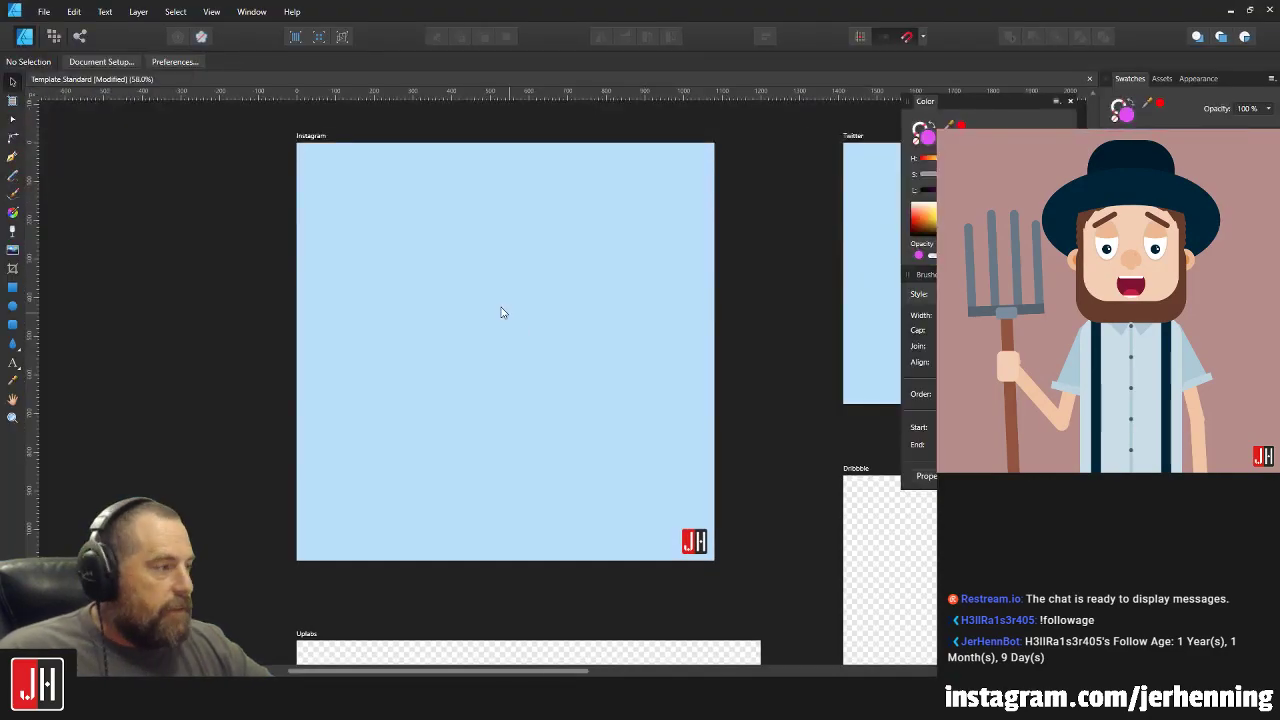
scroll(480, 285, up, 1)
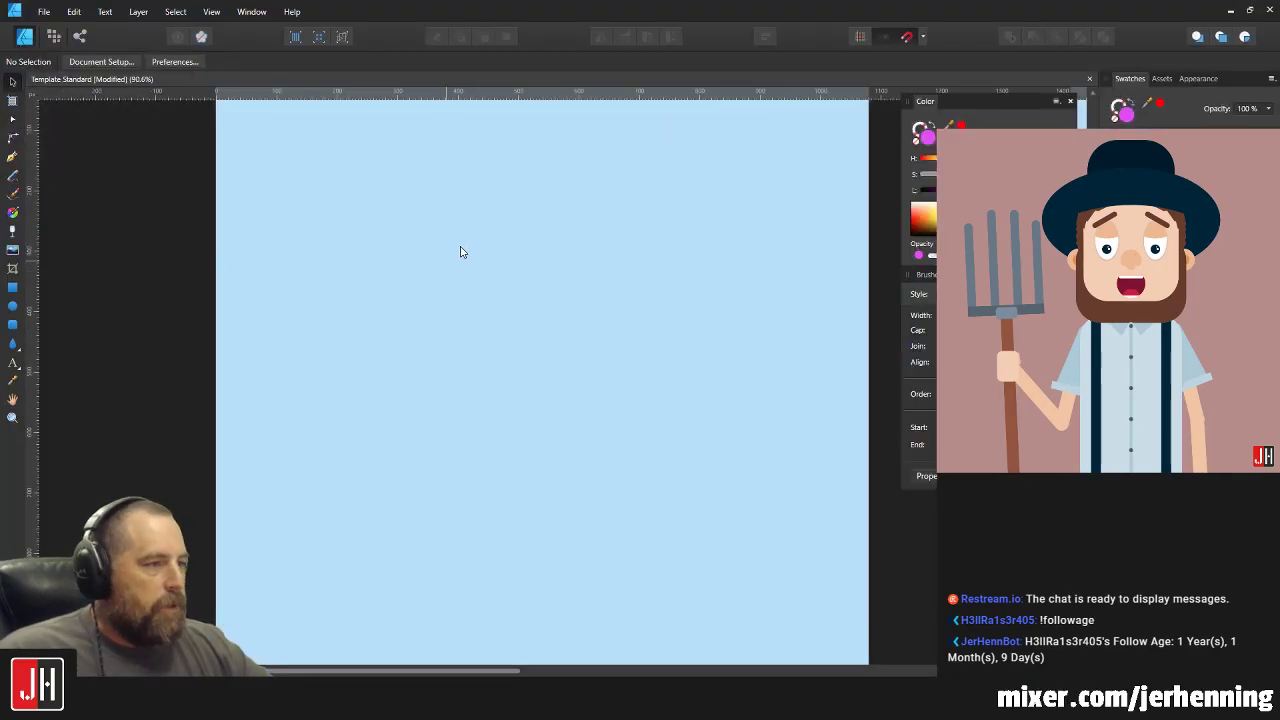
scroll(471, 274, down, 1)
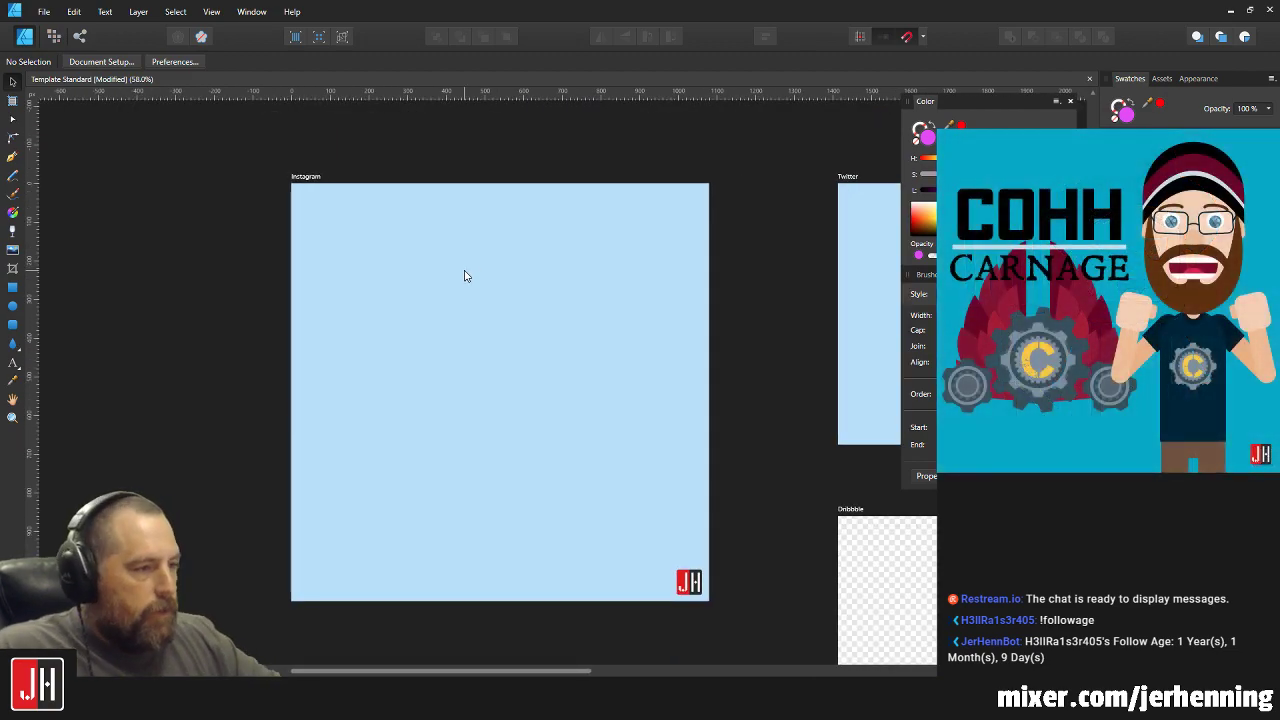
drag(479, 283, 469, 271)
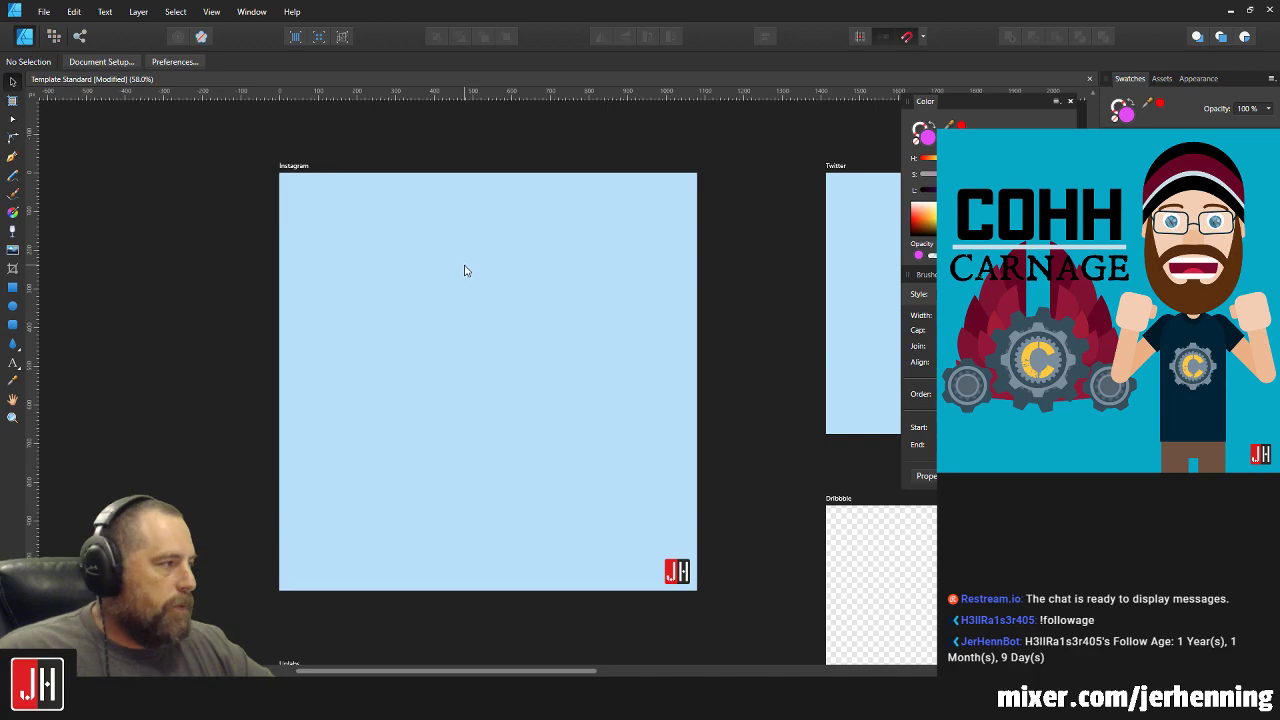
scroll(489, 295, down, 1)
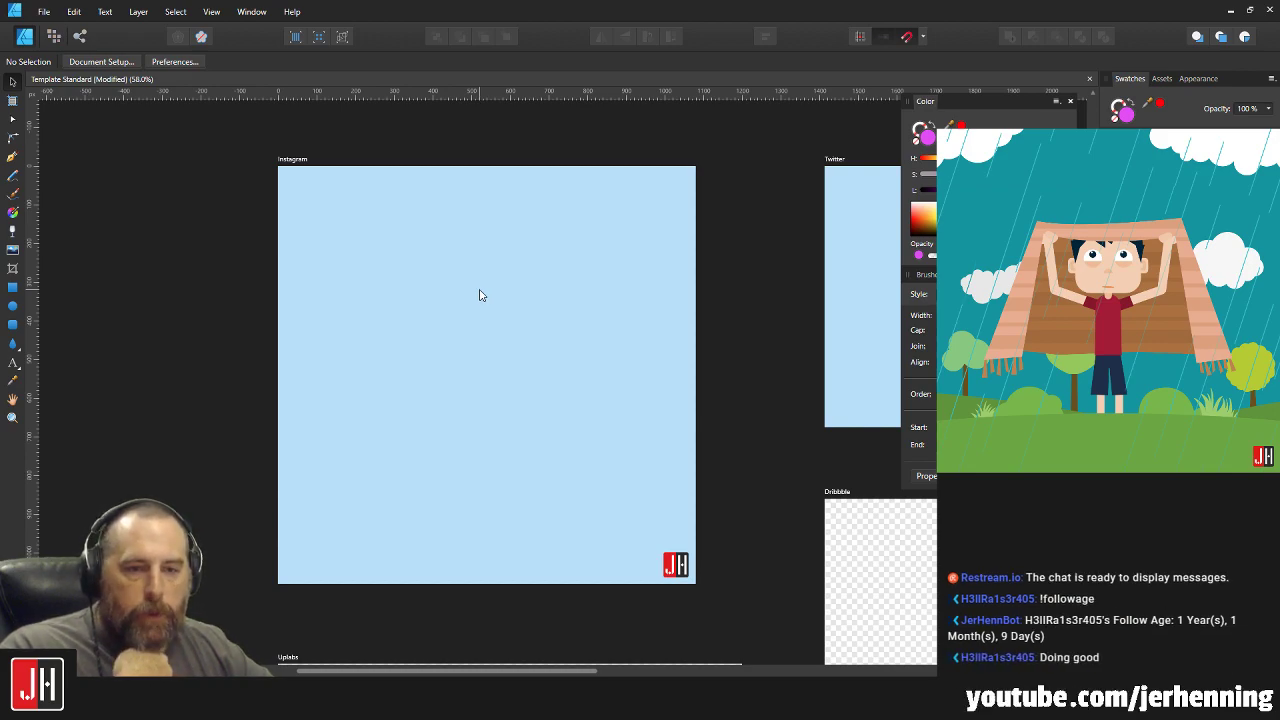
scroll(484, 268, down, 1)
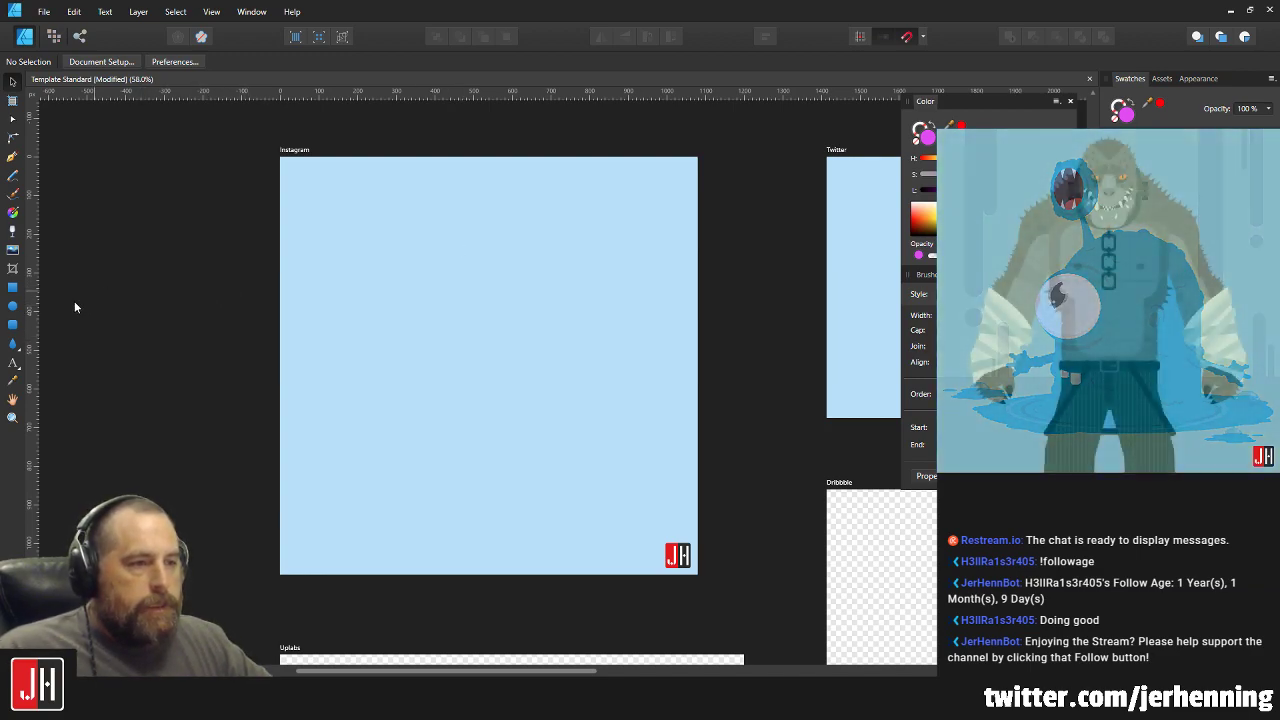
Try a large magenta circle across the Instagram artboard and undo it.
click(12, 305)
drag(320, 200, 758, 540)
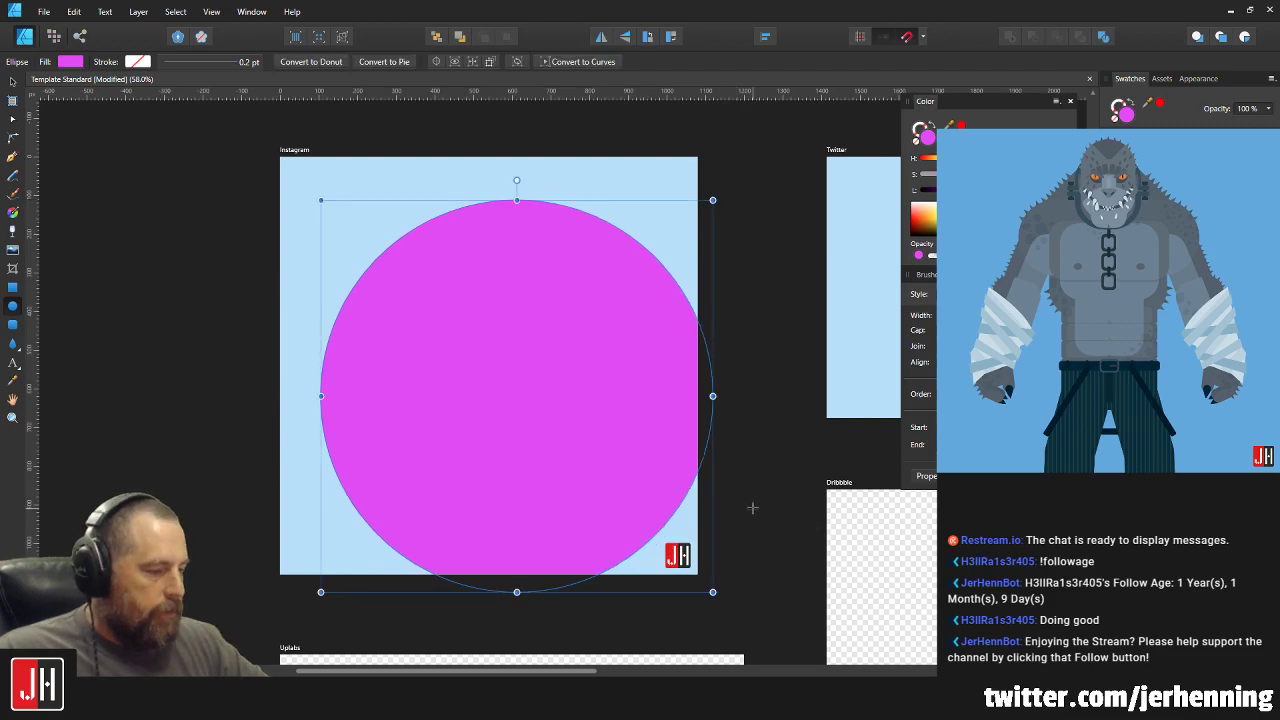
key(ctrl+z)
Try an angular Pen tool path descending from the Instagram artboard's left edge, and remove all its points.
click(12, 156)
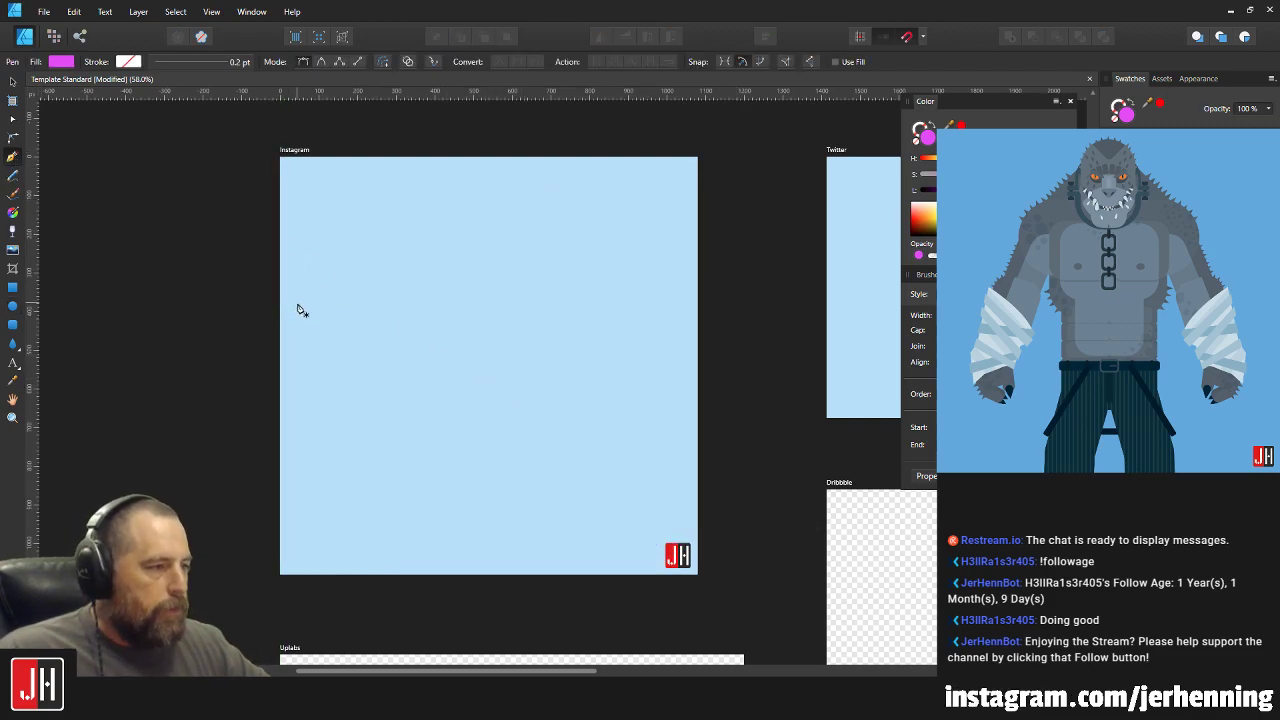
scroll(443, 312, up, 1)
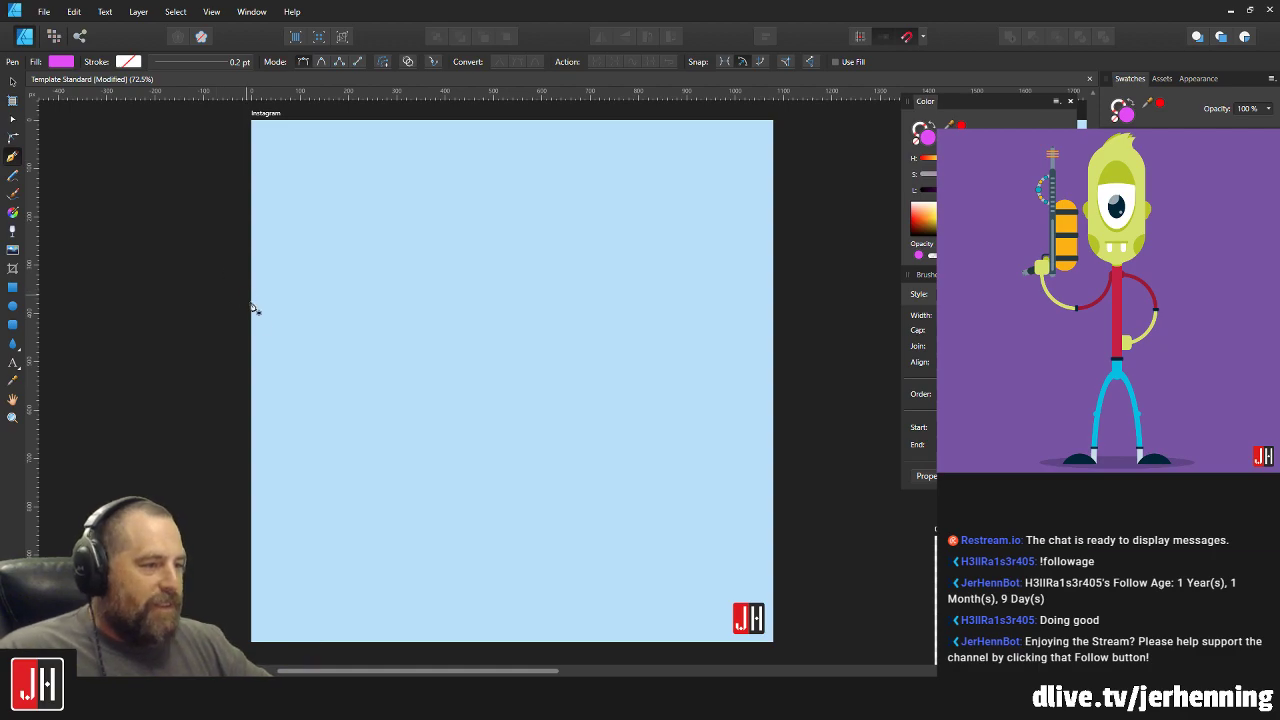
click(236, 261)
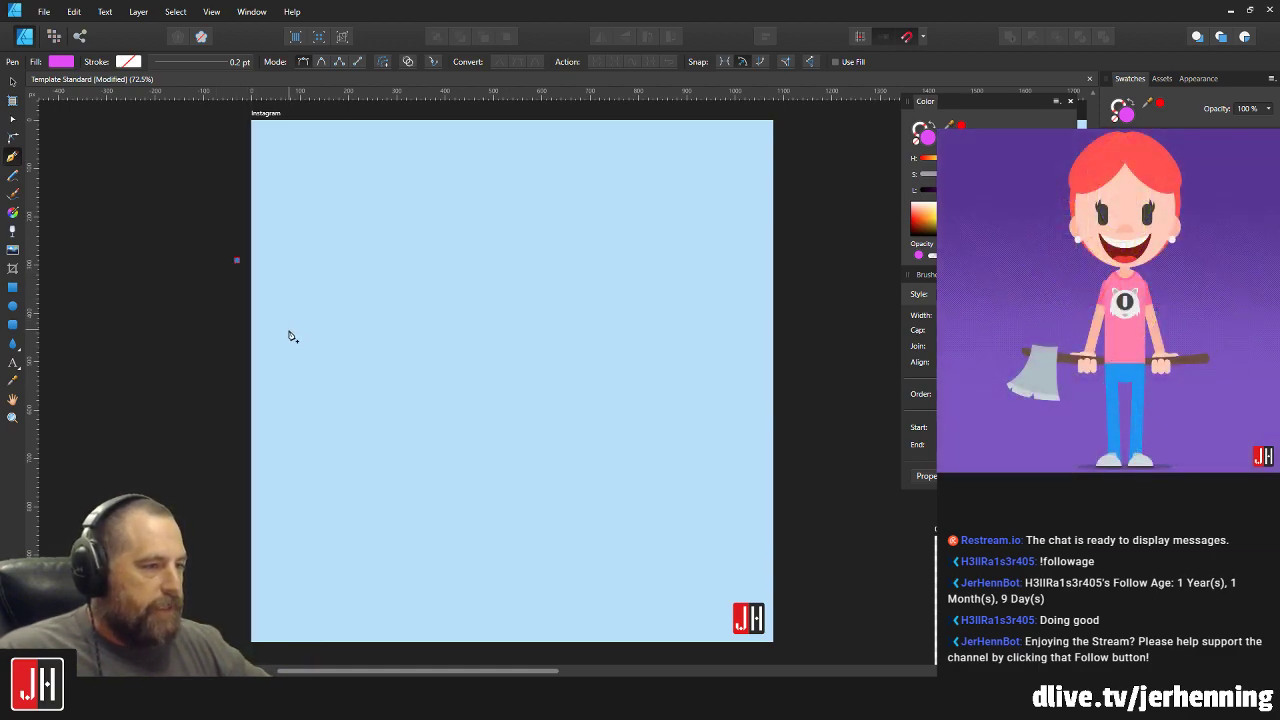
click(290, 329)
click(298, 361)
click(310, 407)
click(321, 427)
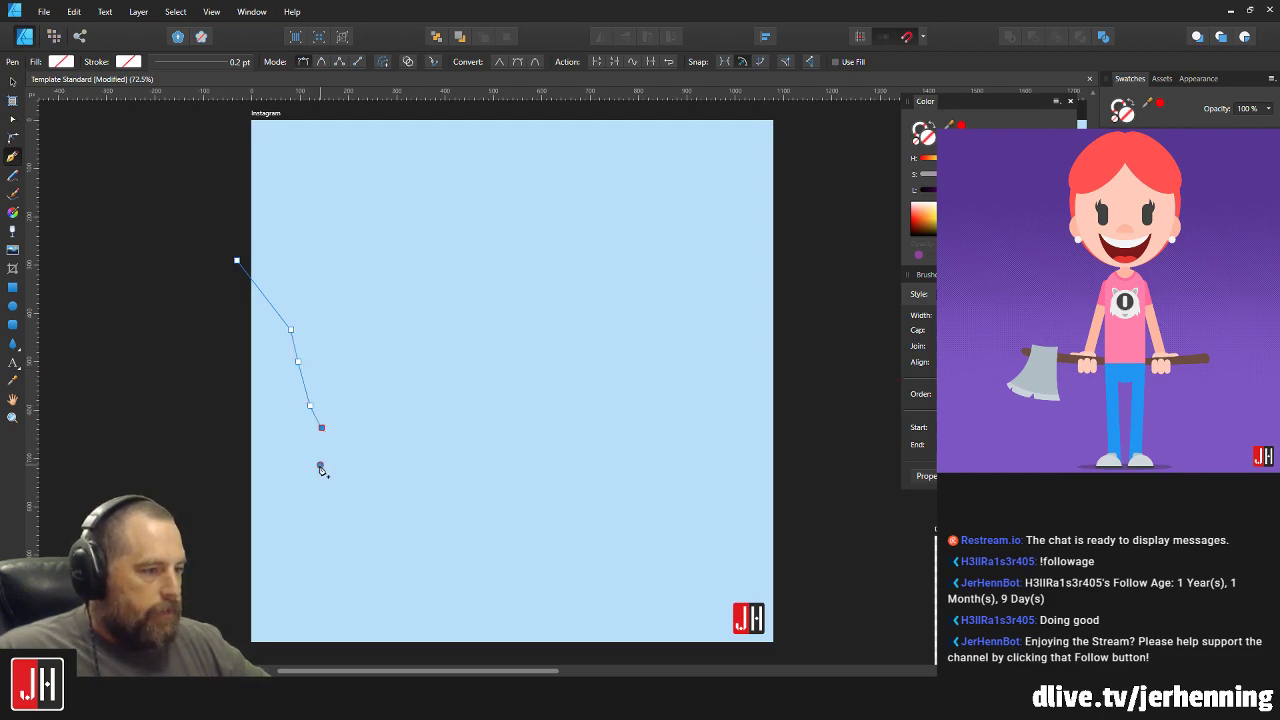
click(320, 464)
click(331, 457)
click(361, 470)
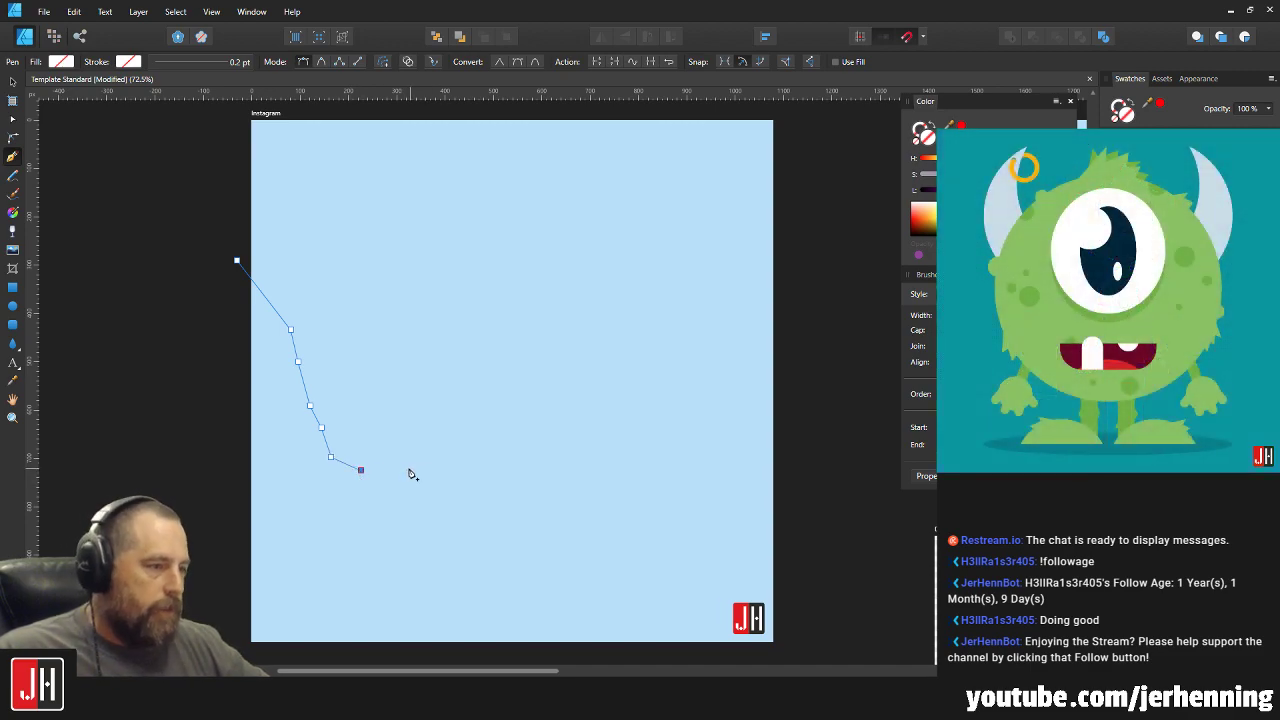
click(400, 470)
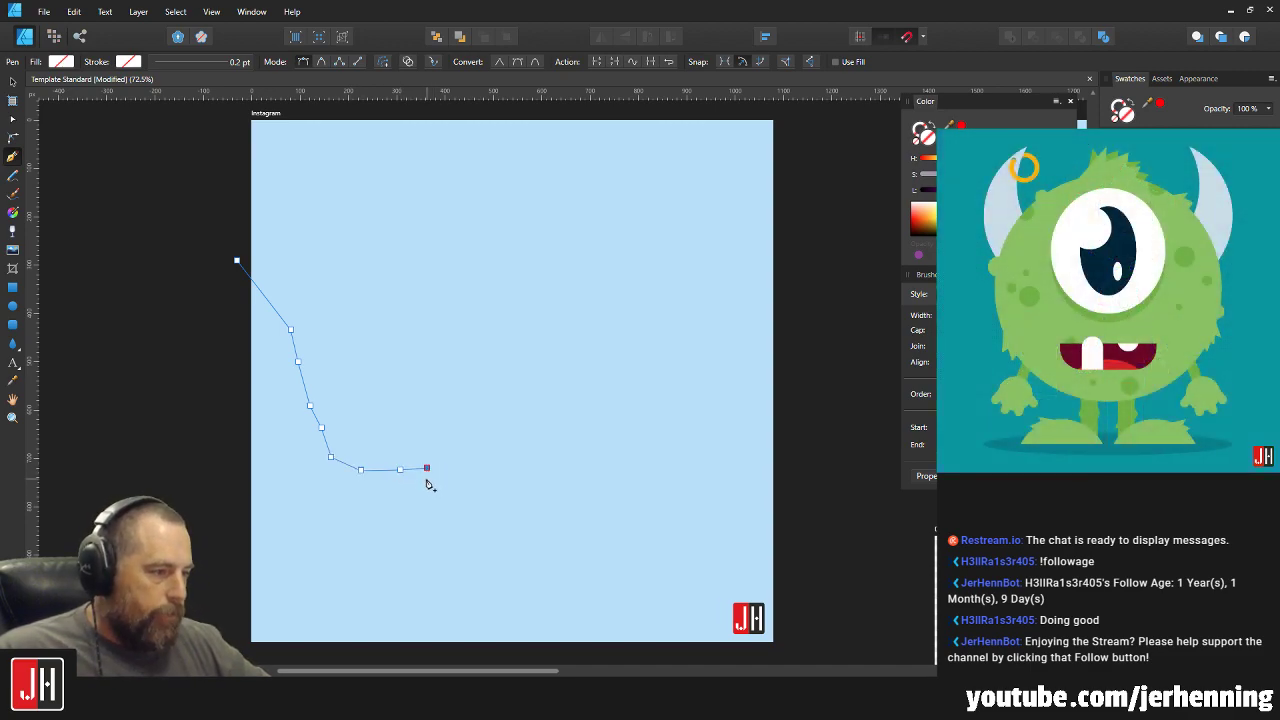
key(BackSpace)
key(BackSpace)
key(BackSpace)
key(BackSpace)
key(BackSpace)
key(BackSpace)
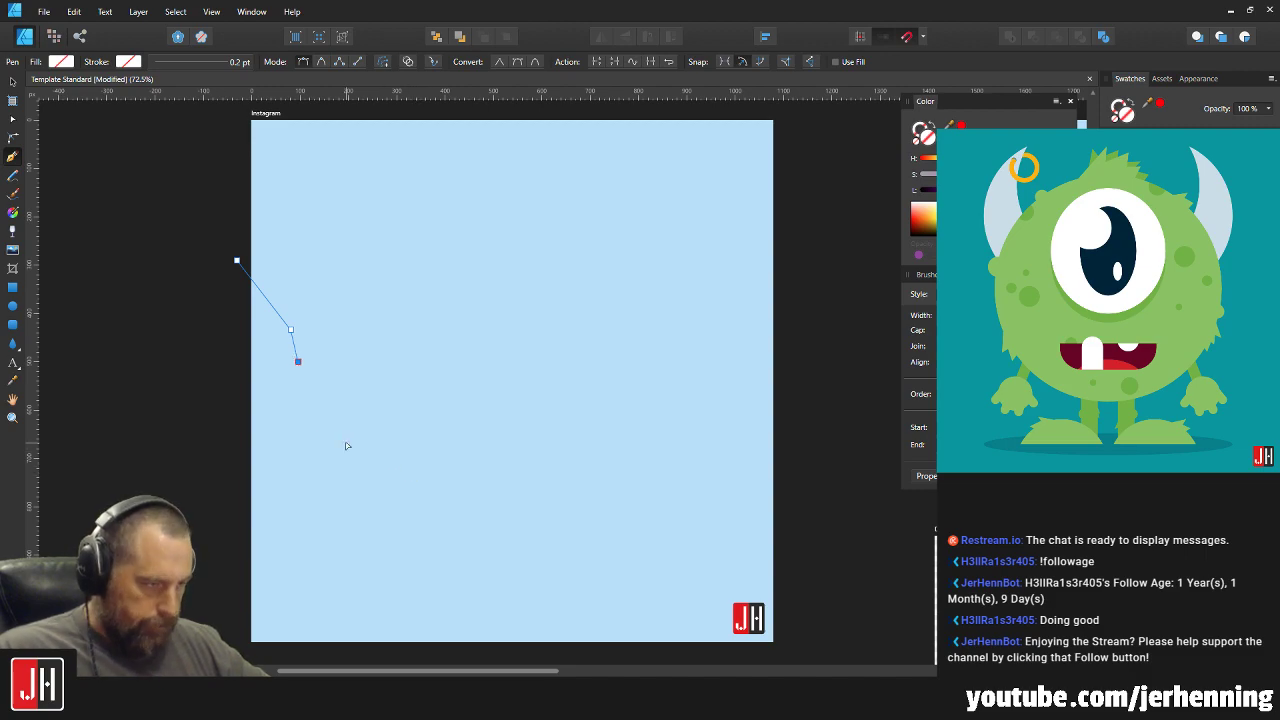
key(BackSpace)
key(BackSpace)
Draw the left bank of a landscape with the Pen tool, descending from the artboard's left edge and levelling off in the lower part.
click(272, 387)
click(289, 422)
click(299, 443)
click(297, 463)
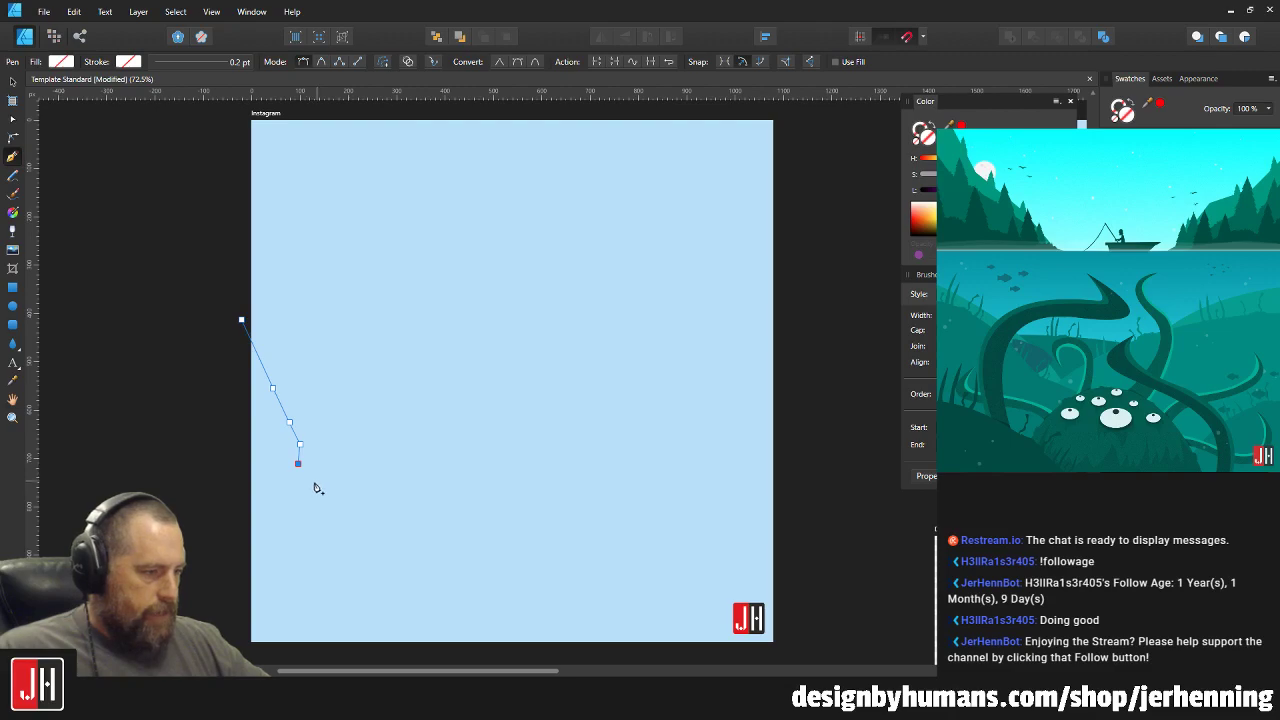
click(371, 490)
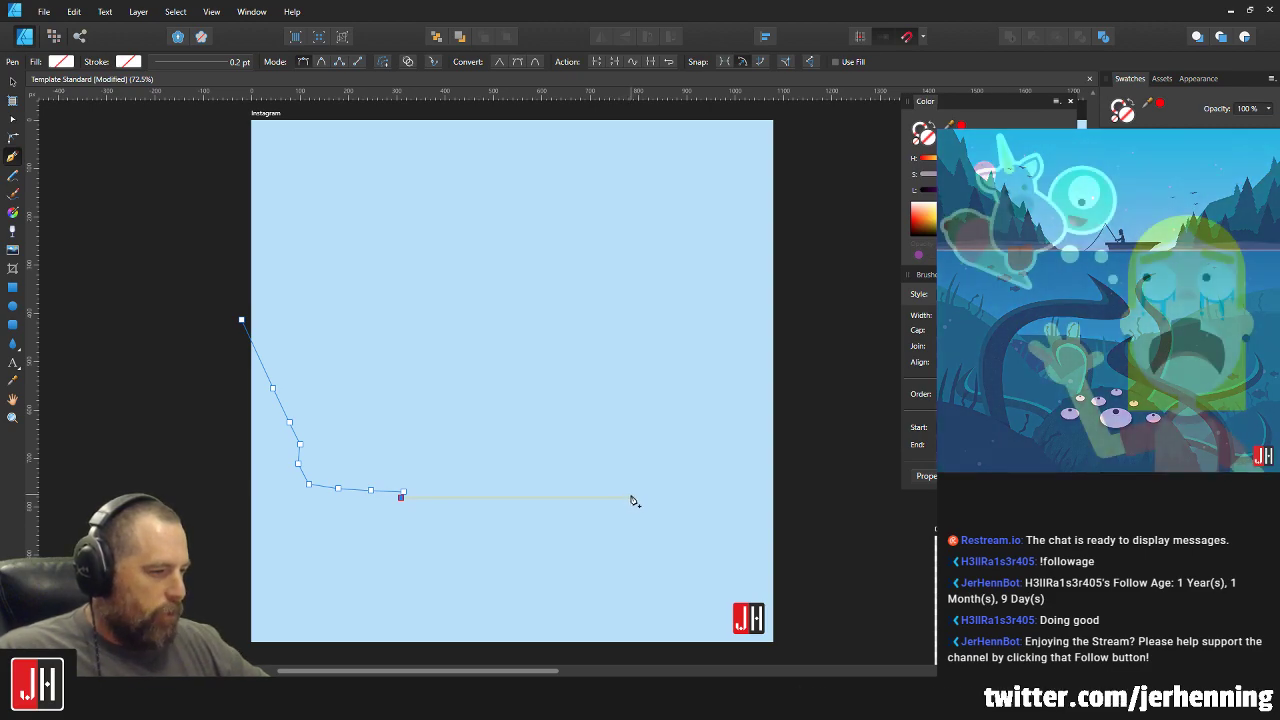
Continue the path straight across the middle and up an angular right bank towards the artboard's right edge.
click(631, 499)
click(660, 478)
click(688, 459)
click(717, 443)
click(734, 408)
click(751, 376)
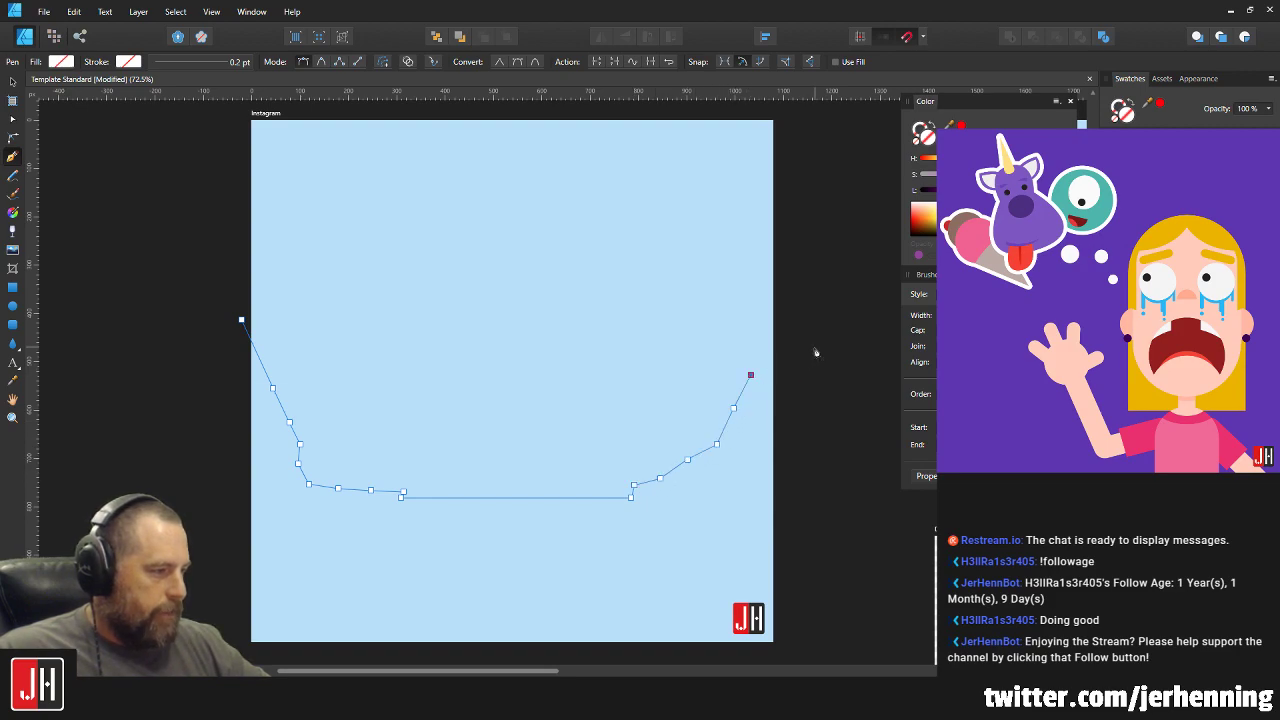
Close the landscape path around the outside of the artboard's lower corners and fill it with teal.
click(812, 656)
click(241, 656)
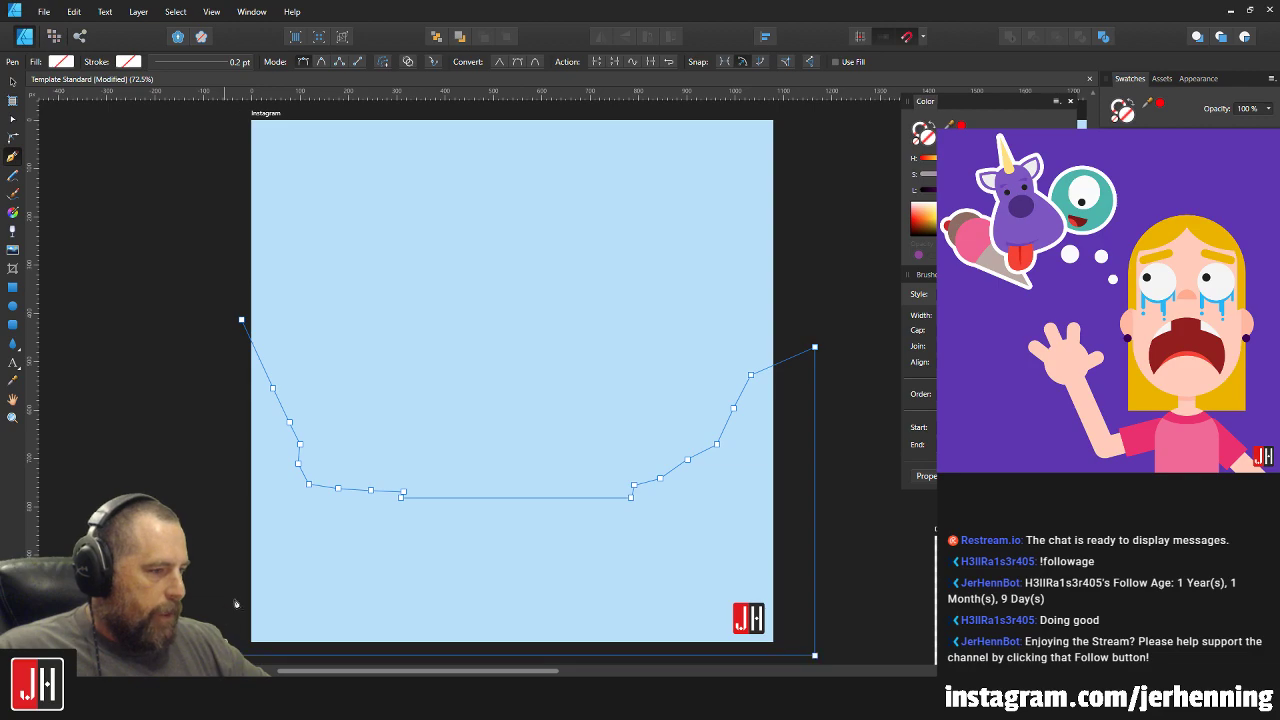
click(241, 322)
key(v)
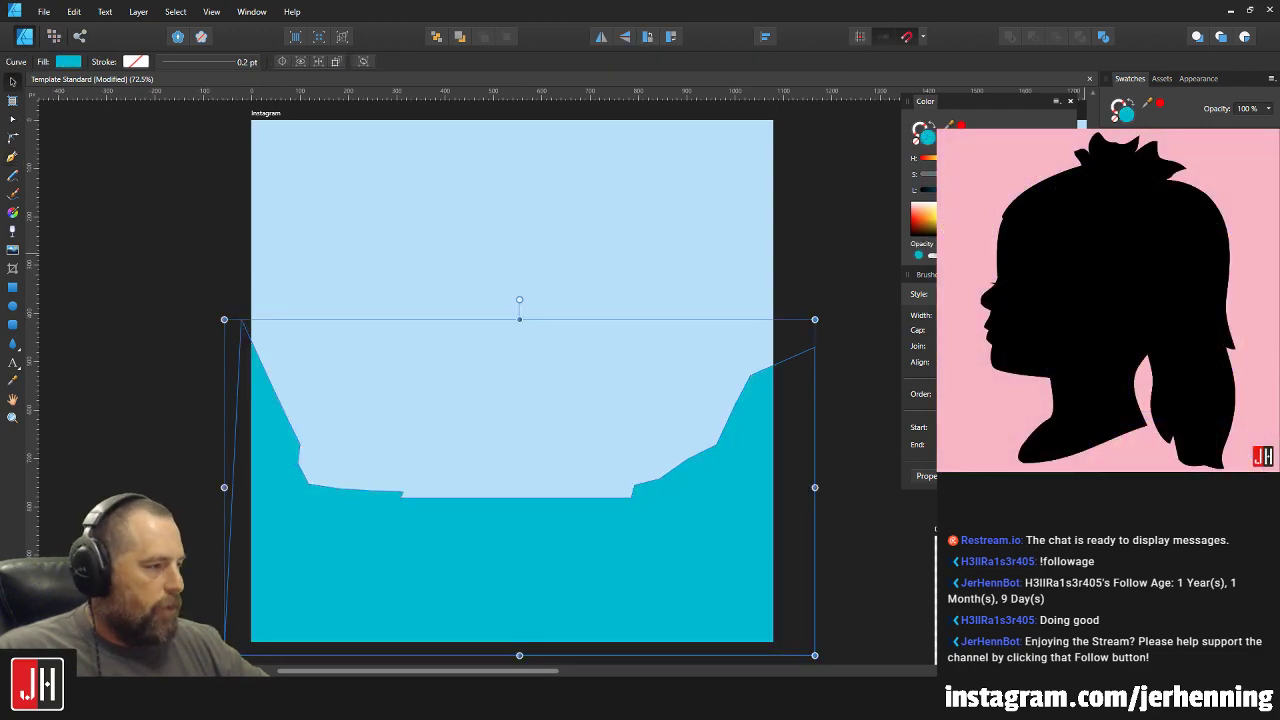
Shift the nodes along the lower part of the teal left bank slightly up and to the left.
key(ctrl+d)
scroll(352, 505, up, 4)
key(a)
click(306, 486)
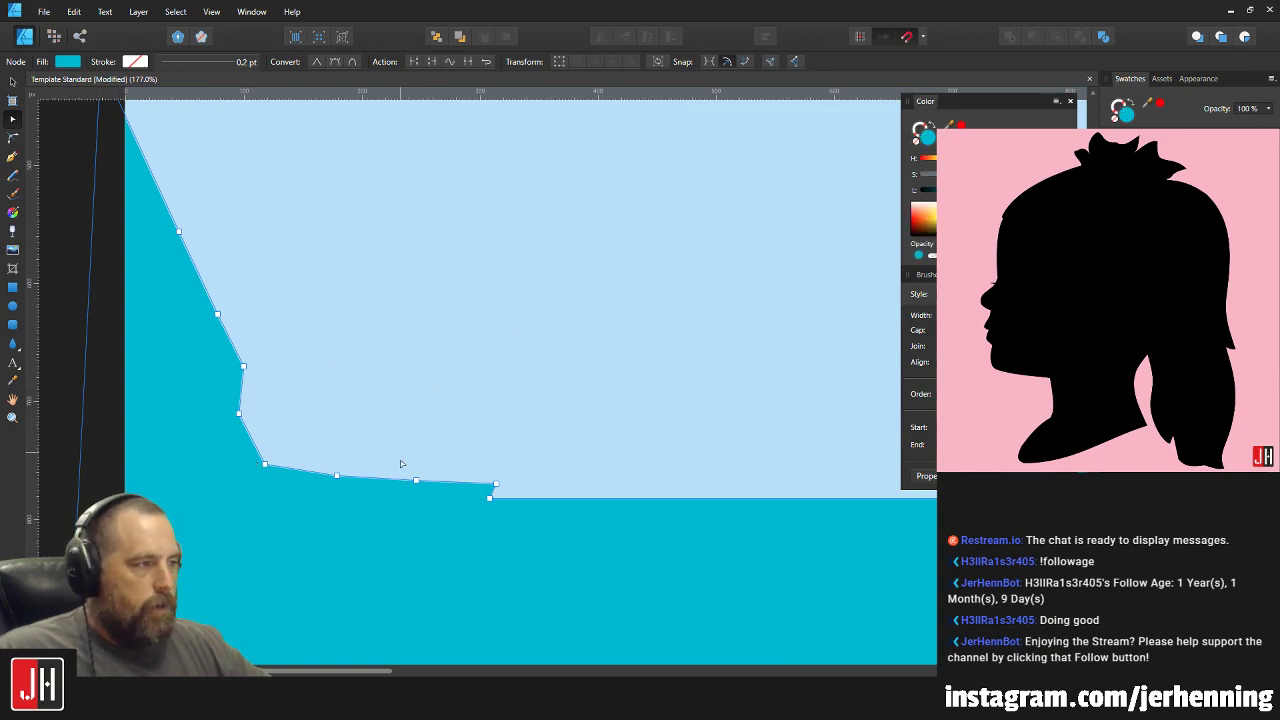
drag(238, 352, 406, 468)
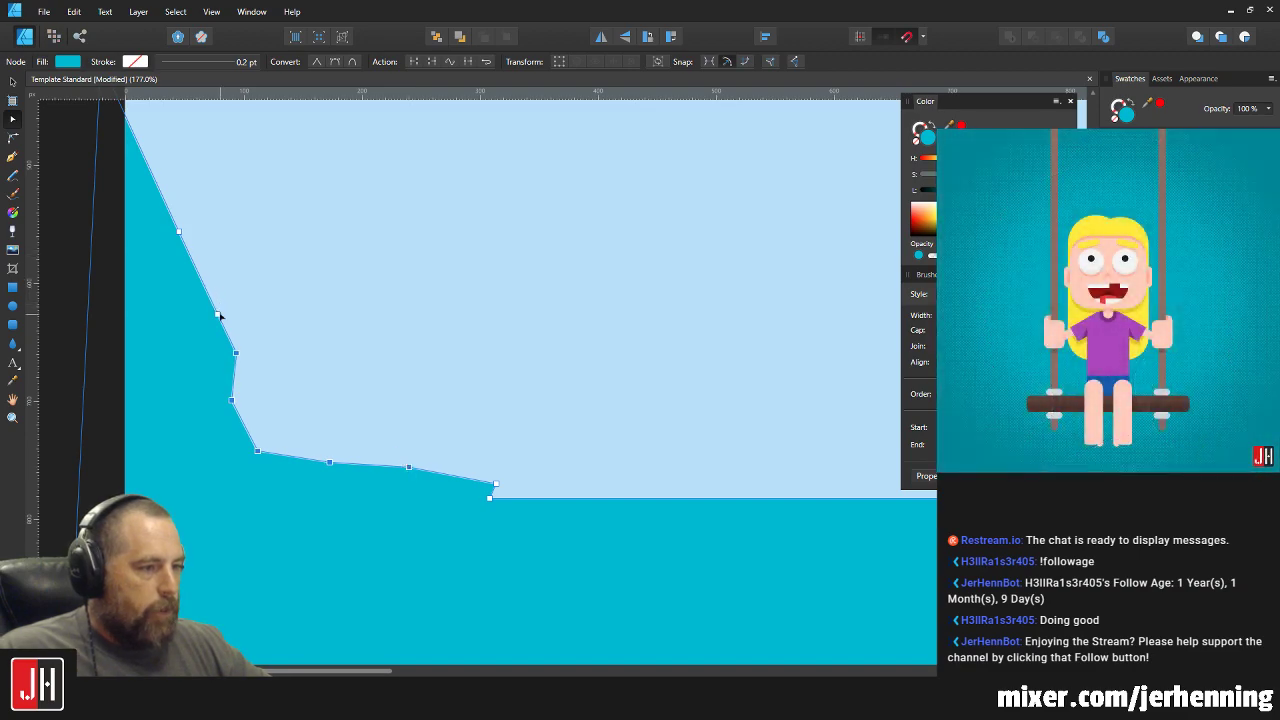
key(v)
scroll(409, 337, down, 8)
click(640, 363)
scroll(504, 416, up, 2)
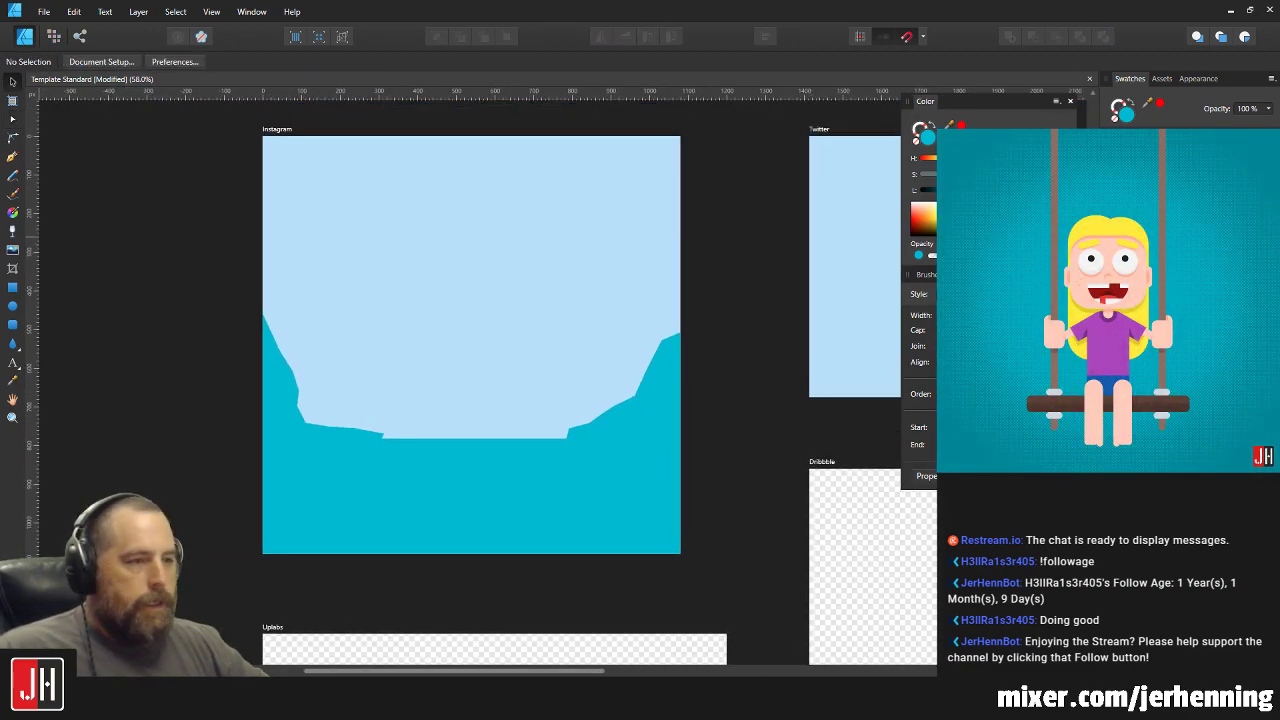
Draw a large circle over the lower artboard, send it behind the teal landscape and fill it with red.
click(12, 305)
drag(274, 251, 697, 670)
key(ctrl+shift+[)
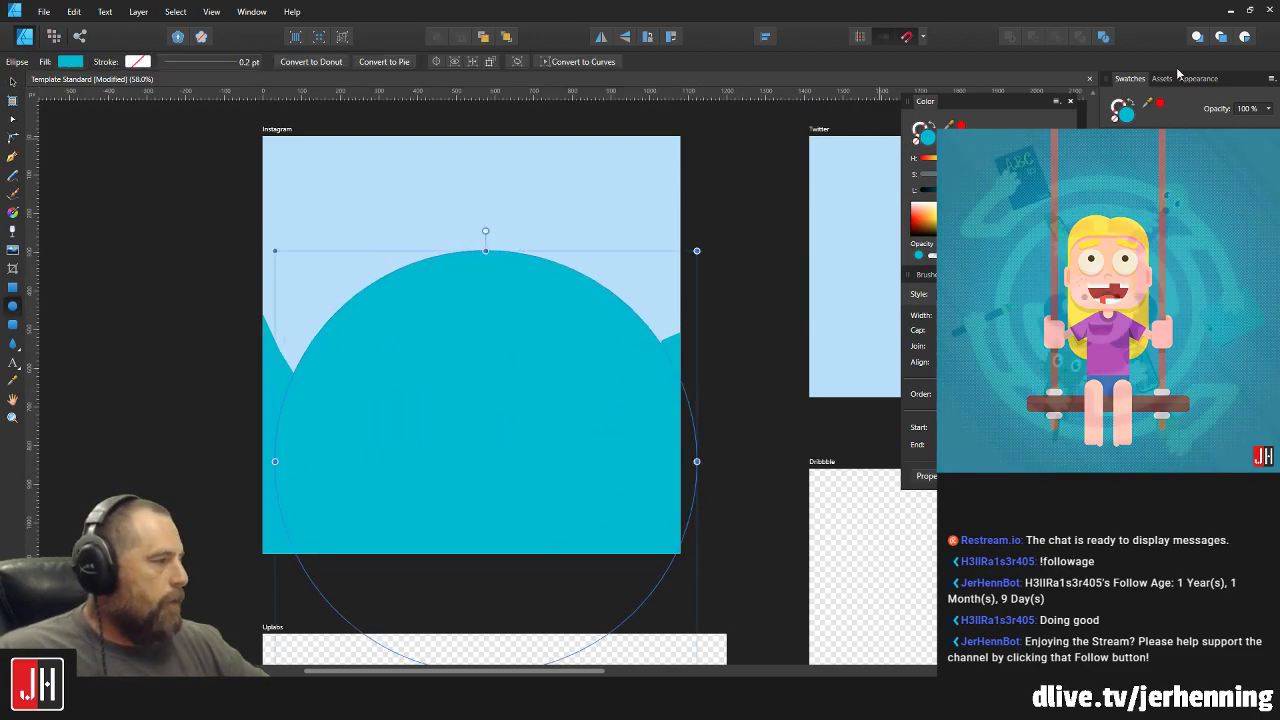
click(1140, 160)
Shrink the red circle slightly, centre it on the artboard, and reposition the teal landscape in line with its centre.
drag(524, 306, 507, 334)
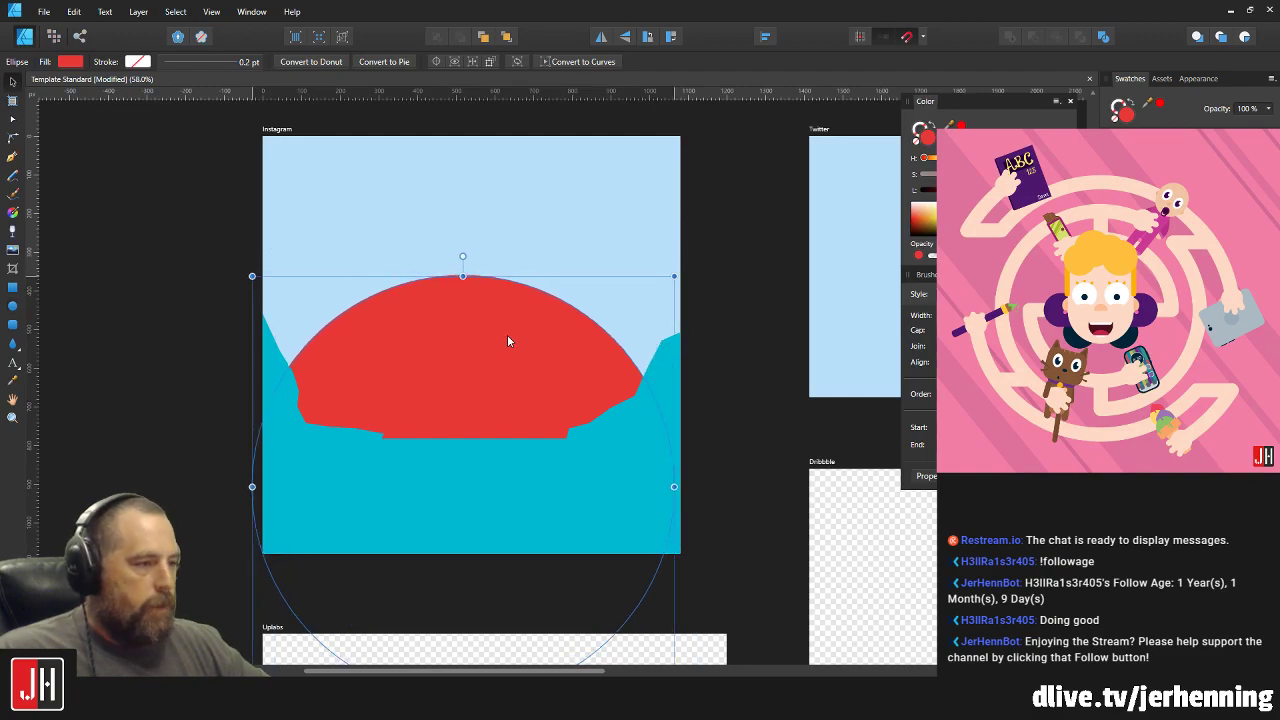
drag(683, 277, 667, 286)
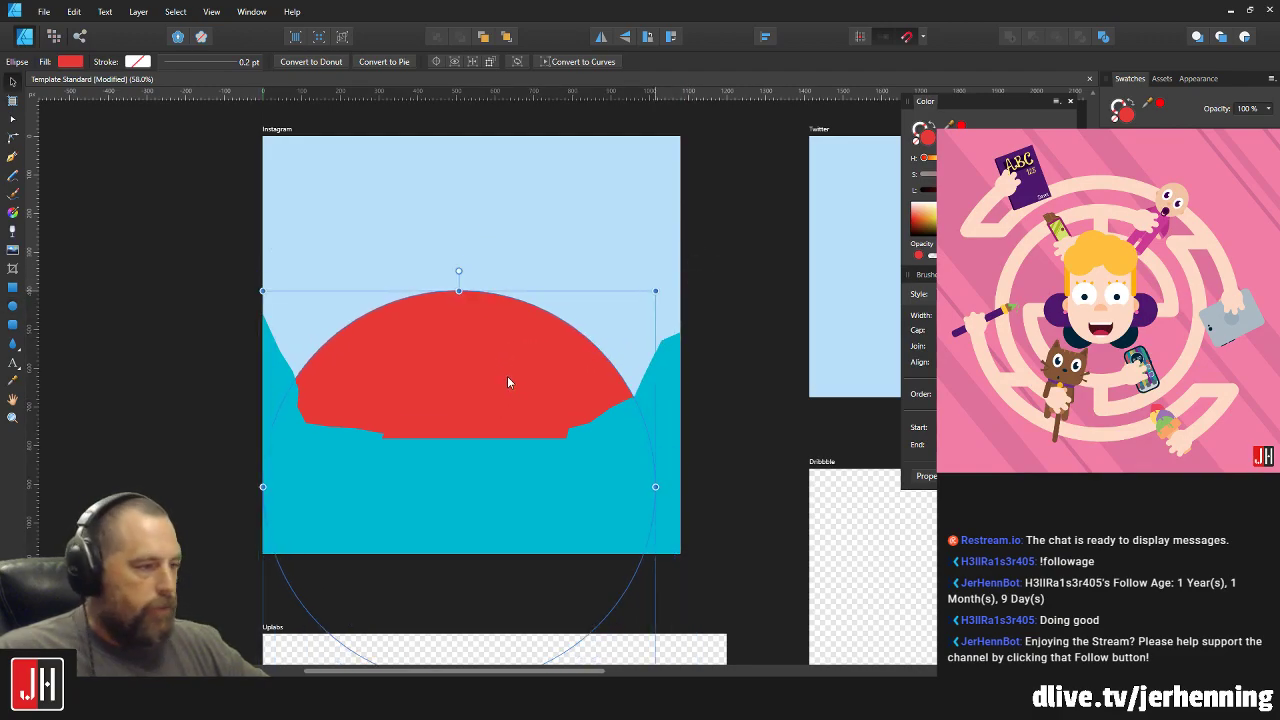
drag(508, 383, 511, 371)
click(510, 487)
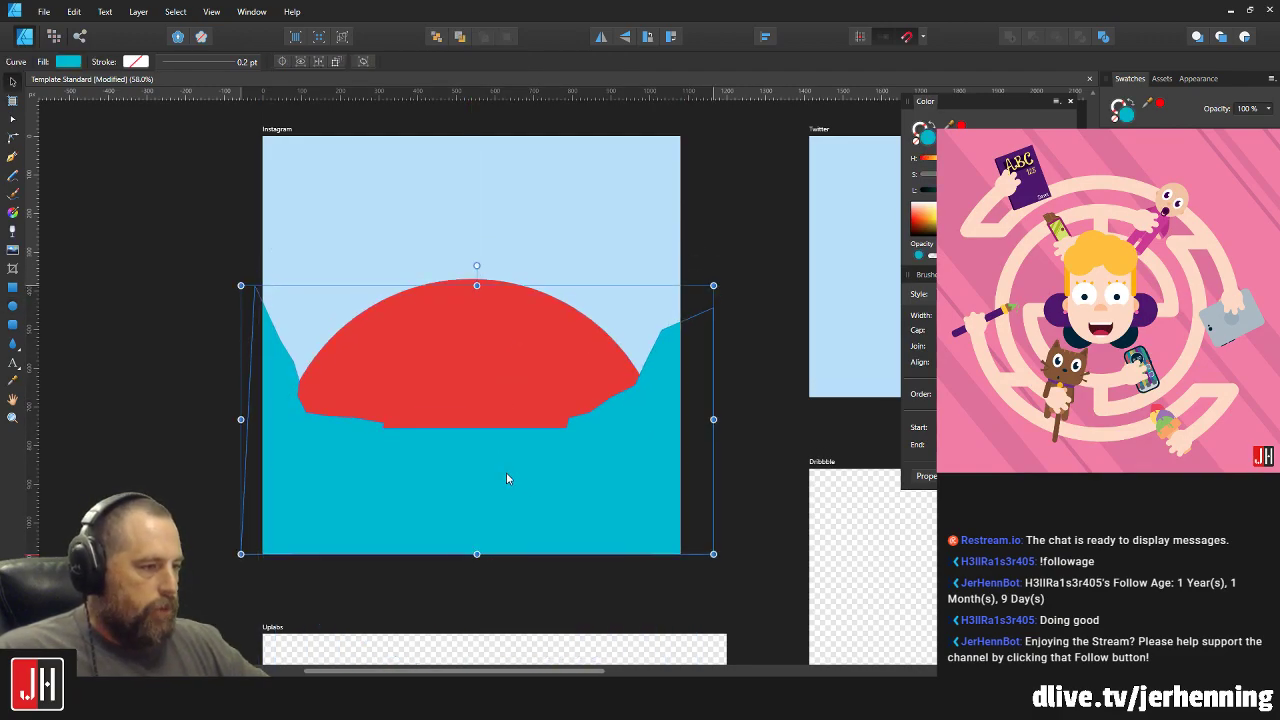
drag(511, 478, 502, 476)
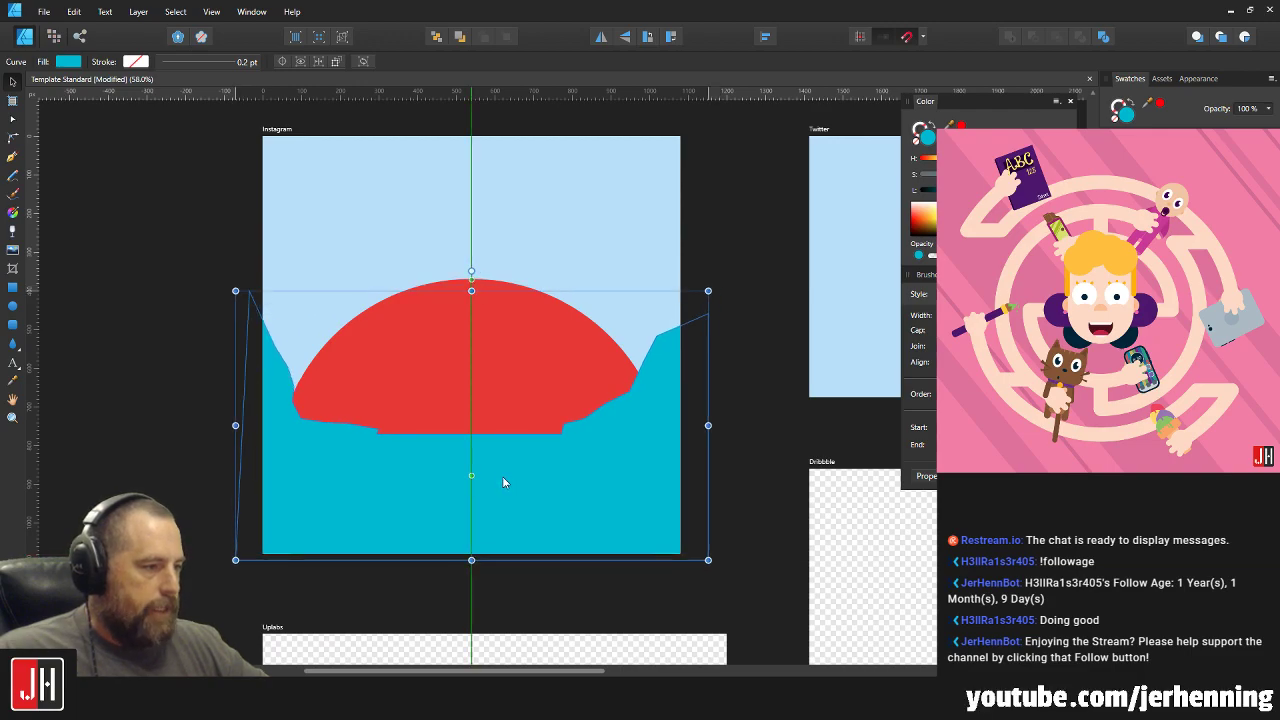
Move the protruding node of the teal left bank slightly down and outward where it meets the red circle.
scroll(406, 426, up, 3)
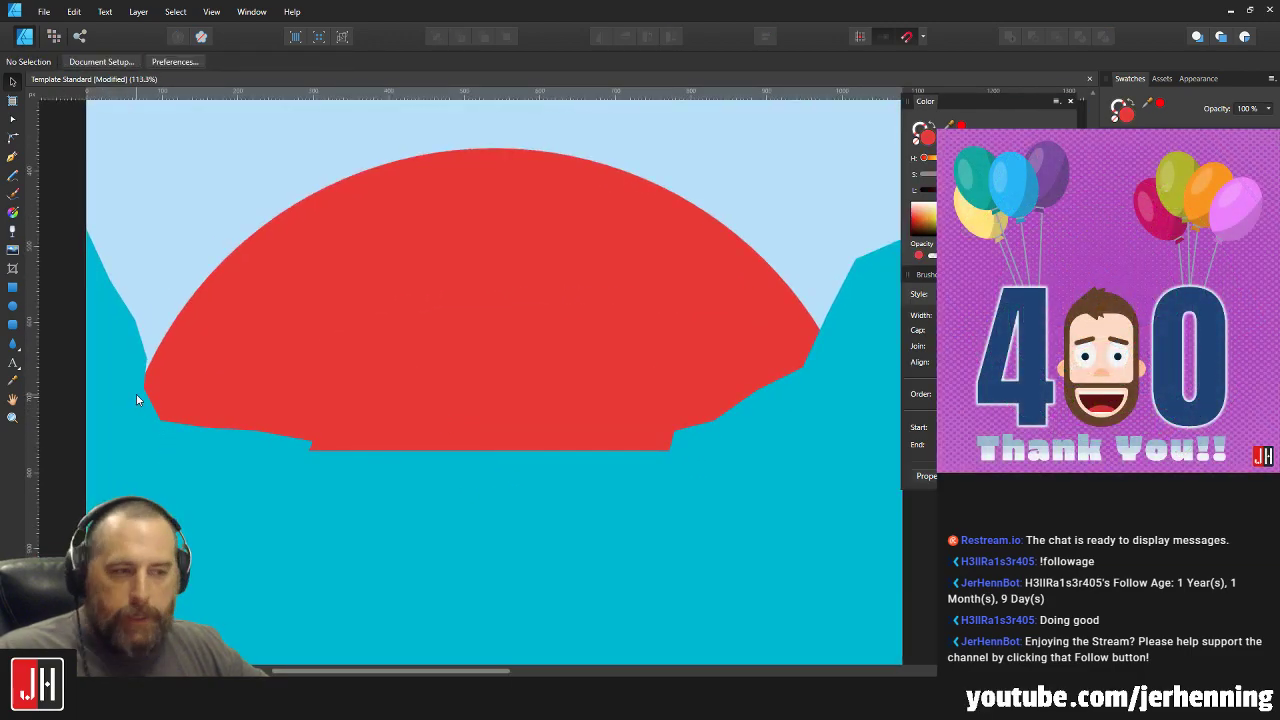
key(a)
scroll(120, 370, up, 2)
drag(118, 327, 195, 439)
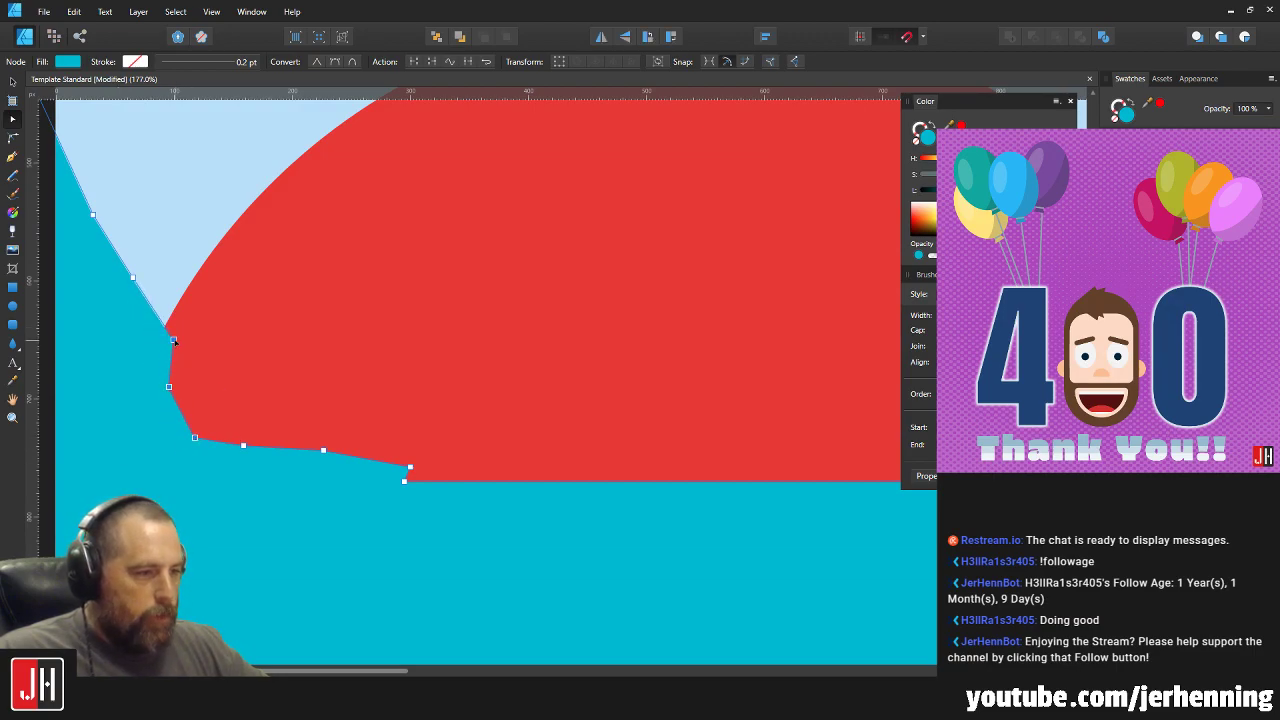
drag(173, 340, 165, 351)
key(v)
key(ctrl+0)
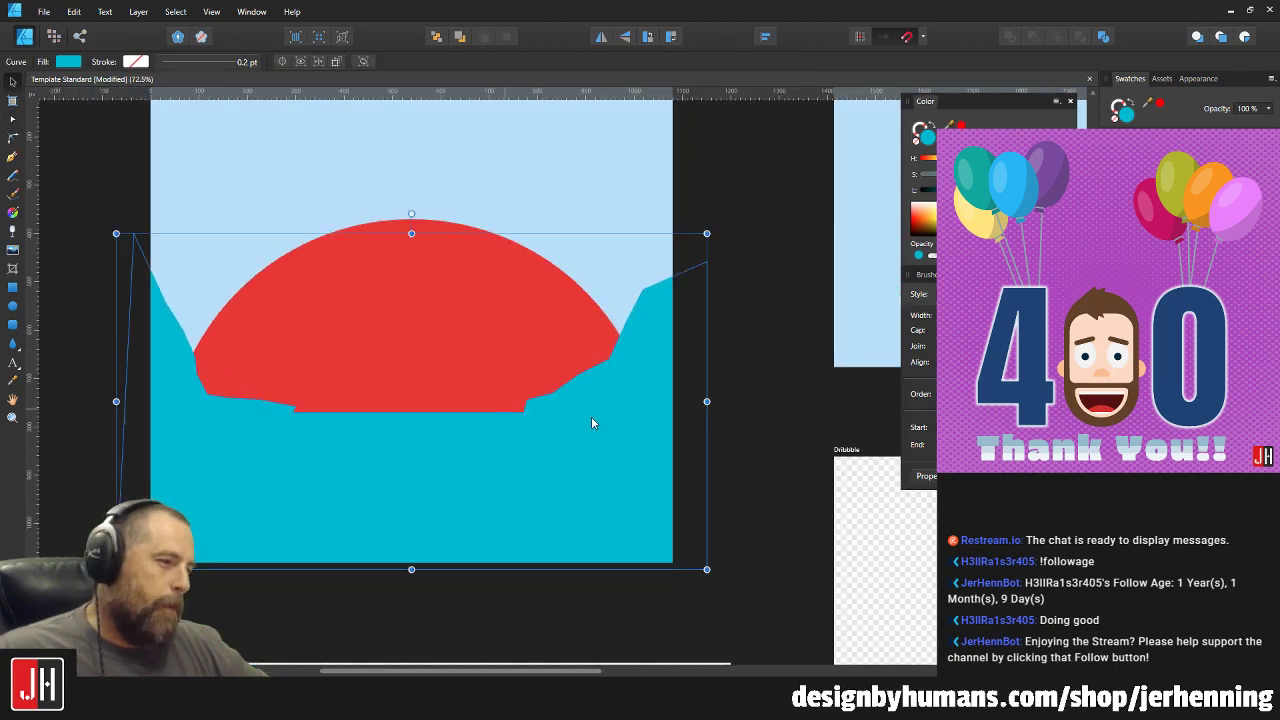
Raise the corner node at the foot of the teal left bank slightly.
key(ctrl+d)
scroll(251, 404, up, 5)
click(147, 381)
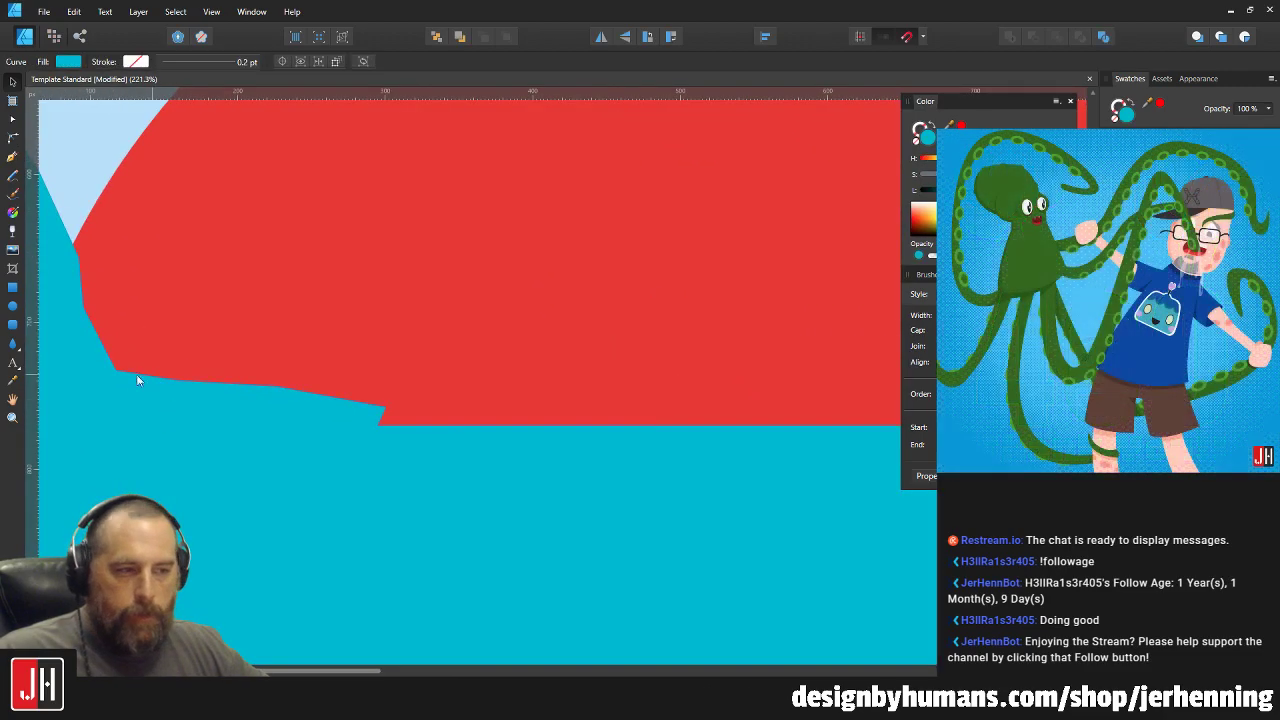
key(a)
key(v)
key(ctrl+d)
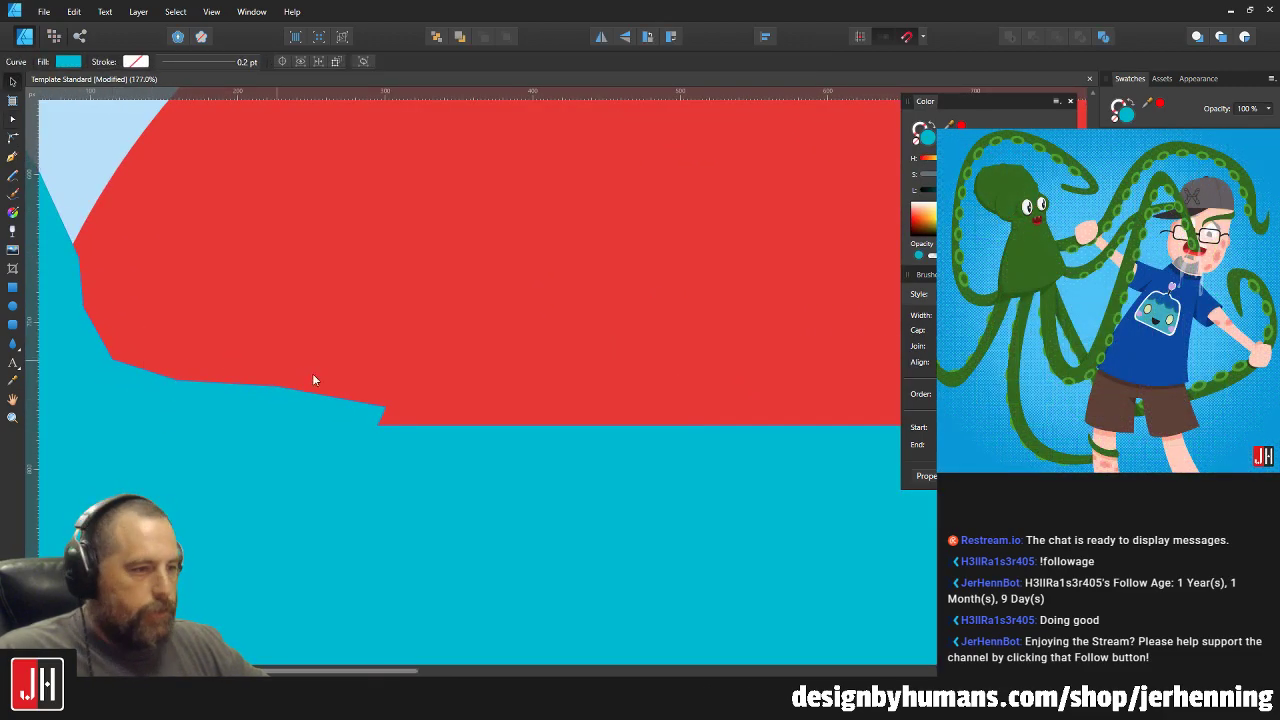
scroll(301, 368, down, 7)
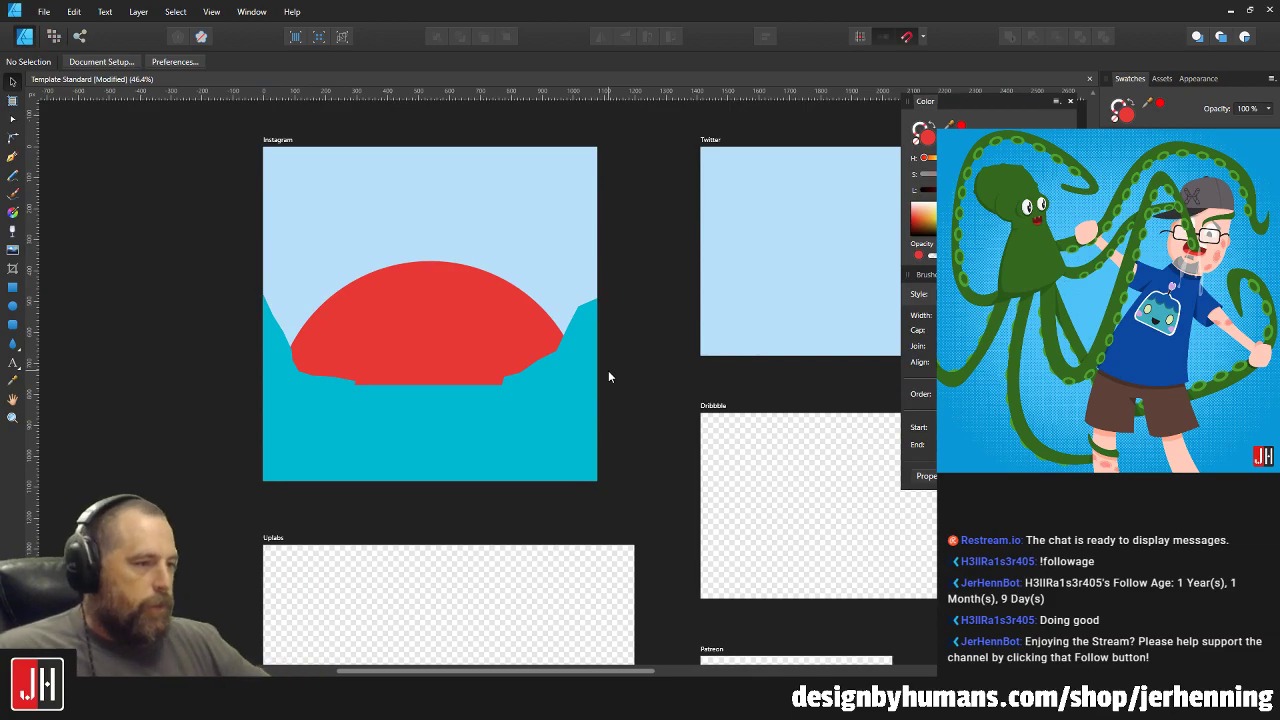
Draw a small red circle in the upper right of the sky, adjusting its size and position above the large circle.
scroll(418, 285, up, 3)
click(12, 305)
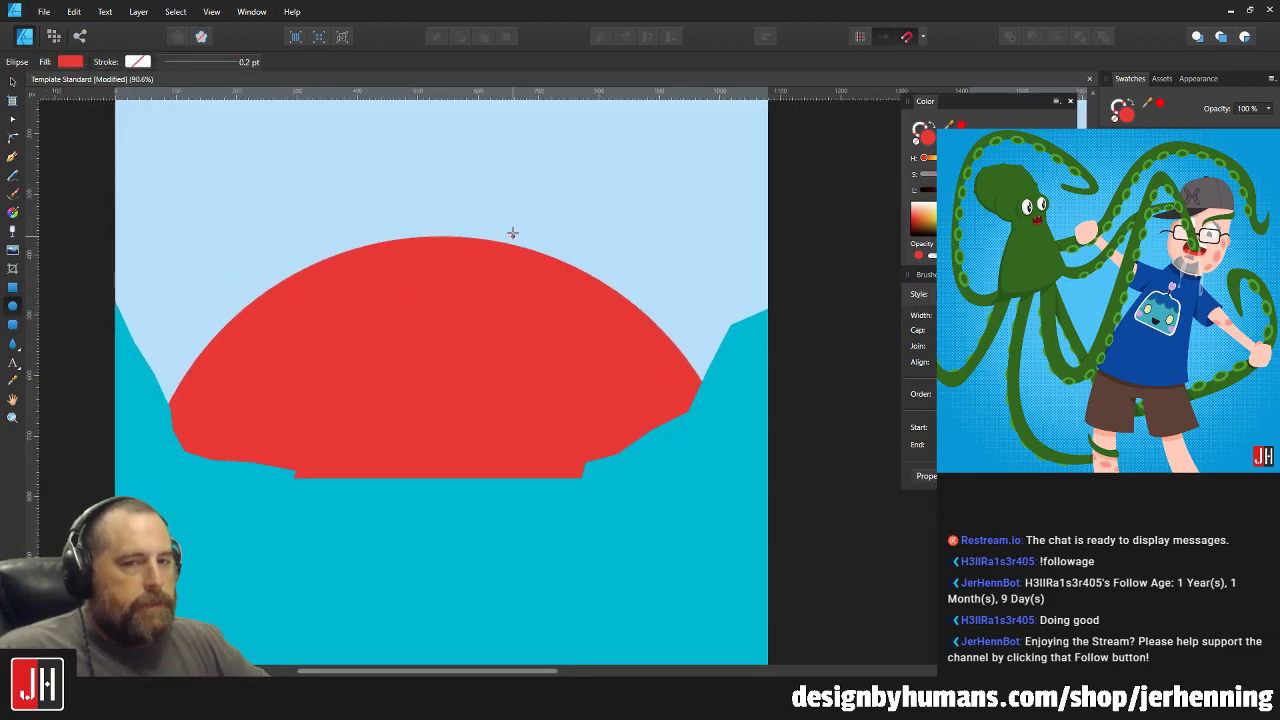
scroll(511, 234, up, 2)
mouse_move(532, 208)
mouse_down()
mouse_move(709, 386)
mouse_move(686, 346)
mouse_up()
drag(618, 288, 628, 299)
drag(701, 222, 651, 240)
drag(455, 460, 468, 407)
drag(630, 241, 616, 260)
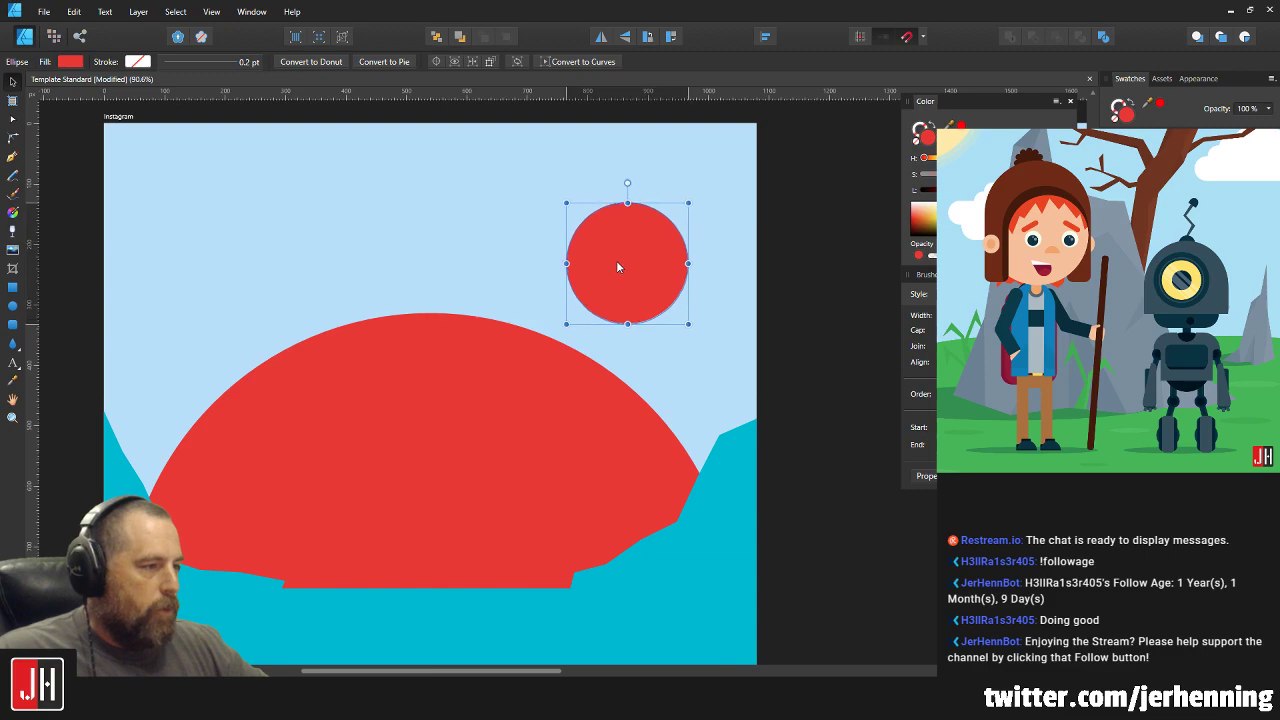
click(783, 381)
scroll(760, 370, down, 3)
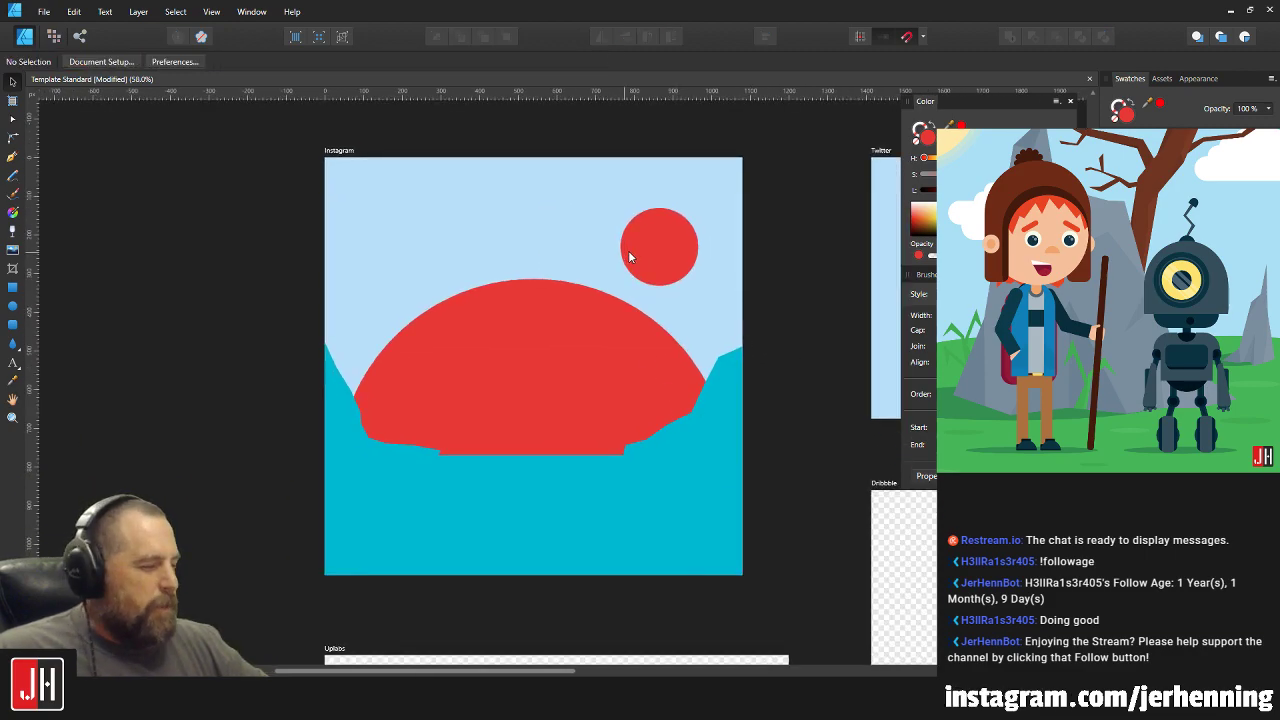
Shrink the small red circle in the sky slightly and nudge it upward.
scroll(626, 257, up, 3)
click(700, 214)
drag(660, 243, 660, 236)
scroll(660, 238, down, 3)
click(753, 299)
scroll(577, 415, up, 1)
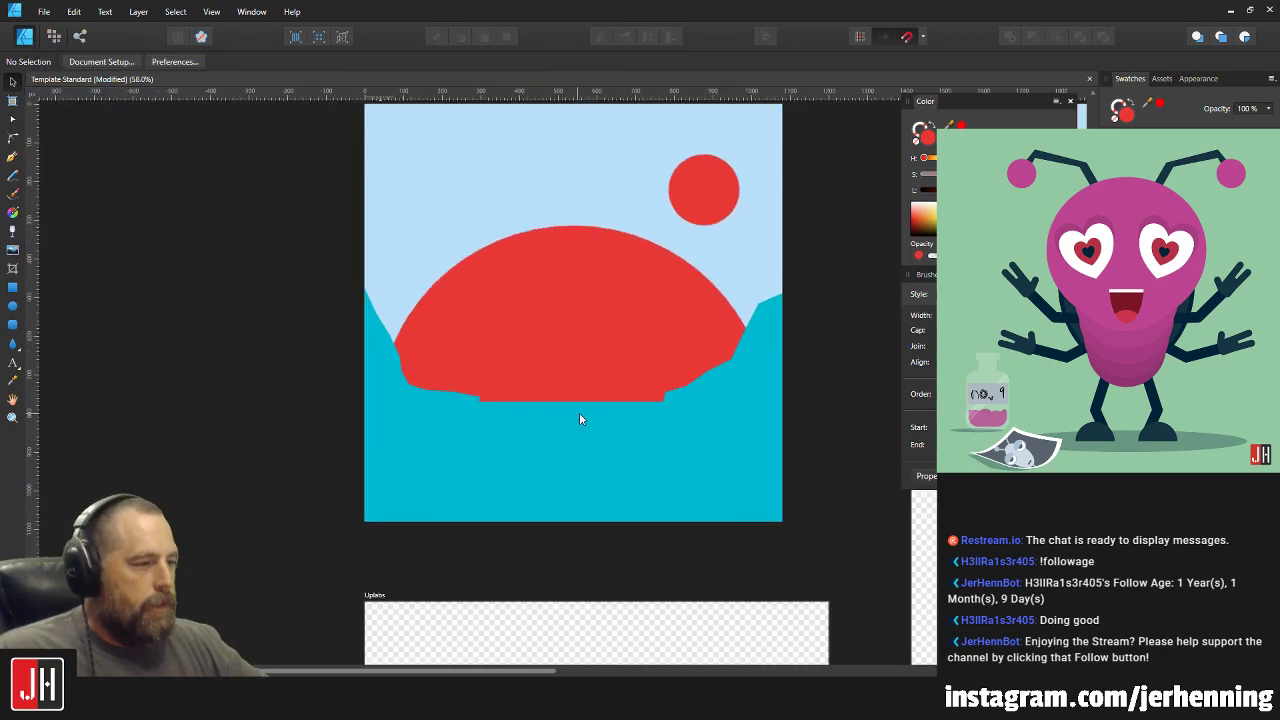
Draw a tall, narrow four-sided strip with the Pen tool, running from the middle of the red dome past the artboard's lower edge.
click(13, 157)
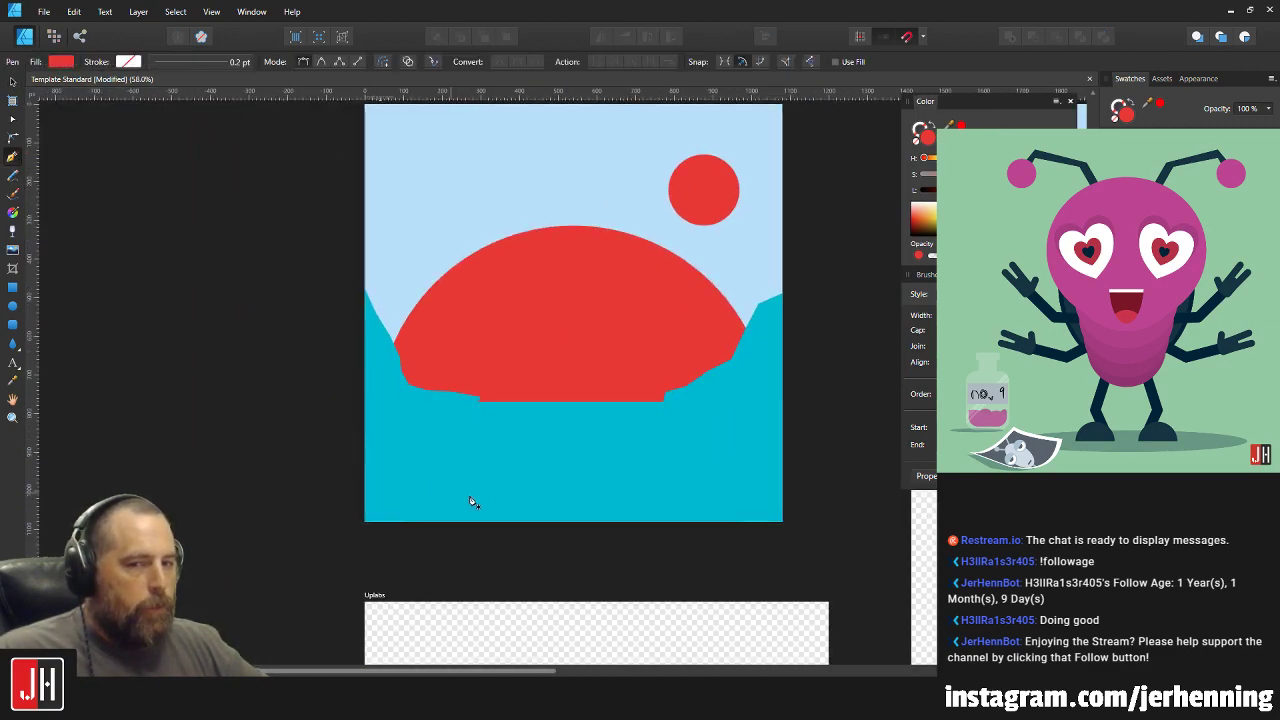
scroll(520, 440, down, 1)
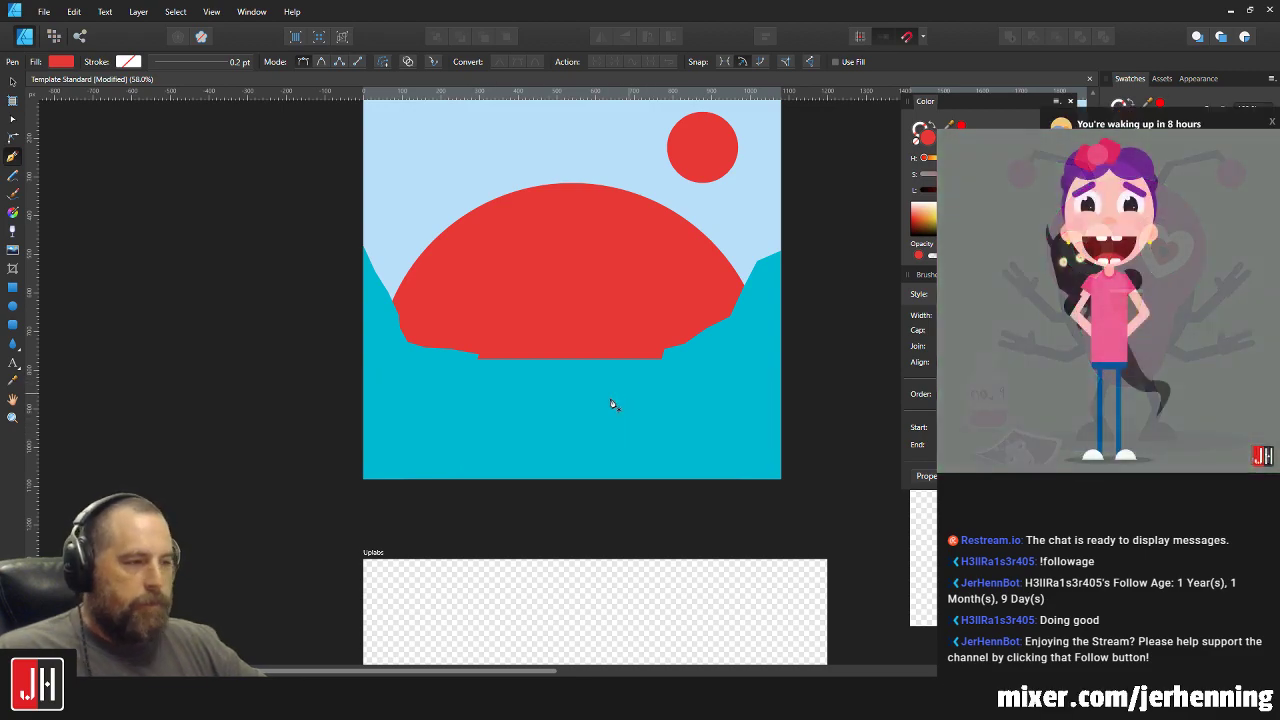
key(v)
click(538, 378)
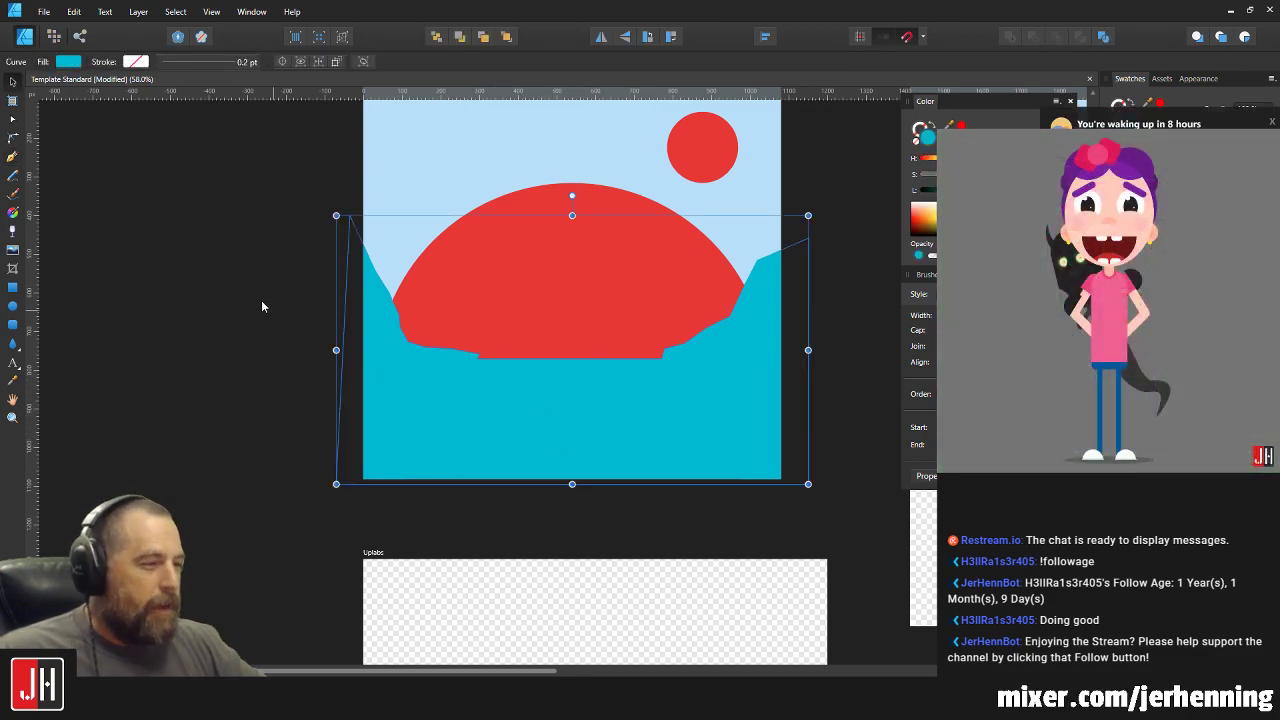
click(96, 180)
click(13, 158)
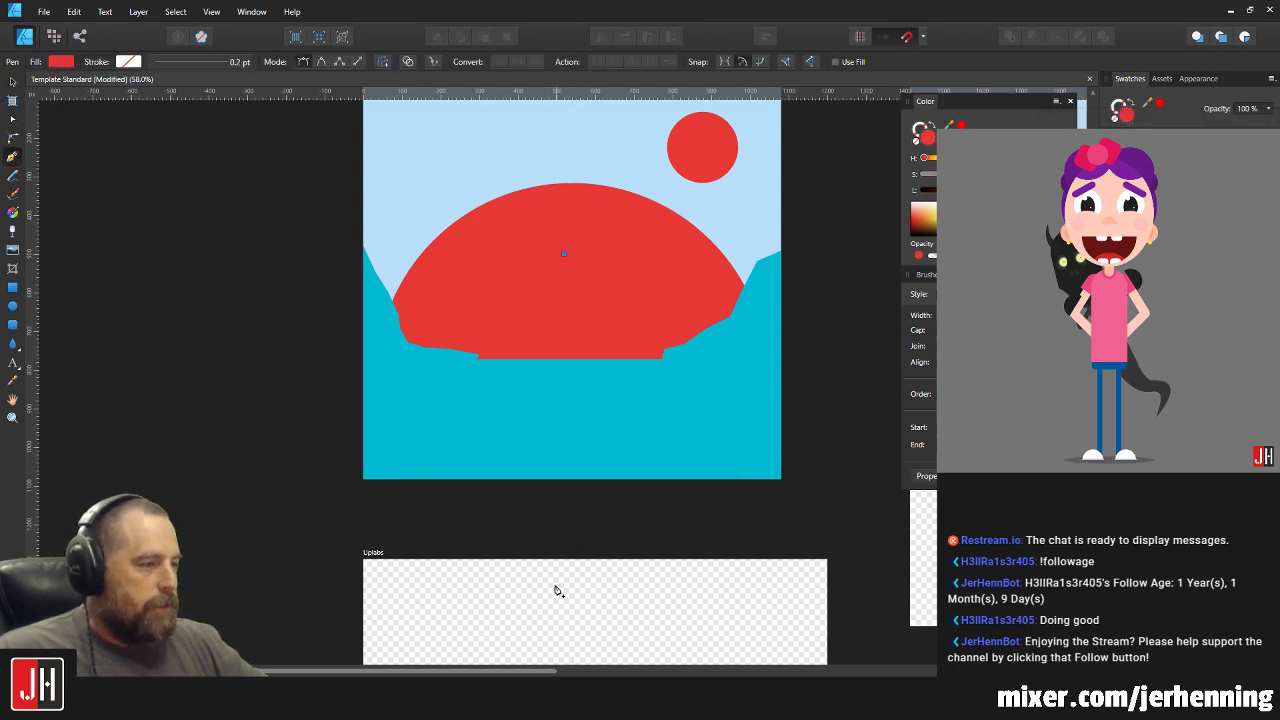
click(555, 541)
click(582, 538)
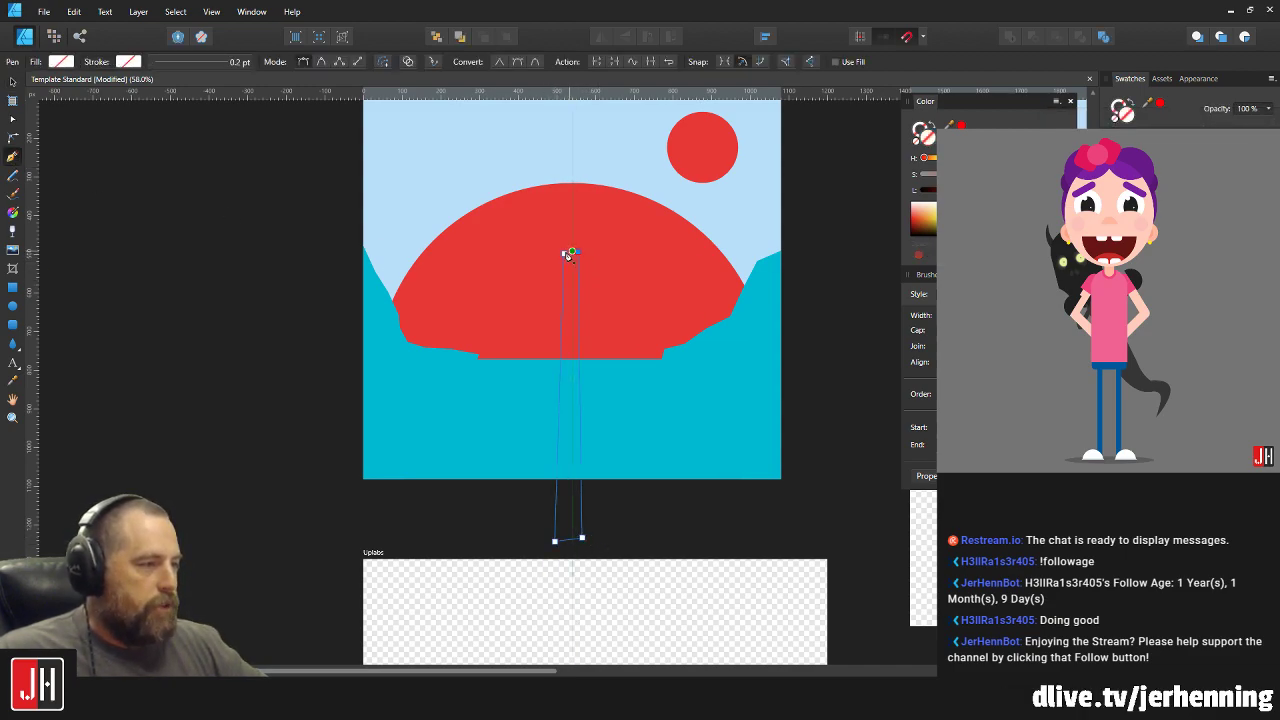
click(568, 255)
Subtract the narrow strip from the teal landscape to cut a vertical gap through its centre.
key(v)
shift+click(730, 408)
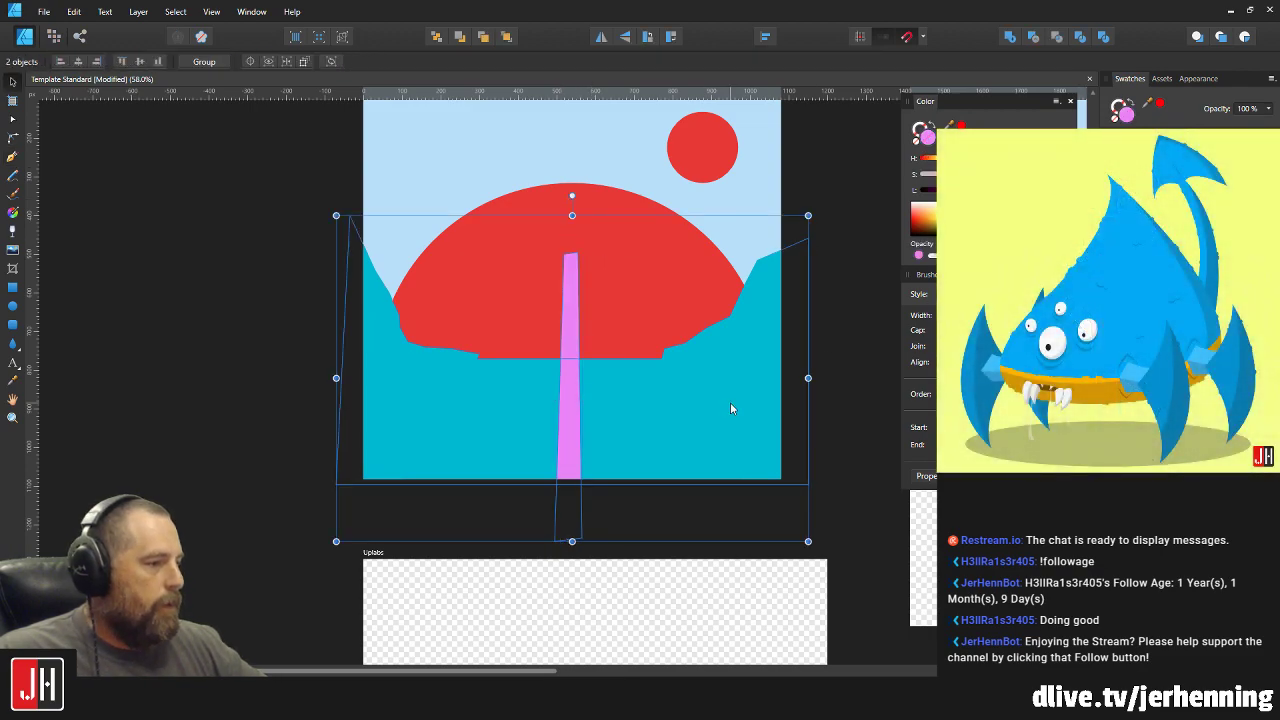
click(1033, 36)
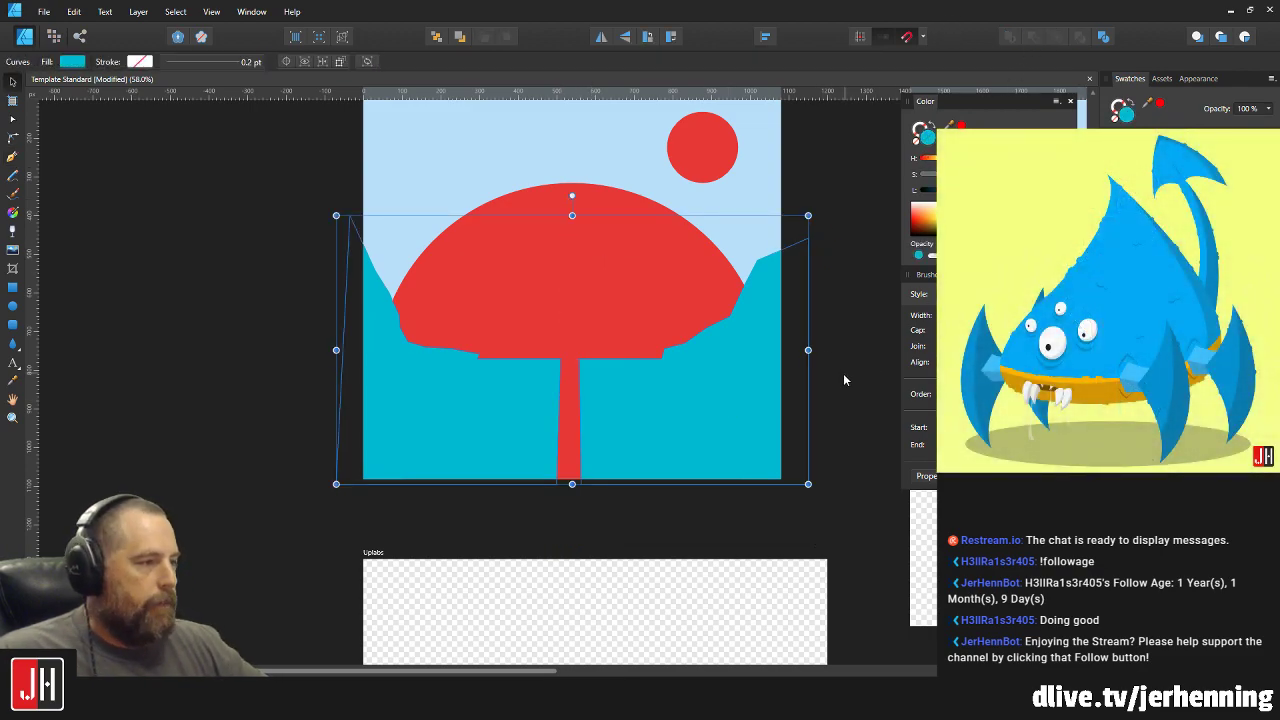
click(845, 373)
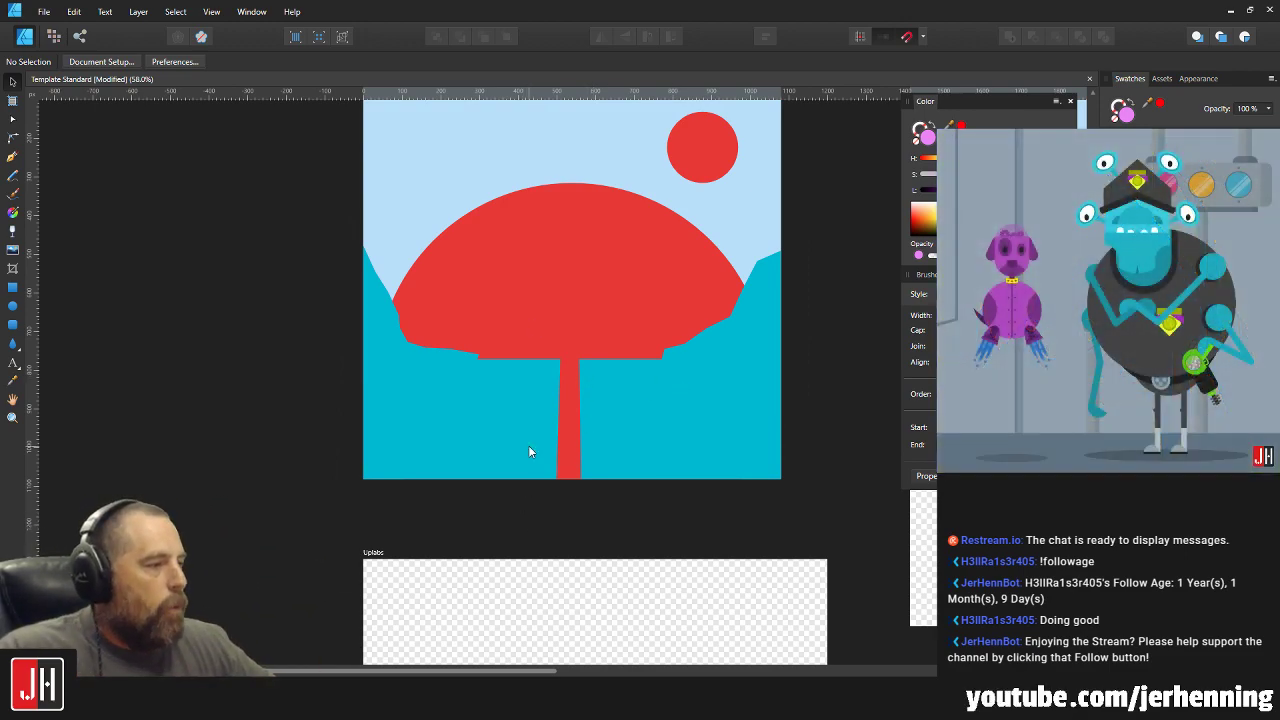
Move the two nodes on the gap's left side outward, so the left bank's inner edge slopes slightly inward toward the artboard's lower edge.
scroll(512, 404, up, 2)
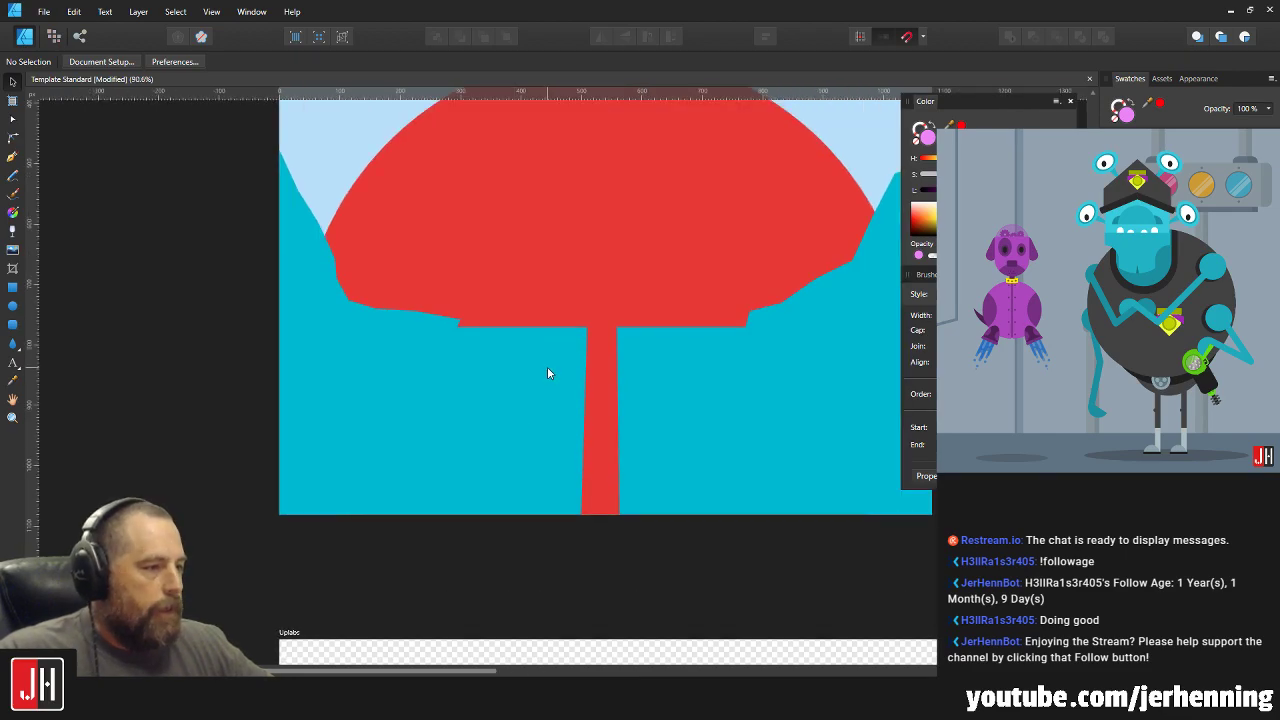
key(a)
click(549, 370)
drag(587, 327, 445, 371)
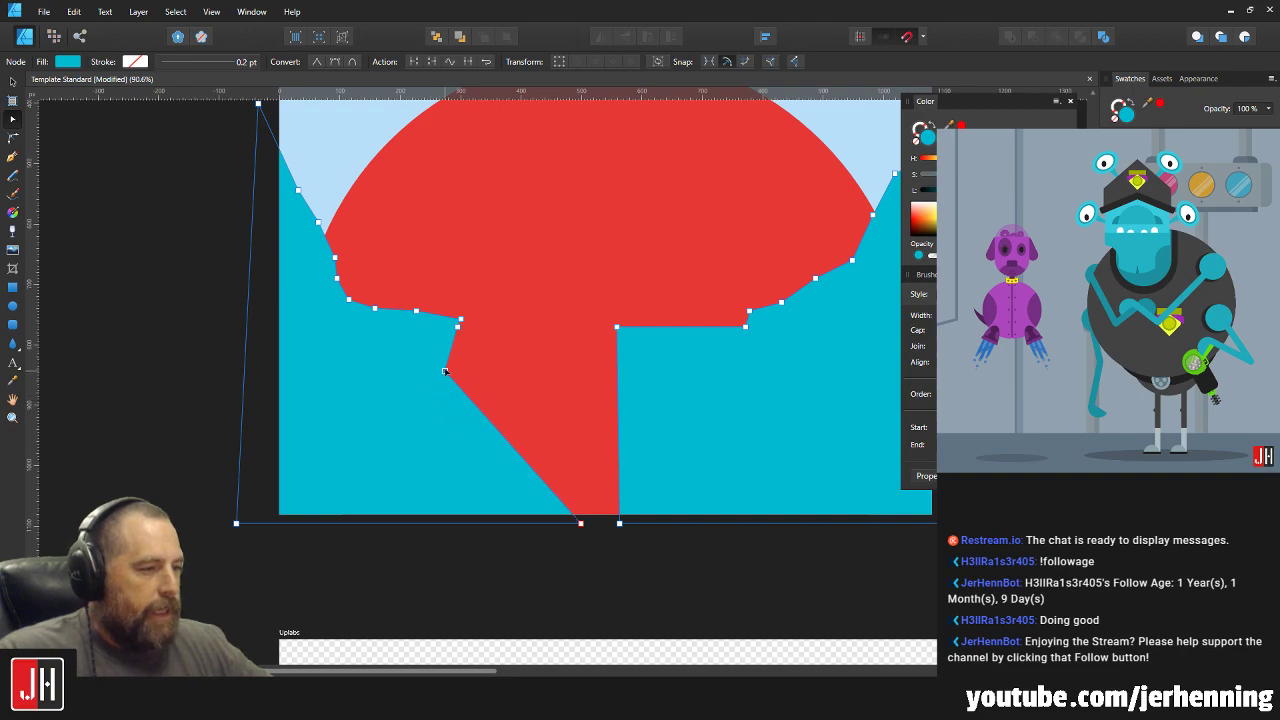
drag(580, 522, 413, 527)
drag(444, 372, 456, 381)
drag(413, 528, 482, 514)
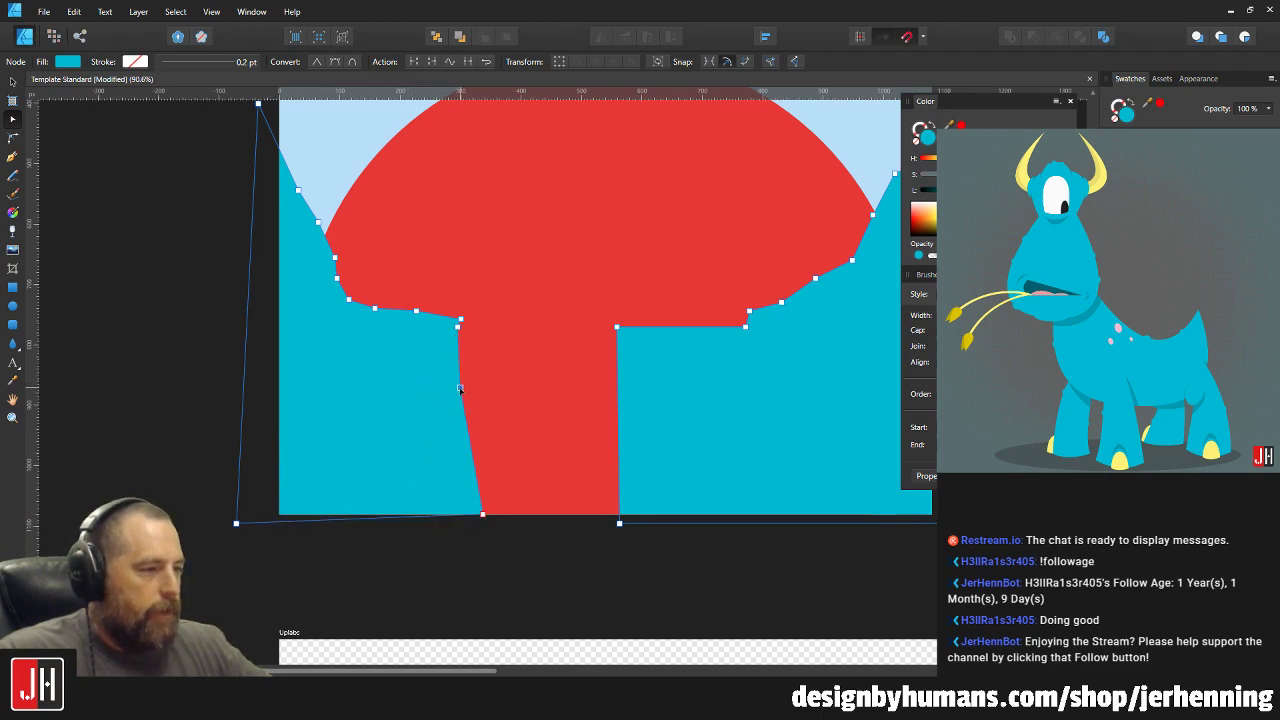
click(482, 514)
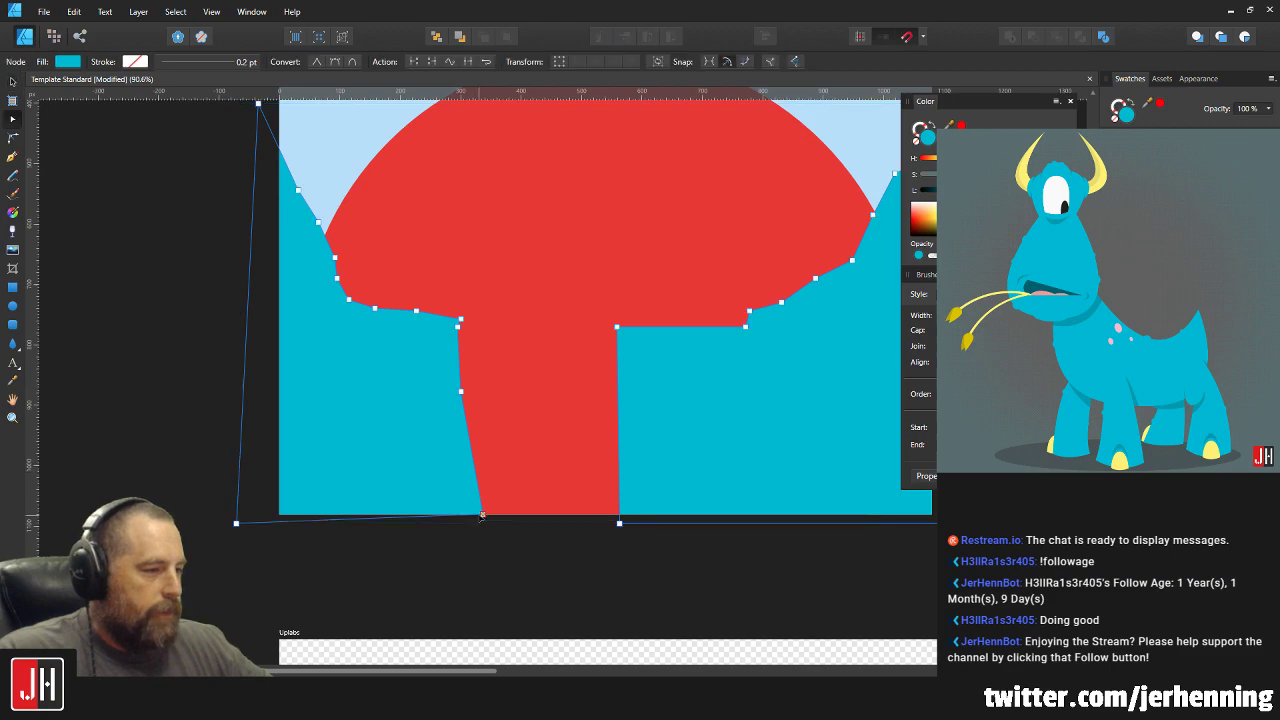
drag(483, 520, 491, 530)
Move the two nodes on the gap's right side outward, widening the gap and giving the right bank an angled inner edge.
click(588, 385)
key(a)
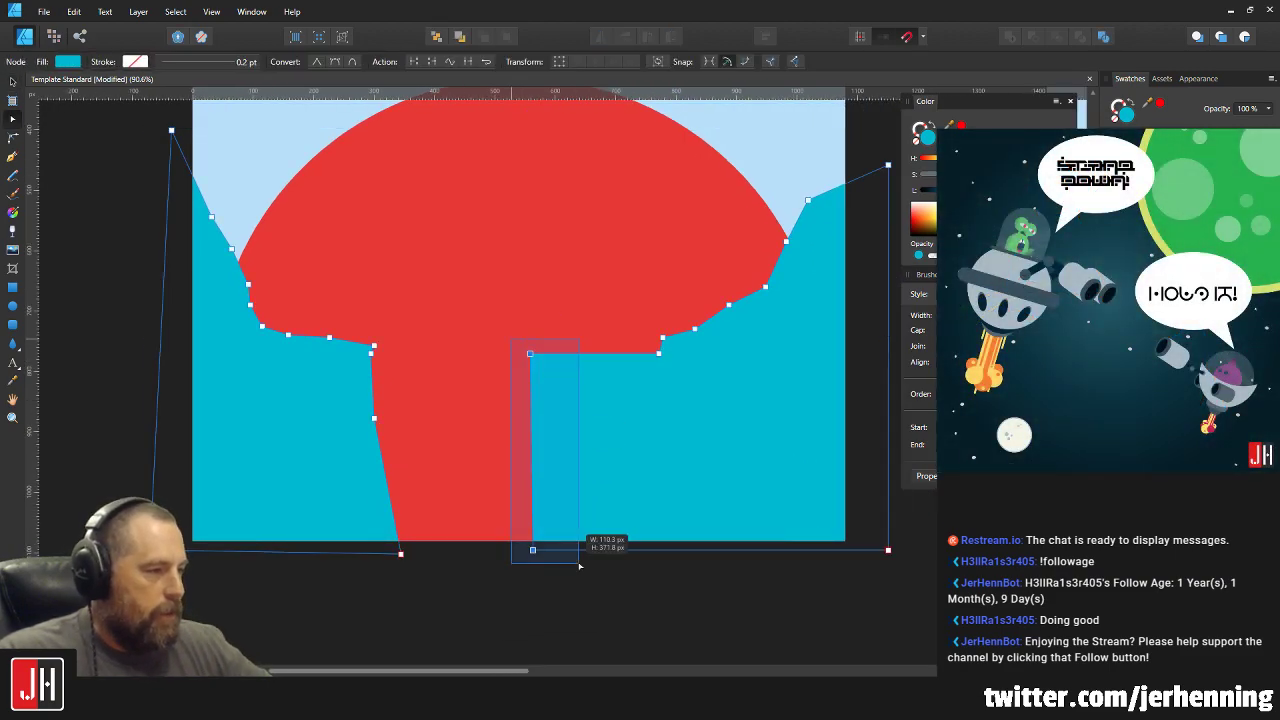
drag(538, 552, 697, 566)
scroll(680, 404, up, 4)
drag(686, 315, 686, 423)
scroll(672, 496, down, 4)
drag(654, 540, 627, 564)
click(548, 542)
scroll(530, 470, down, 3)
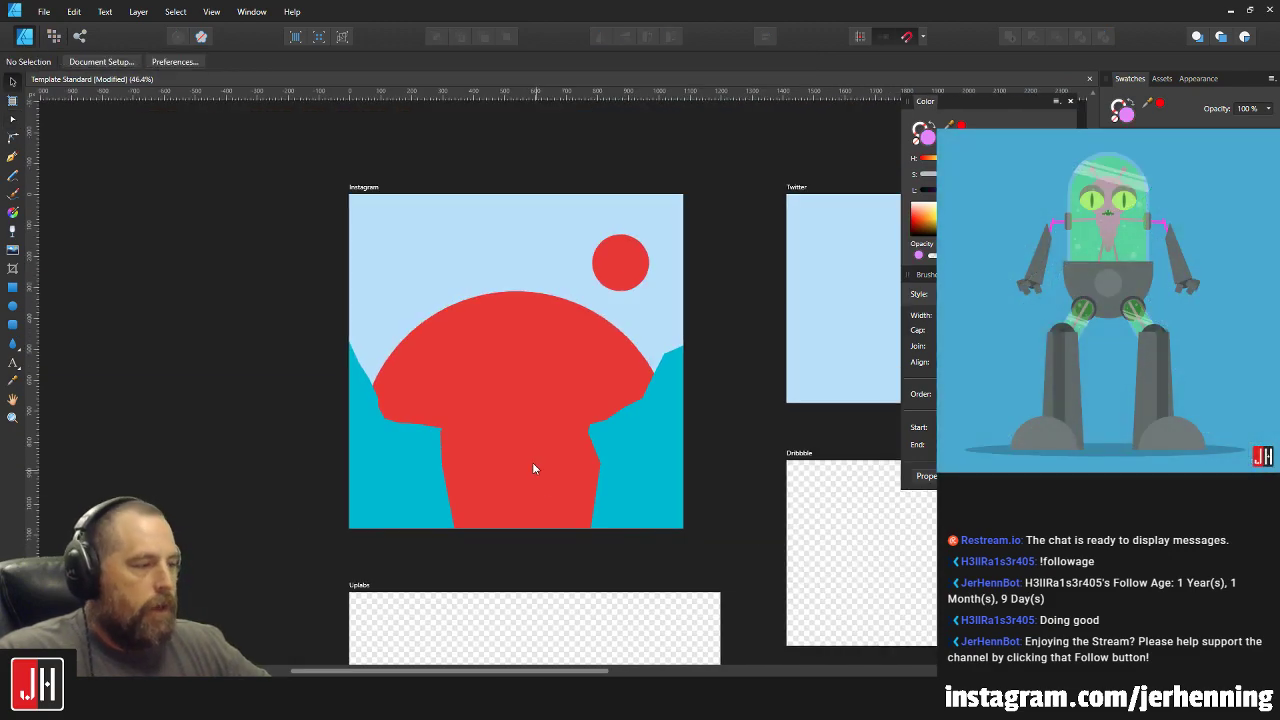
scroll(542, 450, up, 2)
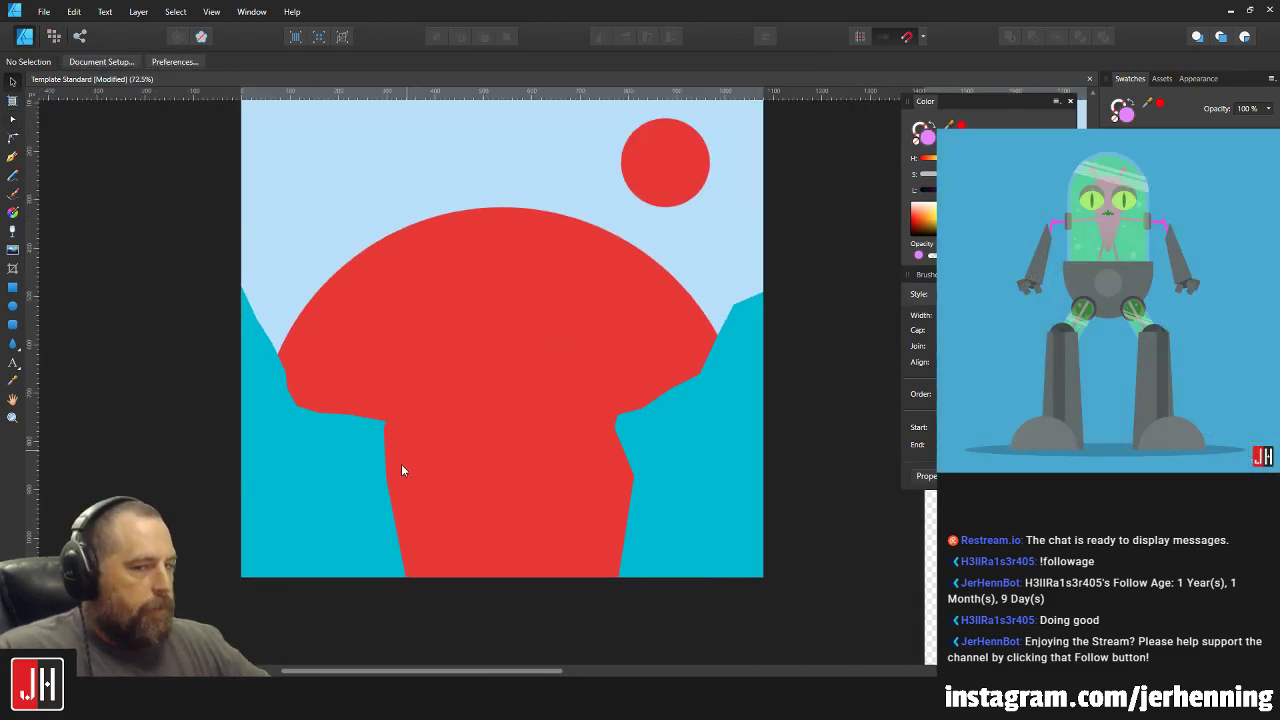
click(726, 454)
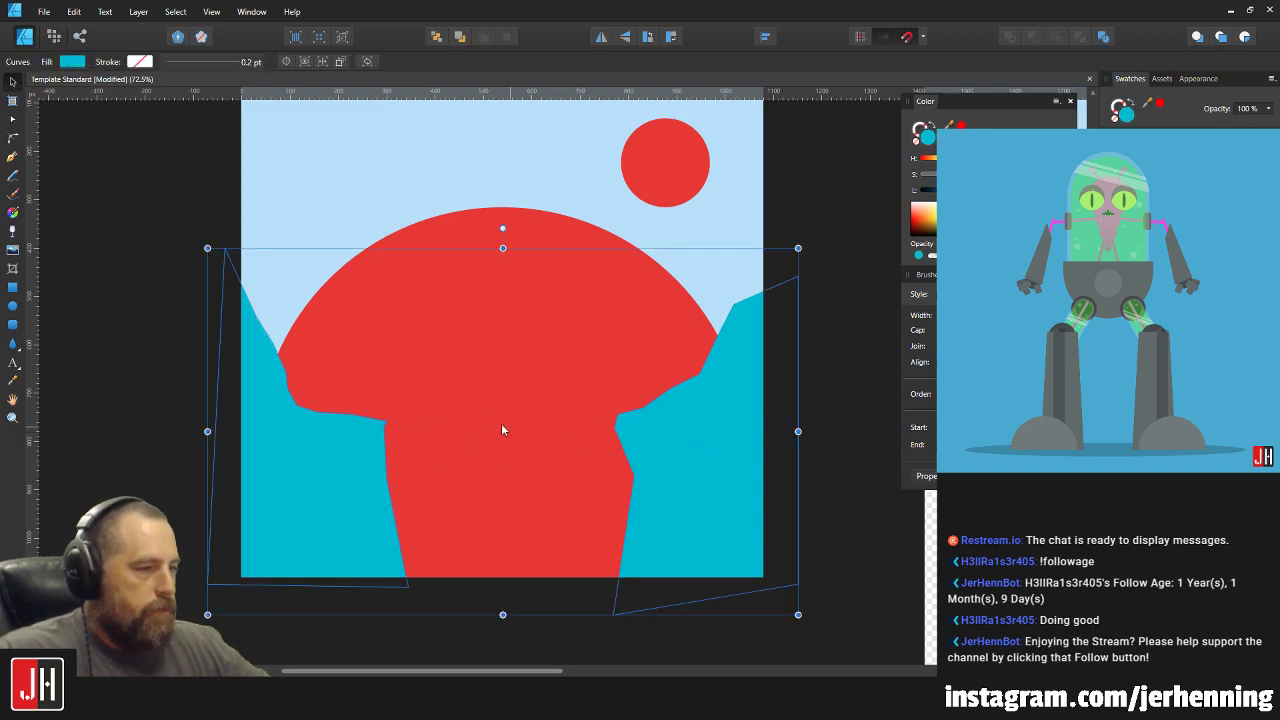
drag(732, 434, 730, 433)
click(830, 202)
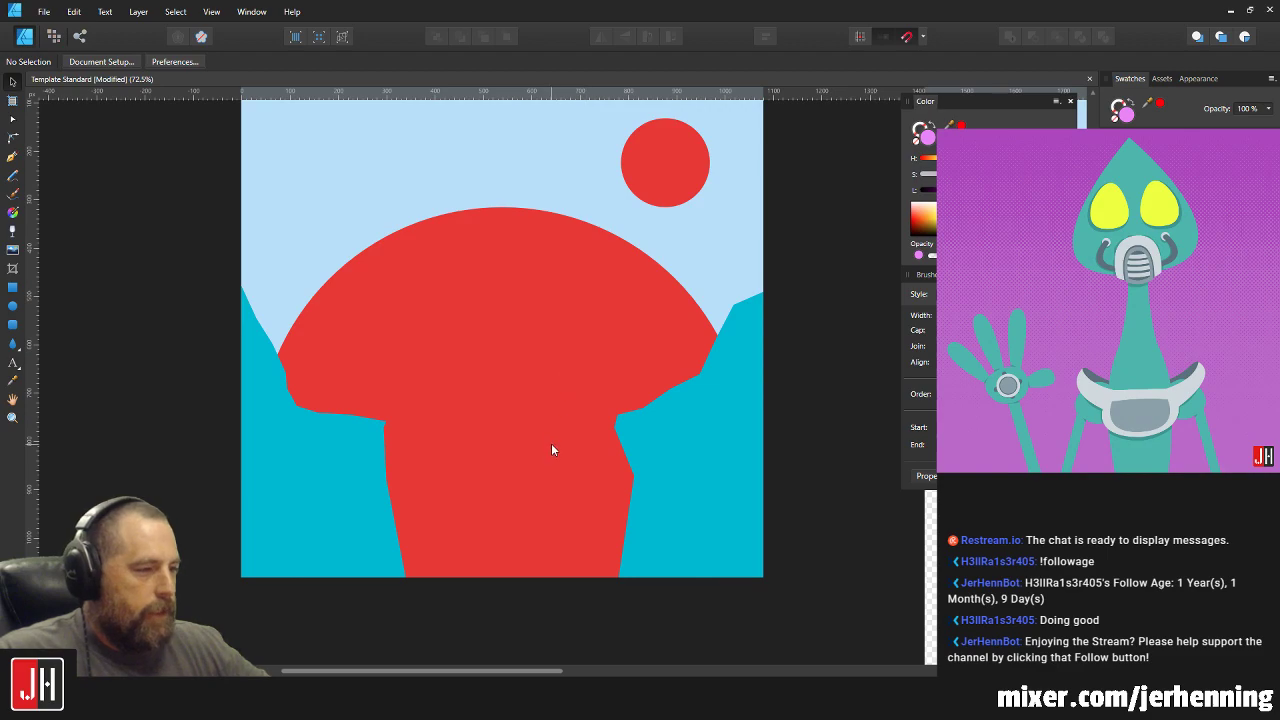
scroll(554, 441, down, 2)
click(648, 443)
click(243, 277)
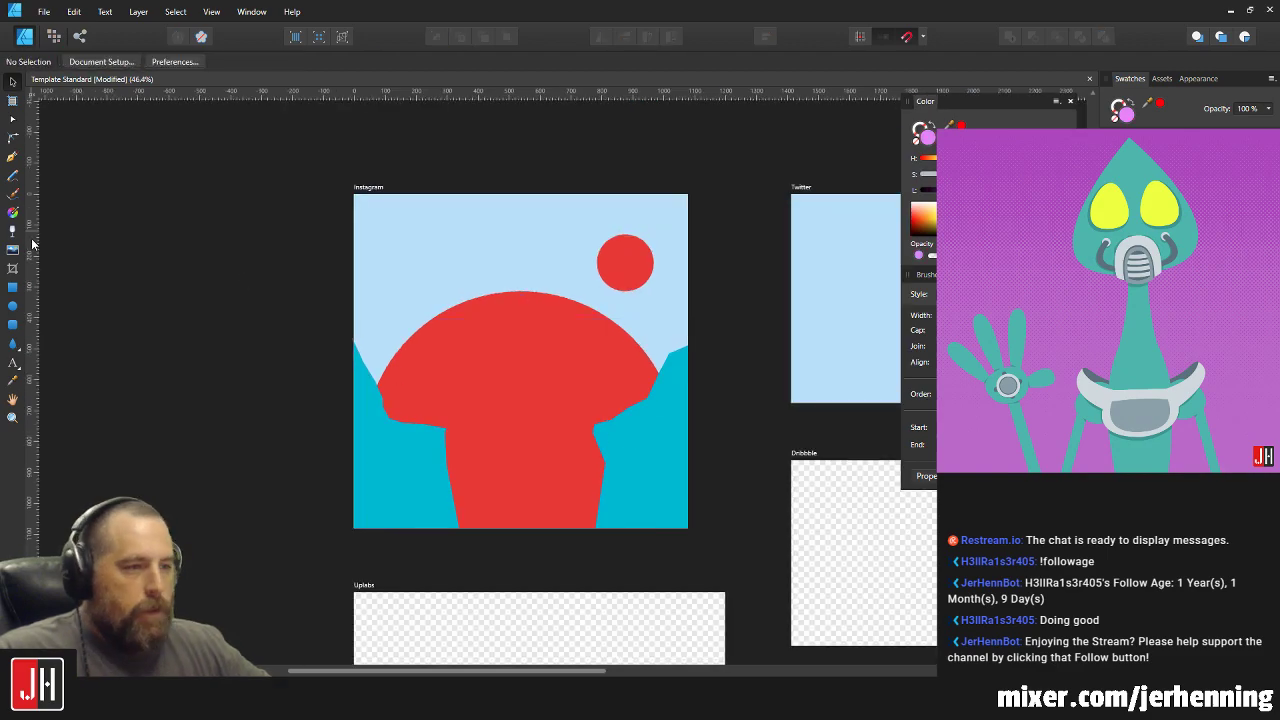
Draw a rectangle over the whole left bank and divide the teal landscape with it to separate the two banks.
key(m)
drag(219, 227, 531, 600)
key(v)
shift+click(643, 484)
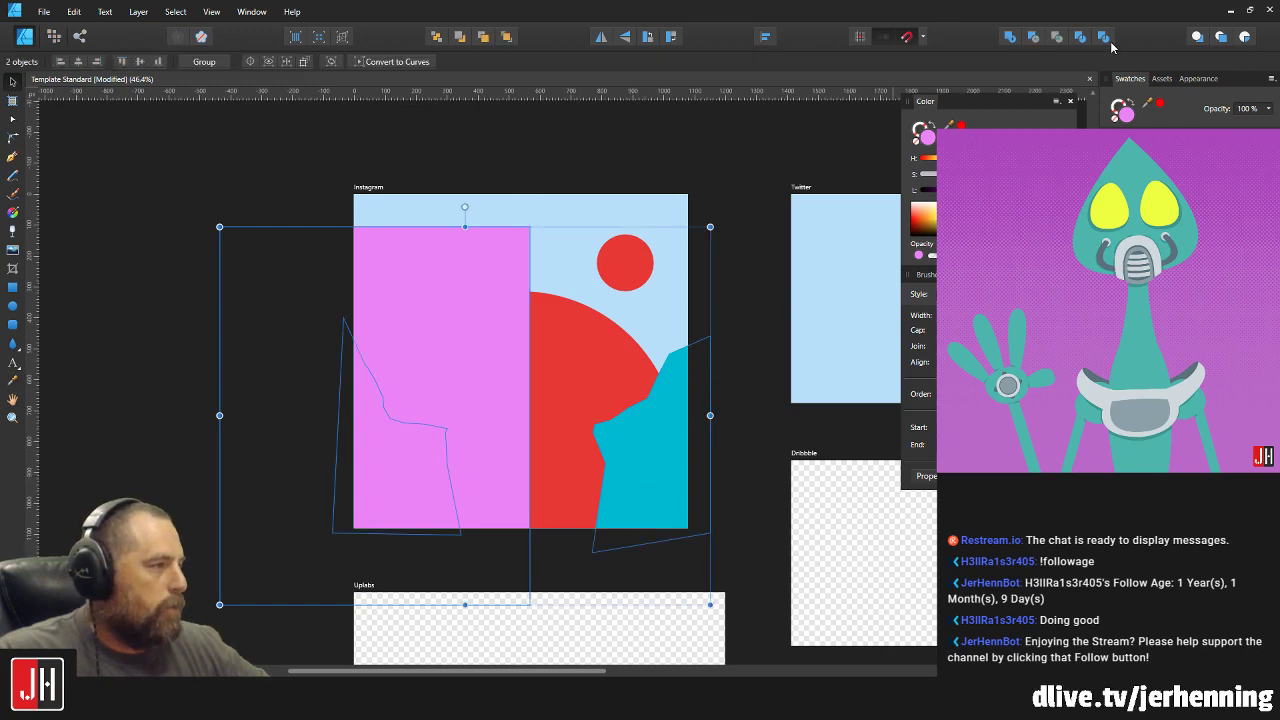
key(ctrl+d)
Delete the leftover rectangle piece and recolour the separated left bank with the right bank's teal.
click(503, 279)
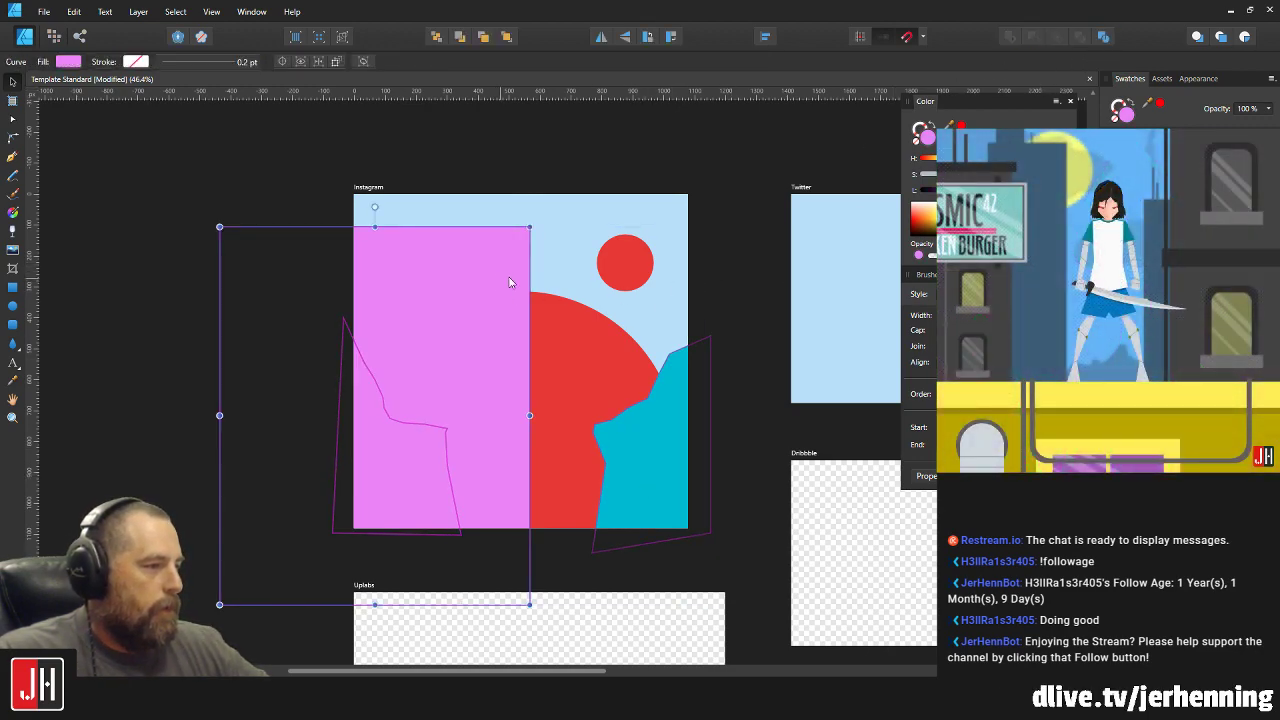
key(Delete)
click(407, 468)
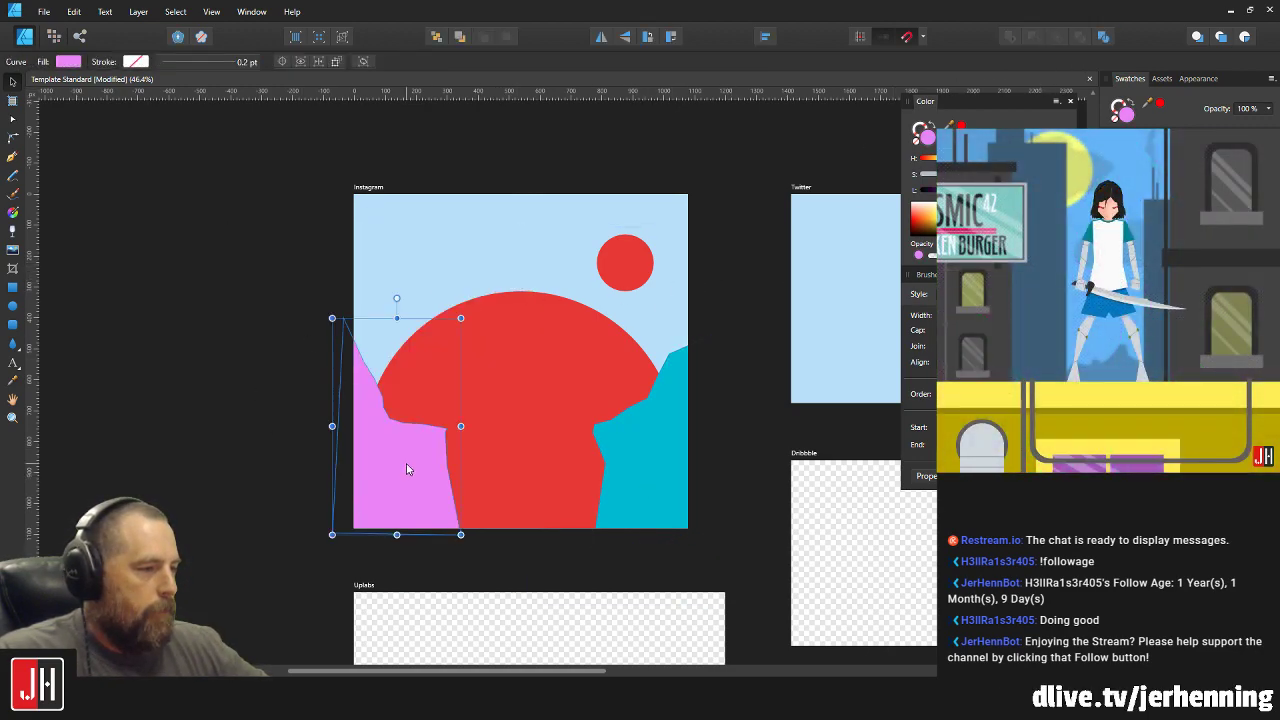
shift+click(620, 438)
key(ctrl+alt+shift+a)
key(ctrl+d)
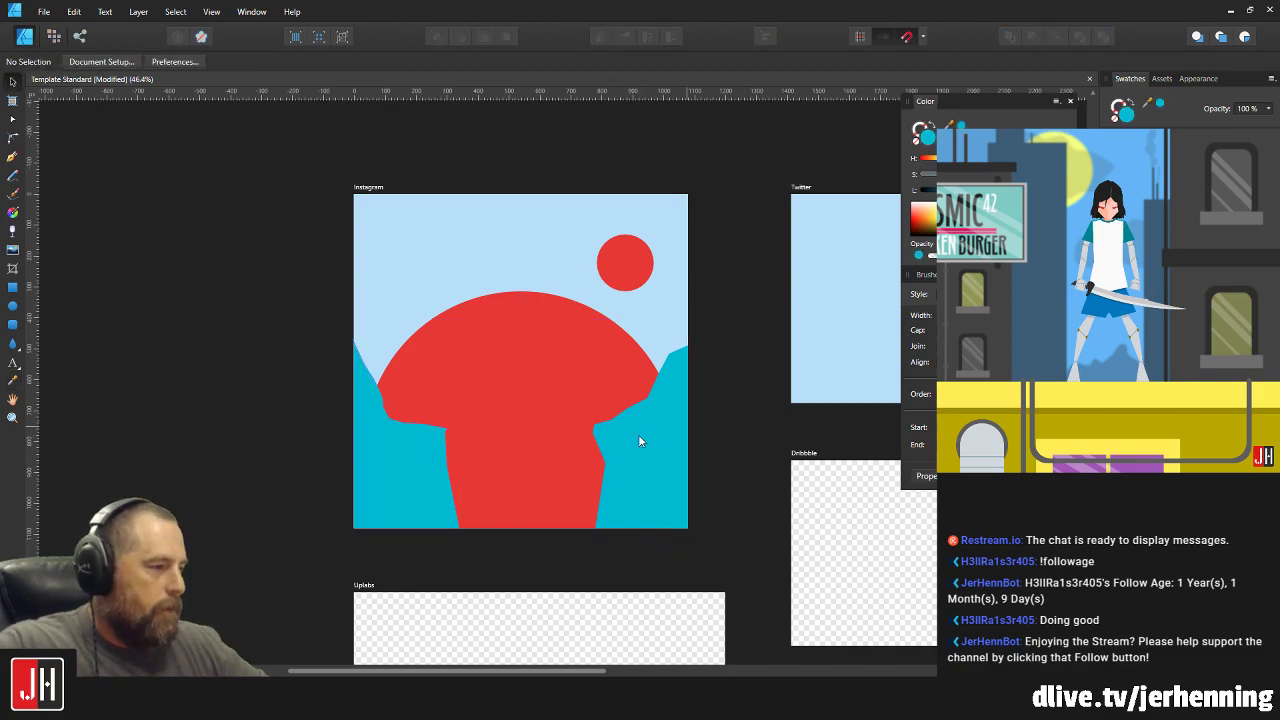
Draw a bridge-shaped band with the Pen tool across the gap below the dome, with a flat top and angled legs overlapping both banks.
scroll(544, 437, up, 4)
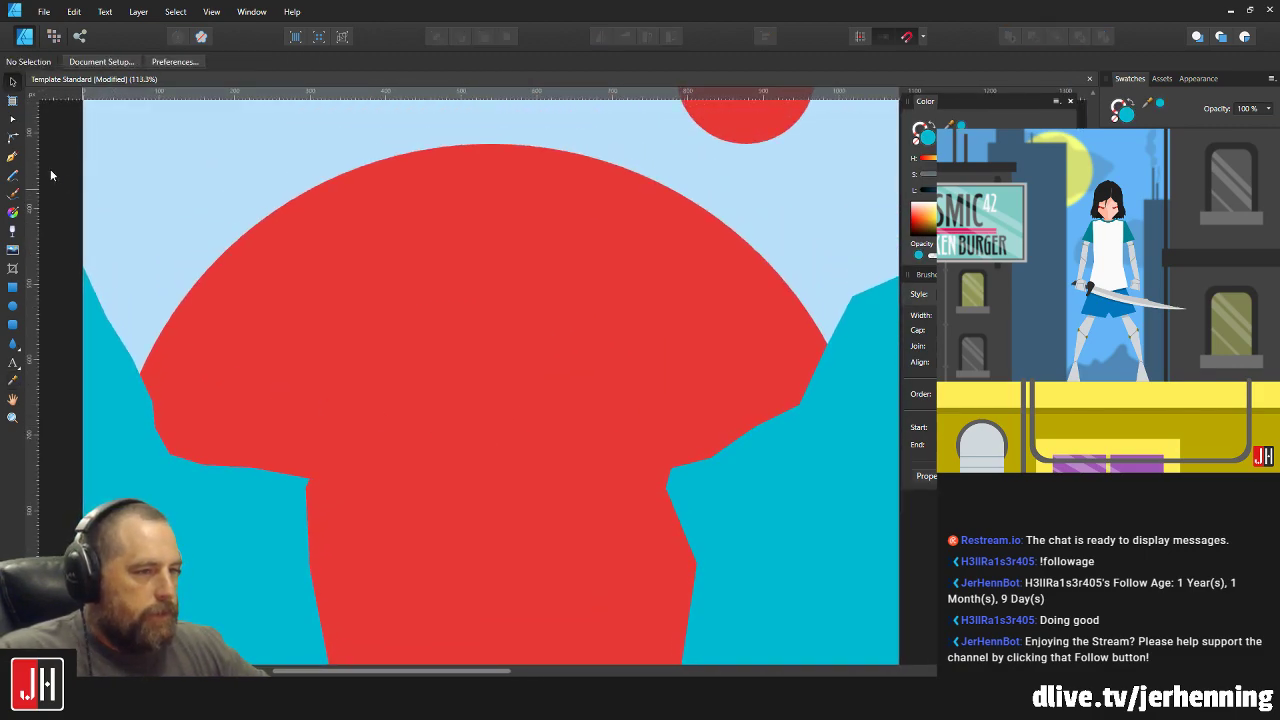
click(11, 156)
scroll(428, 351, down, 2)
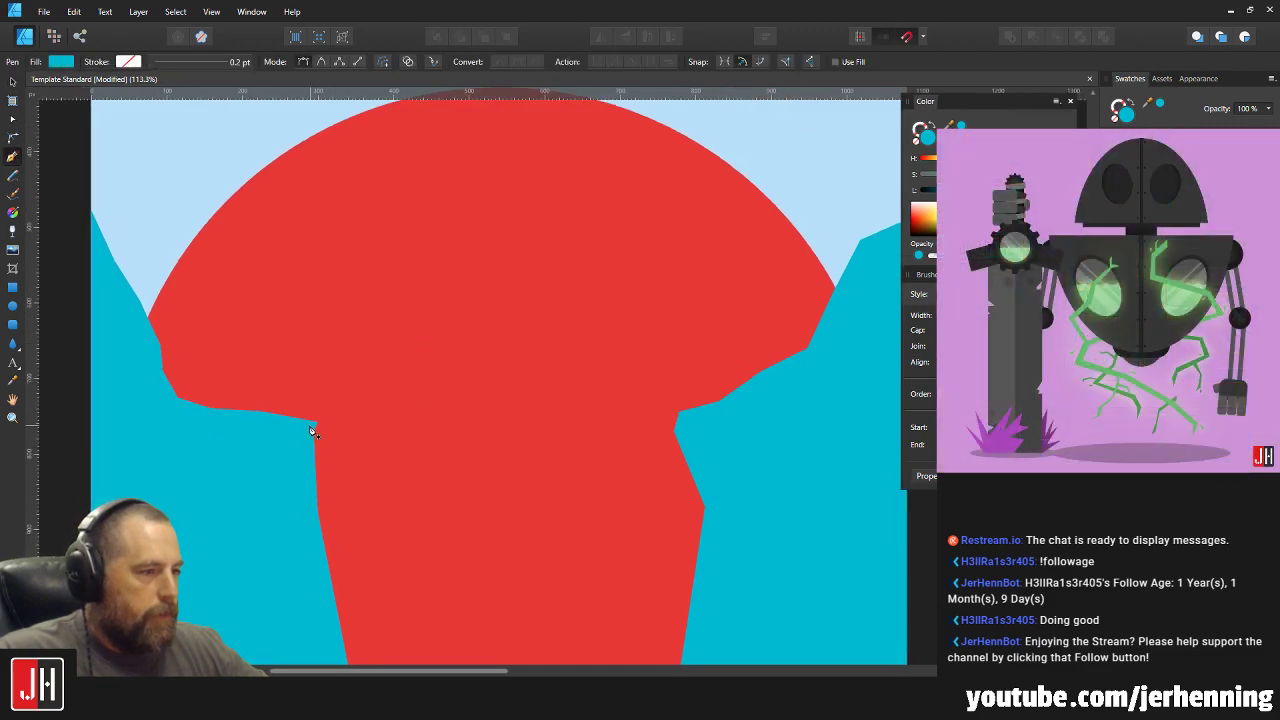
click(734, 427)
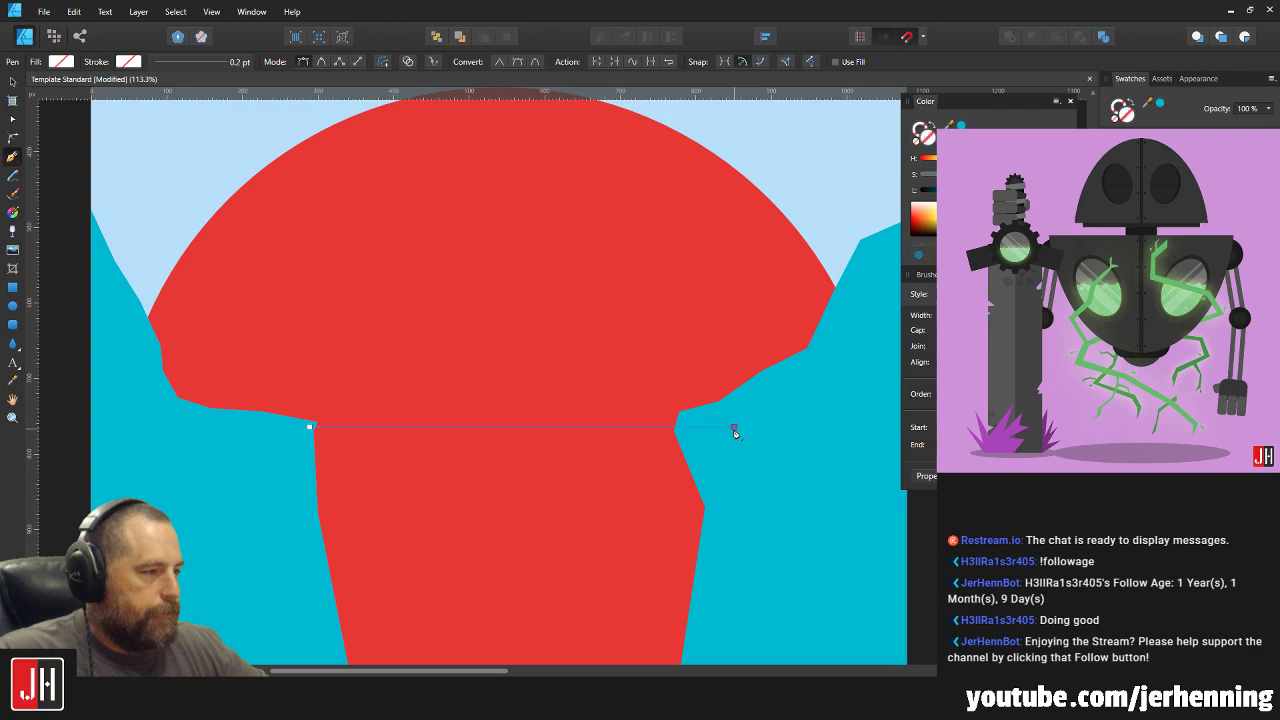
click(734, 578)
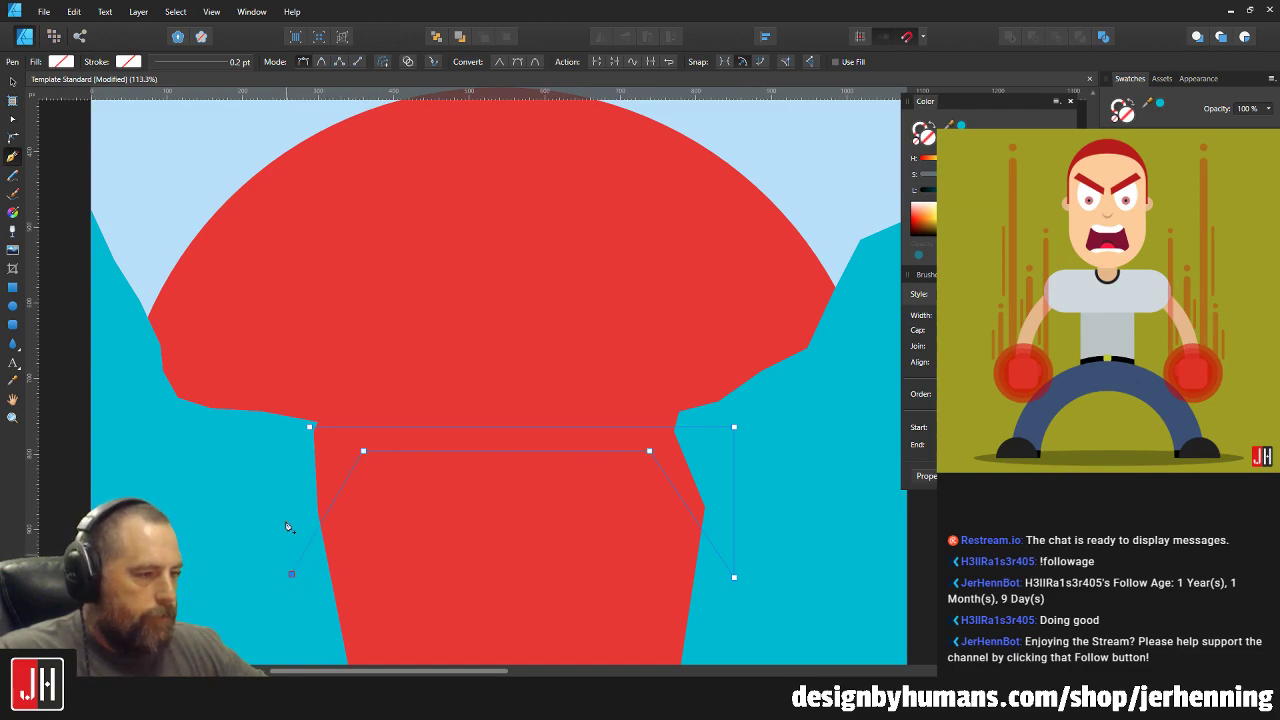
click(321, 427)
key(v)
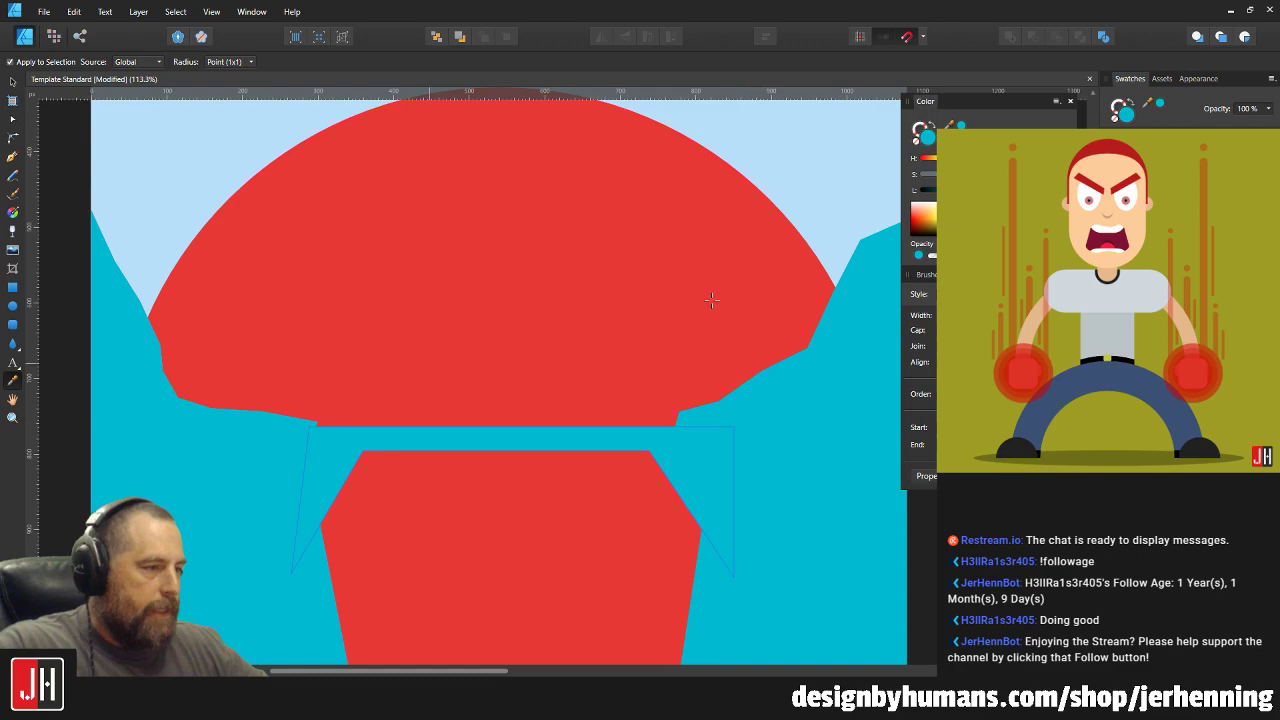
Darken the bridge-shaped band's fill to a deeper teal and place it behind the two banks.
drag(969, 190, 954, 190)
key(ctrl+x)
key(ctrl+v)
scroll(570, 364, down, 6)
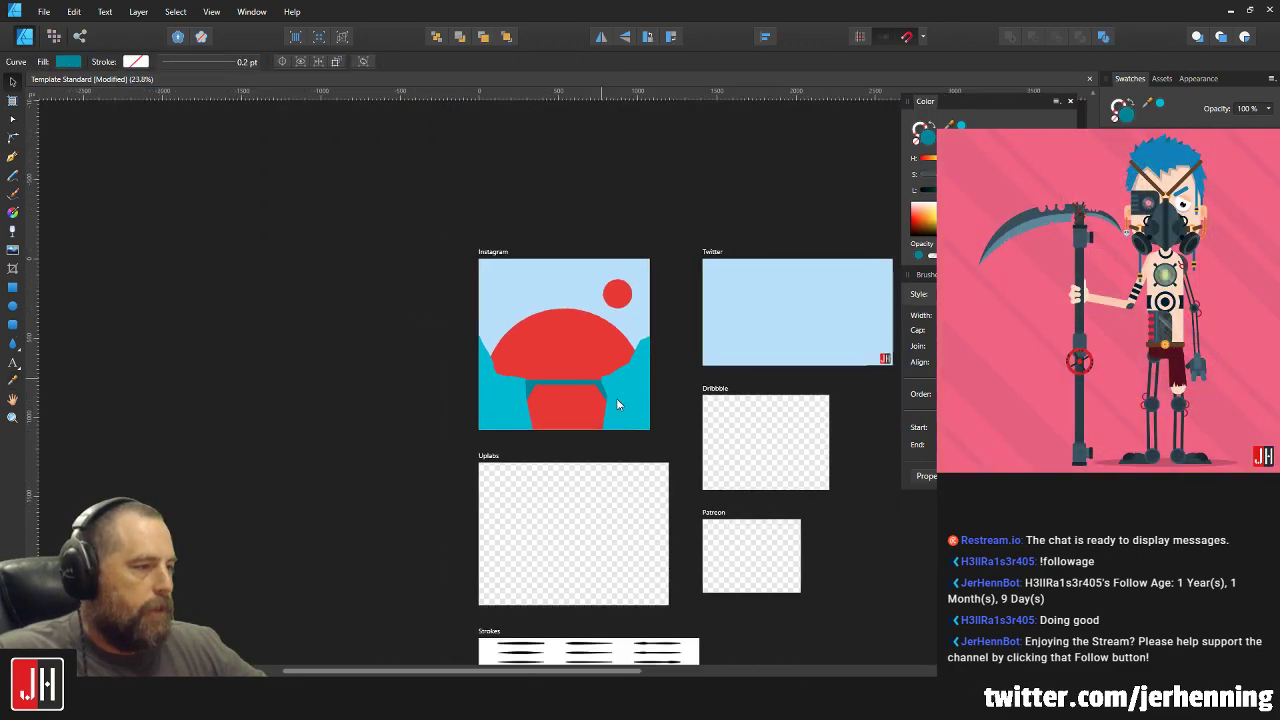
key(ctrl+d)
Try to shift the two upper inner-corner nodes of the teal left bank.
scroll(585, 396, up, 9)
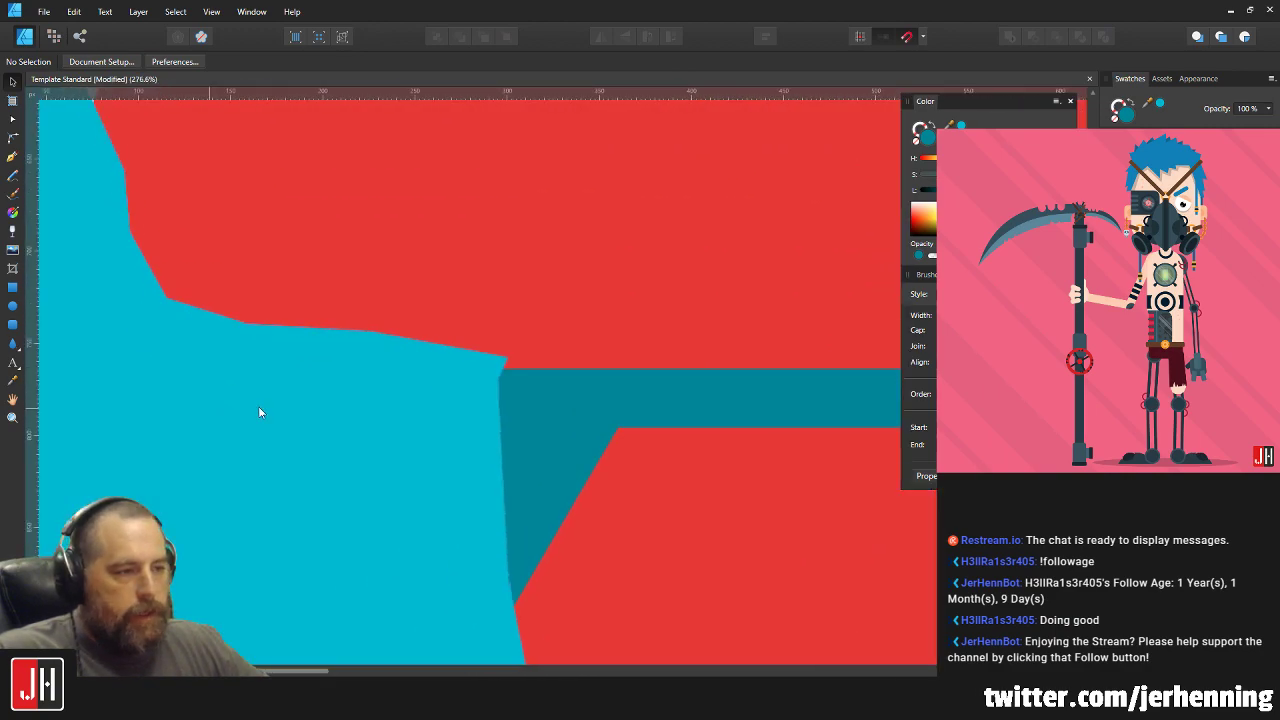
key(a)
click(443, 369)
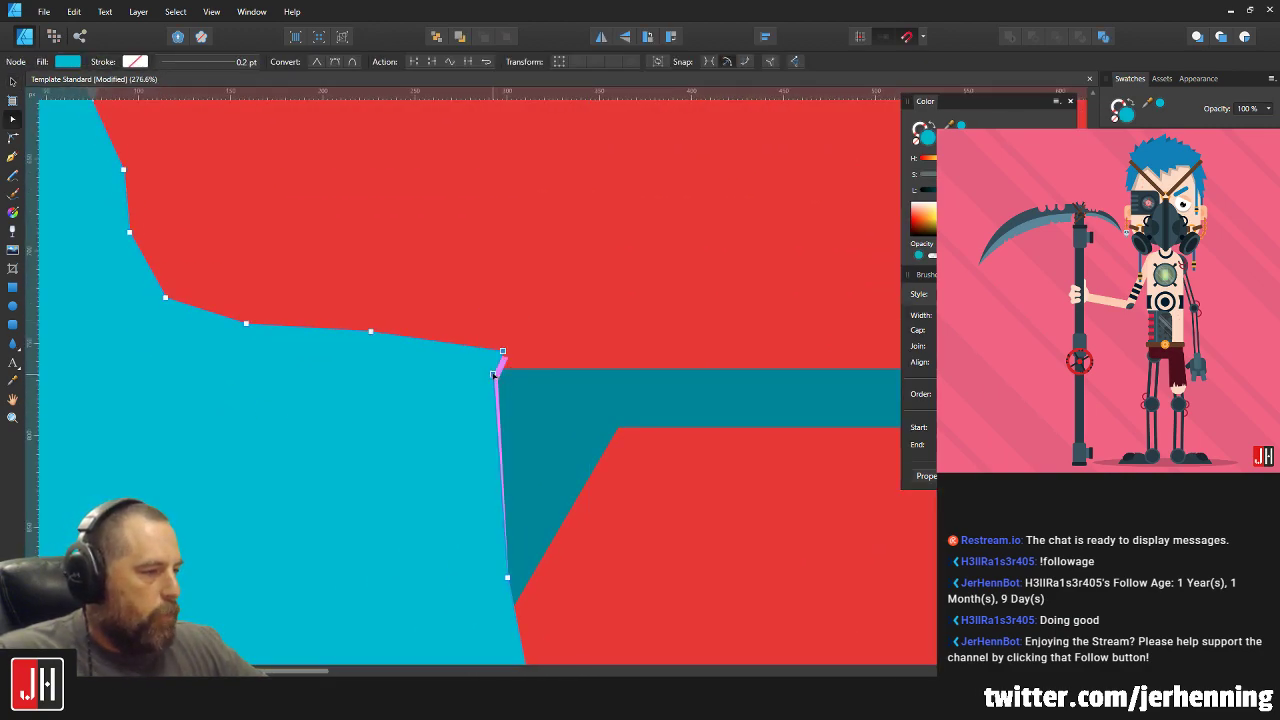
drag(497, 380, 472, 376)
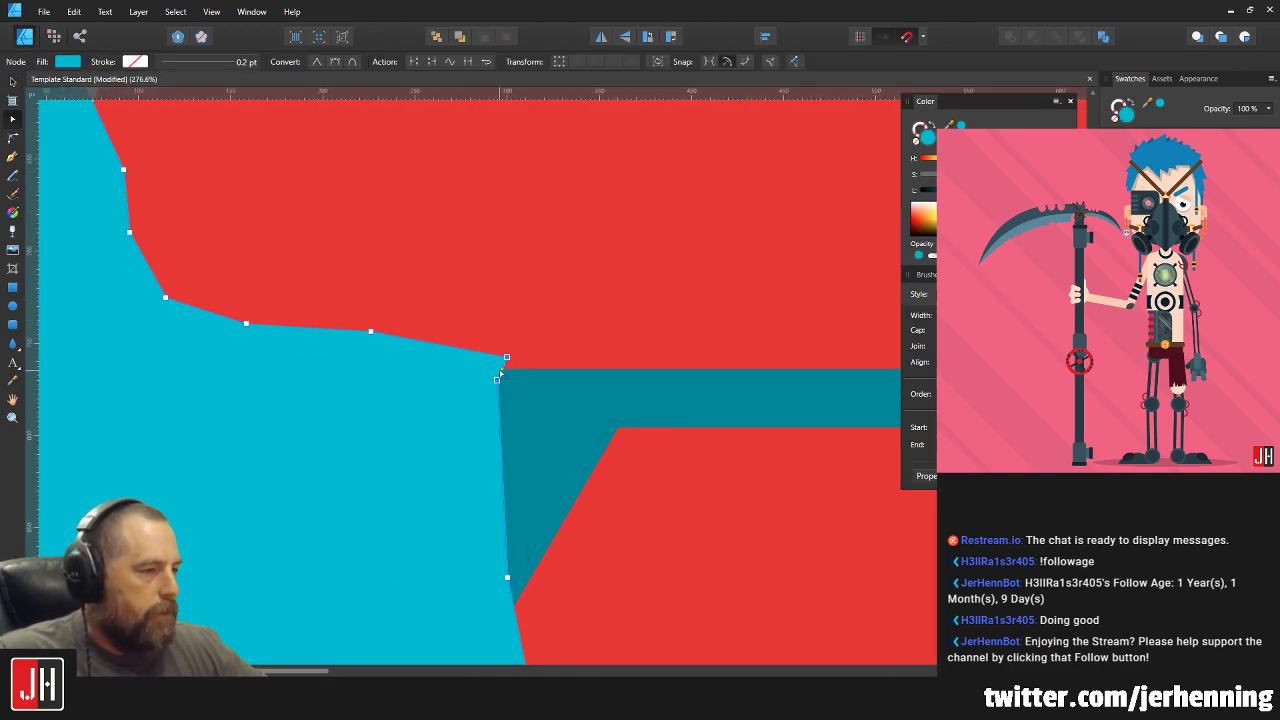
Delete the pink duplicate hidden beneath the left bank and move the teal bank back into place.
key(p)
key(v)
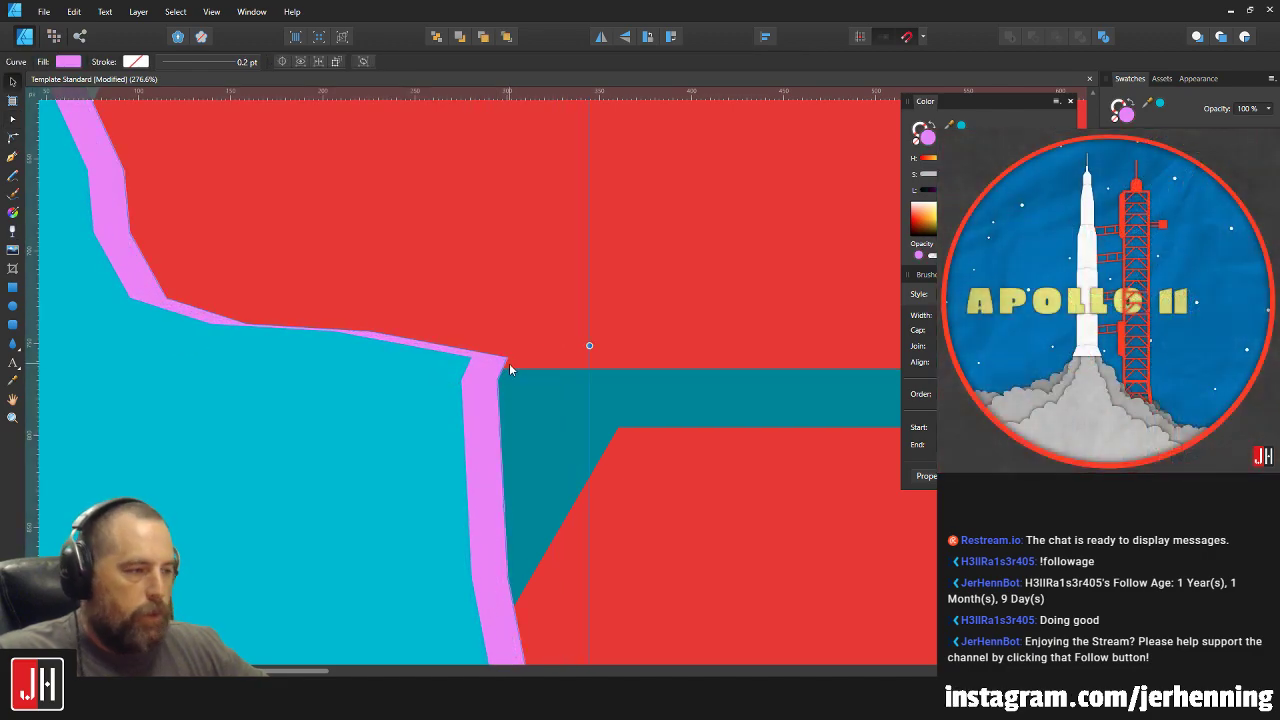
click(296, 388)
scroll(325, 384, down, 1)
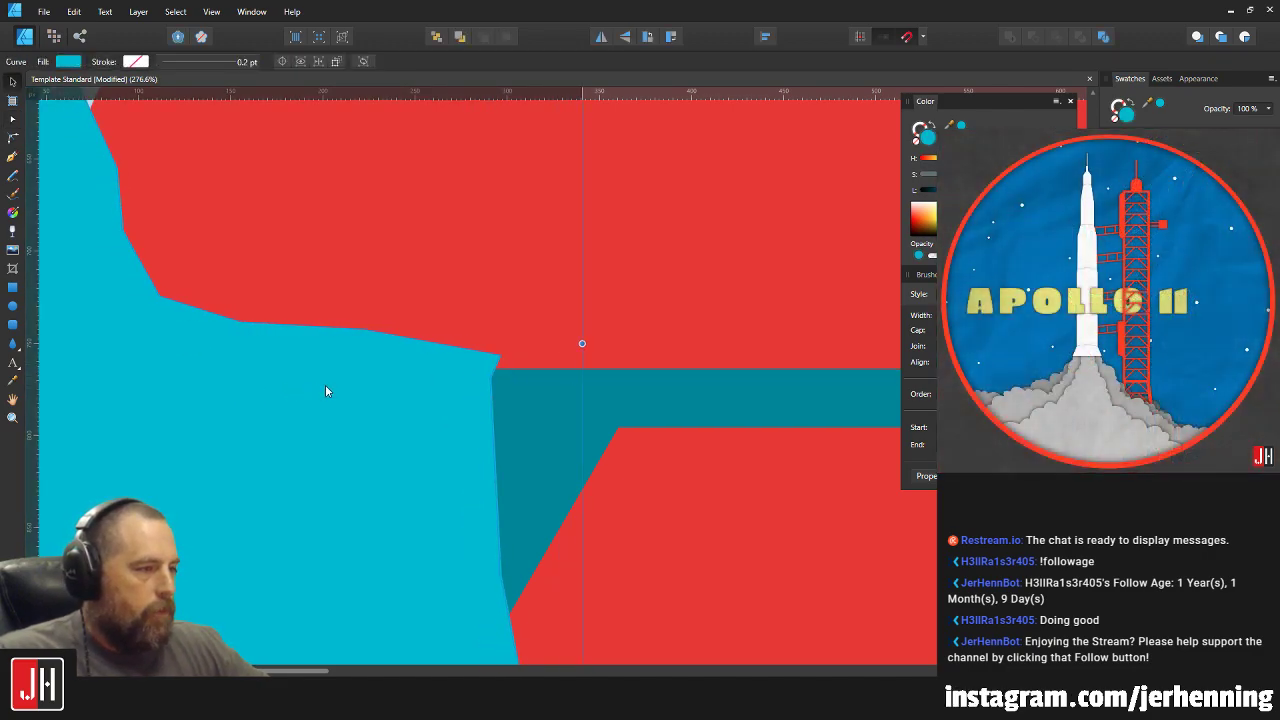
scroll(341, 402, down, 4)
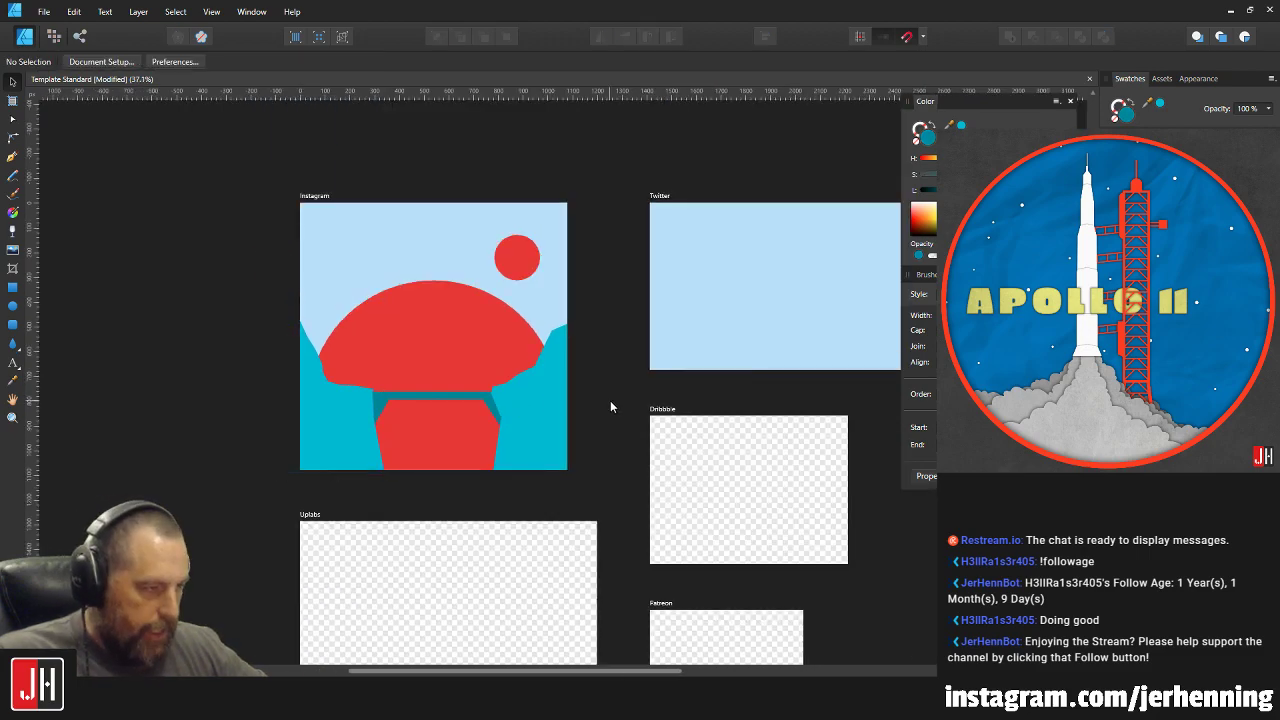
Reshape the right teal bank's inner corner by shifting its two corner nodes near the darker band's upper edge.
click(609, 402)
scroll(490, 396, up, 6)
scroll(573, 418, up, 1)
key(a)
click(581, 416)
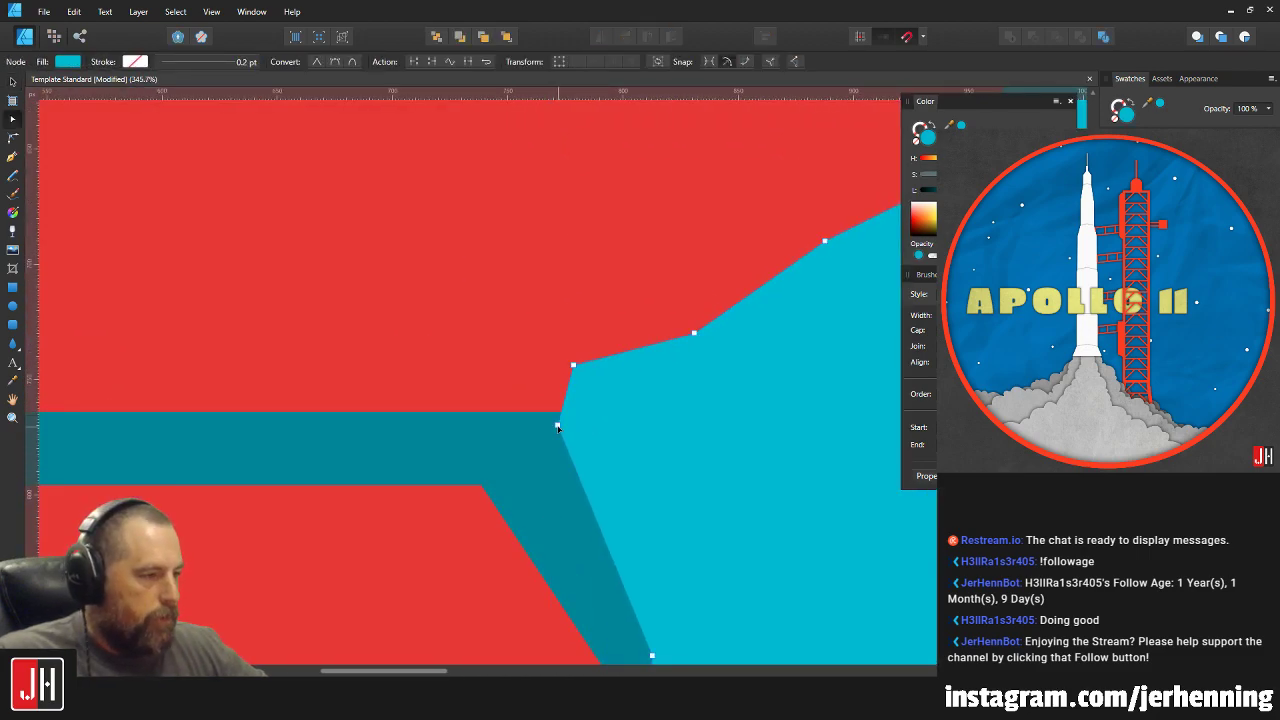
drag(550, 404, 557, 420)
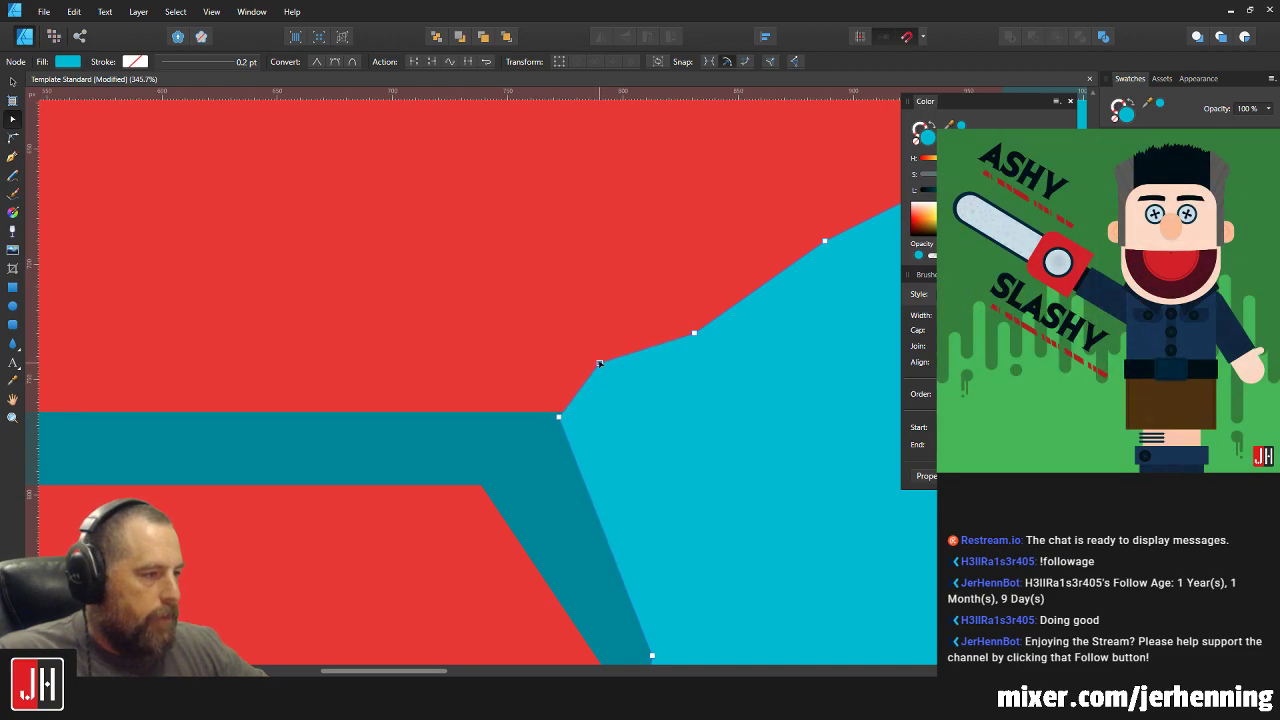
key(v)
scroll(590, 405, down, 5)
click(712, 449)
scroll(478, 419, up, 4)
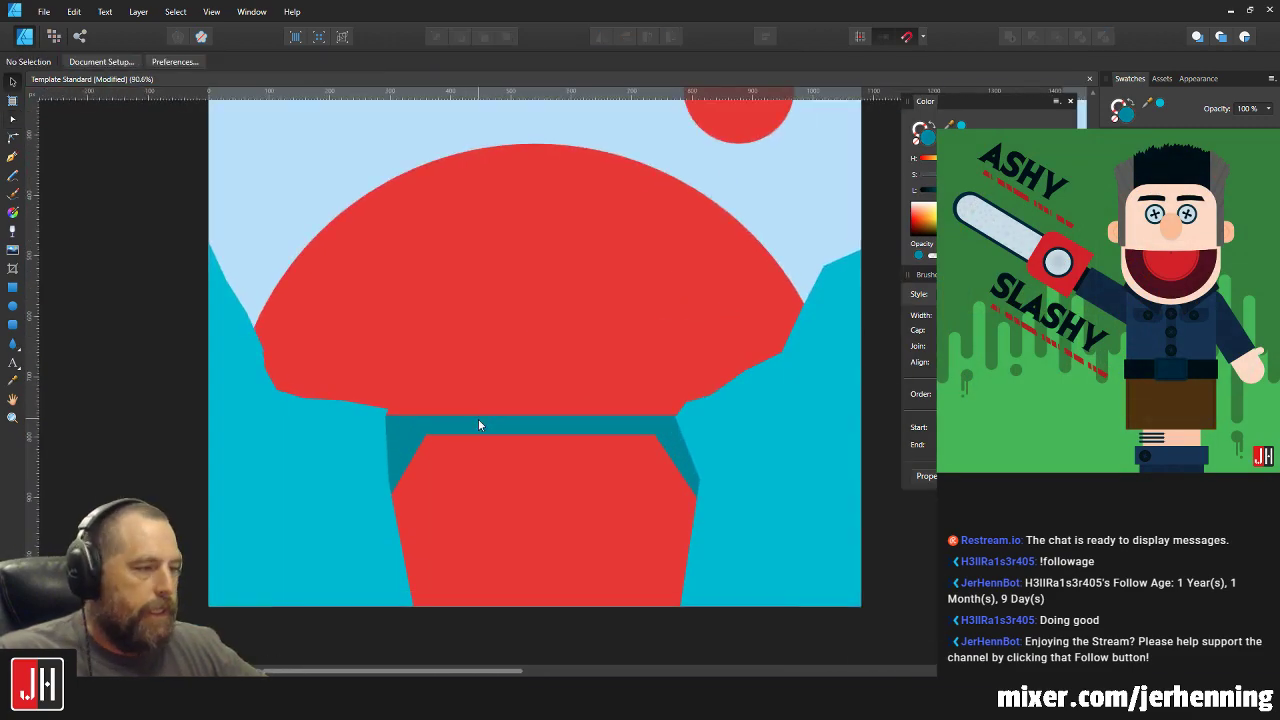
click(459, 450)
drag(457, 471, 392, 445)
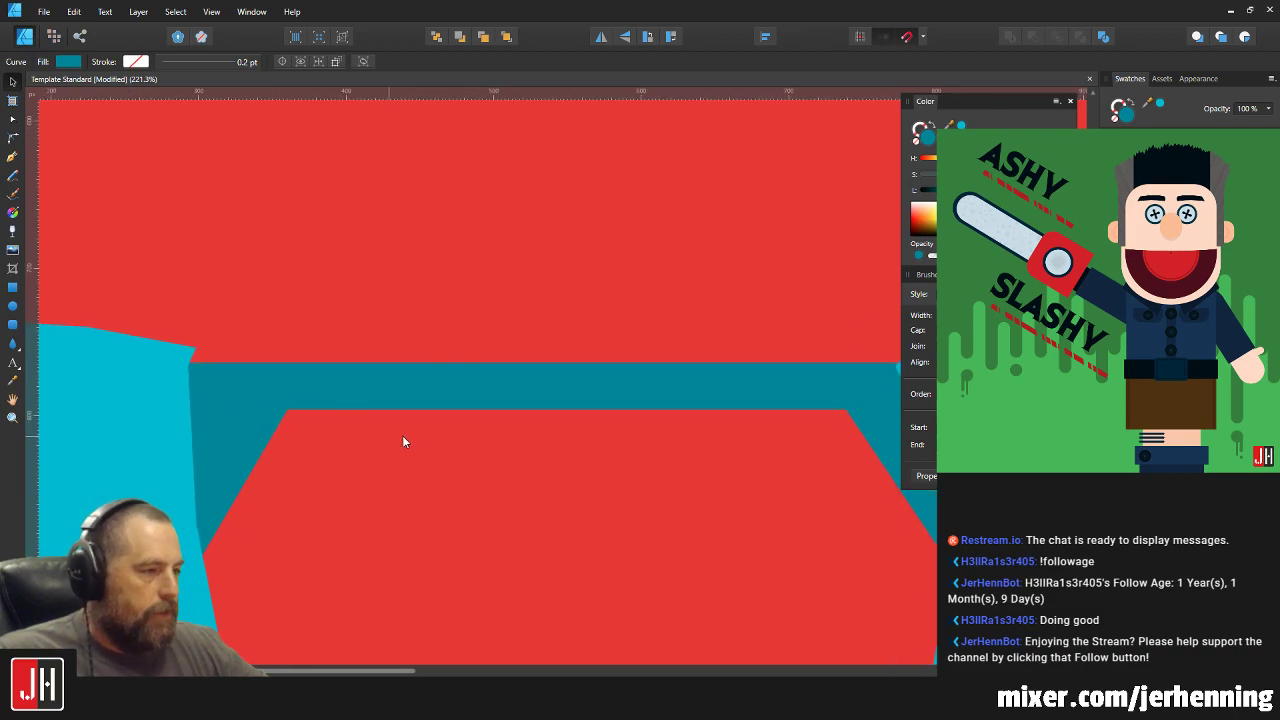
key(a)
click(303, 410)
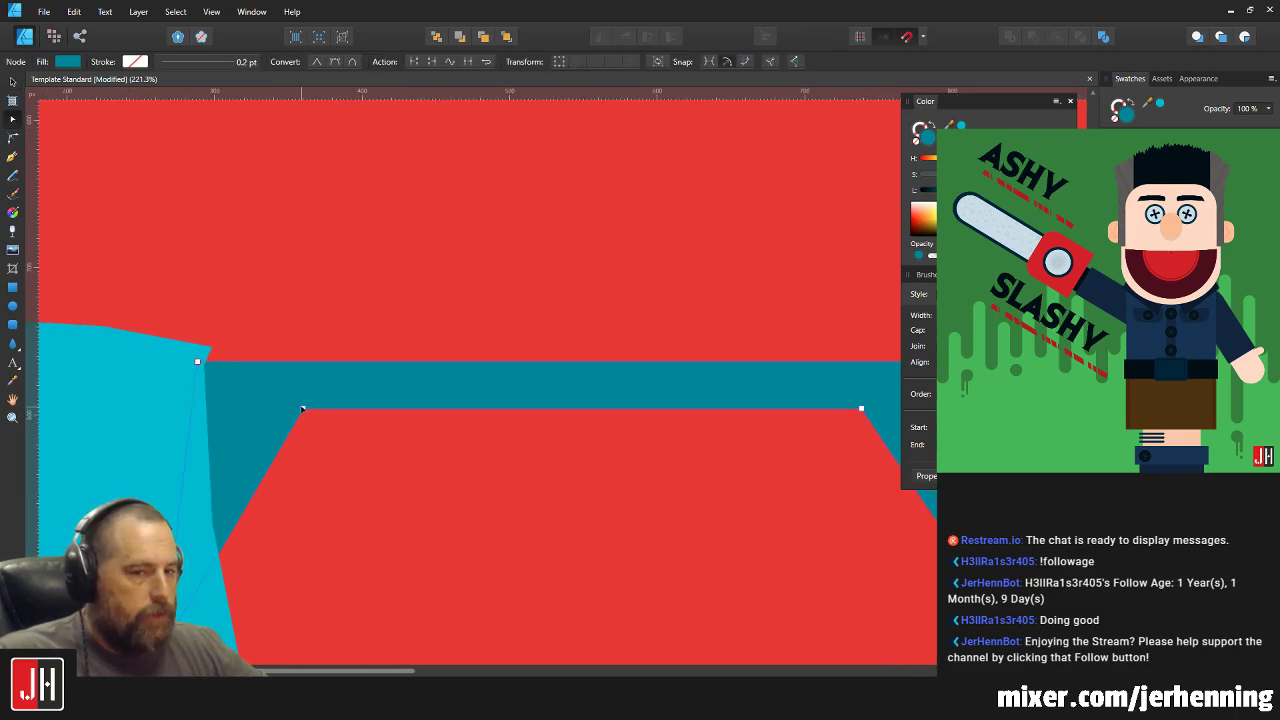
key(v)
scroll(387, 401, down, 4)
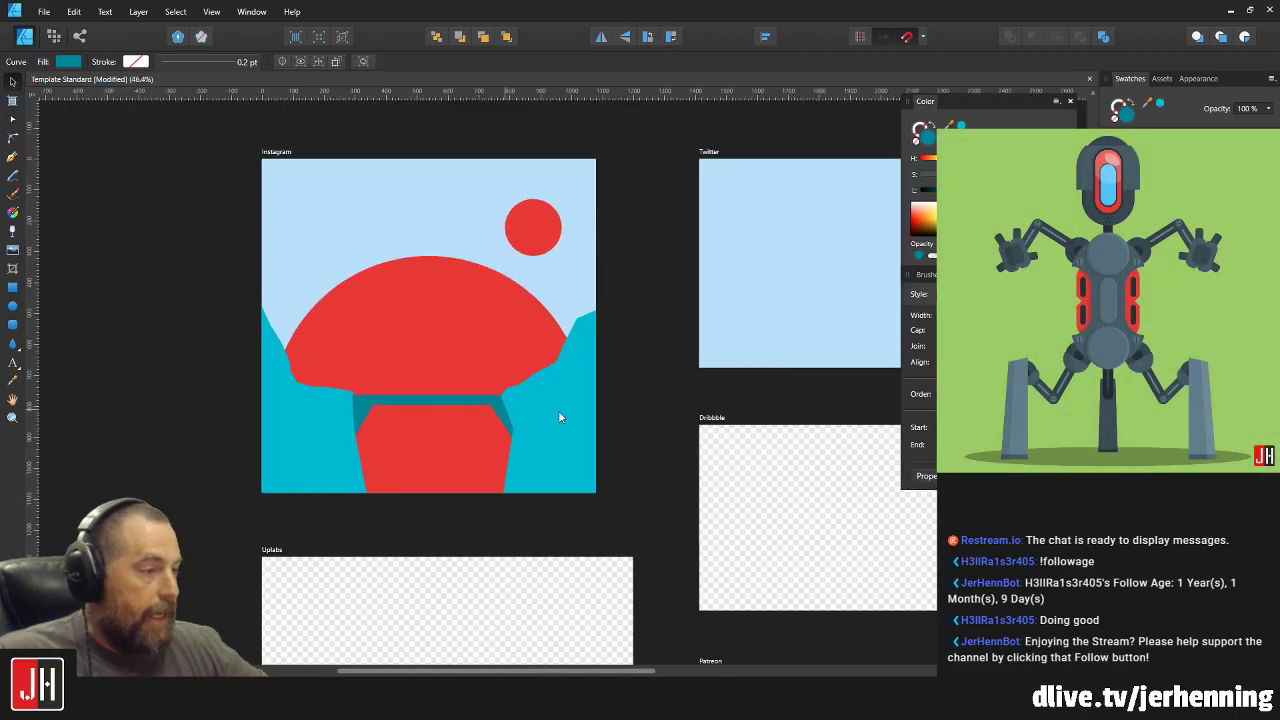
Move the large red dome slightly upward, keeping it horizontally centred on the Instagram artboard.
scroll(416, 407, up, 2)
click(464, 330)
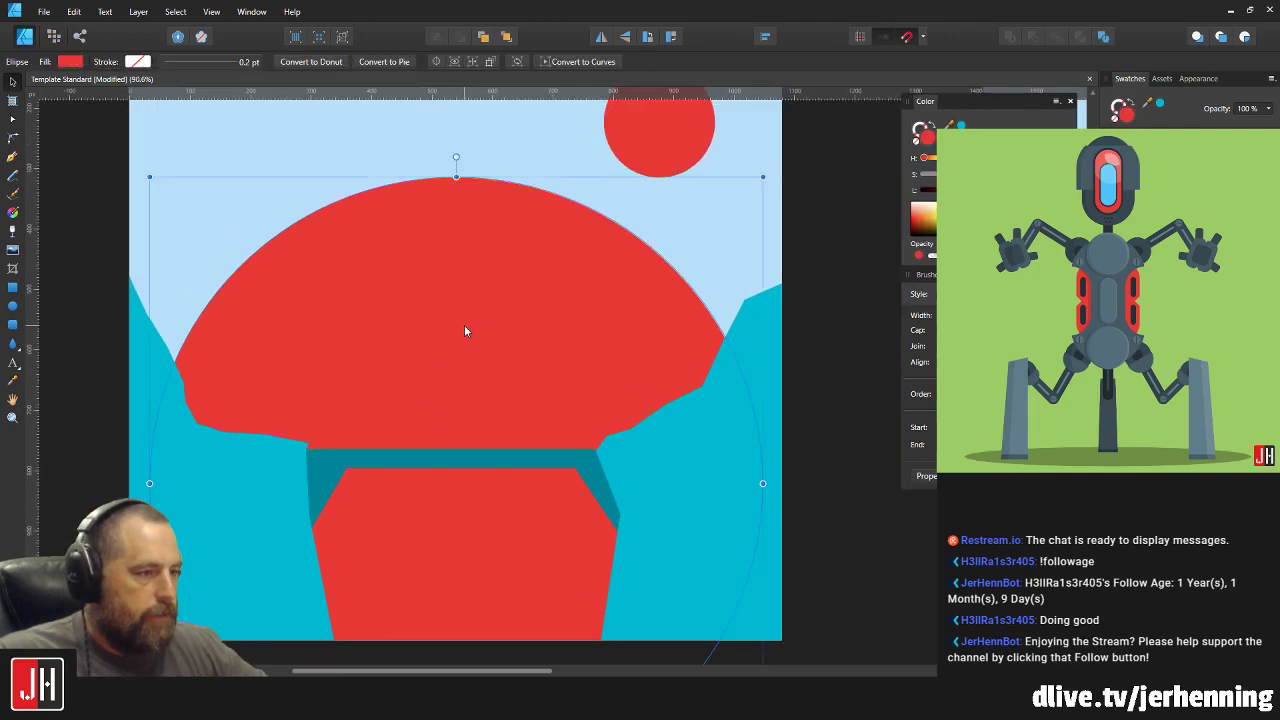
drag(695, 202, 676, 241)
drag(743, 215, 735, 224)
drag(551, 343, 599, 311)
drag(541, 341, 542, 326)
scroll(540, 322, down, 3)
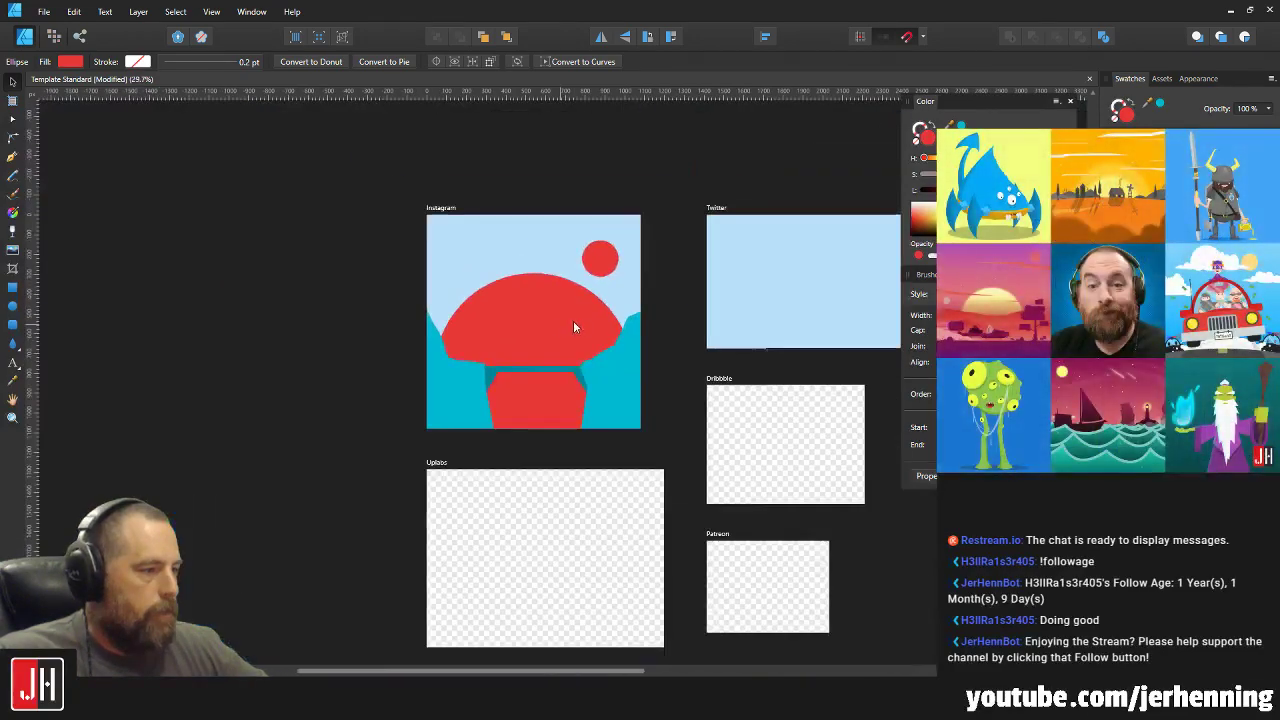
click(691, 383)
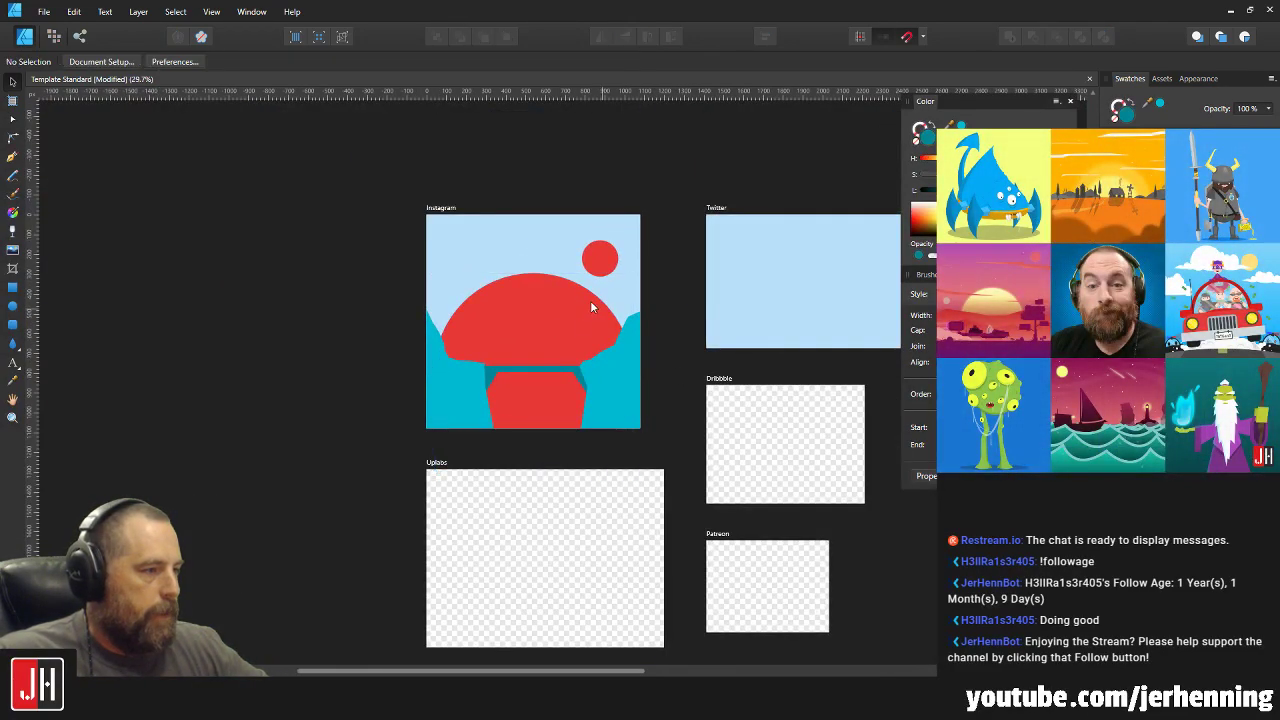
Move the small red circle slightly higher in the sky above the dome.
scroll(552, 345, up, 5)
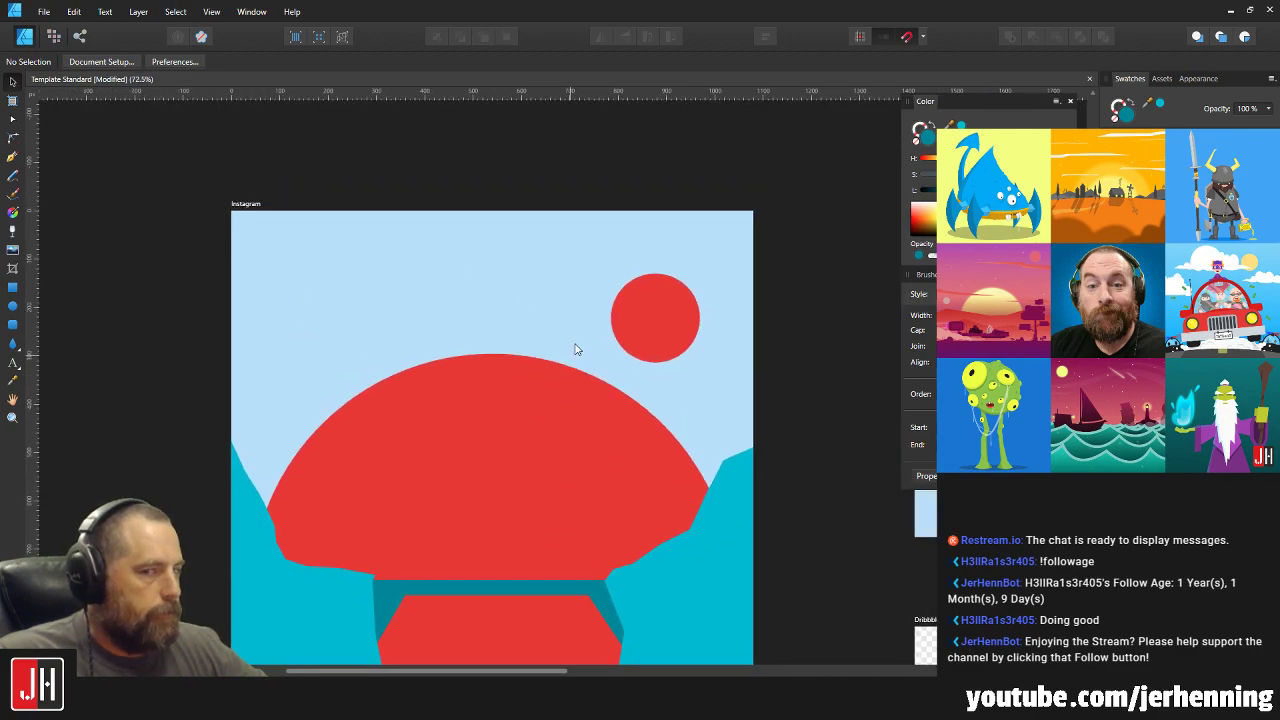
scroll(576, 370, up, 1)
scroll(582, 360, down, 2)
click(666, 307)
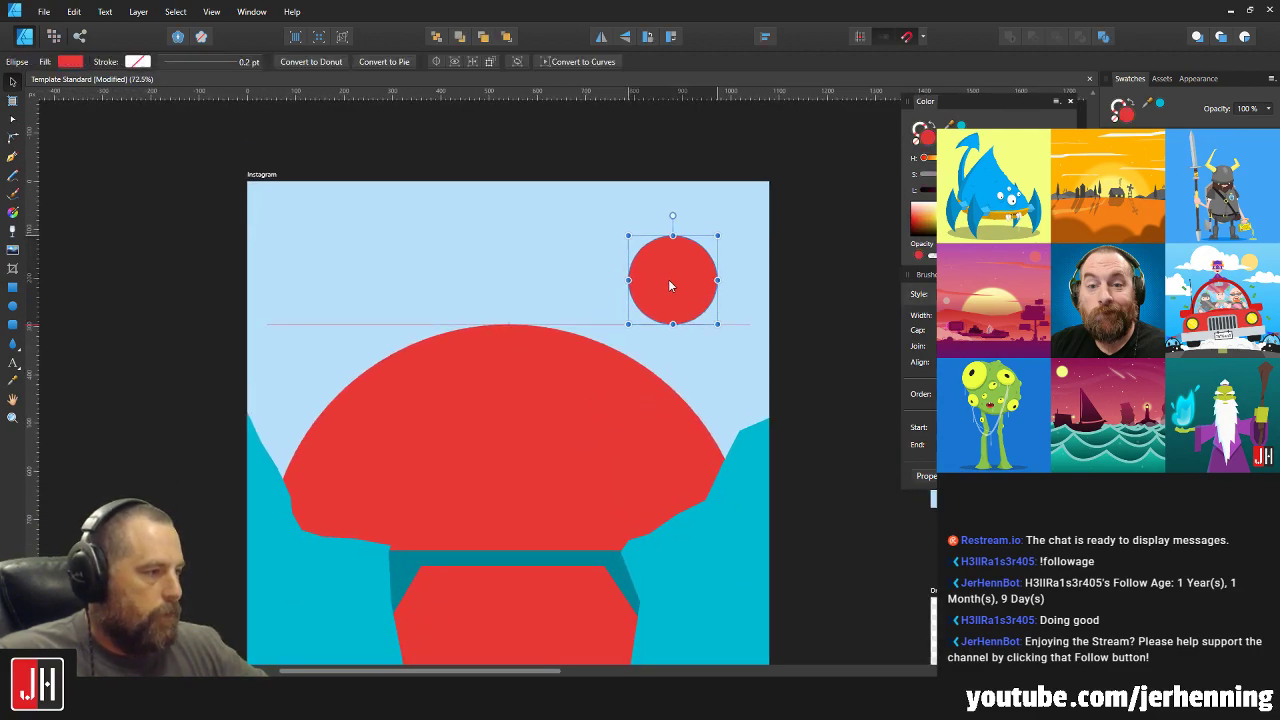
key(Escape)
scroll(557, 457, down, 2)
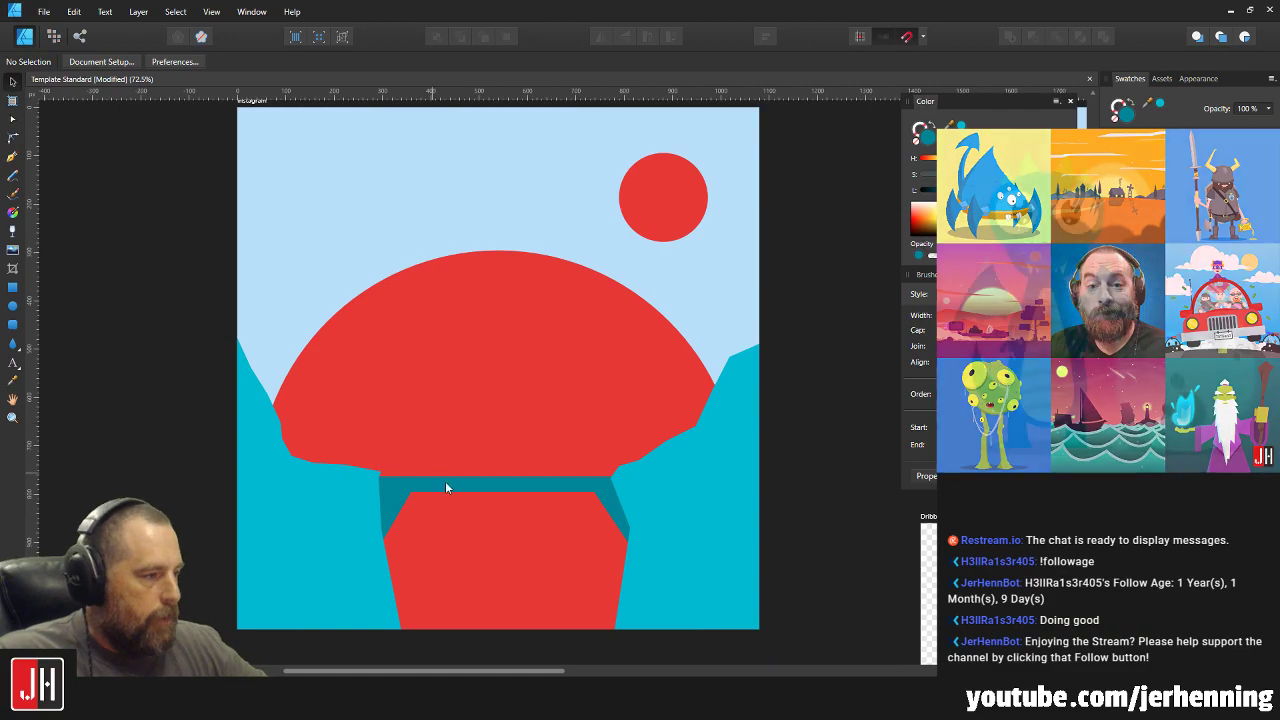
scroll(463, 440, up, 4)
scroll(474, 474, down, 1)
scroll(426, 413, down, 4)
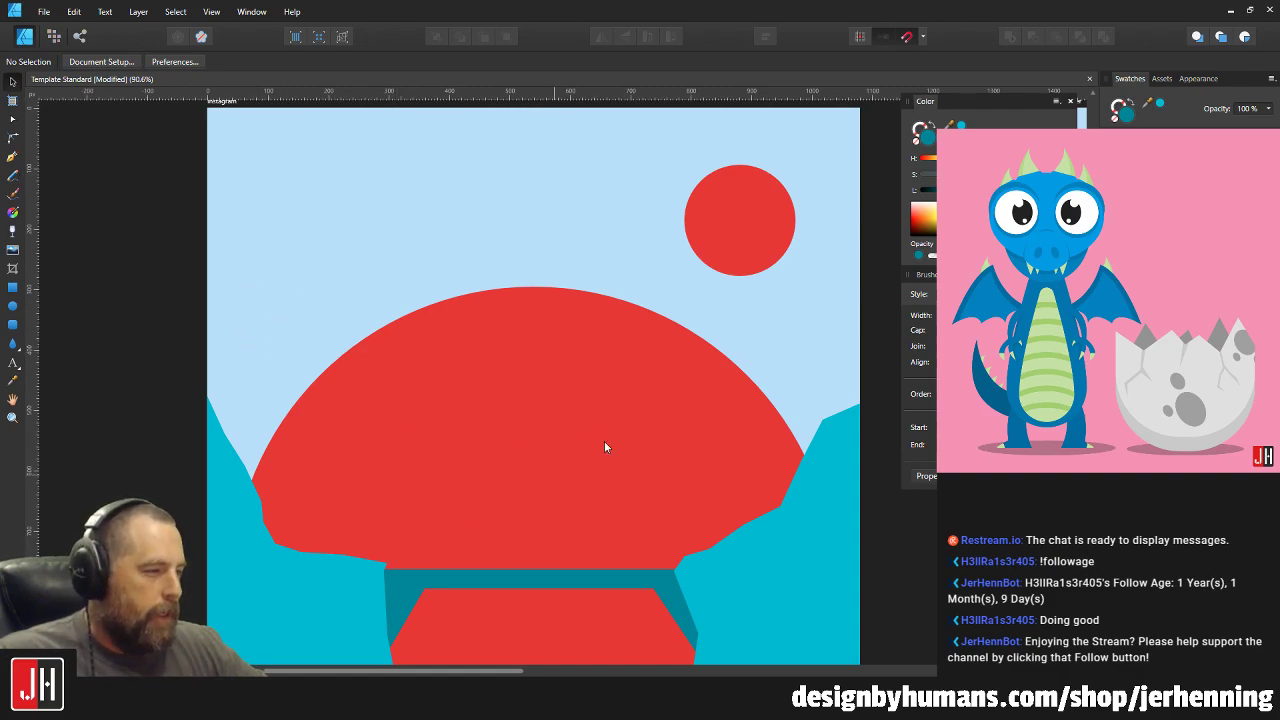
scroll(578, 435, right, 1)
scroll(540, 425, down, 3)
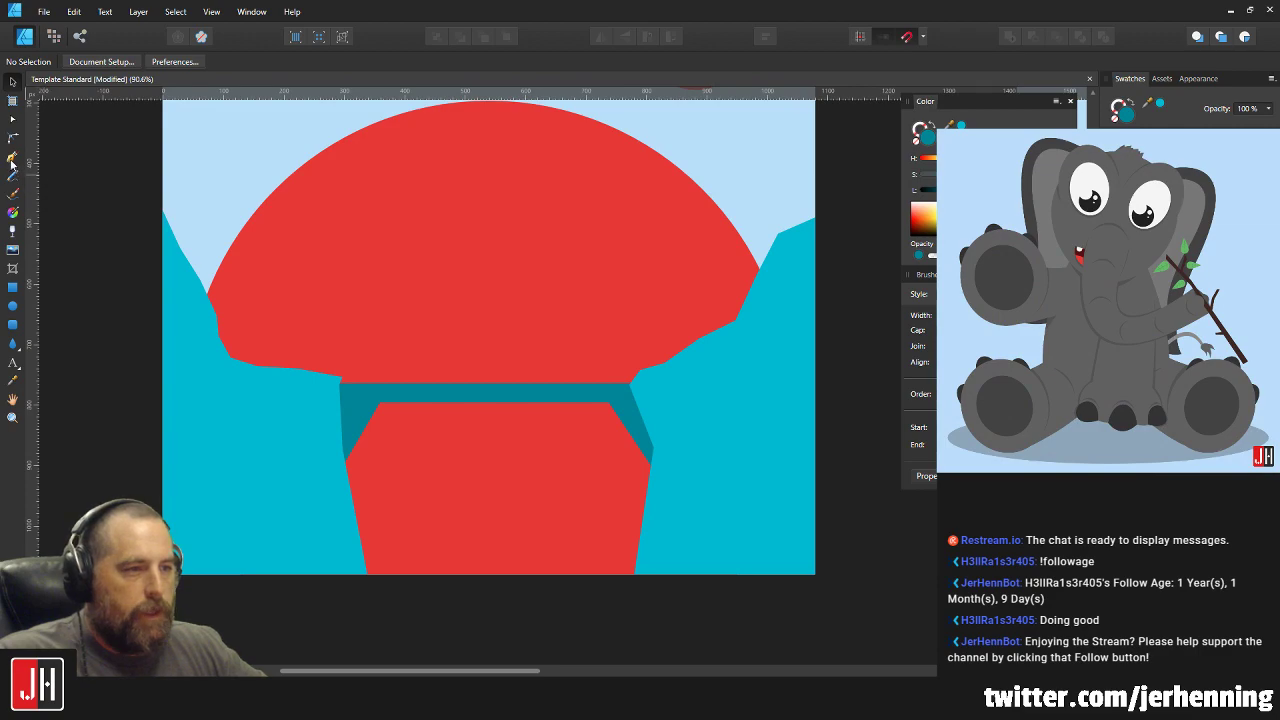
click(12, 158)
scroll(220, 466, up, 3)
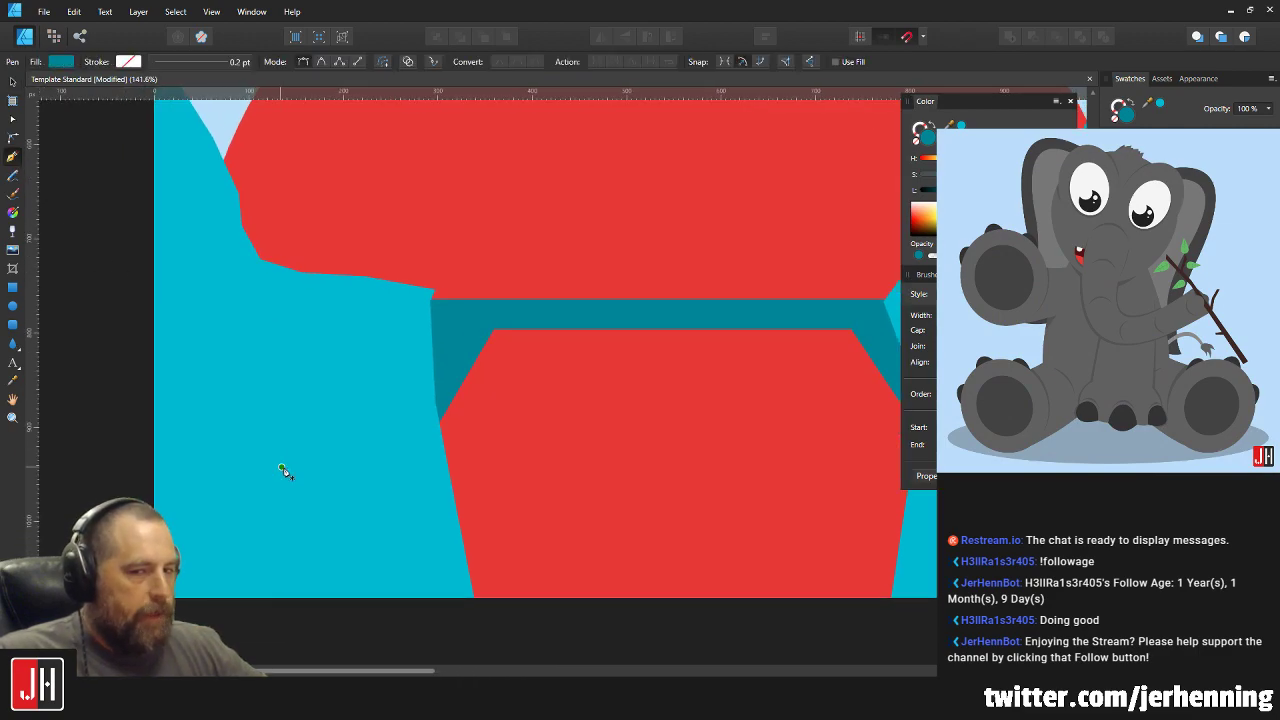
drag(282, 468, 323, 438)
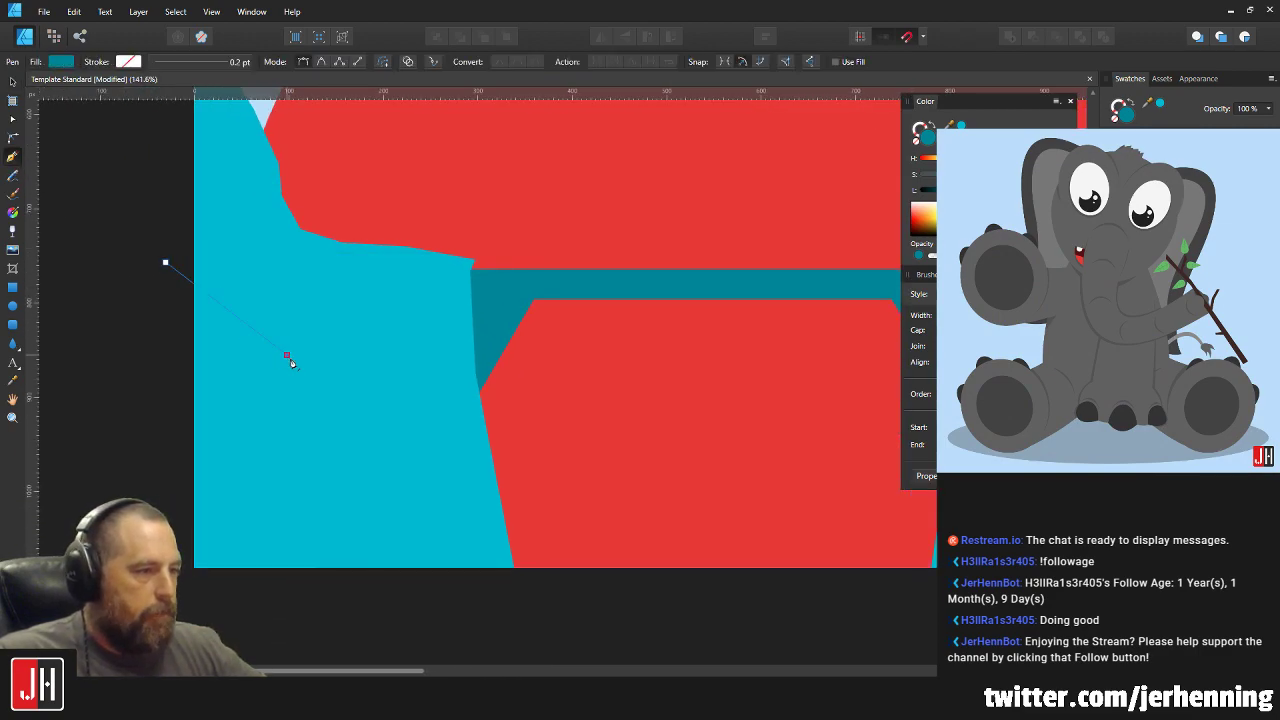
click(287, 357)
key(ctrl+z)
key(ctrl+z)
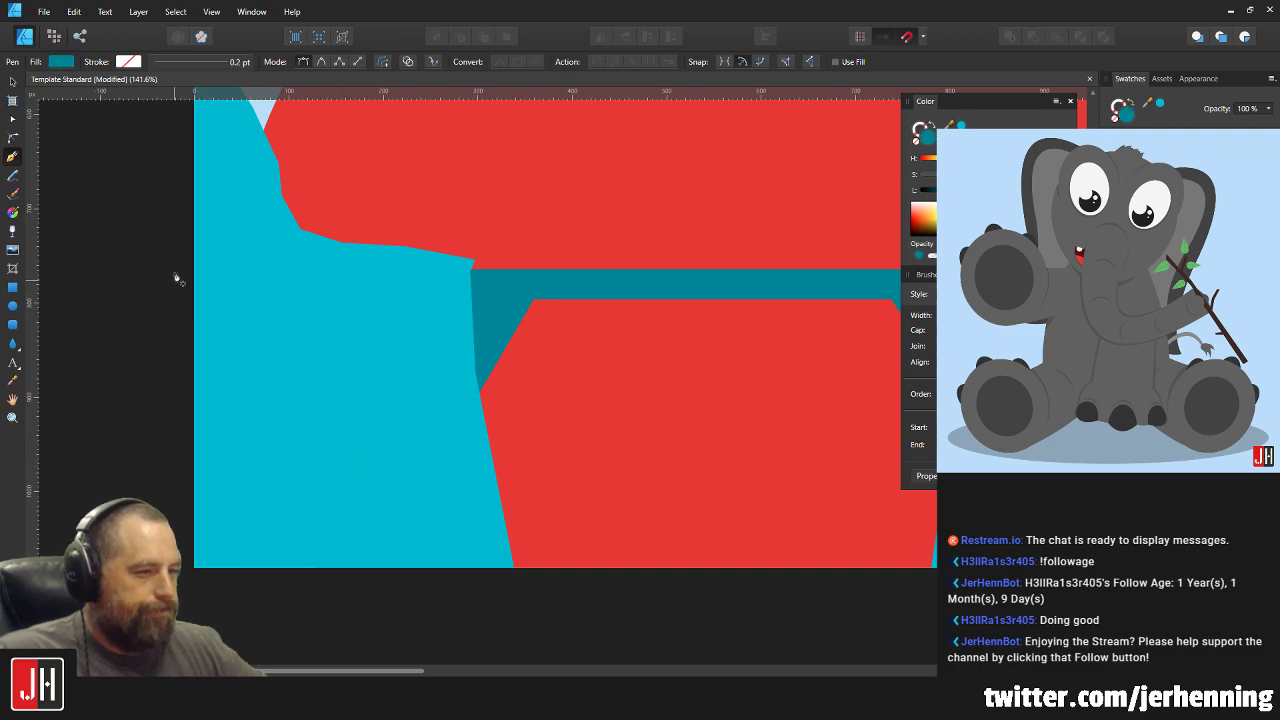
Draw a jagged slope with the Pen tool across the left bank's lower-left corner and fill it with the band's darker teal.
click(247, 363)
click(298, 413)
click(346, 444)
click(369, 475)
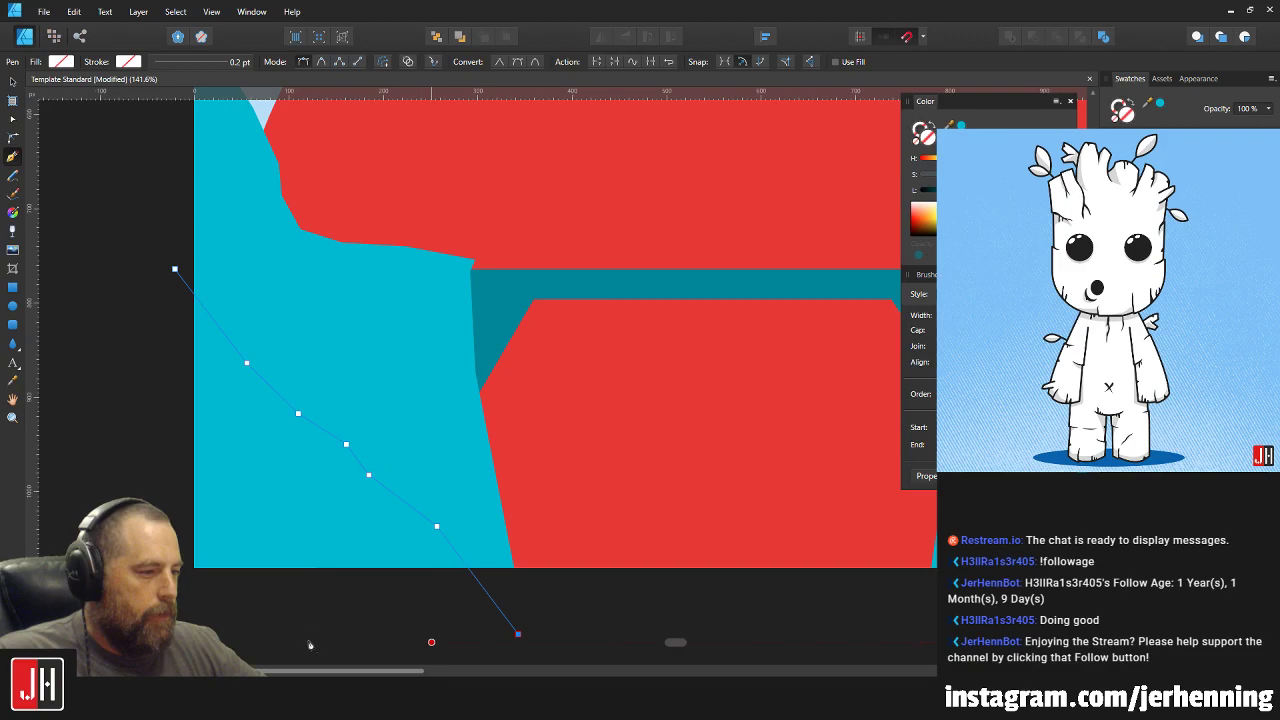
click(176, 269)
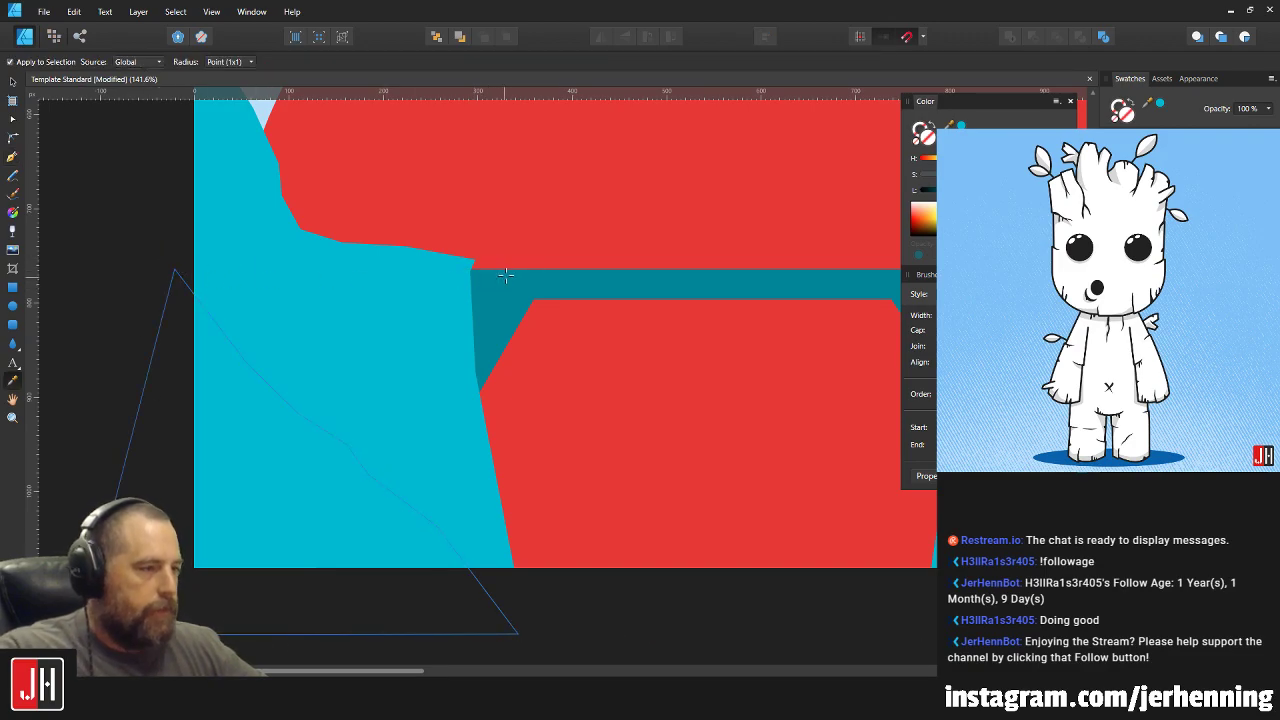
key(v)
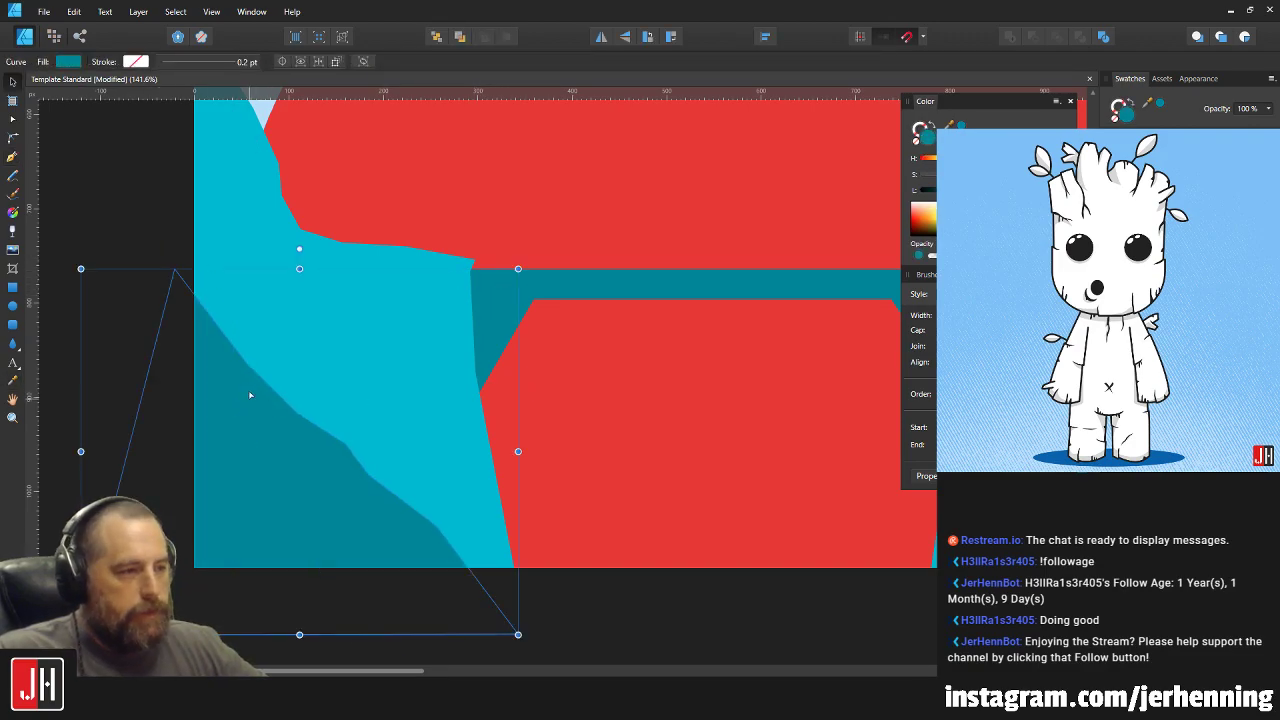
Reshape the dark slope's diagonal edge into rugged steps by moving its edge nodes.
key(a)
drag(247, 362, 283, 342)
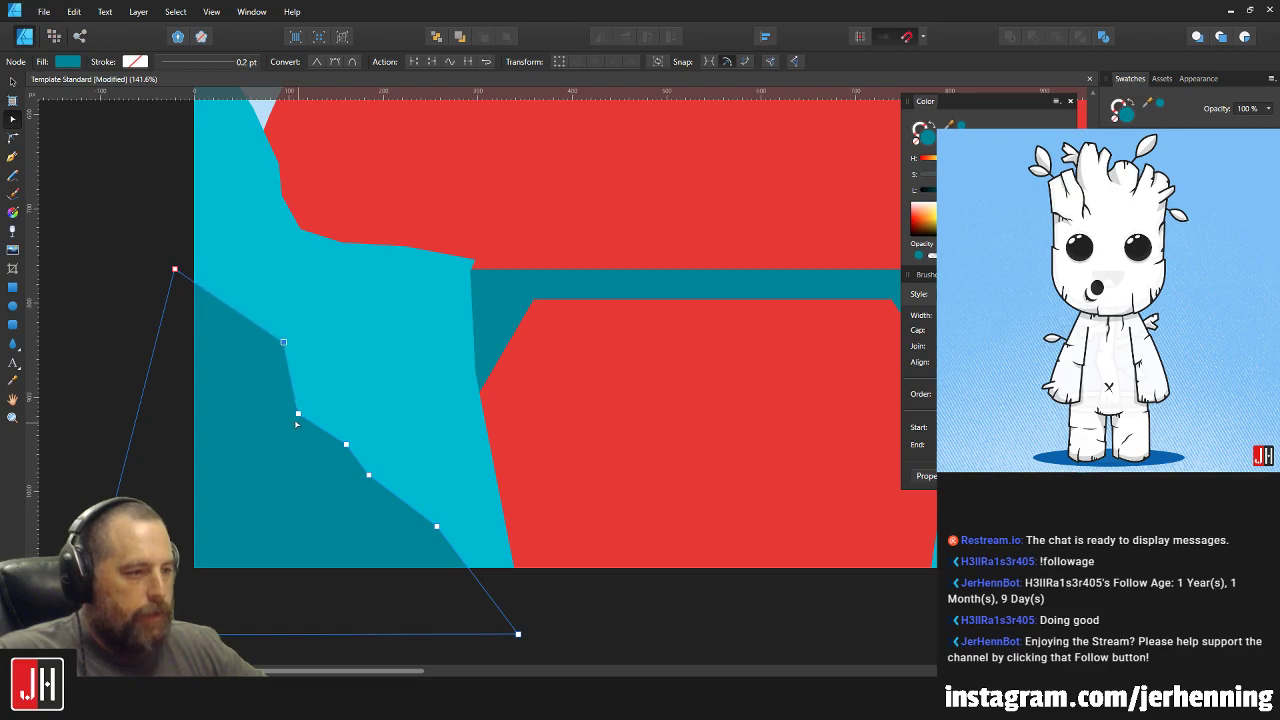
drag(298, 413, 299, 437)
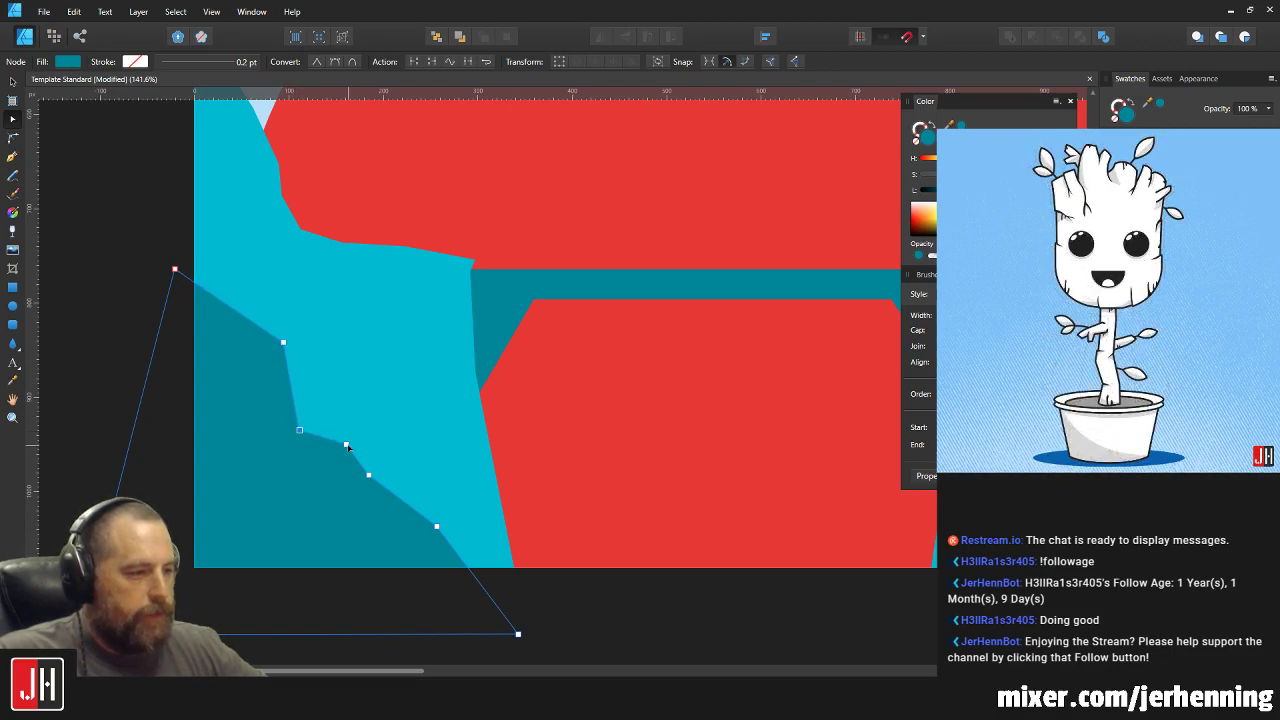
drag(369, 474, 358, 483)
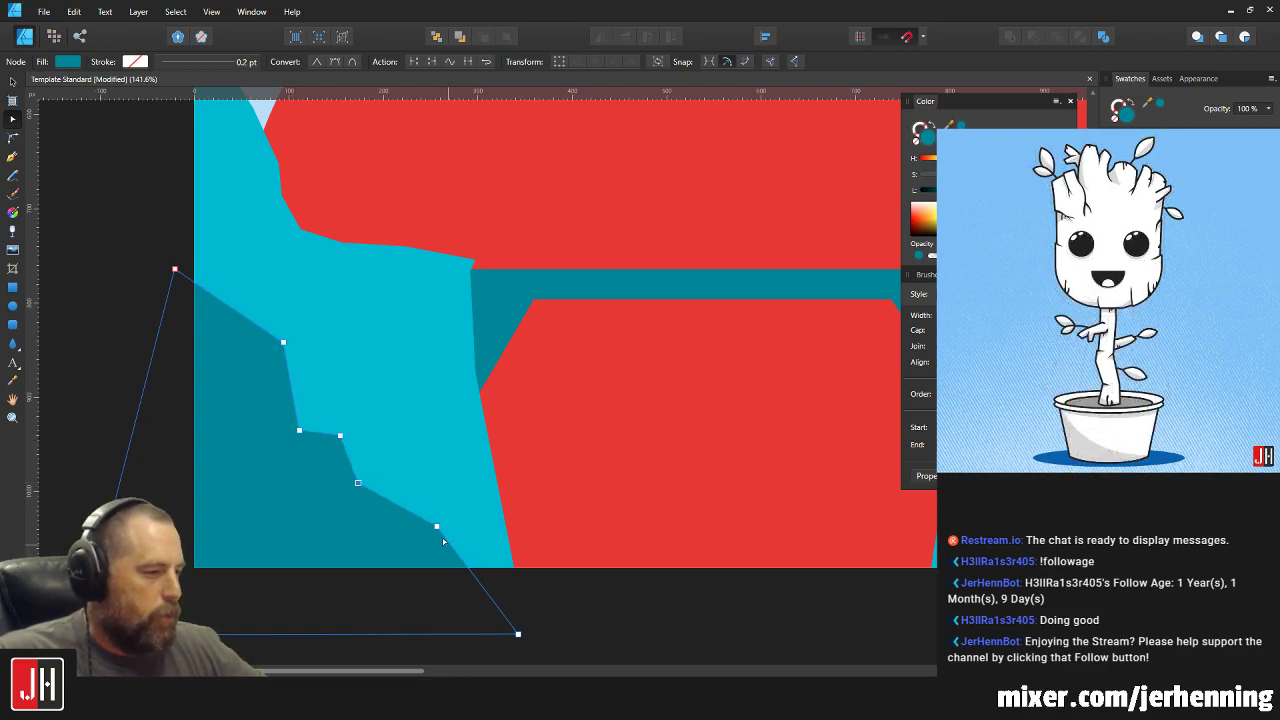
click(551, 590)
scroll(548, 575, down, 3)
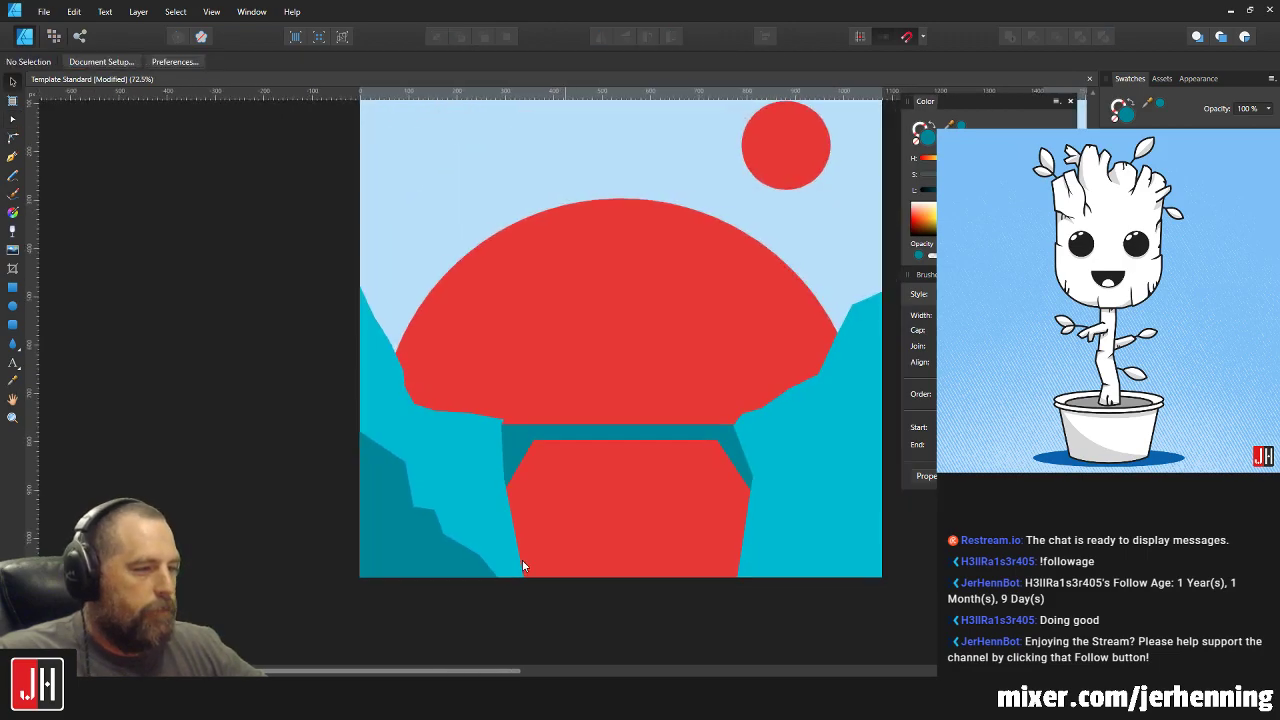
scroll(476, 540, up, 2)
click(222, 512)
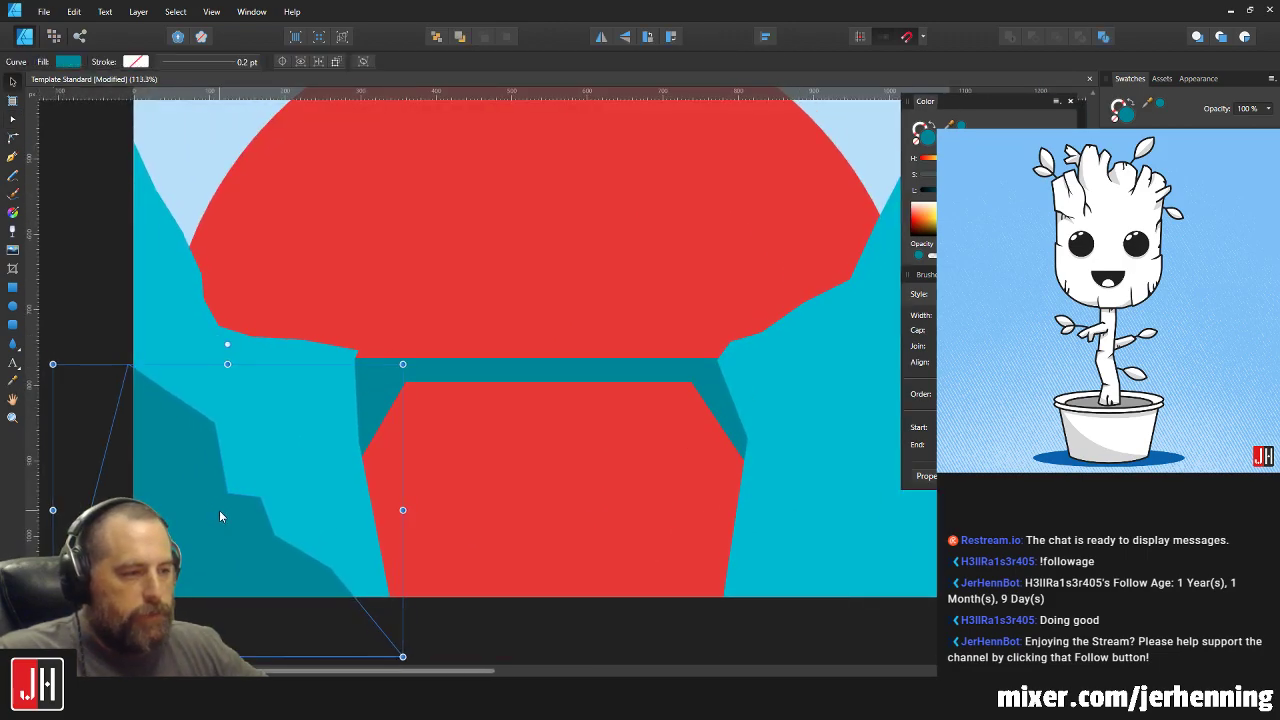
scroll(347, 496, down, 3)
scroll(275, 466, up, 2)
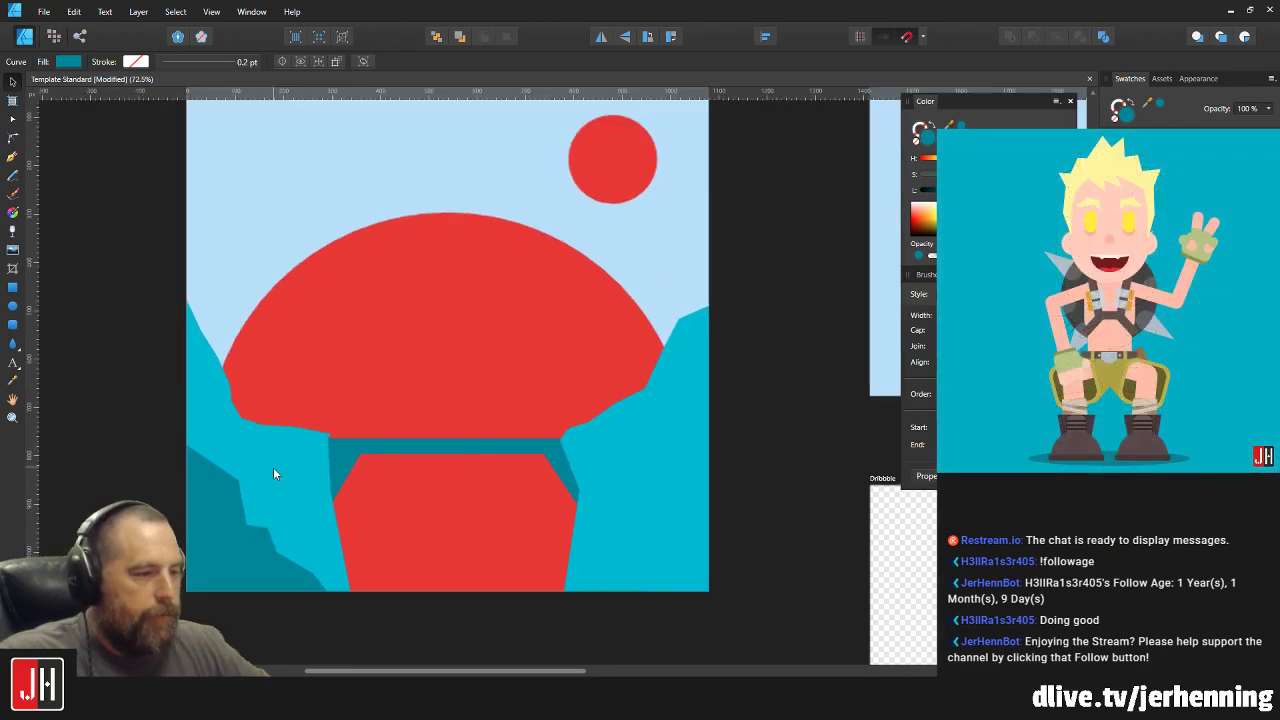
click(124, 335)
Draw a second jagged shape with the Pen tool along the dark slope's inner edge and fill it with light cyan.
scroll(170, 415, up, 2)
click(12, 156)
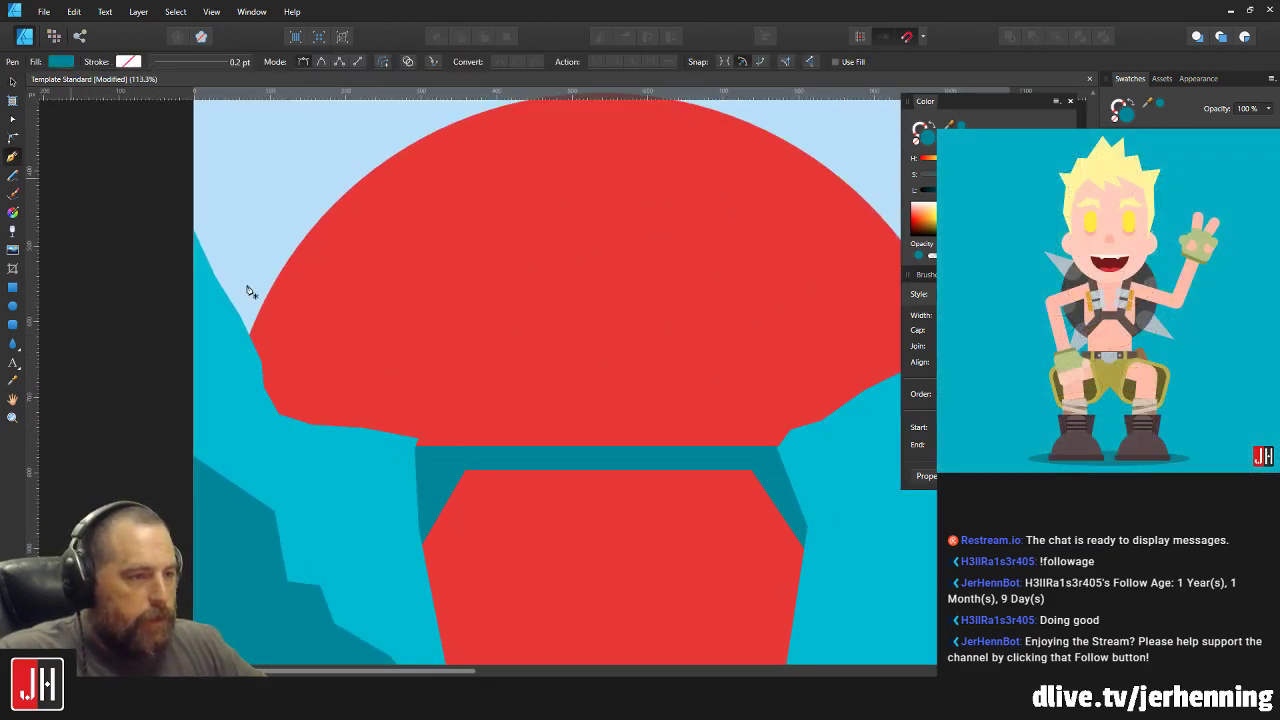
scroll(336, 441, down, 2)
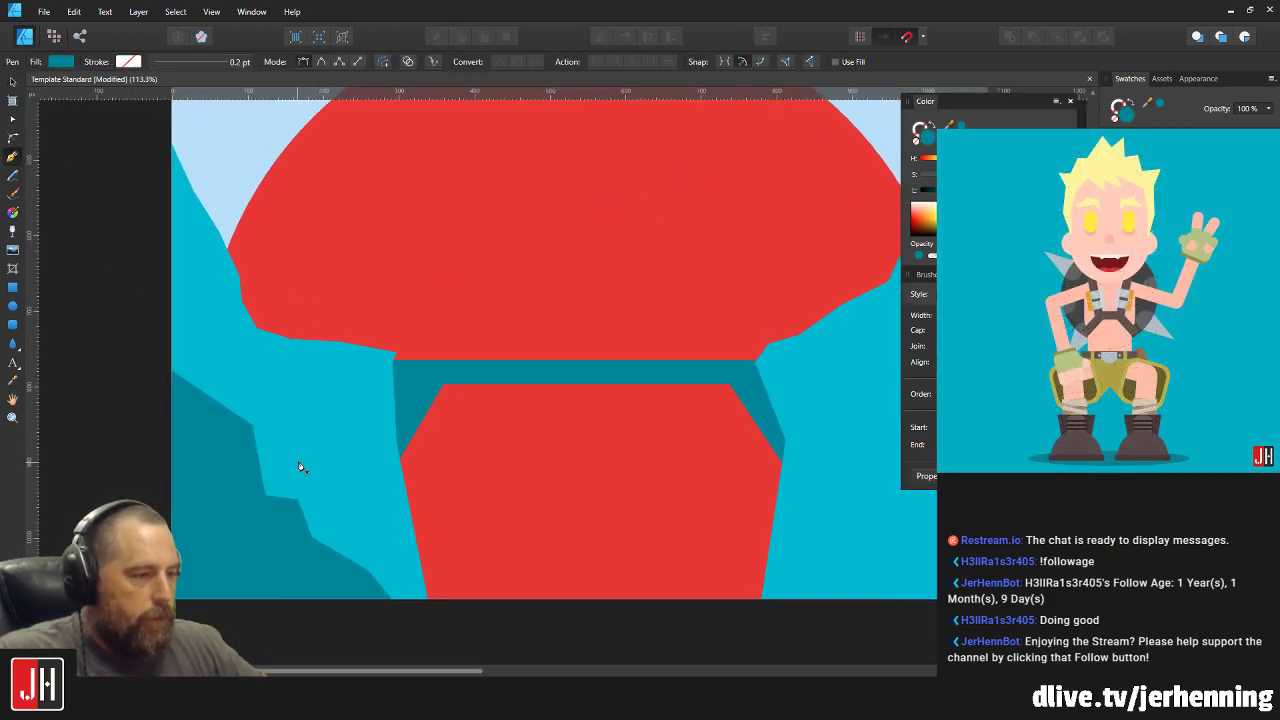
click(279, 435)
key(ctrl+z)
click(382, 520)
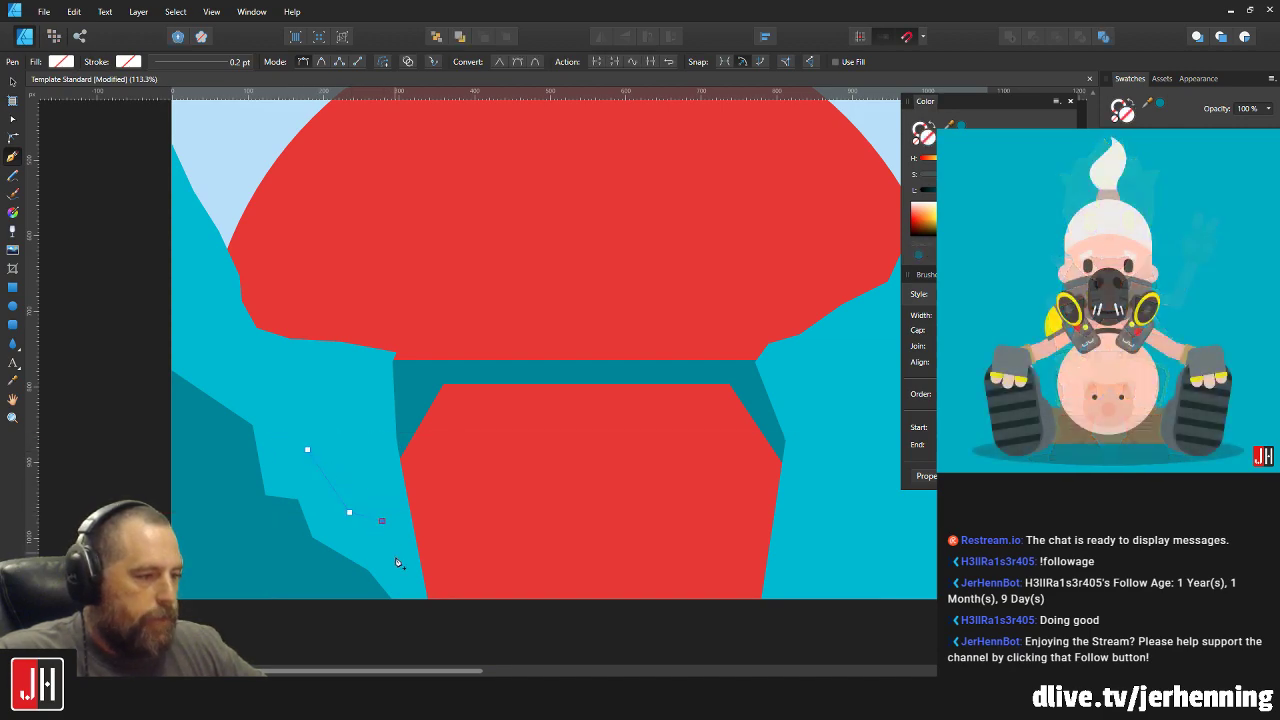
click(398, 556)
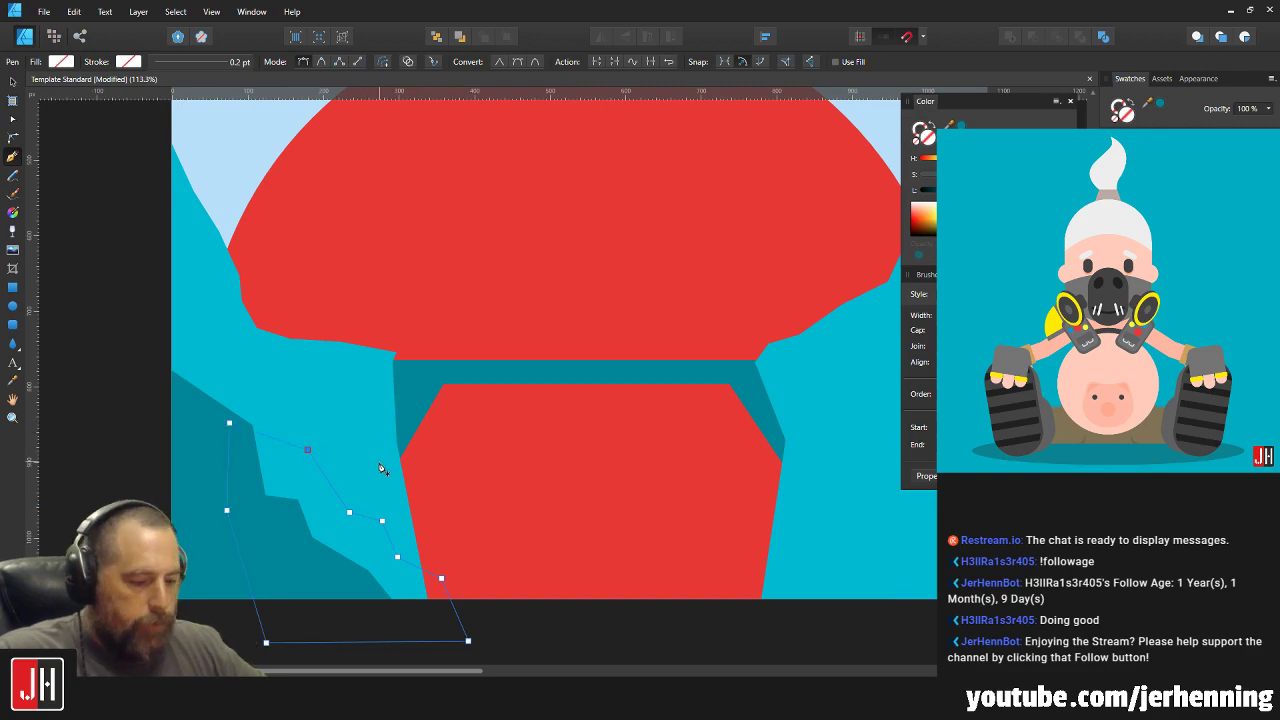
key(v)
key(Escape)
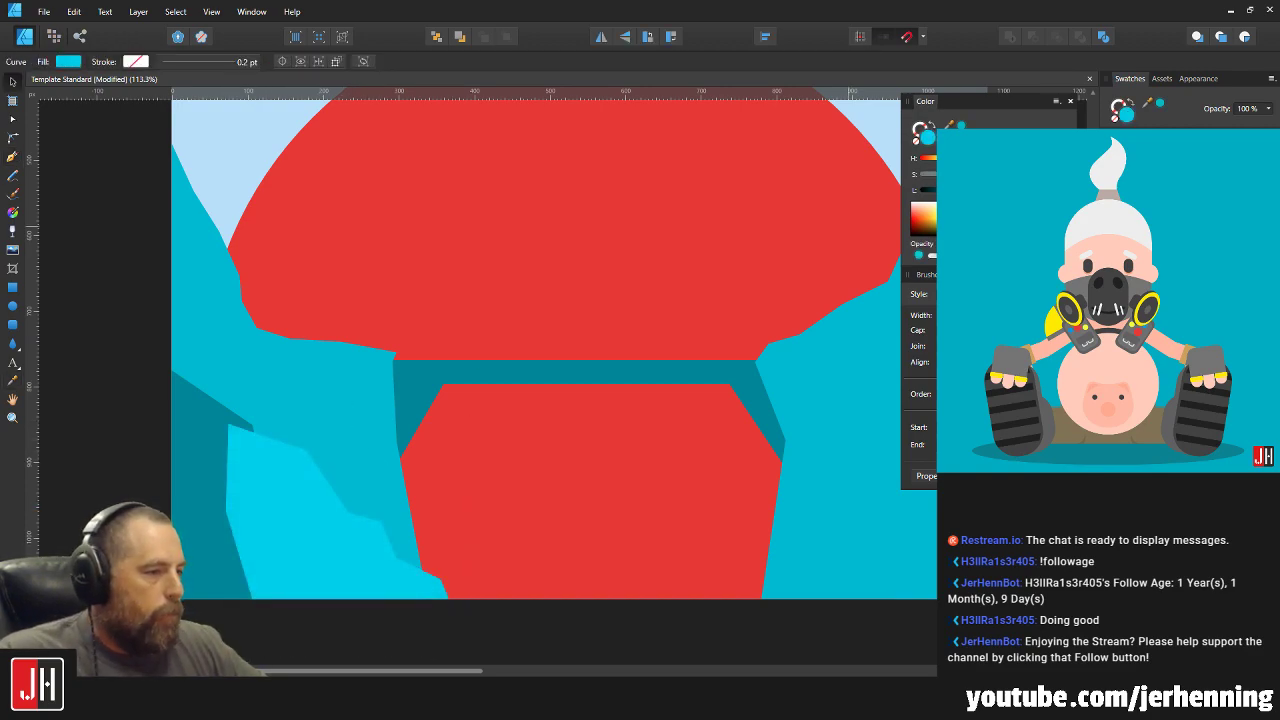
Brighten the new shape's cyan fill, place it behind the dark slope and nudge it slightly upward.
click(330, 440)
scroll(288, 514, up, 2)
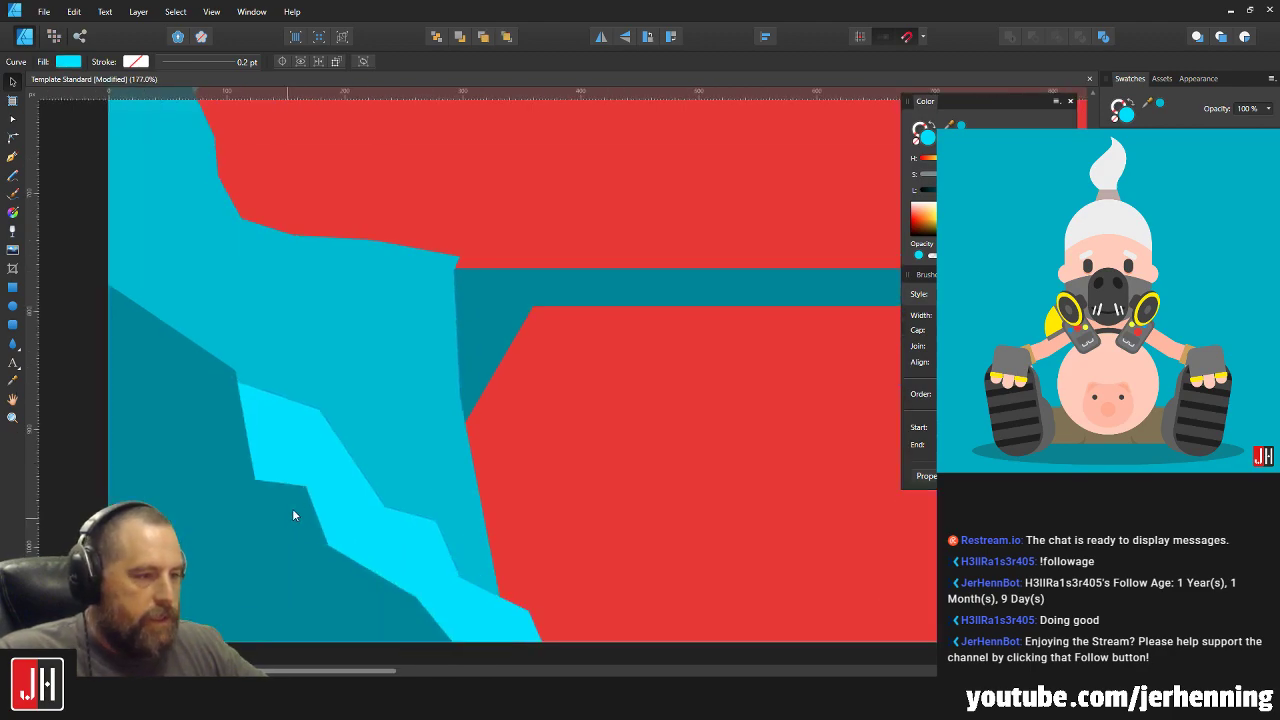
click(307, 455)
click(150, 386)
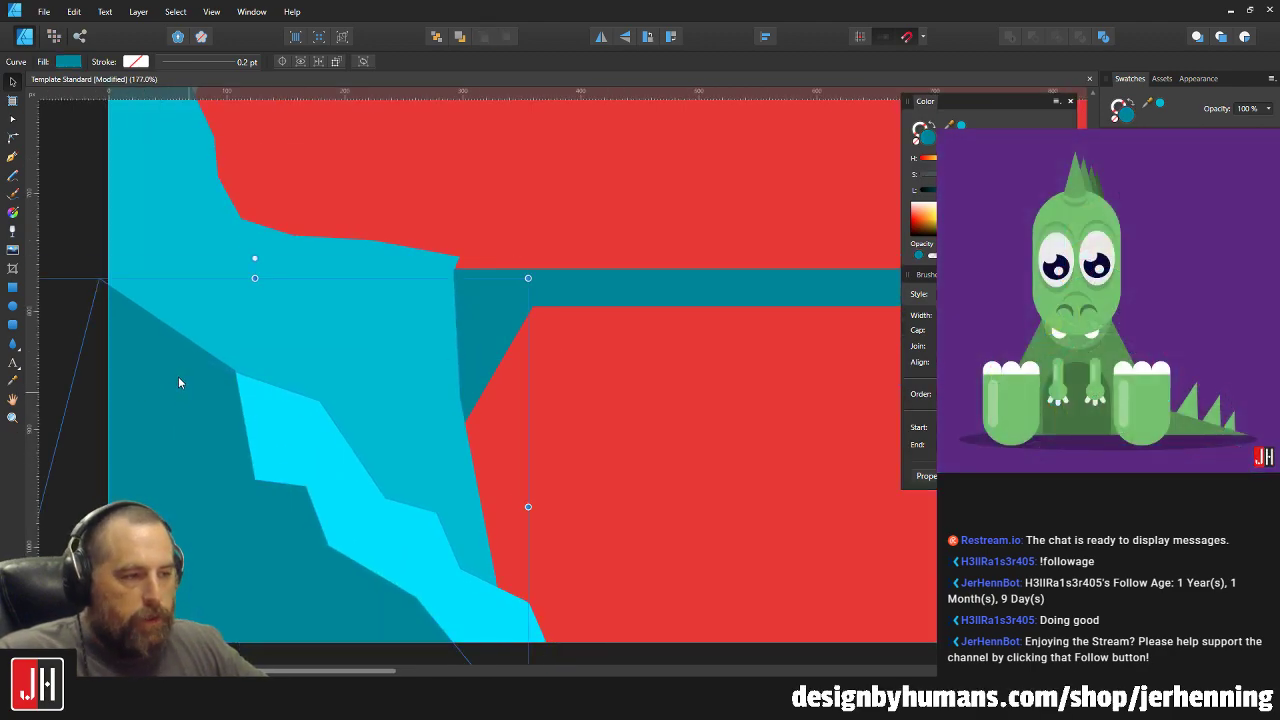
Move the bright cyan shape's top-left node up to the dark slope's edge.
key(ctrl+0)
key(a)
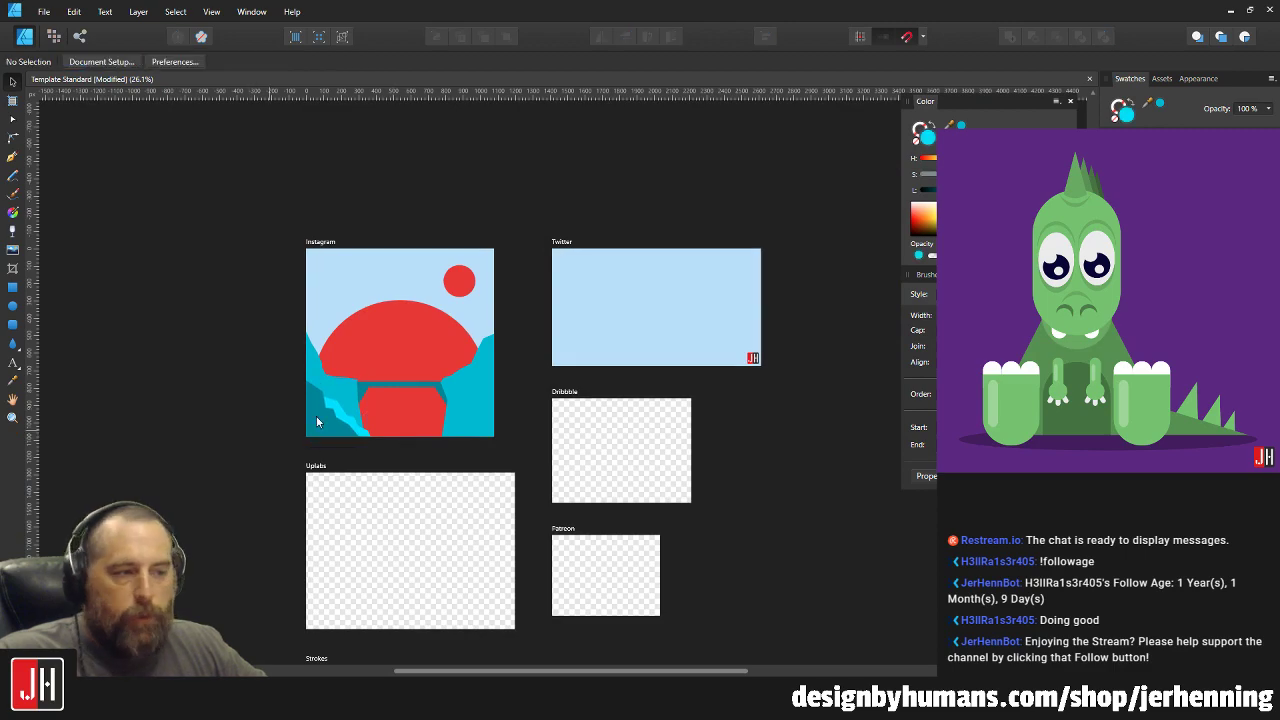
scroll(306, 420, up, 9)
click(227, 317)
drag(228, 317, 240, 300)
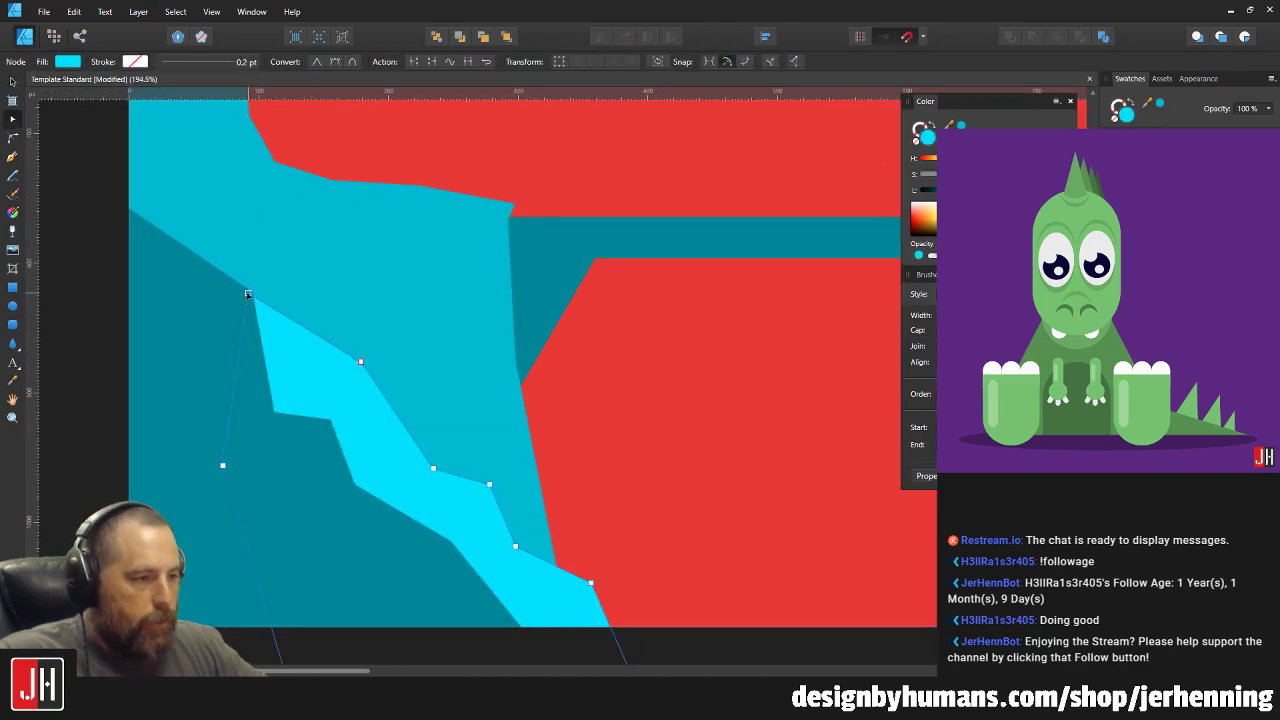
Reshape the left bright cyan band's outer edge into irregular steps by adding a node on the upper stretch and moving its edge nodes.
drag(362, 363, 341, 396)
drag(386, 432, 408, 421)
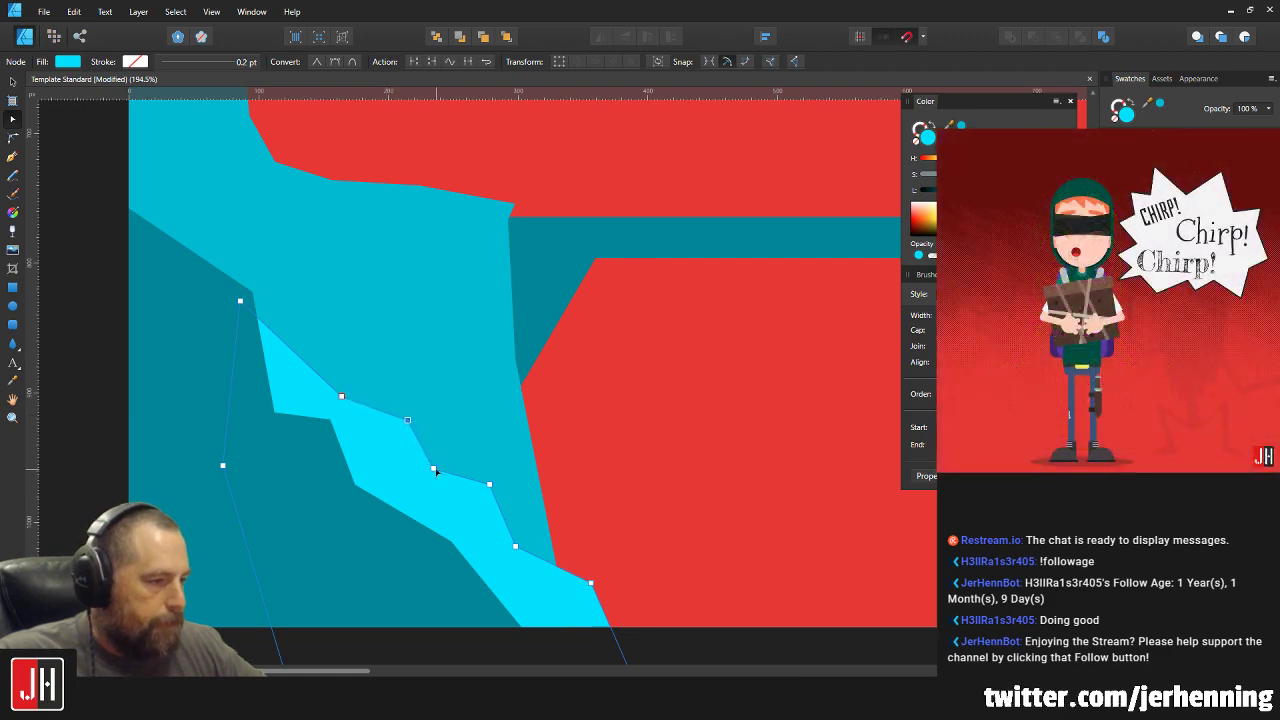
drag(489, 485, 489, 505)
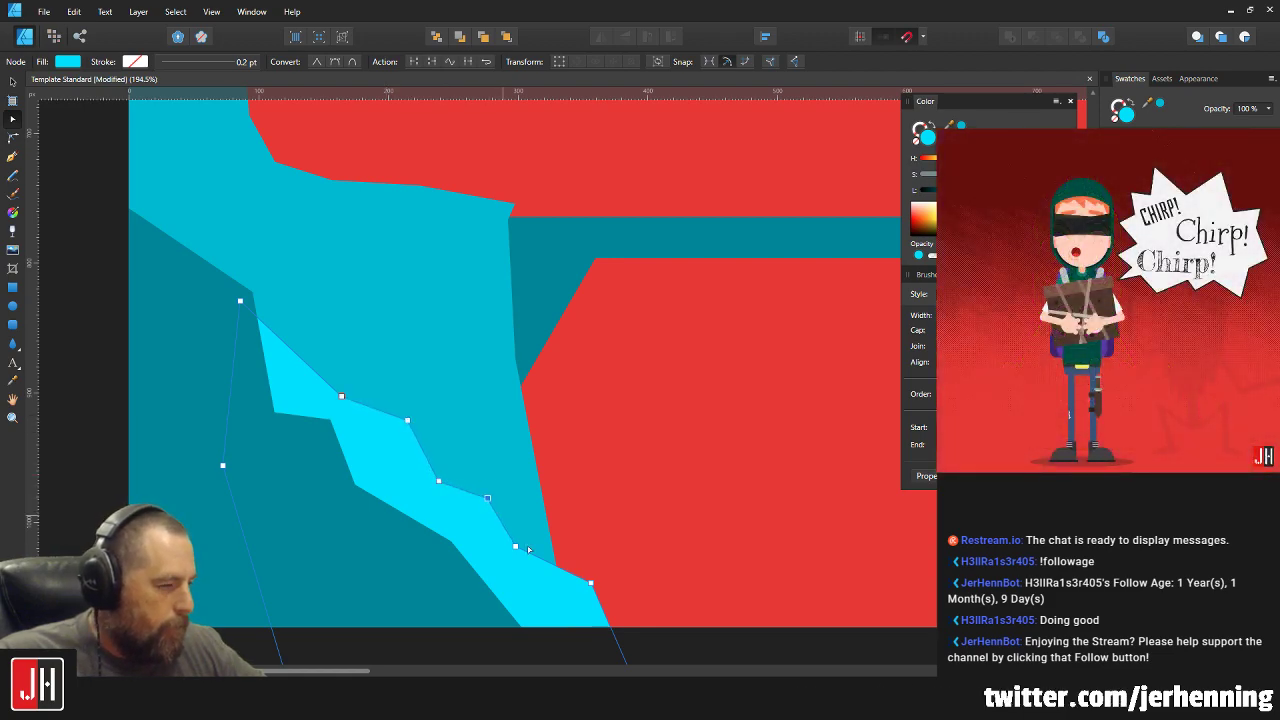
drag(592, 586, 584, 593)
scroll(604, 628, down, 3)
drag(563, 523, 548, 528)
key(v)
Refine the left dark slope's jagged edge by adding nodes near its bottom and middle and shifting three upper nodes upward.
scroll(600, 490, down, 5)
scroll(589, 474, up, 8)
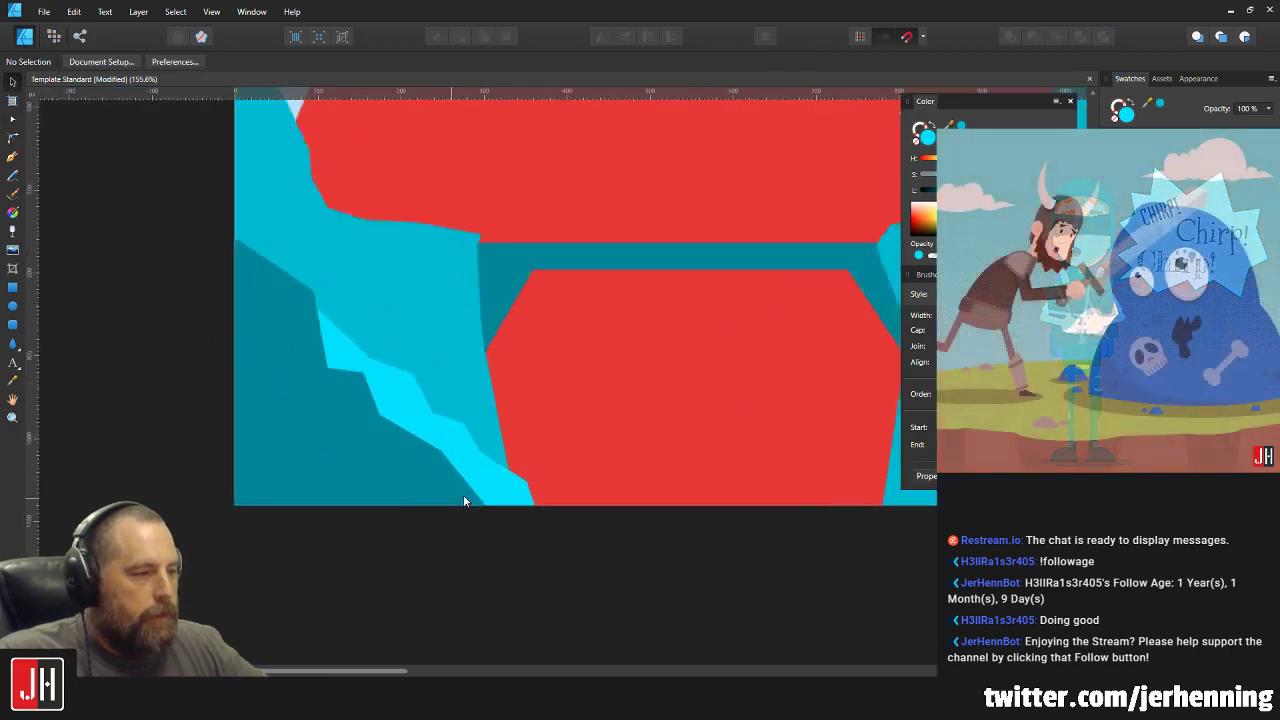
key(a)
drag(471, 467, 443, 463)
key(v)
scroll(480, 478, down, 4)
scroll(428, 406, up, 4)
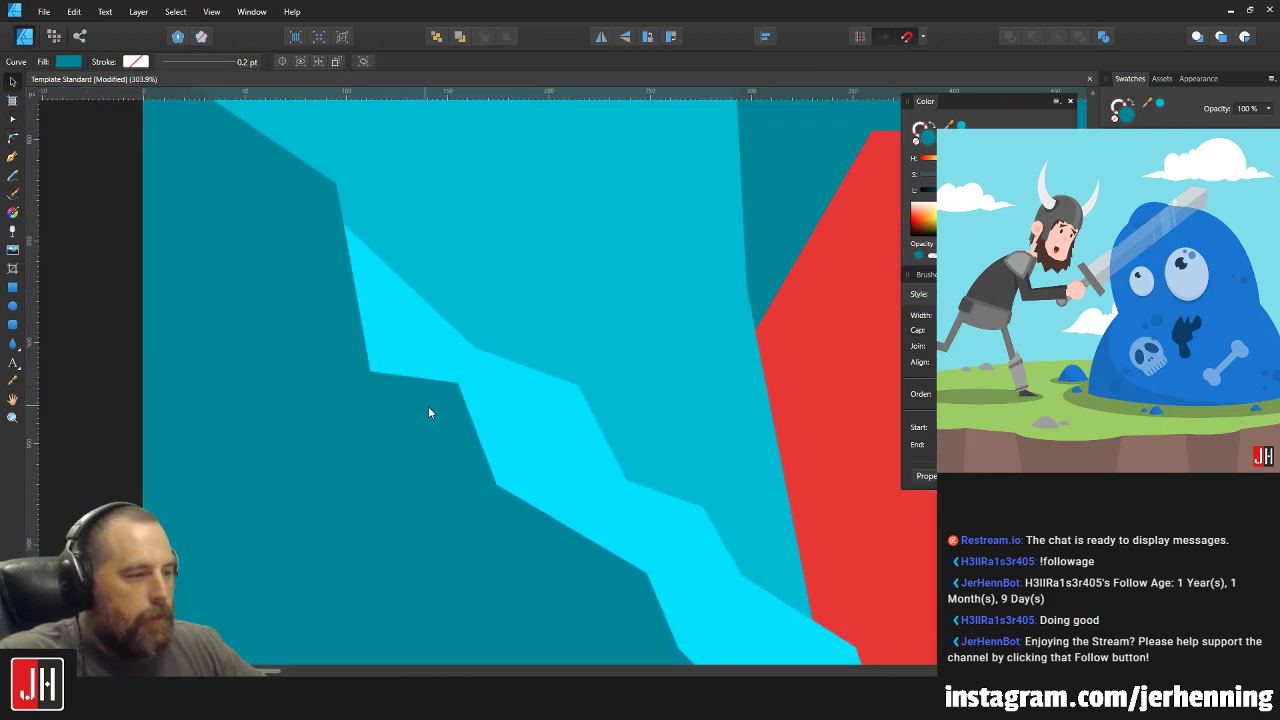
key(a)
drag(459, 385, 459, 393)
drag(330, 346, 483, 447)
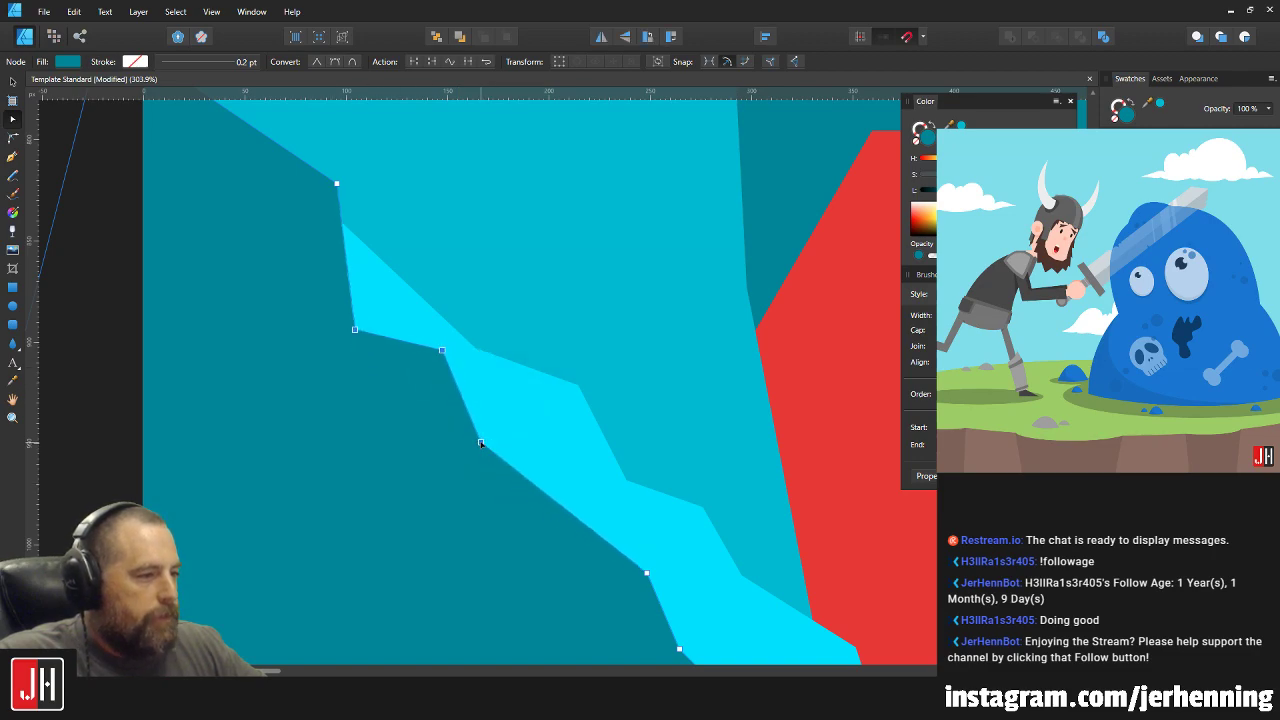
drag(565, 513, 566, 512)
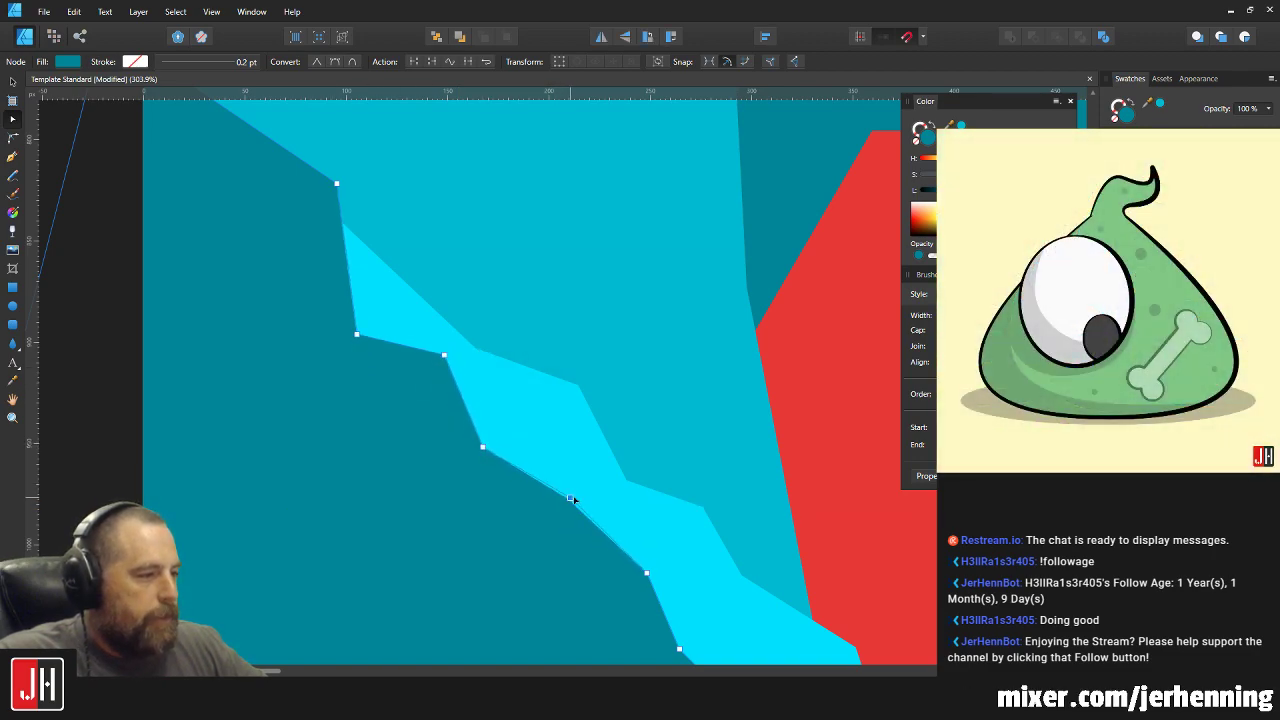
key(v)
Move the left bright cyan band's top node slightly down behind the dark slope's edge and deselect the band.
scroll(573, 520, down, 10)
scroll(575, 543, down, 3)
scroll(449, 520, up, 9)
key(a)
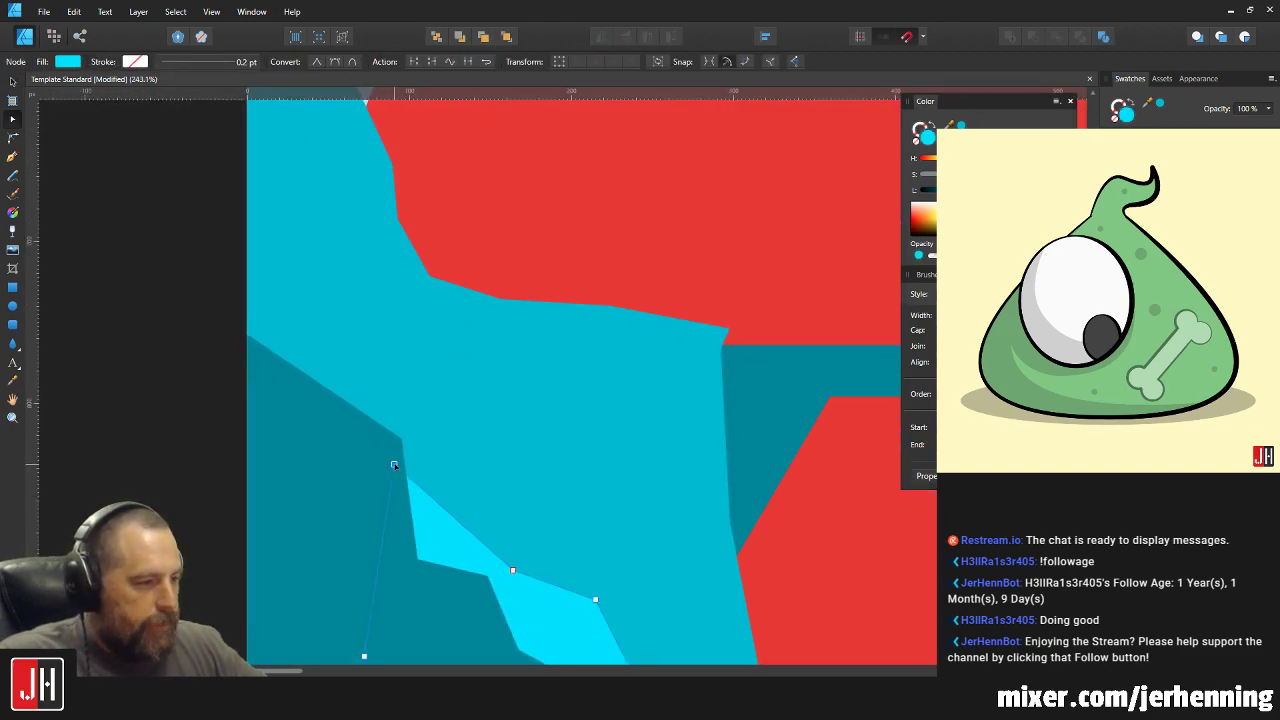
scroll(420, 490, down, 6)
key(v)
click(519, 570)
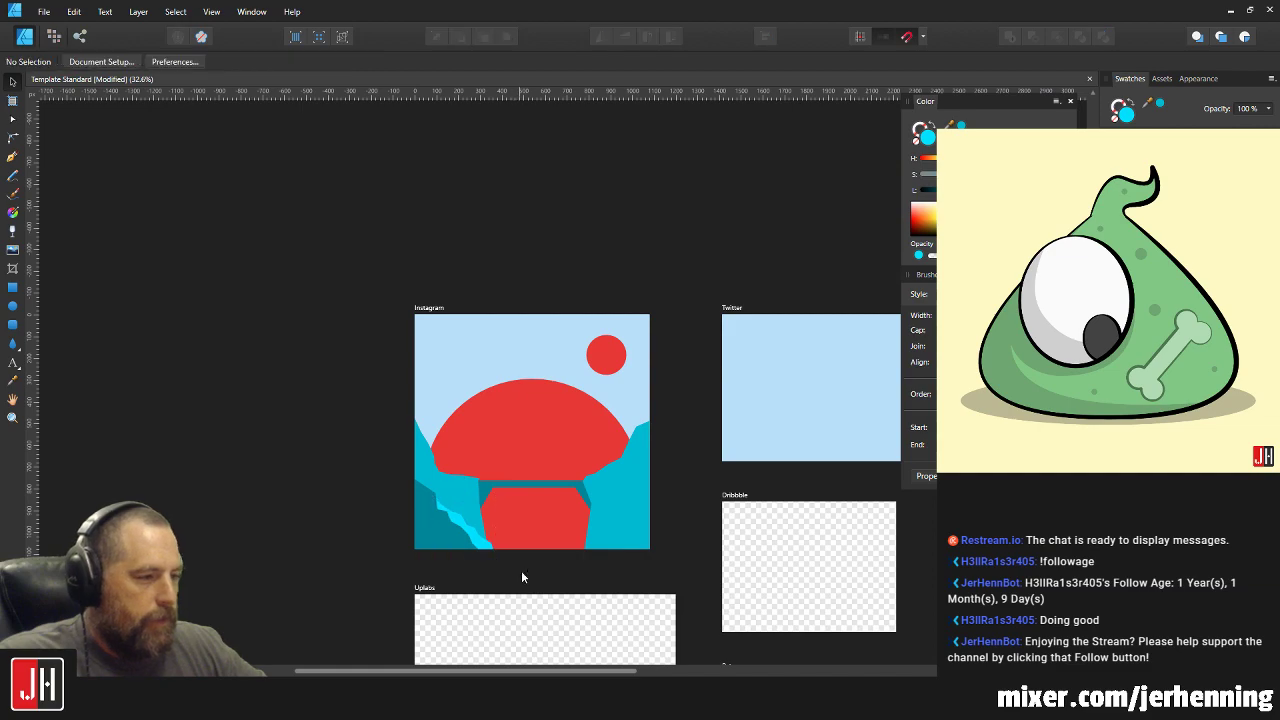
Draw a jagged slope in the artboard's lower right corner with the Pen tool and fill it with the left slope's dark teal.
scroll(421, 536, up, 5)
scroll(460, 447, up, 1)
scroll(460, 447, left, 2)
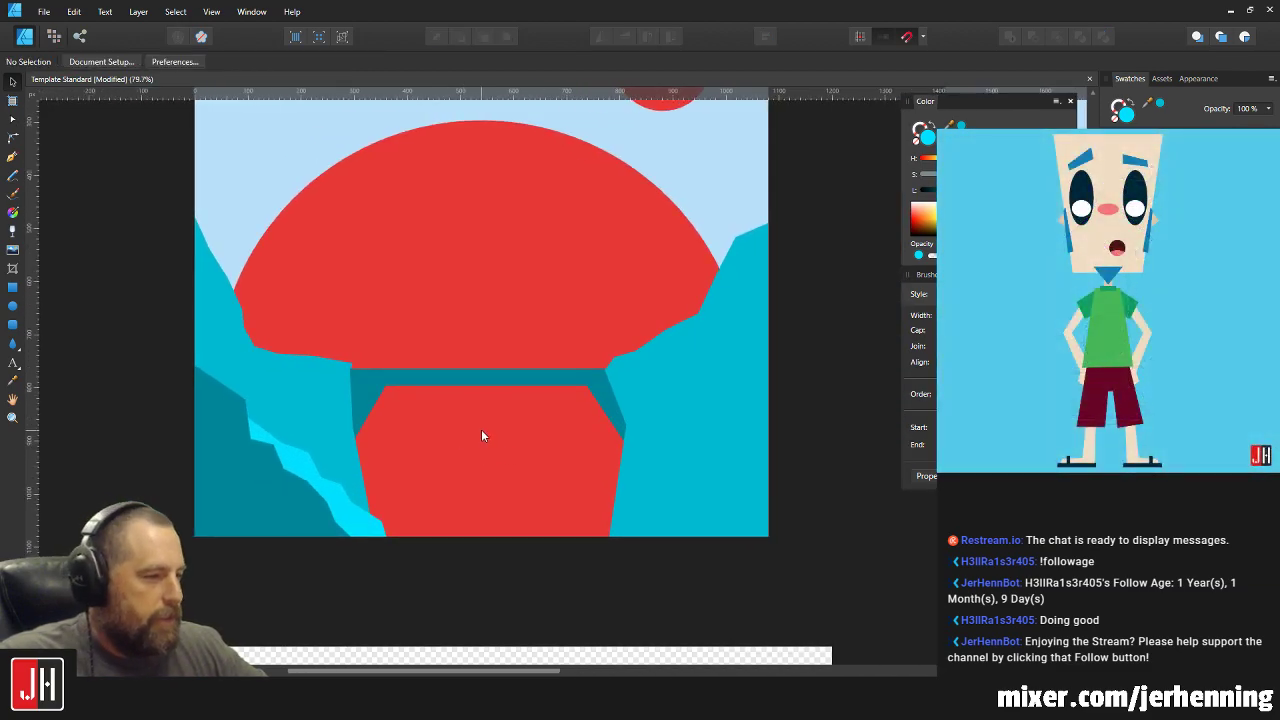
click(12, 156)
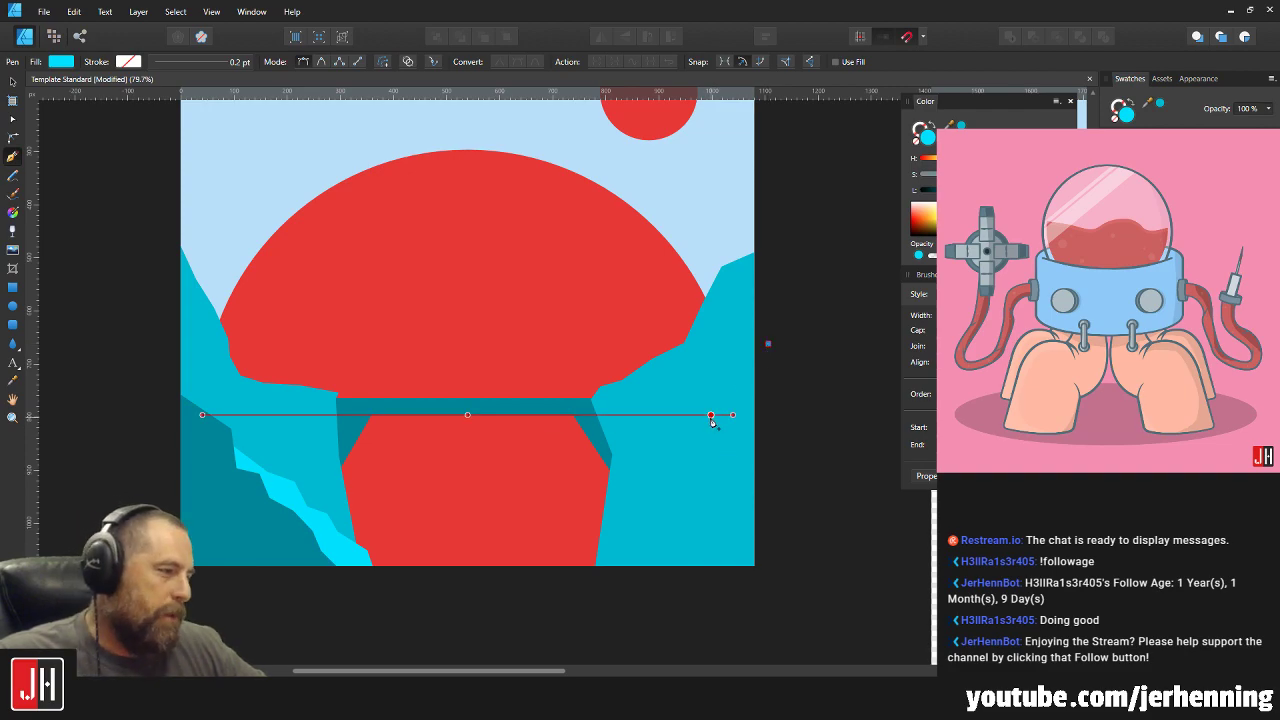
click(710, 414)
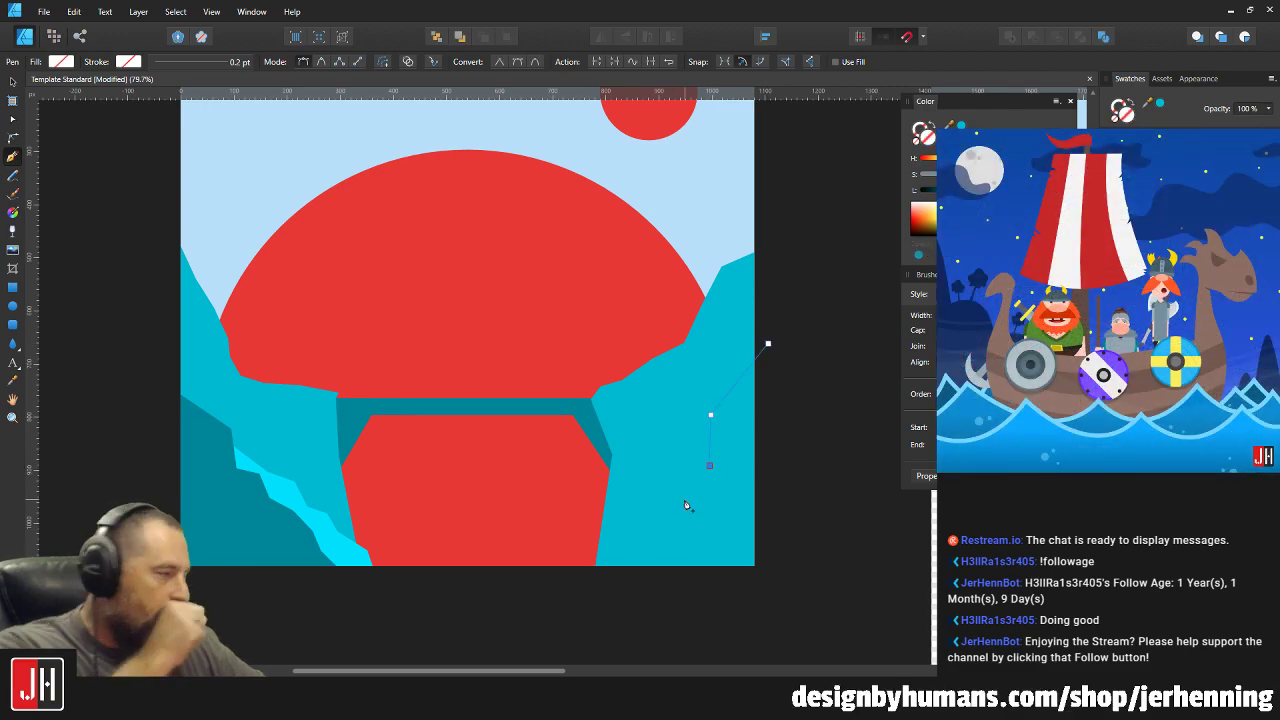
drag(682, 519, 660, 521)
scroll(660, 521, up, 4)
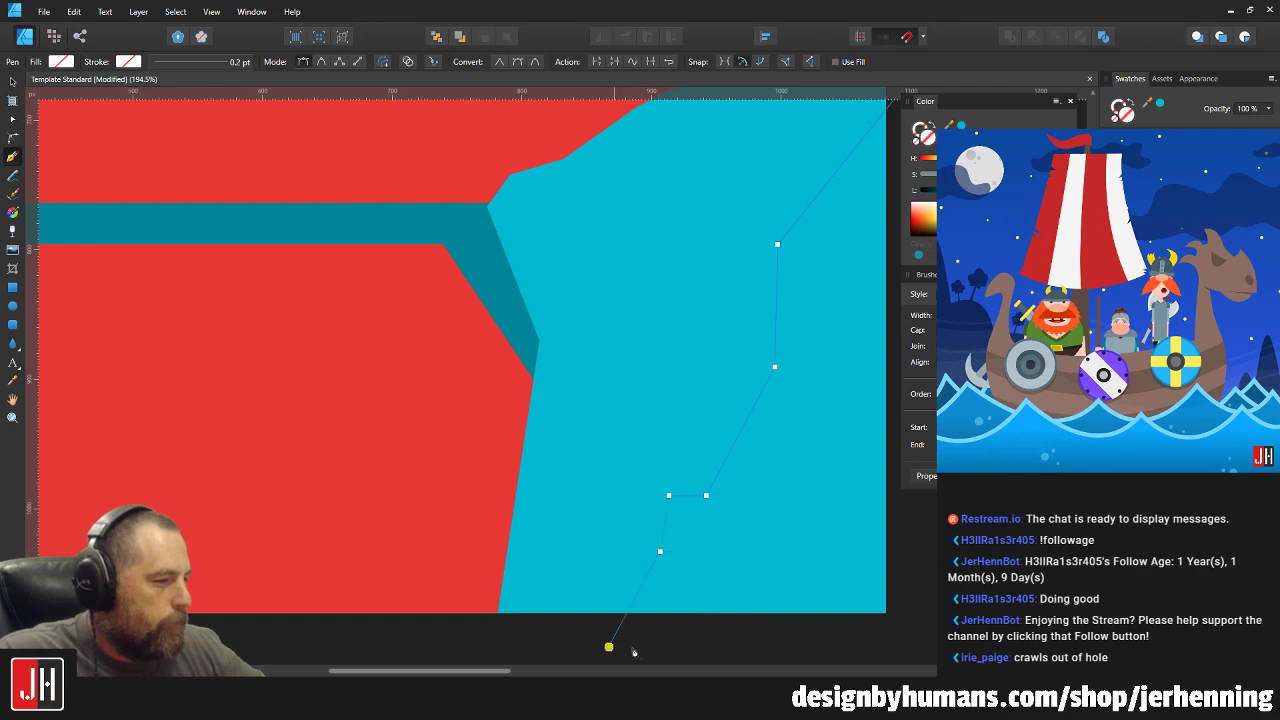
click(919, 641)
scroll(919, 641, down, 3)
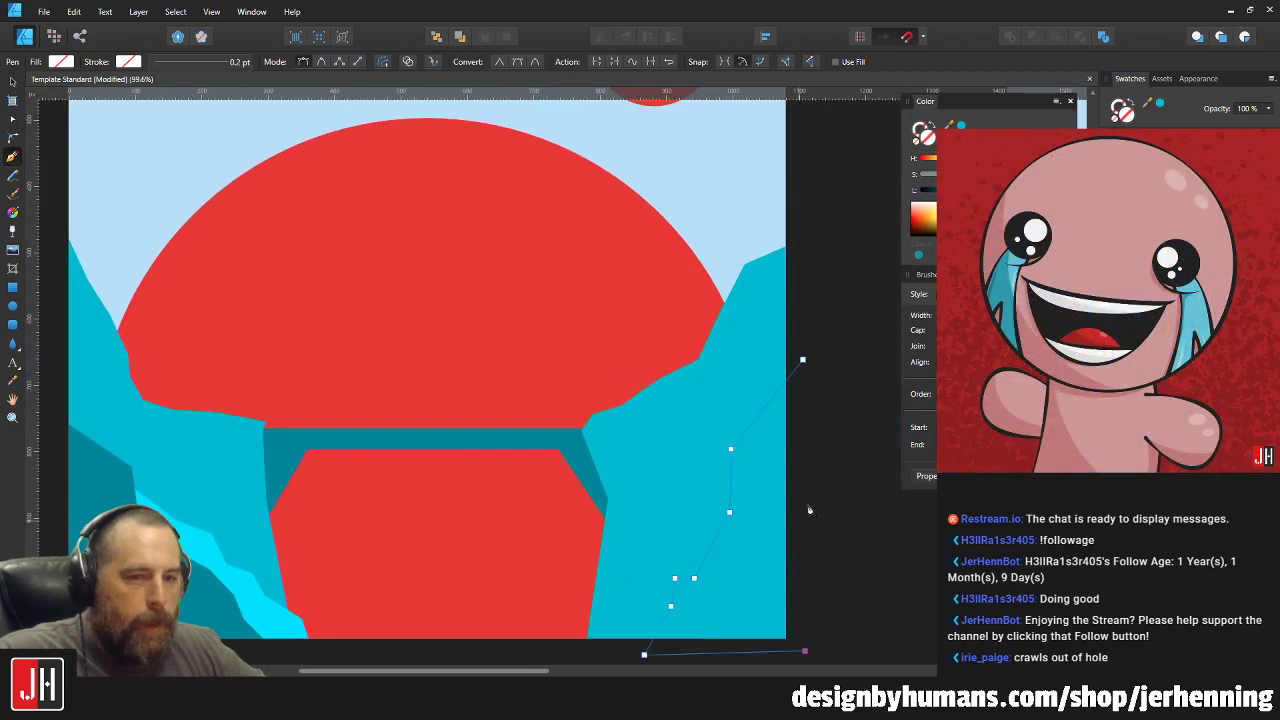
click(802, 360)
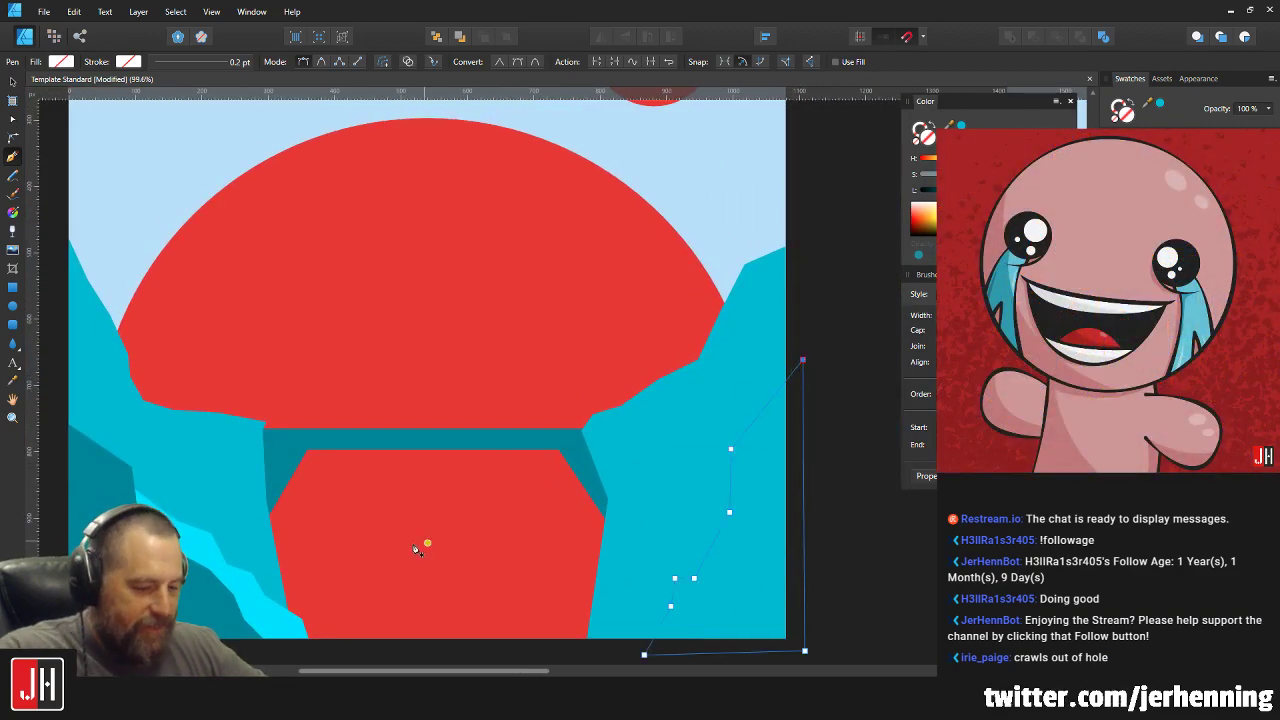
key(v)
click(846, 376)
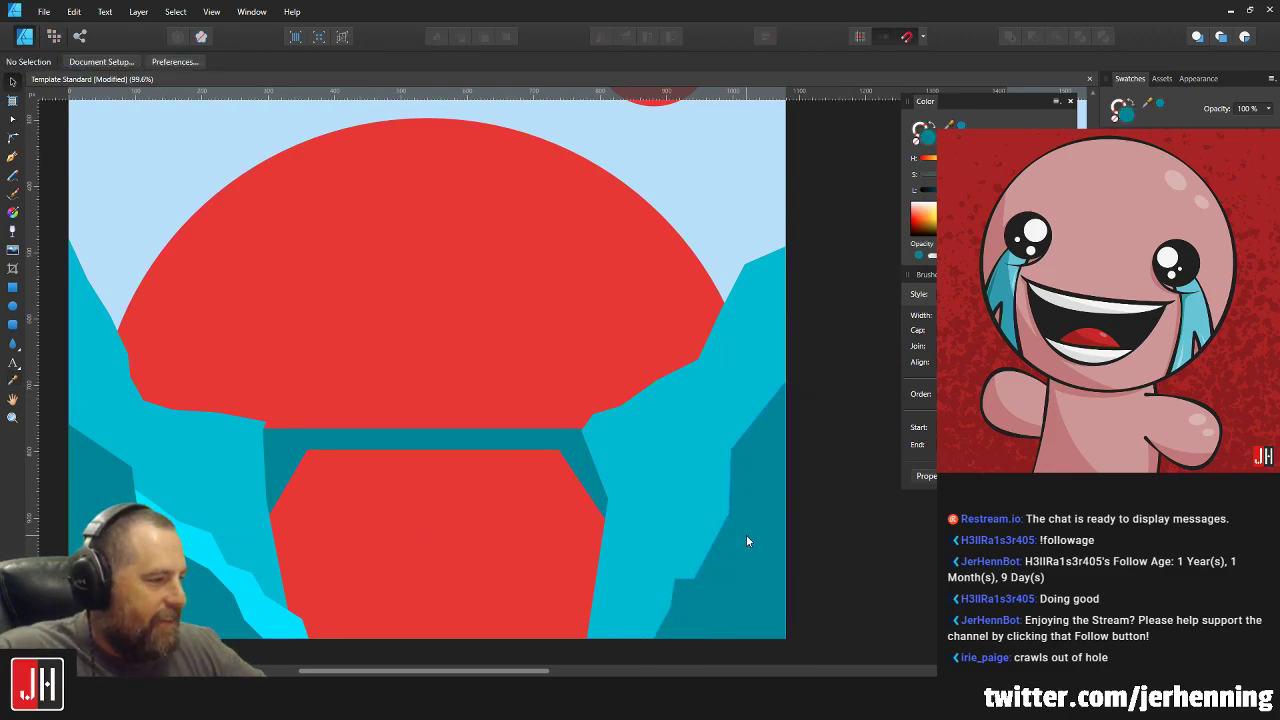
Adjust the notch nodes on the right dark slope and nudge the whole shape slightly right and down.
scroll(746, 535, up, 2)
double_click(658, 606)
scroll(687, 494, down, 3)
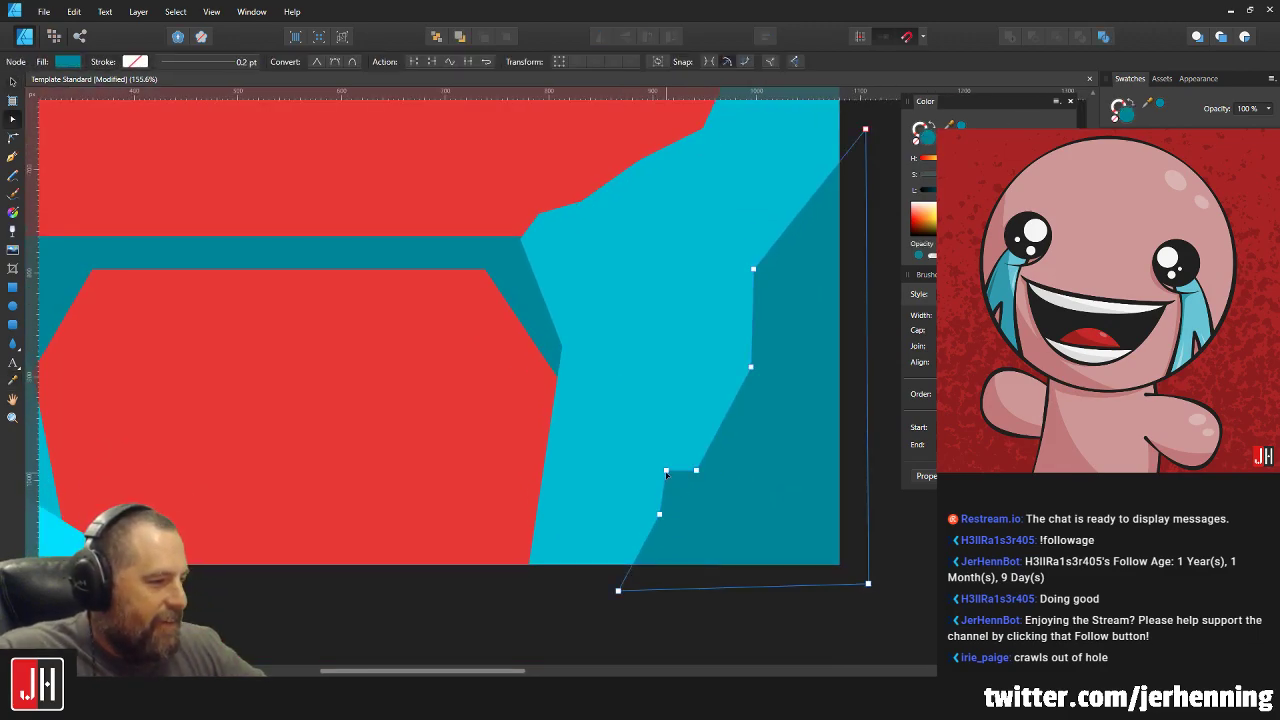
key(v)
scroll(750, 387, down, 3)
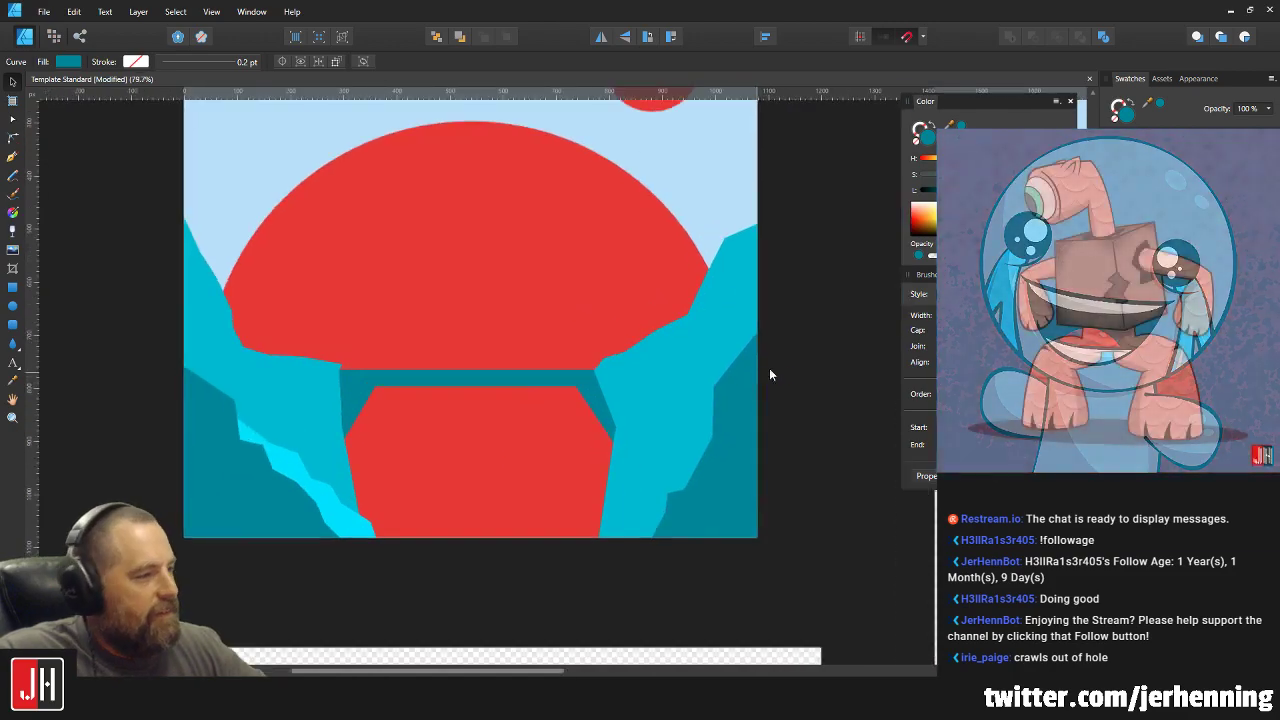
click(791, 317)
click(747, 377)
click(801, 282)
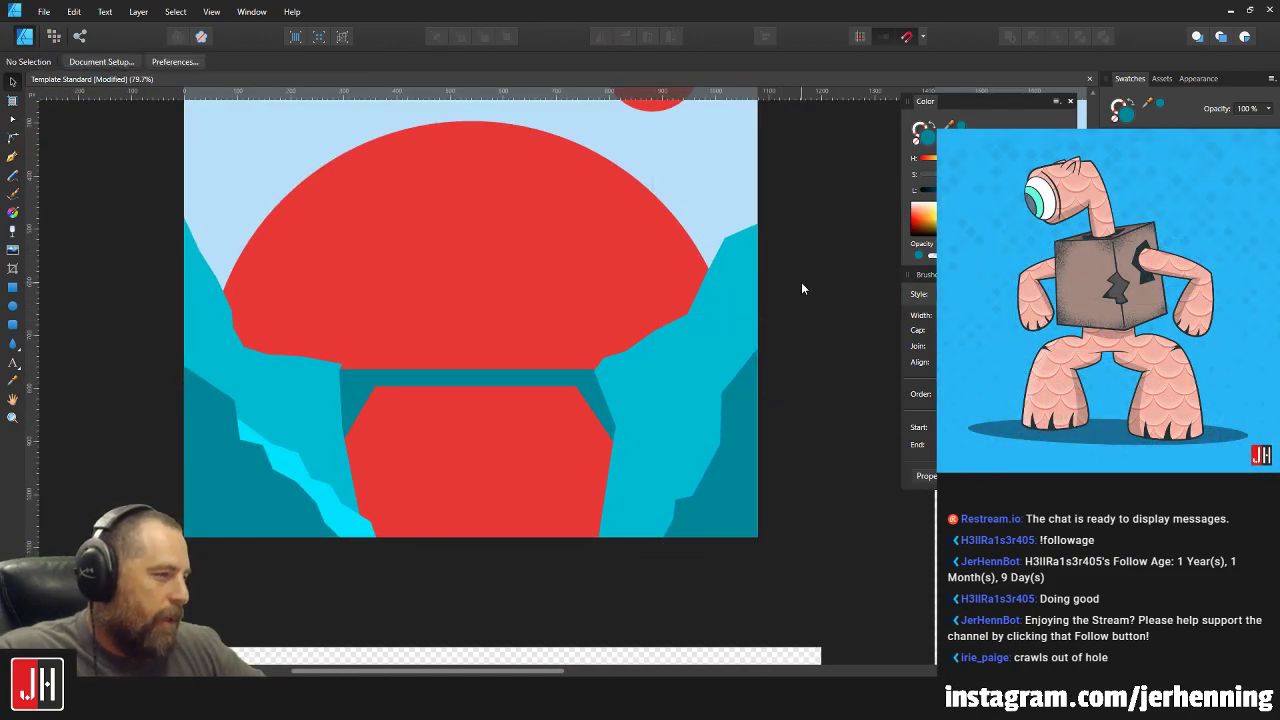
Draw a closed jagged shape with the Pen tool over the right bank, following the dark slope's inner edge and extending past the artboard.
scroll(770, 350, up, 1)
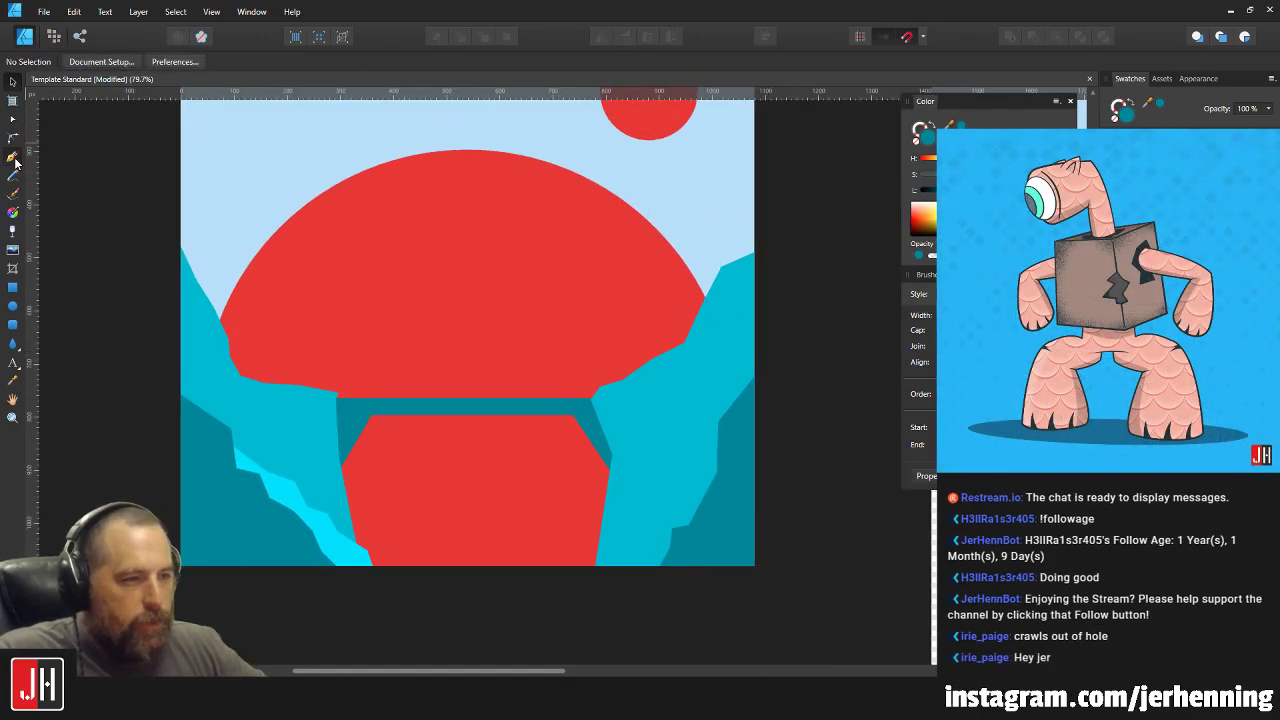
click(13, 157)
scroll(651, 423, up, 3)
scroll(760, 420, right, 2)
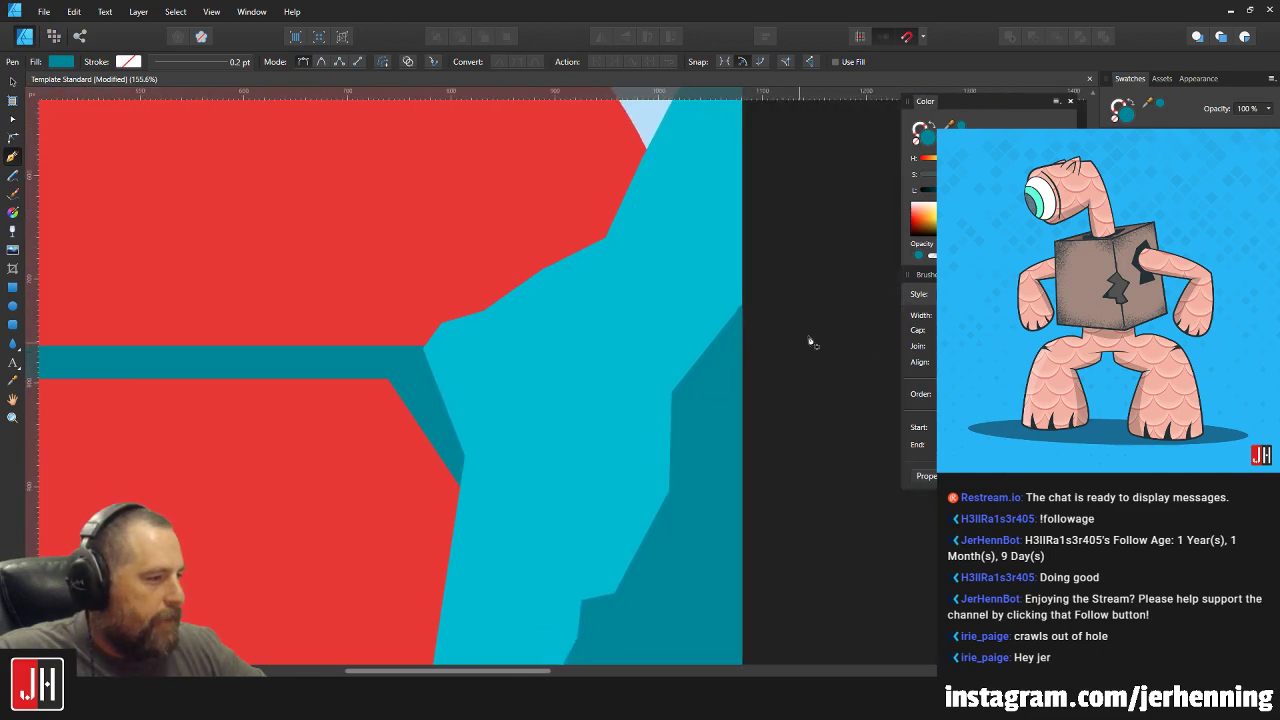
click(715, 186)
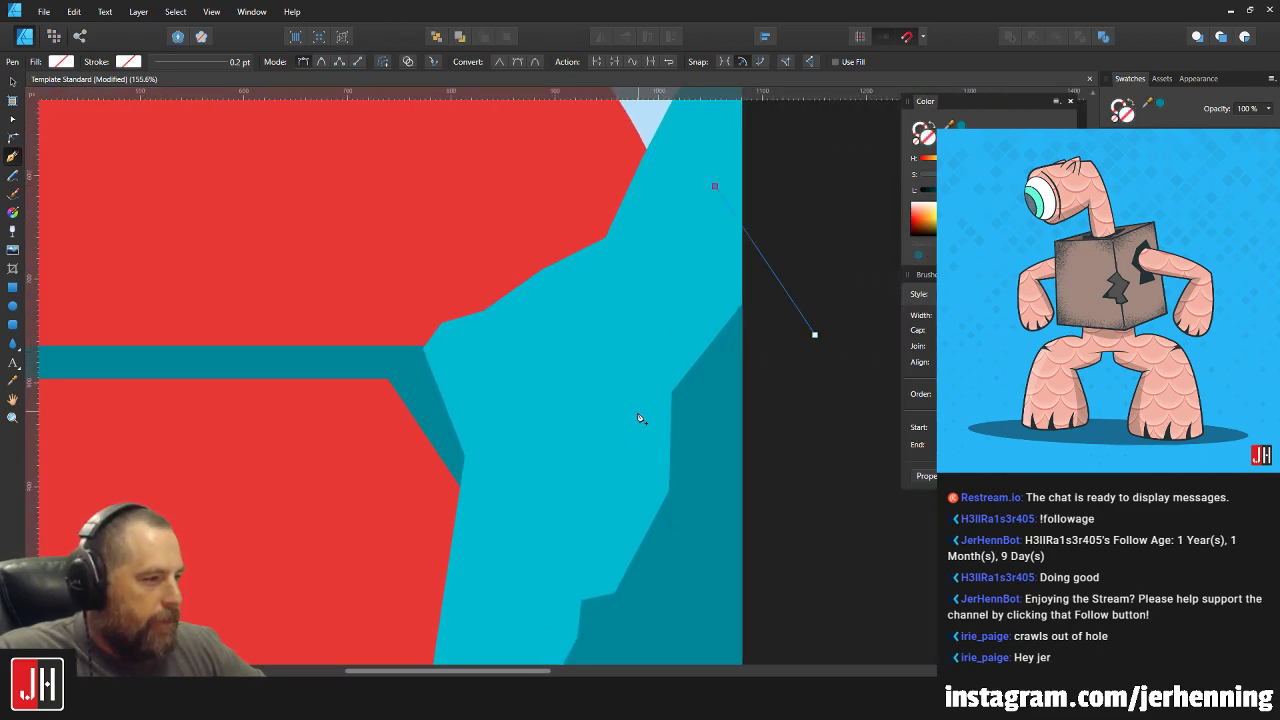
click(673, 324)
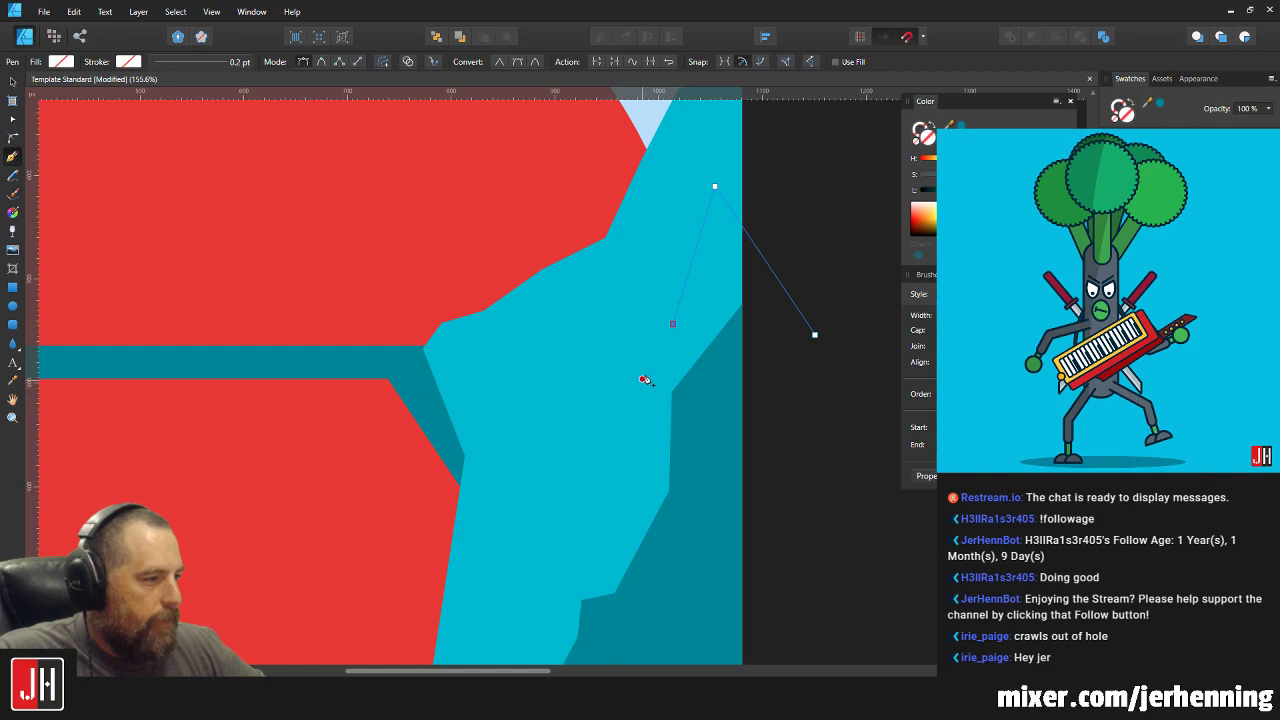
click(646, 433)
scroll(647, 437, down, 2)
click(637, 422)
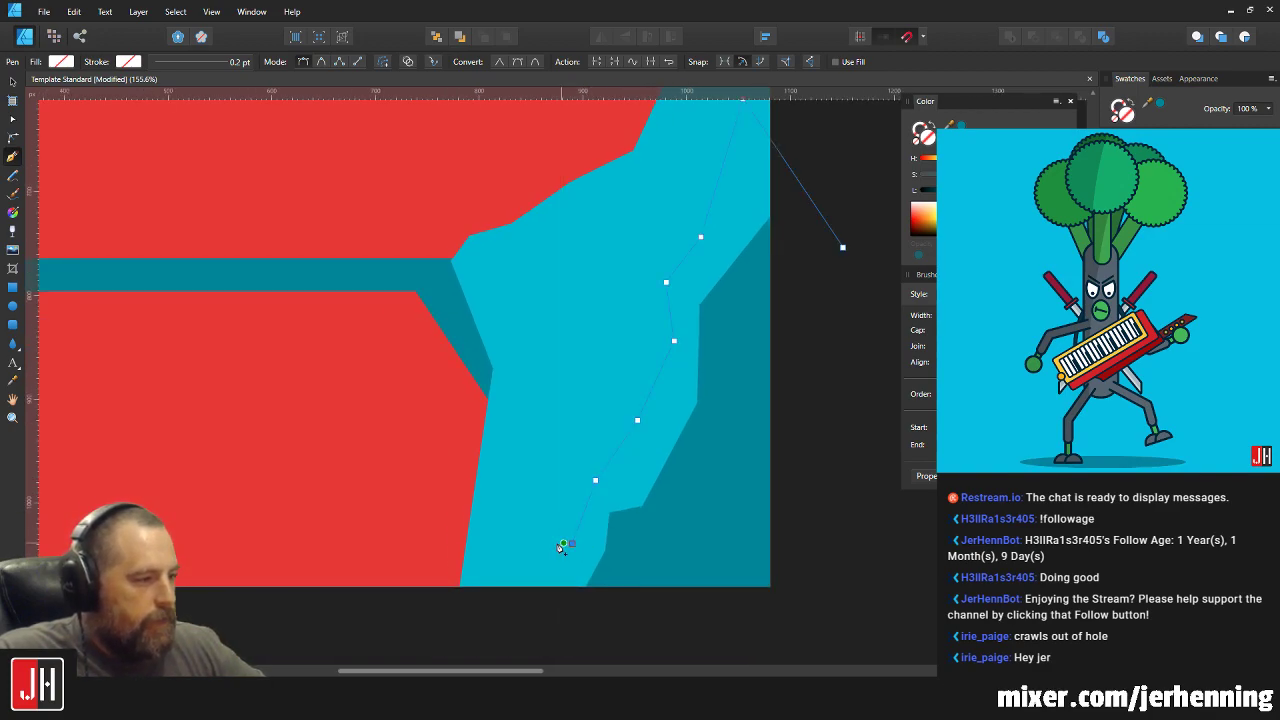
click(564, 492)
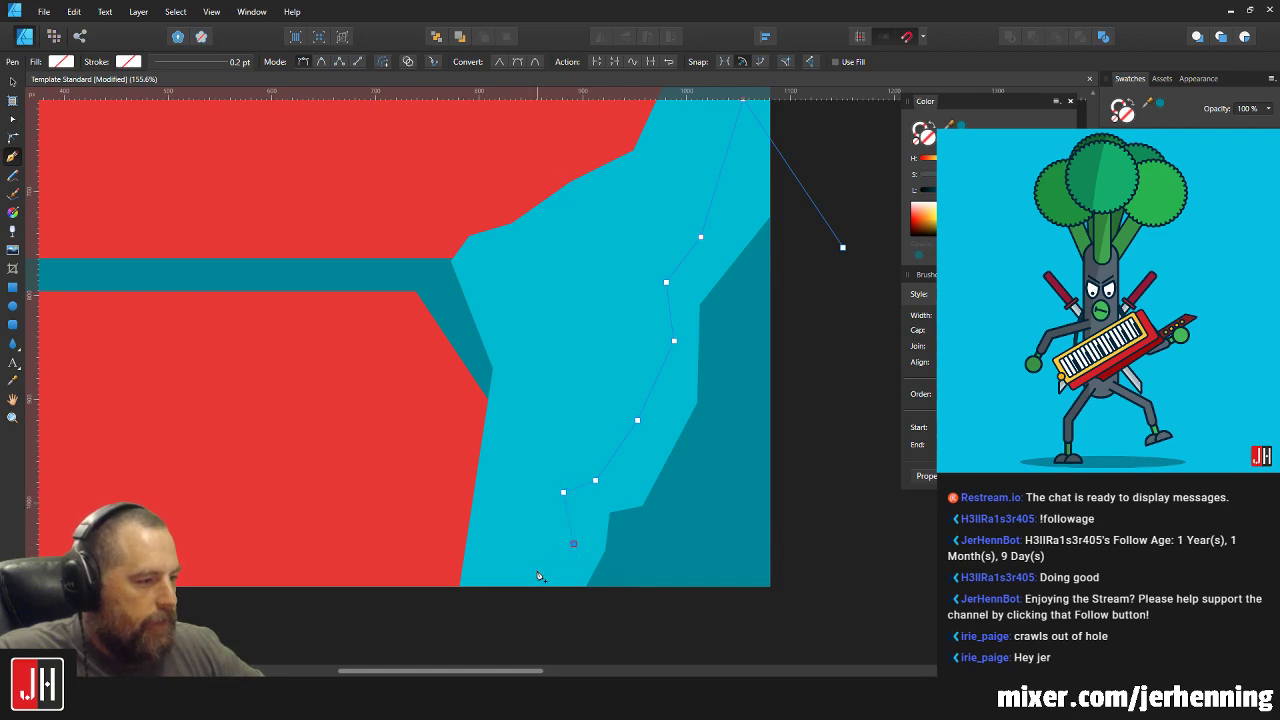
click(843, 632)
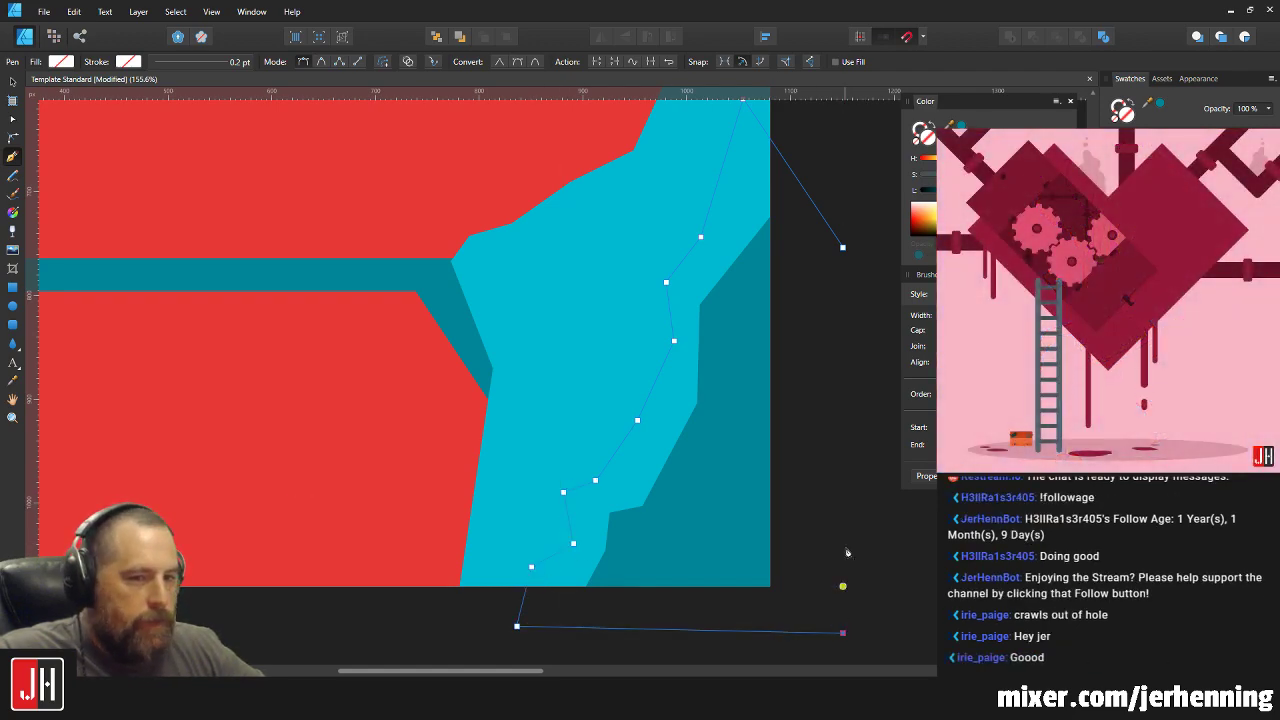
click(843, 247)
Fill the new right-hand shape with the left band's bright cyan and place it behind the dark slope.
key(ctrl+0)
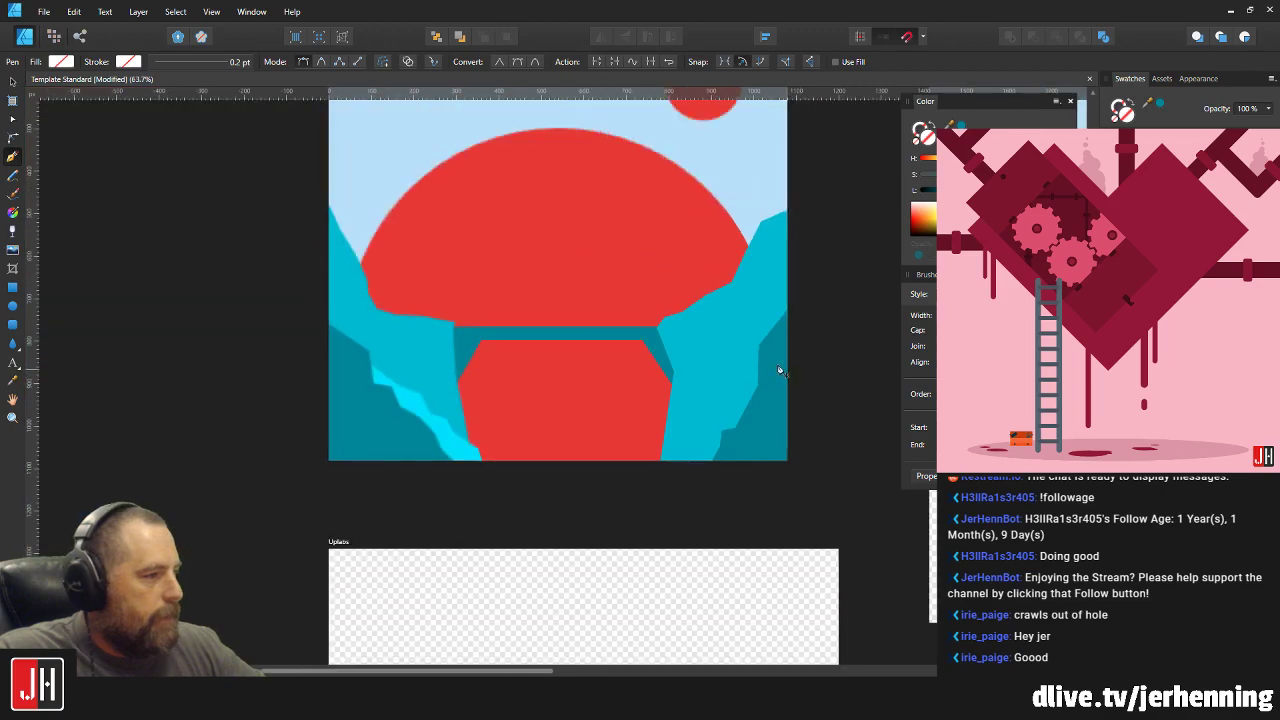
key(i)
click(400, 420)
key(v)
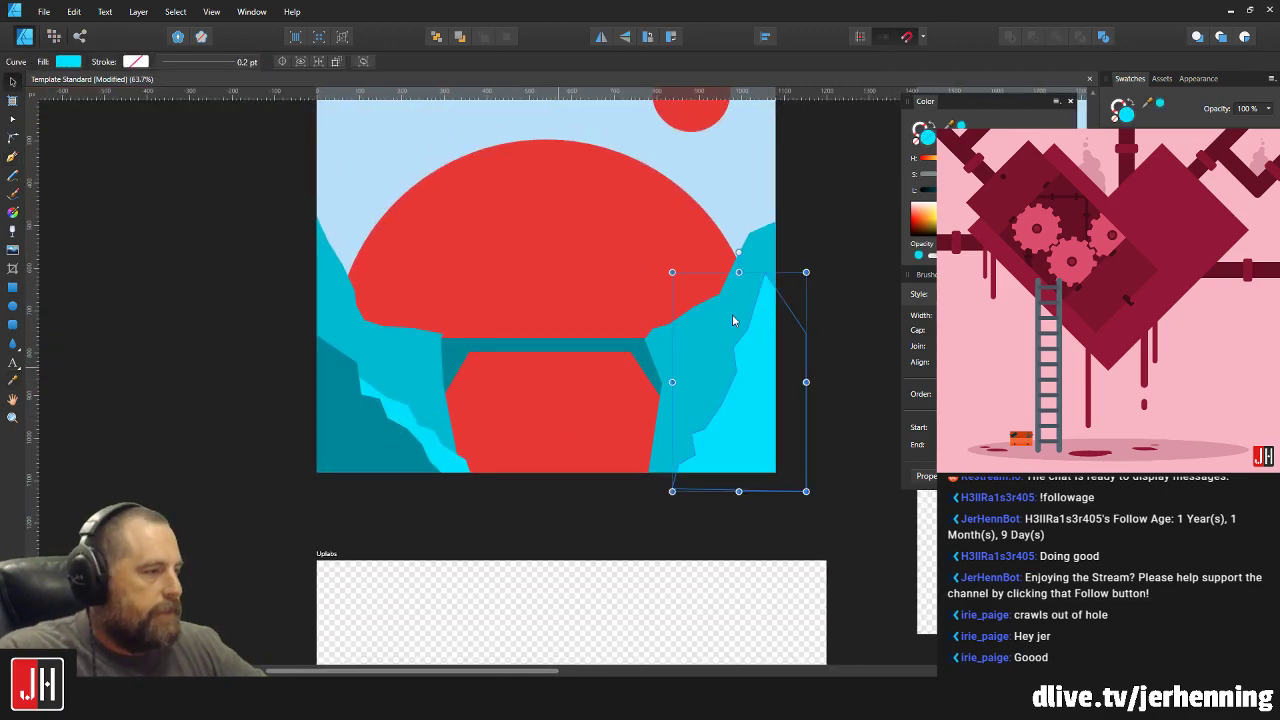
key(ctrl+d)
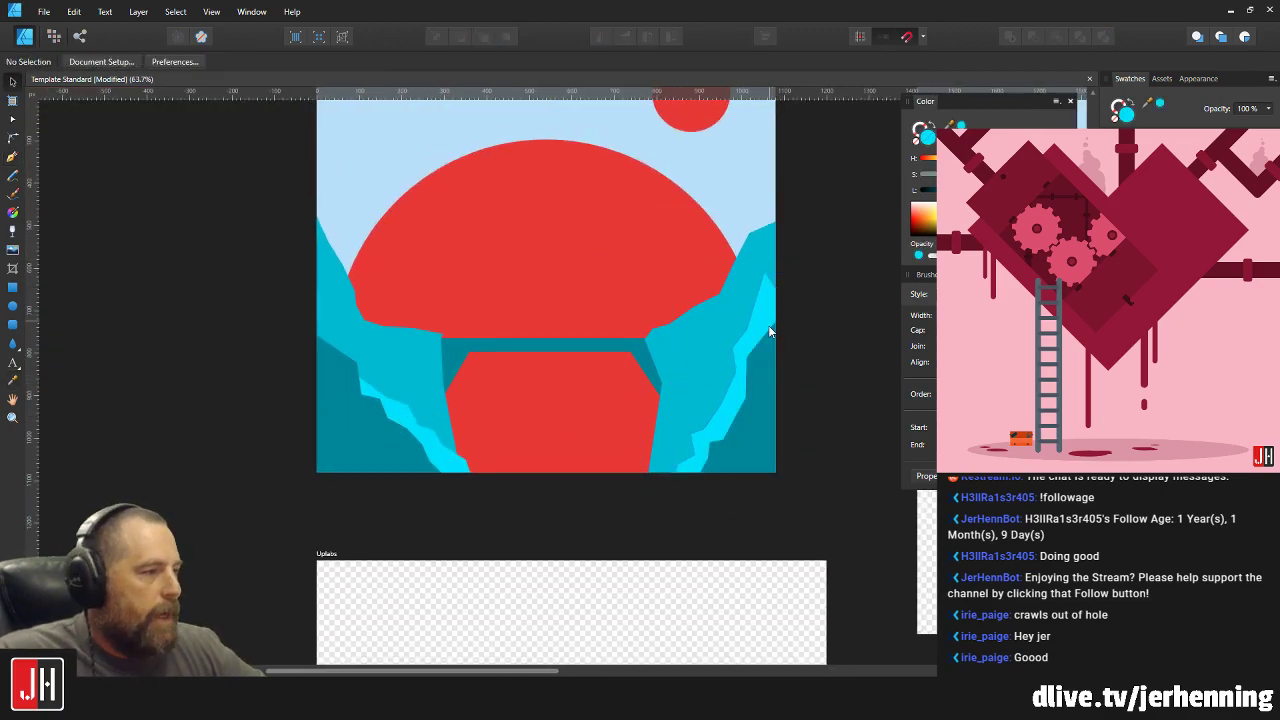
Widen the lower part of the right bright cyan band by moving its bottom nodes toward the center and adjusting the notch nodes.
scroll(770, 310, up, 3)
scroll(706, 458, up, 2)
key(a)
click(697, 437)
drag(740, 522, 574, 571)
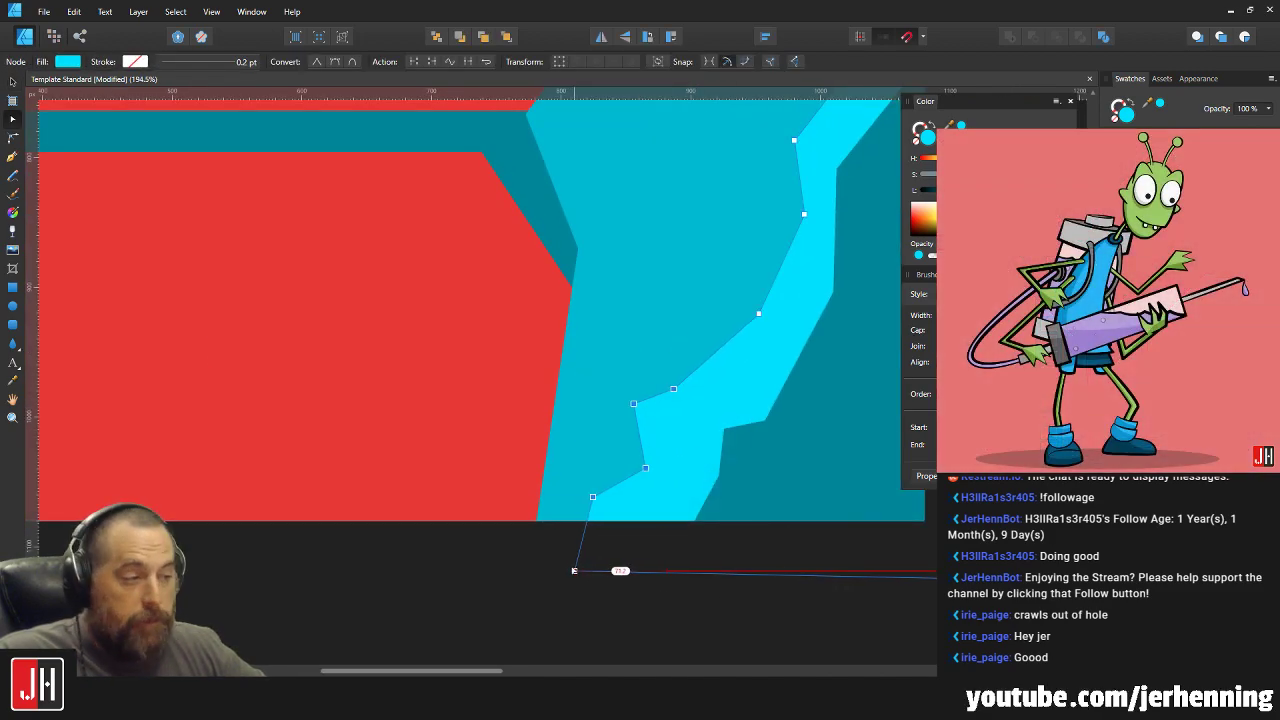
click(634, 404)
drag(620, 368, 714, 490)
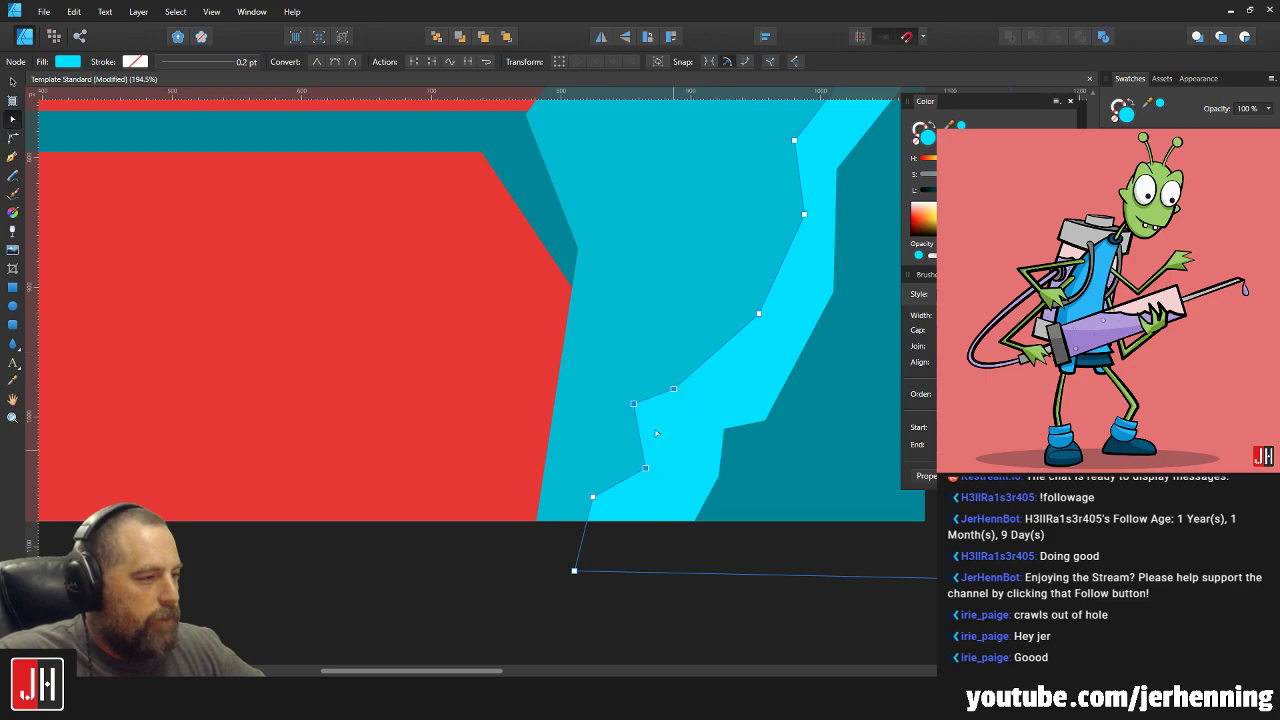
drag(634, 404, 657, 379)
drag(668, 443, 652, 441)
key(Escape)
scroll(720, 394, down, 5)
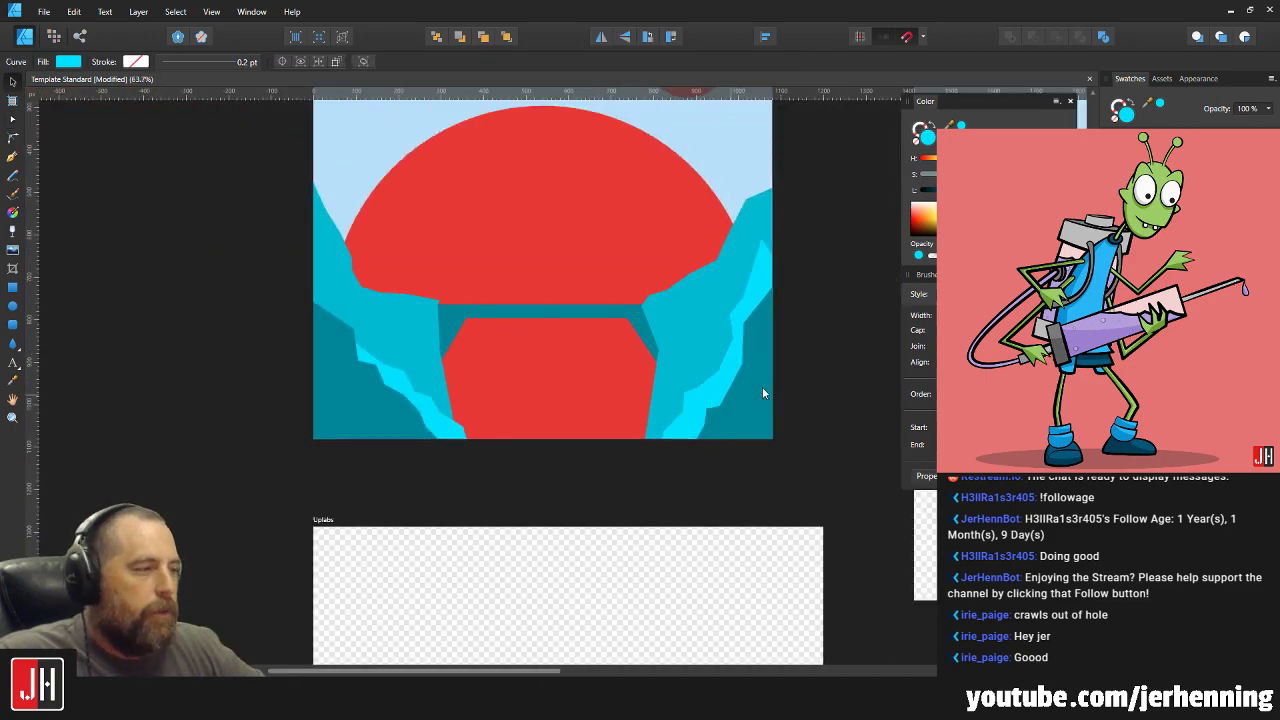
Adjust the upper edge nodes of the right bright cyan band, moving its tip slightly up and inward.
key(v)
scroll(780, 305, up, 5)
scroll(741, 291, up, 3)
key(a)
click(730, 291)
drag(714, 257, 690, 240)
drag(759, 338, 797, 266)
key(Escape)
key(v)
scroll(757, 361, down, 5)
scroll(741, 390, up, 2)
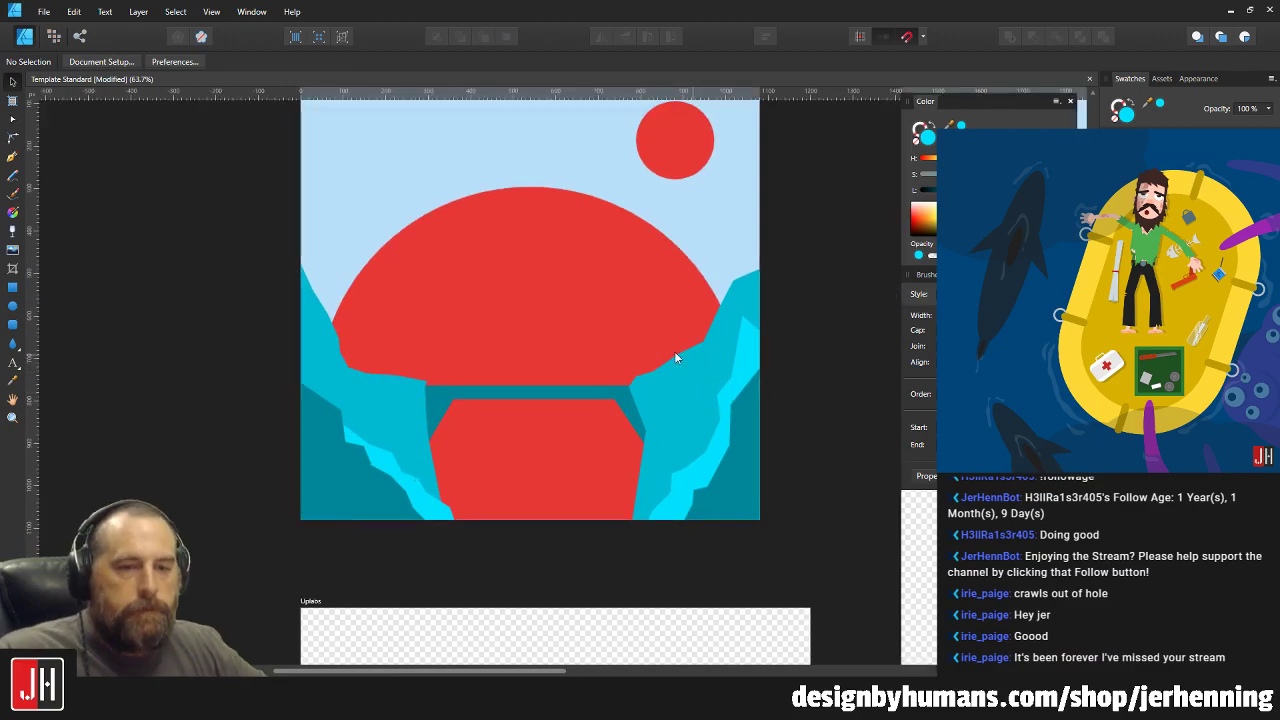
Reshape the top of the right bright cyan band with added edge nodes, forming a small notch and raising its outer node beyond the artboard.
drag(629, 331, 639, 337)
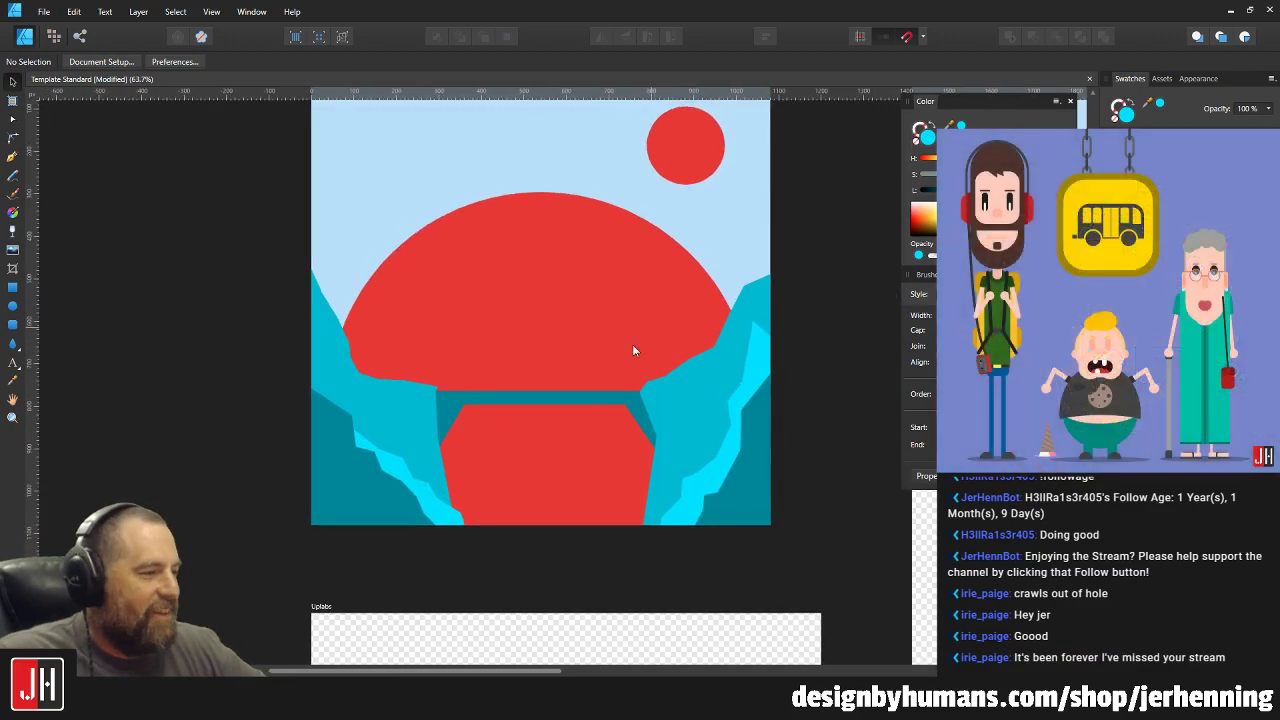
scroll(791, 344, up, 5)
key(a)
click(666, 303)
drag(654, 290, 652, 292)
mouse_move(731, 337)
mouse_down()
mouse_move(737, 328)
mouse_move(729, 354)
mouse_up()
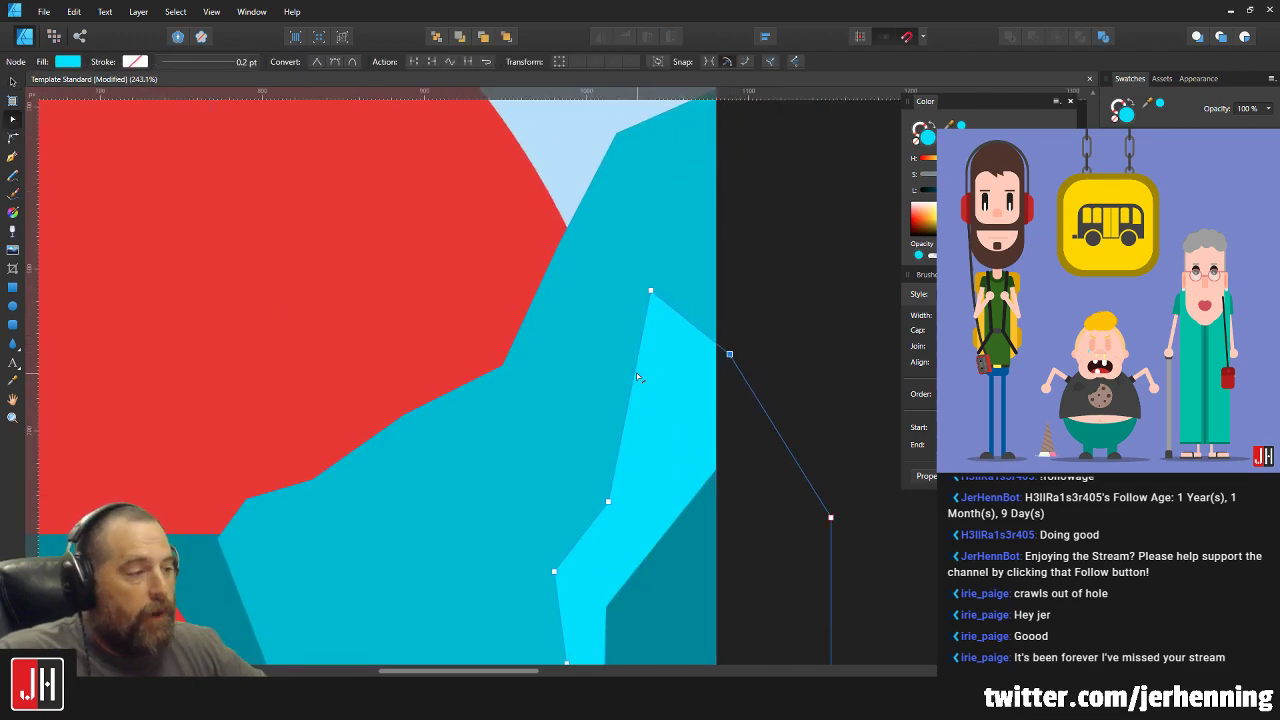
drag(636, 375, 639, 361)
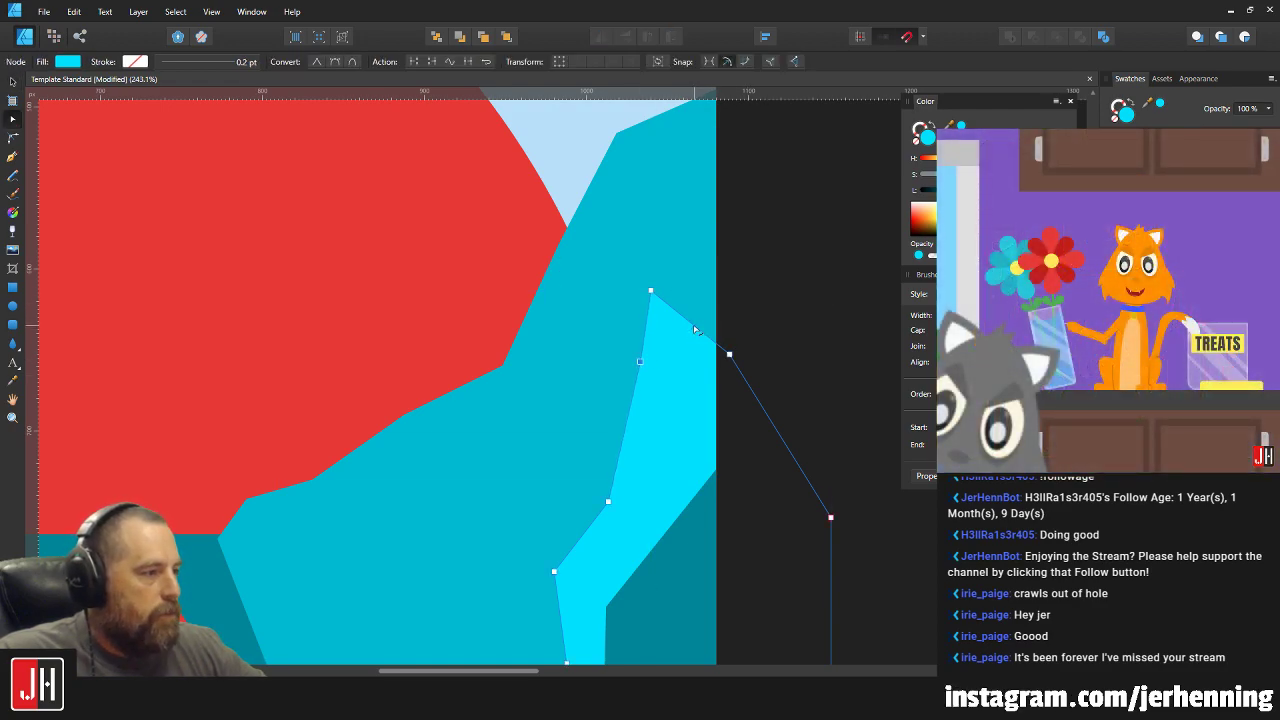
drag(733, 354, 738, 245)
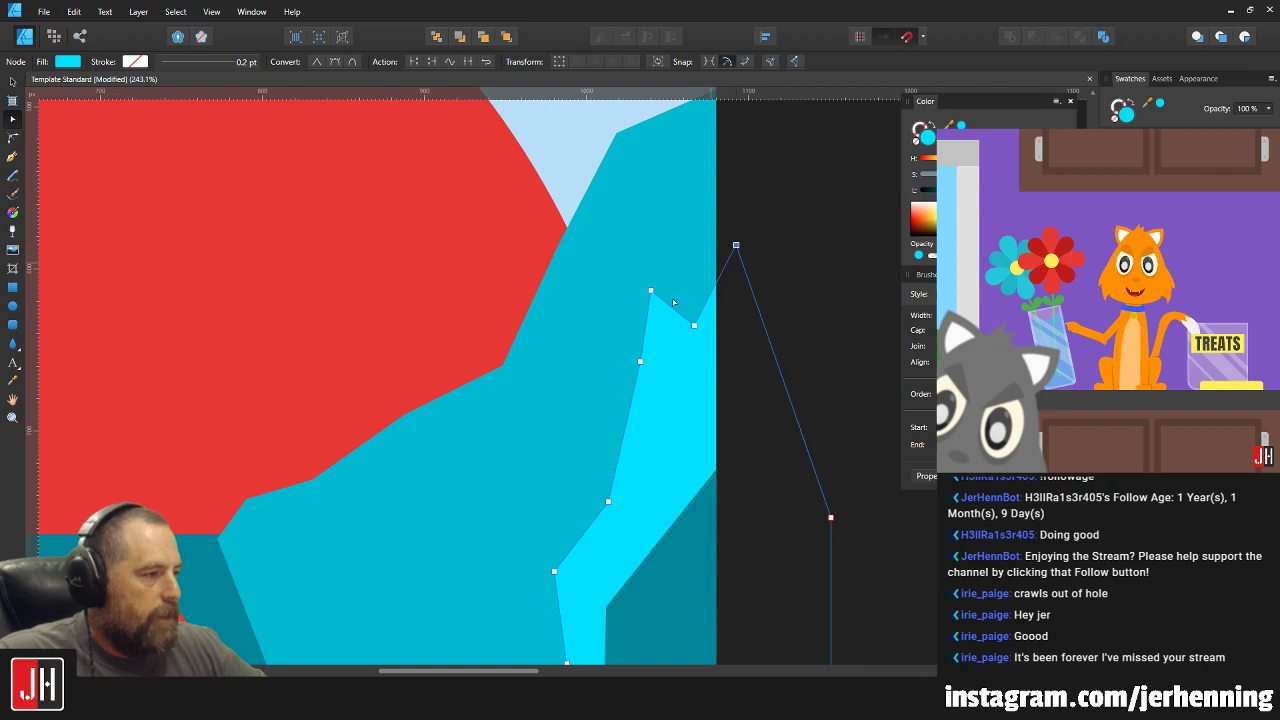
scroll(682, 299, down, 8)
click(739, 366)
Add a node on the lower inner edge of the right bank and move it to bend the straight edge.
scroll(739, 372, up, 8)
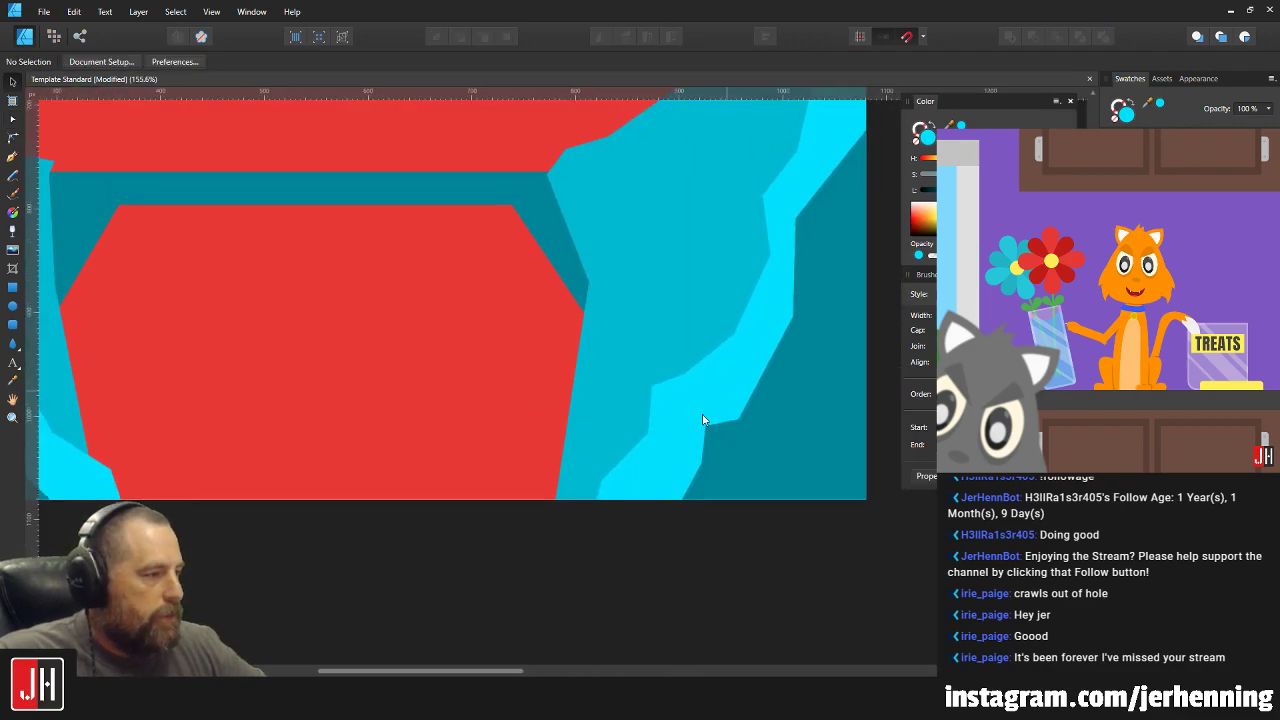
scroll(708, 401, down, 1)
click(588, 452)
key(a)
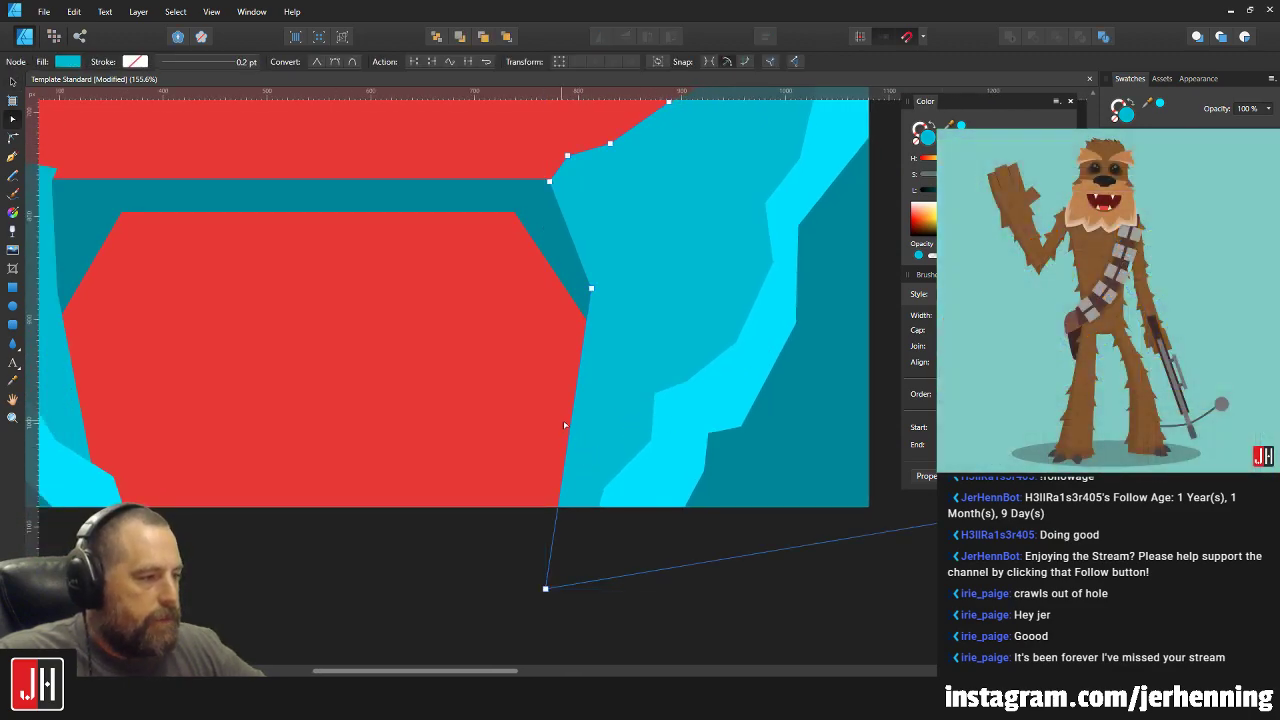
drag(572, 435, 666, 373)
scroll(652, 428, down, 3)
key(v)
click(650, 497)
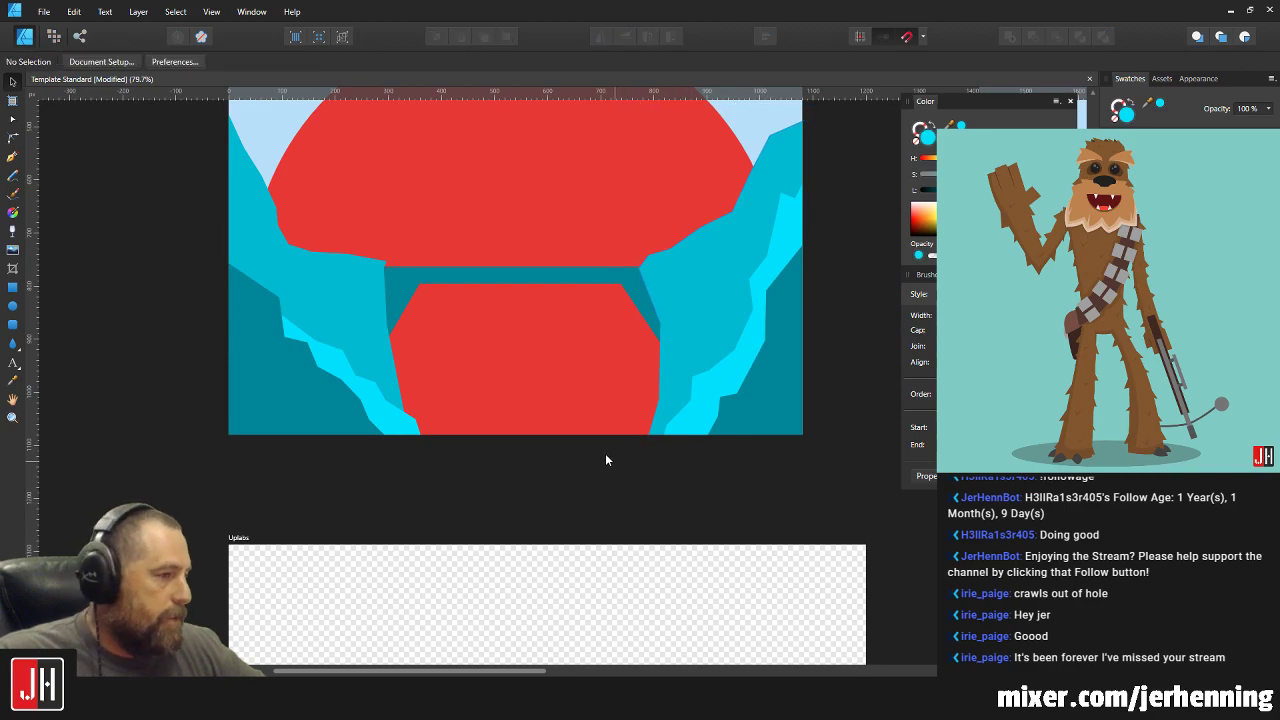
Add a node on the lower inner edge of the left bank and pull it slightly inward into the bank.
scroll(416, 370, up, 4)
click(341, 382)
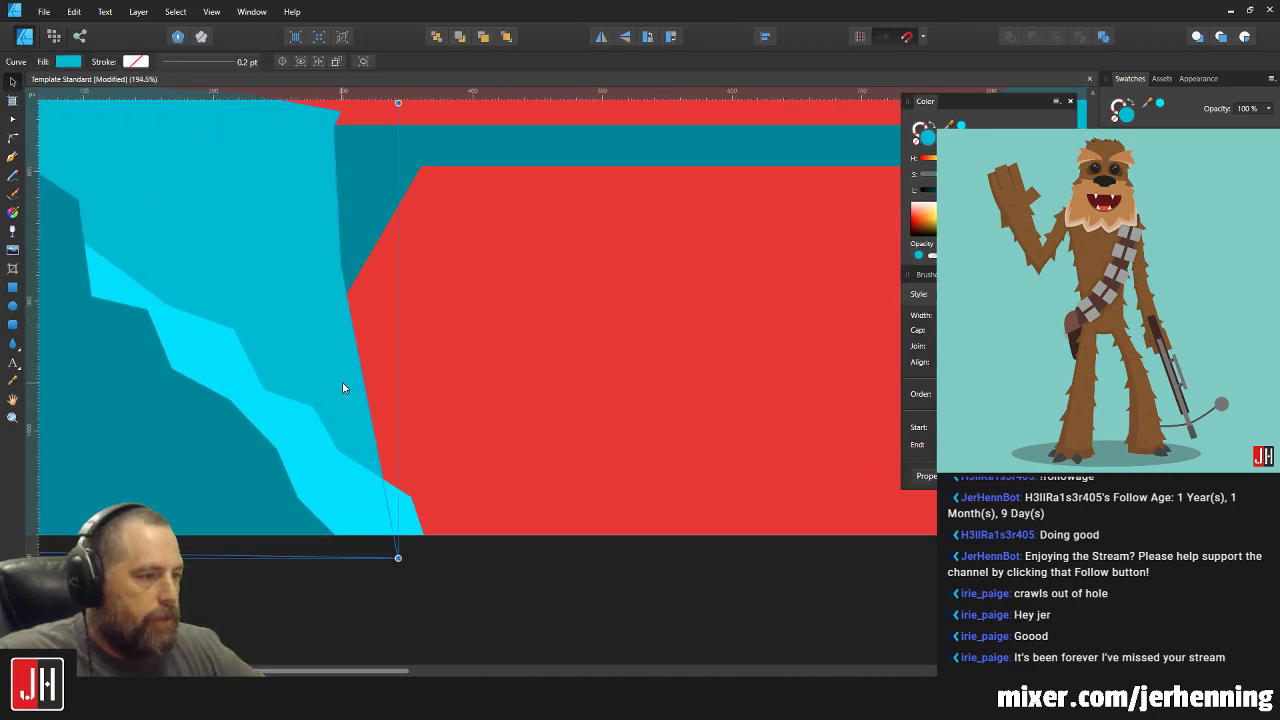
key(a)
drag(362, 380, 350, 399)
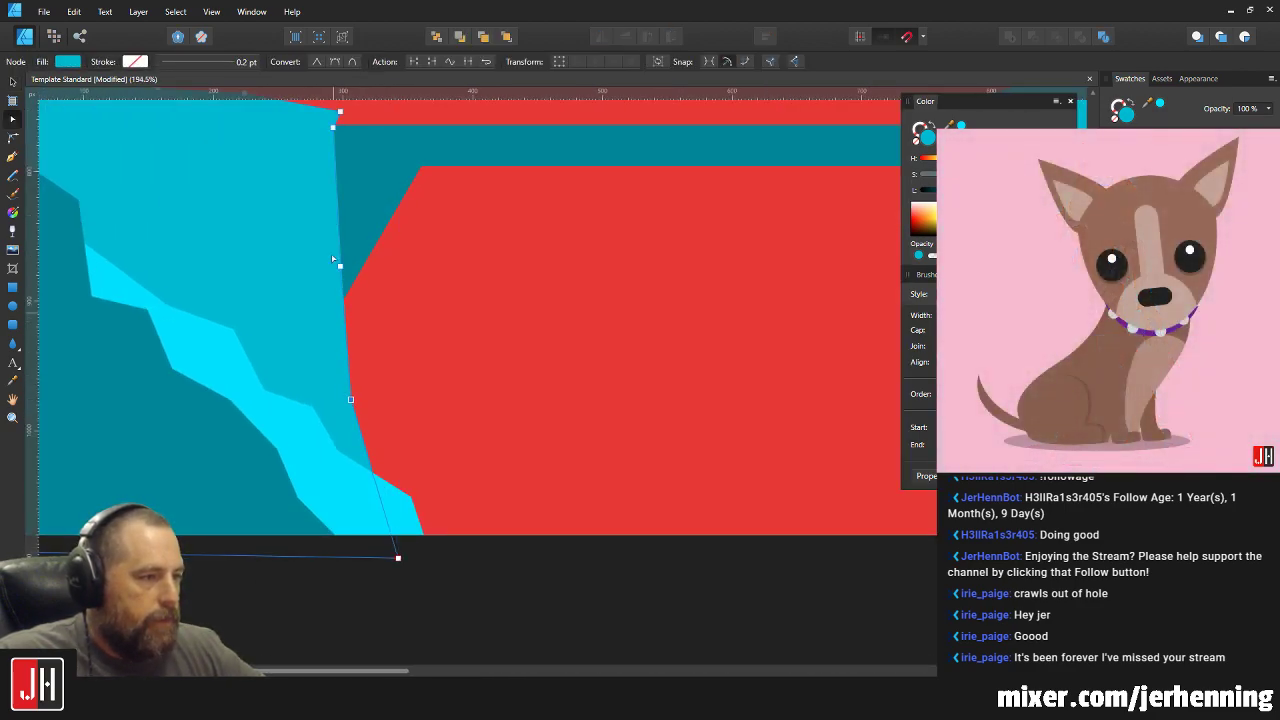
scroll(371, 205, down, 7)
key(v)
Refine the banks' inner edges beside the bridge ends by adjusting their nodes into more angular contours.
scroll(508, 178, up, 9)
key(a)
drag(590, 176, 546, 299)
drag(489, 205, 485, 195)
key(v)
scroll(515, 226, down, 6)
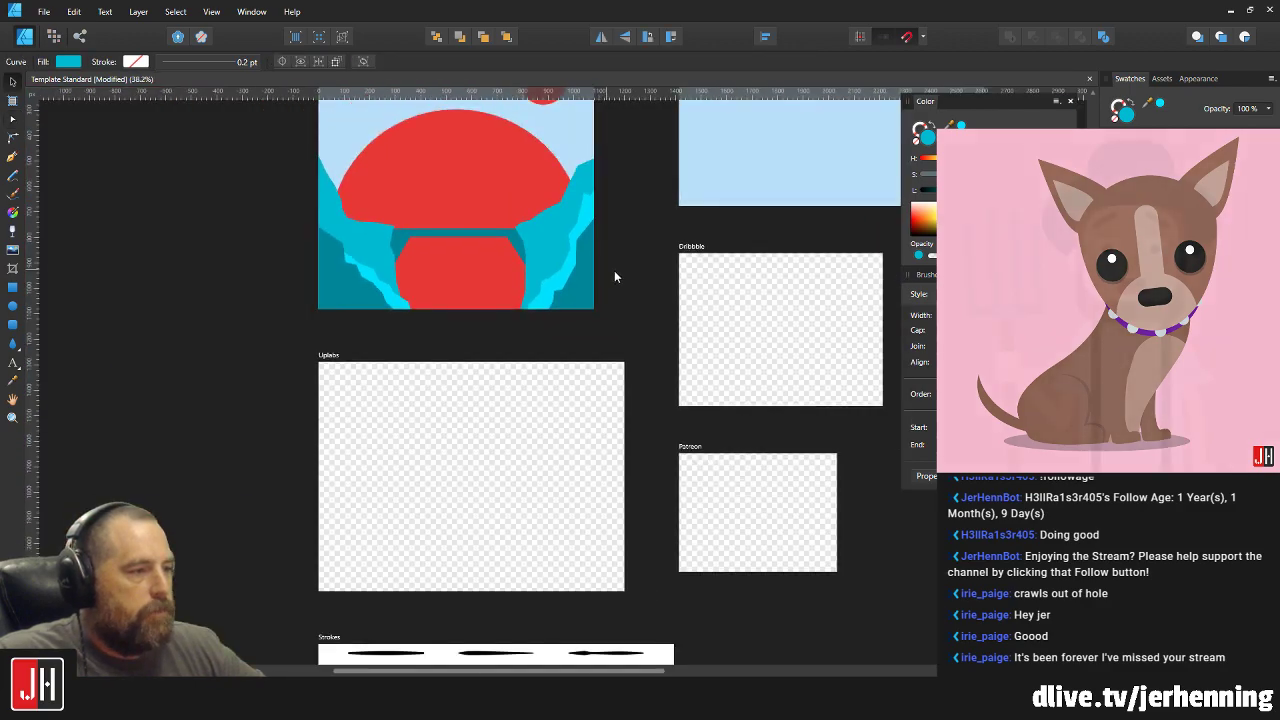
click(610, 270)
drag(559, 247, 613, 315)
click(533, 238)
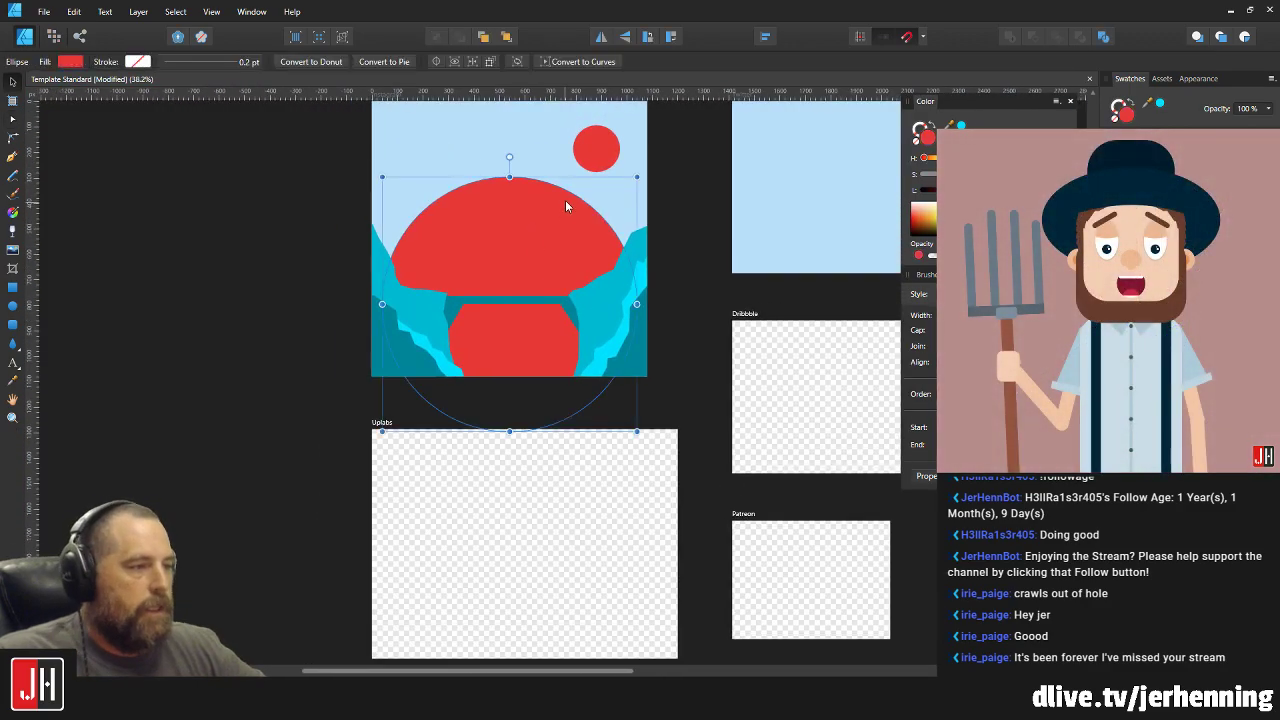
click(682, 356)
scroll(536, 251, up, 4)
scroll(524, 323, up, 2)
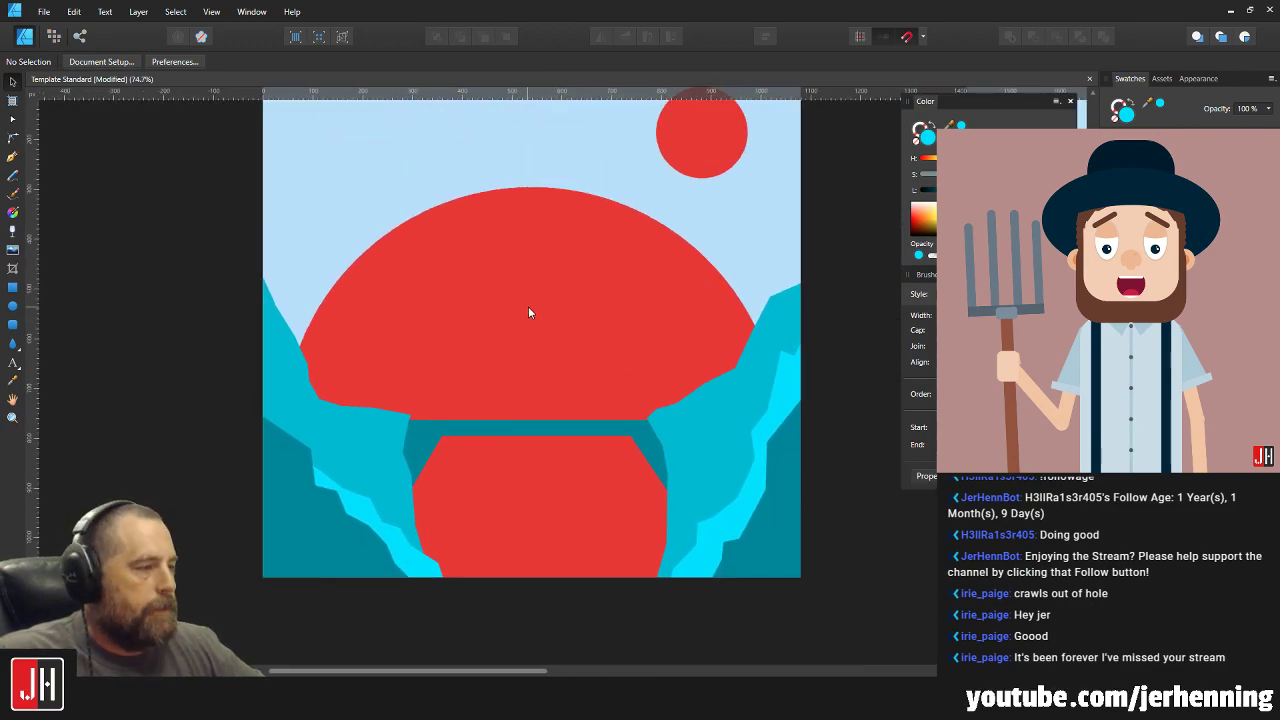
scroll(448, 451, down, 1)
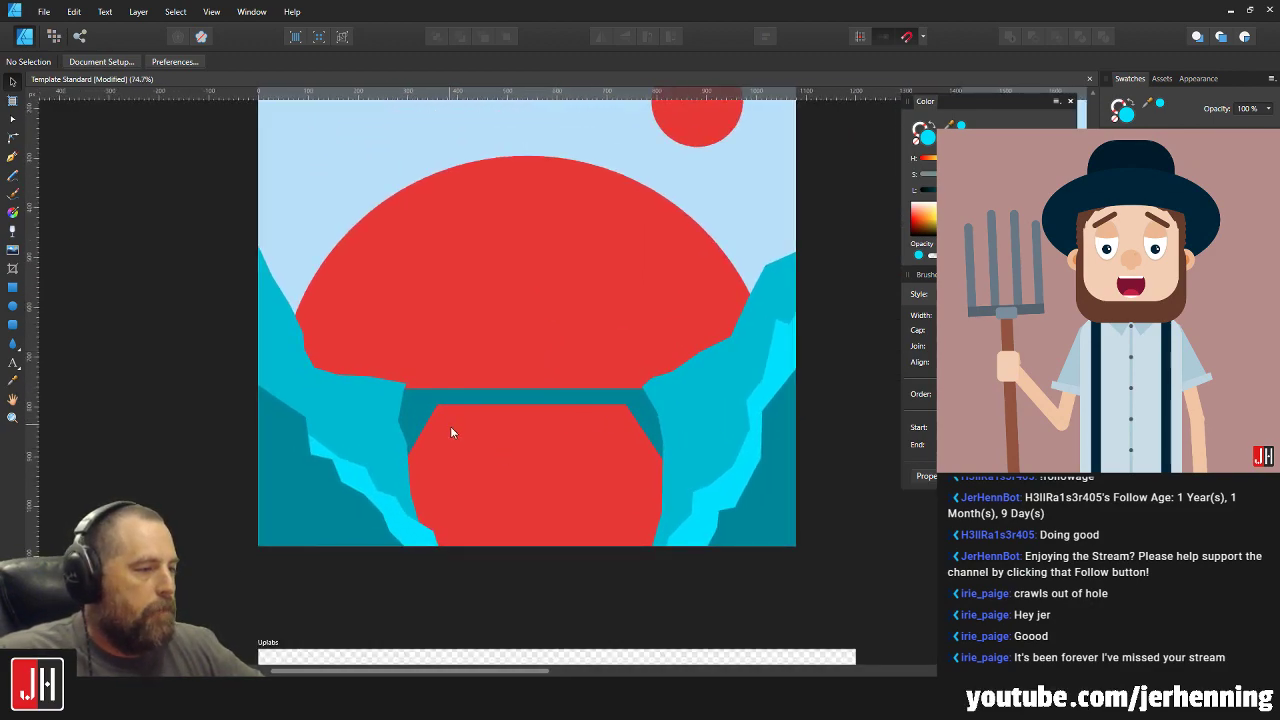
scroll(450, 432, up, 2)
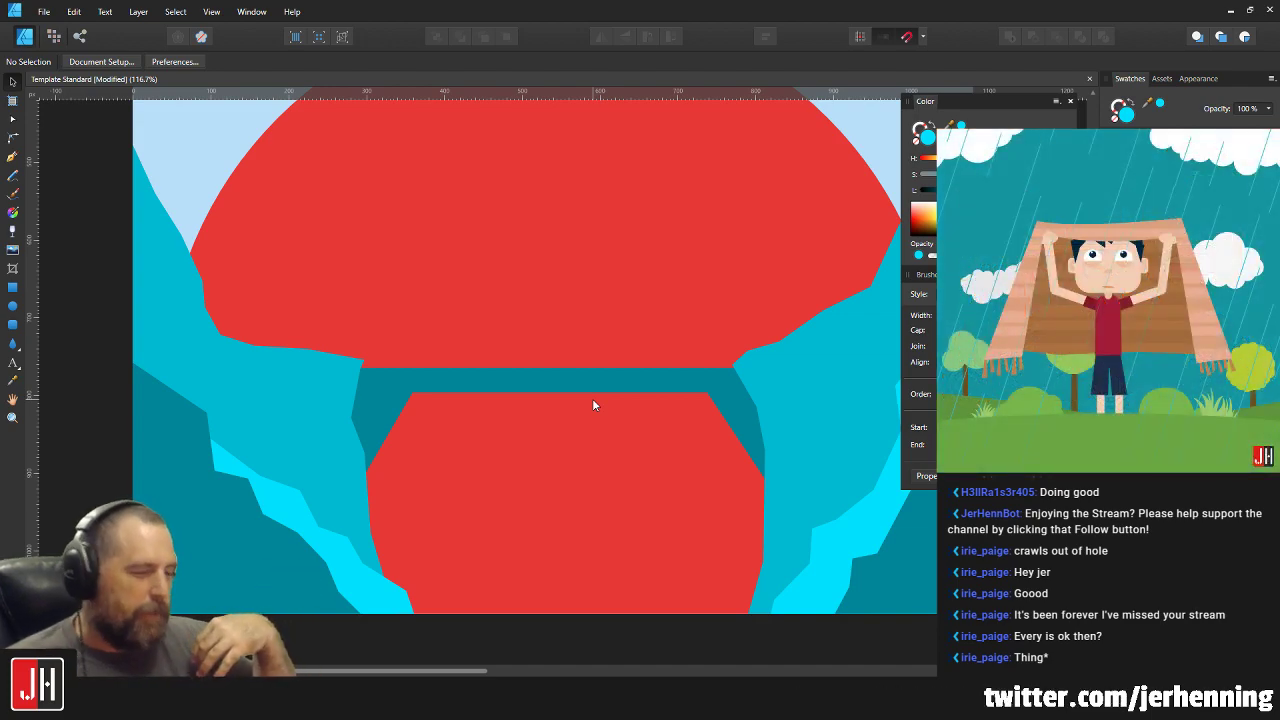
Shift the dark teal bridge band and move its right-end nodes outward to widen its span between the banks.
mouse_move(586, 382)
mouse_down()
mouse_move(604, 385)
mouse_move(590, 384)
mouse_up()
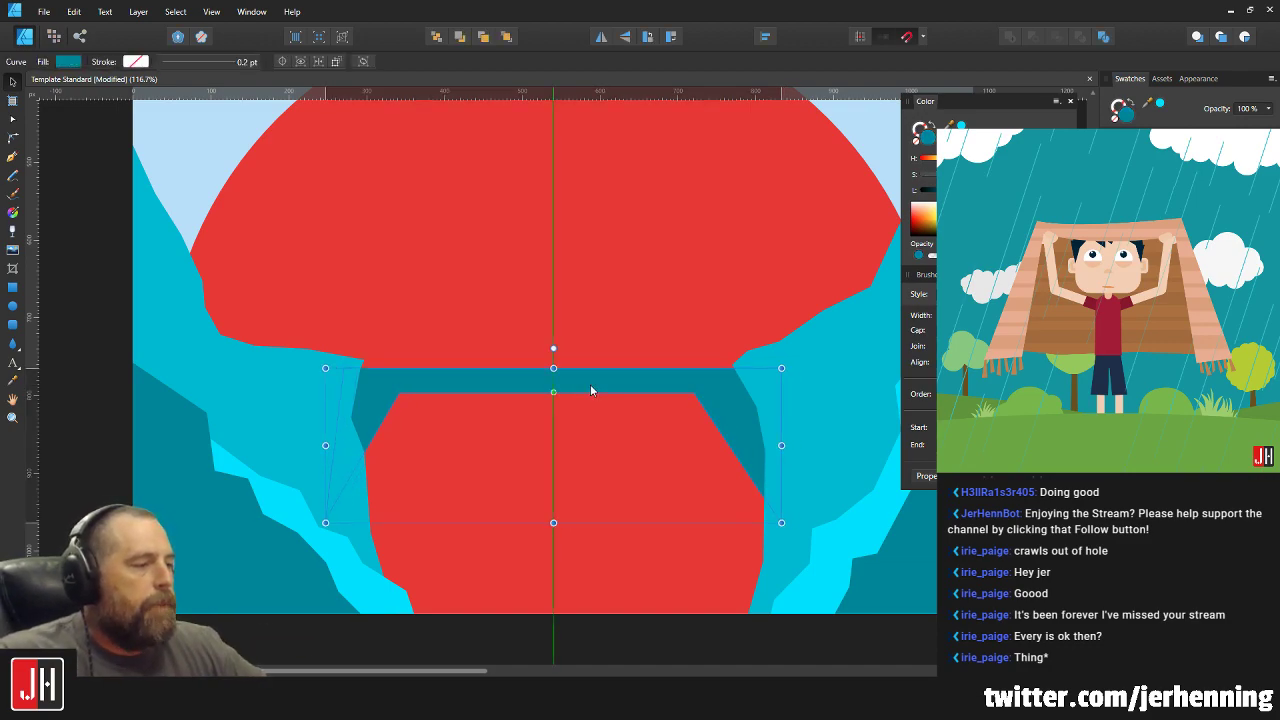
key(a)
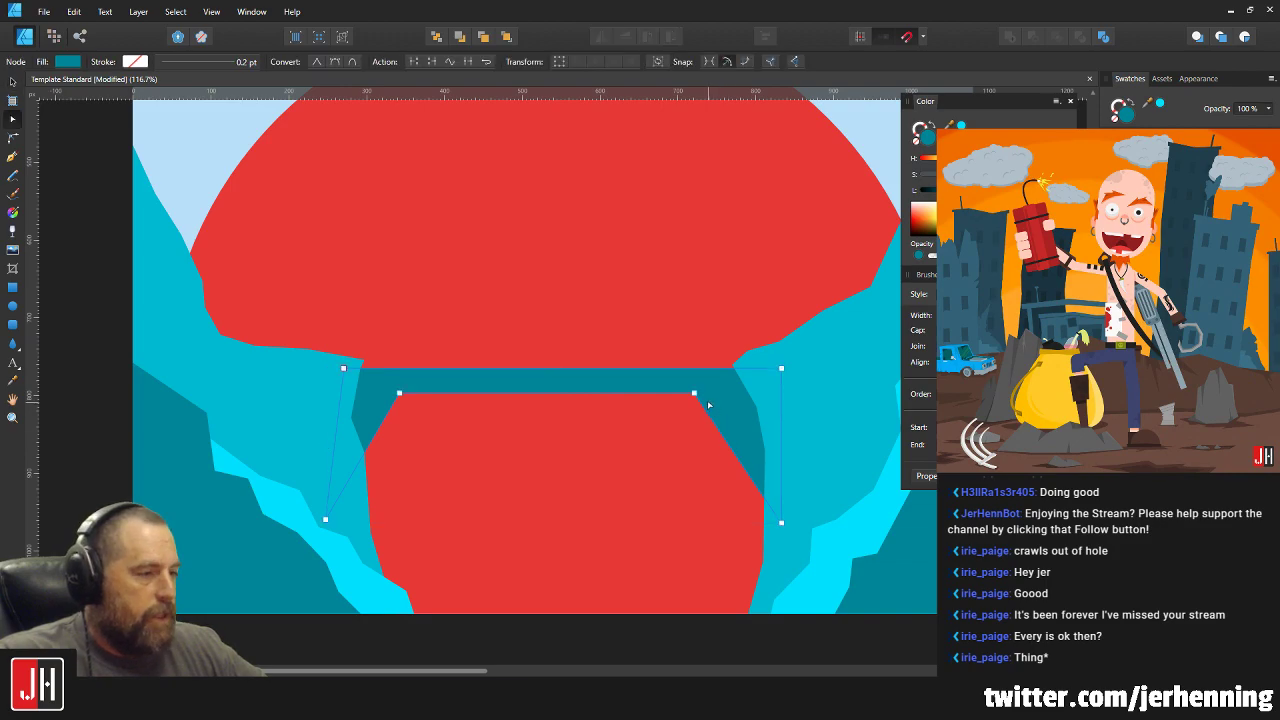
drag(680, 382, 808, 530)
drag(653, 325, 820, 550)
drag(694, 394, 711, 394)
key(v)
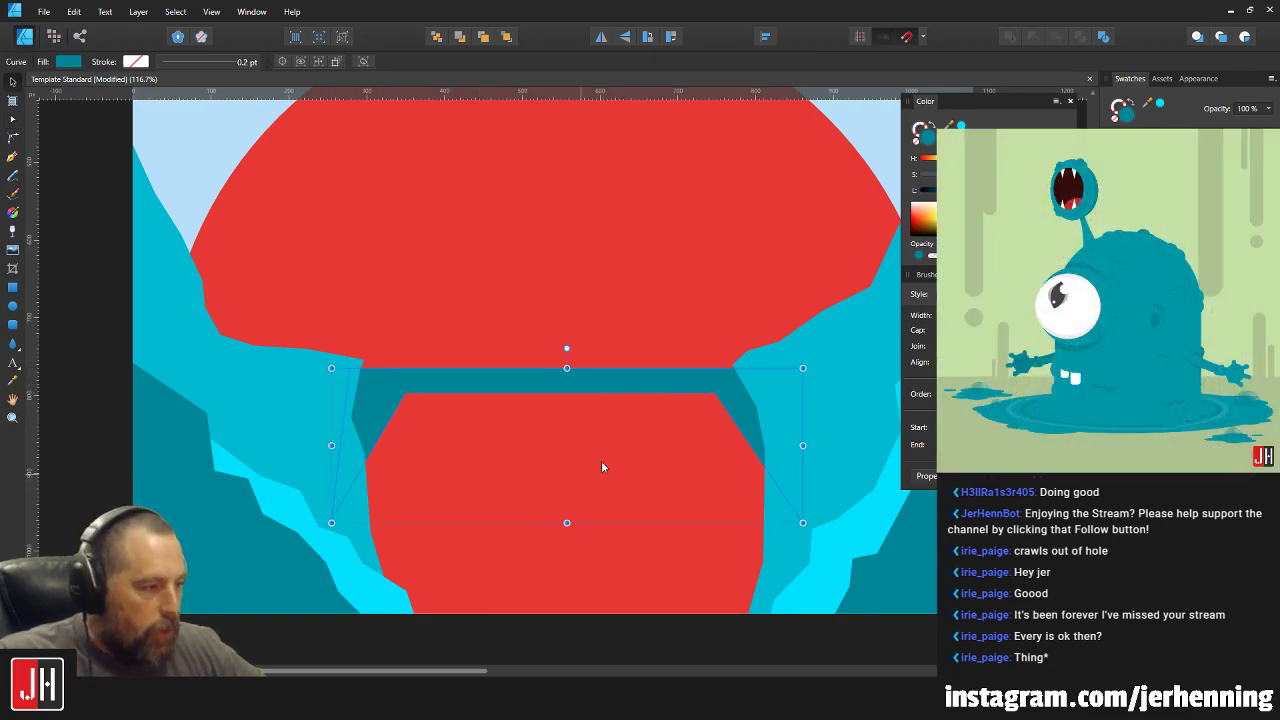
scroll(605, 450, down, 4)
click(761, 474)
Move the two tip nodes of the right bank at the bridge slightly outward, away from the span.
scroll(647, 434, up, 4)
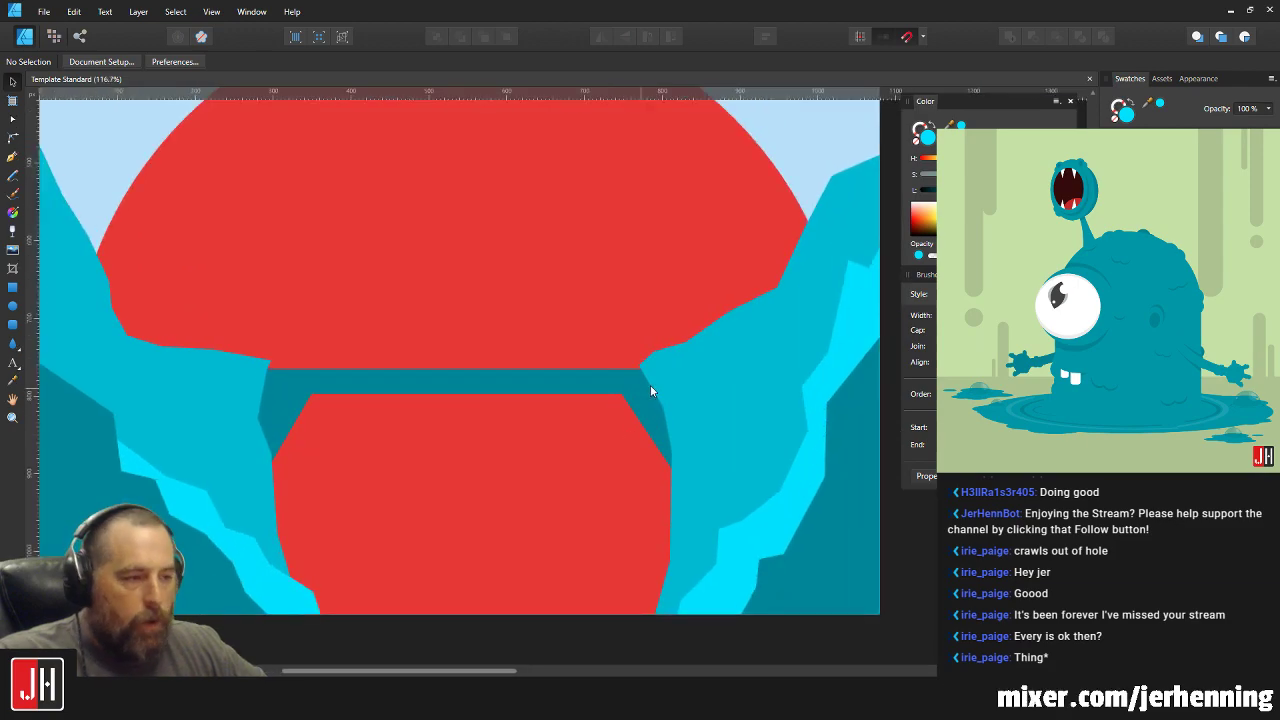
scroll(647, 360, up, 4)
key(a)
click(646, 354)
drag(613, 335, 683, 401)
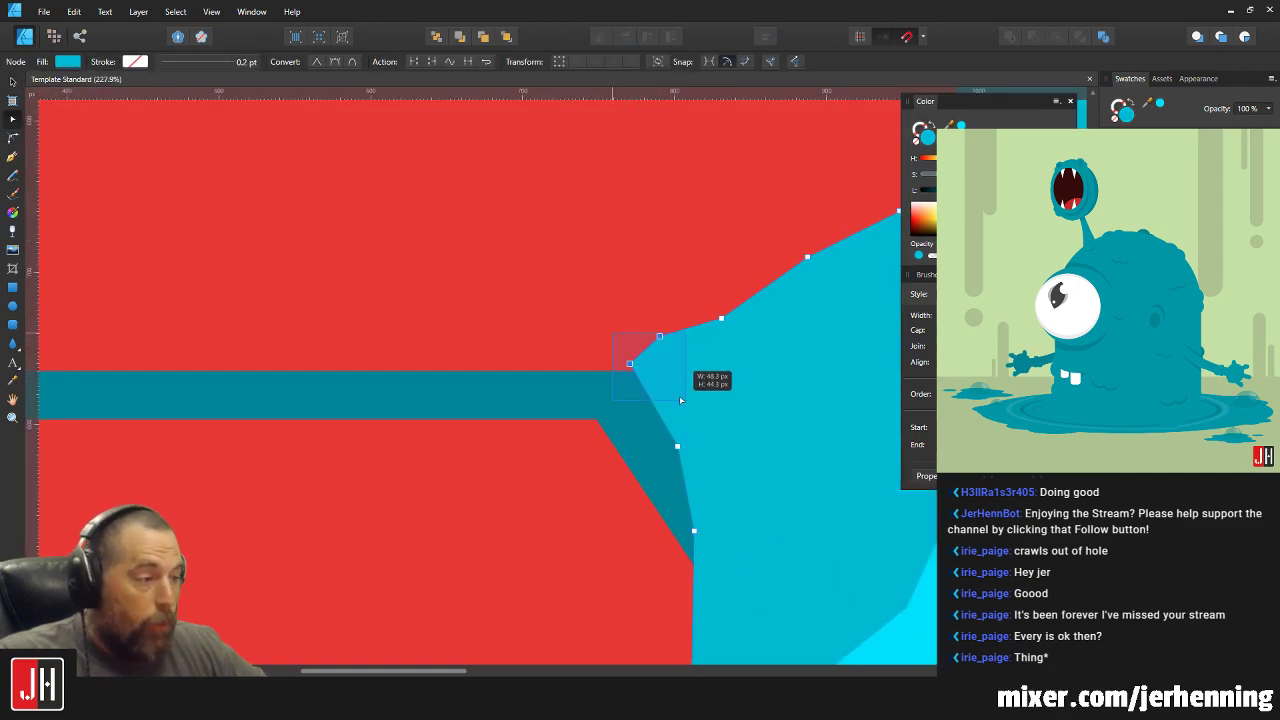
drag(629, 363, 640, 362)
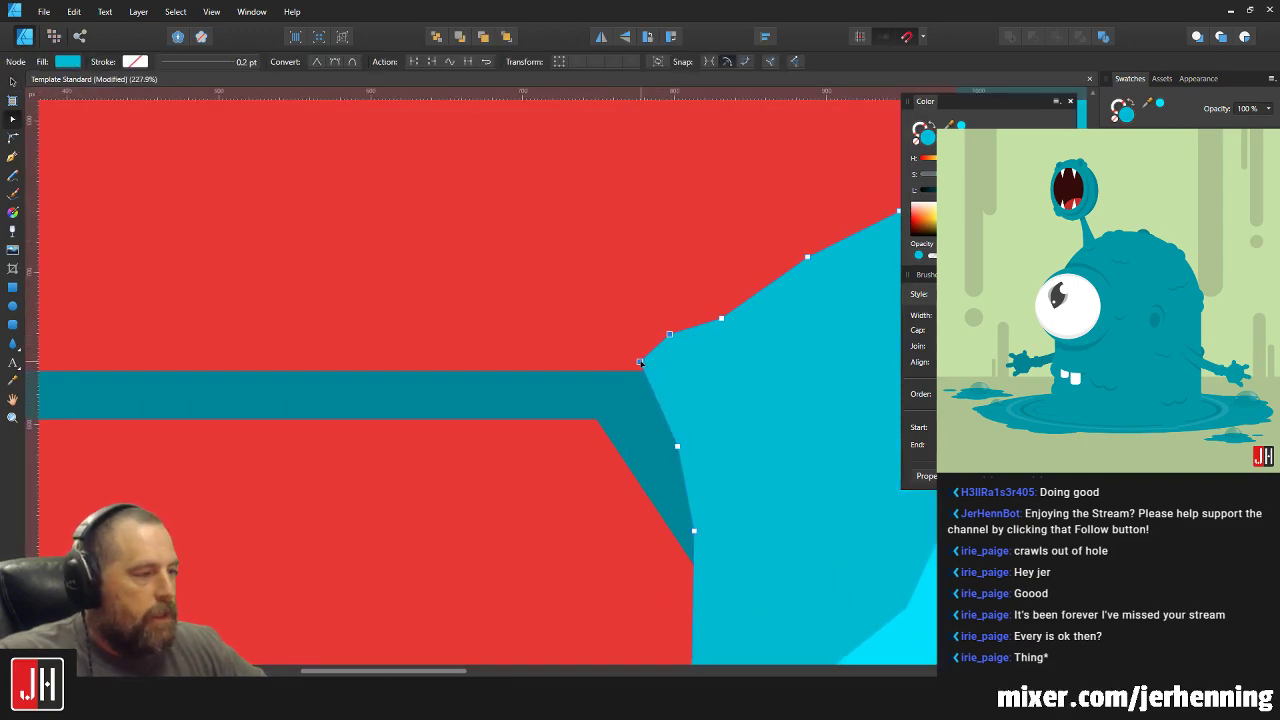
click(642, 302)
scroll(648, 320, down, 5)
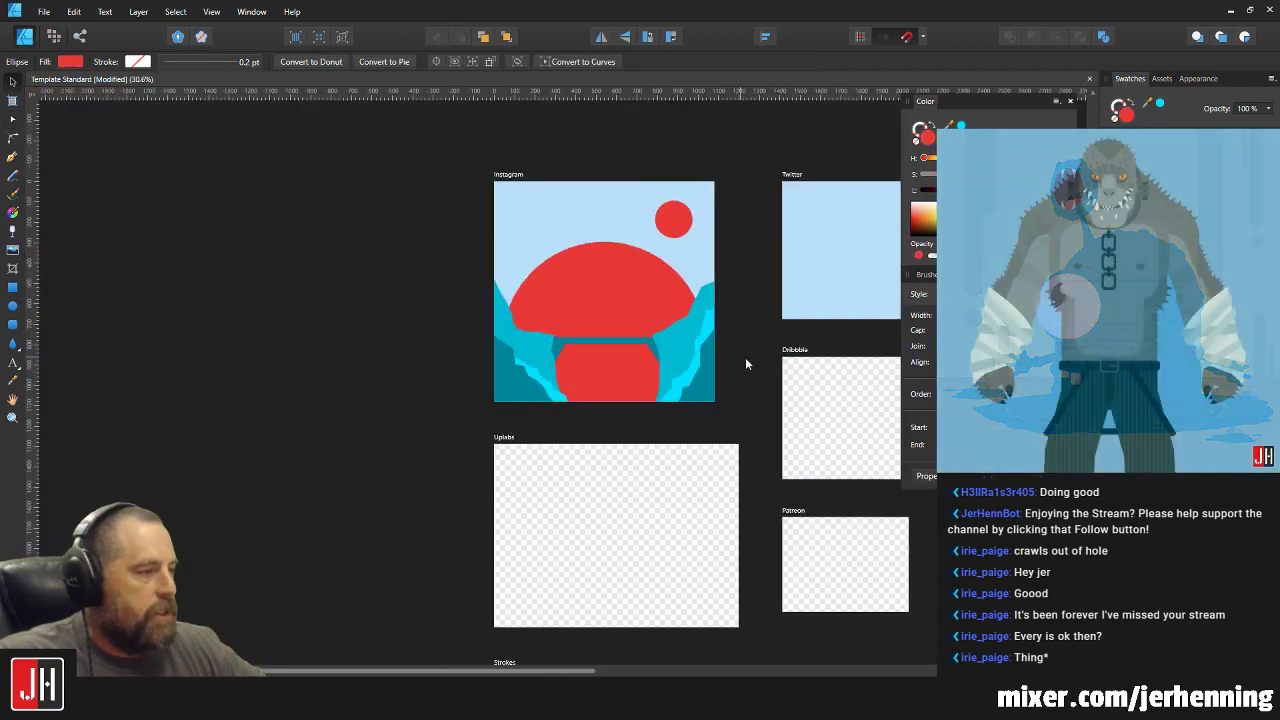
click(744, 364)
Nudge the dark teal bridge band slightly to the left between the two banks.
scroll(566, 336, up, 3)
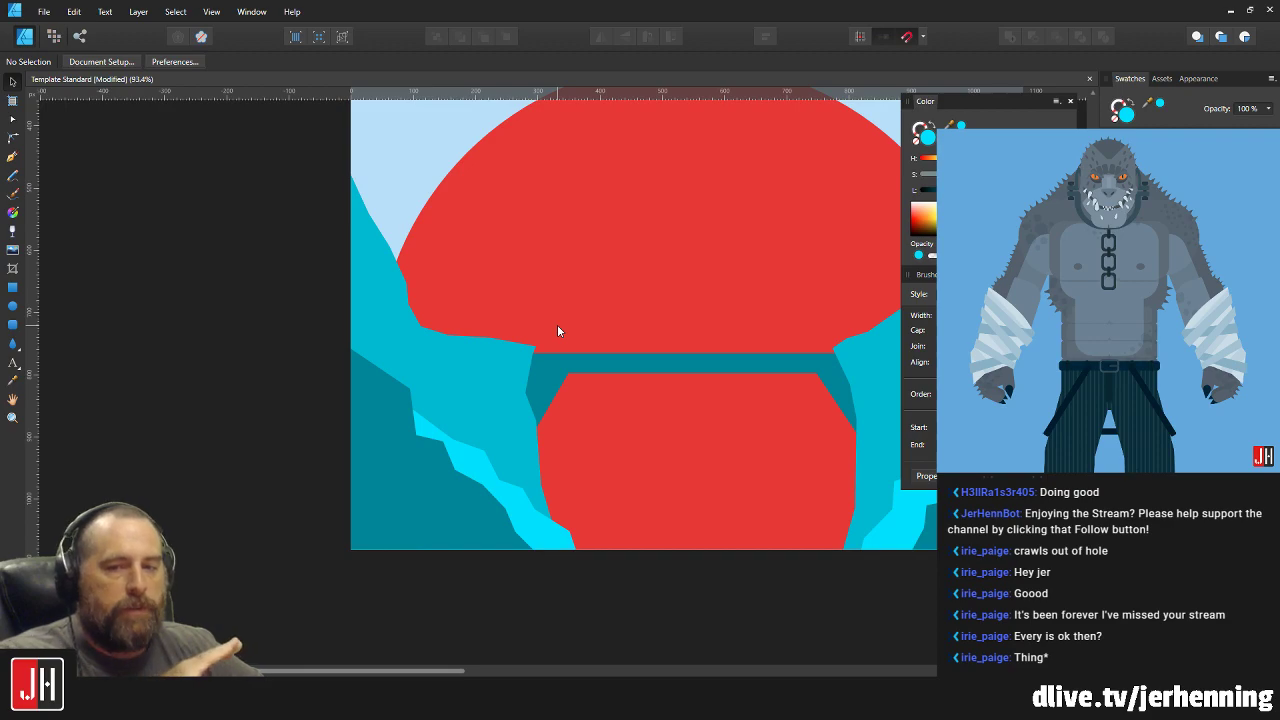
scroll(506, 330, up, 1)
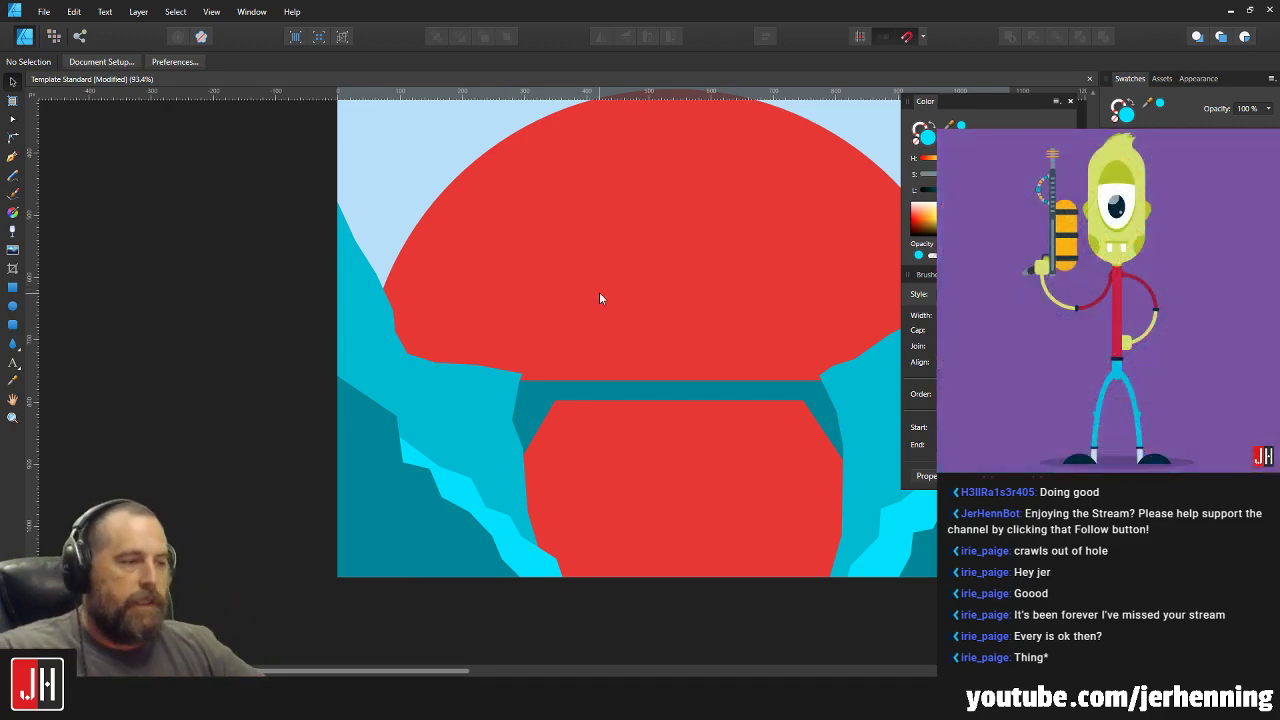
scroll(627, 306, down, 3)
scroll(663, 357, up, 5)
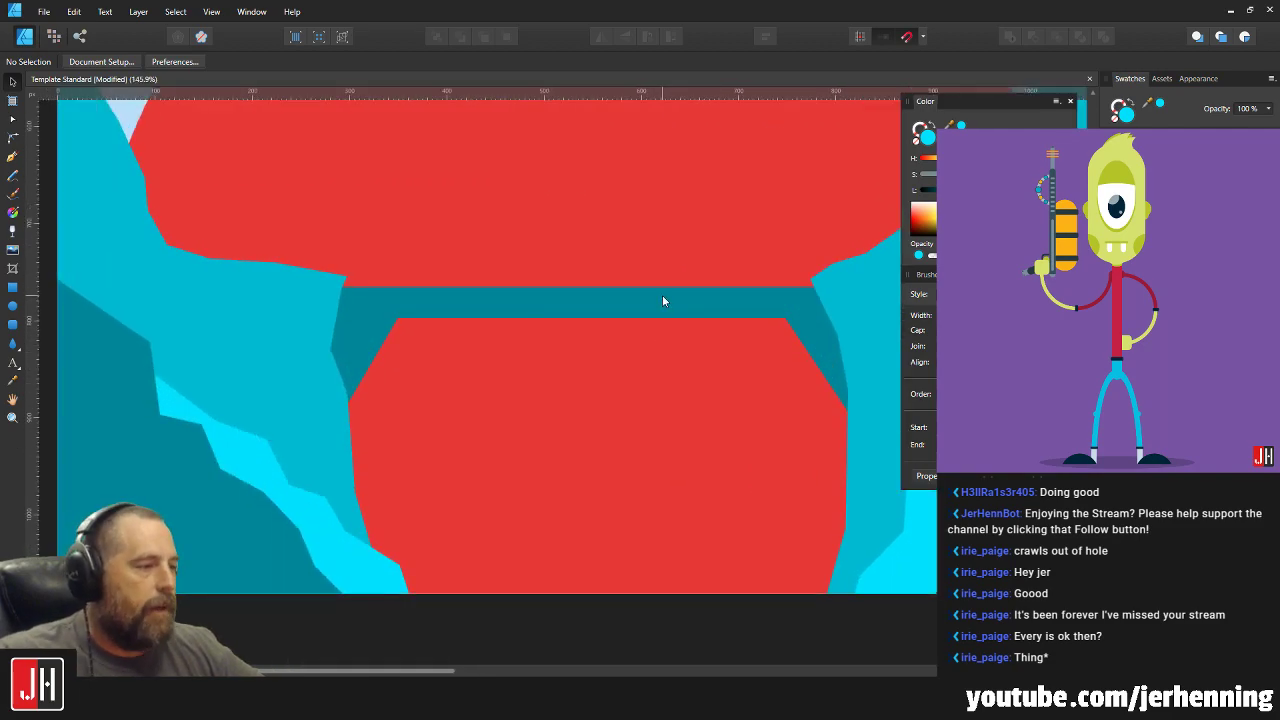
click(661, 312)
drag(661, 312, 671, 309)
scroll(672, 312, down, 5)
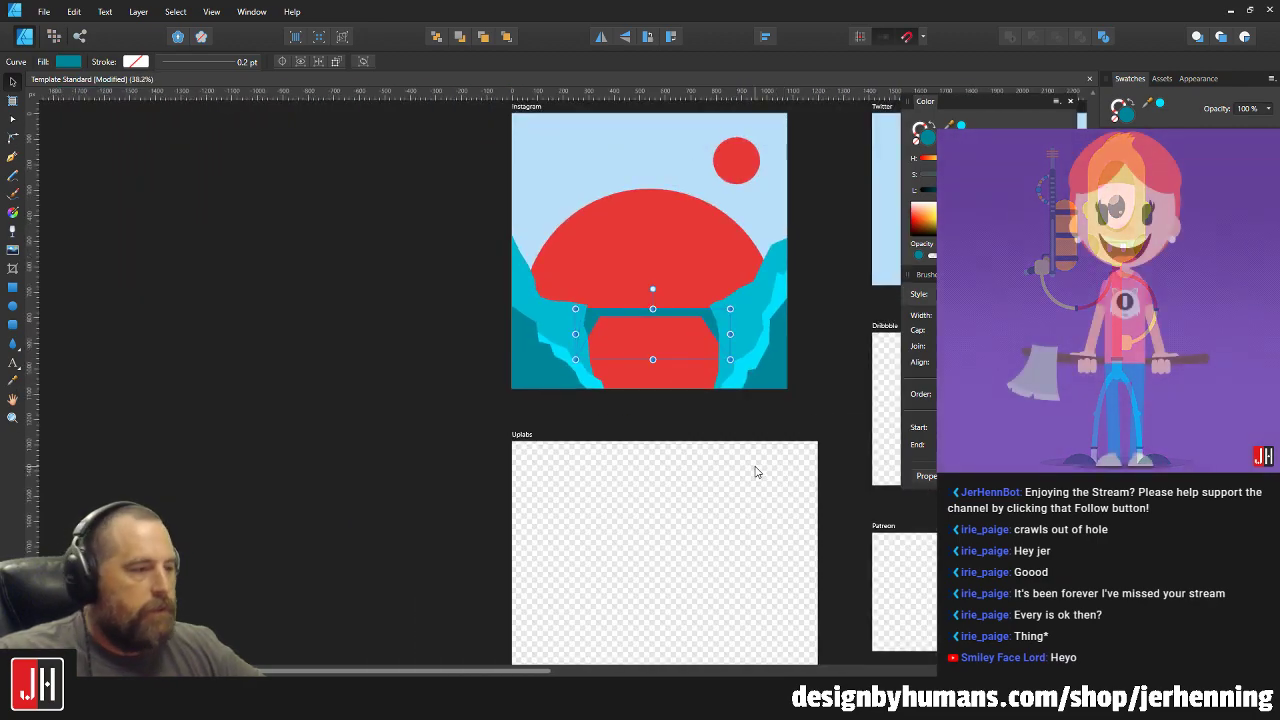
click(816, 413)
Adjust the upper edge node of the left bank near the bridge to refine its contour.
scroll(694, 340, up, 3)
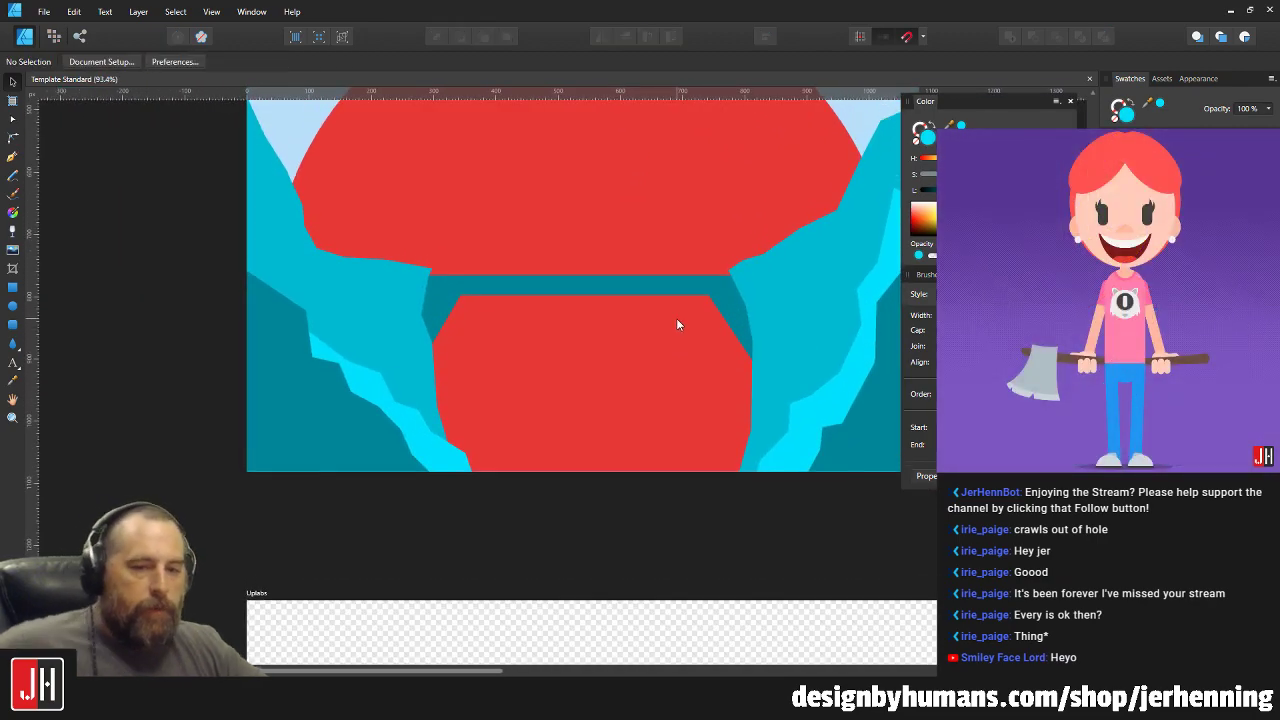
scroll(620, 290, up, 3)
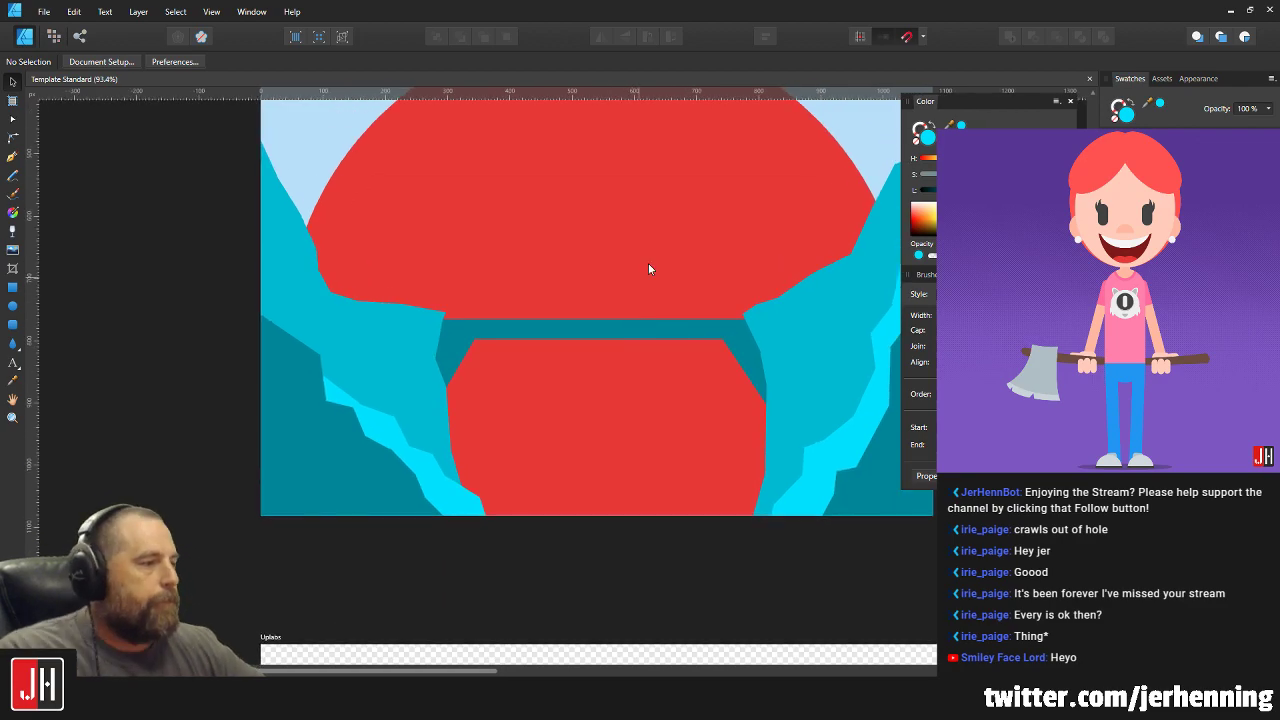
scroll(581, 347, up, 3)
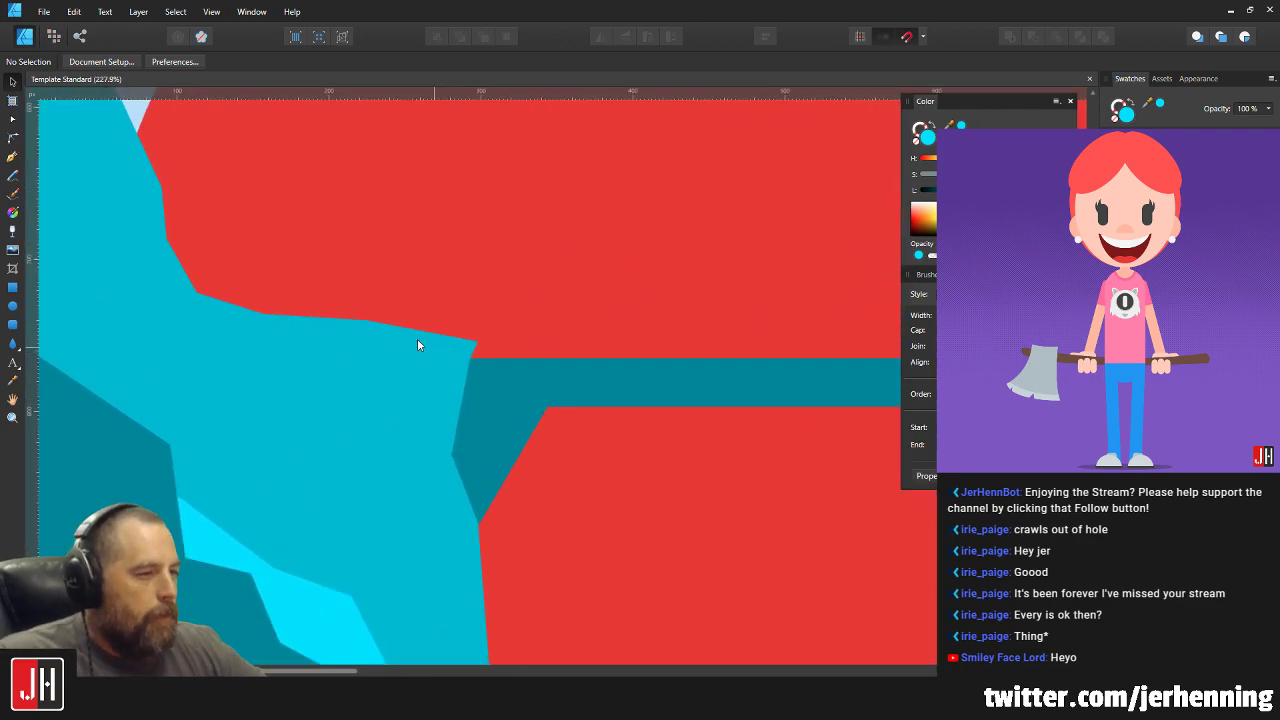
click(324, 328)
scroll(324, 333, up, 2)
key(a)
click(388, 316)
key(v)
scroll(583, 306, down, 6)
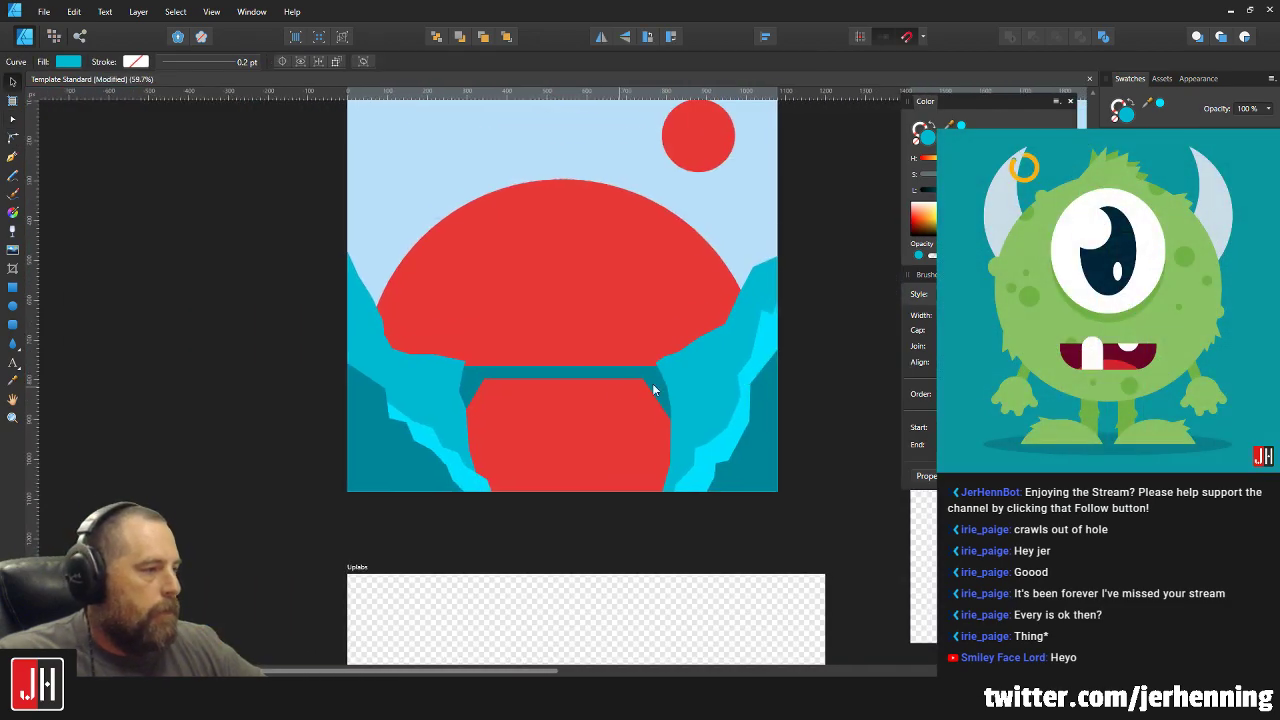
key(ctrl+d)
Pull a new node of the left bright cyan band up above the dark slope, forming a pointed peak.
scroll(382, 410, up, 2)
scroll(374, 502, up, 4)
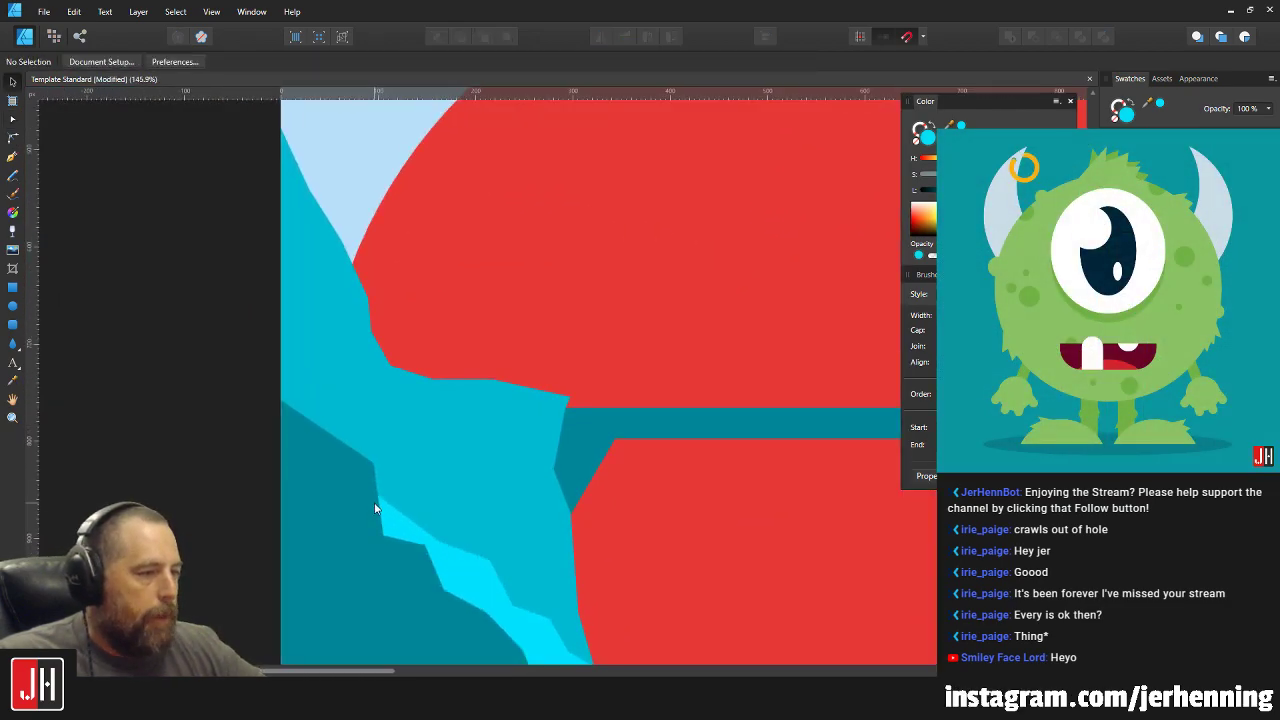
key(a)
click(385, 515)
click(361, 484)
drag(296, 417, 280, 370)
key(ctrl+z)
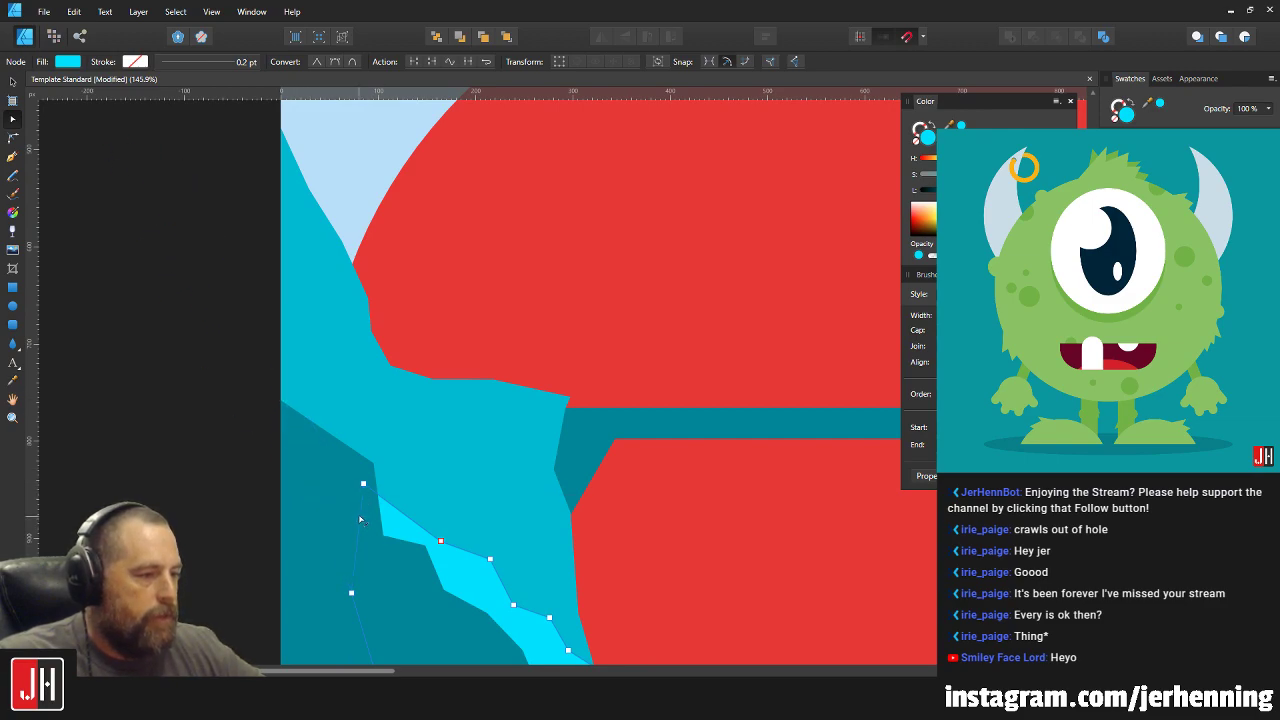
drag(334, 488, 330, 372)
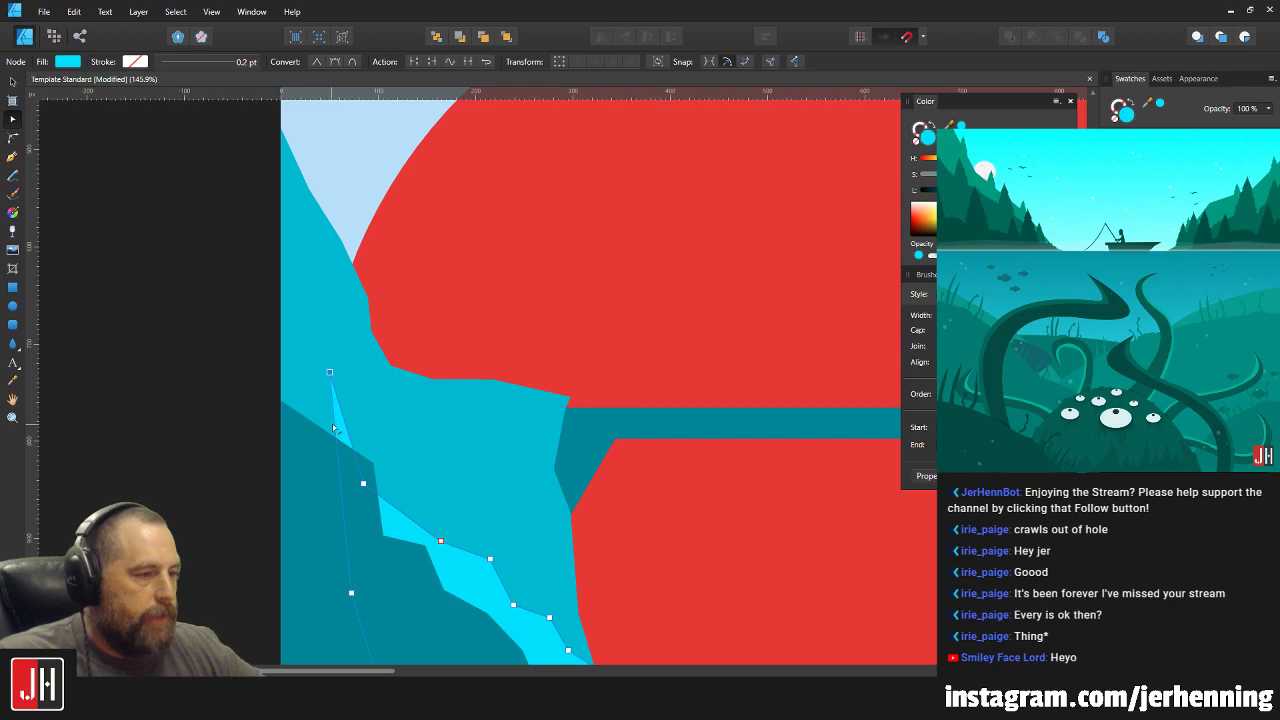
Extend the upper end of the left bright cyan band past the artboard's left edge and shift its peak node slightly outward.
drag(335, 428, 238, 343)
drag(294, 457, 215, 480)
drag(330, 372, 314, 371)
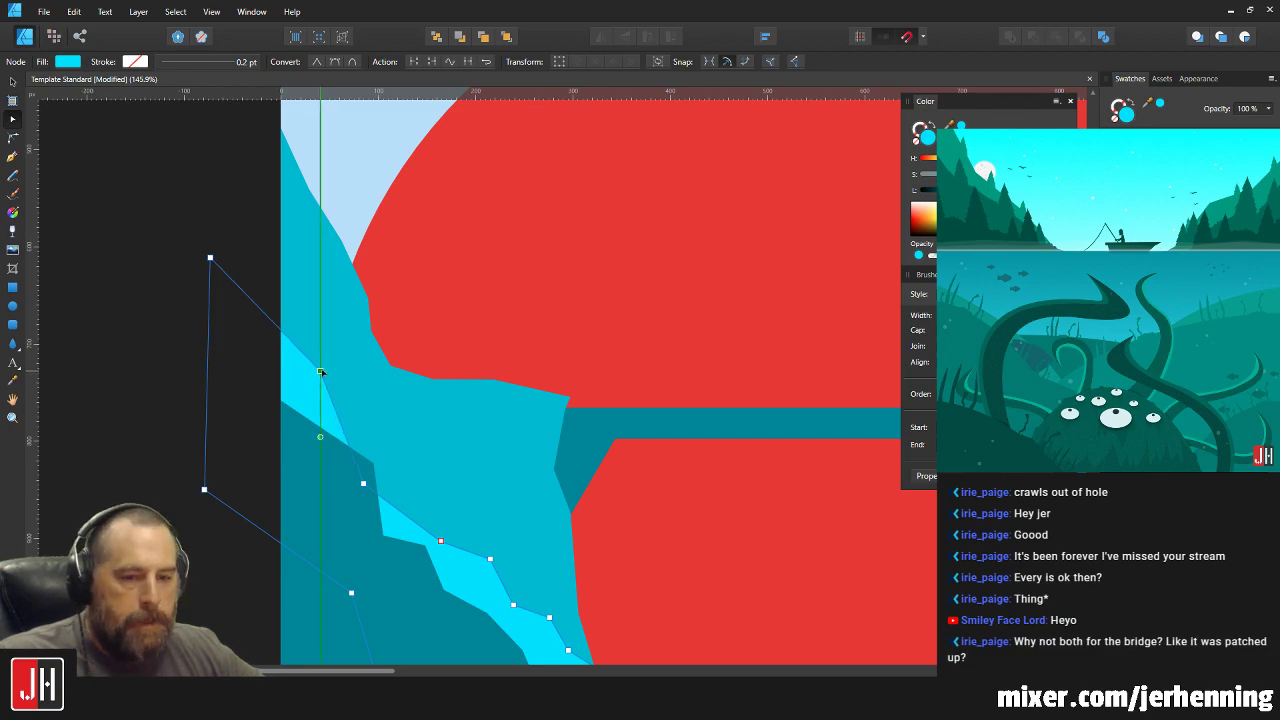
key(v)
key(ctrl+0)
click(786, 547)
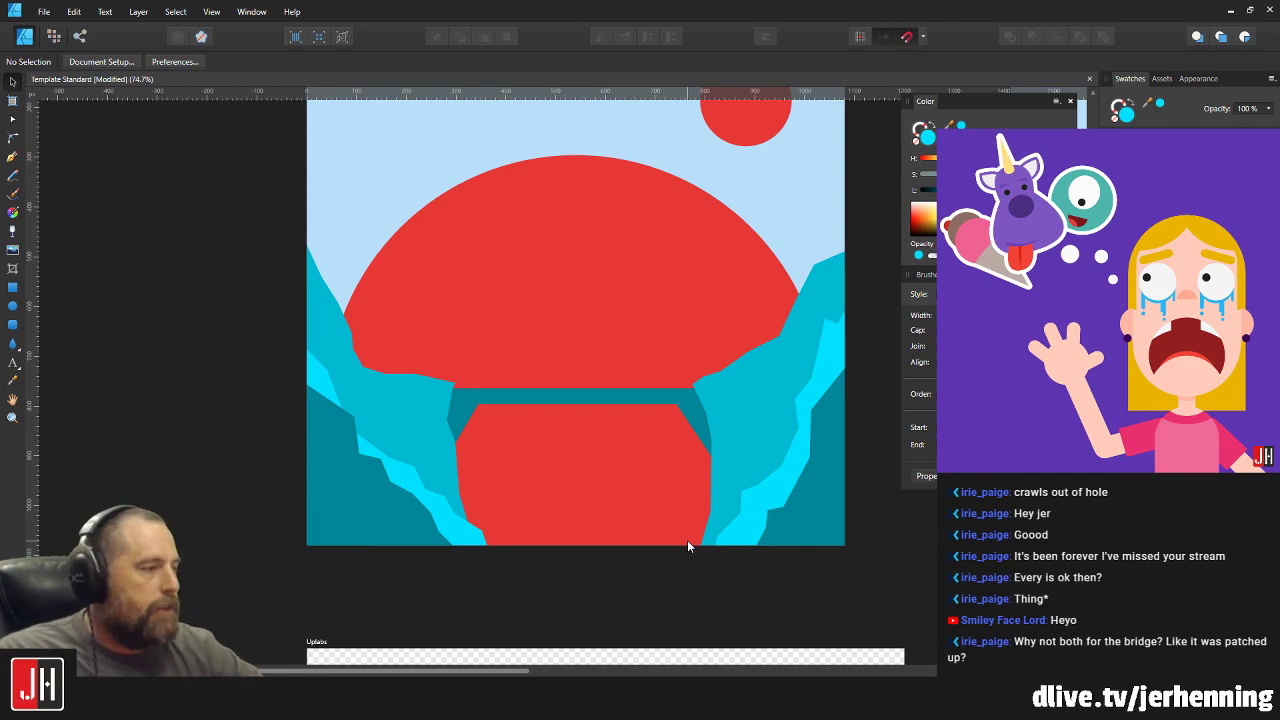
scroll(563, 420, up, 3)
scroll(530, 392, down, 4)
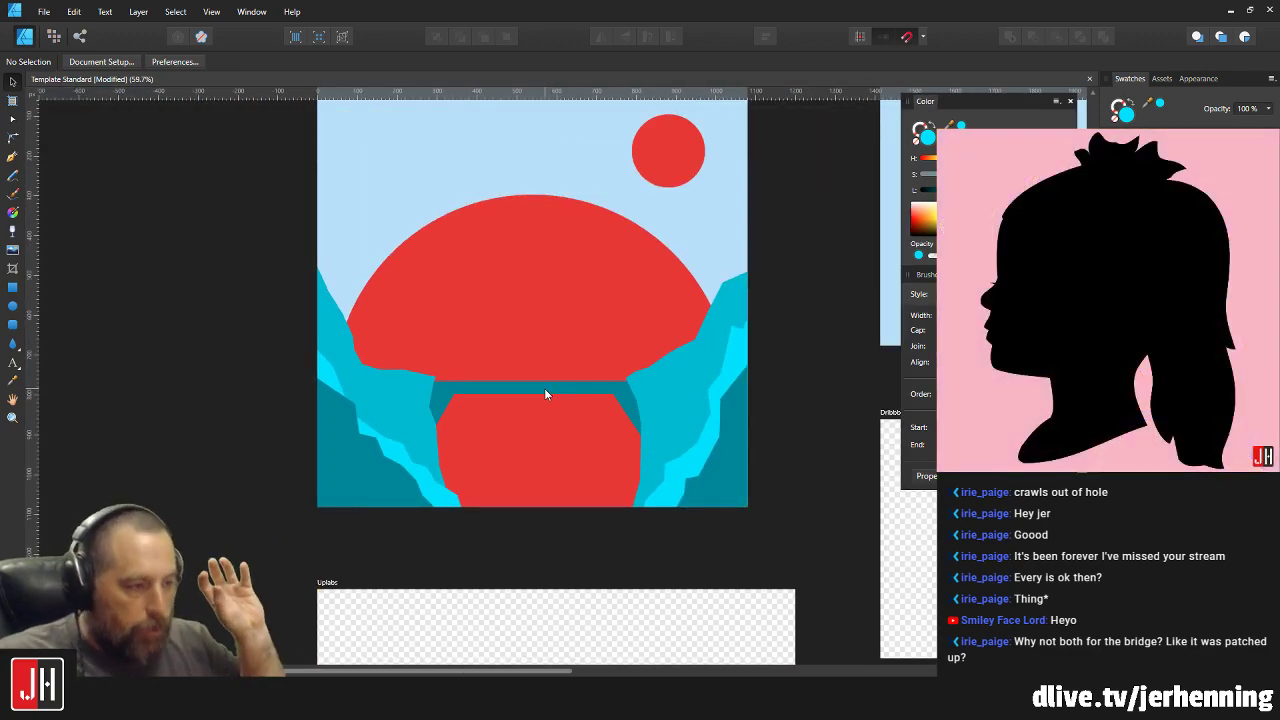
Nudge the small red circle in the sky slightly down toward the large red circle.
scroll(390, 435, up, 4)
scroll(500, 360, down, 4)
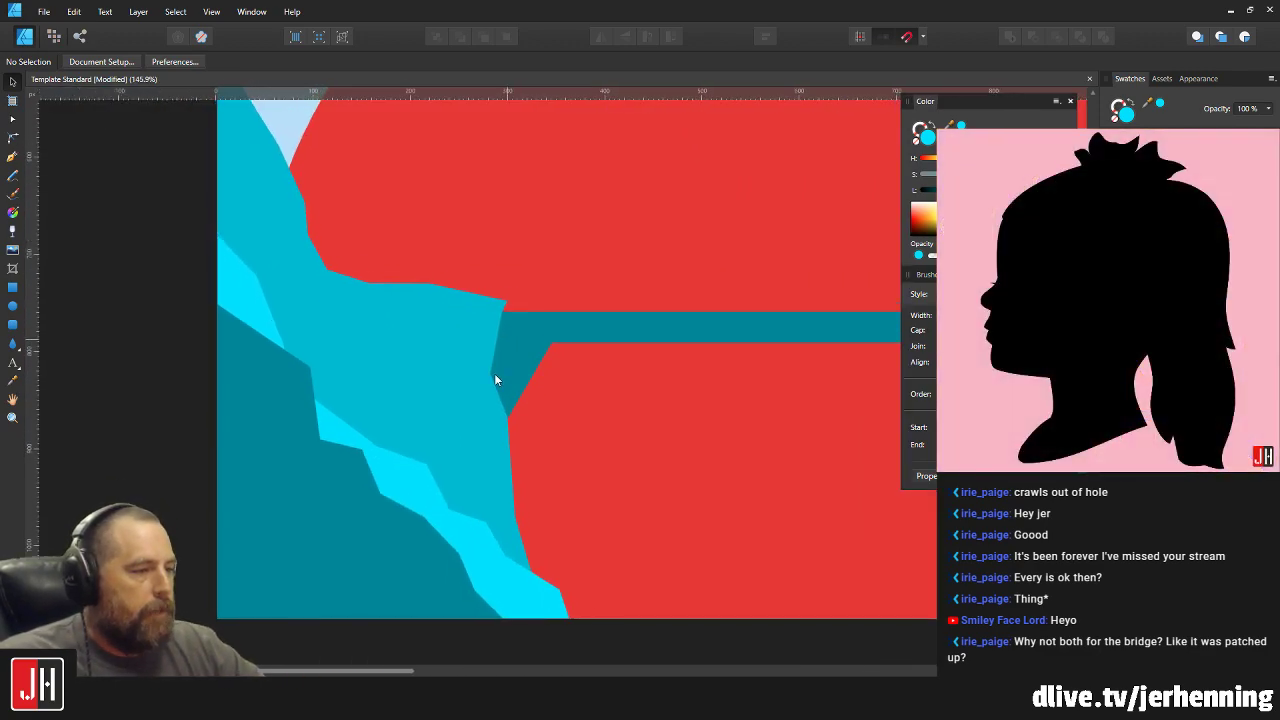
scroll(520, 350, up, 1)
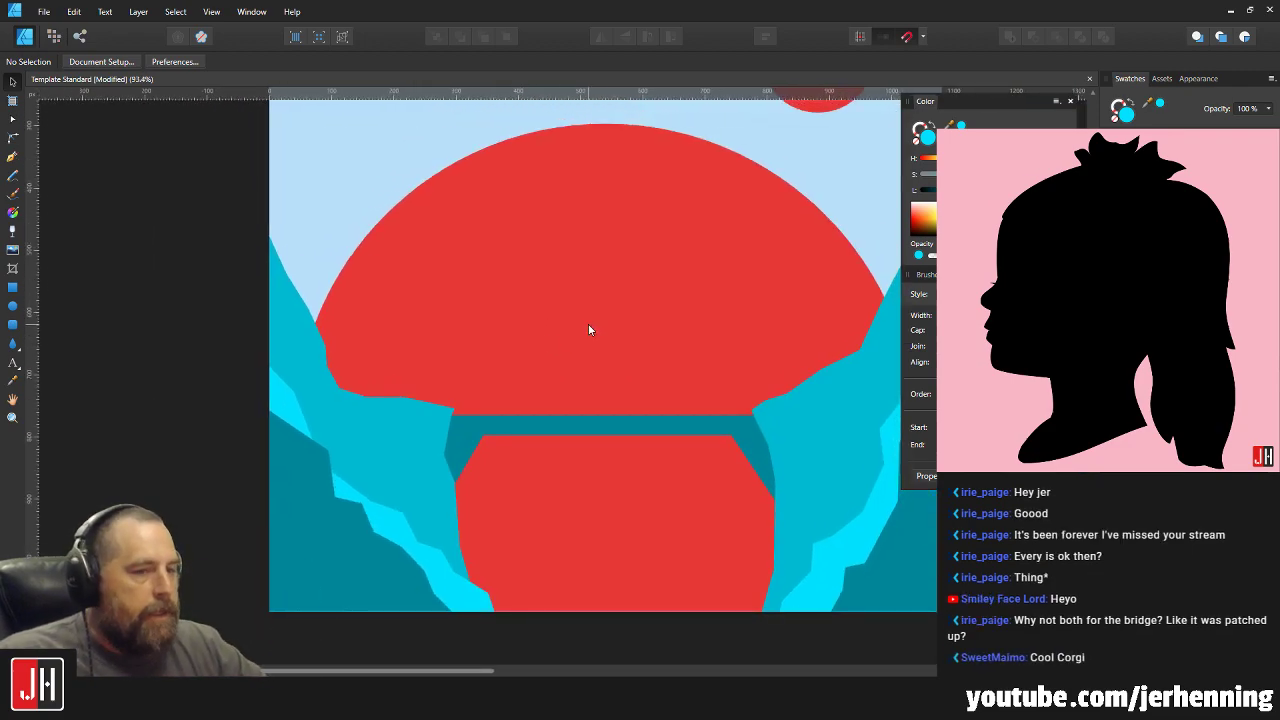
scroll(585, 340, up, 1)
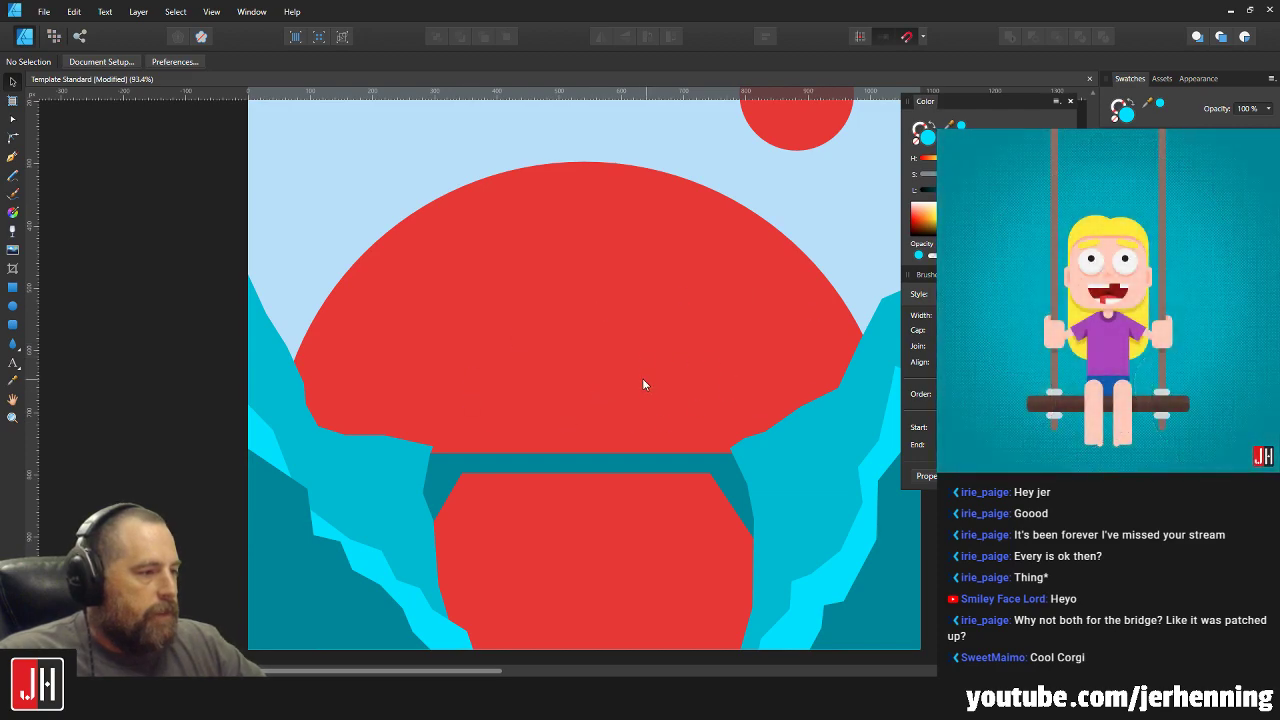
scroll(663, 381, down, 3)
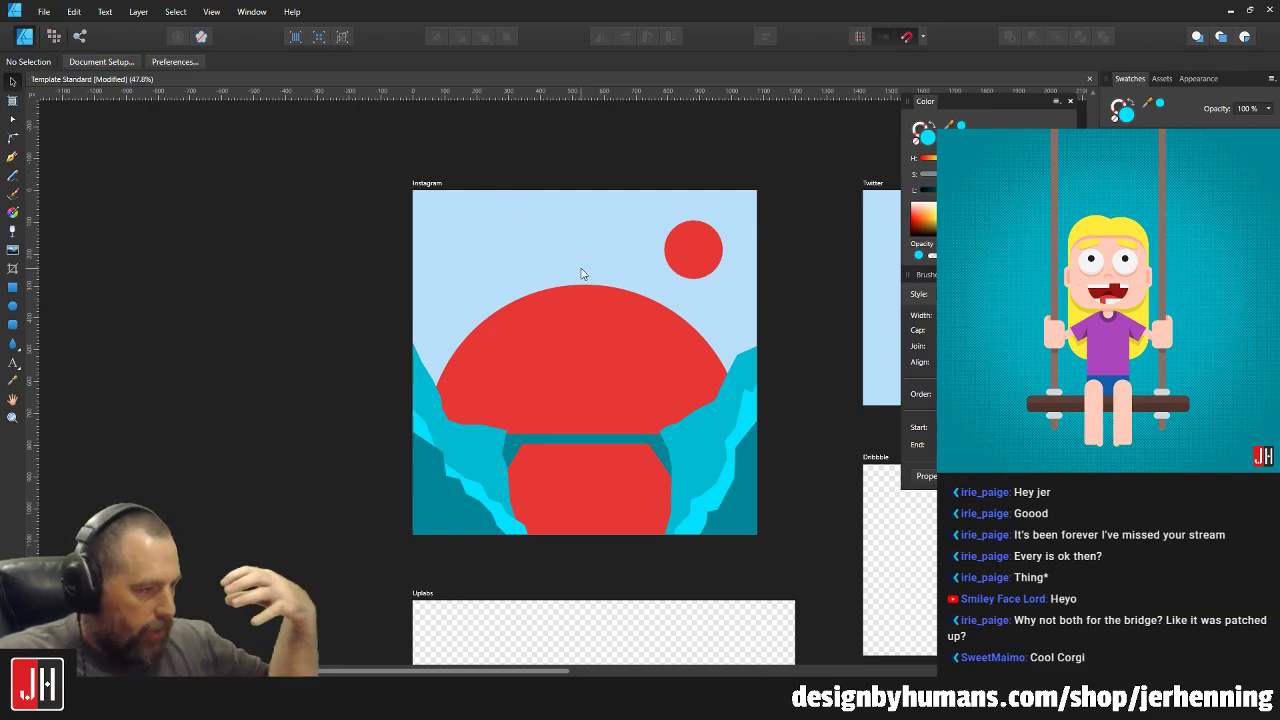
scroll(697, 282, up, 3)
drag(690, 227, 690, 238)
scroll(686, 256, down, 4)
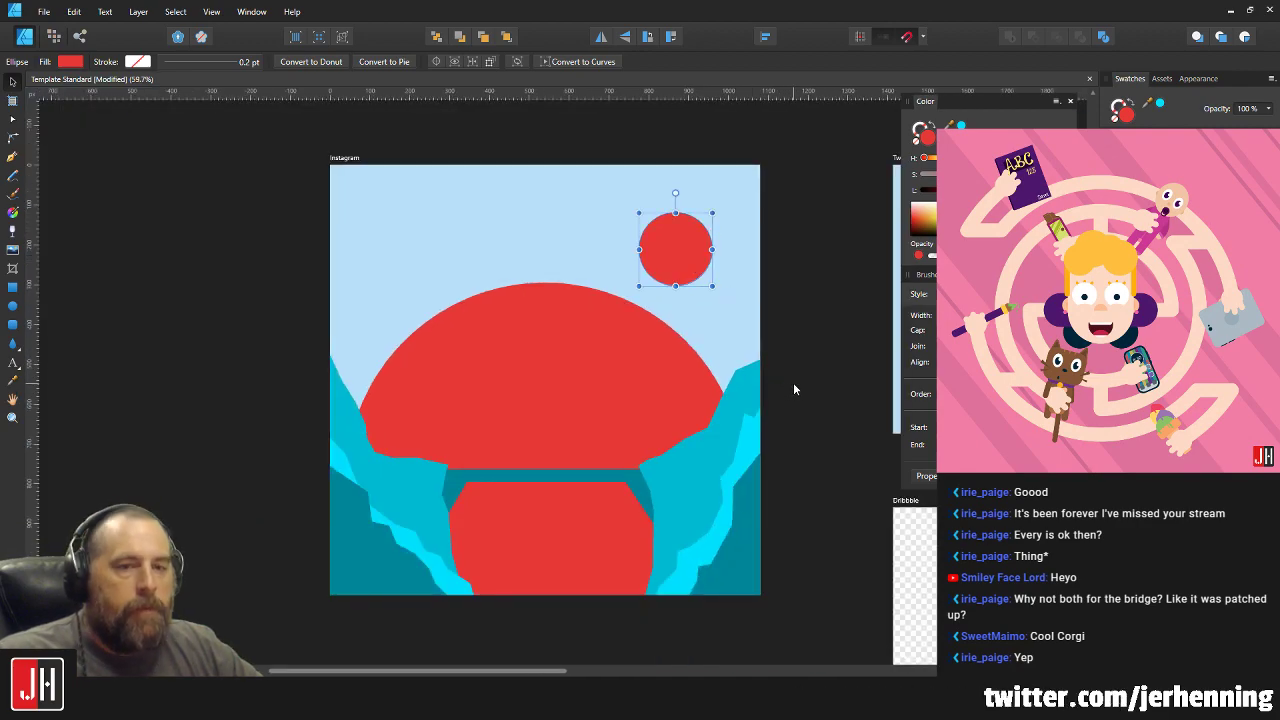
click(852, 400)
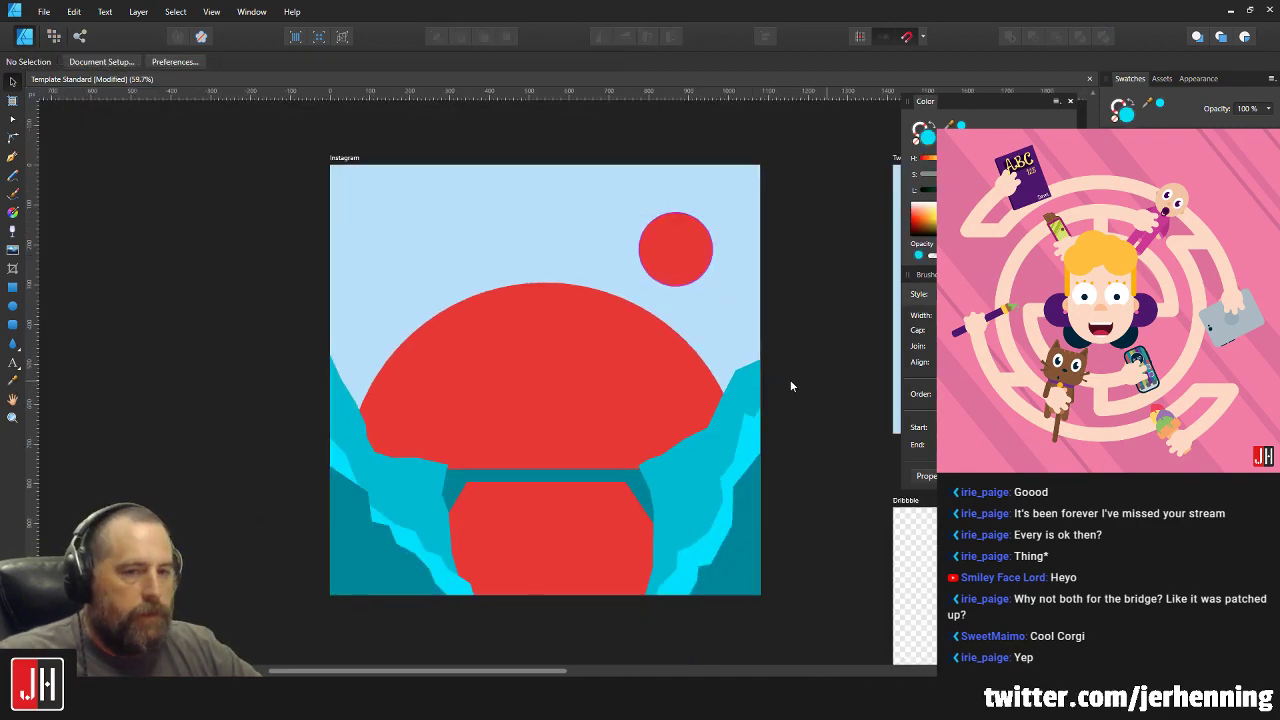
Shift the small red circle back up a little to fine-tune its spacing from the large circle.
scroll(686, 383, up, 2)
scroll(657, 355, down, 3)
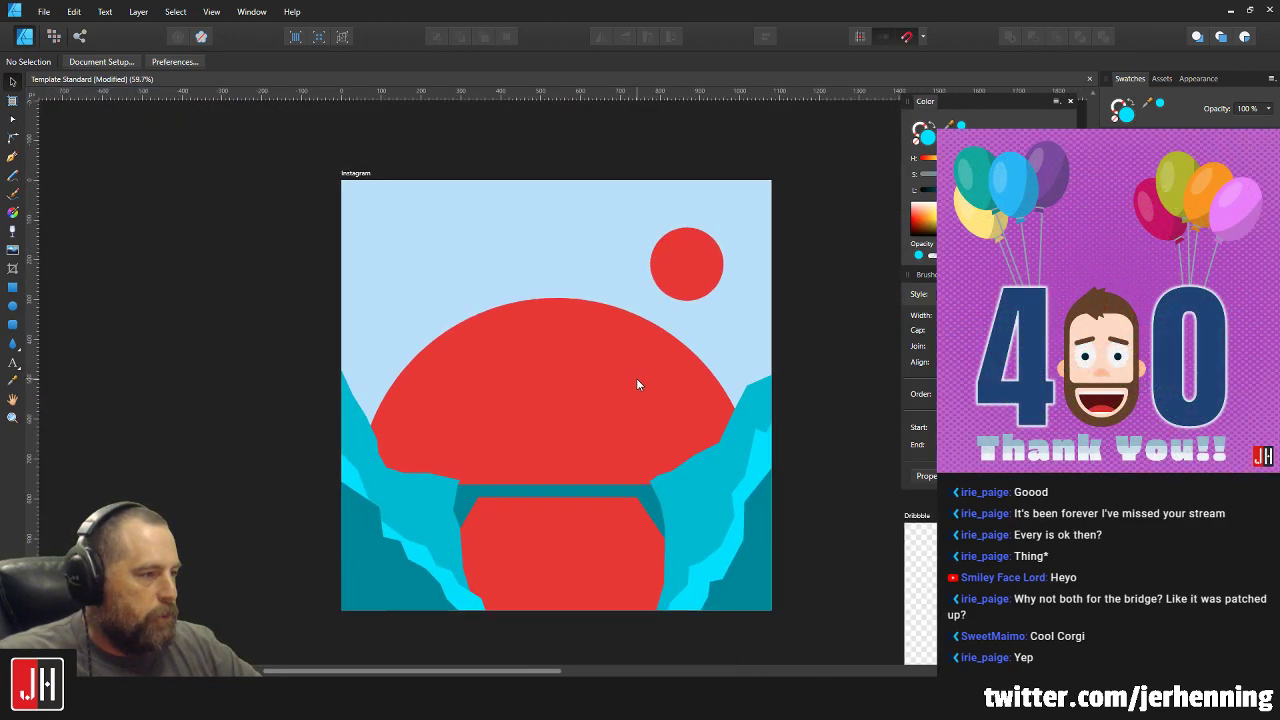
drag(636, 378, 587, 327)
scroll(638, 331, up, 2)
click(592, 330)
click(737, 200)
scroll(741, 276, up, 2)
mouse_move(741, 276)
mouse_down()
mouse_move(743, 252)
mouse_move(740, 262)
mouse_up()
scroll(740, 262, down, 3)
click(823, 325)
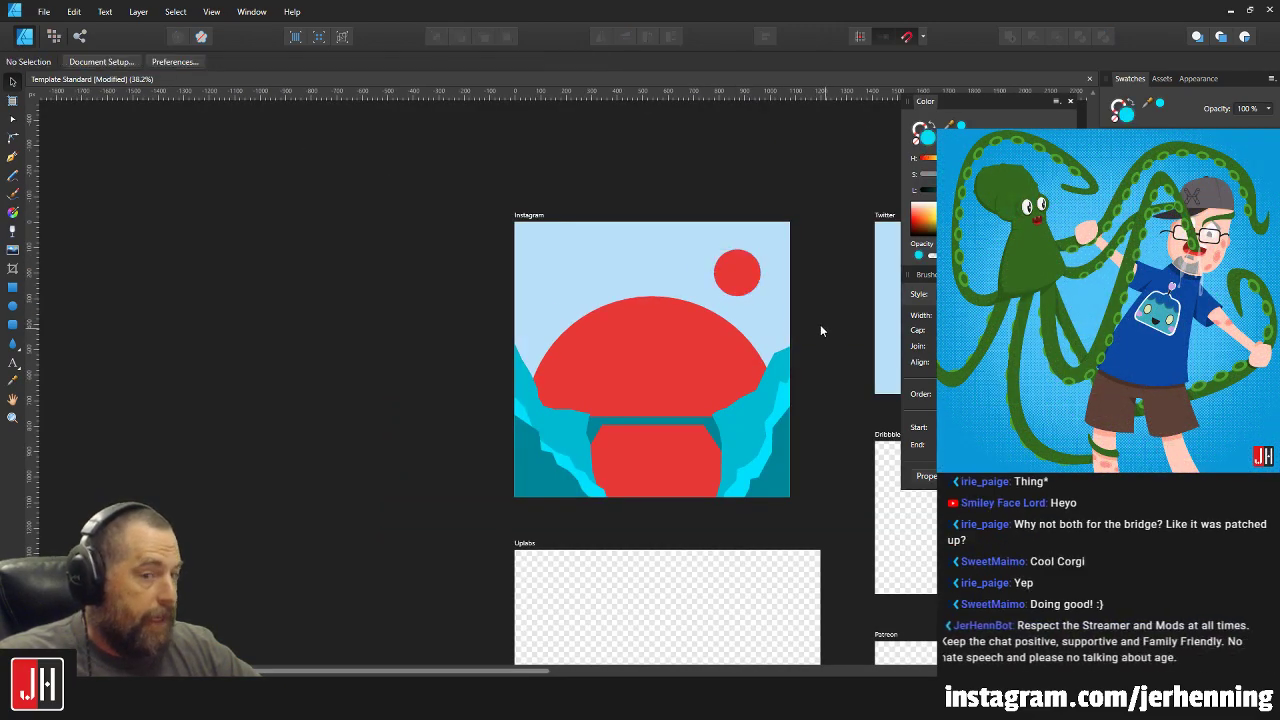
Apply a vertical linear gradient to the Instagram artboard background, running from light blue at the top to deeper blue at the bottom.
scroll(712, 320, up, 2)
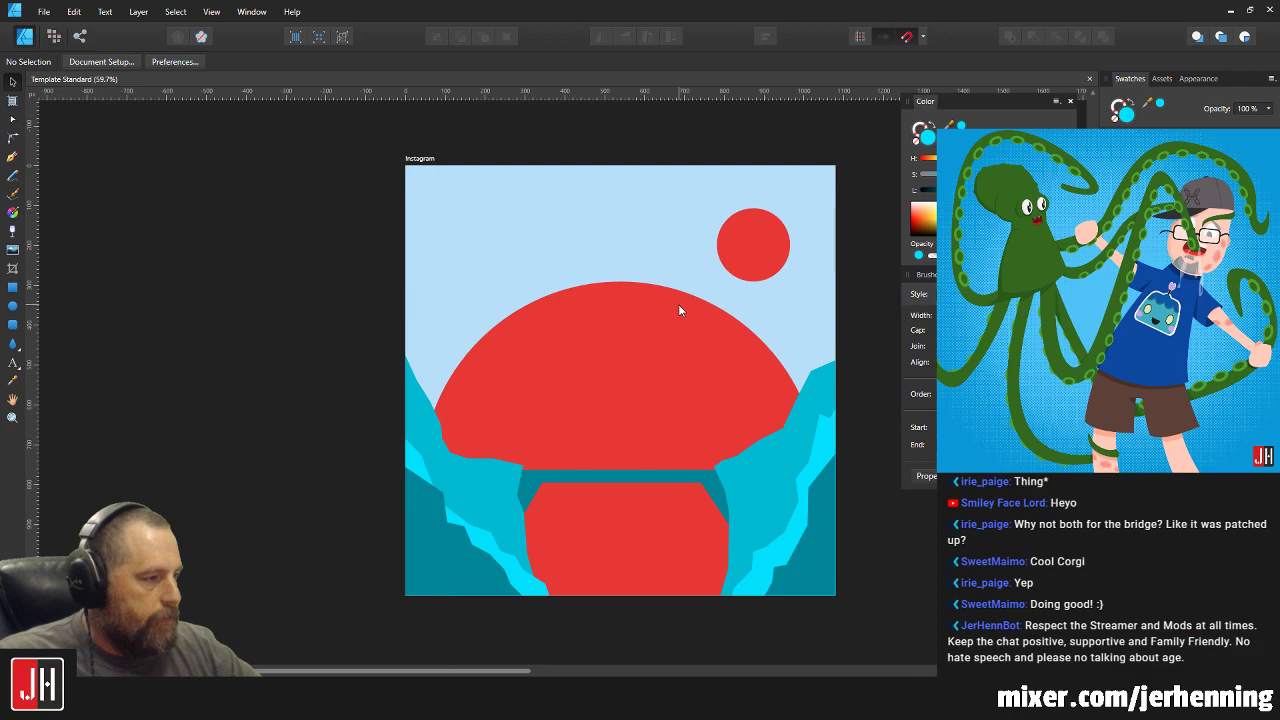
scroll(680, 306, up, 1)
drag(702, 298, 692, 302)
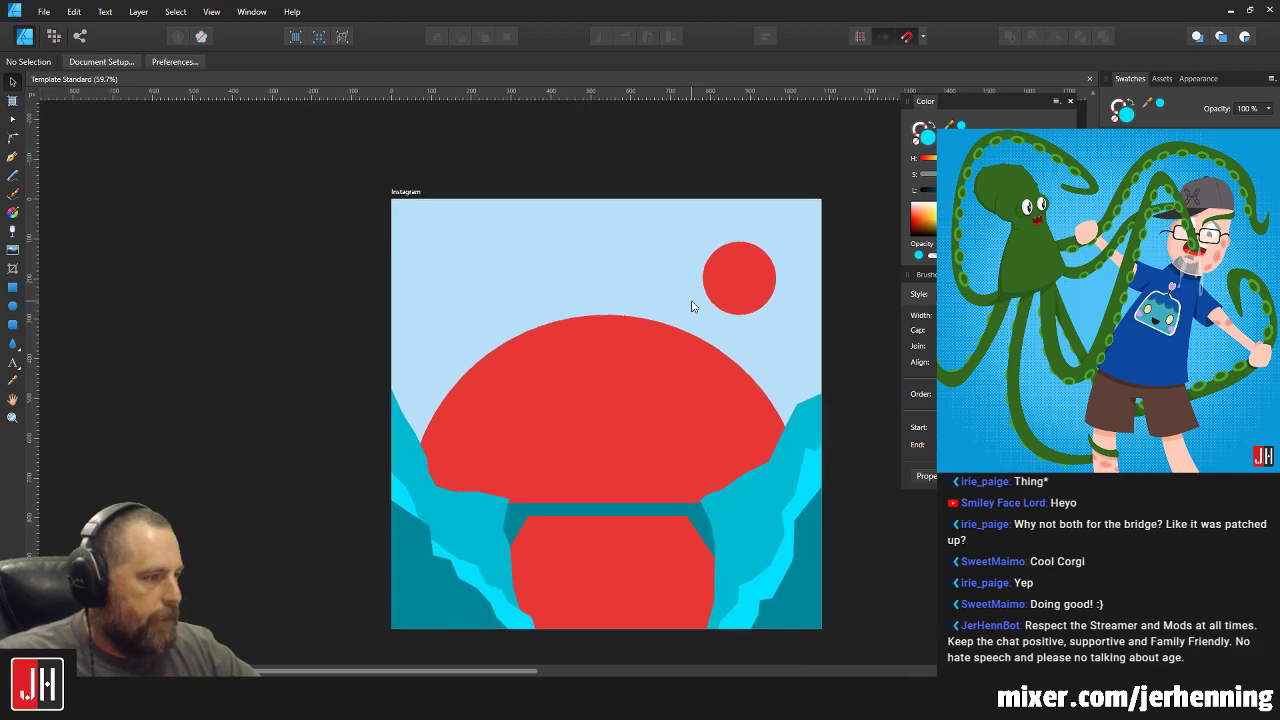
scroll(655, 360, down, 2)
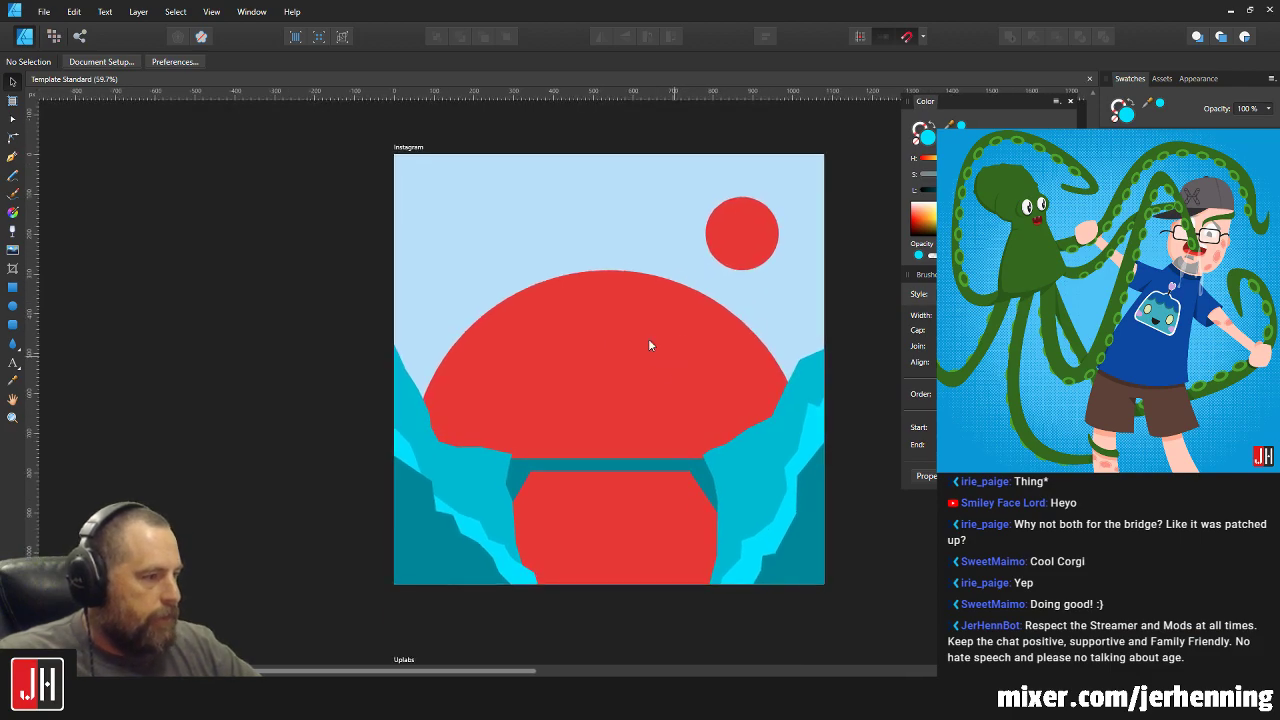
click(422, 150)
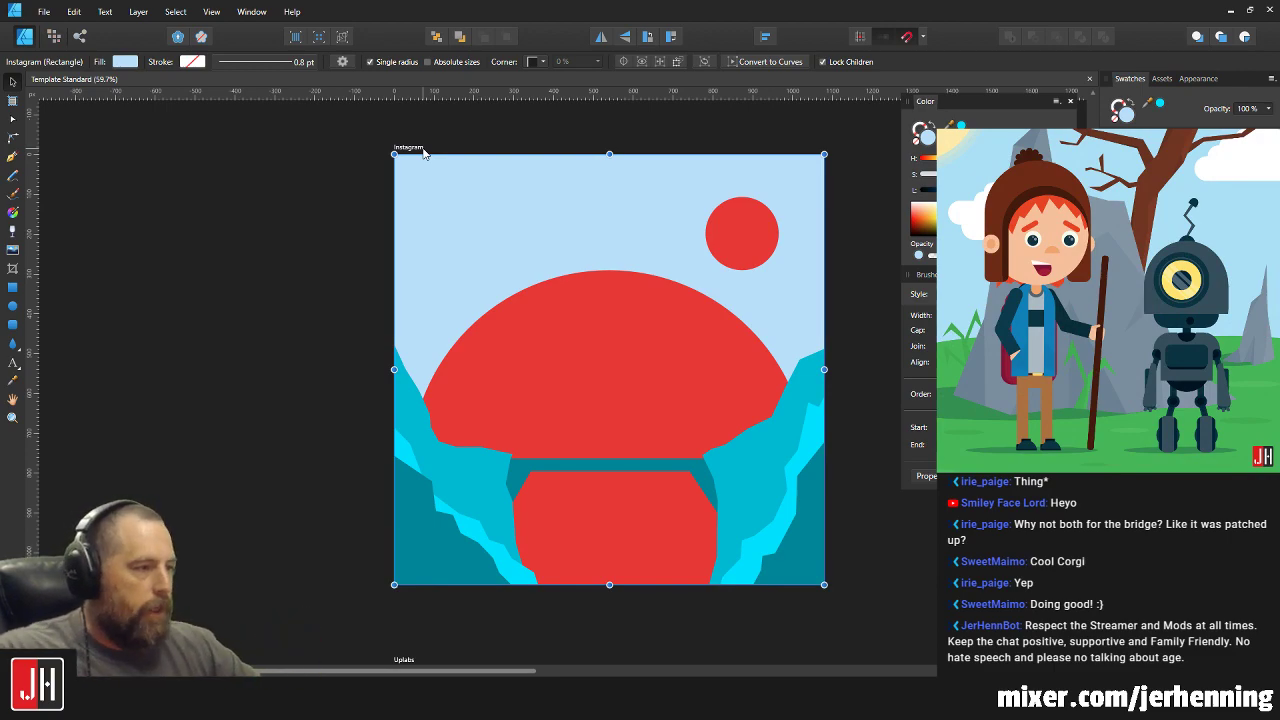
key(g)
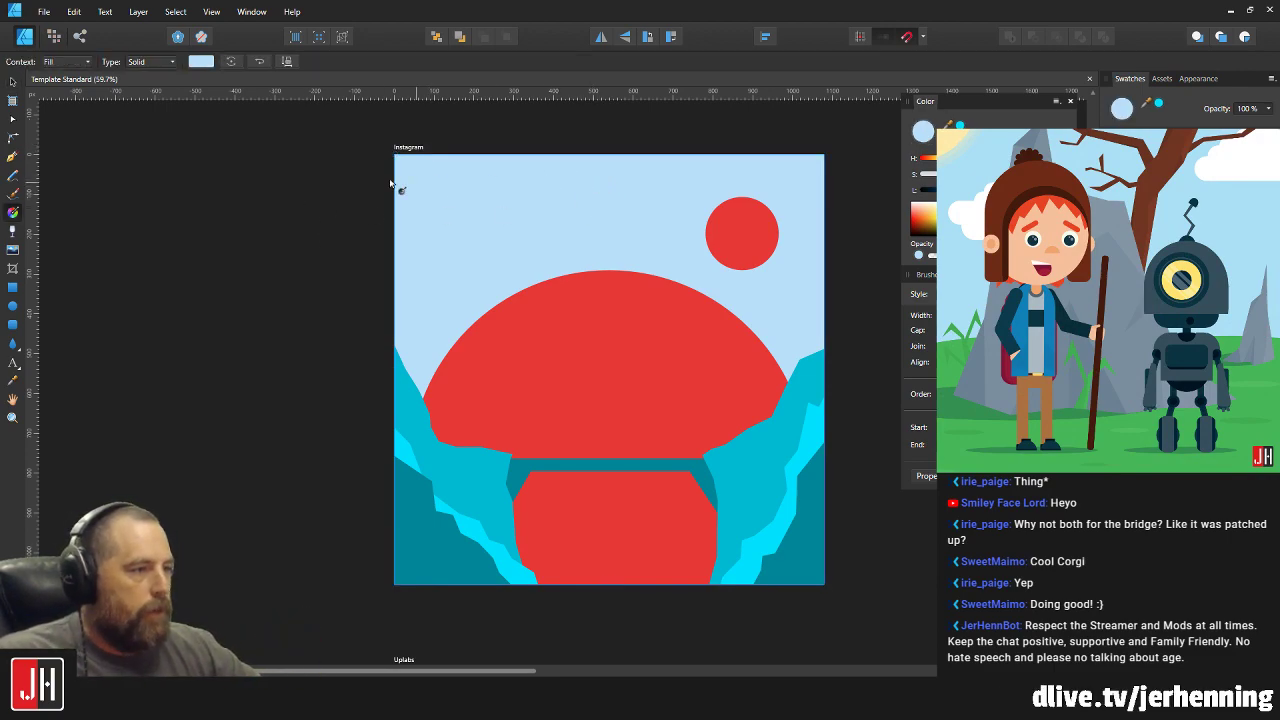
drag(607, 158, 609, 579)
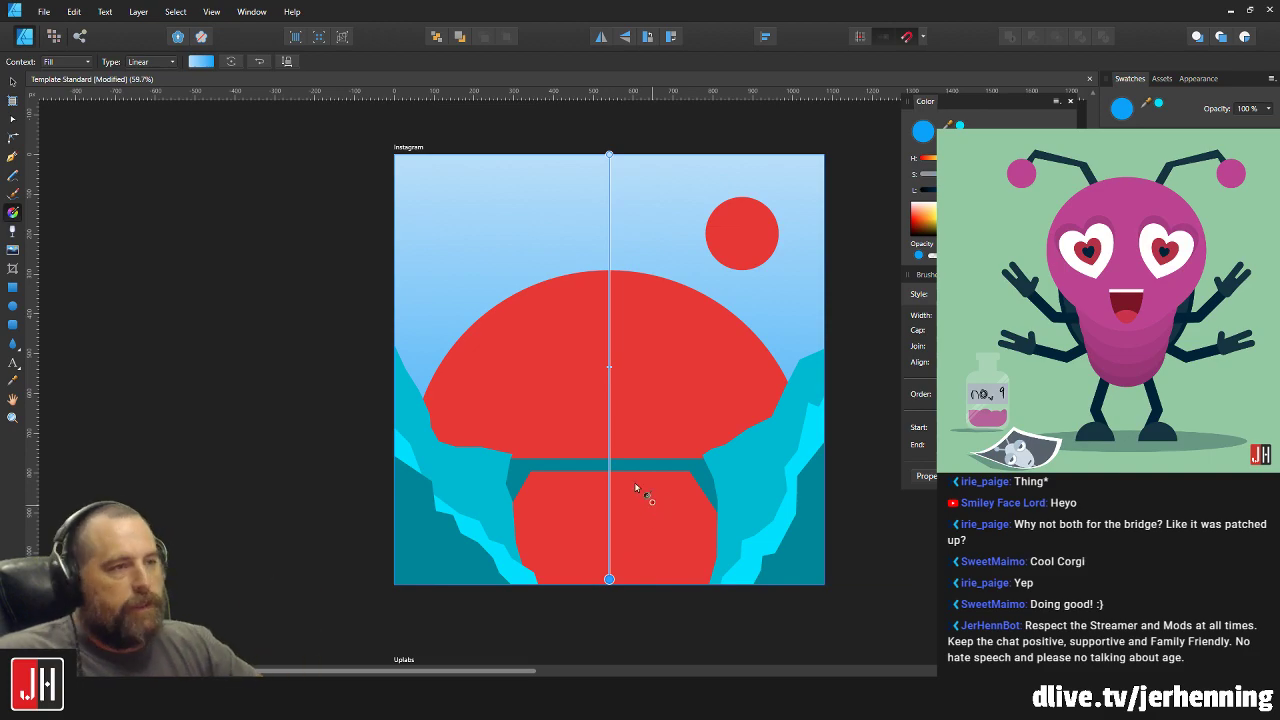
Open the Floating Tower and Scifi Scene Study files together from the Complete > 2019 folder as references.
click(44, 12)
click(56, 74)
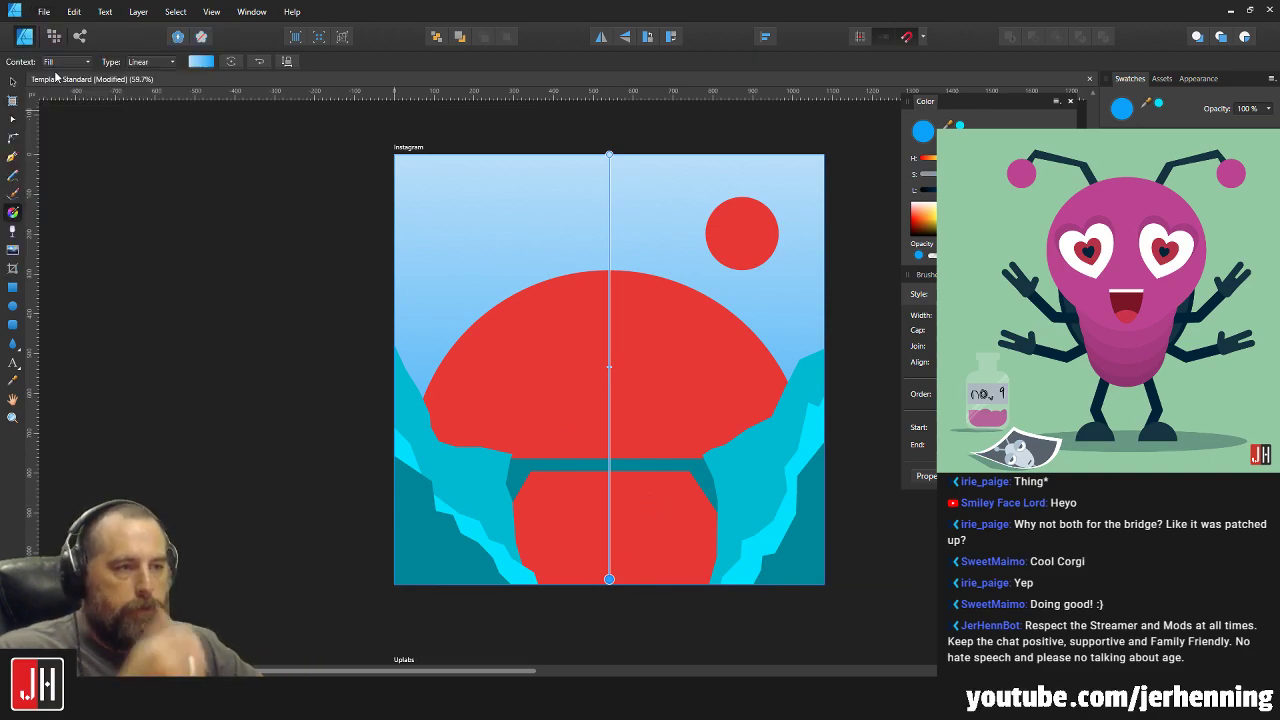
double_click(518, 205)
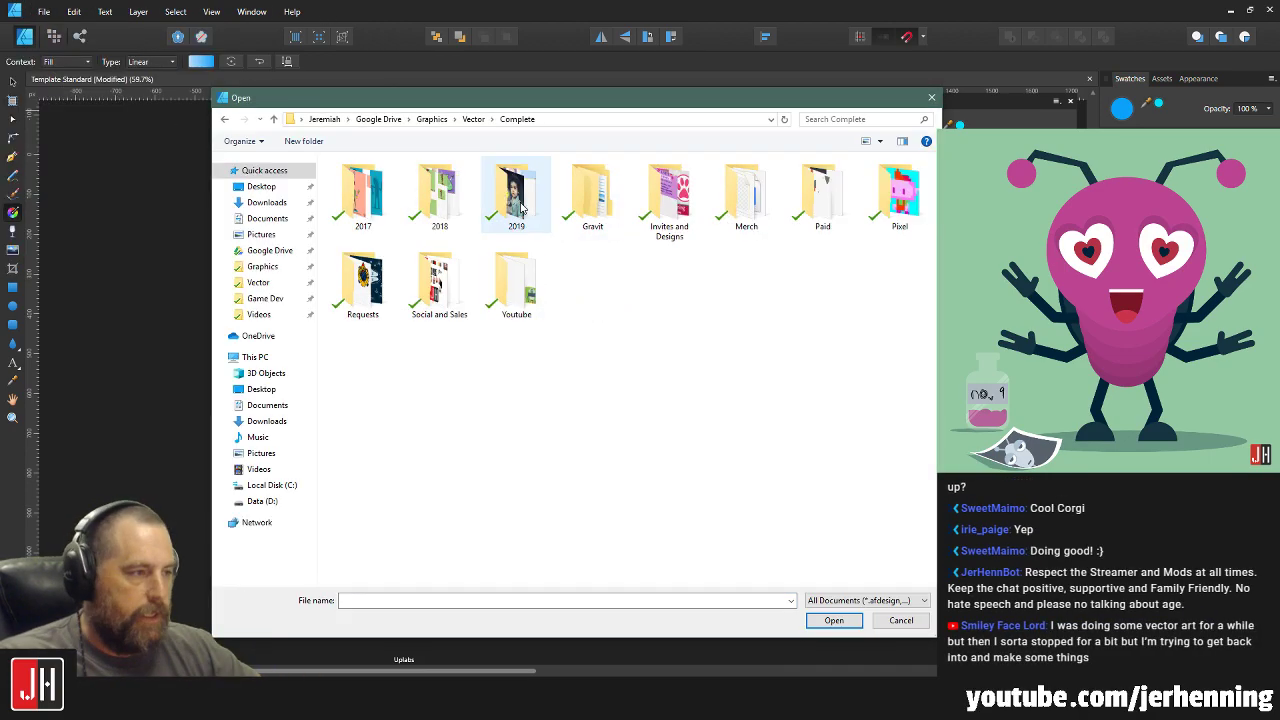
double_click(533, 205)
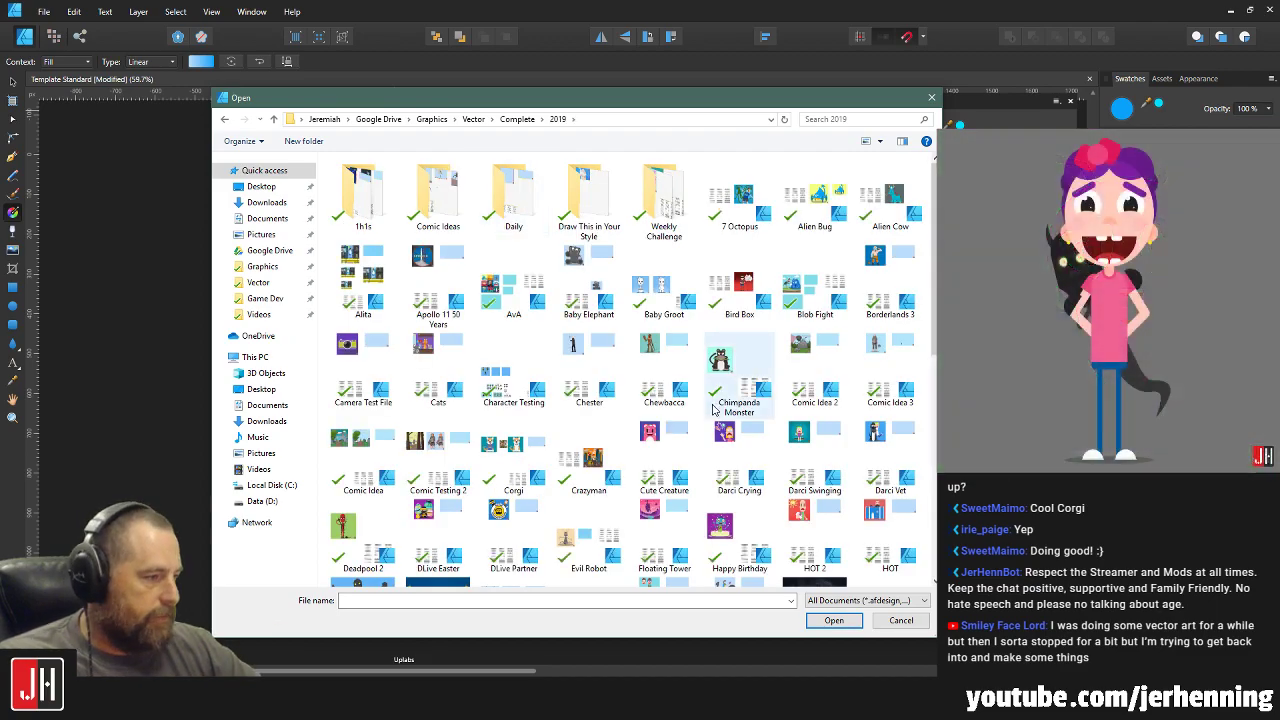
scroll(720, 418, down, 3)
click(658, 289)
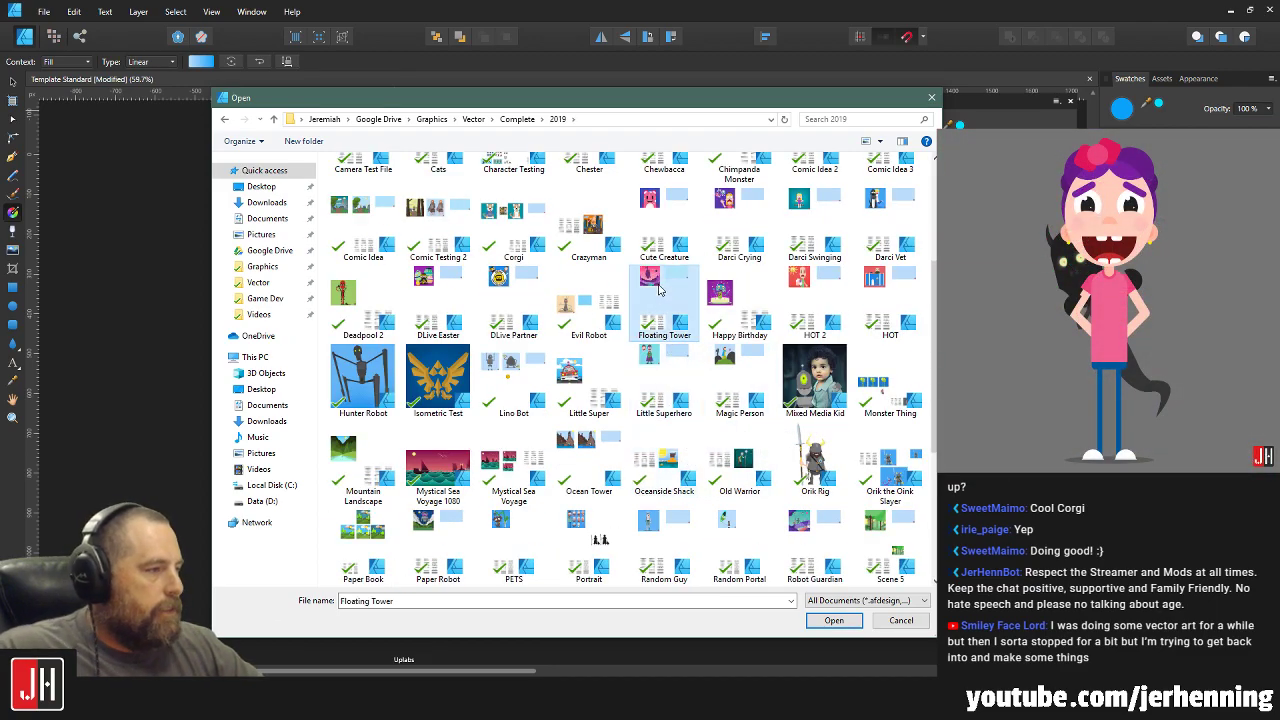
scroll(664, 295, down, 3)
ctrl+click(590, 412)
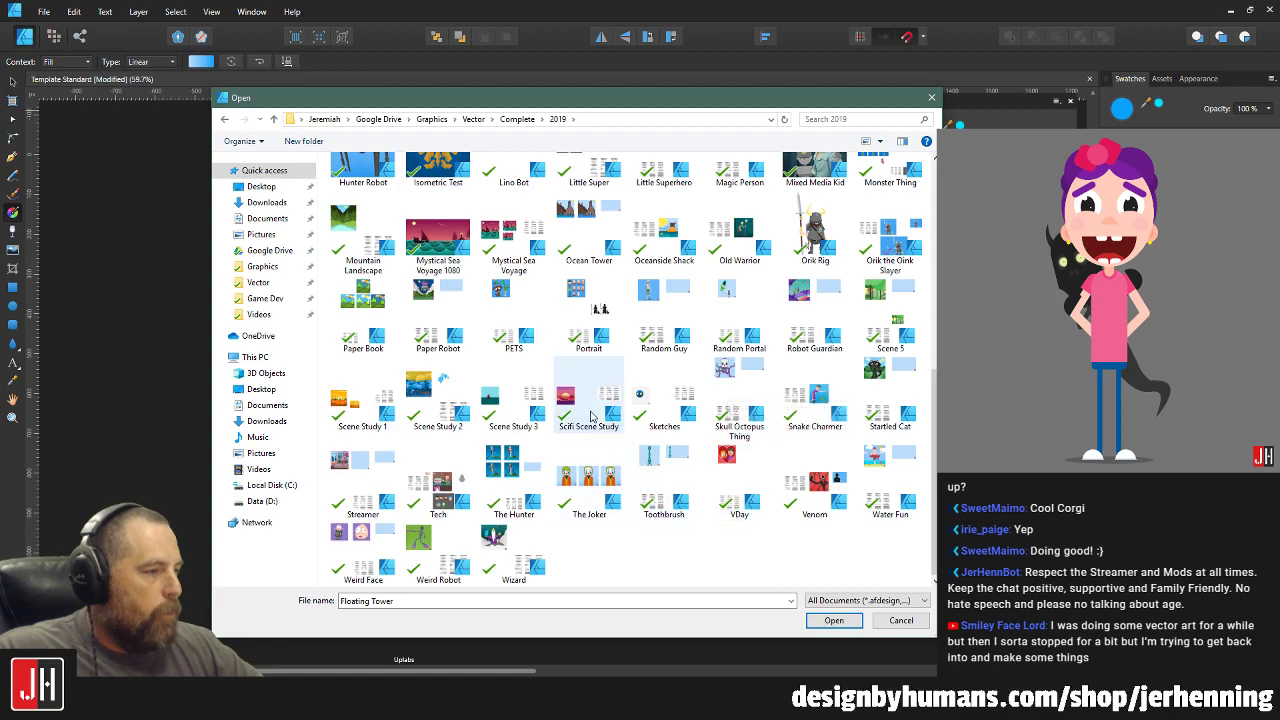
click(826, 620)
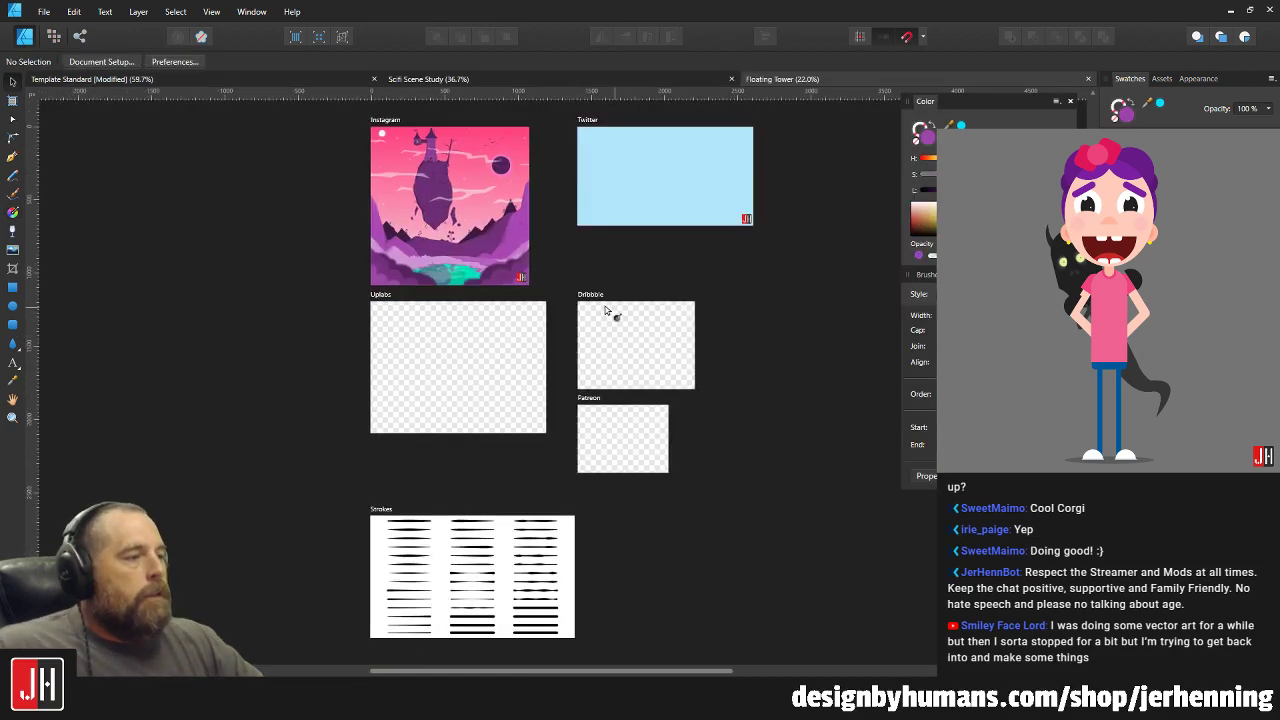
Examine the sky colours and gradients in the Scifi Scene Study and Floating Tower illustrations.
click(622, 74)
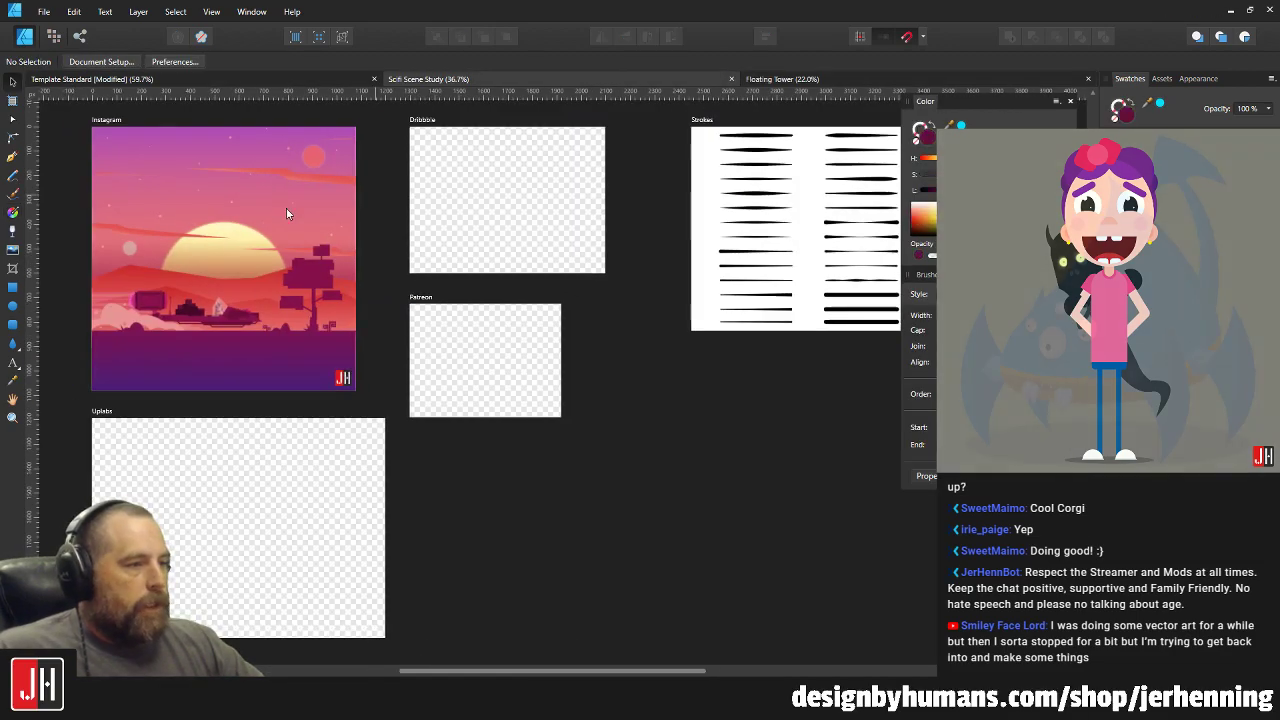
scroll(314, 209, up, 5)
scroll(465, 309, up, 2)
scroll(436, 219, down, 2)
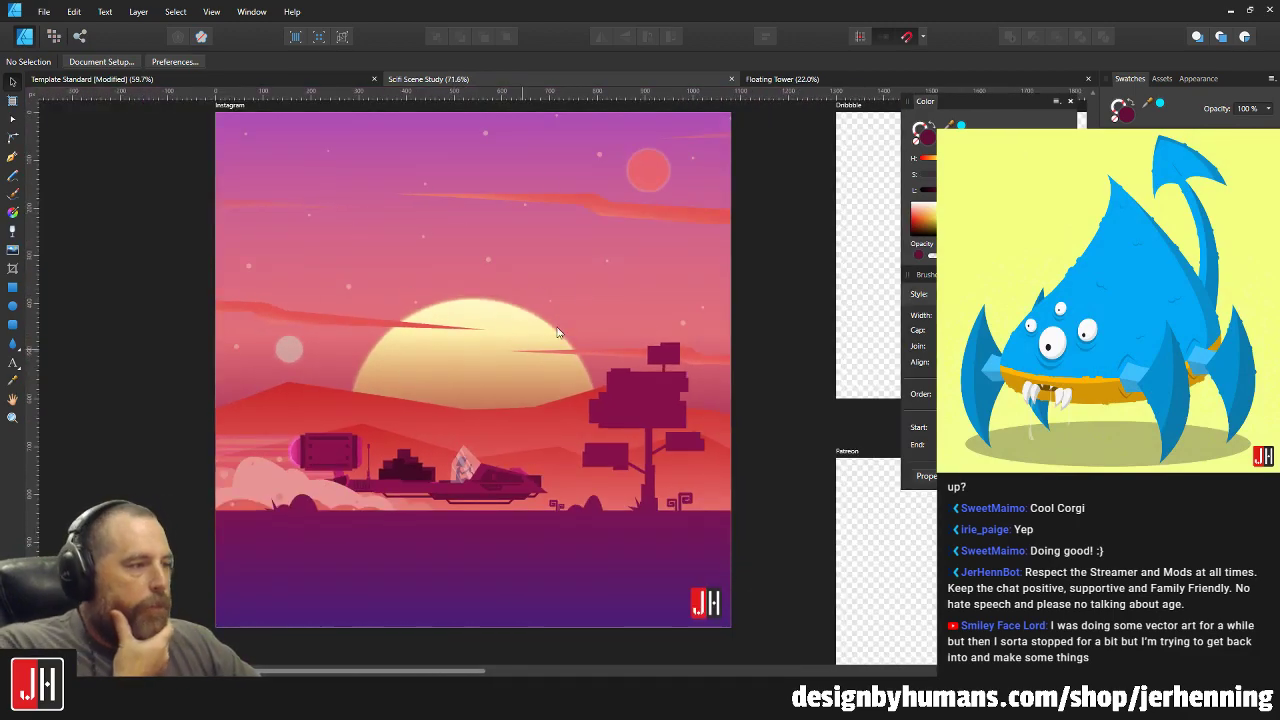
click(827, 79)
drag(442, 180, 506, 263)
scroll(539, 268, up, 6)
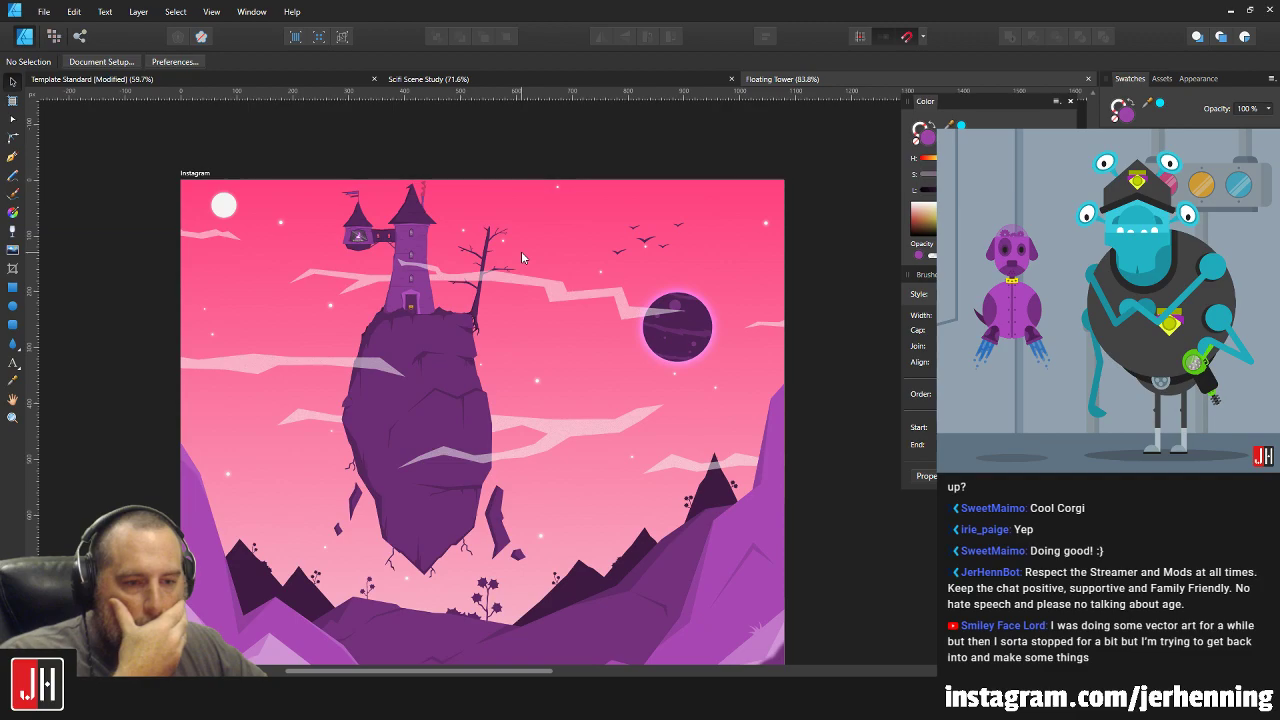
Return to the Template Standard document and recolour the top stop of the Instagram artboard's background gradient to light purple.
click(320, 79)
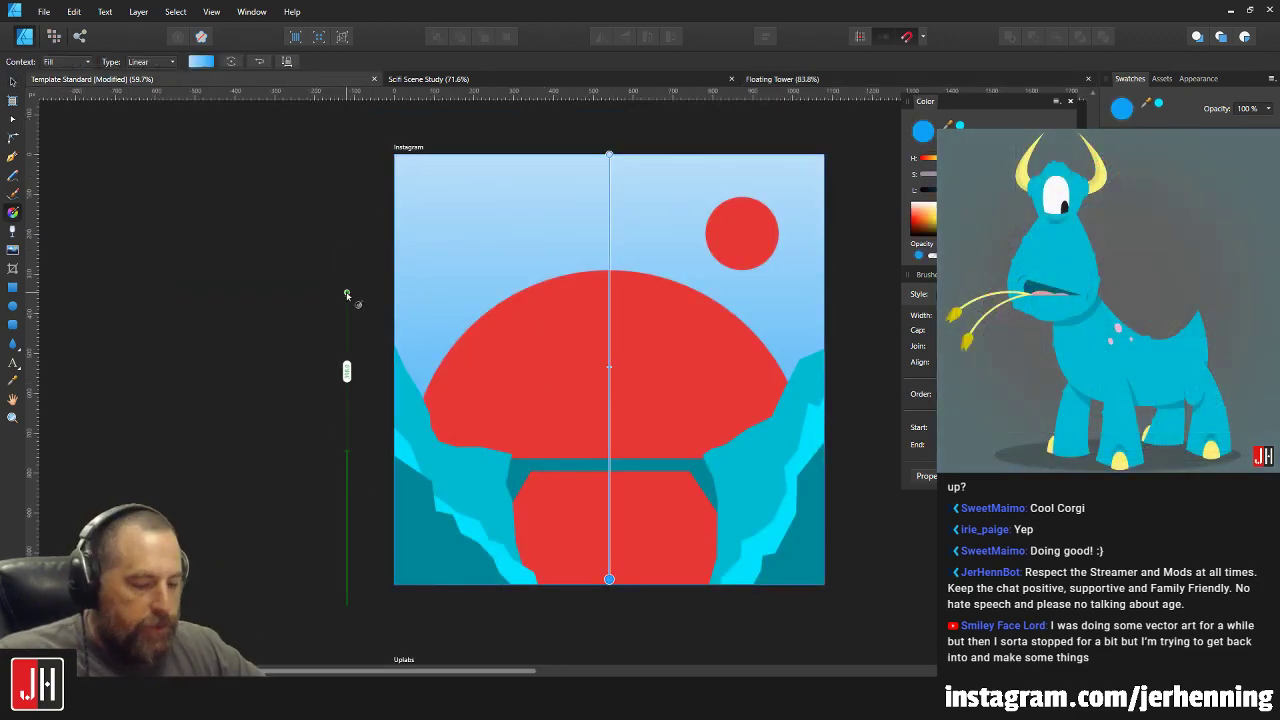
key(v)
click(347, 282)
click(559, 336)
click(567, 215)
click(385, 153)
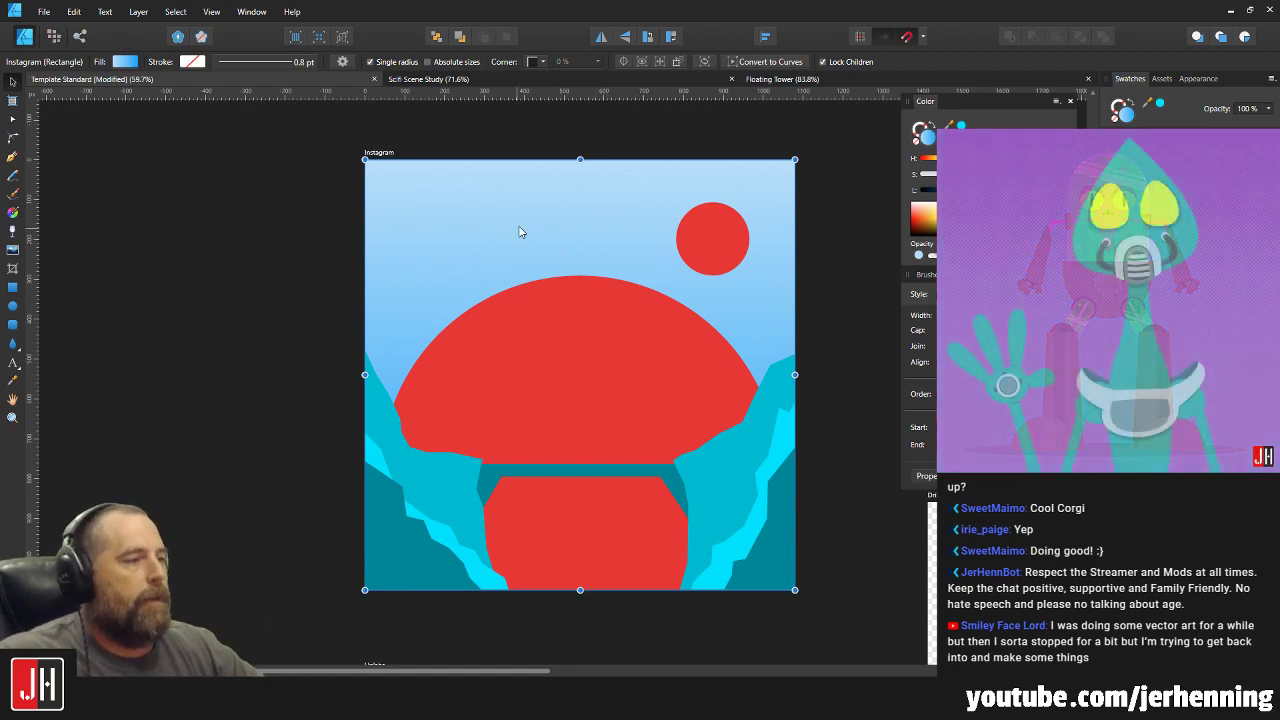
key(g)
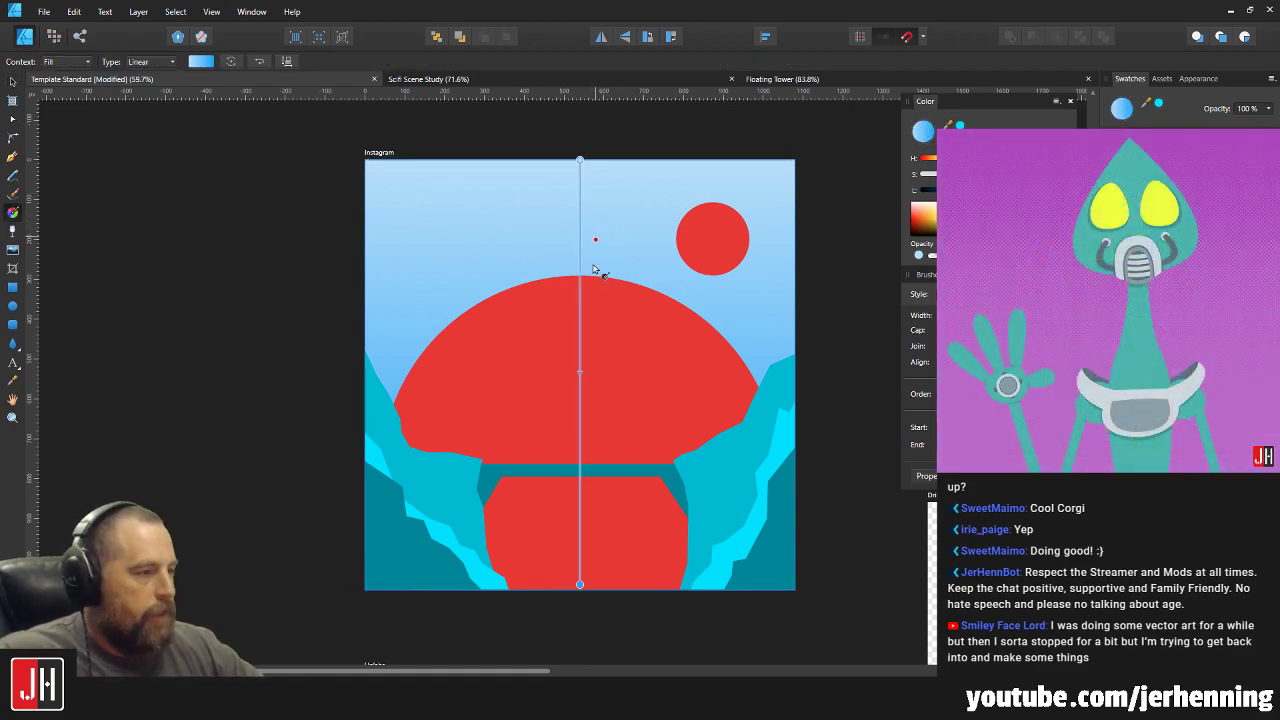
click(580, 159)
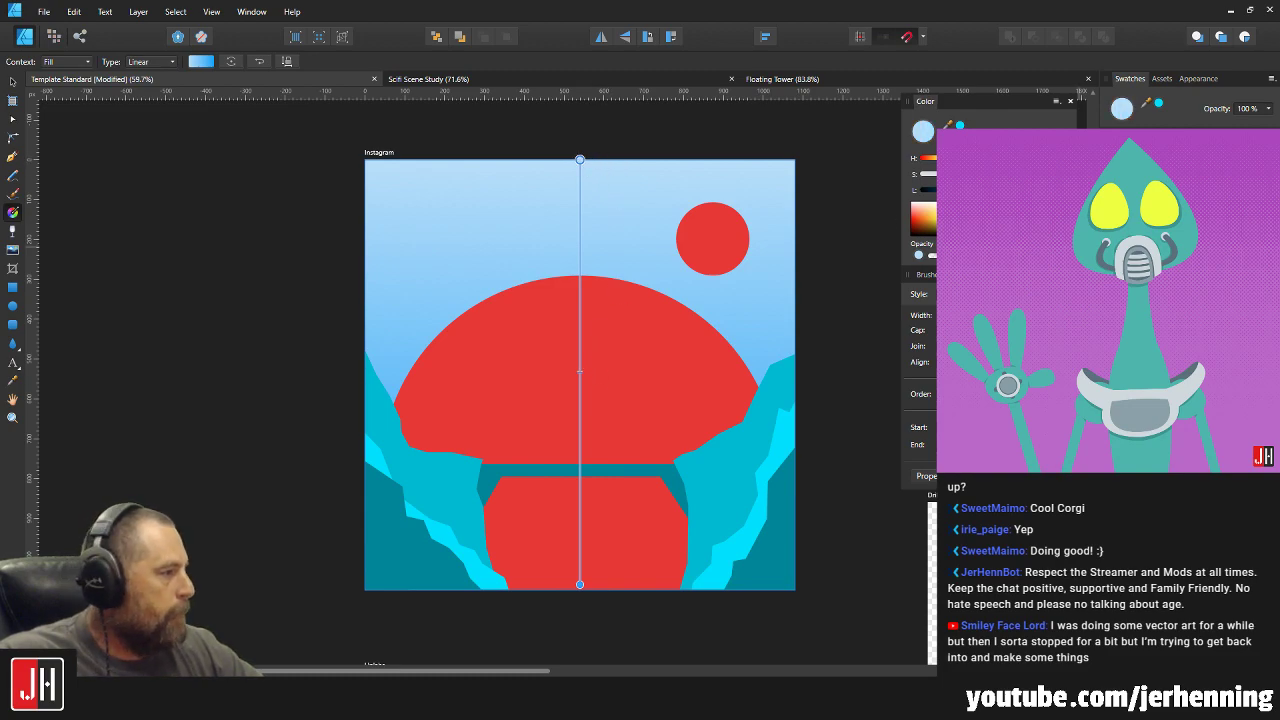
click(1150, 270)
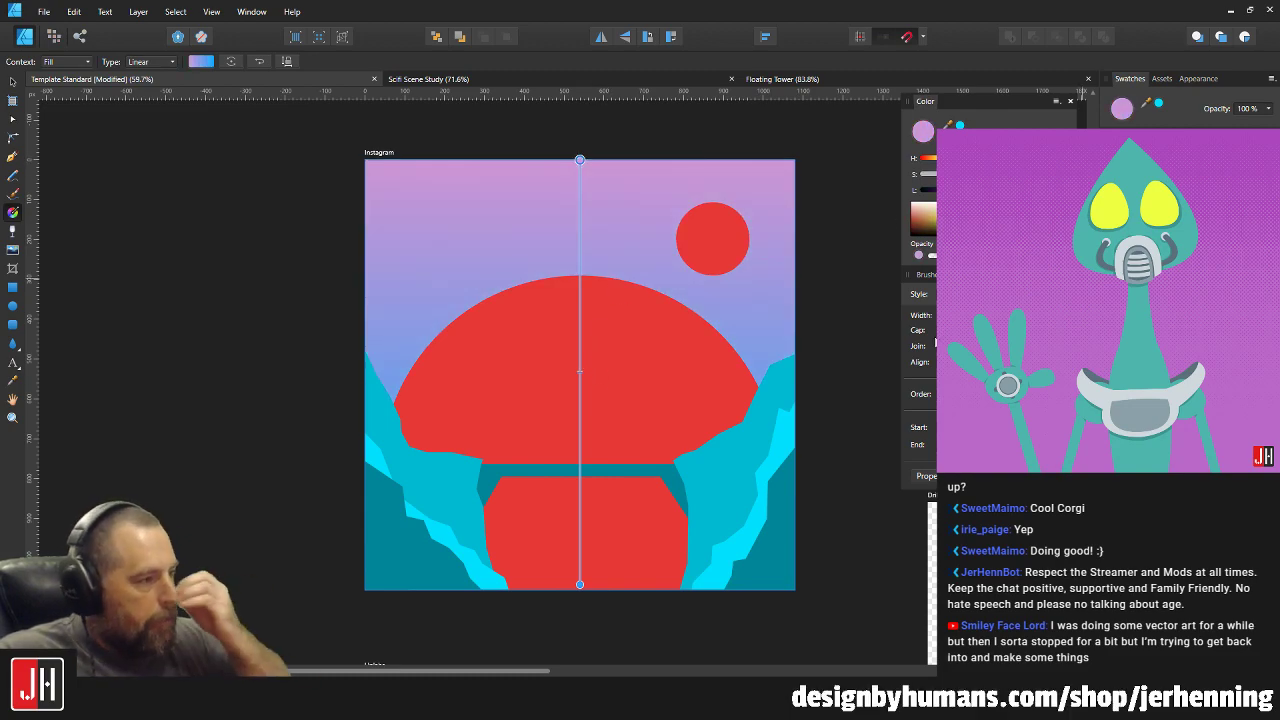
Recolour the bottom stop of the background gradient to a lighter blue and shift its midpoint slightly down.
click(581, 585)
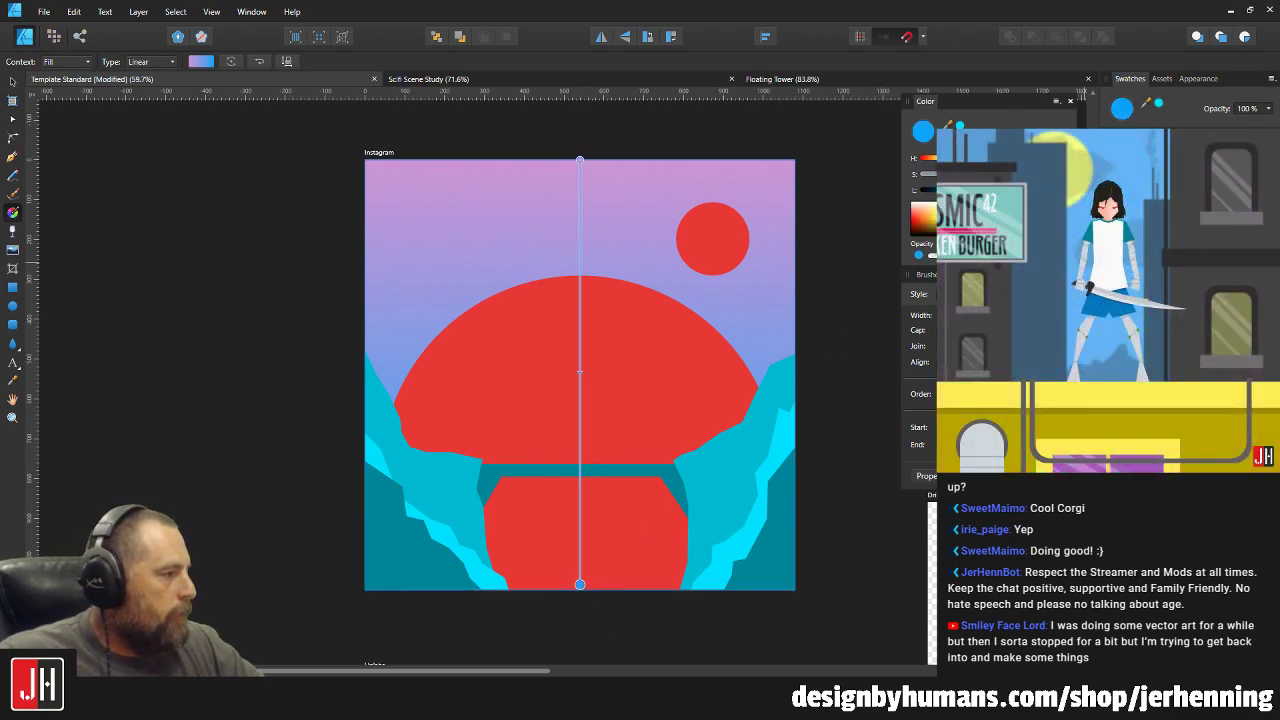
click(1170, 270)
click(580, 337)
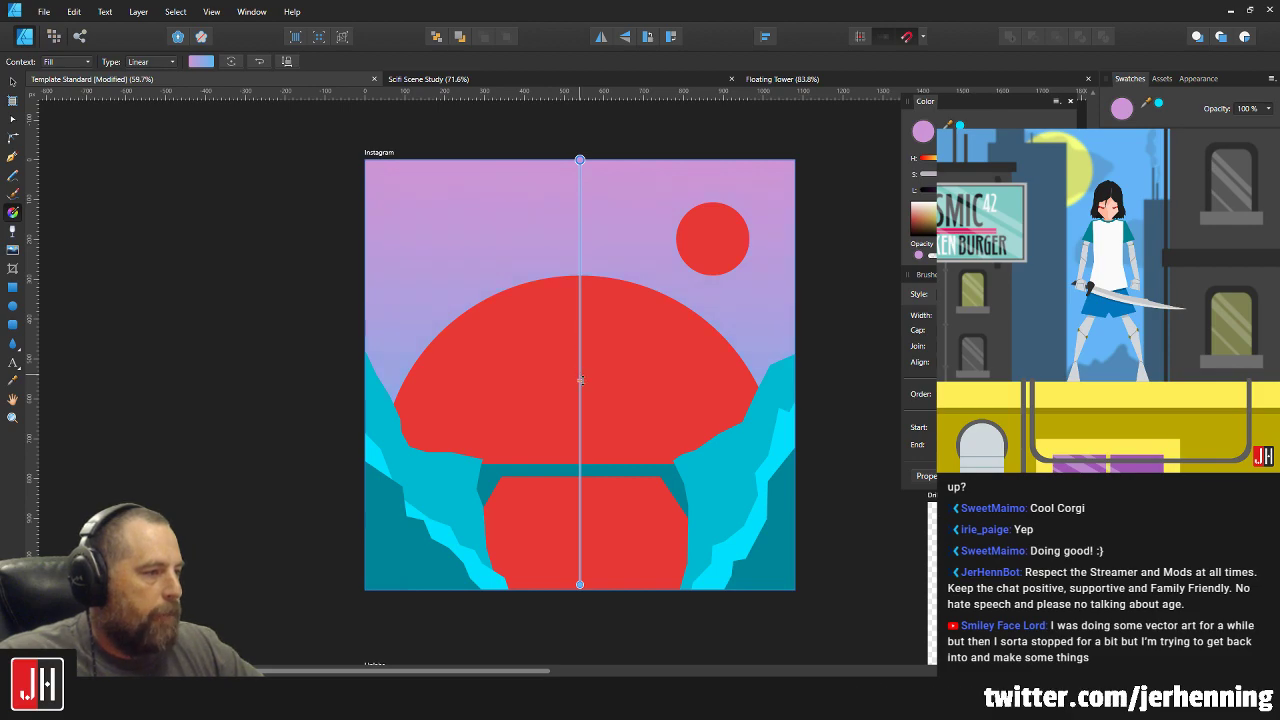
key(v)
click(845, 363)
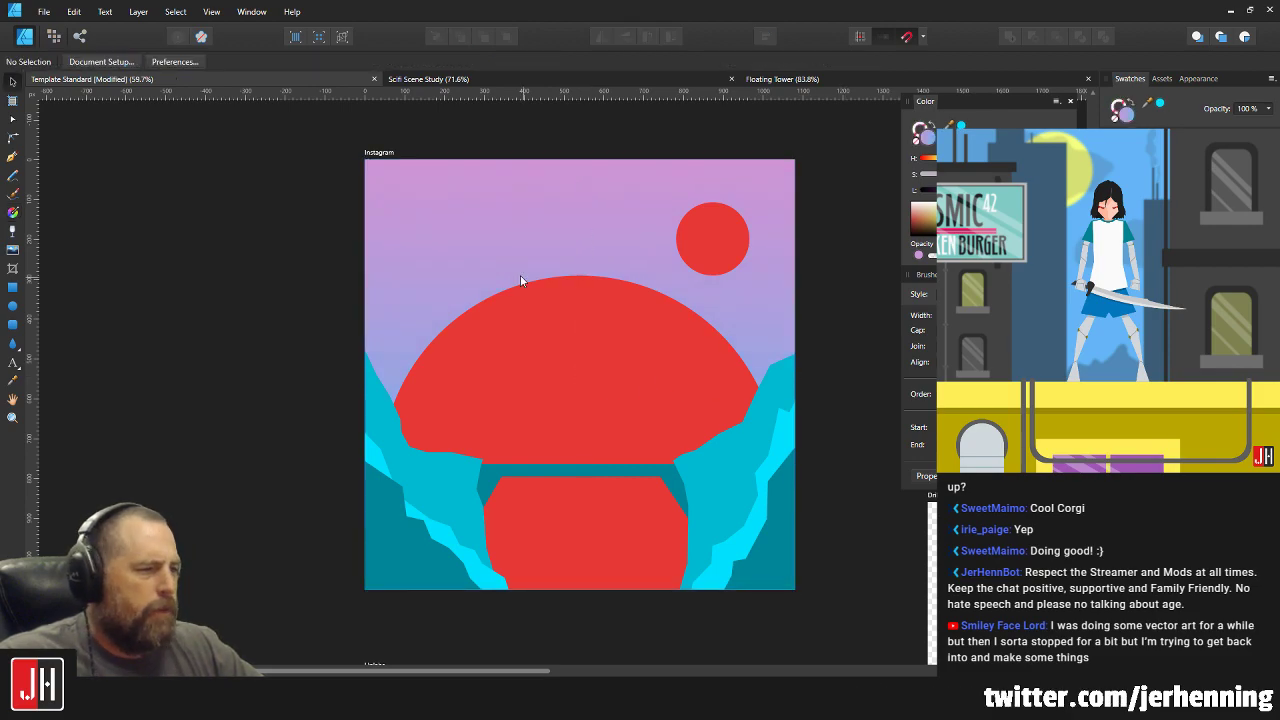
scroll(520, 278, up, 2)
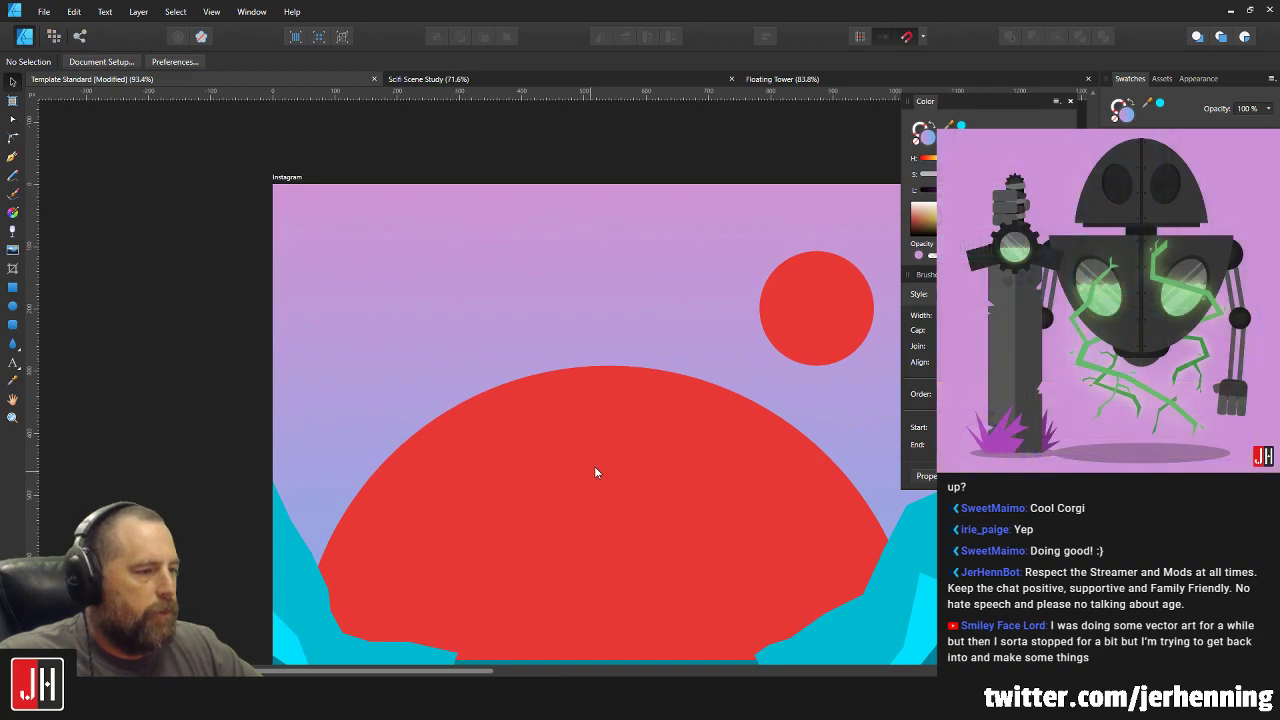
scroll(595, 382, down, 3)
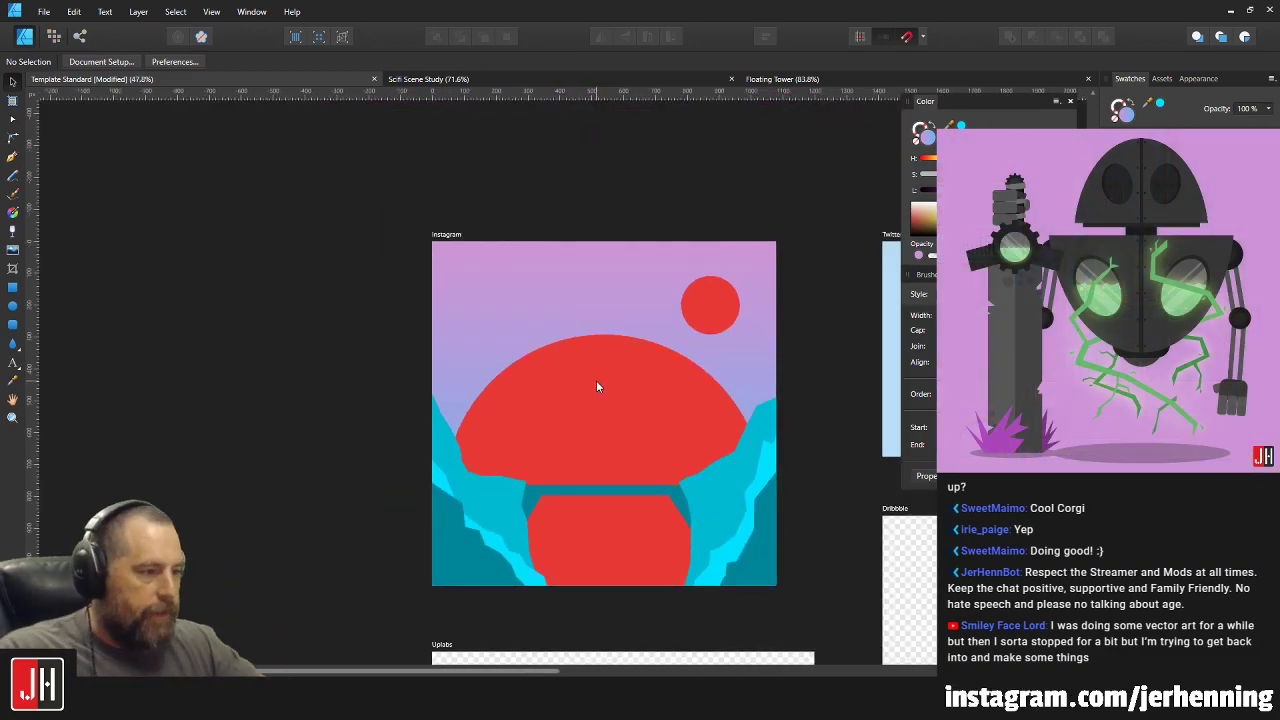
click(454, 234)
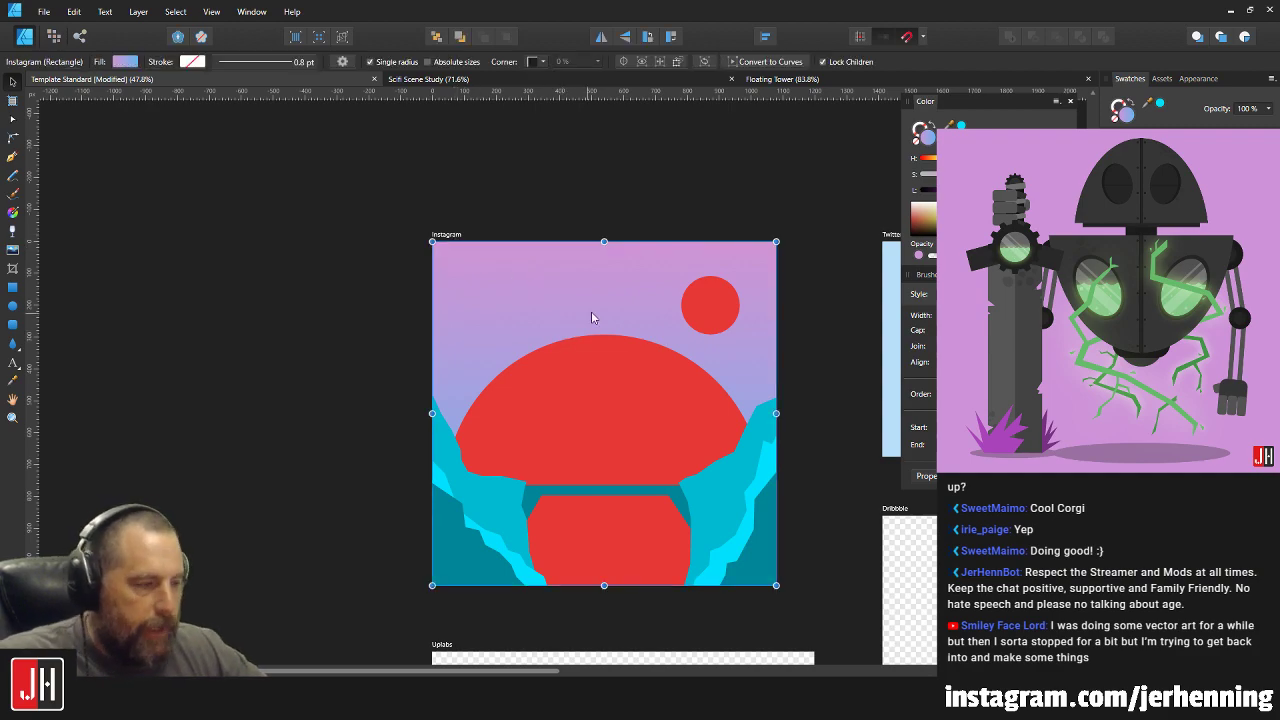
key(g)
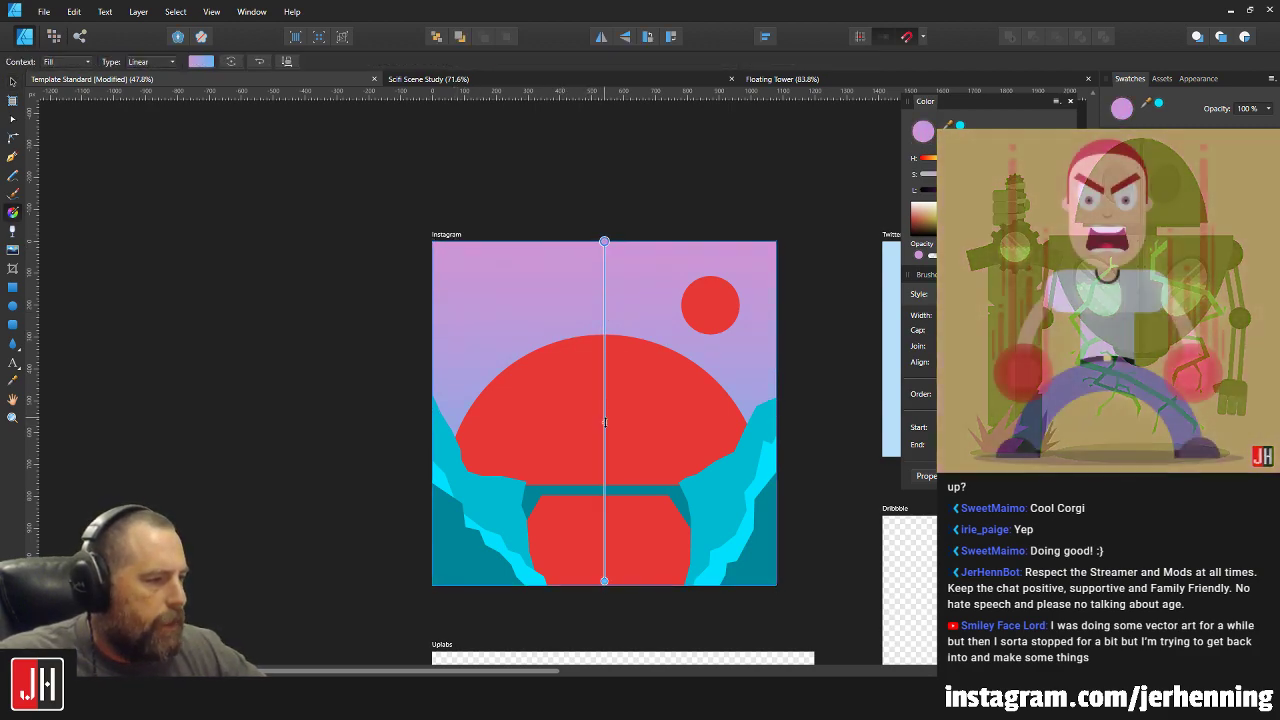
key(v)
Add a white outer glow with a 35 px radius to the large red circle.
click(624, 389)
scroll(629, 388, up, 2)
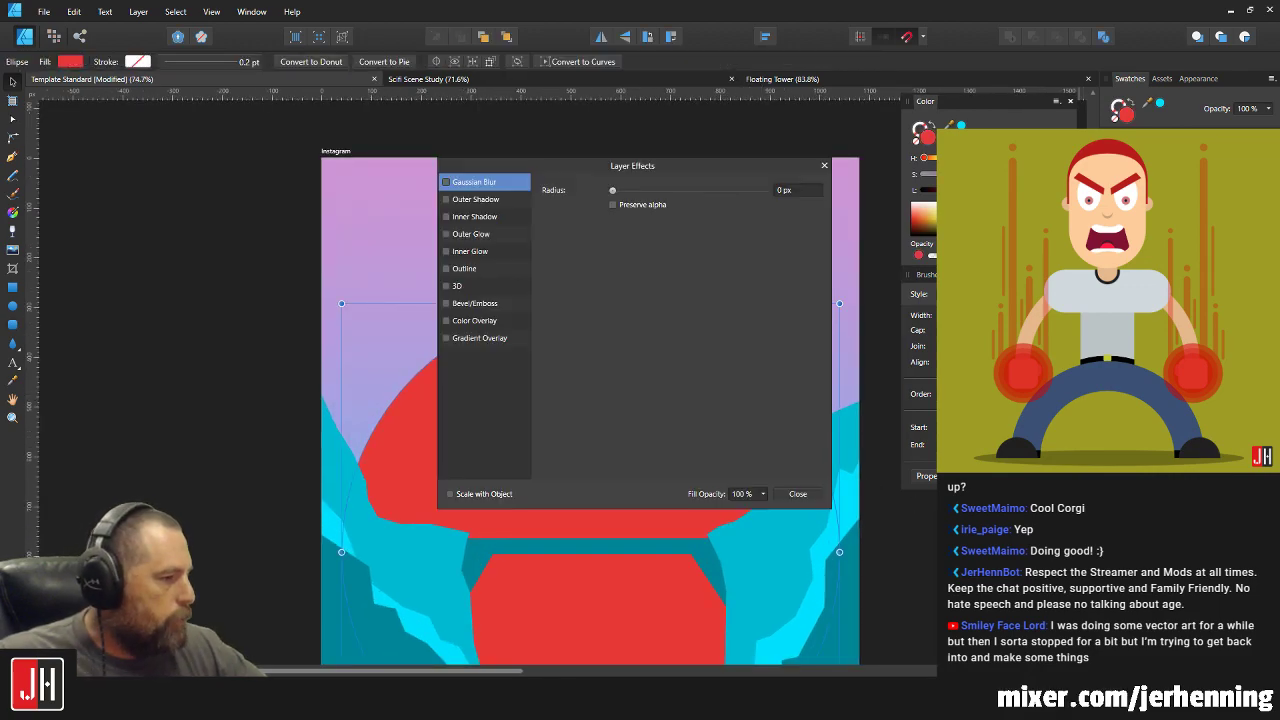
click(470, 234)
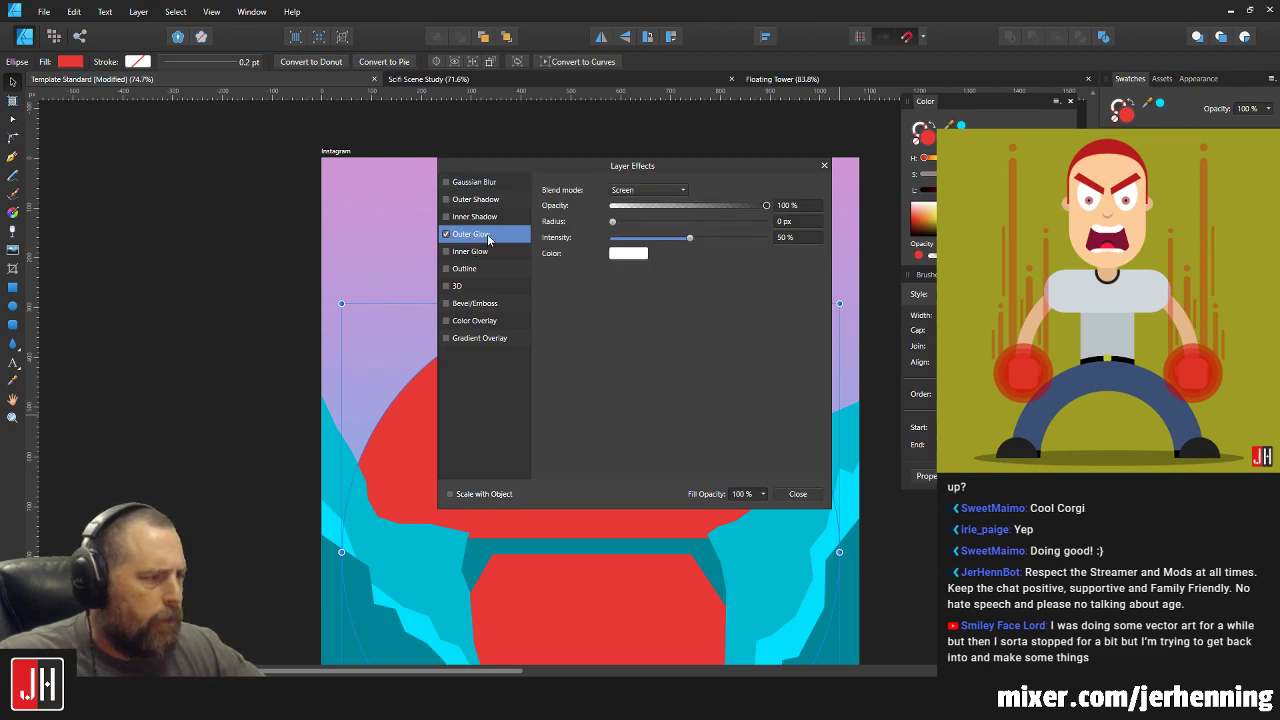
drag(612, 221, 716, 228)
click(795, 221)
text(35)
key(Tab)
click(800, 494)
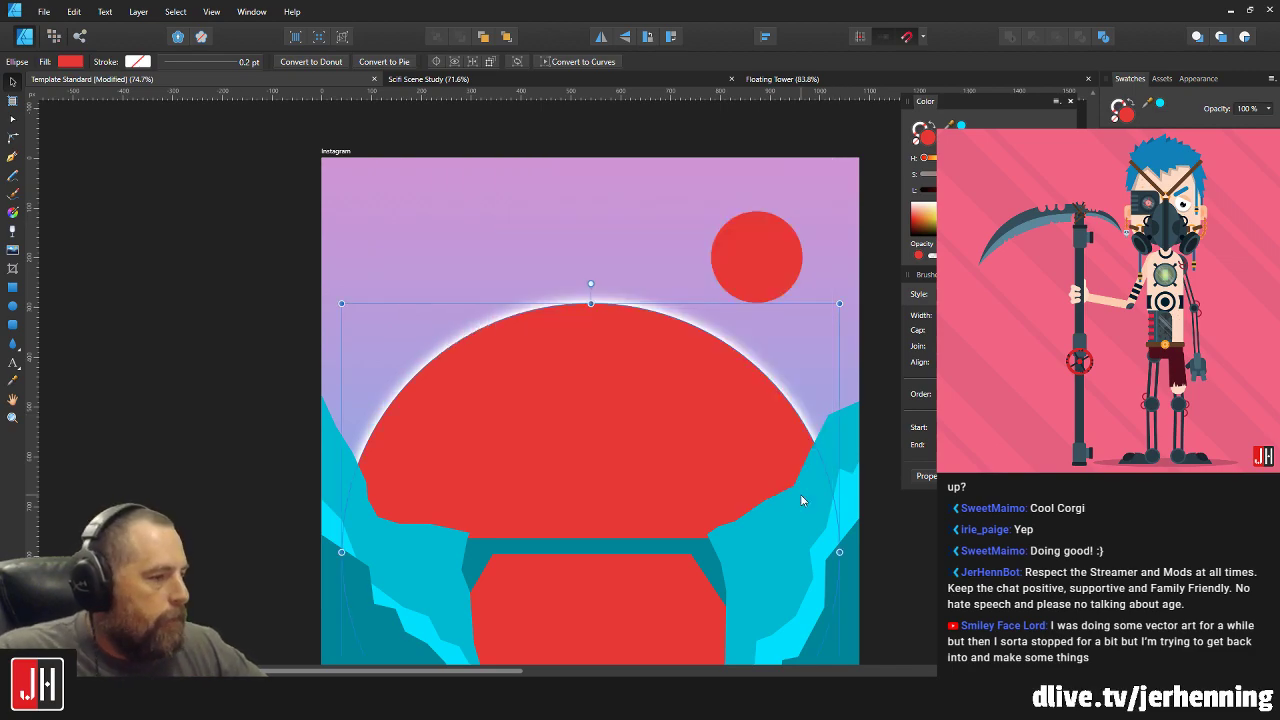
click(222, 288)
scroll(655, 377, right, 2)
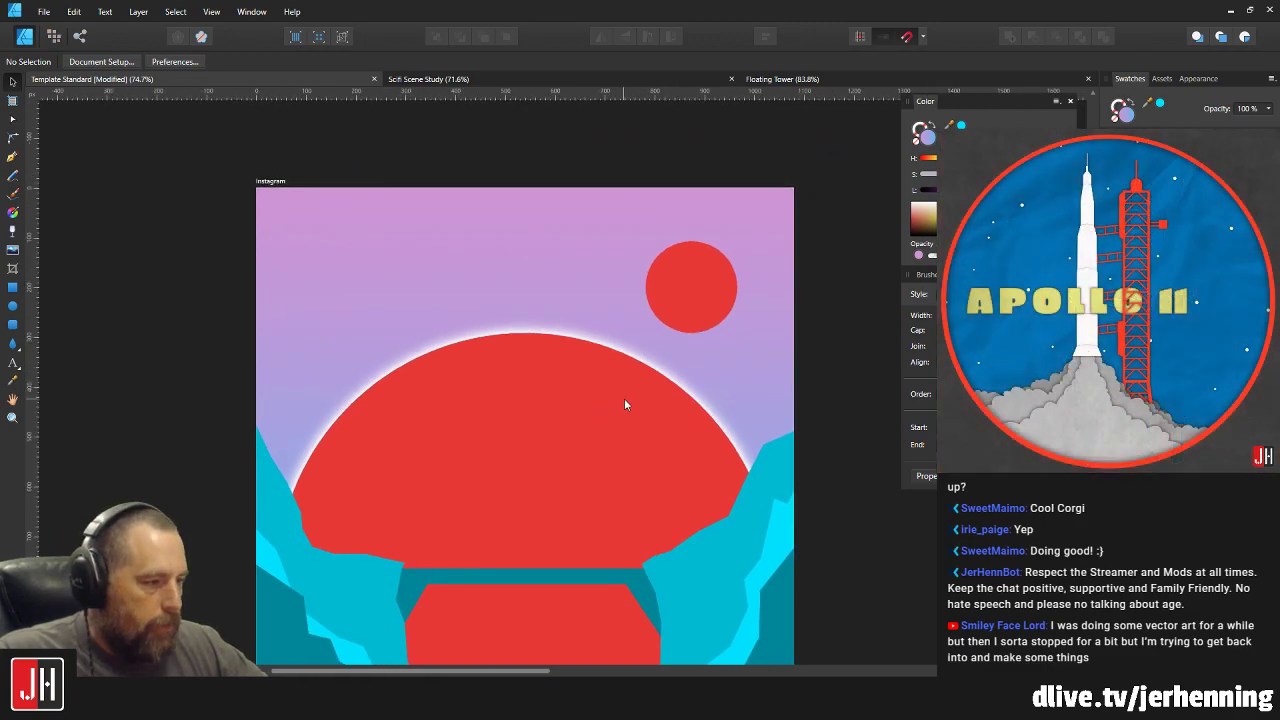
Fill the large circle with a vertical linear gradient from light pink at its crest to red near its lower end.
click(567, 373)
scroll(602, 370, down, 2)
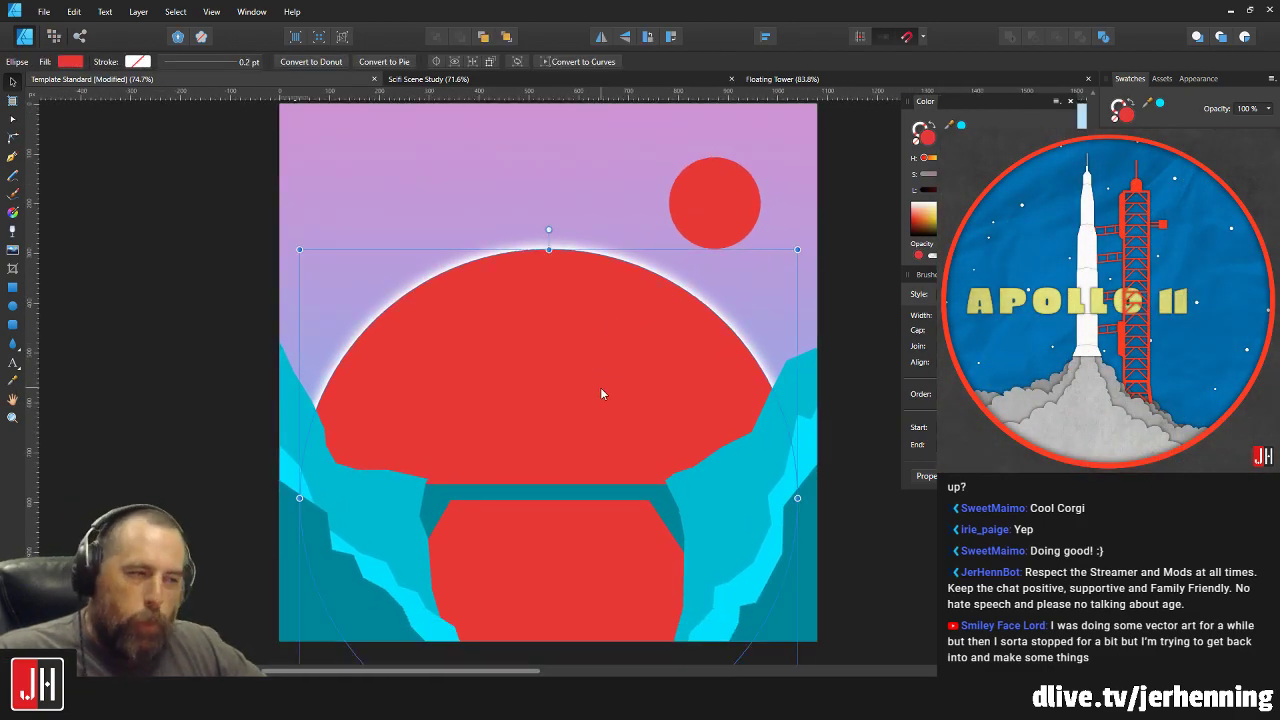
scroll(590, 330, down, 2)
key(g)
drag(556, 207, 558, 645)
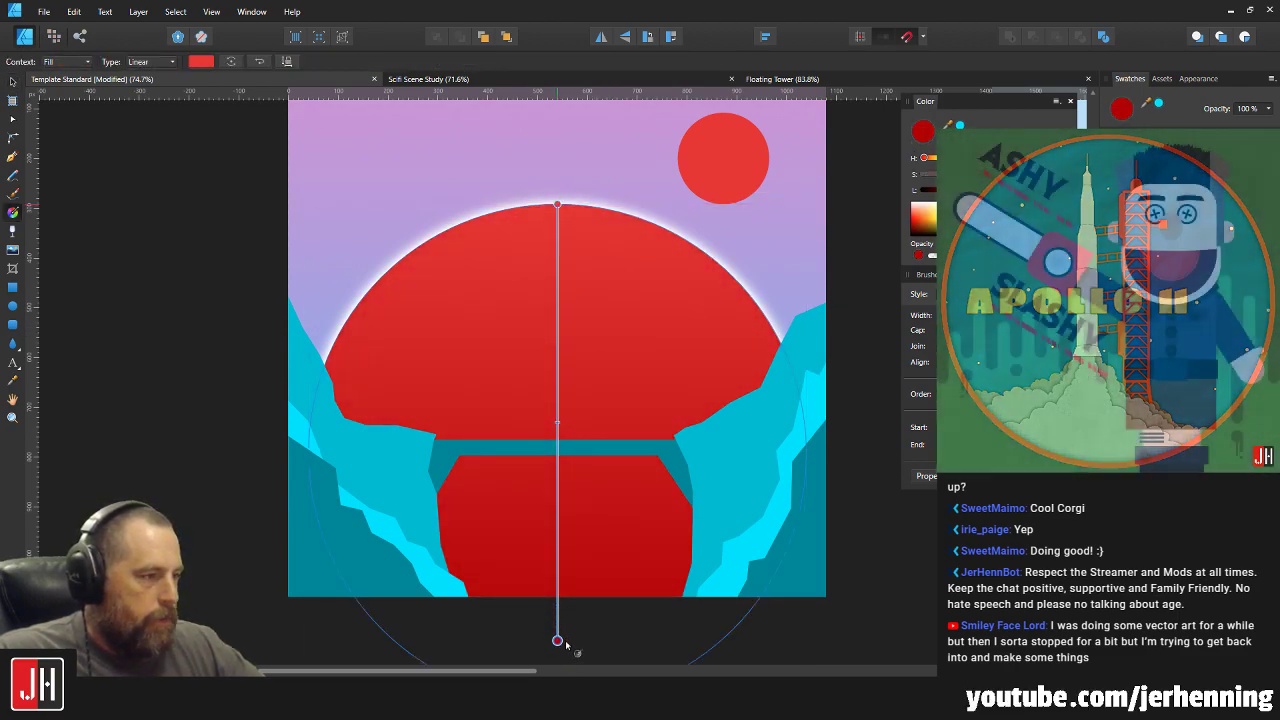
click(558, 204)
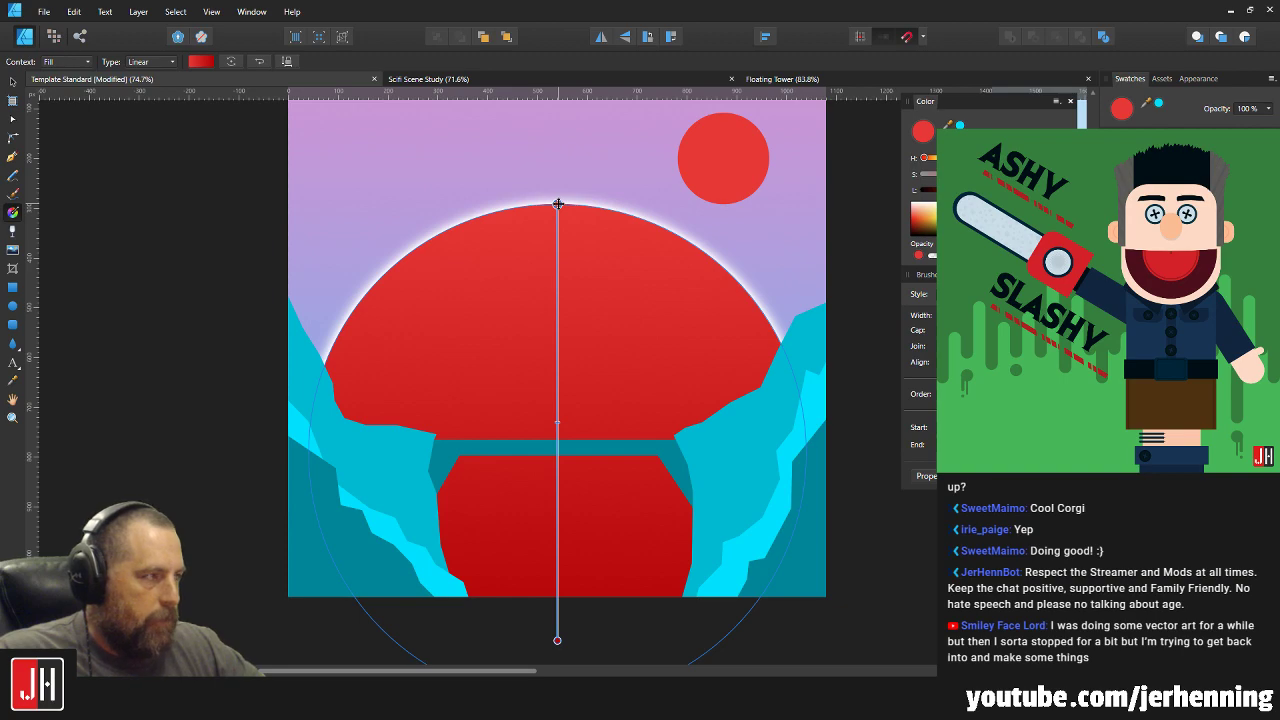
click(1143, 176)
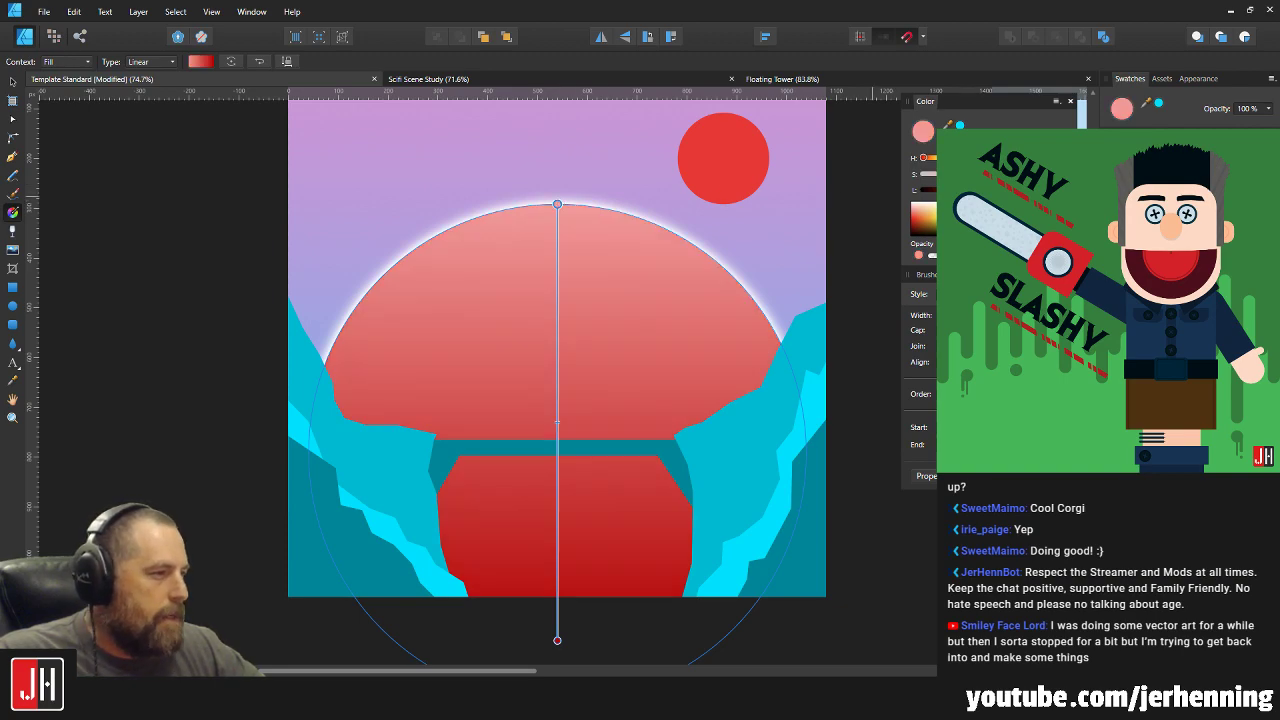
click(557, 639)
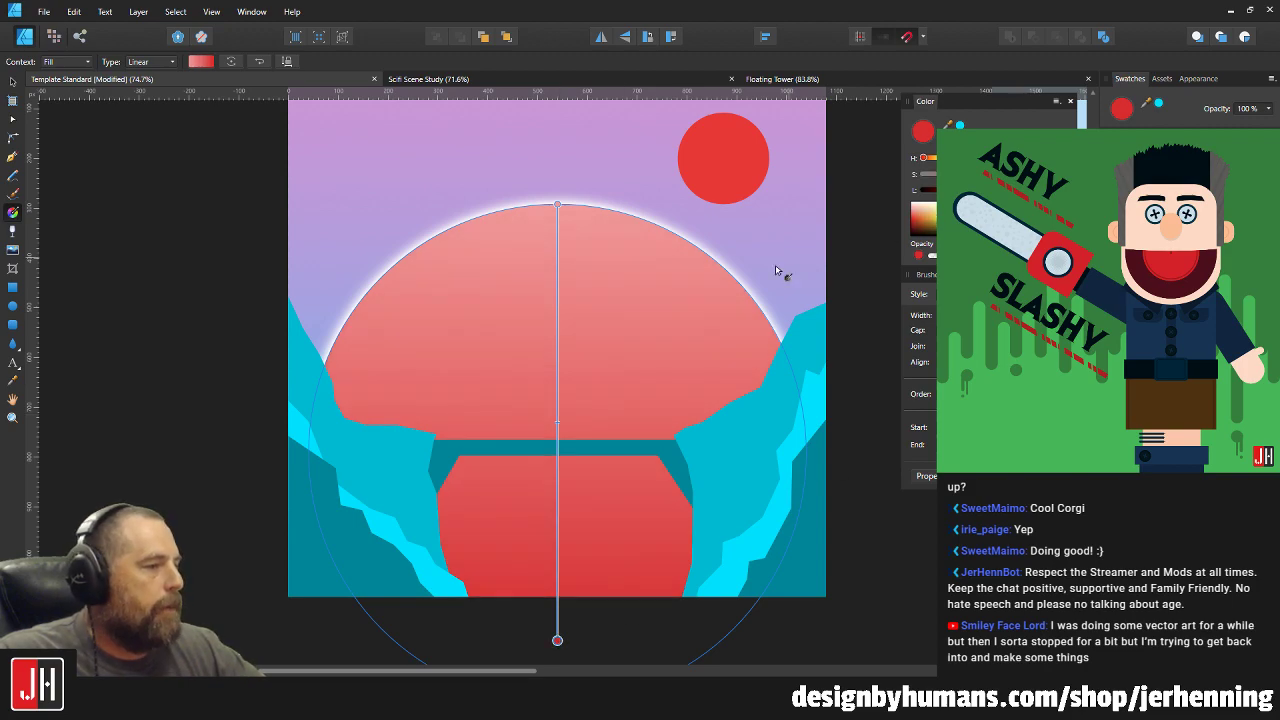
key(v)
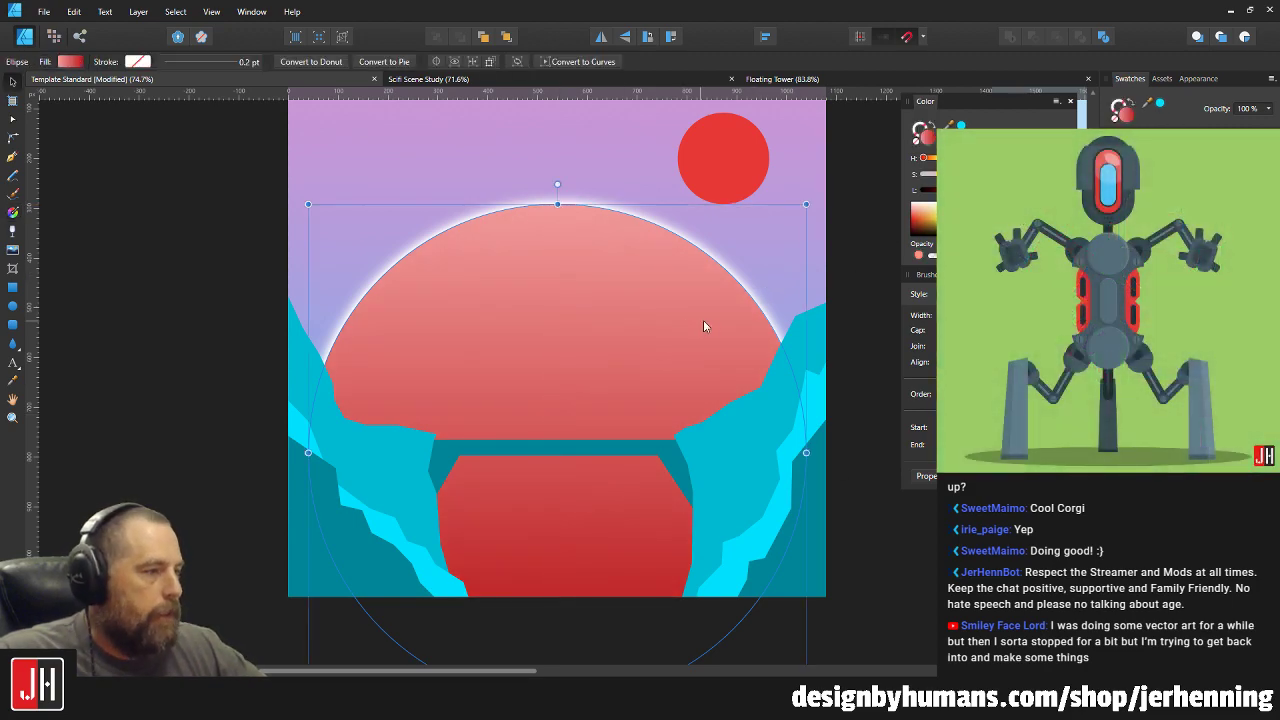
scroll(701, 320, down, 5)
click(766, 386)
scroll(712, 336, up, 2)
scroll(712, 336, up, 4)
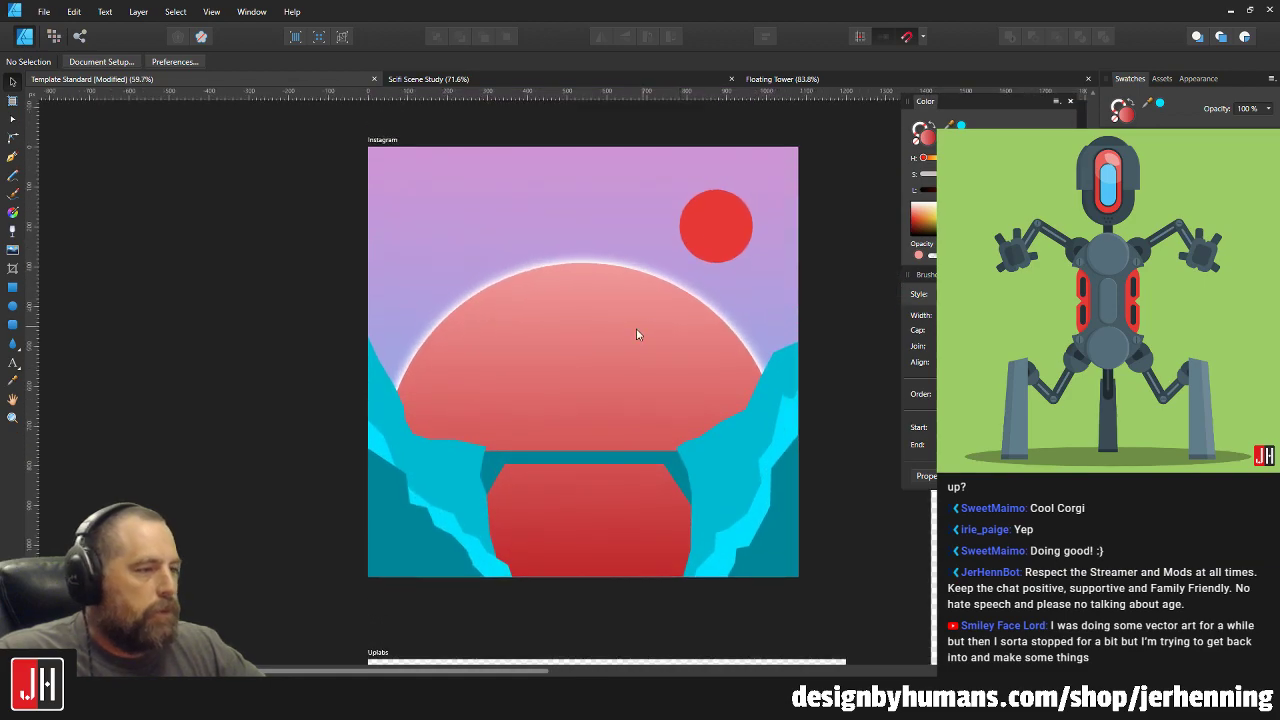
Recolour the large circle's outer glow with the light pink sampled from the circle's upper part.
click(627, 305)
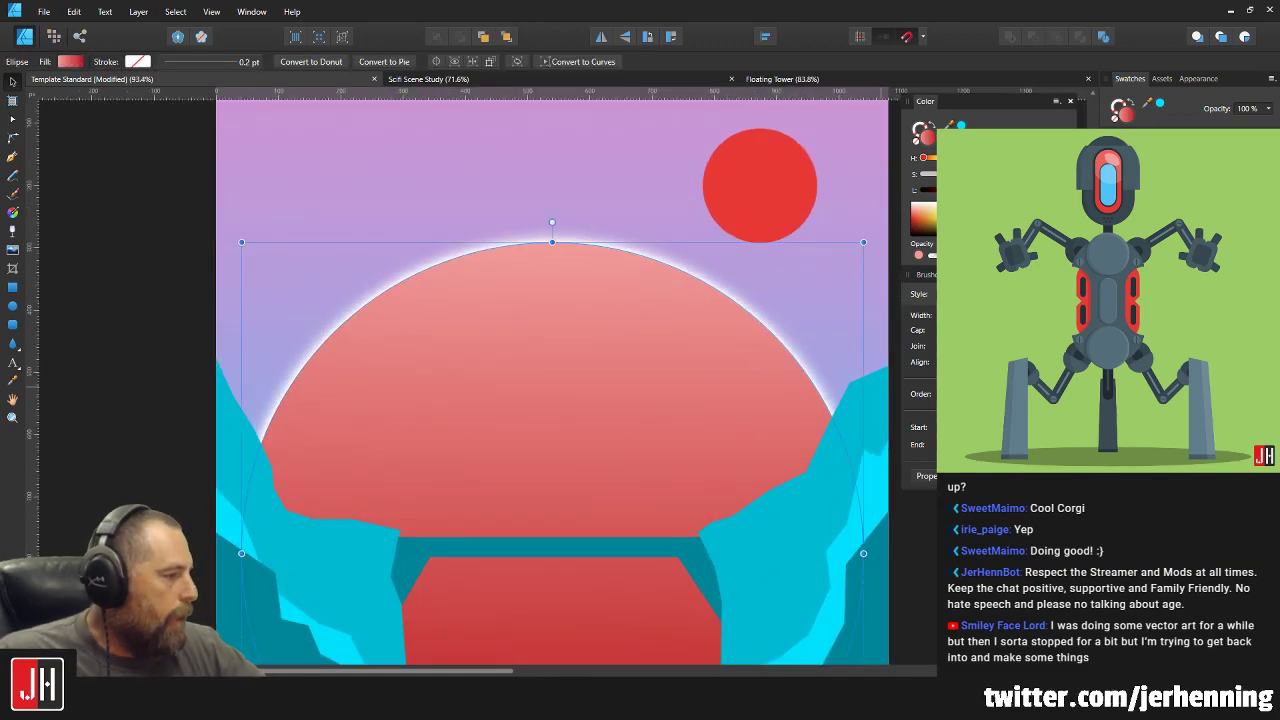
click(446, 236)
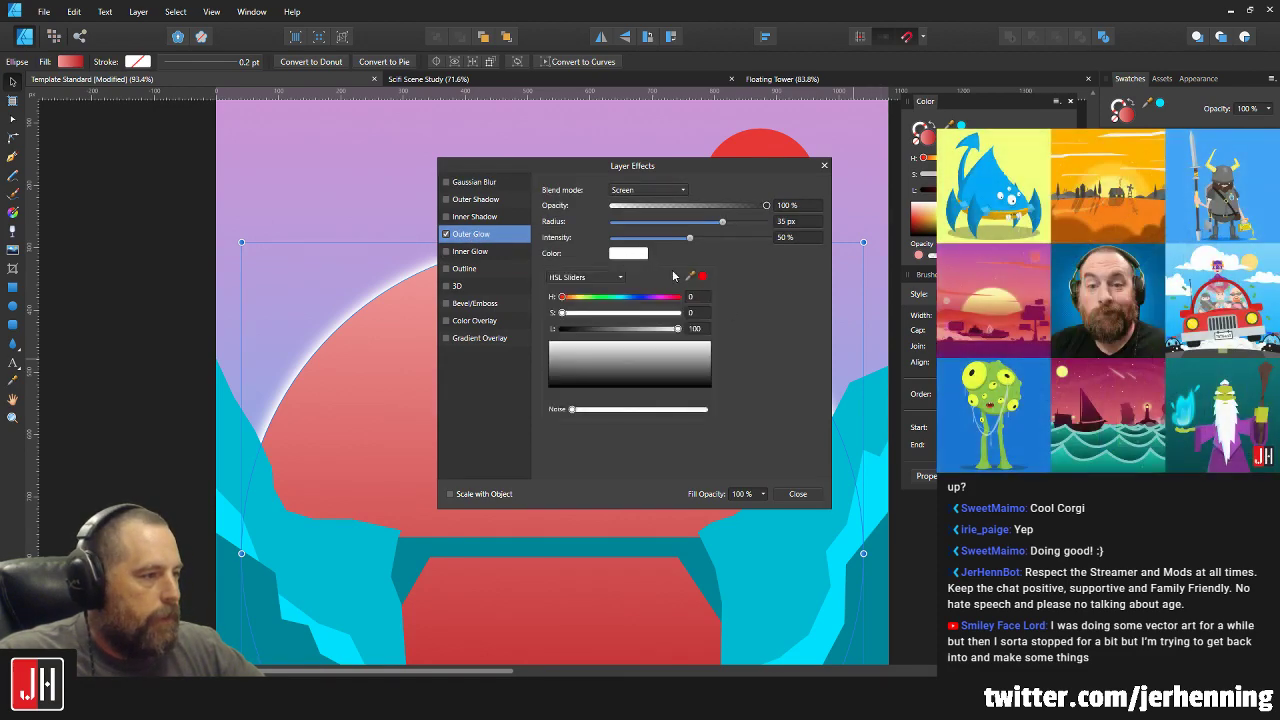
drag(690, 277, 426, 291)
click(703, 277)
click(797, 493)
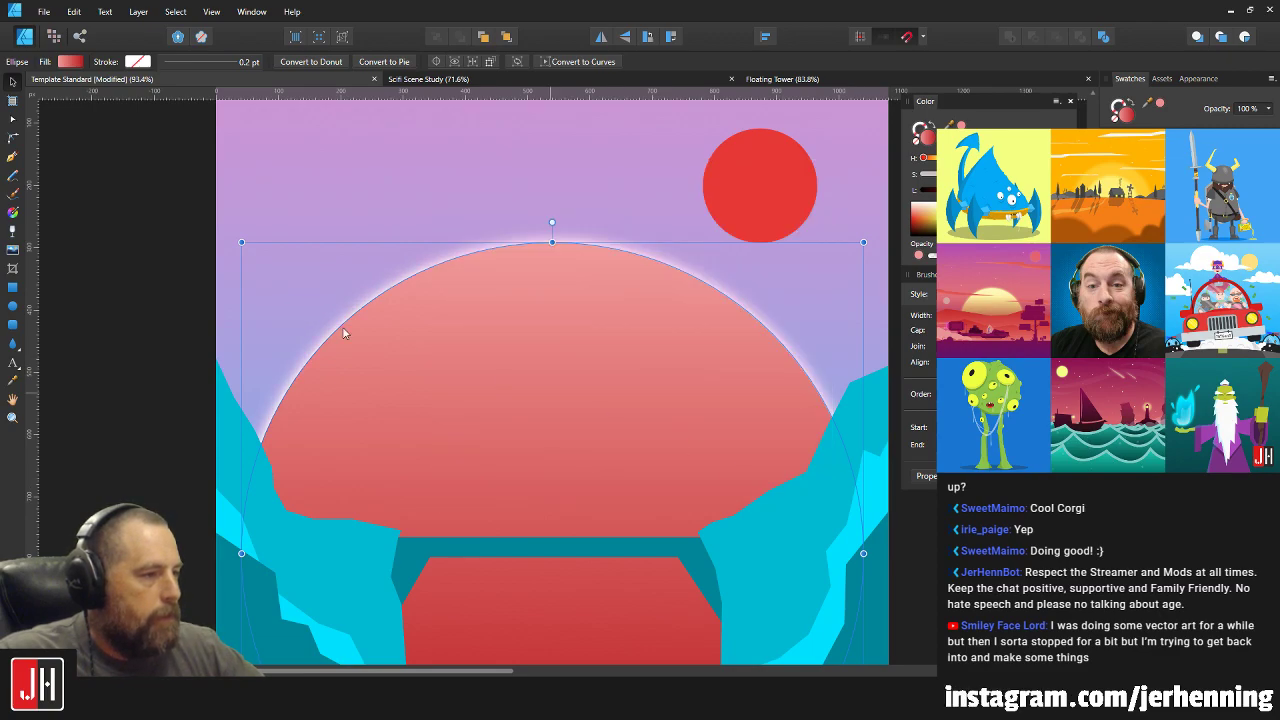
click(173, 254)
scroll(635, 315, down, 4)
scroll(633, 321, up, 3)
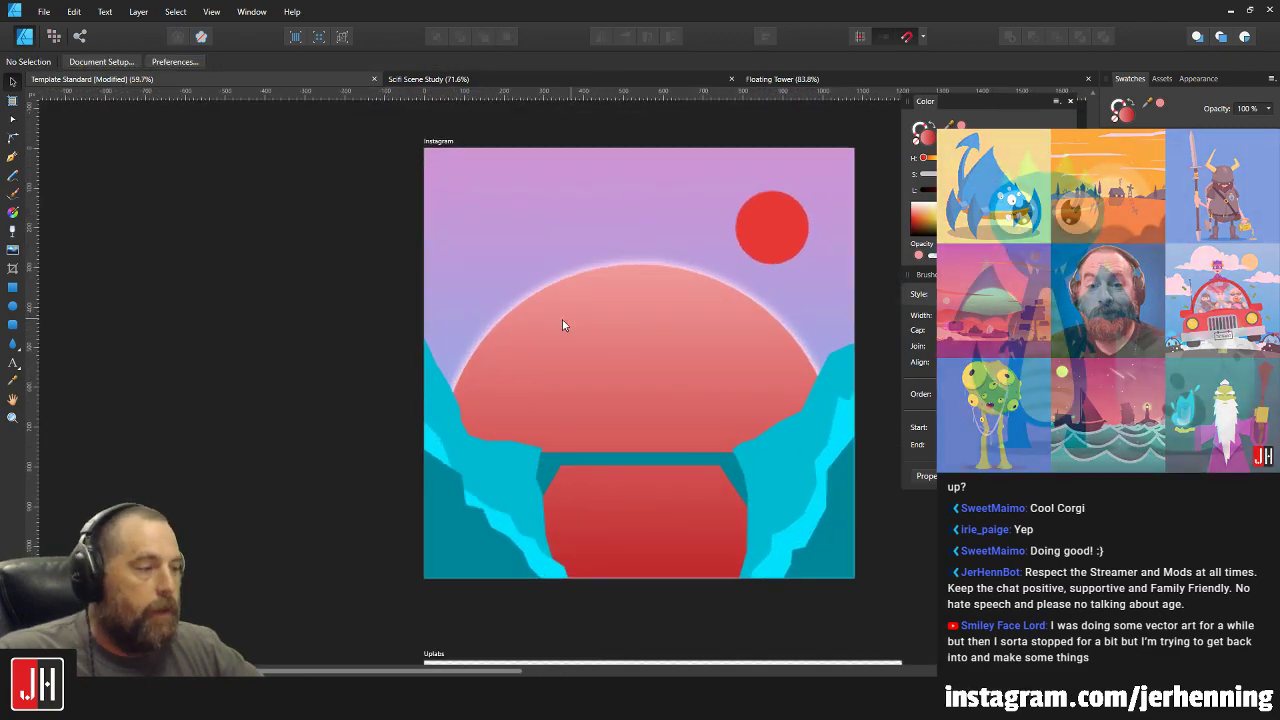
scroll(565, 325, up, 3)
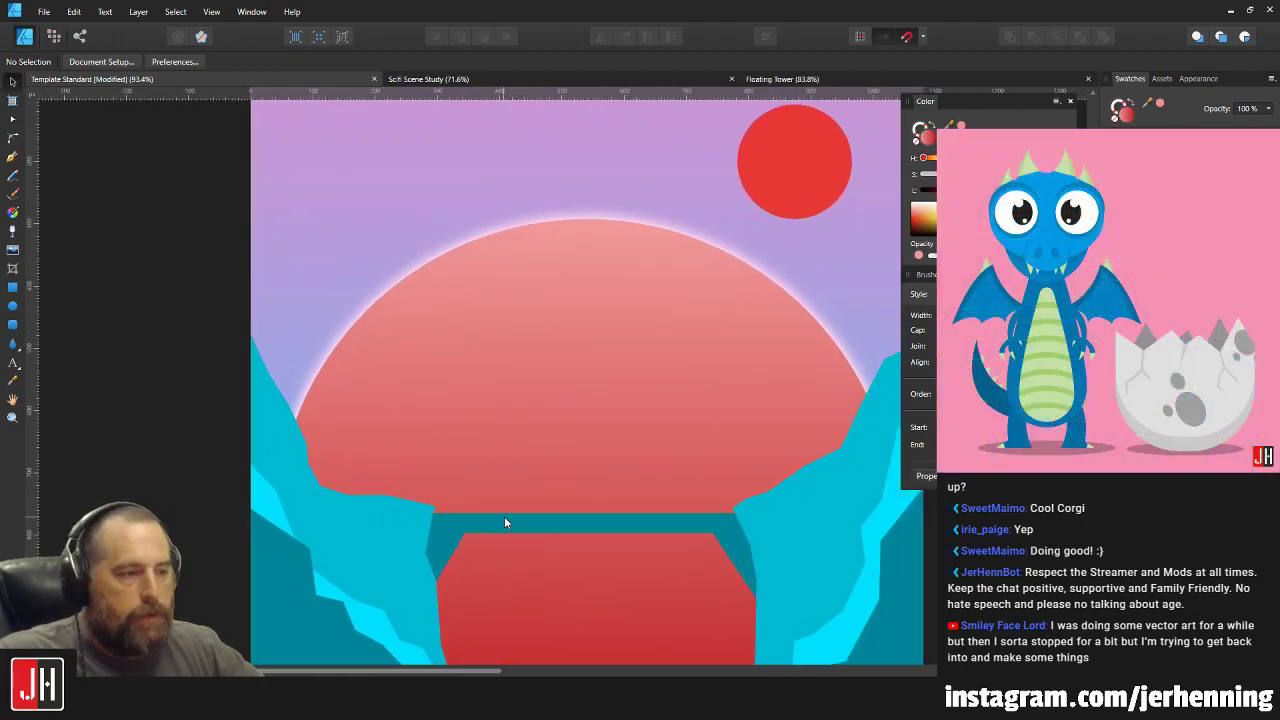
drag(504, 518, 517, 455)
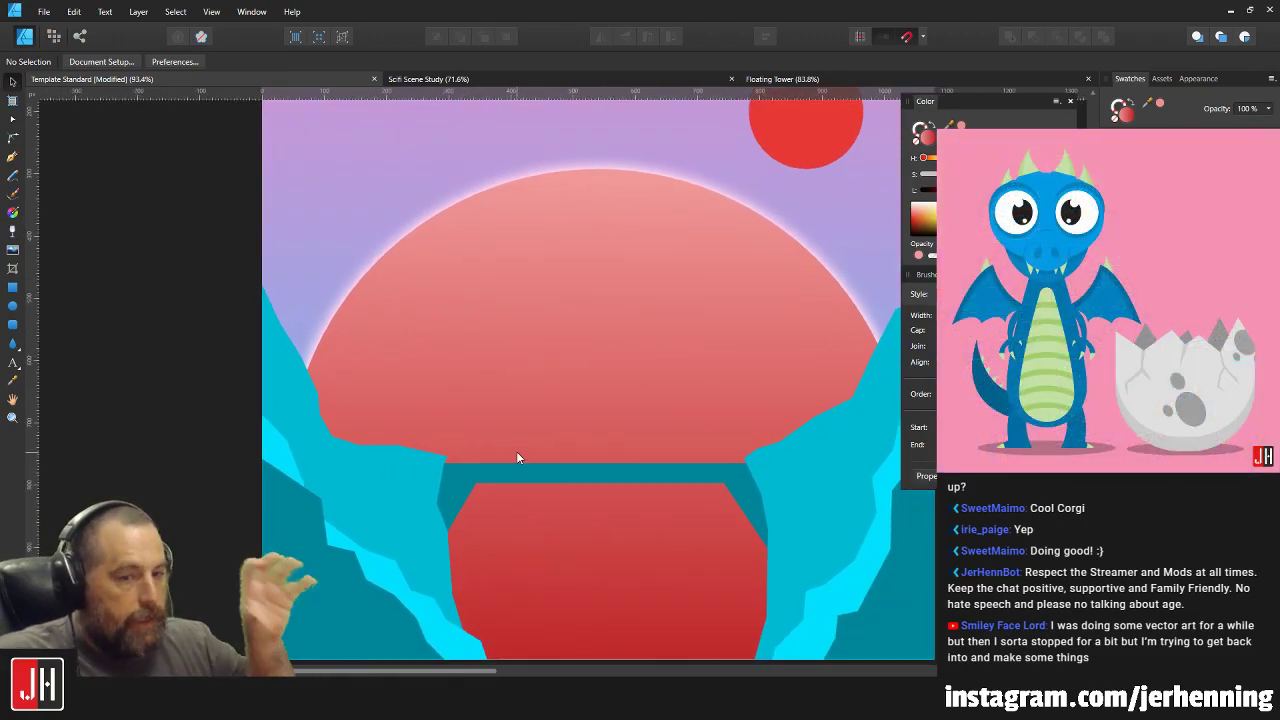
drag(511, 325, 477, 330)
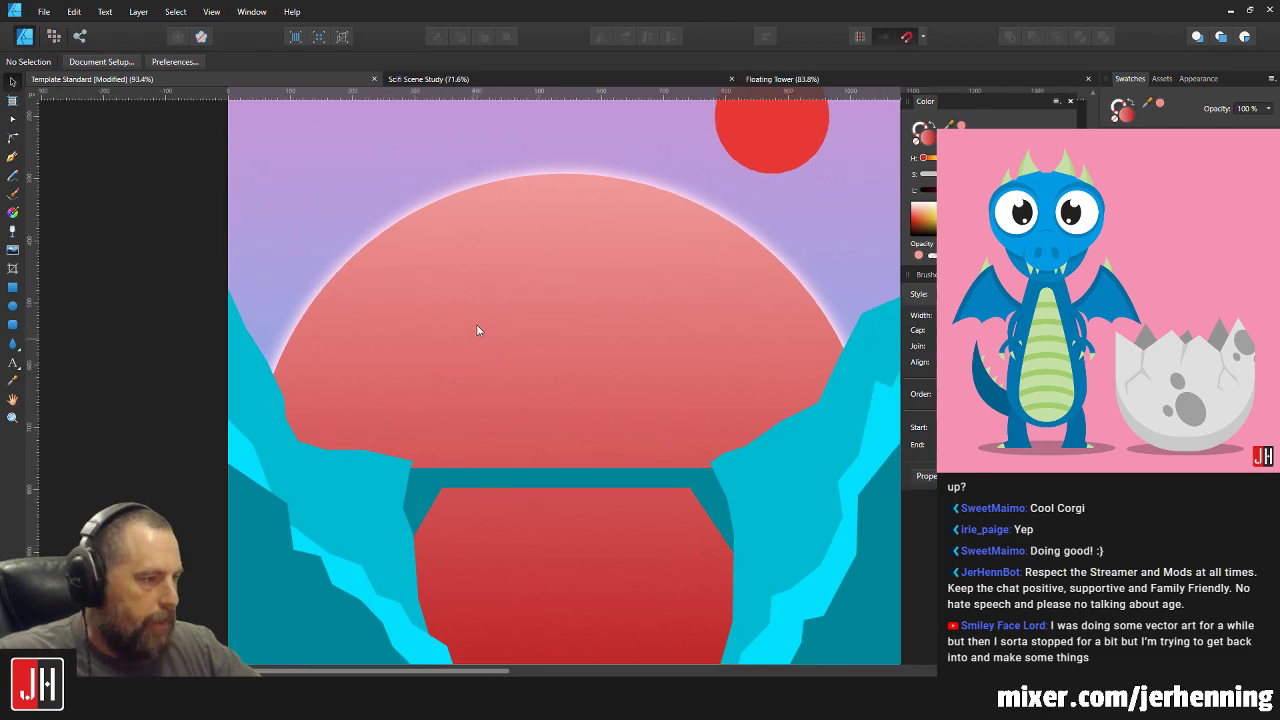
Copy the large circle's gradient and glow style onto the small red circle in the sky.
scroll(500, 310, down, 1)
scroll(692, 215, up, 3)
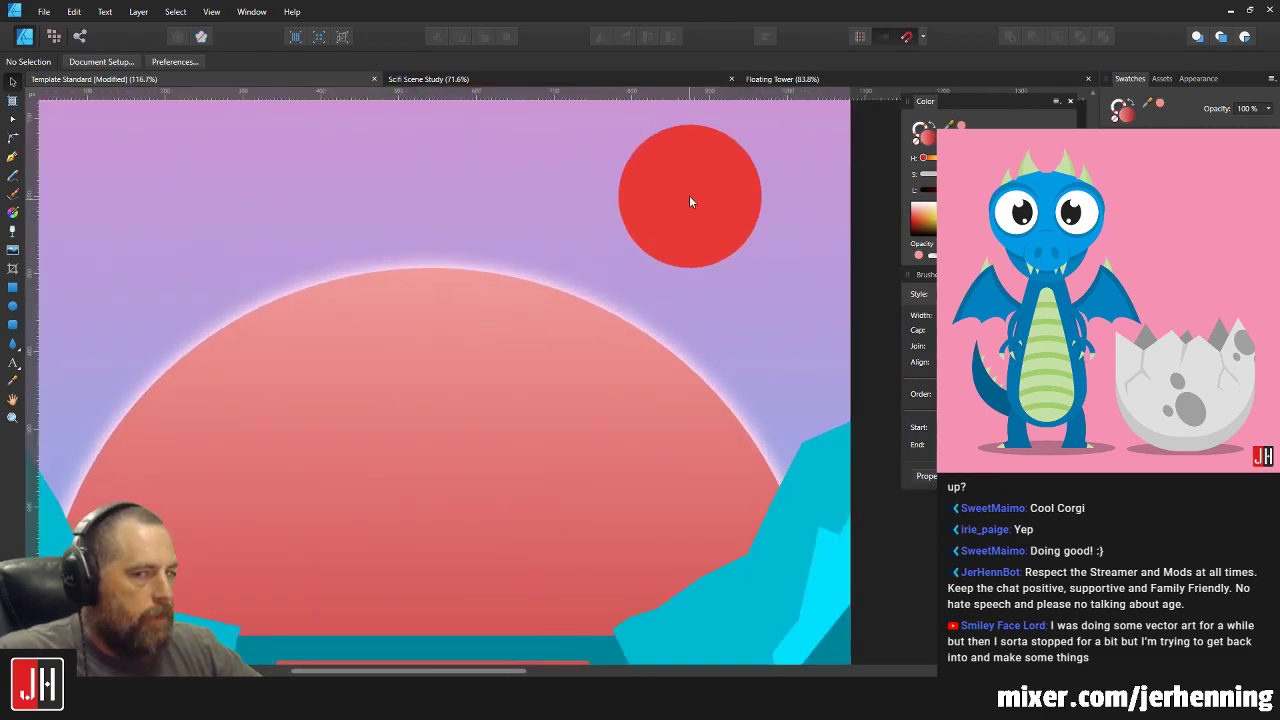
click(690, 198)
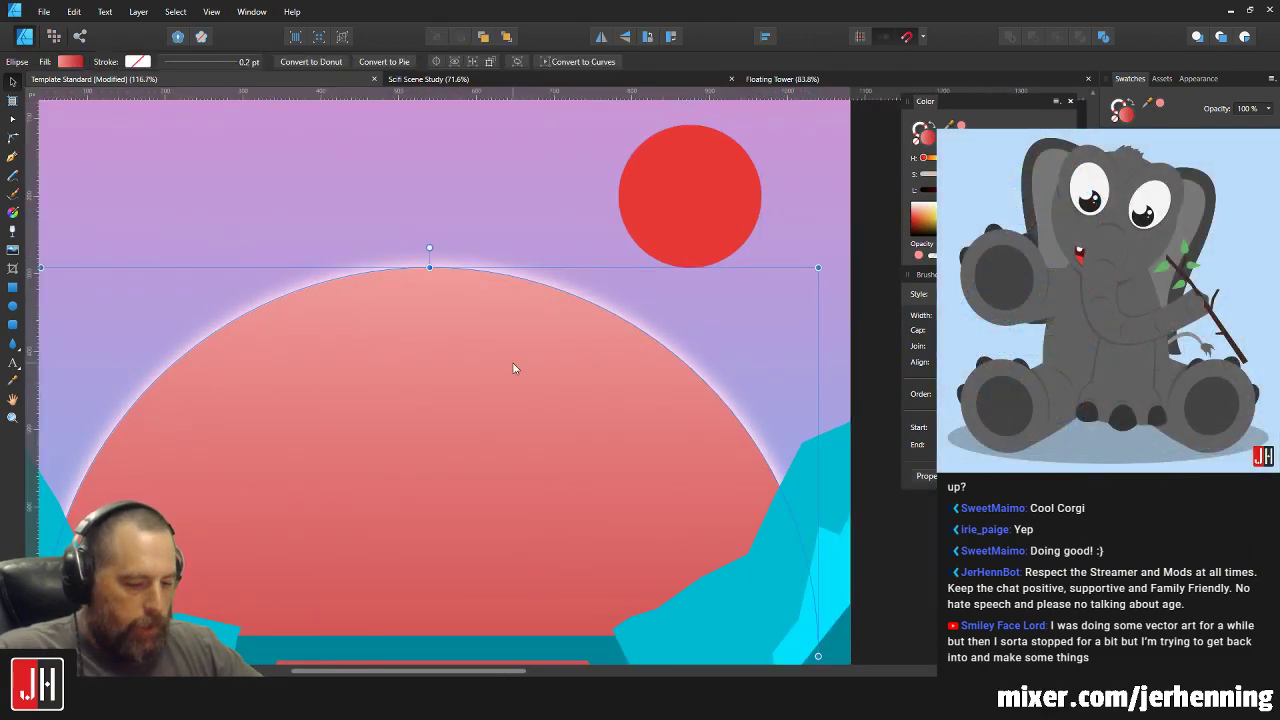
click(706, 177)
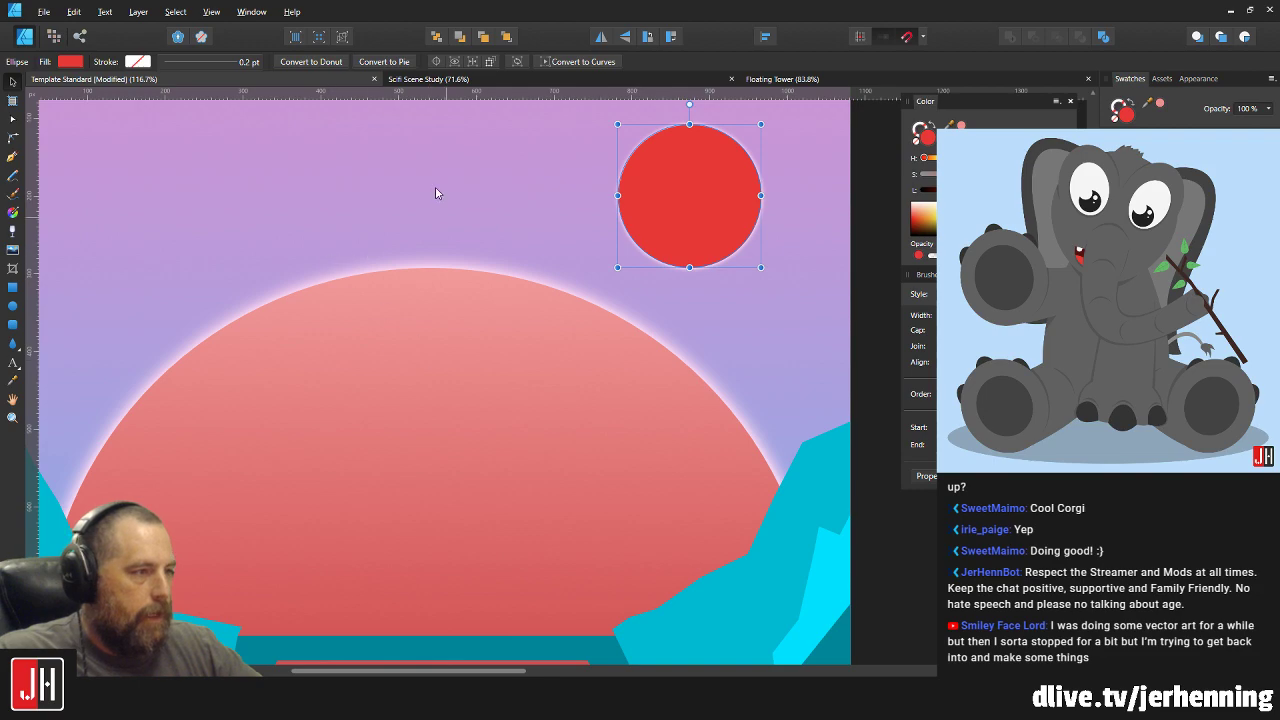
click(74, 12)
click(116, 111)
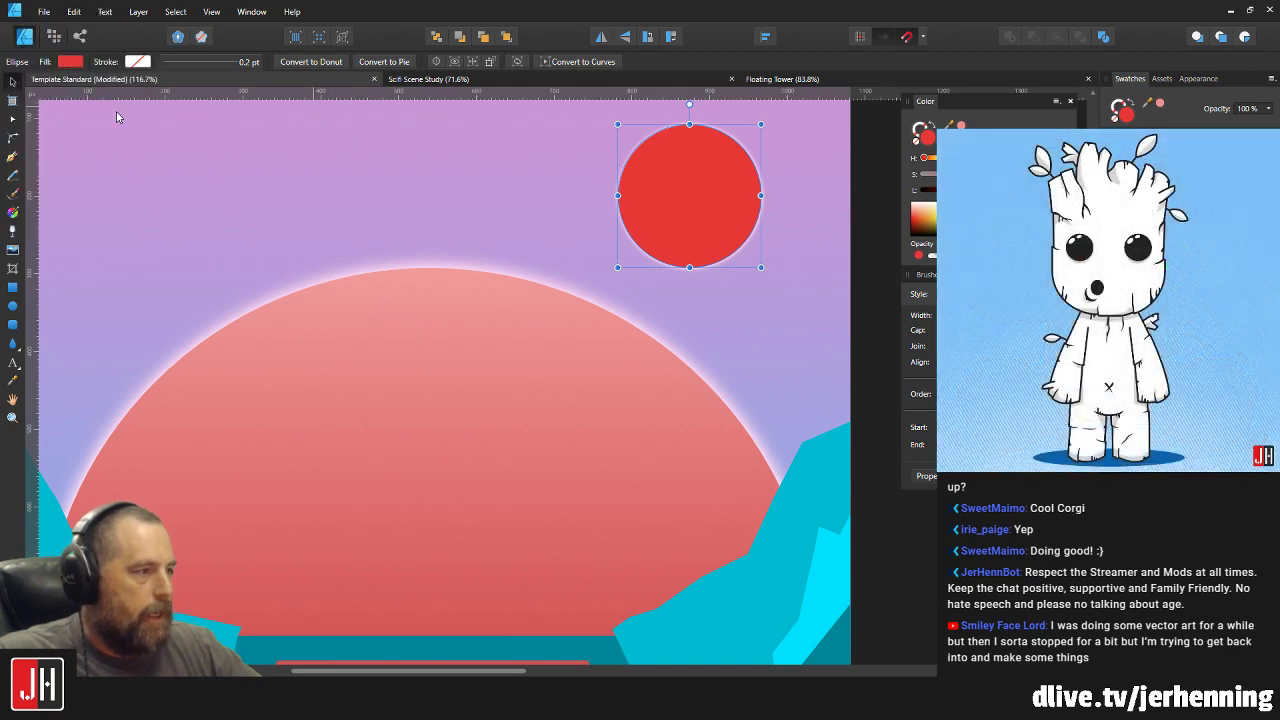
scroll(603, 283, down, 4)
click(700, 310)
scroll(658, 263, up, 5)
scroll(658, 268, up, 2)
click(656, 256)
click(727, 321)
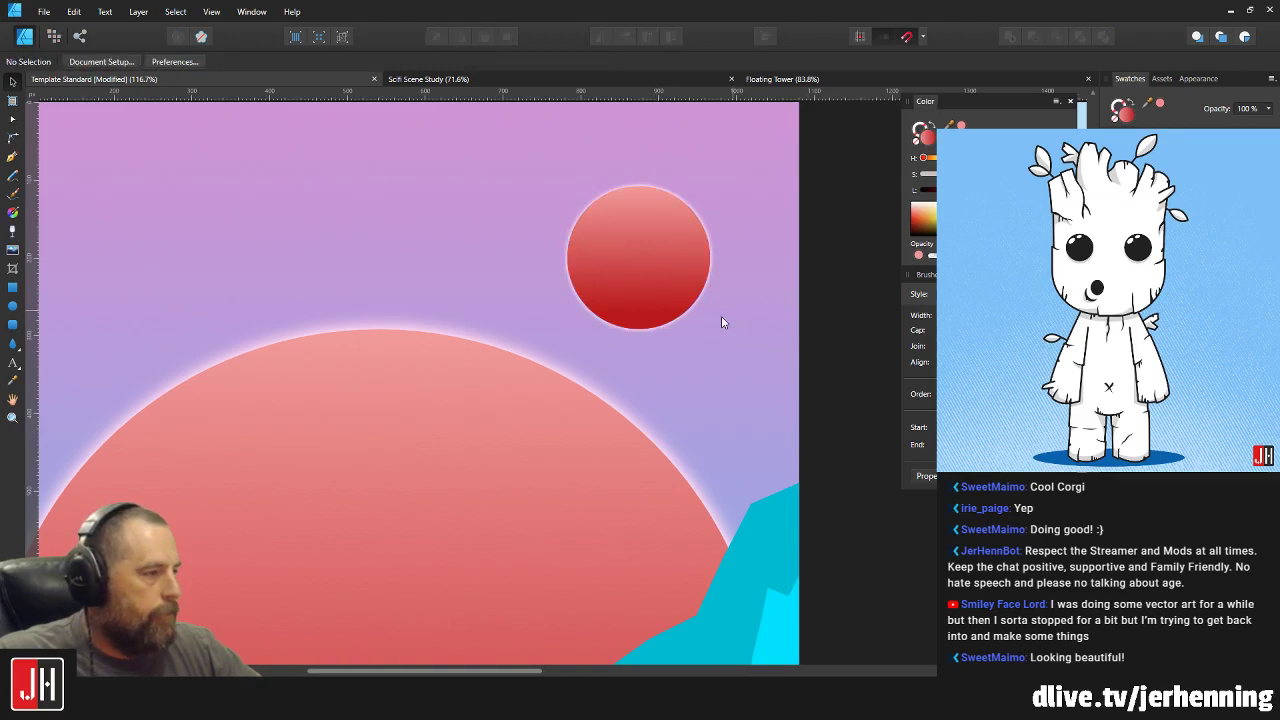
scroll(727, 321, down, 2)
Replace the small circle's gradient fill with a solid light green, keeping its glow.
click(646, 266)
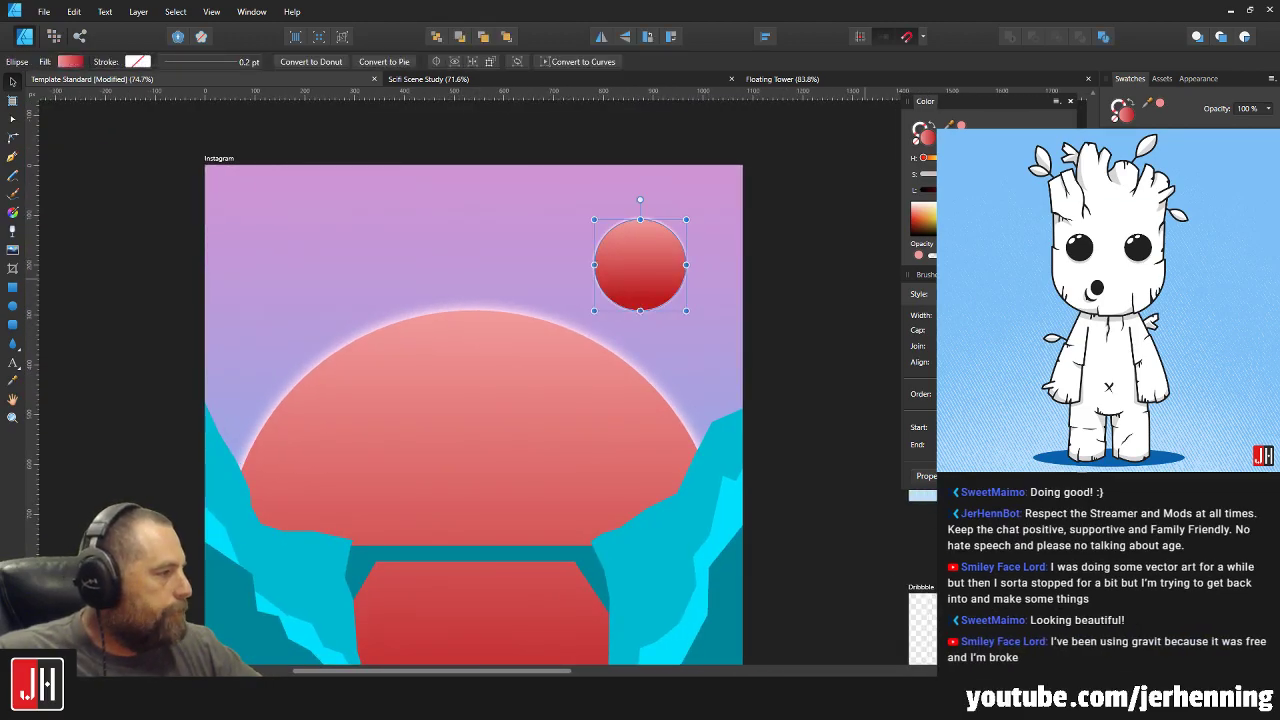
key(ctrl+z)
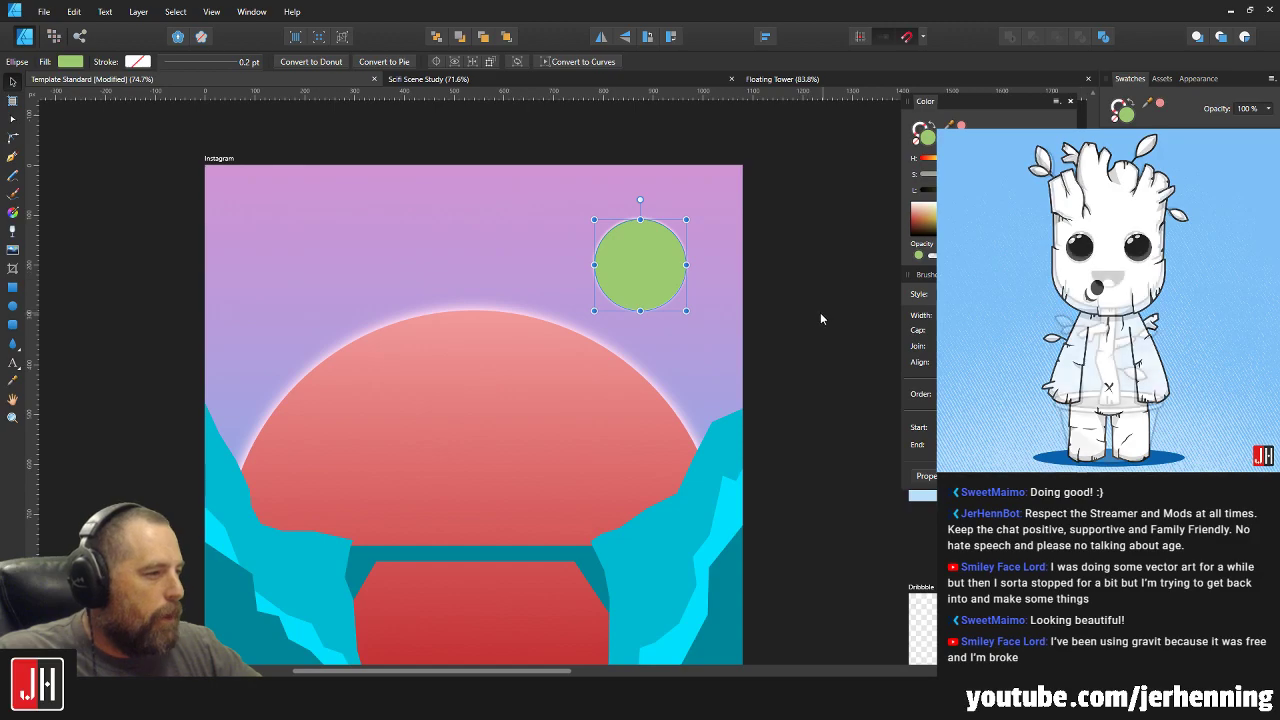
click(822, 312)
scroll(640, 284, up, 3)
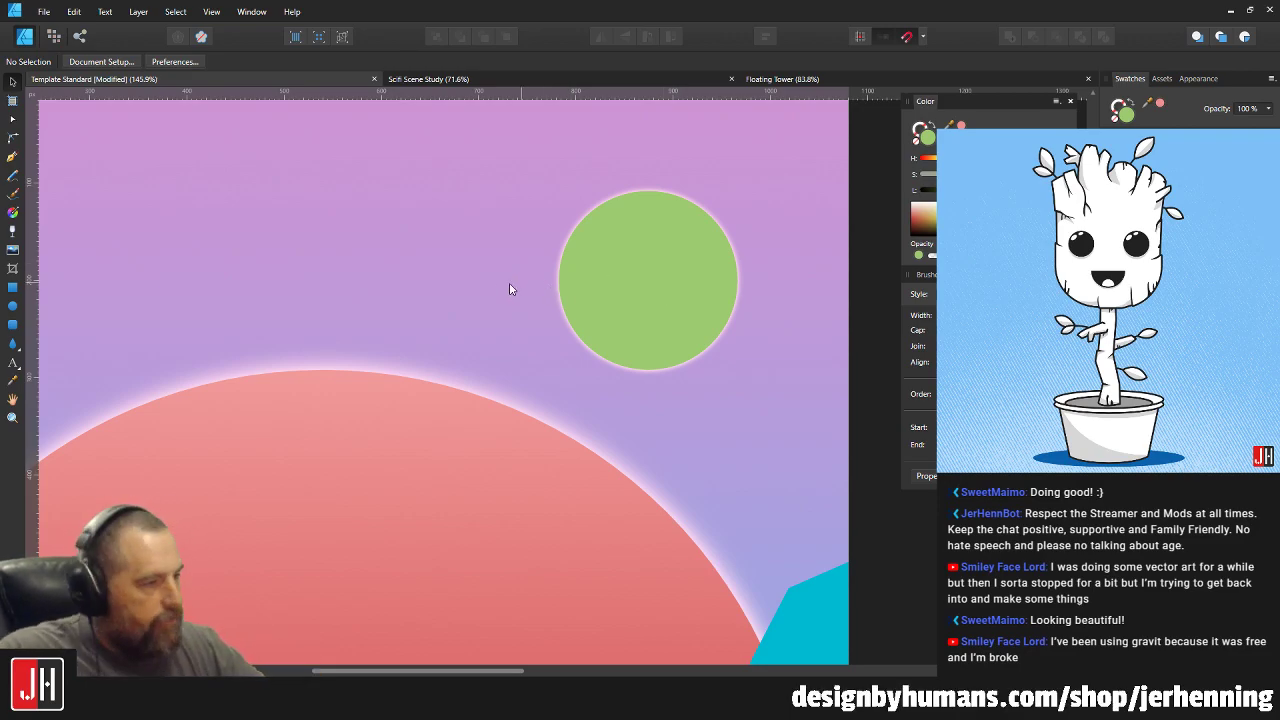
scroll(496, 285, down, 5)
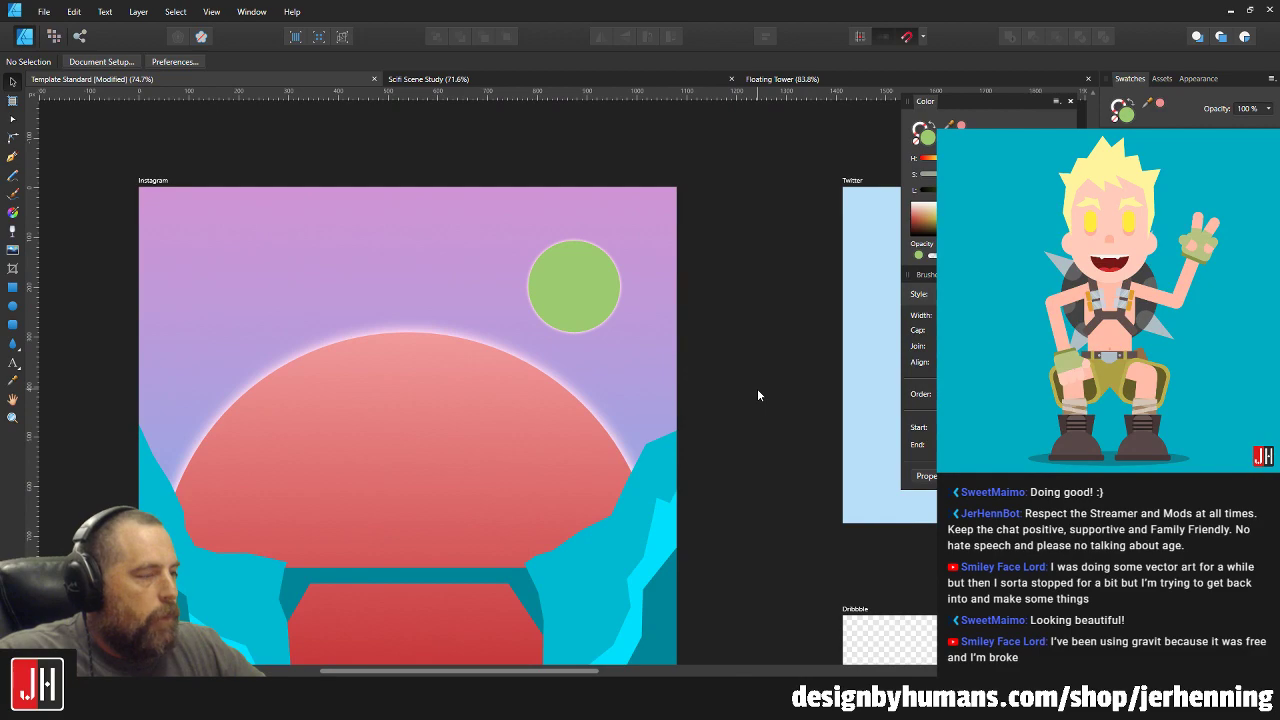
drag(762, 371, 783, 328)
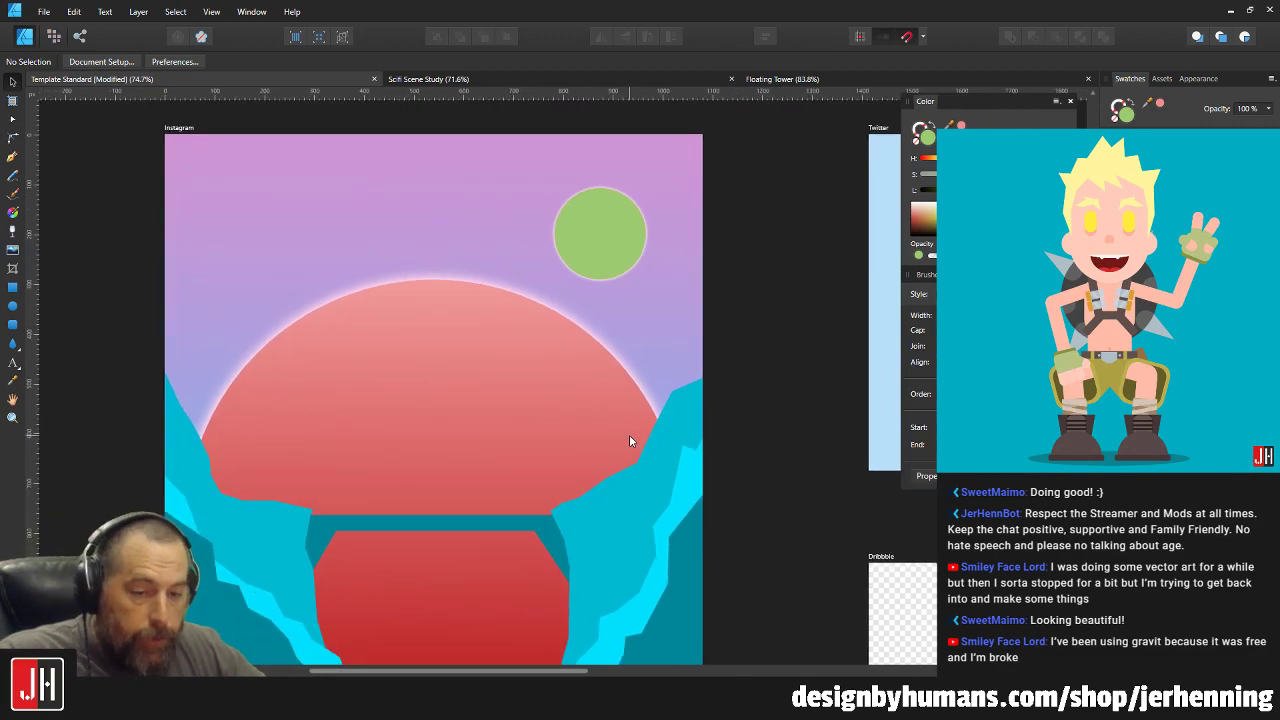
drag(629, 435, 686, 366)
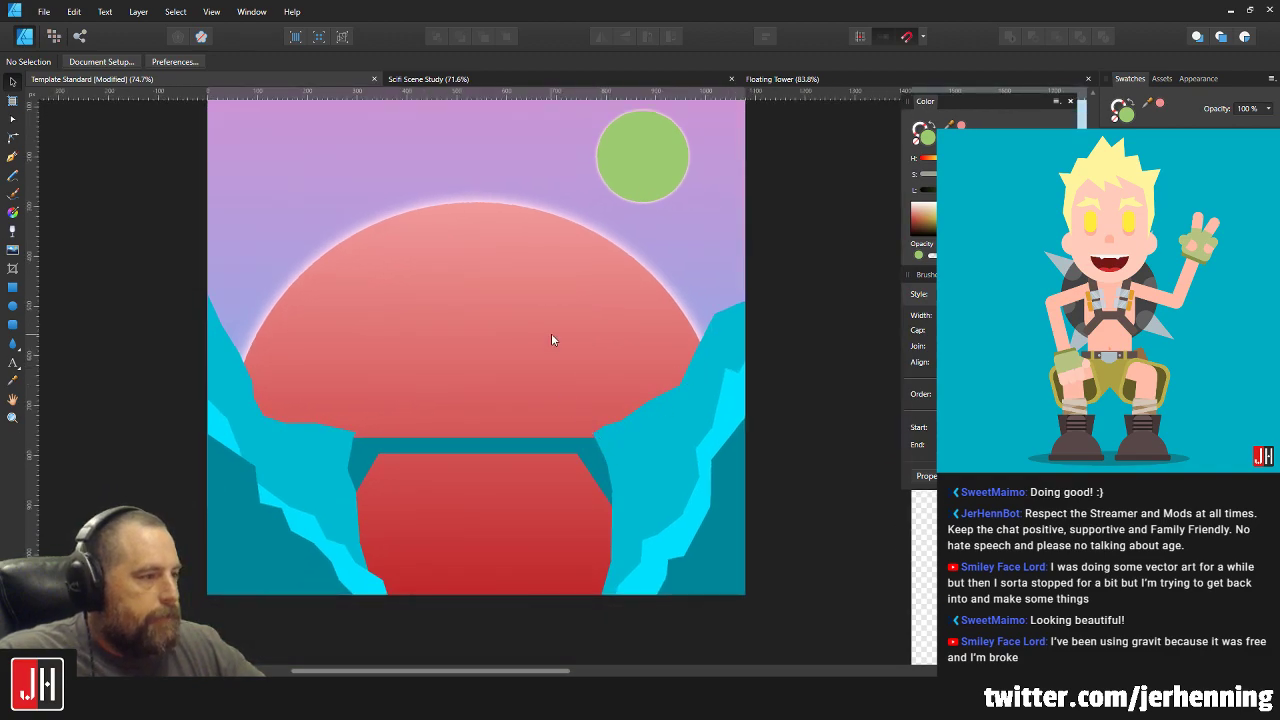
Scale the large circle down slightly and move it a little lower behind the bridge.
click(551, 340)
scroll(641, 244, up, 3)
drag(768, 185, 743, 196)
scroll(646, 265, down, 3)
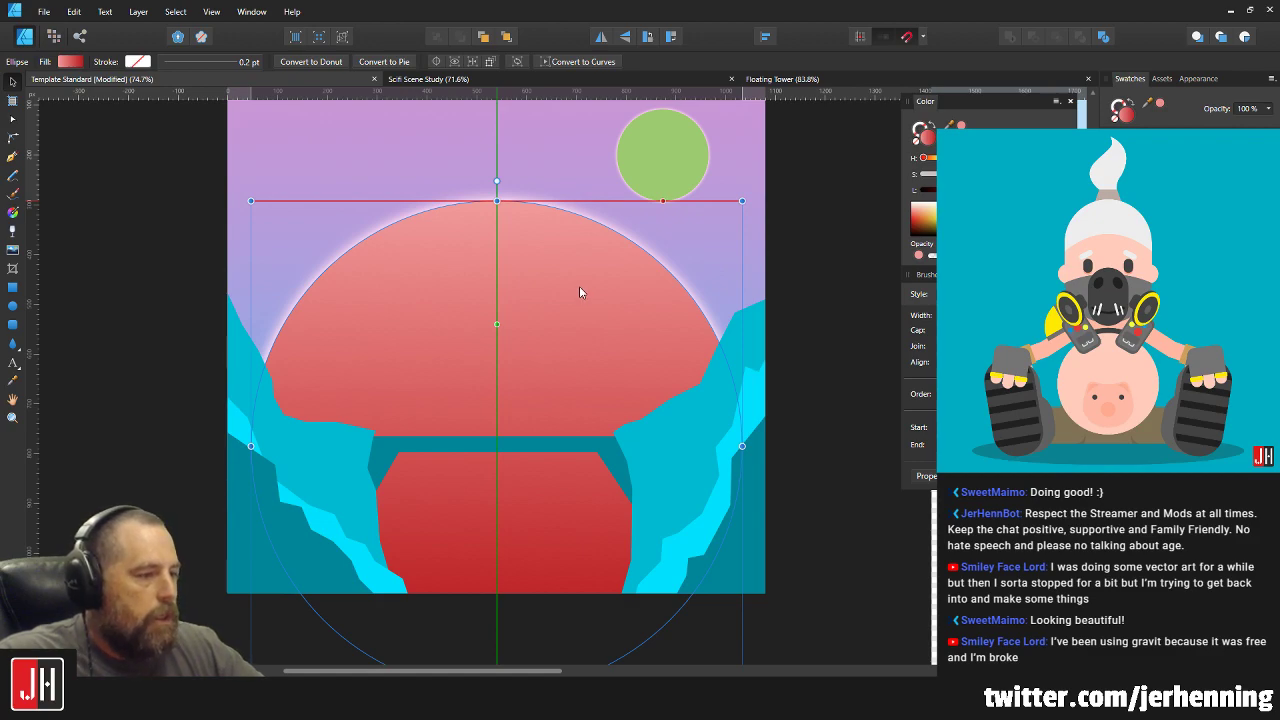
drag(579, 284, 580, 298)
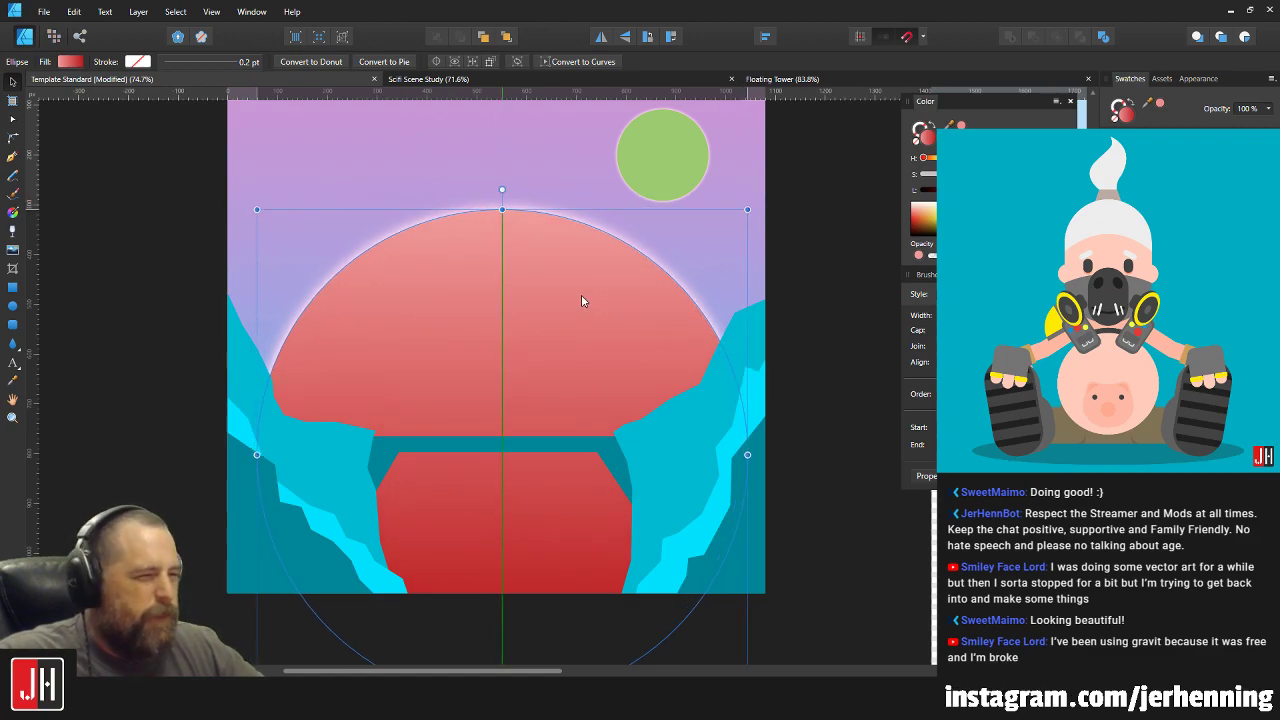
Move the left bank's edge node slightly upward where the bank meets the large circle's glow.
key(ctrl+d)
scroll(620, 330, down, 3)
scroll(601, 346, up, 6)
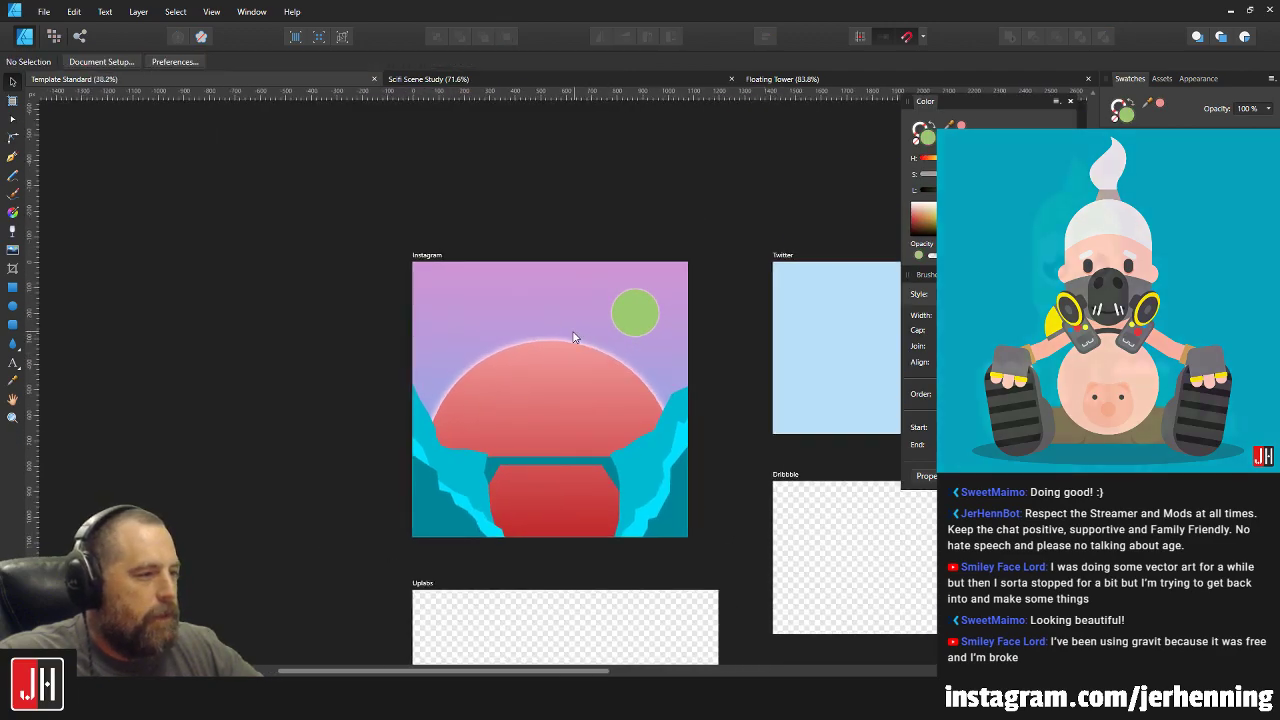
scroll(601, 352, down, 3)
scroll(585, 420, up, 1)
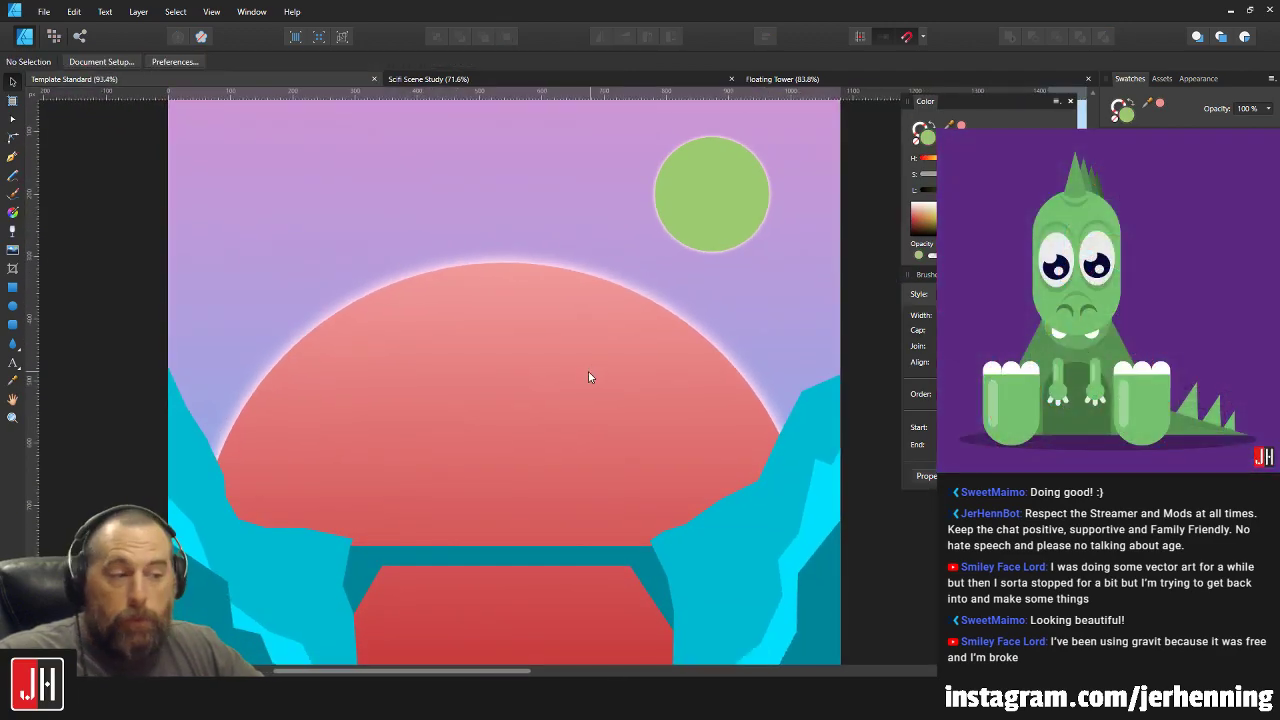
scroll(206, 435, up, 3)
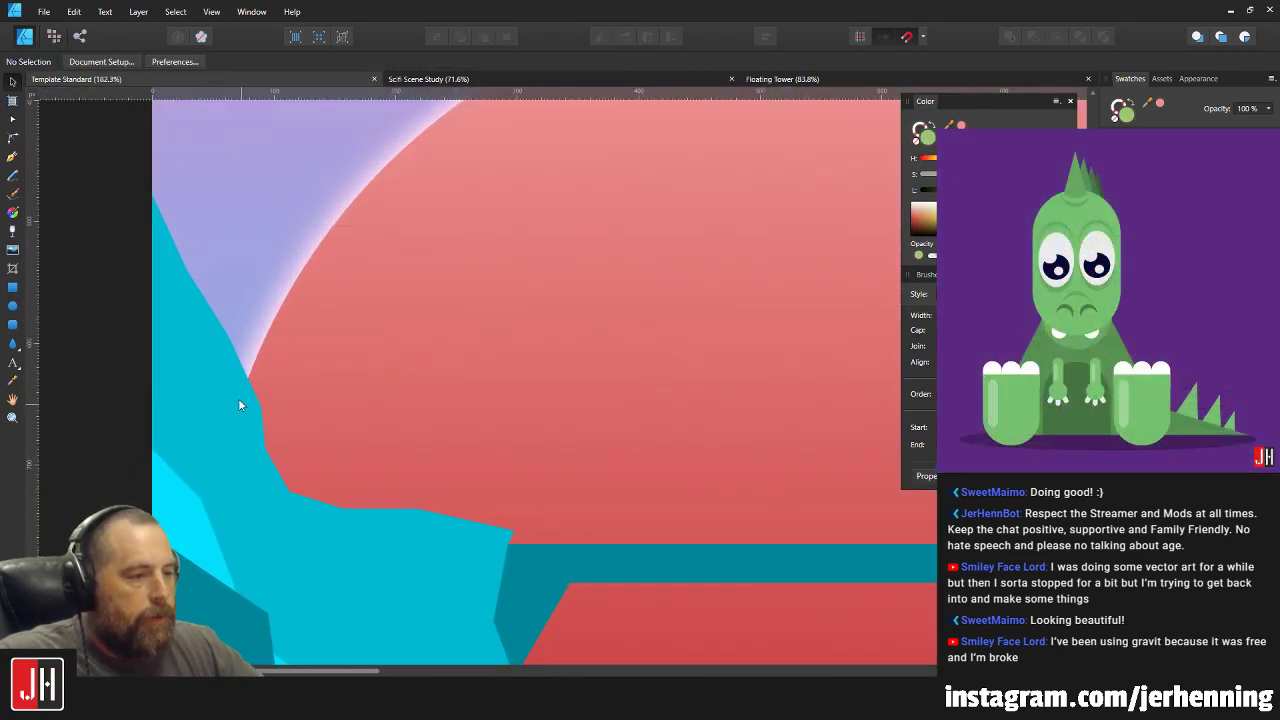
click(245, 408)
scroll(249, 419, up, 2)
key(a)
drag(288, 395, 291, 373)
key(v)
scroll(340, 372, down, 5)
click(744, 444)
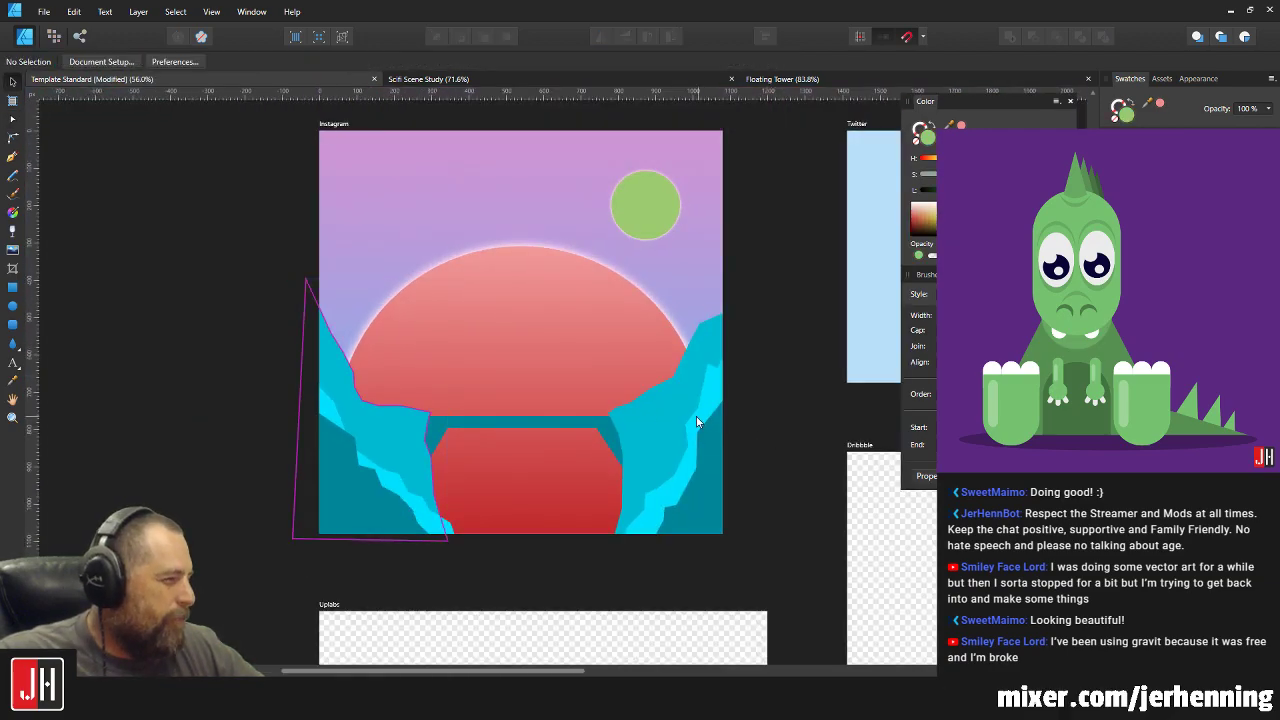
Nudge the right bank's corner node slightly upward above the end of the bridge.
scroll(491, 446, up, 3)
scroll(788, 362, up, 8)
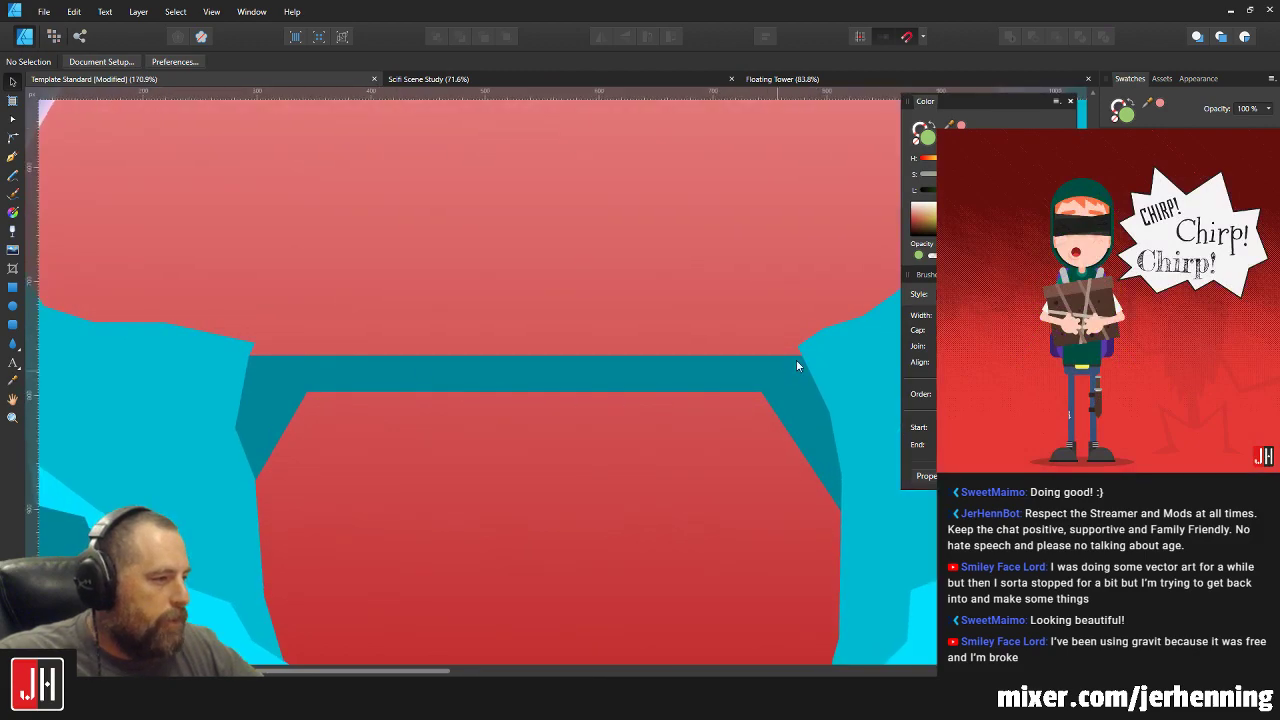
click(676, 388)
key(a)
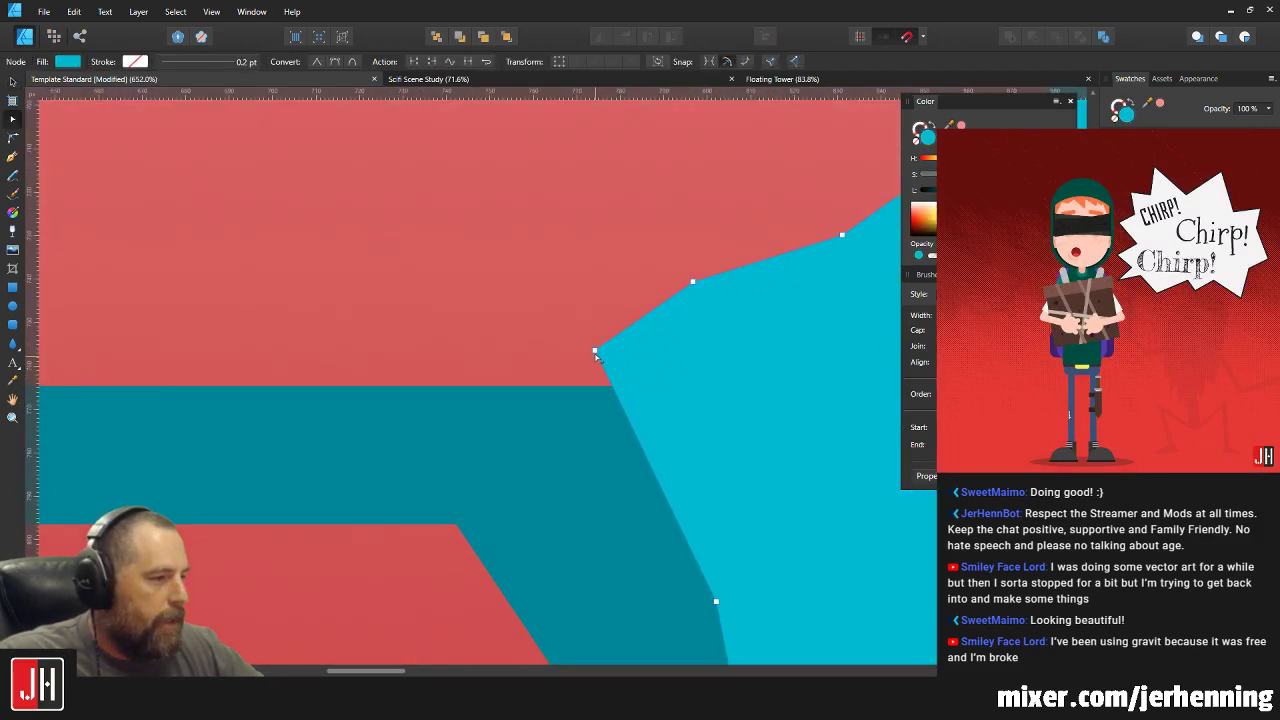
mouse_move(594, 349)
mouse_down()
mouse_move(600, 340)
mouse_move(610, 354)
mouse_up()
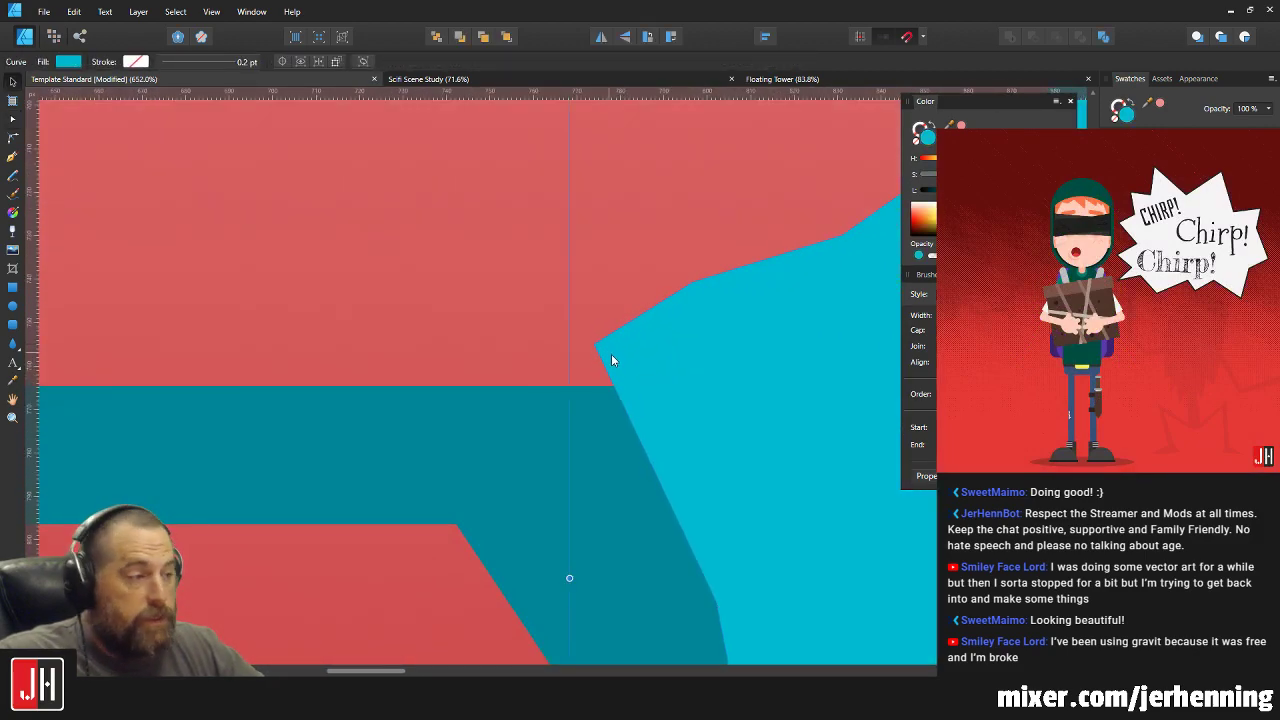
key(ctrl+0)
key(v)
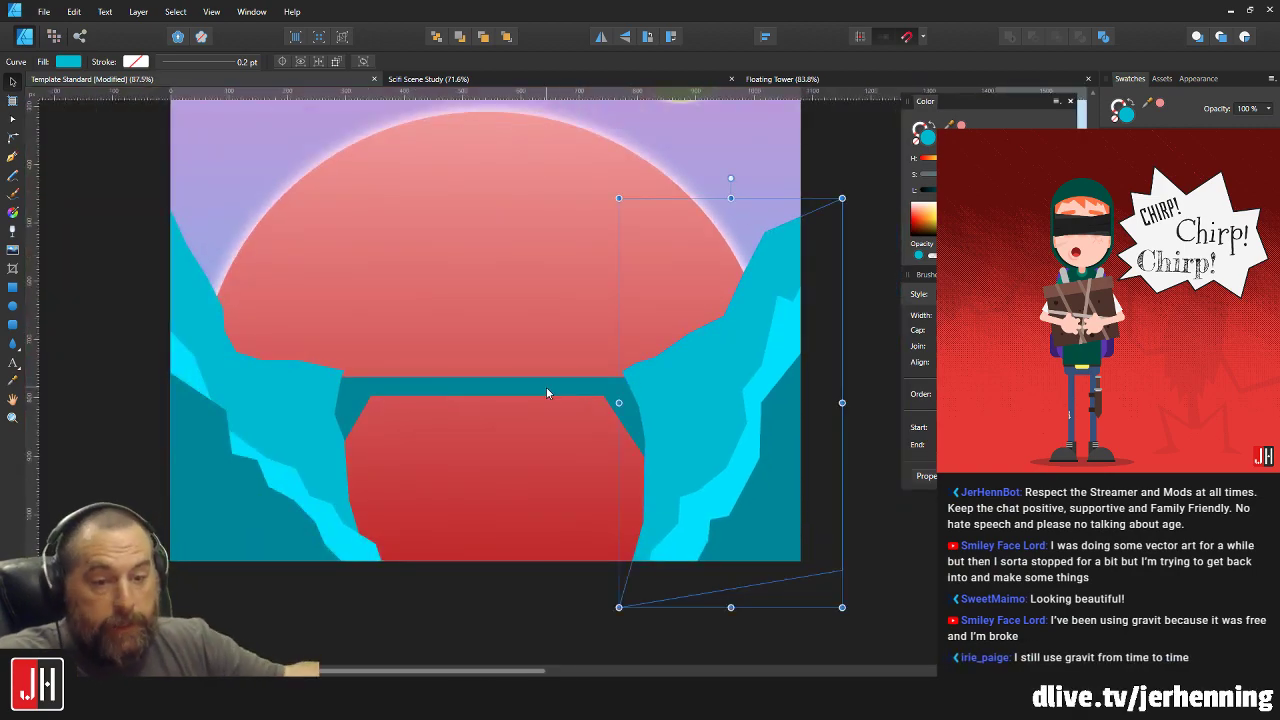
click(550, 641)
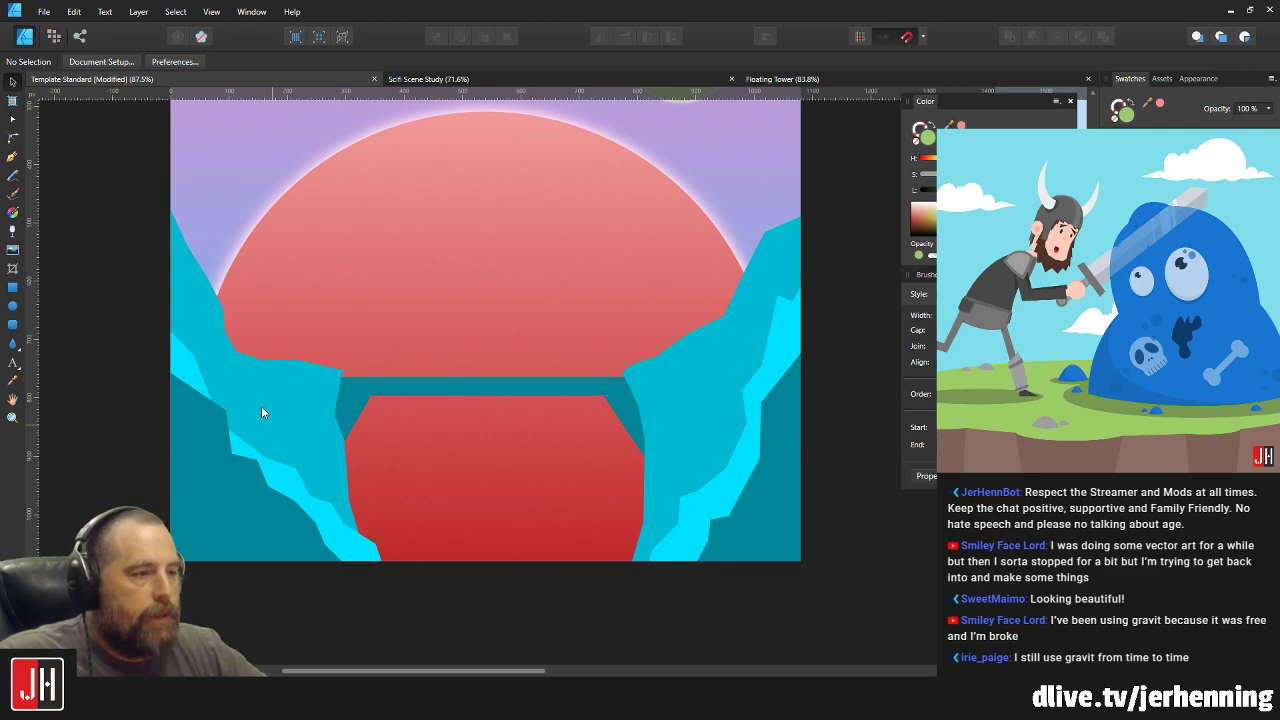
Fine-tune the left bank's outline beside the lower end of the large circle's glowing edge.
scroll(208, 300, up, 4)
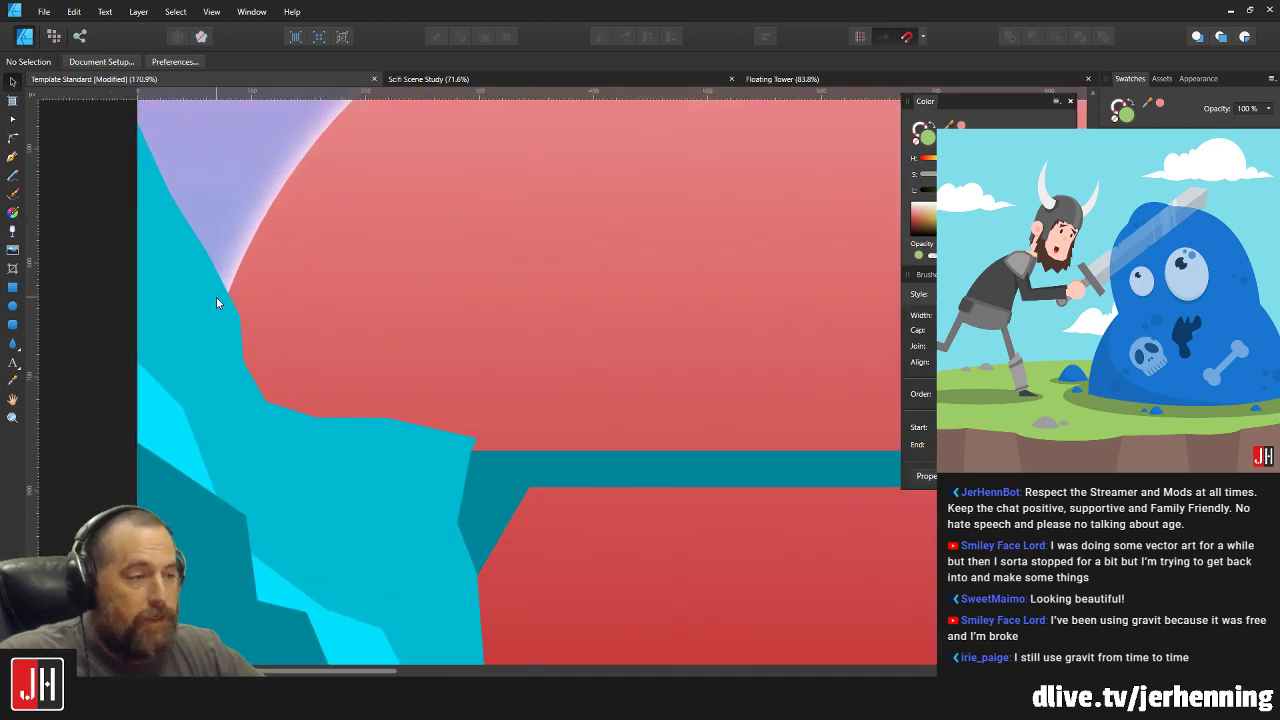
double_click(243, 313)
key(v)
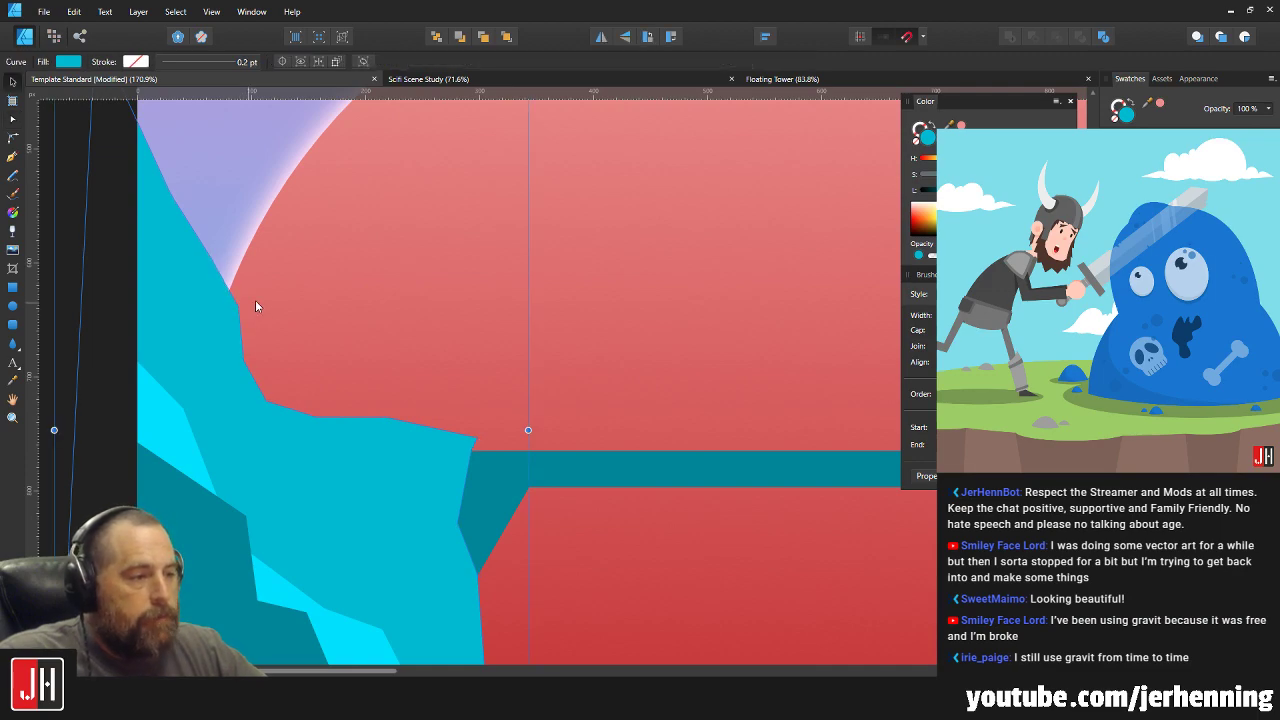
scroll(251, 300, down, 8)
click(660, 335)
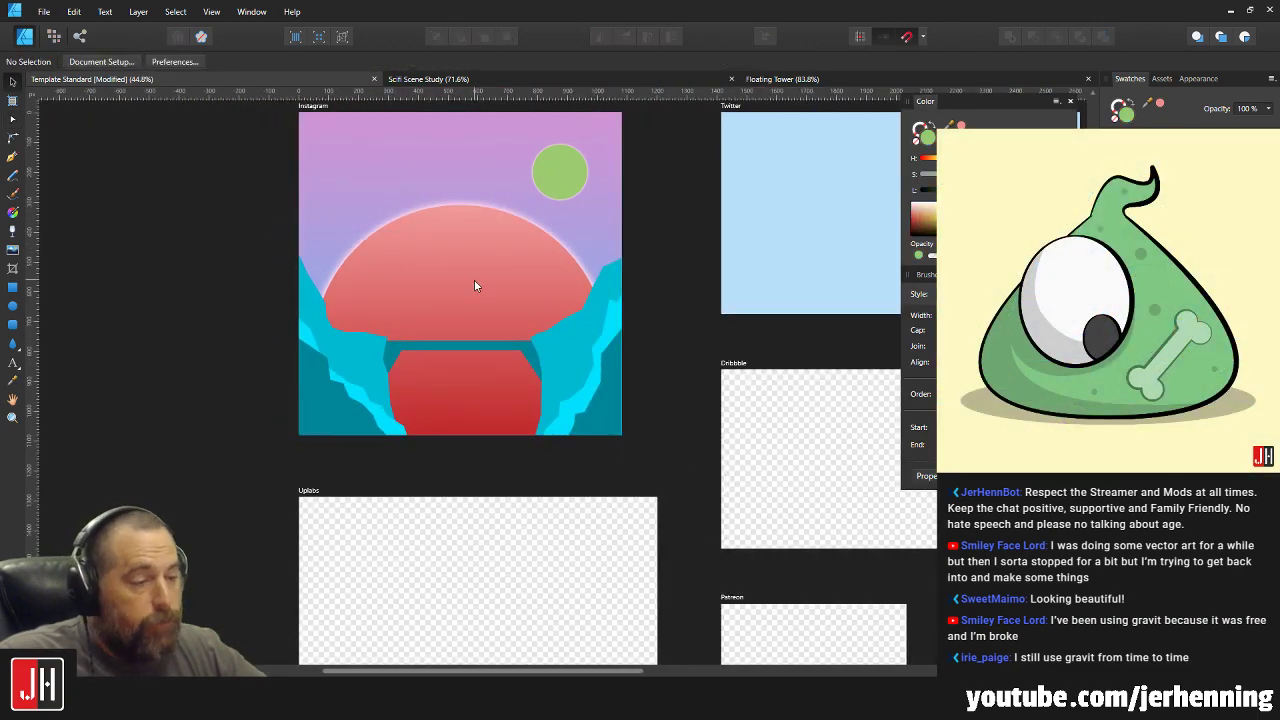
scroll(474, 285, up, 1)
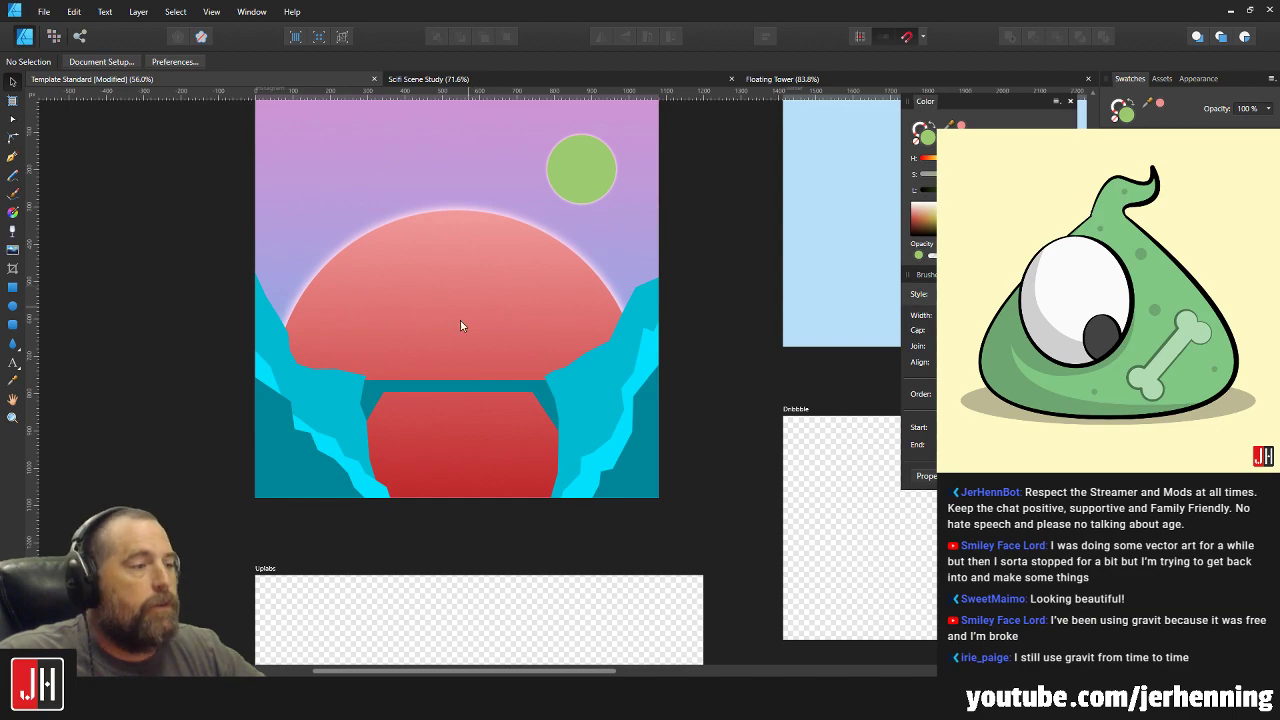
click(327, 392)
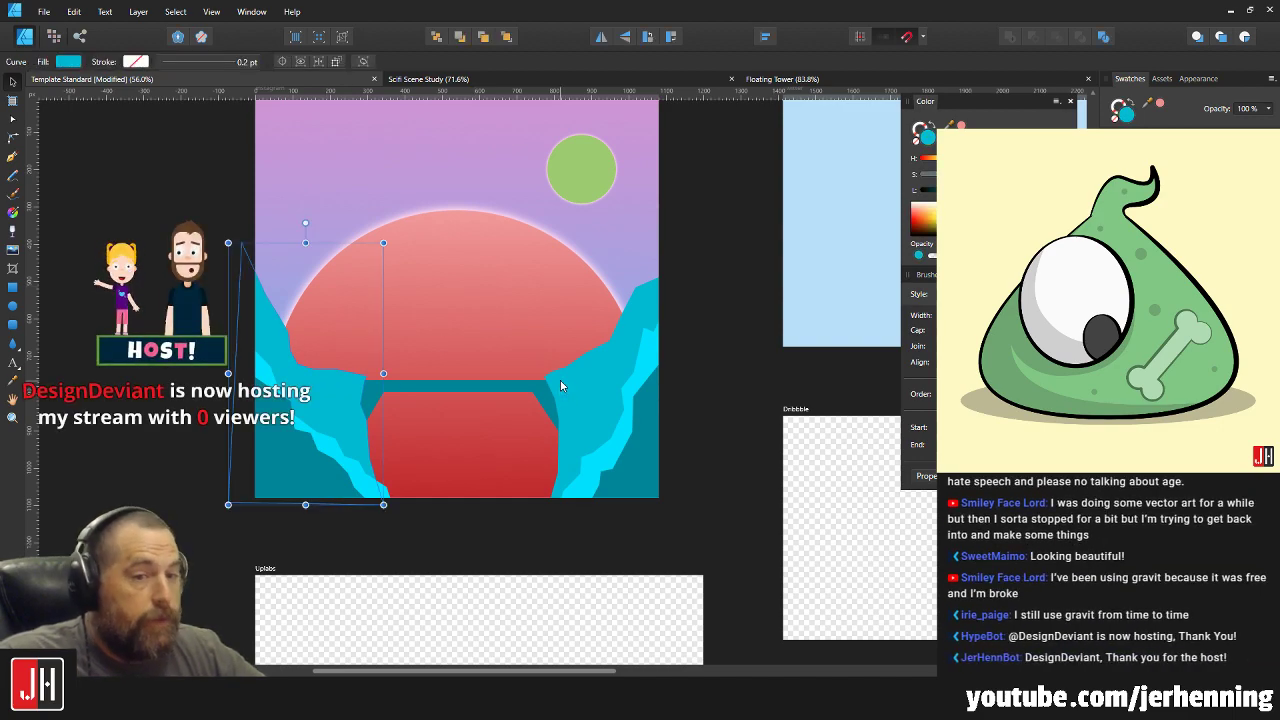
click(741, 454)
scroll(546, 350, up, 2)
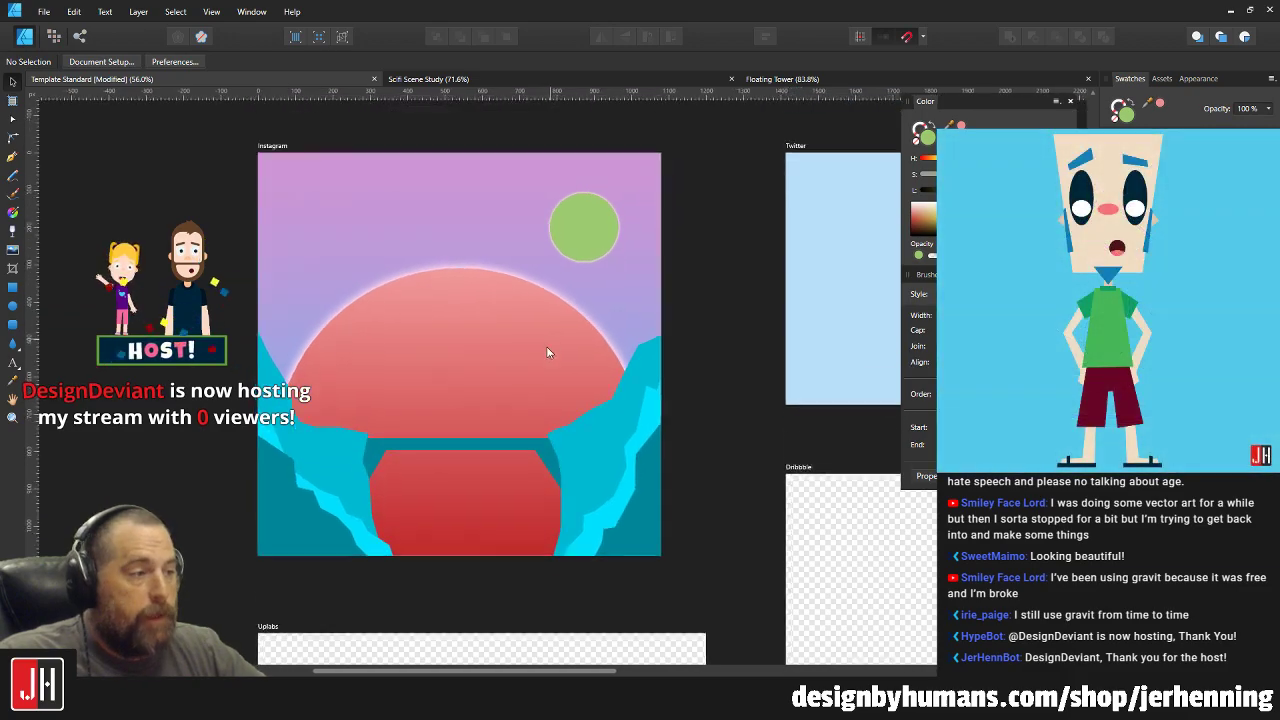
Replace the small circle's green fill with the light pink sampled from the upper part of the large circle.
click(583, 232)
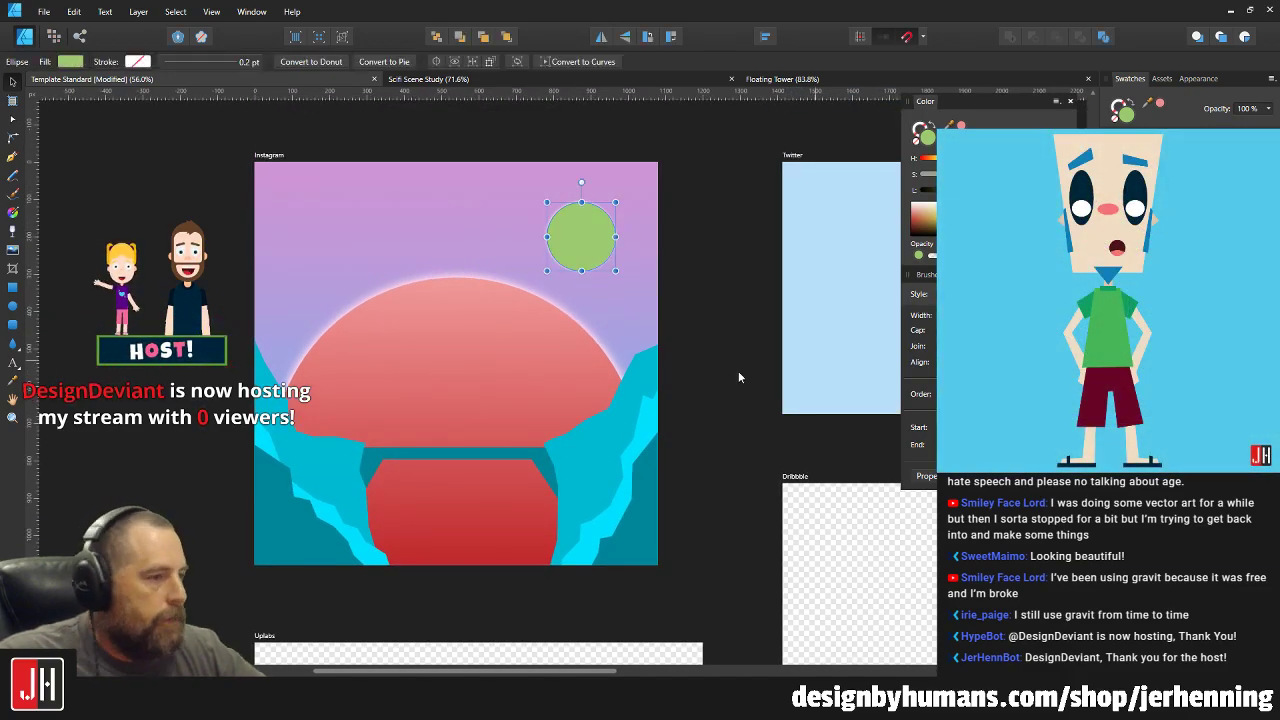
scroll(550, 353, up, 2)
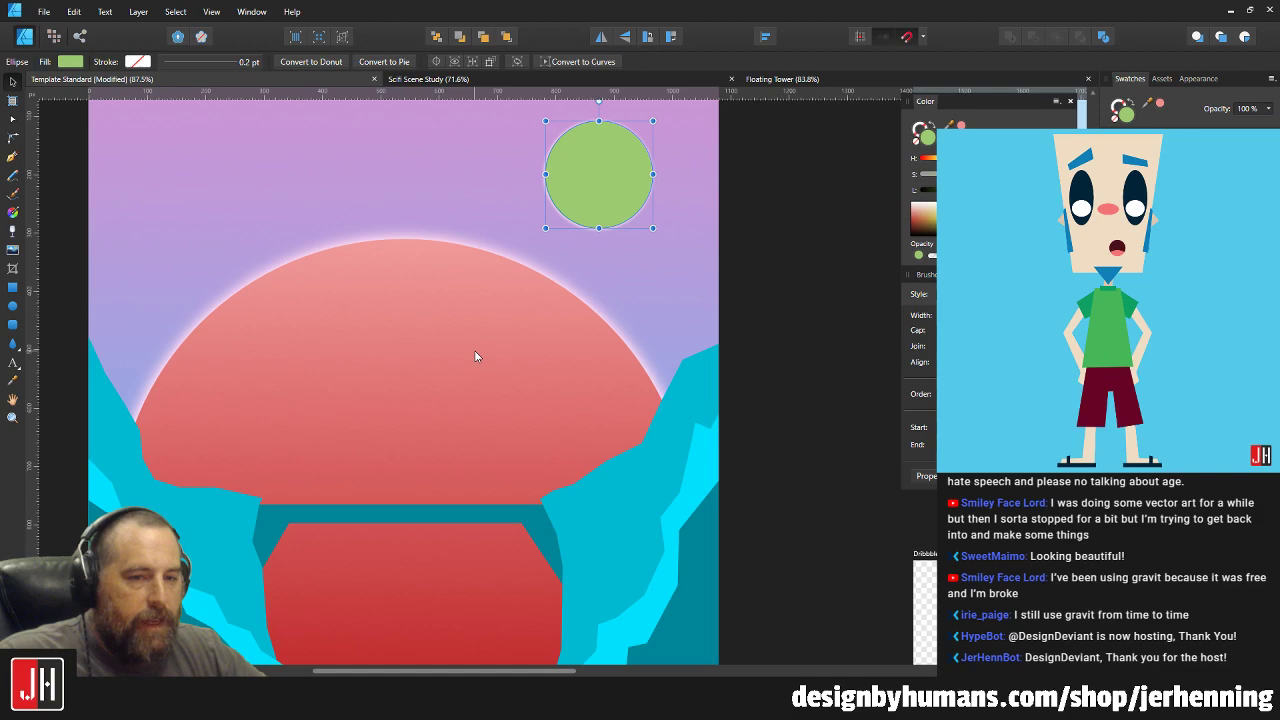
key(i)
click(451, 260)
key(v)
click(777, 277)
Apply a vertical gradient to the small circle, running from light pink at its top to a brighter red at its bottom.
click(624, 168)
drag(624, 168, 624, 250)
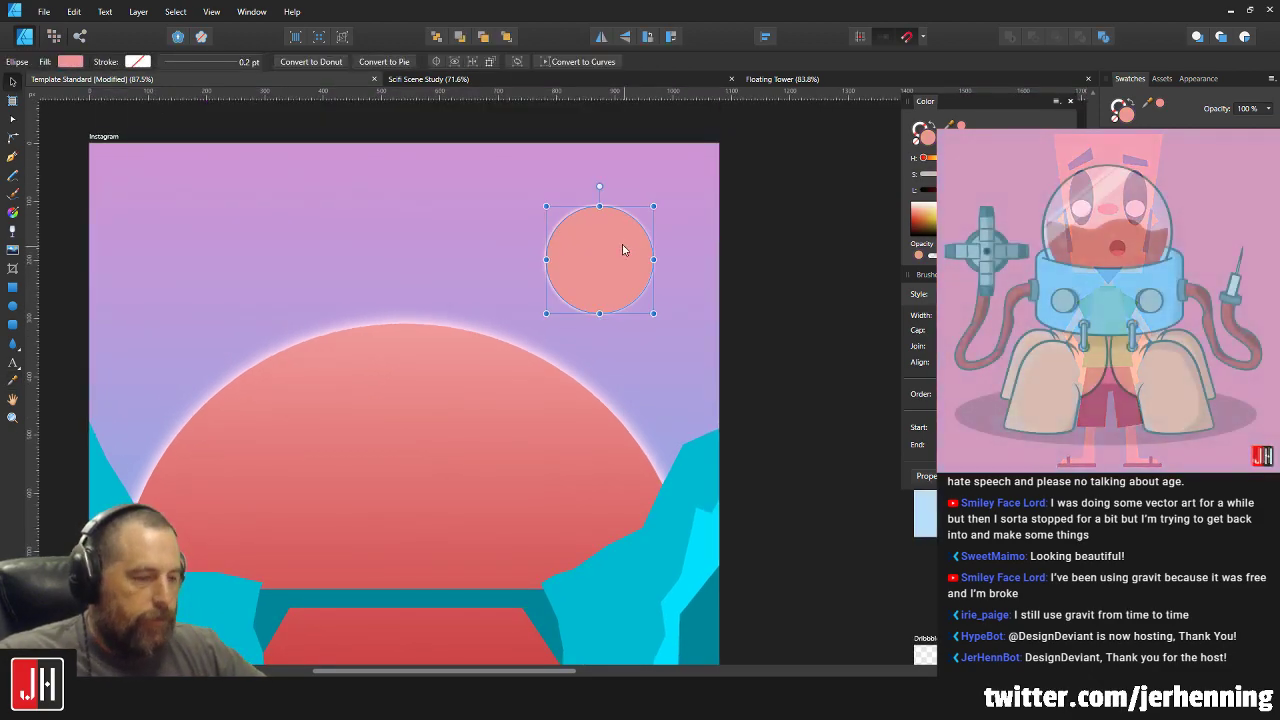
key(g)
drag(600, 207, 600, 311)
drag(980, 190, 999, 190)
key(v)
click(848, 236)
scroll(848, 236, down, 3)
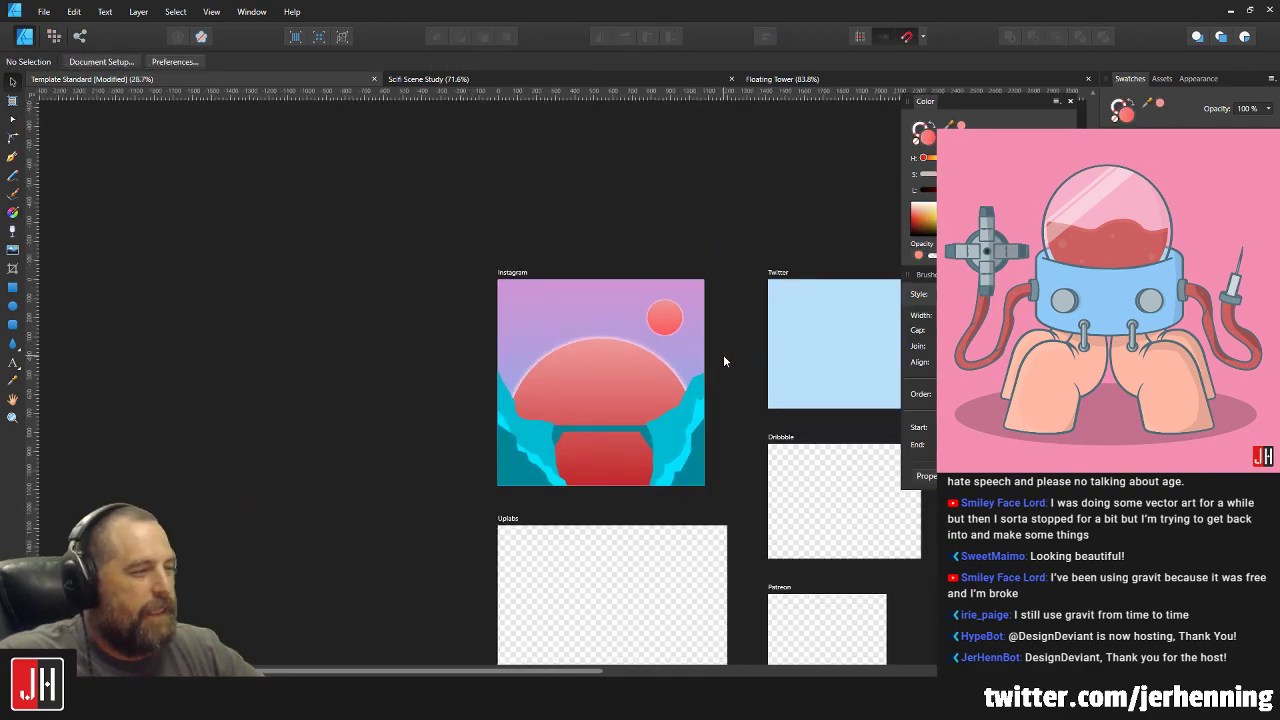
scroll(723, 354, up, 4)
scroll(671, 334, up, 1)
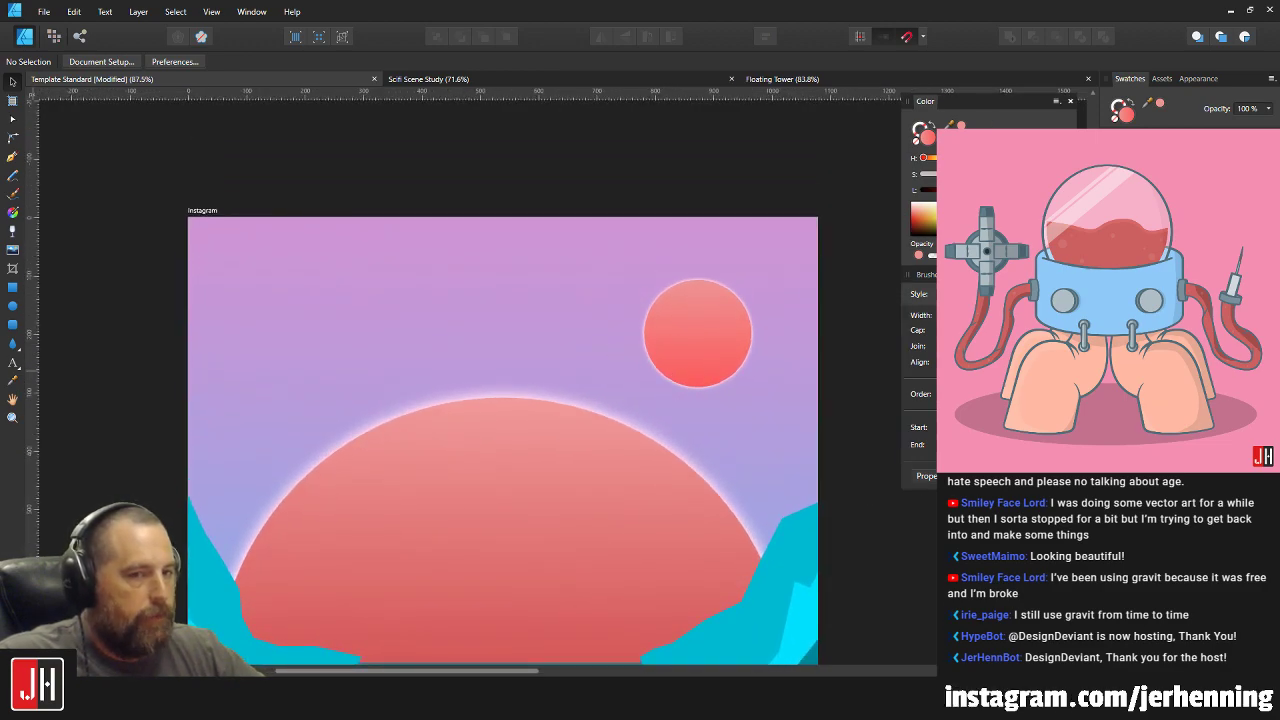
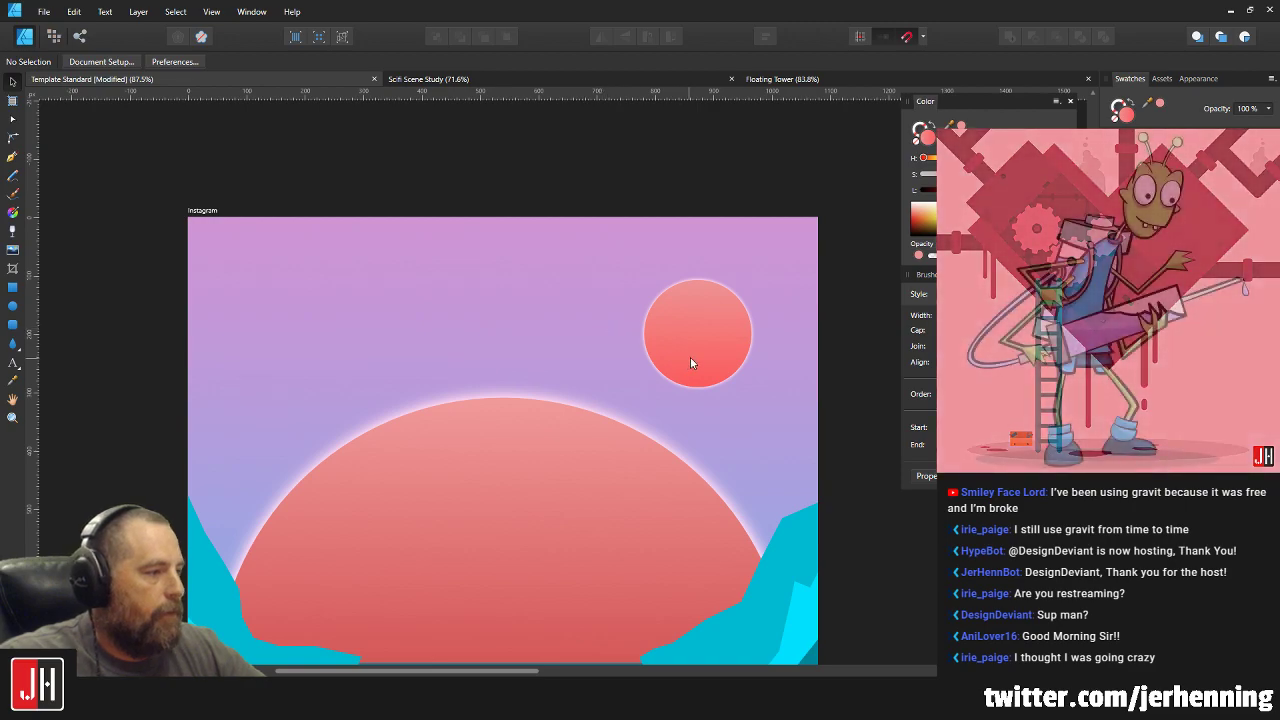
Recolour the two medium-teal bank shapes on either side of the bridge with a solid medium purple.
scroll(663, 320, down, 2)
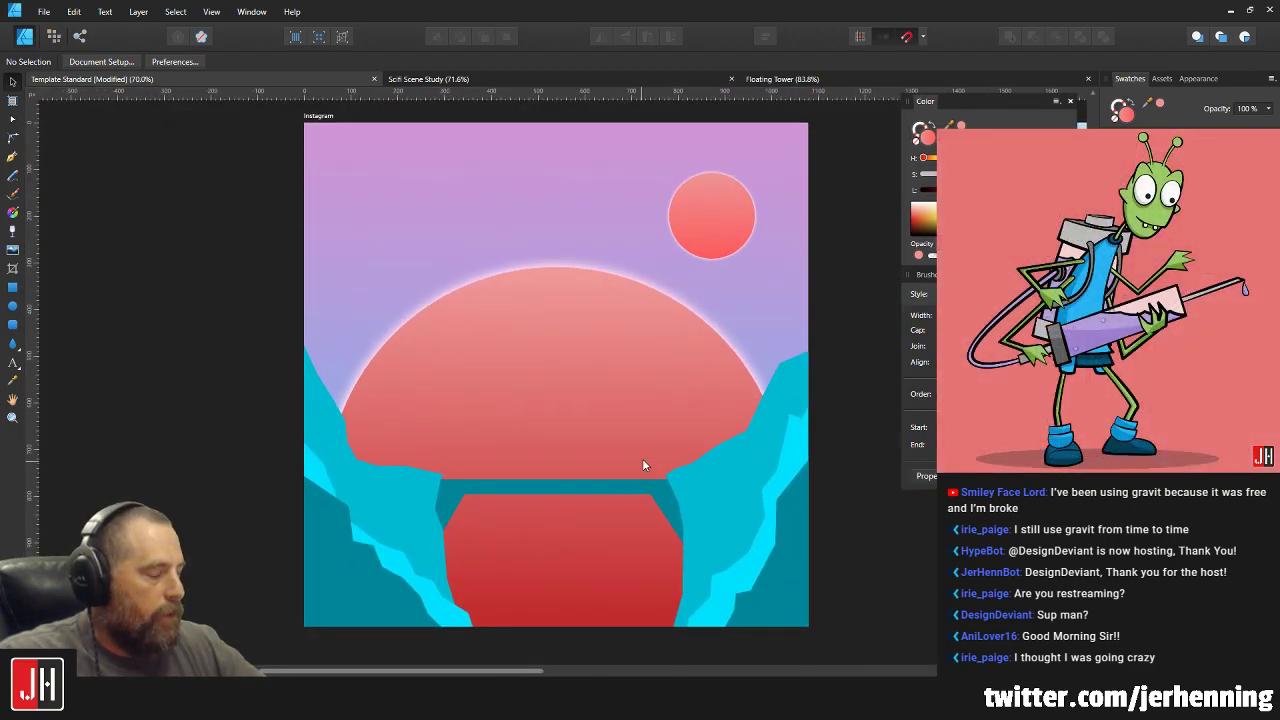
scroll(600, 460, up, 5)
scroll(589, 485, down, 5)
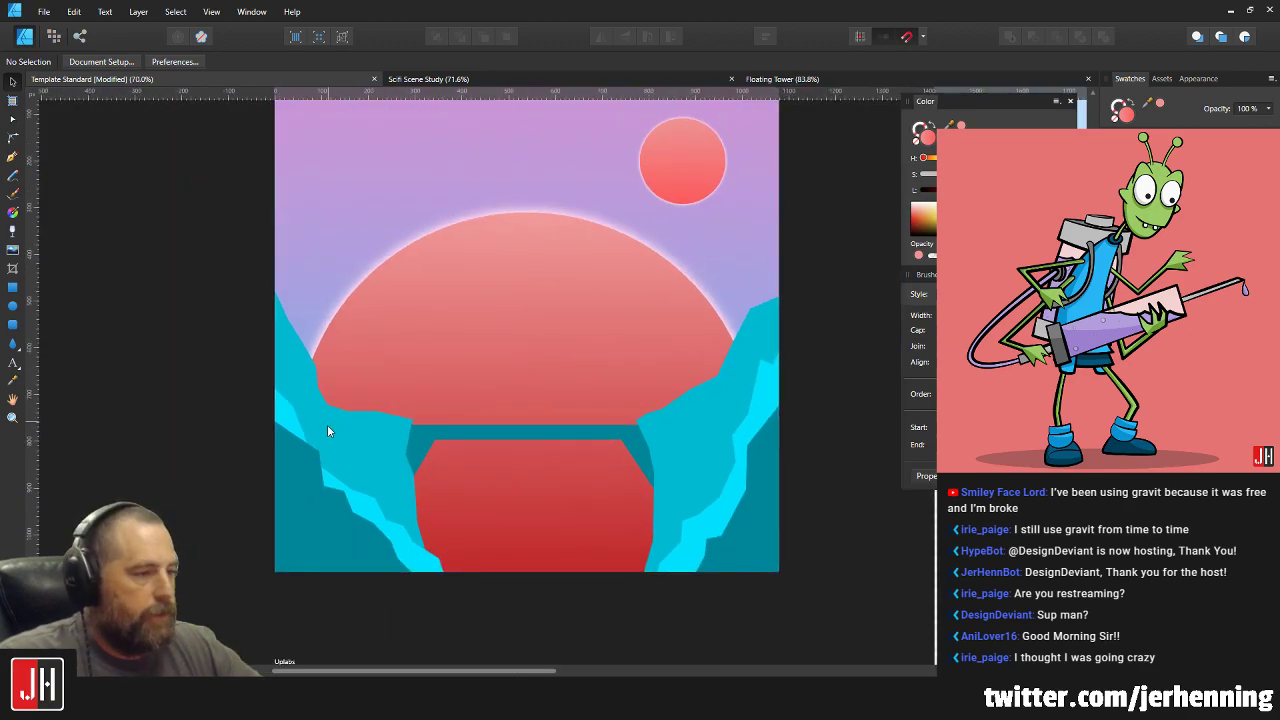
click(348, 430)
shift+click(677, 421)
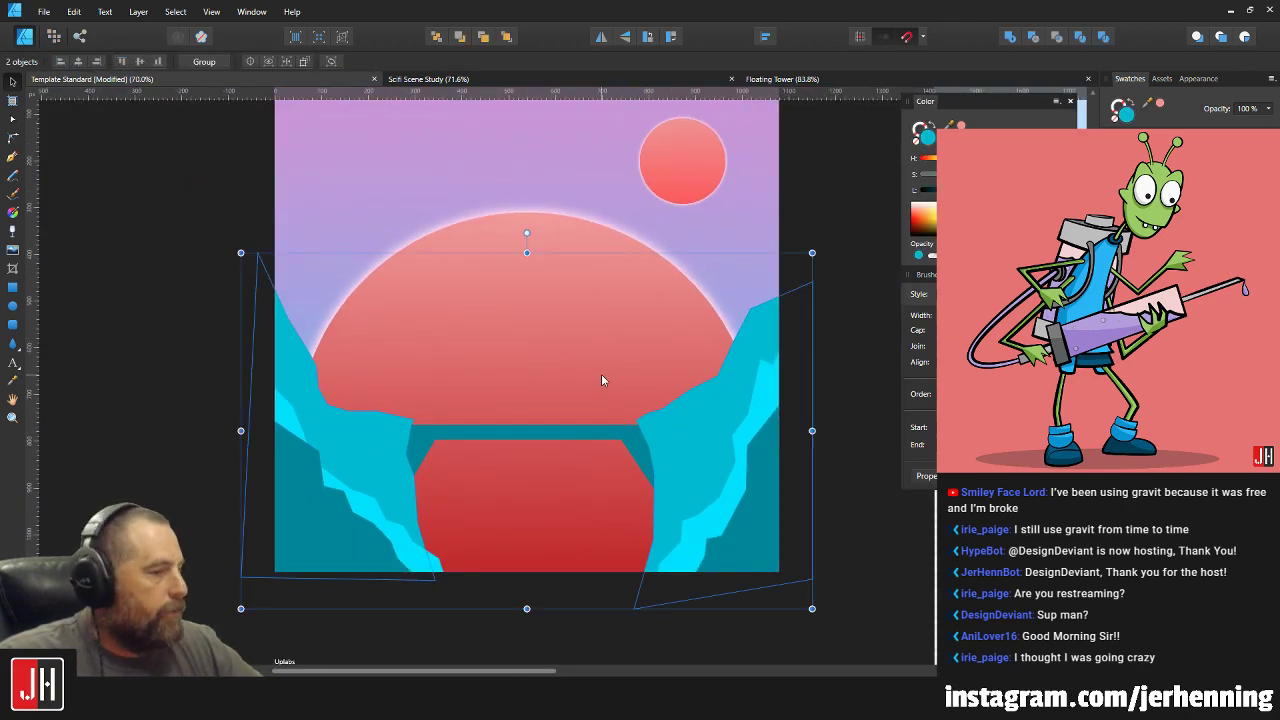
scroll(601, 380, up, 1)
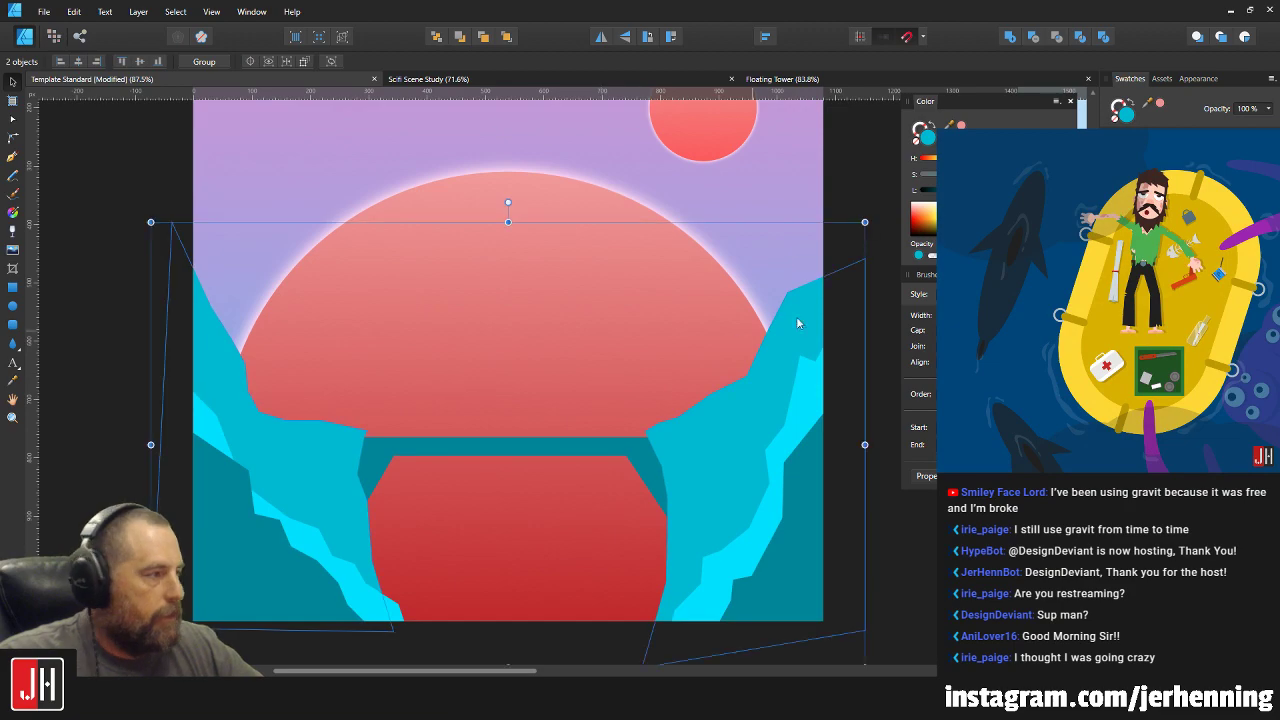
click(1180, 250)
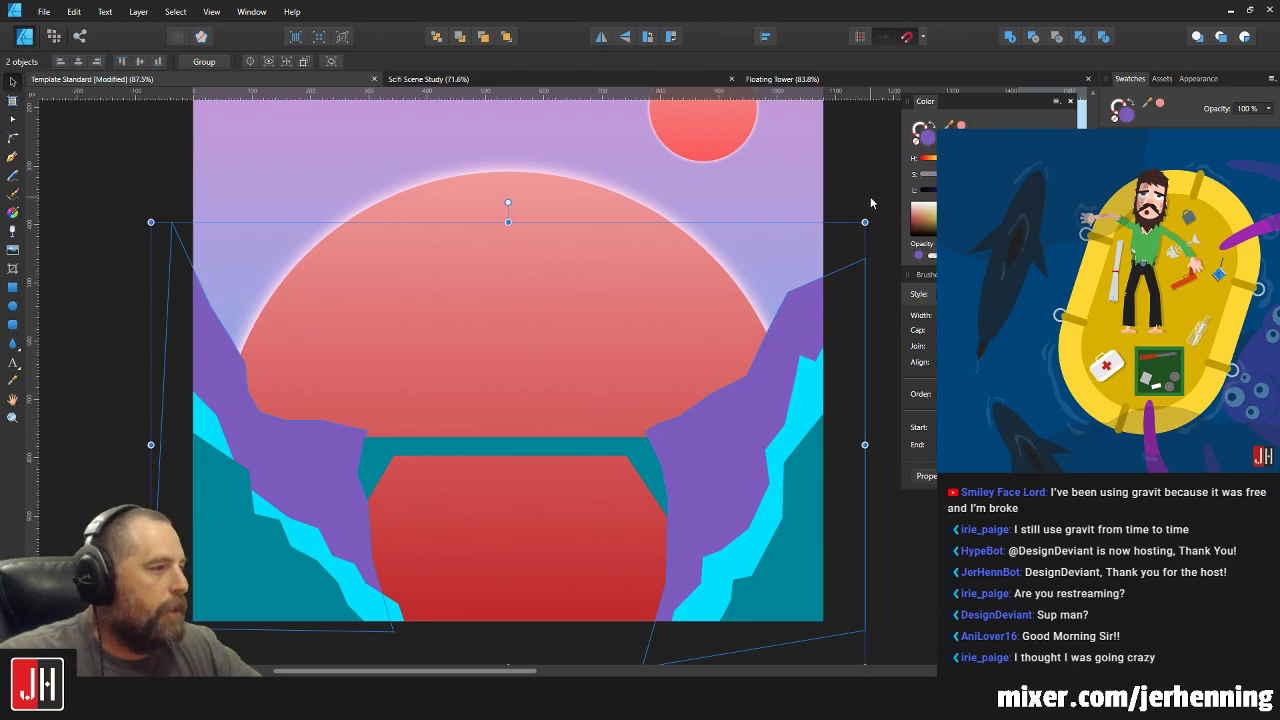
key(ctrl+d)
scroll(641, 345, down, 5)
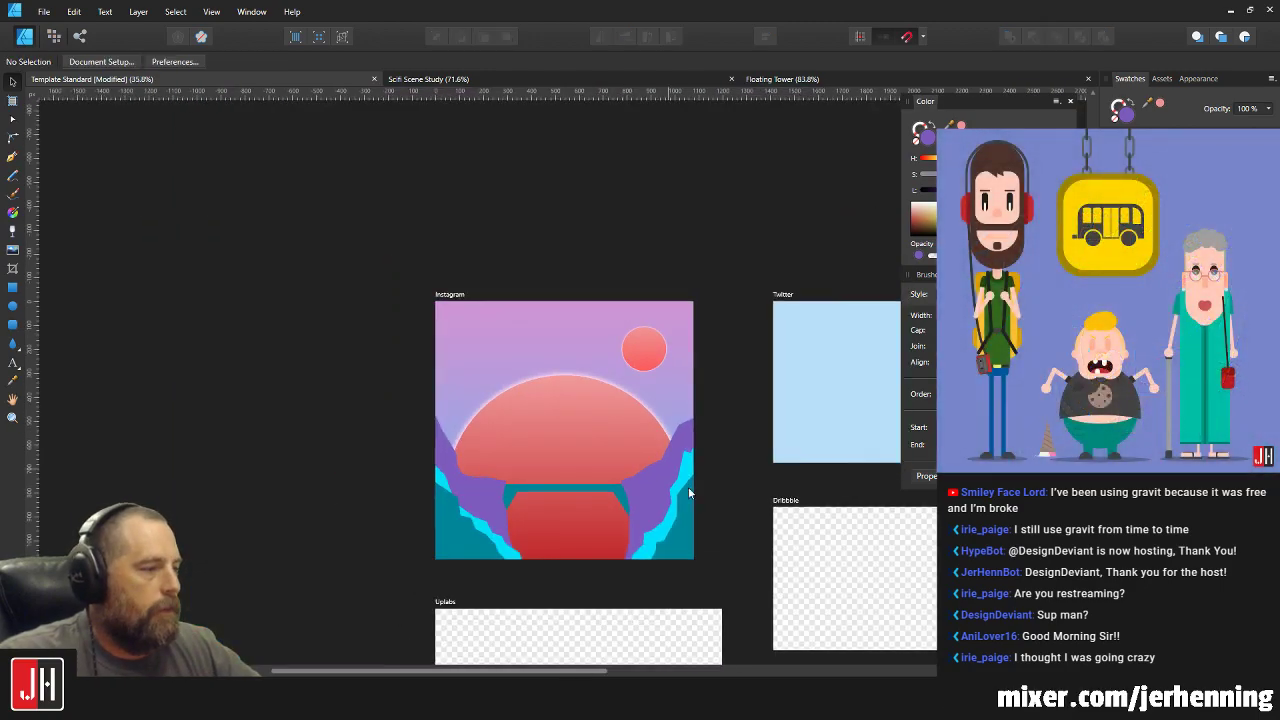
scroll(550, 525, up, 5)
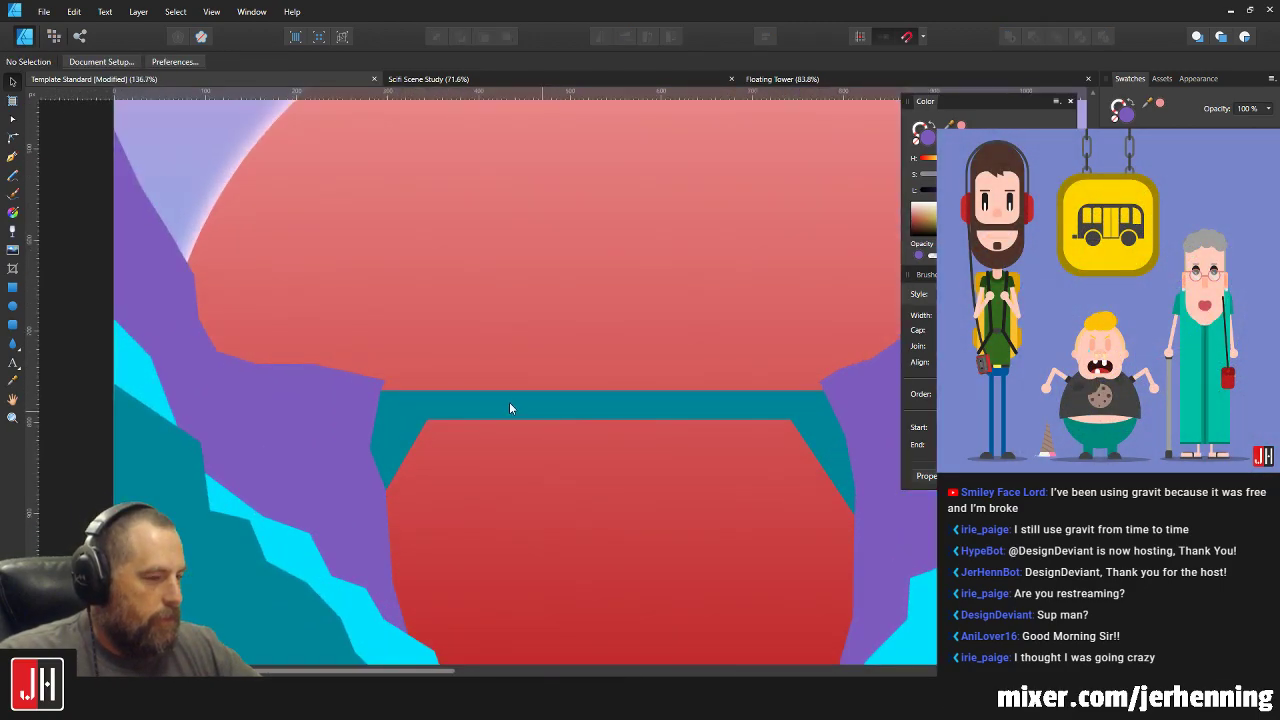
Try darker purple and bright cyan fills on the two purple bank shapes, and settle on the medium purple.
key(ctrl+z)
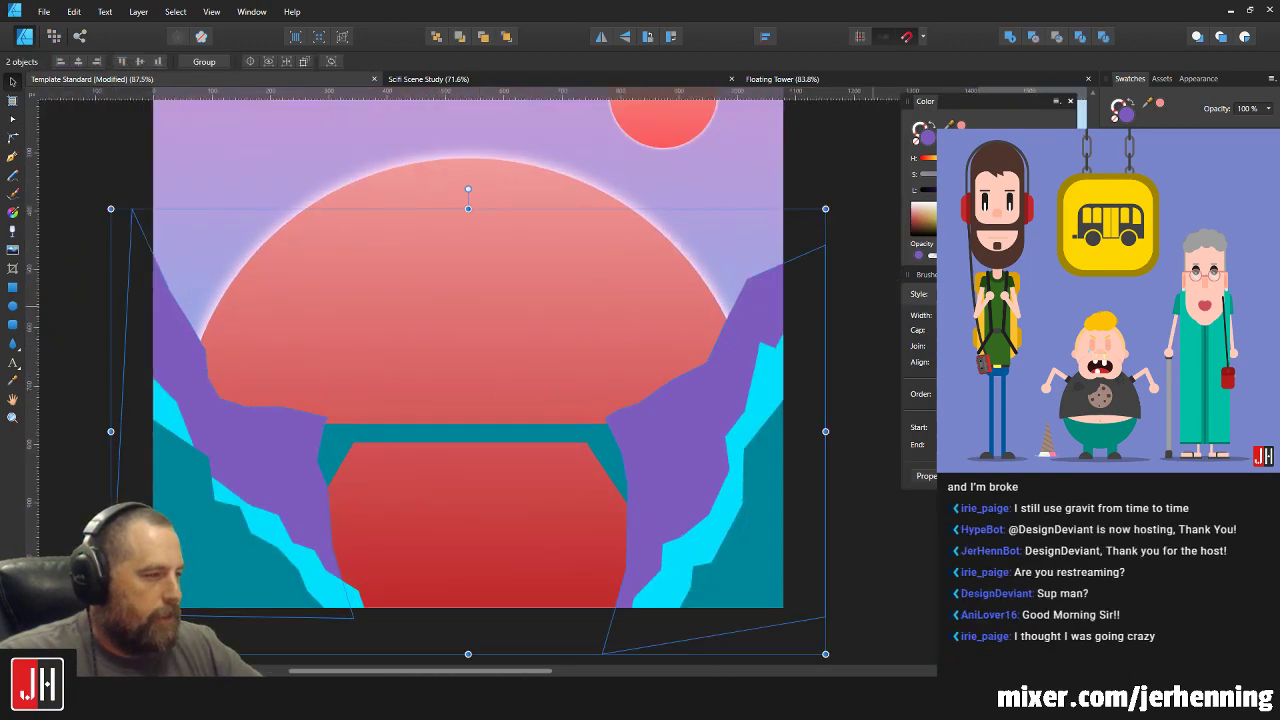
key(ctrl+z)
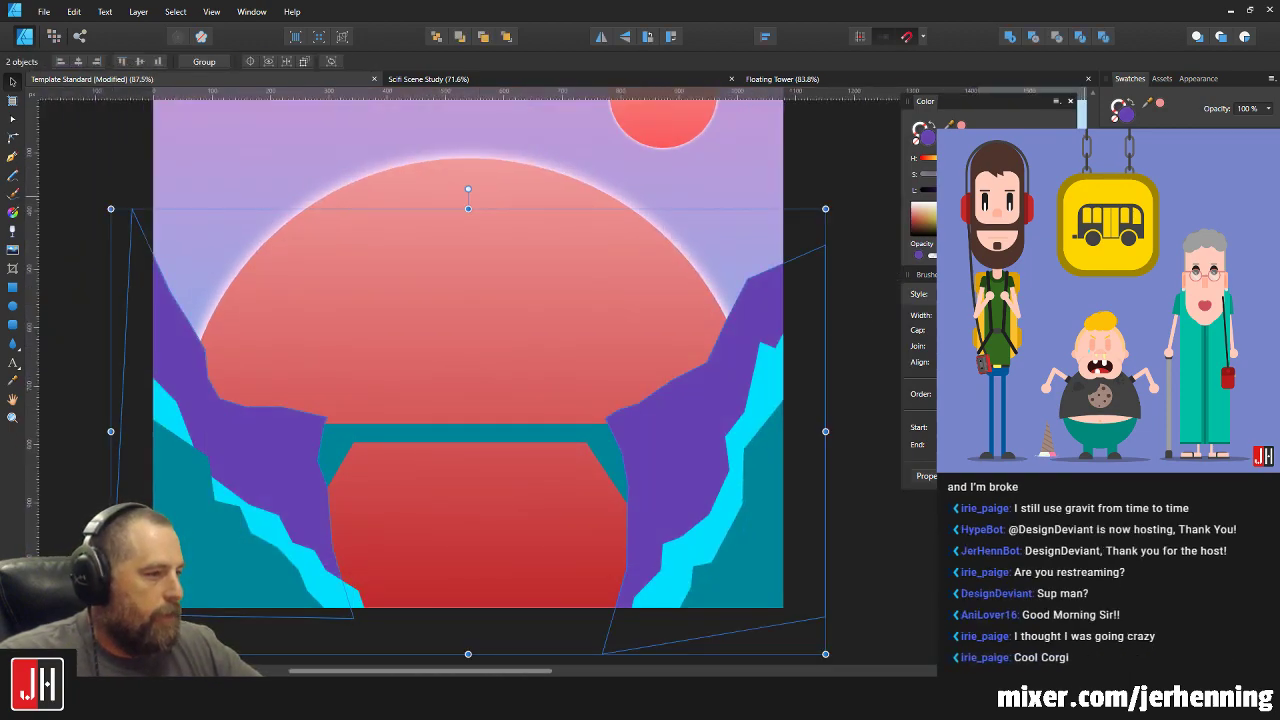
key(ctrl+z)
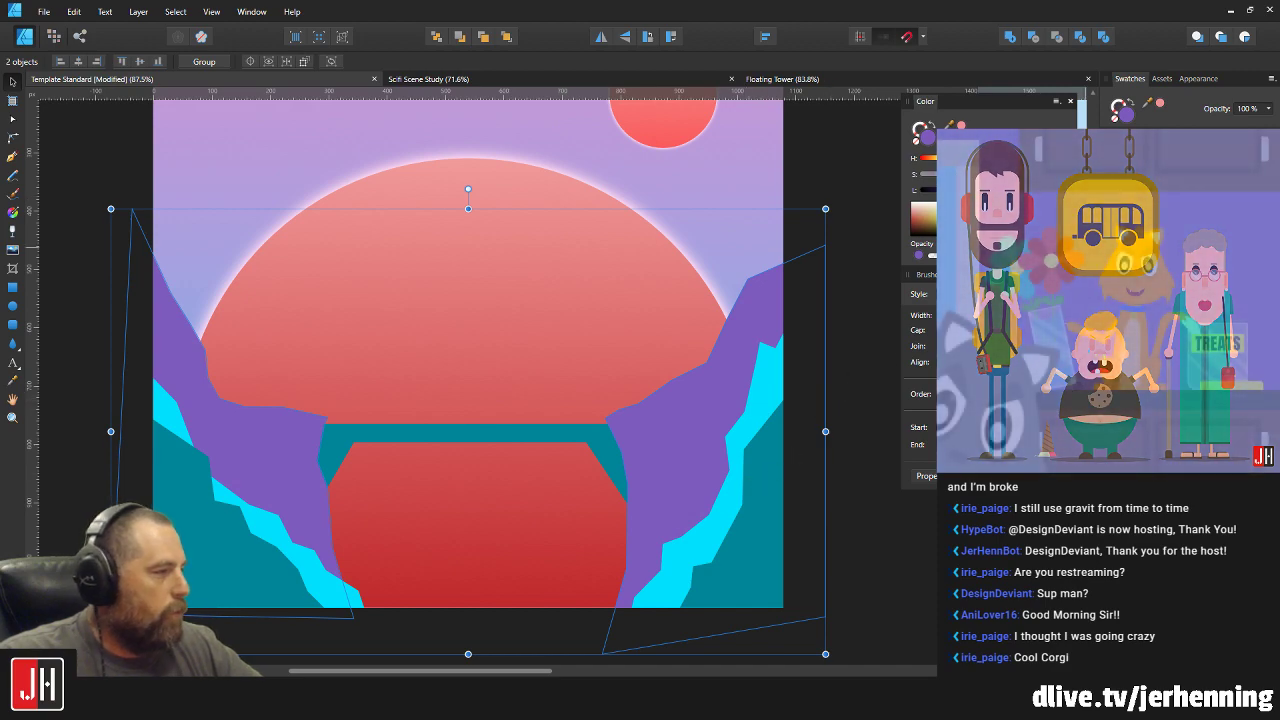
key(ctrl+z)
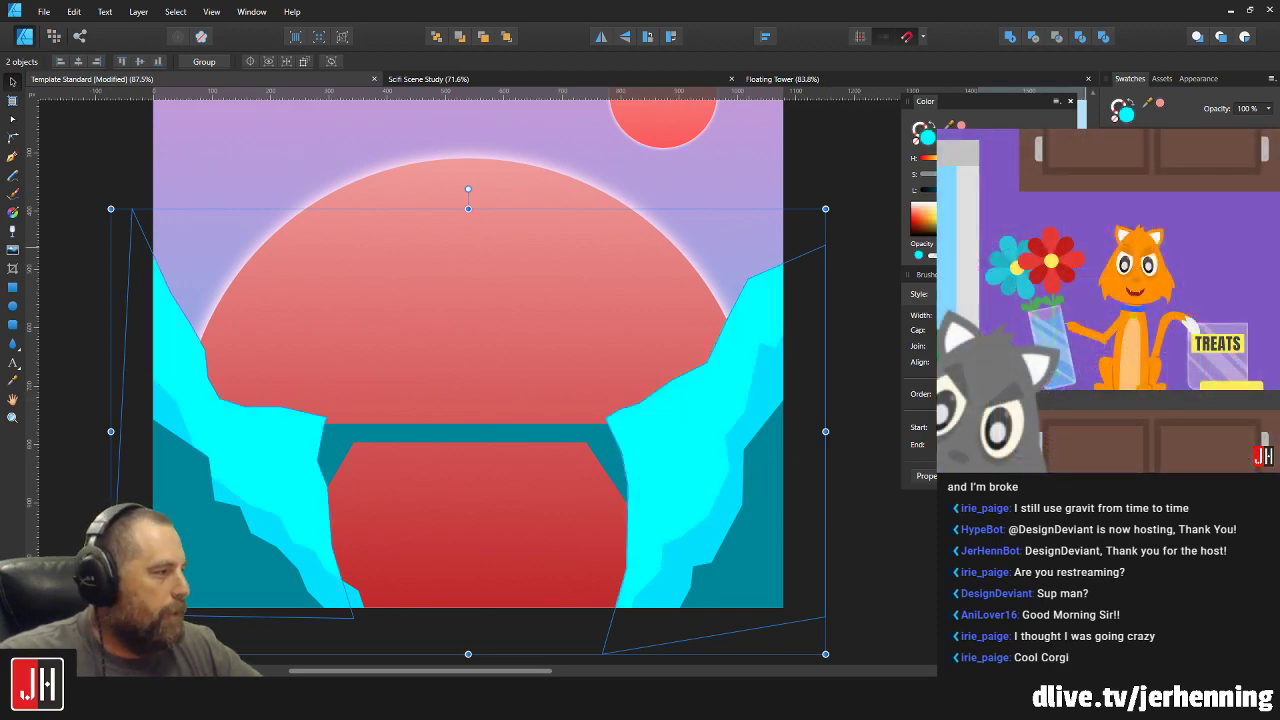
key(ctrl+shift+z)
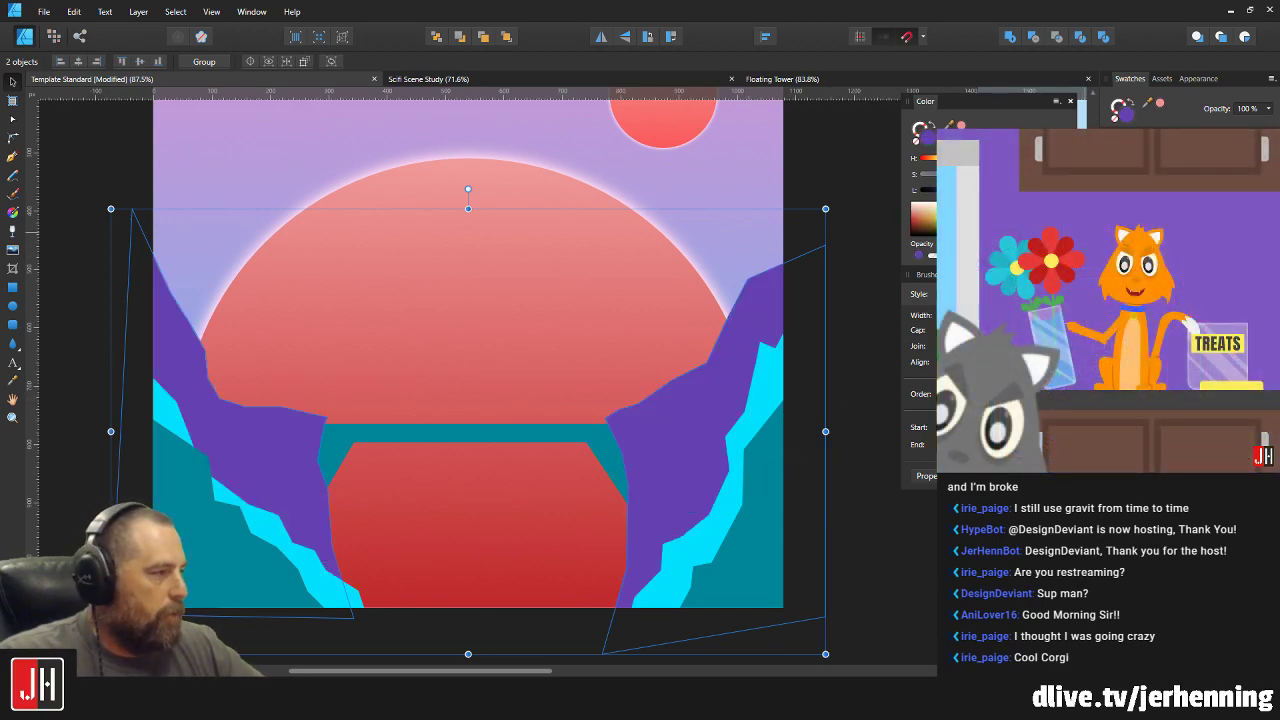
click(1000, 155)
click(849, 145)
scroll(598, 318, down, 4)
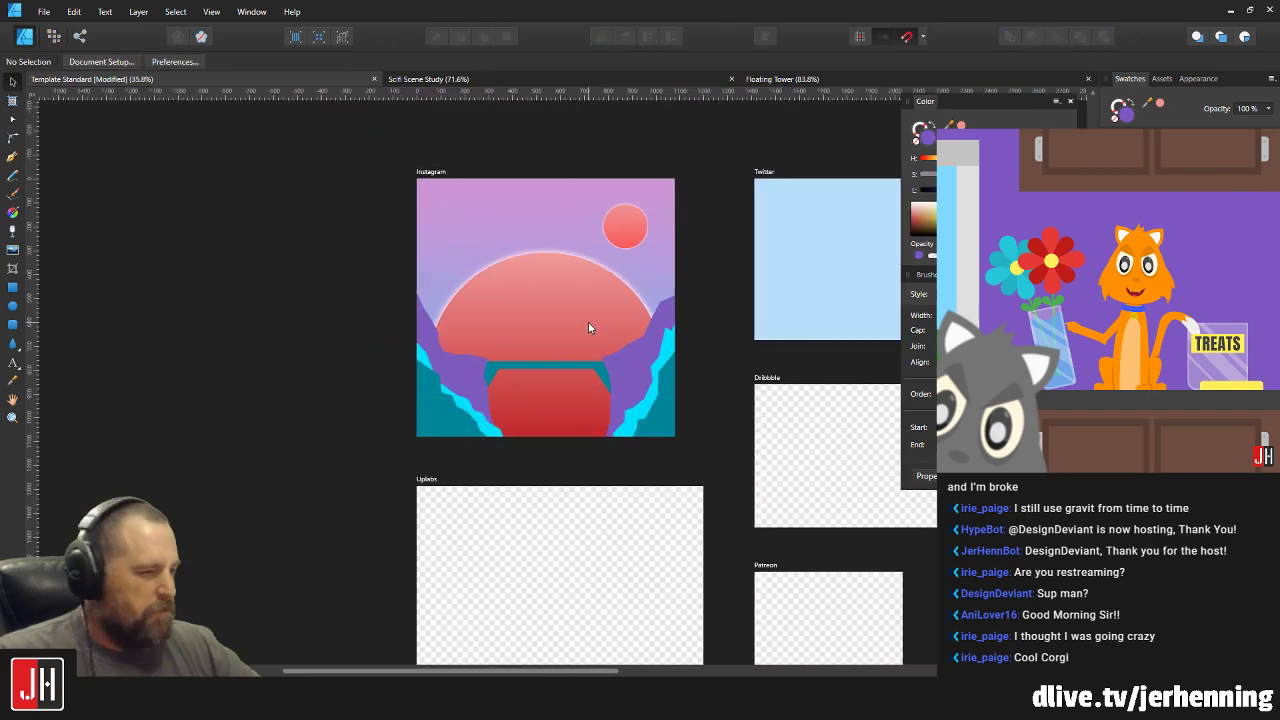
scroll(531, 328, up, 5)
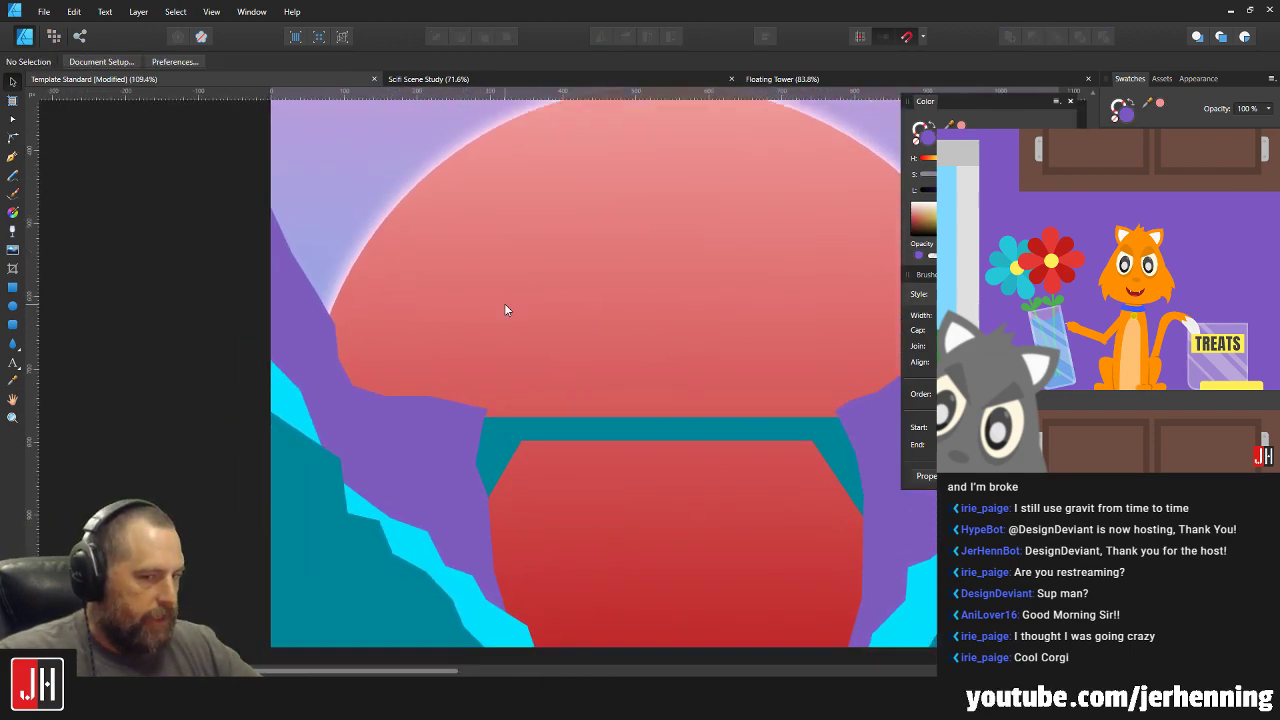
Shift an outline point on the upper edge of the left purple bank outward, away from the large circle.
drag(504, 303, 529, 255)
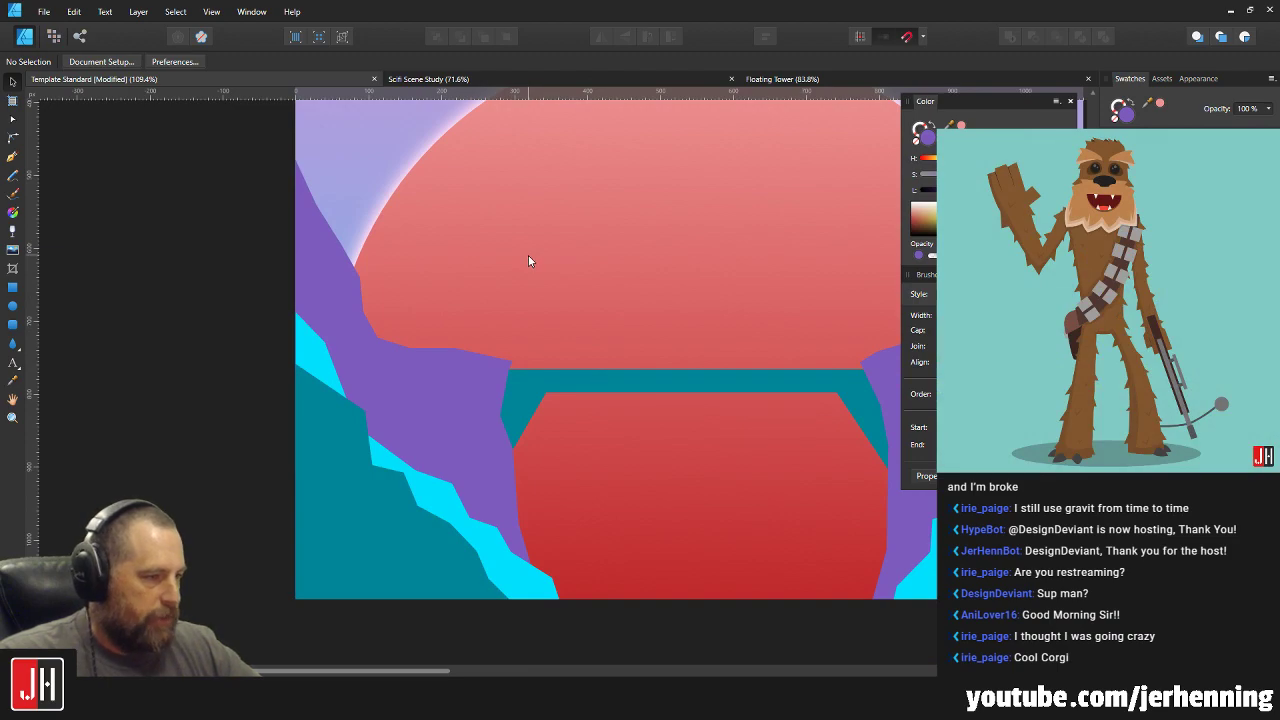
scroll(510, 282, down, 1)
scroll(508, 283, down, 2)
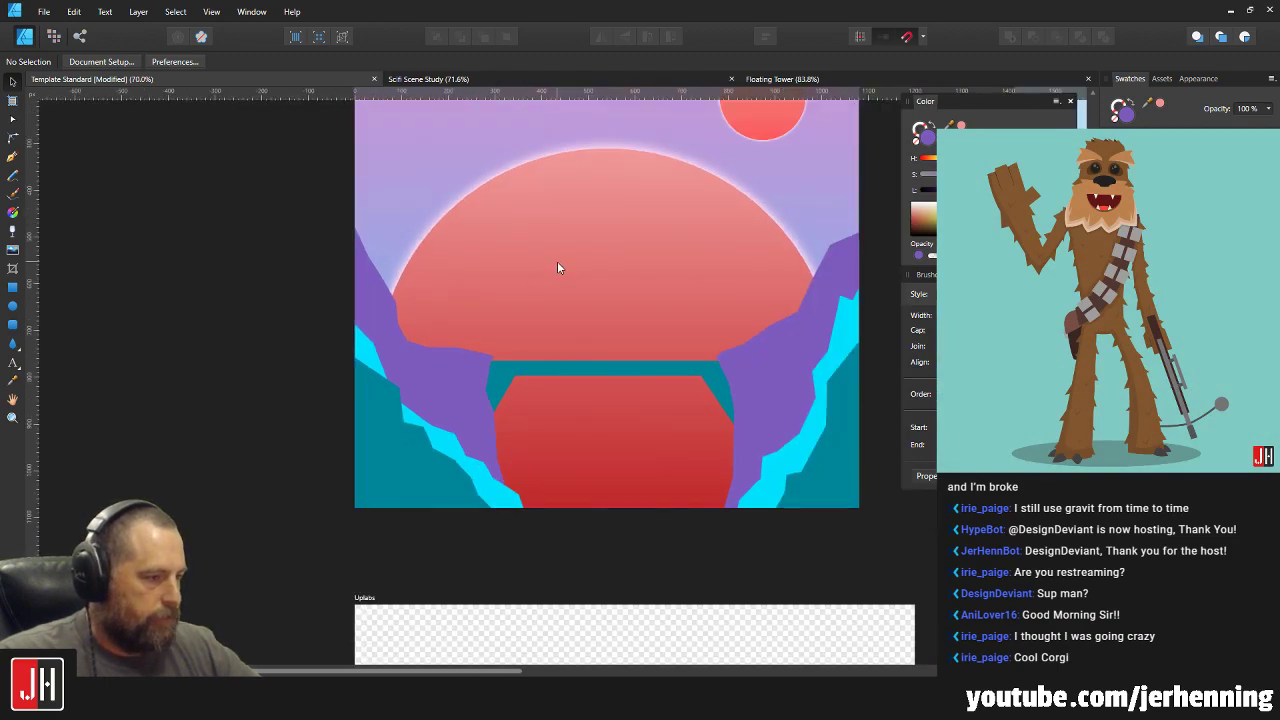
scroll(500, 325, up, 3)
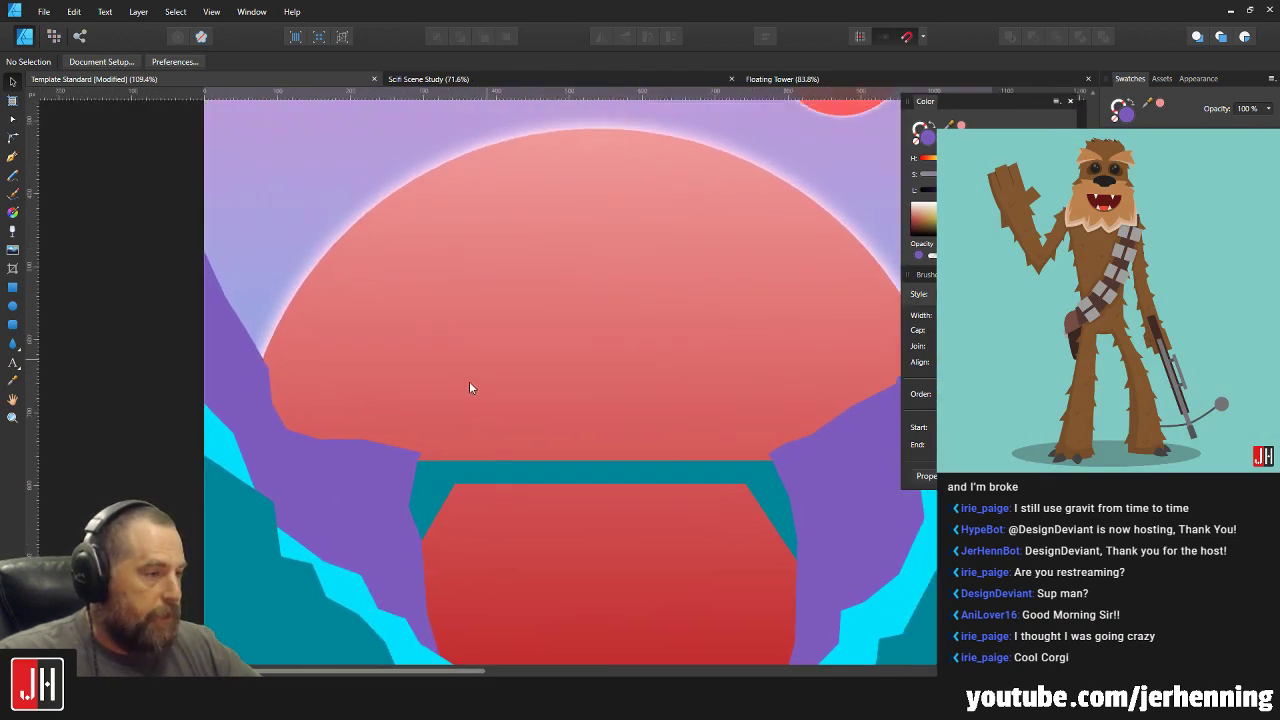
scroll(433, 482, up, 3)
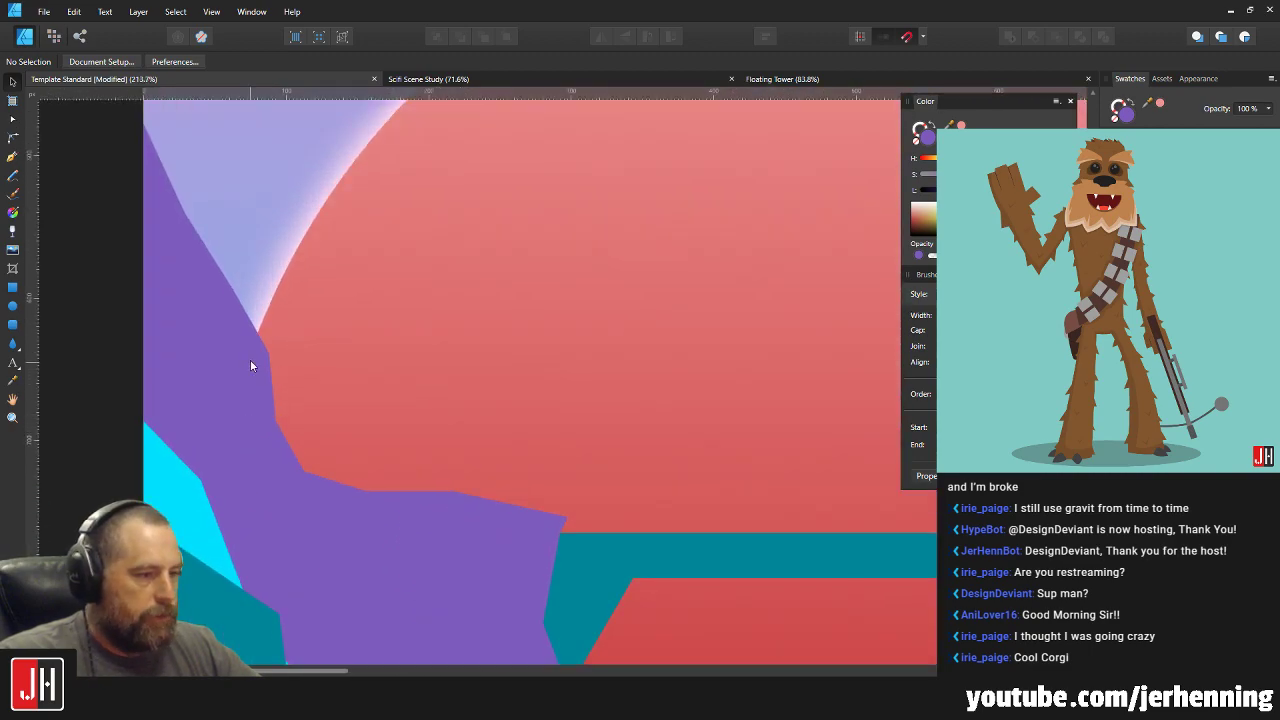
click(263, 362)
key(a)
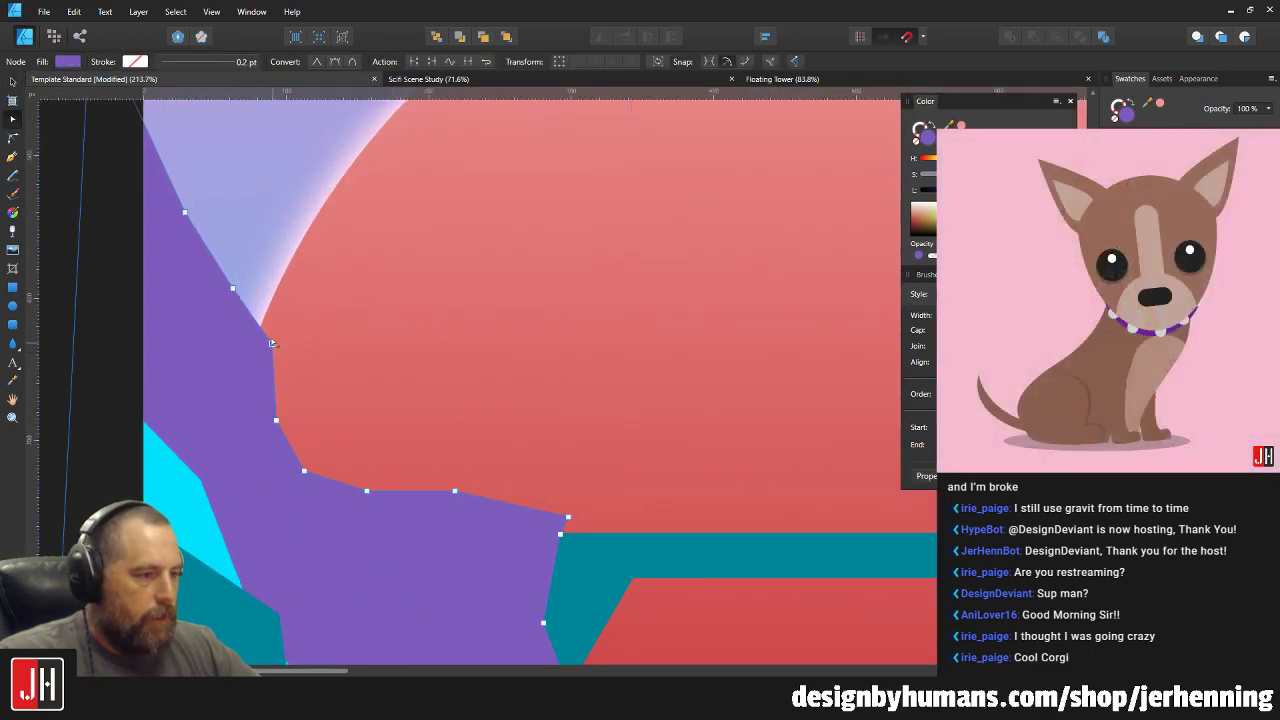
drag(232, 290, 220, 283)
key(v)
scroll(349, 320, down, 4)
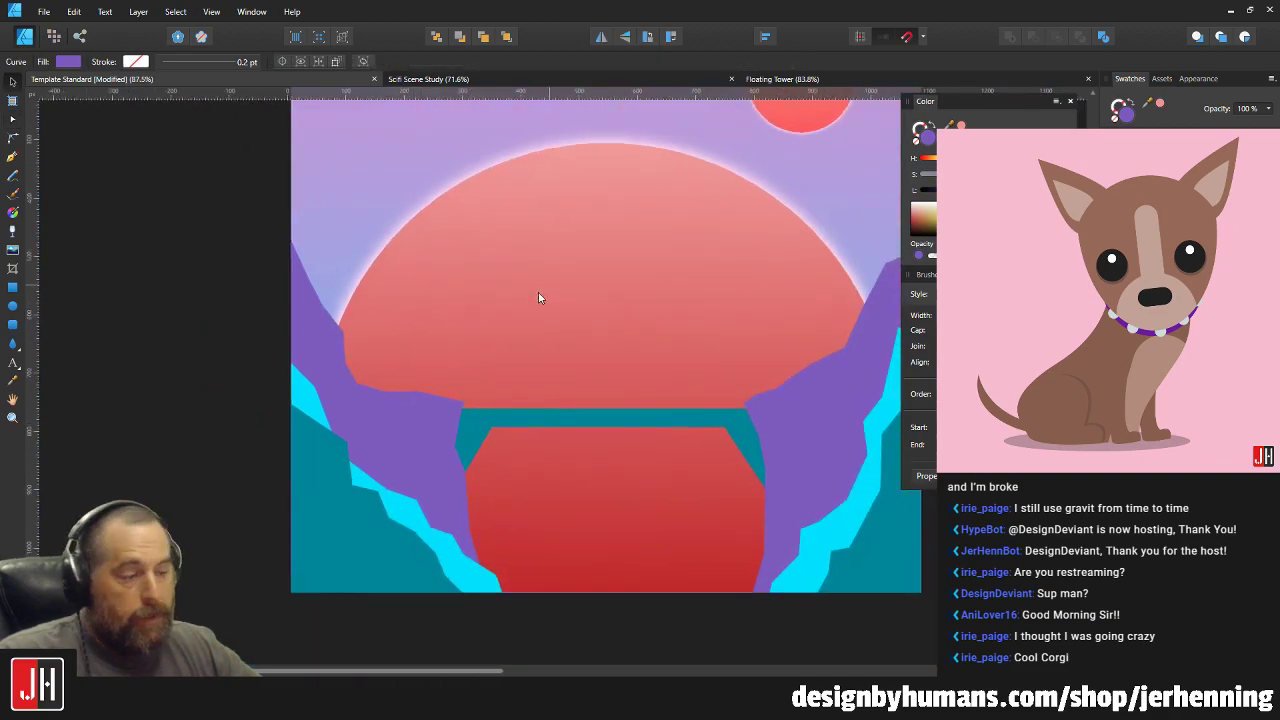
Pull two neighbouring points of the left bank's upper edge back to reveal more sky and glow beside the large circle.
scroll(177, 405, up, 5)
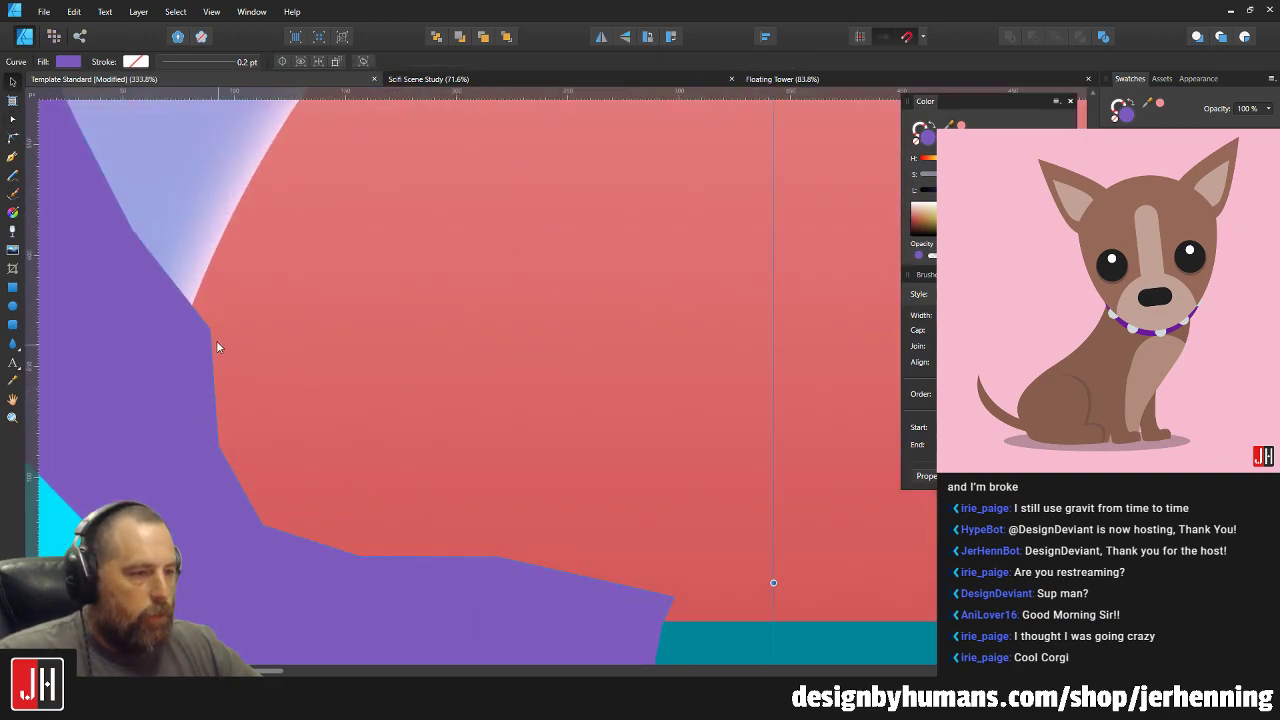
key(a)
drag(209, 329, 176, 297)
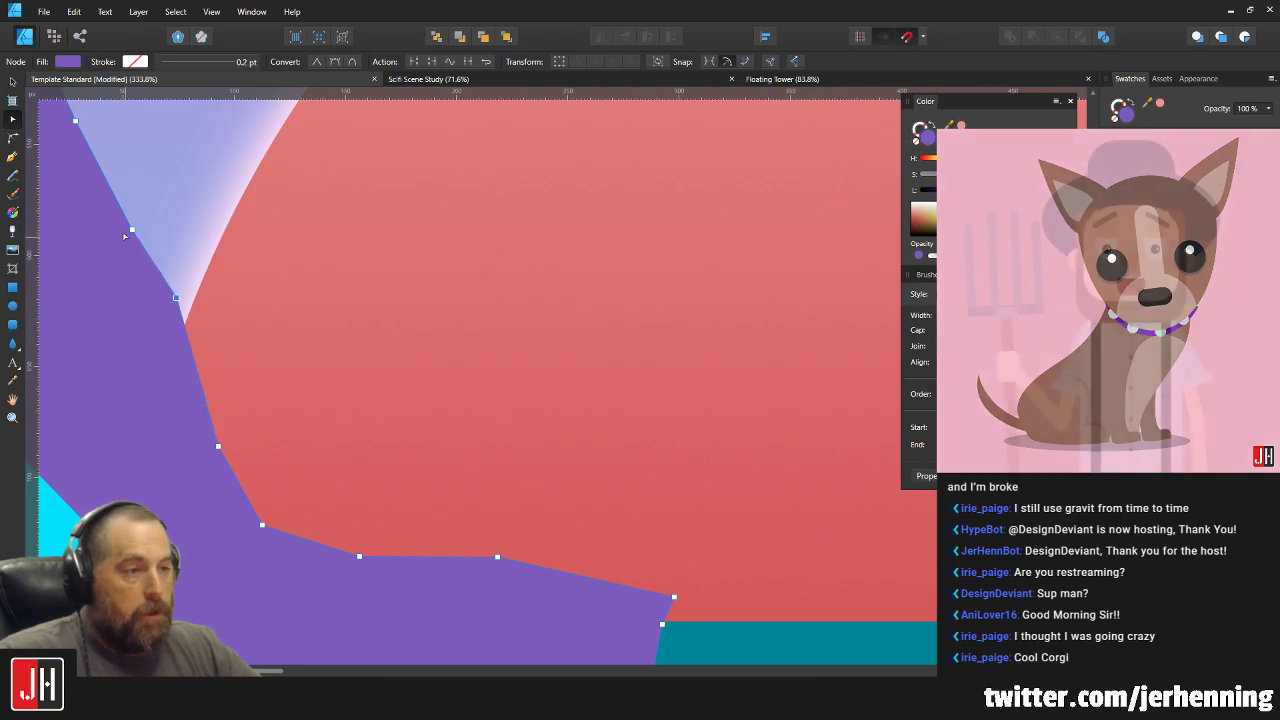
drag(130, 231, 115, 229)
key(Escape)
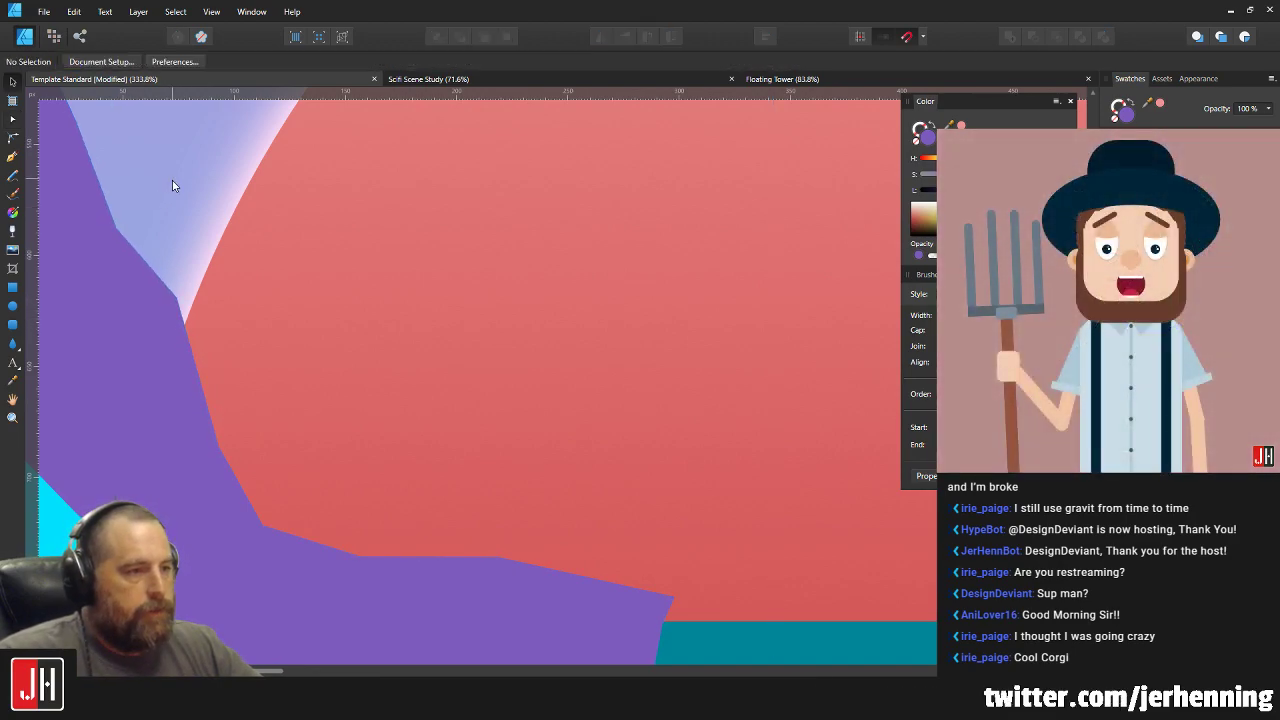
Reshape the right purple bank's upper slope by moving its peak point and the point beside the large circle.
scroll(172, 185, down, 5)
scroll(553, 283, up, 3)
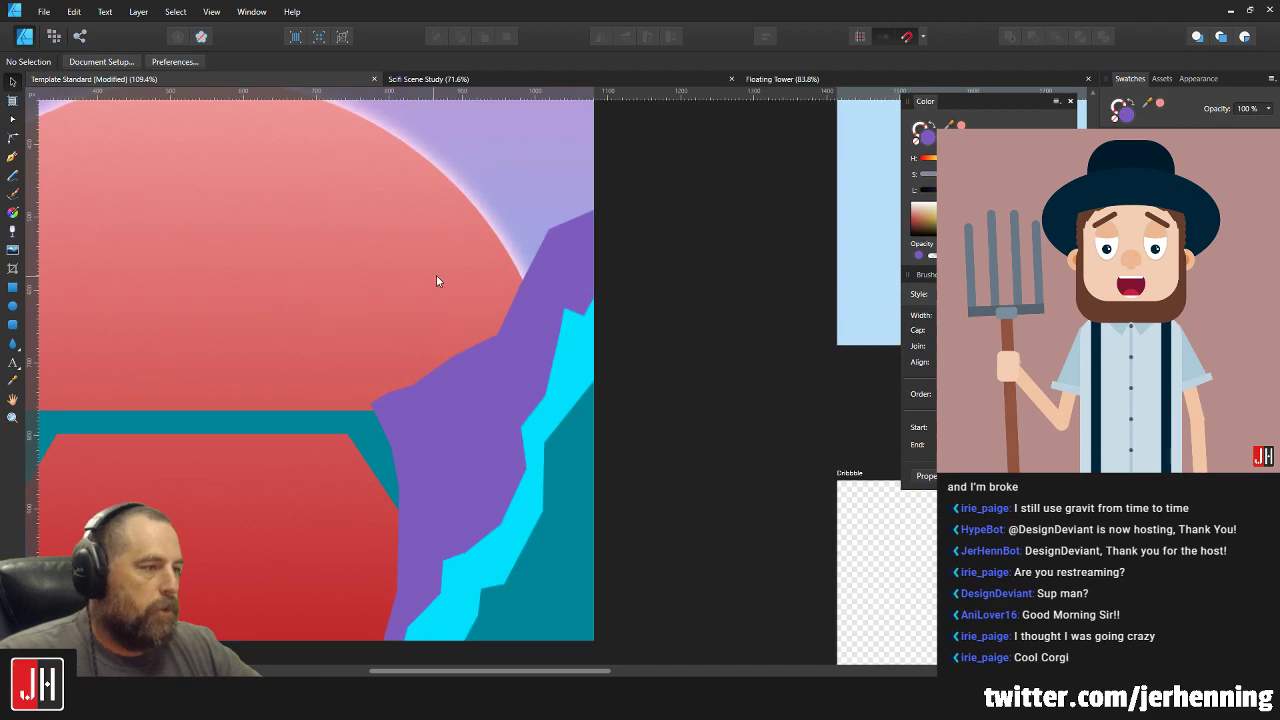
click(565, 242)
scroll(555, 225, up, 3)
drag(543, 232, 557, 216)
drag(493, 327, 507, 330)
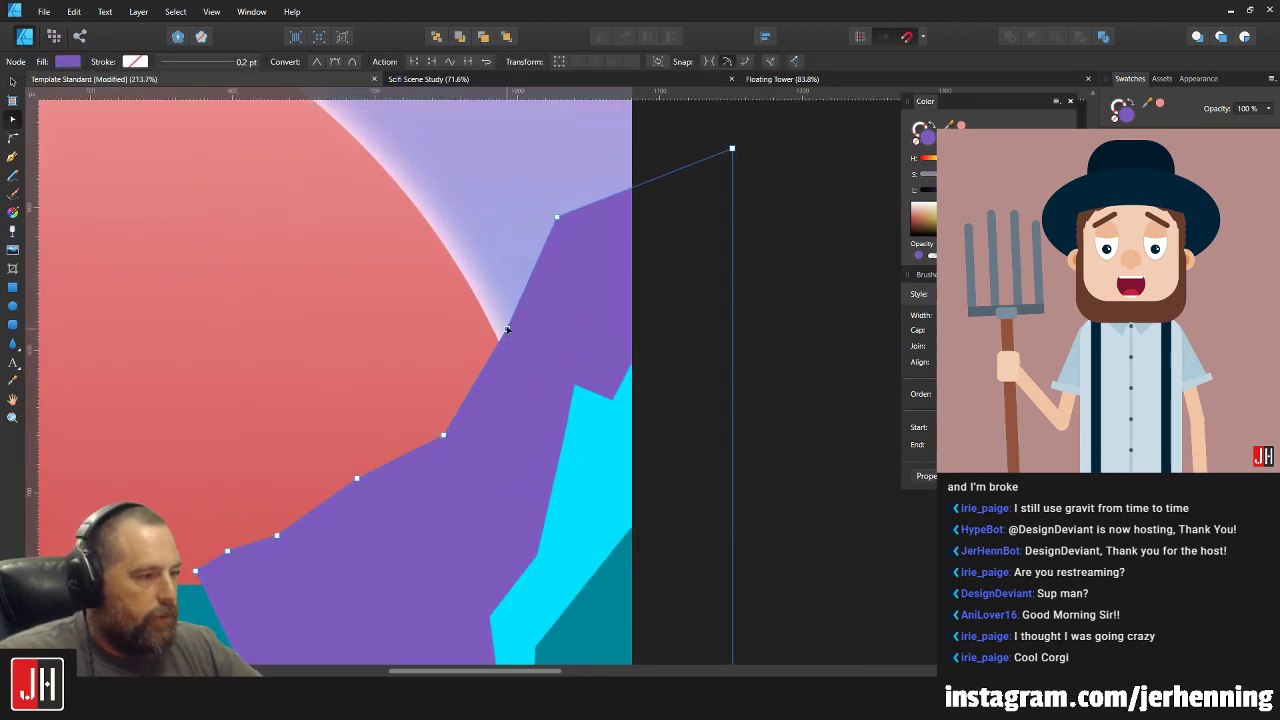
scroll(533, 344, down, 5)
click(589, 362)
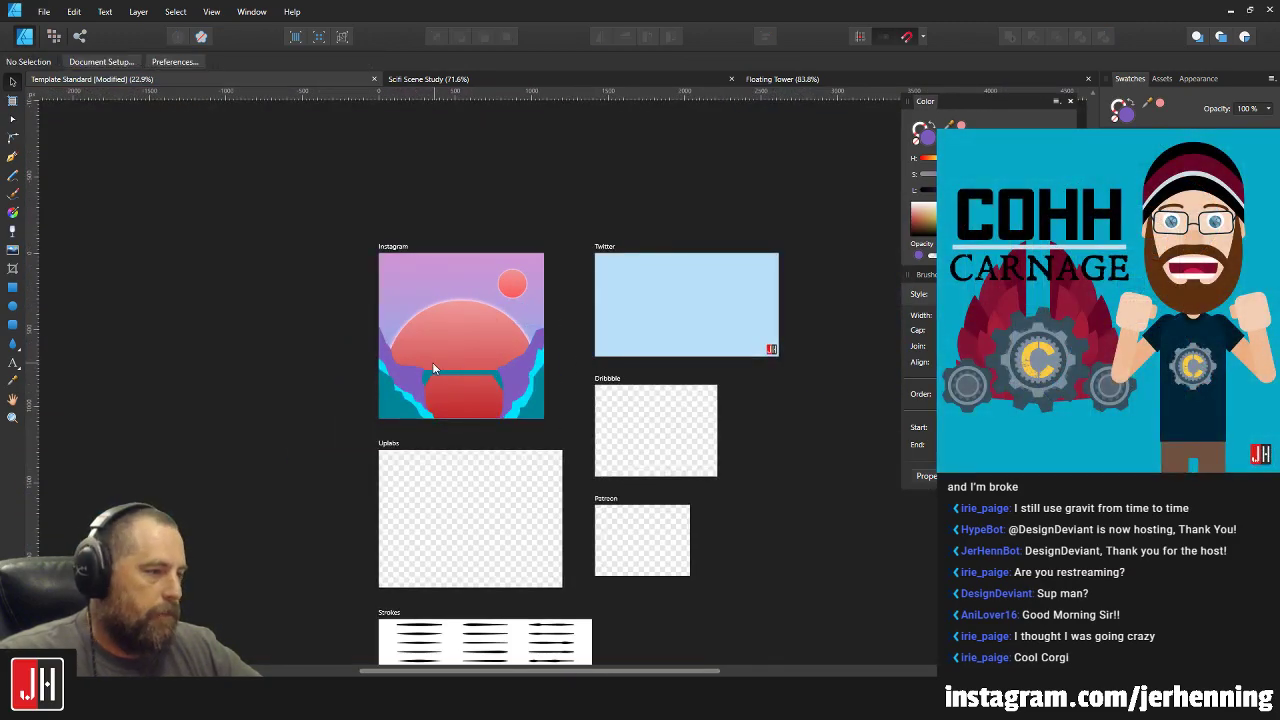
Recolour the two bright cyan bank strips with a slightly darker purple based on the colour sampled from the banks.
scroll(440, 368, up, 5)
scroll(474, 405, up, 5)
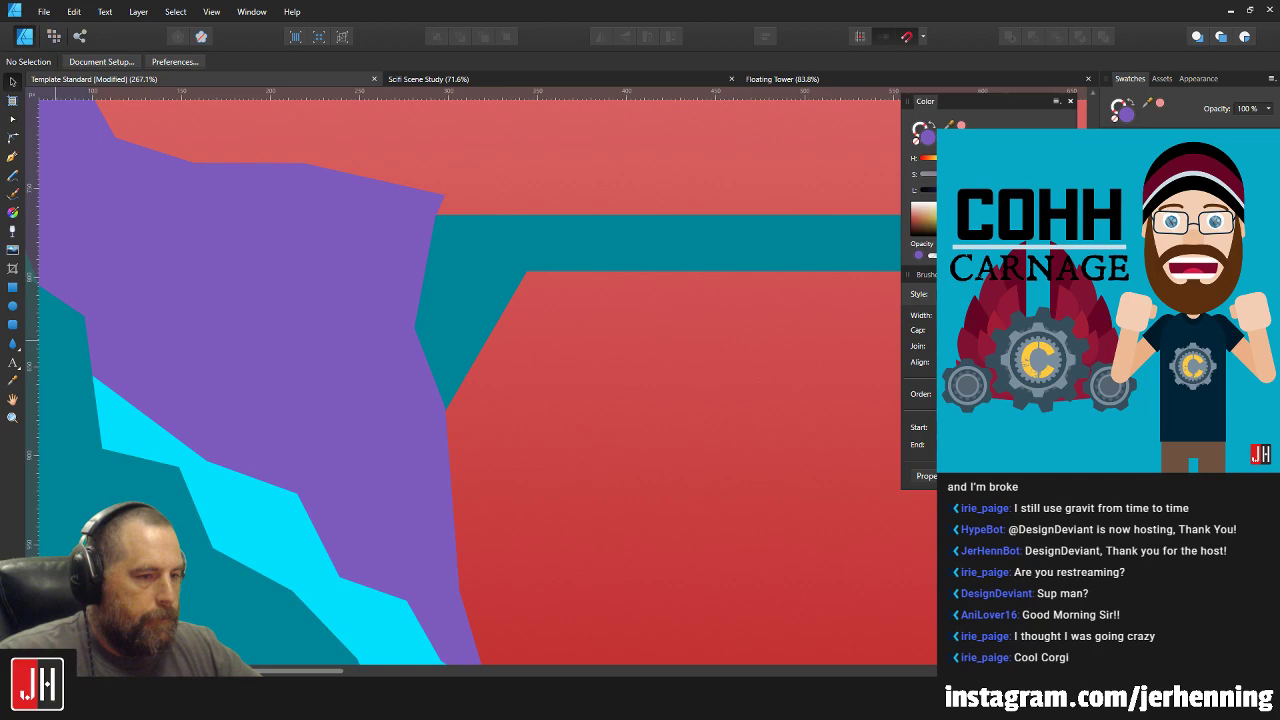
click(430, 422)
scroll(540, 356, down, 5)
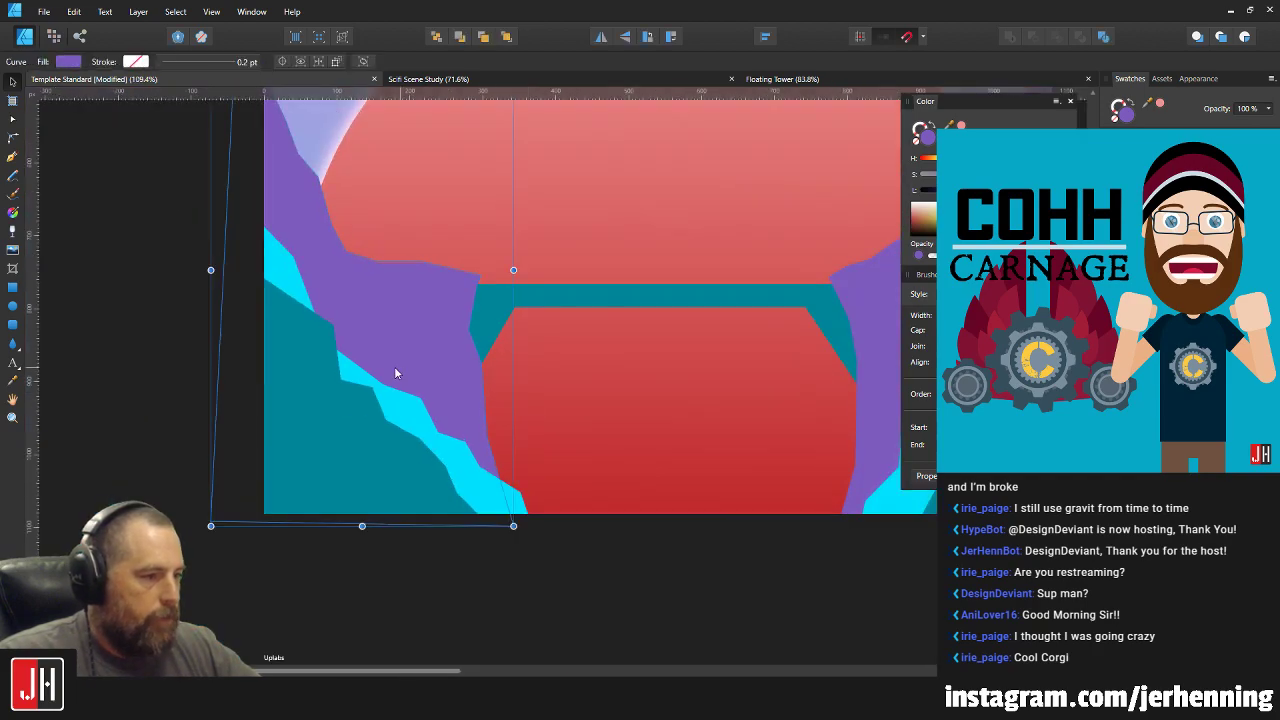
click(398, 405)
scroll(440, 380, right, 3)
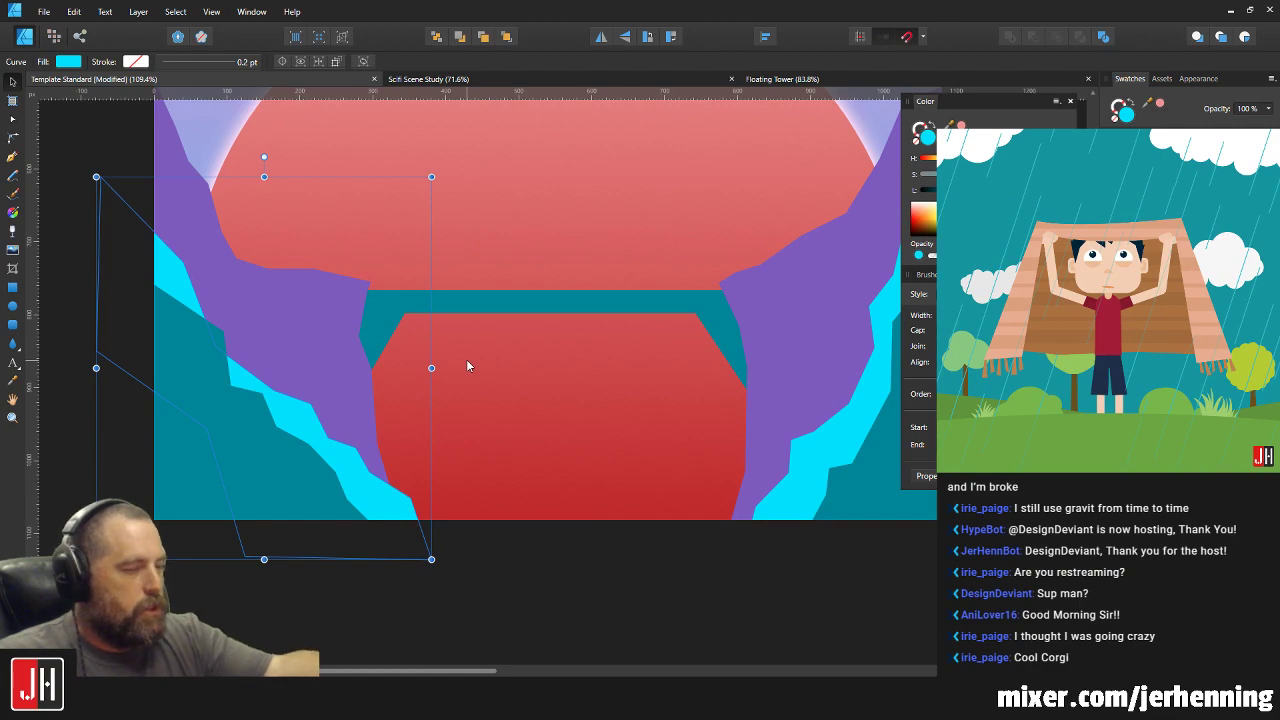
shift+click(848, 421)
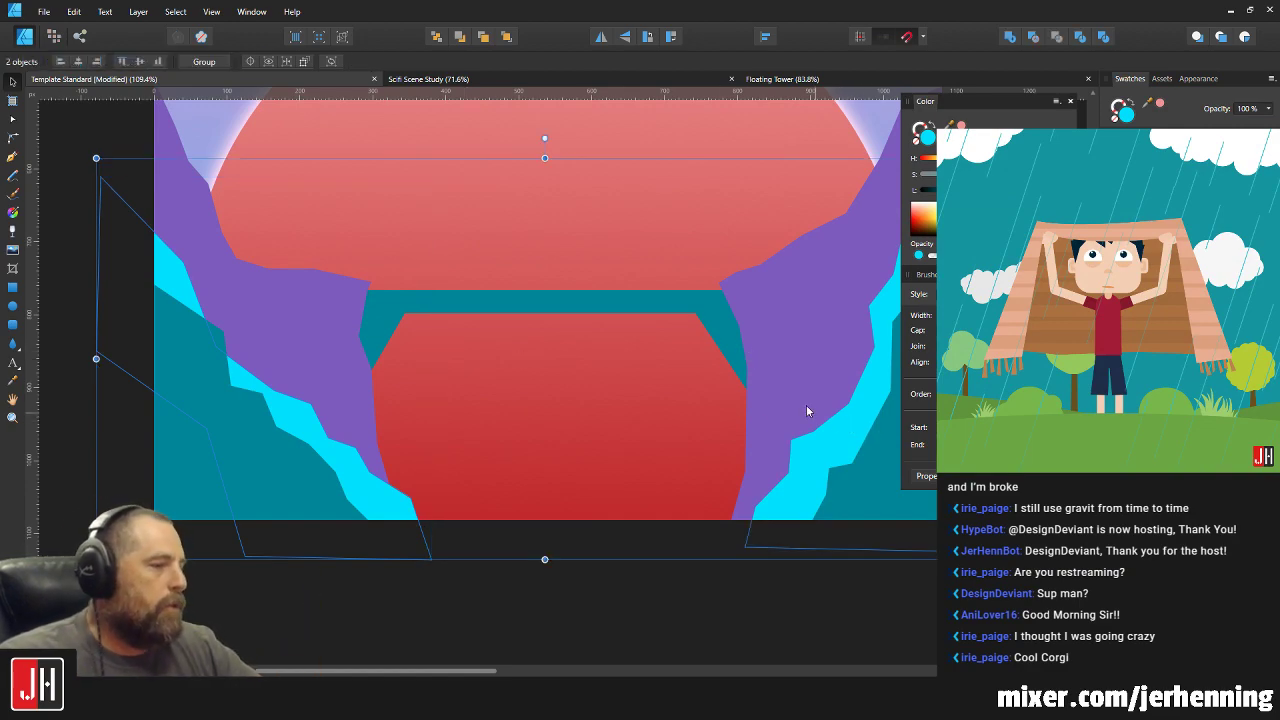
scroll(790, 400, up, 1)
key(i)
click(794, 371)
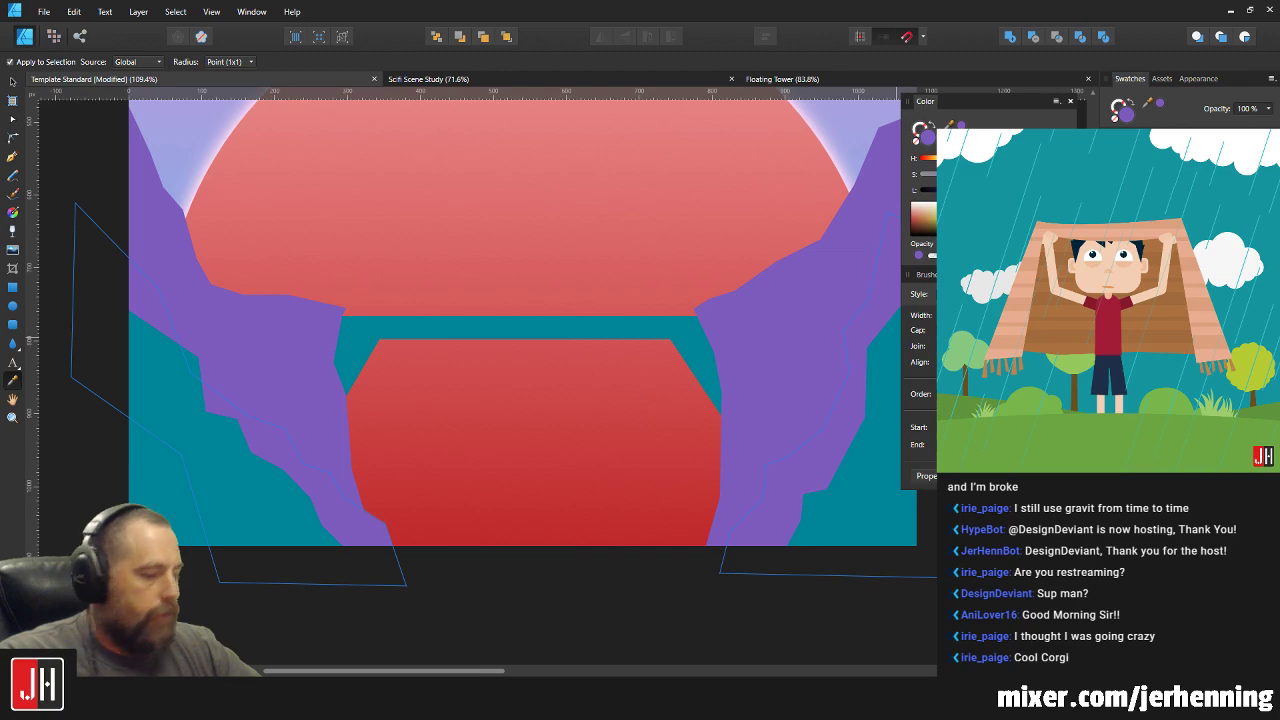
key(v)
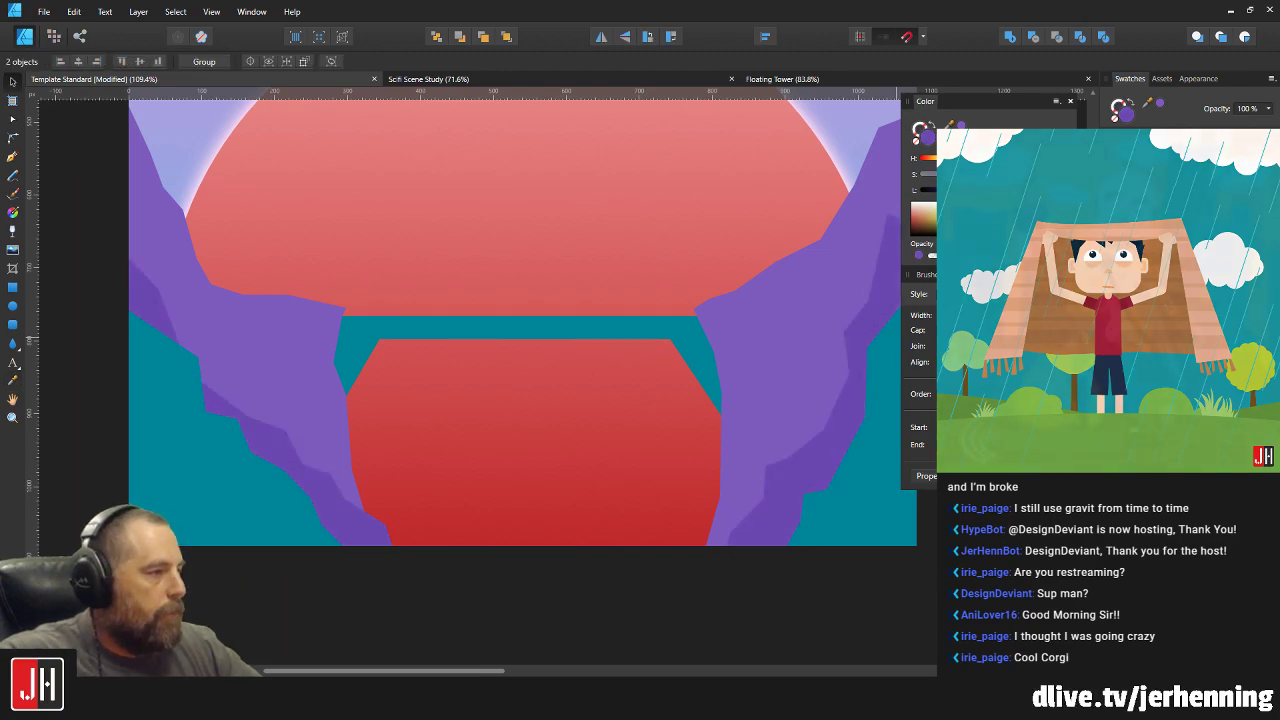
Recolour the two teal foreground bank shapes with a deep purple based on the colour sampled from the darker strips.
click(268, 392)
scroll(719, 461, right, 2)
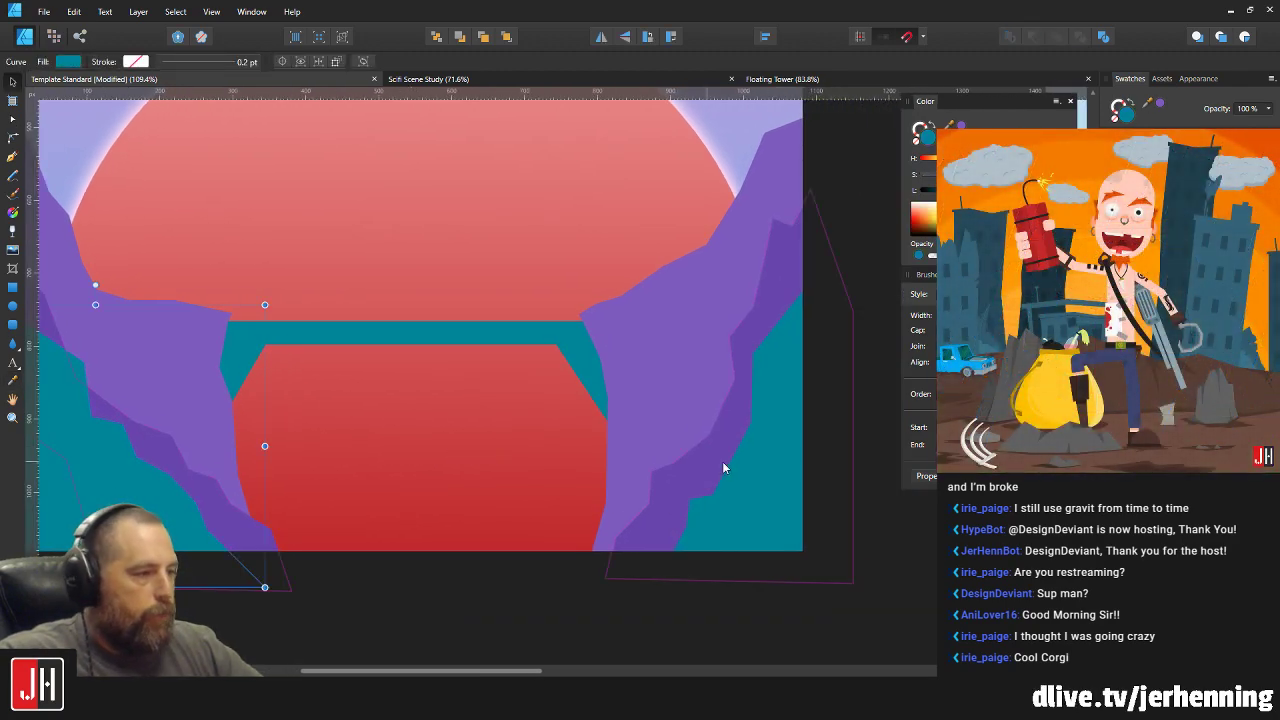
click(774, 459)
key(i)
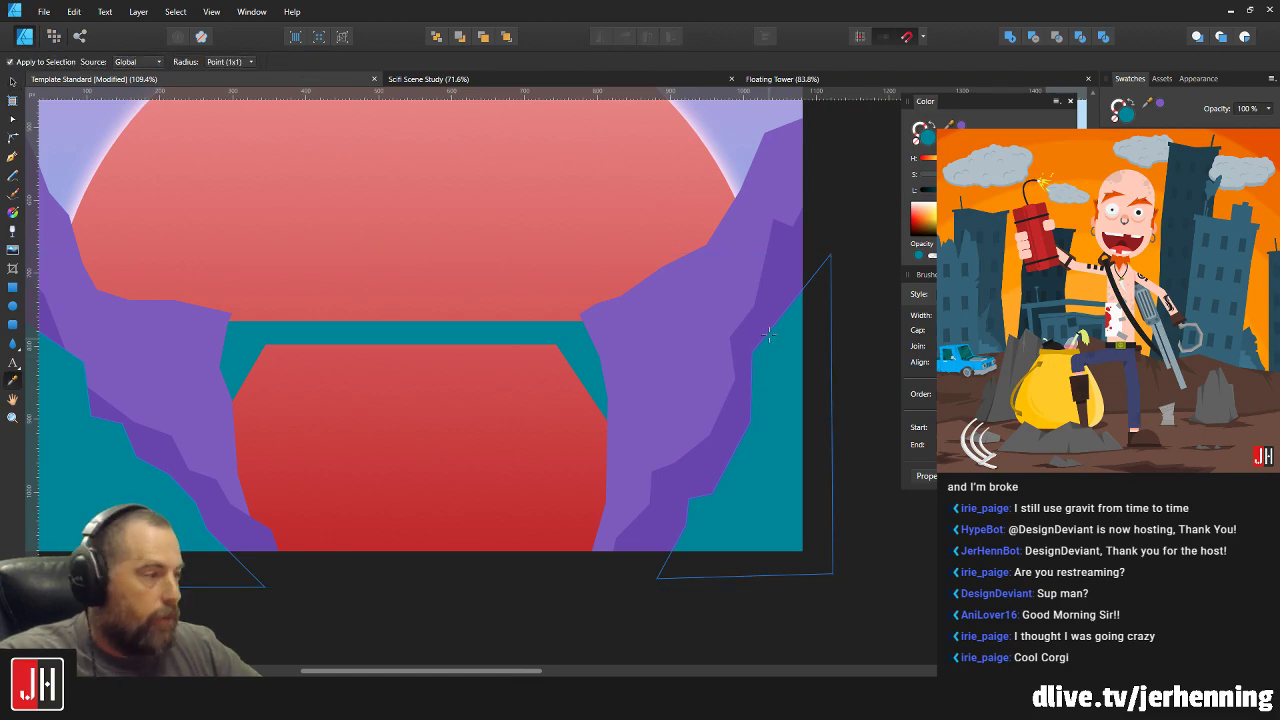
click(766, 326)
key(v)
drag(972, 190, 957, 190)
key(ctrl+0)
click(792, 469)
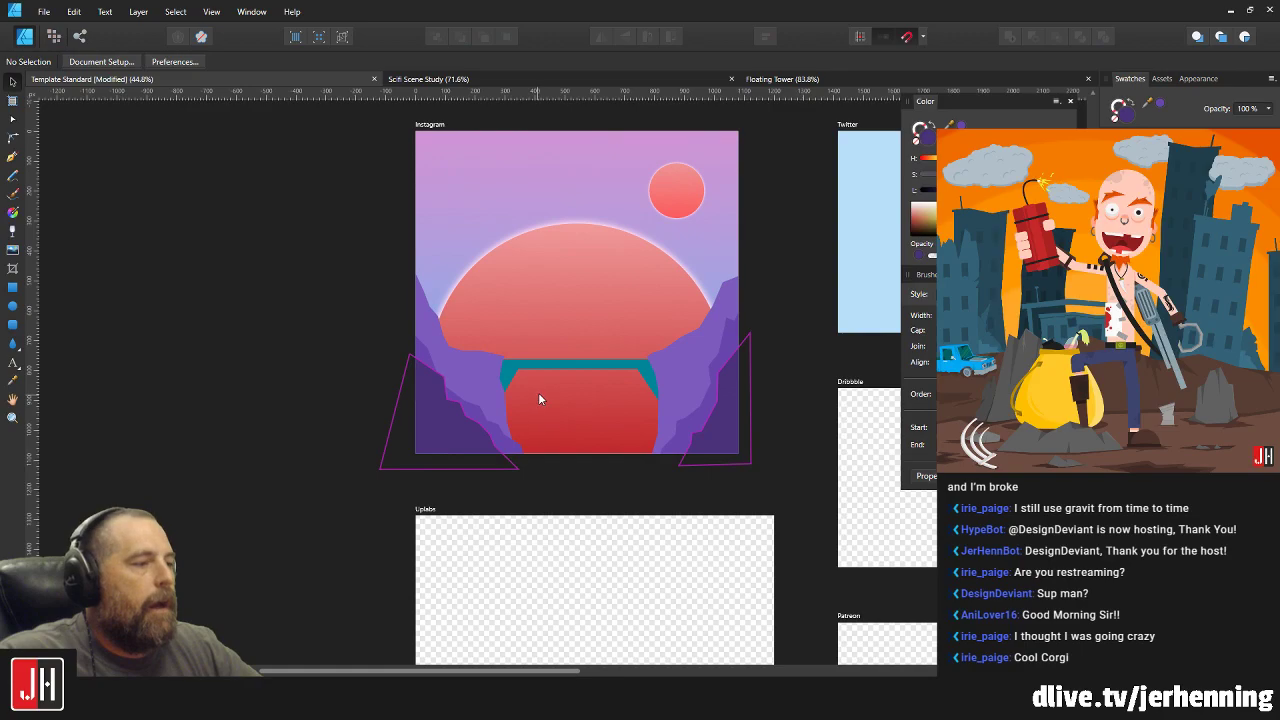
Reshape the upper edge of the deep purple foreground shape on the left bank by adjusting its outline points.
scroll(537, 394, up, 5)
key(a)
click(364, 369)
drag(384, 295, 310, 220)
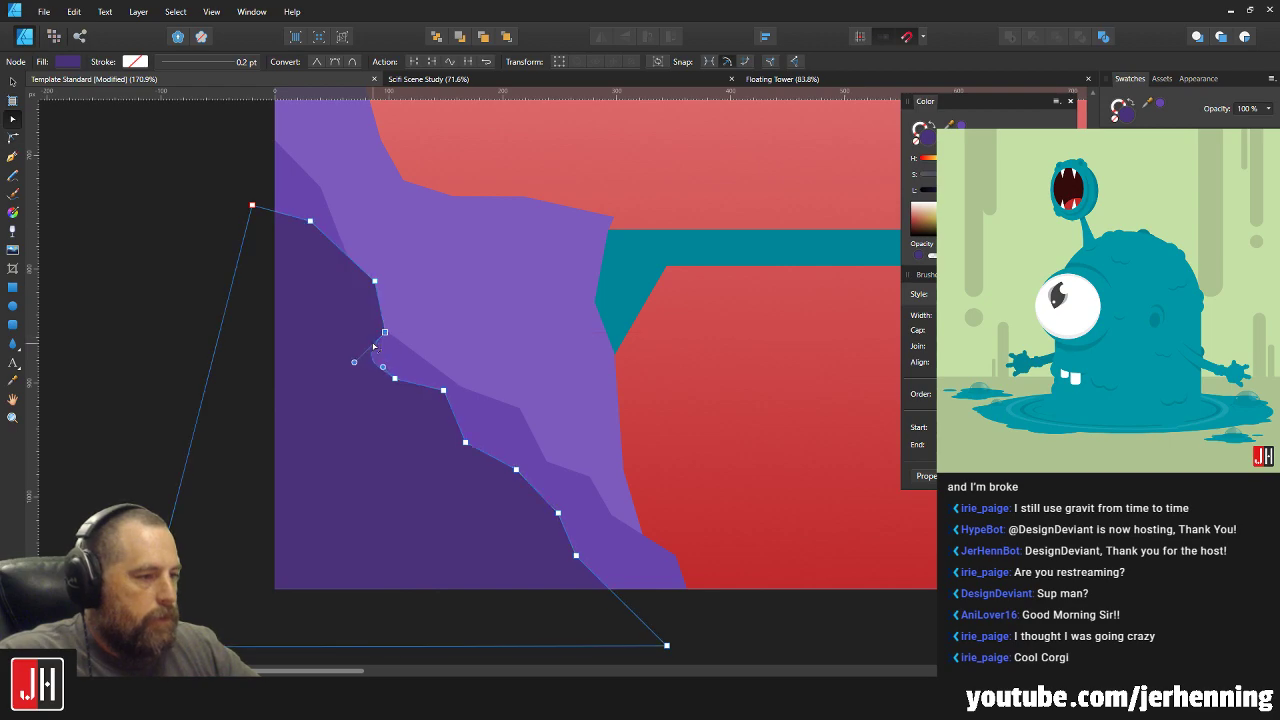
scroll(382, 333, up, 3)
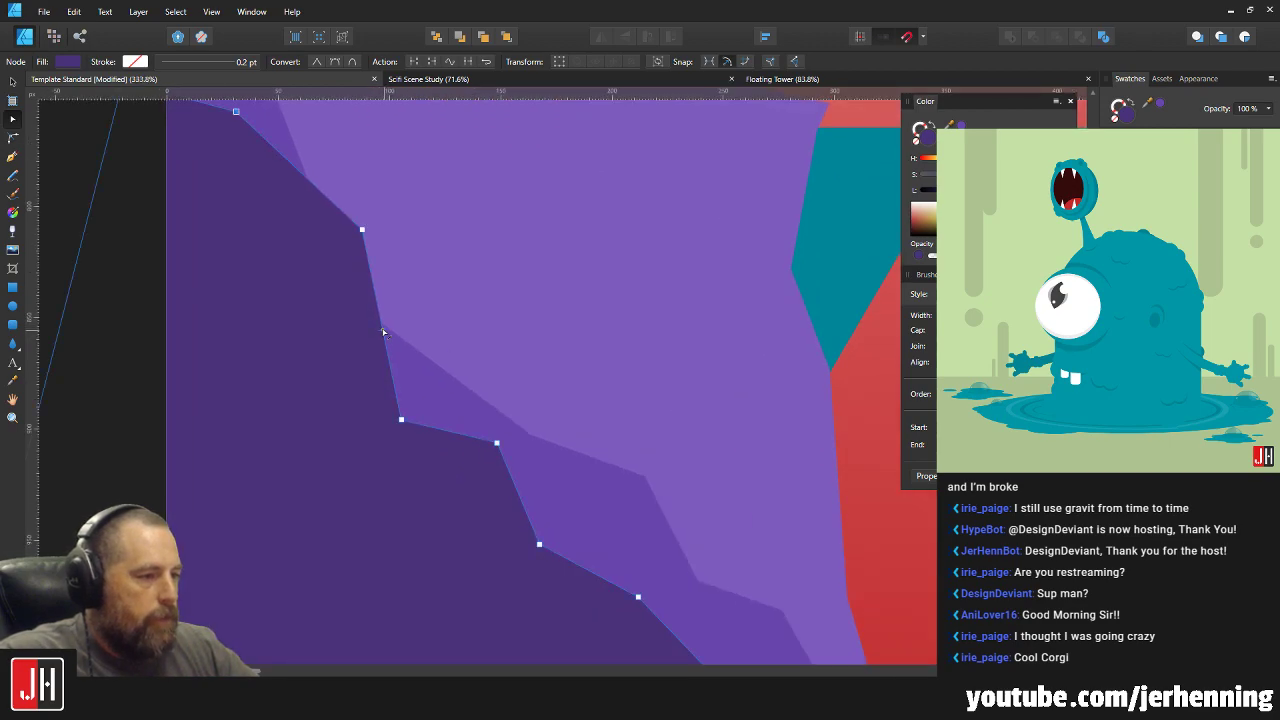
key(v)
scroll(389, 396, down, 6)
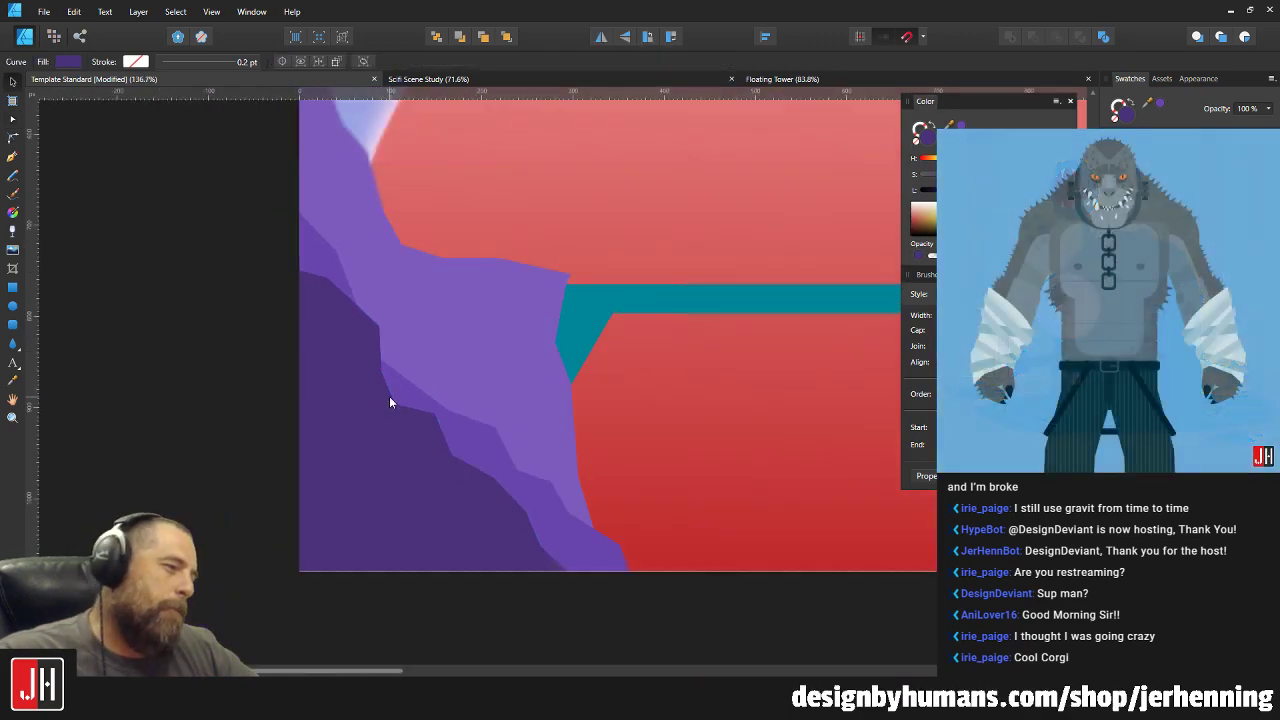
Rework the inner edge of the right bank's middle purple strip into a more jagged outline by moving its points.
scroll(597, 452, up, 5)
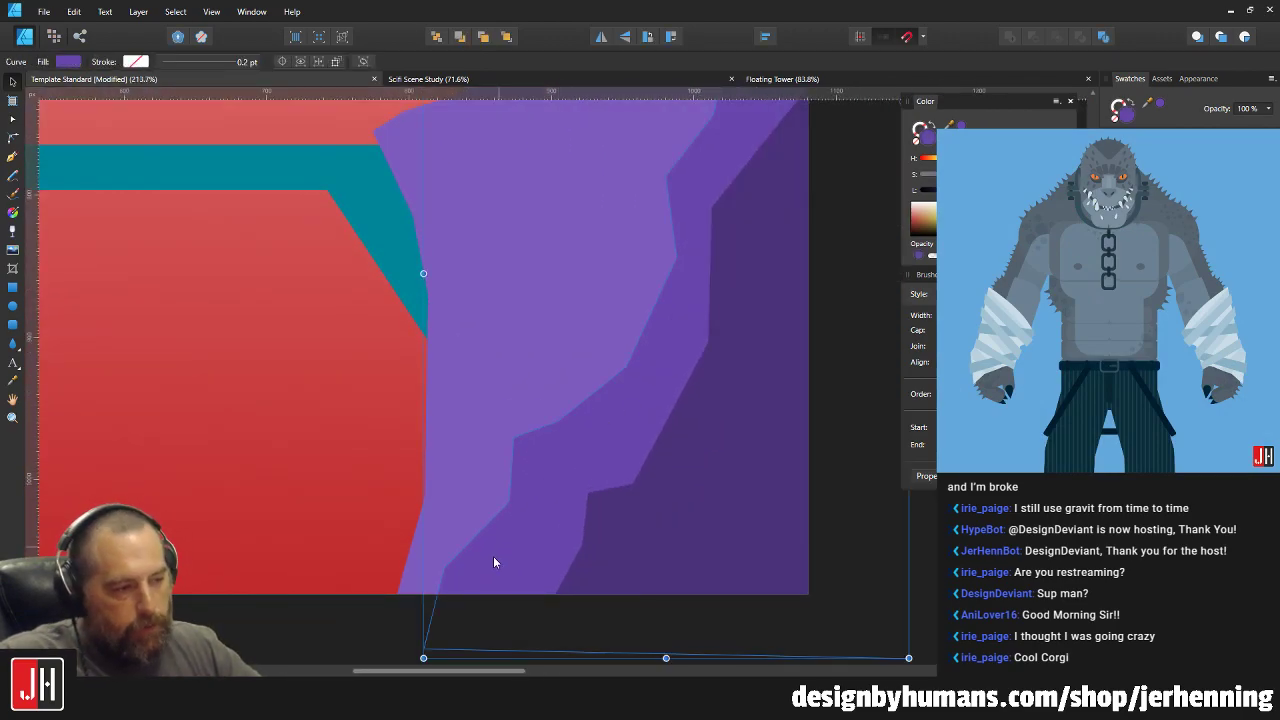
key(a)
drag(451, 389, 617, 560)
drag(509, 502, 543, 457)
drag(626, 367, 641, 314)
drag(487, 358, 640, 500)
drag(546, 457, 583, 437)
click(524, 492)
drag(524, 492, 497, 473)
key(v)
Extend the lower inner corner of the right bank's middle purple strip past the artboard's bottom edge.
scroll(548, 519, down, 6)
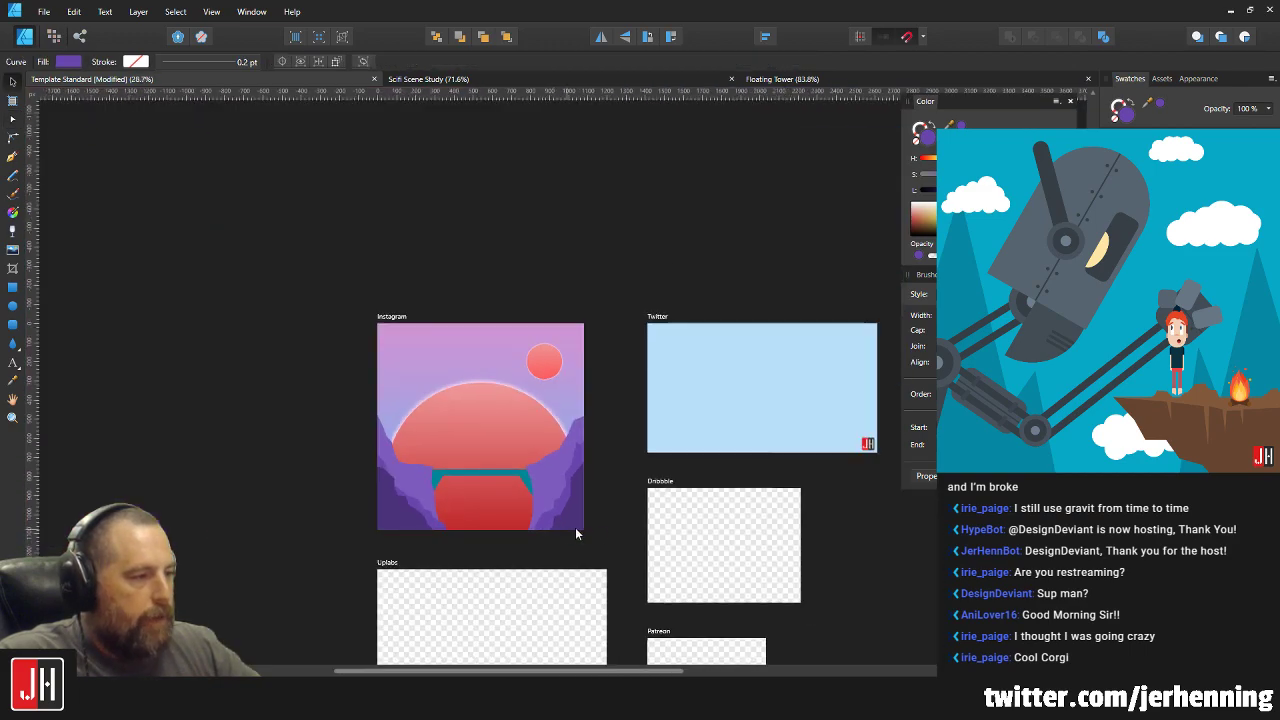
click(566, 534)
scroll(547, 529, up, 6)
click(532, 518)
key(a)
drag(386, 458, 372, 612)
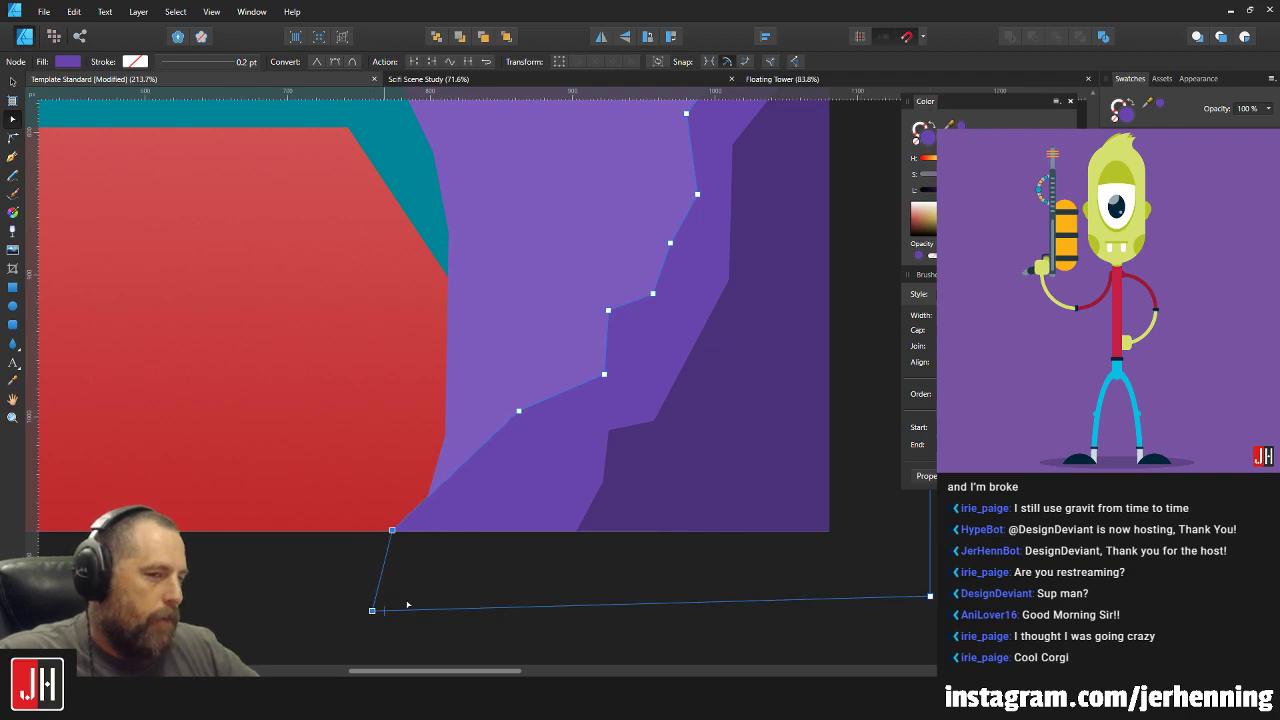
key(v)
click(462, 551)
scroll(478, 570, down, 9)
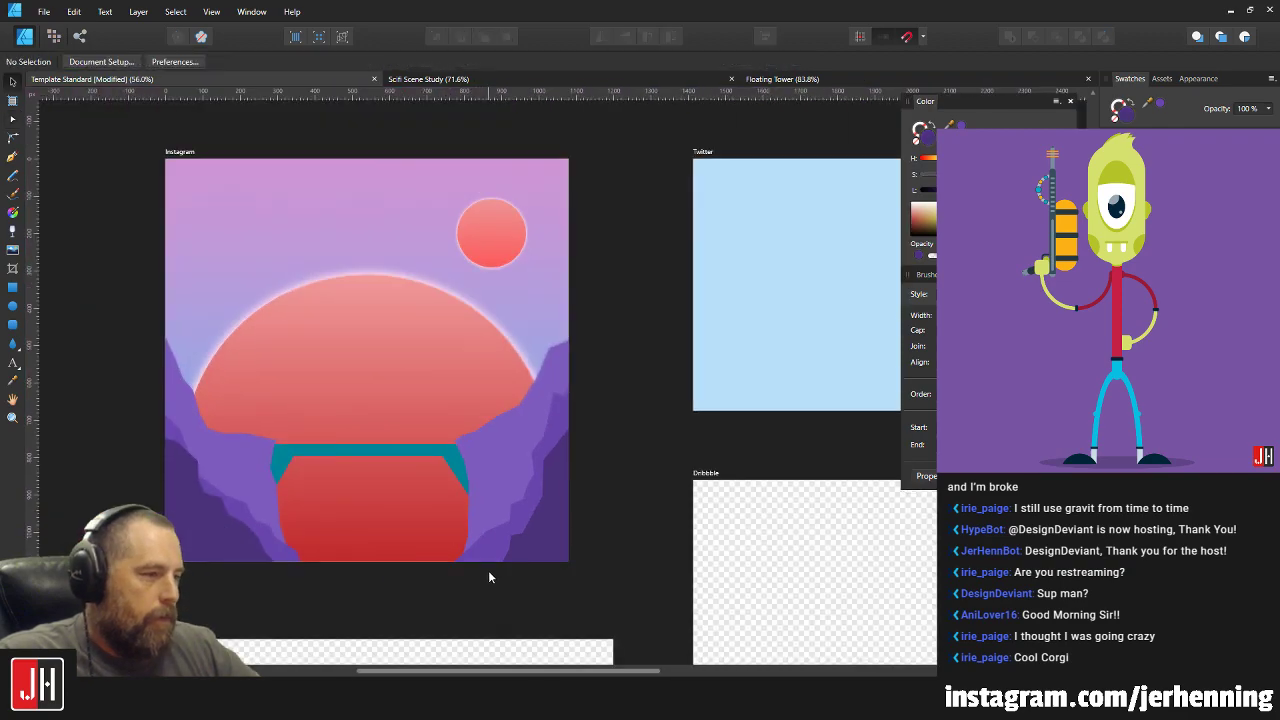
scroll(459, 547, up, 4)
scroll(457, 546, up, 1)
scroll(490, 510, down, 1)
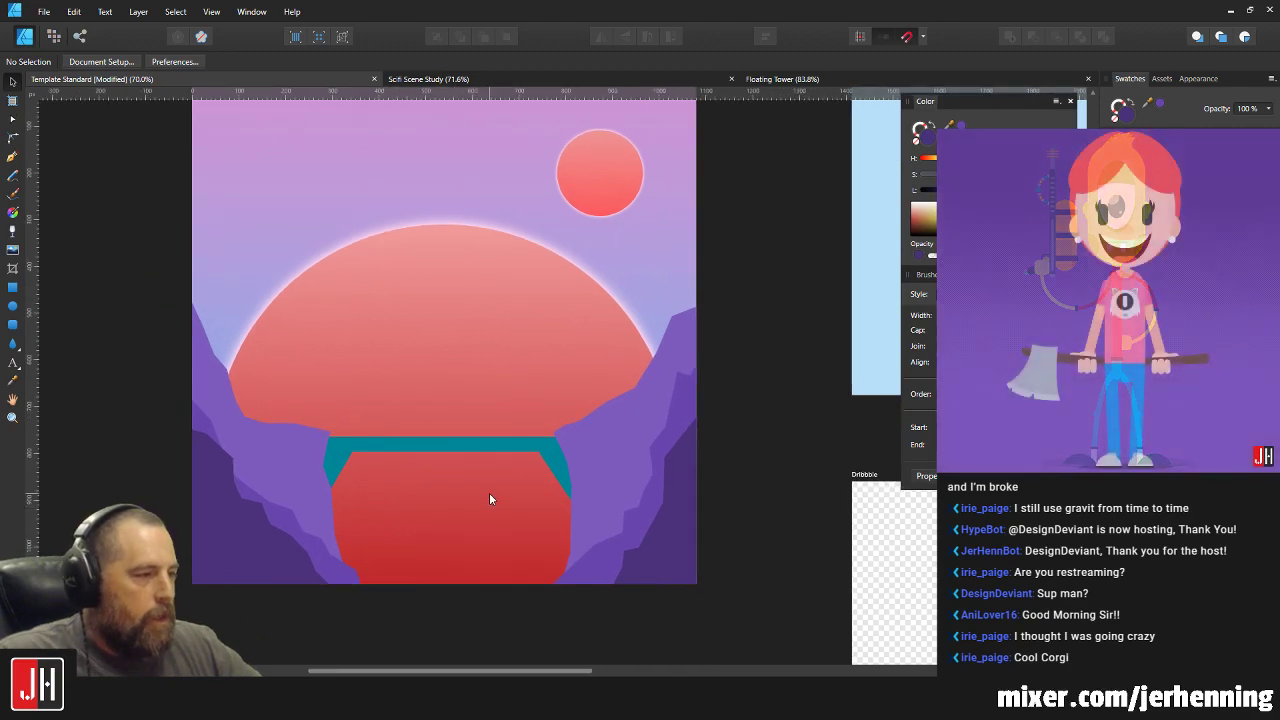
scroll(443, 497, up, 3)
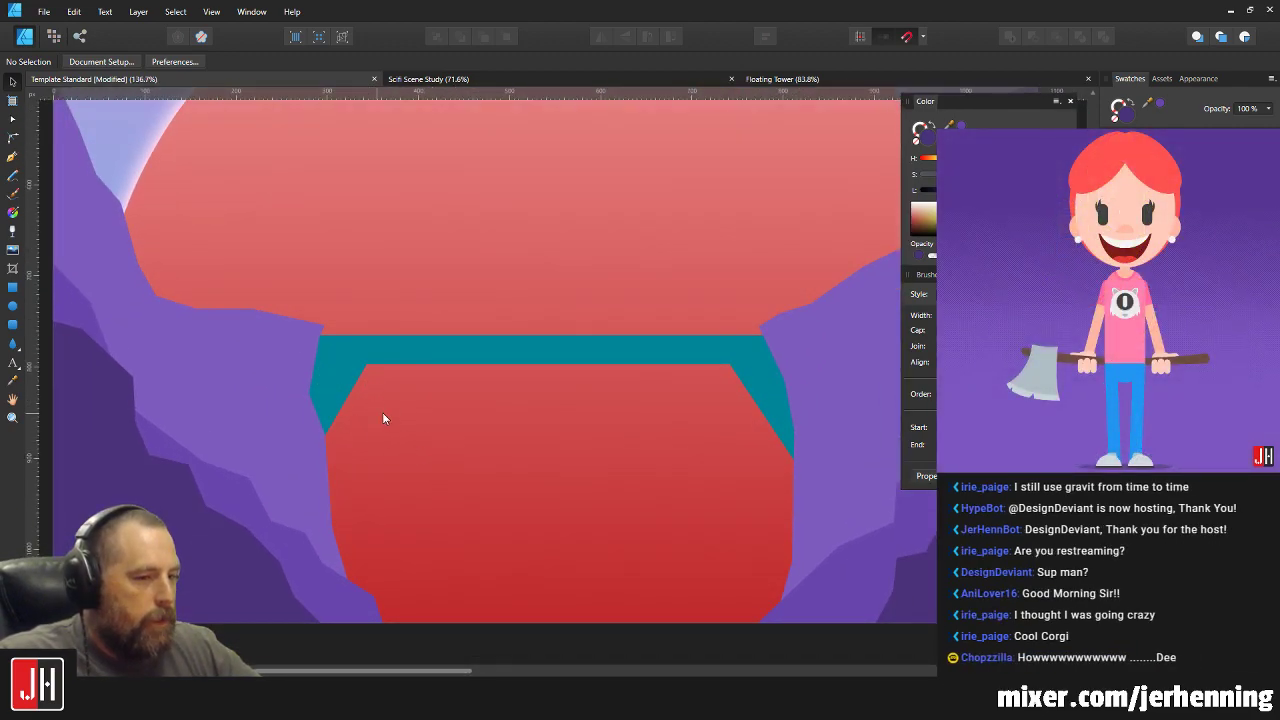
scroll(390, 430, down, 3)
scroll(370, 470, up, 2)
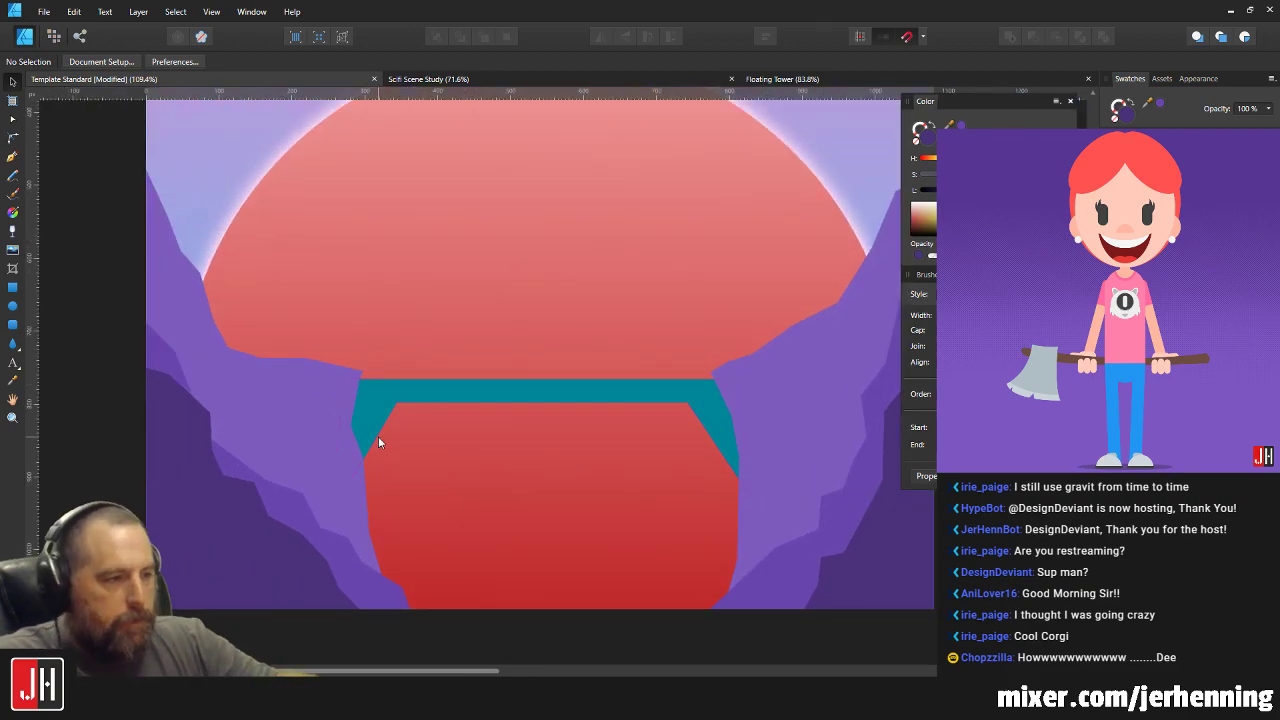
scroll(423, 426, down, 1)
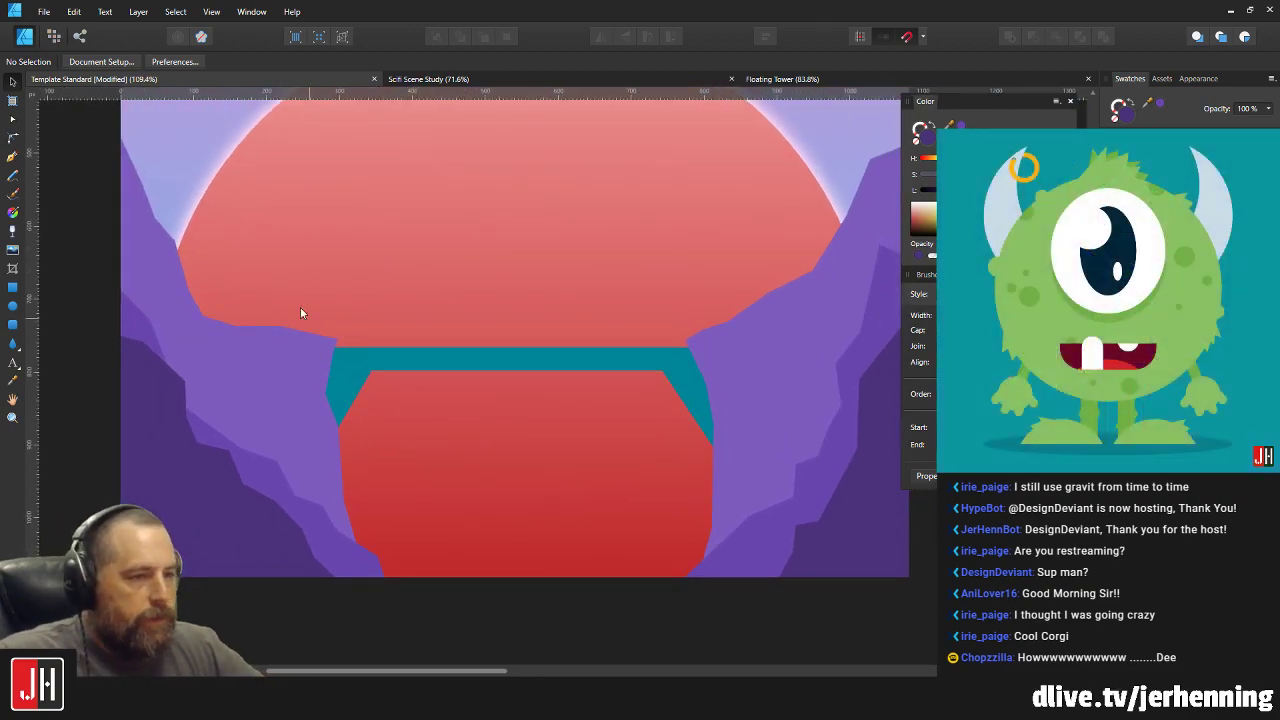
click(12, 156)
scroll(589, 440, up, 2)
scroll(431, 366, up, 1)
click(354, 316)
scroll(390, 401, down, 2)
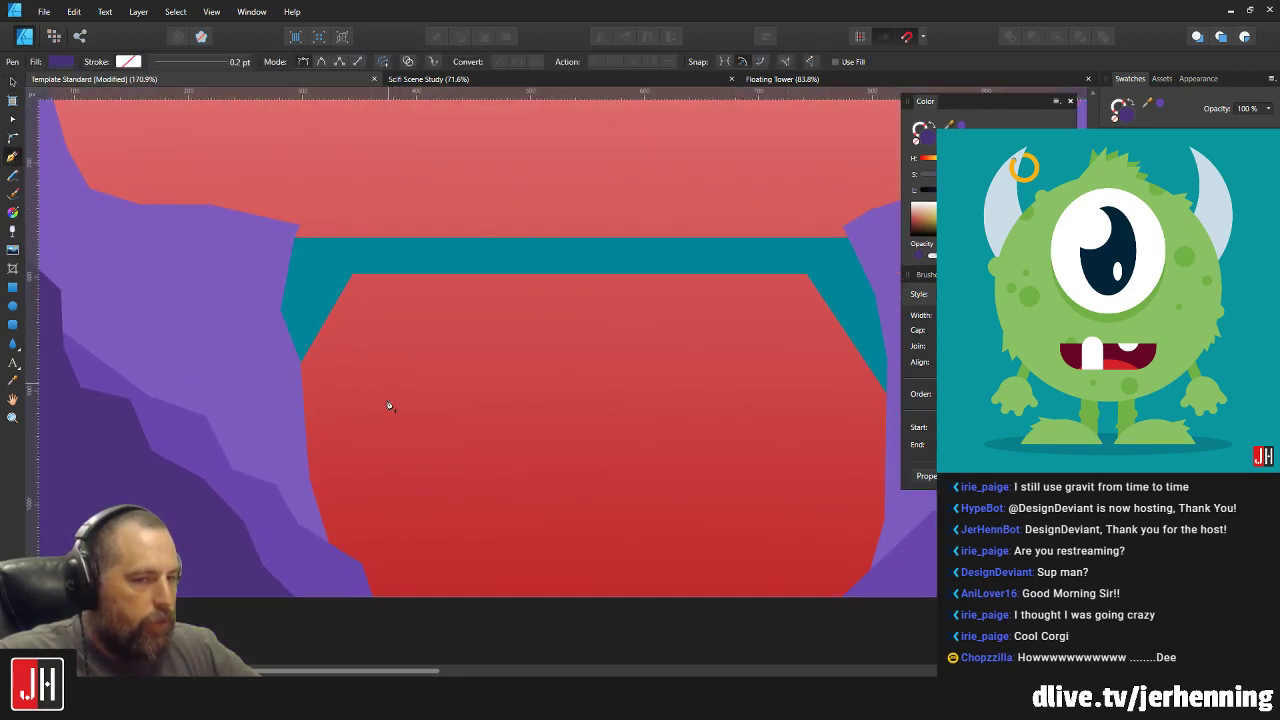
click(385, 450)
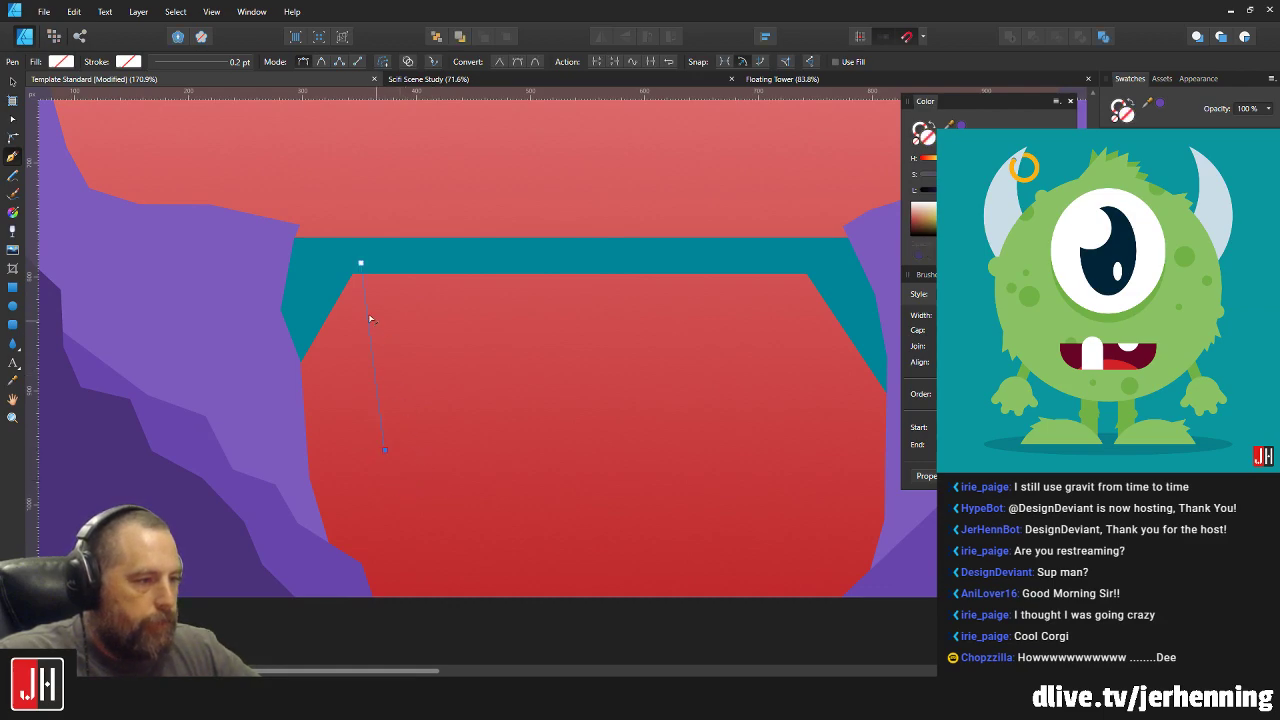
key(Escape)
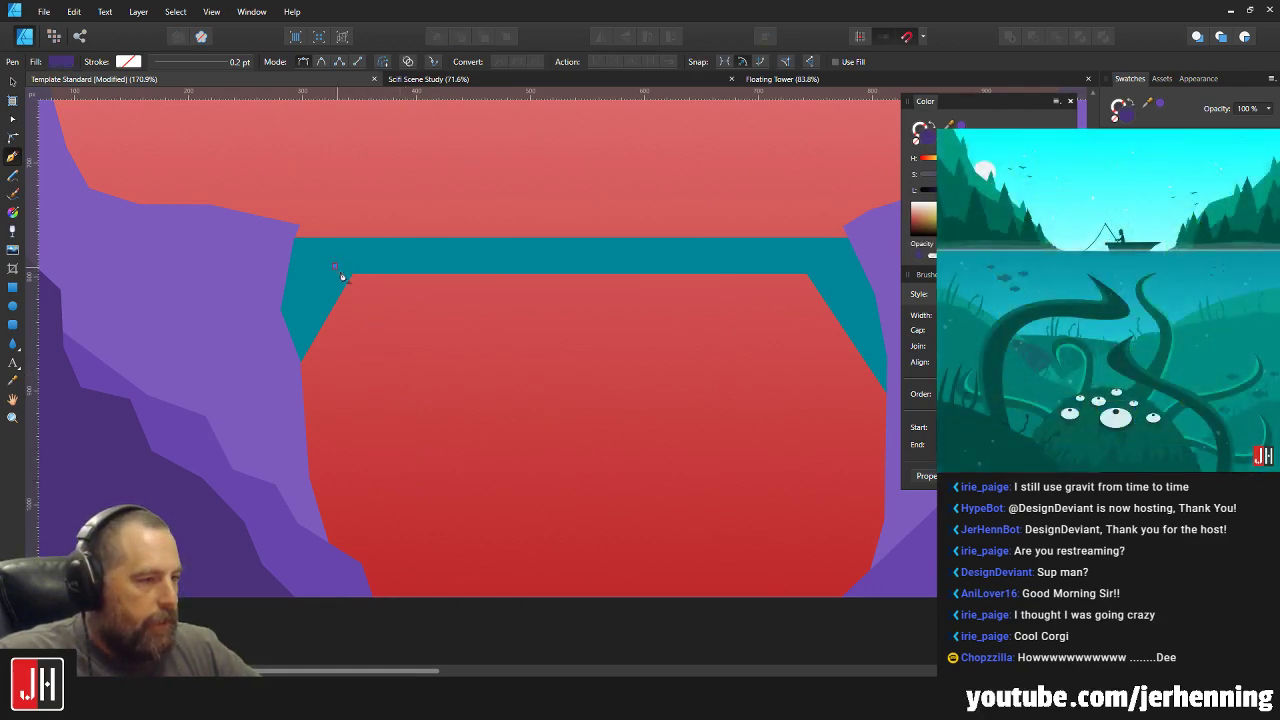
Draw a closed rock shape with a jagged inner edge under the bridge's left end, extending past the artboard's bottom edge.
click(394, 507)
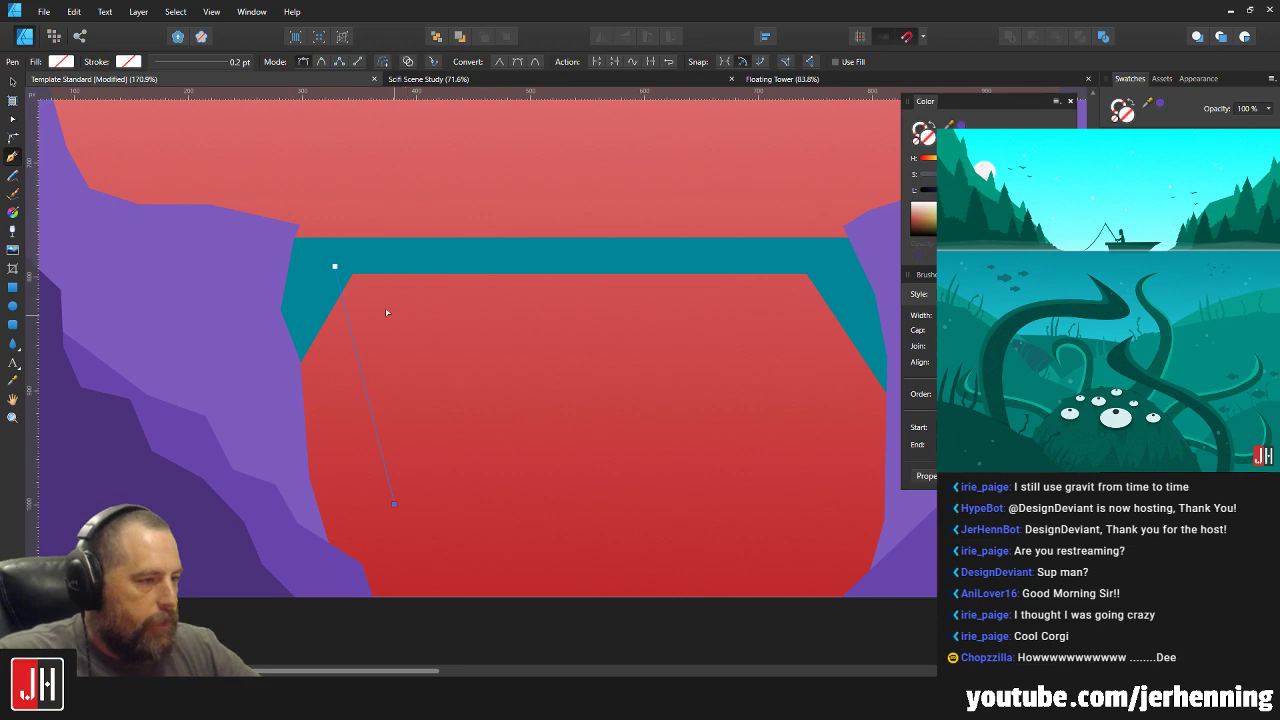
key(ctrl+z)
click(376, 451)
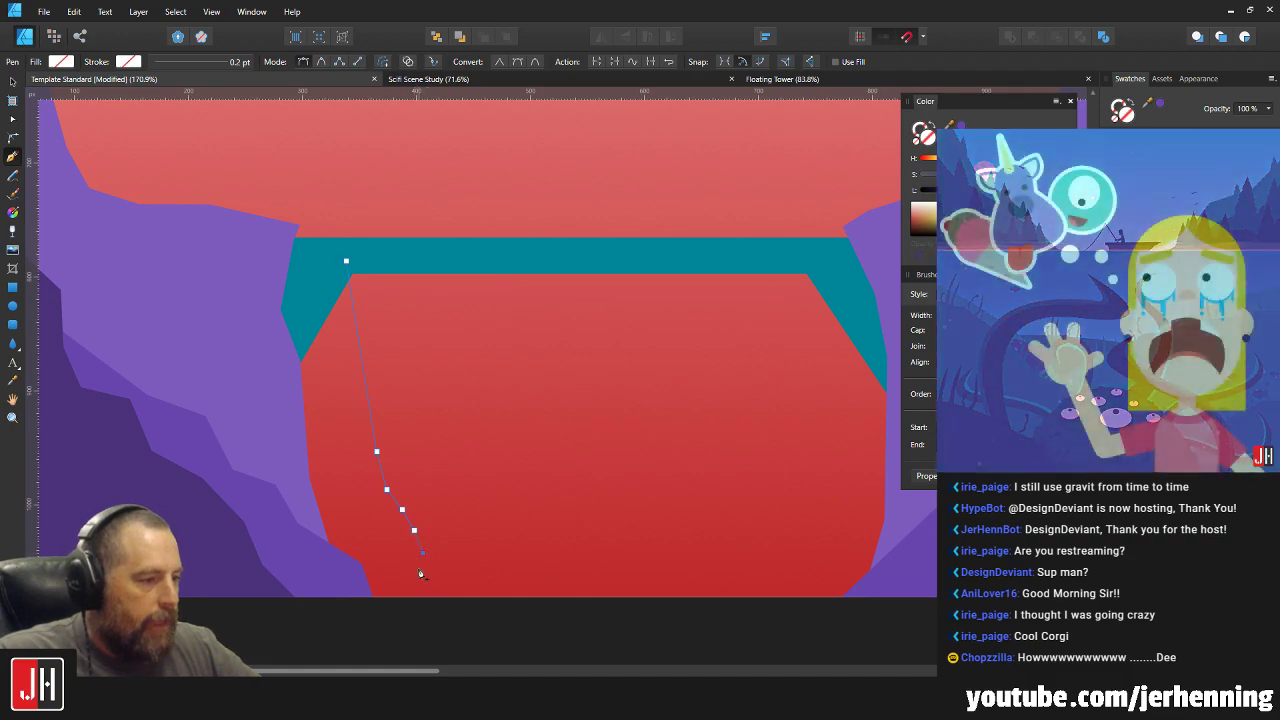
click(422, 552)
click(439, 619)
click(210, 638)
click(261, 291)
click(346, 261)
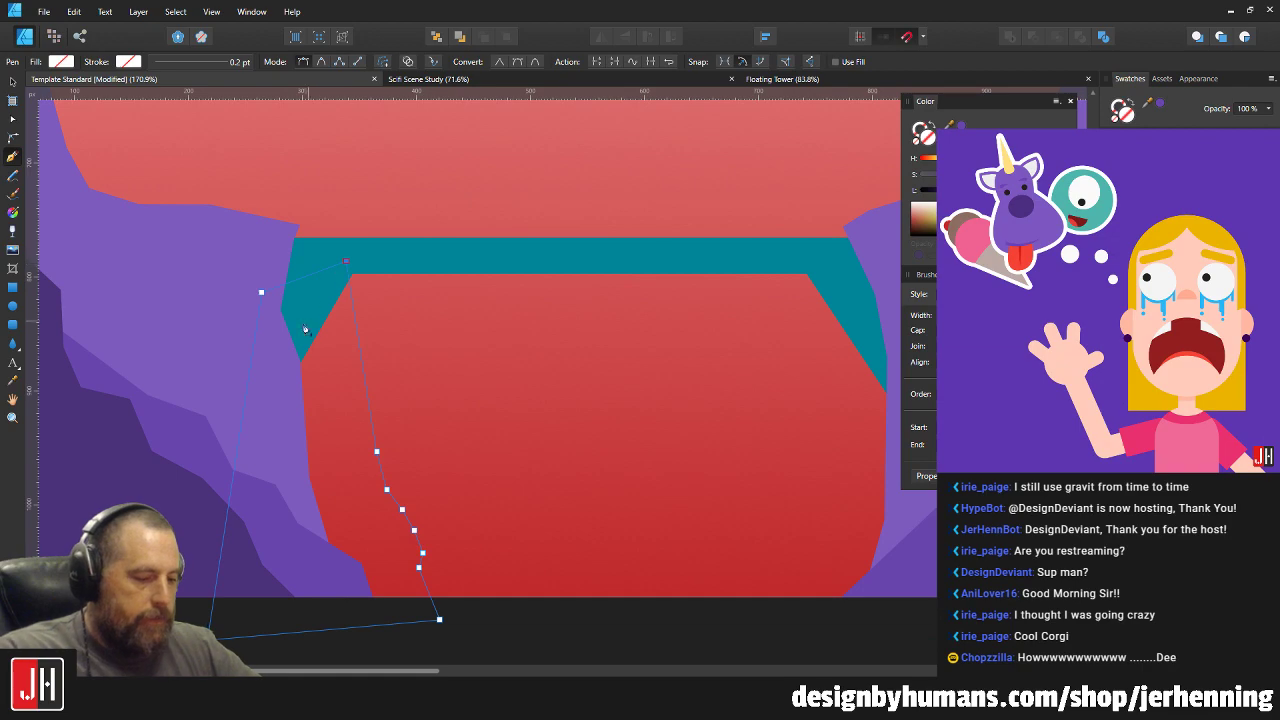
Fill the new shape with a lighter tint of the left bank's purple and stack it behind the bank and bridge.
key(i)
click(198, 289)
key(v)
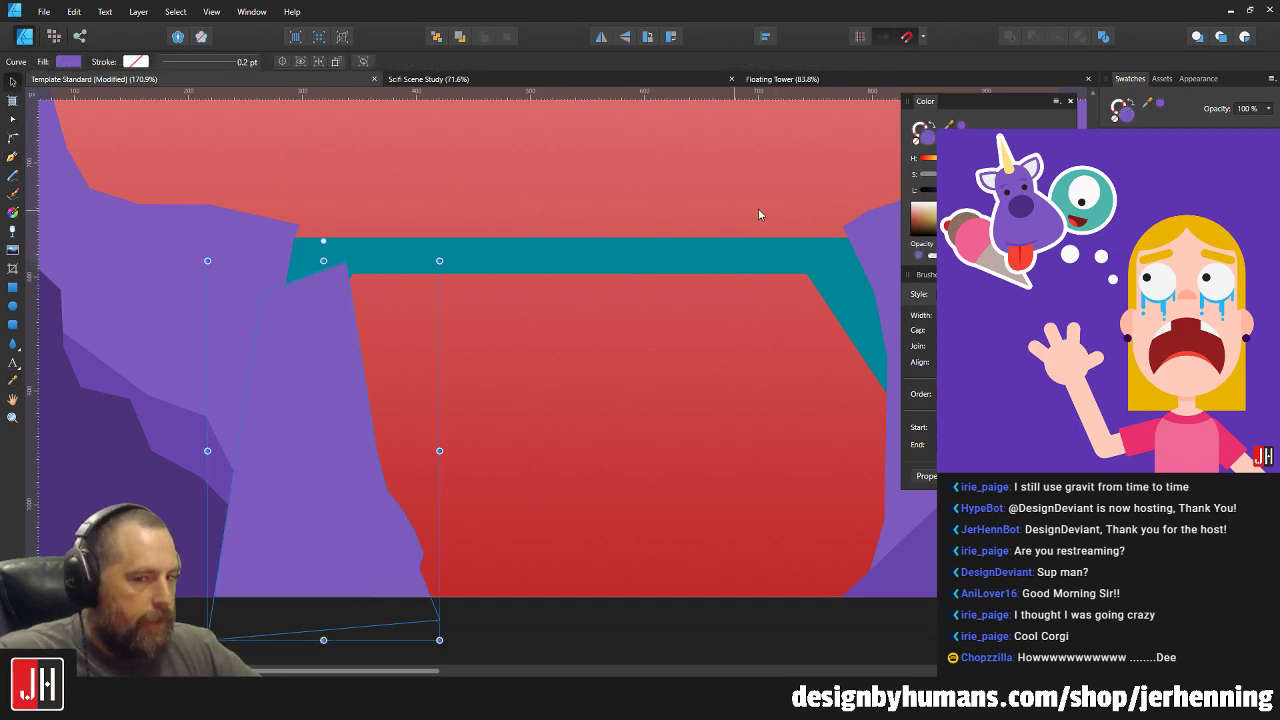
key(ctrl+d)
drag(980, 190, 988, 190)
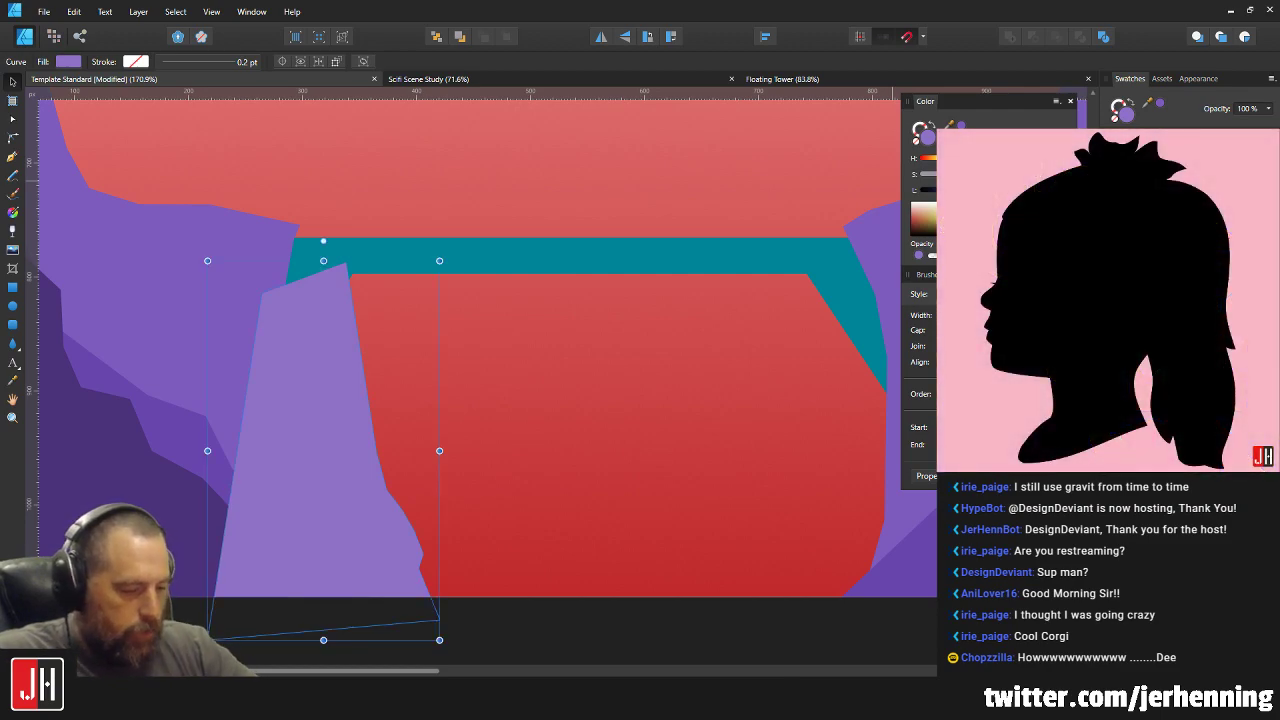
click(460, 36)
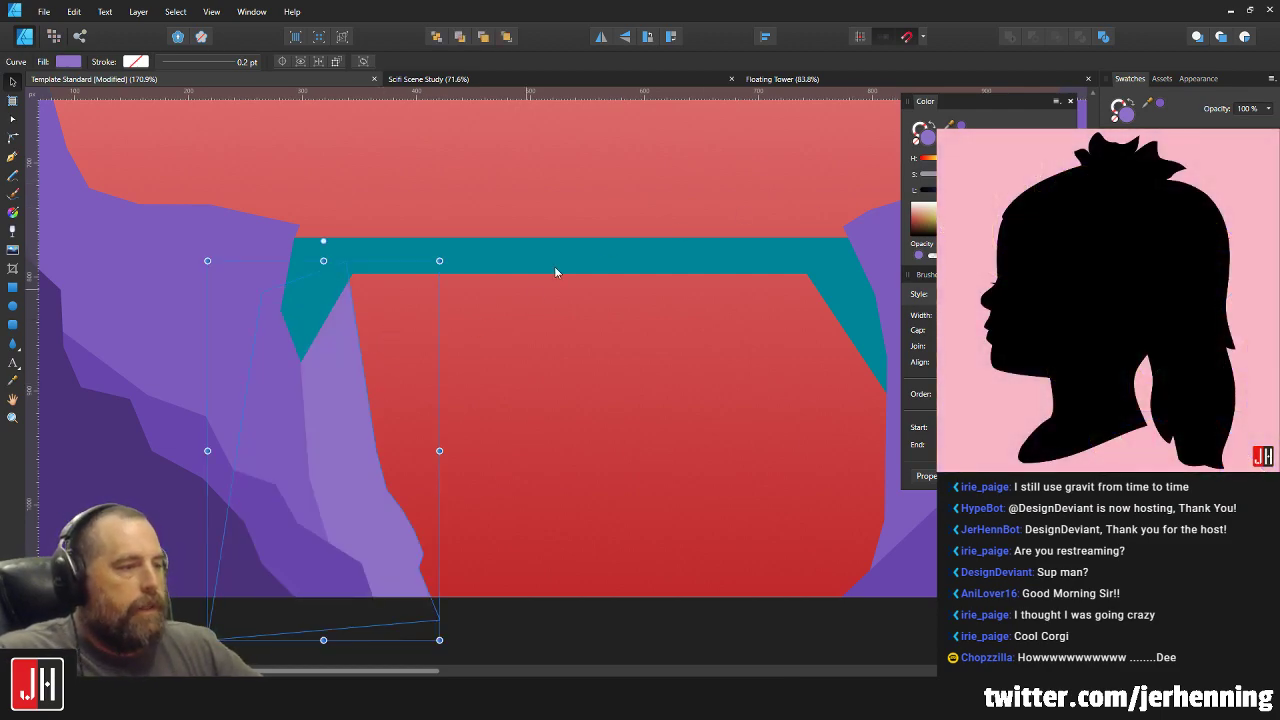
key(ctrl+d)
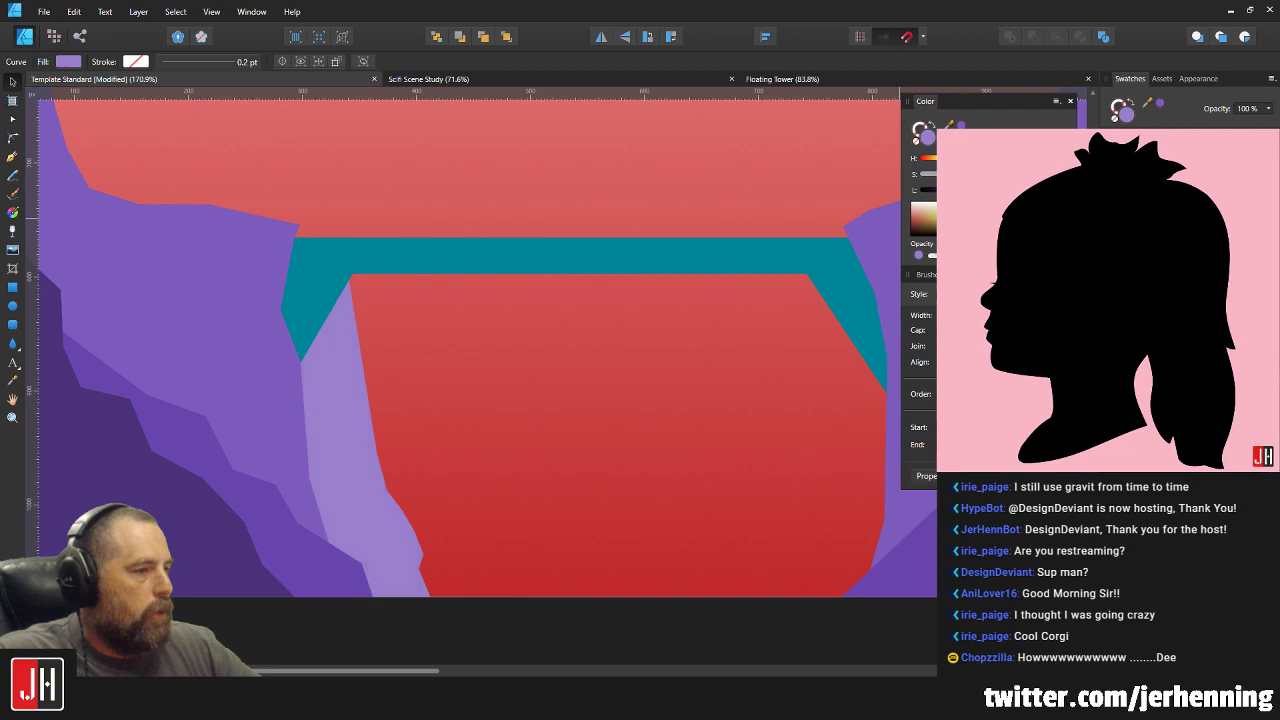
Reshape the top of the left bank's light purple rock by lowering its corner points beneath the bridge.
click(404, 286)
drag(378, 220, 398, 270)
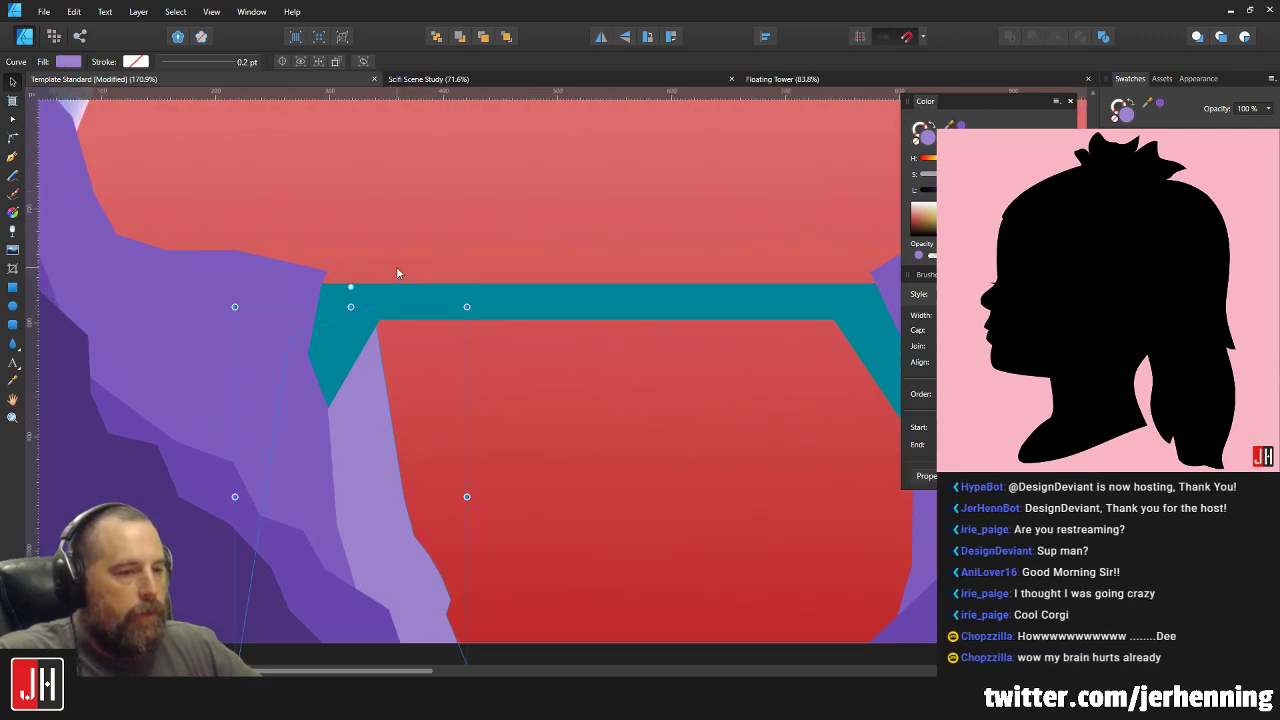
key(a)
drag(373, 307, 340, 329)
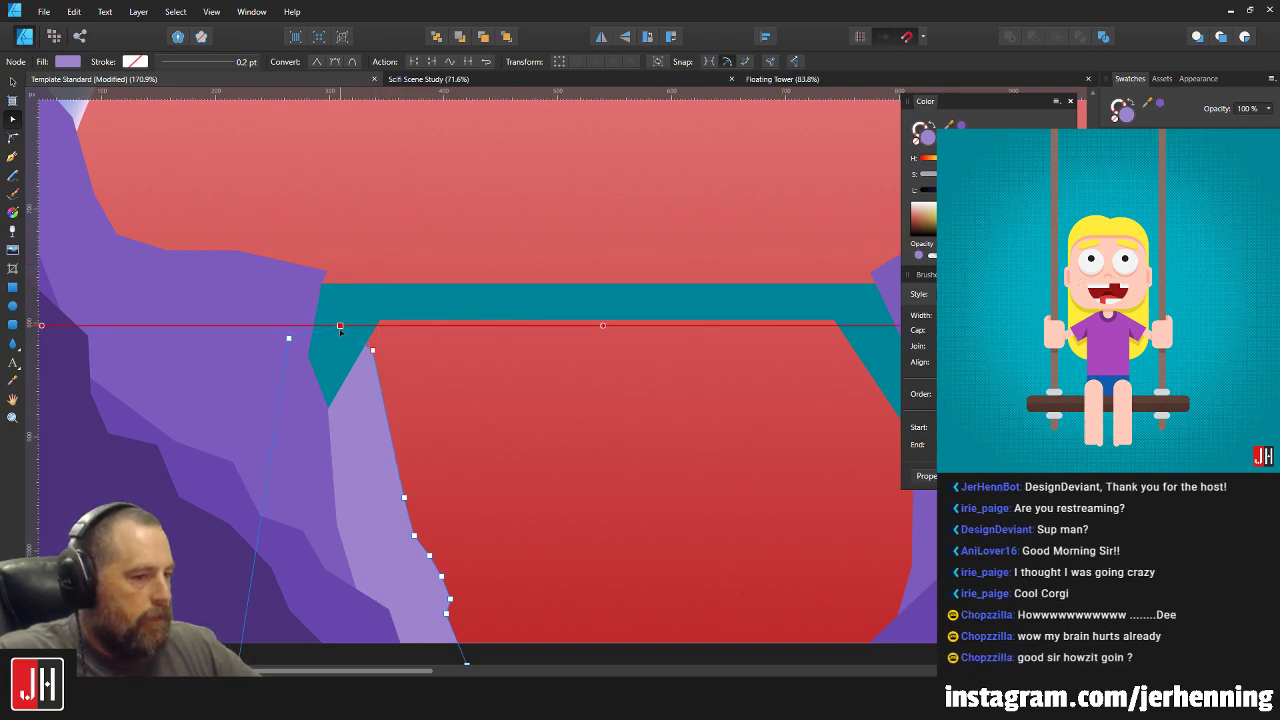
click(373, 350)
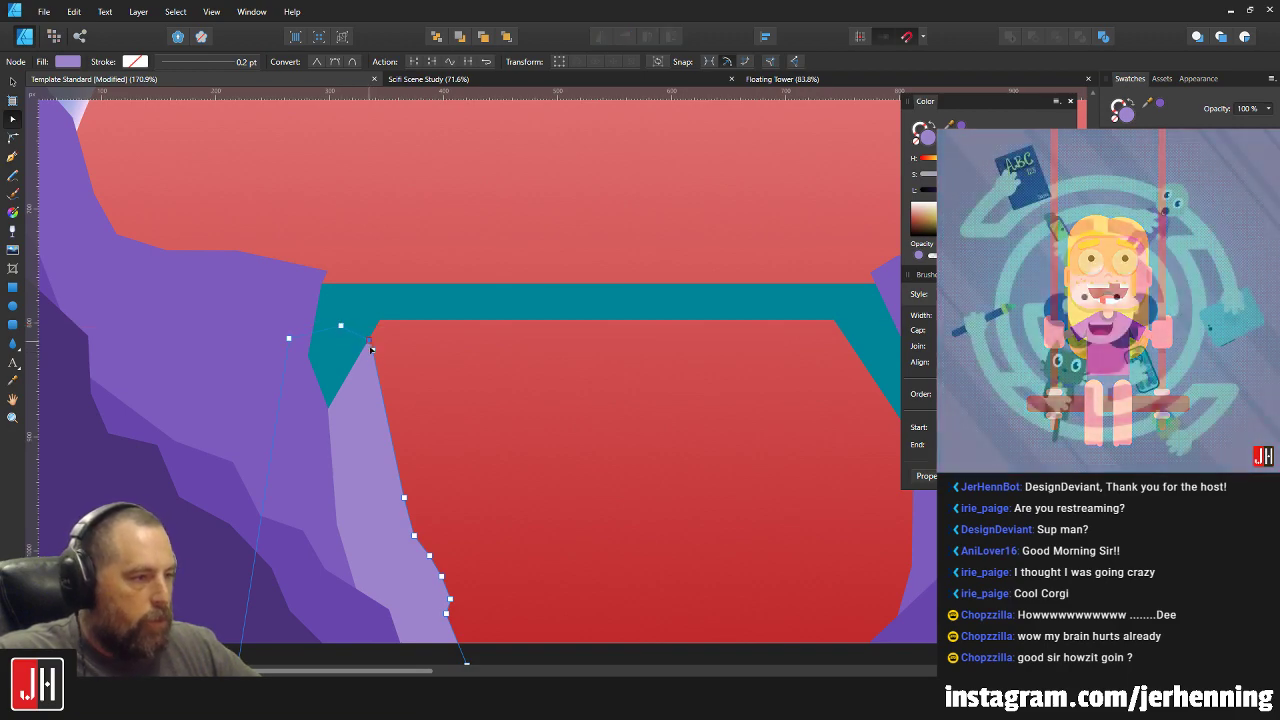
drag(372, 352, 379, 372)
key(v)
Shift the light purple rock under the bridge's left end slightly down and to the right.
scroll(445, 369, down, 10)
click(496, 401)
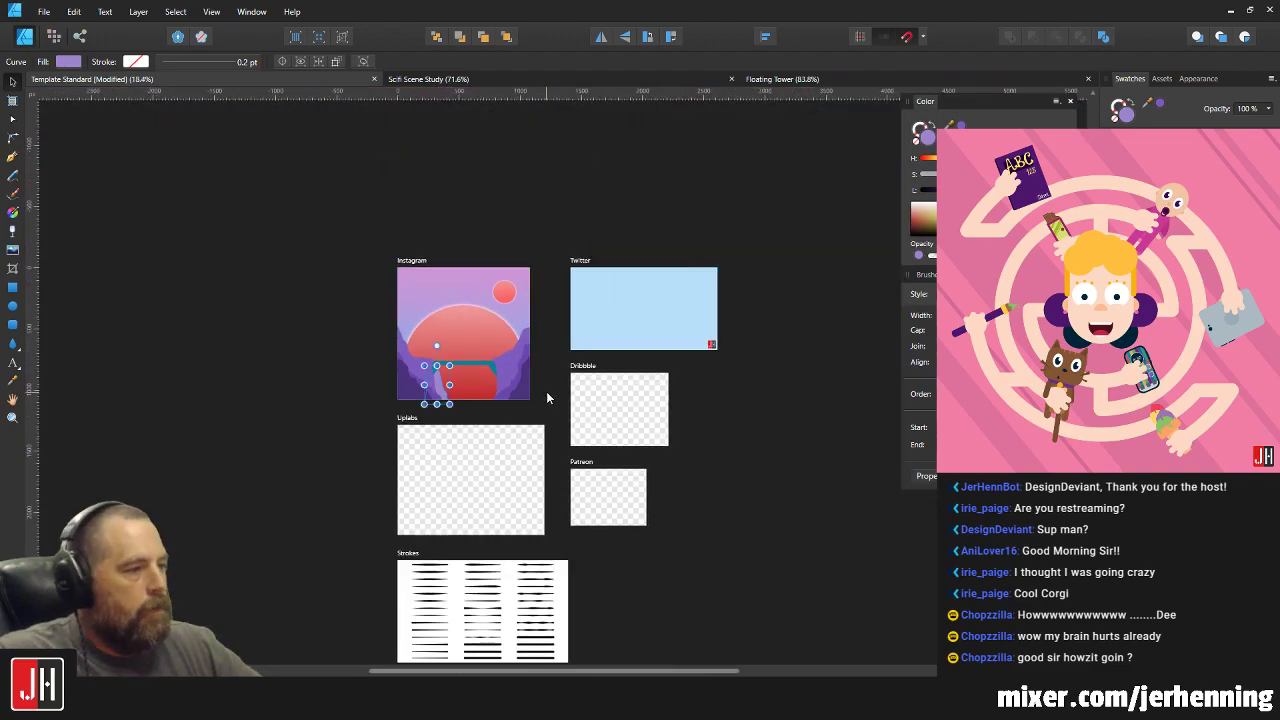
scroll(440, 376, up, 9)
key(a)
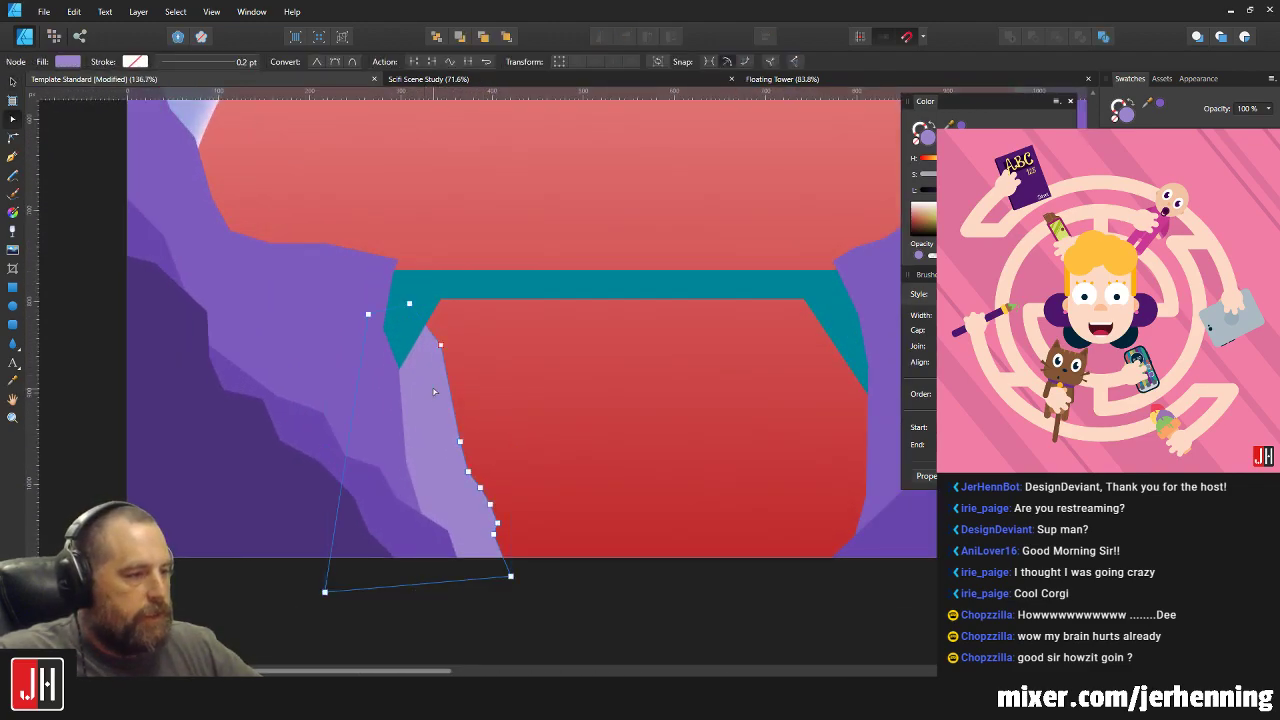
key(v)
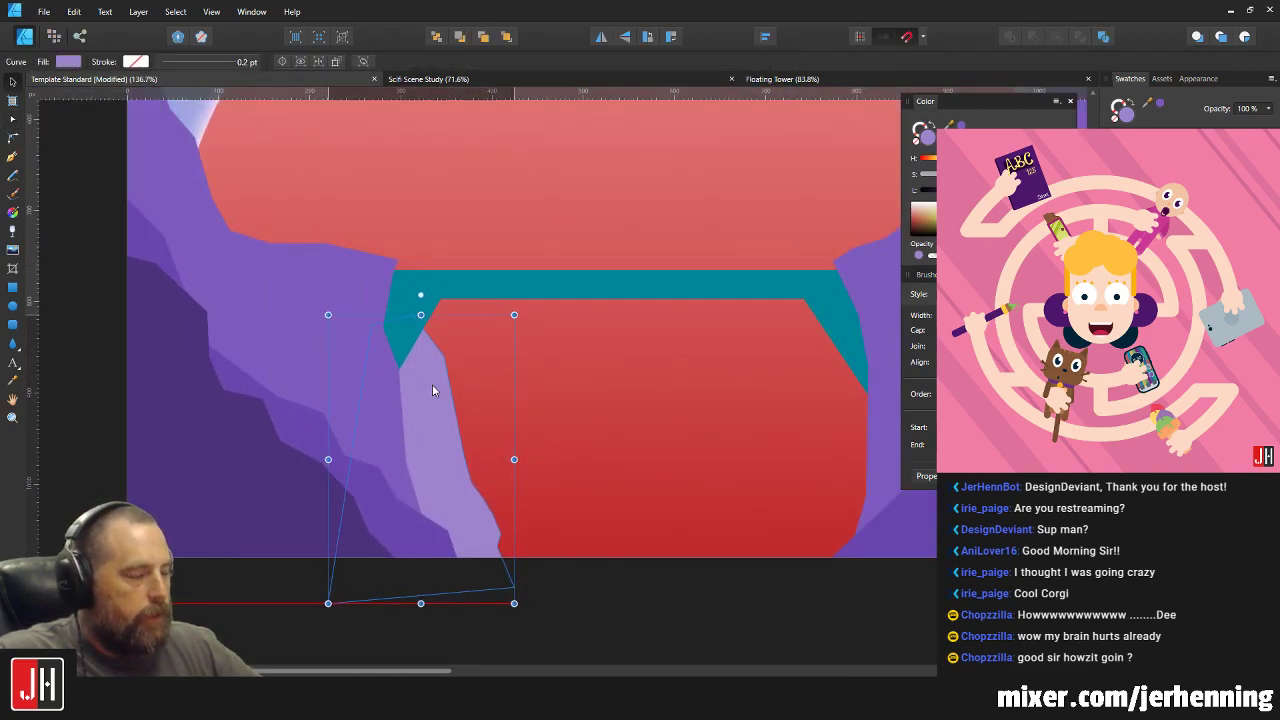
scroll(432, 384, down, 9)
click(568, 411)
Draw a rock shape under the bridge's right end with an angular inner edge that extends below the artboard.
scroll(478, 390, up, 10)
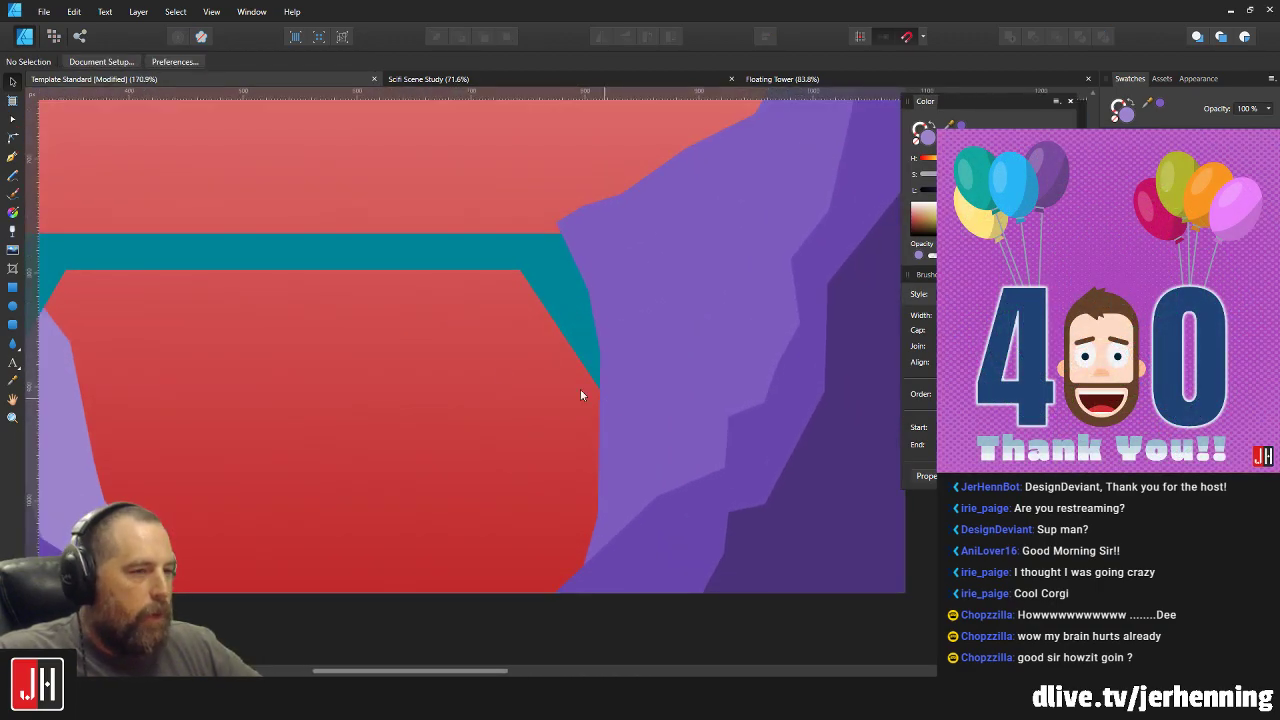
click(12, 156)
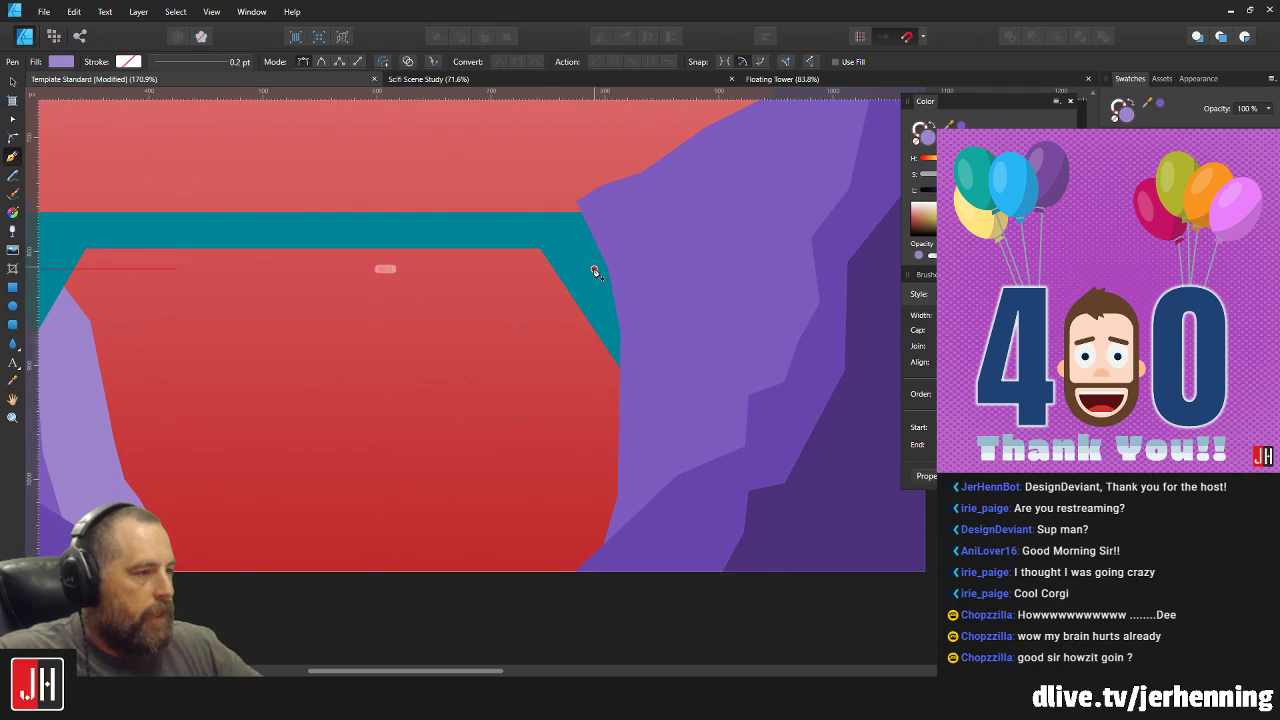
click(597, 269)
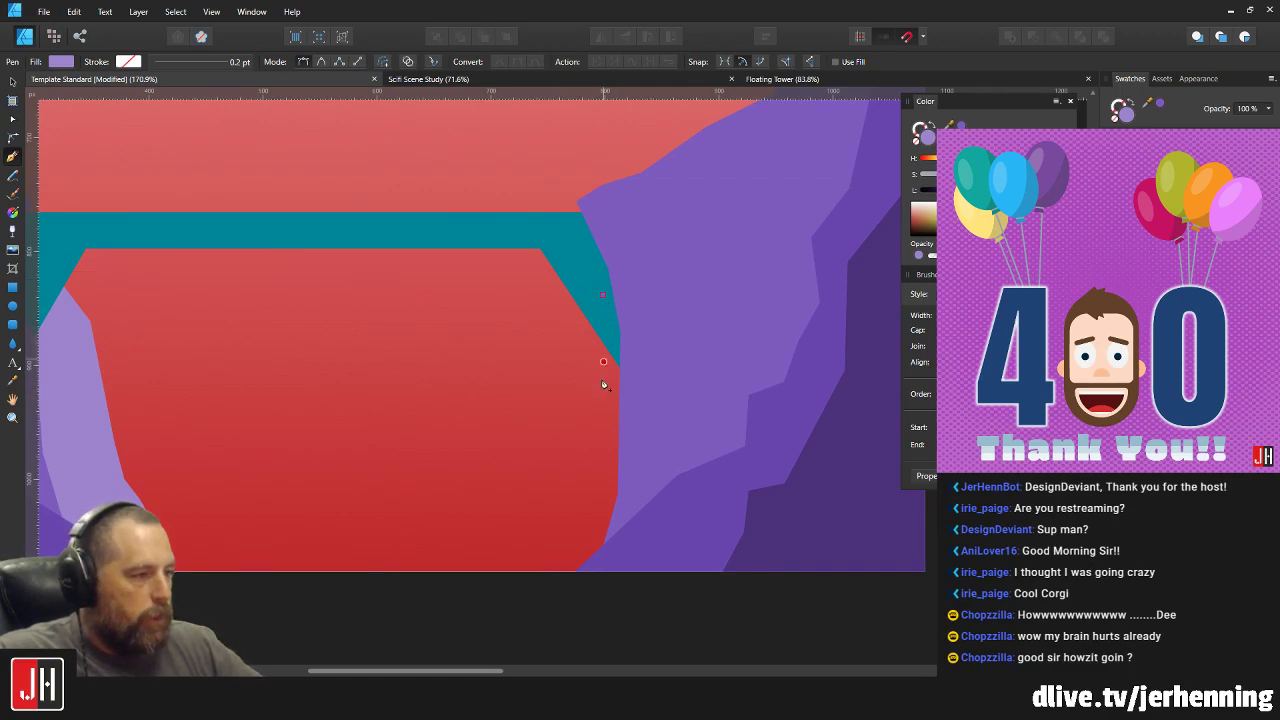
click(589, 449)
click(566, 502)
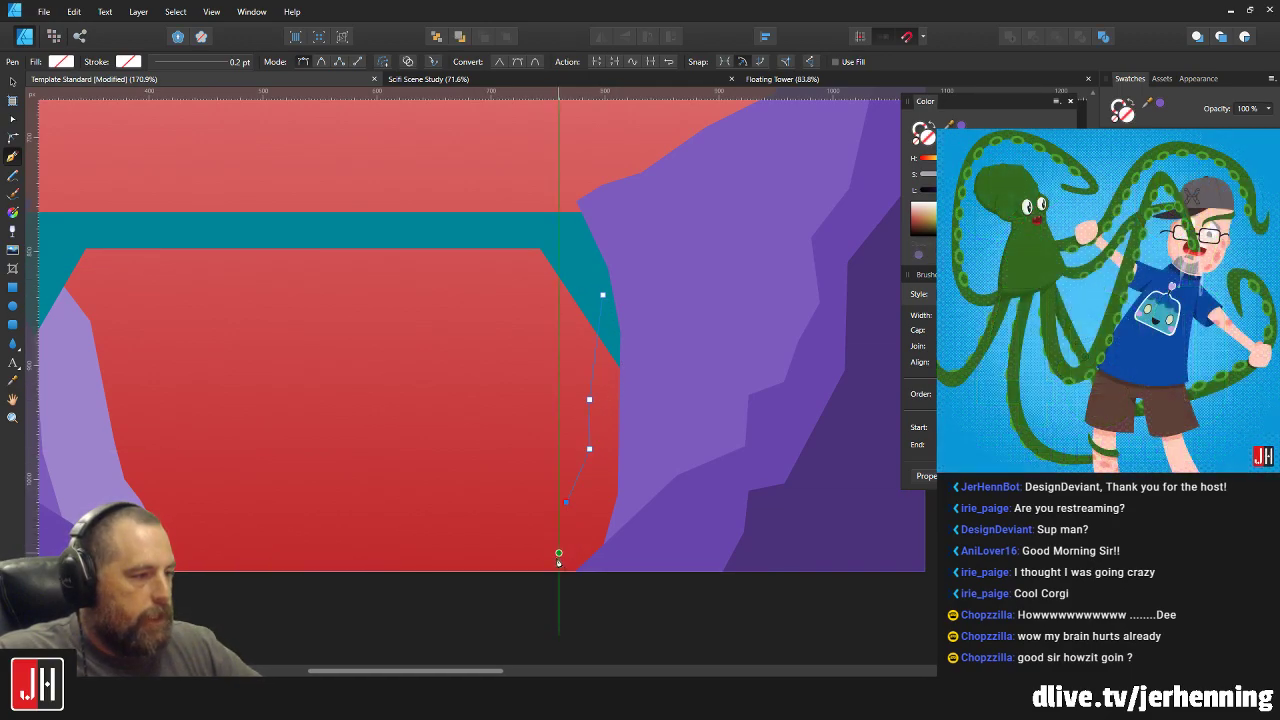
click(550, 605)
click(656, 613)
click(721, 352)
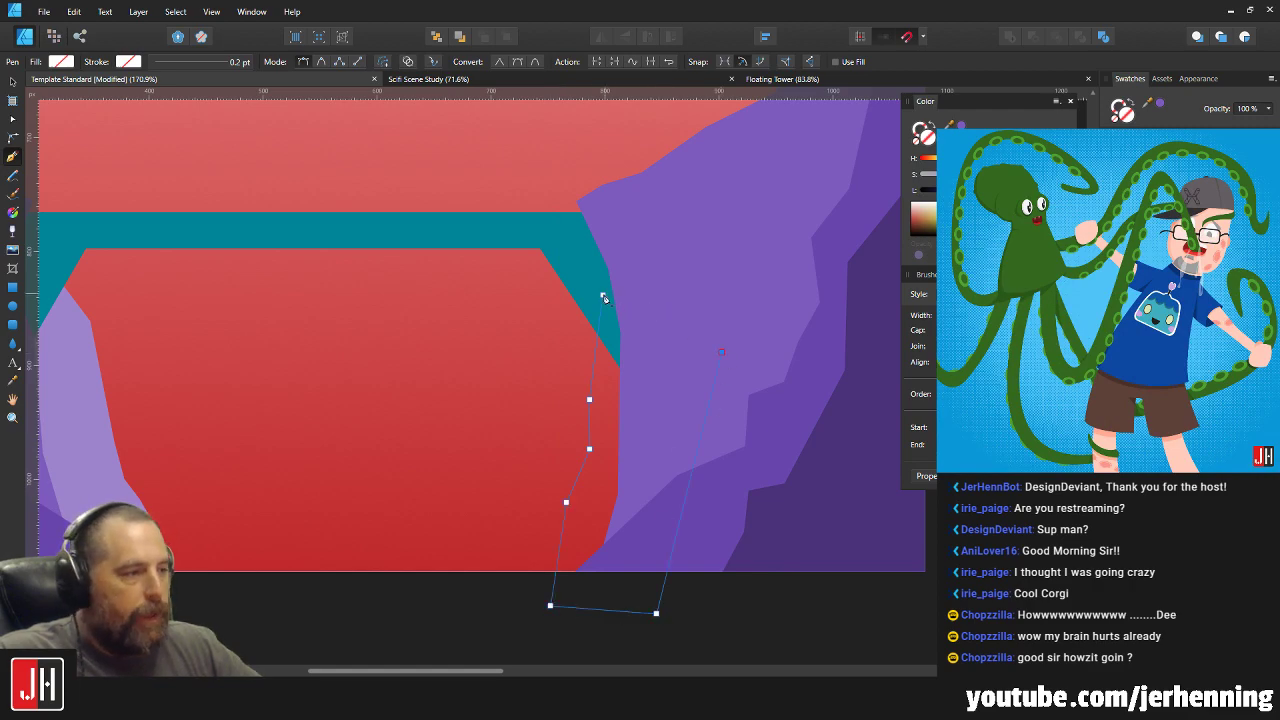
Fill the new rock shape with the right bank's main purple and place it behind the bank and bridge.
key(Escape)
key(ctrl+z)
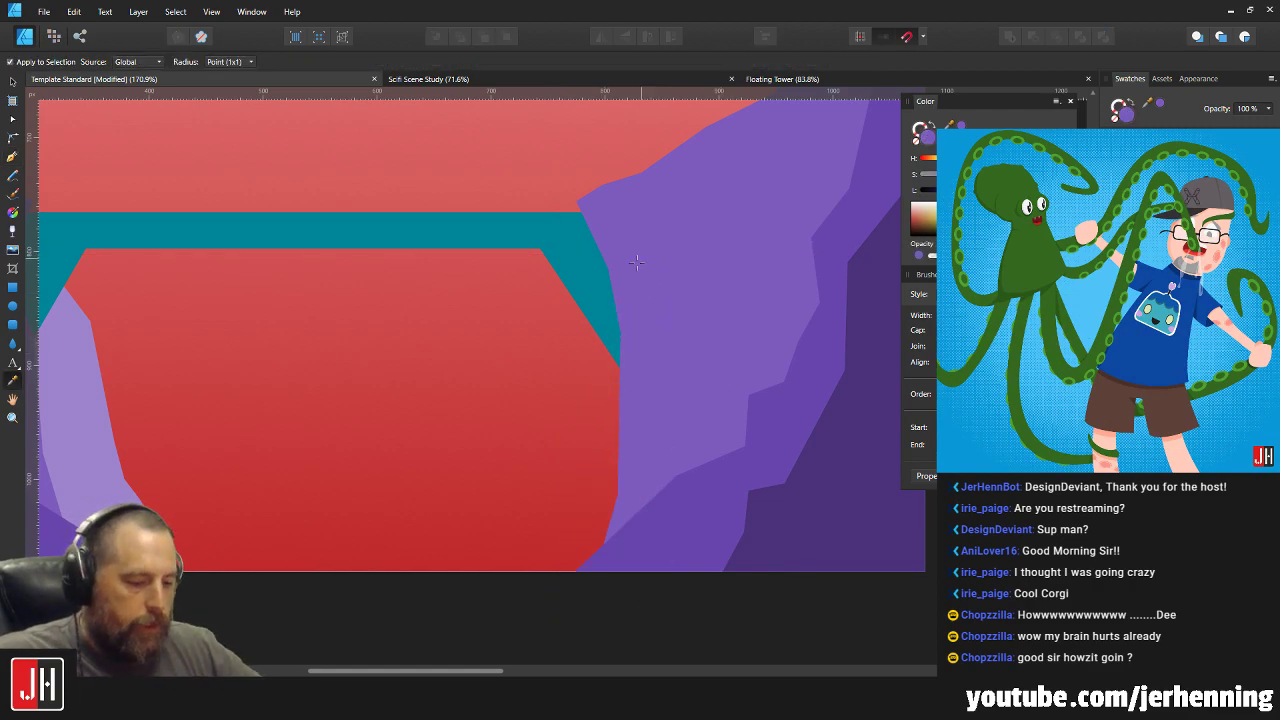
key(m)
key(ctrl+z)
key(v)
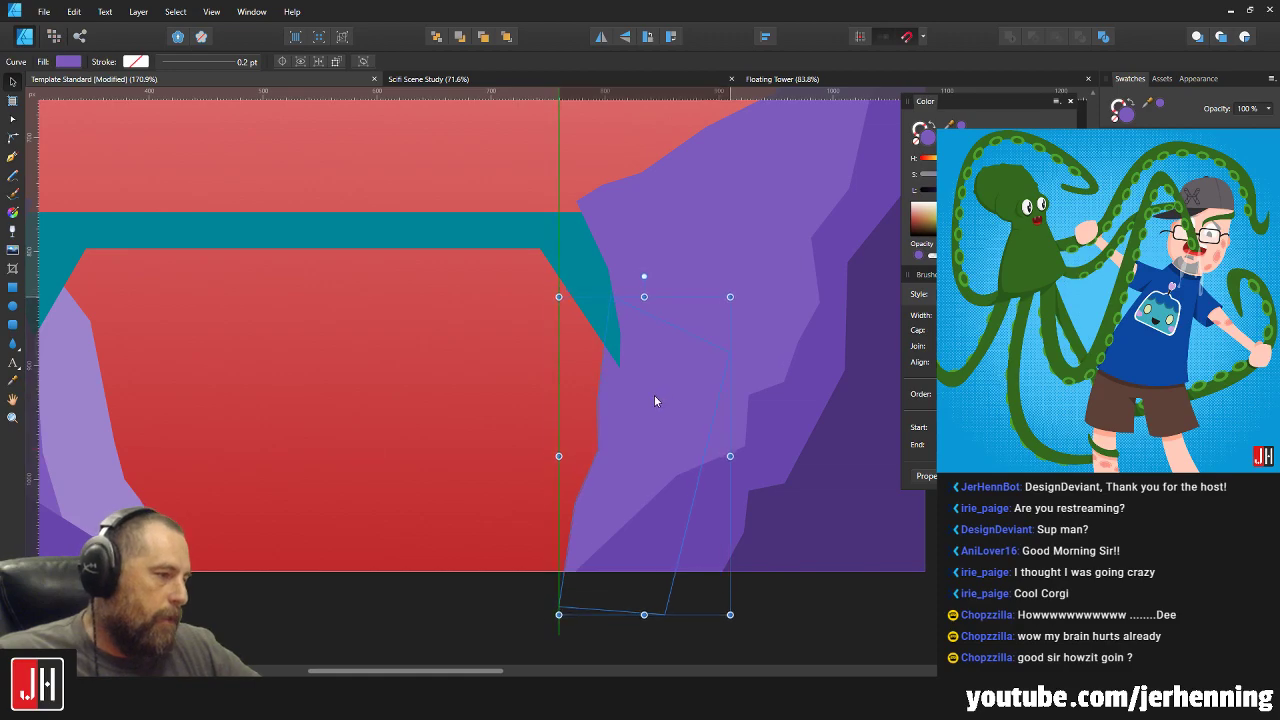
key(ctrl+d)
Examine the overall composition and the rock faces beneath both ends of the bridge.
scroll(656, 400, down, 5)
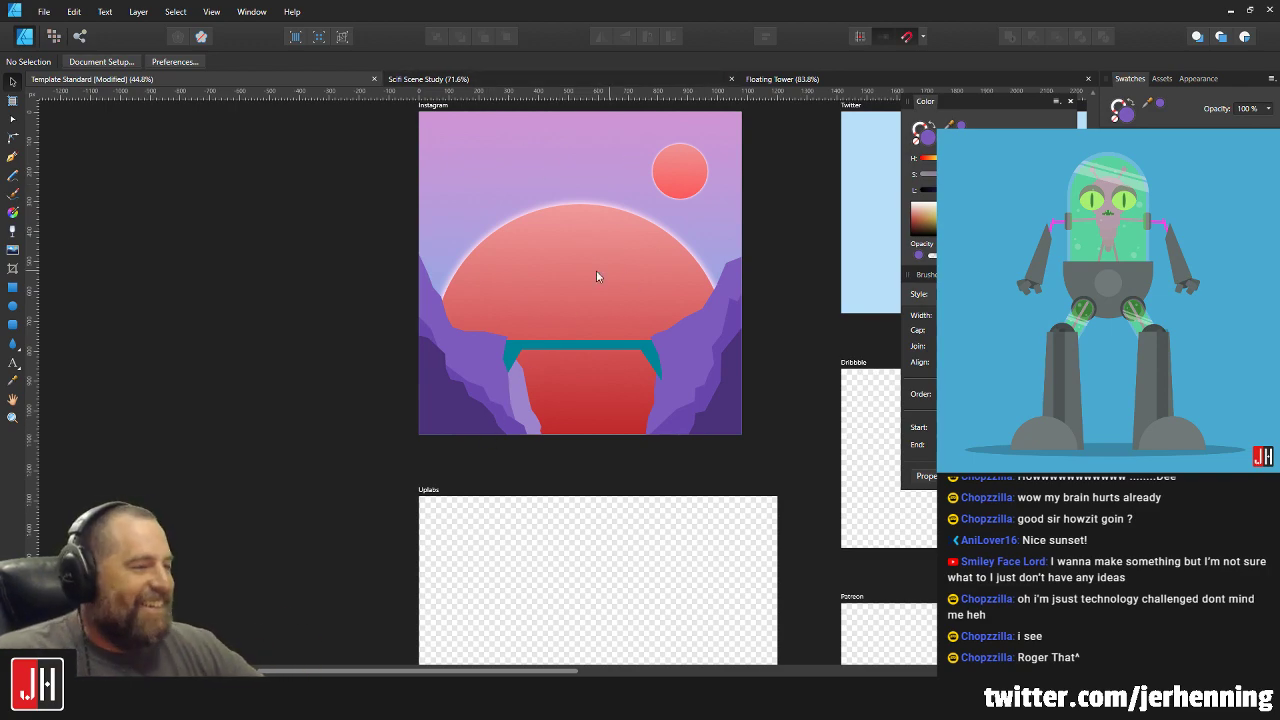
scroll(601, 266, up, 3)
scroll(752, 318, down, 3)
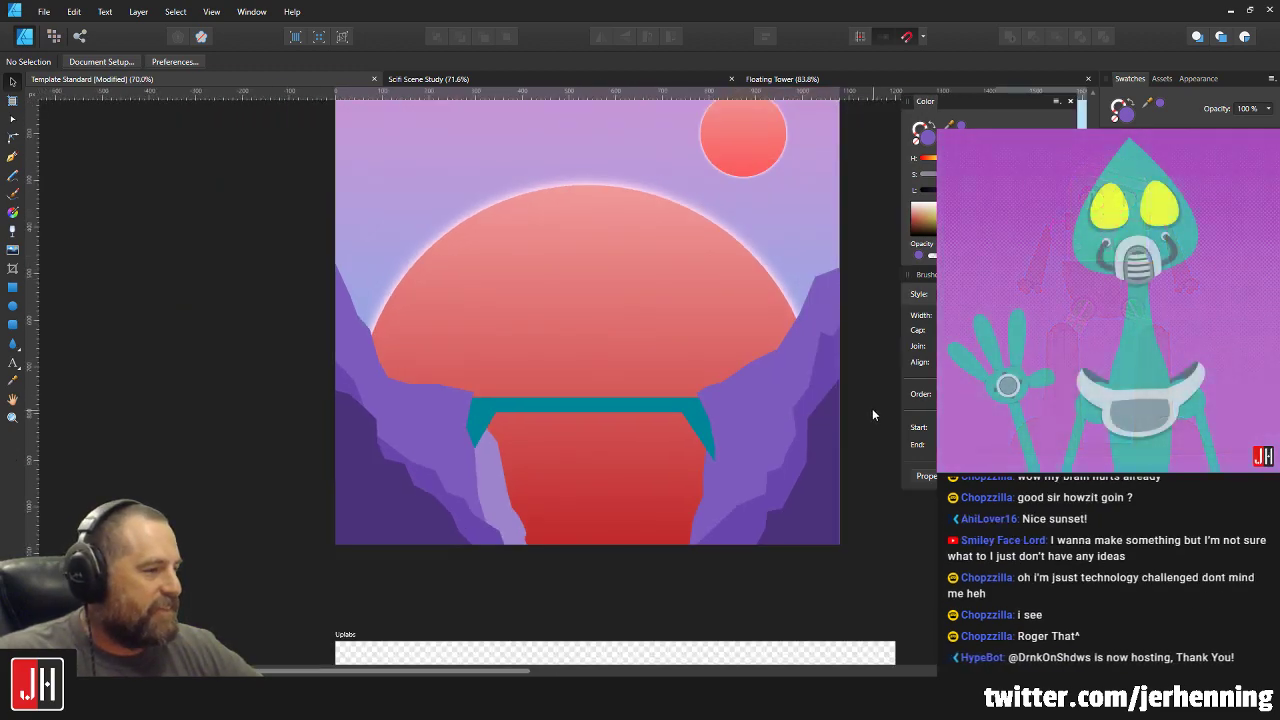
scroll(452, 471, up, 5)
scroll(515, 437, up, 3)
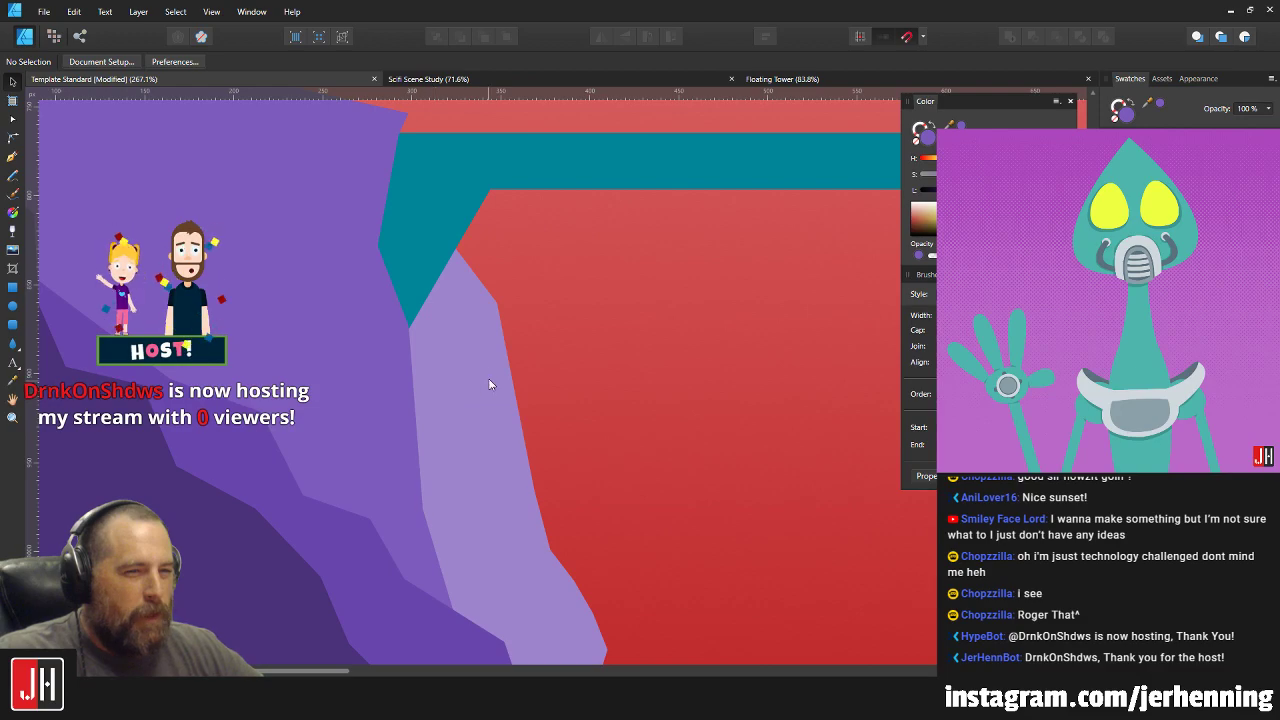
scroll(500, 410, down, 2)
click(492, 451)
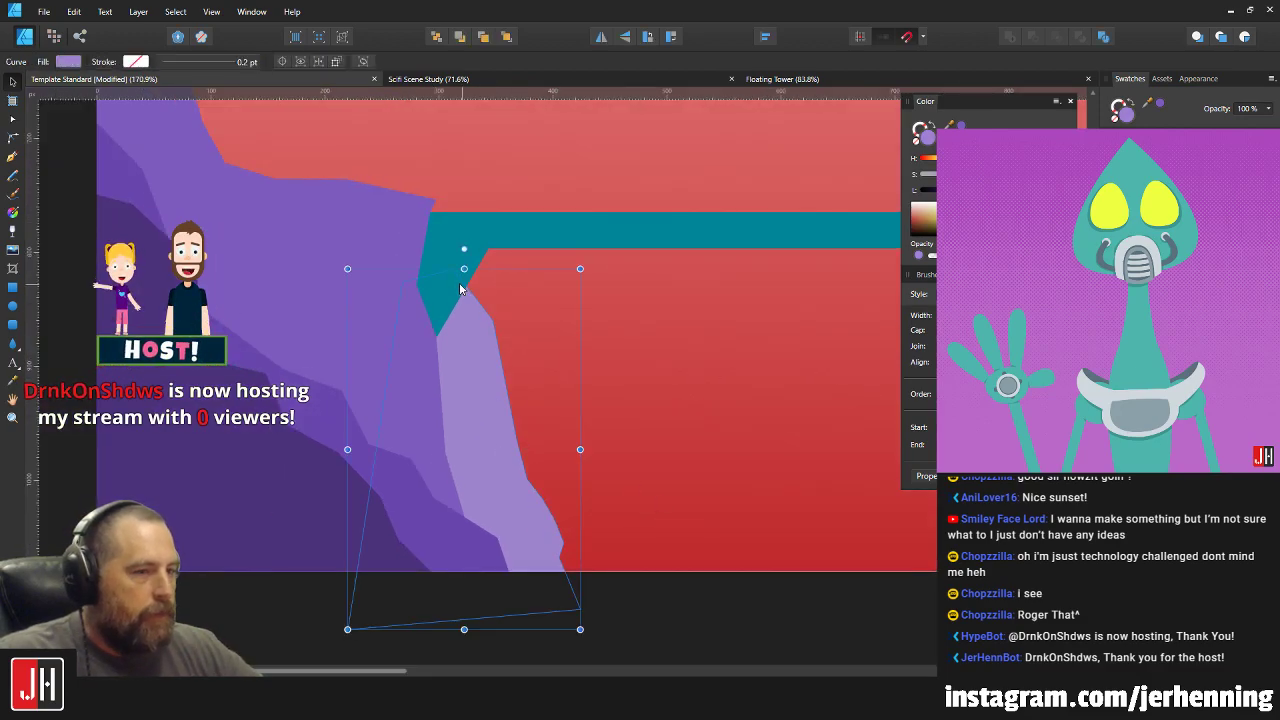
scroll(449, 269, down, 2)
scroll(440, 320, up, 4)
key(ctrl+d)
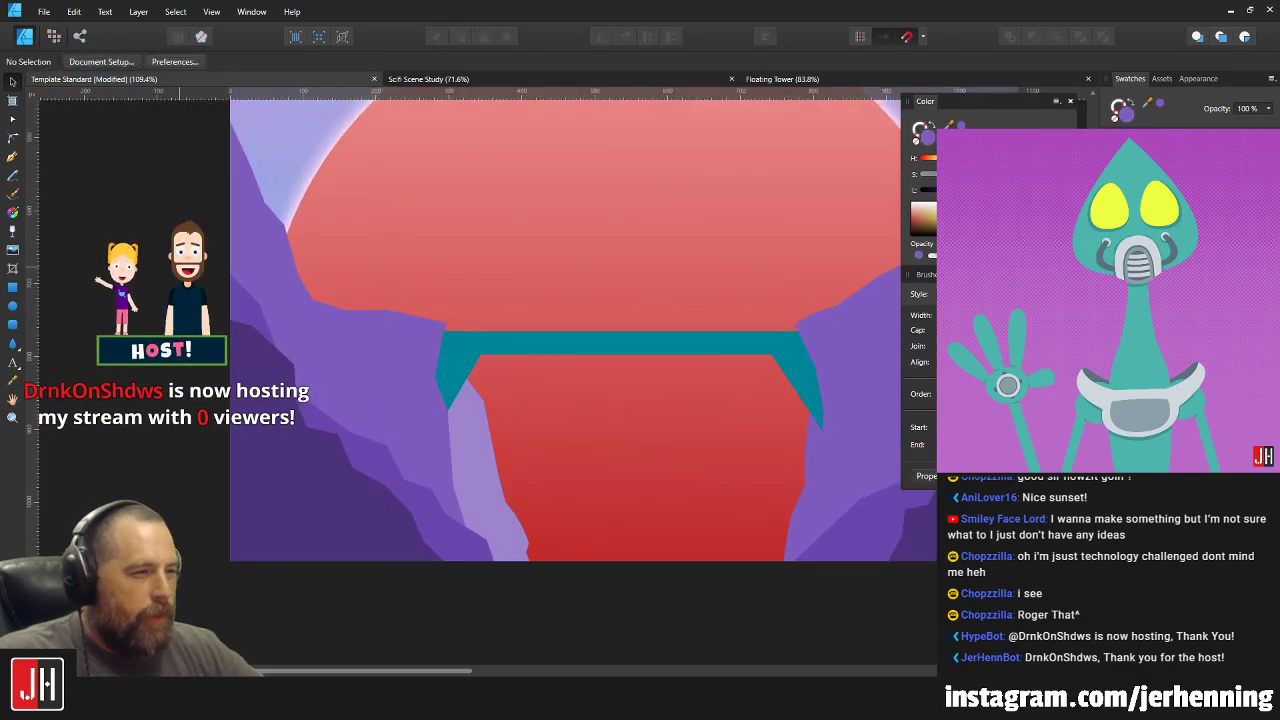
scroll(464, 325, down, 1)
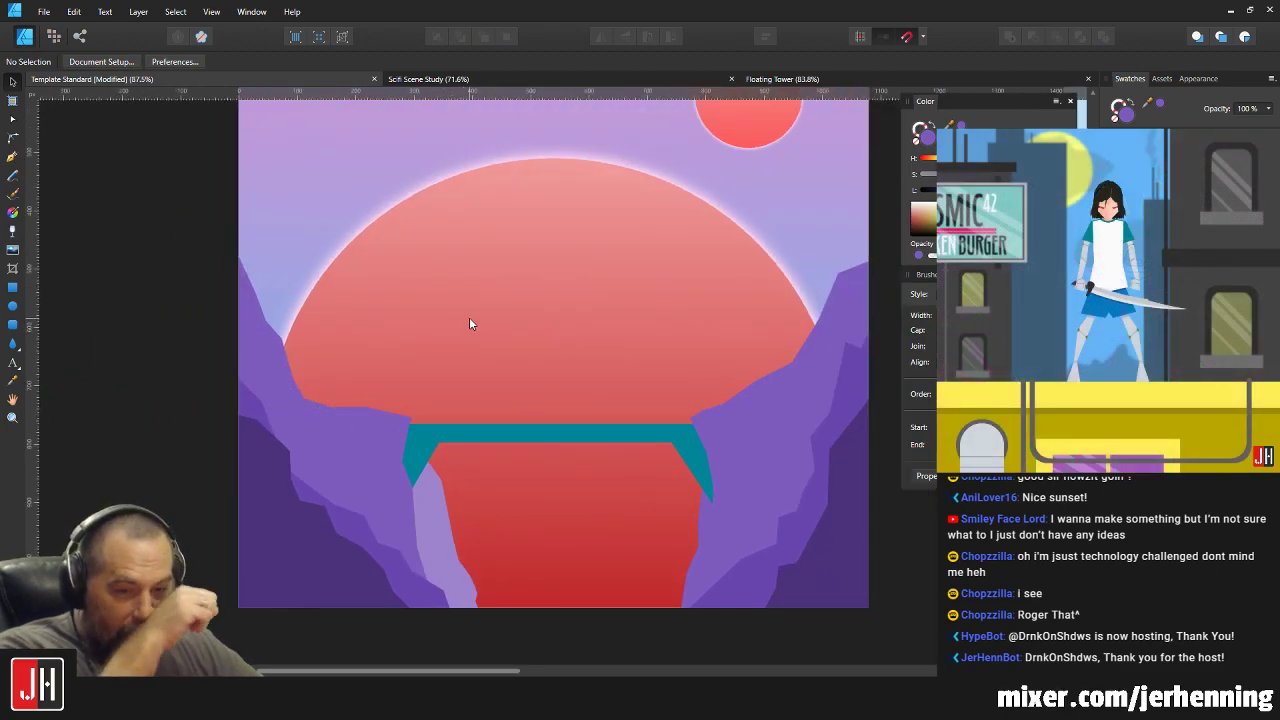
scroll(510, 285, right, 1)
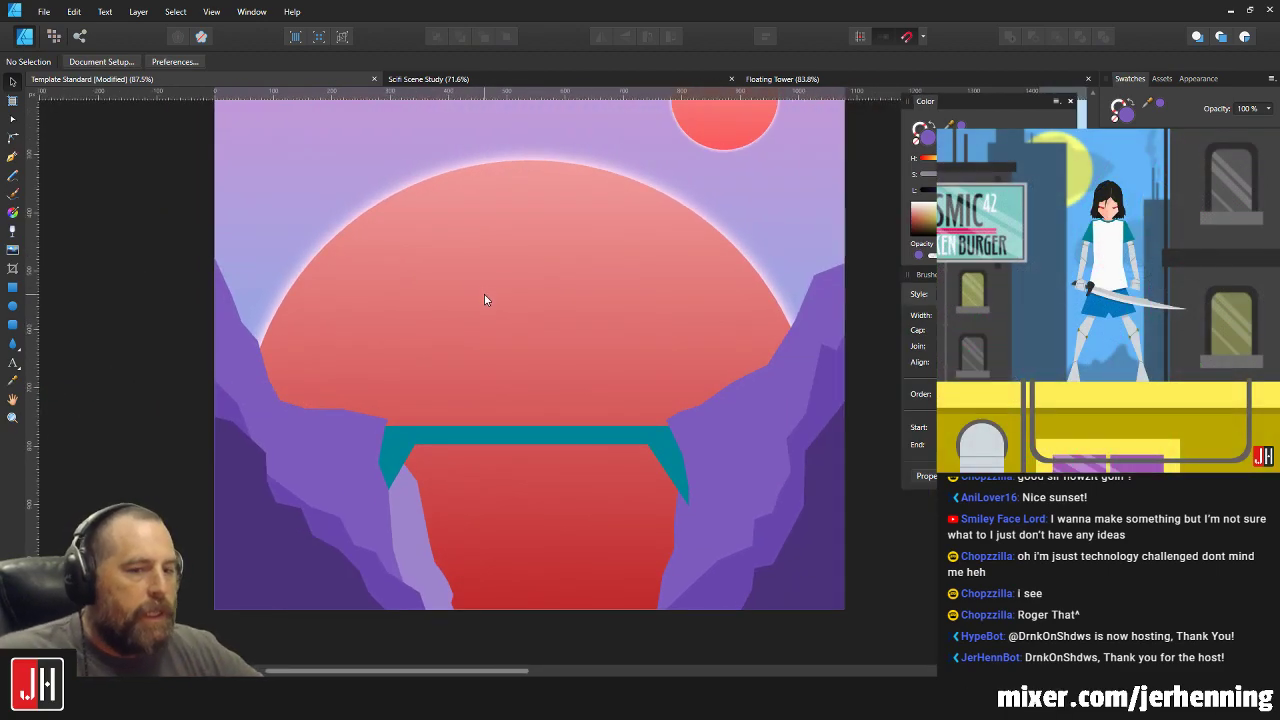
scroll(476, 271, up, 1)
scroll(476, 271, left, 1)
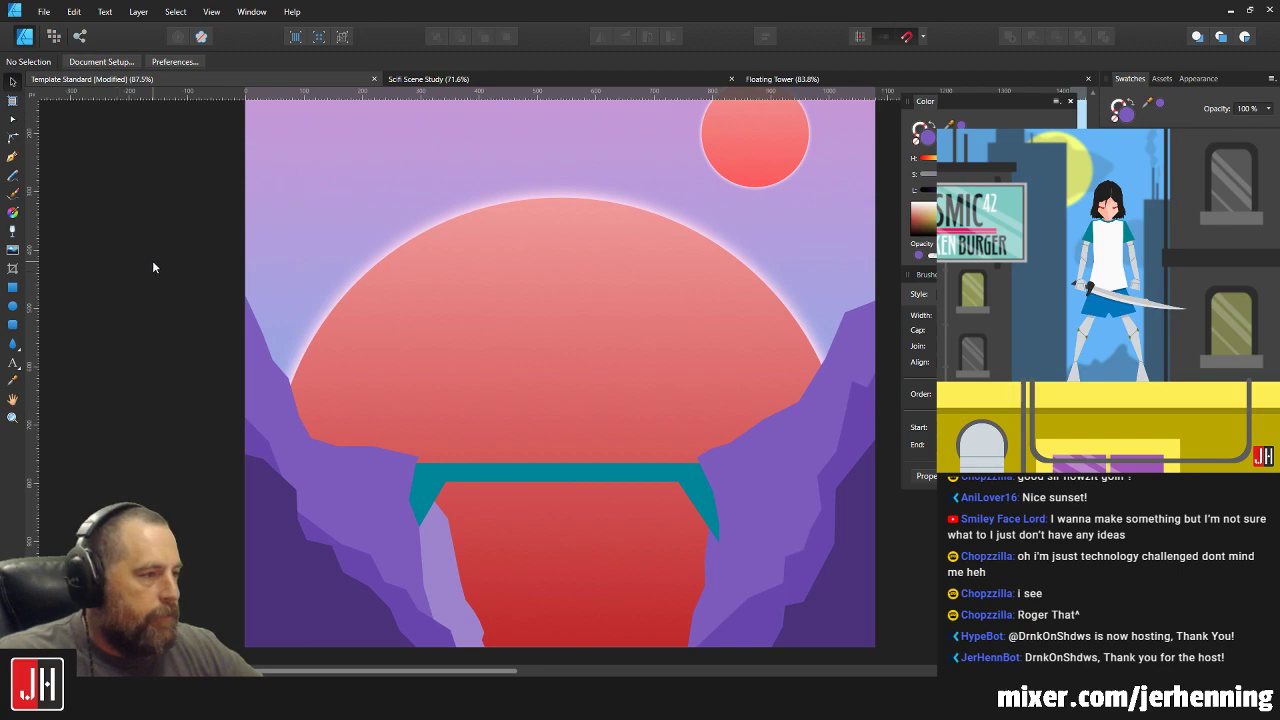
scroll(608, 305, right, 1)
scroll(608, 304, right, 1)
scroll(640, 360, up, 2)
scroll(670, 360, down, 1)
scroll(684, 298, left, 1)
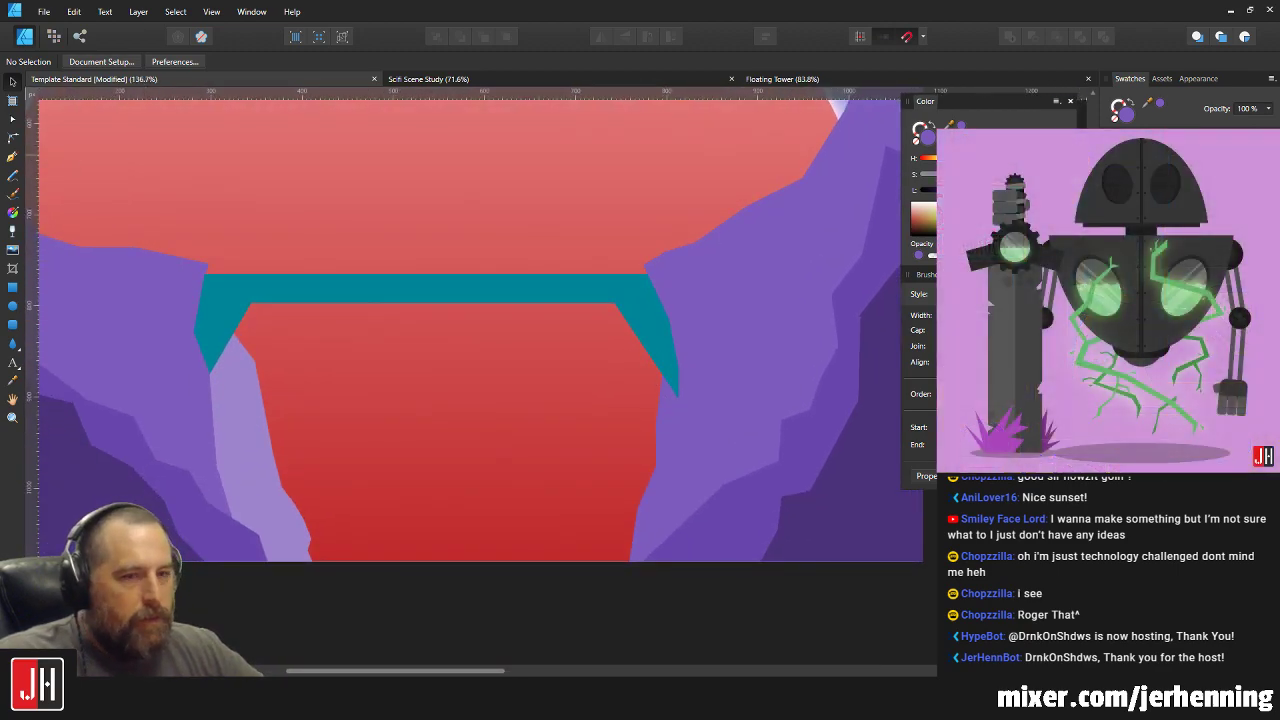
Draw a closed, jagged rock shape beyond the right bank's inner edge, from behind the bridge to below the artboard.
click(13, 157)
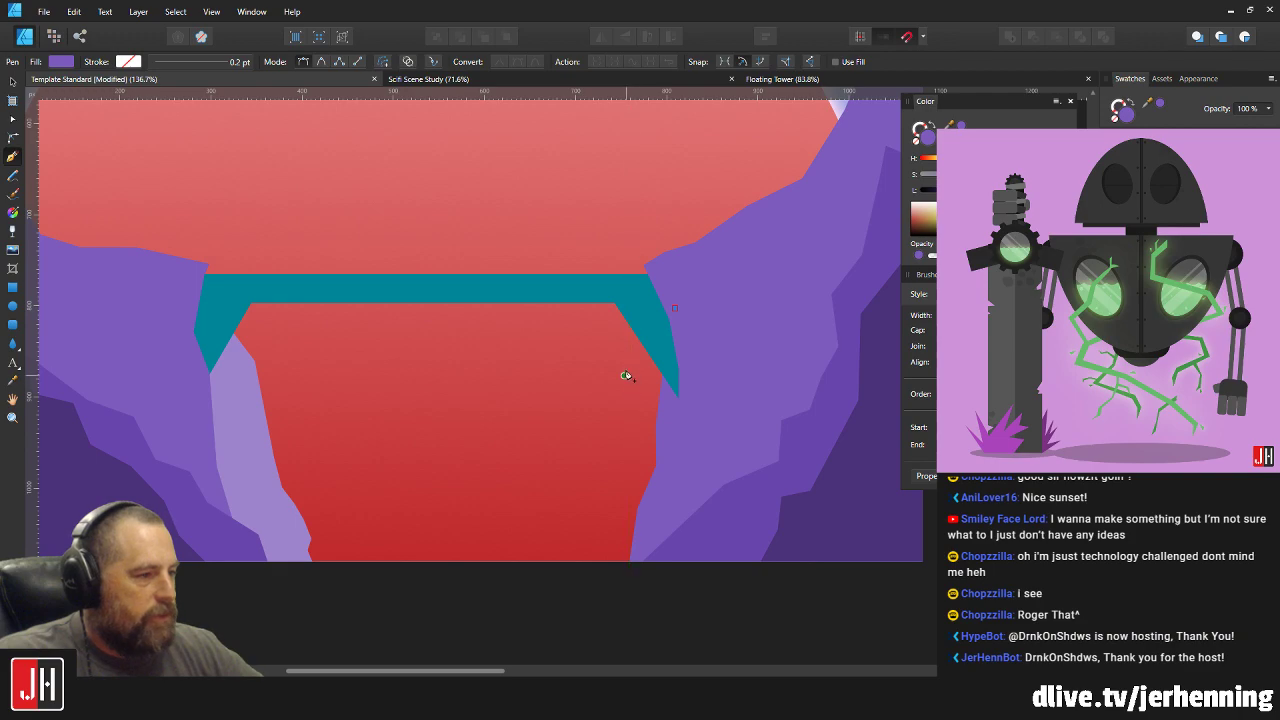
click(664, 286)
click(629, 353)
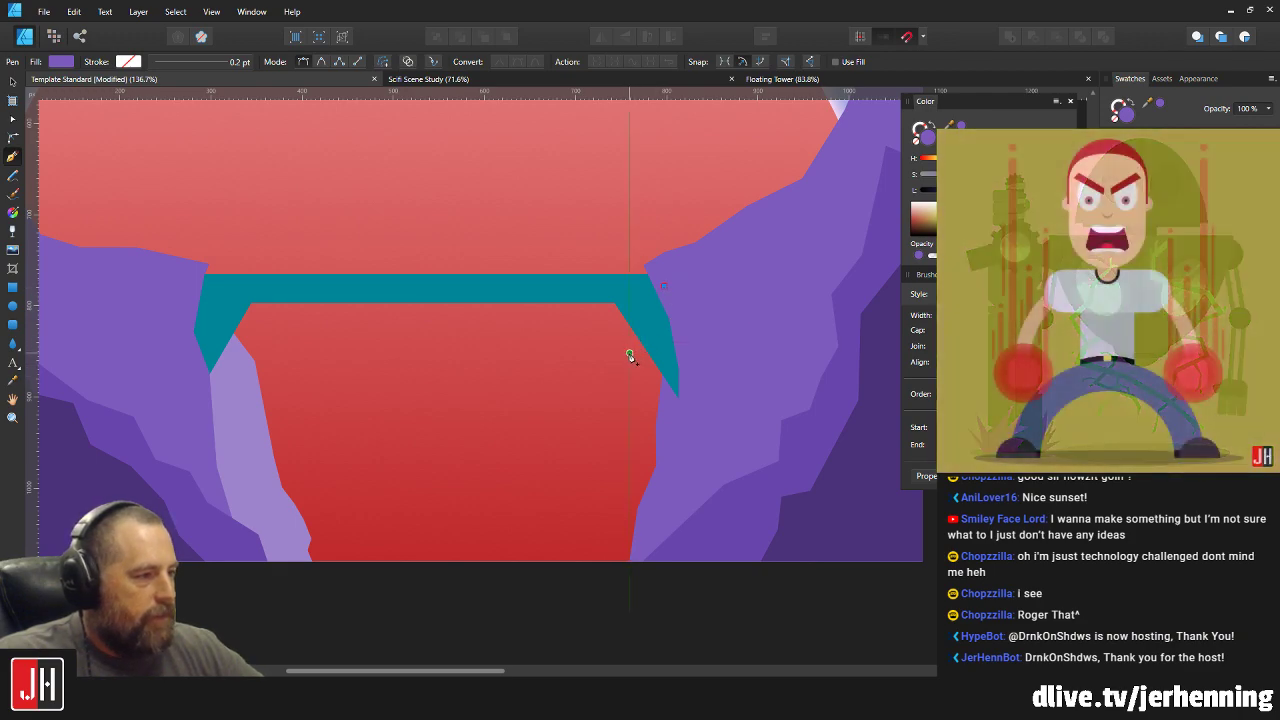
click(624, 412)
click(616, 455)
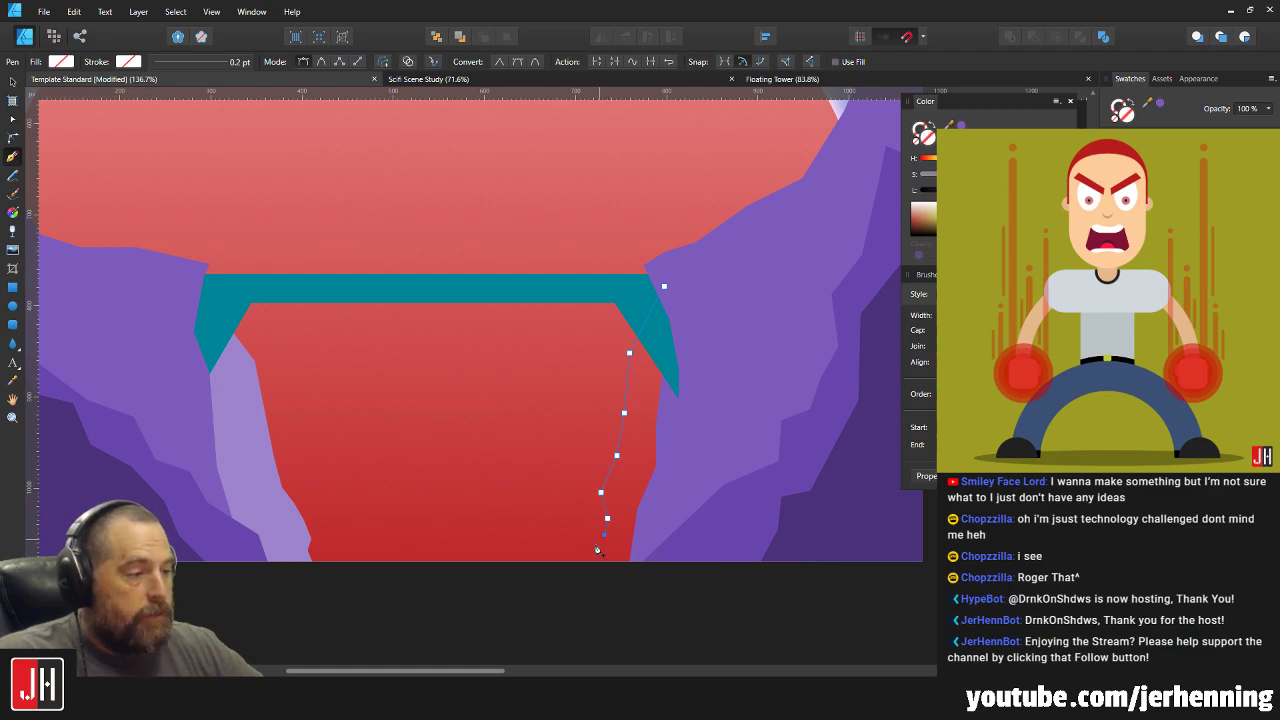
drag(578, 587, 716, 622)
click(755, 393)
click(663, 289)
Fill the new right-hand rock shape with the left rock's light purple and restack it behind the bank and bridge.
key(i)
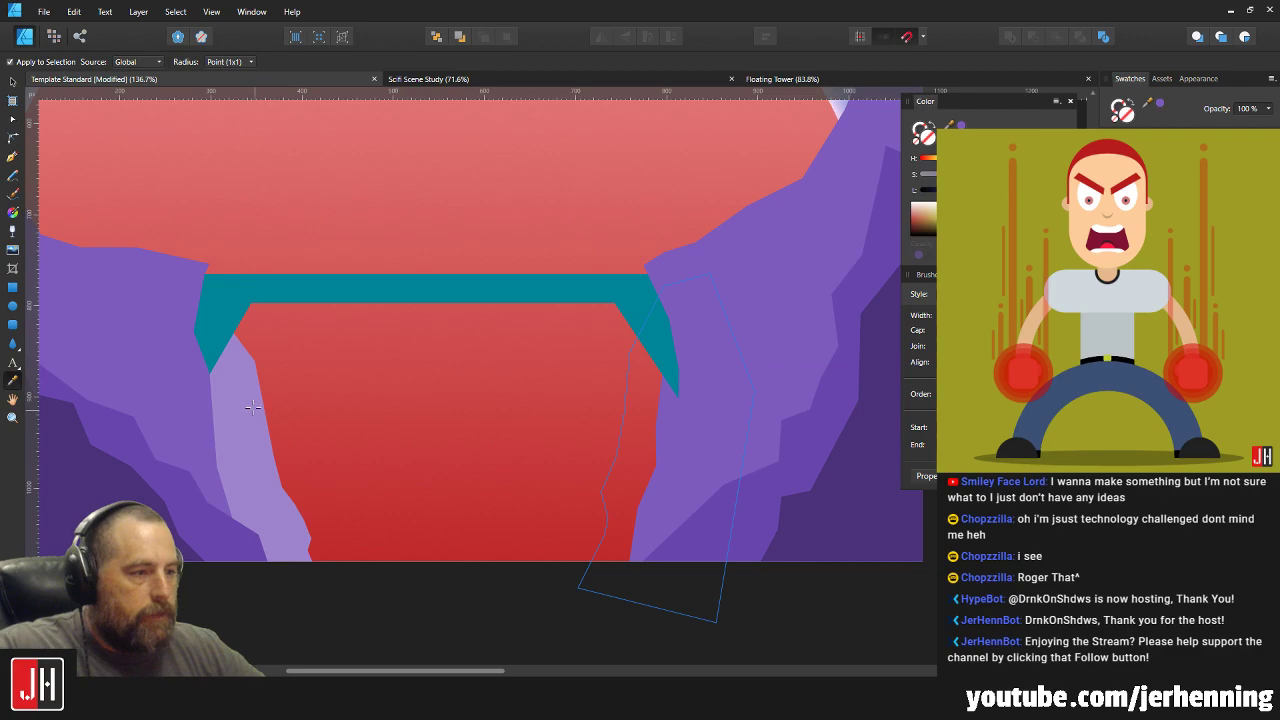
click(250, 410)
key(v)
key(ctrl+x)
click(430, 395)
key(ctrl+v)
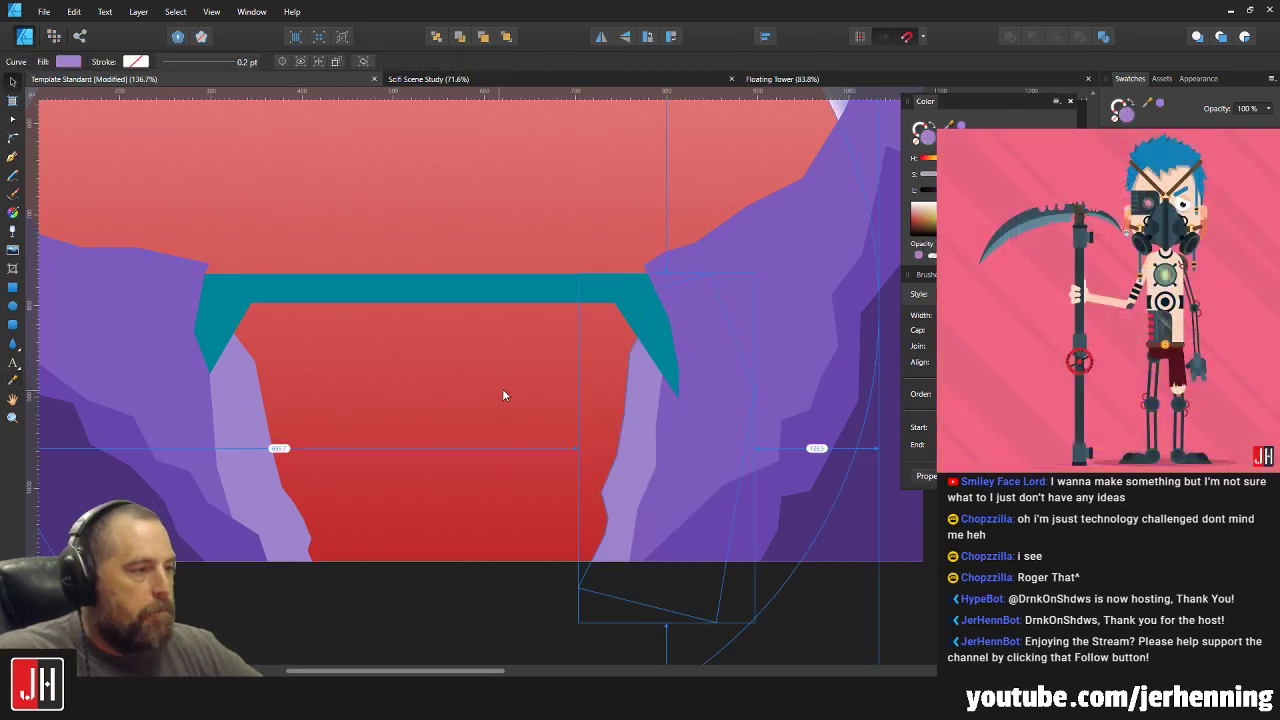
scroll(508, 400, down, 7)
click(600, 424)
scroll(531, 403, up, 7)
click(558, 364)
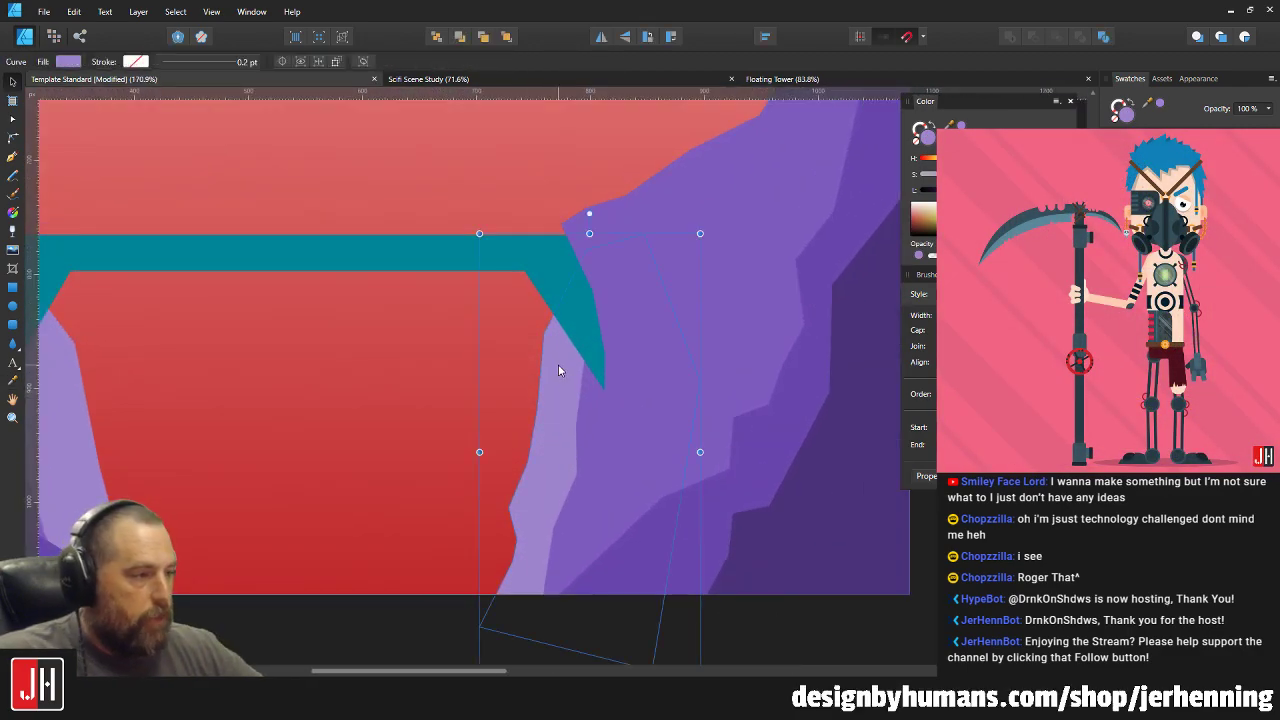
Pull a lower node on the right rock face's inner edge toward the bank to straighten its contour.
key(a)
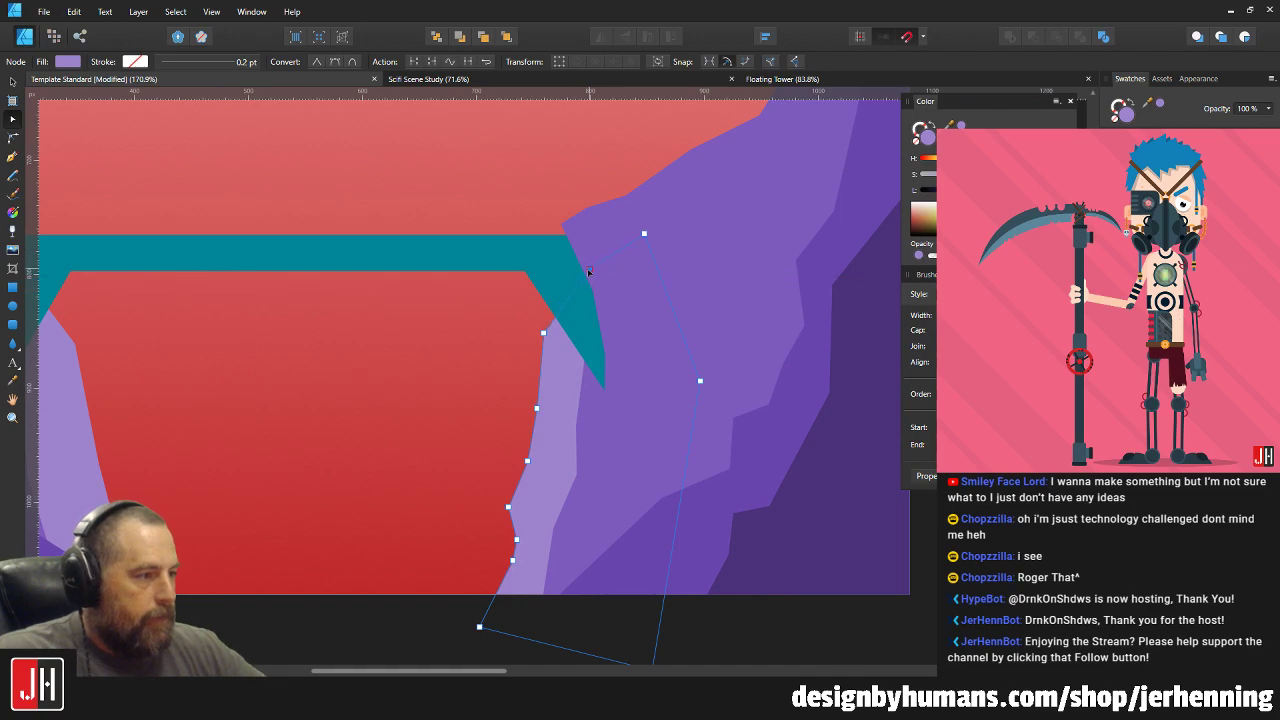
key(v)
scroll(510, 335, down, 4)
scroll(522, 495, up, 4)
key(a)
drag(478, 355, 550, 456)
drag(543, 389, 580, 389)
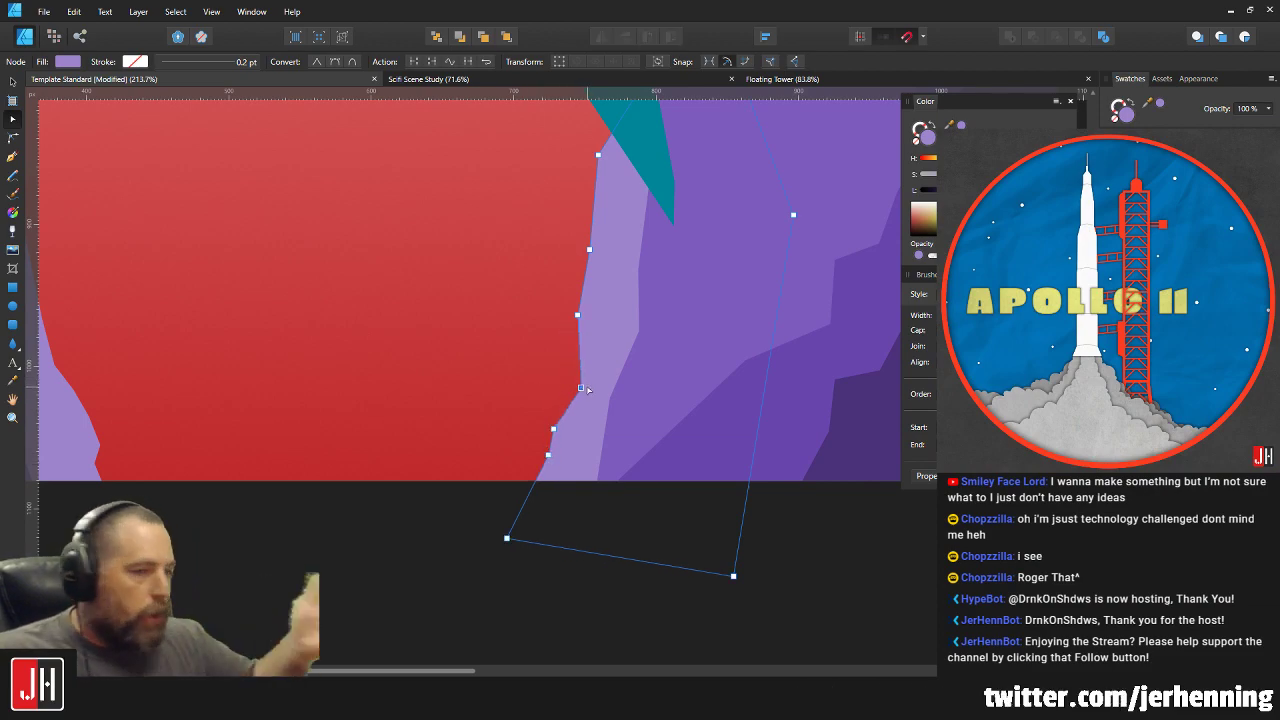
key(v)
key(ctrl+0)
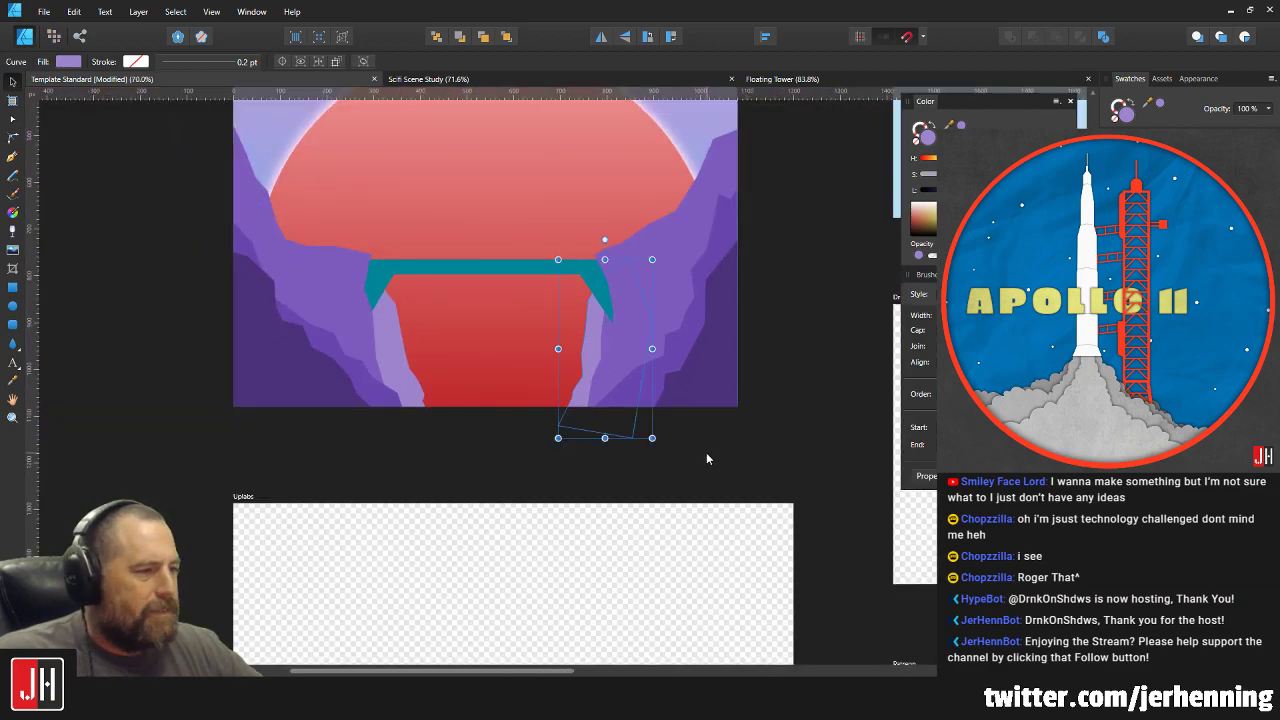
Refine the nodes along the right rock face's inner edge and nudge the shape slightly downward.
key(ctrl+d)
scroll(587, 380, up, 5)
click(612, 340)
key(a)
drag(486, 352, 650, 515)
drag(528, 506, 513, 505)
drag(585, 326, 595, 325)
key(v)
drag(617, 265, 608, 281)
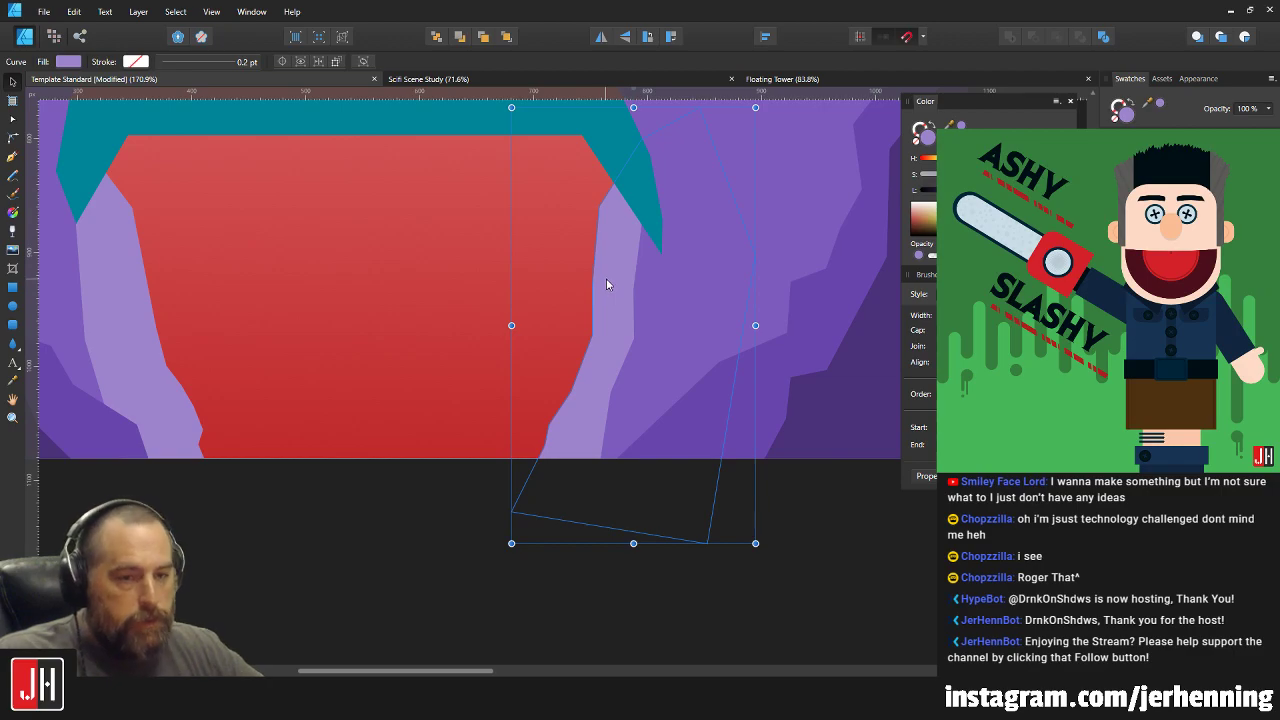
scroll(612, 264, down, 5)
click(751, 355)
scroll(590, 272, up, 4)
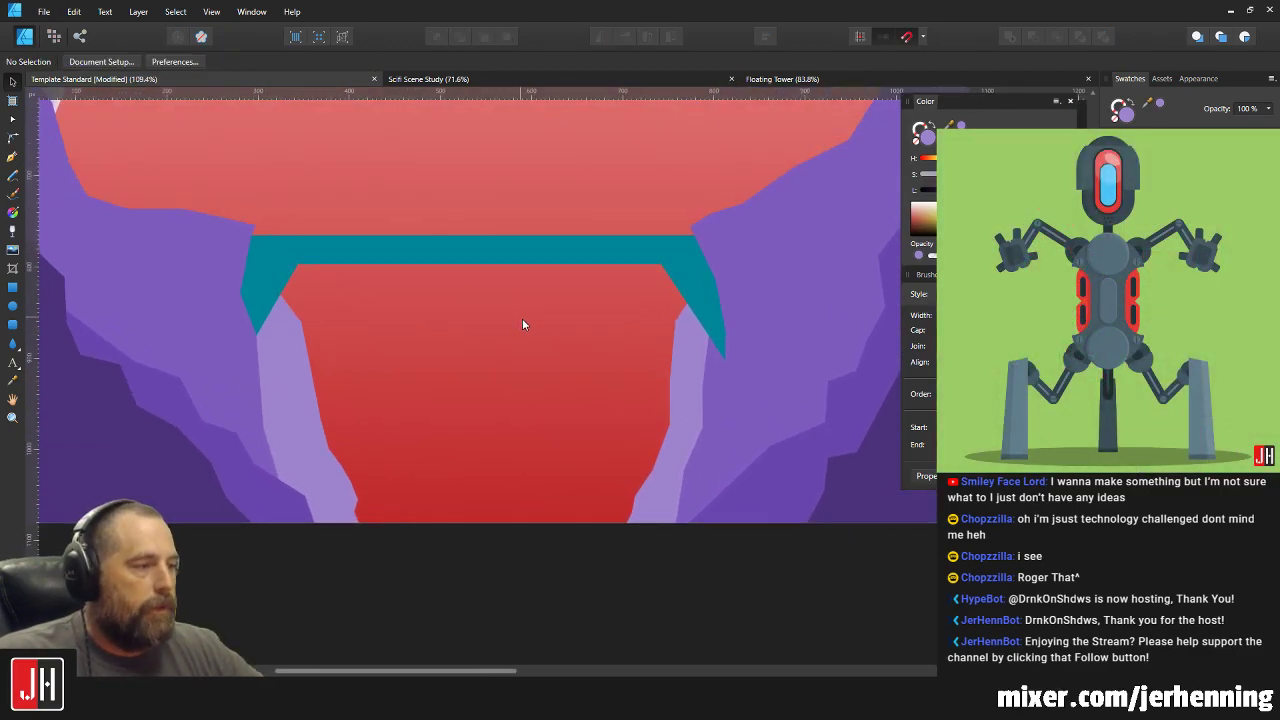
scroll(522, 323, down, 4)
scroll(563, 422, up, 2)
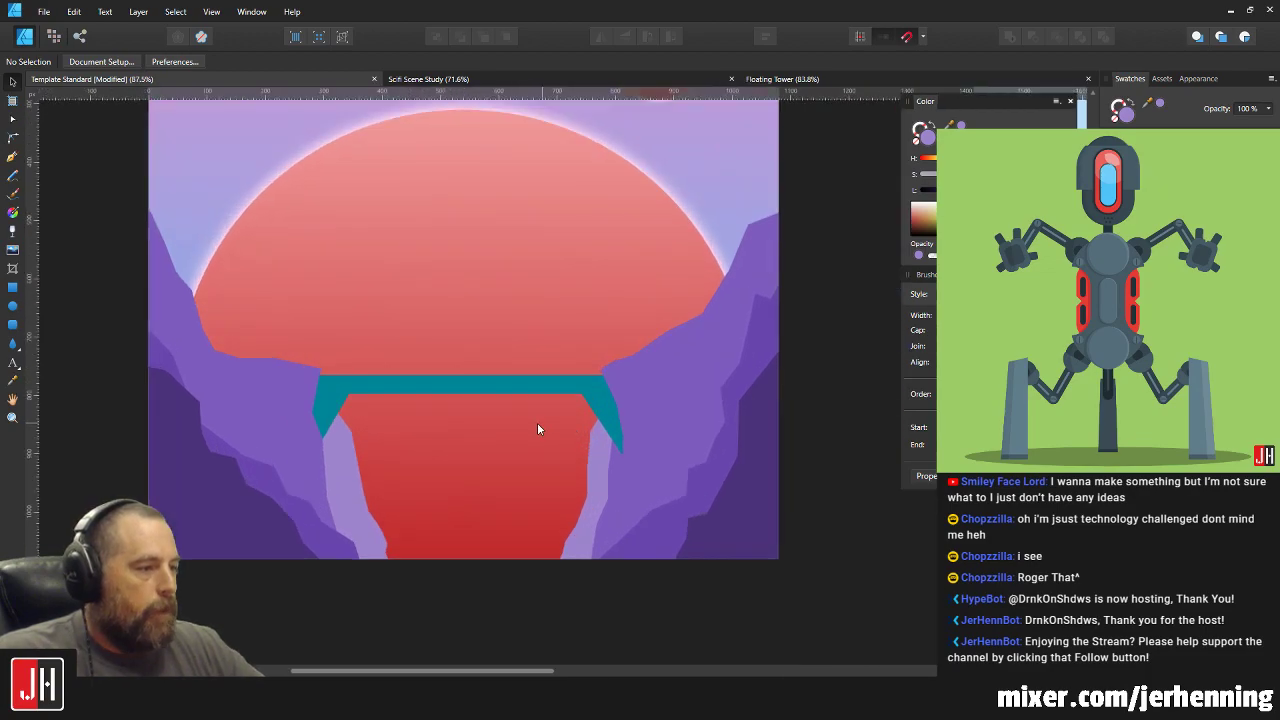
Shift the whole right rock face slightly down and toward the middle of the gap.
scroll(430, 414, up, 4)
click(353, 378)
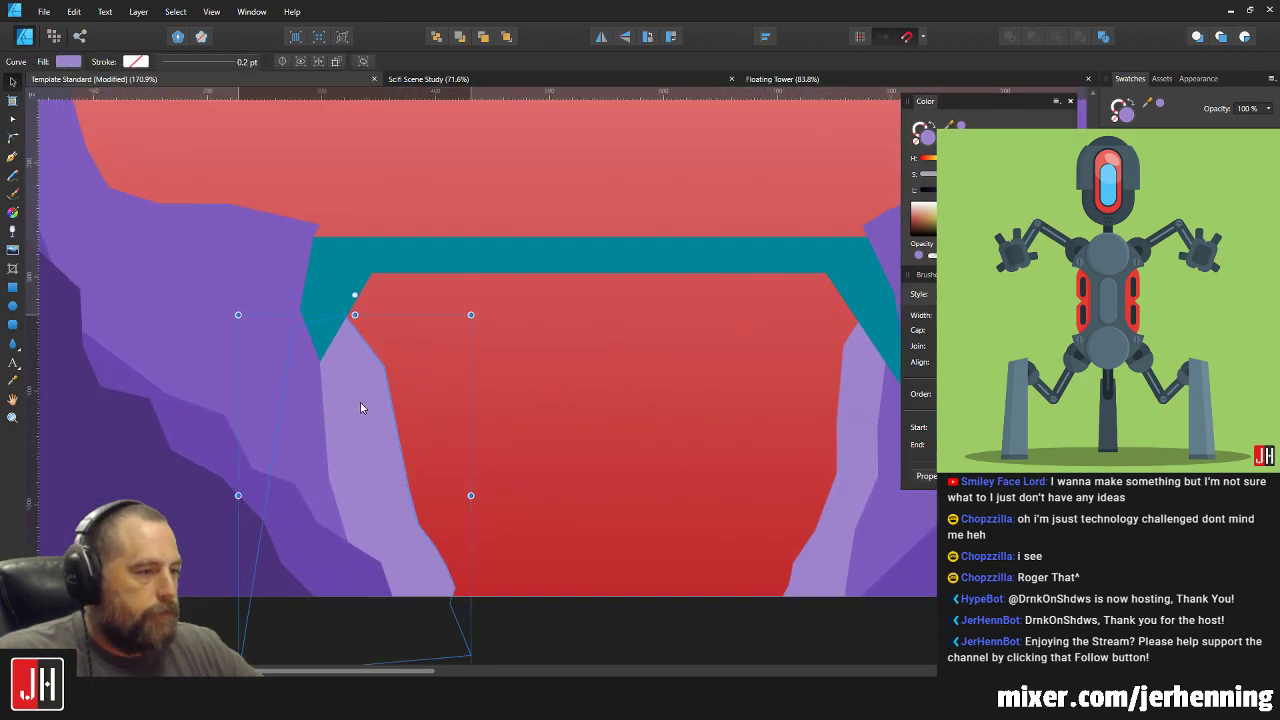
click(859, 410)
drag(859, 410, 851, 428)
Draw a closed, jagged rock shape with the Pen tool beside the left rock face, extending into the gap and below the artboard.
key(p)
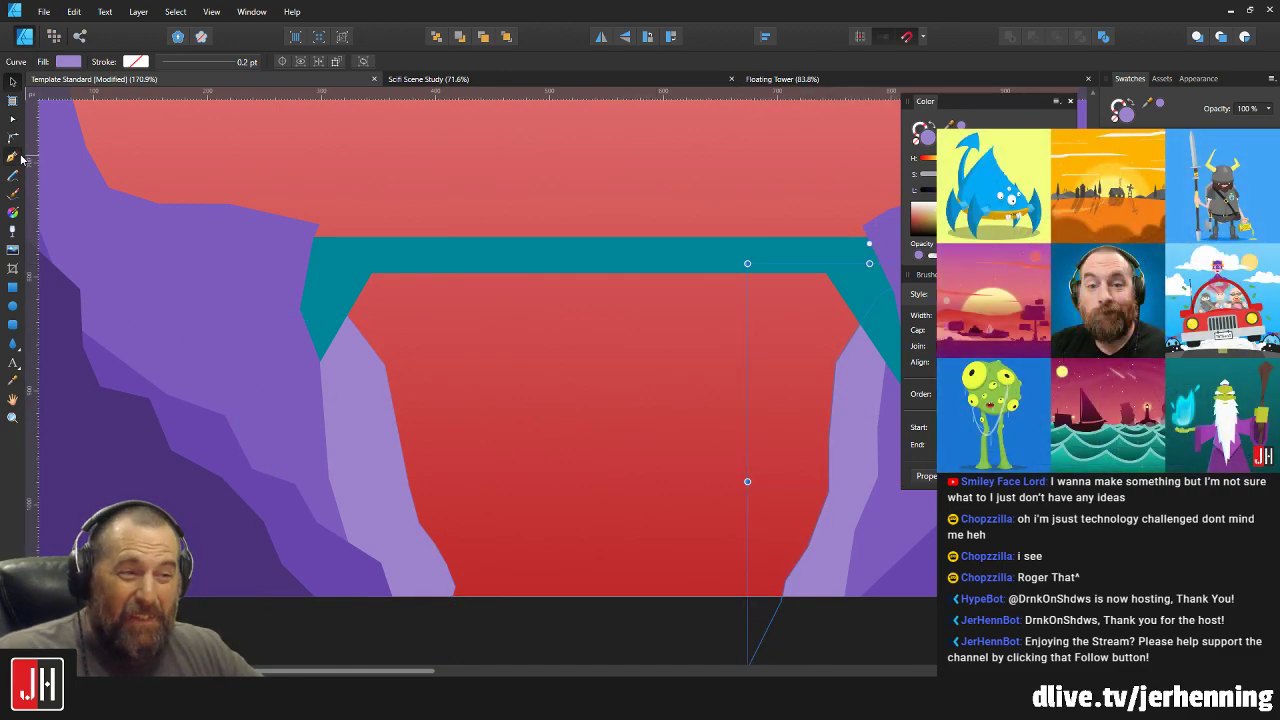
scroll(457, 440, up, 2)
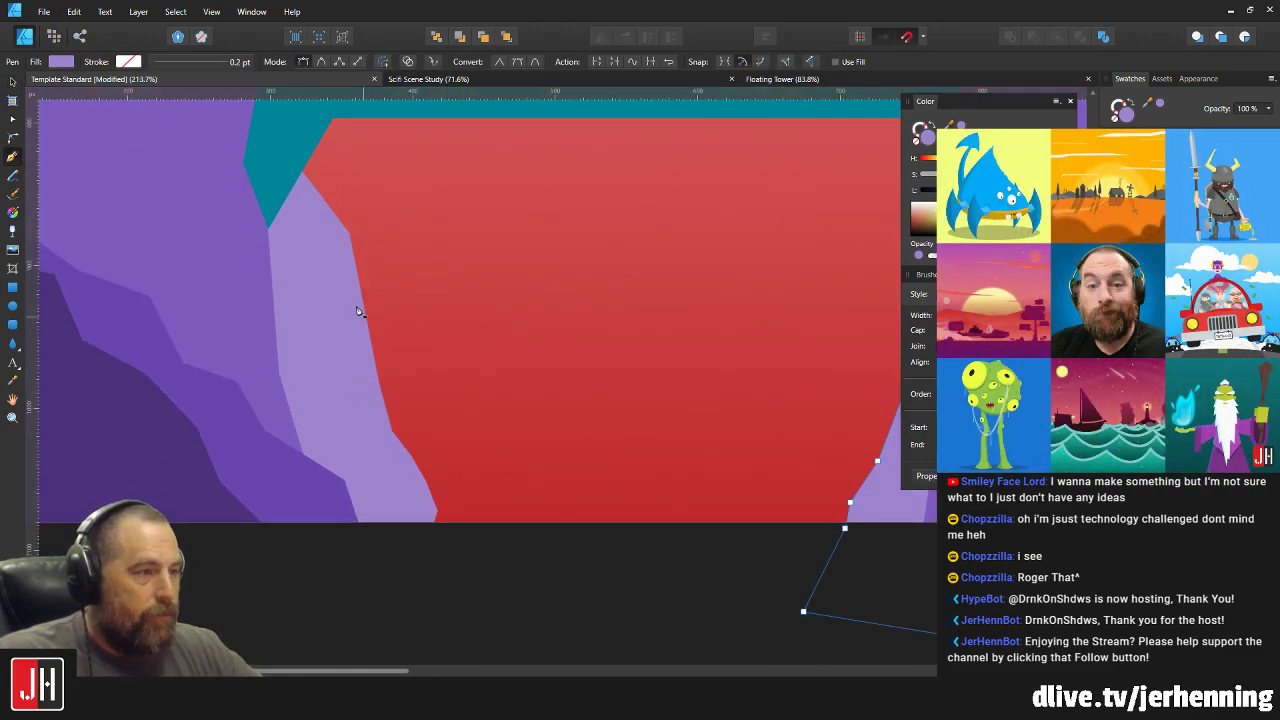
drag(372, 254, 342, 347)
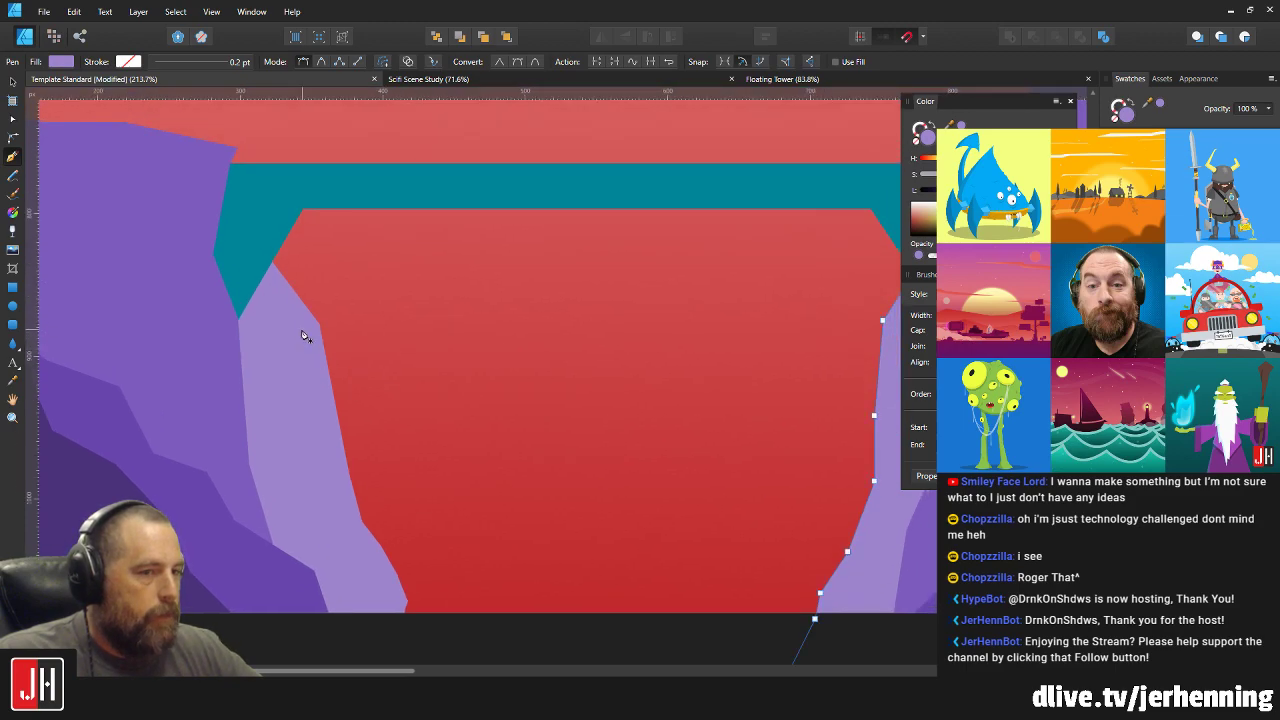
click(304, 318)
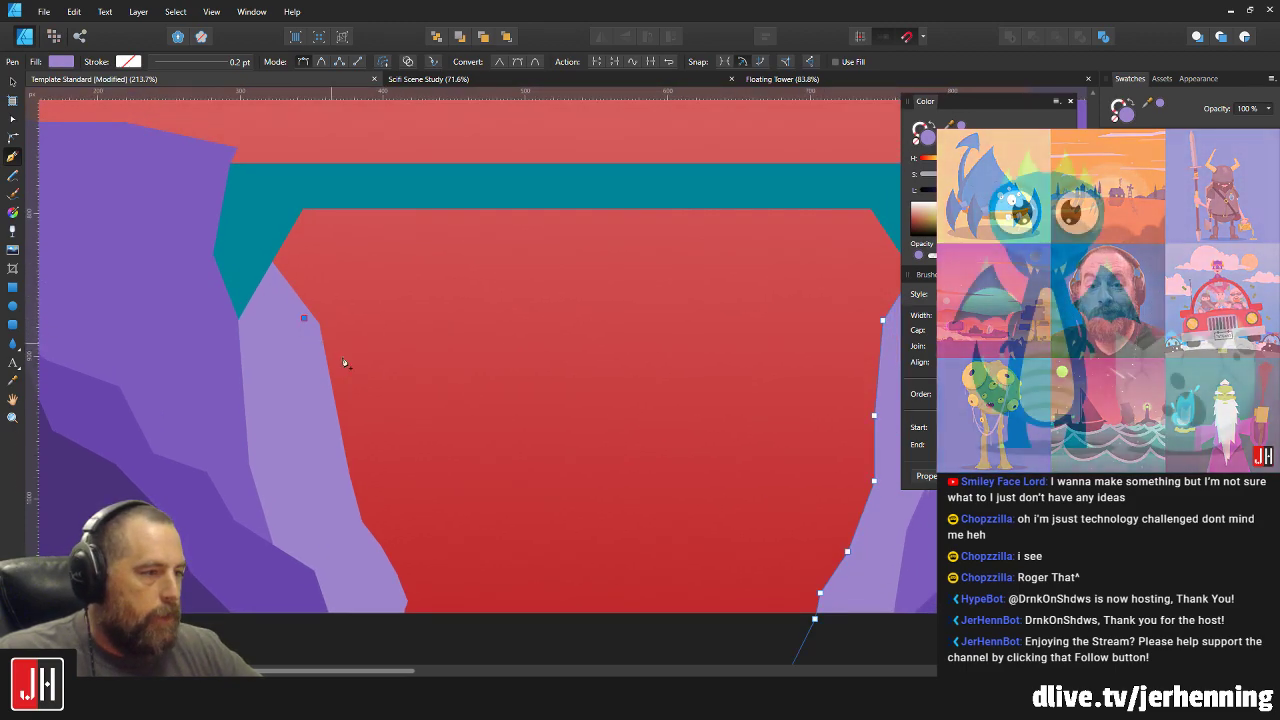
click(359, 373)
click(373, 412)
click(389, 447)
click(416, 484)
click(411, 507)
click(428, 542)
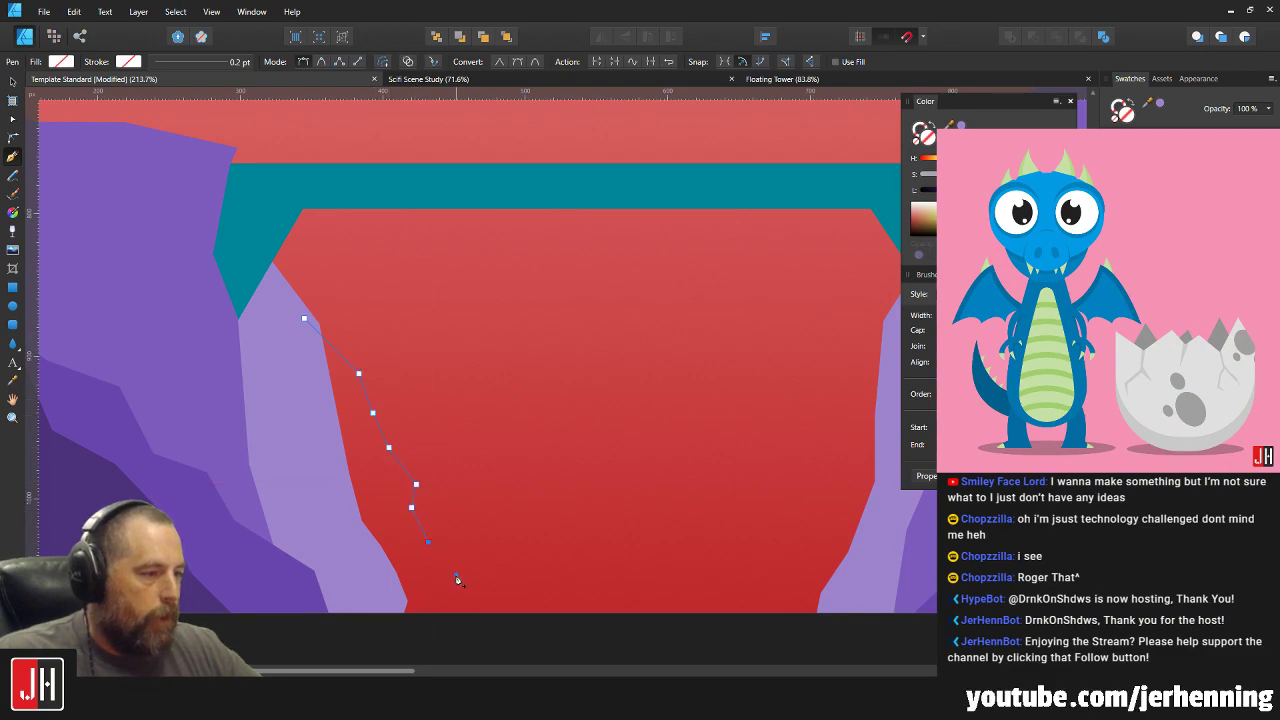
click(477, 636)
click(292, 633)
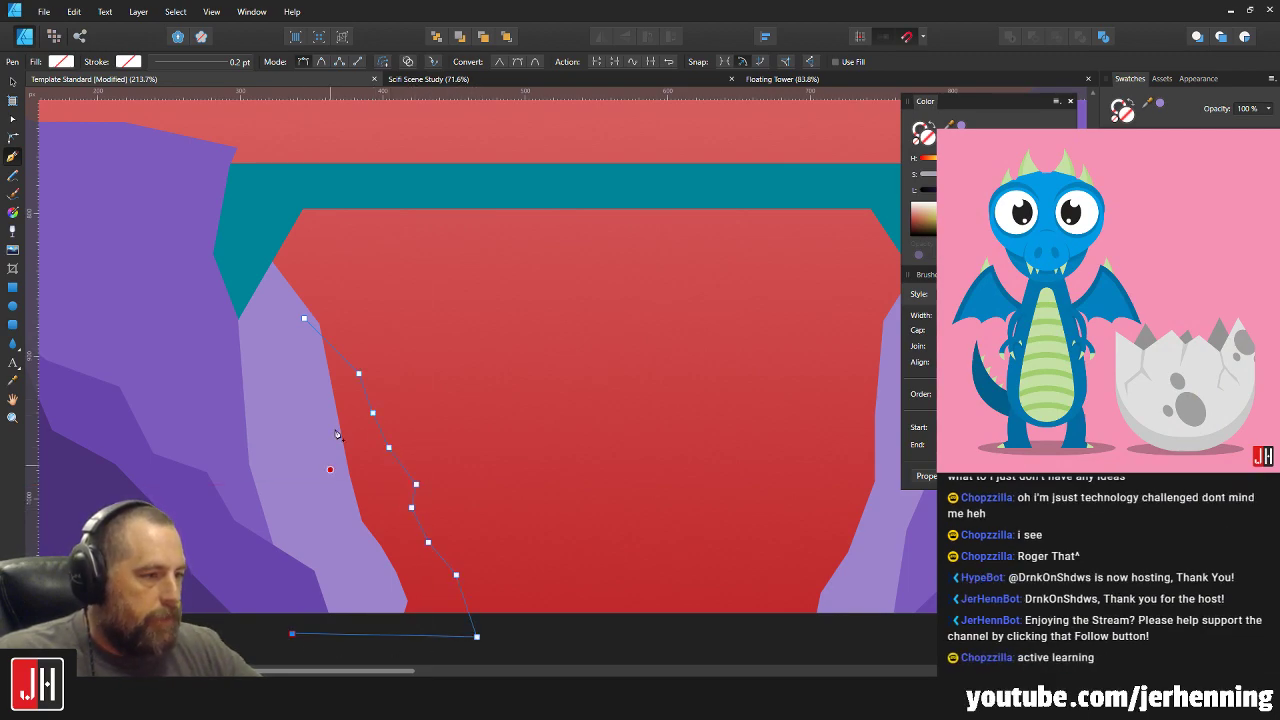
click(304, 319)
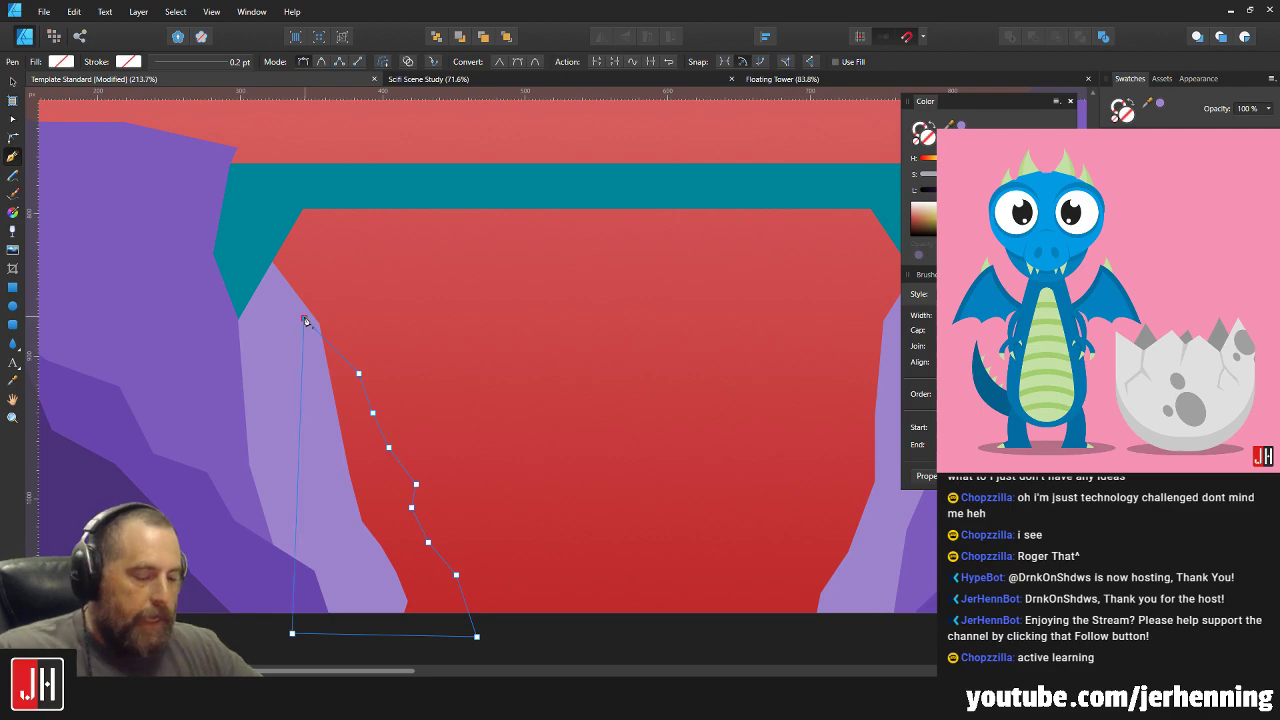
Fill the new left shape with the adjacent rock face's light purple, then lighten that fill slightly.
key(i)
click(283, 325)
key(v)
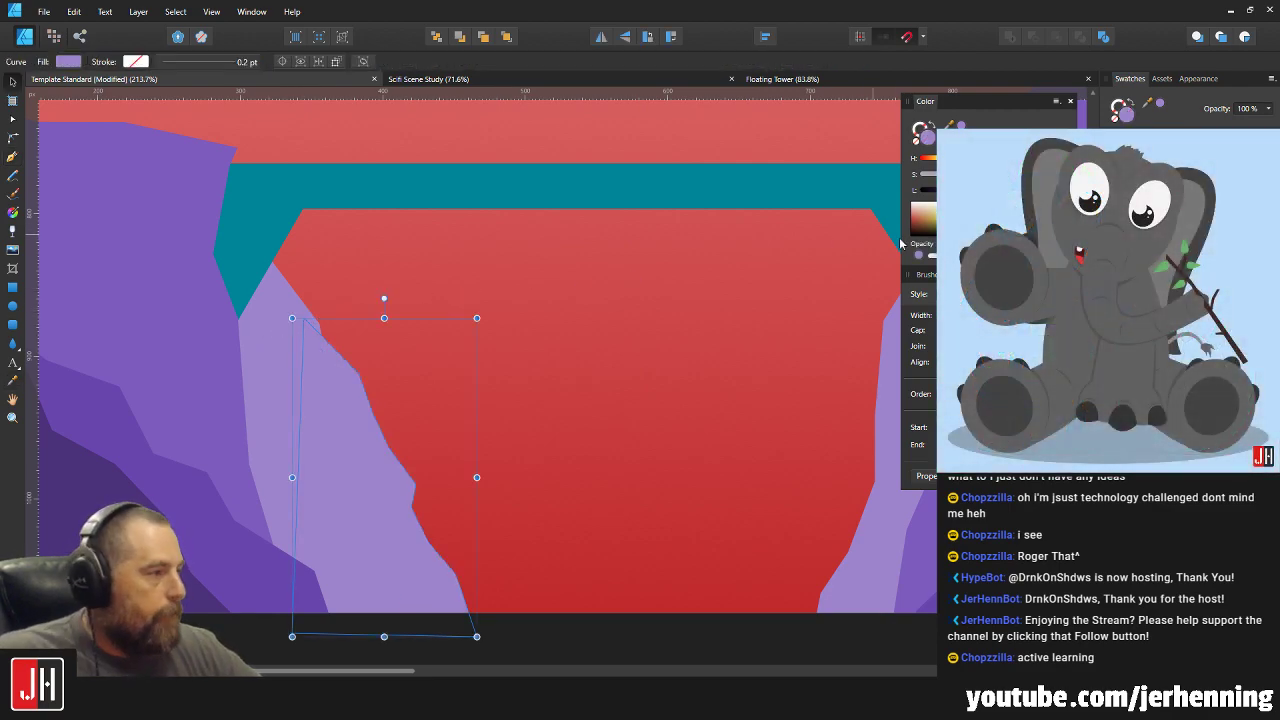
drag(997, 190, 1003, 190)
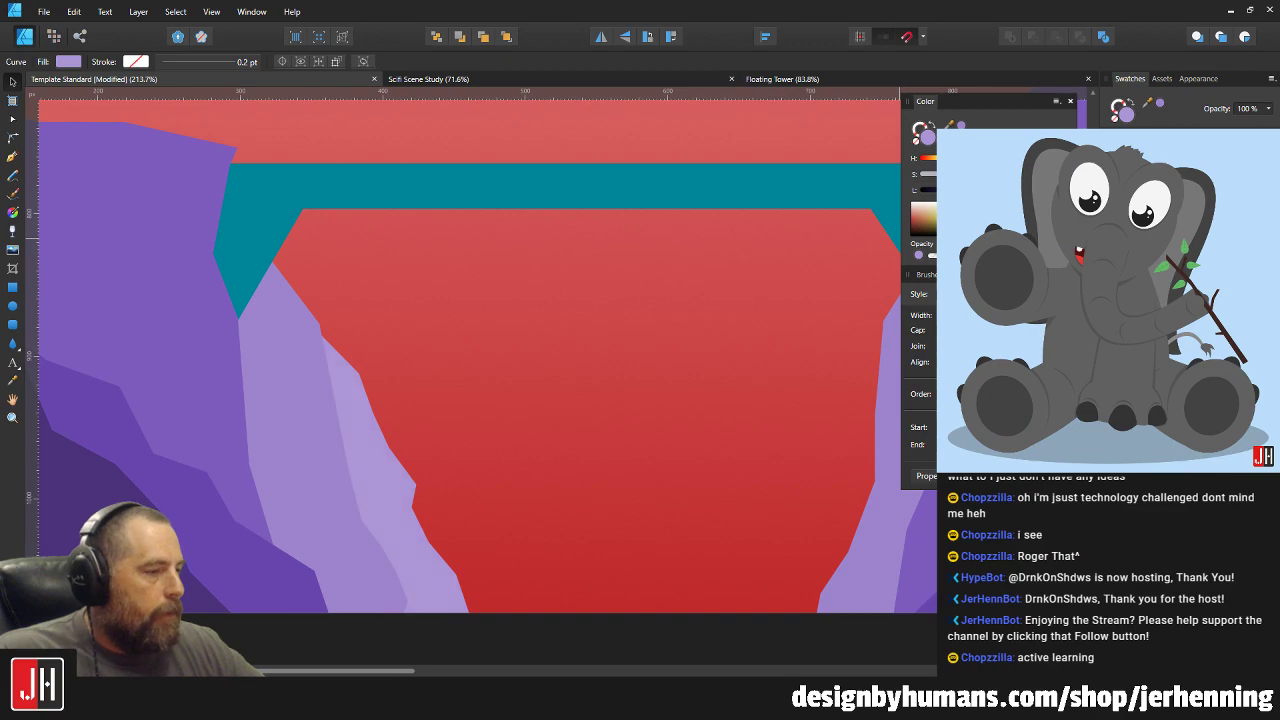
scroll(431, 439, up, 3)
scroll(436, 450, down, 3)
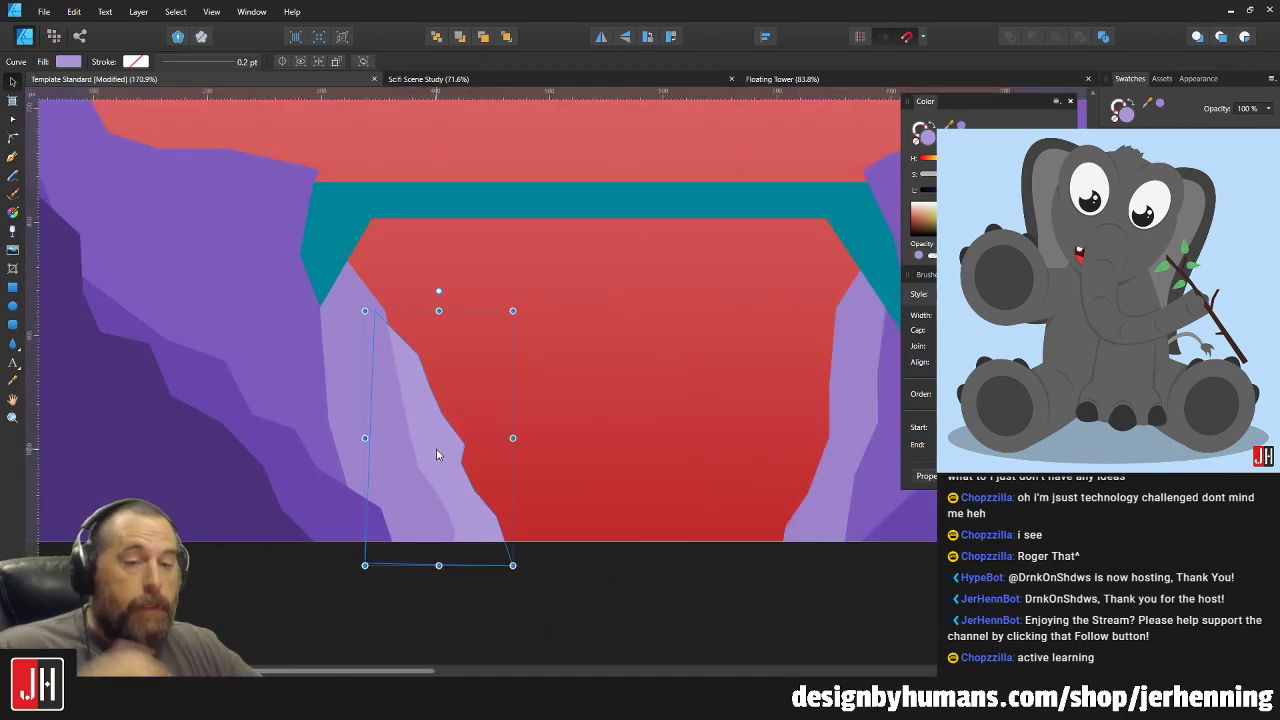
Lower the lighter left rock's top node and move the adjacent rock face's bottom node outward to refine their shared edge.
key(a)
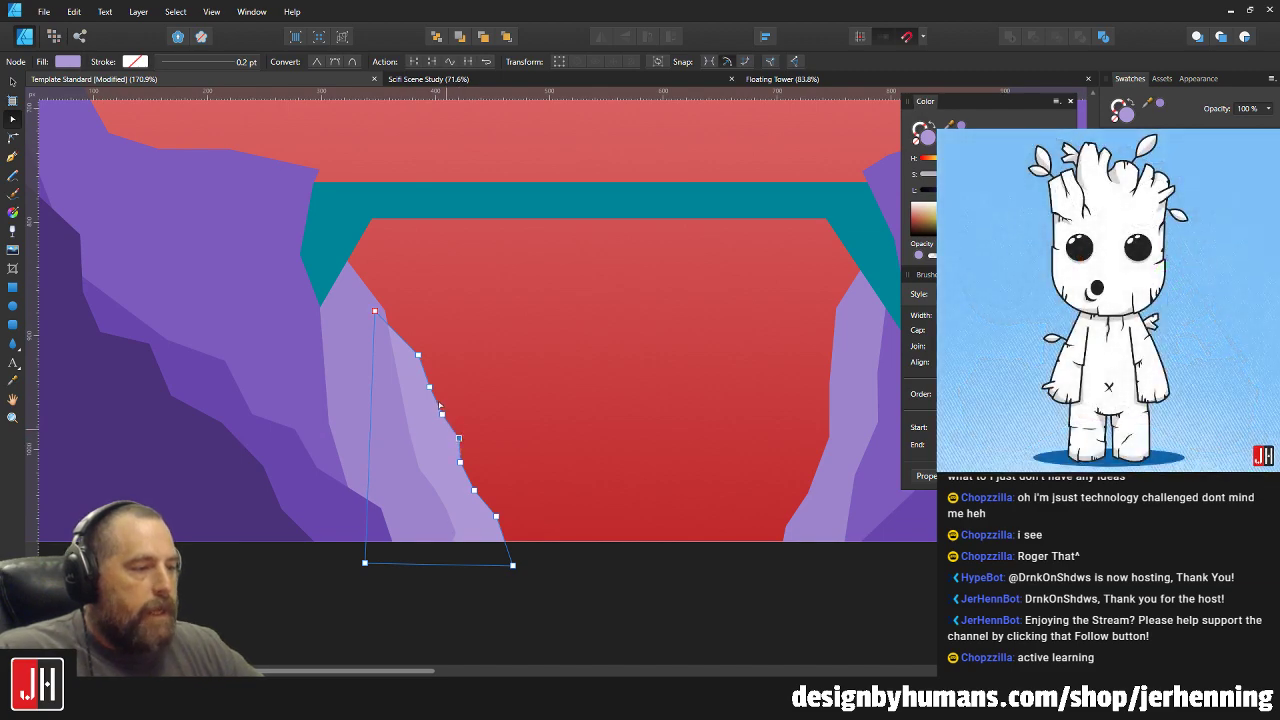
scroll(439, 405, up, 3)
key(v)
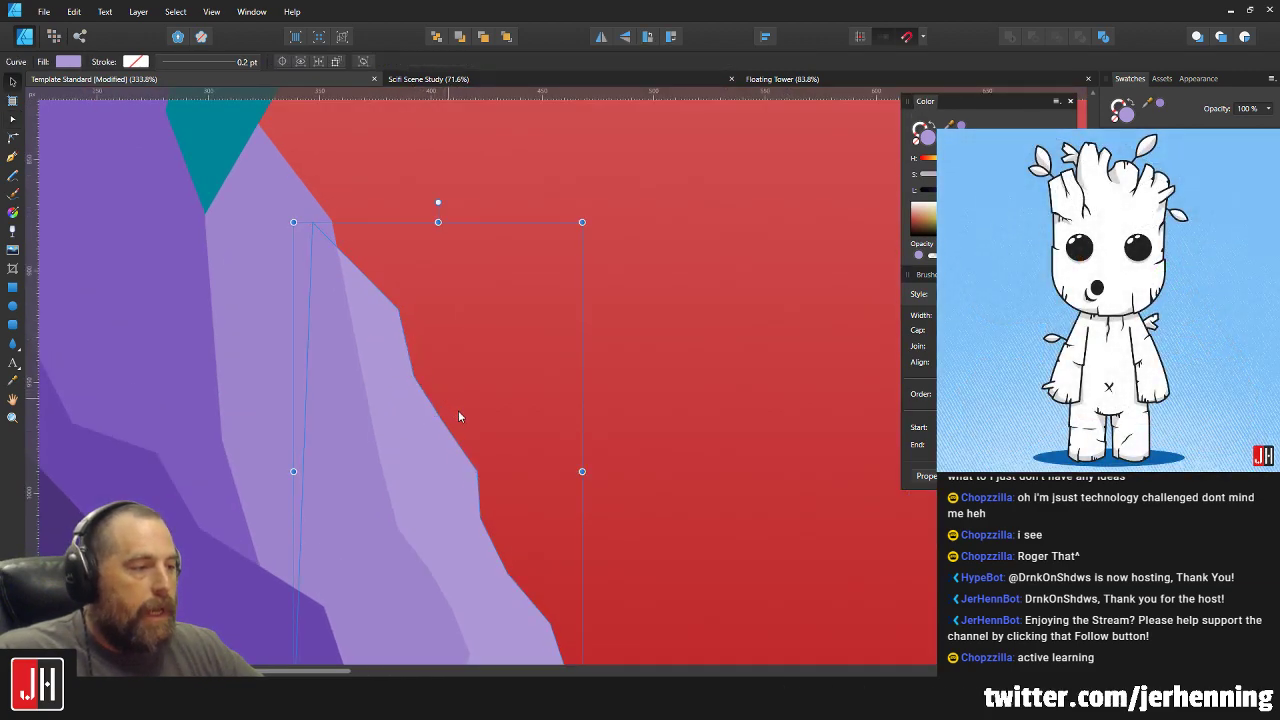
scroll(495, 515, down, 4)
scroll(477, 484, up, 3)
key(a)
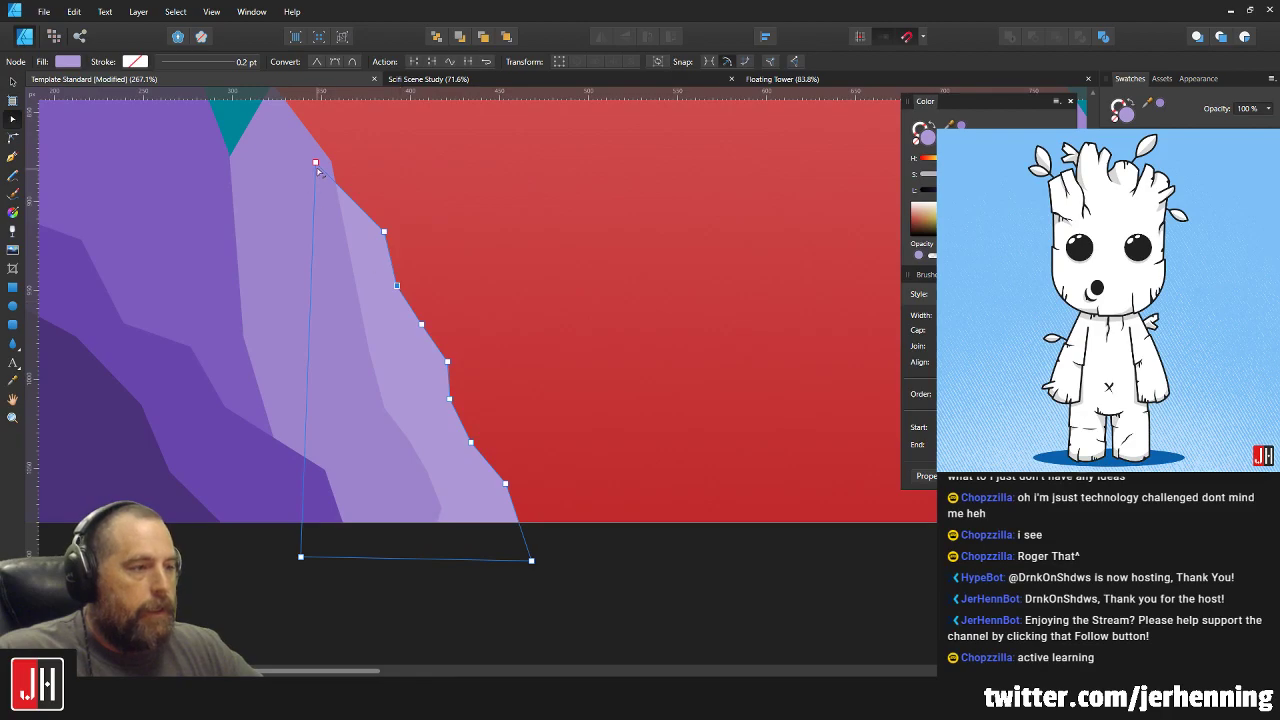
drag(316, 165, 308, 179)
click(435, 530)
drag(433, 530, 472, 538)
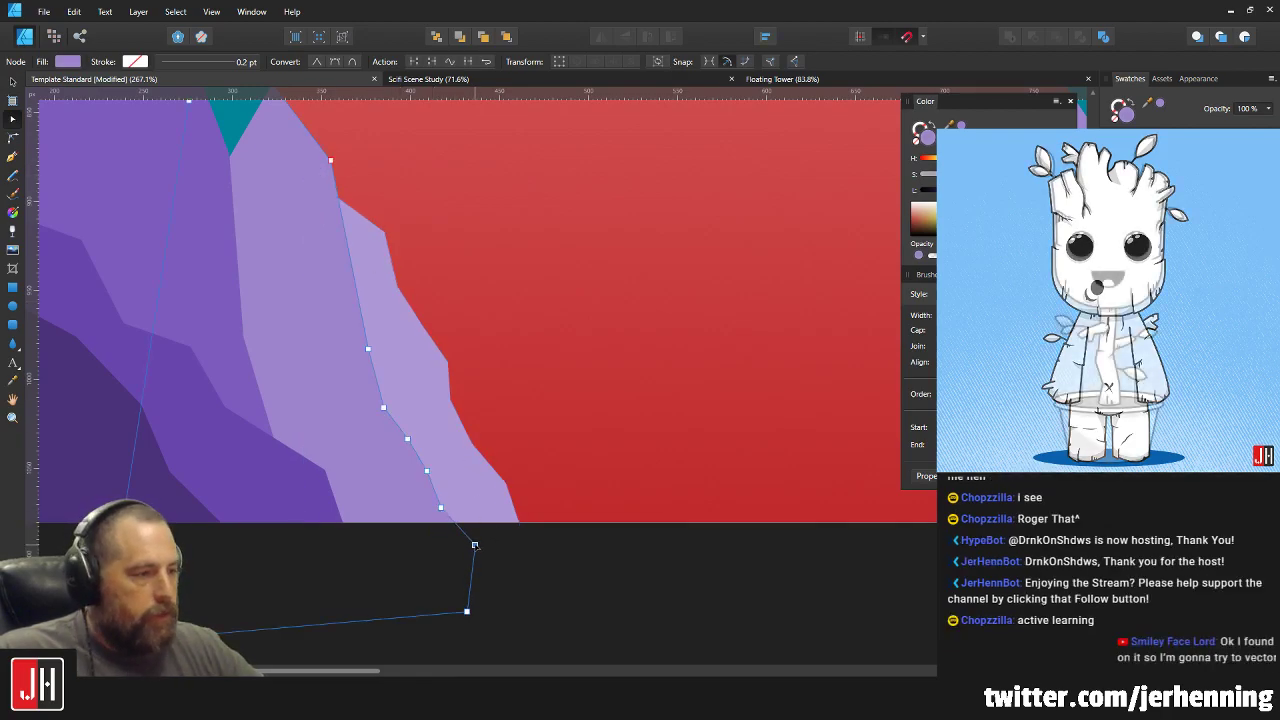
key(v)
click(547, 570)
key(ctrl+minus)
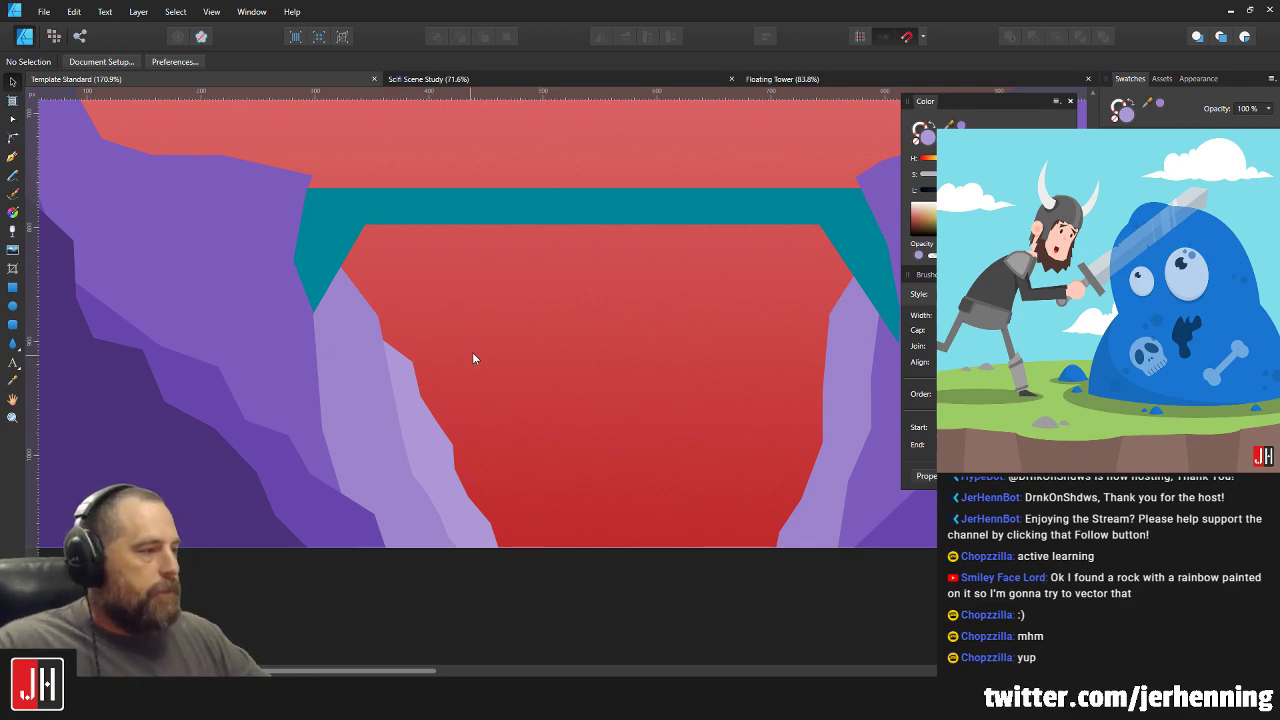
Pull the lighter left rock's lower nodes further into the gap to widen its base.
drag(777, 383, 736, 380)
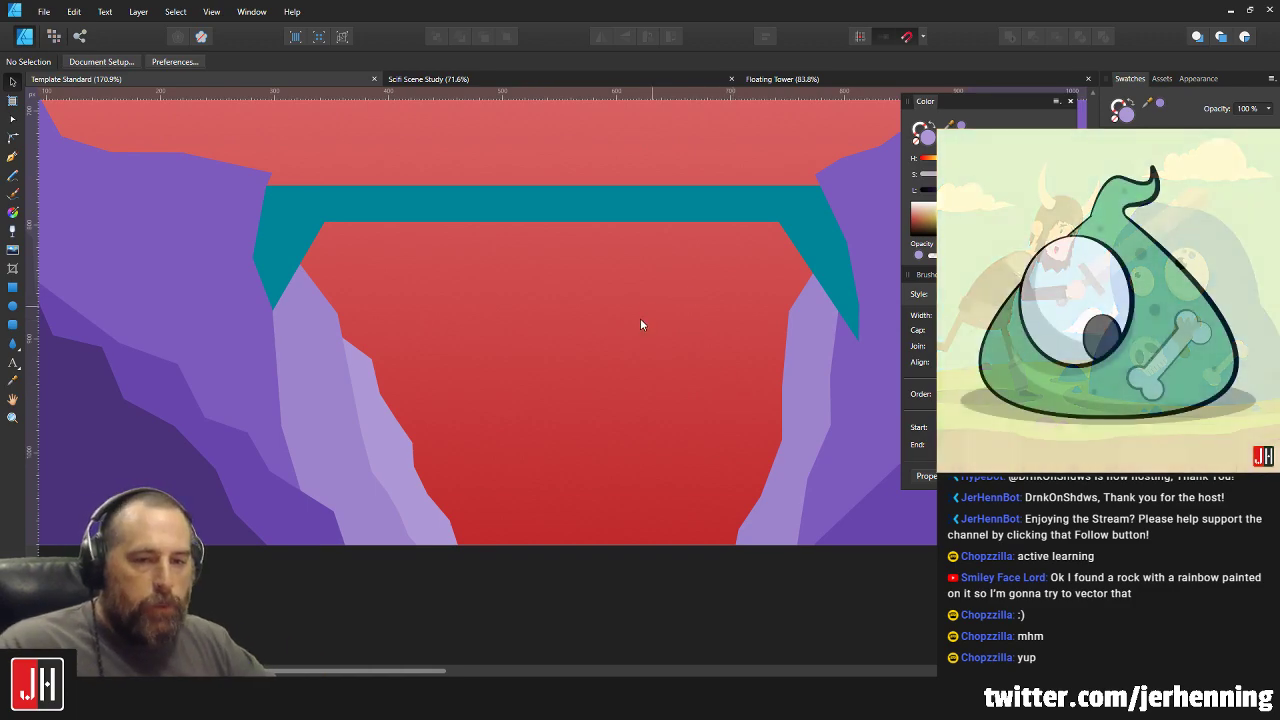
scroll(474, 443, up, 2)
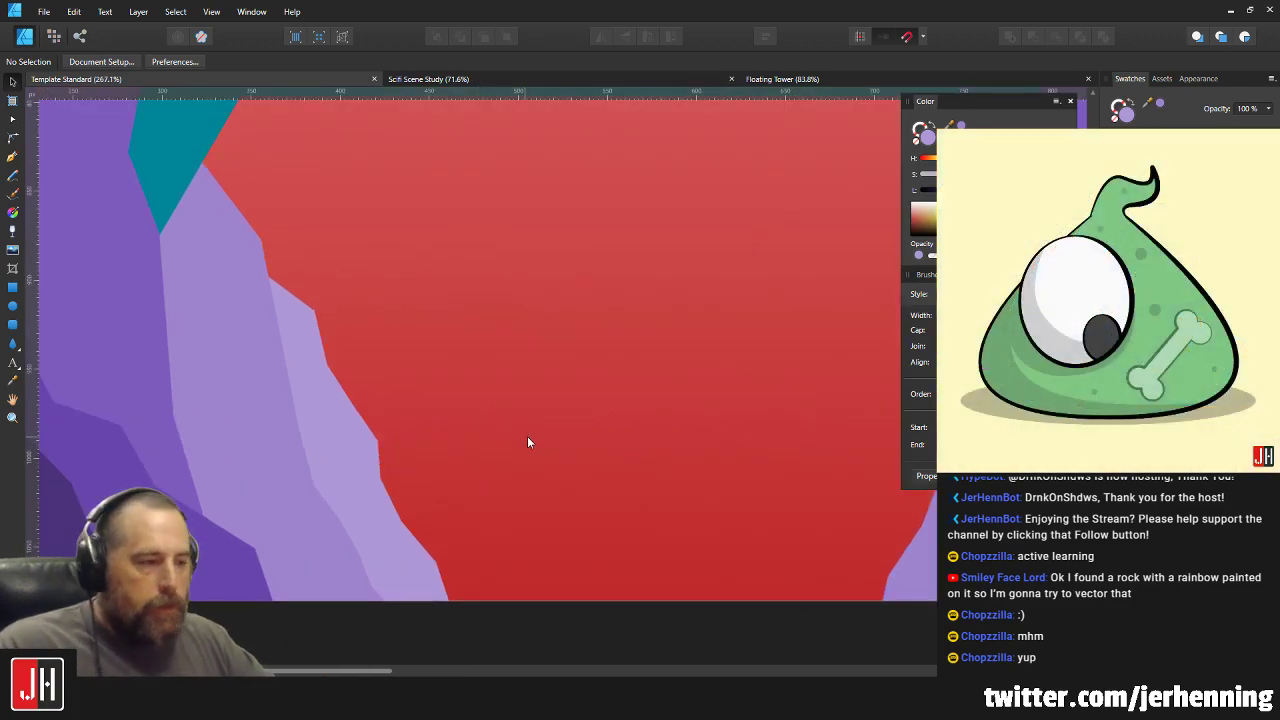
click(418, 560)
key(a)
drag(461, 639, 480, 643)
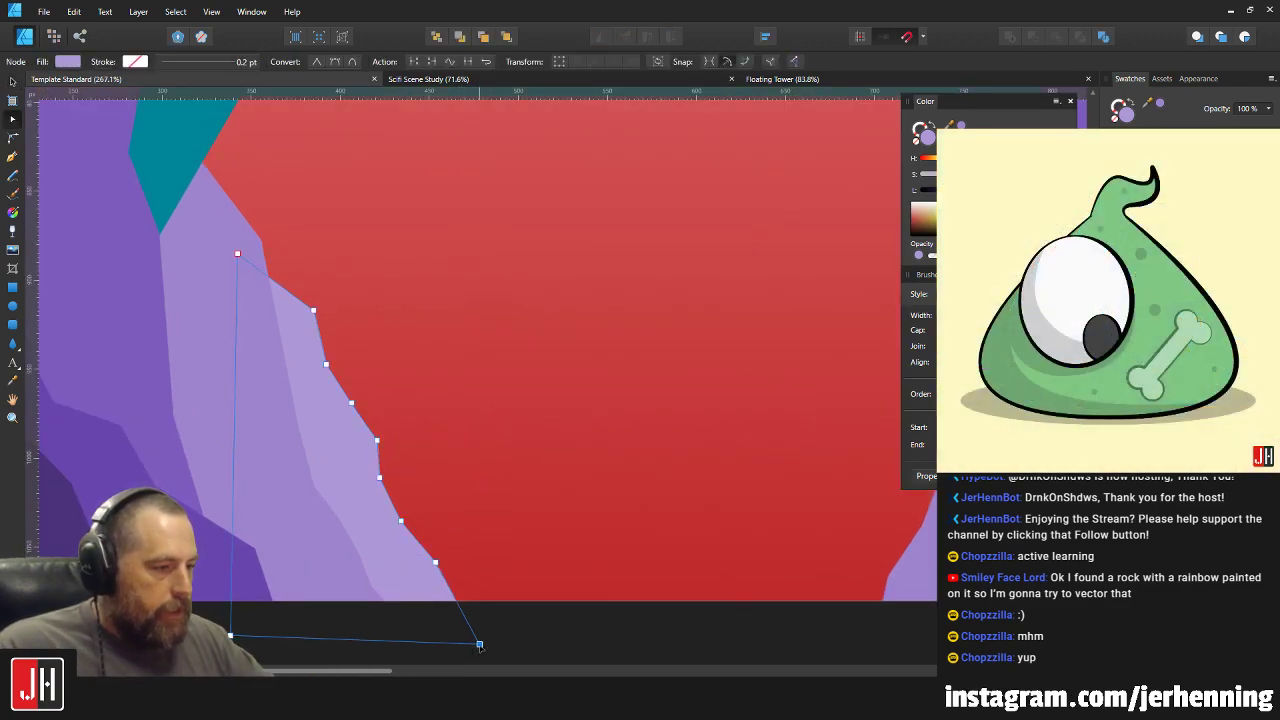
key(v)
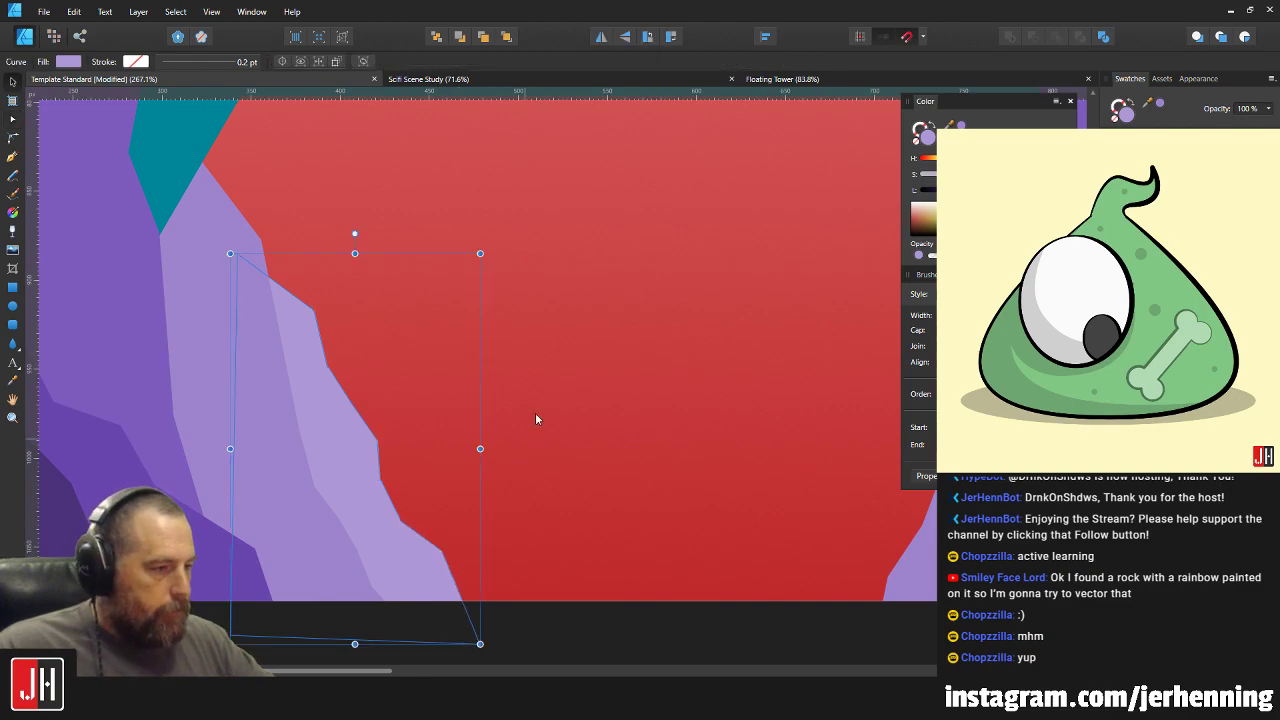
scroll(531, 424, down, 5)
scroll(579, 436, up, 6)
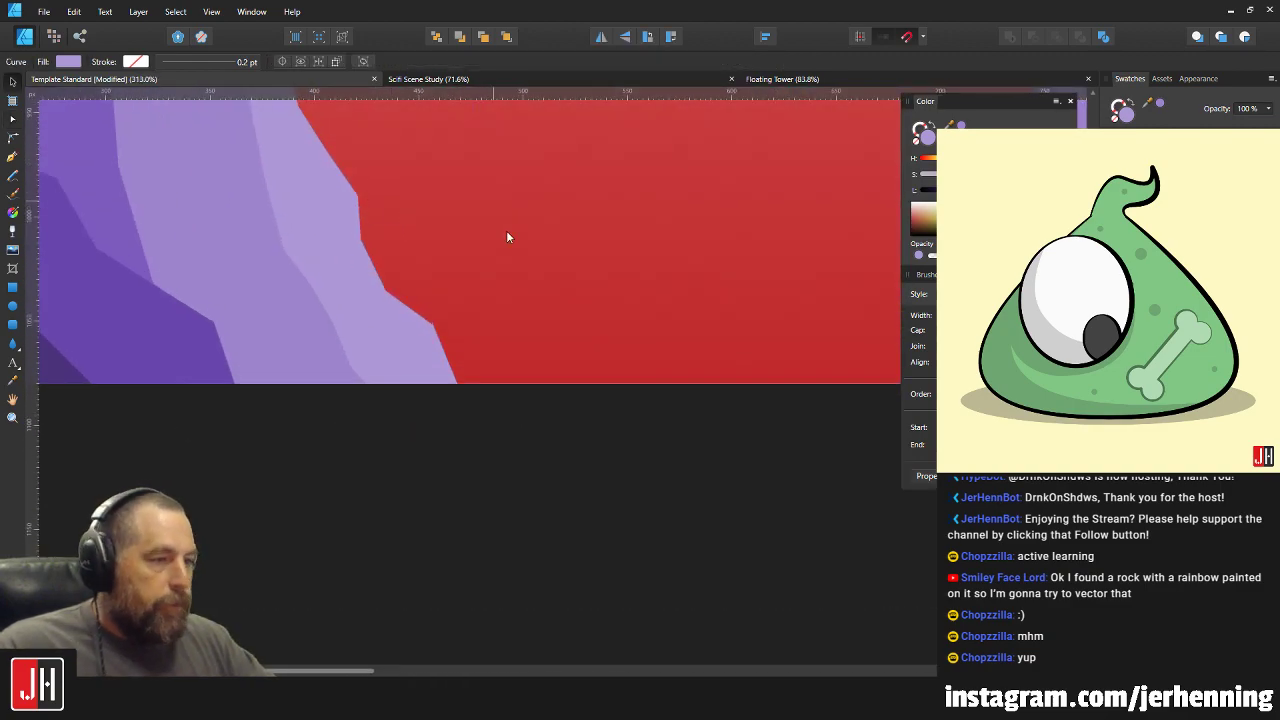
scroll(499, 220, up, 3)
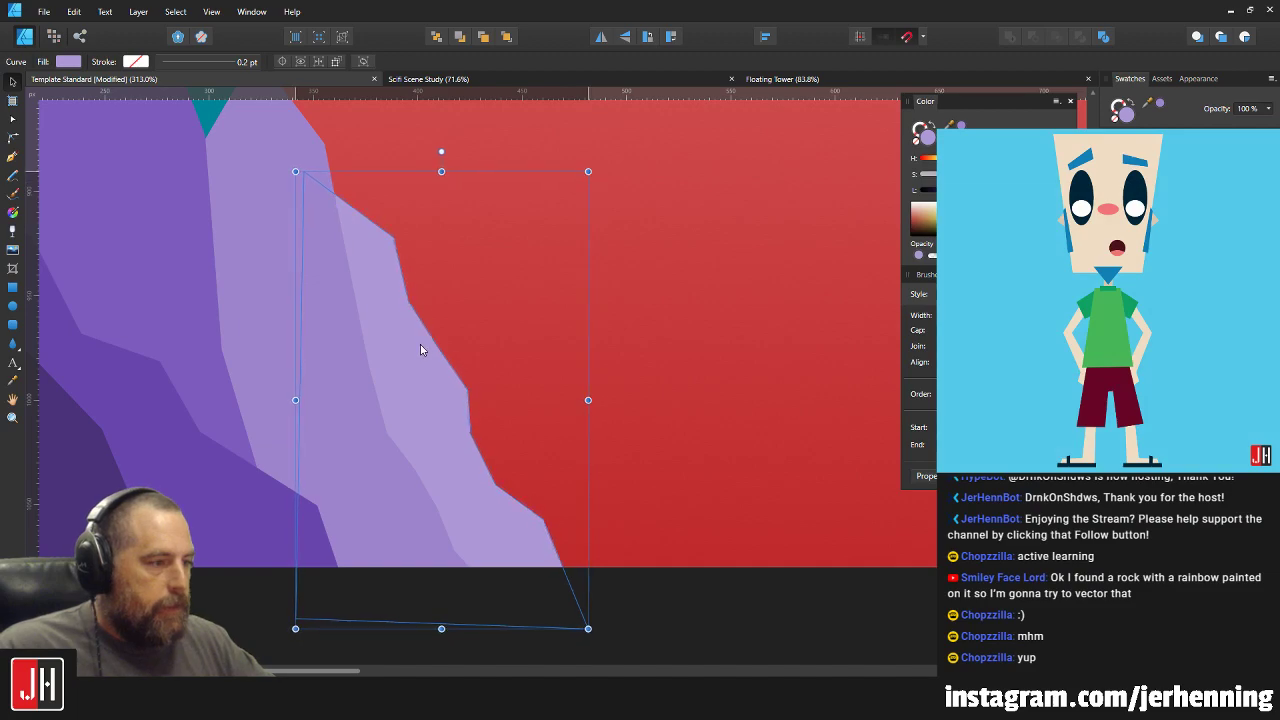
scroll(430, 350, down, 4)
click(670, 477)
scroll(620, 360, up, 2)
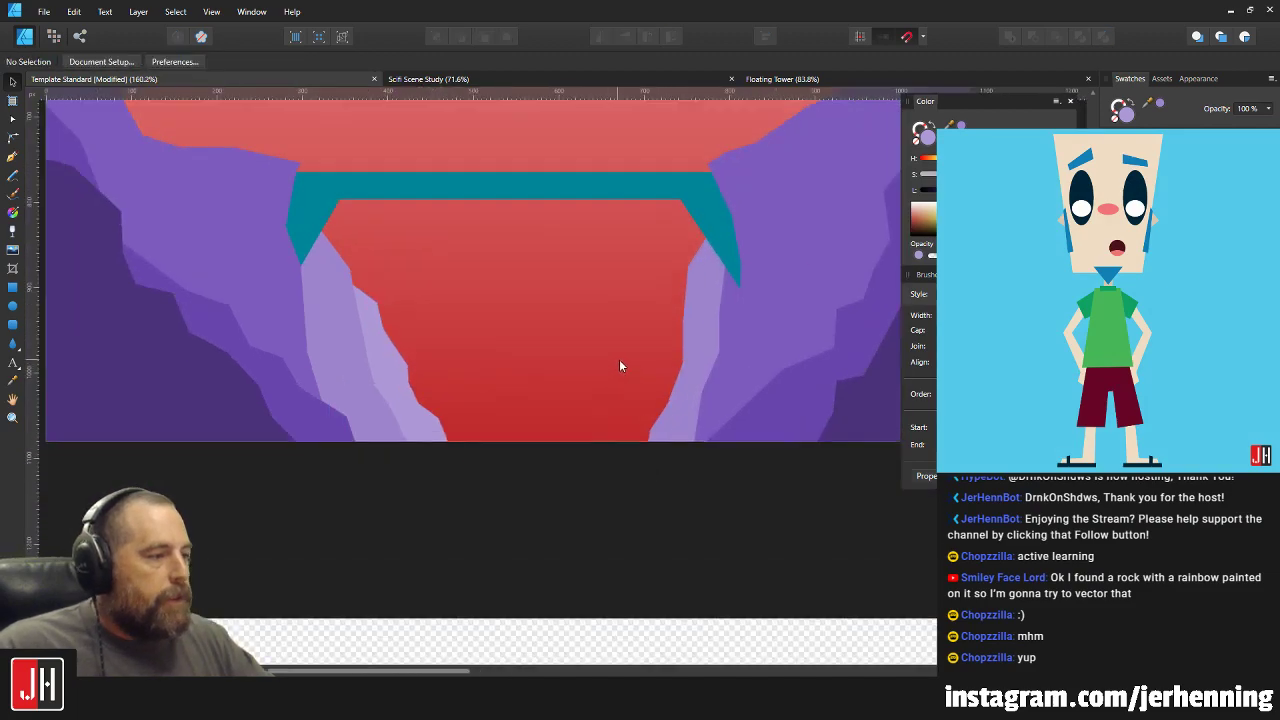
Draw a closed, jagged rock shape from the right rock face's inner edge into the gap and below the artboard.
click(12, 156)
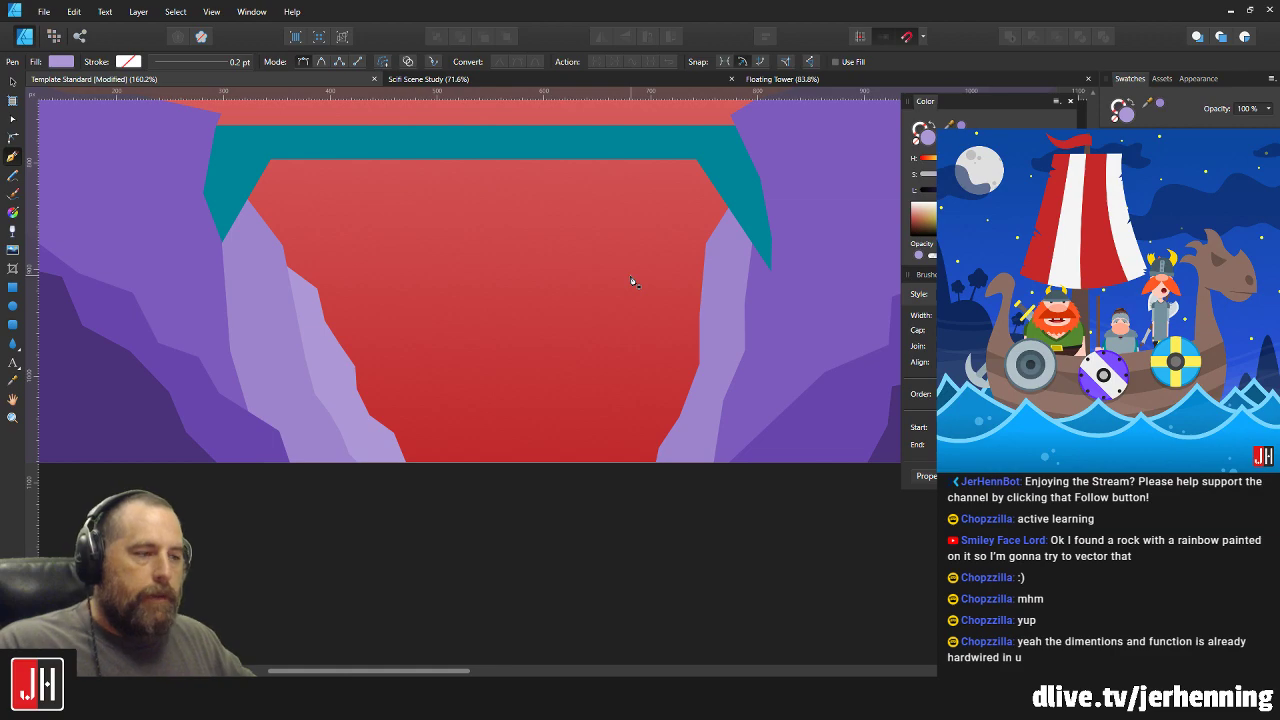
scroll(673, 297, up, 1)
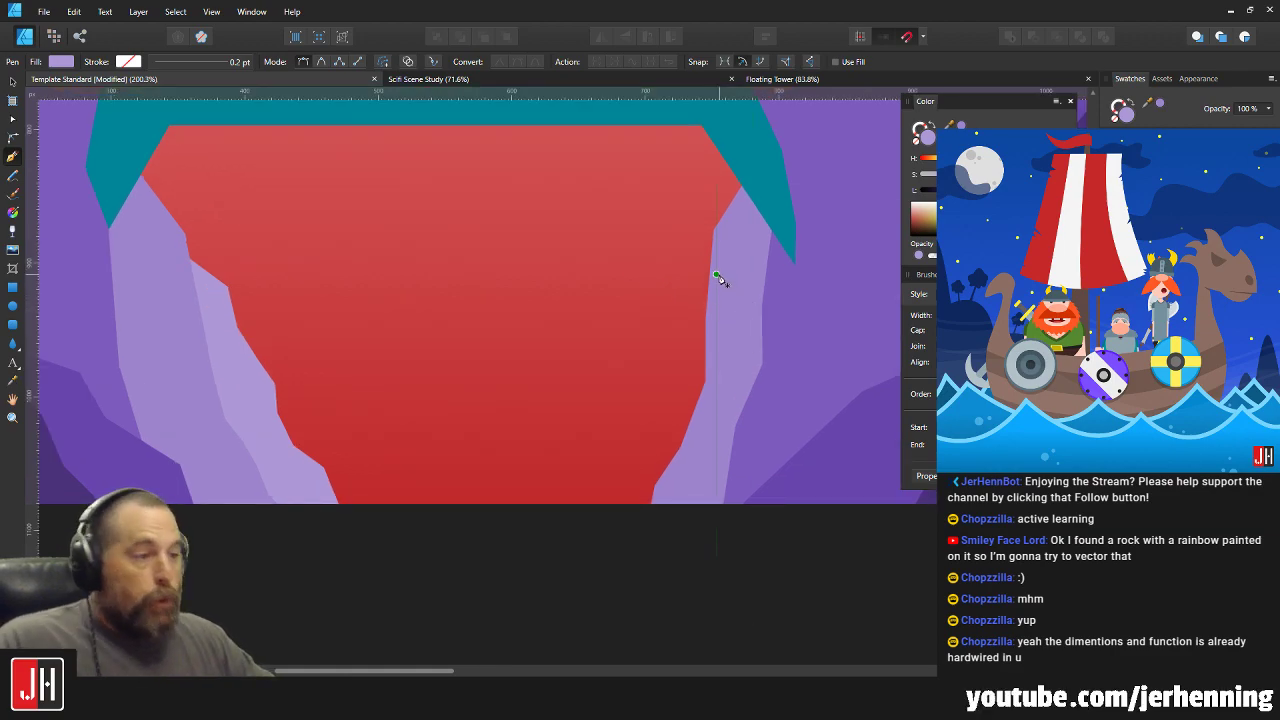
click(716, 277)
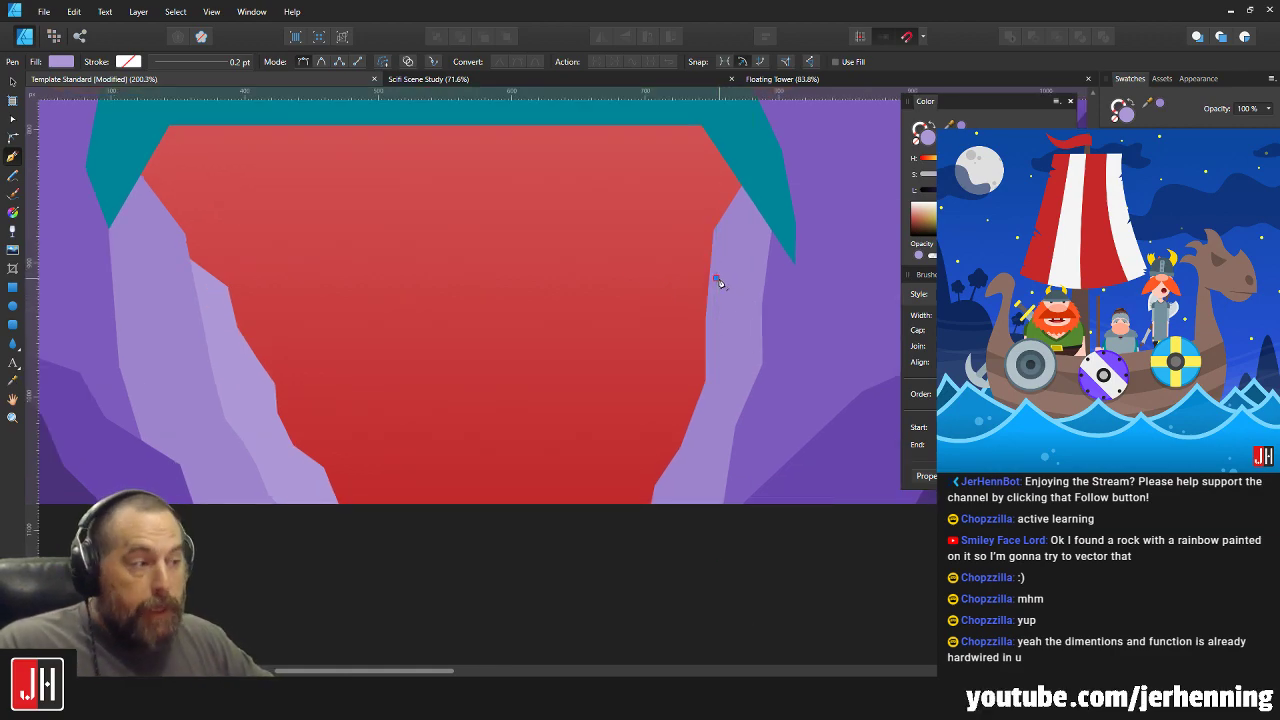
click(678, 349)
click(658, 390)
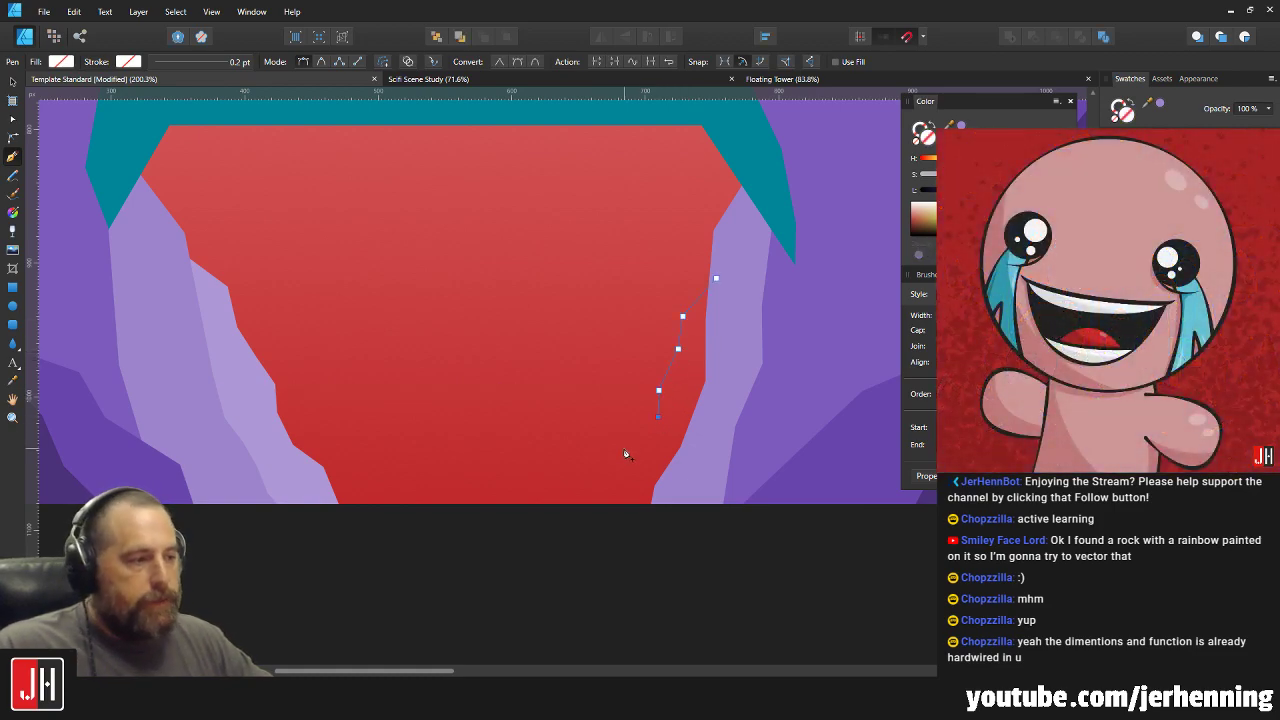
click(611, 486)
click(593, 537)
click(741, 544)
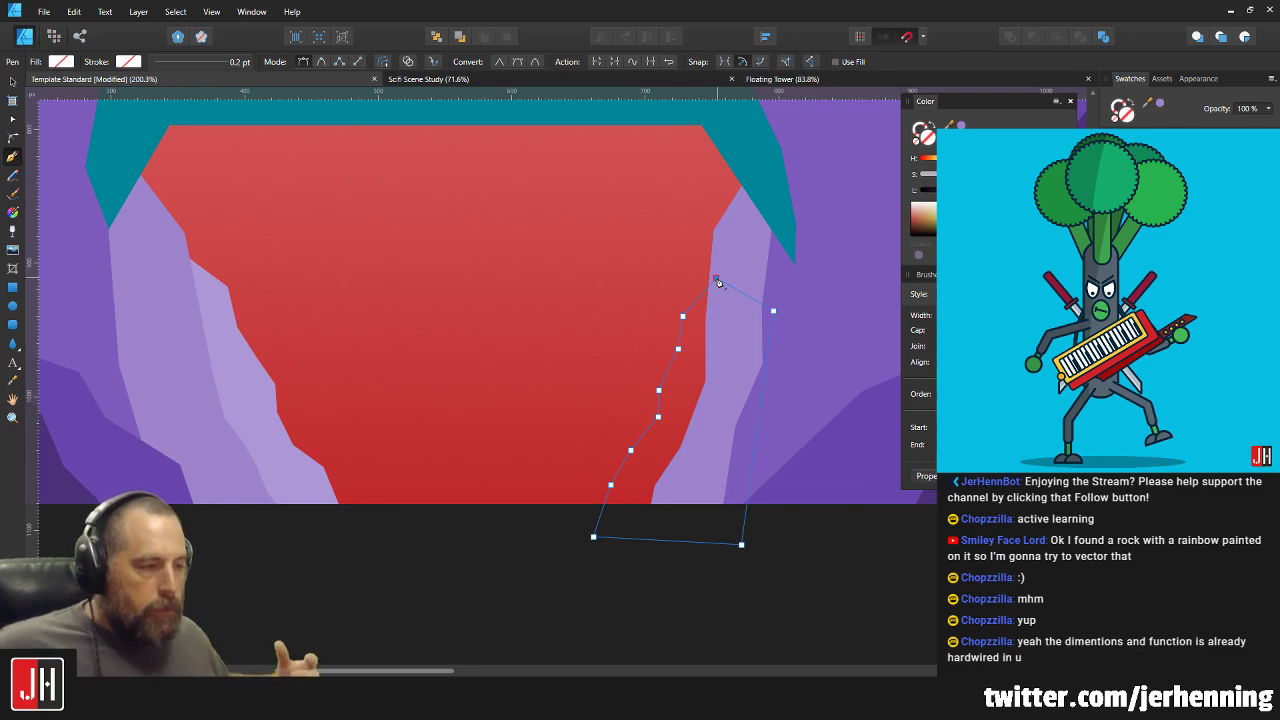
Fill the new jagged right rock shape with the light purple sampled from the lightest left rock face, then deselect it.
key(i)
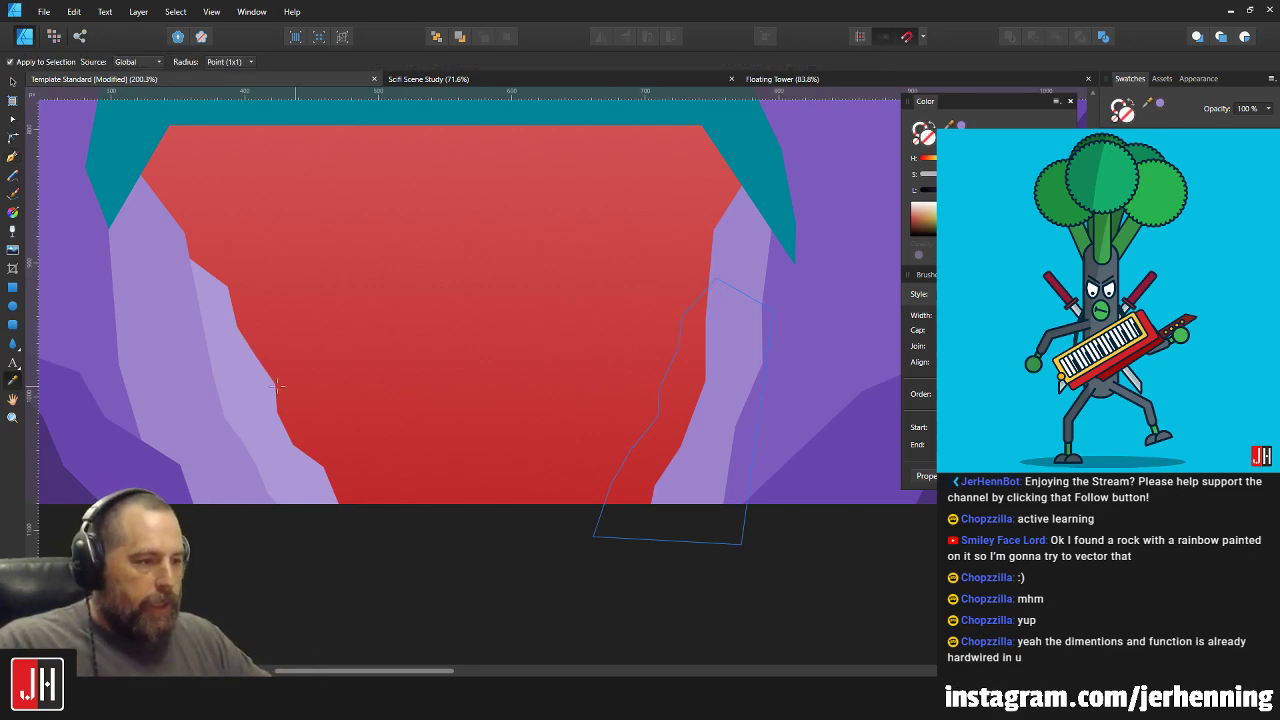
click(284, 393)
key(v)
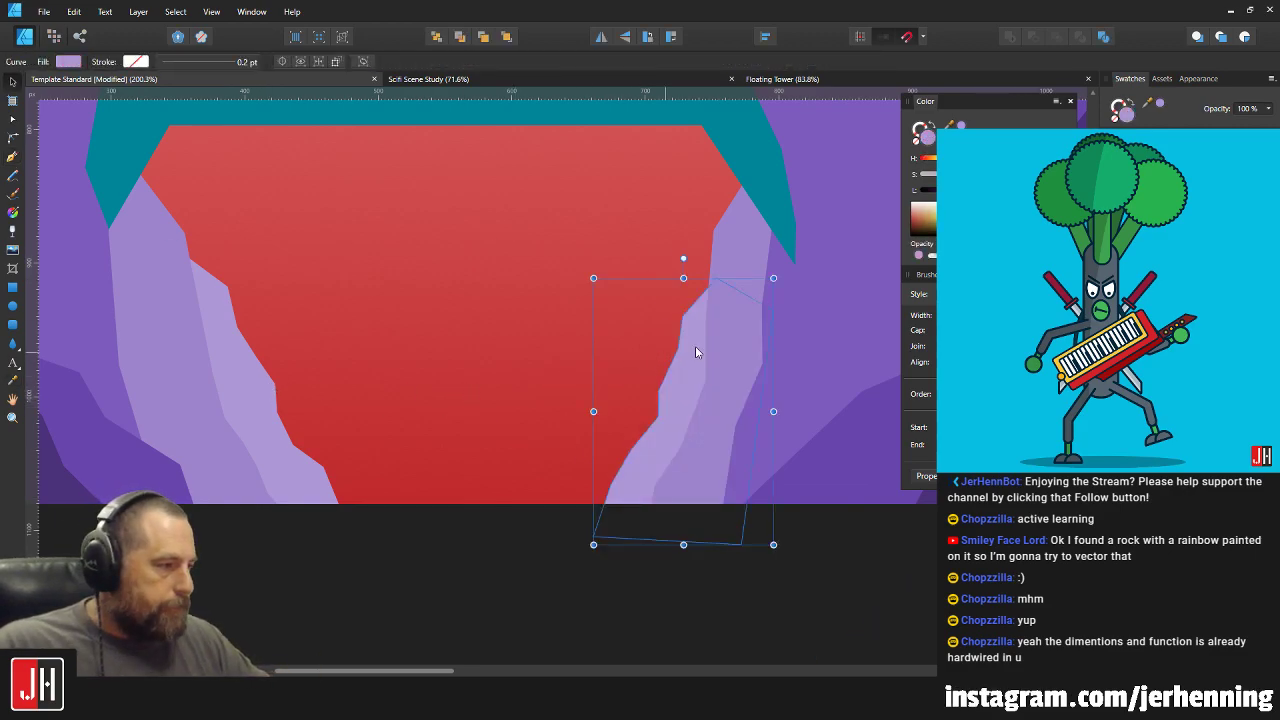
scroll(729, 332, up, 2)
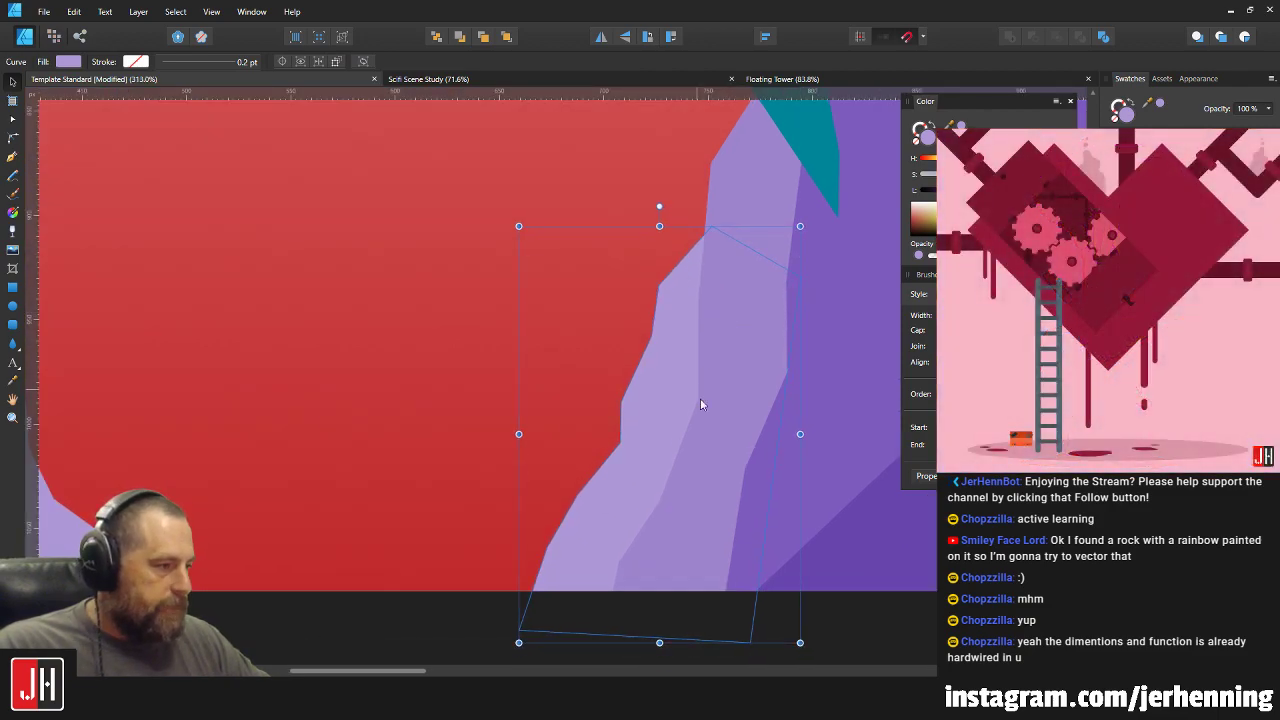
scroll(740, 430, down, 6)
click(783, 475)
Compare the outlines of the lightest left and right rock faces and check the balance of the gap beneath the bridge.
scroll(590, 445, up, 3)
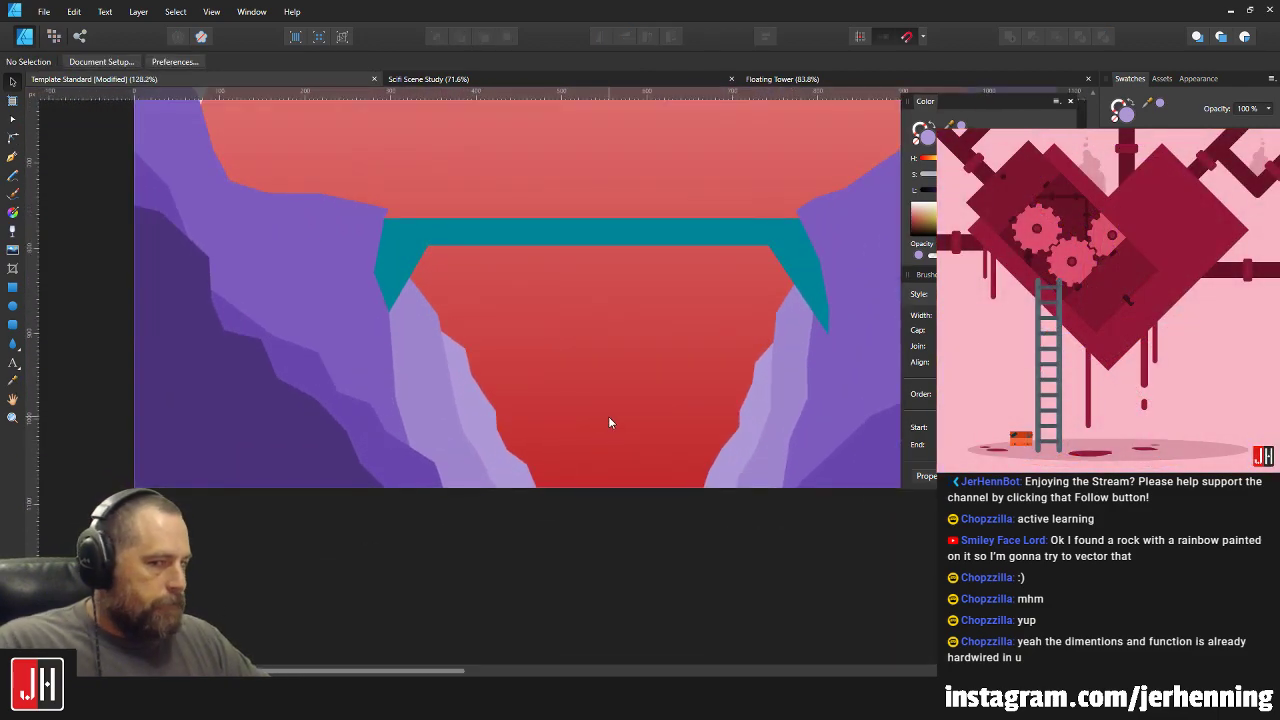
scroll(530, 390, up, 1)
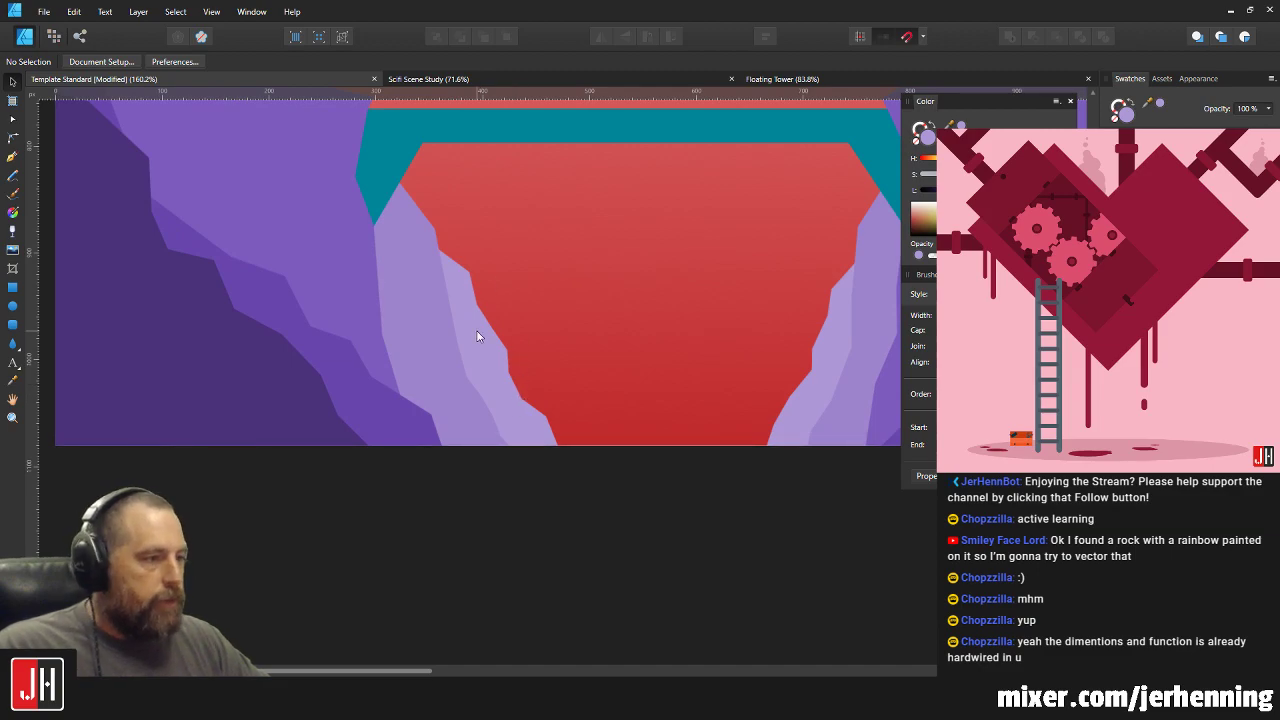
scroll(476, 325, up, 2)
click(460, 278)
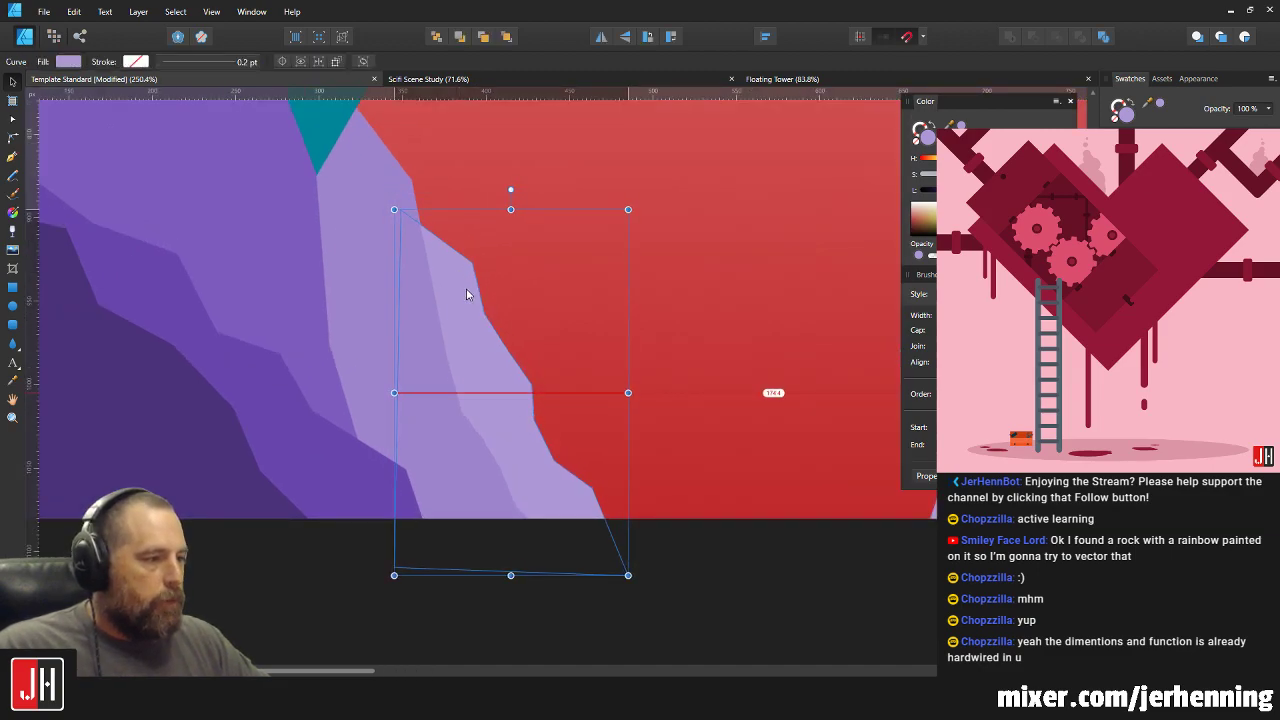
scroll(520, 310, right, 2)
scroll(806, 382, right, 5)
click(716, 388)
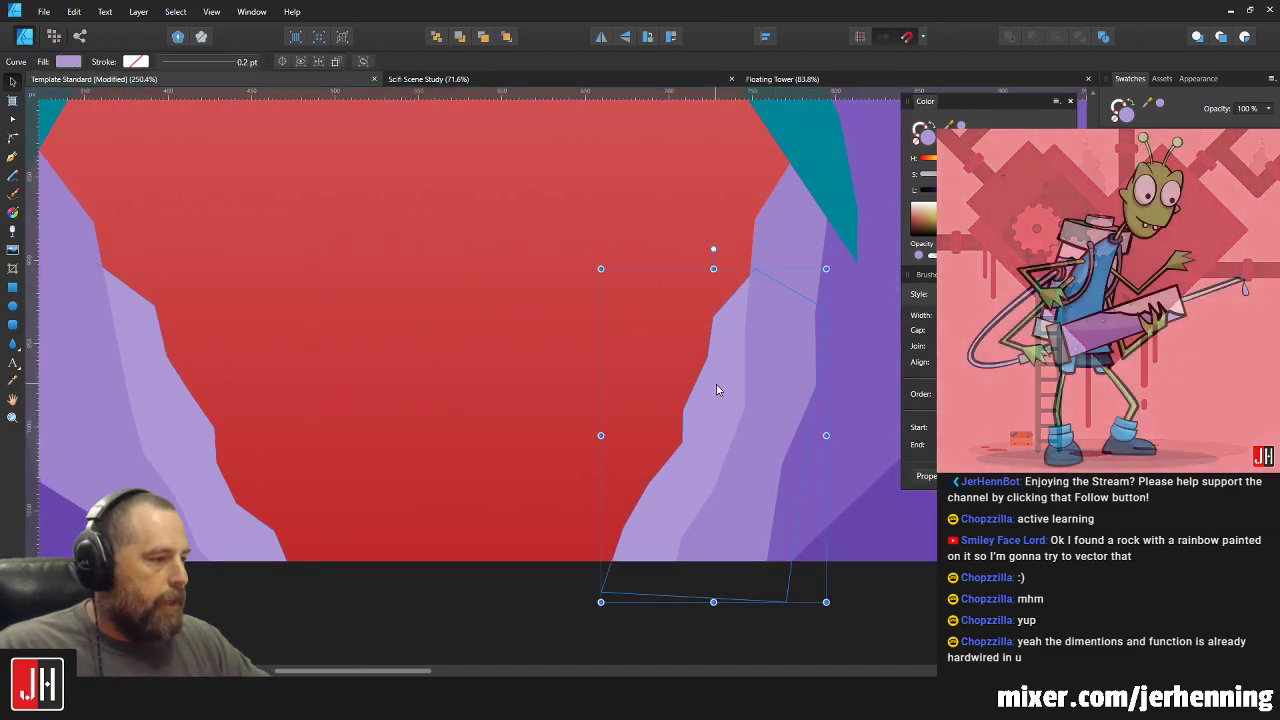
scroll(705, 521, down, 3)
click(452, 536)
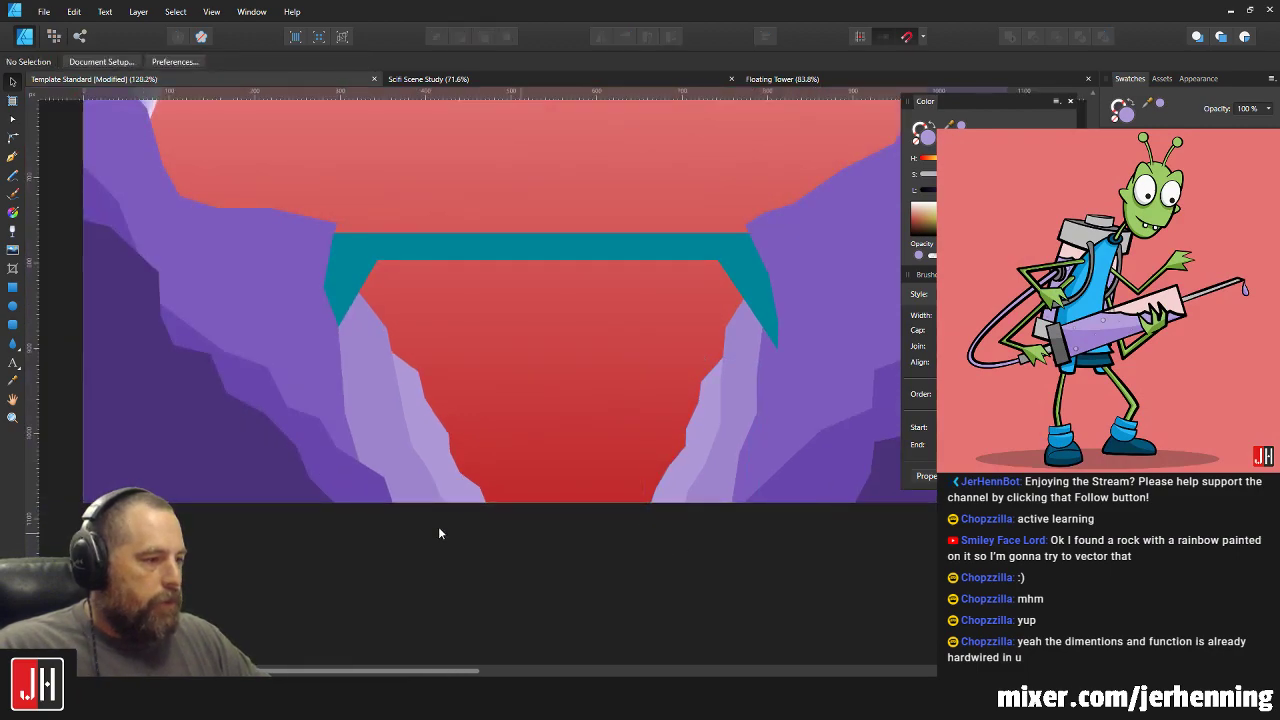
Activate the Pen tool for drawing at the foot of the canyon's left wall.
scroll(580, 432, down, 4)
scroll(576, 441, up, 4)
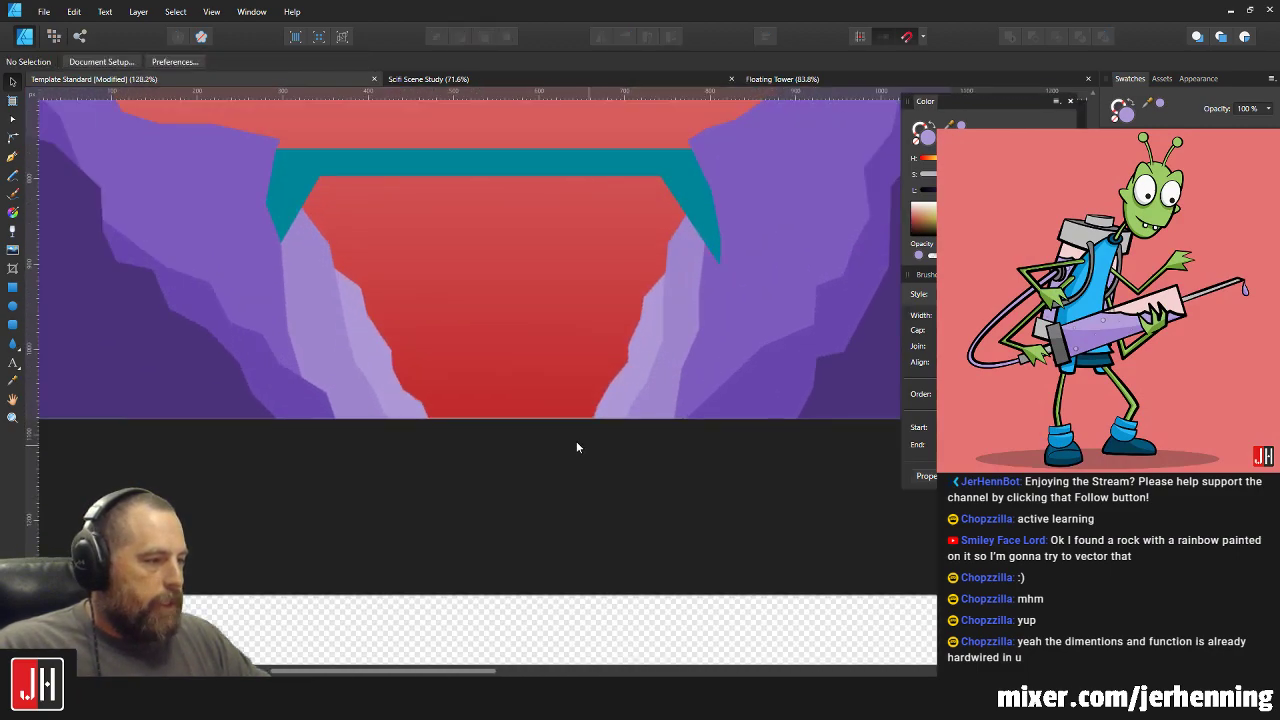
click(12, 156)
scroll(394, 428, up, 2)
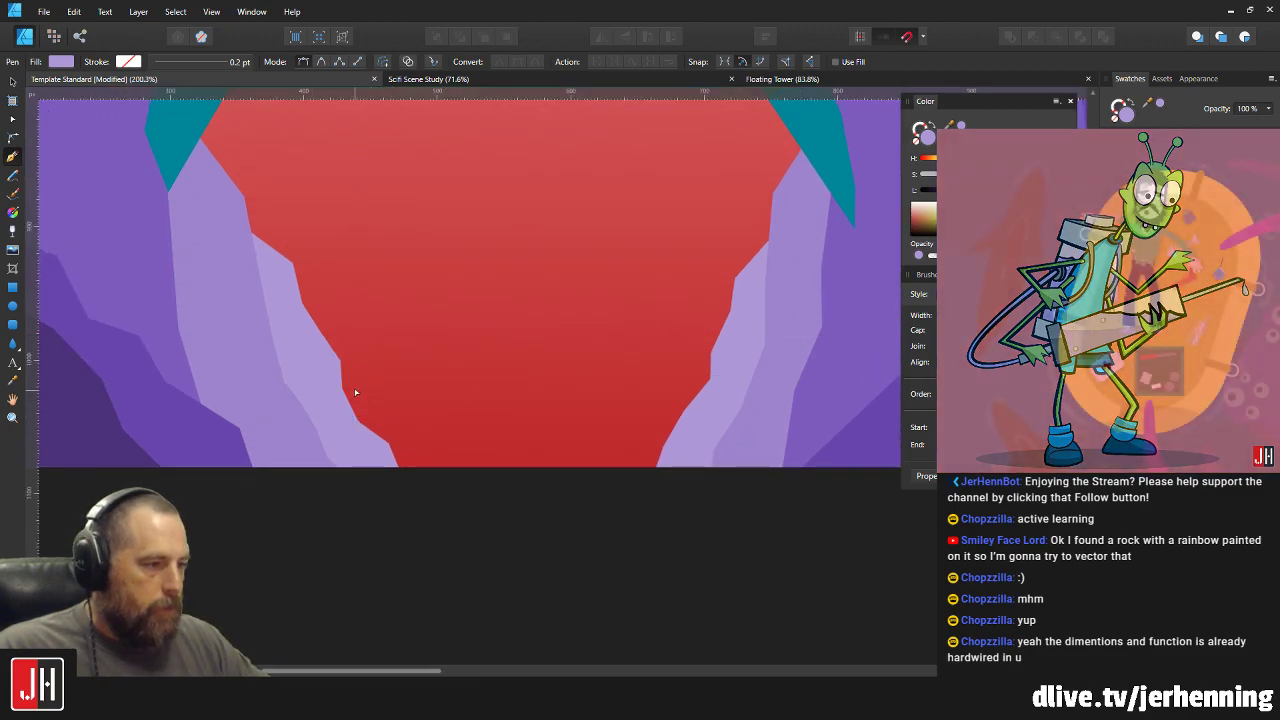
scroll(352, 388, up, 2)
click(317, 349)
drag(403, 398, 432, 381)
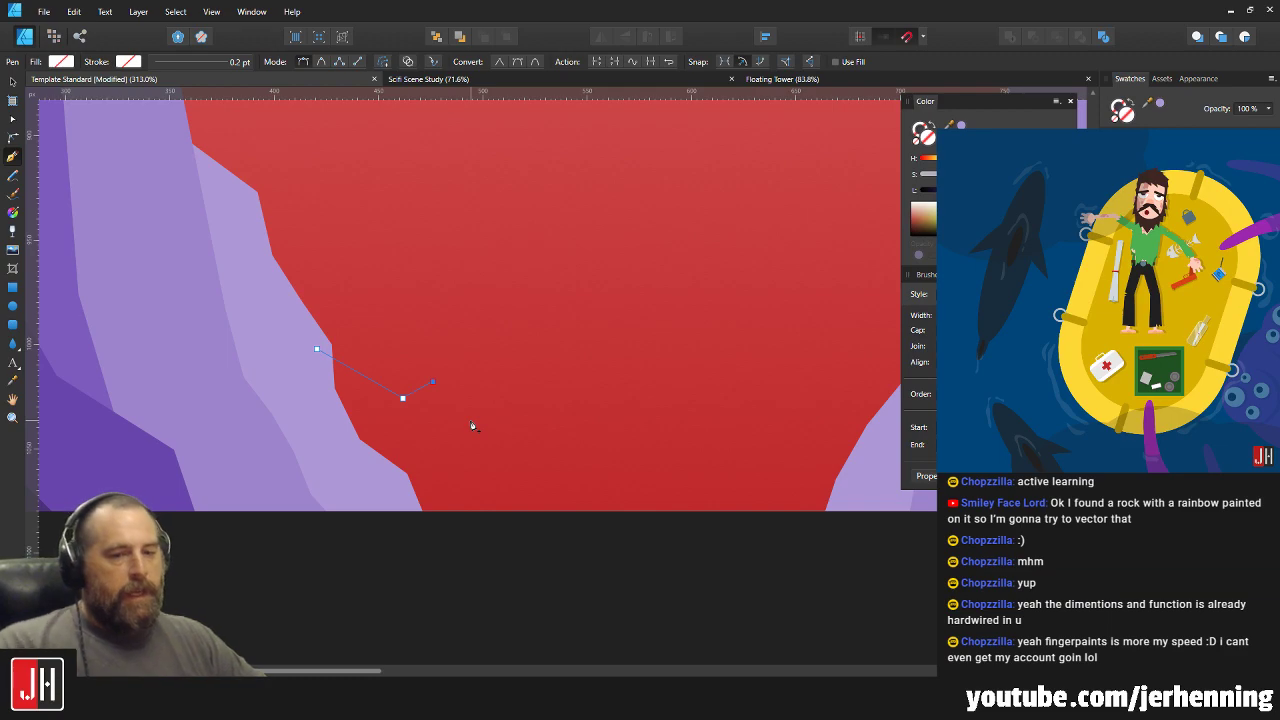
key(ctrl+z)
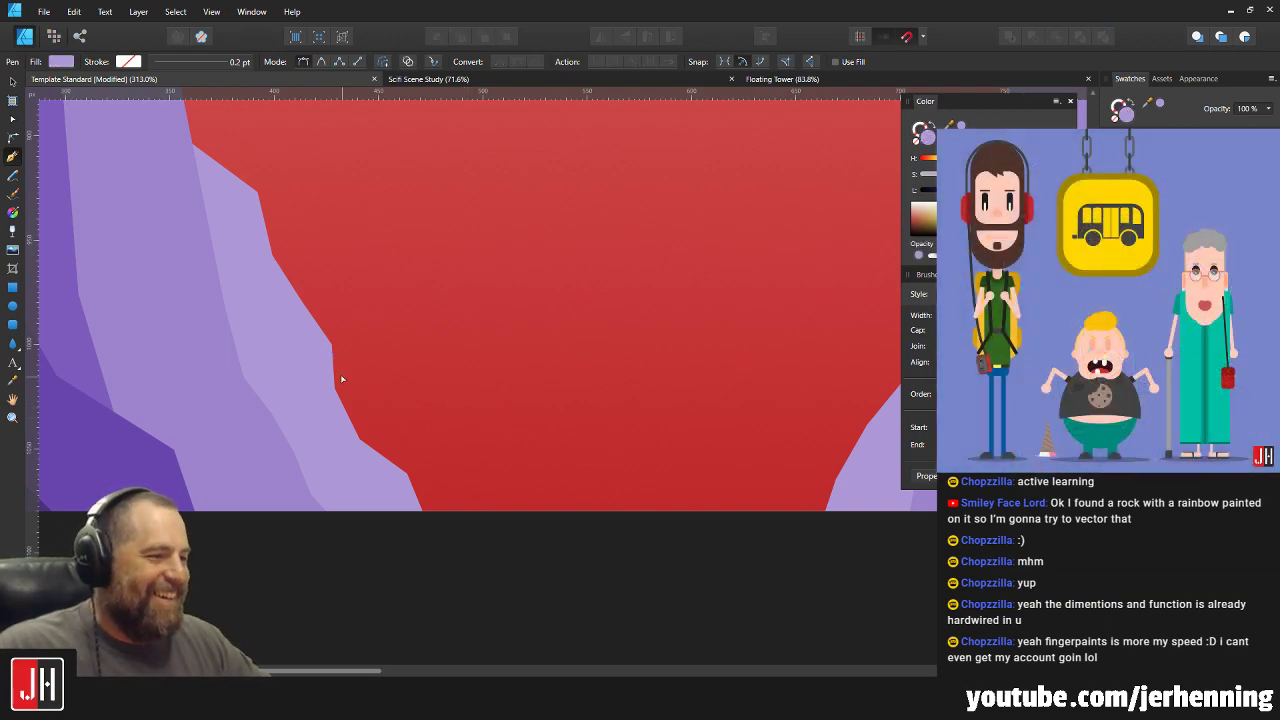
Draw a closed, jagged rock shape at the foot of the left canyon wall, stepping down to the right and extending below the artboard.
click(319, 354)
click(389, 395)
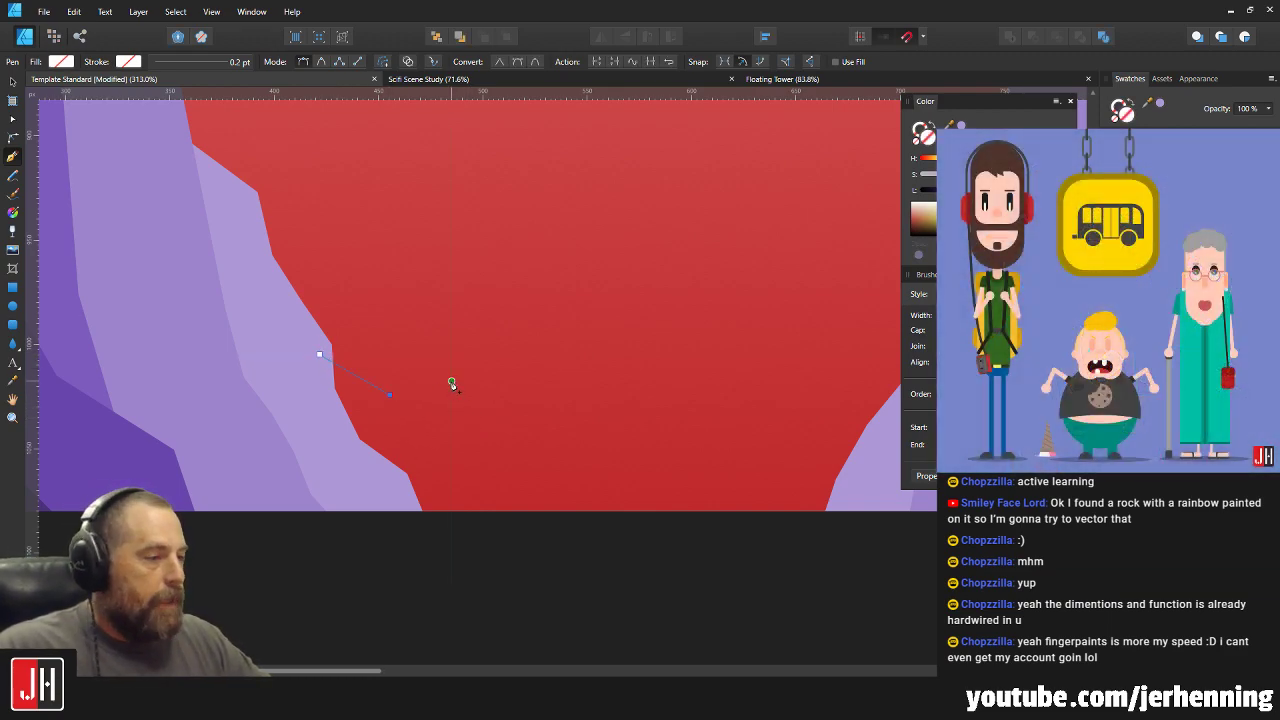
click(535, 474)
click(553, 495)
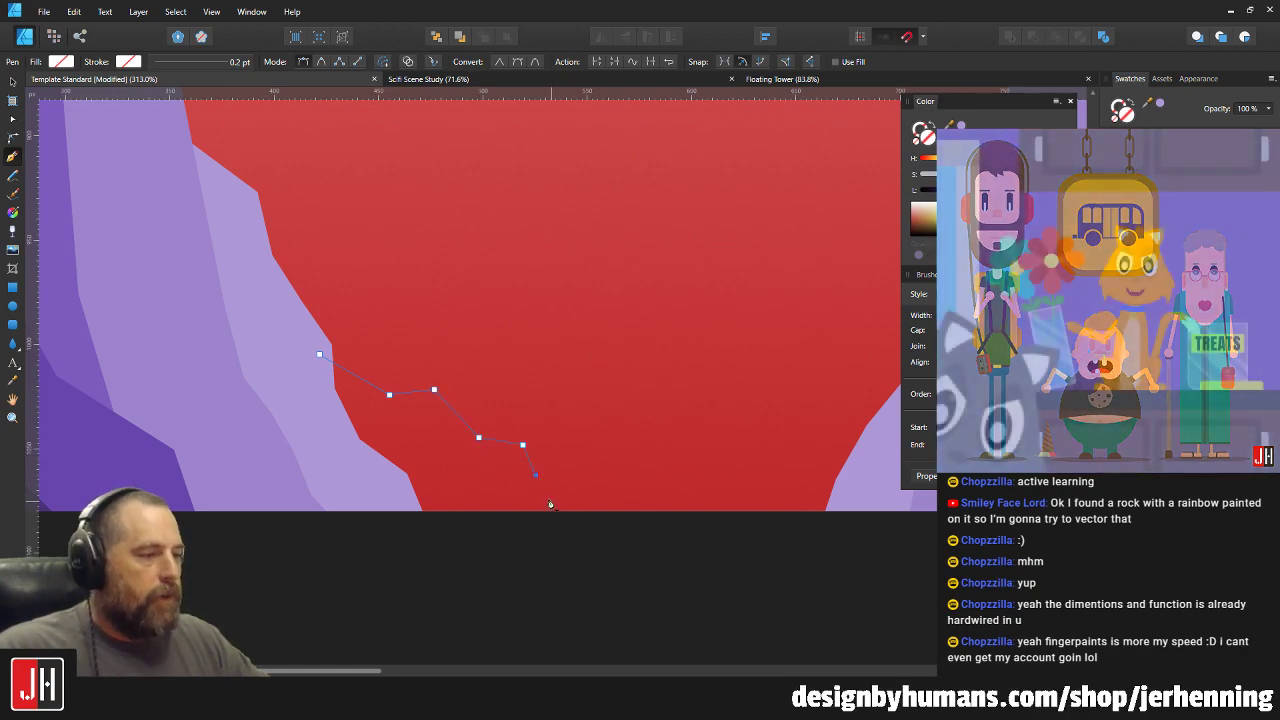
click(603, 593)
click(364, 547)
click(321, 407)
click(319, 354)
Fill the new left rock with a lighter tint of the adjacent lavender rock and place it behind that rock.
key(i)
click(296, 355)
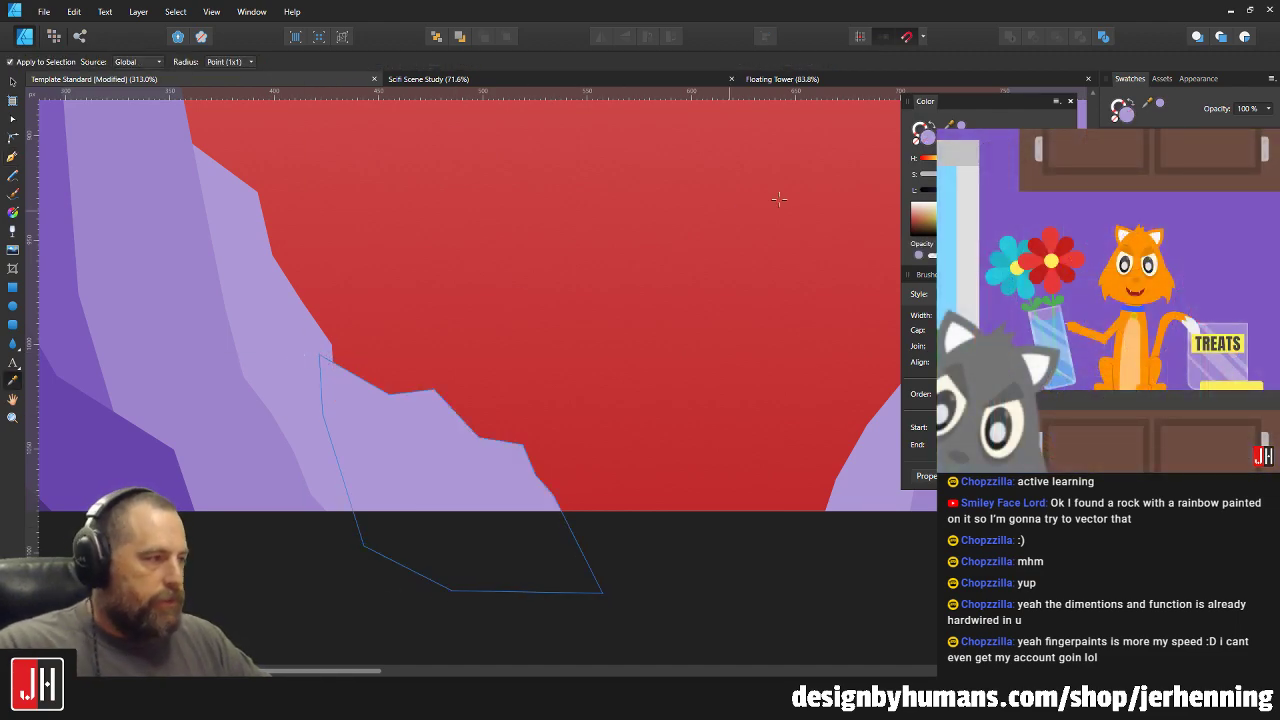
key(v)
key(ctrl+d)
drag(1010, 190, 1014, 190)
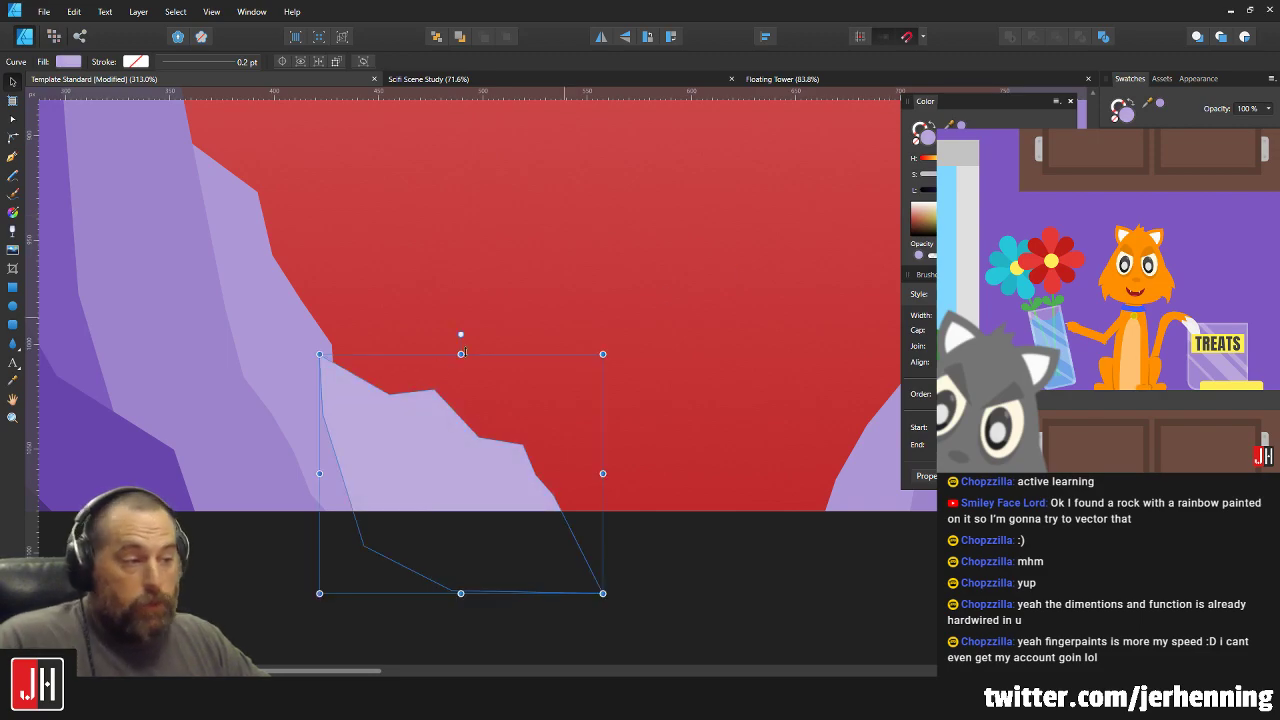
drag(444, 360, 447, 328)
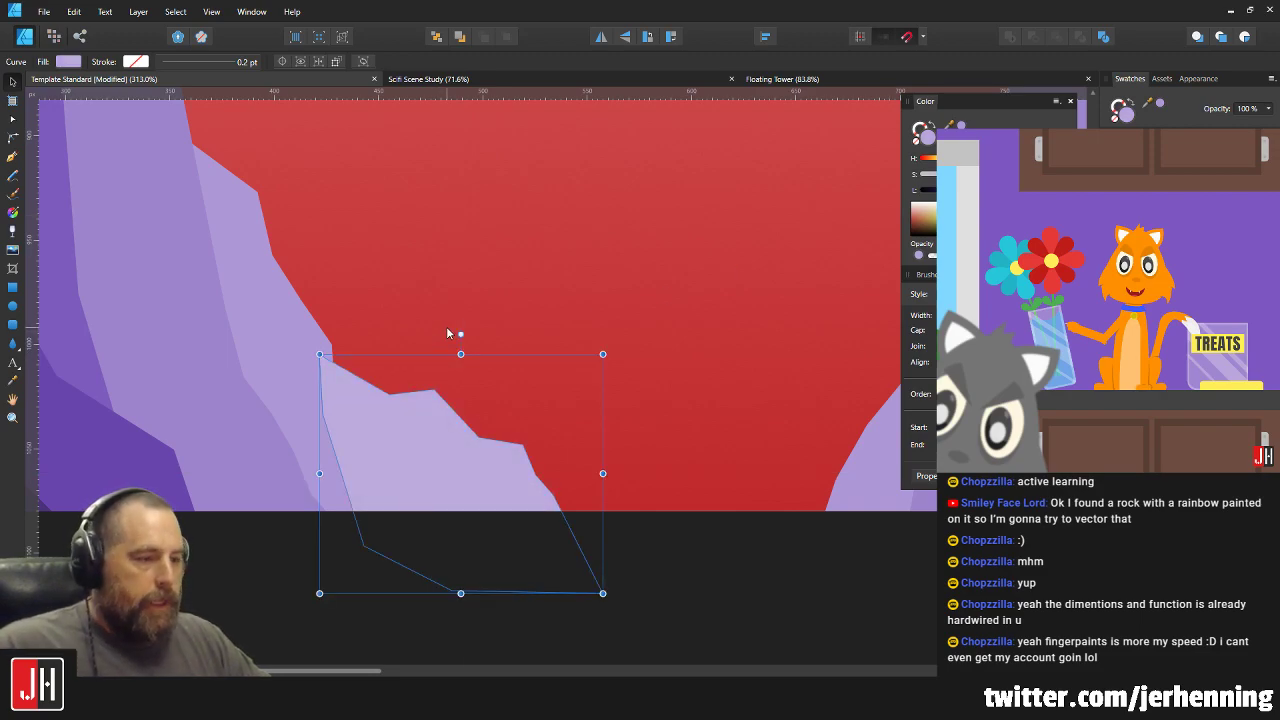
mouse_move(410, 452)
mouse_down()
mouse_move(386, 449)
mouse_move(397, 451)
mouse_up()
click(602, 564)
Draw a matching closed, jagged rock shape at the foot of the right canyon wall, stepping down to the left past the artboard's lower edge.
scroll(585, 540, down, 5)
scroll(575, 528, up, 5)
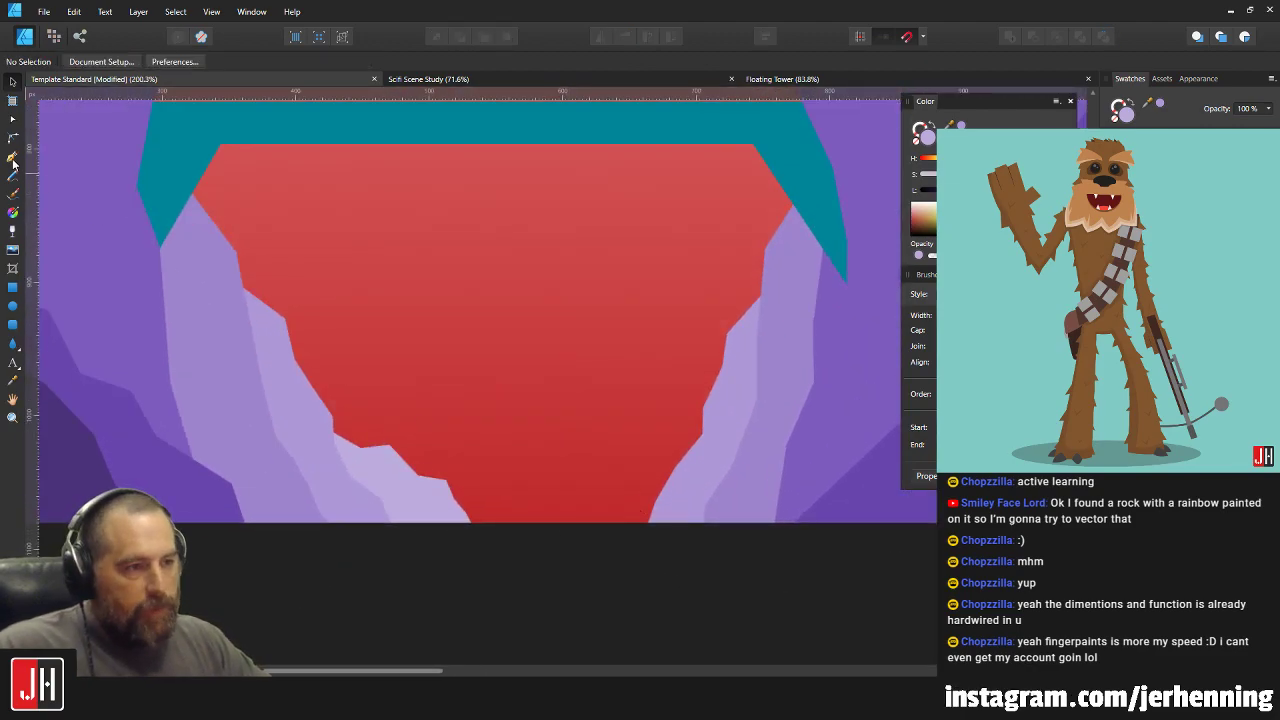
click(13, 157)
scroll(551, 491, up, 3)
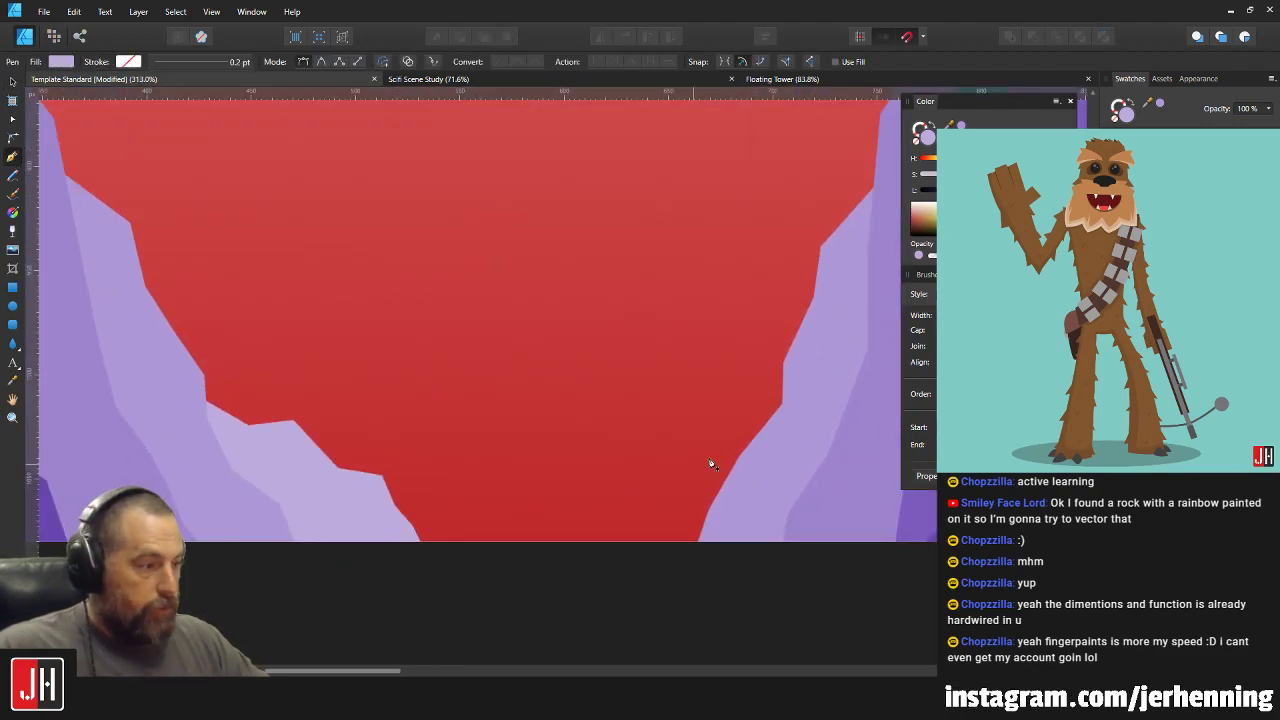
click(785, 414)
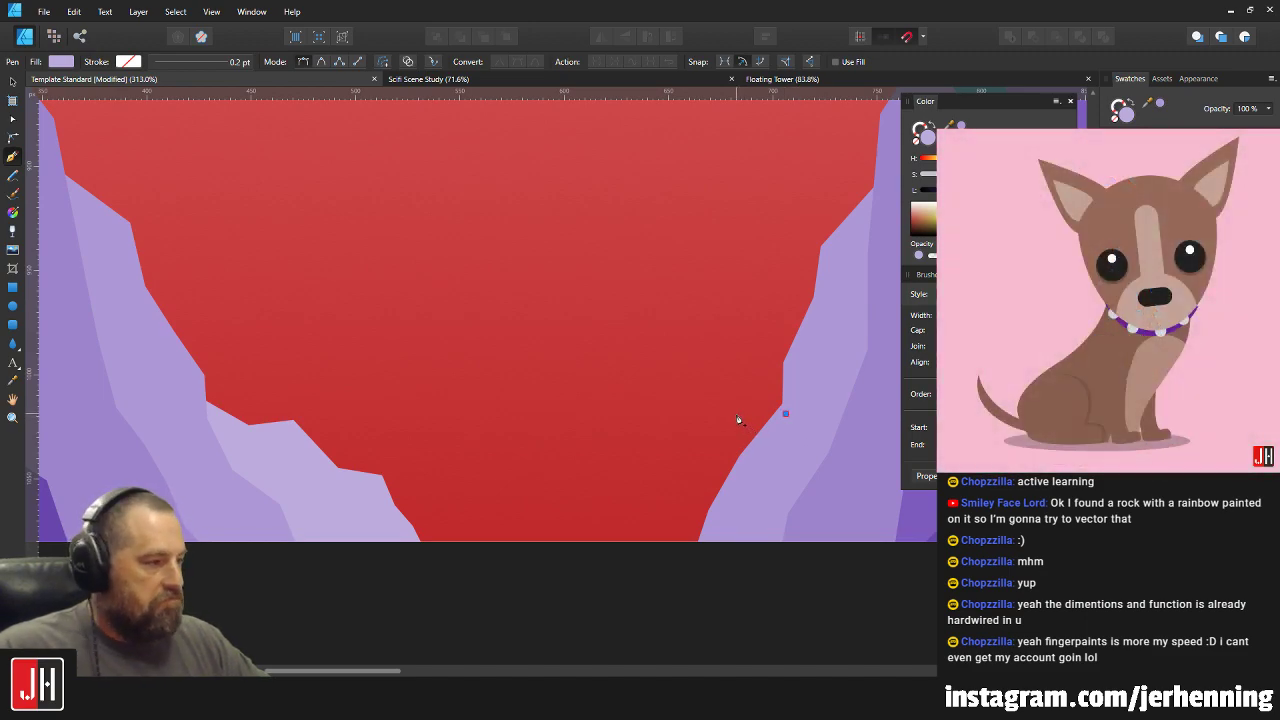
drag(735, 413, 718, 443)
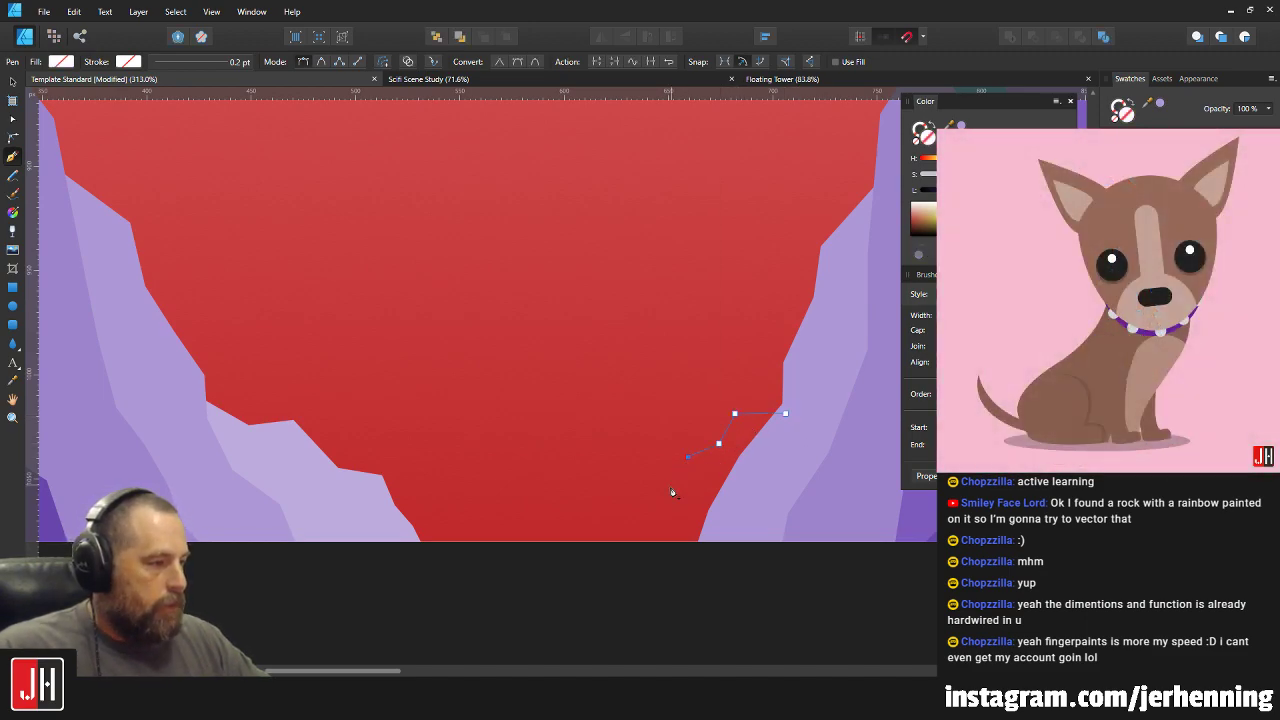
click(643, 505)
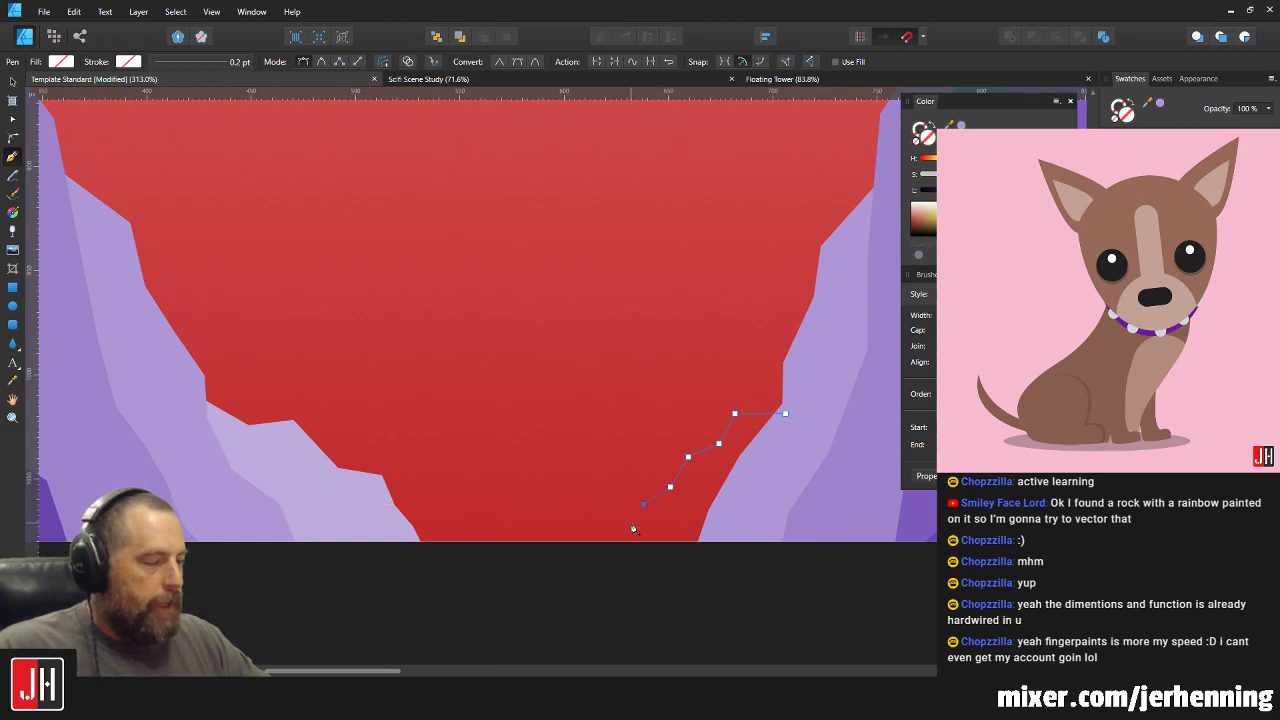
click(604, 529)
click(553, 585)
click(708, 603)
click(759, 504)
click(785, 413)
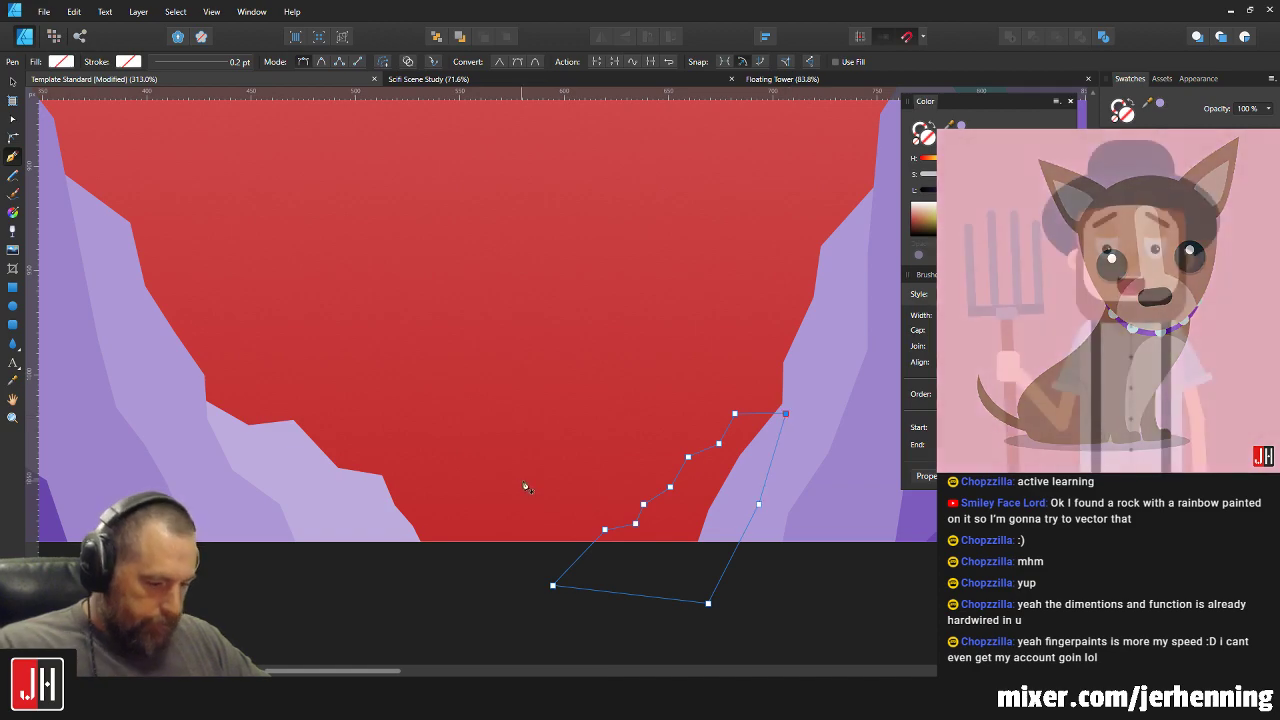
Fill the new right rock with the pale lavender sampled from the new left rock and place it behind the right wall.
key(i)
click(328, 456)
key(v)
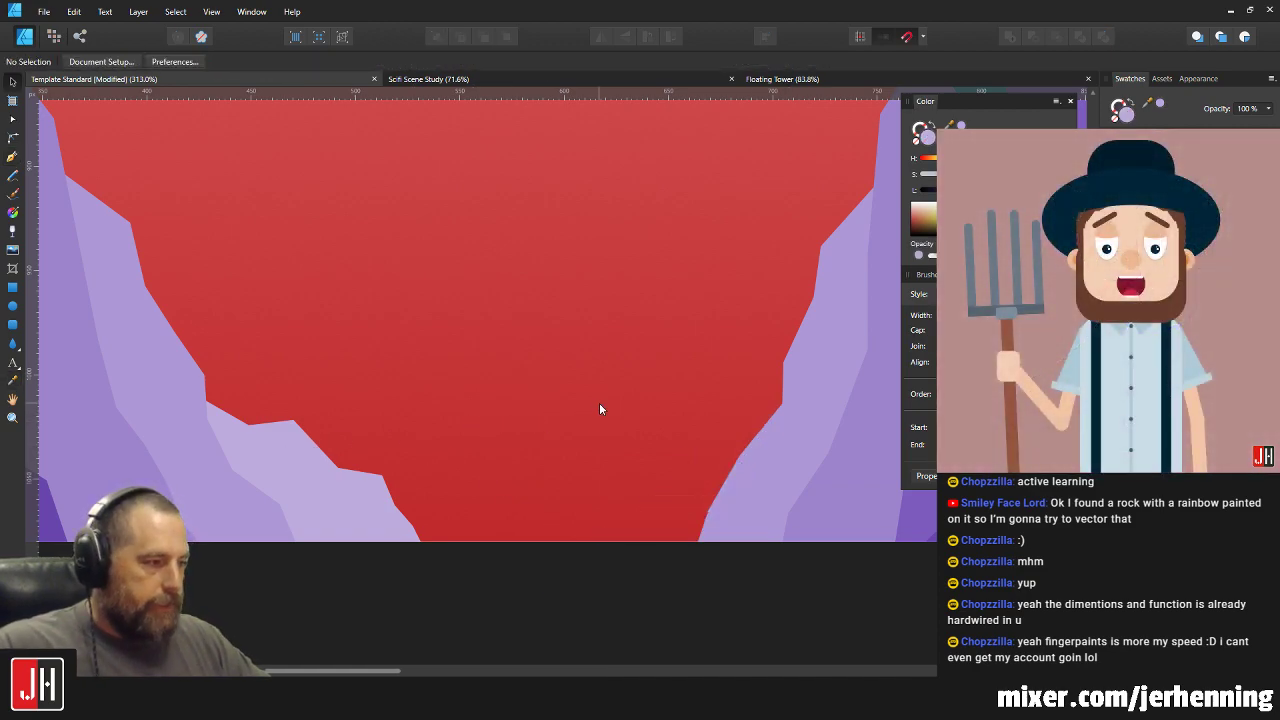
scroll(601, 402, down, 5)
click(657, 456)
scroll(657, 456, up, 8)
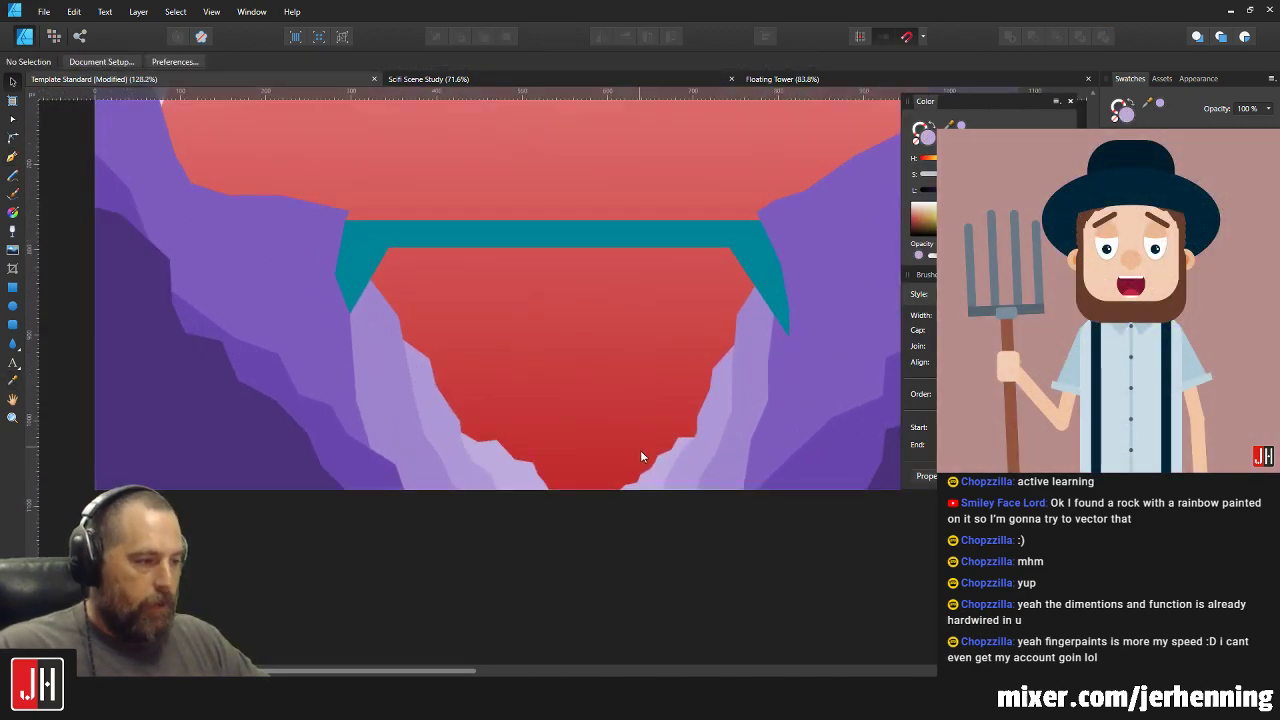
Shift the top corner node of the new right rock slightly toward the canyon wall.
click(791, 423)
key(a)
drag(773, 395, 790, 391)
key(v)
Adjust the two lowest nodes and a middle node on the jagged edge of the new right rock.
scroll(705, 482, down, 6)
key(a)
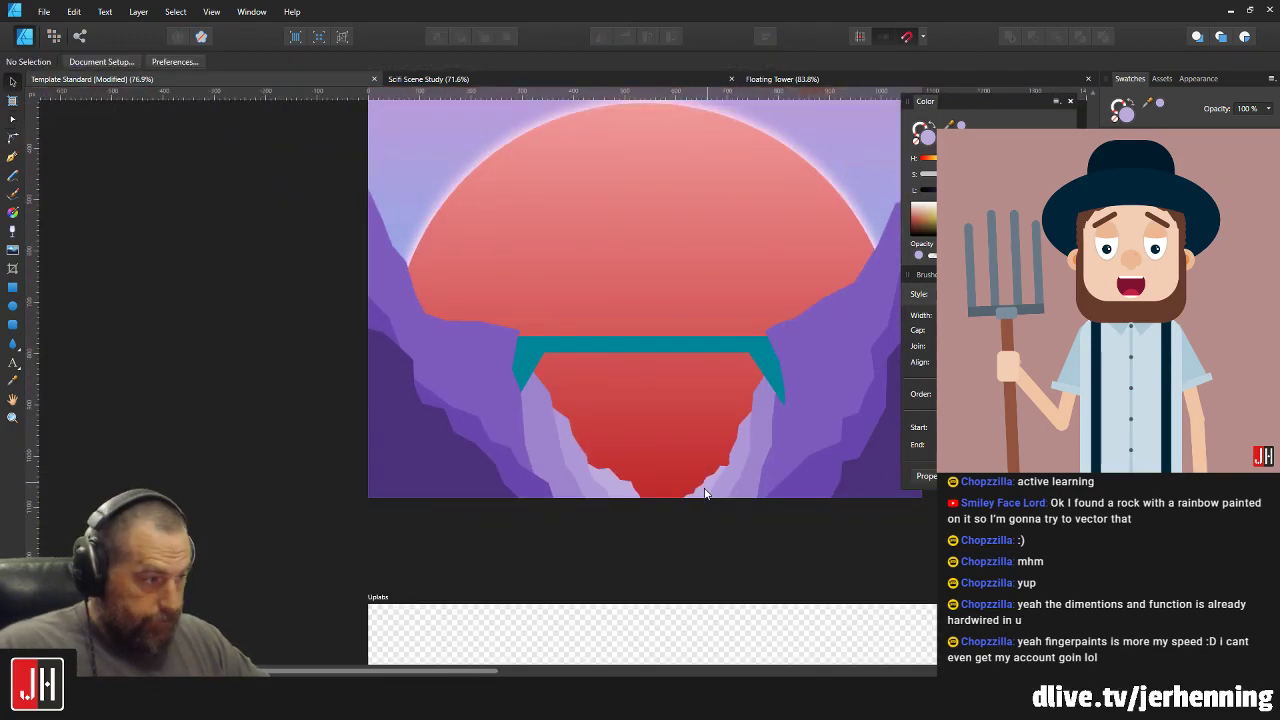
scroll(700, 490, up, 9)
drag(595, 500, 591, 492)
drag(528, 519, 516, 518)
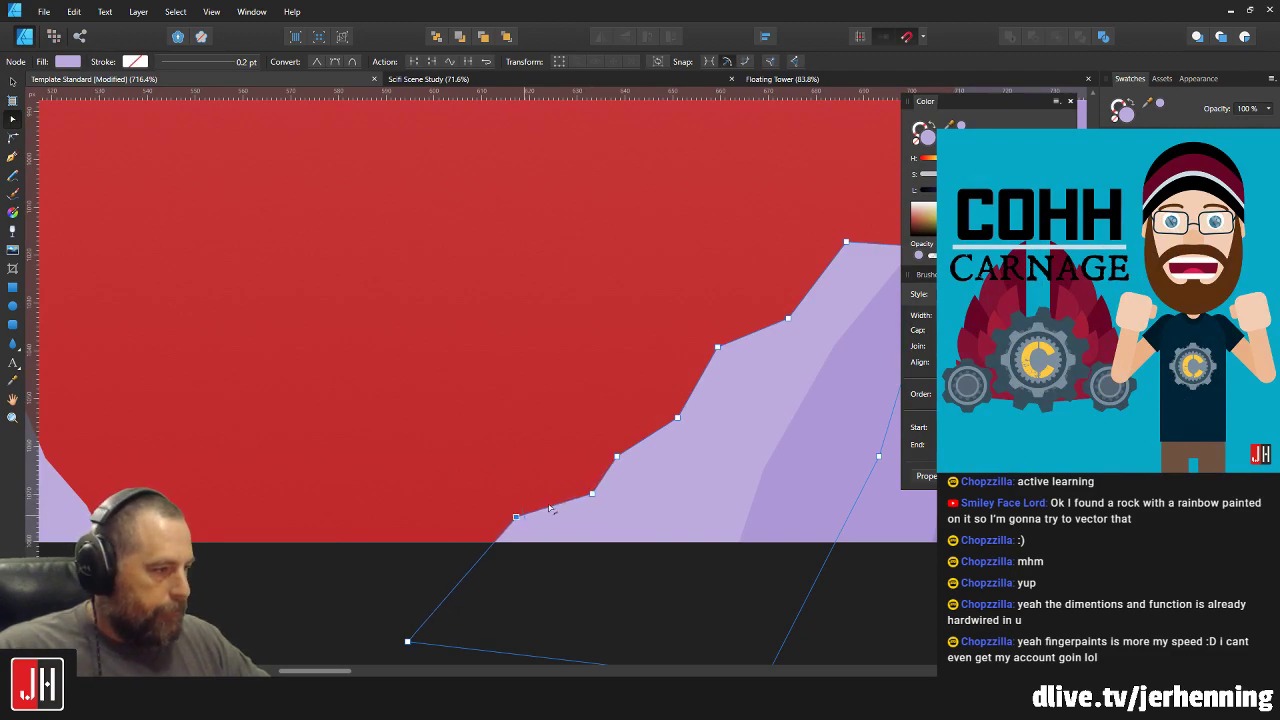
scroll(600, 470, right, 2)
scroll(626, 444, up, 1)
drag(626, 444, 634, 433)
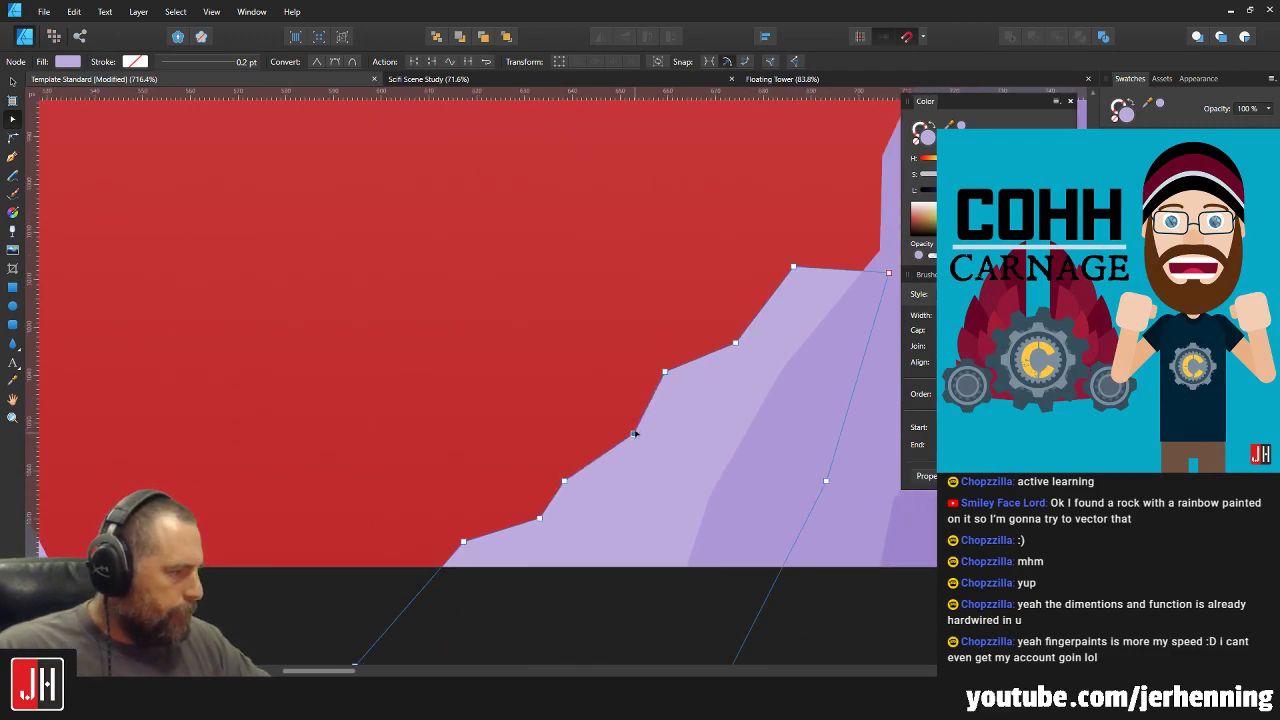
key(v)
scroll(660, 348, down, 6)
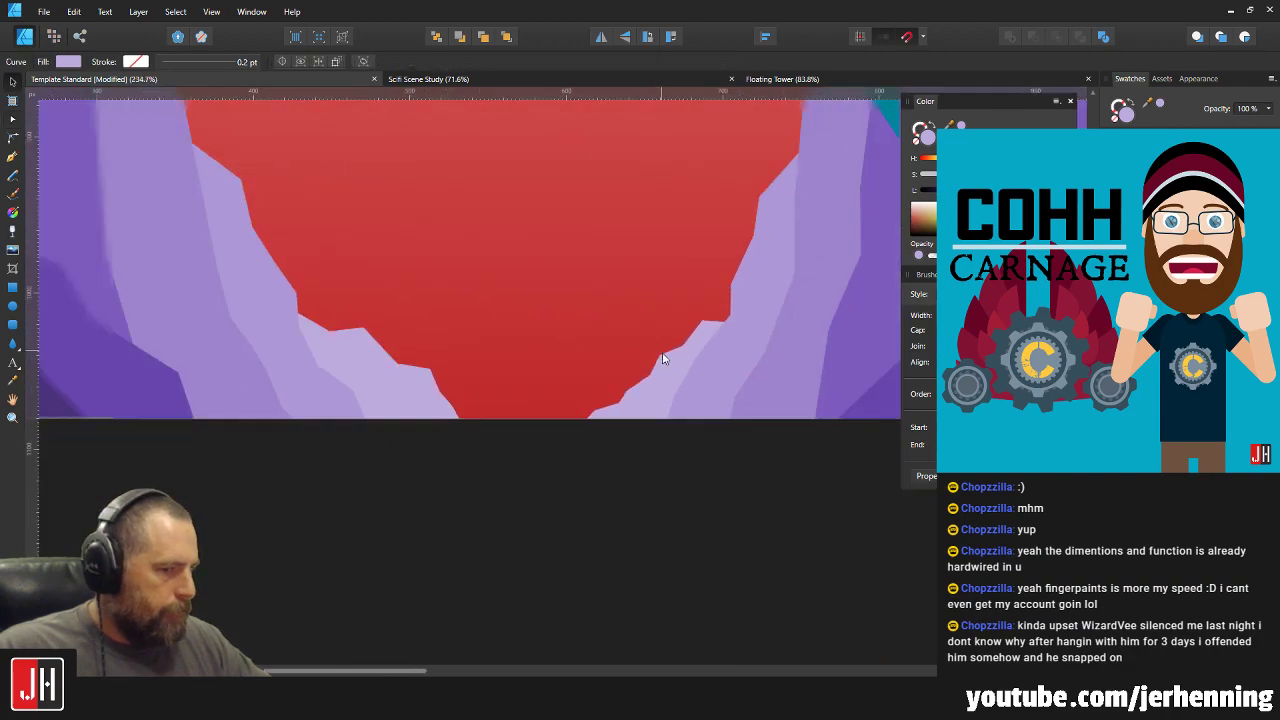
click(638, 466)
Raise the top corner node of the new right rock and bring it closer to the canyon wall.
scroll(572, 337, up, 2)
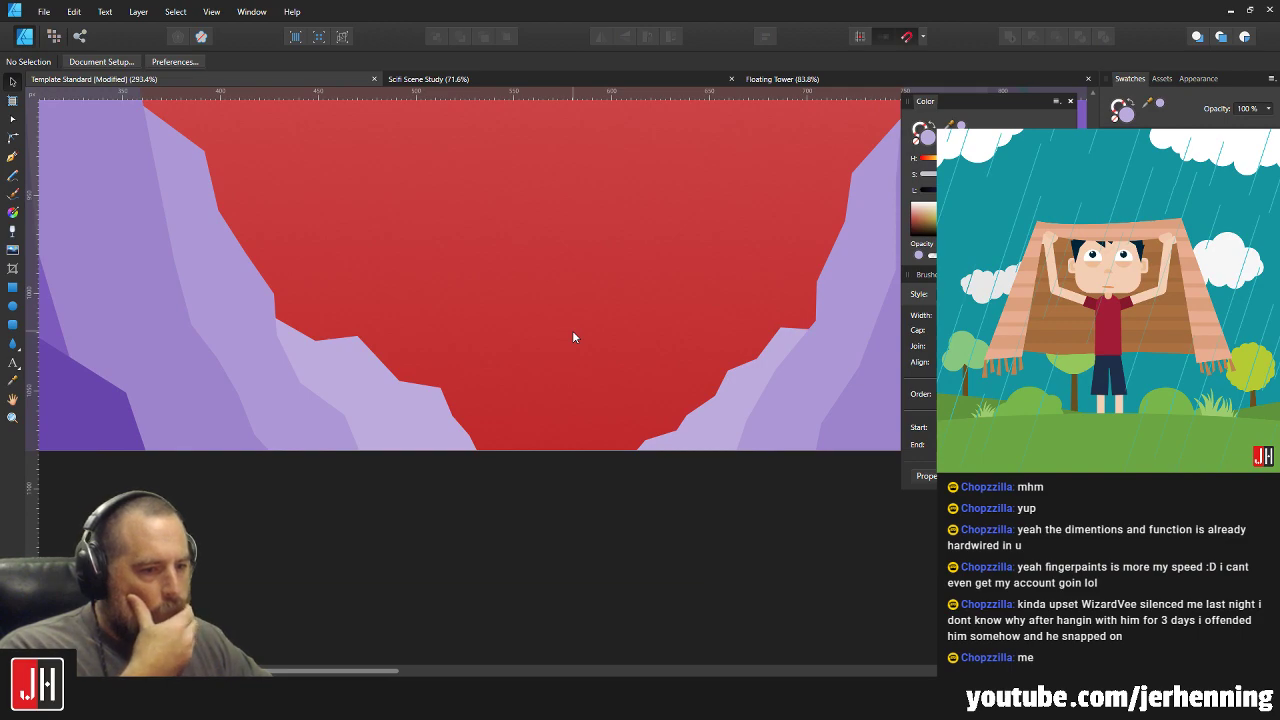
scroll(583, 345, up, 4)
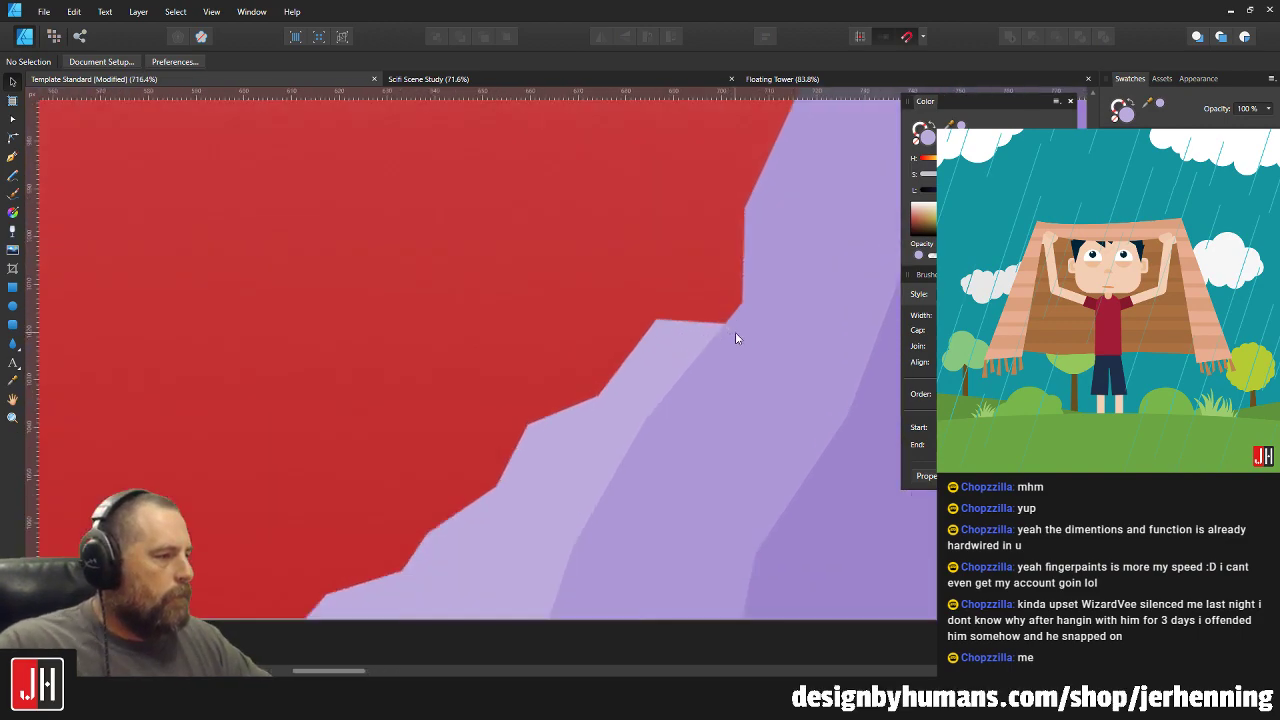
click(667, 329)
key(a)
drag(657, 319, 685, 301)
drag(598, 402, 674, 341)
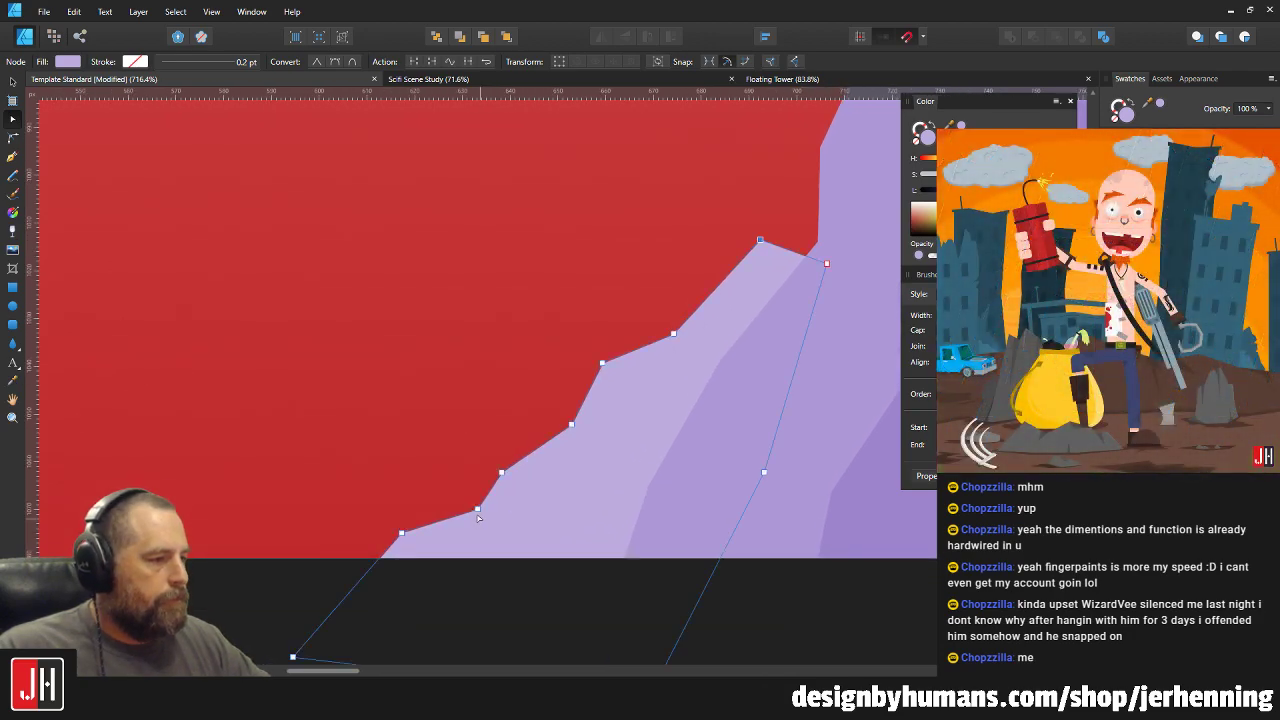
Move the middle and lower edge nodes of the new right rock slightly to soften its stepped outline.
drag(478, 509, 471, 505)
drag(402, 534, 396, 528)
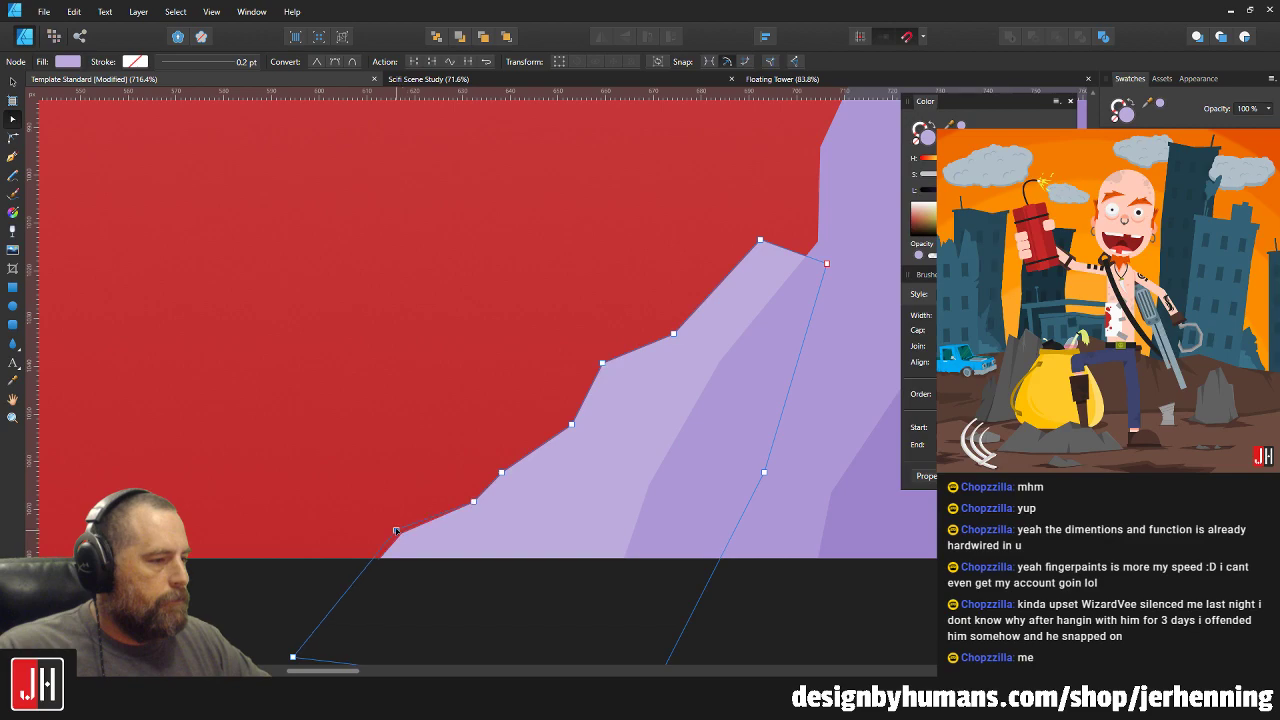
drag(502, 473, 519, 458)
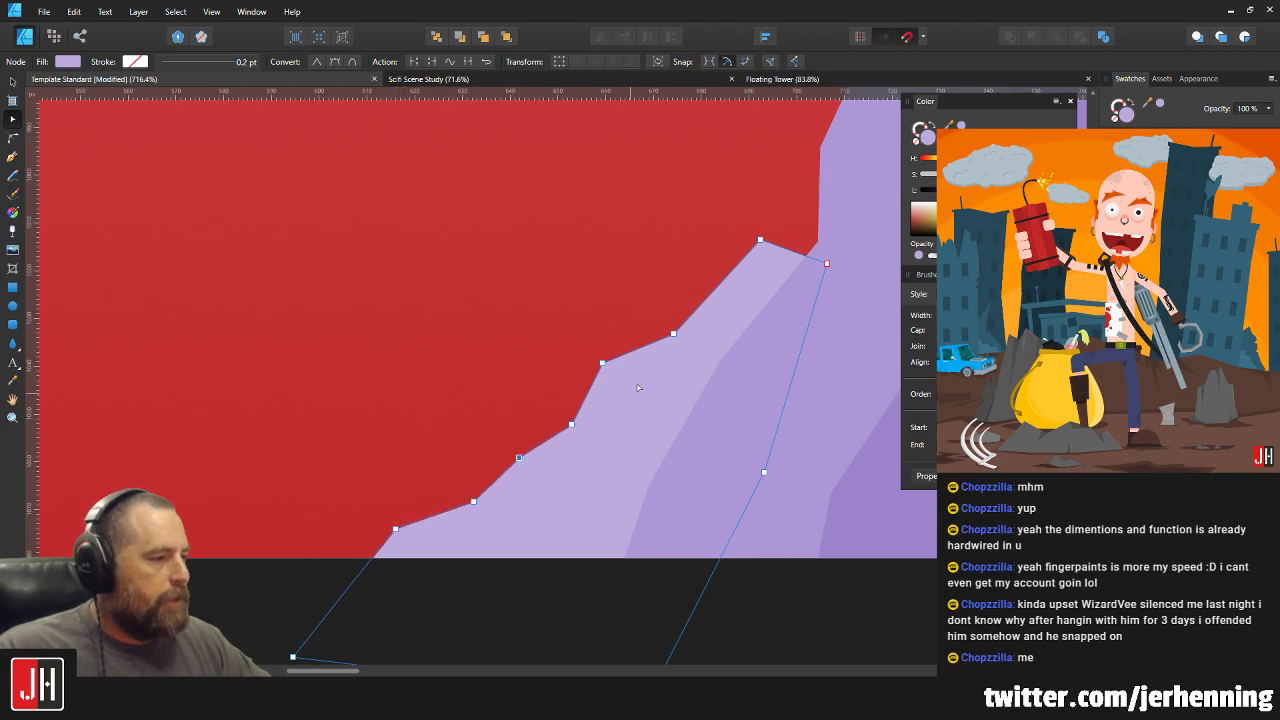
key(v)
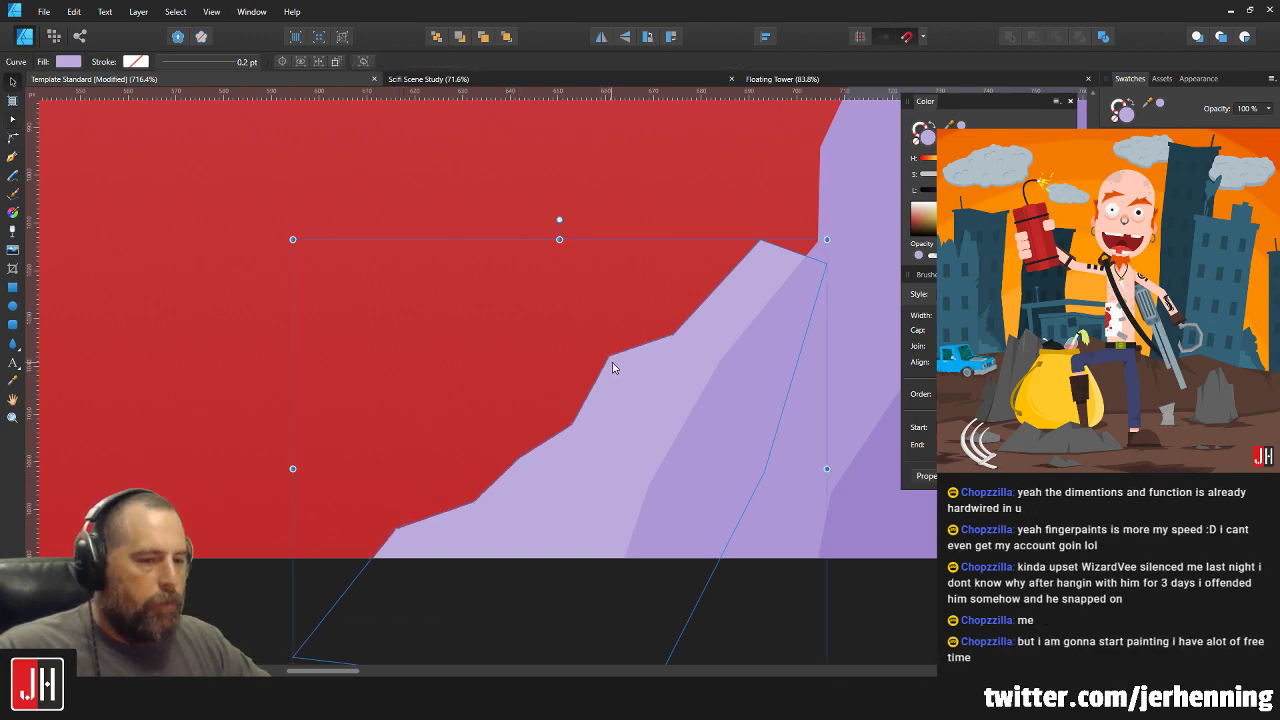
scroll(611, 360, down, 8)
click(614, 449)
Examine where the new rocks meet both canyon walls and how they look in the whole Instagram artboard.
scroll(612, 345, up, 5)
drag(632, 354, 599, 370)
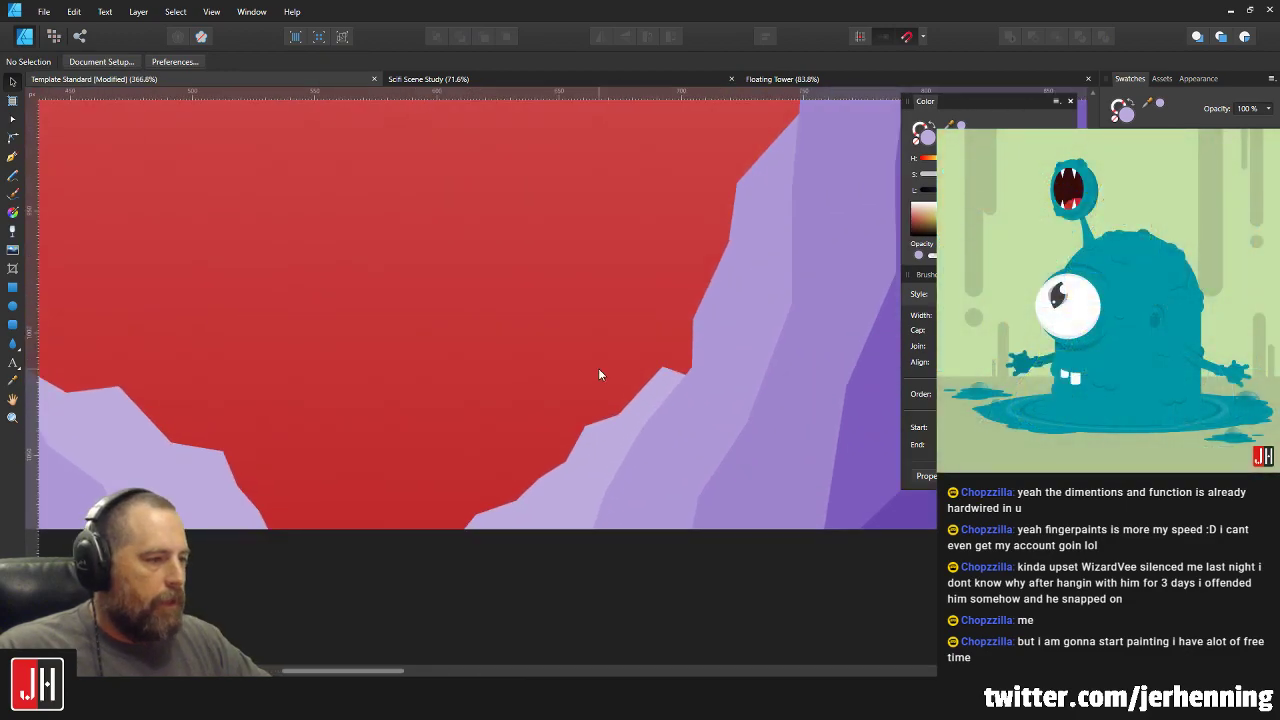
scroll(600, 374, up, 4)
key(a)
click(651, 374)
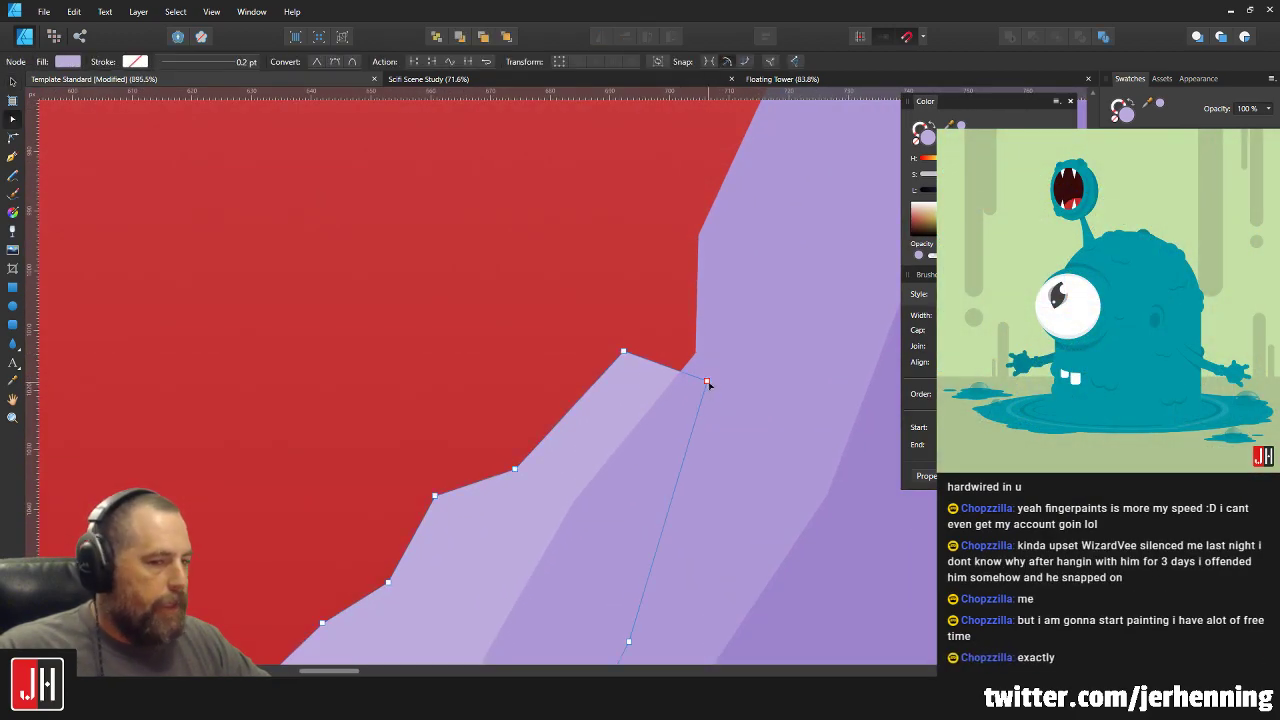
key(v)
scroll(616, 409, down, 6)
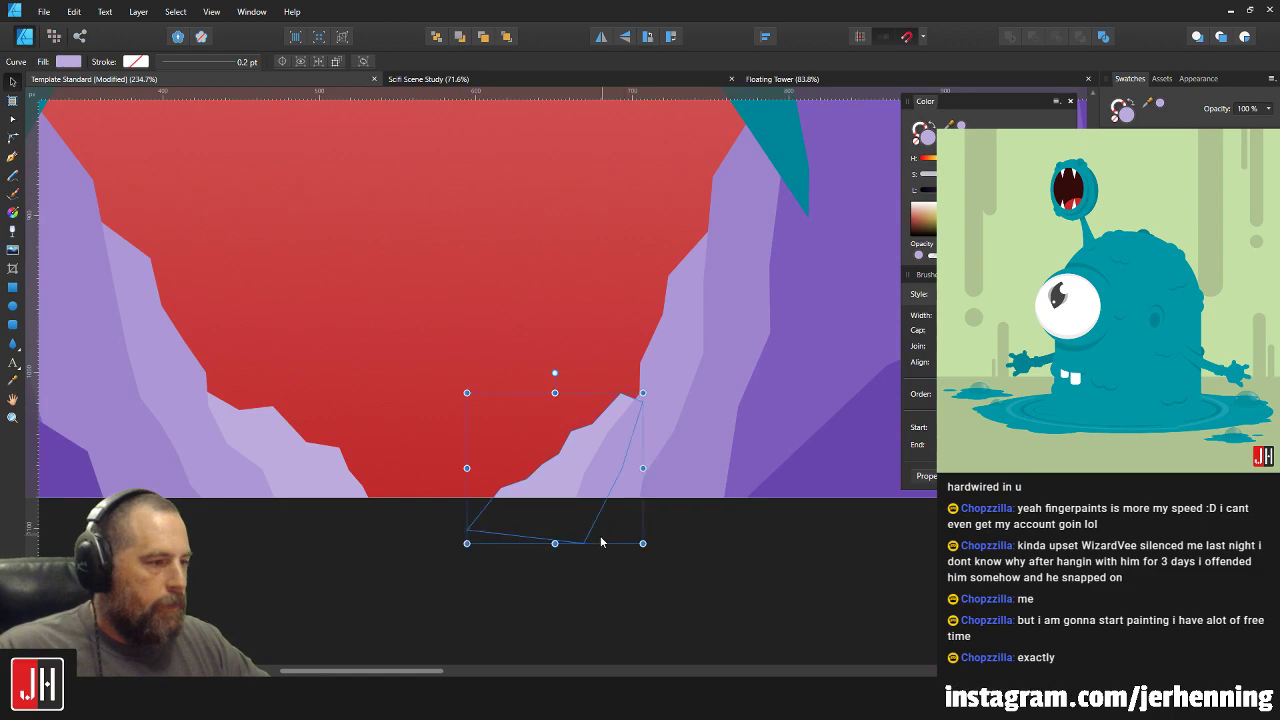
scroll(360, 461, up, 3)
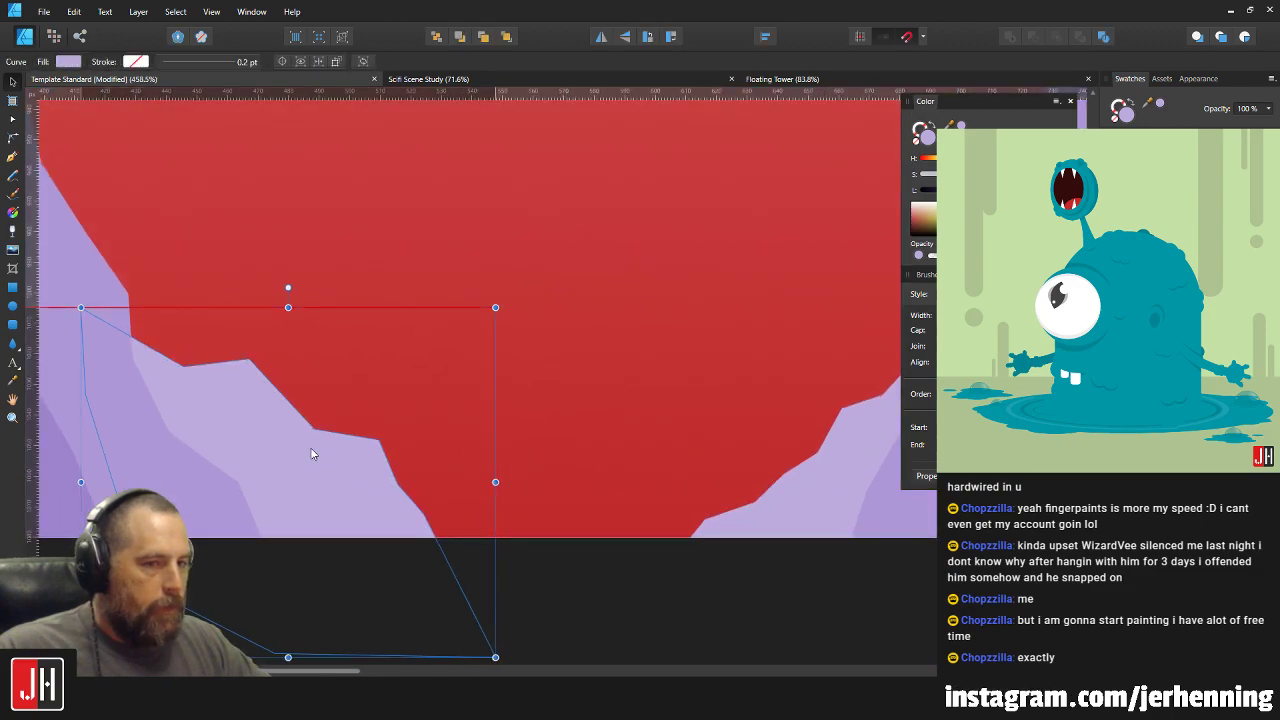
key(ctrl+d)
scroll(400, 450, down, 5)
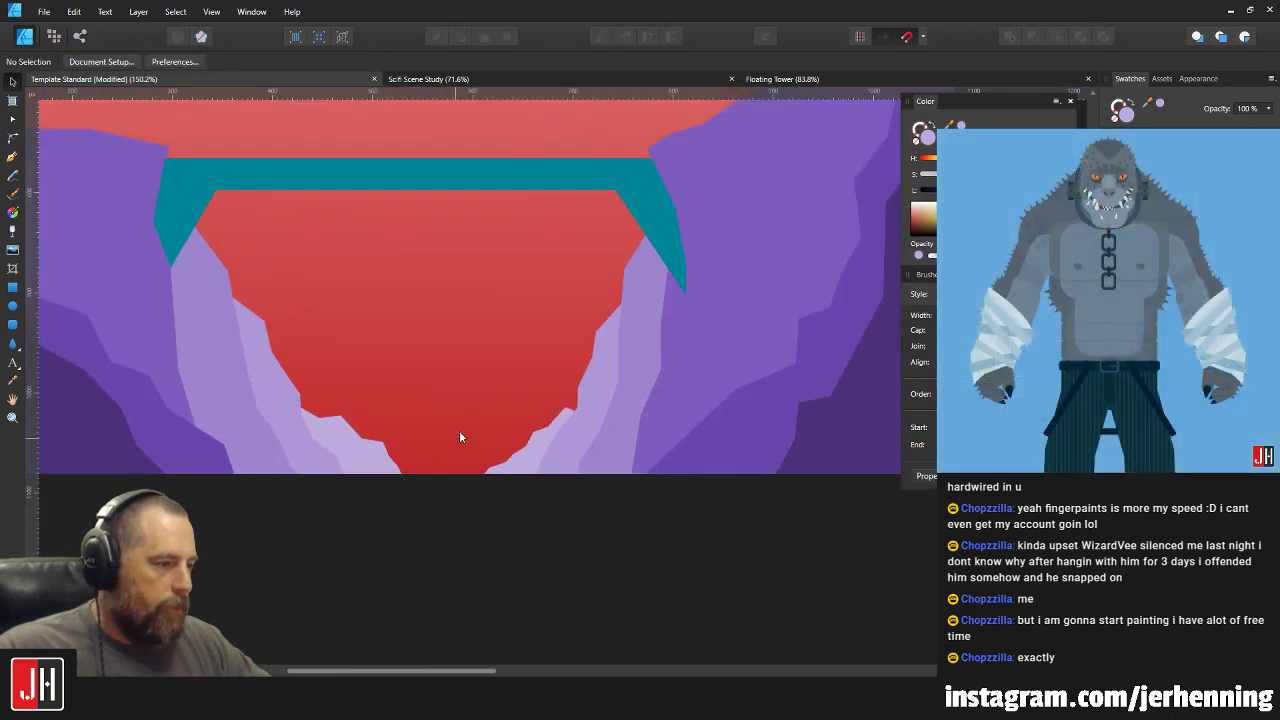
scroll(459, 437, up, 2)
scroll(367, 461, down, 8)
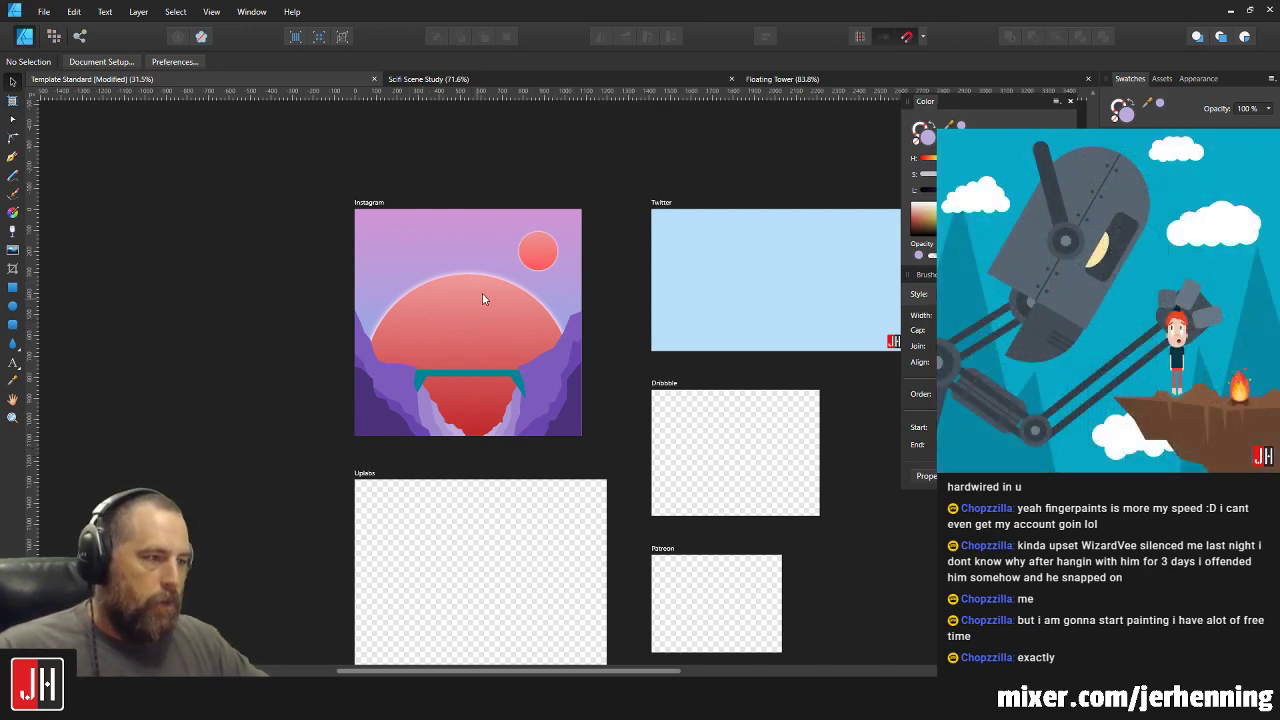
scroll(470, 350, up, 4)
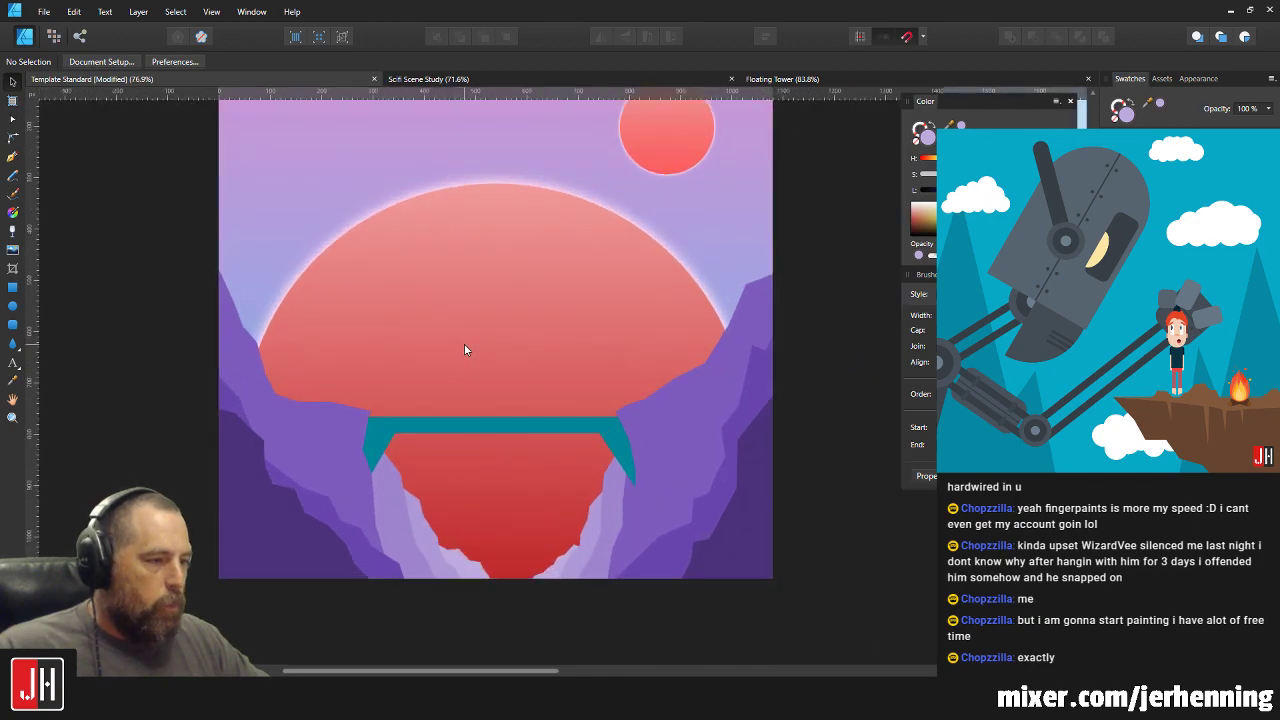
scroll(470, 338, down, 1)
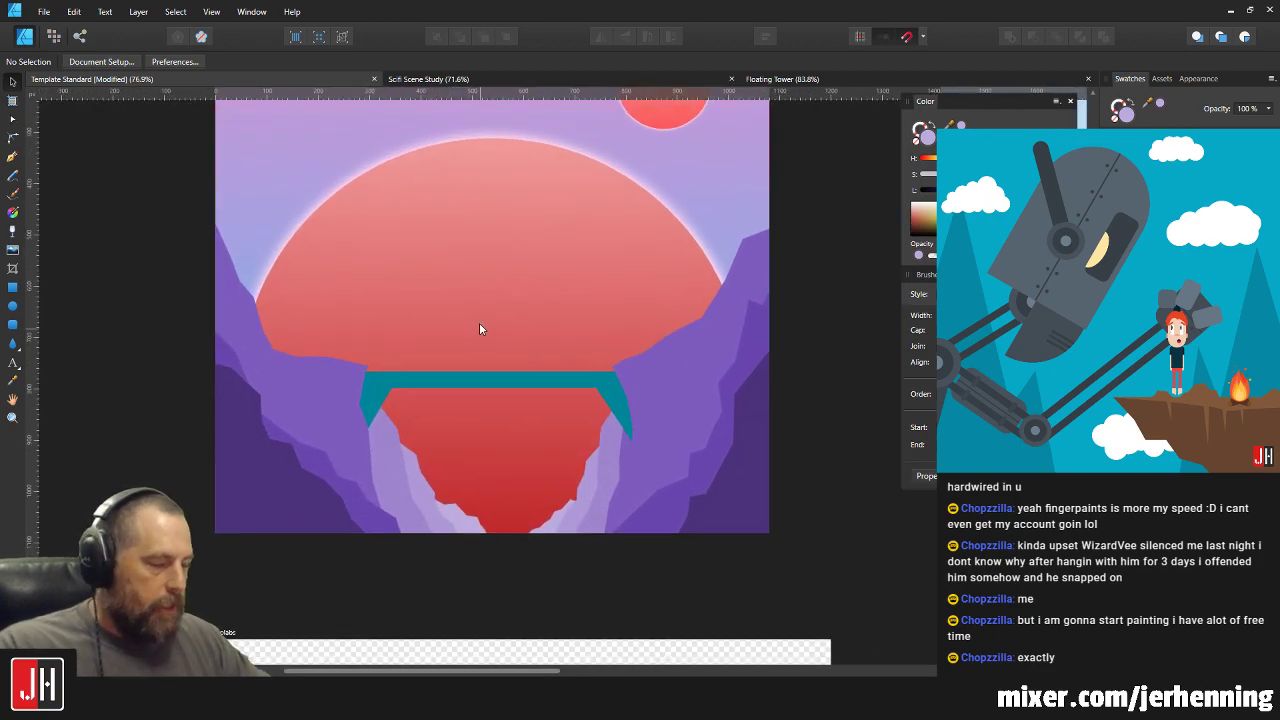
Recolour the teal bridge spanning the canyon dark grey.
click(447, 377)
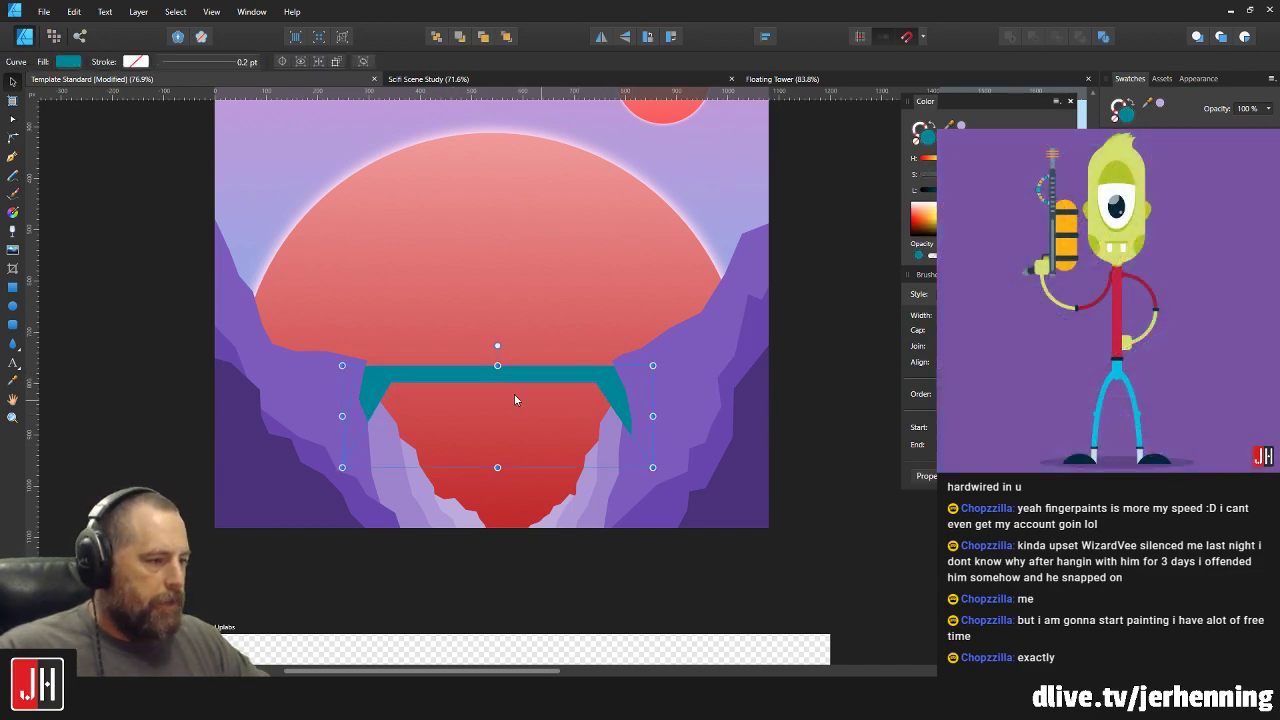
scroll(521, 398, up, 2)
drag(522, 374, 532, 373)
key(ctrl+d)
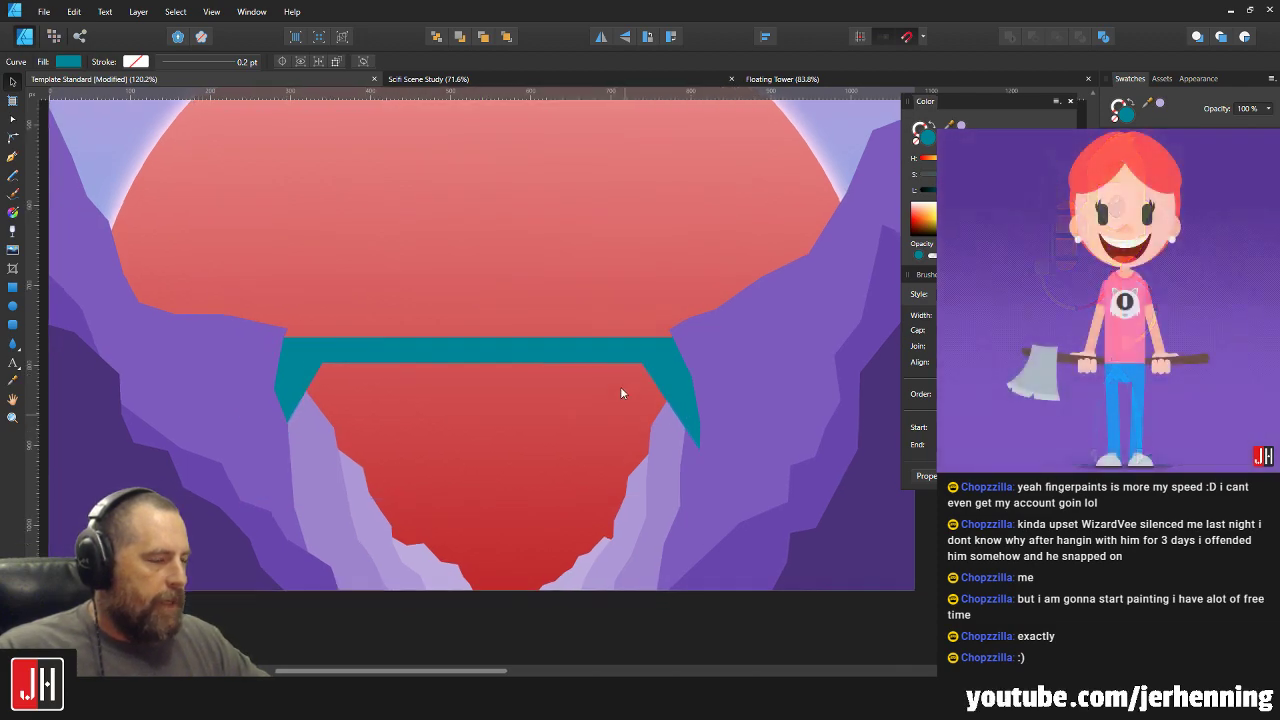
scroll(621, 408, down, 2)
click(537, 325)
click(1150, 180)
click(1150, 190)
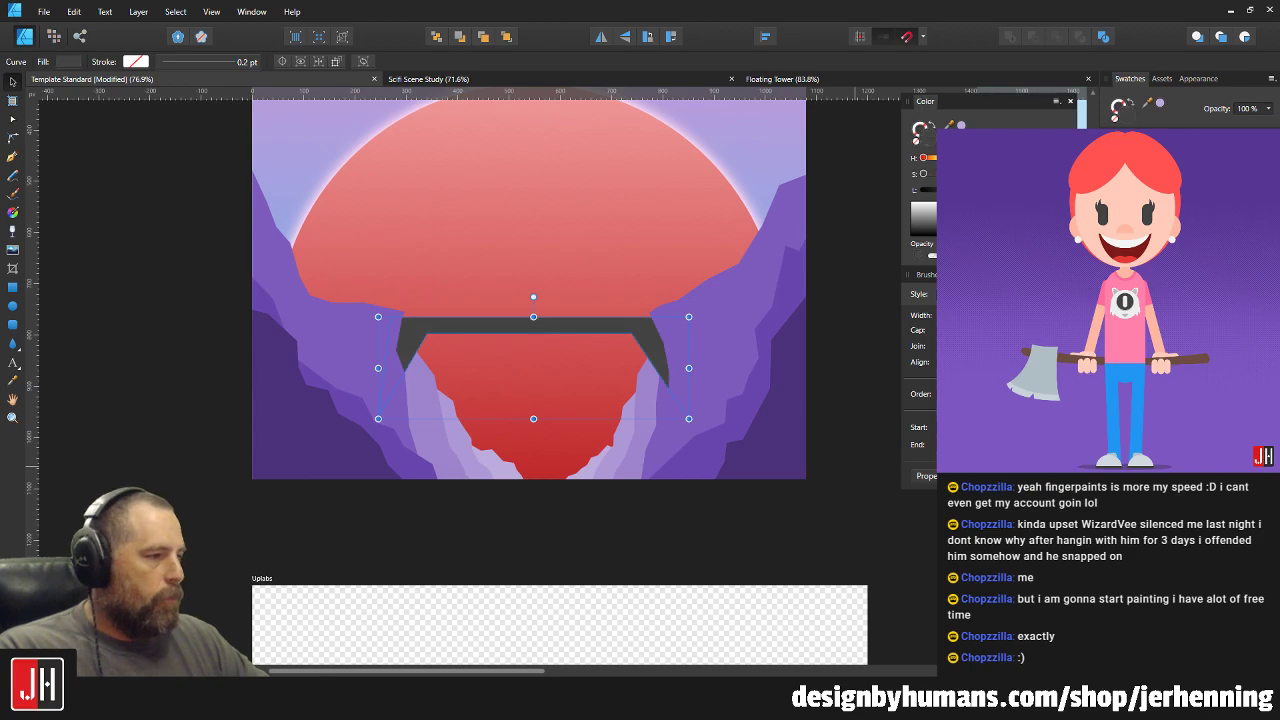
click(724, 538)
scroll(636, 464, up, 2)
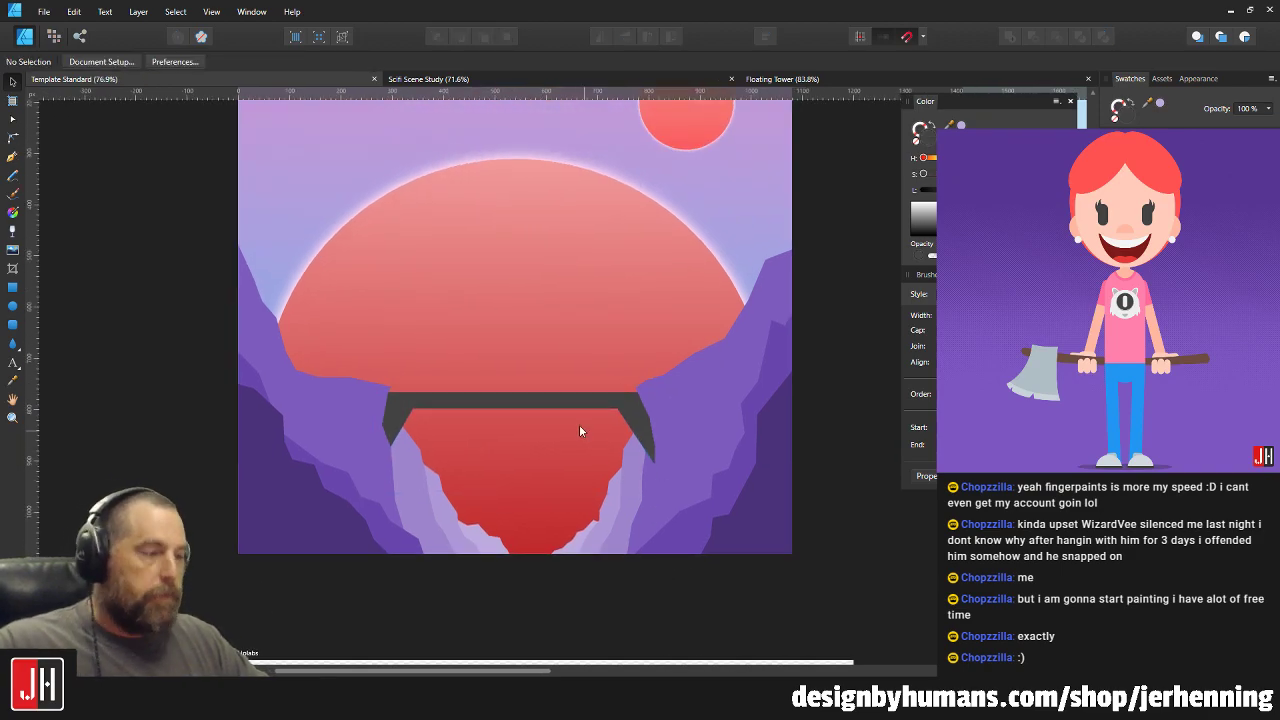
scroll(580, 426, down, 3)
scroll(594, 398, up, 1)
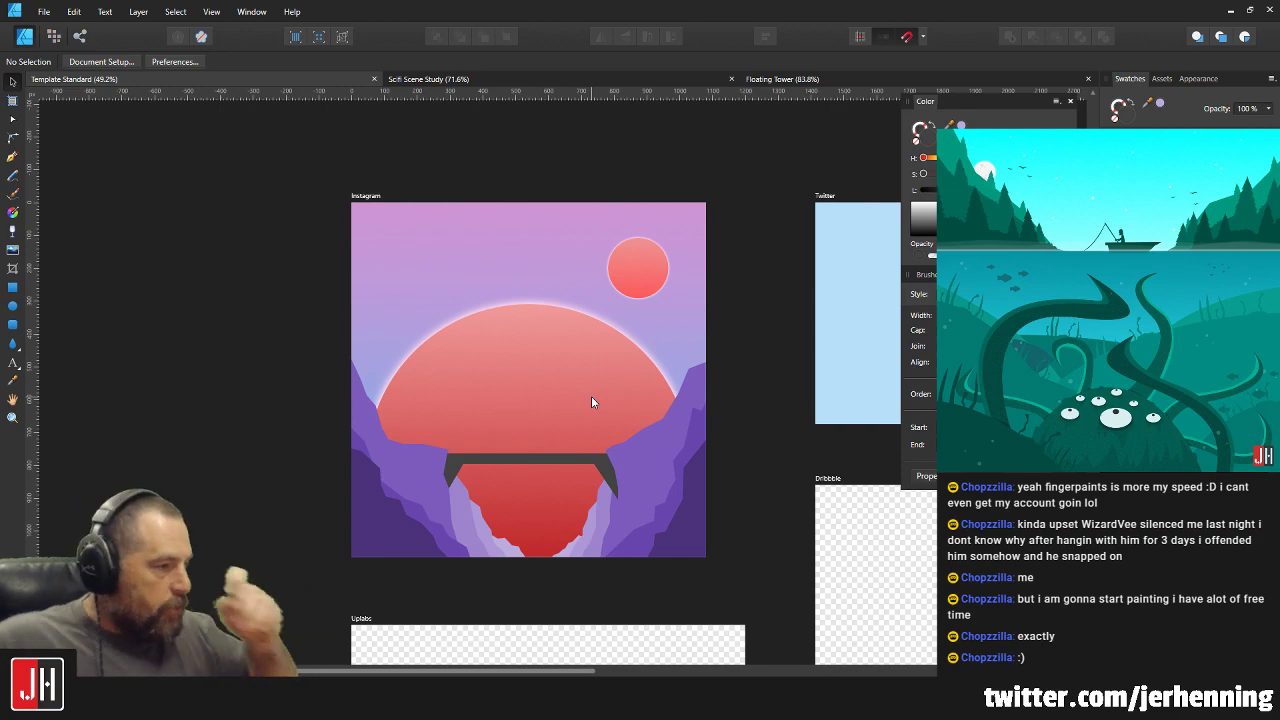
Raise the top nodes of the right canyon wall and add a node at the artboard edge to make its peak steeper.
scroll(704, 373, up, 5)
key(a)
click(704, 373)
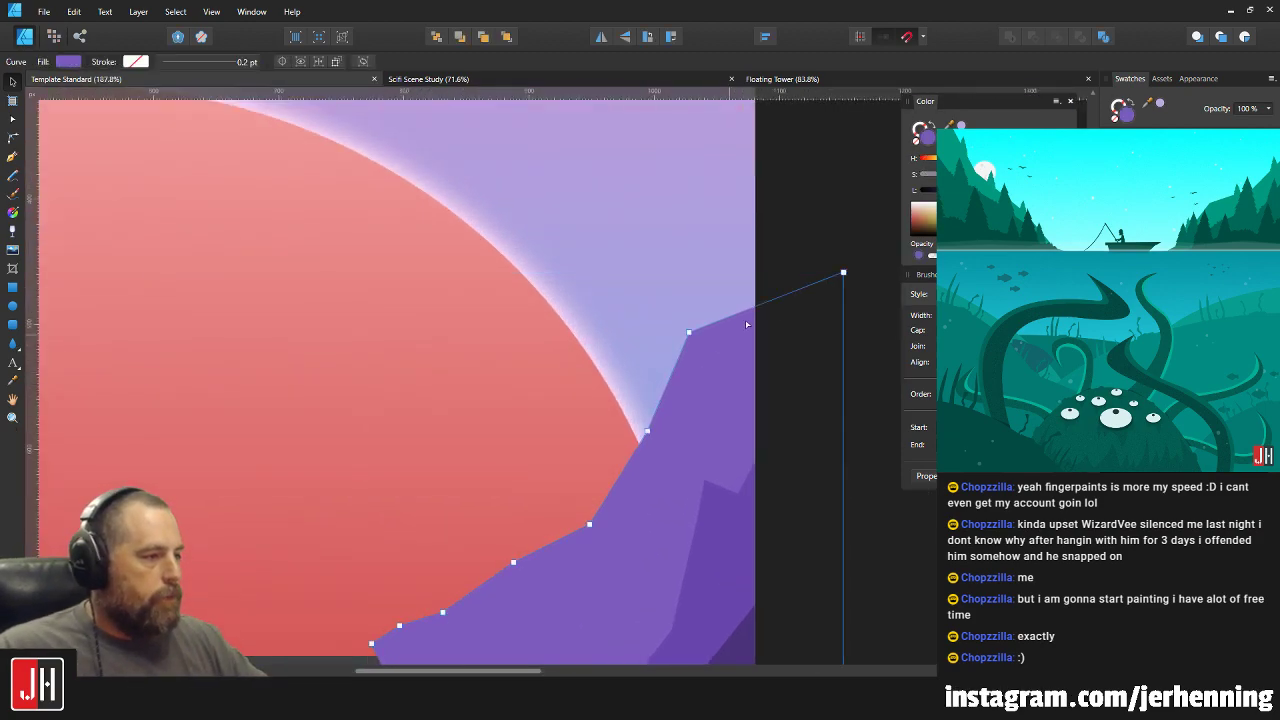
drag(689, 333, 703, 322)
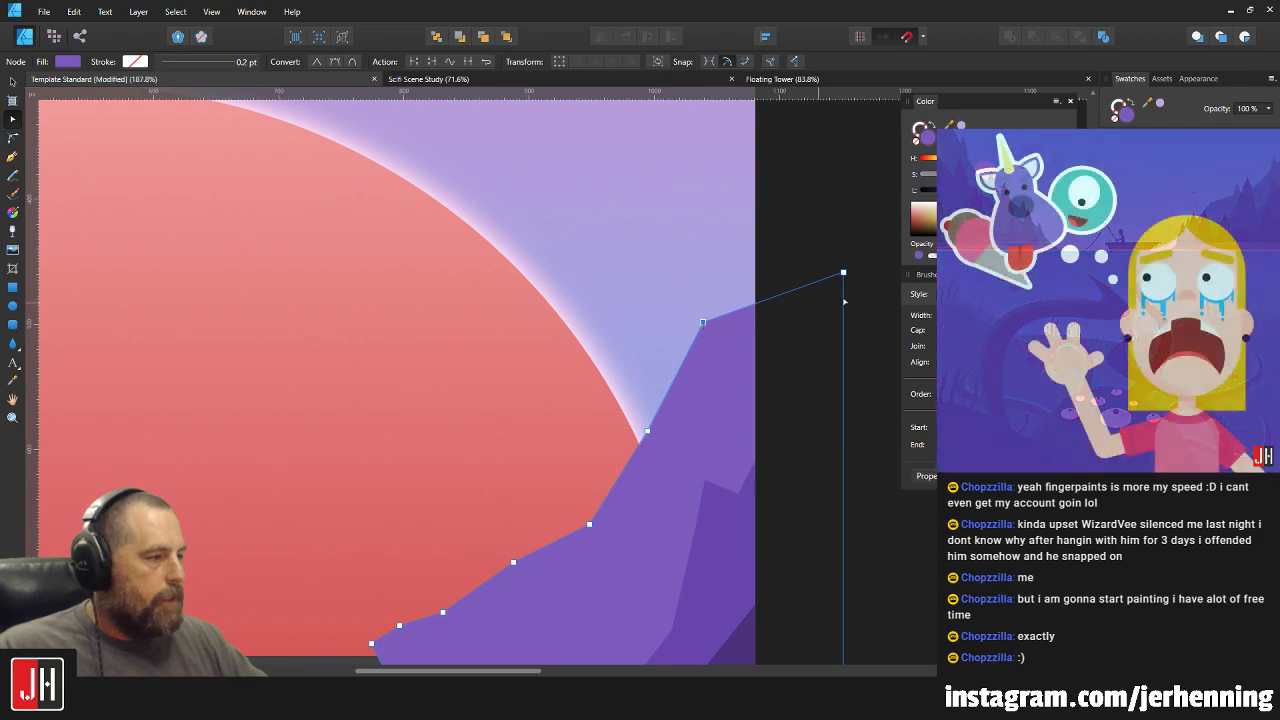
drag(843, 272, 818, 241)
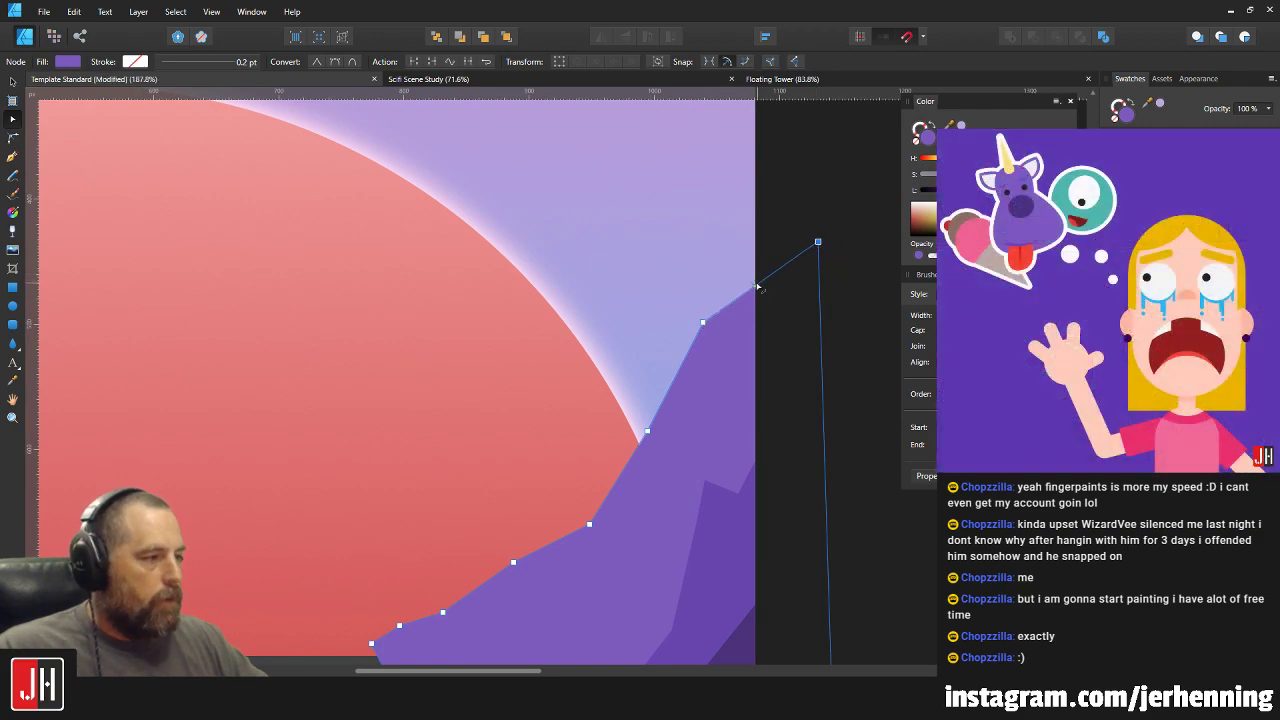
drag(757, 285, 740, 268)
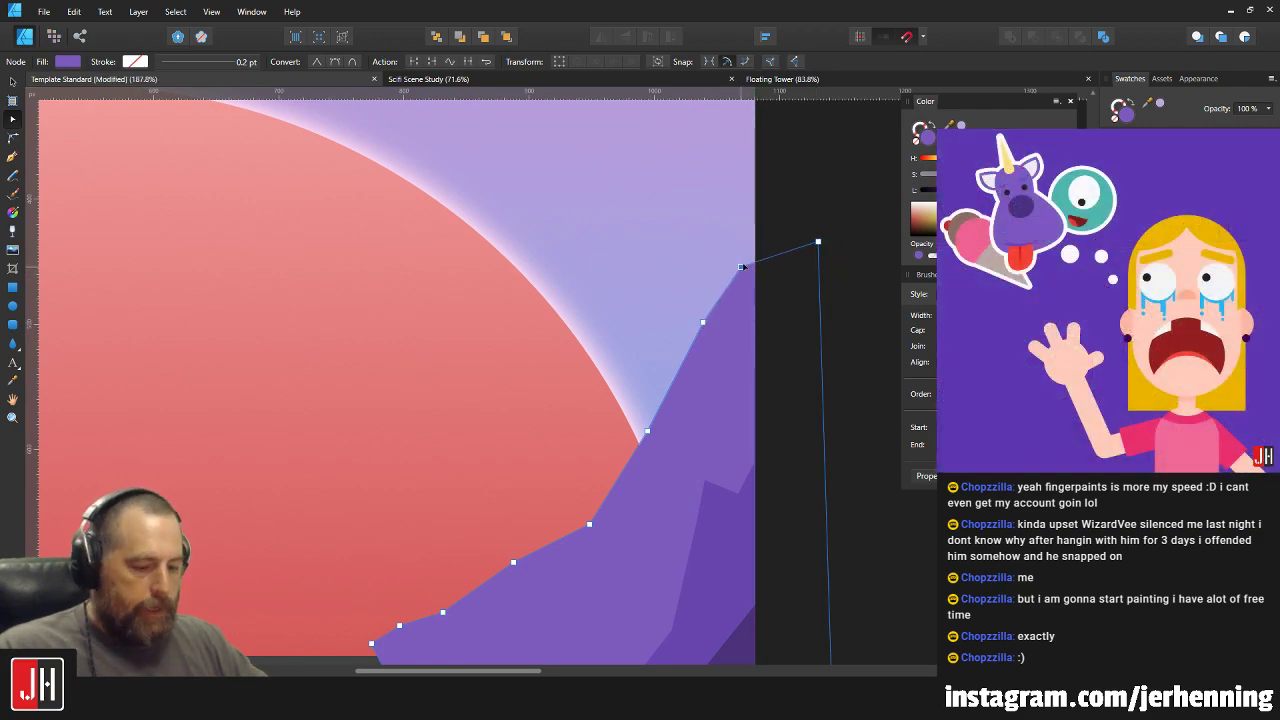
key(v)
click(796, 214)
scroll(763, 327, down, 4)
drag(711, 346, 716, 375)
scroll(572, 473, down, 2)
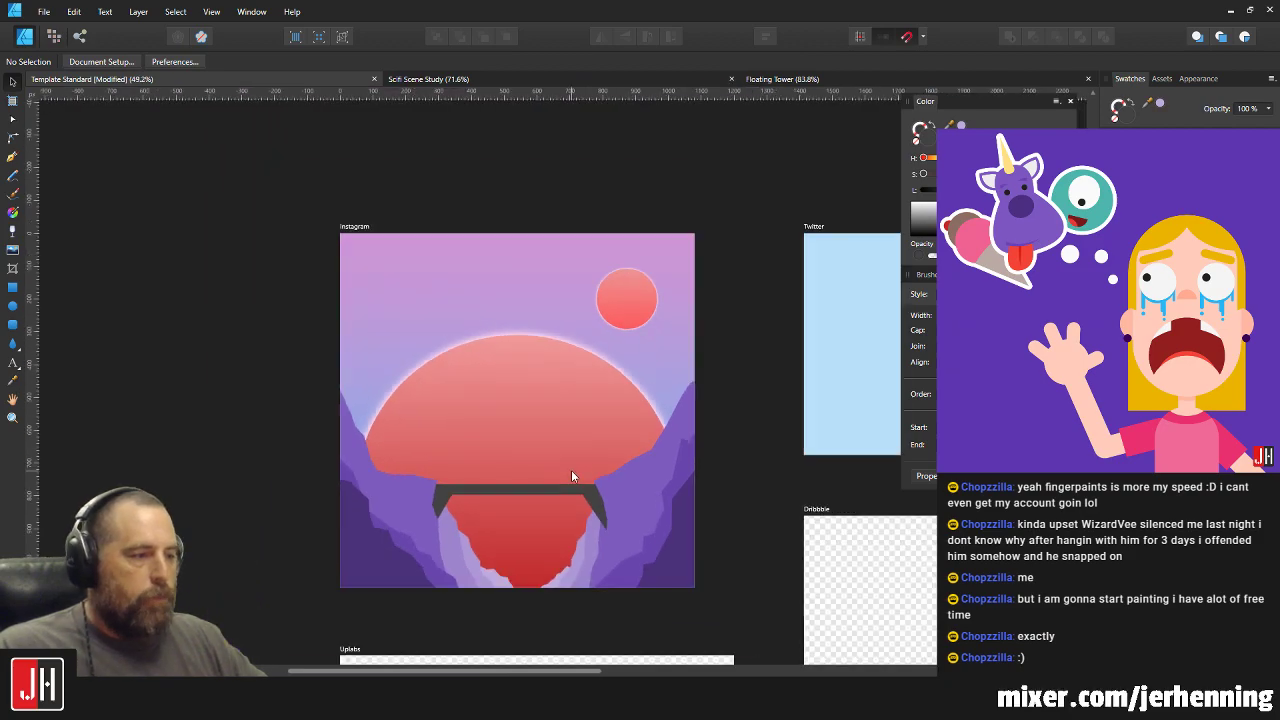
Examine the lightest rocks at the canyon's base and the overall composition of the Instagram artboard.
scroll(572, 476, up, 3)
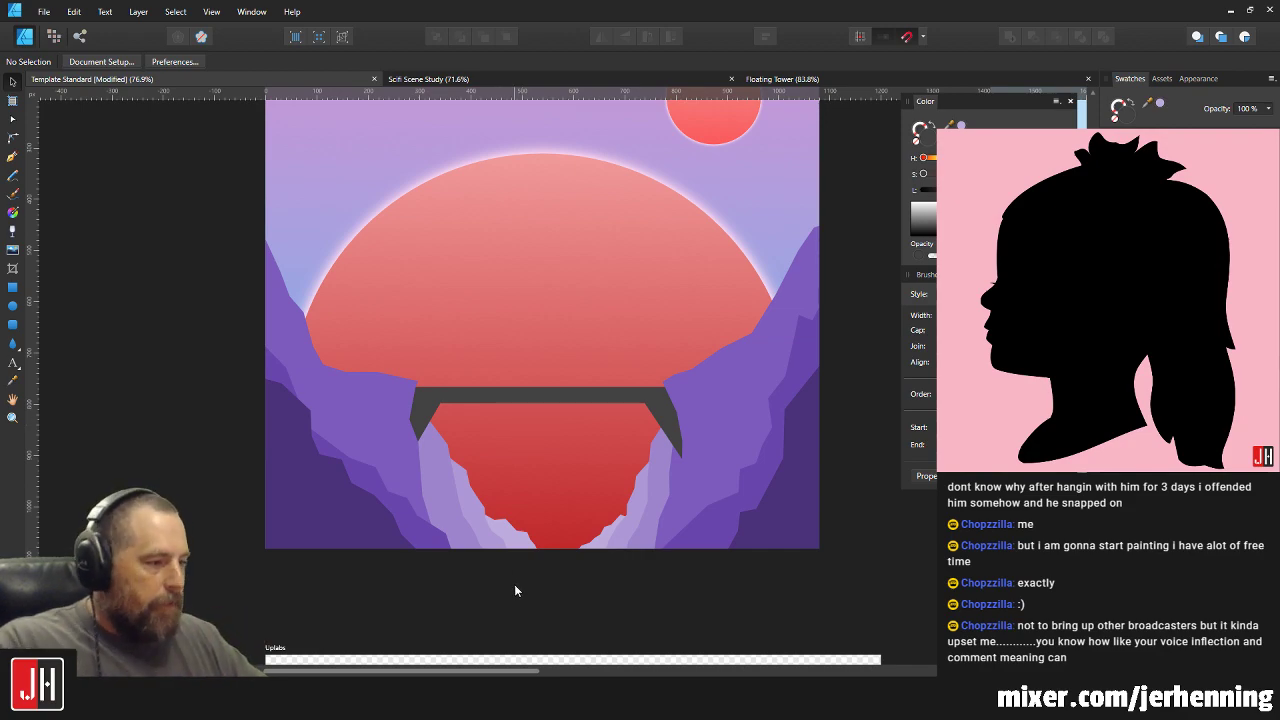
scroll(514, 584, up, 5)
click(518, 458)
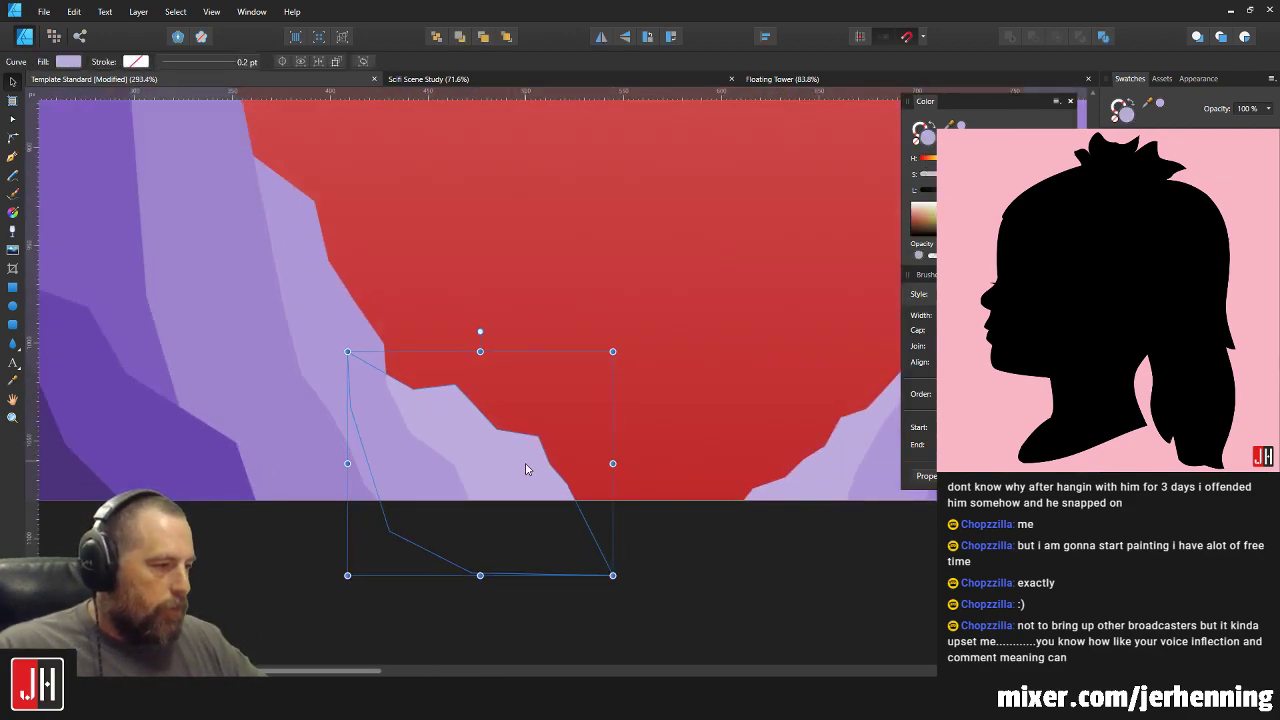
scroll(588, 514, down, 8)
key(ctrl+z)
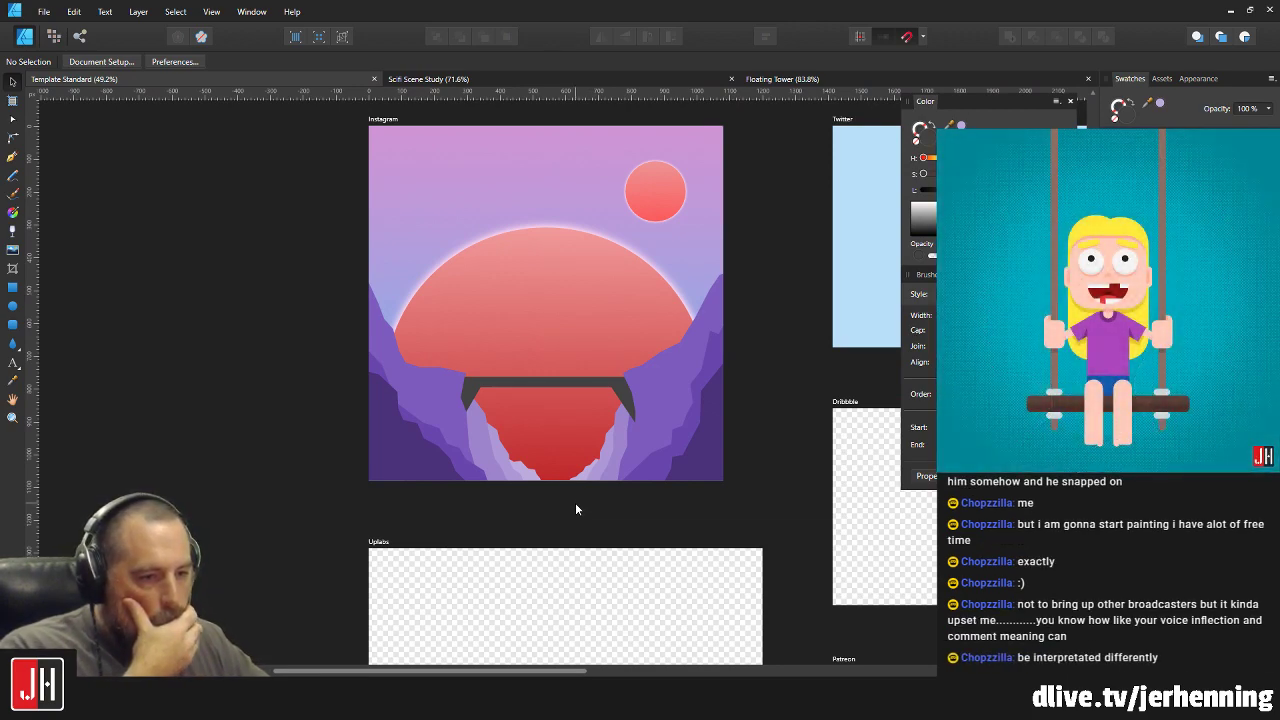
scroll(574, 380, up, 4)
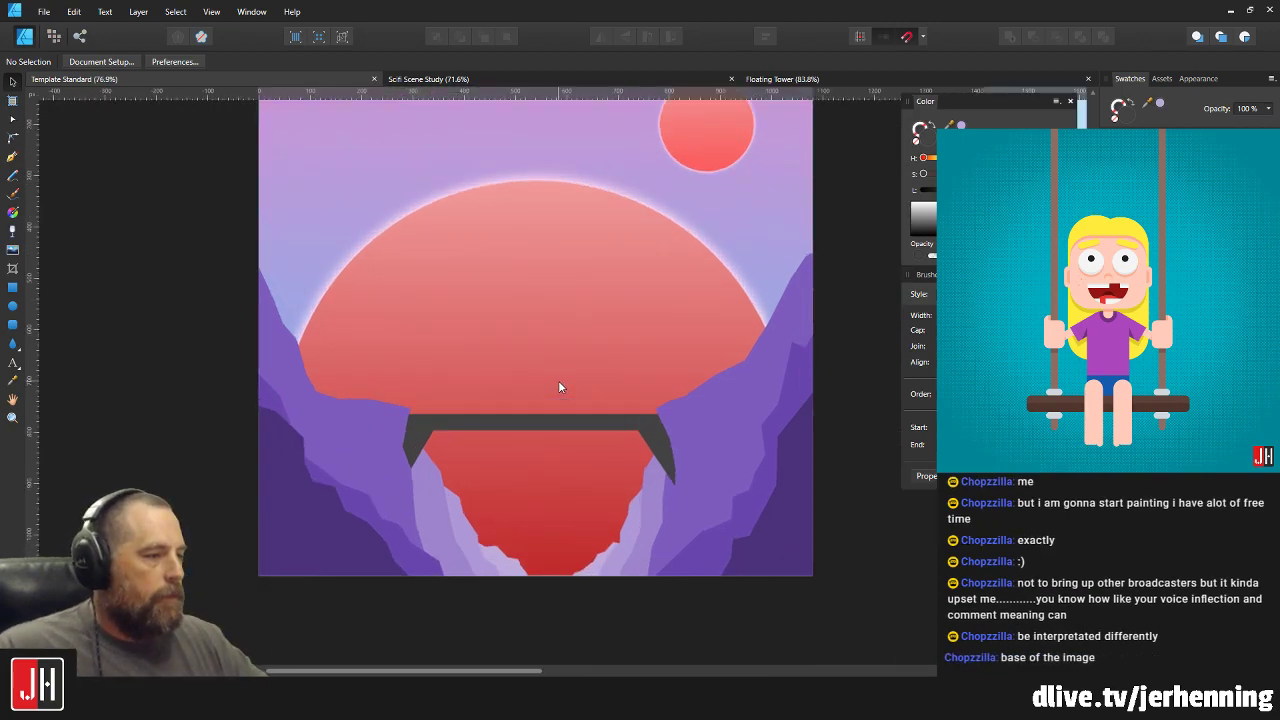
scroll(530, 360, down, 1)
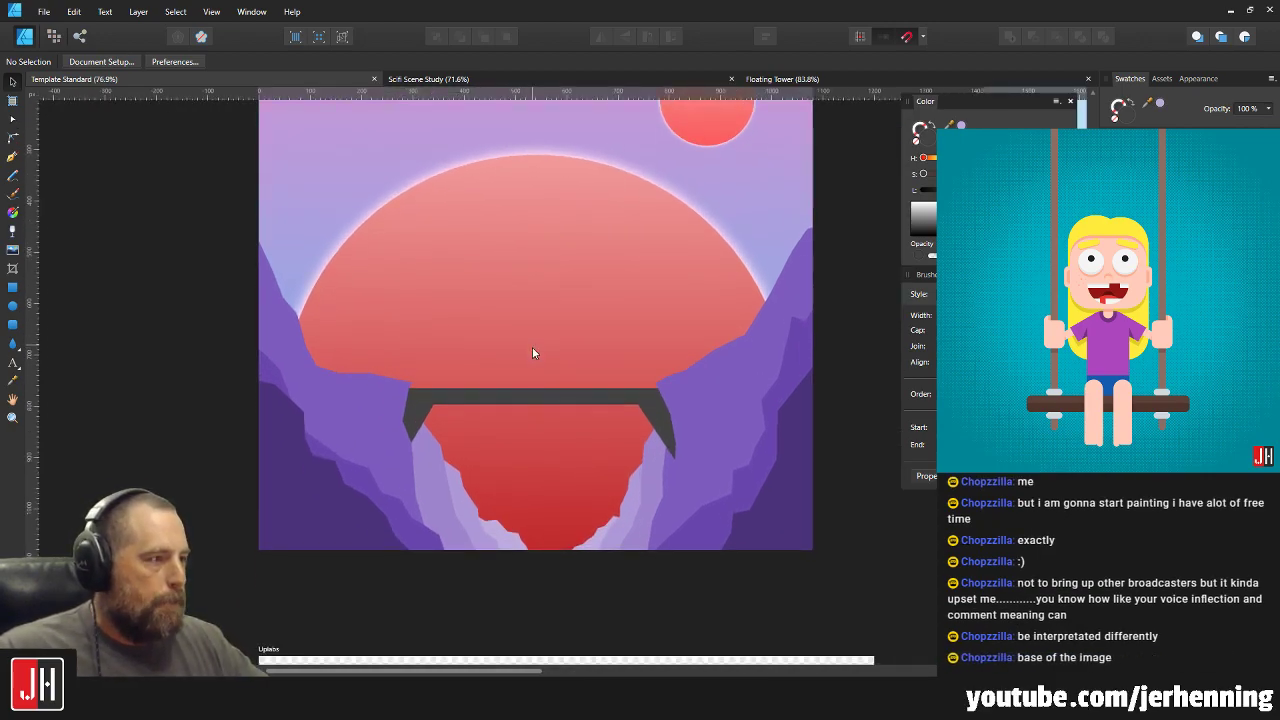
scroll(532, 344, up, 3)
scroll(528, 446, up, 1)
scroll(517, 331, up, 1)
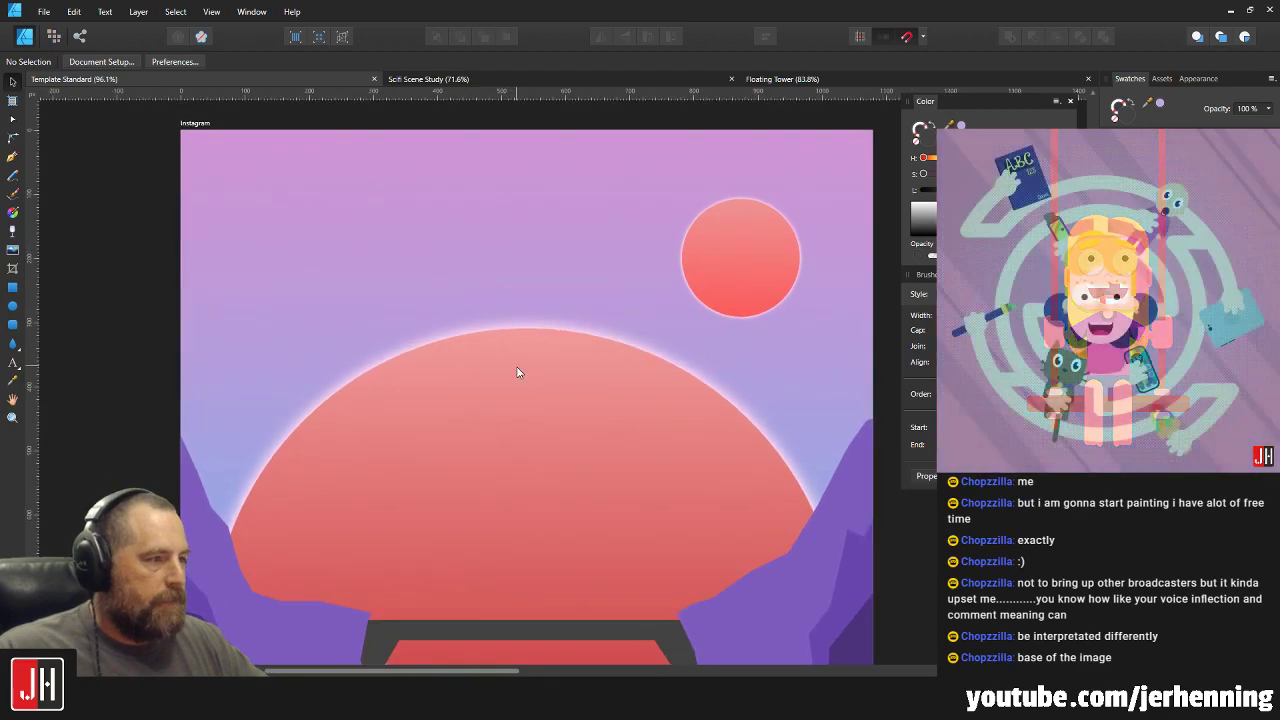
scroll(517, 371, down, 1)
scroll(558, 331, down, 1)
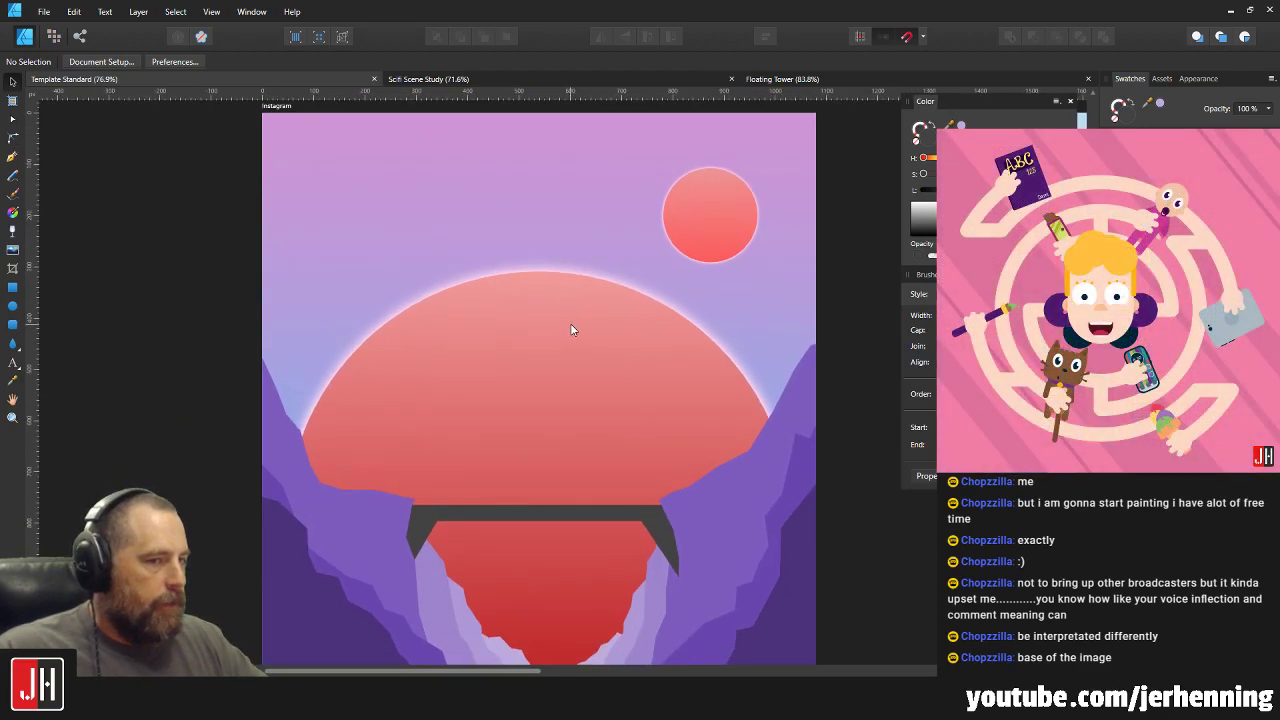
drag(548, 337, 558, 306)
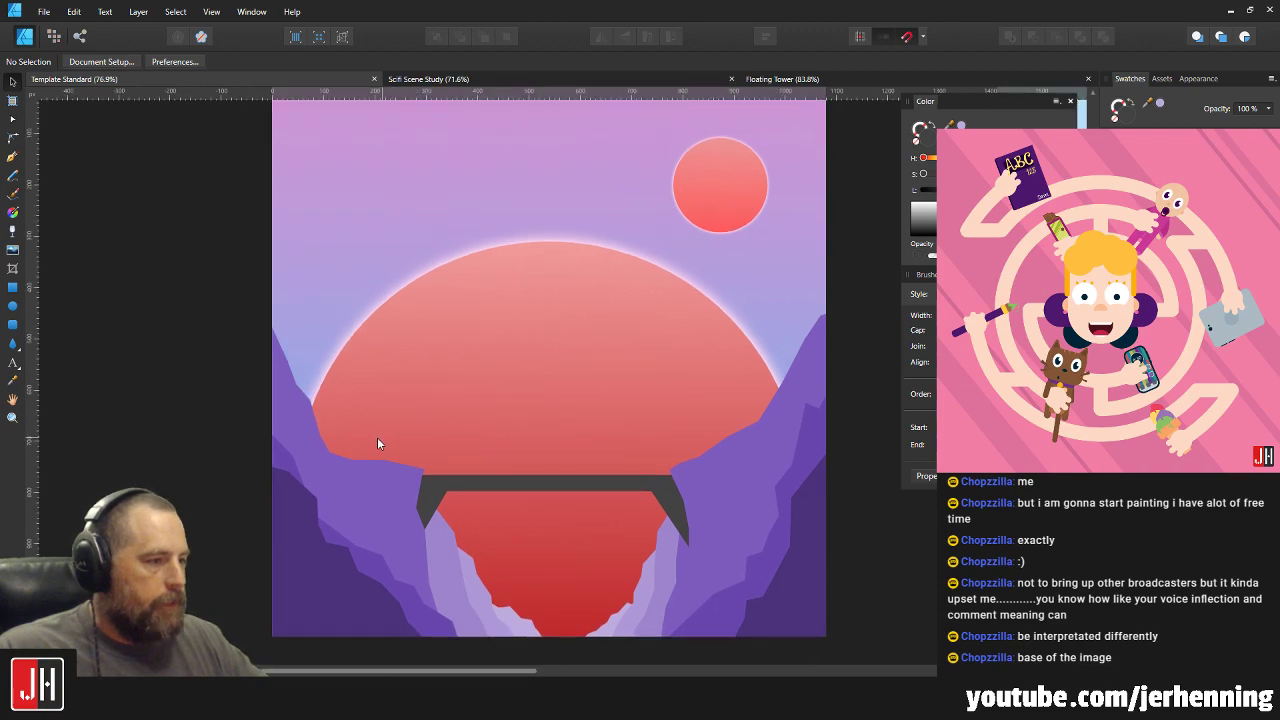
Add and move nodes along the upper edge of the left canyon wall to make its slope and ledge more irregular.
scroll(330, 435, up, 4)
key(a)
click(277, 380)
drag(222, 214, 398, 507)
drag(334, 462, 390, 477)
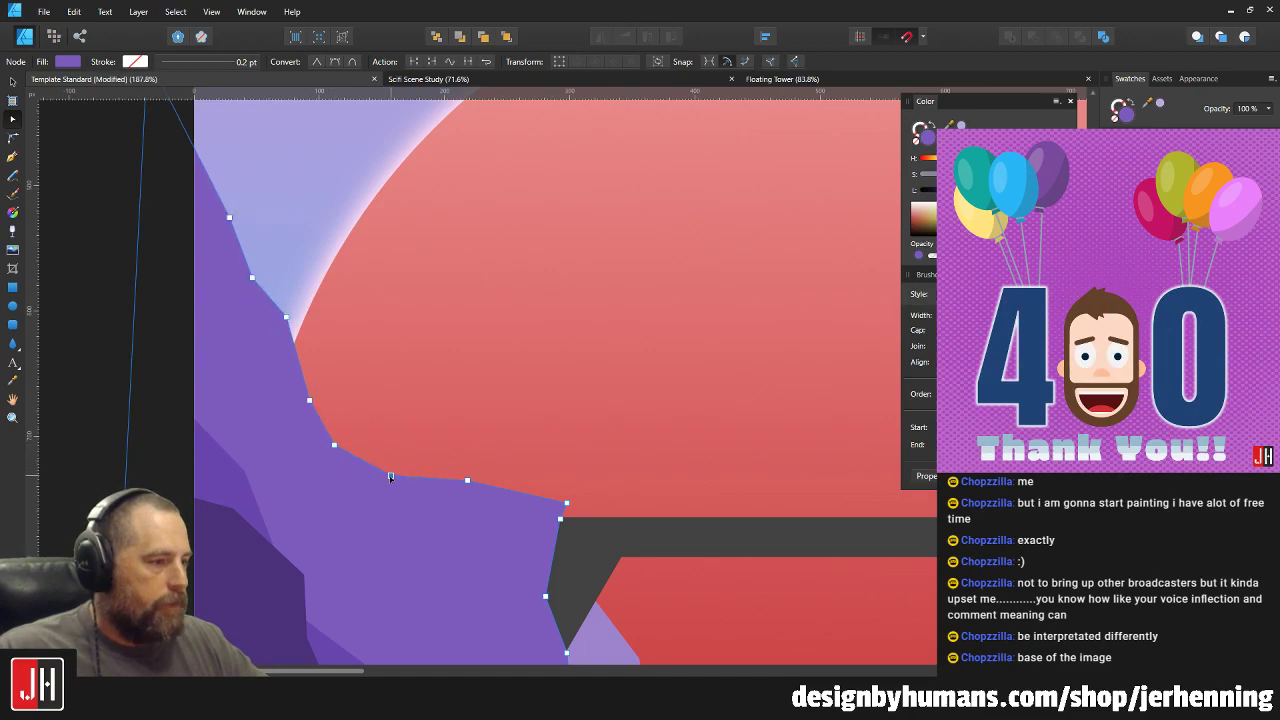
key(v)
scroll(524, 474, down, 9)
click(711, 508)
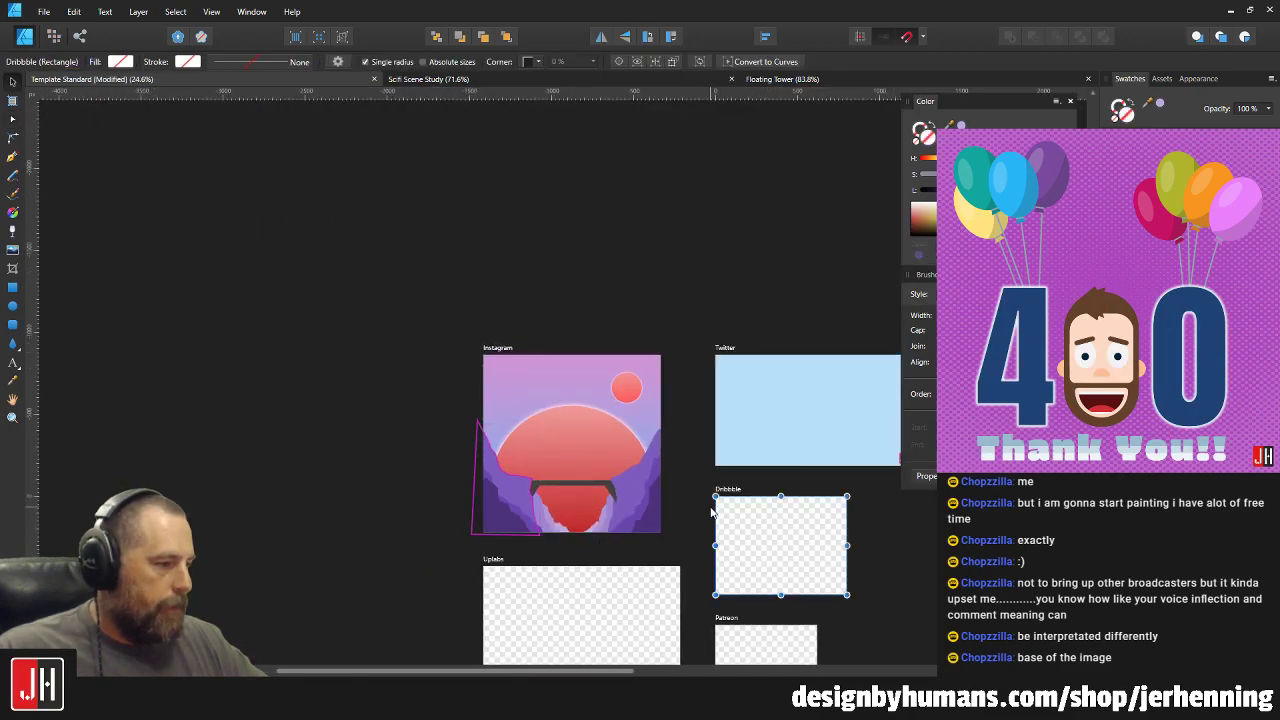
click(695, 494)
Draw a narrow upright dark grey rectangle standing on the middle of the bridge deck.
scroll(607, 510, up, 6)
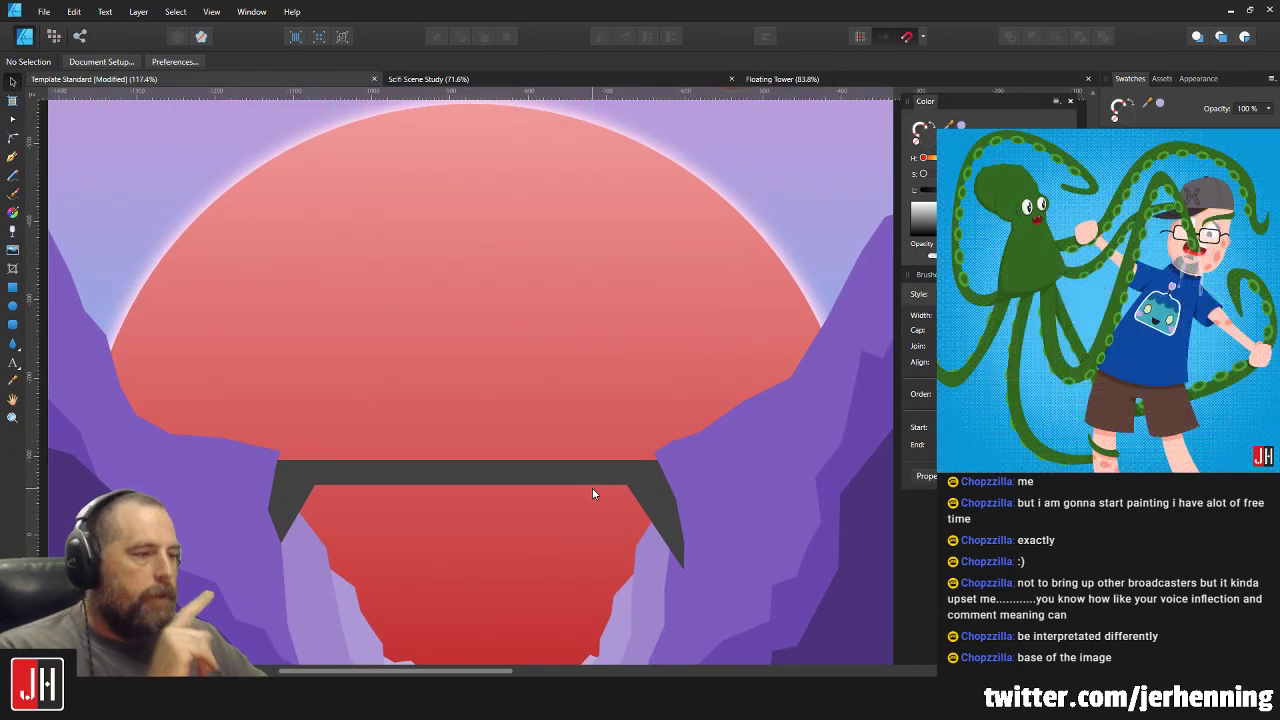
scroll(592, 493, down, 2)
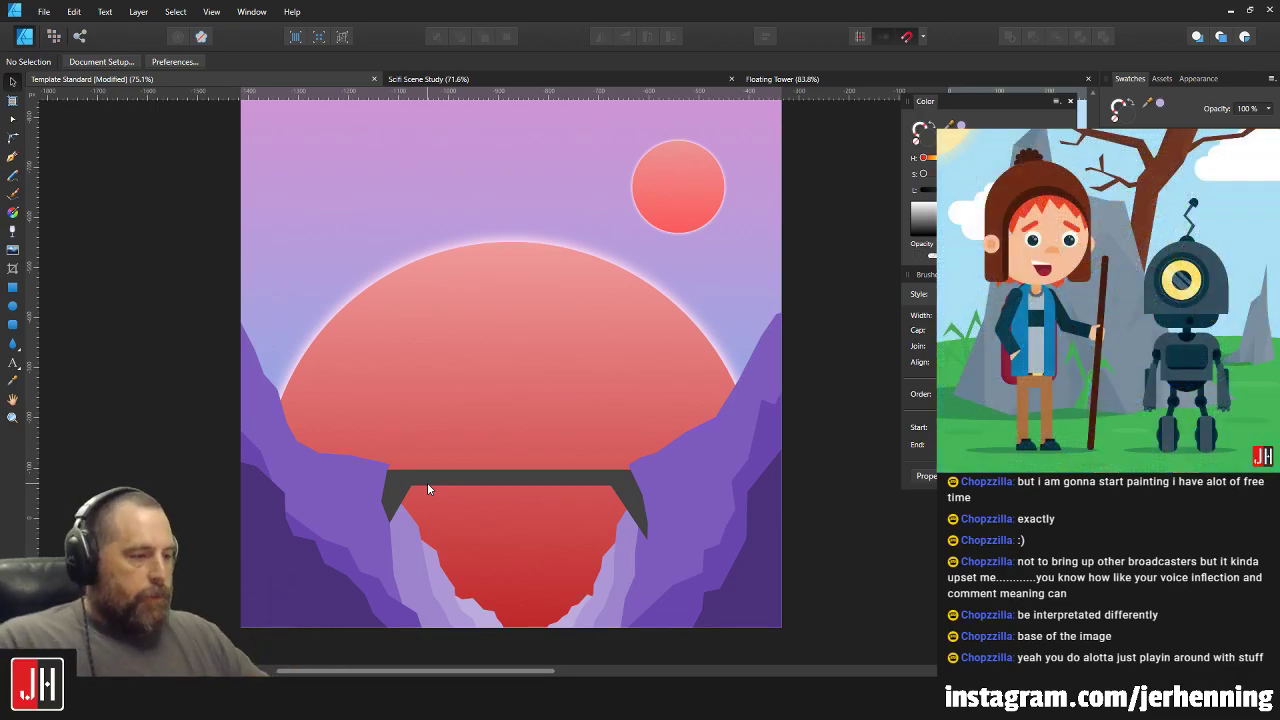
scroll(427, 482, up, 5)
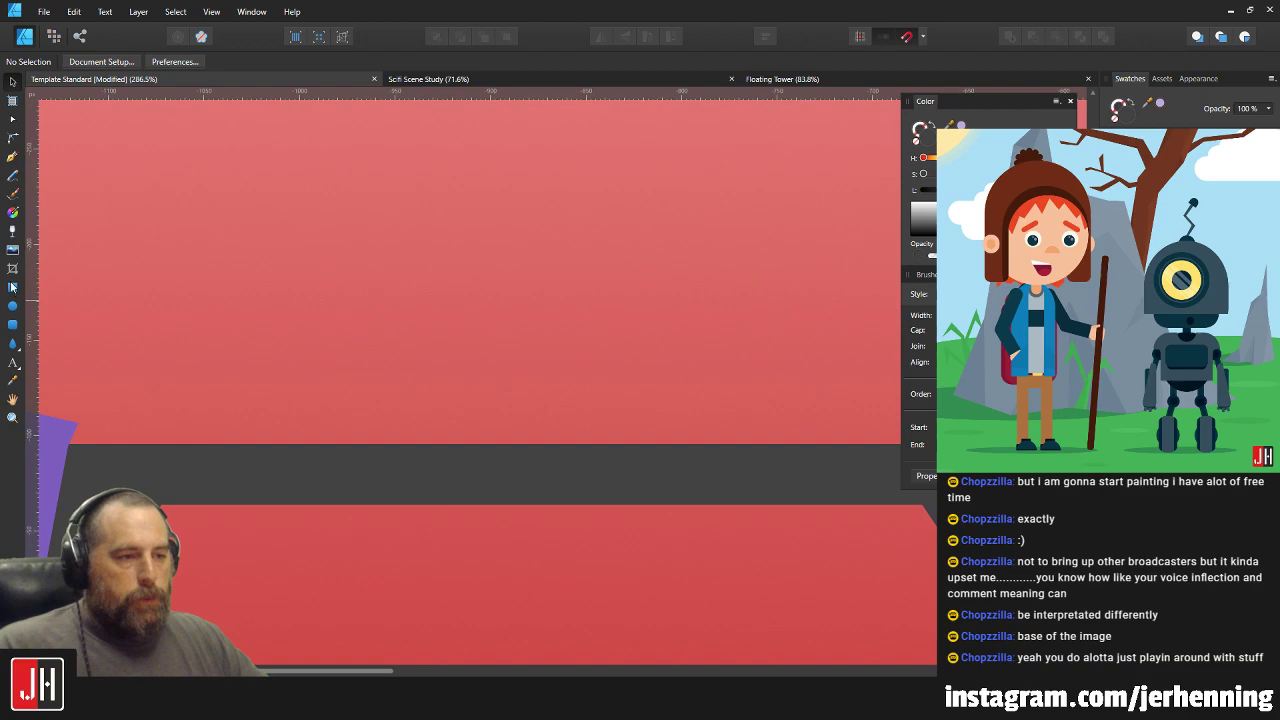
click(12, 287)
drag(446, 330, 490, 455)
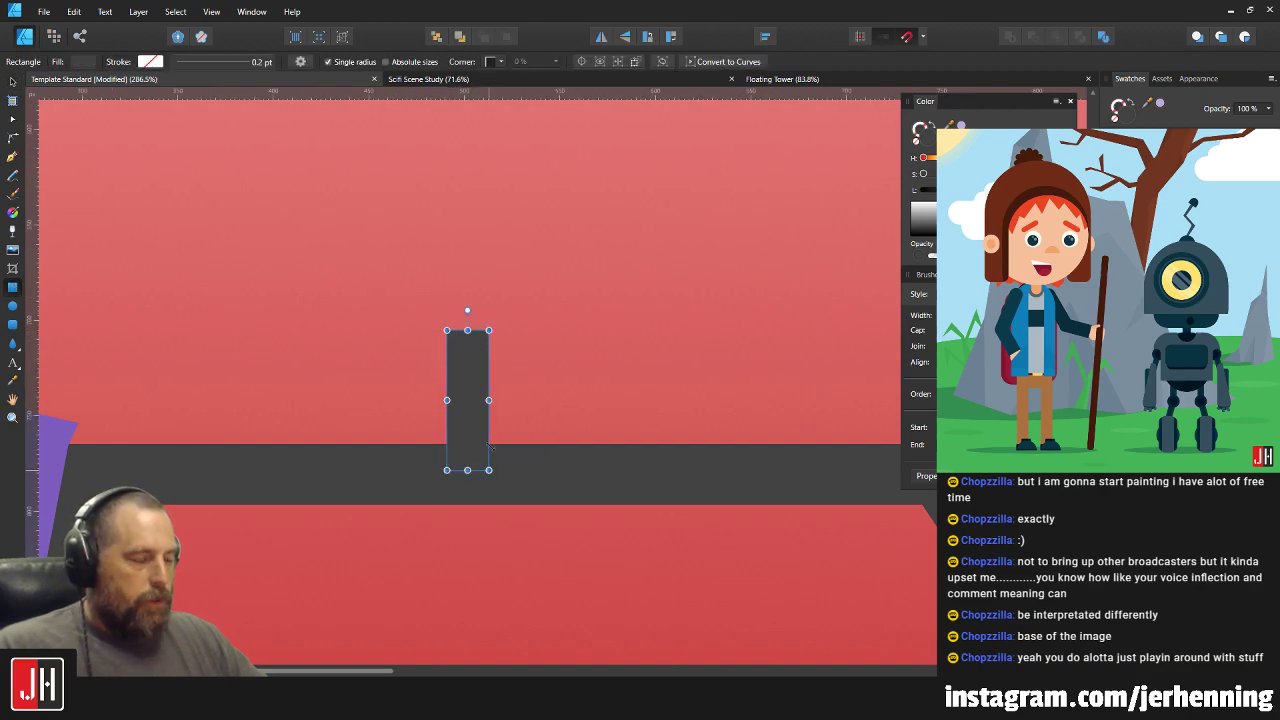
Scale the upright rectangle on the bridge down to about three quarters of its size.
scroll(490, 452, up, 3)
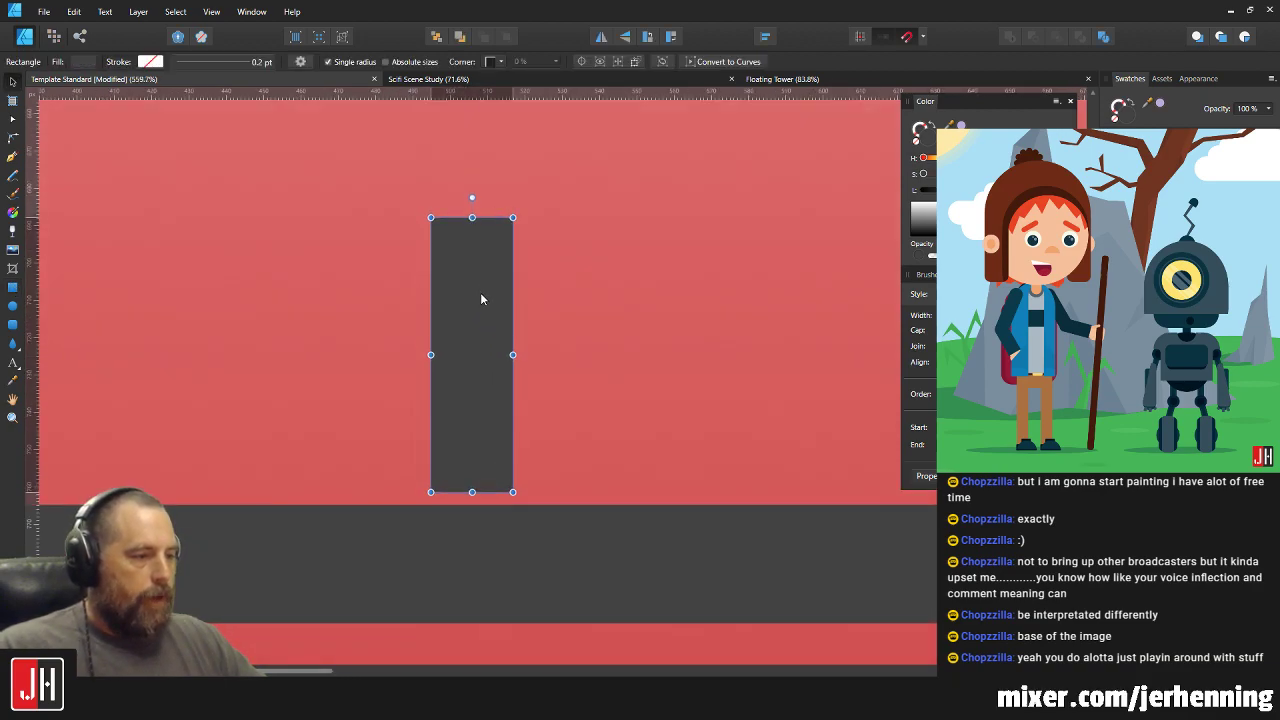
drag(513, 217, 496, 271)
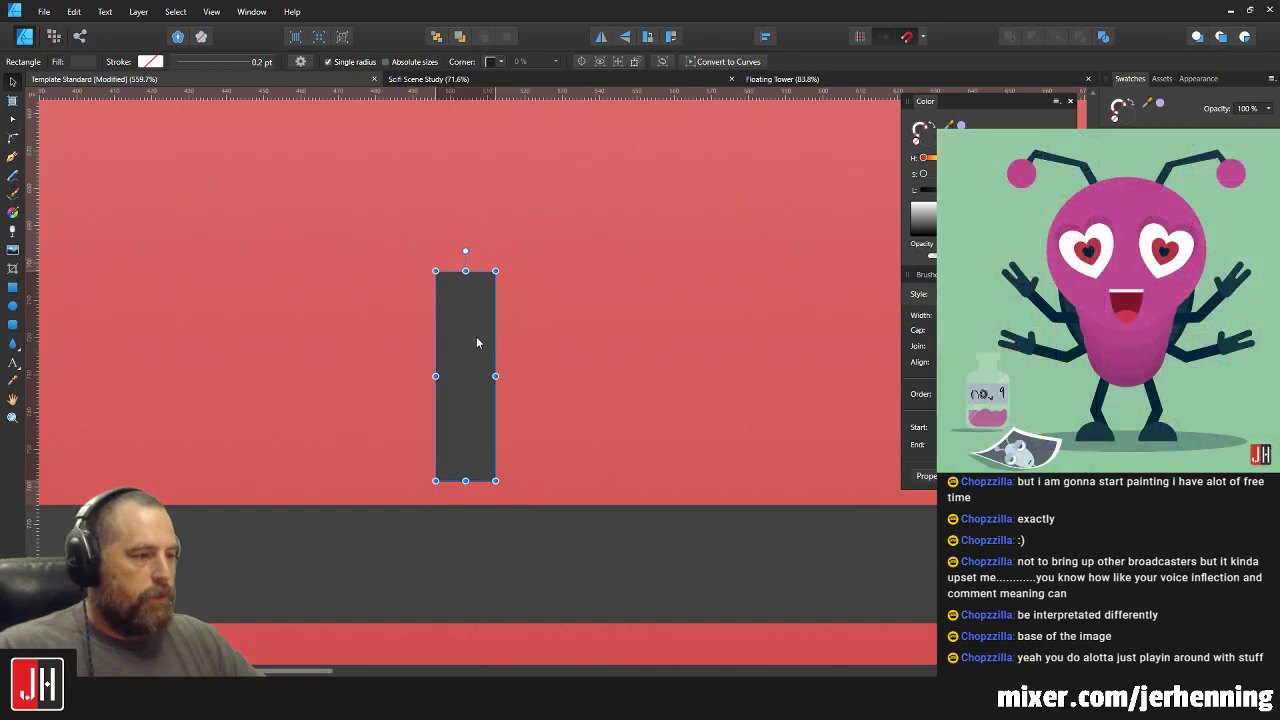
scroll(476, 343, down, 7)
key(v)
key(ctrl+d)
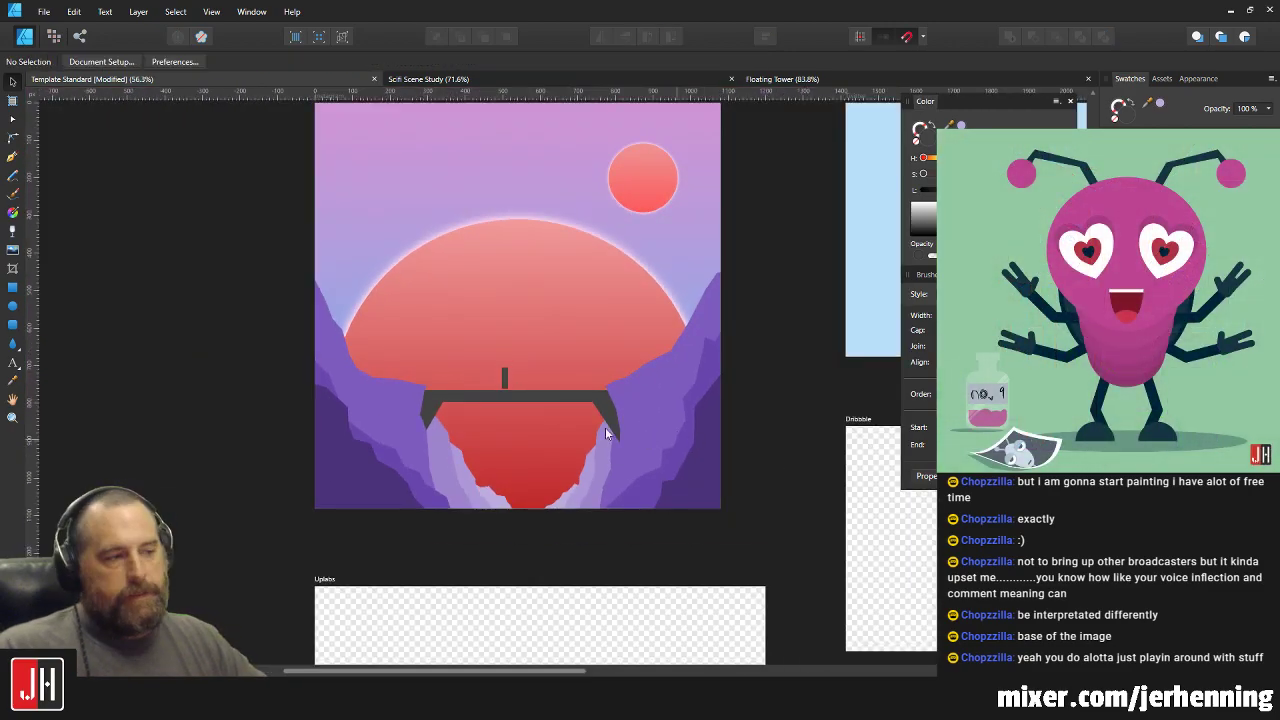
Move the upright rectangle a short way along the bridge towards the left canyon wall.
scroll(531, 370, up, 6)
click(606, 323)
scroll(540, 360, up, 3)
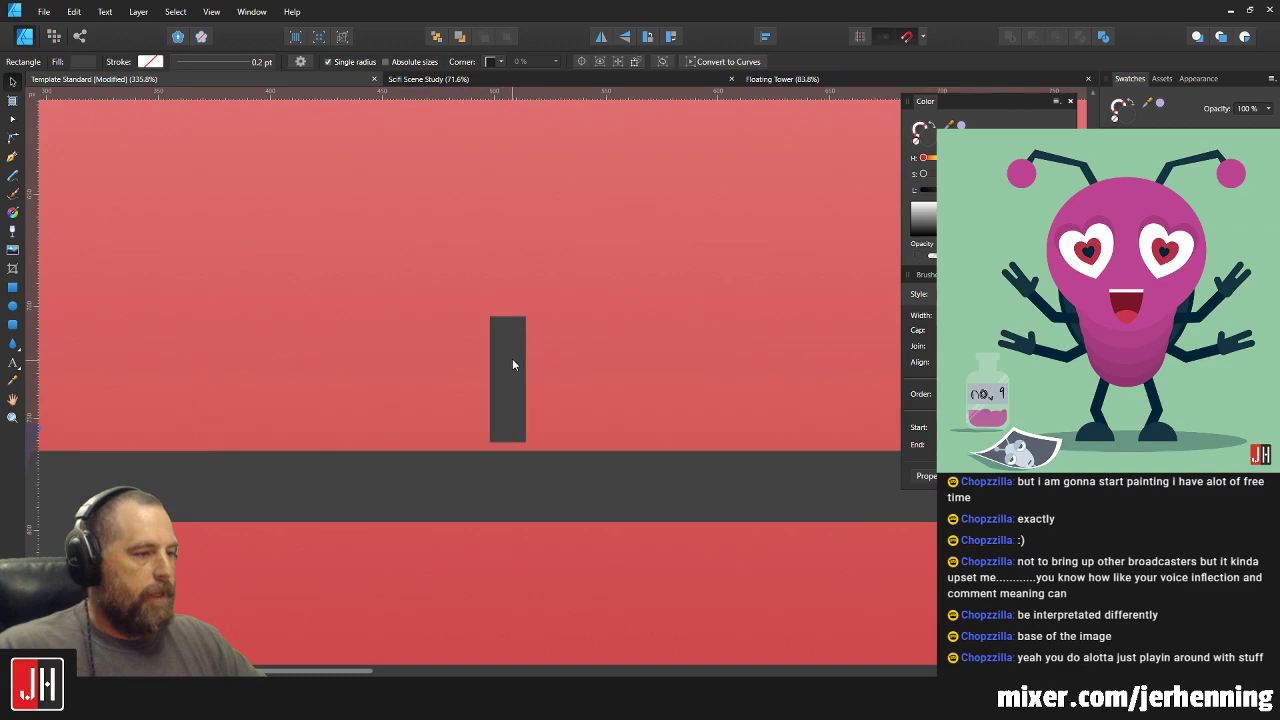
drag(512, 364, 437, 362)
scroll(470, 384, down, 7)
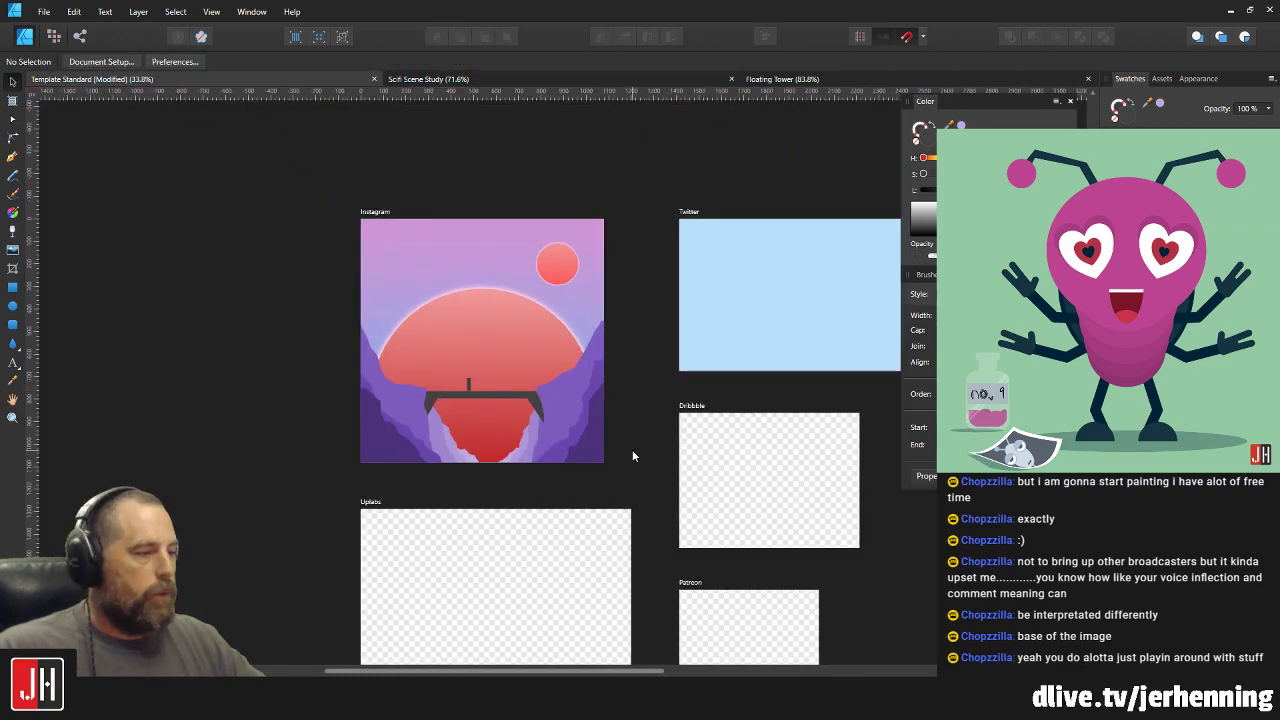
Shrink the upright rectangle to about half its size and position it just above the bridge deck.
scroll(478, 390, up, 4)
click(464, 369)
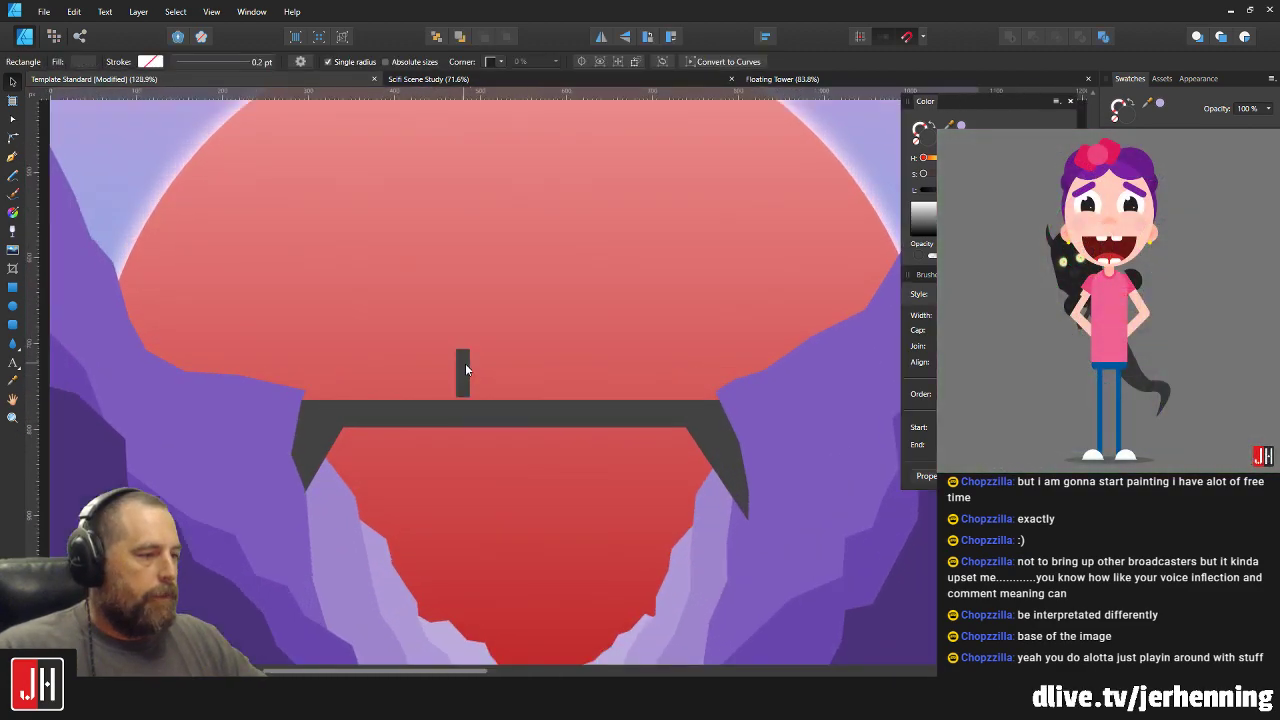
scroll(464, 369, up, 5)
drag(460, 322, 471, 360)
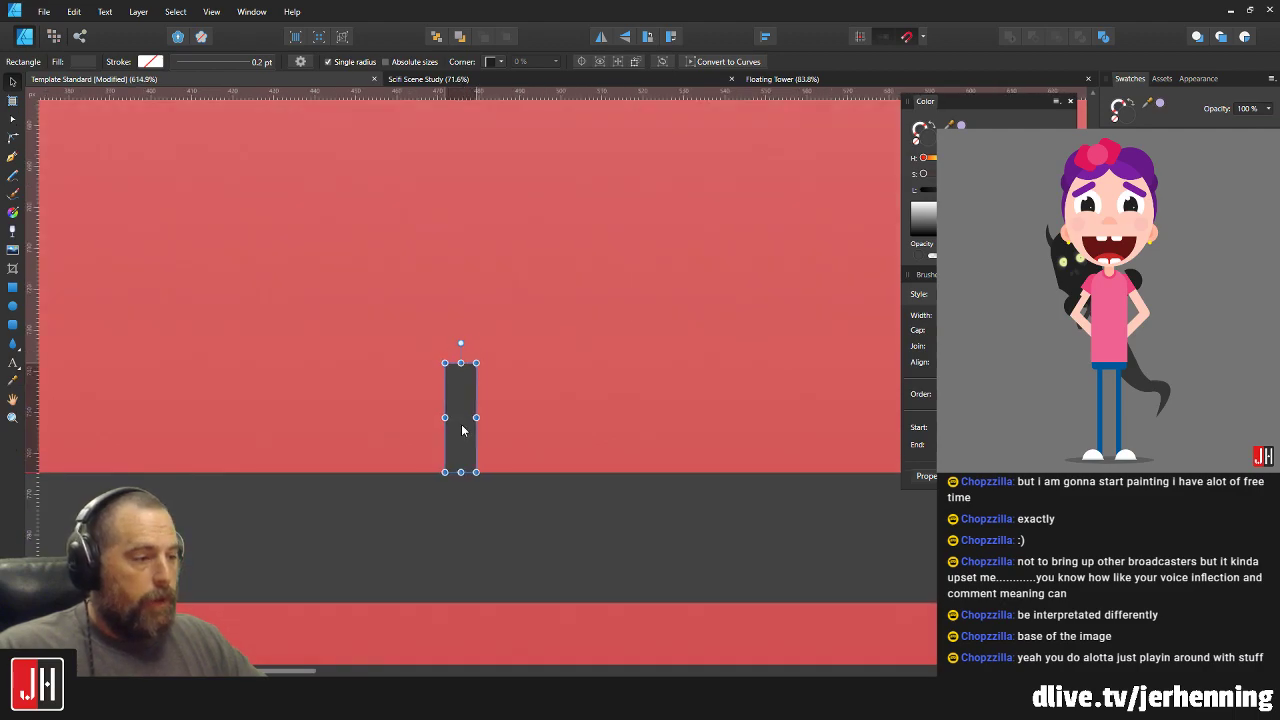
scroll(461, 430, down, 5)
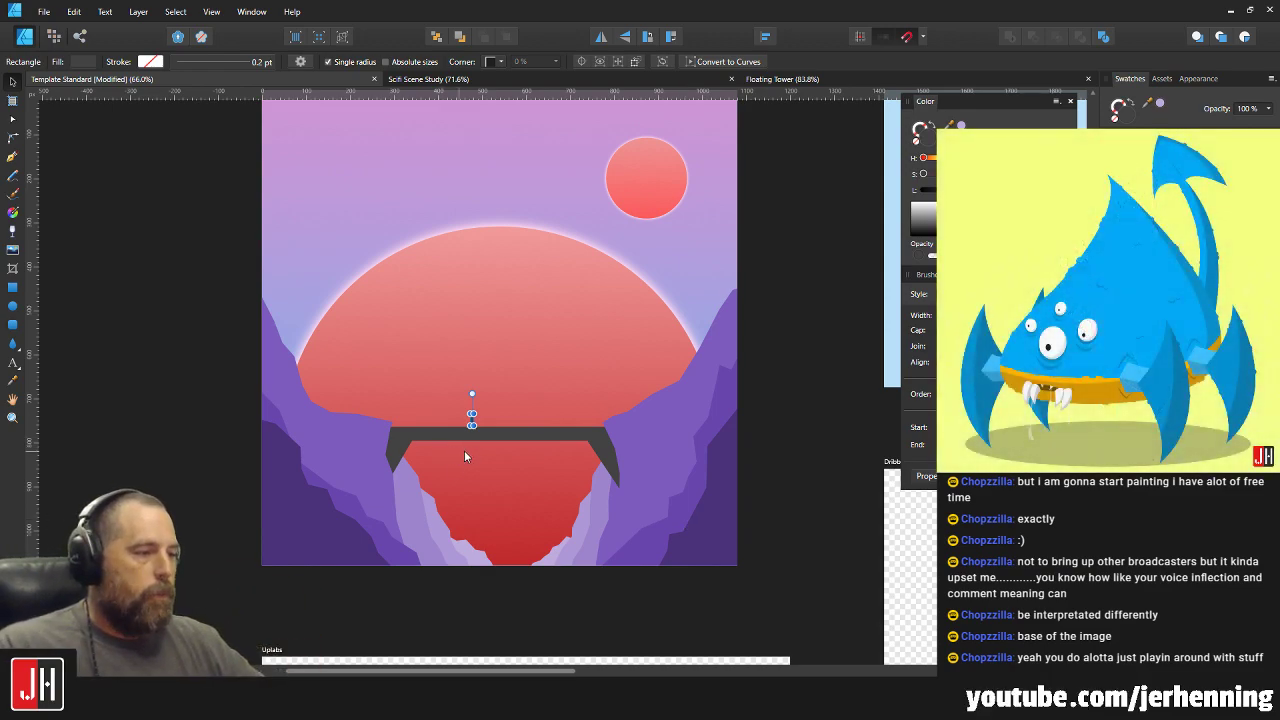
scroll(457, 432, up, 3)
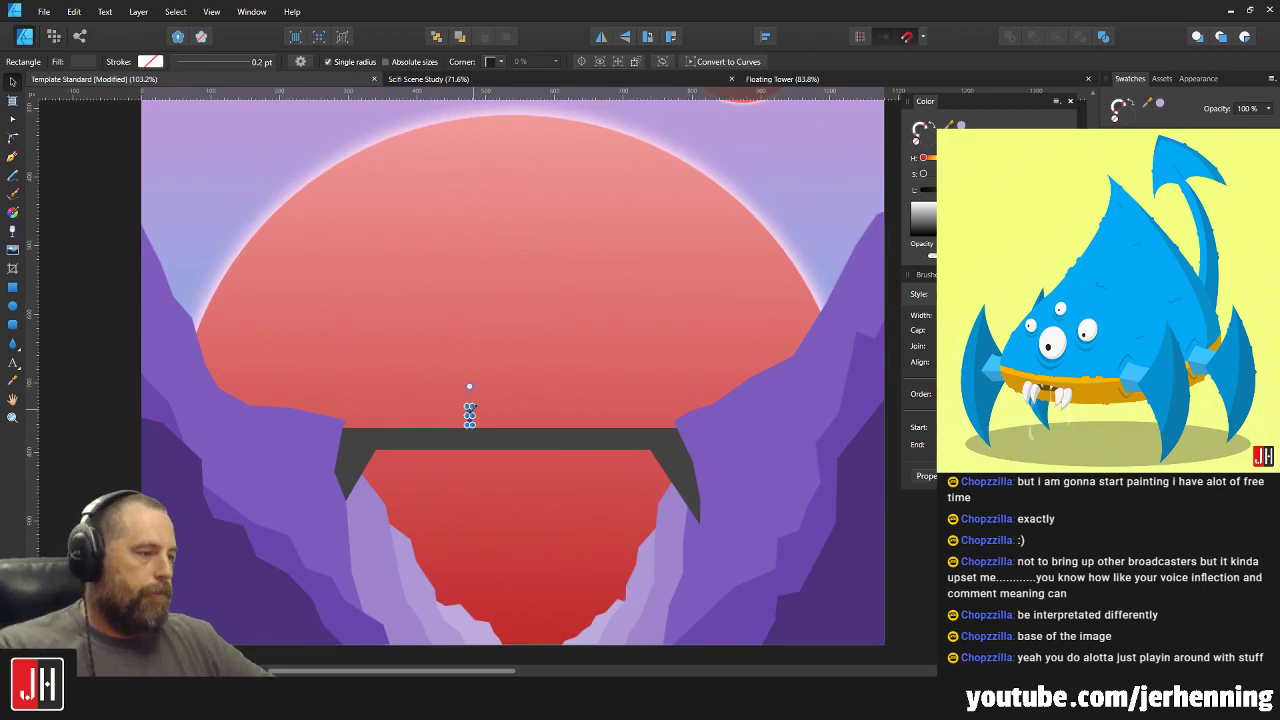
scroll(469, 414, up, 10)
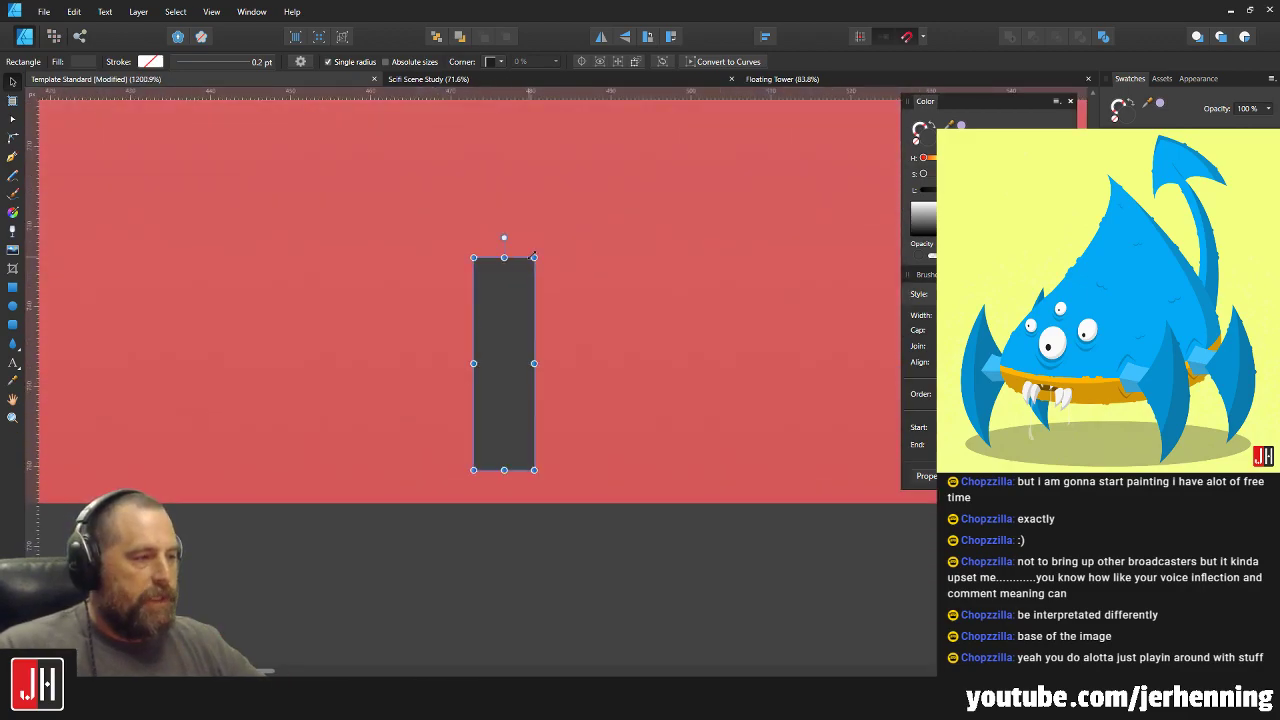
scroll(518, 346, down, 13)
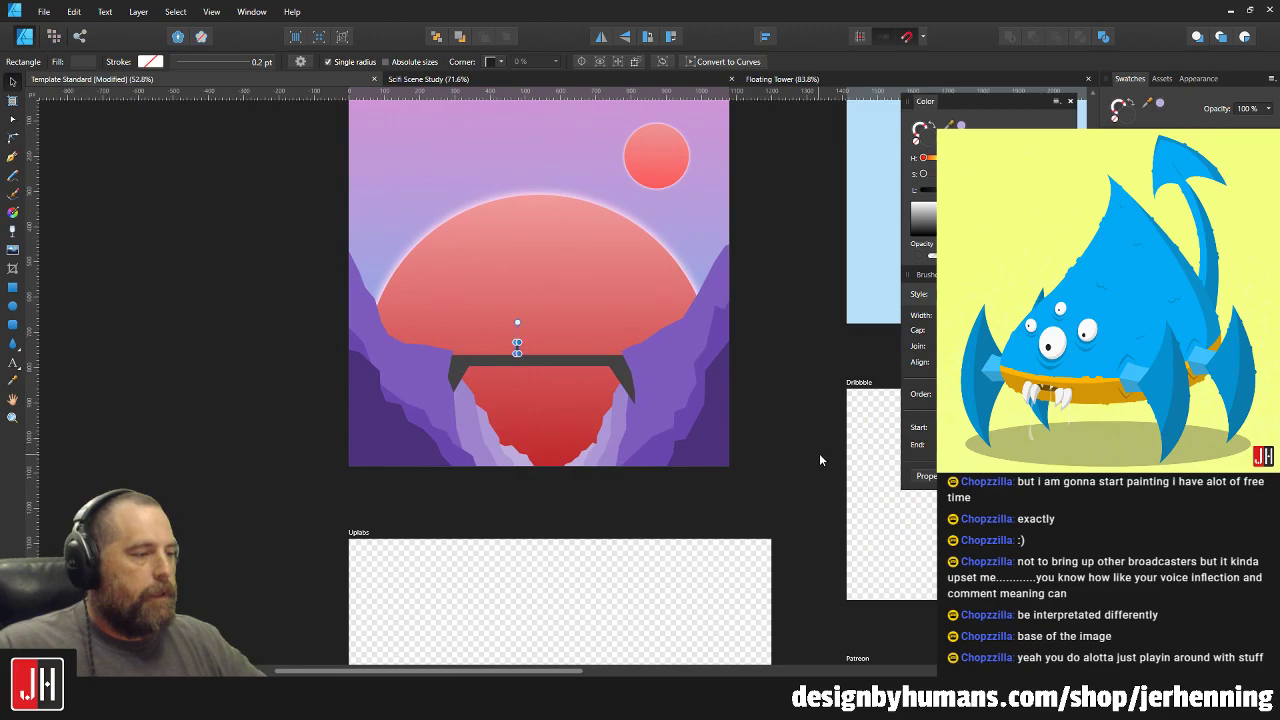
Raise the upper edge of the darkest purple rock layer on the left wall by moving two of its nodes slightly.
click(788, 438)
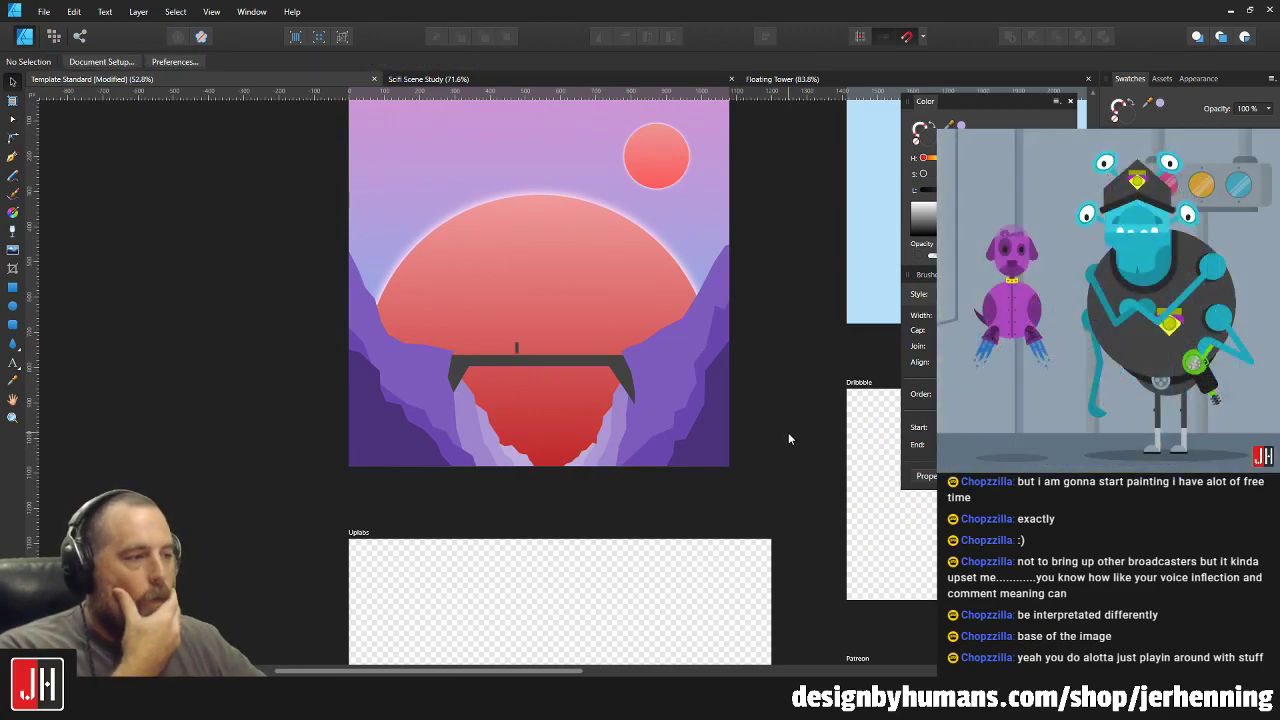
scroll(690, 364, up, 1)
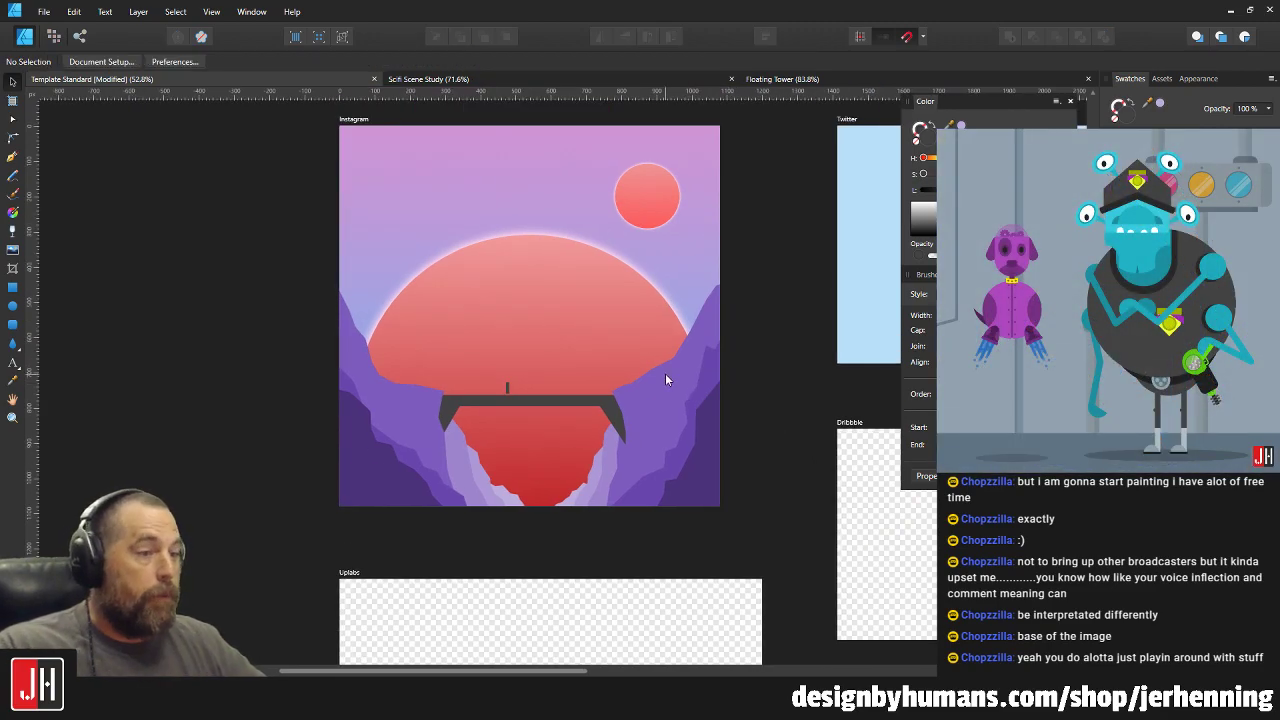
scroll(557, 360, up, 3)
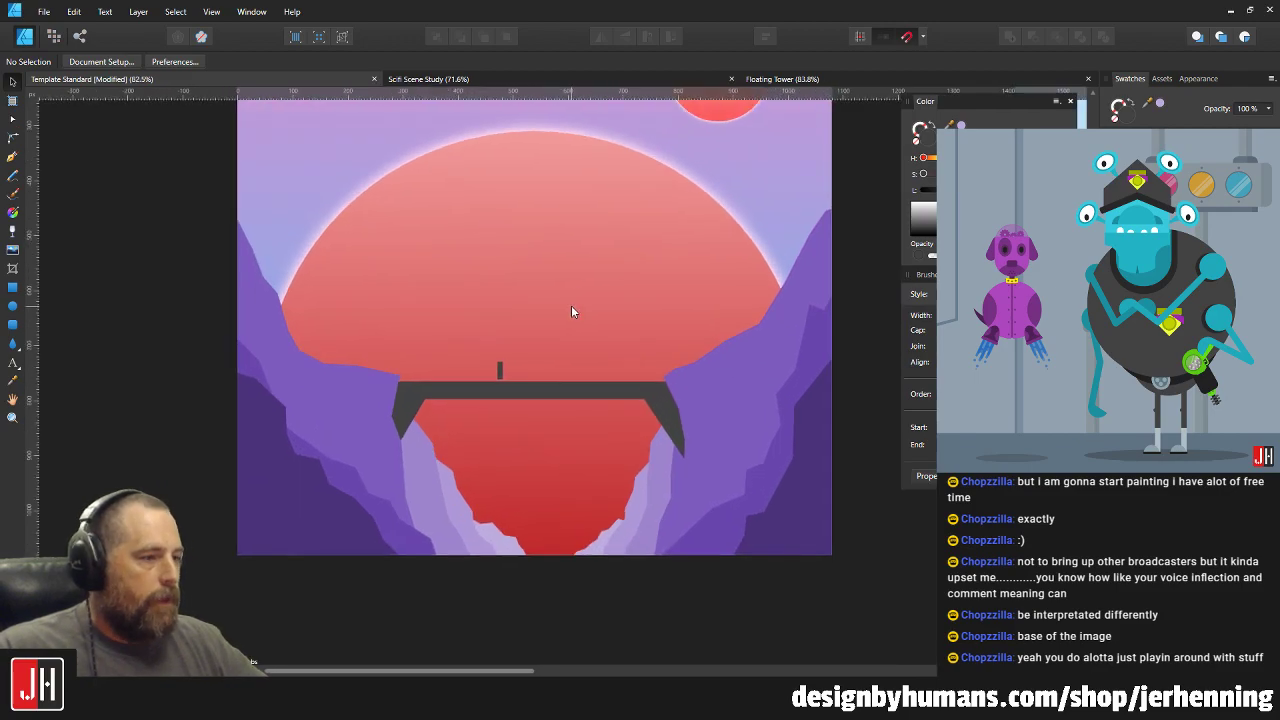
scroll(300, 425, up, 4)
click(276, 402)
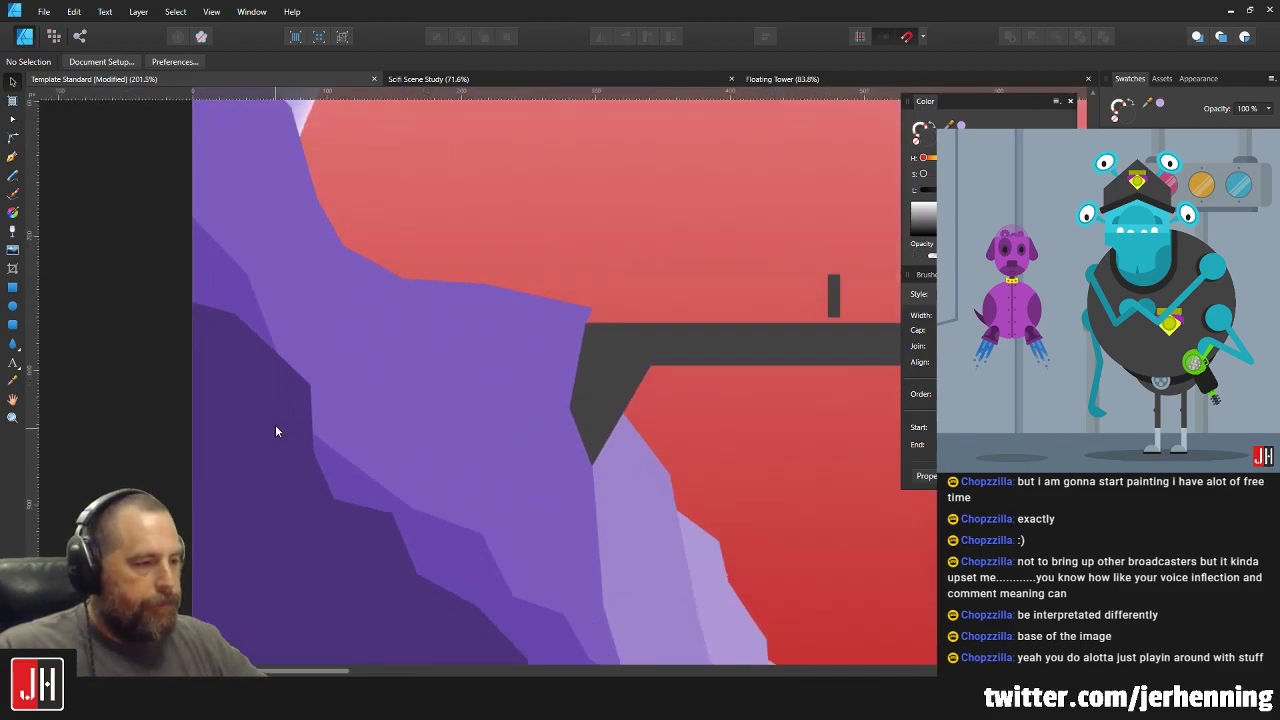
key(a)
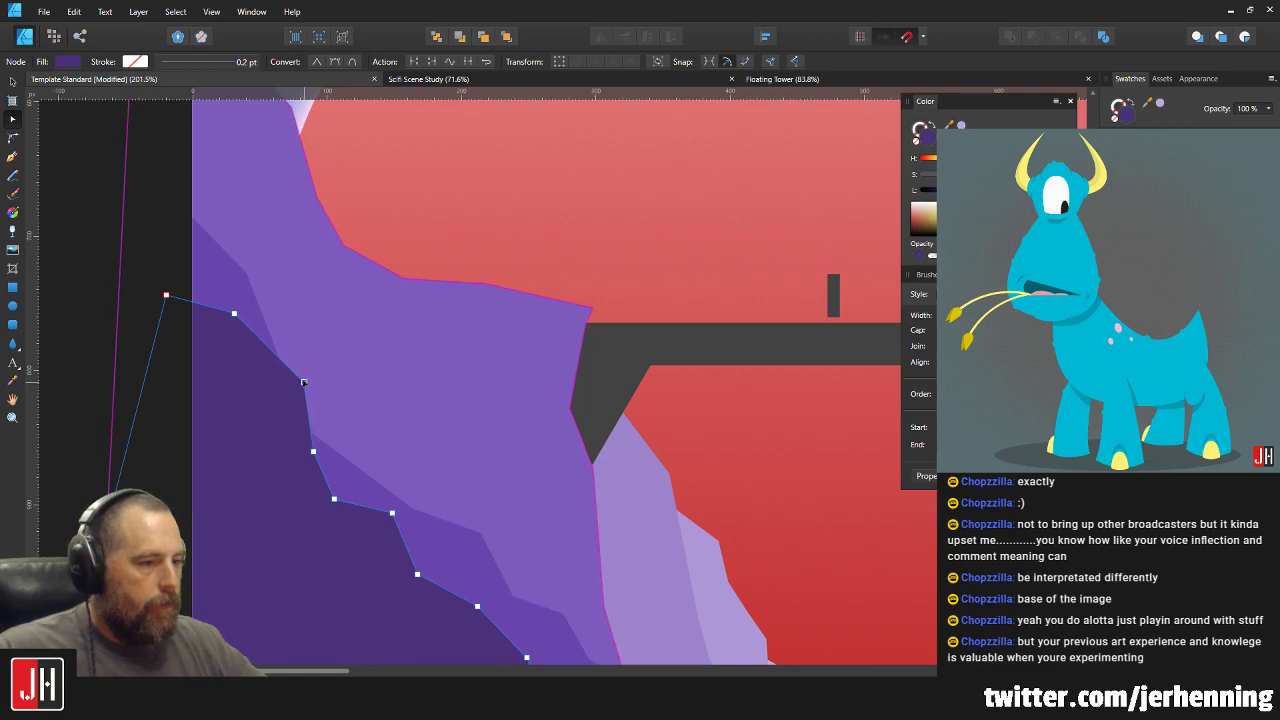
drag(299, 379, 299, 373)
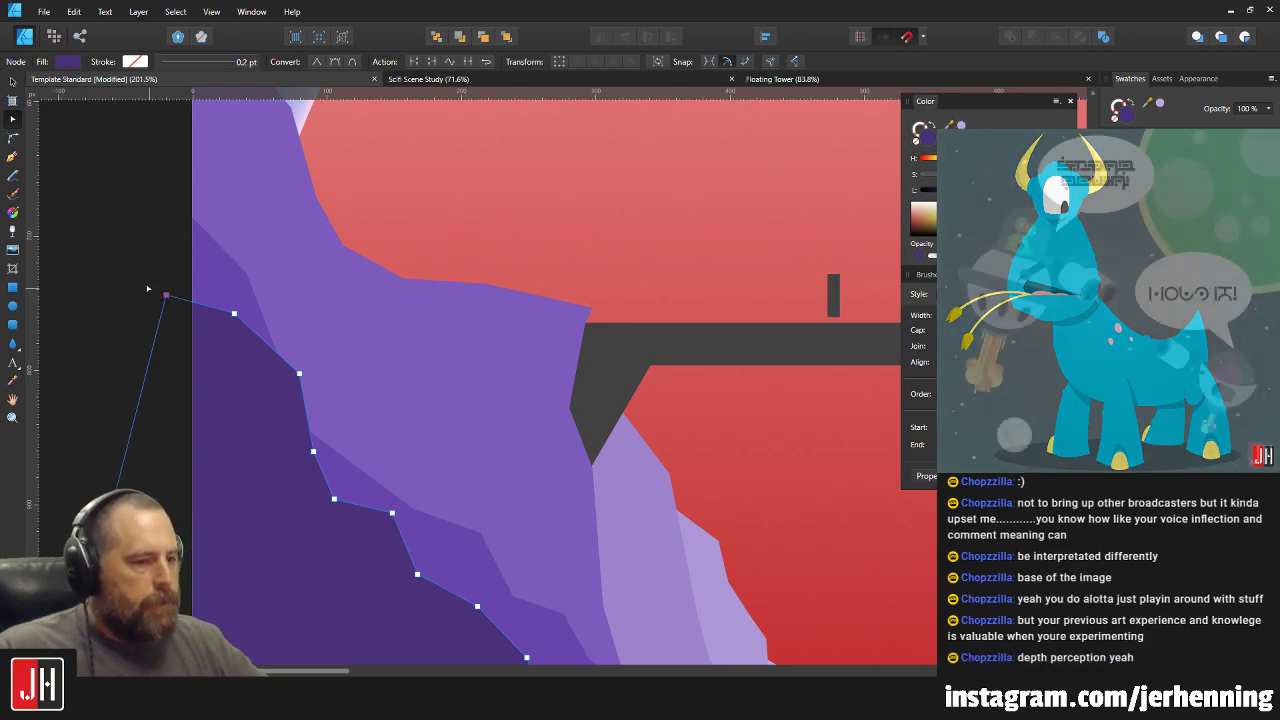
drag(166, 295, 167, 283)
key(v)
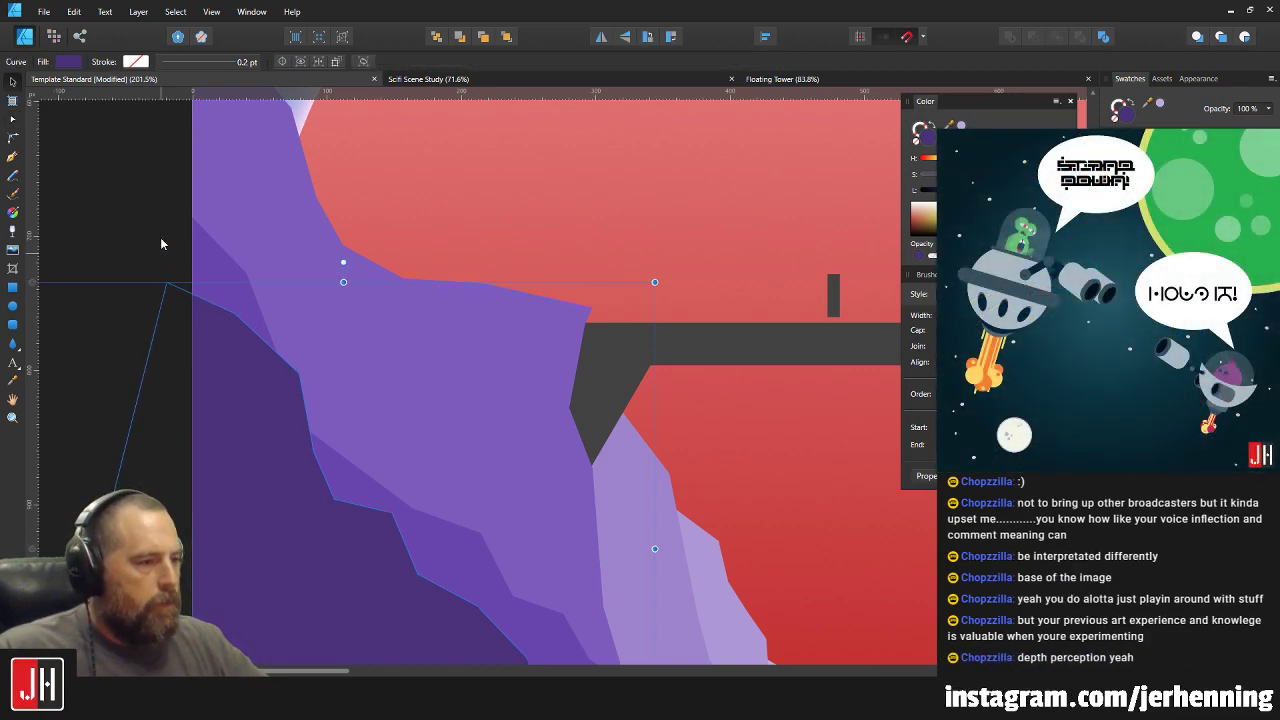
click(161, 245)
Examine the small upright rectangle's size and placement on the bridge, both up close and within the whole scene.
scroll(217, 301, down, 5)
scroll(360, 337, up, 5)
click(456, 337)
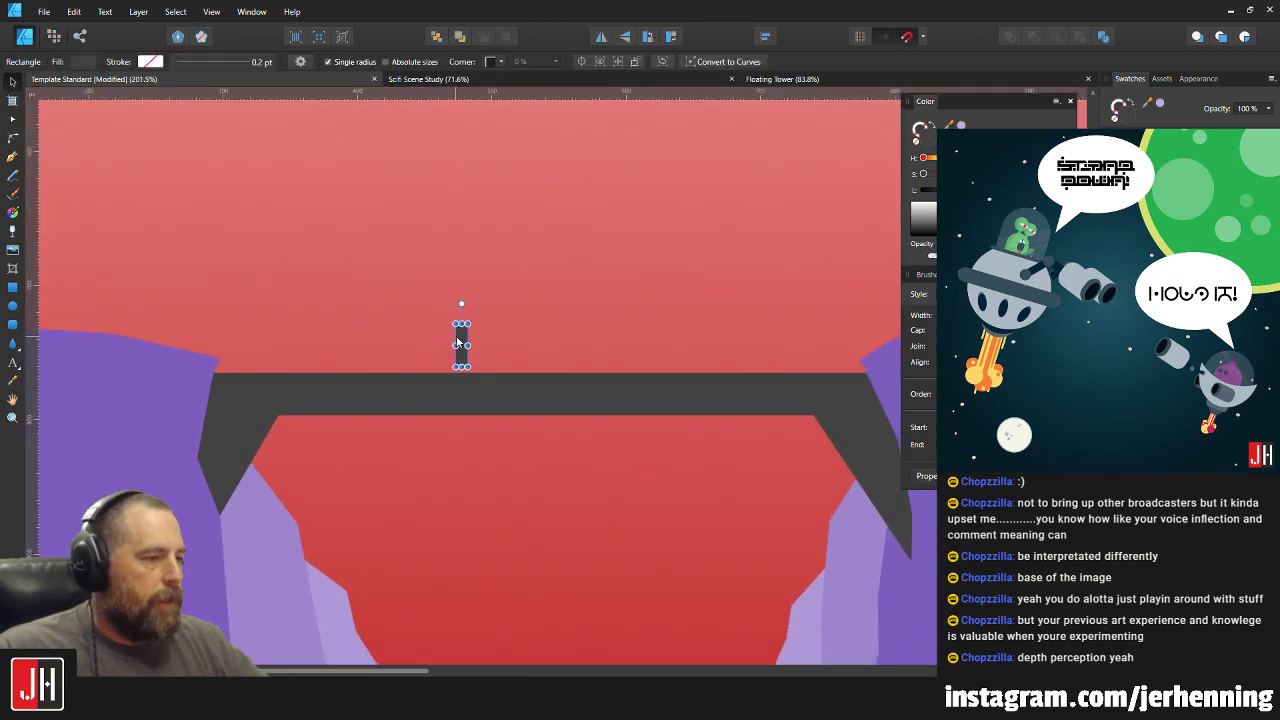
scroll(460, 337, up, 3)
scroll(460, 337, down, 4)
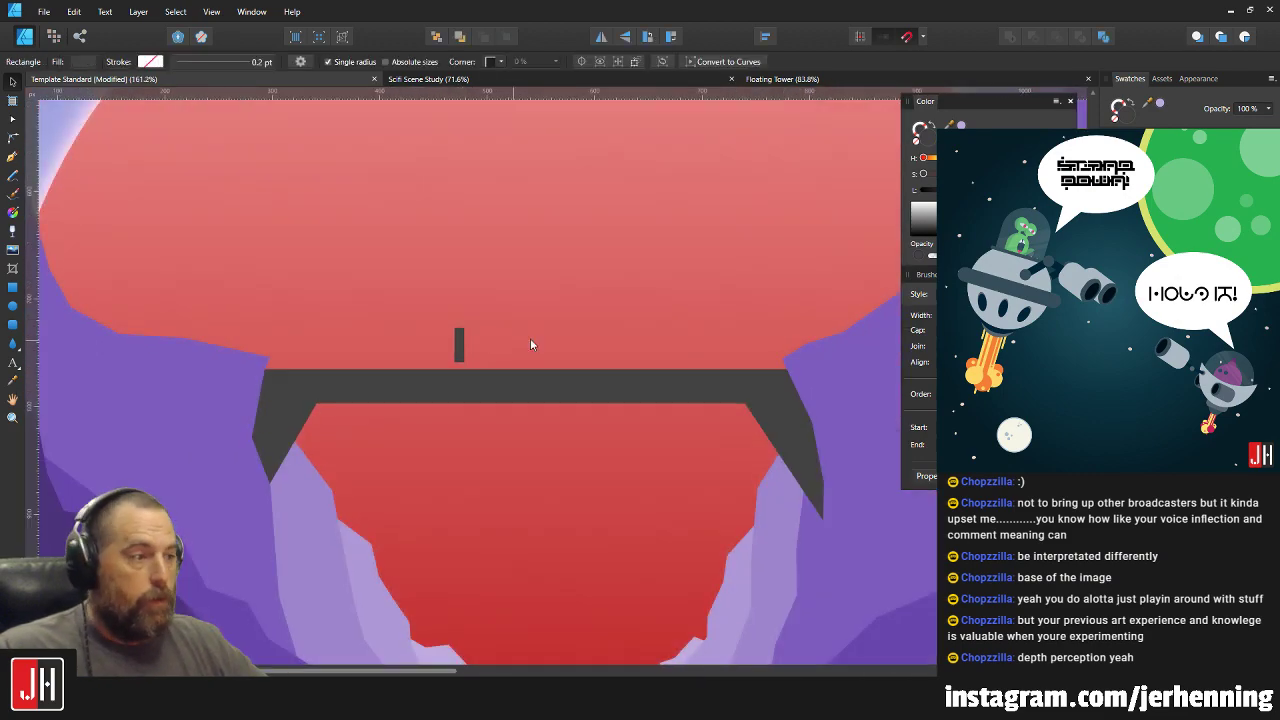
drag(523, 345, 476, 356)
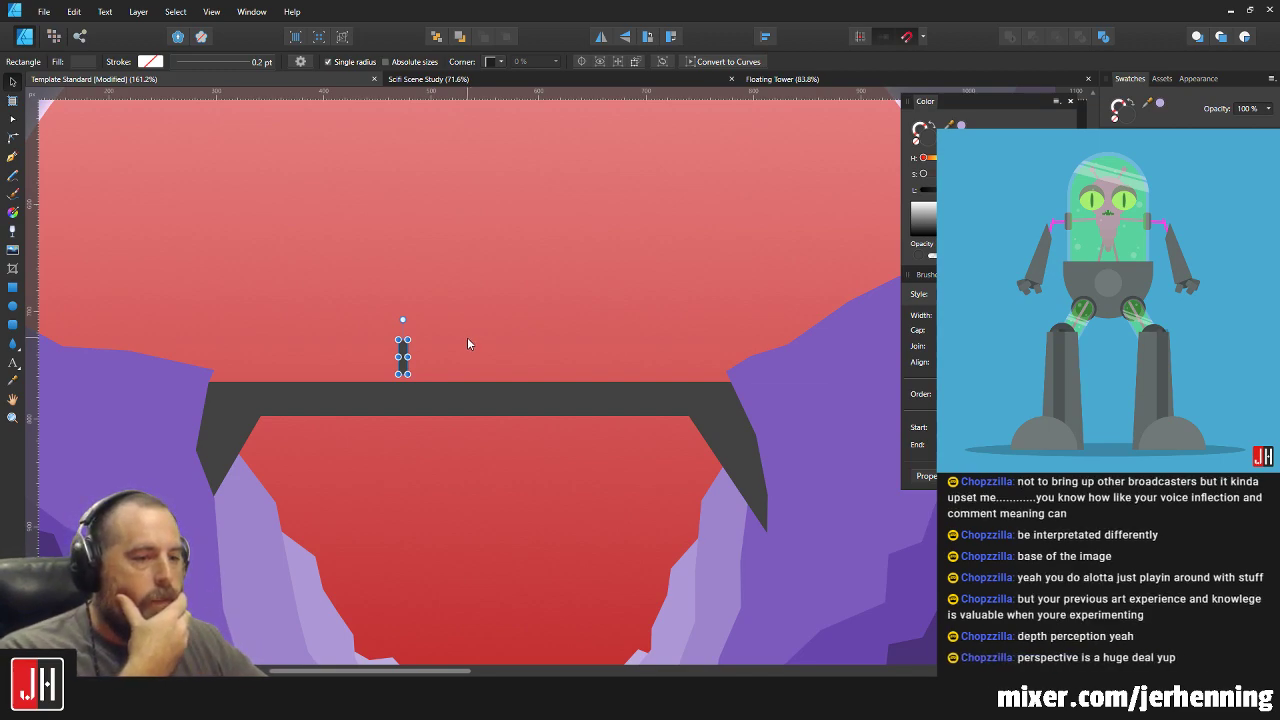
scroll(500, 400, down, 2)
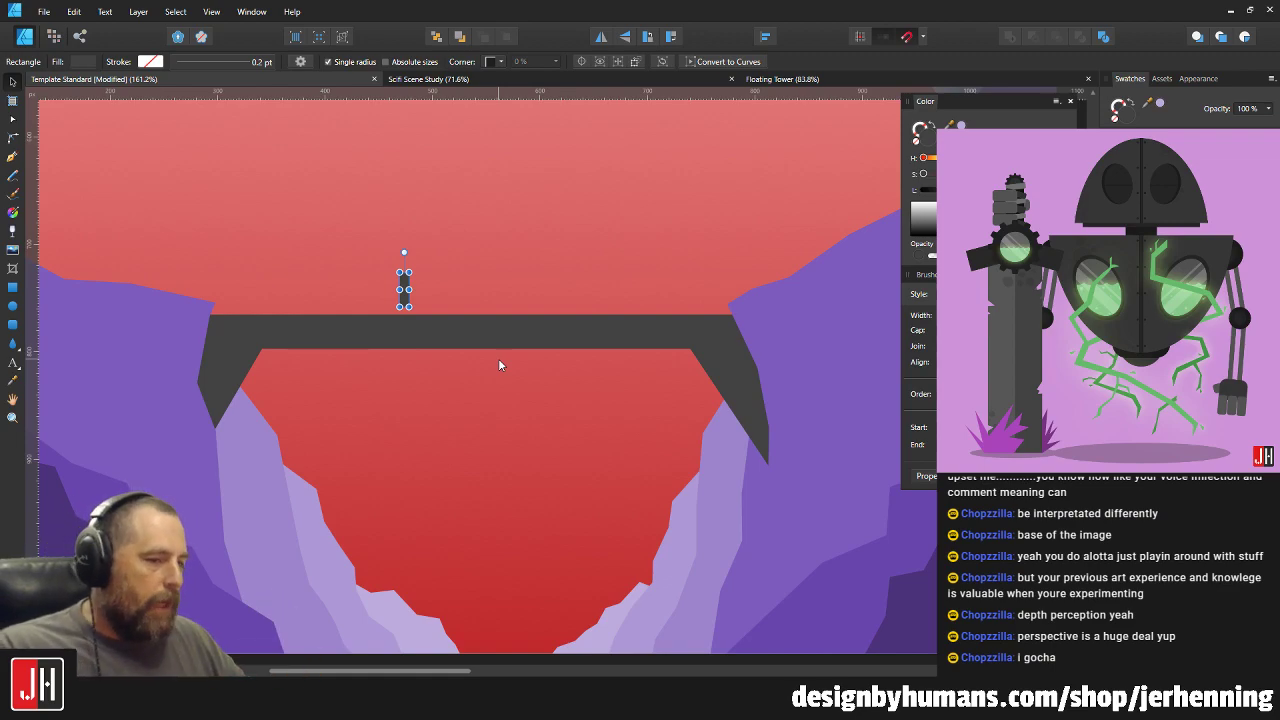
scroll(492, 384, down, 5)
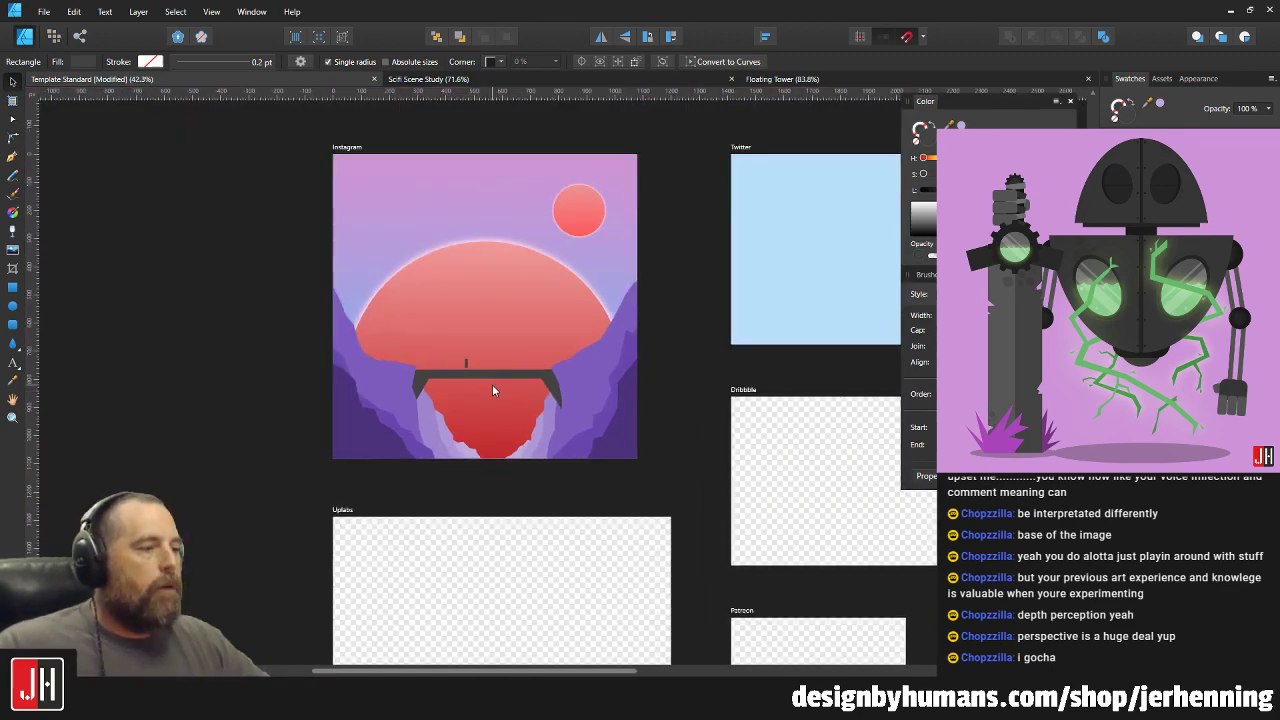
click(668, 348)
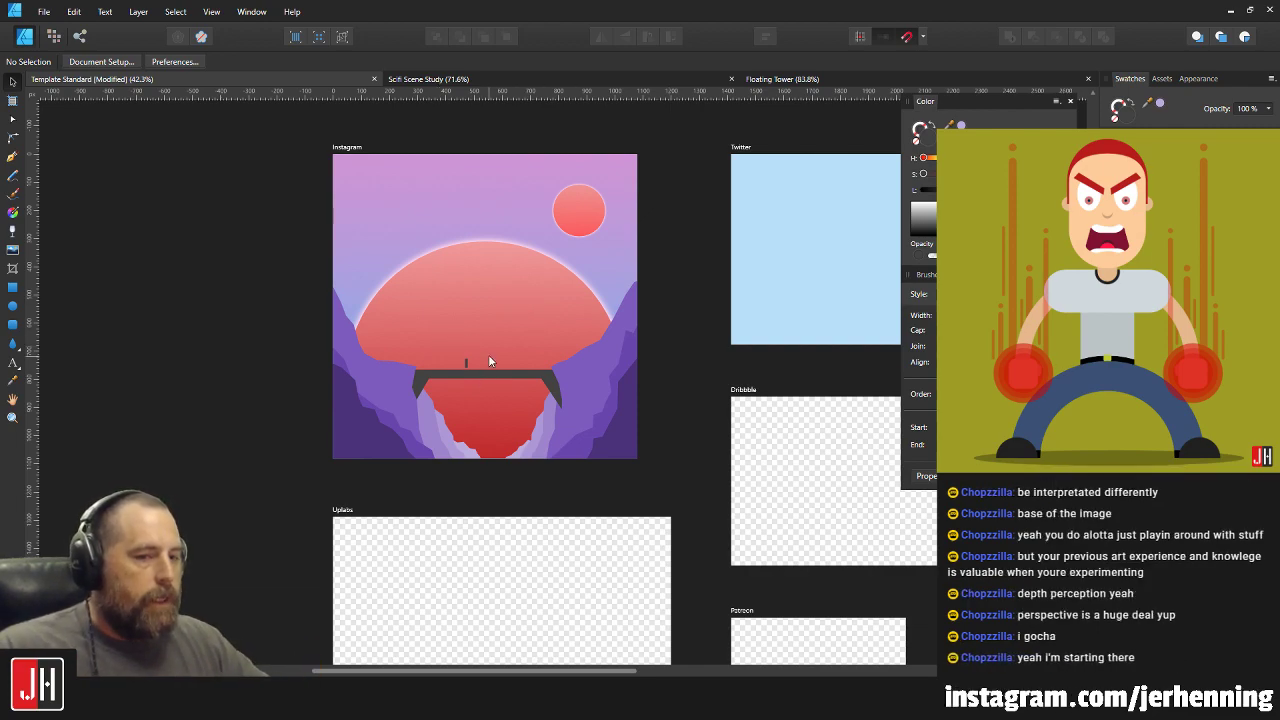
Refine the top edge of the left wall's ledge near its tip beside the bridge by adjusting its nodes.
scroll(473, 333, up, 1)
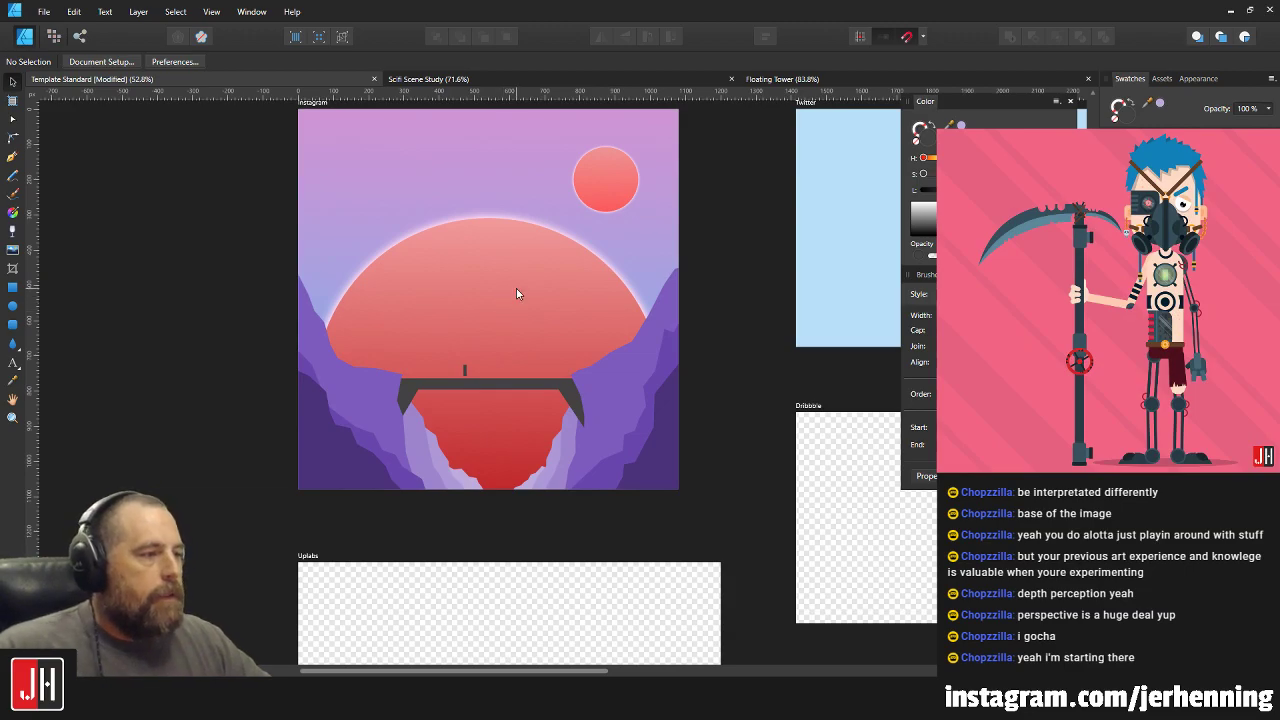
scroll(474, 332, up, 1)
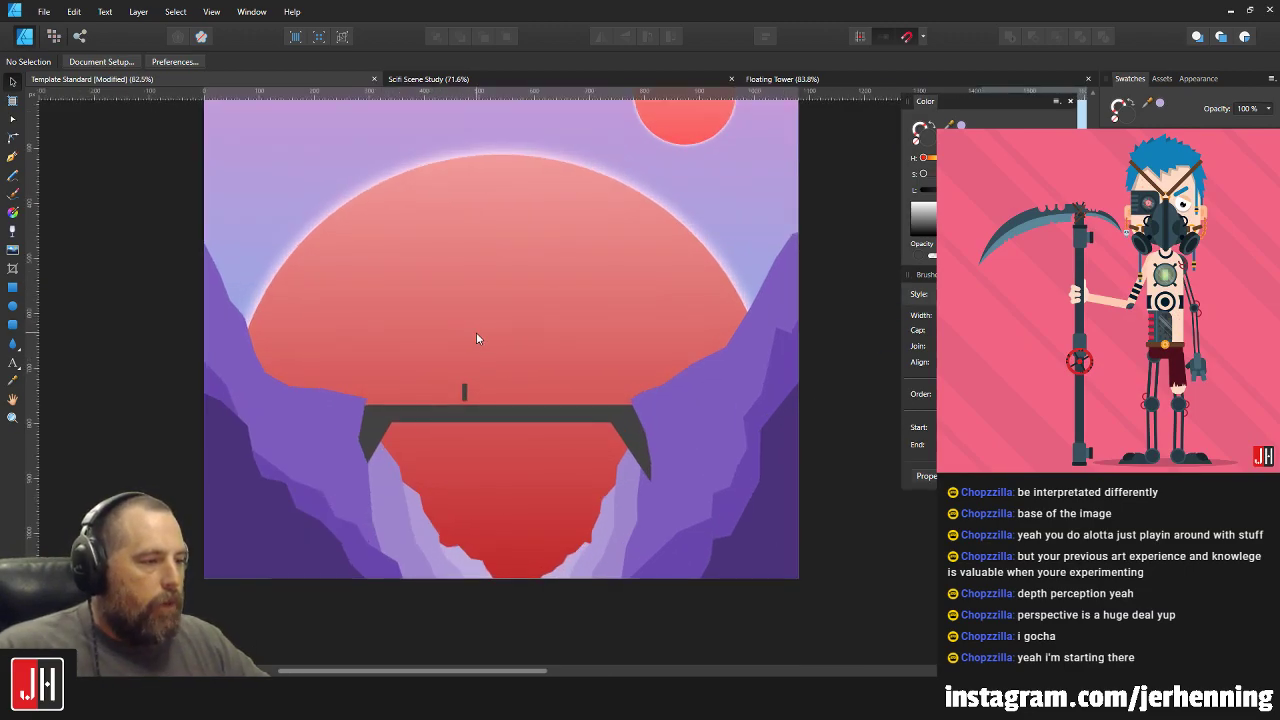
scroll(367, 399, up, 4)
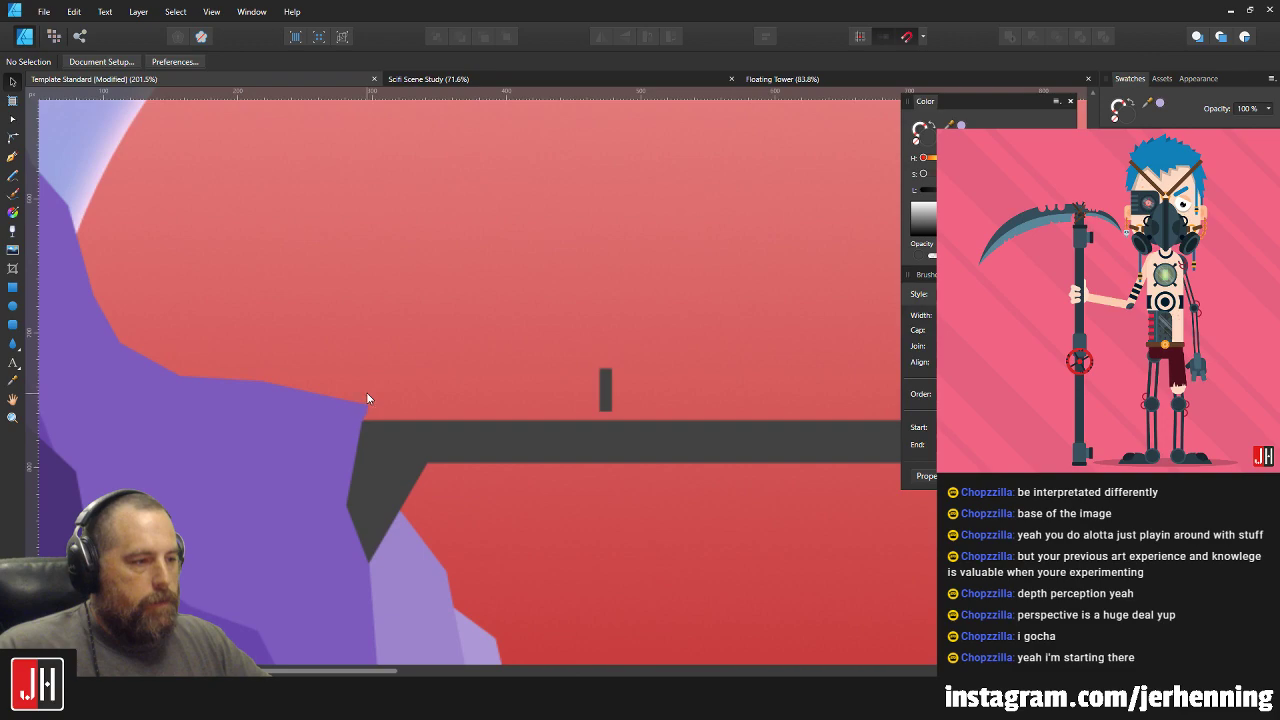
key(a)
click(357, 402)
scroll(350, 408, up, 8)
drag(440, 377, 388, 348)
scroll(605, 388, down, 4)
scroll(497, 378, down, 8)
key(v)
Push the upper edge of the left wall's middle purple layer outward towards the bridge by moving two nodes.
scroll(484, 411, up, 6)
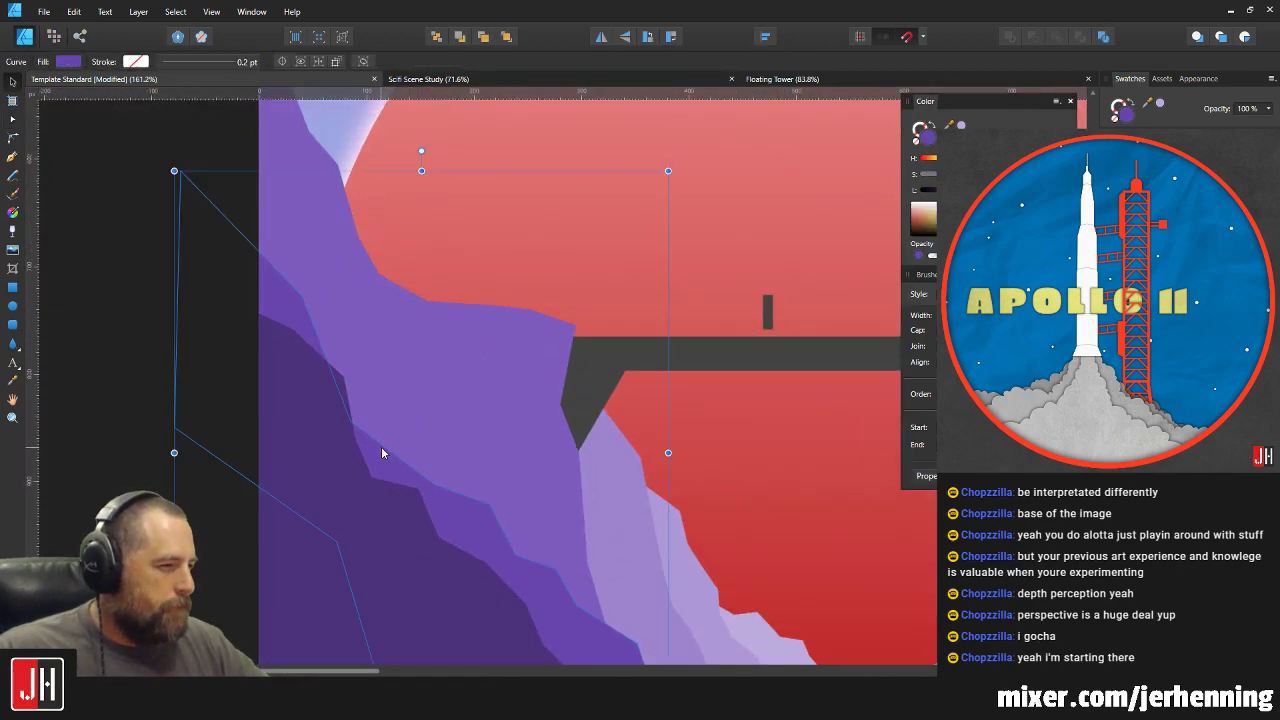
key(a)
drag(285, 300, 375, 405)
key(Delete)
click(380, 404)
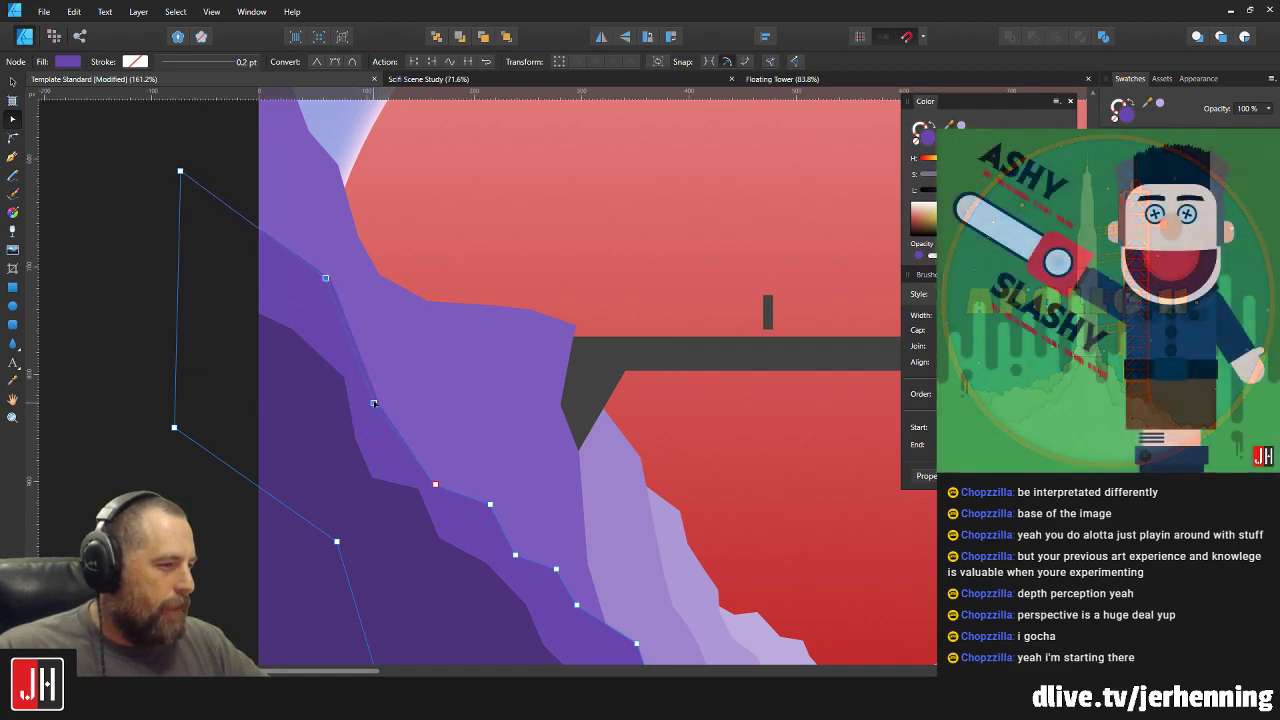
Raise the top of the left wall's darkest layer and make its upper slope more jagged with an extra node.
drag(373, 402, 360, 362)
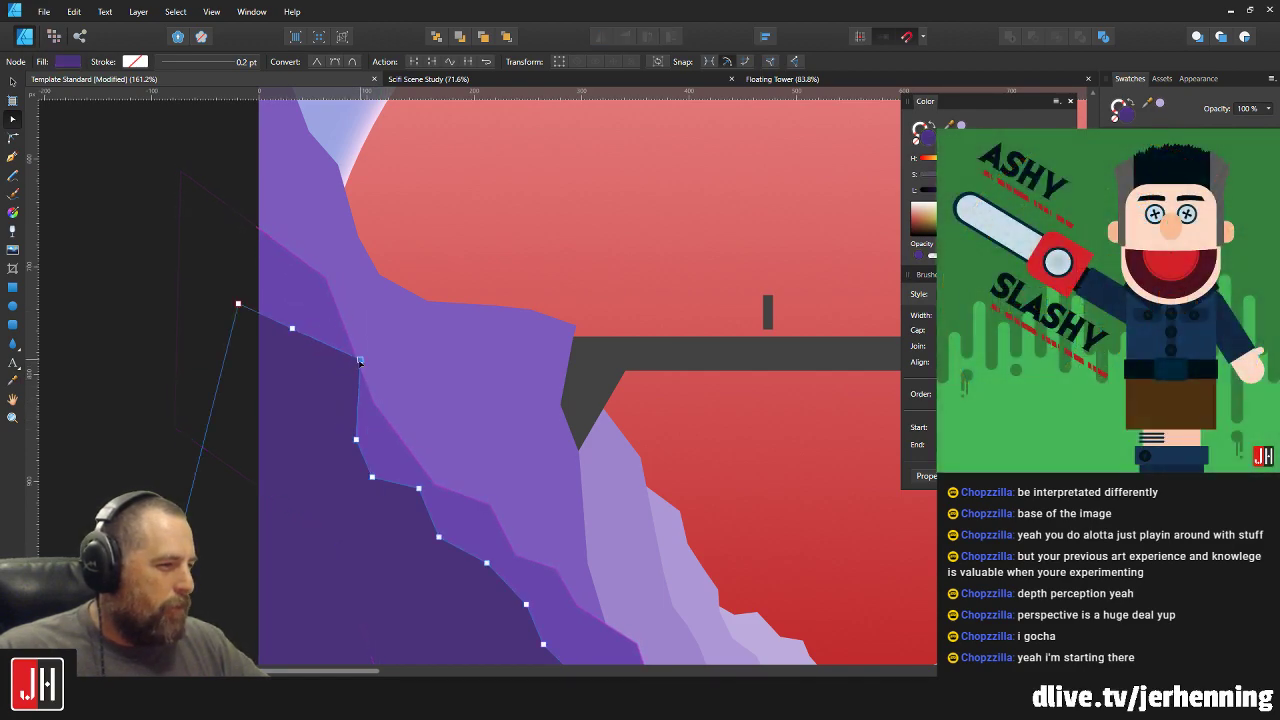
drag(213, 286, 296, 294)
click(325, 326)
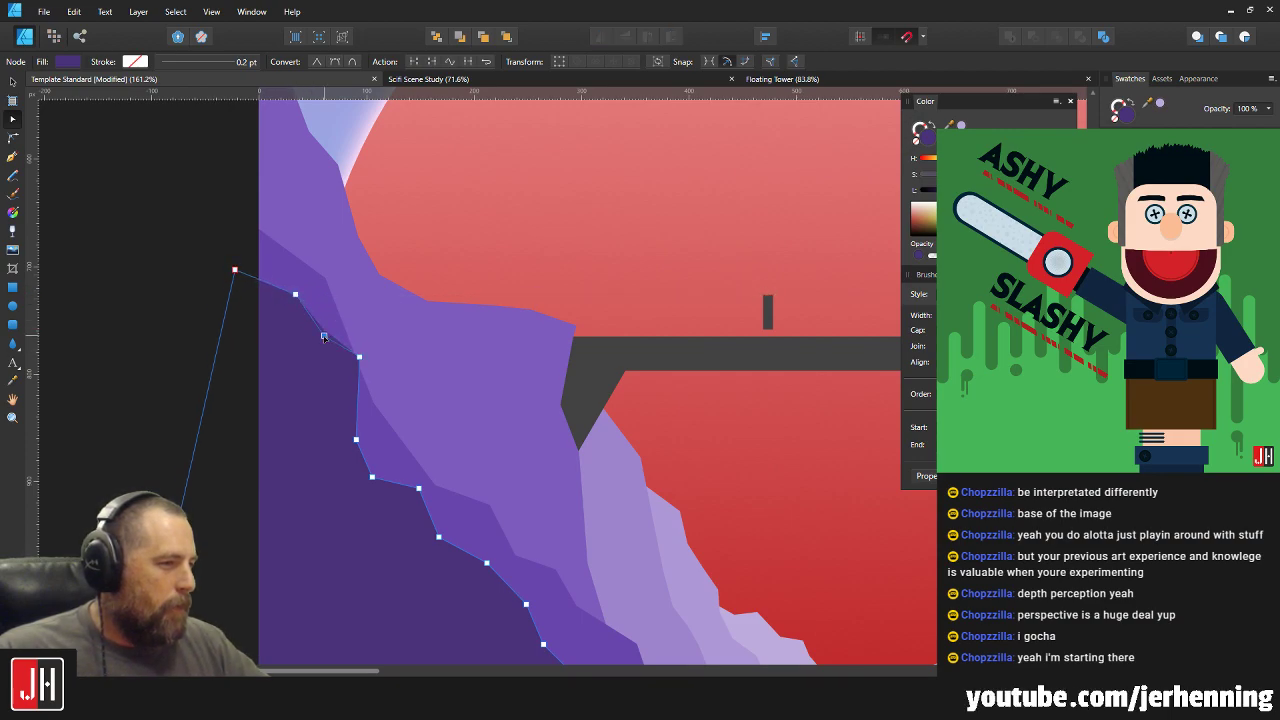
mouse_move(359, 356)
mouse_down()
mouse_move(369, 370)
mouse_move(358, 367)
mouse_up()
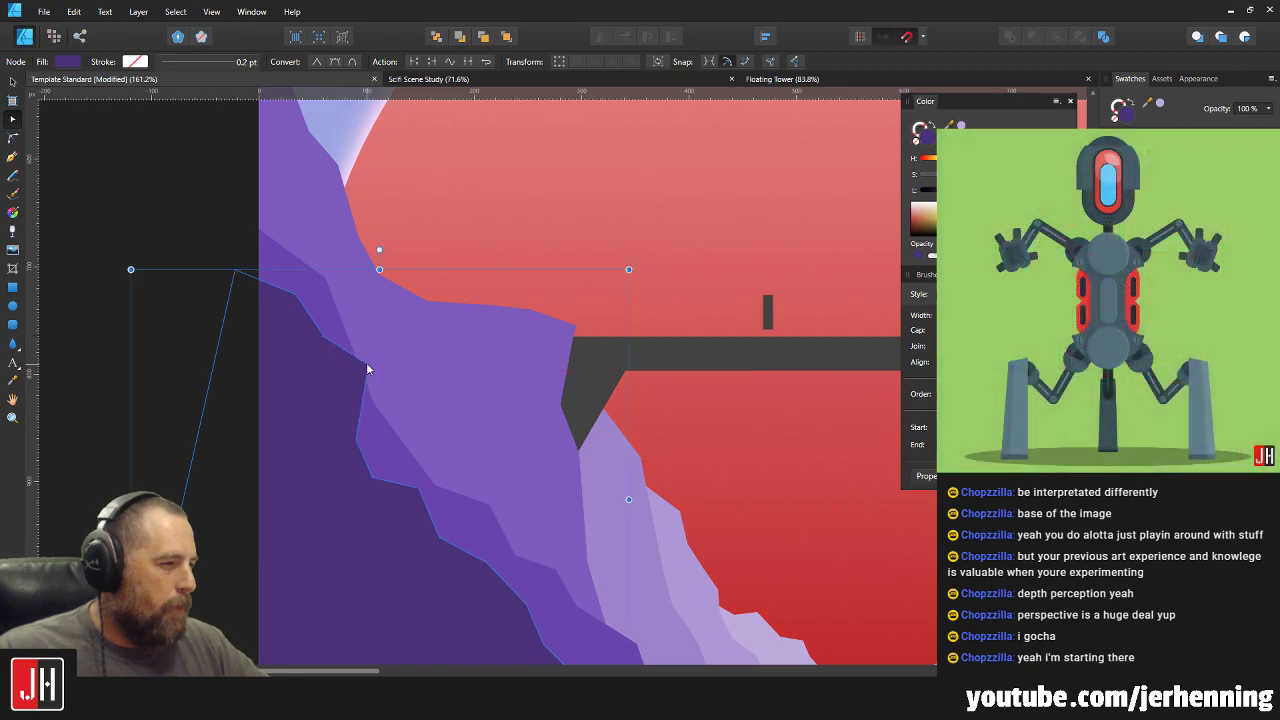
key(v)
scroll(436, 416, down, 7)
Check the contours of the left wall's rock layers up close and in the full composition.
click(560, 521)
scroll(465, 453, up, 6)
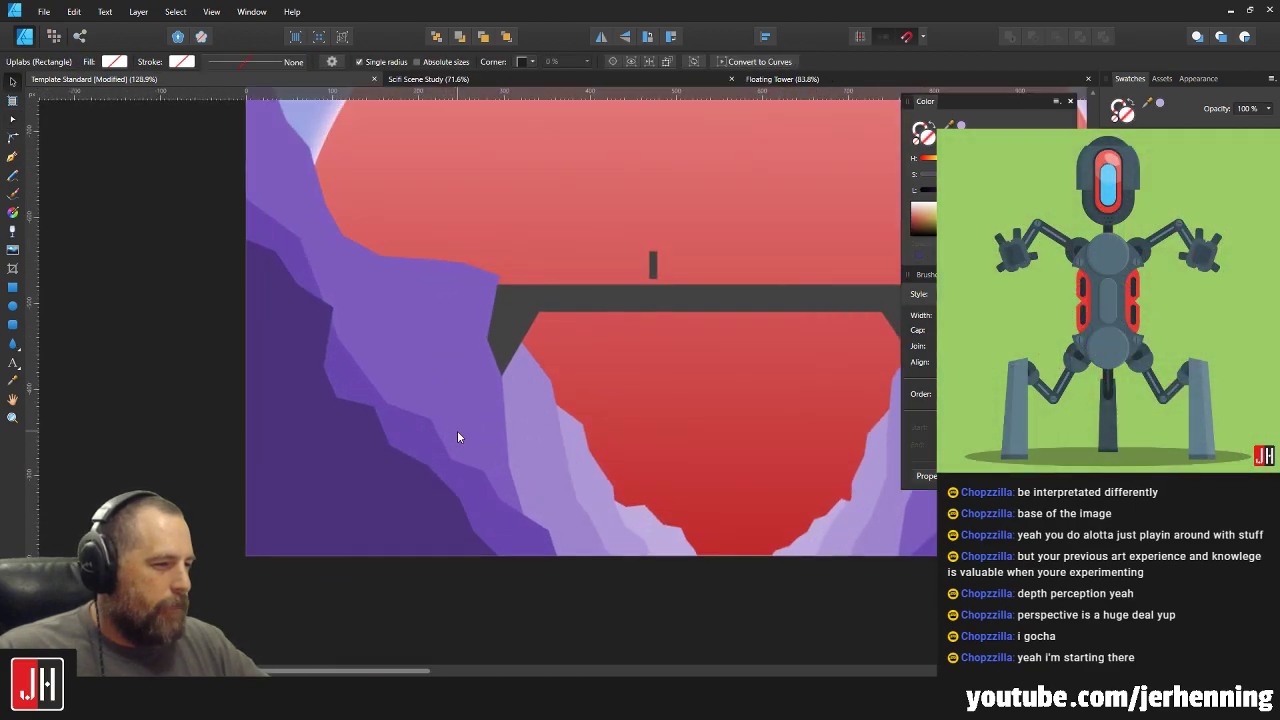
scroll(457, 430, up, 1)
double_click(350, 399)
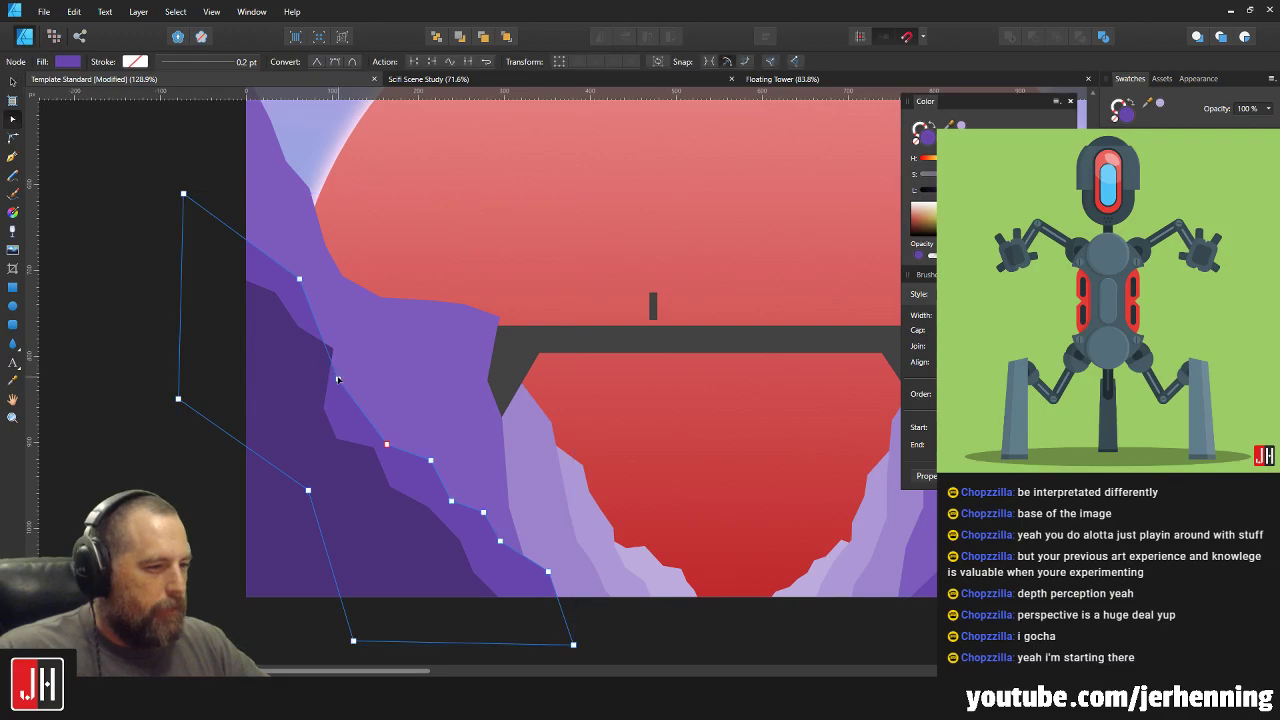
key(v)
scroll(356, 394, down, 5)
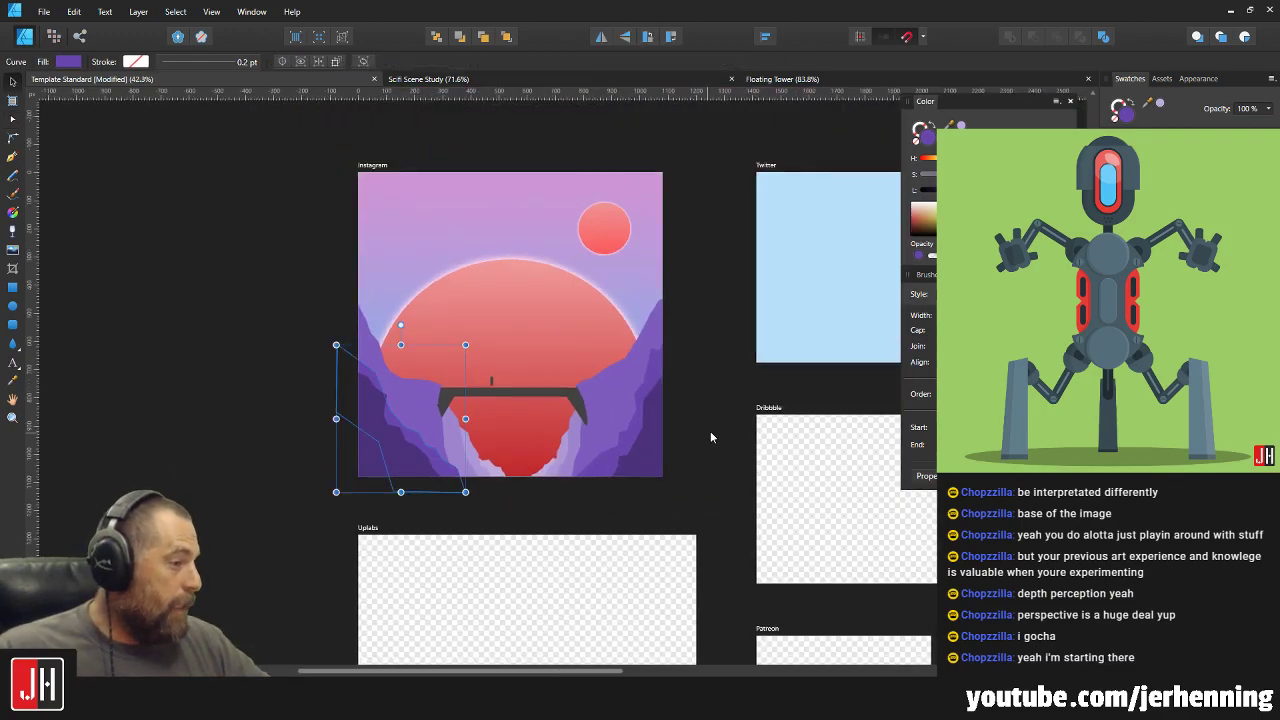
click(708, 437)
scroll(637, 387, up, 4)
scroll(602, 420, down, 3)
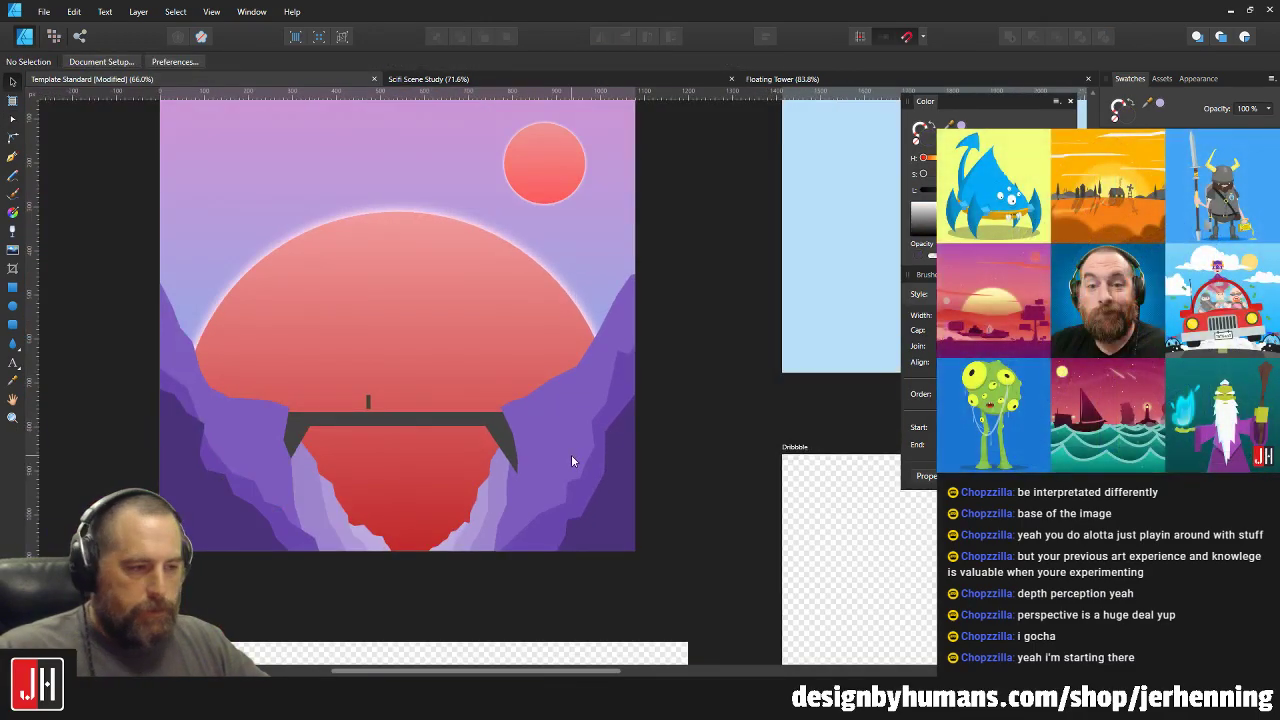
Shift the right wall's middle purple layer slightly up and towards the bridge, and lower one jagged node near its top.
scroll(572, 460, up, 2)
click(621, 409)
key(a)
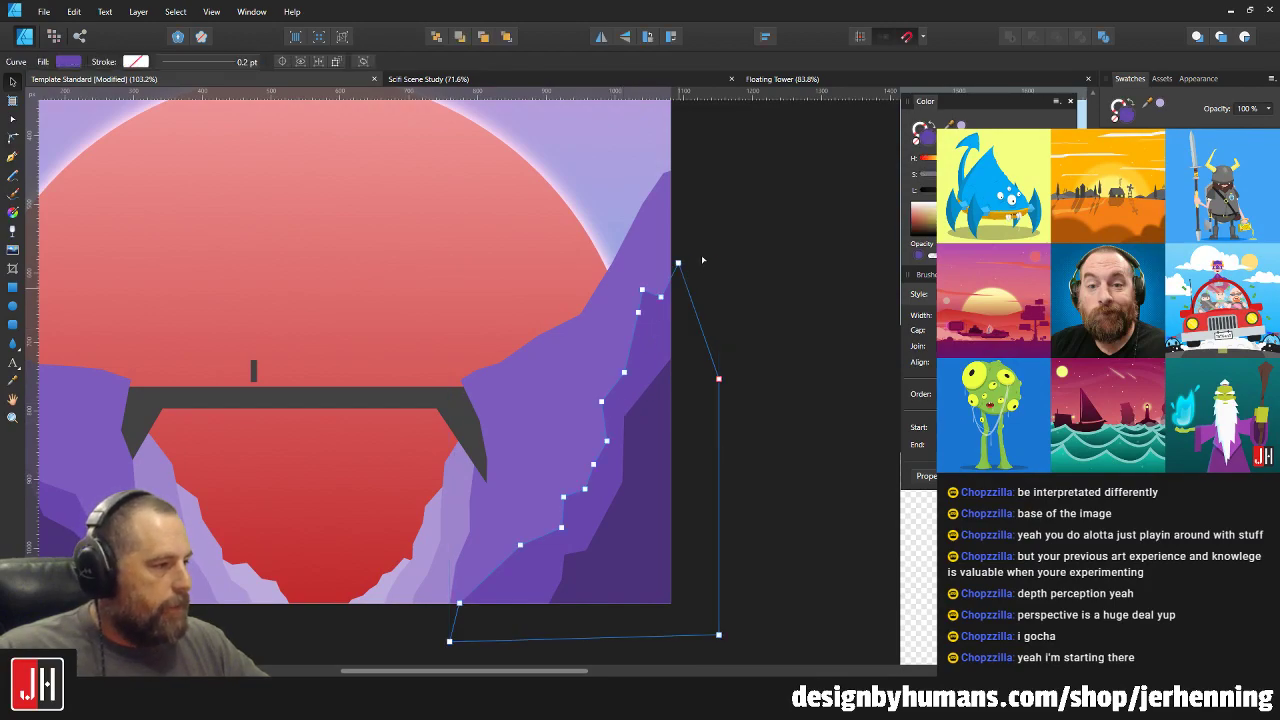
key(v)
mouse_move(651, 343)
mouse_down()
mouse_move(644, 319)
mouse_move(660, 309)
mouse_move(644, 323)
mouse_up()
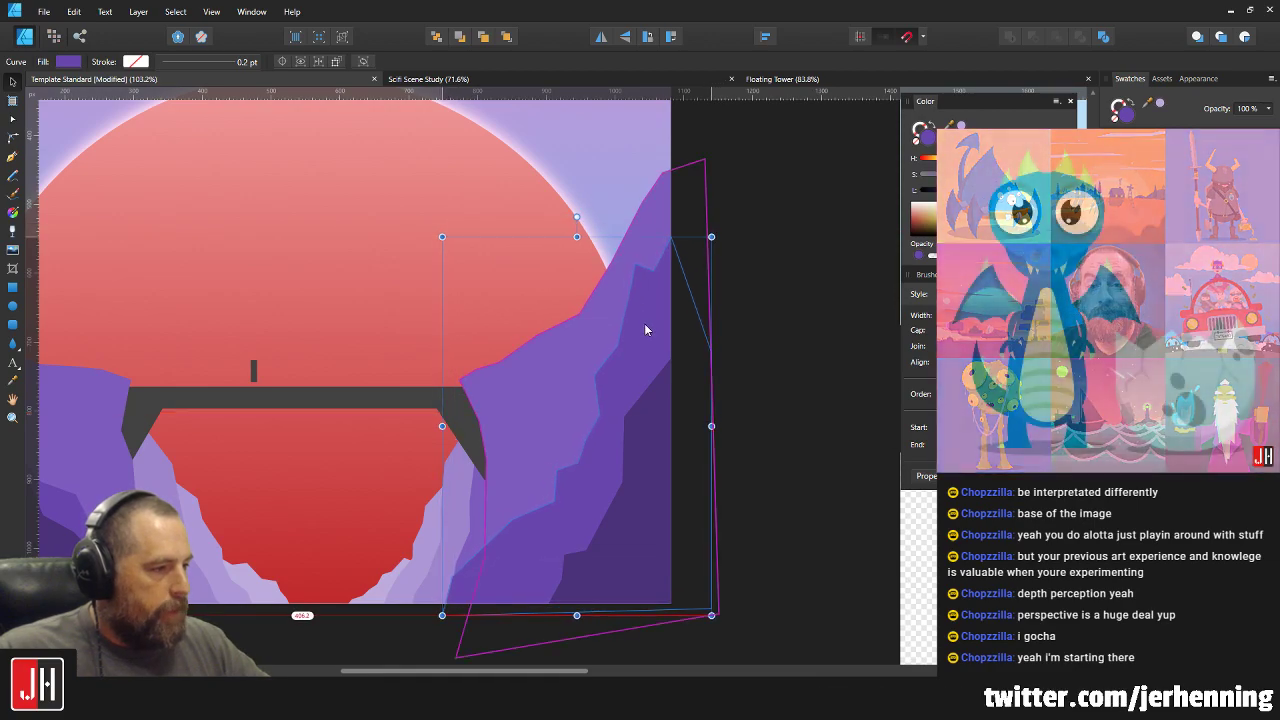
key(a)
drag(626, 258, 636, 289)
key(v)
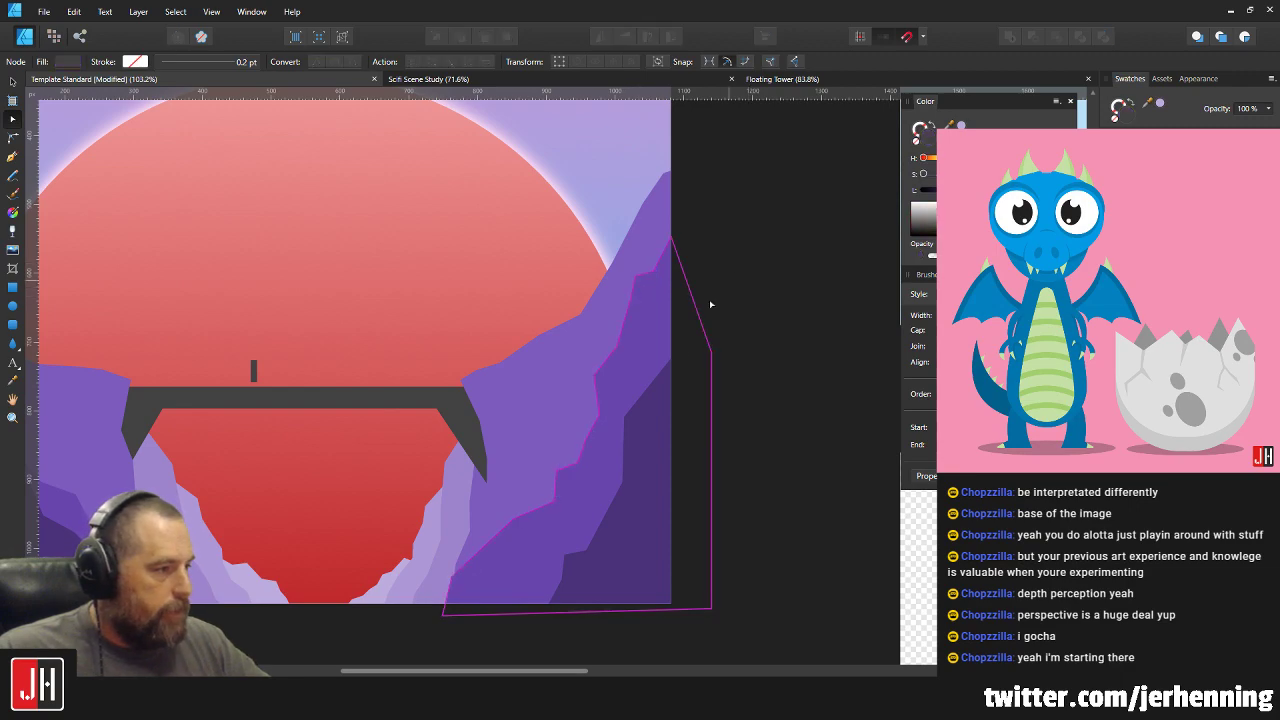
Extend the bottom corner of the right wall's middle layer outward below the artboard, towards the canyon centre.
scroll(520, 505, up, 5)
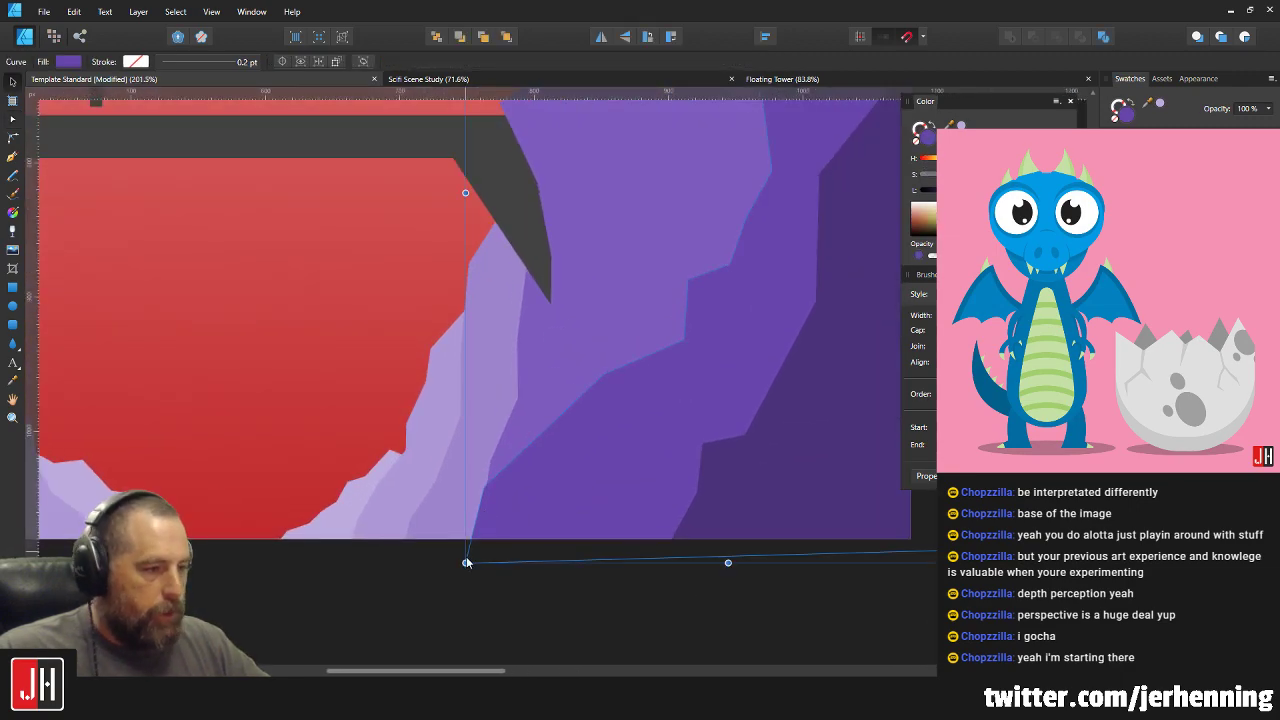
key(a)
drag(465, 563, 441, 570)
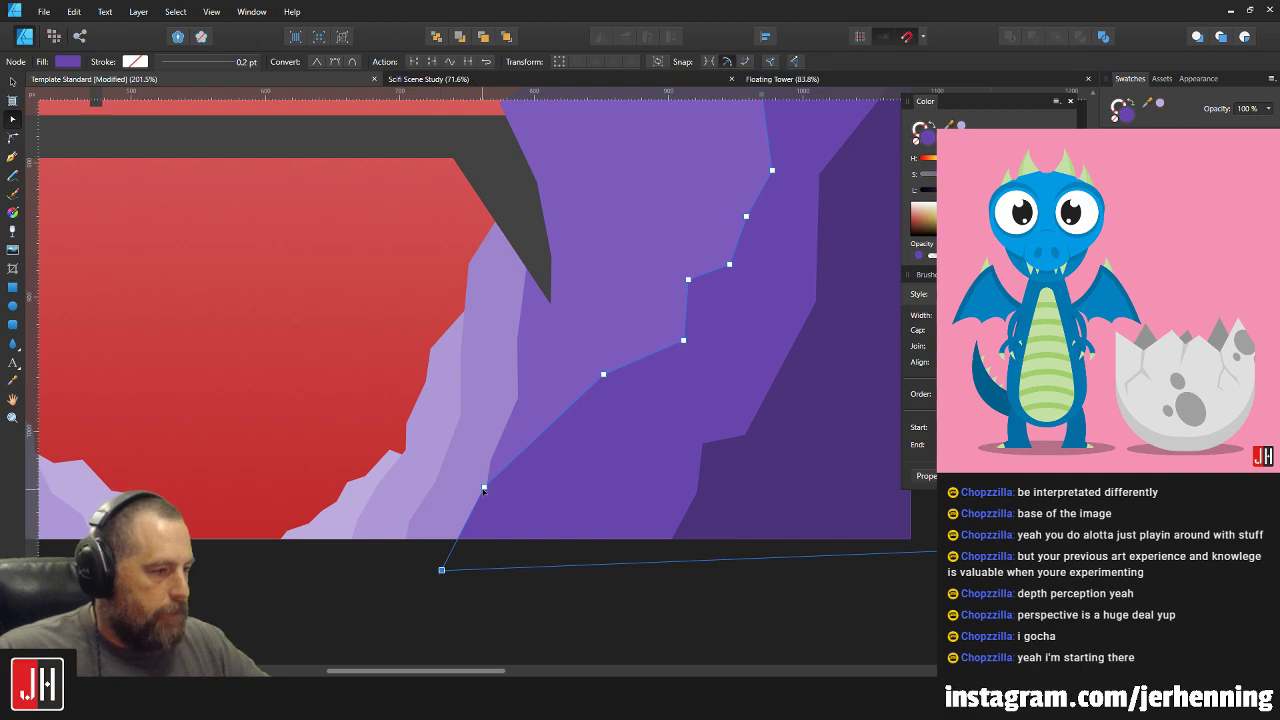
key(v)
scroll(544, 447, down, 10)
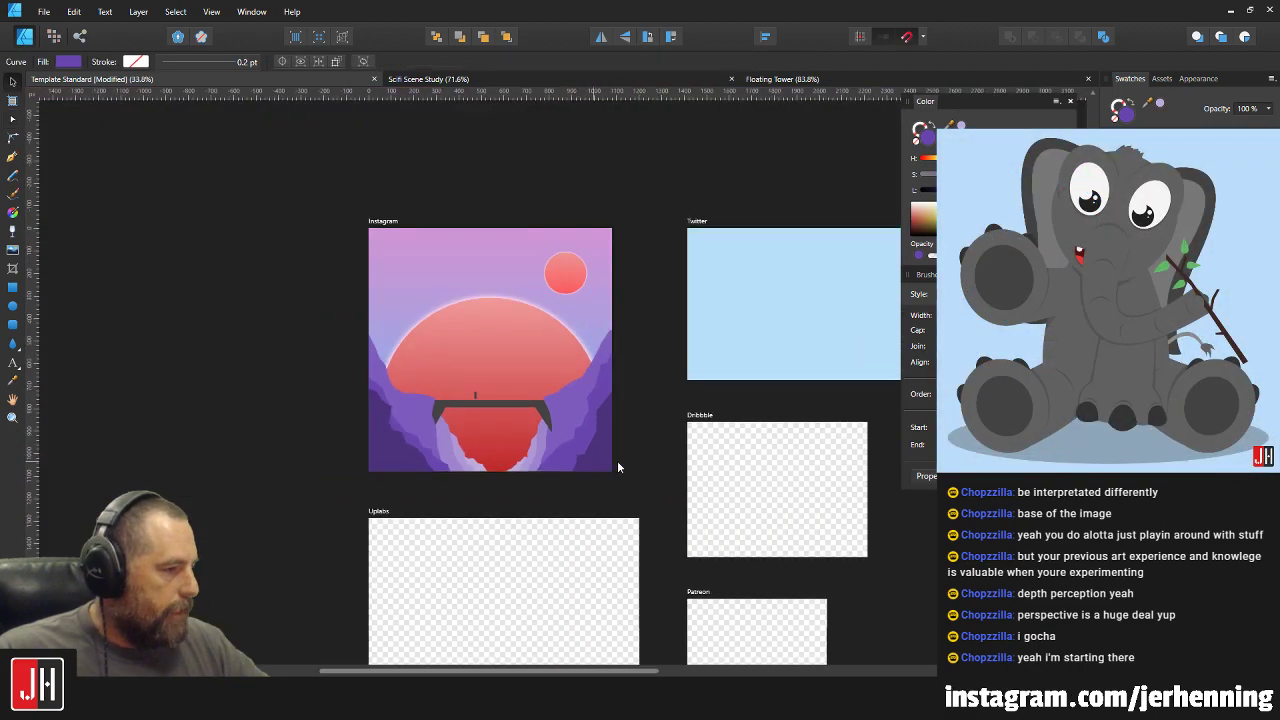
key(ctrl+d)
Roughen the lower slope of the right wall's middle layer by shifting one node and adding another below it.
scroll(561, 445, up, 8)
click(551, 431)
key(a)
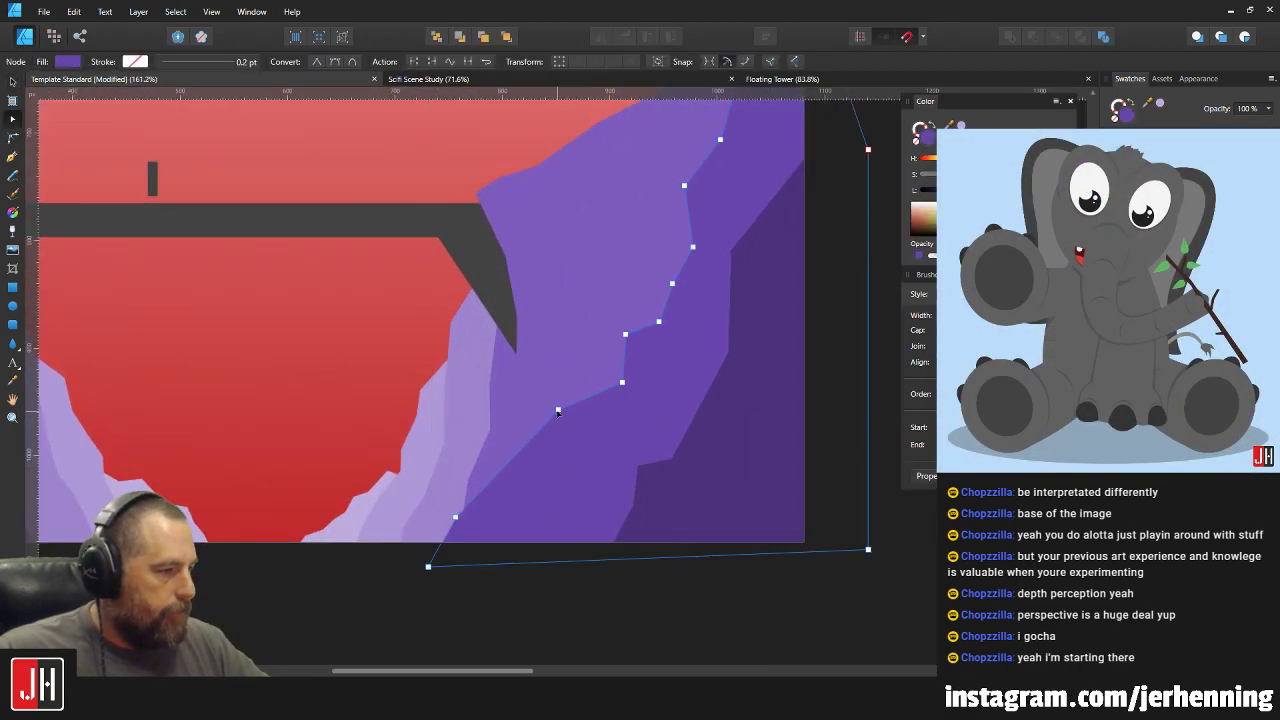
drag(548, 415, 552, 418)
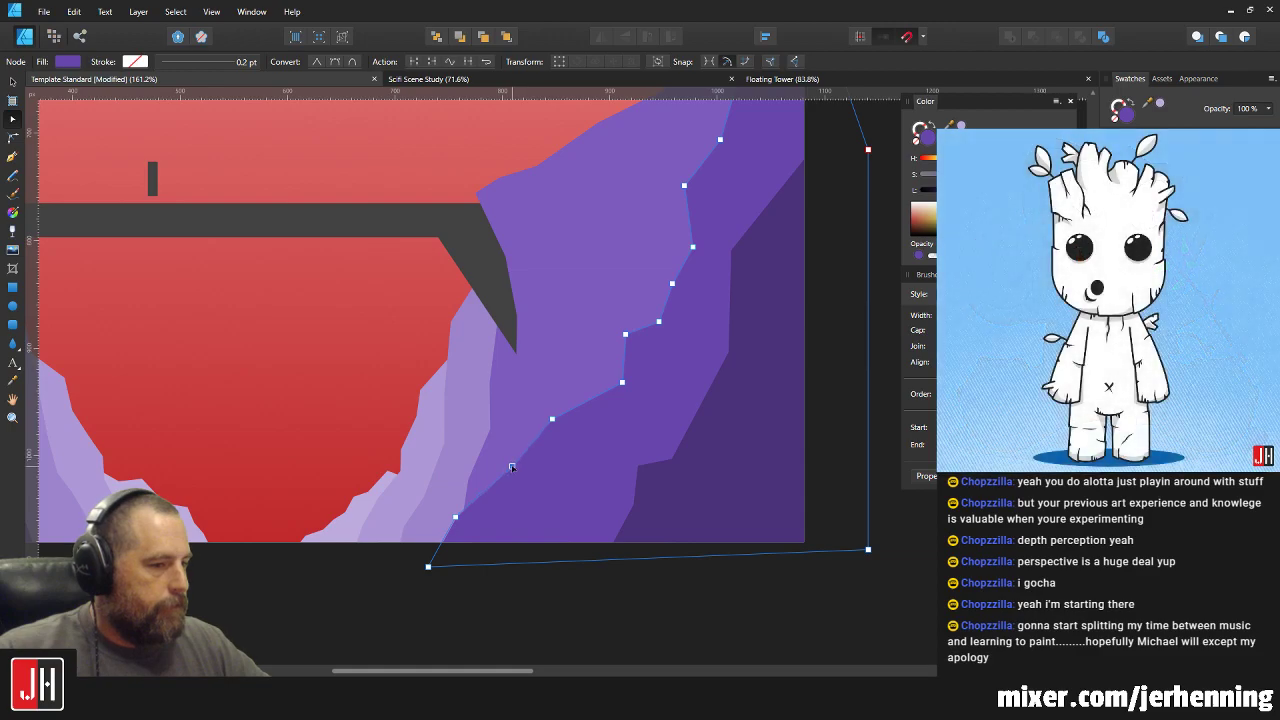
scroll(522, 463, down, 5)
scroll(568, 466, up, 6)
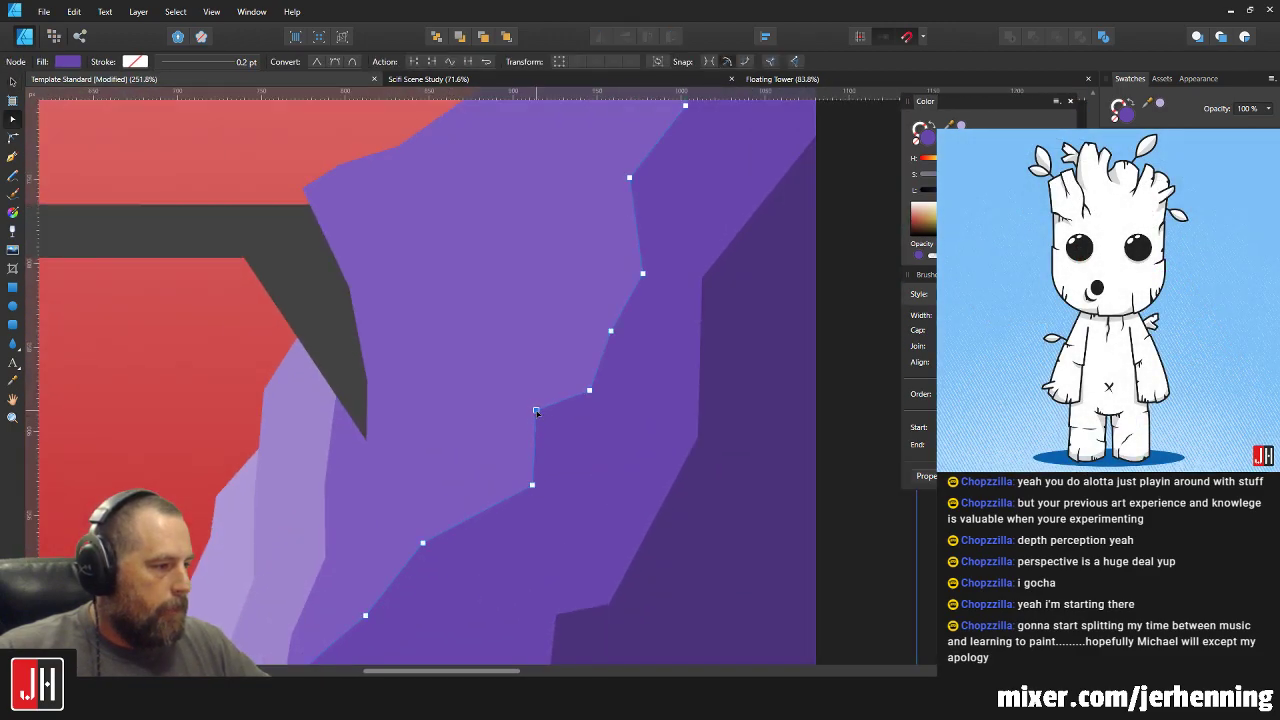
scroll(544, 430, down, 5)
scroll(600, 450, up, 3)
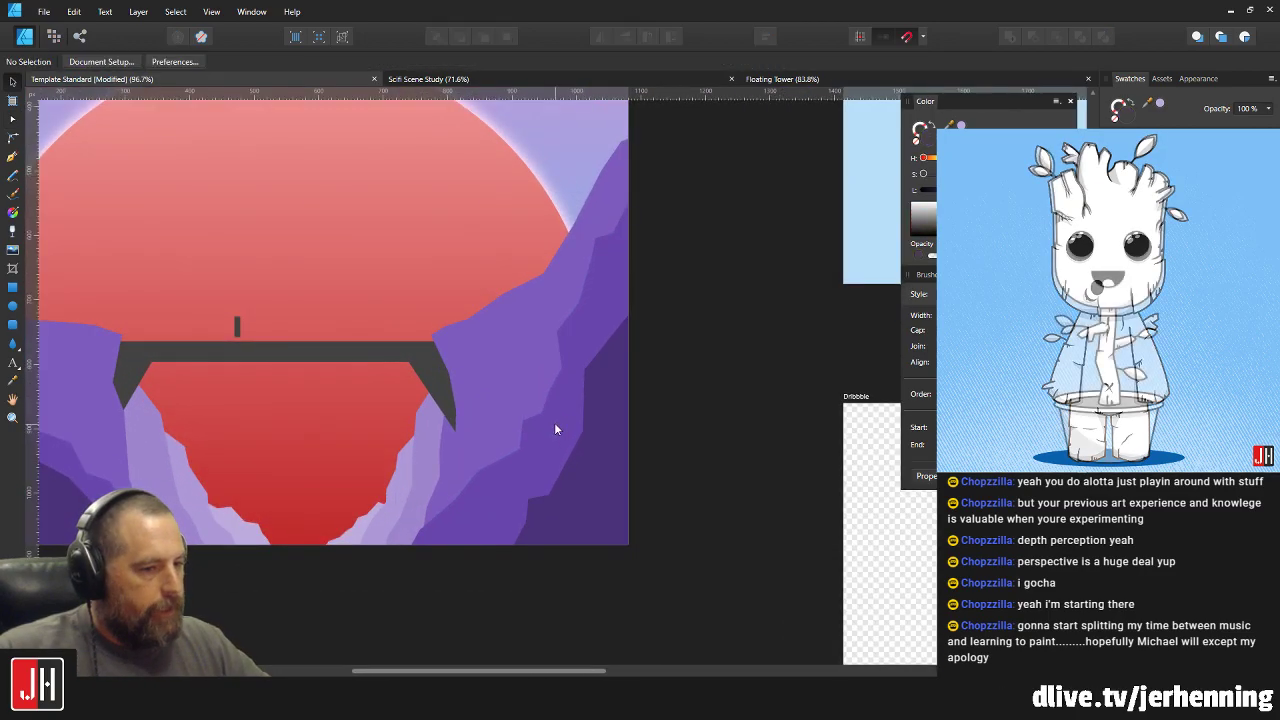
Shift the small upright post slightly left along the bridge and check its placement in the composition.
scroll(585, 388, down, 3)
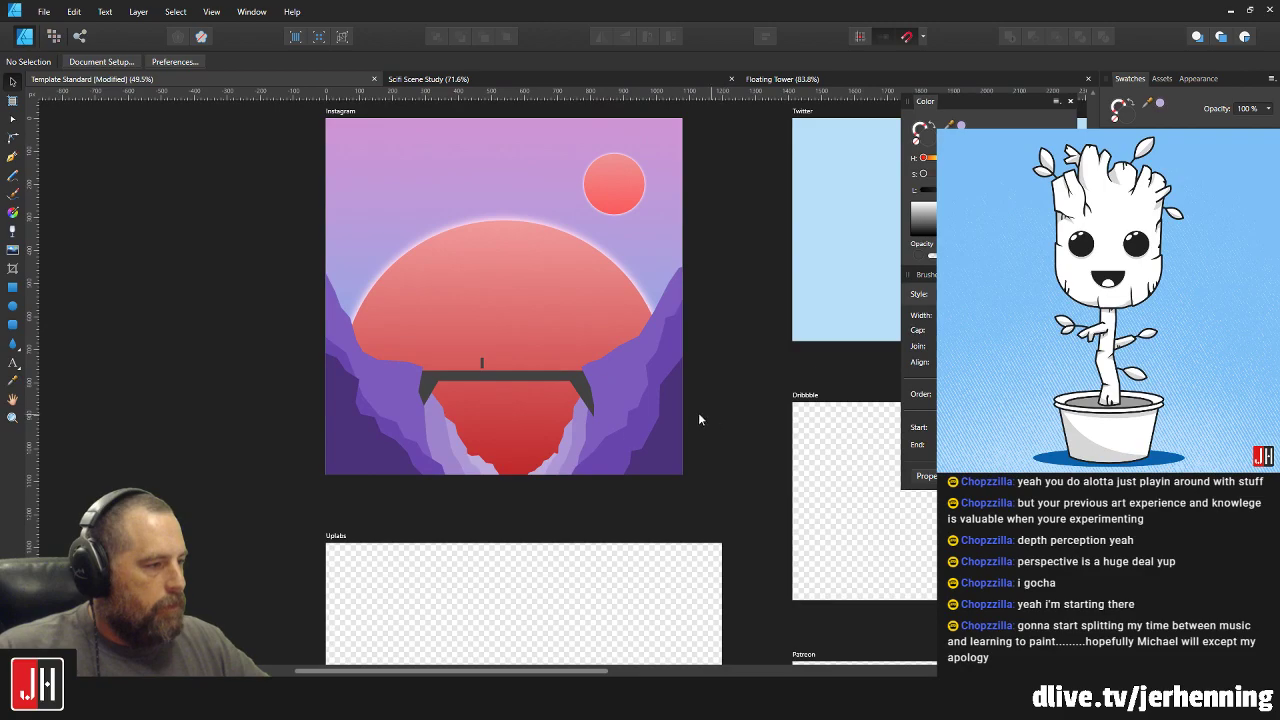
scroll(586, 454, up, 6)
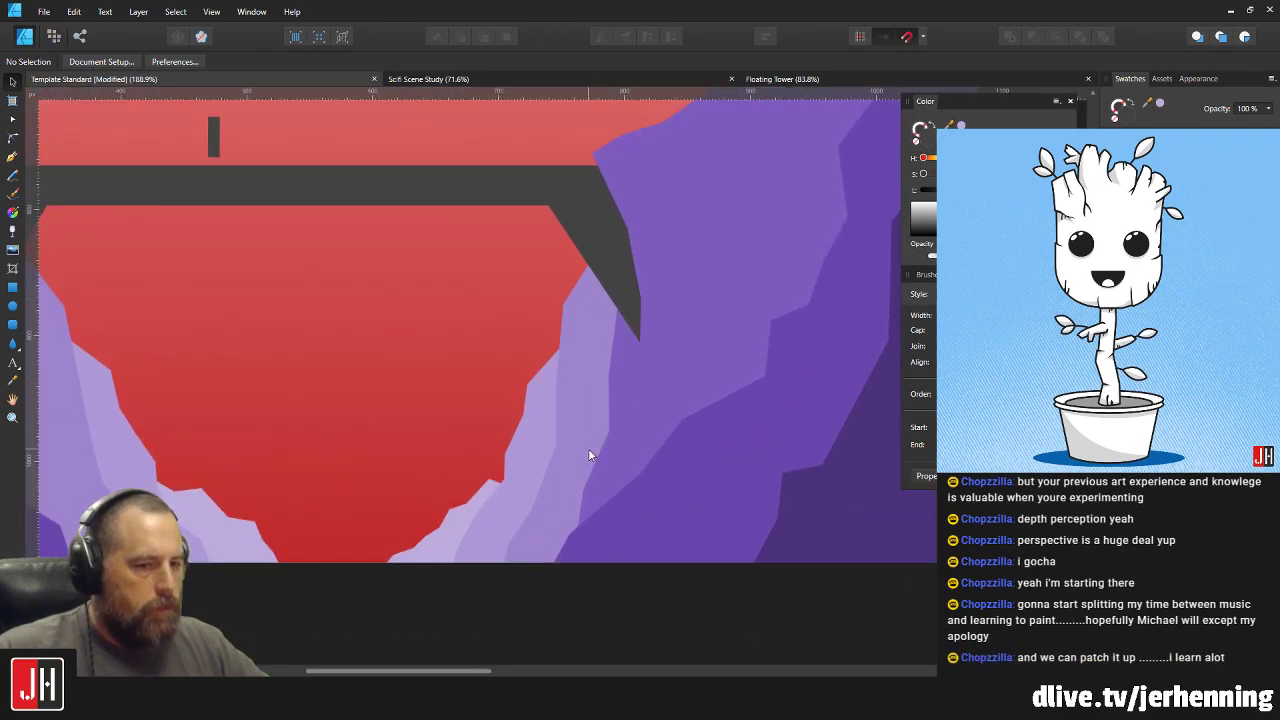
scroll(588, 448, down, 3)
scroll(586, 396, down, 3)
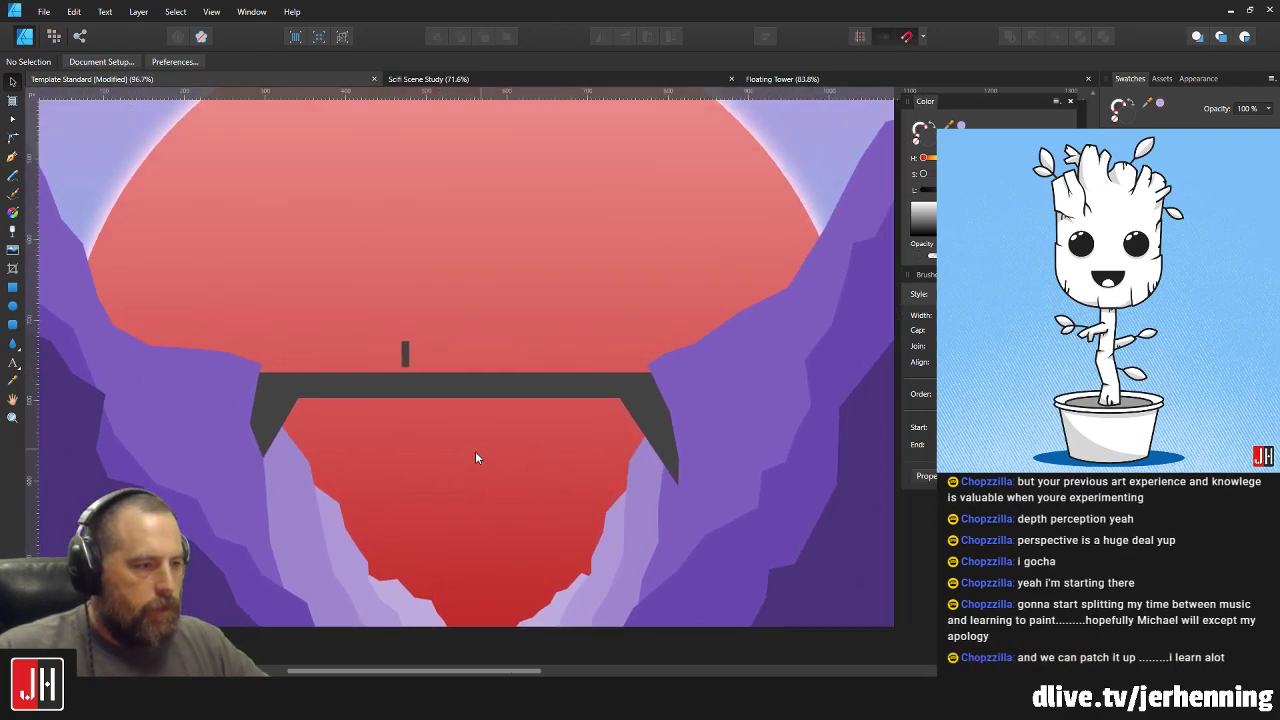
scroll(467, 283, up, 6)
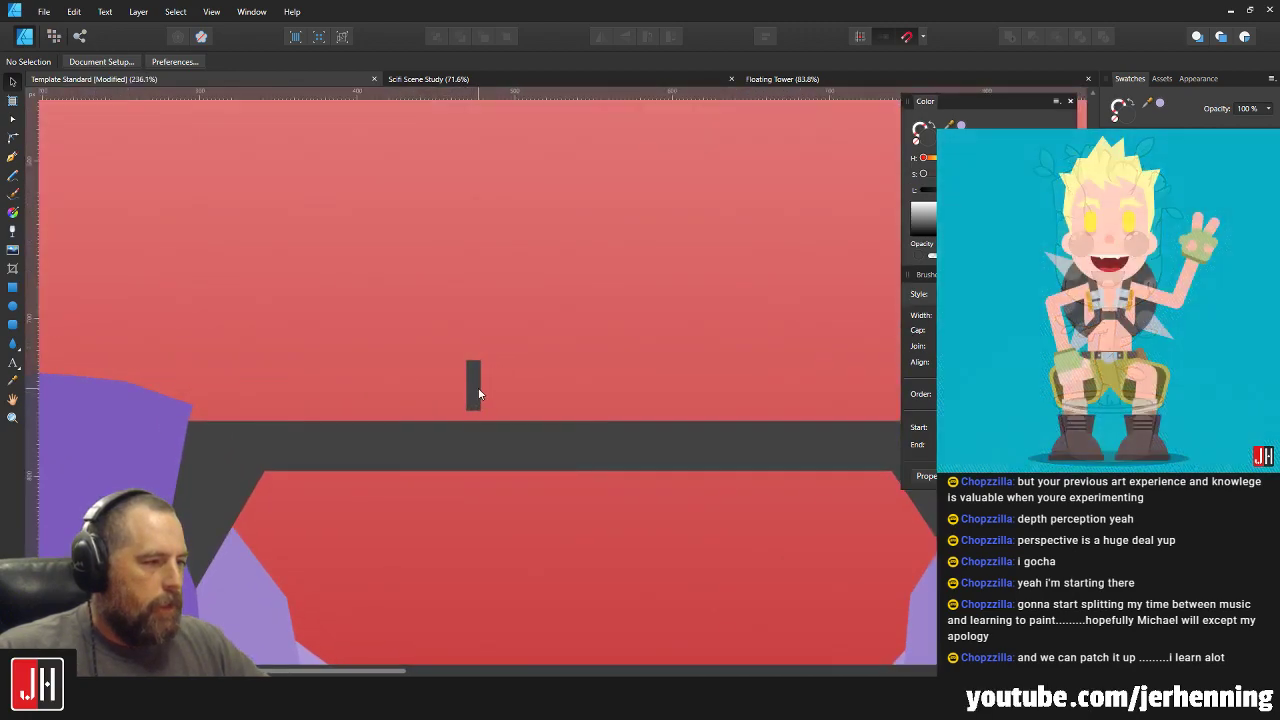
click(476, 387)
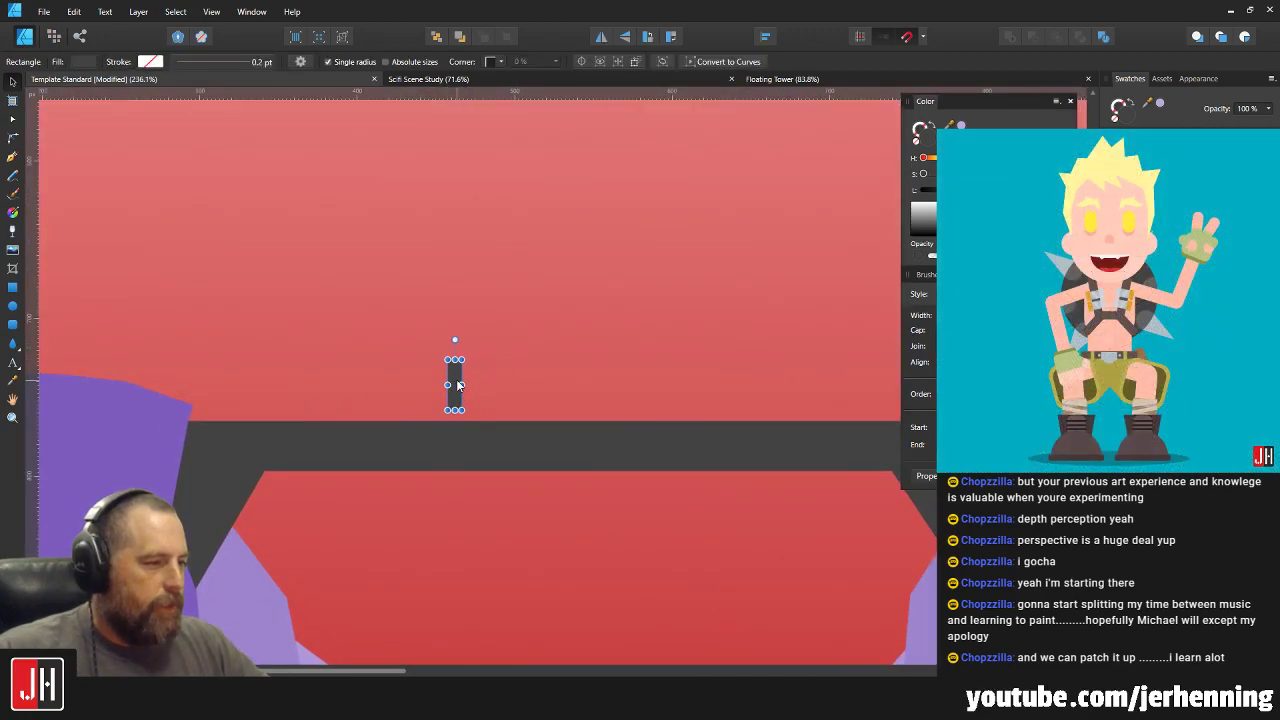
scroll(457, 385, down, 5)
key(ctrl+d)
scroll(500, 466, up, 5)
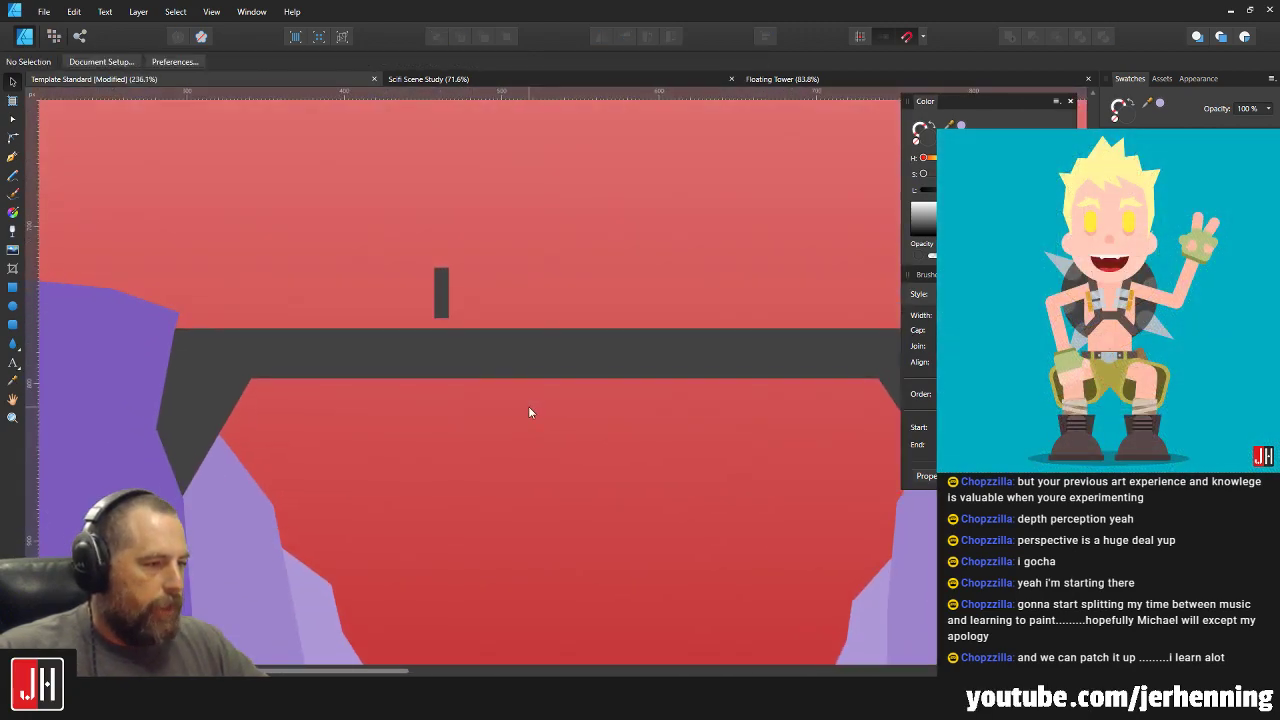
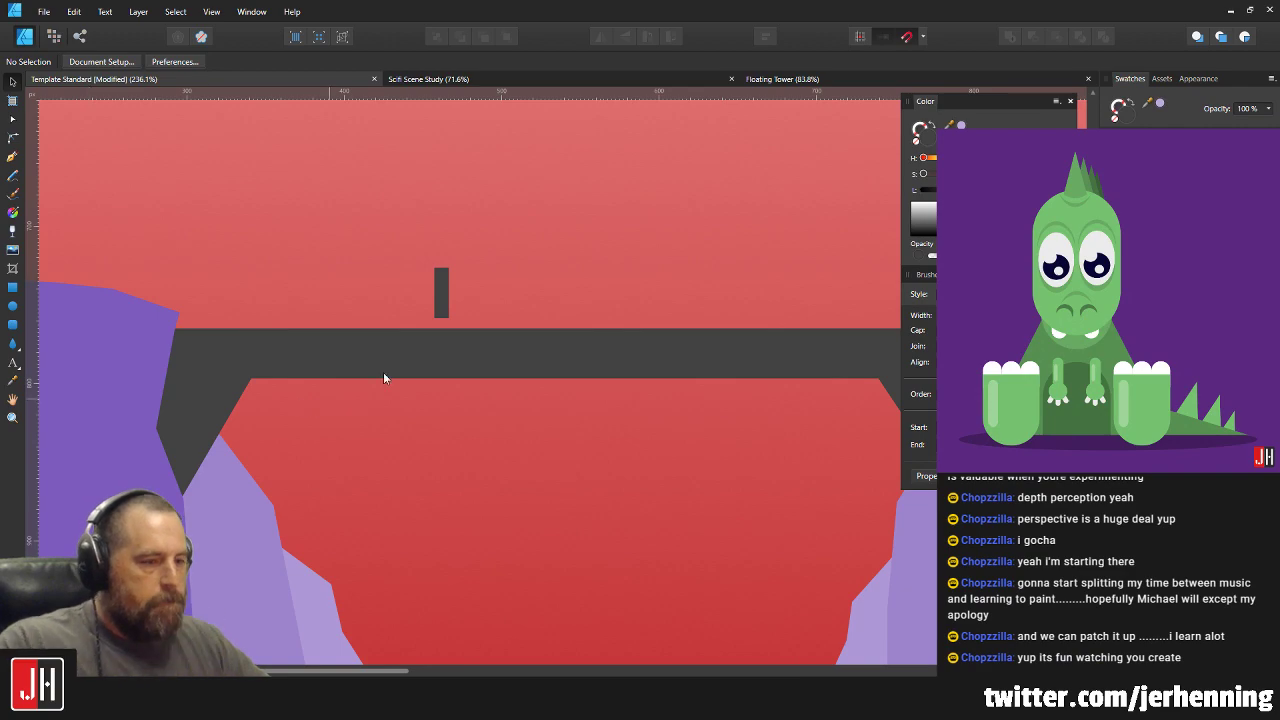
Draw a thin dark grey rectangle along the bridge's upper edge, about 513 px wide, reaching into both rock walls.
scroll(544, 260, down, 5)
scroll(470, 240, up, 6)
scroll(455, 248, down, 3)
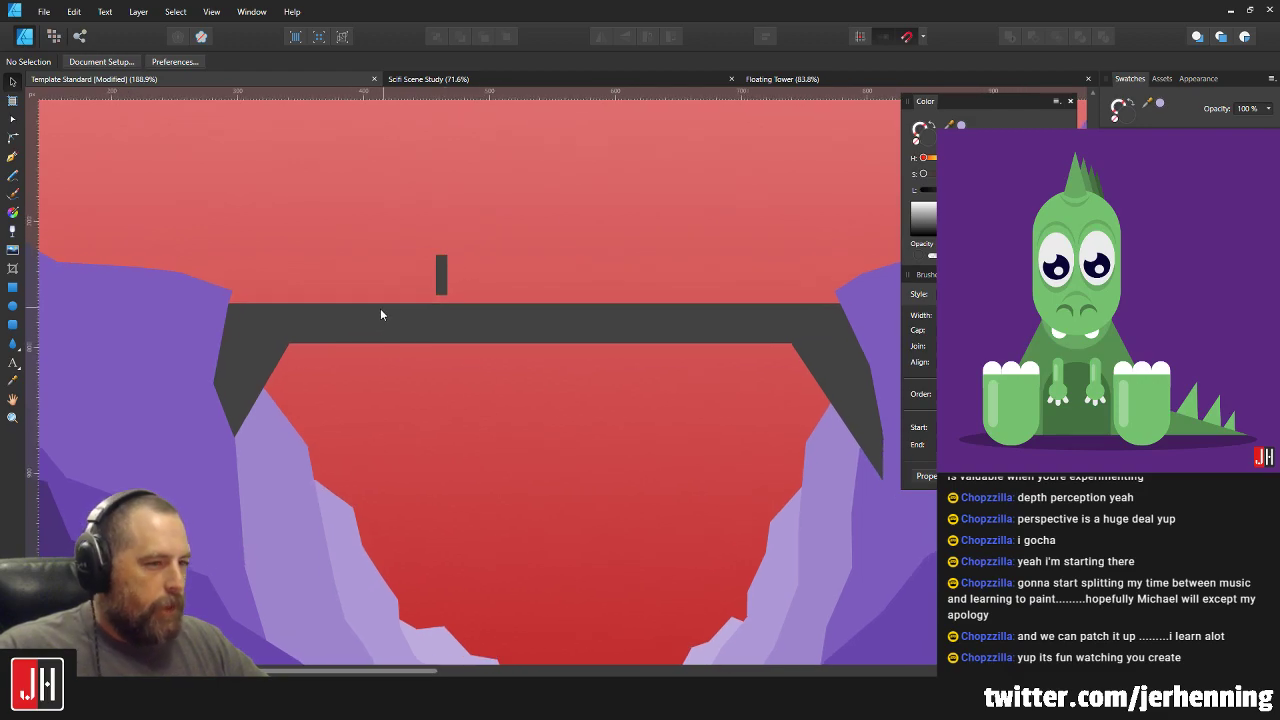
key(m)
scroll(240, 295, up, 2)
drag(203, 290, 803, 322)
scroll(557, 384, up, 1)
drag(472, 384, 737, 385)
scroll(514, 391, right, 3)
drag(451, 390, 708, 391)
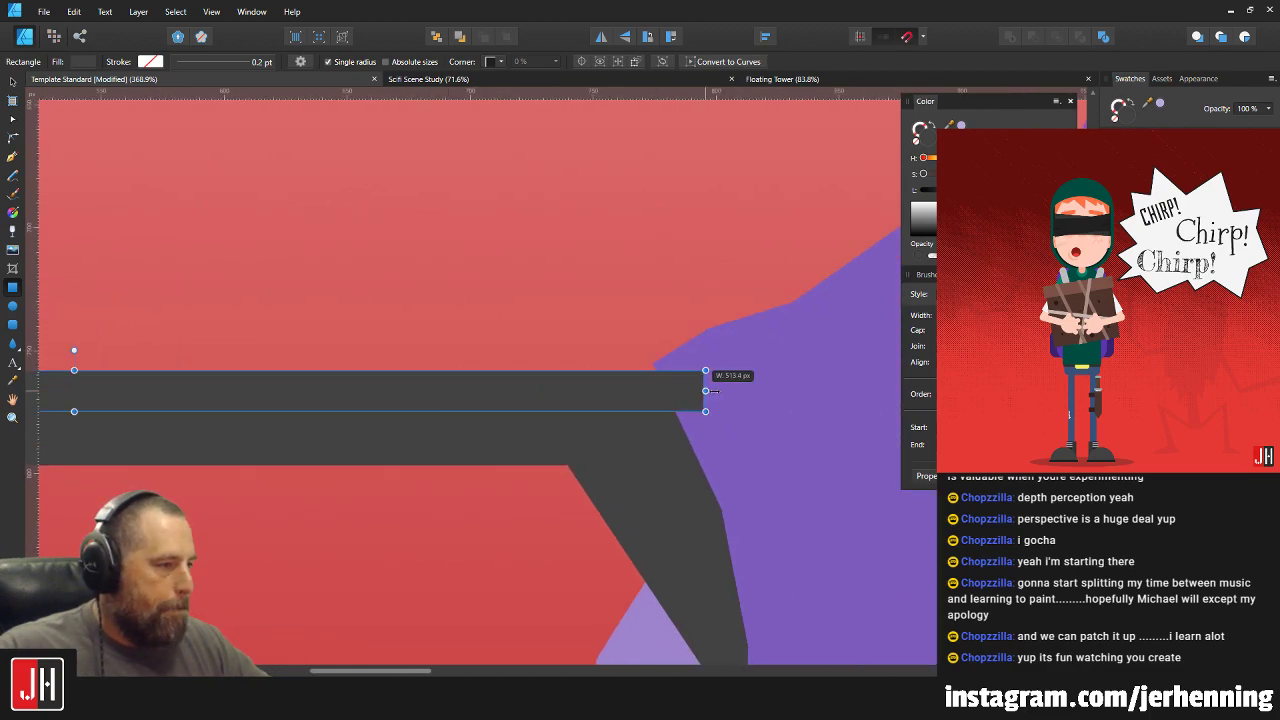
Send the new deck strip behind the rock walls and recolour the bridge body a lighter grey.
scroll(485, 431, down, 4)
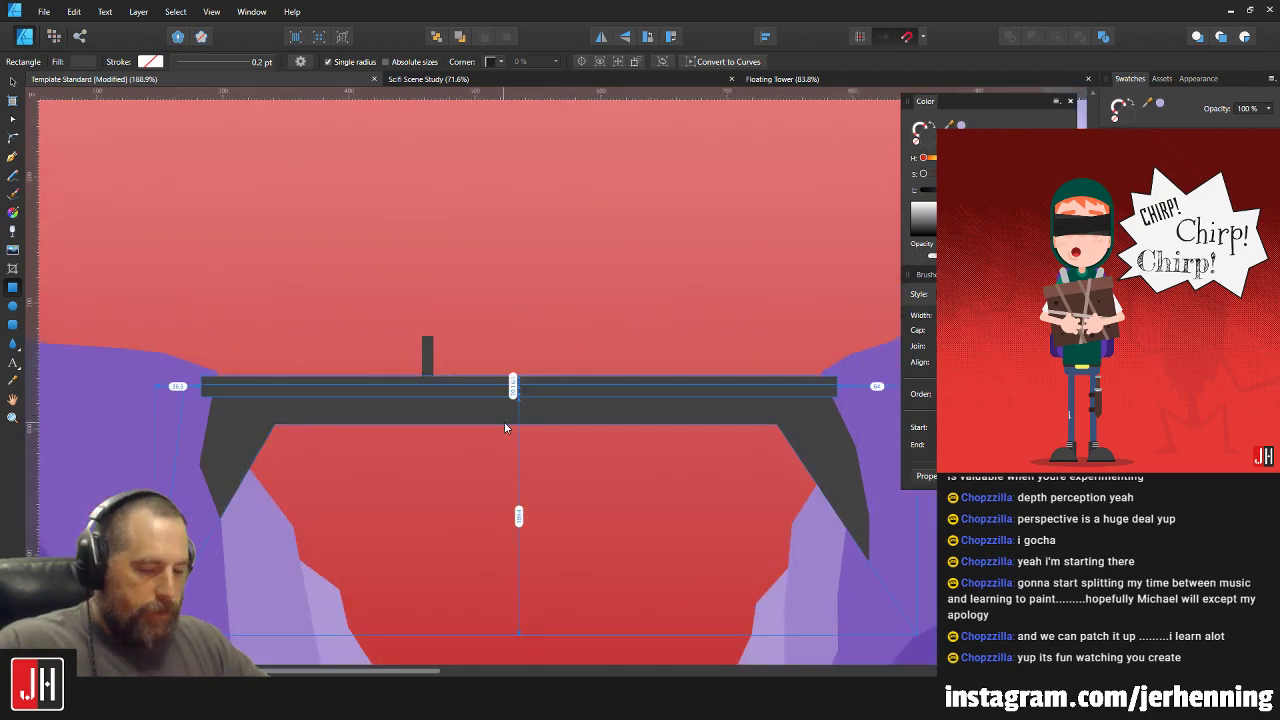
key(ctrl+d)
key(v)
click(550, 406)
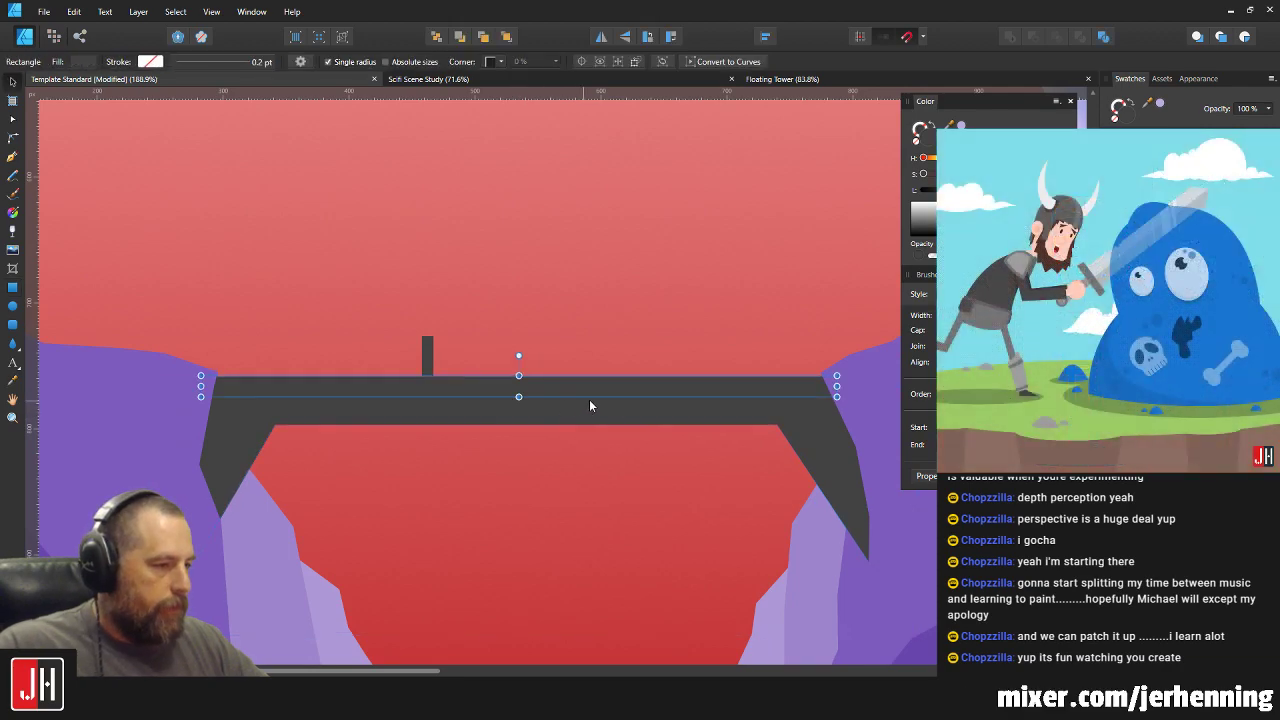
scroll(643, 389, up, 3)
key(ctrl+Return)
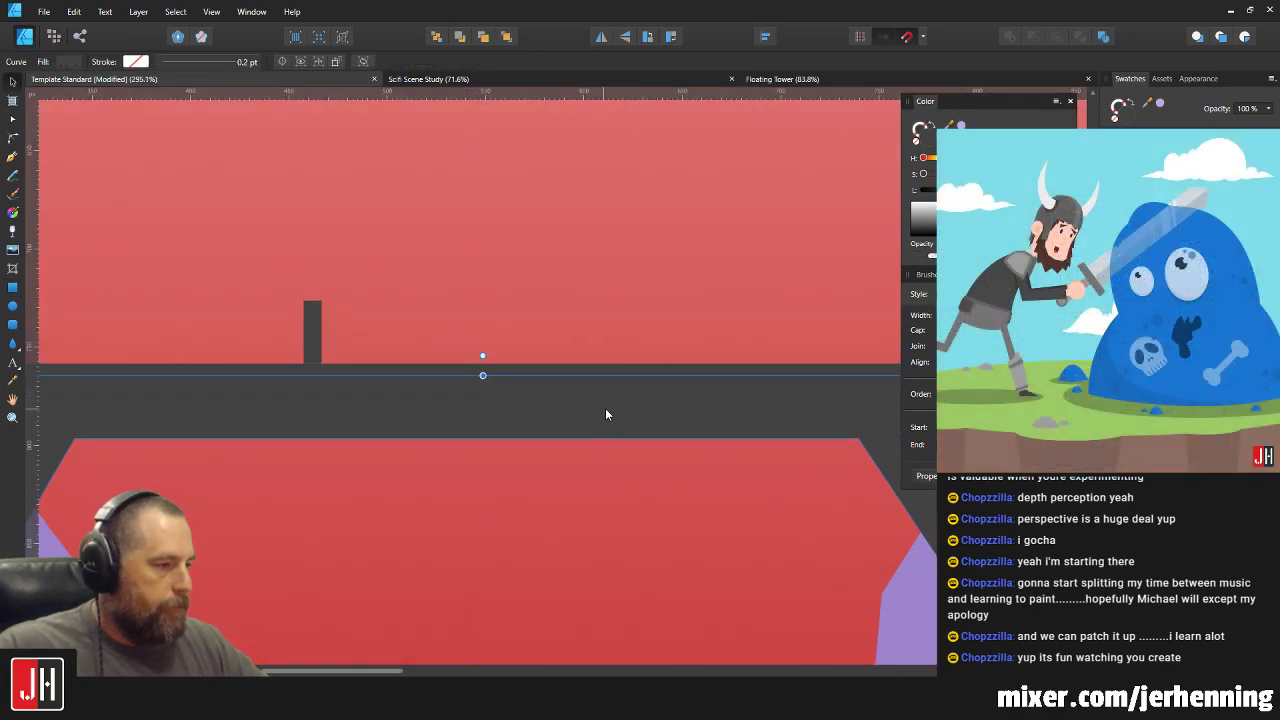
key(ctrl+d)
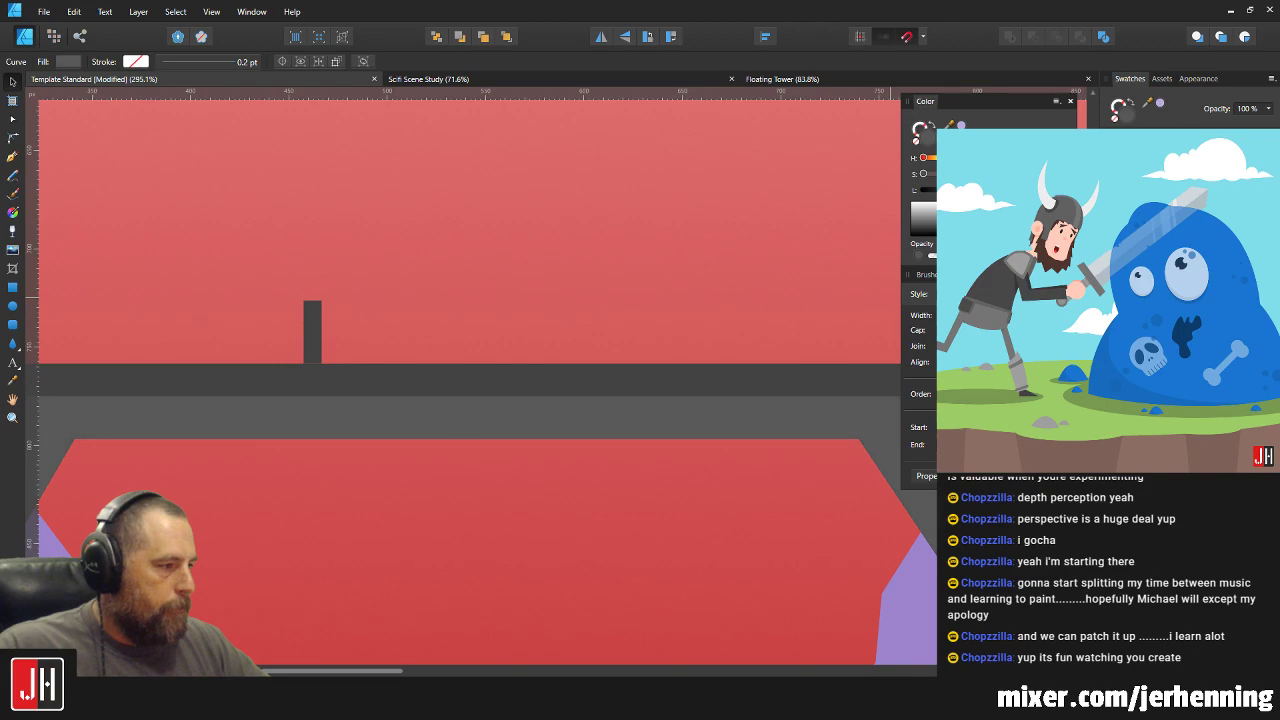
Make the dark deck strip thinner by raising its lower edge while keeping its upper edge in place.
scroll(505, 370, down, 5)
click(493, 372)
scroll(534, 378, up, 6)
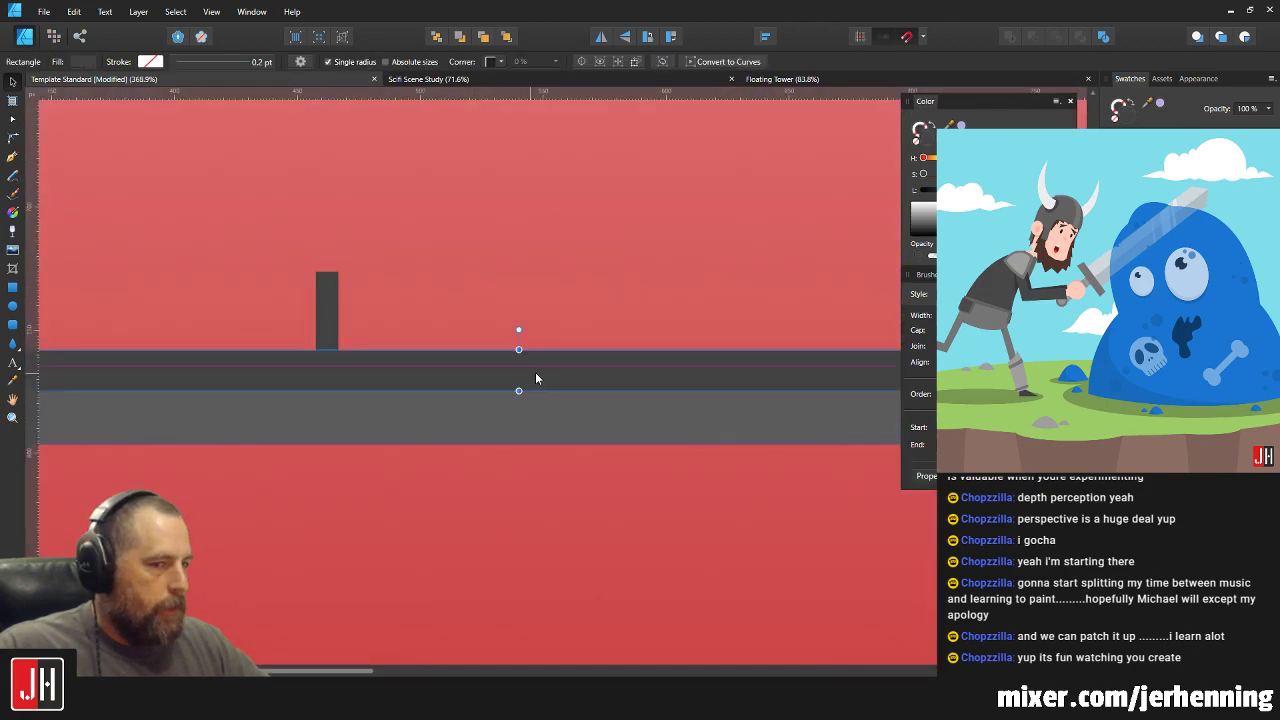
scroll(520, 380, down, 4)
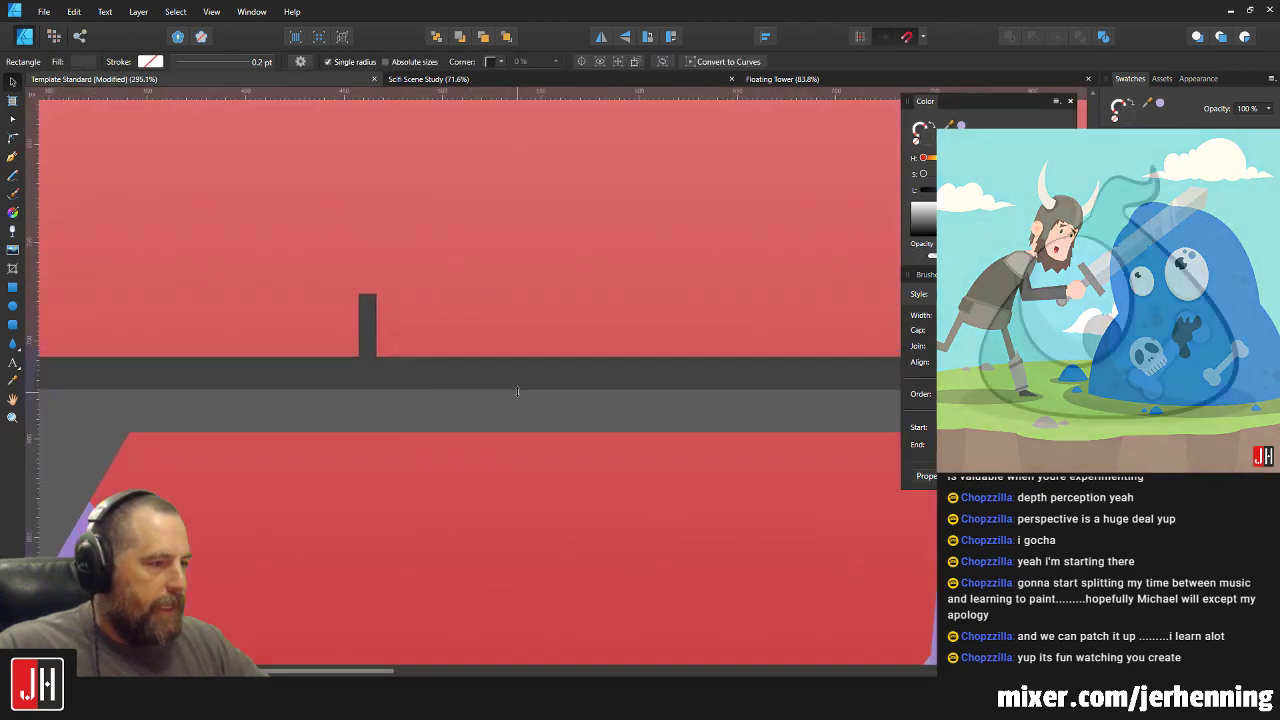
scroll(513, 392, up, 4)
drag(521, 389, 521, 375)
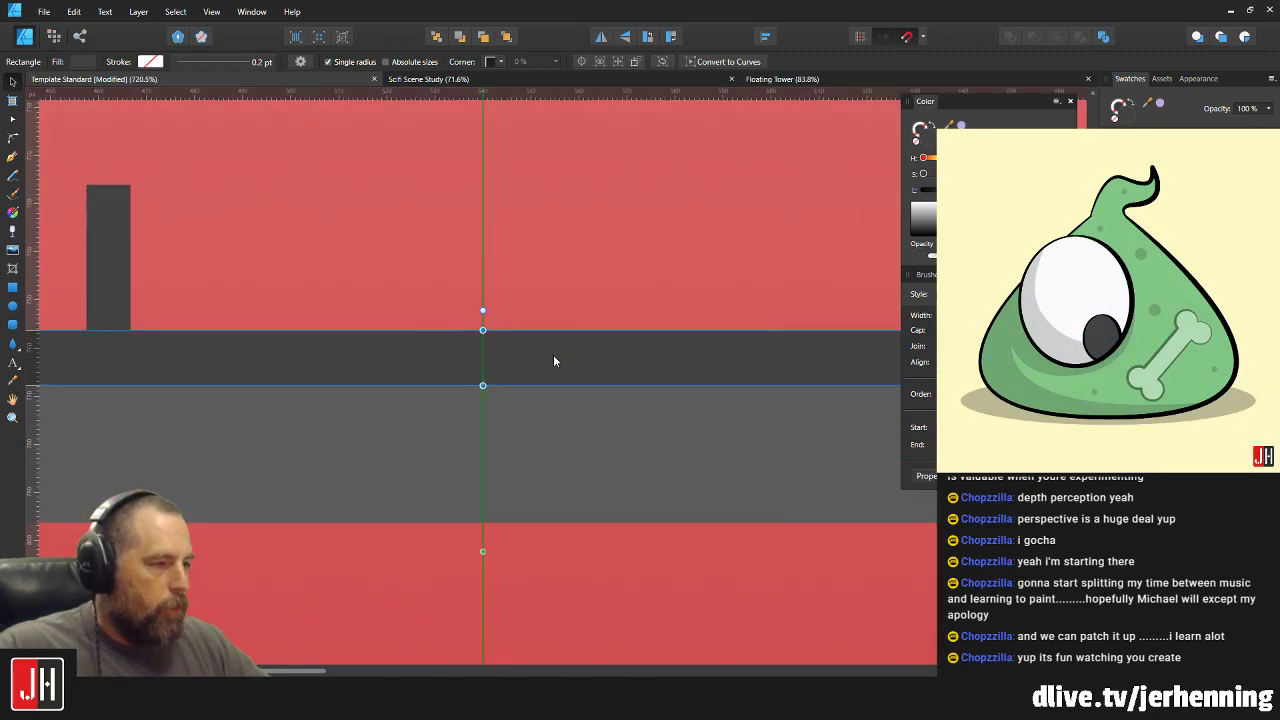
scroll(553, 354, down, 3)
scroll(543, 375, down, 3)
key(ctrl+d)
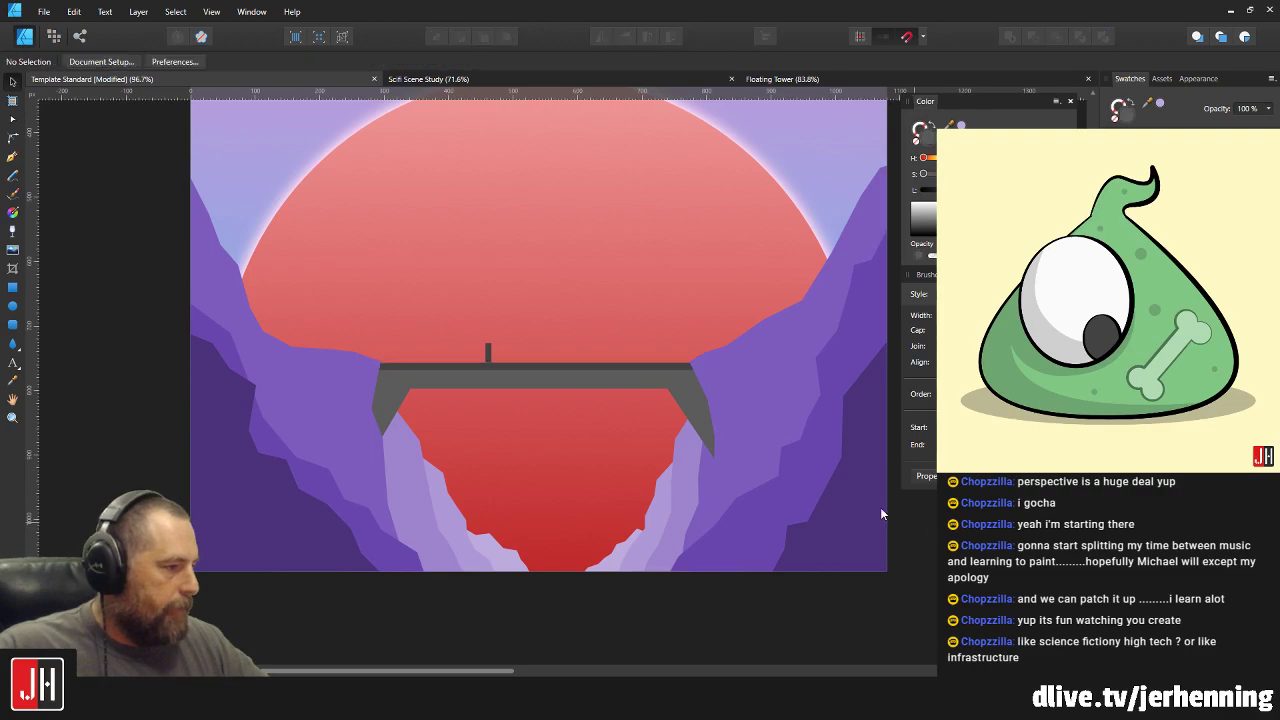
Raise the dark deck strip slightly so a narrow gap separates it from the bridge body.
scroll(522, 370, up, 5)
drag(413, 383, 451, 396)
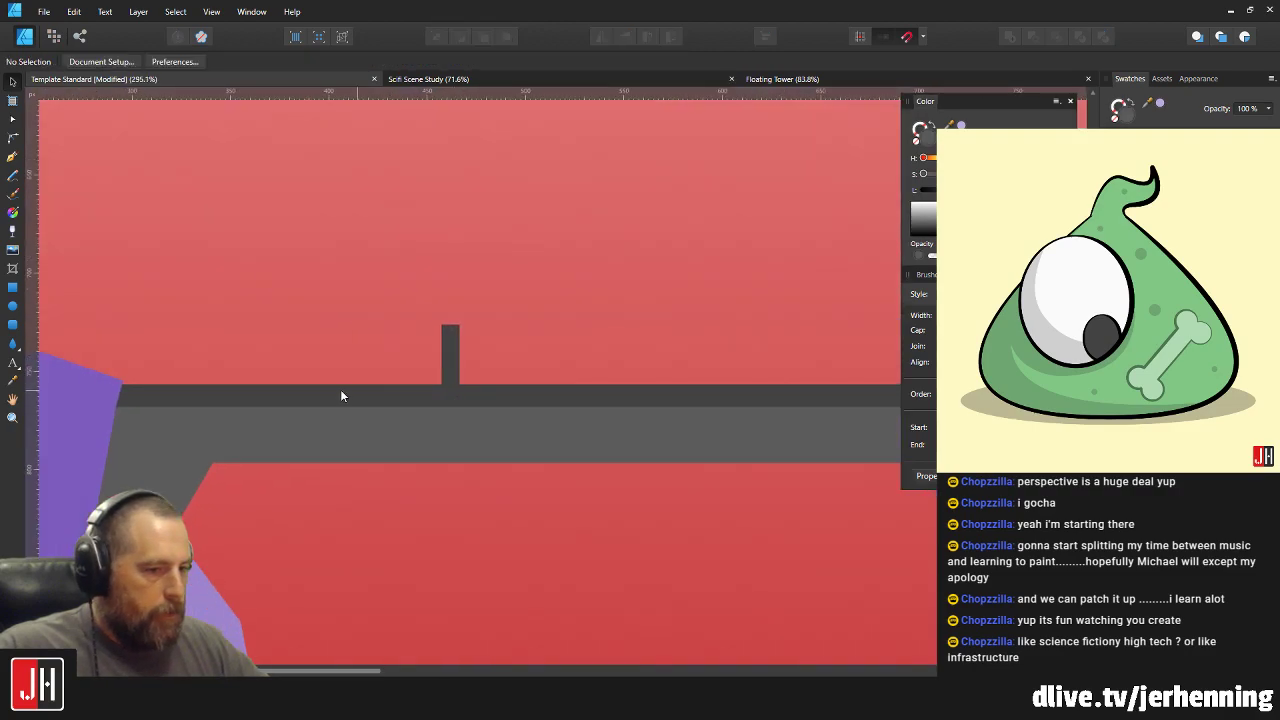
click(429, 391)
scroll(415, 369, up, 2)
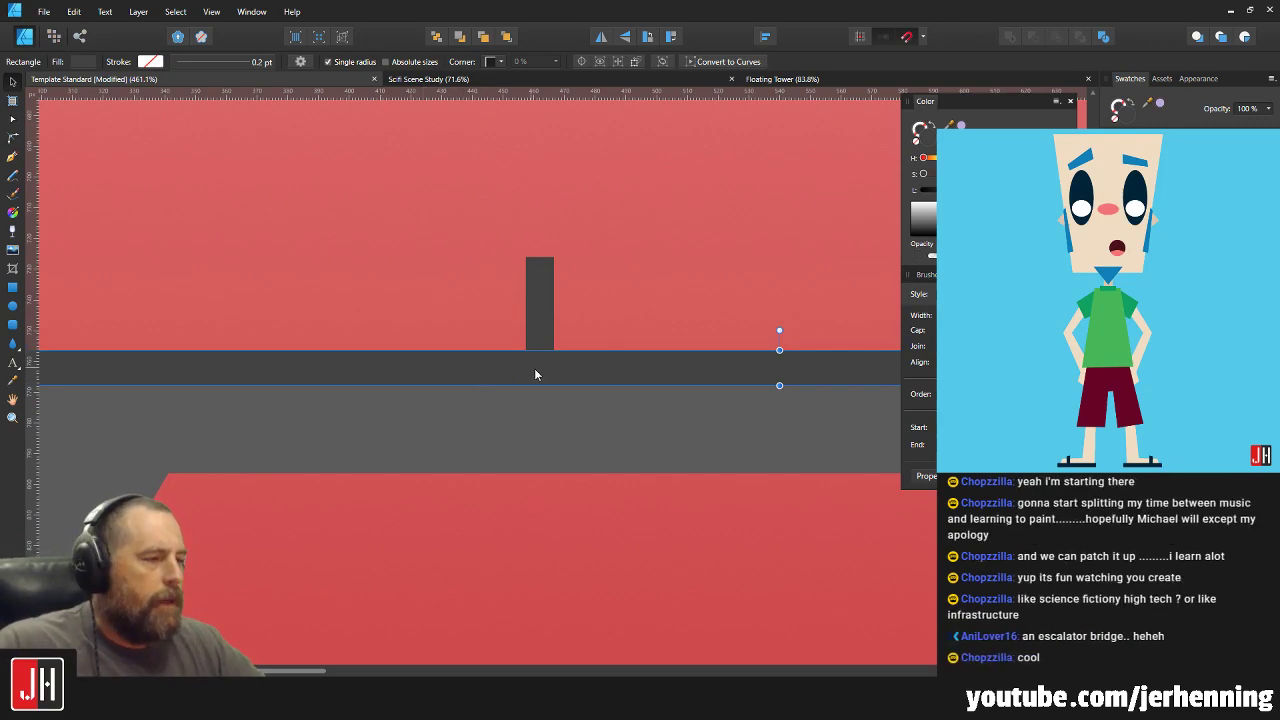
drag(619, 373, 622, 350)
scroll(622, 350, down, 4)
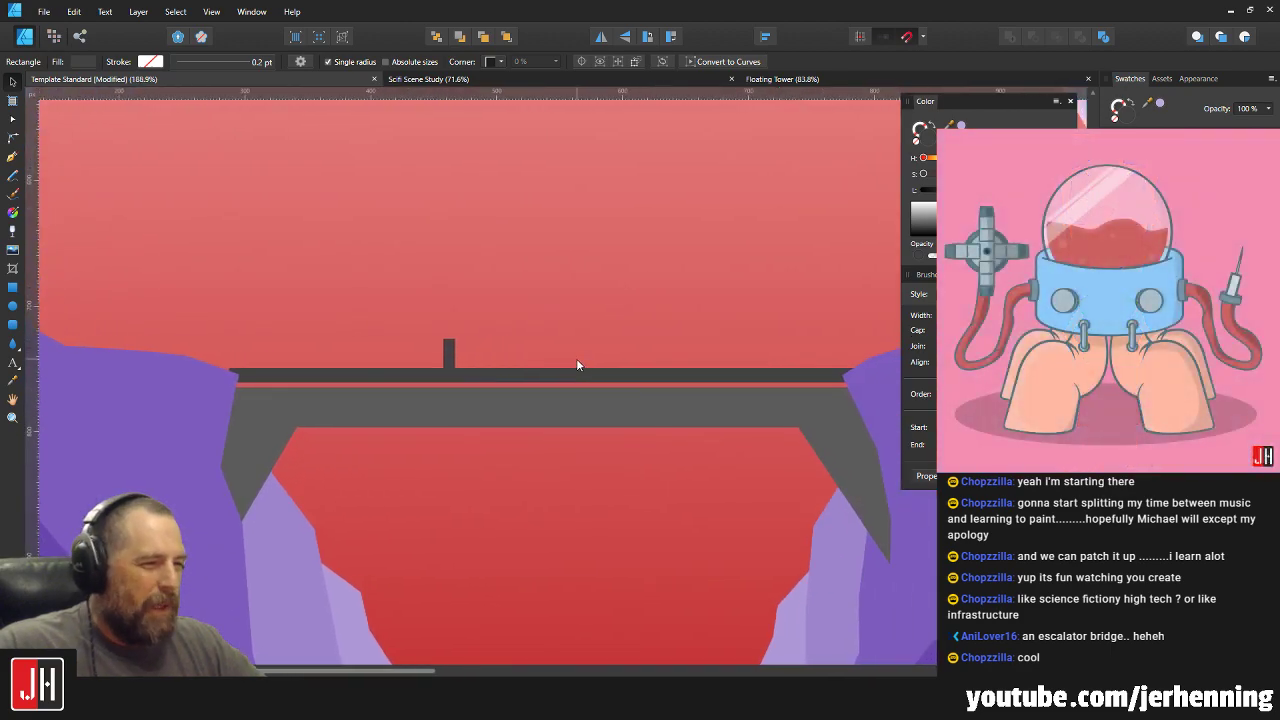
Move the deck strip and bridge body down together until the strip's upper edge meets the post's base.
shift+click(585, 410)
drag(614, 378, 613, 389)
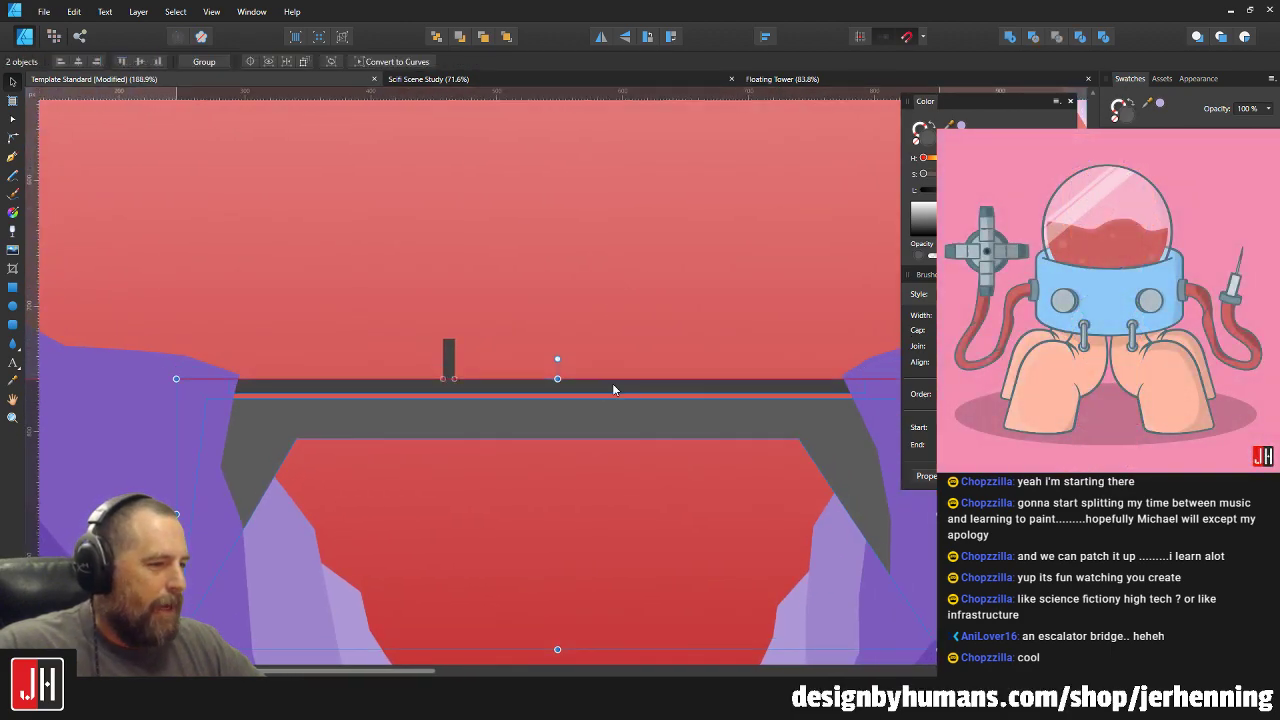
scroll(614, 389, down, 3)
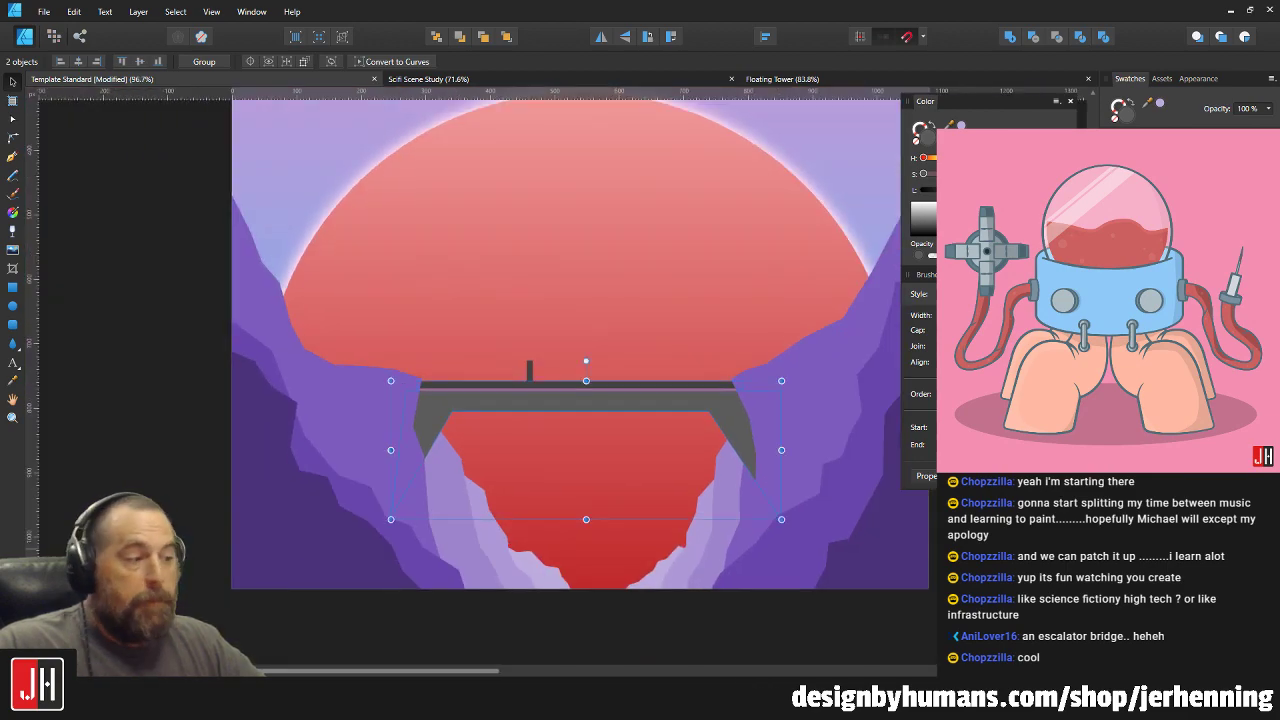
key(ctrl+d)
Slim the deck strip further in two small height reductions, widening the gap above the bridge body.
scroll(640, 433, up, 5)
click(352, 377)
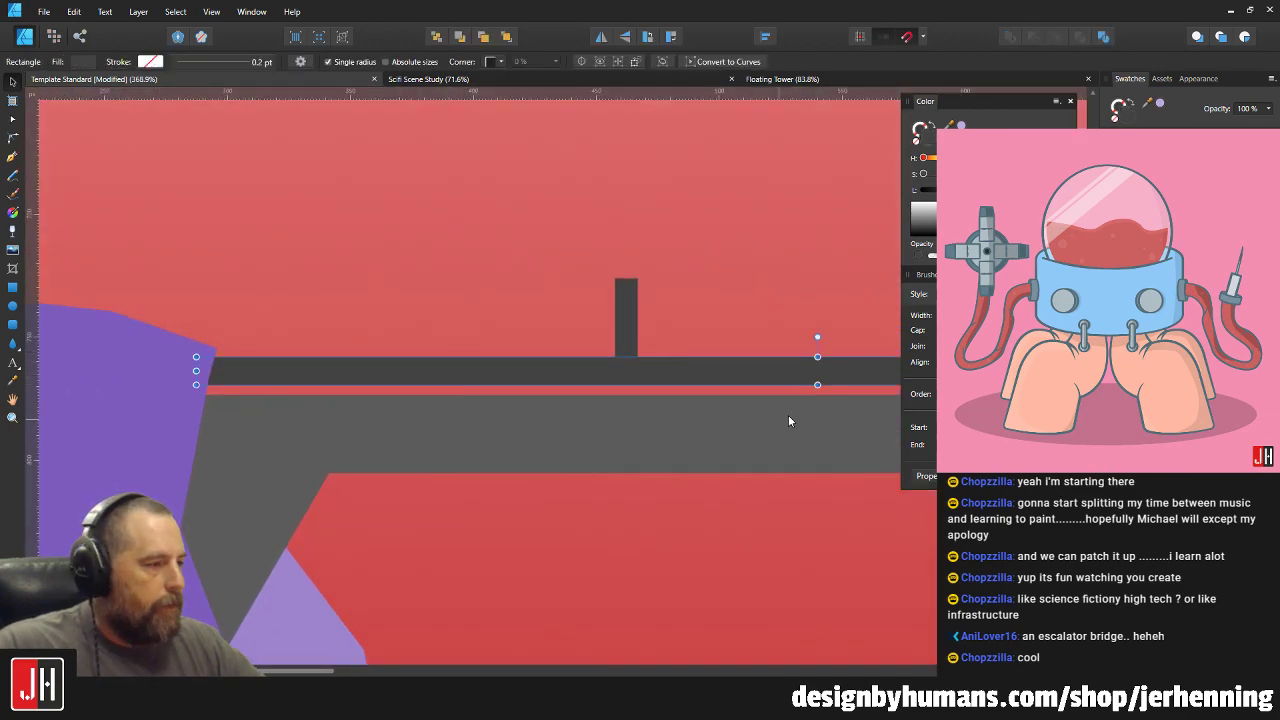
drag(817, 383, 817, 379)
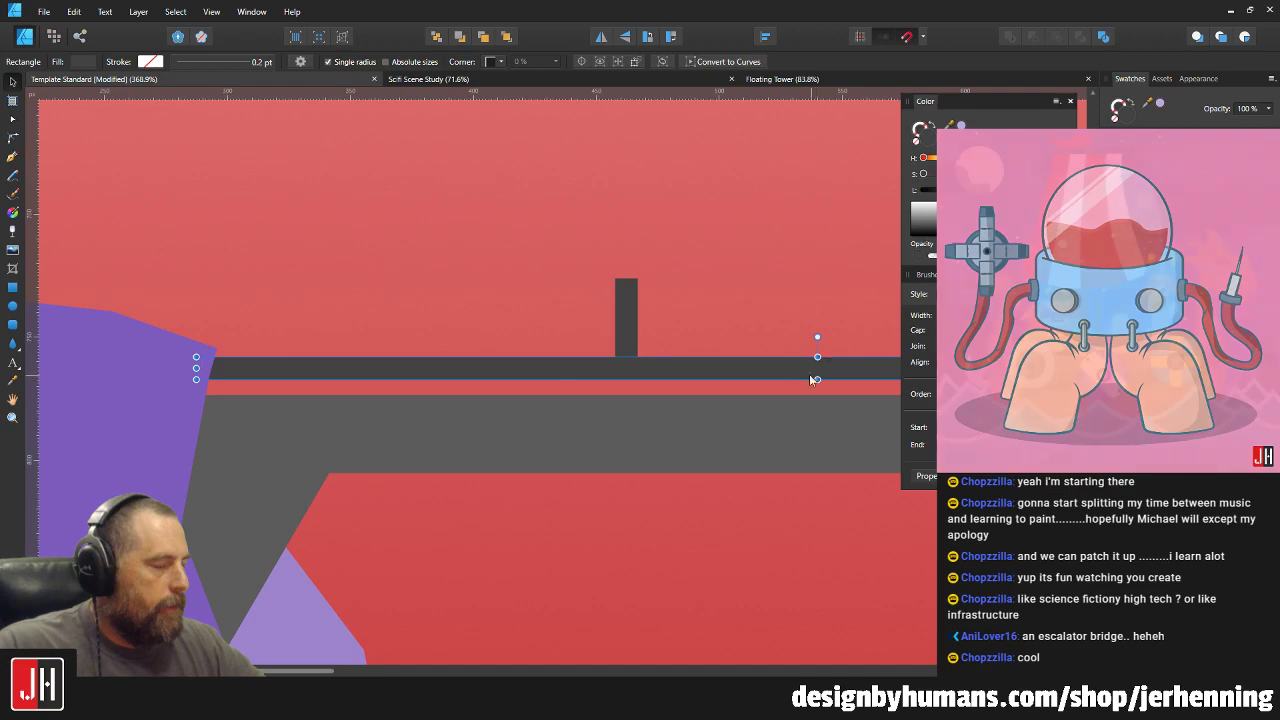
scroll(581, 362, down, 6)
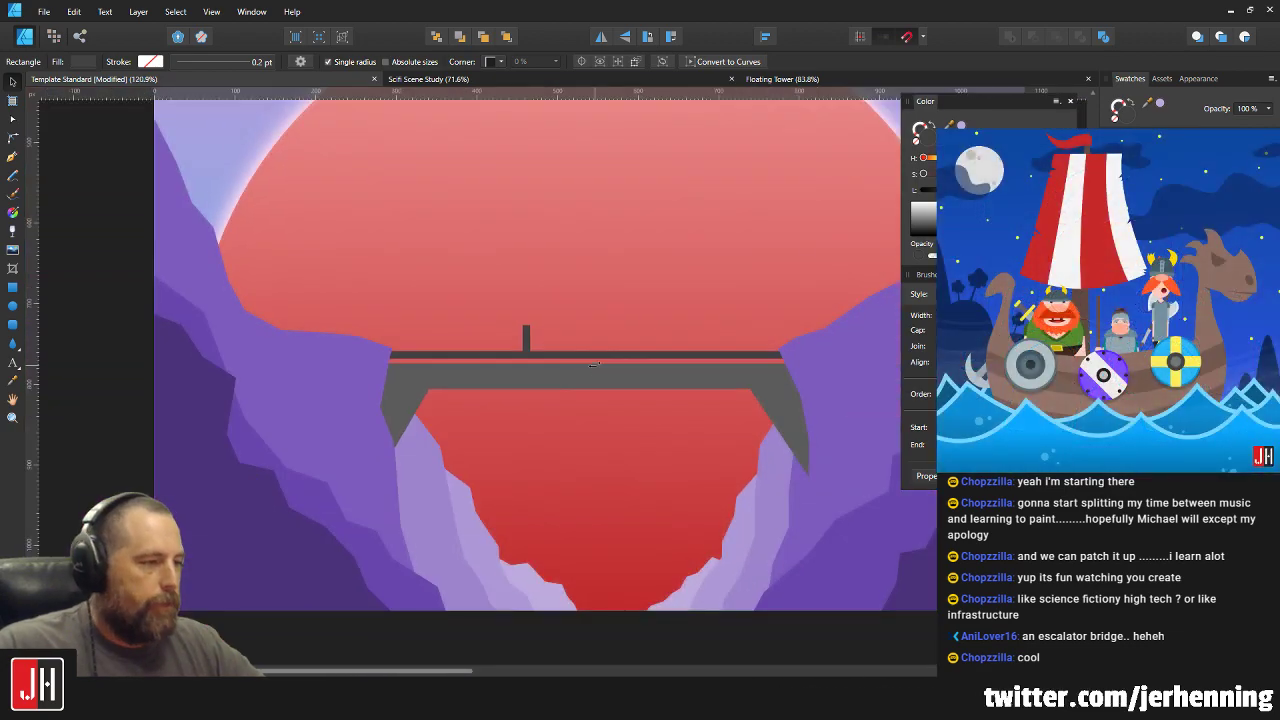
key(ctrl+d)
scroll(641, 356, up, 4)
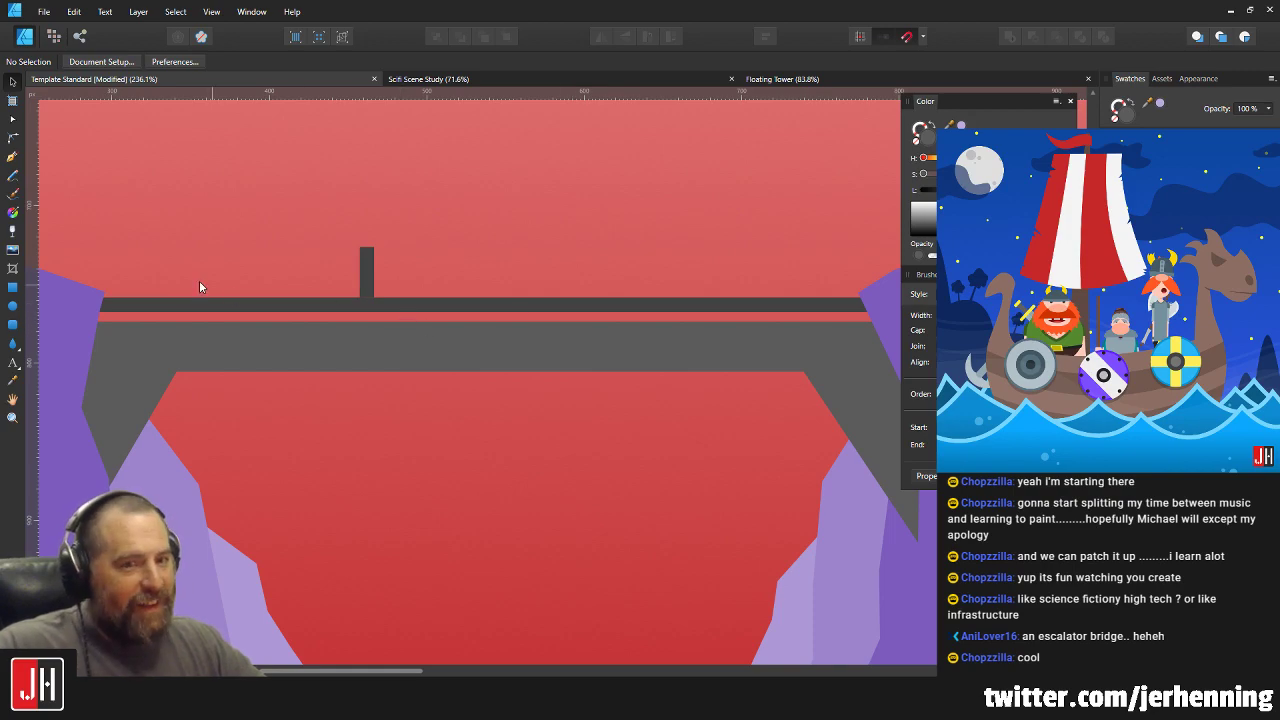
scroll(205, 289, up, 3)
click(195, 331)
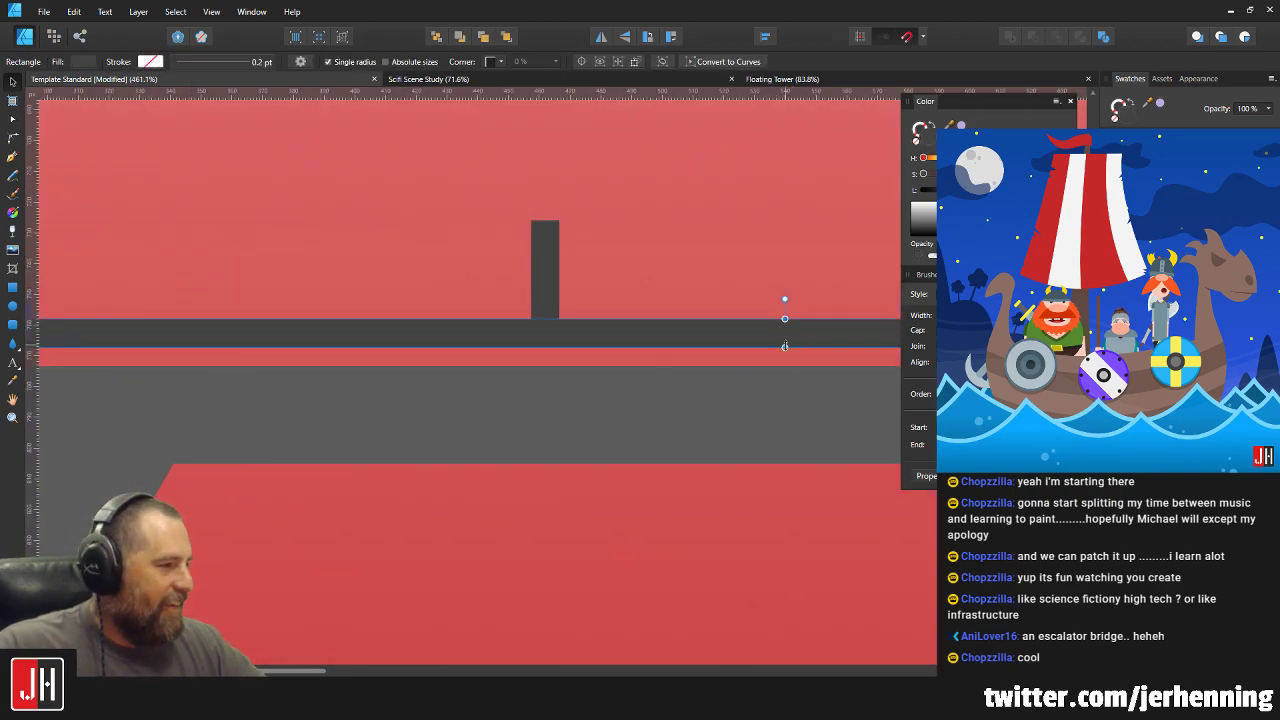
drag(786, 345, 786, 342)
scroll(582, 359, down, 6)
Duplicate the dark deck strip downward onto the upper edge of the bridge body.
scroll(552, 348, up, 3)
scroll(552, 350, up, 2)
drag(590, 364, 601, 405)
scroll(601, 405, up, 3)
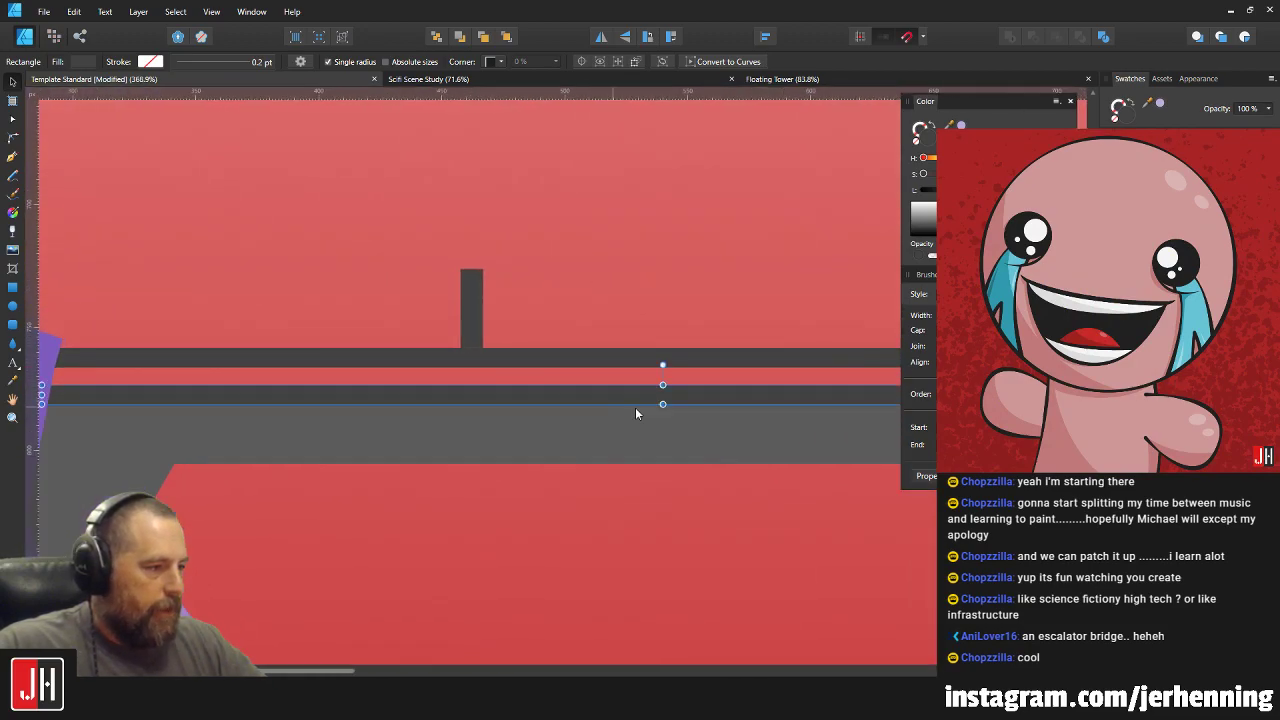
Thin the duplicated lower strip and slightly reduce the upper strip's height to form two slender rails.
drag(687, 400, 737, 376)
click(706, 315)
drag(700, 314, 687, 293)
scroll(662, 346, down, 5)
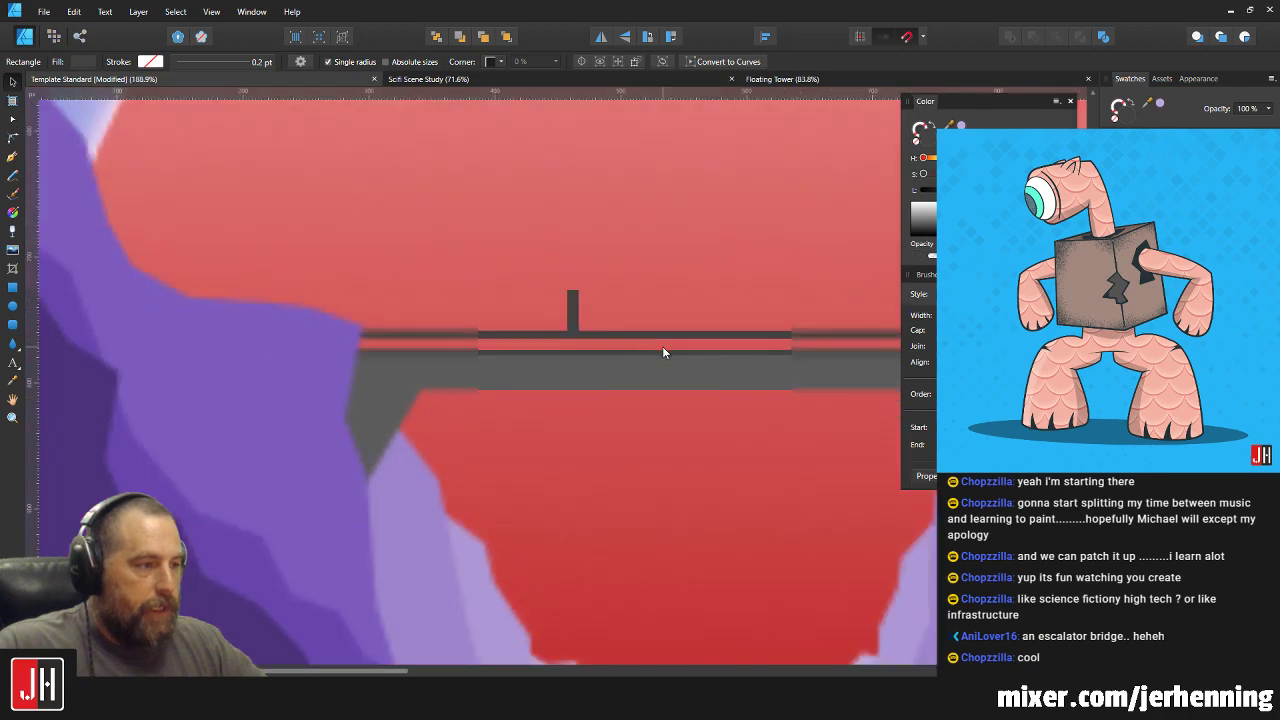
scroll(585, 360, up, 5)
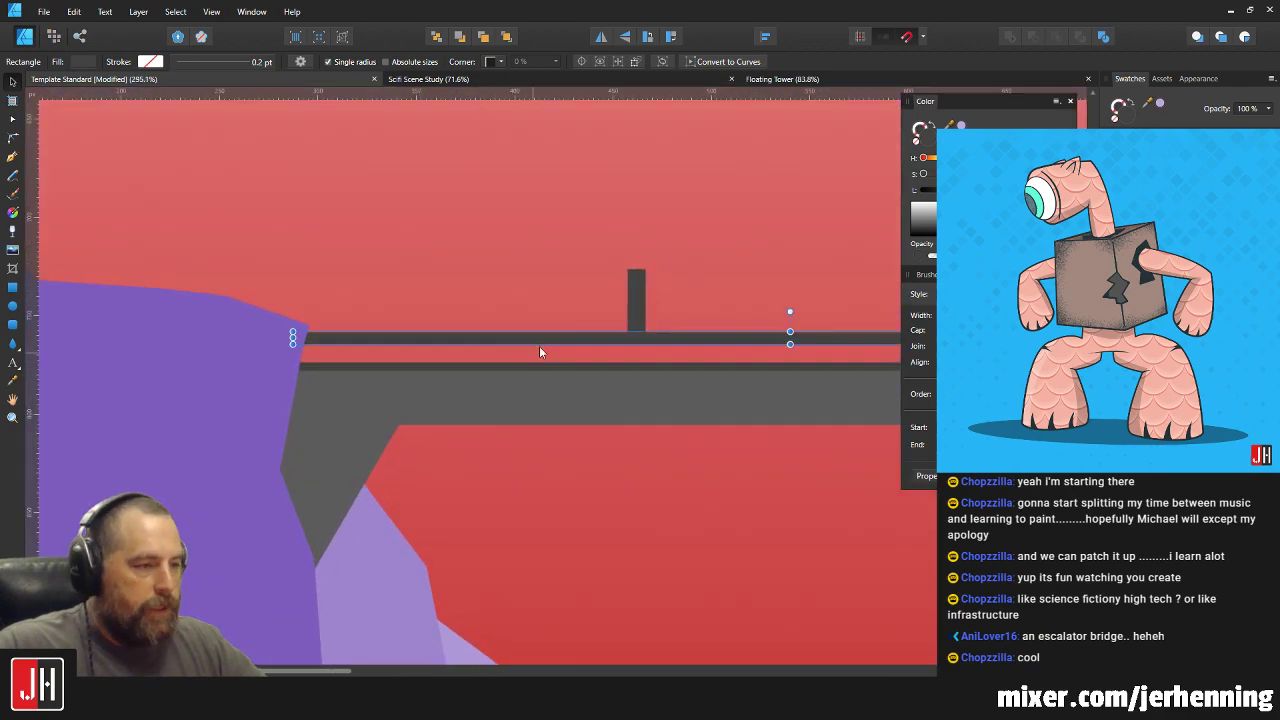
Move the upright post up and left off the deck, and place a copy across both strips near the bridge's left end.
drag(588, 284, 493, 240)
scroll(237, 340, up, 3)
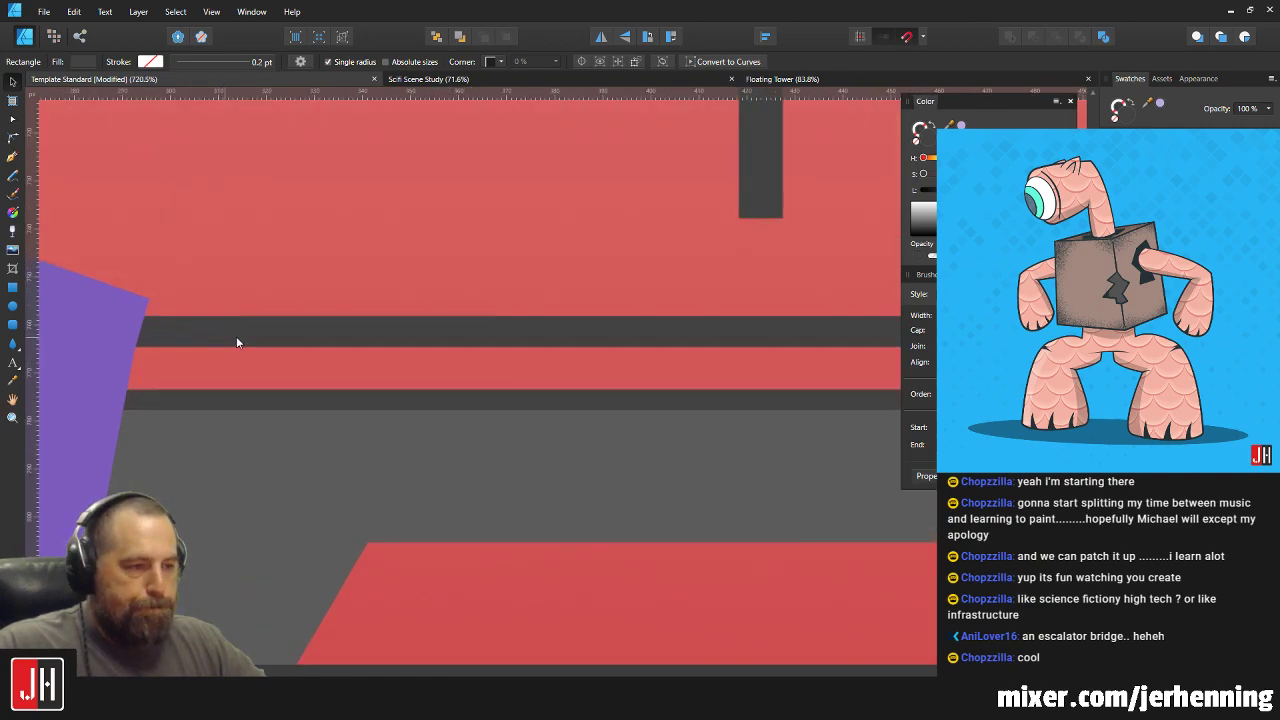
drag(749, 200, 229, 434)
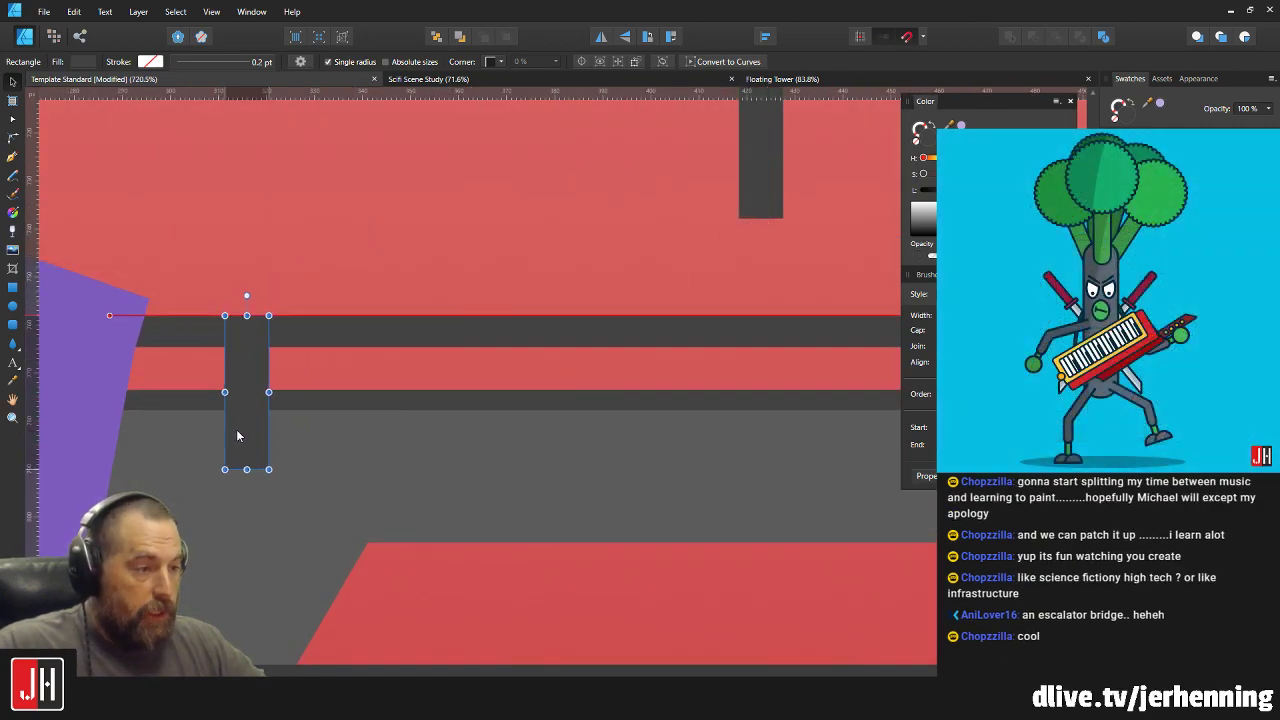
Turn the copied post into a narrower, lighter grey support behind the two dark deck strips.
scroll(250, 428, up, 3)
drag(289, 370, 258, 379)
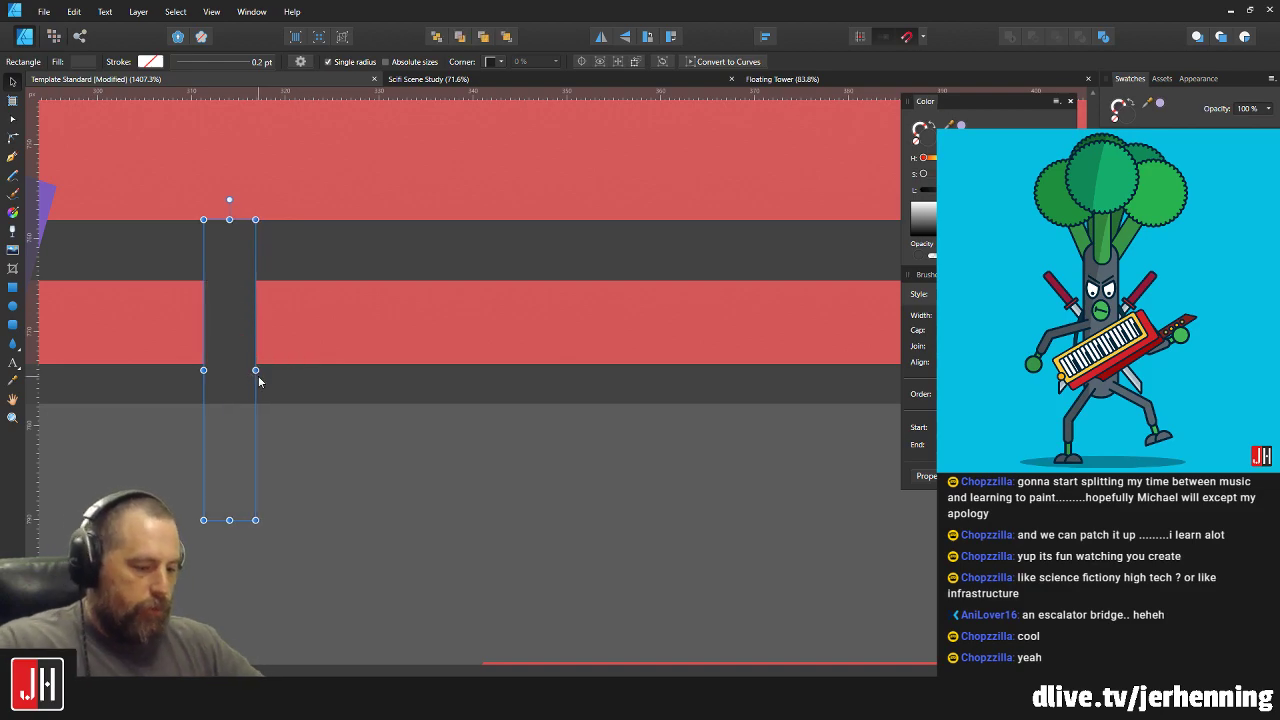
scroll(207, 318, down, 5)
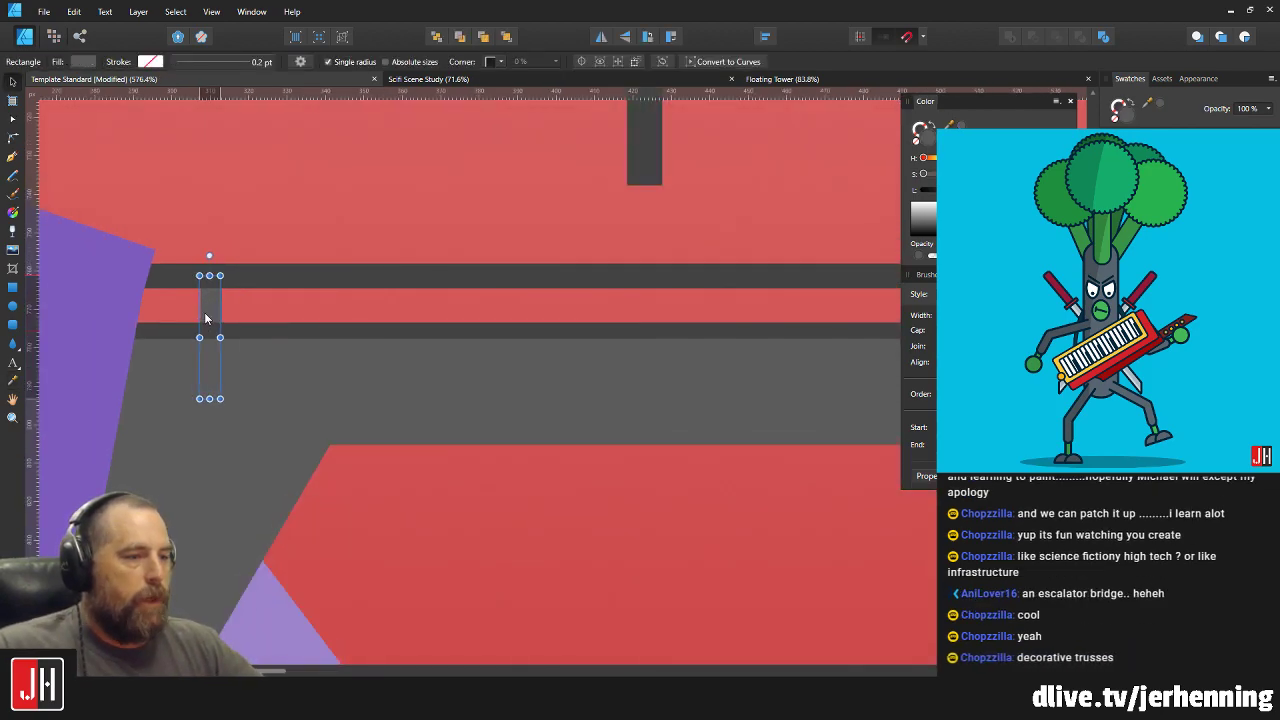
scroll(205, 315, up, 7)
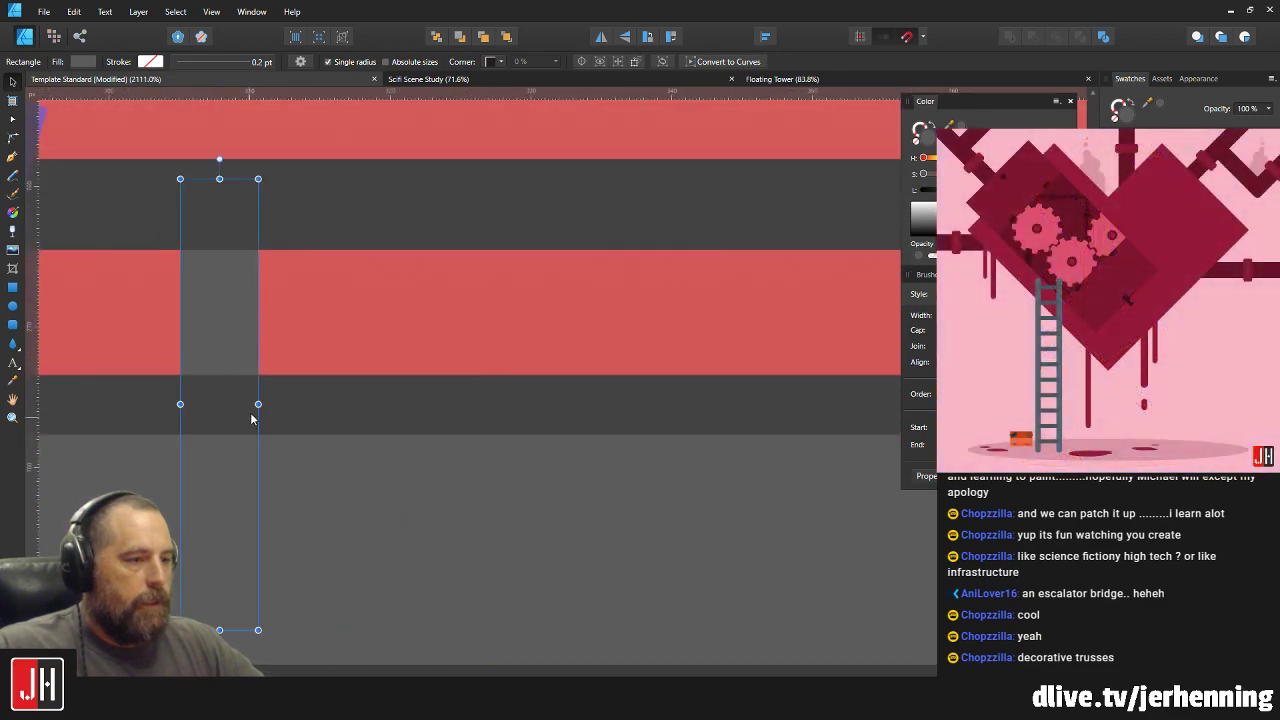
Narrow the grey support between the strips to about 2 px and delete the spare dark post above the bridge.
drag(258, 404, 221, 404)
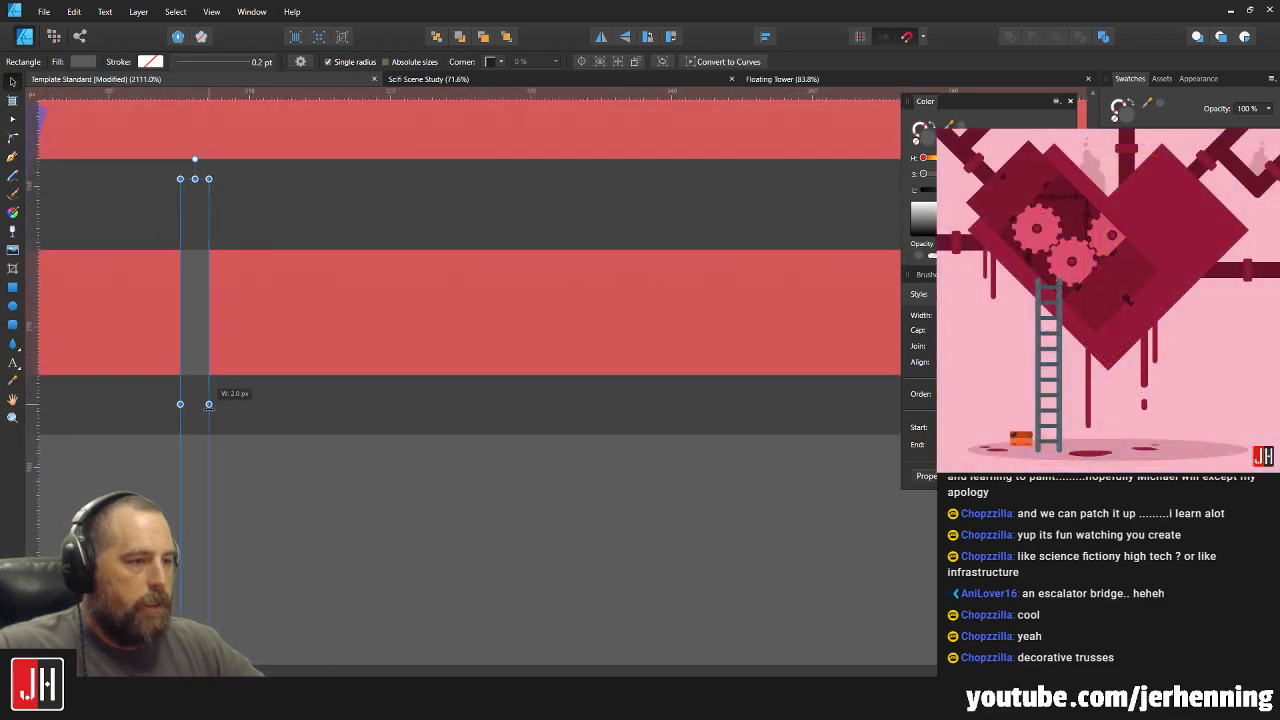
drag(196, 312, 352, 302)
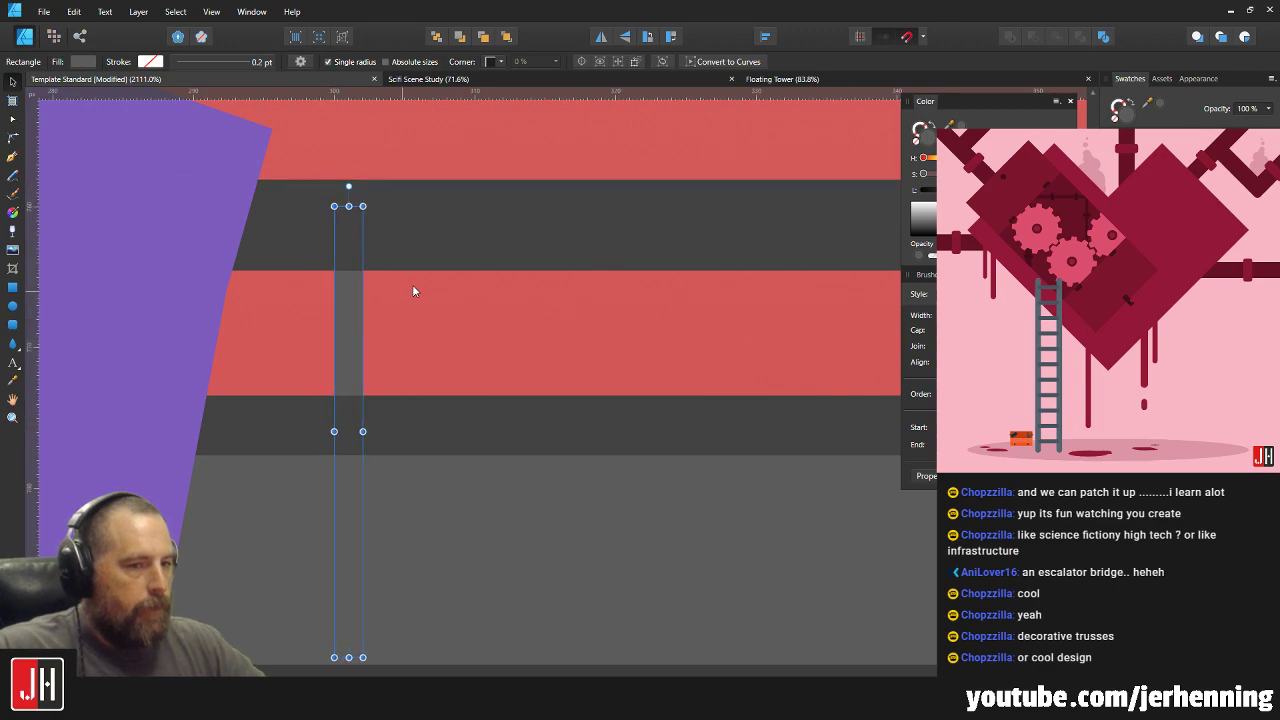
scroll(395, 349, down, 5)
click(867, 187)
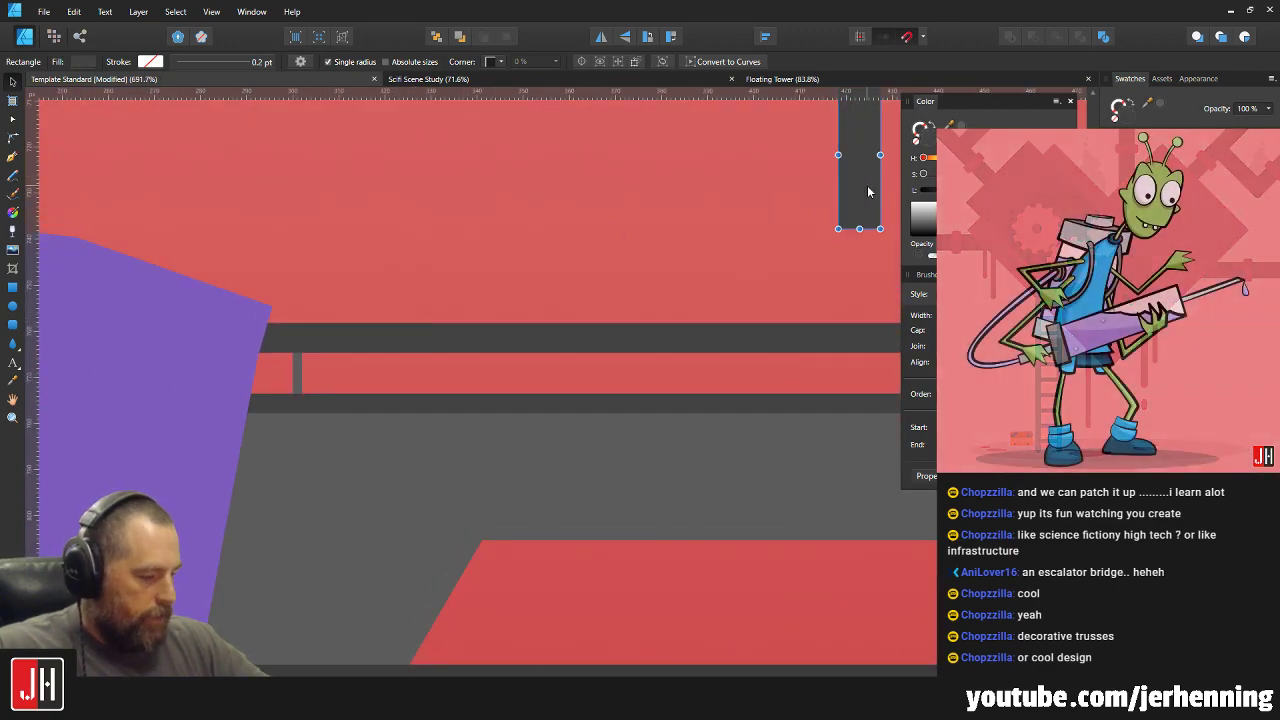
key(Delete)
Widen the grey support slightly toward its right side.
scroll(290, 385, up, 4)
click(310, 378)
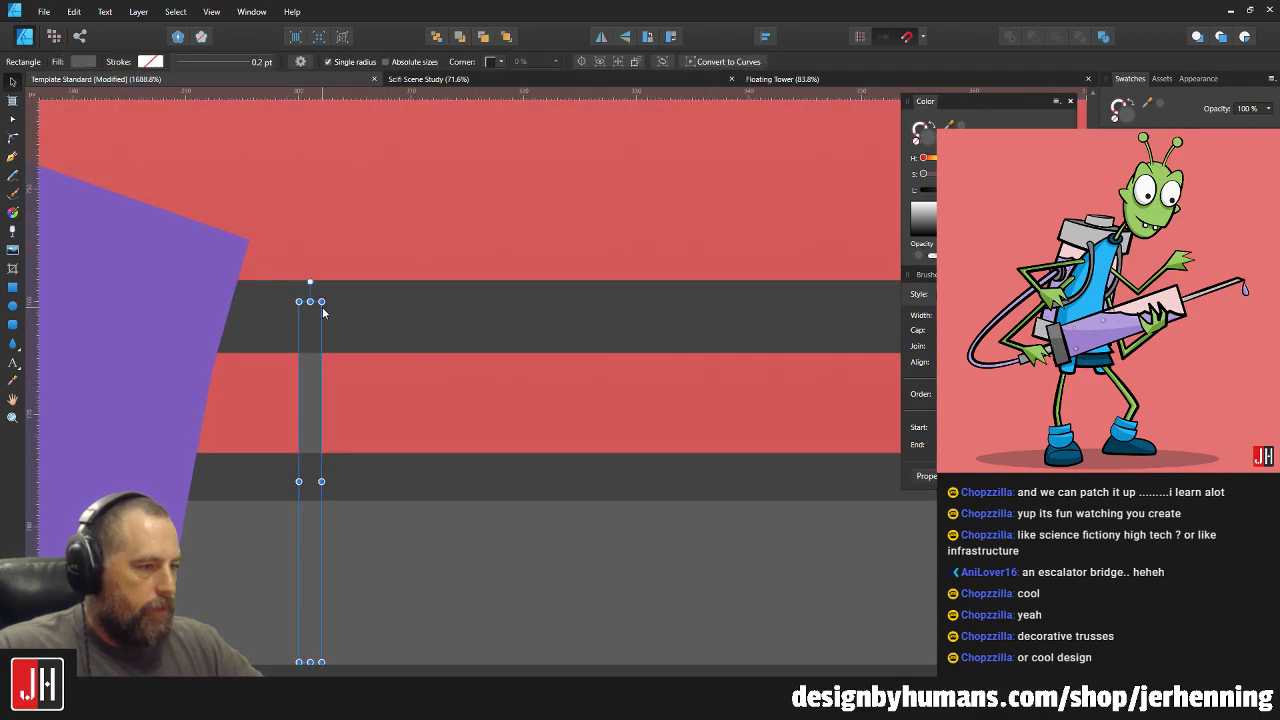
drag(322, 482, 330, 482)
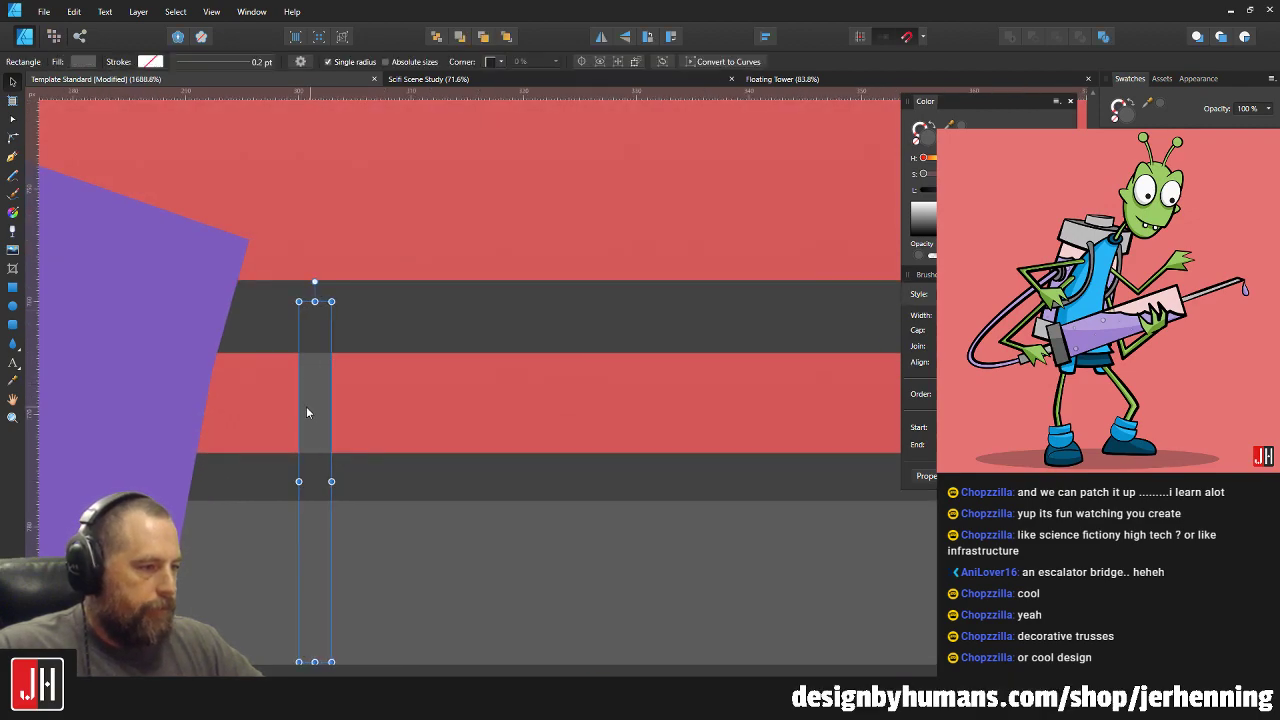
Copy the grey support a short distance to the right and repeat the duplicate at equal spacing along the whole railing.
scroll(320, 408, down, 8)
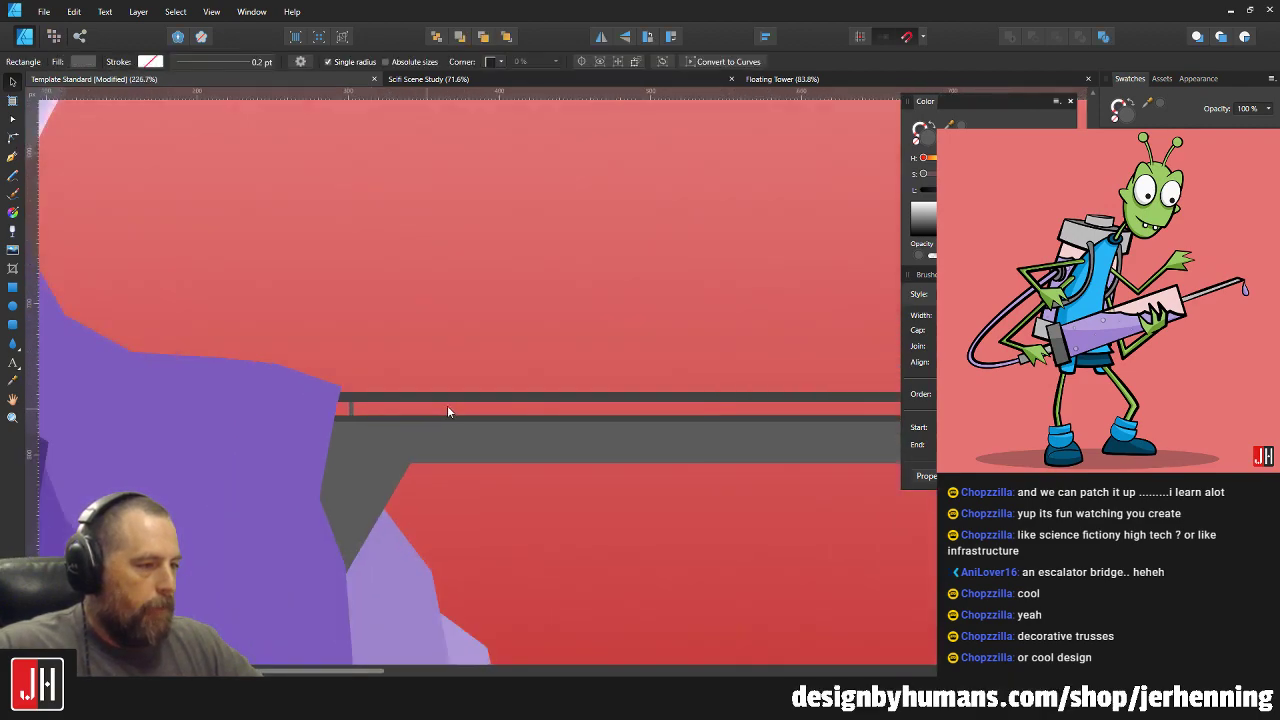
scroll(304, 380, down, 5)
scroll(276, 408, up, 7)
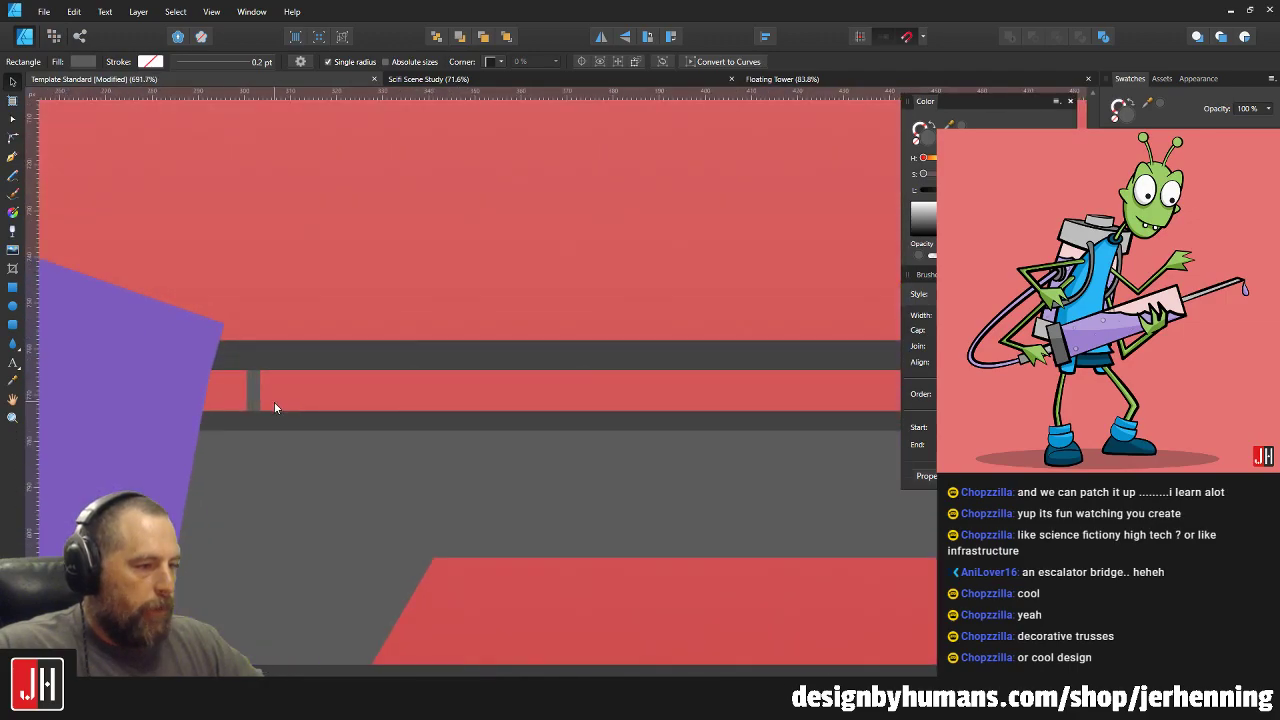
scroll(276, 408, up, 3)
drag(233, 376, 531, 378)
scroll(531, 378, down, 3)
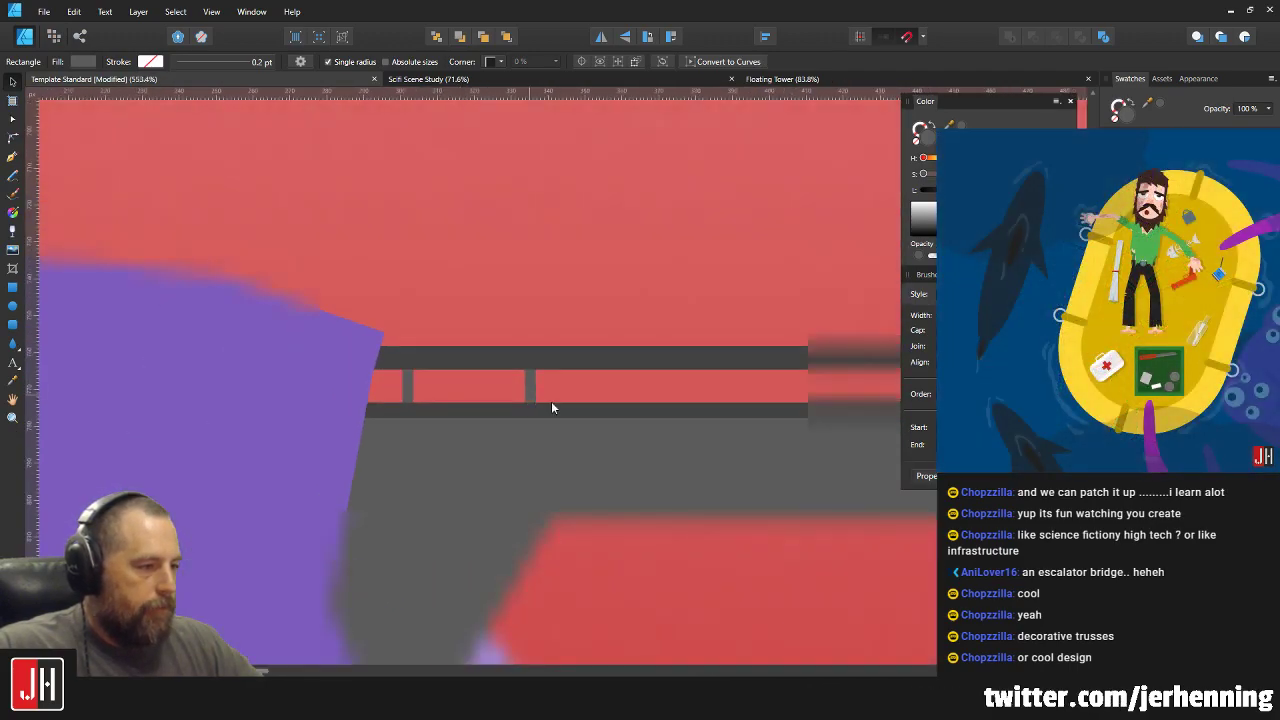
scroll(389, 401, down, 3)
key(ctrl+j)
key(ctrl+j)
key(ctrl+j)
key(ctrl+j)
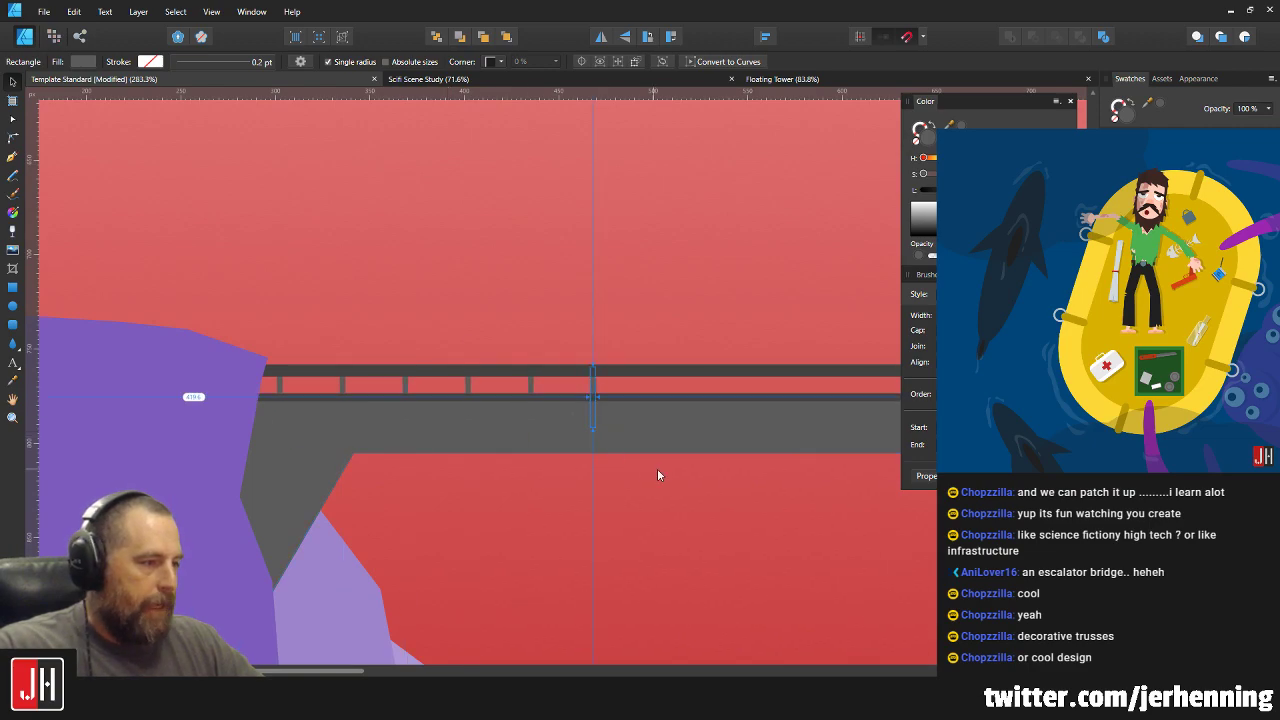
scroll(578, 485, down, 4)
key(ctrl+j)
key(ctrl+j)
key(ctrl+j)
key(ctrl+j)
key(ctrl+j)
key(ctrl+j)
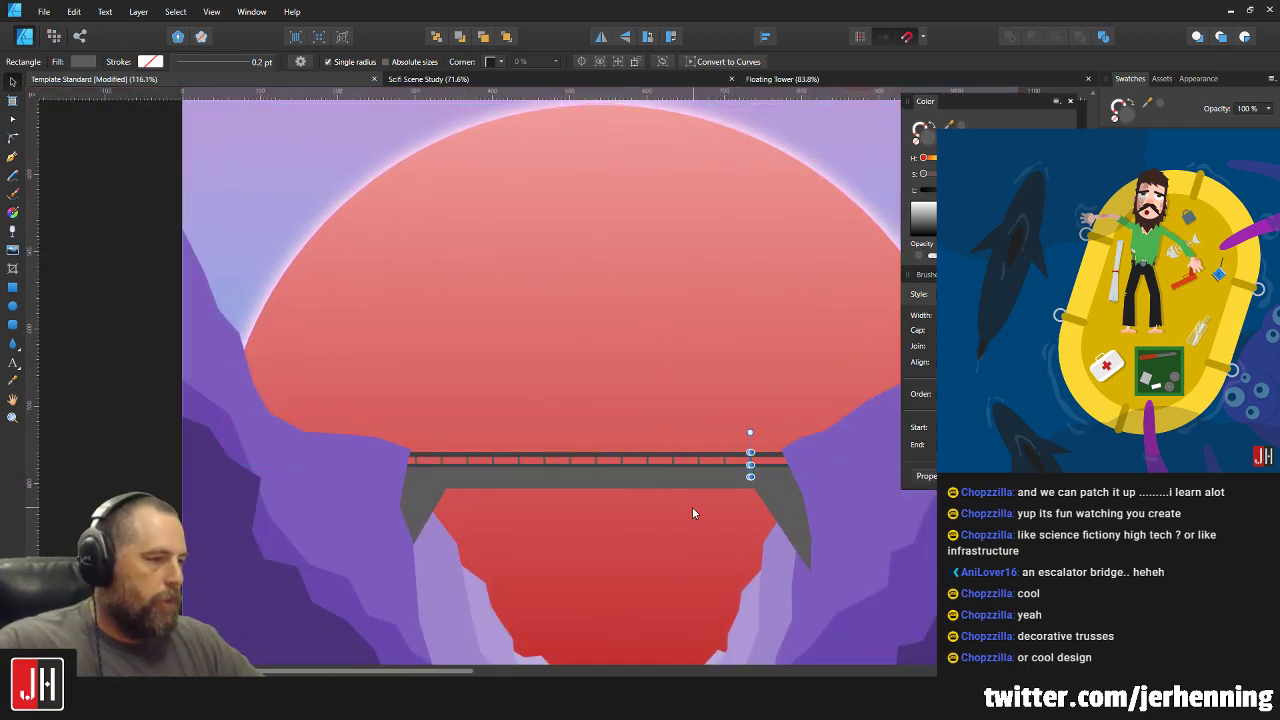
scroll(692, 512, down, 3)
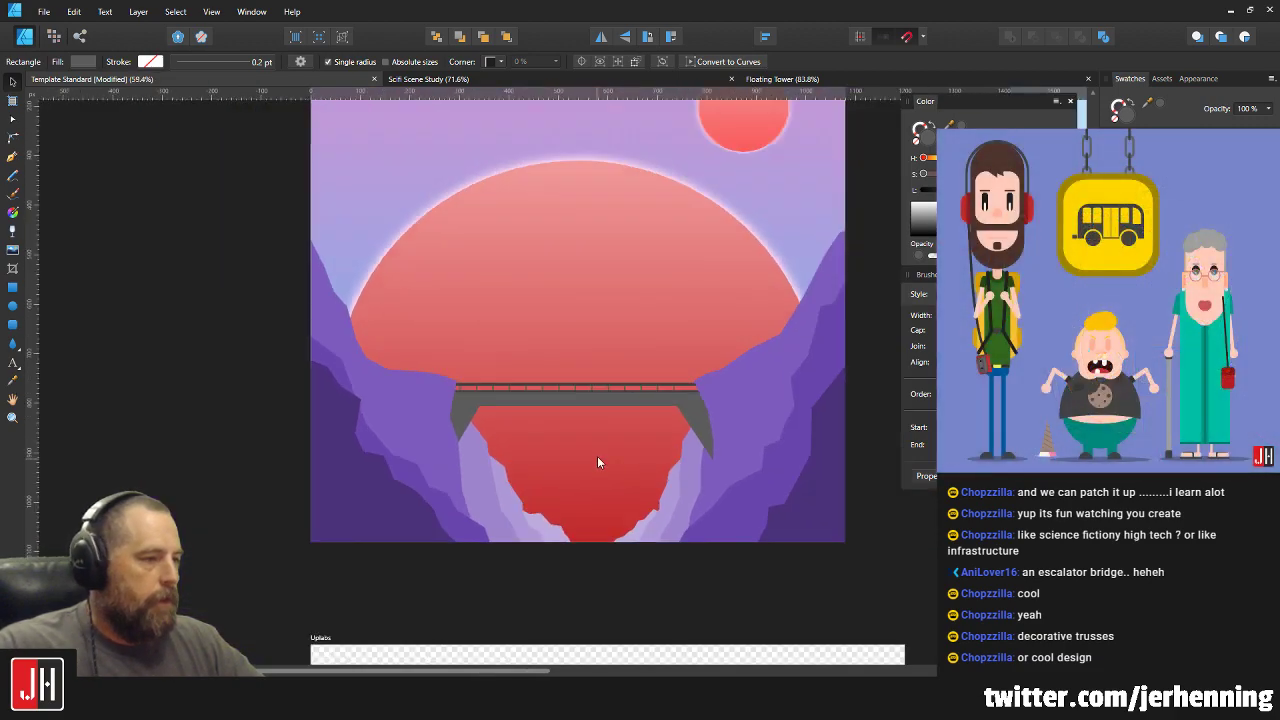
Select all 14 railing supports, shift them slightly right to even out the end gaps, and deselect them.
scroll(597, 463, down, 2)
drag(383, 148, 627, 536)
scroll(590, 540, up, 5)
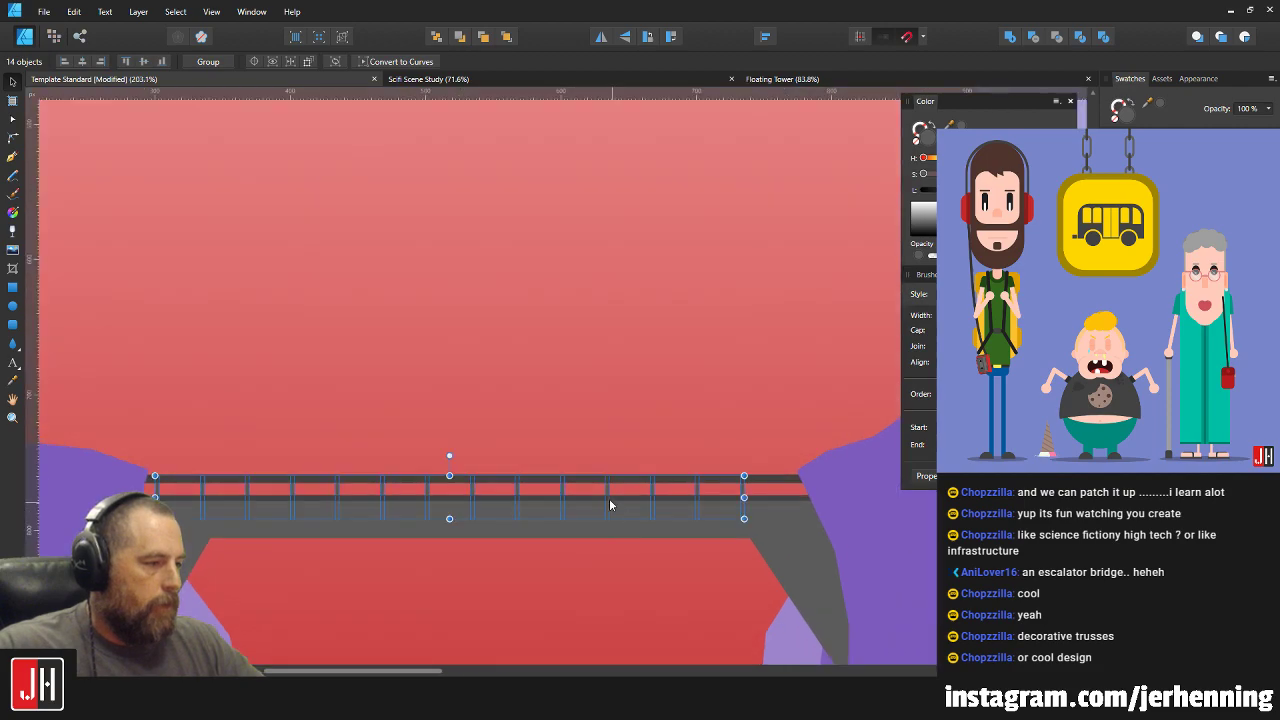
drag(605, 490, 627, 496)
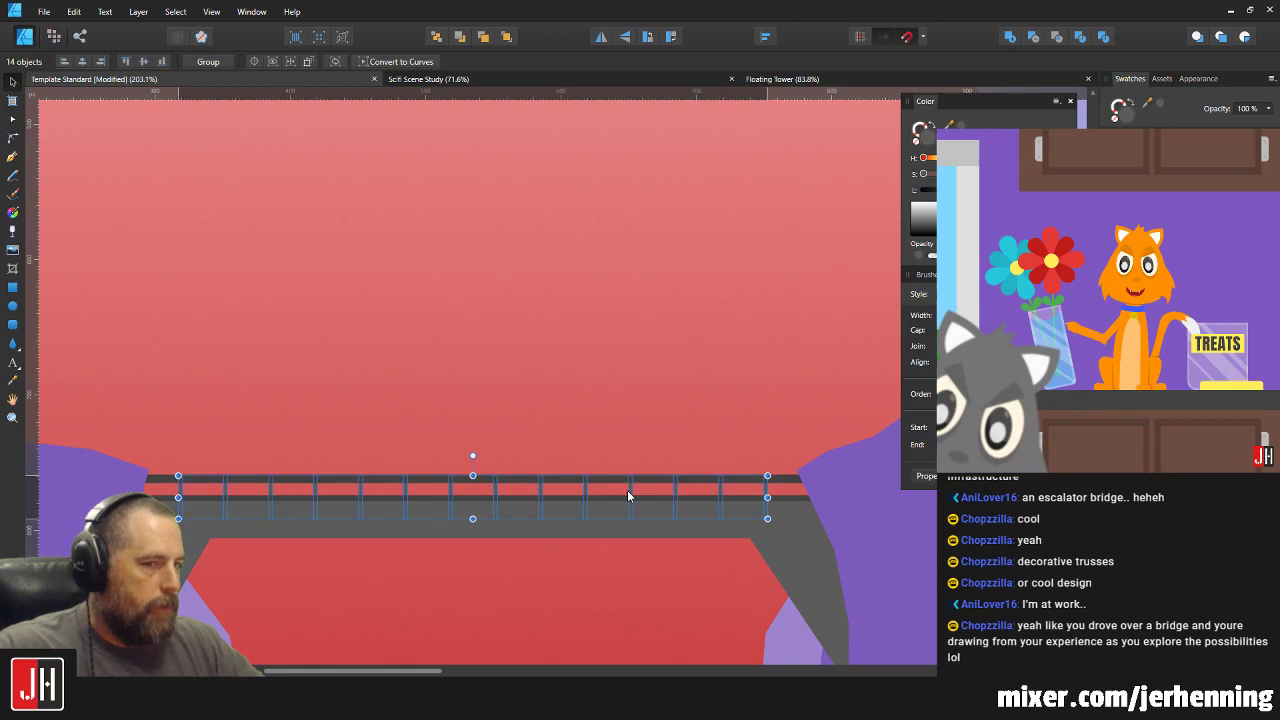
key(ctrl+d)
key(ctrl+0)
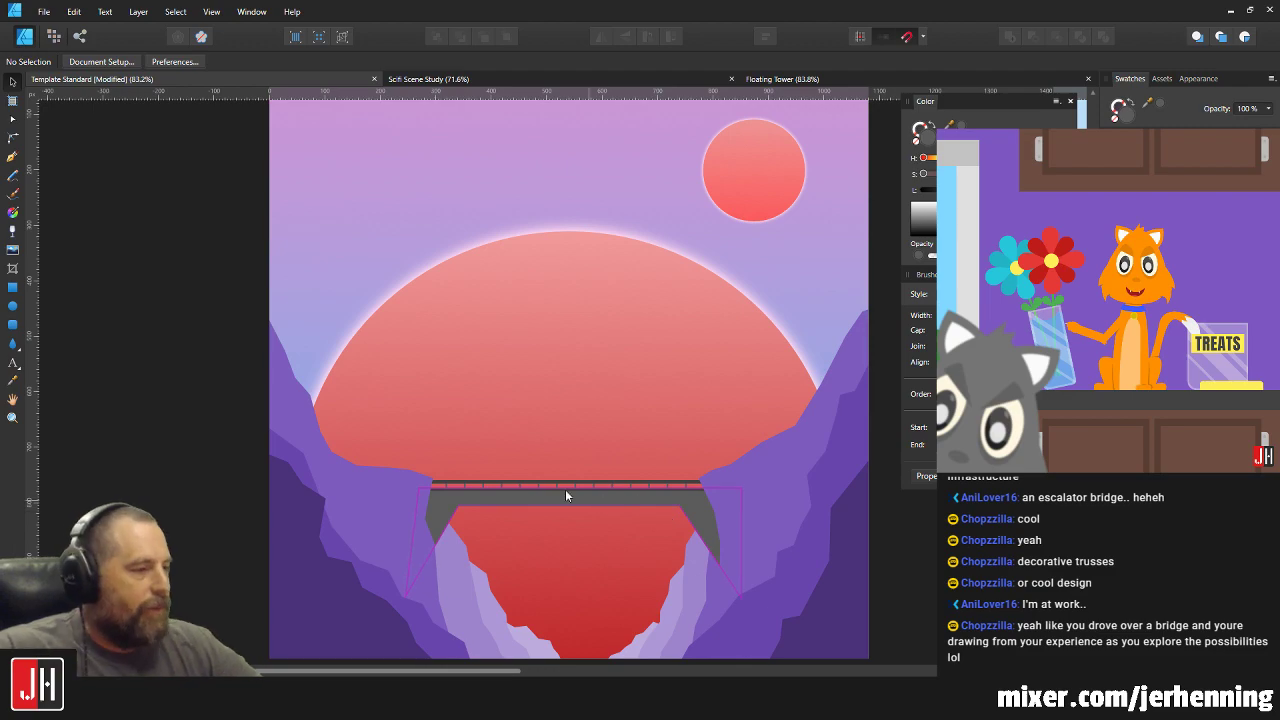
Duplicate the upper dark rail to below the bridge body and place the copy behind the bridge's slanted legs.
scroll(578, 496, up, 3)
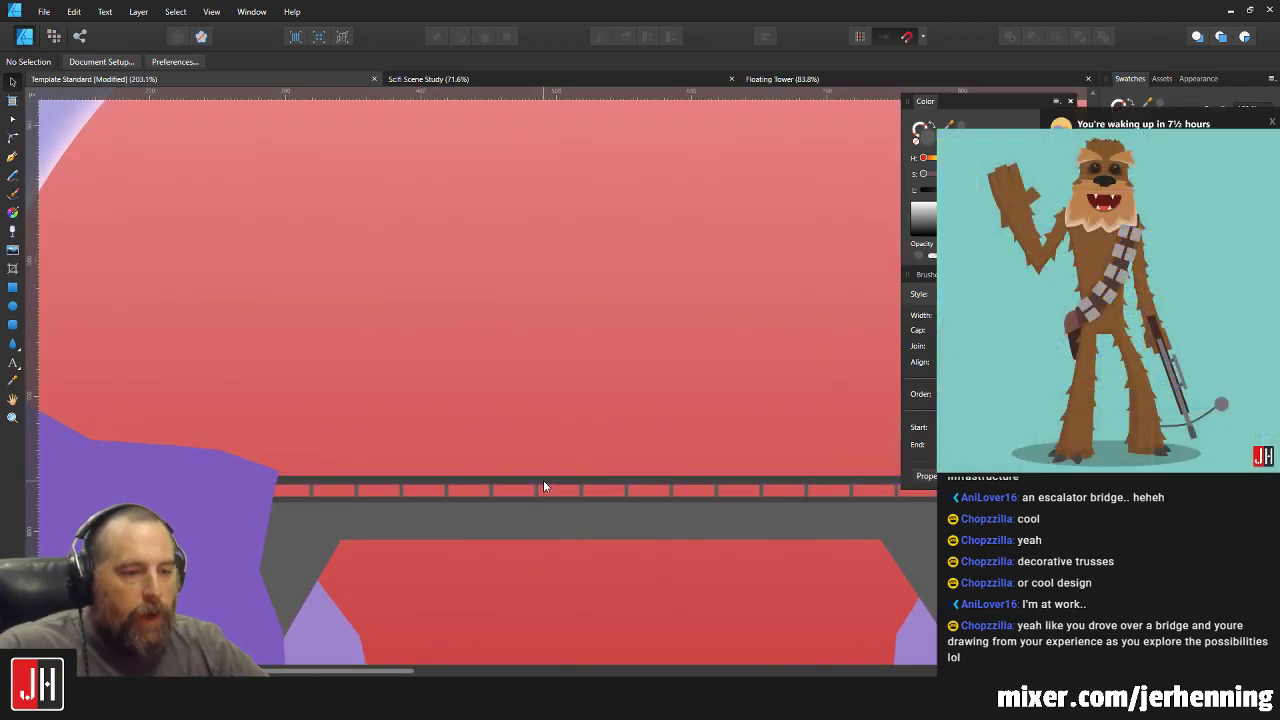
scroll(480, 475, up, 5)
scroll(342, 471, down, 4)
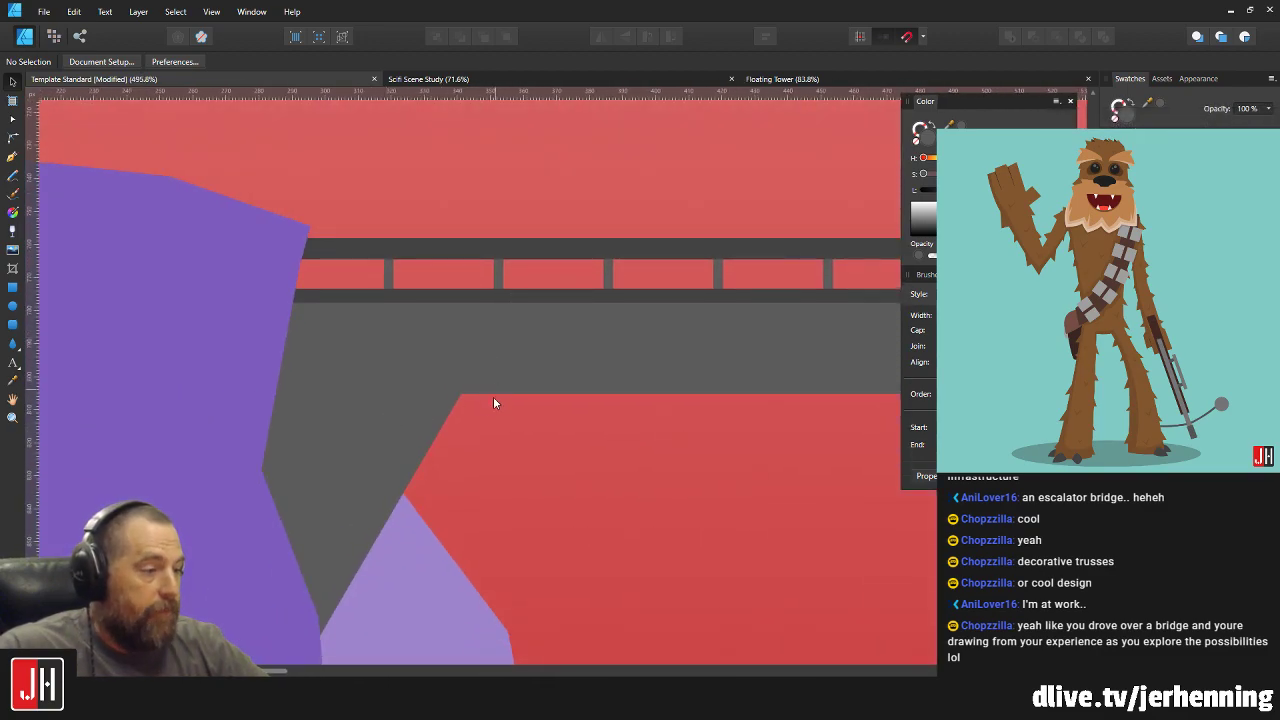
scroll(424, 369, down, 3)
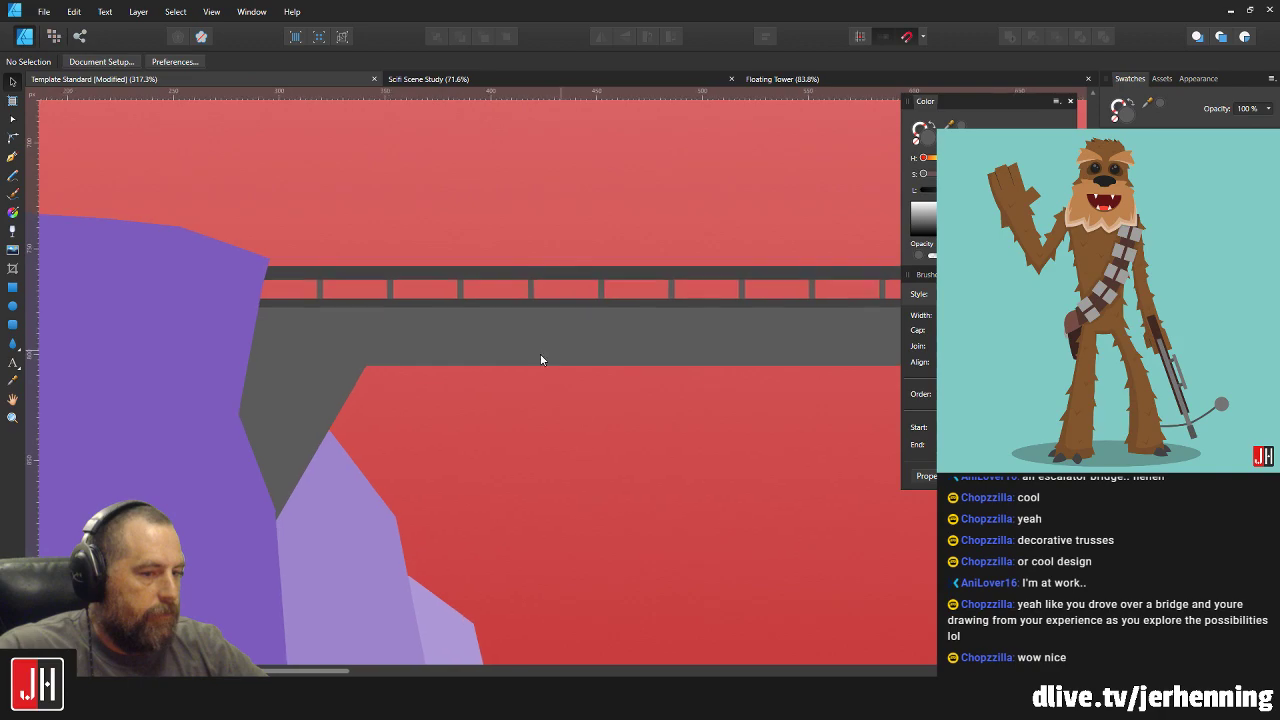
scroll(620, 320, right, 3)
click(589, 270)
drag(589, 270, 587, 446)
scroll(589, 444, down, 4)
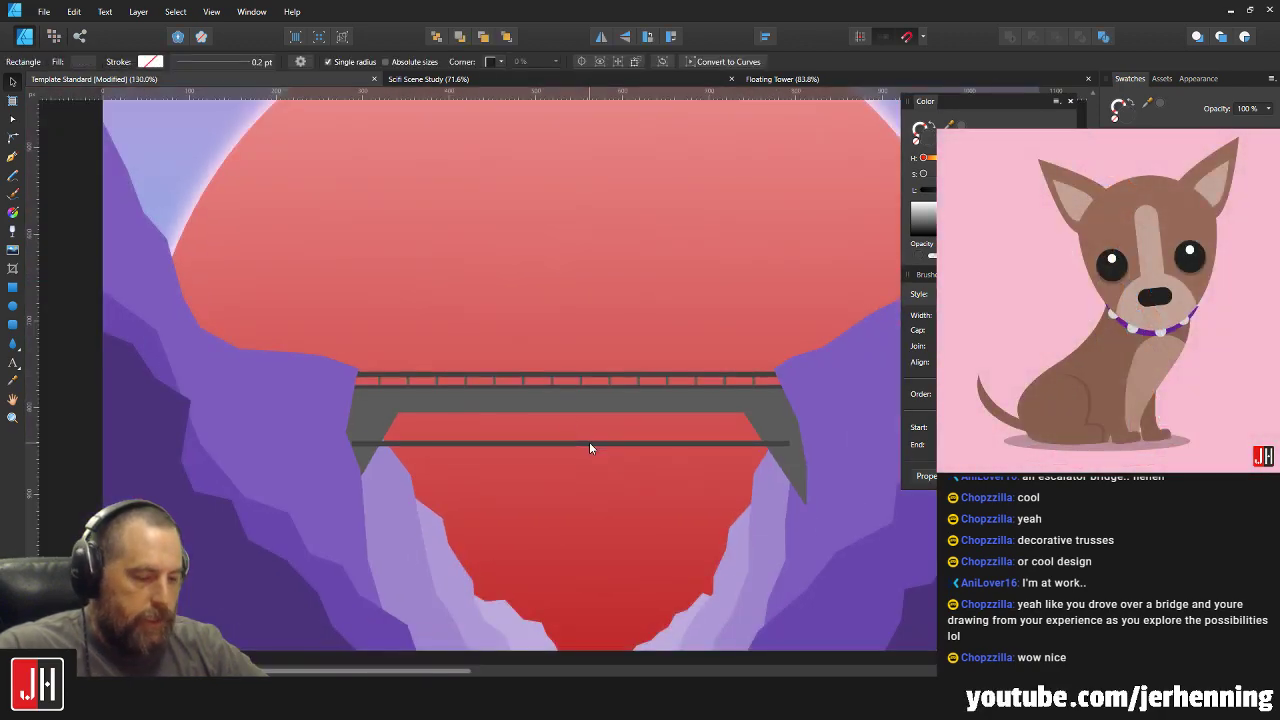
key(ctrl+Return)
key(ctrl+z)
scroll(609, 440, up, 2)
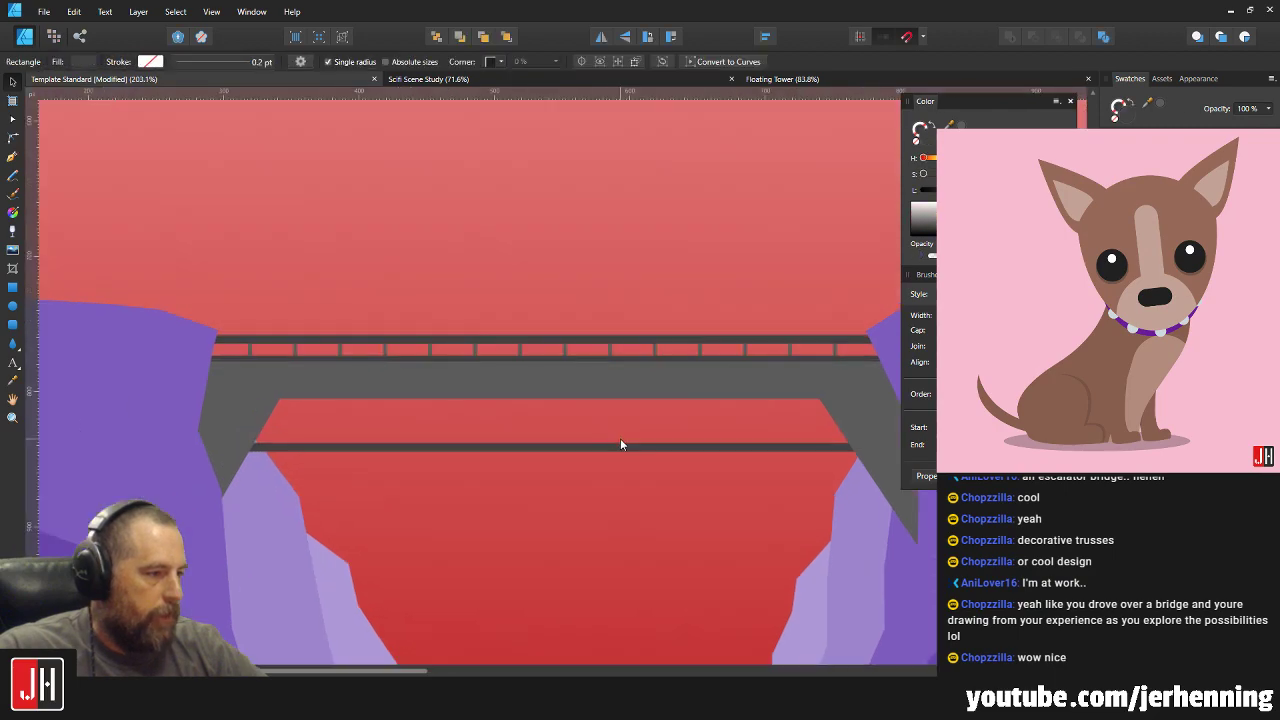
Raise the lower dark strip slightly toward the underside of the bridge body and deselect it.
drag(607, 448, 611, 435)
scroll(668, 442, down, 1)
scroll(591, 434, up, 3)
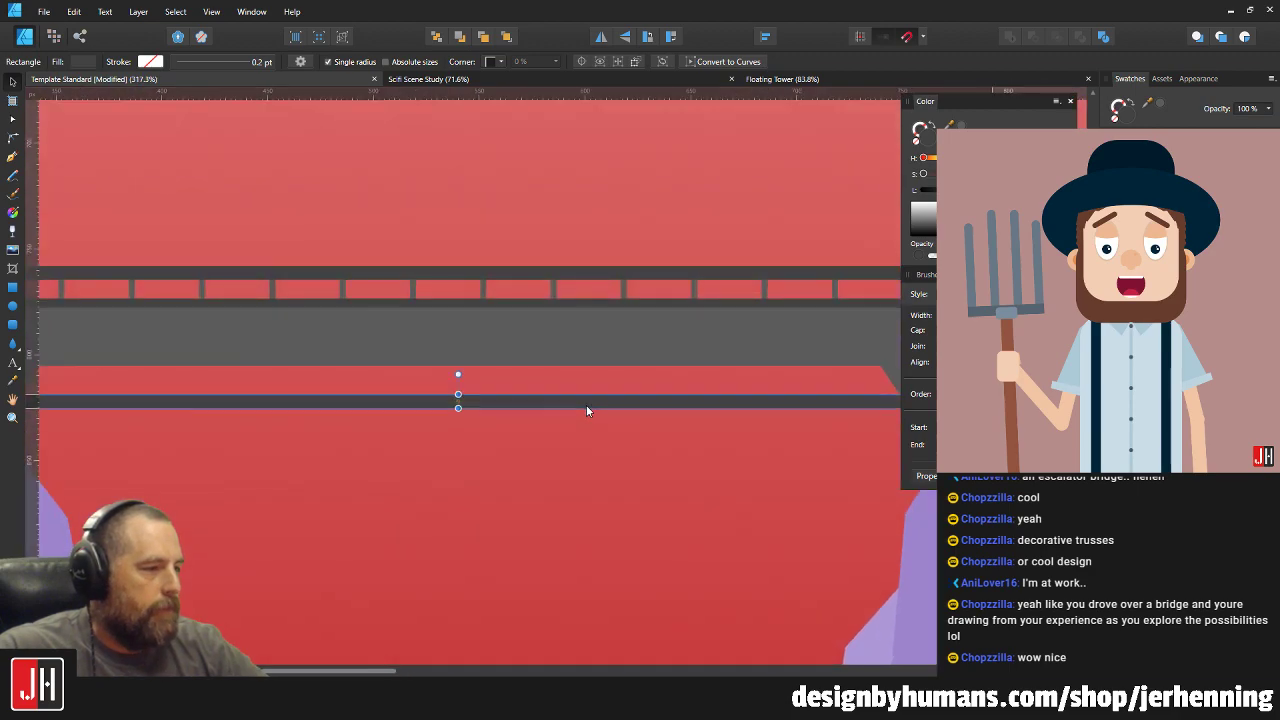
scroll(590, 415, down, 6)
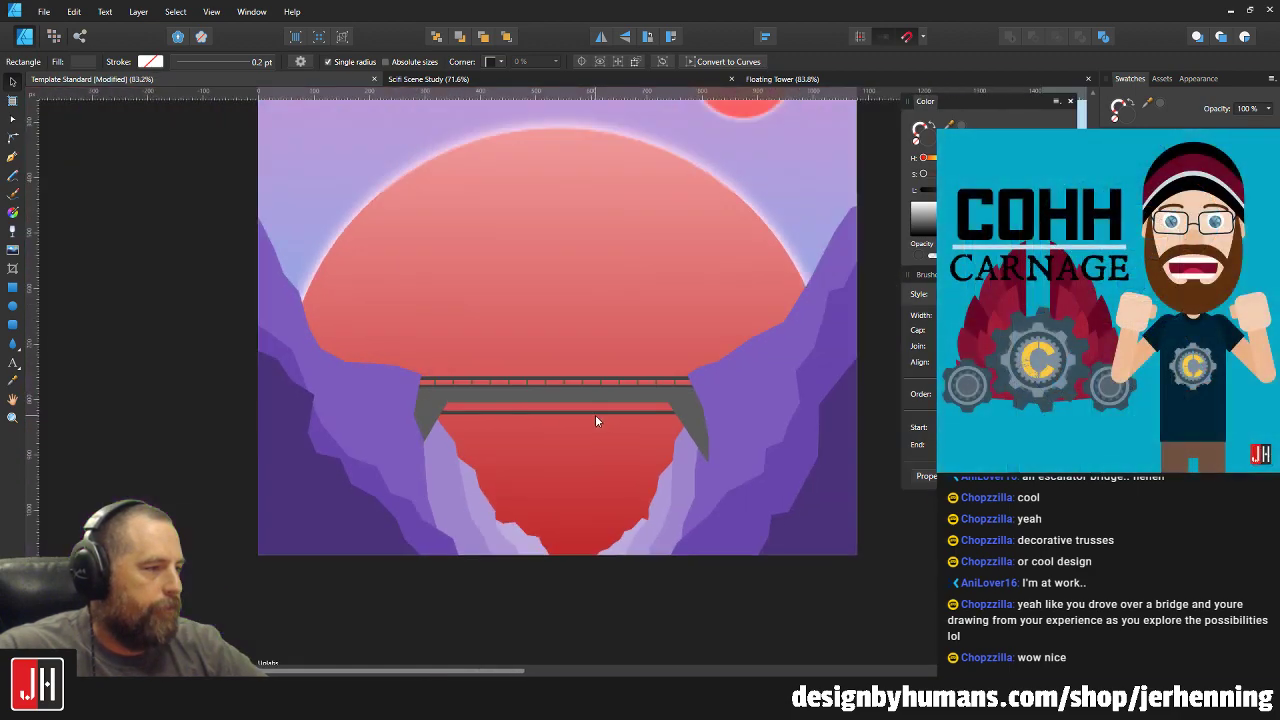
click(900, 537)
Draw a slanted four-point brace from the bridge body down to the left cliff and fill it with the strip's dark grey.
scroll(445, 405, up, 8)
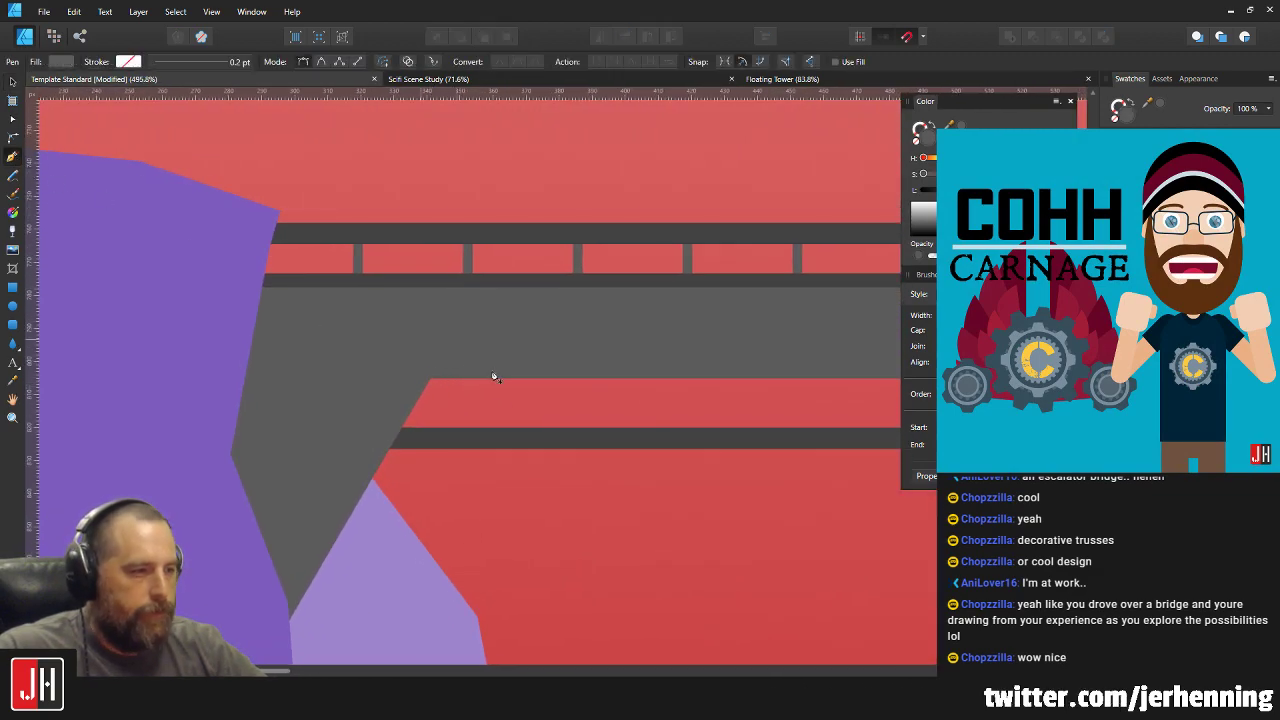
click(13, 157)
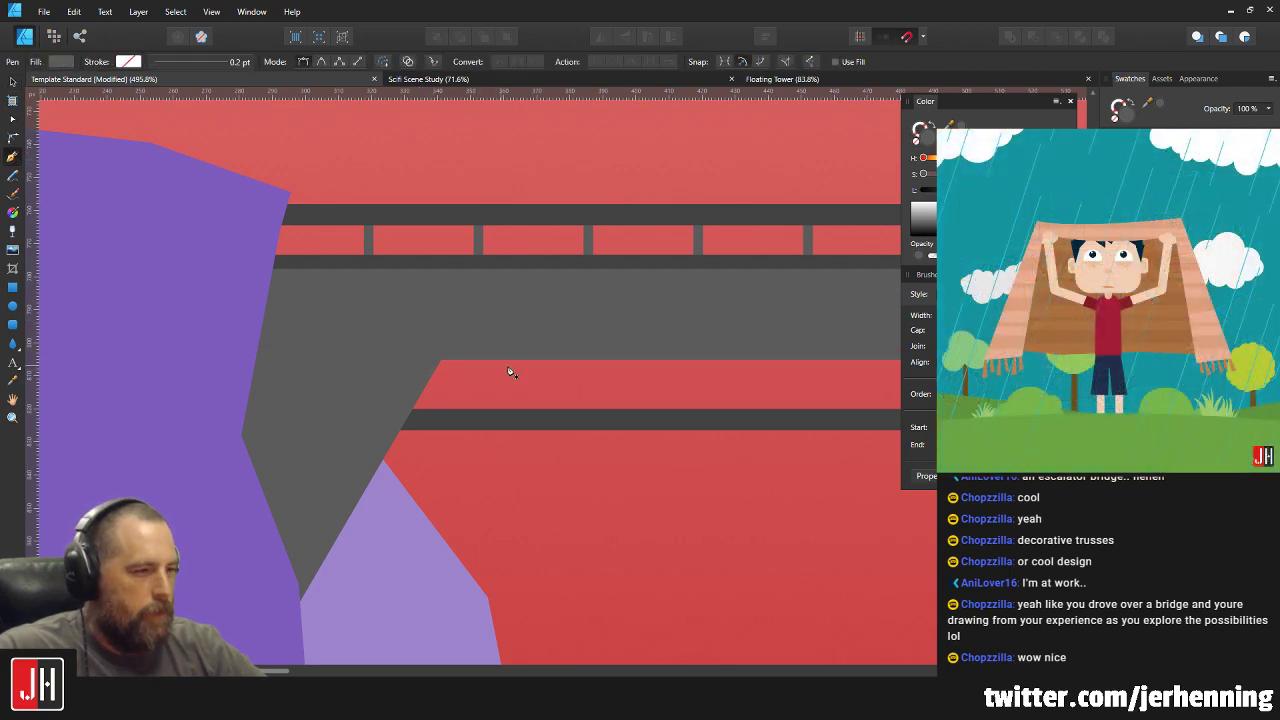
key(ctrl+plus)
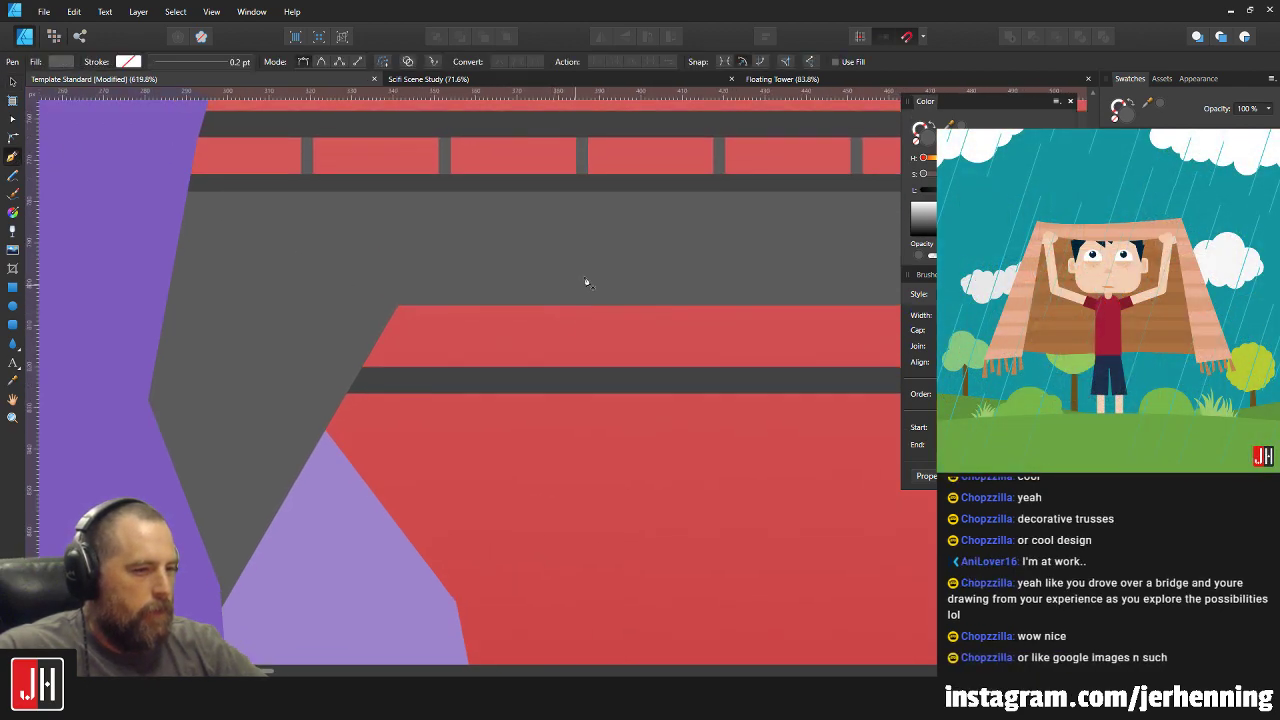
scroll(560, 330, down, 3)
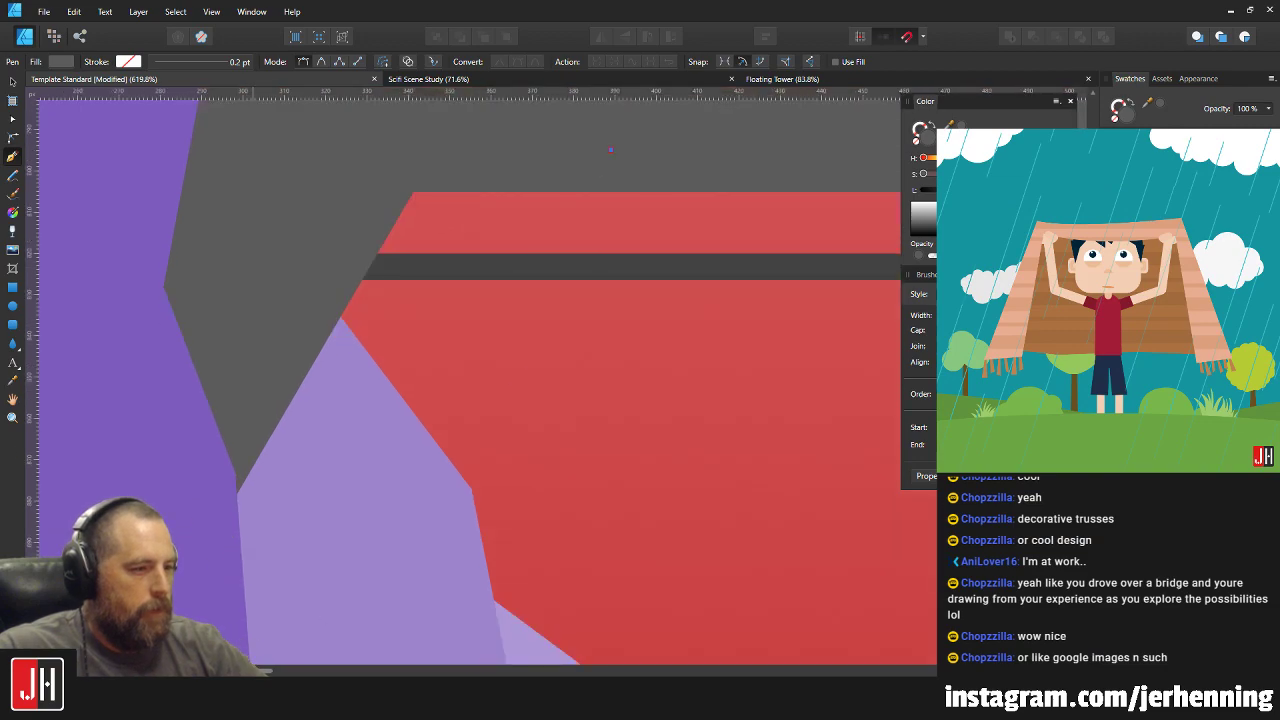
click(610, 149)
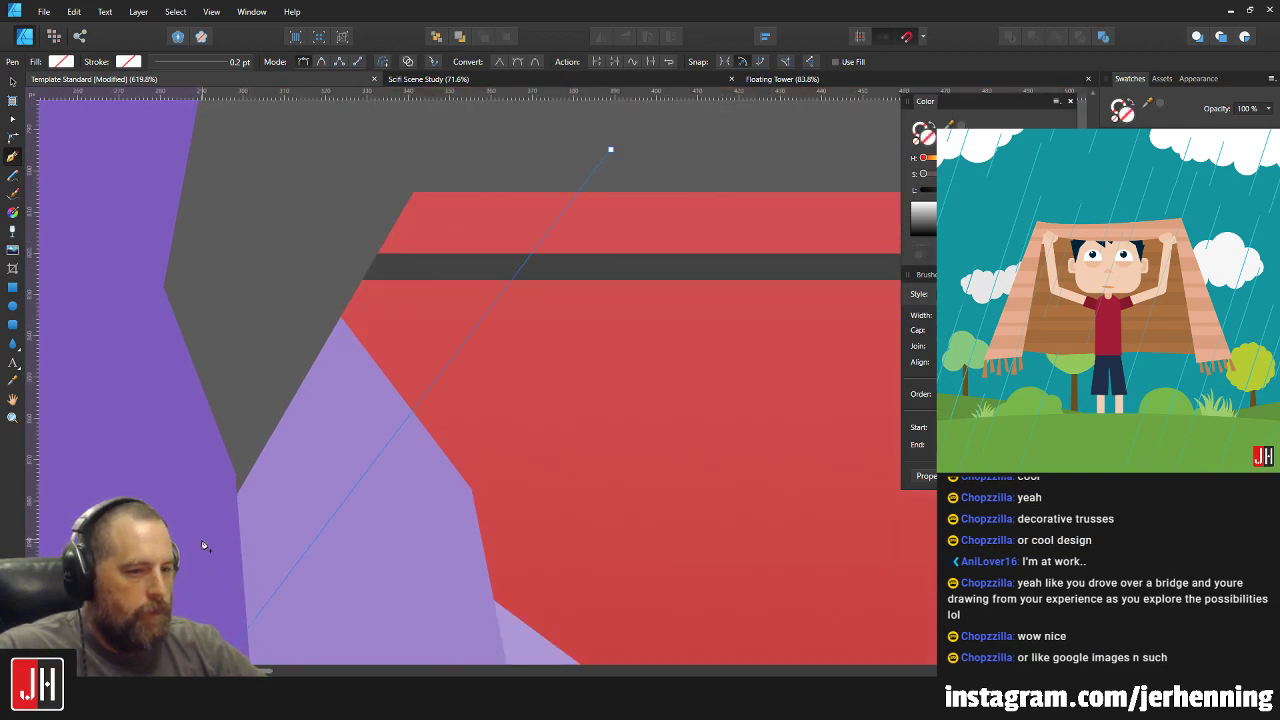
drag(202, 541, 498, 148)
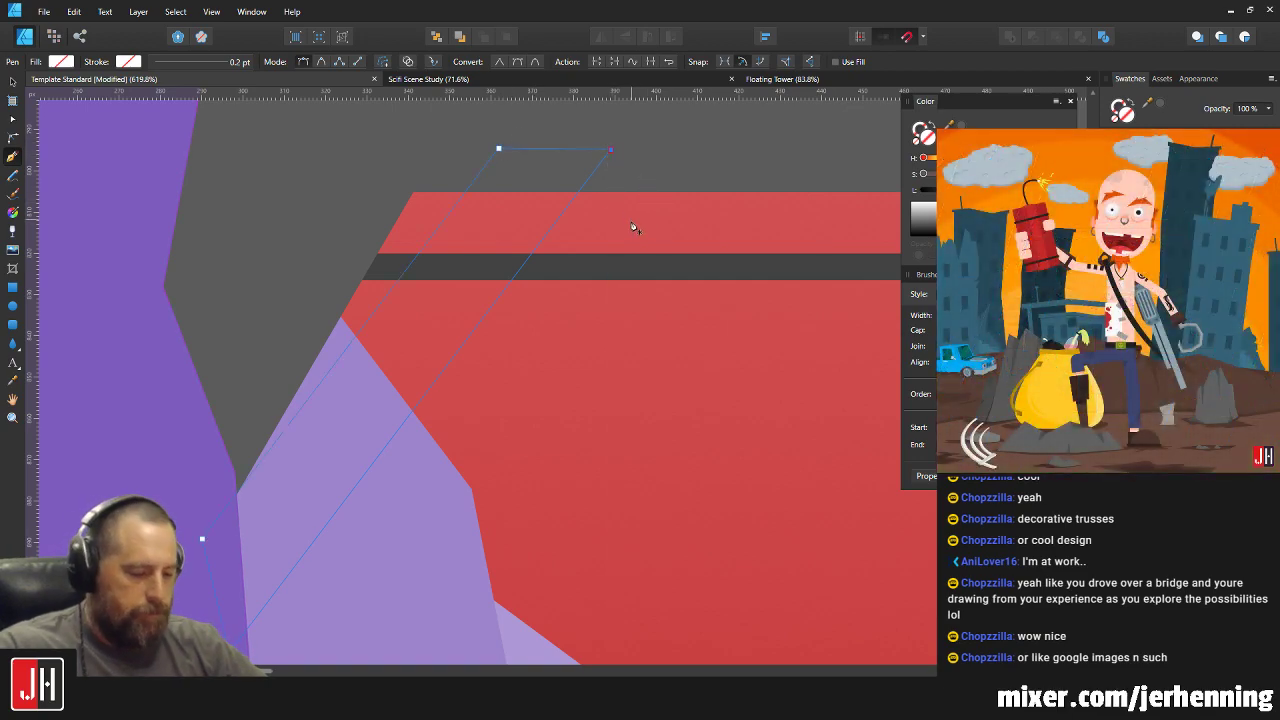
key(i)
click(620, 266)
drag(478, 477, 526, 362)
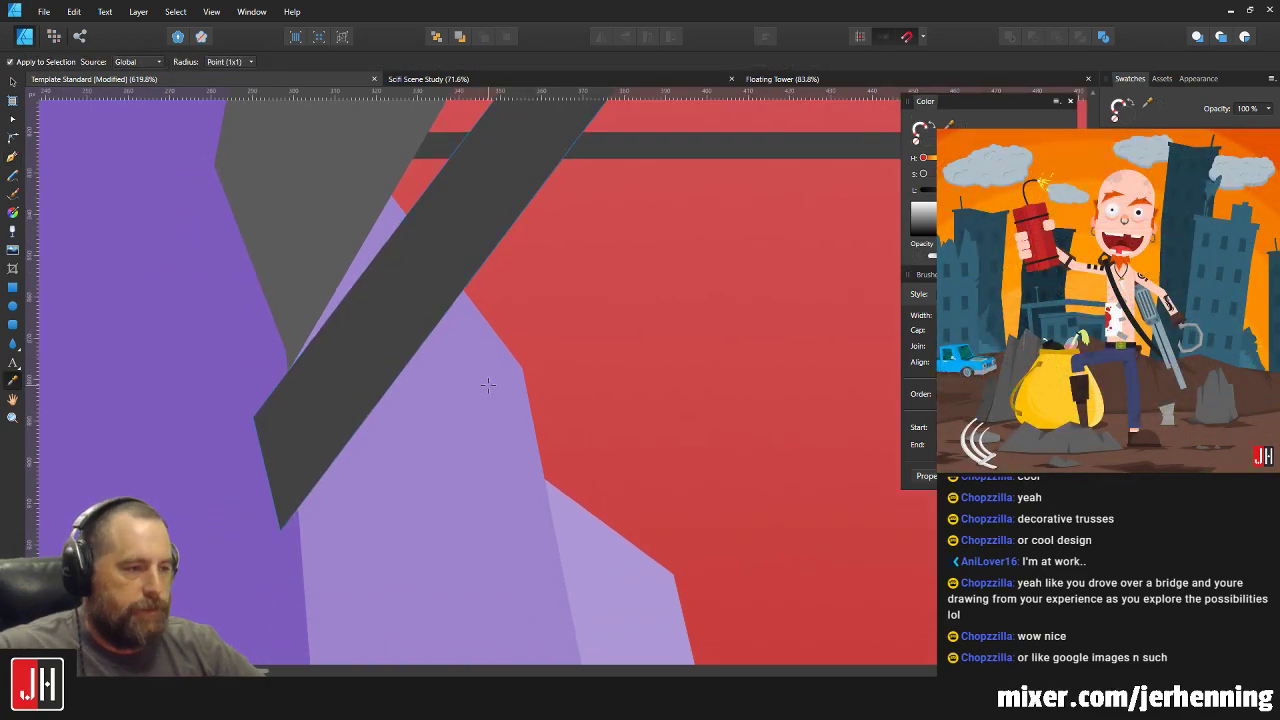
Lower the brace's two bottom corner nodes so it runs steeper, roughly parallel to the bridge's slanted edge.
key(a)
drag(283, 540, 286, 650)
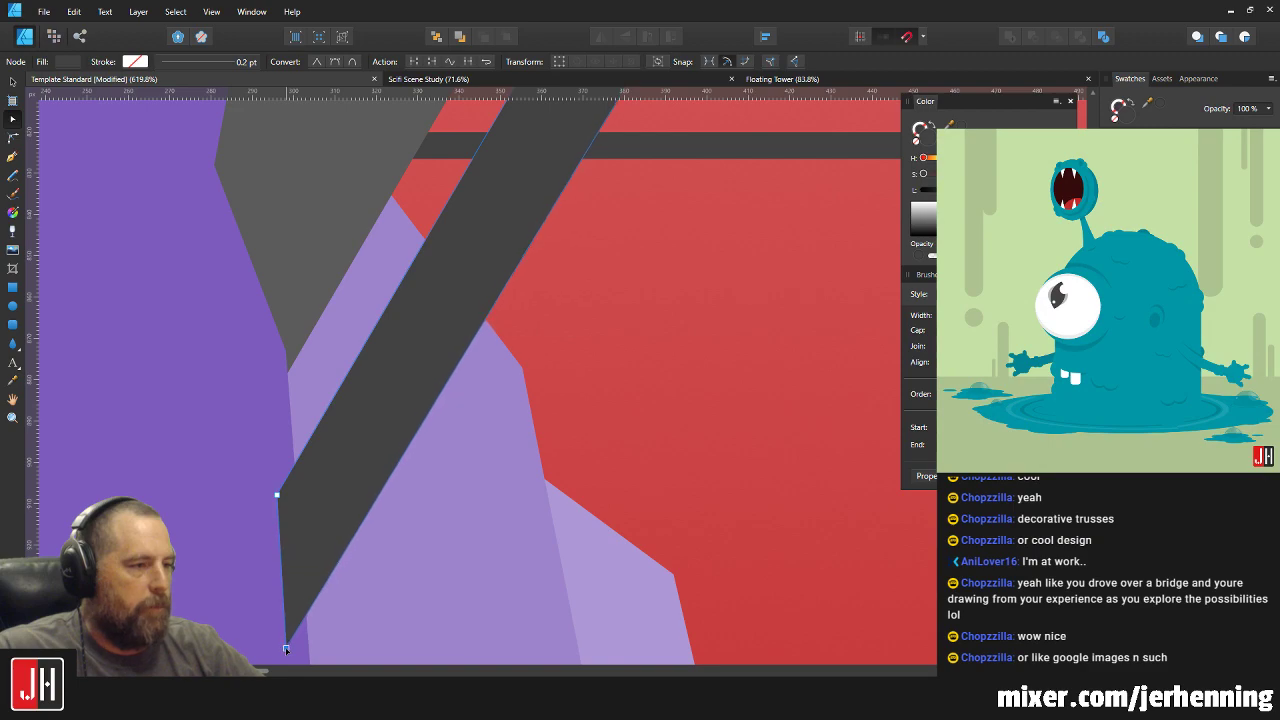
scroll(507, 258, up, 4)
Place the diagonal brace behind the bridge body and the left purple cliff and adjust its position slightly.
key(v)
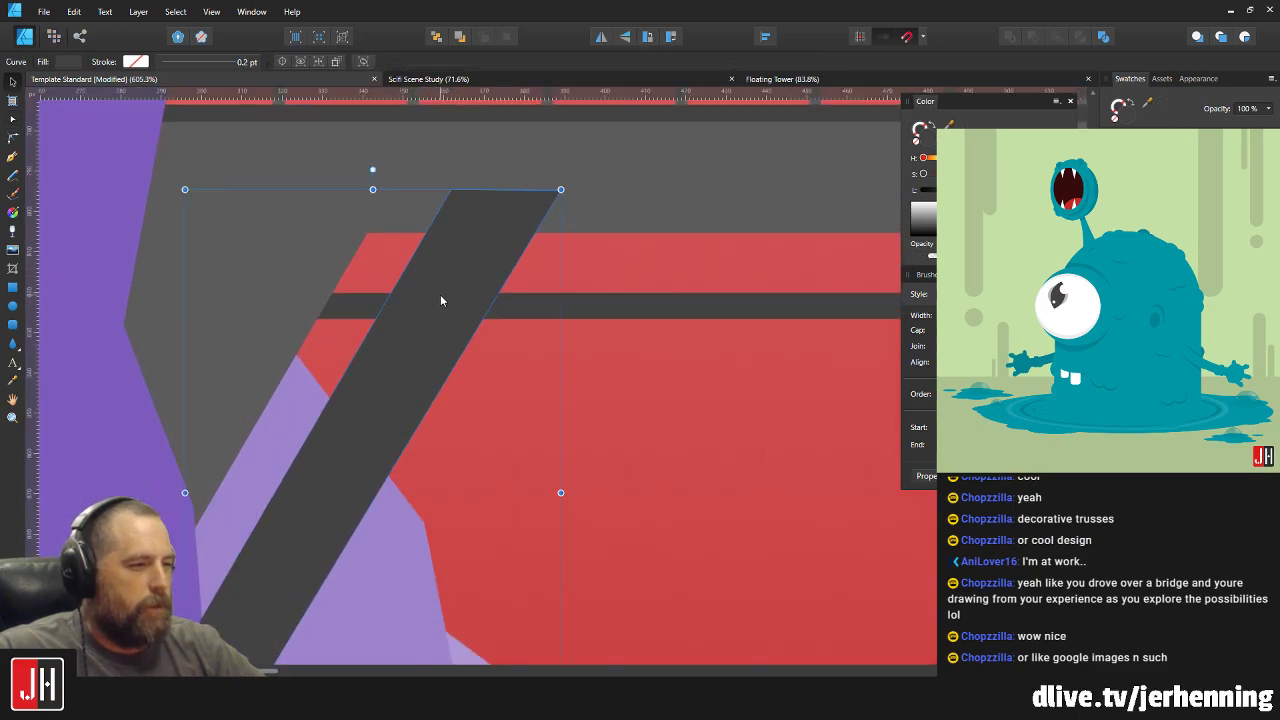
scroll(469, 304, down, 4)
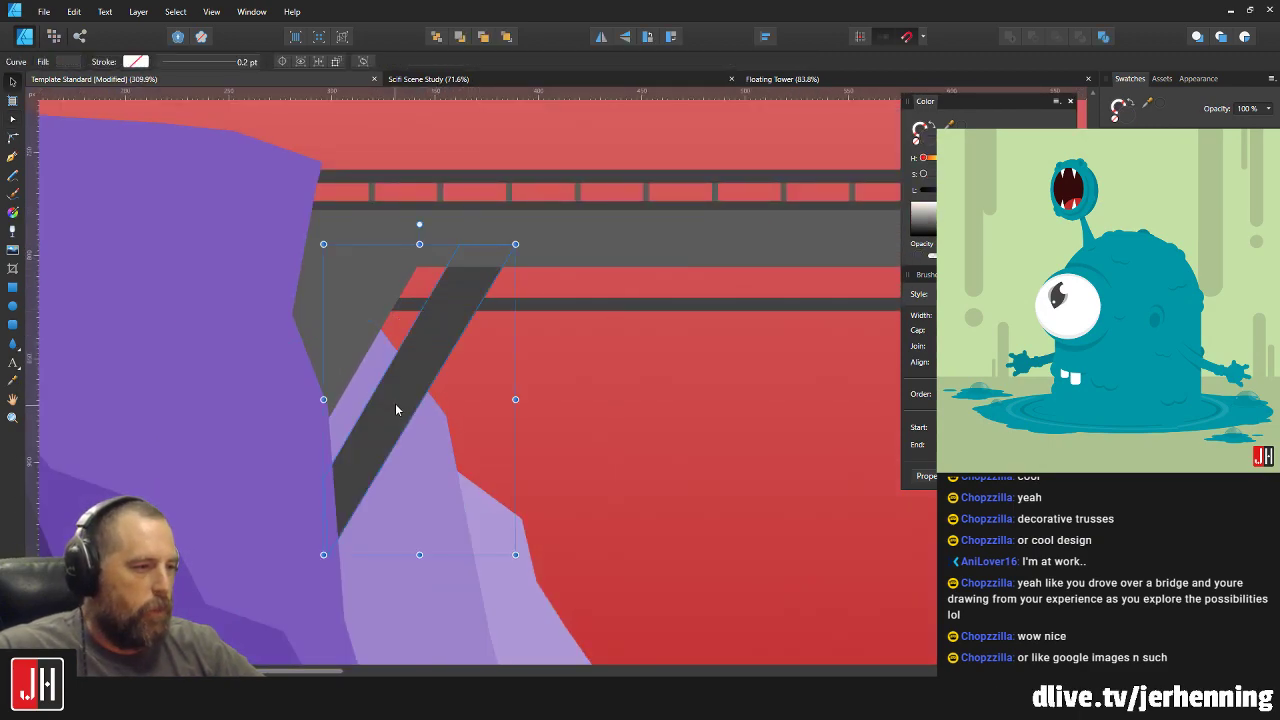
scroll(472, 304, up, 4)
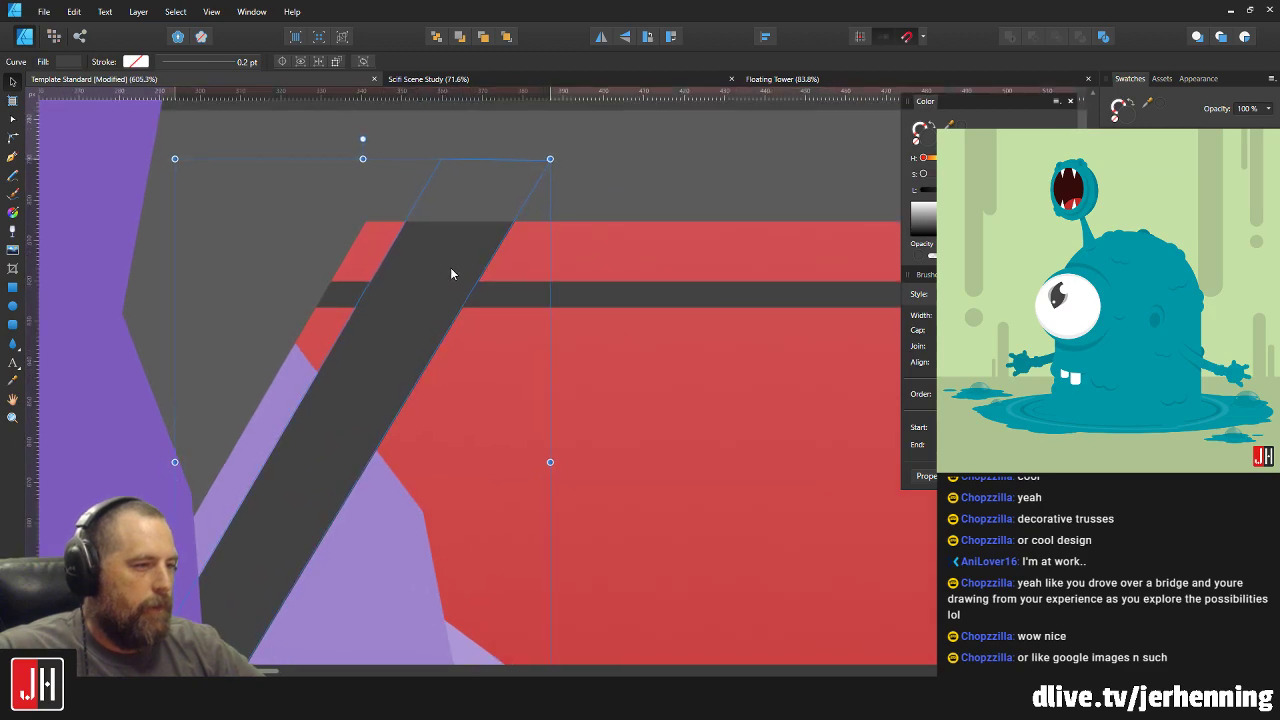
scroll(456, 266, down, 5)
scroll(402, 304, up, 2)
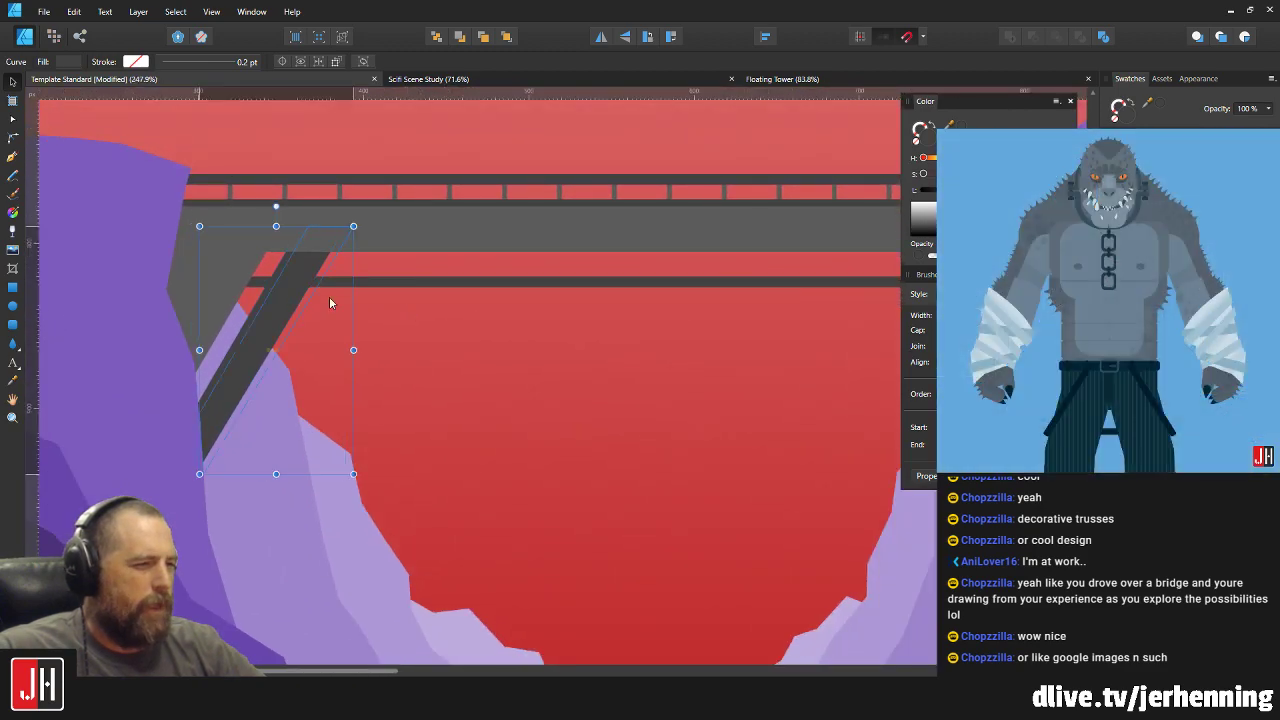
Duplicate the brace, flip the copy horizontally, and place it under the bridge's right end.
scroll(308, 294, right, 5)
click(602, 38)
drag(390, 312, 657, 341)
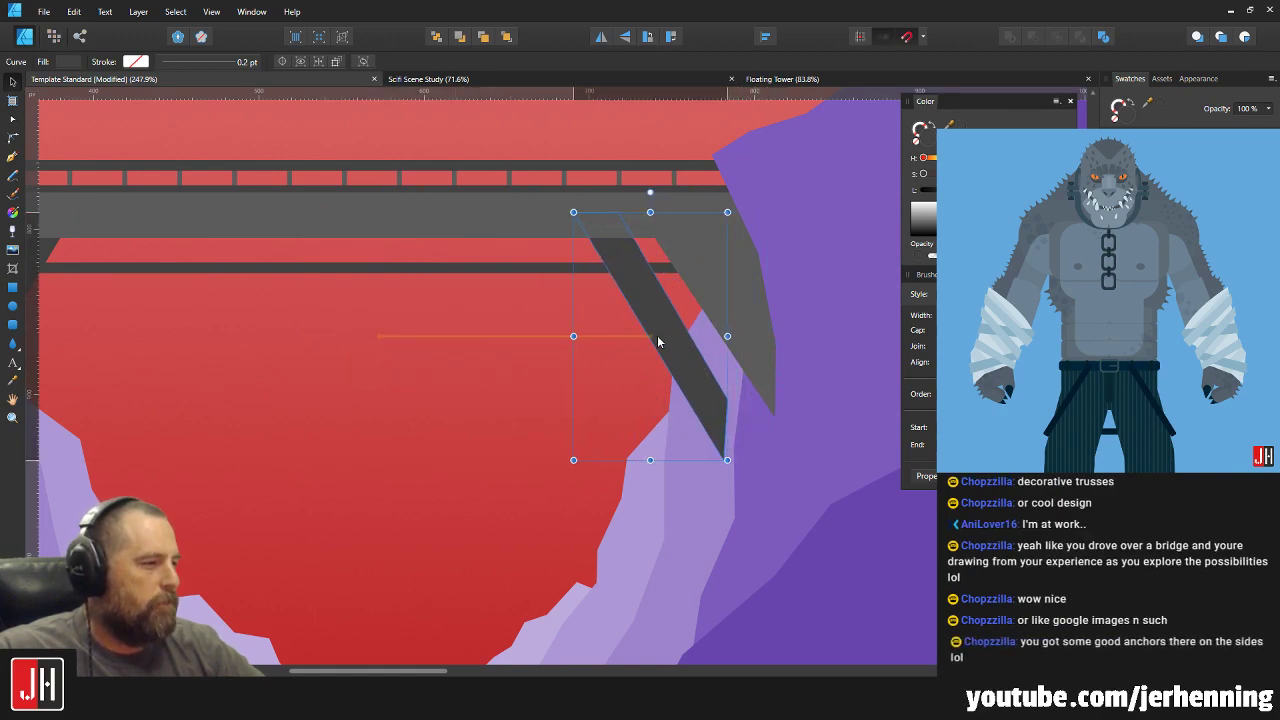
Compare the two diagonal braces and shift the brace's two top corner nodes slightly where it meets the bridge body.
click(494, 341)
drag(46, 264, 430, 301)
scroll(430, 301, up, 2)
click(443, 307)
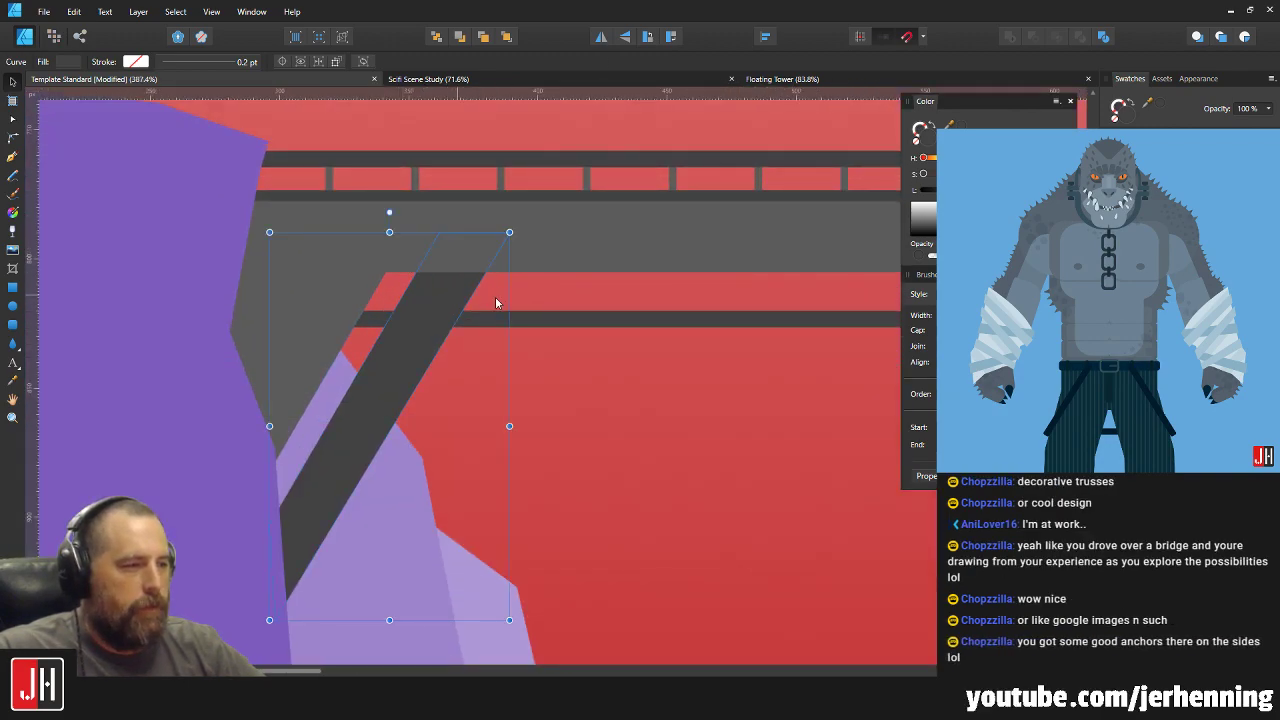
scroll(394, 289, down, 4)
scroll(541, 327, up, 3)
scroll(541, 327, up, 3)
scroll(568, 202, up, 2)
key(a)
drag(420, 199, 430, 188)
drag(546, 178, 533, 178)
scroll(558, 249, down, 2)
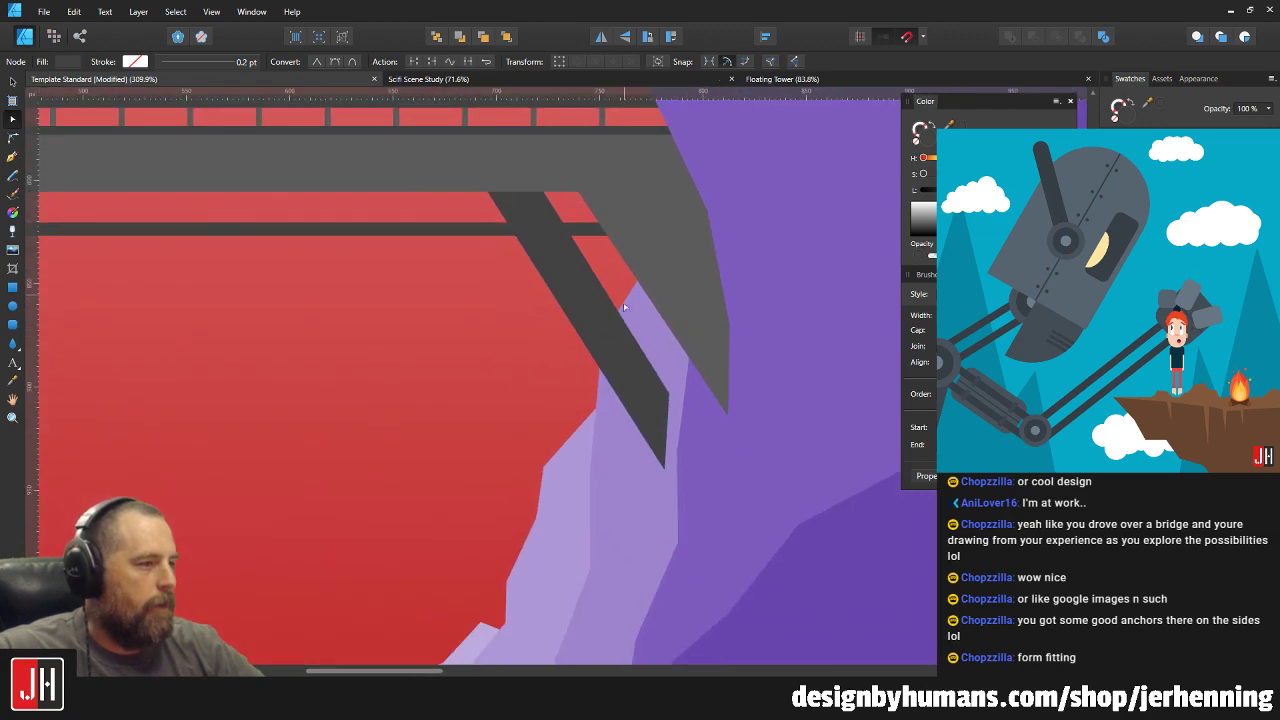
Extend the right brace along its slant by moving its two bottom corner nodes down over the right cliff.
key(v)
click(597, 330)
scroll(595, 335, down, 5)
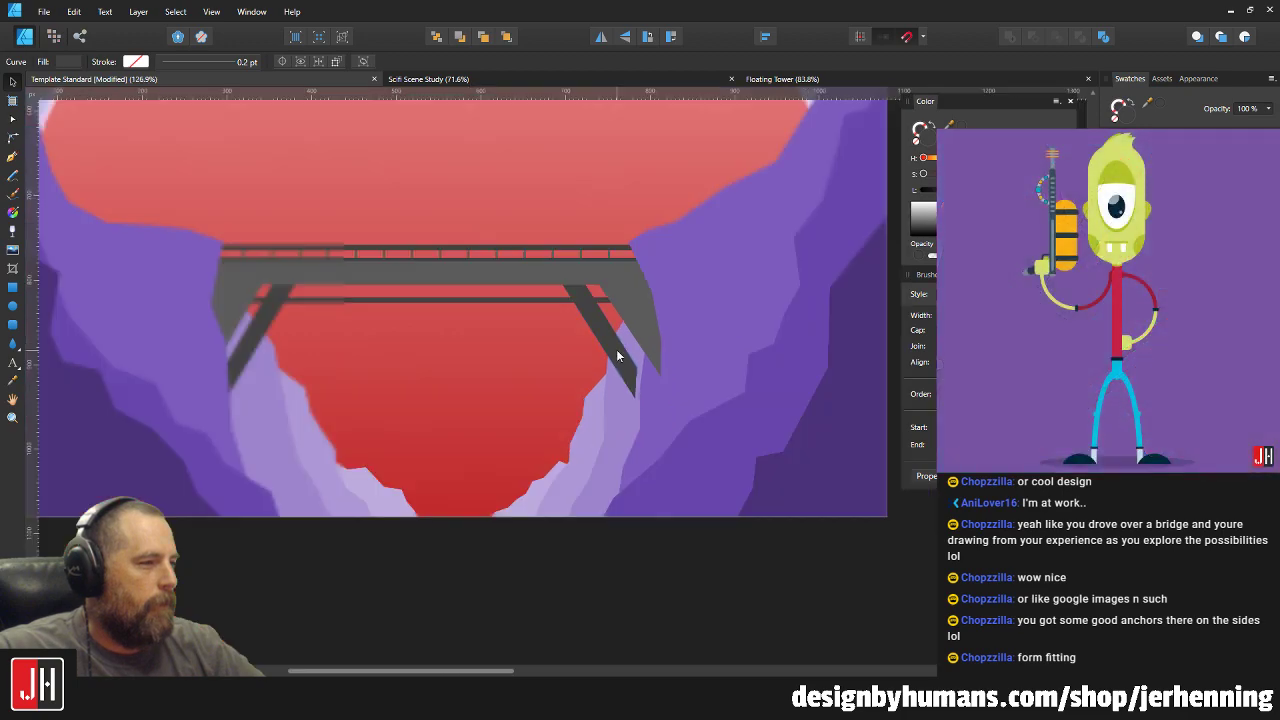
scroll(605, 355, up, 6)
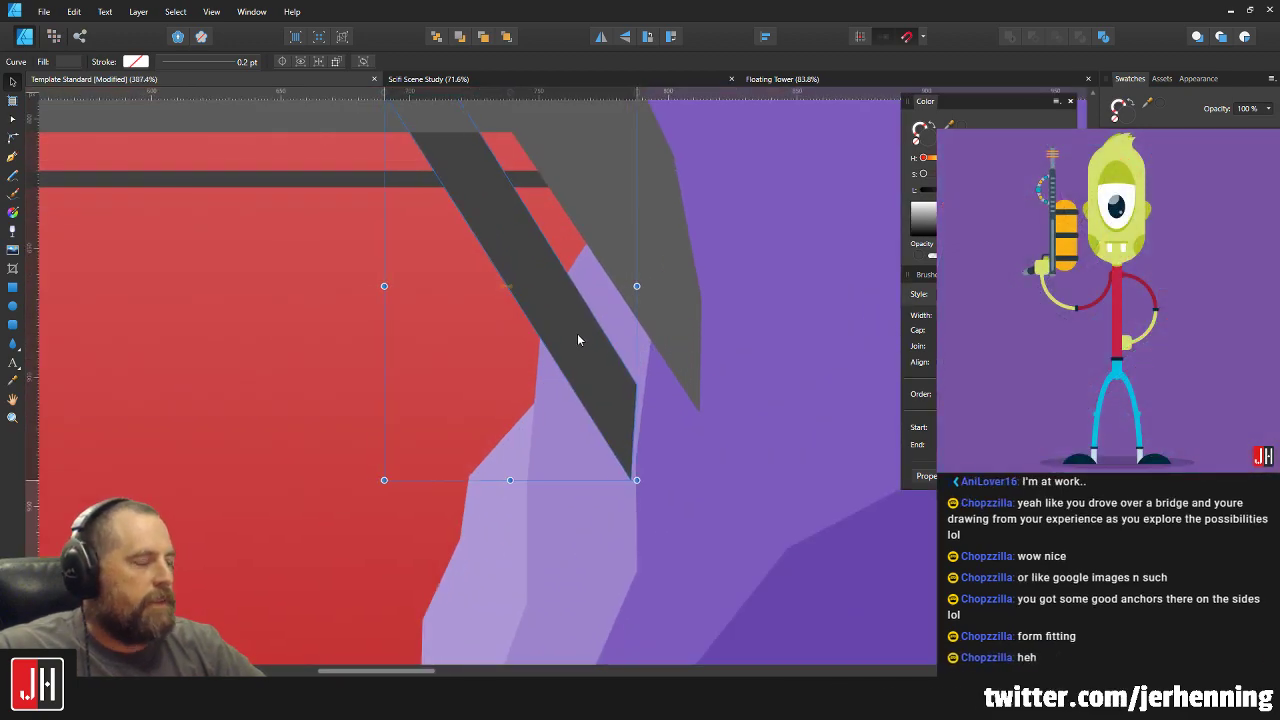
key(a)
drag(668, 362, 666, 543)
scroll(666, 543, down, 3)
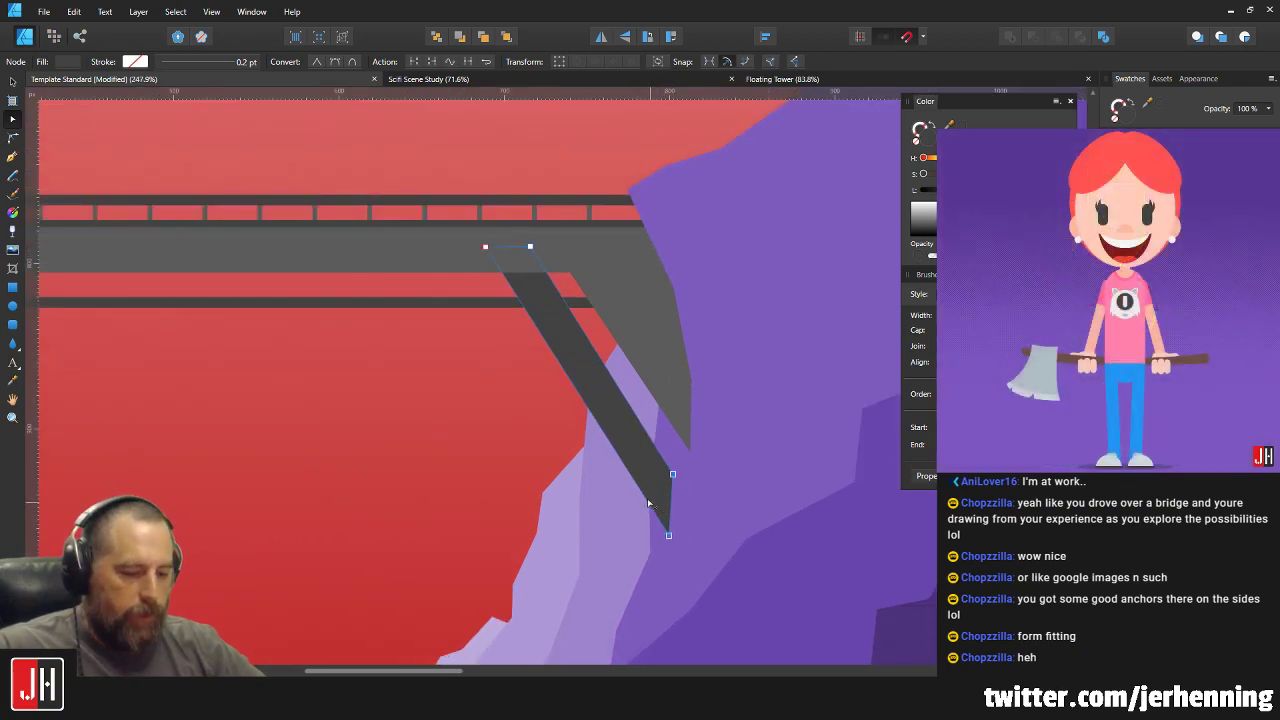
Place the right diagonal brace behind the right purple cliff.
key(Escape)
click(608, 444)
key(ctrl+v)
scroll(615, 446, down, 7)
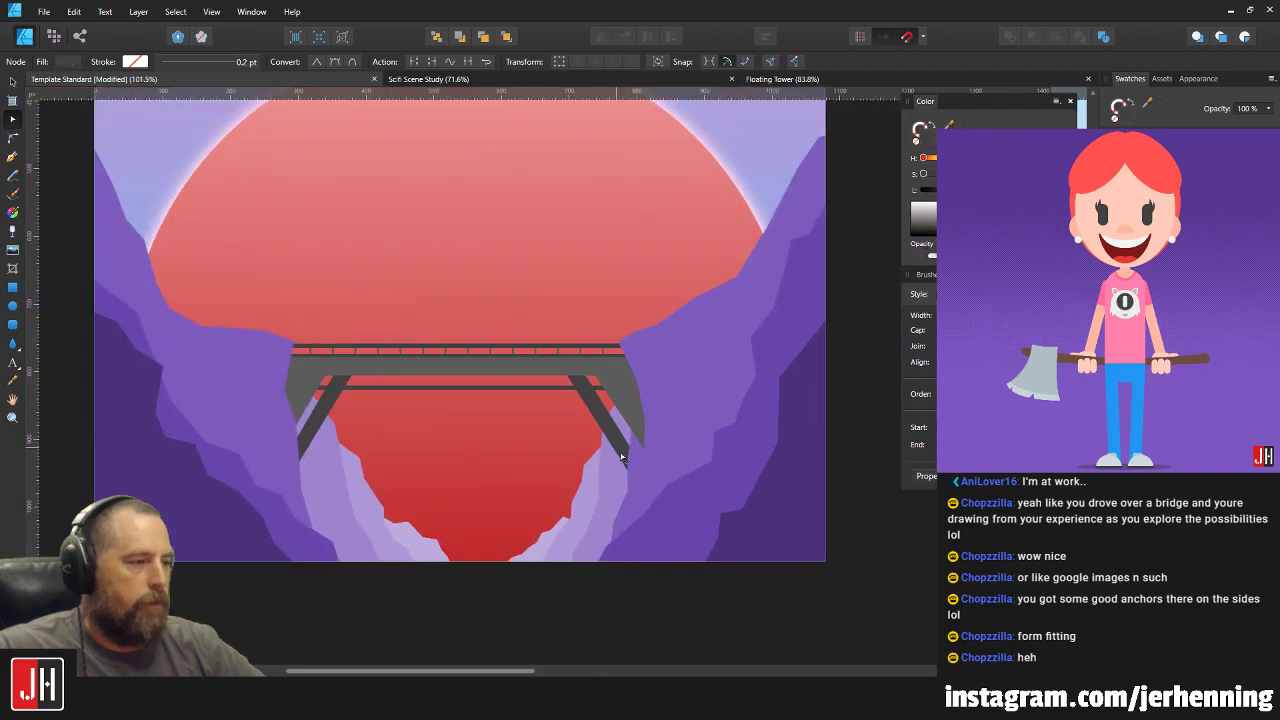
key(v)
scroll(600, 435, up, 10)
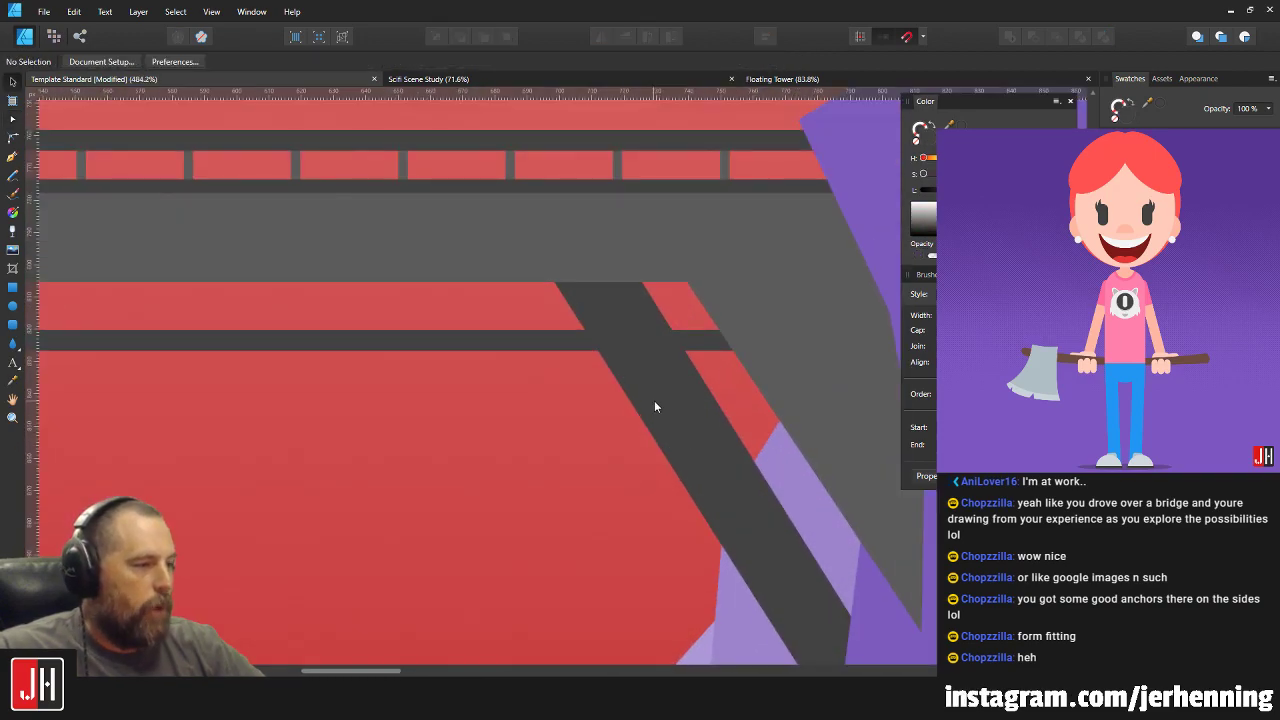
scroll(650, 400, down, 8)
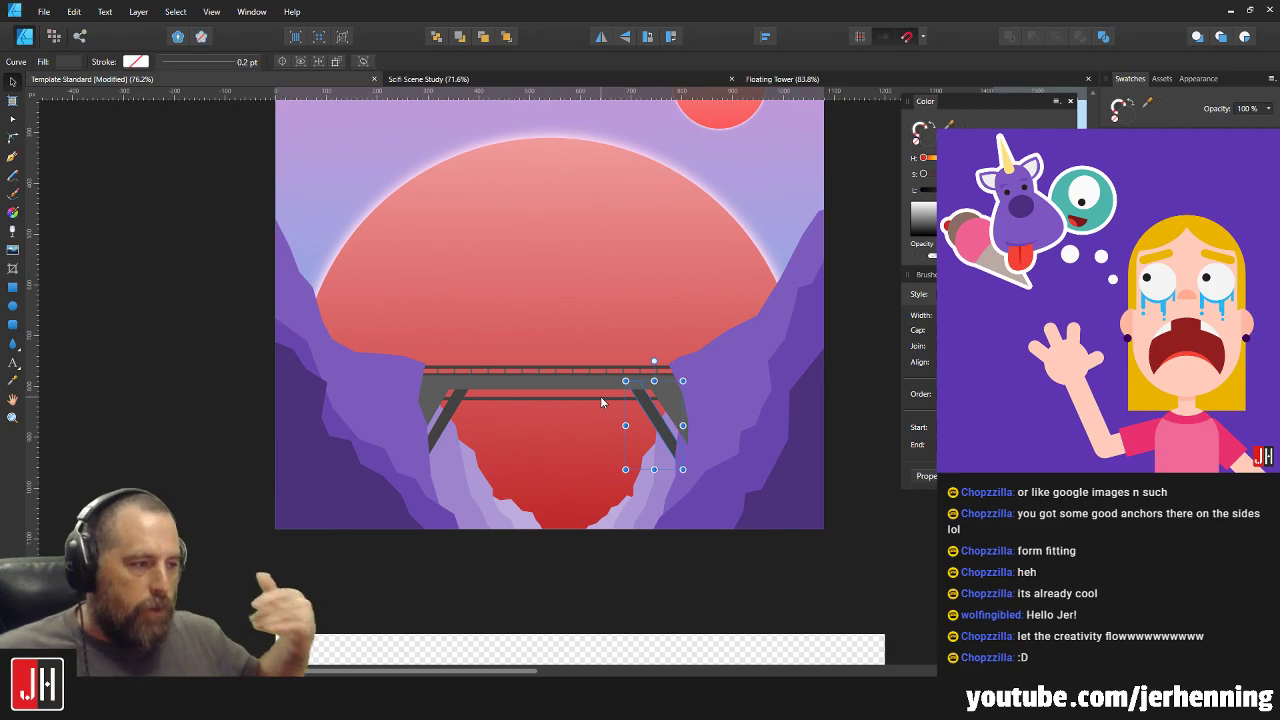
Fine-tune the right brace's hidden bottom end behind the cliff and nudge the whole brace slightly to the right.
scroll(679, 485, up, 5)
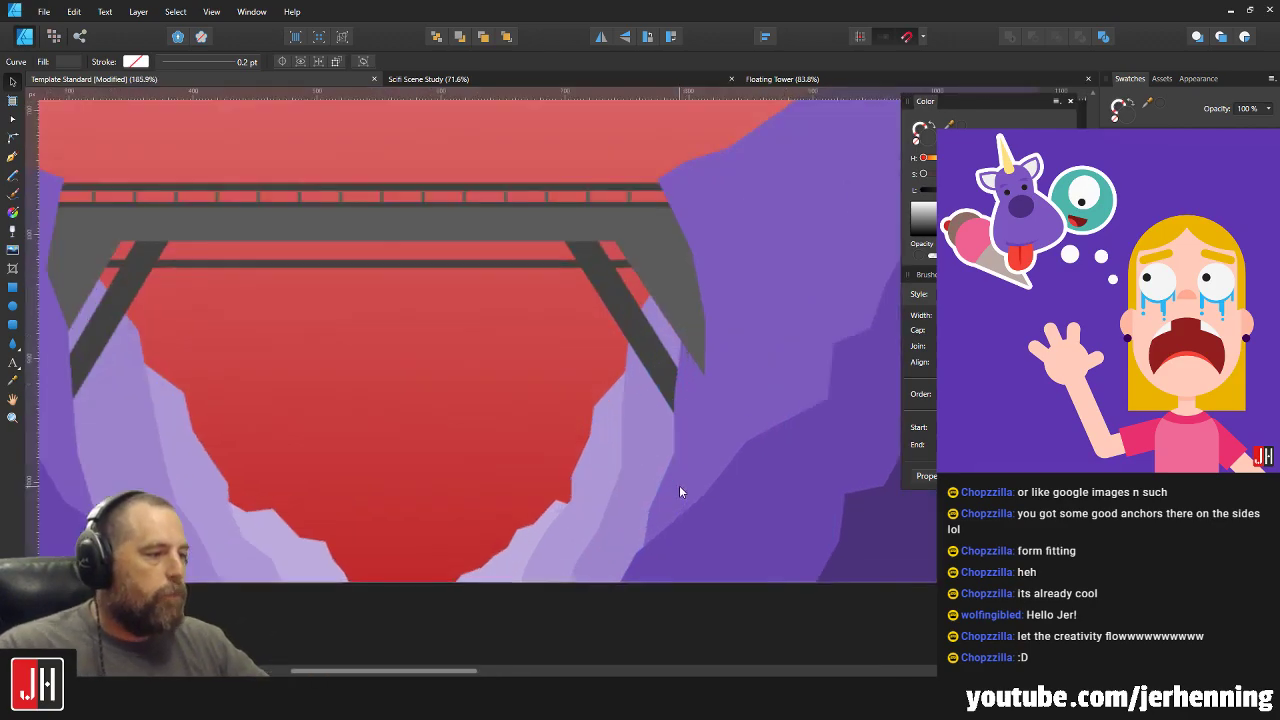
key(a)
scroll(700, 345, up, 3)
drag(740, 362, 694, 477)
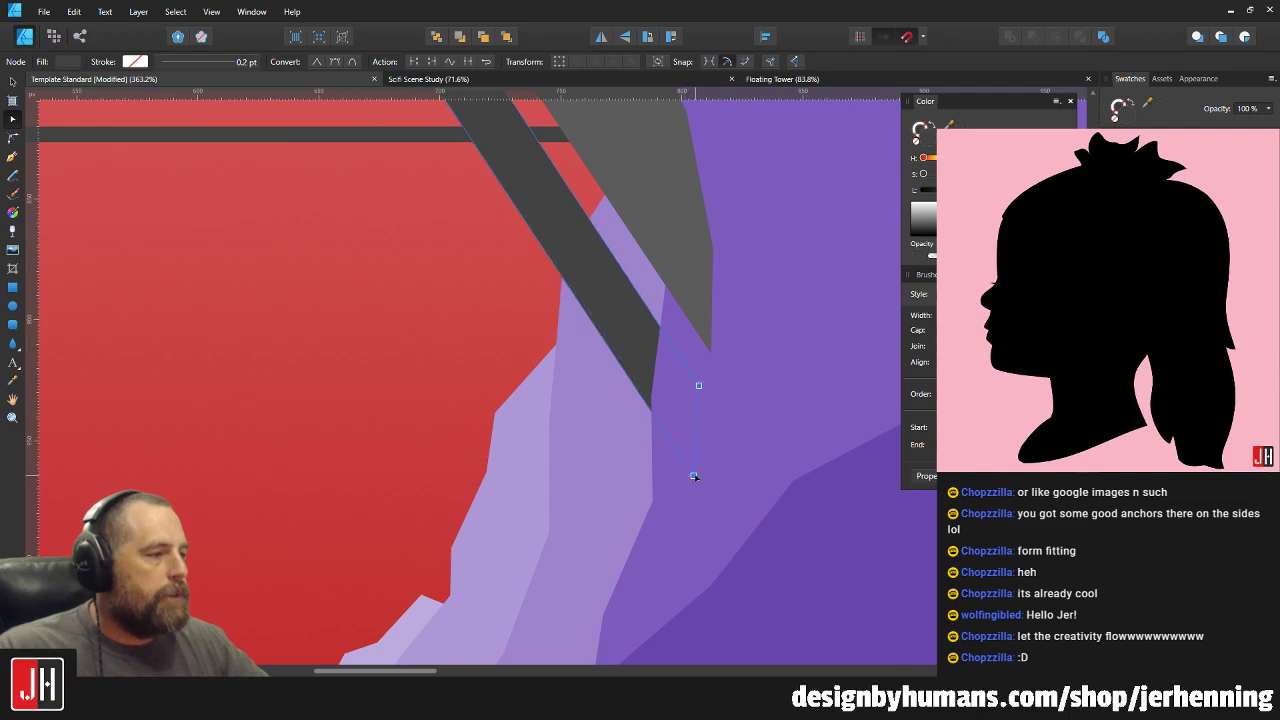
key(v)
scroll(700, 337, down, 4)
scroll(634, 227, up, 7)
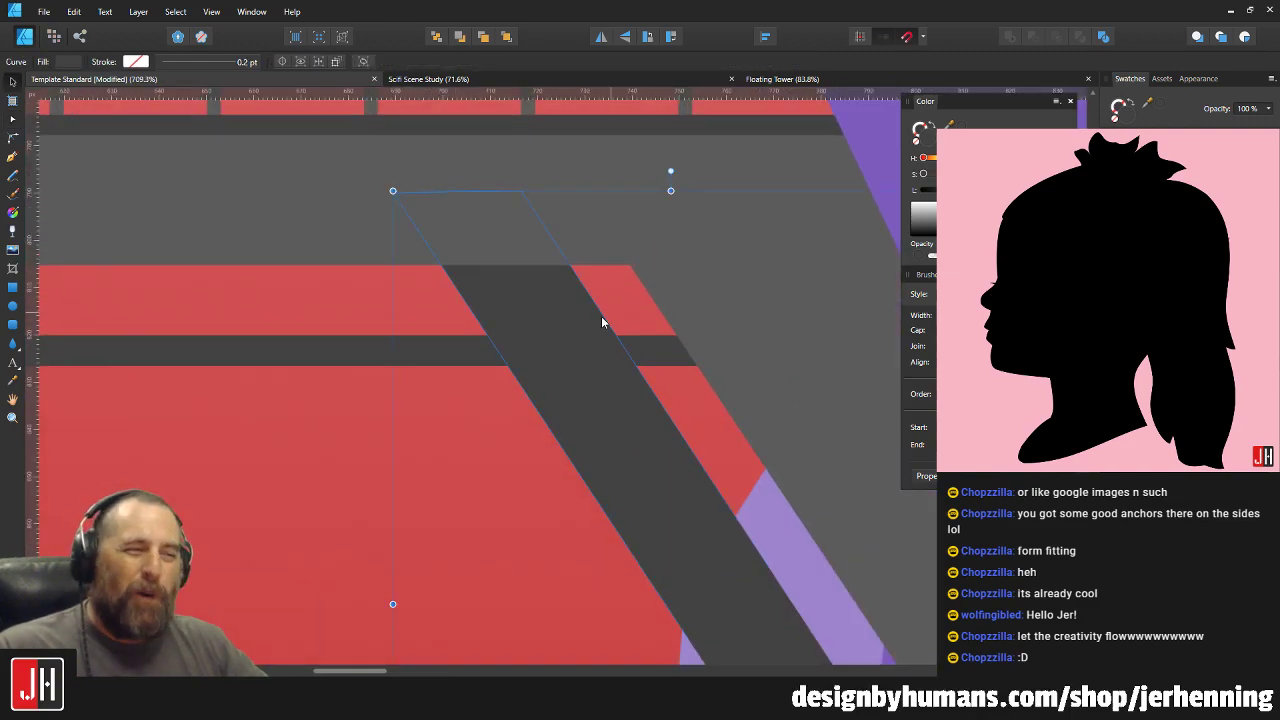
key(Right)
Give the lower horizontal beam a lighter grey fill and move it slightly up, closer to the bridge body.
click(601, 342)
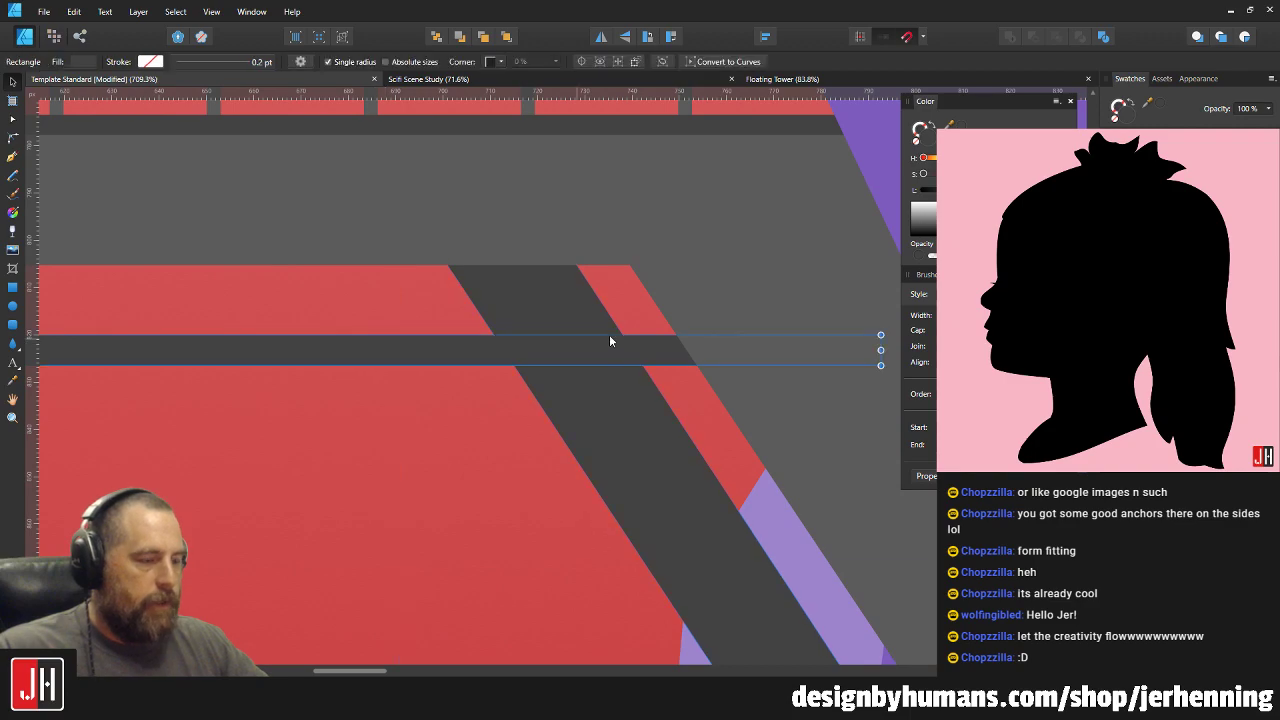
scroll(710, 289, down, 6)
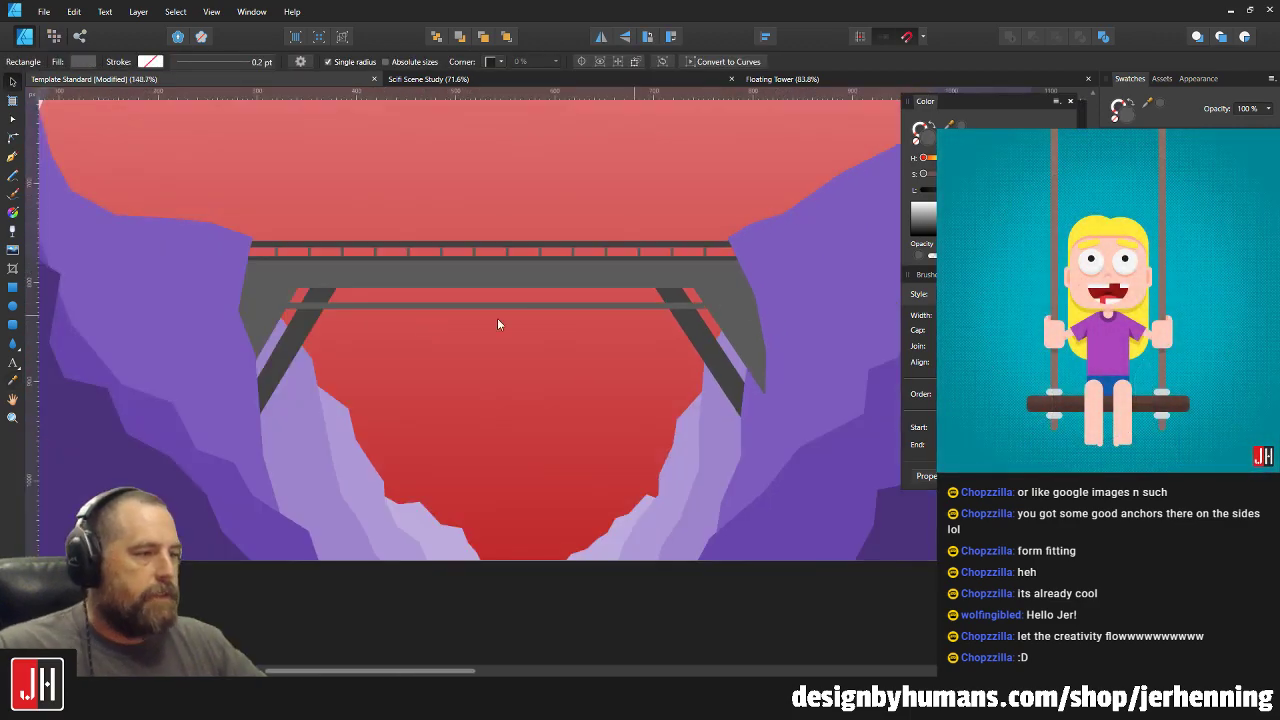
scroll(480, 316, up, 3)
click(453, 295)
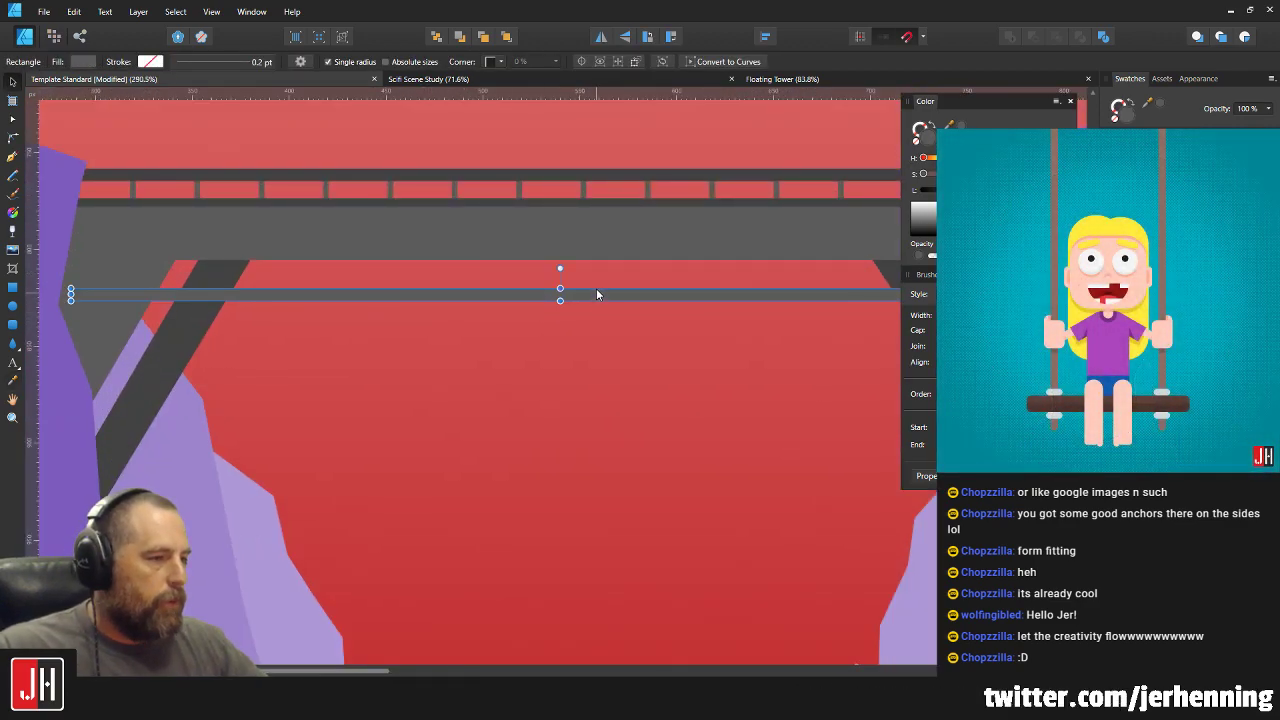
drag(596, 292, 595, 285)
scroll(595, 284, down, 10)
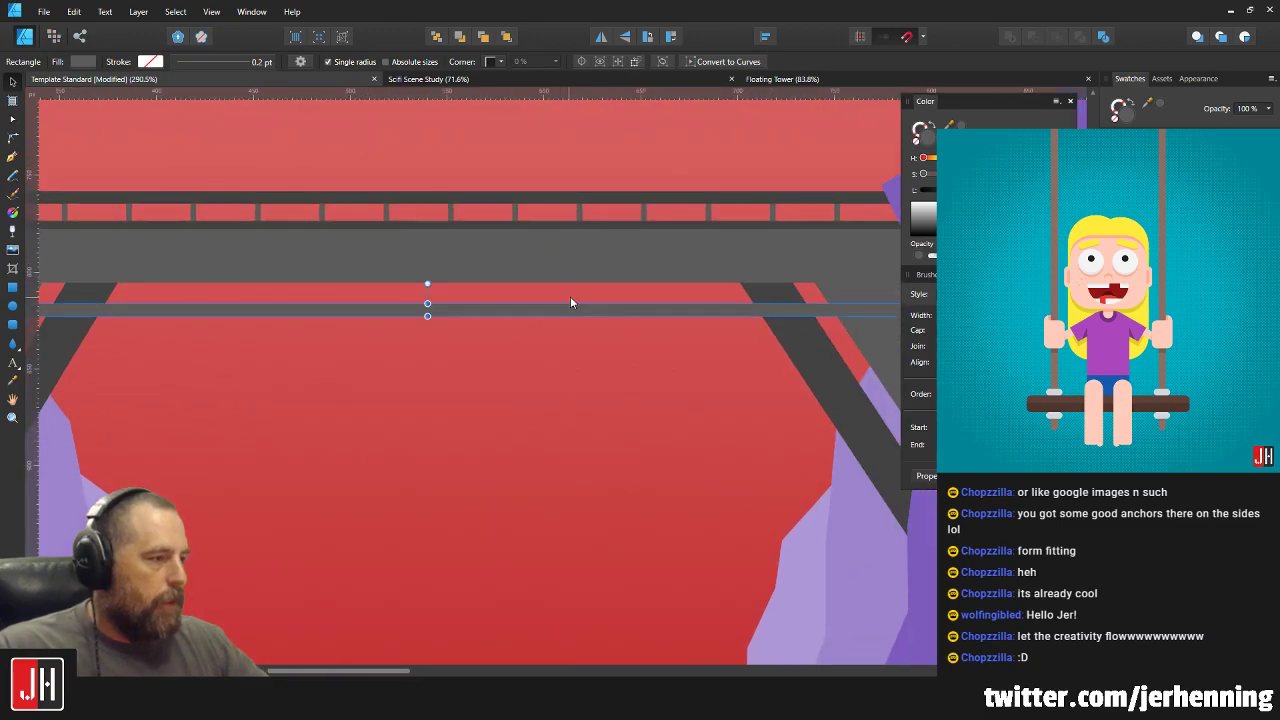
scroll(511, 305, up, 10)
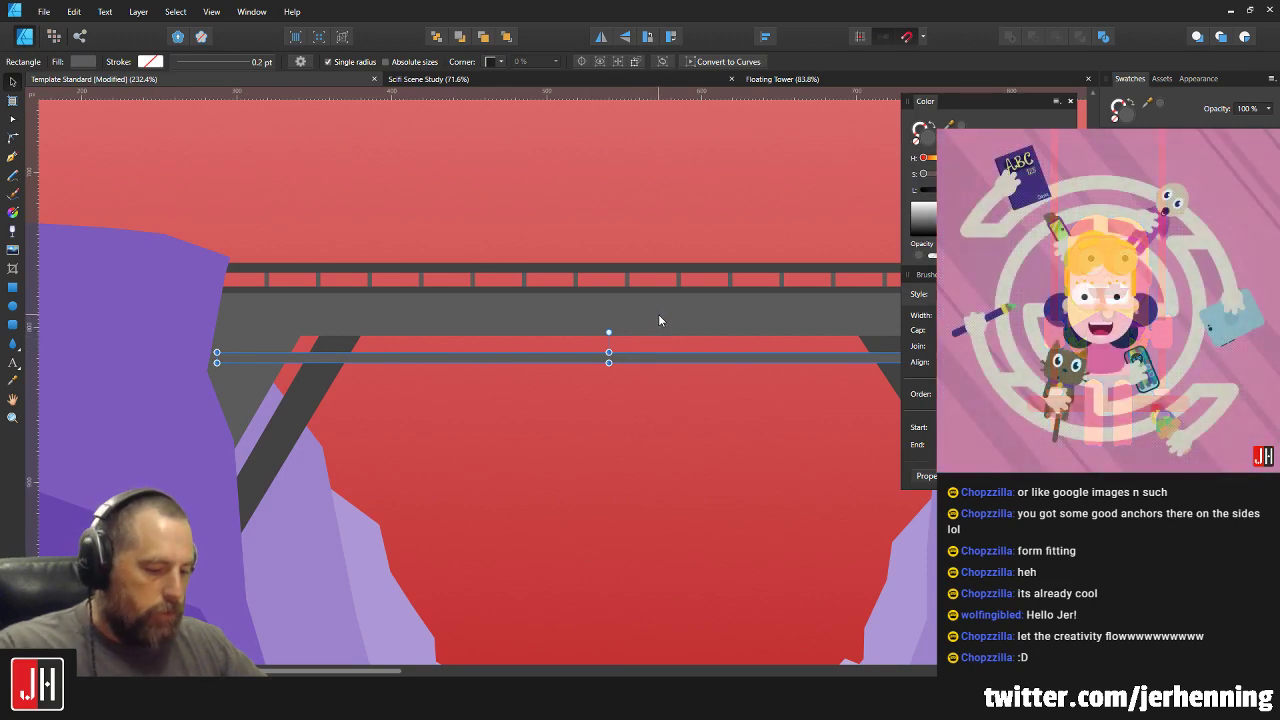
Deselect the beam and save the document.
key(Escape)
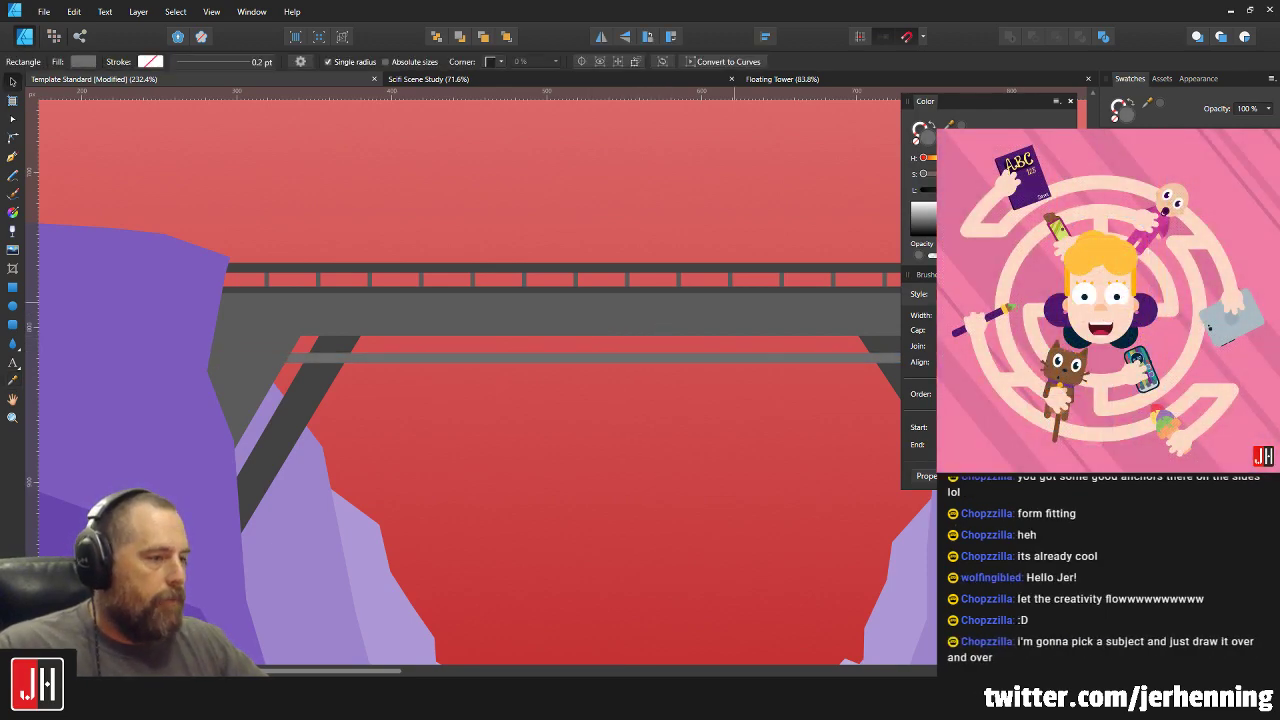
scroll(707, 363, down, 5)
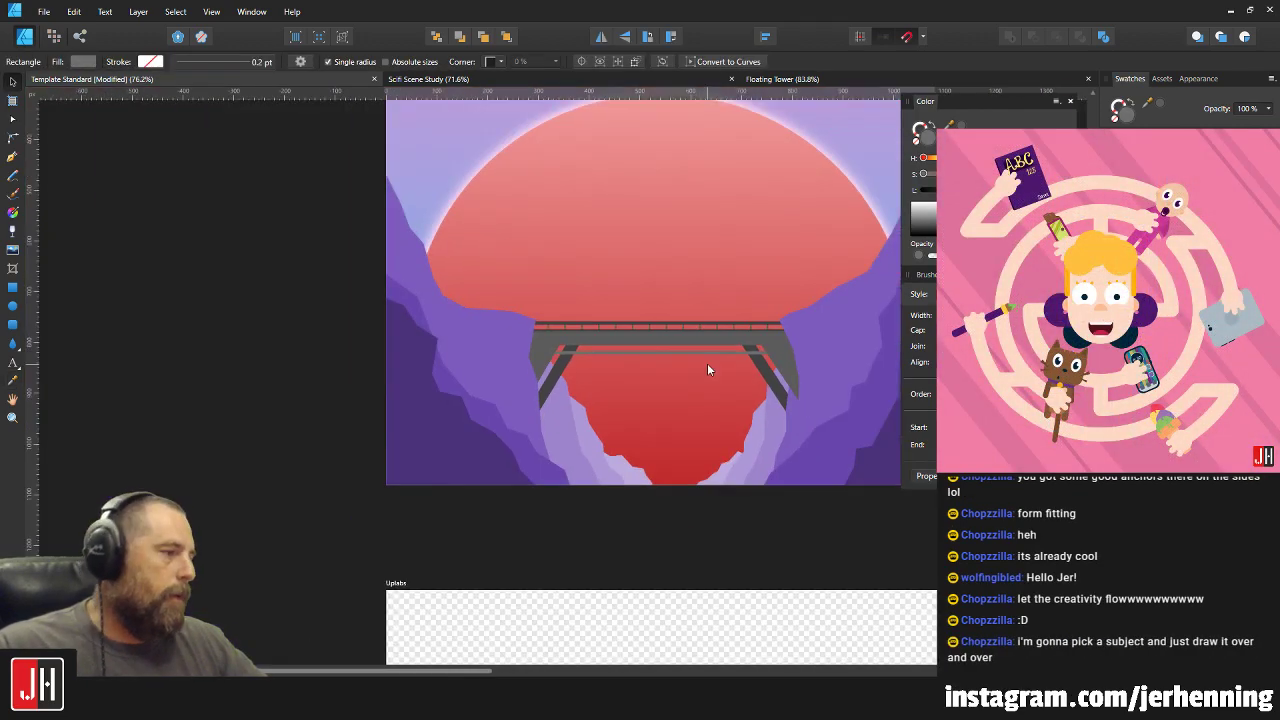
click(851, 454)
key(ctrl+s)
scroll(712, 370, up, 5)
scroll(587, 340, up, 1)
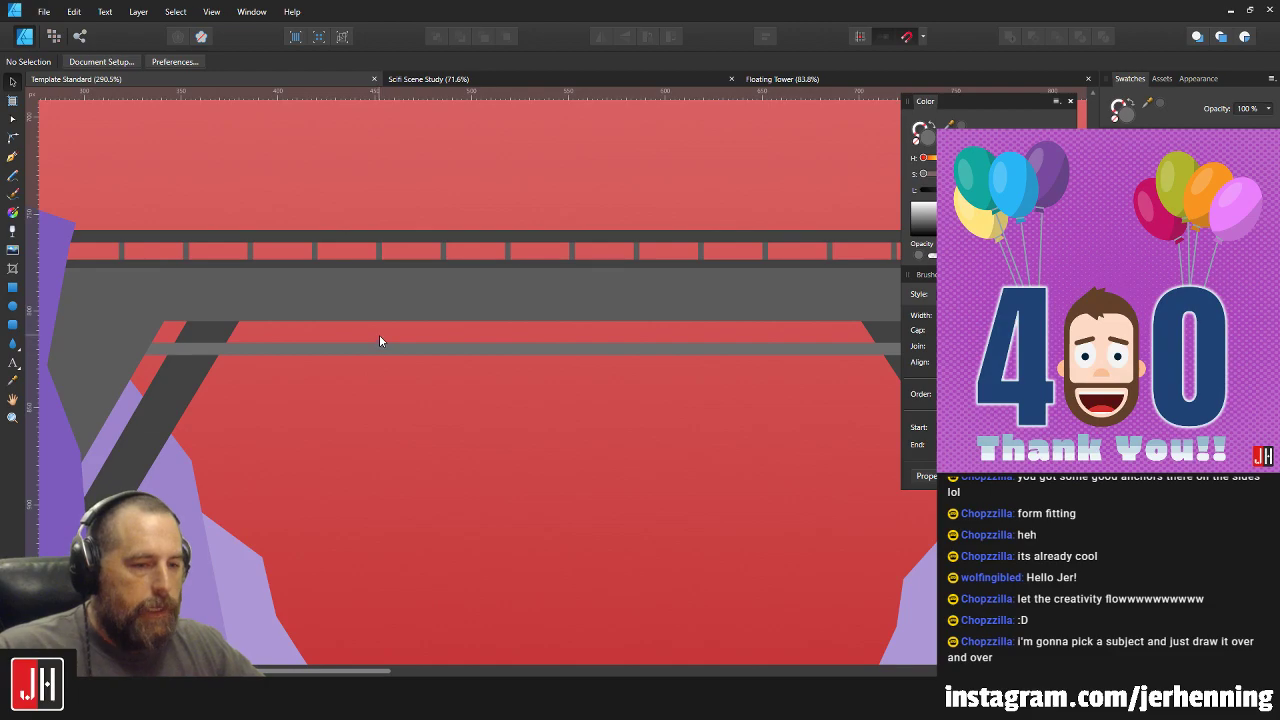
click(455, 348)
mouse_move(582, 342)
mouse_down()
mouse_move(551, 329)
mouse_move(571, 330)
mouse_up()
drag(557, 400, 229, 263)
drag(229, 341, 357, 457)
key(Delete)
Review the bridge and cliffs within the whole canyon composition, from close up to the full artboard.
scroll(432, 433, down, 5)
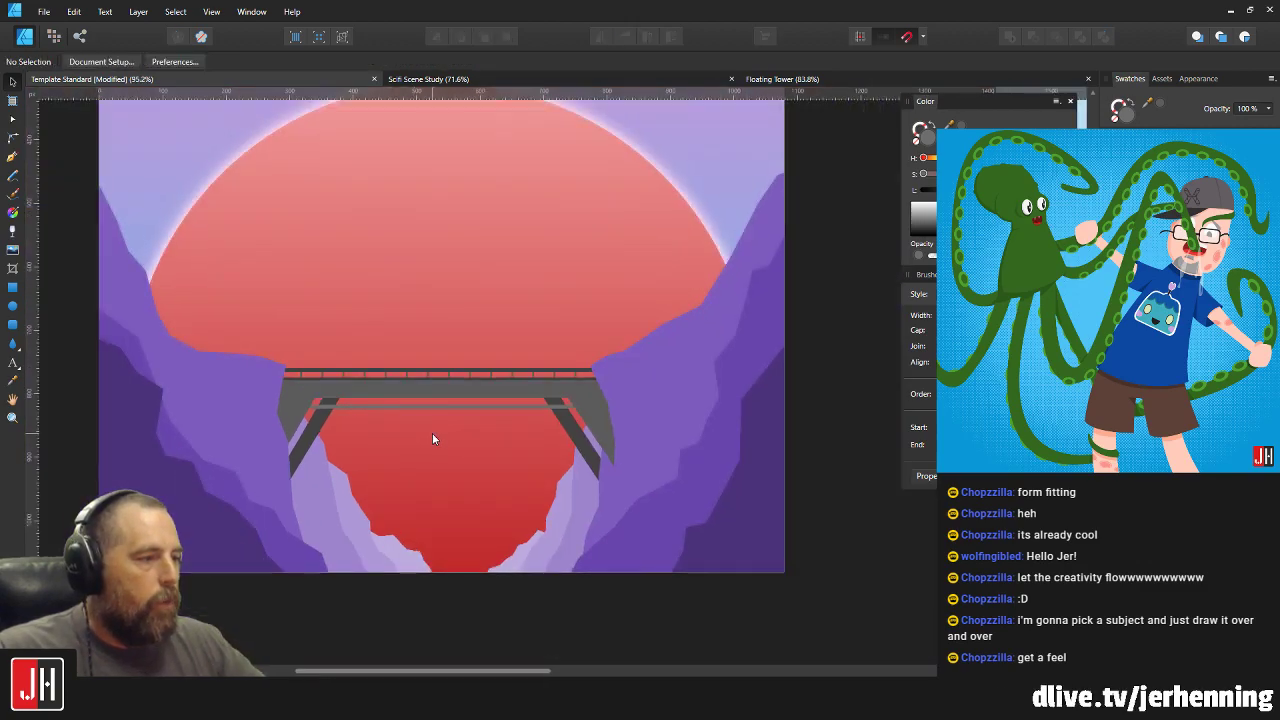
scroll(430, 435, up, 3)
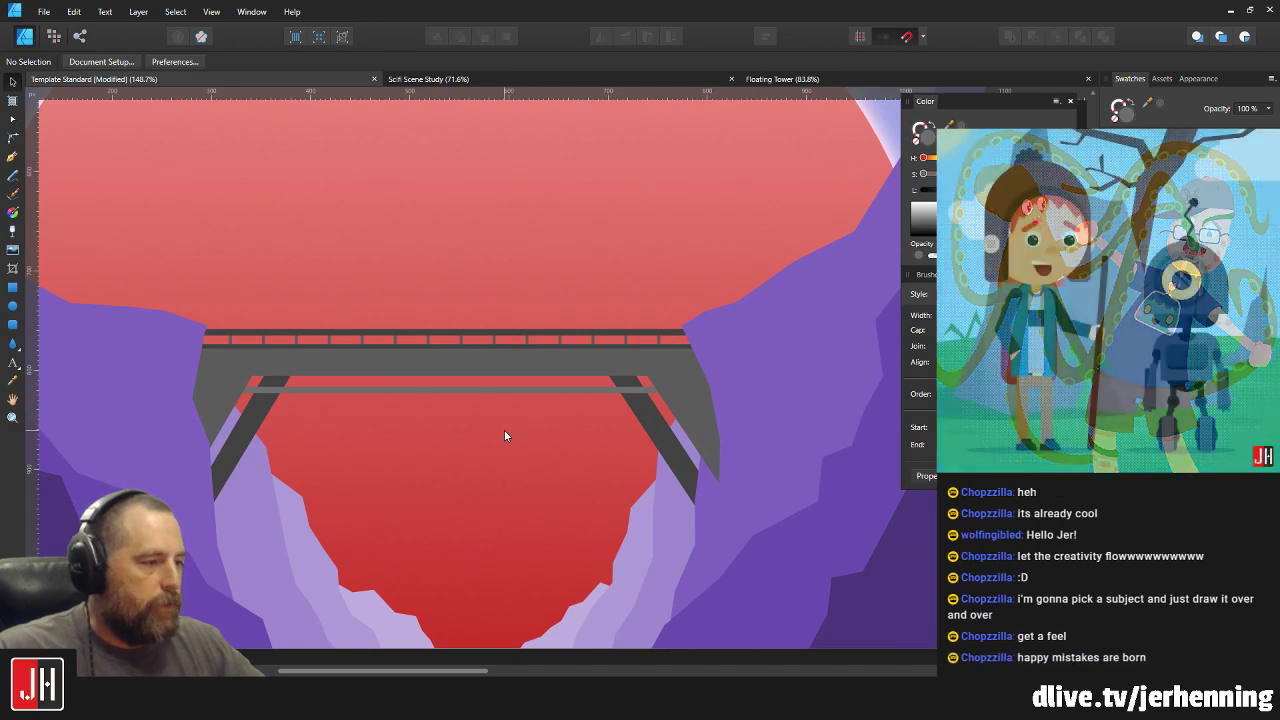
scroll(736, 420, down, 3)
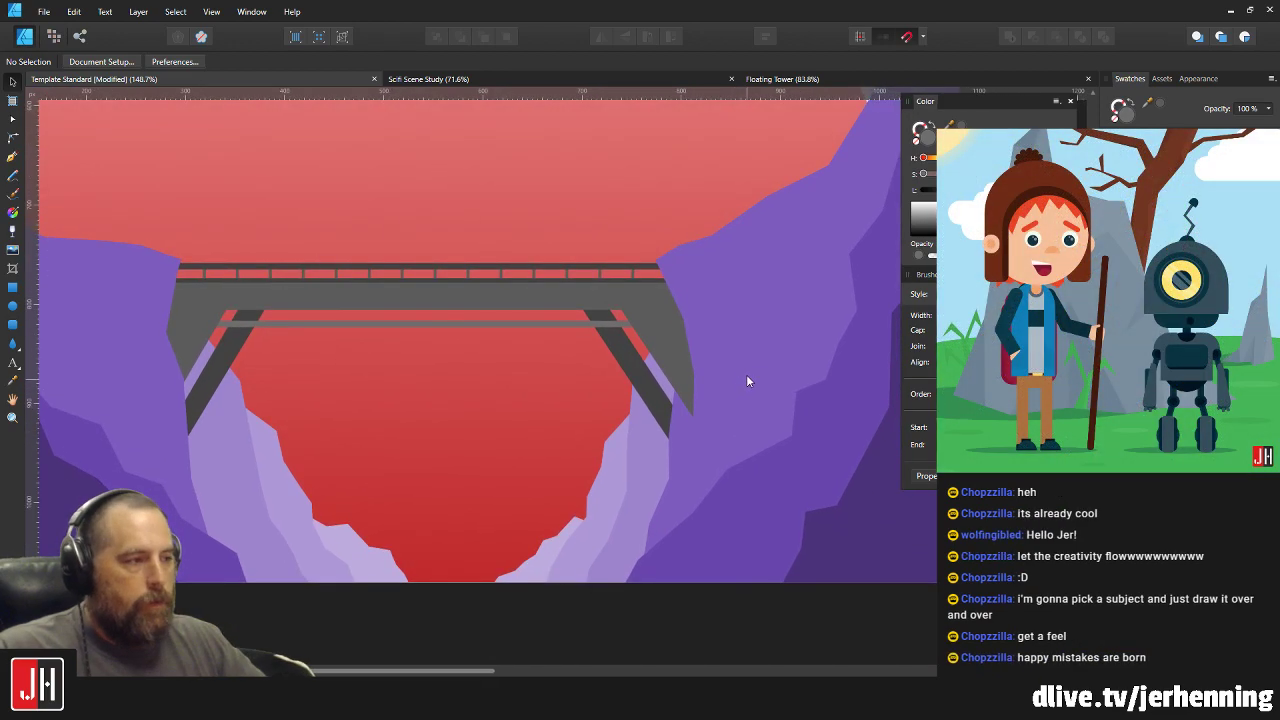
click(747, 379)
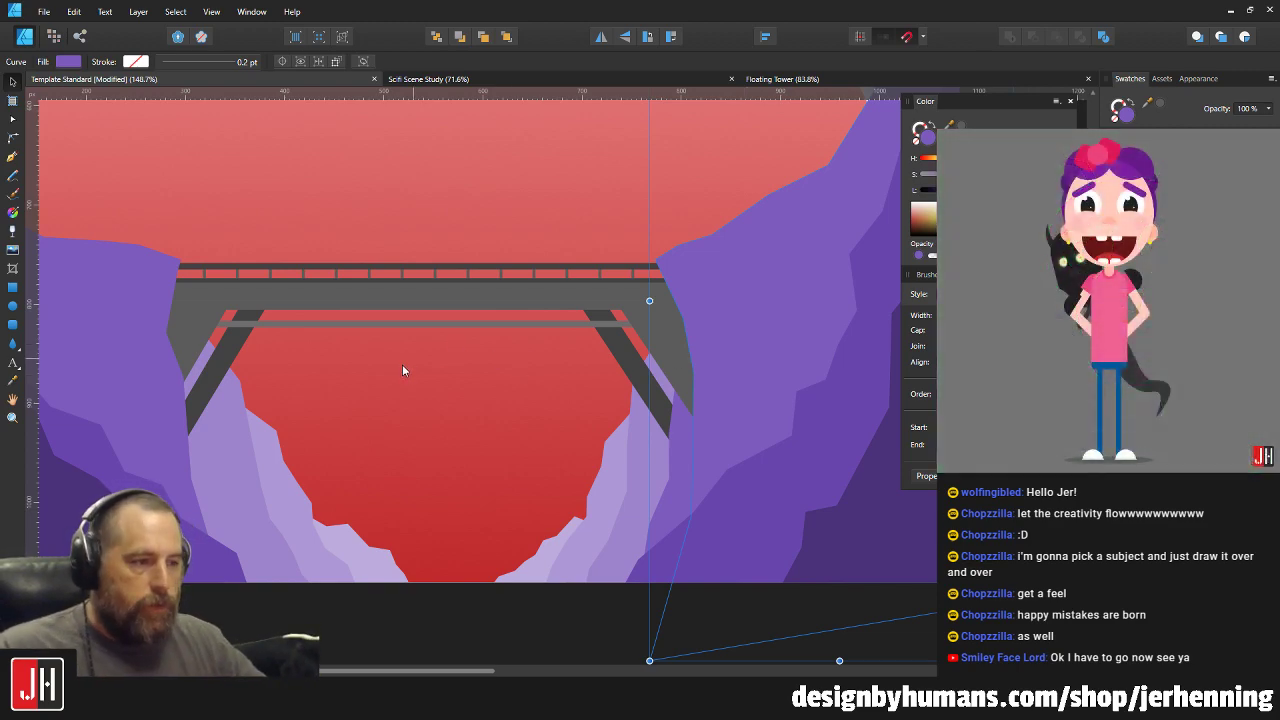
scroll(420, 367, down, 6)
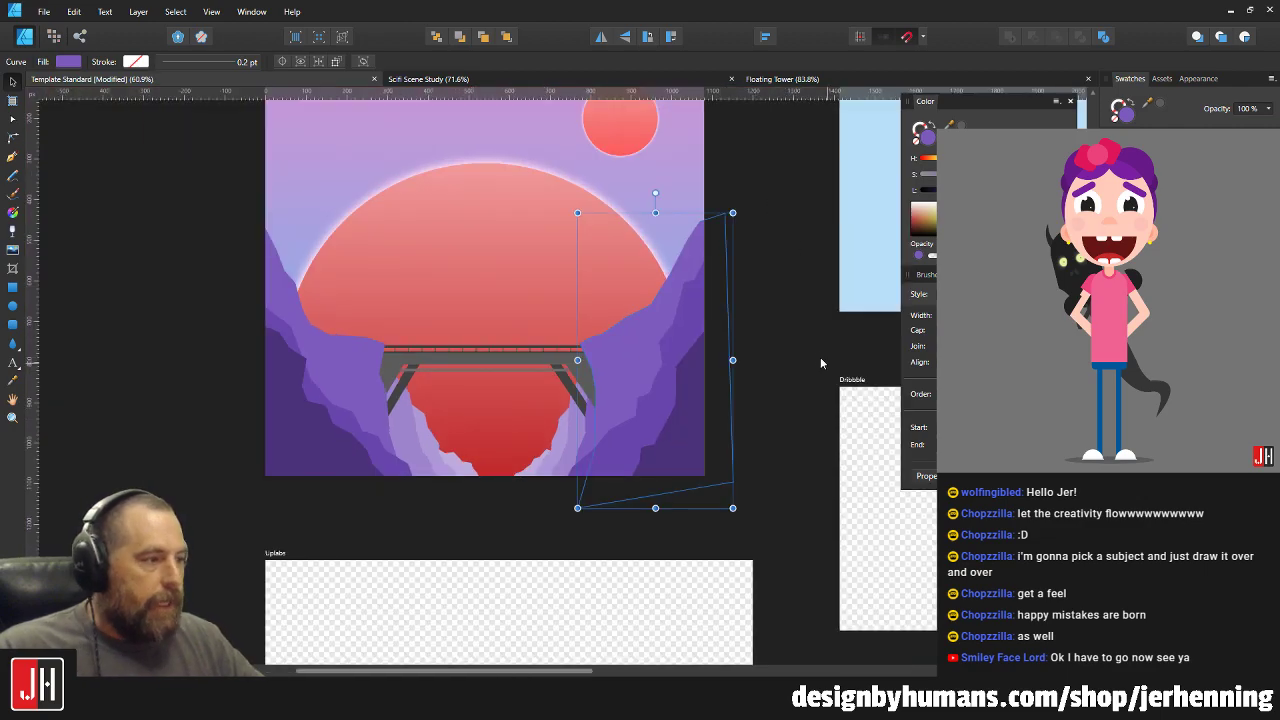
click(812, 343)
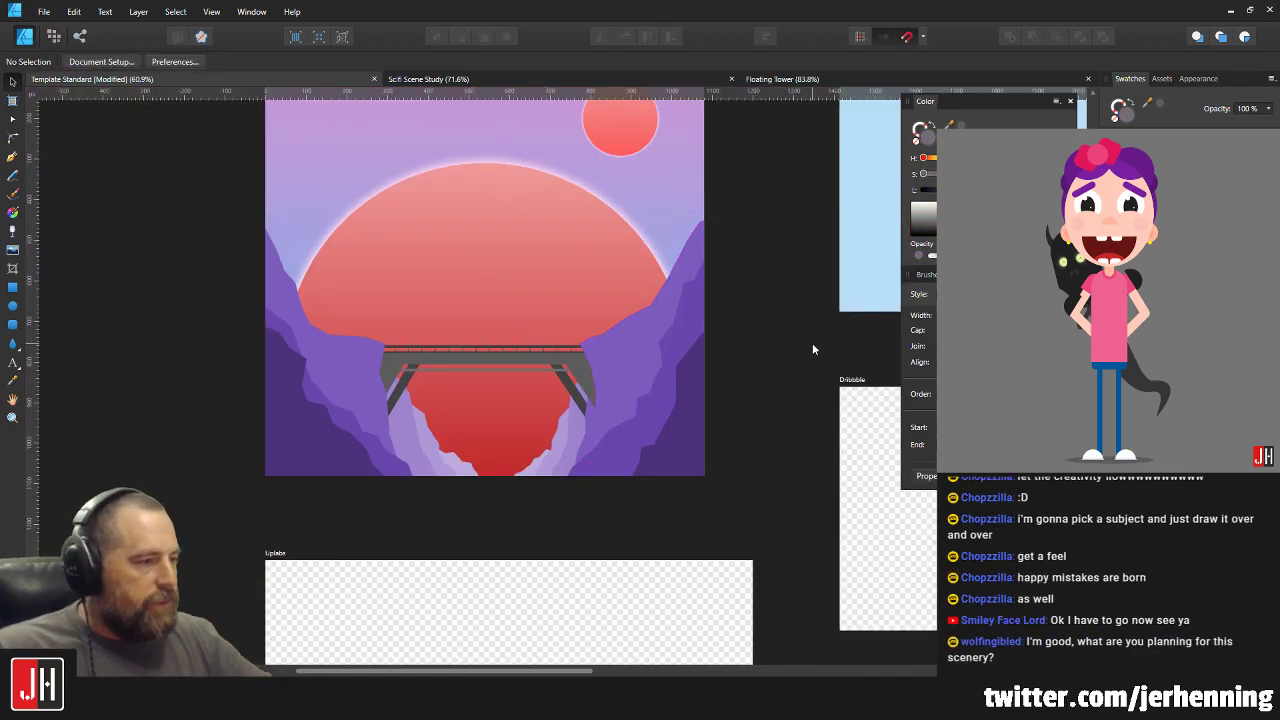
scroll(443, 333, up, 6)
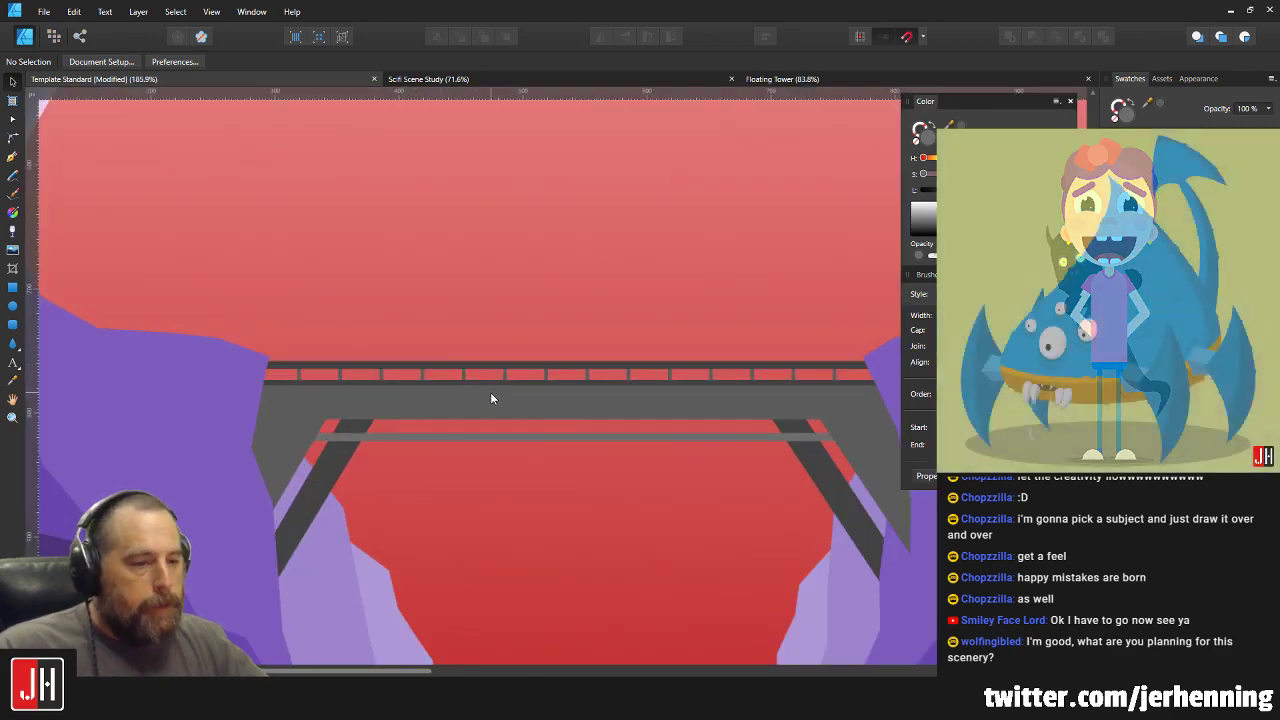
scroll(505, 398, down, 5)
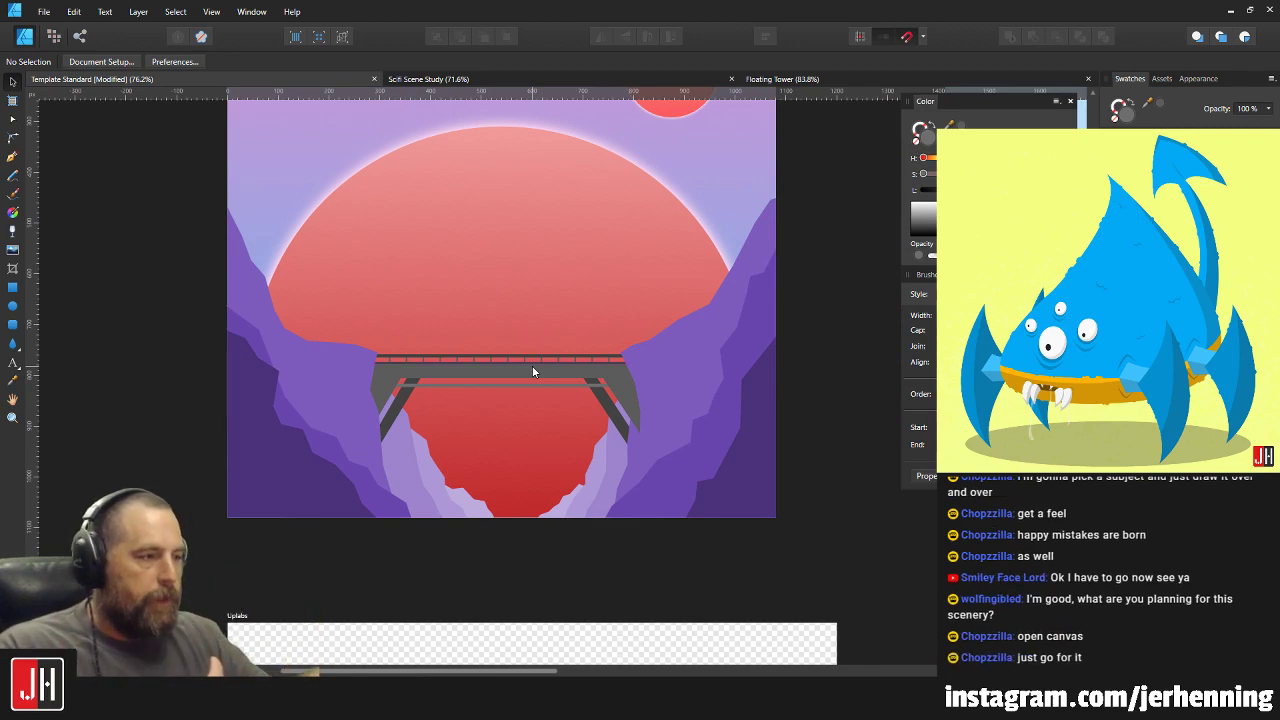
scroll(533, 372, down, 3)
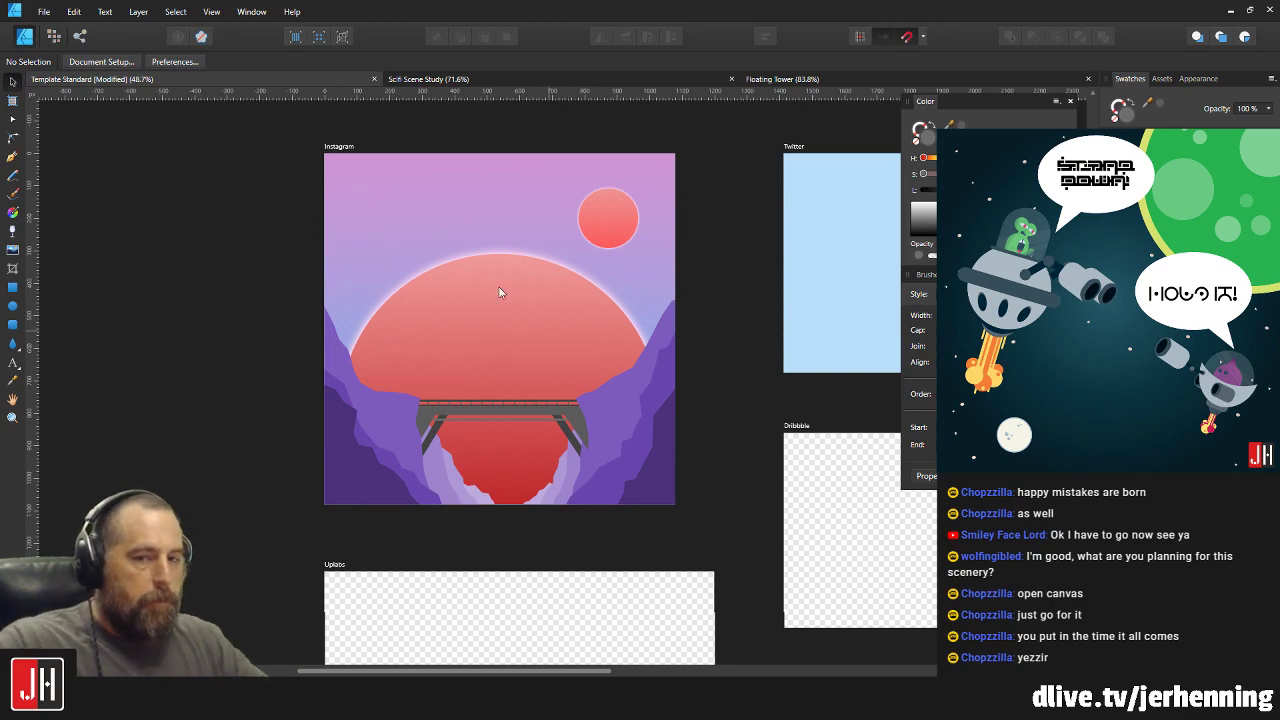
Inspect where the lower beam crosses the diagonal braces at both ends of the bridge.
scroll(409, 389, up, 5)
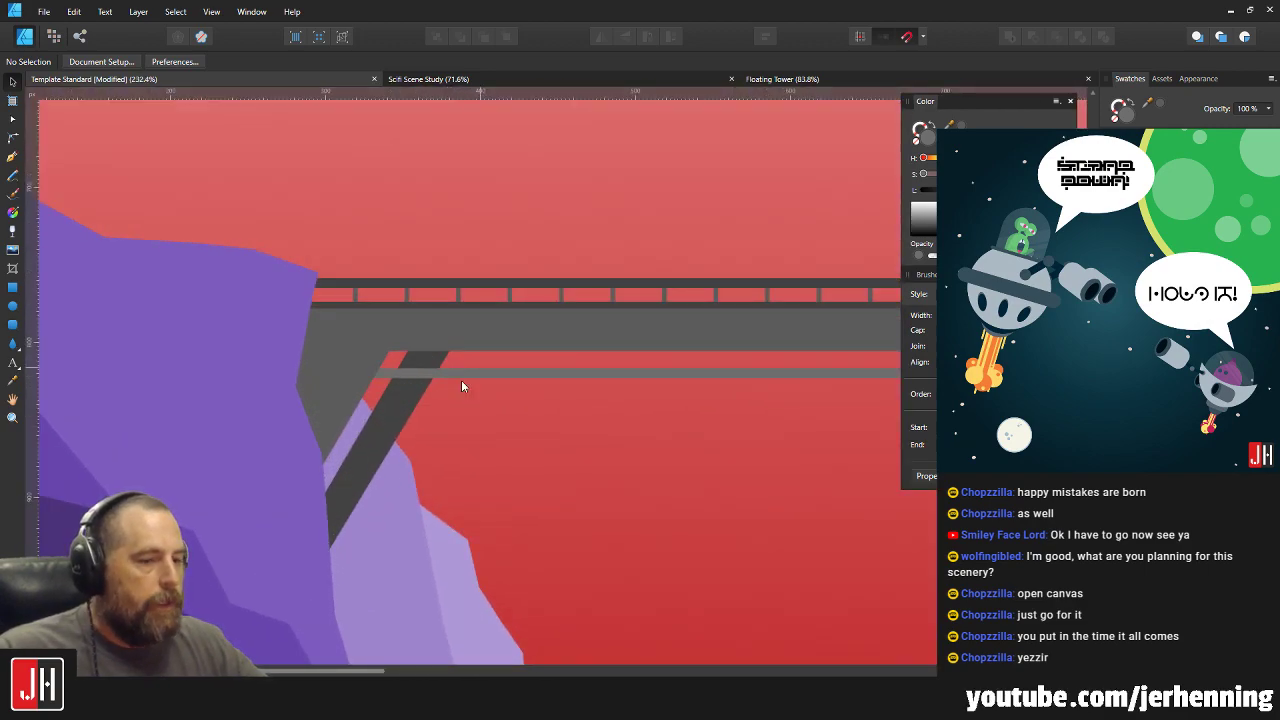
scroll(472, 390, up, 1)
scroll(408, 395, up, 2)
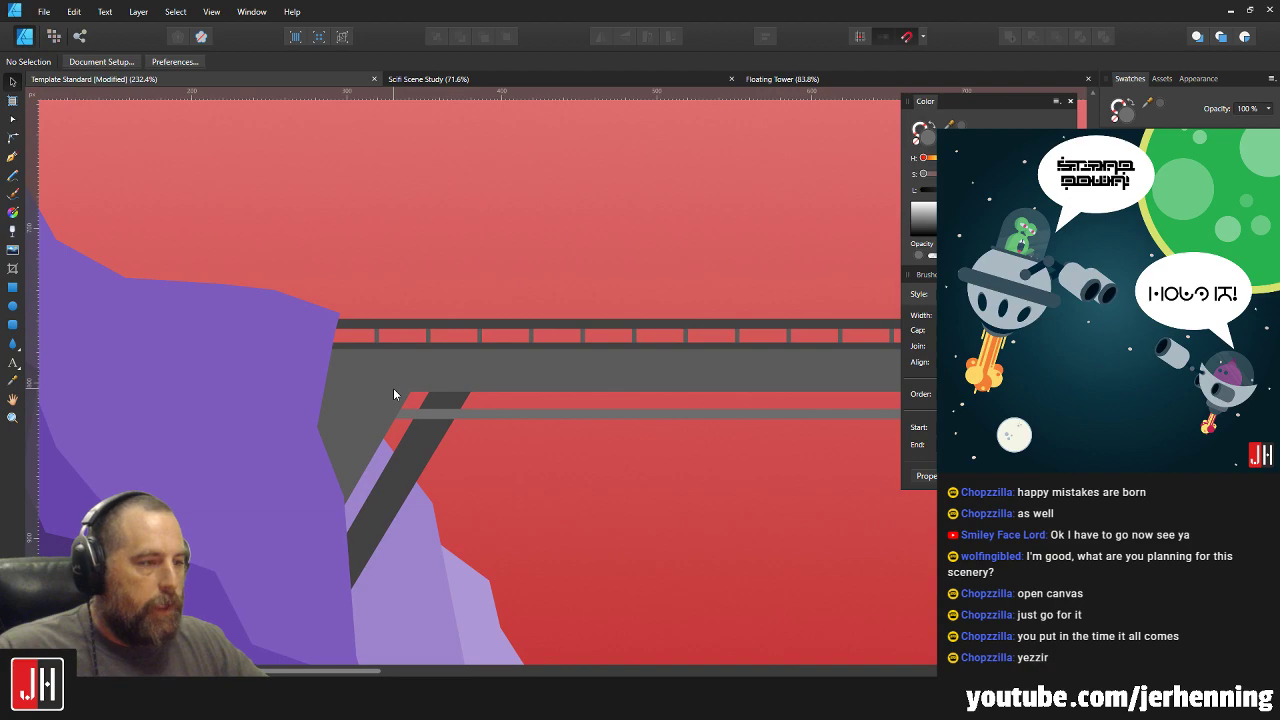
scroll(393, 390, down, 5)
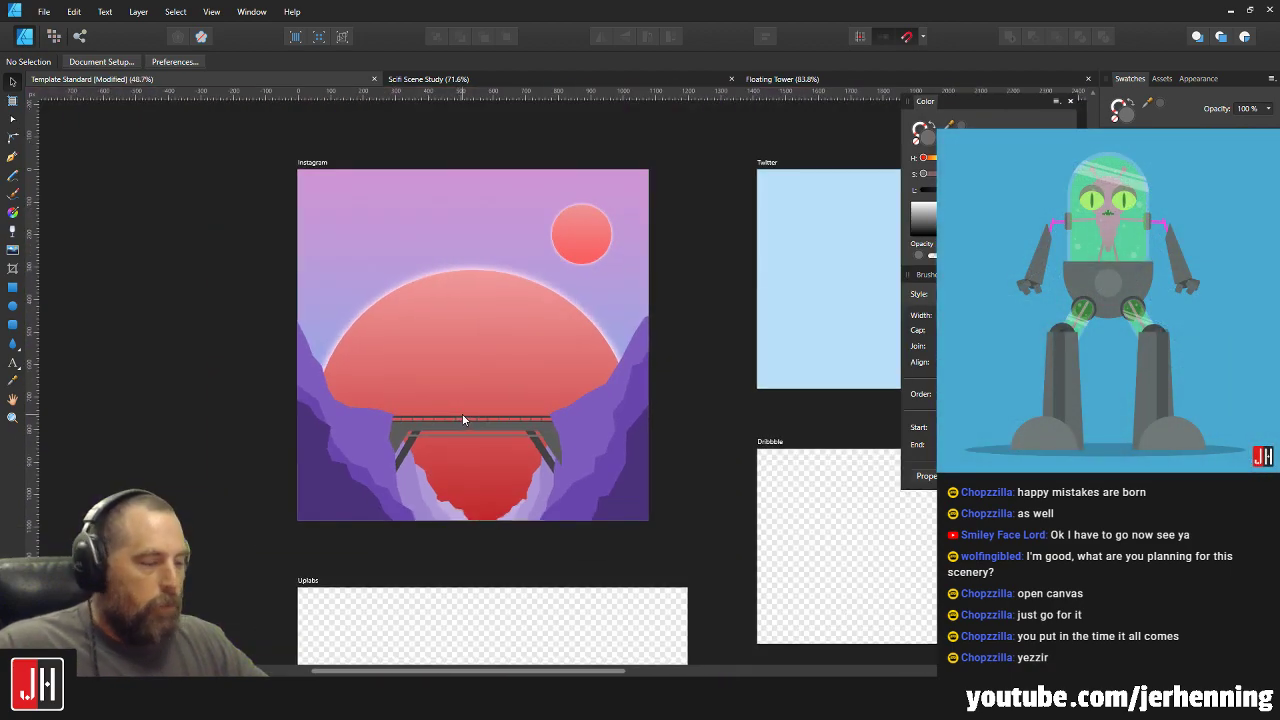
scroll(505, 342, up, 3)
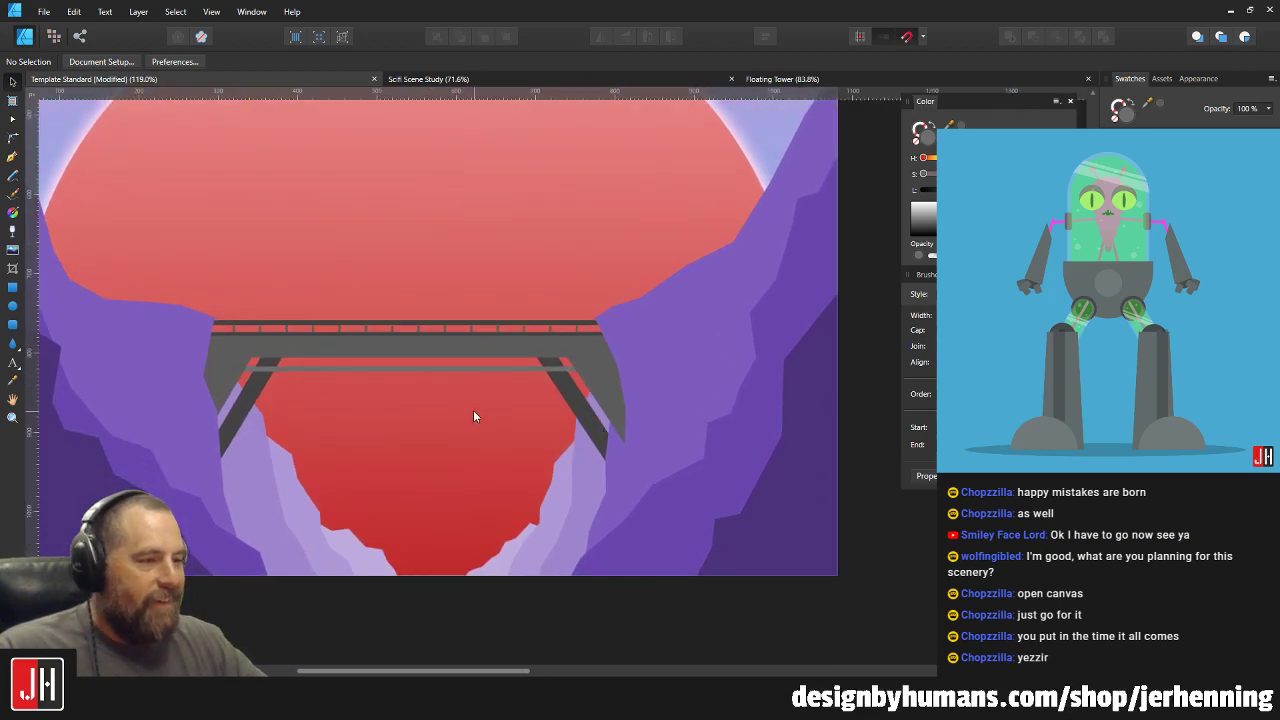
scroll(480, 406, up, 1)
scroll(597, 360, up, 2)
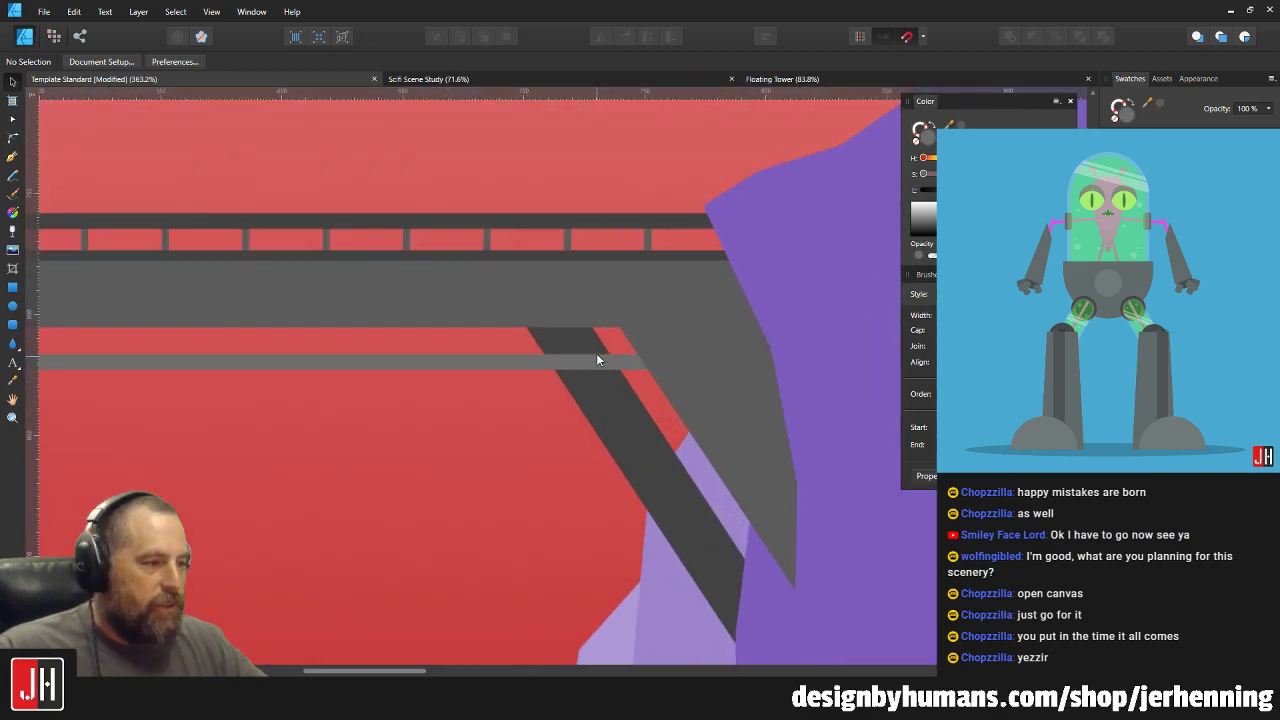
drag(567, 398, 658, 363)
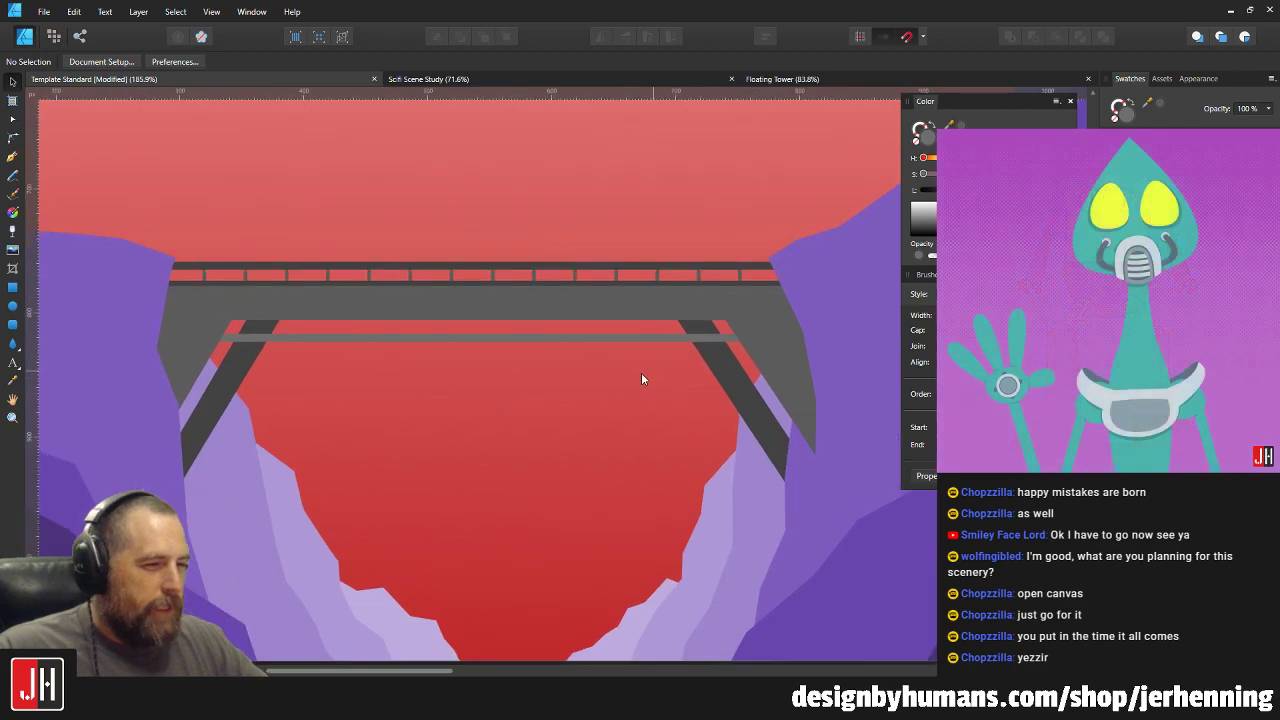
scroll(334, 344, up, 2)
drag(231, 357, 433, 340)
key(Escape)
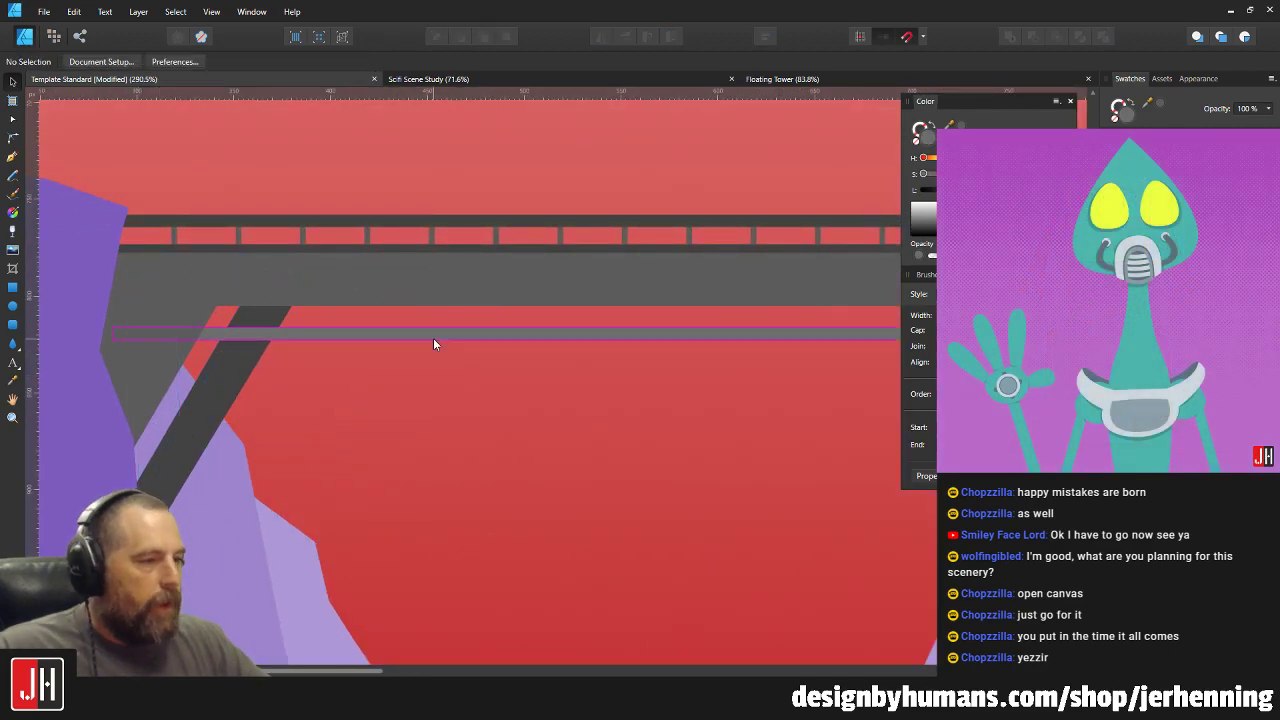
Draw a thin diagonal strut with the Pen tool from the left brace up into the bridge body and fill it with the brace's dark grey.
click(12, 156)
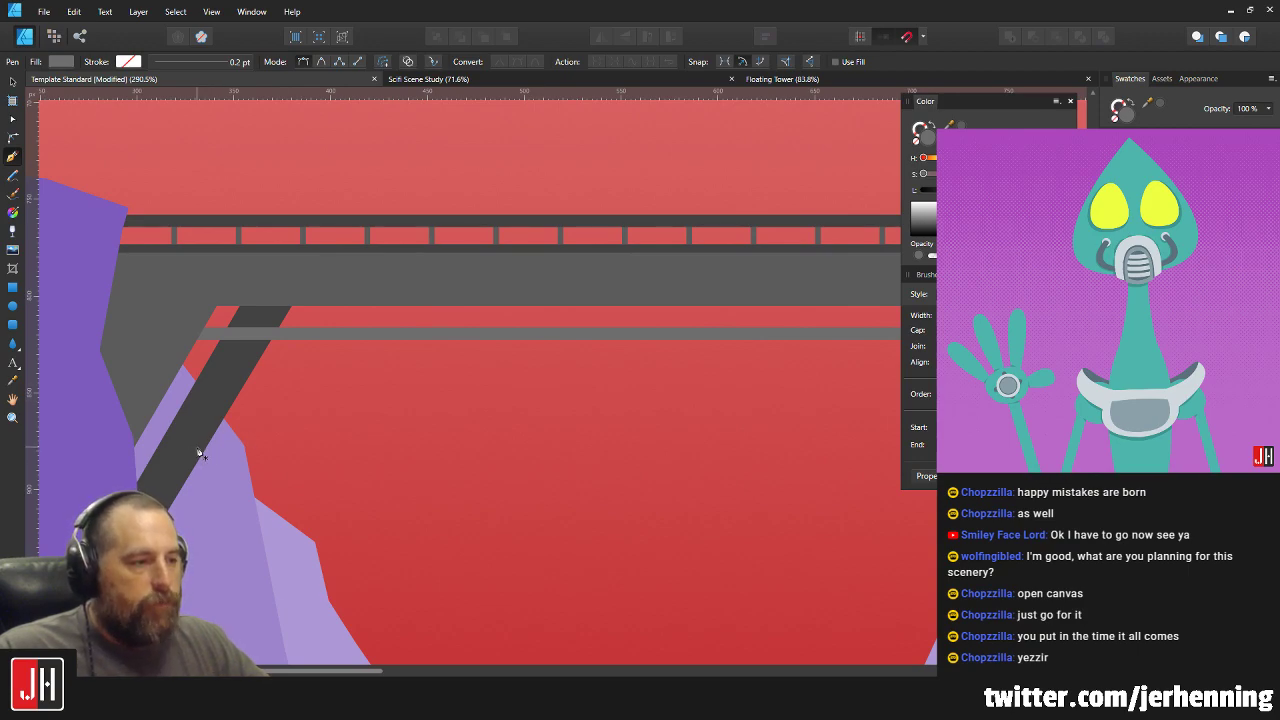
click(546, 292)
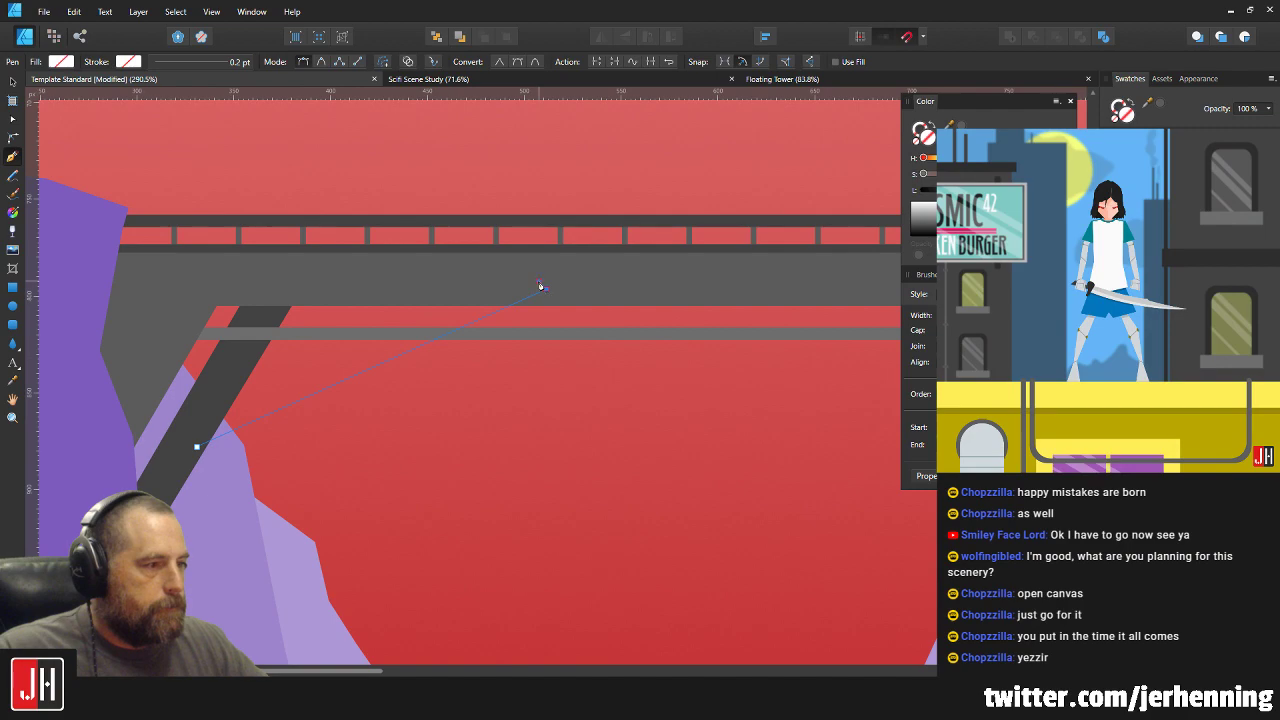
scroll(171, 443, up, 2)
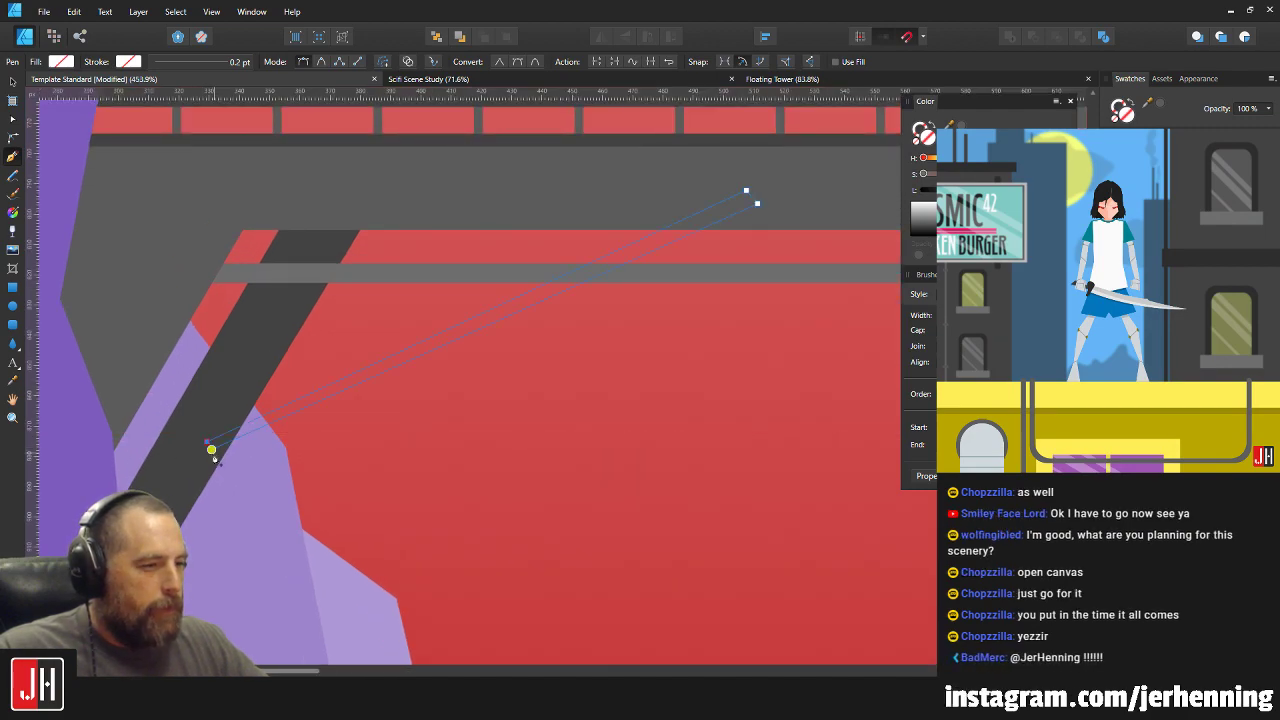
key(v)
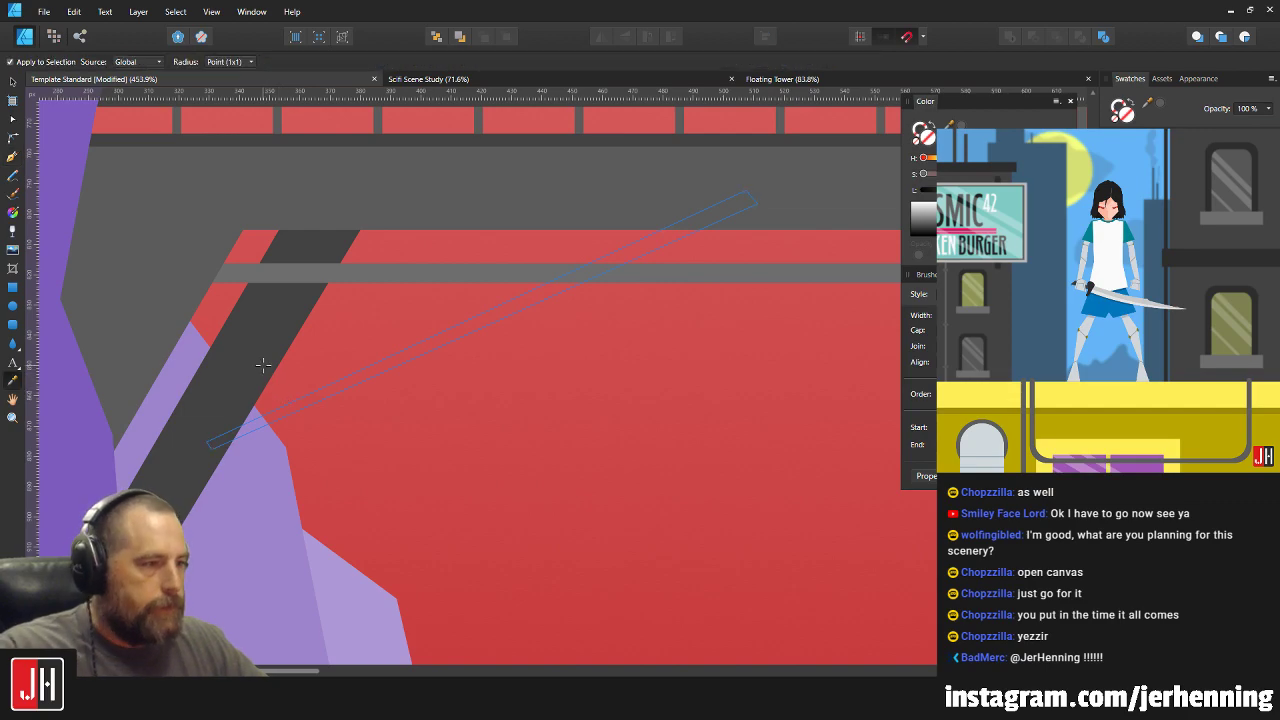
key(a)
scroll(758, 189, up, 4)
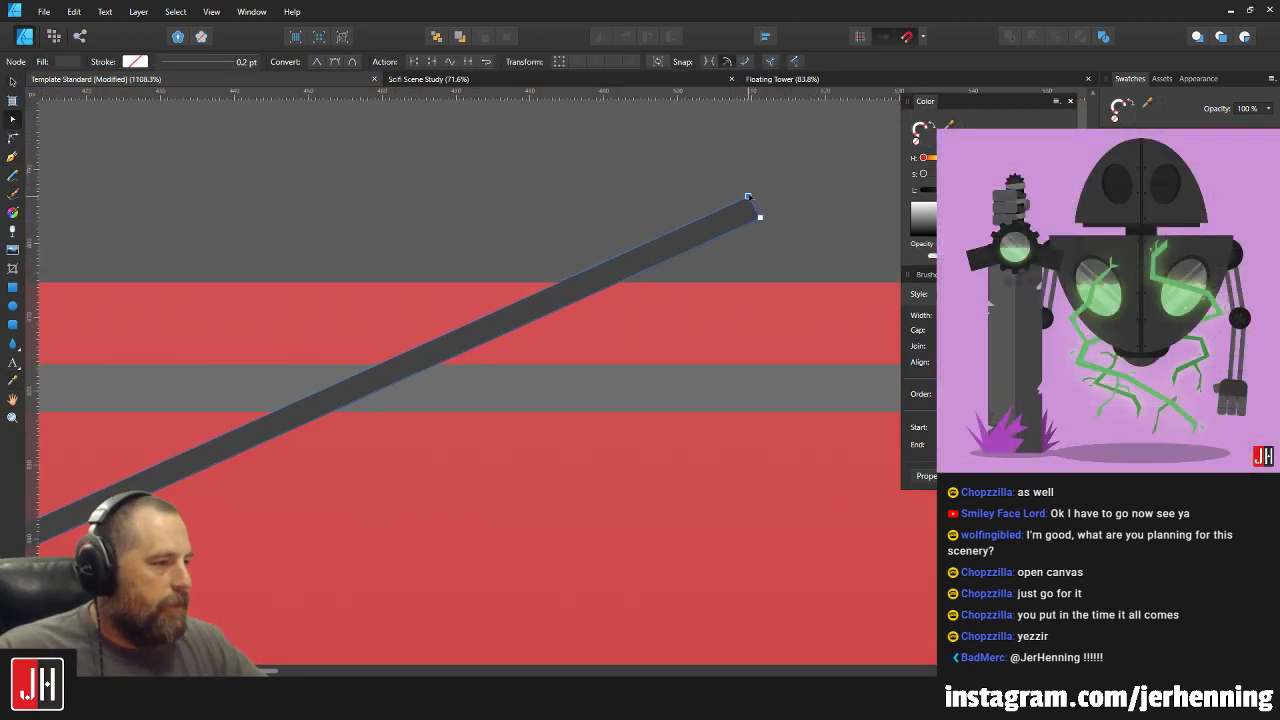
Place the thin strut behind the bridge body and lower beam, and shift it slightly closer to the left brace.
key(v)
scroll(486, 331, down, 8)
scroll(444, 357, up, 3)
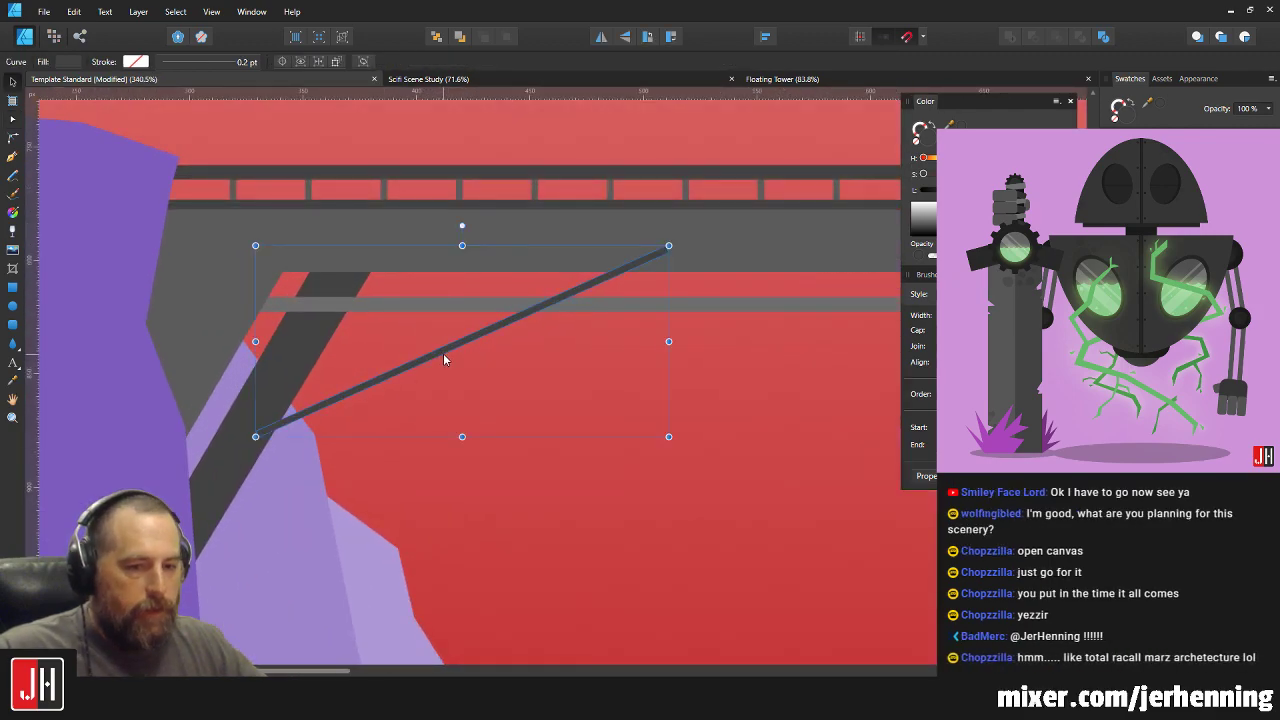
drag(475, 333, 477, 331)
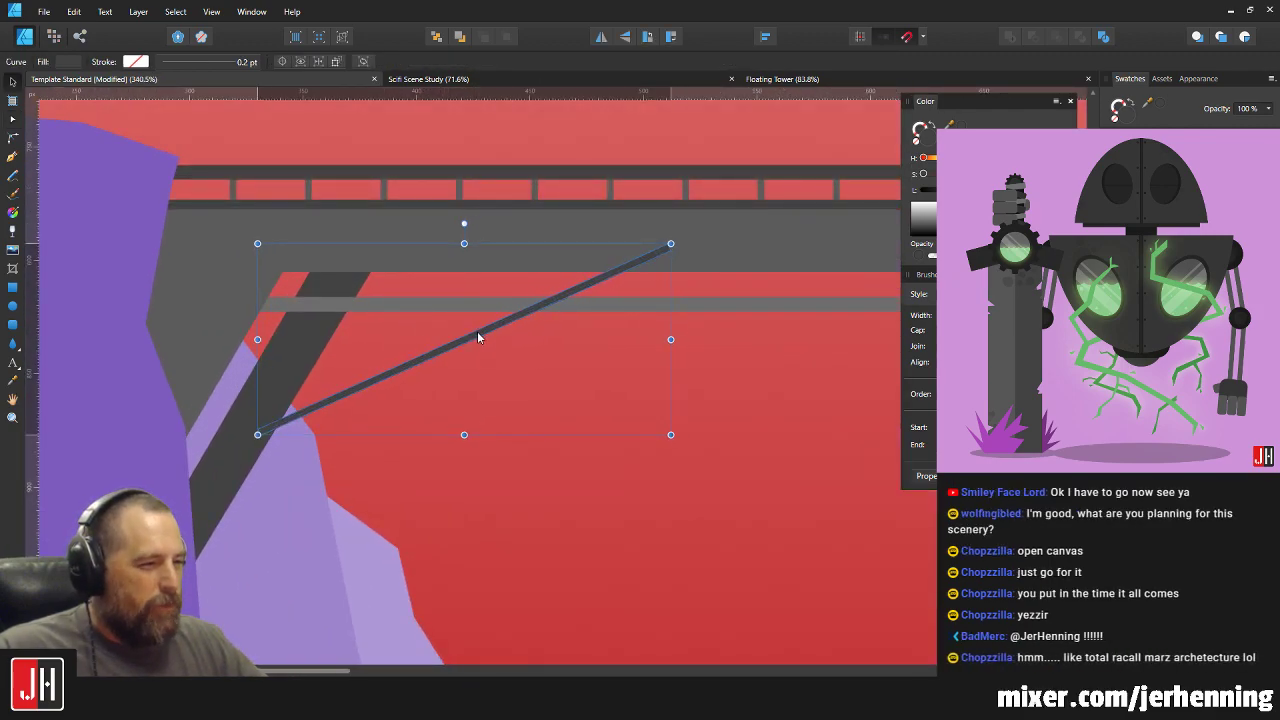
key(ctrl+x)
click(306, 471)
key(ctrl+v)
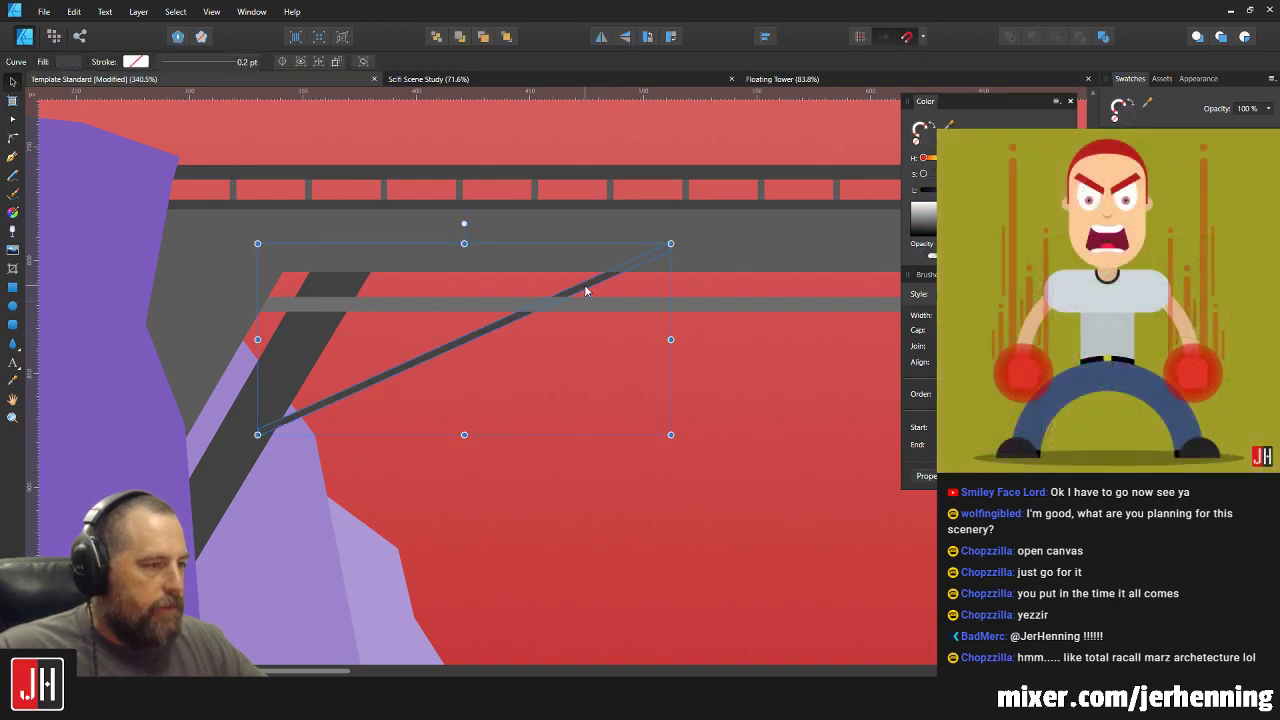
mouse_move(572, 281)
mouse_down()
mouse_move(577, 266)
mouse_move(455, 318)
mouse_up()
key(ctrl+d)
Duplicate the thin strut, flip the copy horizontally and position it against the right diagonal brace.
scroll(455, 318, down, 10)
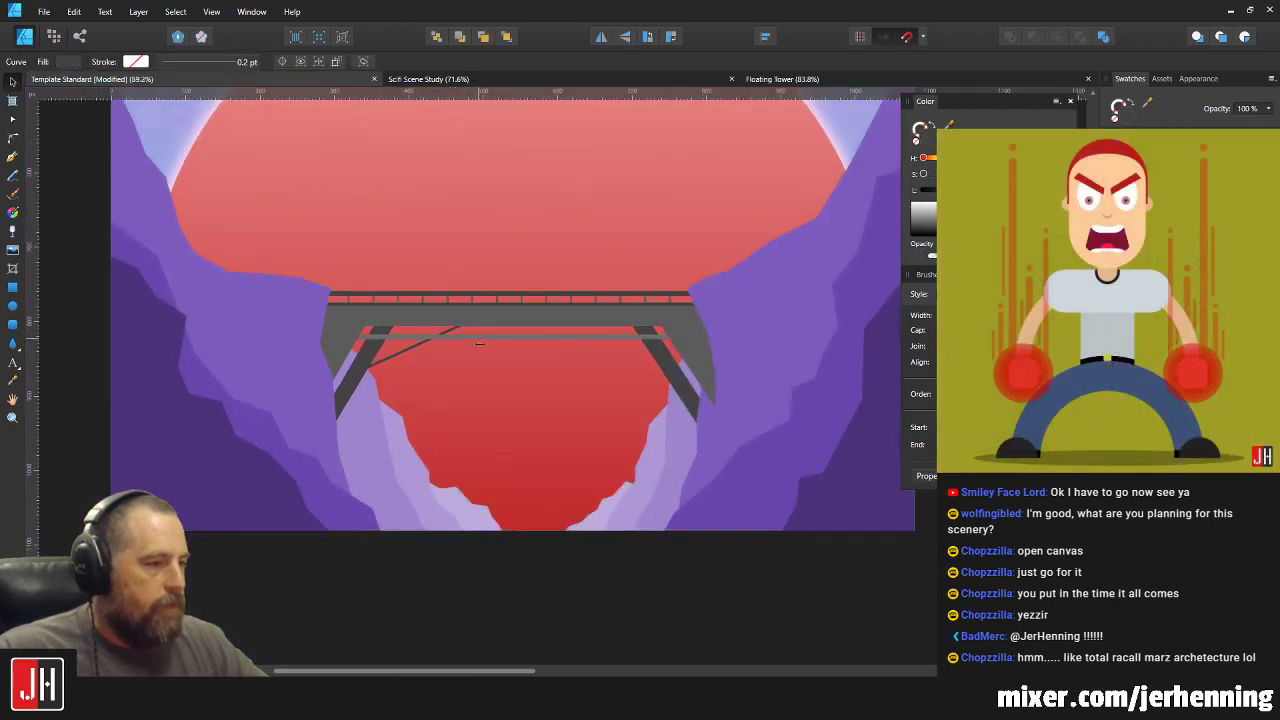
scroll(419, 331, up, 10)
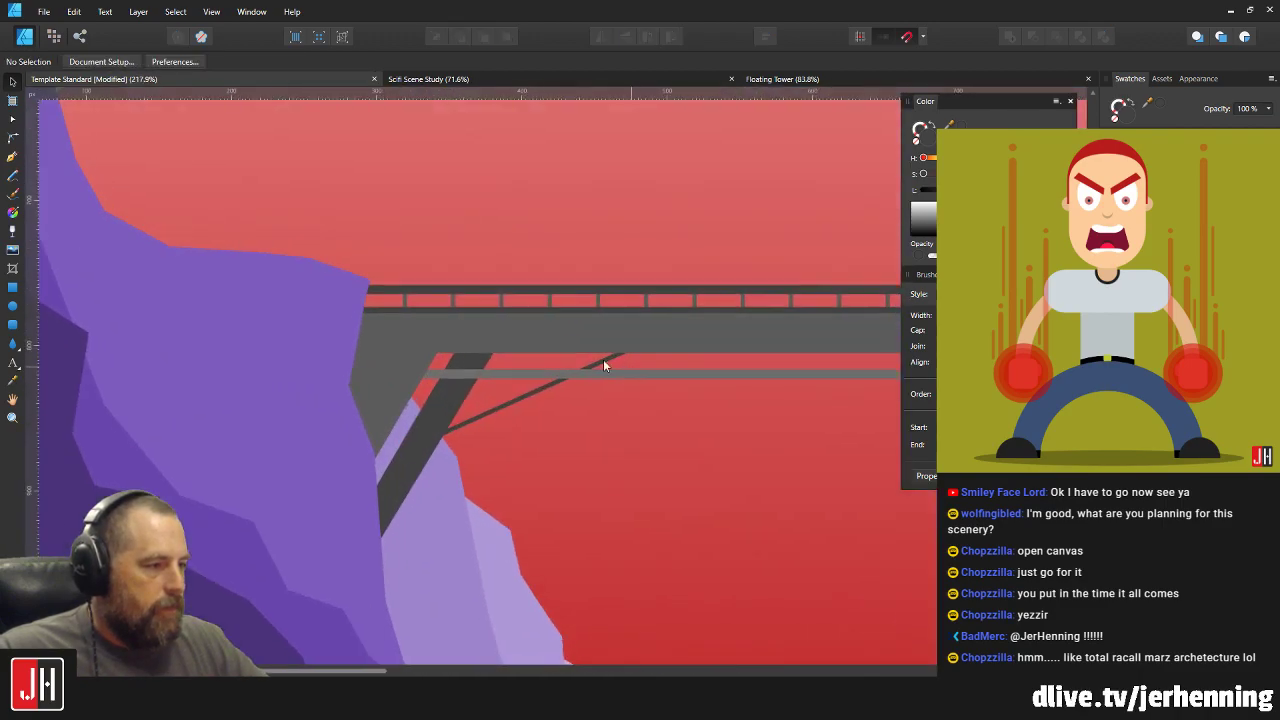
drag(476, 316, 808, 316)
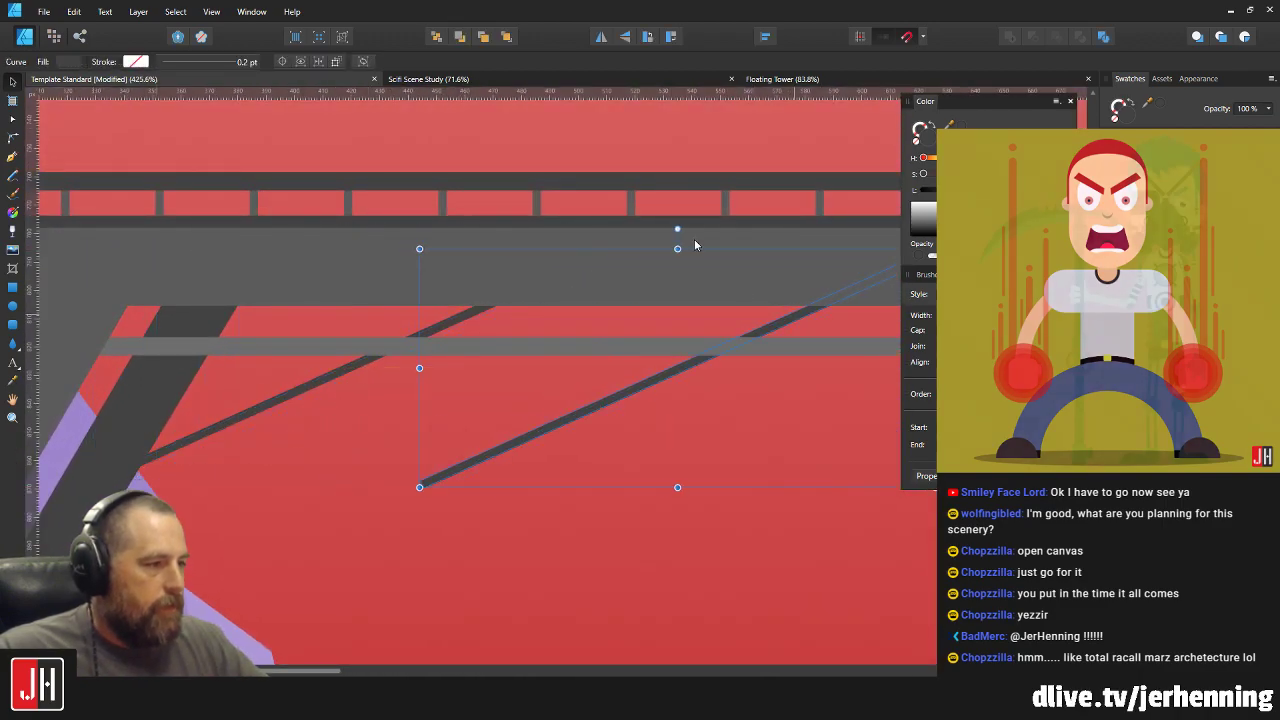
click(601, 37)
drag(479, 224, 333, 234)
scroll(425, 420, down, 3)
drag(407, 421, 614, 420)
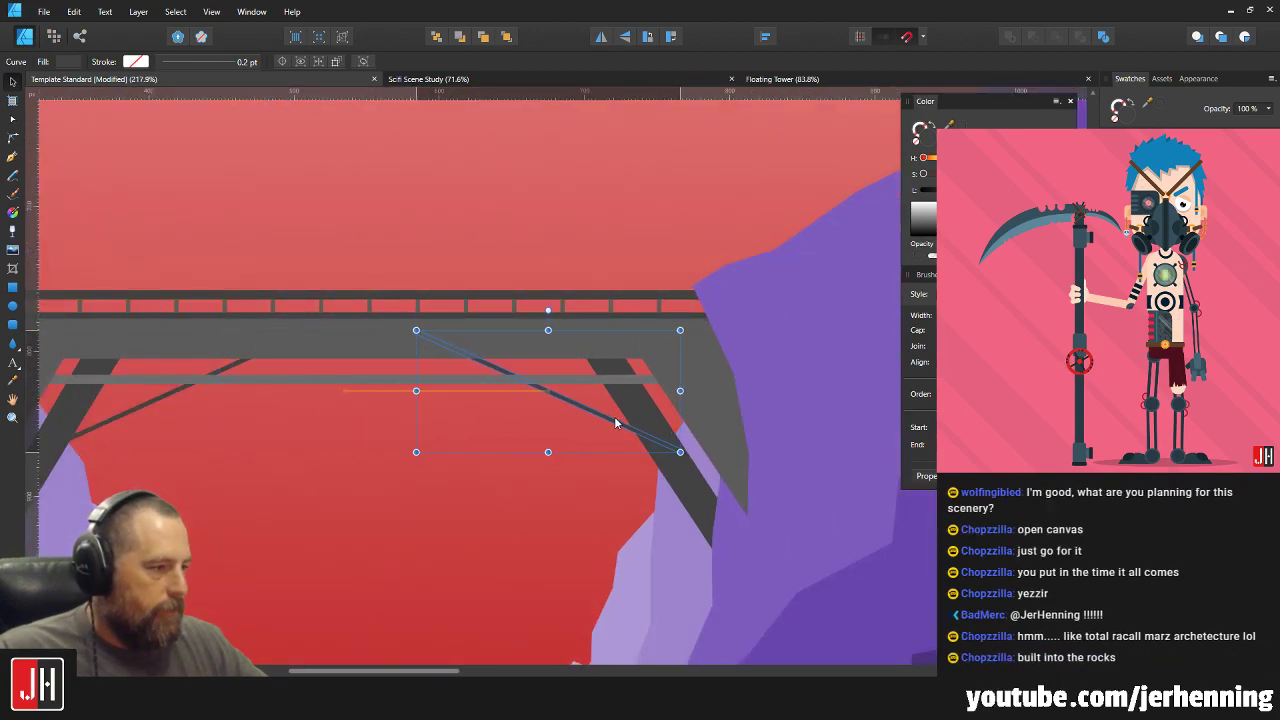
key(ctrl+d)
scroll(417, 428, down, 2)
scroll(420, 428, up, 2)
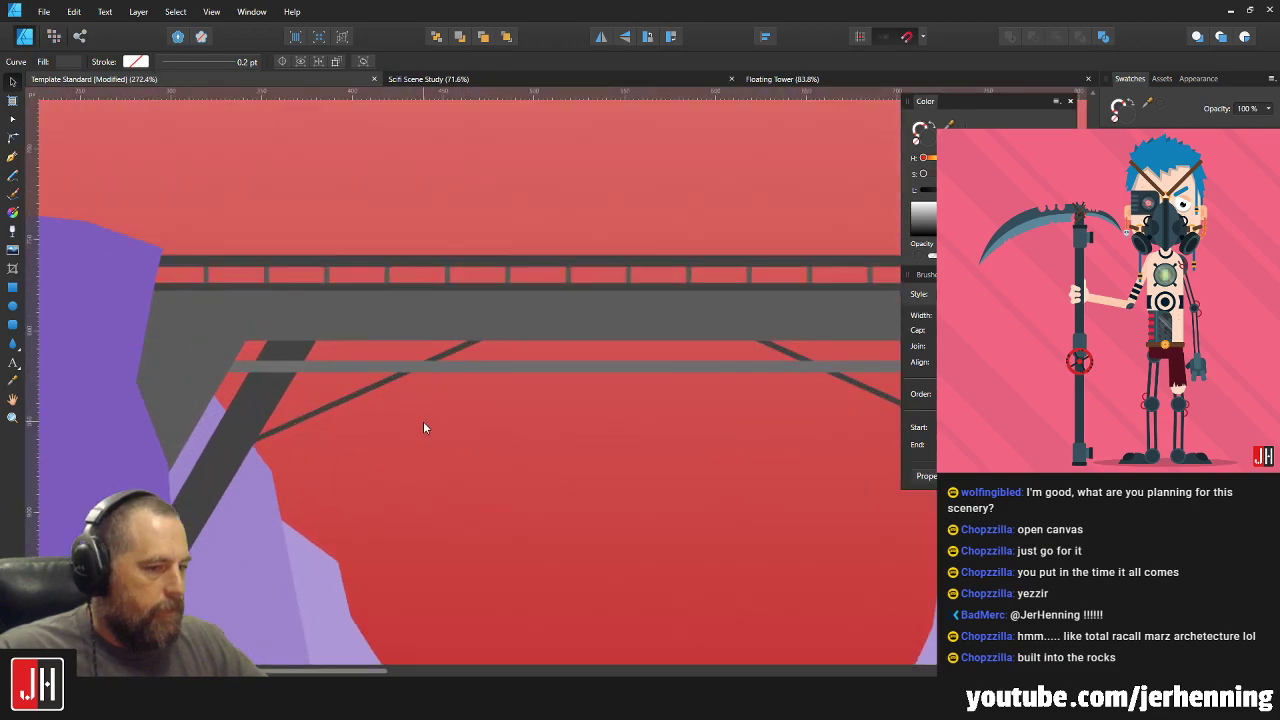
Select both thin struts, adjust the right strut's lower end node behind its brace, and check the pair against the bridge.
shift+click(364, 392)
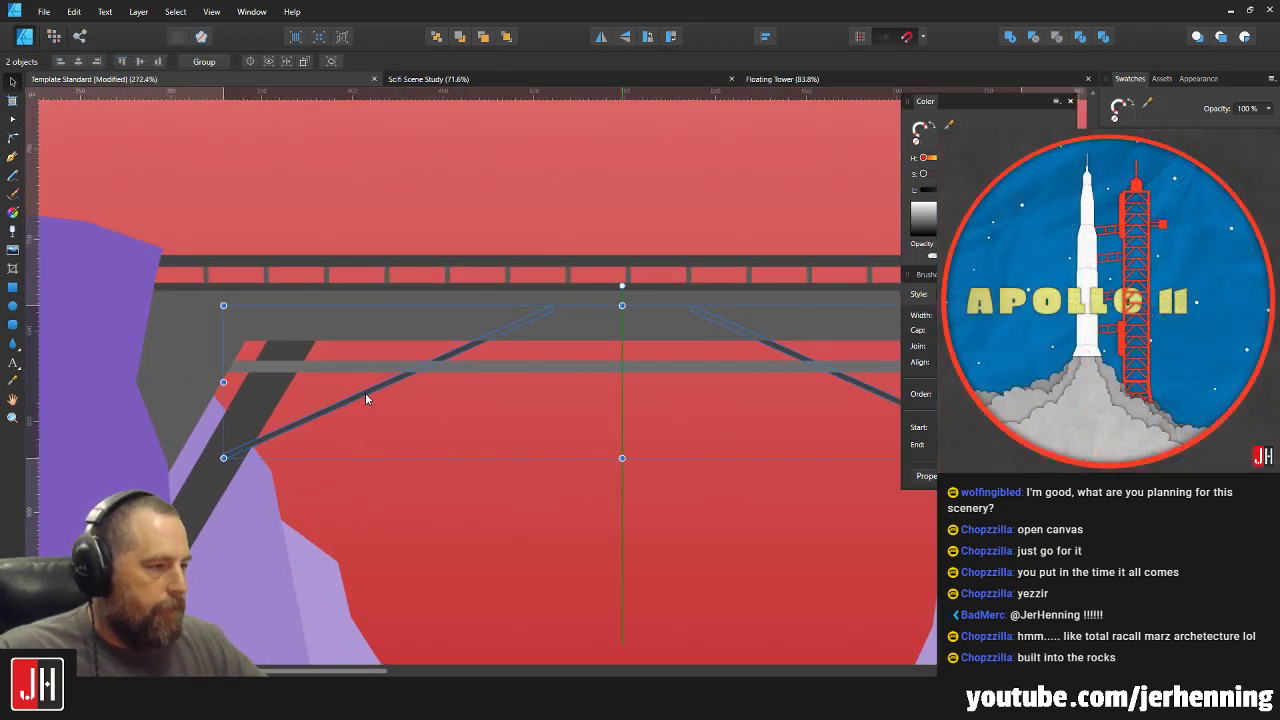
mouse_move(462, 384)
mouse_down()
mouse_move(324, 358)
mouse_move(239, 366)
mouse_up()
double_click(876, 434)
scroll(876, 434, up, 3)
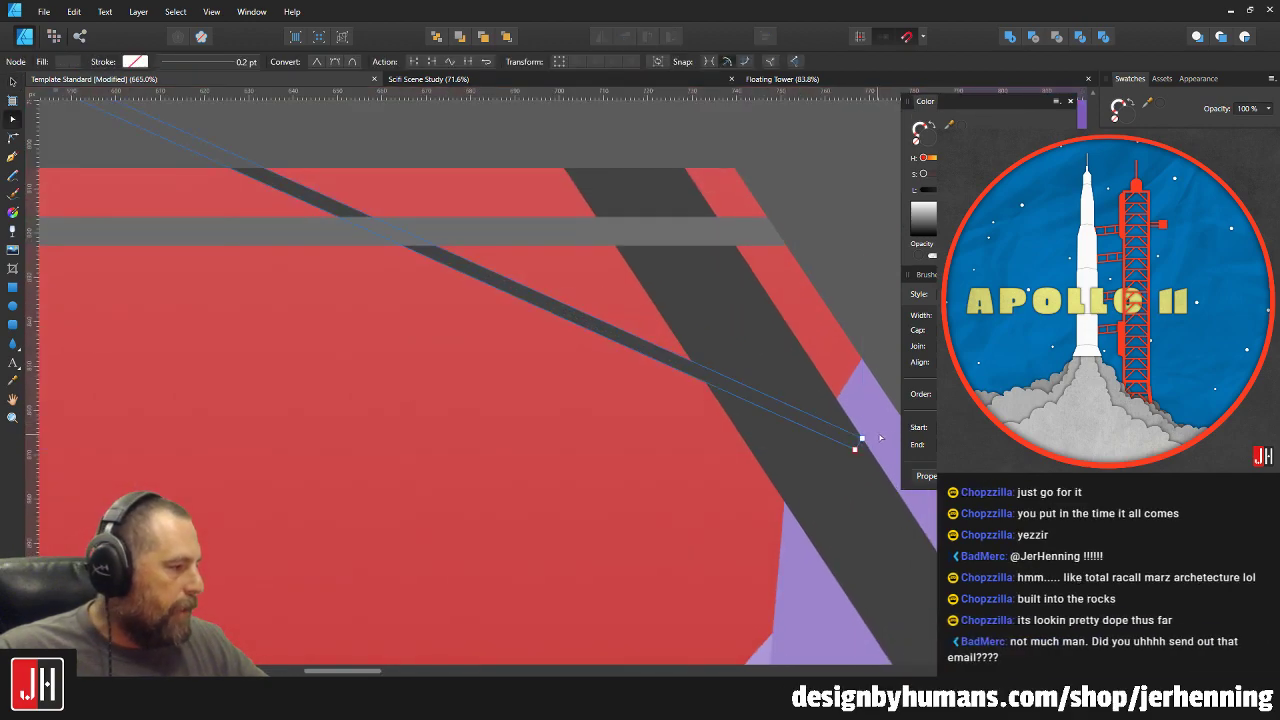
drag(855, 450, 849, 450)
key(v)
key(ctrl+0)
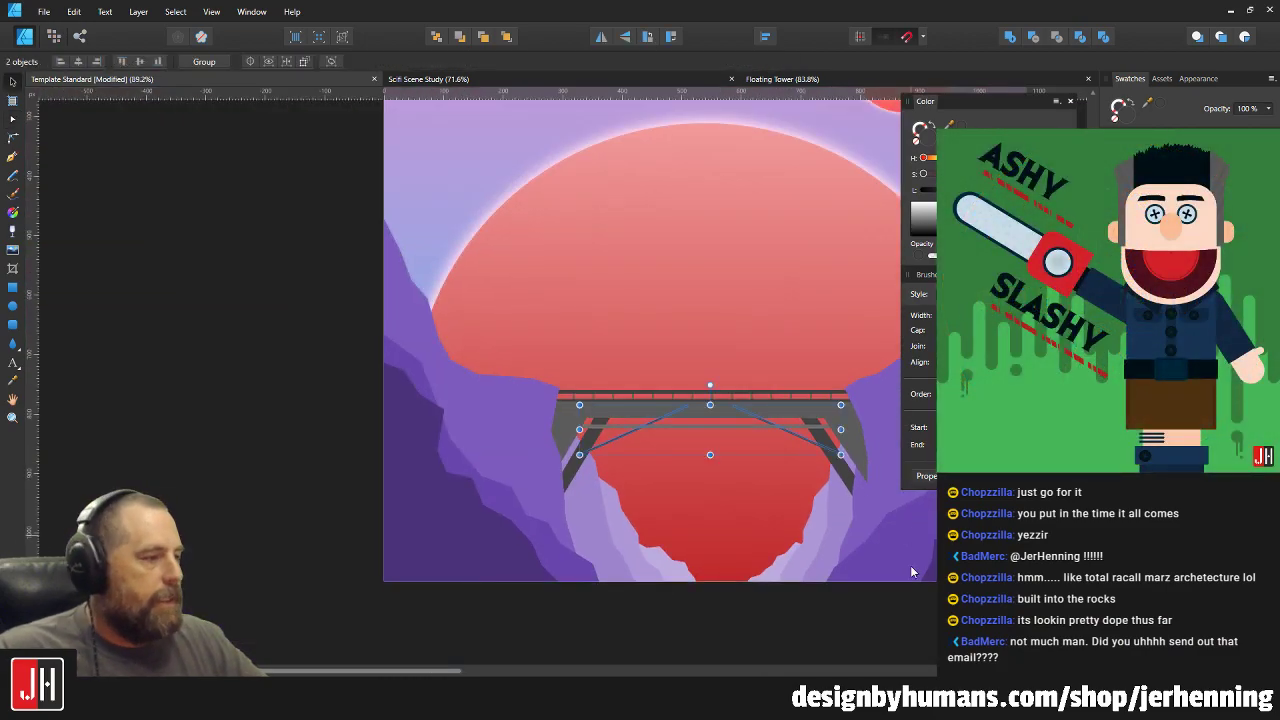
key(Escape)
scroll(571, 414, up, 3)
scroll(560, 390, down, 1)
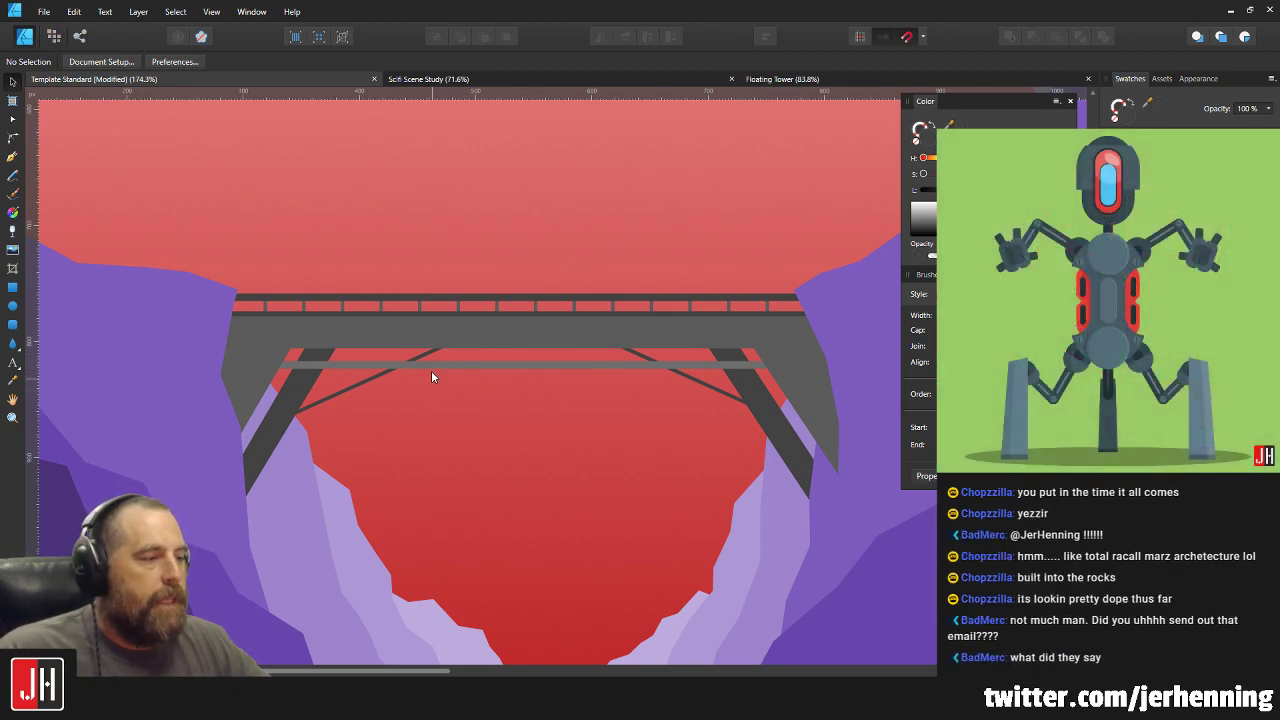
scroll(368, 358, up, 2)
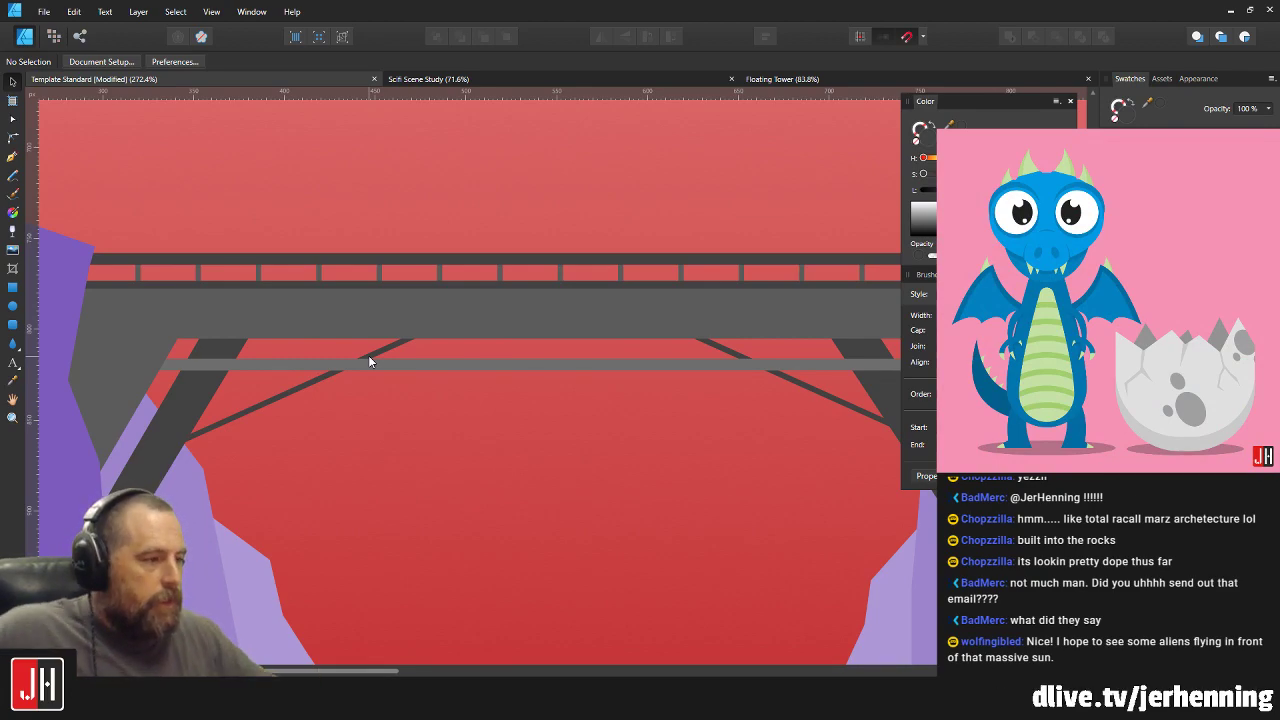
Look over the Floating Tower artwork and the Scifi Scene Study artwork in the other open documents.
click(809, 79)
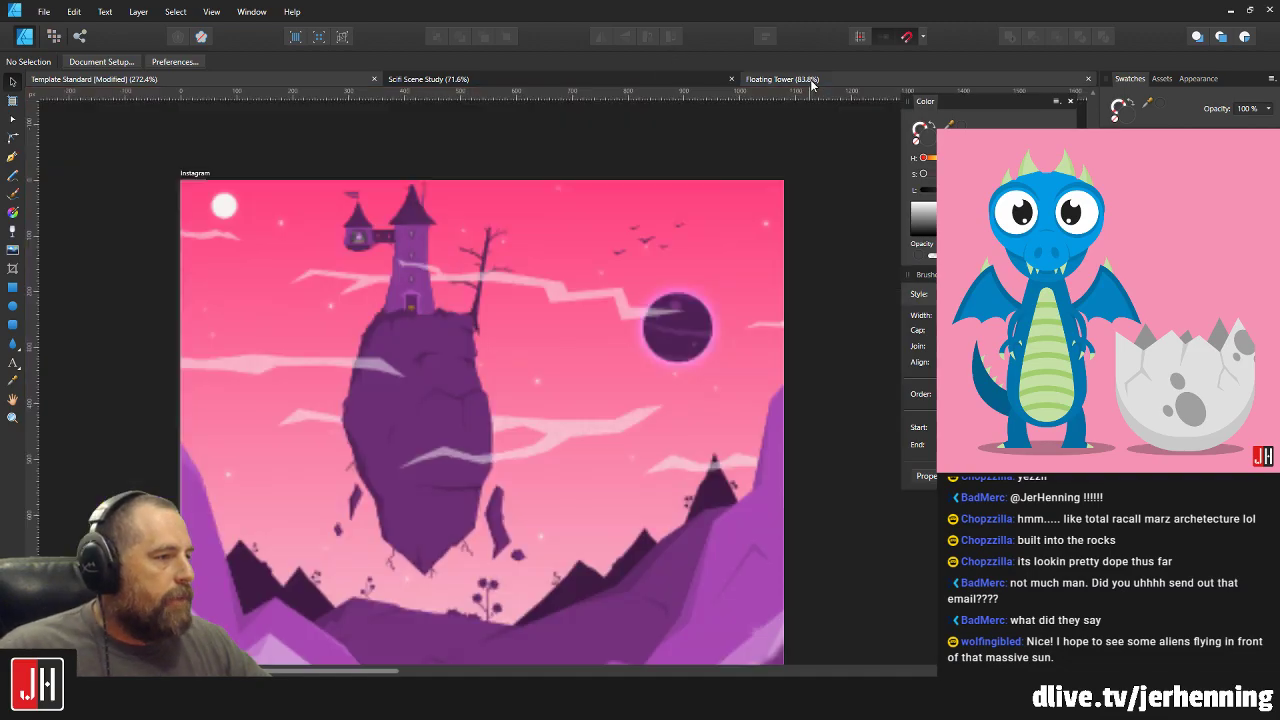
scroll(602, 343, up, 2)
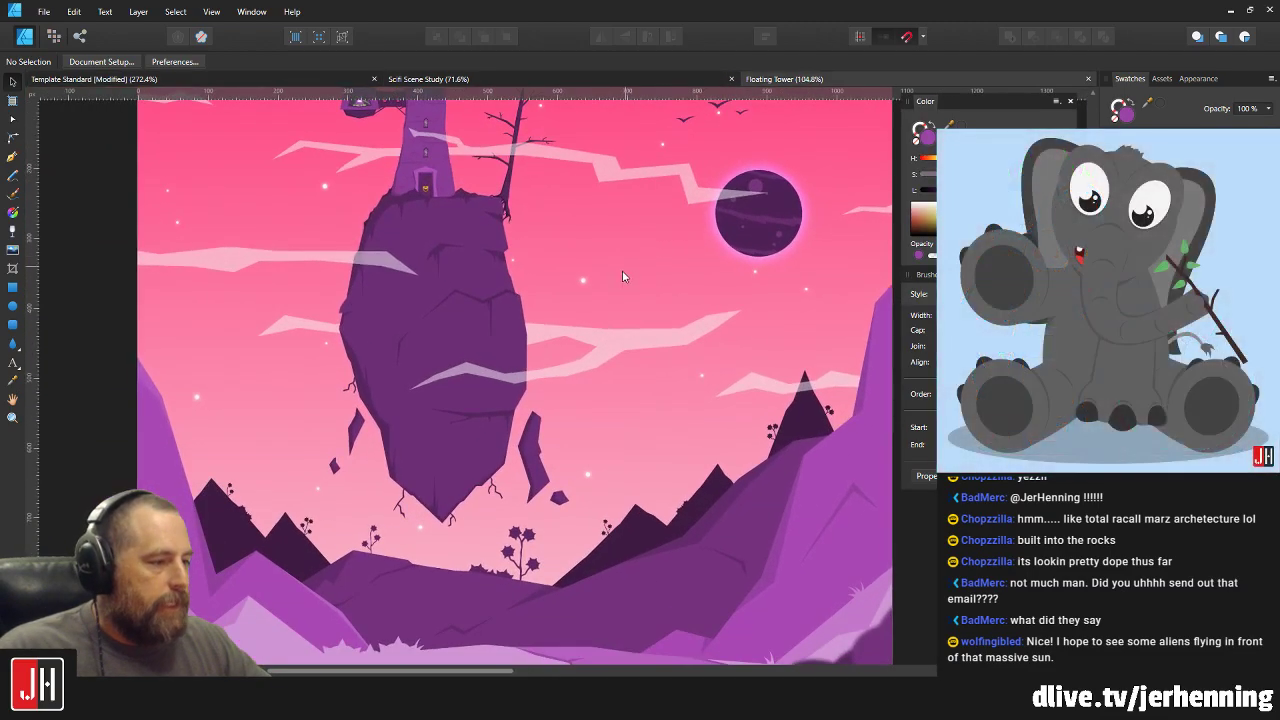
scroll(622, 269, down, 2)
scroll(637, 257, down, 2)
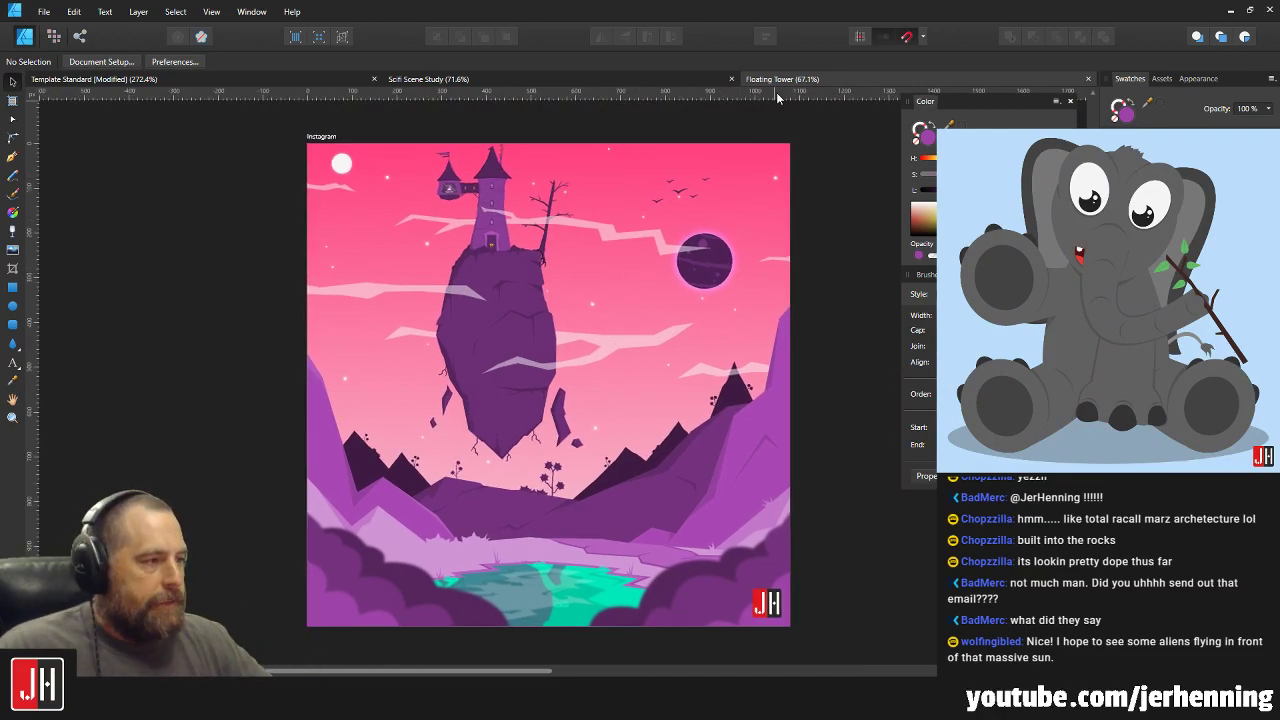
click(658, 78)
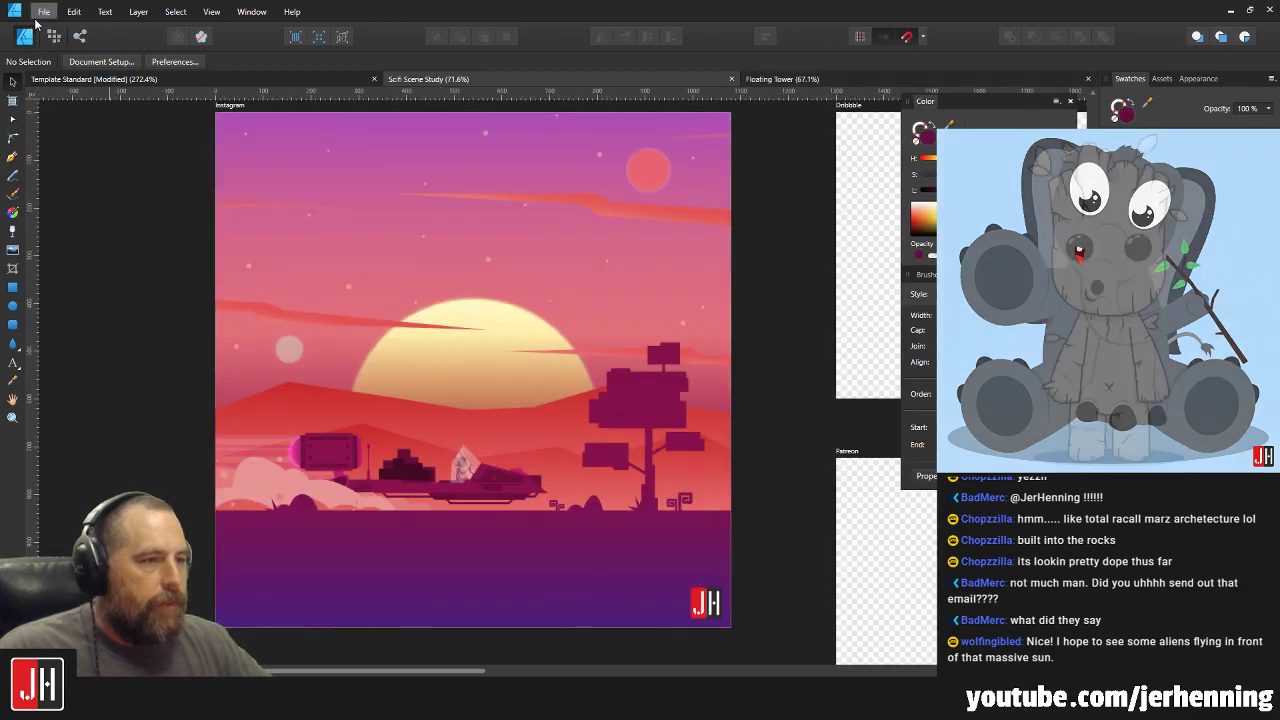
Browse the finished artworks in the 2019 folder without opening any, and return to the Template Standard document.
click(44, 11)
click(30, 73)
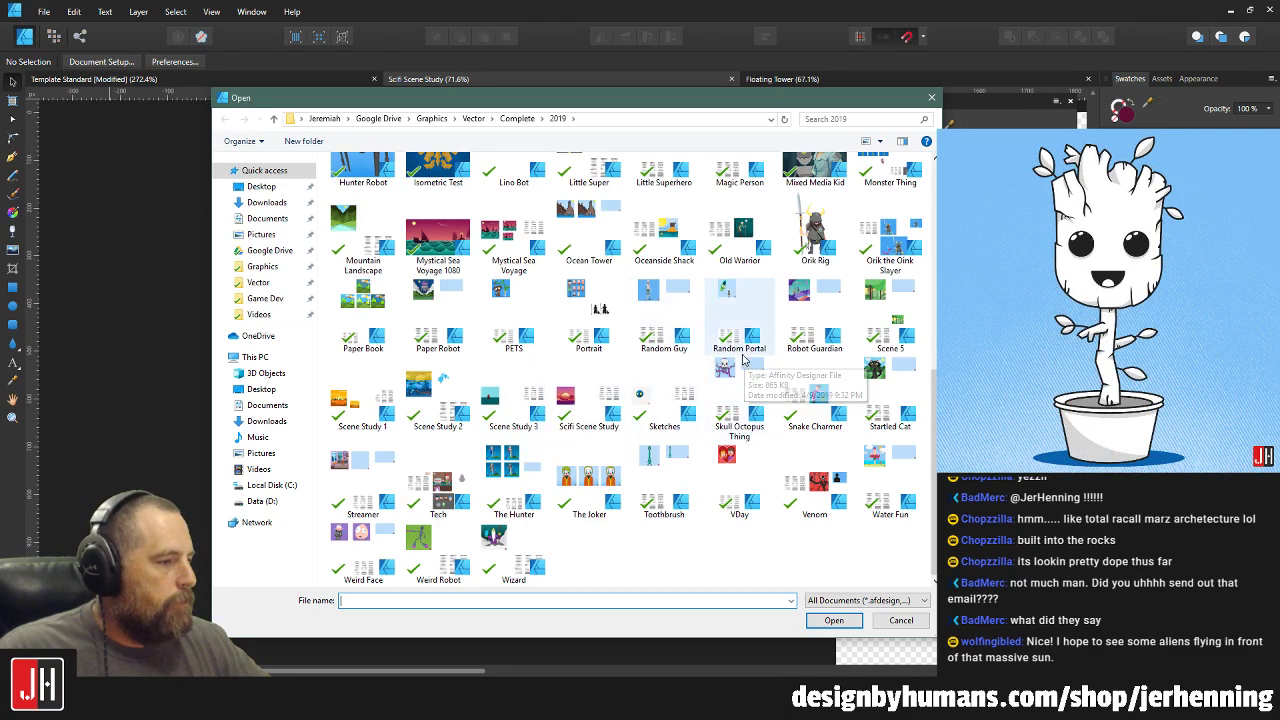
scroll(745, 358, up, 2)
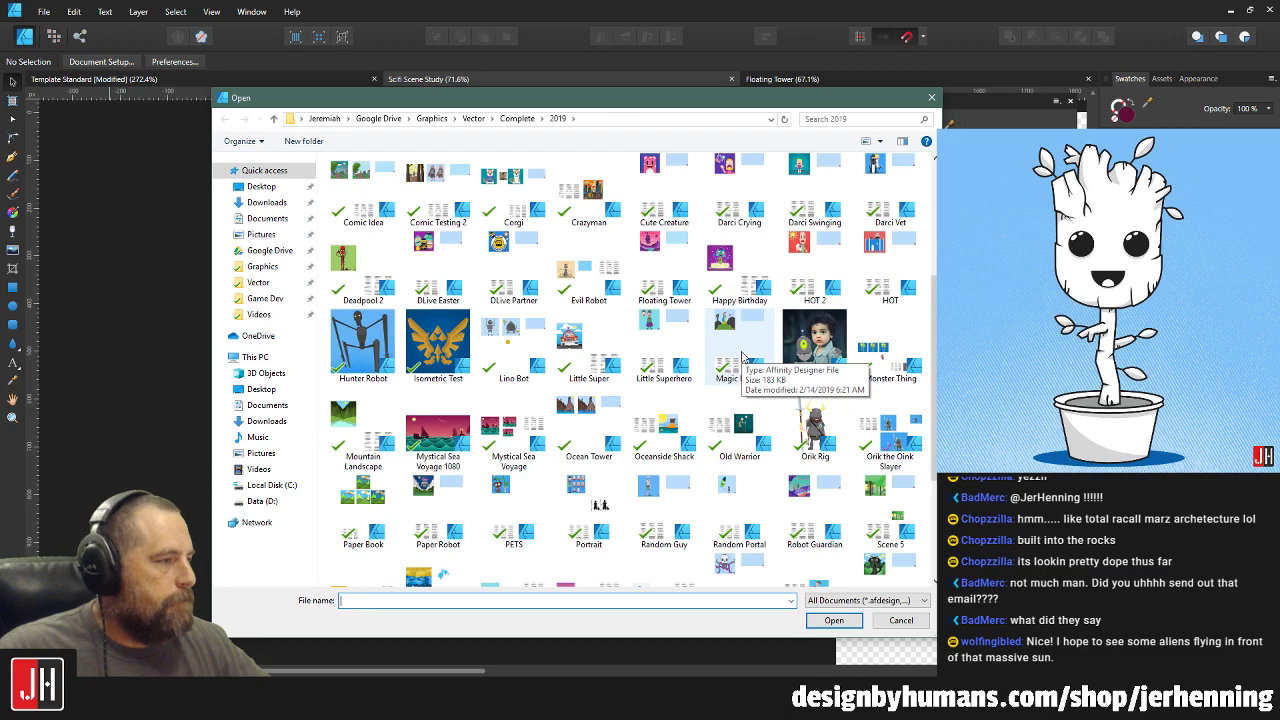
scroll(745, 358, up, 3)
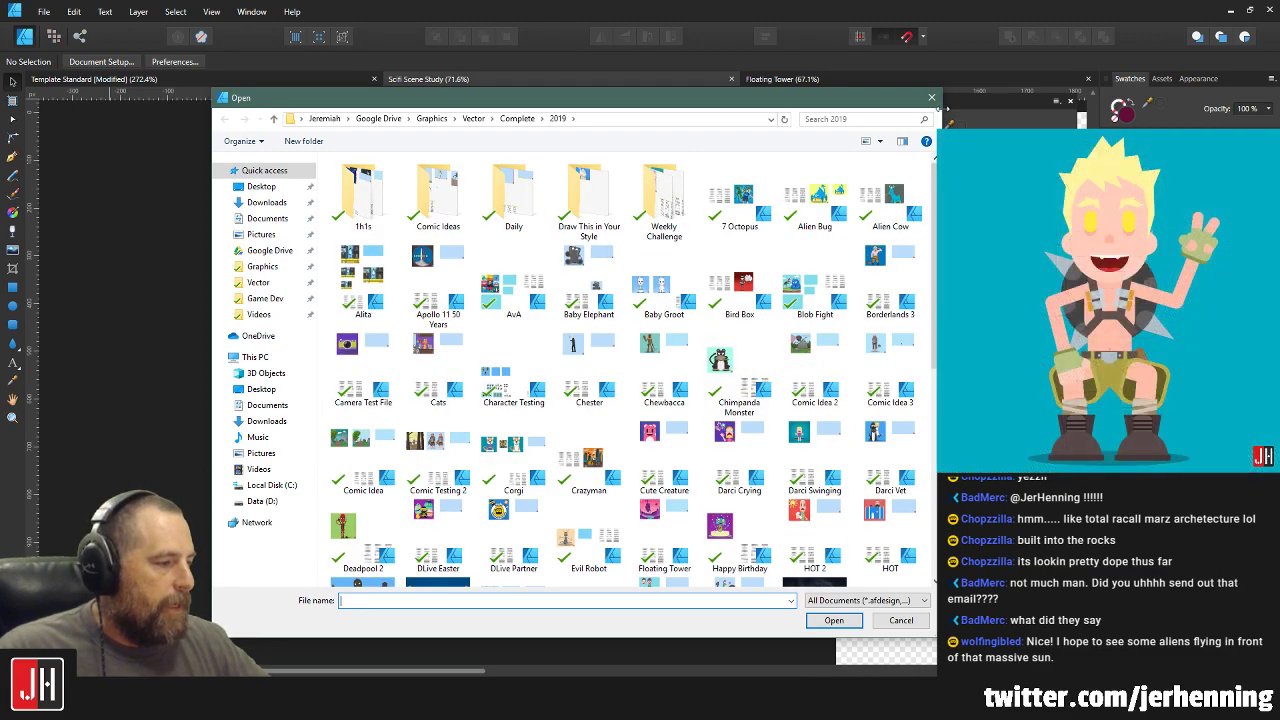
click(932, 99)
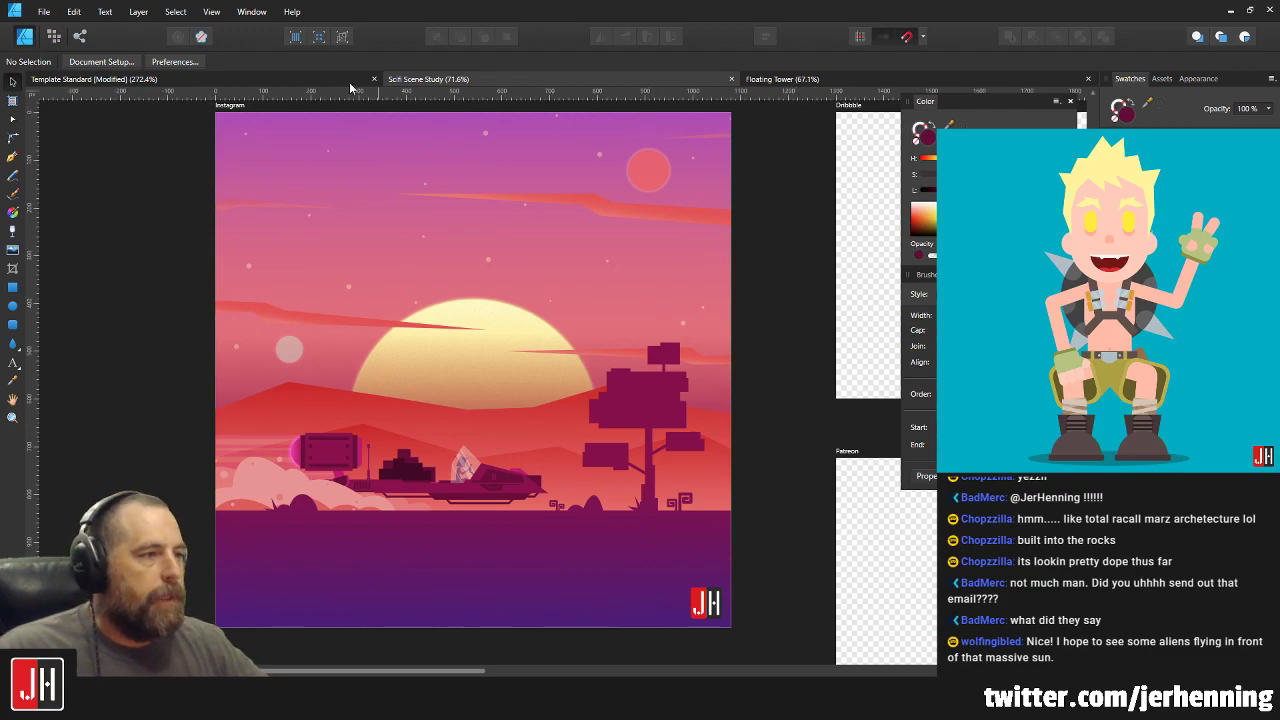
click(239, 78)
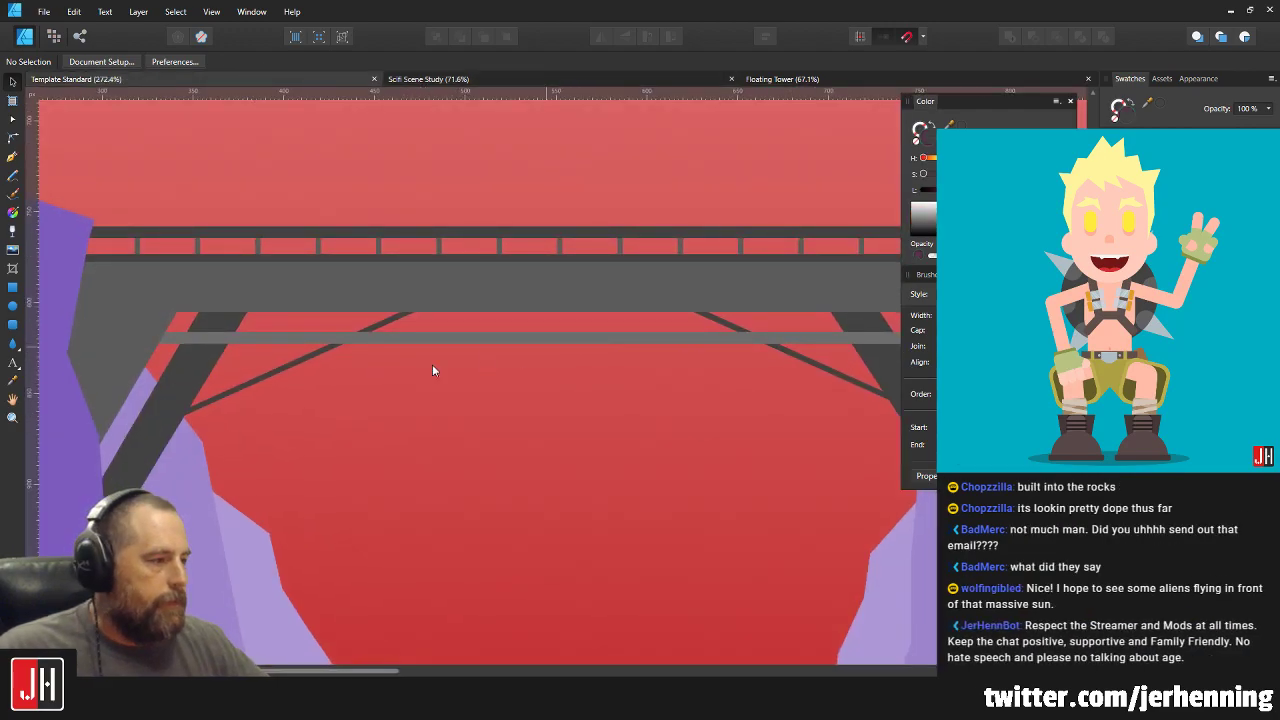
Delete both thin diagonal struts beneath the bridge.
scroll(330, 370, up, 1)
click(336, 347)
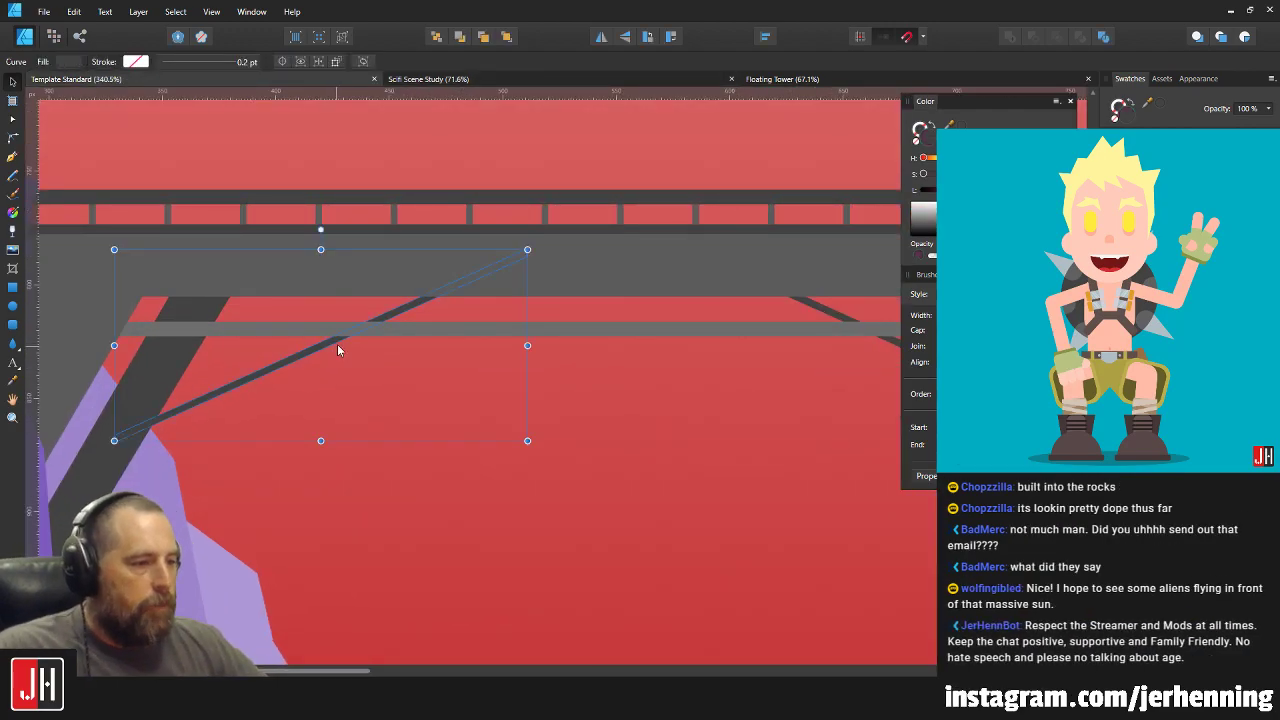
key(Delete)
click(820, 298)
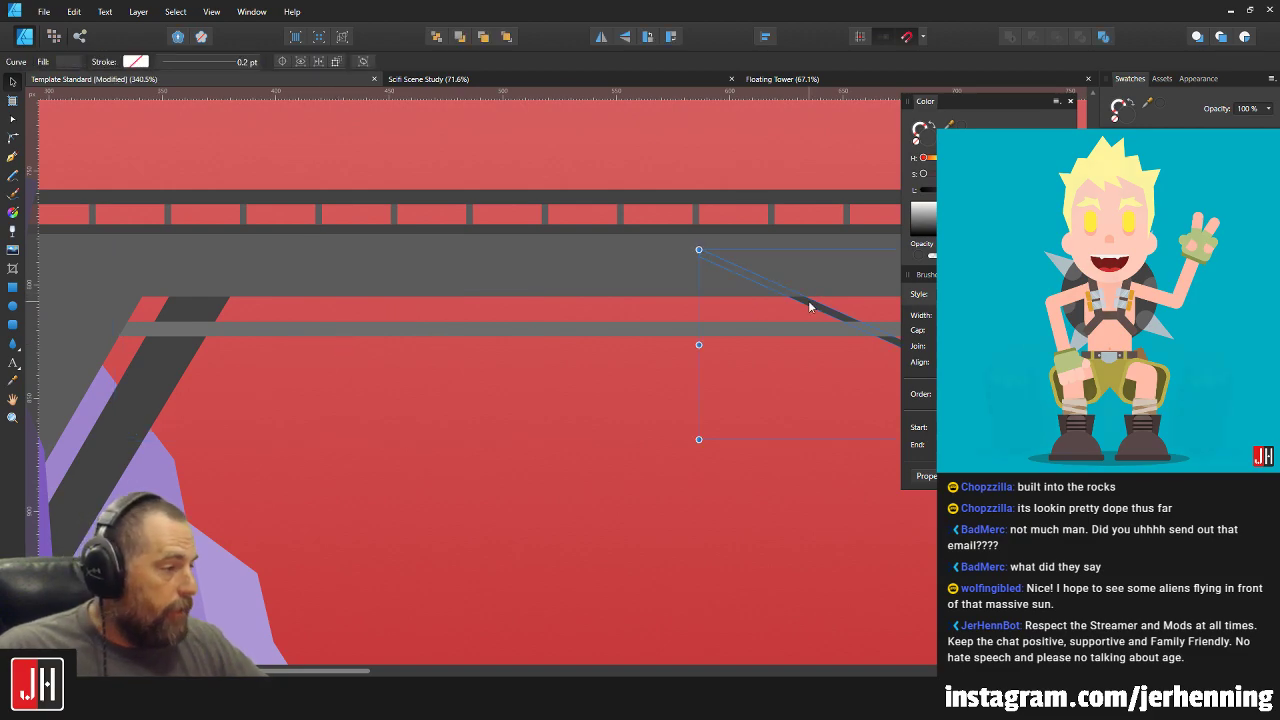
key(Delete)
scroll(565, 300, down, 2)
scroll(314, 337, up, 3)
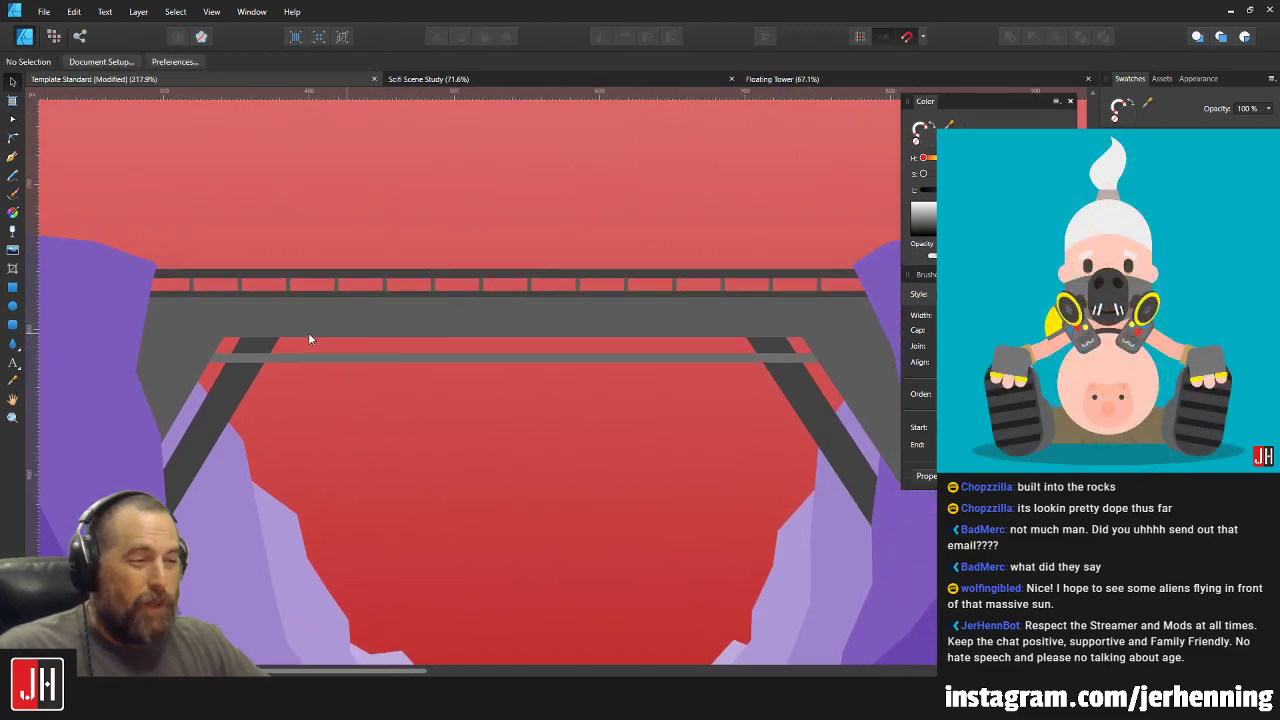
Draw a closed Pen shape along the bridge body's lower edge, with sloped ends and a point dipping below the centre.
click(12, 156)
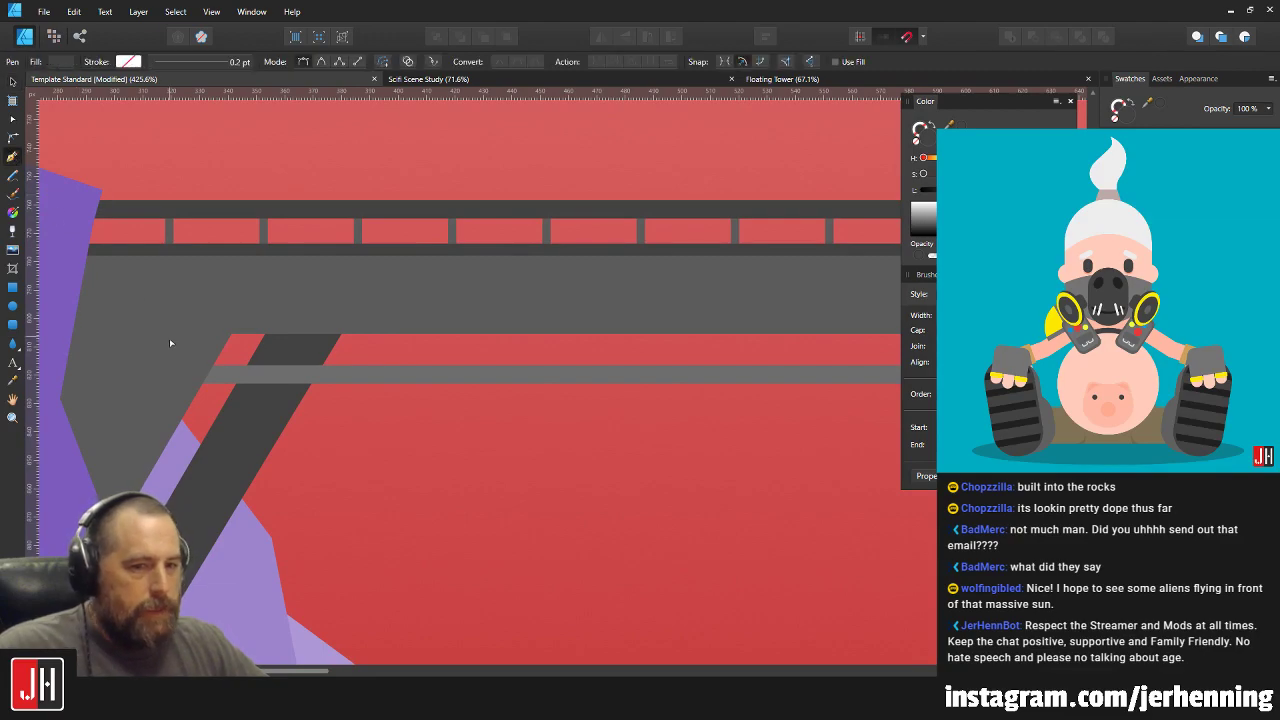
scroll(221, 357, up, 1)
key(v)
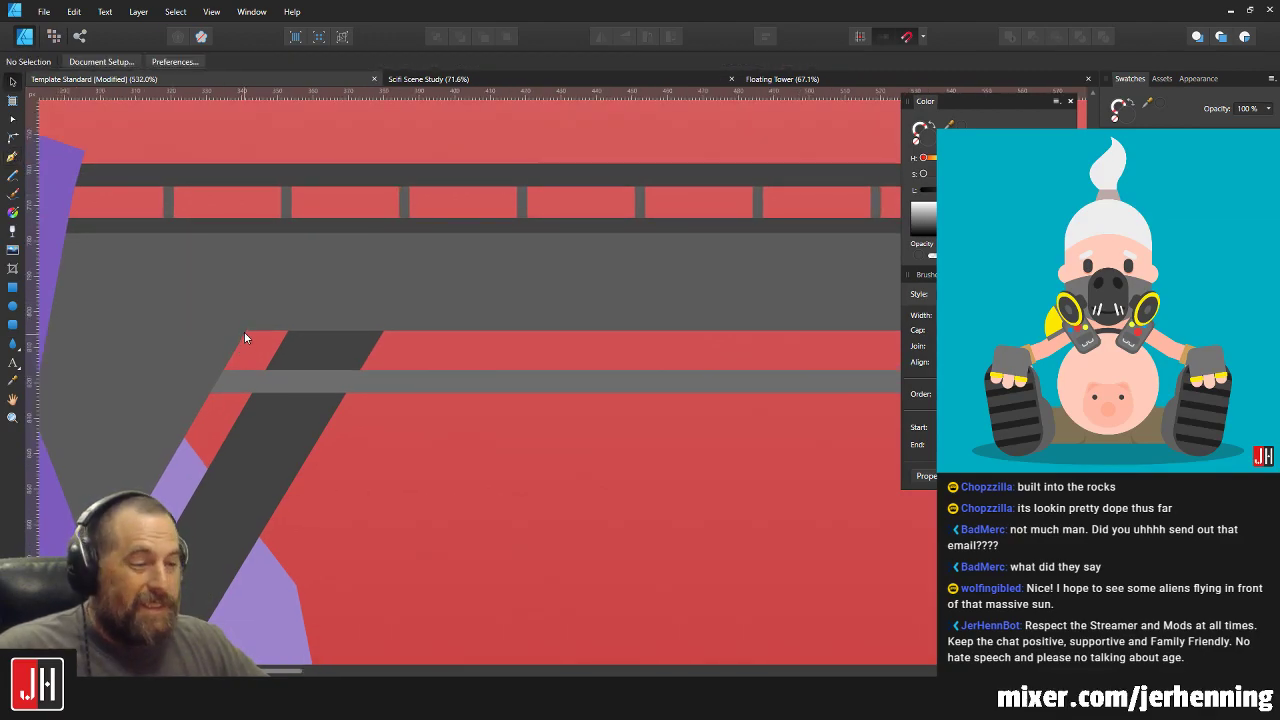
click(12, 156)
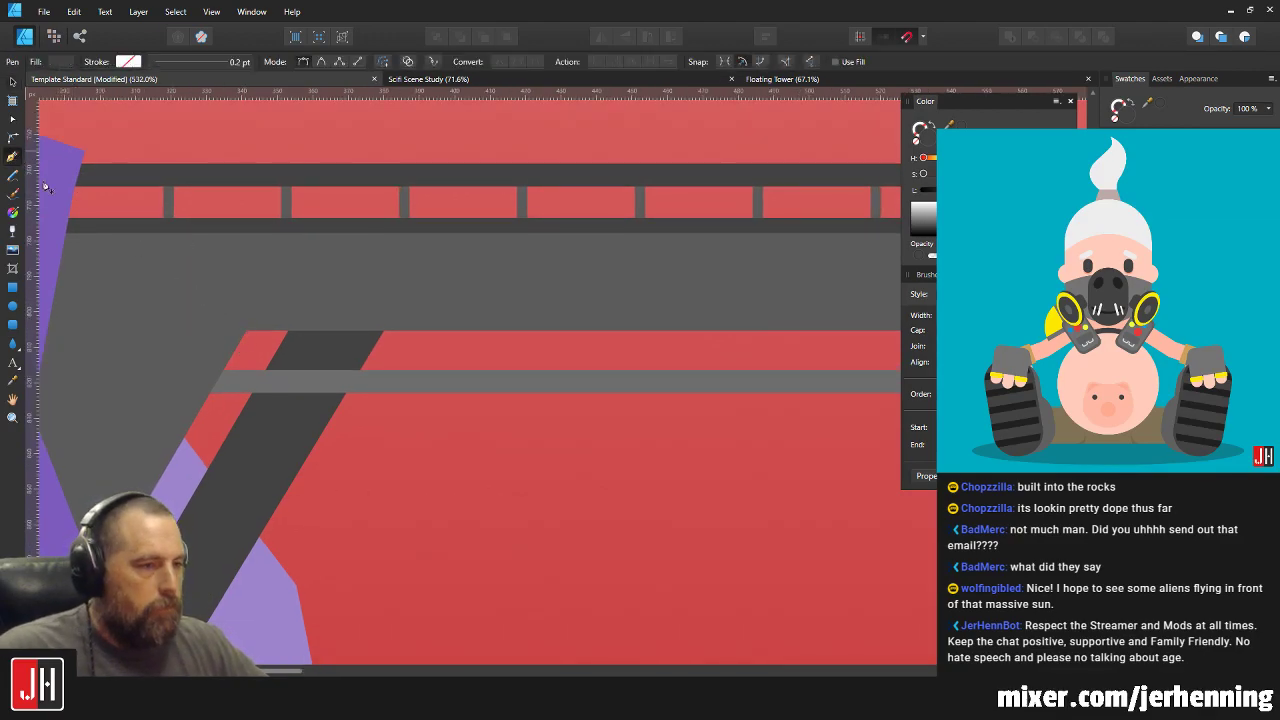
scroll(251, 343, up, 1)
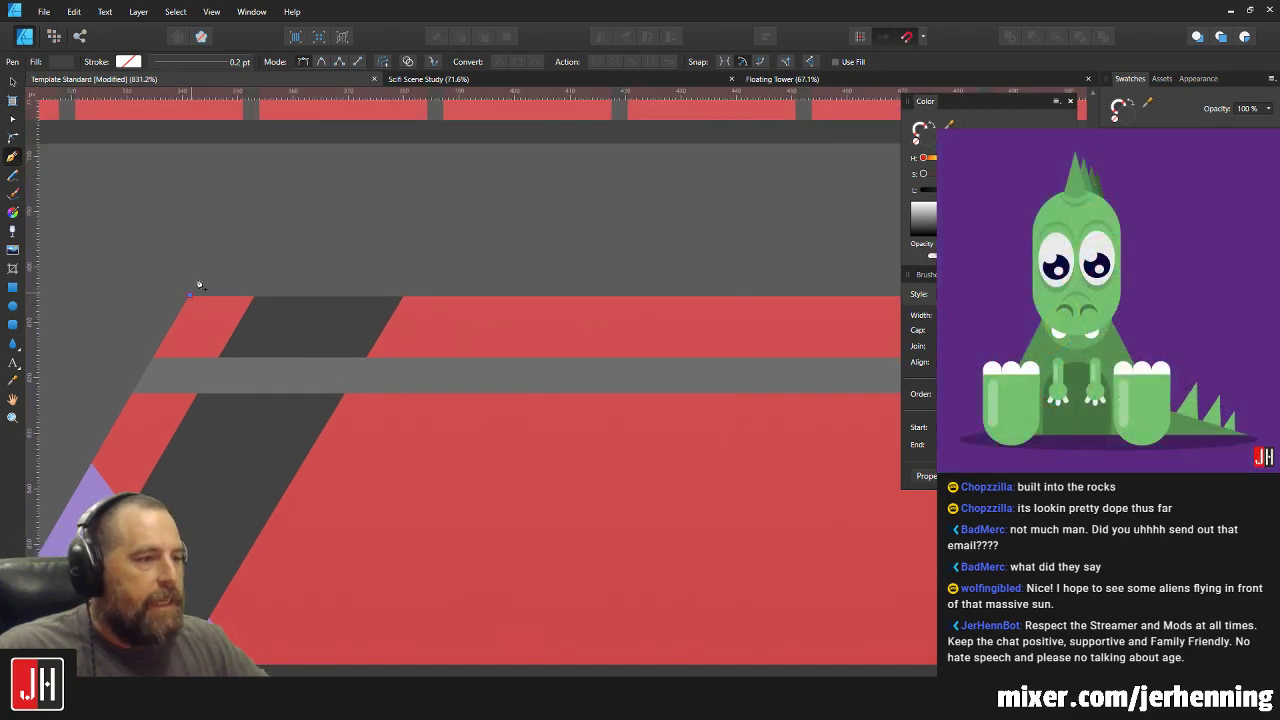
click(224, 232)
scroll(226, 235, down, 5)
scroll(719, 290, up, 4)
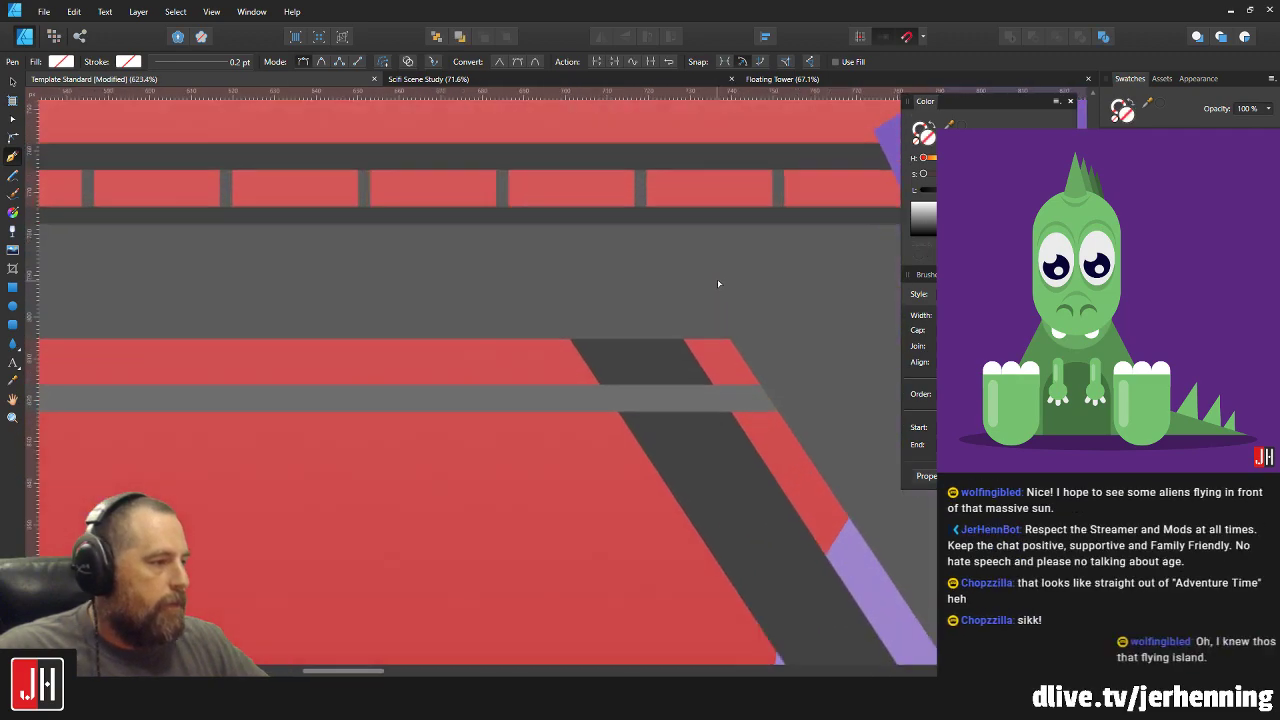
click(703, 287)
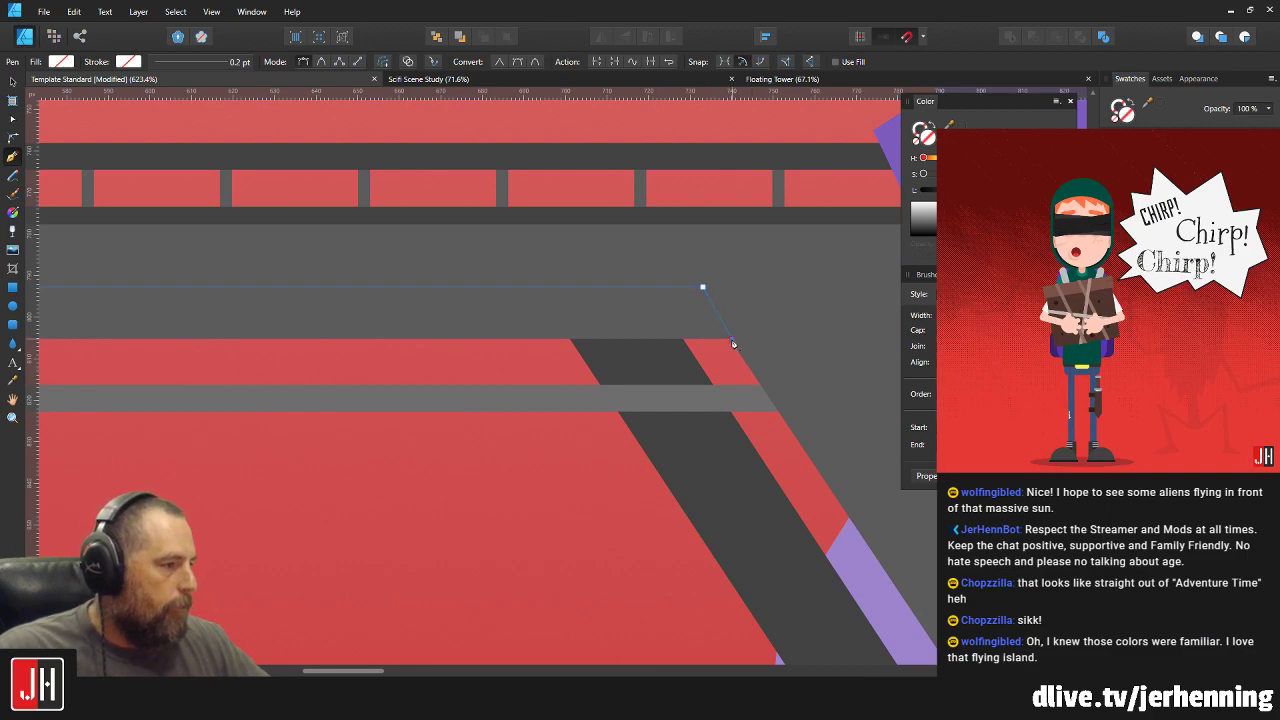
scroll(733, 343, down, 4)
scroll(703, 398, up, 2)
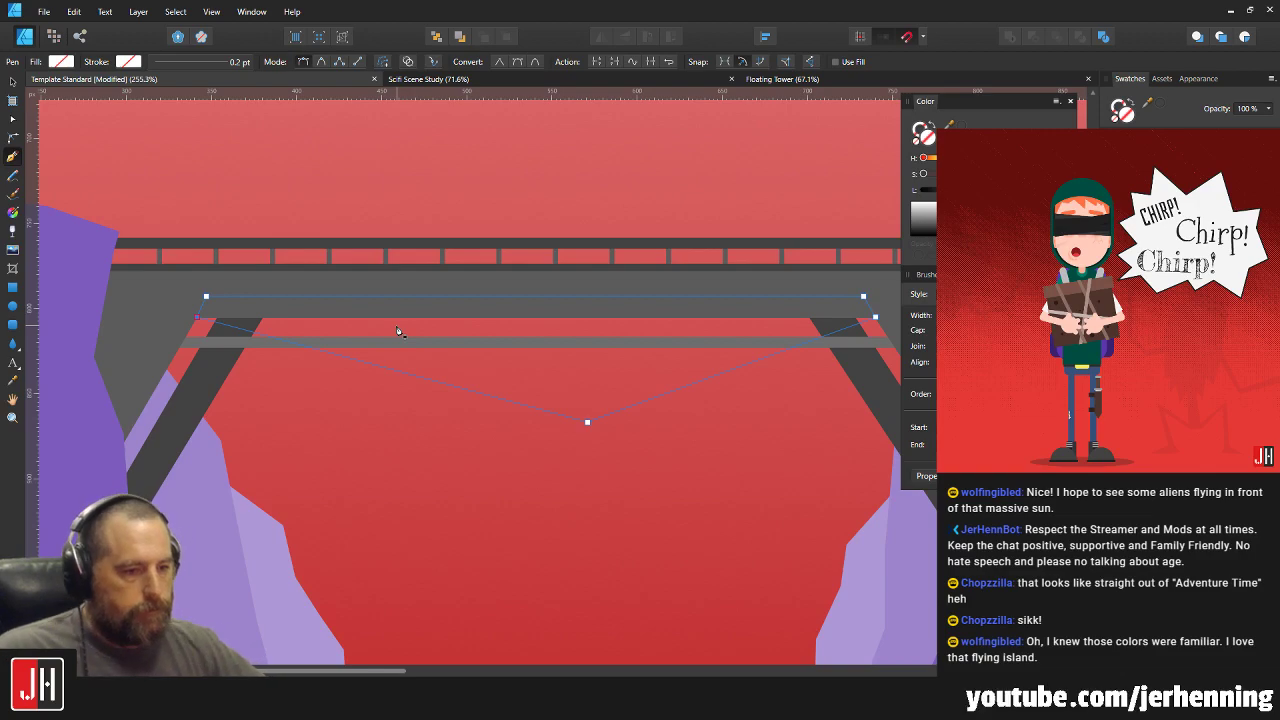
Fill the new shape with a lighter grey than the bridge body and clip it inside the body as a lower strip.
scroll(397, 332, up, 2)
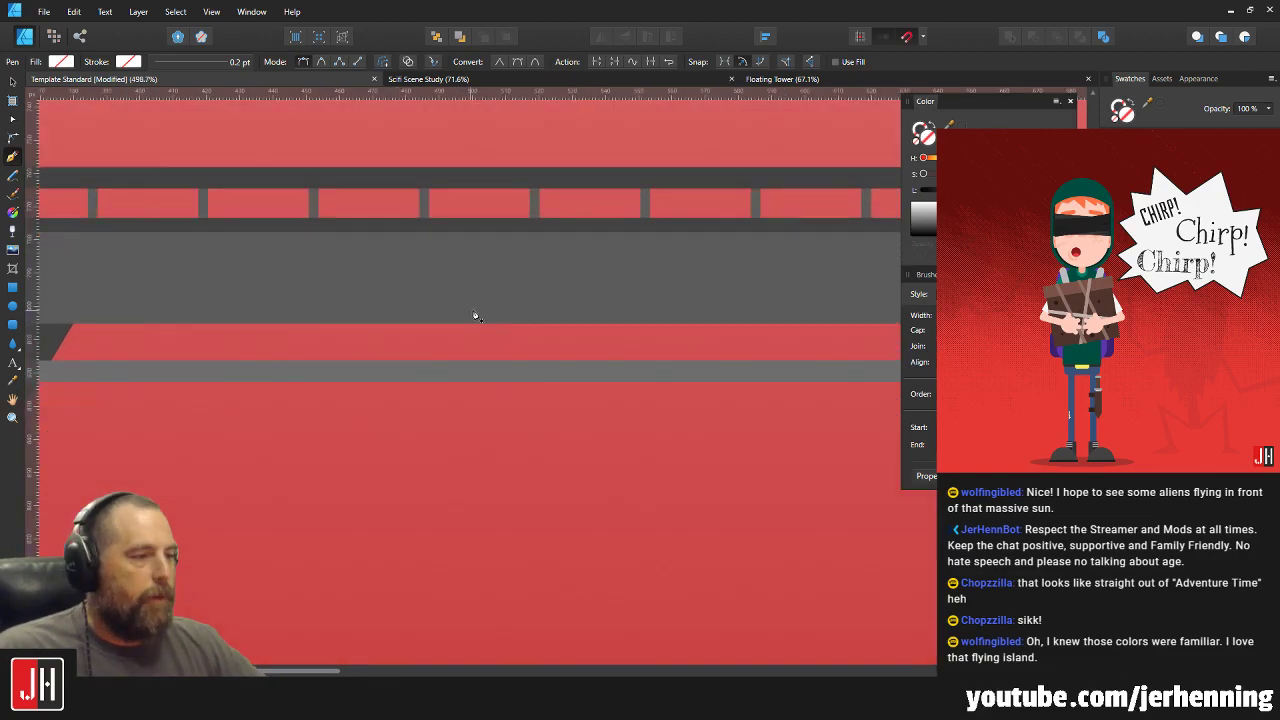
key(v)
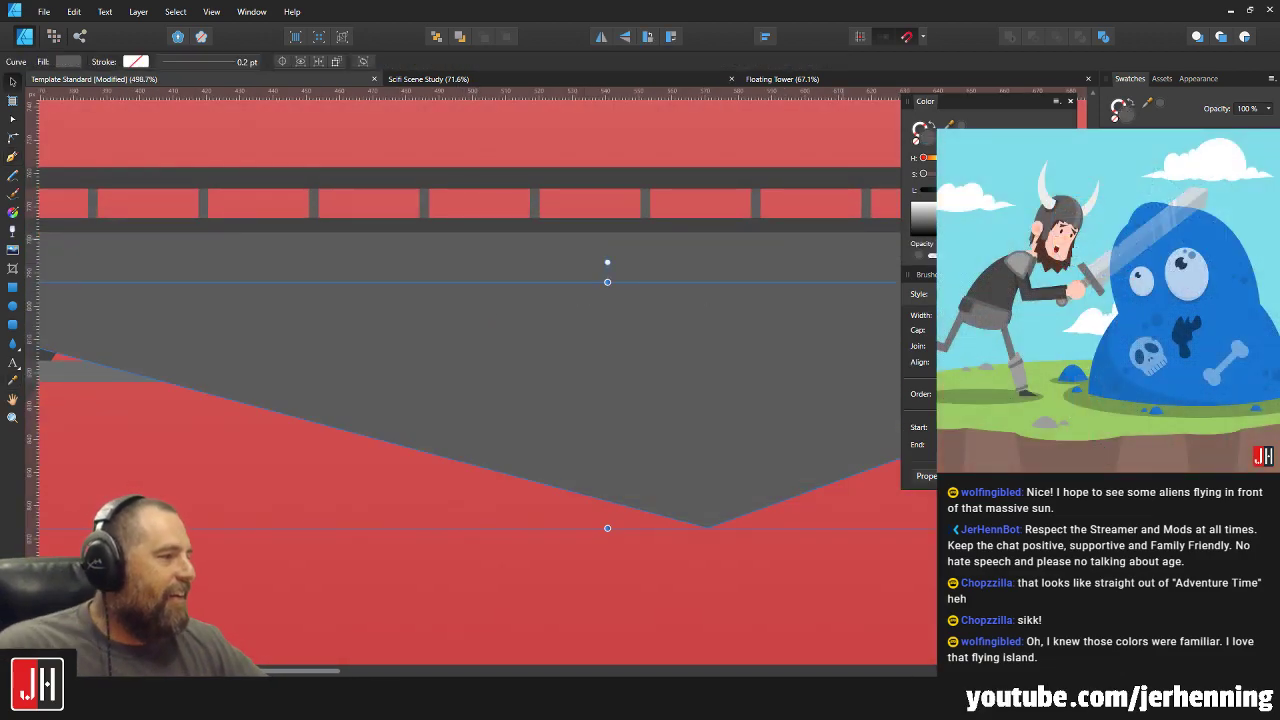
drag(962, 190, 974, 190)
scroll(578, 305, down, 2)
key(ctrl+[)
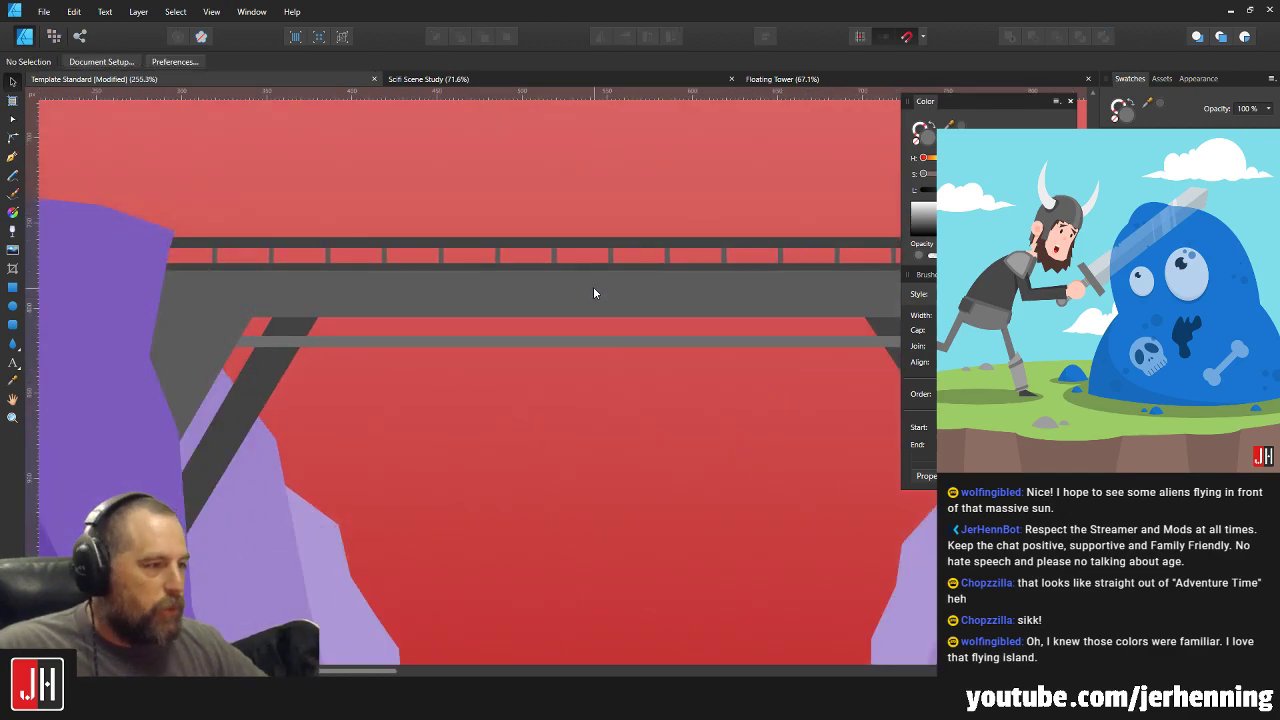
click(548, 198)
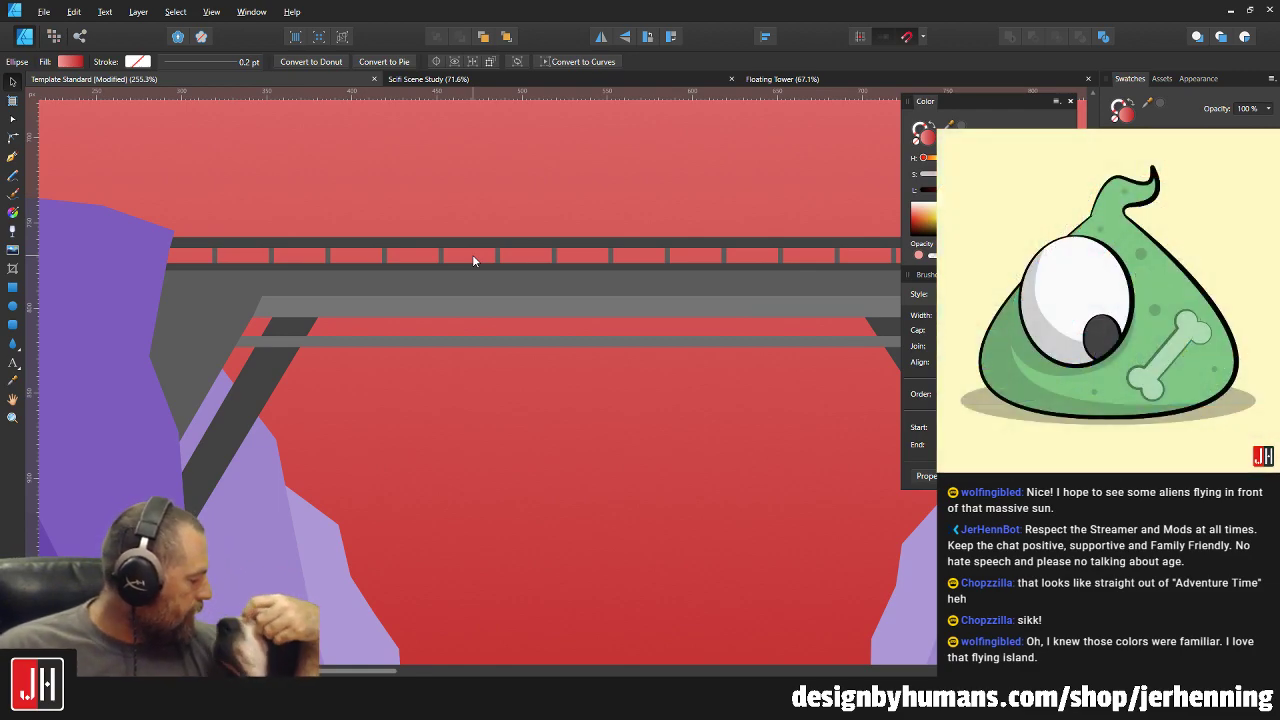
Adjust the two nodes at the lighter strip's left end so its slope follows the left support's inner edge.
click(376, 272)
scroll(376, 272, up, 8)
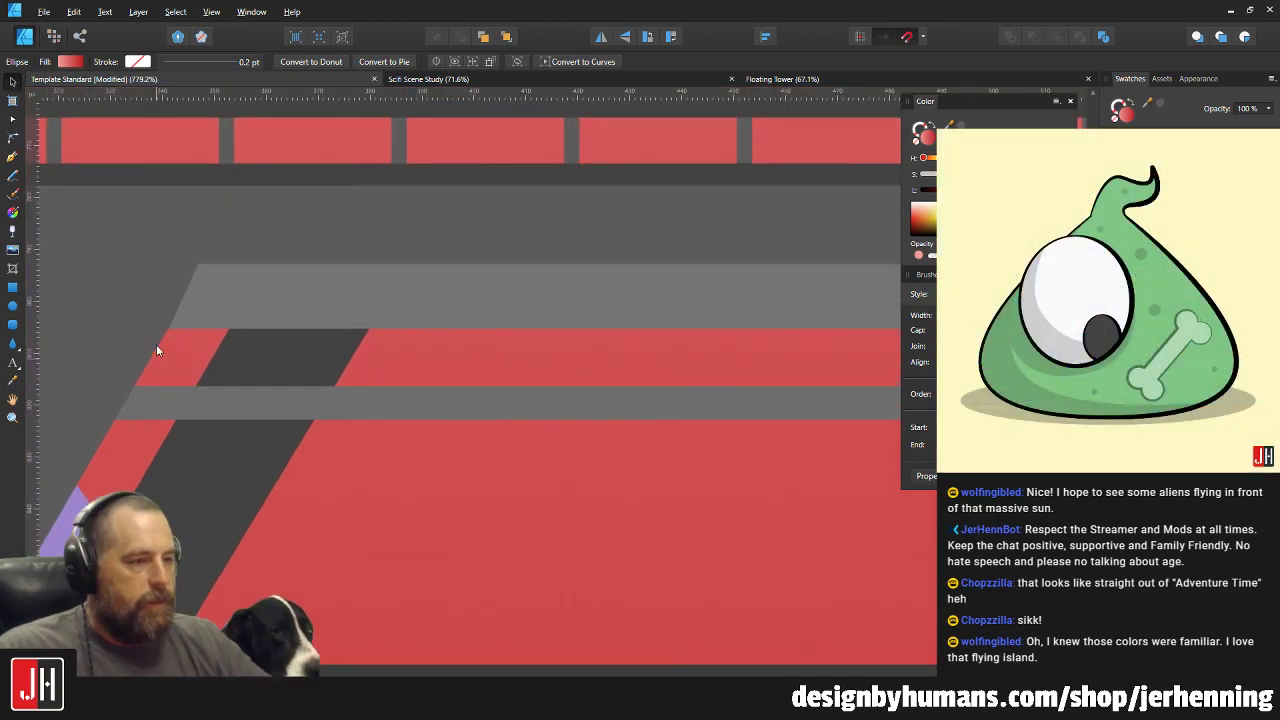
key(a)
drag(188, 350, 180, 365)
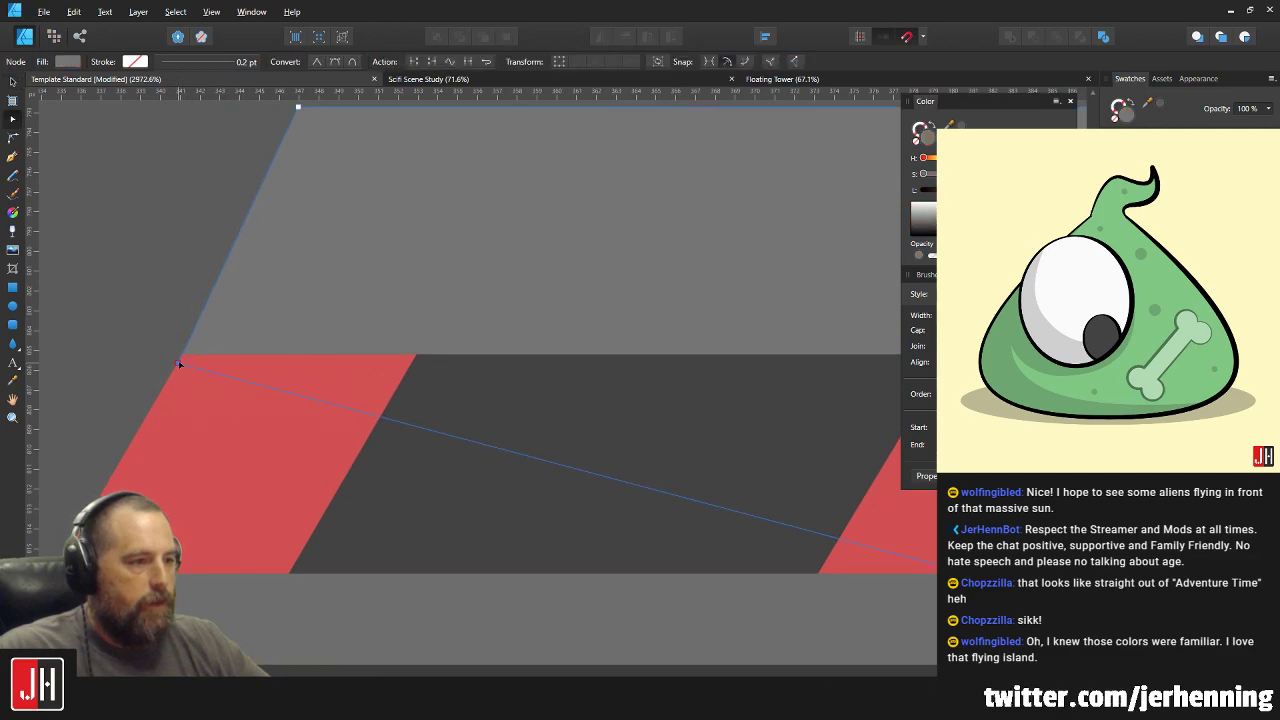
scroll(320, 190, up, 2)
drag(300, 206, 319, 203)
scroll(338, 232, down, 10)
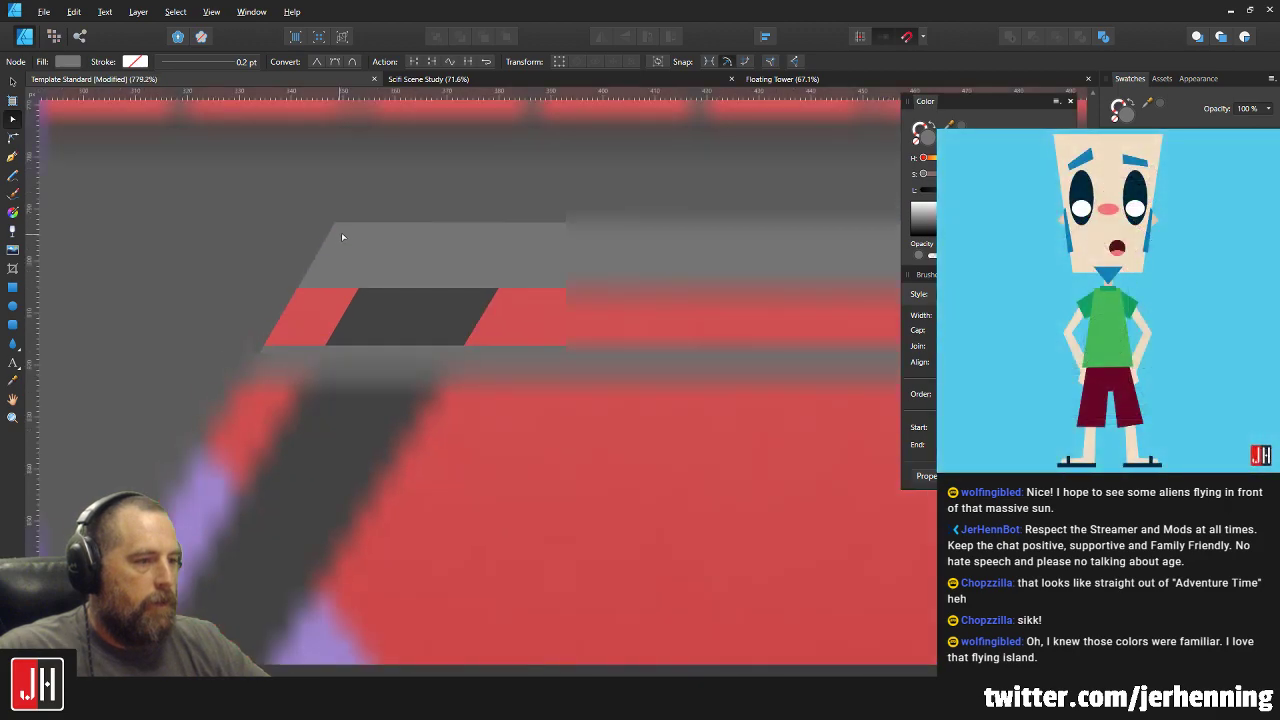
Adjust the two nodes at the lighter strip's right end so its slope follows the right support's inner edge.
scroll(688, 265, up, 10)
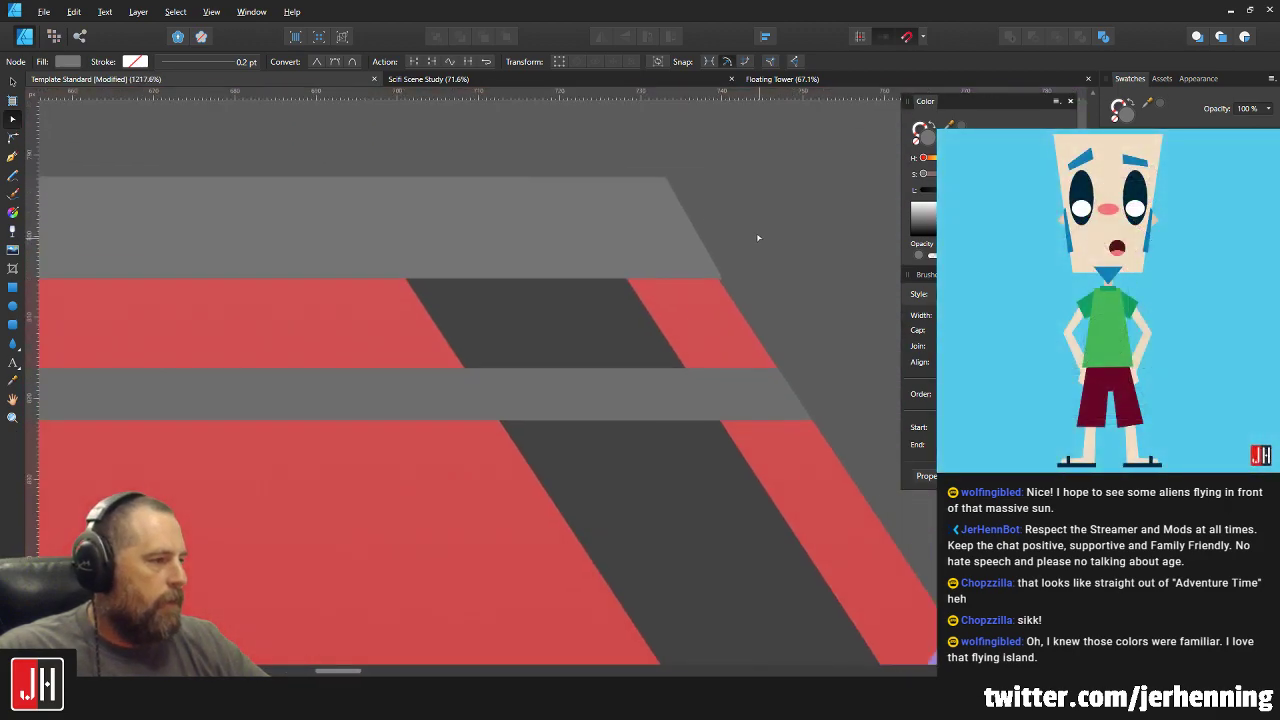
drag(668, 340, 659, 342)
scroll(684, 292, up, 3)
drag(595, 241, 562, 240)
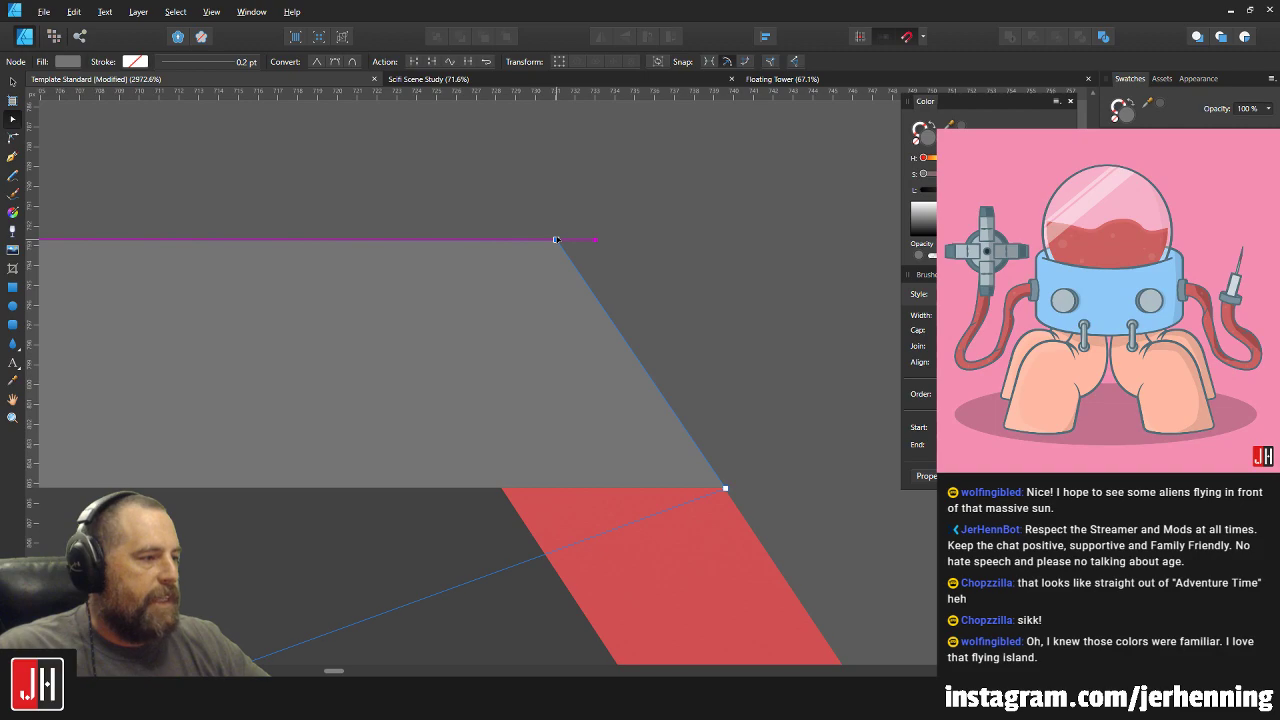
scroll(550, 305, down, 8)
Match the lighter strip's fill to the thin lower beam's grey and deselect it.
key(v)
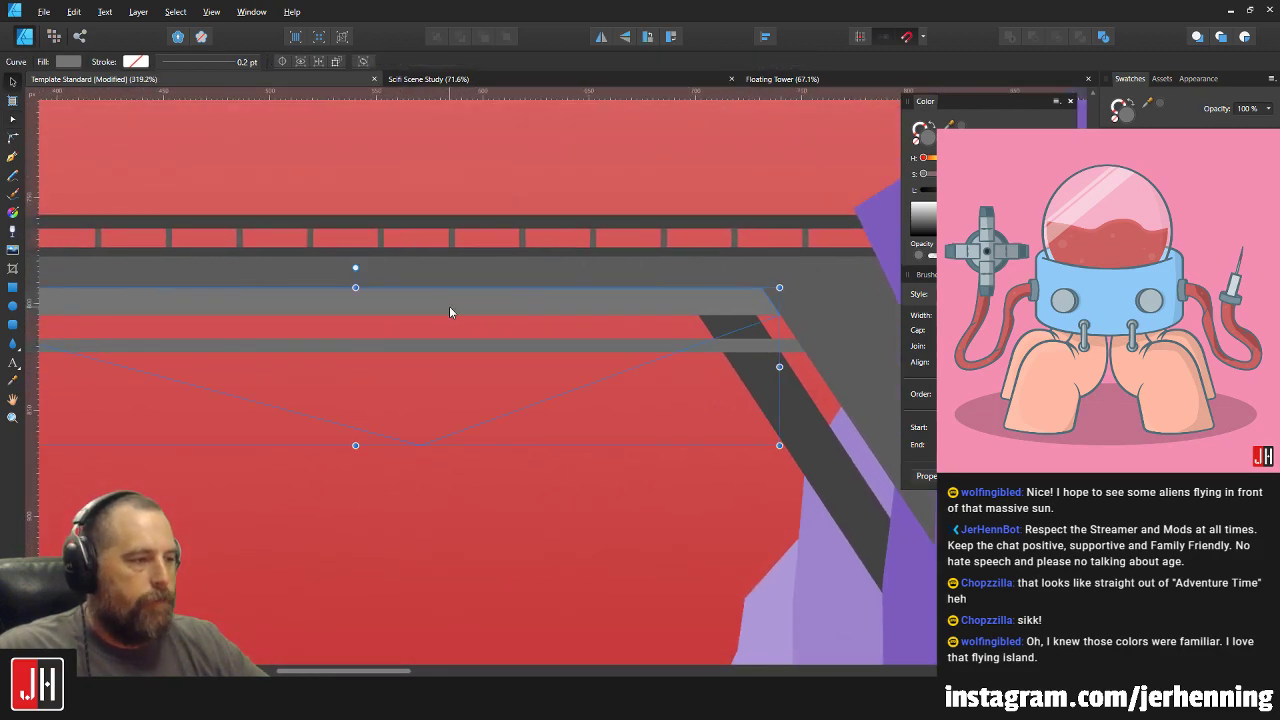
key(i)
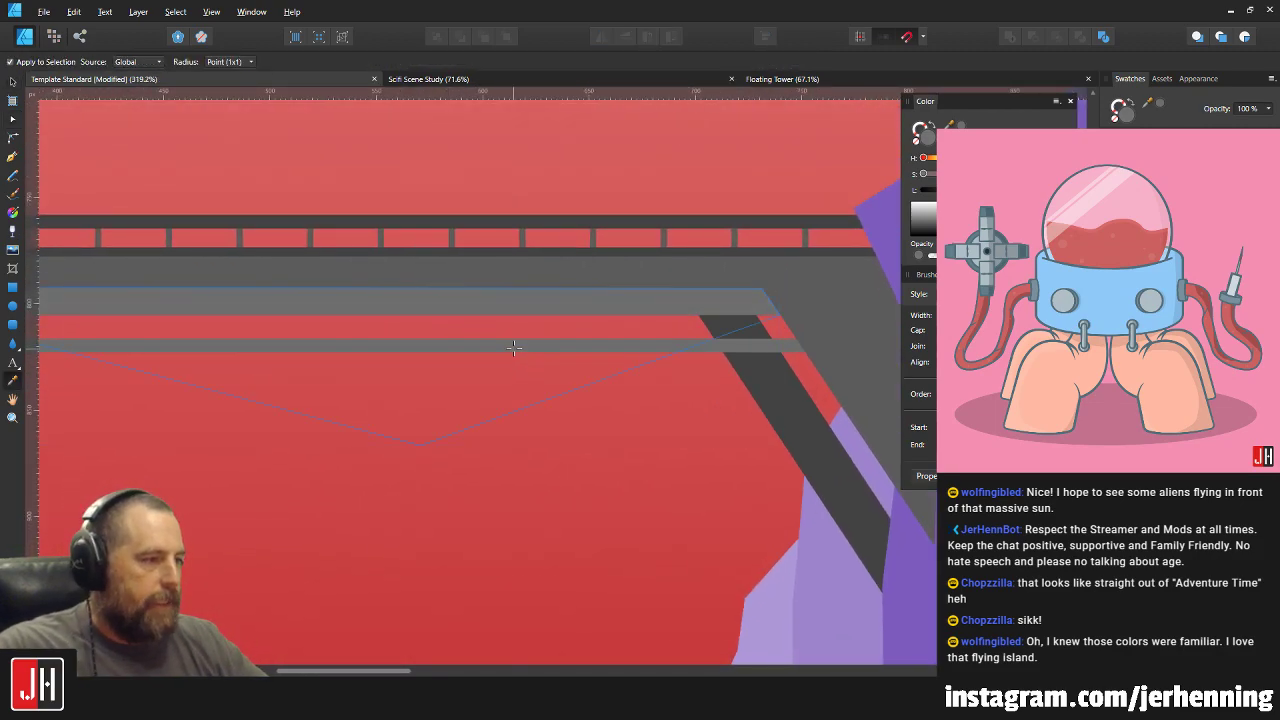
key(v)
scroll(560, 404, down, 6)
click(737, 457)
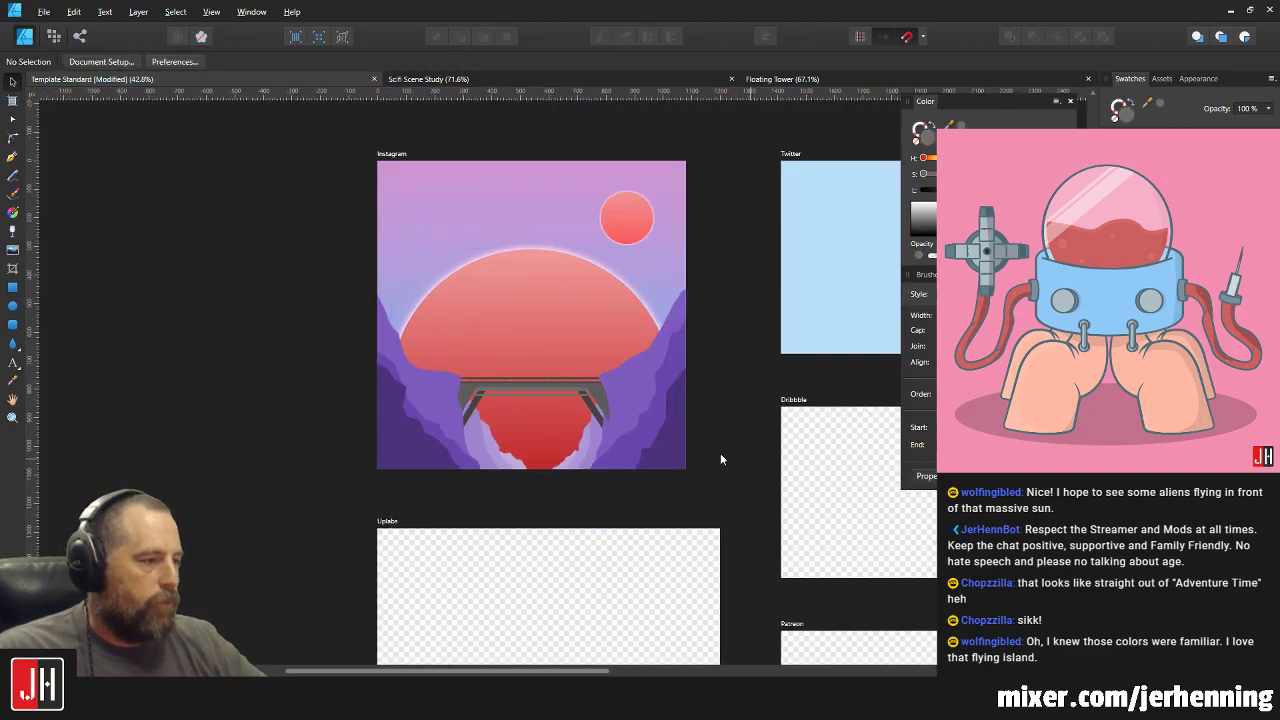
Examine the bridge's strip, lower beam and braces up close and within the whole Instagram artboard.
scroll(500, 410, up, 4)
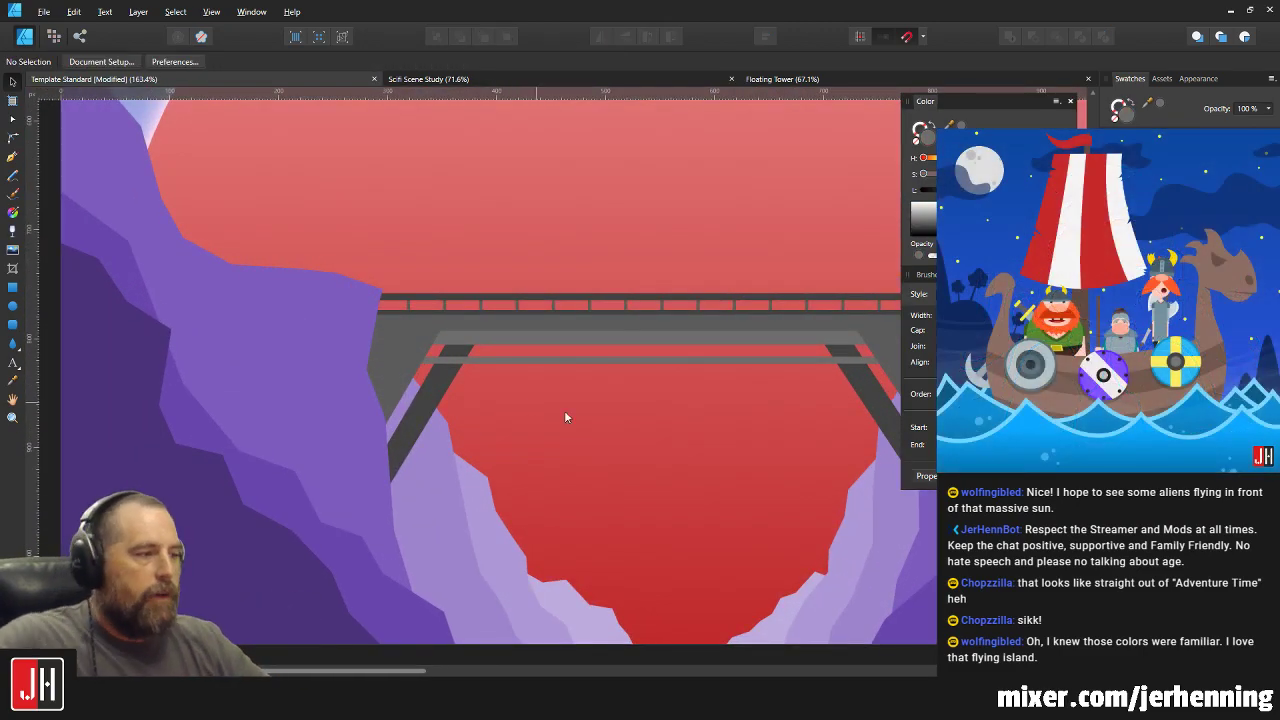
scroll(444, 392, up, 5)
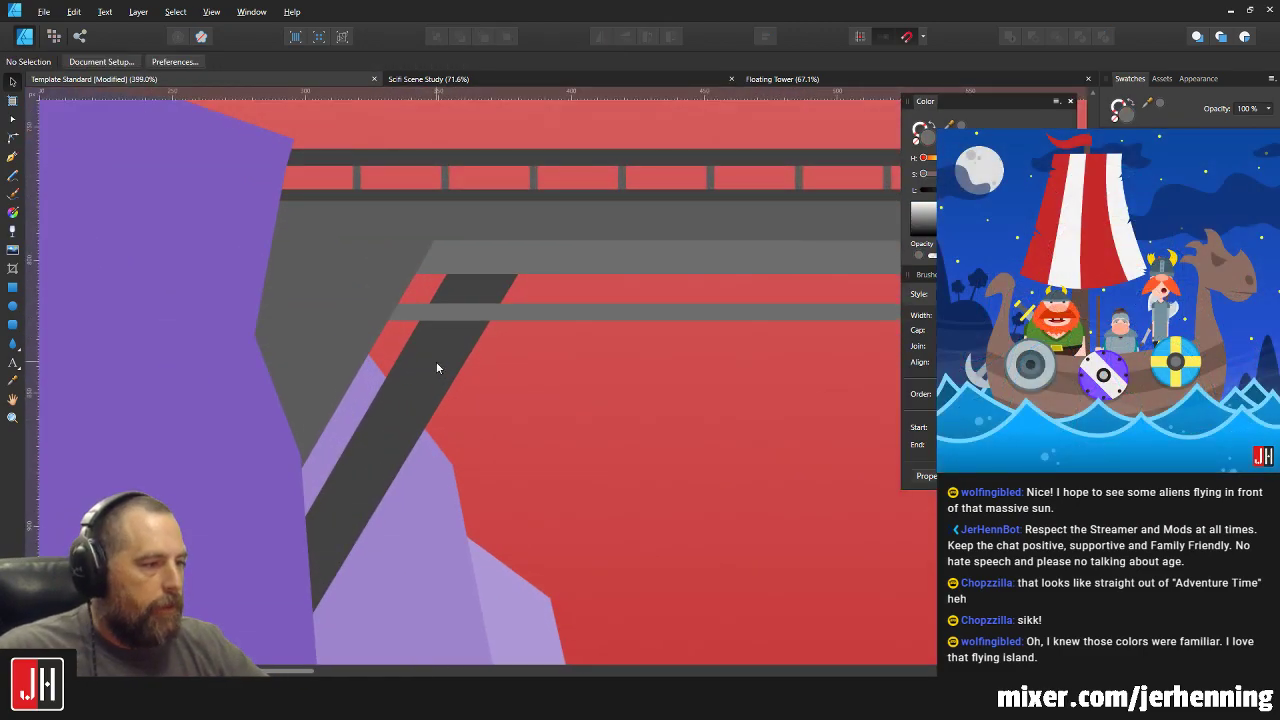
scroll(566, 256, up, 1)
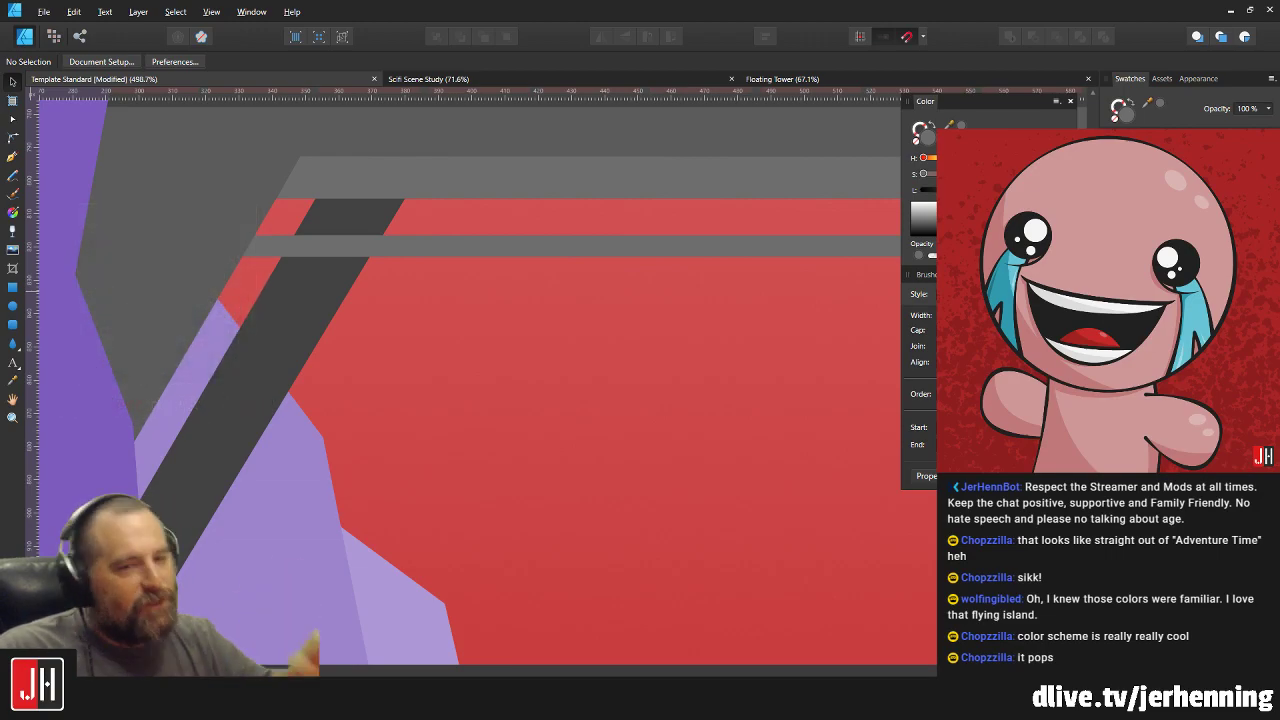
scroll(412, 272, down, 5)
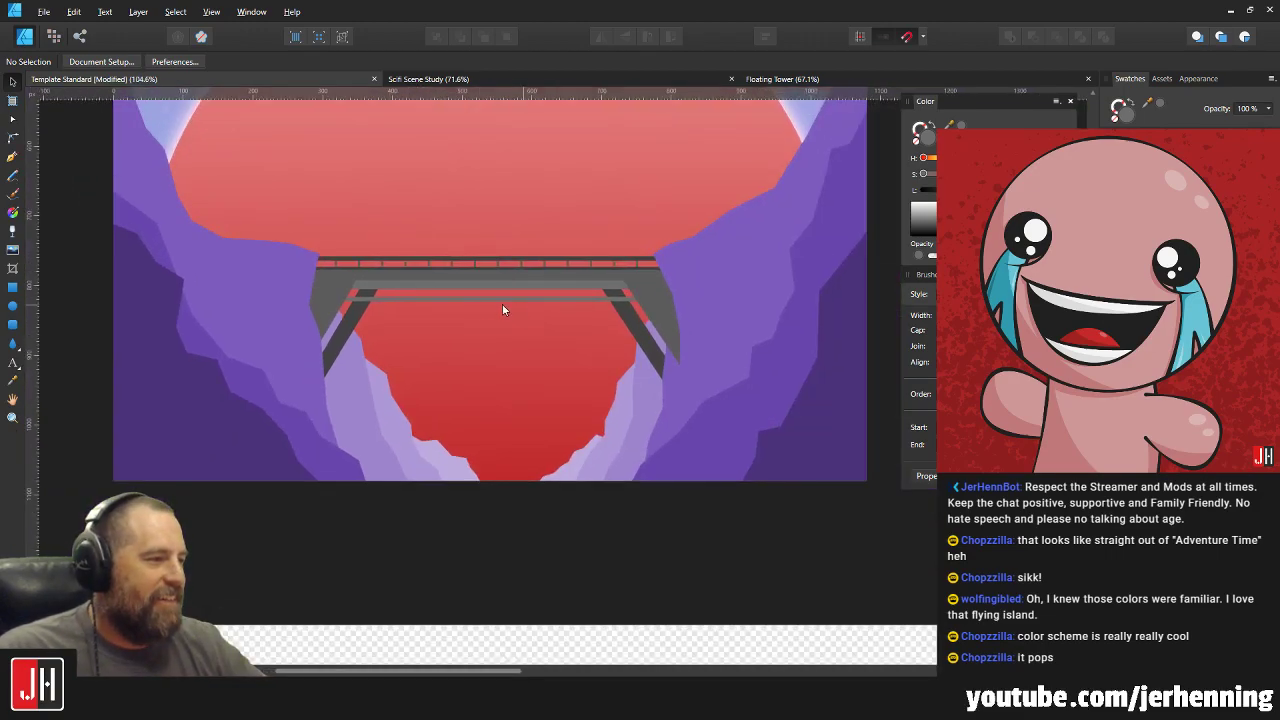
scroll(514, 309, up, 4)
click(318, 283)
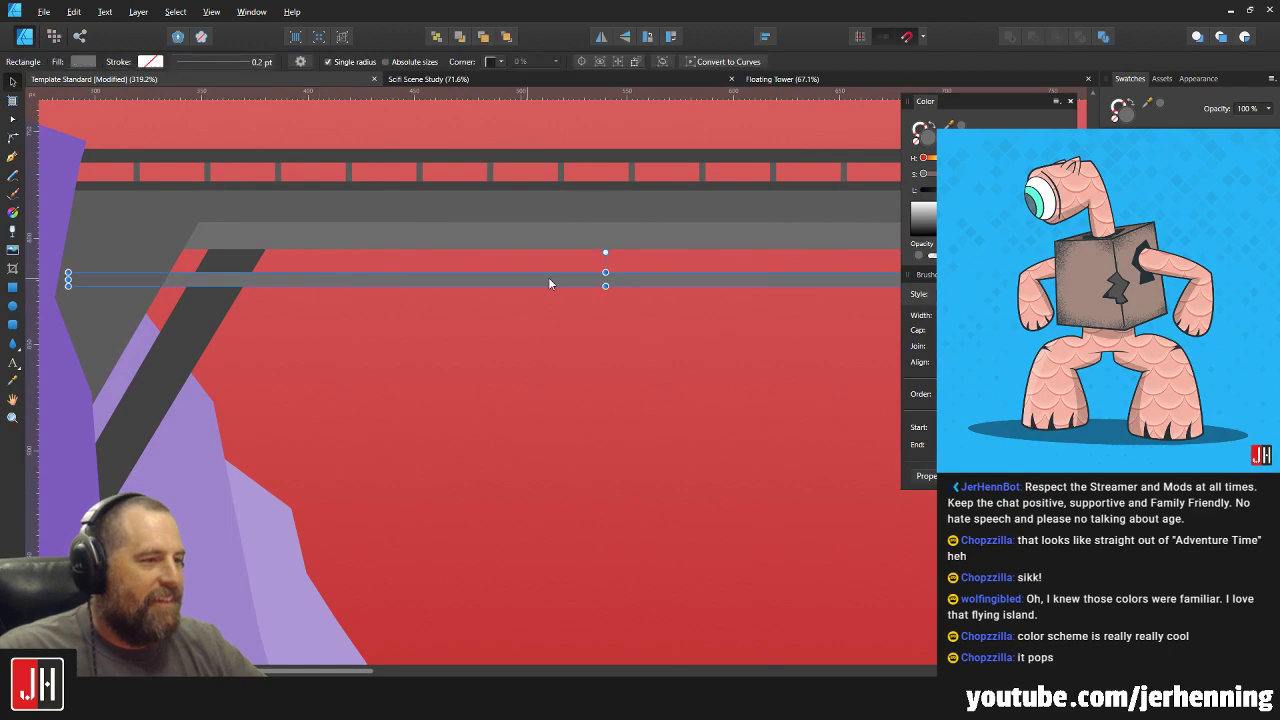
scroll(520, 296, down, 3)
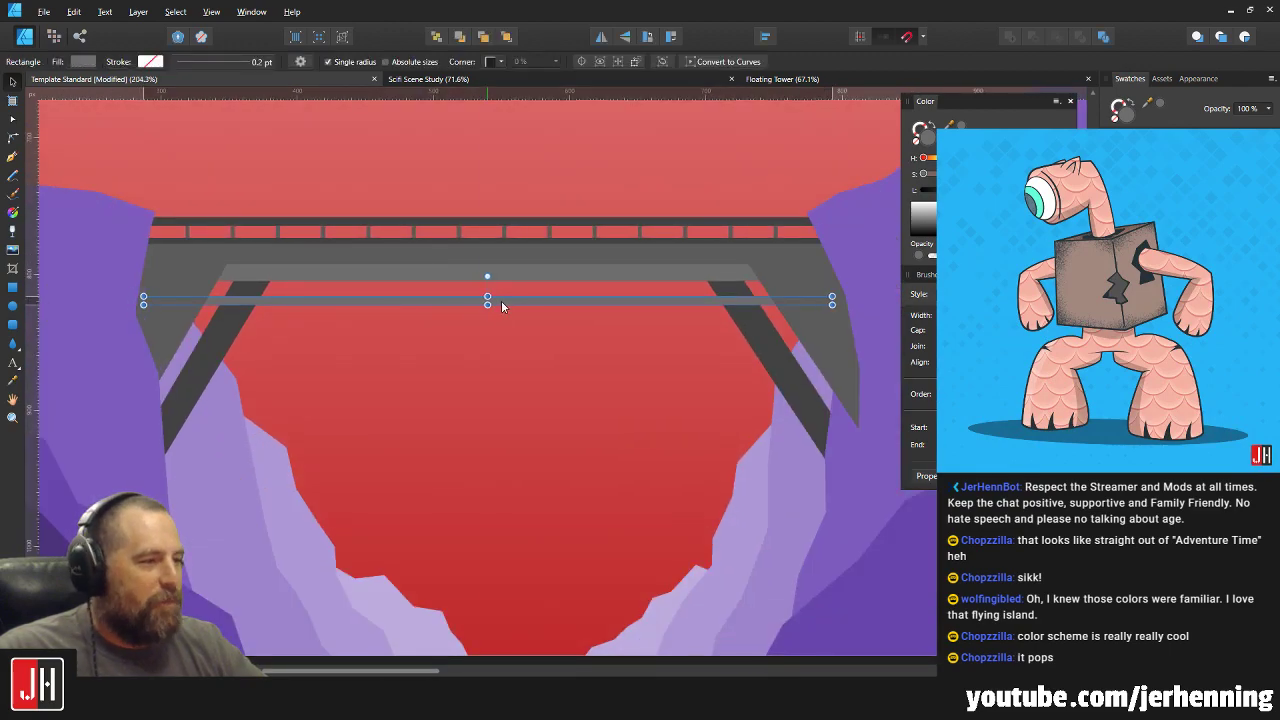
key(ctrl+0)
click(830, 480)
scroll(424, 331, up, 4)
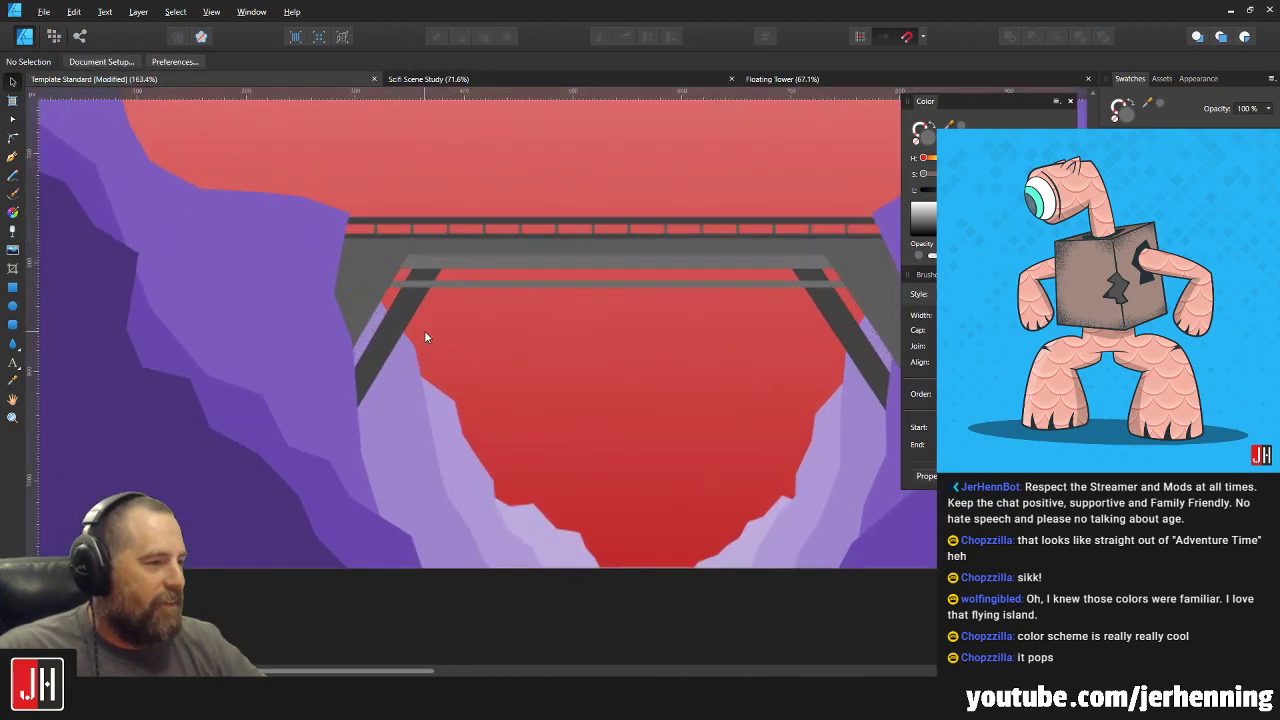
scroll(423, 285, up, 5)
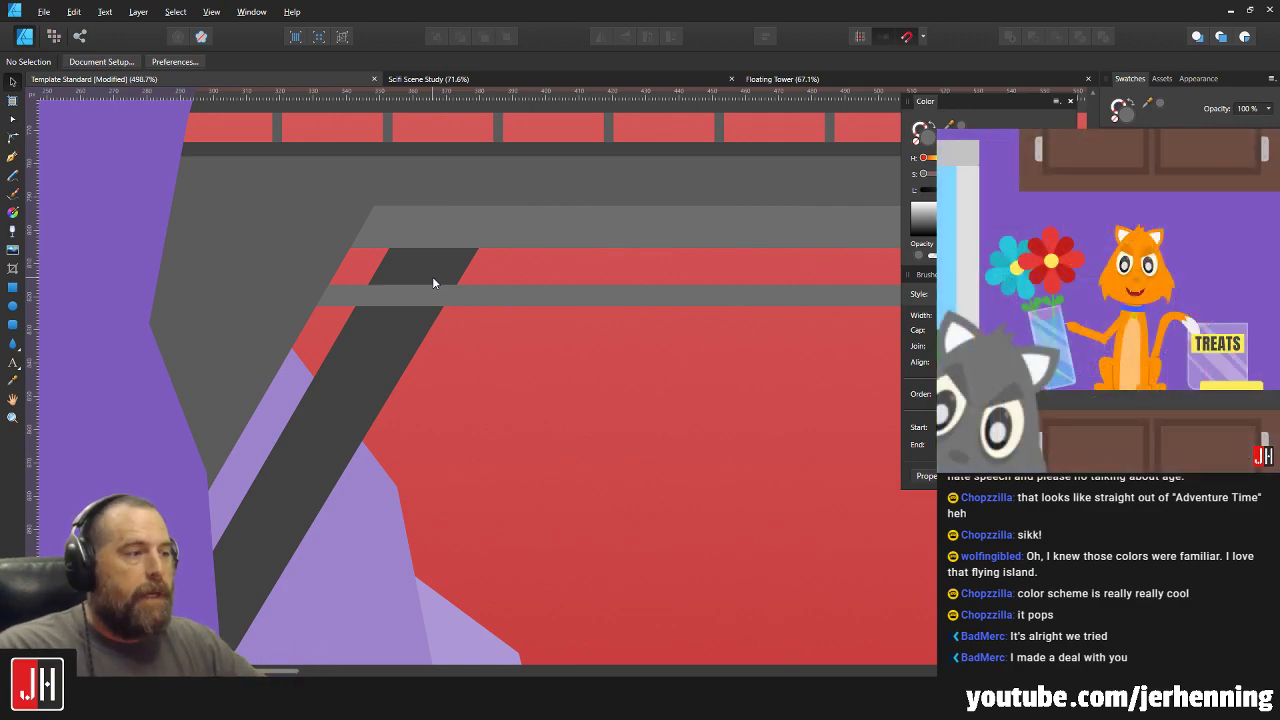
scroll(432, 276, down, 5)
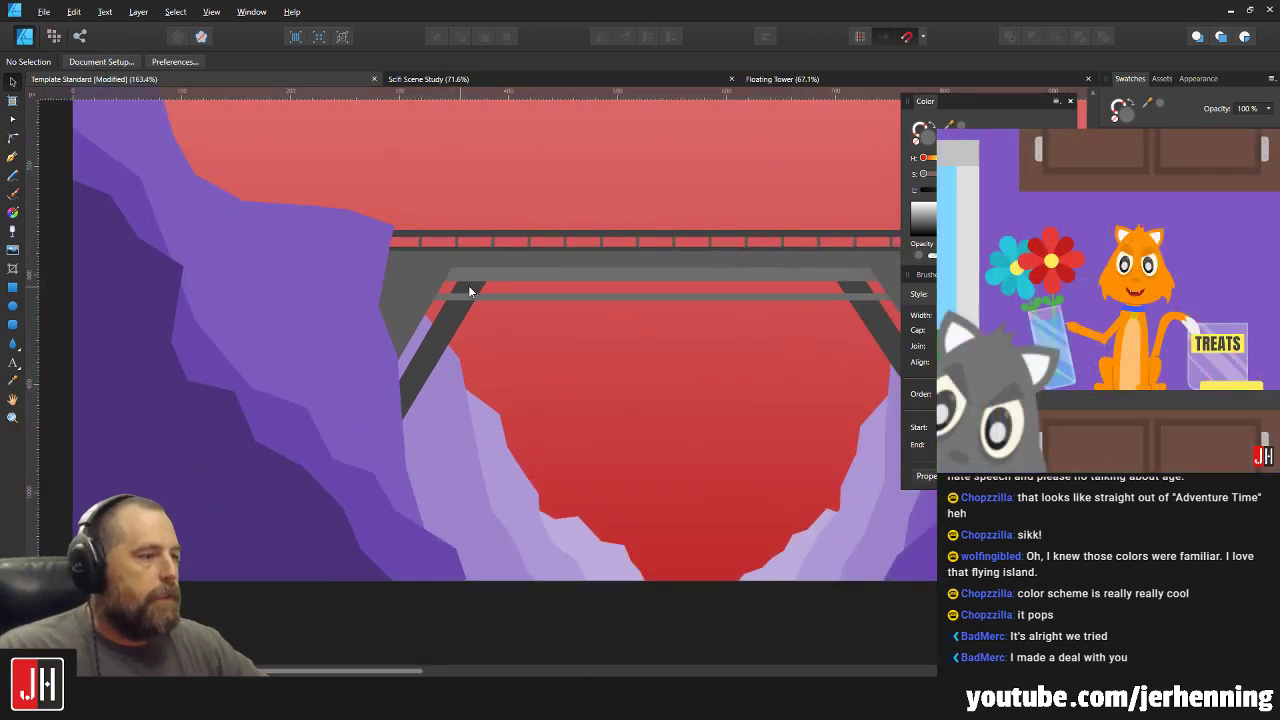
scroll(503, 278, down, 5)
Draw a closed four-sided Pen panel over the bridge's left support, with its inner side sloping parallel to the support's edge.
scroll(418, 302, up, 5)
scroll(419, 302, up, 3)
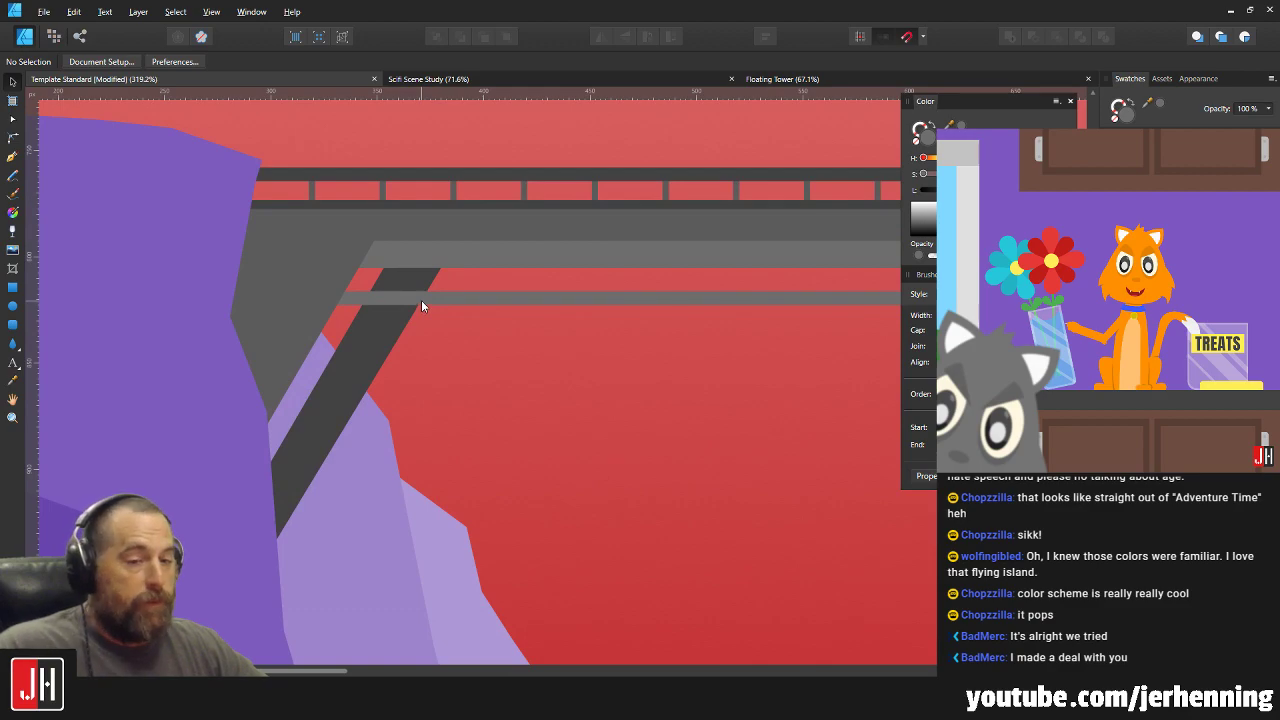
scroll(246, 250, up, 3)
click(12, 155)
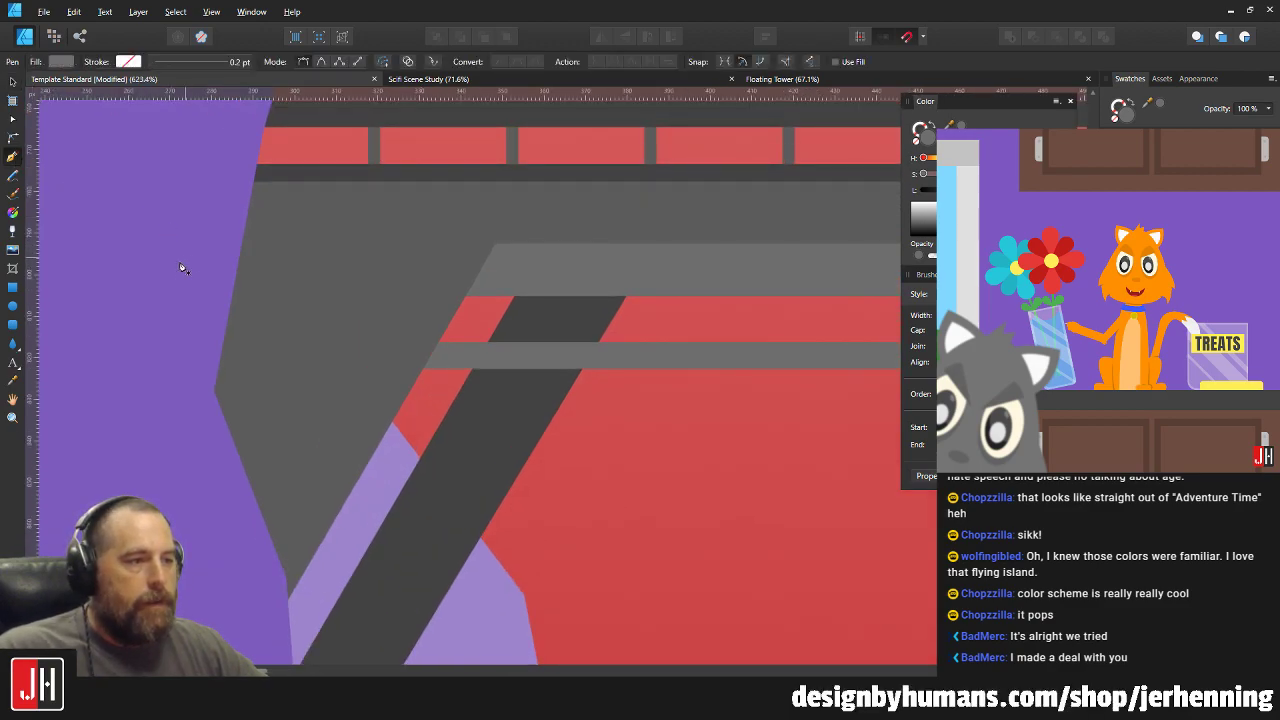
drag(202, 274, 388, 274)
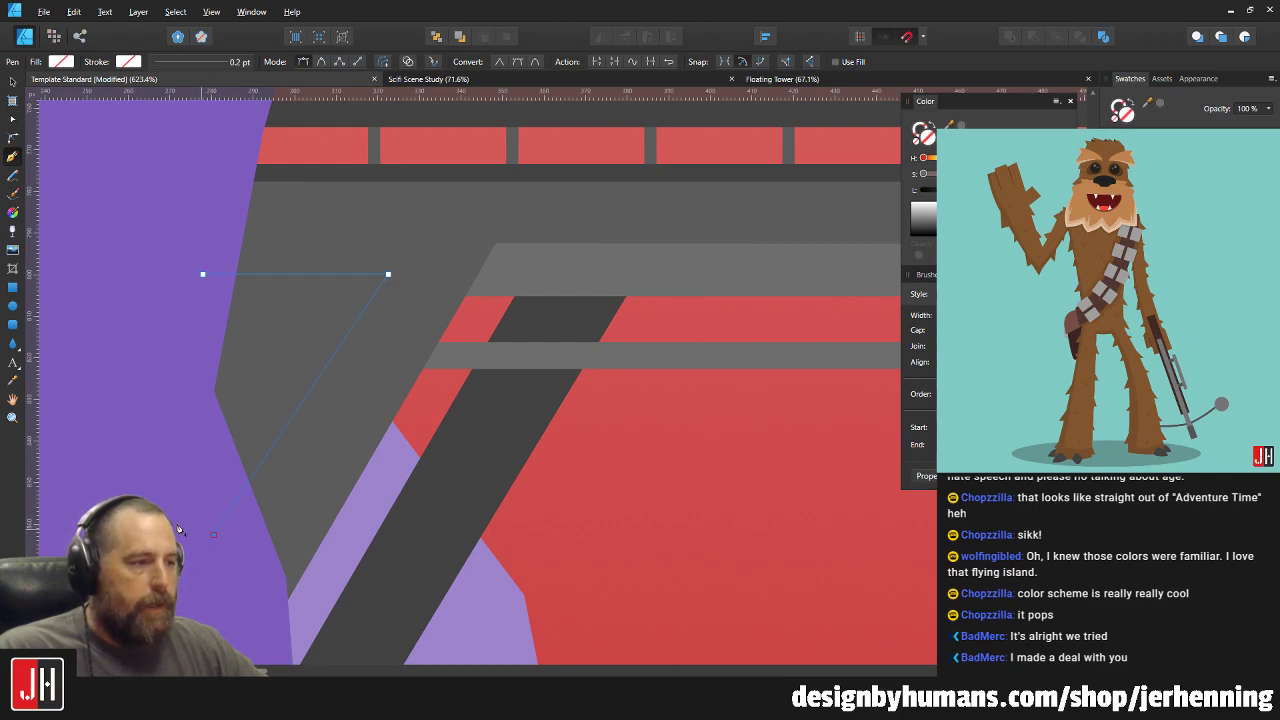
click(202, 274)
Fill the left support panel with the lighter strip's grey and clip it inside the bridge body.
key(i)
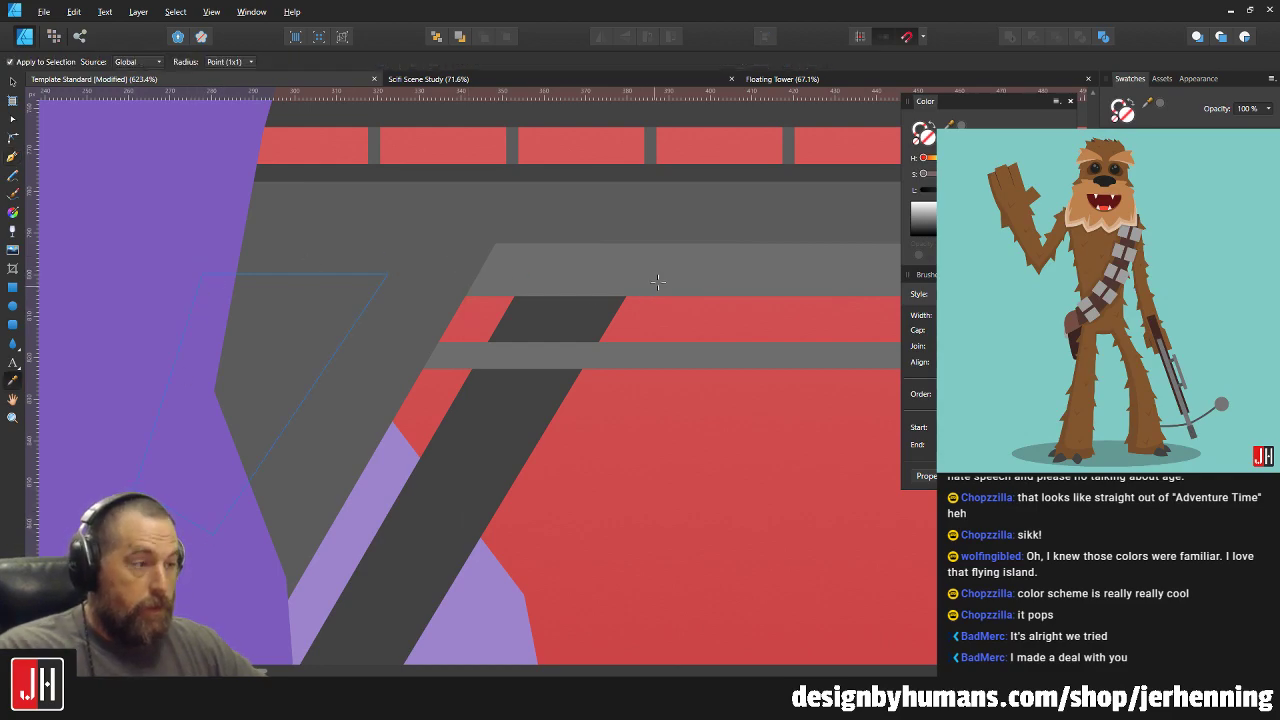
click(616, 273)
key(v)
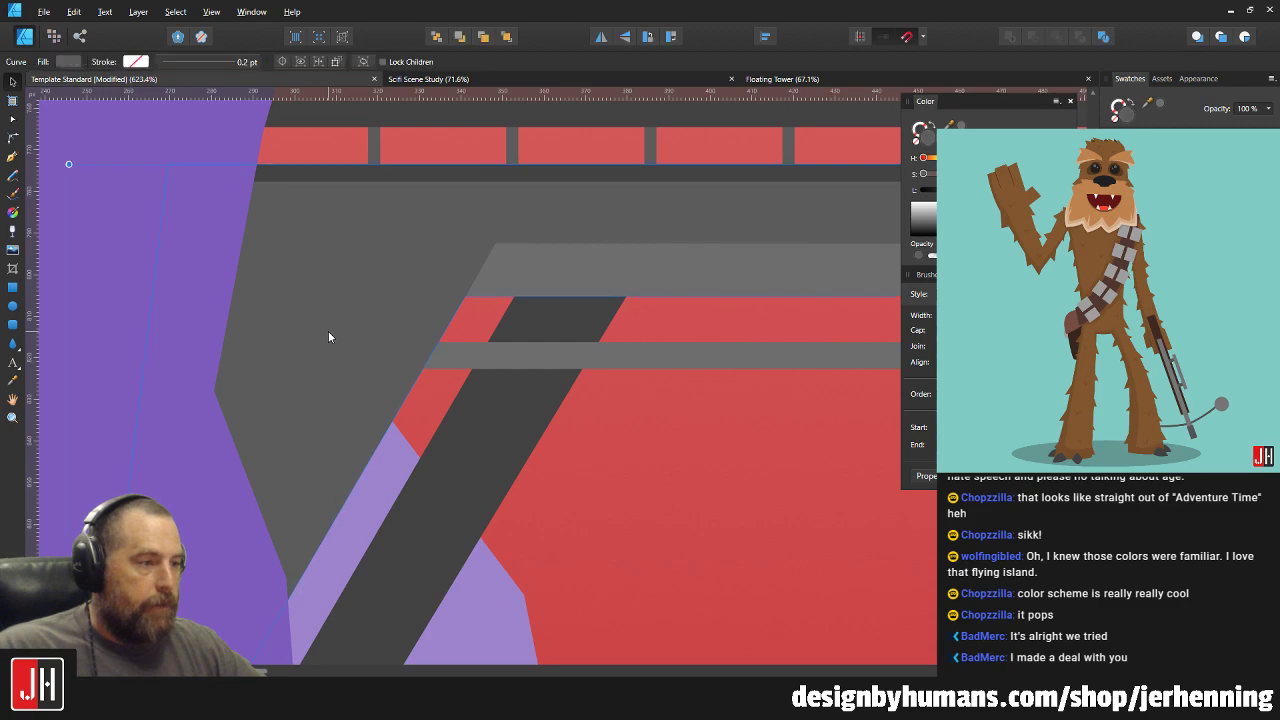
click(328, 332)
Move the left support panel's bottom node slightly down to refine its slanted inner edge.
key(a)
drag(214, 533, 221, 552)
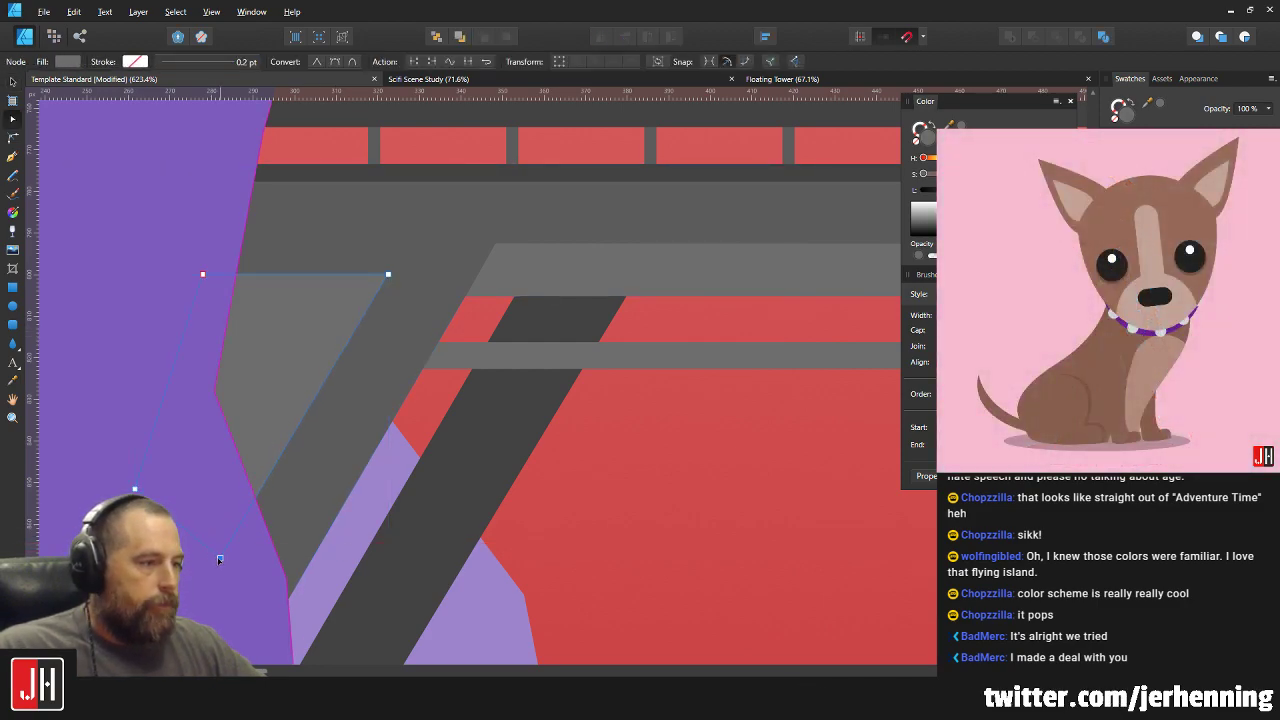
key(v)
scroll(319, 406, down, 4)
scroll(319, 406, down, 3)
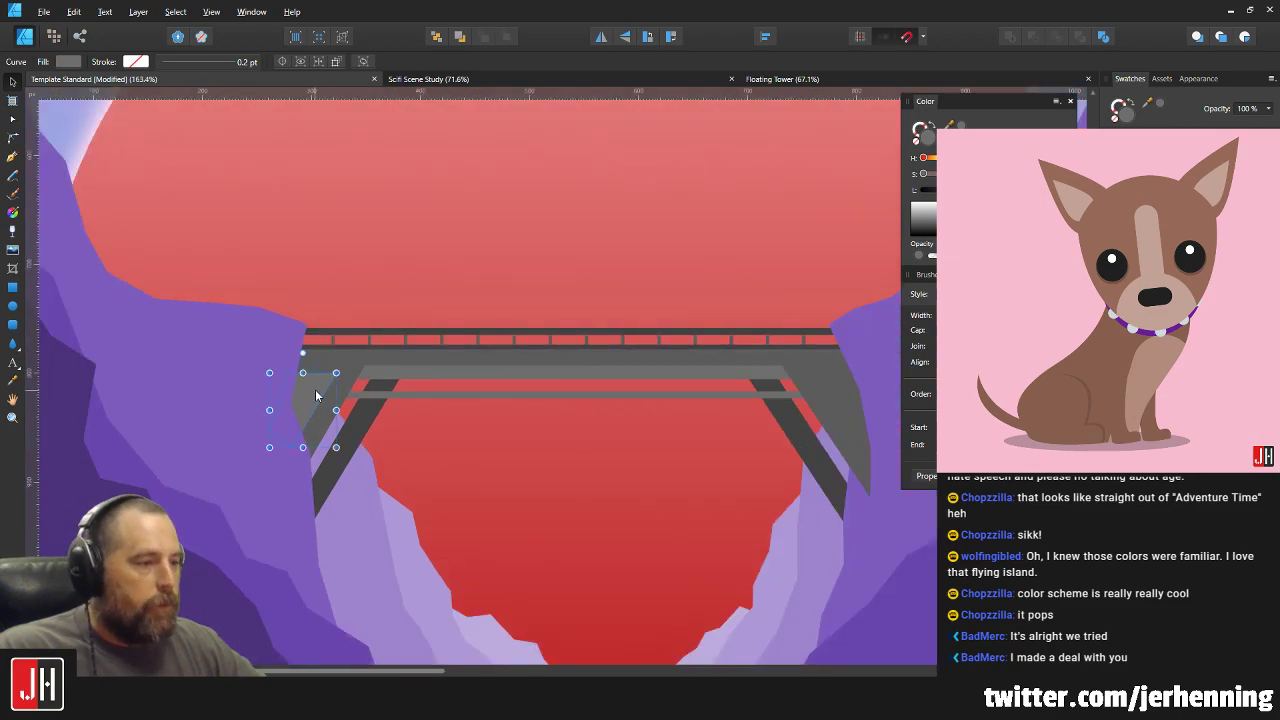
Place a mirrored copy of the left panel on the right support and align both panels' upper edges with the lighter strip's lower edge.
click(800, 410)
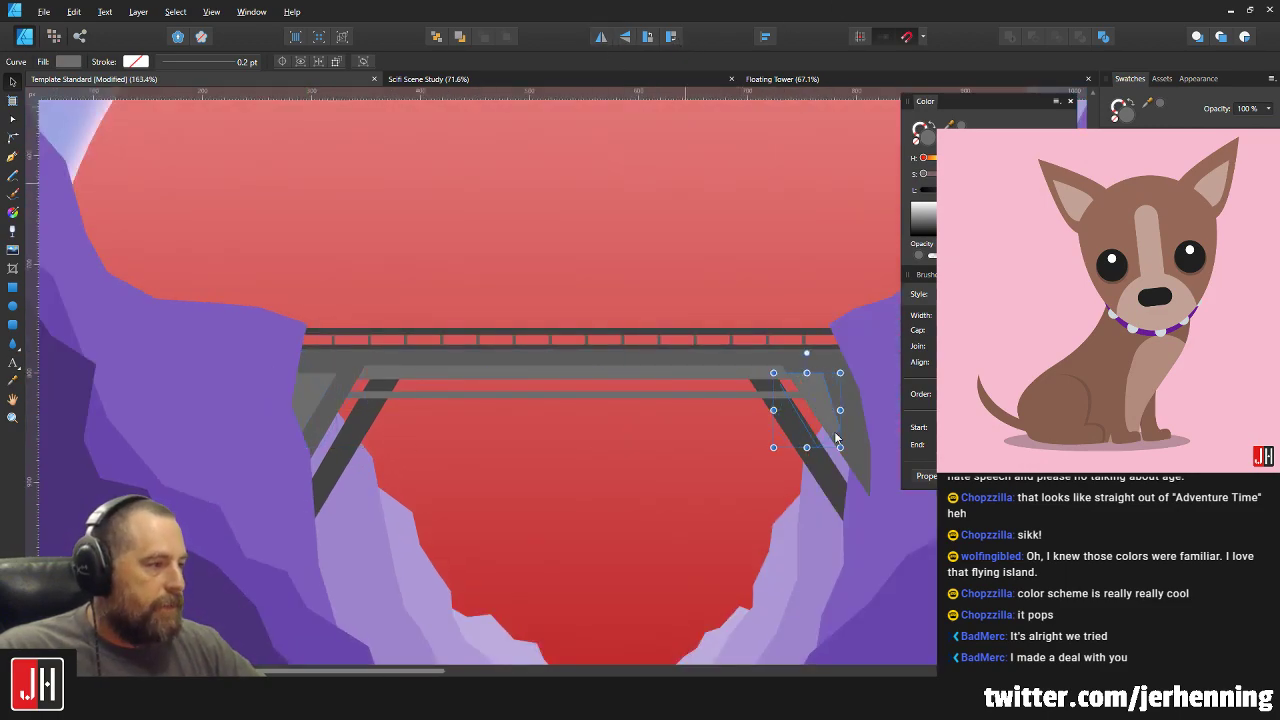
scroll(806, 410, up, 4)
drag(619, 350, 733, 355)
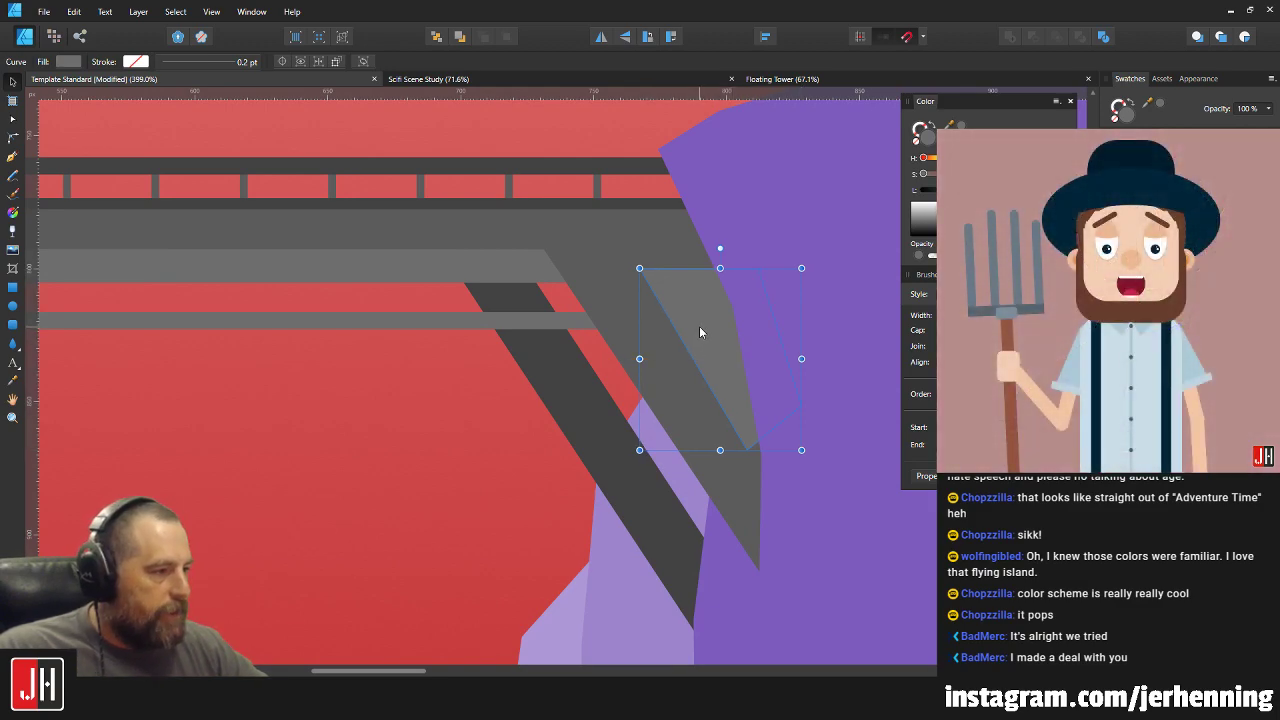
scroll(512, 374, down, 3)
shift+click(170, 338)
drag(169, 341, 170, 344)
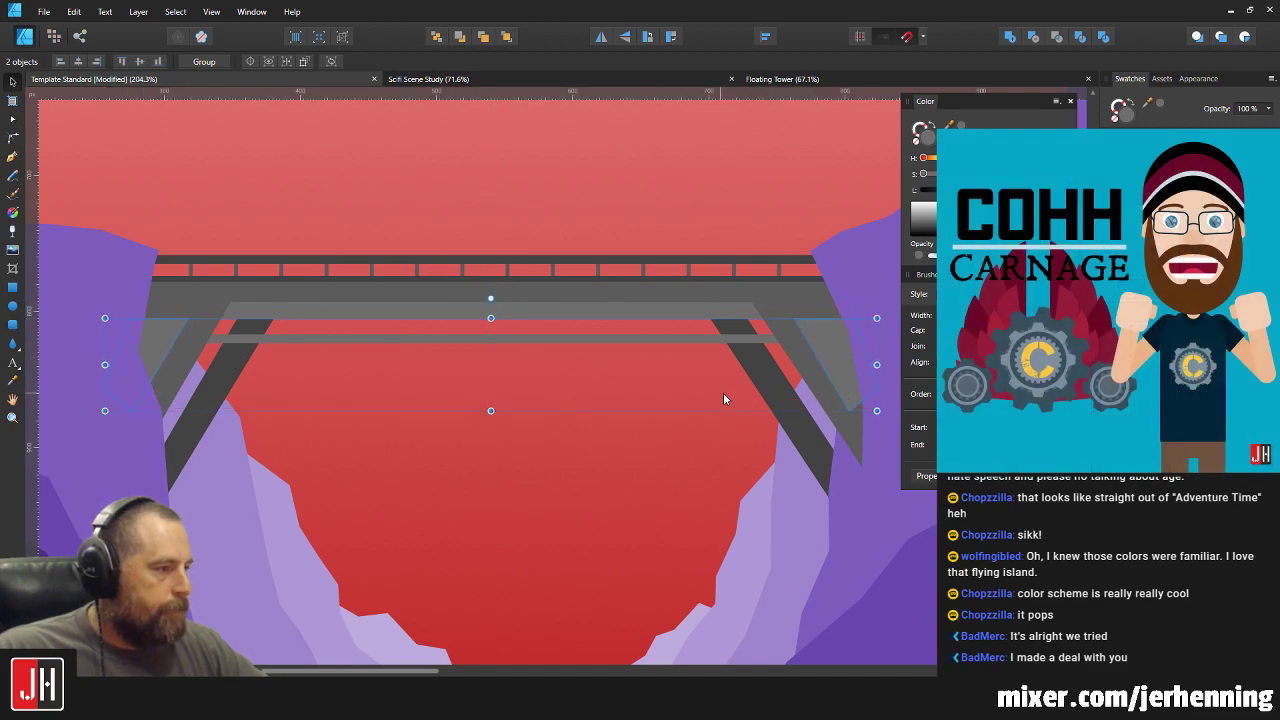
Extend the right support panel's bottom node down past the support's outer edge so its slanted inner side runs to the cliff.
scroll(720, 394, up, 5)
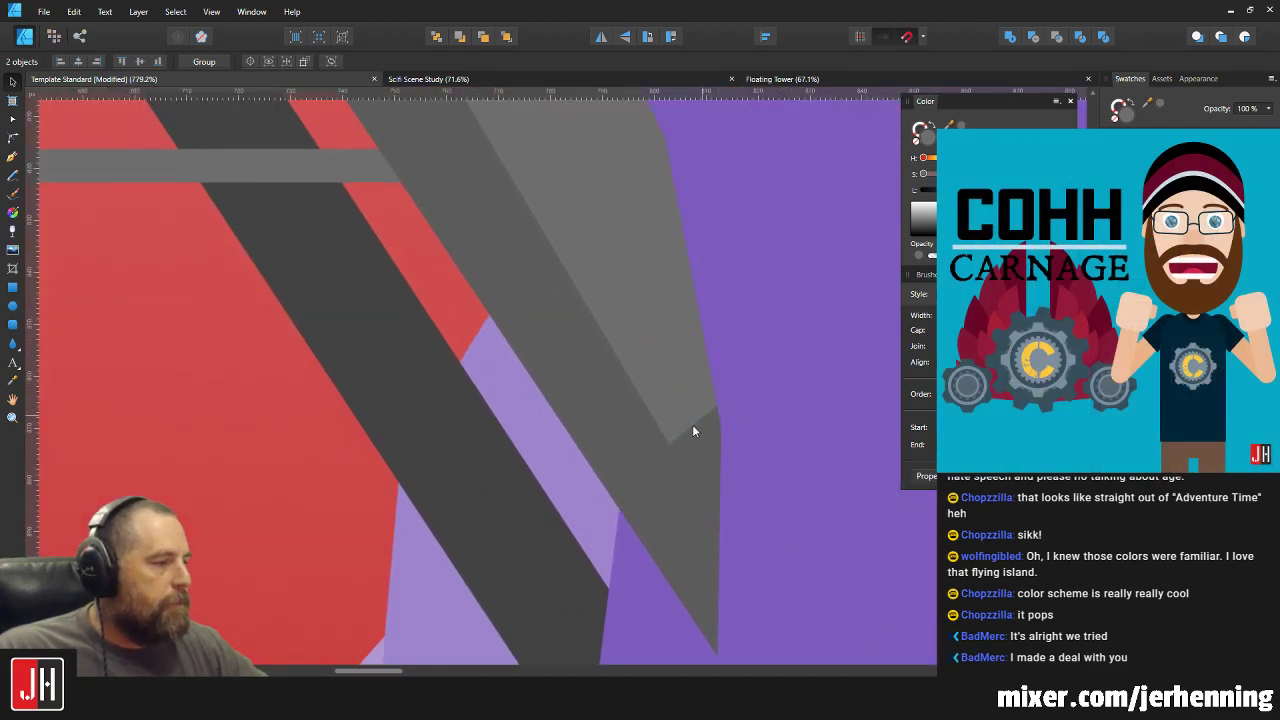
key(a)
drag(669, 443, 737, 560)
scroll(766, 545, down, 5)
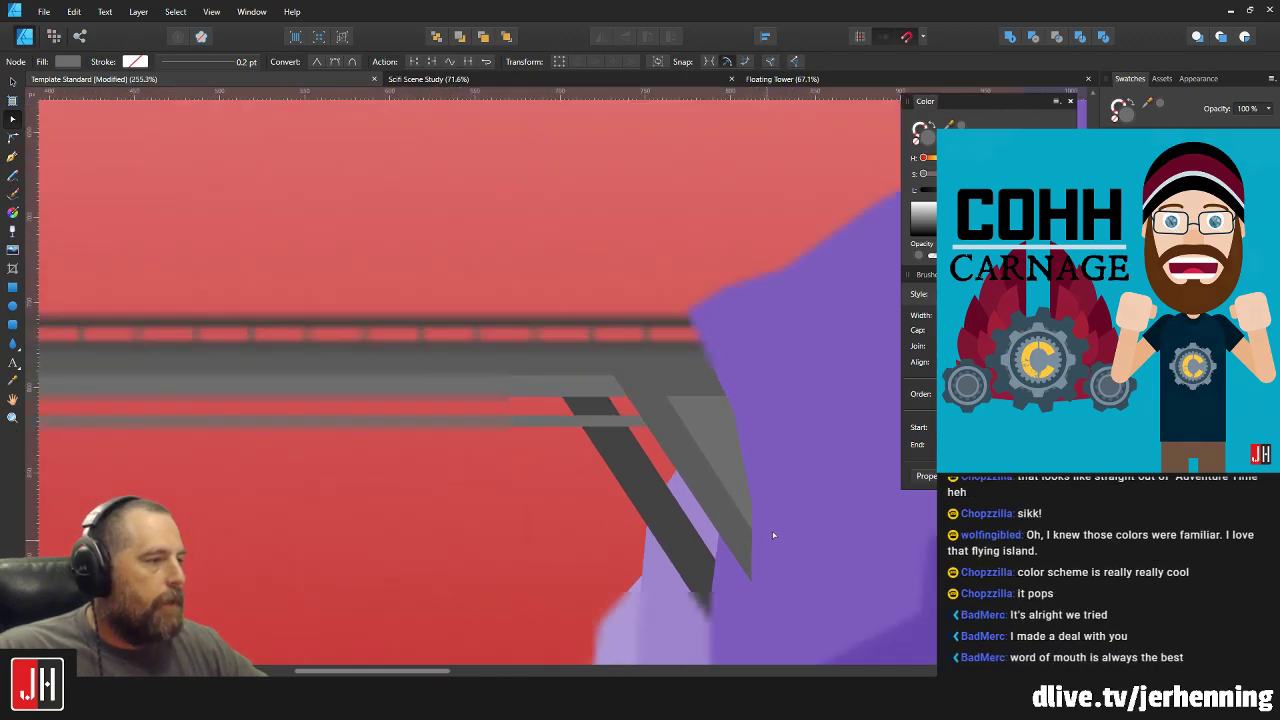
scroll(770, 525, down, 10)
key(v)
key(Escape)
scroll(769, 518, up, 8)
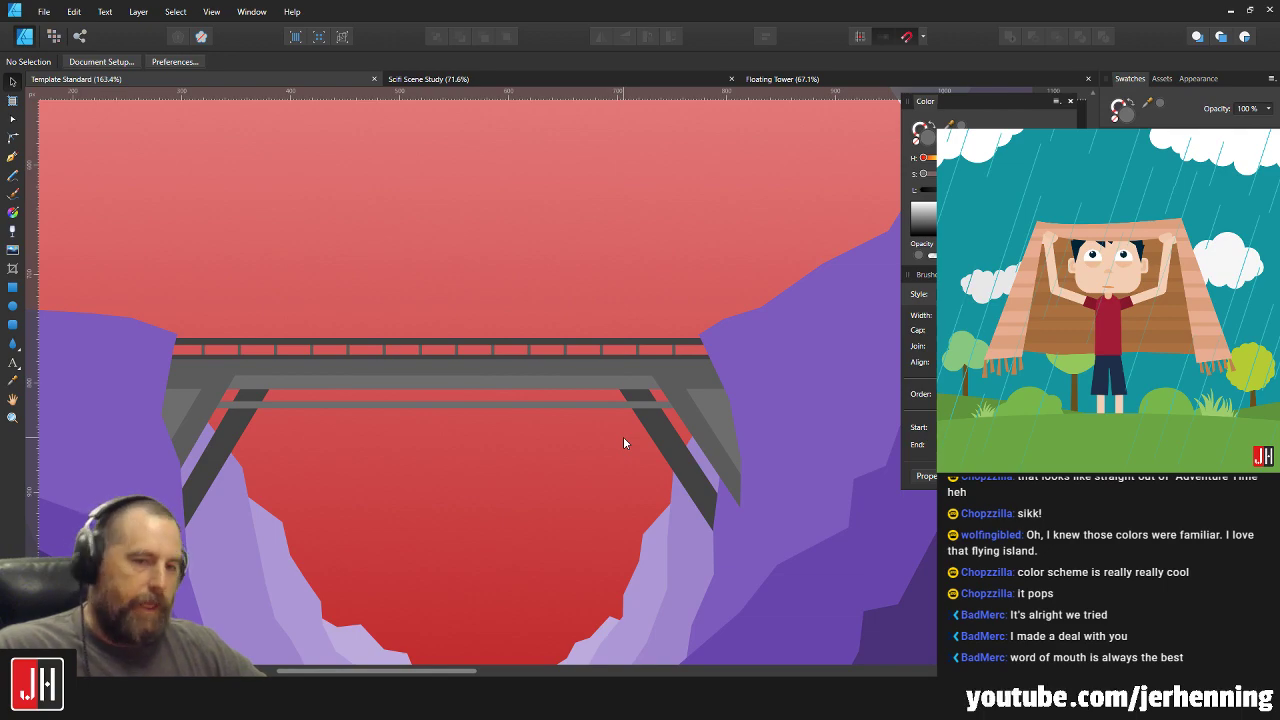
Inset a copy of the left support panel, offset down and toward the cliff, and fill it with a slightly lighter grey.
drag(214, 445, 289, 400)
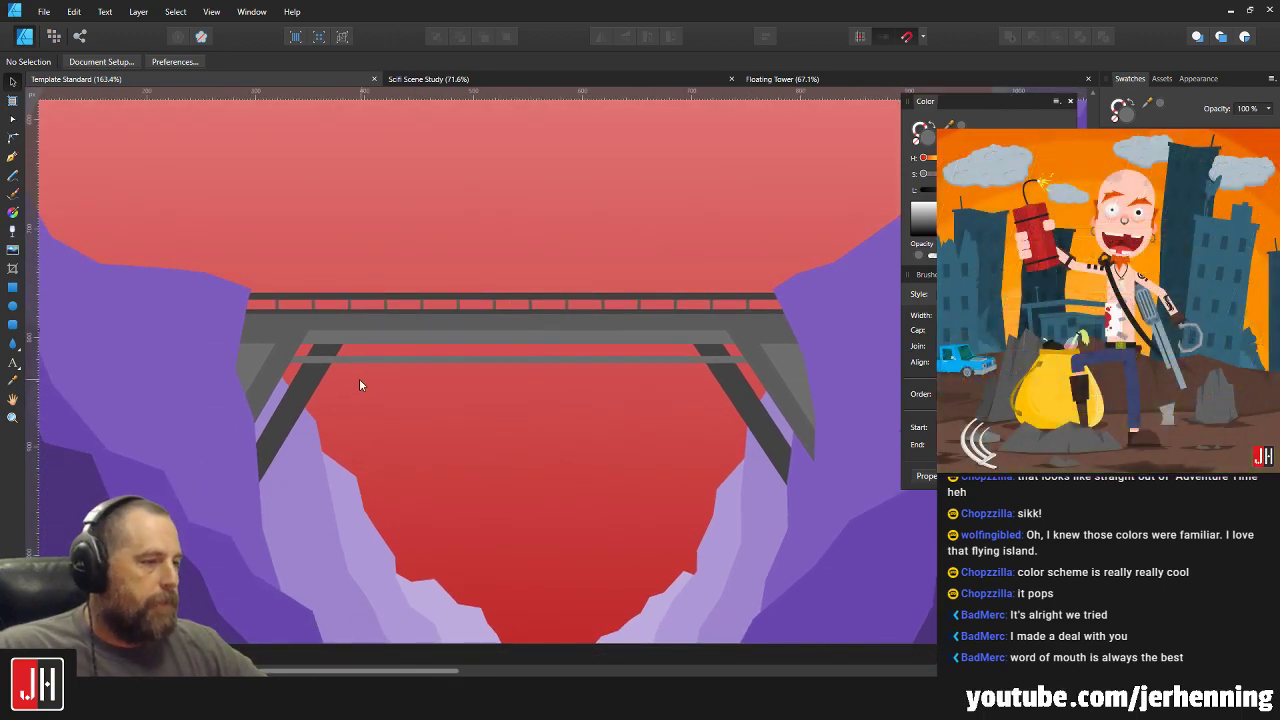
scroll(330, 370, up, 8)
click(225, 336)
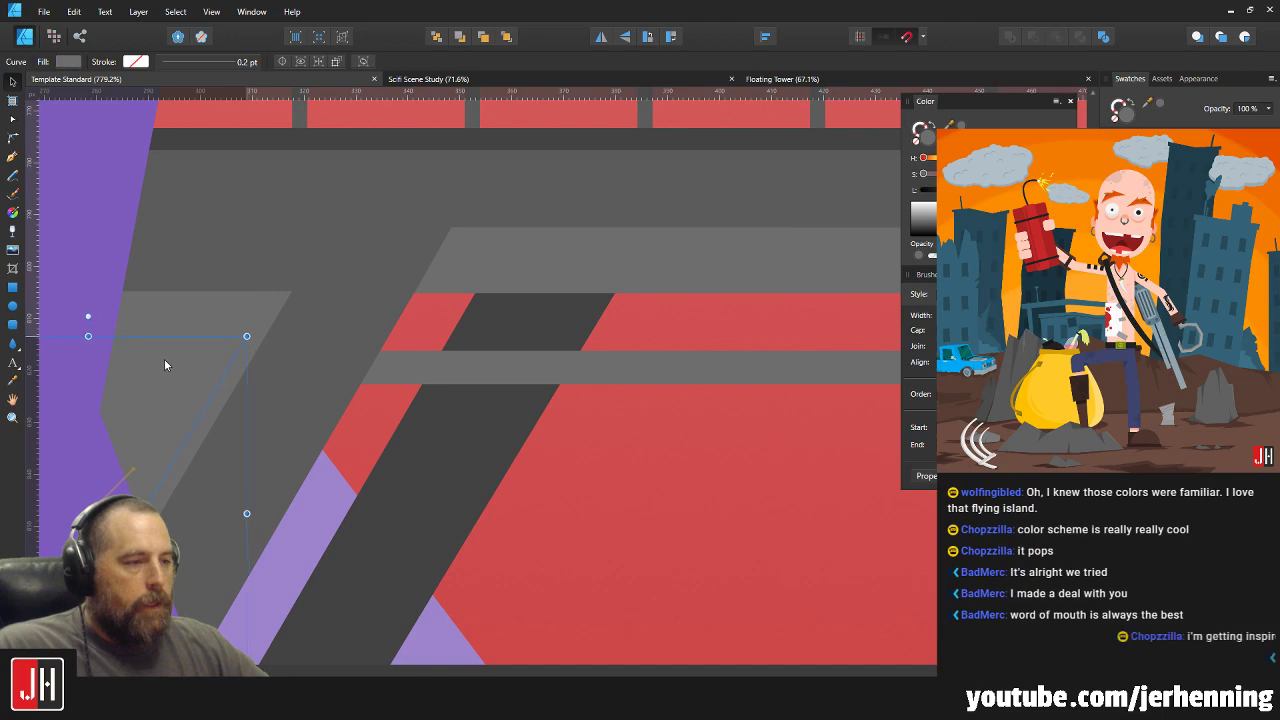
drag(161, 354, 196, 340)
key(Left)
key(Left)
key(Left)
key(Left)
key(Left)
key(Left)
key(Left)
key(Left)
key(Left)
key(Down)
key(Down)
key(Down)
key(Down)
key(Down)
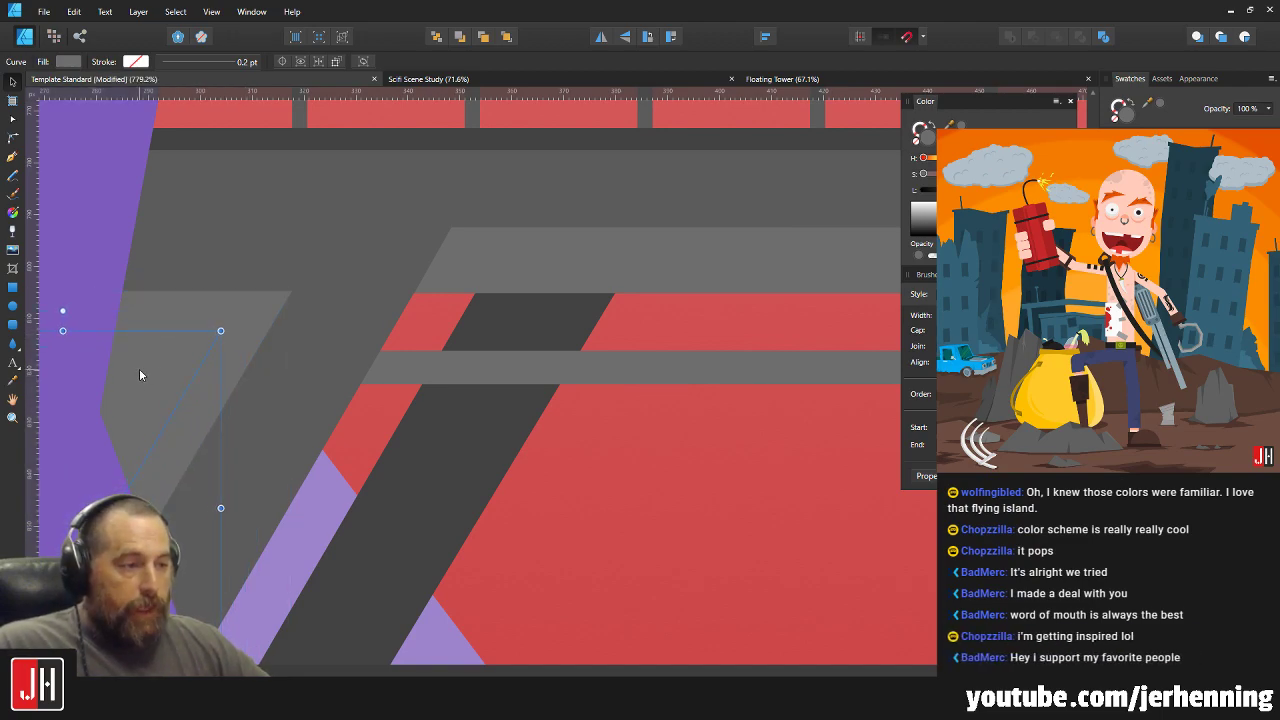
key(ctrl+d)
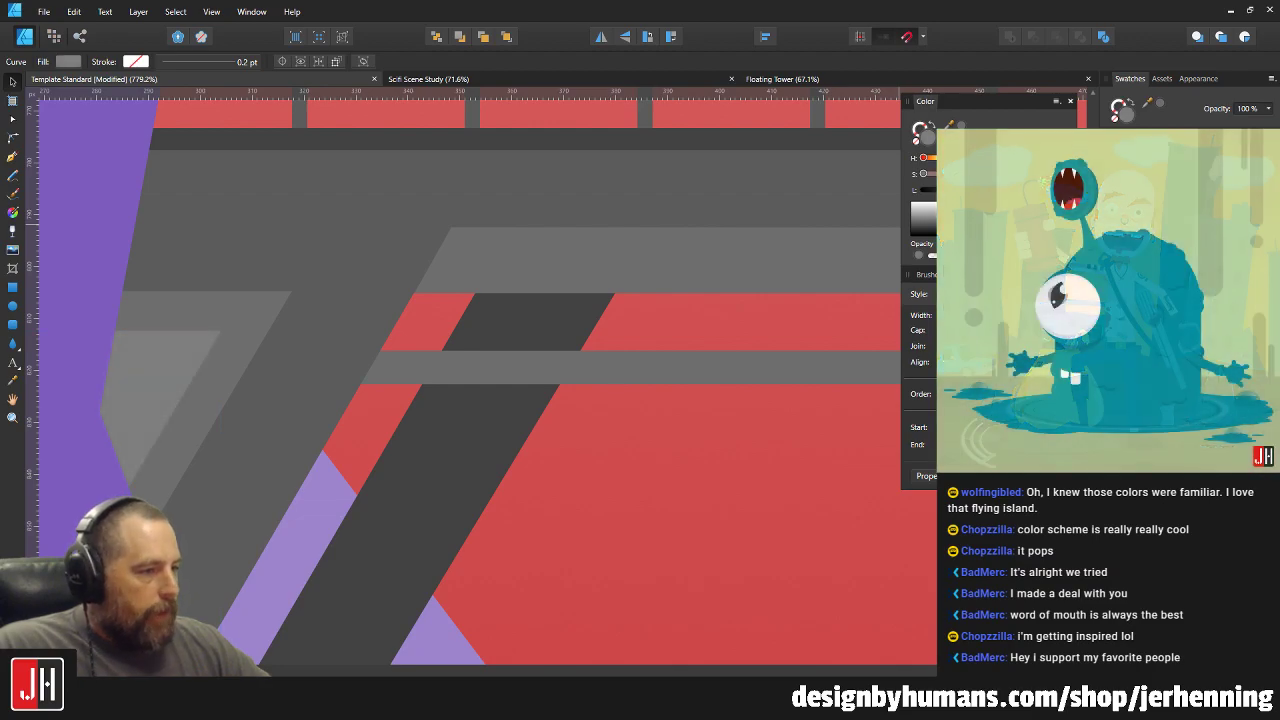
click(164, 366)
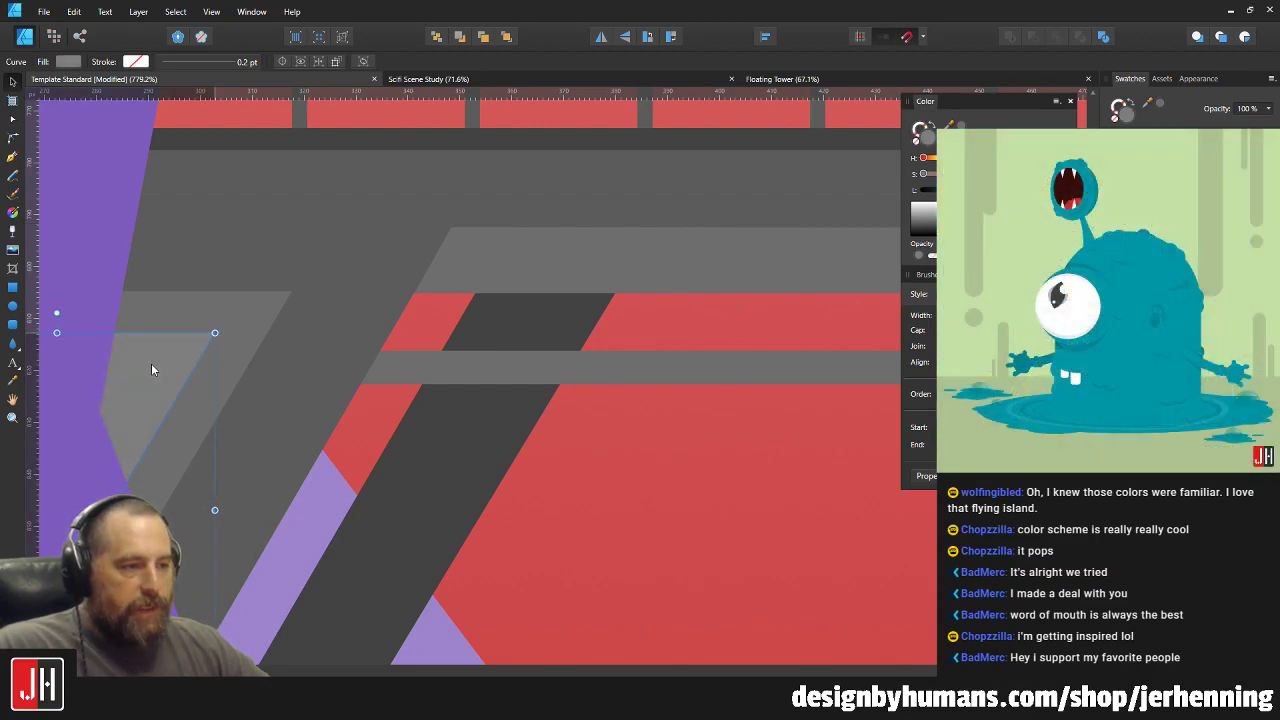
Place a mirrored copy of the lighter inset panel inside the right support panel and position it to match the left one.
scroll(224, 360, down, 8)
scroll(444, 298, up, 6)
click(444, 265)
drag(446, 267, 534, 311)
scroll(506, 354, down, 6)
drag(440, 428, 660, 366)
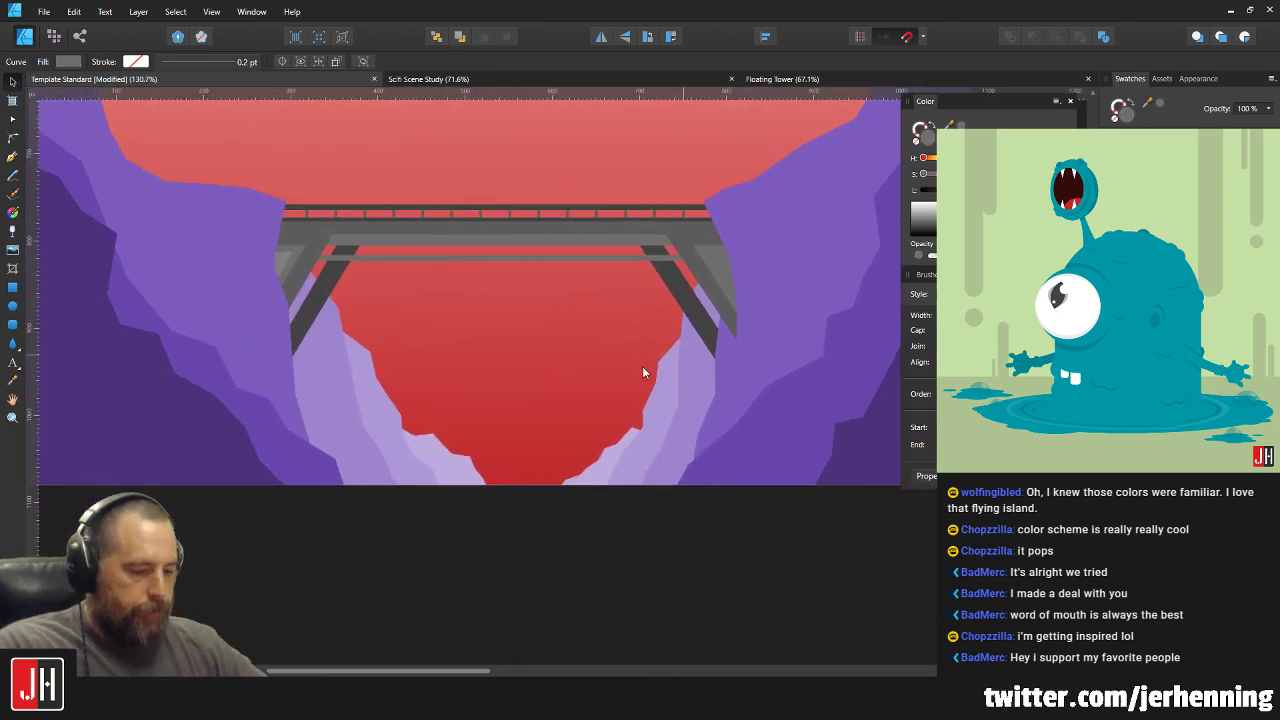
scroll(754, 272, up, 4)
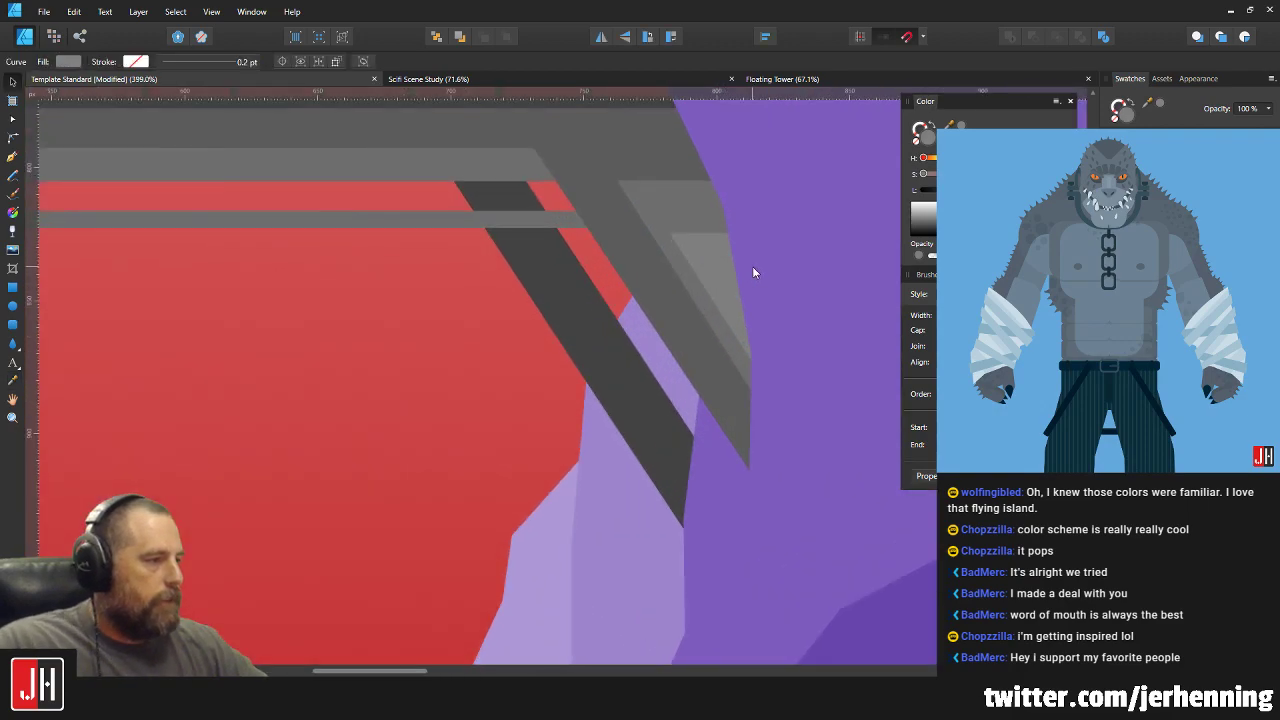
scroll(754, 272, up, 3)
drag(690, 216, 638, 246)
scroll(676, 180, down, 3)
scroll(675, 234, up, 3)
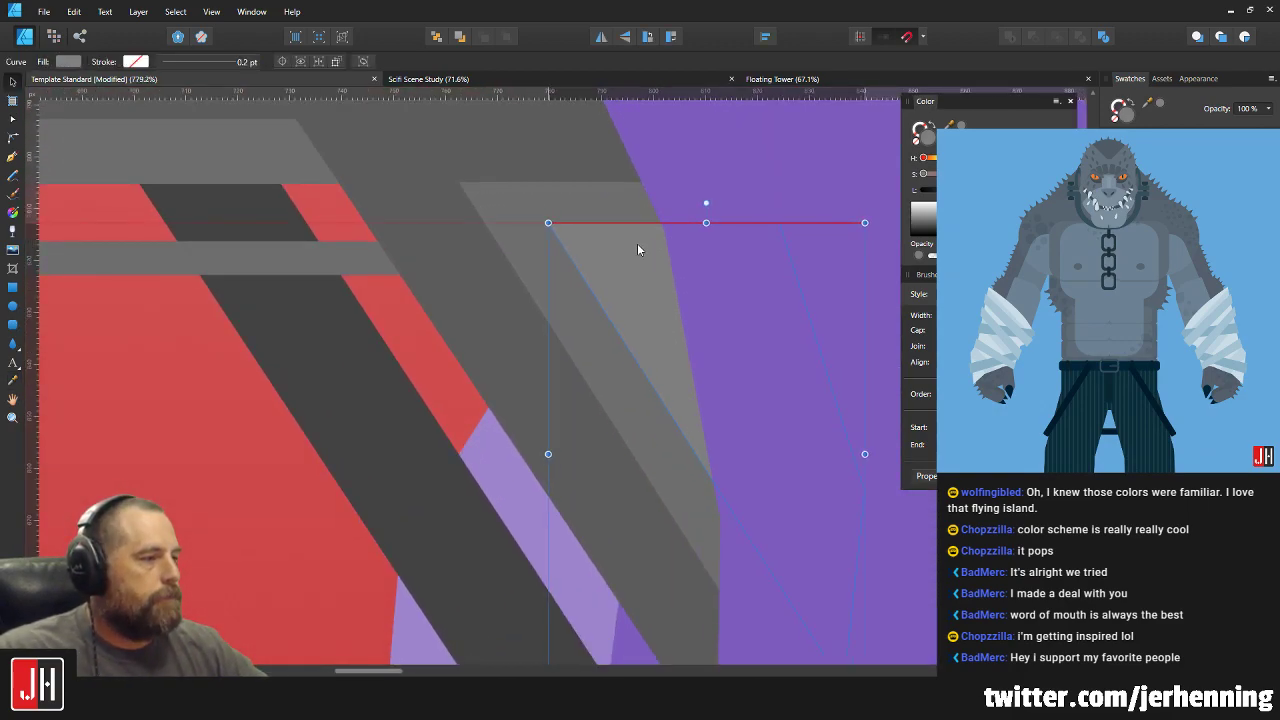
scroll(637, 243, down, 10)
click(776, 355)
Examine the bridge's supports, braces and inset panels up close and within the surrounding canyon.
scroll(623, 284, up, 2)
scroll(615, 280, up, 4)
scroll(541, 369, down, 3)
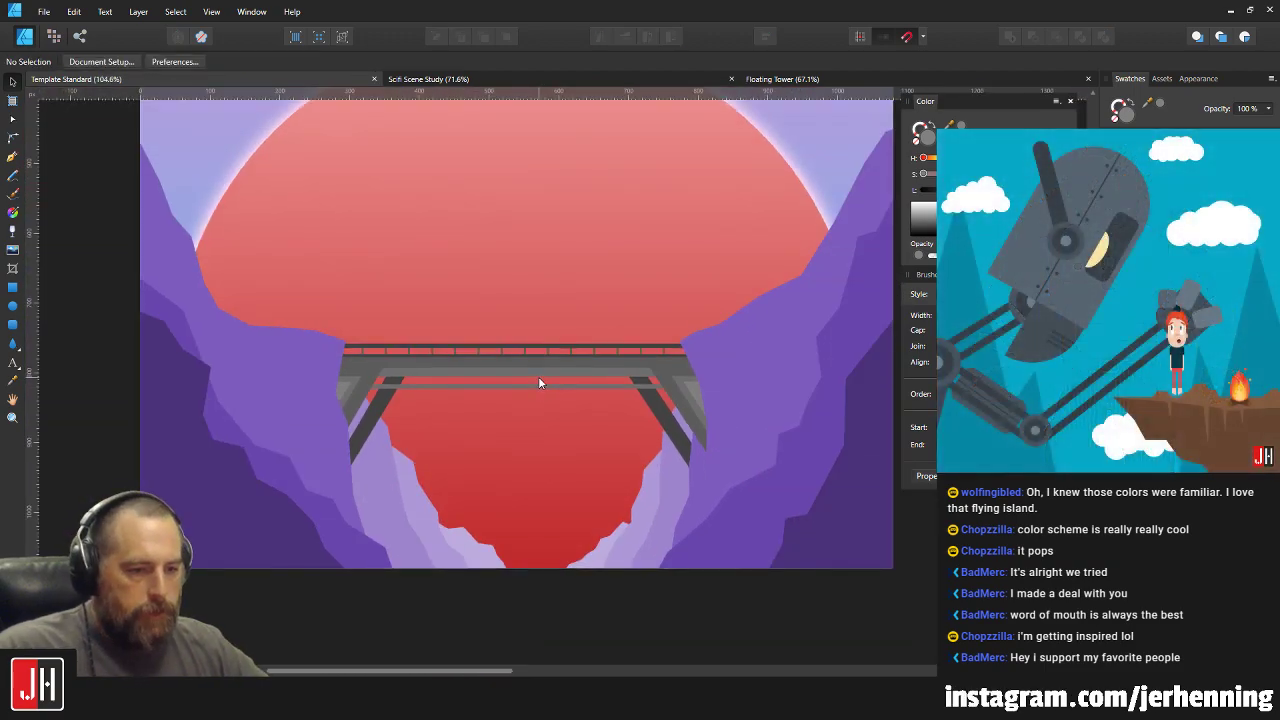
scroll(530, 361, up, 3)
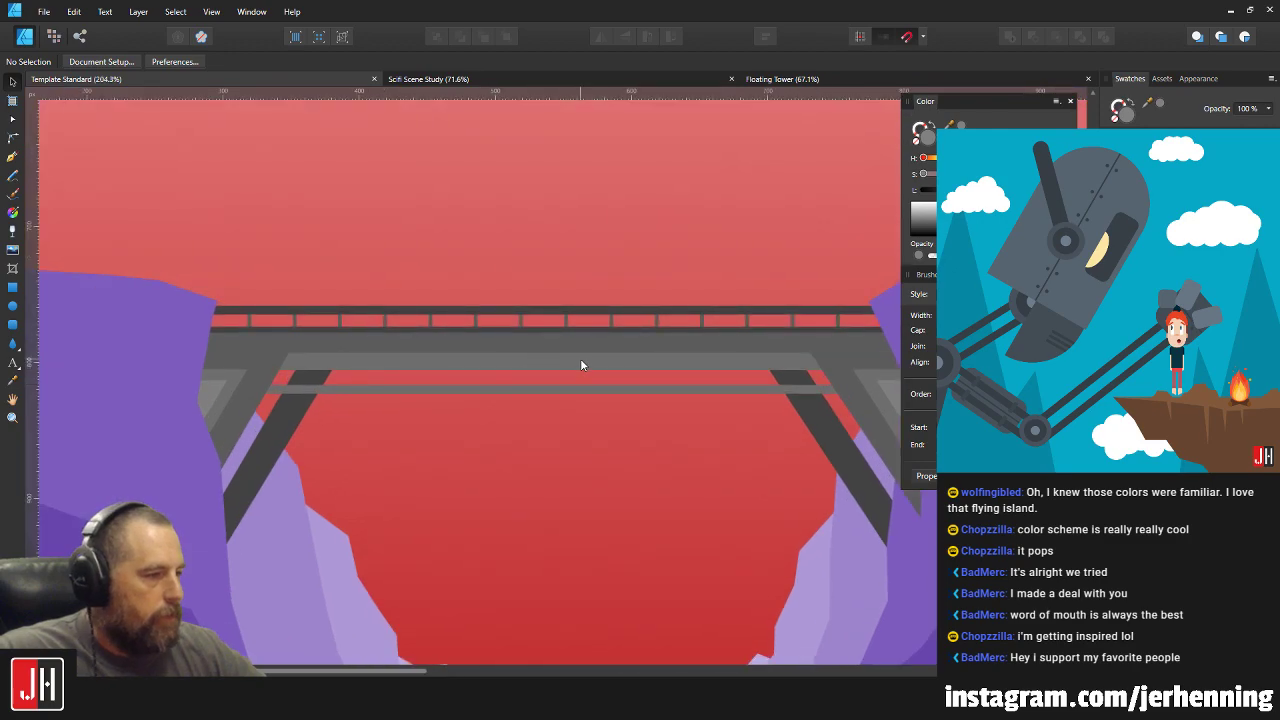
scroll(190, 355, up, 4)
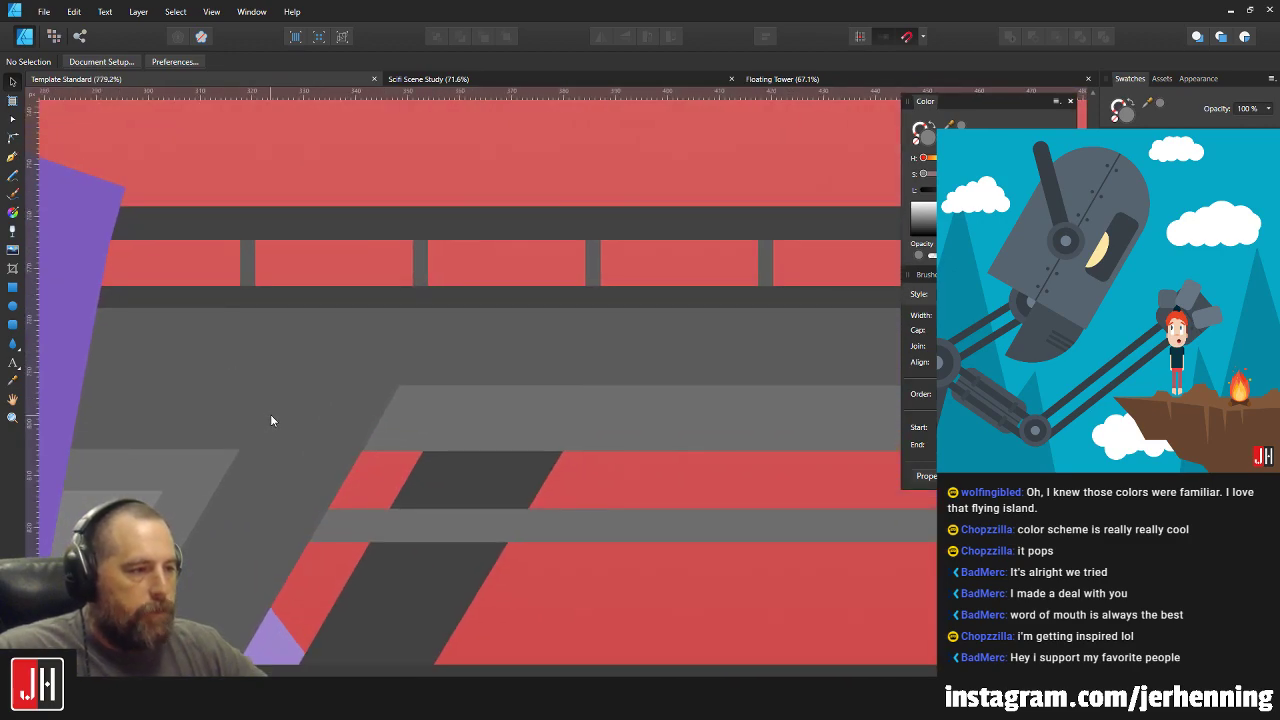
scroll(270, 421, down, 4)
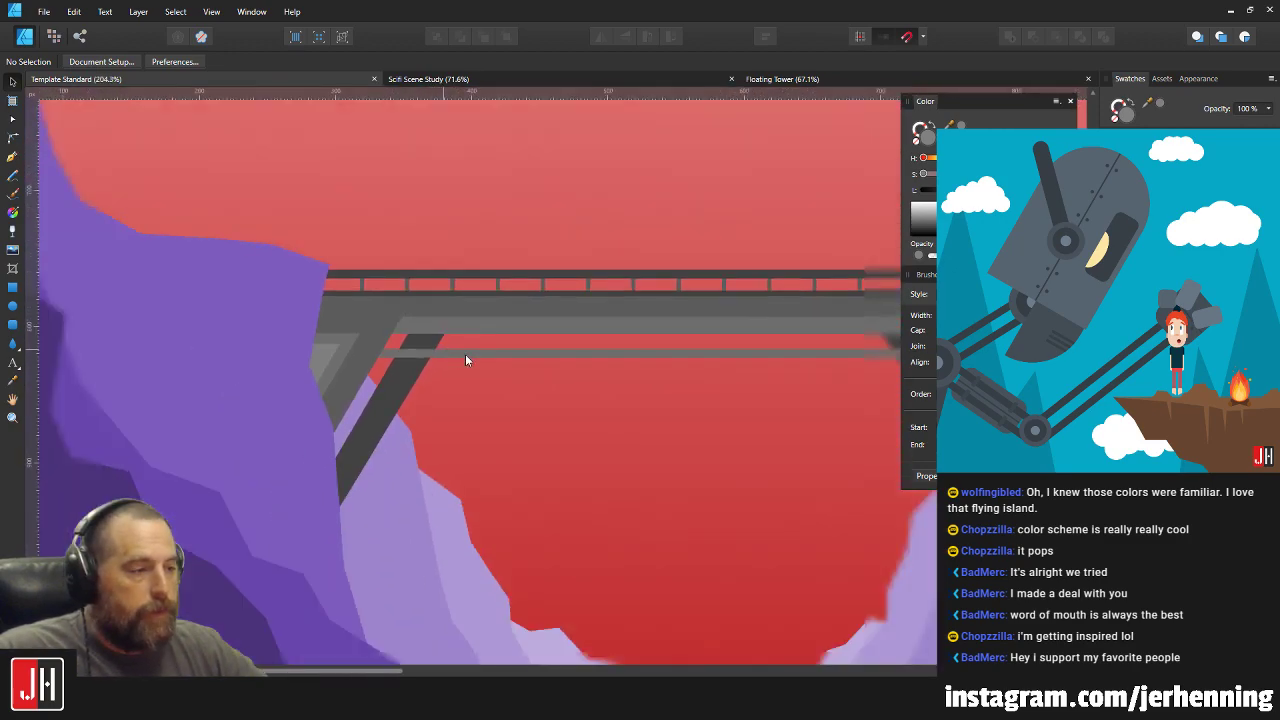
drag(494, 365, 404, 339)
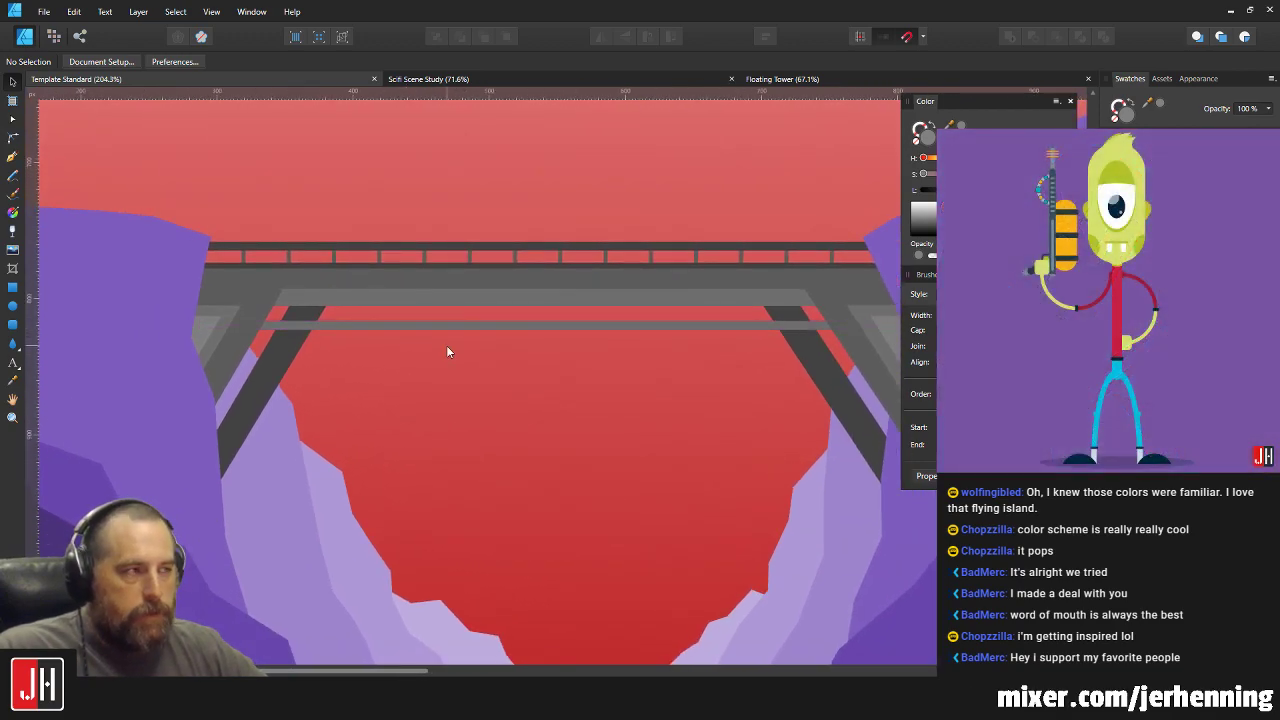
drag(478, 358, 384, 346)
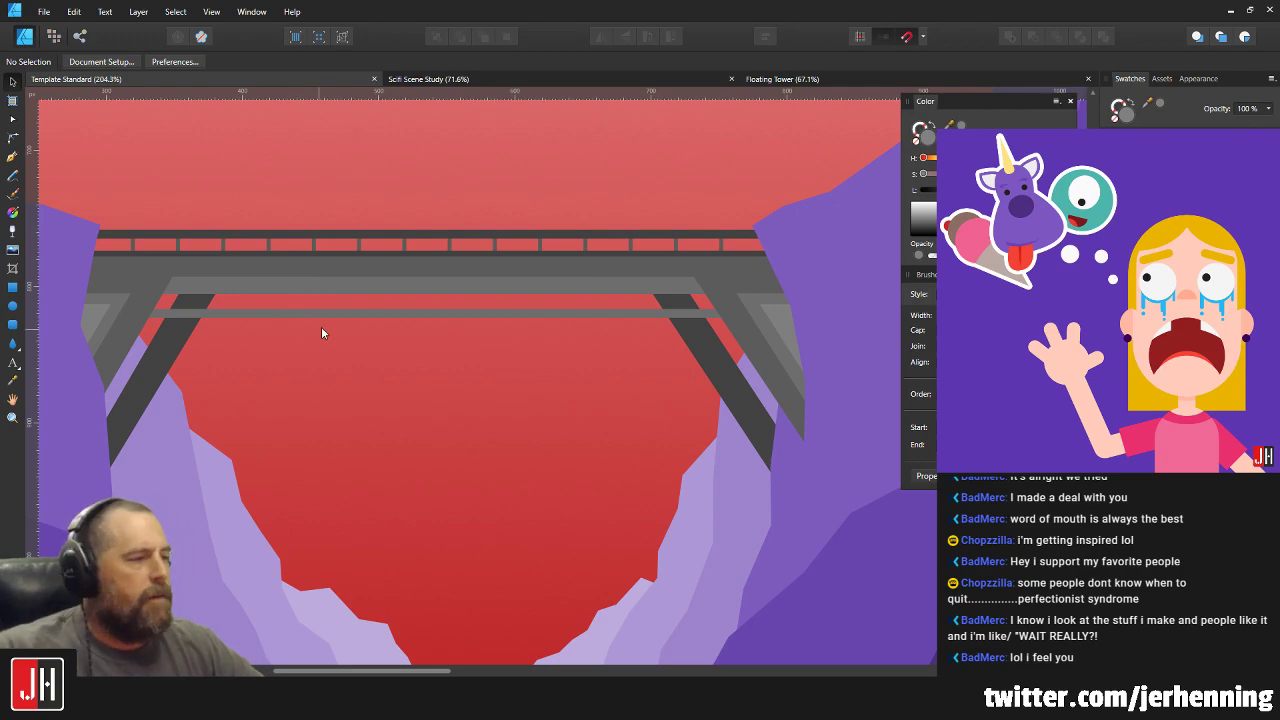
drag(320, 327, 372, 317)
drag(731, 270, 644, 301)
Shift the right brace's top nodes slightly toward the bridge's centre and save the document.
scroll(644, 301, up, 4)
click(574, 309)
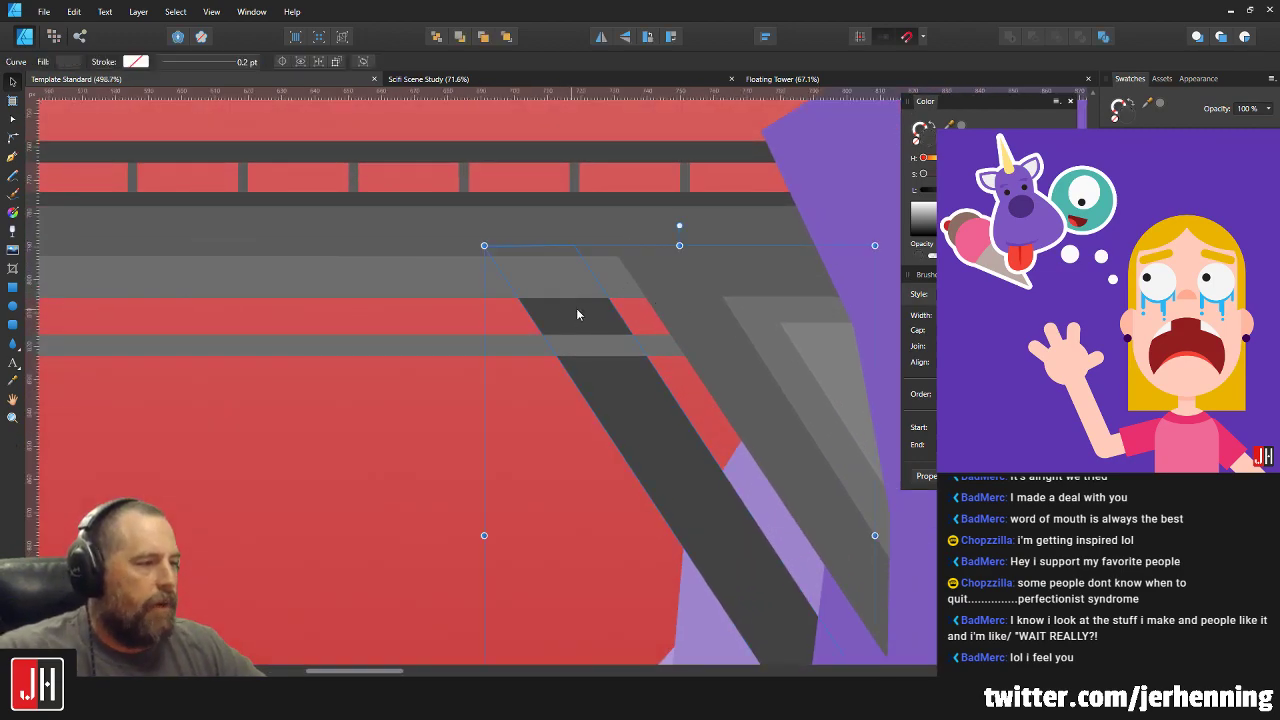
key(a)
drag(589, 236, 478, 245)
key(ctrl+d)
scroll(480, 247, down, 6)
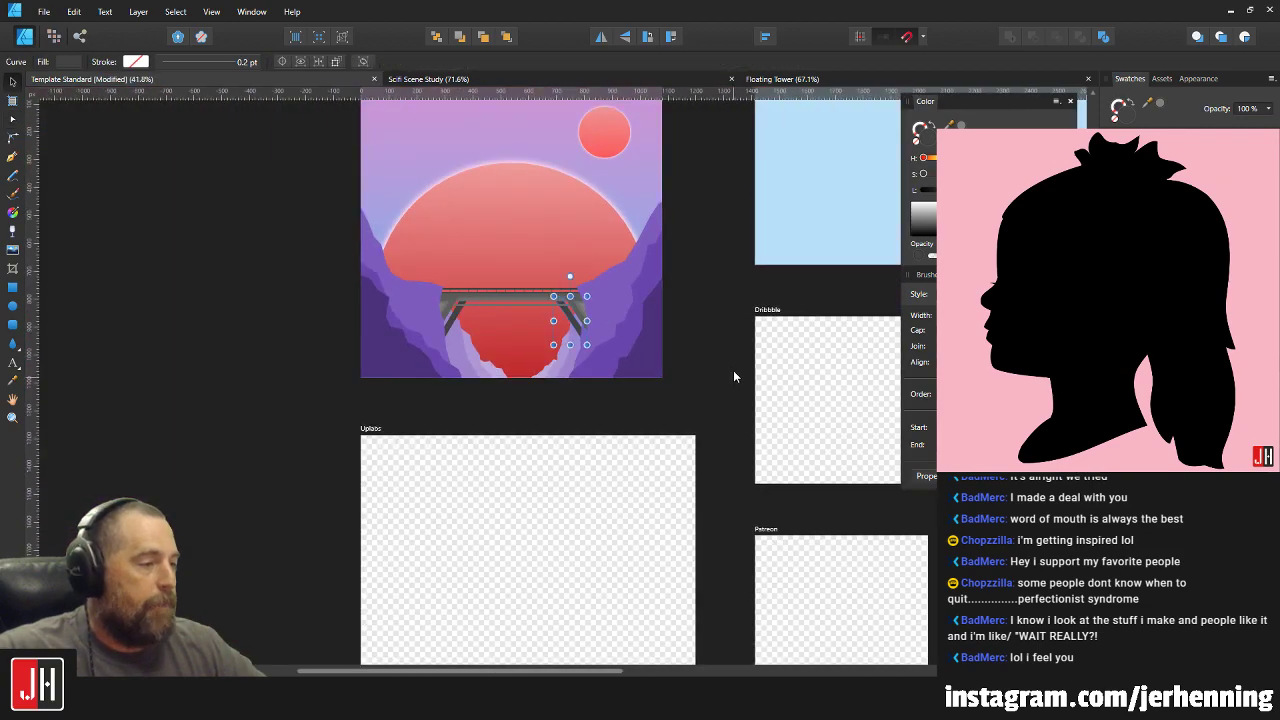
key(v)
scroll(600, 310, up, 4)
click(590, 285)
scroll(588, 280, up, 3)
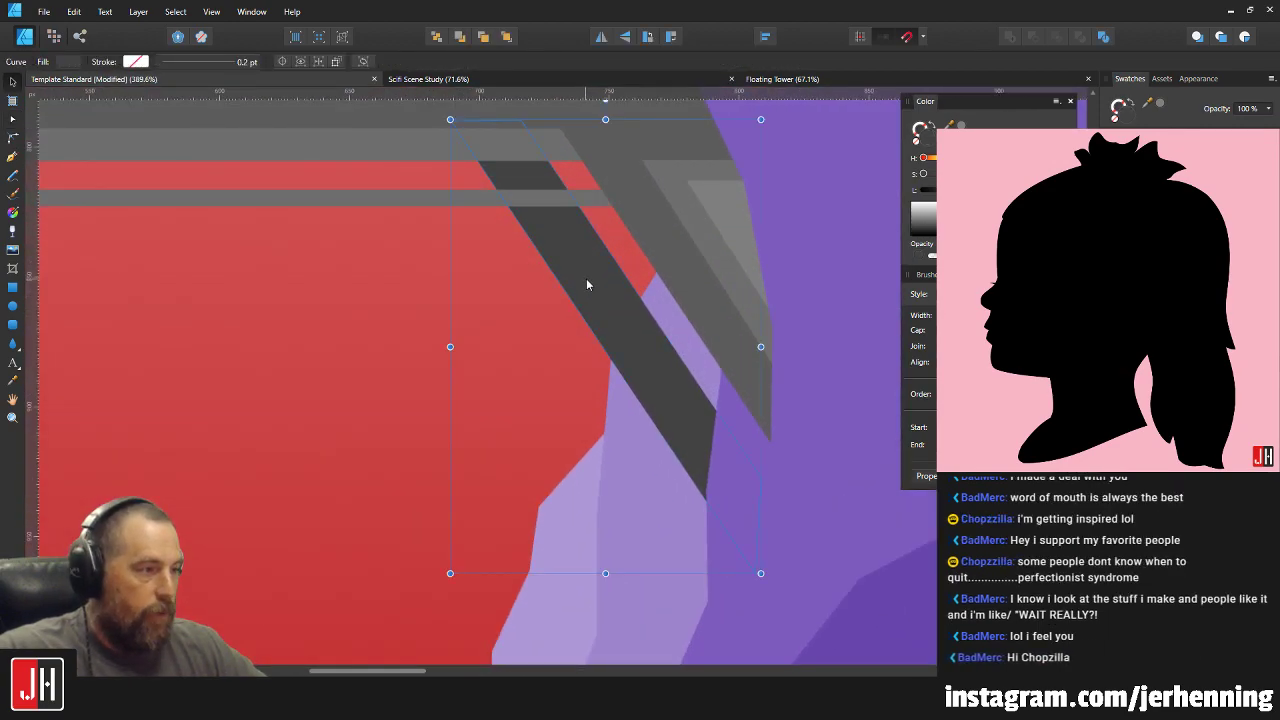
scroll(590, 285, down, 6)
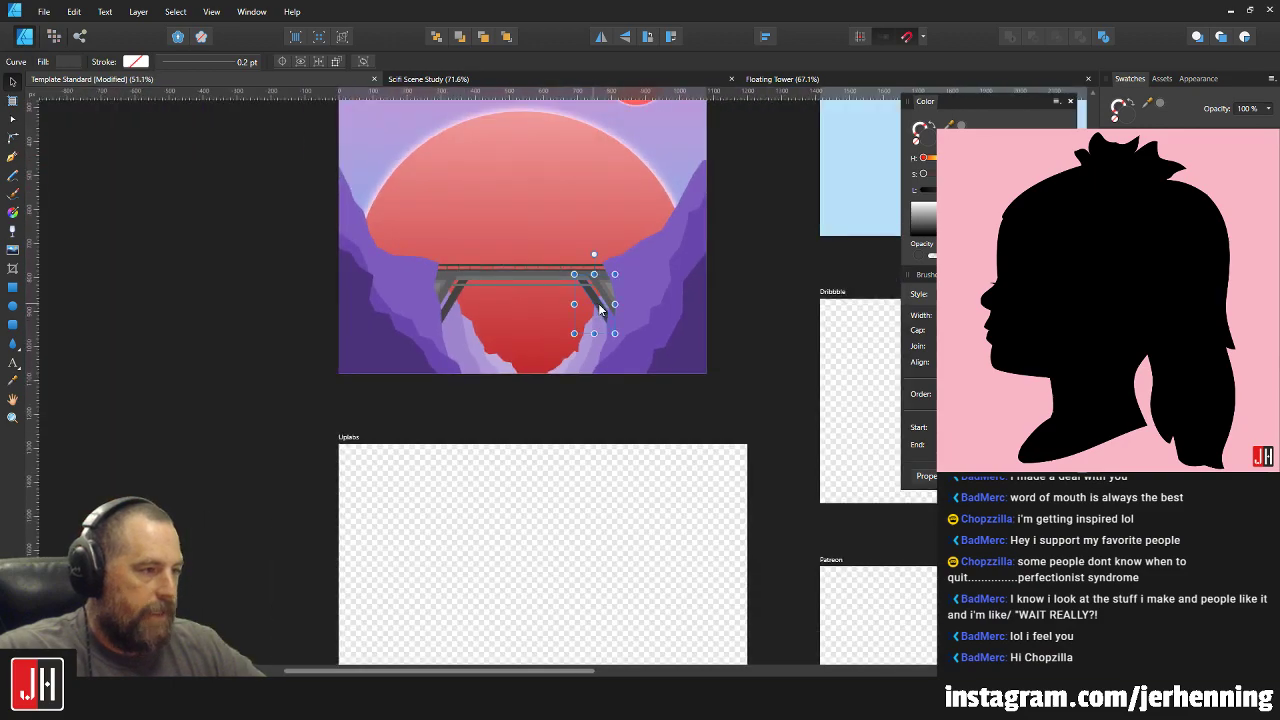
key(ctrl+d)
key(ctrl+s)
Try deleting the lighter inset panels from the bridge supports, undoing each deletion.
scroll(560, 313, up, 3)
drag(561, 314, 591, 360)
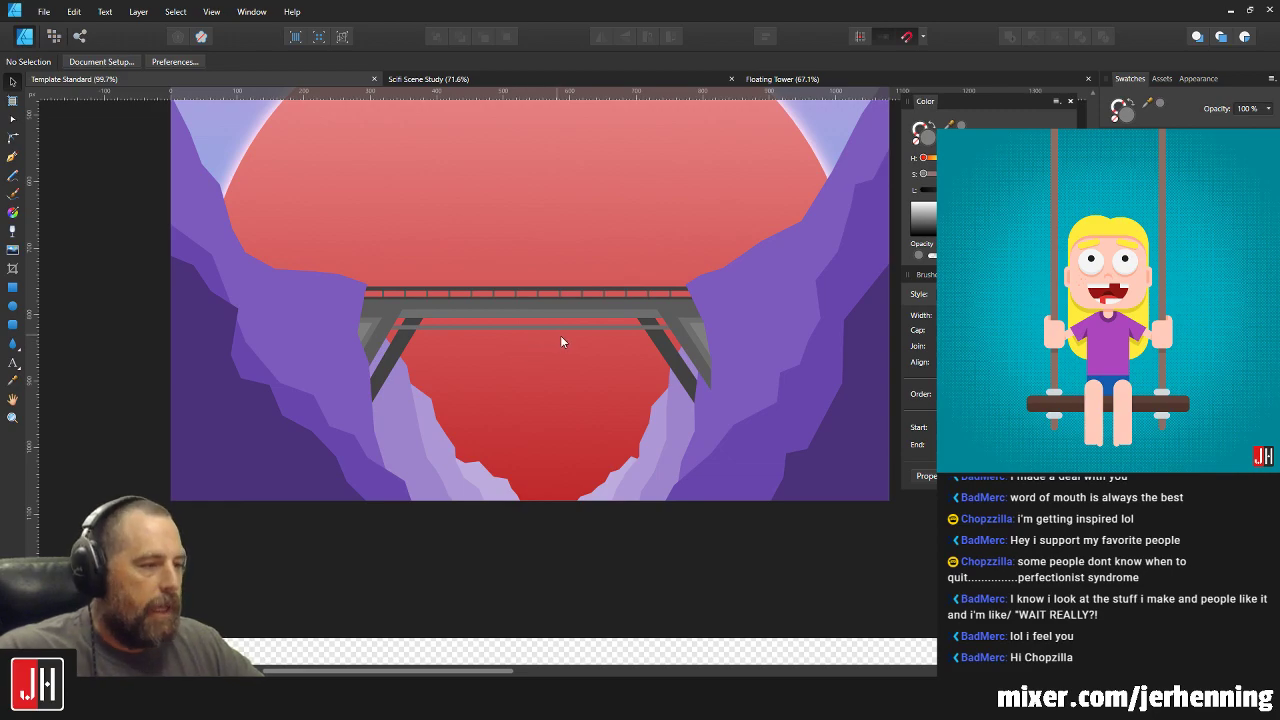
scroll(659, 391, up, 5)
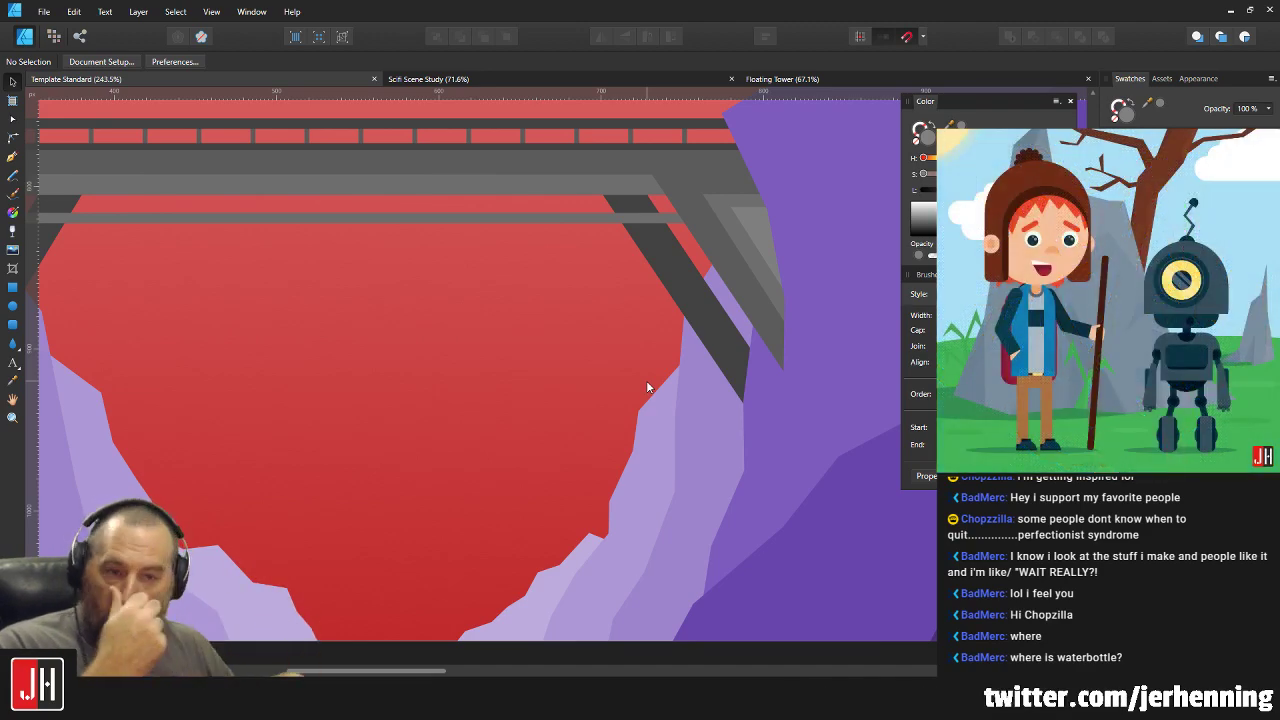
scroll(484, 228, down, 2)
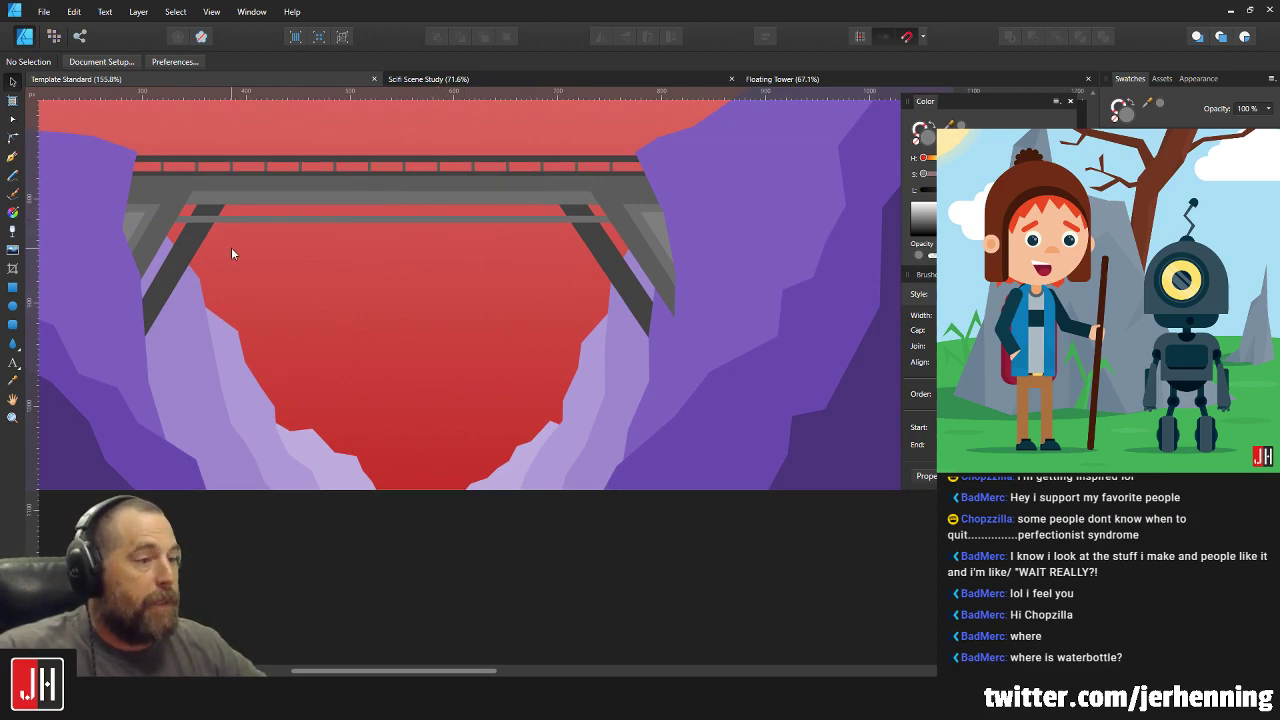
scroll(224, 223, up, 4)
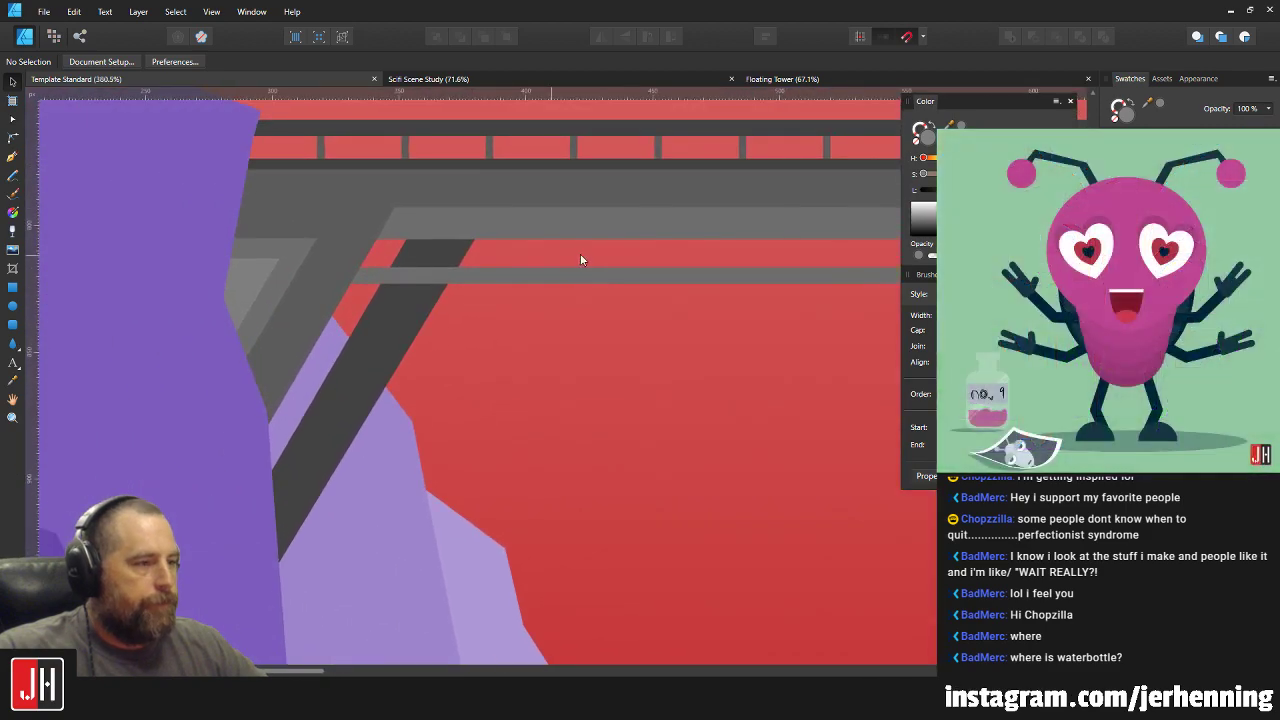
scroll(346, 252, up, 3)
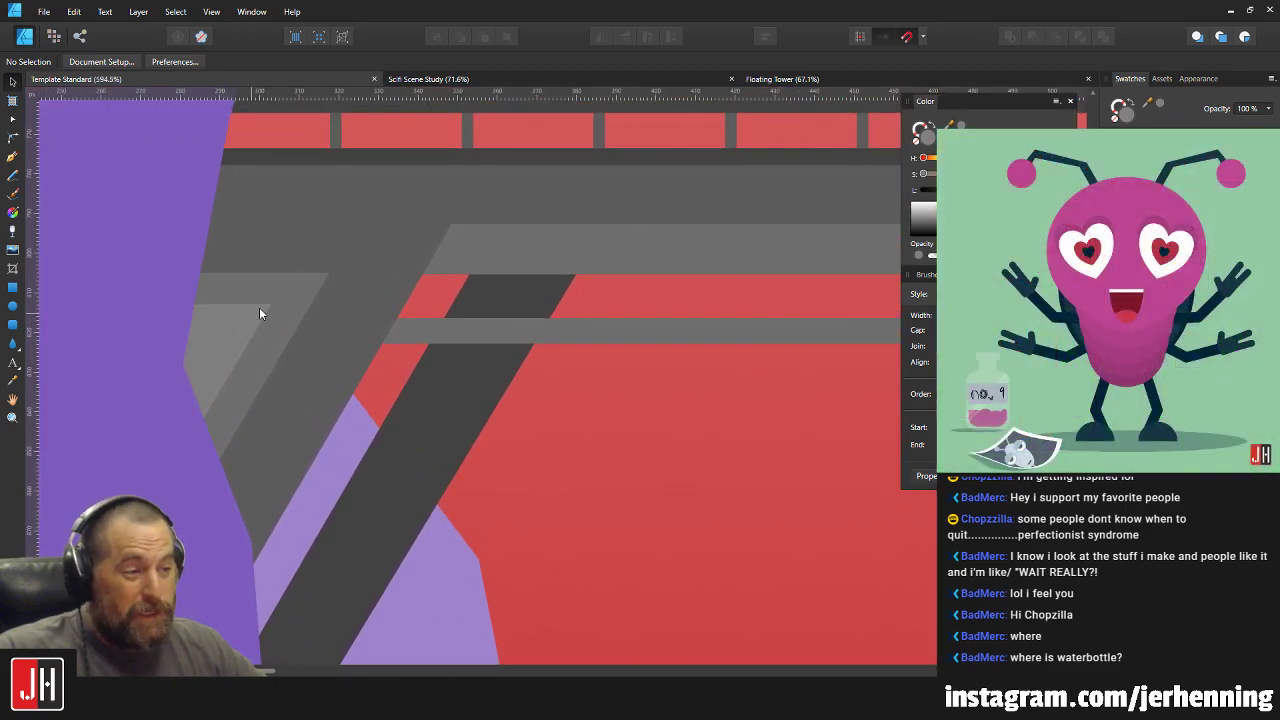
click(271, 293)
key(Delete)
key(ctrl+z)
scroll(600, 310, down, 3)
scroll(559, 296, up, 2)
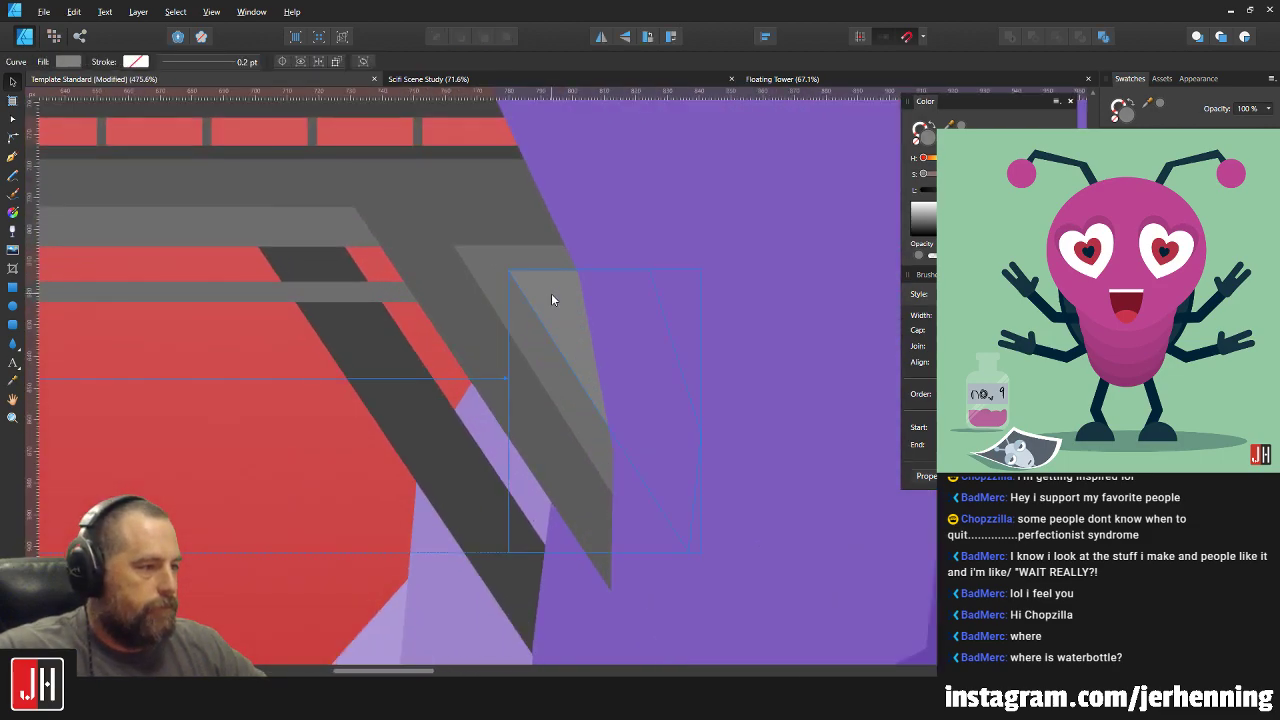
key(Delete)
key(ctrl+z)
scroll(642, 332, down, 5)
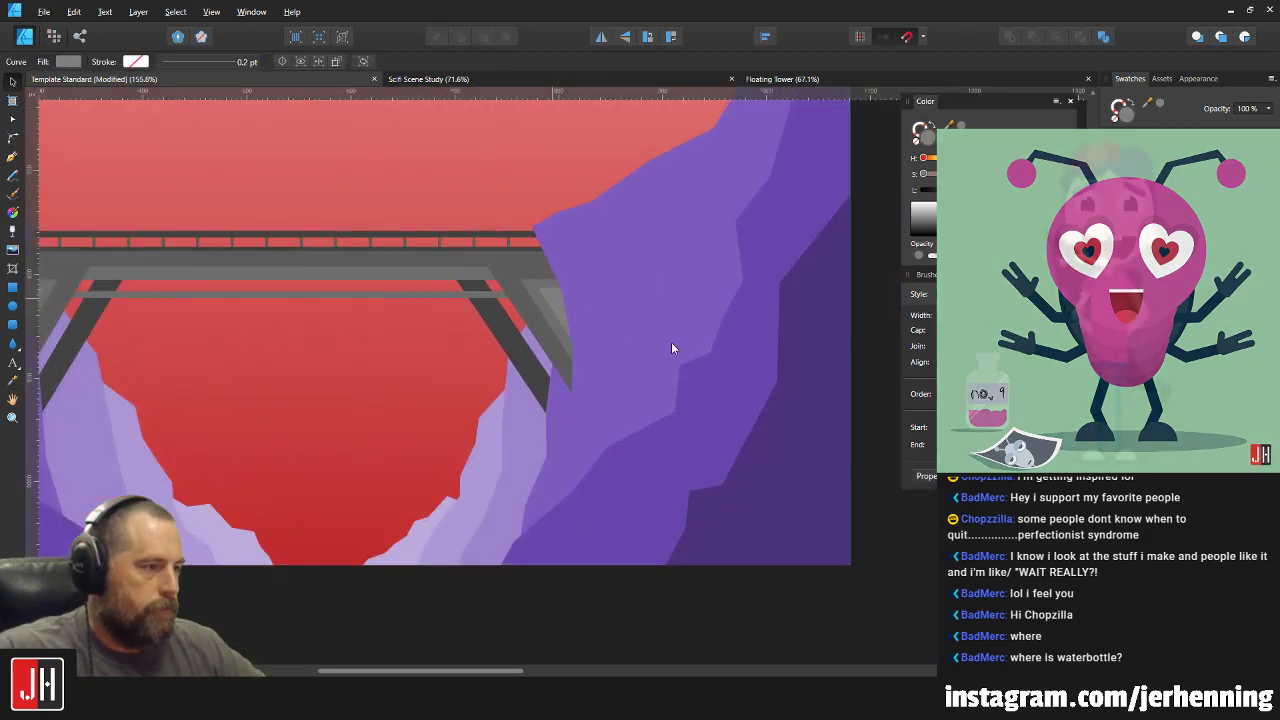
scroll(642, 332, down, 3)
click(734, 348)
Move both support panels with their insets up so their upper edges align with the lighter strip's upper edge.
scroll(233, 276, up, 4)
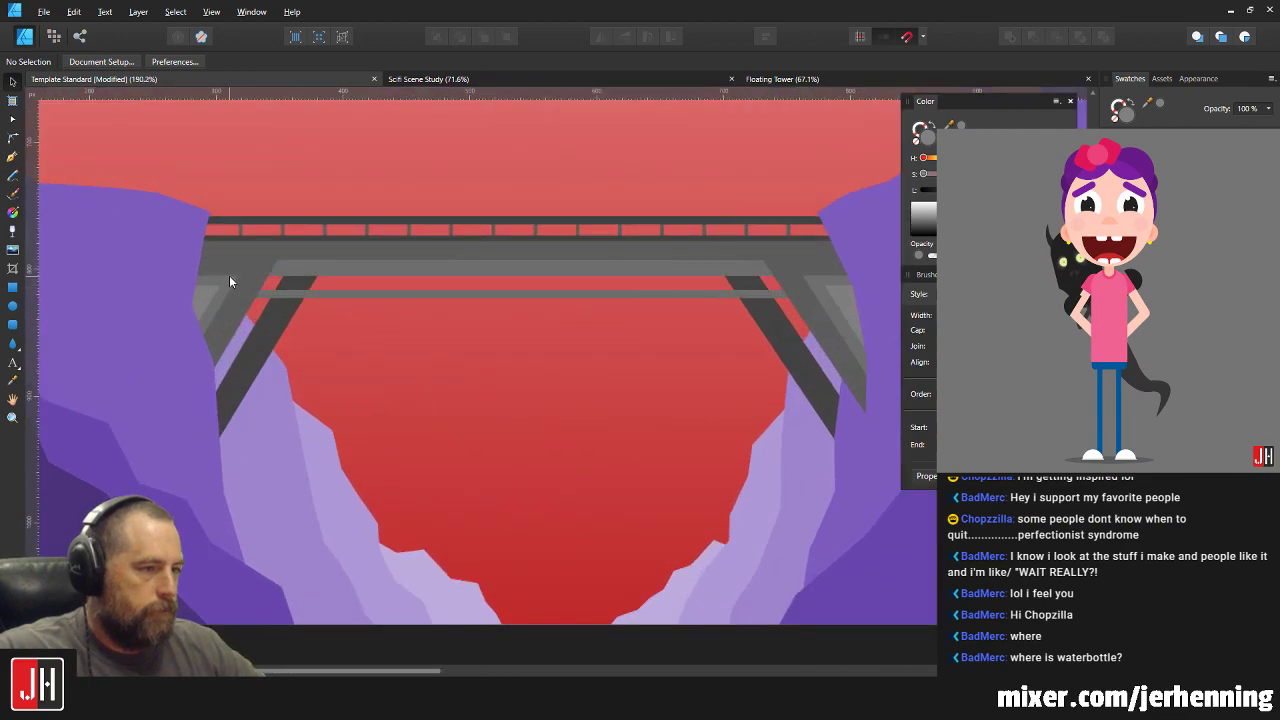
click(229, 275)
scroll(442, 297, right, 3)
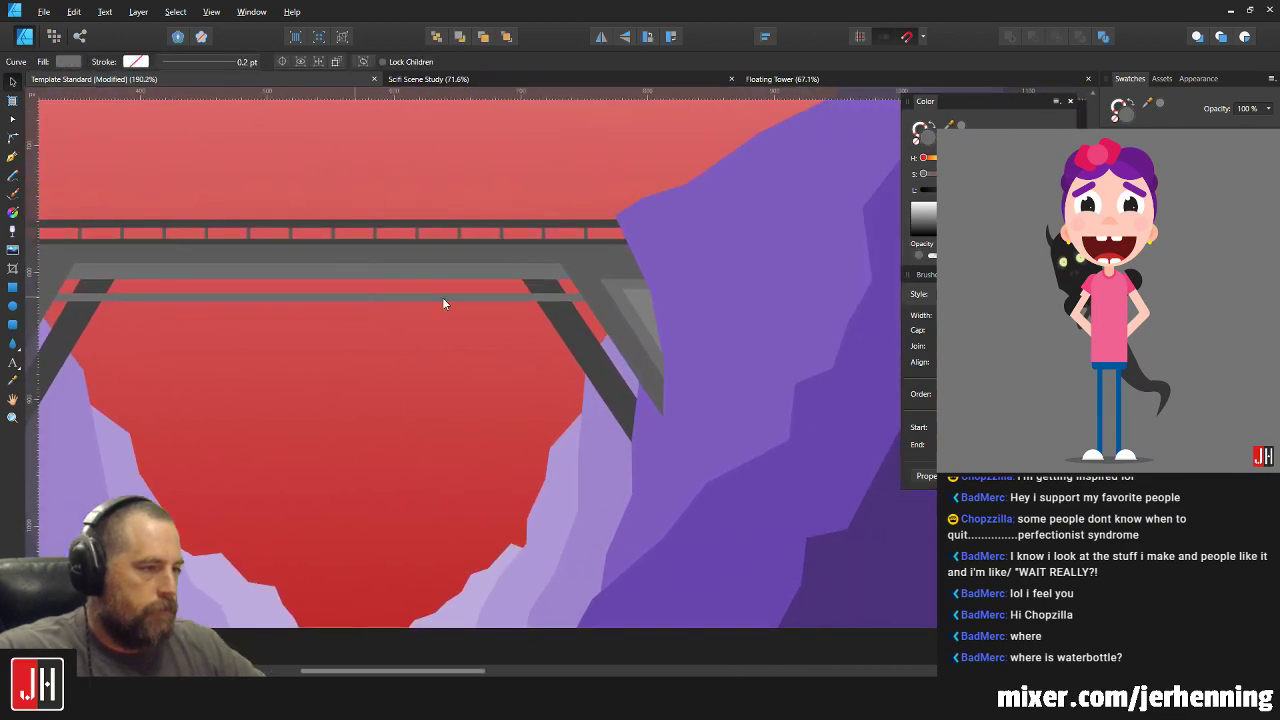
shift+click(613, 288)
scroll(609, 288, up, 3)
drag(614, 281, 614, 285)
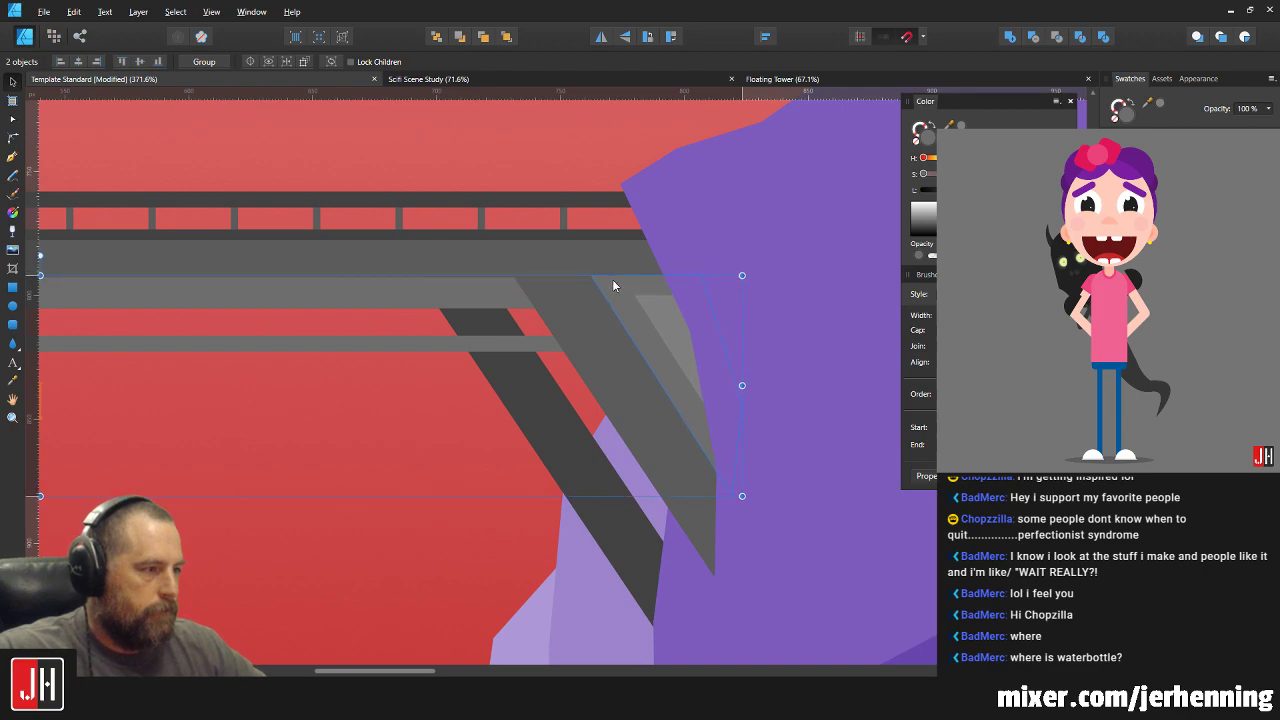
scroll(616, 290, down, 6)
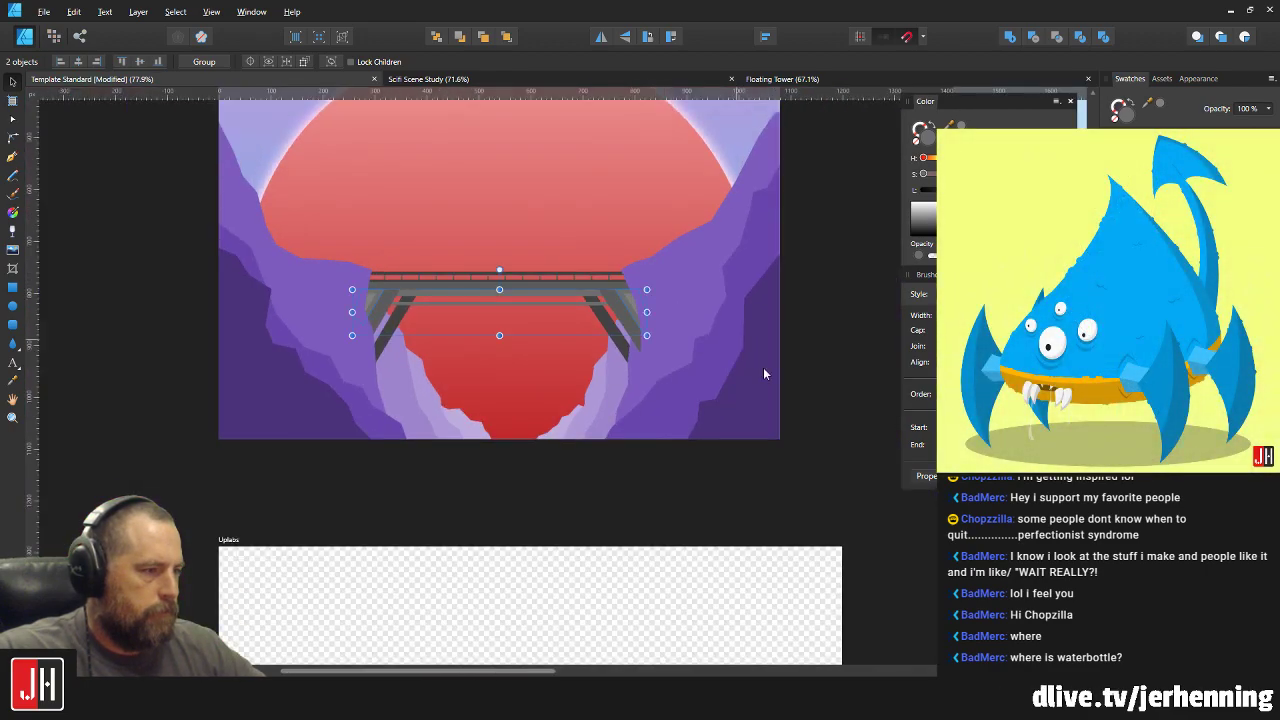
Try shifting the bridge's front support frame upward, and undo the move.
click(828, 382)
scroll(507, 276, up, 3)
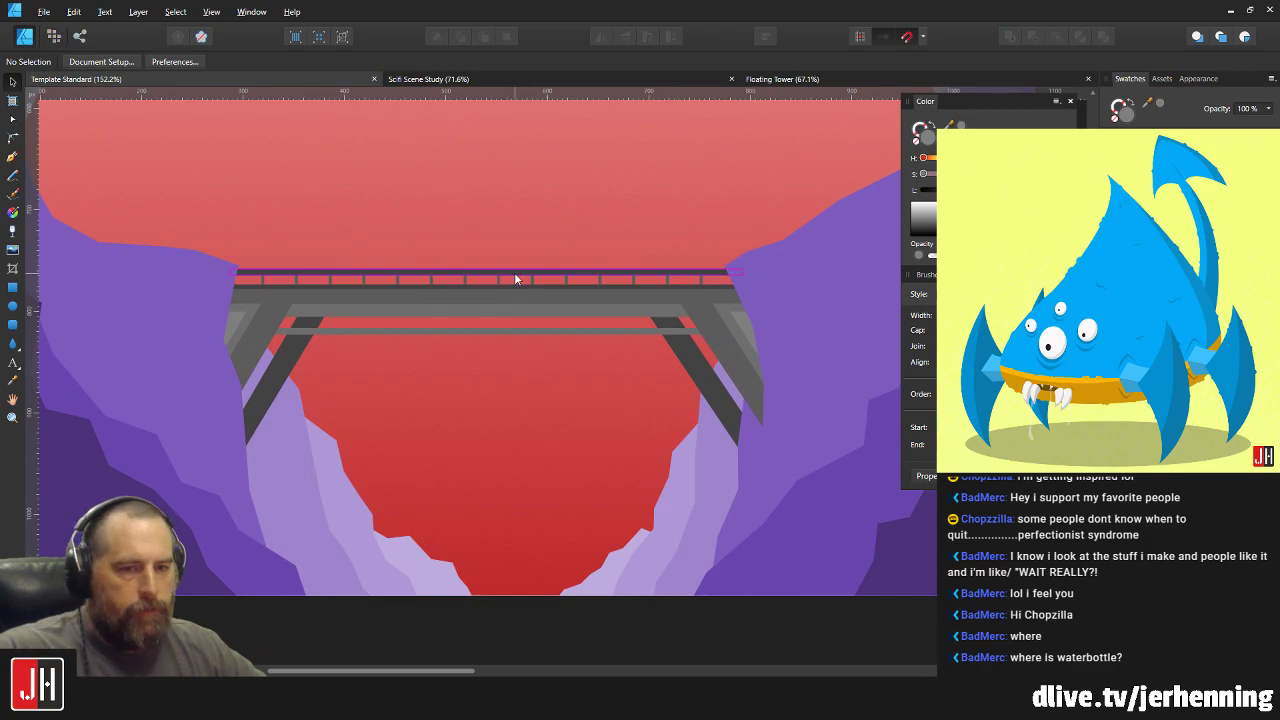
scroll(520, 330, right, 1)
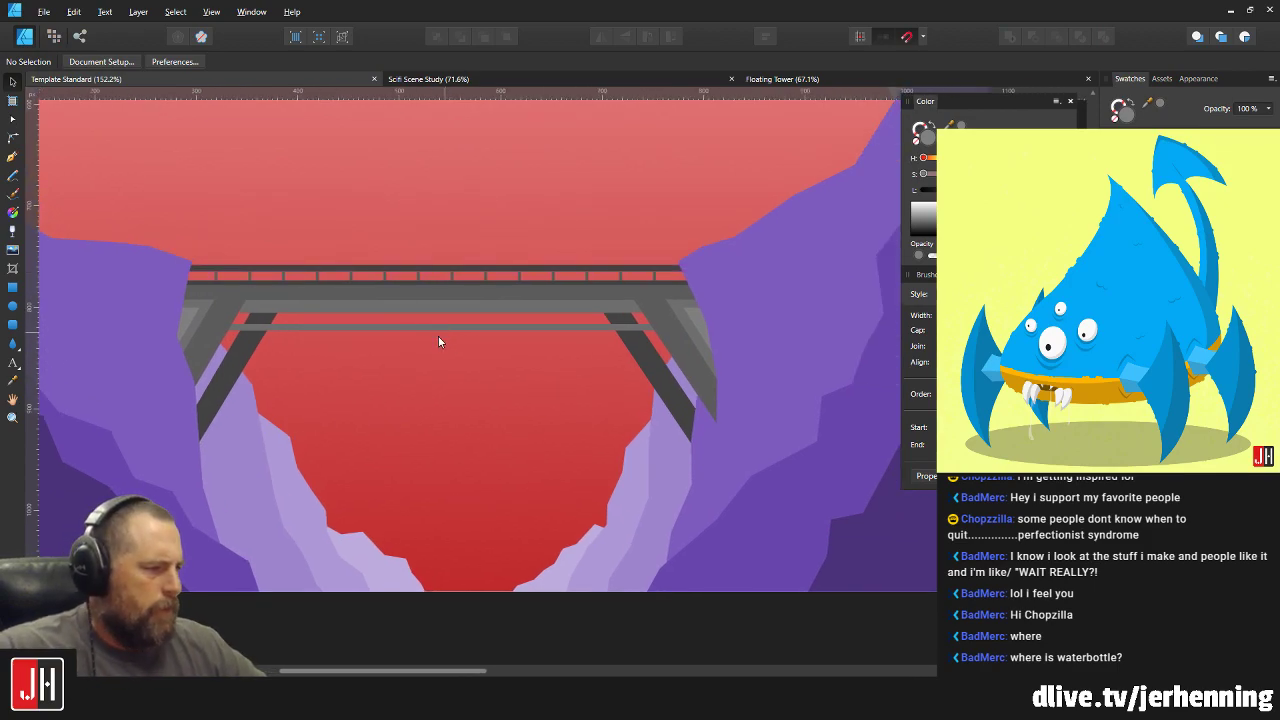
scroll(288, 326, down, 7)
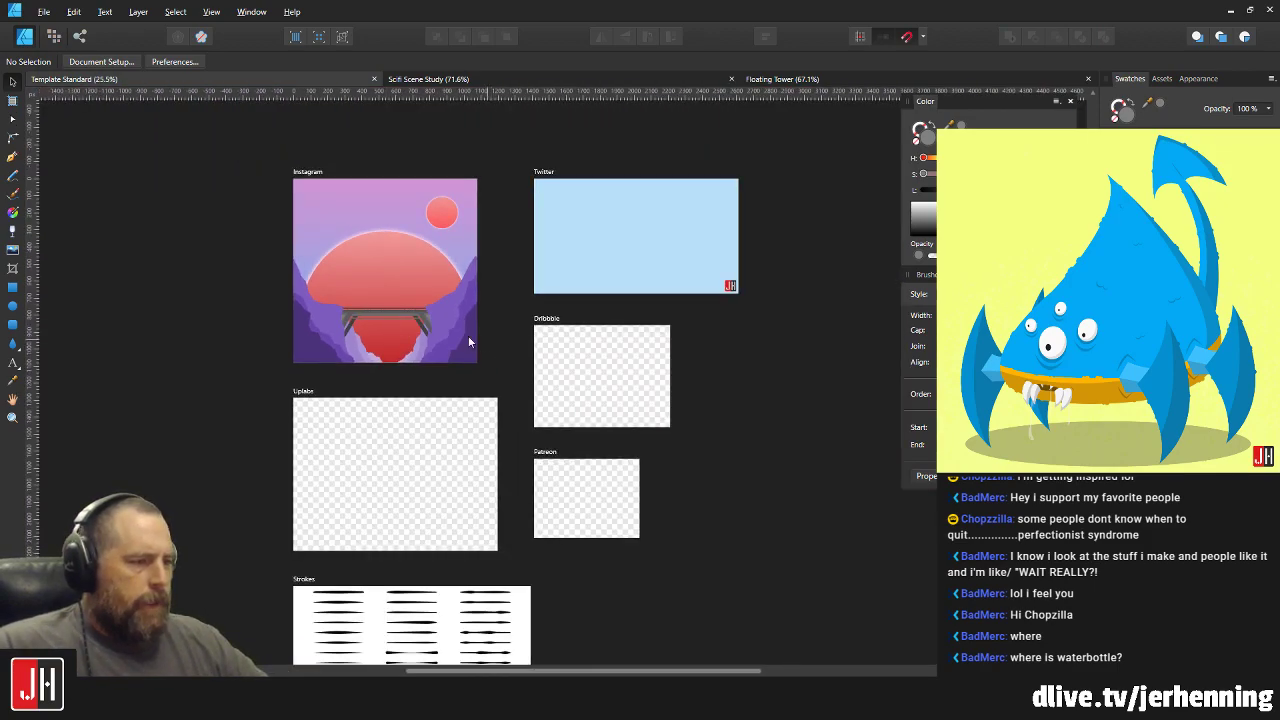
scroll(352, 322, up, 8)
click(447, 290)
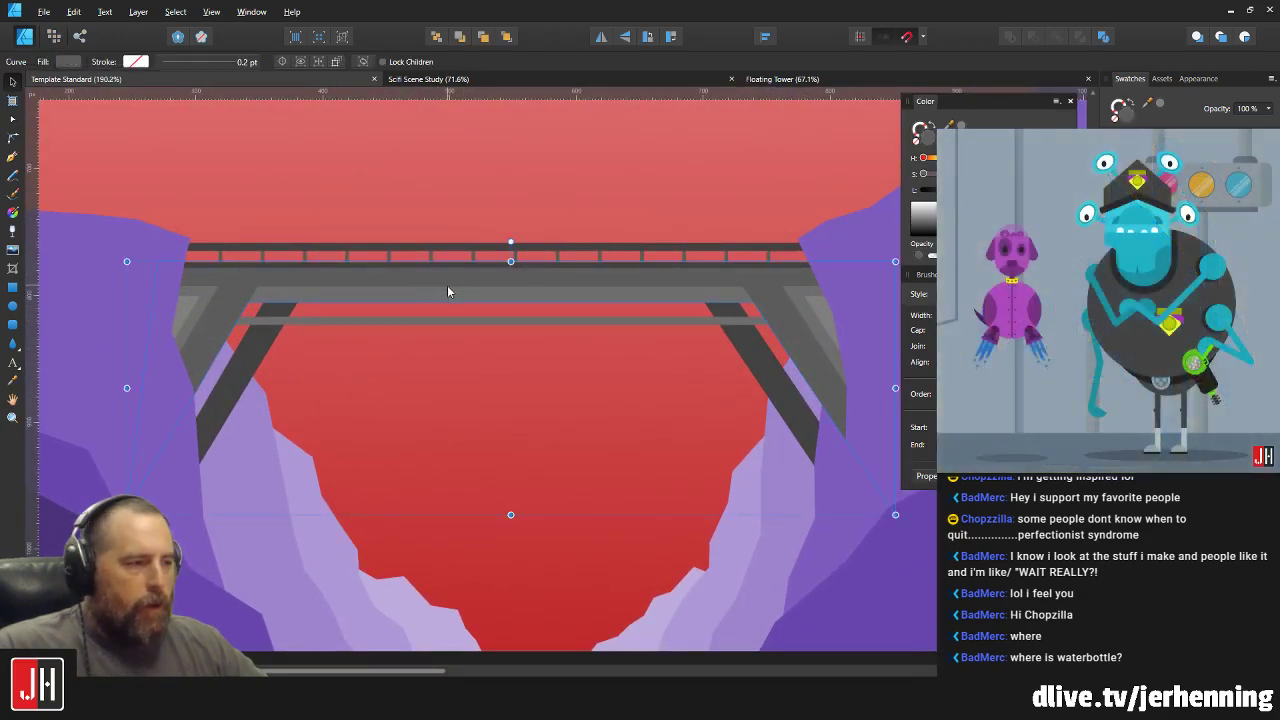
drag(447, 290, 503, 216)
key(ctrl+z)
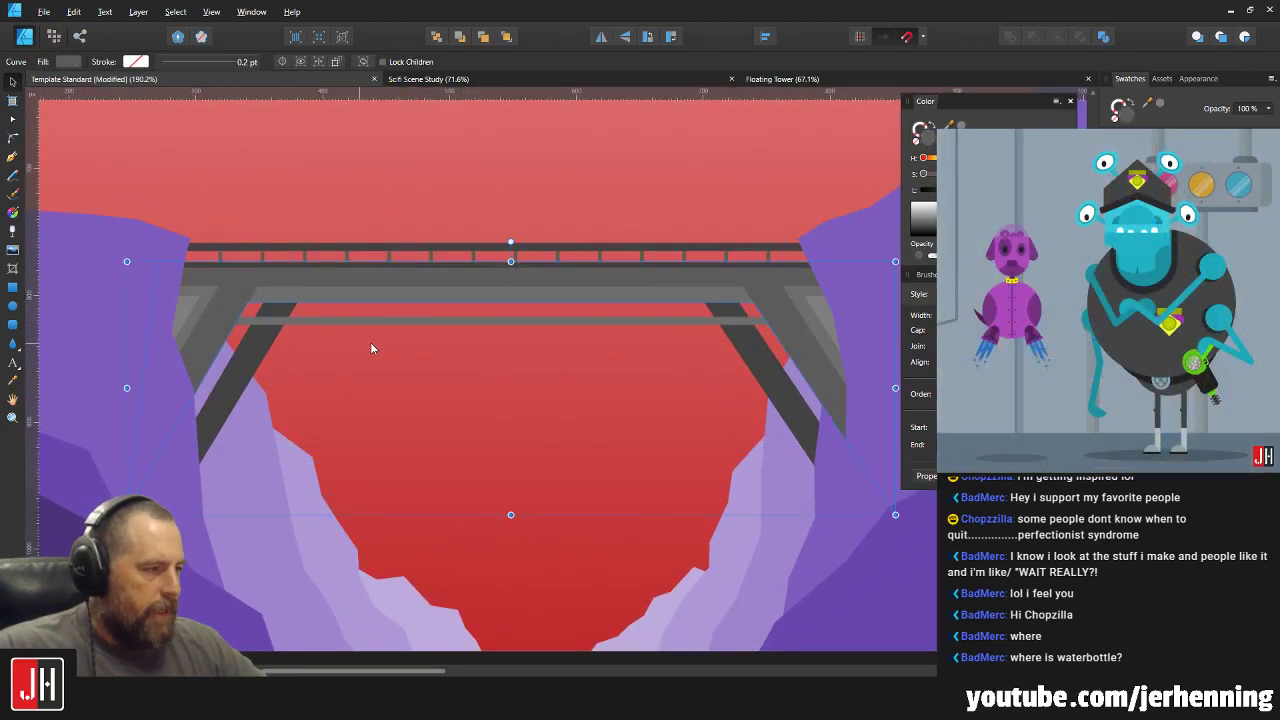
Examine the bridge's railing, supports and braces up close and against the whole canyon composition.
scroll(368, 343, down, 8)
click(571, 342)
scroll(464, 317, up, 5)
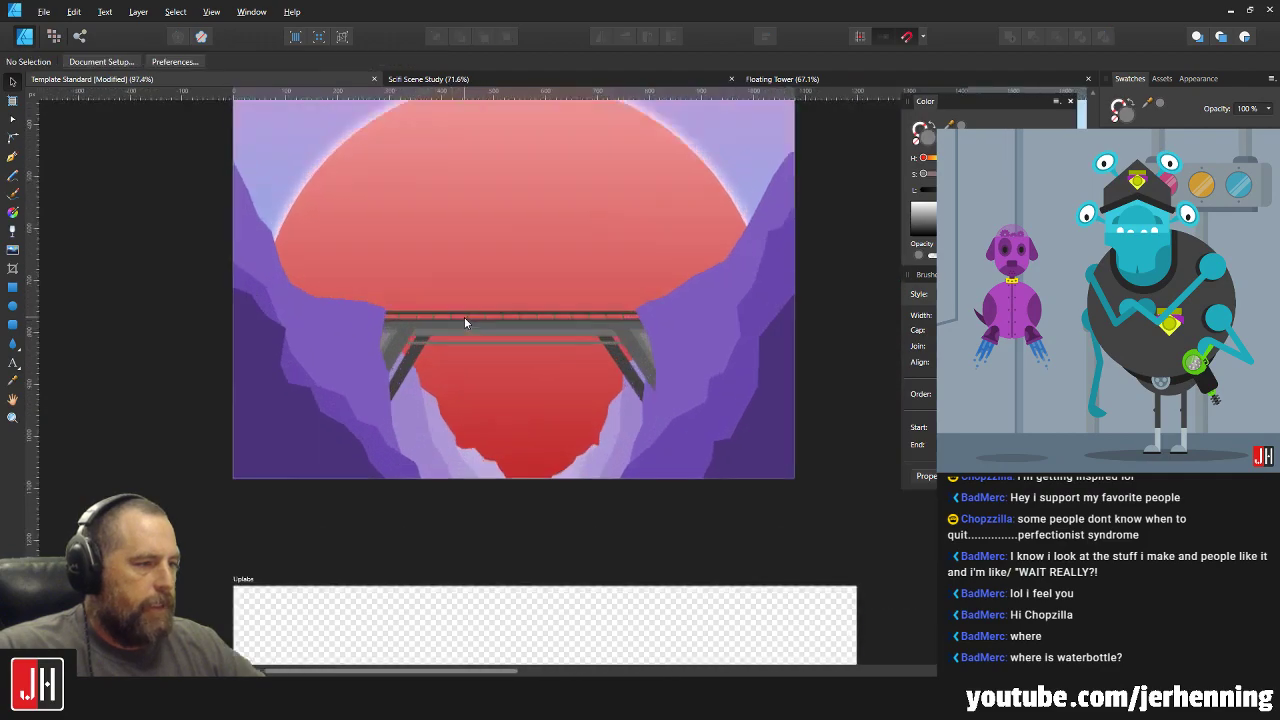
scroll(506, 324, up, 5)
scroll(402, 366, down, 5)
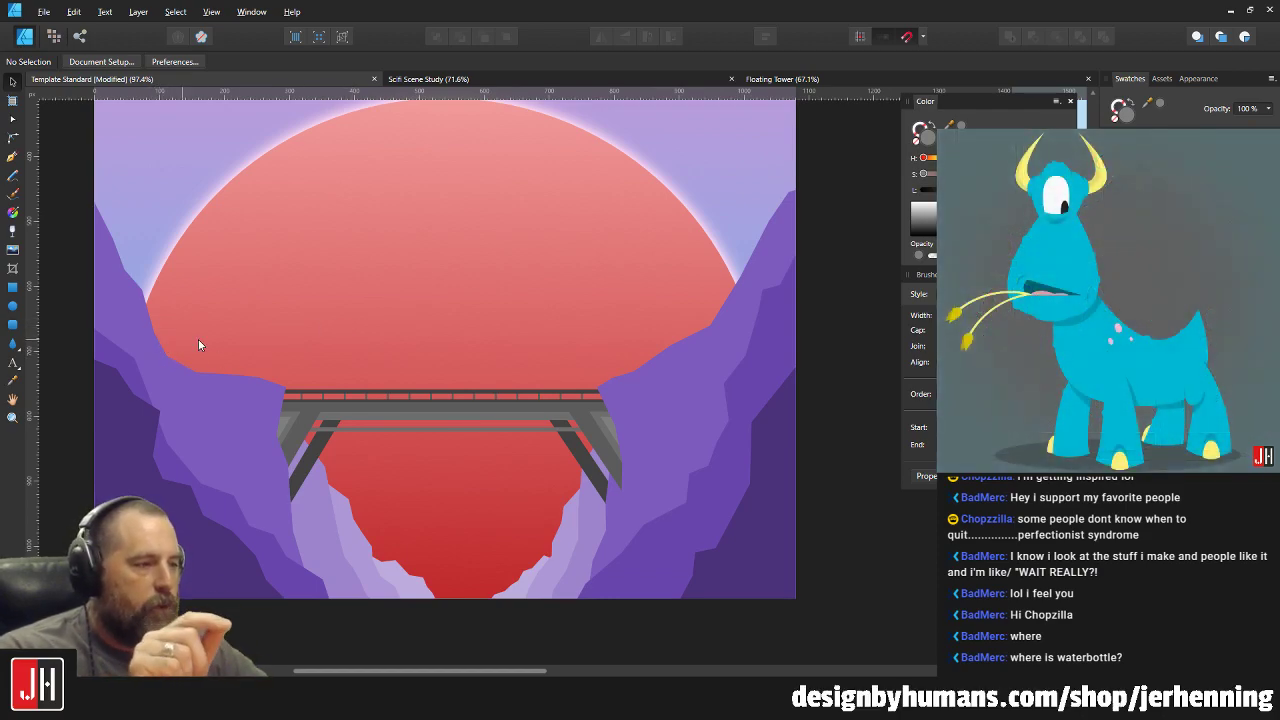
scroll(360, 388, up, 5)
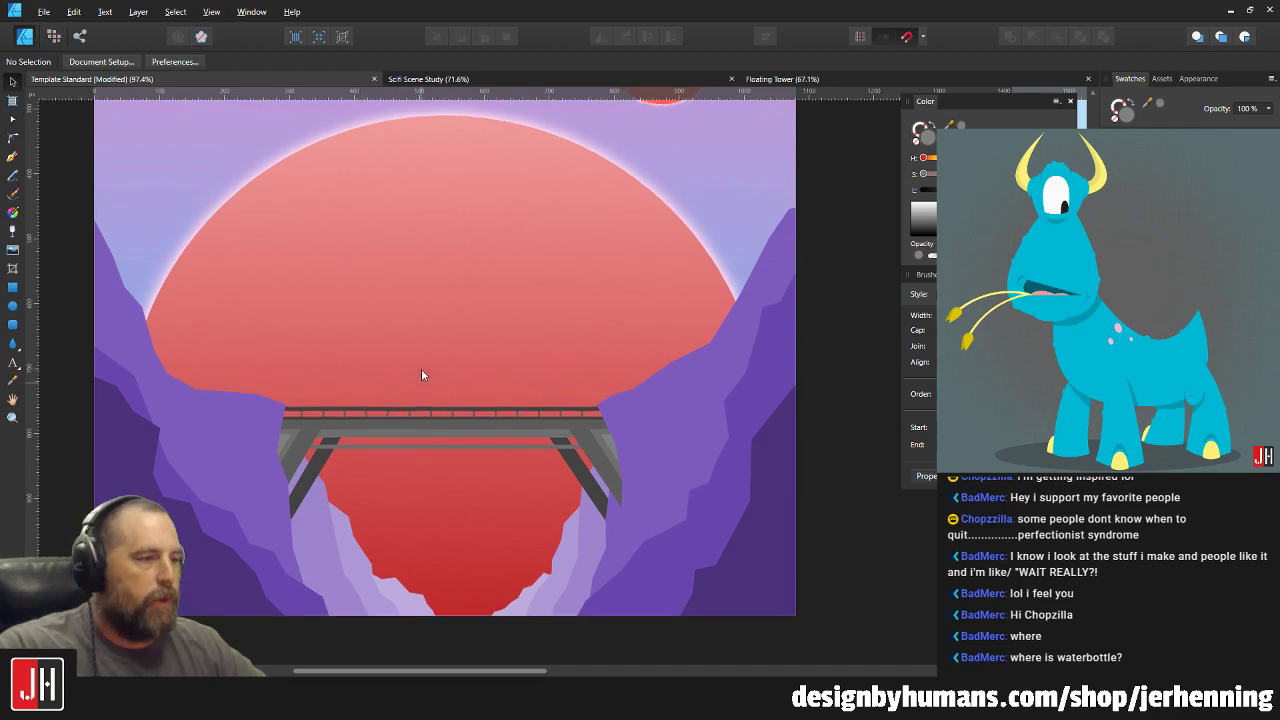
scroll(416, 406, up, 1)
scroll(345, 384, down, 1)
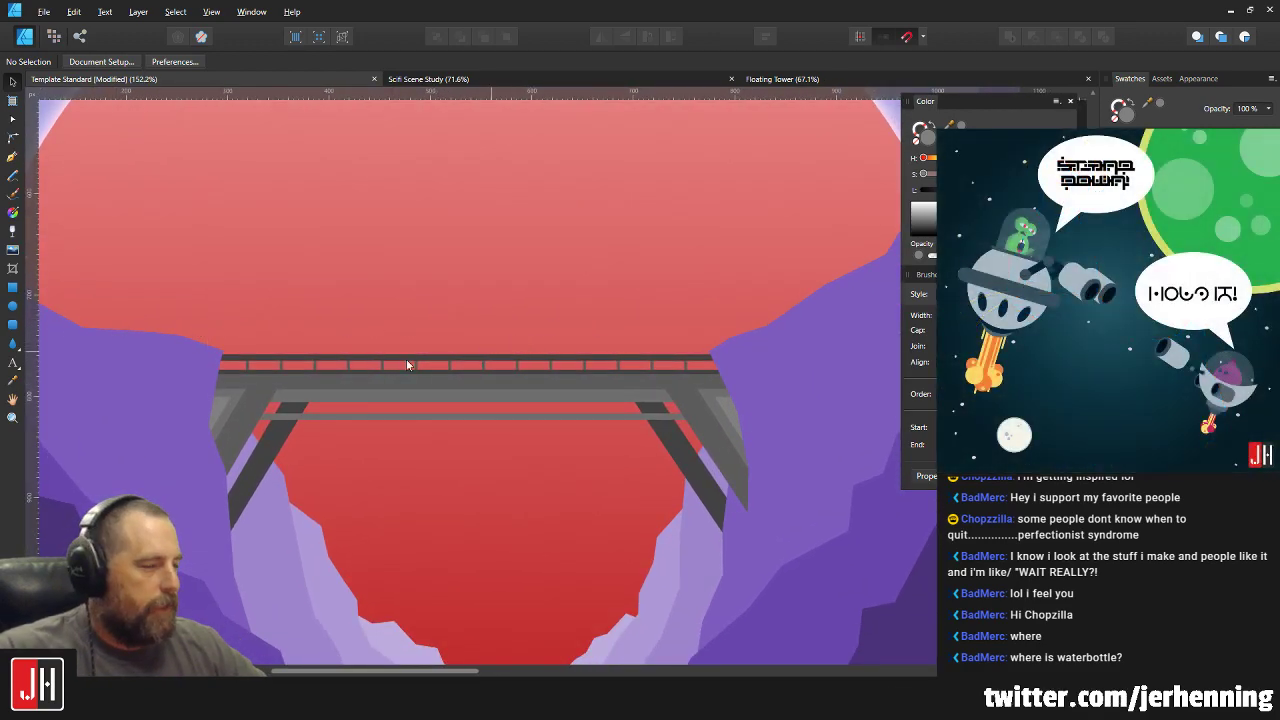
scroll(441, 482, down, 4)
scroll(442, 414, down, 5)
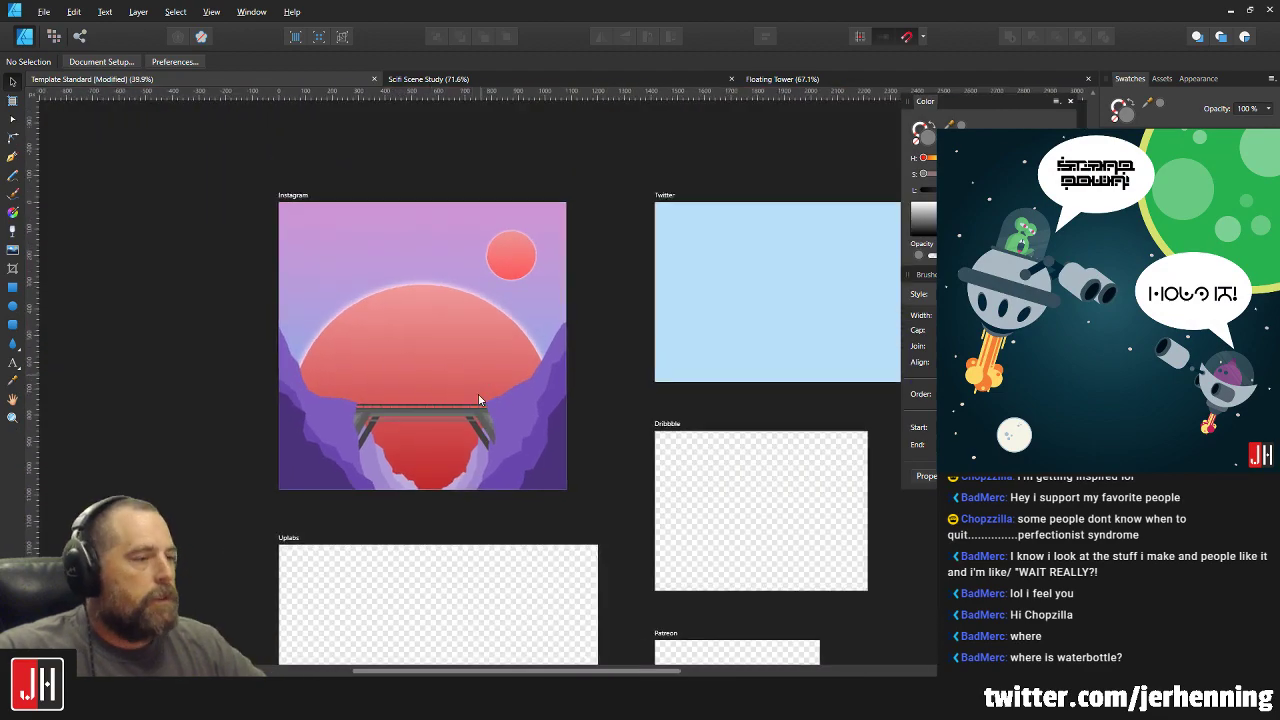
scroll(478, 390, up, 3)
drag(478, 390, 546, 370)
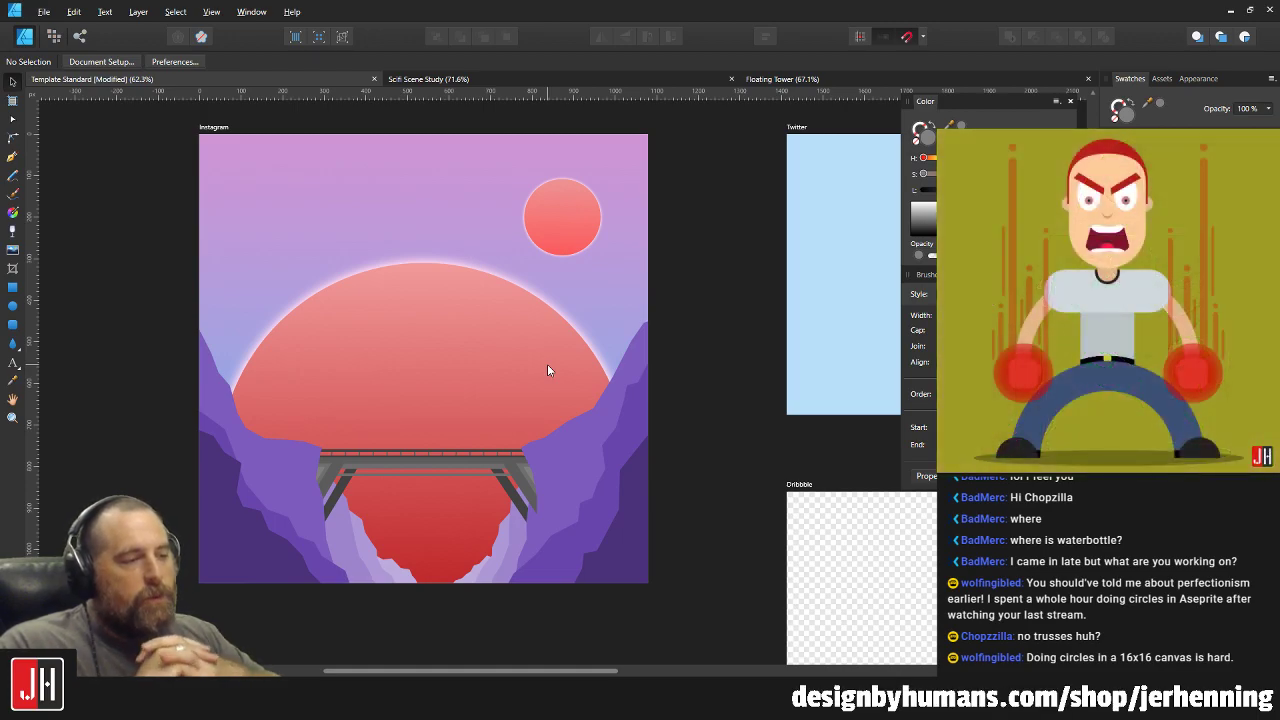
scroll(416, 465, up, 5)
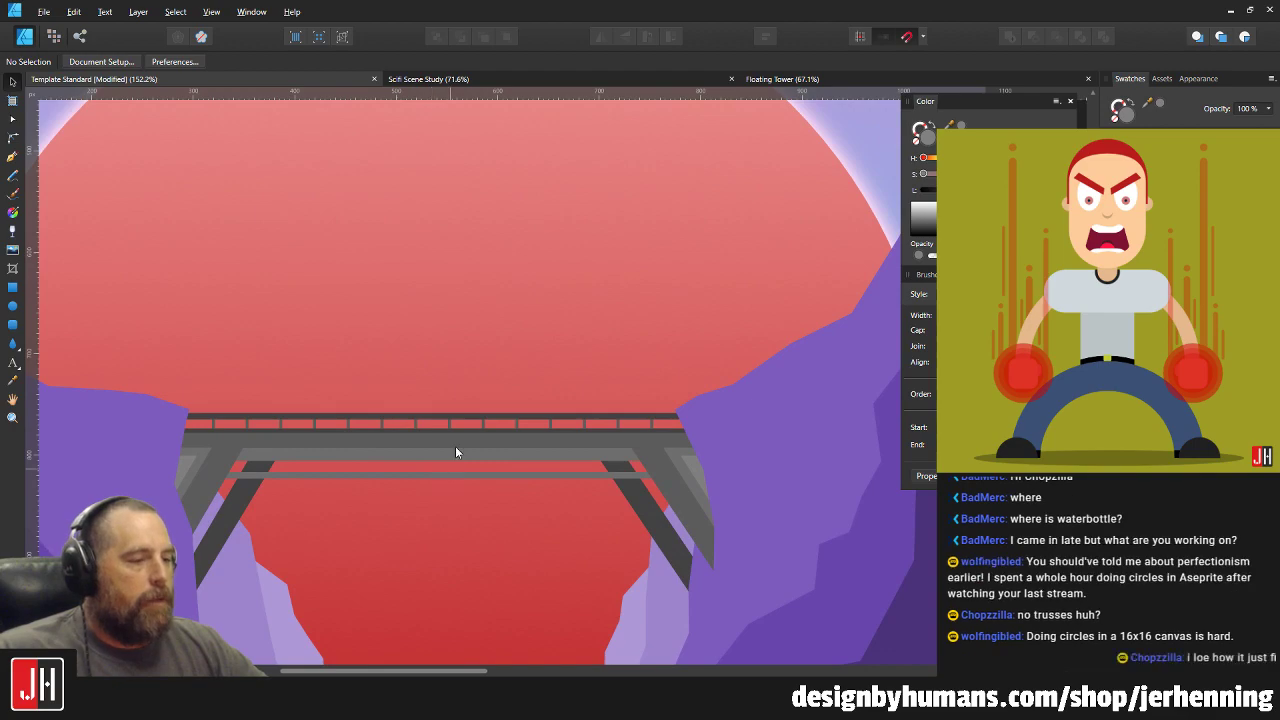
scroll(452, 458, down, 1)
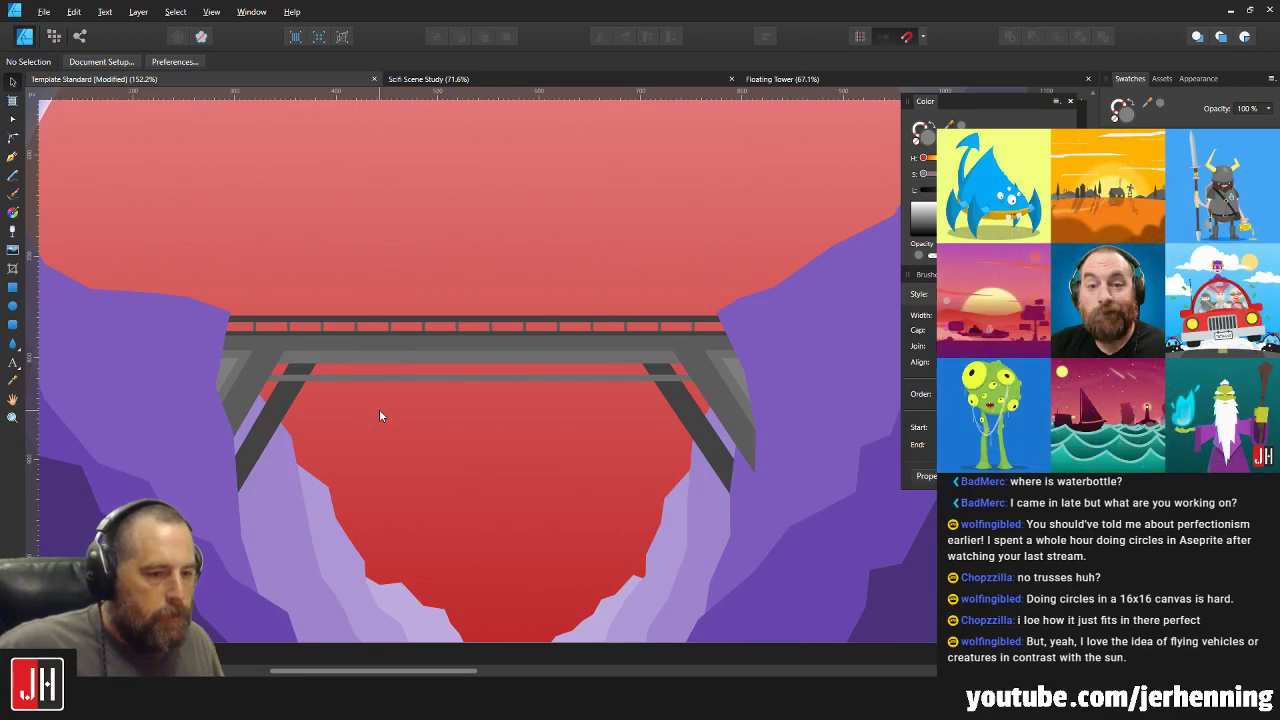
scroll(379, 416, down, 6)
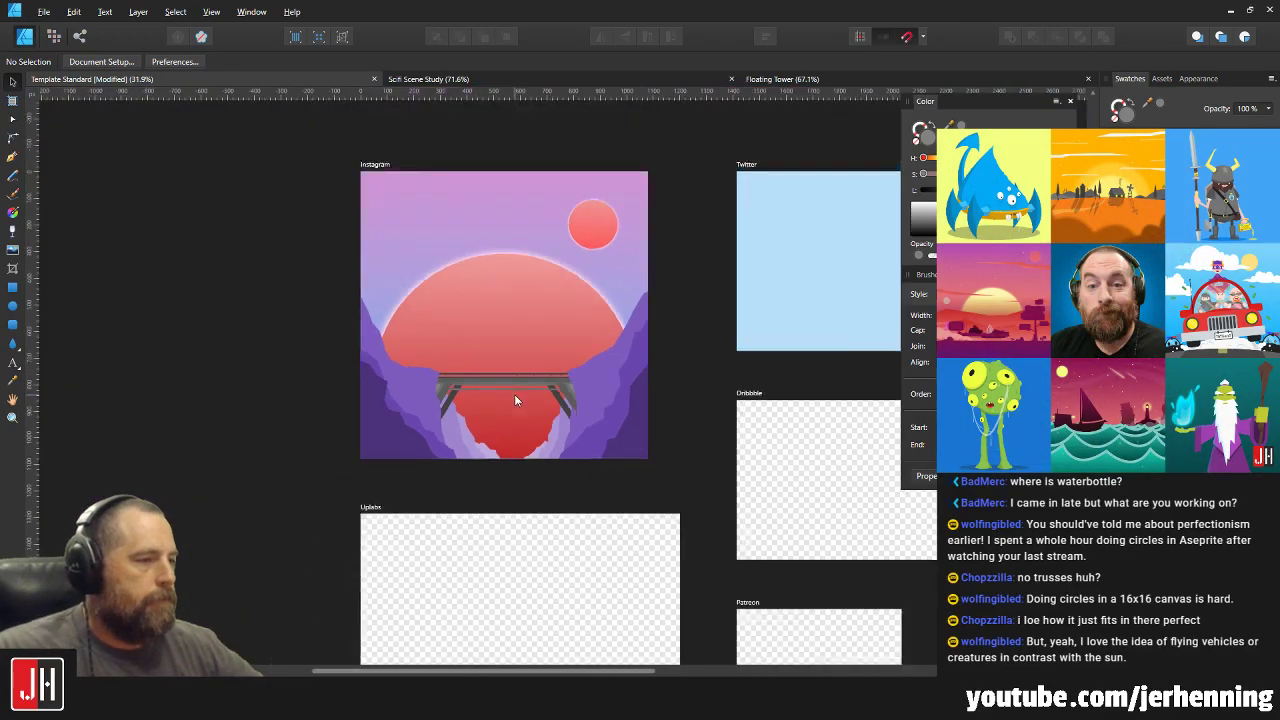
Raise the two uppermost nodes of the palest rock layer at the base of the left cliff slightly.
scroll(493, 406, up, 3)
scroll(493, 406, up, 6)
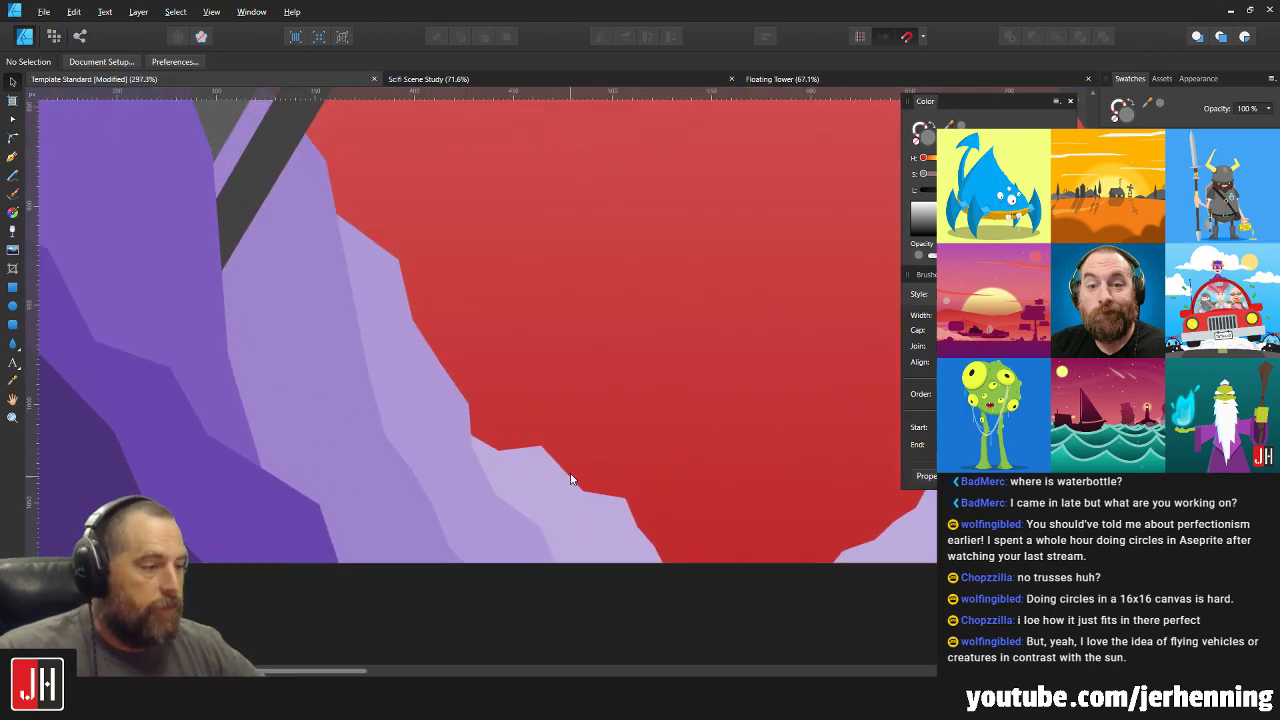
click(480, 463)
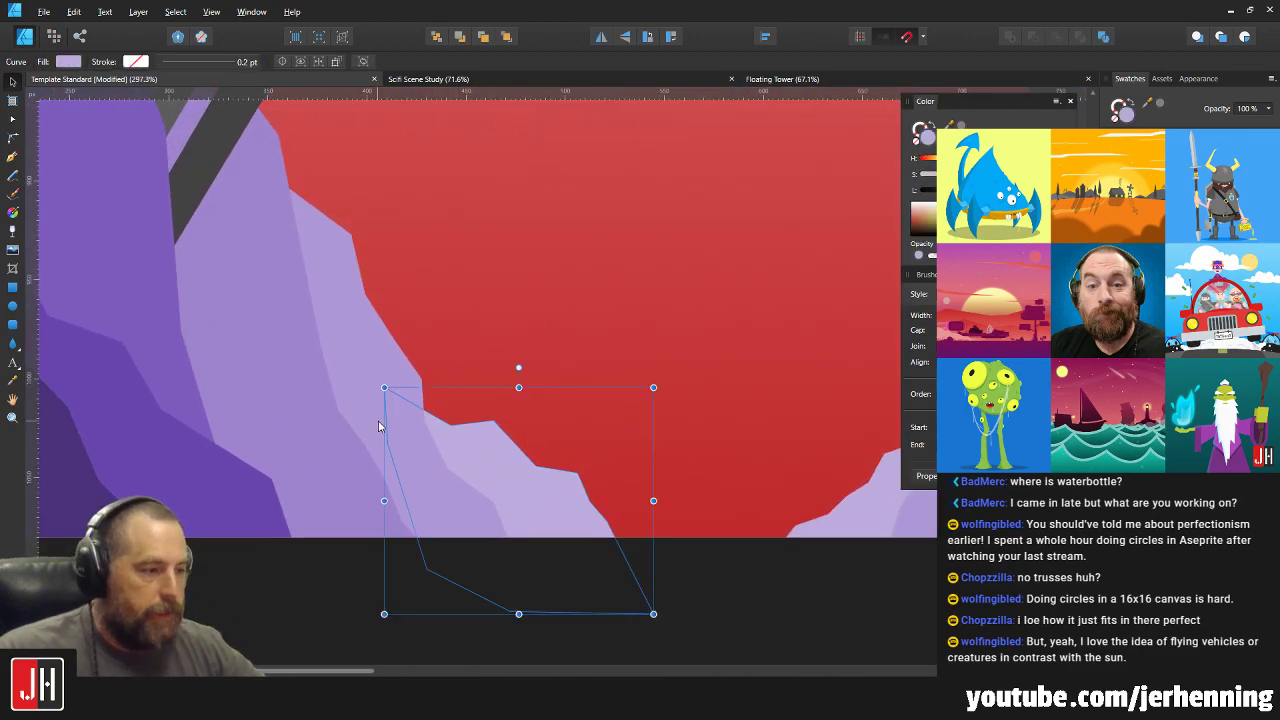
key(a)
scroll(480, 463, up, 3)
drag(390, 352, 513, 408)
key(v)
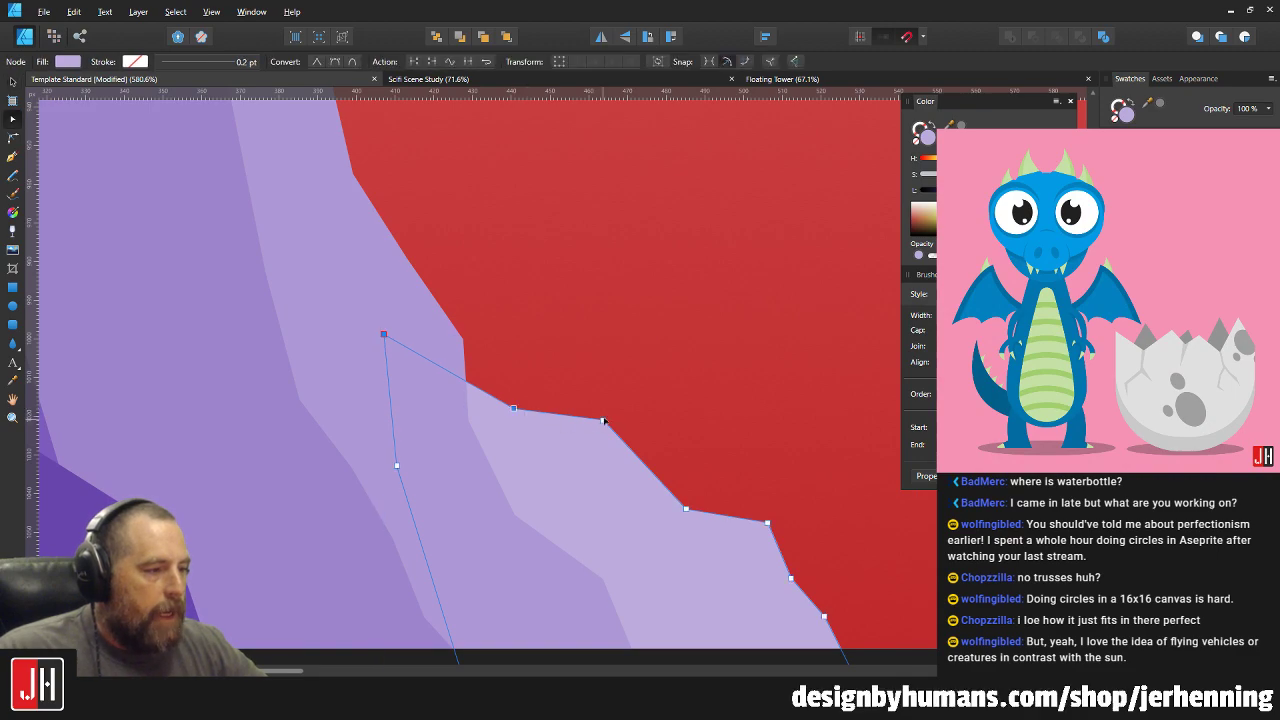
scroll(610, 429, down, 3)
scroll(610, 429, down, 3)
click(742, 483)
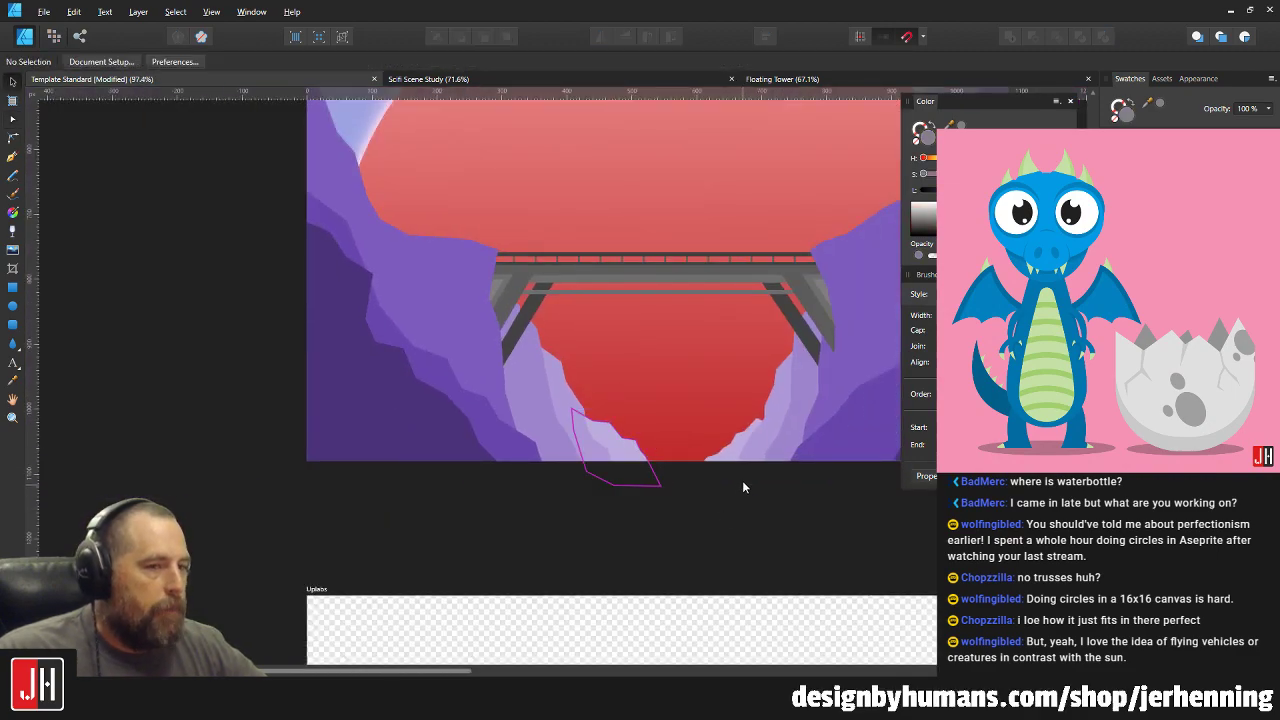
Inspect the adjusted rock layers and how the bridge's braces meet the cliffs on both sides.
drag(742, 483, 657, 522)
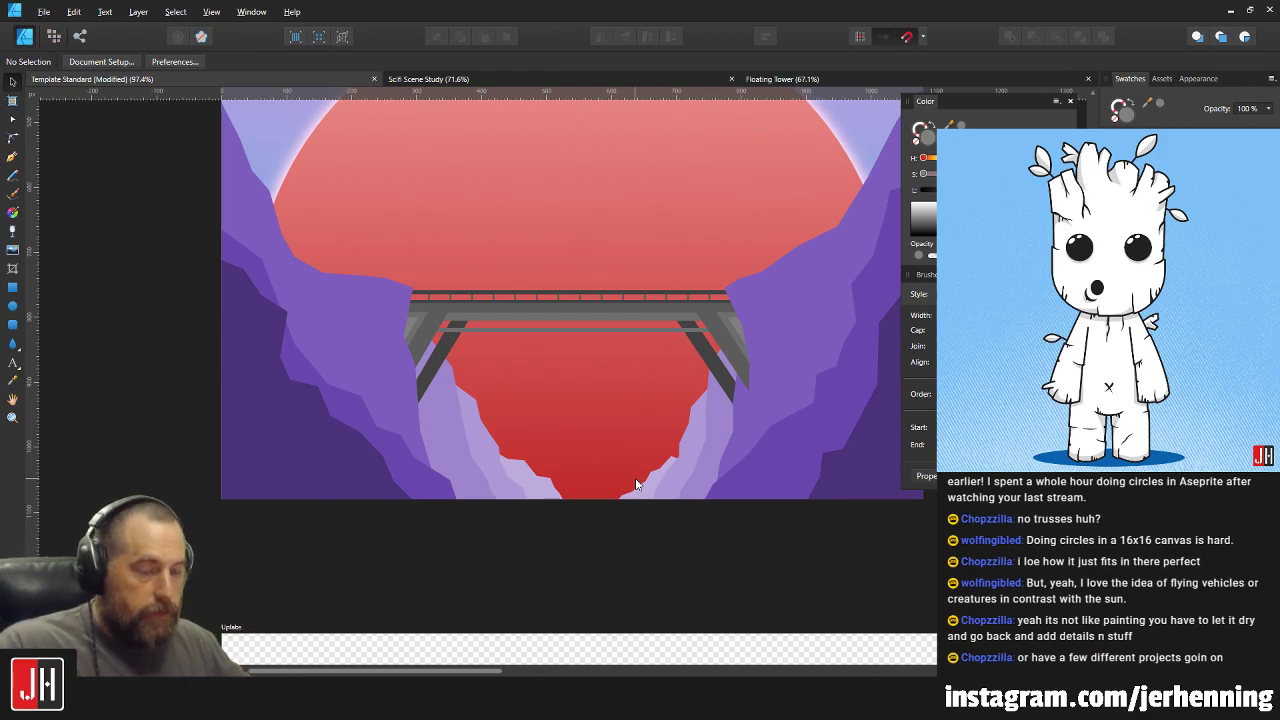
scroll(572, 375, up, 3)
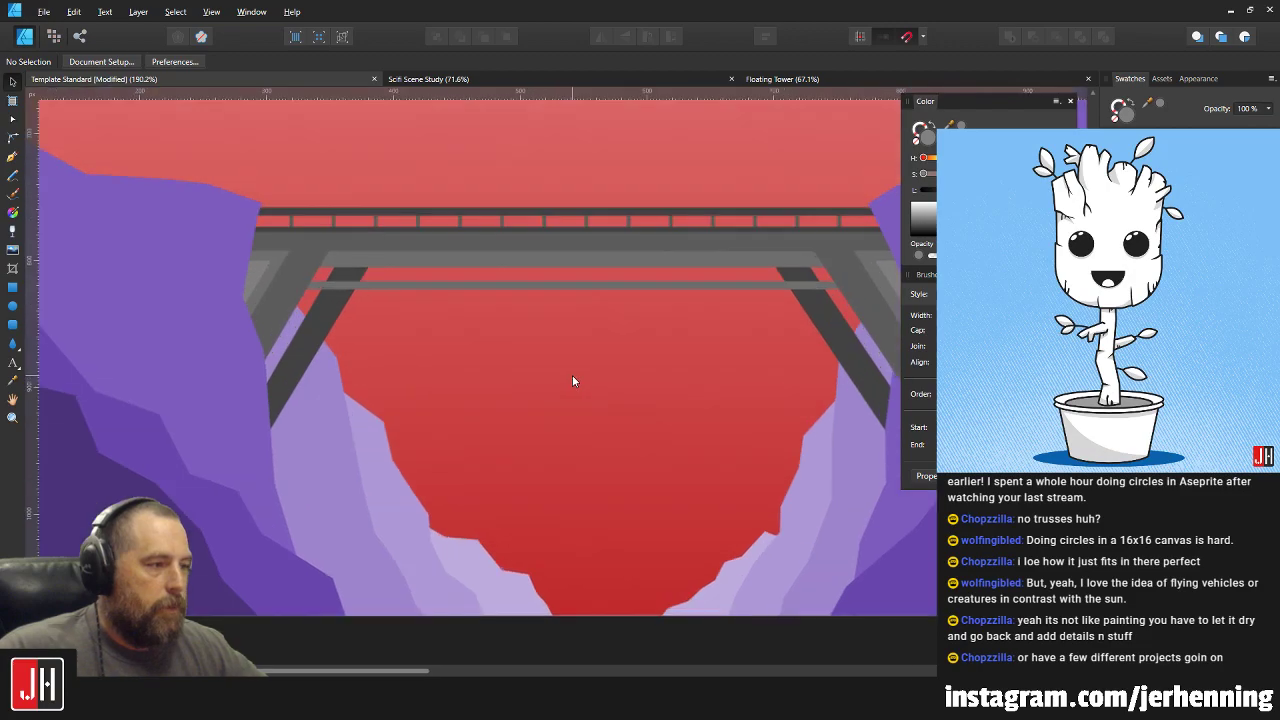
scroll(465, 304, down, 5)
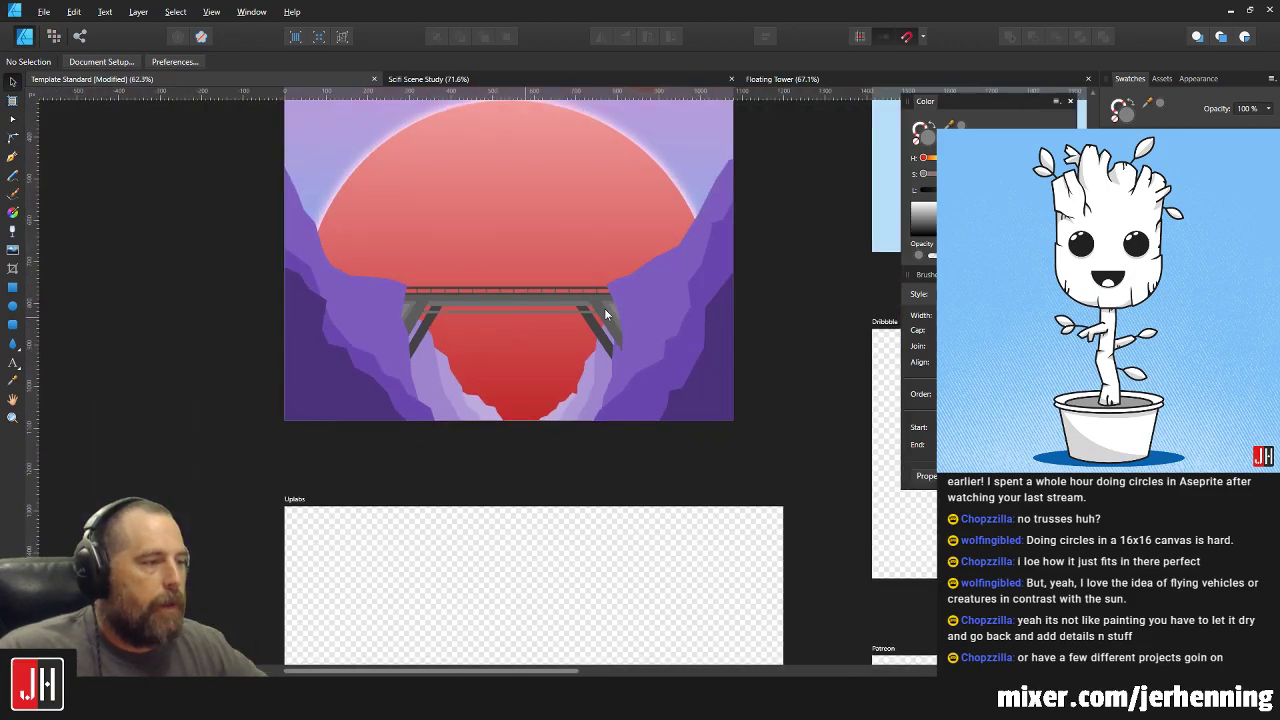
scroll(471, 388, up, 2)
scroll(471, 388, left, 1)
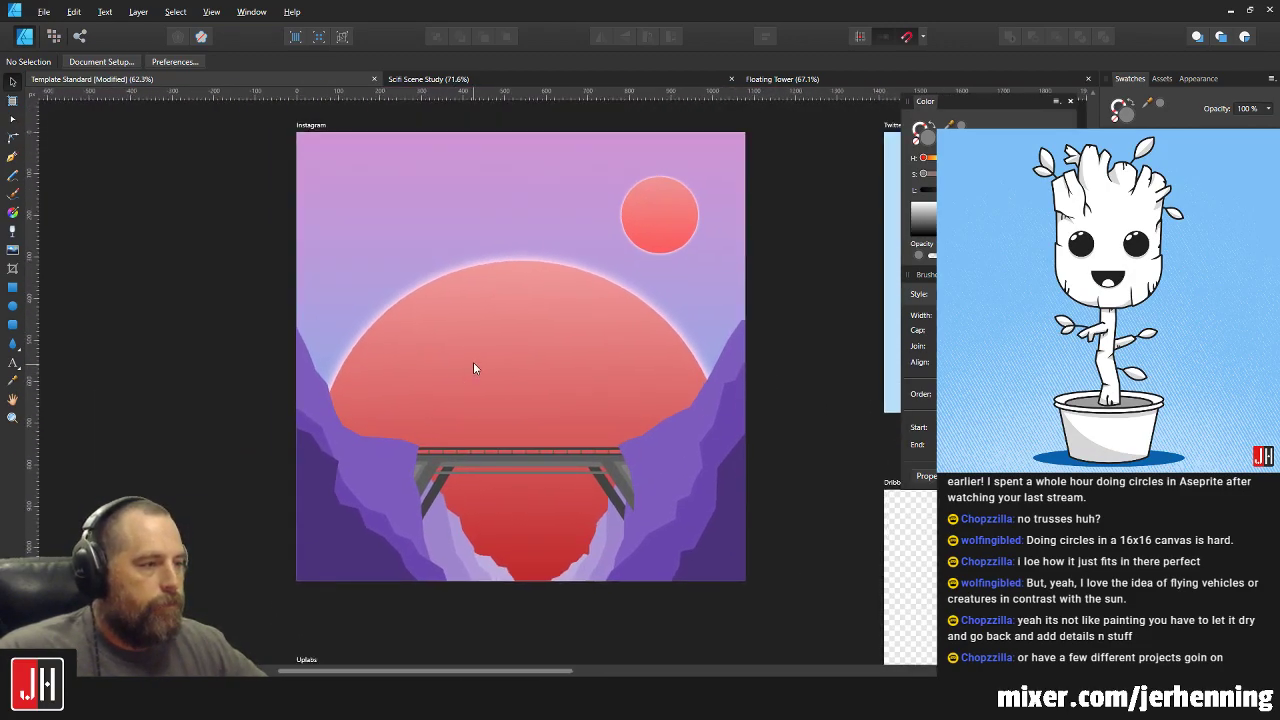
scroll(469, 443, down, 1)
scroll(463, 454, up, 7)
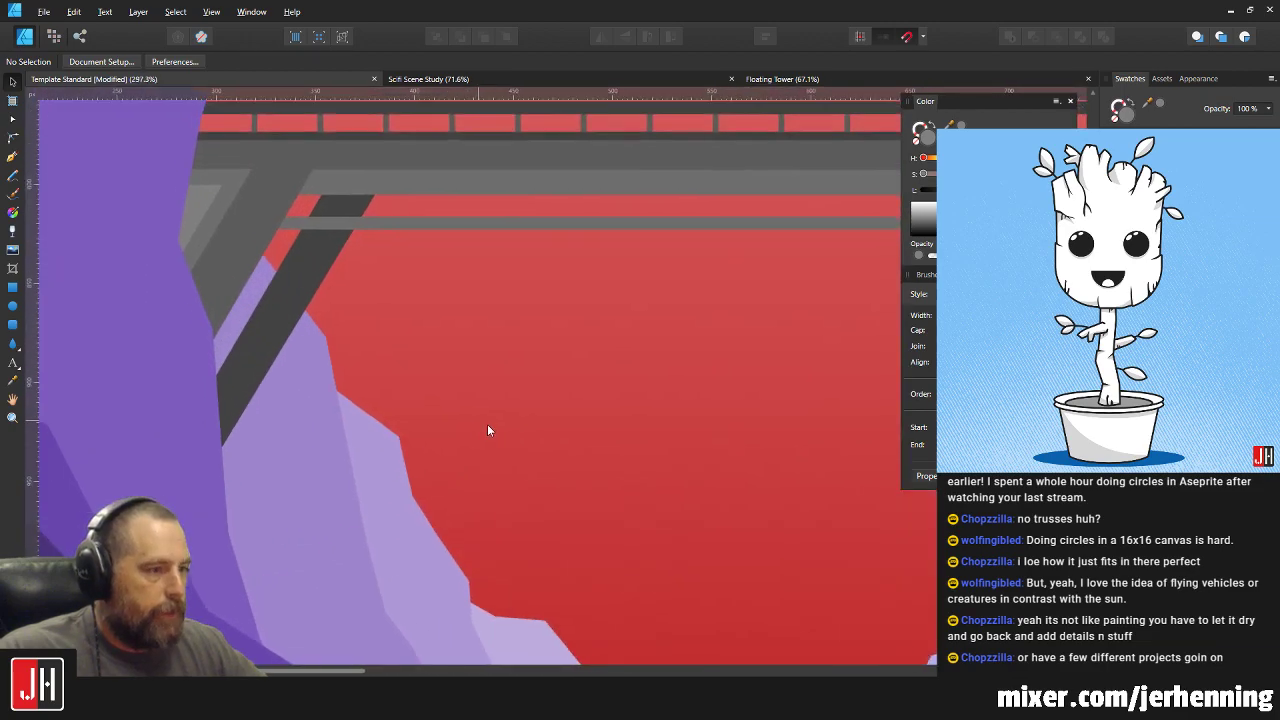
scroll(430, 394, down, 2)
scroll(449, 376, down, 1)
scroll(449, 376, down, 1)
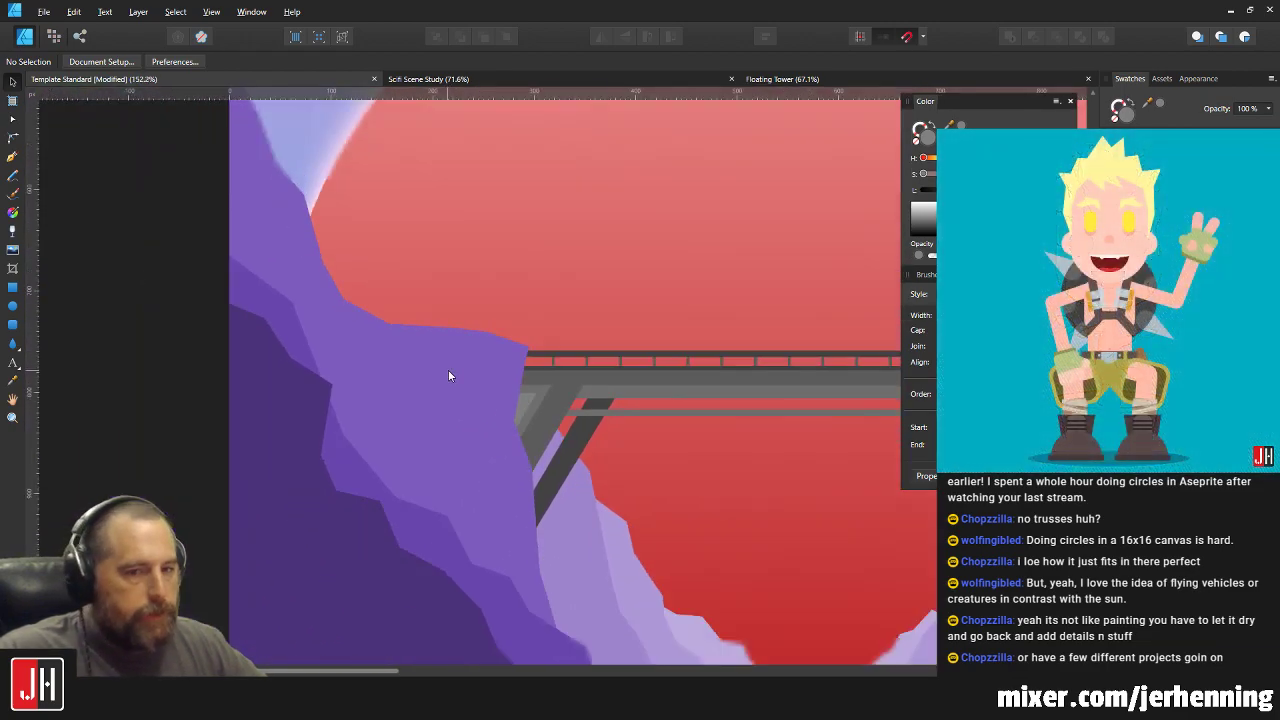
scroll(449, 355, down, 3)
scroll(468, 385, right, 3)
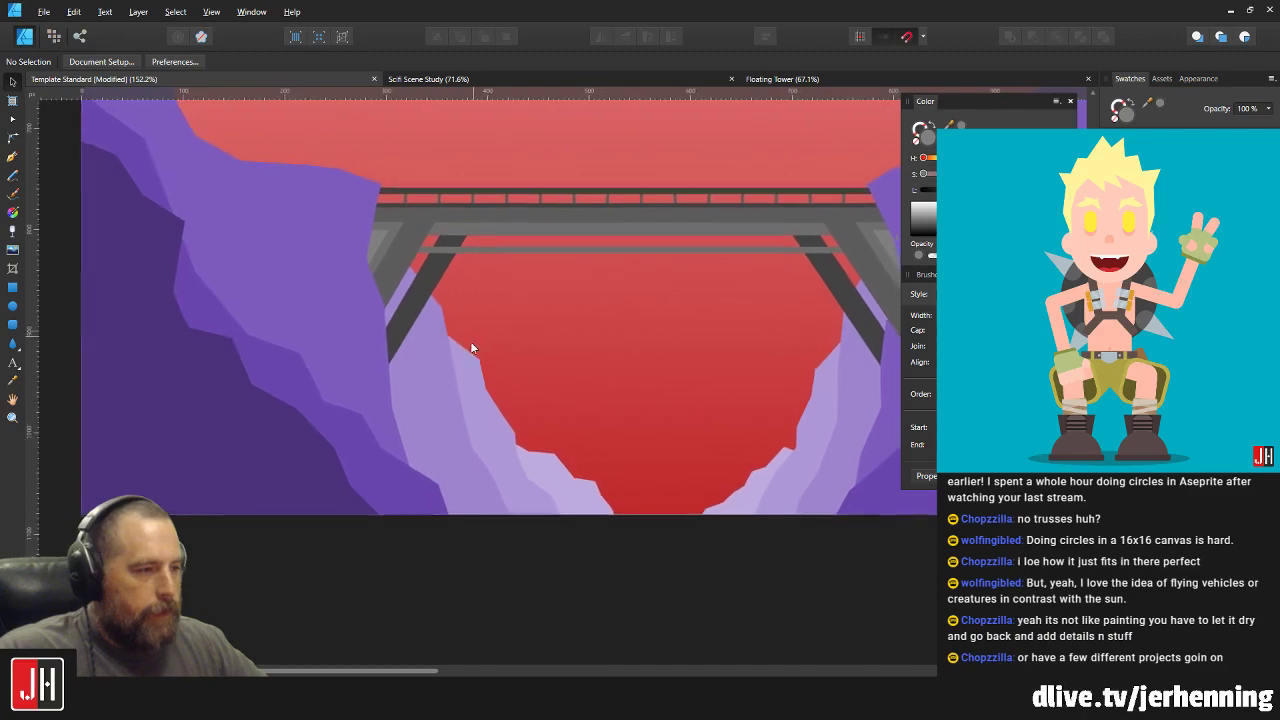
scroll(474, 342, up, 1)
scroll(474, 342, right, 1)
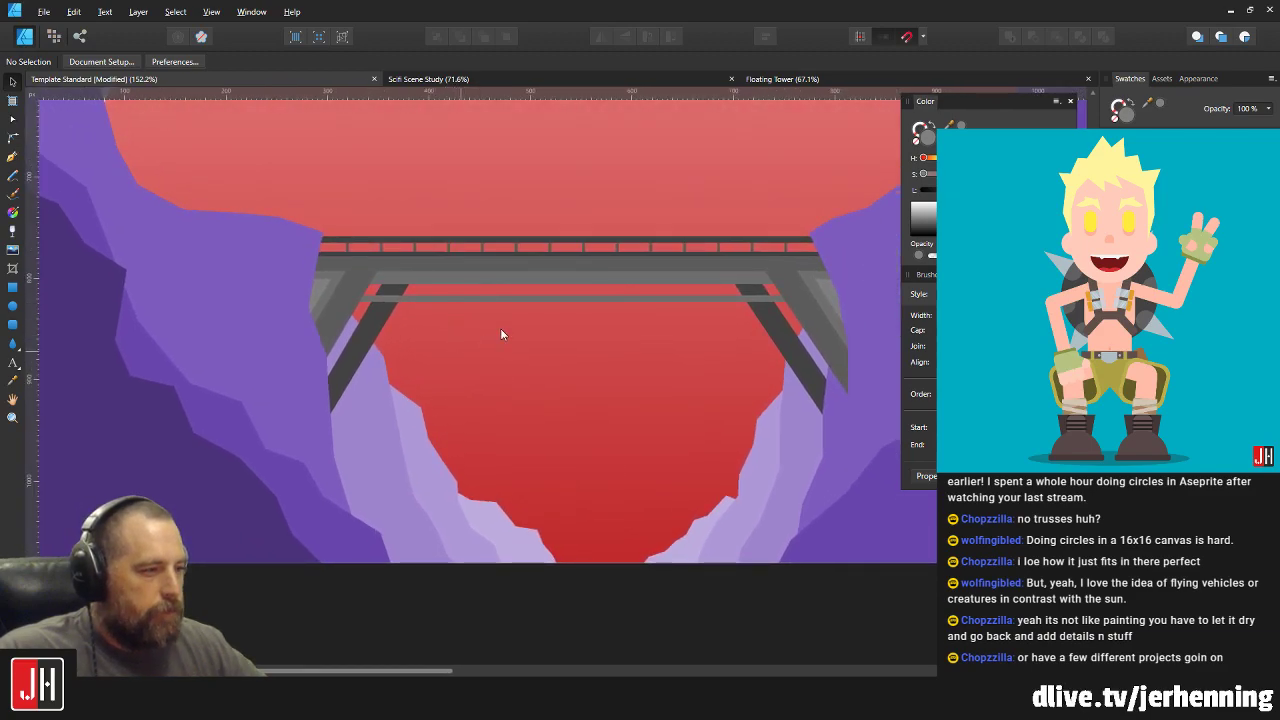
scroll(490, 340, up, 1)
scroll(421, 317, down, 2)
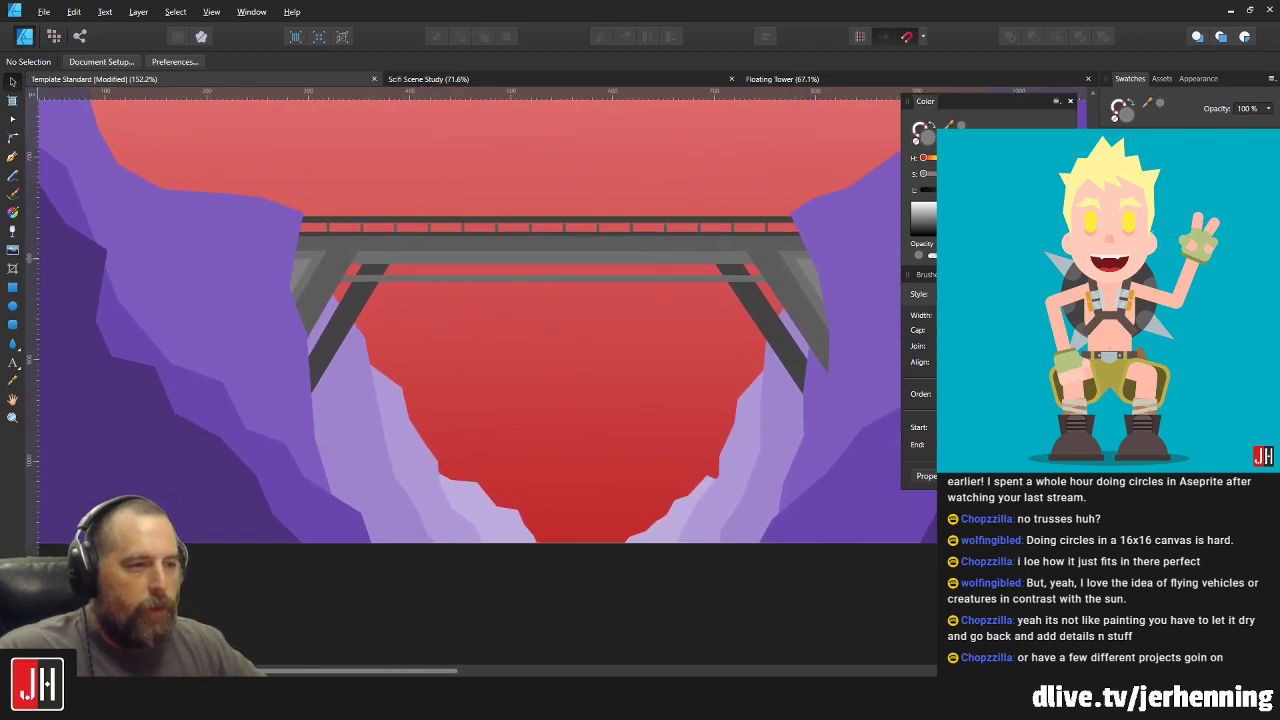
Try out a grey rectangular footing beneath the right brace, scaling it down and repositioning it, and delete it.
click(12, 287)
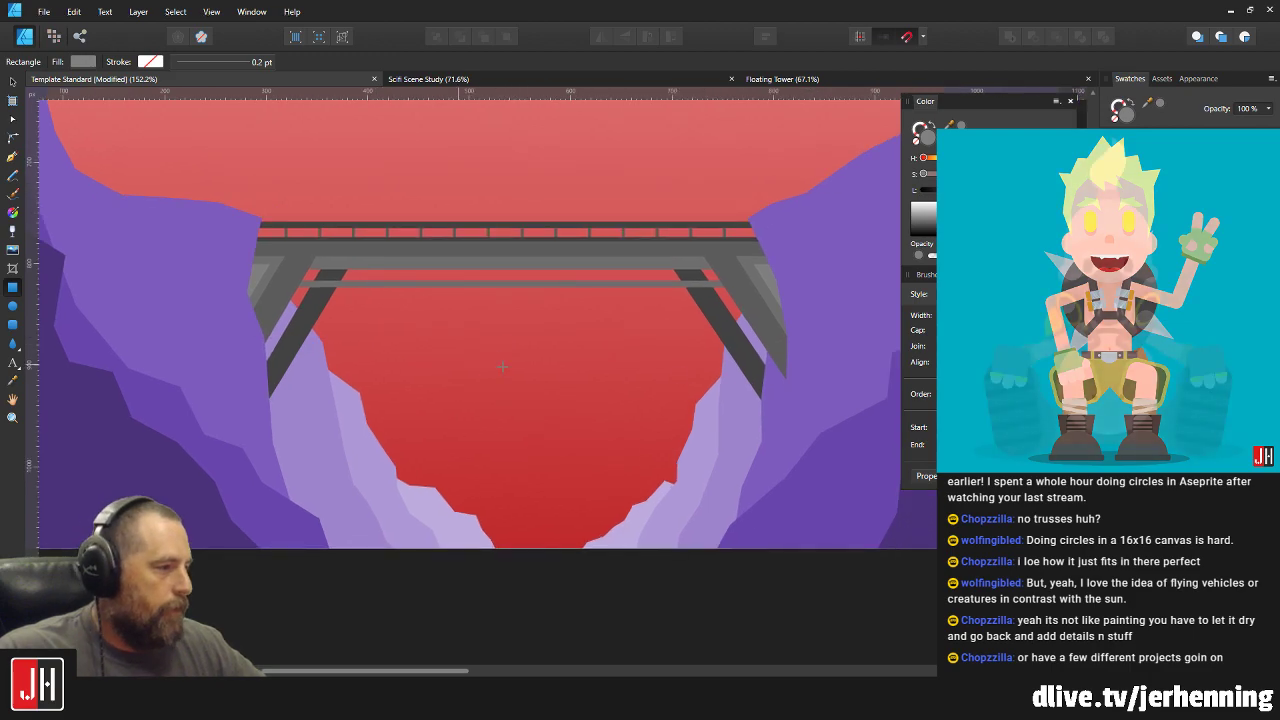
scroll(560, 345, right, 3)
scroll(622, 345, up, 5)
mouse_move(368, 322)
mouse_down()
mouse_move(590, 422)
mouse_move(737, 529)
mouse_move(772, 470)
mouse_up()
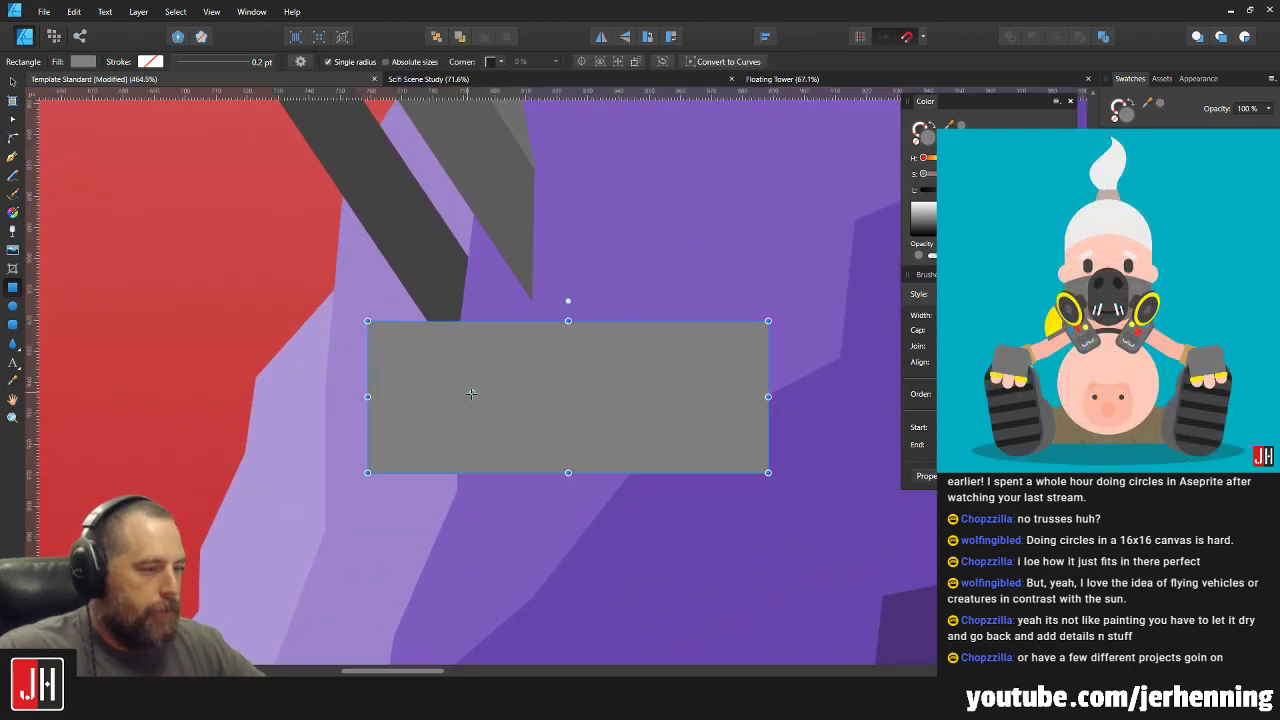
key(ctrl+z)
key(v)
key(ctrl+shift+z)
drag(474, 429, 466, 443)
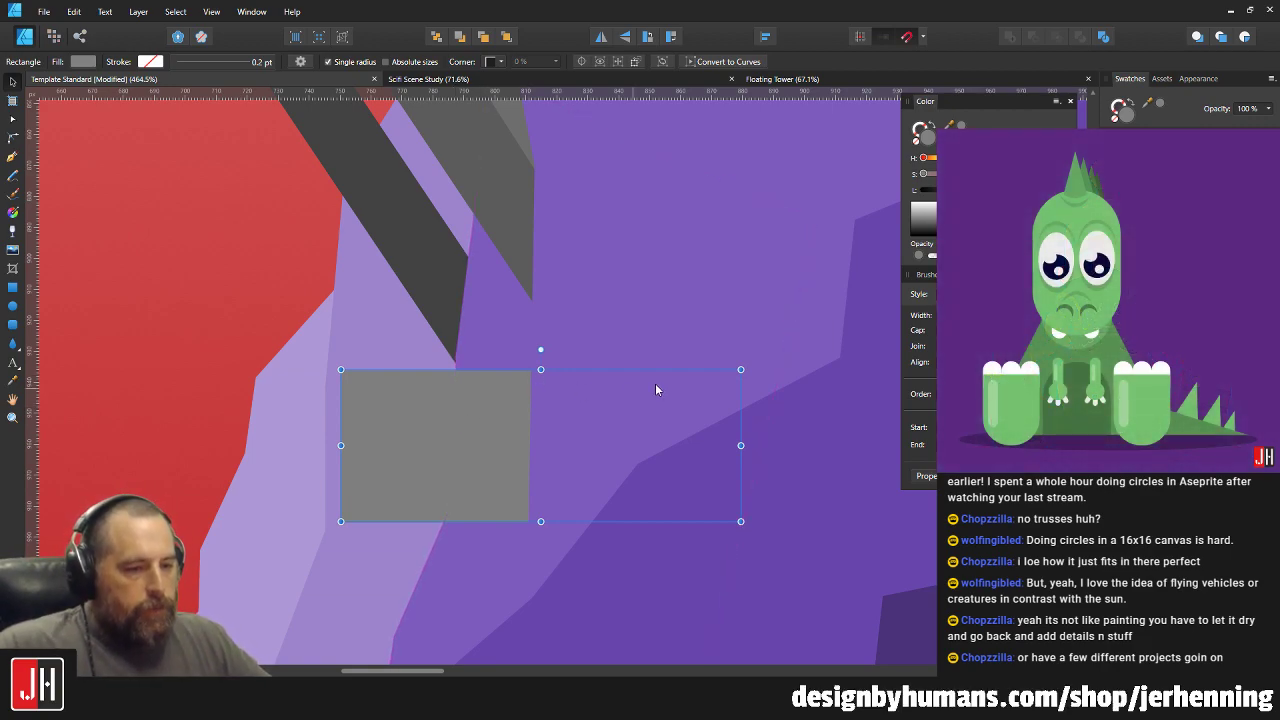
drag(738, 369, 654, 400)
drag(442, 455, 496, 413)
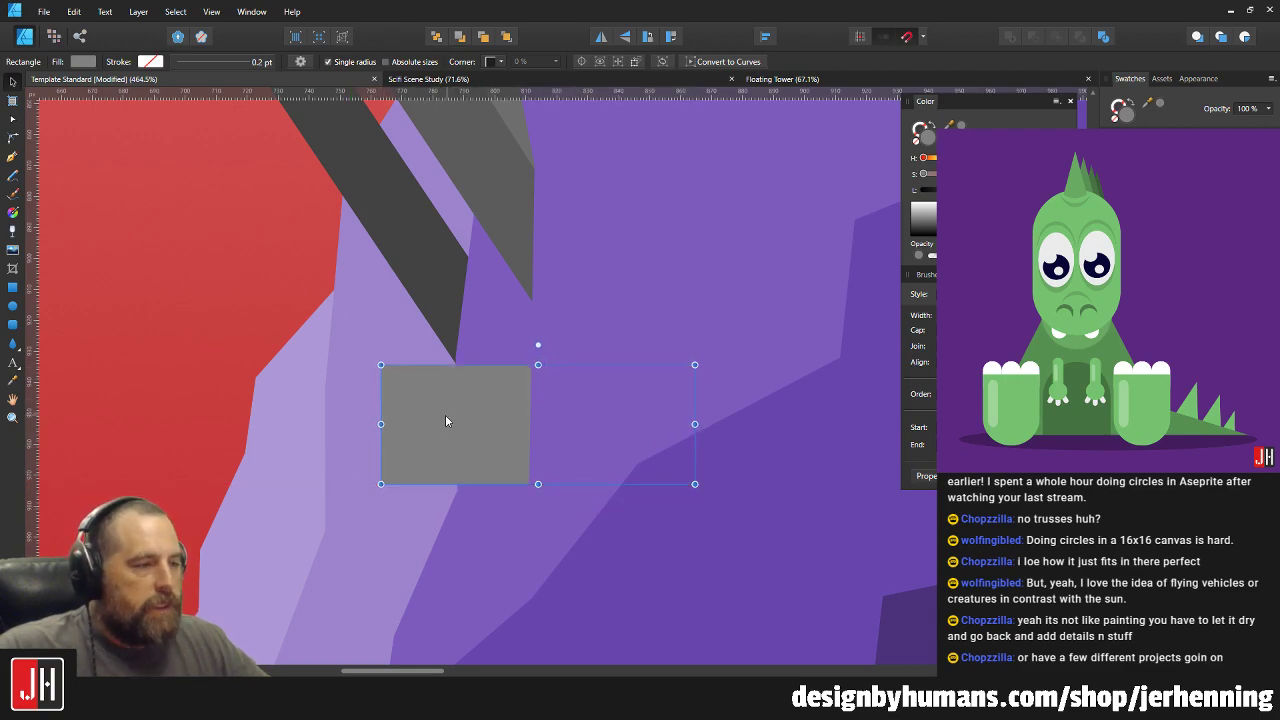
scroll(434, 416, up, 3)
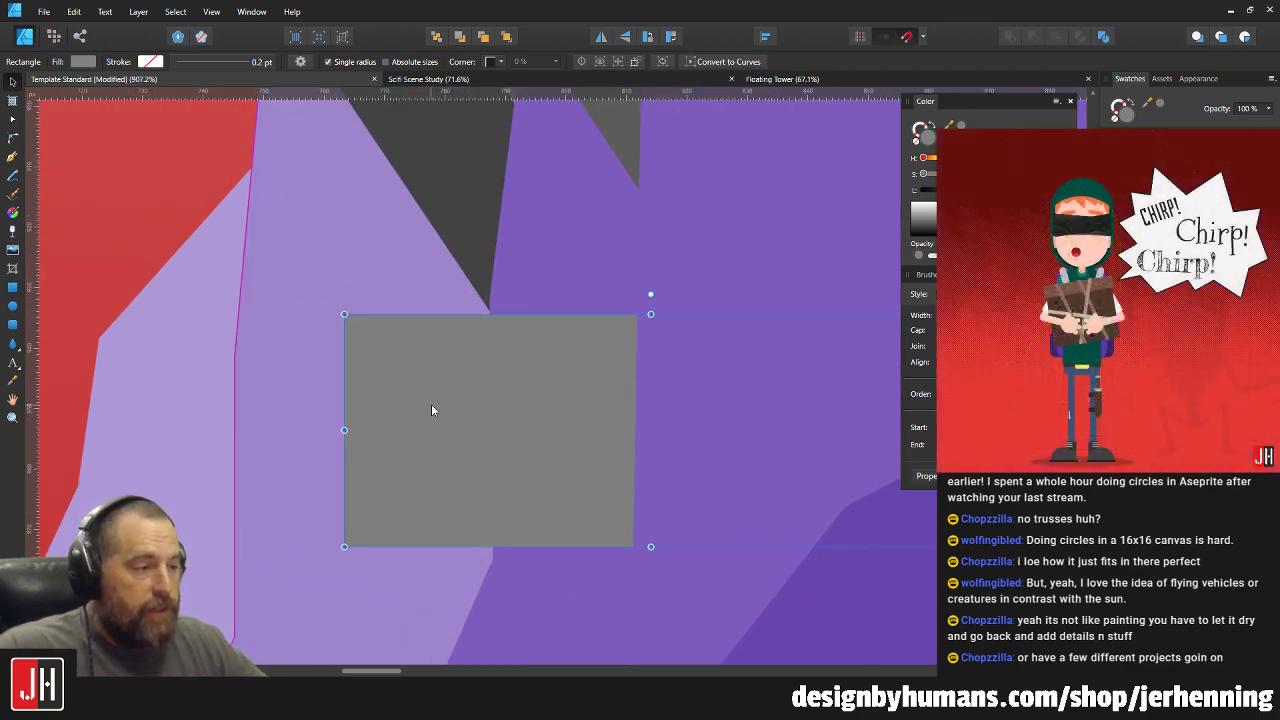
key(Delete)
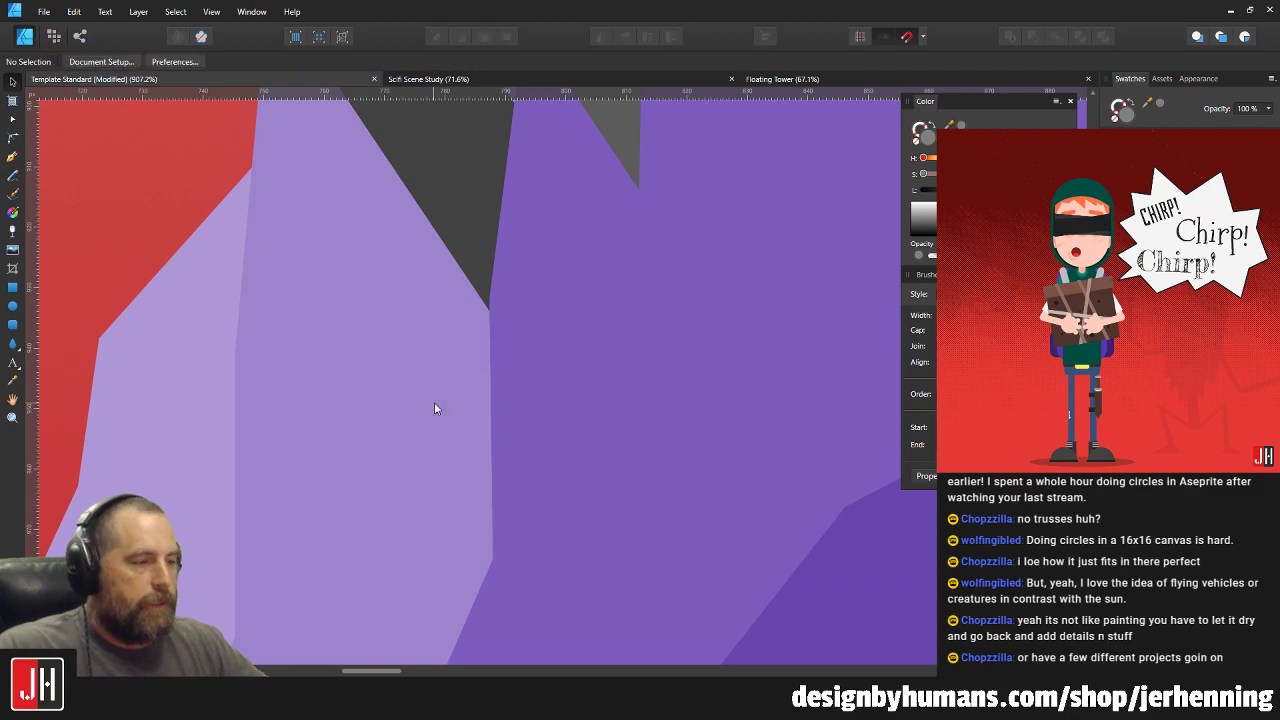
scroll(440, 402, down, 9)
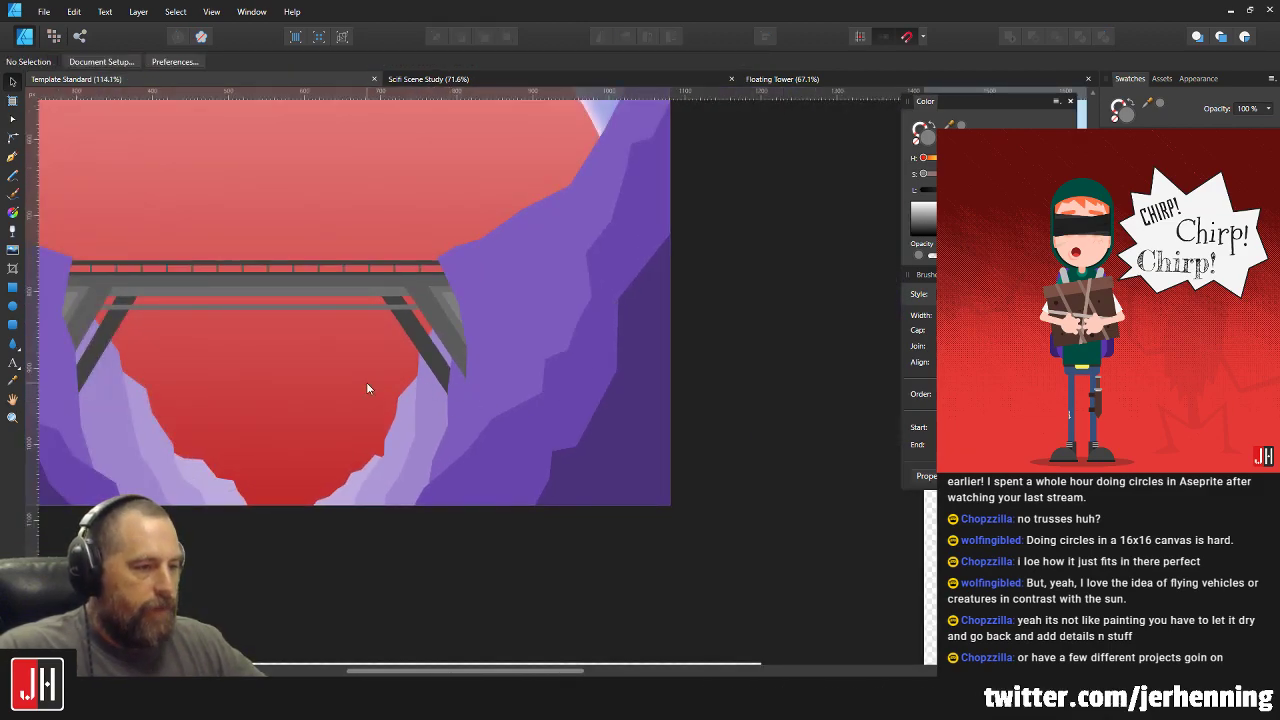
scroll(350, 384, up, 5)
scroll(224, 348, up, 1)
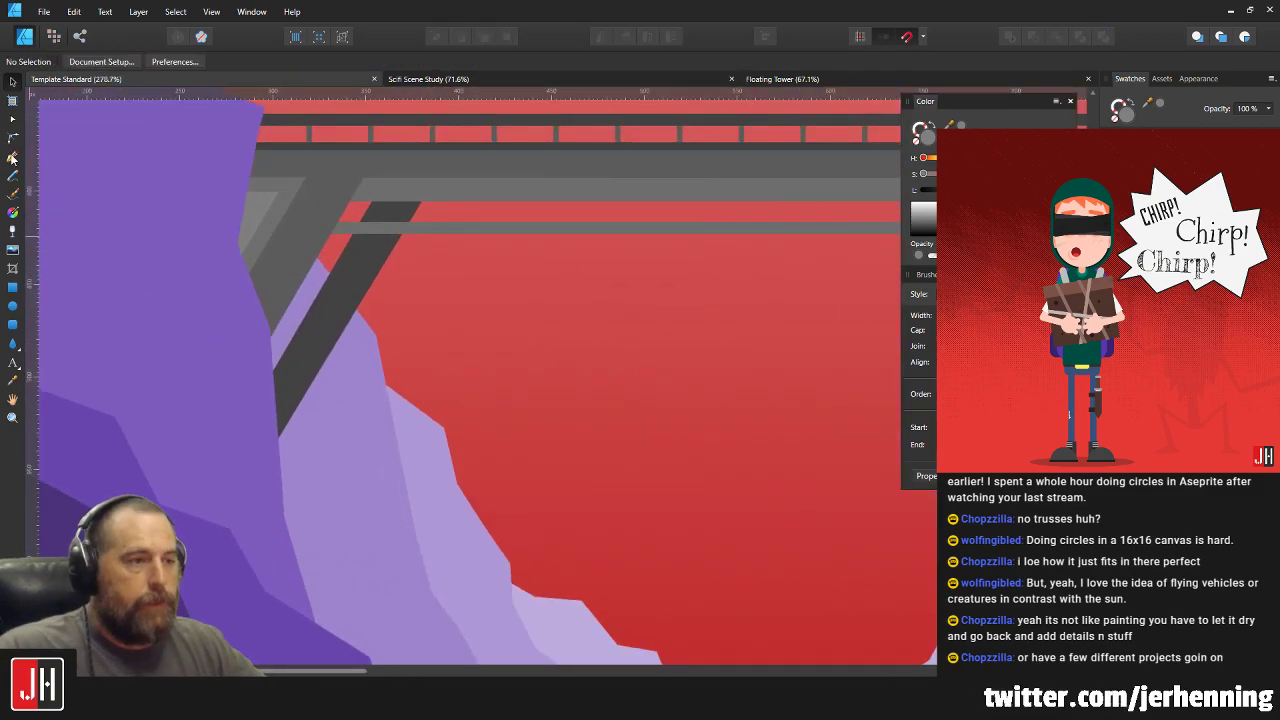
Draw a closed angular rock shape with the Pen tool along the left cliff's inner edge, from the bridge brace down past the artboard's lower edge.
click(12, 157)
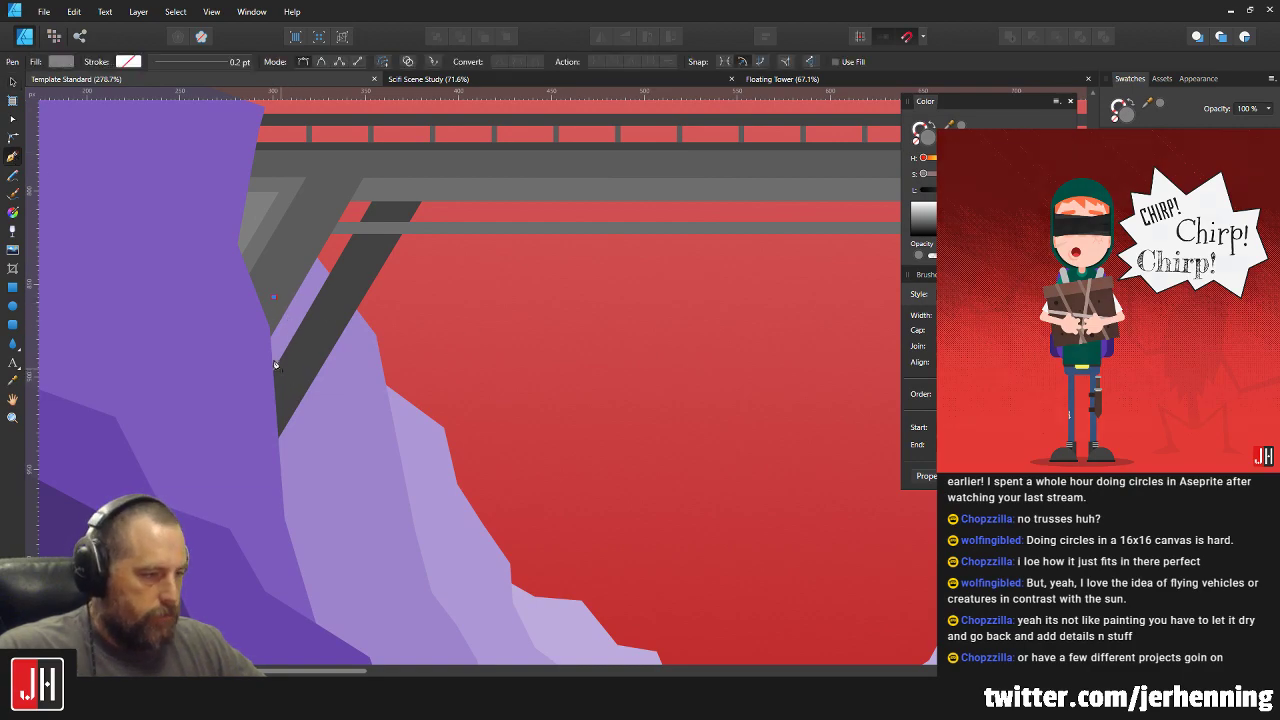
click(307, 418)
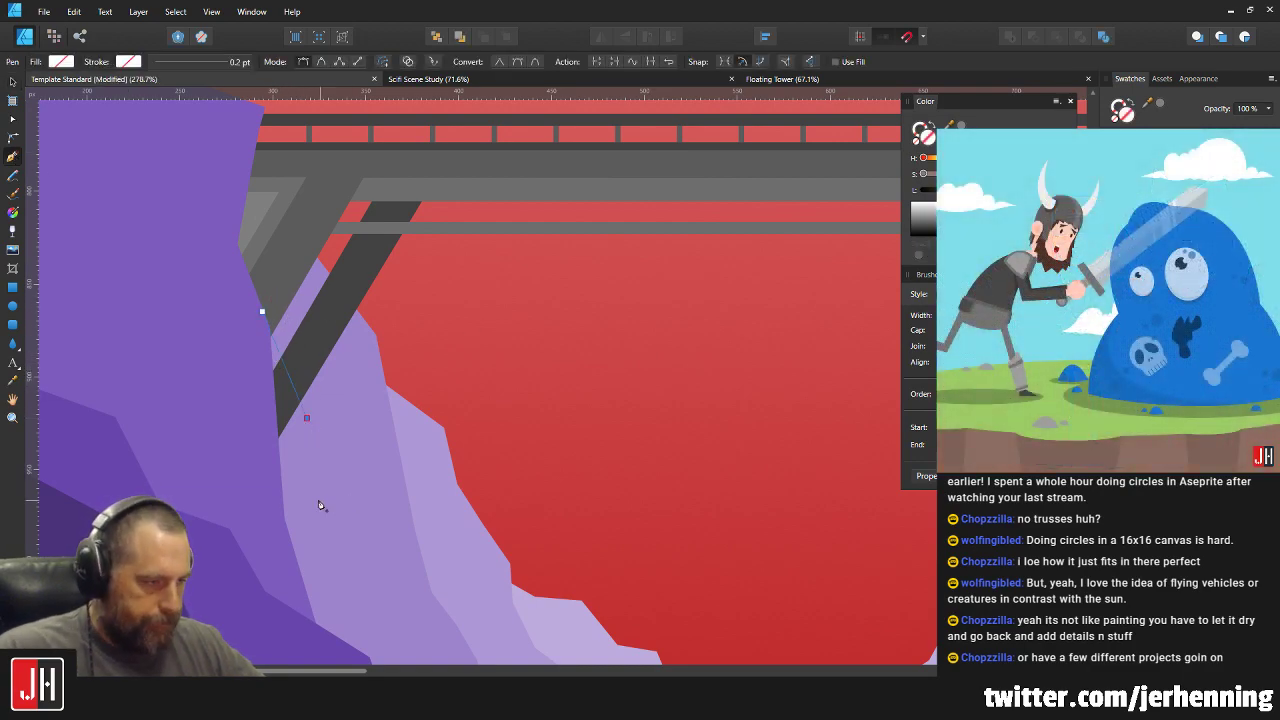
key(Escape)
scroll(330, 500, down, 1)
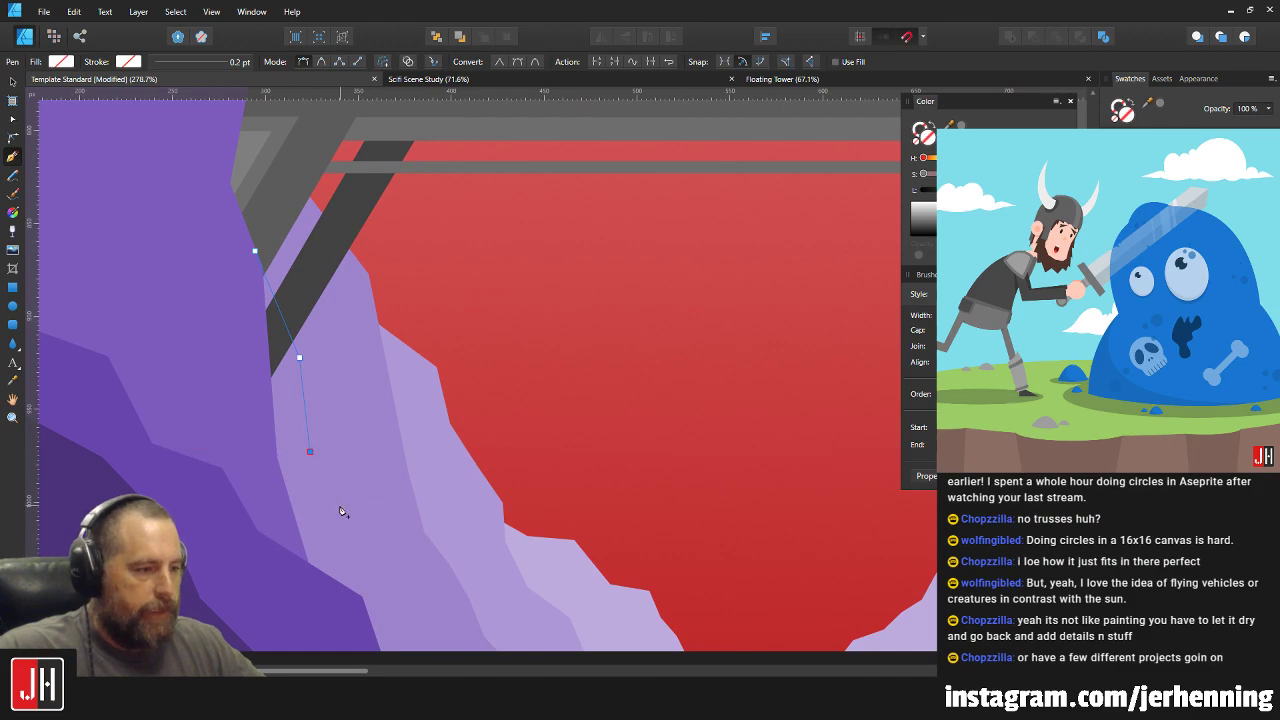
click(339, 500)
scroll(350, 500, down, 3)
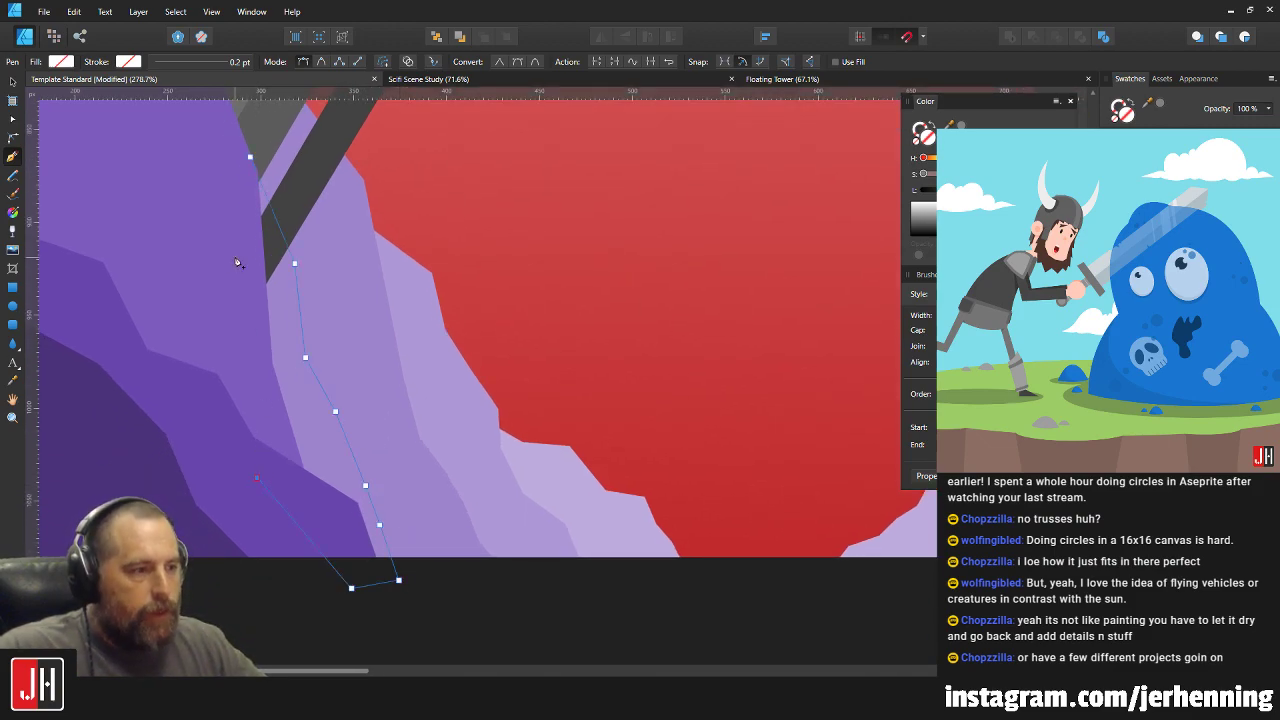
click(249, 158)
Fill the new rock shape with the purple sampled from the left cliff and place it behind the bridge's dark brace.
key(i)
click(204, 193)
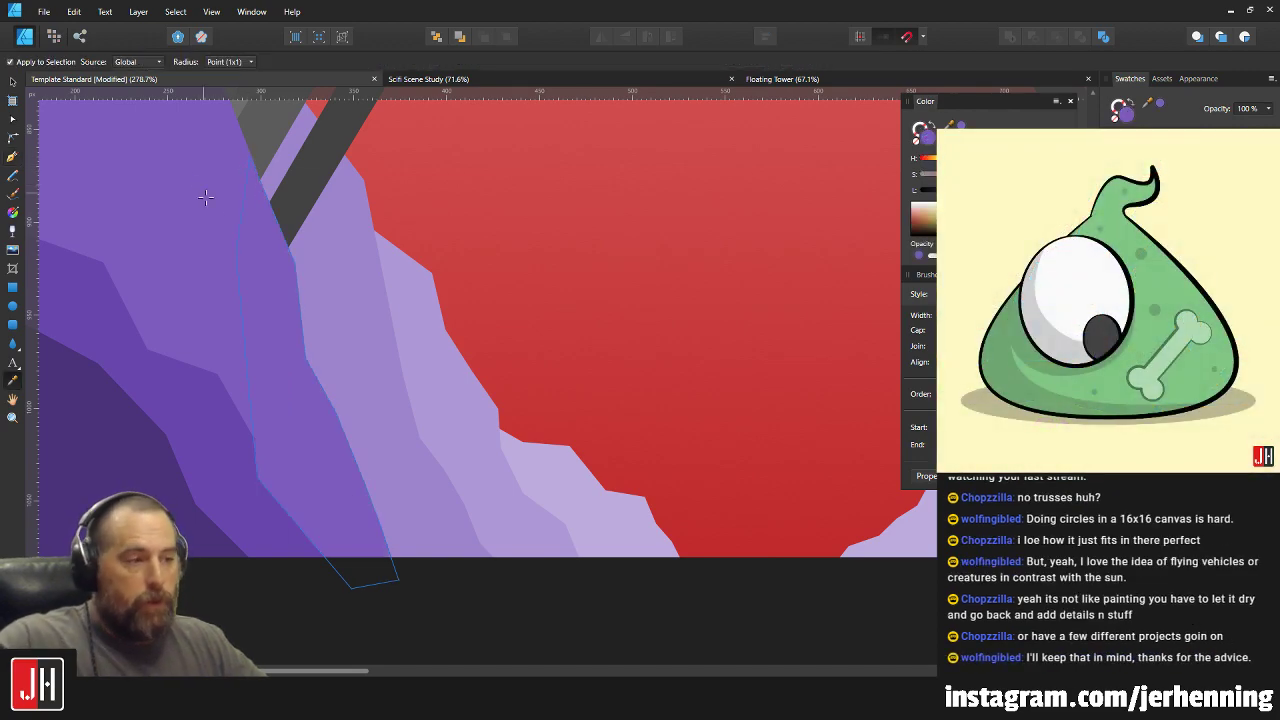
key(v)
click(334, 320)
scroll(334, 320, down, 5)
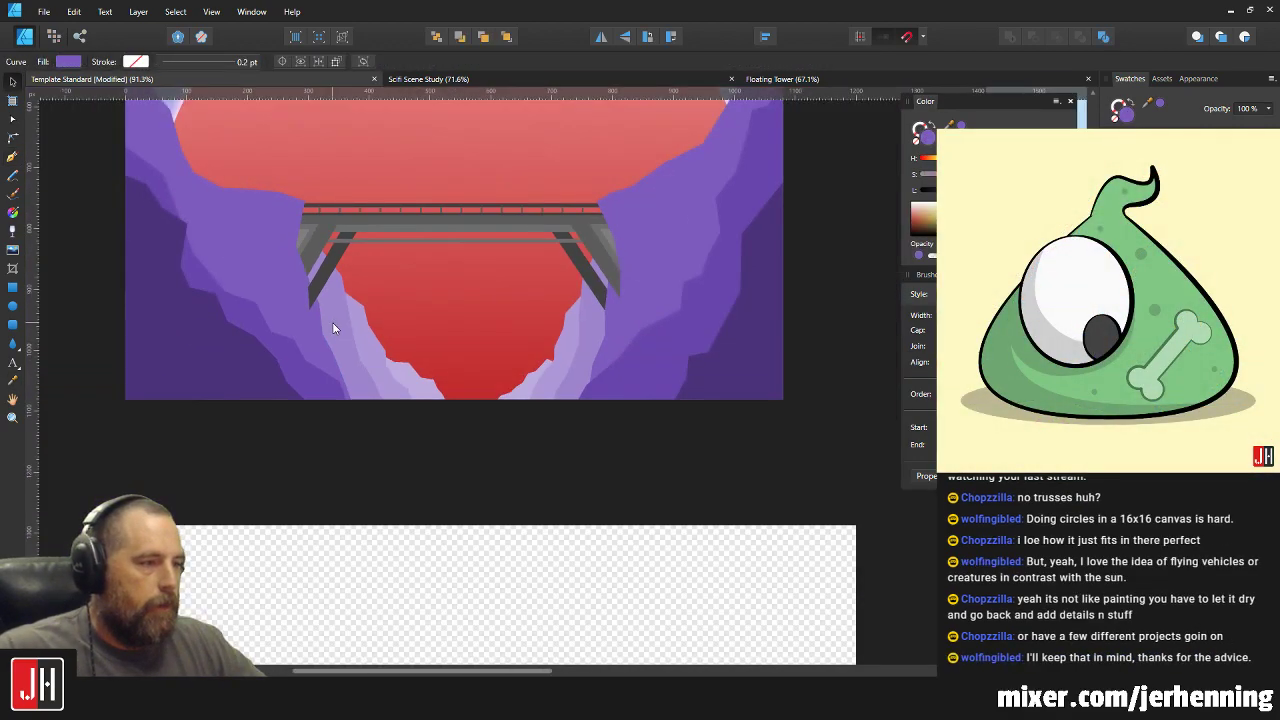
click(463, 406)
Reshape the lower end of the new rock layer by shifting its bottom right-edge nodes, and save the document.
scroll(358, 321, up, 7)
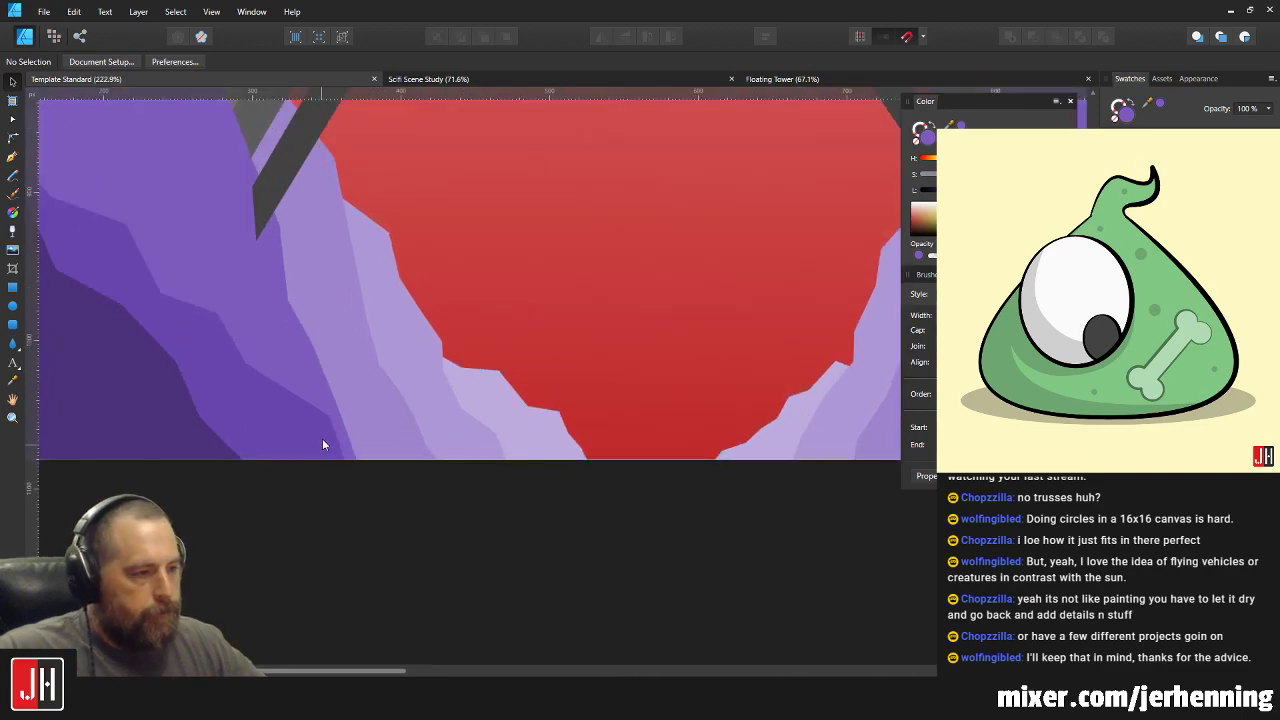
click(322, 401)
scroll(340, 435, up, 4)
key(a)
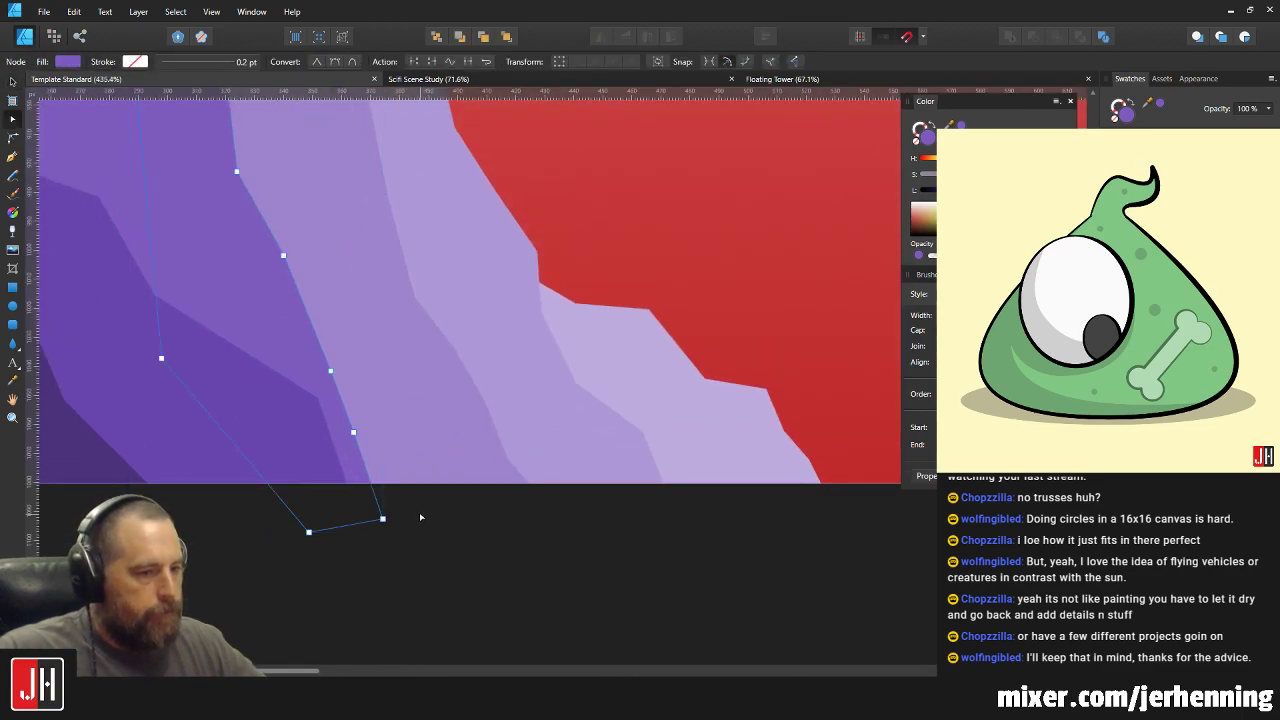
drag(383, 519, 403, 520)
mouse_move(375, 400)
mouse_down()
mouse_move(334, 440)
mouse_move(366, 431)
mouse_move(364, 409)
mouse_up()
key(v)
scroll(361, 409, down, 5)
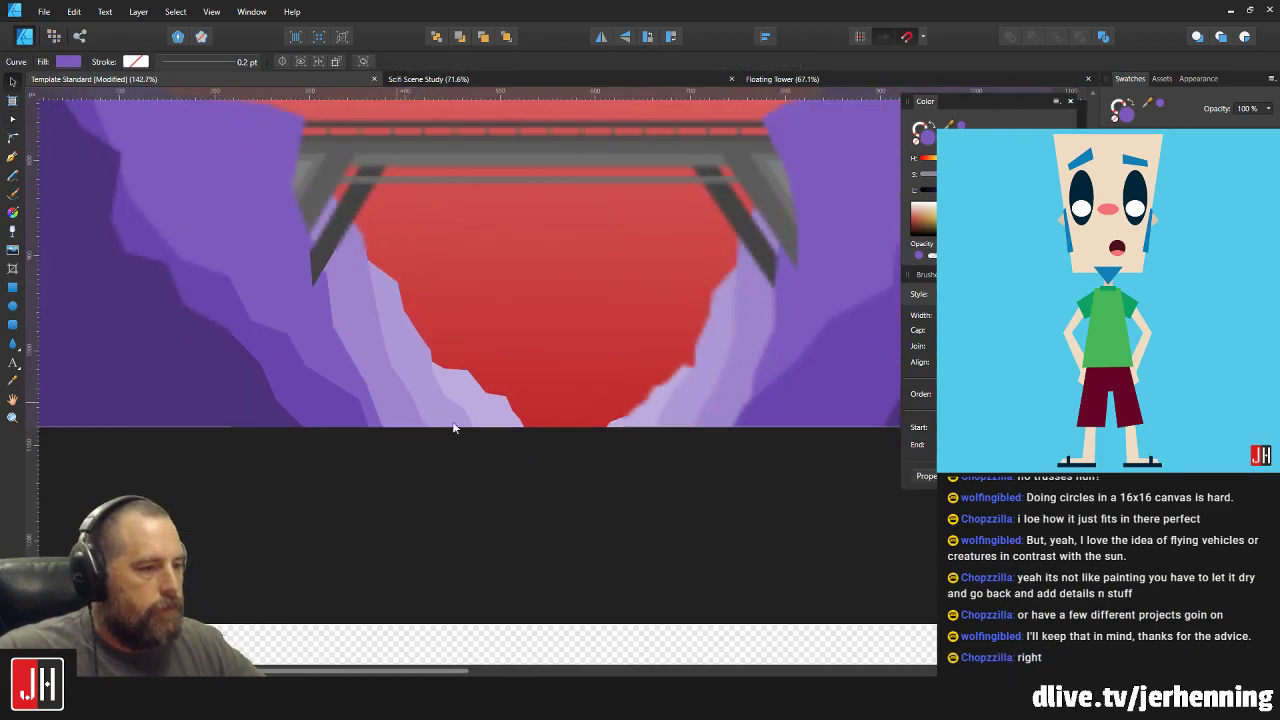
click(433, 440)
key(ctrl+s)
Move the top node of the new rock layer slightly up and right so it tucks behind the grey bridge support.
scroll(394, 338, up, 2)
drag(397, 342, 398, 411)
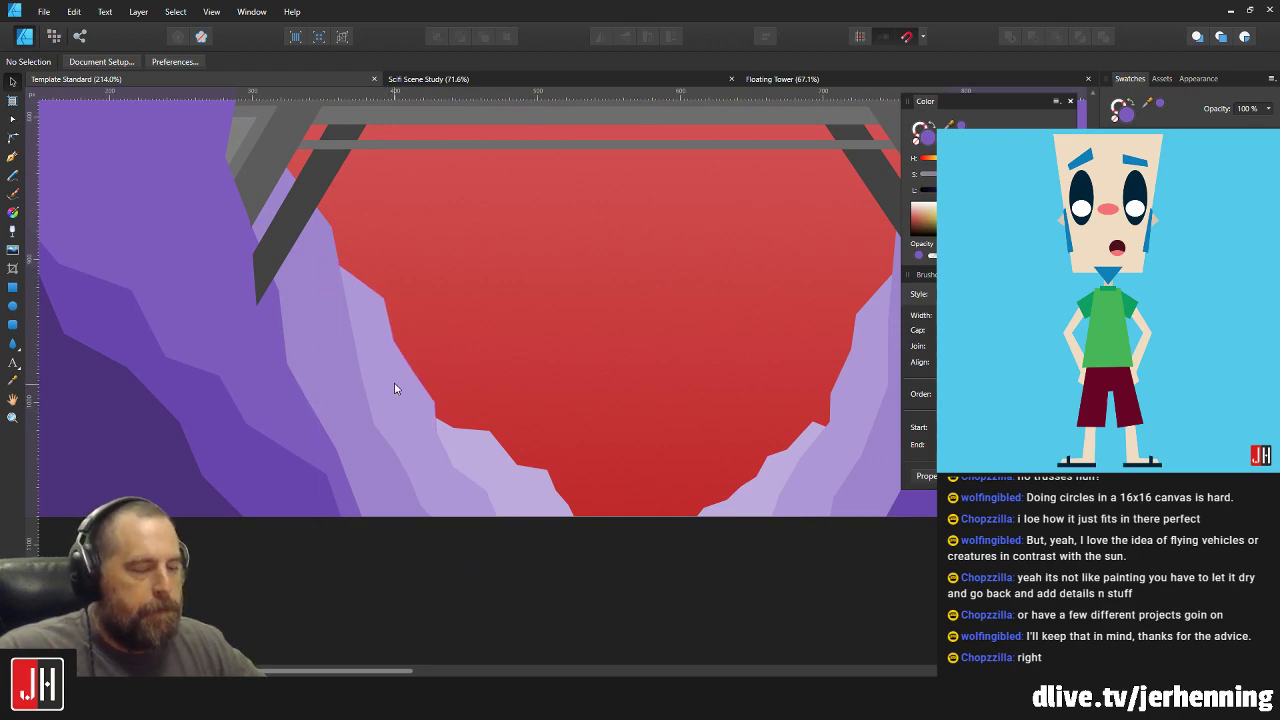
click(257, 301)
scroll(242, 298, up, 1)
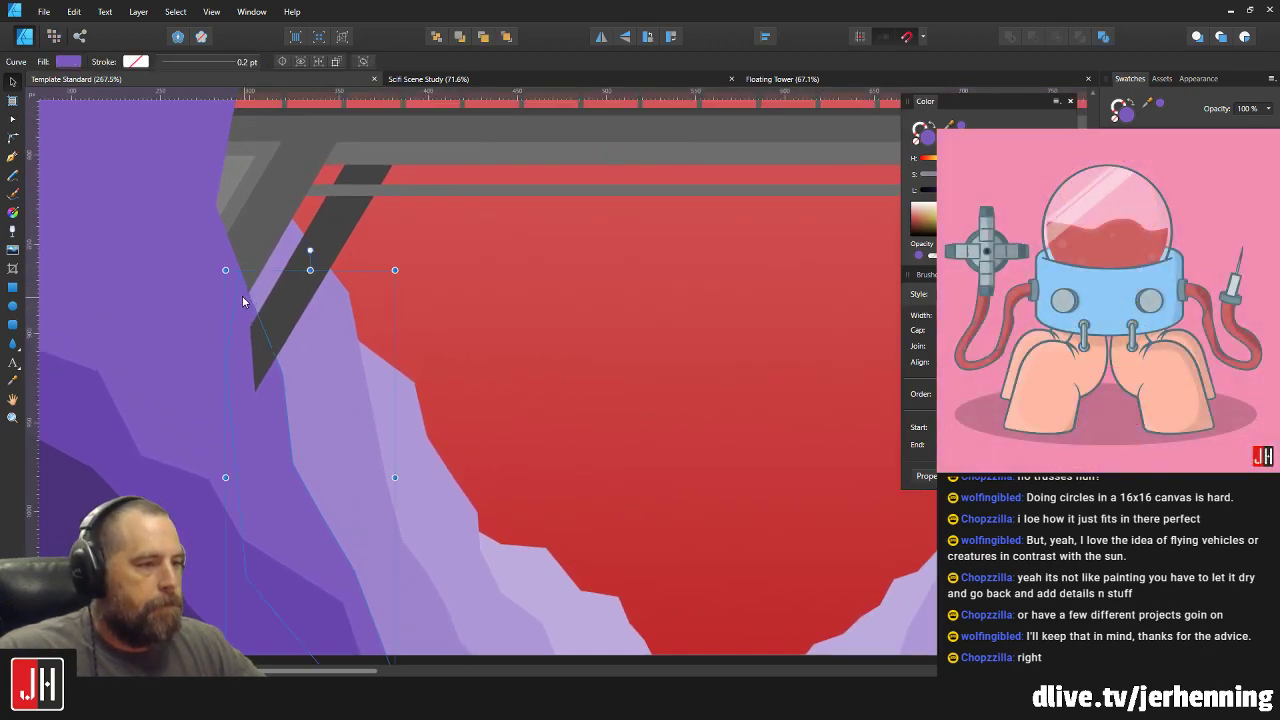
scroll(242, 298, up, 3)
key(a)
drag(236, 247, 247, 232)
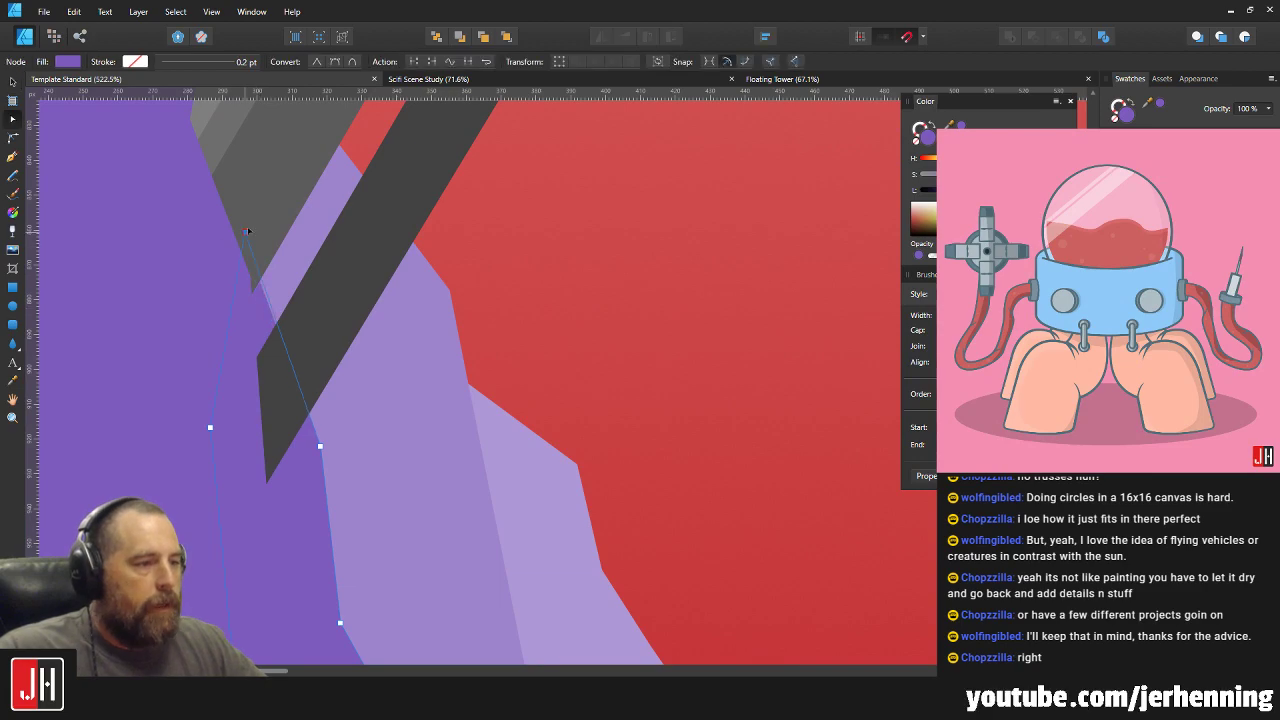
key(v)
key(ctrl+0)
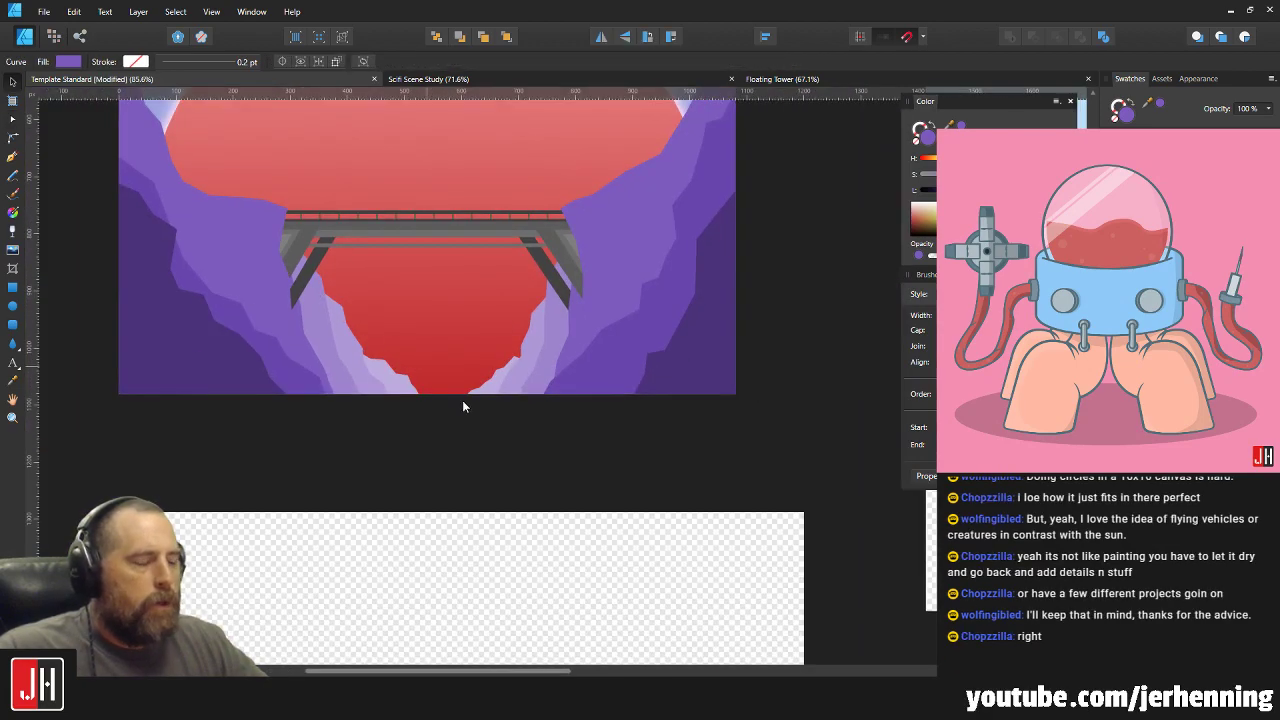
click(481, 441)
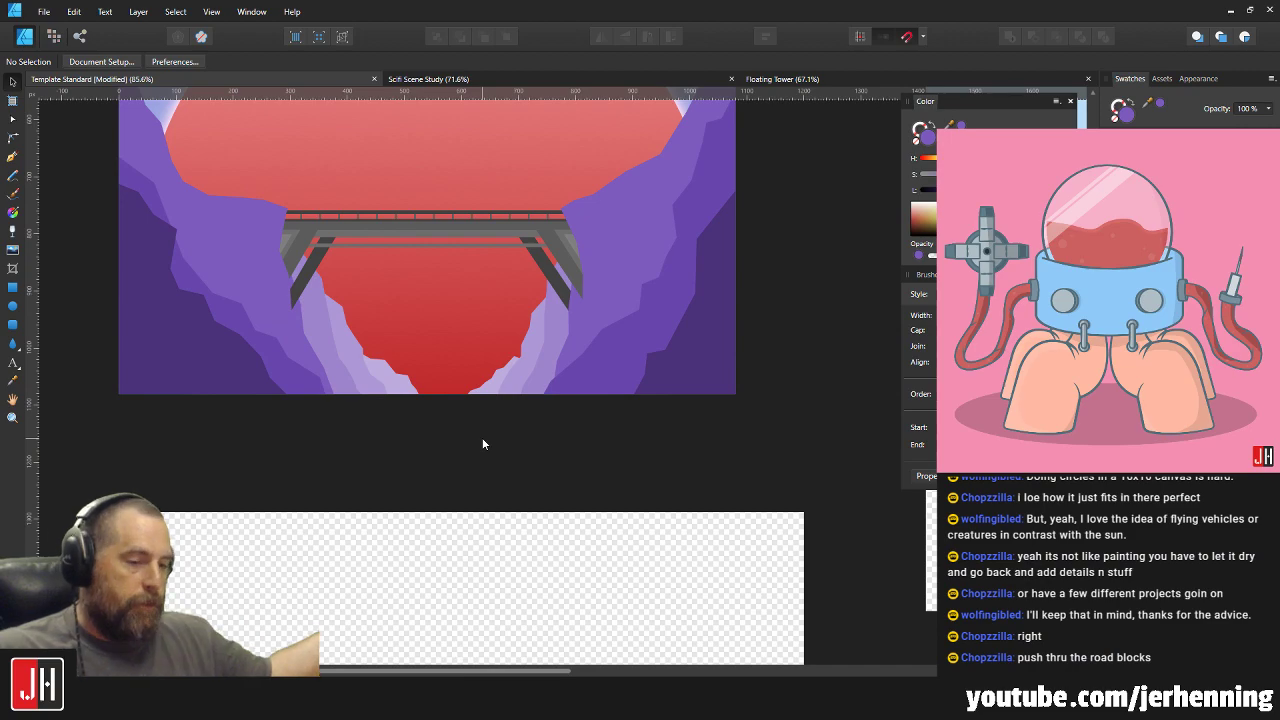
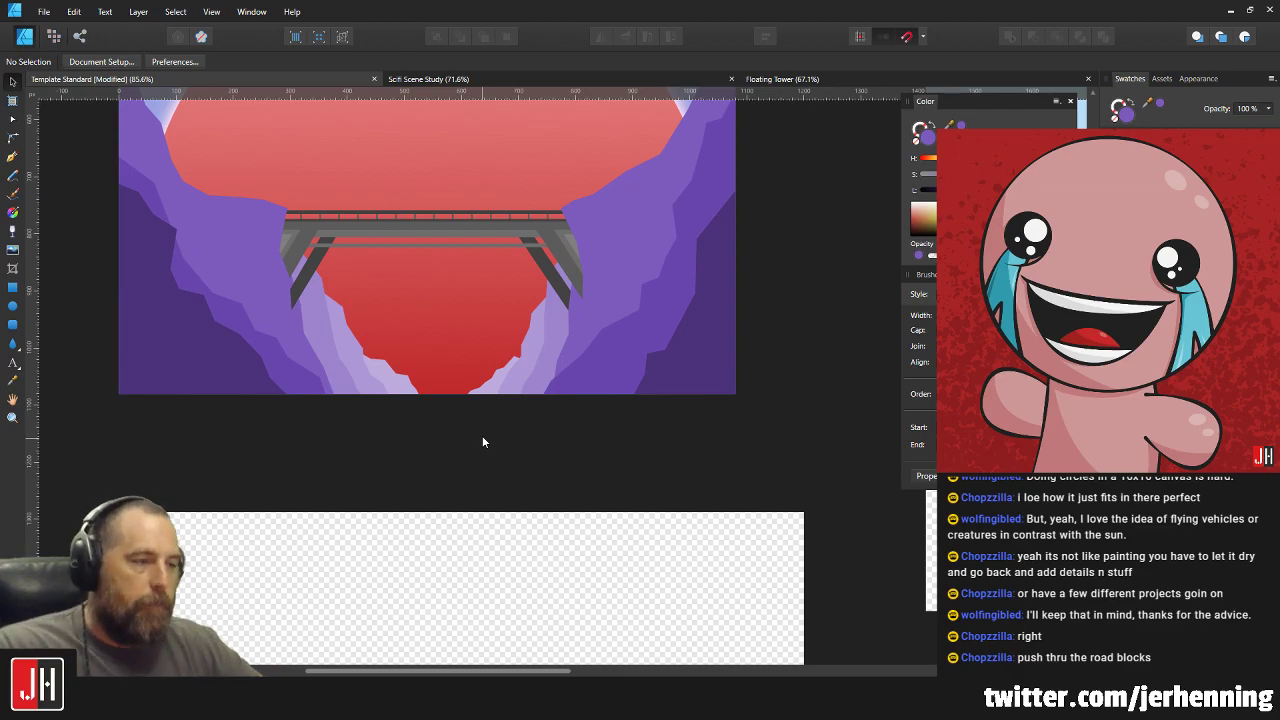
Inspect how the new rock layer meets the left bridge brace and the surrounding cliff layers.
scroll(279, 320, up, 3)
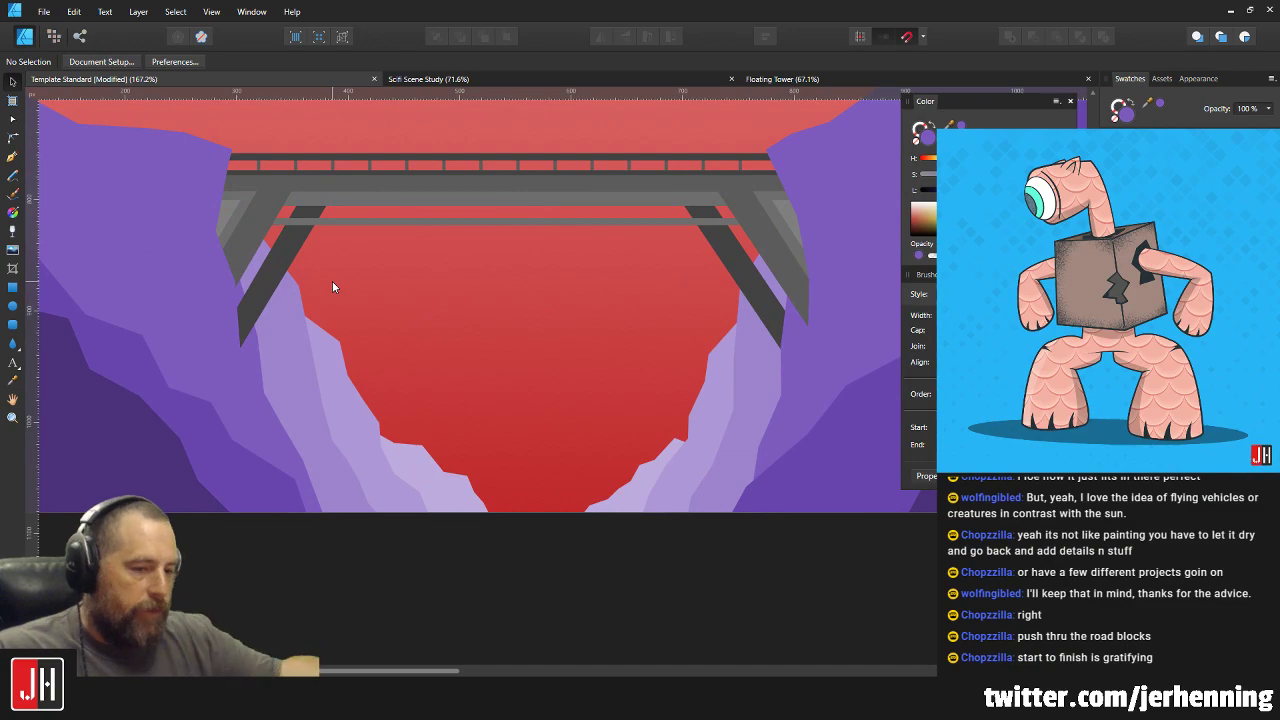
scroll(320, 292, up, 5)
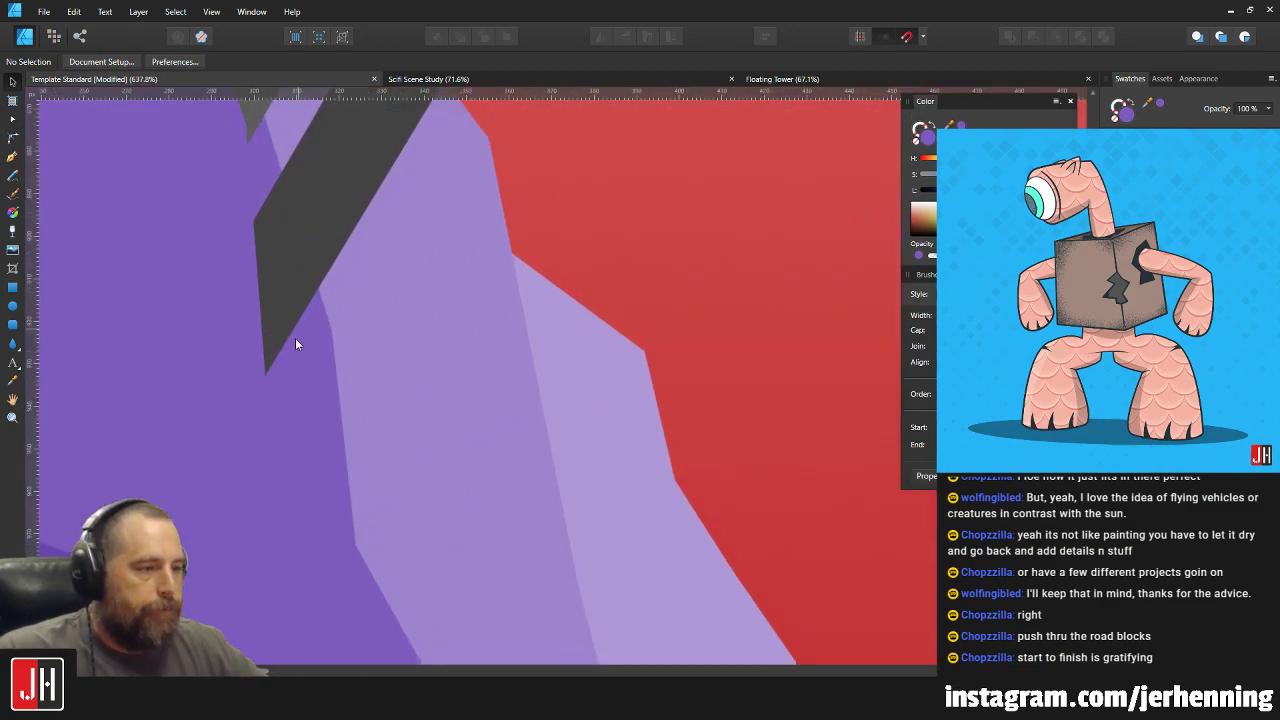
click(343, 246)
scroll(343, 246, down, 4)
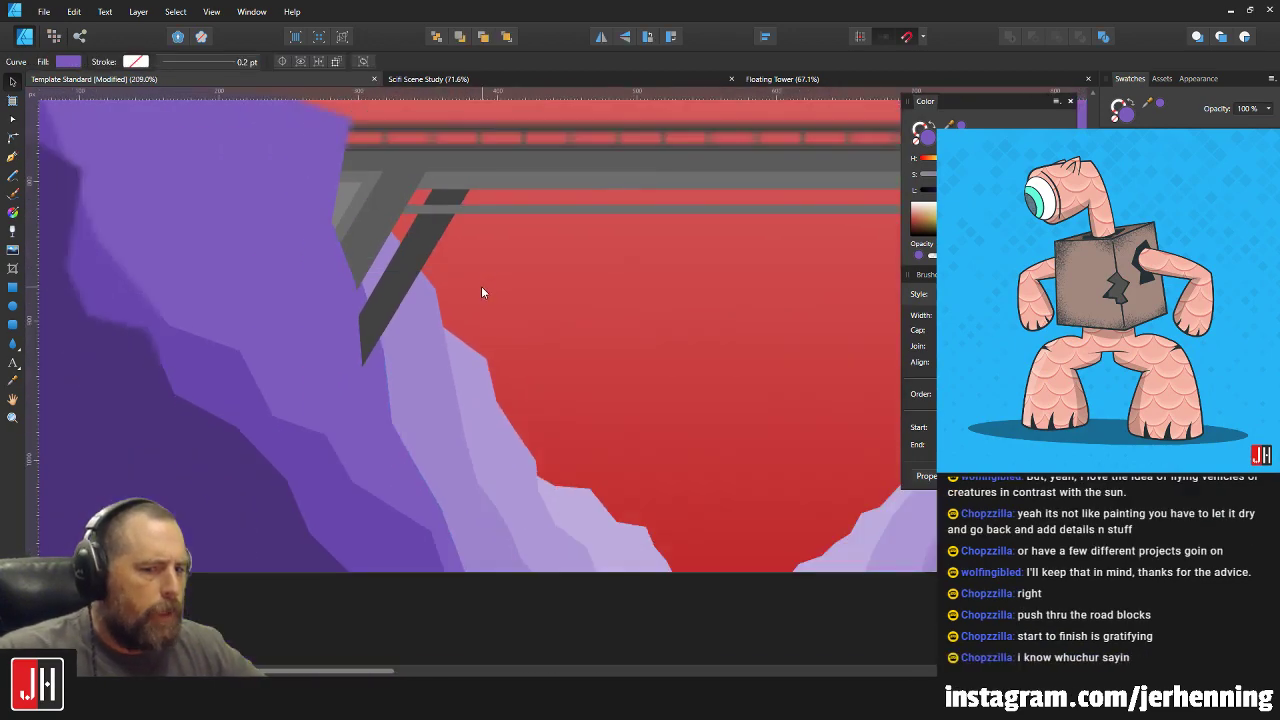
scroll(495, 300, up, 1)
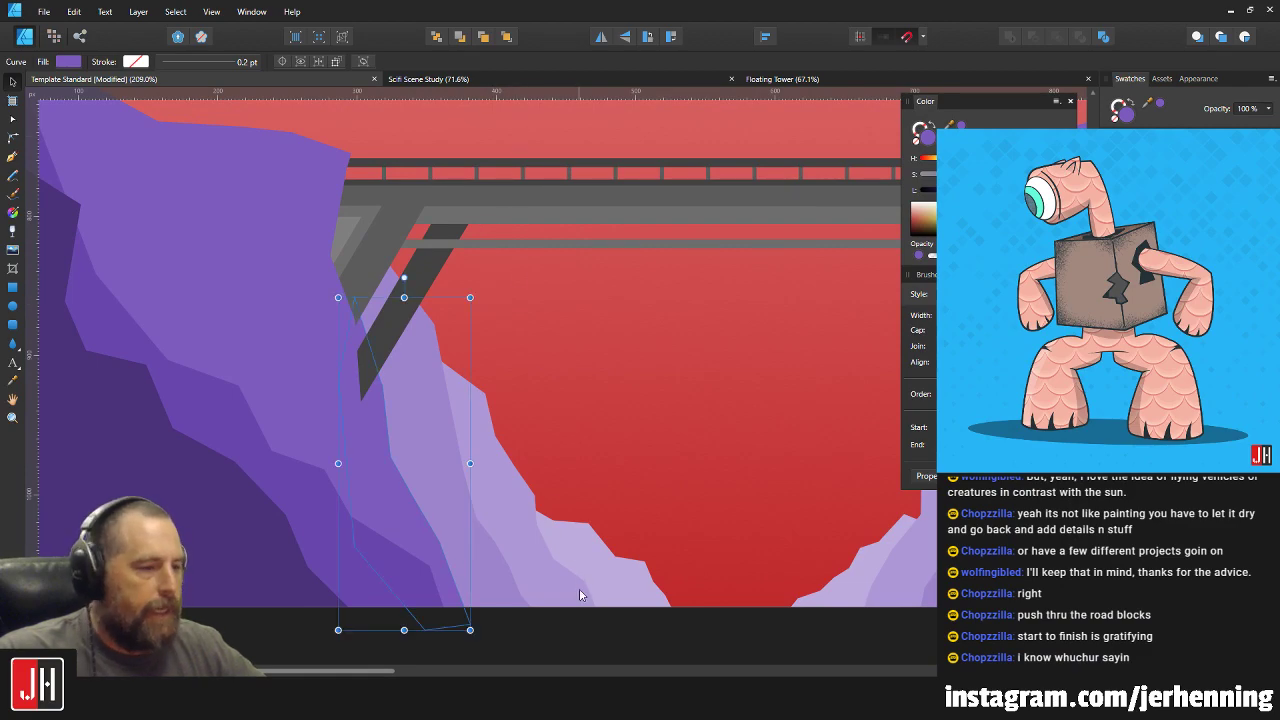
click(553, 631)
scroll(414, 360, up, 3)
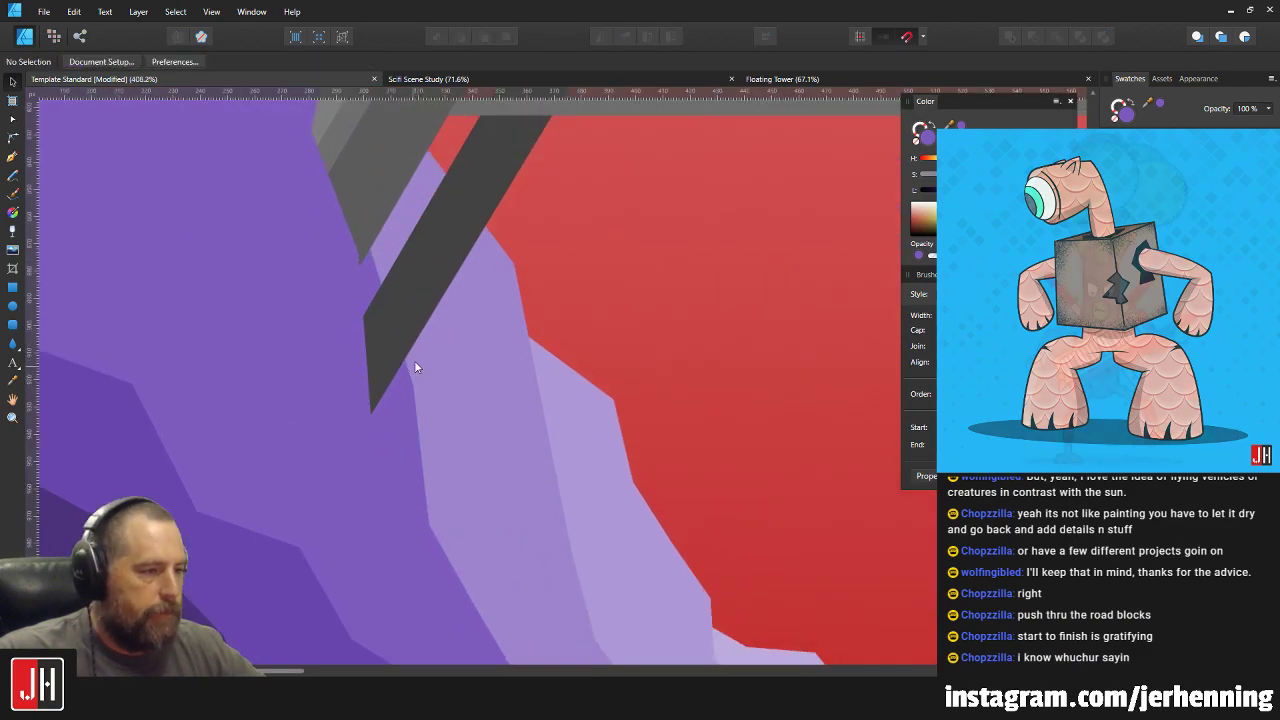
Draw a second closed rock shape with the Pen tool from the grey support's tip down along the left cliff edge.
click(13, 157)
scroll(338, 247, up, 2)
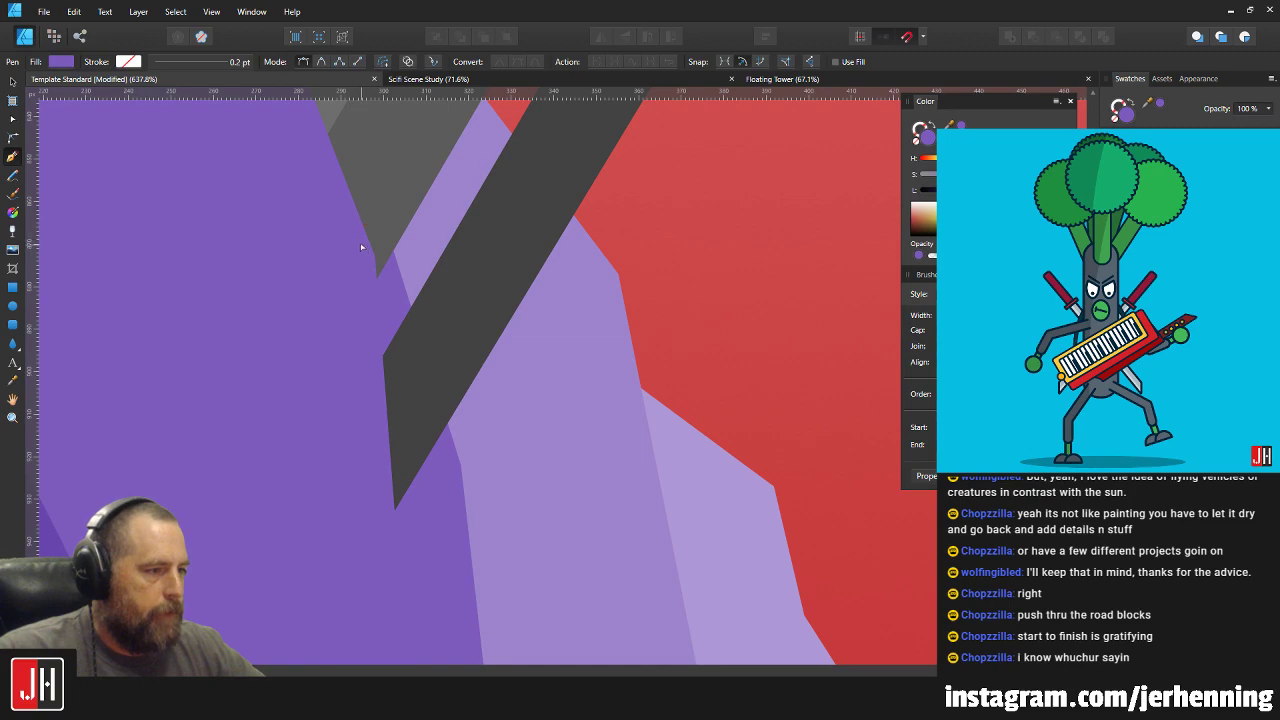
drag(403, 381, 391, 323)
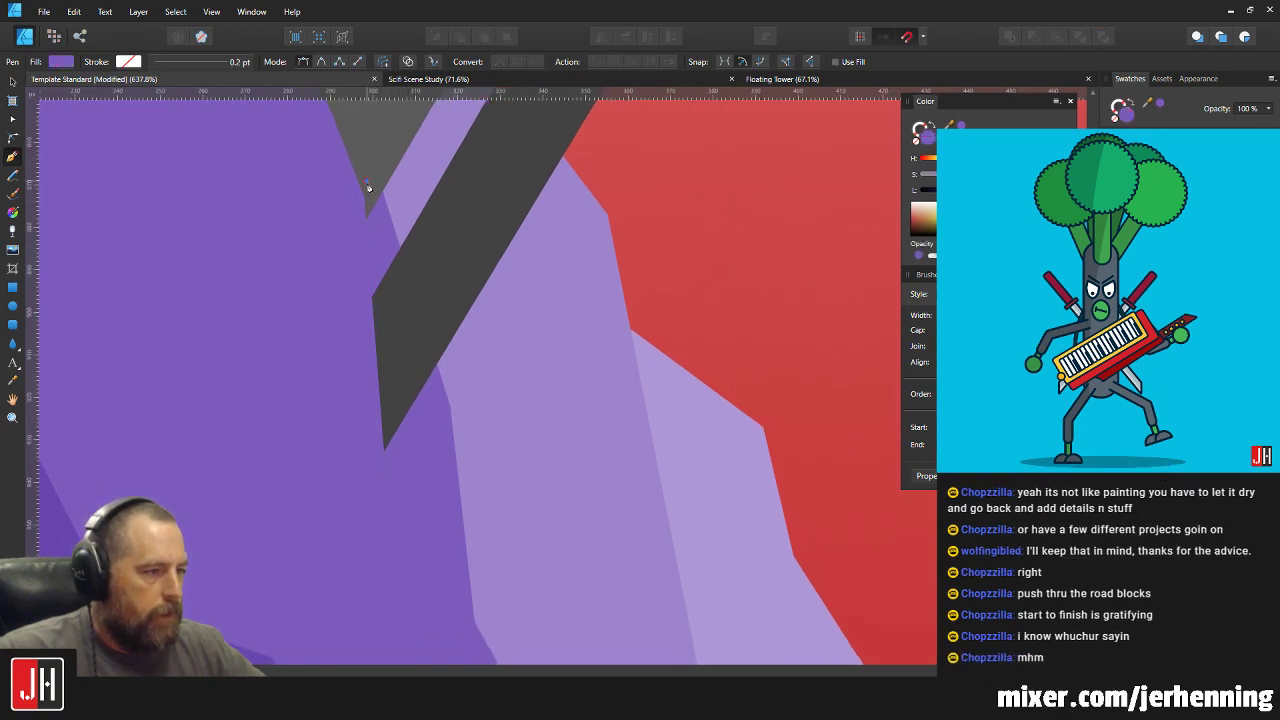
scroll(397, 368, down, 5)
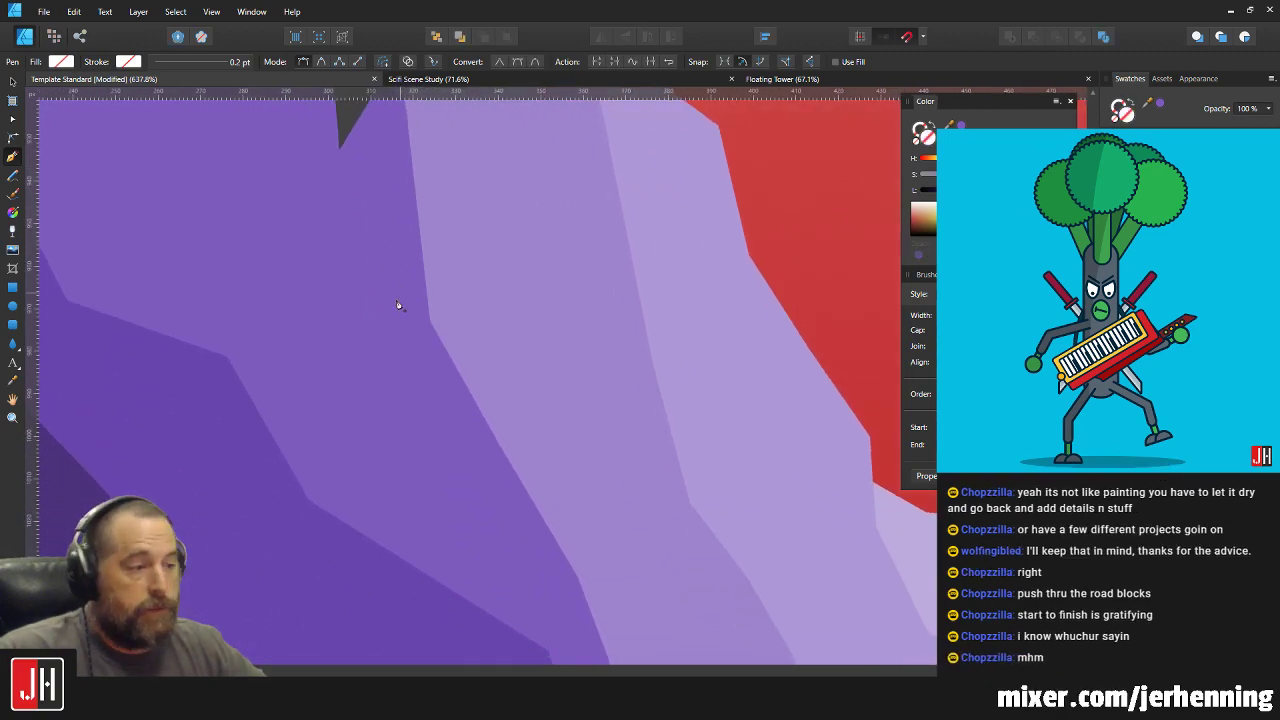
click(448, 459)
scroll(500, 520, down, 2)
click(476, 570)
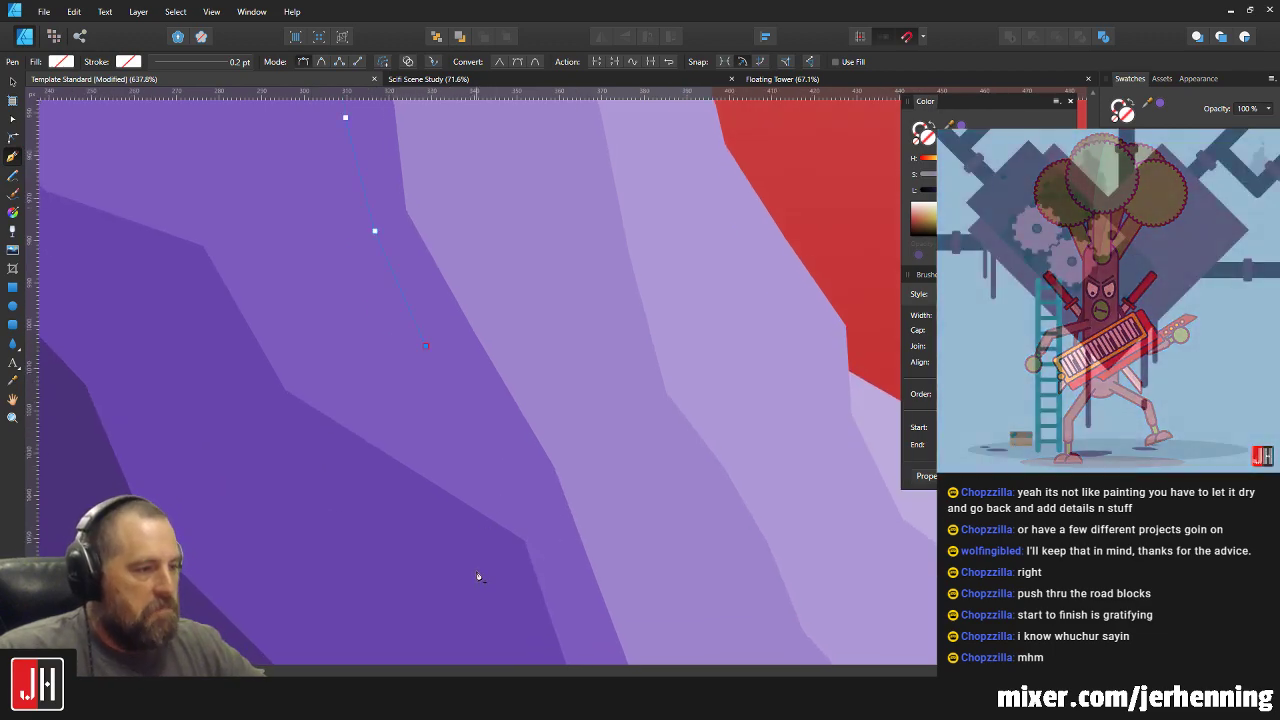
scroll(368, 453, up, 4)
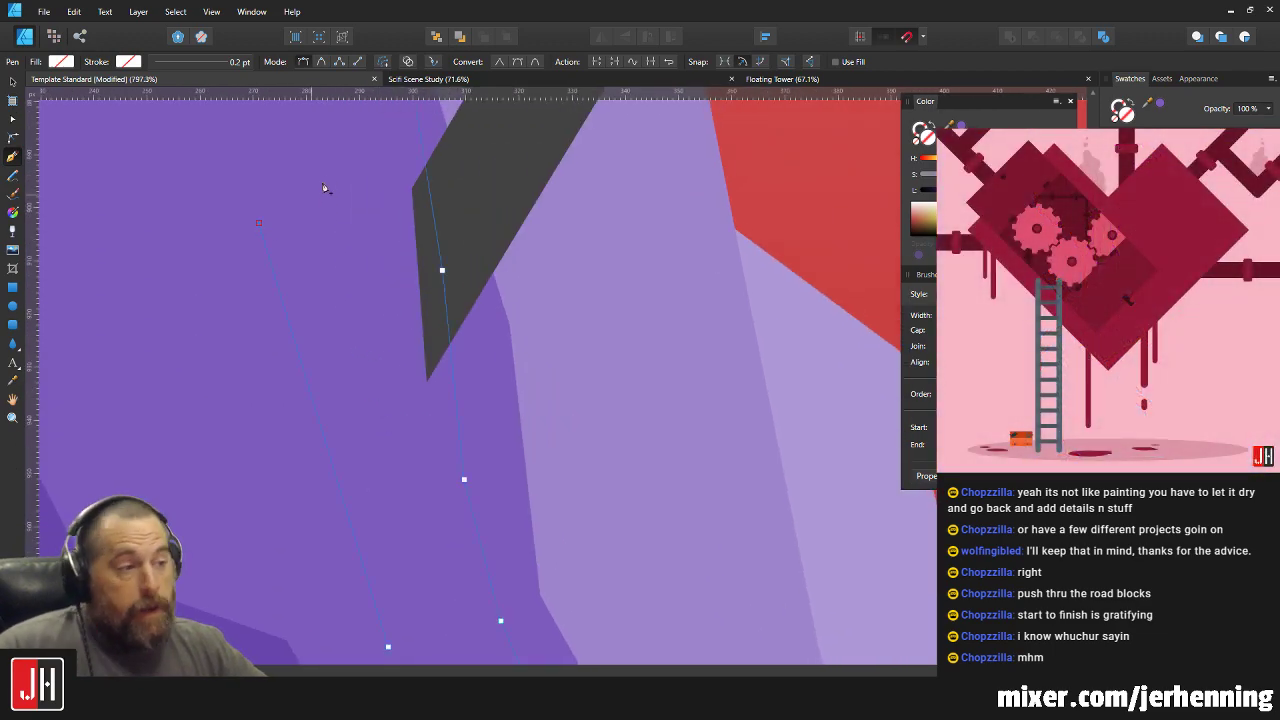
drag(321, 189, 414, 509)
click(382, 330)
click(498, 363)
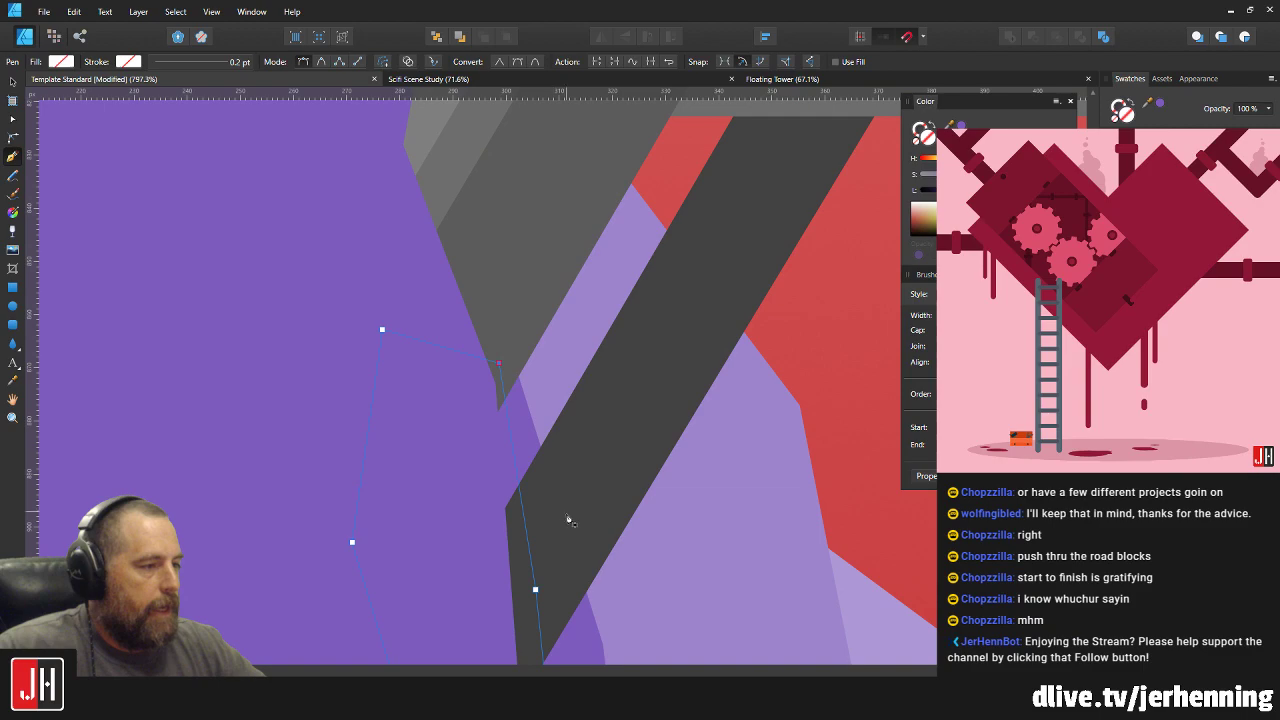
drag(568, 519, 425, 410)
Fill the second rock shape with a slightly darker purple and place it behind the left cliff and the bridge brace.
key(i)
click(437, 543)
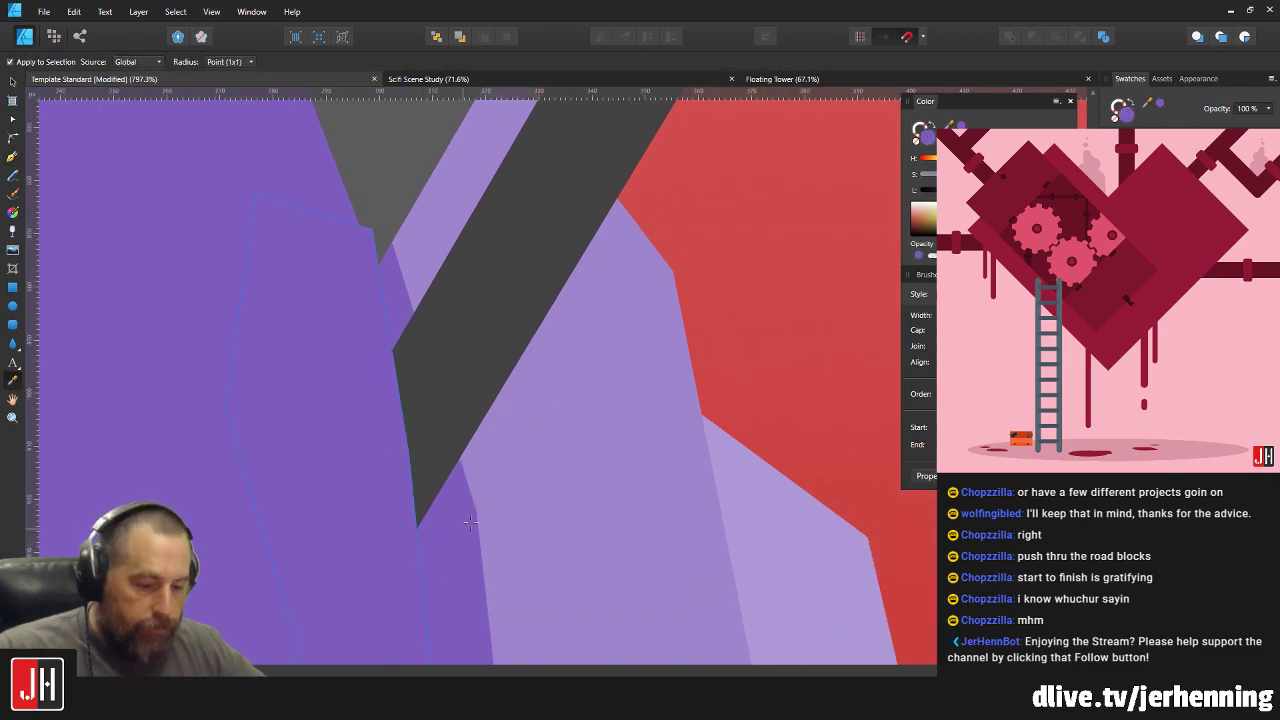
key(v)
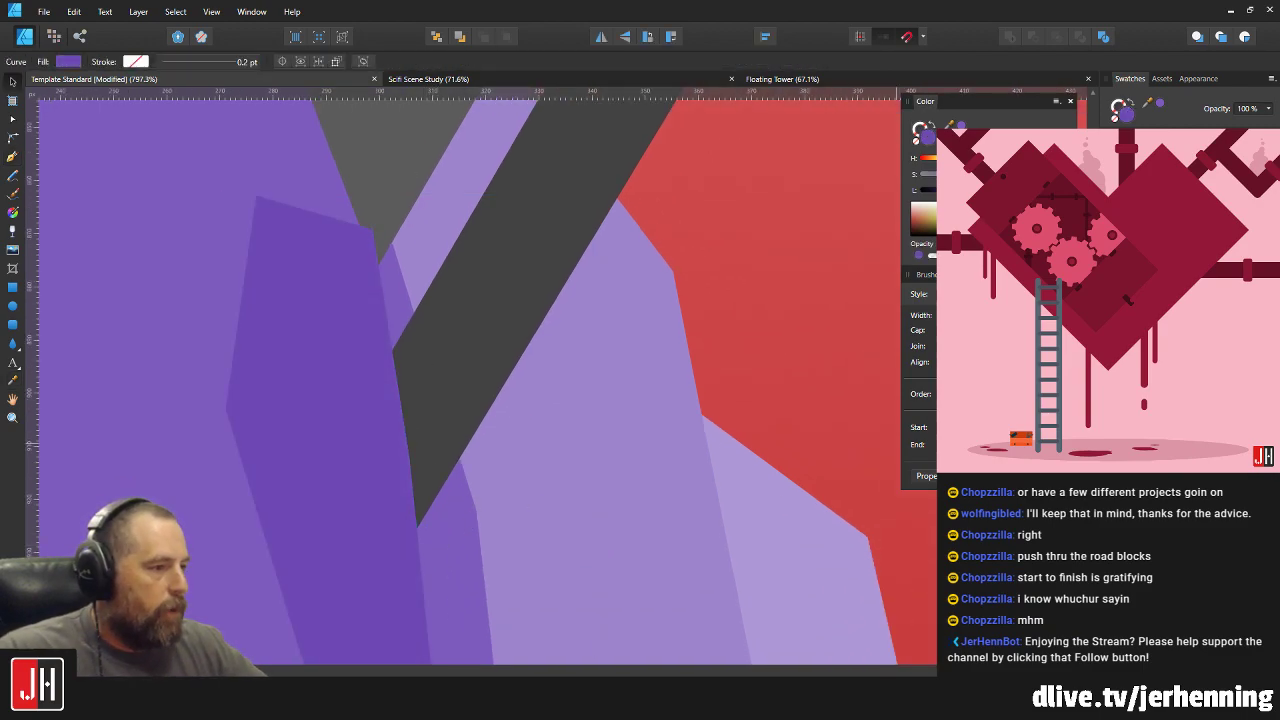
scroll(507, 543, down, 4)
key(ctrl+d)
click(433, 476)
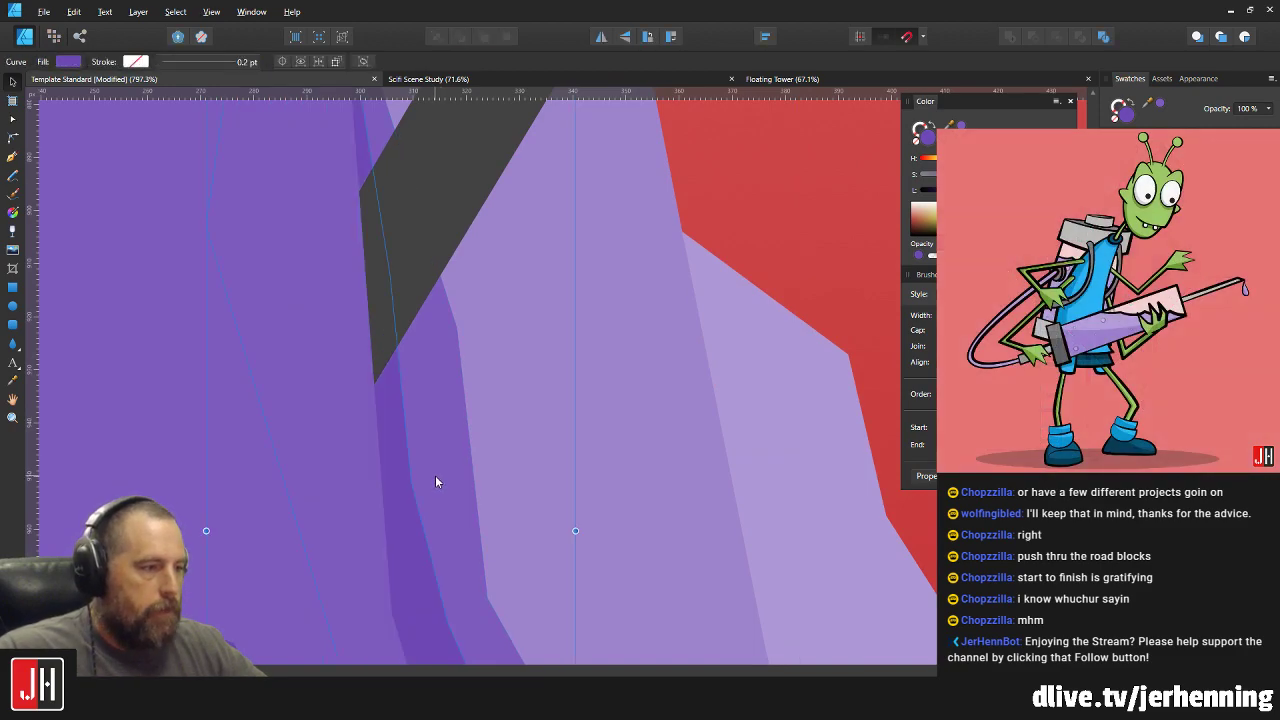
Shift the lower right-edge nodes of the darker rock shape toward the cliff to narrow its visible strip.
scroll(434, 475, down, 4)
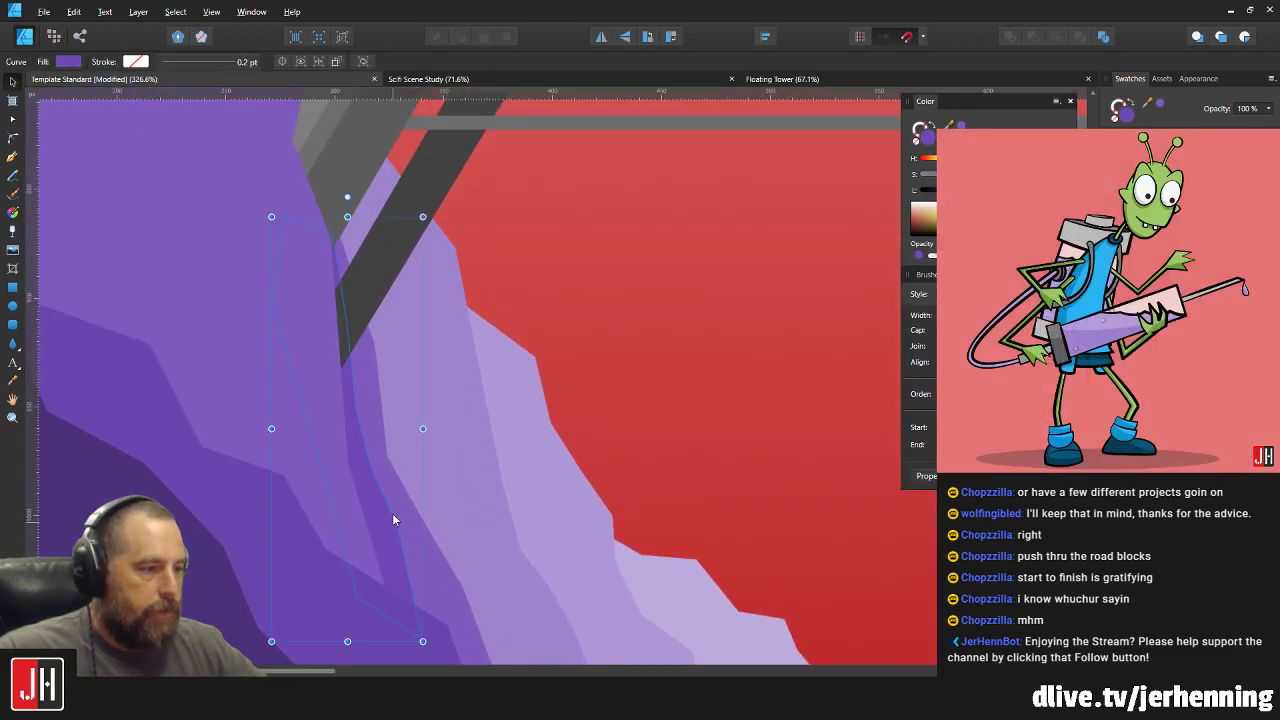
key(a)
drag(428, 435, 390, 650)
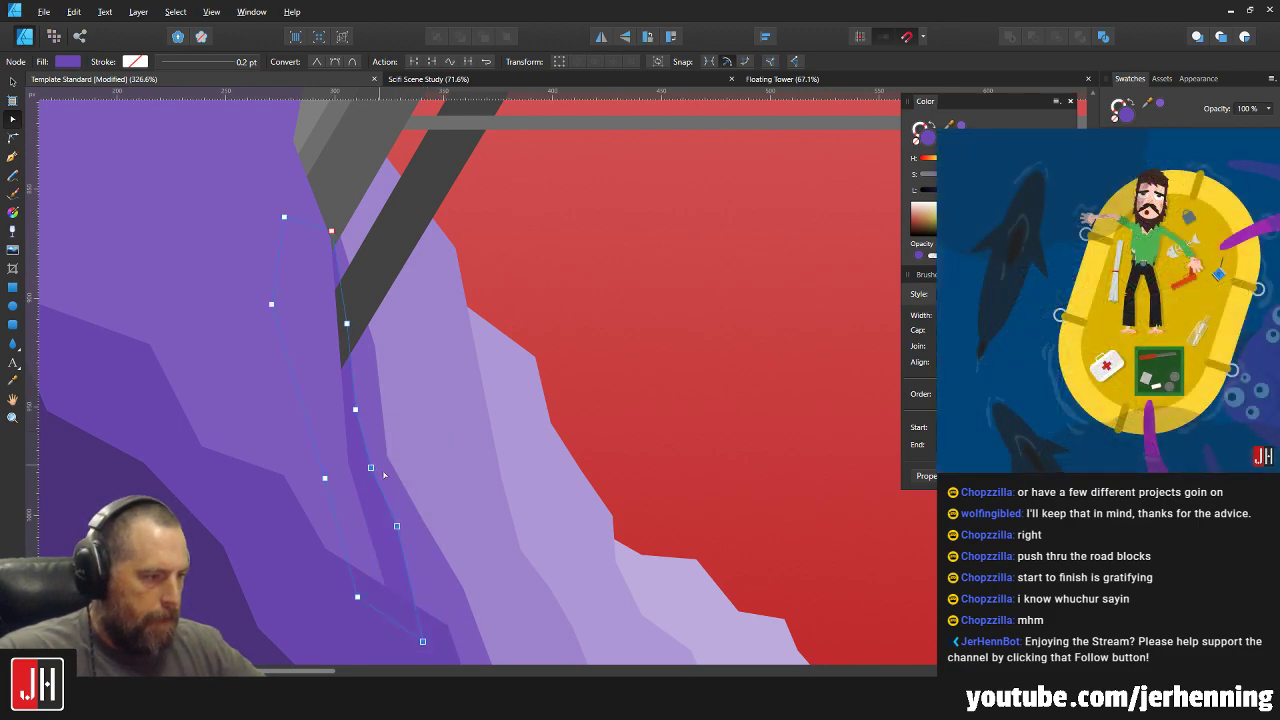
drag(397, 526, 383, 527)
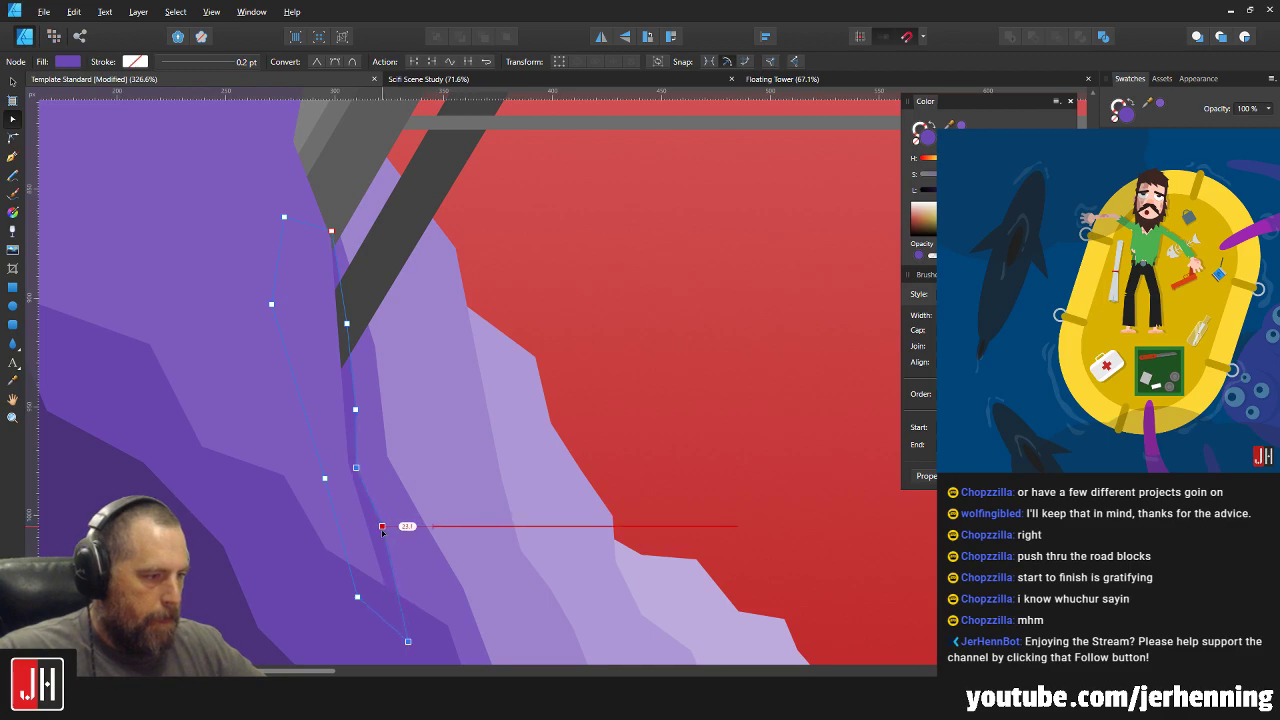
drag(408, 641, 371, 649)
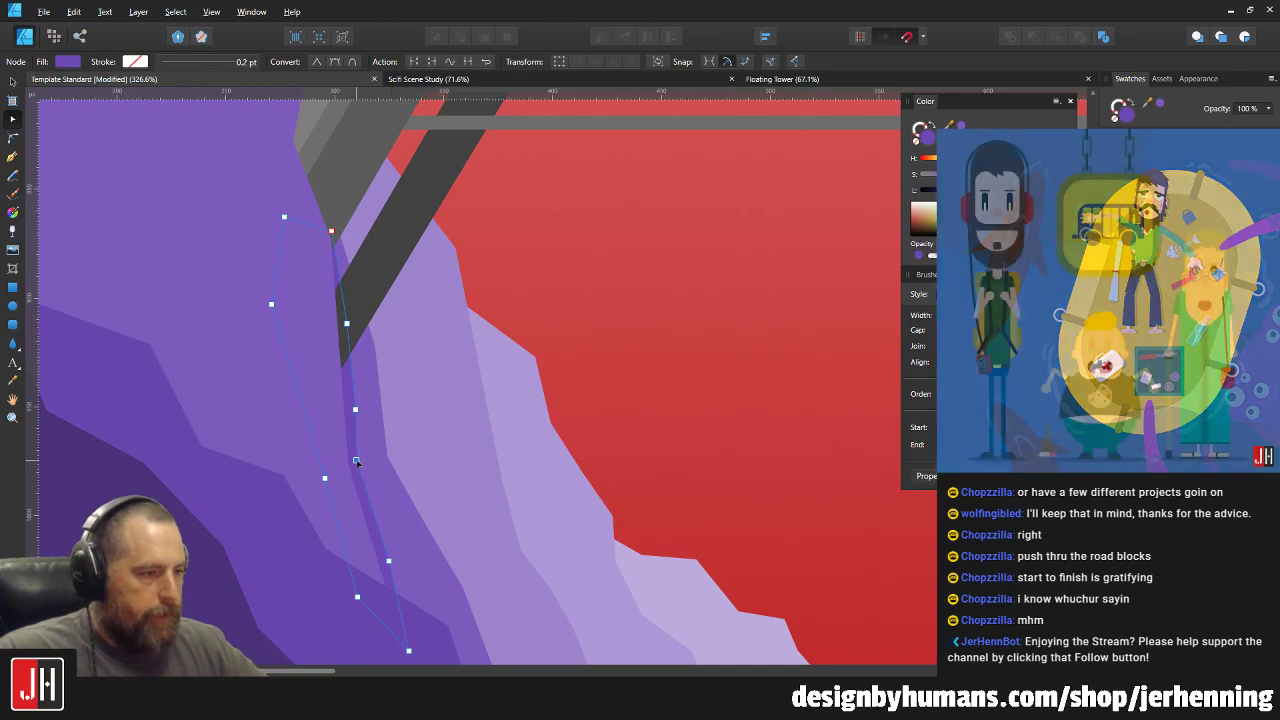
Fine-tune the right-edge node just below the brace so the darker strip follows the cliff edge as a thin shadow.
scroll(361, 396, up, 5)
drag(358, 368, 349, 343)
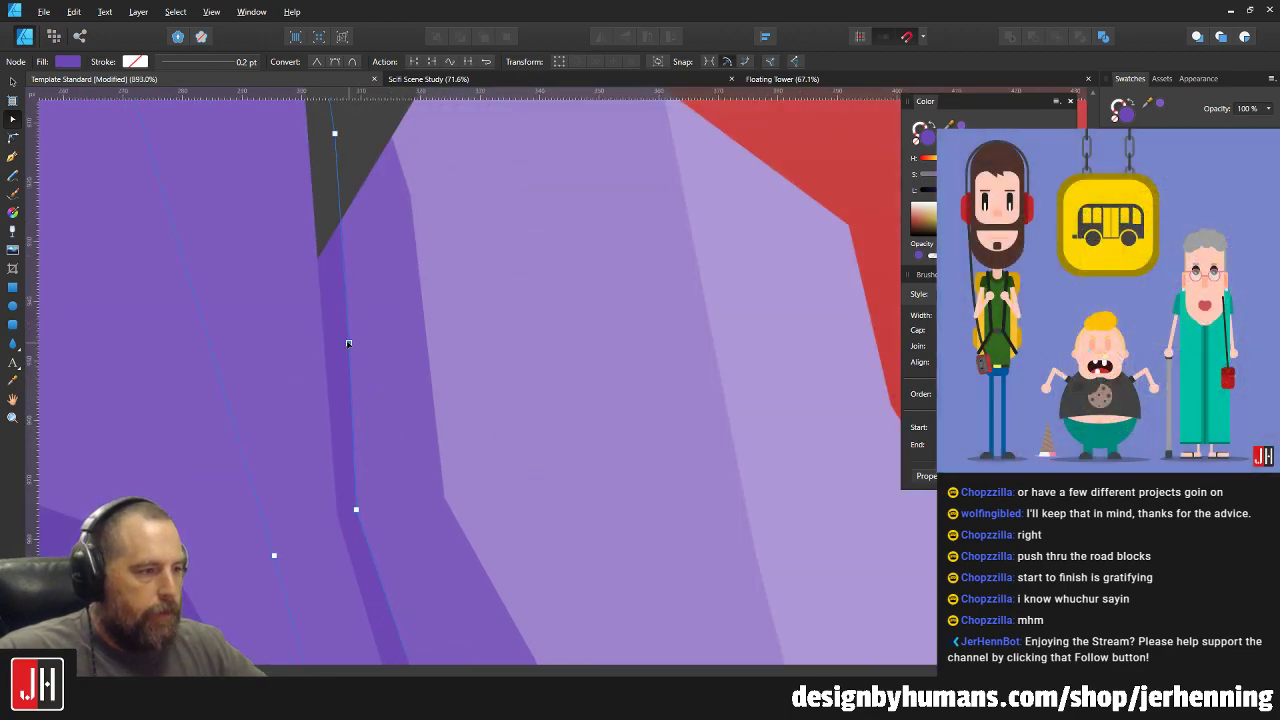
scroll(361, 359, down, 10)
scroll(354, 410, up, 6)
key(v)
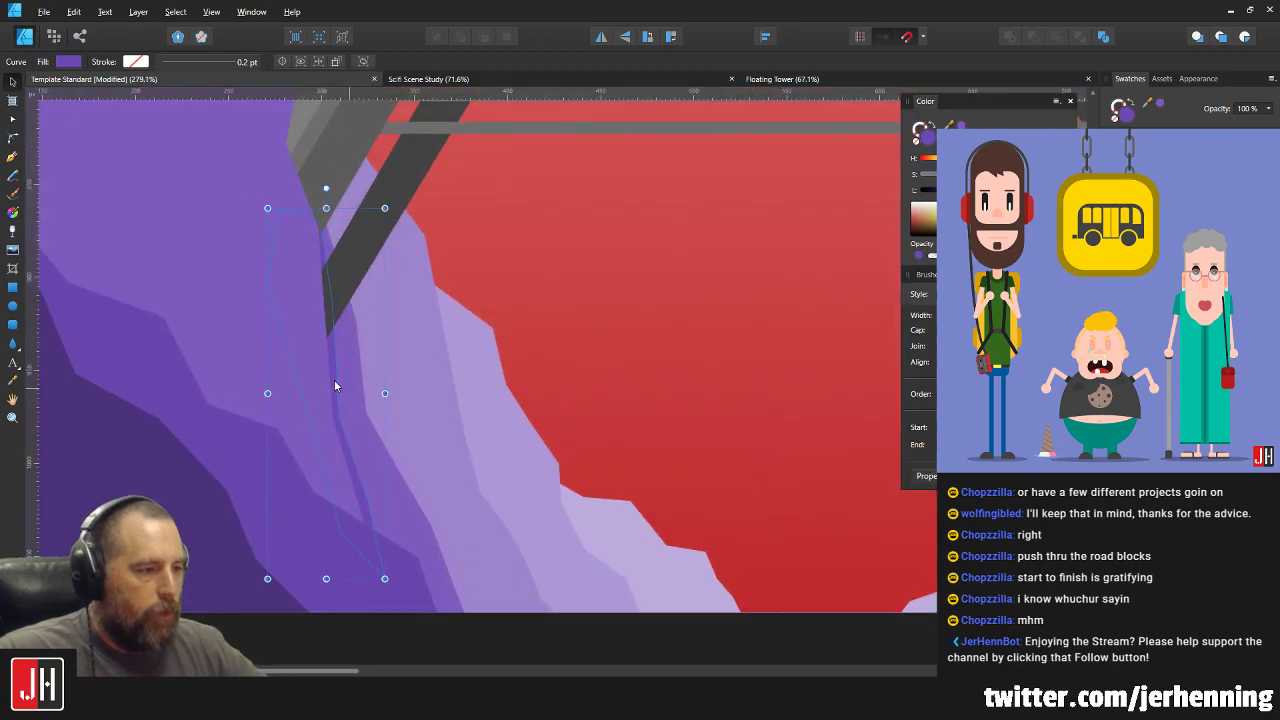
Deselect the darker rock shape and review the bridge, its braces and the surrounding cliffs against the whole canyon scene.
key(ctrl+d)
scroll(420, 360, down, 3)
scroll(472, 393, up, 2)
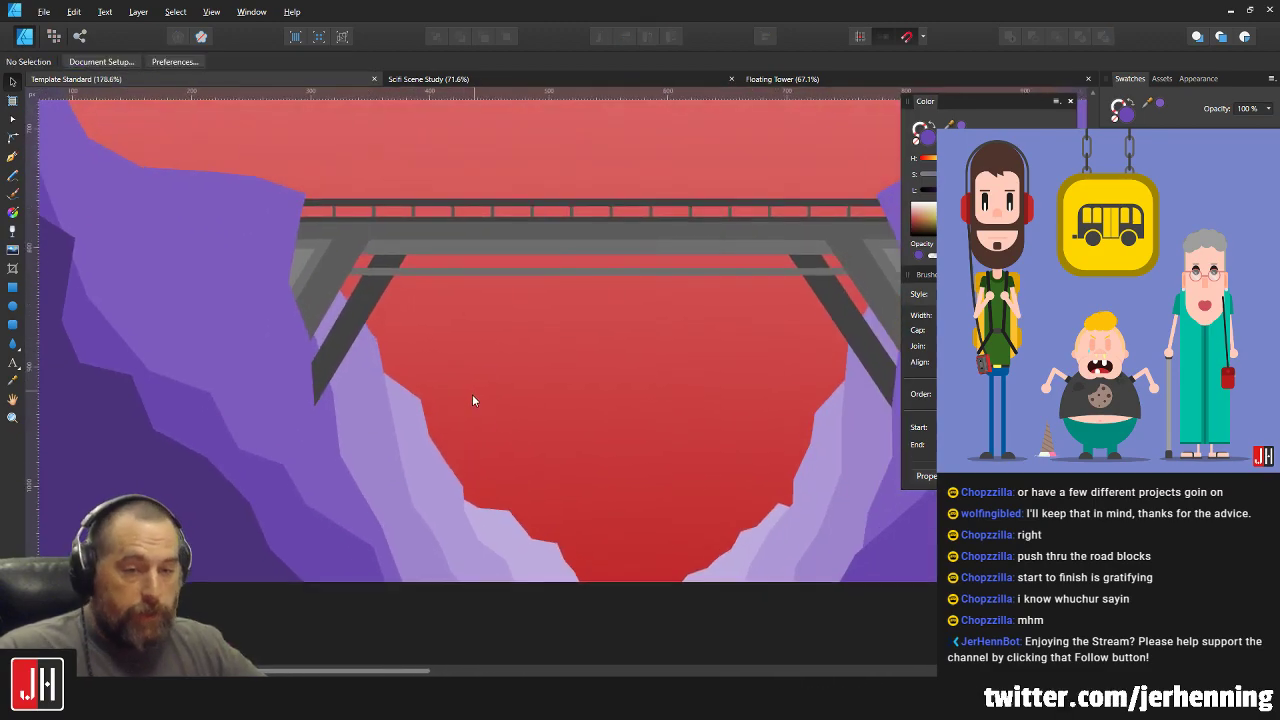
scroll(476, 397, down, 2)
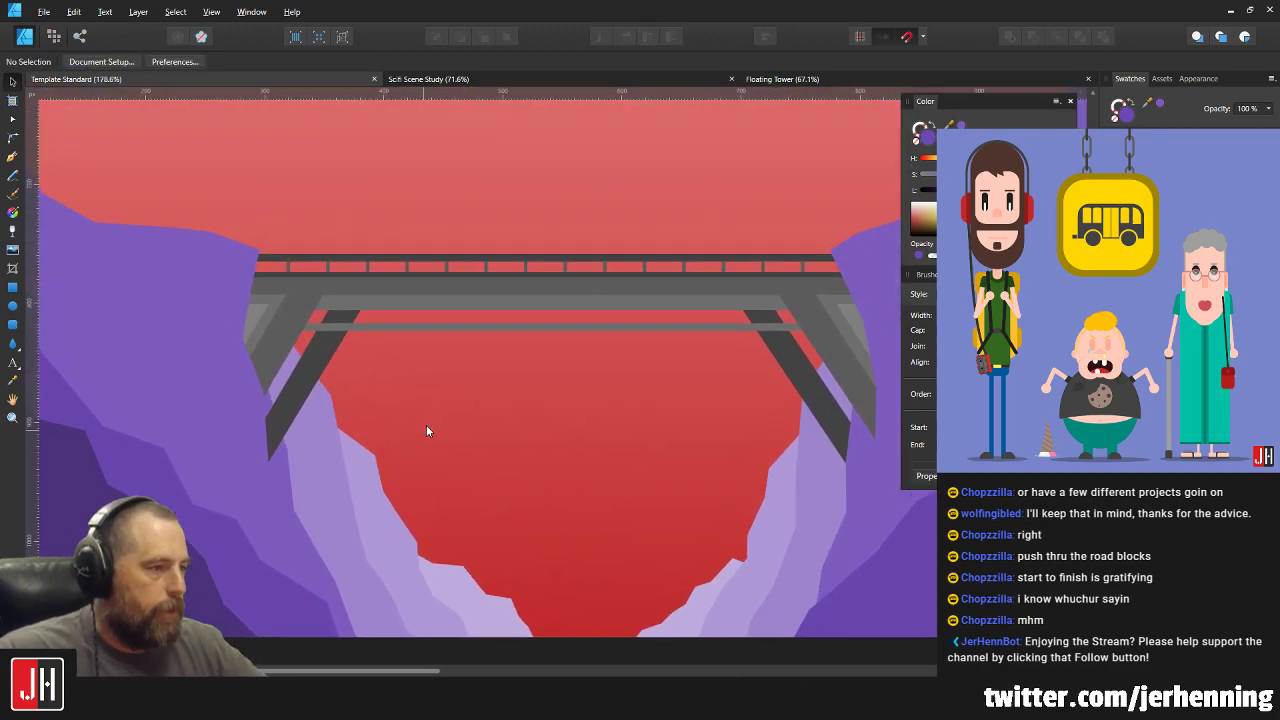
scroll(438, 390, down, 1)
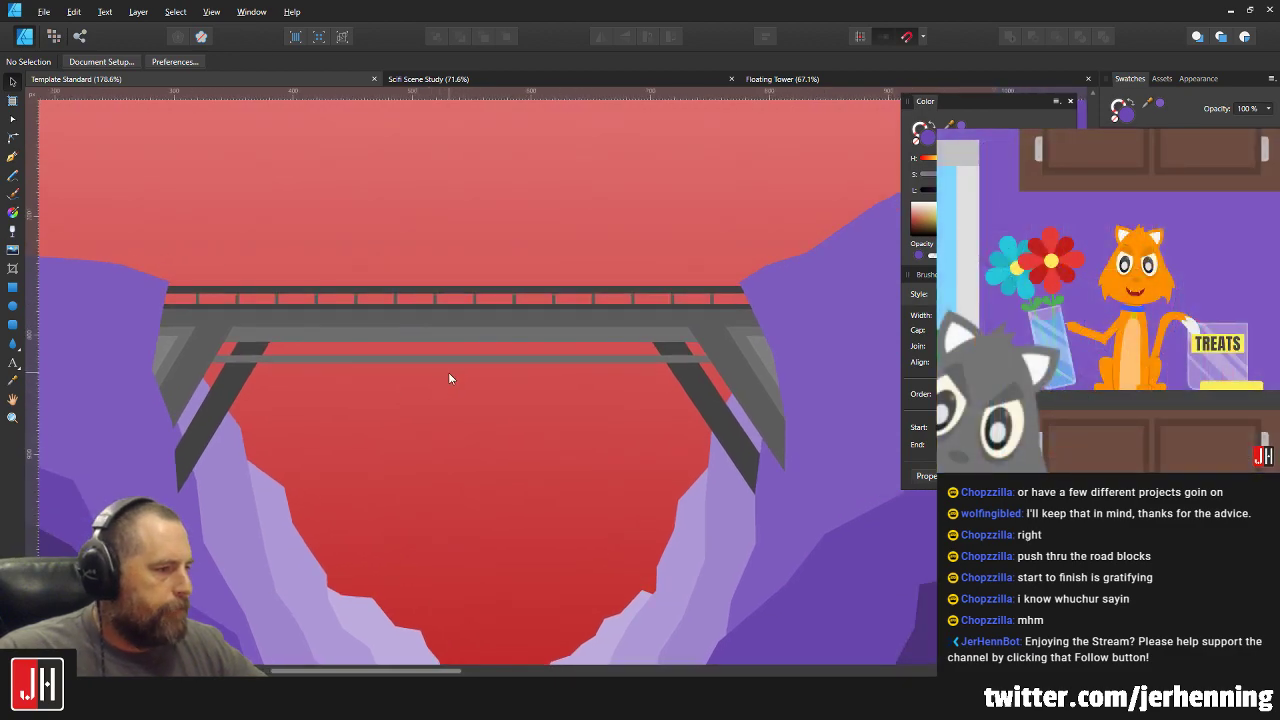
scroll(448, 372, down, 3)
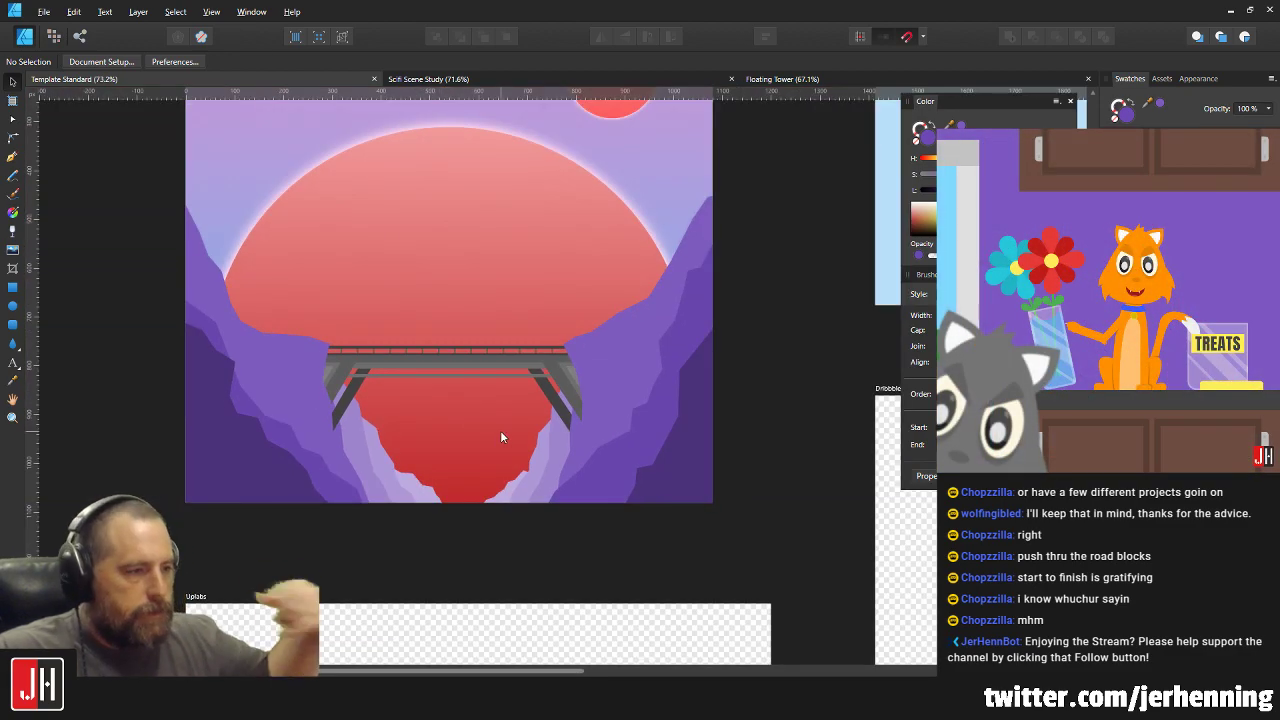
scroll(443, 377, up, 1)
scroll(442, 378, up, 1)
scroll(440, 392, down, 1)
scroll(441, 375, up, 1)
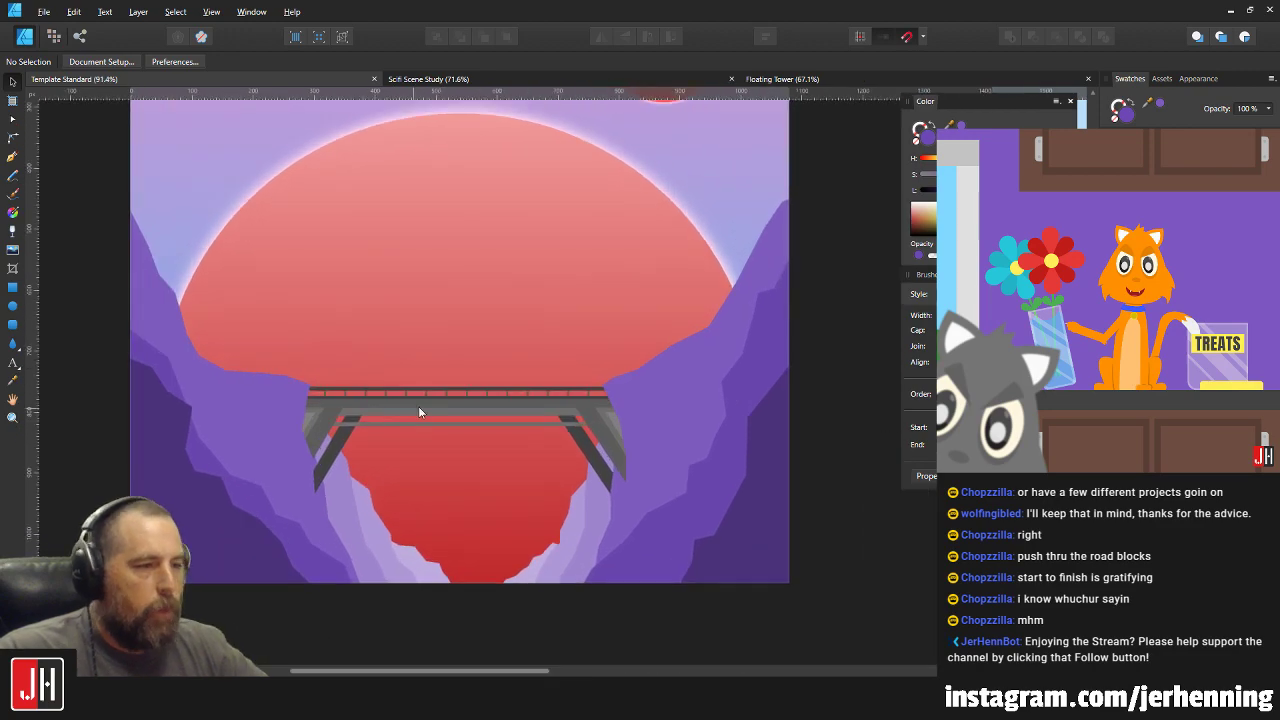
Activate the Pen tool for drawing another shape in the canyon scene.
click(14, 158)
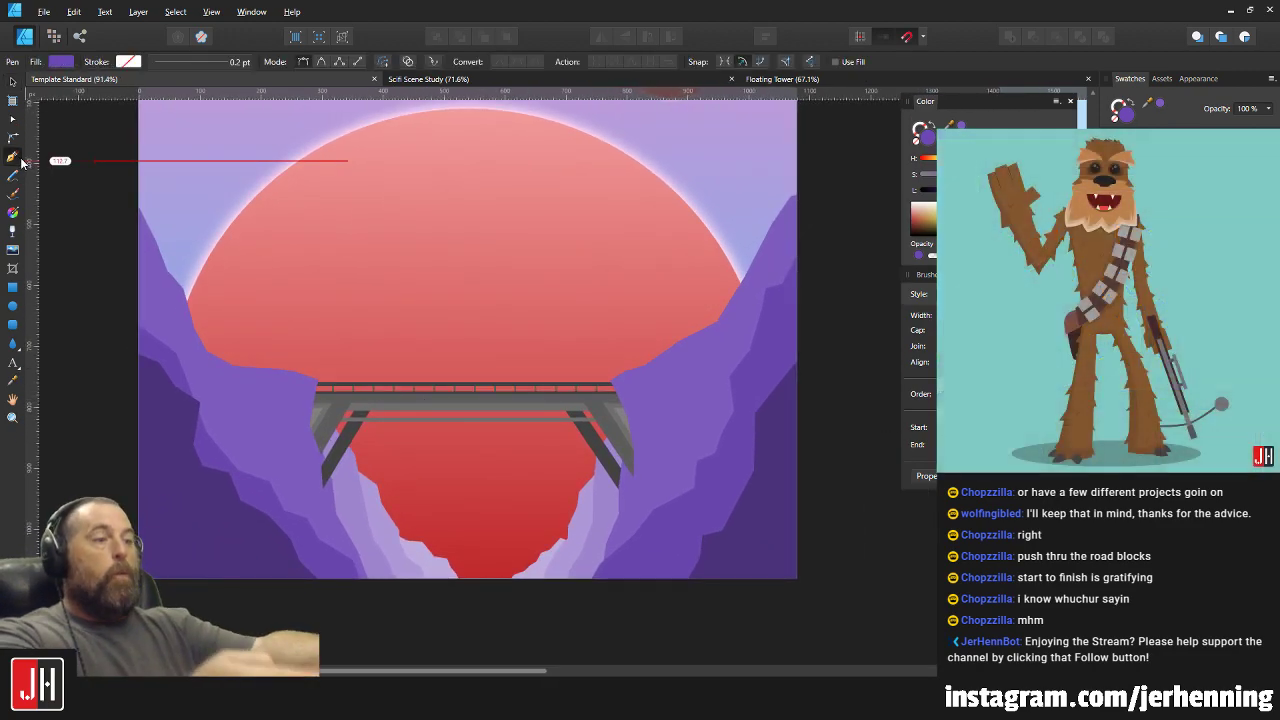
Draw a closed angular shape over the left cliff with the Pen tool and fill it with the cliff's sampled dark purple.
click(100, 321)
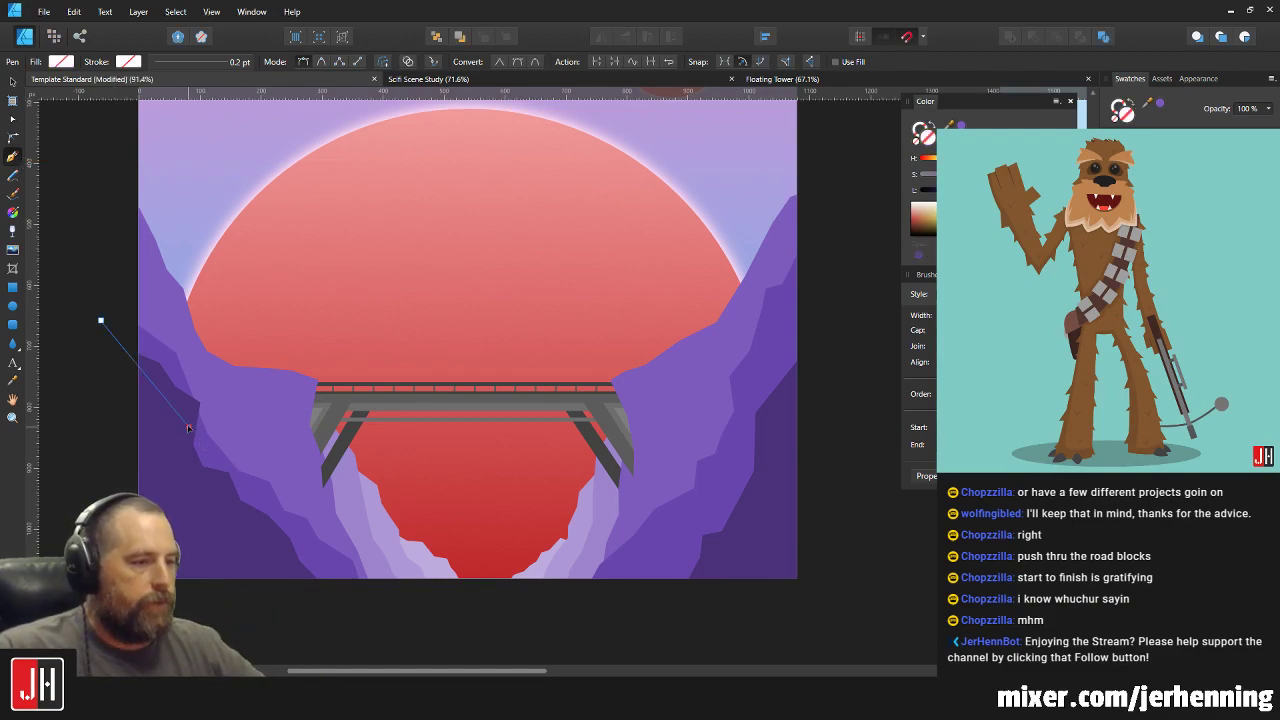
key(Escape)
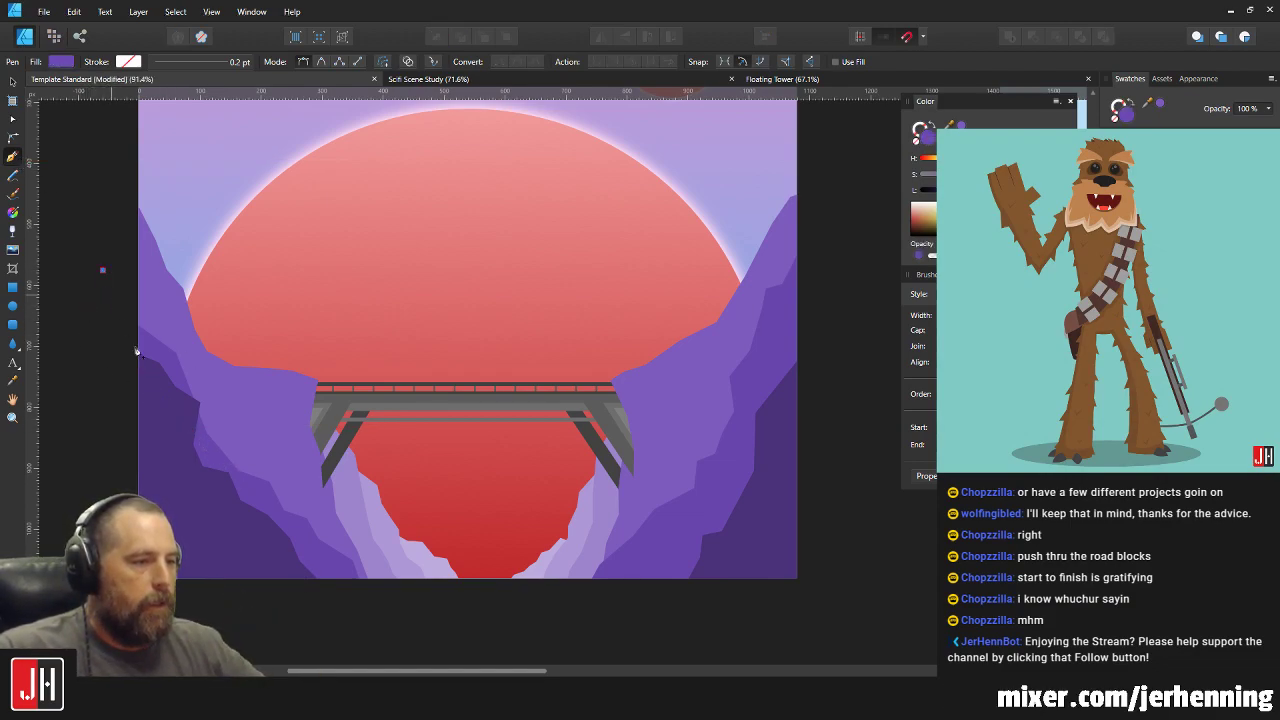
click(187, 435)
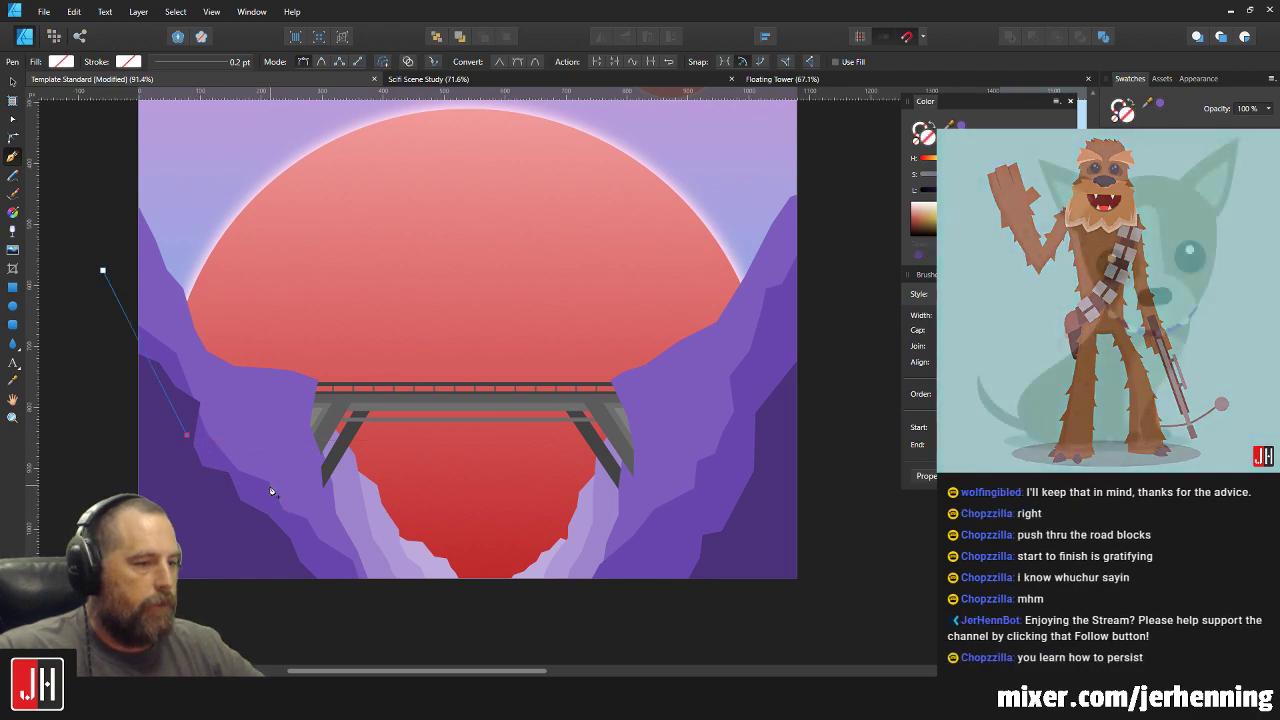
click(271, 486)
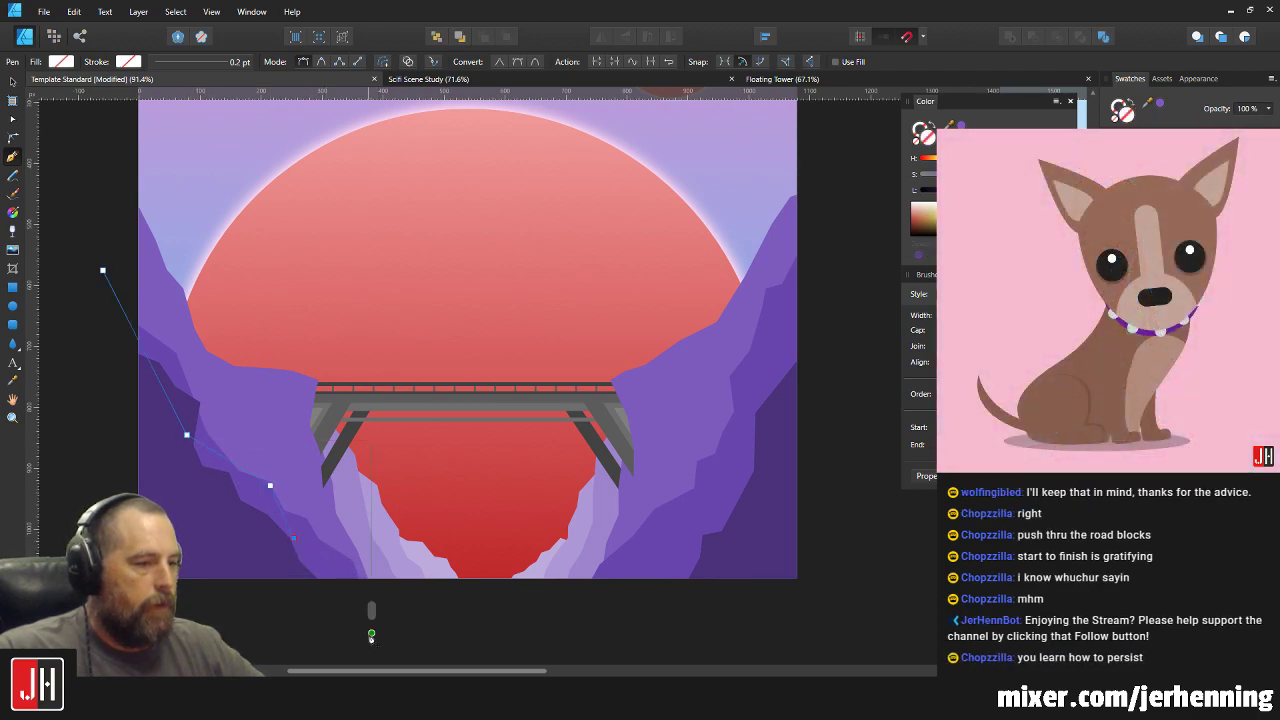
click(102, 270)
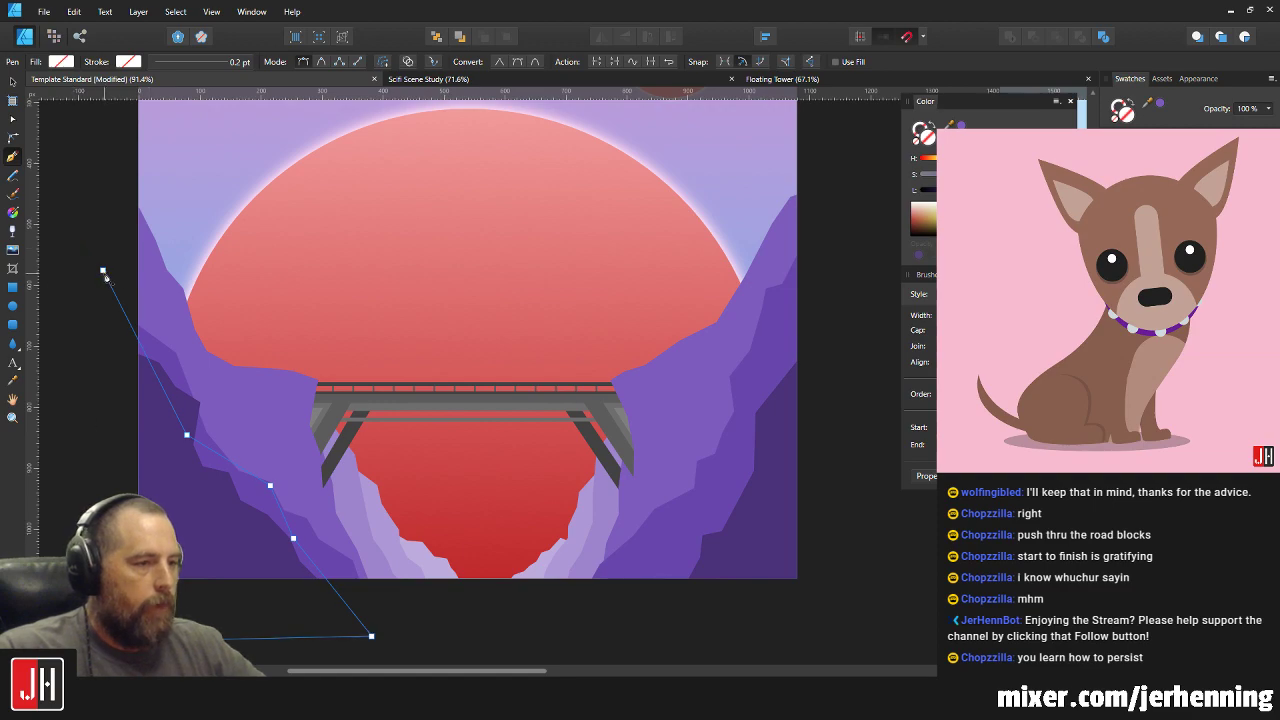
key(i)
key(v)
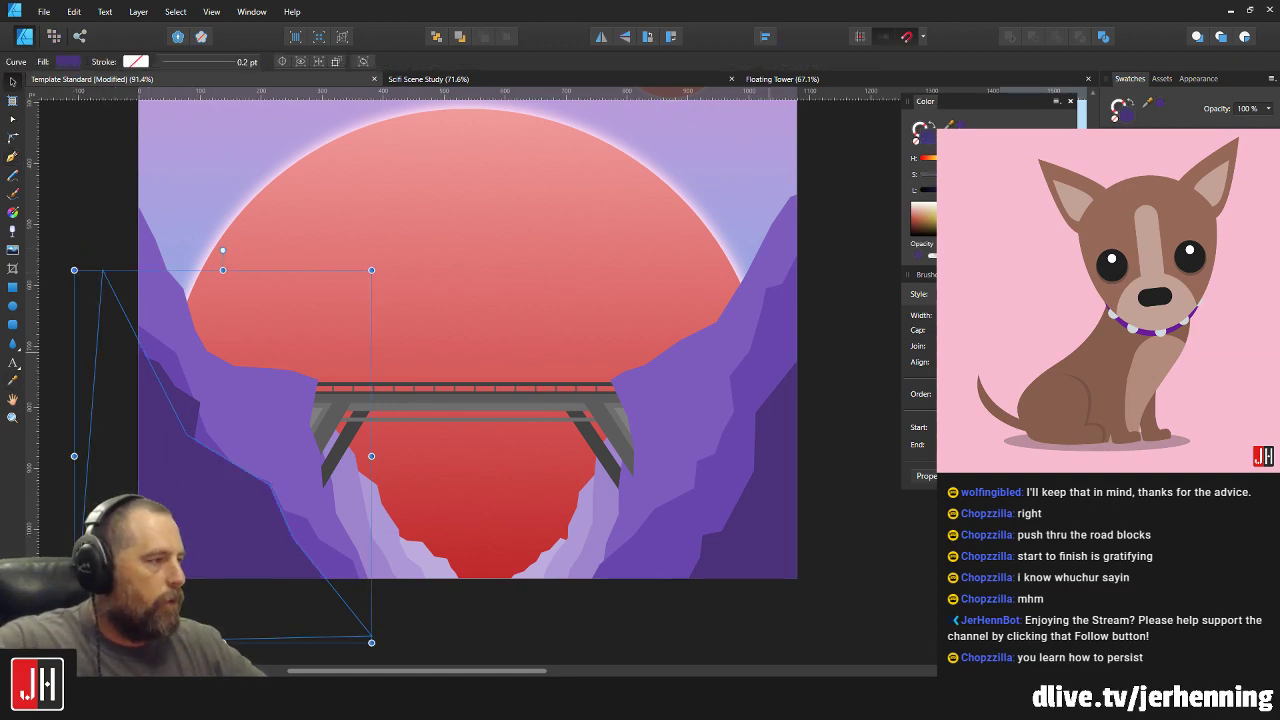
Darken the new shape's purple fill and nudge the shape down the left cliff.
key(shift+Down)
key(shift+Down)
key(shift+Down)
key(shift+Down)
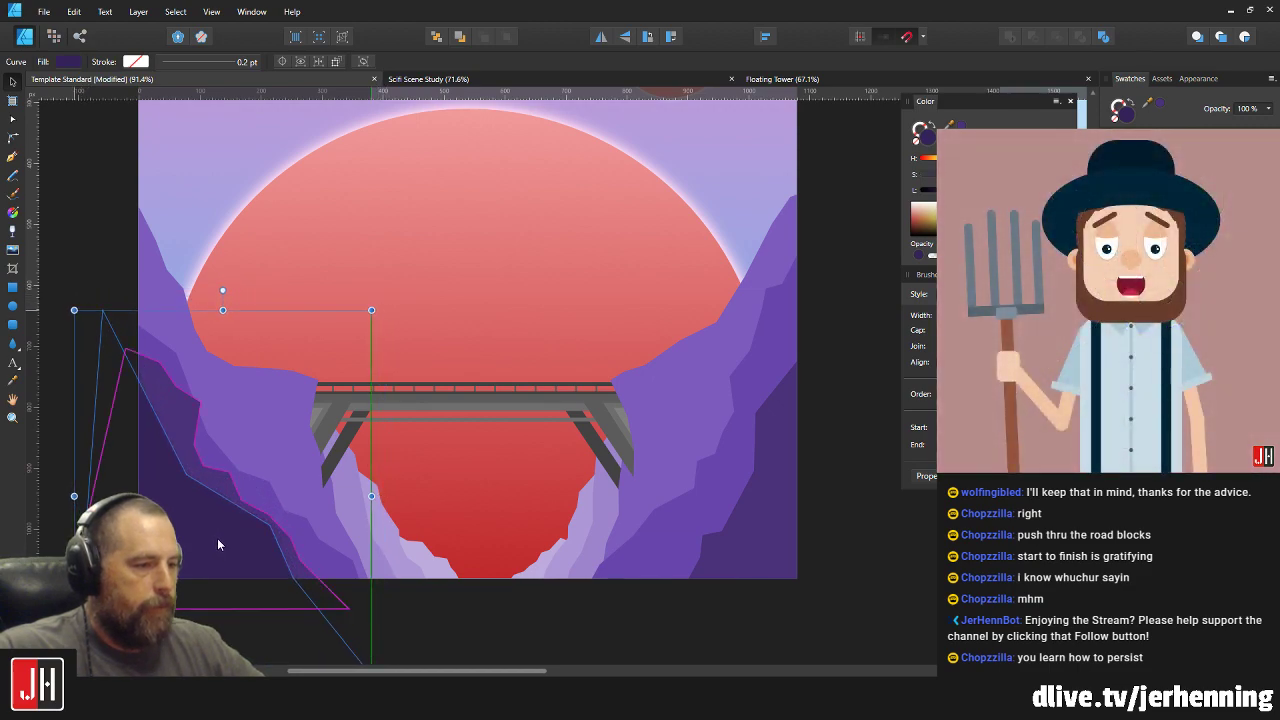
Add a node to the dark shape's sloping edge and adjust its position and edge nodes to follow the left cliff's contour.
key(a)
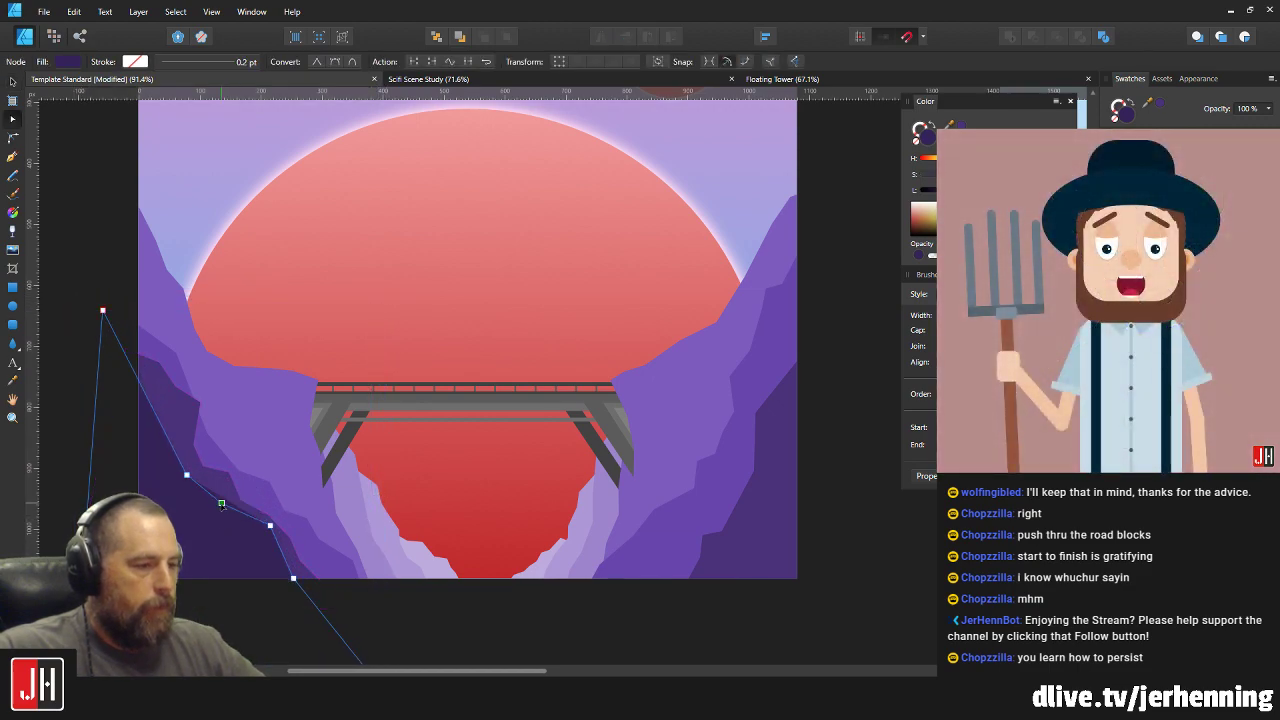
key(v)
key(shift+Right)
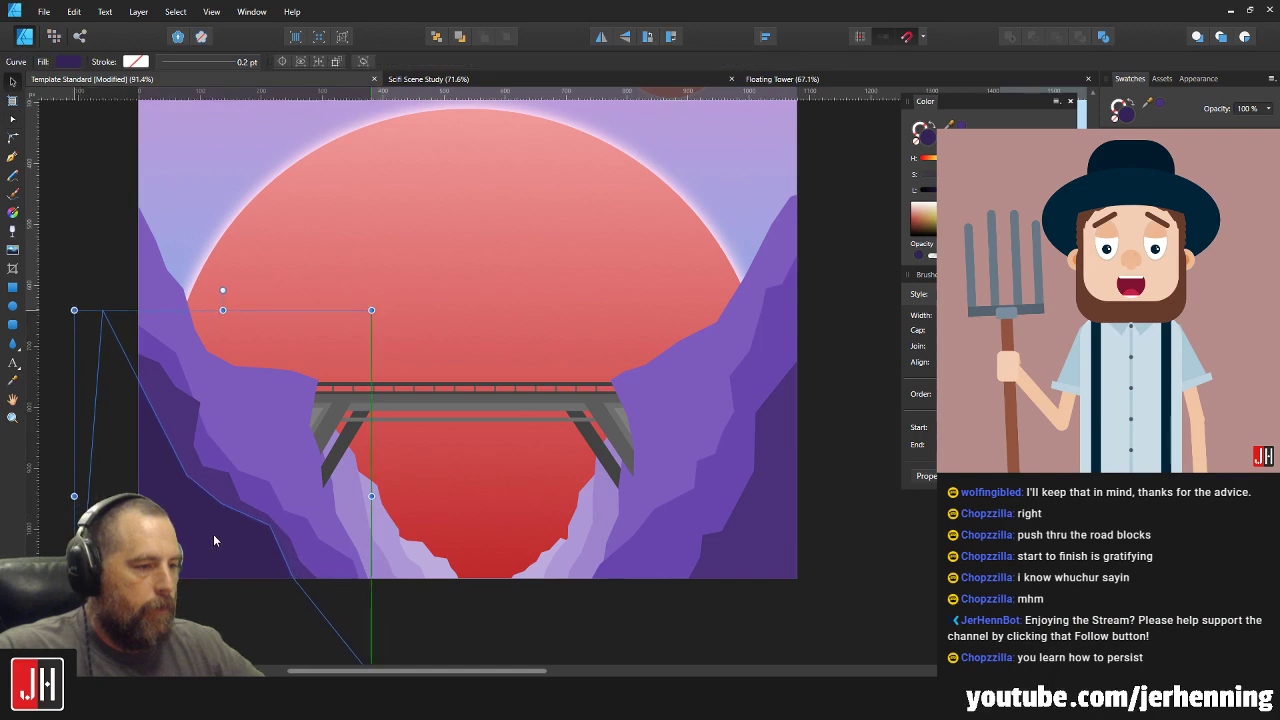
key(a)
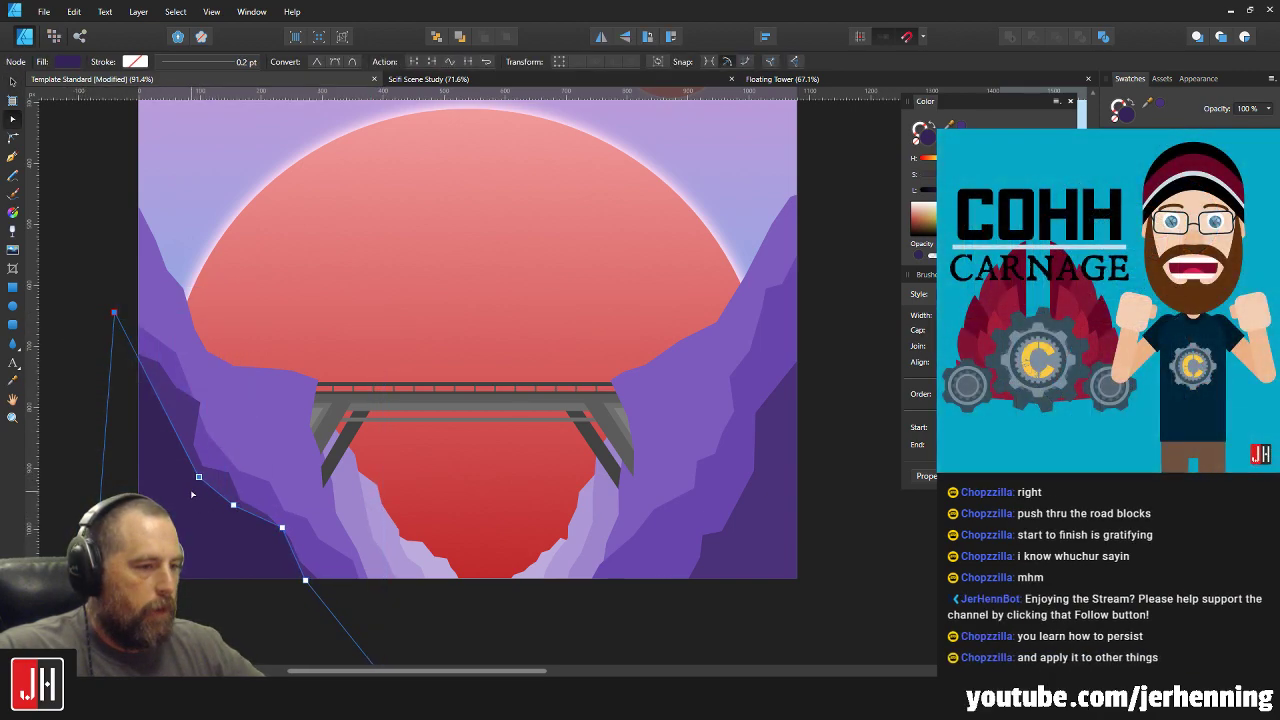
drag(199, 478, 189, 480)
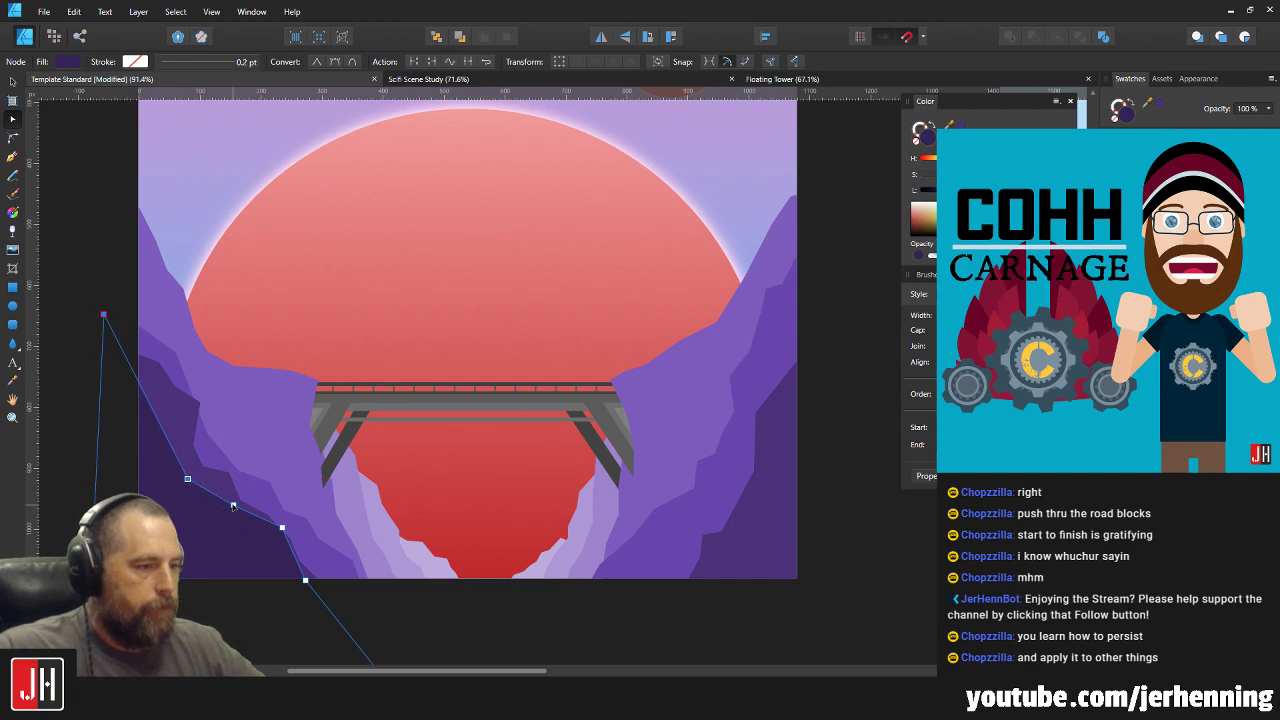
scroll(259, 536, up, 2)
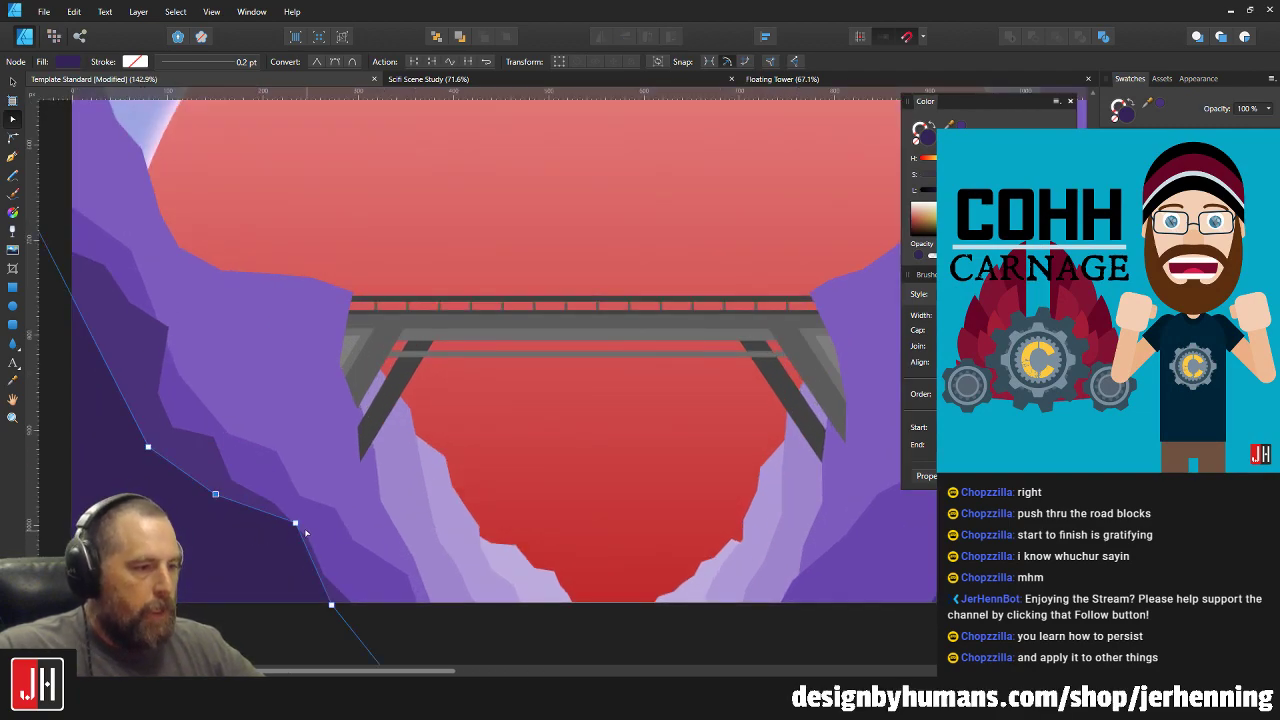
drag(297, 524, 299, 519)
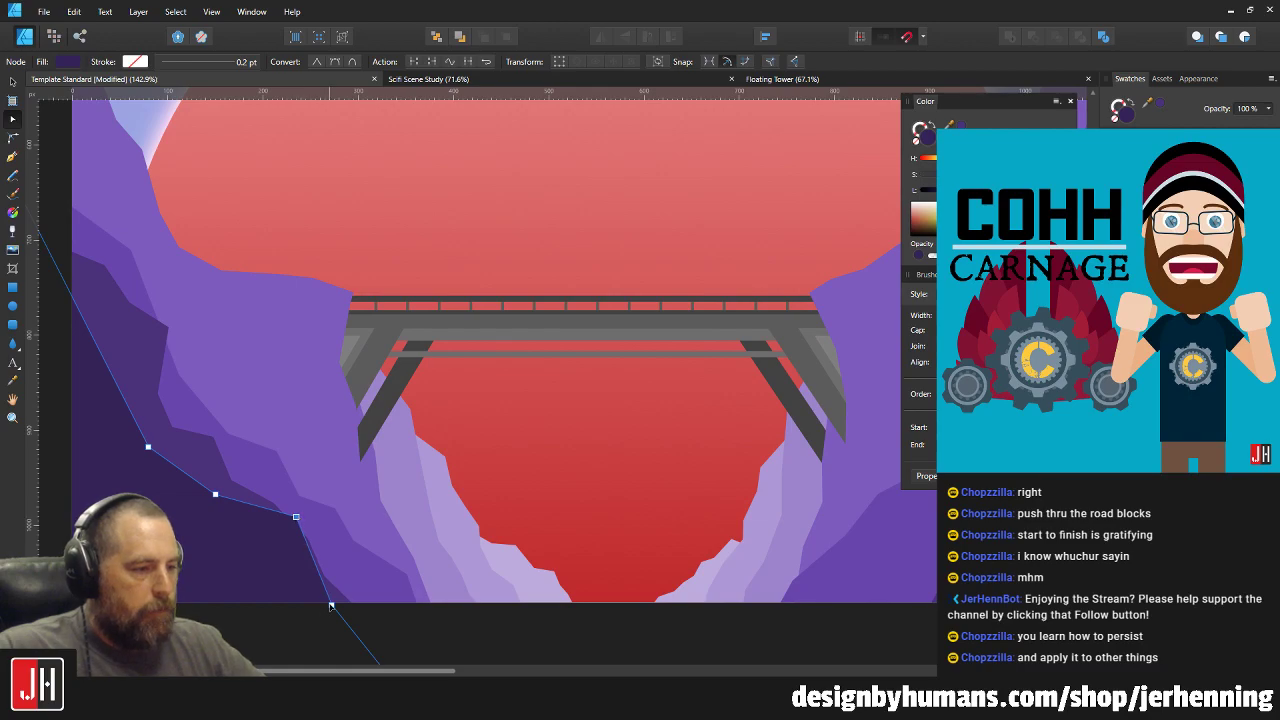
key(v)
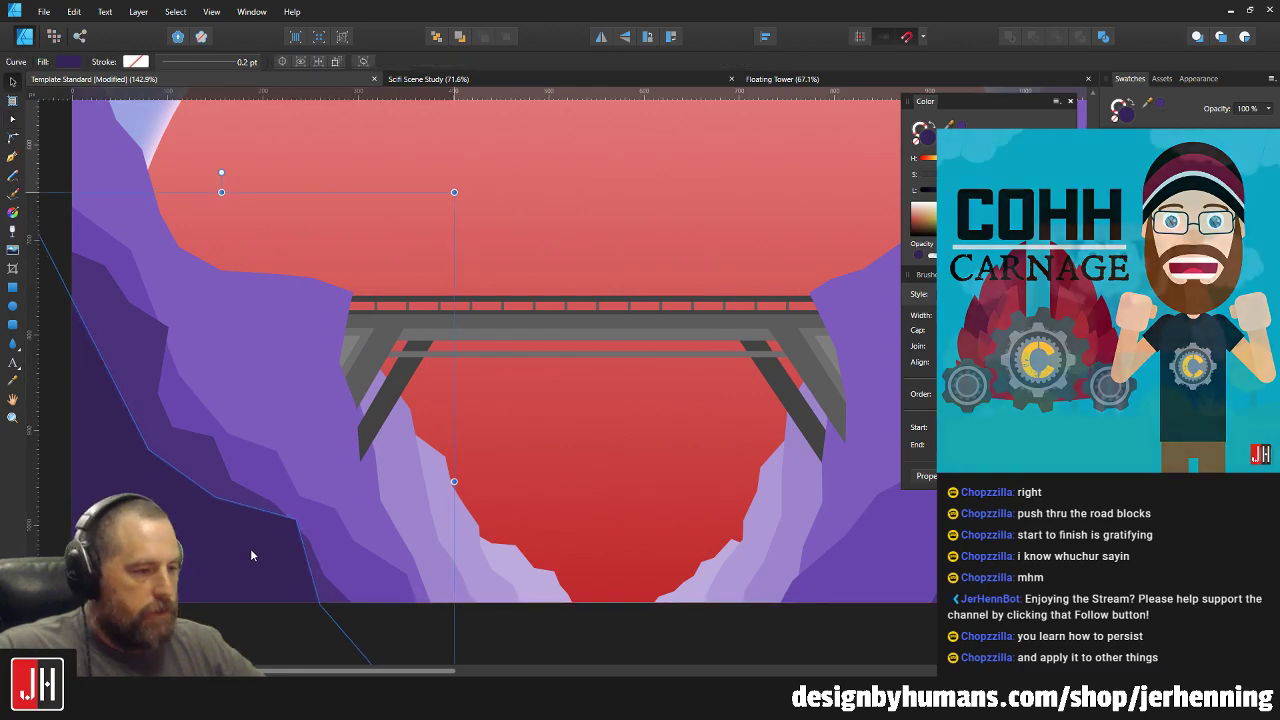
Add a node where the dark shape's upper slope crosses the artboard's left edge and pull it slightly outward.
scroll(250, 548, down, 5)
scroll(220, 541, up, 5)
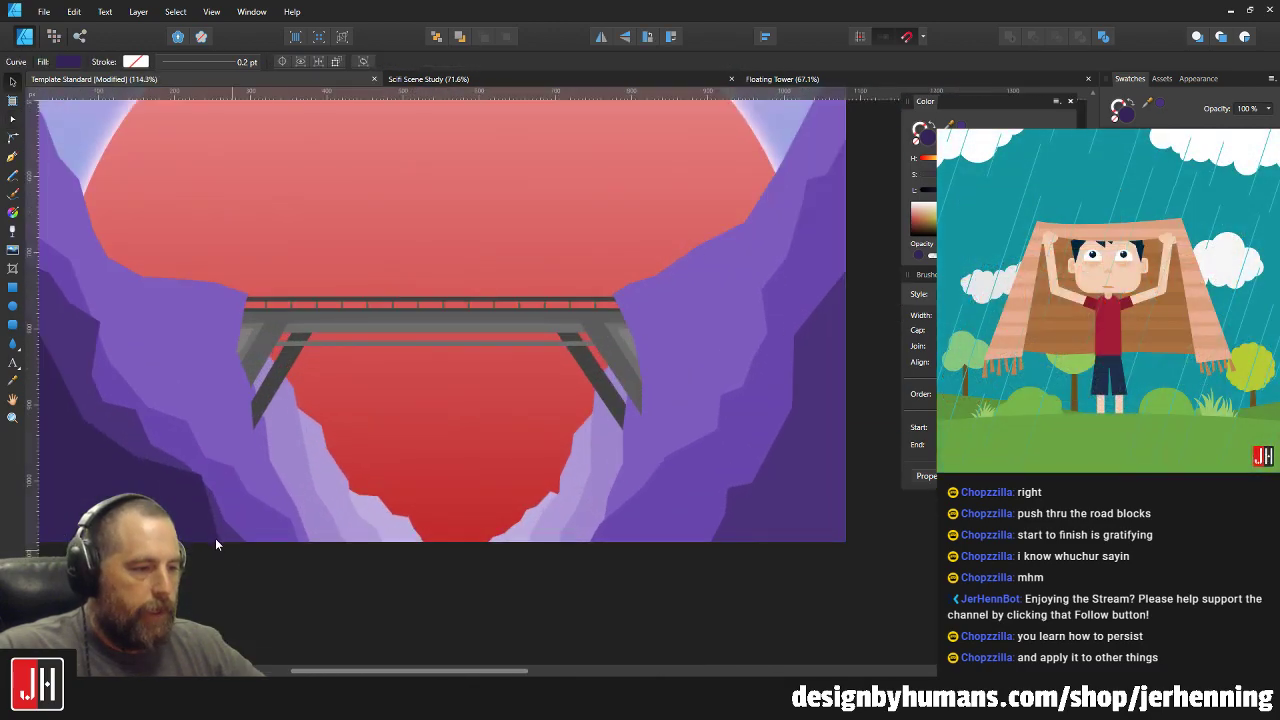
click(322, 517)
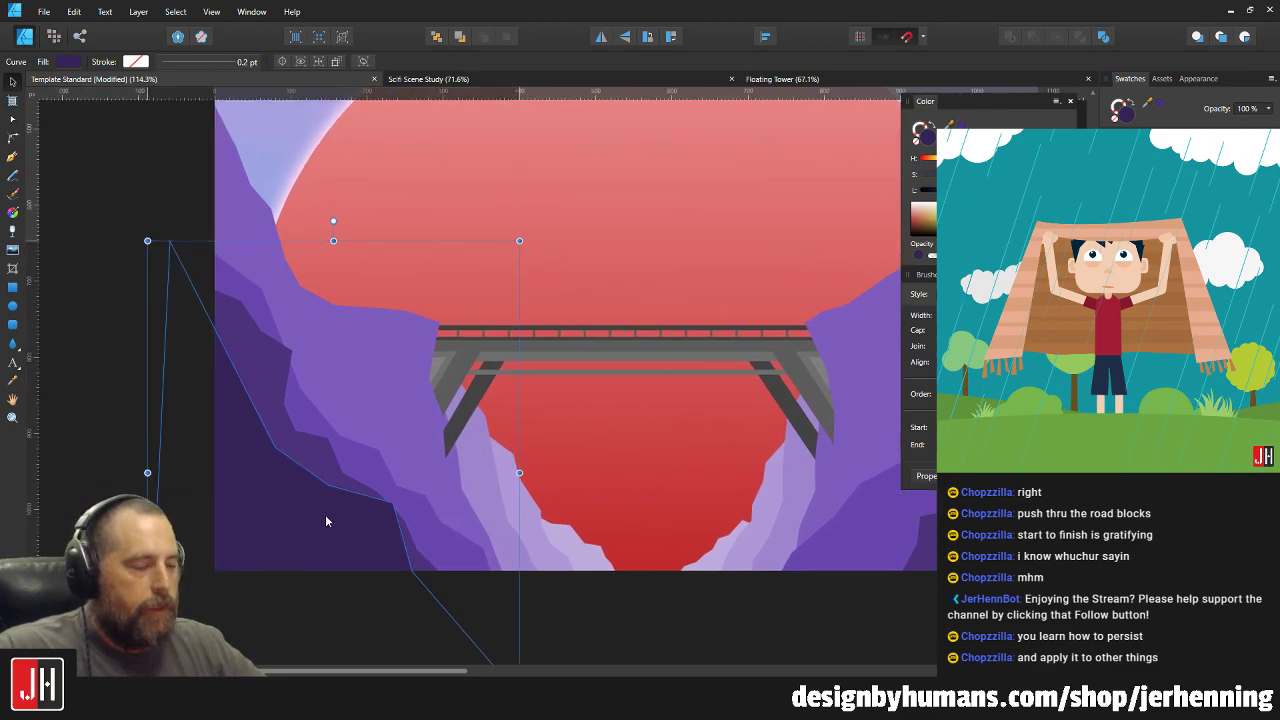
key(a)
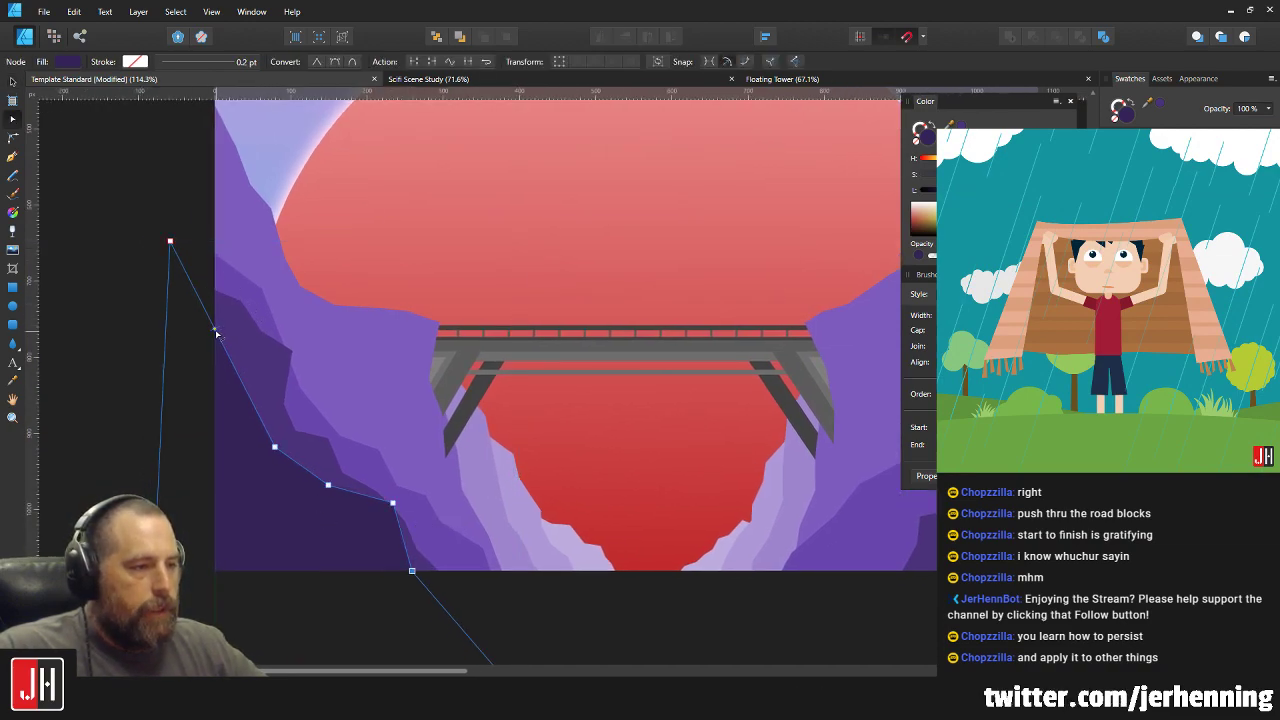
key(v)
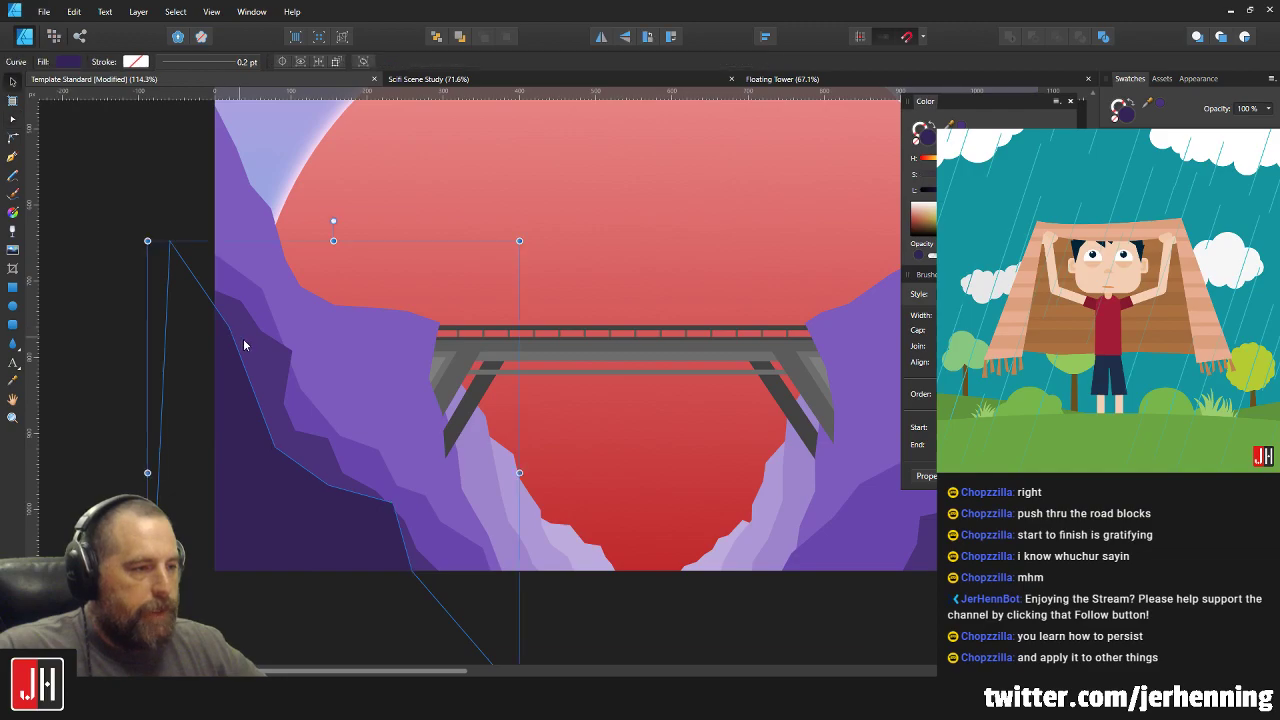
scroll(243, 344, down, 5)
click(485, 476)
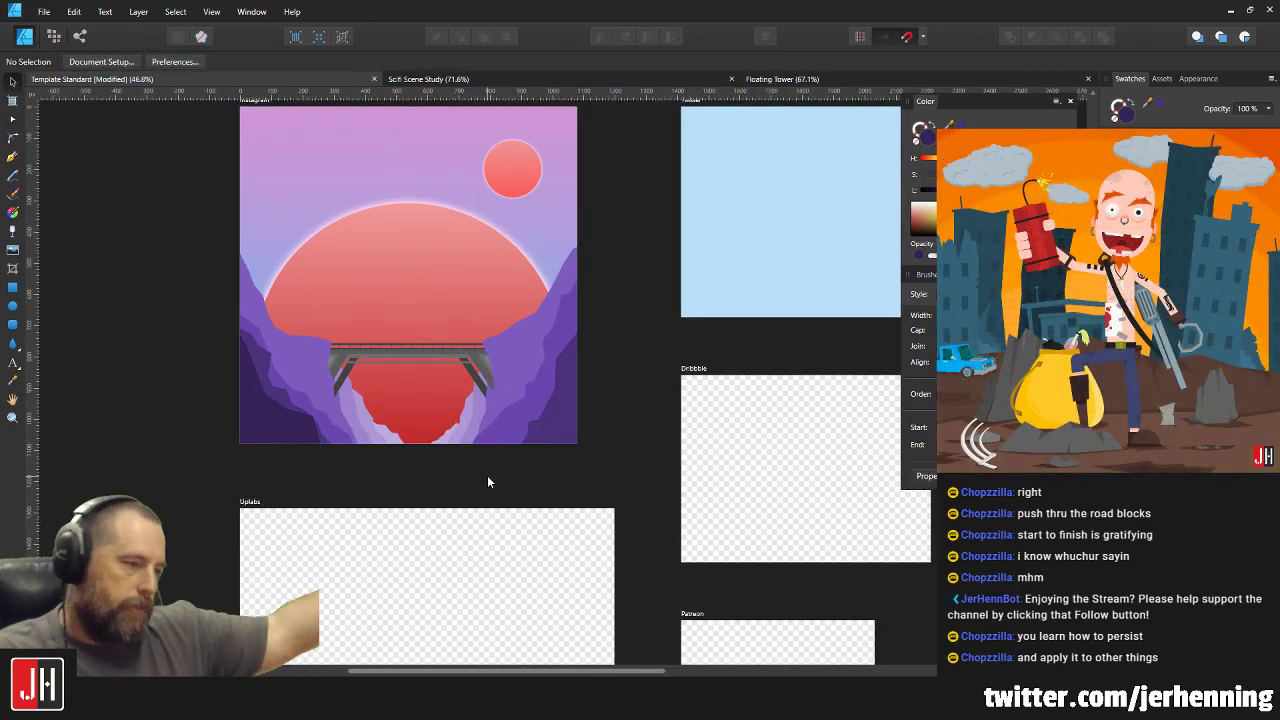
Enlarge the dark shape and shift it down and right so it covers more of the left cliff's base.
scroll(266, 374, up, 5)
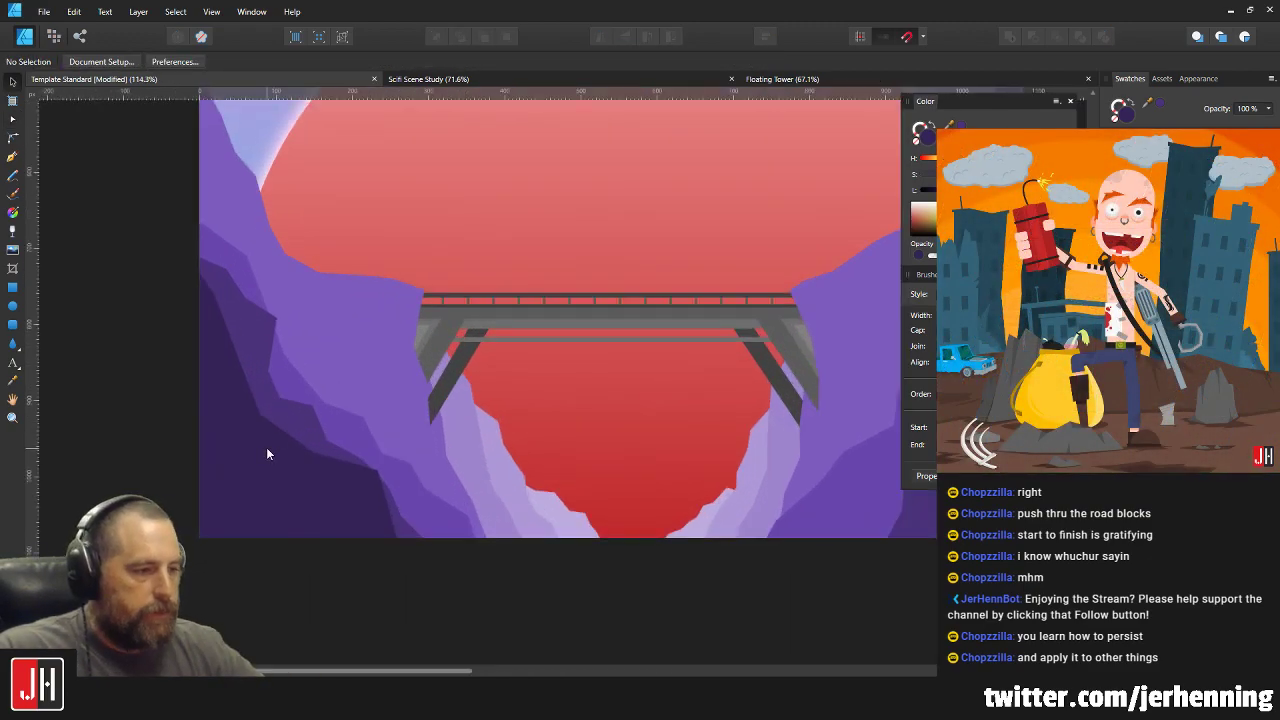
click(267, 453)
drag(537, 232, 338, 508)
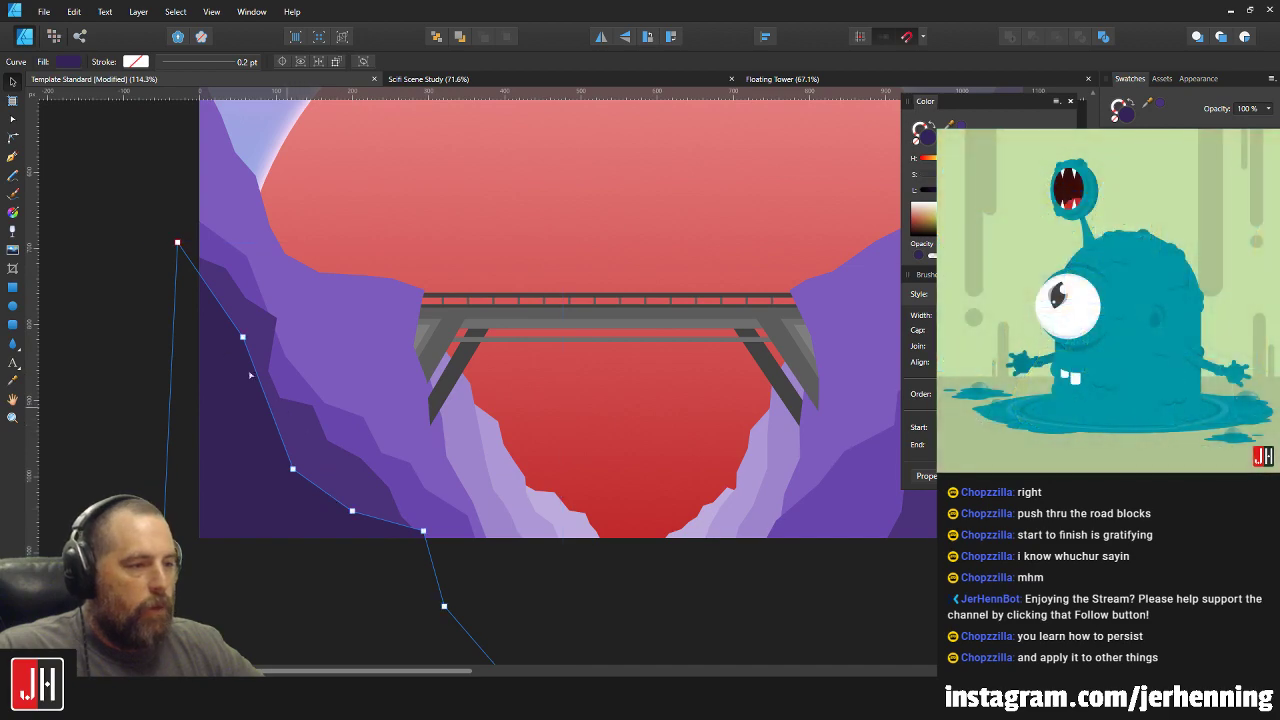
Reposition the dark shape's edge nodes to leave an even band of lighter purple along the left cliff.
key(a)
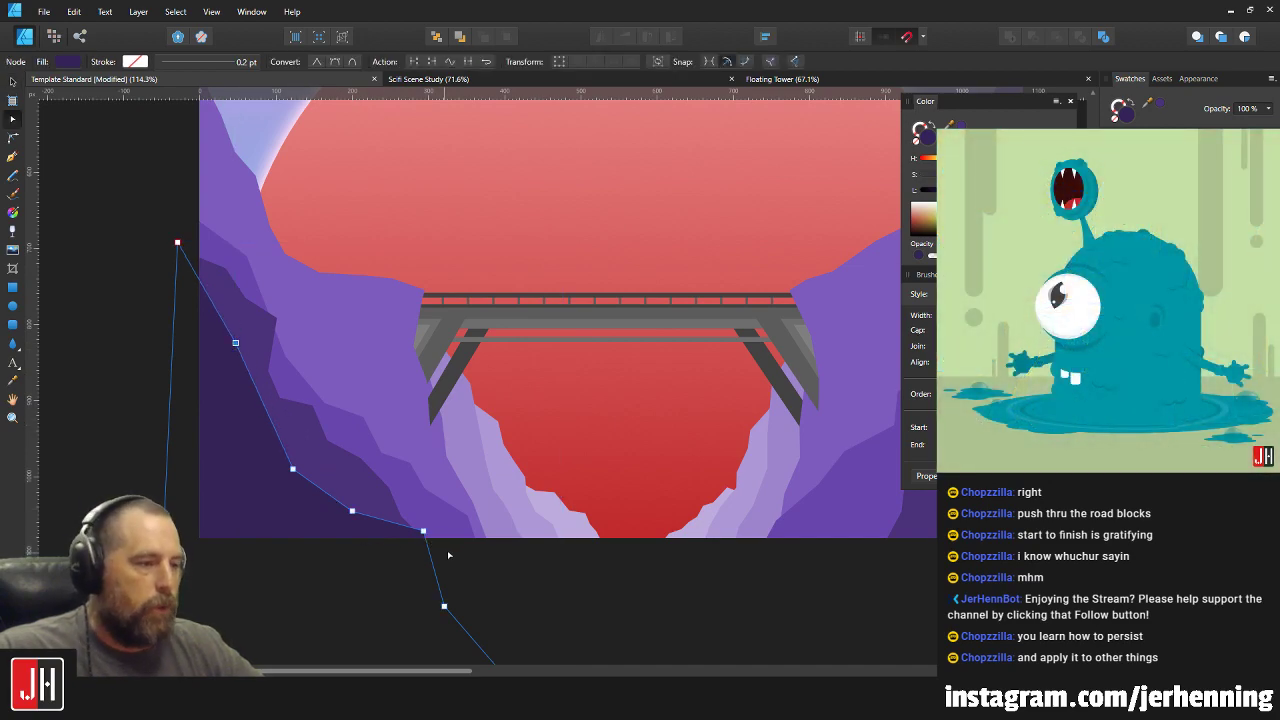
drag(424, 534, 433, 532)
drag(445, 606, 463, 602)
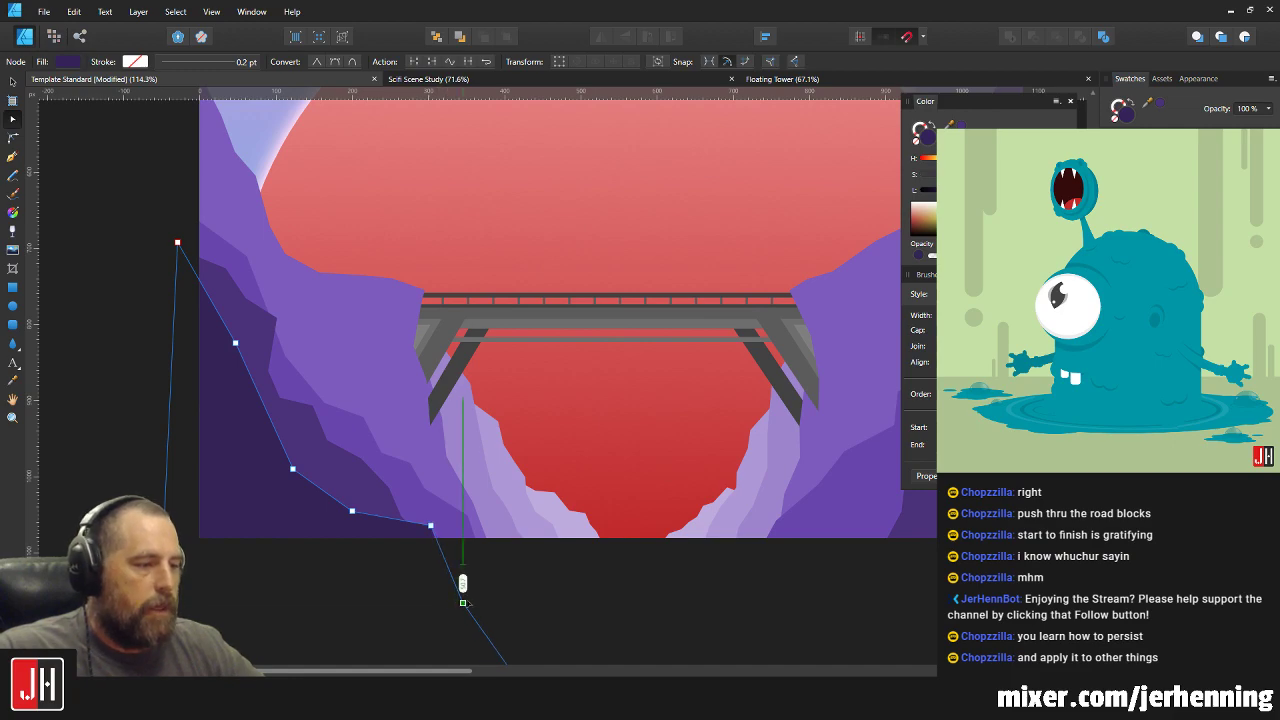
drag(352, 512, 350, 504)
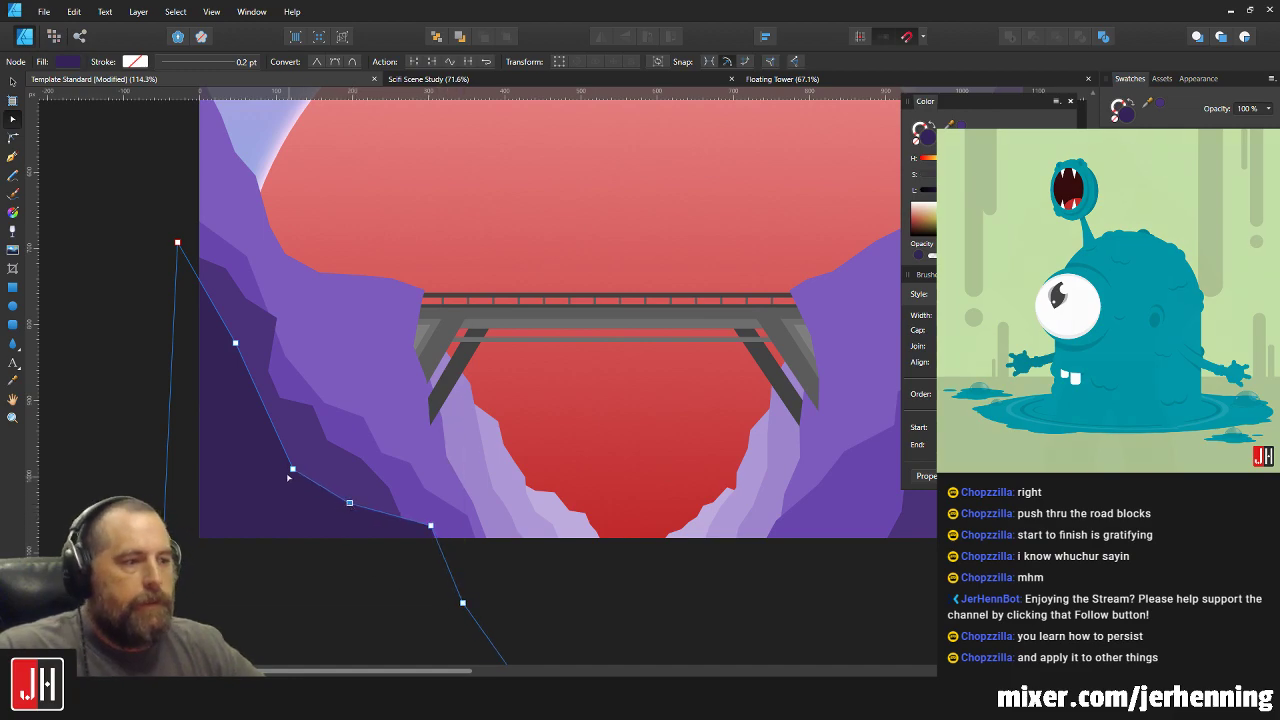
drag(291, 468, 291, 459)
drag(236, 344, 247, 391)
key(v)
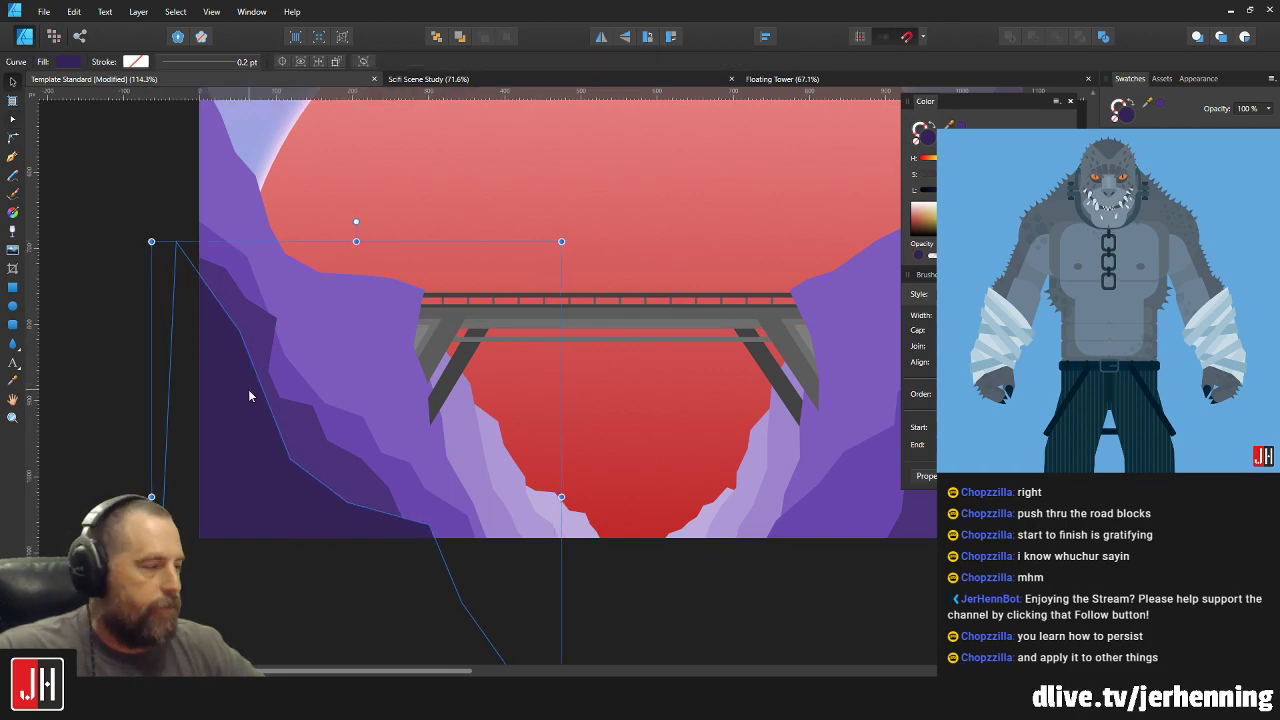
Apply a Gaussian Blur layer effect with a 1 px radius to the left cliff's dark shape.
click(1172, 590)
click(446, 182)
click(798, 190)
text(1)
key(Return)
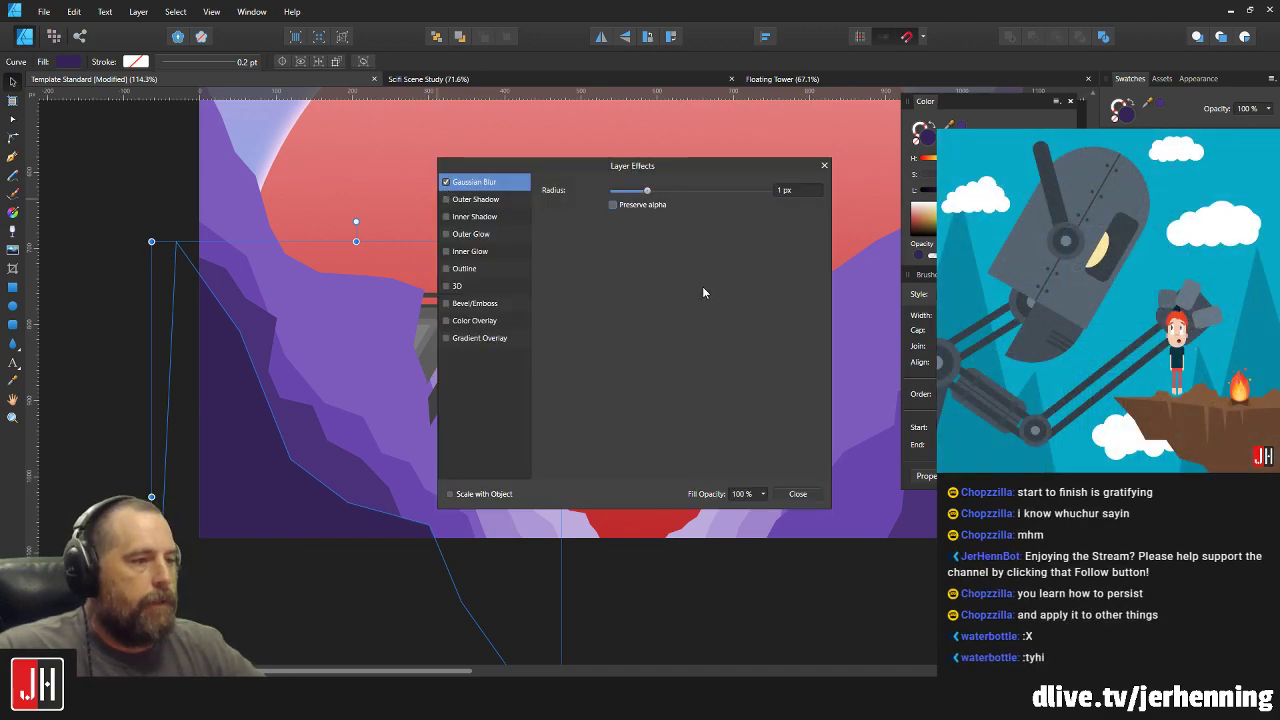
click(792, 493)
click(718, 591)
Examine the blurred edge of the dark shape against the left cliff's rock layers.
scroll(470, 455, down, 3)
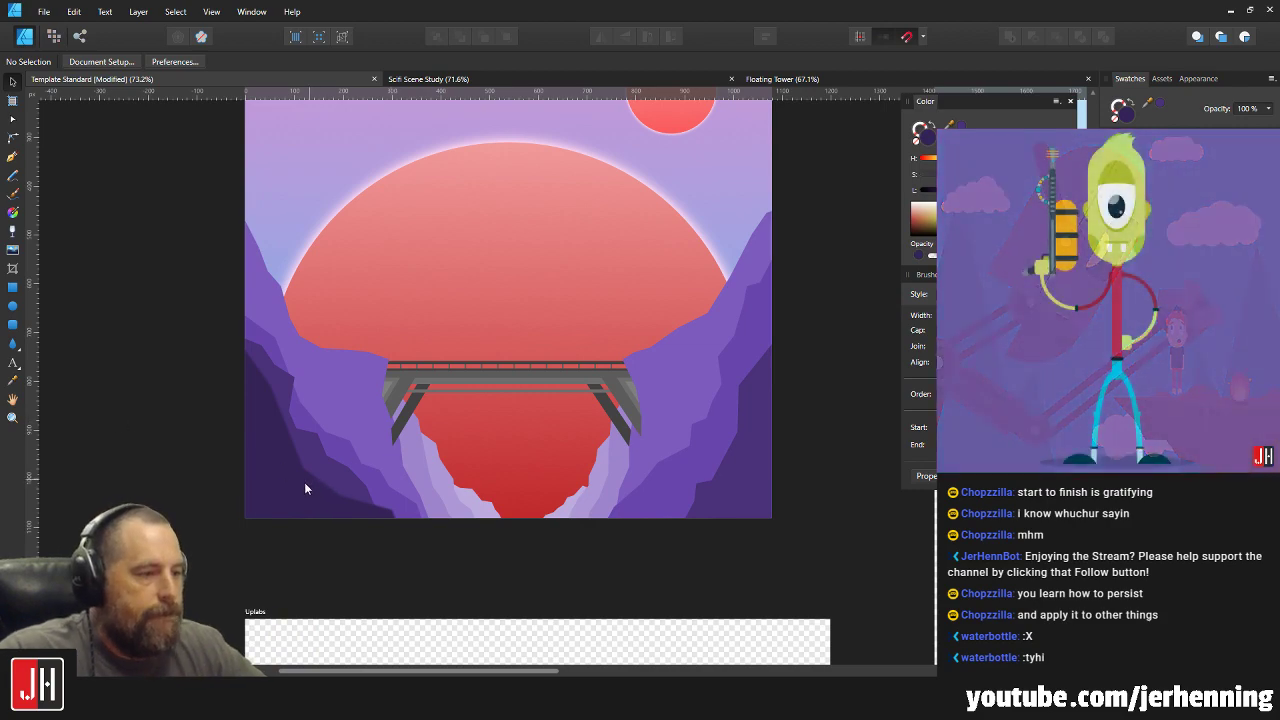
click(254, 430)
scroll(257, 426, up, 4)
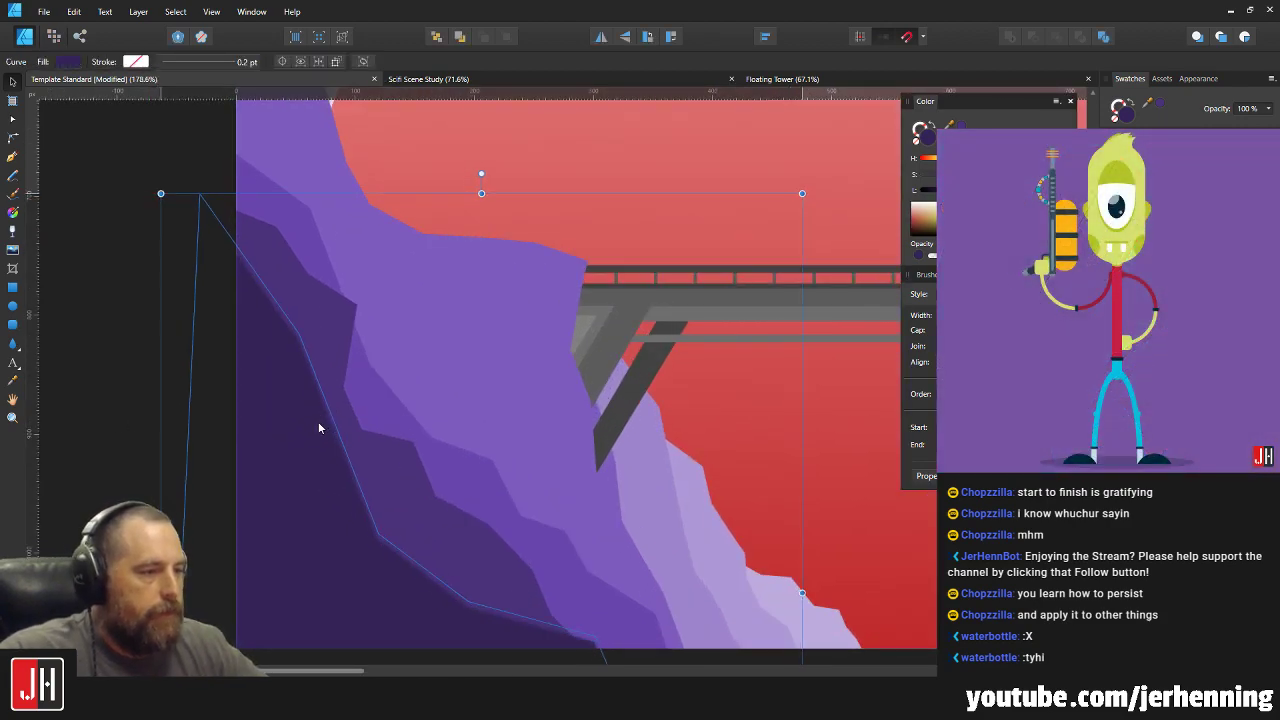
key(ctrl+d)
scroll(313, 429, right, 3)
scroll(313, 429, up, 1)
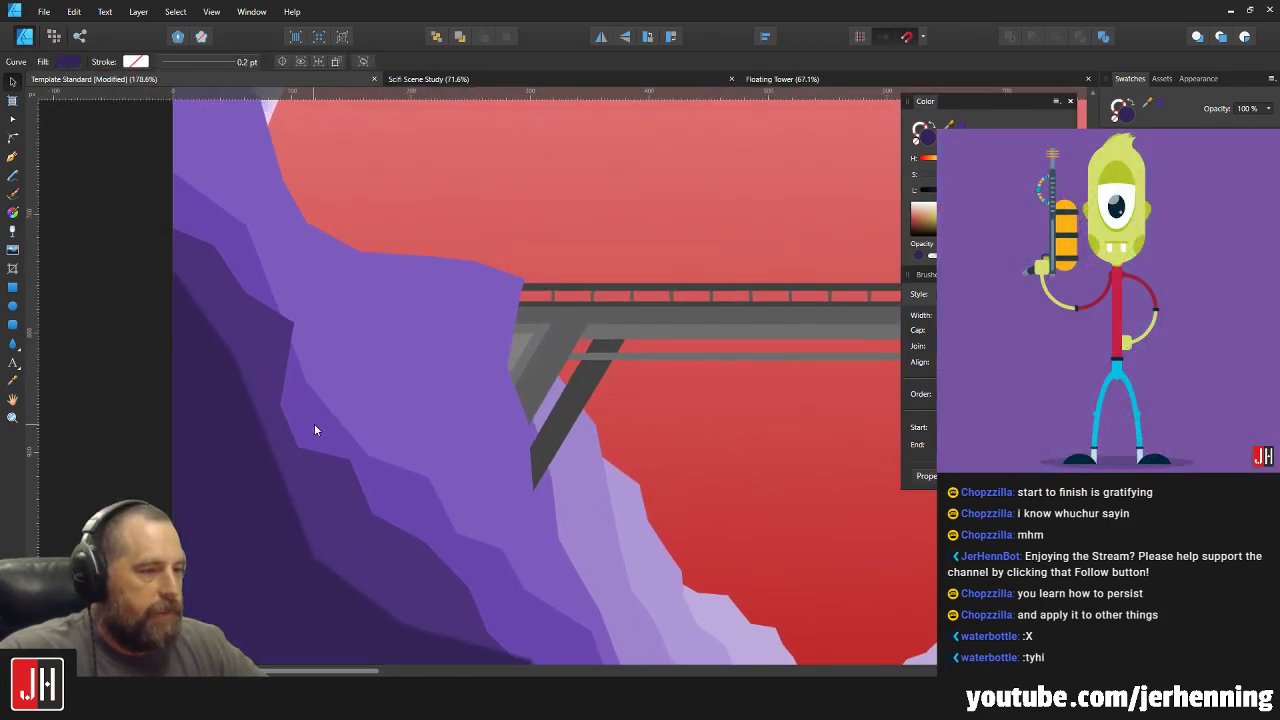
scroll(313, 429, down, 4)
key(v)
scroll(397, 539, up, 4)
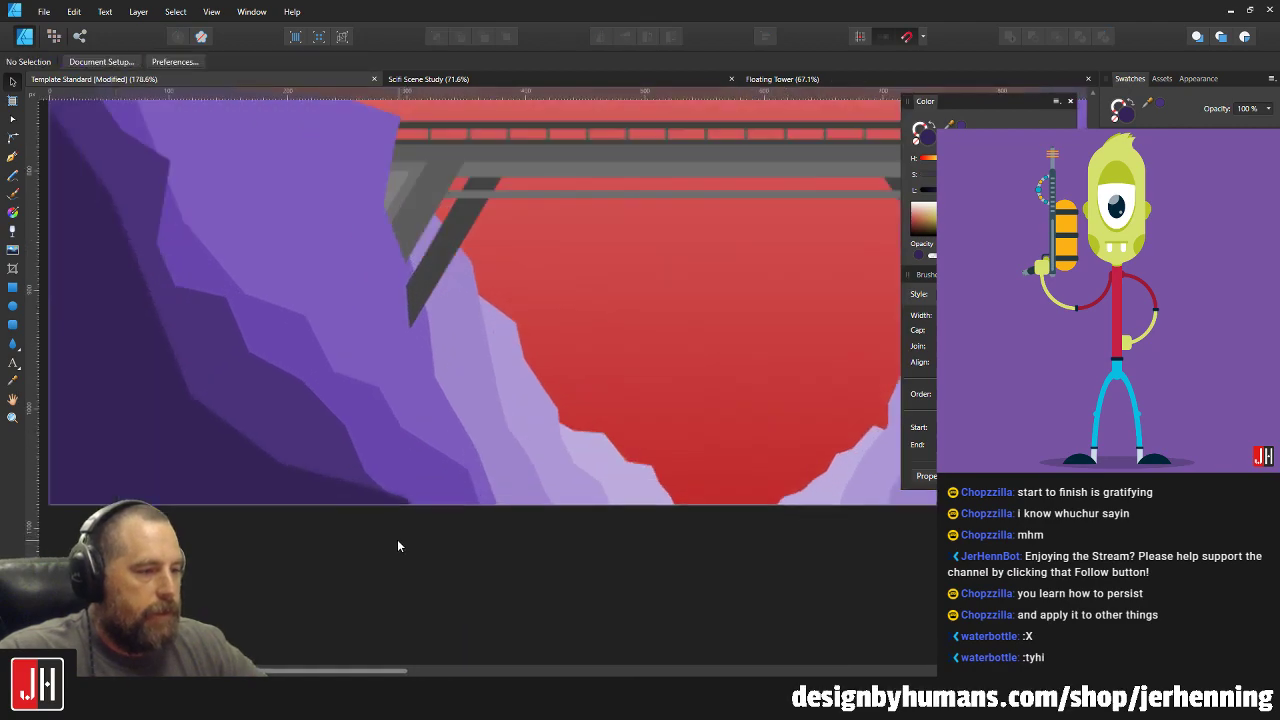
Move the blurred shape's two lowest edge nodes outward and up near the artboard's bottom edge on the left cliff.
click(284, 497)
key(a)
drag(457, 619, 494, 594)
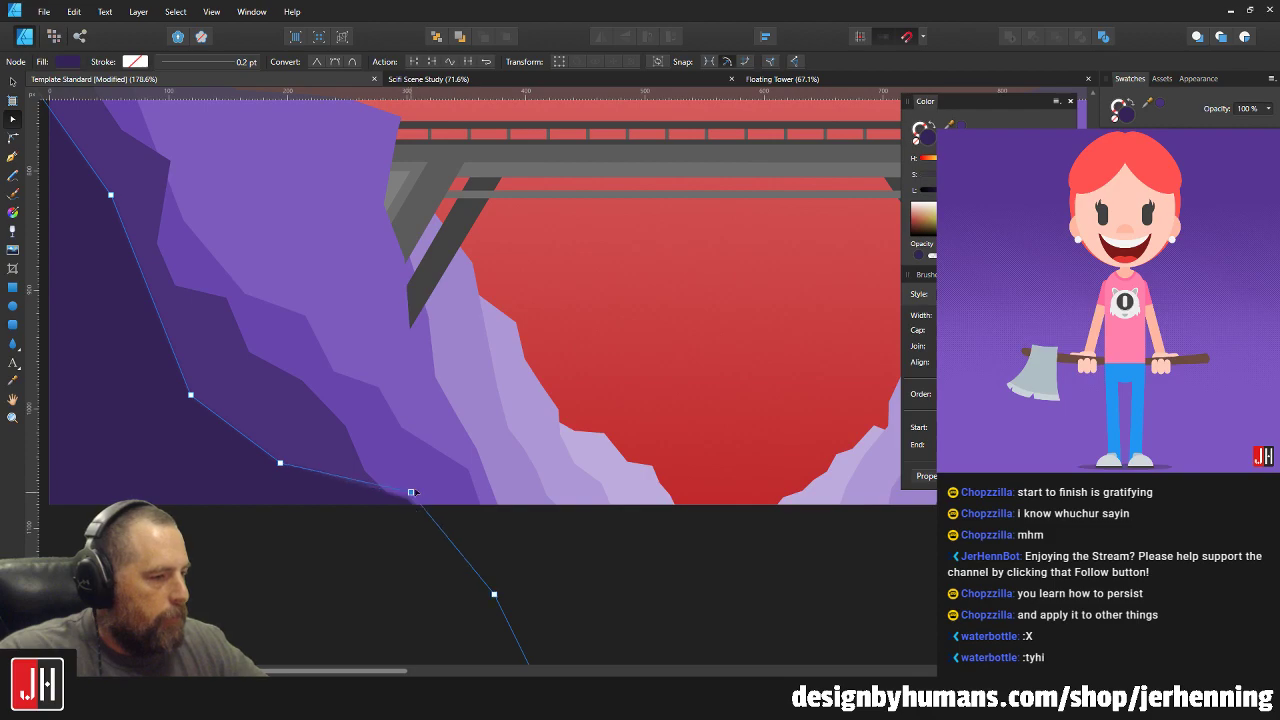
key(v)
click(486, 542)
scroll(439, 496, down, 3)
scroll(439, 496, up, 2)
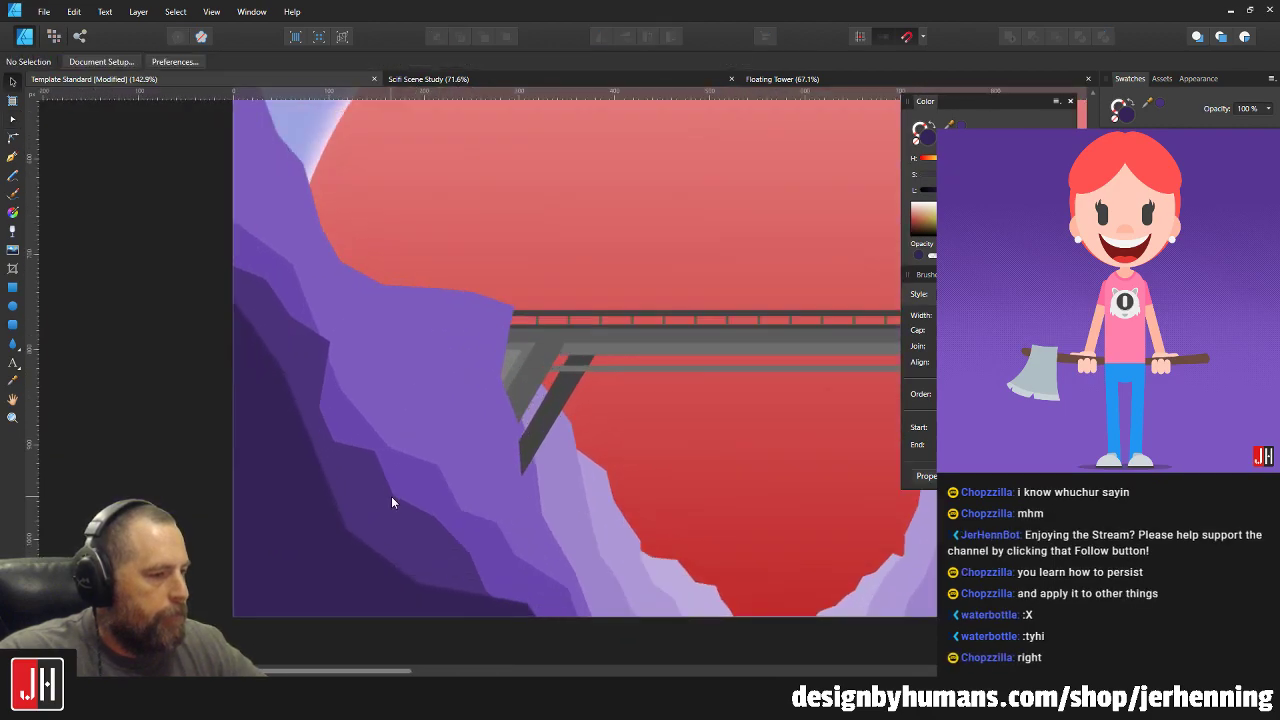
Place a horizontally flipped copy of the blurred dark shape over the base of the right cliff.
click(296, 478)
drag(304, 467, 306, 471)
scroll(330, 484, down, 4)
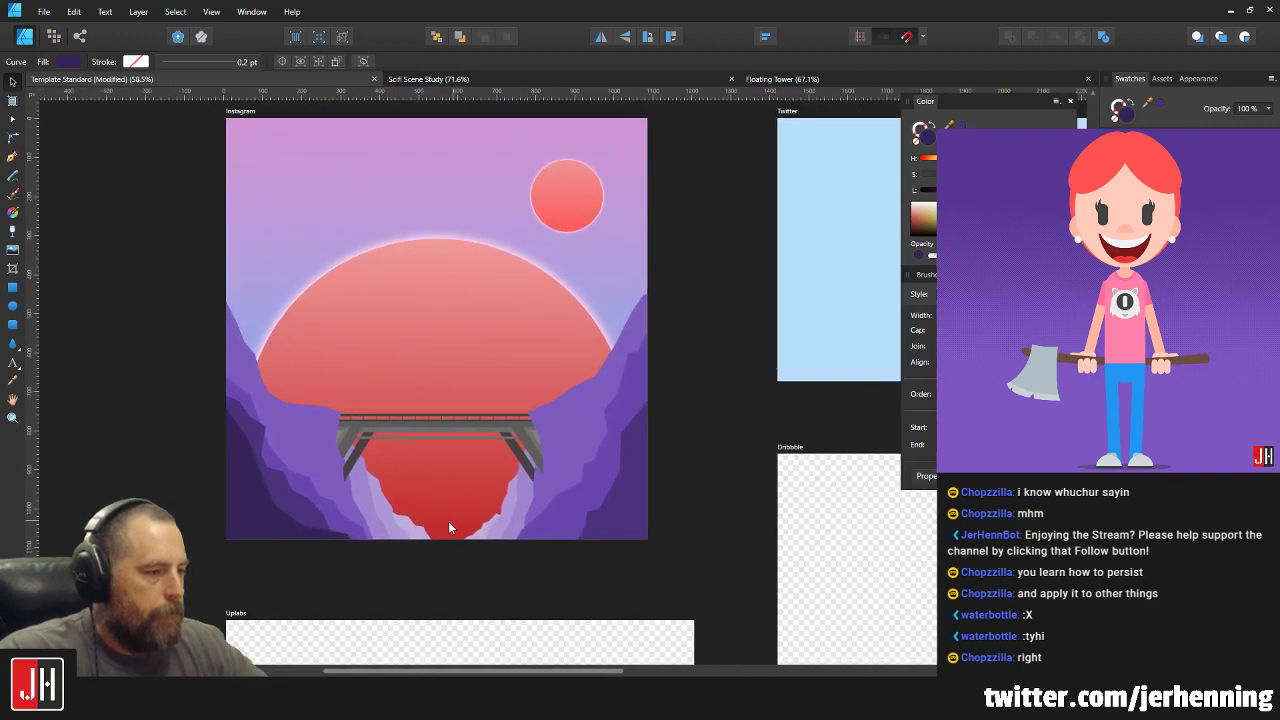
drag(277, 528, 623, 537)
click(601, 36)
scroll(575, 500, up, 1)
scroll(563, 514, up, 4)
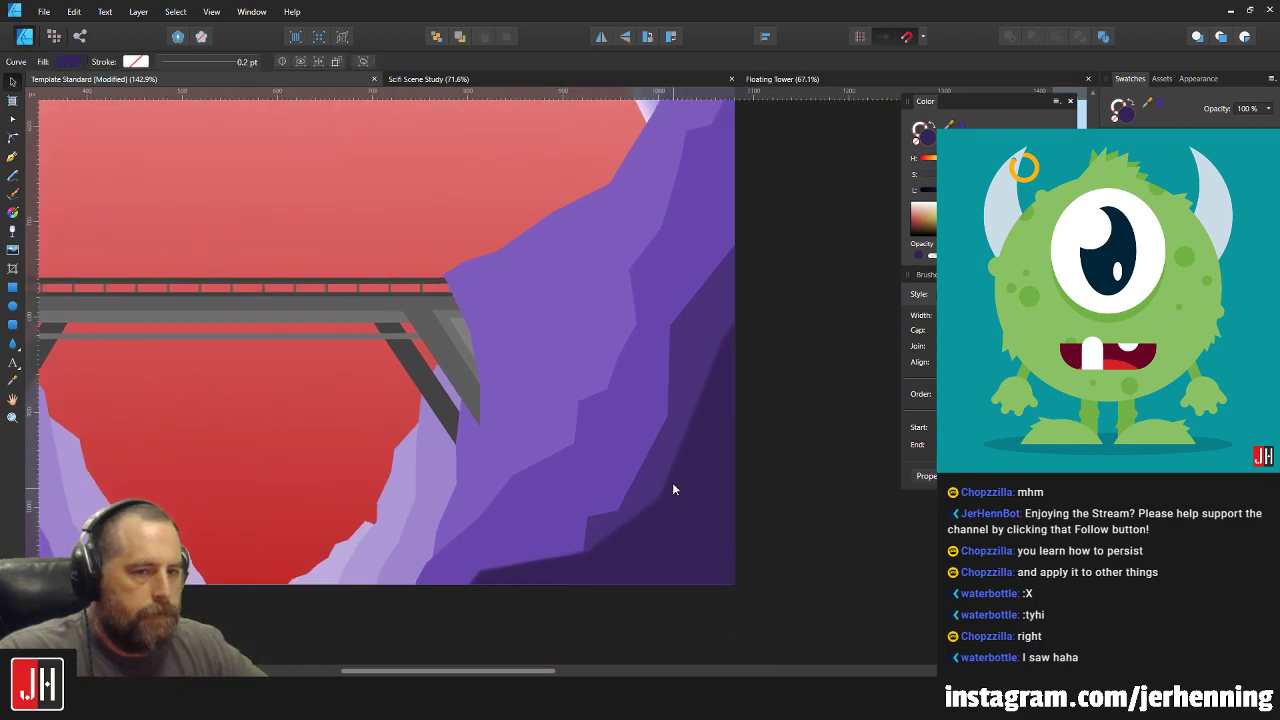
click(675, 495)
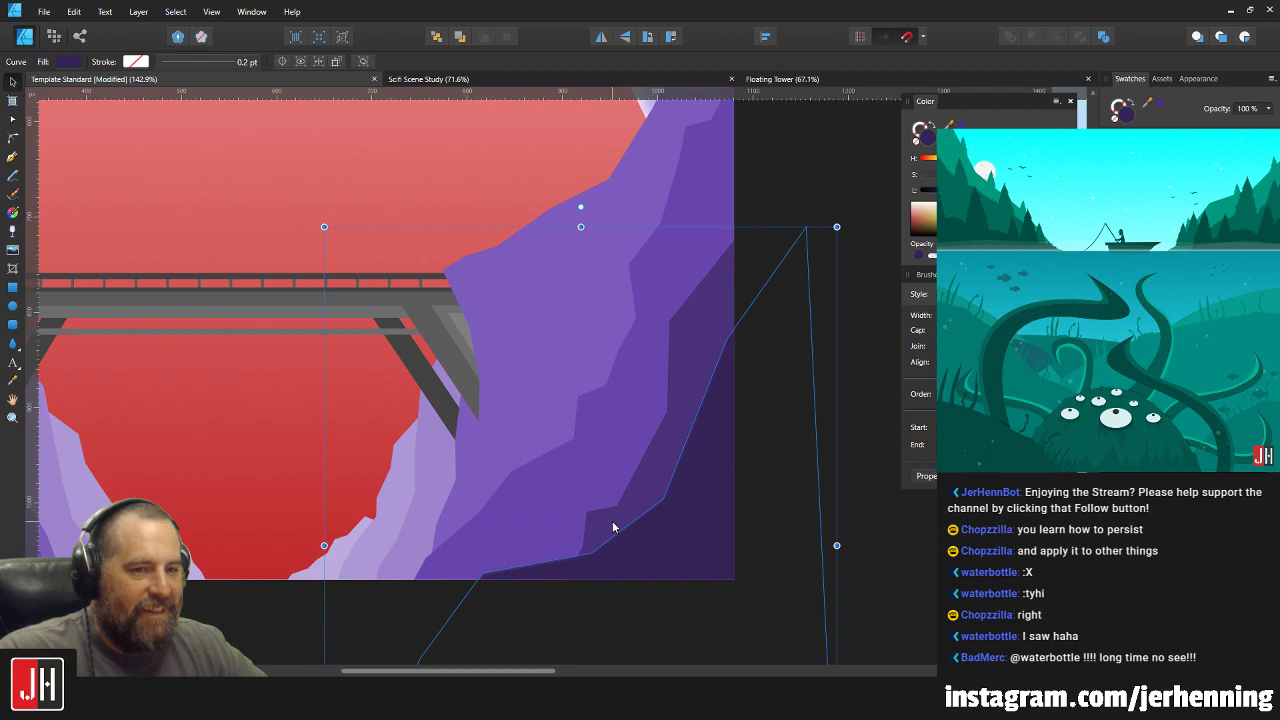
Nudge the blurred shadow down the right cliff and reposition the adjacent purple rock layer's two lowest nodes near the artboard's bottom edge.
drag(689, 482, 687, 486)
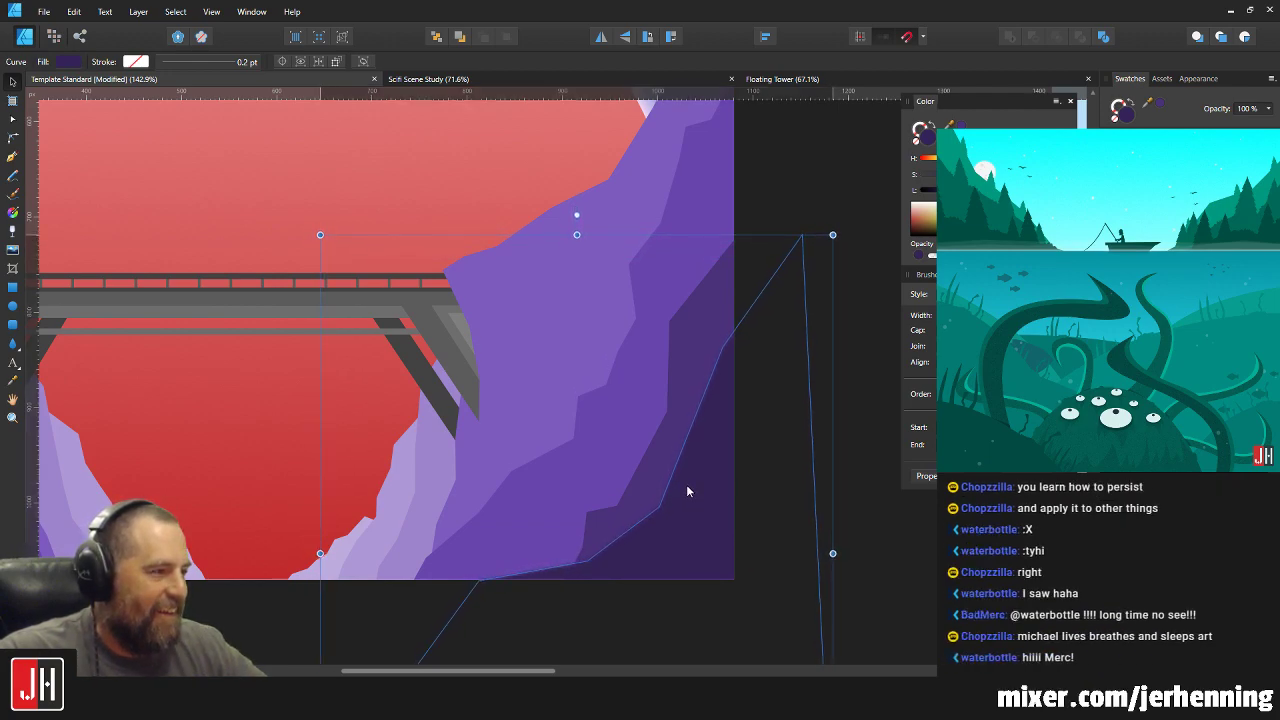
click(600, 532)
scroll(570, 584, up, 2)
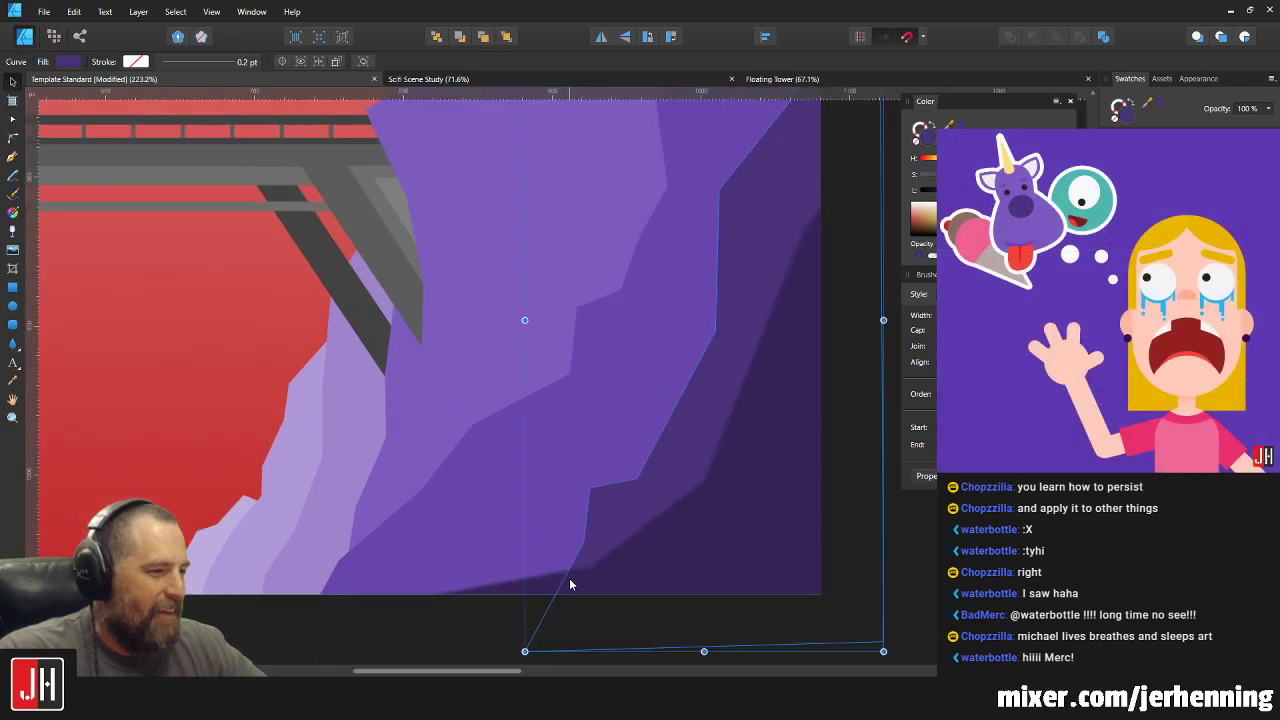
key(a)
scroll(569, 531, down, 2)
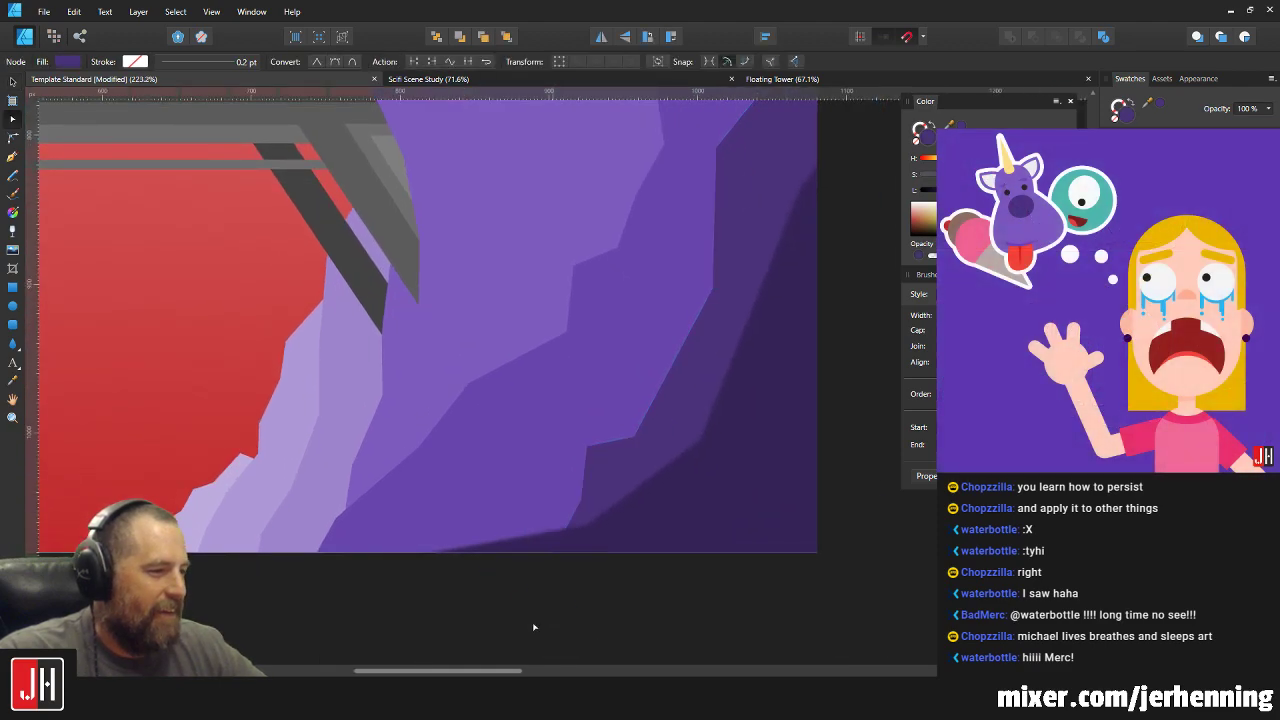
drag(521, 610, 482, 609)
drag(540, 499, 571, 508)
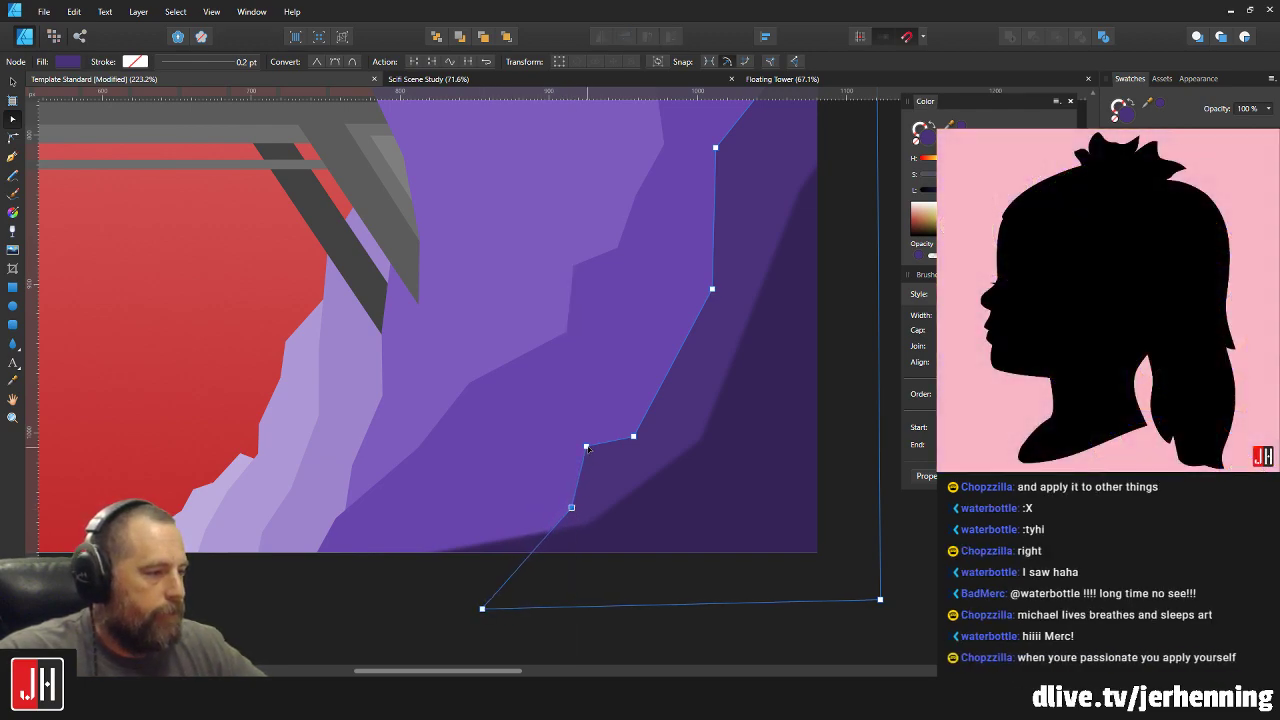
key(v)
key(ctrl+0)
scroll(660, 485, down, 2)
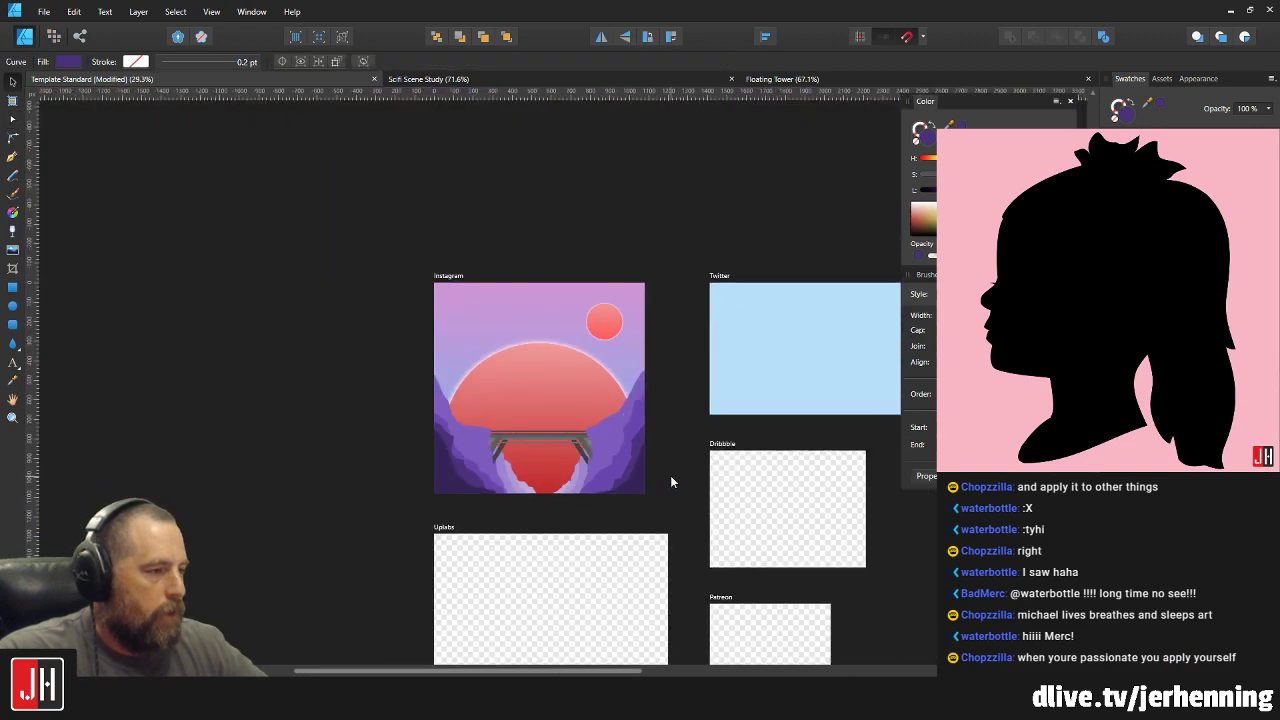
Check the right cliff's blurred shadow against the whole illustration and save the document.
click(670, 475)
scroll(591, 486, up, 2)
scroll(705, 471, up, 2)
click(708, 463)
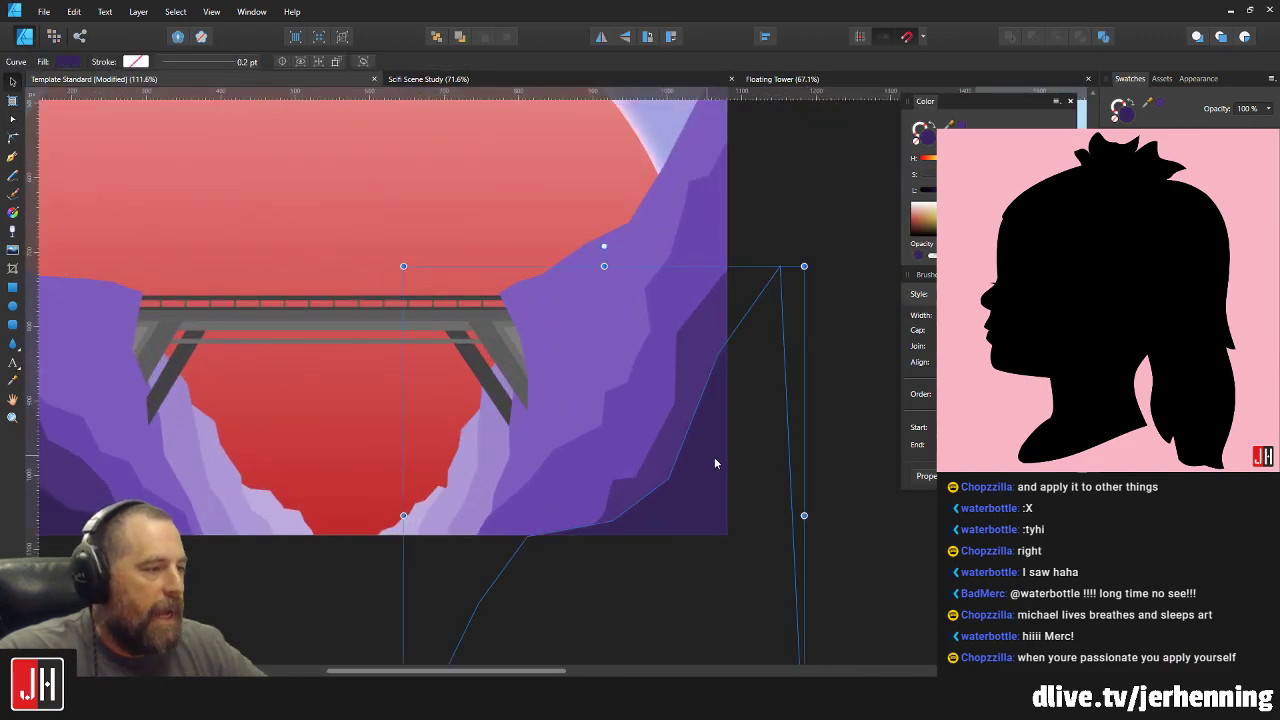
click(797, 458)
scroll(724, 532, down, 4)
key(ctrl+s)
Enlarge the blurred dark shadow on the right cliff and shift it slightly up and inward over the cliff base.
click(716, 508)
drag(751, 432, 786, 397)
drag(734, 527, 718, 503)
scroll(724, 520, up, 4)
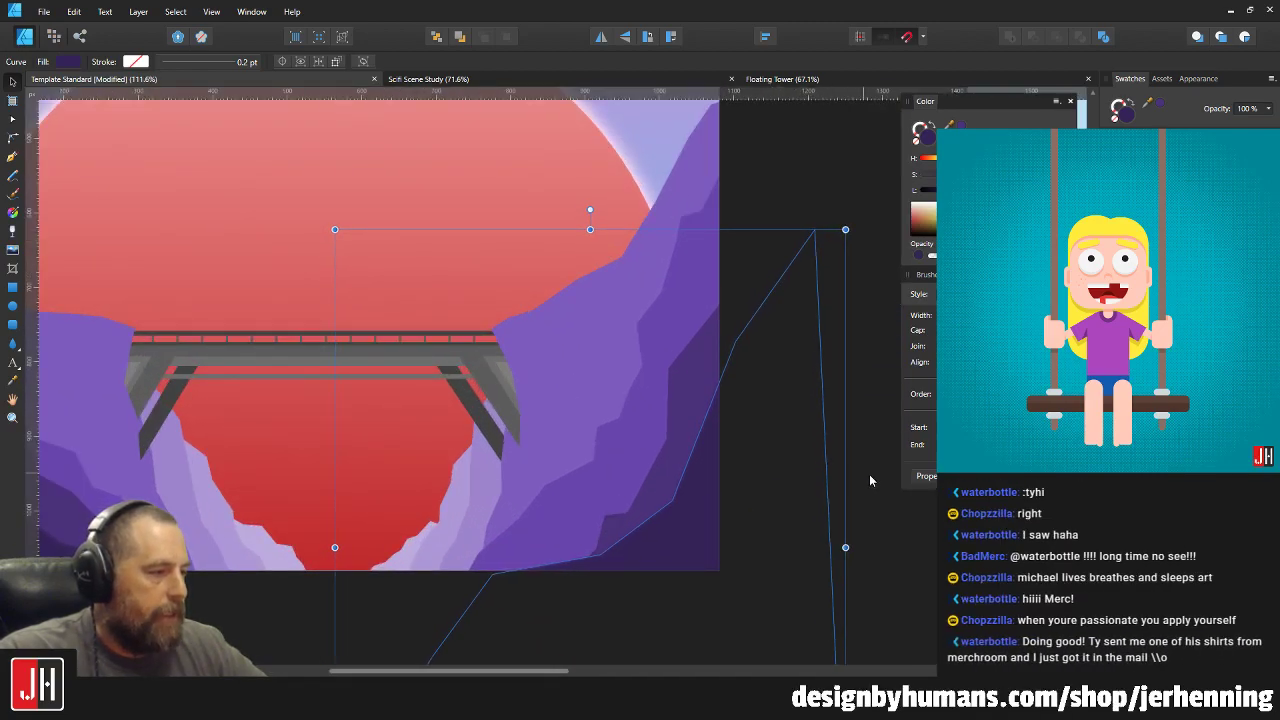
click(678, 572)
scroll(678, 572, down, 5)
scroll(700, 562, up, 6)
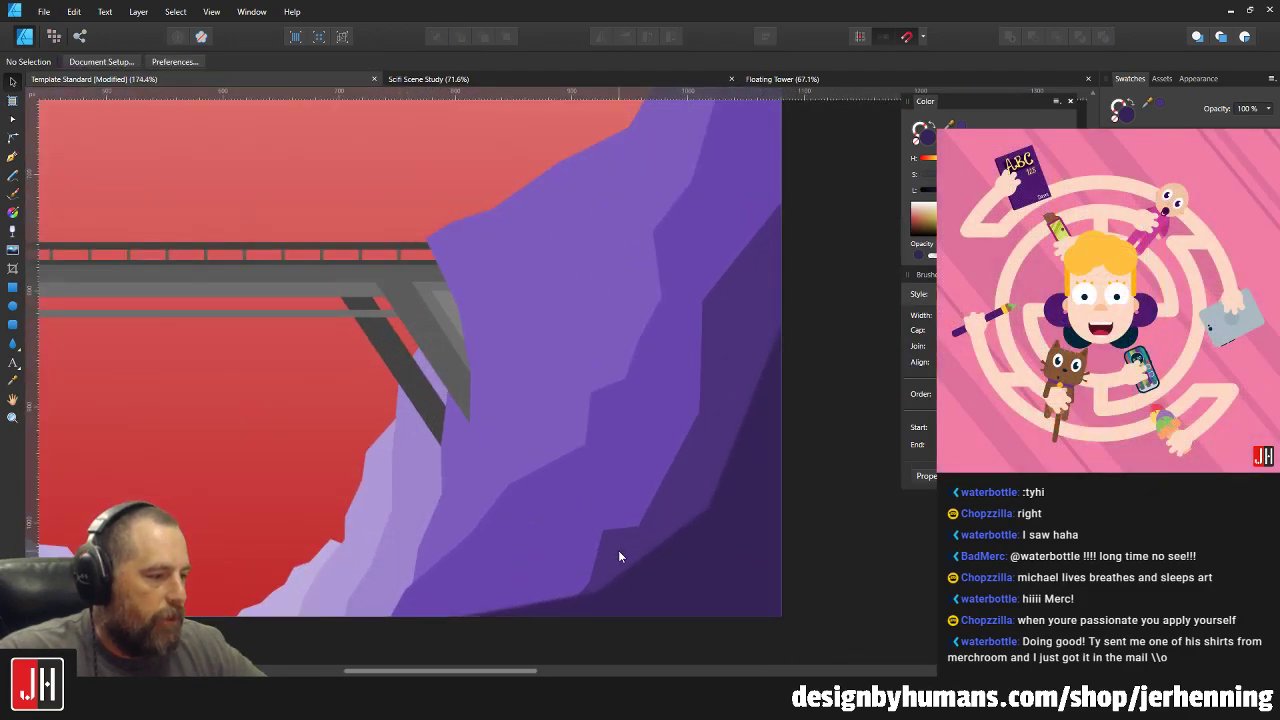
Move the lower jagged edge nodes of the purple layer above the right cliff's shadow slightly toward the canyon.
double_click(617, 550)
drag(527, 522, 642, 613)
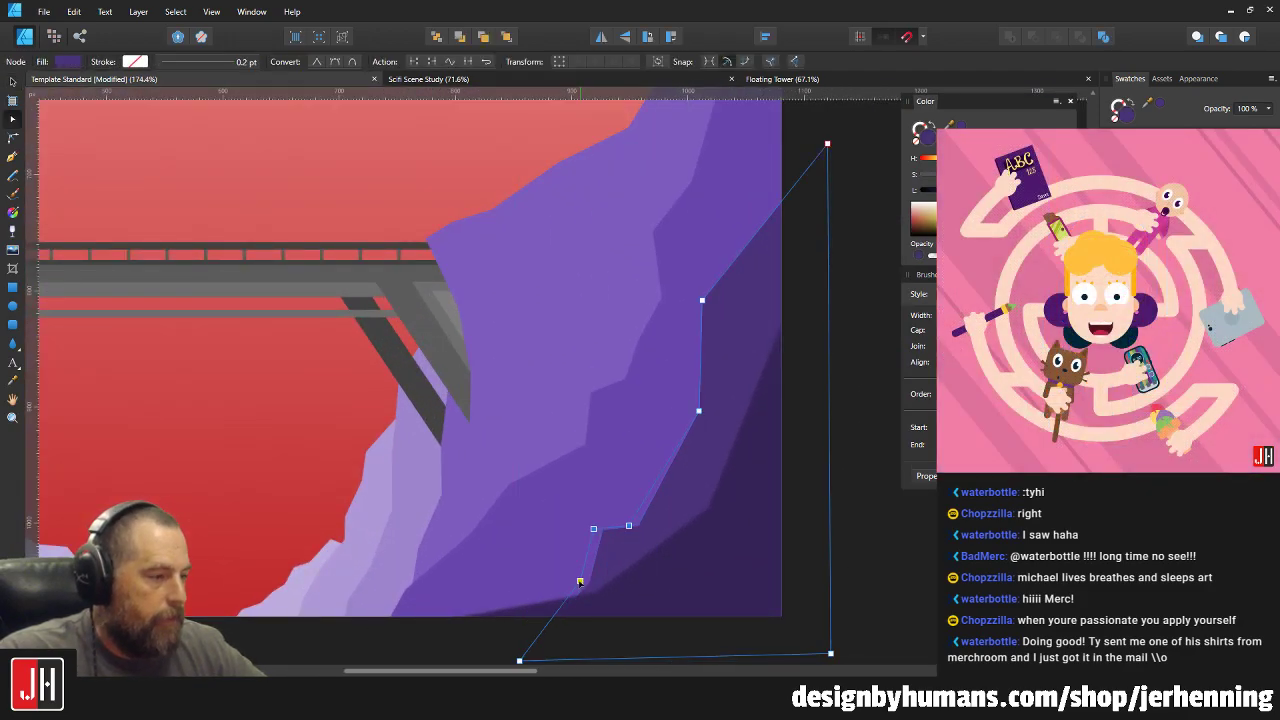
key(v)
scroll(620, 578, down, 5)
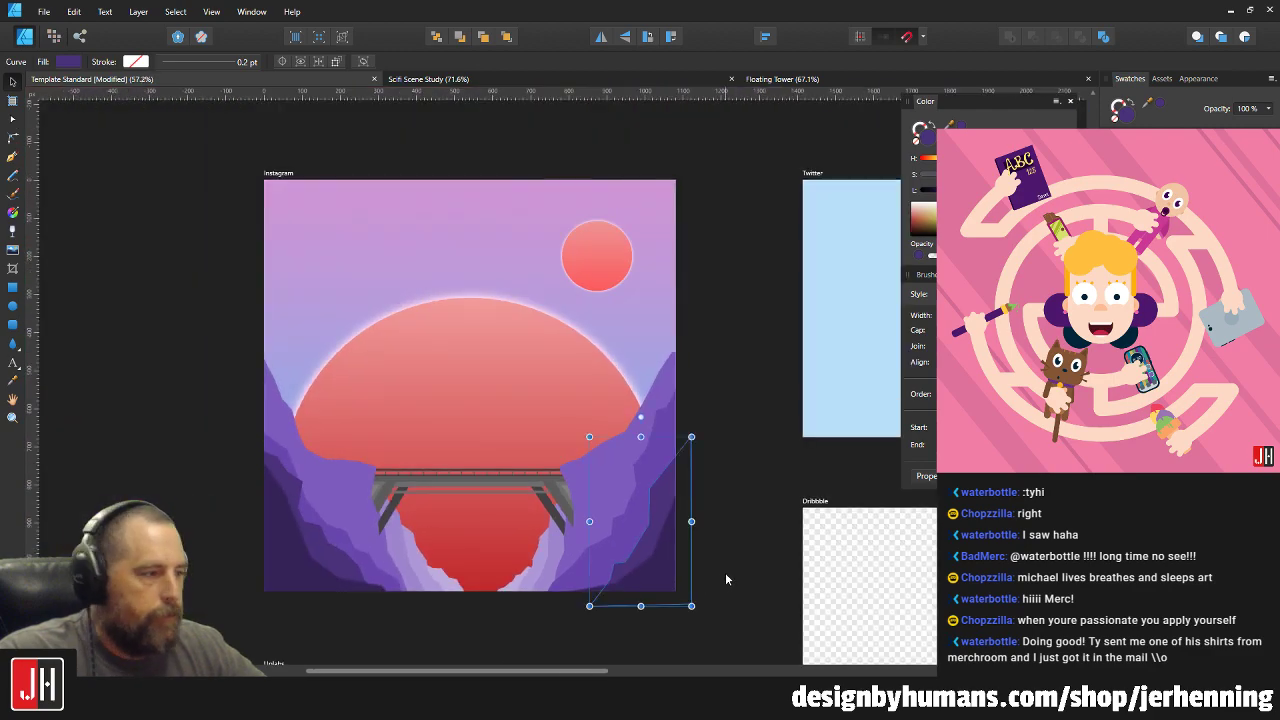
click(726, 580)
scroll(634, 556, up, 1)
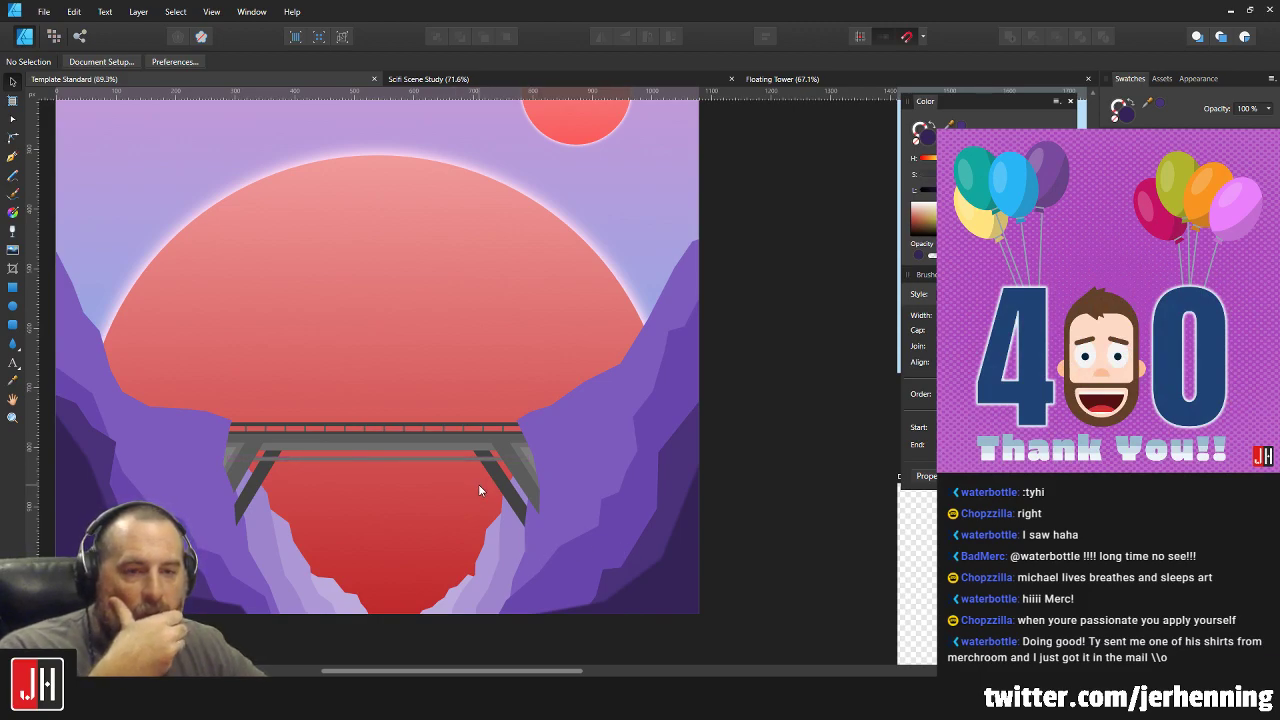
Examine the grey support braces and triangular panels where the bridge meets the left and right cliffs.
drag(465, 476, 510, 429)
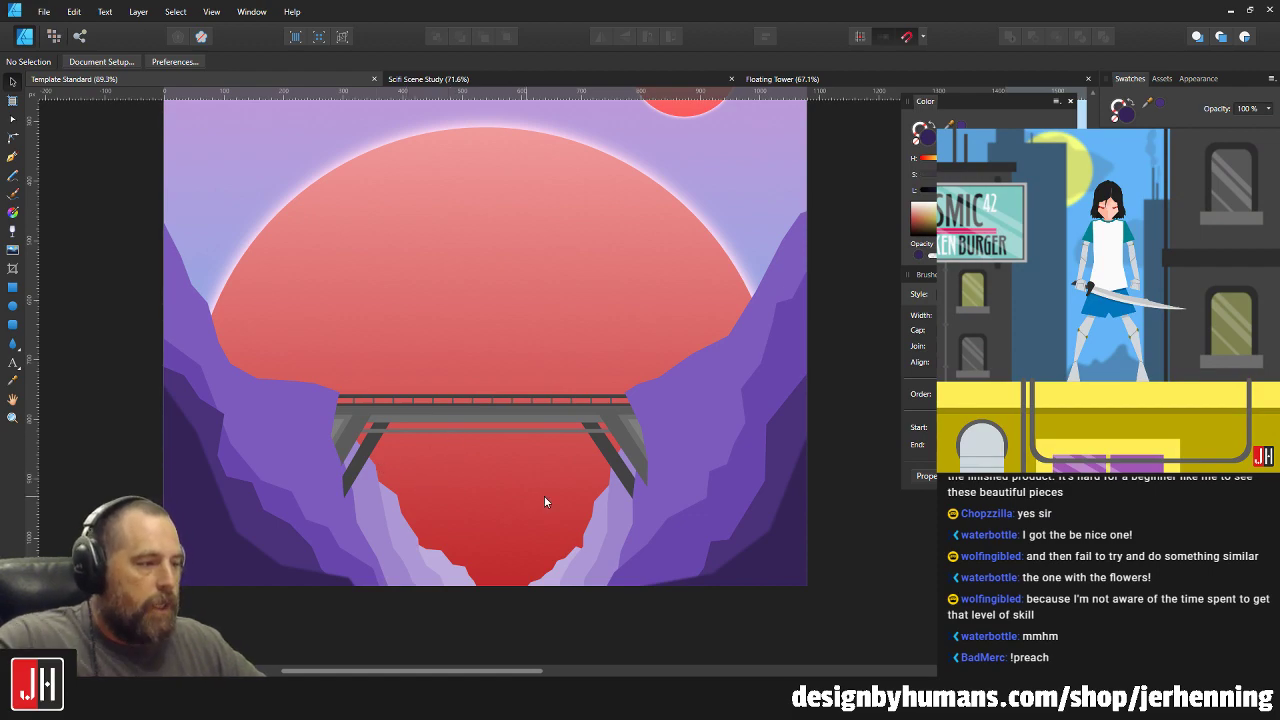
scroll(539, 495, up, 5)
scroll(370, 300, up, 3)
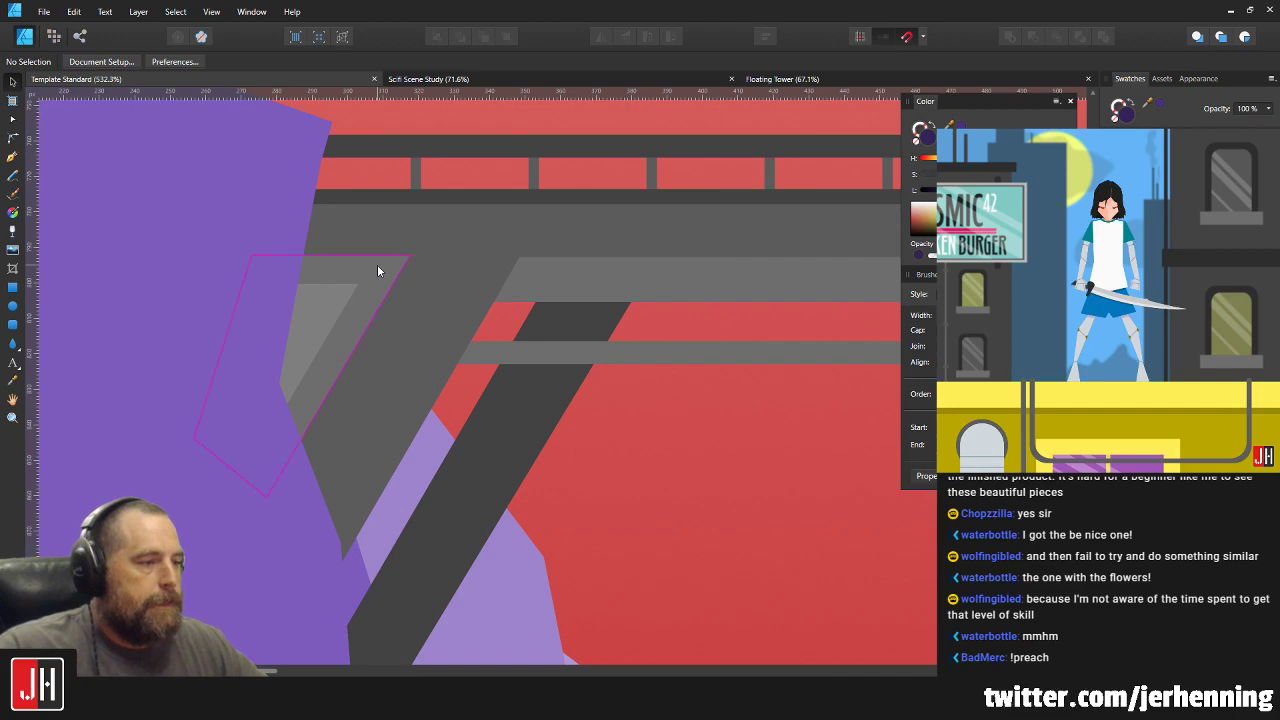
click(377, 264)
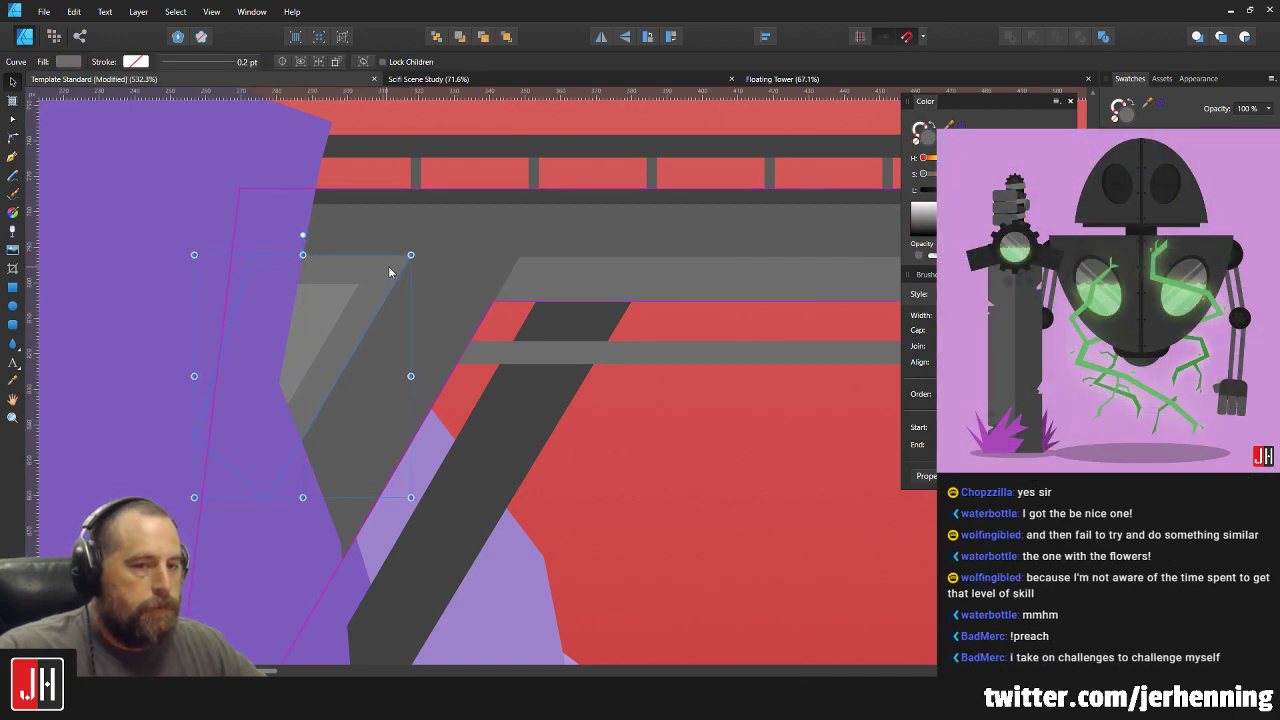
scroll(488, 362, up, 2)
scroll(411, 354, up, 5)
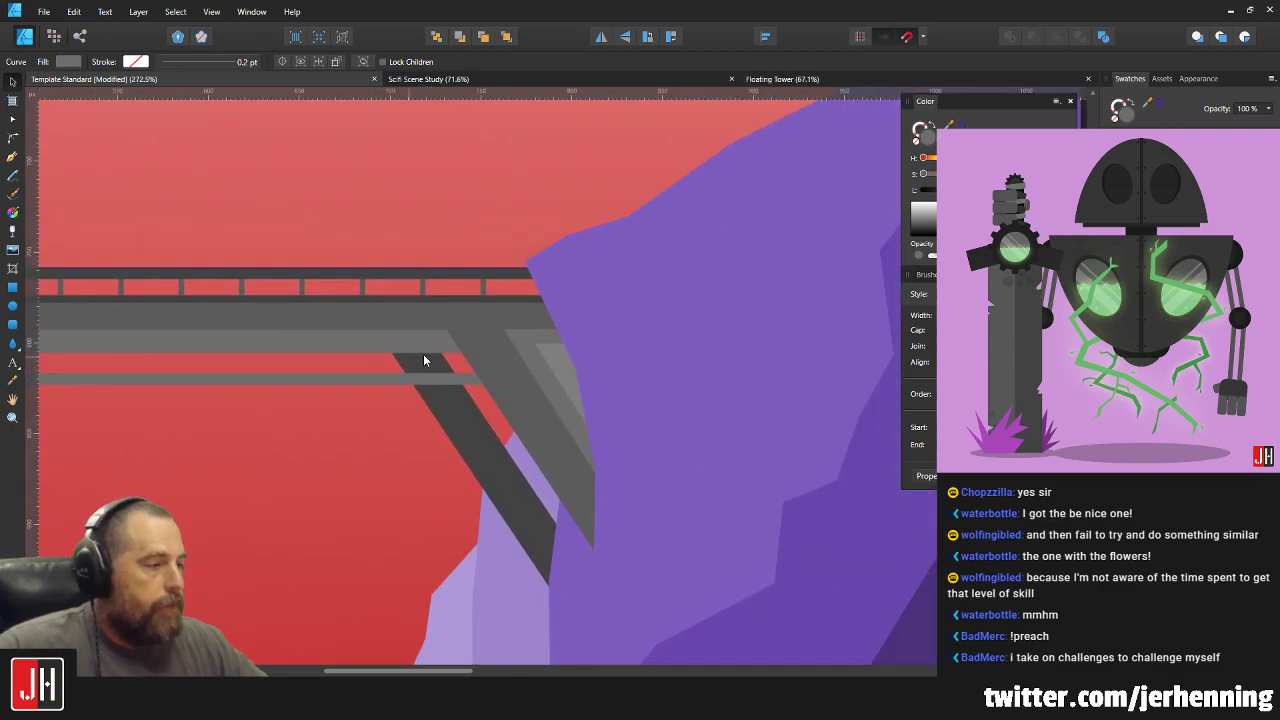
click(408, 318)
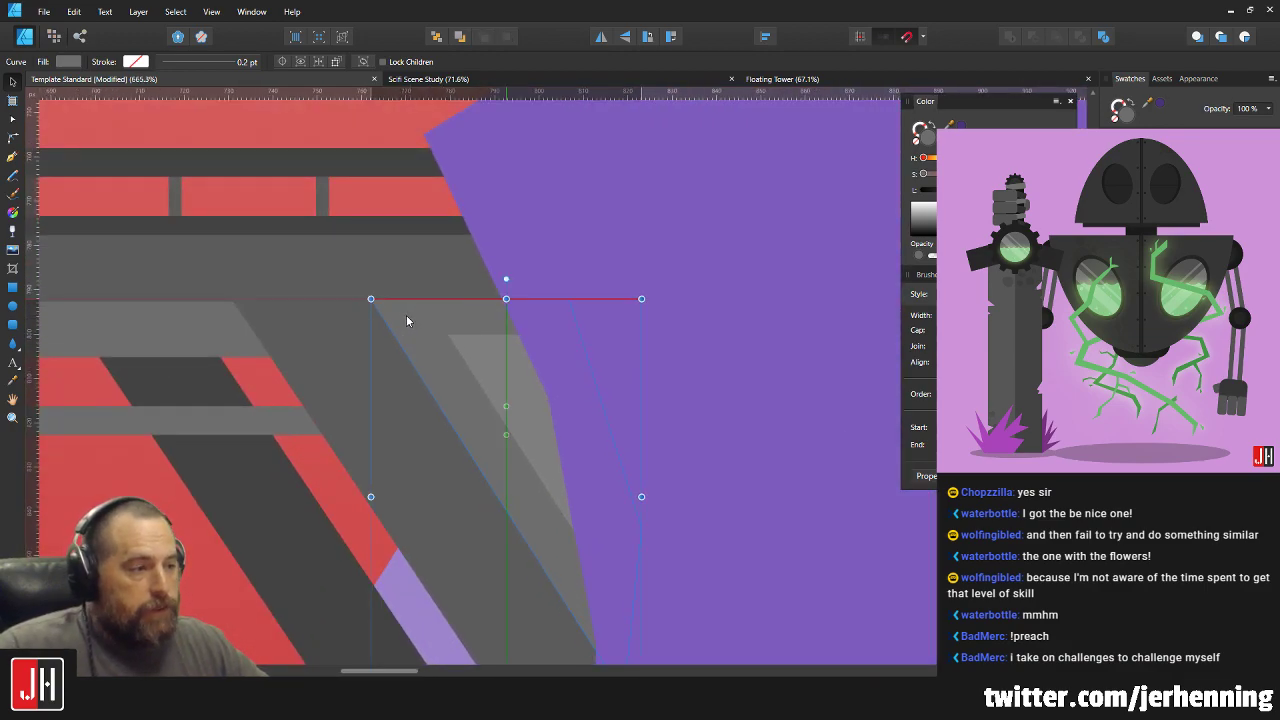
key(ctrl+0)
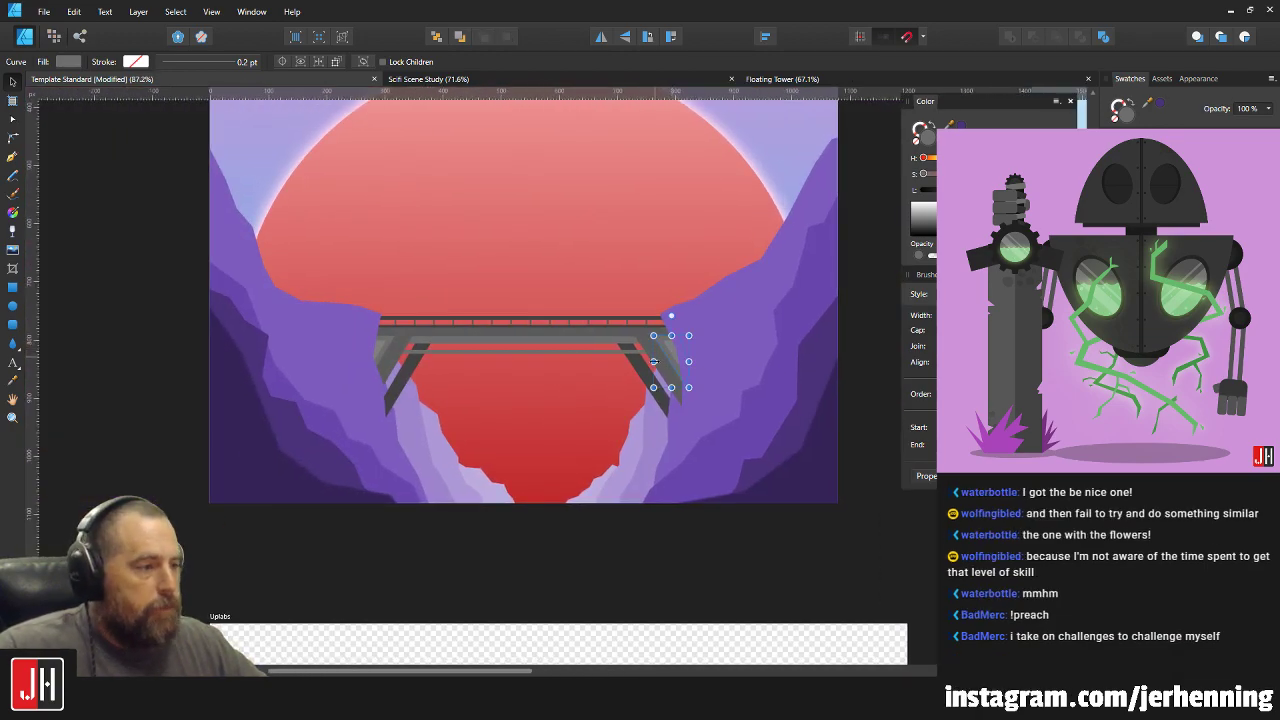
click(652, 538)
scroll(559, 422, up, 3)
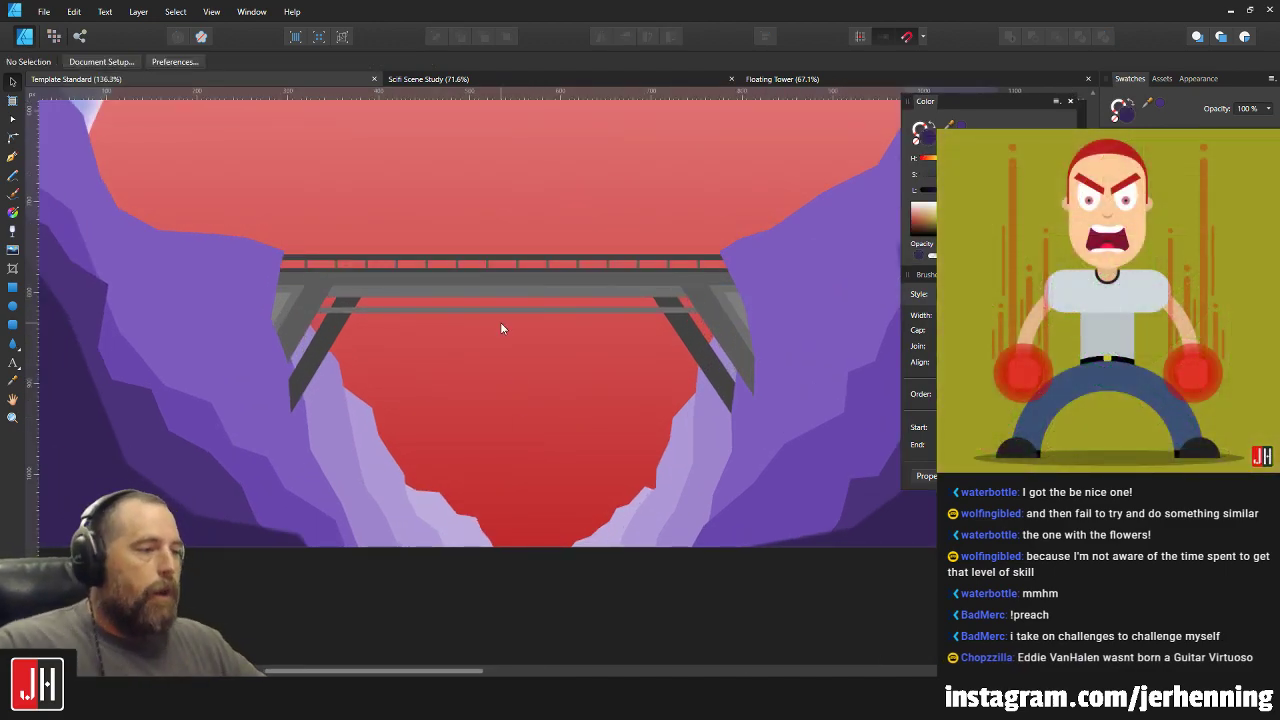
drag(491, 308, 519, 320)
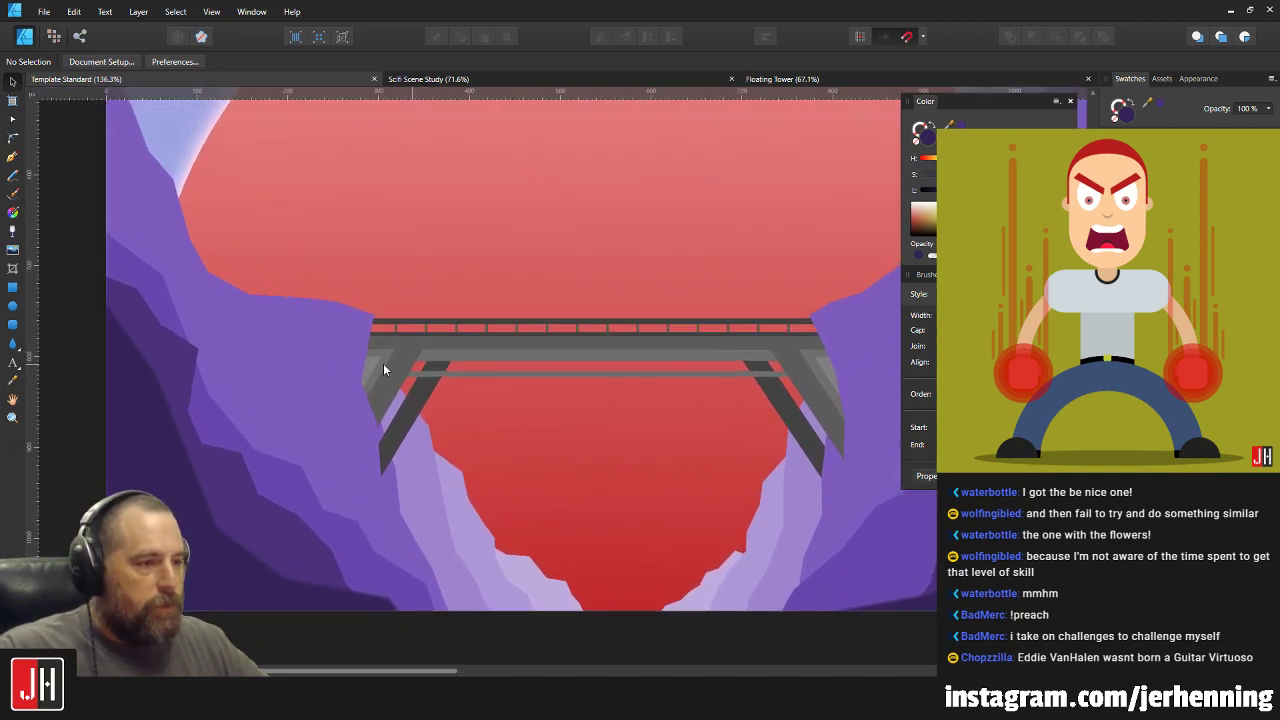
Move the protruding upper edge node of the left cliff's dark purple rock layer farther toward the bridge.
scroll(157, 359, up, 3)
key(a)
click(238, 336)
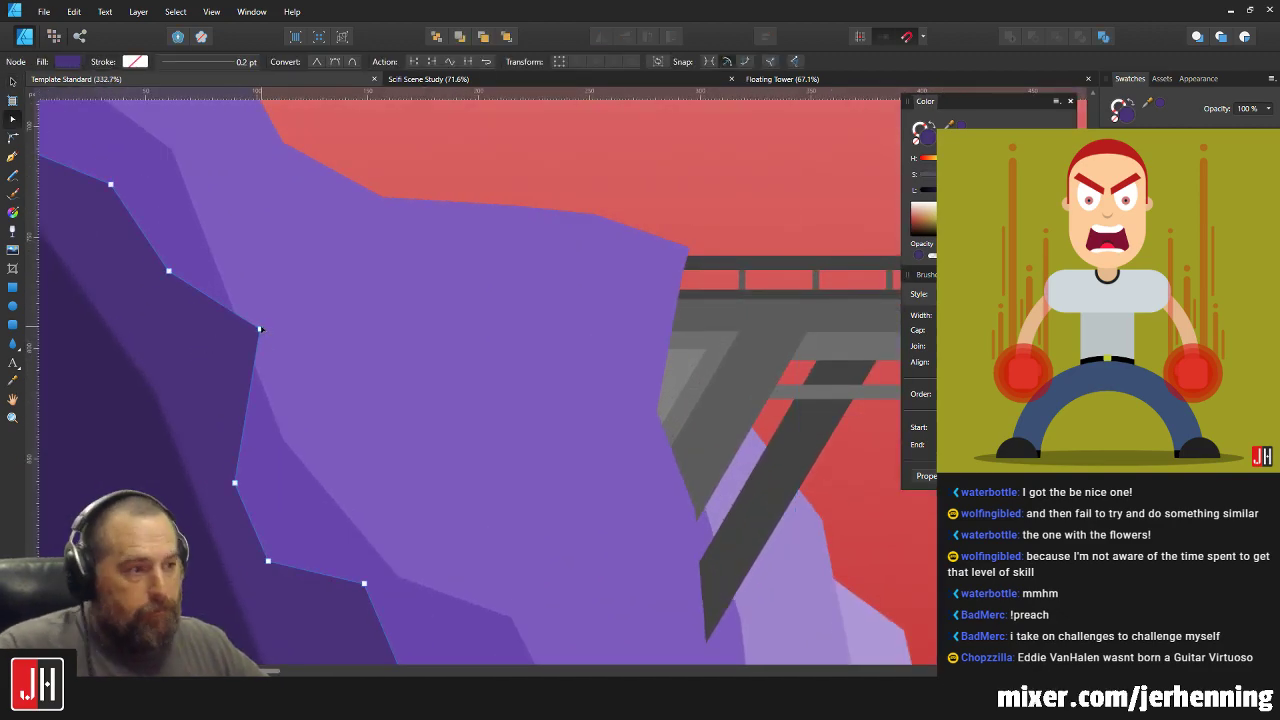
scroll(284, 314, down, 5)
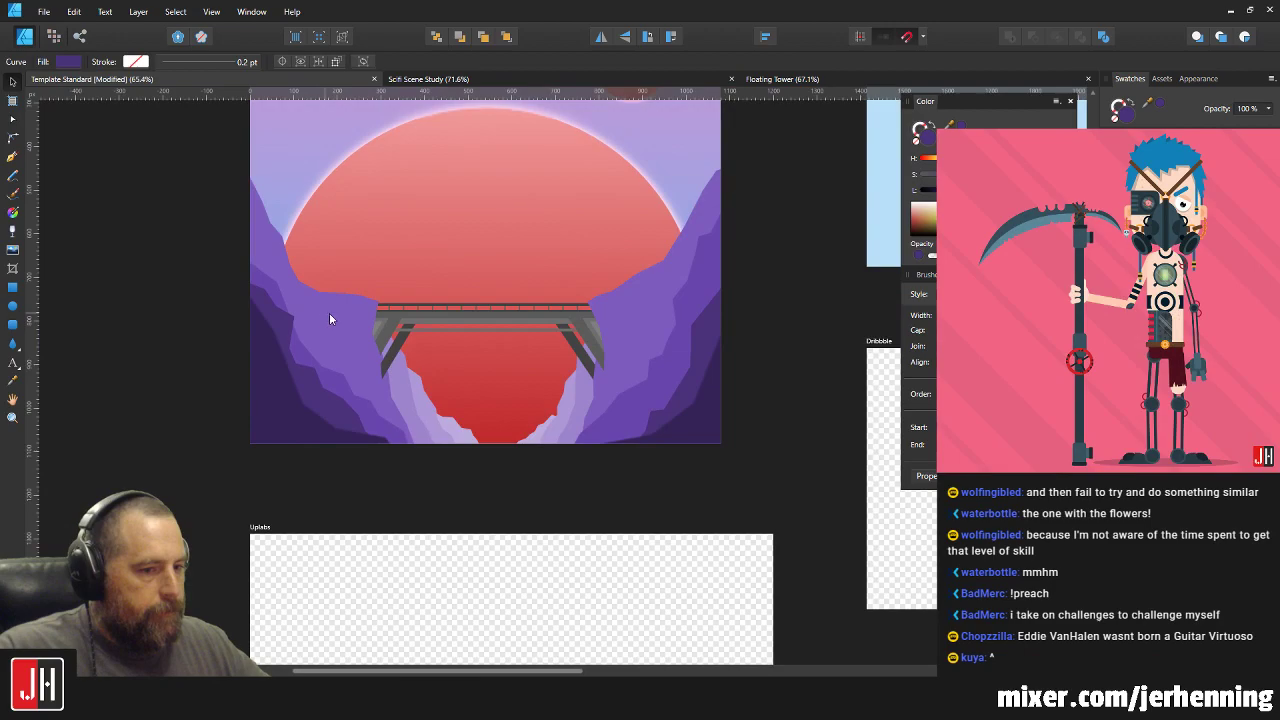
click(384, 478)
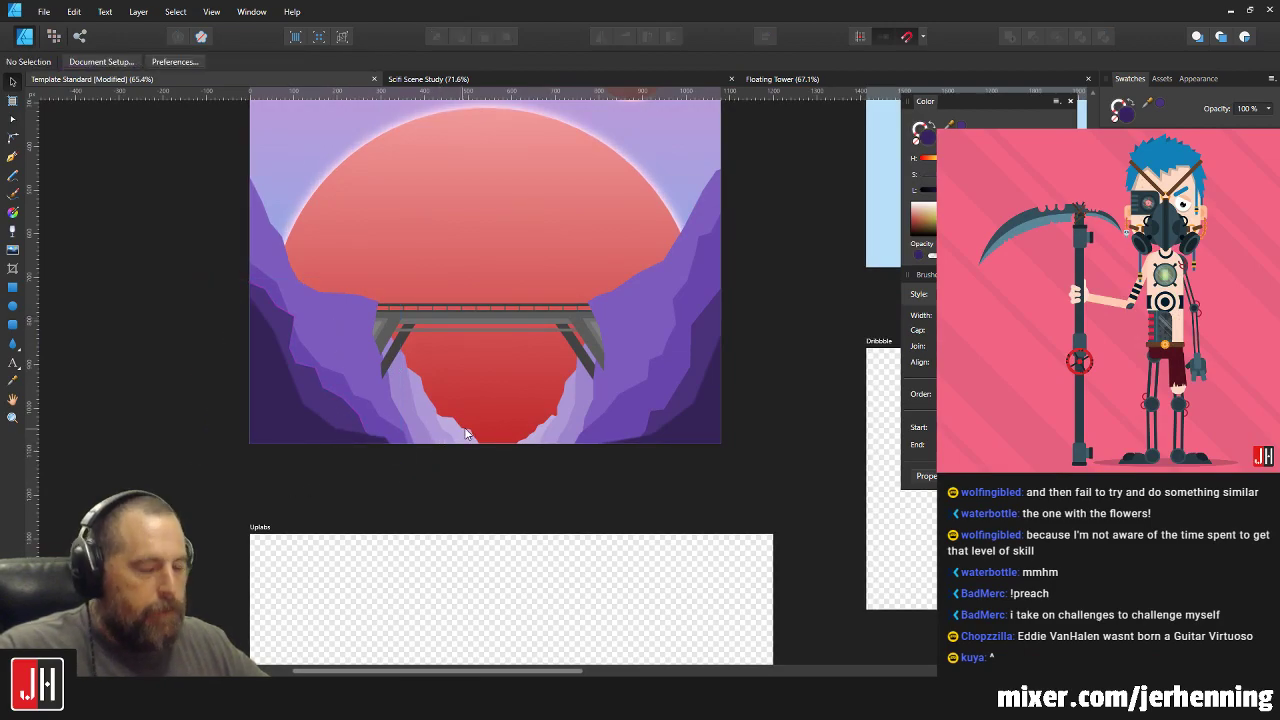
scroll(465, 371, right, 1)
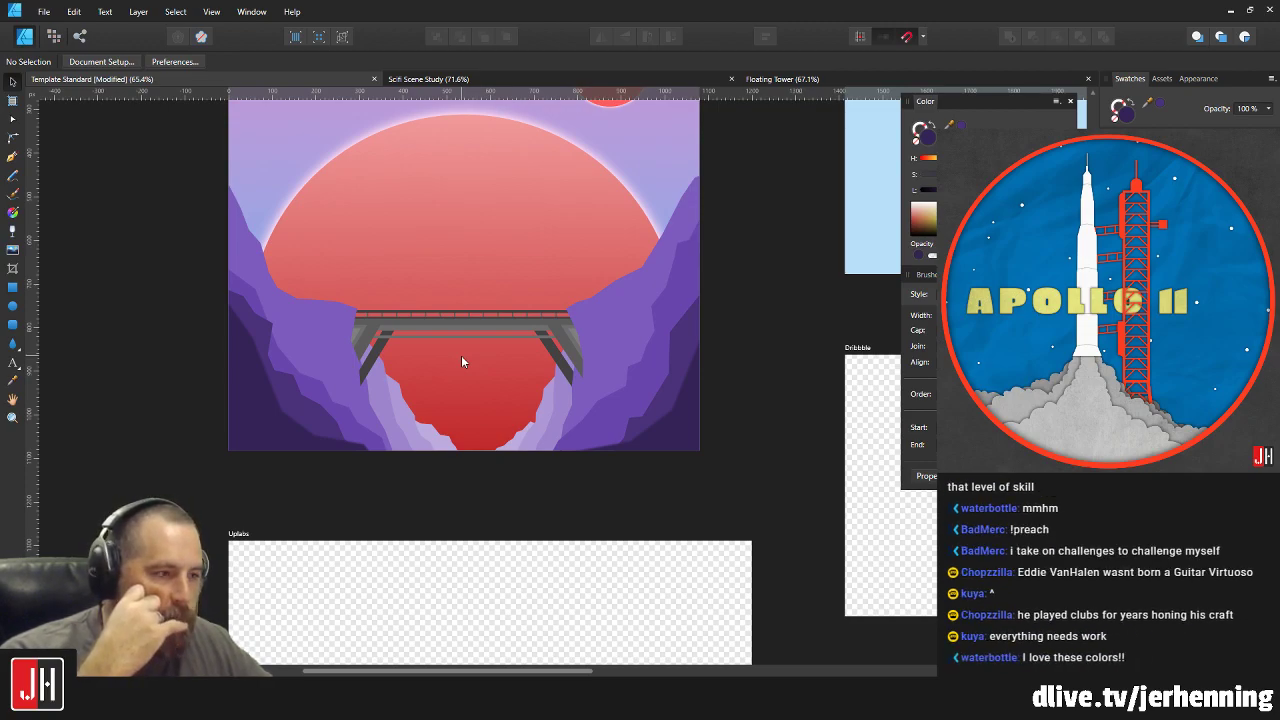
scroll(461, 355, up, 3)
drag(553, 305, 546, 381)
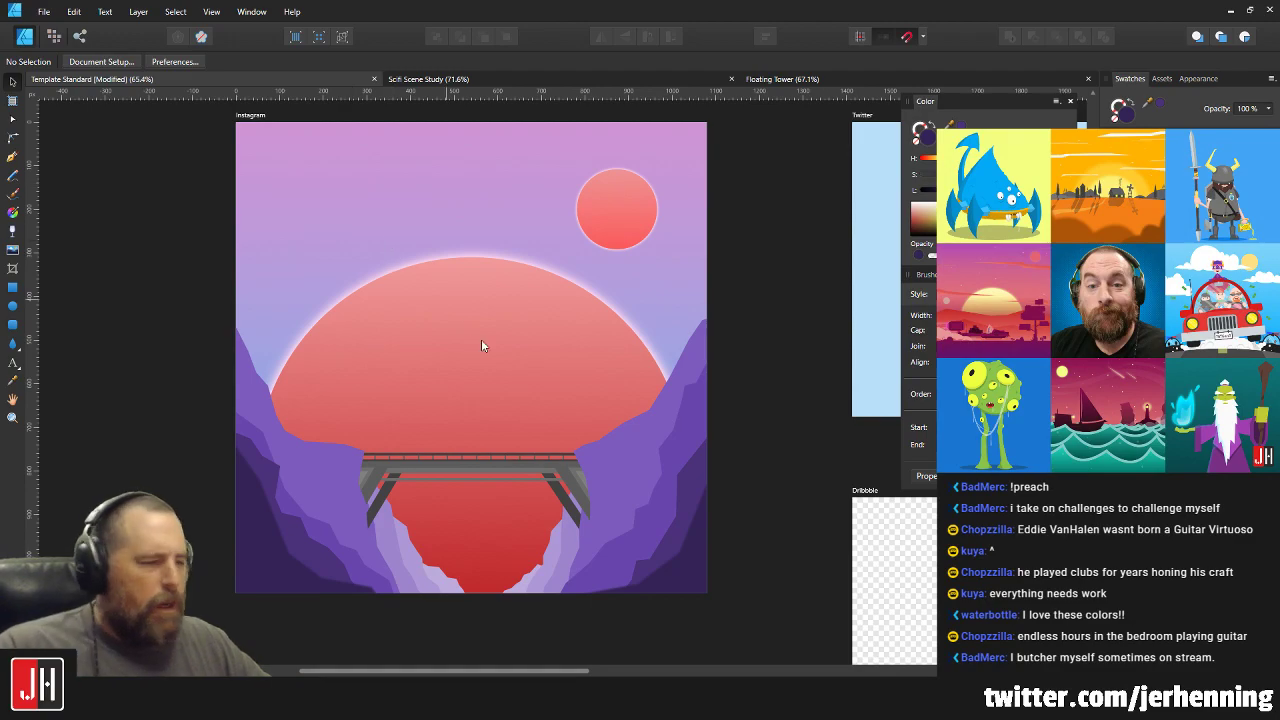
scroll(478, 383, up, 2)
click(476, 372)
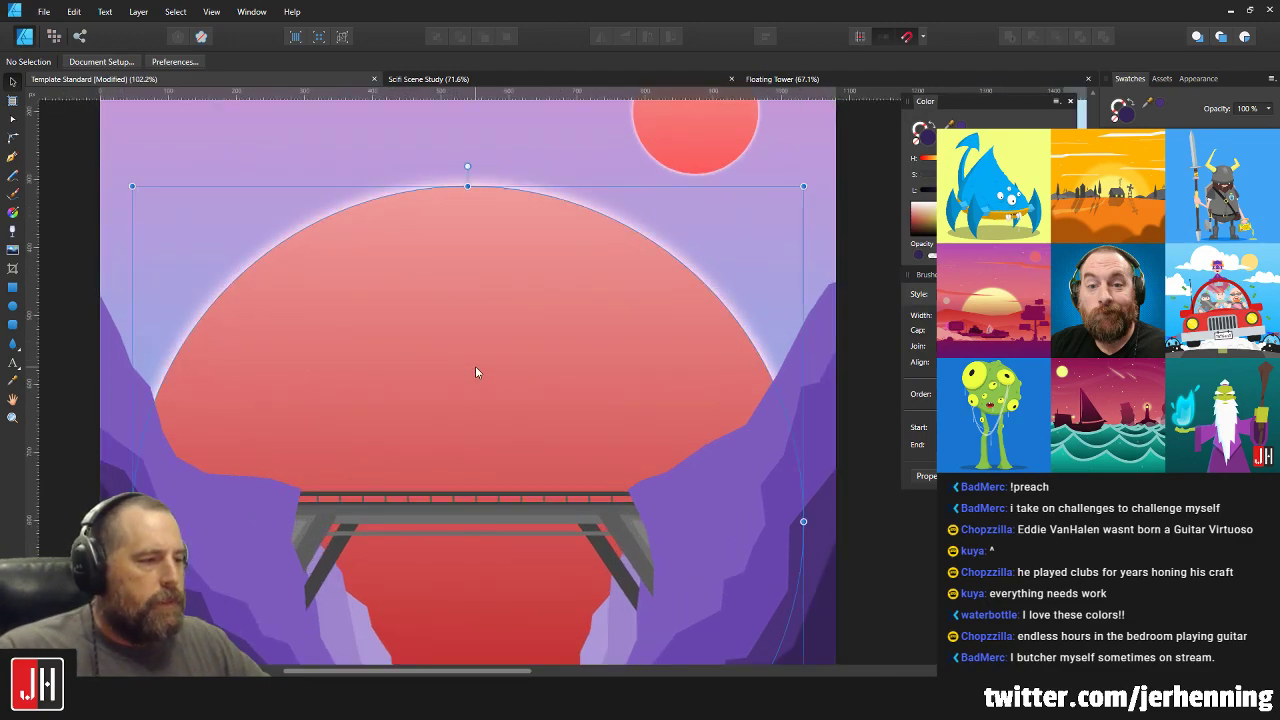
key(ctrl+d)
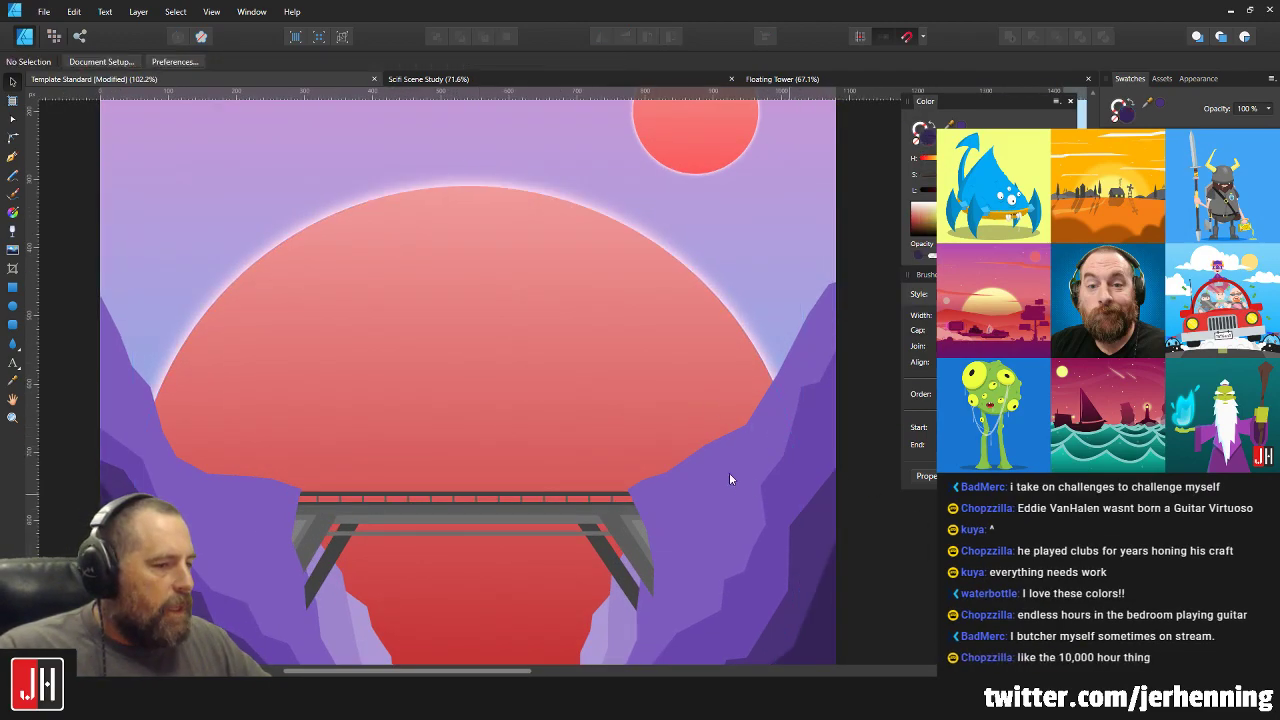
Examine how the triangular panel and the main girder shape overlap at the bridge's left support.
scroll(666, 418, down, 2)
scroll(403, 368, up, 5)
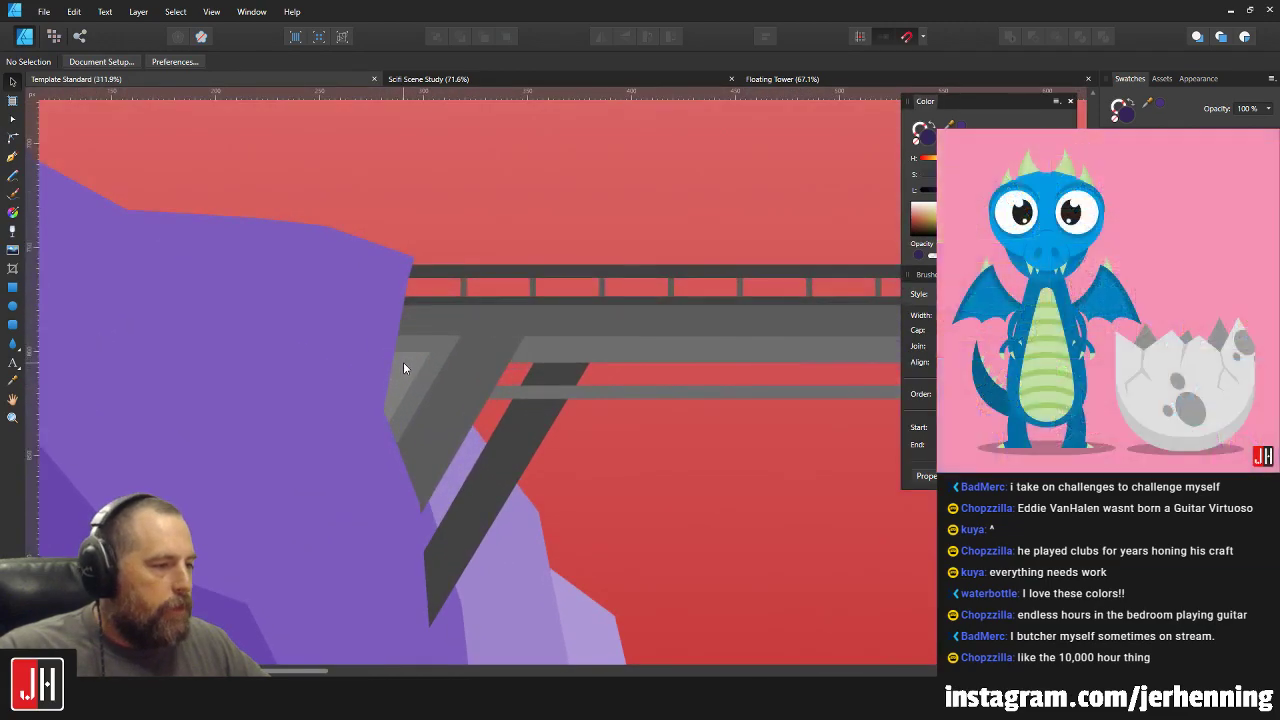
click(404, 368)
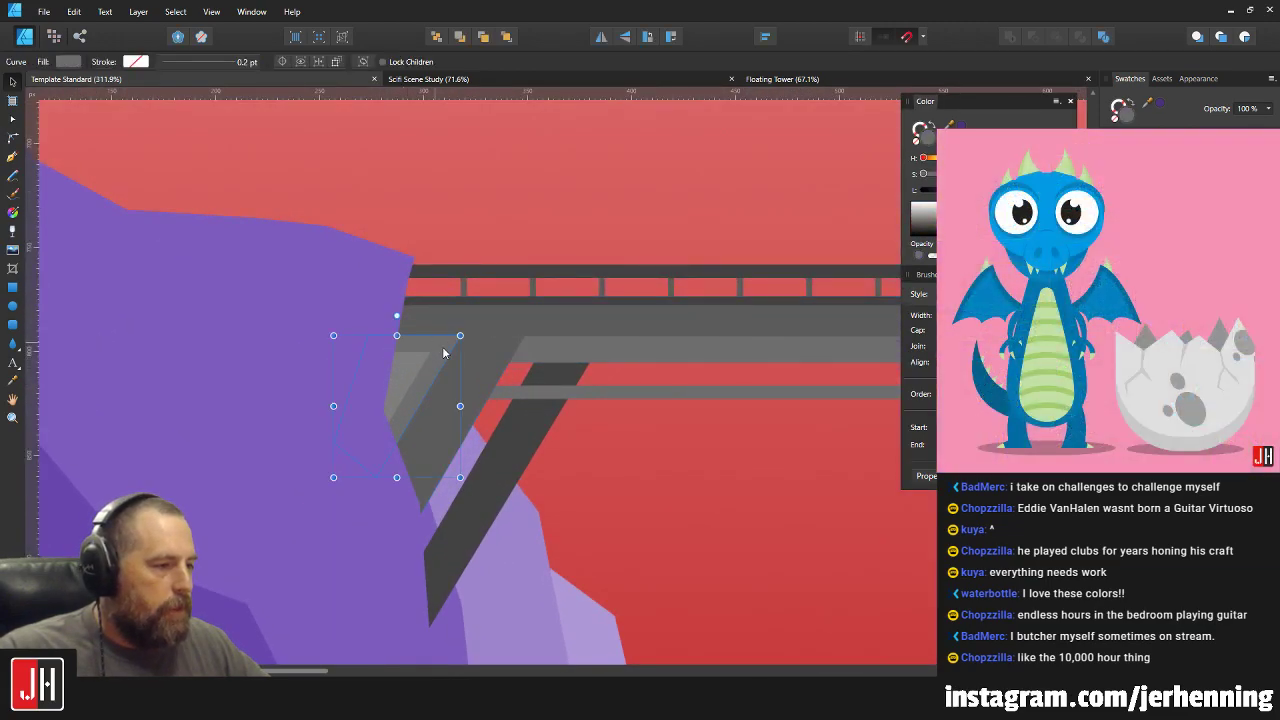
scroll(535, 320, up, 2)
click(469, 334)
click(524, 311)
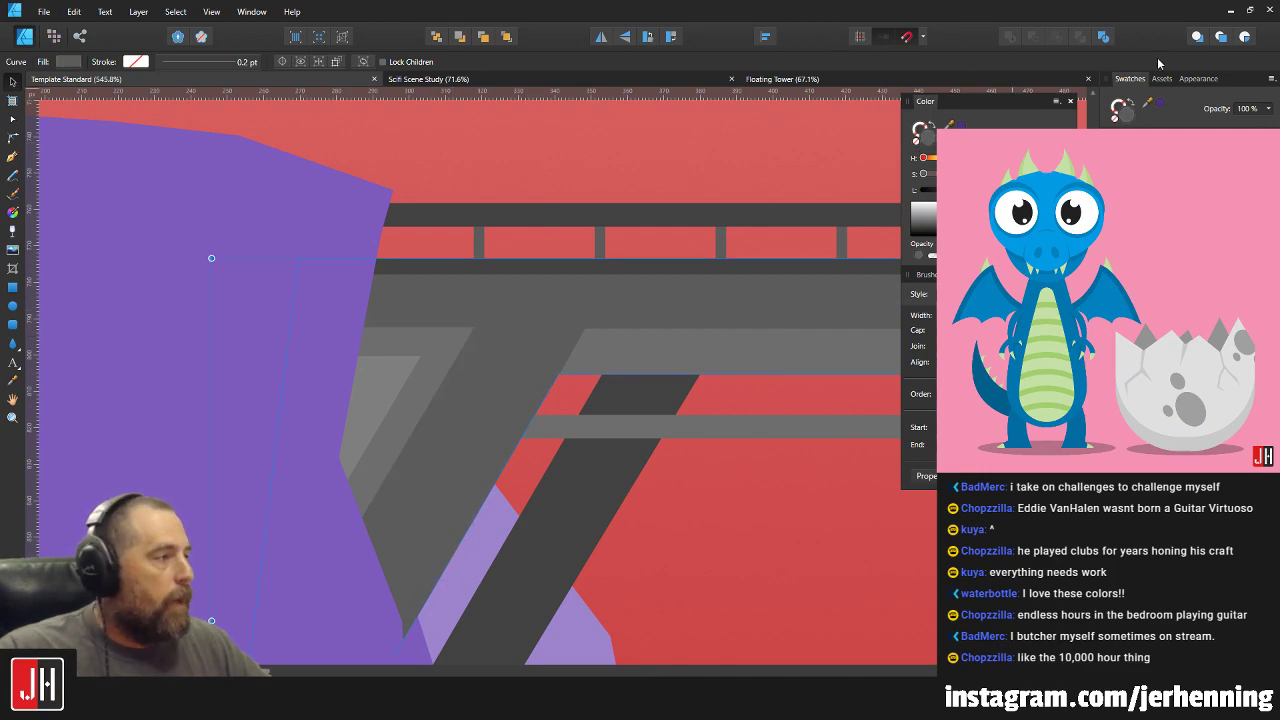
click(433, 343)
click(499, 338)
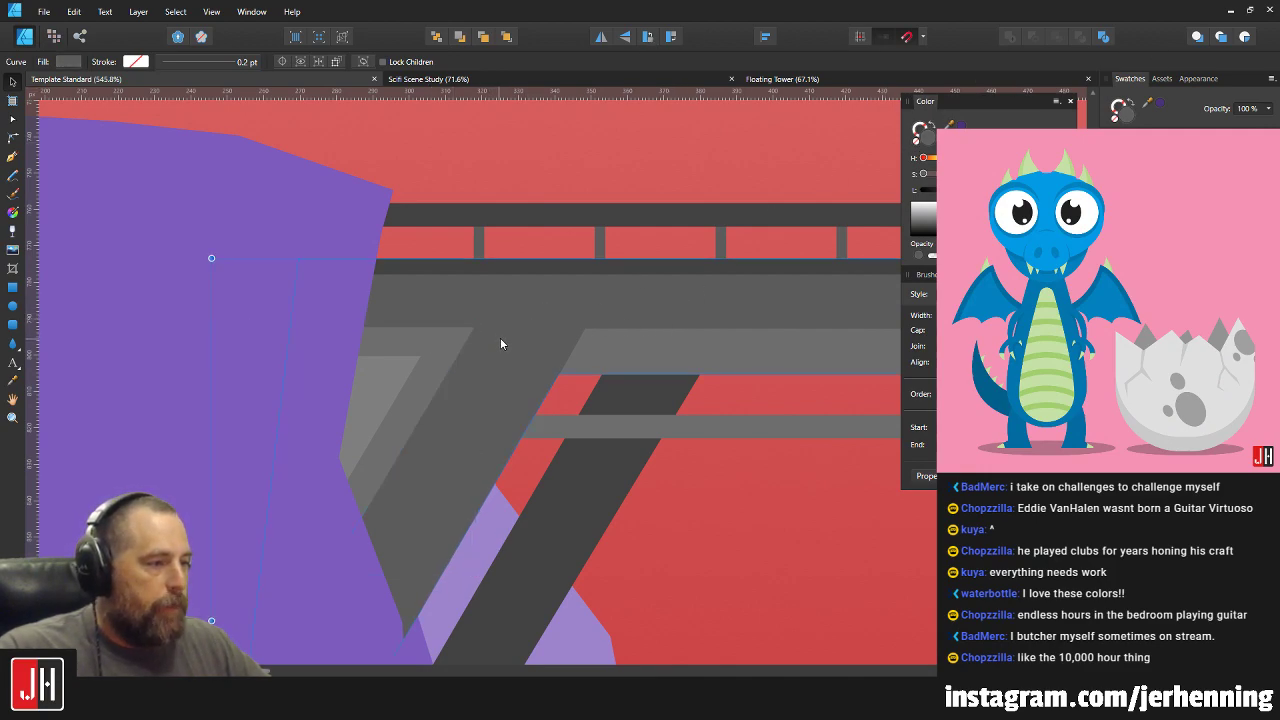
click(463, 335)
click(498, 340)
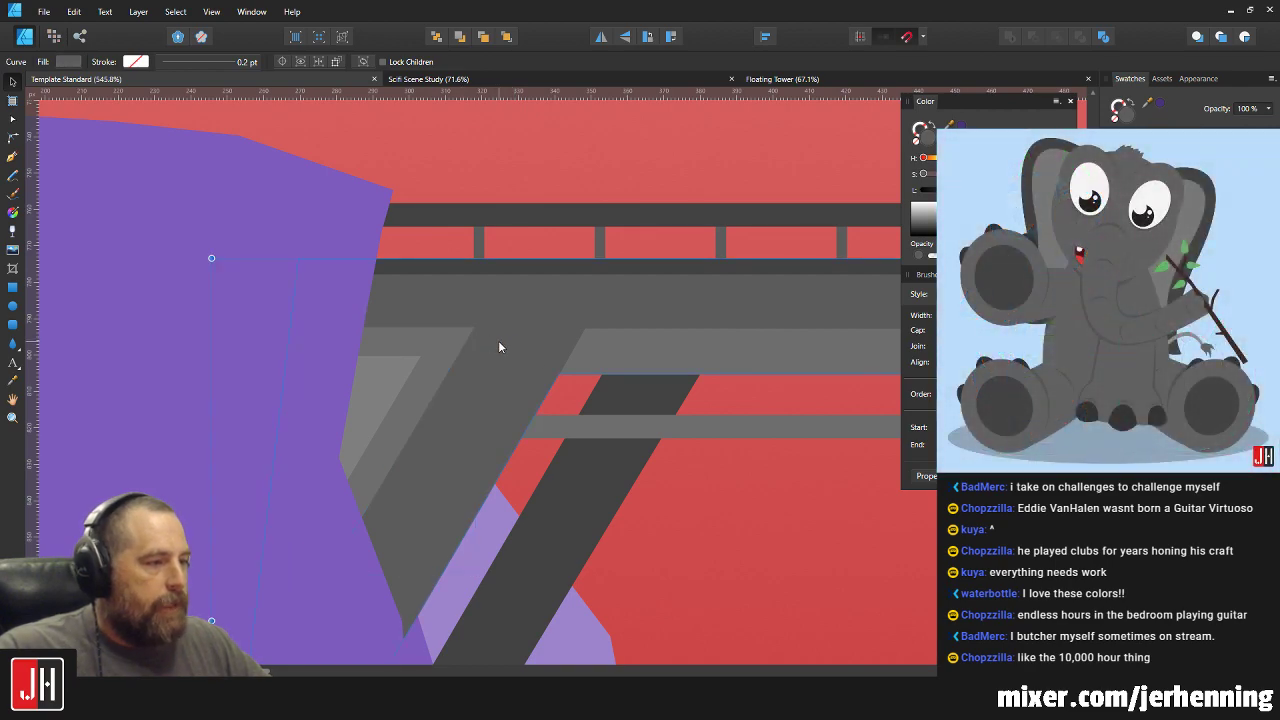
Subtract the triangular panel from the main girder shape at the bridge's left support.
click(447, 343)
key(Delete)
key(ctrl+z)
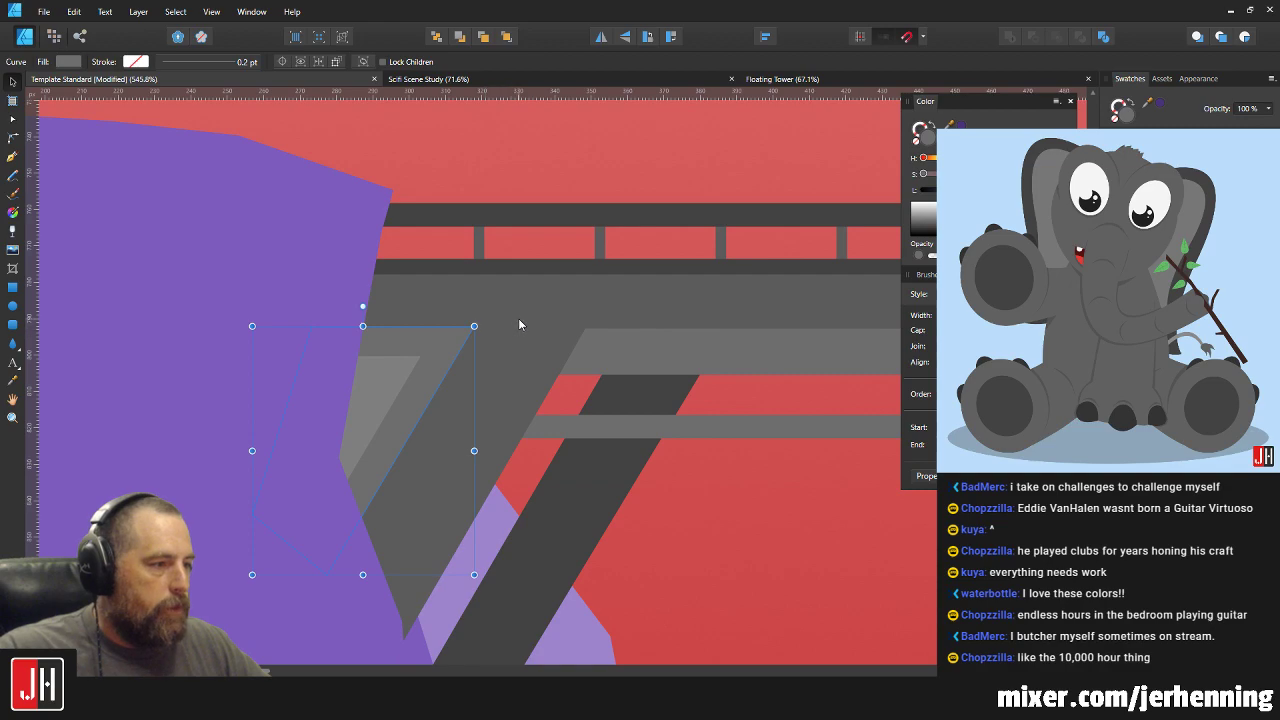
shift+click(518, 324)
click(1033, 36)
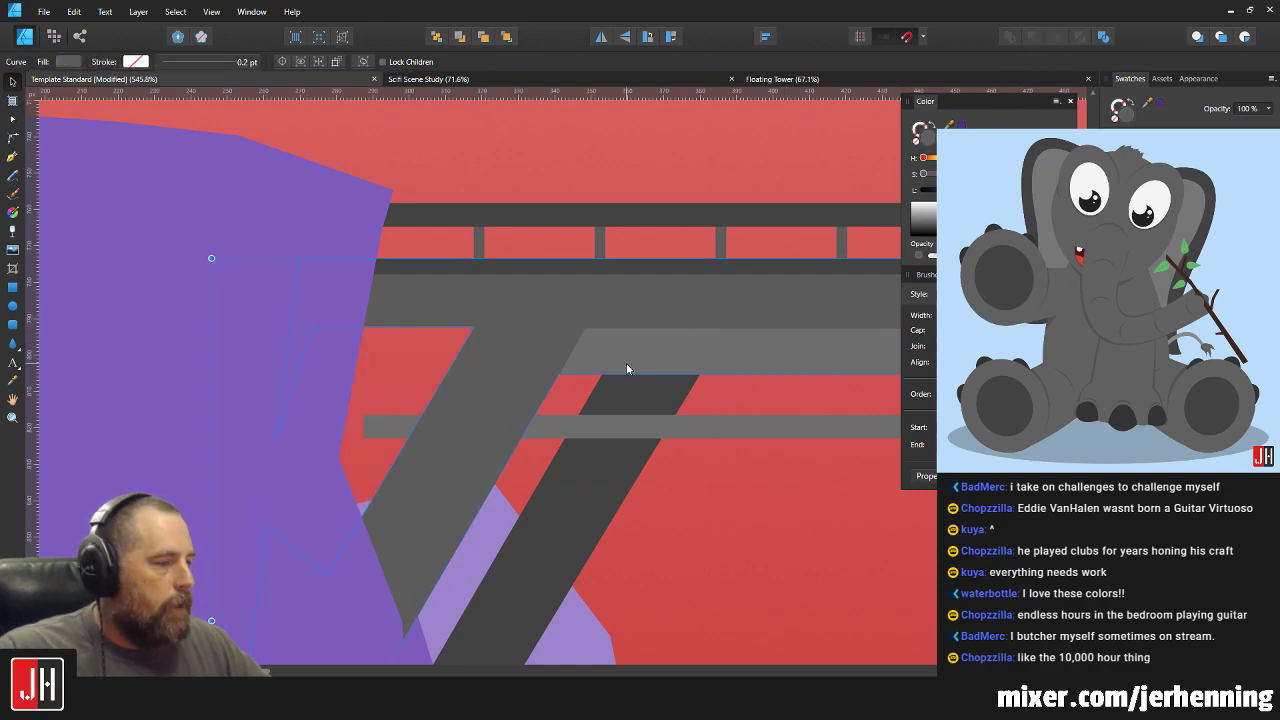
Extend the left end of the thin horizontal beam below the bridge girder behind the left cliff.
scroll(390, 430, up, 3)
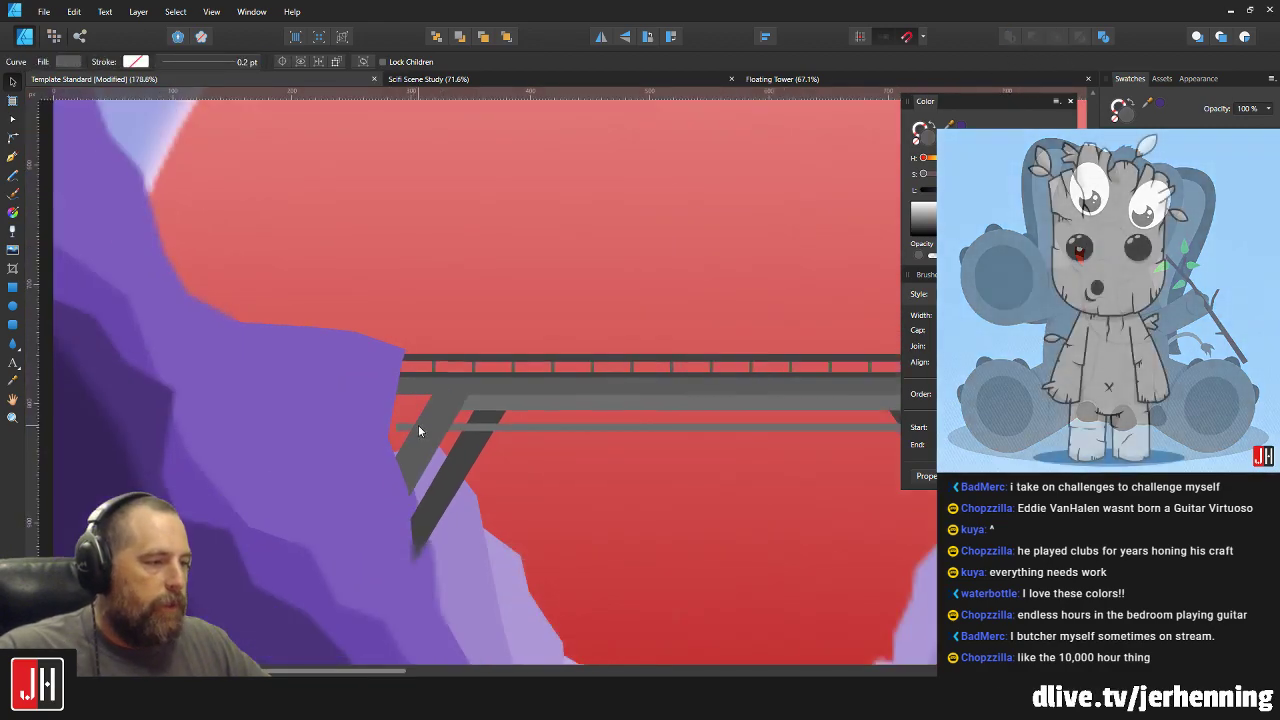
key(a)
click(381, 426)
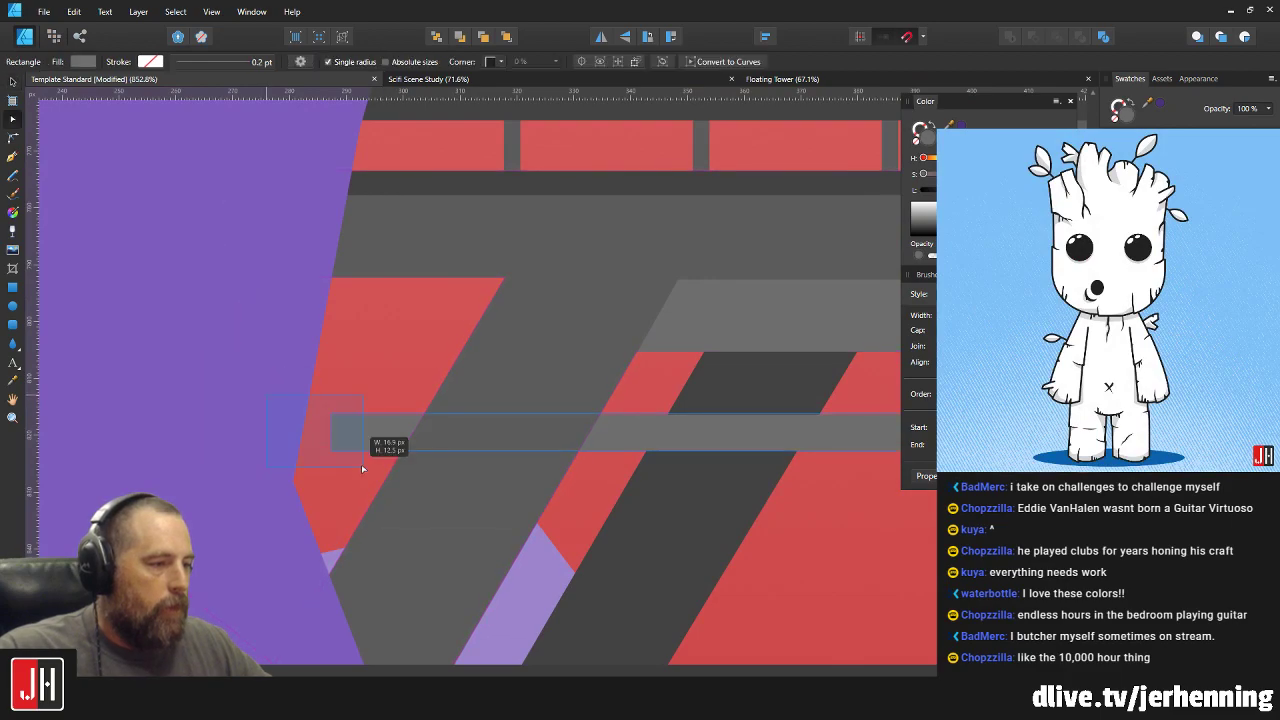
drag(331, 432, 245, 432)
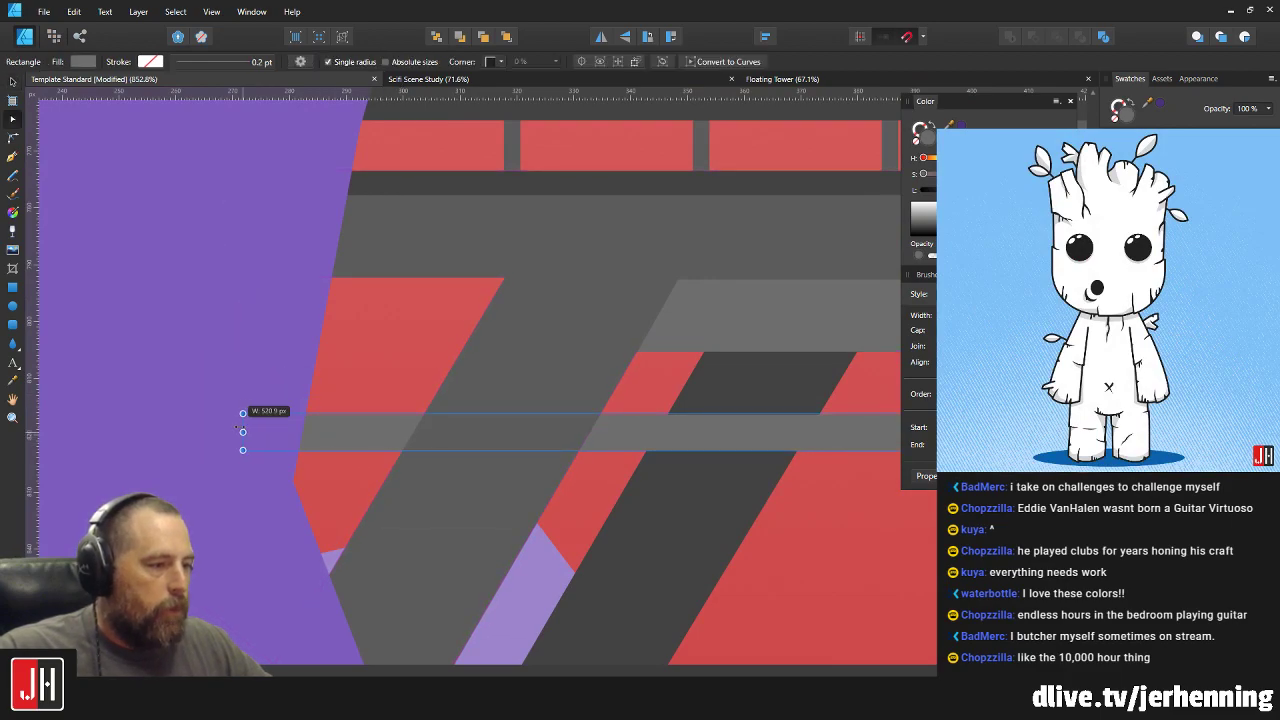
Subtract the triangular panel from the main girder shape at the bridge's right support.
key(ctrl+0)
scroll(493, 440, down, 2)
scroll(550, 438, up, 6)
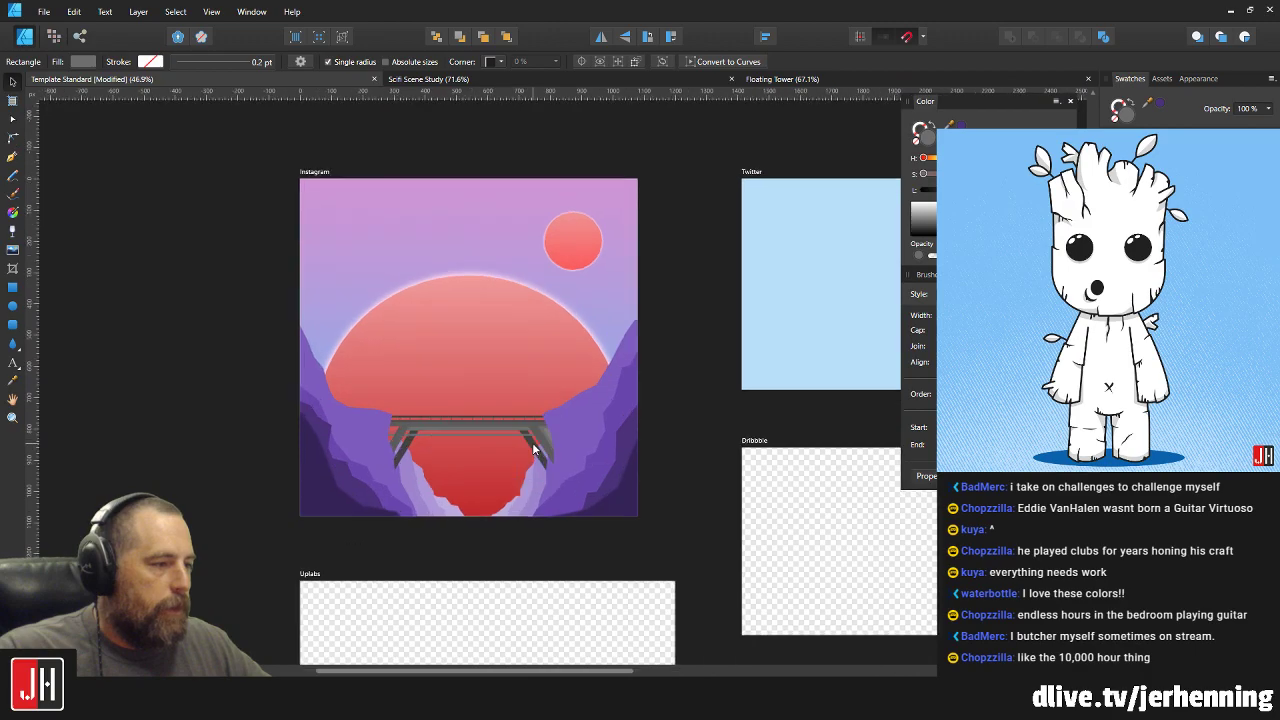
click(540, 375)
scroll(542, 377, up, 2)
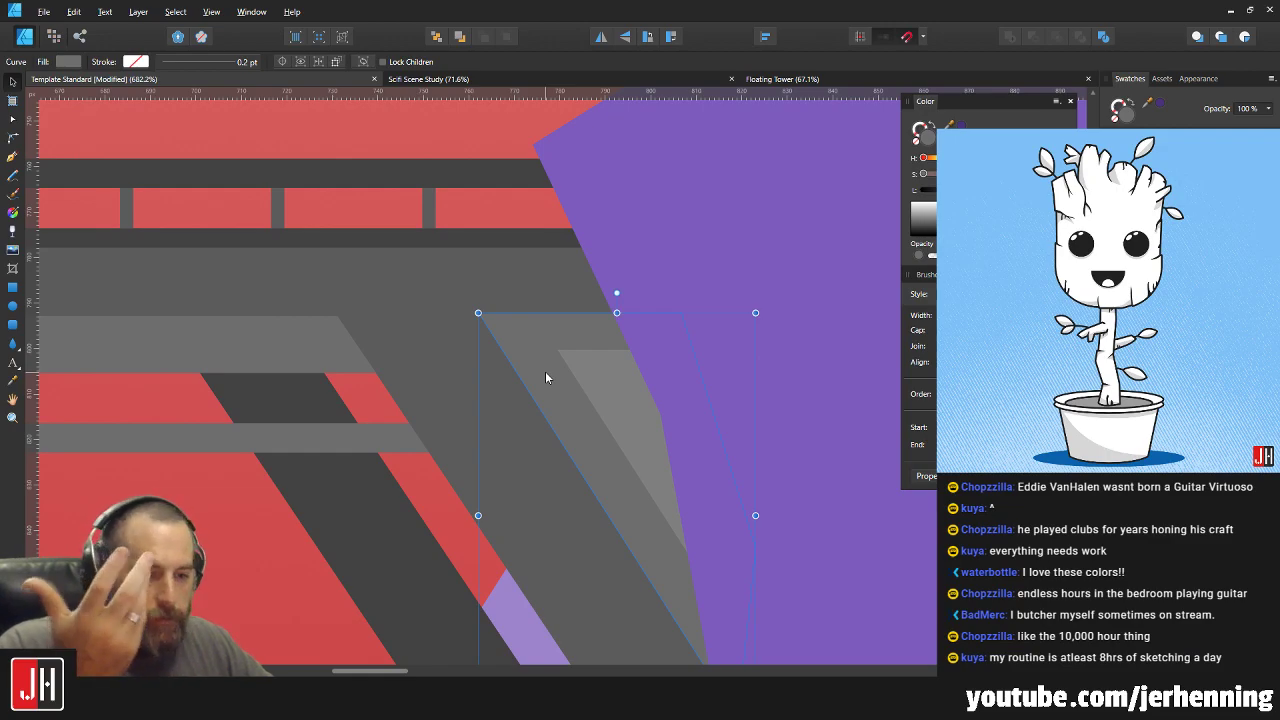
click(461, 343)
click(532, 328)
click(424, 305)
click(502, 338)
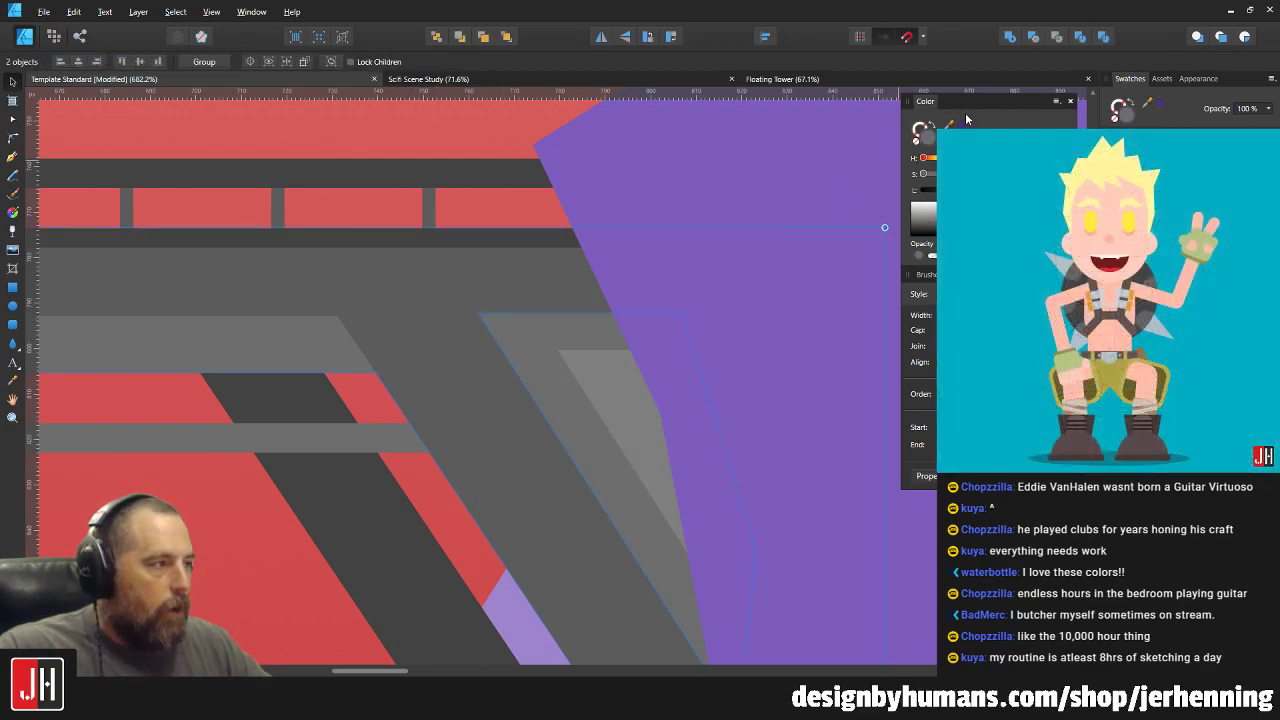
key(Delete)
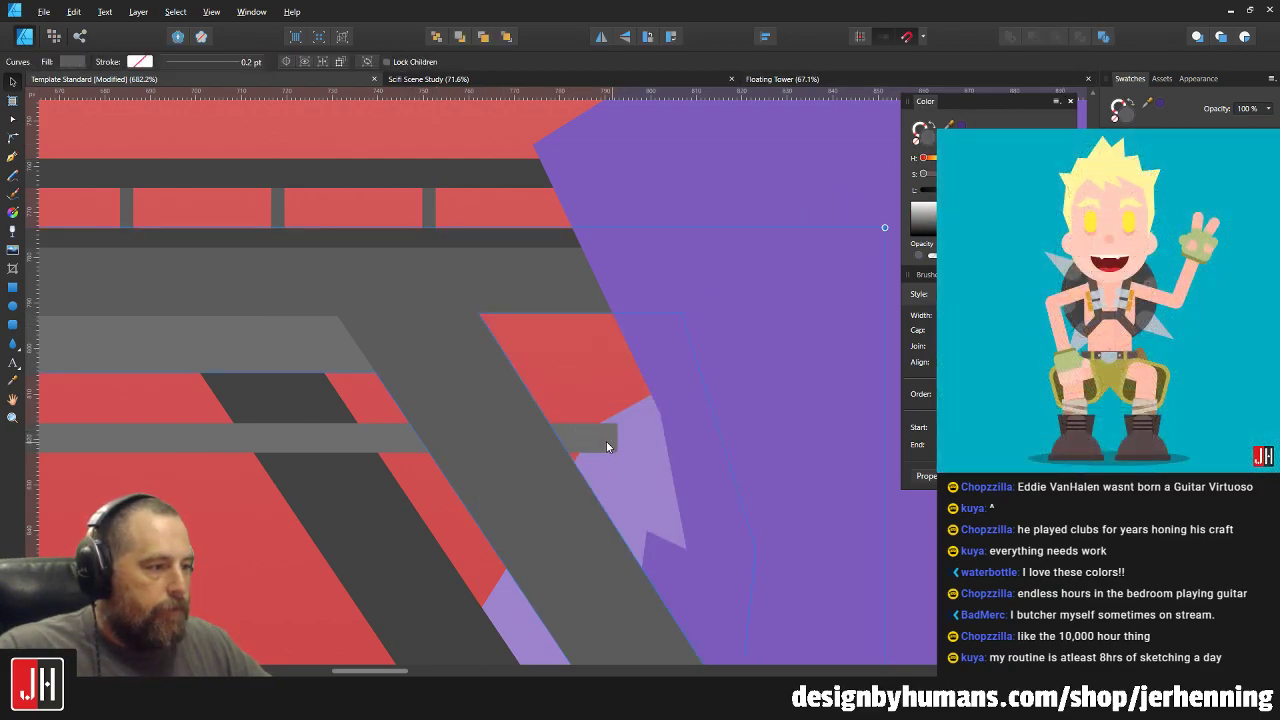
Extend the right end of the thin horizontal beam below the girder behind the right cliff.
click(370, 443)
drag(616, 437, 695, 520)
key(ctrl+0)
scroll(718, 534, down, 2)
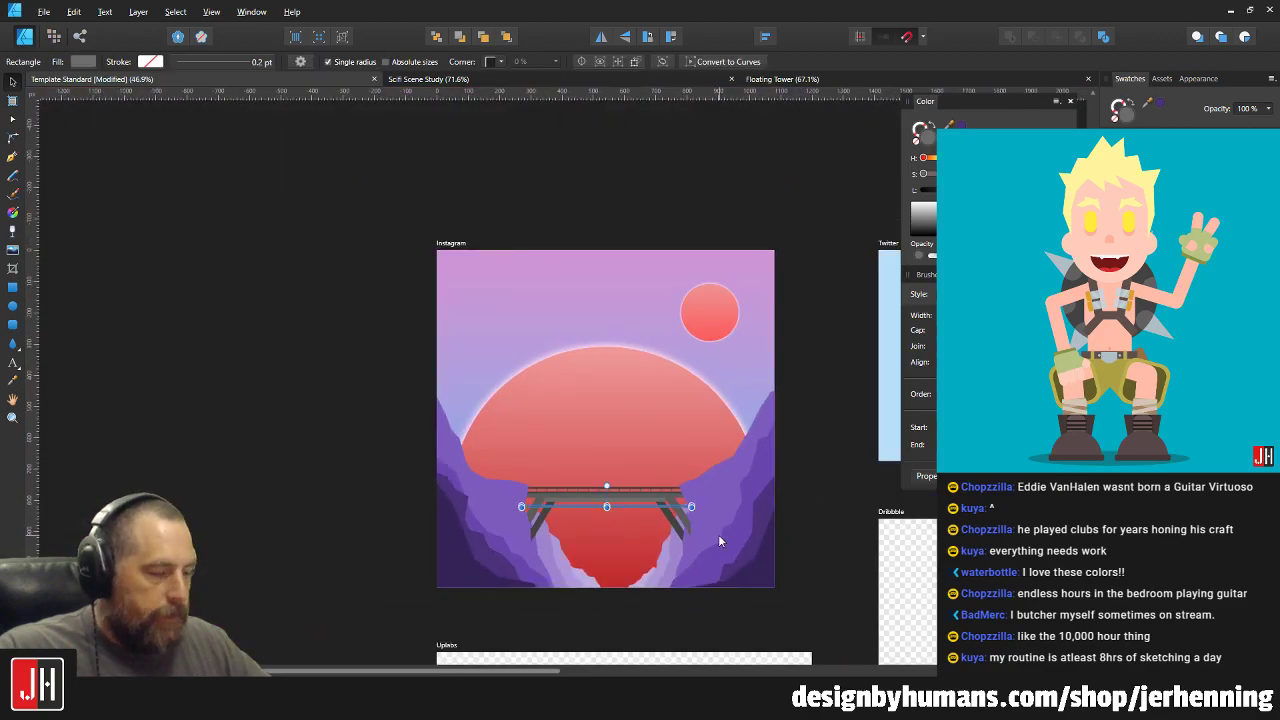
Move the notched edge node of the purple rock layer at the bridge's right support up toward the beam, and deselect the layer.
scroll(643, 493, up, 6)
key(a)
click(584, 349)
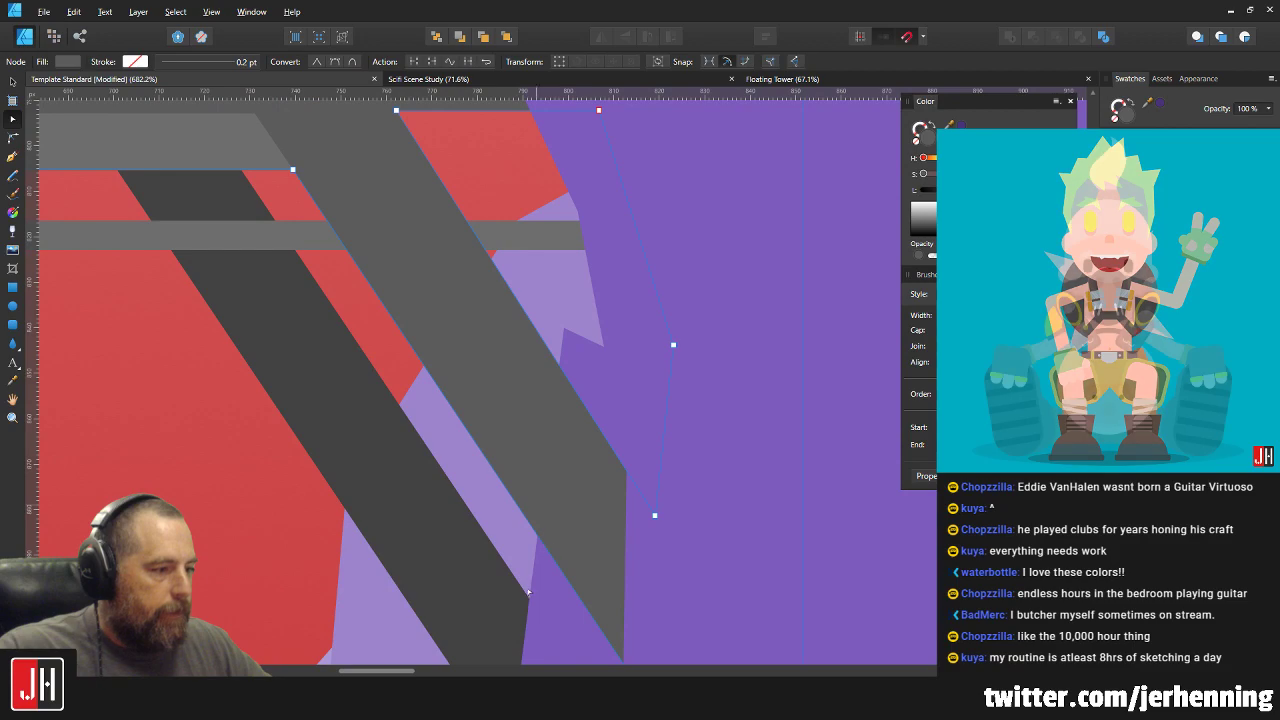
click(562, 329)
drag(563, 328, 591, 277)
key(v)
scroll(632, 437, down, 4)
scroll(632, 437, down, 3)
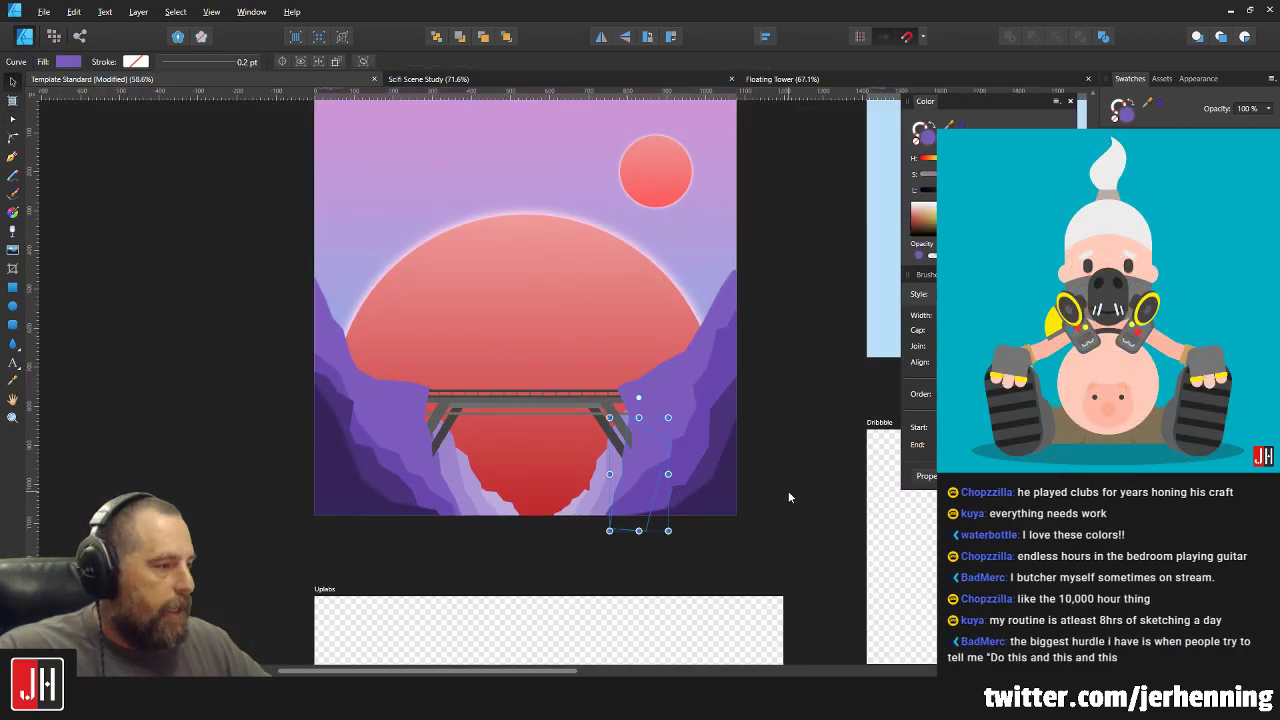
click(749, 484)
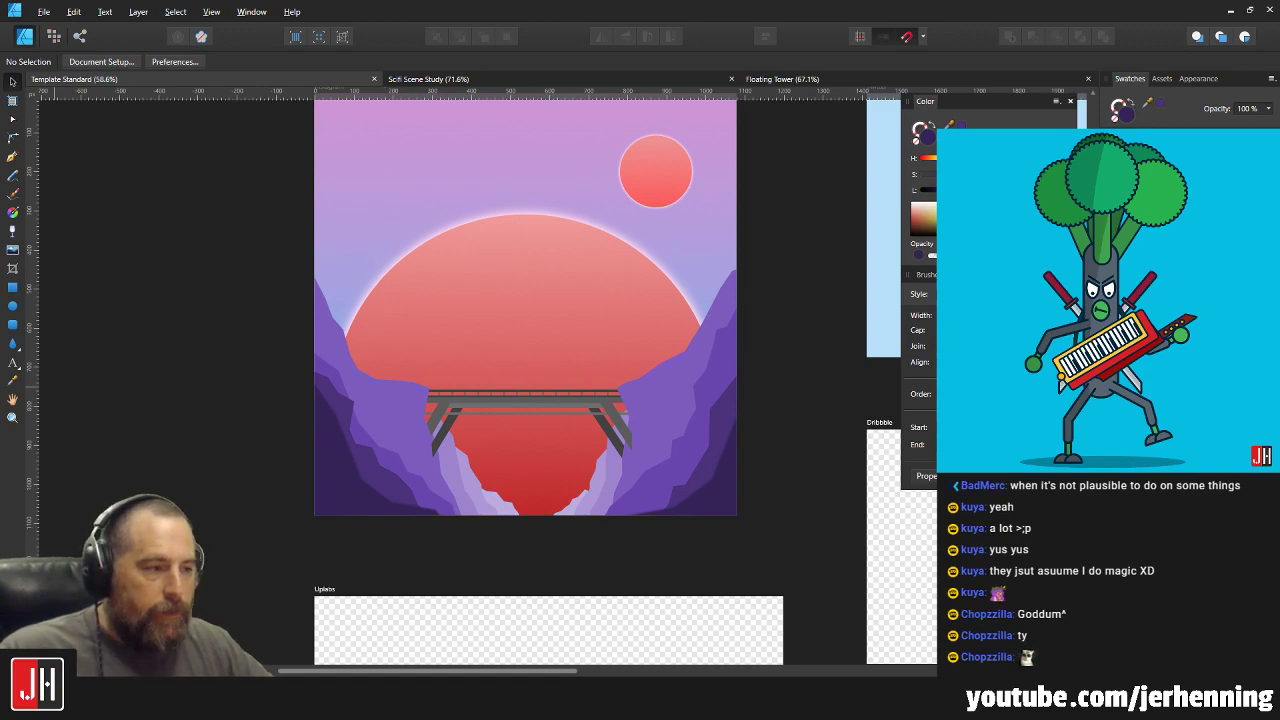
Try to move the two left end nodes of the lighter girder strip beside the left brace.
scroll(549, 382, up, 1)
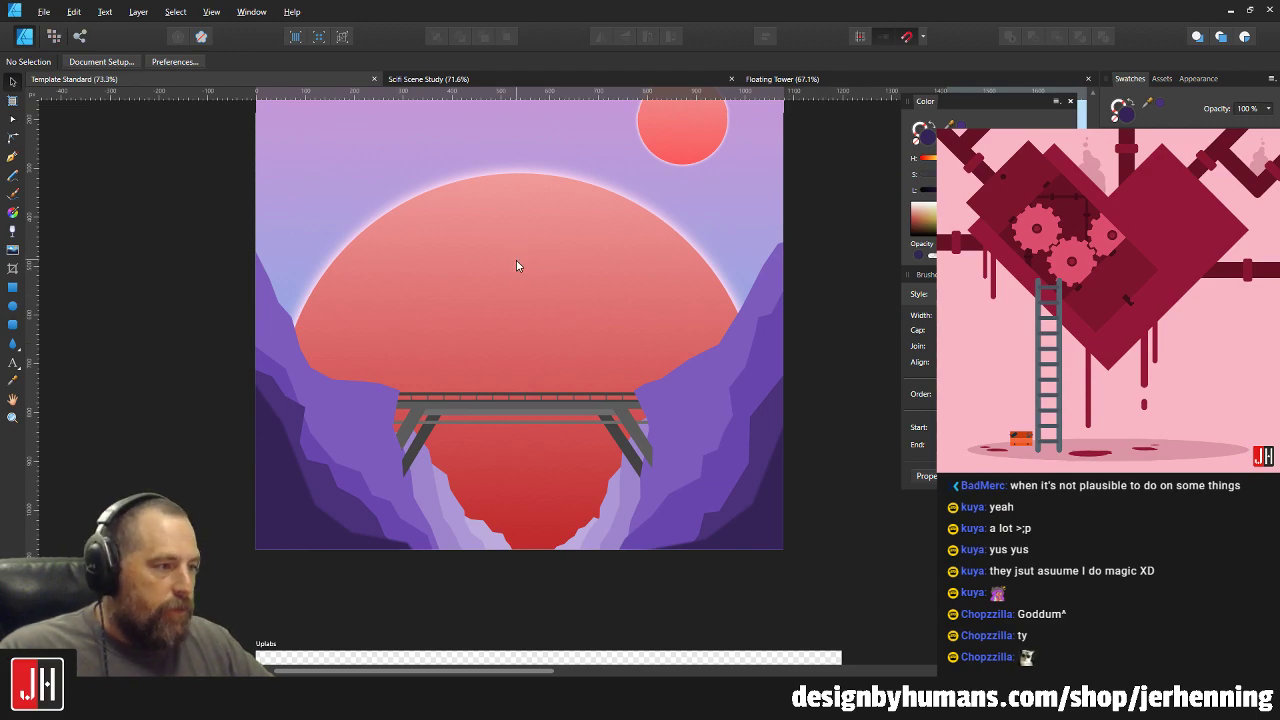
scroll(517, 263, up, 3)
scroll(433, 323, up, 5)
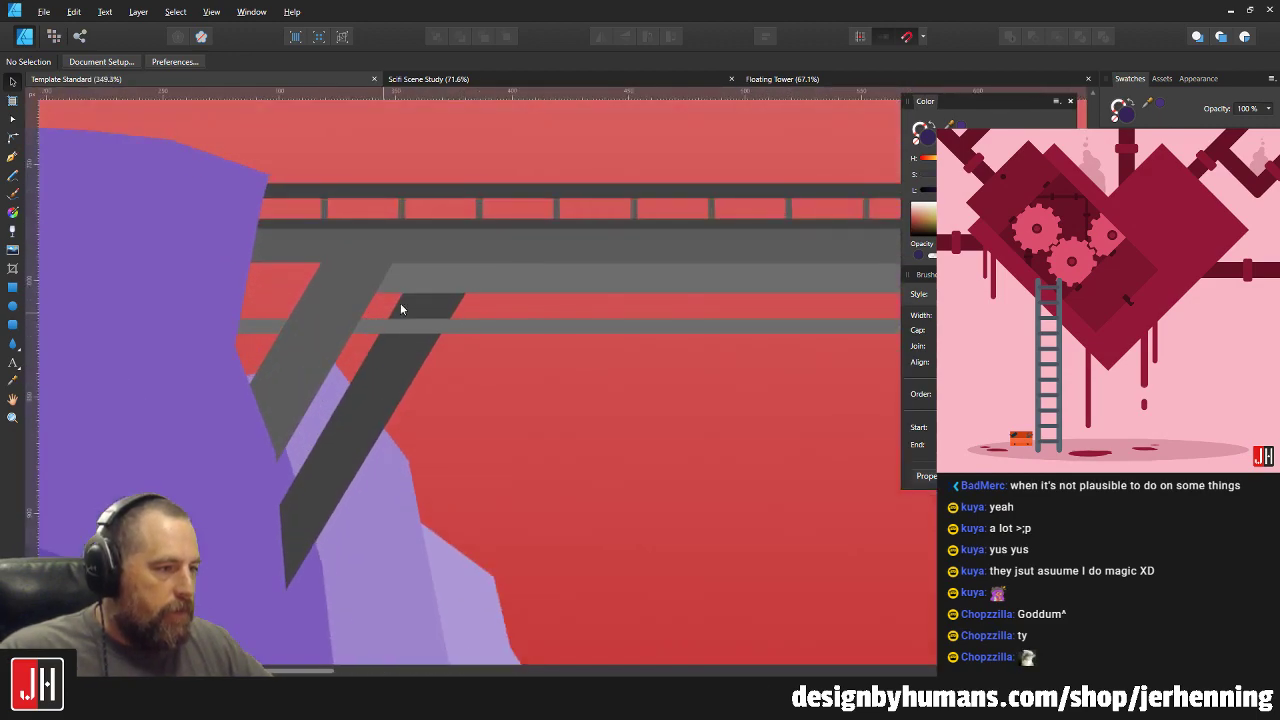
click(413, 291)
key(a)
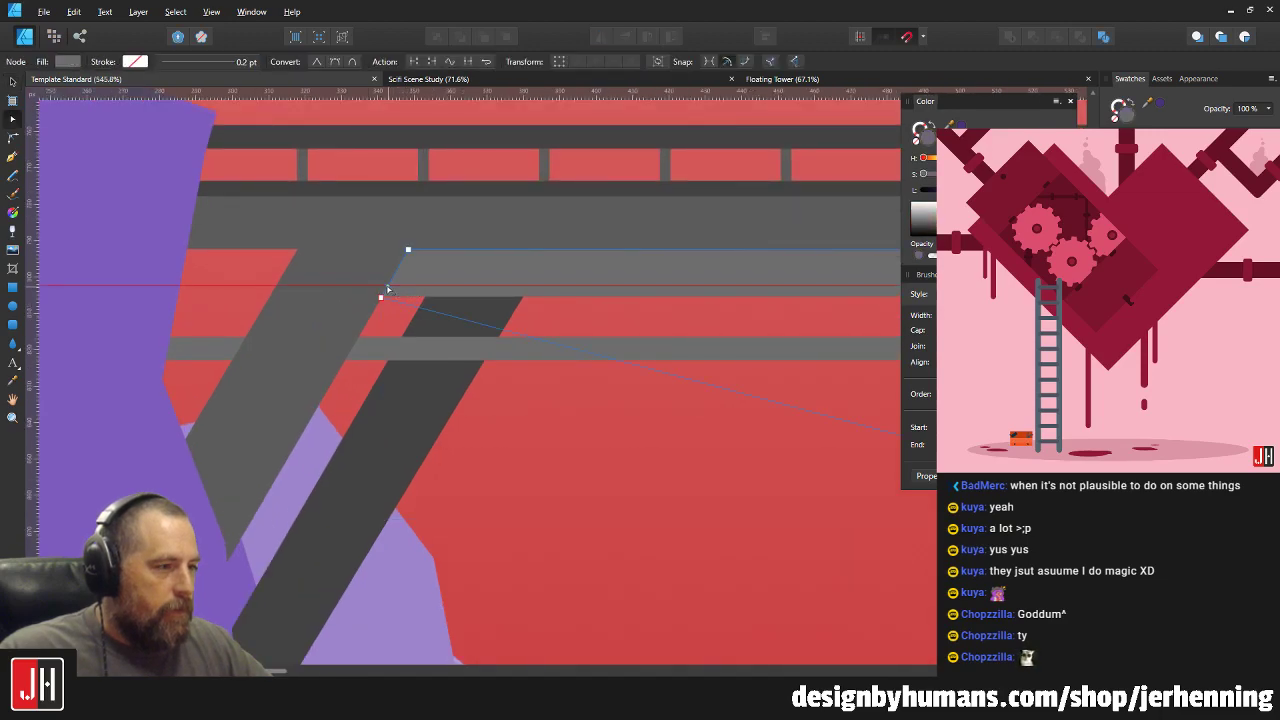
scroll(415, 290, down, 3)
drag(362, 252, 443, 325)
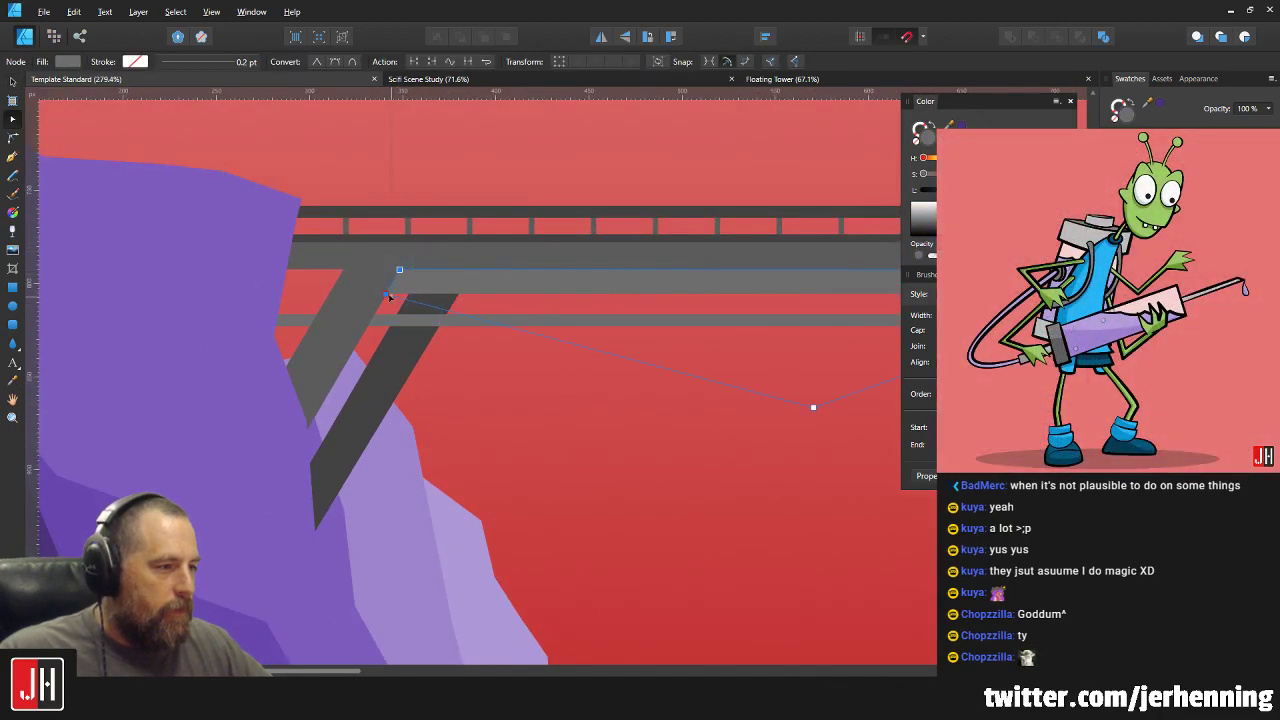
drag(379, 297, 385, 269)
key(v)
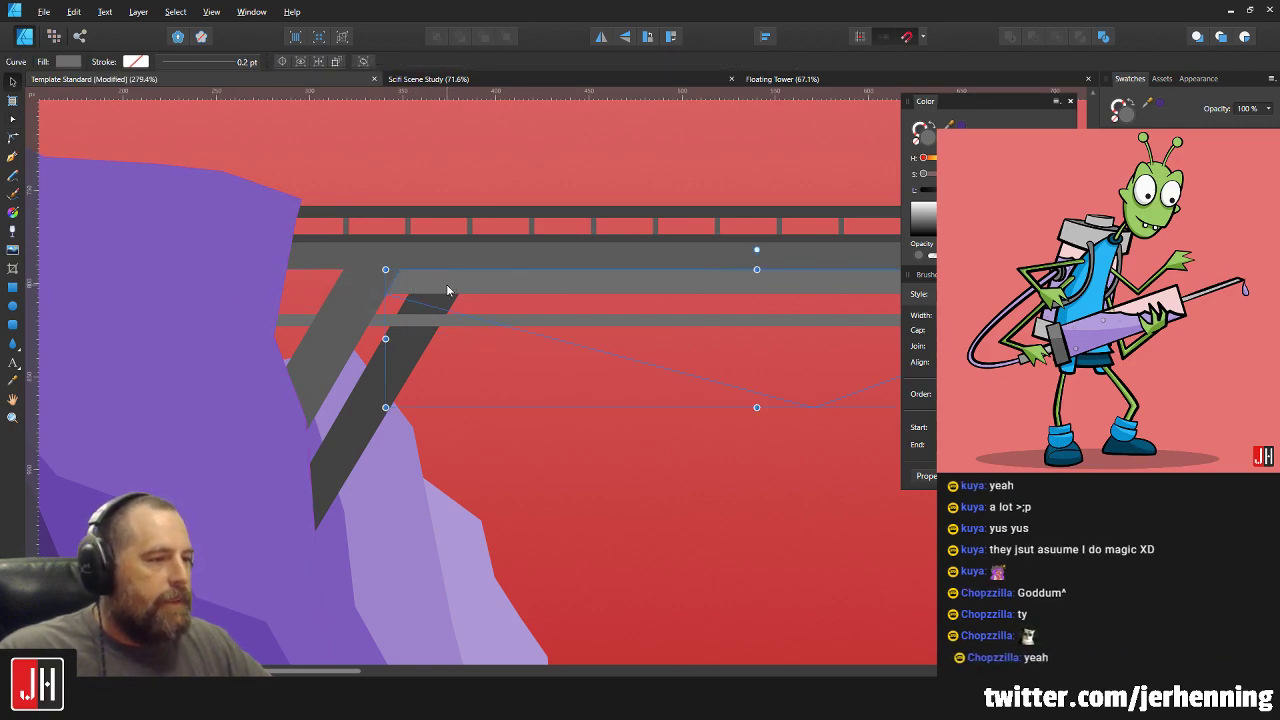
Draw a rectangle across the girder at the left support, from behind the left cliff to just past the brace.
click(12, 286)
scroll(381, 288, up, 1)
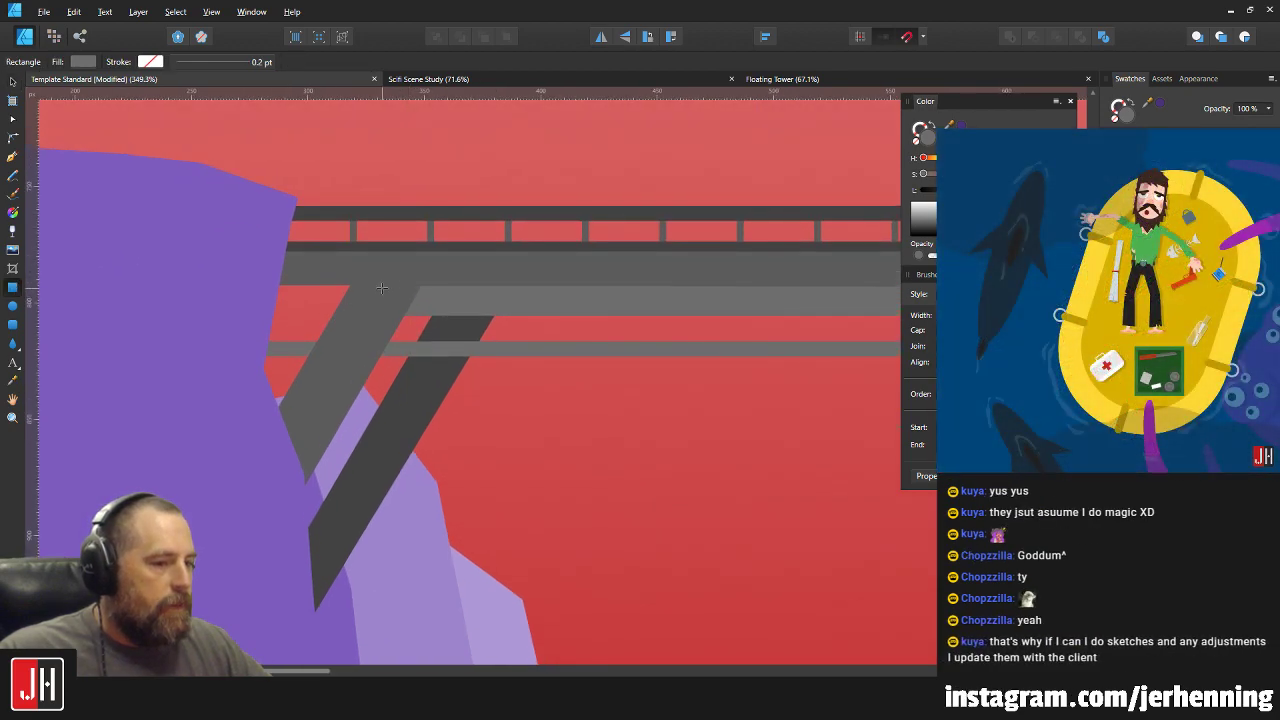
drag(218, 262, 448, 315)
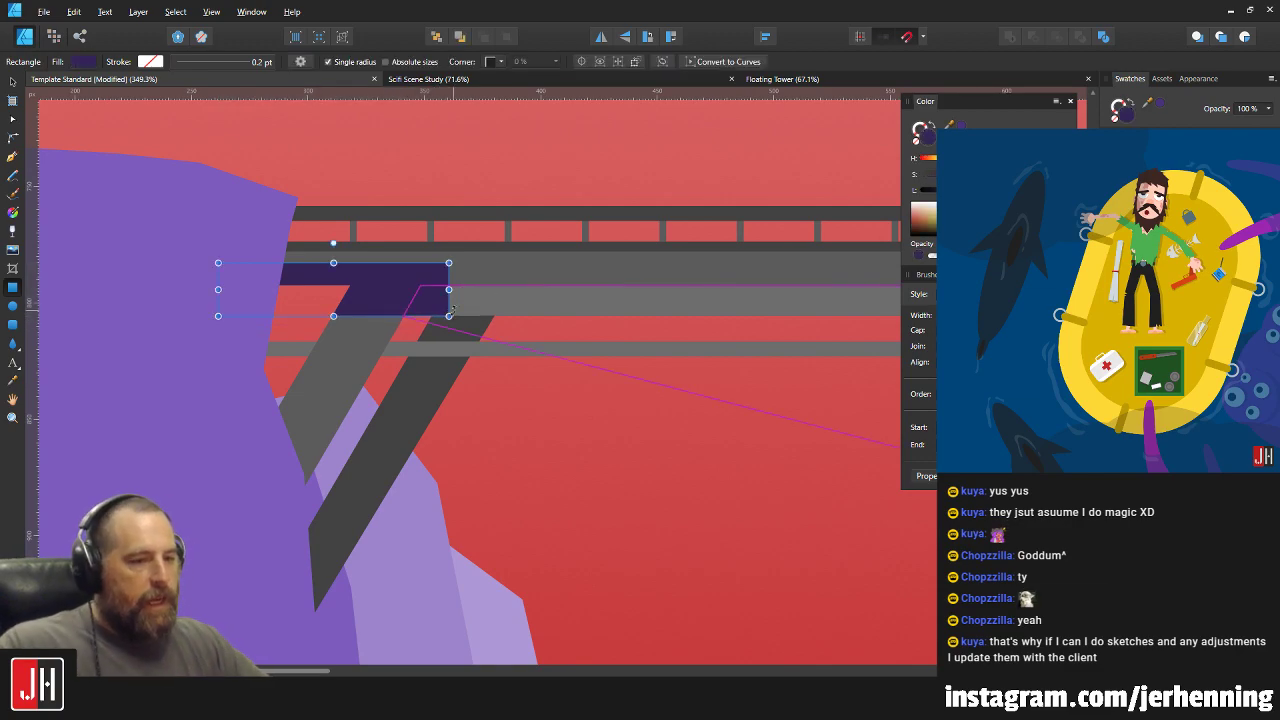
Place the new rectangle behind the main girder shape and fill it with the grey sampled from the lighter girder strip.
scroll(450, 310, up, 3)
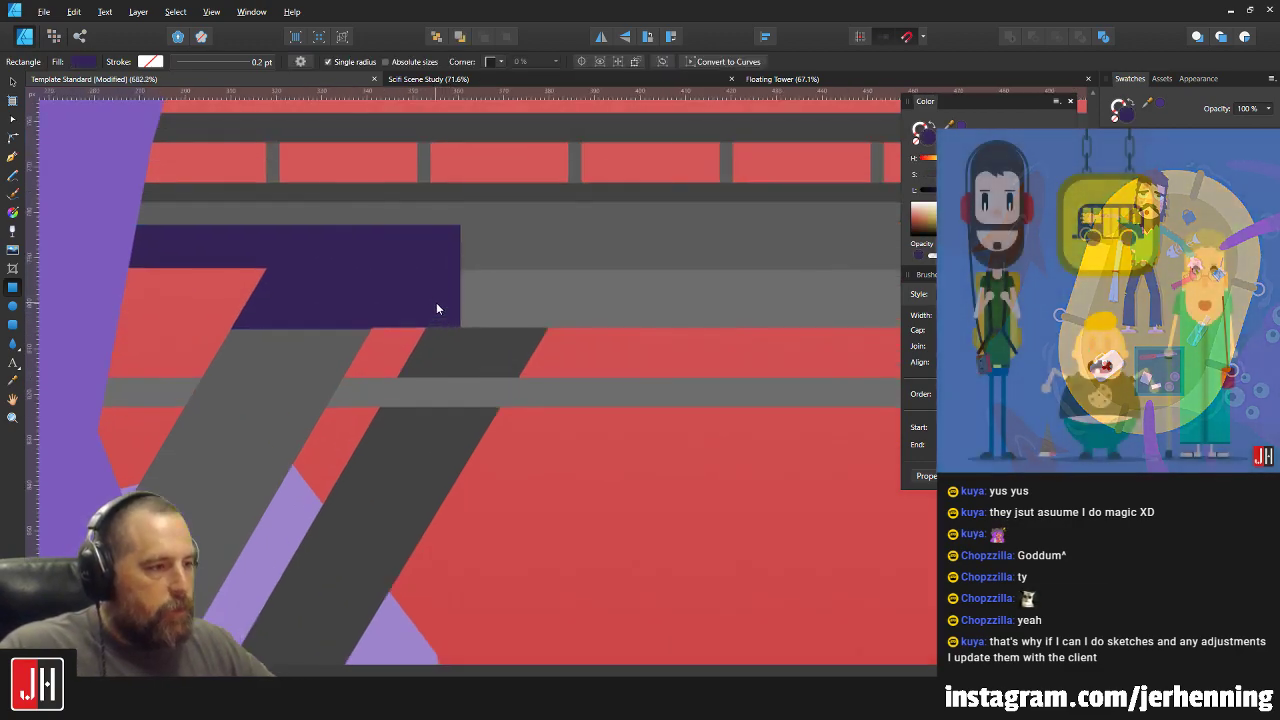
key(Delete)
key(ctrl+z)
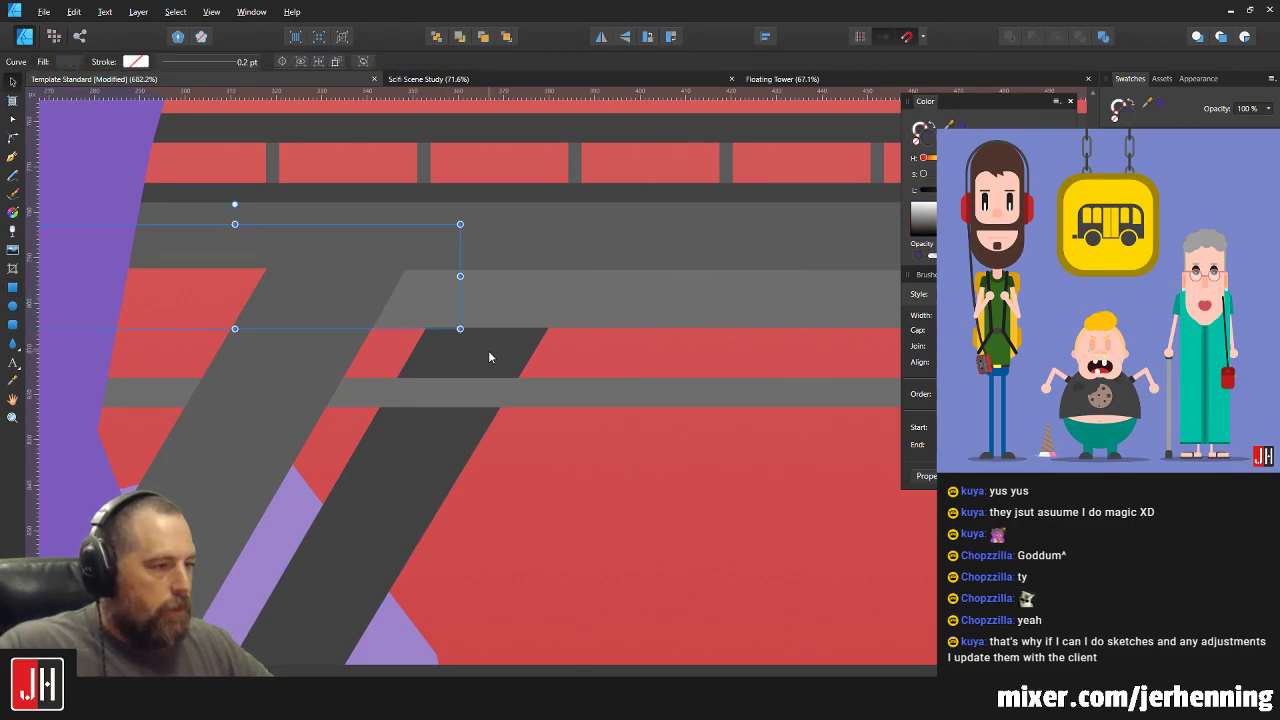
key(i)
click(528, 310)
key(v)
drag(390, 302, 366, 308)
Place a copy of the grey rectangle behind the main girder at the bridge's right support.
scroll(366, 301, down, 4)
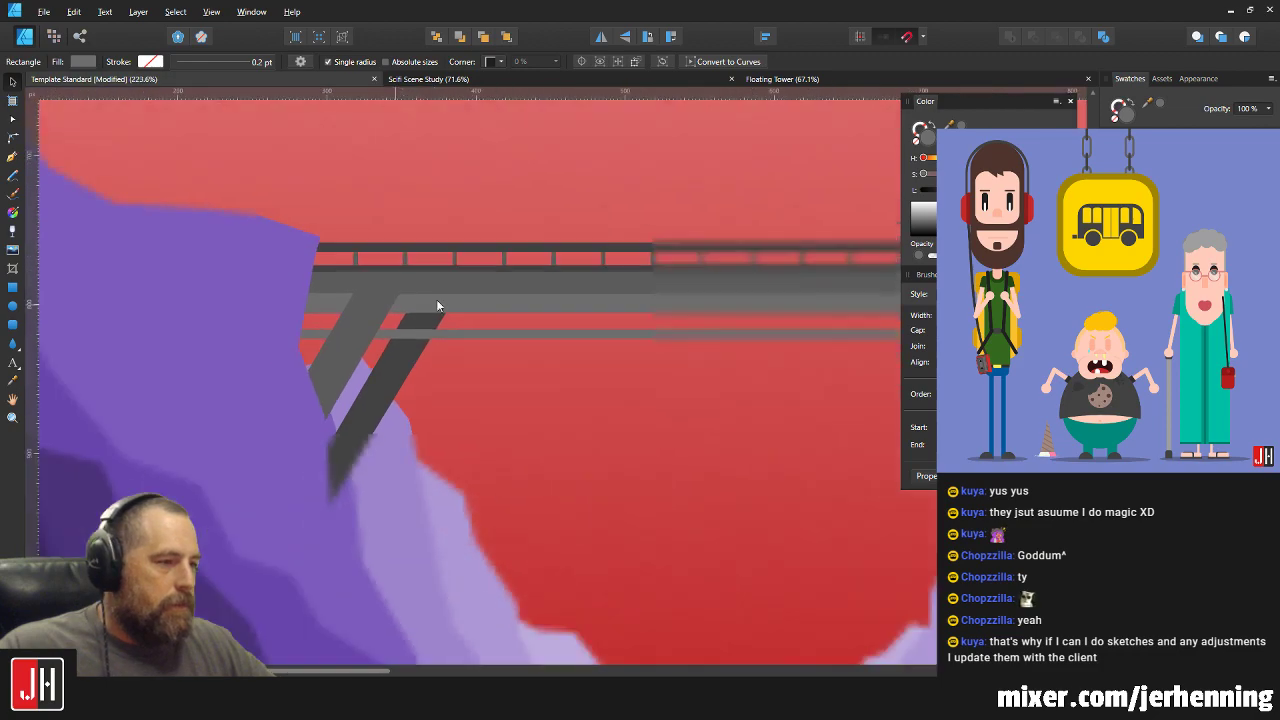
scroll(417, 308, up, 3)
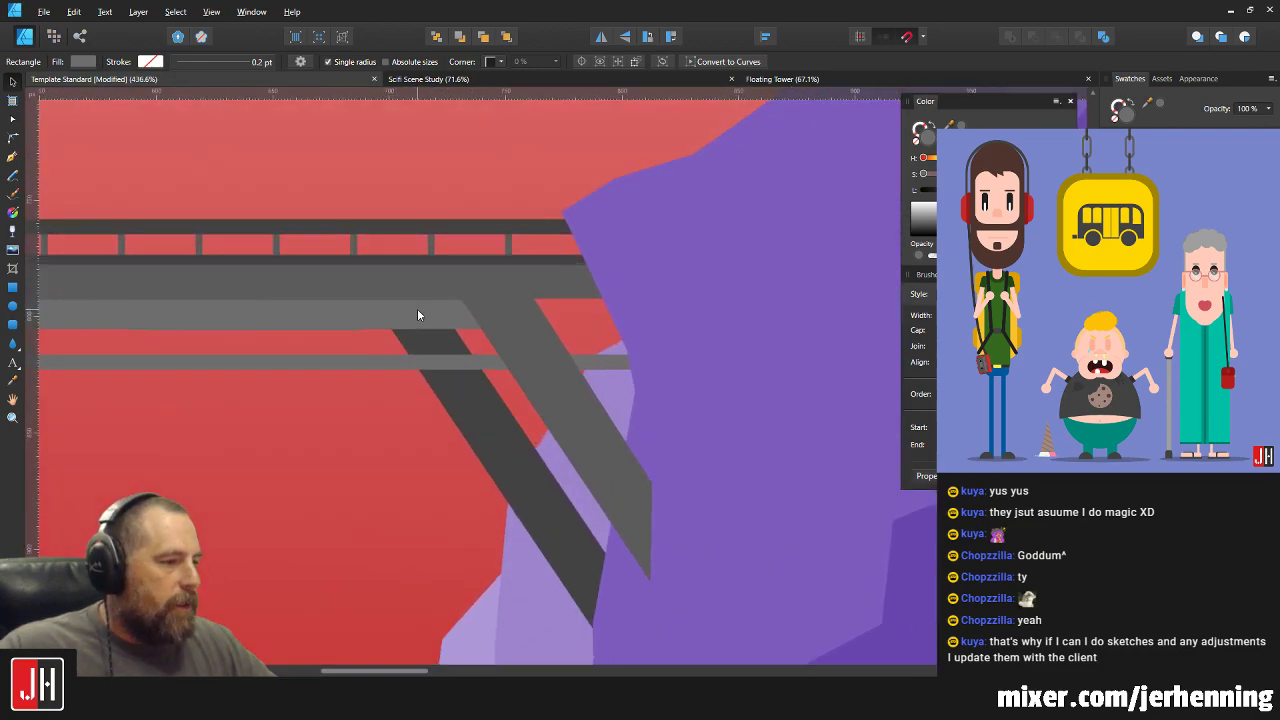
key(ctrl+v)
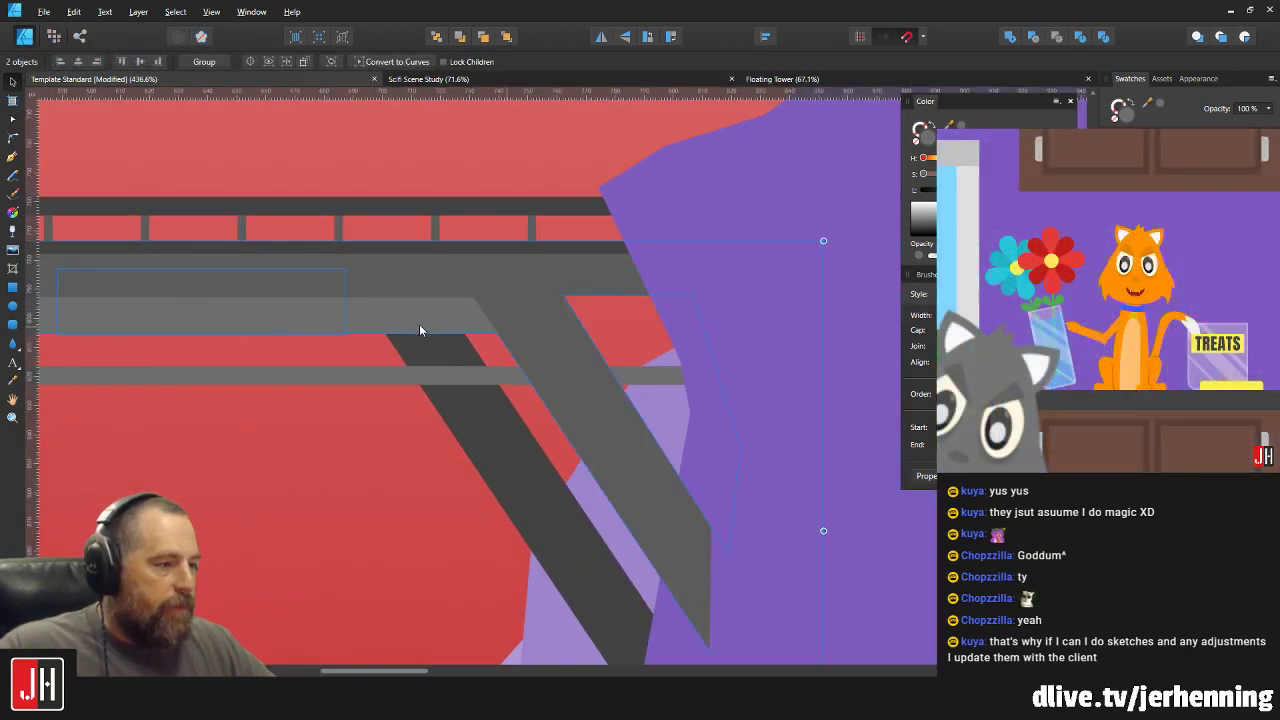
scroll(410, 318, up, 2)
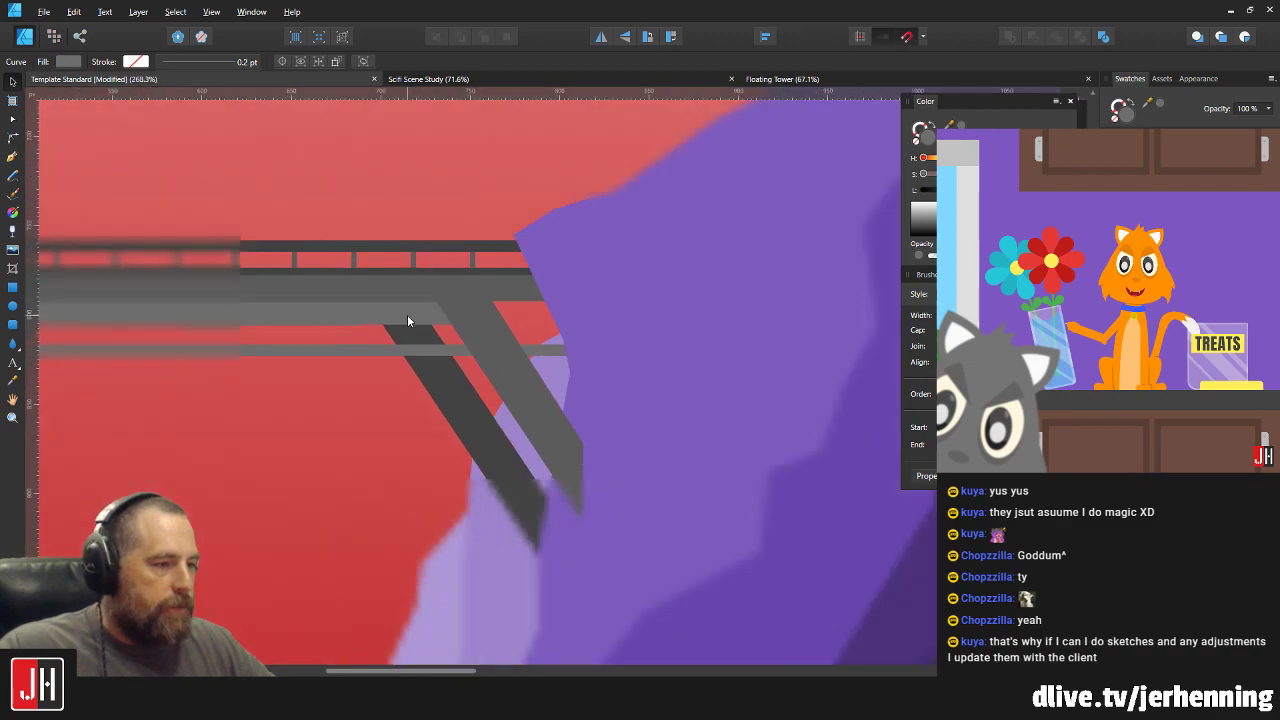
scroll(407, 313, down, 3)
click(425, 312)
Align the right support rectangle's lower edge with the lighter girder strip and save the document.
scroll(500, 308, up, 5)
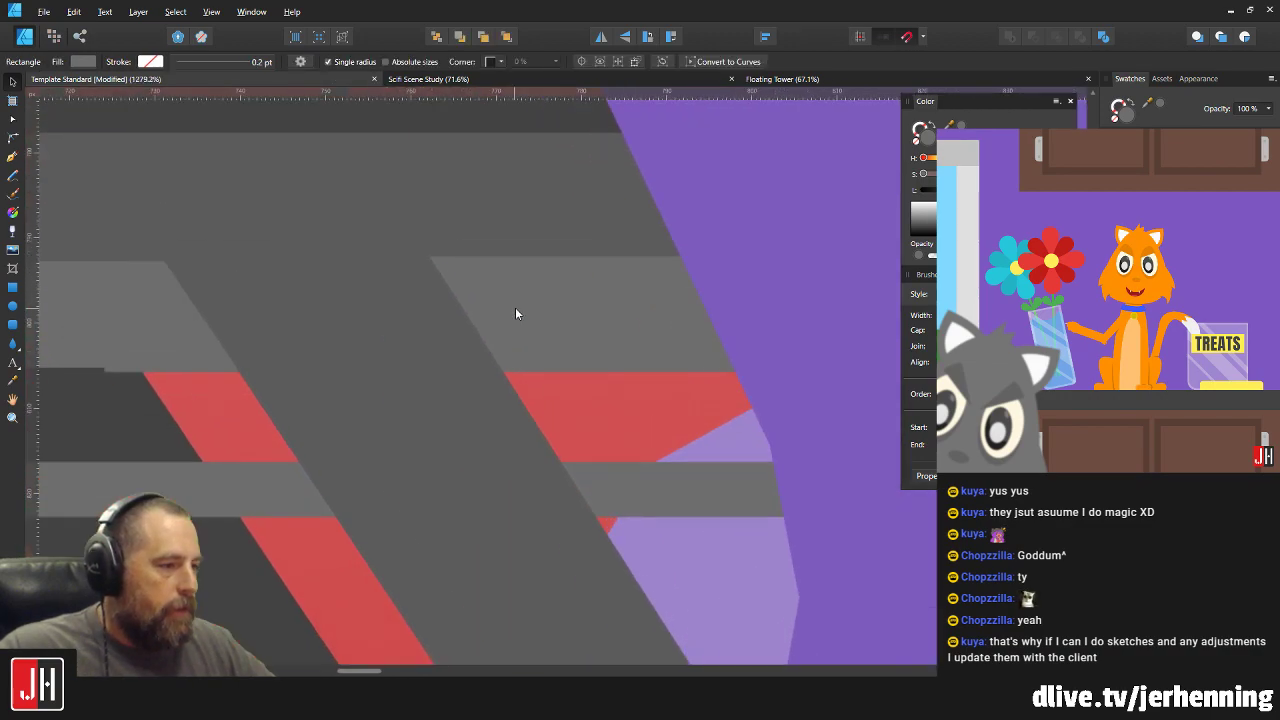
key(Right)
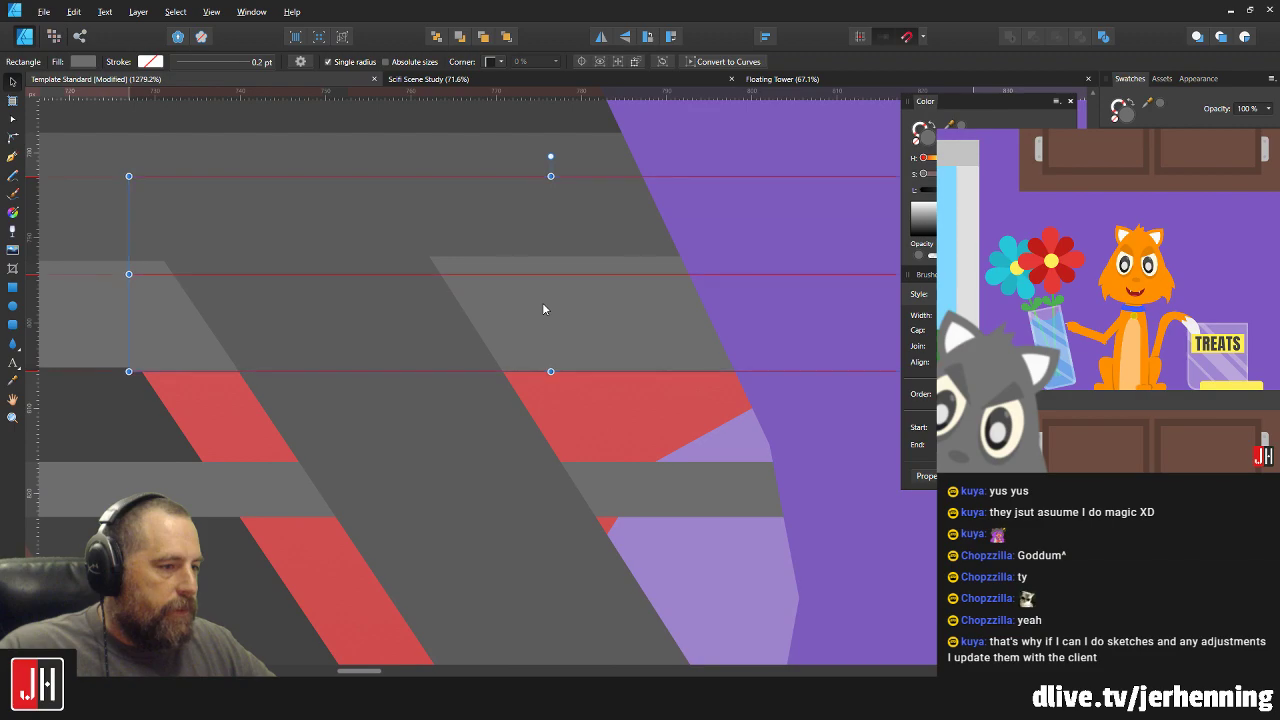
drag(545, 307, 543, 308)
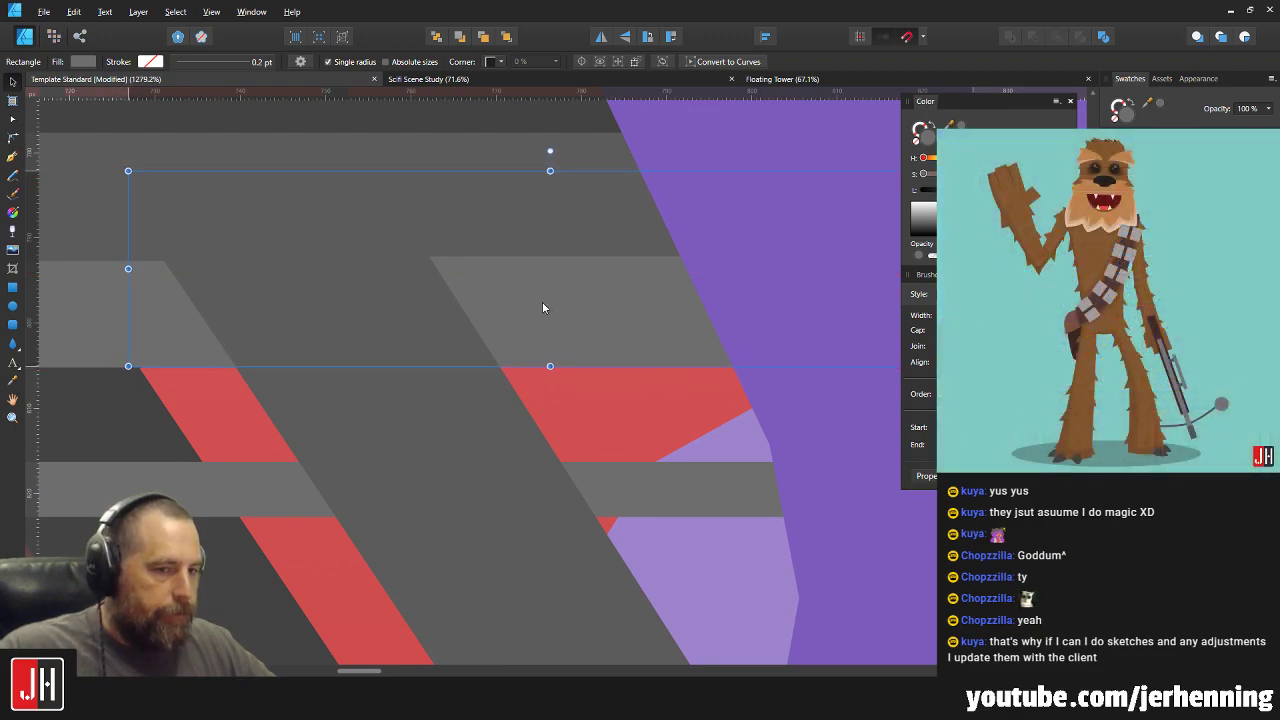
scroll(543, 306, down, 6)
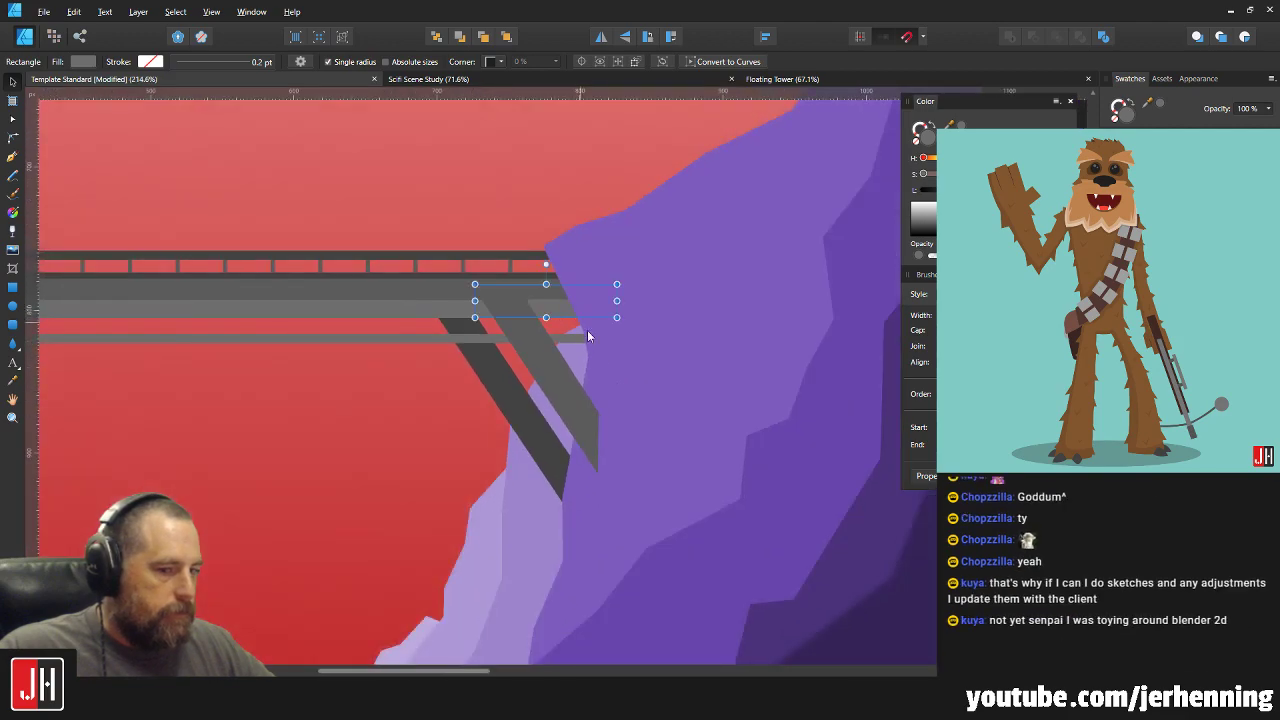
key(e)
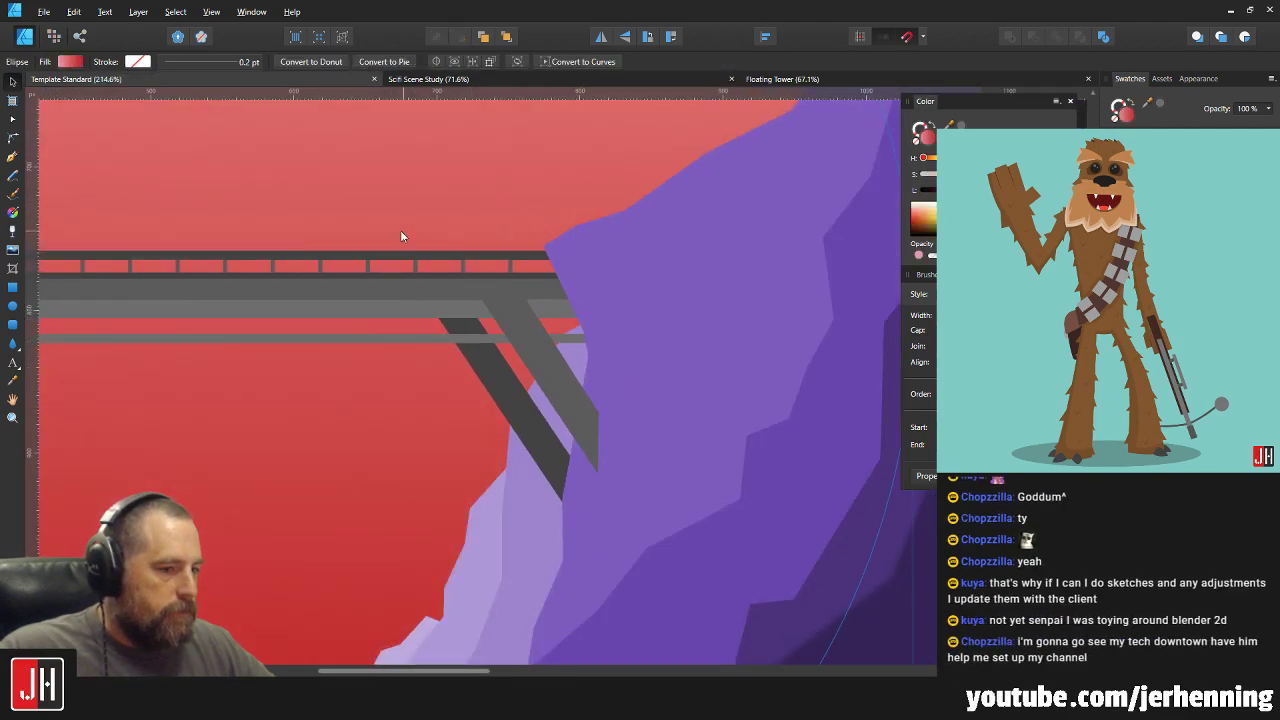
Move the grey rectangle at the left support up slightly so its lower edge lines up with the lighter girder strip.
drag(401, 238, 586, 243)
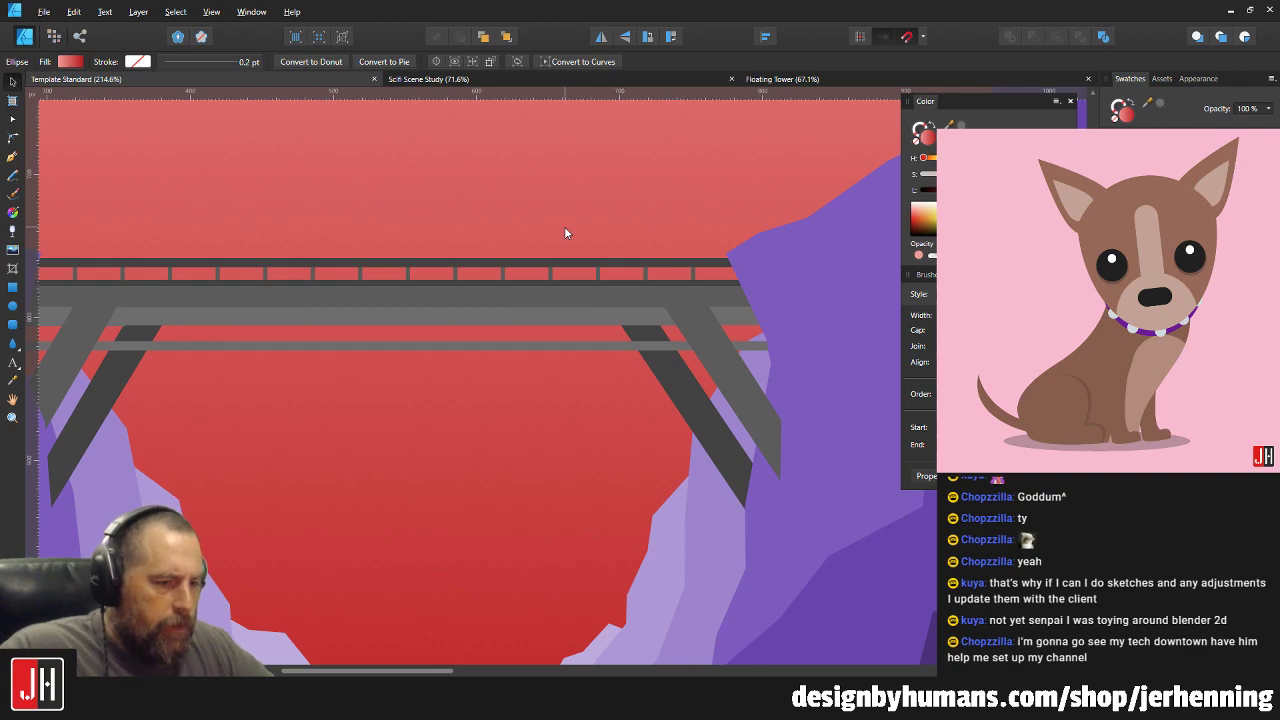
drag(455, 270, 556, 268)
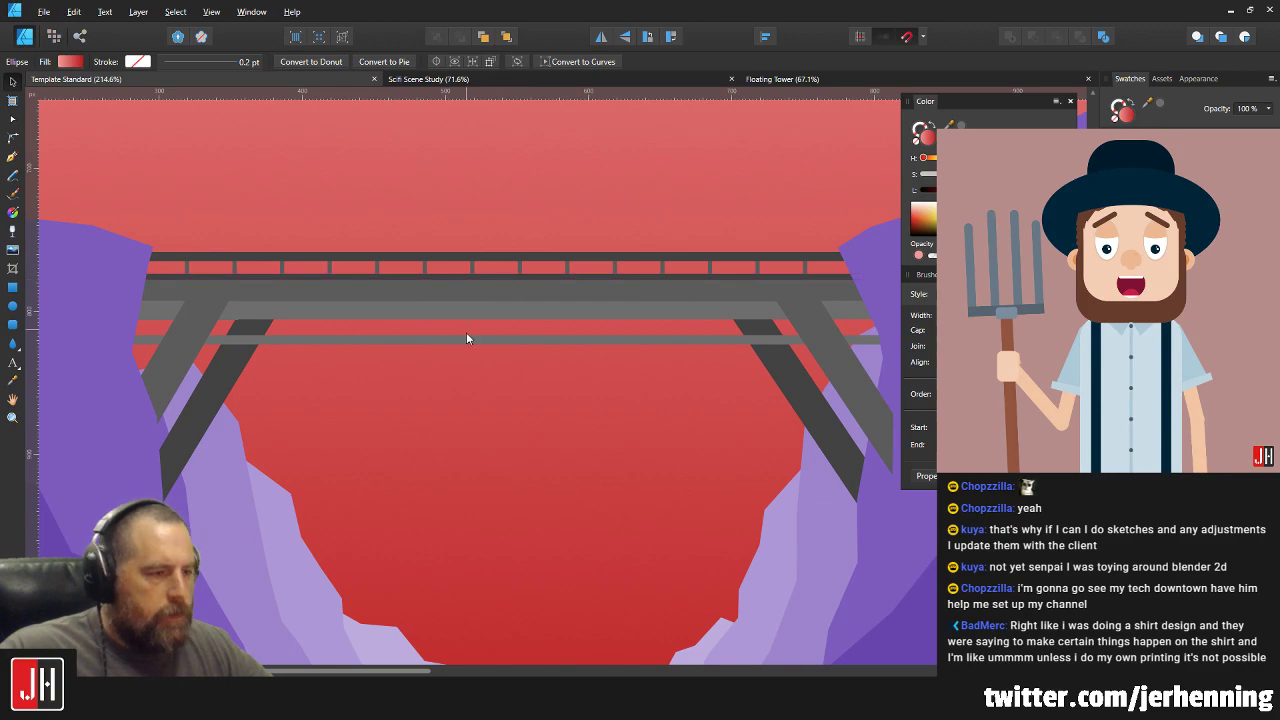
scroll(501, 315, up, 6)
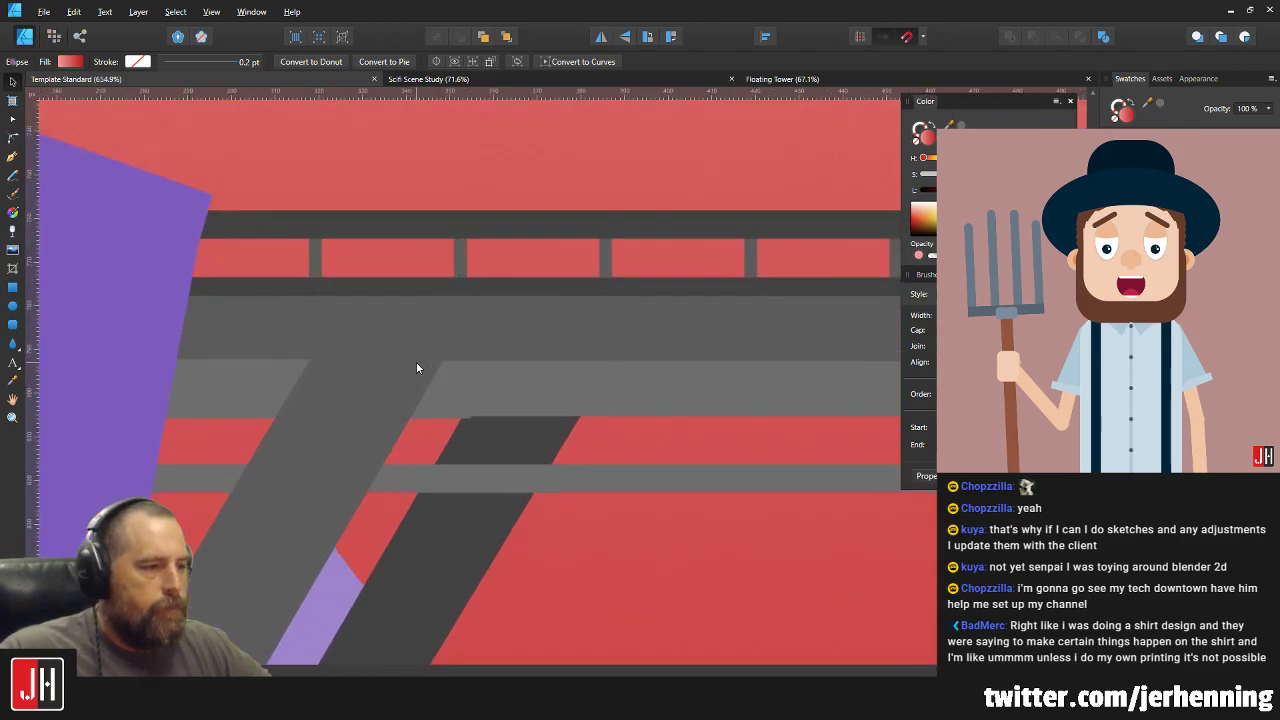
scroll(418, 405, up, 5)
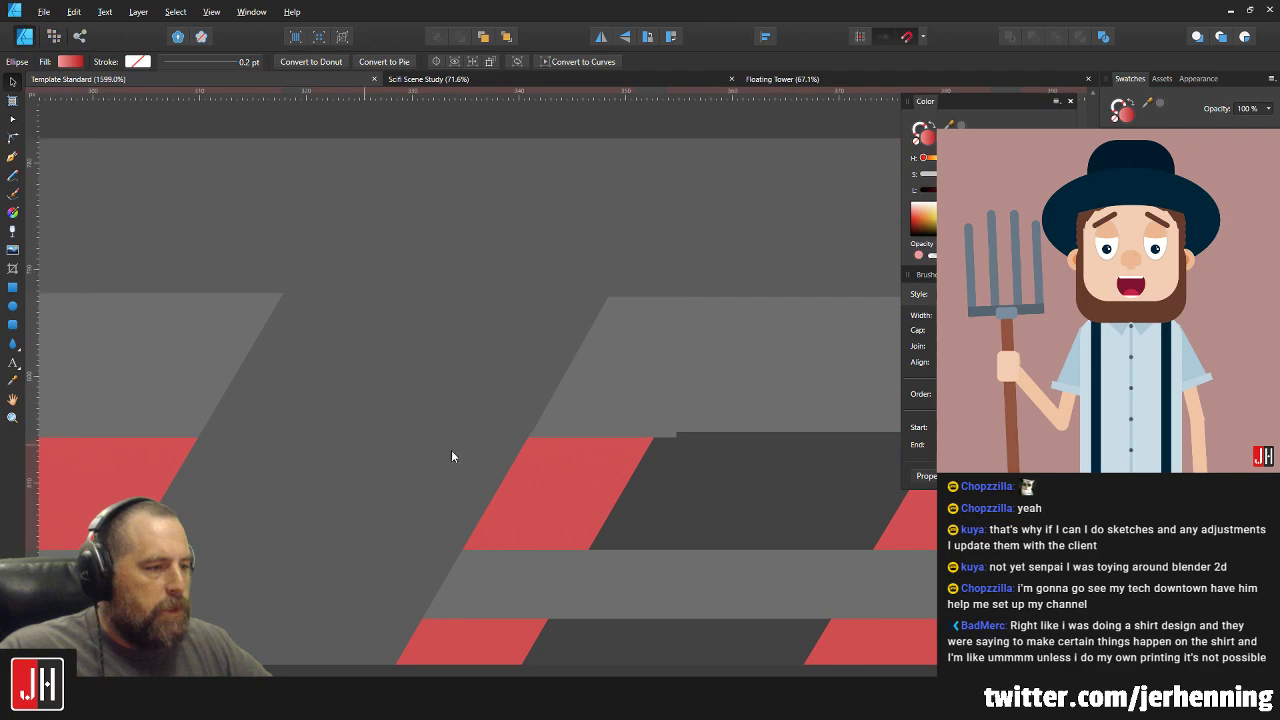
click(644, 436)
drag(646, 429, 644, 424)
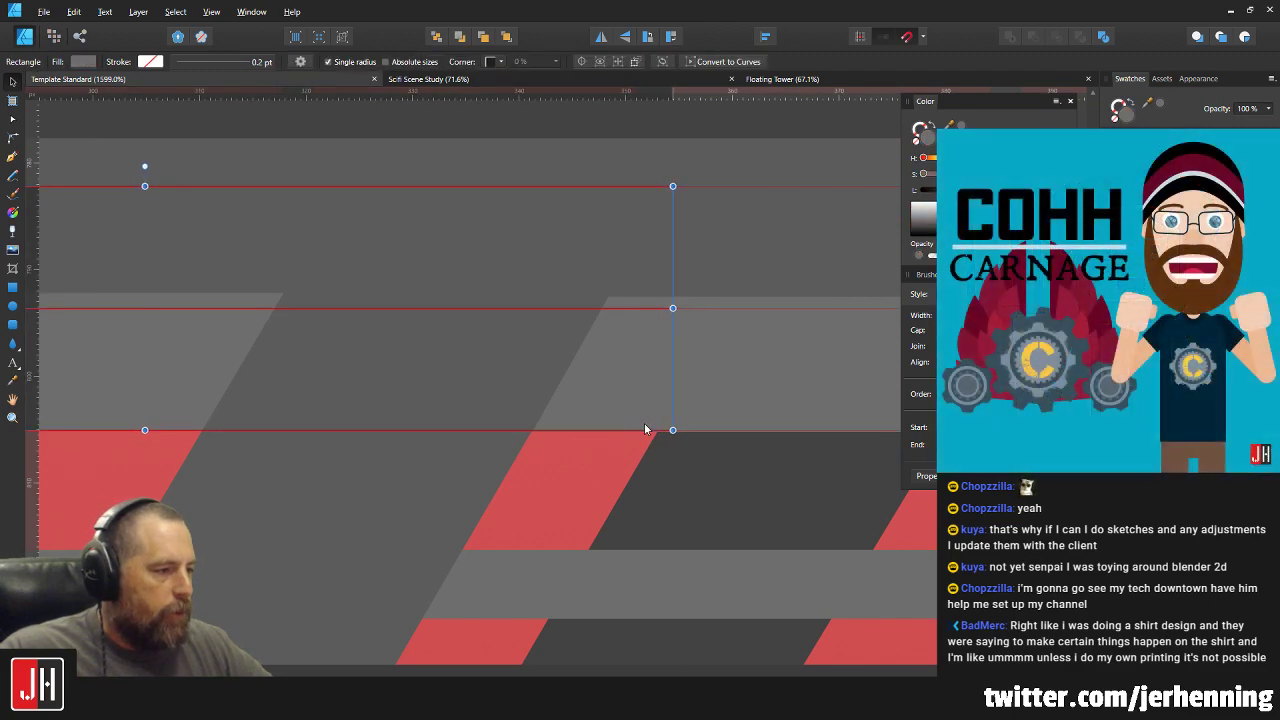
scroll(645, 429, down, 5)
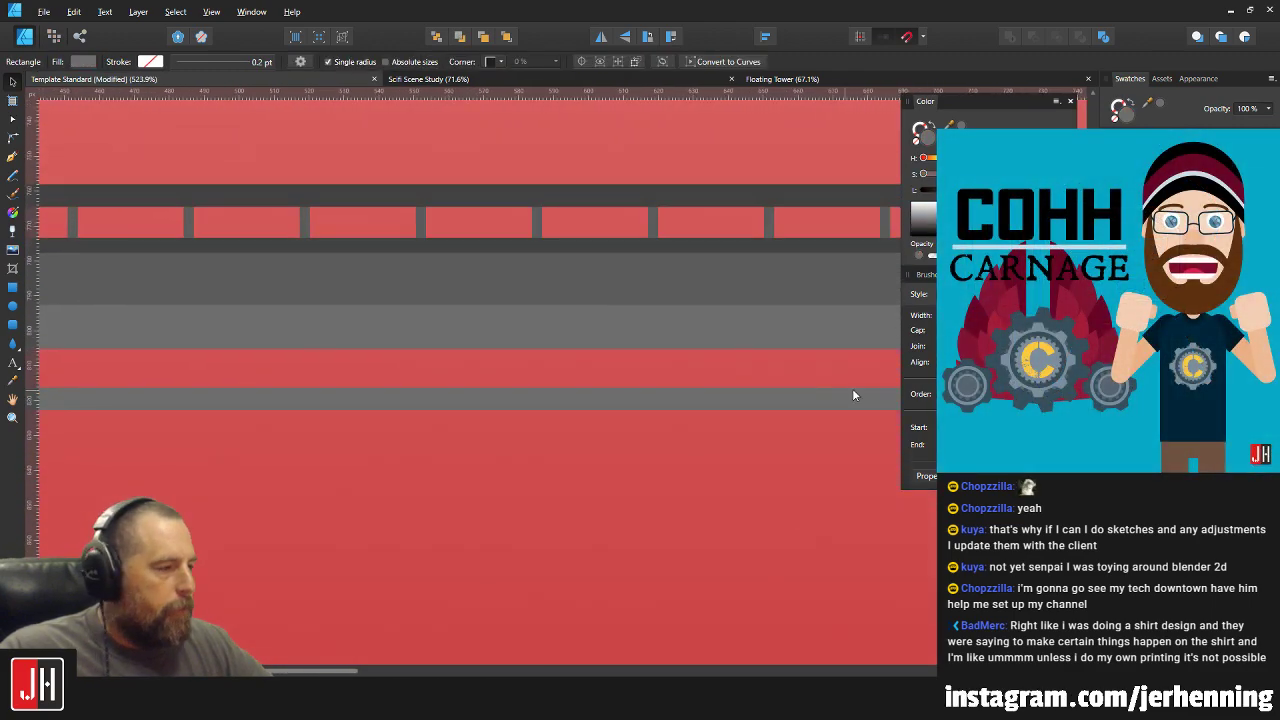
Examine the grey rectangles at the bridge's right support and the whole bridge between the cliffs.
scroll(709, 297, up, 5)
click(675, 250)
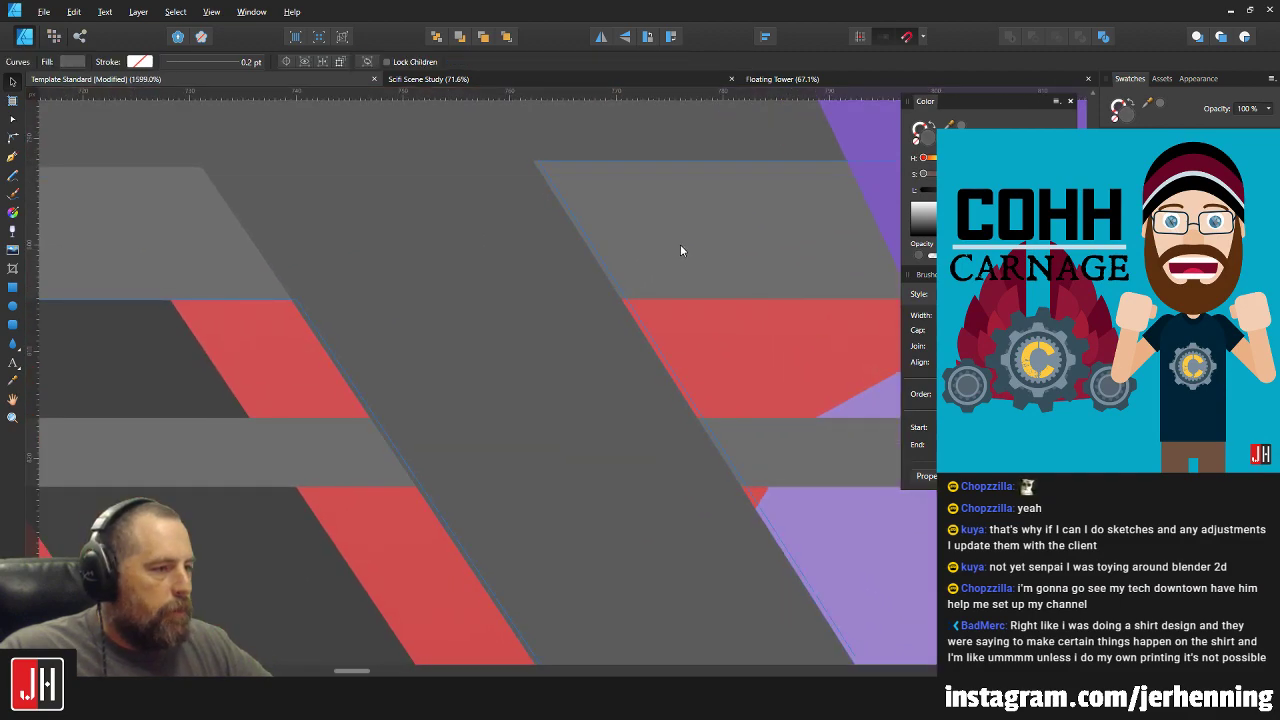
scroll(720, 238, down, 3)
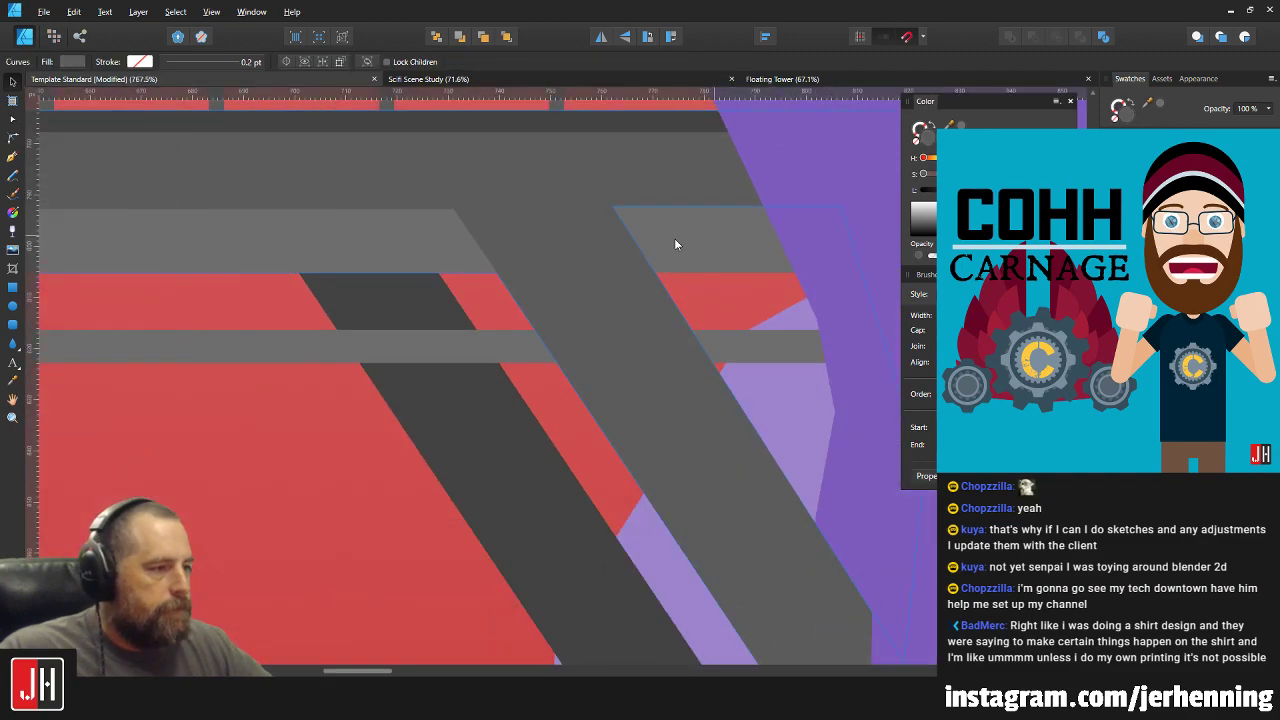
click(460, 257)
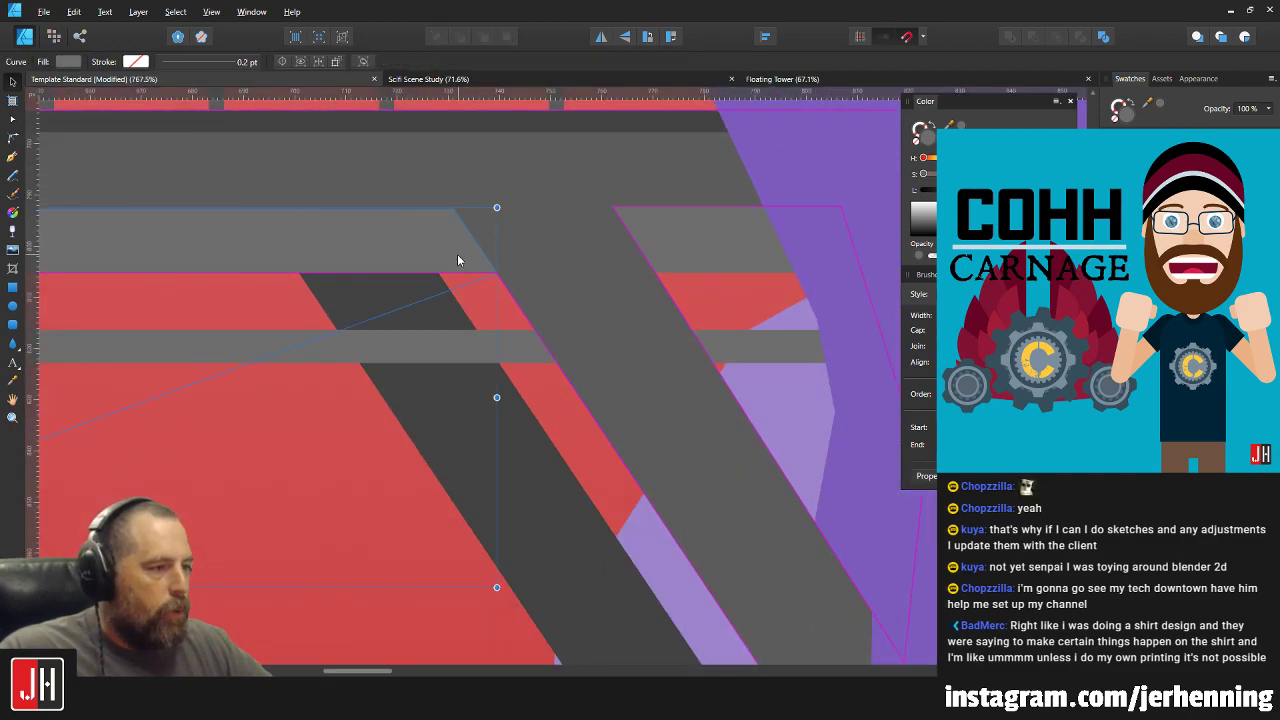
click(689, 251)
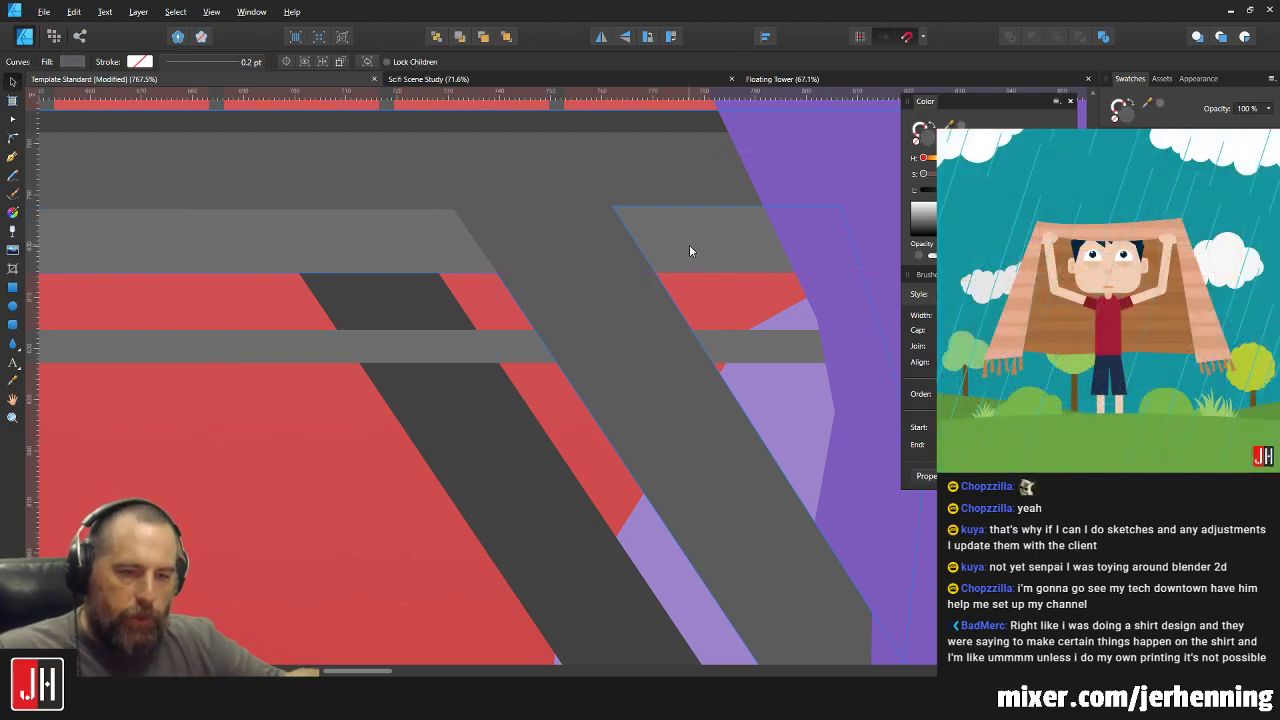
scroll(670, 292, down, 9)
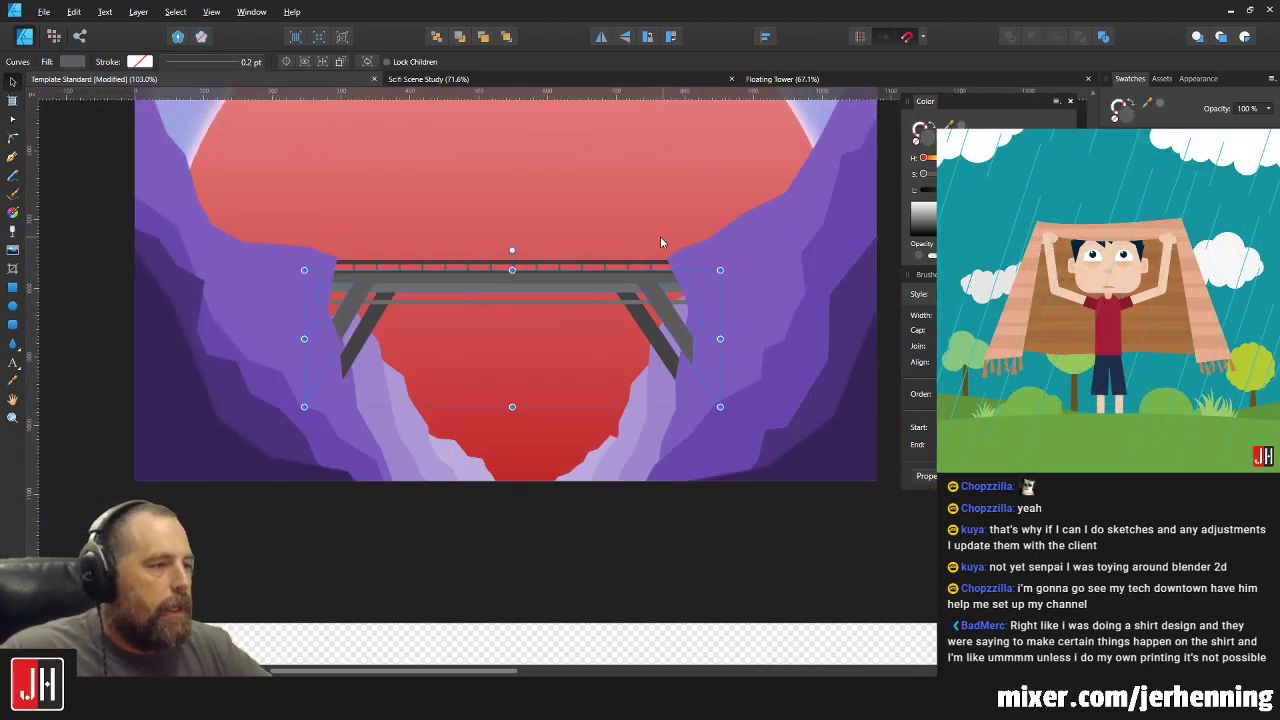
click(642, 516)
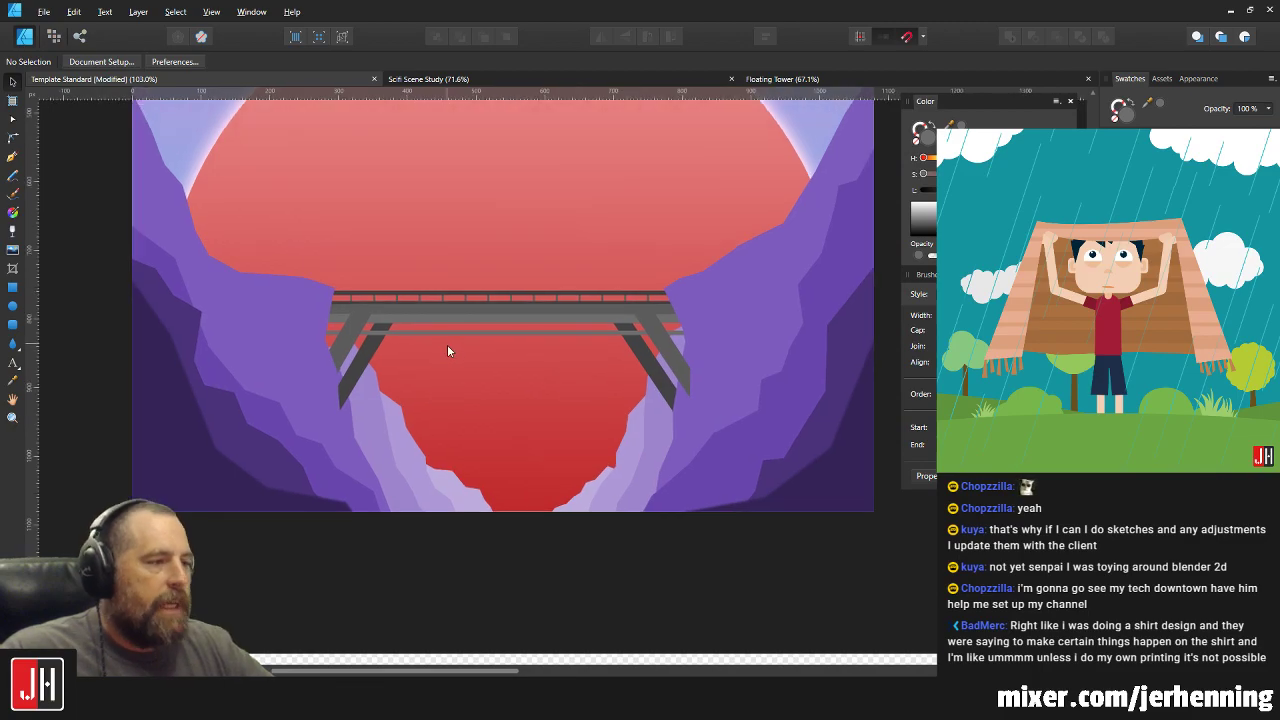
scroll(446, 342, down, 4)
scroll(475, 337, down, 2)
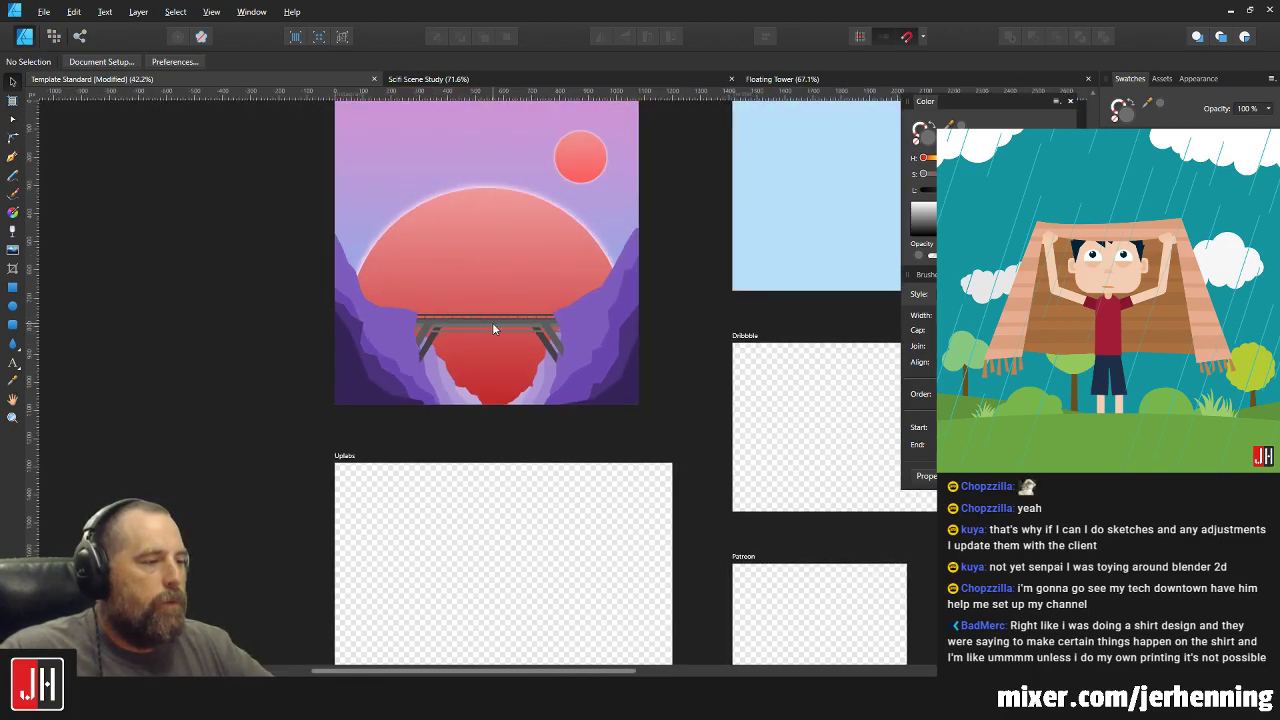
scroll(492, 322, up, 6)
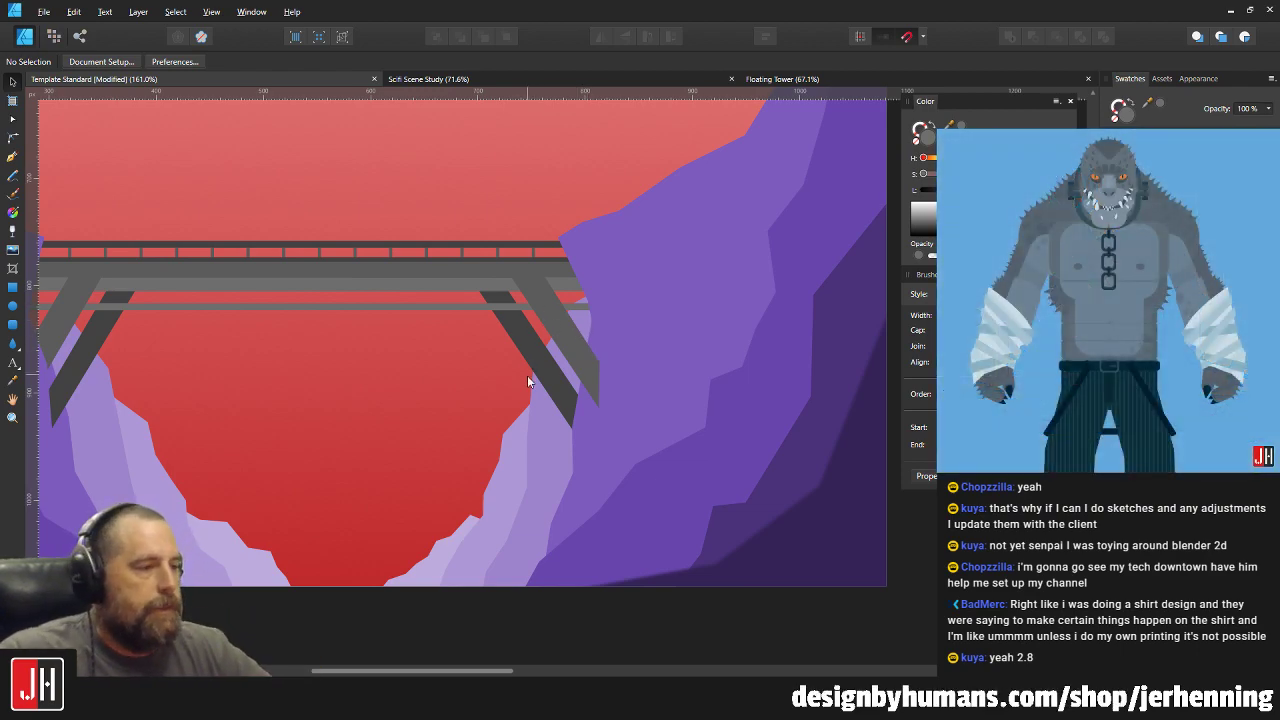
scroll(540, 360, left, 3)
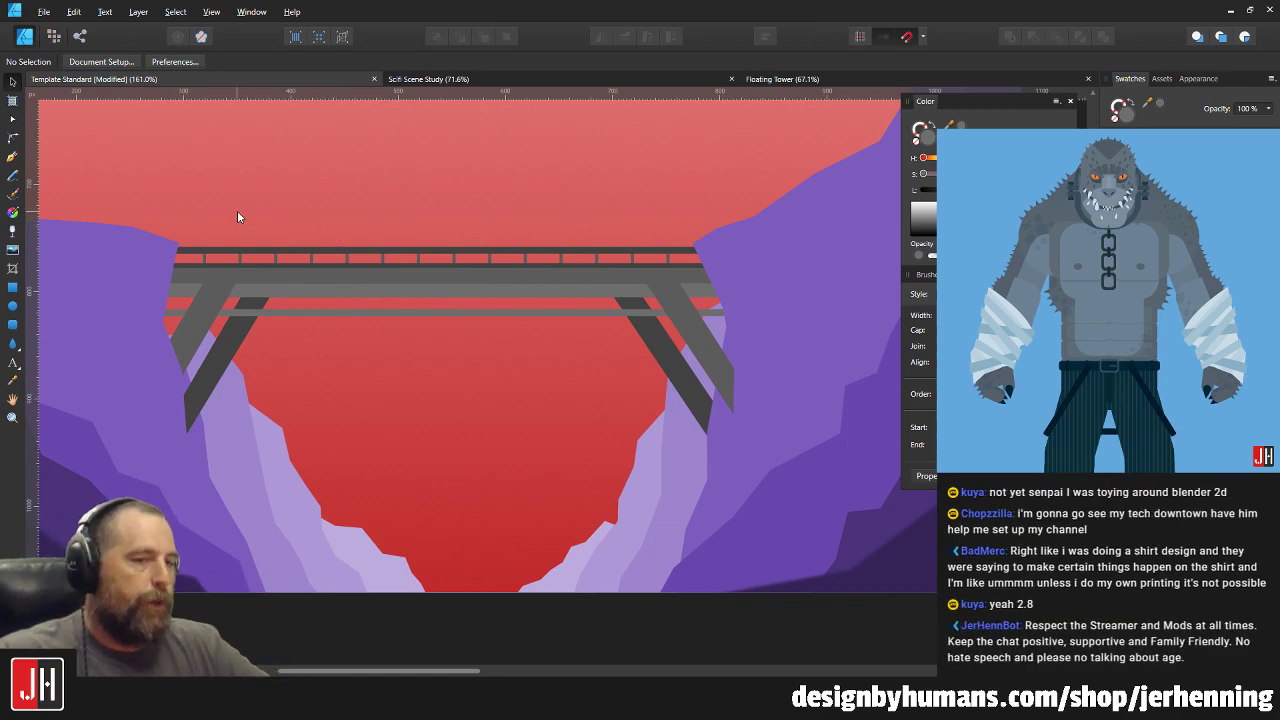
Make the bridge railing's top rail slightly thinner by raising its lower edge.
scroll(209, 254, up, 5)
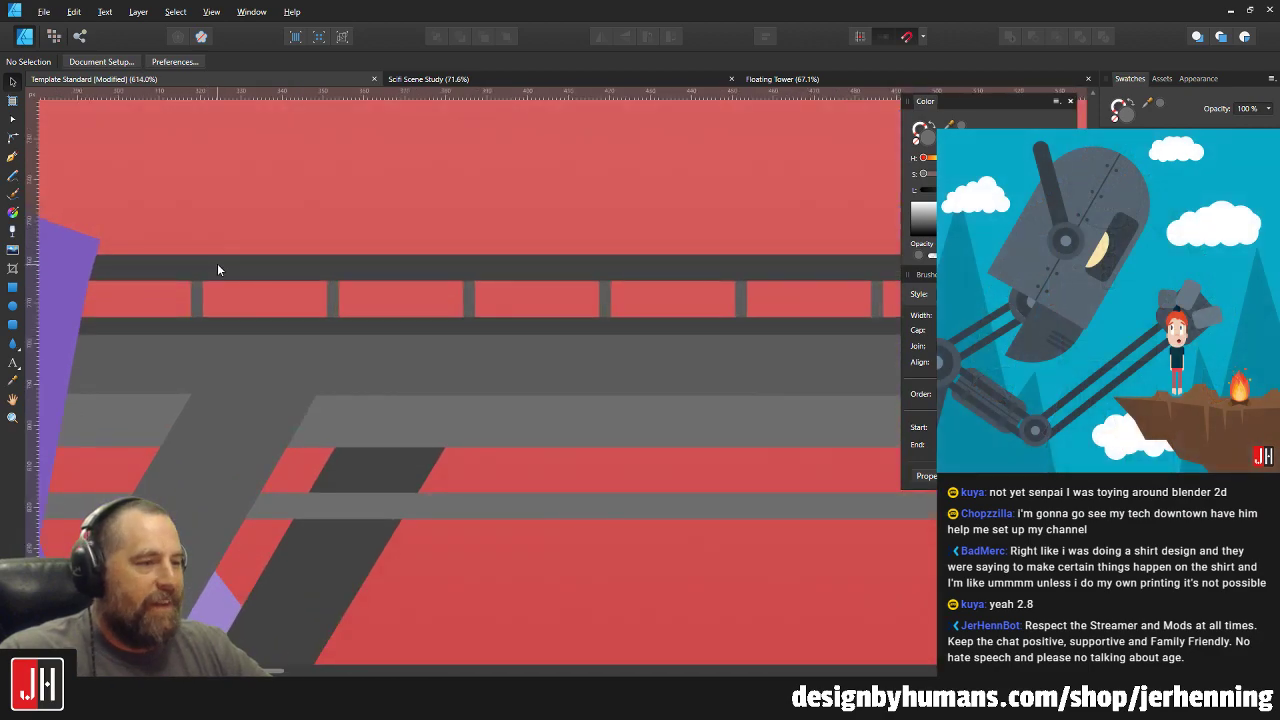
click(218, 265)
scroll(599, 311, right, 5)
drag(695, 276, 695, 268)
click(650, 245)
scroll(655, 243, down, 8)
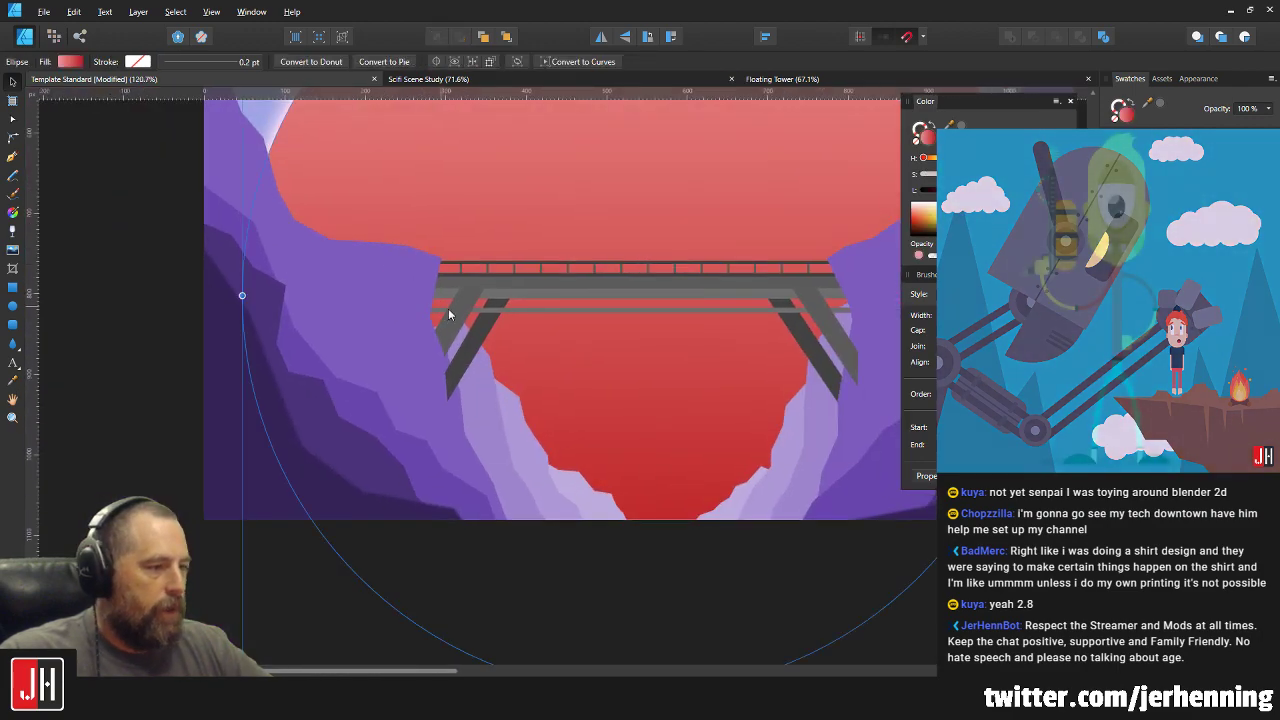
click(158, 271)
scroll(352, 360, up, 4)
scroll(402, 425, down, 6)
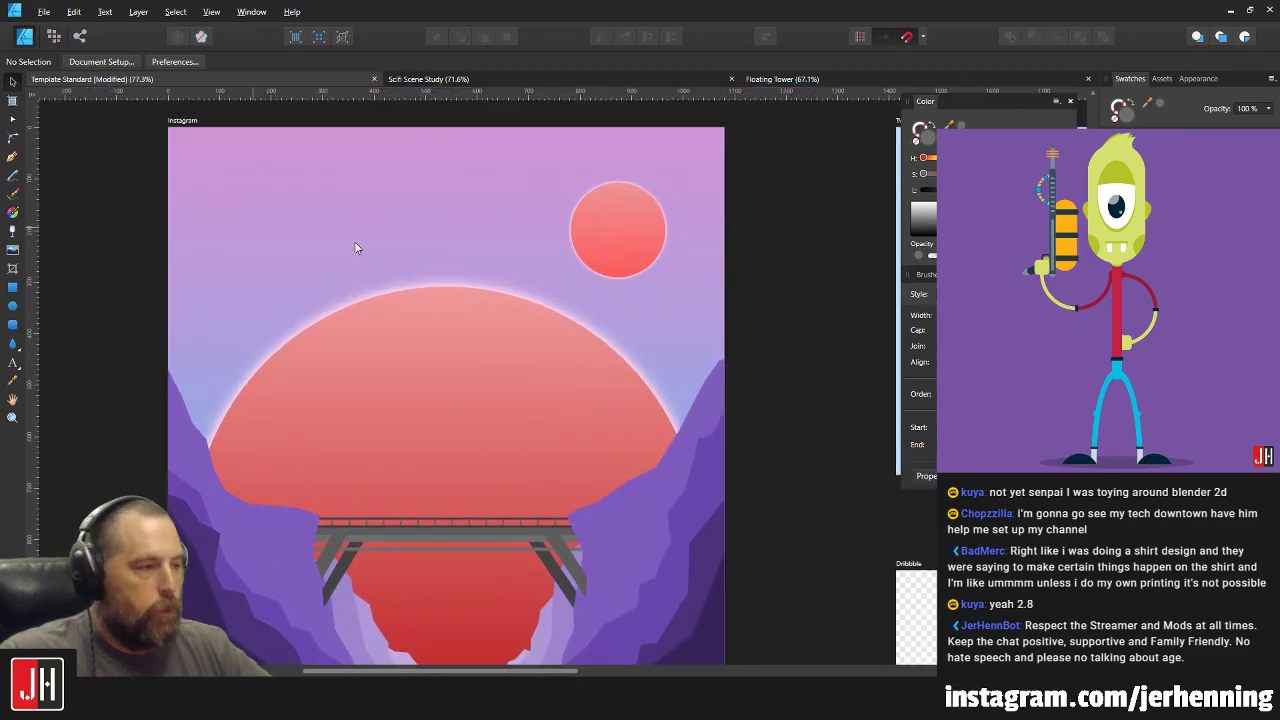
Look through the completed 2018 artwork folder, pick out the Walking with Lantern file and leave without opening it.
click(44, 12)
click(65, 78)
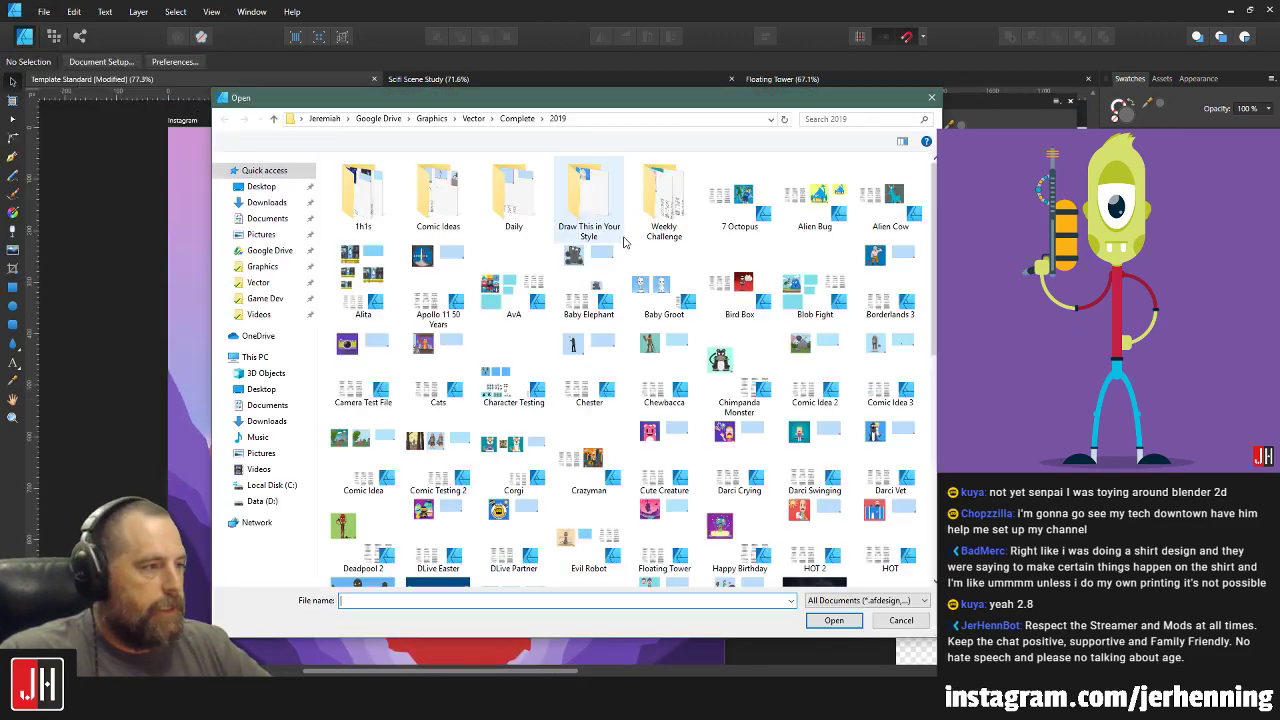
click(517, 118)
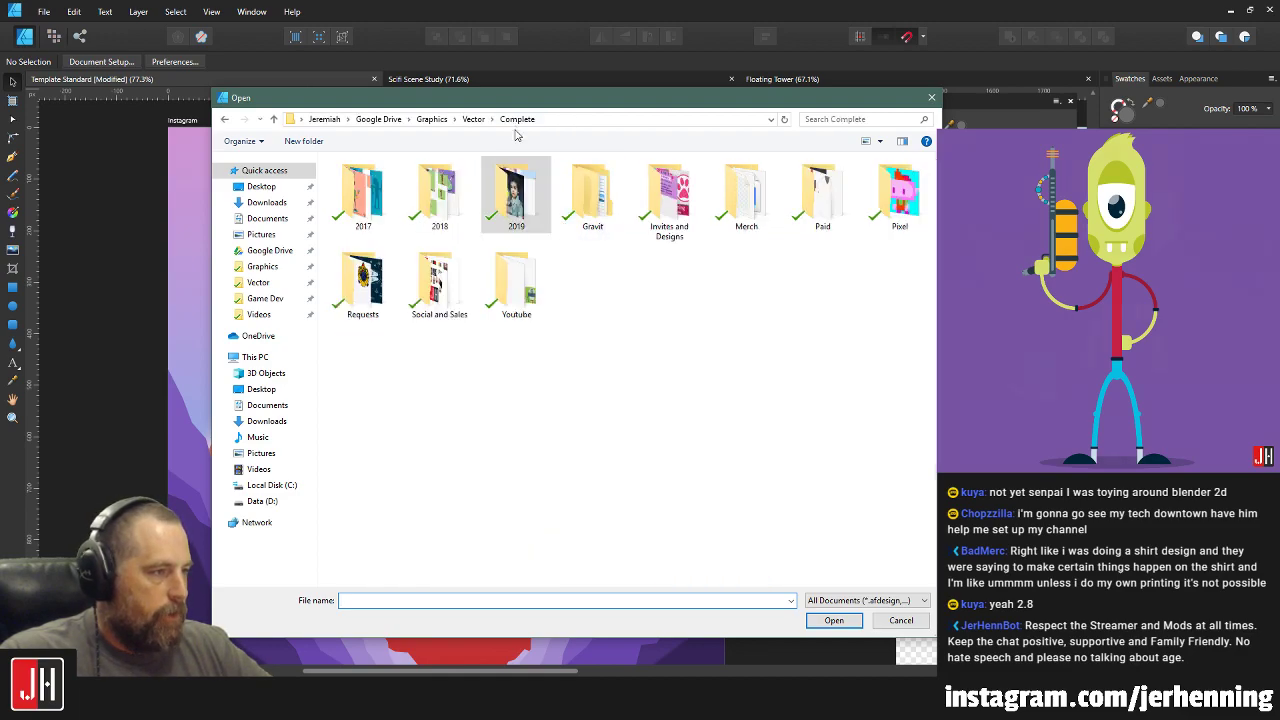
double_click(443, 200)
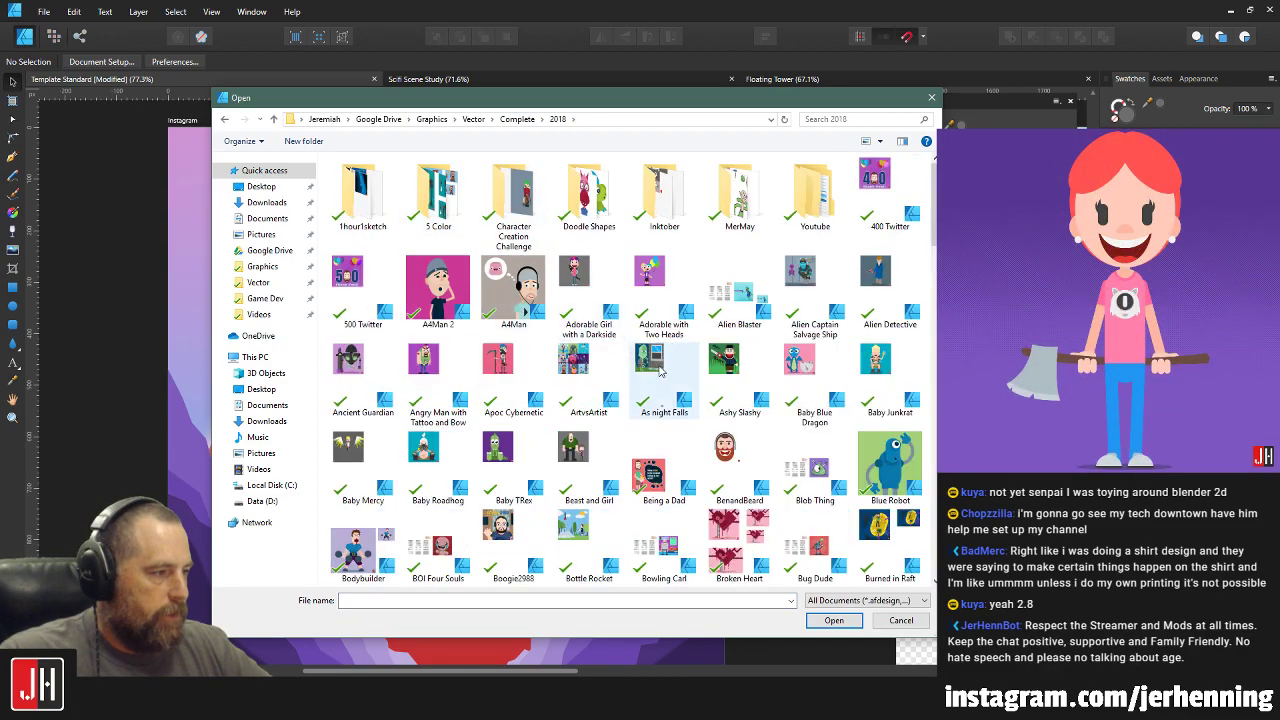
click(670, 367)
scroll(670, 367, down, 15)
click(532, 480)
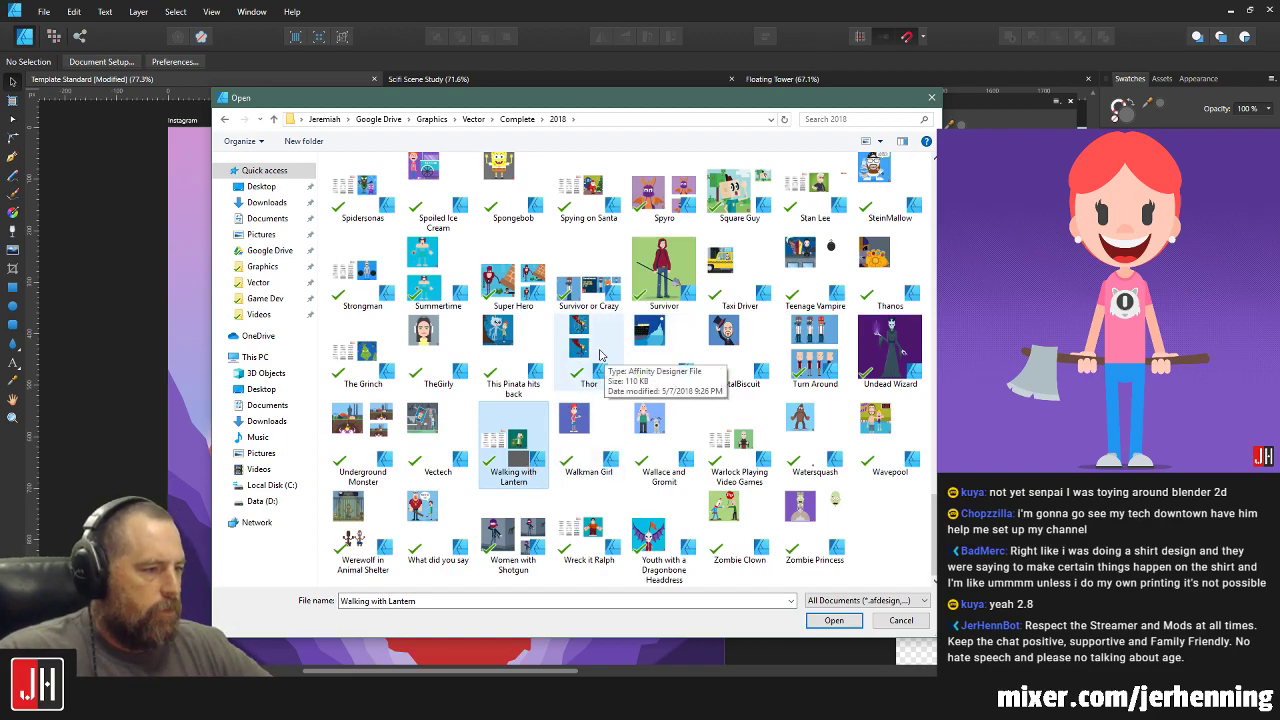
key(Escape)
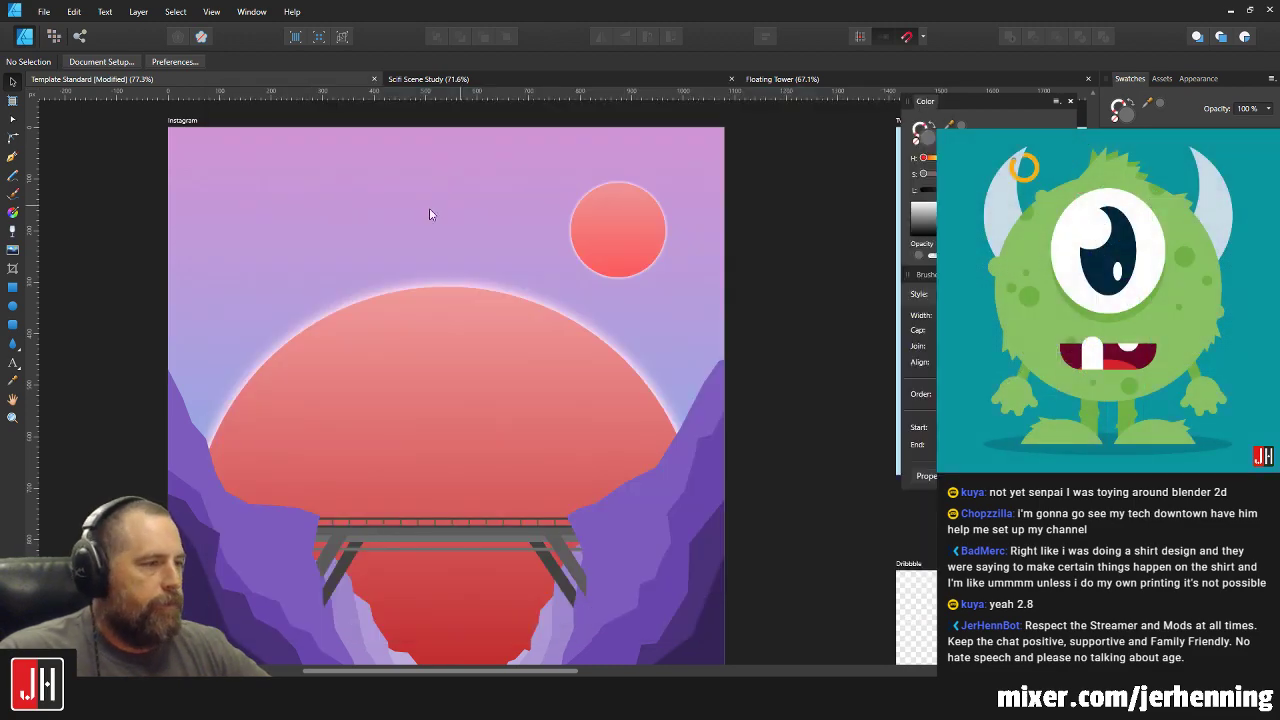
Draw a closed, grey-filled mountain silhouette with a smaller left side peak in the sky above the large sun using the Pen tool.
scroll(440, 205, up, 3)
scroll(446, 199, up, 1)
click(12, 156)
scroll(533, 285, up, 2)
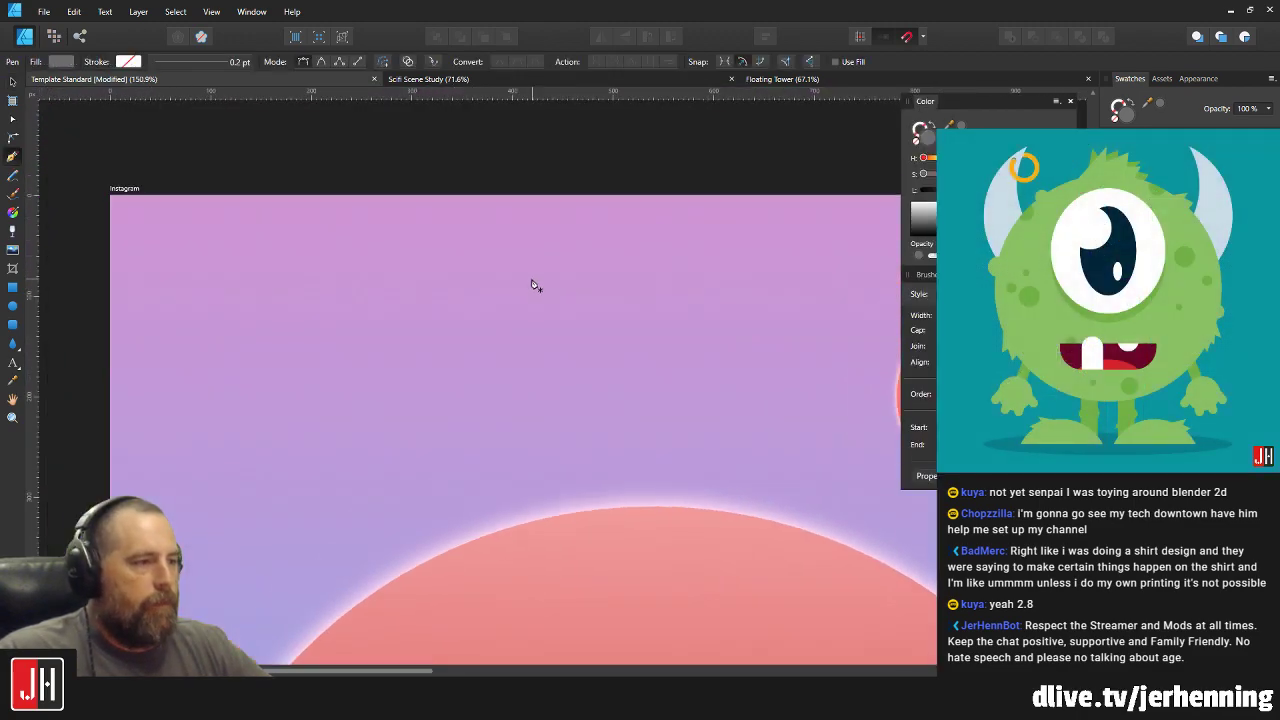
click(589, 301)
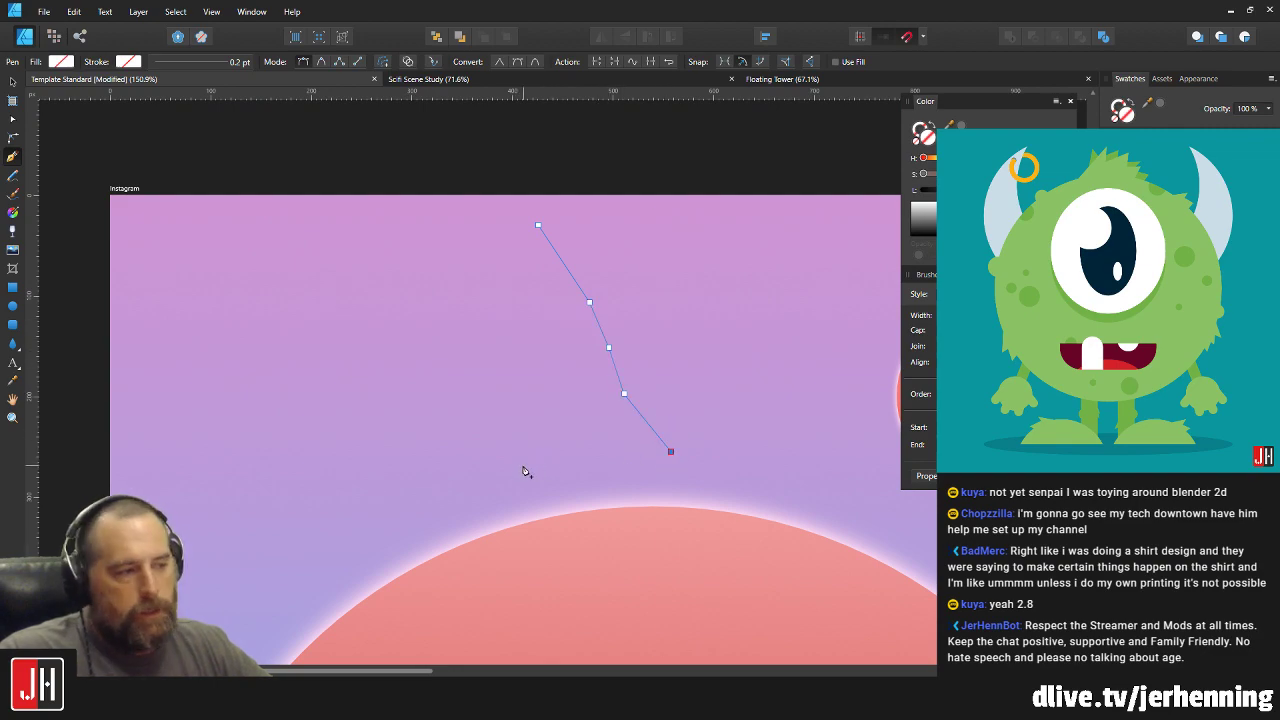
click(399, 453)
click(349, 450)
click(399, 396)
click(504, 273)
click(525, 228)
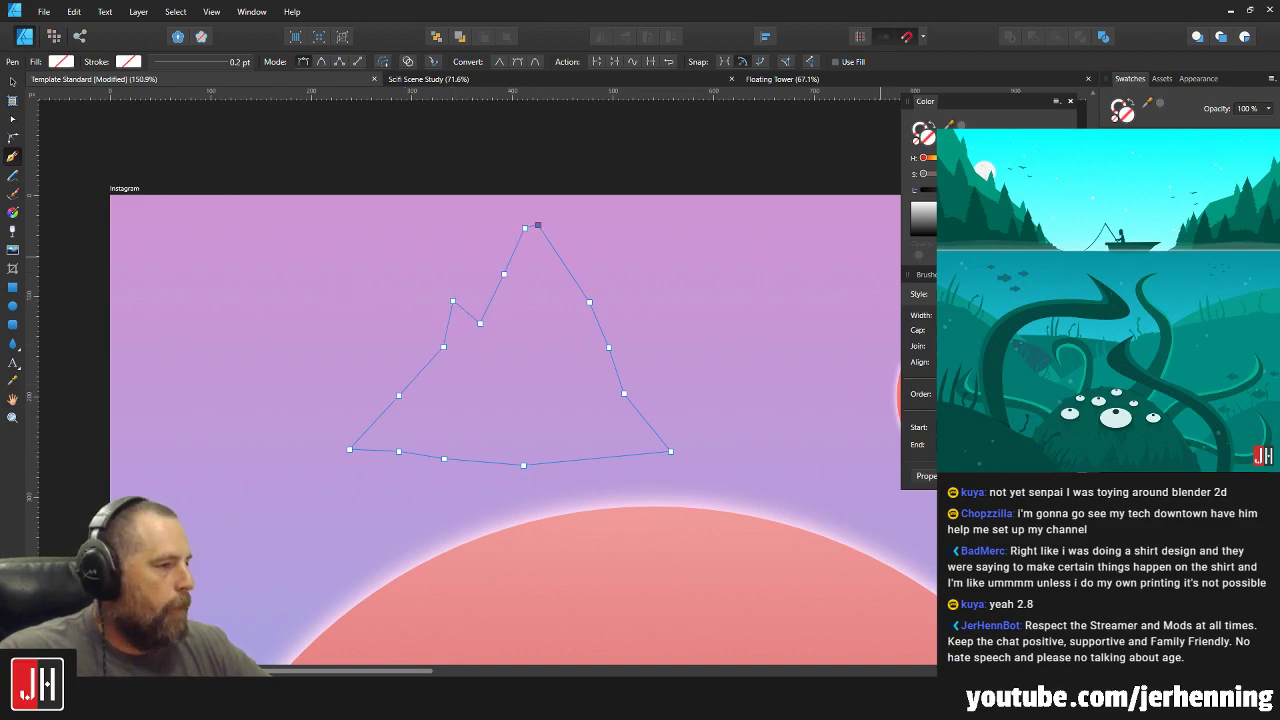
click(538, 225)
key(Escape)
scroll(531, 284, up, 2)
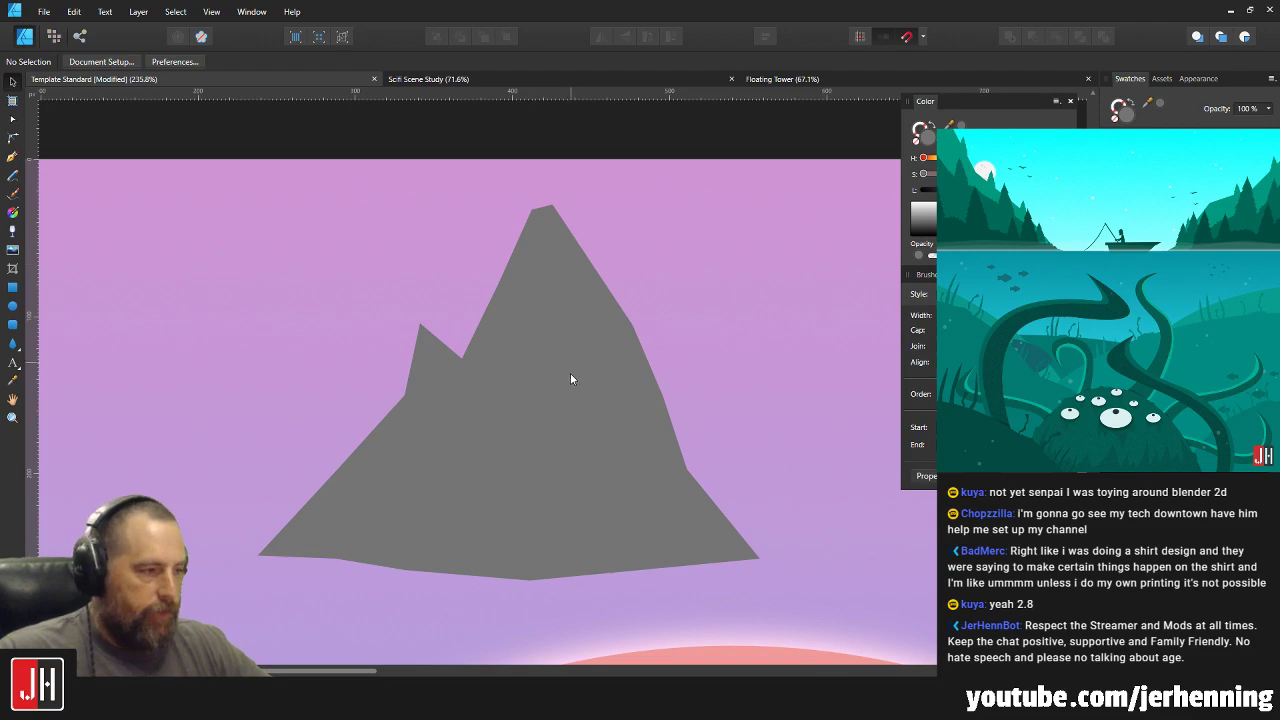
Draw a narrow darker grey triangular shadow at the notch beside the small peak and clip it inside the mountain.
click(12, 157)
scroll(336, 509, up, 1)
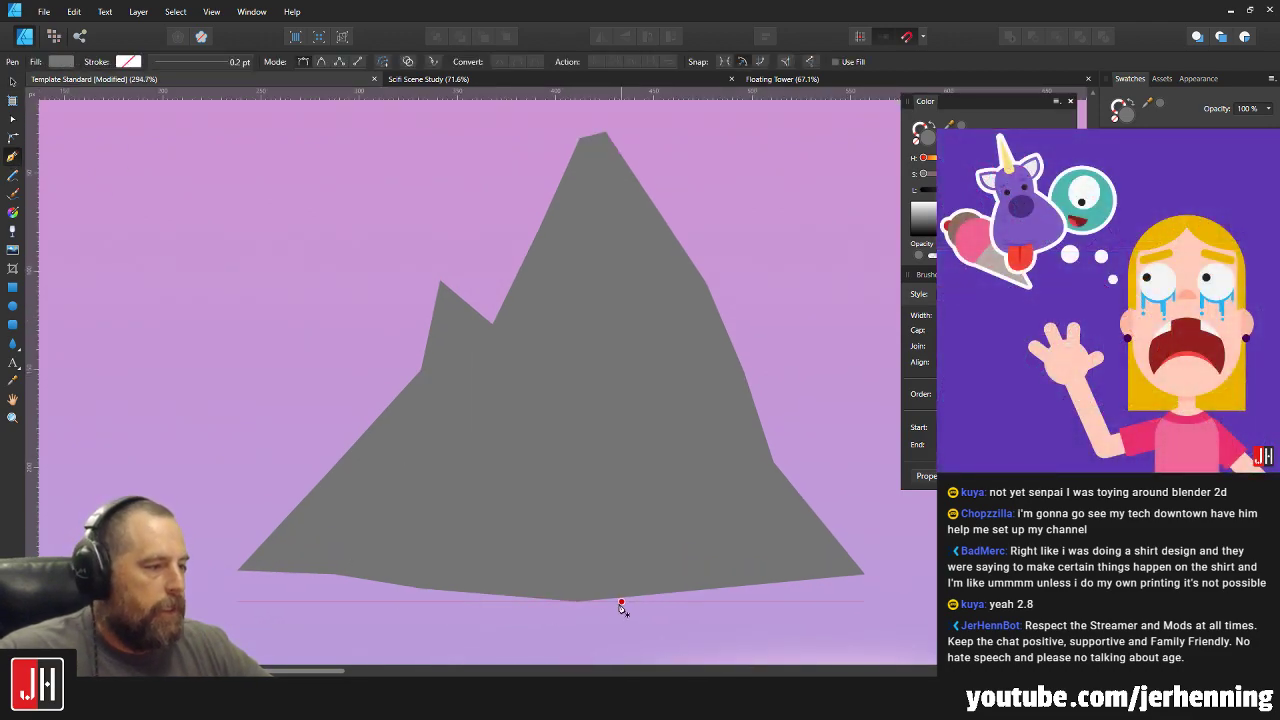
click(474, 421)
click(493, 325)
key(v)
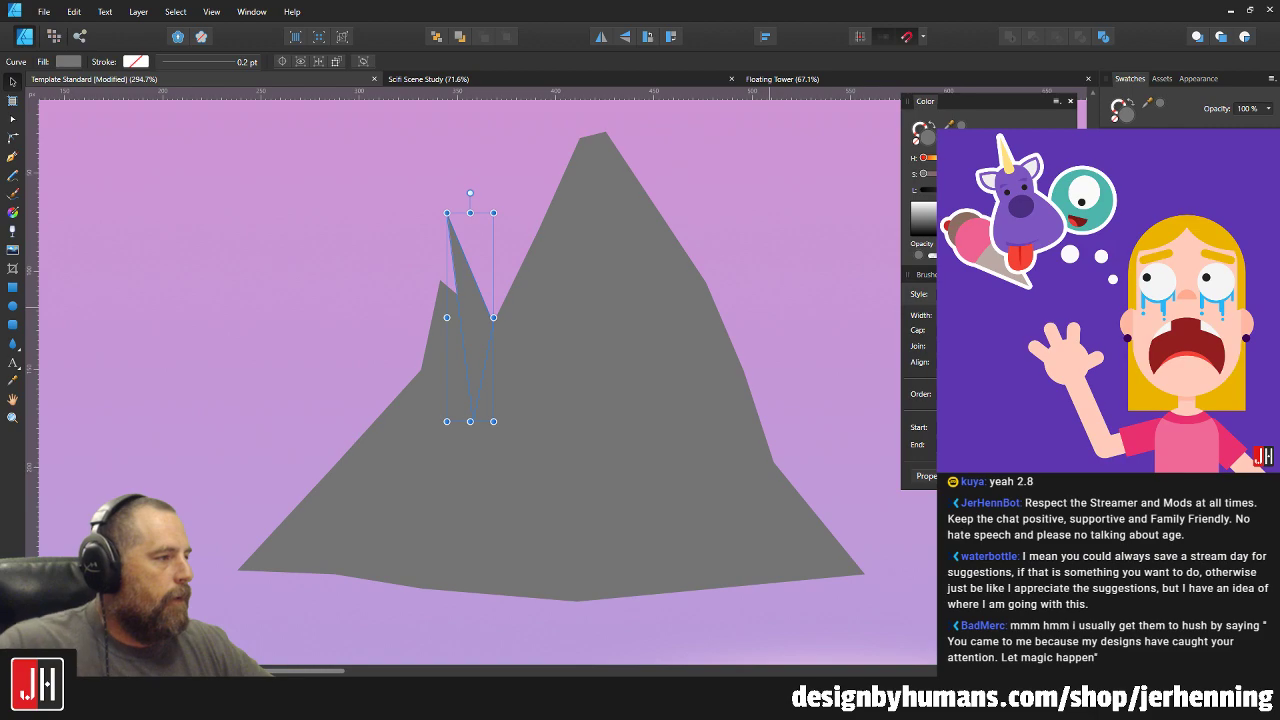
click(630, 348)
key(ctrl+z)
click(760, 263)
scroll(549, 322, up, 2)
scroll(449, 346, up, 3)
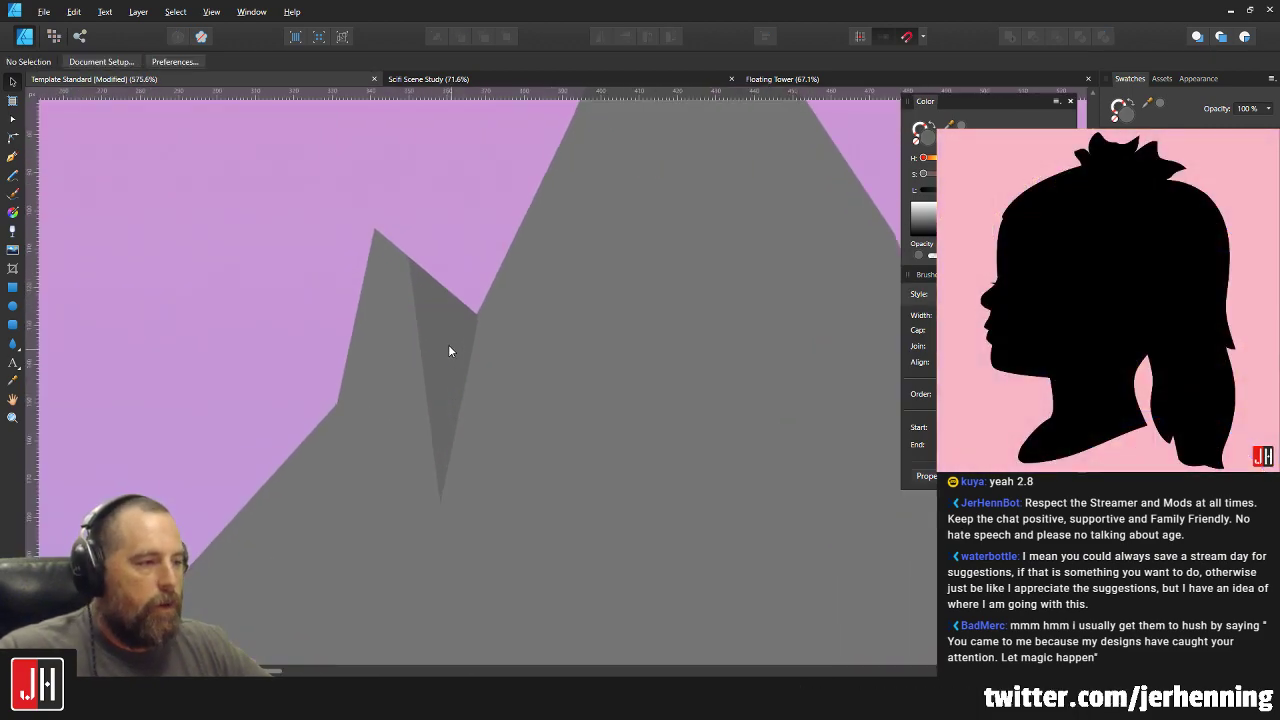
Move the lower point of the small peak's triangular shadow slightly to the left.
click(449, 342)
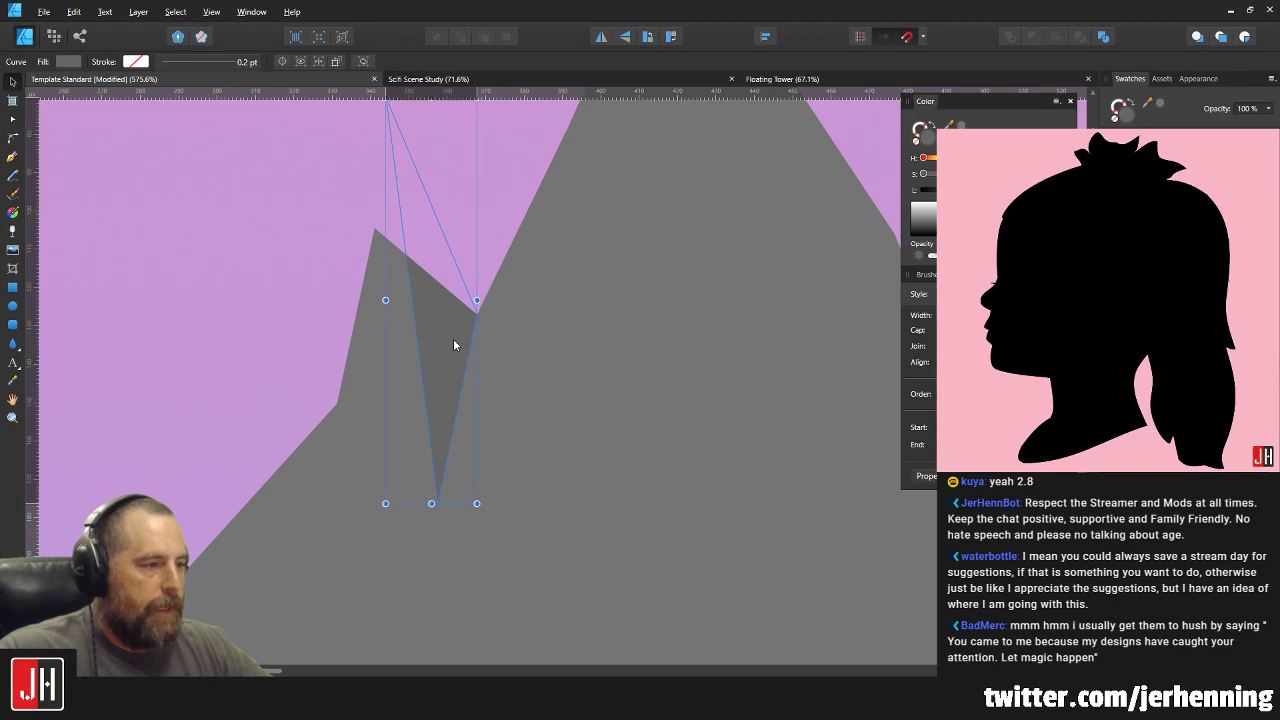
key(a)
click(439, 502)
drag(427, 508, 423, 498)
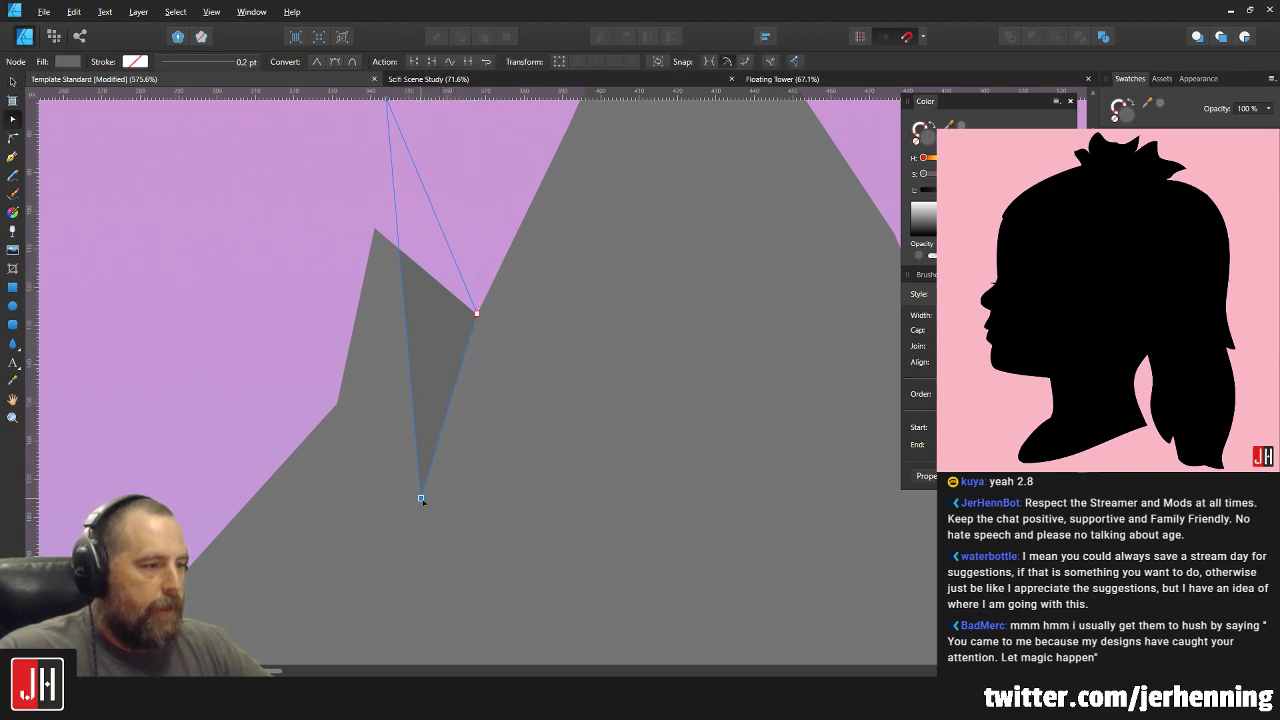
key(v)
click(486, 237)
scroll(487, 260, down, 4)
drag(488, 264, 502, 310)
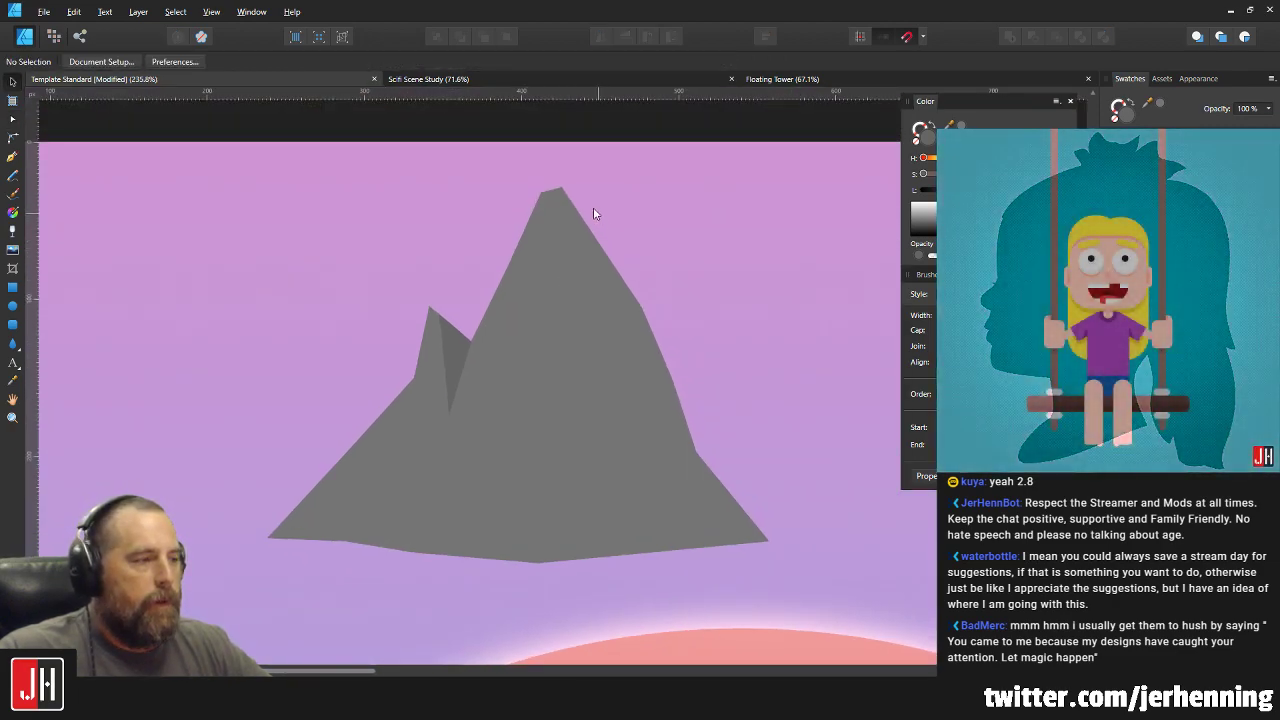
Sharpen the mountain's main summit by moving its left node up.
key(a)
click(559, 196)
scroll(559, 196, up, 3)
drag(513, 188, 527, 141)
key(v)
click(607, 153)
scroll(607, 153, down, 3)
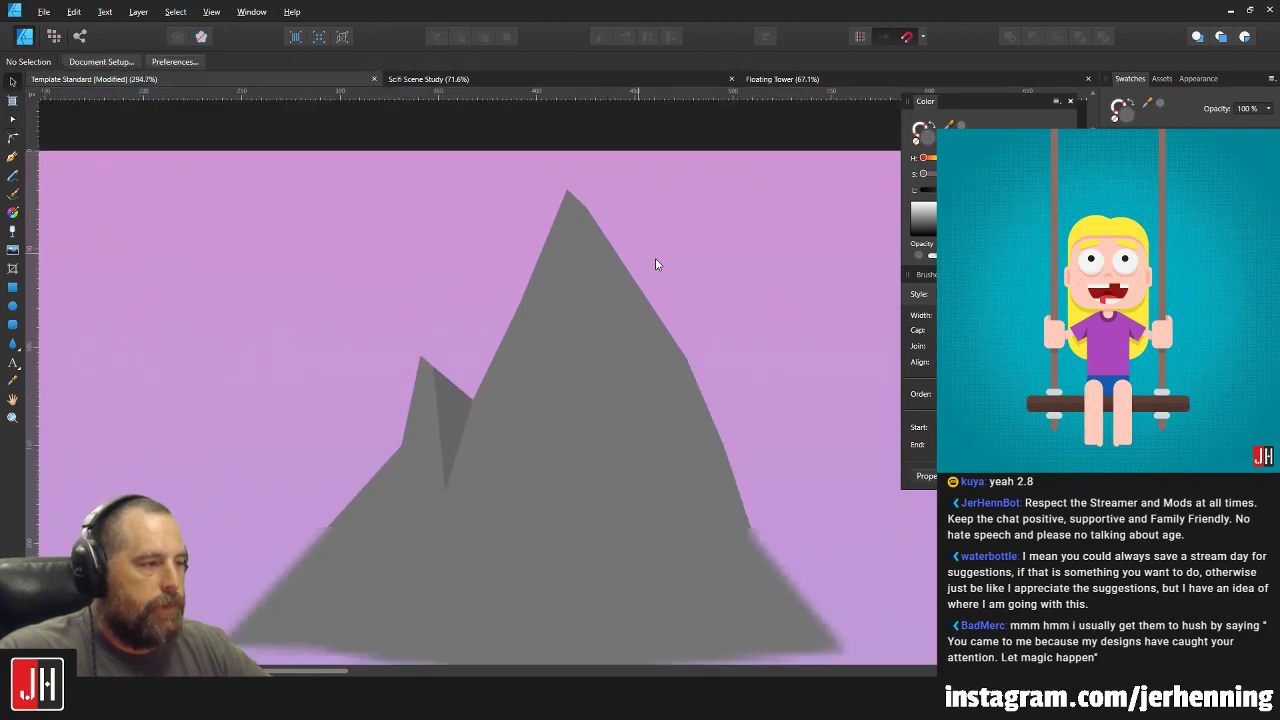
Draw a shadow facet down the main peak's left edge, fill it with the sampled darker grey and clip it inside the mountain.
click(12, 155)
scroll(634, 133, up, 2)
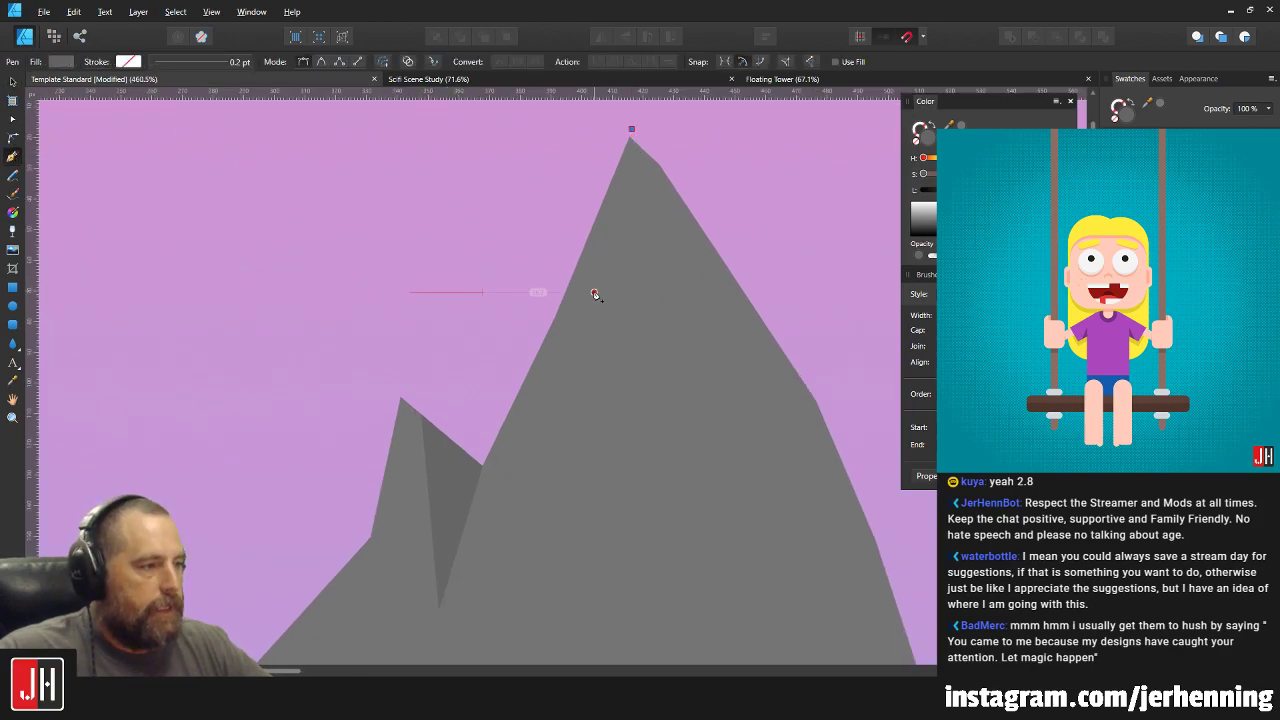
click(594, 293)
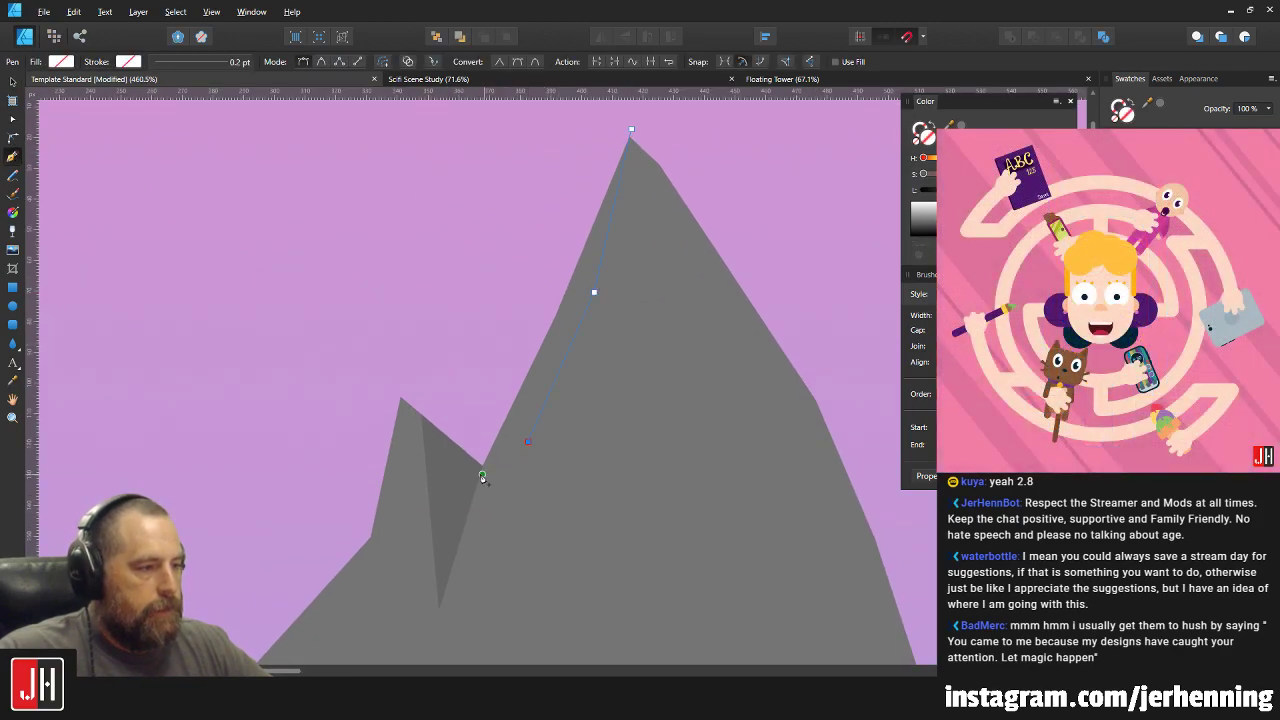
click(482, 451)
click(561, 189)
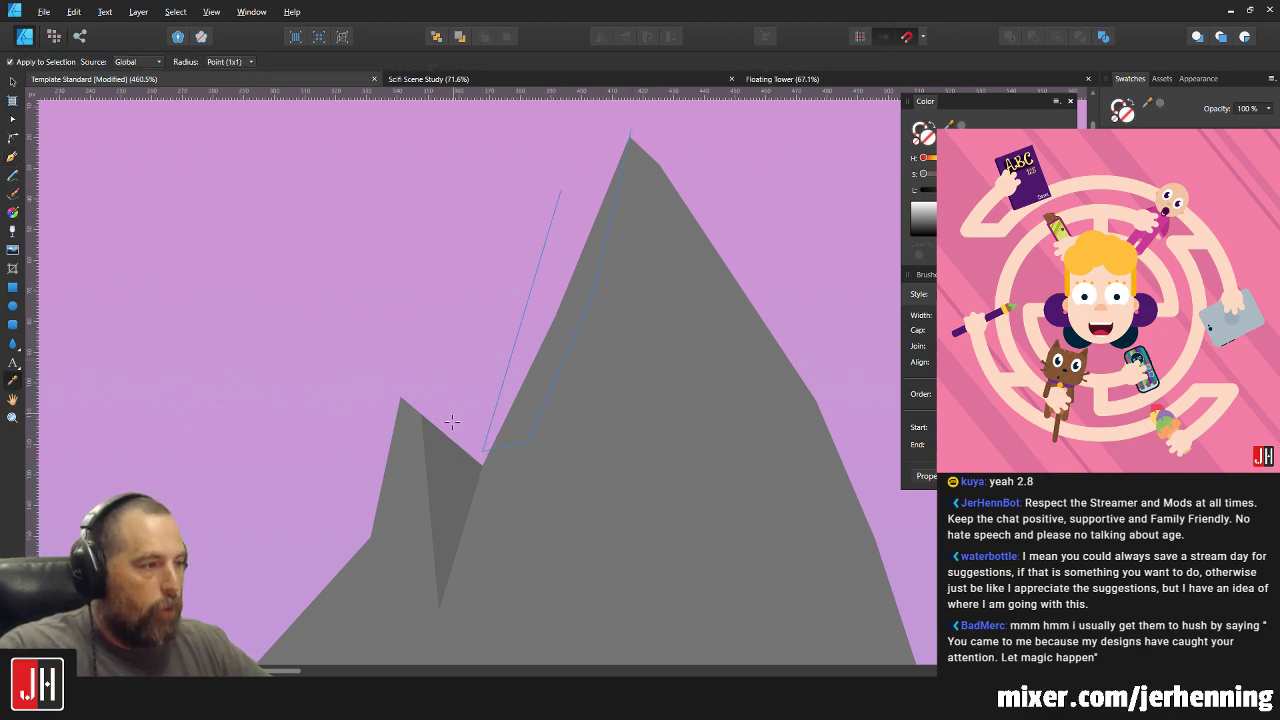
click(631, 129)
key(v)
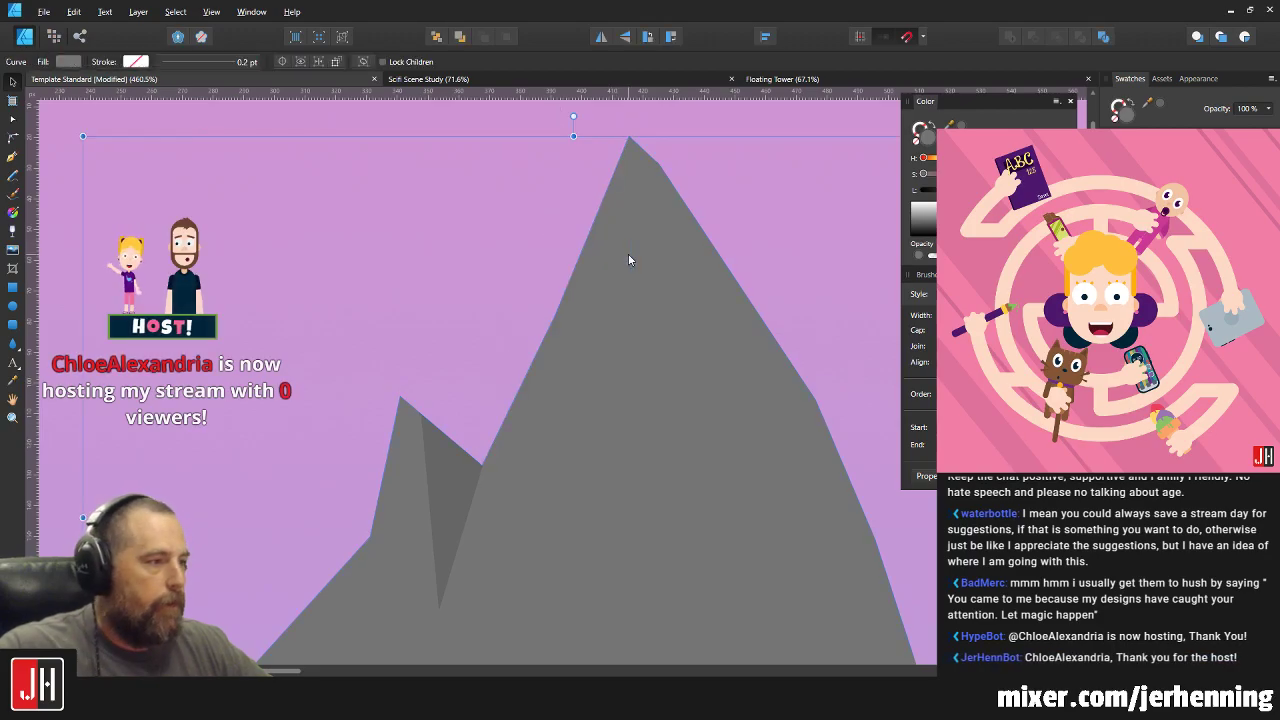
scroll(628, 227, up, 2)
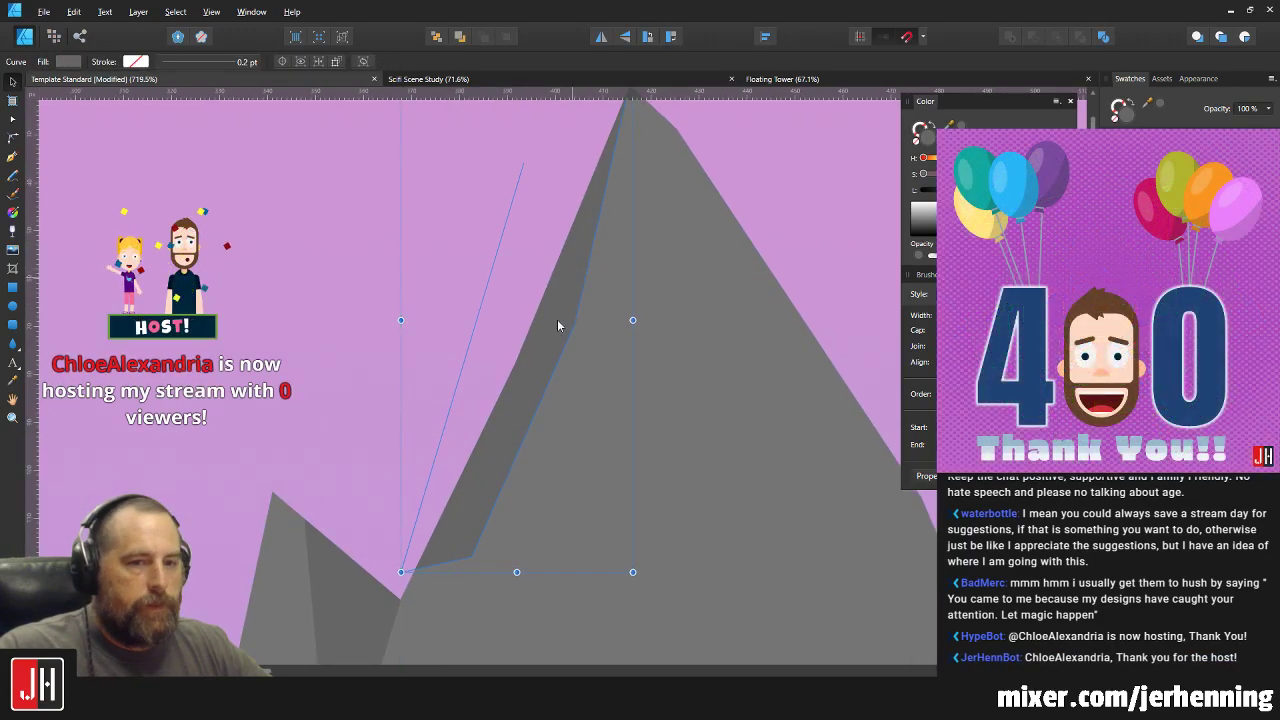
Adjust the lower nodes of the main peak's shadow facet so it tapers toward the notch with the small peak.
key(a)
drag(471, 552, 473, 526)
key(v)
key(a)
drag(401, 572, 401, 586)
key(ctrl+d)
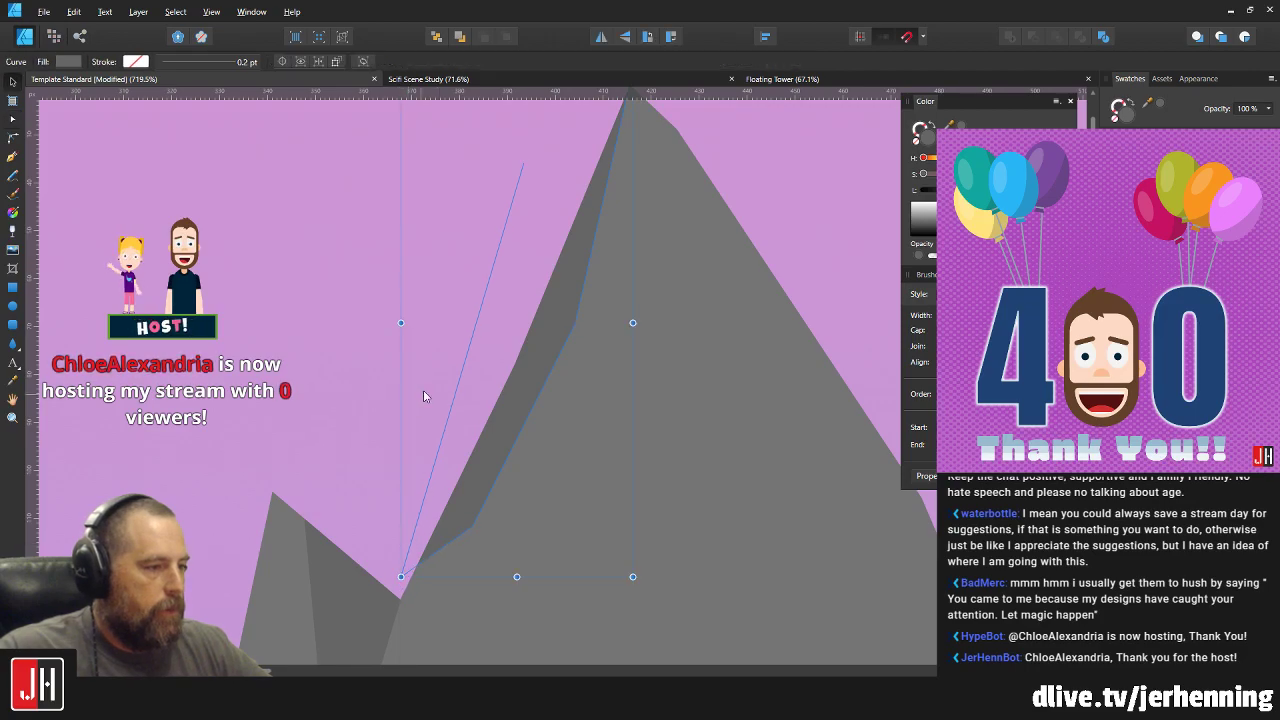
scroll(471, 390, down, 6)
click(492, 388)
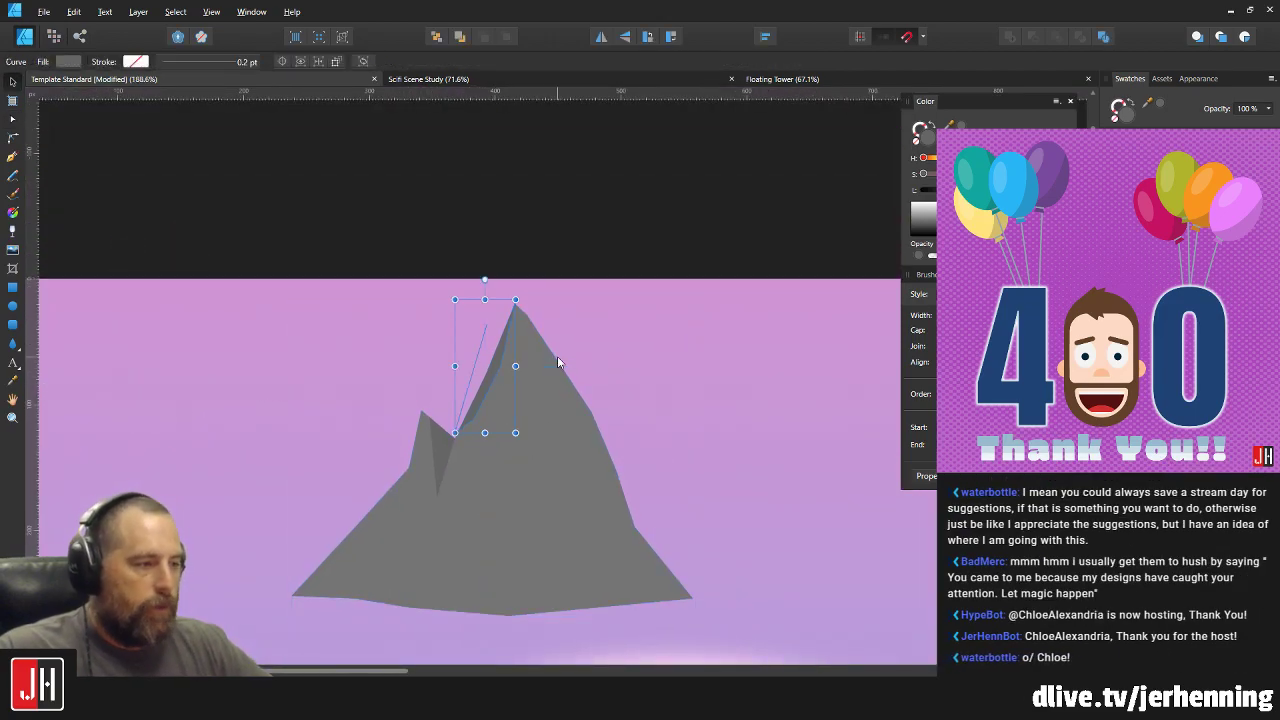
Delete the grey mountain and its shadow facets from the sky.
key(ctrl+d)
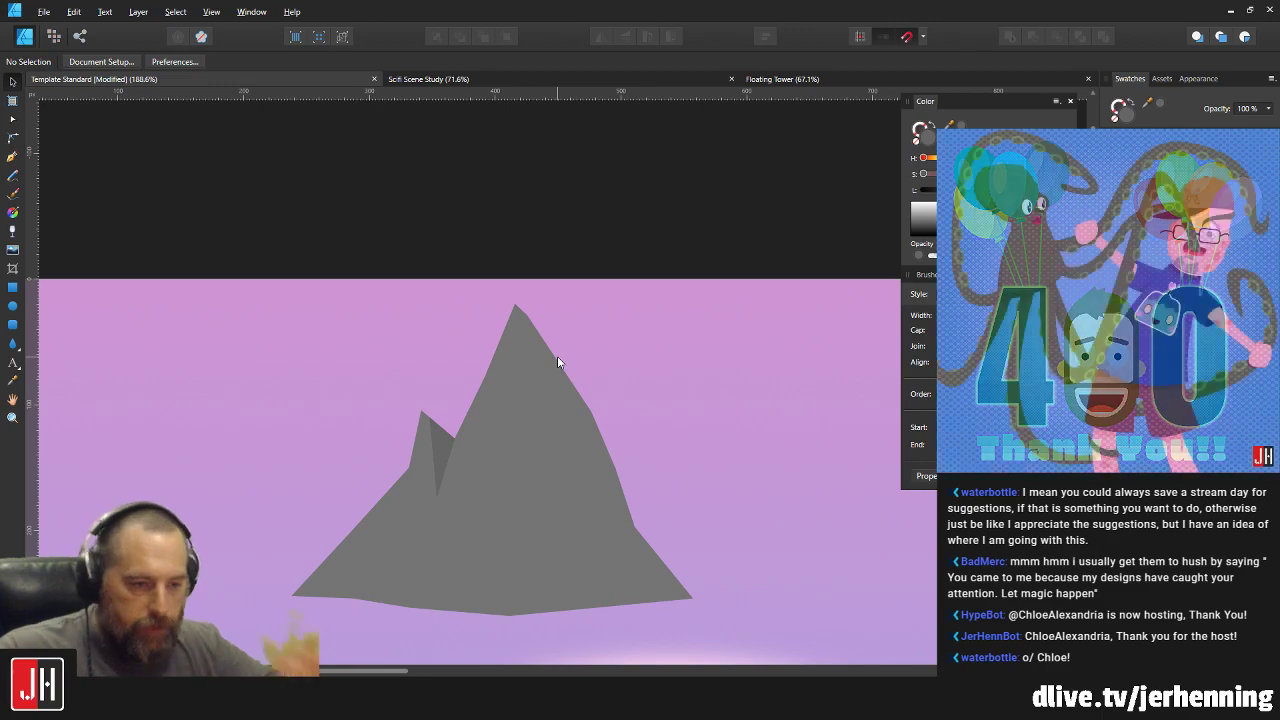
click(506, 436)
key(Delete)
scroll(543, 478, down, 3)
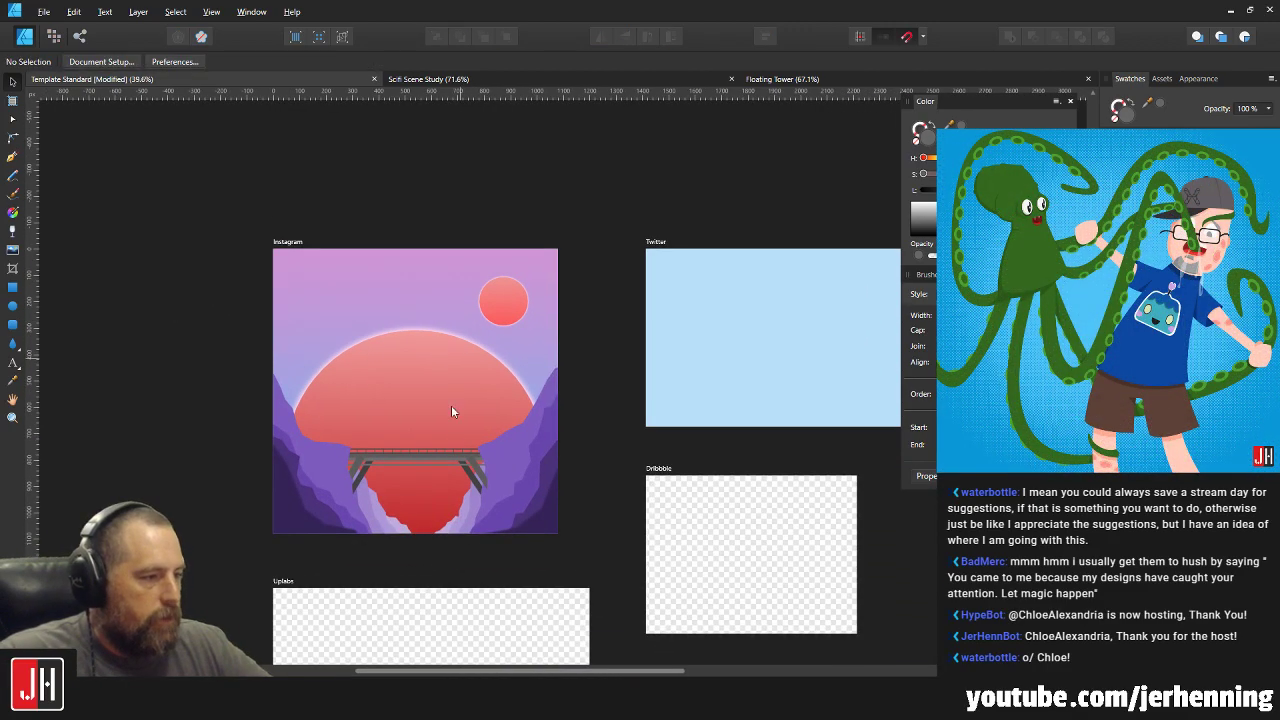
Examine the bridge, the canyon cliffs on both sides and the sun's glowing edge up close and in the whole illustration.
scroll(457, 397, up, 10)
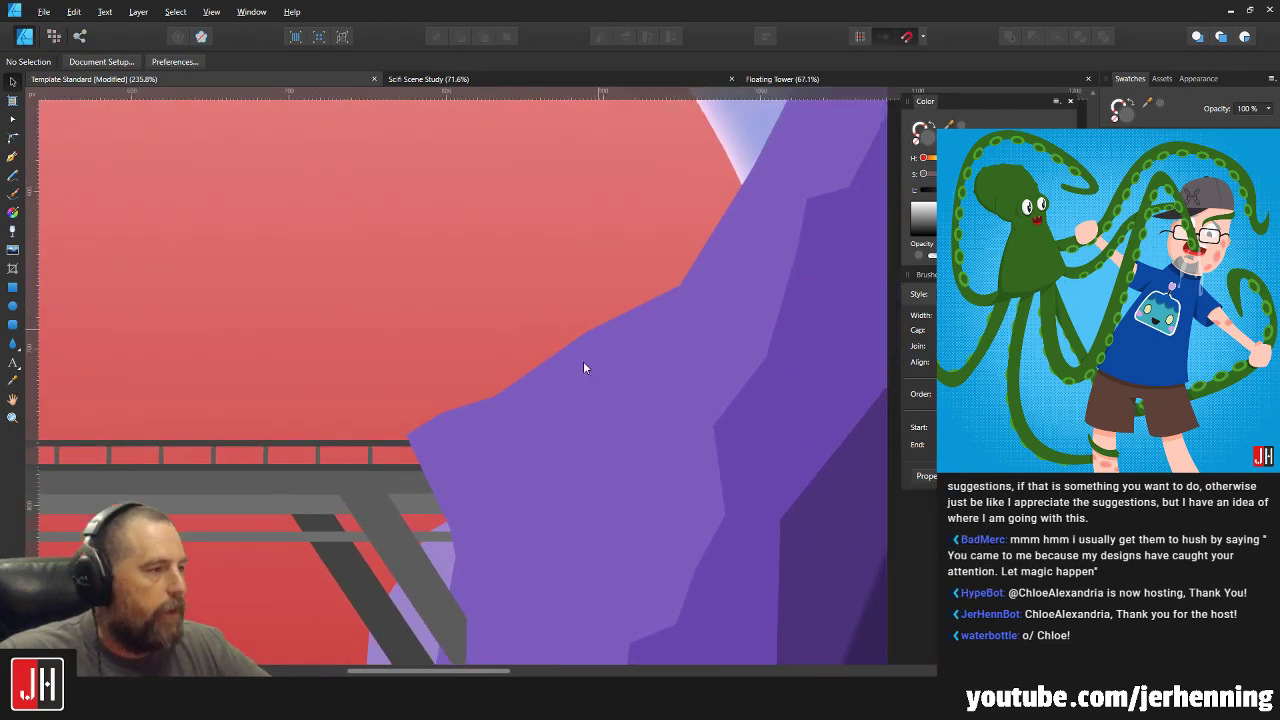
scroll(590, 347, up, 3)
scroll(667, 314, right, 2)
scroll(528, 397, down, 8)
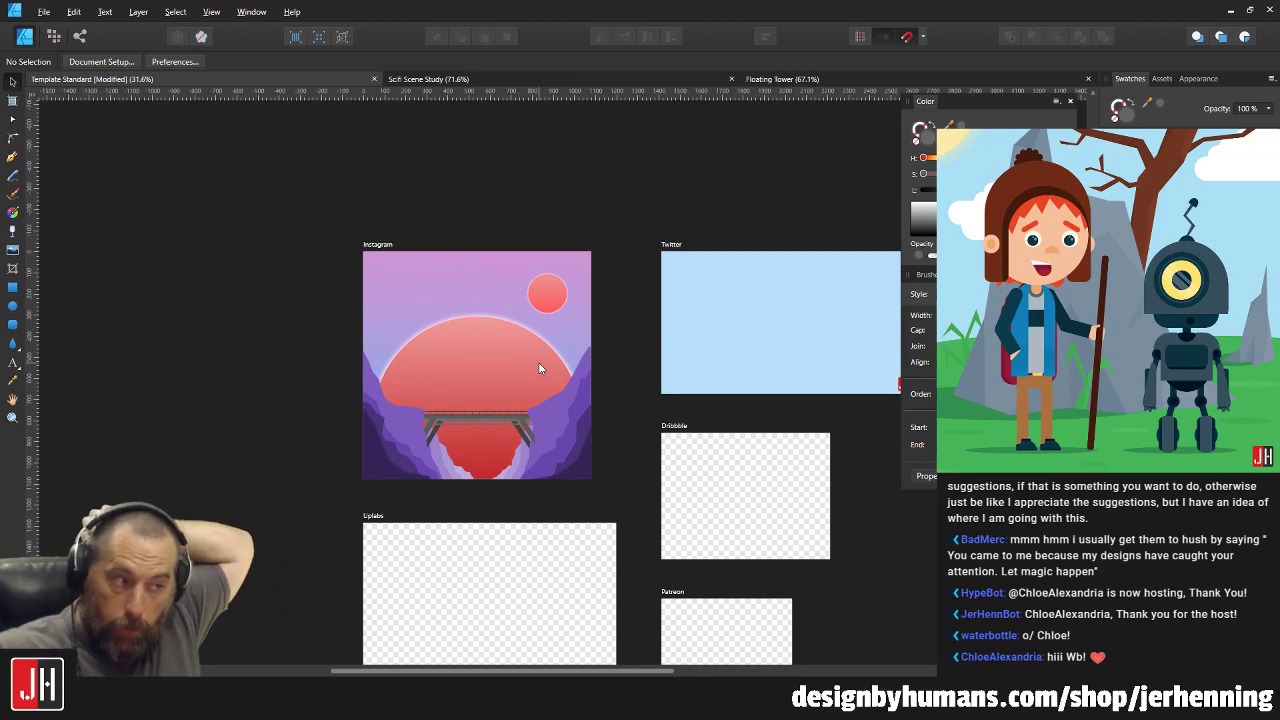
scroll(523, 356, up, 5)
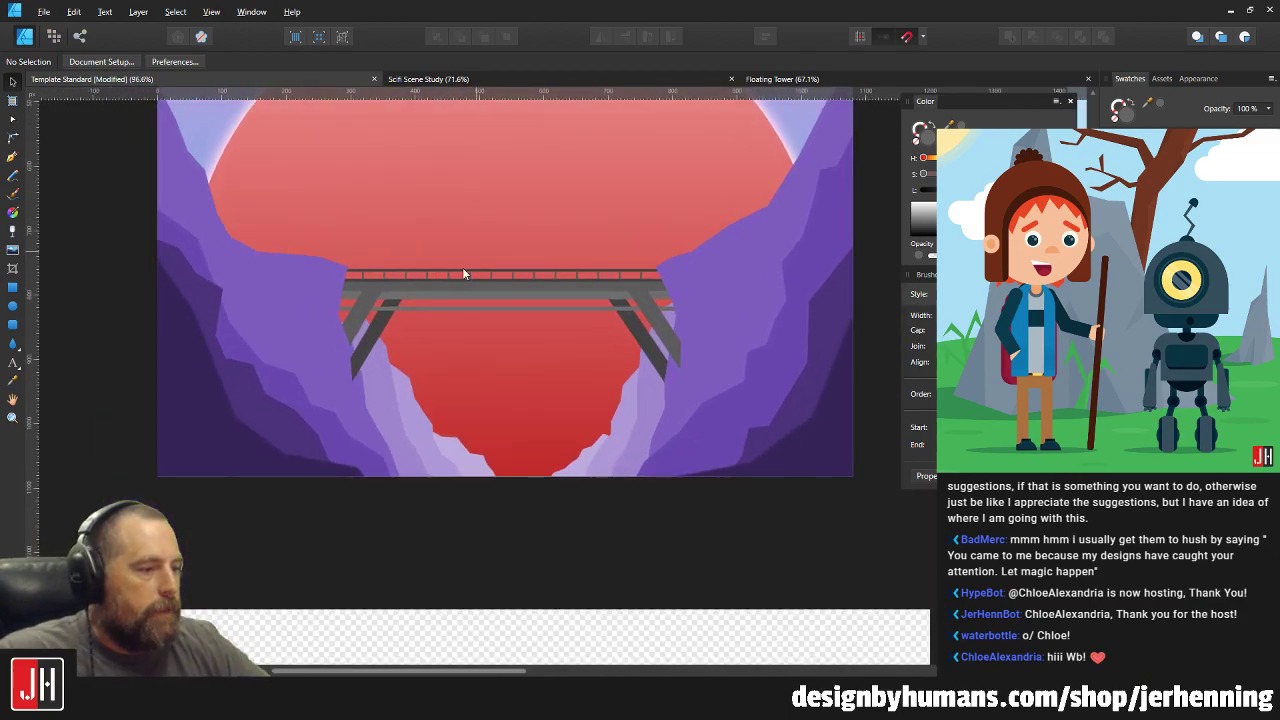
scroll(455, 294, up, 3)
scroll(458, 306, right, 1)
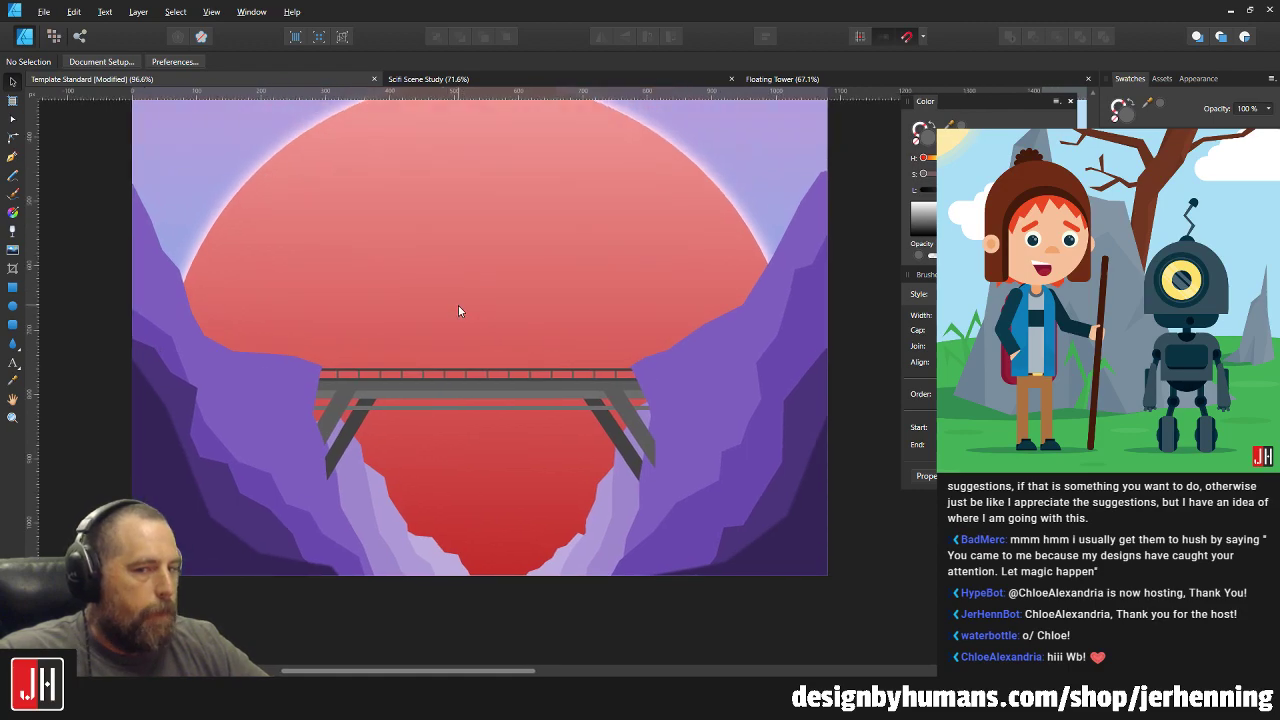
scroll(452, 337, up, 2)
scroll(411, 343, left, 2)
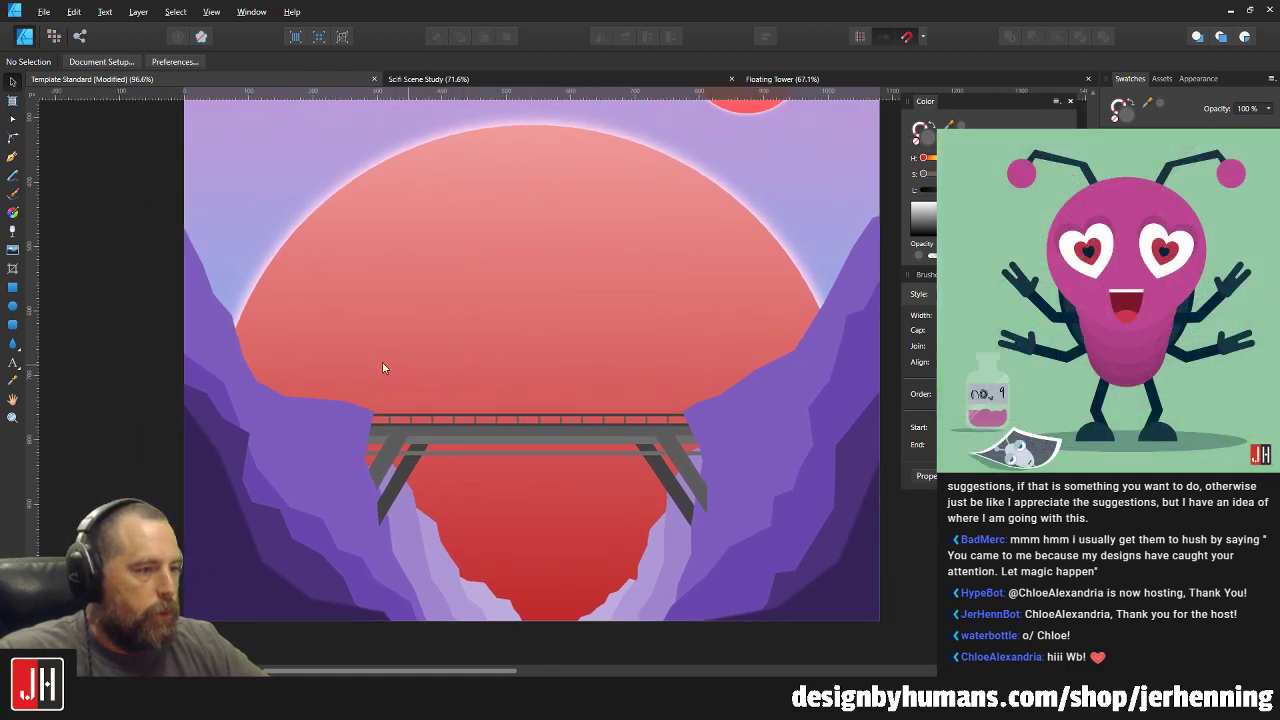
scroll(302, 425, up, 3)
scroll(351, 257, up, 5)
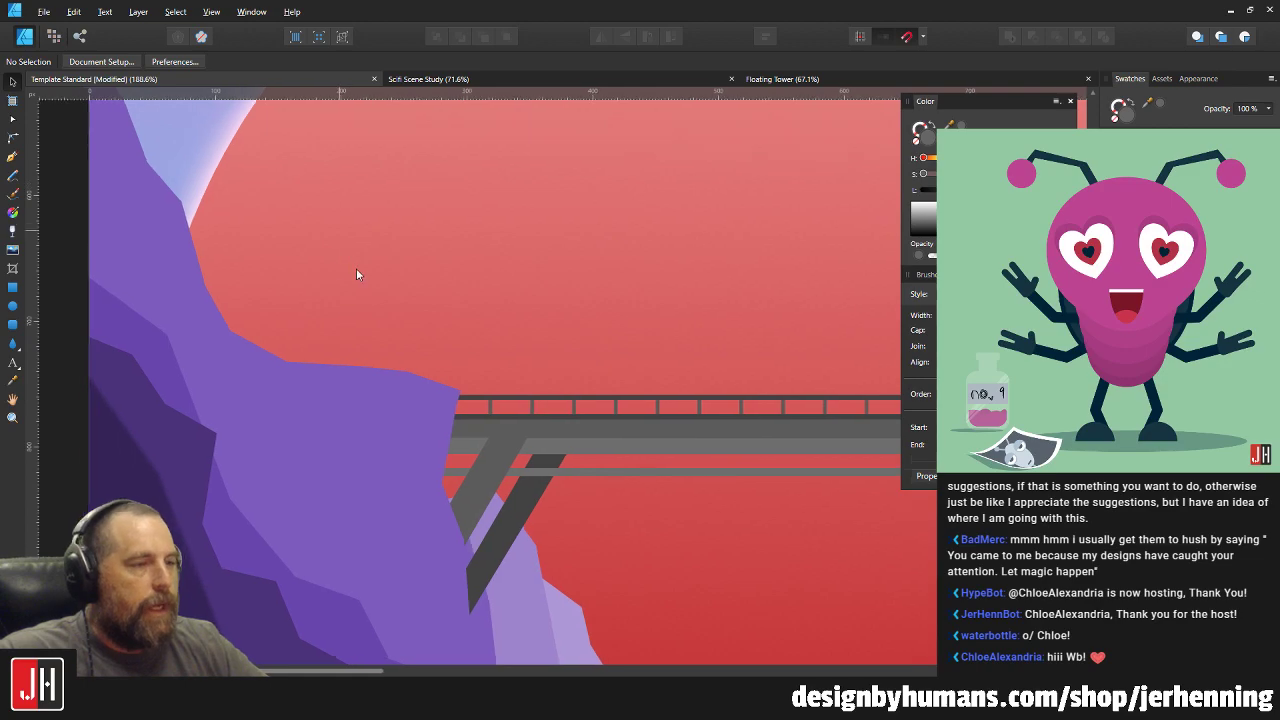
scroll(220, 327, left, 2)
click(12, 157)
scroll(294, 337, up, 4)
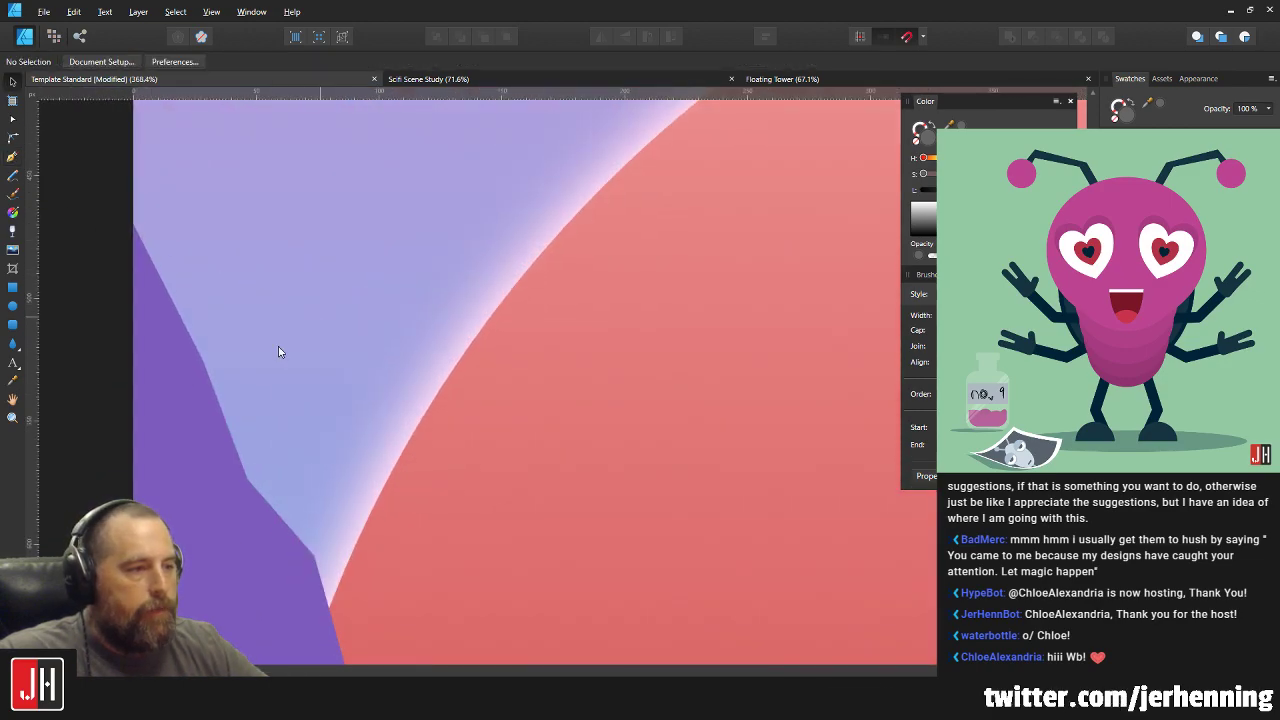
scroll(264, 324, right, 2)
Try an outer glow with a raised radius on the left front cliff.
scroll(264, 325, down, 4)
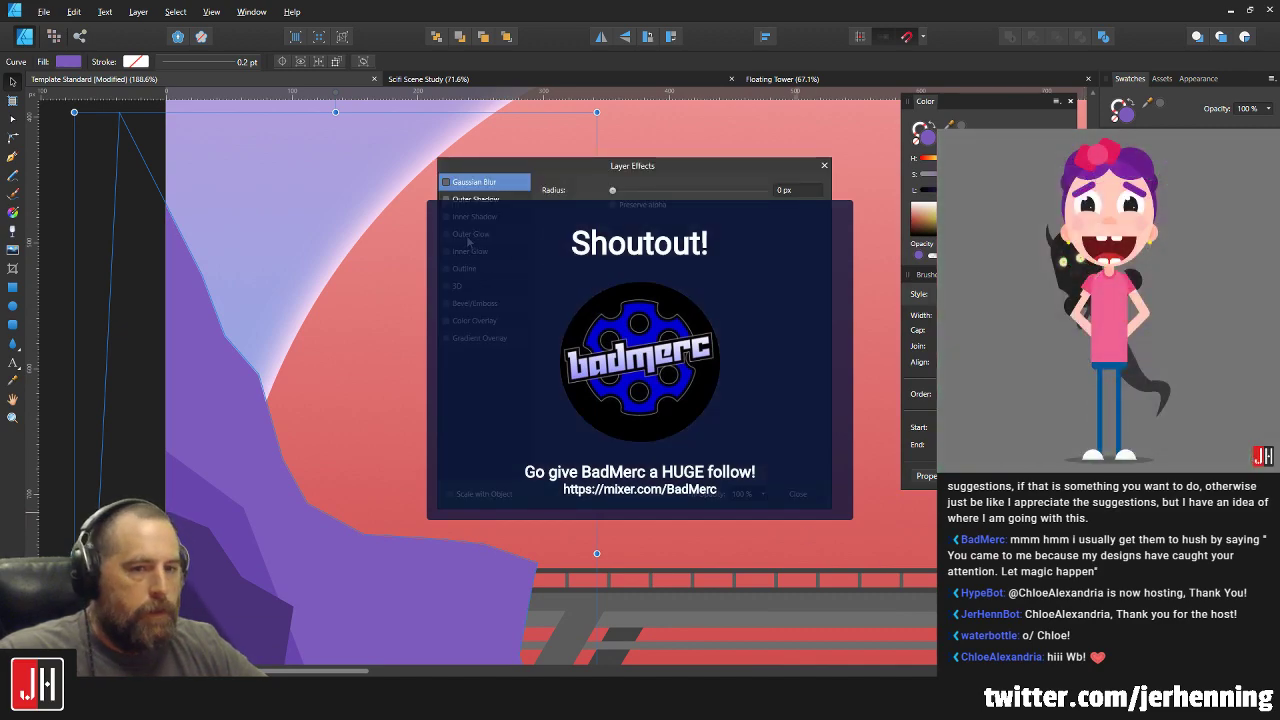
click(468, 236)
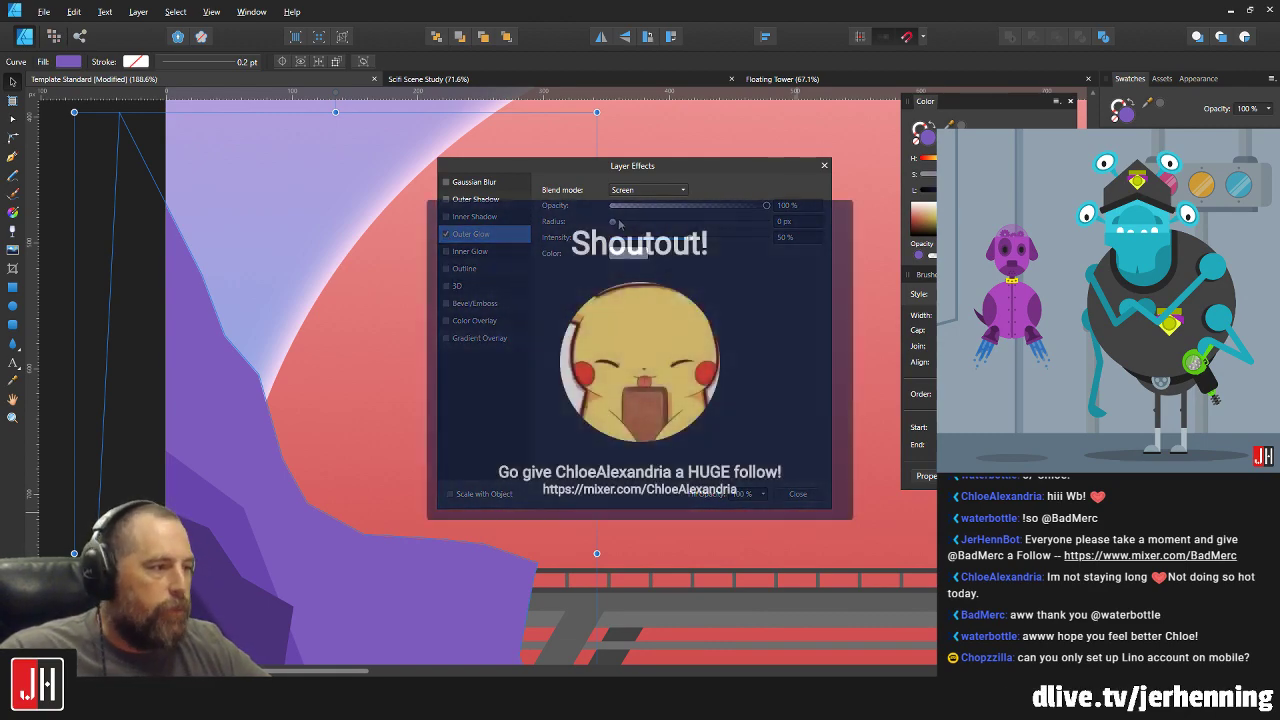
drag(612, 221, 676, 222)
click(446, 233)
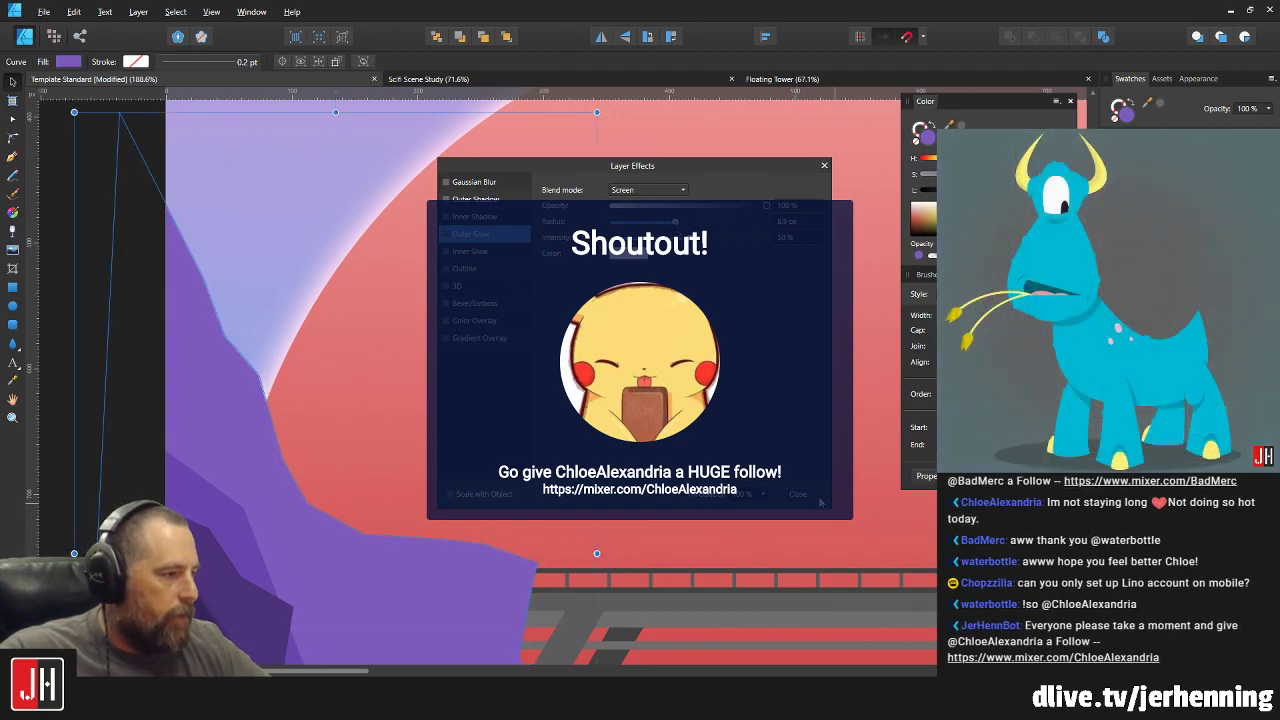
click(800, 493)
key(ctrl+d)
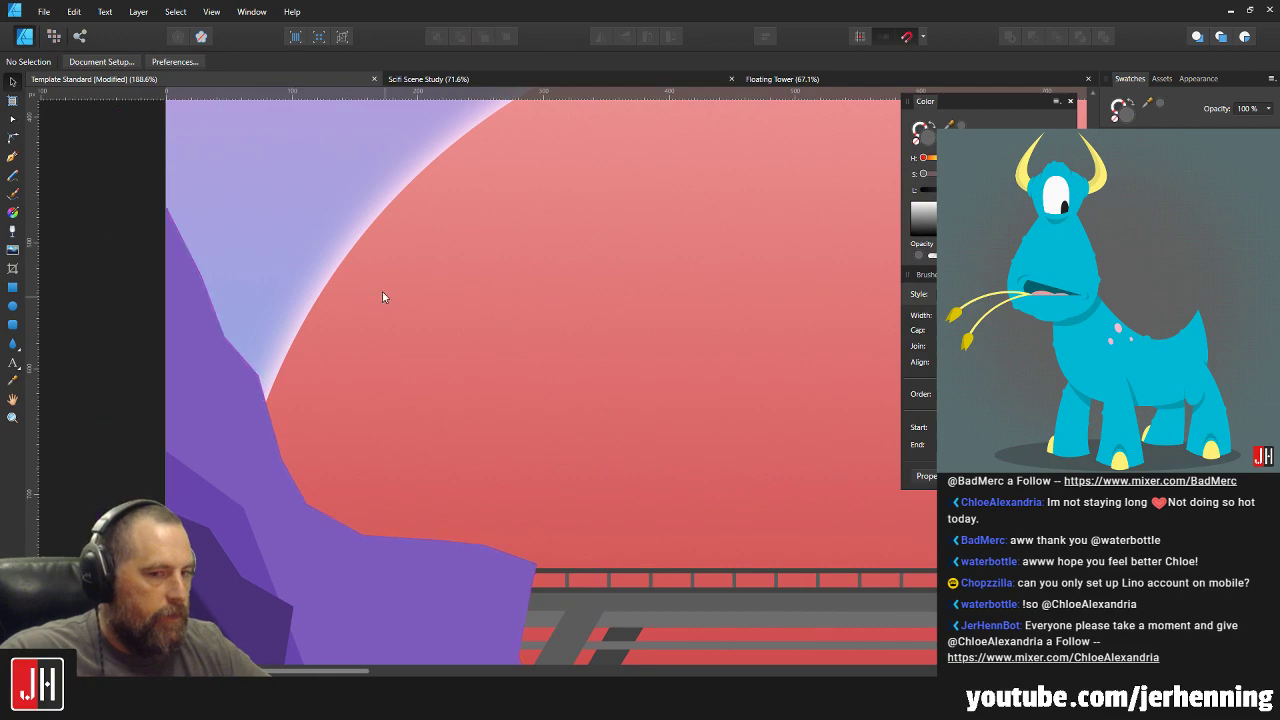
Nudge the left cliff's upper corner node beside the bridge railing slightly to the left.
scroll(384, 300, down, 3)
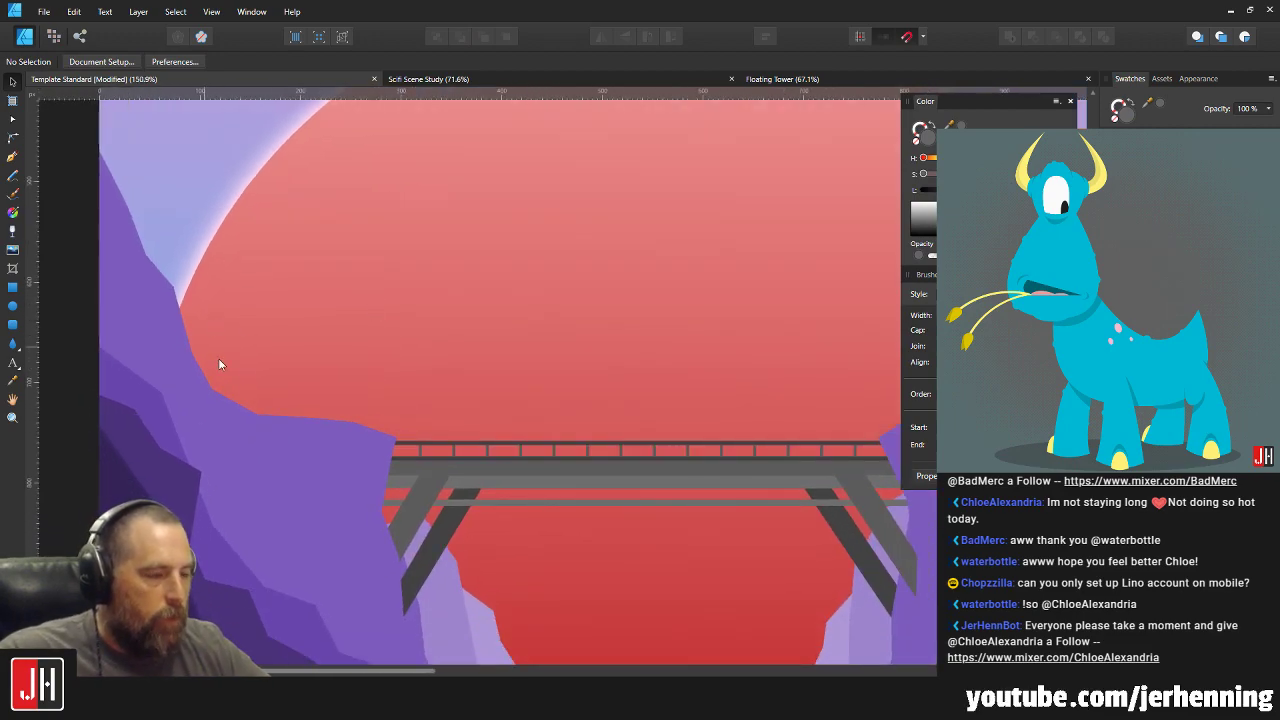
scroll(286, 338, up, 4)
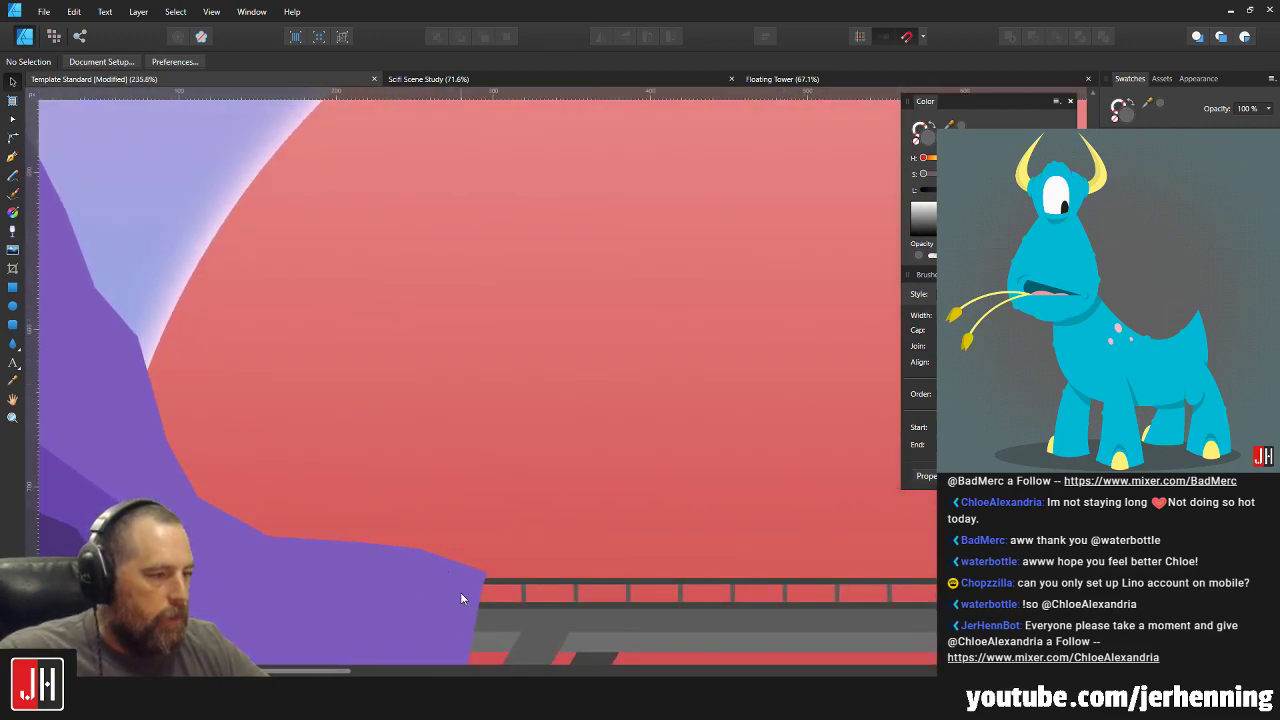
key(a)
click(460, 592)
scroll(470, 592, up, 8)
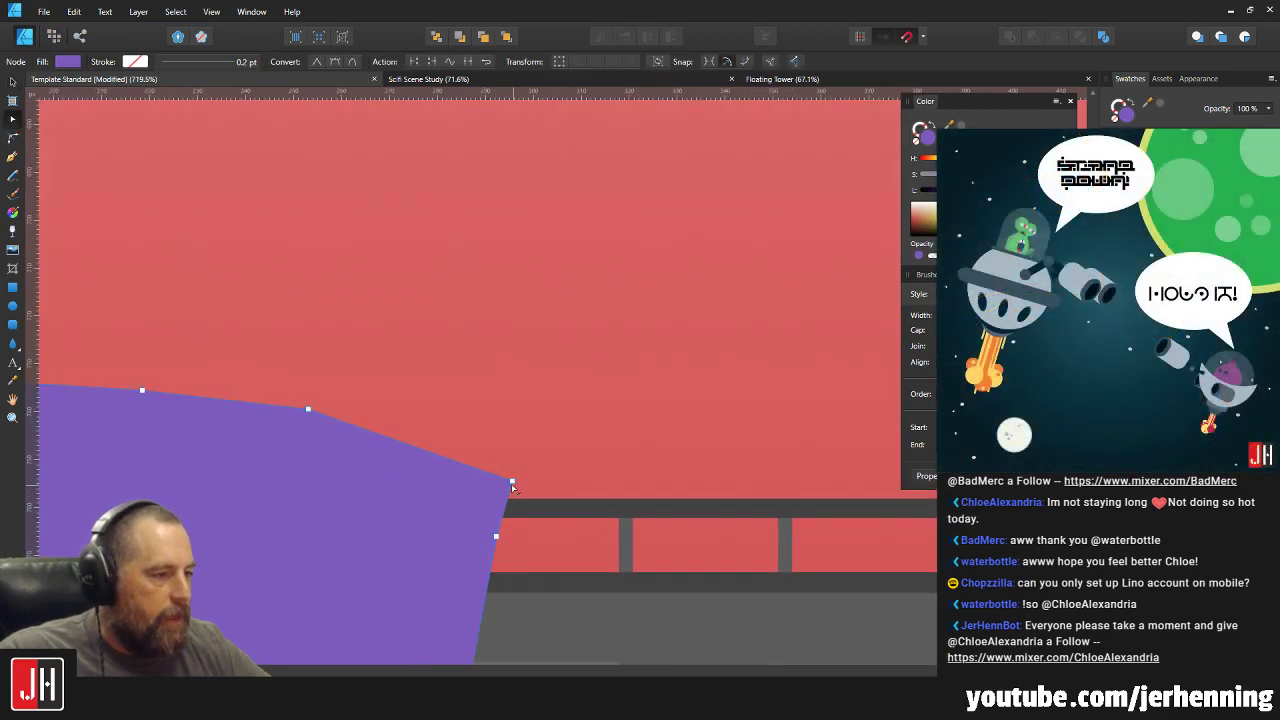
scroll(500, 505, up, 1)
drag(493, 509, 486, 511)
click(592, 408)
key(v)
scroll(592, 394, down, 8)
drag(620, 372, 533, 419)
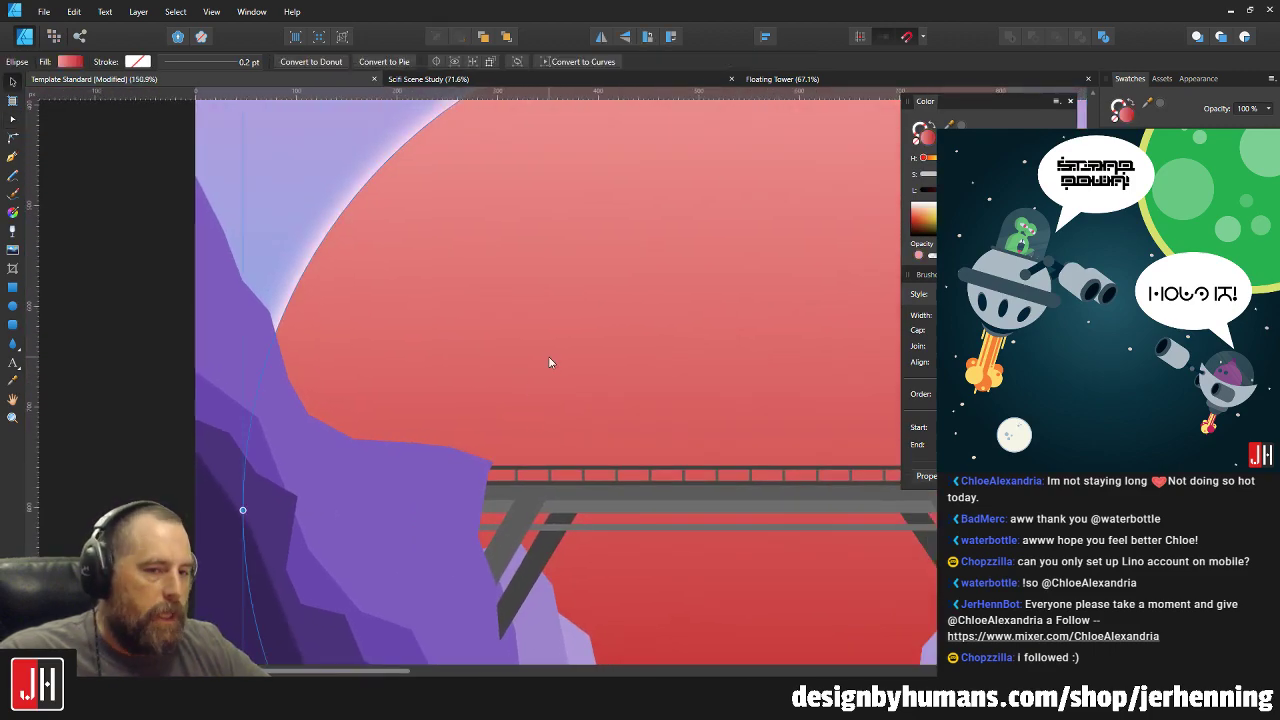
drag(548, 362, 482, 352)
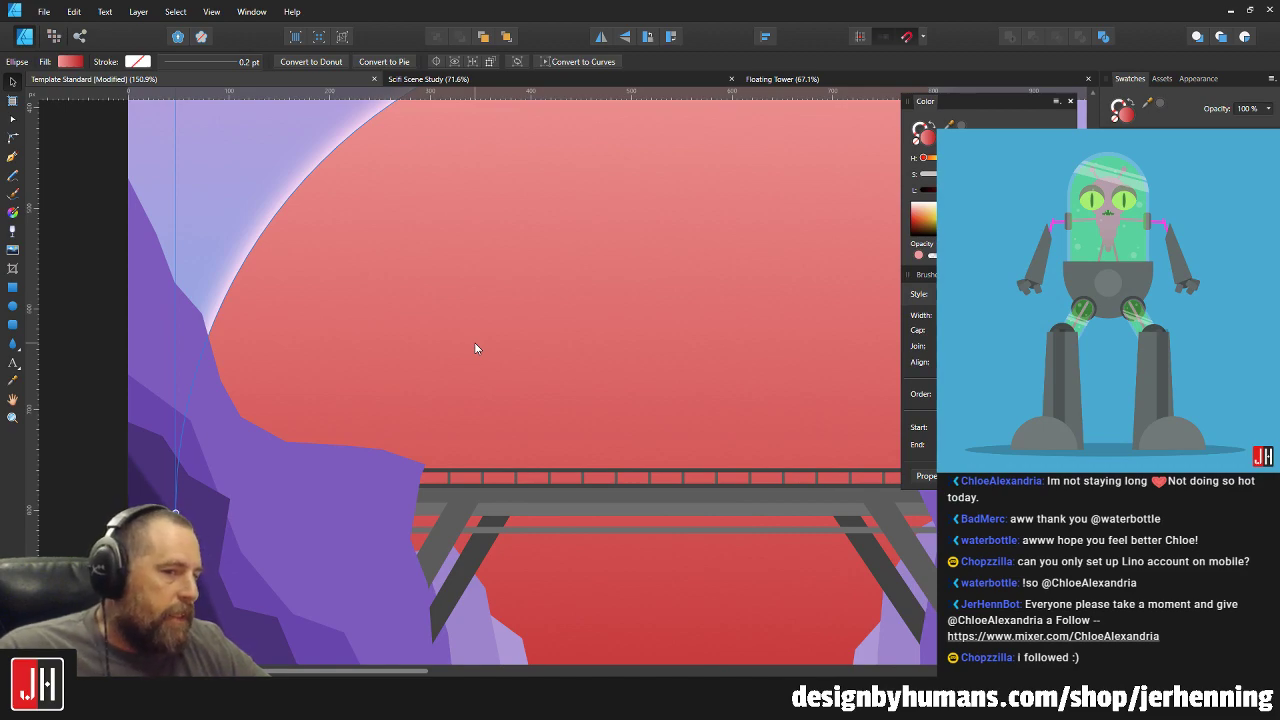
scroll(474, 342, down, 5)
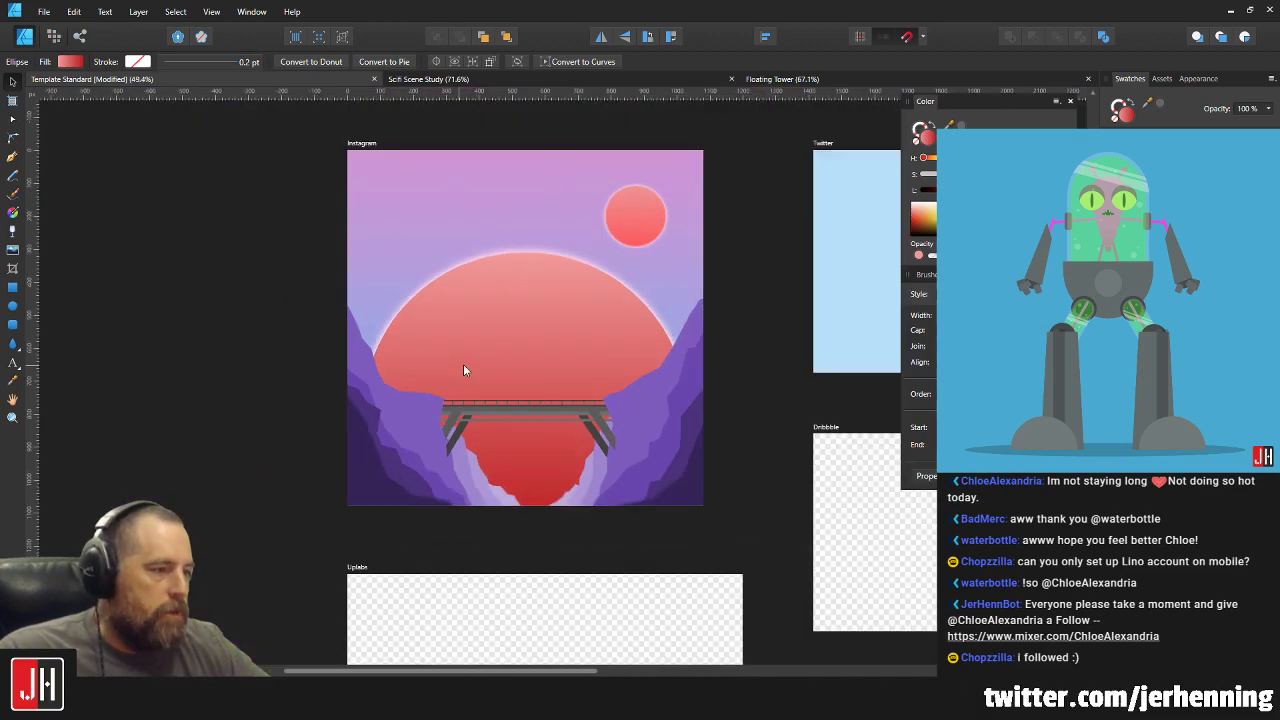
click(738, 465)
Shift the right cliff's upper corner nodes at the bridge end slightly to the right.
scroll(685, 437, up, 5)
scroll(640, 400, down, 1)
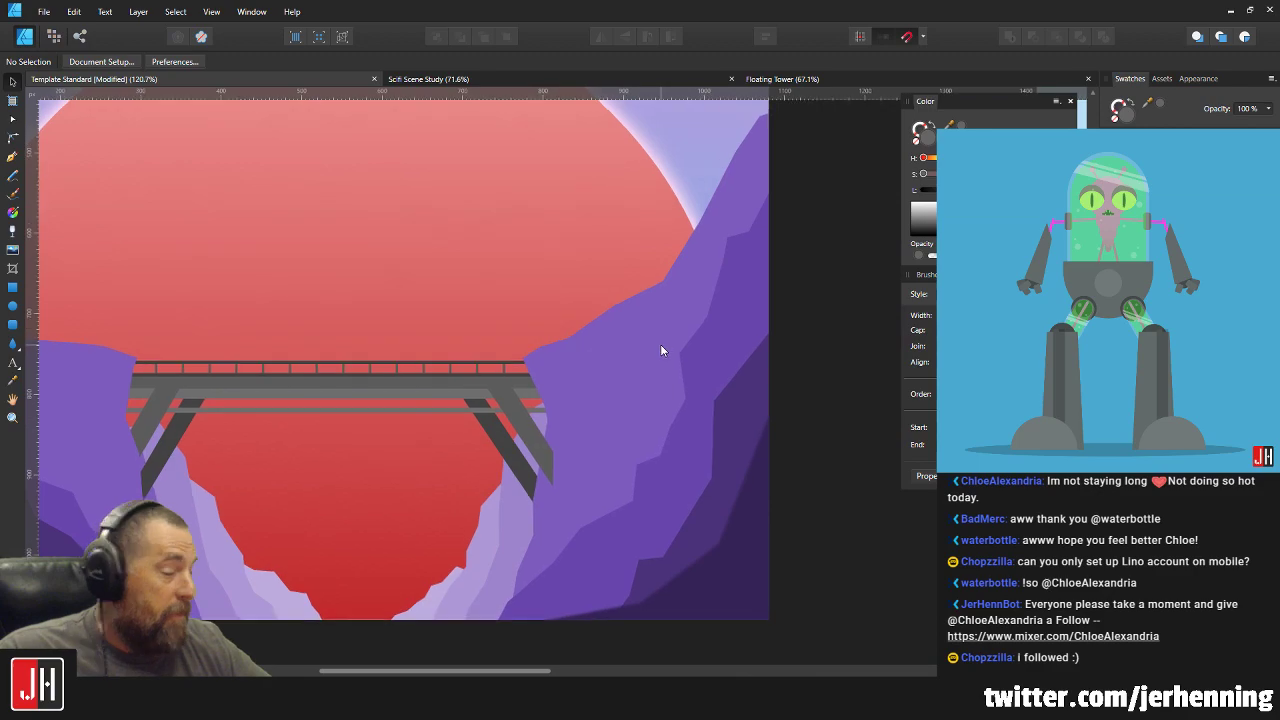
scroll(534, 366, up, 5)
click(527, 362)
key(a)
drag(397, 290, 592, 436)
drag(469, 359, 493, 358)
scroll(541, 353, down, 8)
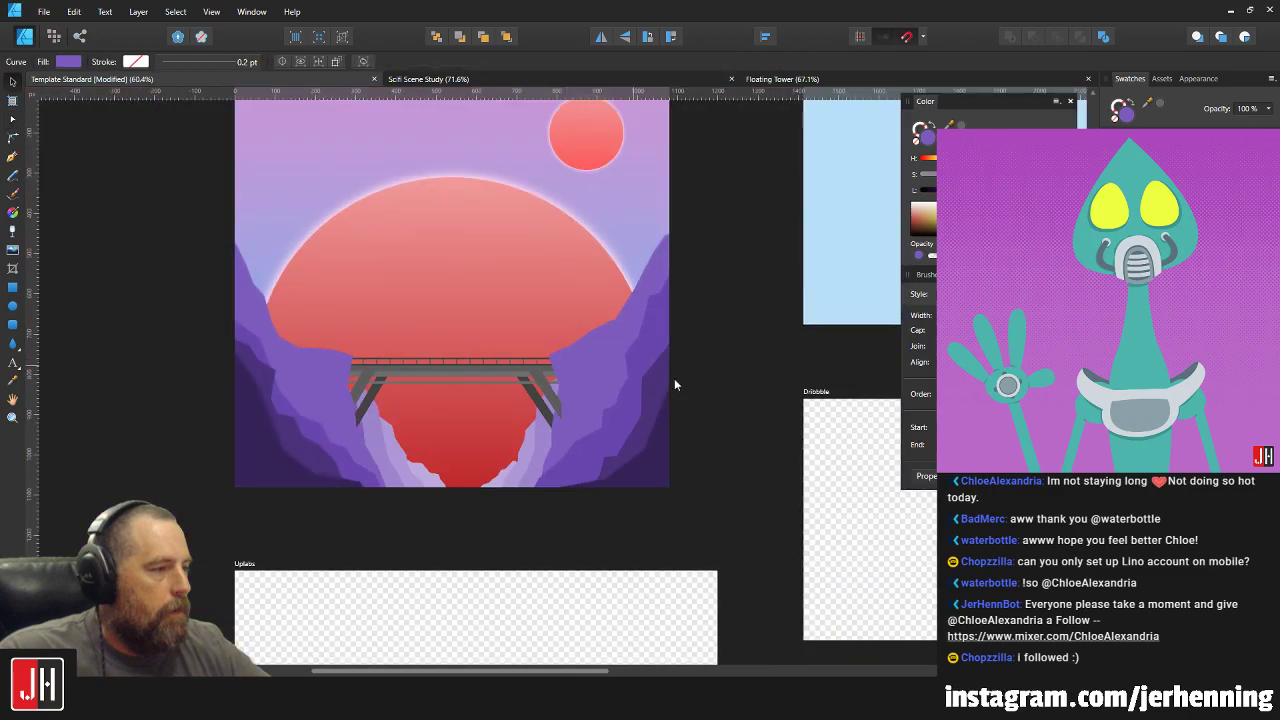
key(ctrl+d)
Draw a darker purple shadow facet under the right cliff's lower ledge and clip it inside the mid-purple cliff layer.
scroll(666, 280, up, 6)
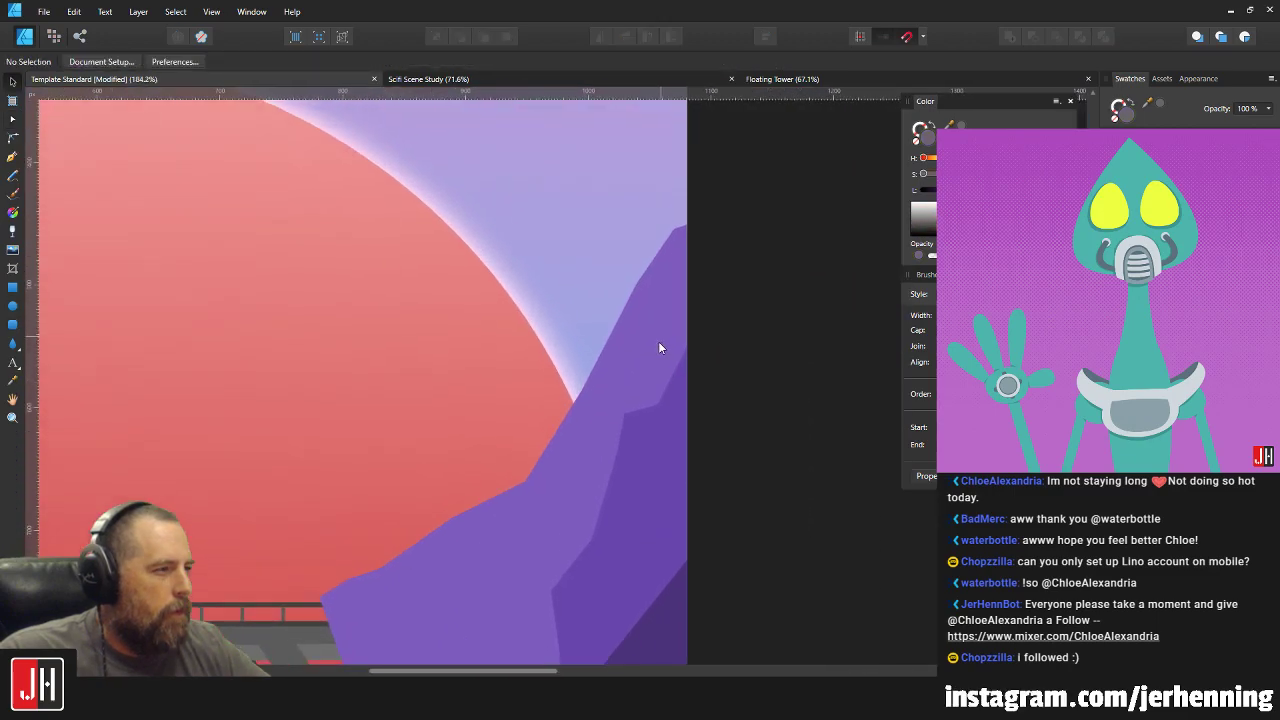
scroll(674, 348, down, 4)
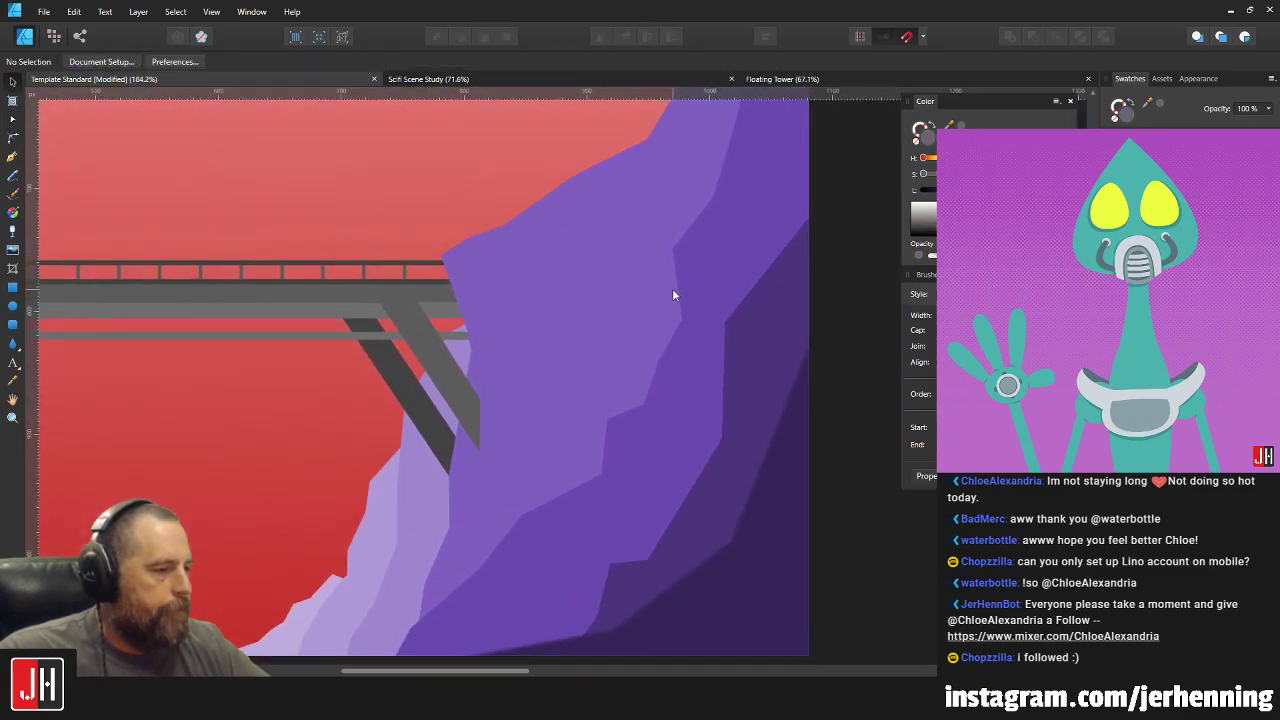
scroll(636, 423, up, 7)
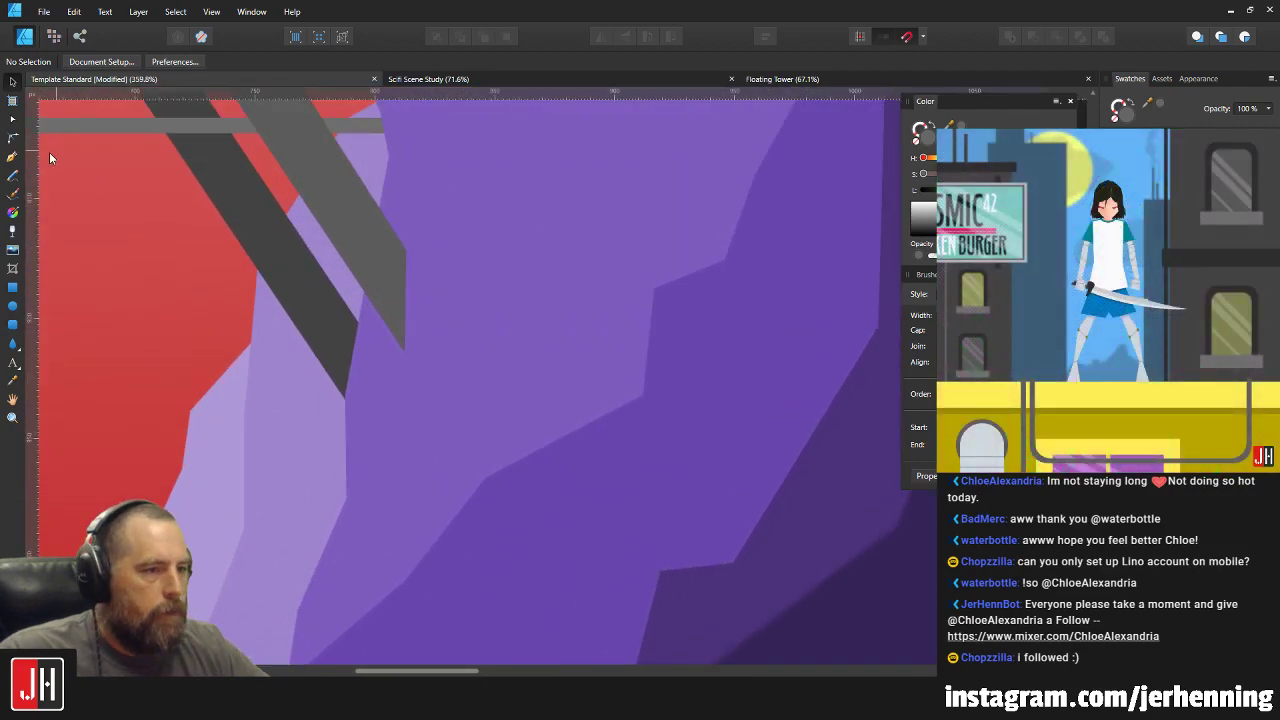
key(p)
scroll(602, 464, up, 2)
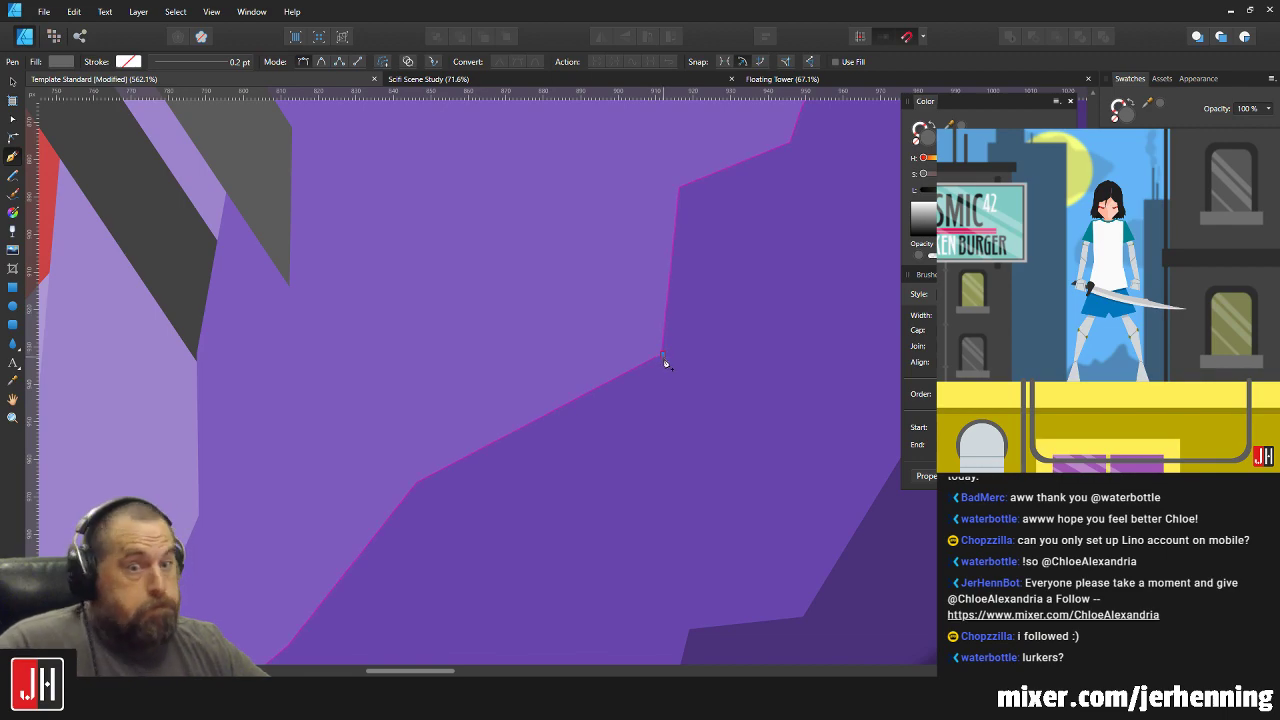
click(643, 508)
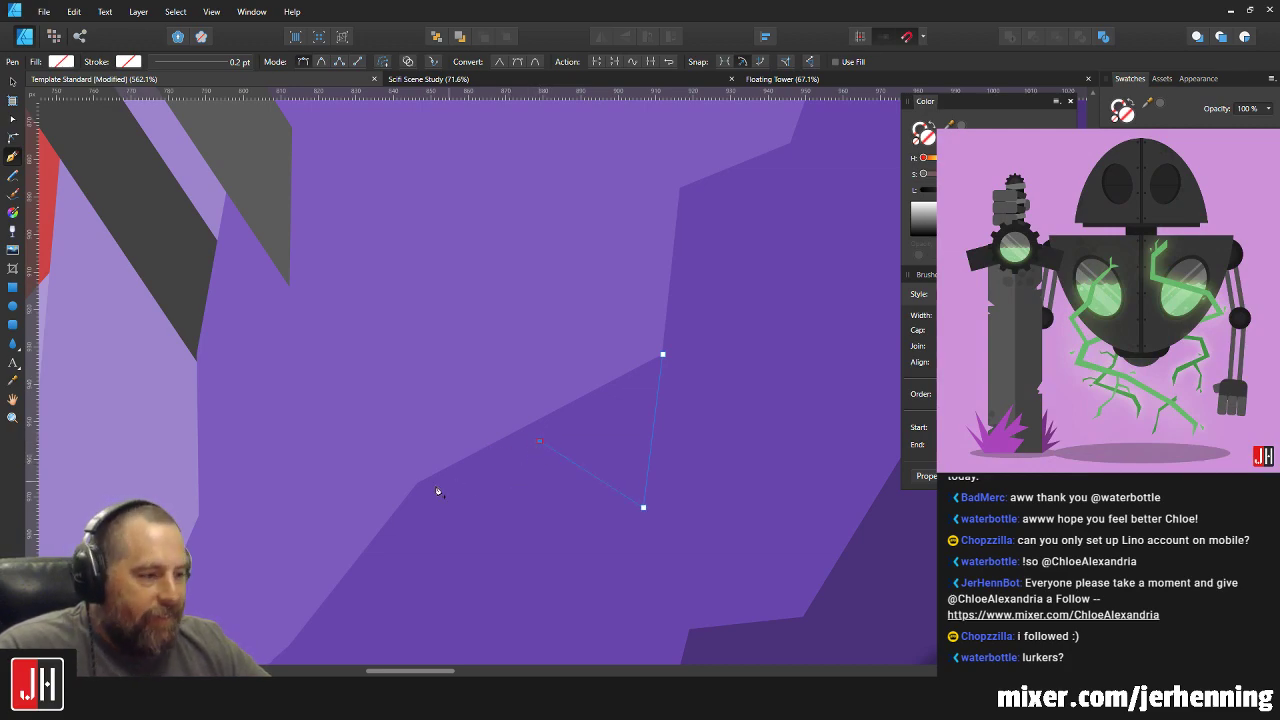
click(639, 290)
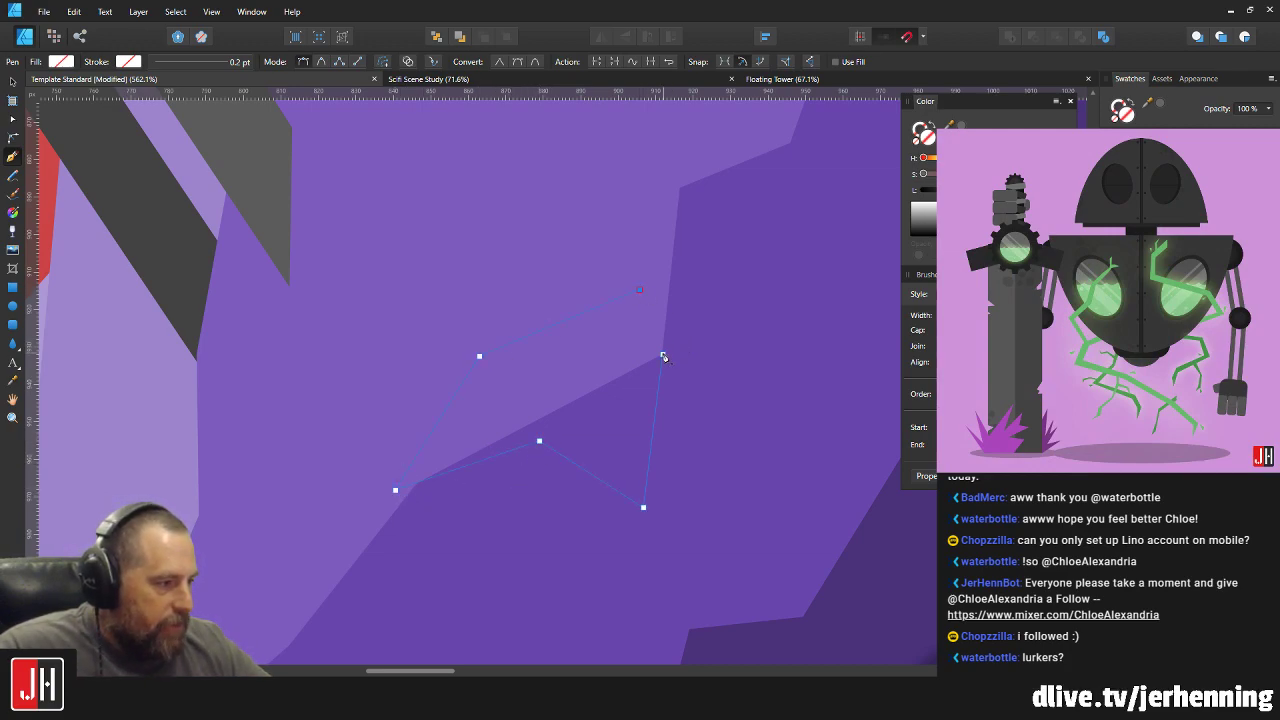
key(v)
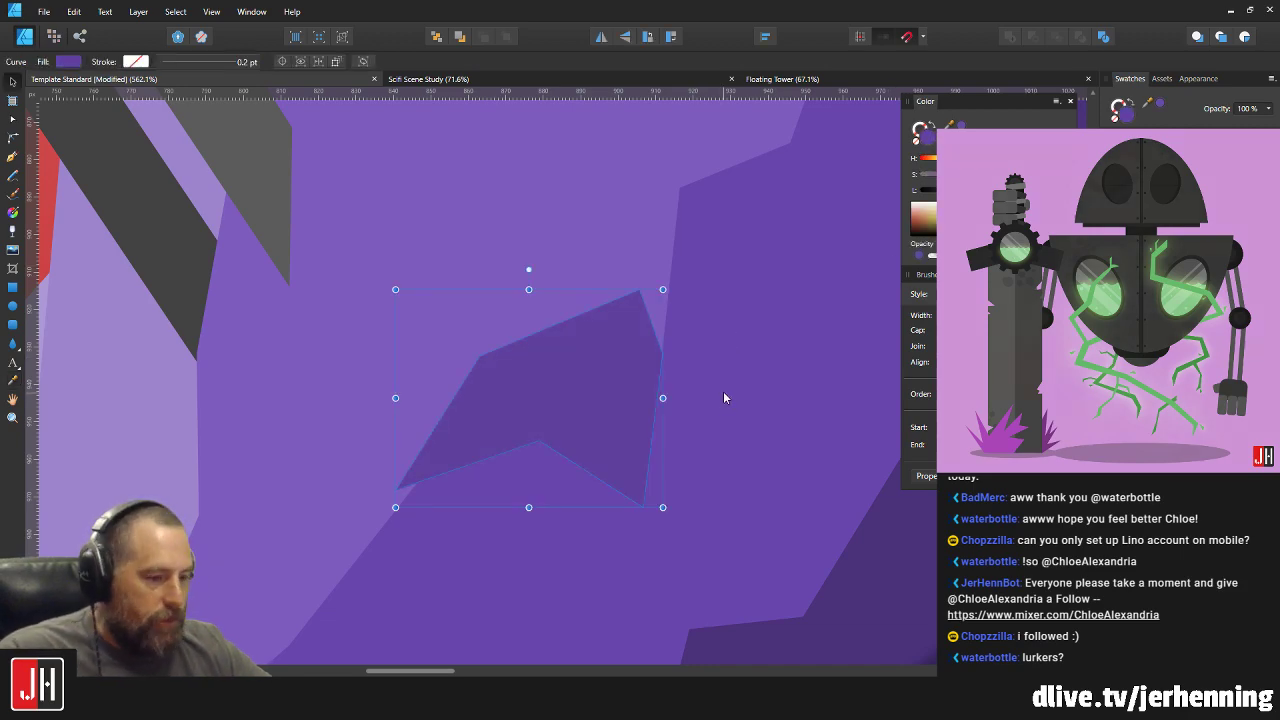
scroll(721, 389, down, 5)
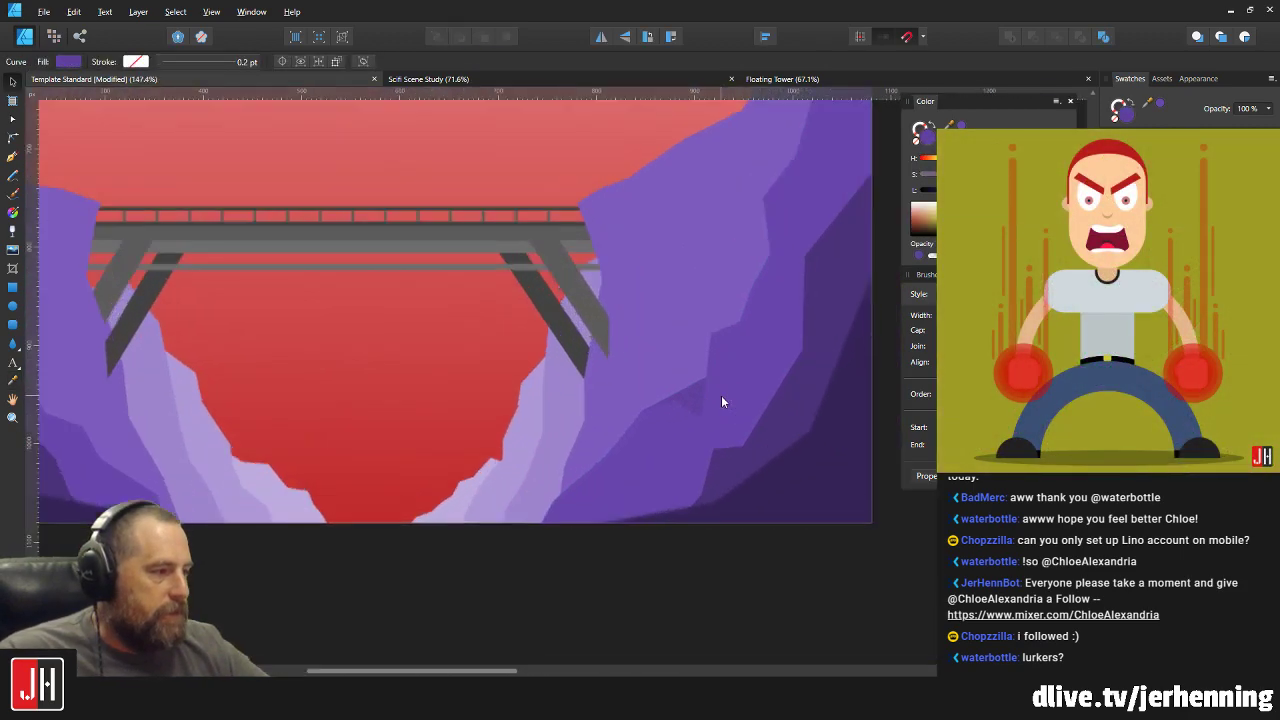
Reshape the right cliff's shadow facet by nudging its inner node and raising its lowest point.
scroll(722, 401, up, 5)
key(a)
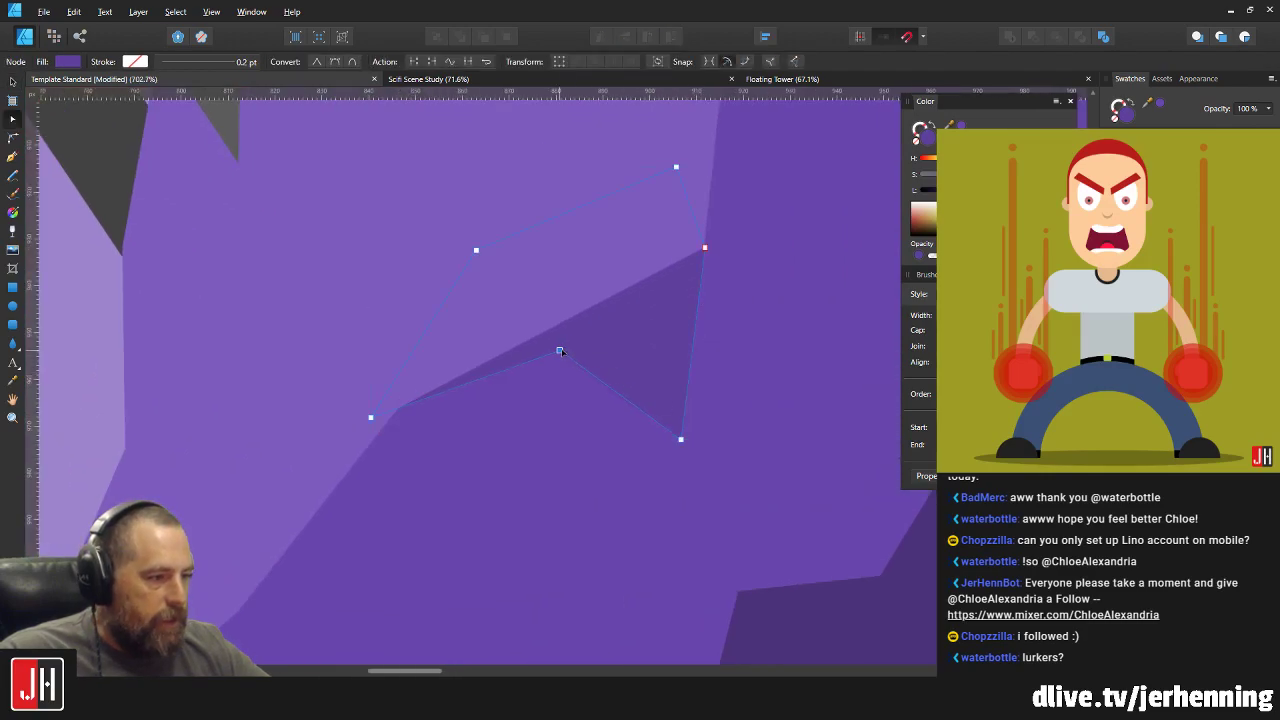
scroll(305, 411, up, 4)
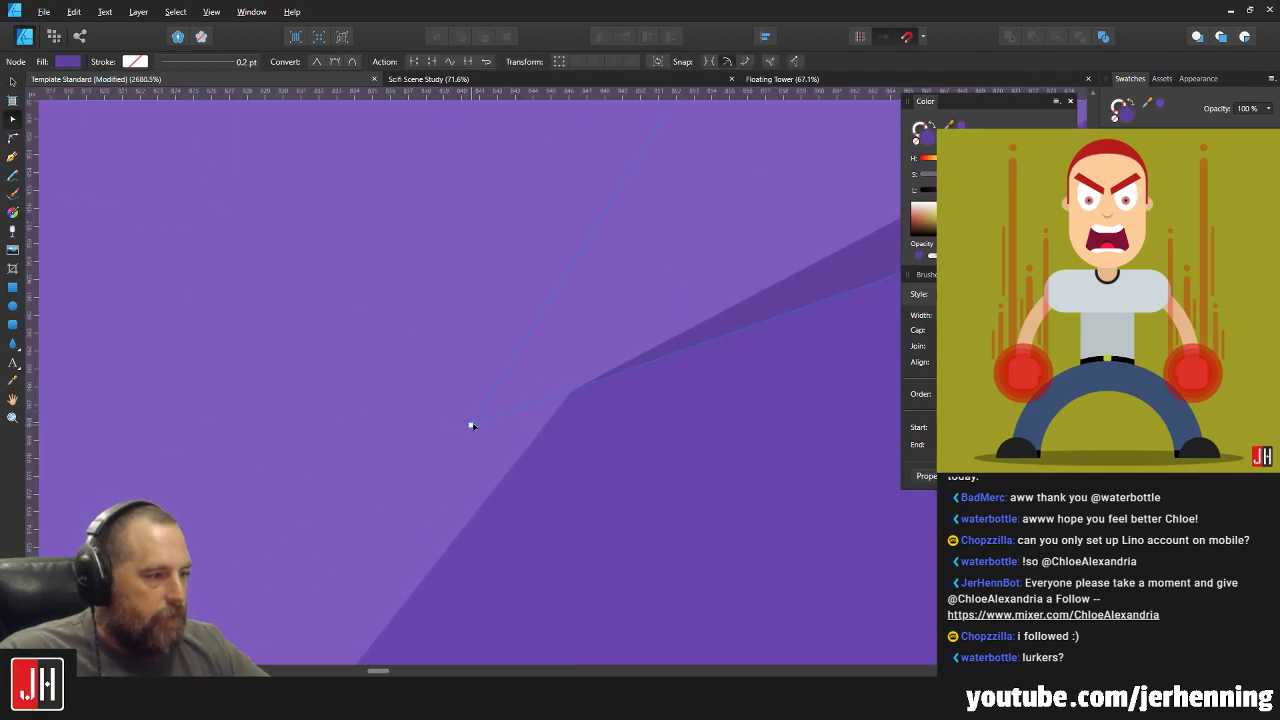
scroll(510, 413, down, 3)
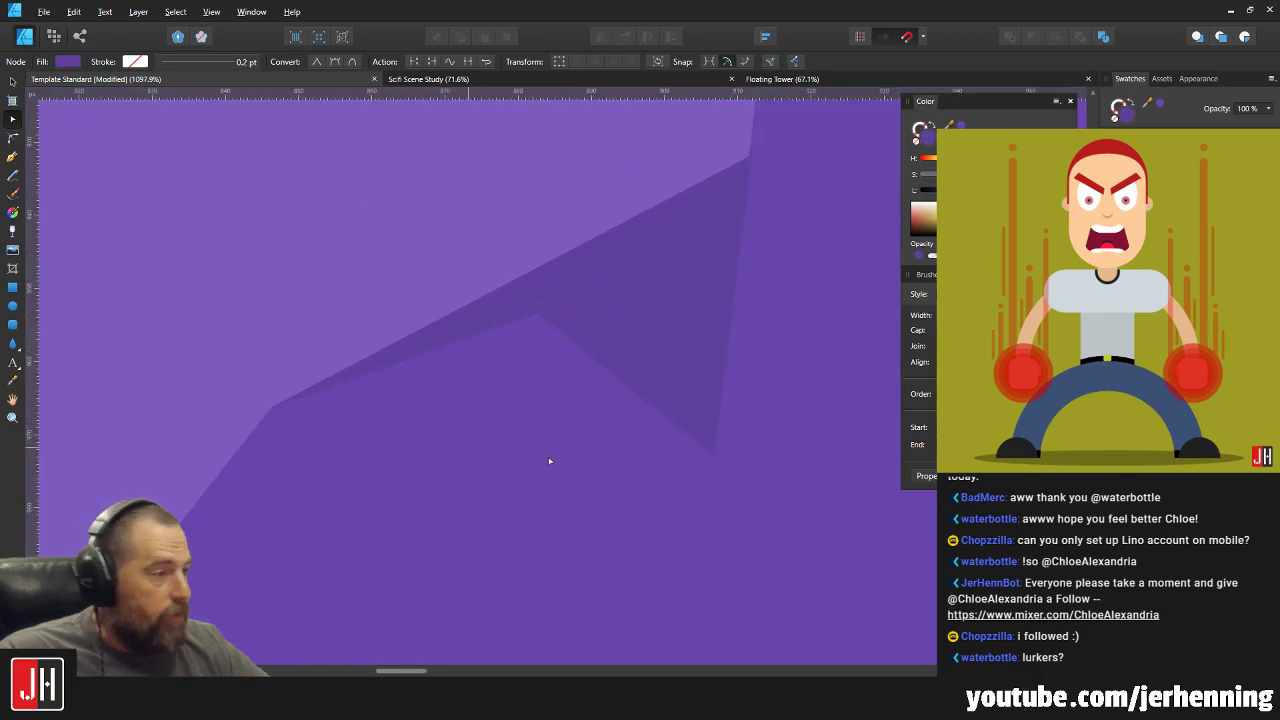
drag(713, 456, 712, 390)
scroll(678, 466, down, 8)
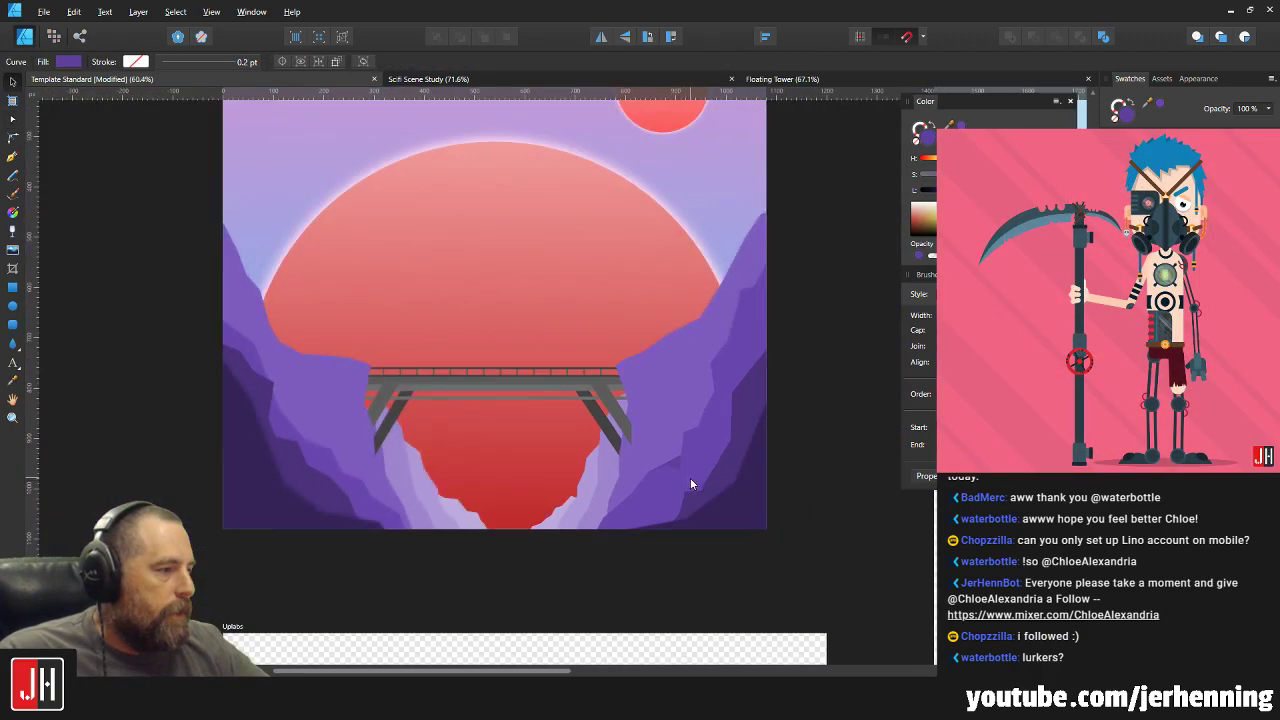
click(766, 478)
scroll(688, 479, up, 4)
scroll(688, 485, up, 5)
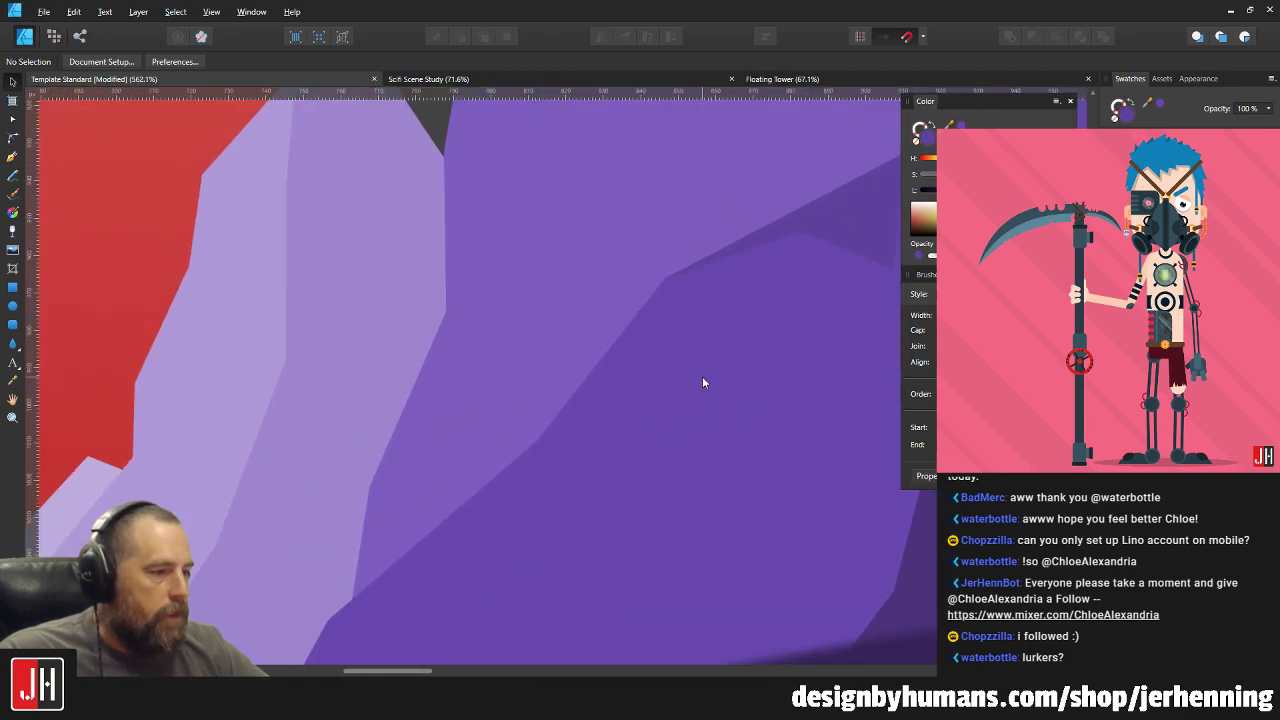
drag(702, 376, 436, 501)
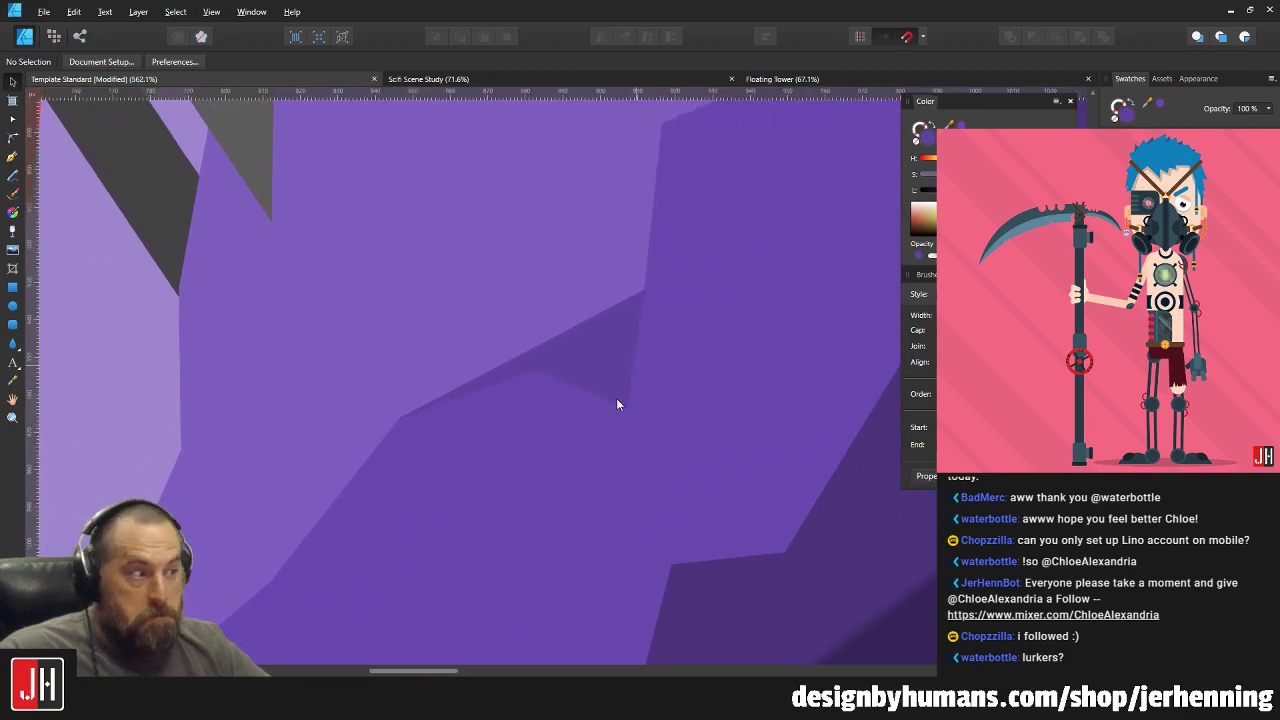
Refine the notch of the lower shadow facet on the right cliff by slightly shifting its inner node.
drag(625, 384, 564, 473)
click(526, 425)
scroll(527, 431, up, 3)
key(a)
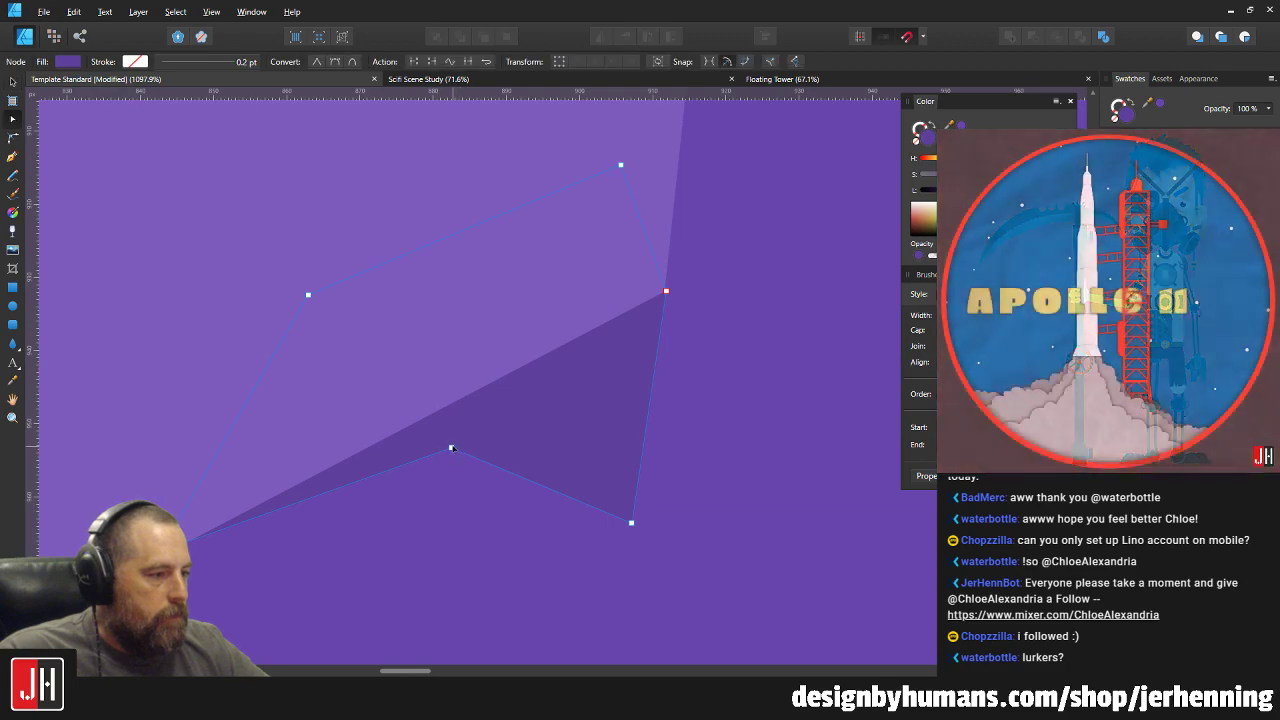
key(ctrl+d)
scroll(530, 420, down, 5)
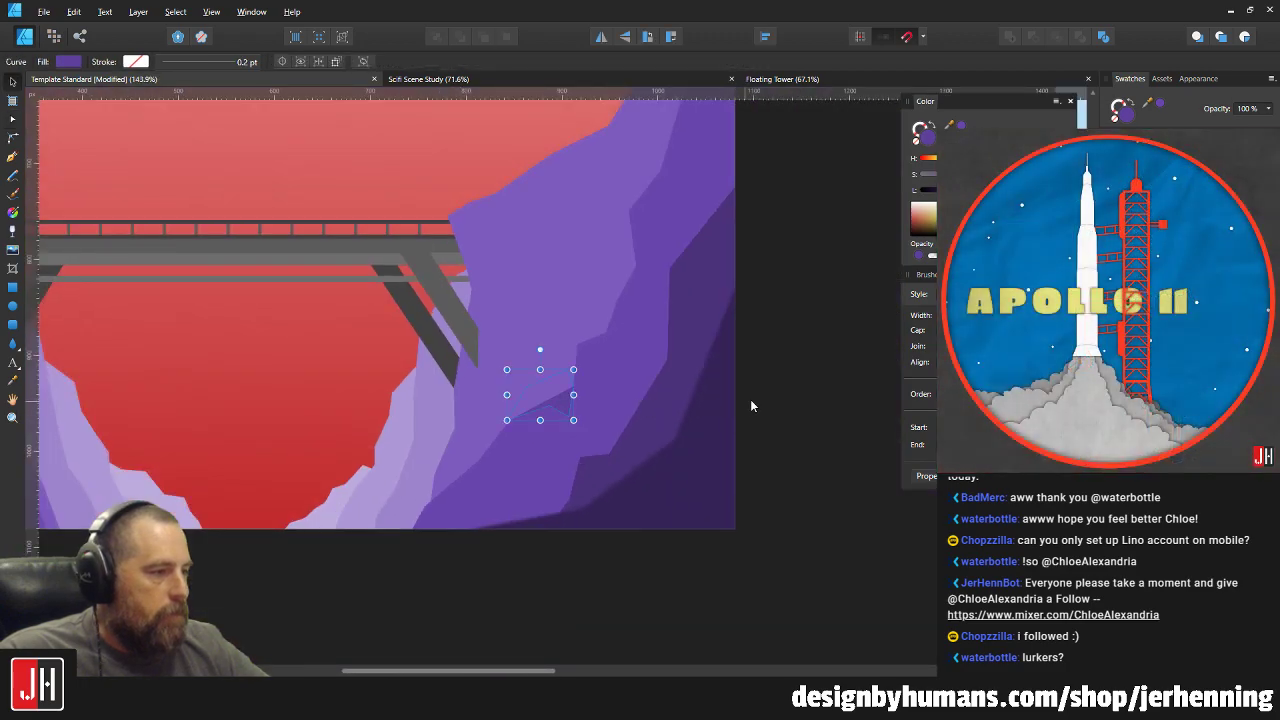
key(v)
scroll(710, 397, up, 2)
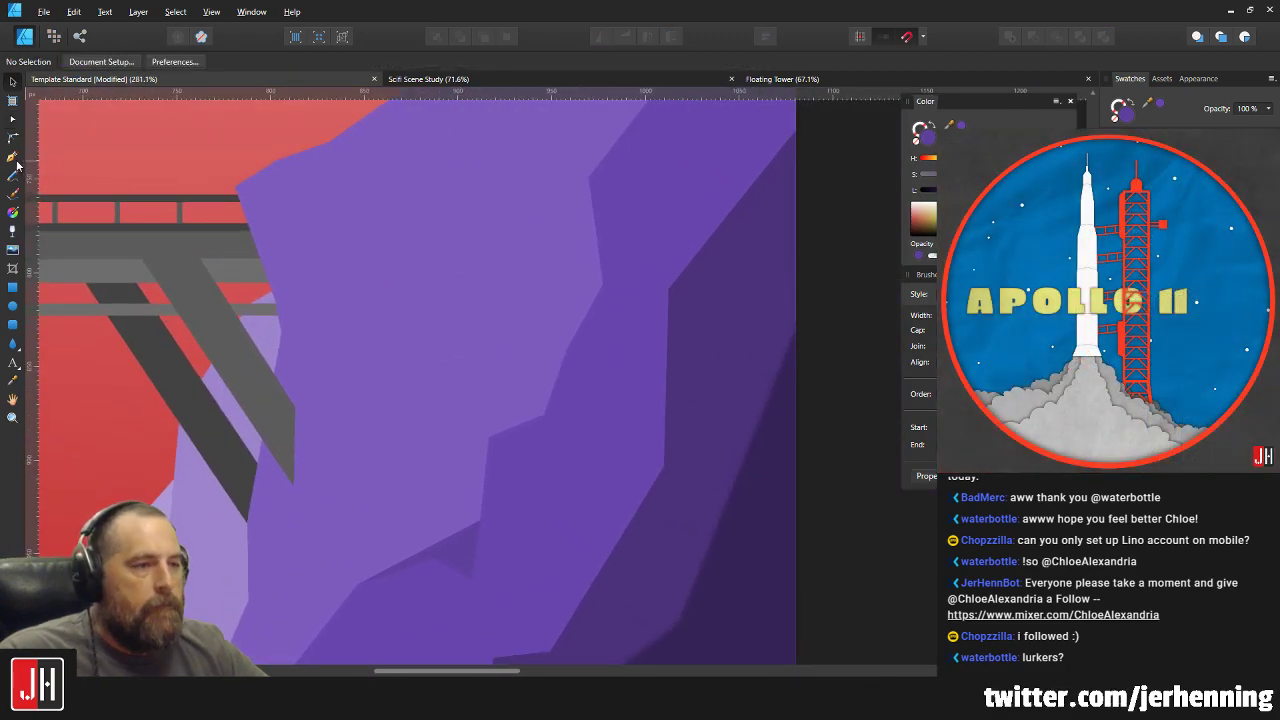
Draw a closed angular facet with the Pen tool below the projecting corner of the right cliff's upper ledge.
key(p)
scroll(388, 450, up, 2)
scroll(653, 407, up, 2)
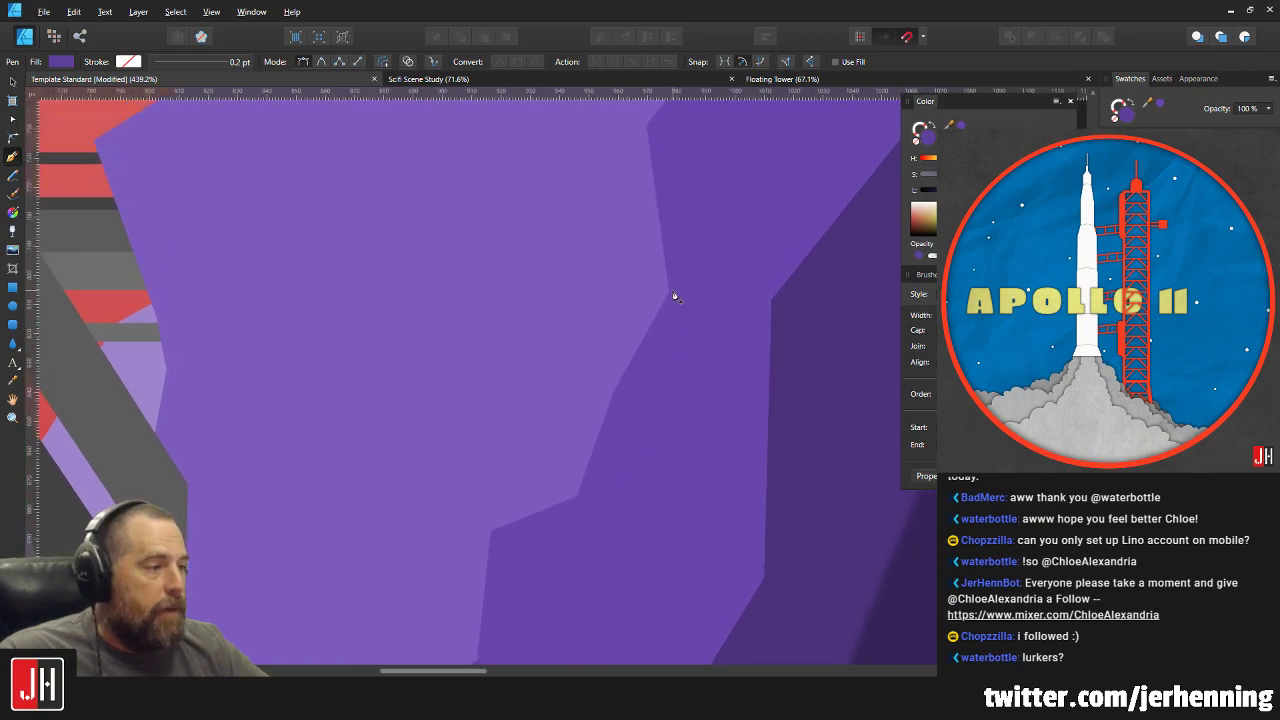
drag(682, 427, 642, 377)
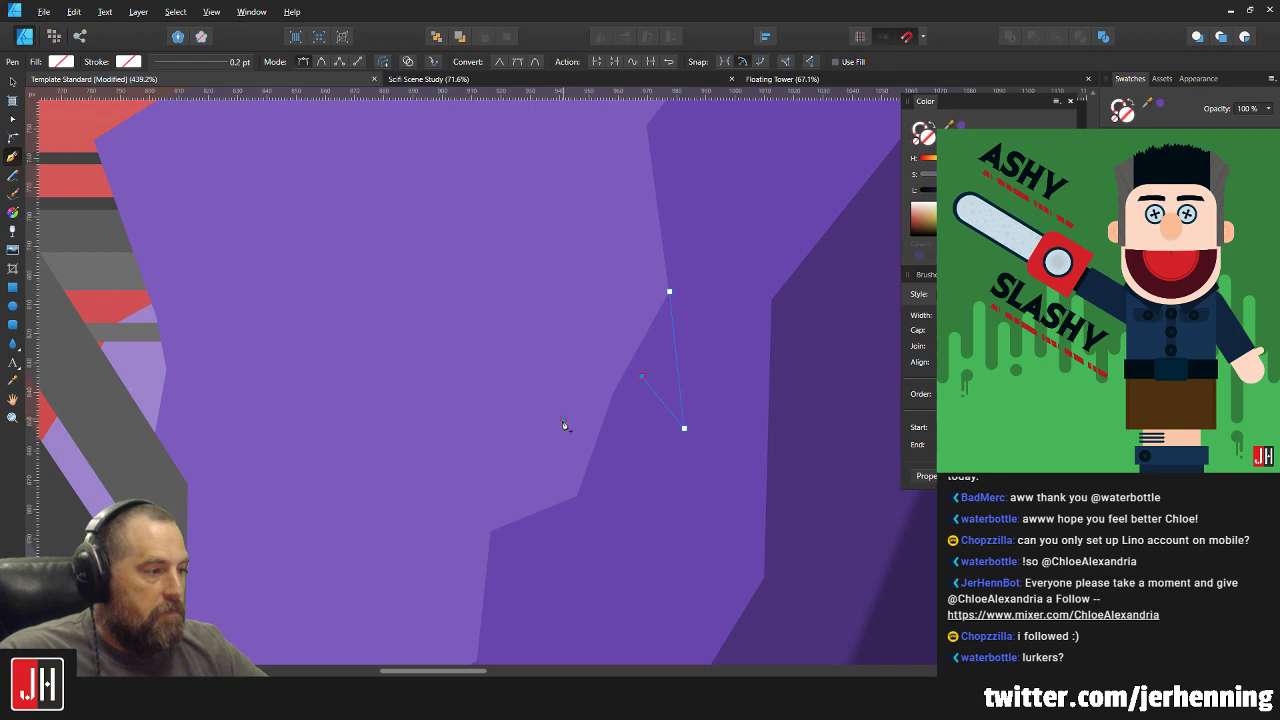
drag(563, 419, 607, 308)
click(670, 298)
scroll(660, 360, down, 3)
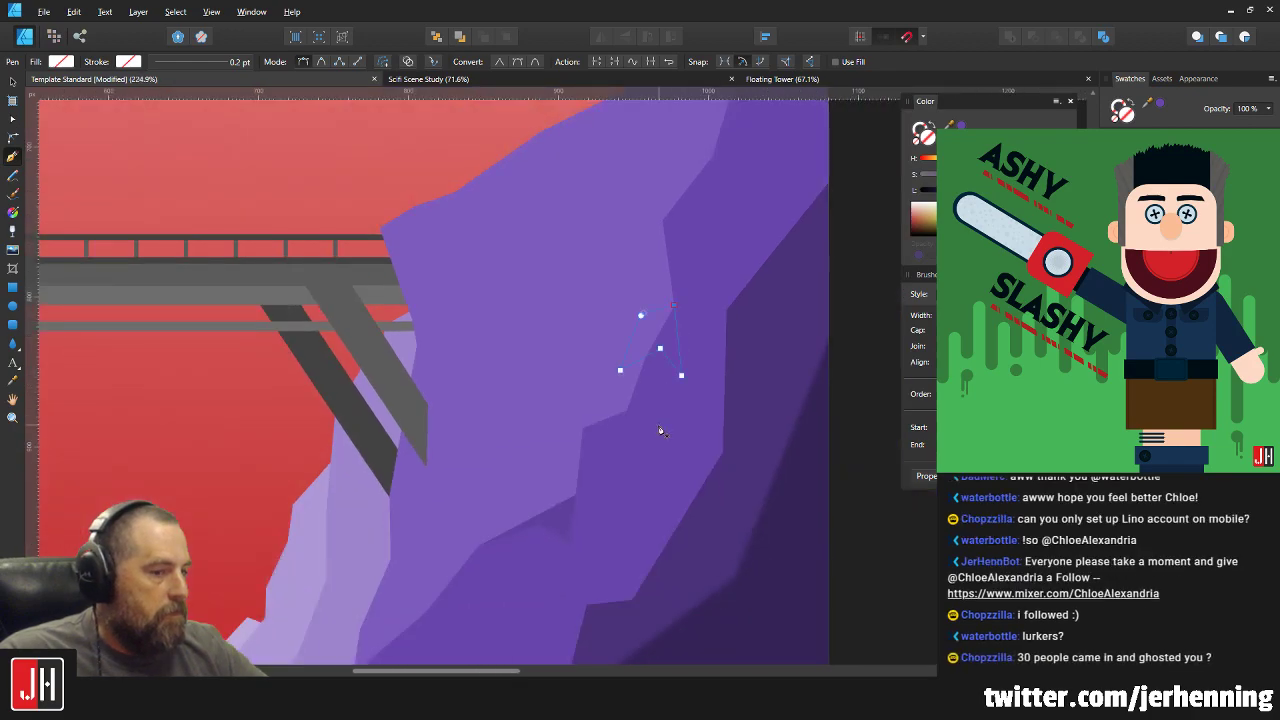
Fill the upper ledge facet with the lower facet's darker purple and clip it inside the mid-purple cliff layer.
key(i)
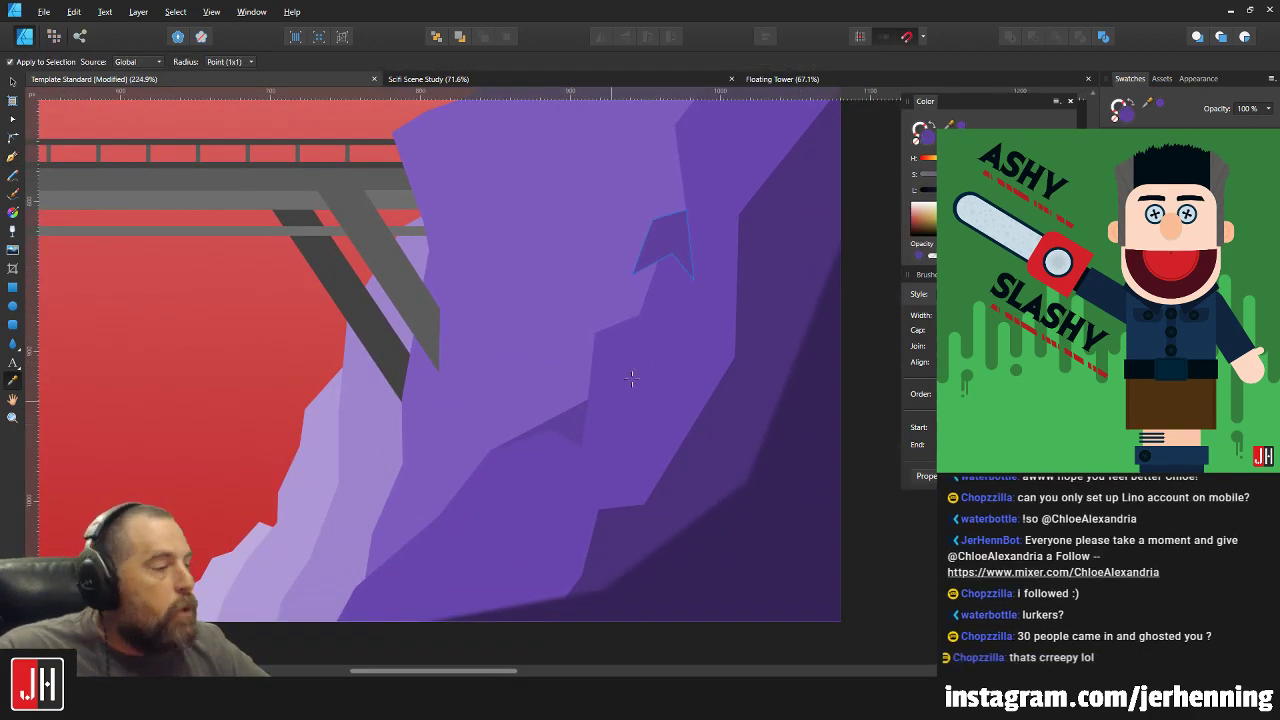
scroll(686, 257, up, 3)
key(v)
scroll(705, 270, up, 2)
click(712, 262)
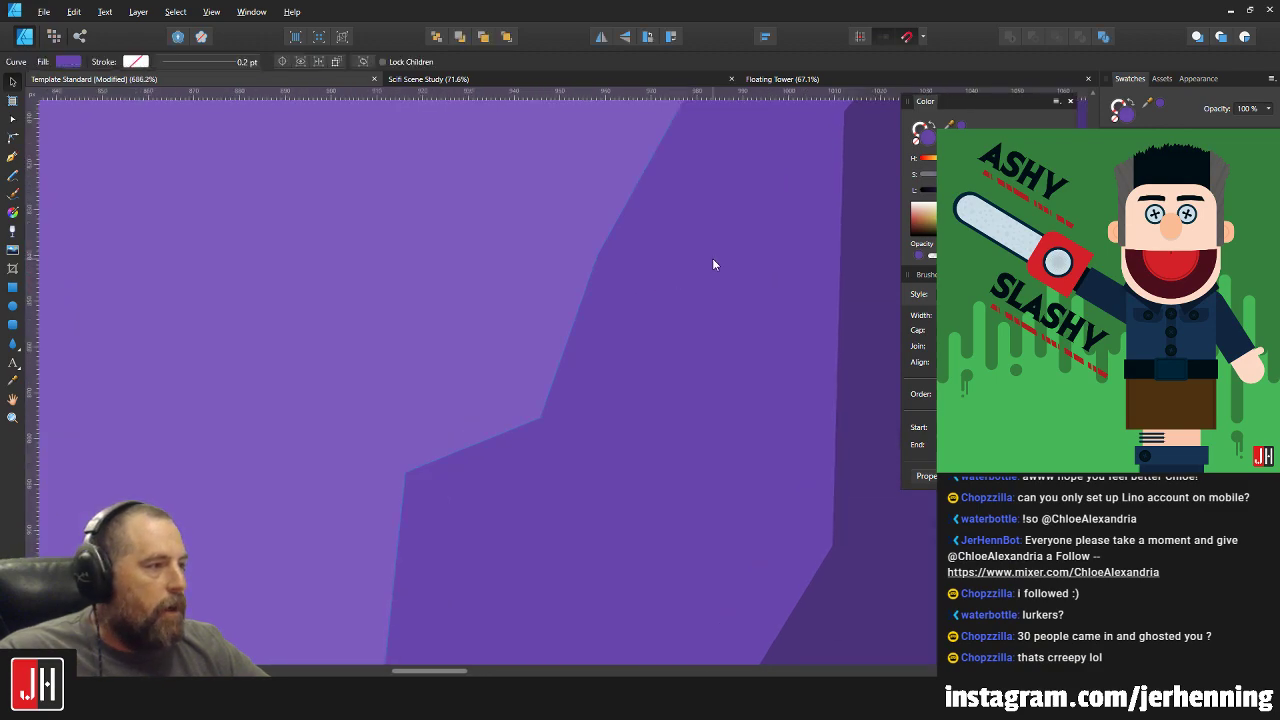
scroll(706, 372, up, 2)
scroll(620, 432, up, 2)
Raise the inner notch node of the upper ledge's shadow facet slightly.
key(a)
drag(628, 411, 629, 394)
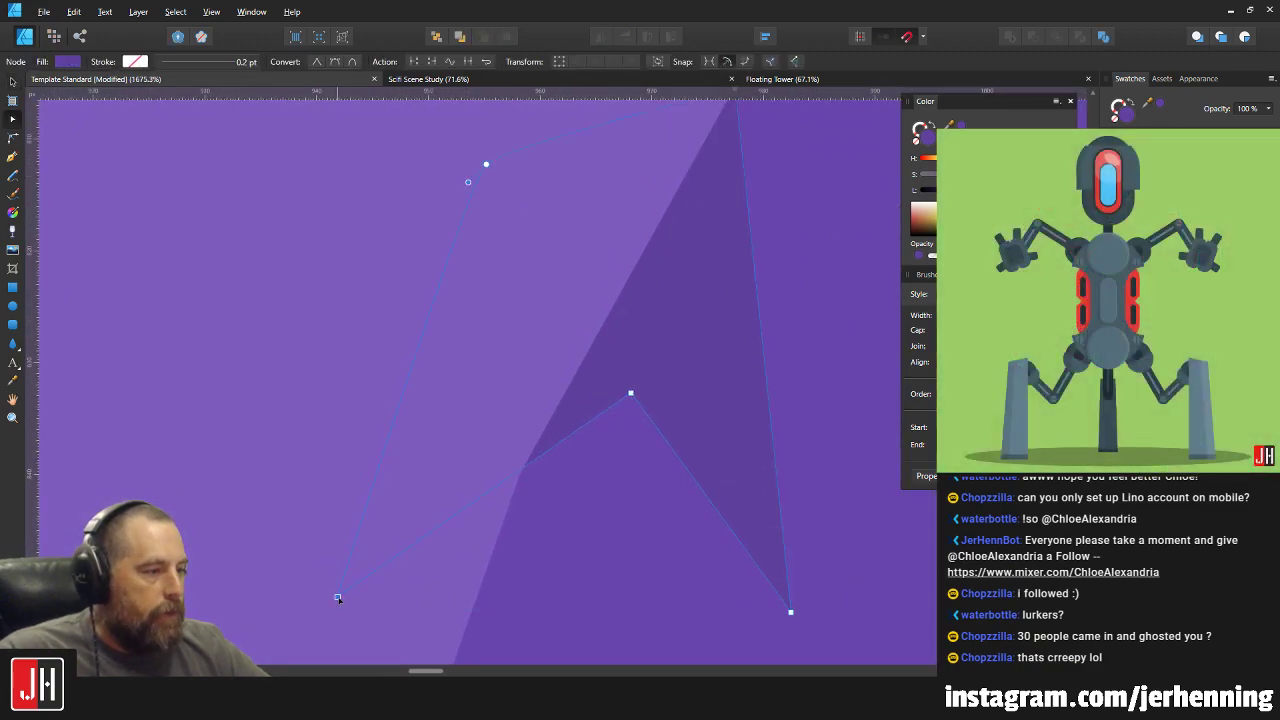
key(v)
scroll(644, 401, down, 6)
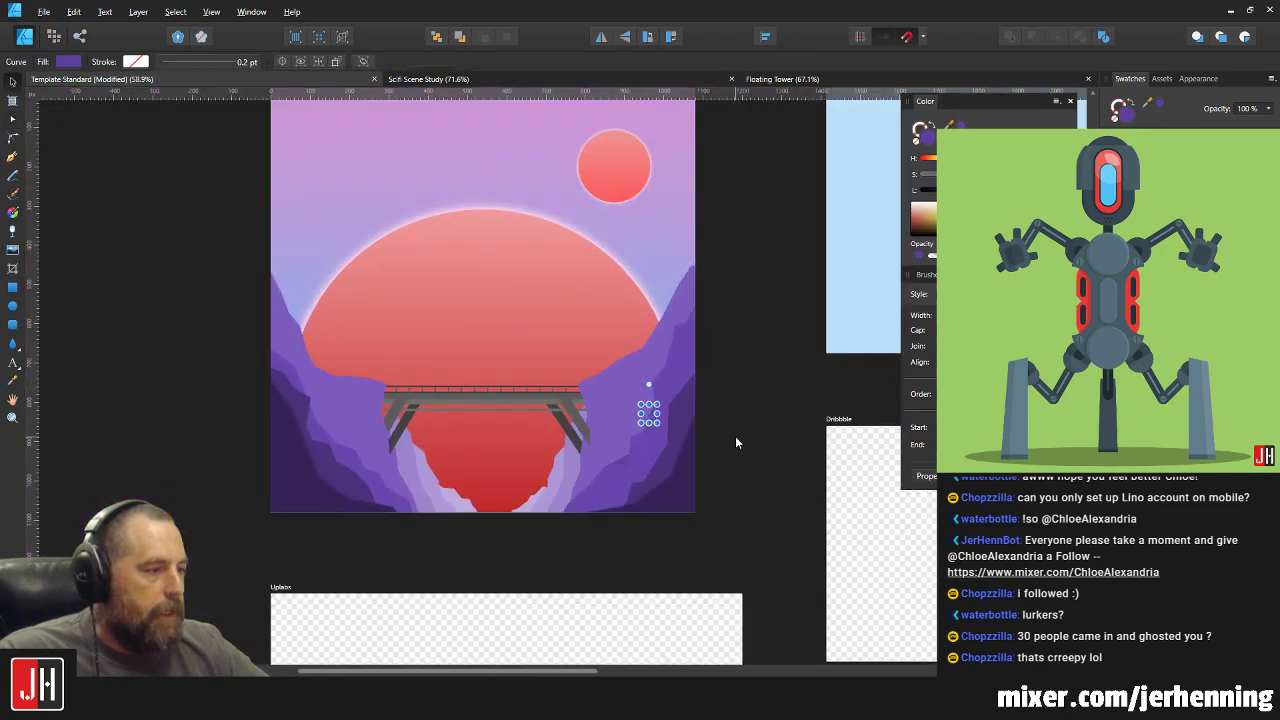
click(735, 436)
Move the upper facet's inner node down onto the light cliff's edge to straighten the facet's lower side.
scroll(676, 431, up, 2)
scroll(676, 436, up, 5)
key(a)
click(552, 338)
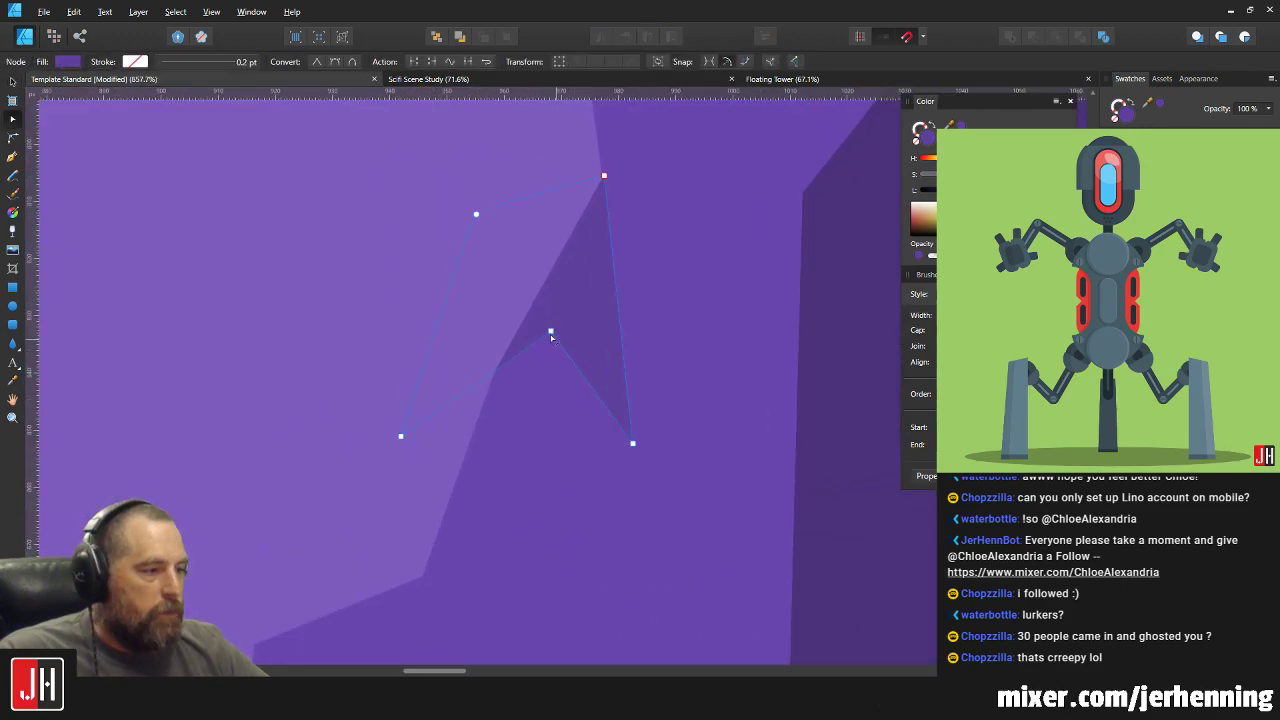
scroll(545, 337, up, 2)
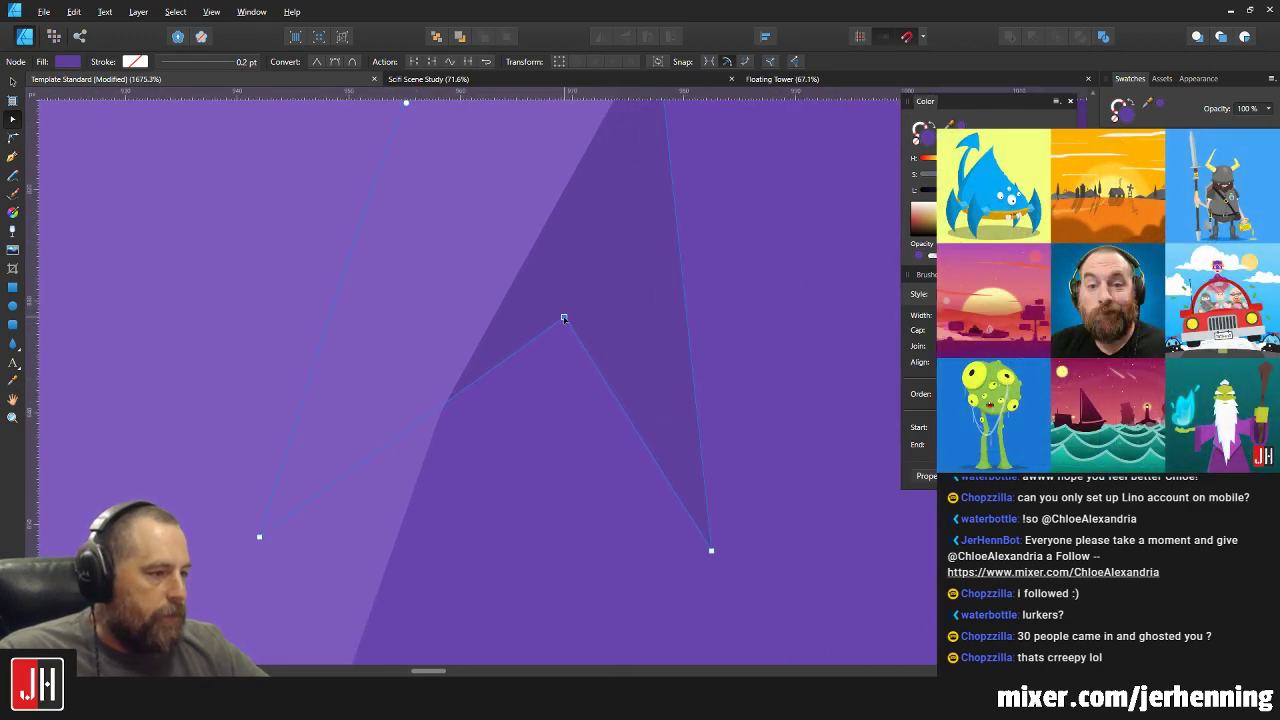
drag(564, 318, 469, 389)
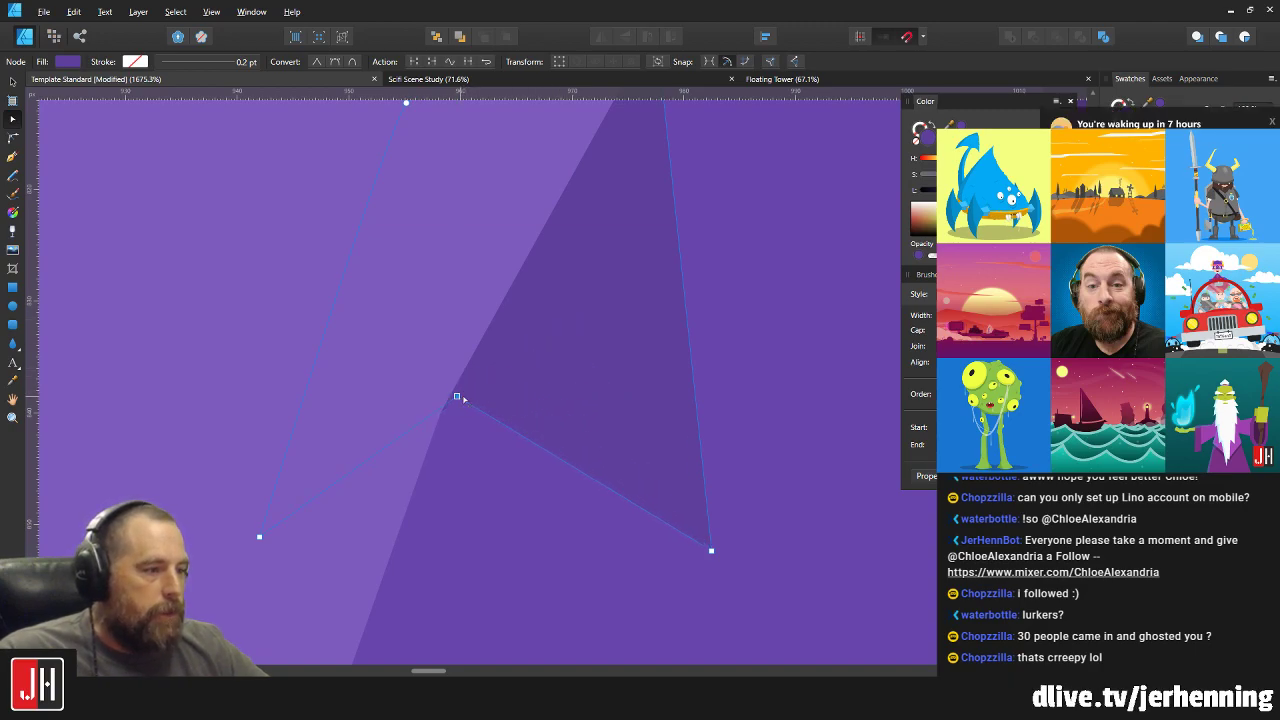
scroll(520, 385, down, 7)
key(v)
click(701, 421)
scroll(560, 413, up, 5)
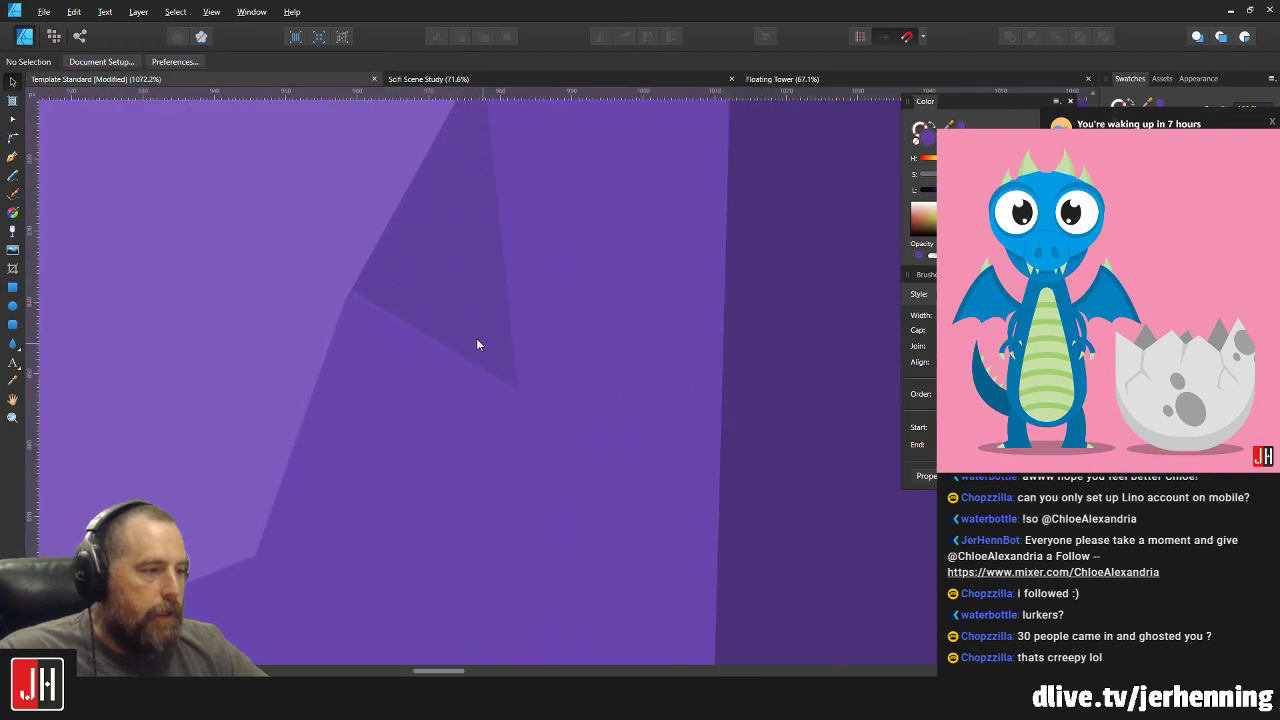
Add a node on the upper facet's lower side, pull it up into a notch and align the neighbouring node with the cliff edge.
double_click(434, 334)
click(427, 318)
drag(435, 315, 448, 267)
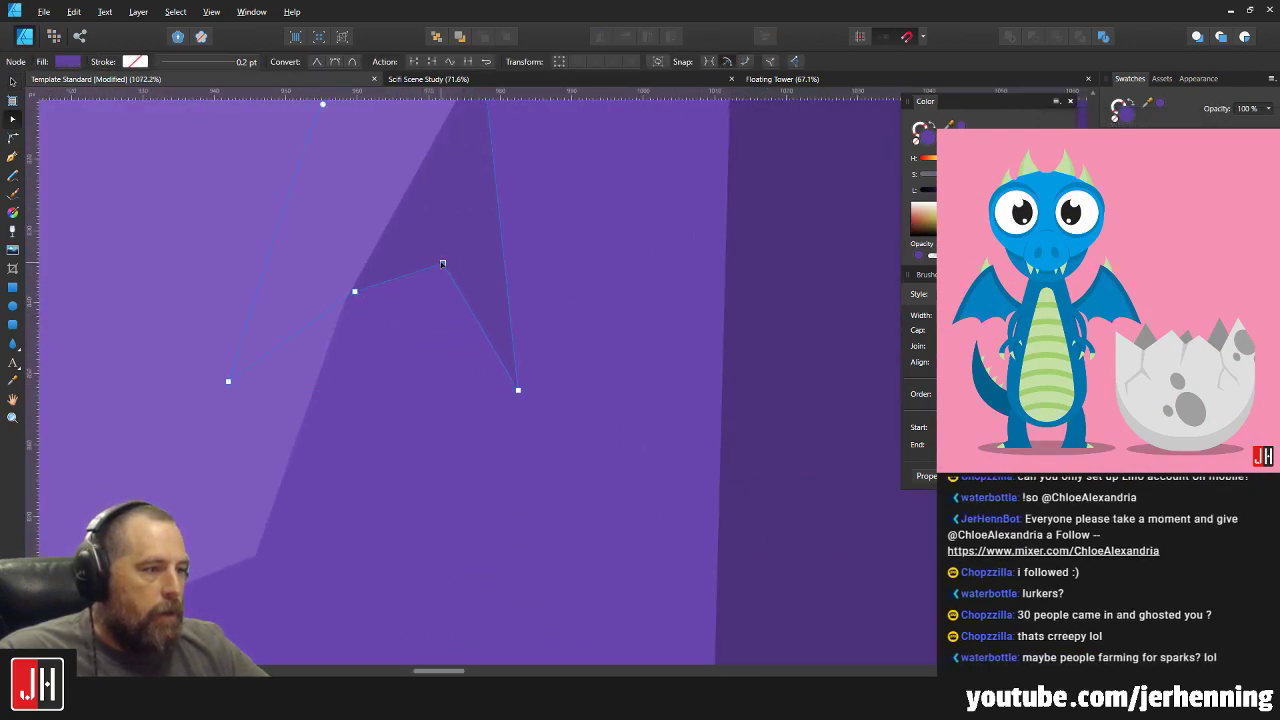
scroll(361, 294, up, 4)
drag(346, 292, 336, 307)
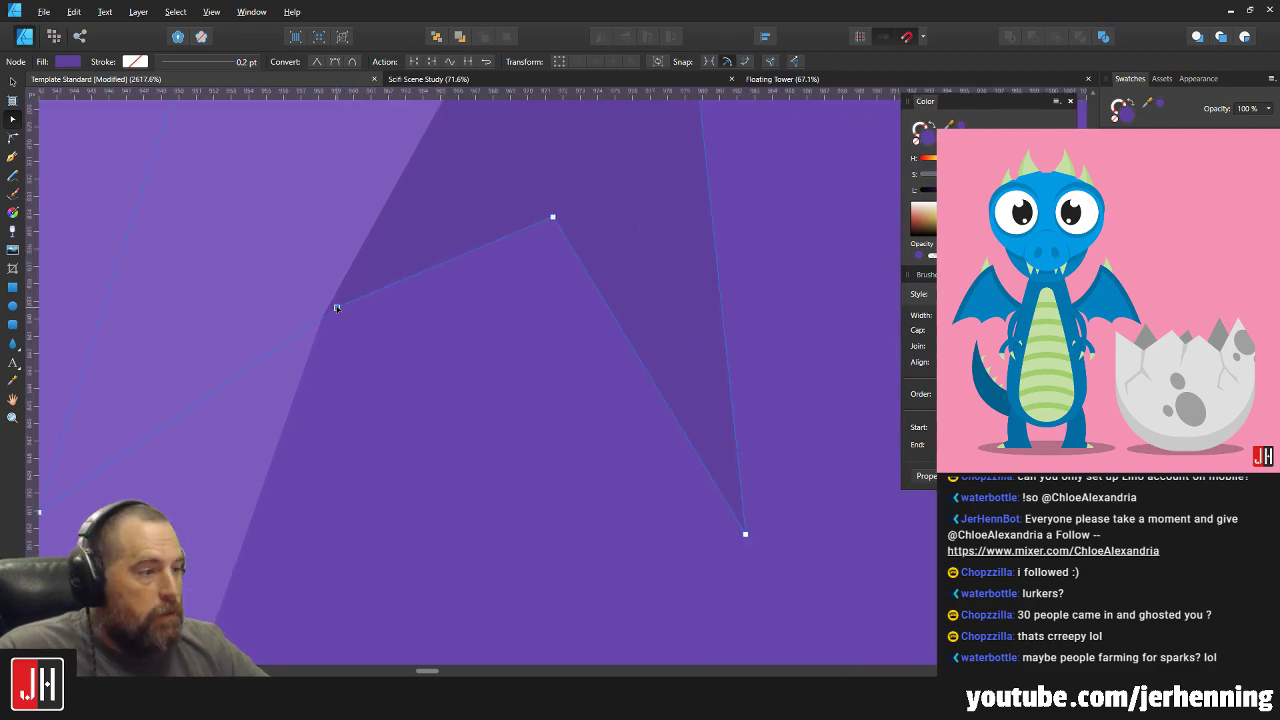
Lower the upper facet's notch node and shift it slightly inward to make the notch shallower.
scroll(540, 283, up, 1)
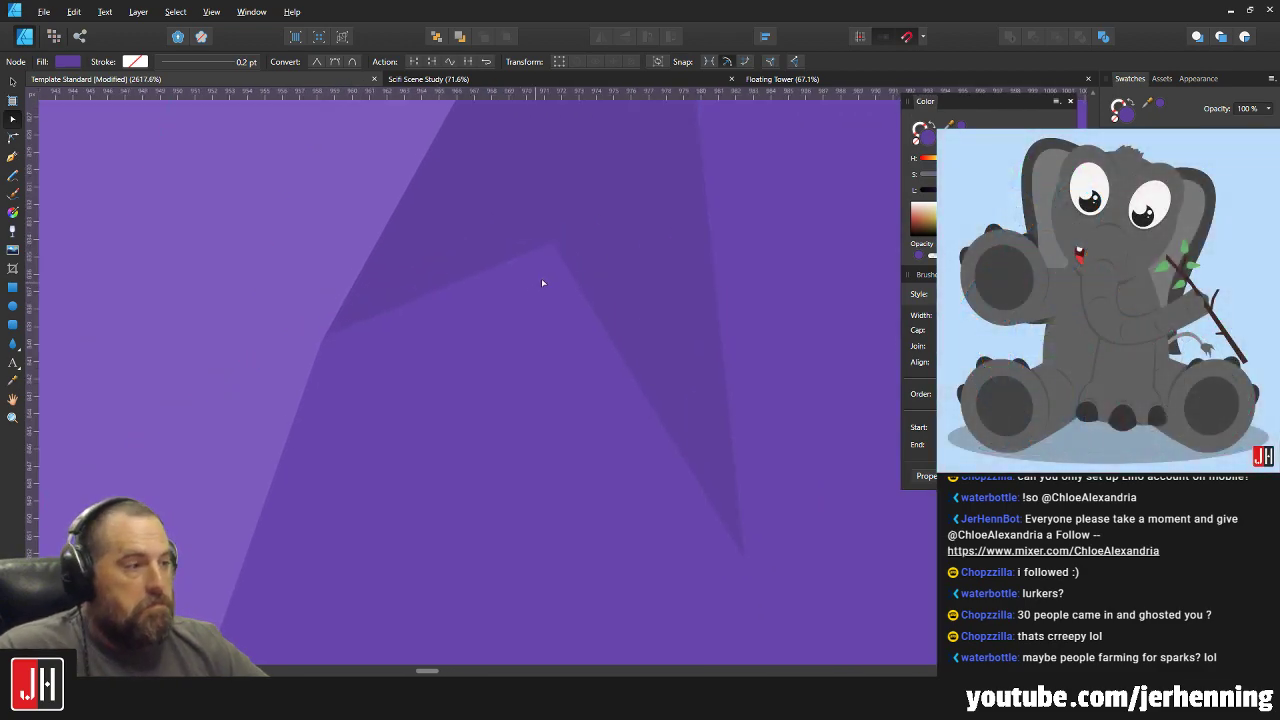
drag(551, 243, 529, 286)
key(v)
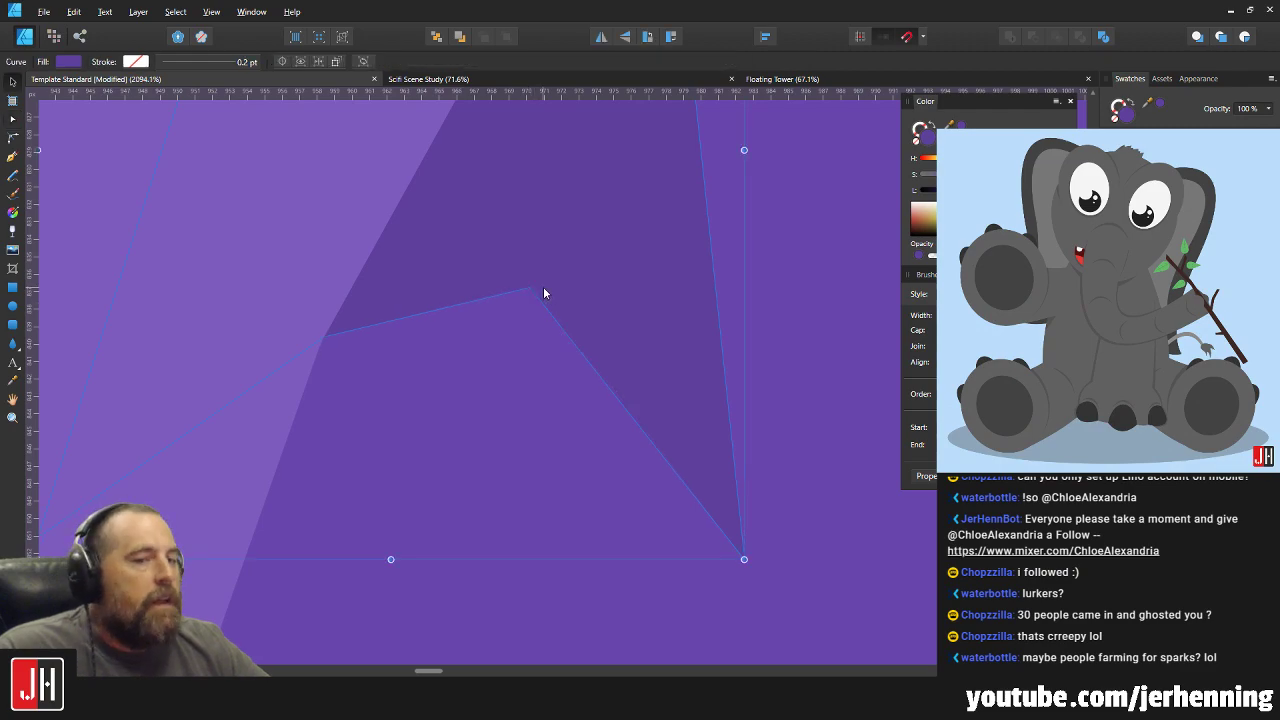
scroll(615, 322, down, 10)
click(726, 338)
scroll(556, 346, up, 8)
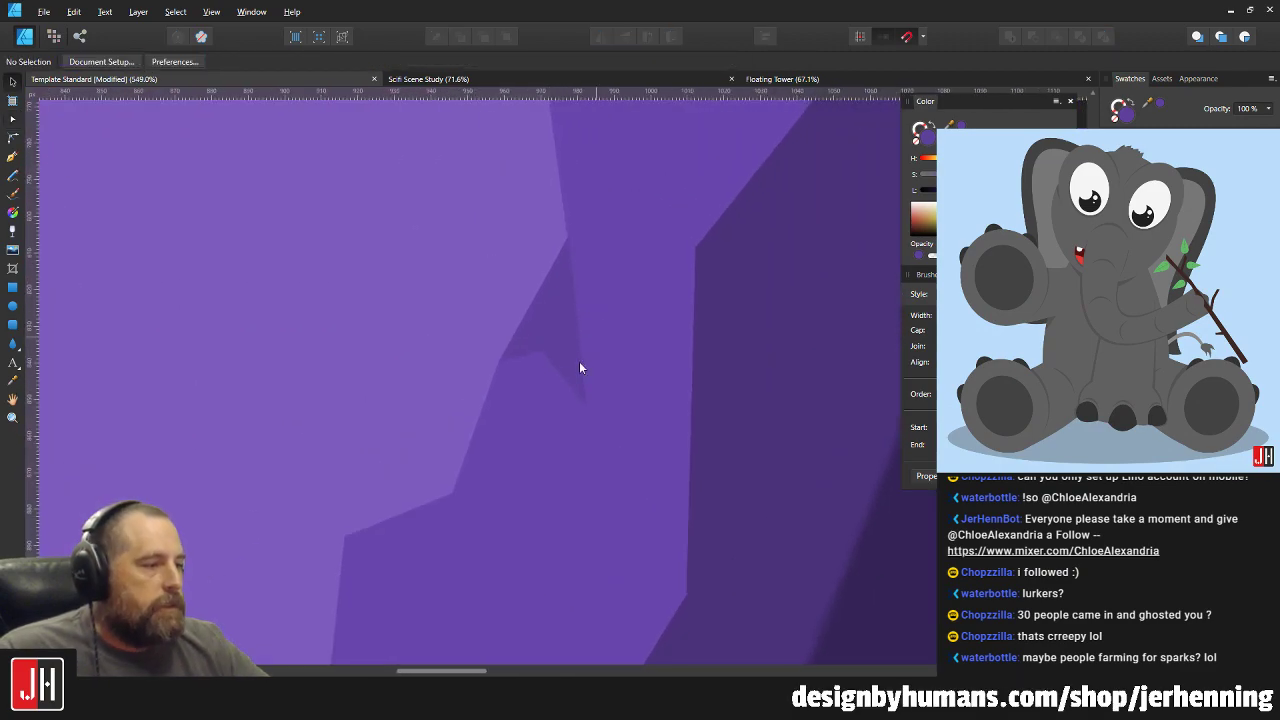
Move the upper facet's edge node down onto the bend in the light cliff's outline.
scroll(502, 342, up, 4)
click(599, 369)
key(a)
scroll(532, 440, up, 4)
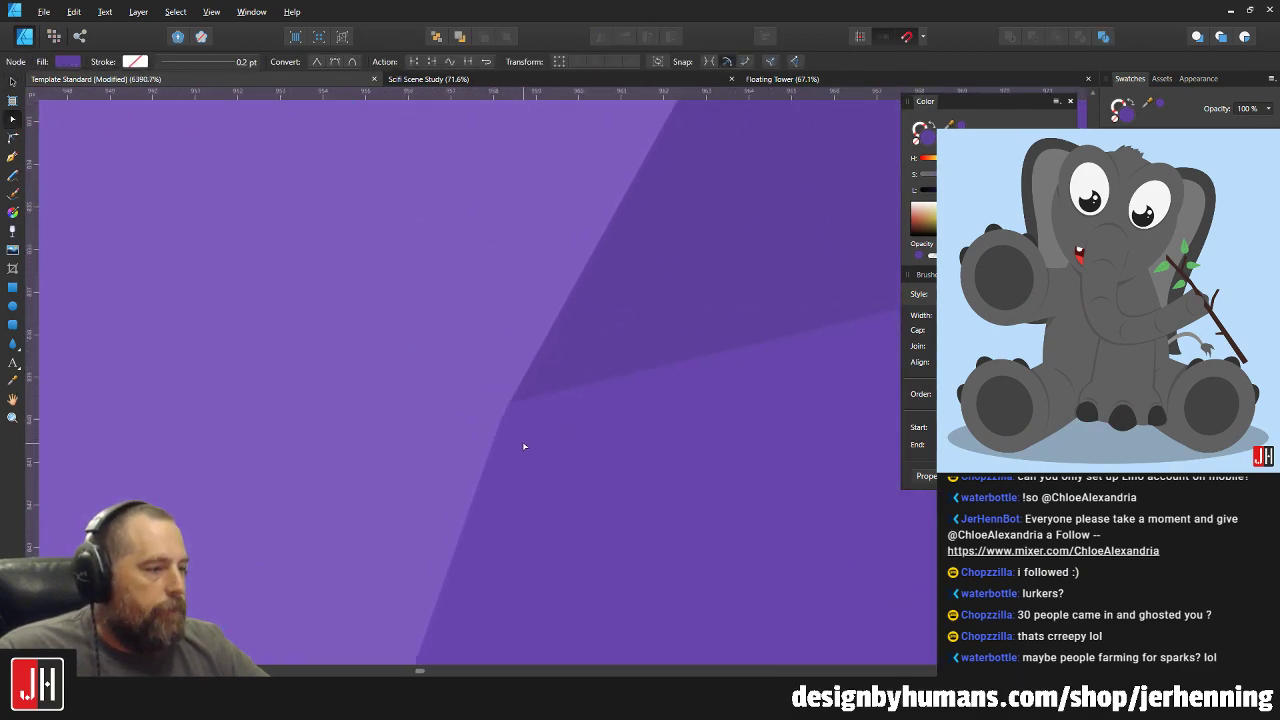
drag(506, 393, 497, 410)
scroll(607, 398, down, 15)
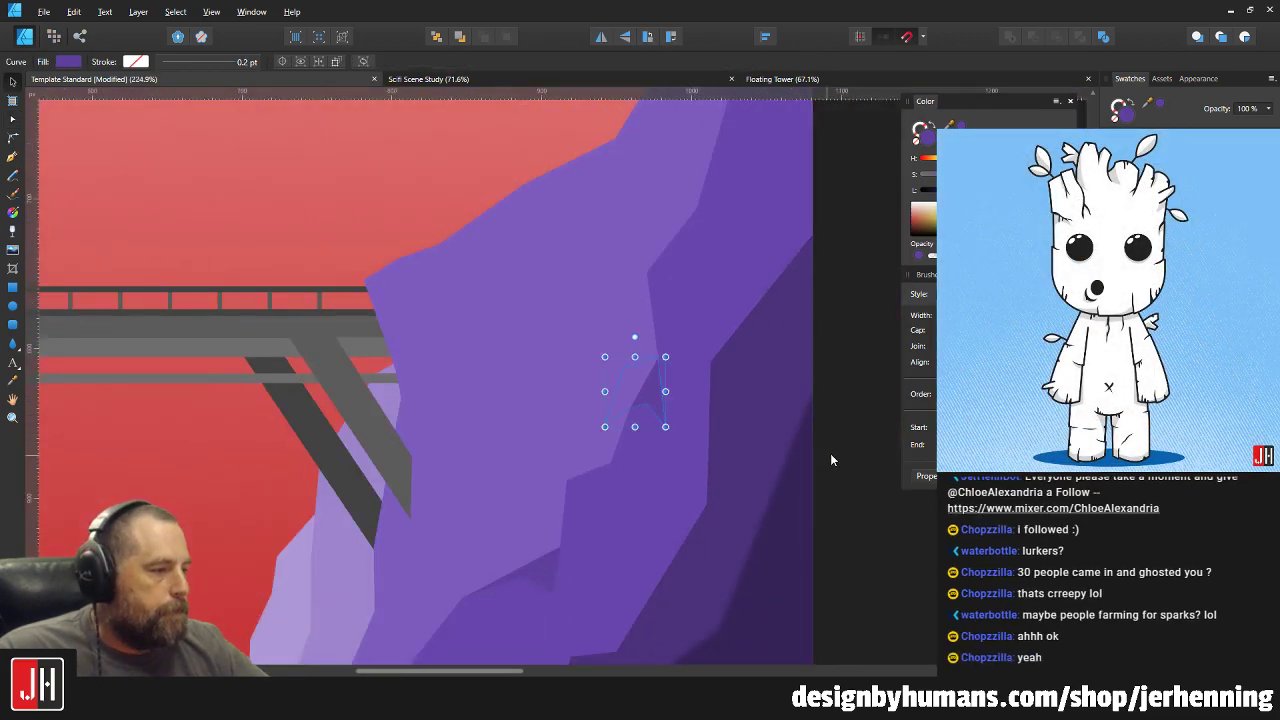
click(830, 454)
drag(812, 458, 706, 420)
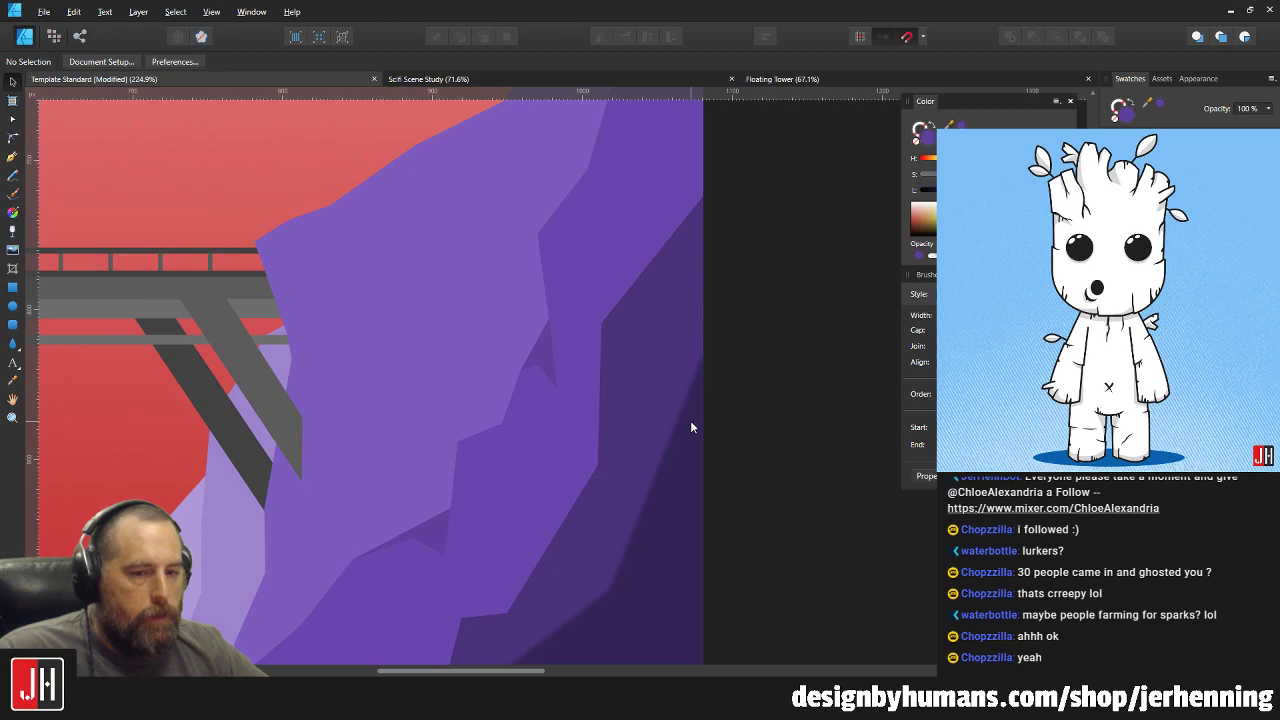
Draw a small closed four-point facet with the Pen tool under the right cliff's middle ledge.
drag(549, 437, 597, 327)
scroll(525, 381, up, 5)
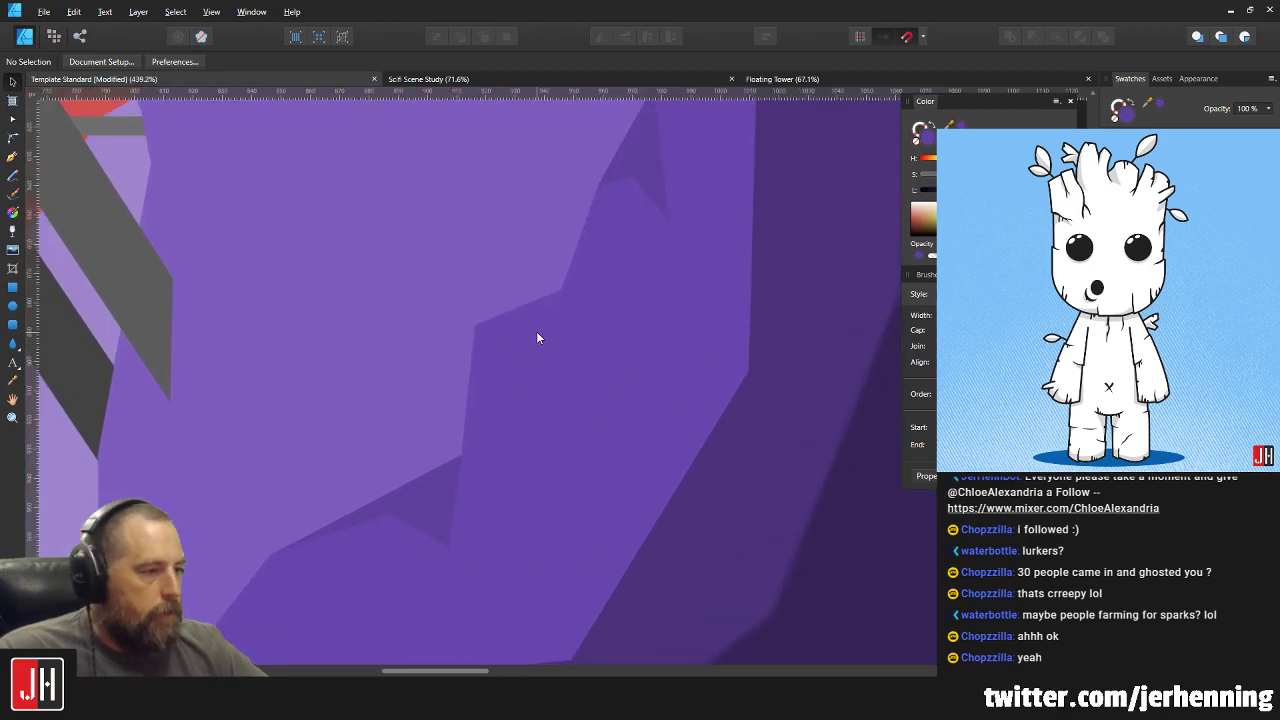
click(14, 158)
scroll(600, 374, up, 2)
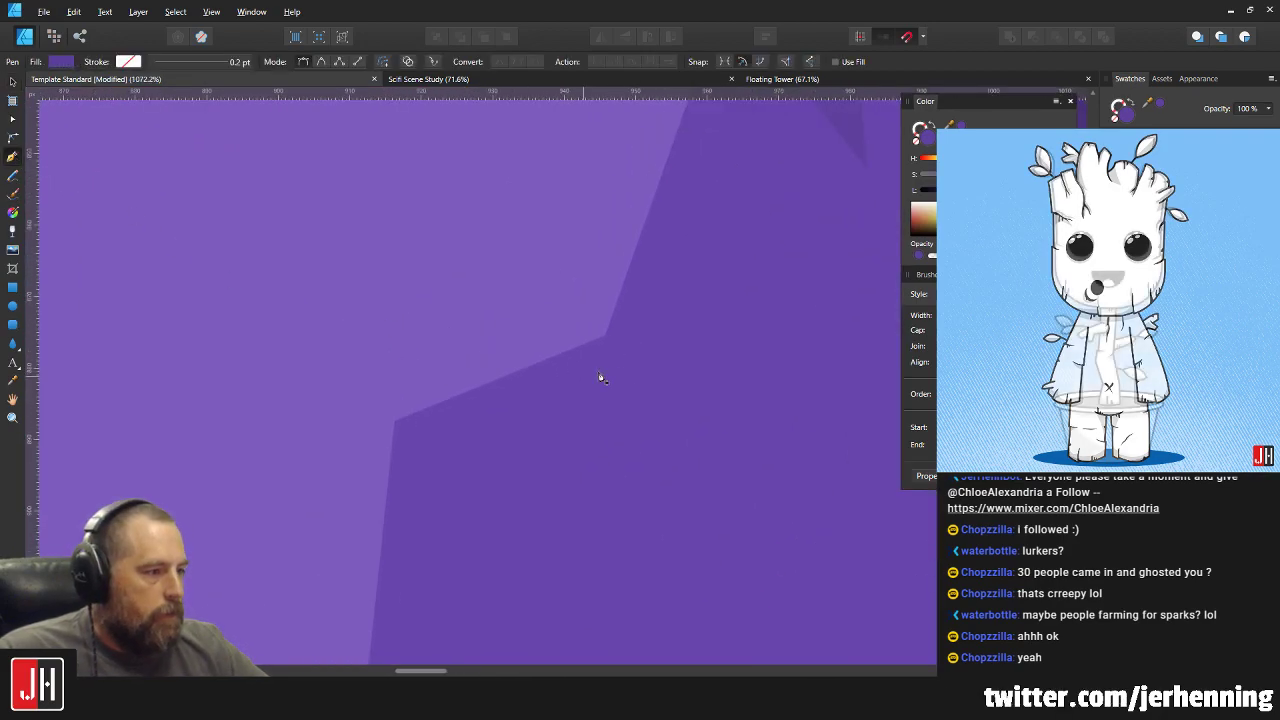
click(585, 431)
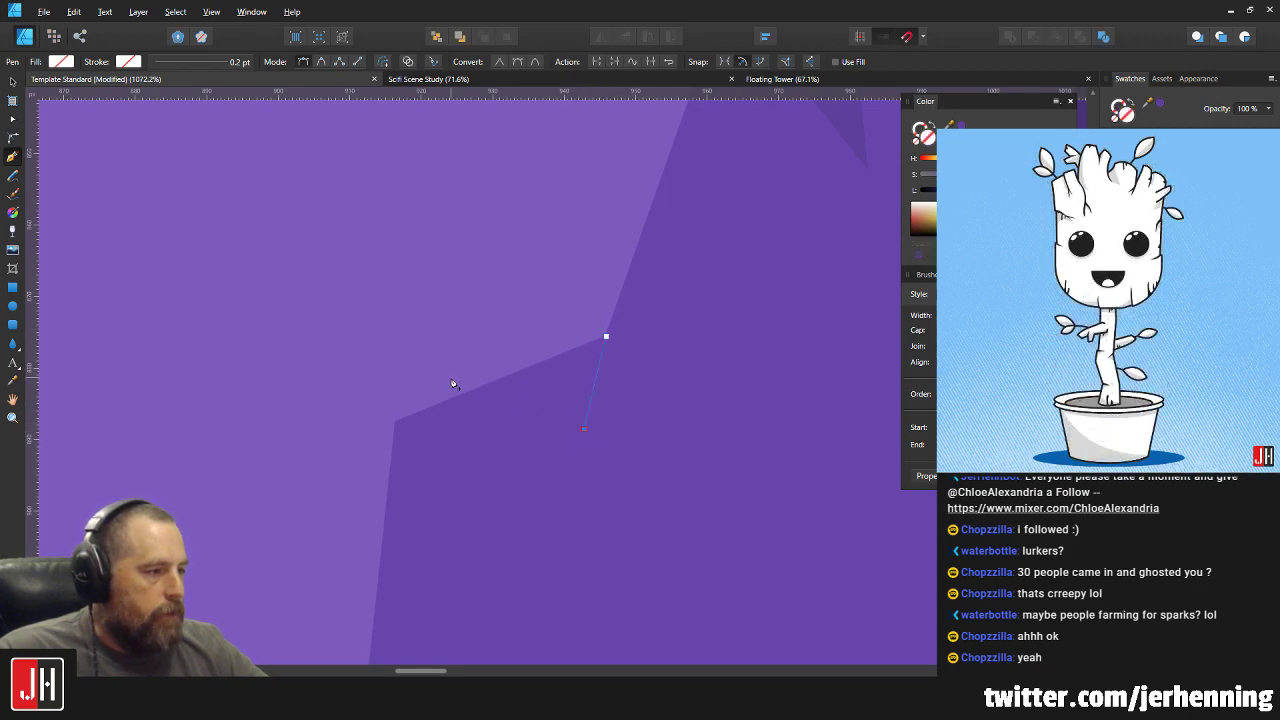
click(434, 395)
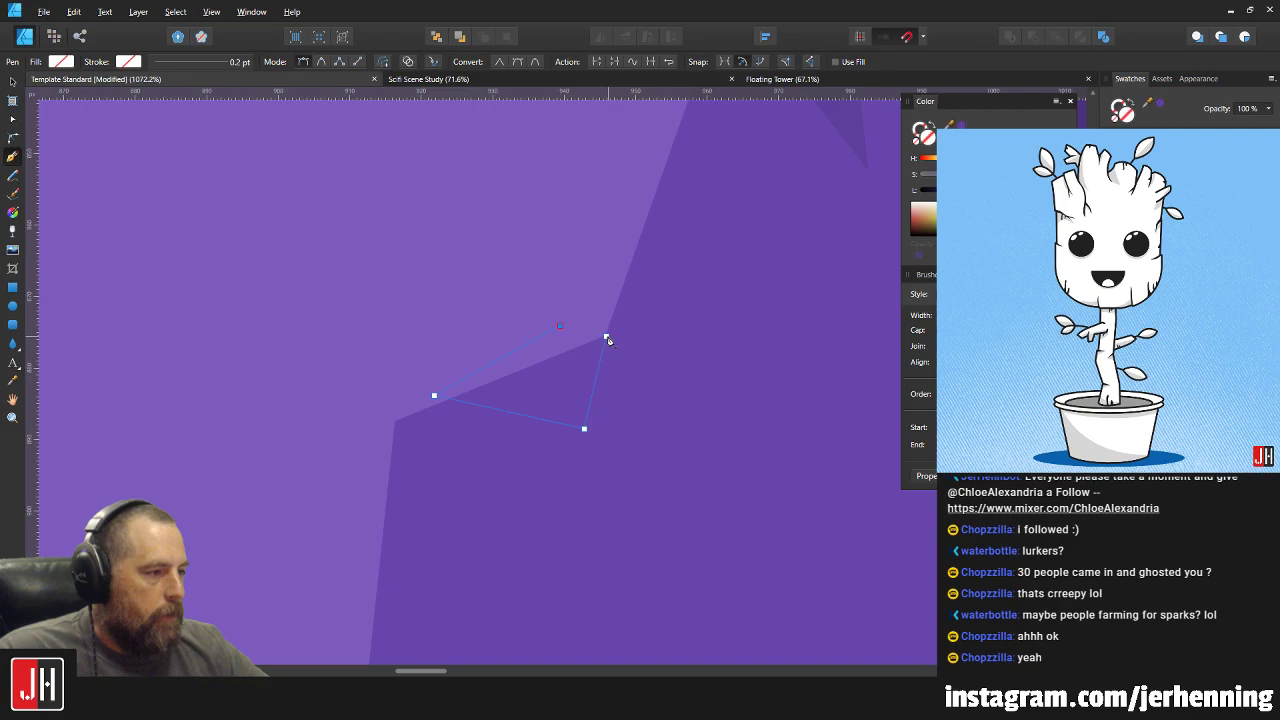
click(607, 337)
scroll(625, 374, down, 4)
Fill the middle ledge facet with the upper facet's darker purple and clip it inside the mid-purple cliff layer.
drag(628, 414, 568, 411)
key(i)
click(650, 214)
scroll(540, 400, up, 4)
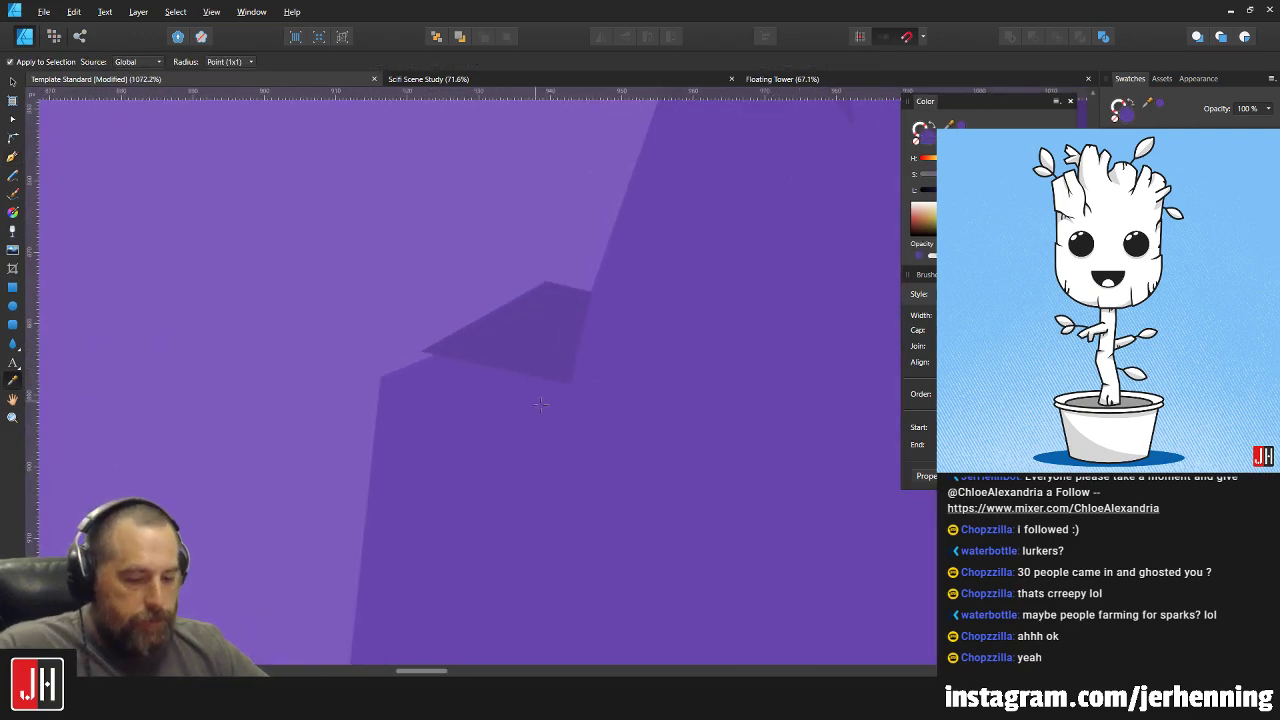
scroll(538, 402, up, 2)
key(v)
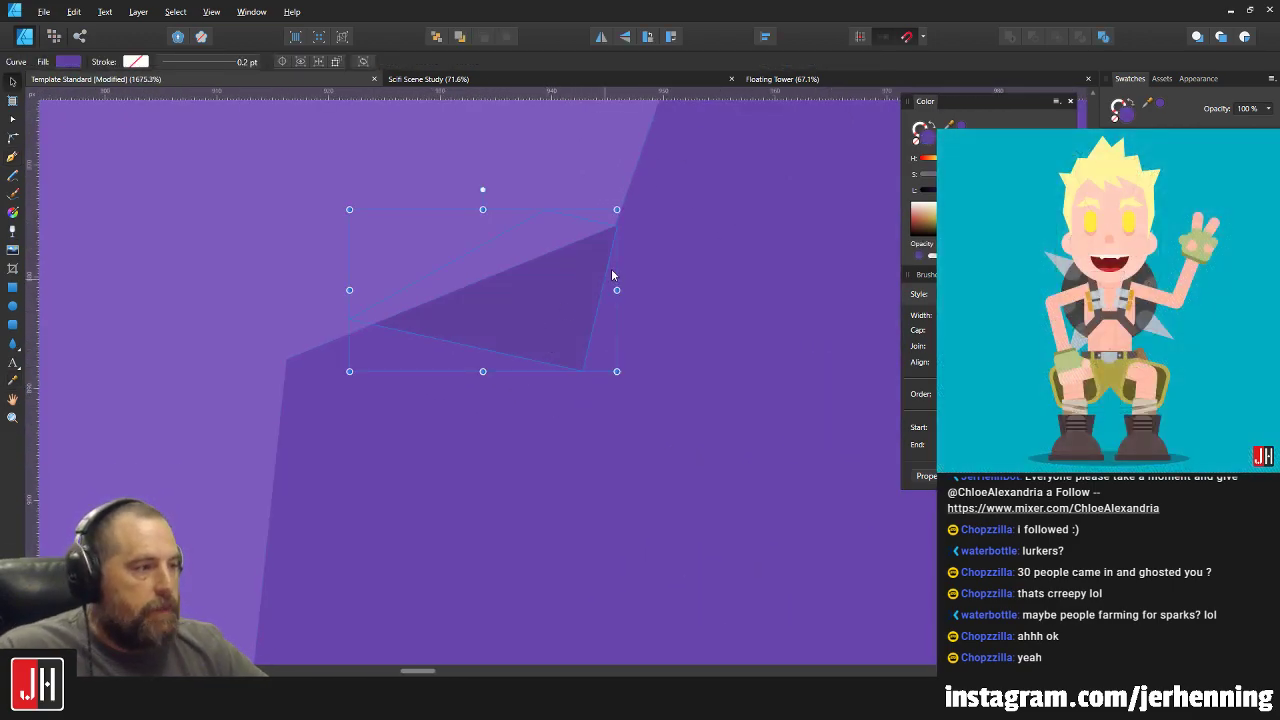
scroll(607, 250, up, 4)
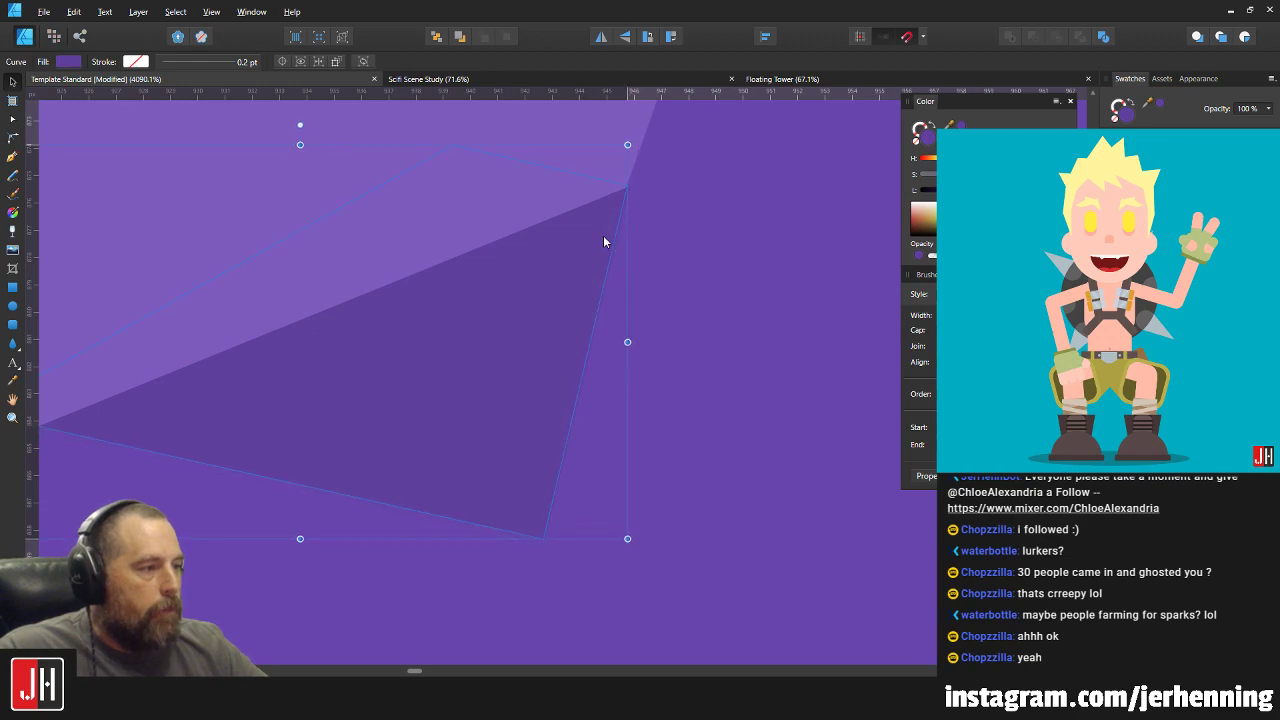
Raise the middle facet's lowest node and nudge its outer tip node closer to the ledge edge.
key(a)
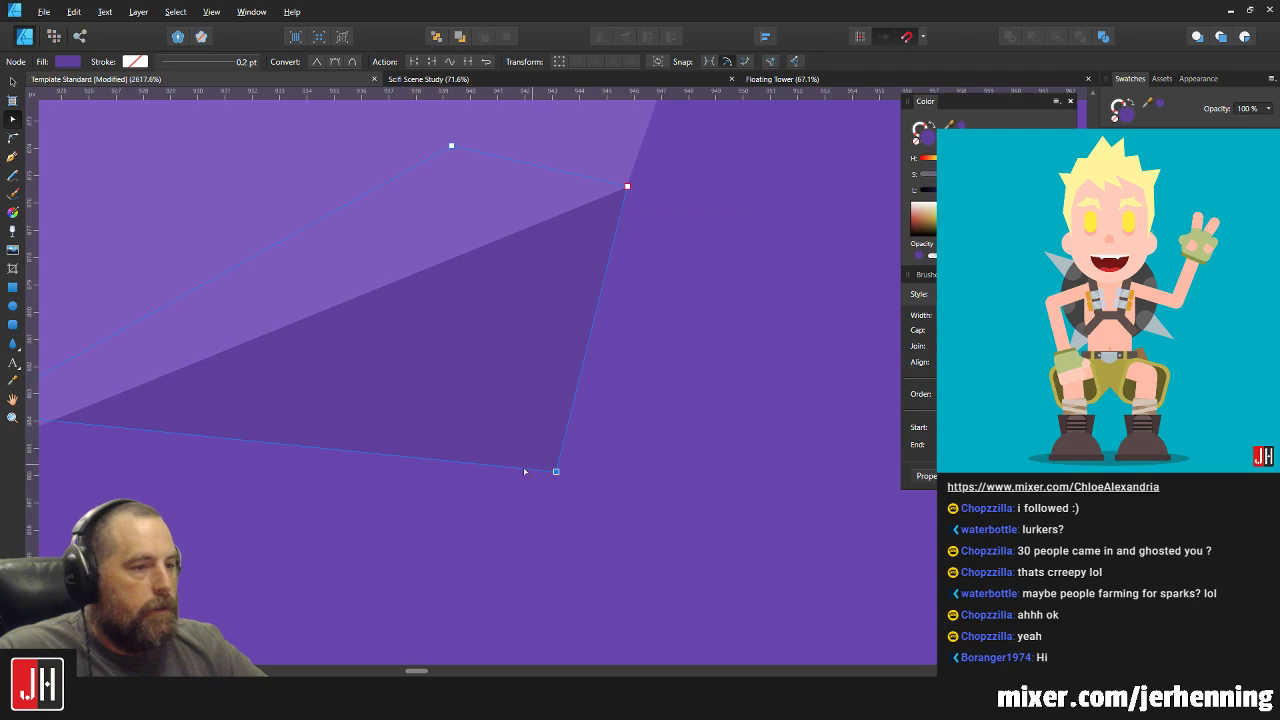
scroll(528, 470, down, 4)
scroll(415, 442, up, 4)
key(v)
key(a)
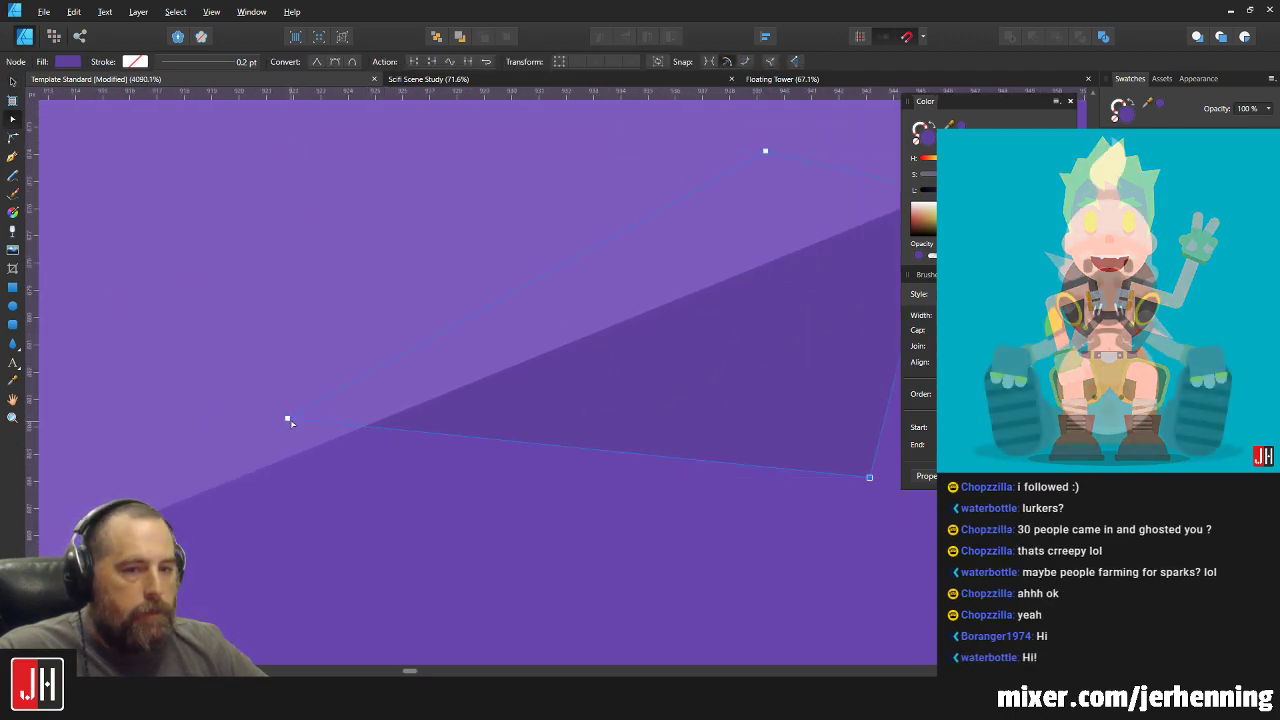
drag(288, 420, 290, 428)
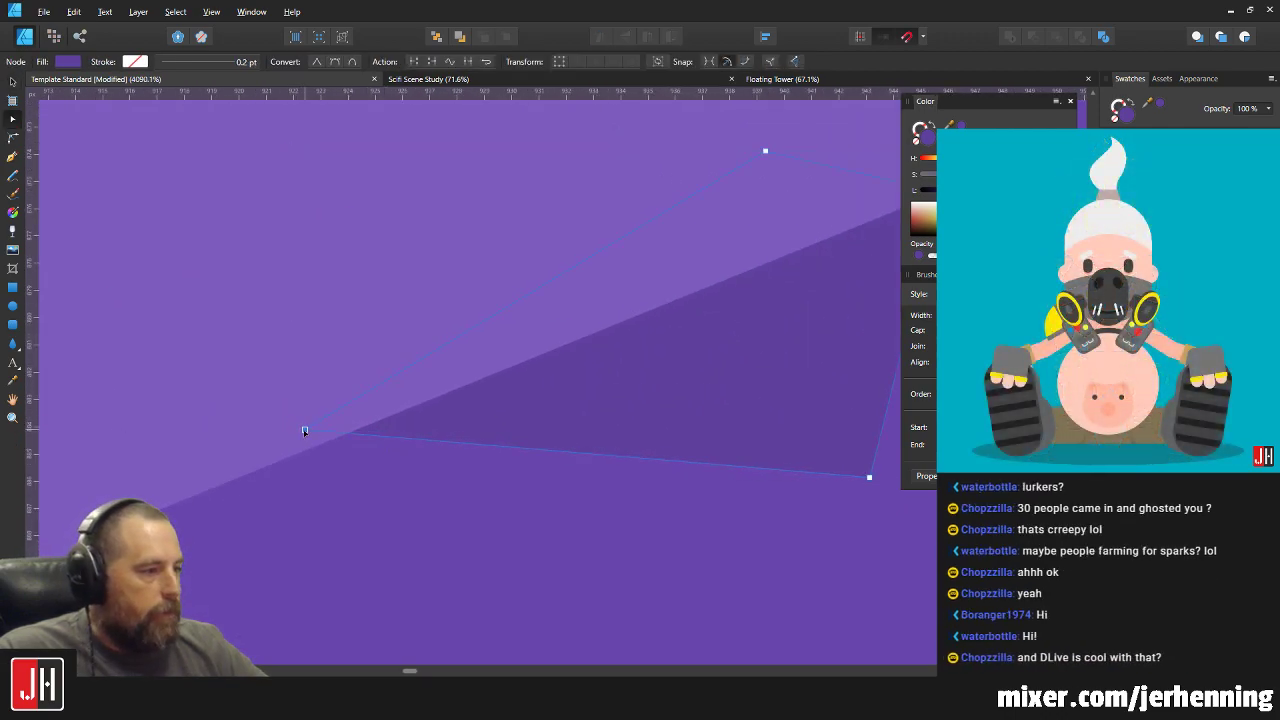
scroll(470, 428, up, 5)
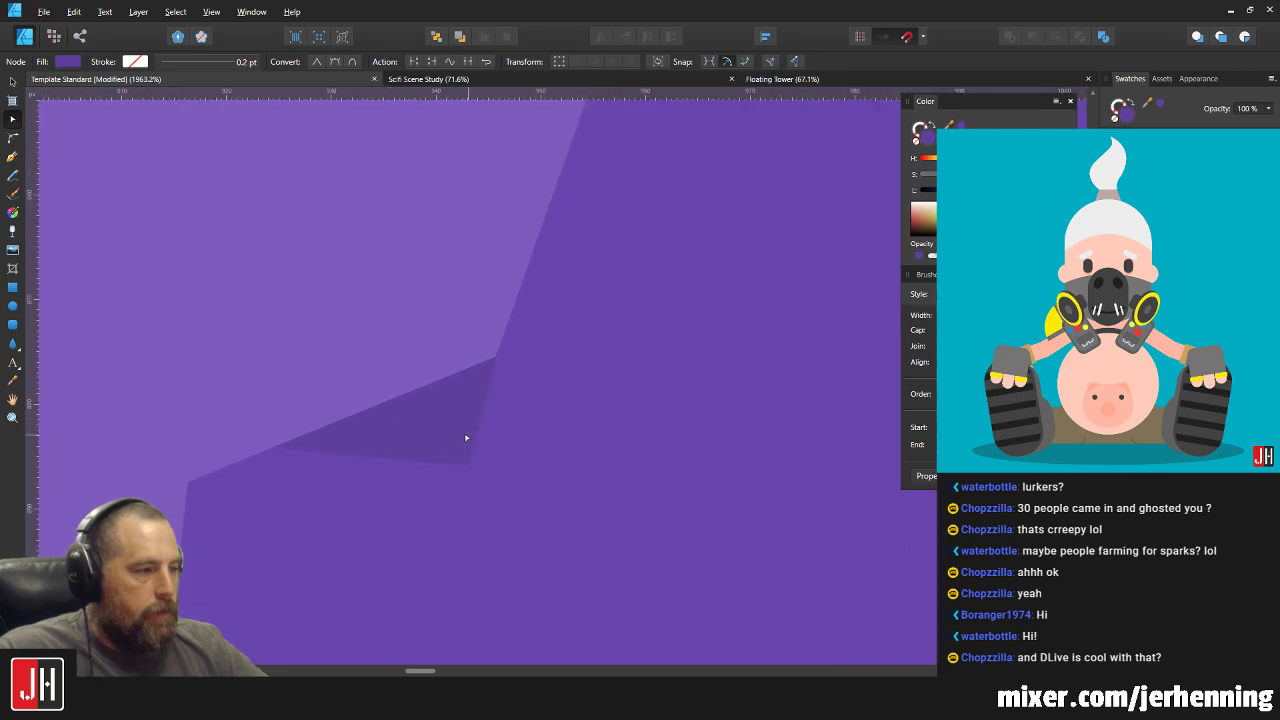
Add a node on the middle facet's lower side and pull it up to form a notch.
key(v)
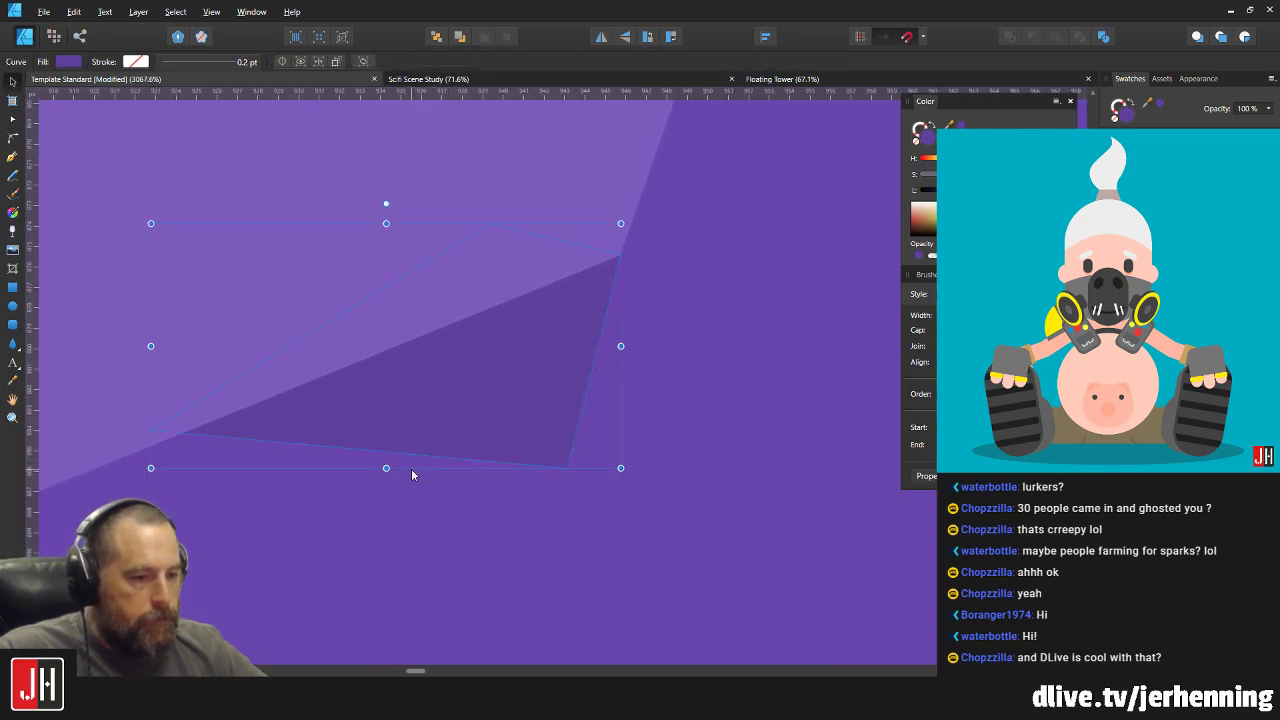
key(a)
drag(406, 450, 437, 425)
key(v)
scroll(492, 402, down, 13)
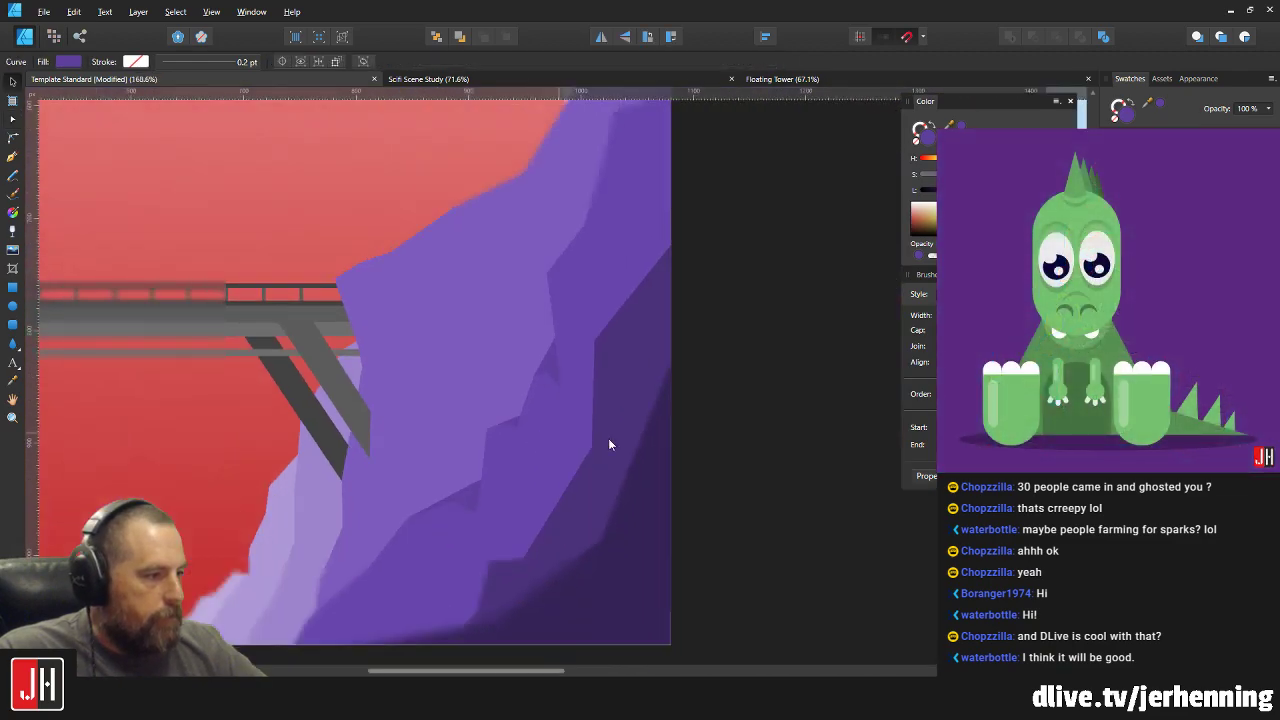
Raise the lowest tip node of the upper shadow facet on the right cliff to shorten its point.
click(721, 453)
scroll(546, 390, up, 6)
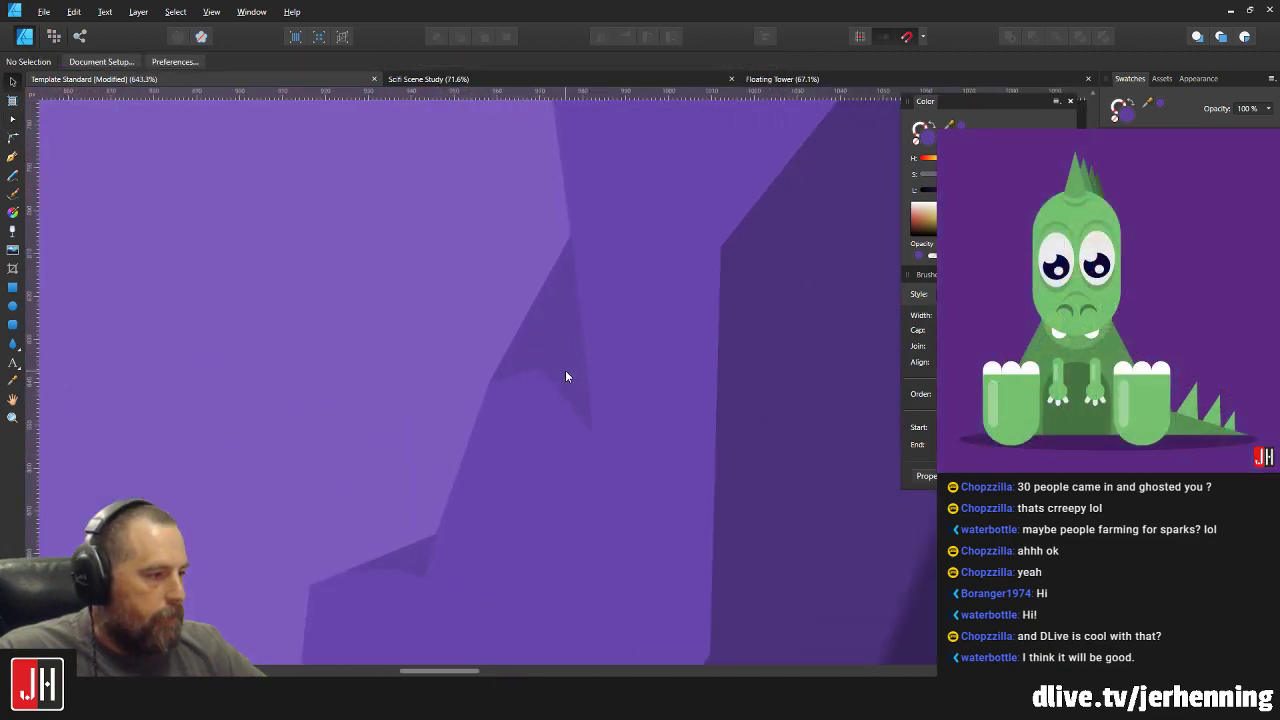
double_click(565, 370)
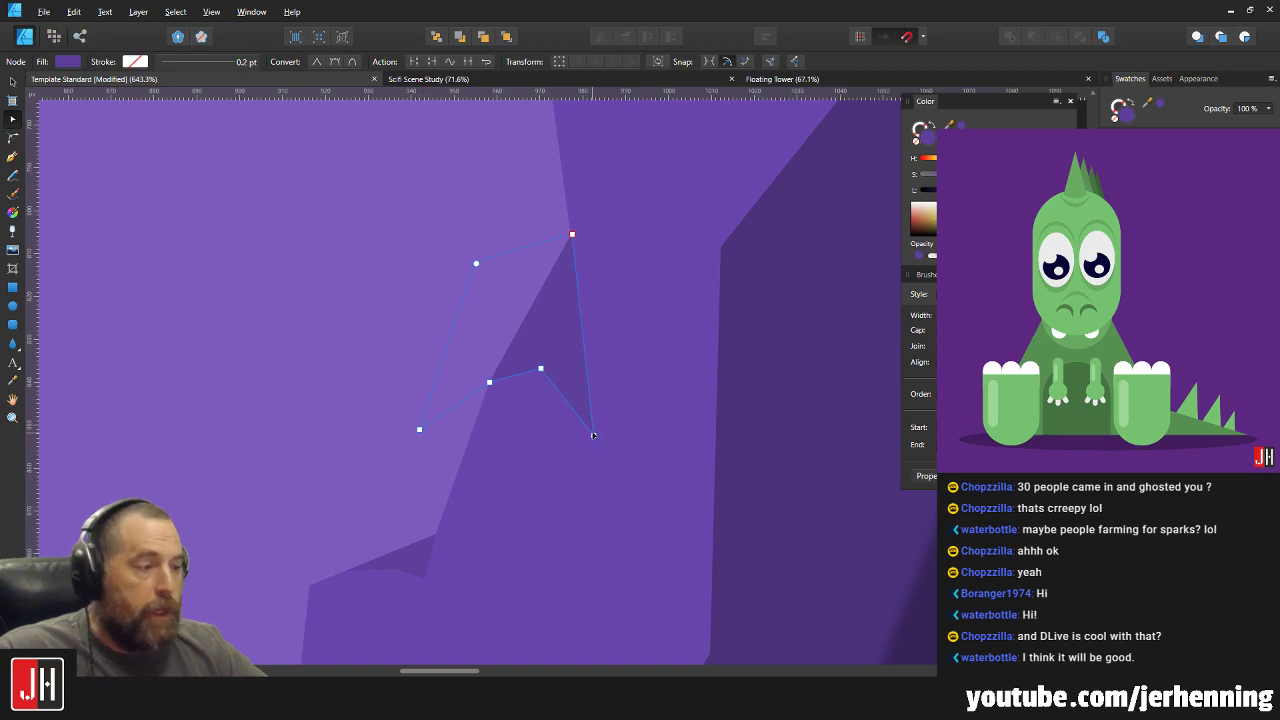
drag(593, 435, 587, 389)
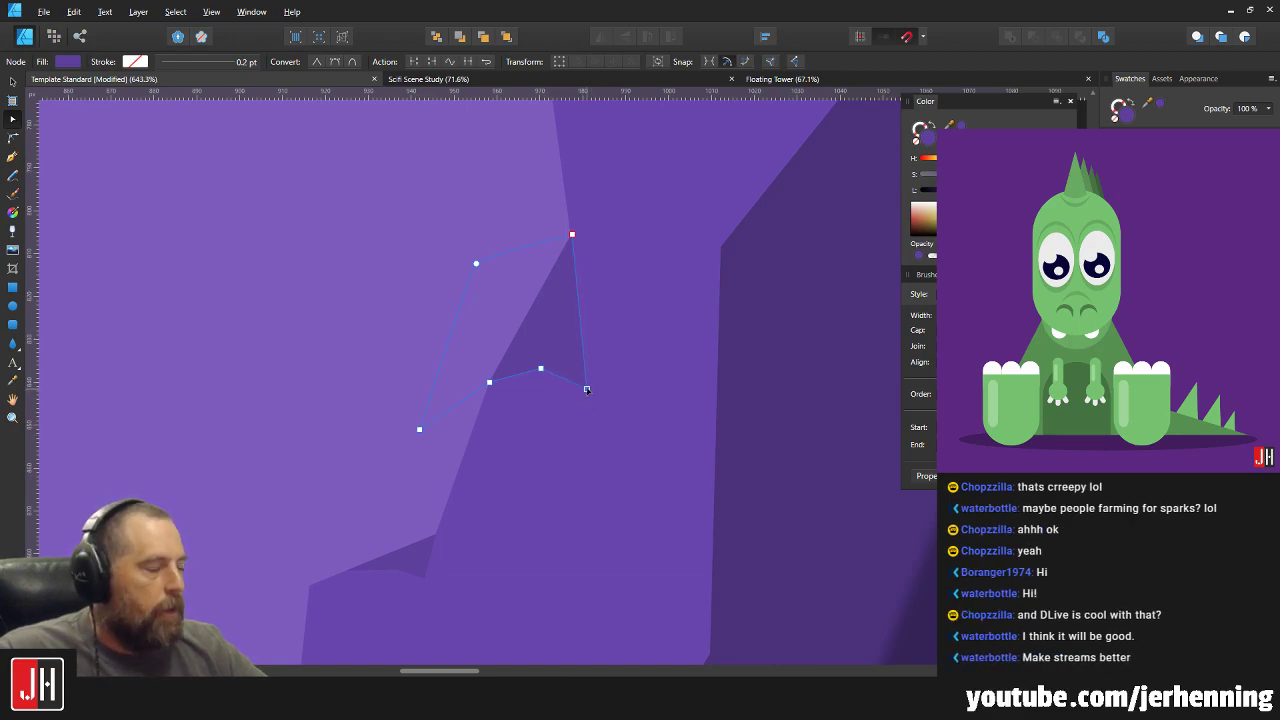
key(v)
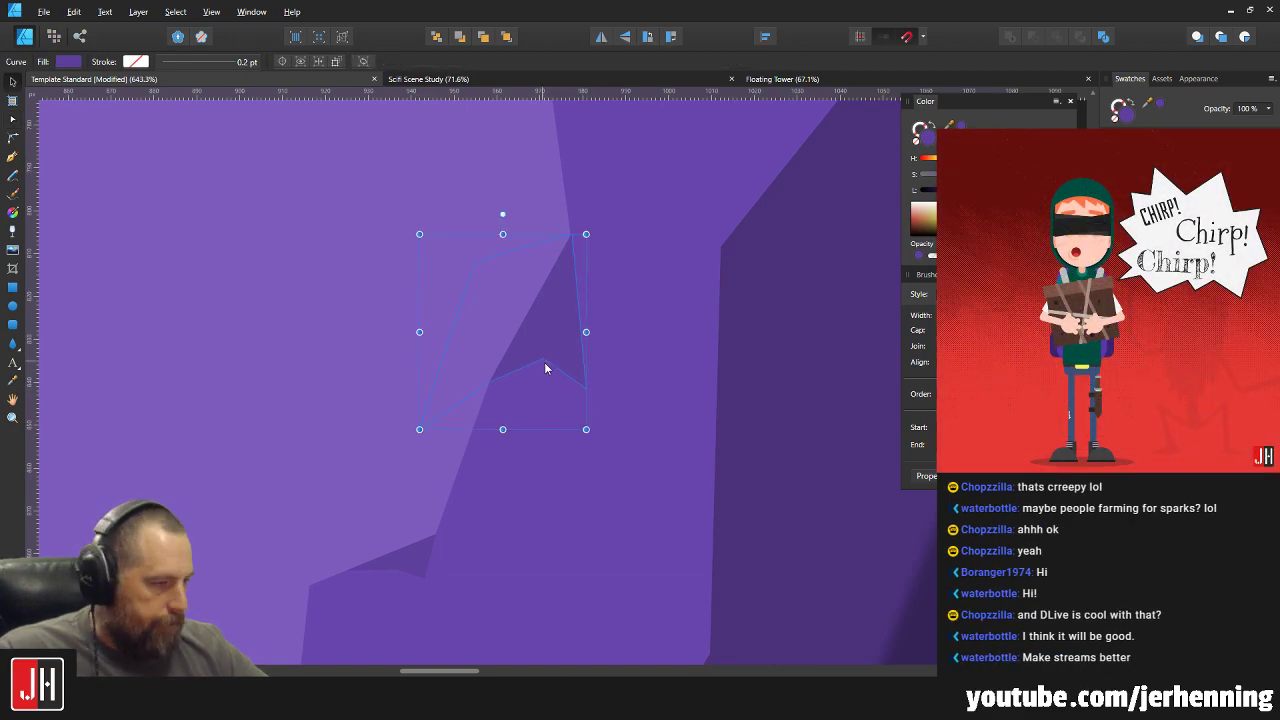
scroll(545, 368, down, 6)
scroll(566, 392, down, 4)
click(676, 416)
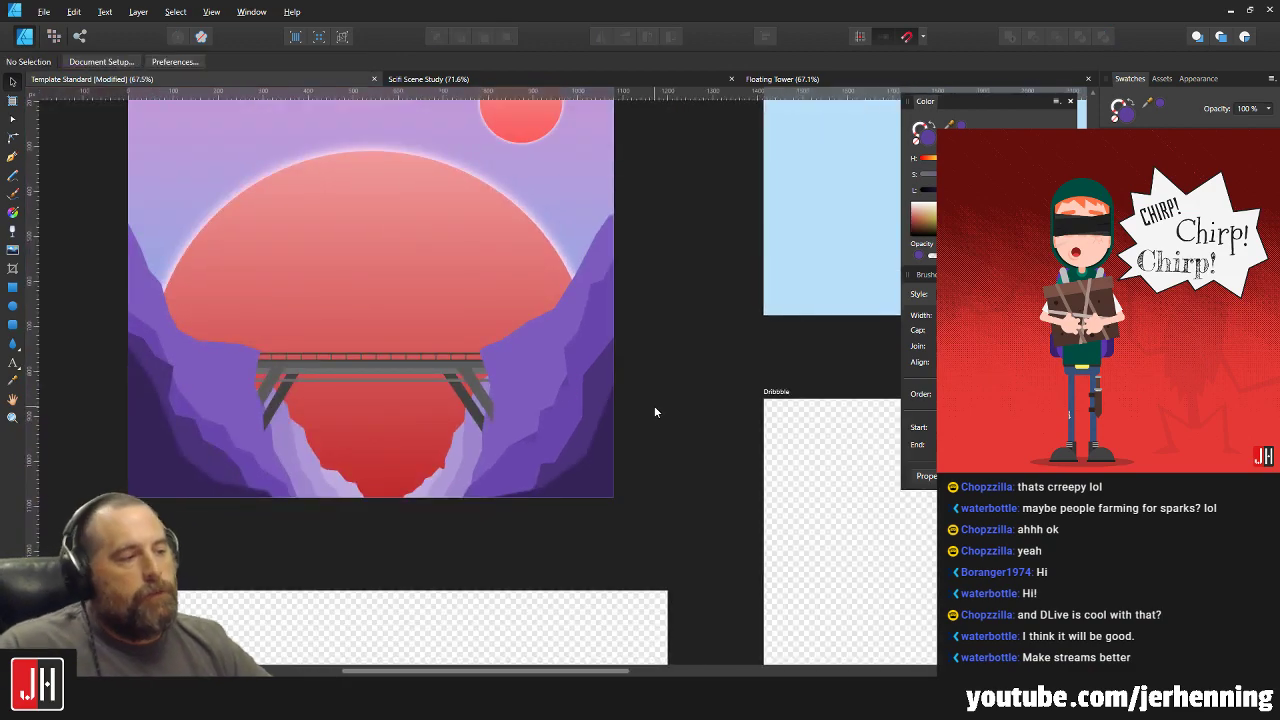
Draw a thin closed six-point facet with the Pen tool along the right cliff's lower inner edge, extending past the artboard's bottom.
scroll(549, 430, up, 8)
scroll(532, 420, left, 5)
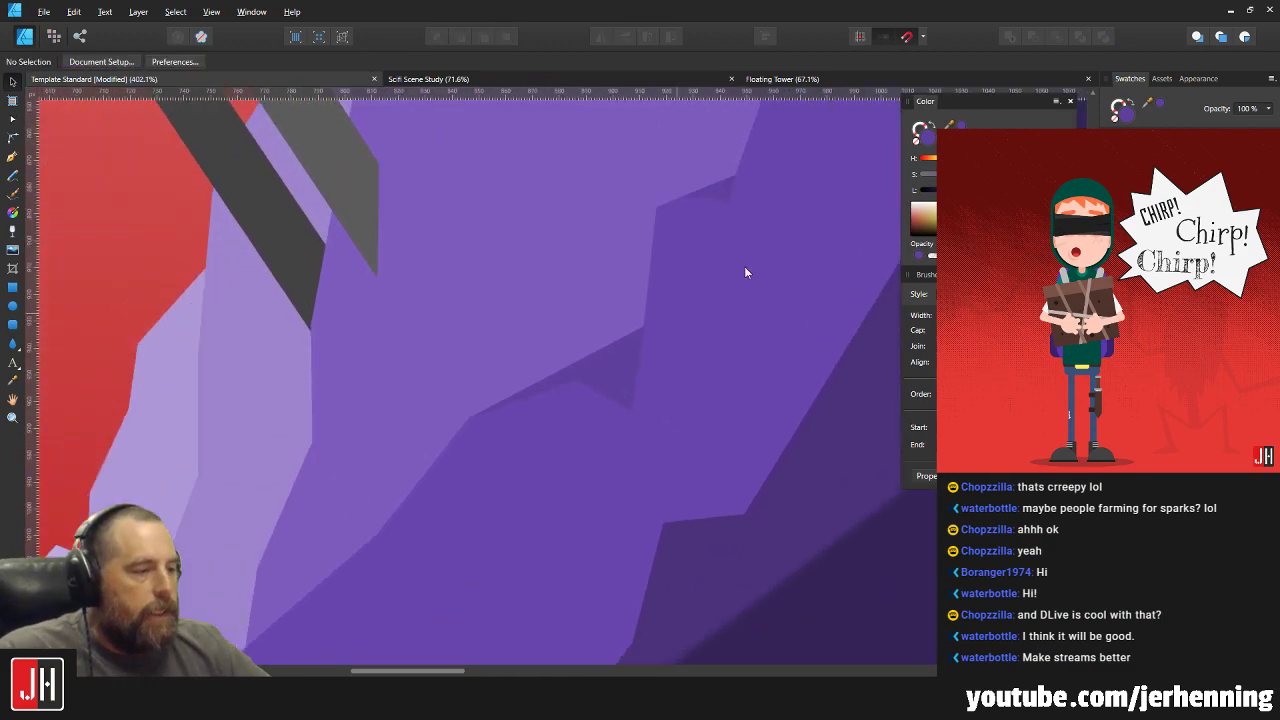
click(12, 156)
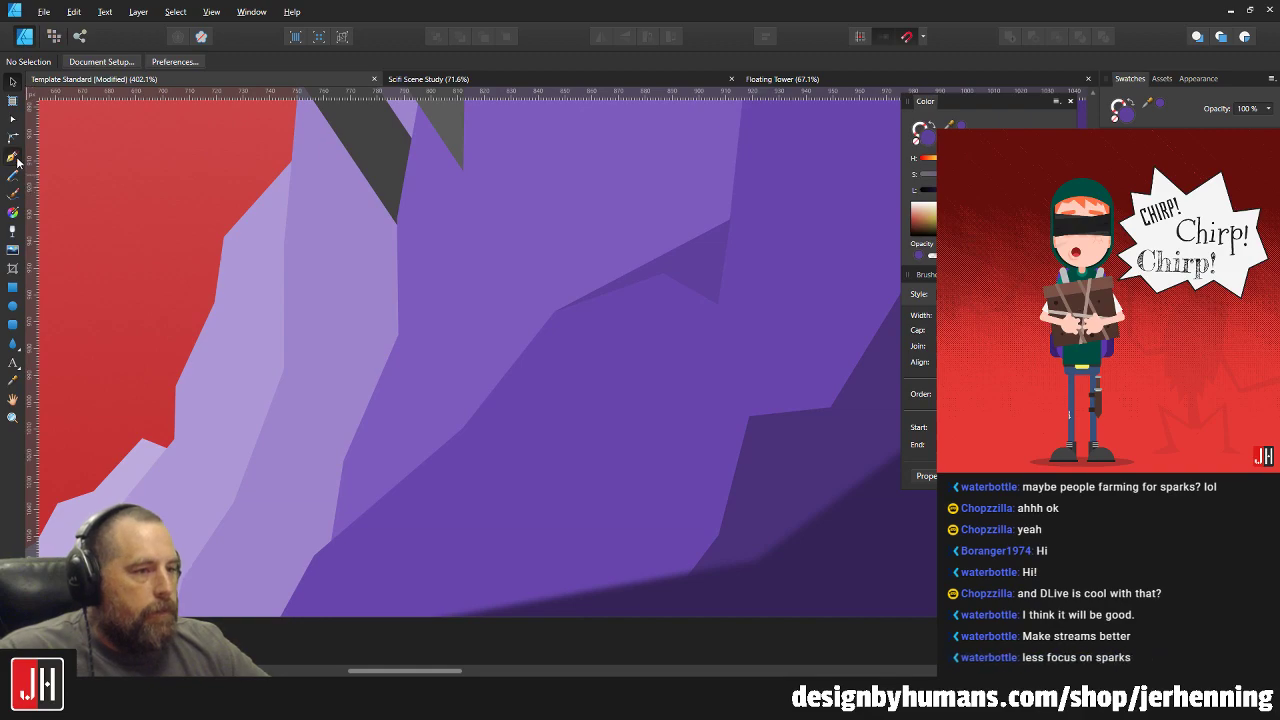
scroll(460, 445, up, 2)
click(474, 431)
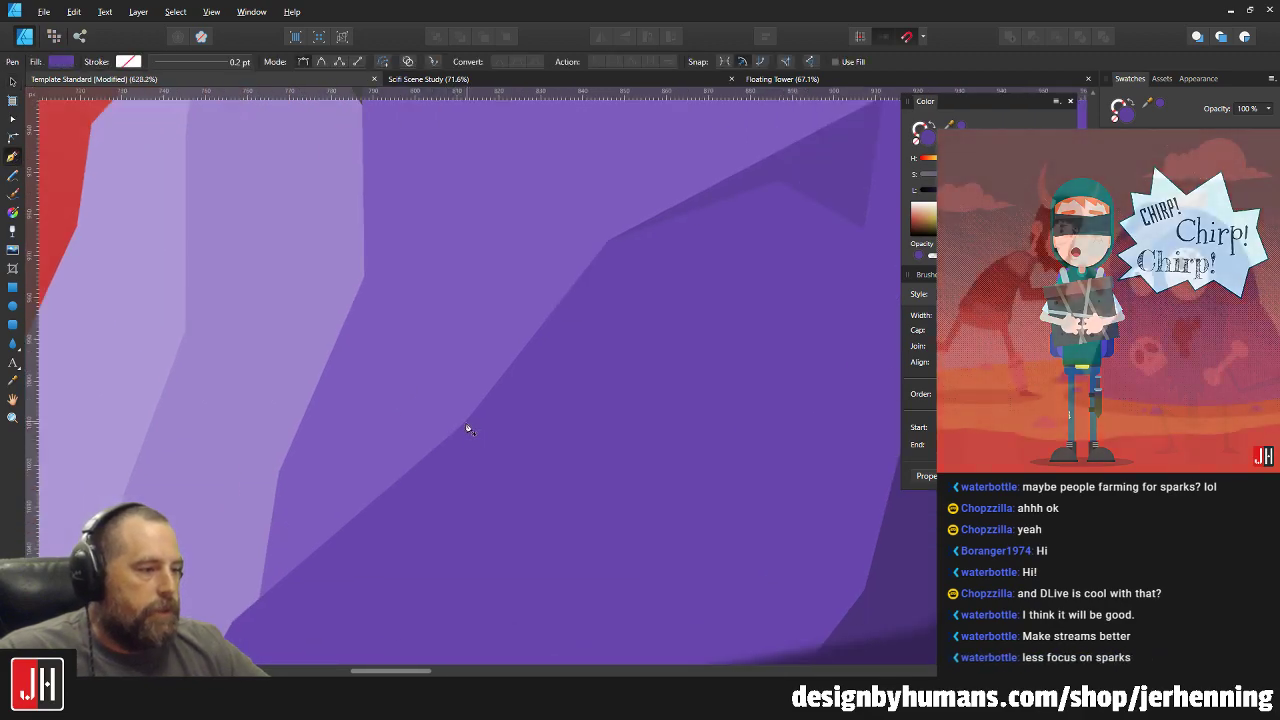
scroll(478, 475, down, 2)
scroll(478, 475, left, 2)
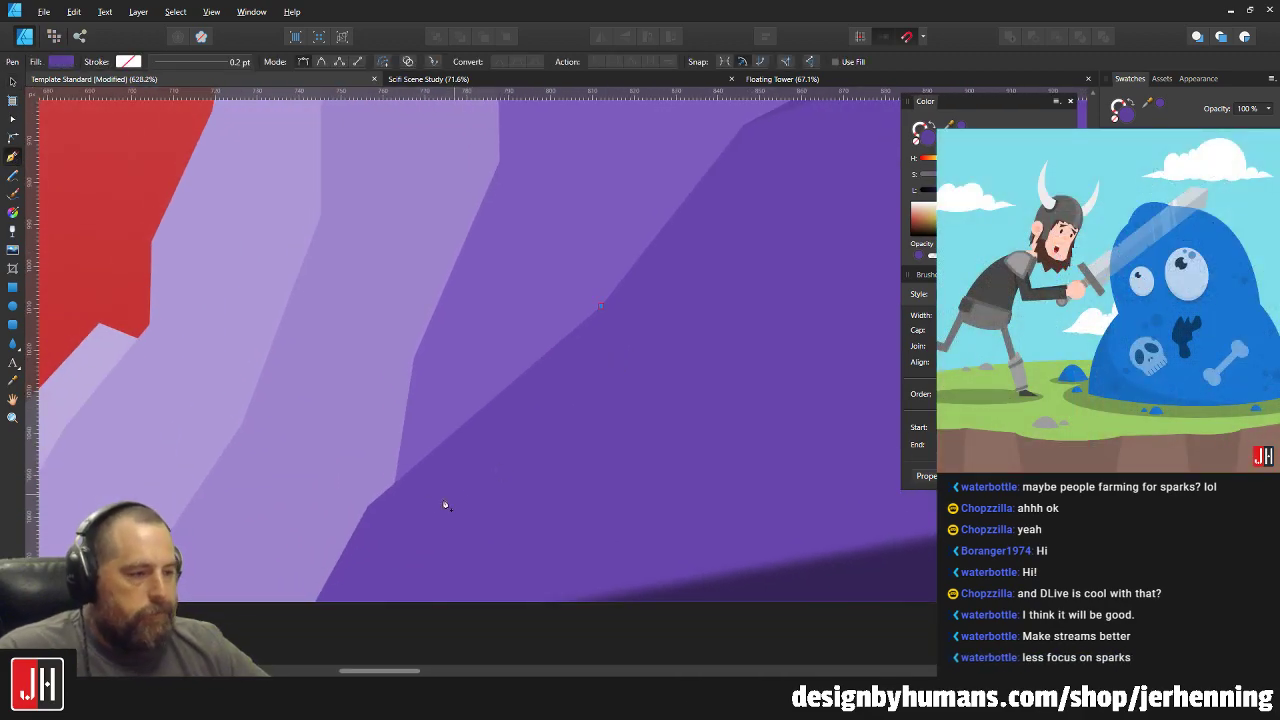
click(373, 519)
click(332, 637)
click(222, 598)
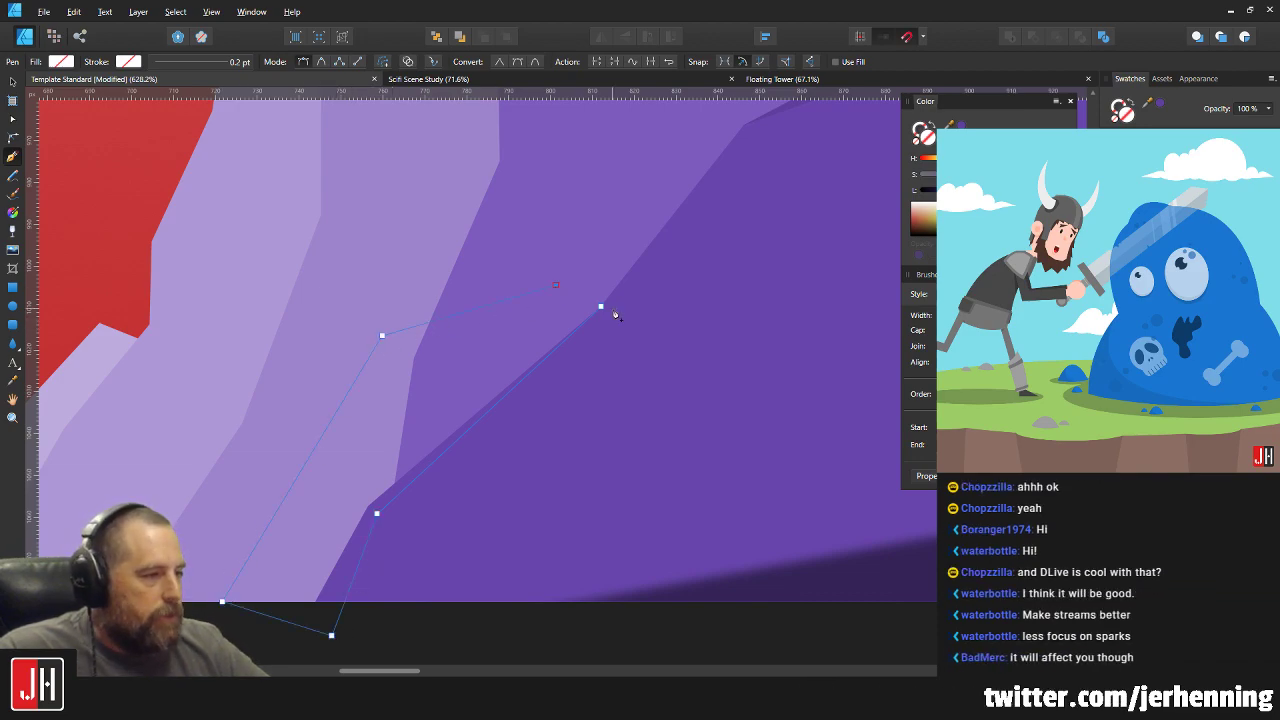
click(603, 310)
Fill the lower edge facet with the neighbouring facet's darker purple and clip it inside the mid-purple cliff layer.
scroll(691, 283, down, 2)
key(i)
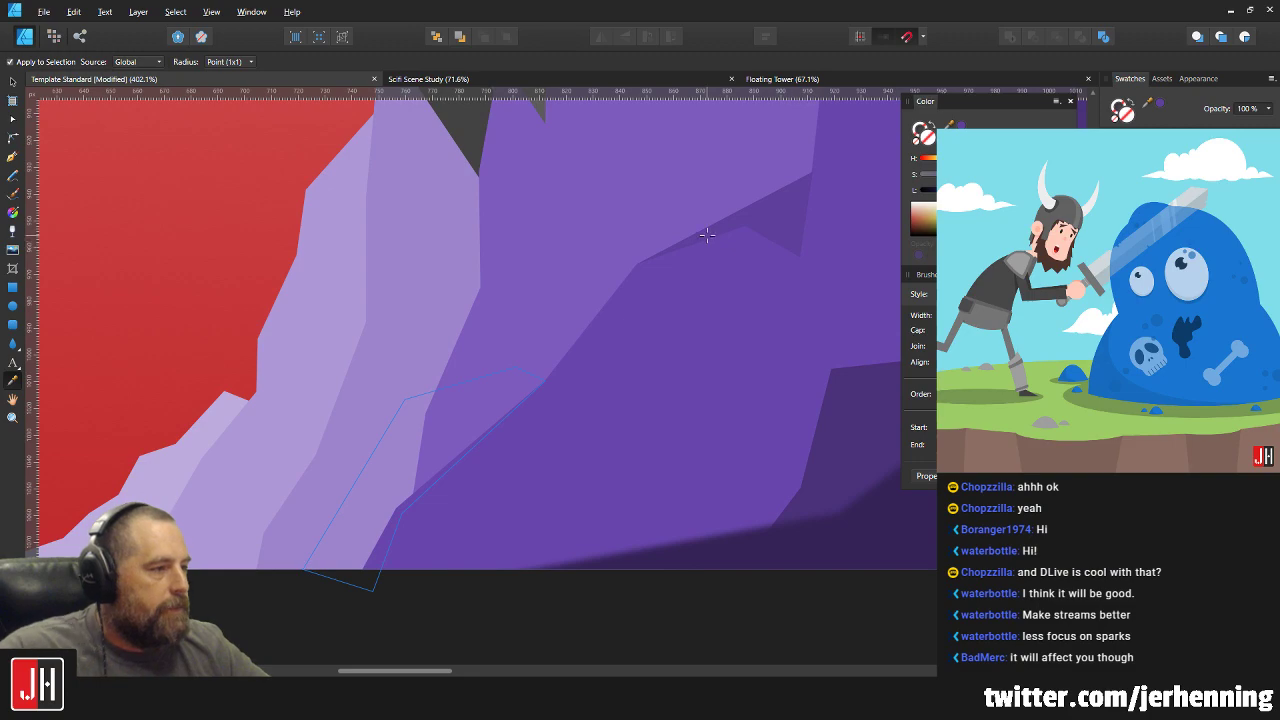
click(707, 234)
scroll(384, 517, up, 2)
key(v)
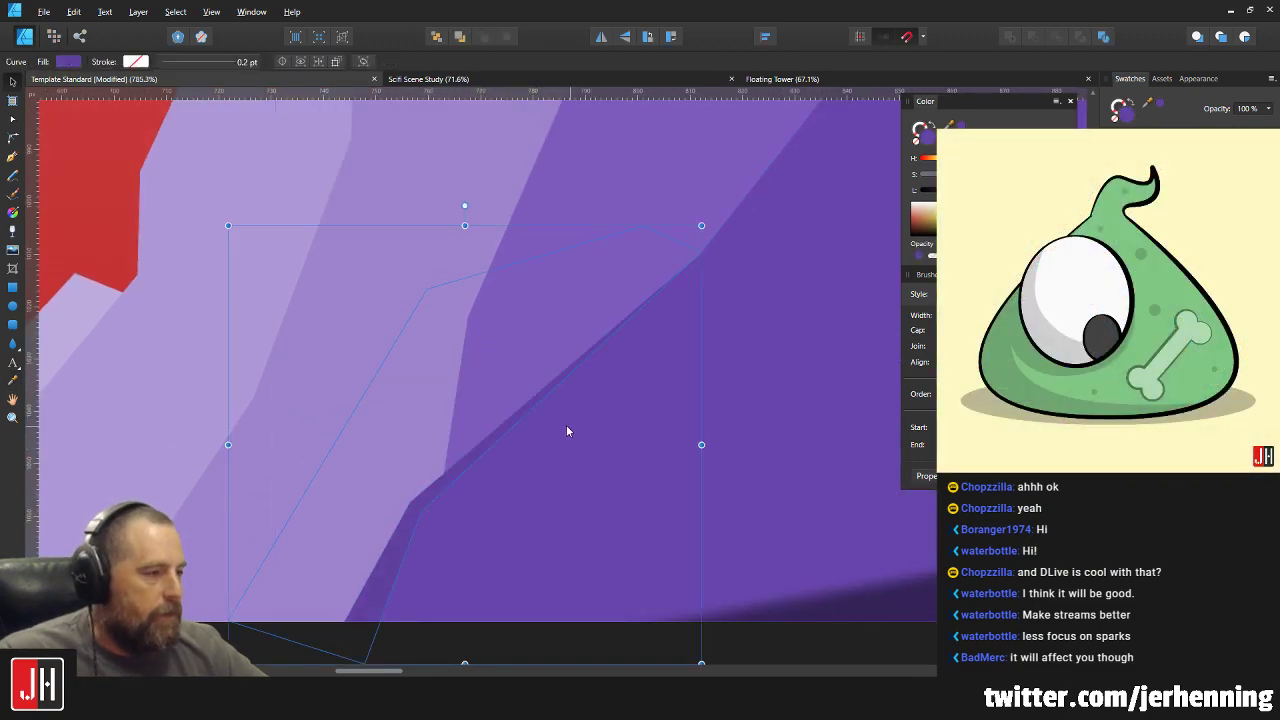
scroll(565, 440, down, 4)
click(647, 535)
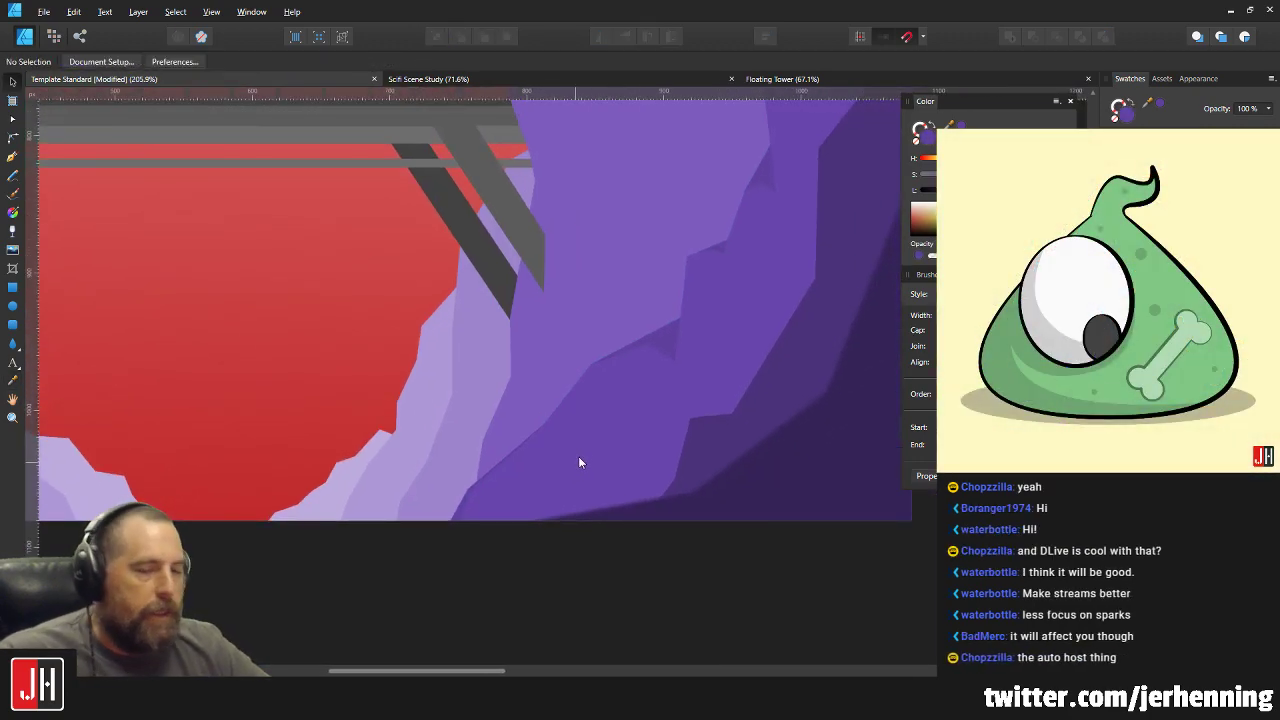
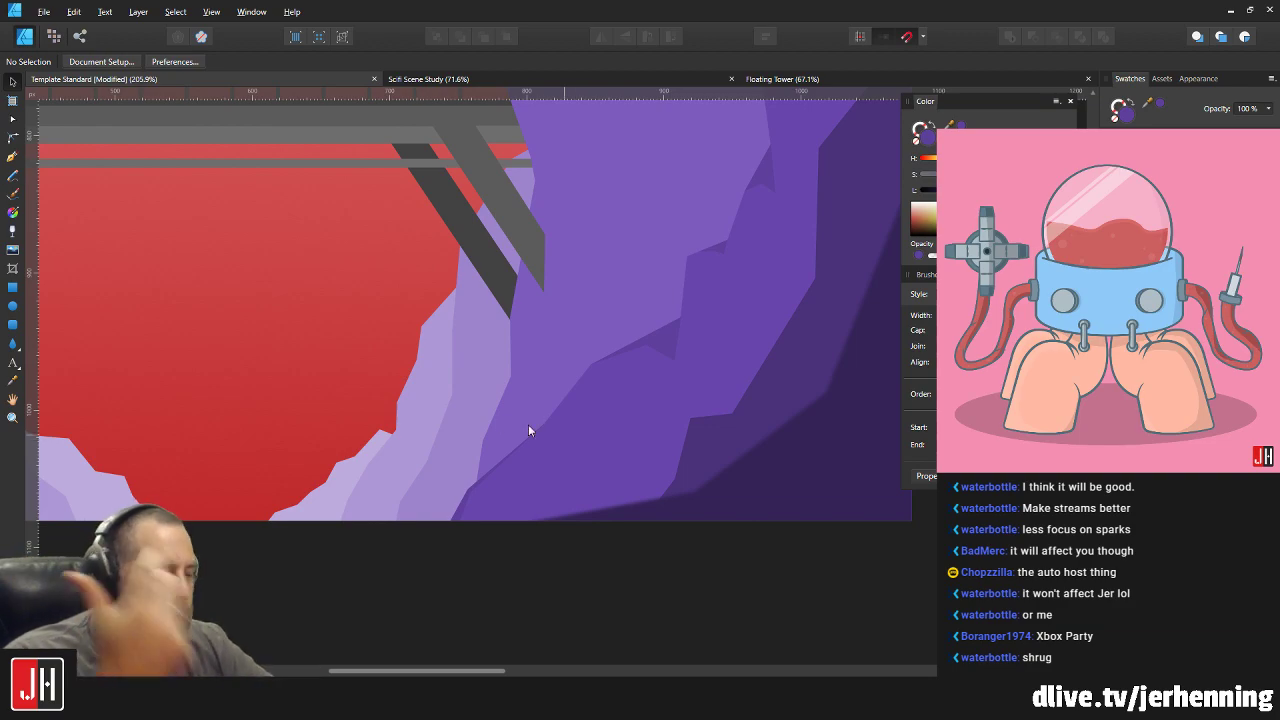
Raise the lowest tip node of the notched facet under the right cliff's lower ledge slightly and save the document.
scroll(664, 328, up, 8)
click(692, 334)
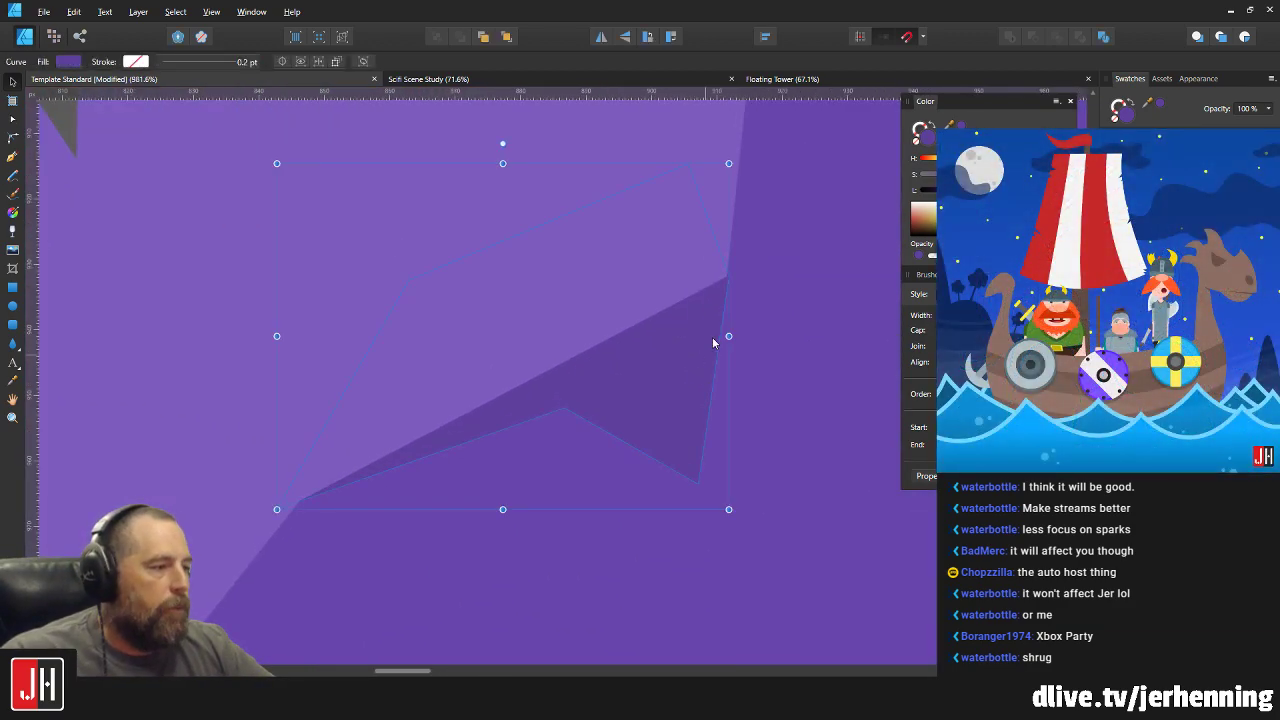
scroll(730, 296, up, 2)
key(a)
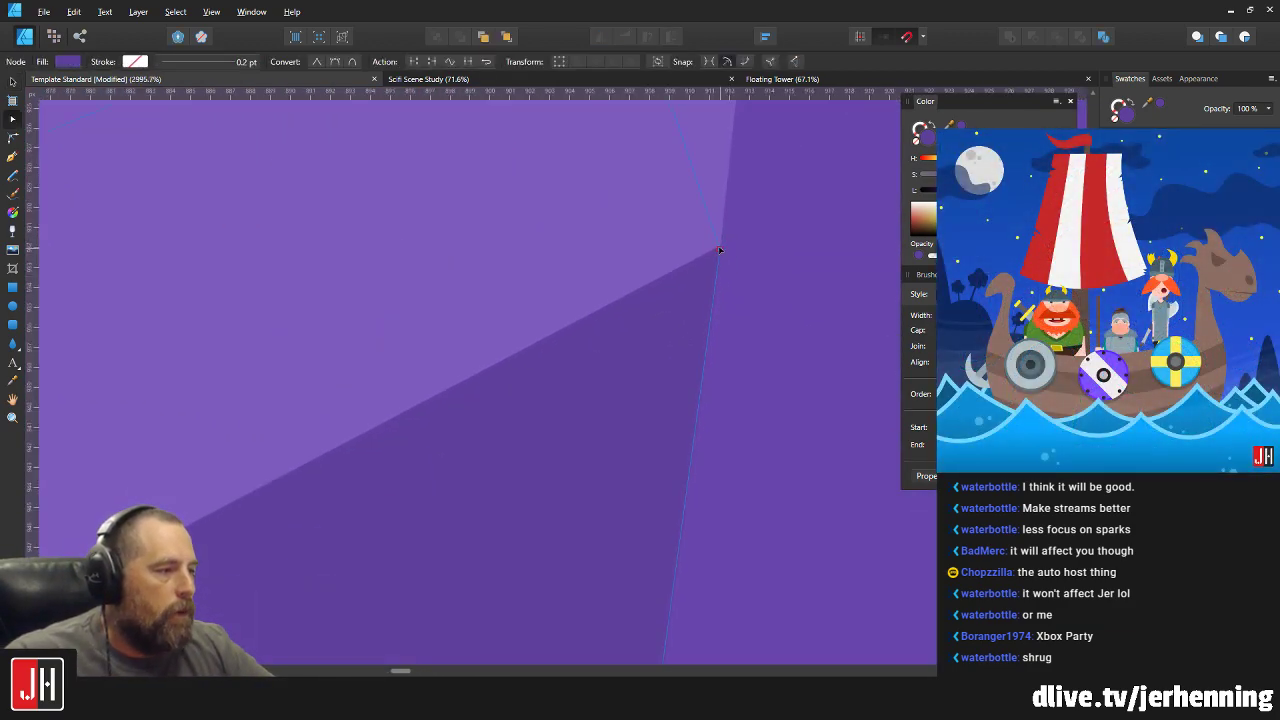
scroll(726, 279, down, 2)
drag(665, 567, 666, 534)
key(v)
scroll(694, 450, down, 4)
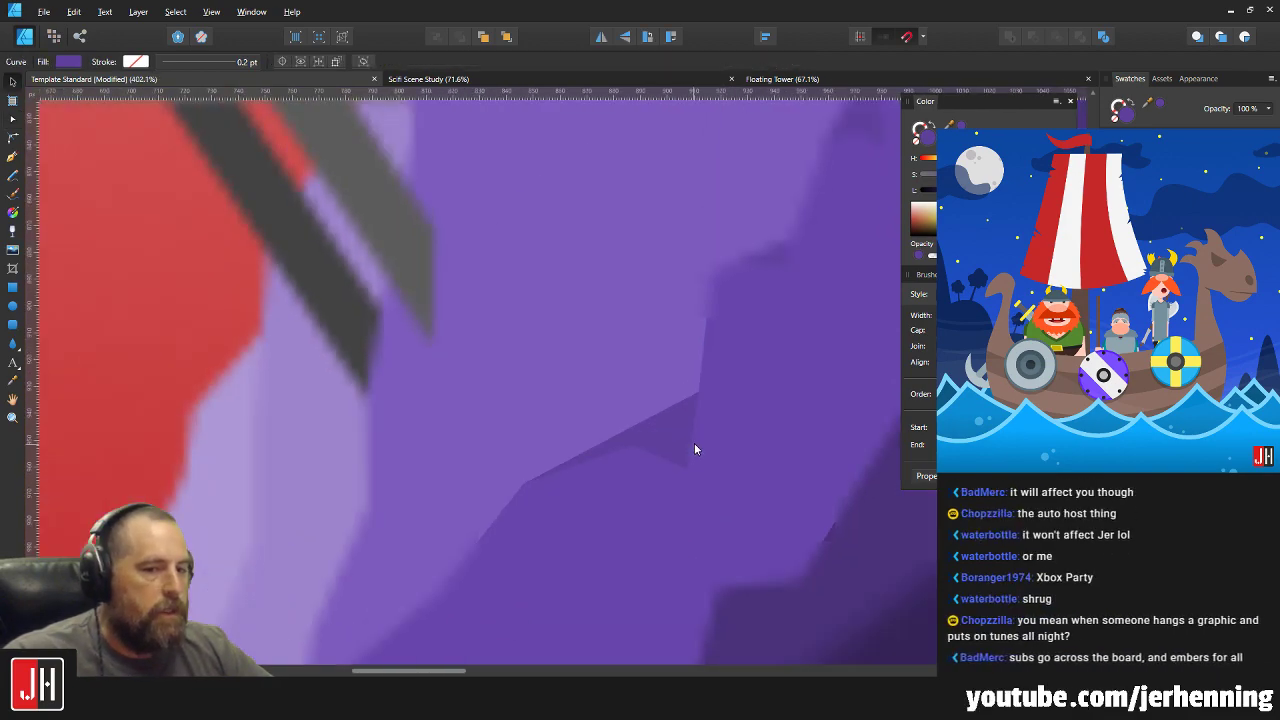
scroll(696, 447, down, 4)
drag(704, 430, 632, 390)
click(820, 575)
key(ctrl+s)
Draw a small closed triangular facet with the Pen tool under the right cliff's topmost ledge.
scroll(698, 358, up, 3)
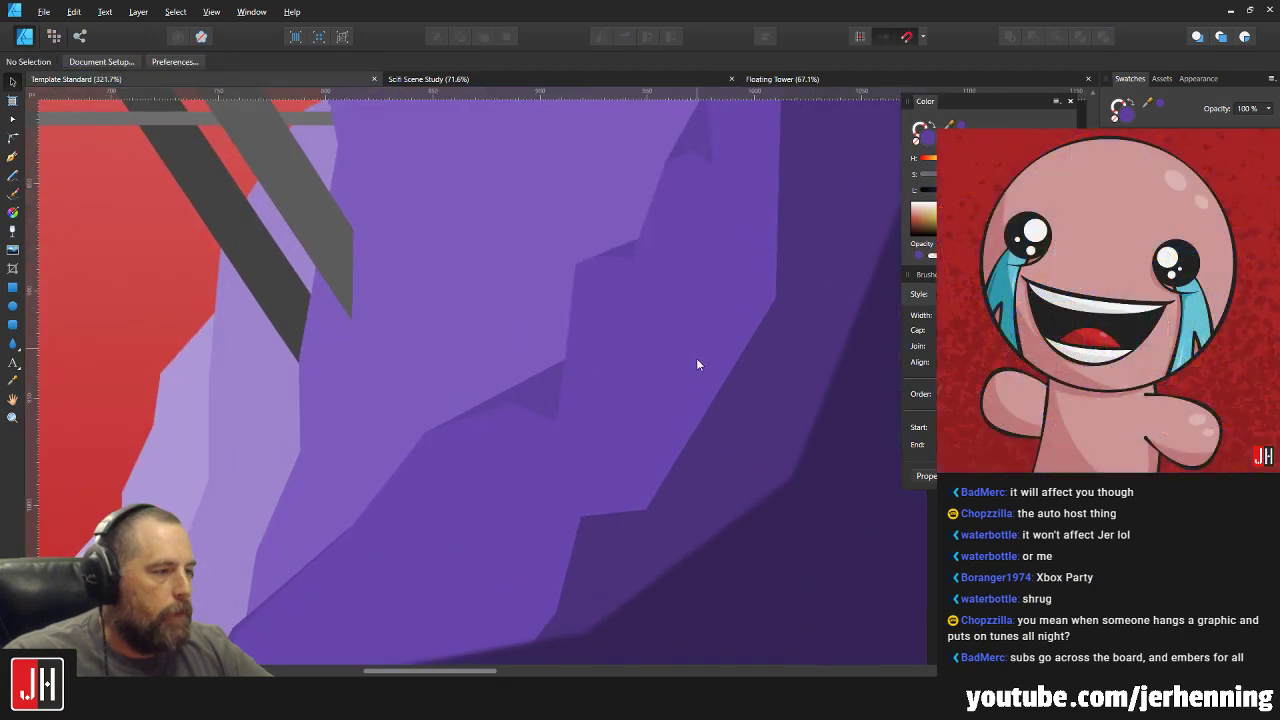
scroll(660, 356, up, 1)
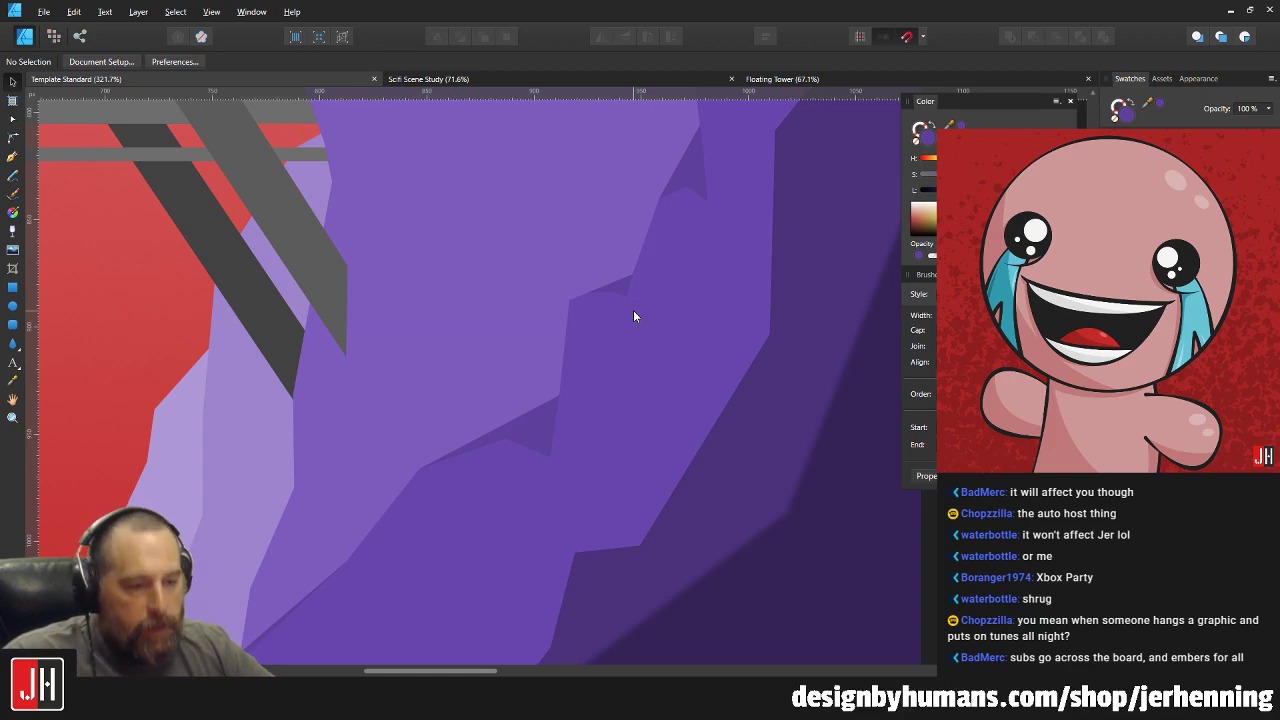
scroll(626, 307, down, 5)
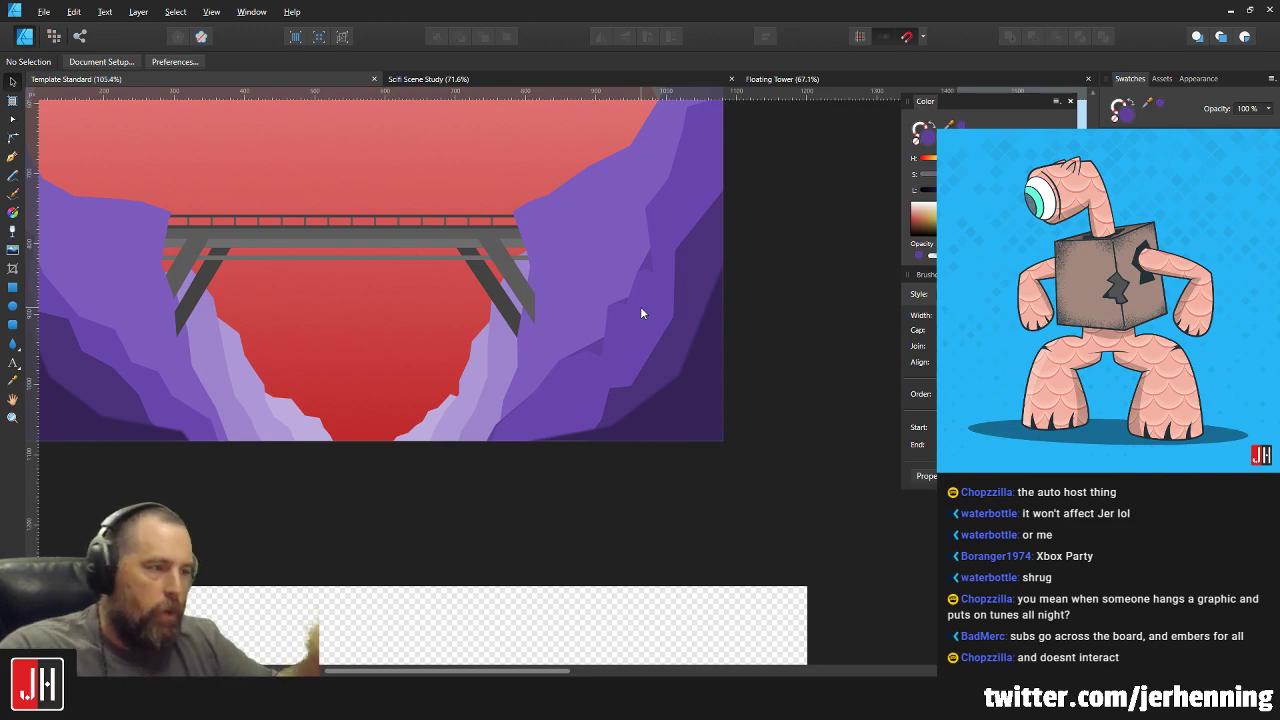
scroll(590, 365, up, 3)
scroll(590, 365, up, 1)
drag(696, 293, 599, 479)
drag(662, 282, 606, 405)
drag(671, 176, 659, 258)
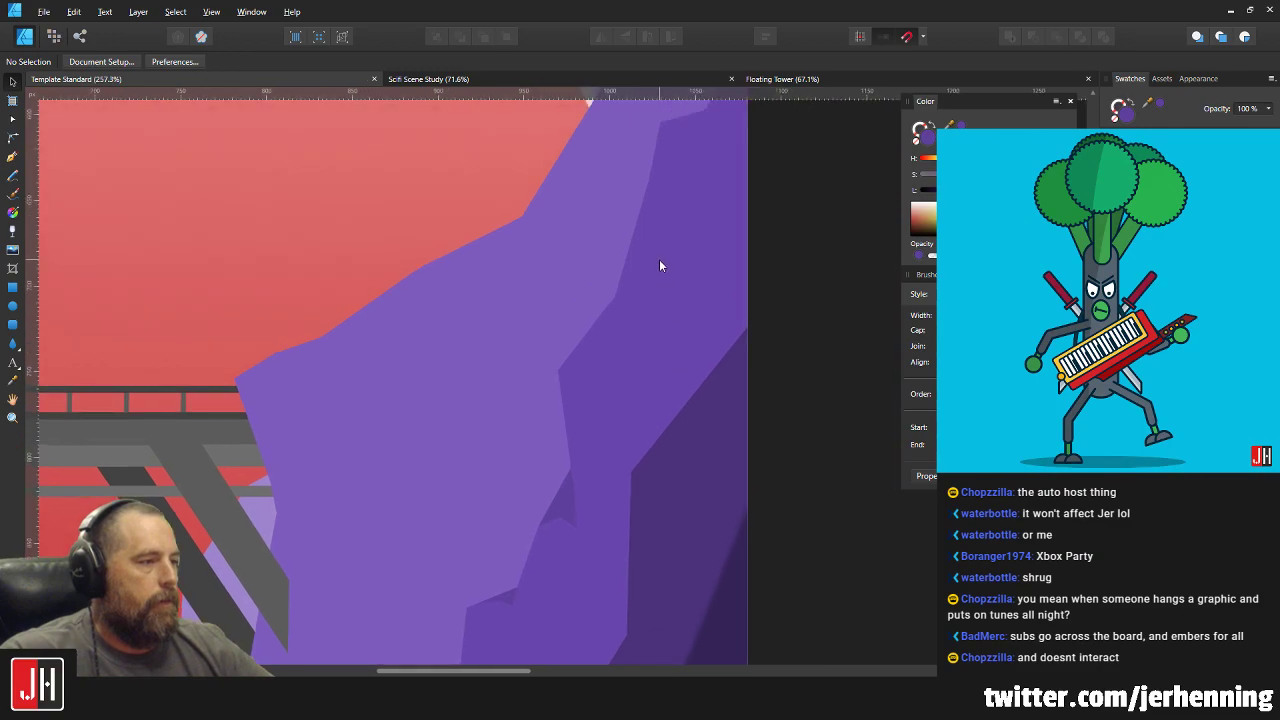
scroll(665, 270, up, 1)
click(12, 156)
scroll(560, 190, up, 3)
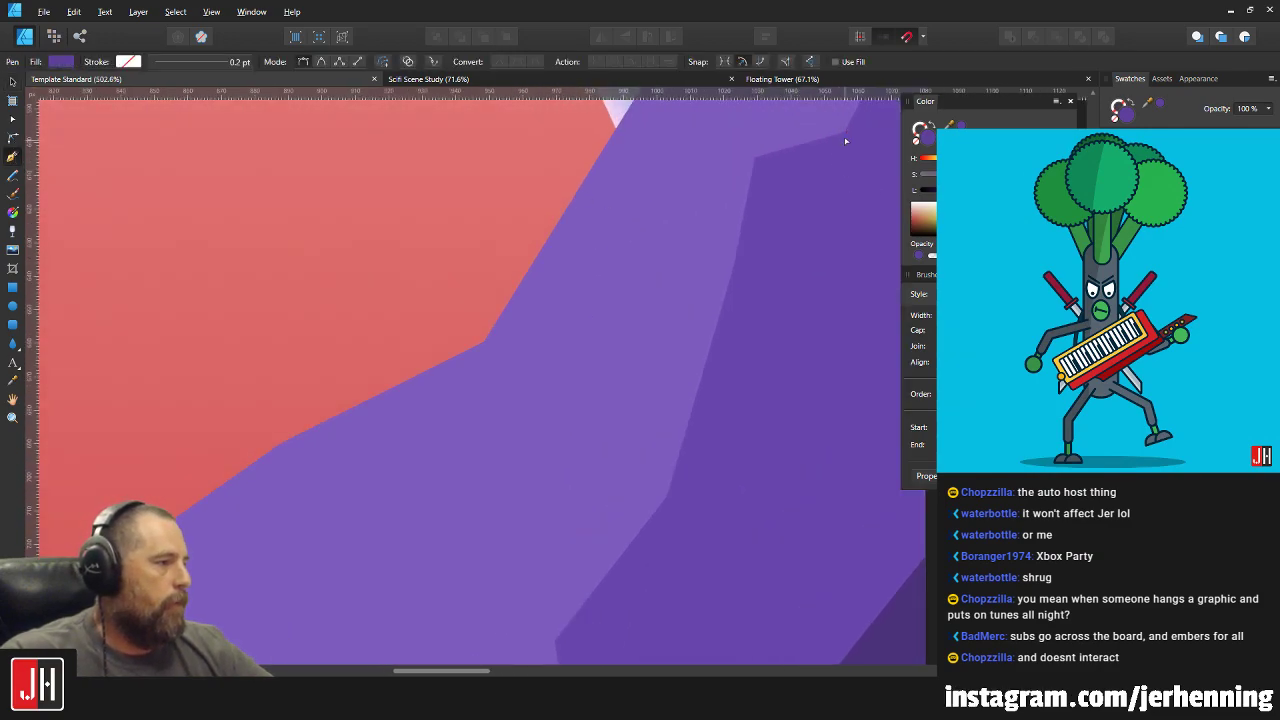
click(822, 217)
click(843, 133)
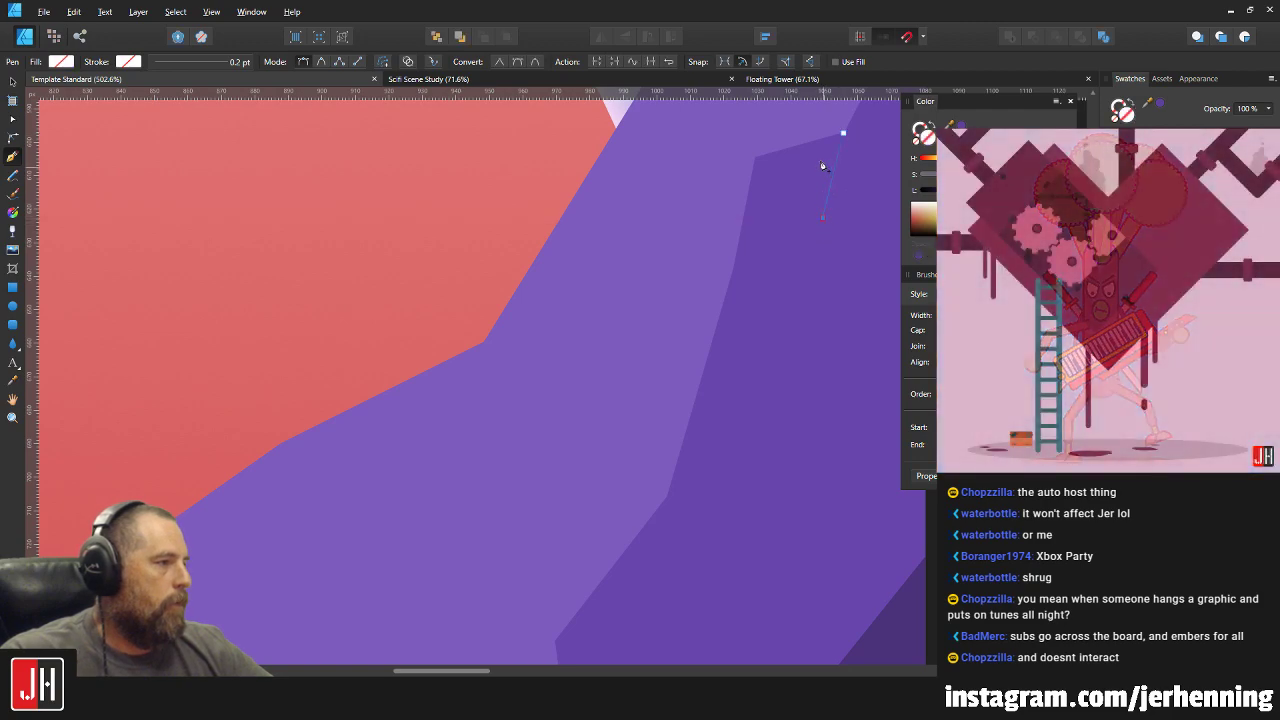
drag(966, 127, 842, 185)
Give the triangular facet the other facets' darker purple and clip it inside the mid-purple cliff layer.
key(ctrl+x)
key(v)
click(837, 210)
key(ctrl+alt+v)
scroll(838, 173, up, 5)
scroll(800, 200, up, 2)
click(763, 228)
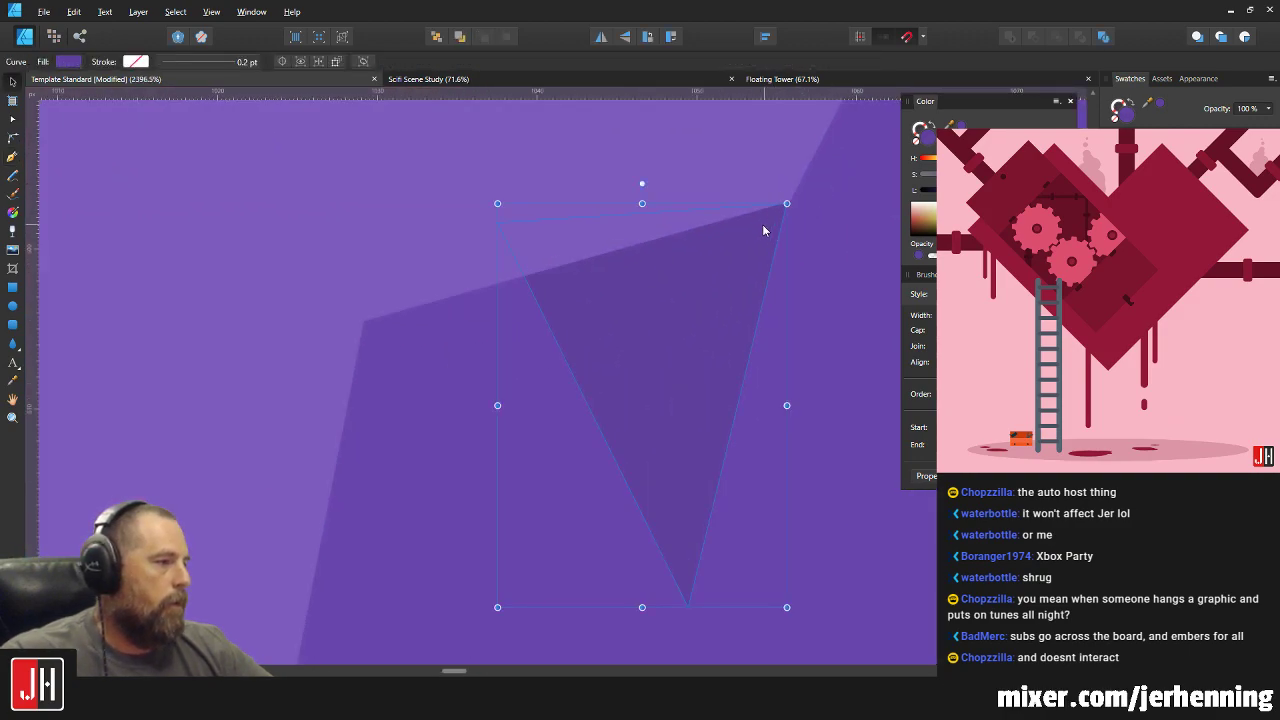
Reshape the triangular facet by moving its lowest node up and inward, and place its inner node on the ledge edge.
key(a)
drag(694, 592, 643, 480)
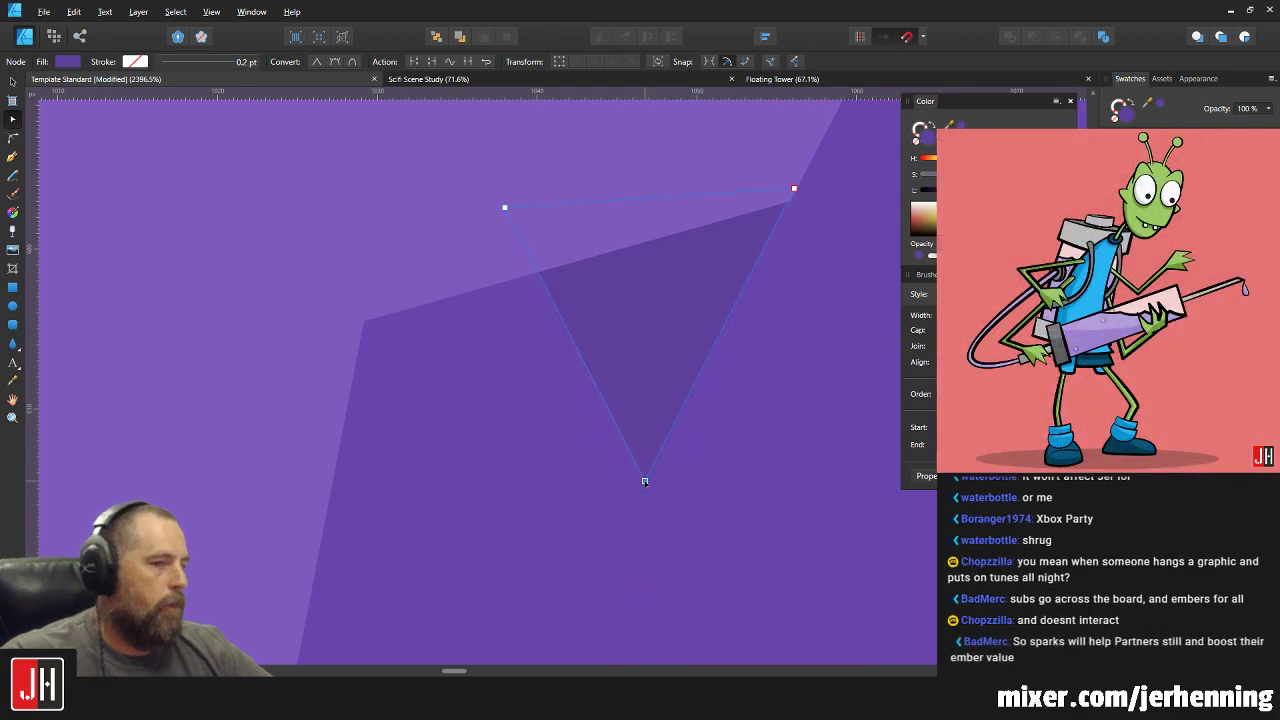
key(v)
scroll(721, 288, up, 1)
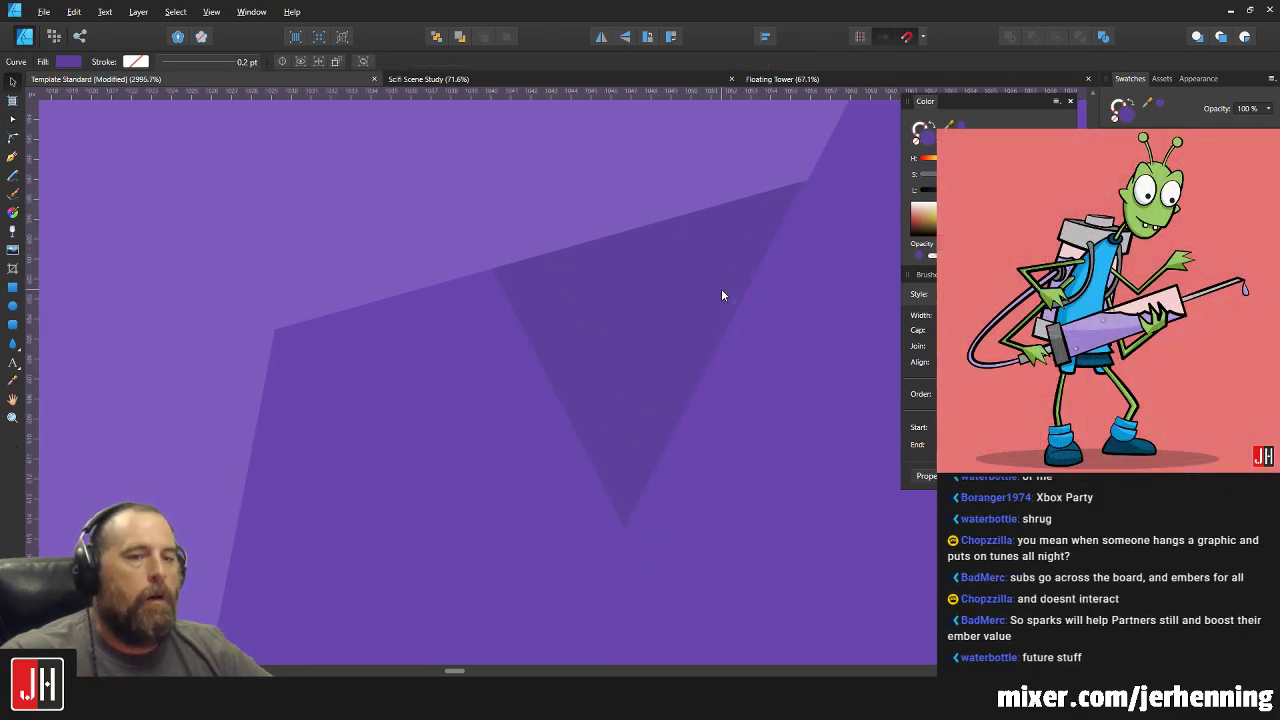
drag(706, 240, 694, 265)
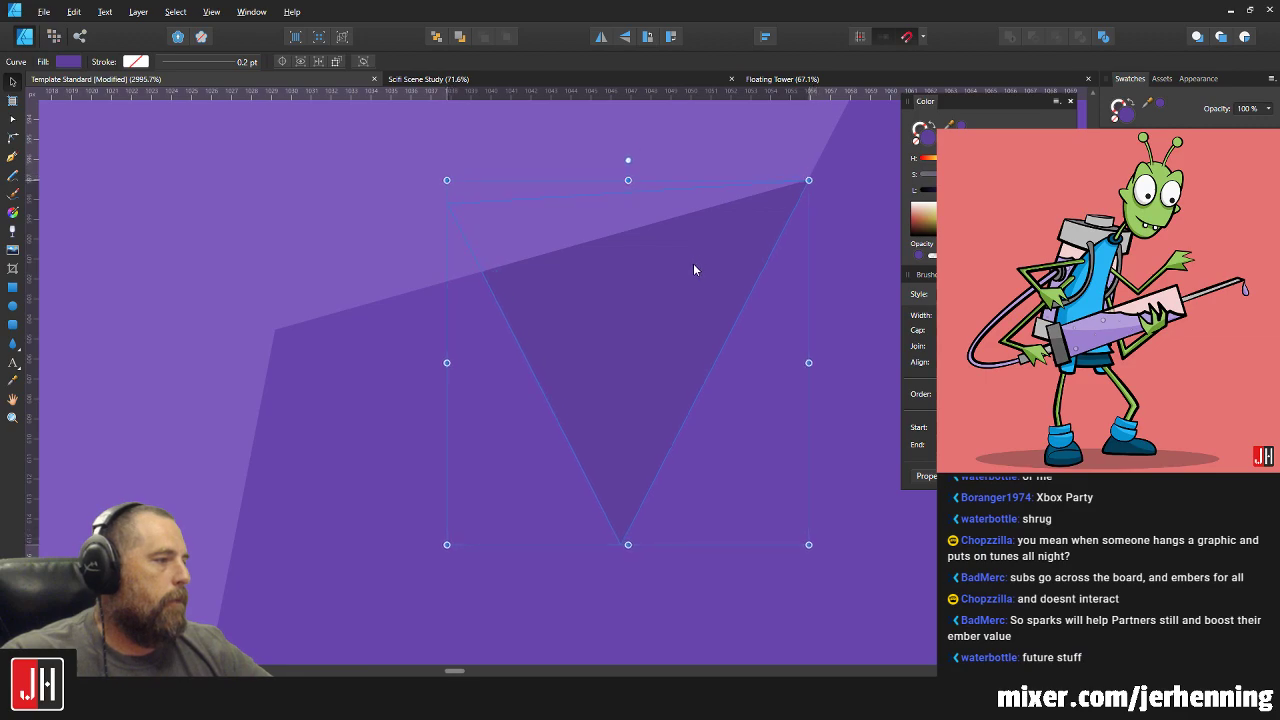
key(a)
drag(451, 208, 472, 275)
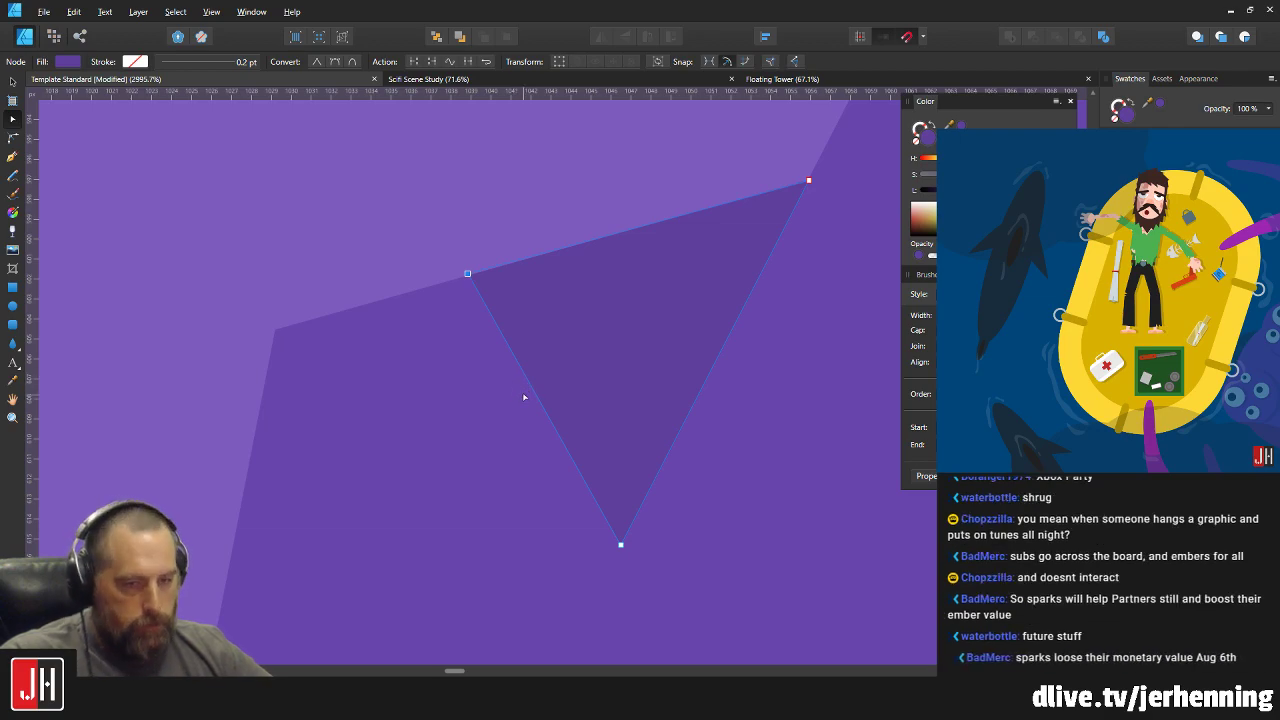
Add a node on the topmost facet's inner side to form a notch, and extend its inner corner along the ledge.
drag(539, 401, 582, 363)
drag(468, 273, 378, 297)
key(v)
key(ctrl+0)
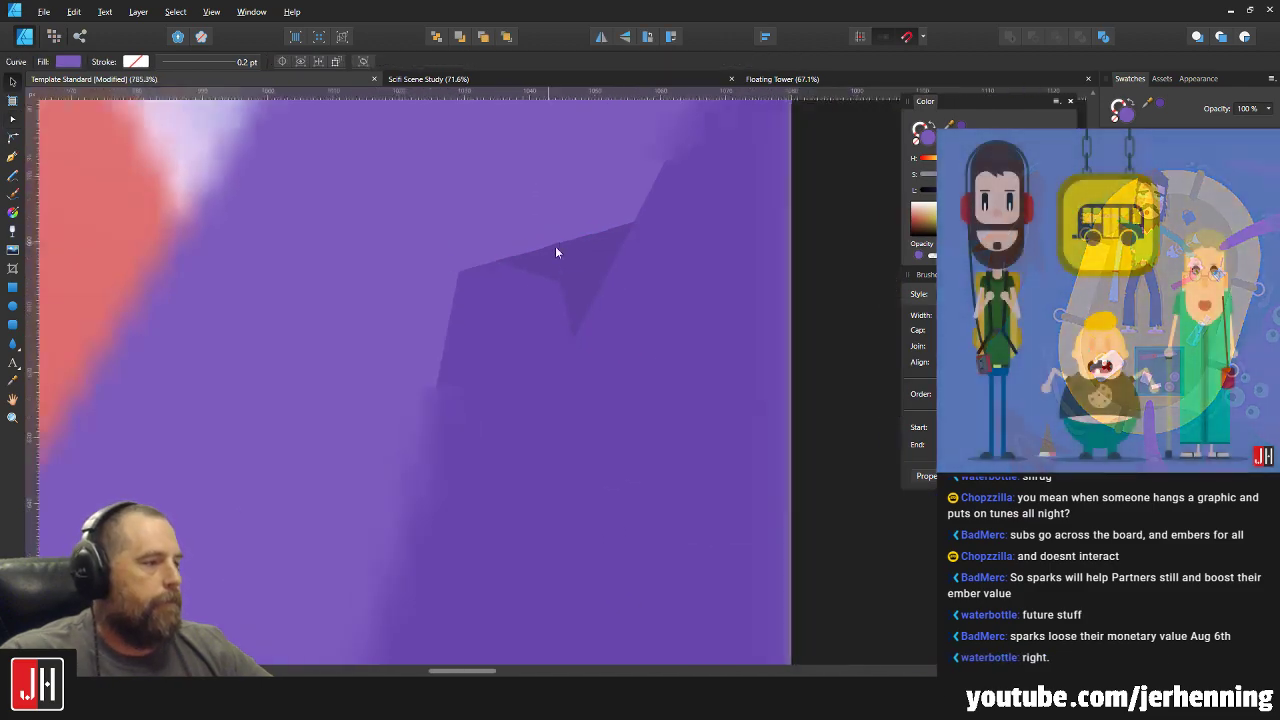
key(ctrl+d)
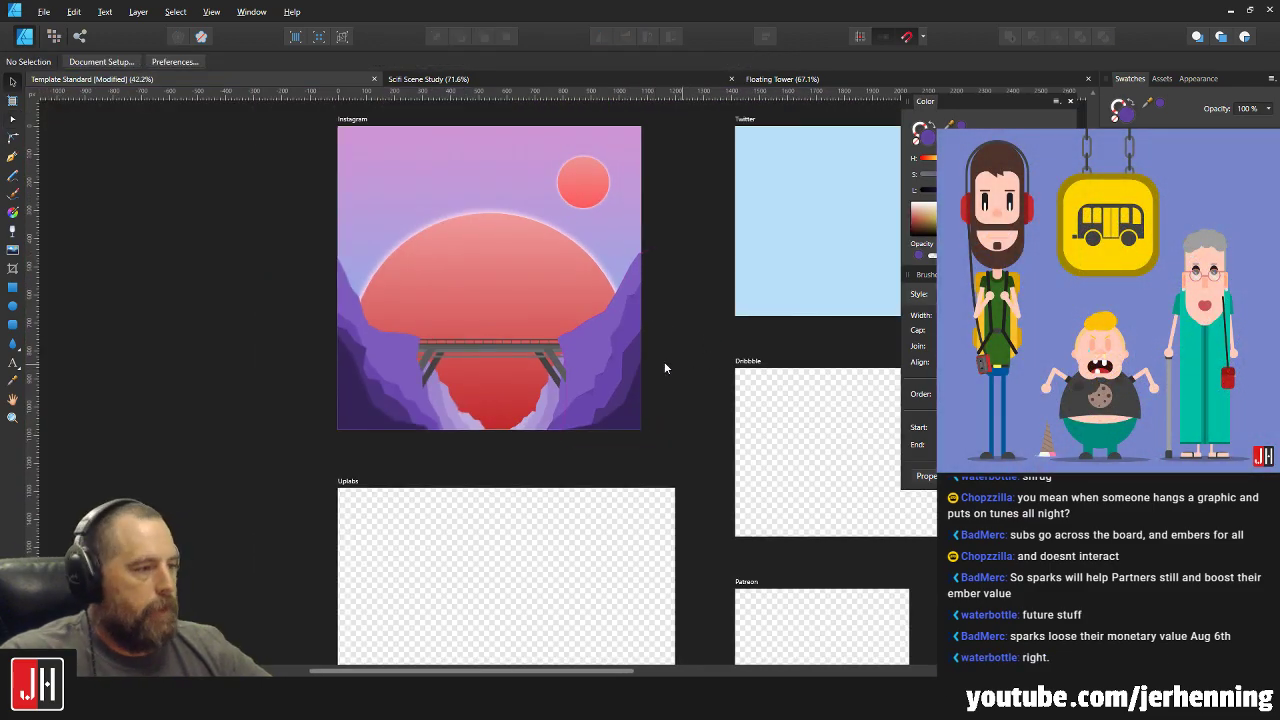
Nudge a tip node of the small facet under the right cliff's middle ledge slightly inward.
scroll(660, 360, up, 5)
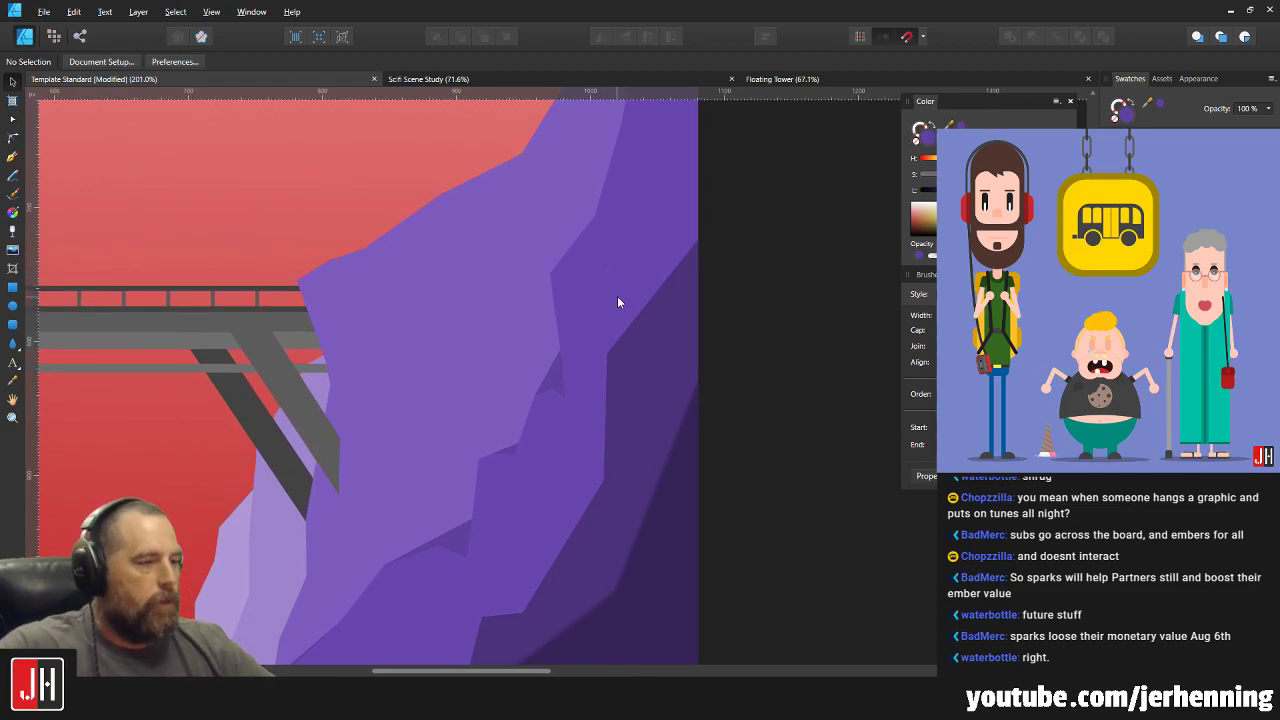
scroll(620, 290, up, 1)
scroll(605, 388, down, 2)
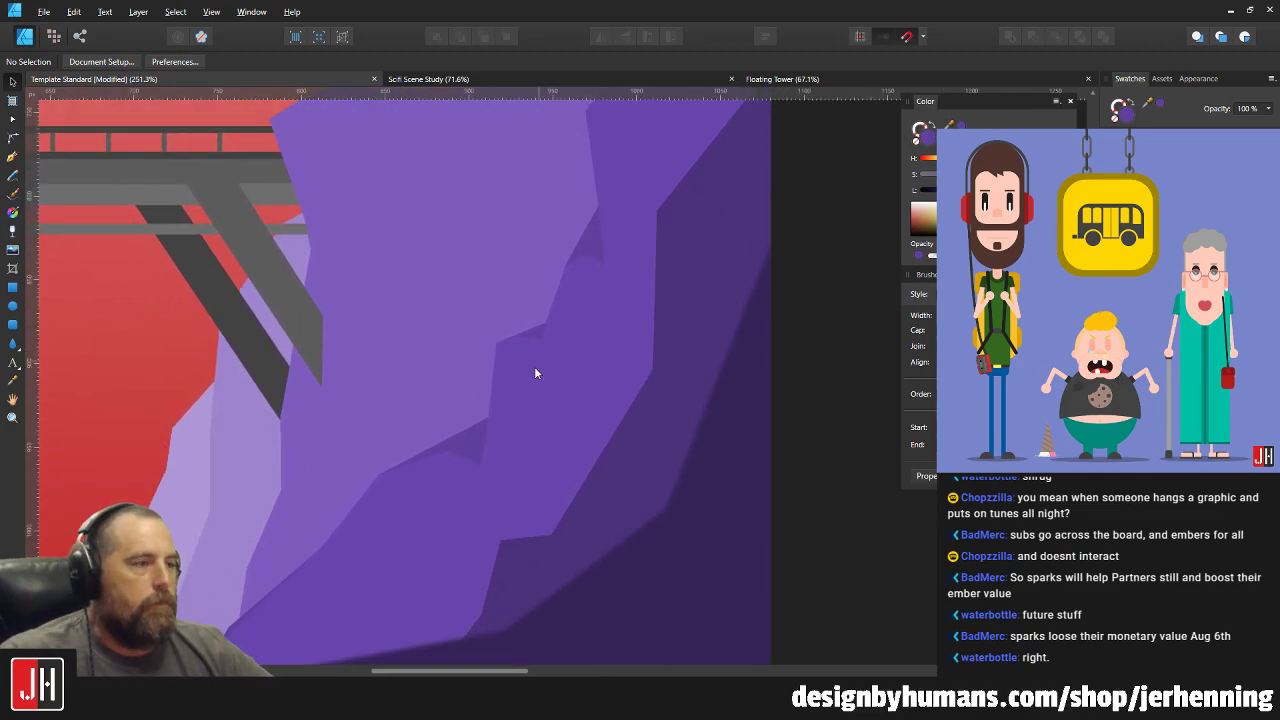
scroll(536, 370, up, 5)
click(543, 248)
key(a)
drag(562, 282, 554, 284)
key(ctrl+0)
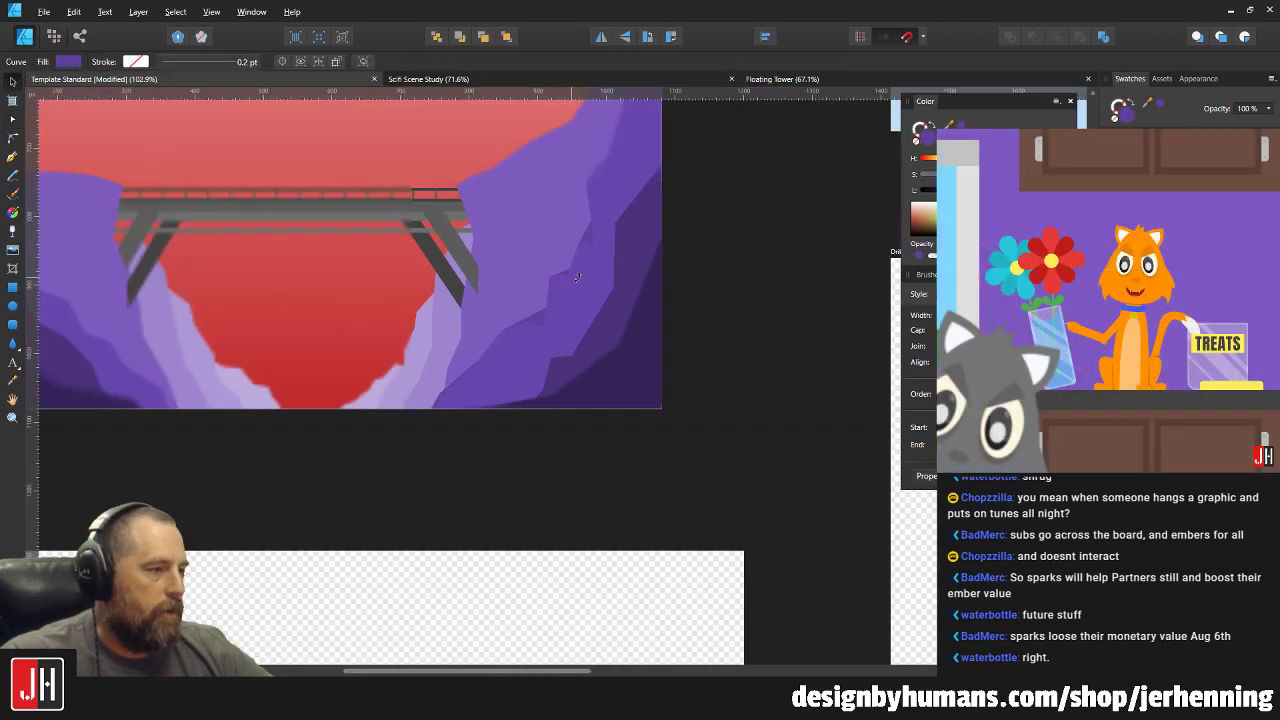
click(692, 305)
scroll(557, 316, up, 3)
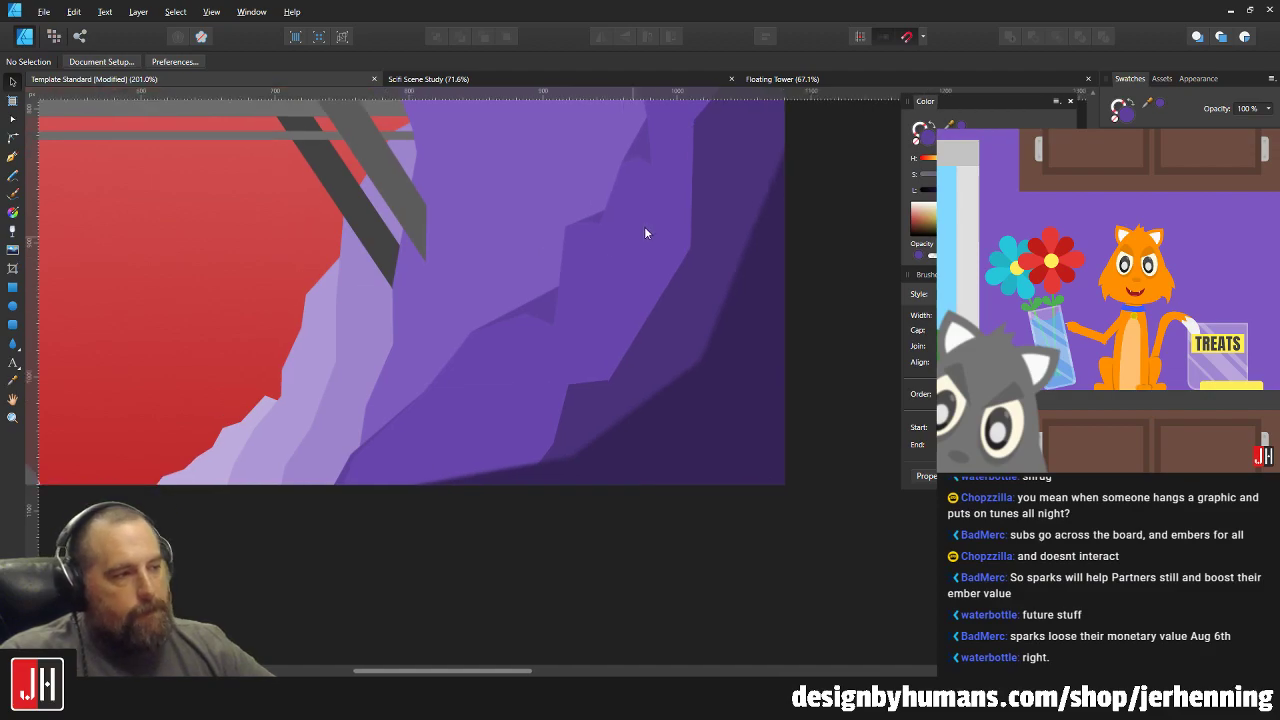
scroll(762, 278, up, 2)
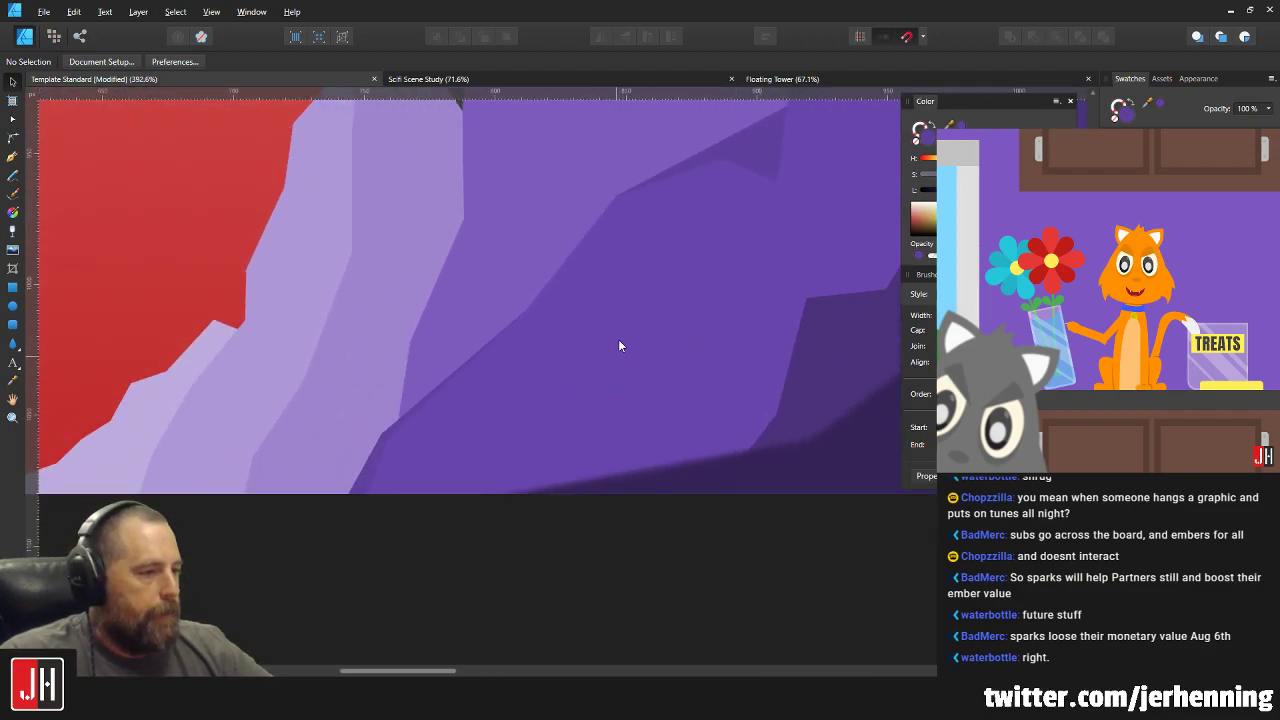
Draw a thin, bent crack shape with the Pen tool down the right cliff's lower face, extending below the artboard.
scroll(617, 346, up, 1)
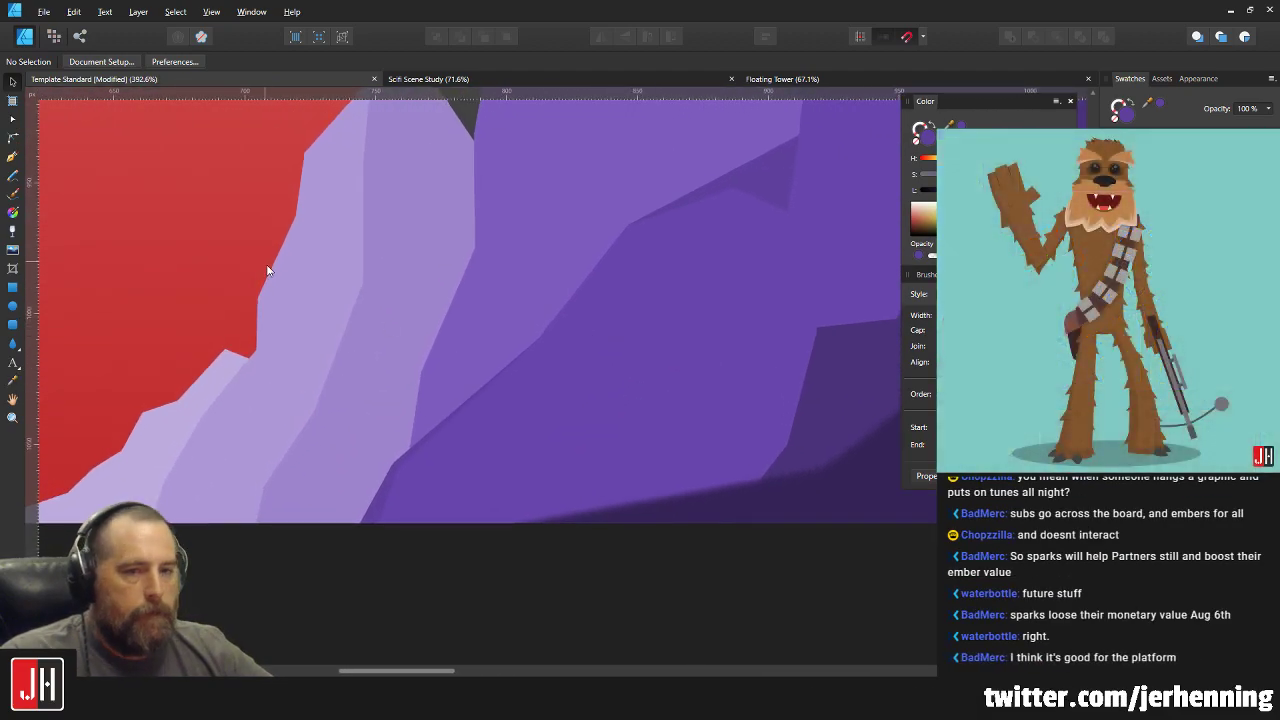
click(12, 156)
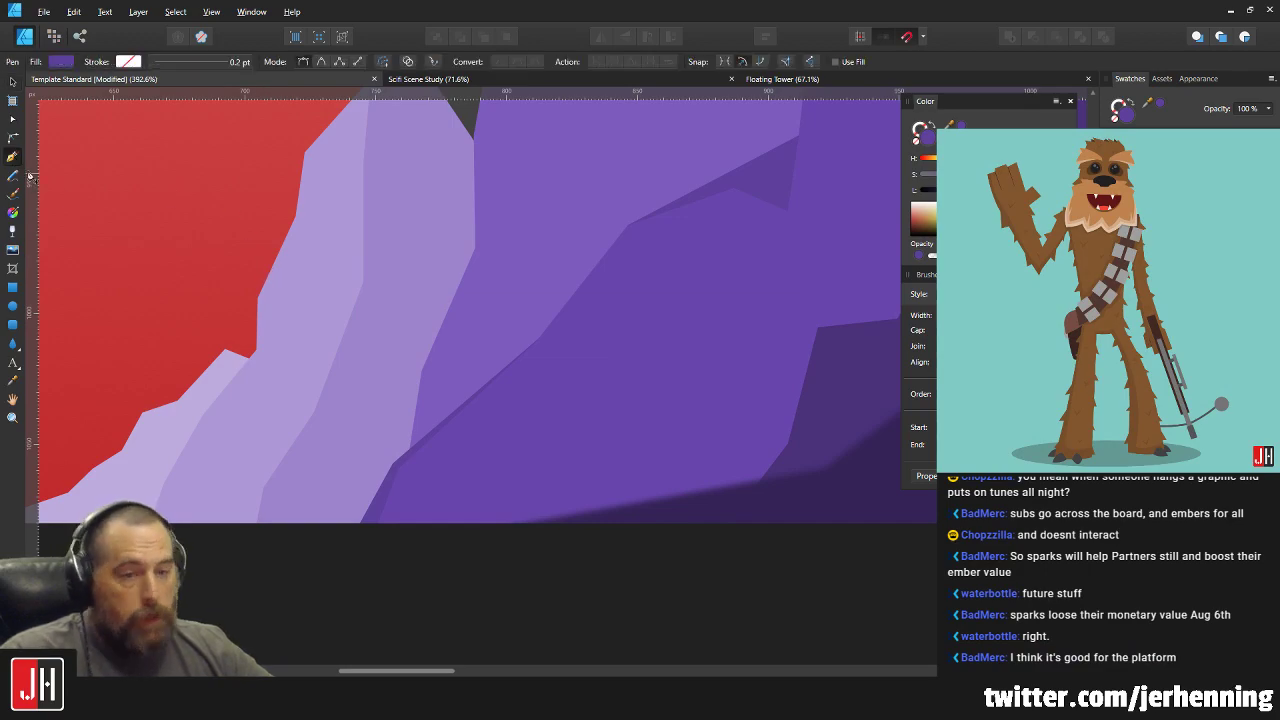
scroll(506, 423, up, 1)
click(546, 346)
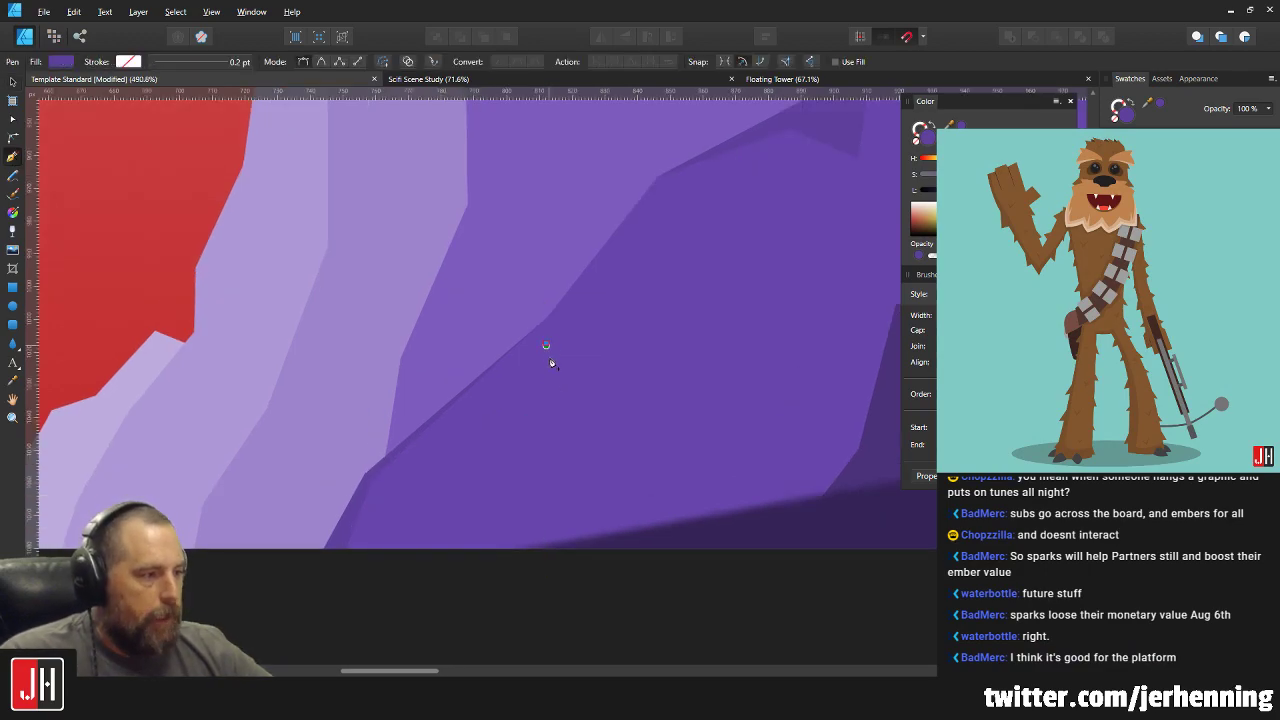
click(604, 502)
scroll(576, 504, down, 3)
click(549, 566)
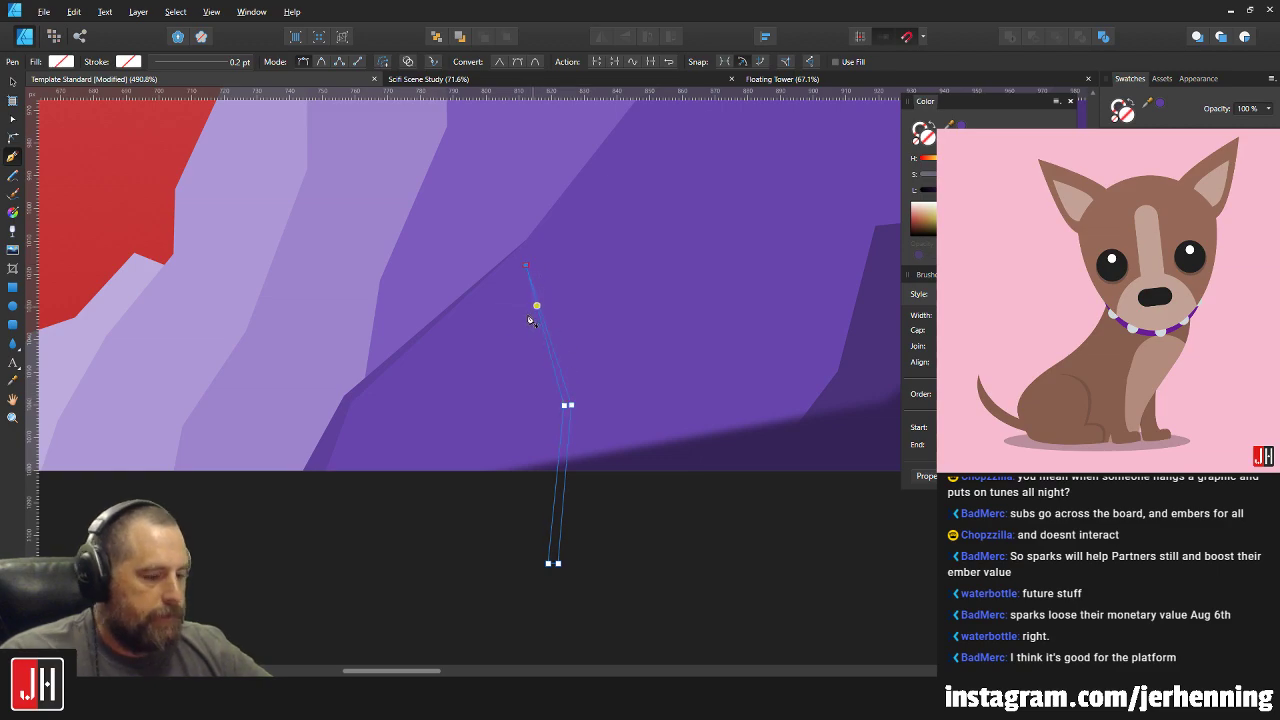
Fill the thin bent crack with the darker purple sampled from the neighbouring shadow facet.
key(i)
click(328, 433)
key(v)
scroll(600, 330, down, 5)
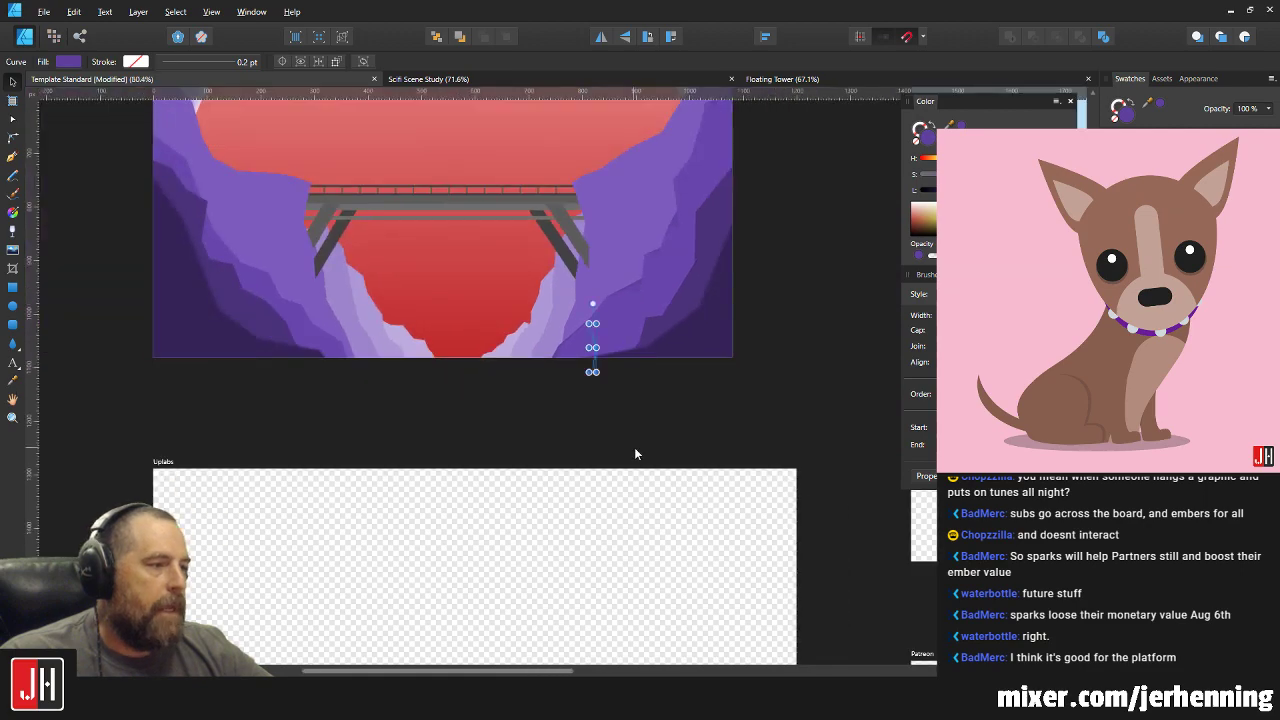
scroll(588, 350, up, 10)
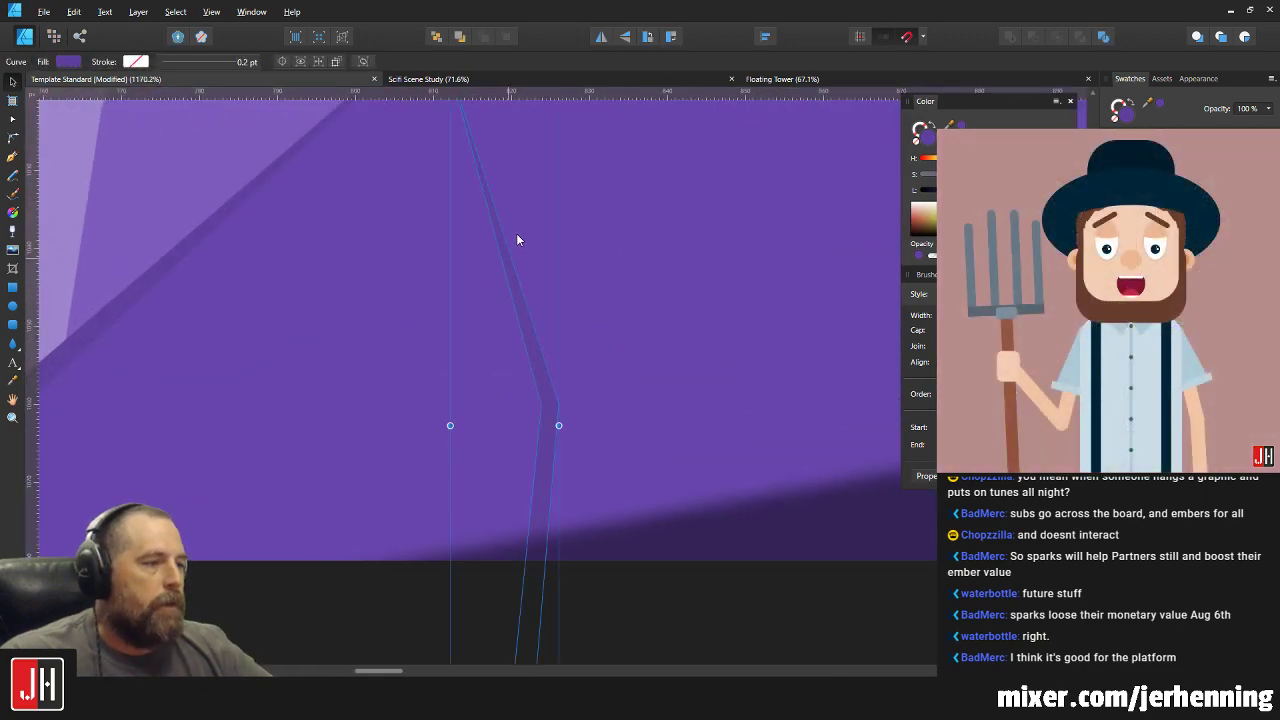
scroll(519, 300, up, 2)
key(i)
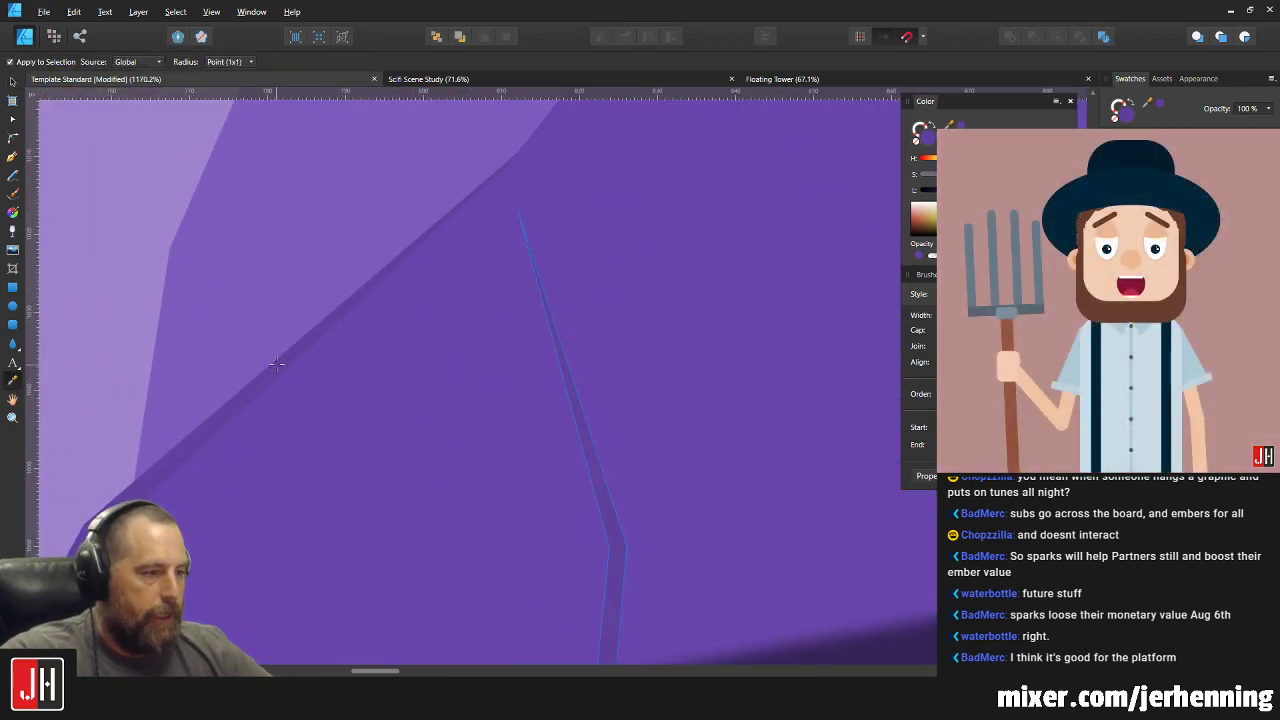
key(v)
Remove the thin bent crack from the right cliff's lower face.
scroll(520, 331, down, 5)
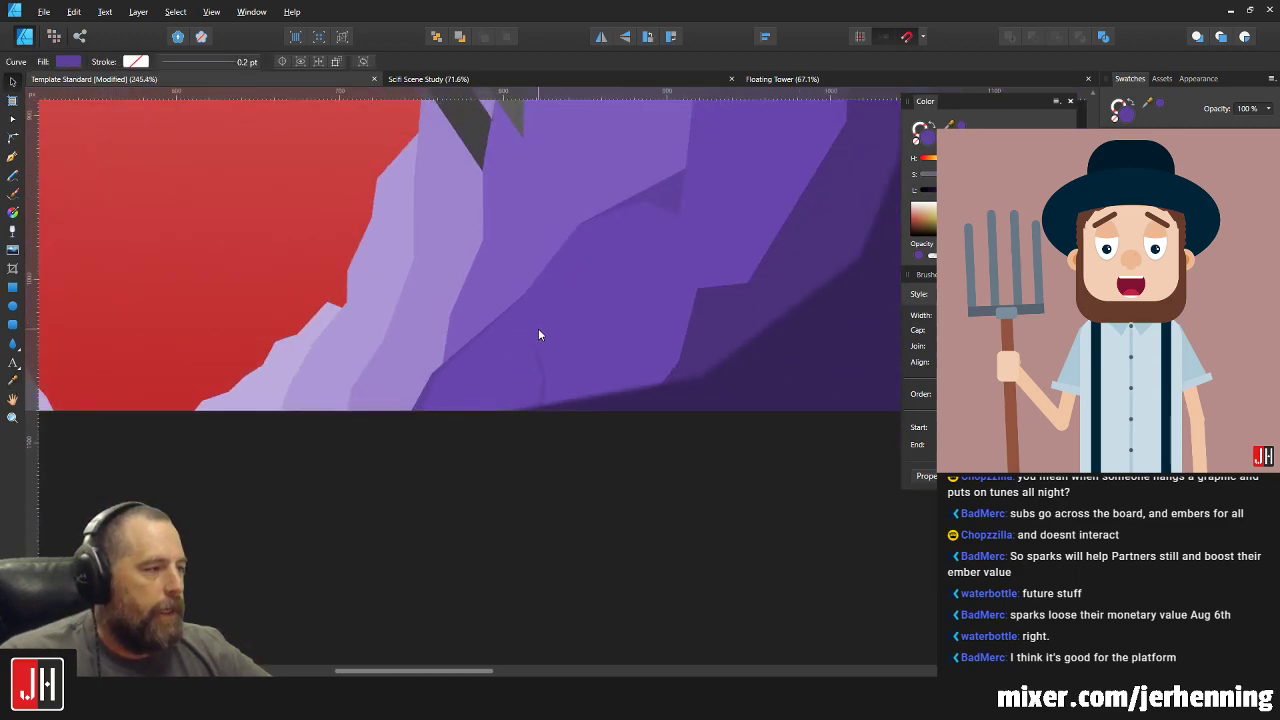
scroll(533, 345, up, 2)
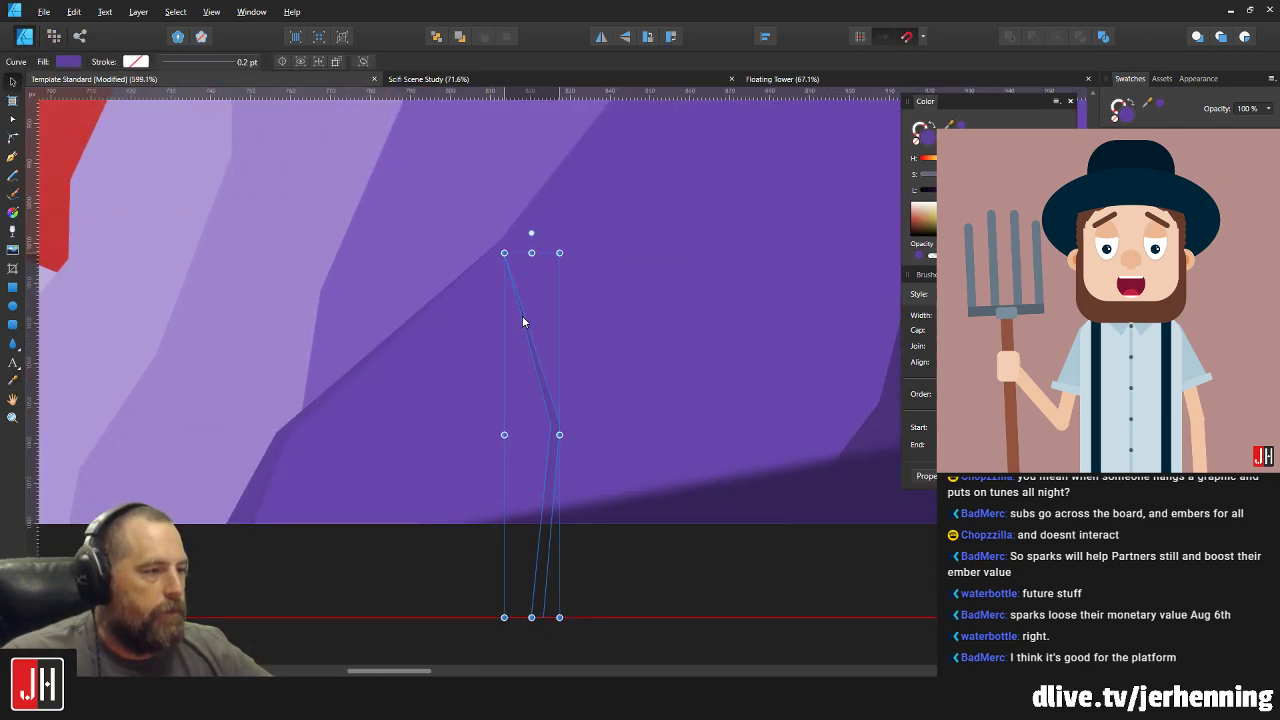
scroll(620, 365, down, 5)
click(664, 371)
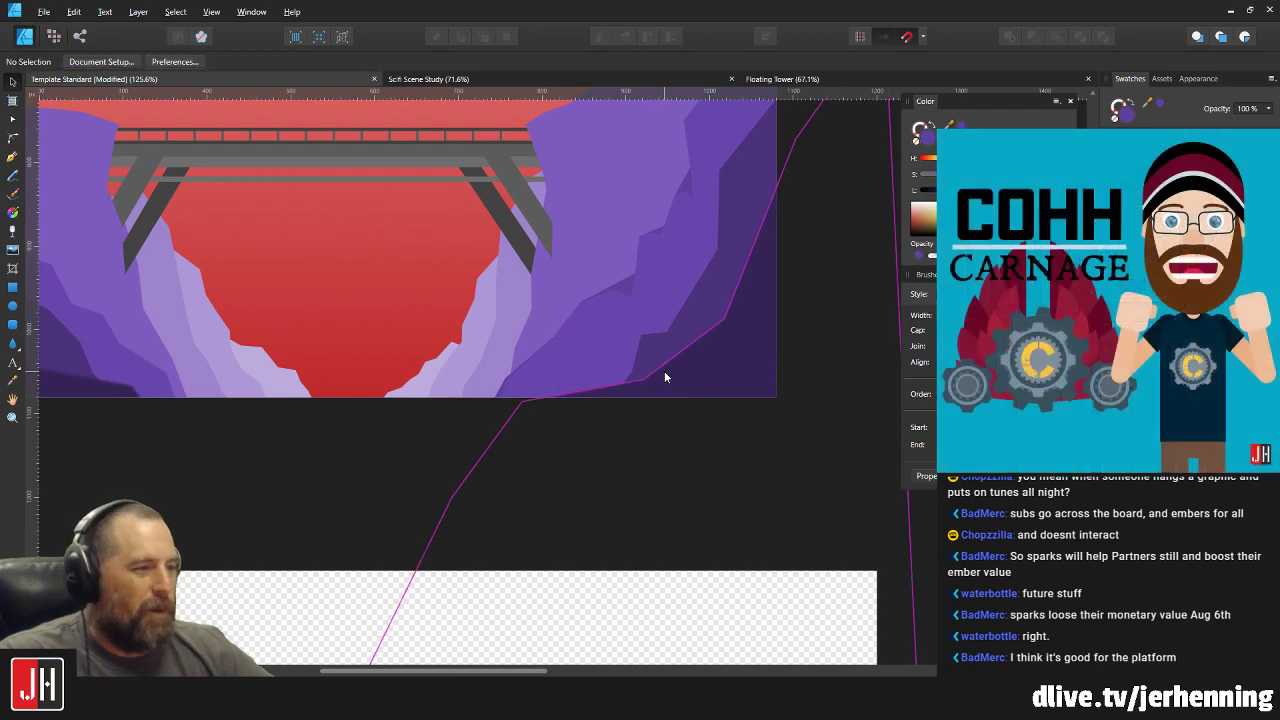
Nudge one node of a darker purple shadow facet on the right cliff slightly down and outward.
scroll(632, 269, up, 2)
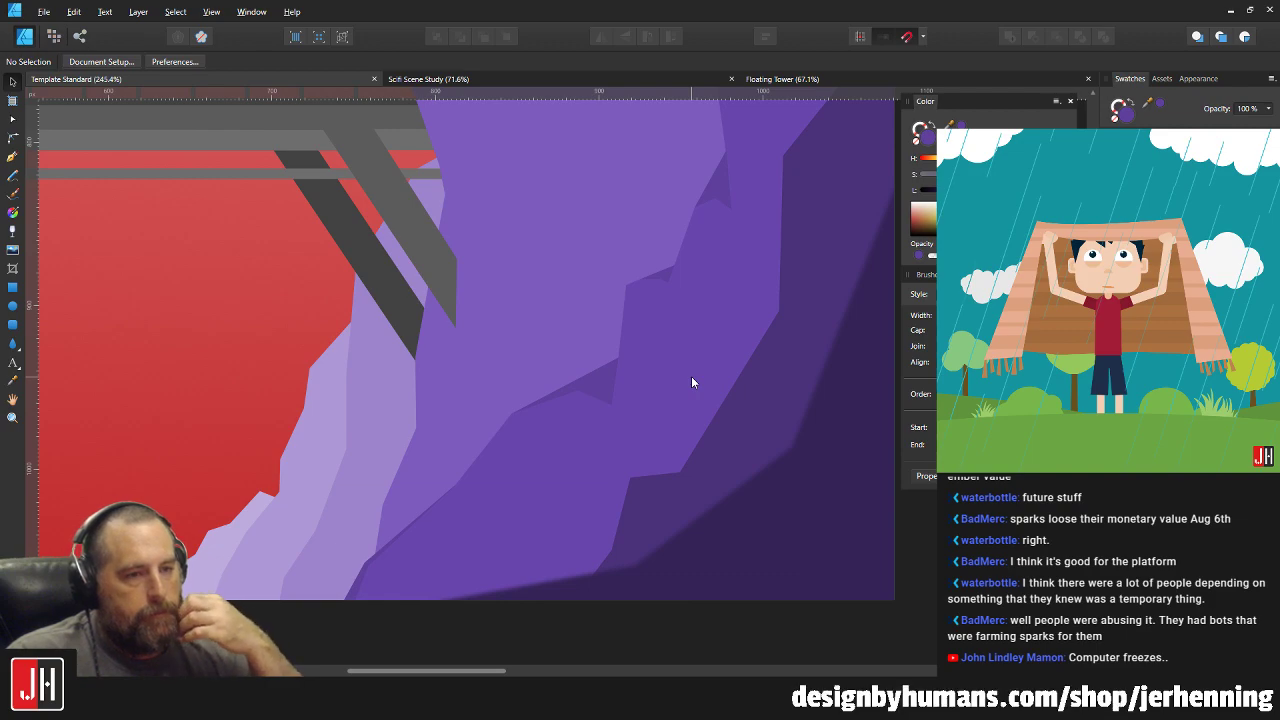
scroll(605, 380, up, 5)
key(a)
click(592, 381)
drag(597, 511, 603, 520)
key(v)
key(ctrl+0)
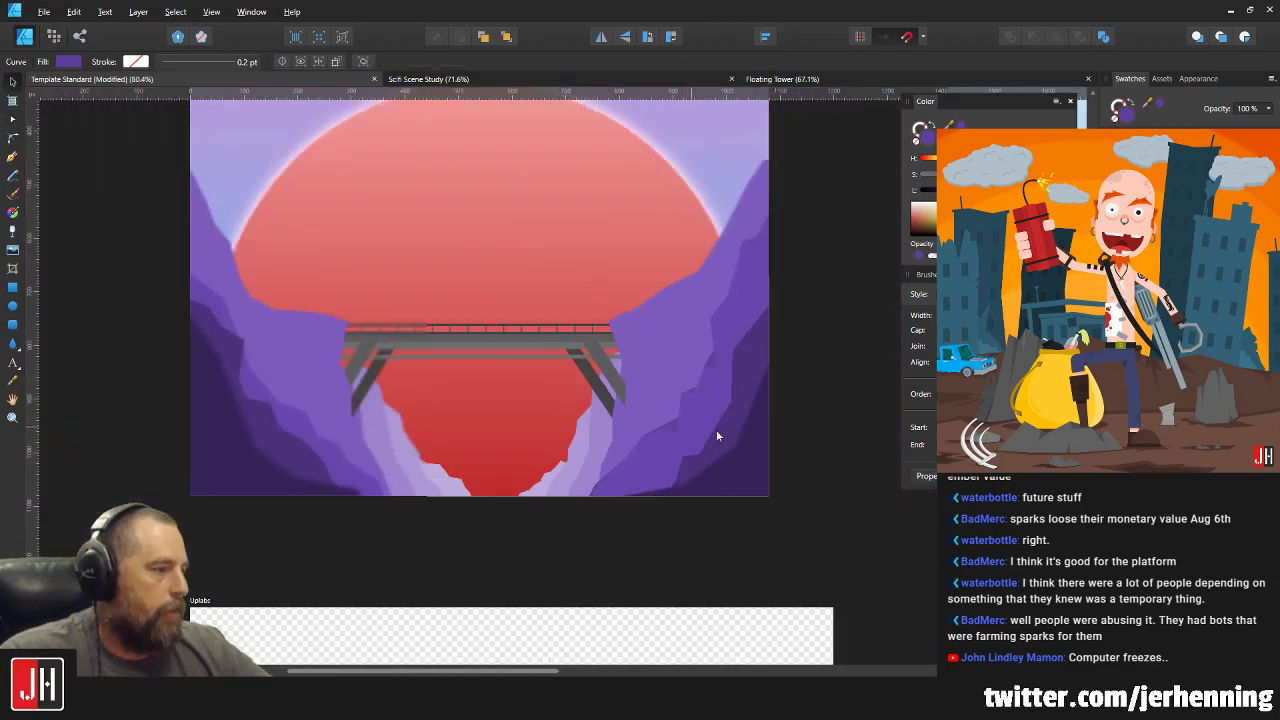
click(800, 442)
Refine the lower notch of the small shadow facet beneath the right cliff's middle ledge.
scroll(698, 400, up, 3)
scroll(673, 406, up, 10)
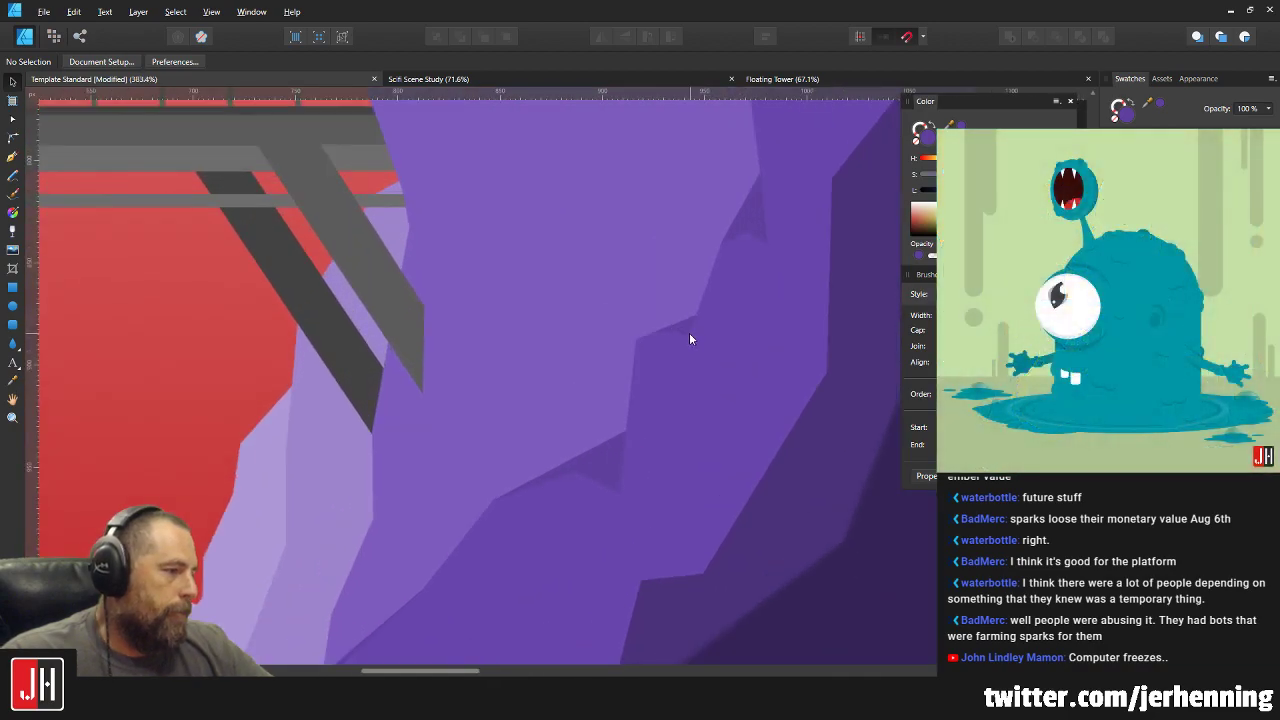
key(a)
click(666, 340)
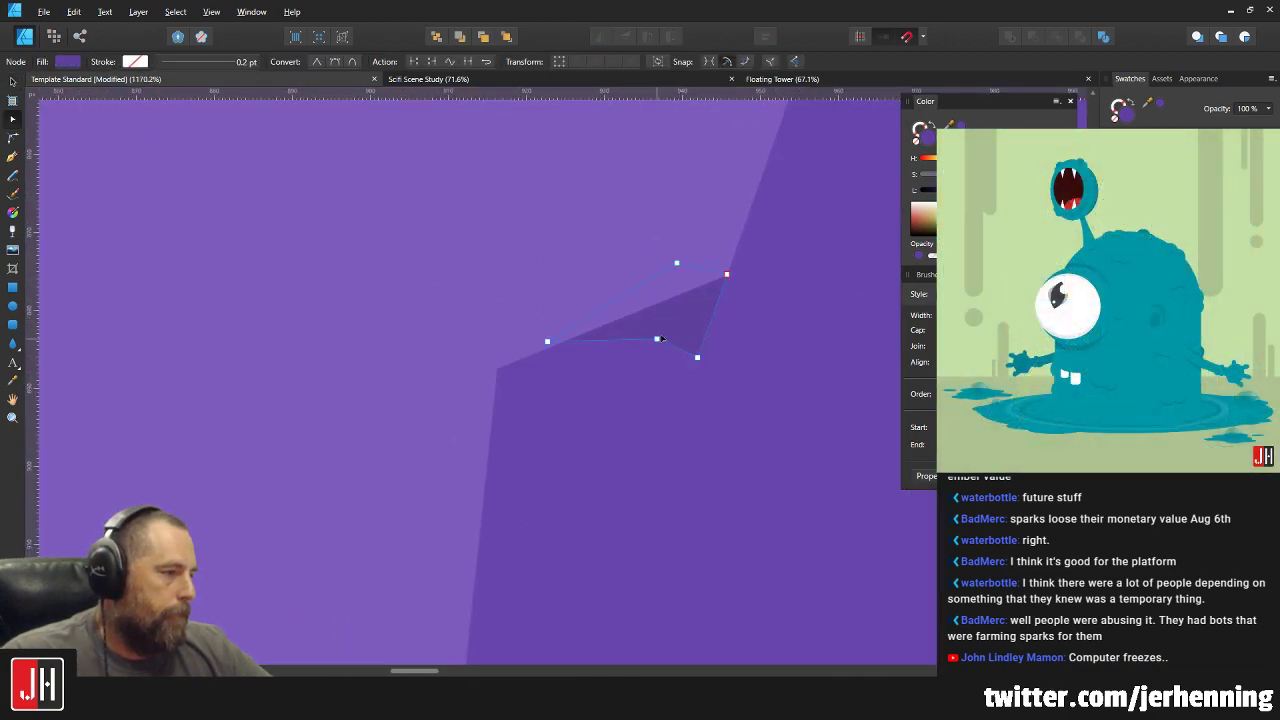
key(v)
key(ctrl+0)
click(777, 402)
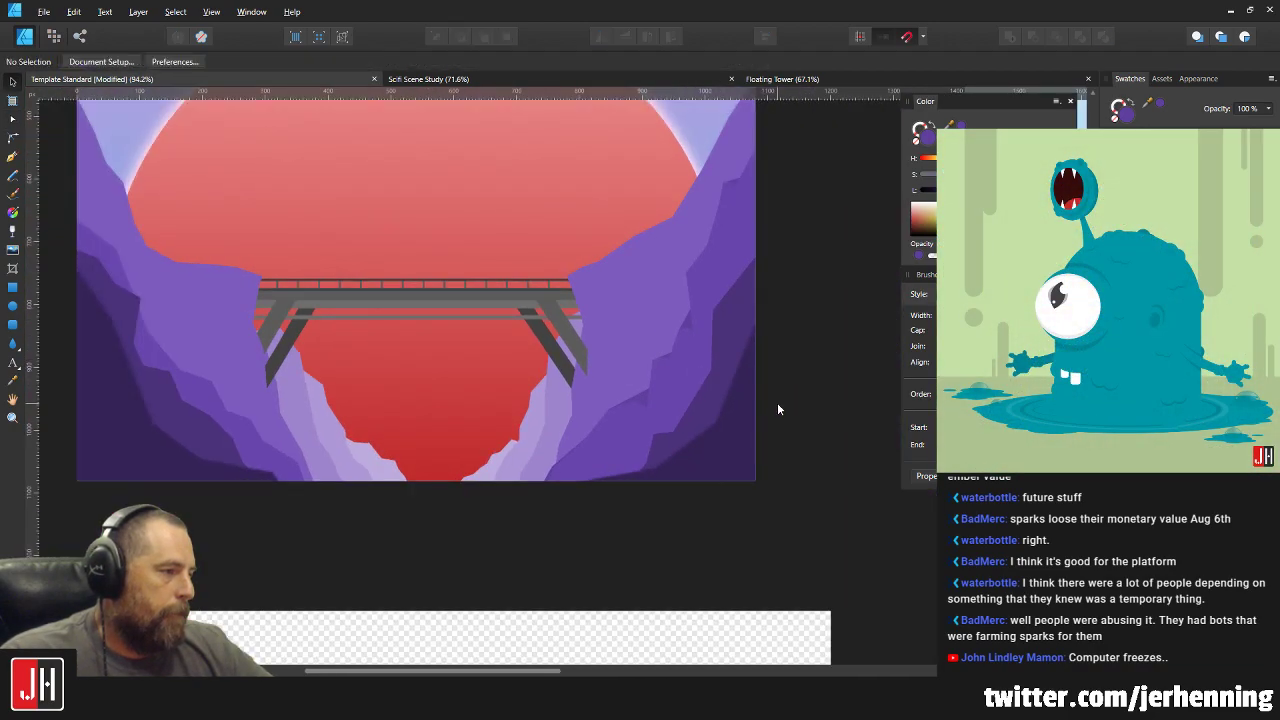
Draw a closed zigzag crack with one tall peak and small side notches on the right cliff's lower face.
scroll(611, 461, up, 5)
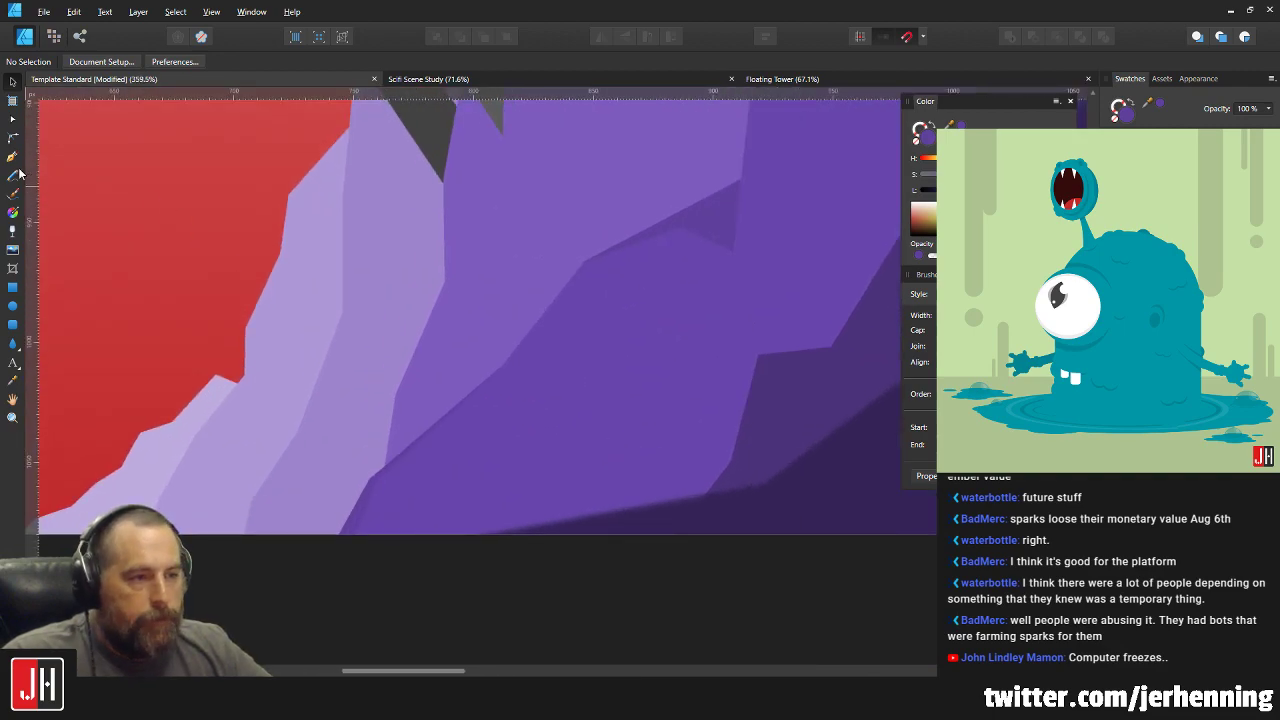
click(12, 156)
scroll(360, 362, up, 1)
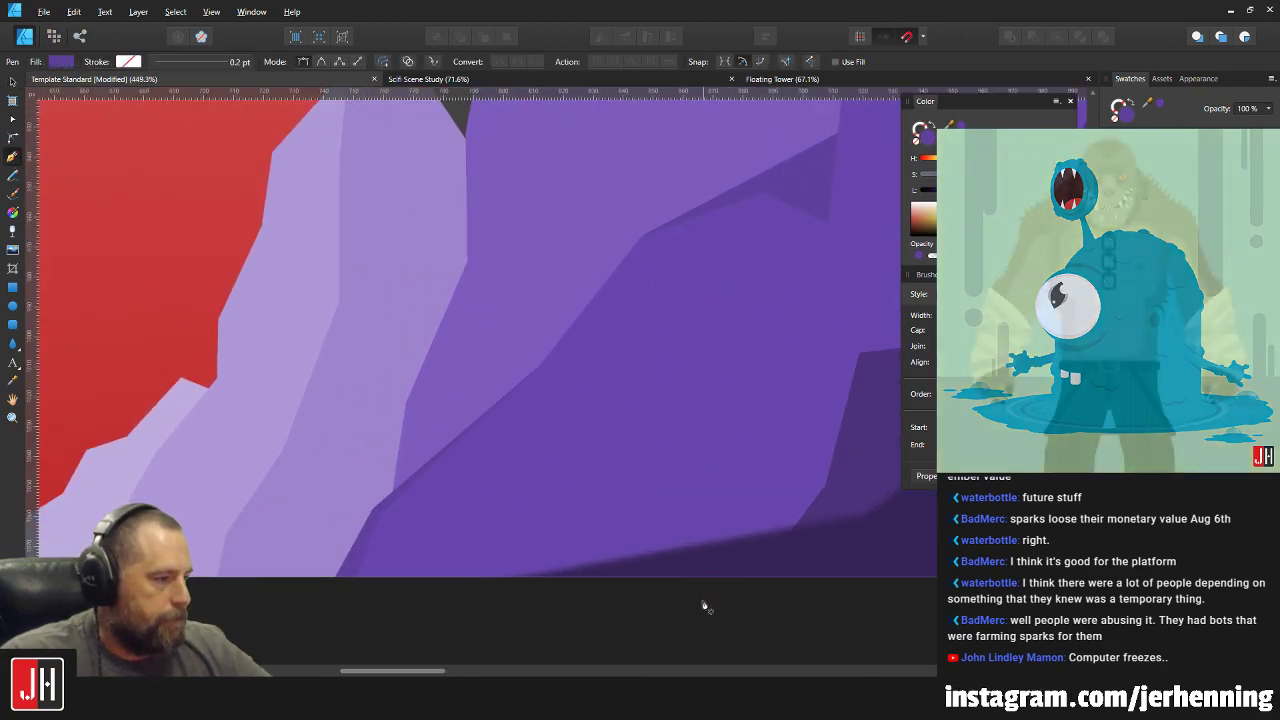
click(679, 505)
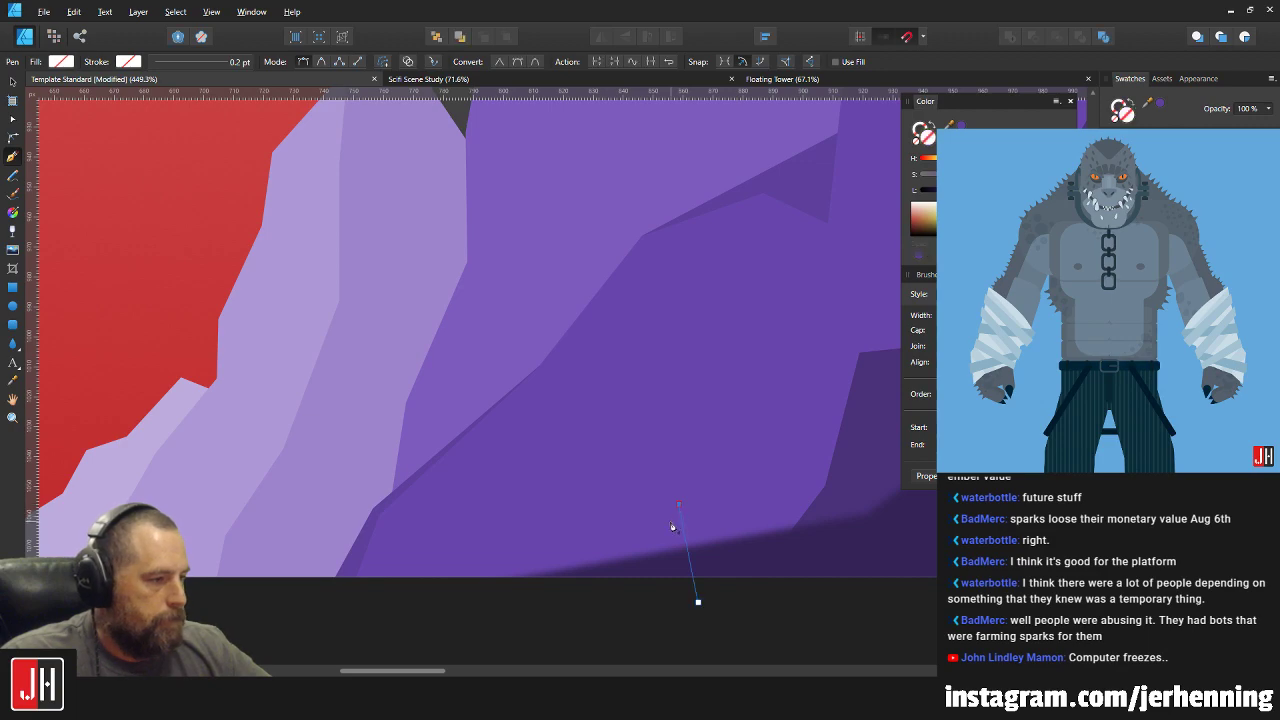
click(624, 361)
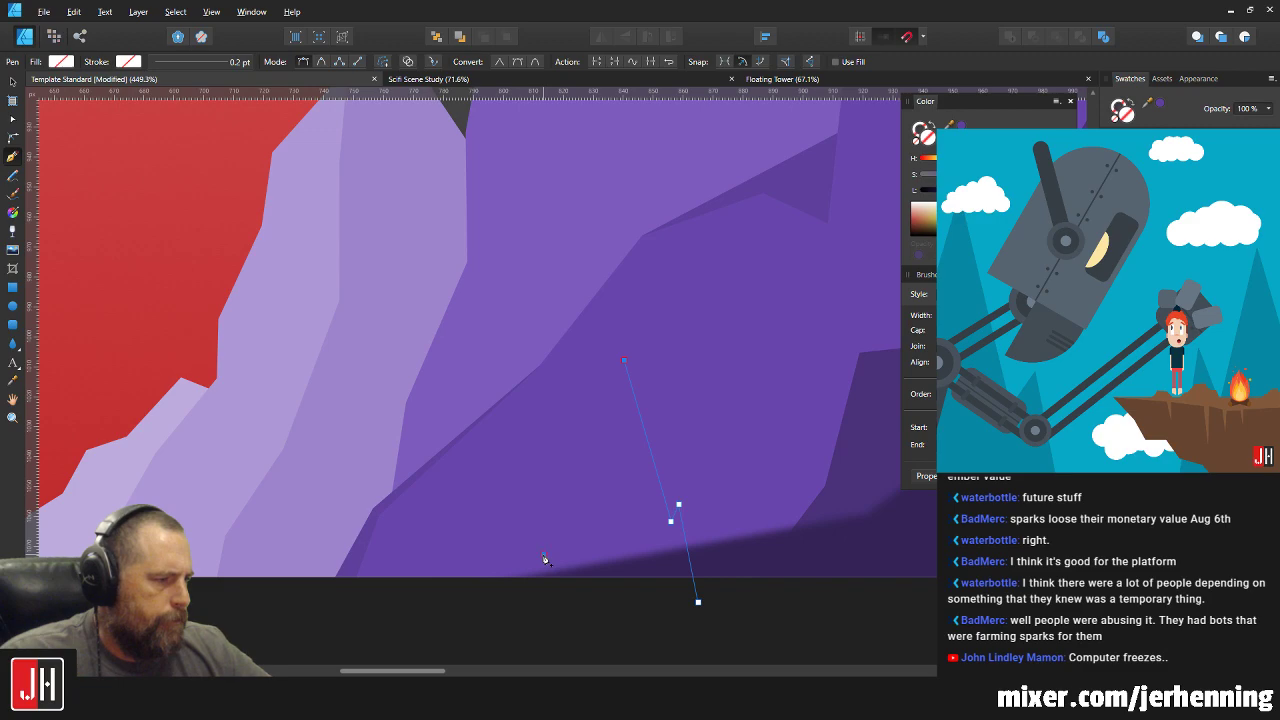
key(ctrl+z)
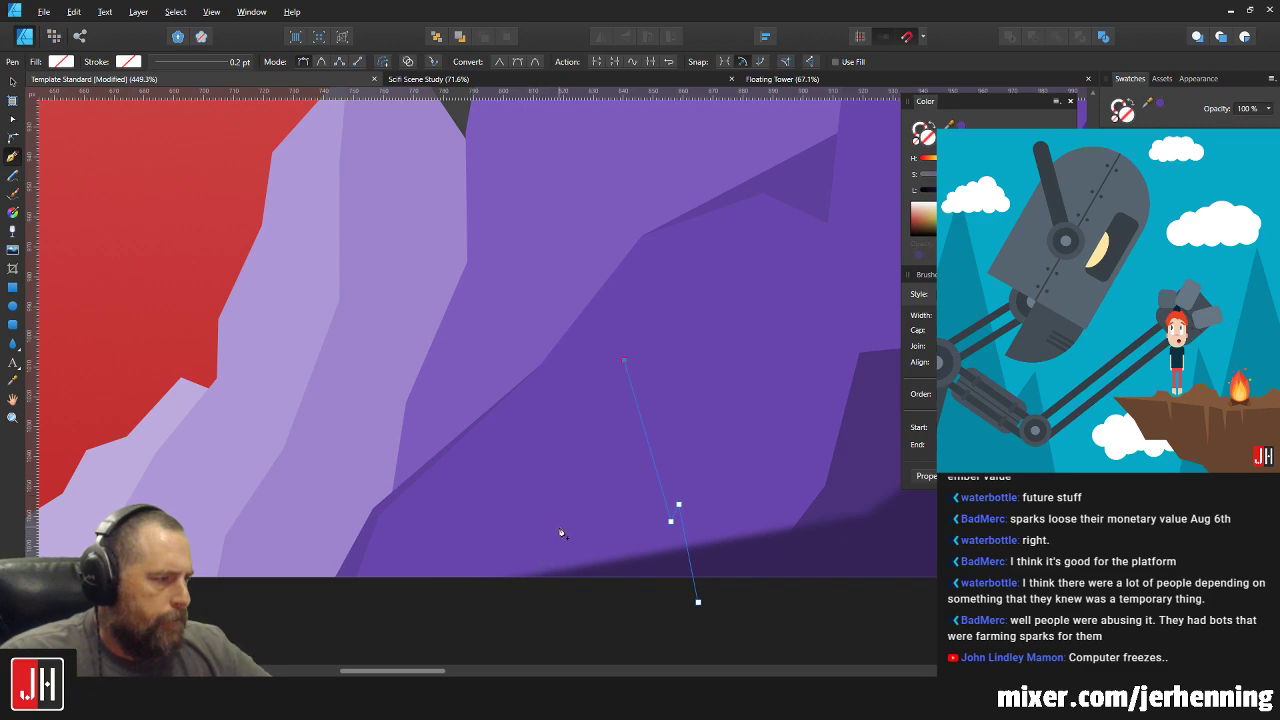
click(547, 521)
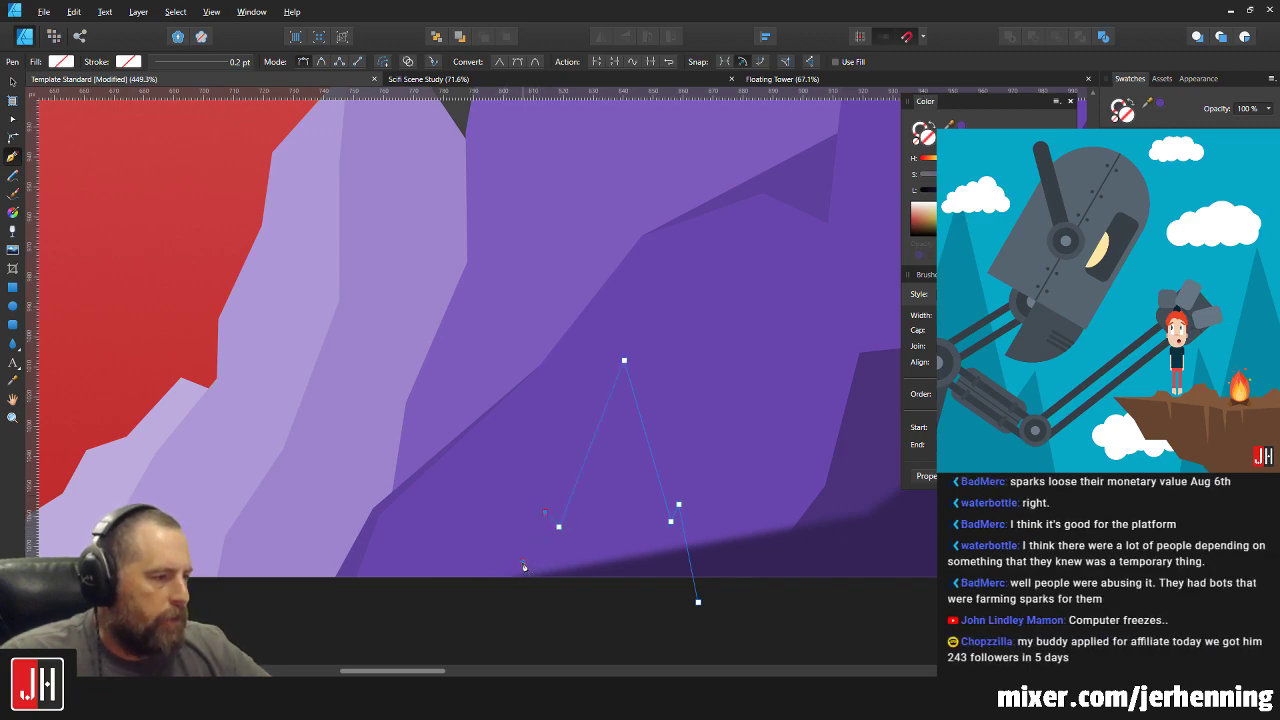
click(546, 527)
click(566, 546)
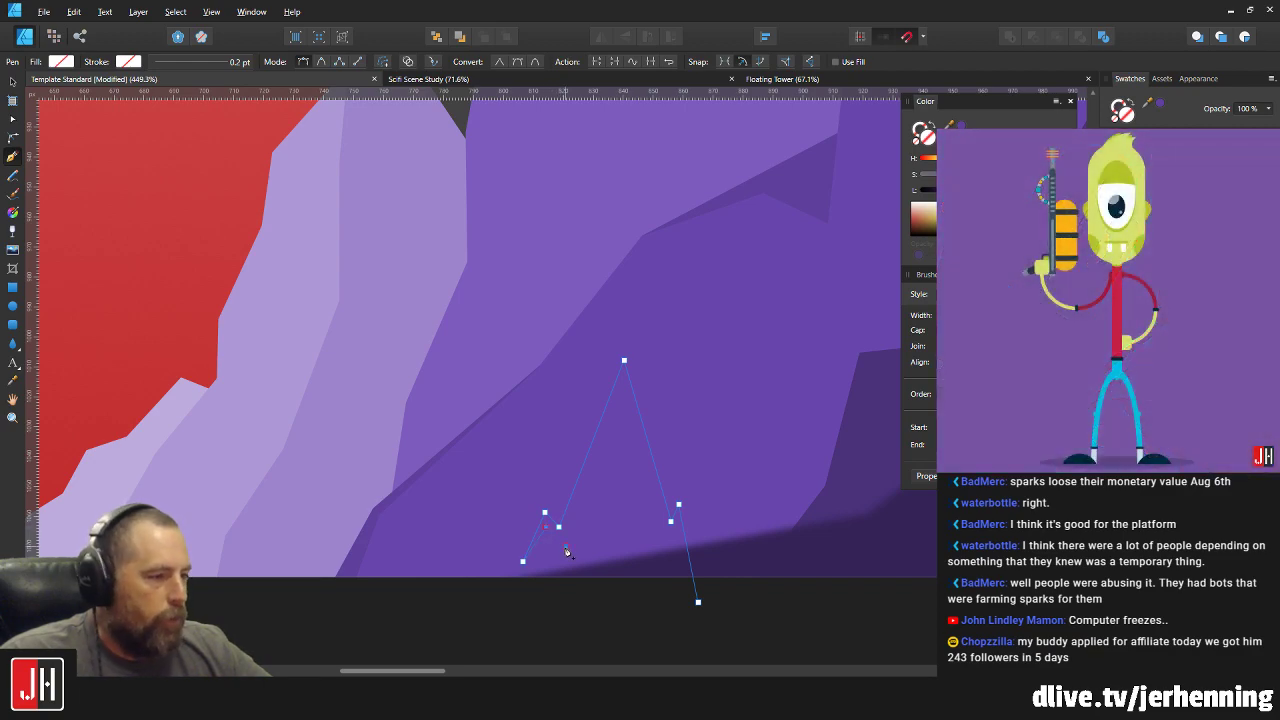
click(622, 391)
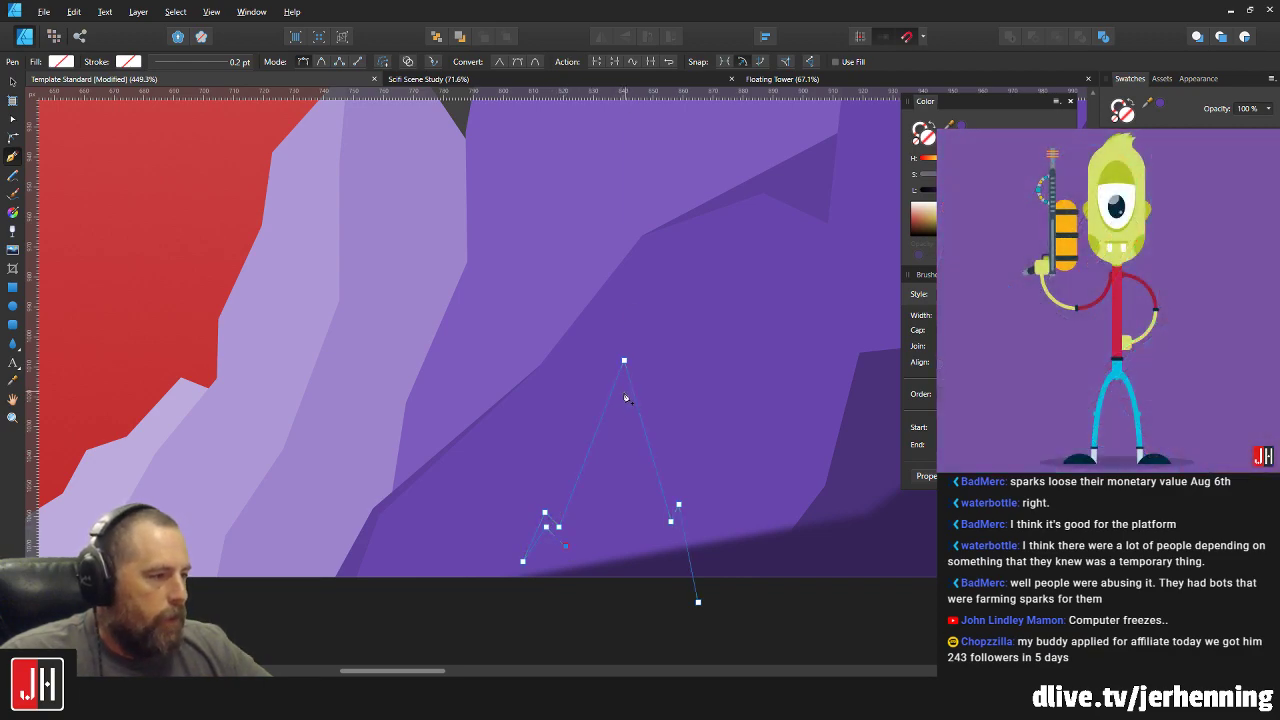
click(668, 545)
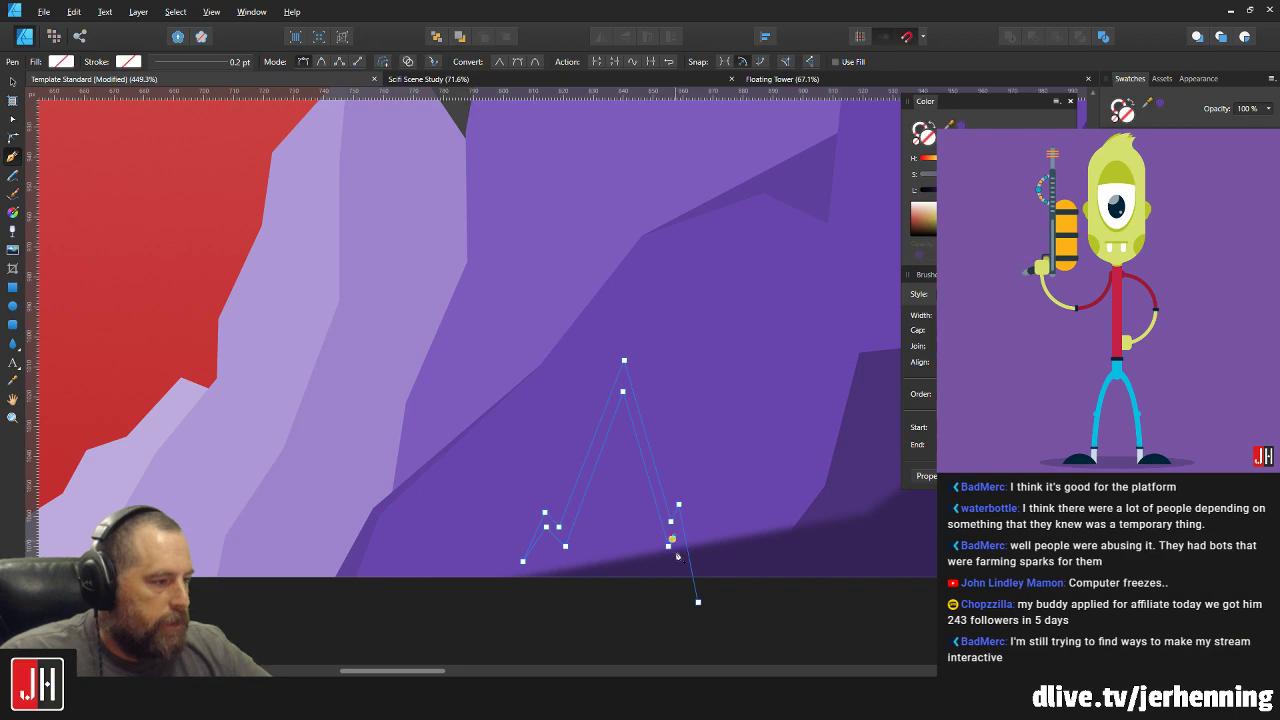
click(698, 602)
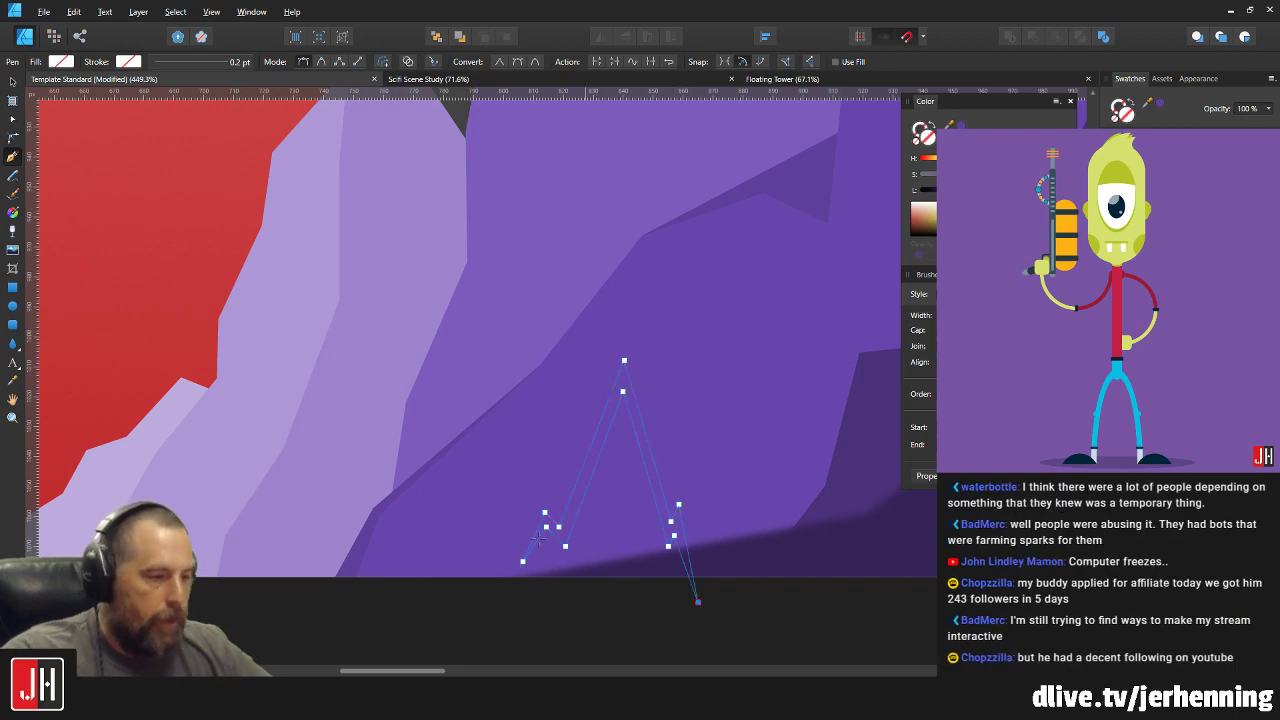
Fill the zigzag crack with the facets' darker purple and shift it down toward the cliff's inner edge.
key(i)
key(v)
drag(697, 358, 658, 433)
mouse_move(601, 479)
mouse_down()
mouse_move(580, 462)
mouse_move(580, 473)
mouse_up()
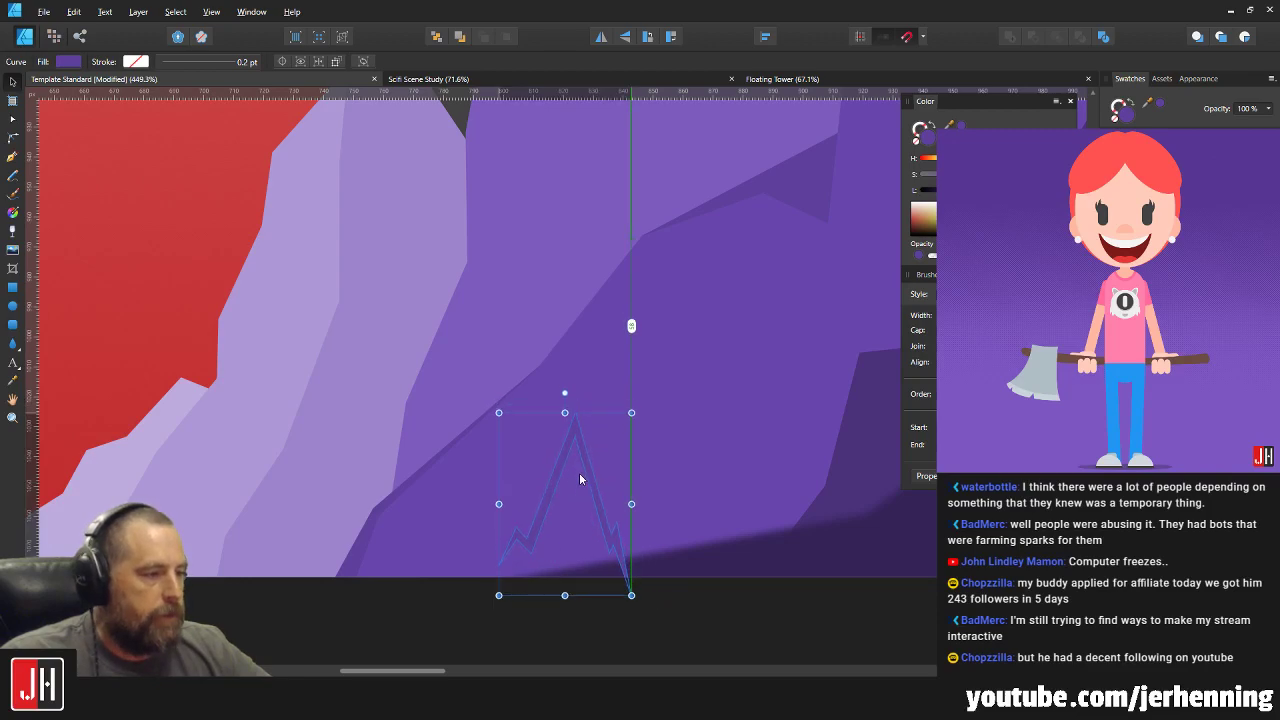
click(537, 284)
scroll(634, 420, up, 2)
scroll(614, 437, down, 2)
click(608, 436)
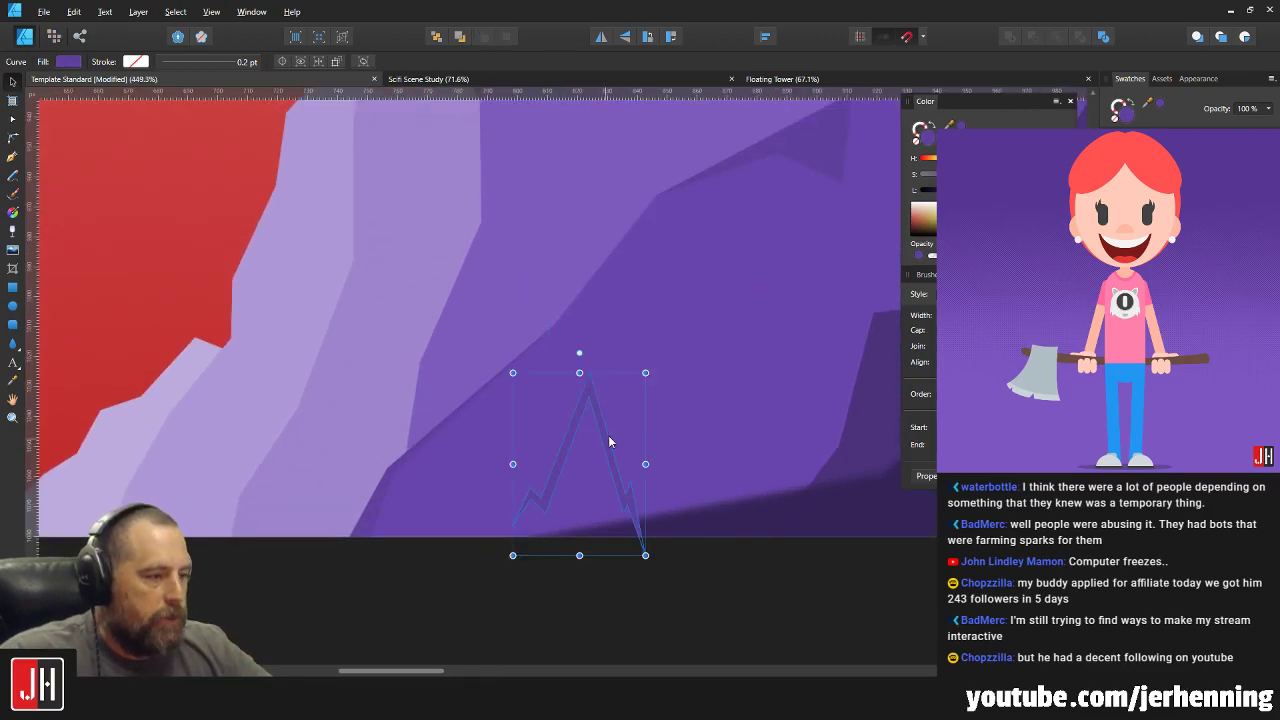
key(ctrl+d)
Remove the zigzag crack from the right cliff's lower face.
scroll(621, 415, down, 6)
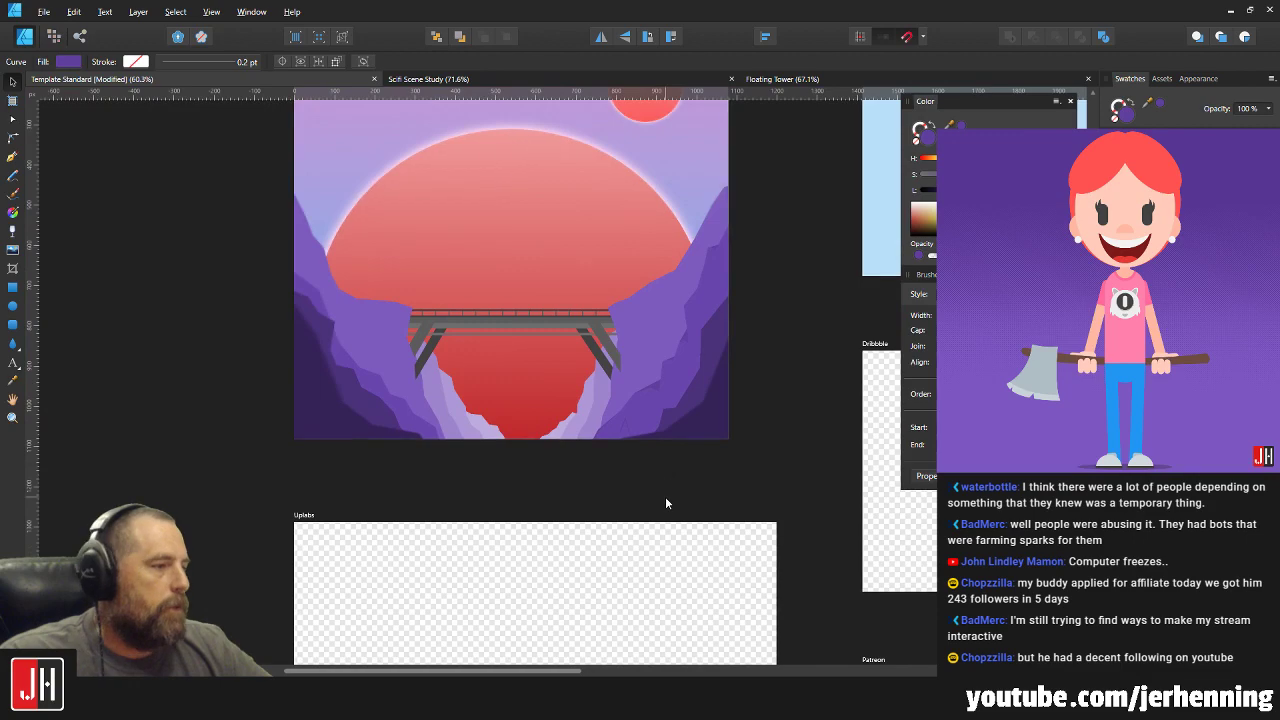
scroll(665, 496, up, 2)
scroll(615, 428, up, 4)
click(656, 421)
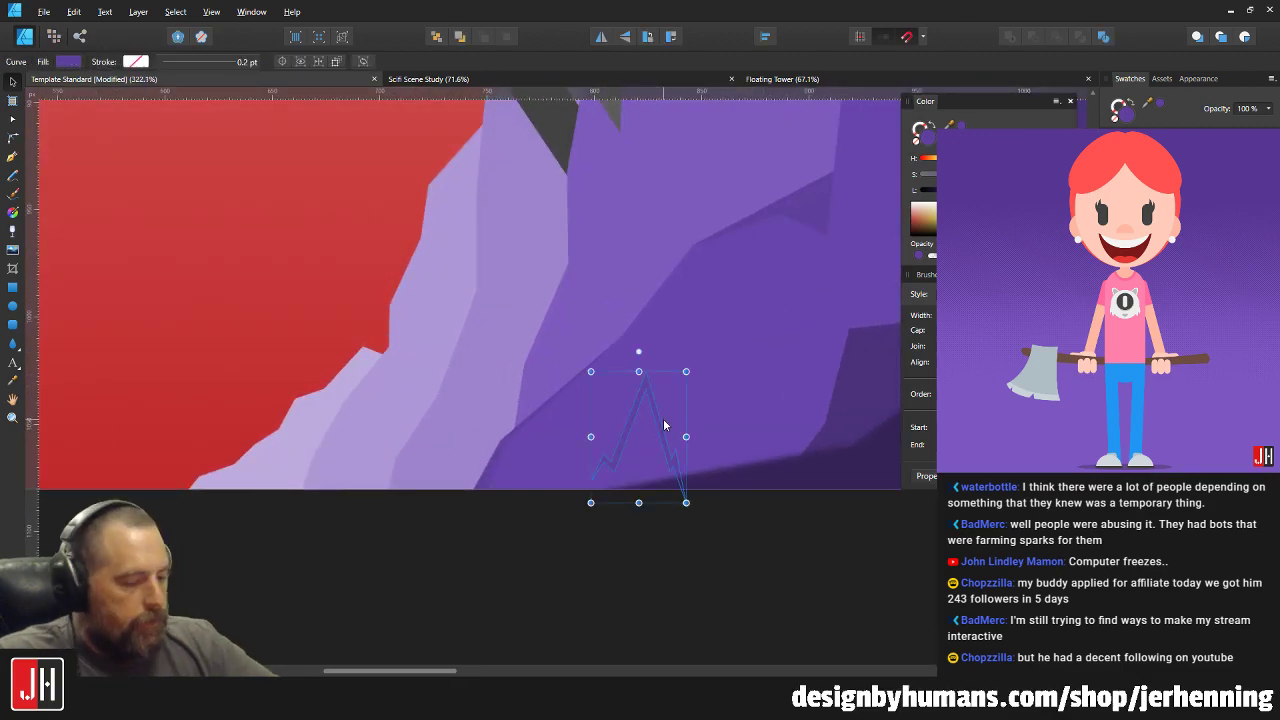
key(ctrl+d)
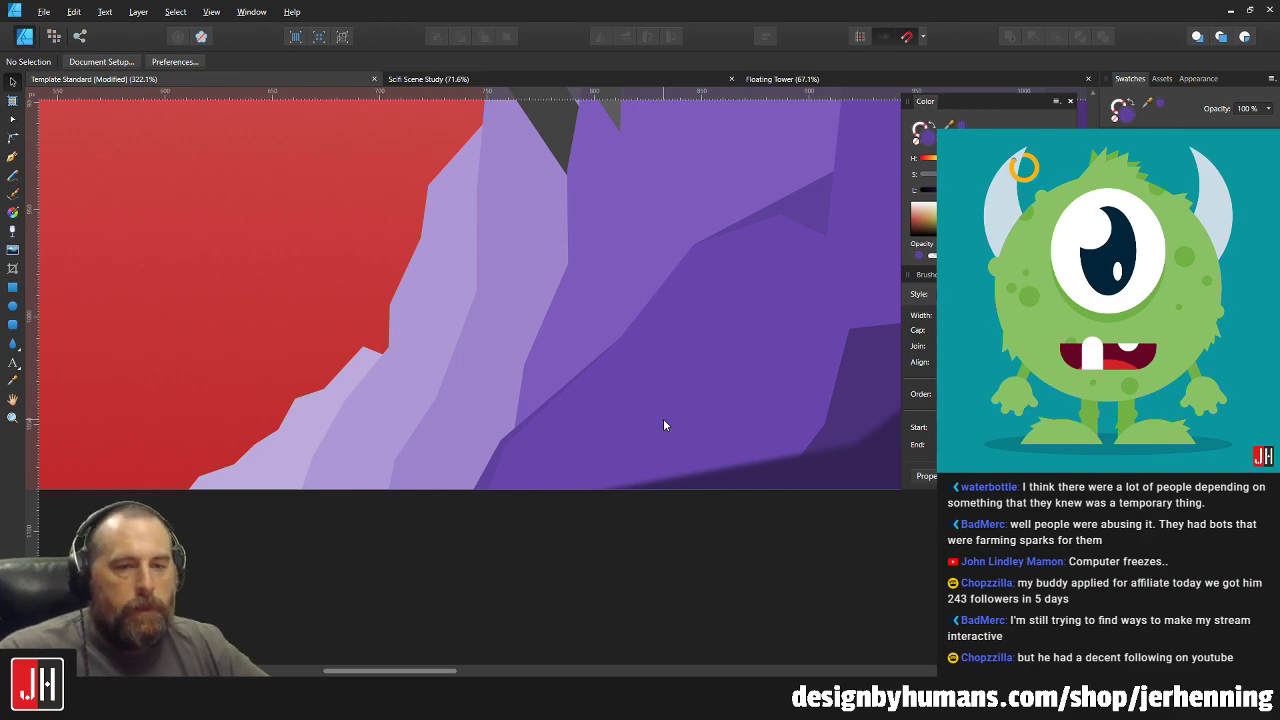
Draw a narrow downward-pointing triangle at the bend in the right cliff's light face edge, below its upper ledge.
scroll(629, 402, down, 3)
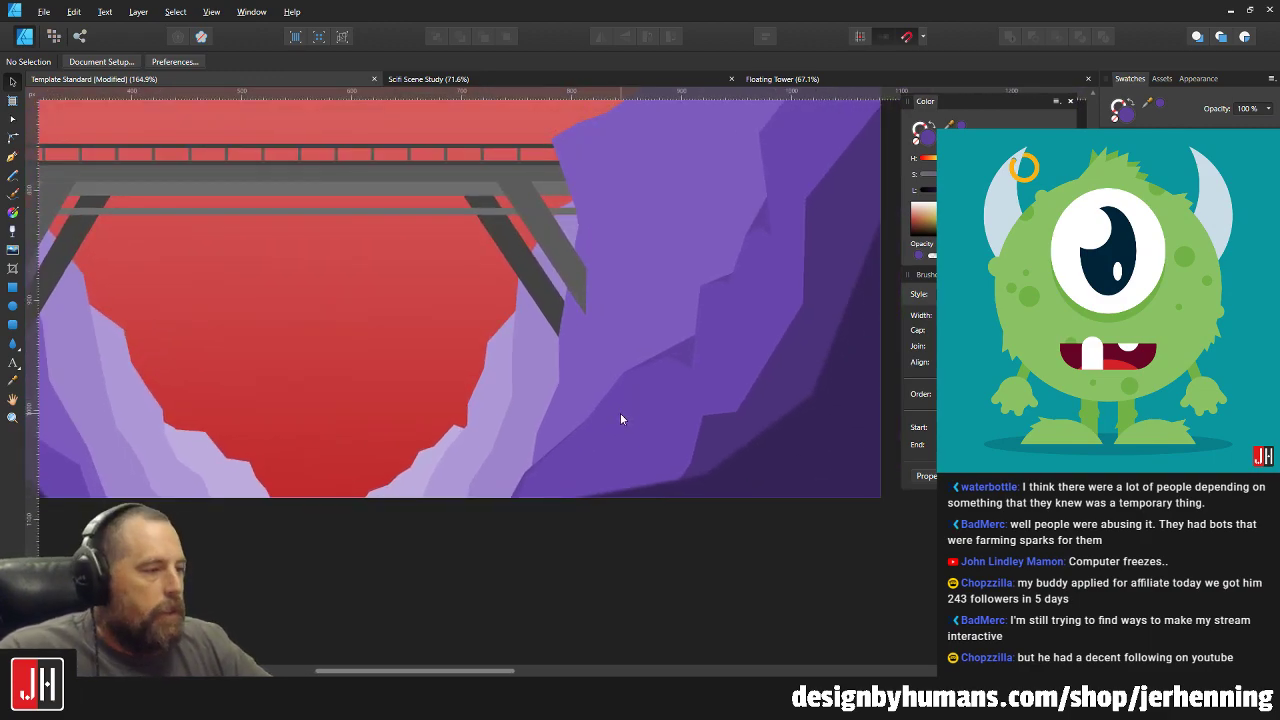
scroll(662, 396, up, 2)
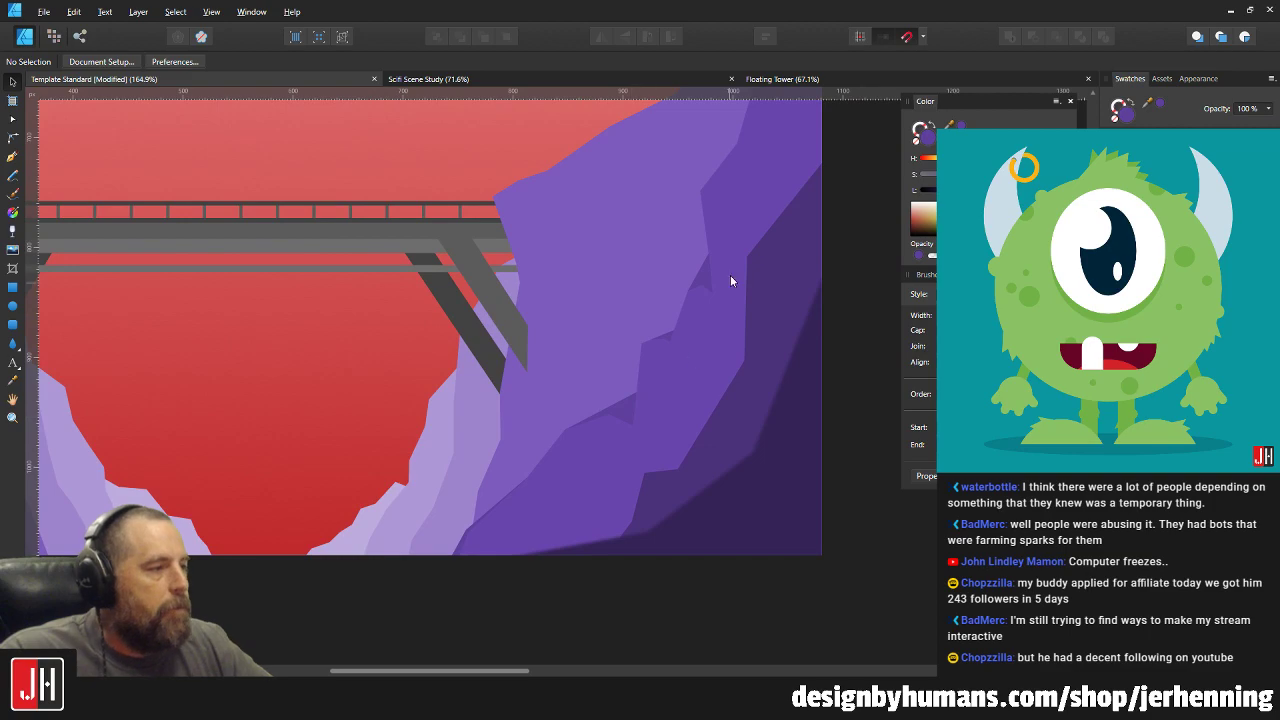
scroll(662, 300, up, 8)
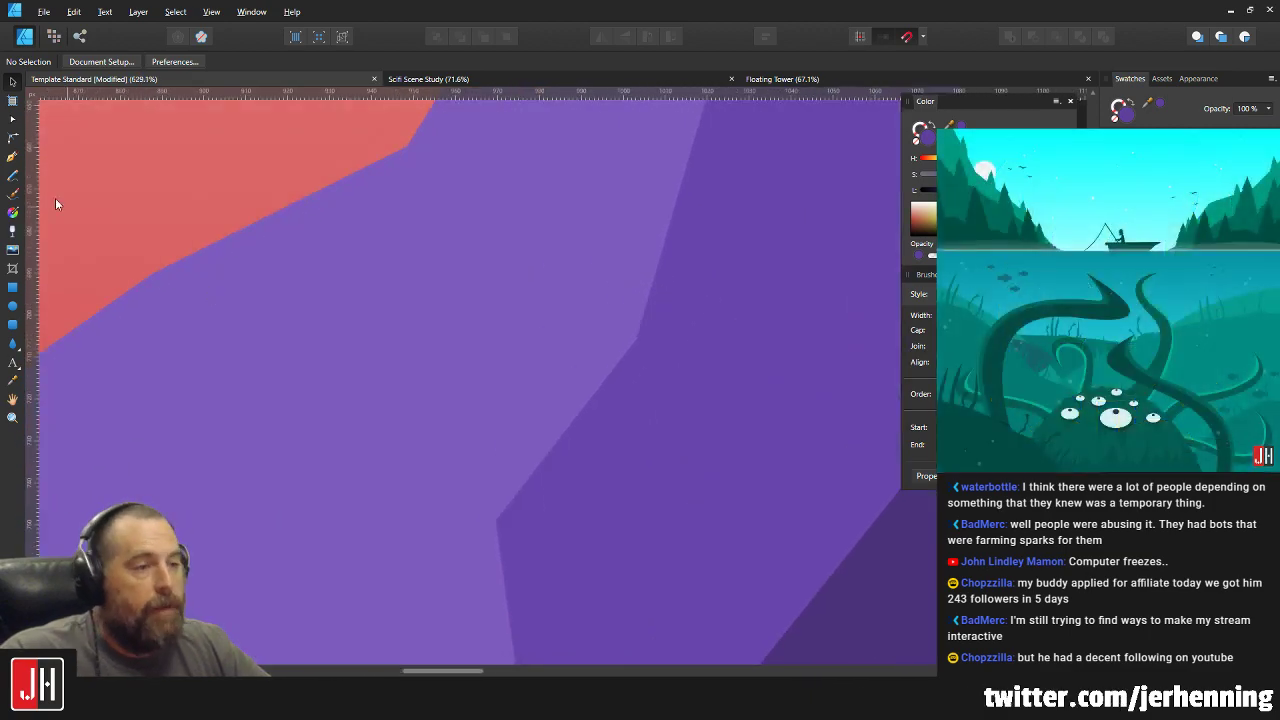
click(12, 156)
scroll(522, 310, up, 3)
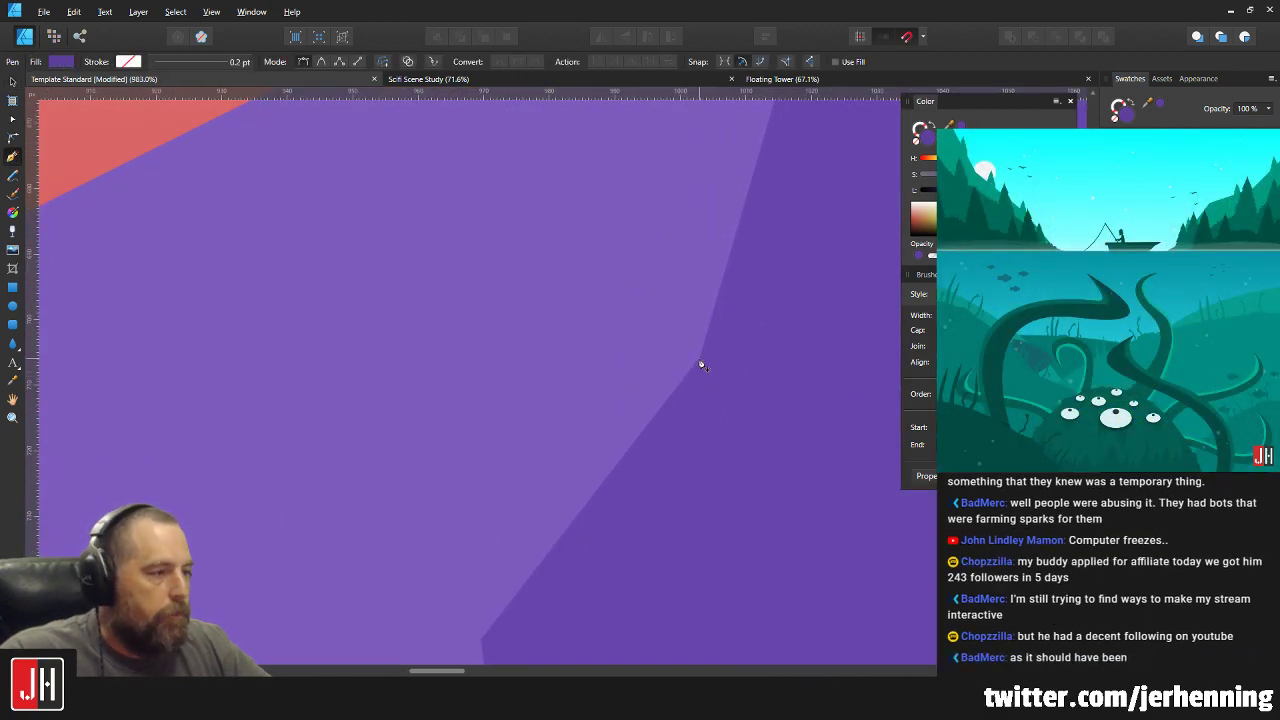
click(661, 557)
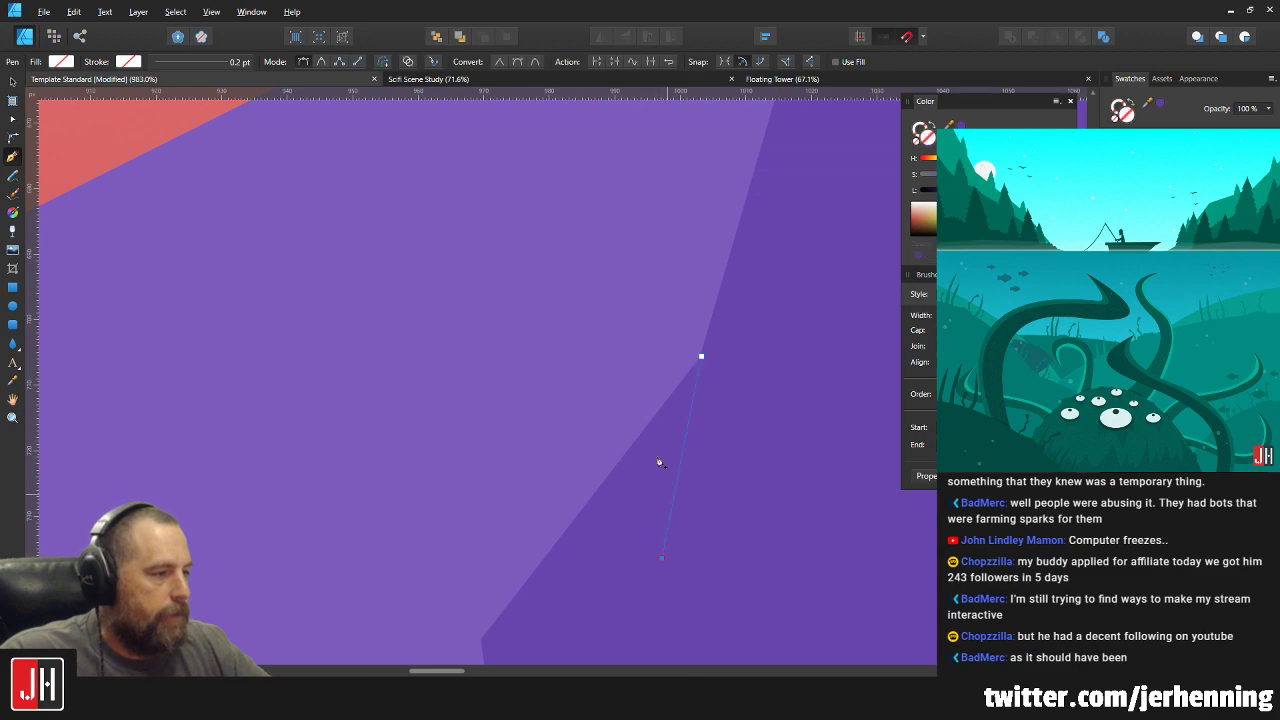
click(644, 353)
click(701, 362)
scroll(710, 390, down, 6)
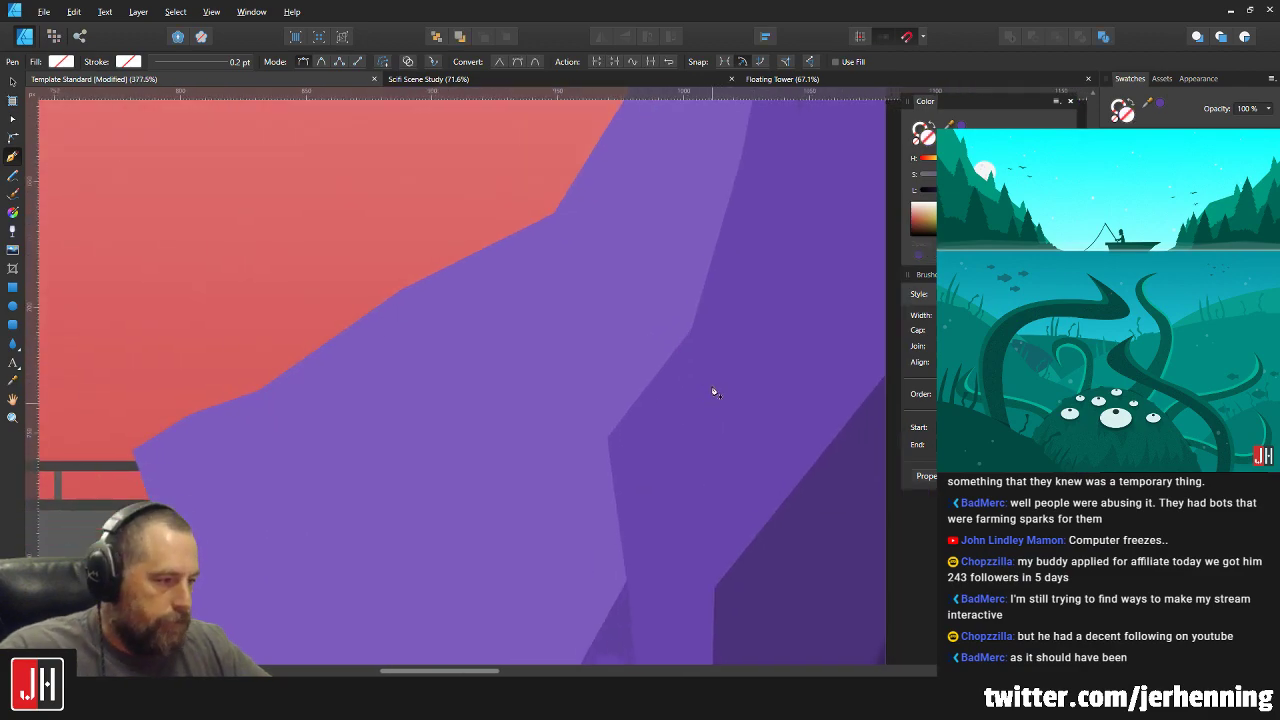
Fill the narrow triangle with the darker purple sampled from the existing shadow facets.
key(i)
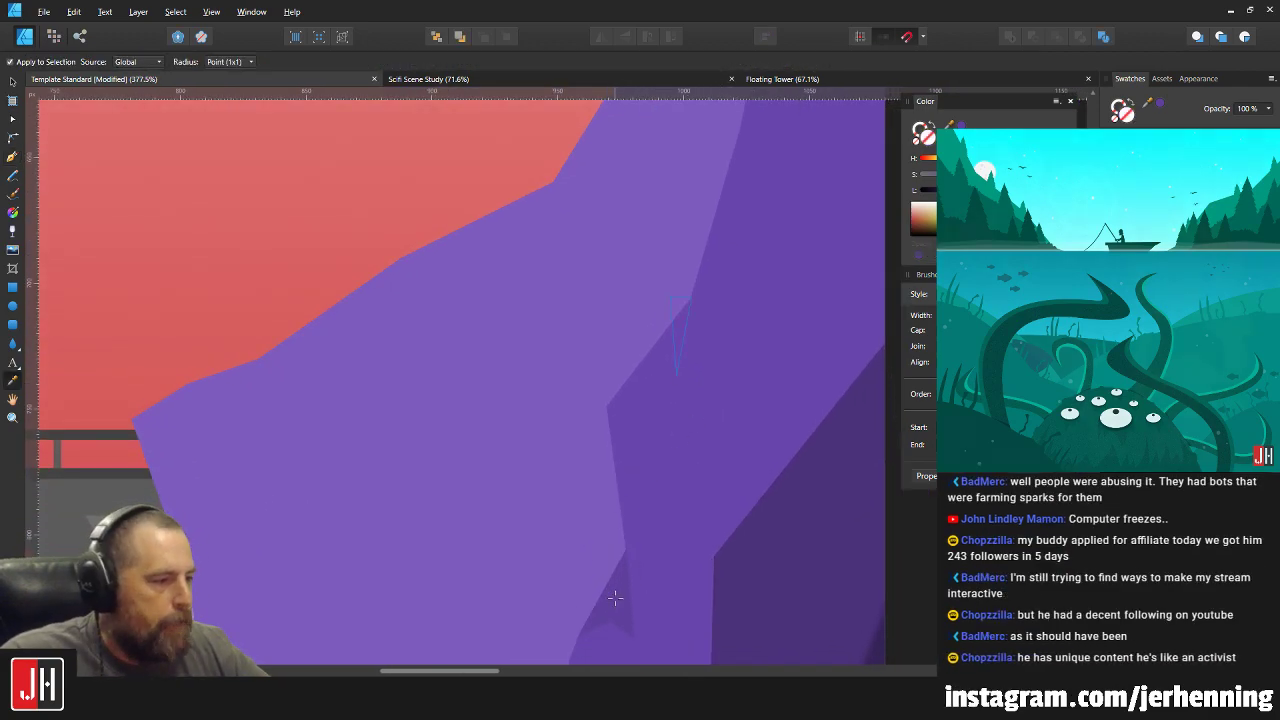
scroll(705, 390, up, 1)
click(678, 404)
scroll(678, 404, up, 4)
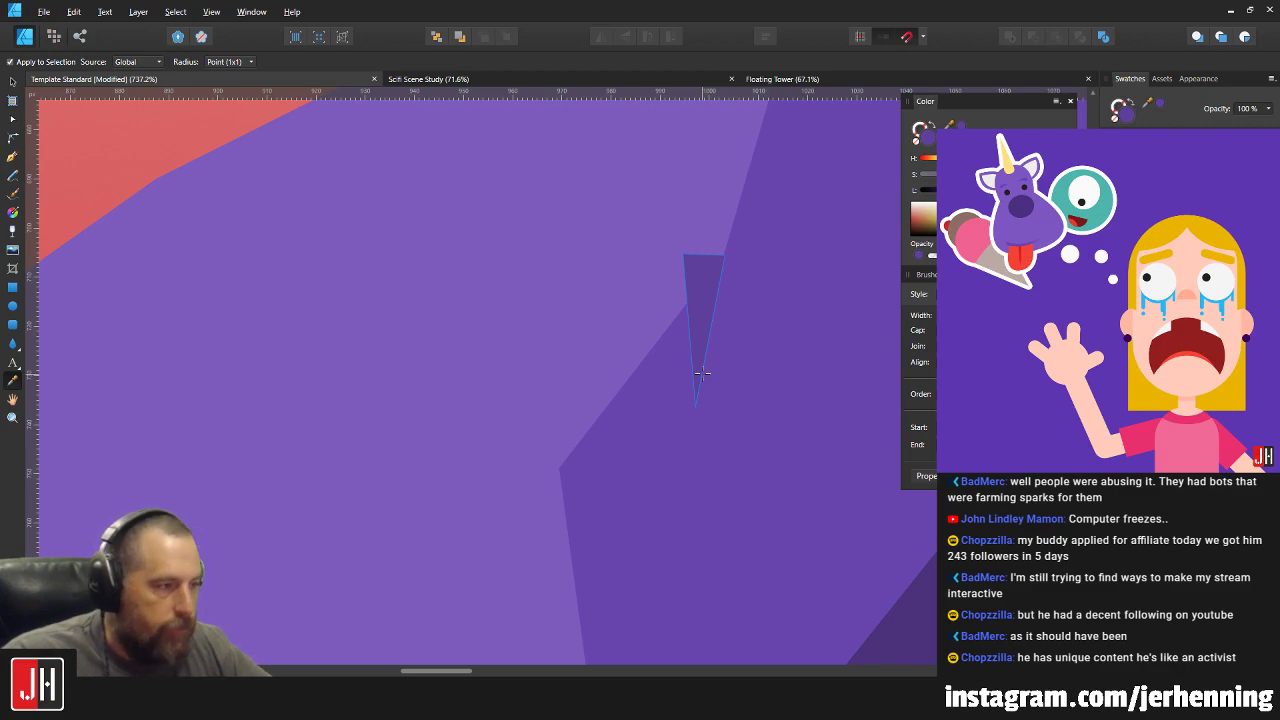
Tuck the triangle behind the light cliff face and nudge it so its tip meets the edge's bend.
key(v)
click(700, 357)
scroll(717, 260, up, 5)
drag(704, 253, 704, 241)
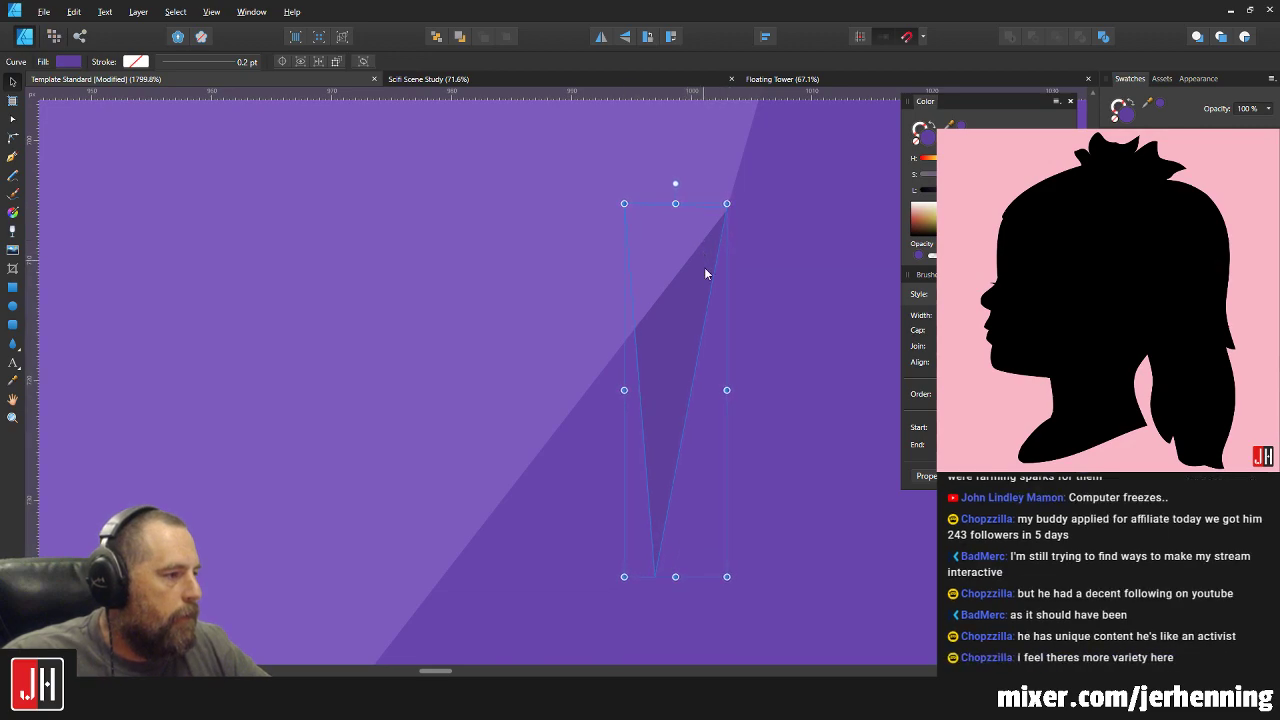
scroll(704, 268, down, 10)
click(768, 387)
Draw a thin, closed crack with one bend in the middle down the darker face beneath the right cliff's upper ledge.
scroll(700, 395, up, 4)
scroll(656, 405, up, 2)
scroll(656, 400, left, 2)
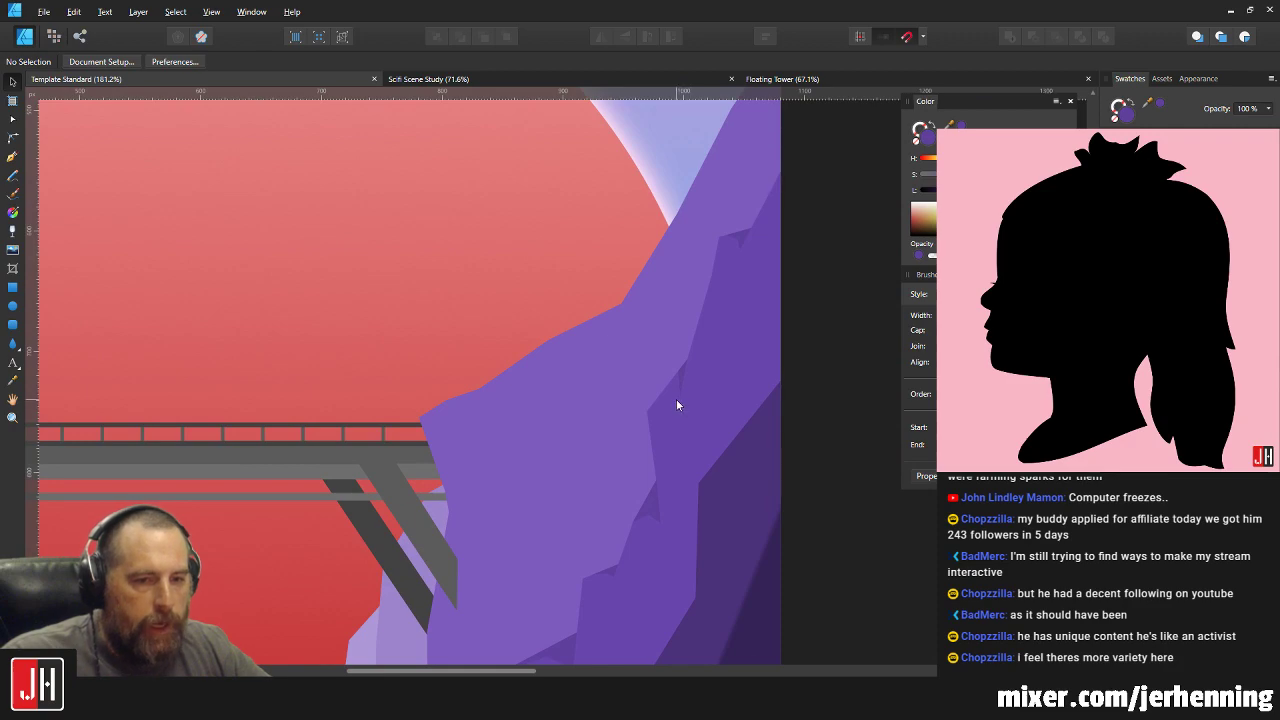
scroll(654, 418, down, 4)
scroll(654, 418, left, 1)
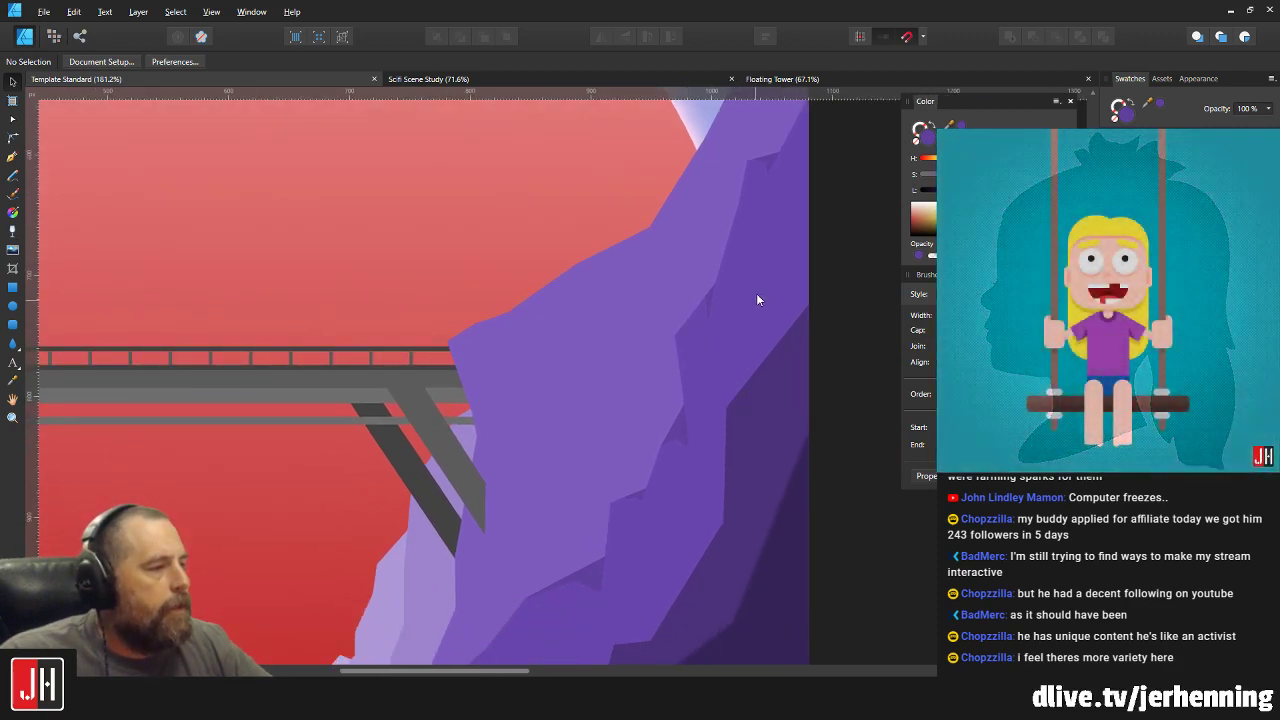
scroll(748, 292, up, 3)
scroll(739, 281, right, 1)
scroll(738, 252, up, 4)
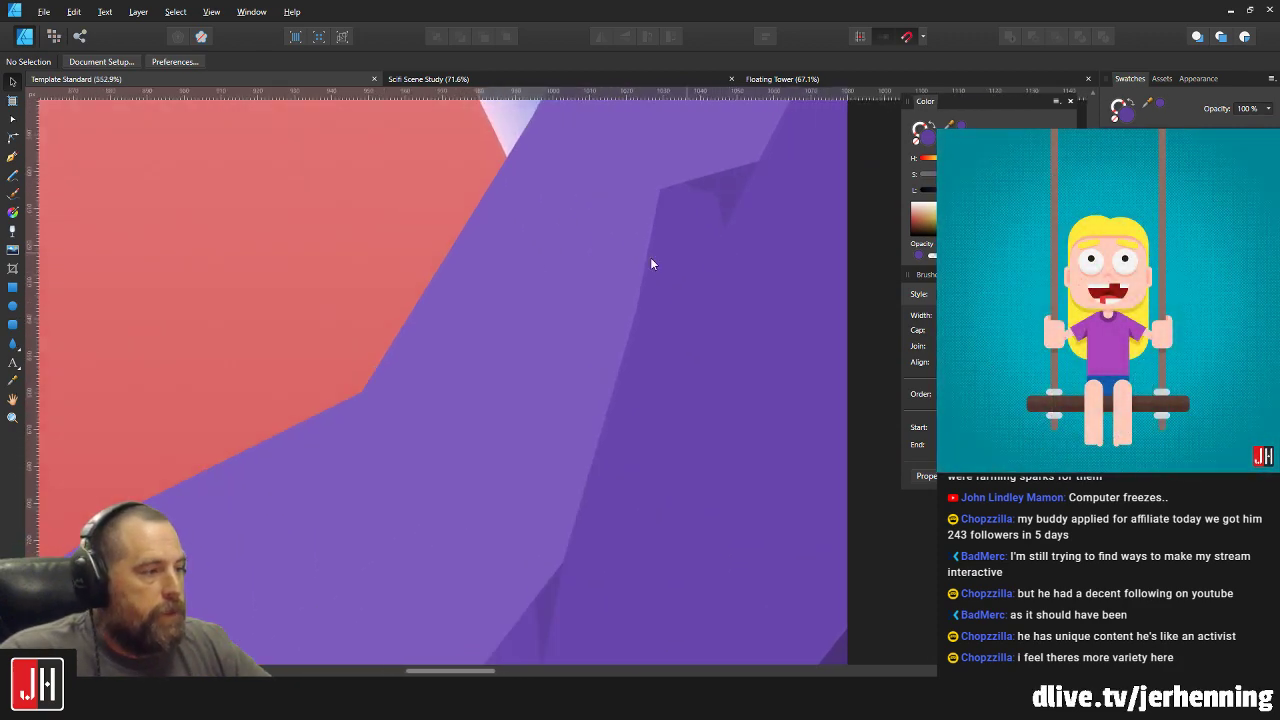
click(12, 156)
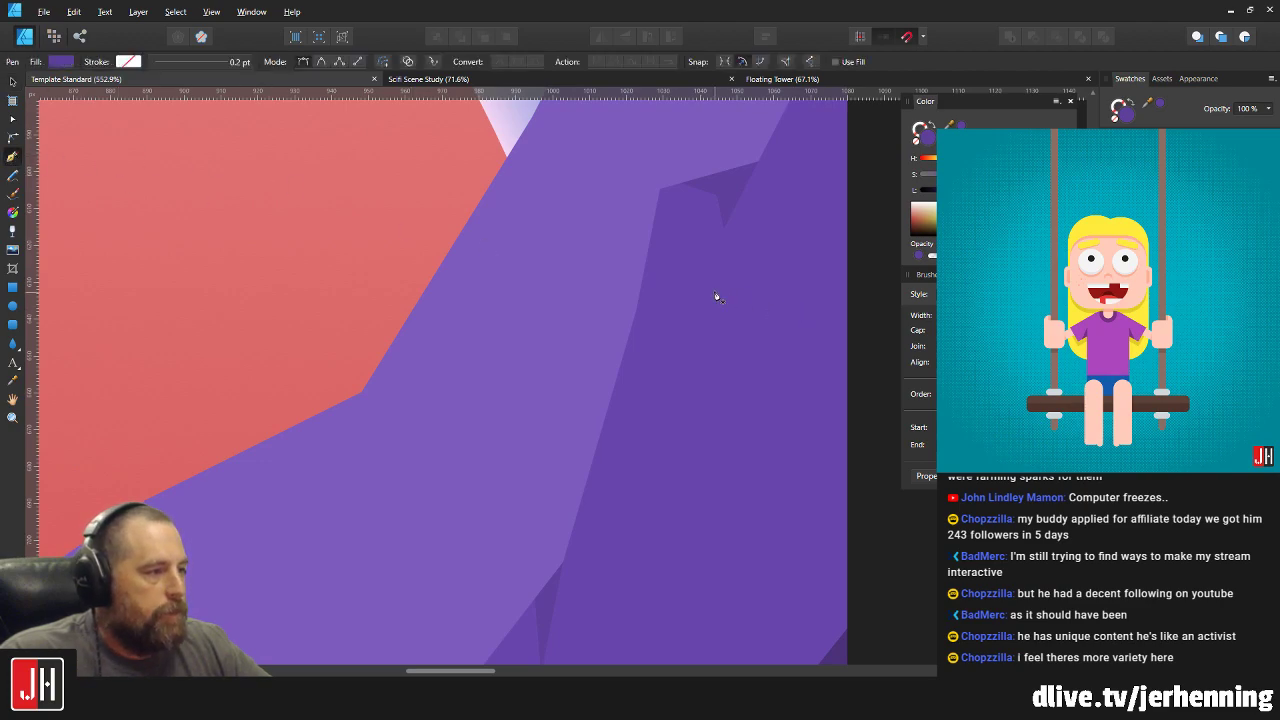
click(676, 428)
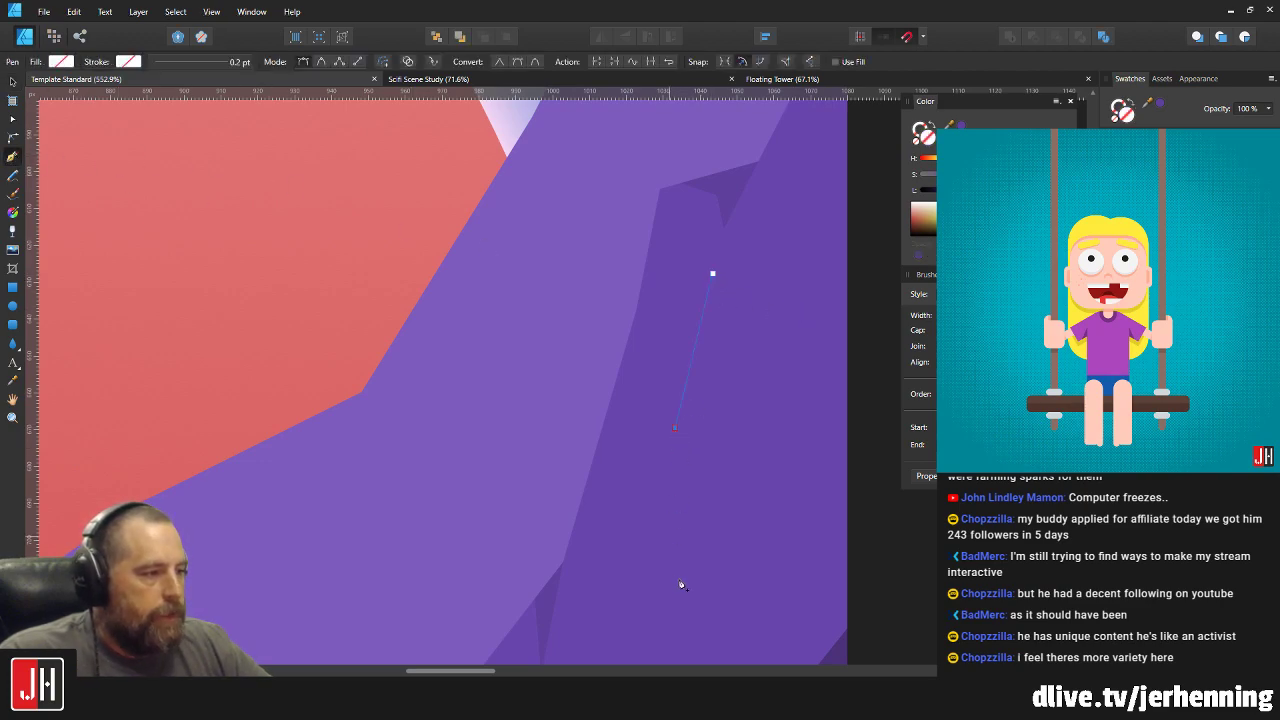
click(690, 632)
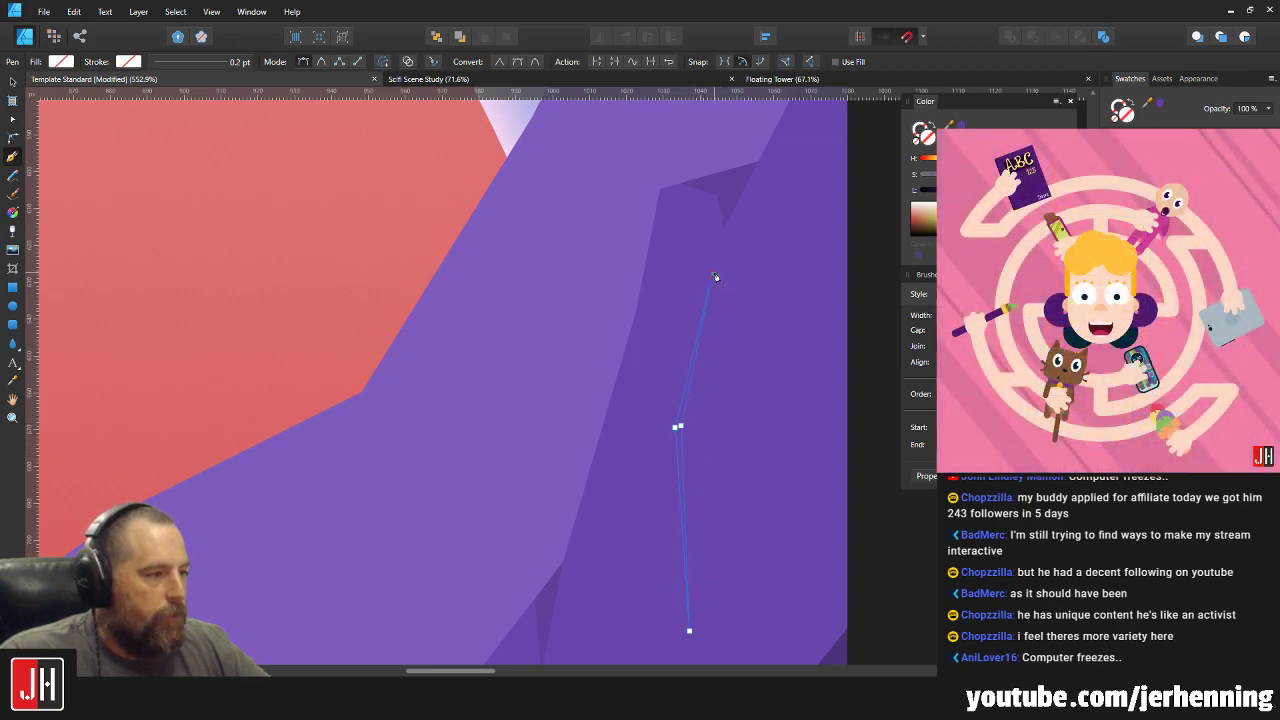
Fill the thin bent crack with the shadow facets' darker purple and check it against the whole cliff.
key(i)
key(v)
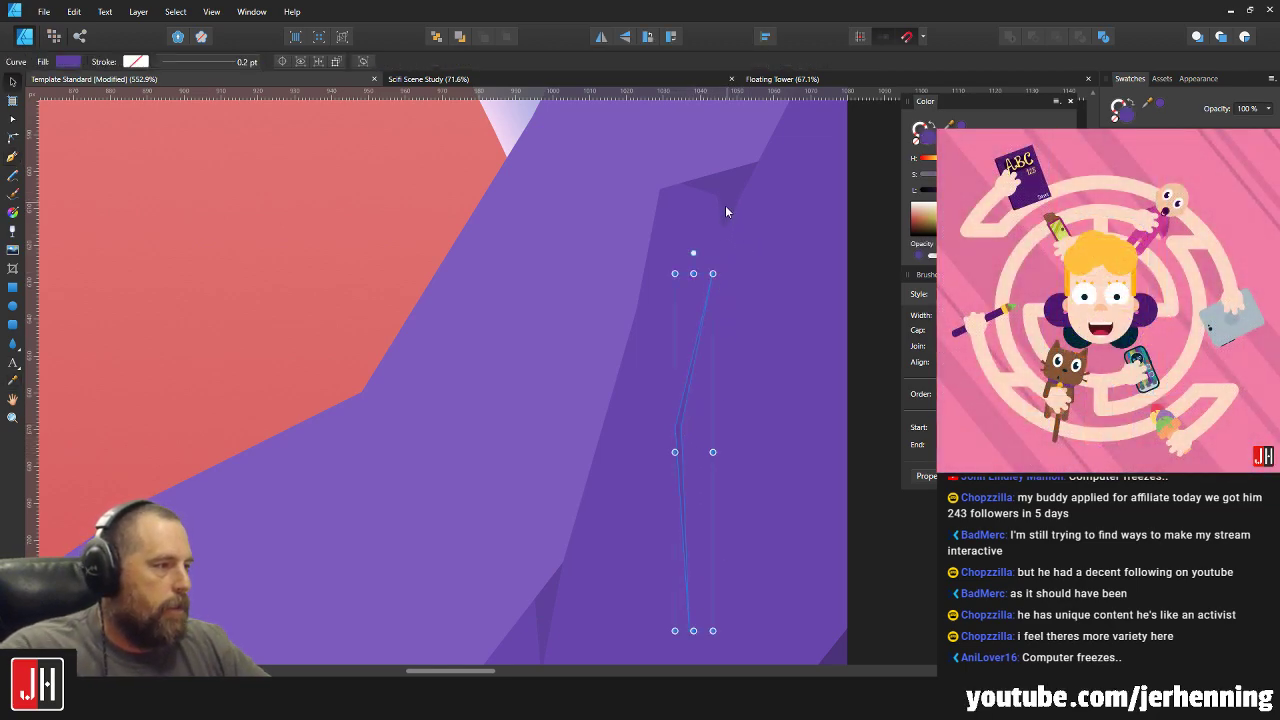
scroll(692, 344, up, 3)
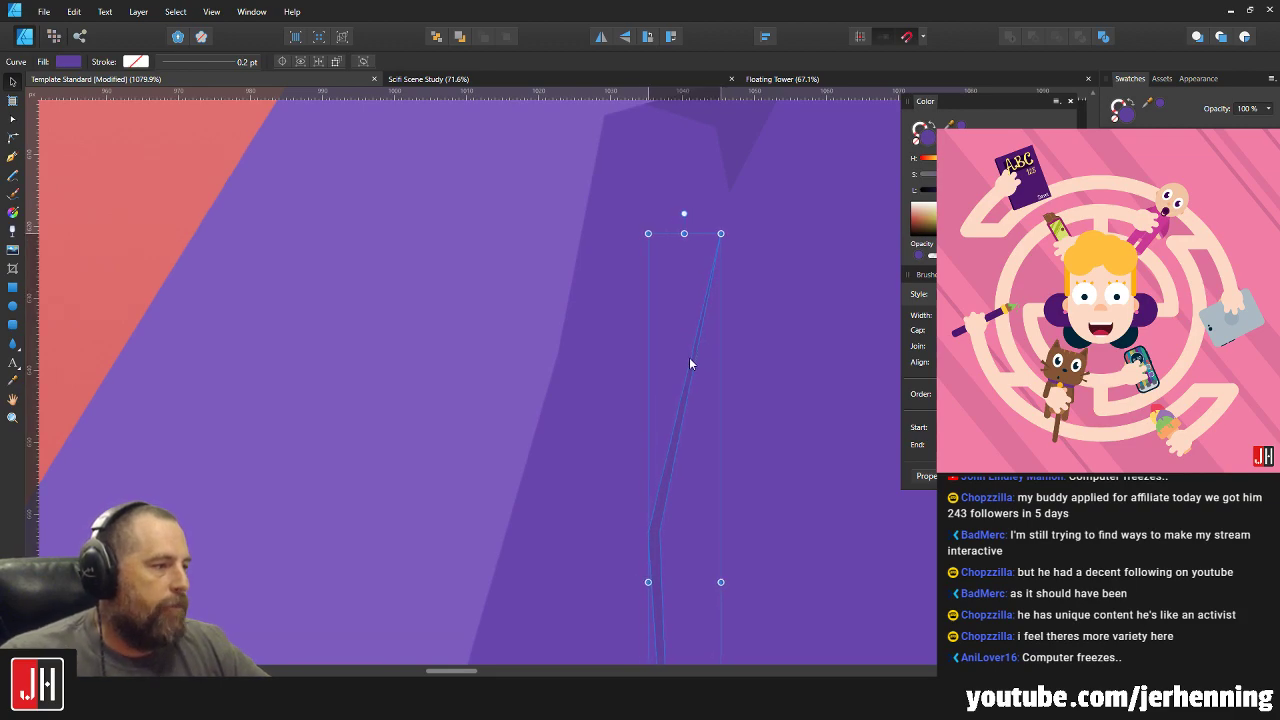
scroll(728, 466, down, 2)
key(a)
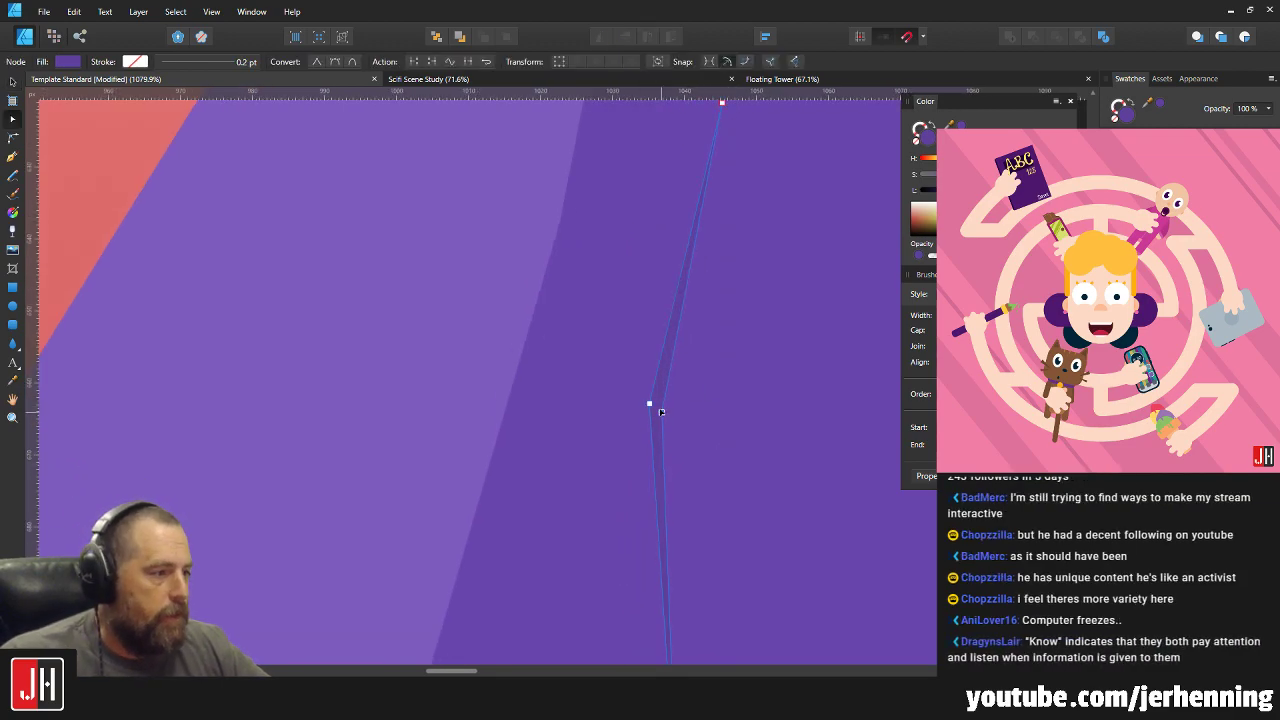
key(v)
scroll(678, 412, down, 9)
scroll(700, 424, up, 8)
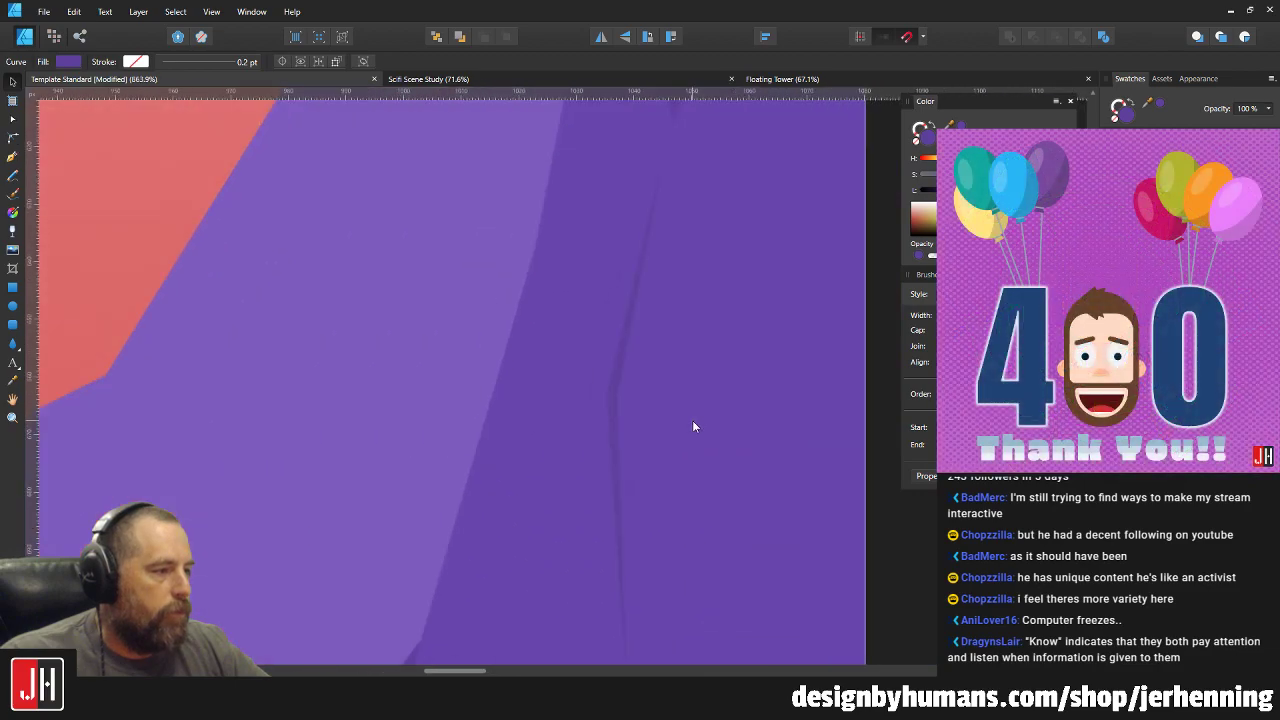
key(Escape)
scroll(688, 395, down, 7)
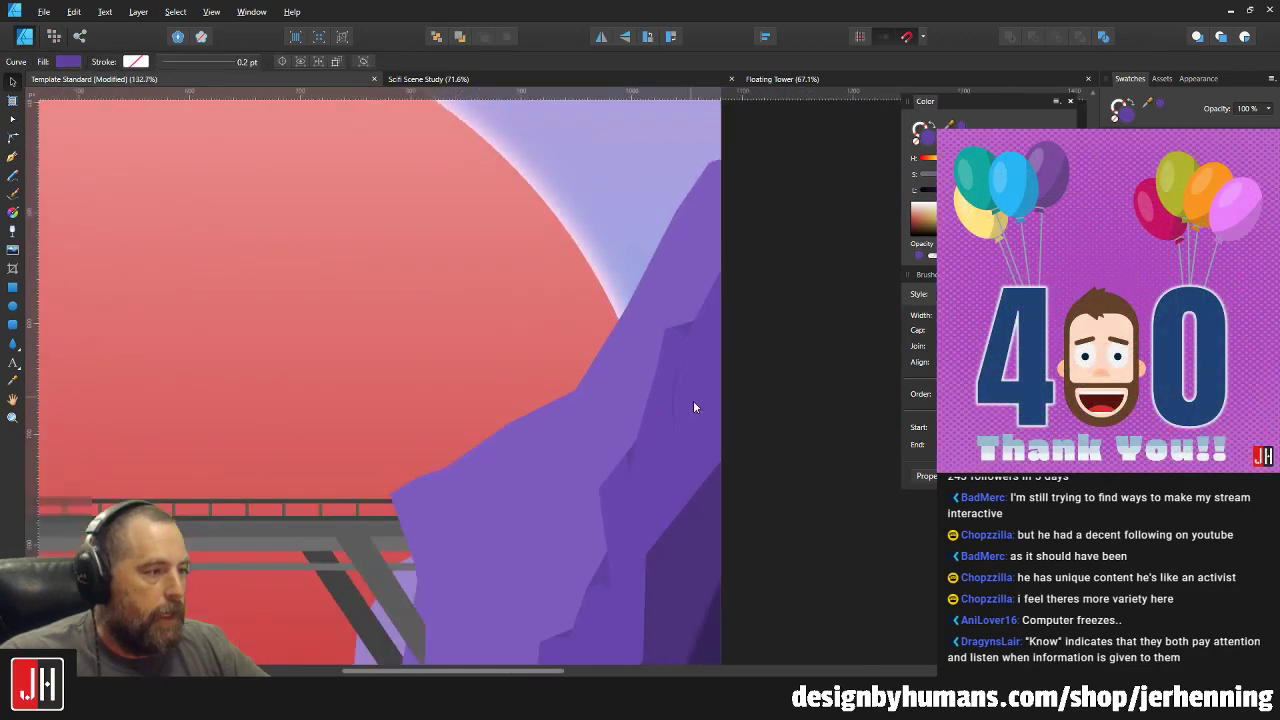
Reshape the crack by extending its bottom tip, adjusting the inner point of its bend and slightly raising its top tip.
scroll(720, 410, up, 6)
double_click(646, 432)
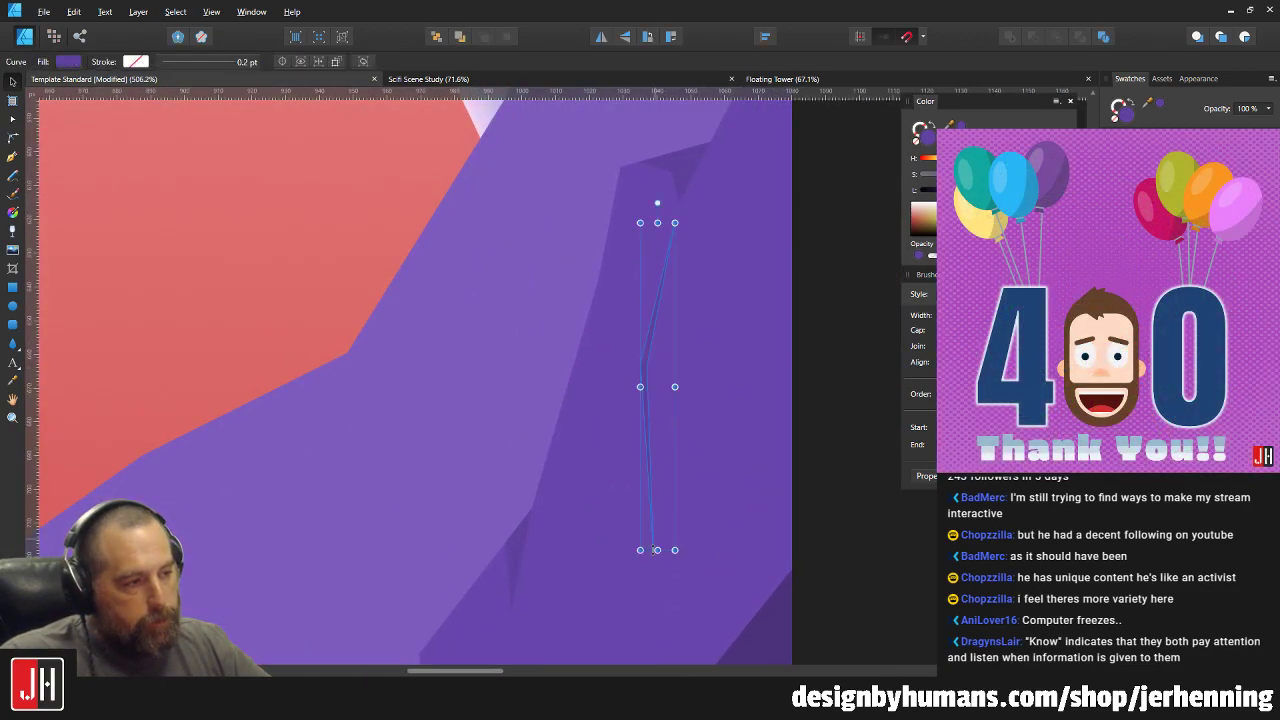
scroll(655, 555, up, 3)
drag(651, 535, 660, 562)
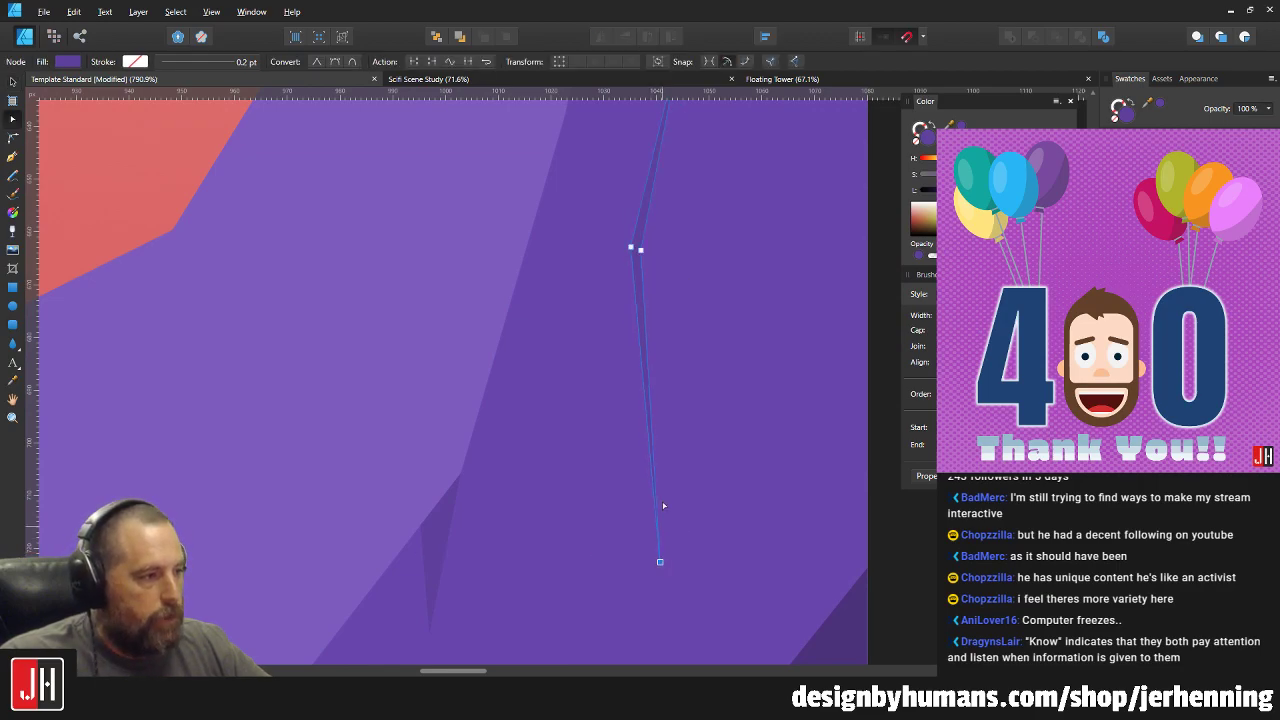
drag(641, 249, 626, 439)
key(v)
key(a)
drag(665, 221, 666, 215)
key(v)
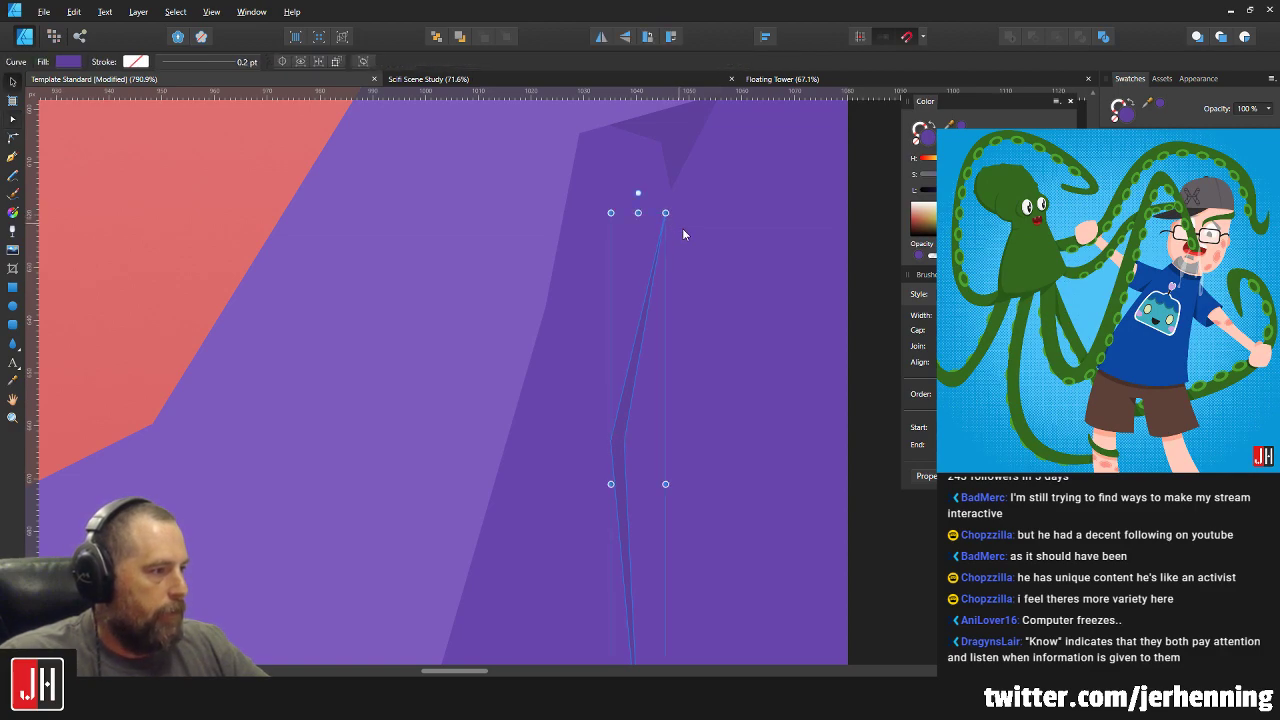
scroll(702, 268, down, 8)
click(742, 314)
Lower the edge point between the light and dark faces beside the crack to steepen the drop below the upper ledge.
scroll(705, 340, up, 3)
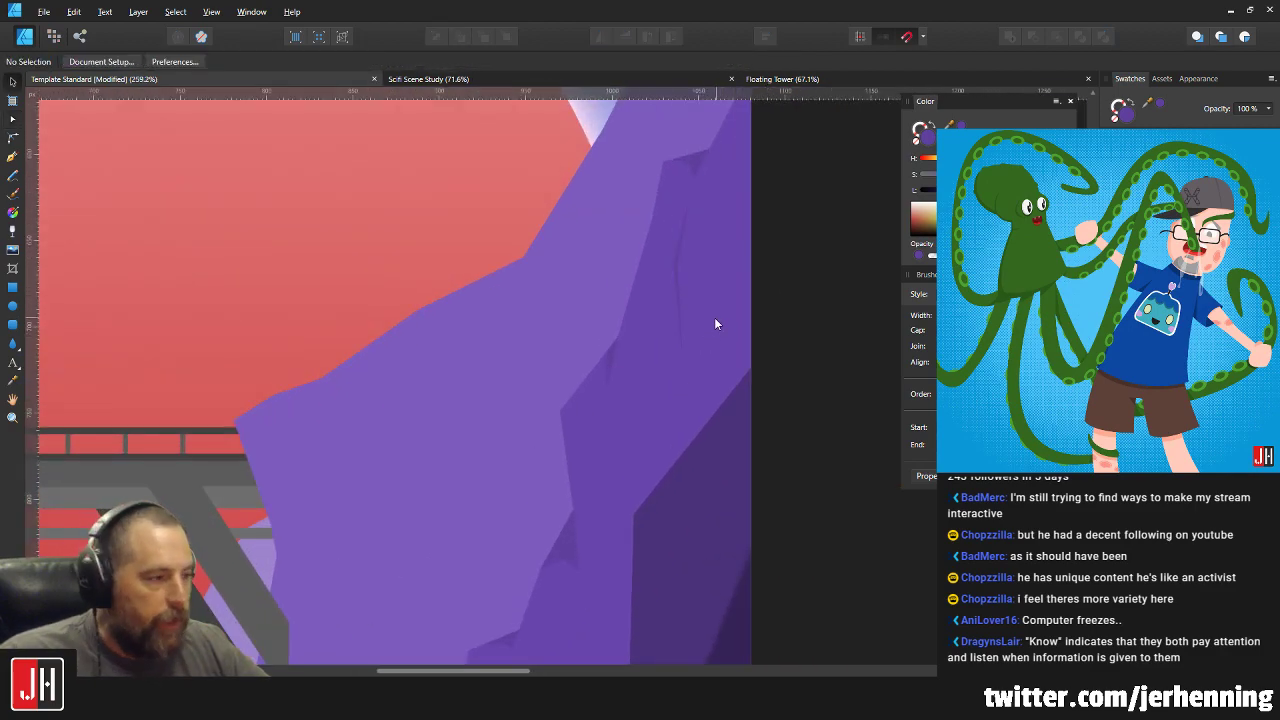
scroll(716, 323, up, 3)
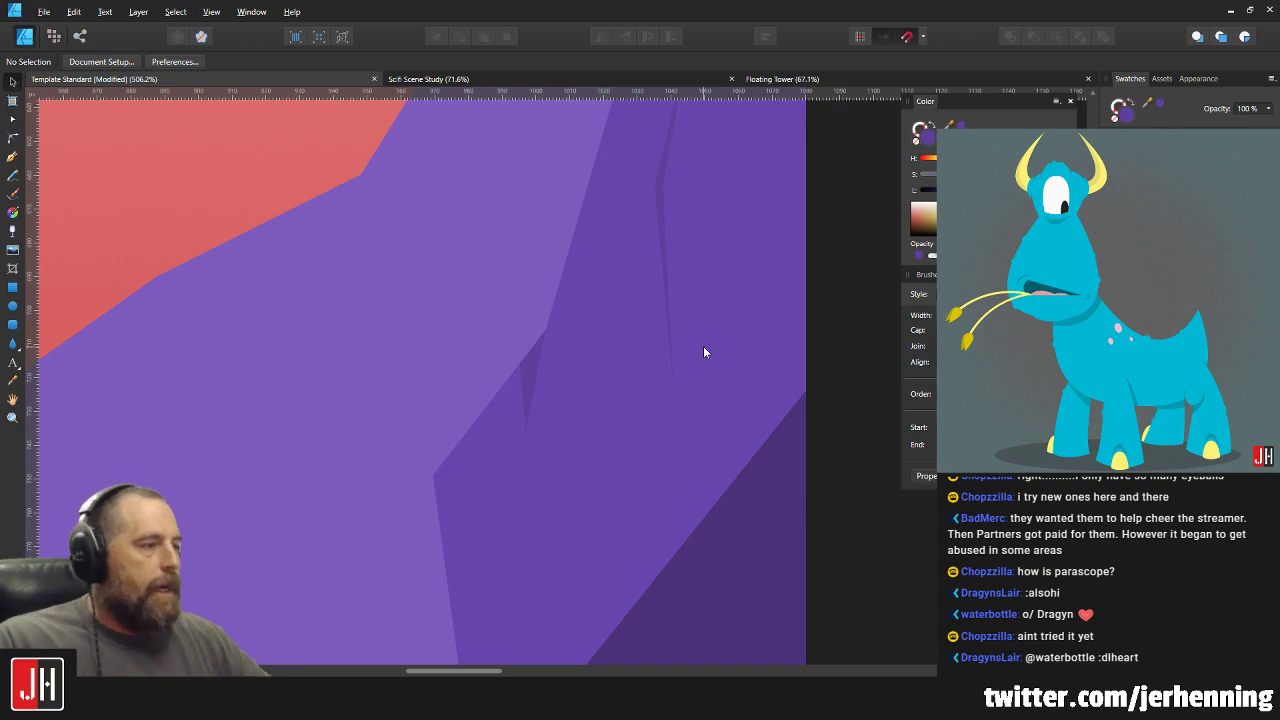
scroll(700, 325, up, 4)
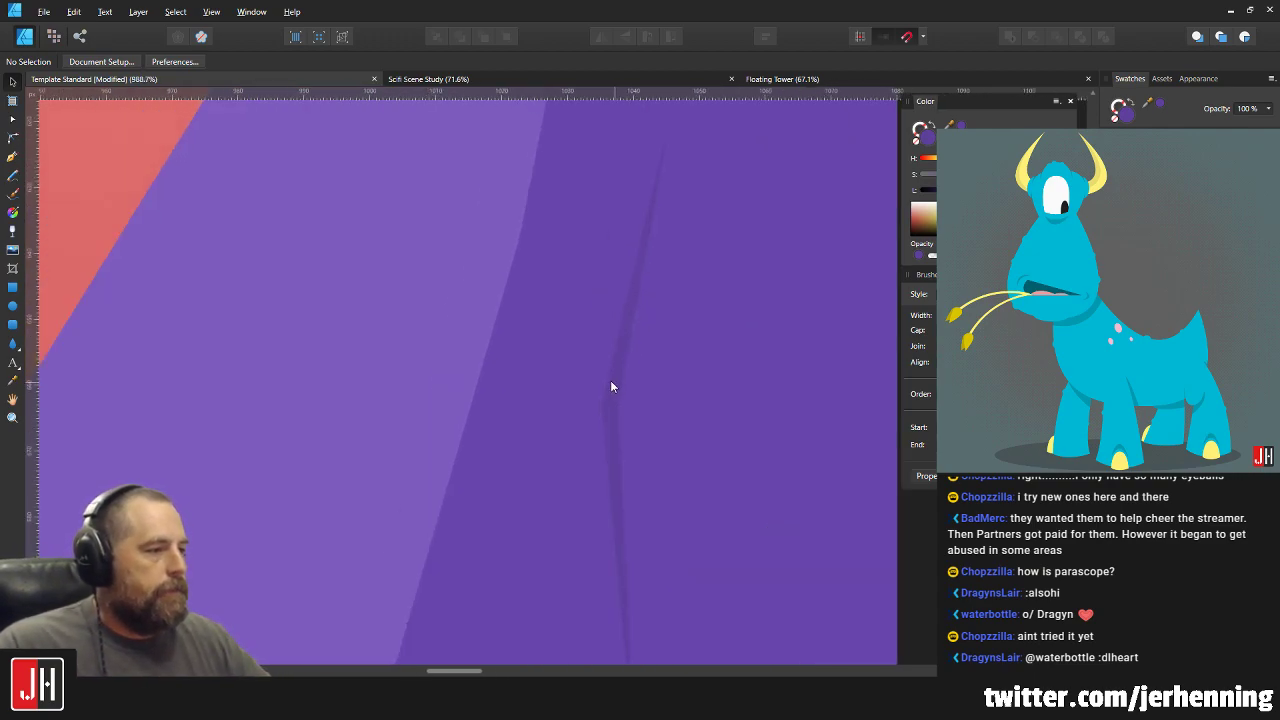
click(575, 328)
key(a)
drag(521, 240, 522, 346)
scroll(527, 314, down, 4)
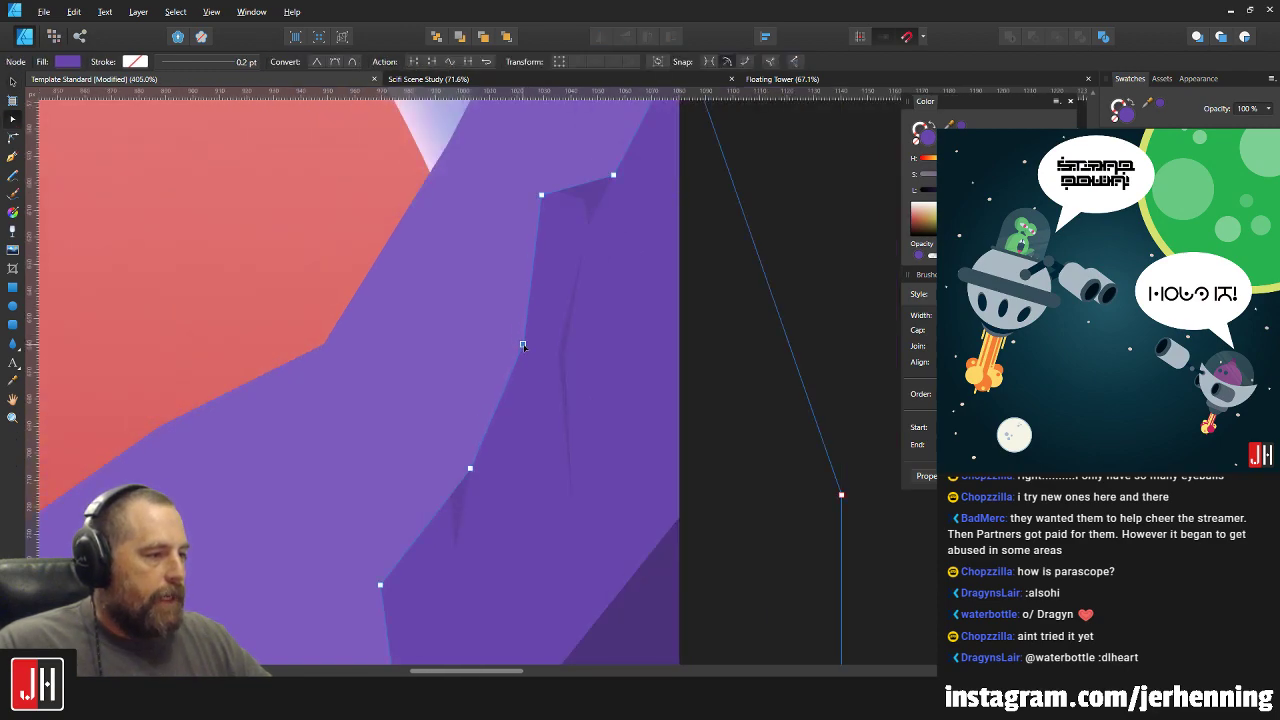
click(818, 235)
Fine-tune the same edge point beside the crack by moving it slightly further down.
scroll(671, 352, down, 2)
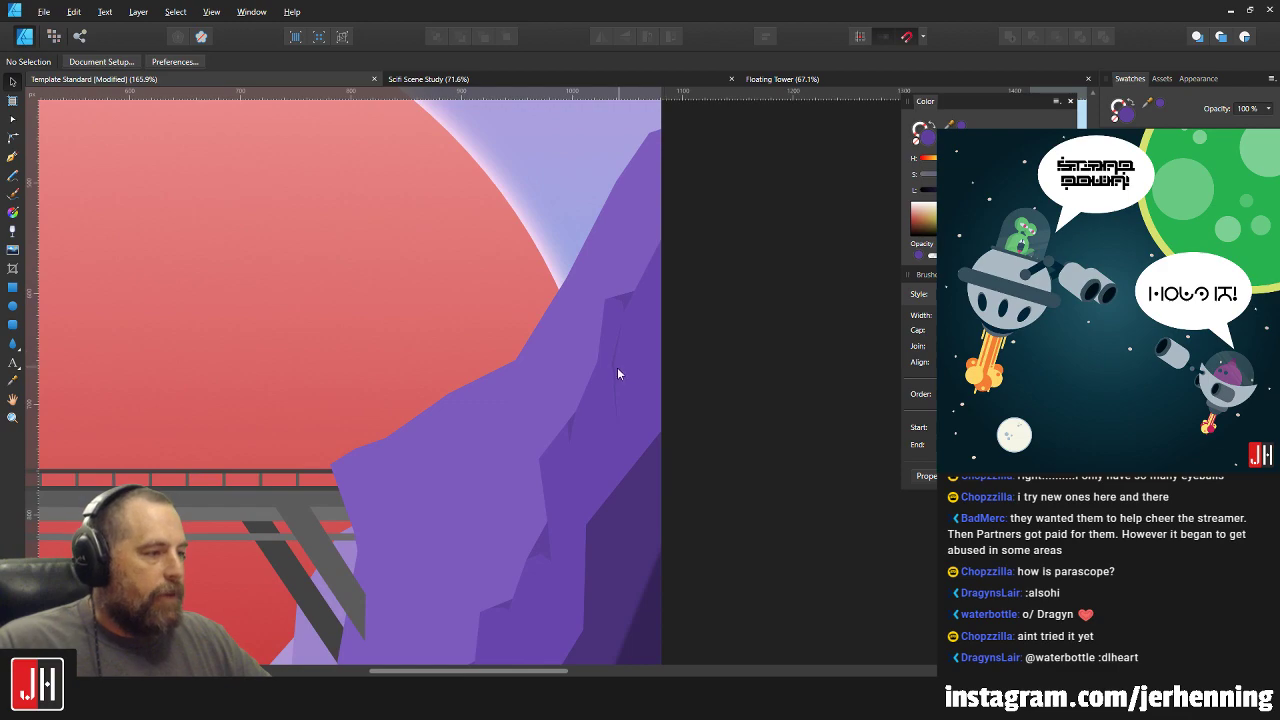
scroll(591, 357, up, 4)
click(590, 357)
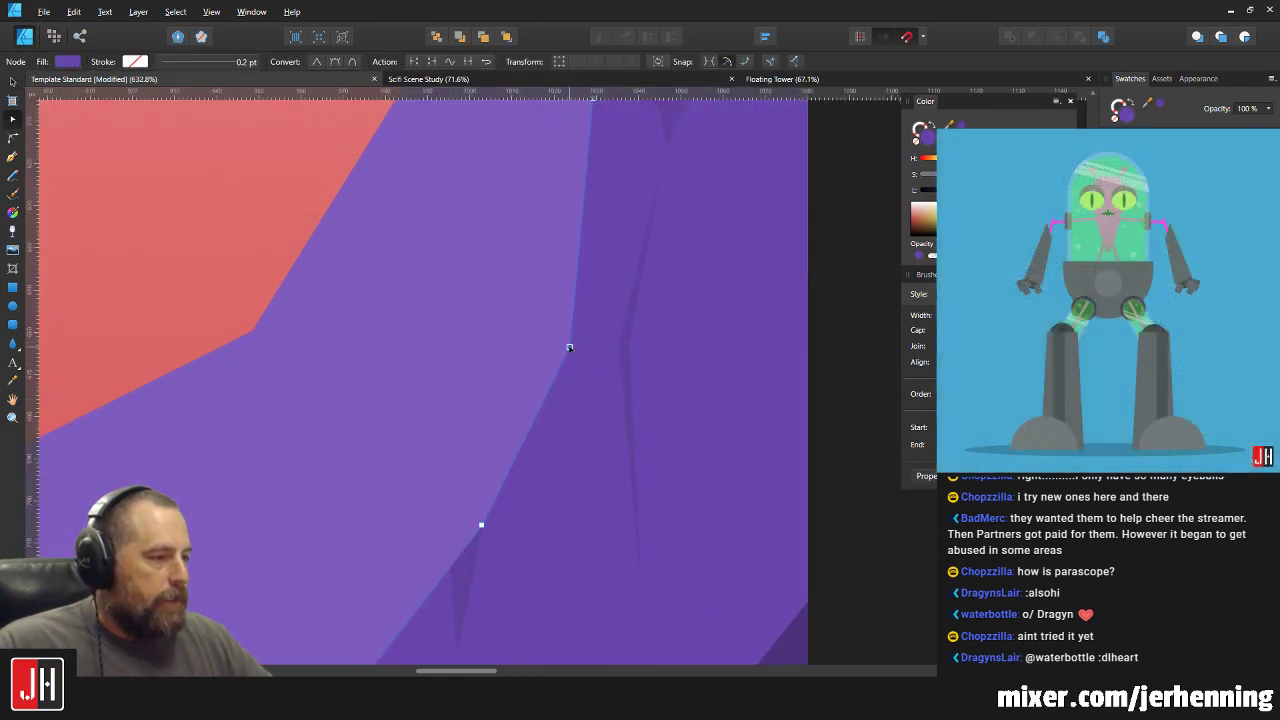
scroll(626, 356, down, 3)
click(710, 348)
Select the crack's two middle bend points and shift them slightly downward.
scroll(640, 320, up, 4)
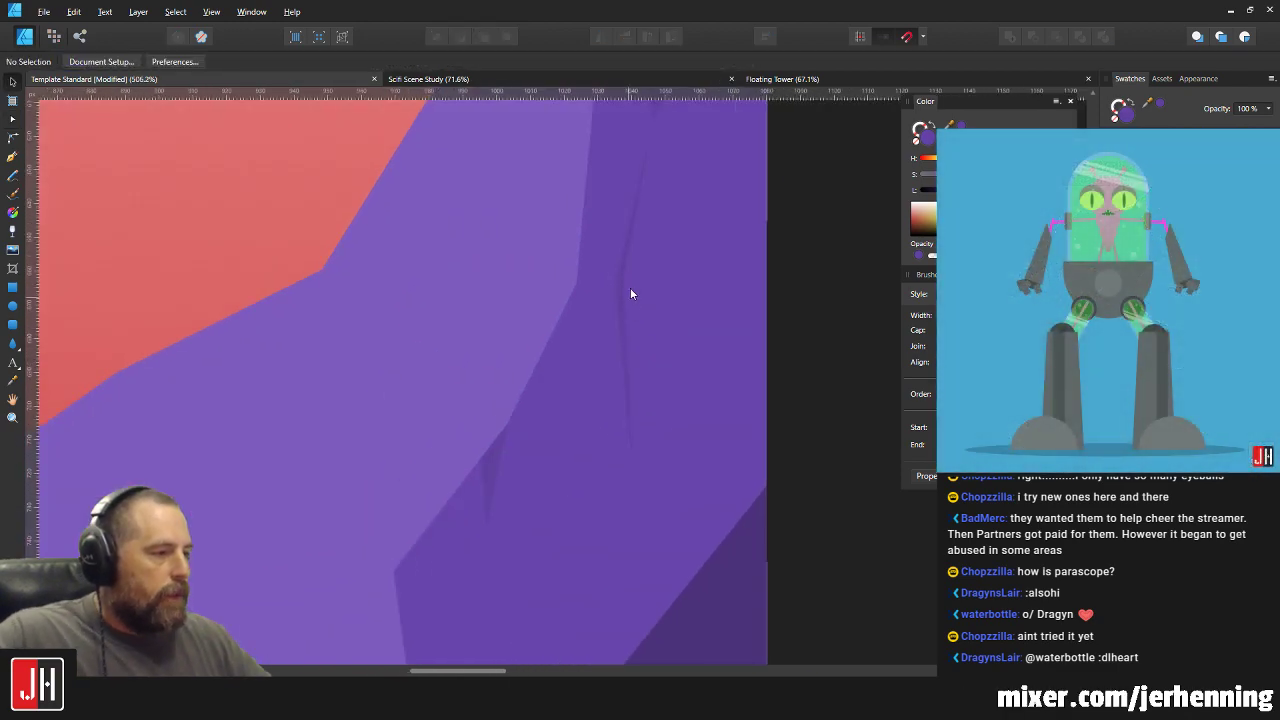
click(603, 286)
scroll(608, 206, up, 4)
scroll(600, 410, down, 2)
drag(557, 371, 643, 443)
drag(603, 403, 618, 425)
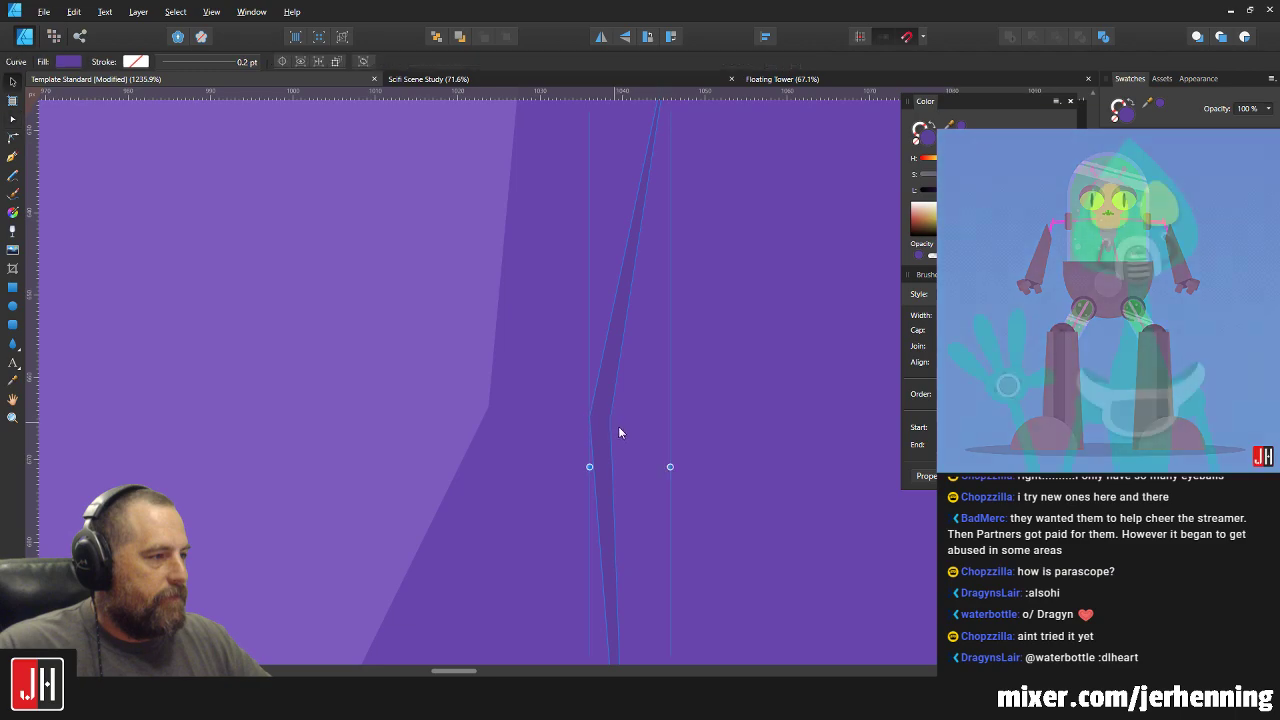
scroll(640, 445, down, 7)
click(722, 467)
Extend the crack's bottom tip slightly further down the dark cliff face.
scroll(700, 490, up, 5)
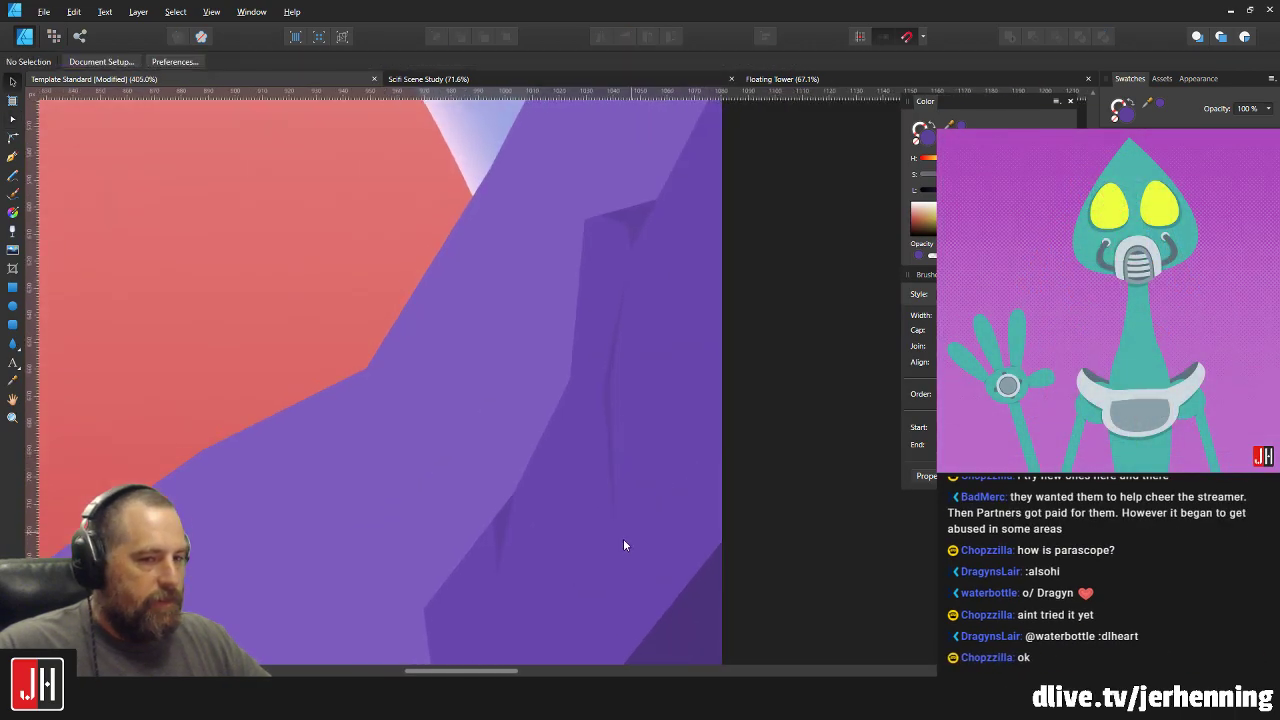
click(603, 405)
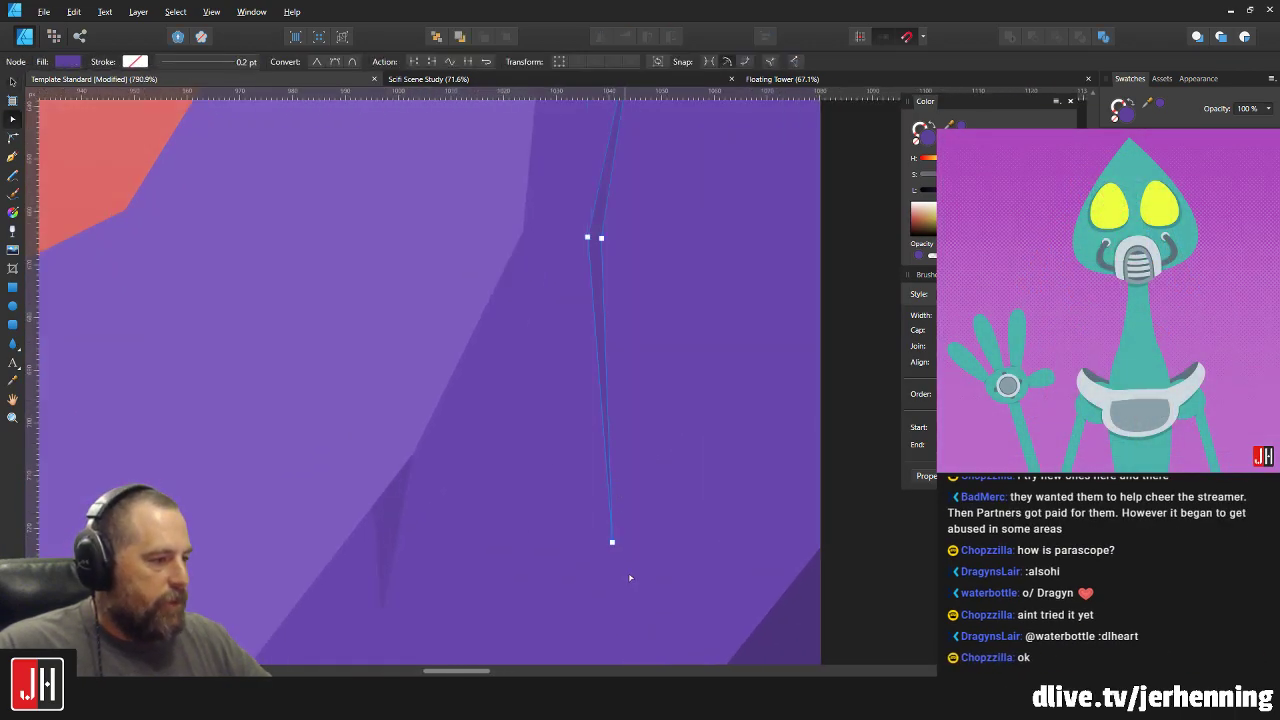
drag(601, 526, 620, 577)
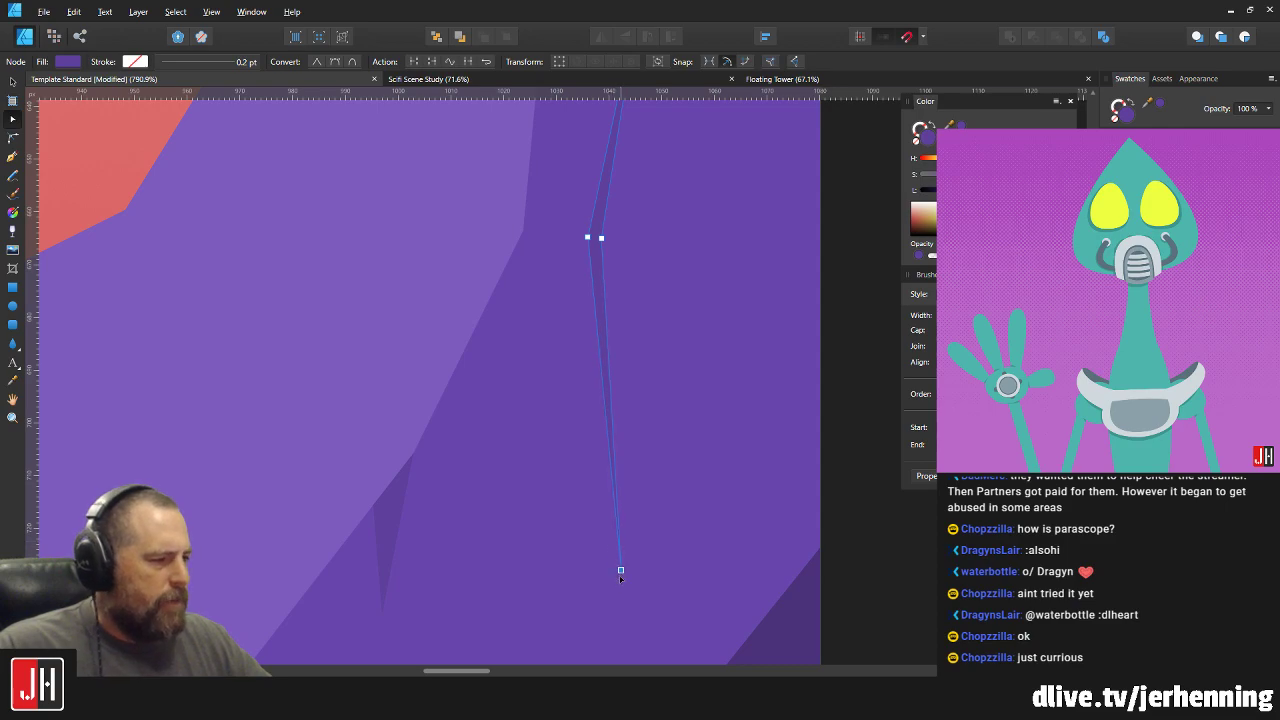
scroll(717, 486, down, 5)
key(Escape)
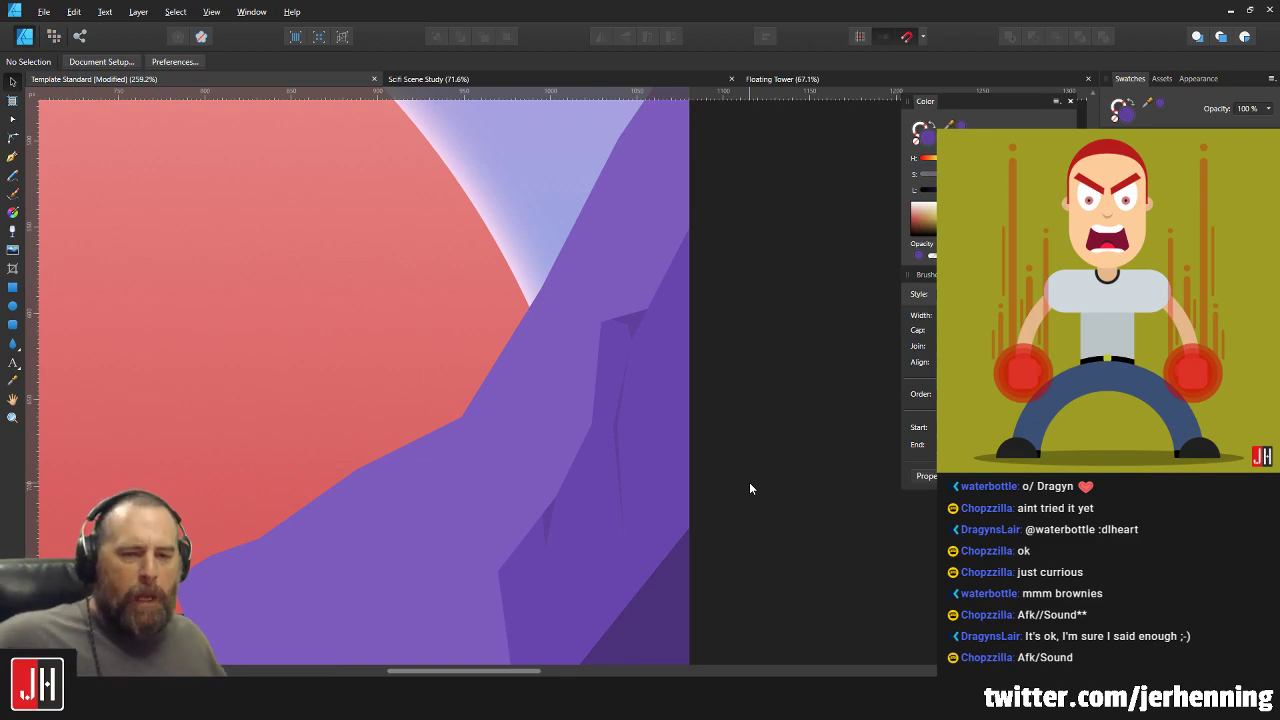
Shift the crack's two middle bend points slightly right and down on the dark cliff face.
scroll(610, 443, up, 2)
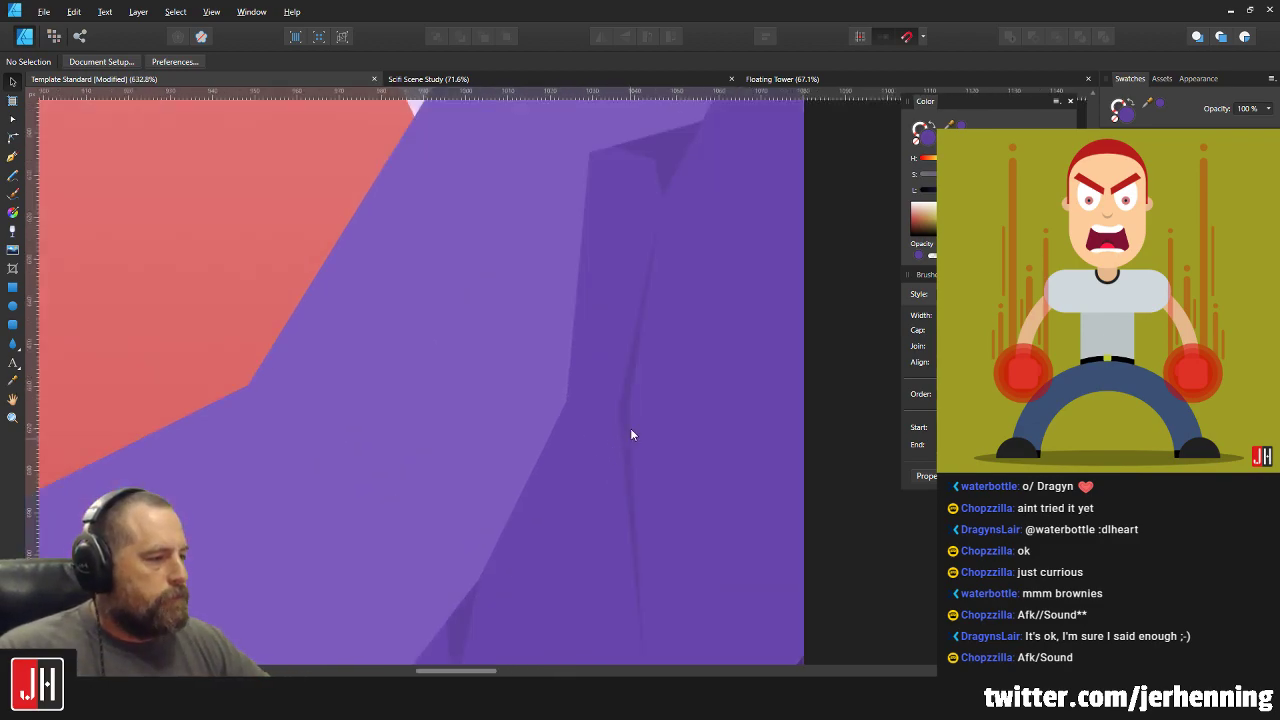
double_click(628, 420)
scroll(628, 420, up, 2)
click(649, 573)
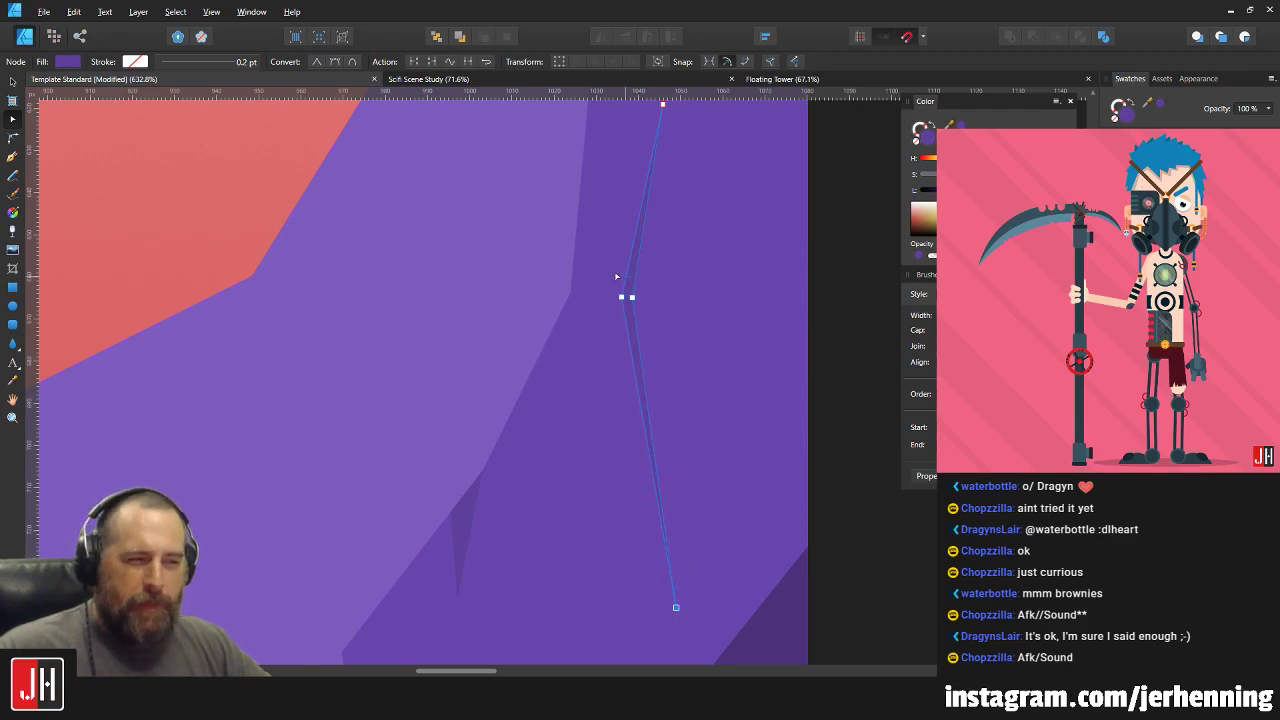
drag(632, 297, 642, 308)
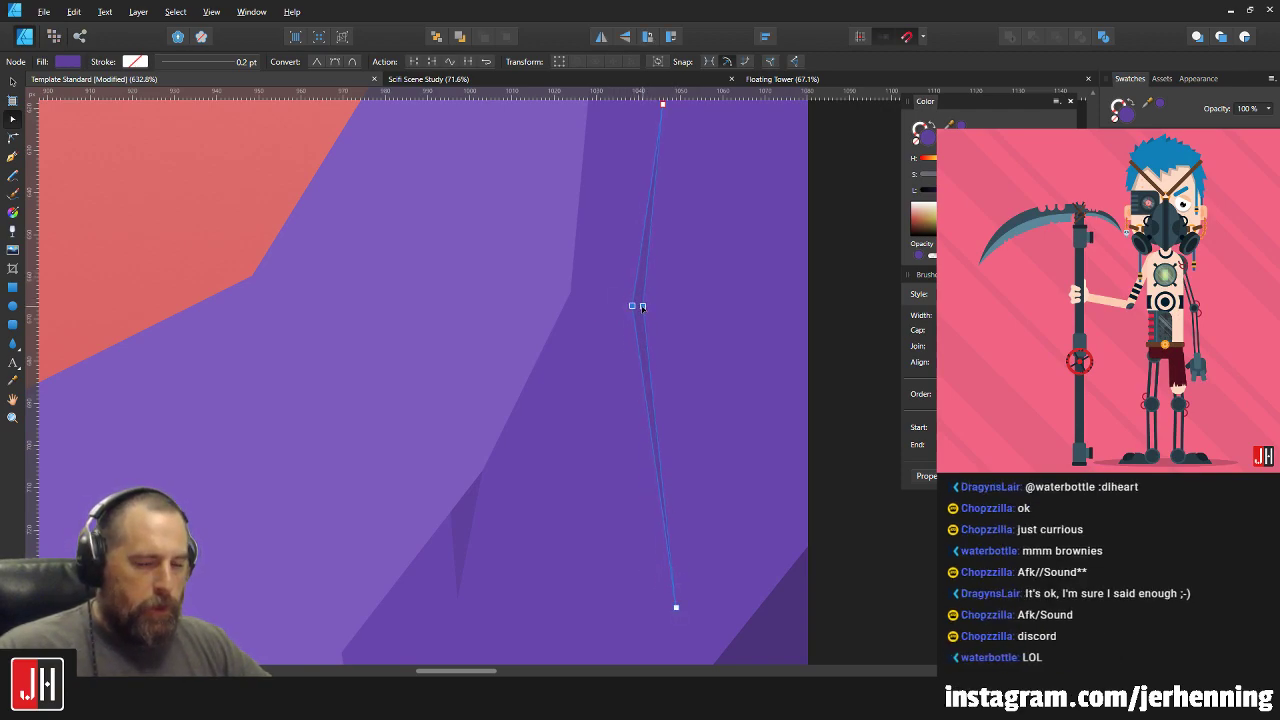
scroll(660, 285, down, 2)
click(840, 252)
key(v)
Move the crack's top end up to meet the tip of the shadow facet under the ledge.
scroll(756, 269, up, 2)
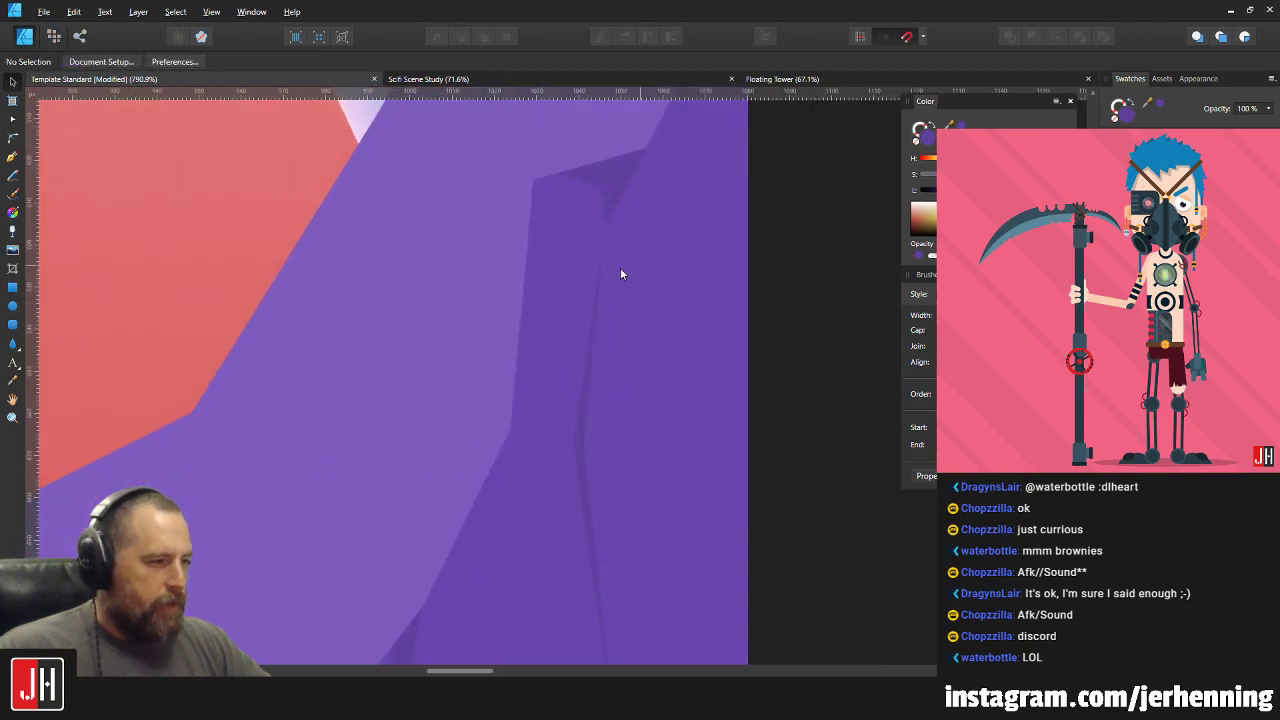
scroll(626, 272, up, 2)
double_click(583, 240)
drag(587, 235, 592, 198)
scroll(640, 220, down, 2)
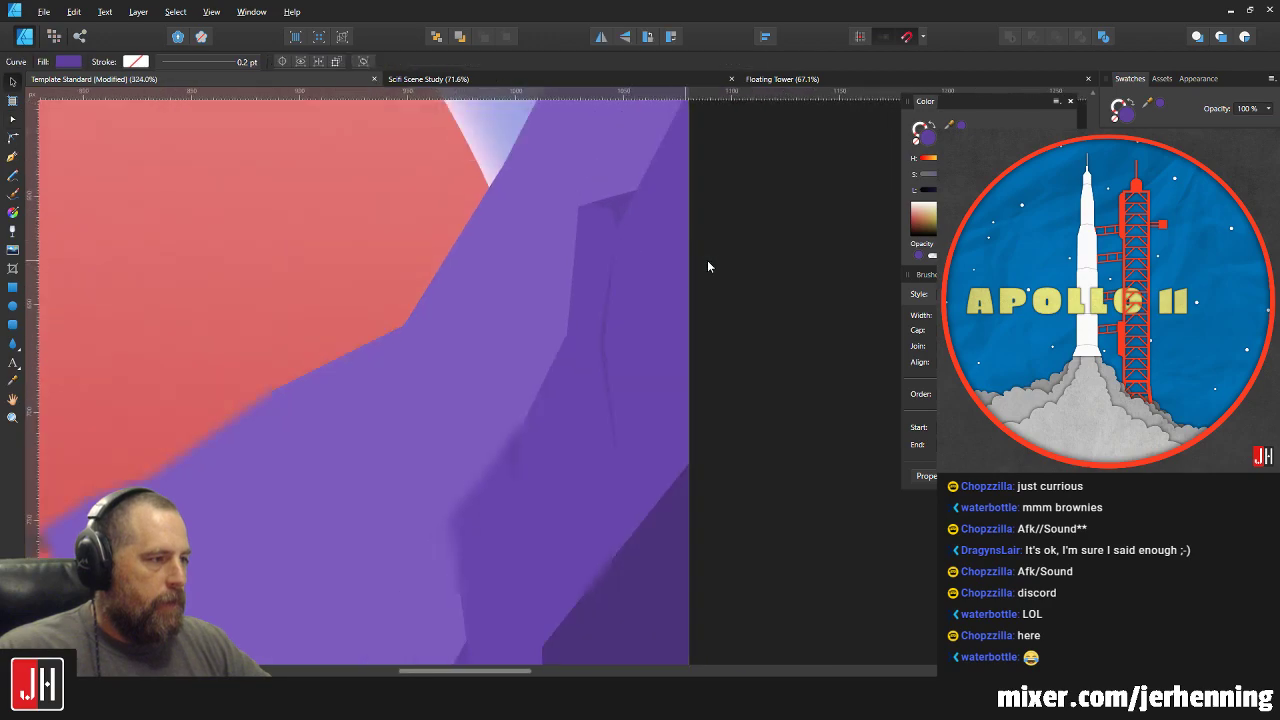
click(701, 260)
key(v)
Fine-tune the right corner point of the crack's top end against the lower tip of the shadow facet.
scroll(622, 236, up, 2)
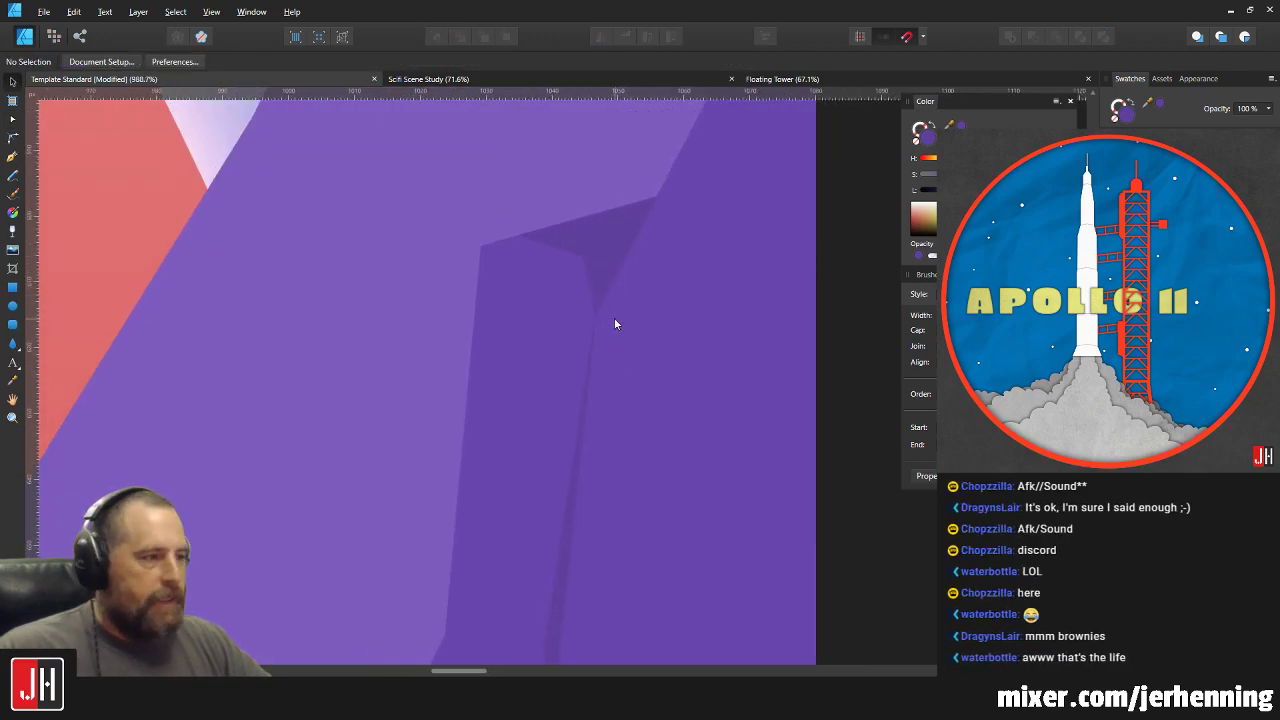
key(a)
click(592, 340)
scroll(593, 328, up, 4)
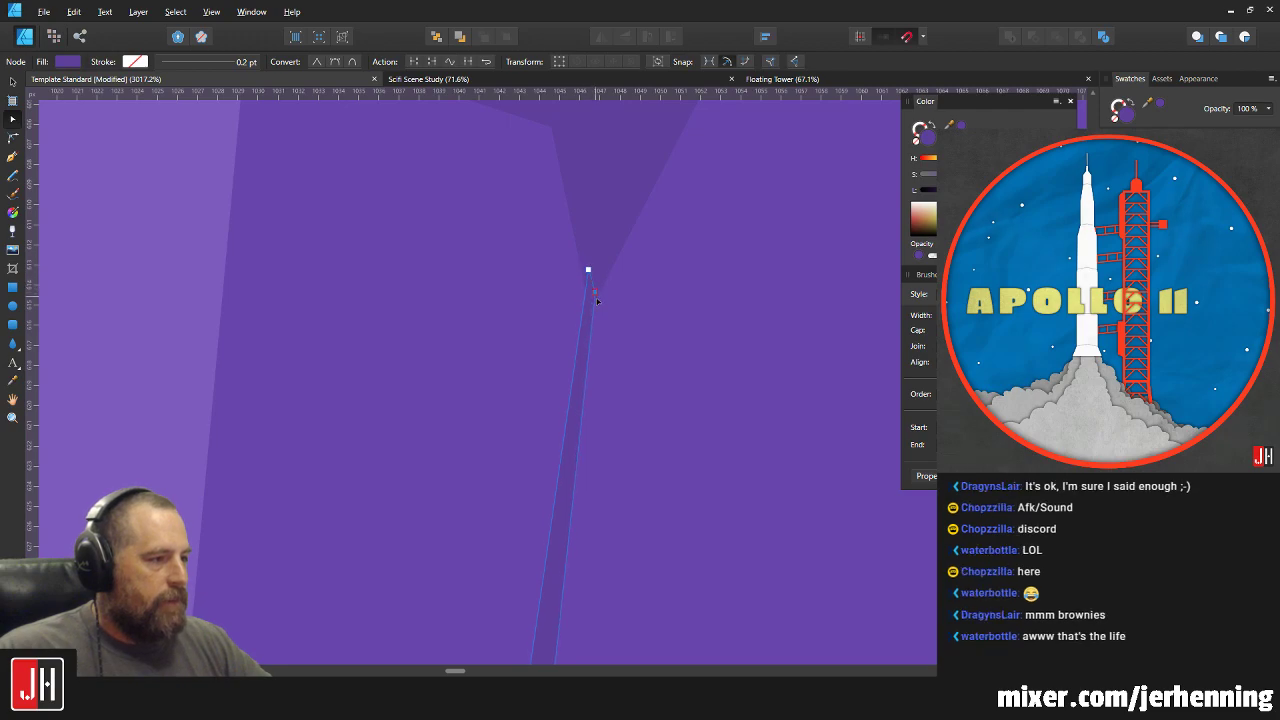
key(v)
scroll(600, 300, down, 4)
scroll(621, 338, down, 3)
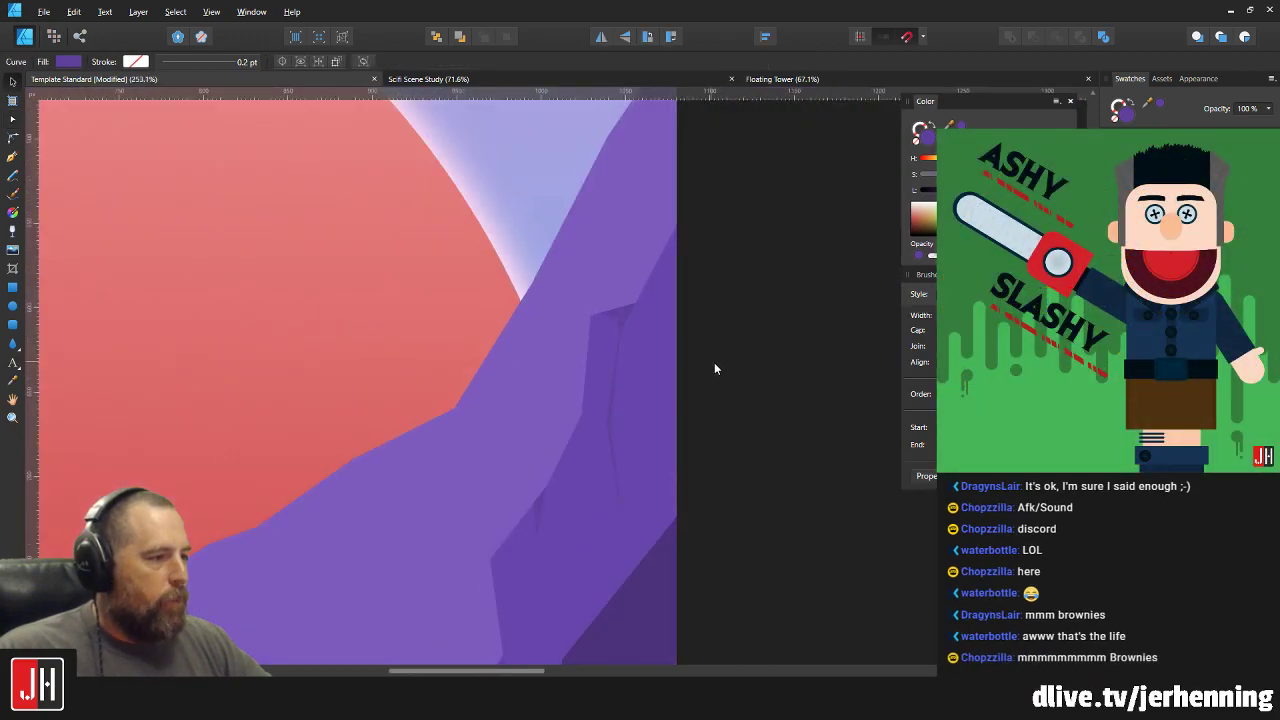
click(712, 372)
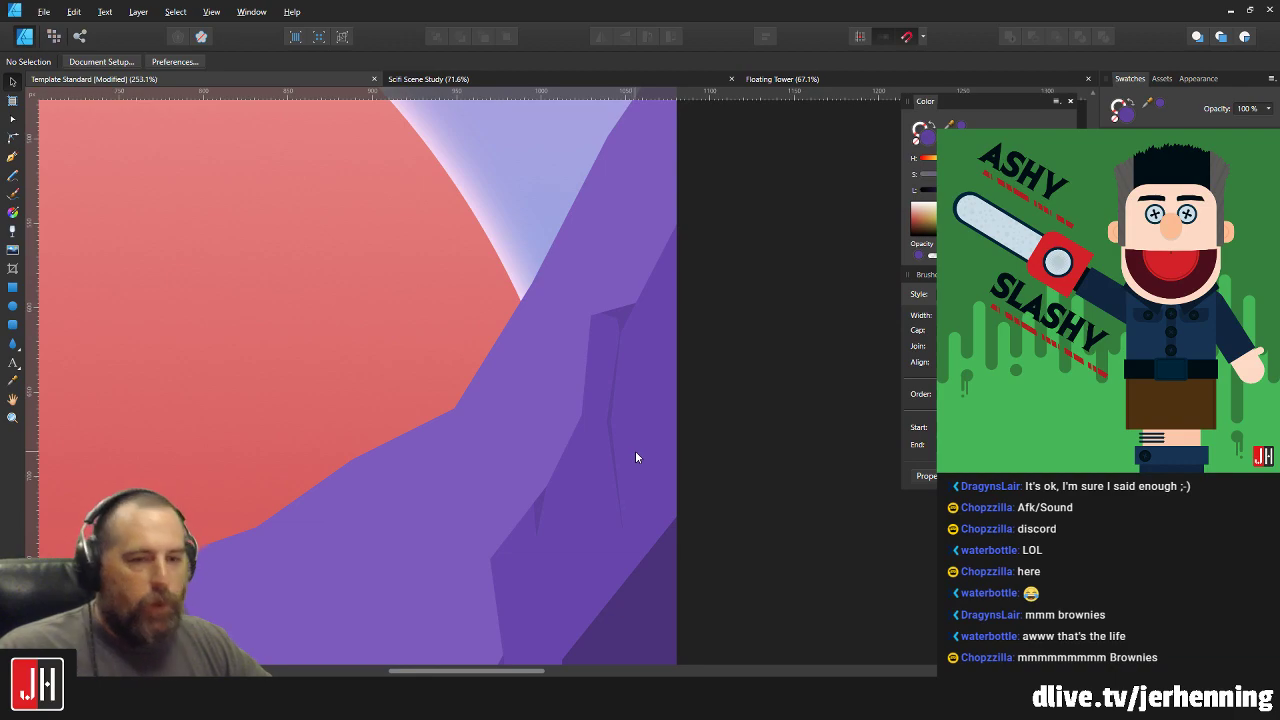
Nudge the left corner point of the crack's top end up and left onto the shadow facet's edge.
scroll(625, 333, up, 7)
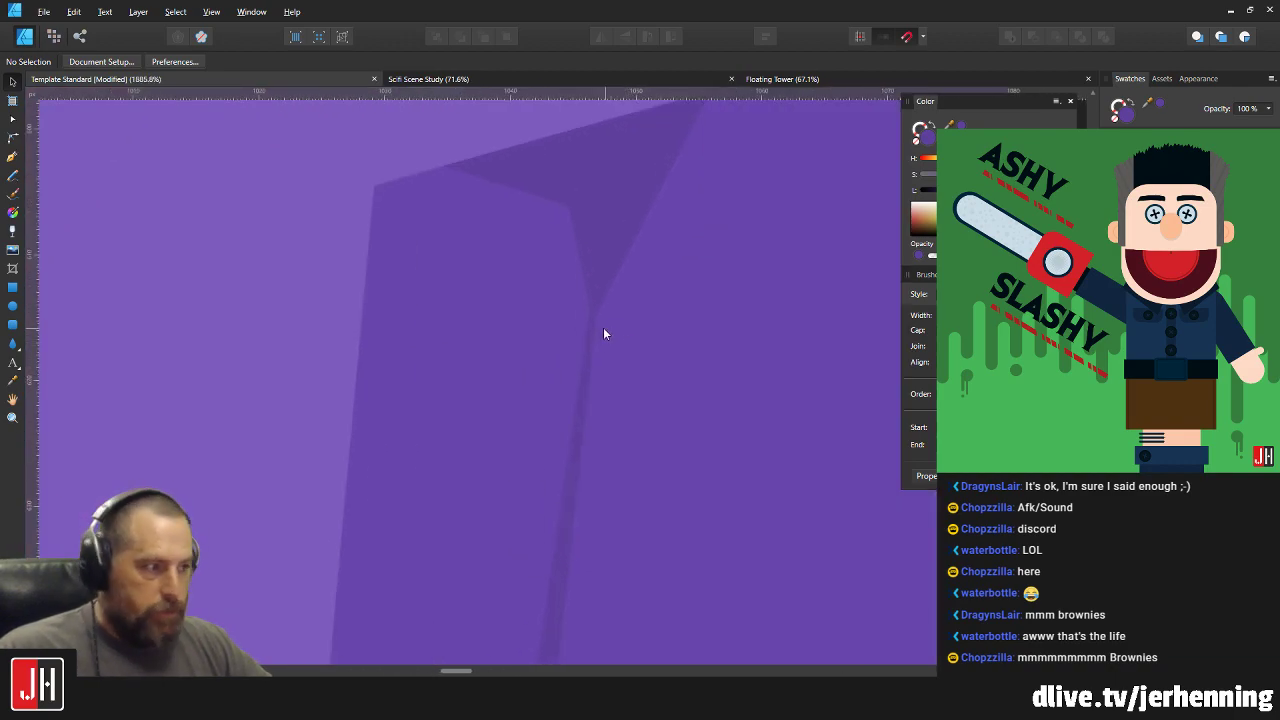
click(591, 322)
scroll(582, 295, up, 2)
key(a)
drag(586, 284, 579, 271)
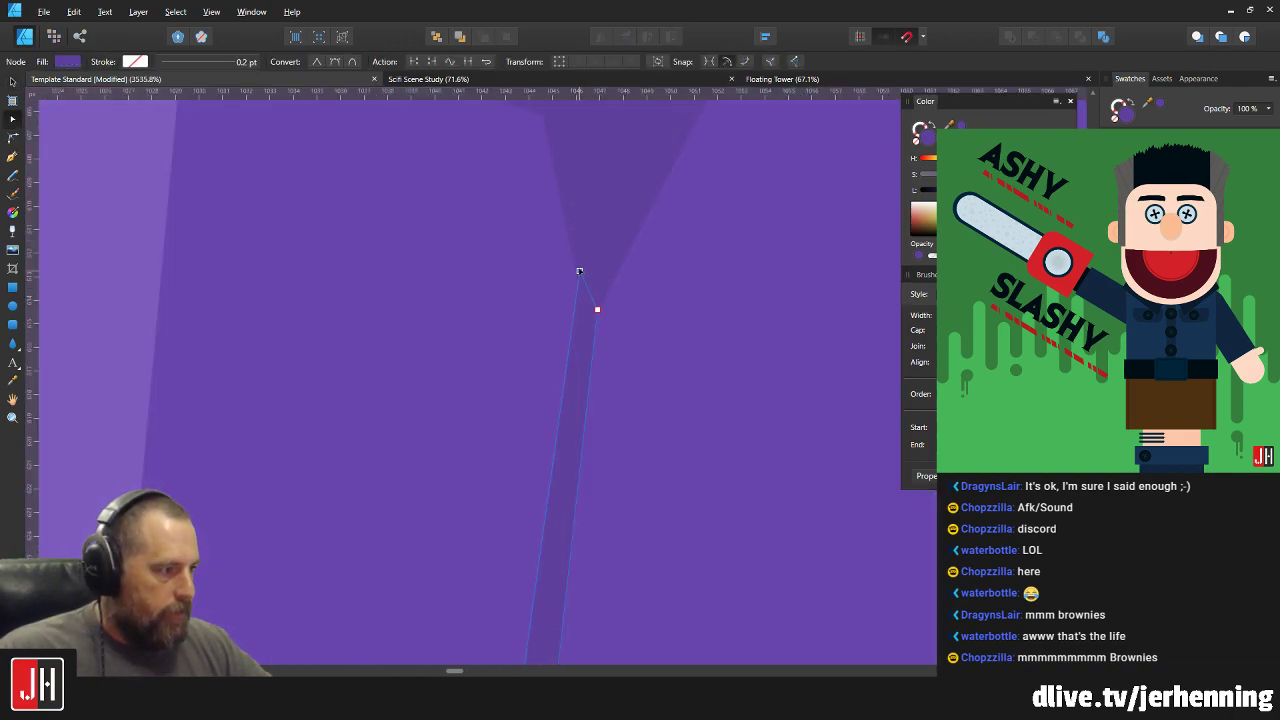
scroll(600, 320, down, 9)
click(718, 421)
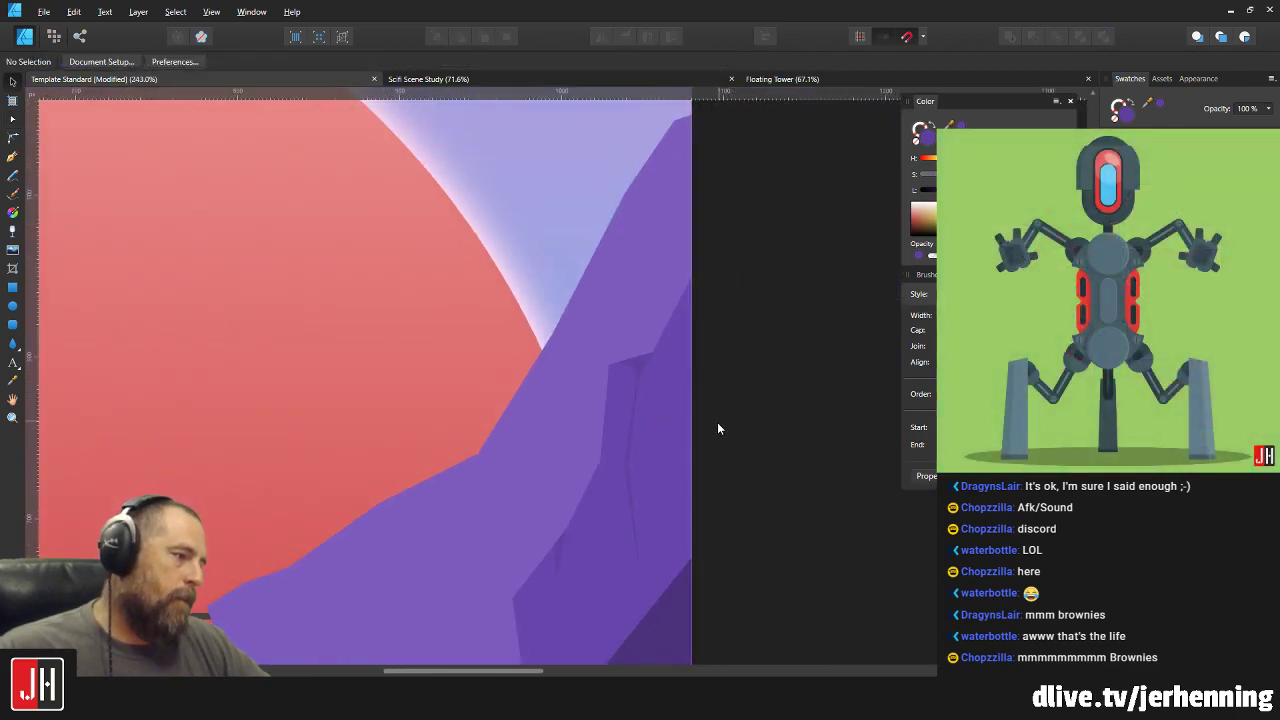
Add a small notch to the edge between the light and dark faces, just below the small shadow facet.
drag(650, 427, 655, 350)
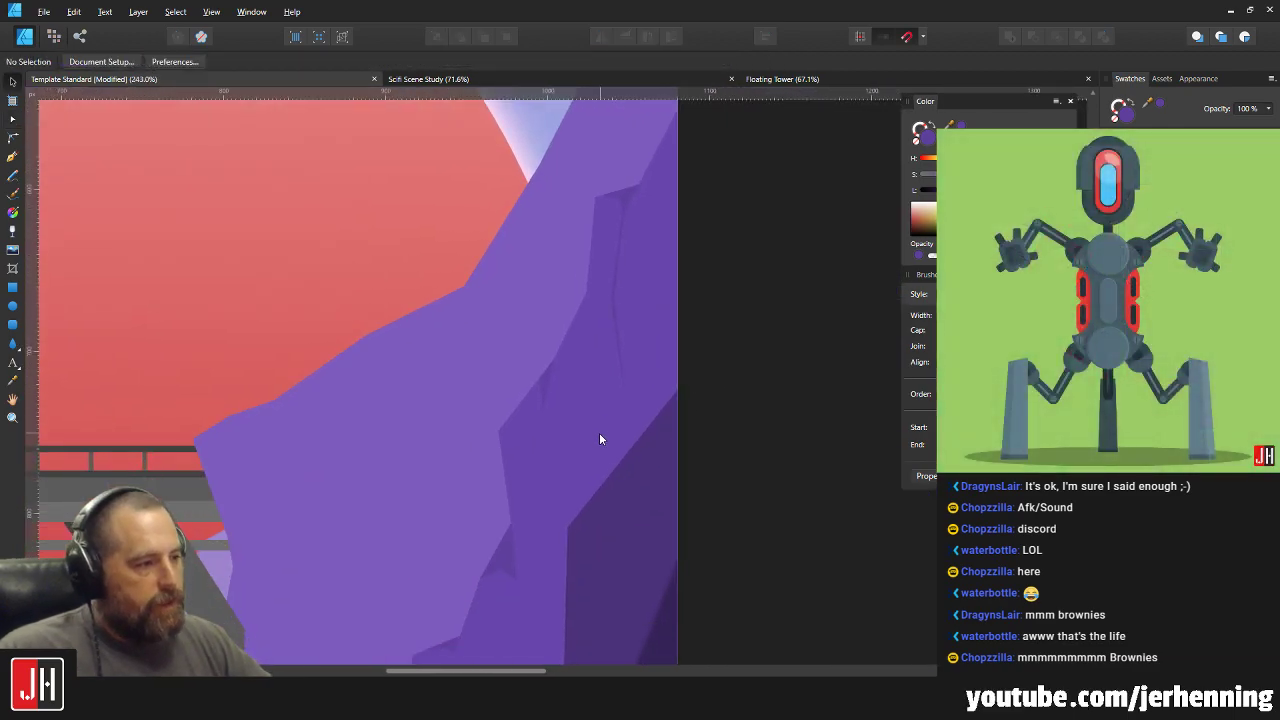
scroll(590, 400, up, 4)
click(545, 305)
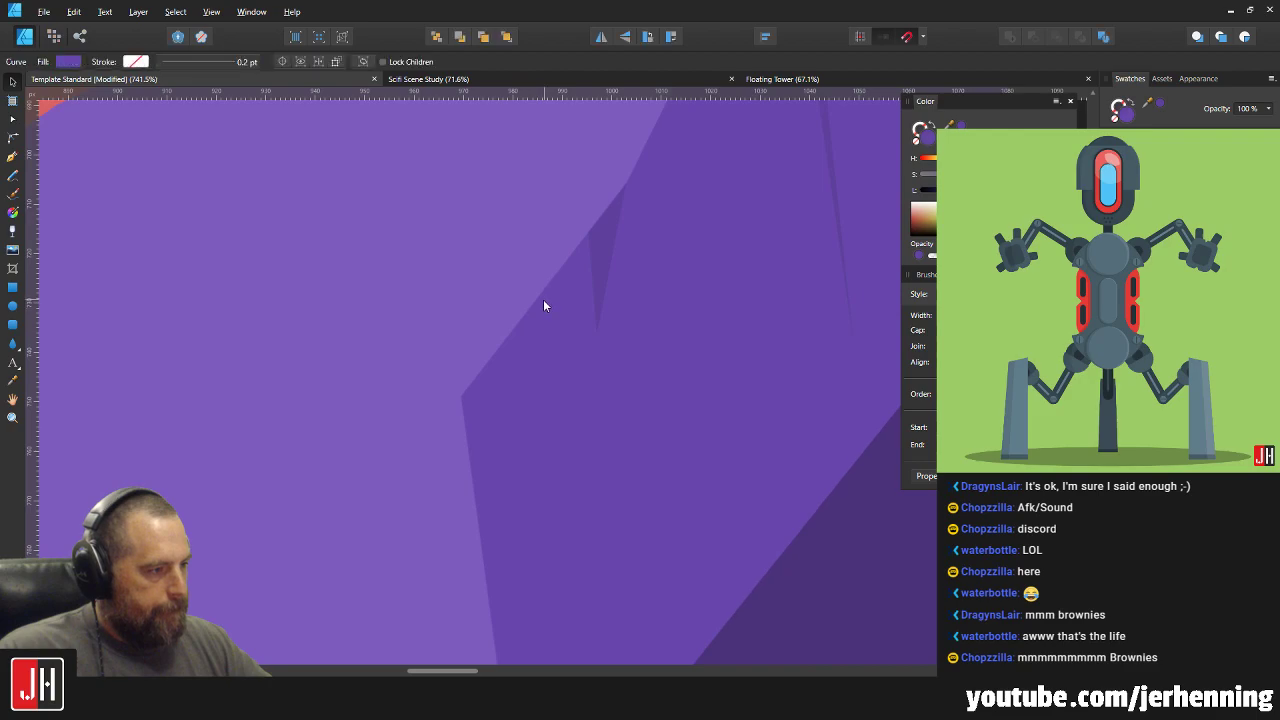
key(a)
drag(534, 301, 537, 333)
key(v)
key(Escape)
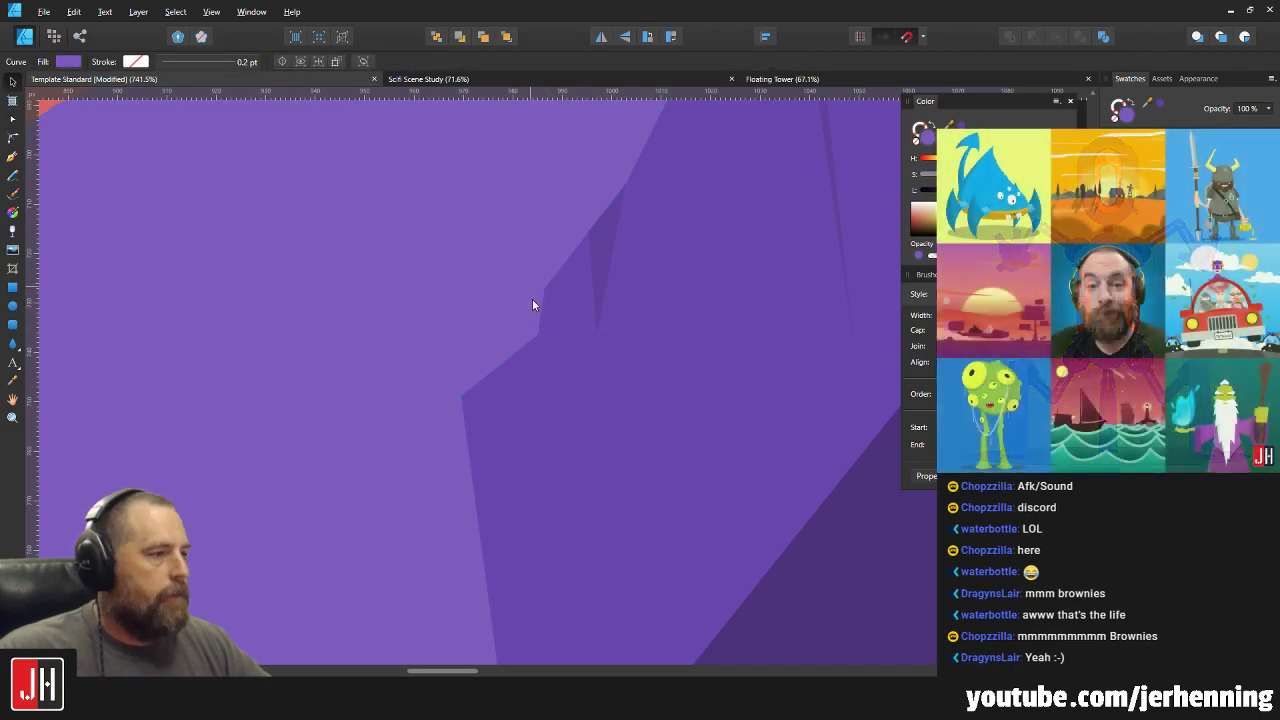
scroll(532, 298, down, 5)
scroll(578, 381, up, 3)
scroll(534, 383, up, 3)
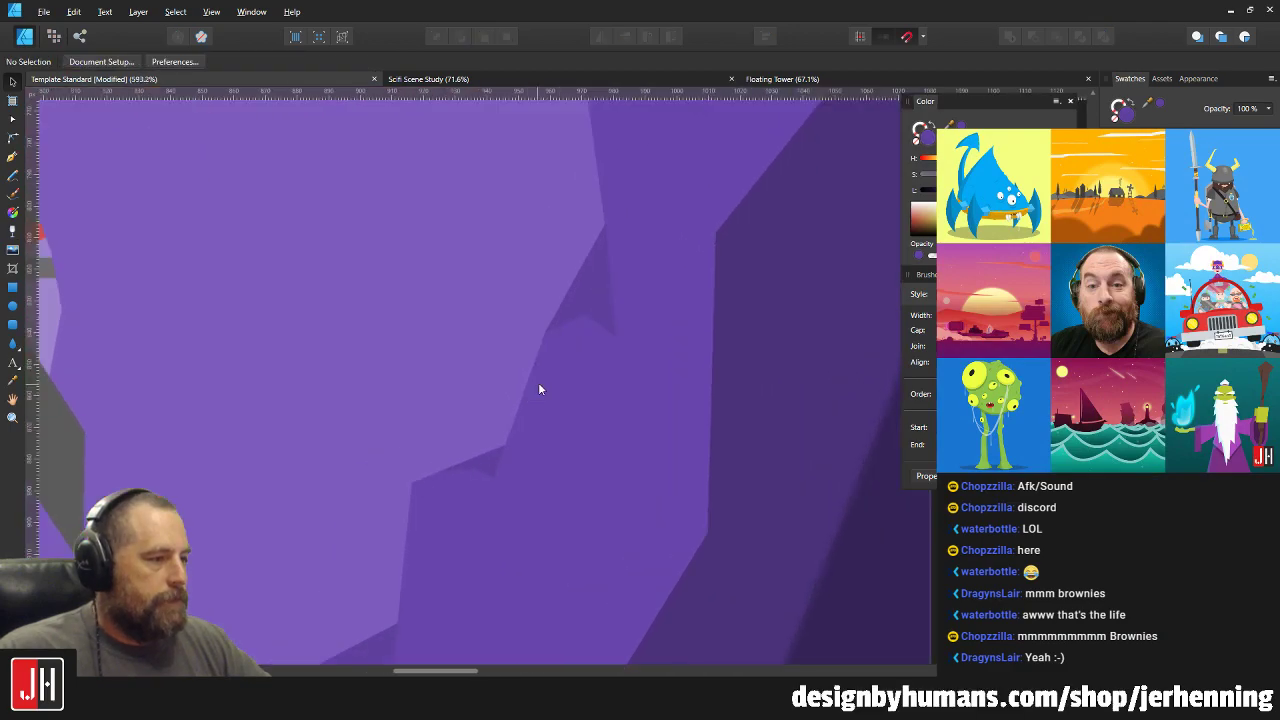
scroll(546, 474, down, 4)
scroll(568, 465, down, 2)
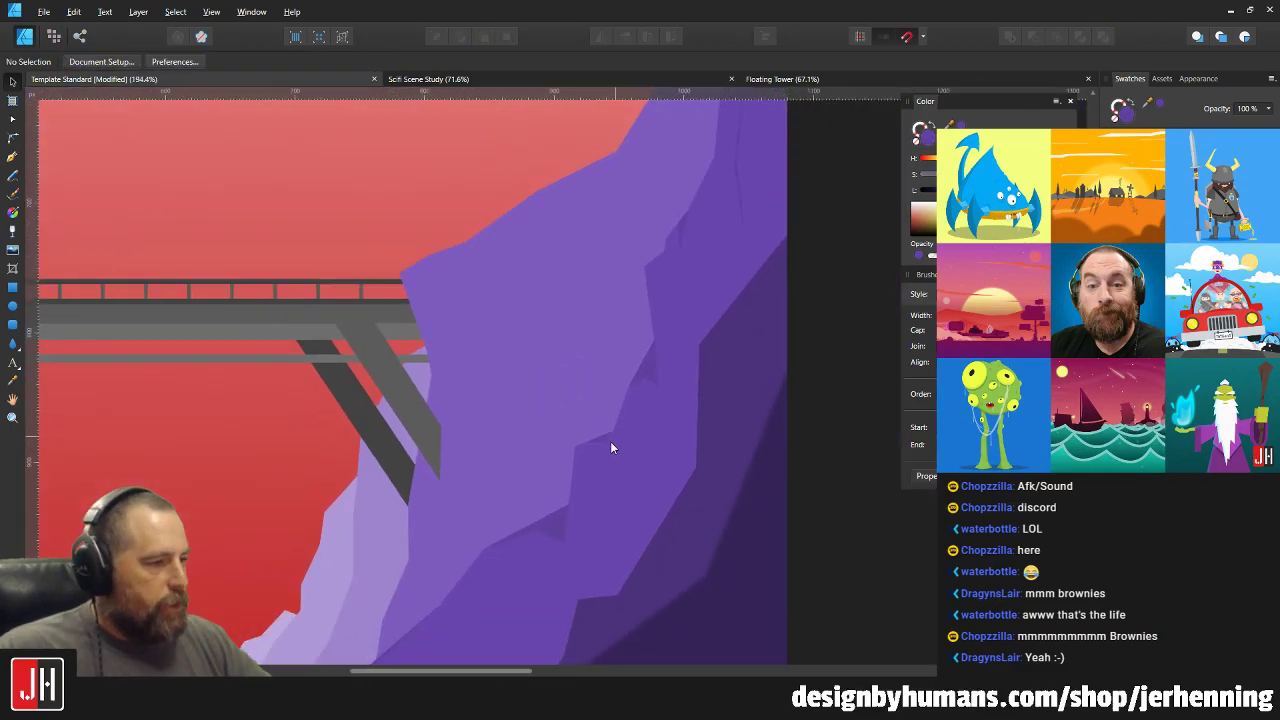
scroll(612, 440, up, 1)
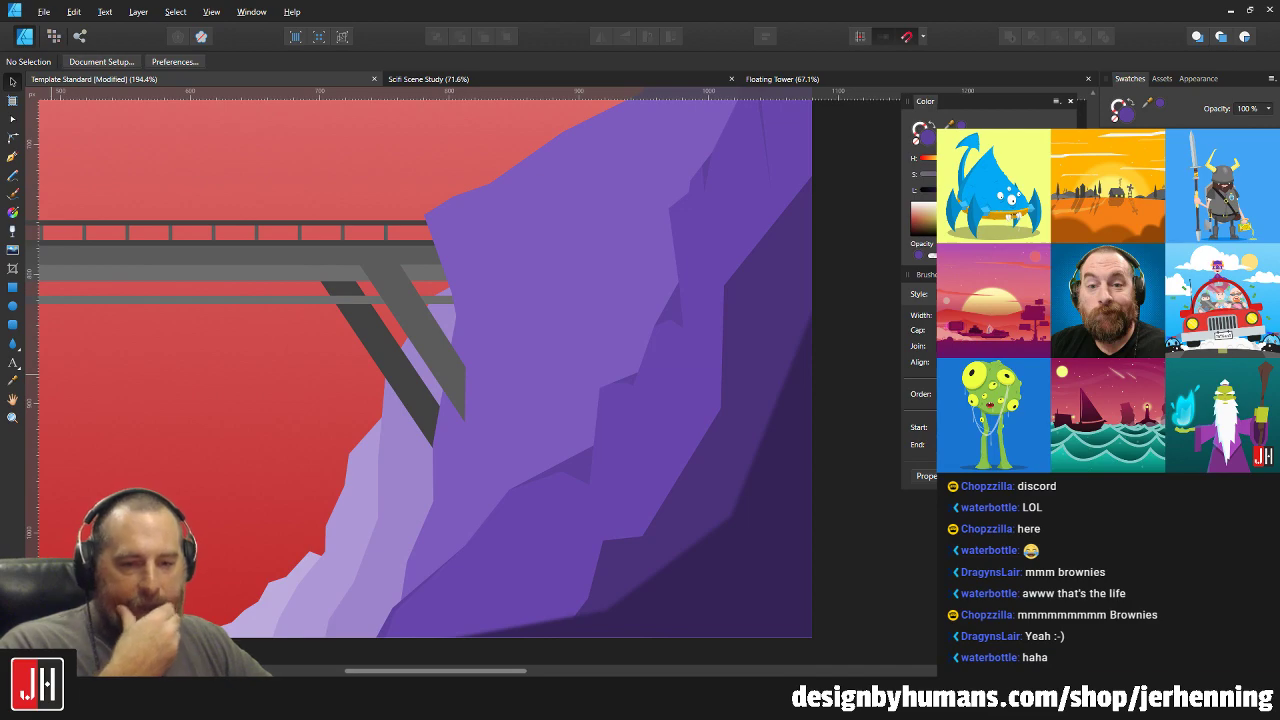
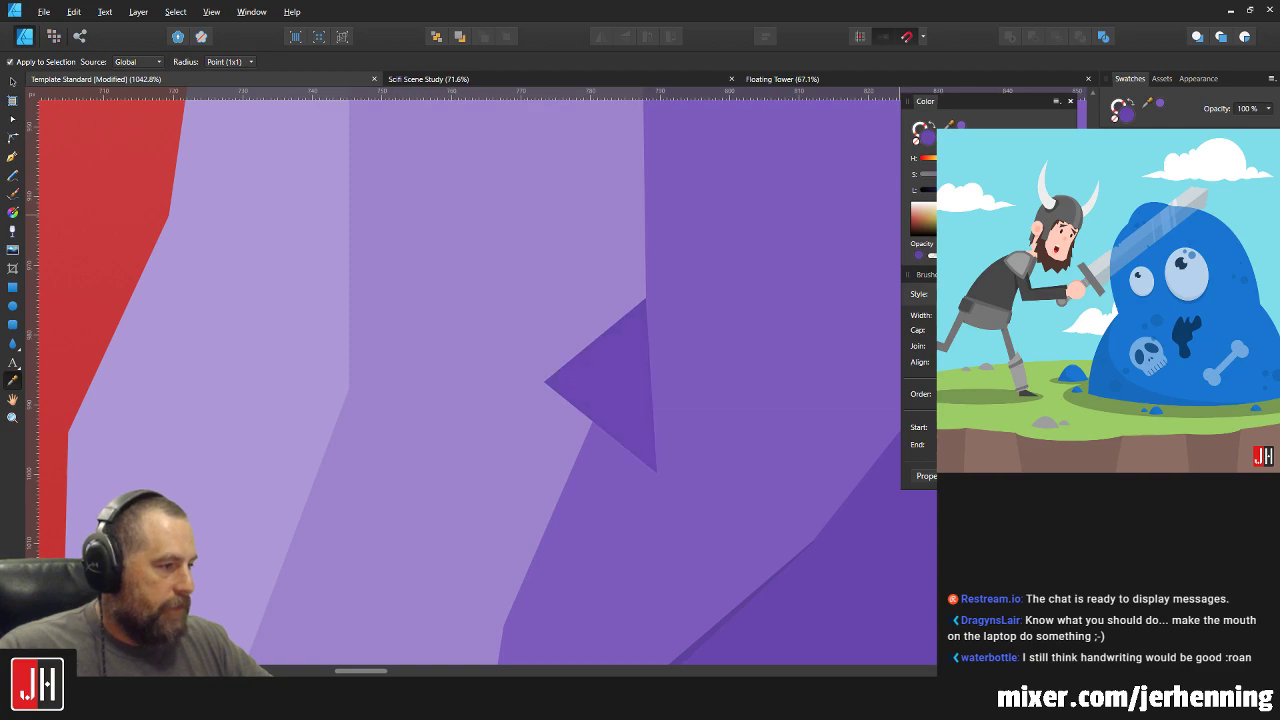
Cut the dark purple triangle and paste it inside the medium purple cliff shape so it is clipped there.
key(ctrl+x)
key(v)
scroll(654, 419, up, 3)
click(627, 399)
key(ctrl+alt+v)
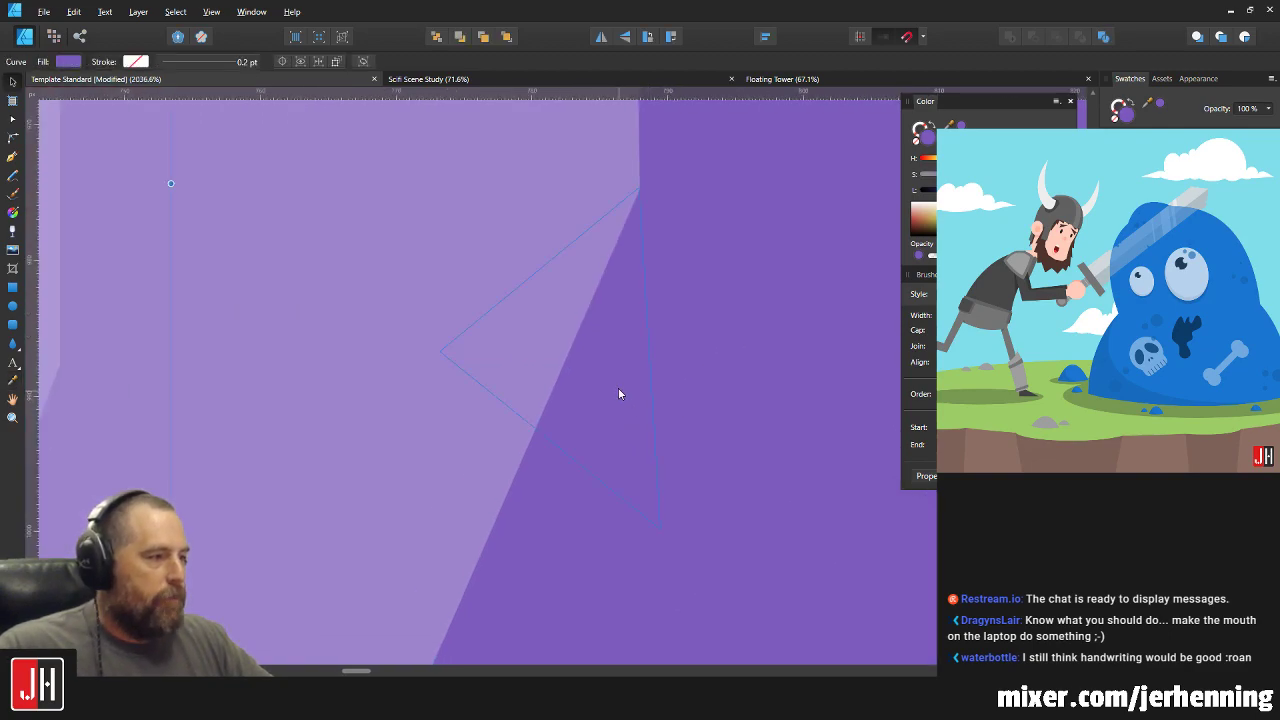
Reshape the clipped triangle into a narrower shadow by placing its top corner at the cliff bend and pulling its other corners inward.
key(a)
drag(639, 190, 638, 186)
drag(660, 530, 640, 474)
scroll(558, 511, up, 3)
scroll(558, 511, up, 2)
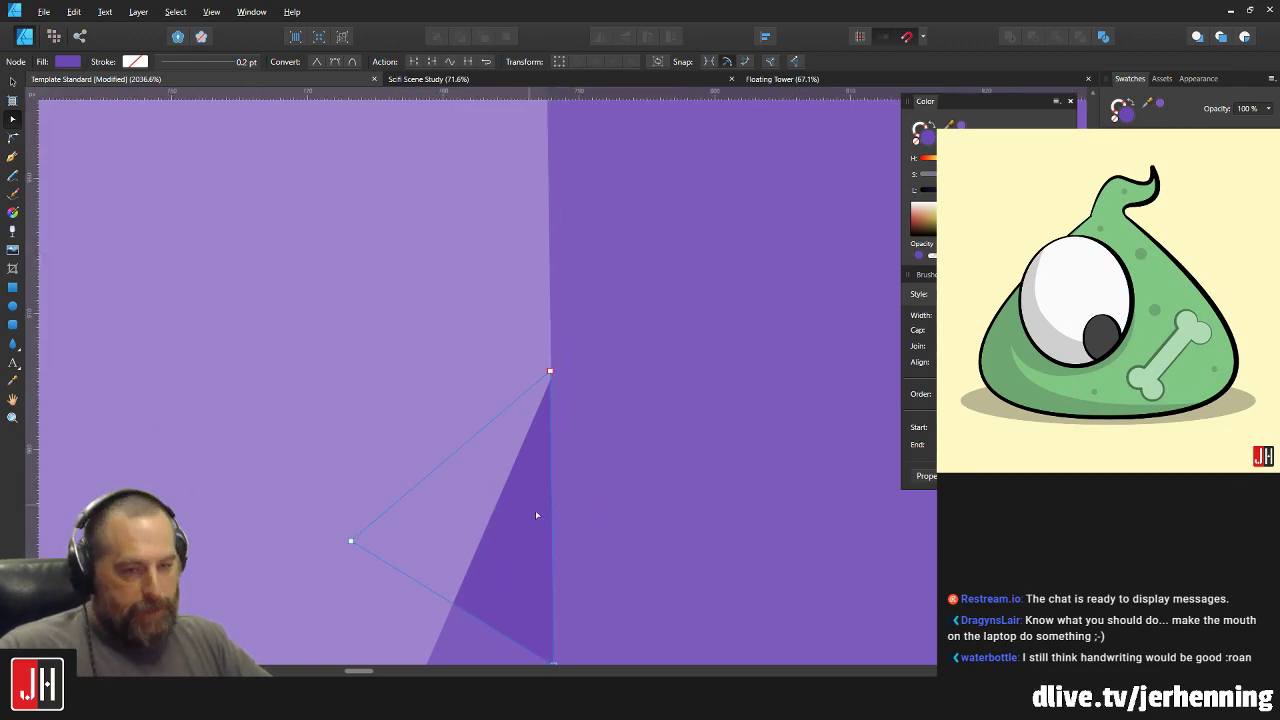
drag(551, 339, 551, 349)
scroll(545, 483, down, 3)
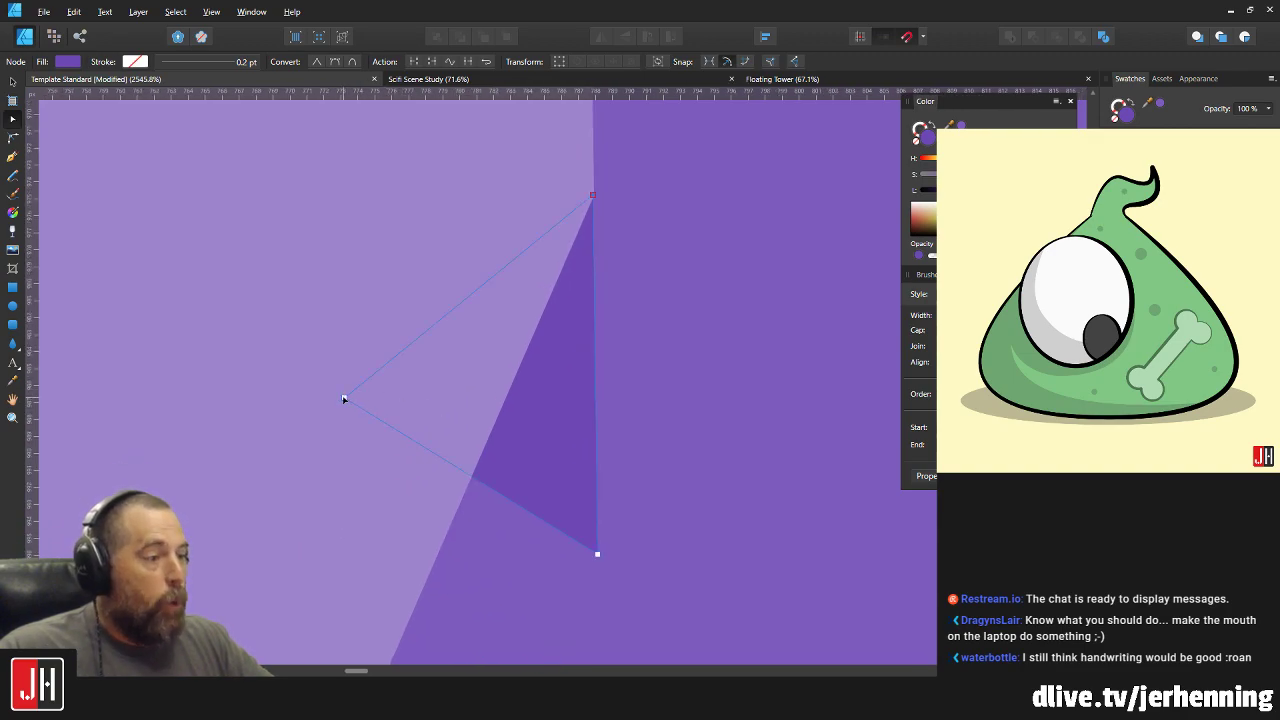
drag(342, 399, 421, 291)
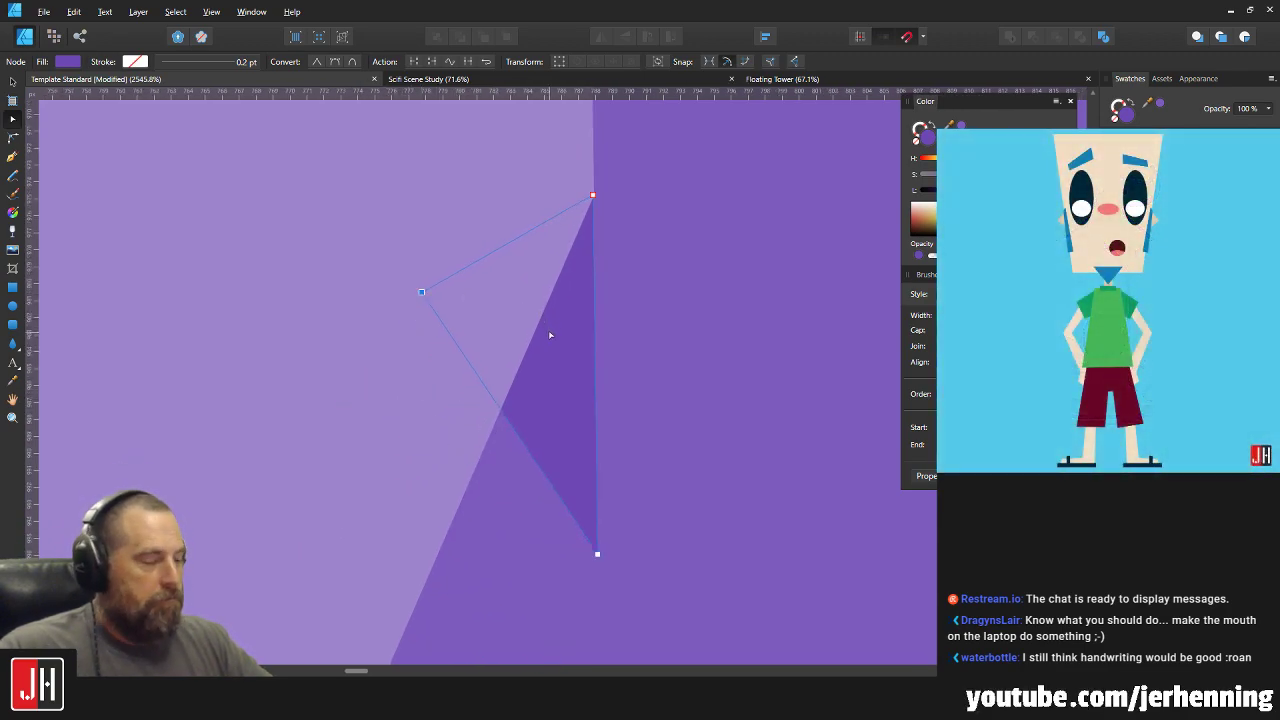
Add a small notch to the medium purple cliff's outer edge alongside the triangular shadow.
key(ctrl+d)
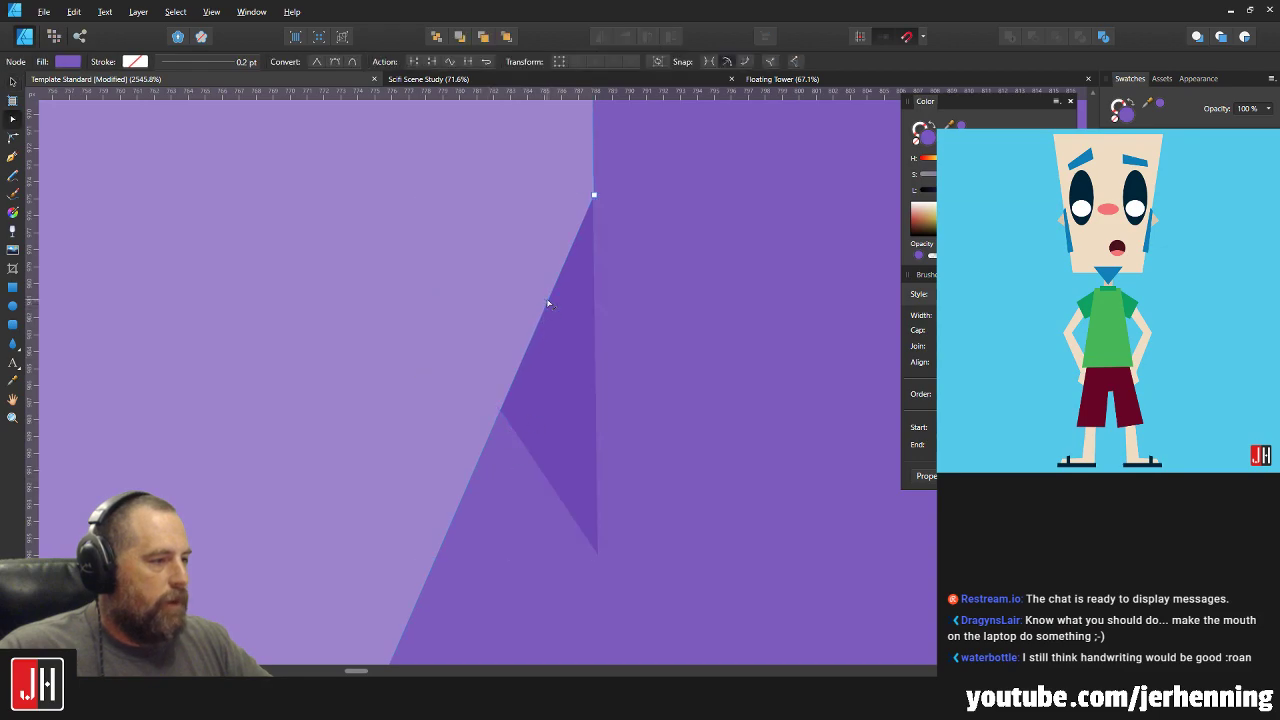
mouse_move(543, 315)
mouse_down()
mouse_move(544, 330)
mouse_move(546, 297)
mouse_move(534, 294)
mouse_up()
key(v)
key(ctrl+0)
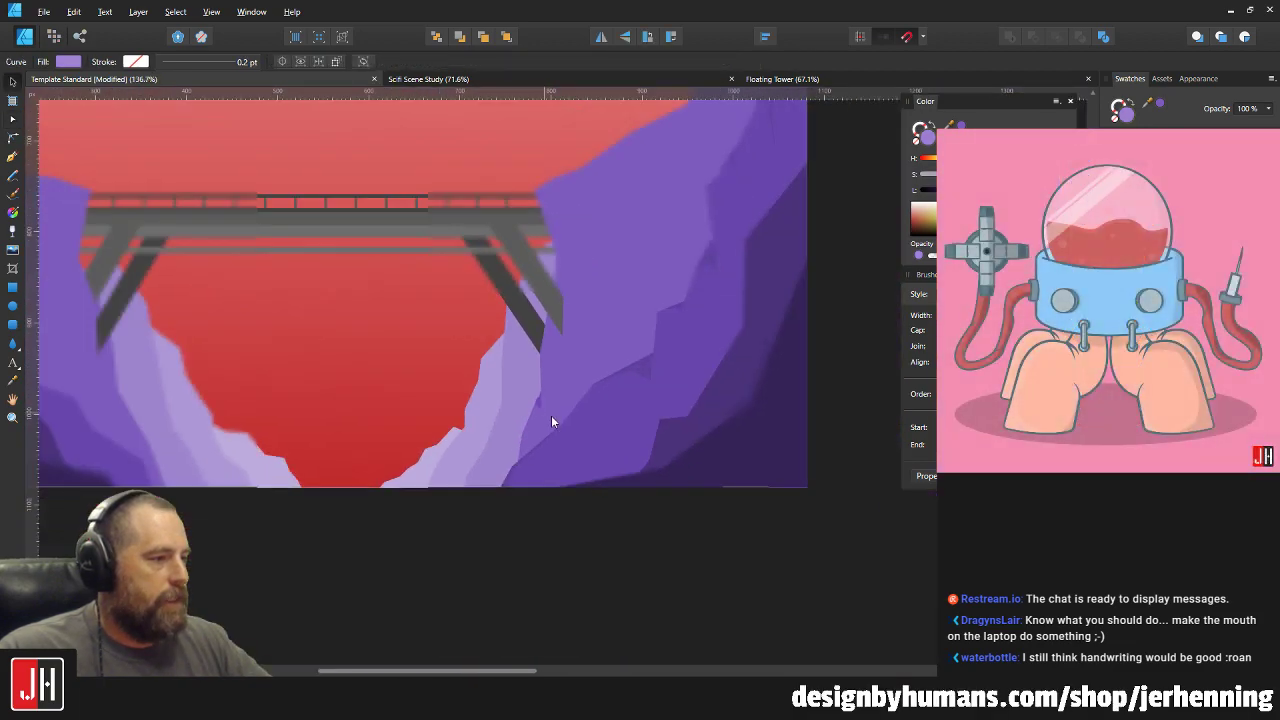
key(ctrl+d)
Pull the triangular shadow's left corner point further inward to make the shadow slimmer.
scroll(578, 382, up, 4)
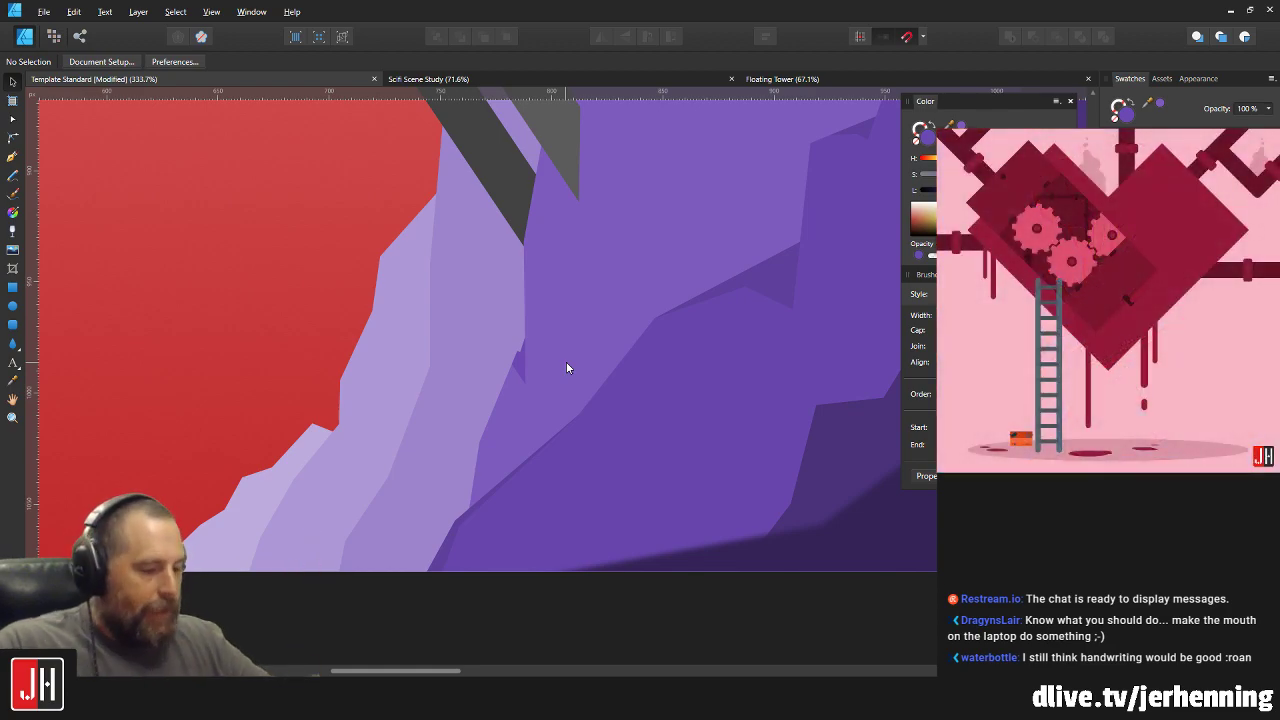
scroll(534, 370, up, 6)
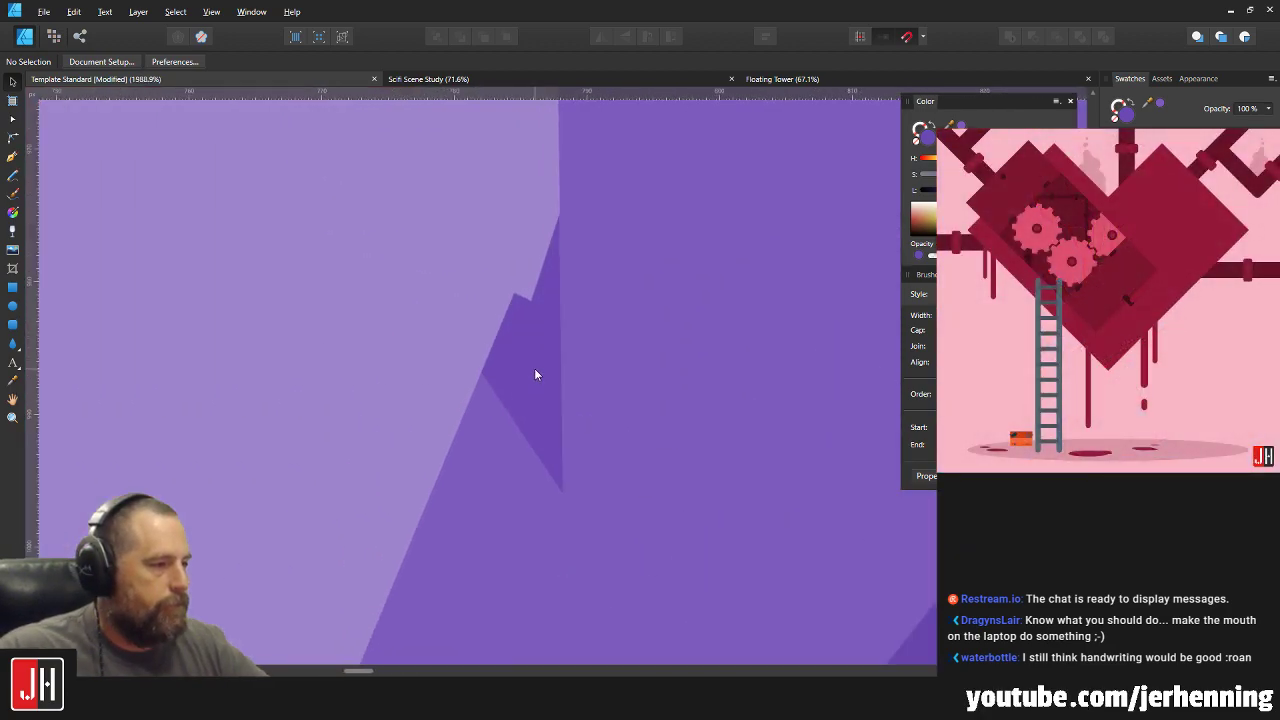
double_click(534, 368)
scroll(544, 214, up, 3)
scroll(544, 214, up, 1)
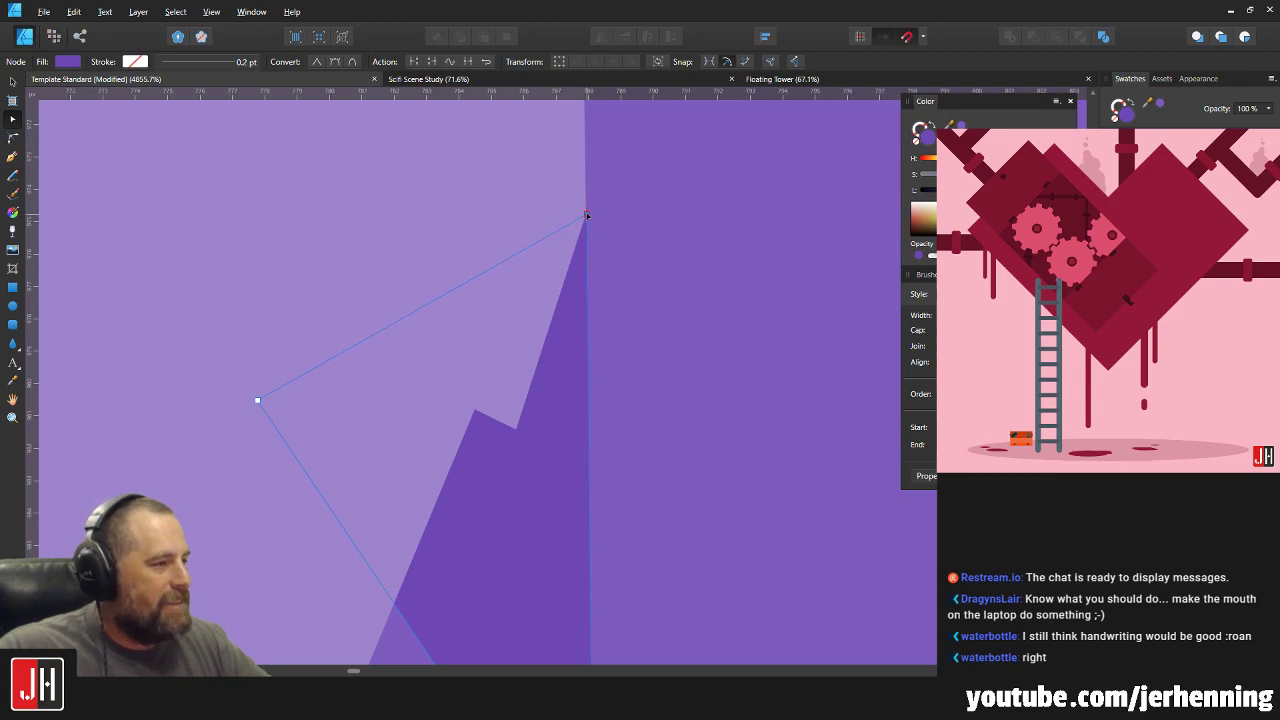
scroll(602, 296, down, 2)
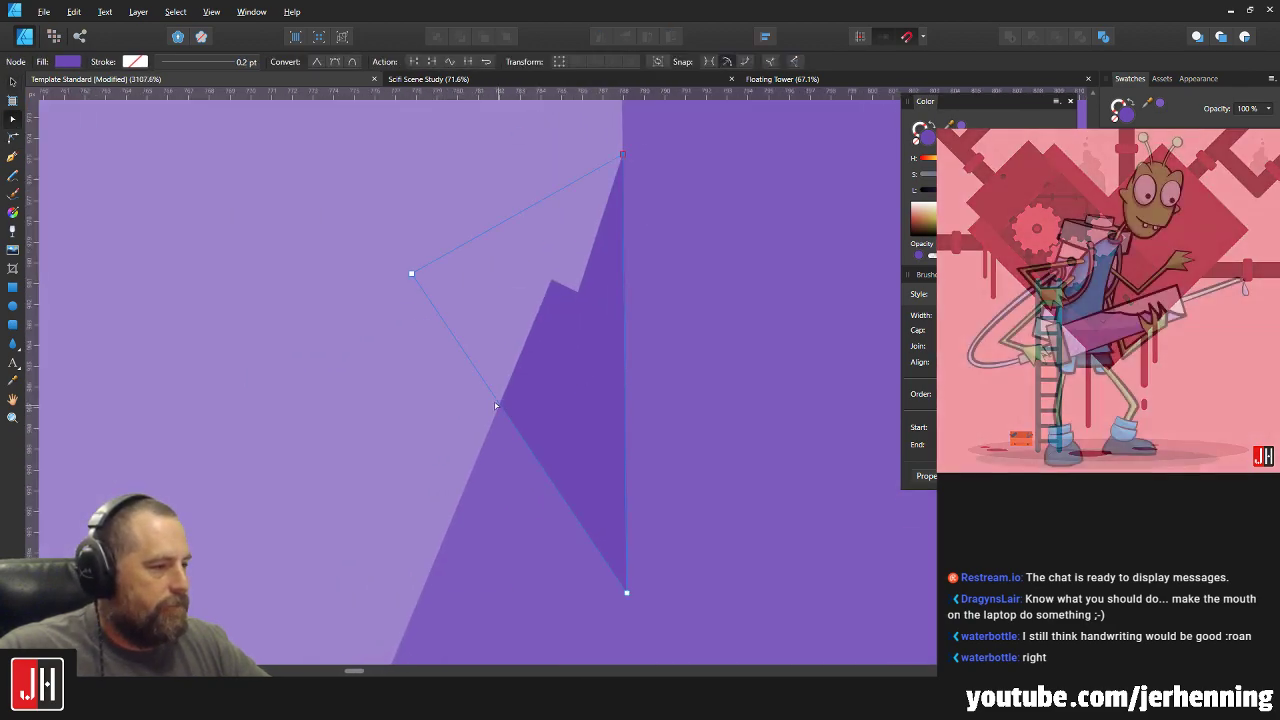
drag(411, 273, 494, 255)
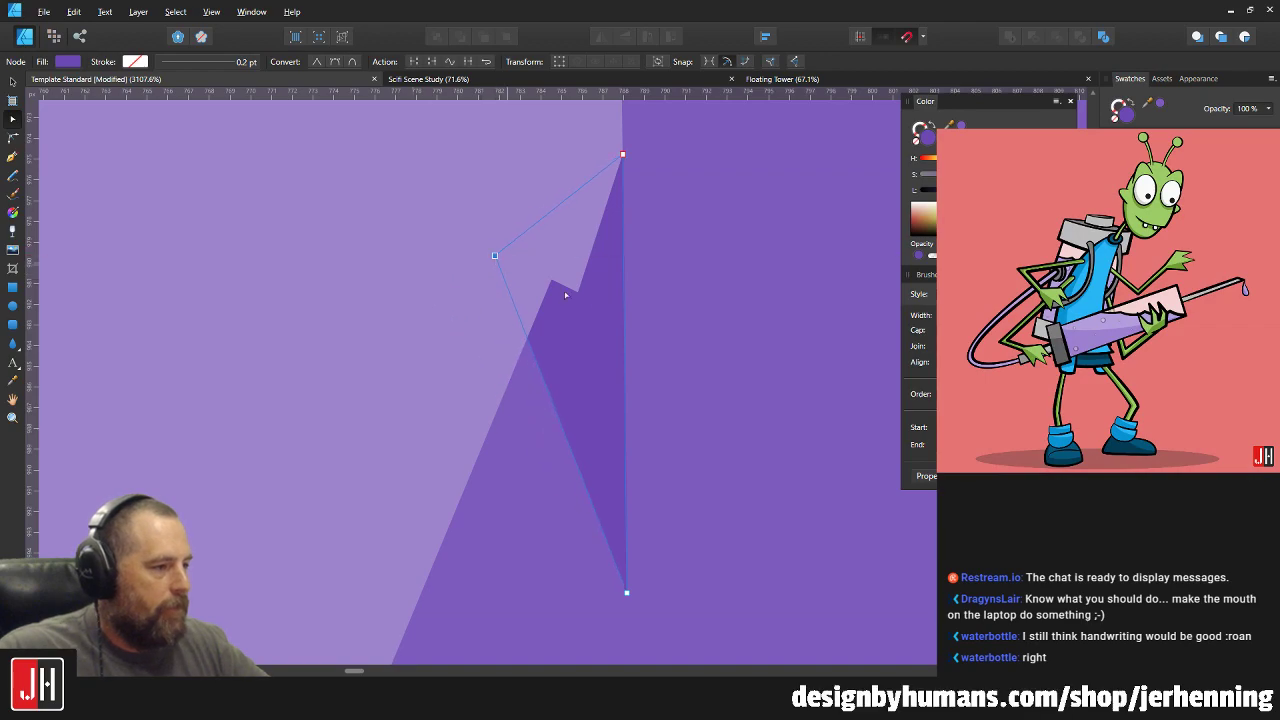
key(v)
scroll(565, 300, down, 10)
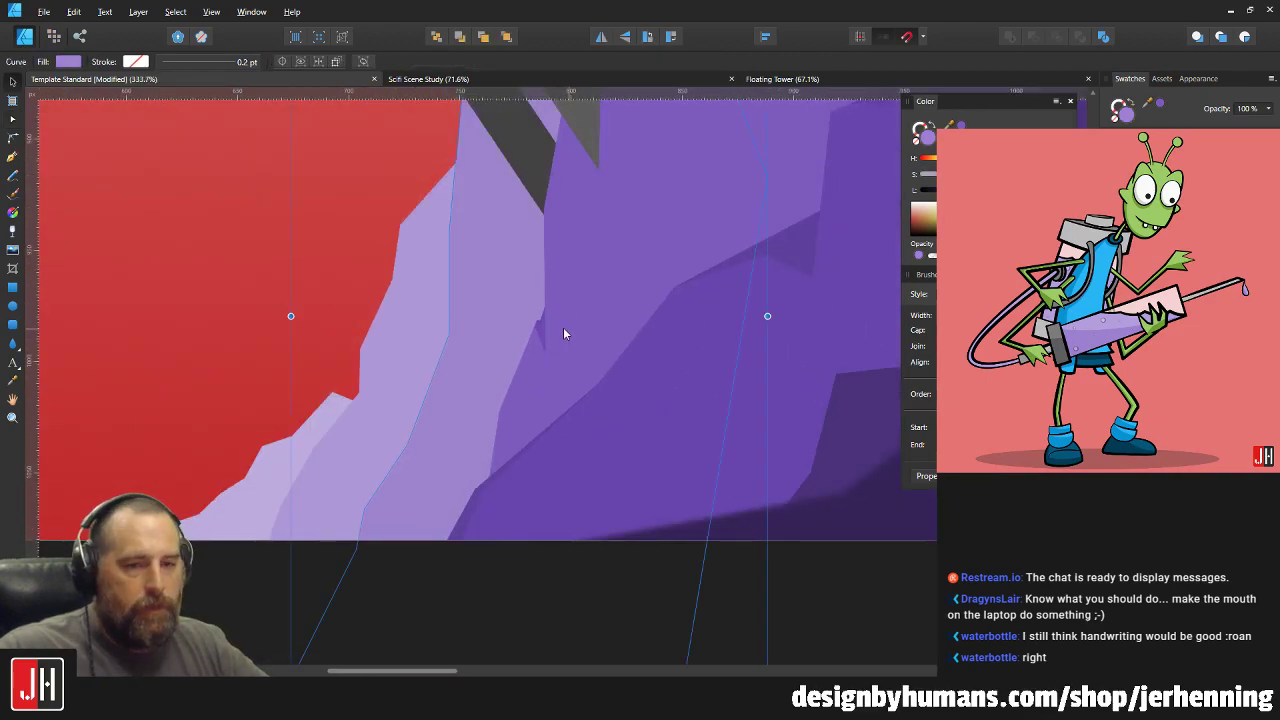
Sharpen the cliff edge notch beside the triangular shadow by moving its edge point up and left.
scroll(563, 333, up, 7)
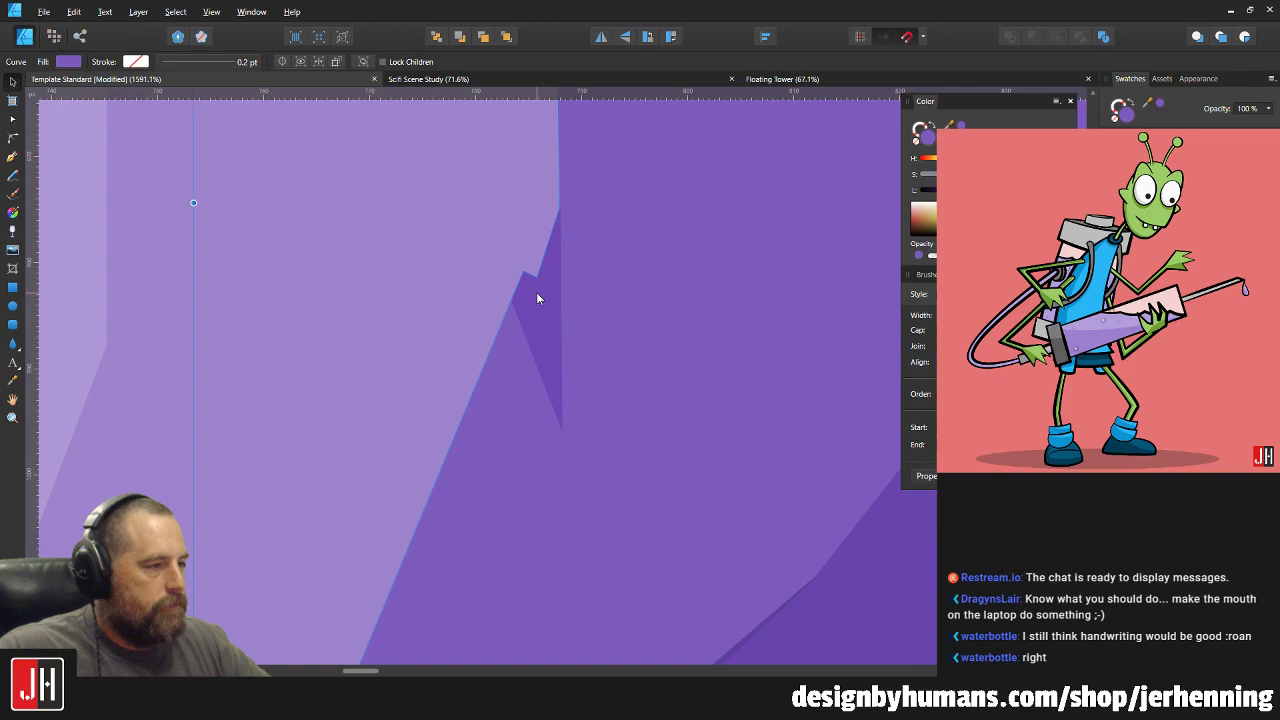
key(a)
click(537, 298)
scroll(548, 290, up, 3)
drag(538, 276, 513, 238)
key(v)
scroll(545, 300, down, 6)
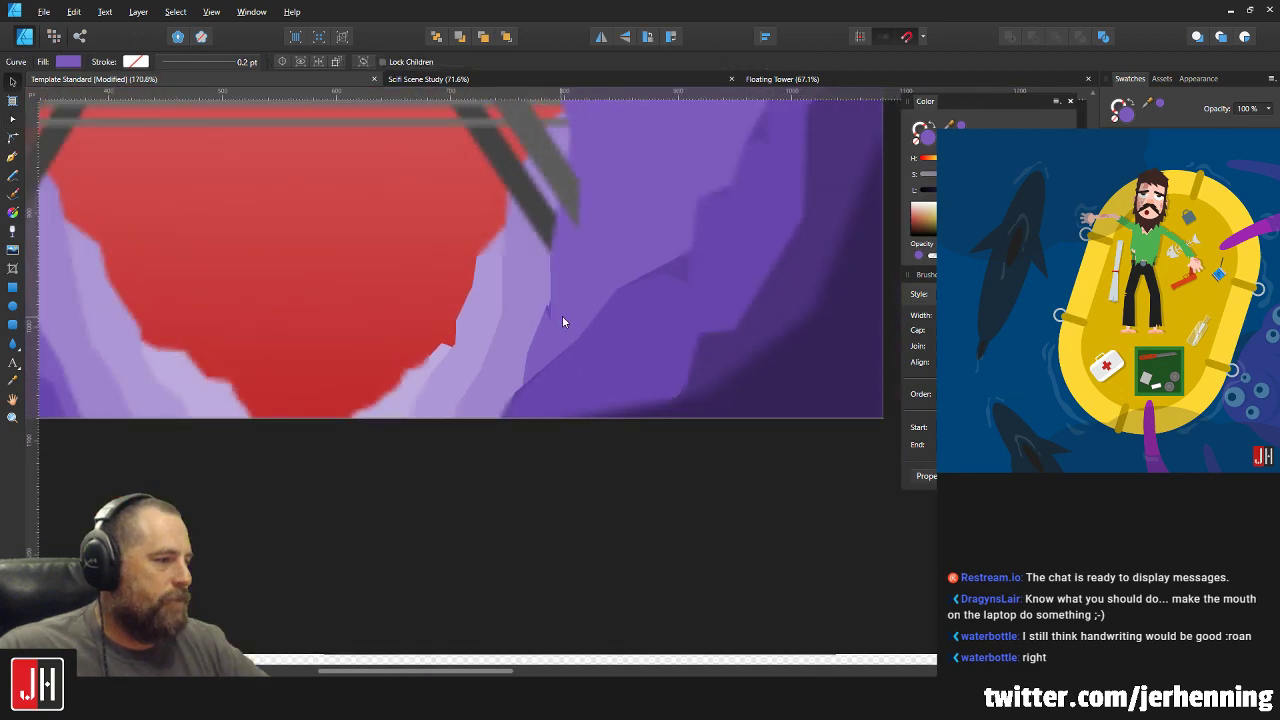
key(ctrl+d)
Cut a small notch into the medium purple cliff's outer edge below the triangular shadow, using two added edge points.
scroll(580, 320, up, 4)
scroll(592, 320, up, 2)
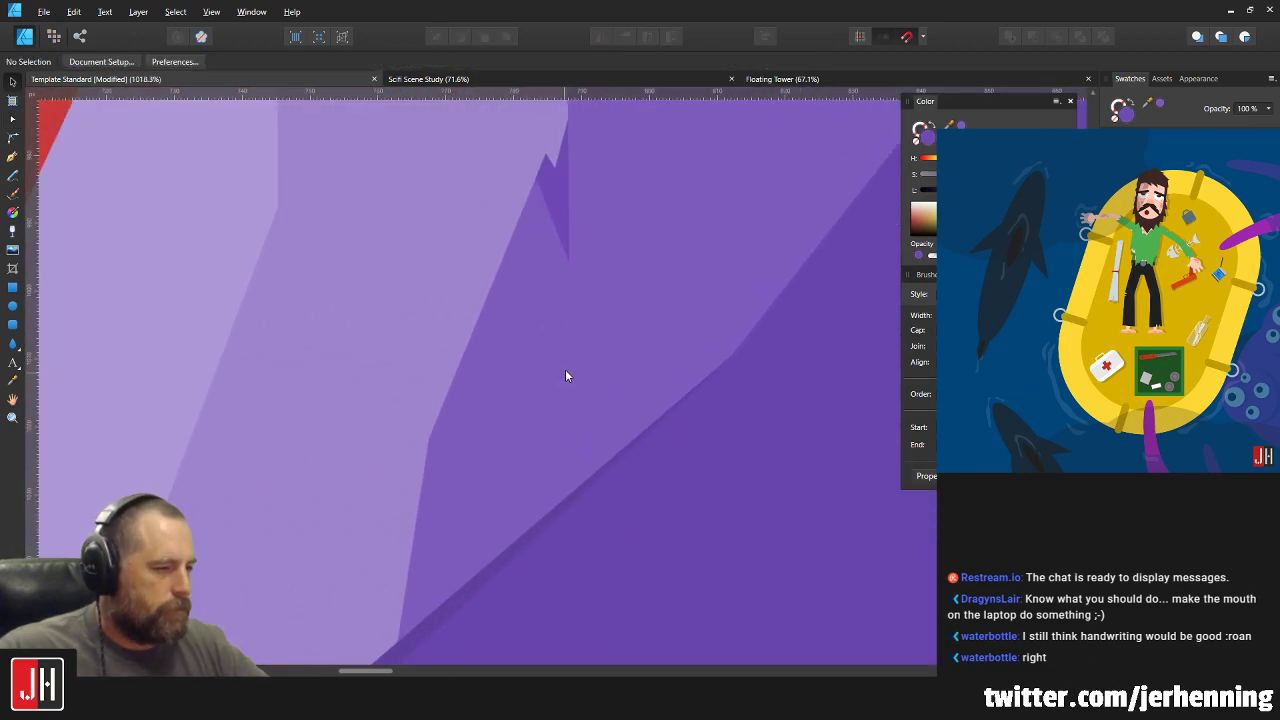
key(a)
click(456, 451)
click(442, 501)
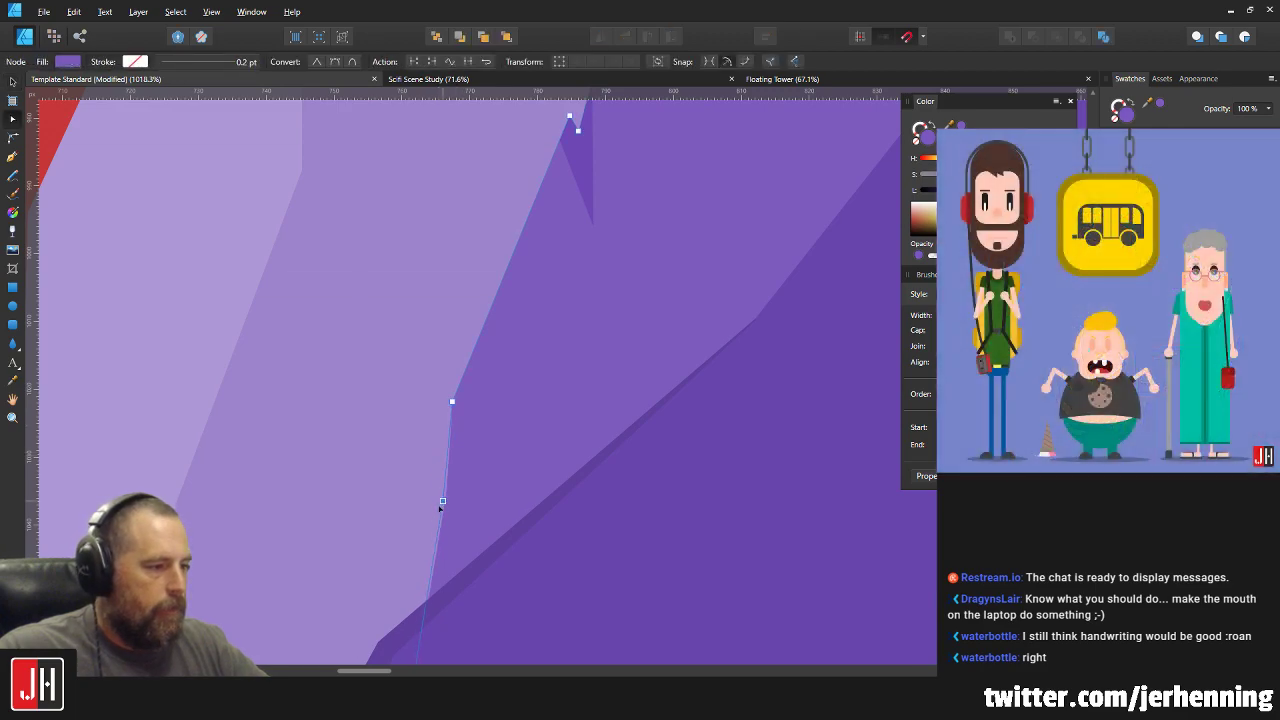
drag(443, 488, 458, 482)
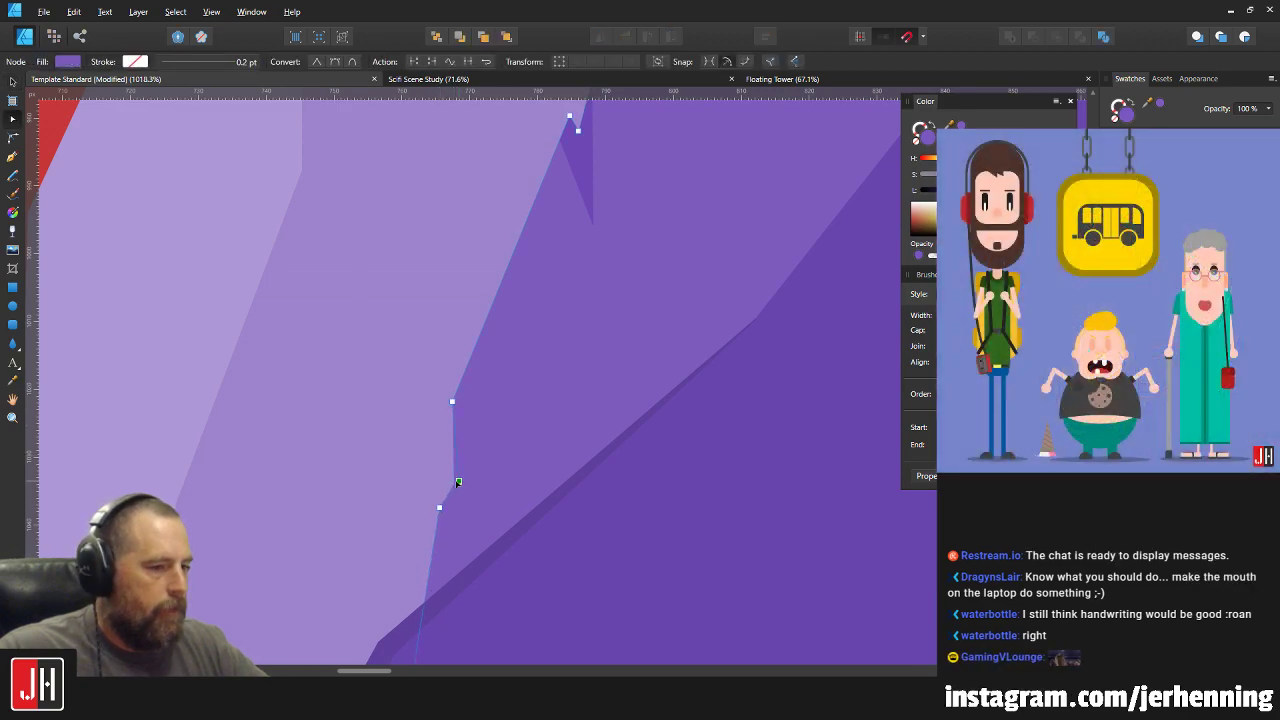
key(v)
scroll(466, 469, down, 8)
click(620, 579)
Raise the cliff edge's bend point above the lower notch and add an inward-pulled point between it and the triangular shadow.
scroll(489, 455, up, 4)
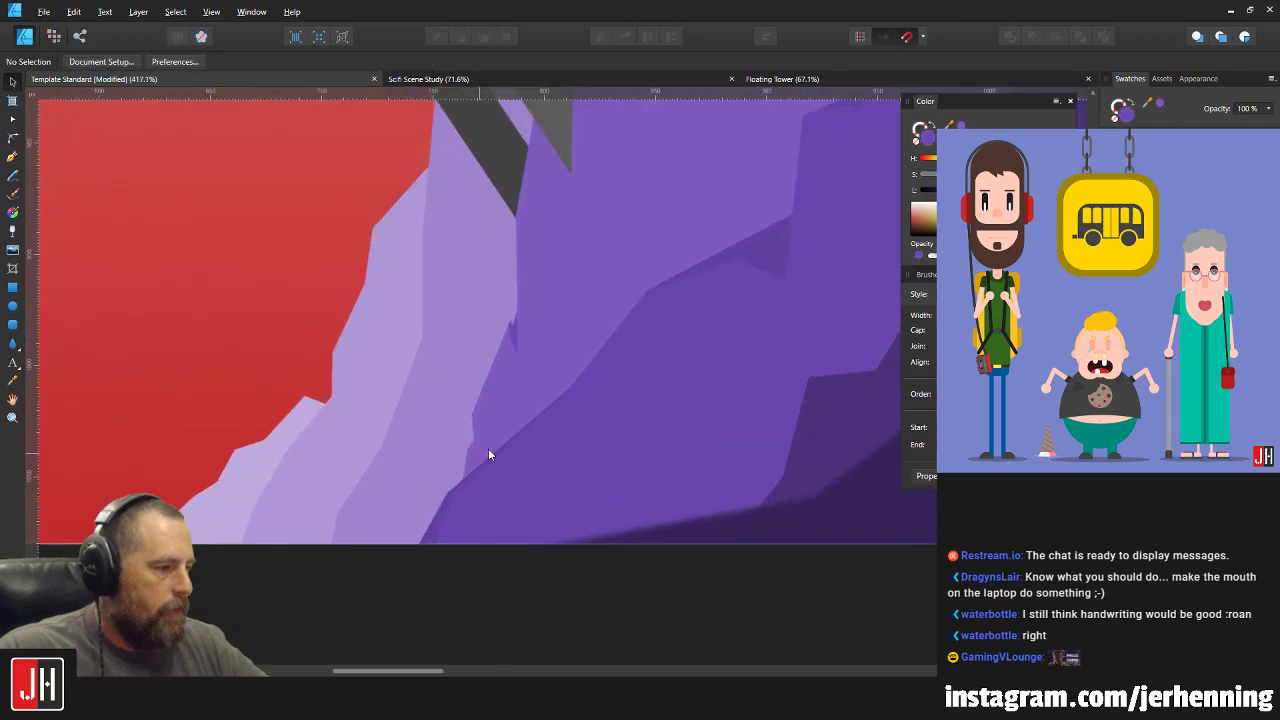
scroll(488, 455, up, 3)
key(a)
click(466, 484)
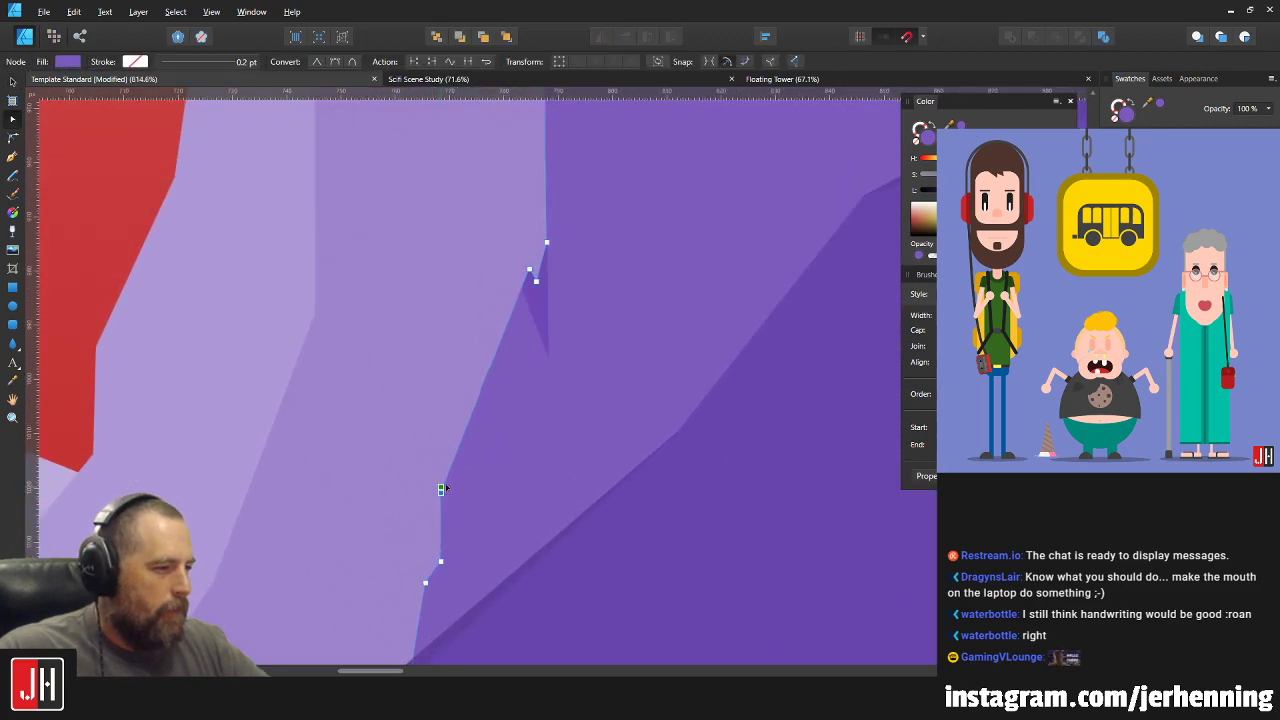
mouse_move(441, 489)
mouse_down()
mouse_move(456, 478)
mouse_move(441, 478)
mouse_up()
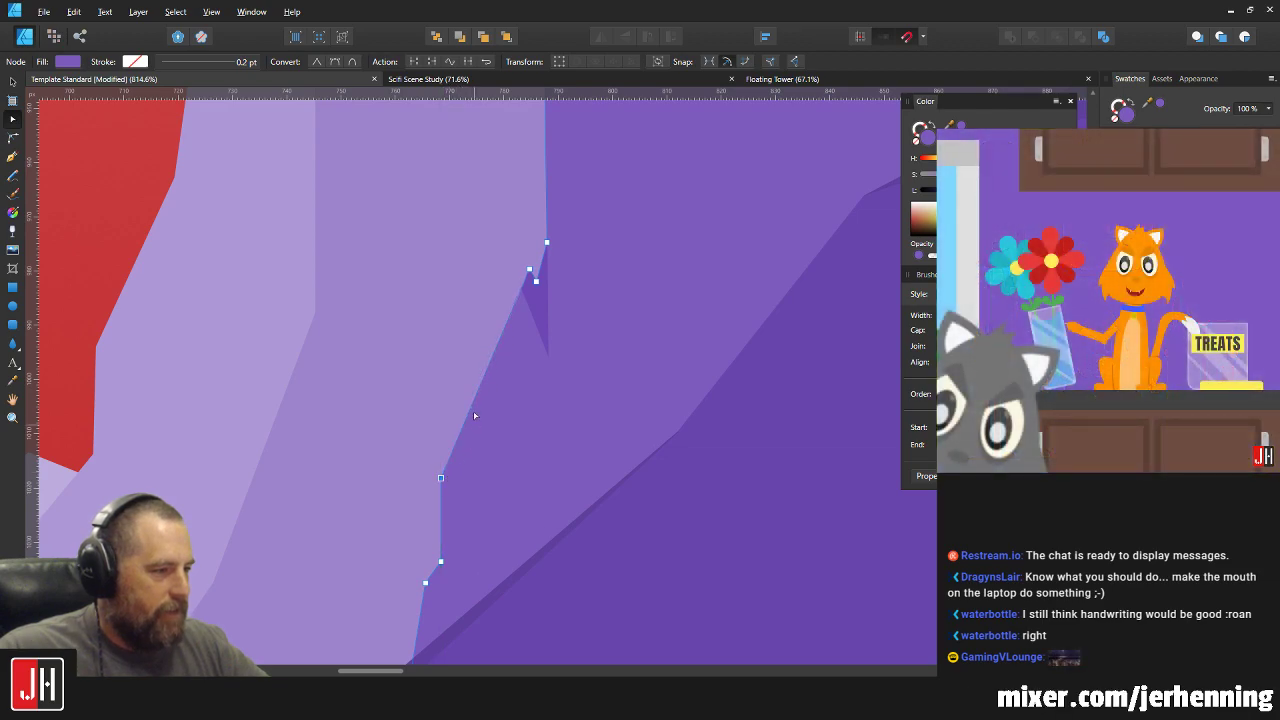
drag(478, 392, 485, 394)
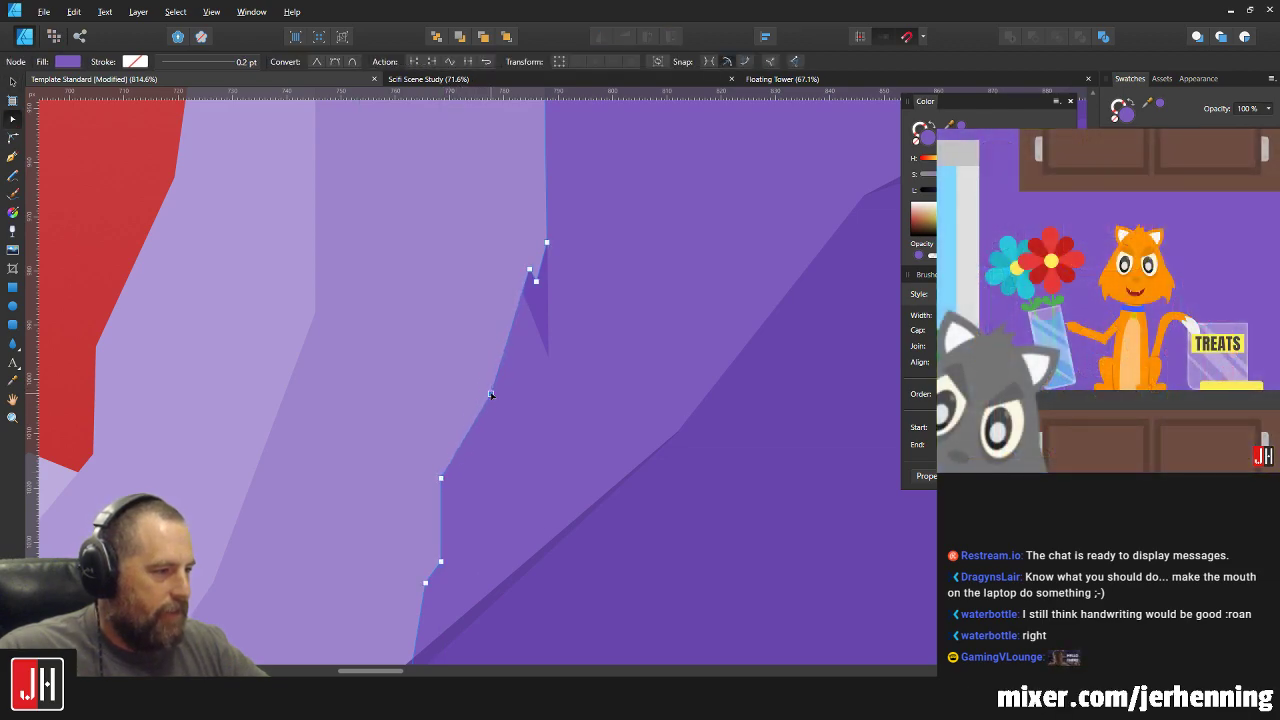
key(v)
scroll(595, 438, down, 8)
click(594, 436)
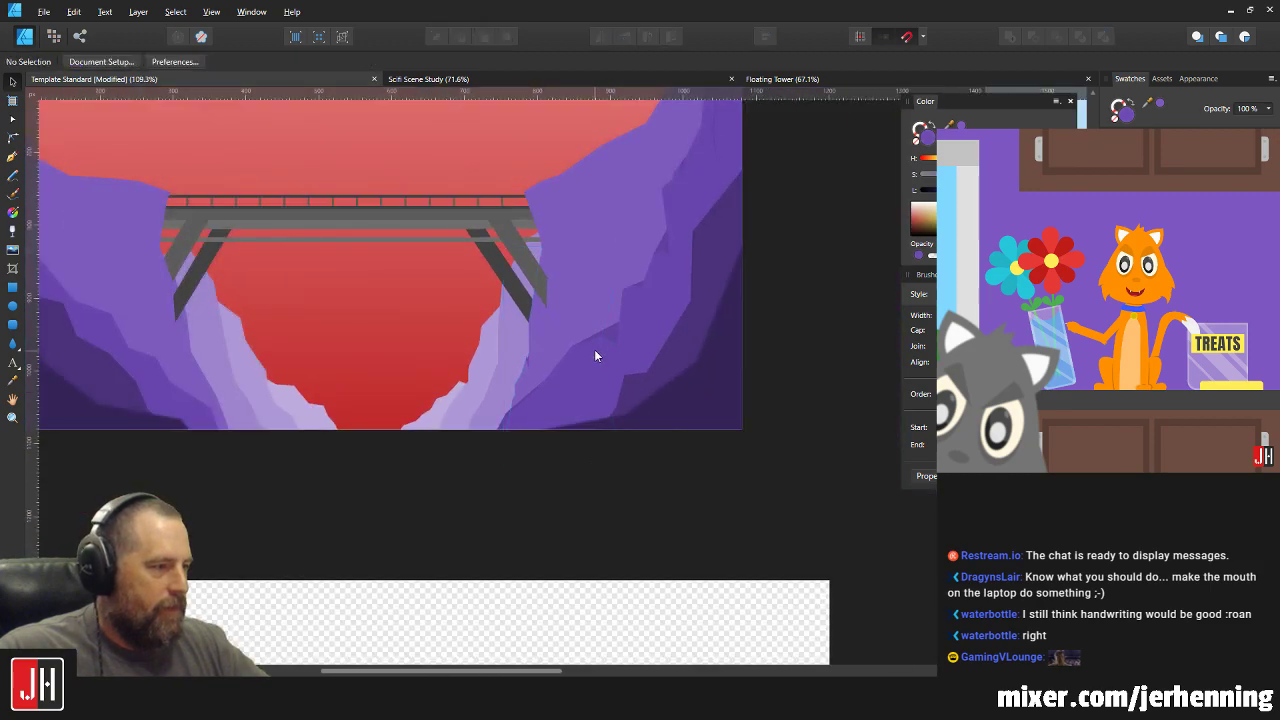
Cut a small stepped notch into the right cliff's edge where it meets the bridge deck.
scroll(580, 340, up, 5)
scroll(540, 370, down, 4)
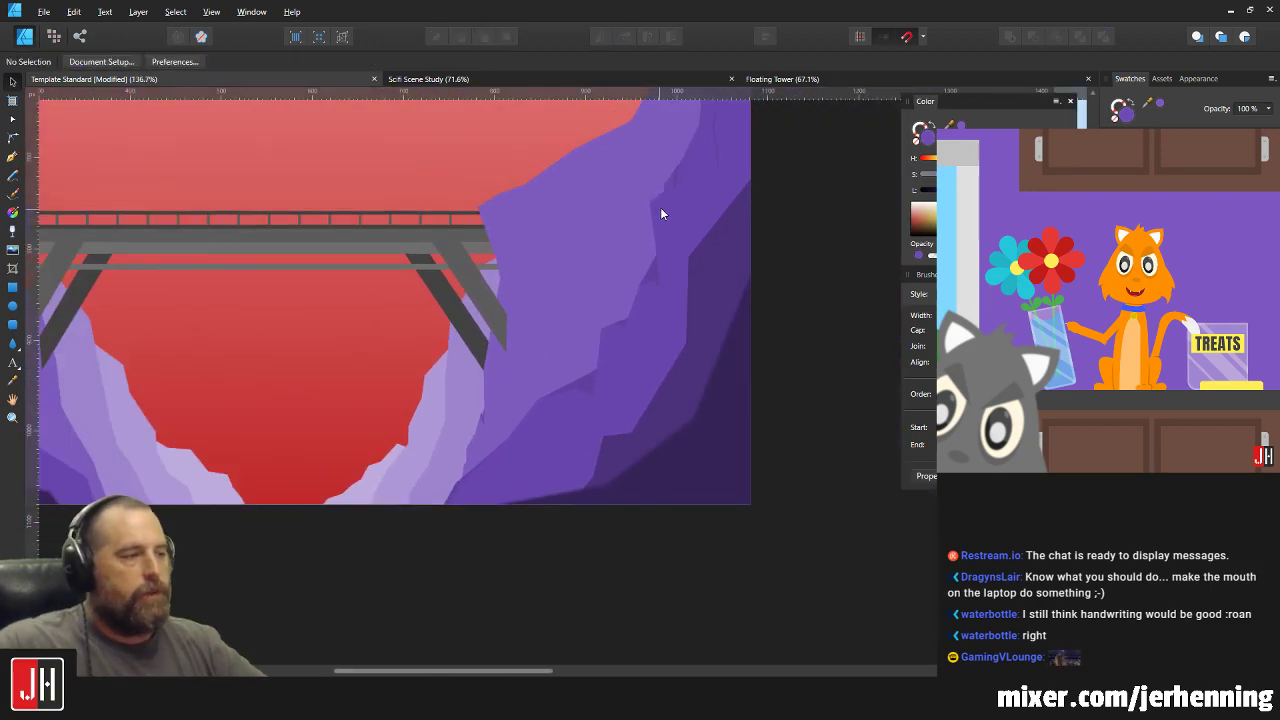
scroll(532, 351, up, 3)
scroll(584, 384, up, 5)
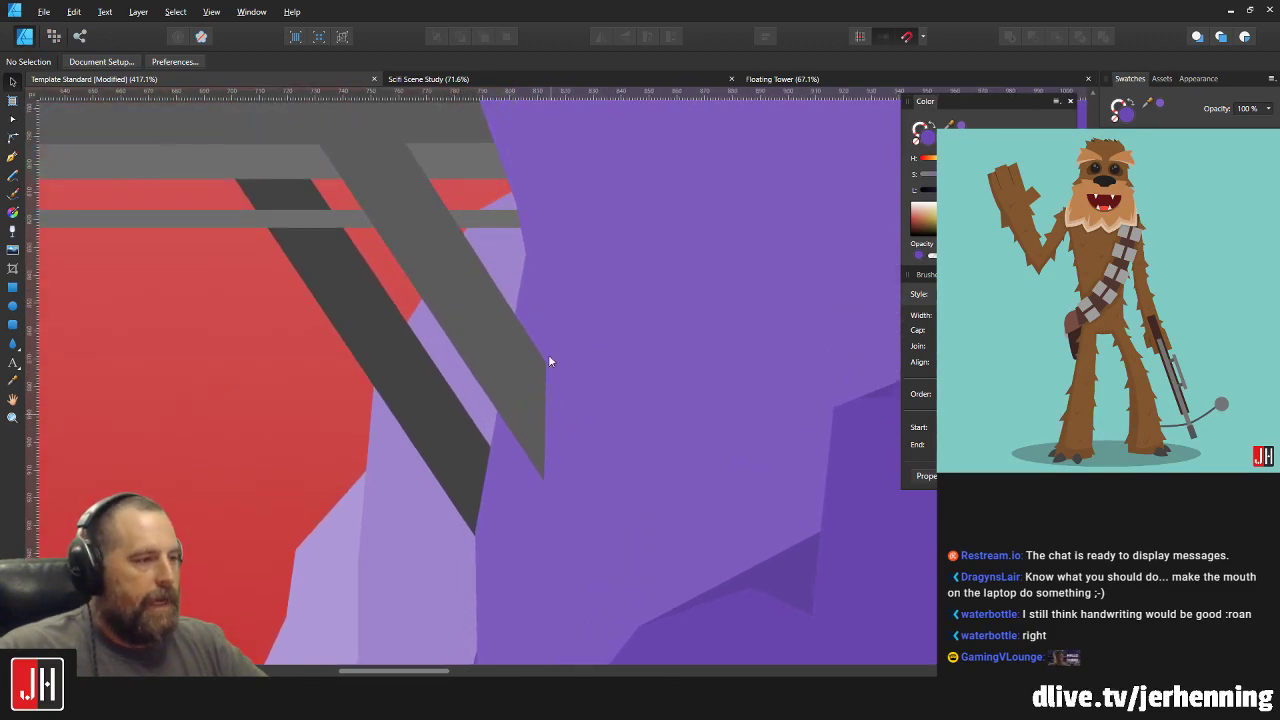
scroll(548, 354, down, 2)
scroll(548, 289, up, 4)
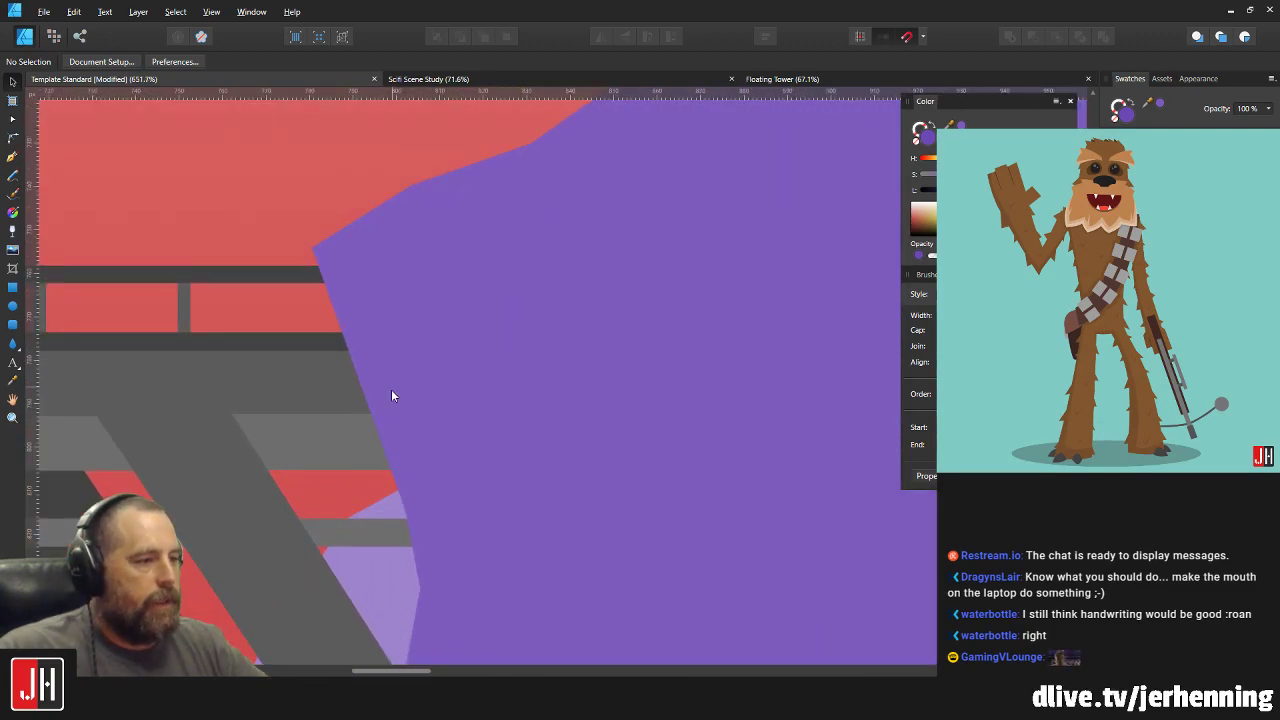
key(a)
click(372, 392)
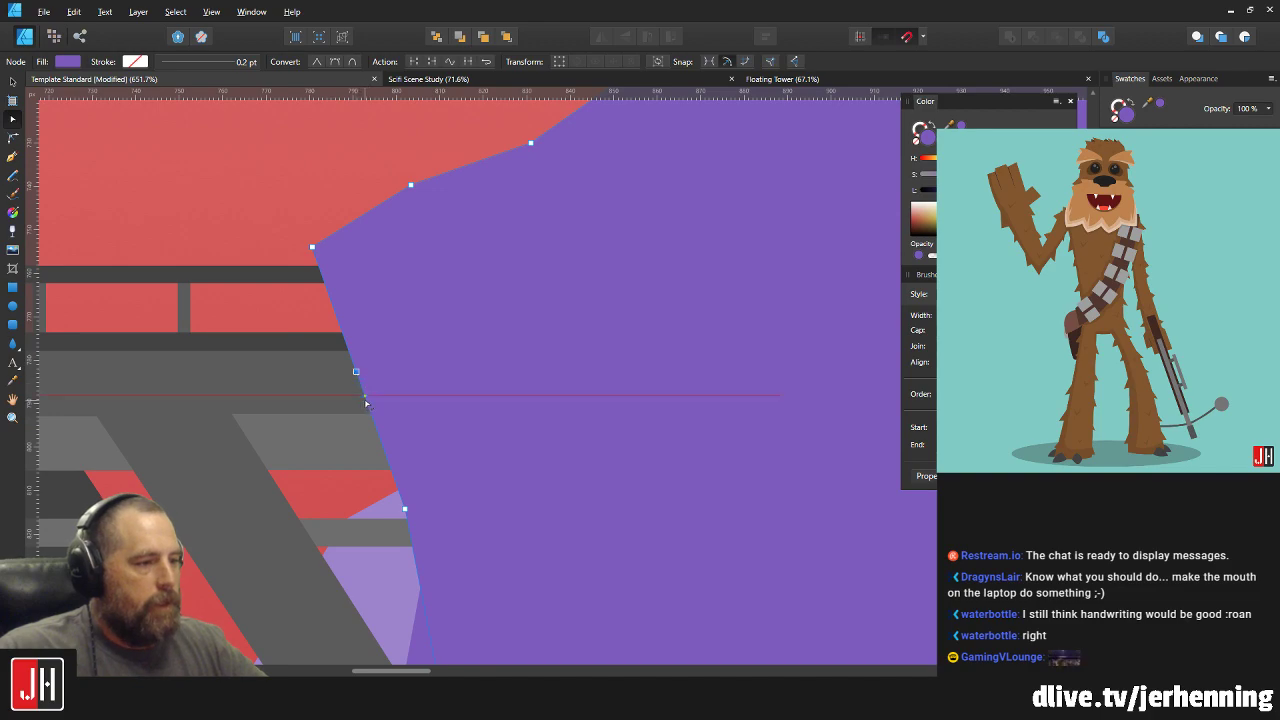
key(ctrl+z)
mouse_move(365, 396)
mouse_down()
mouse_move(377, 396)
mouse_move(356, 385)
mouse_up()
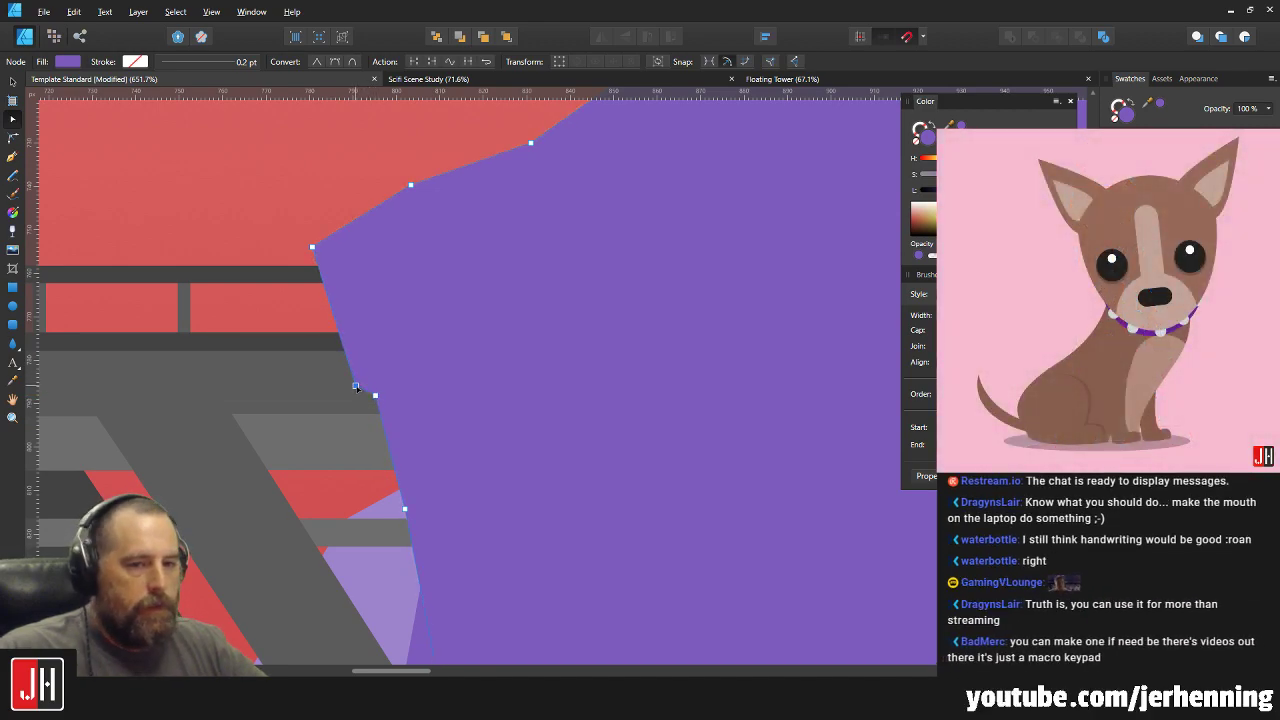
key(v)
ctrl+scroll(420, 347, down, 6)
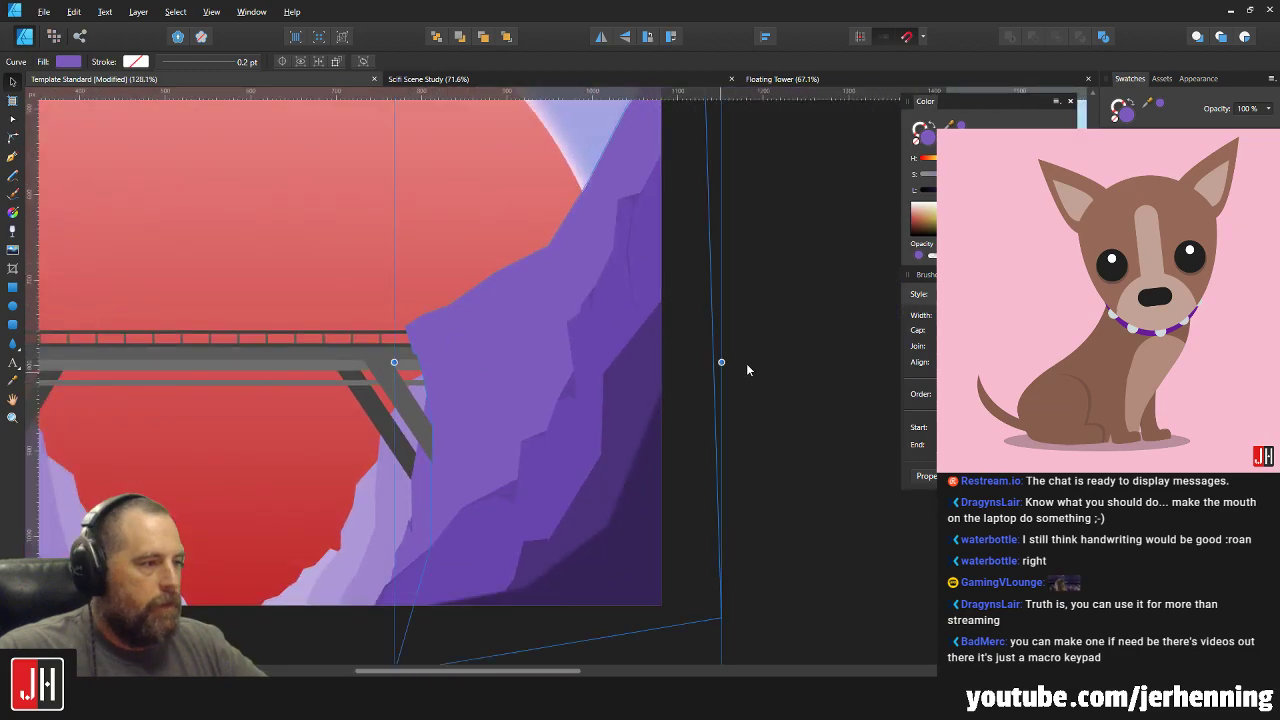
click(746, 370)
Add a point on the right cliff's edge beside the bridge railing and pull it slightly inward to roughen the outline.
ctrl+scroll(447, 343, up, 5)
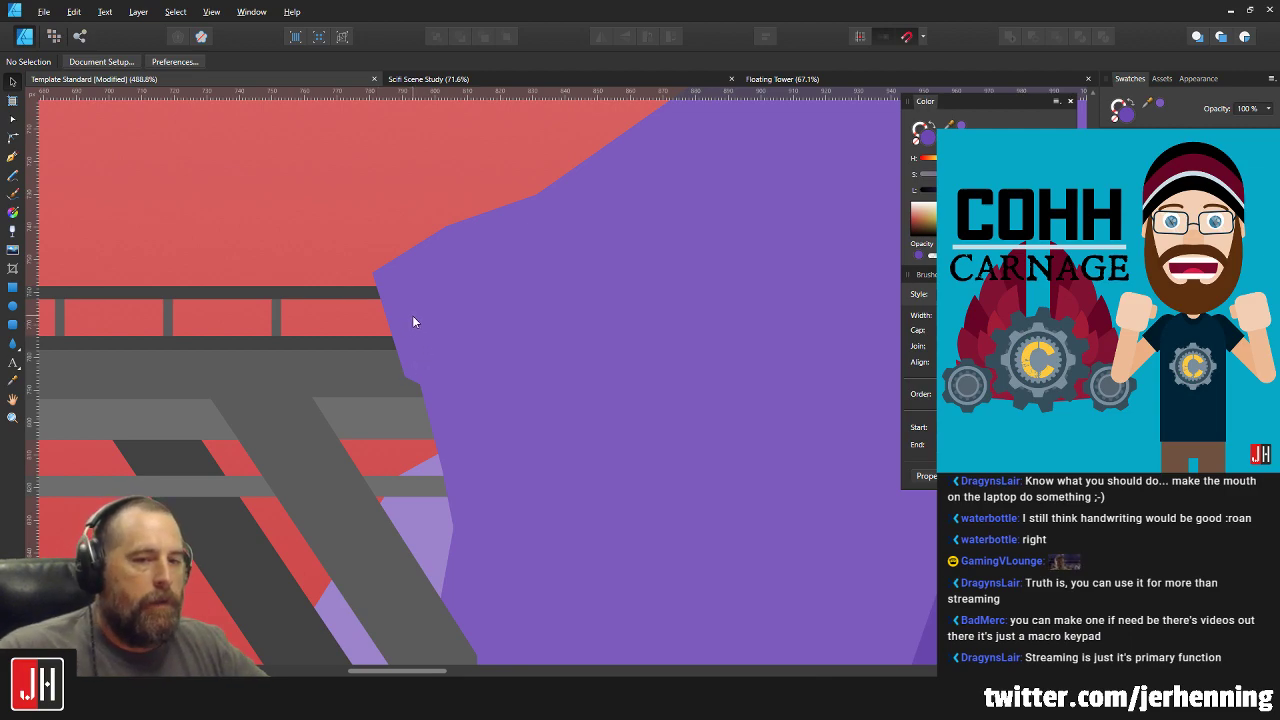
scroll(408, 313, up, 5)
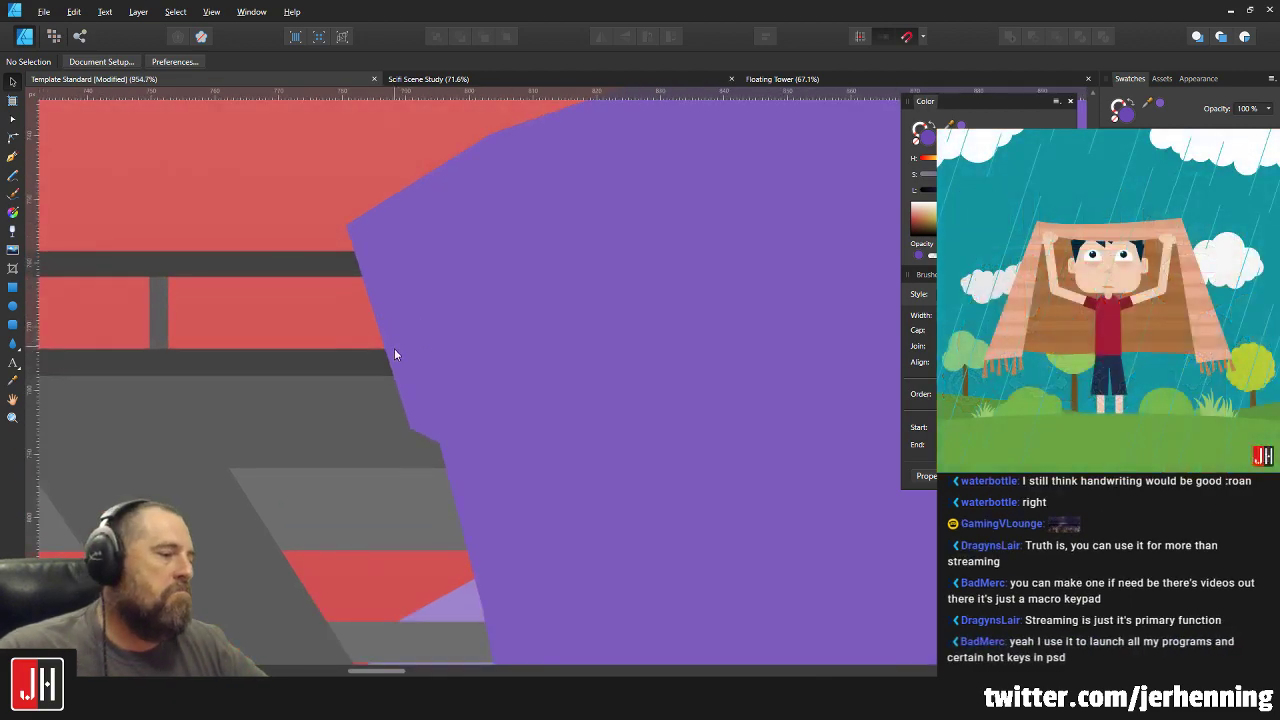
click(416, 394)
key(a)
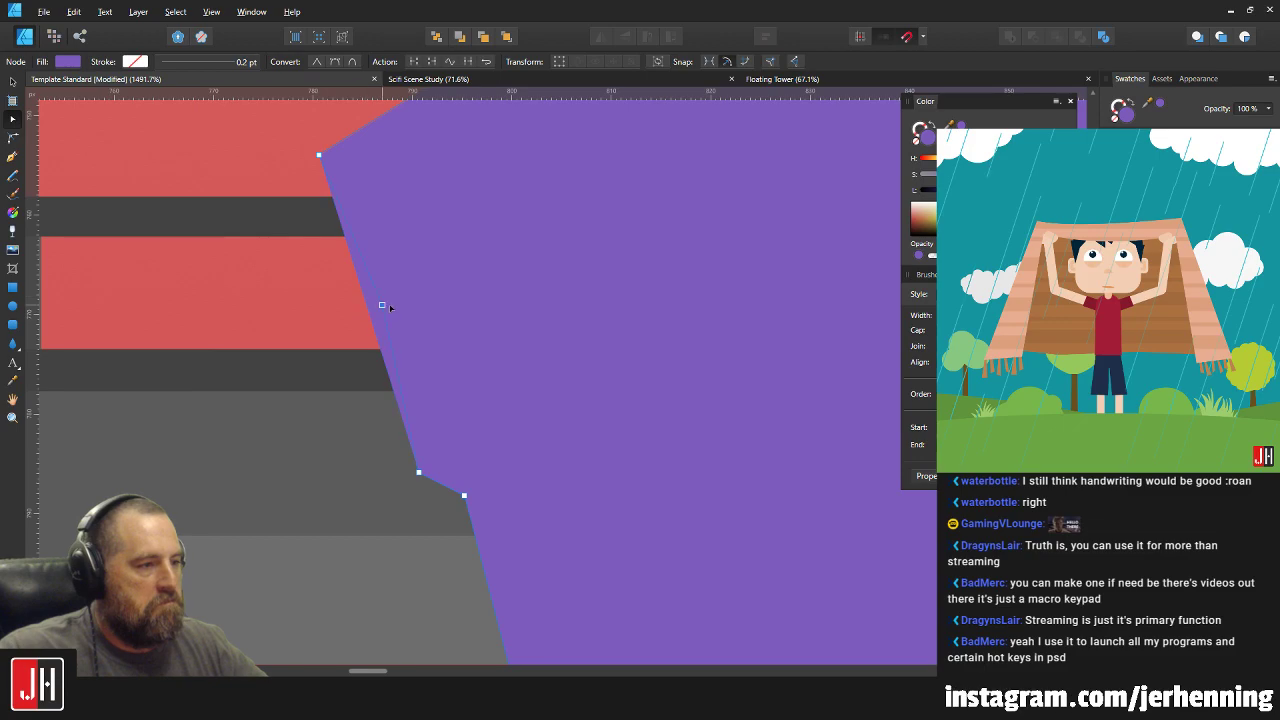
drag(370, 300, 390, 306)
scroll(400, 314, down, 3)
scroll(425, 311, down, 5)
click(624, 348)
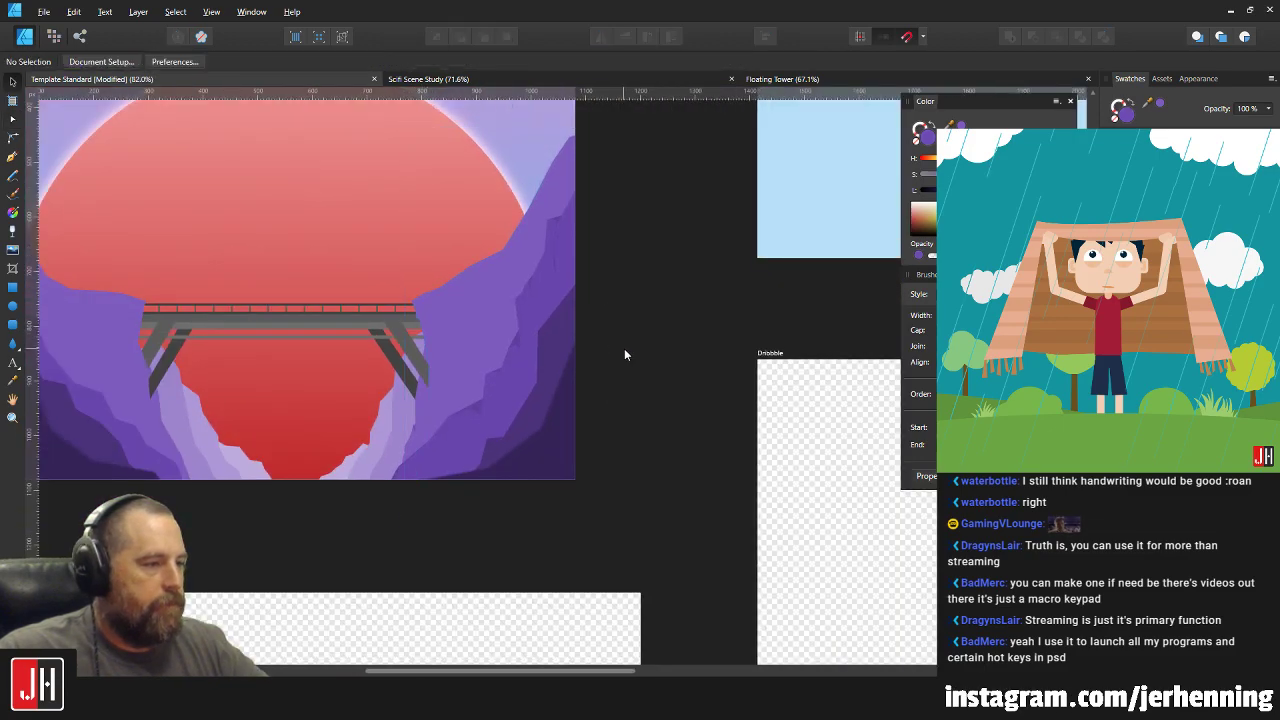
Lengthen the triangular shadow below the bridge support by moving its lowest corner slightly down.
scroll(471, 338, up, 3)
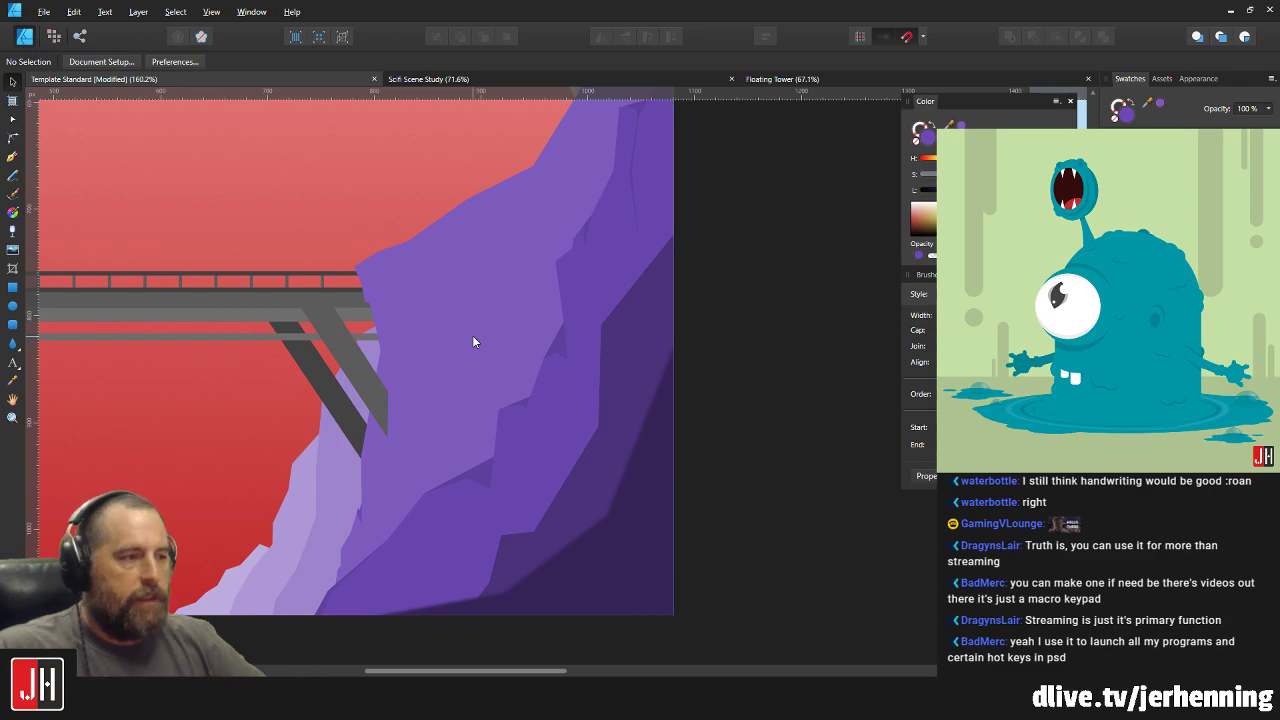
scroll(340, 289, up, 3)
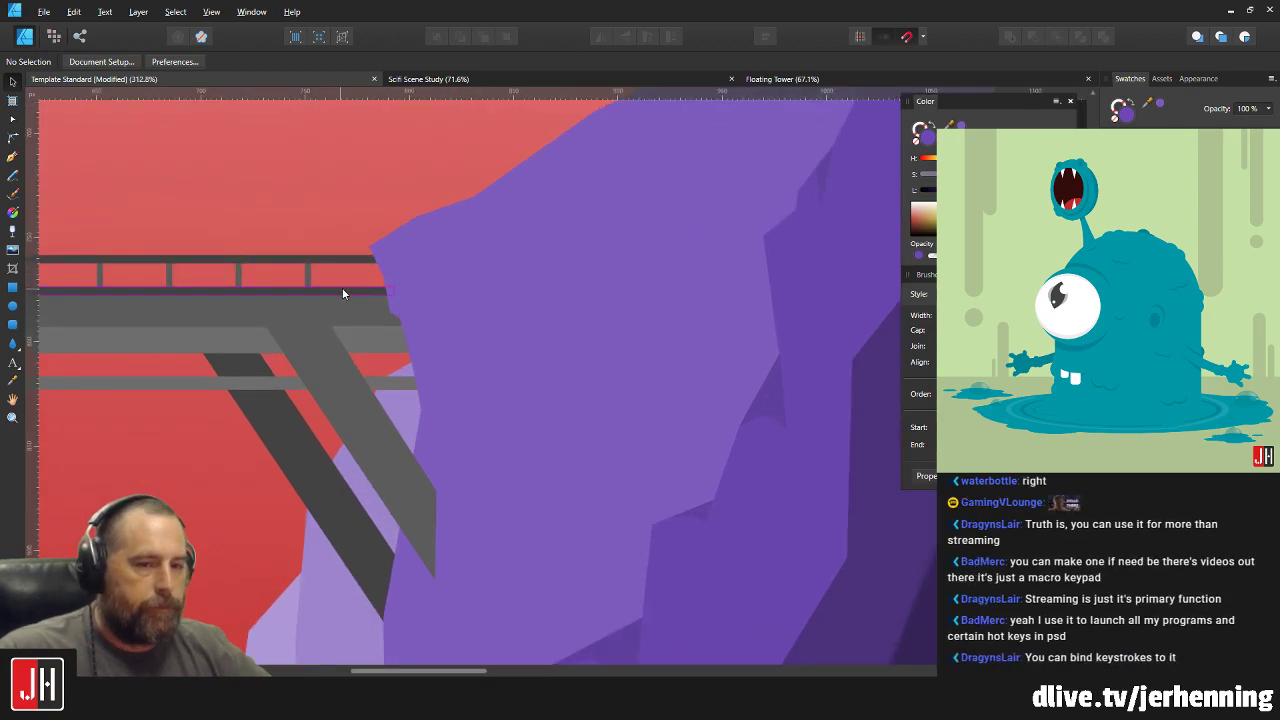
scroll(342, 287, down, 2)
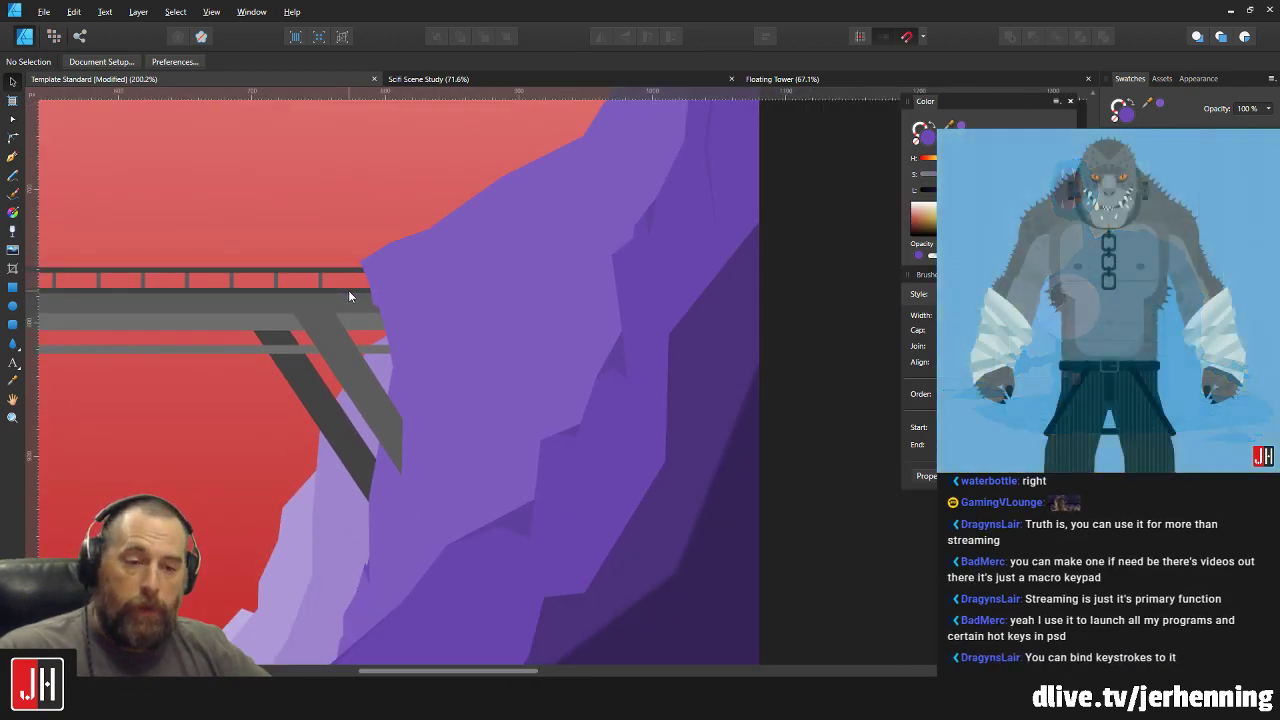
drag(444, 356, 477, 278)
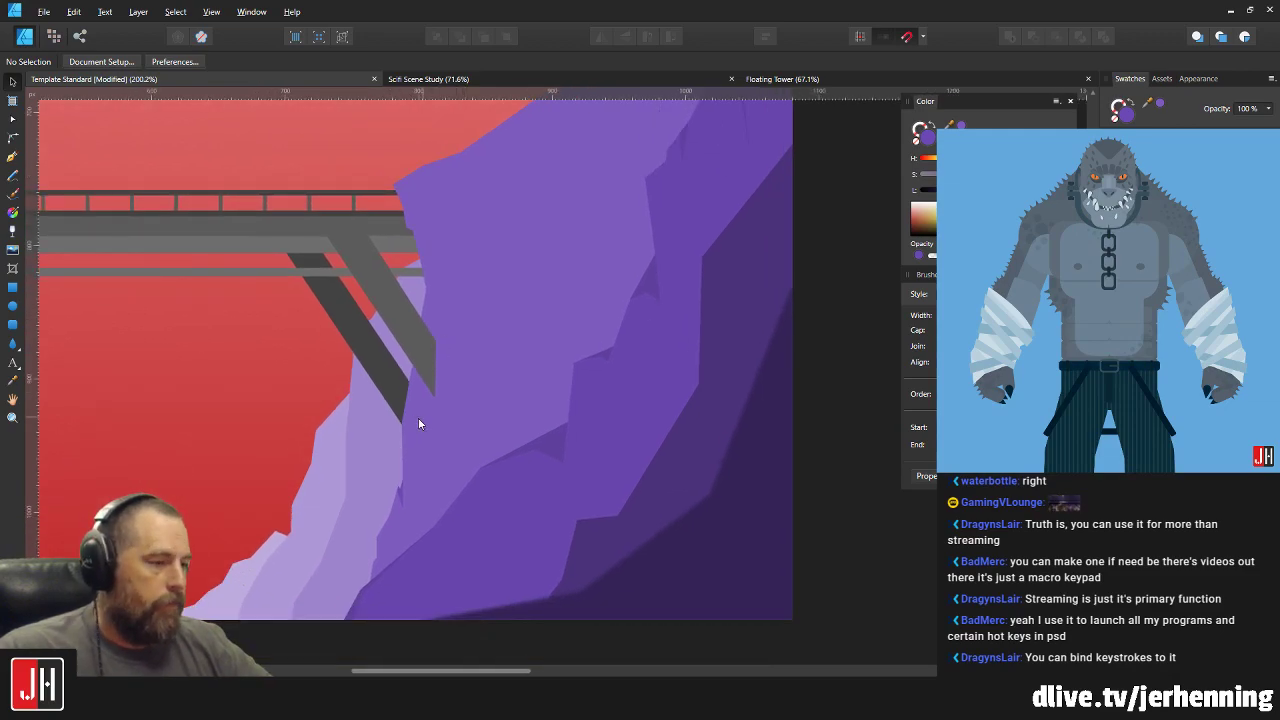
scroll(449, 469, up, 6)
key(a)
click(500, 380)
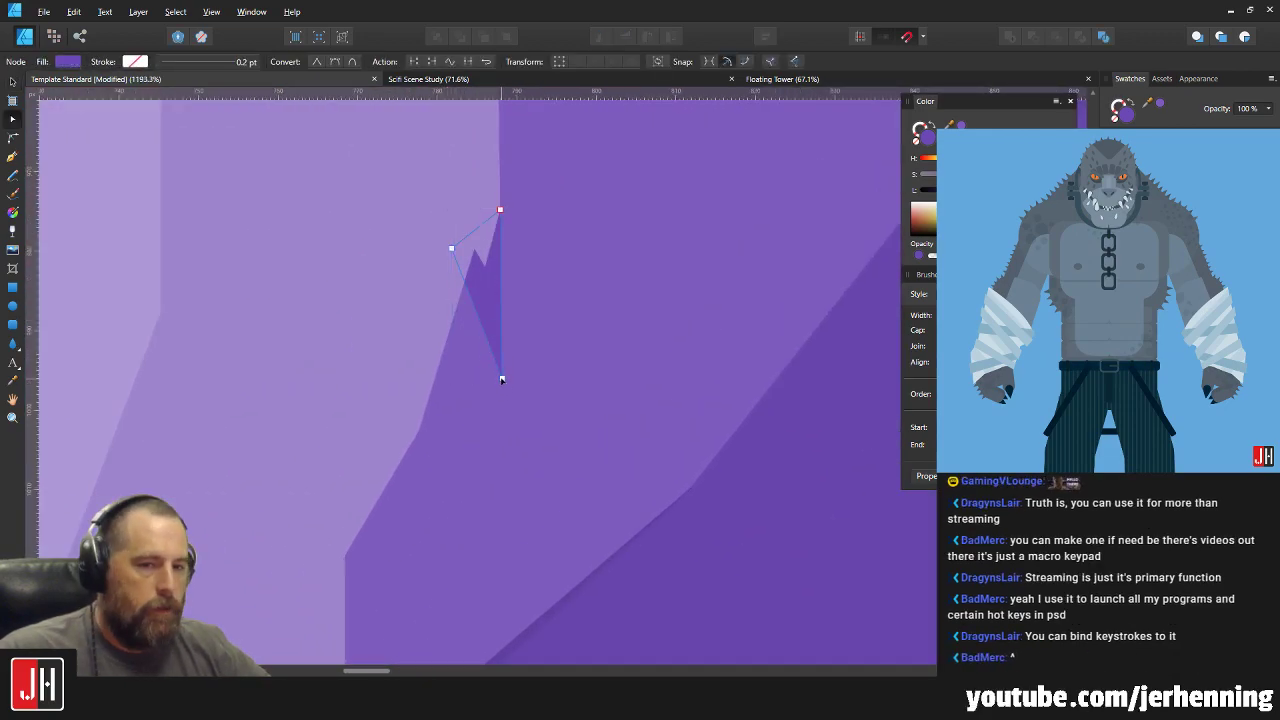
drag(502, 378, 503, 392)
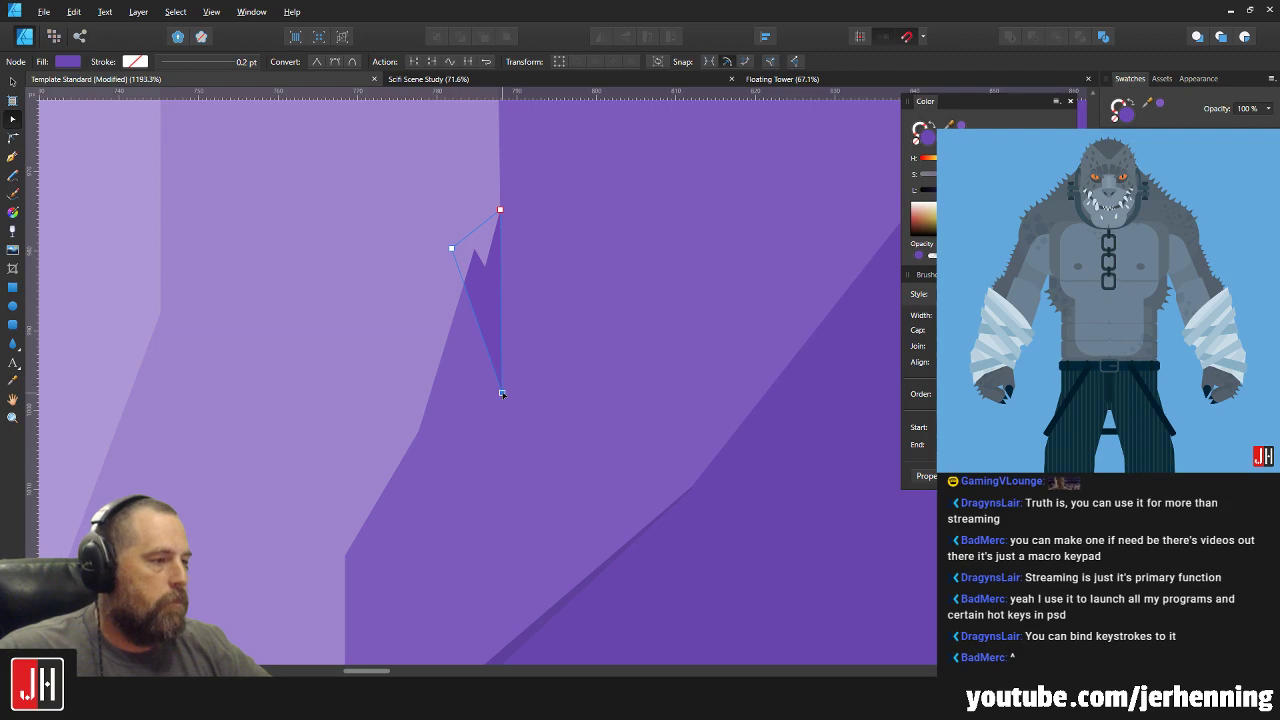
key(v)
Add another point on the cliff's edge just below the triangular shadow and pull it inward.
scroll(440, 417, up, 3)
key(a)
click(432, 372)
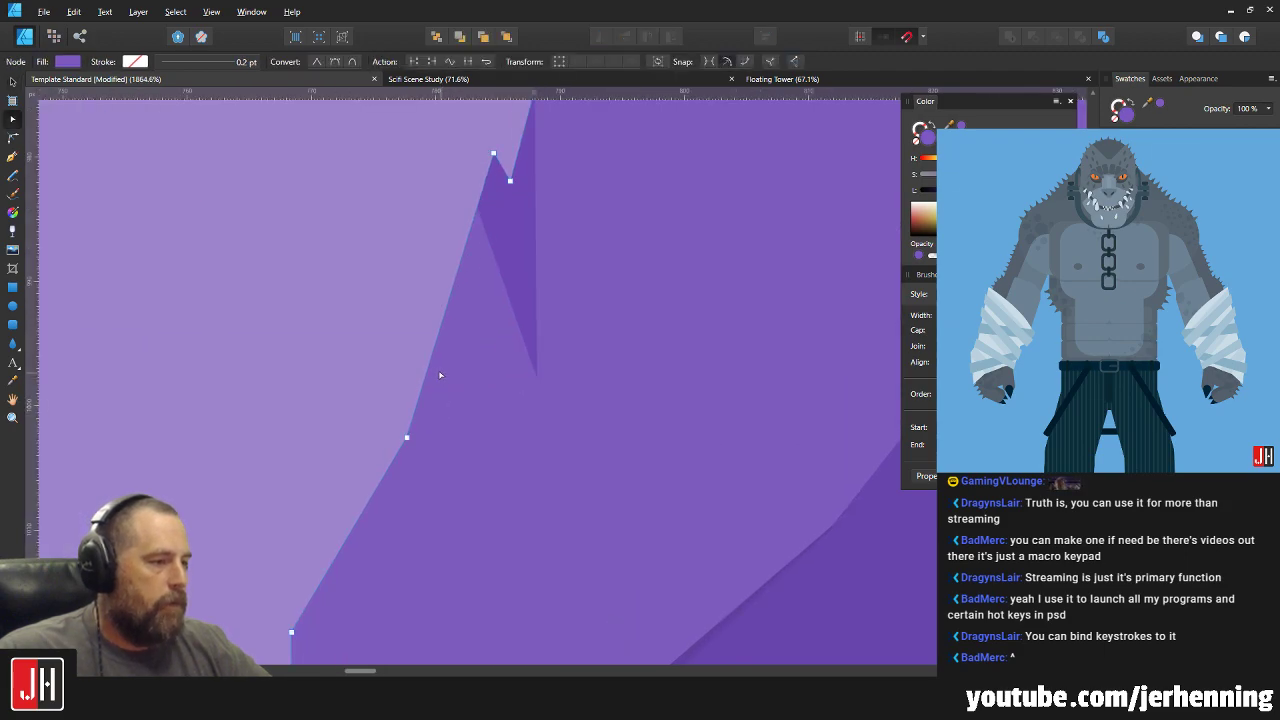
key(v)
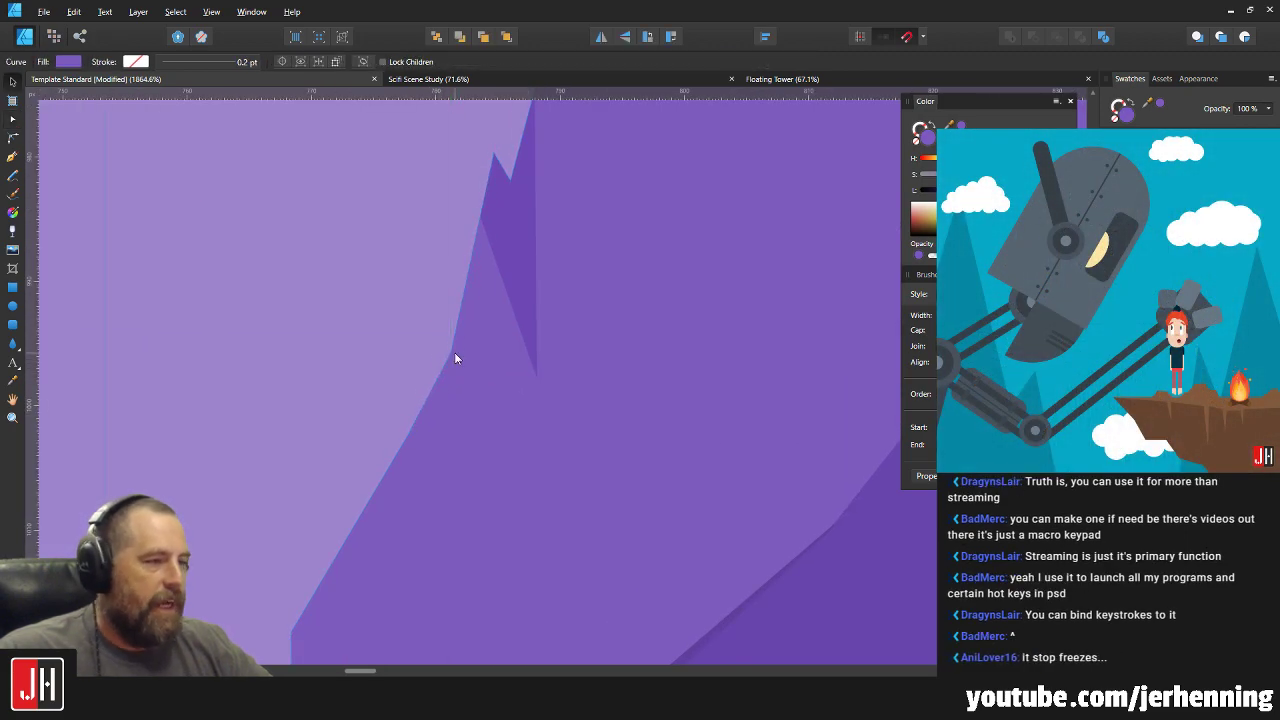
scroll(474, 386, down, 5)
scroll(474, 386, down, 2)
scroll(474, 380, up, 7)
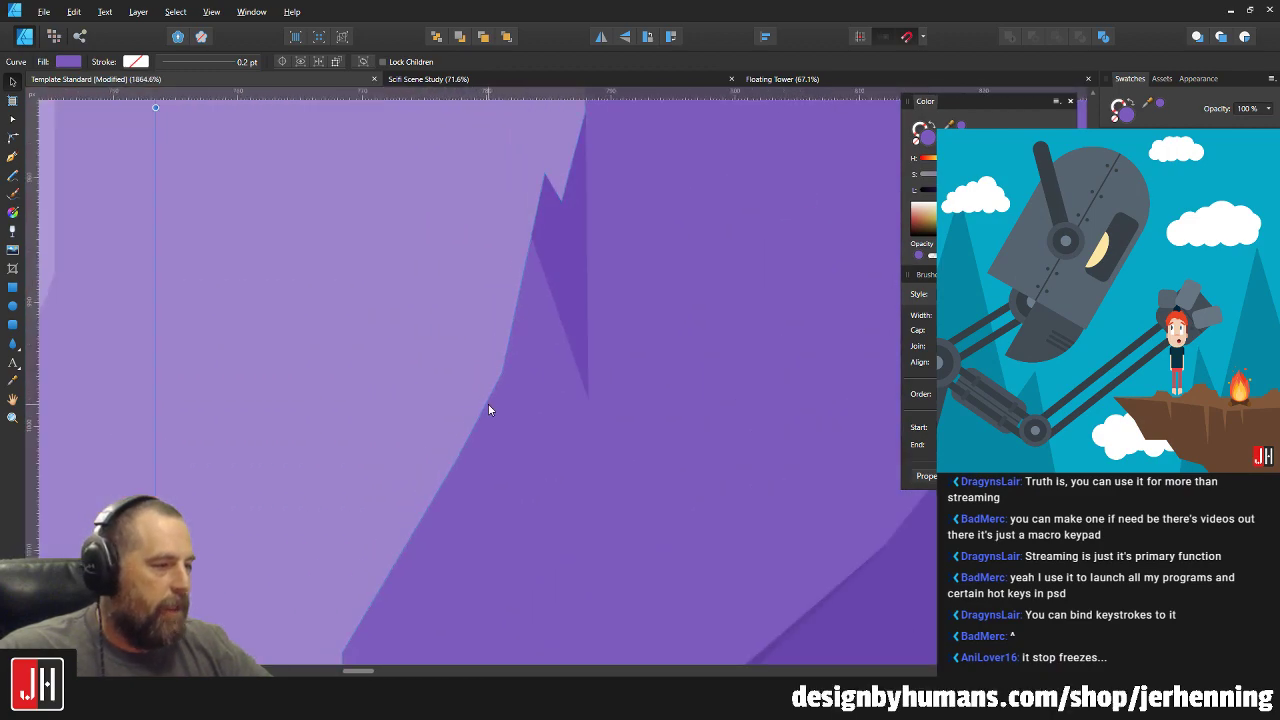
Reshape the edge below the triangular shadow by moving the lower bend point down and the added point slightly inward.
key(a)
drag(458, 459, 470, 484)
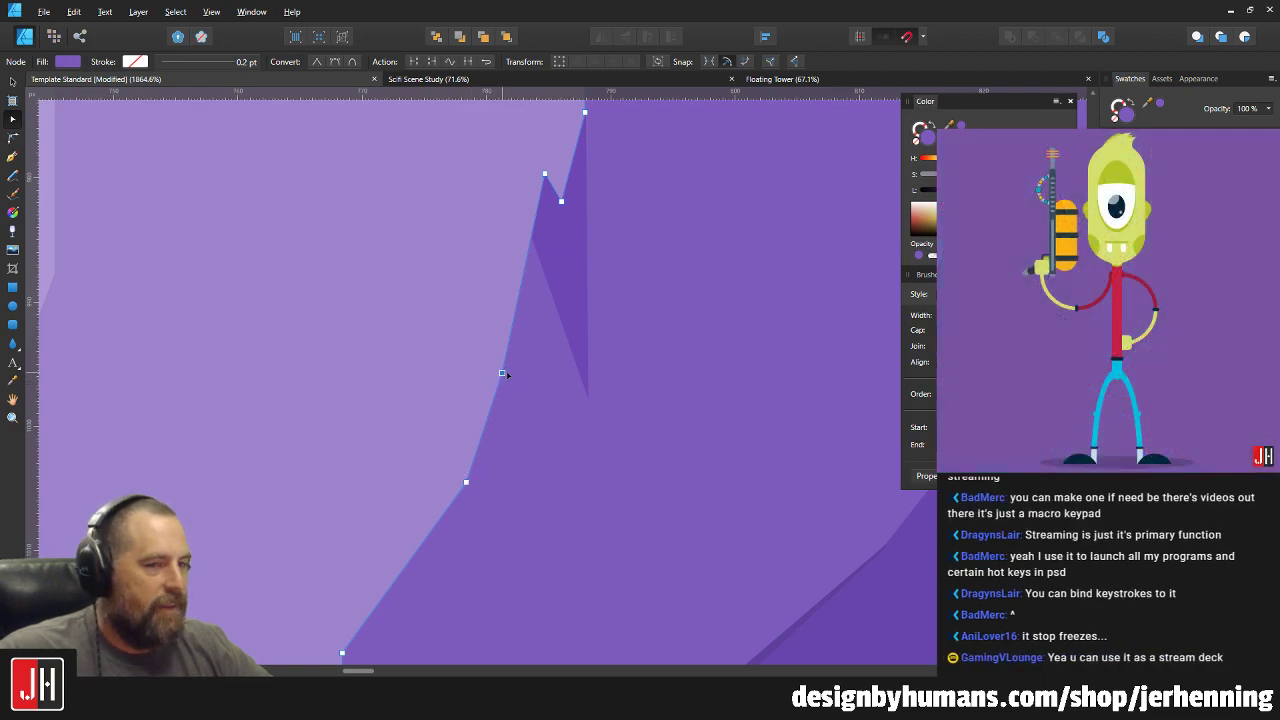
drag(502, 372, 510, 374)
key(v)
scroll(510, 378, down, 10)
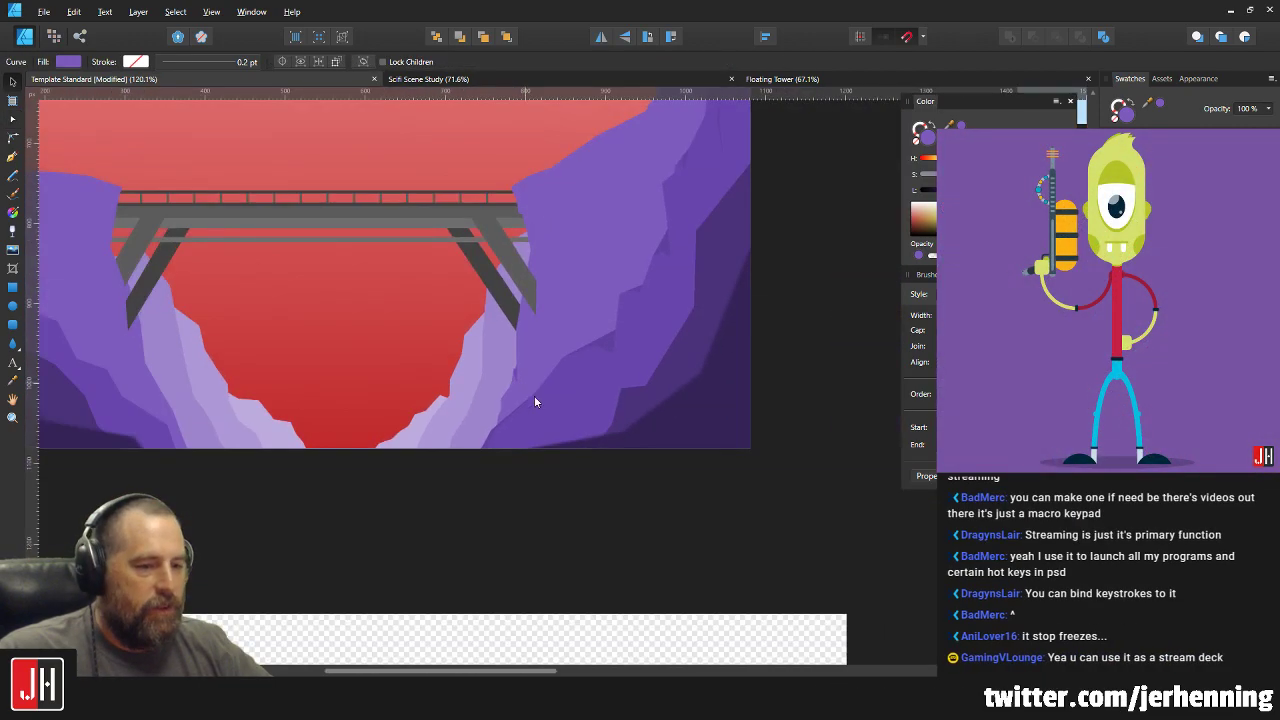
Move the cliff edge point beside the rear bridge support's end inward and down to angle the edge more.
scroll(554, 373, up, 8)
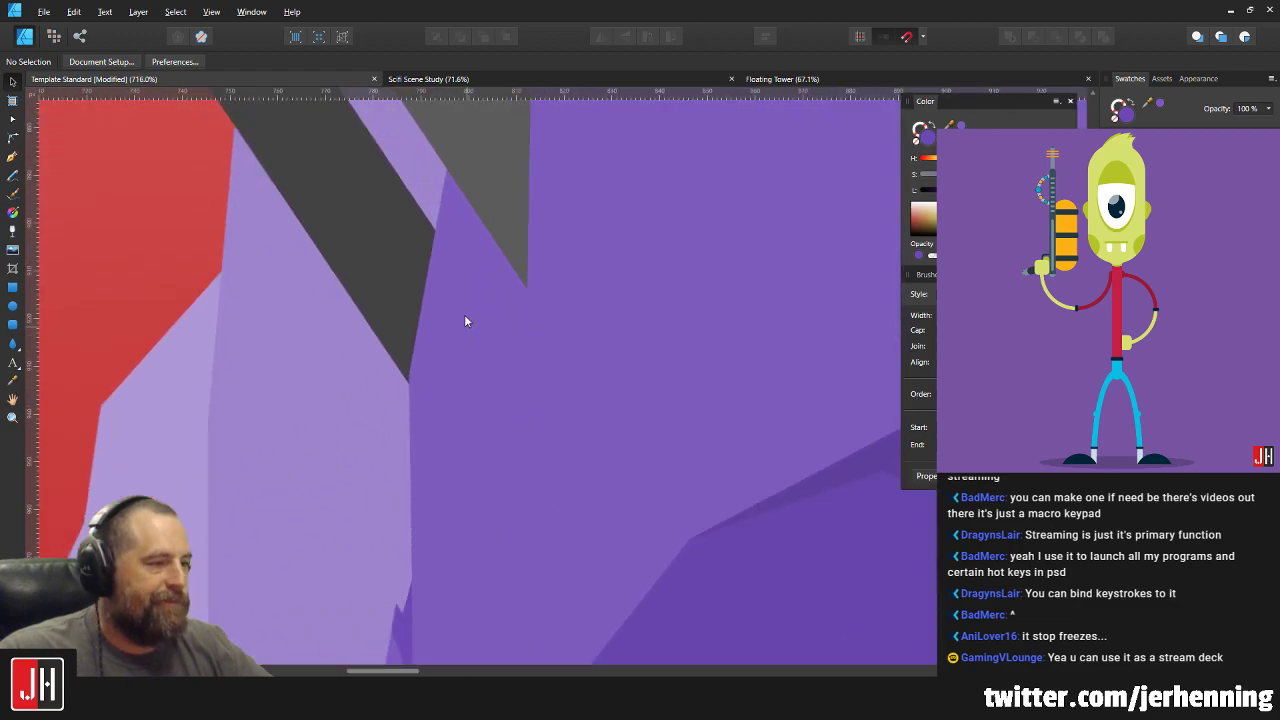
key(a)
scroll(460, 280, up, 2)
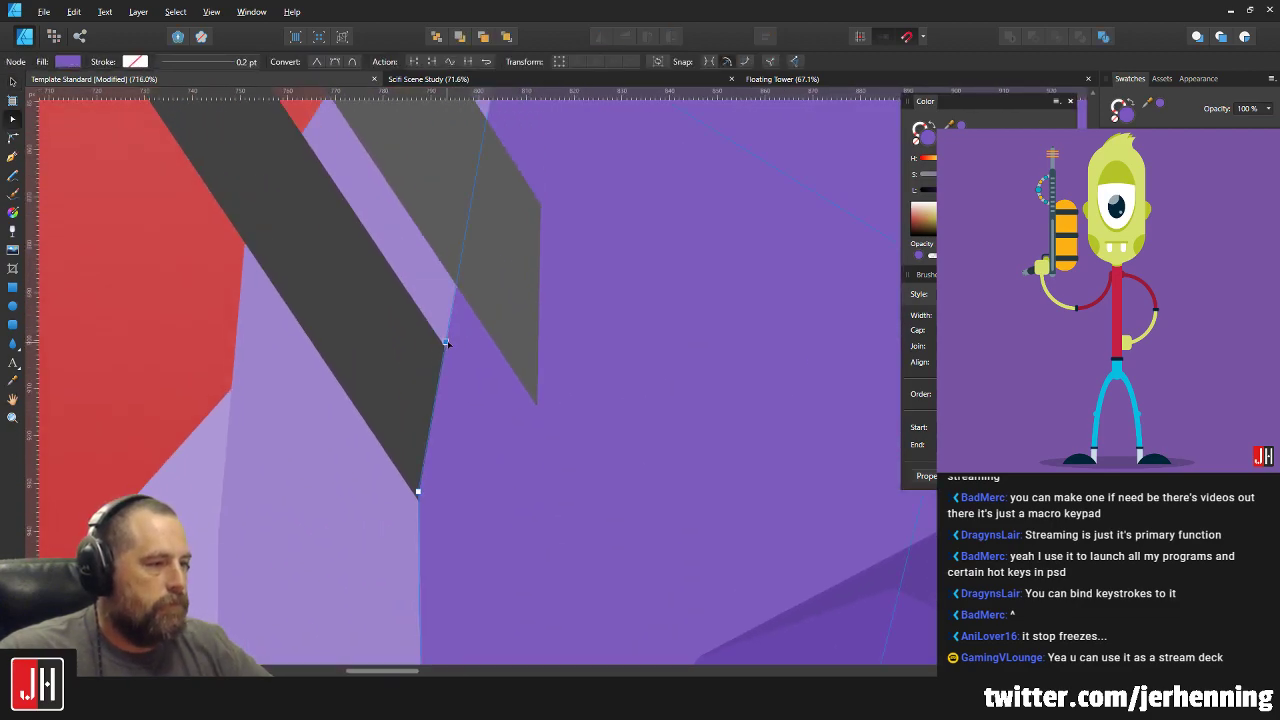
mouse_move(446, 343)
mouse_down()
mouse_move(457, 343)
mouse_move(443, 357)
mouse_move(458, 358)
mouse_up()
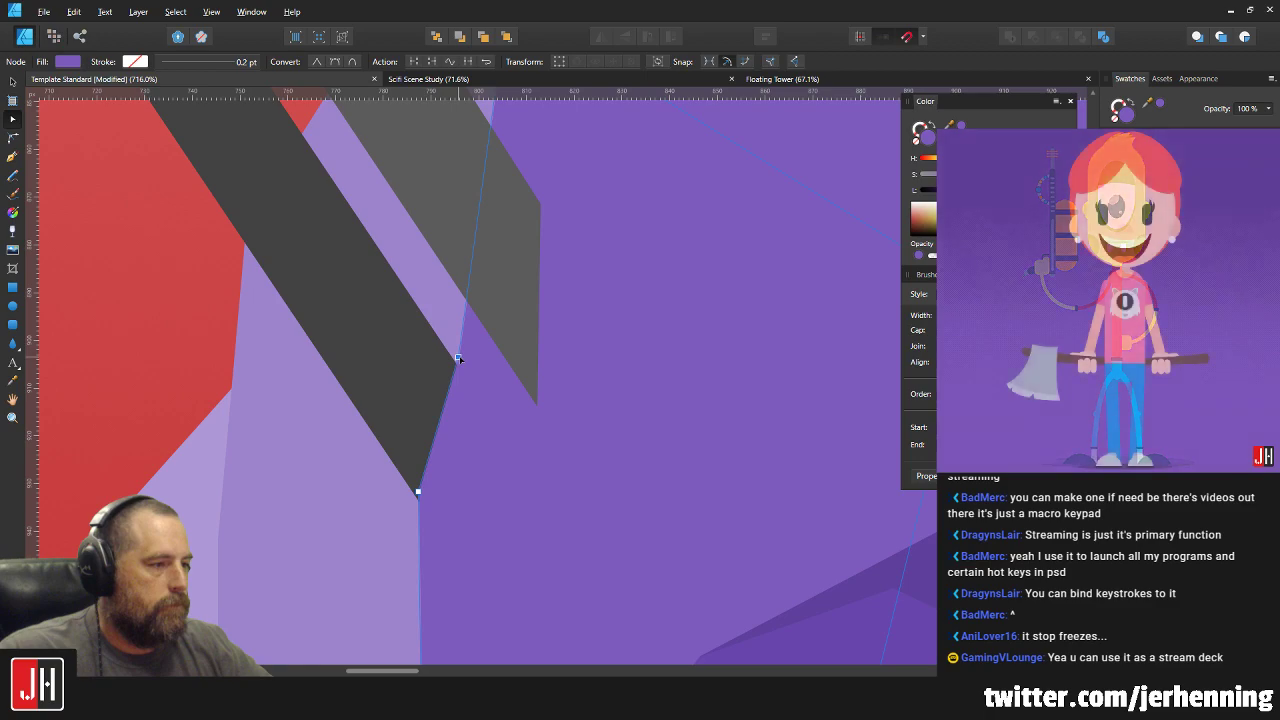
scroll(469, 336, down, 8)
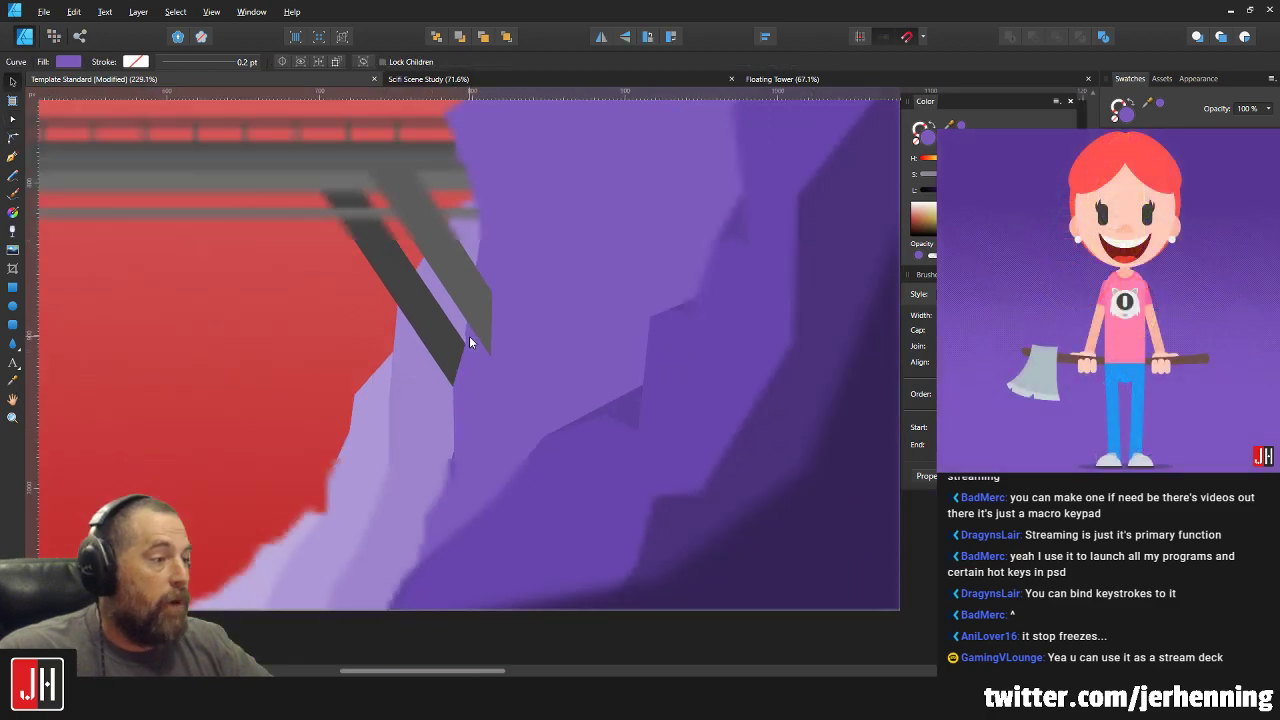
Deselect the cliff shape and save the document.
click(769, 402)
key(ctrl+s)
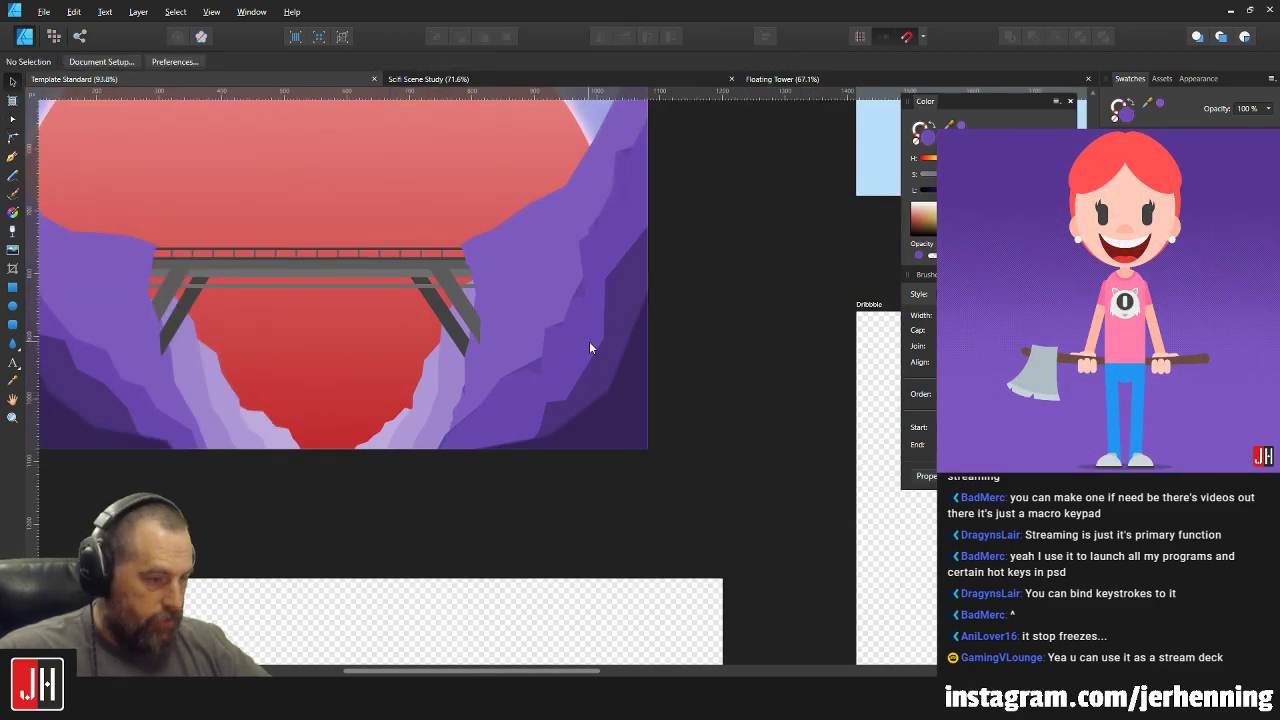
drag(591, 349, 643, 443)
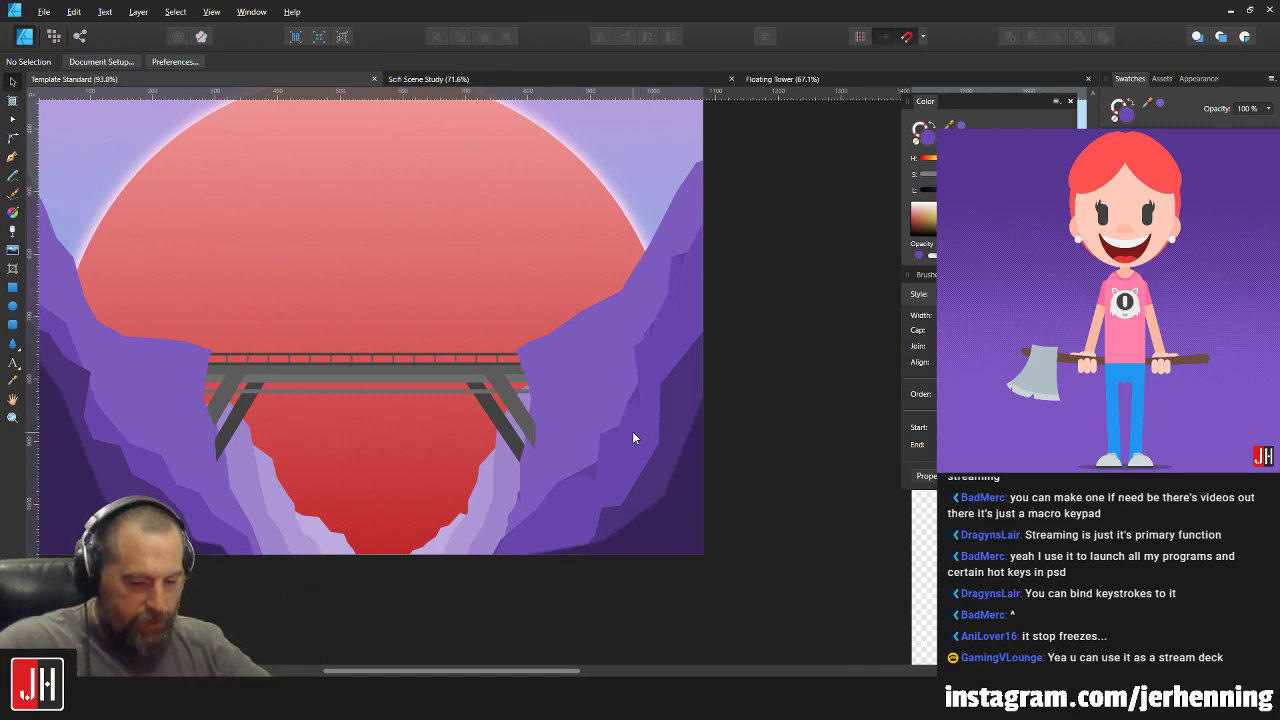
Launch Affinity Publisher and dismiss its welcome screen.
key(super)
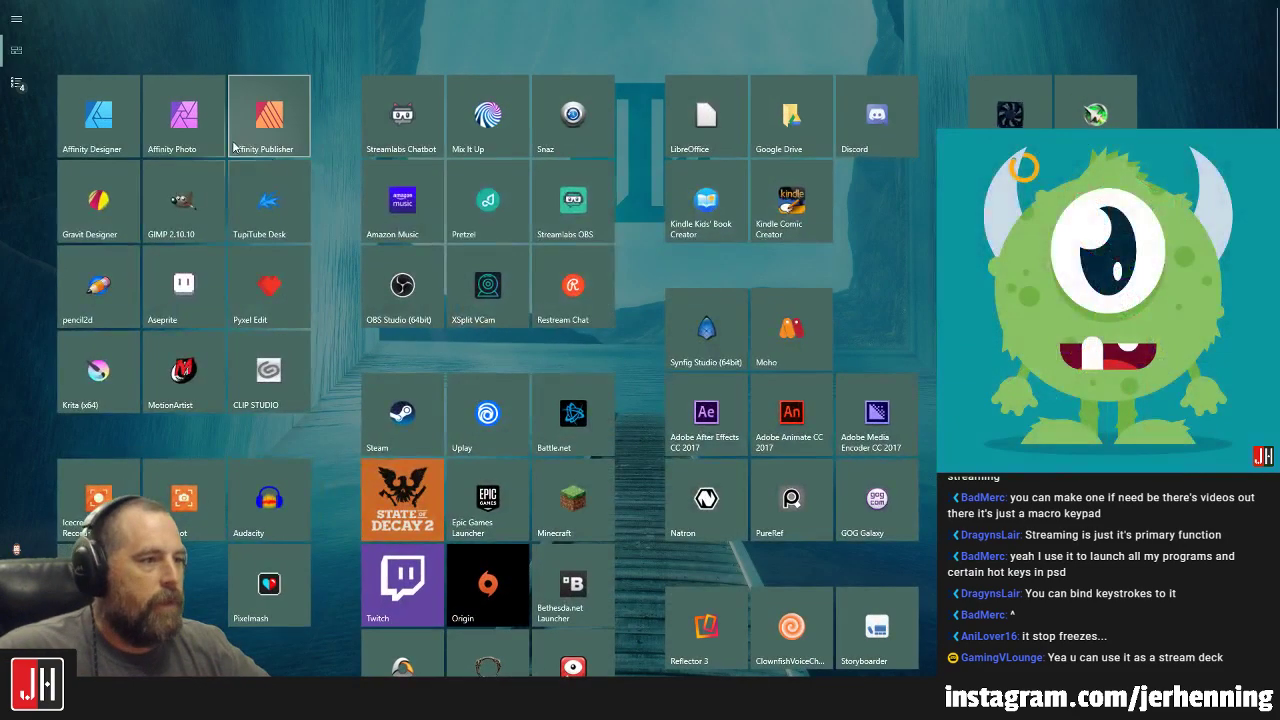
click(277, 120)
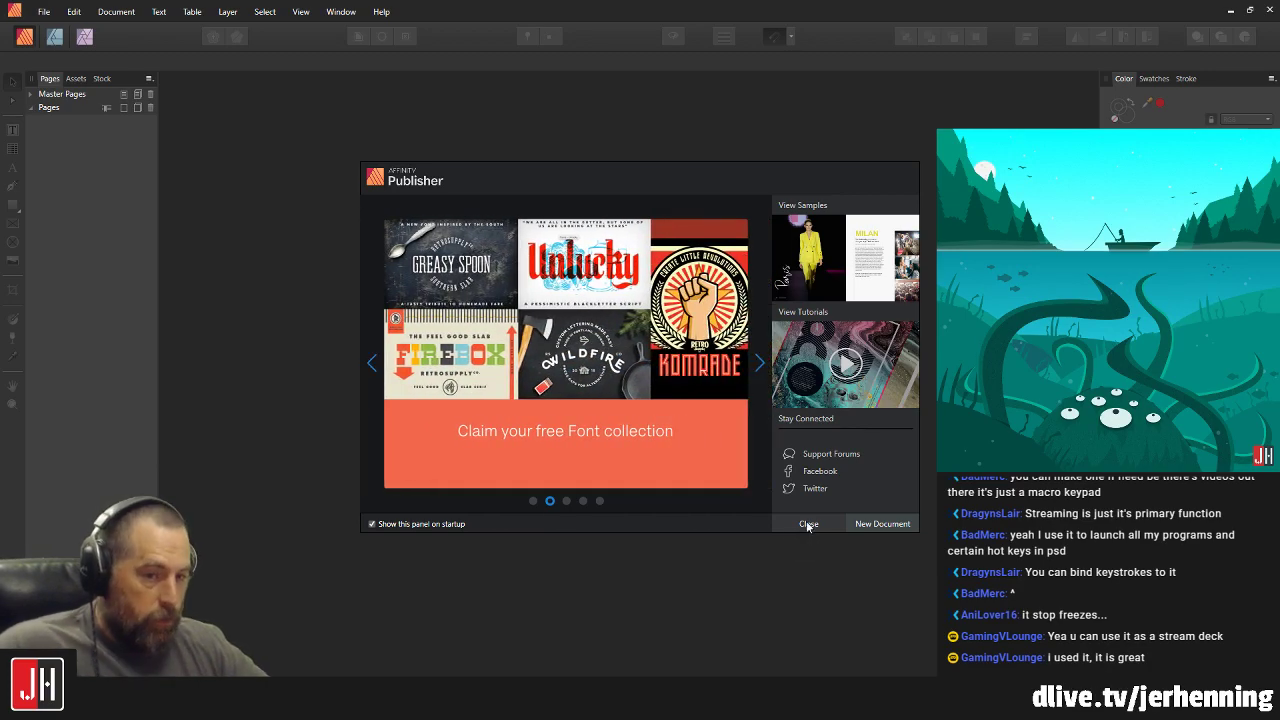
click(807, 523)
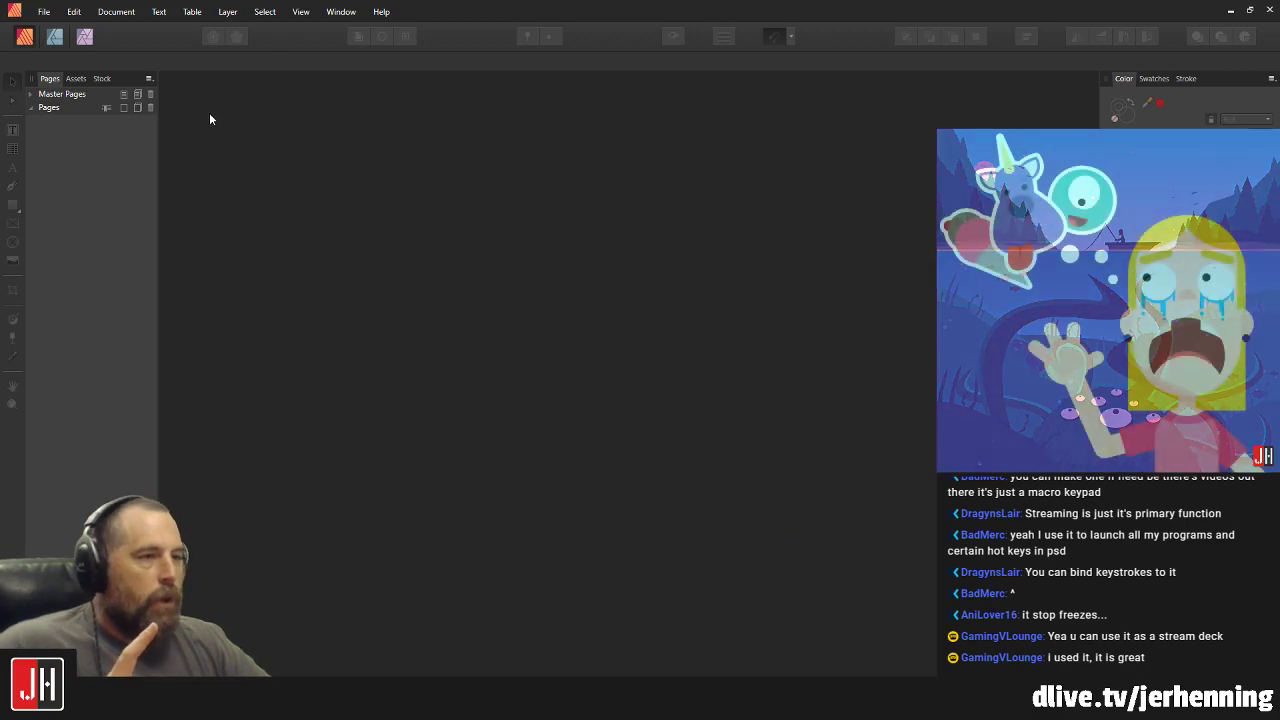
Create a new blank portrait document with page margins.
click(44, 12)
click(53, 34)
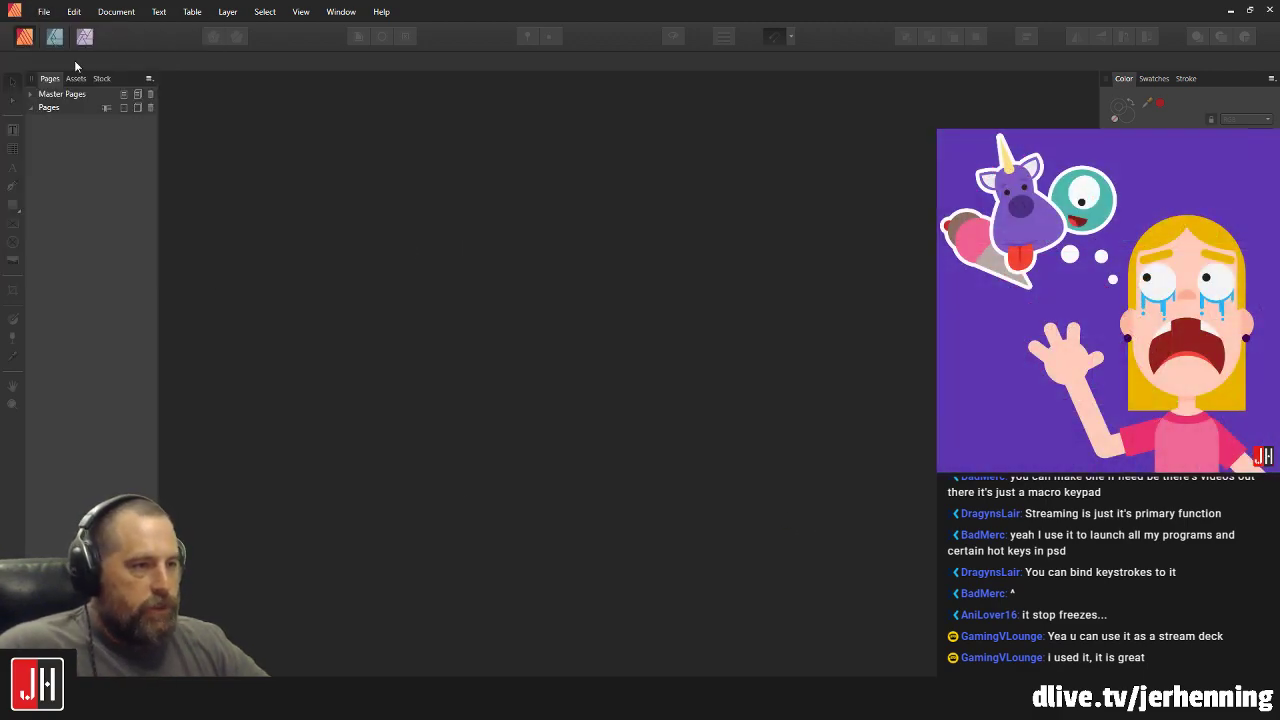
click(715, 482)
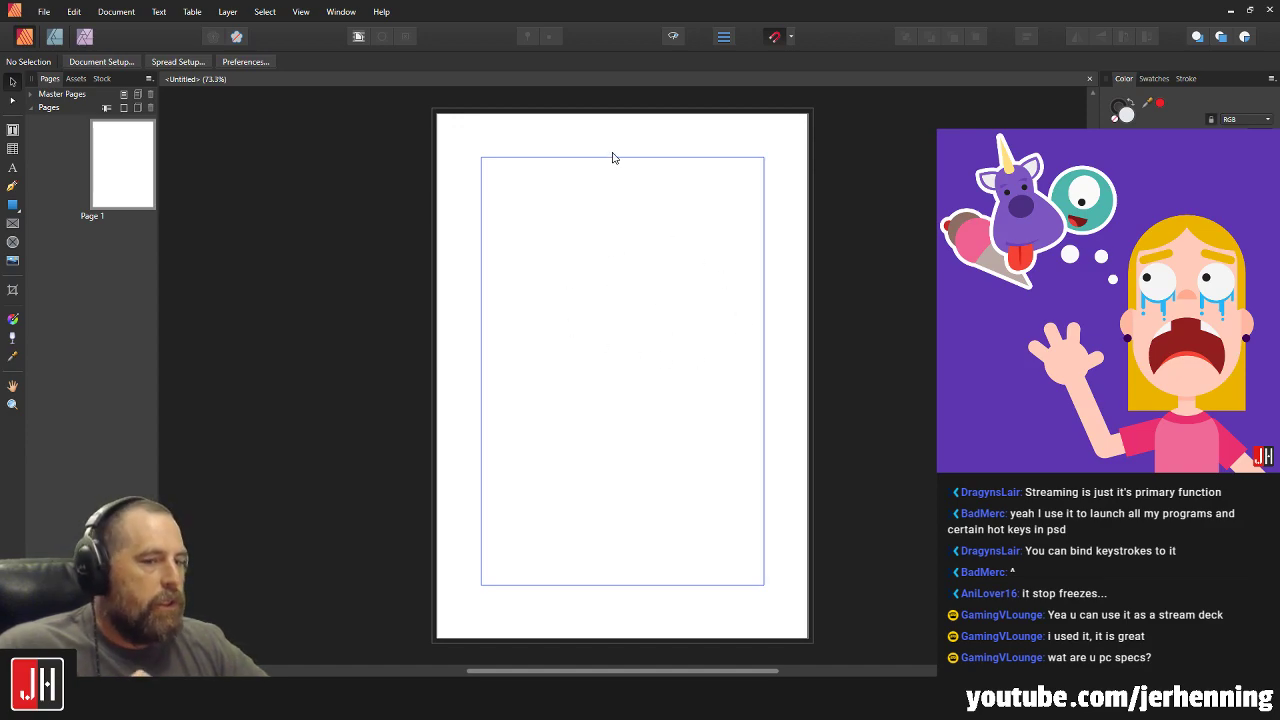
Try the Photo persona on the blank document and switch to the Designer persona.
click(55, 38)
click(85, 37)
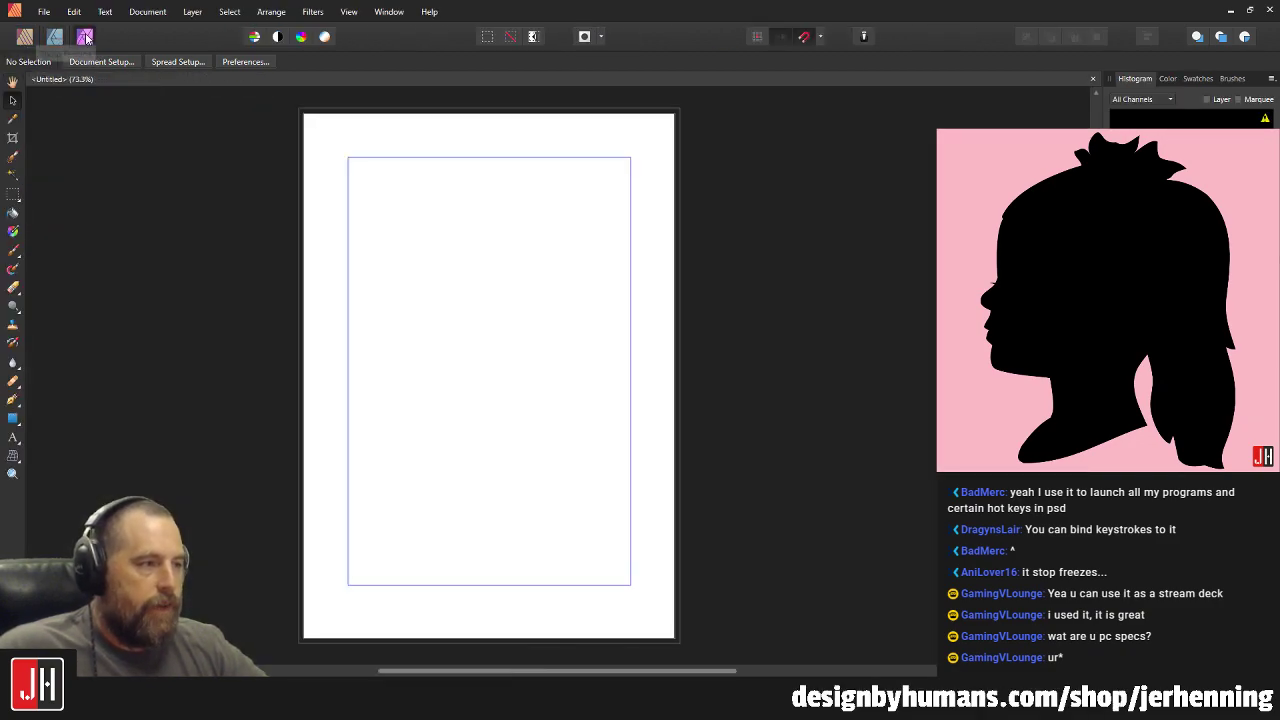
click(55, 37)
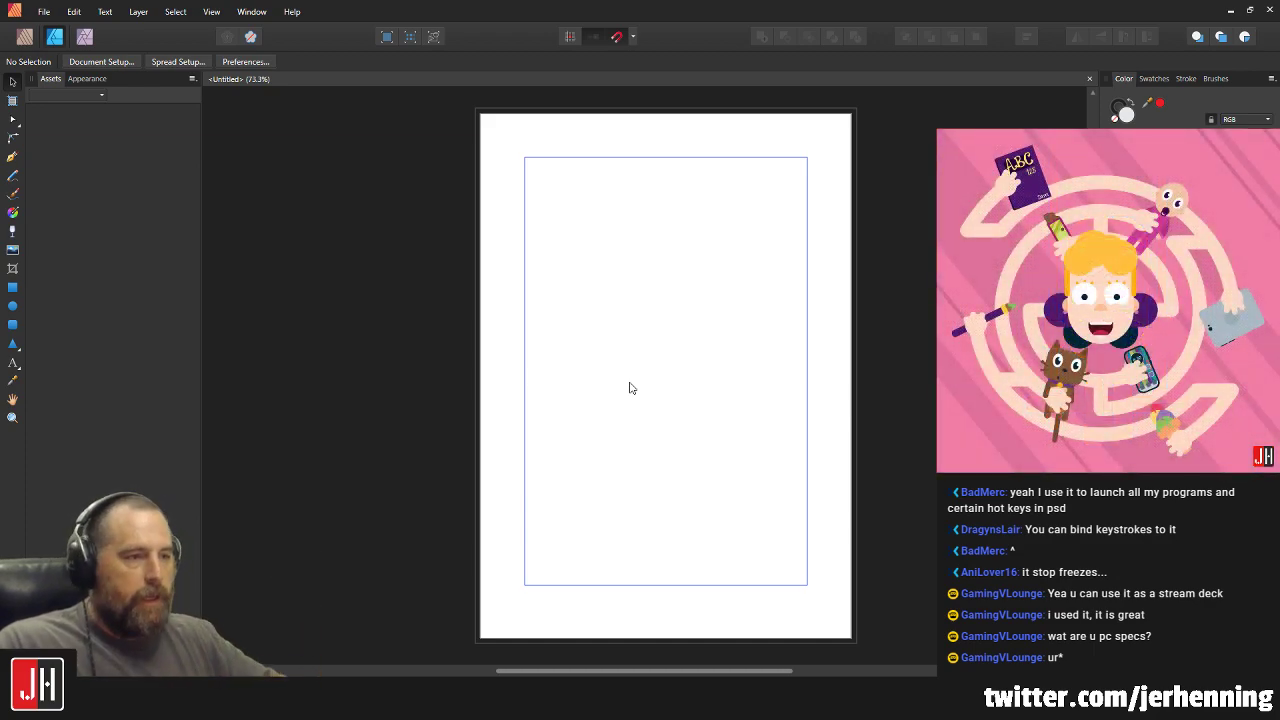
Draw a curved three-point test path with the Pen tool inside the page margins.
click(12, 156)
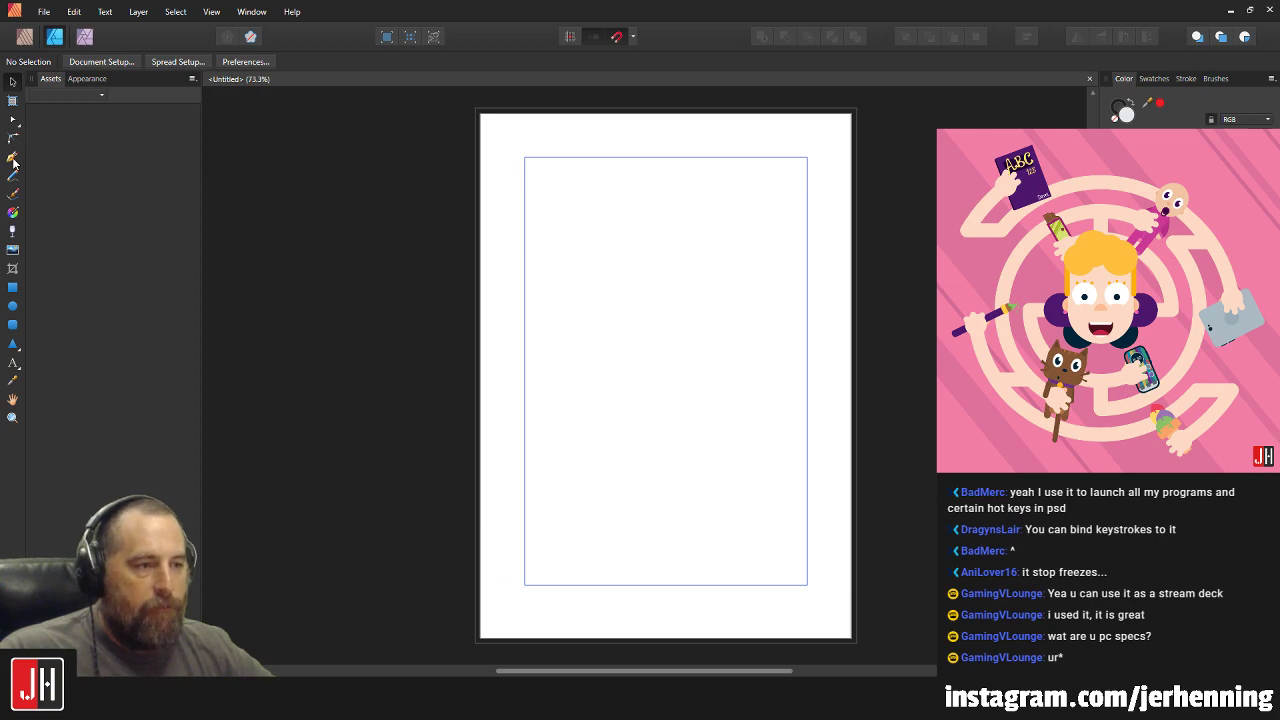
scroll(633, 320, up, 2)
click(567, 298)
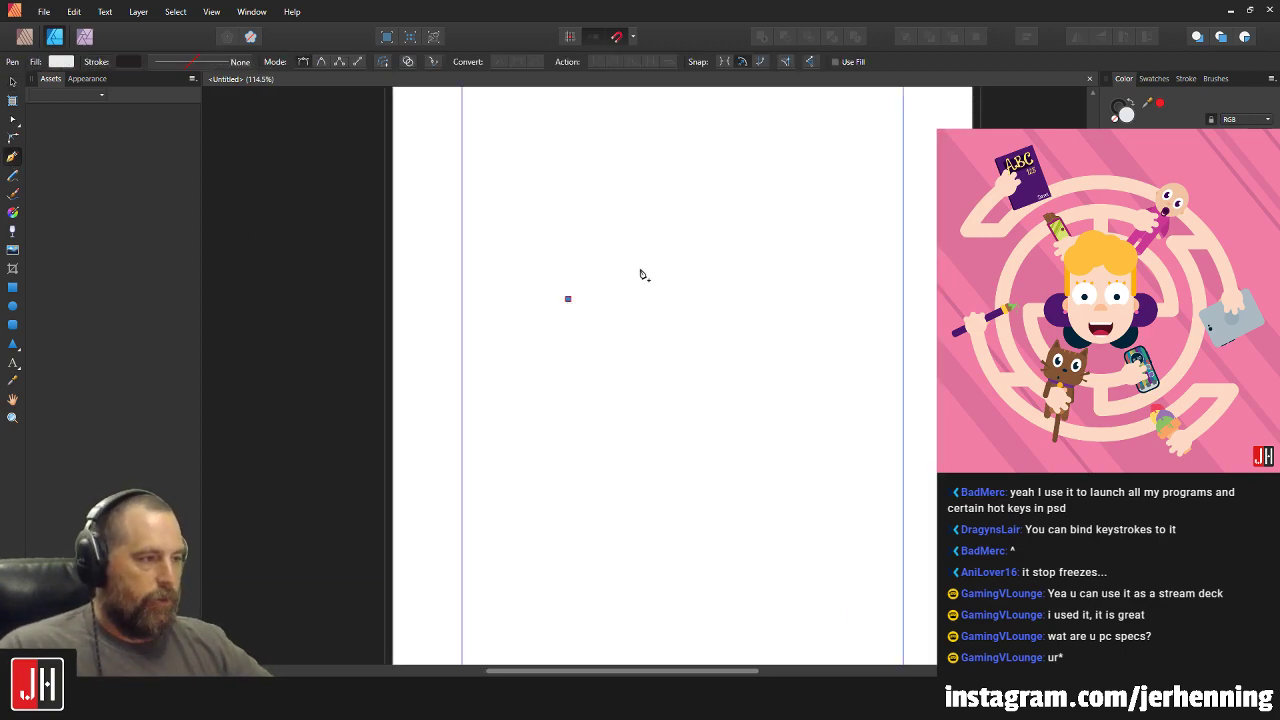
drag(716, 225, 824, 400)
drag(720, 402, 682, 295)
Undo the test path's pen strokes.
key(ctrl+z)
key(ctrl+z)
key(ctrl+z)
key(ctrl+z)
key(ctrl+z)
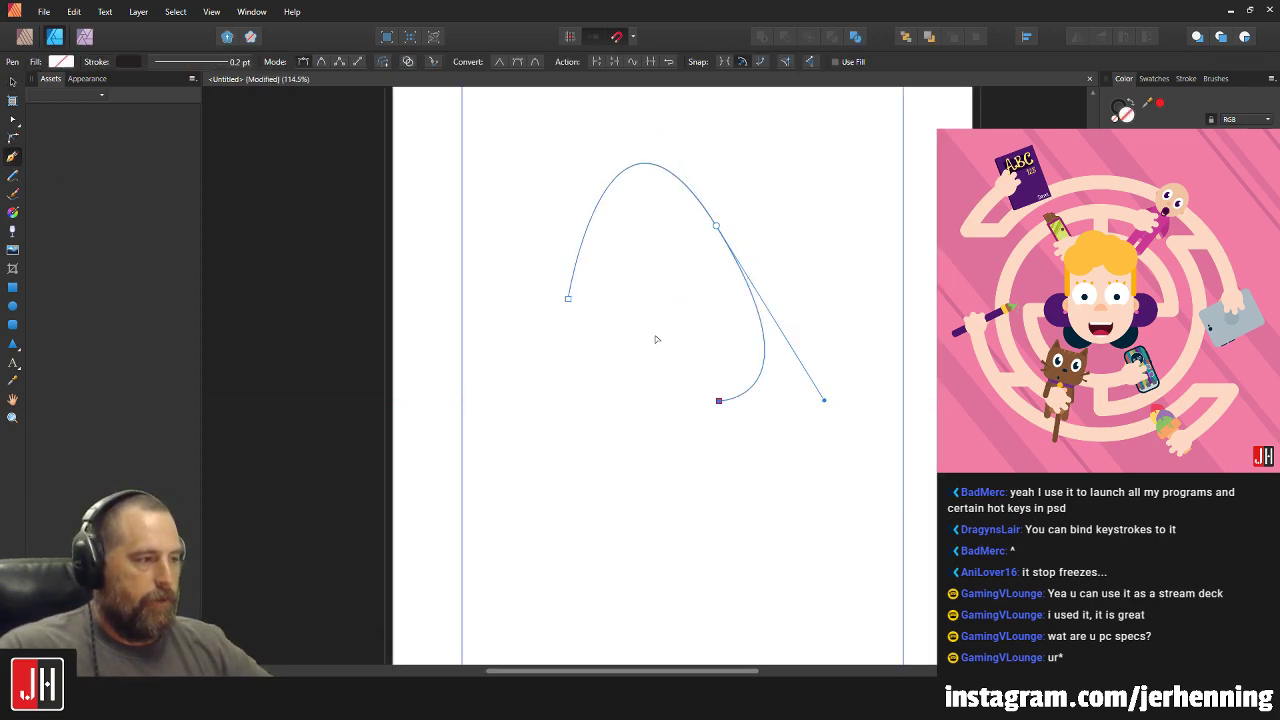
Draw a closed nine-point polygon with the Pen tool, running from the pasteboard across the lower half of the page.
scroll(649, 350, down, 1)
scroll(650, 354, down, 2)
scroll(657, 357, up, 2)
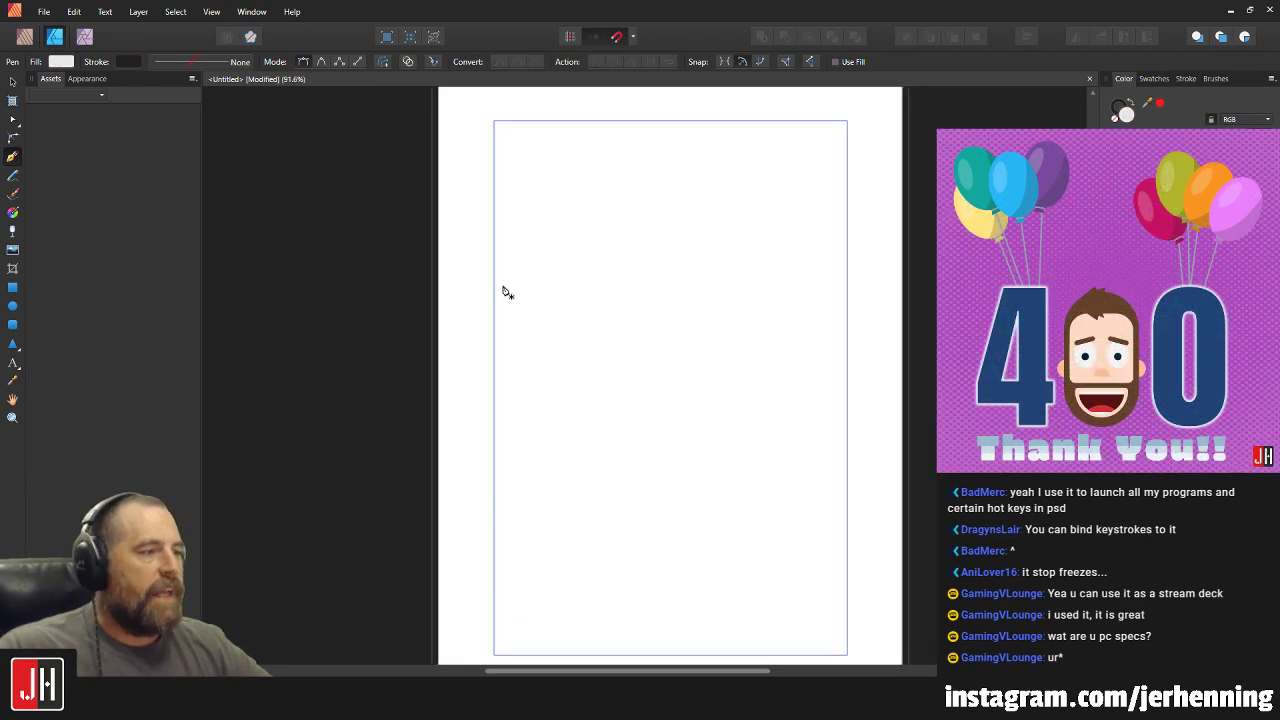
click(535, 379)
click(557, 455)
click(587, 506)
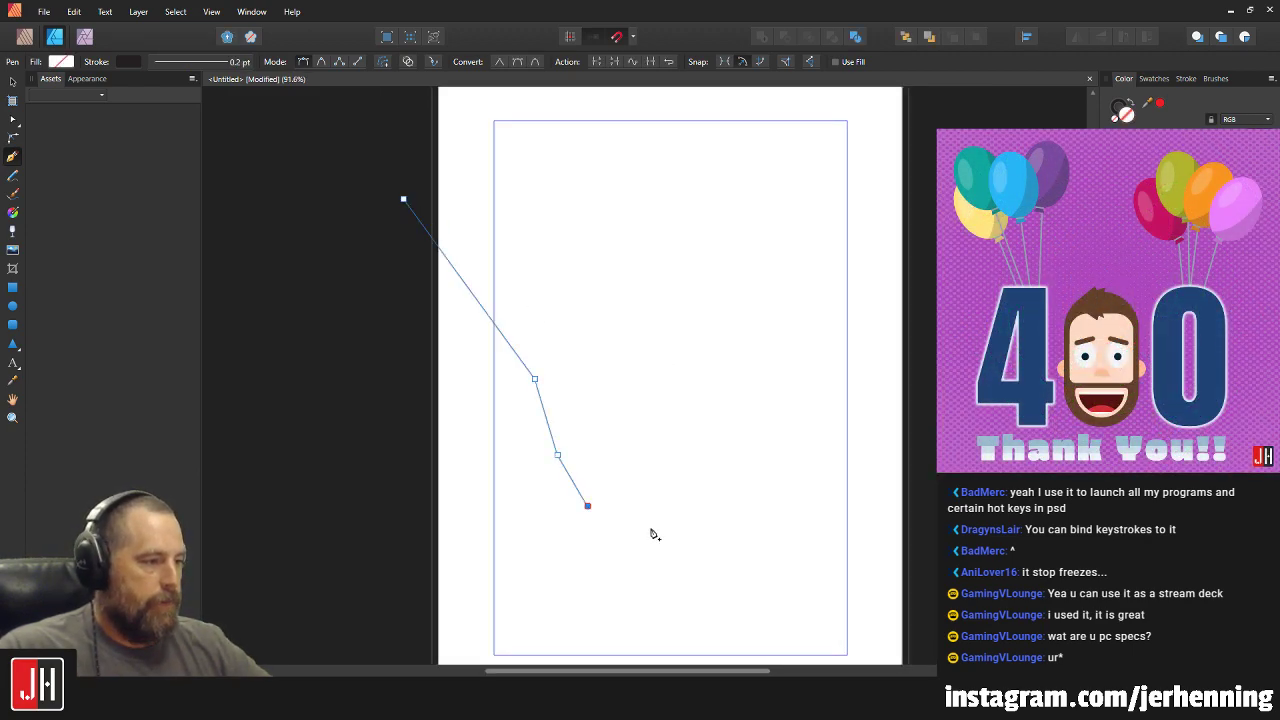
click(669, 532)
click(706, 599)
click(614, 605)
click(460, 598)
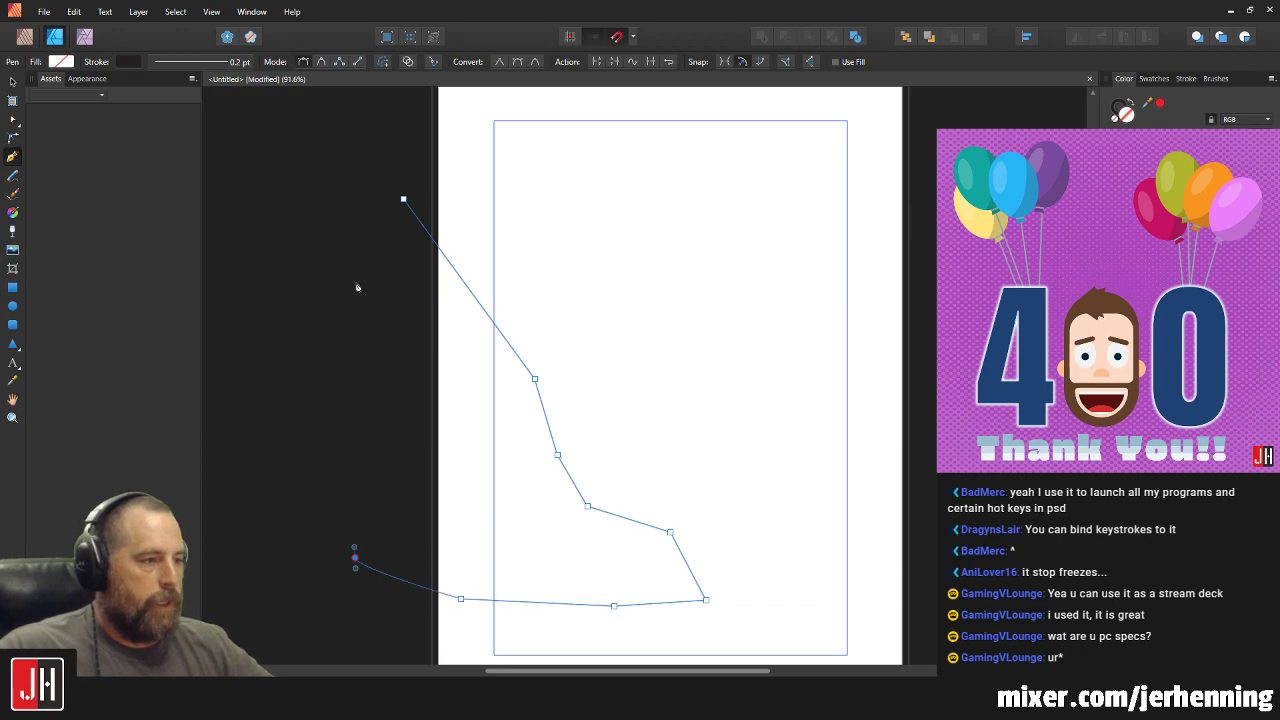
click(355, 557)
click(403, 199)
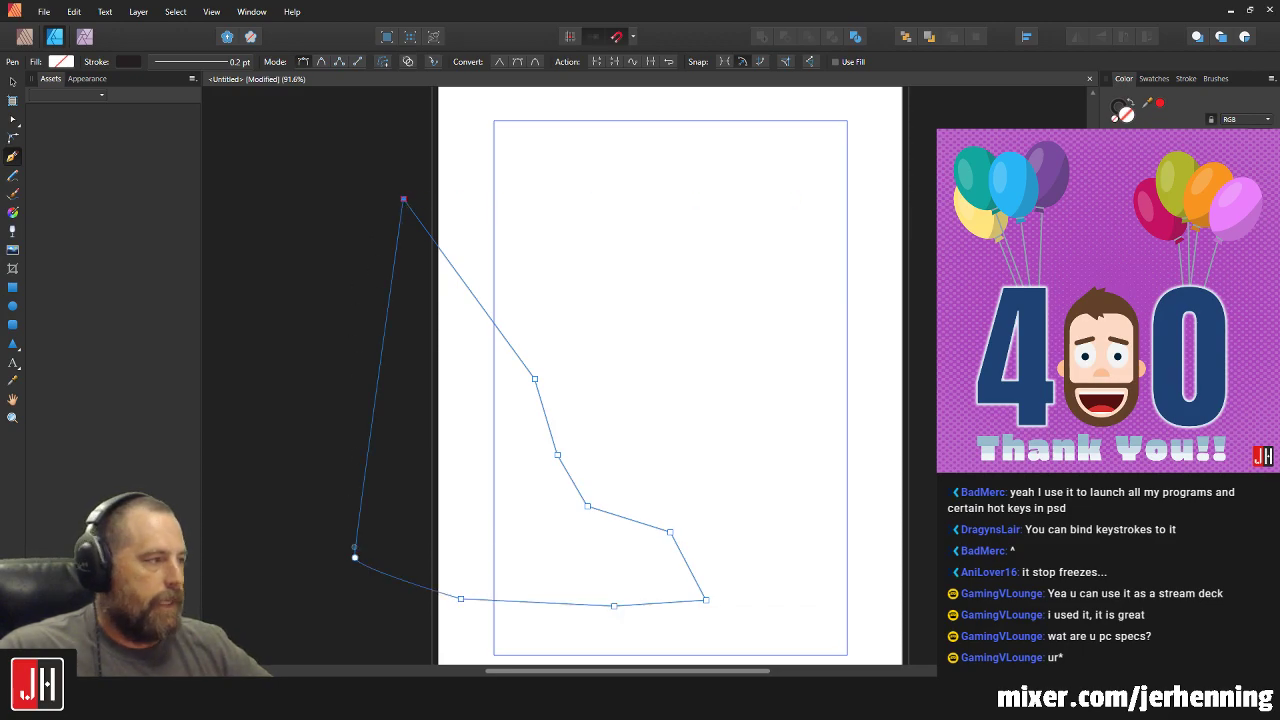
Switch the colour model to HSL and give the polygon a light grey fill.
click(1154, 78)
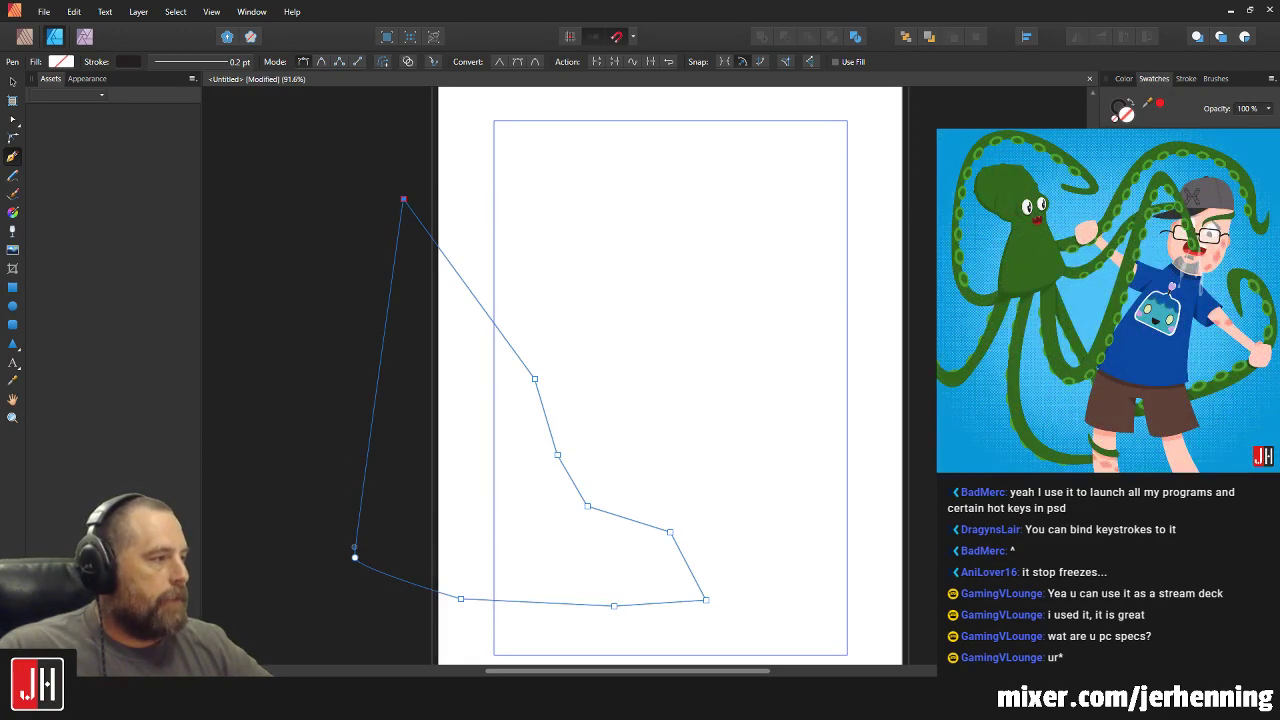
click(1124, 78)
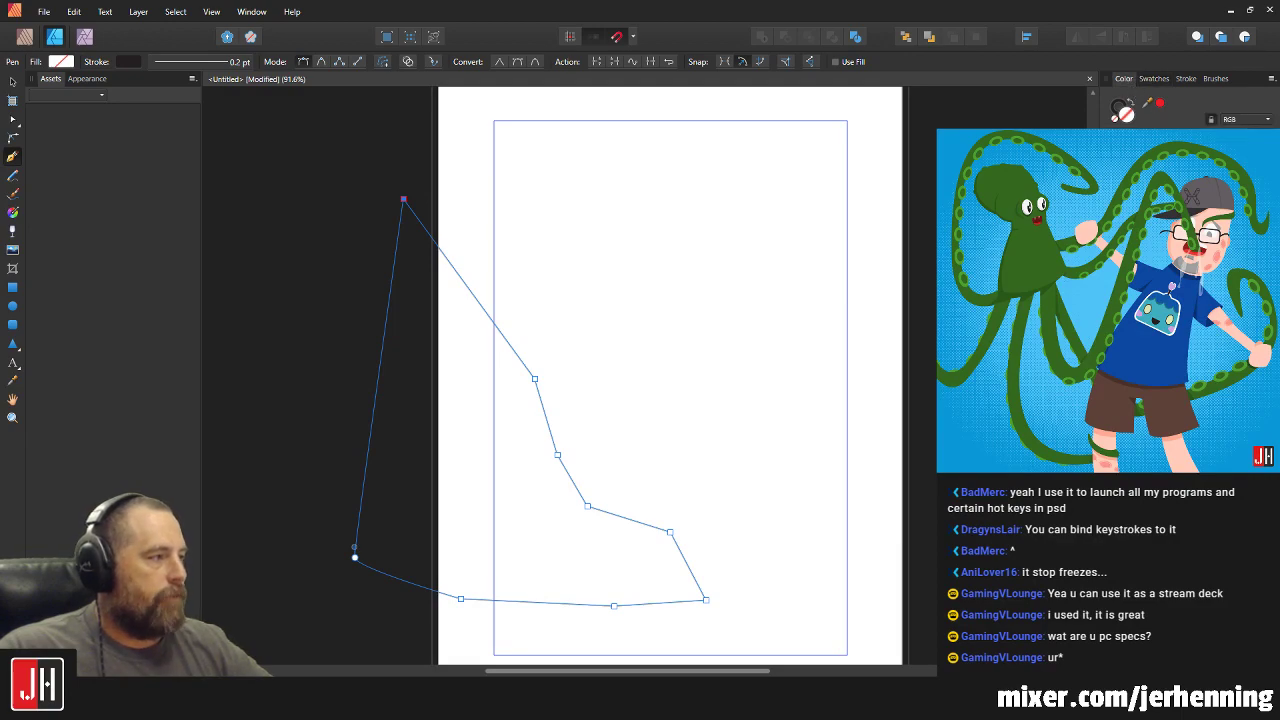
scroll(1238, 120, down, 2)
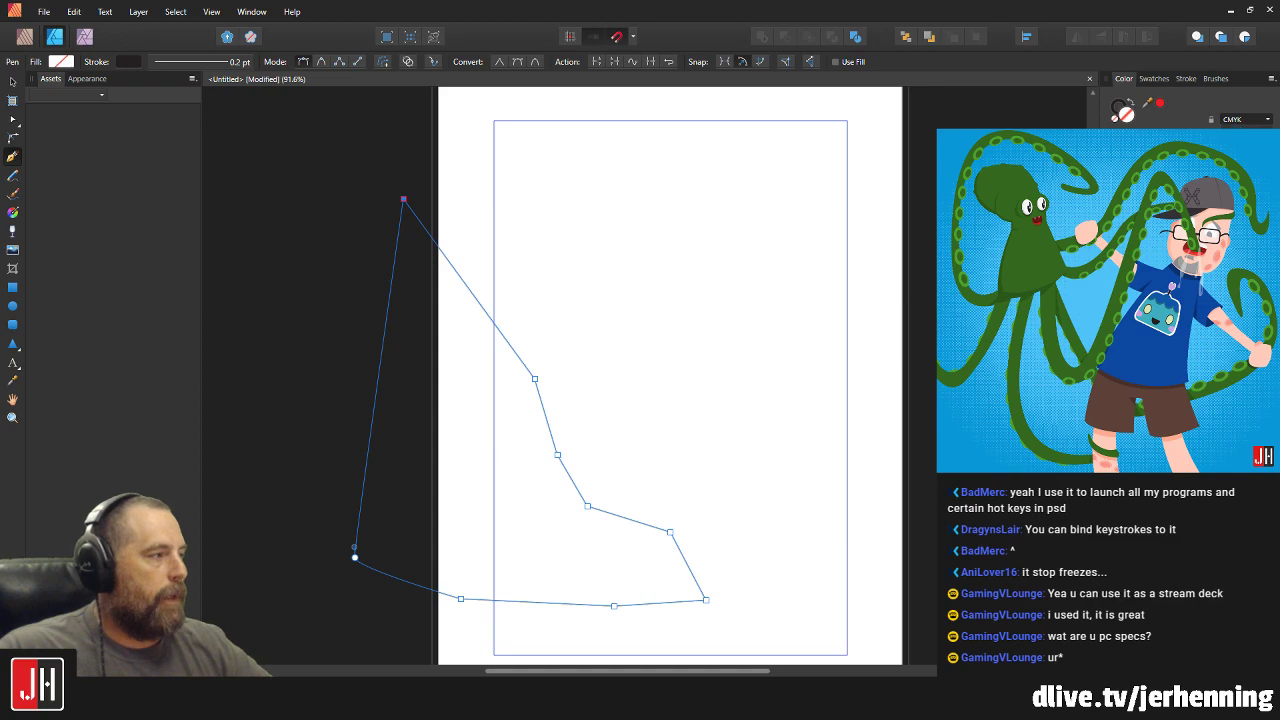
click(1238, 160)
click(1210, 120)
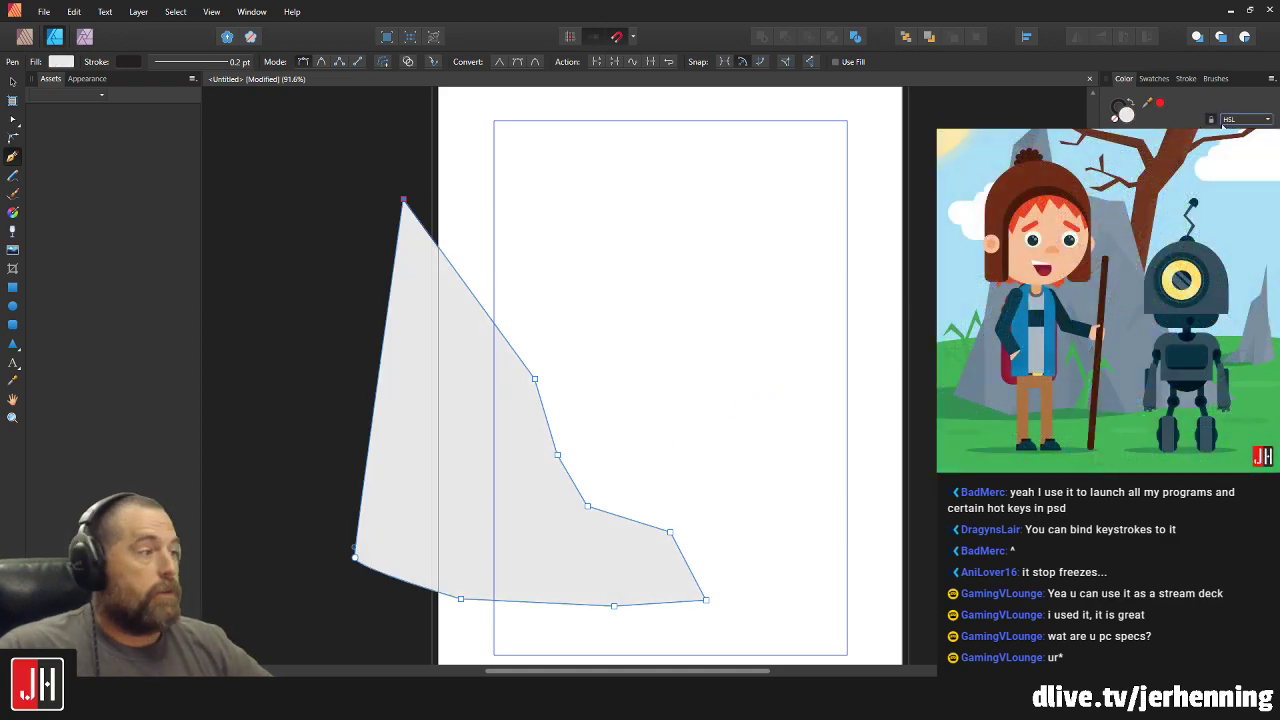
key(v)
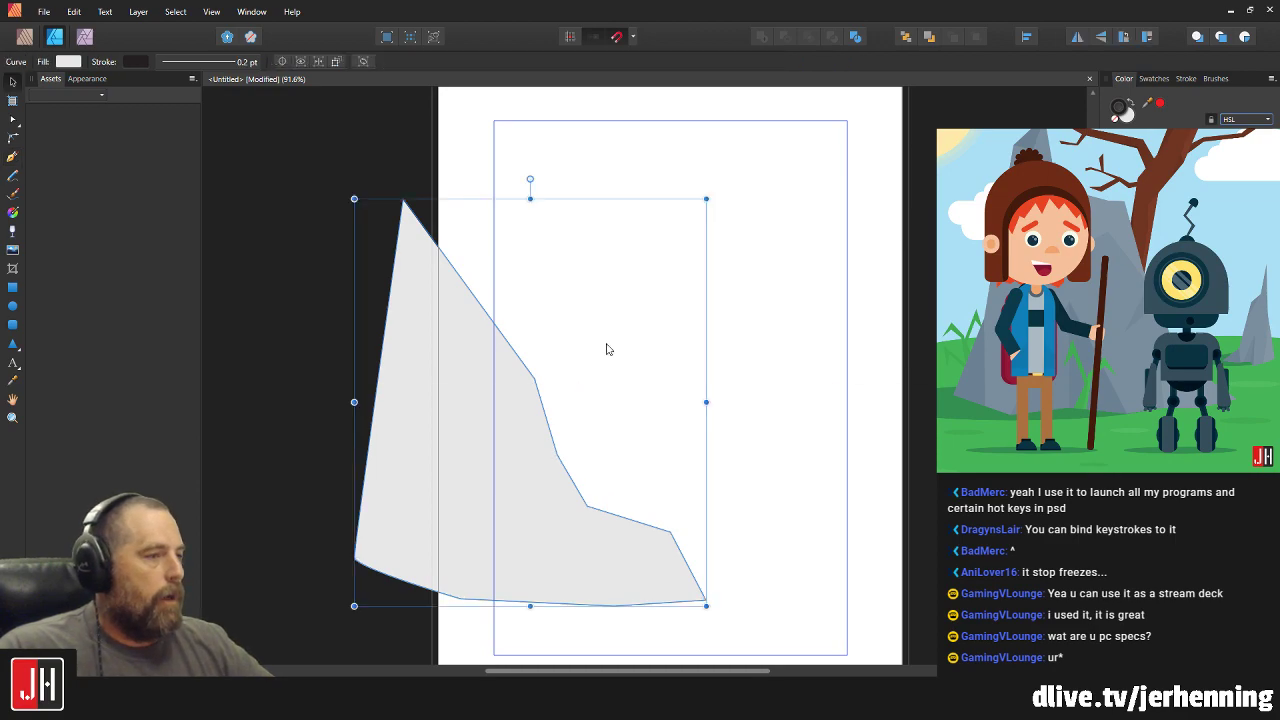
Change to the Photo persona and delete the light grey polygon from the page.
click(85, 37)
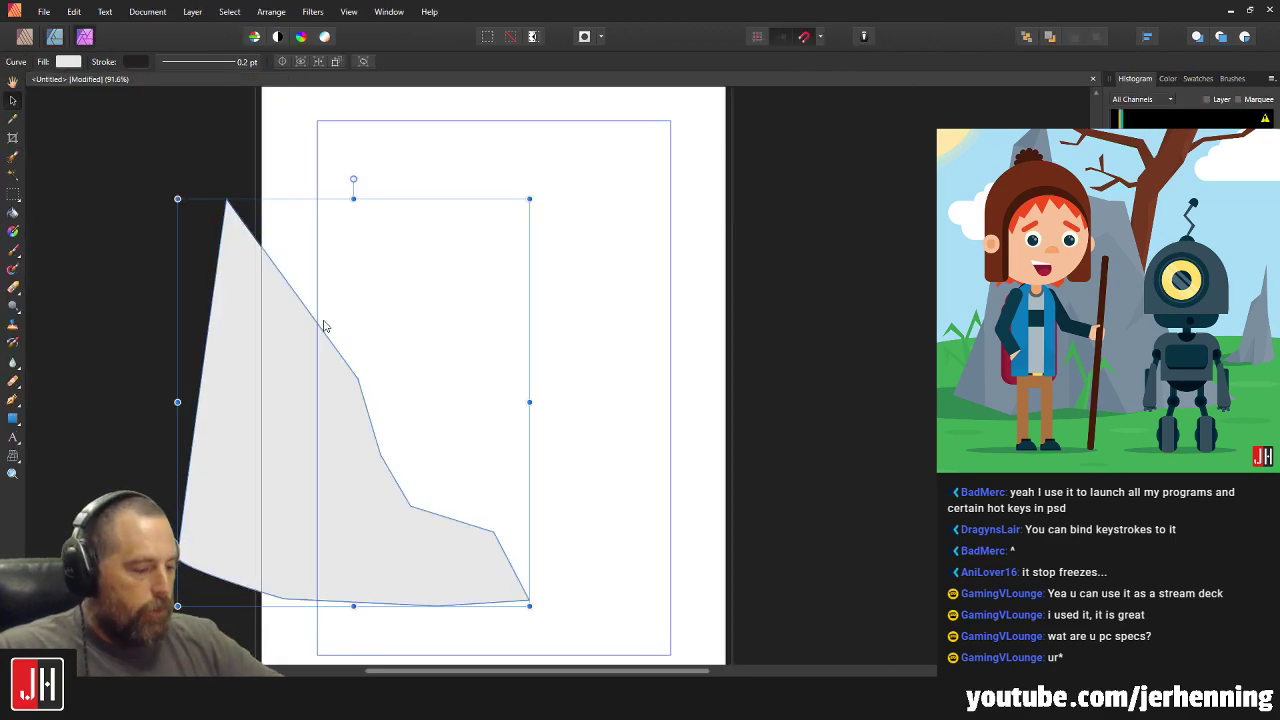
key(Delete)
scroll(260, 247, down, 3)
drag(263, 247, 375, 273)
scroll(391, 272, up, 2)
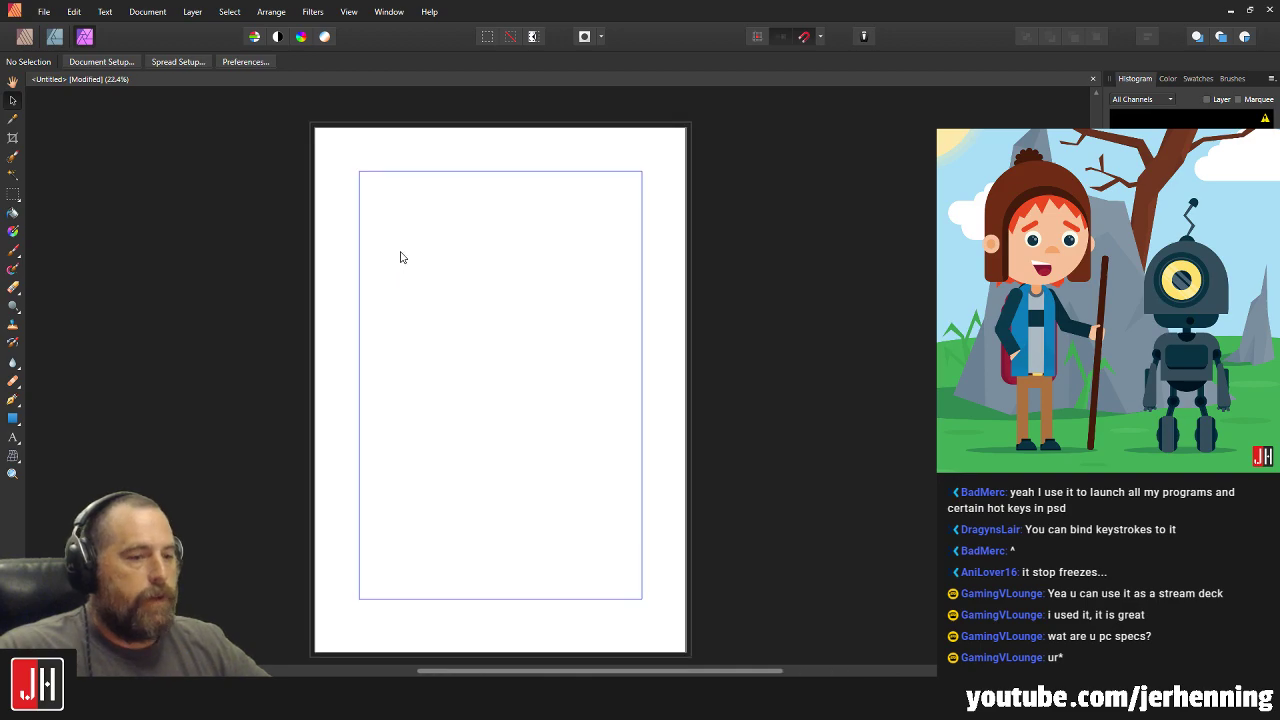
Return to the Designer persona and switch to Affinity Designer with the canyon bridge artwork.
click(56, 37)
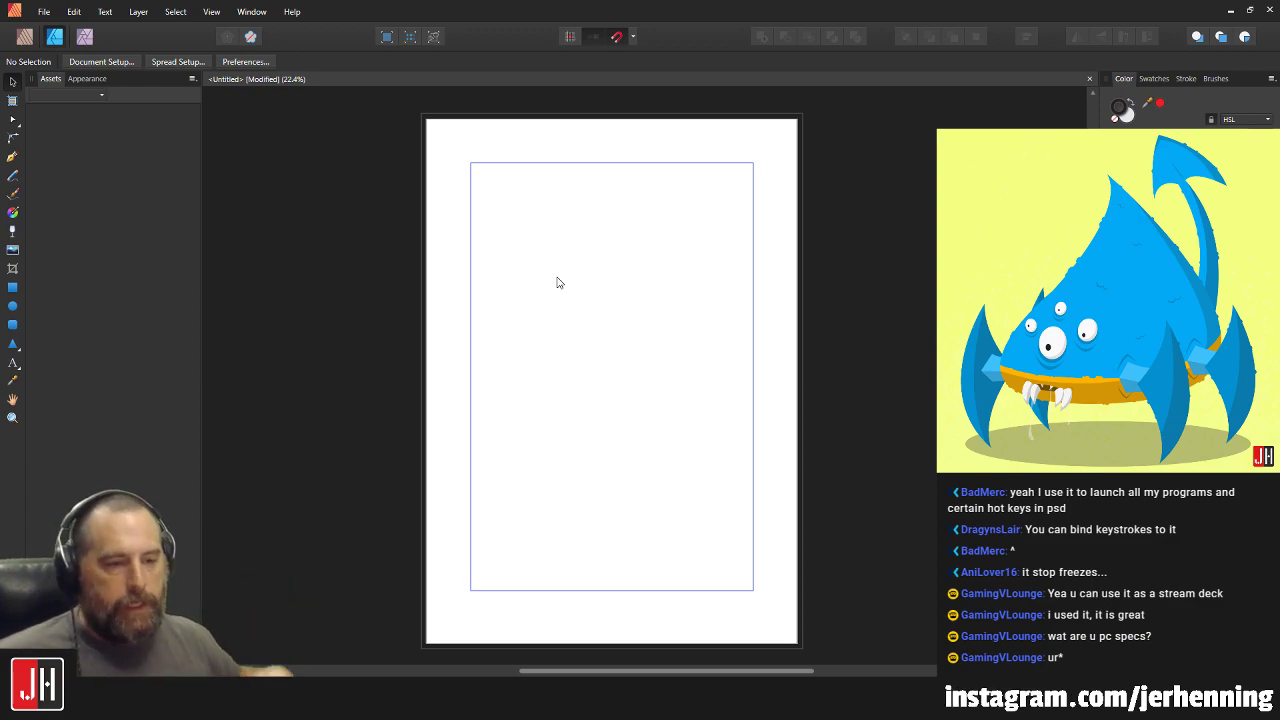
click(1230, 10)
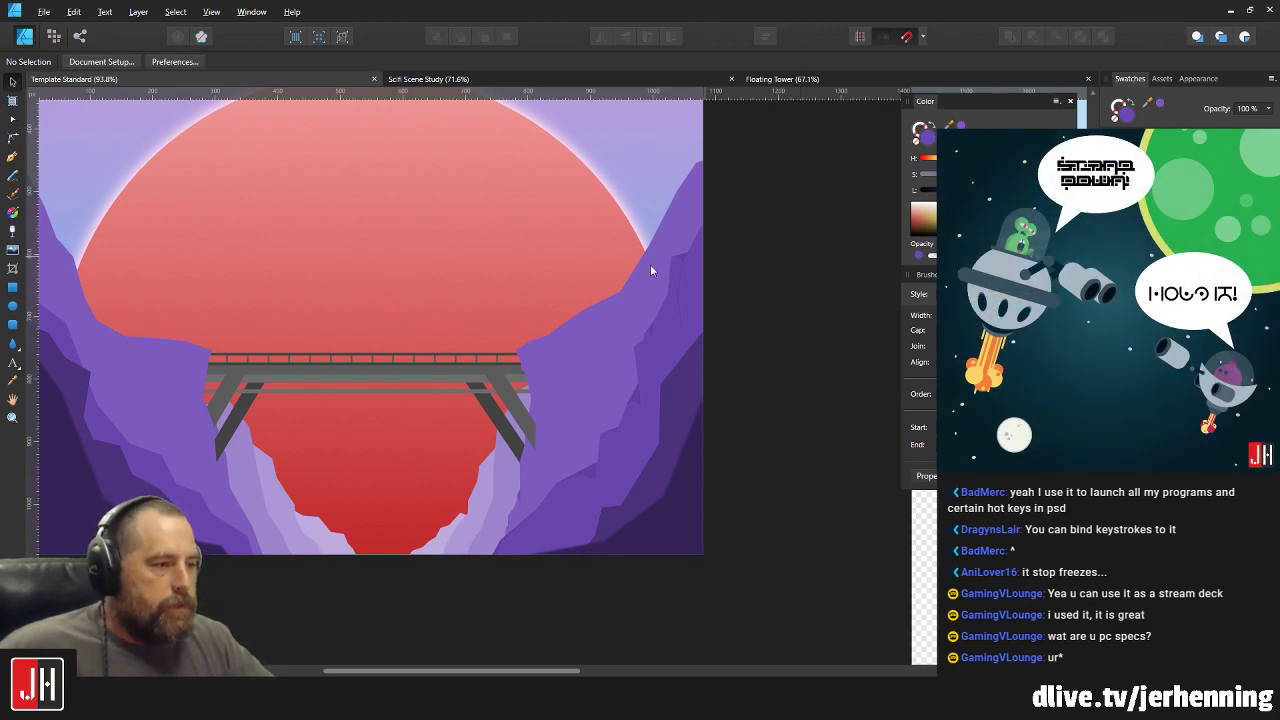
Reshape the small notch on the purple cliff edge below the right bridge support by moving its outer corner node outward.
scroll(591, 305, up, 2)
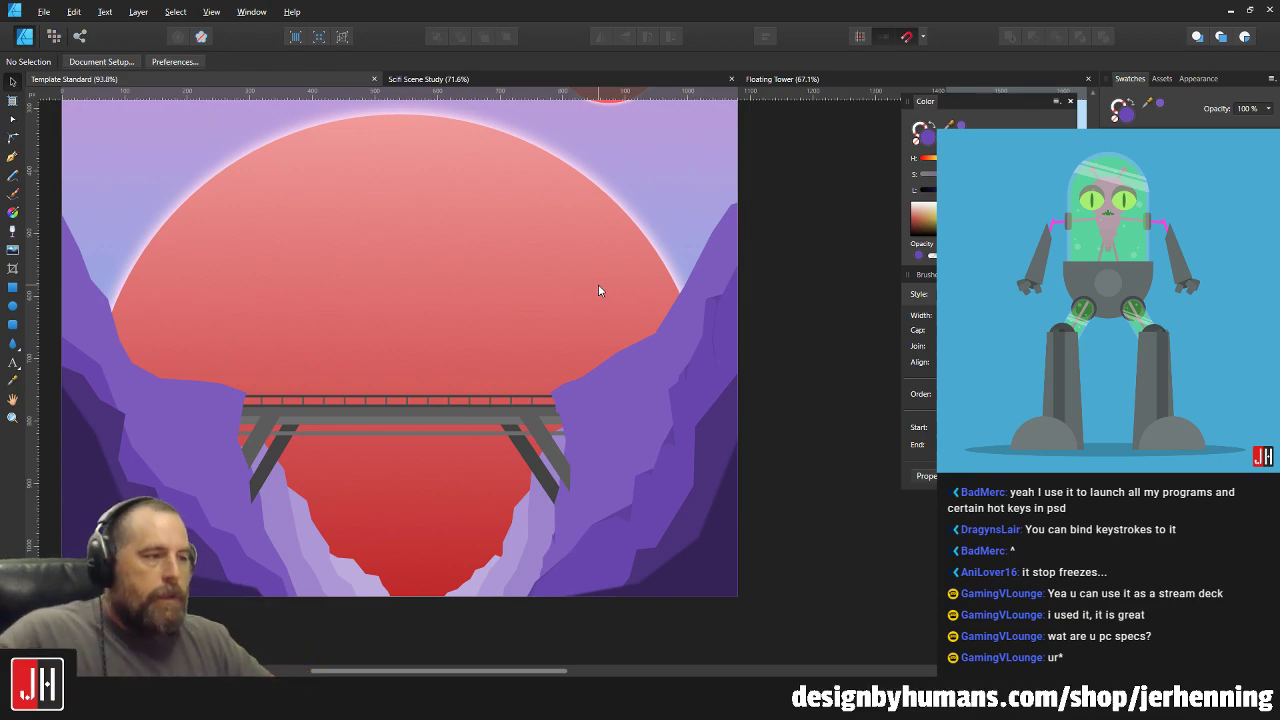
scroll(611, 290, down, 3)
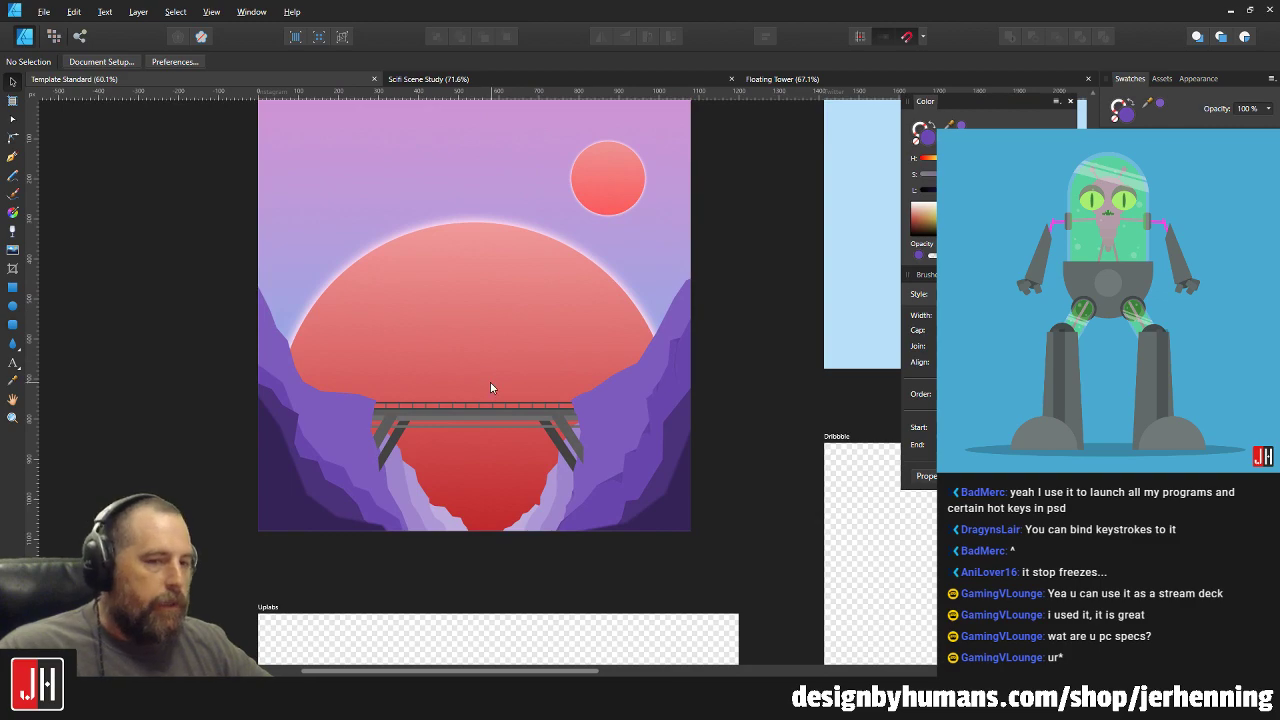
scroll(491, 388, up, 3)
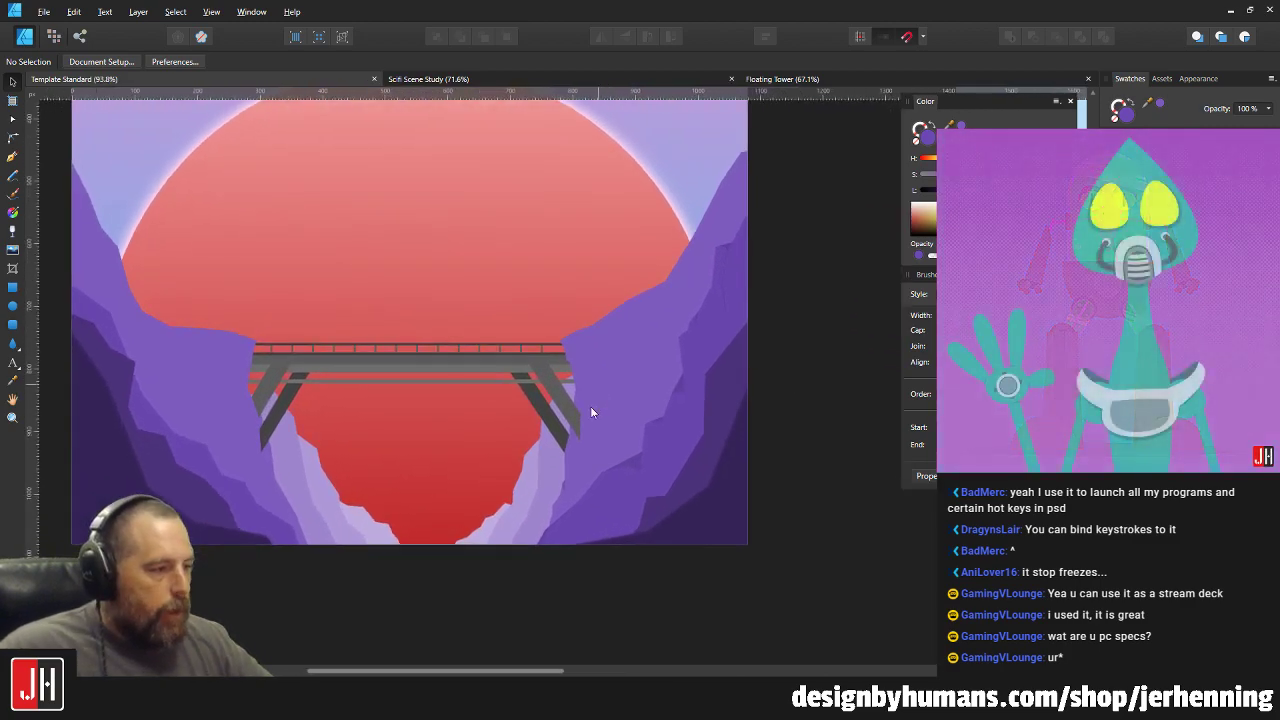
scroll(591, 411, up, 5)
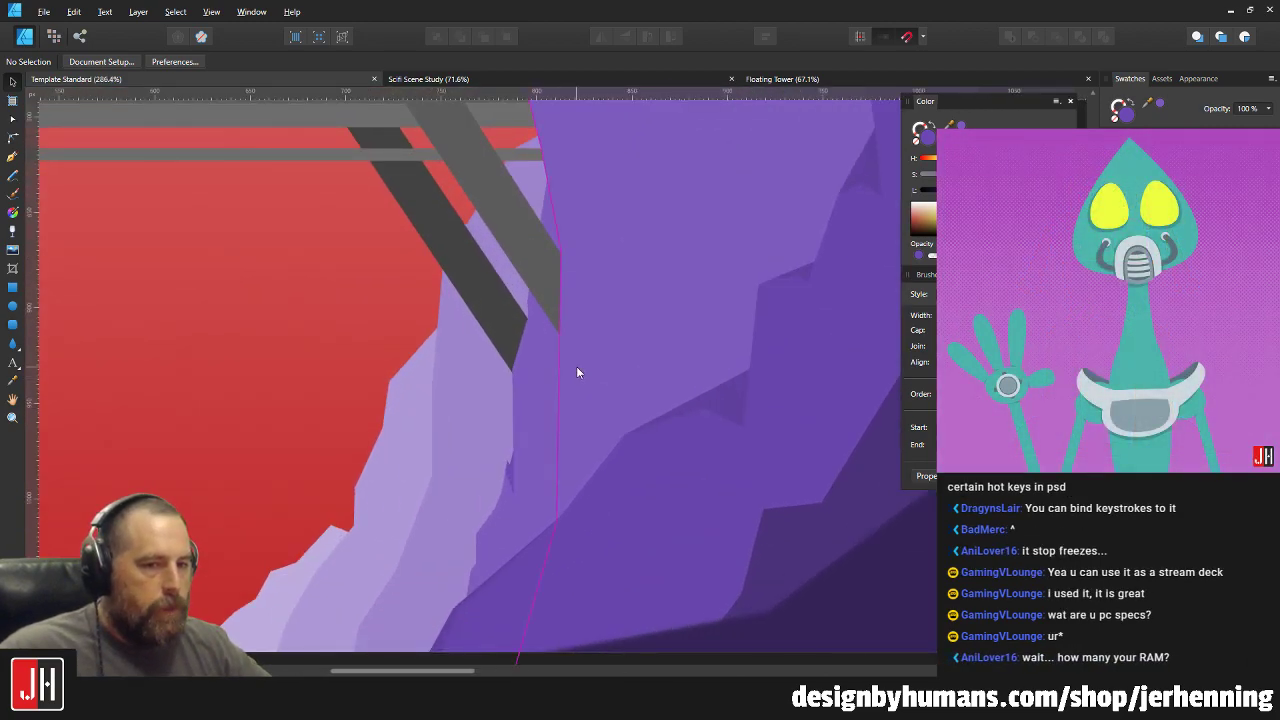
scroll(577, 372, up, 2)
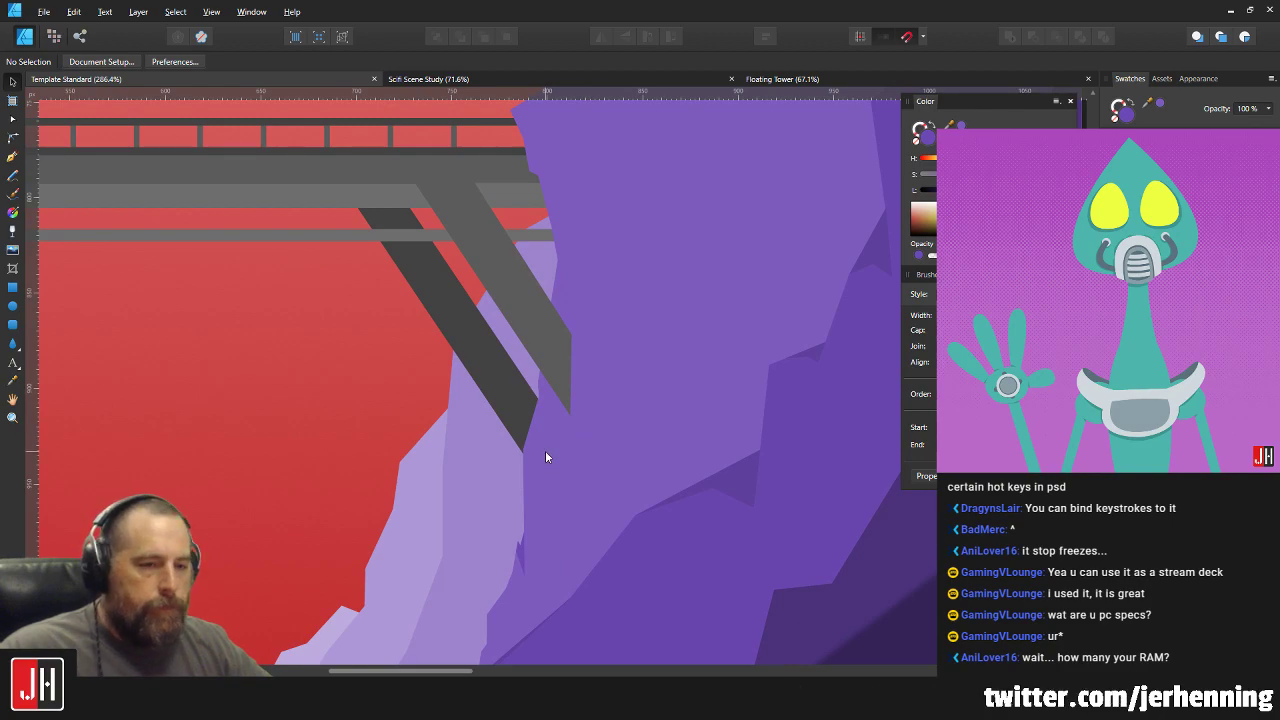
scroll(537, 571, up, 4)
key(a)
scroll(544, 552, up, 4)
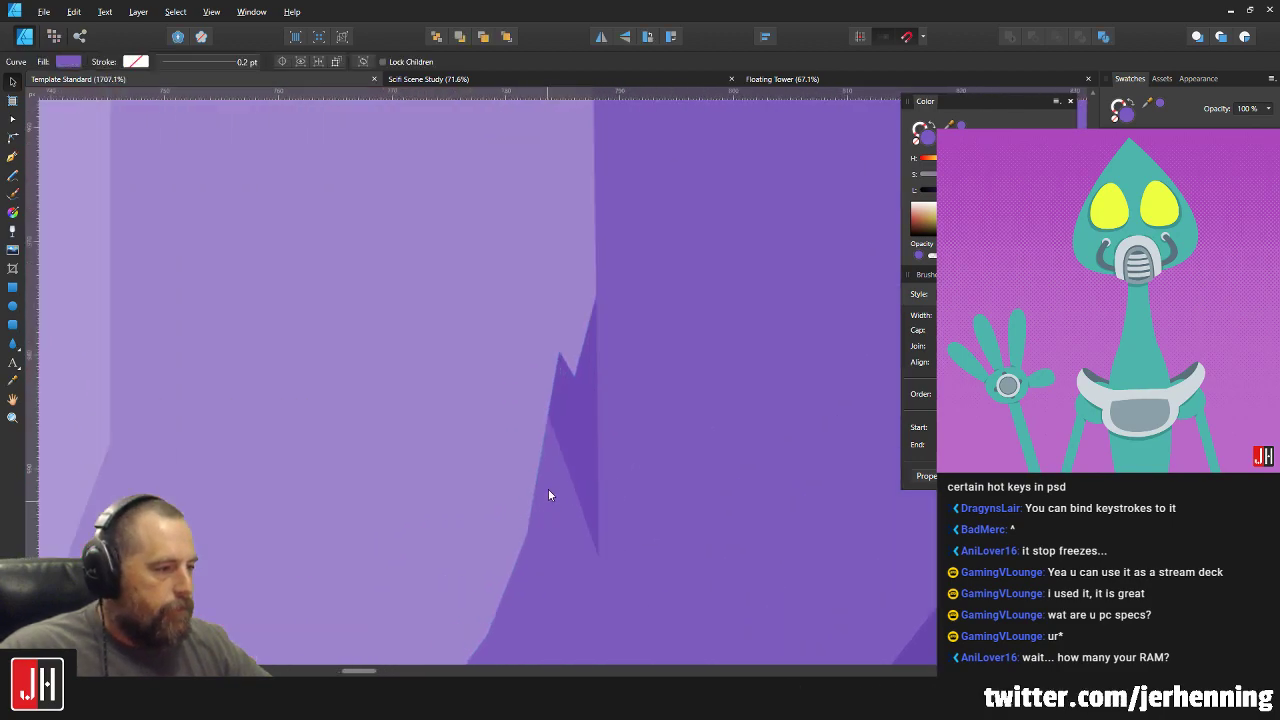
click(548, 489)
drag(550, 362, 546, 360)
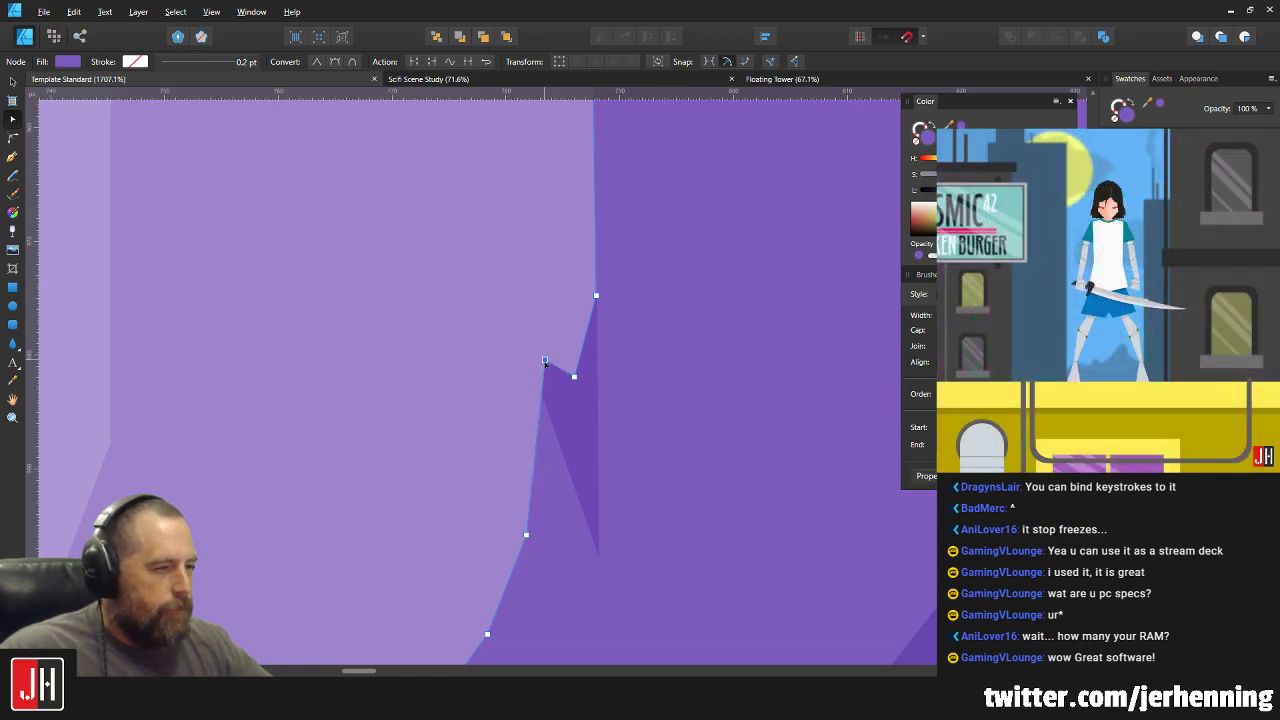
scroll(557, 429, up, 2)
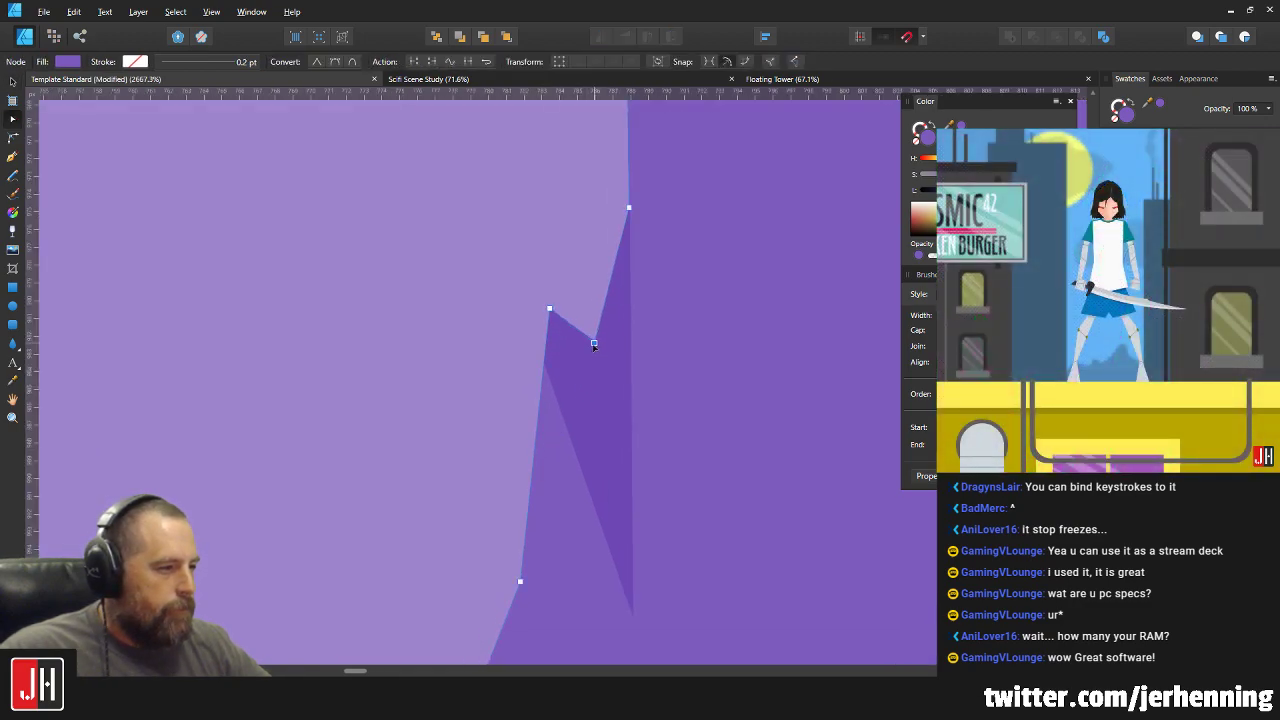
key(v)
Deselect the cliff shape and examine the right canyon wall around the bridge supports.
scroll(614, 383, down, 12)
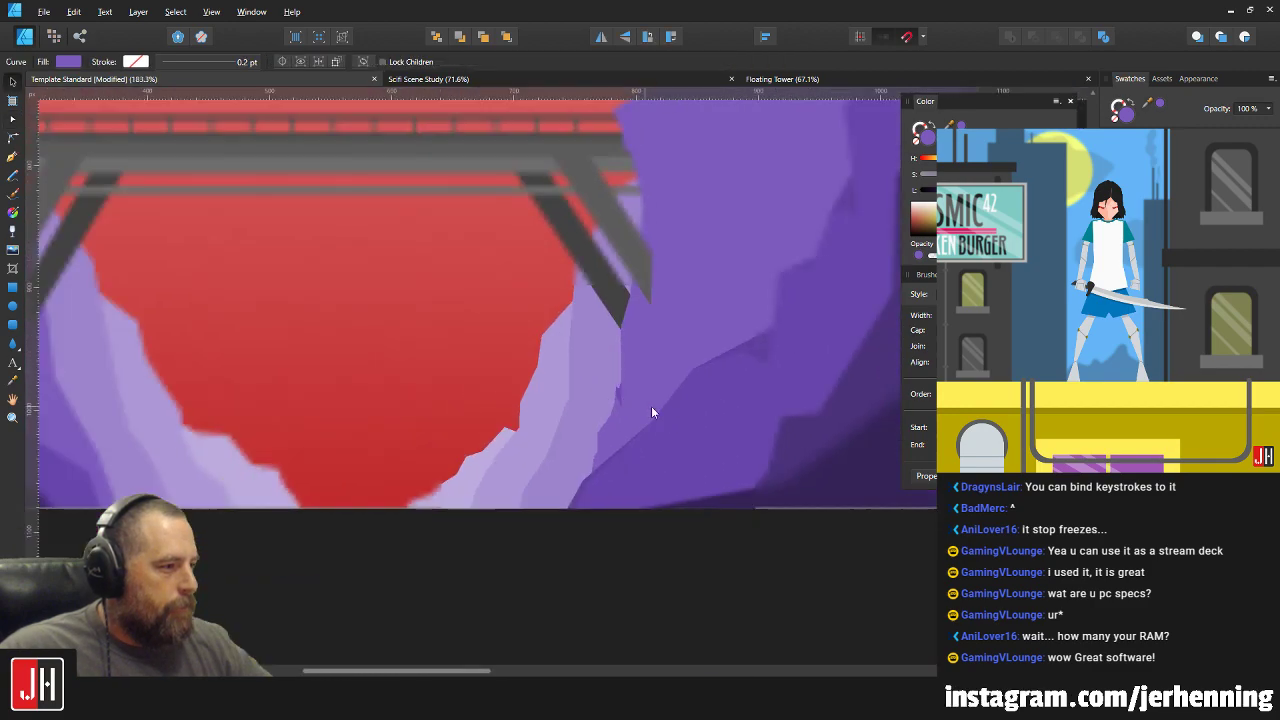
drag(642, 445, 464, 500)
click(819, 454)
drag(468, 280, 437, 348)
scroll(437, 348, up, 5)
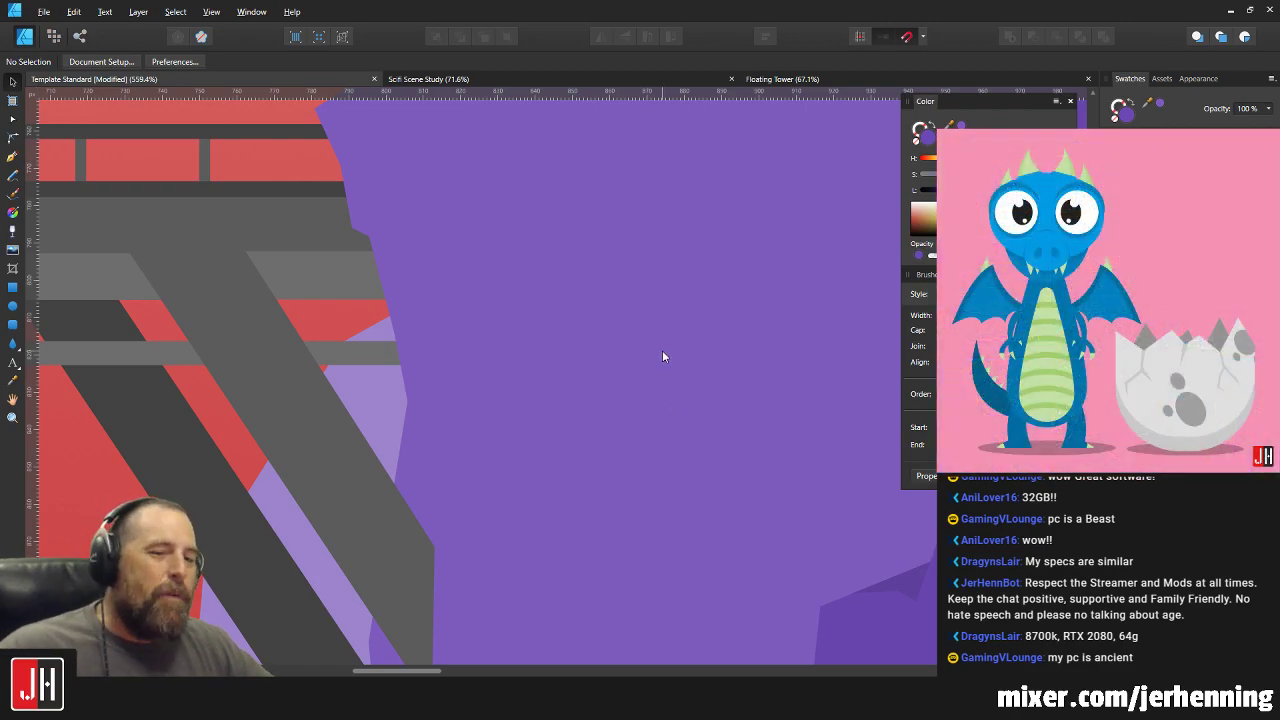
scroll(663, 355, down, 2)
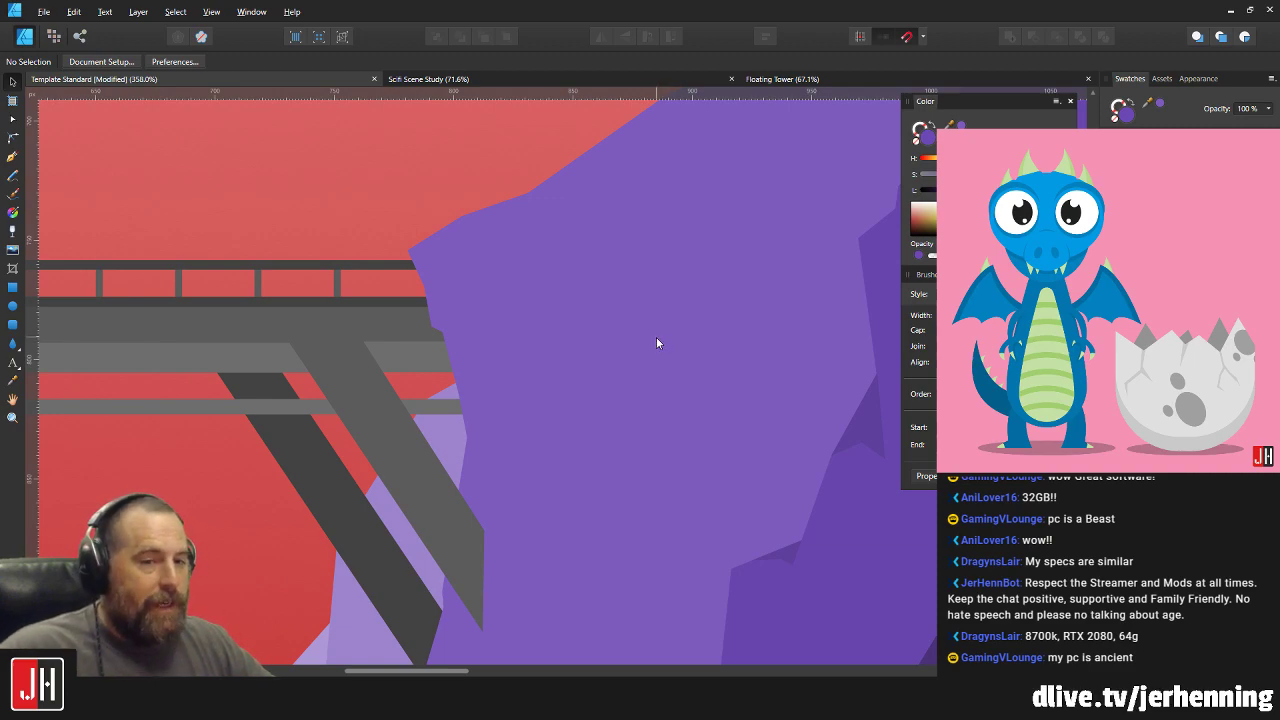
scroll(656, 337, down, 1)
scroll(654, 290, down, 2)
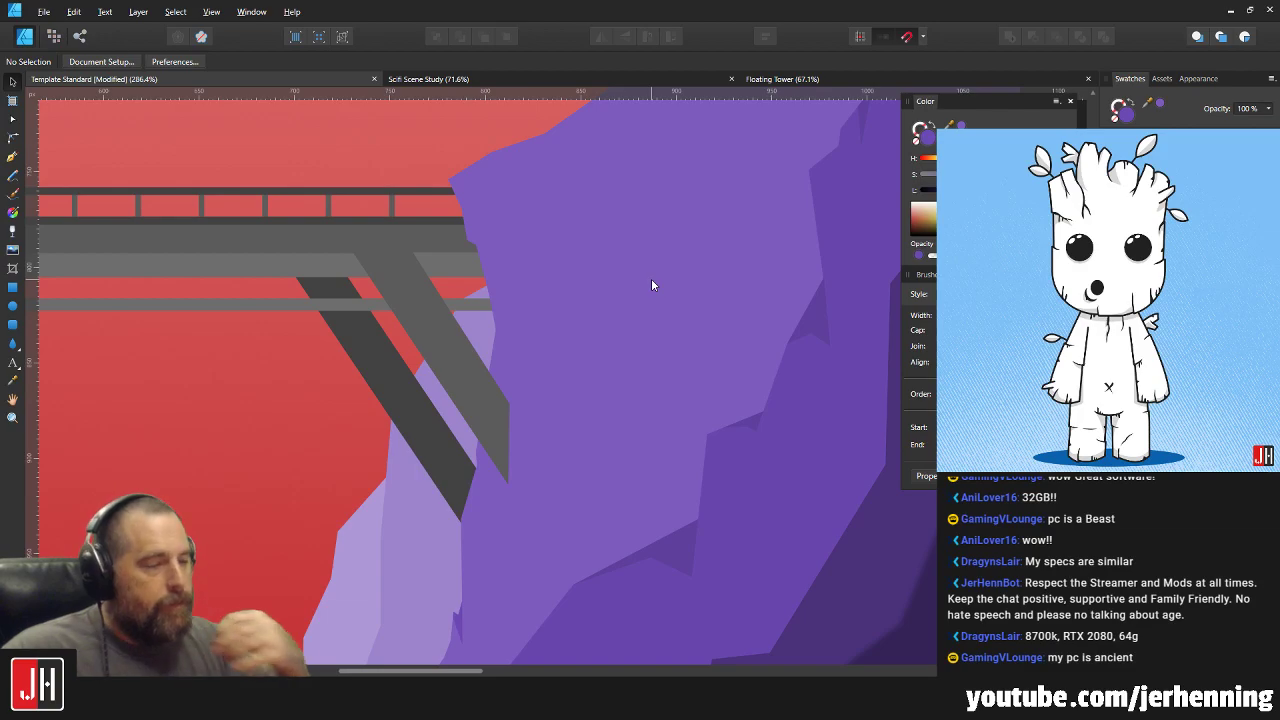
Draw a closed triangle with the Pen tool at the bend where the two pale purple rock layers of the right wall meet.
scroll(651, 388, down, 5)
scroll(651, 388, up, 6)
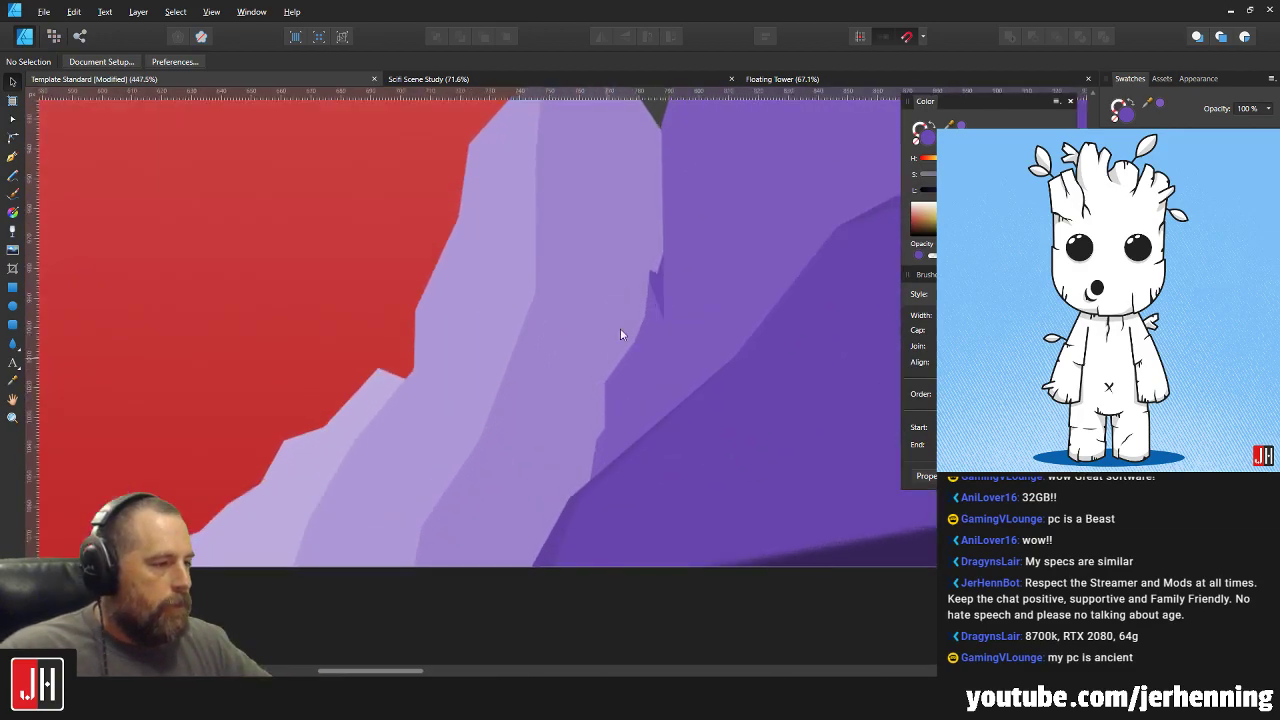
click(12, 156)
scroll(657, 400, up, 2)
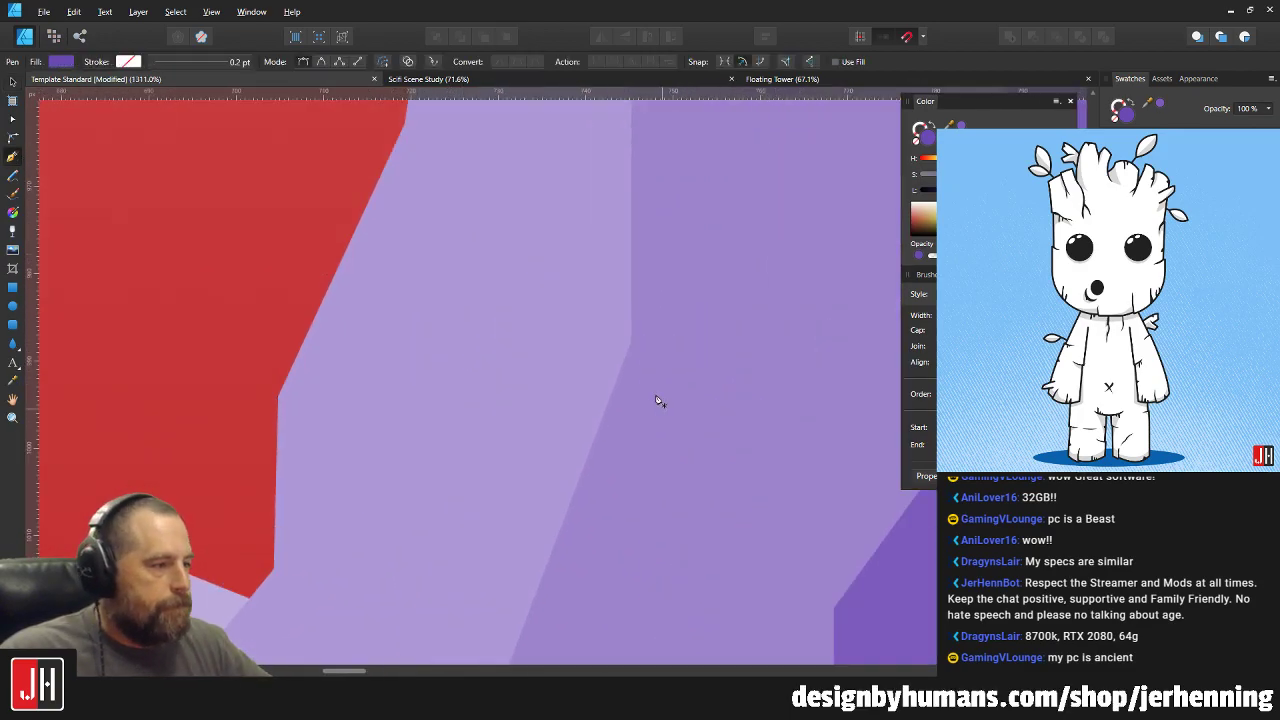
click(632, 343)
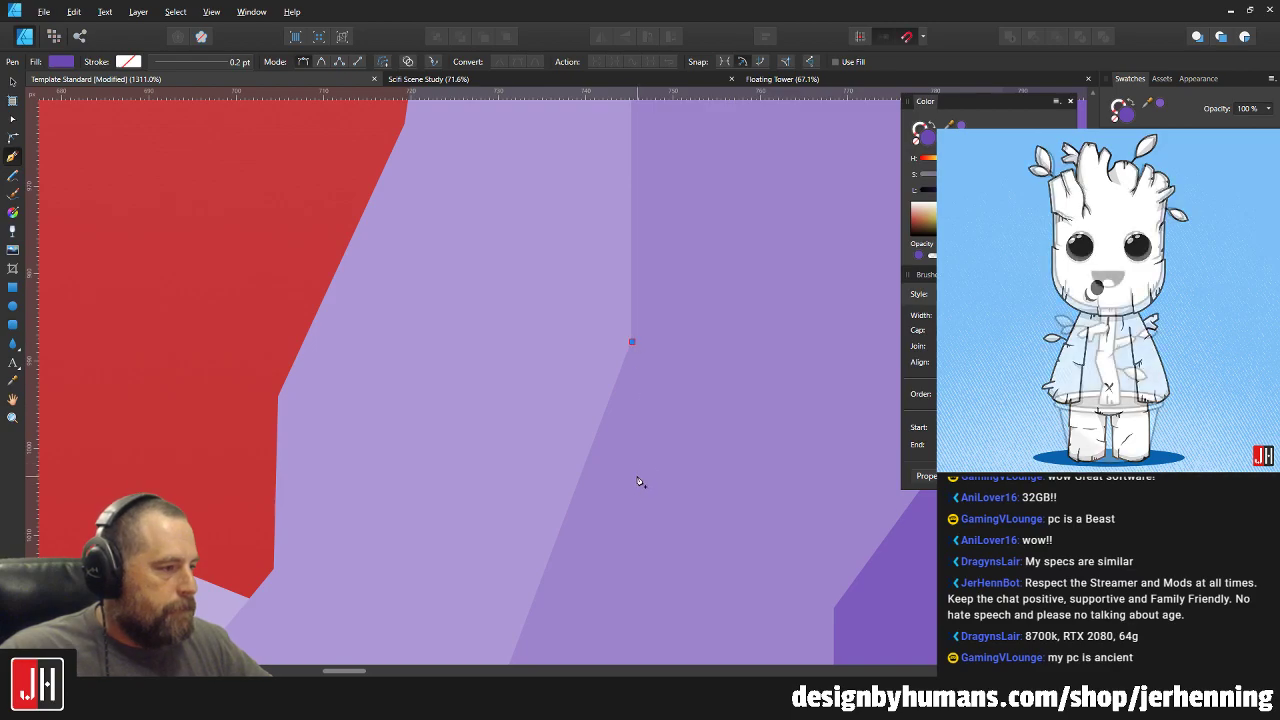
click(638, 466)
click(574, 381)
click(632, 342)
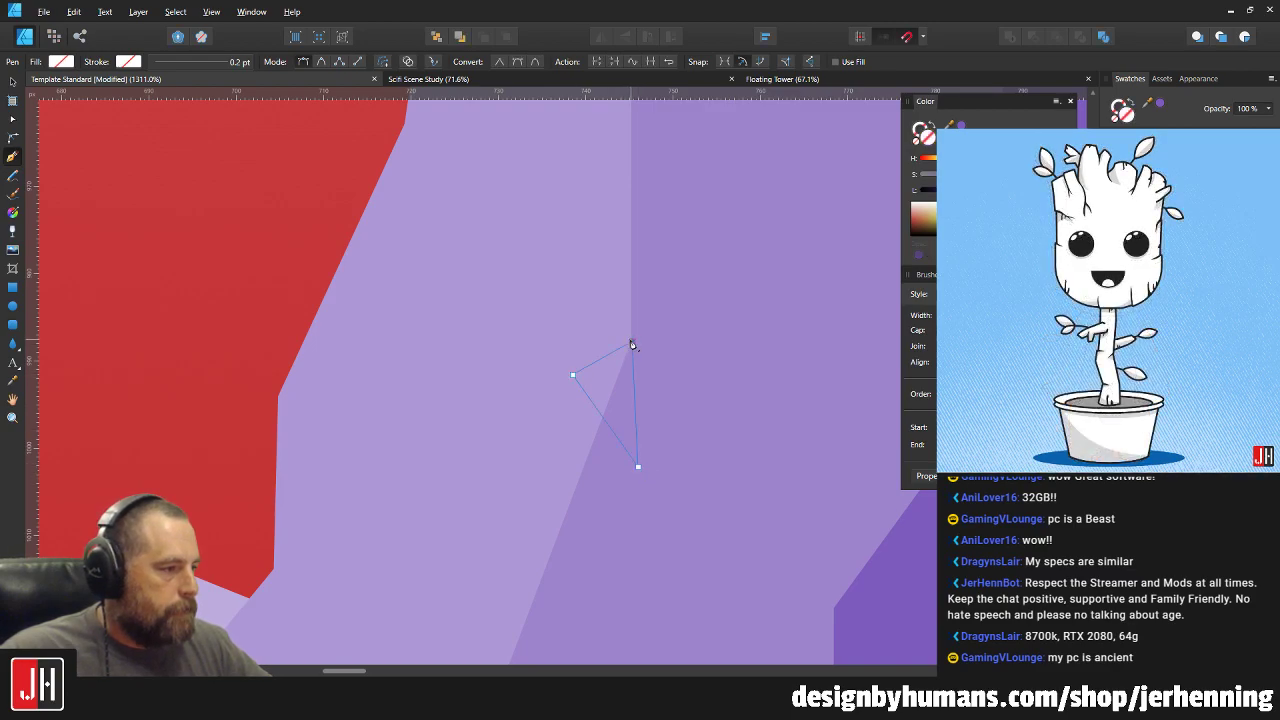
Fill the triangle with purple sampled from the adjoining rock layer and darken it slightly into a shadow colour.
key(i)
click(720, 295)
key(v)
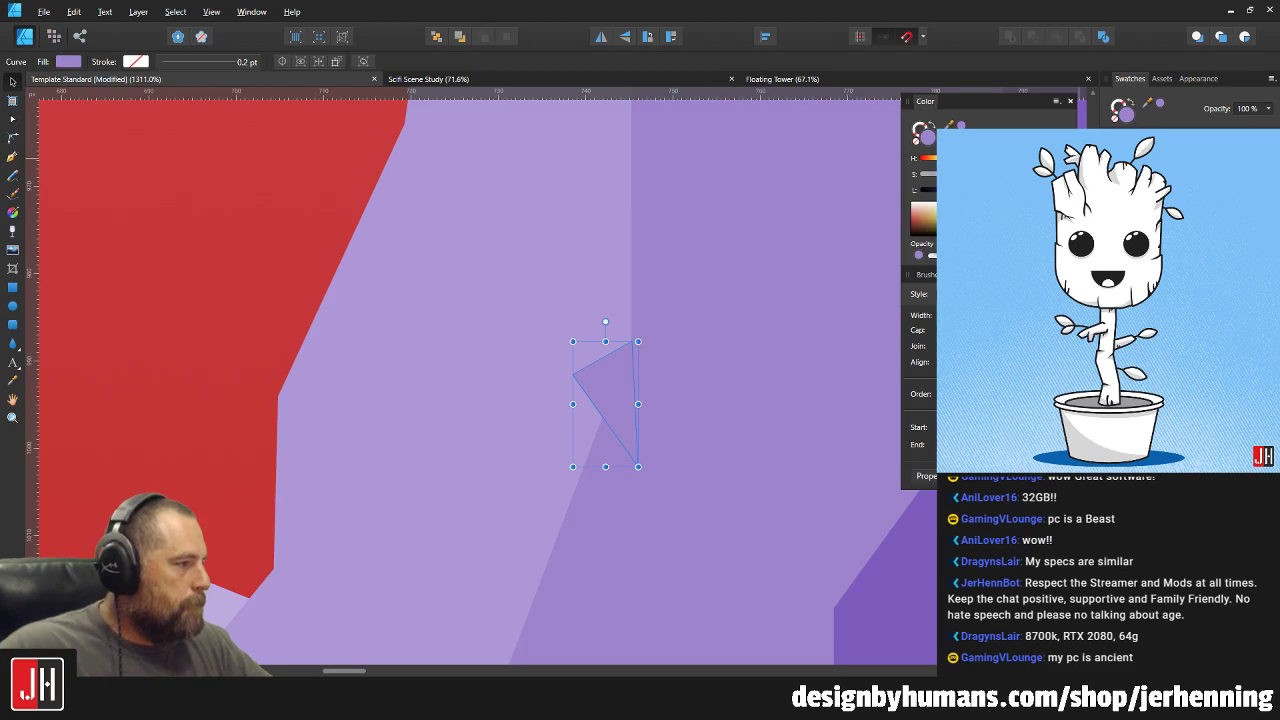
key(Escape)
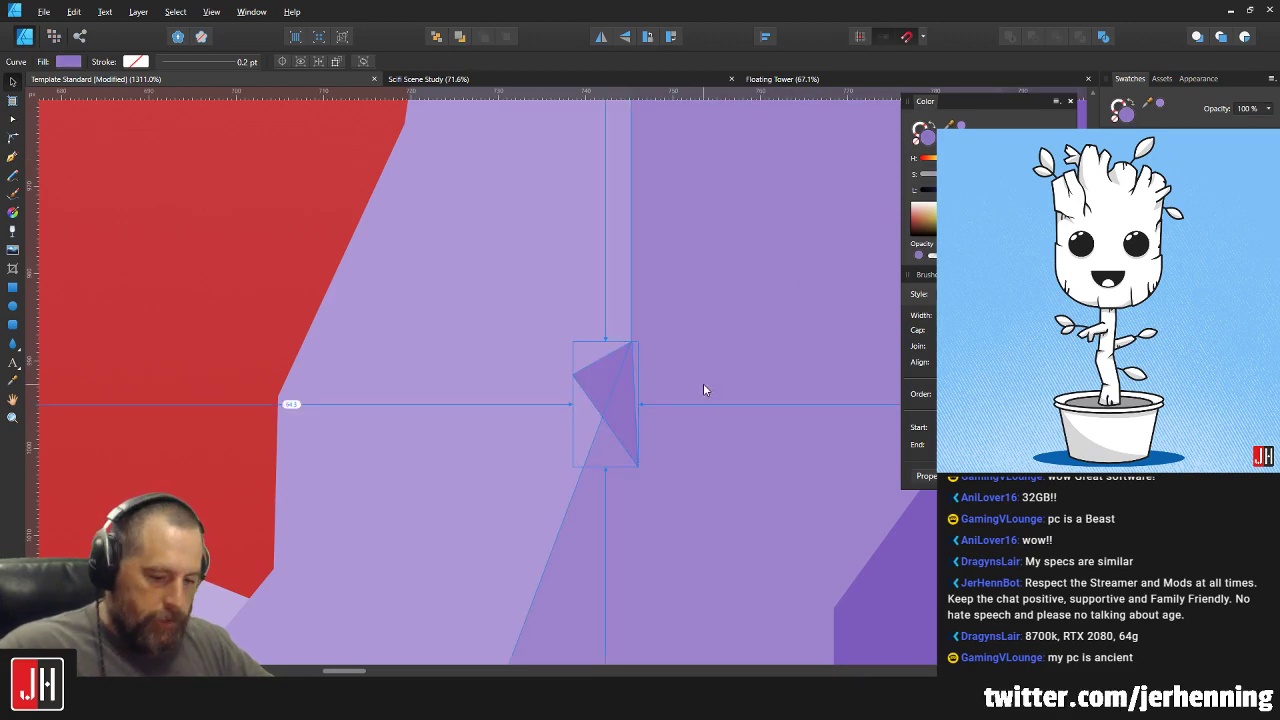
Cut the shadow triangle and paste it inside the darker of the two pale rock layers so it is clipped.
key(ctrl+x)
click(631, 424)
key(ctrl+alt+v)
Extend the clipped shadow triangle's lower tip slightly downward and add a node on its lower-left edge, pulled inward to the rock's edge.
scroll(632, 412, up, 4)
double_click(608, 332)
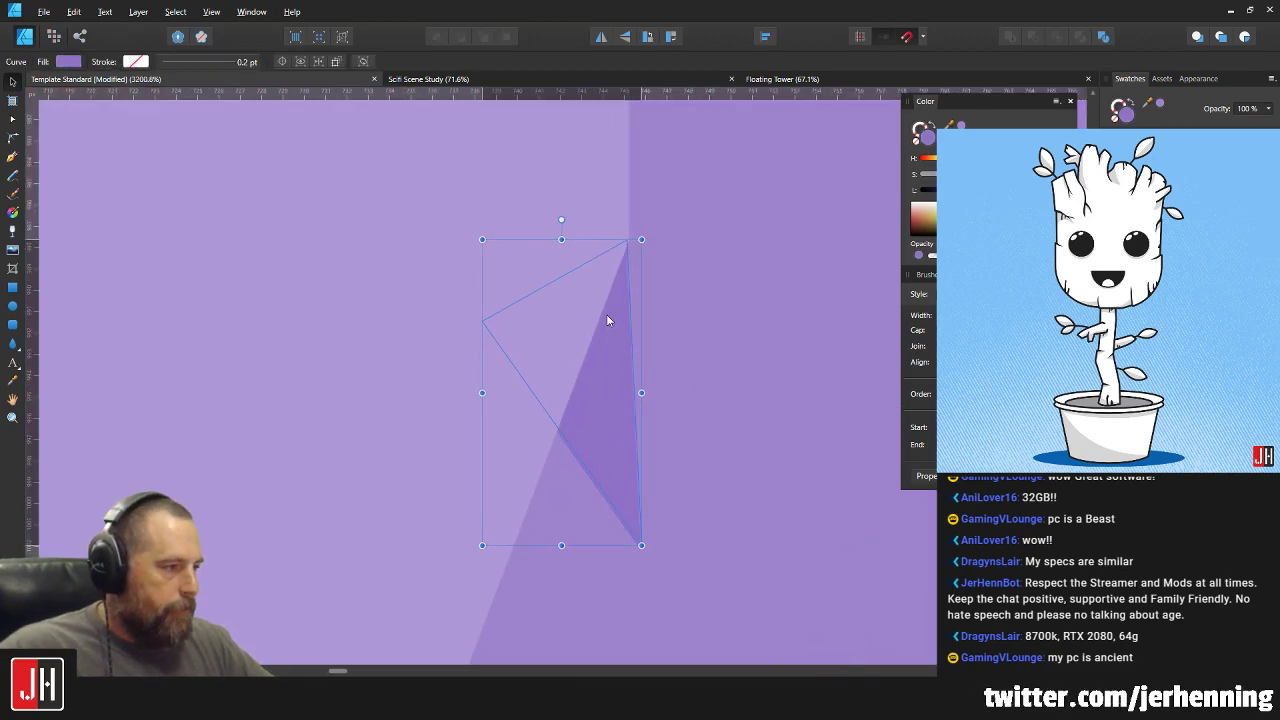
scroll(608, 314, down, 2)
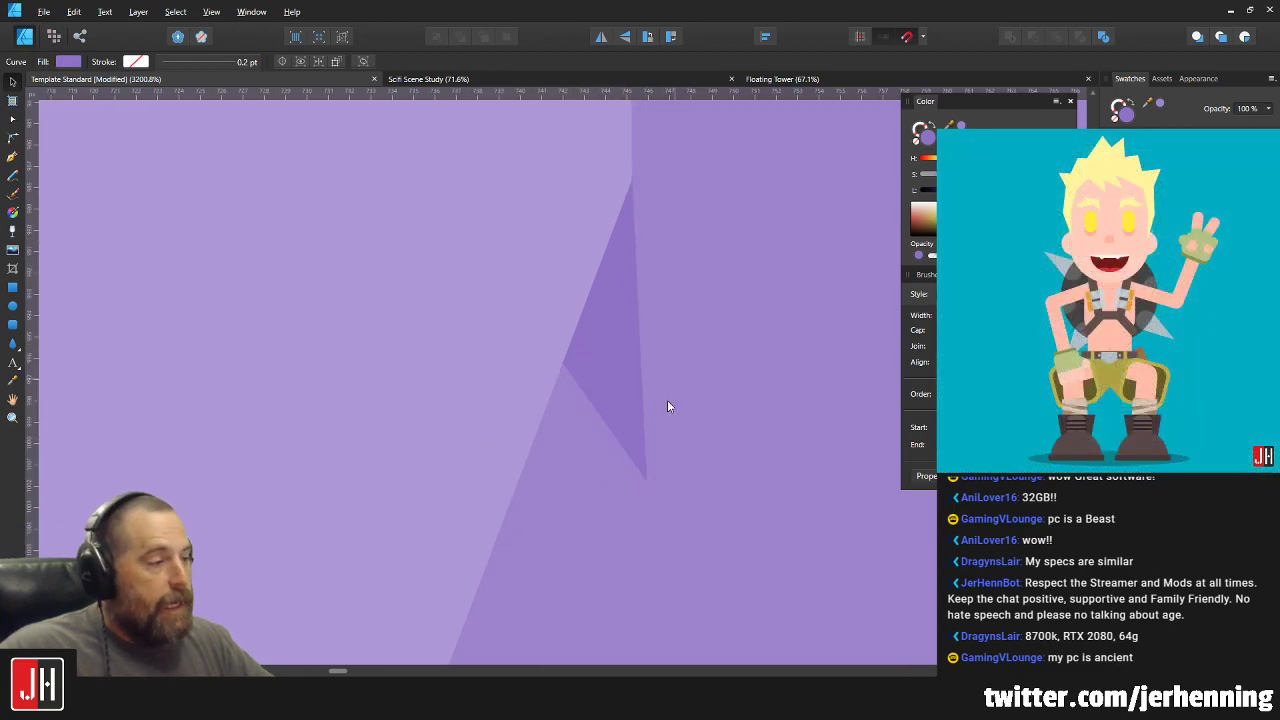
key(a)
drag(646, 483, 642, 497)
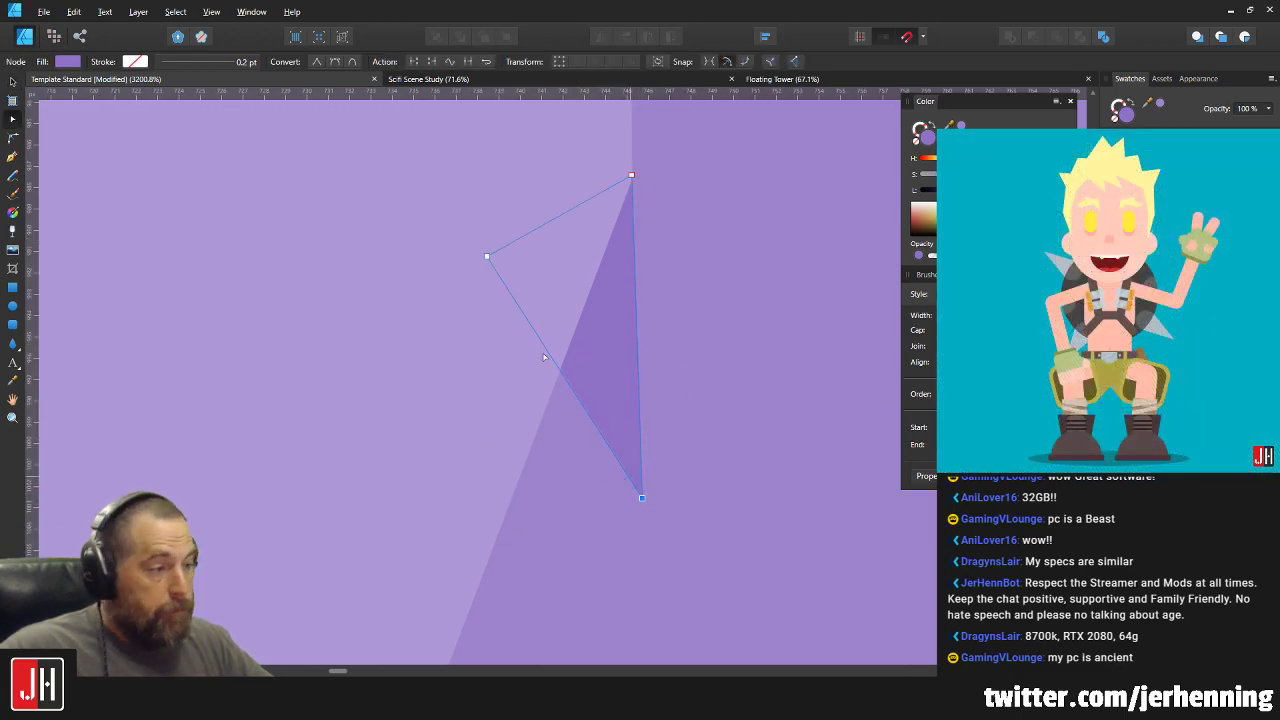
drag(550, 363, 569, 340)
click(605, 285)
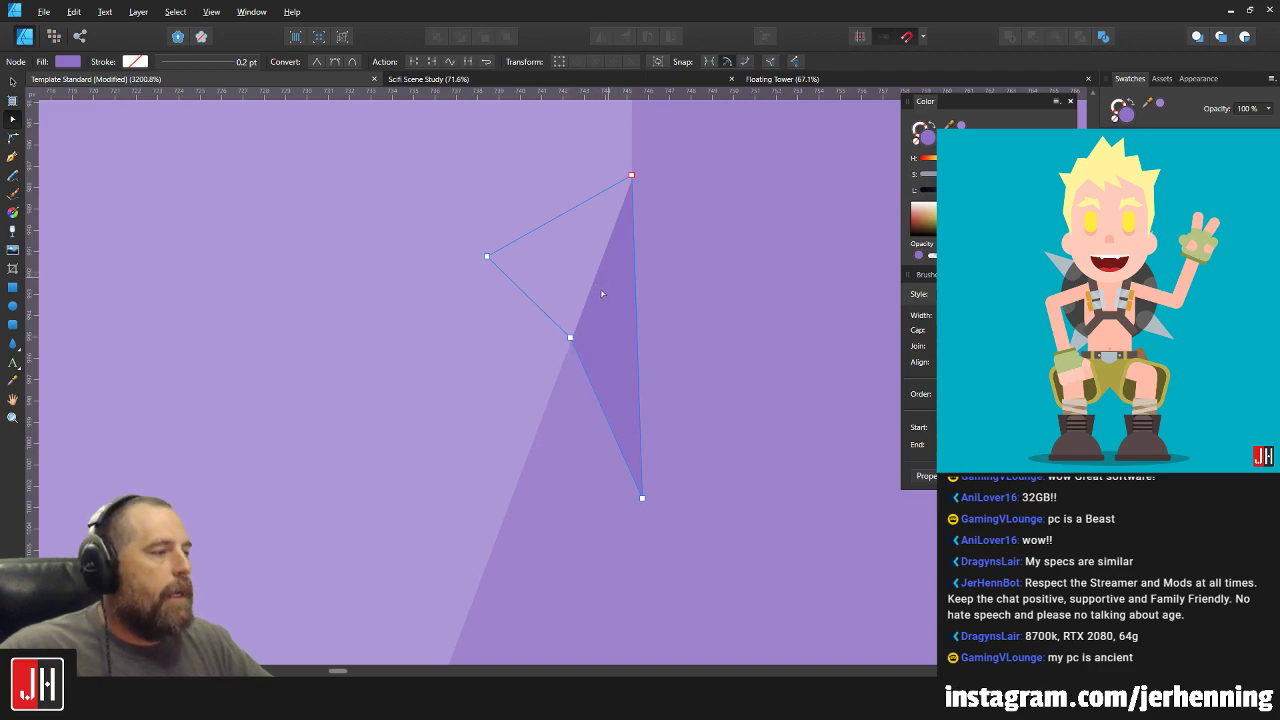
Add another node on the clipped shadow triangle's lower-left edge and pull it slightly inward.
click(552, 382)
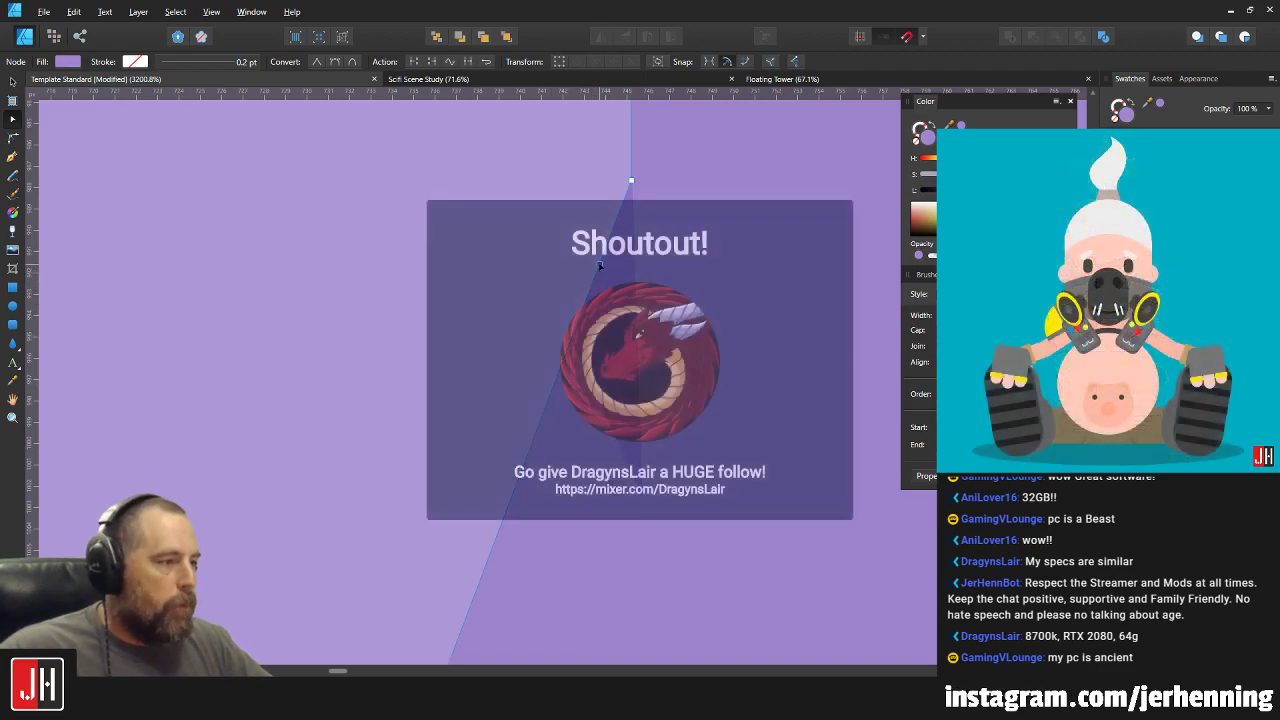
key(v)
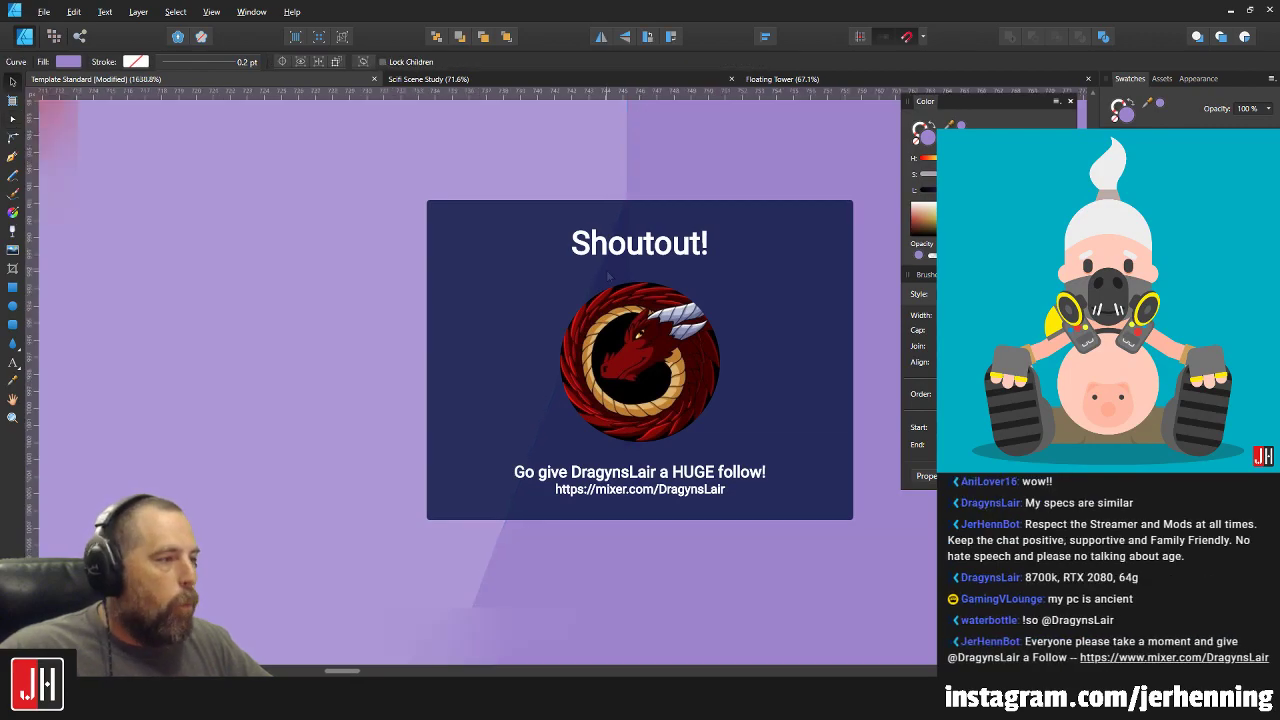
key(ctrl+0)
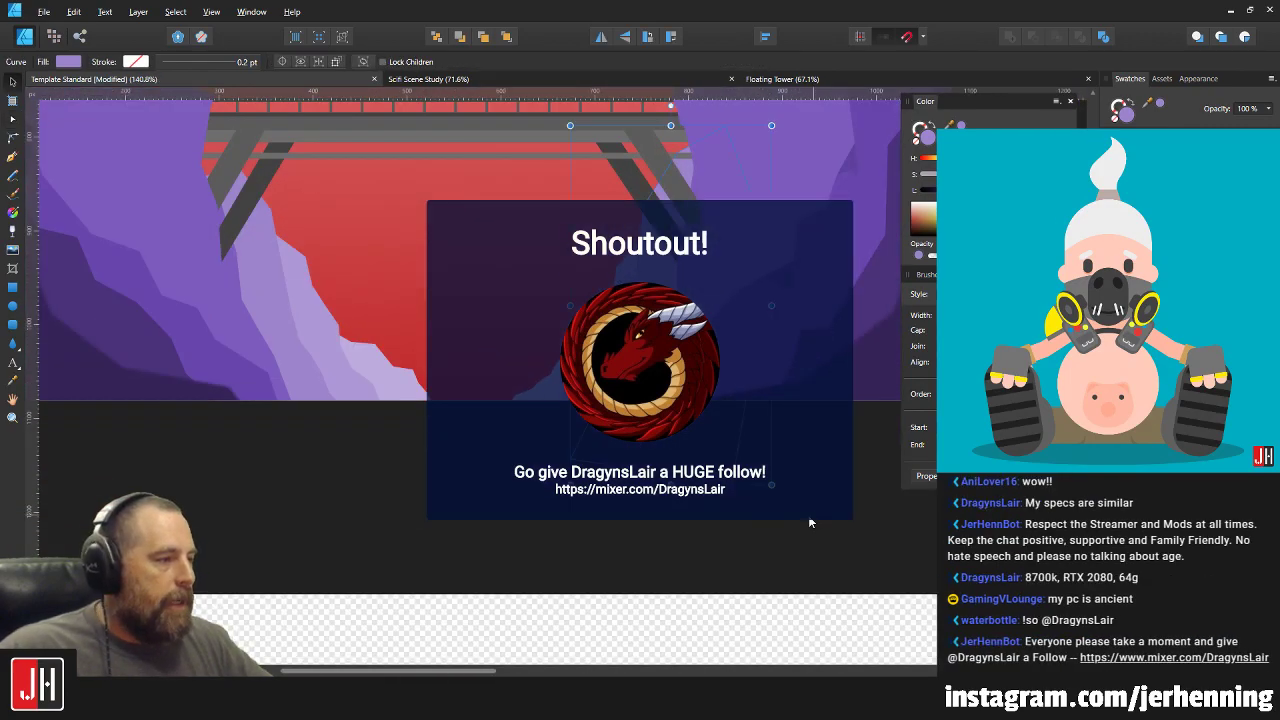
click(810, 522)
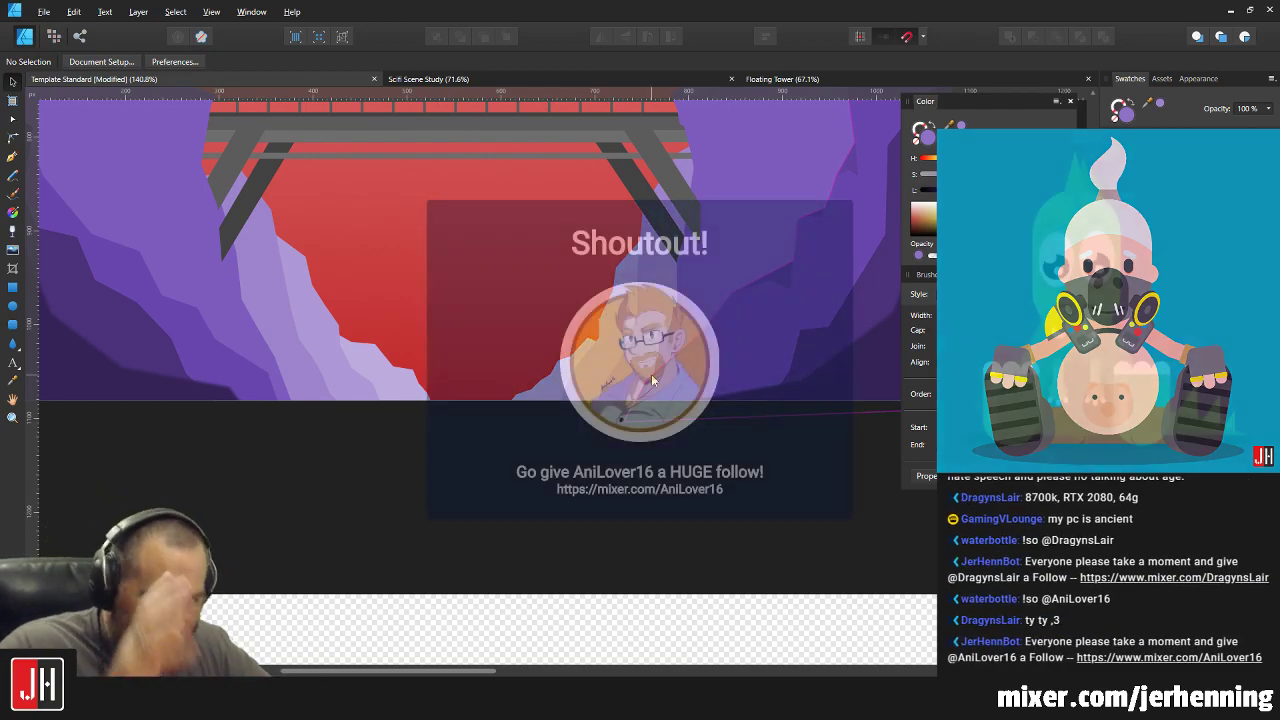
scroll(642, 325, up, 7)
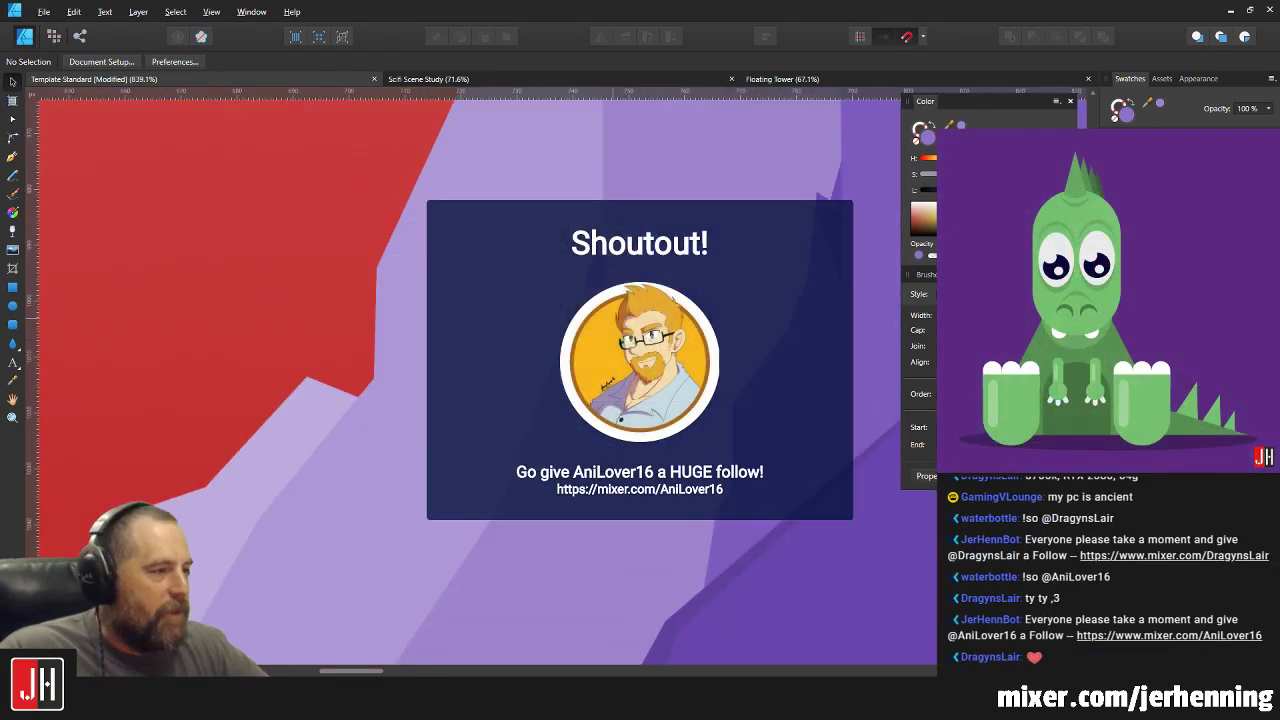
key(a)
click(641, 325)
scroll(640, 325, up, 3)
click(617, 387)
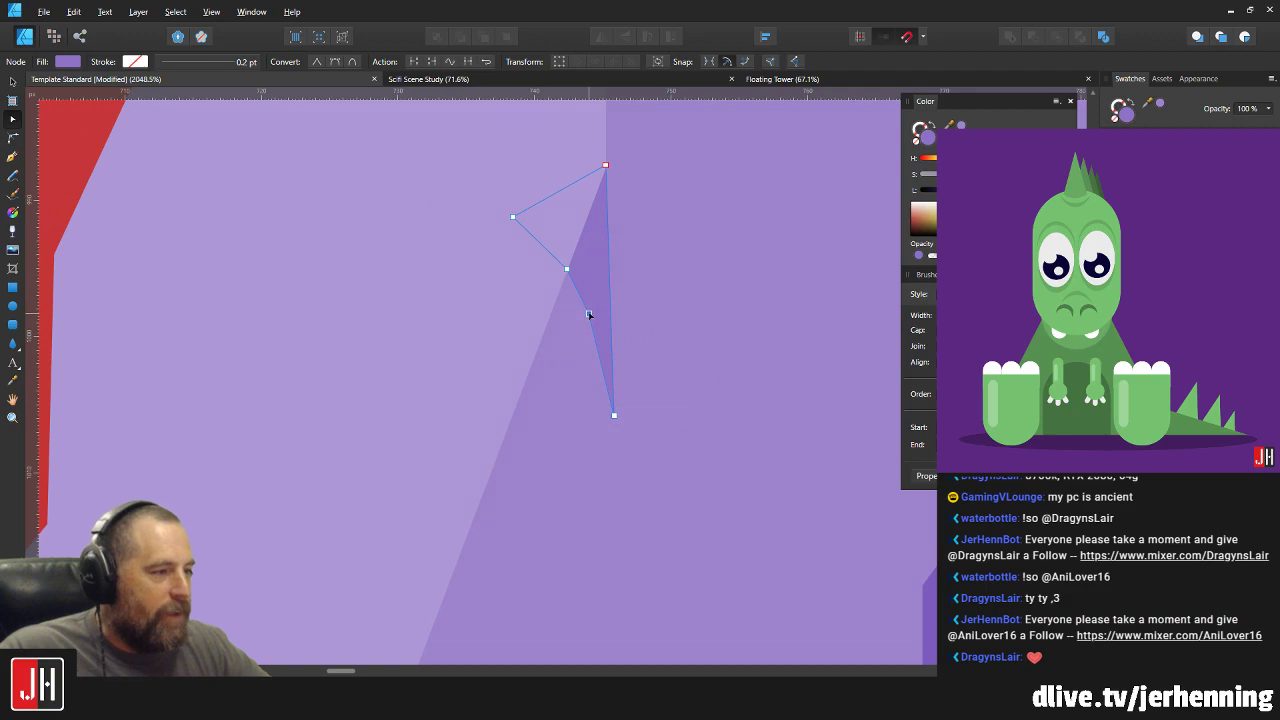
Add nodes on the darker pale rock layer's edge just below the bend and pull one inward to form a small notch.
click(593, 237)
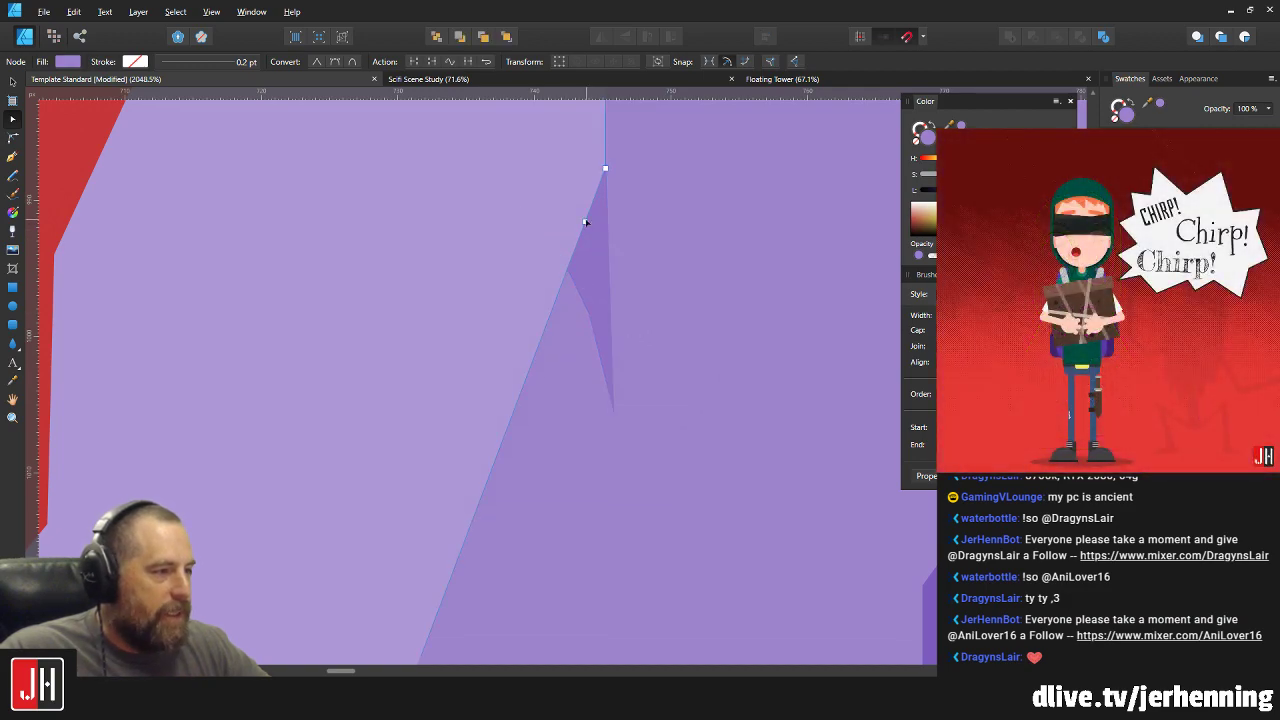
click(586, 222)
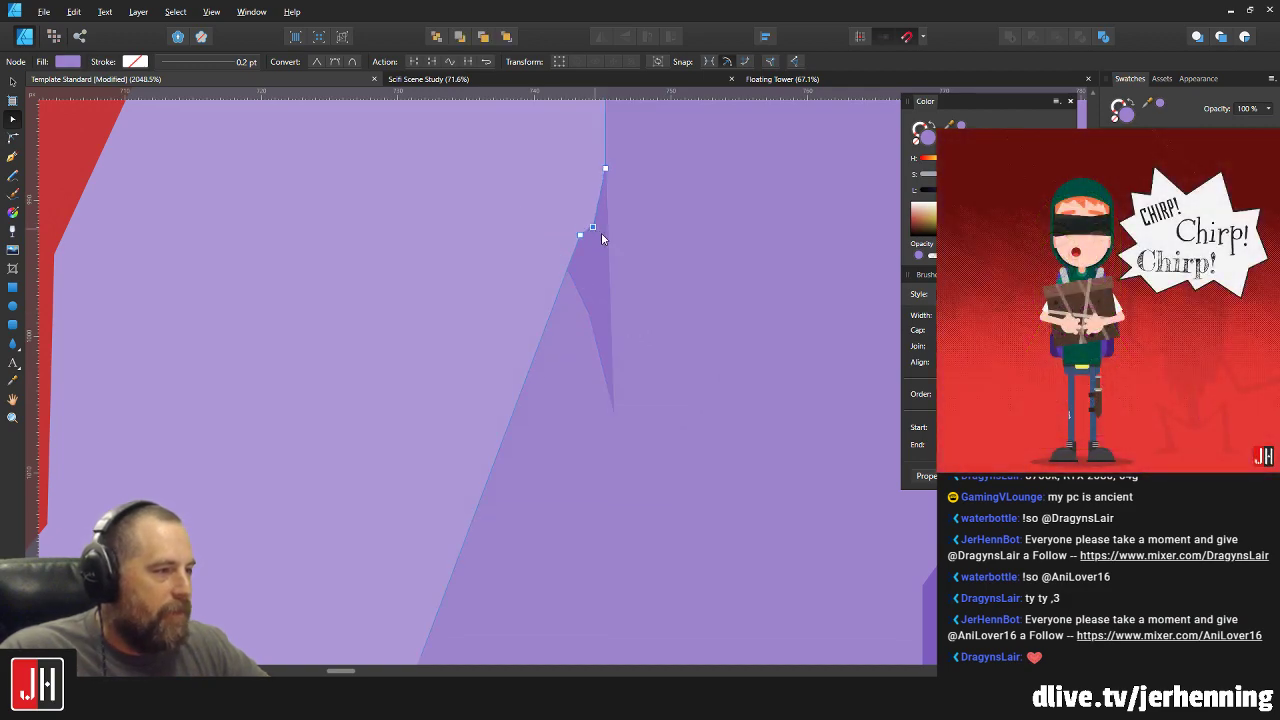
scroll(601, 232, down, 15)
key(v)
key(ctrl+d)
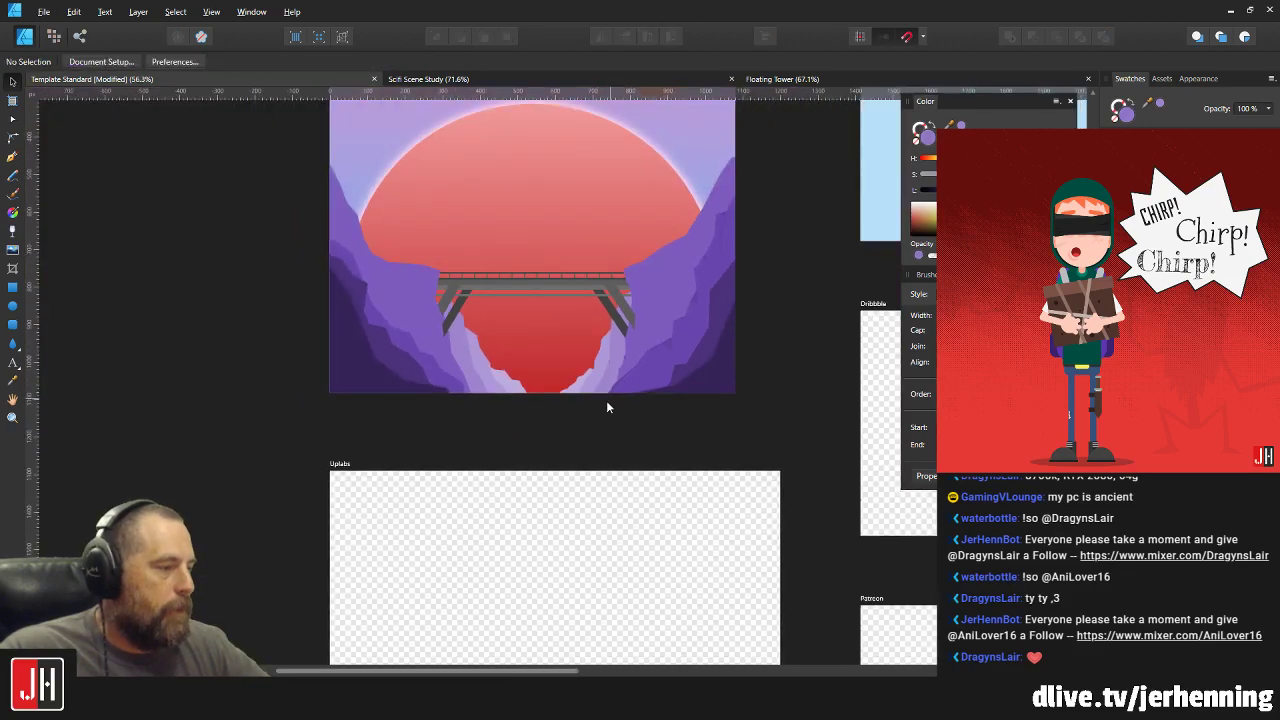
Examine the bridge up close and the overall composition of cliffs, sun and sky.
scroll(606, 406, up, 5)
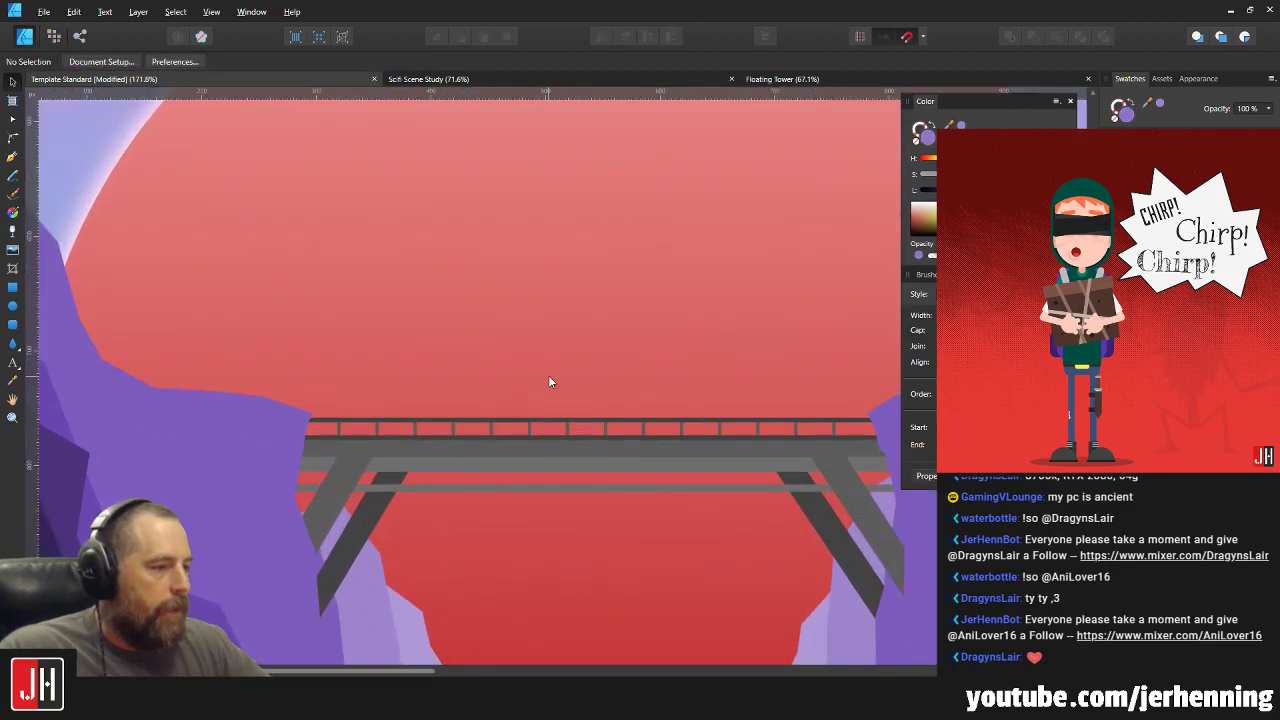
scroll(575, 366, up, 1)
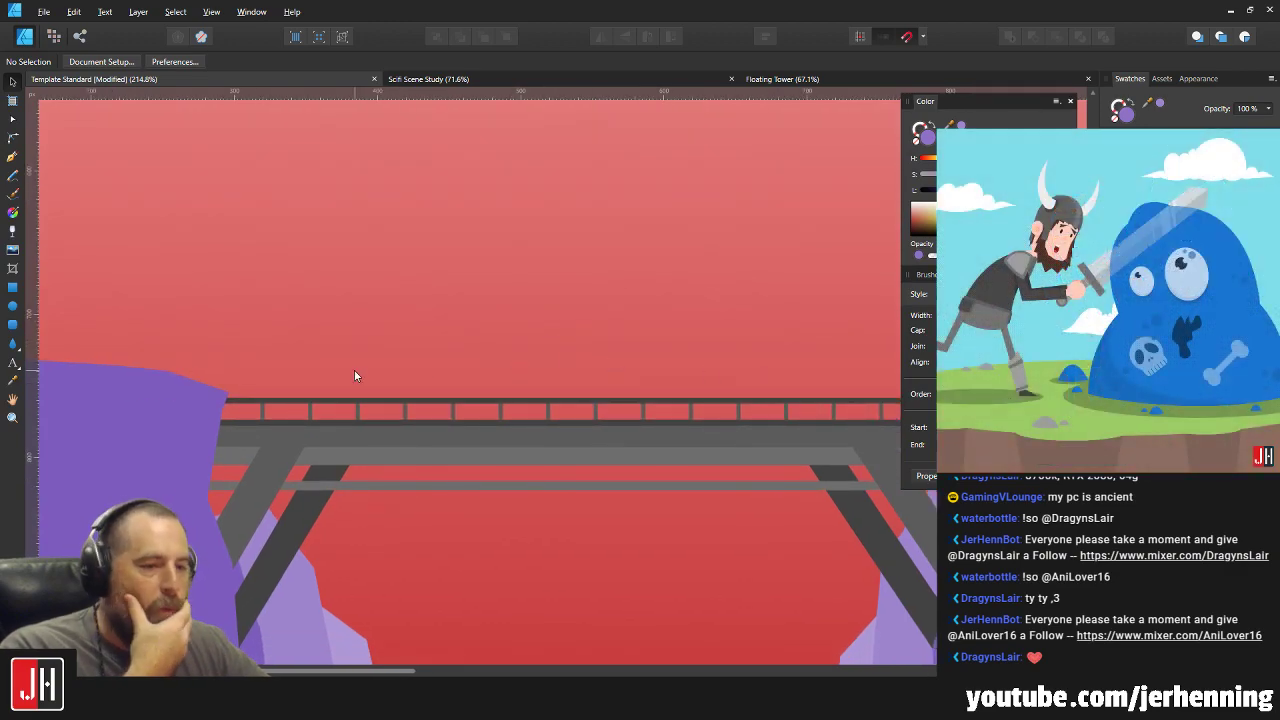
drag(616, 370, 542, 355)
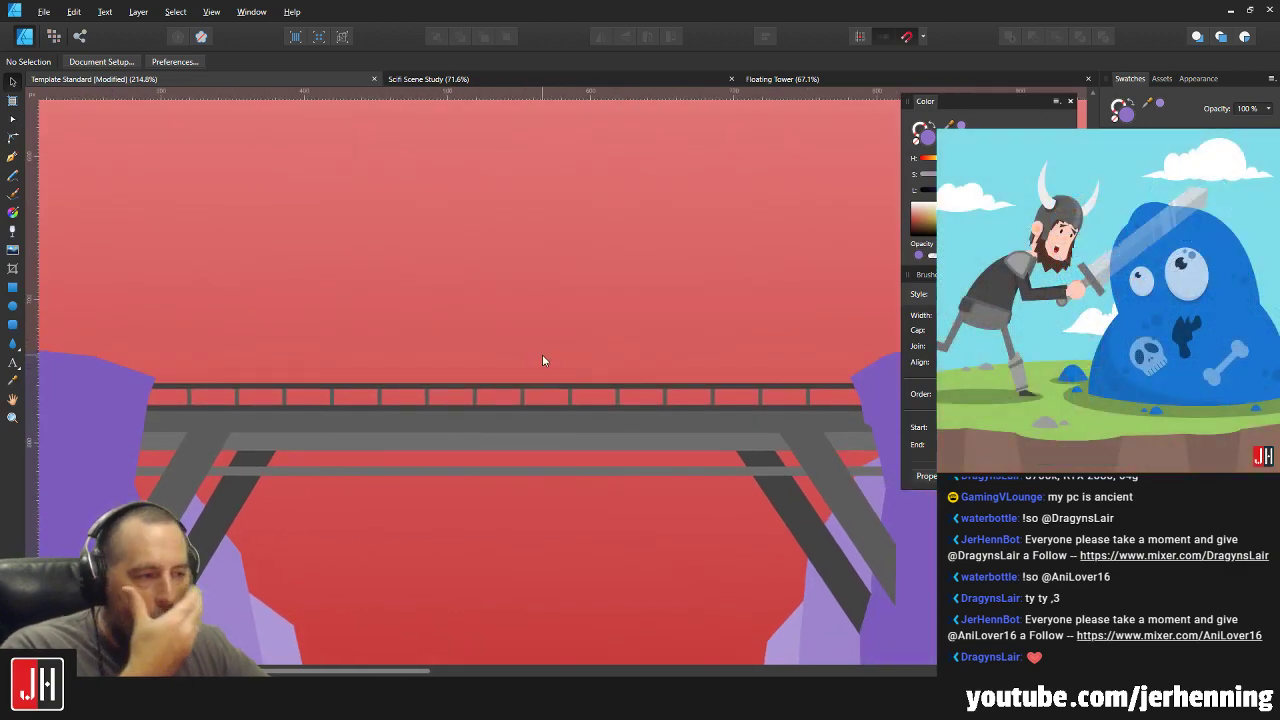
key(ctrl+0)
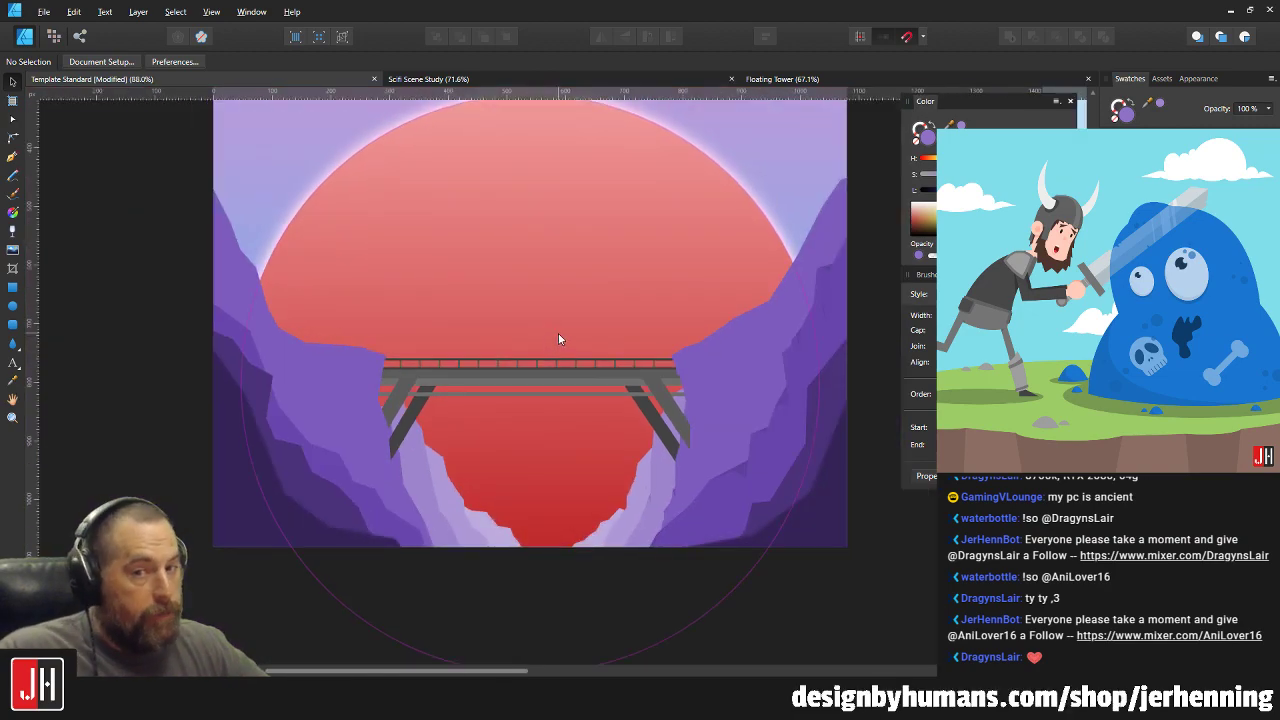
scroll(557, 340, up, 5)
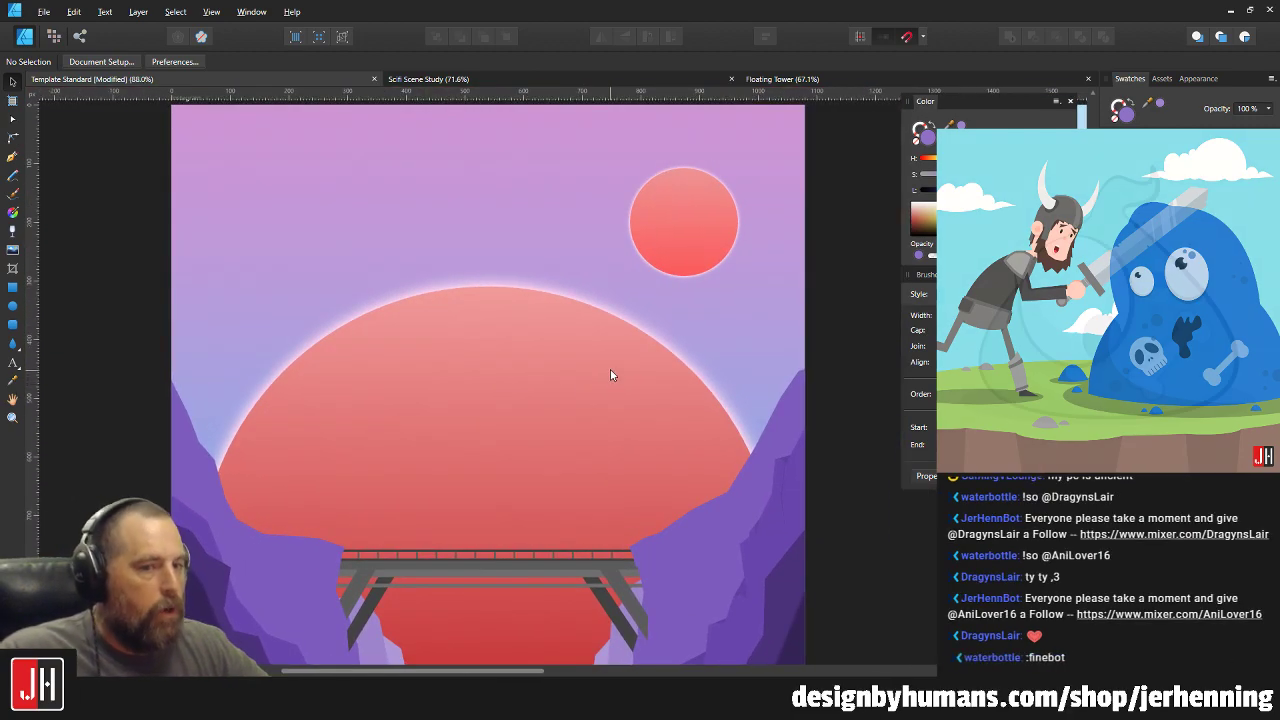
scroll(485, 320, down, 2)
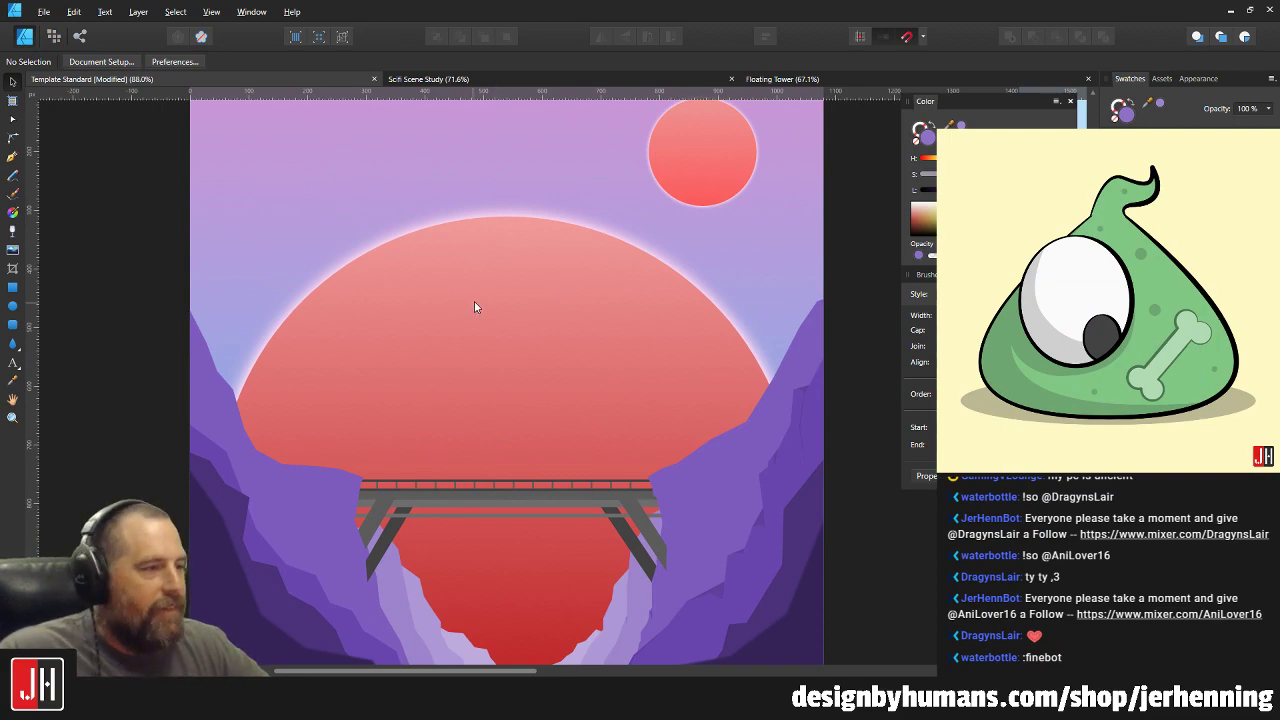
drag(474, 305, 502, 288)
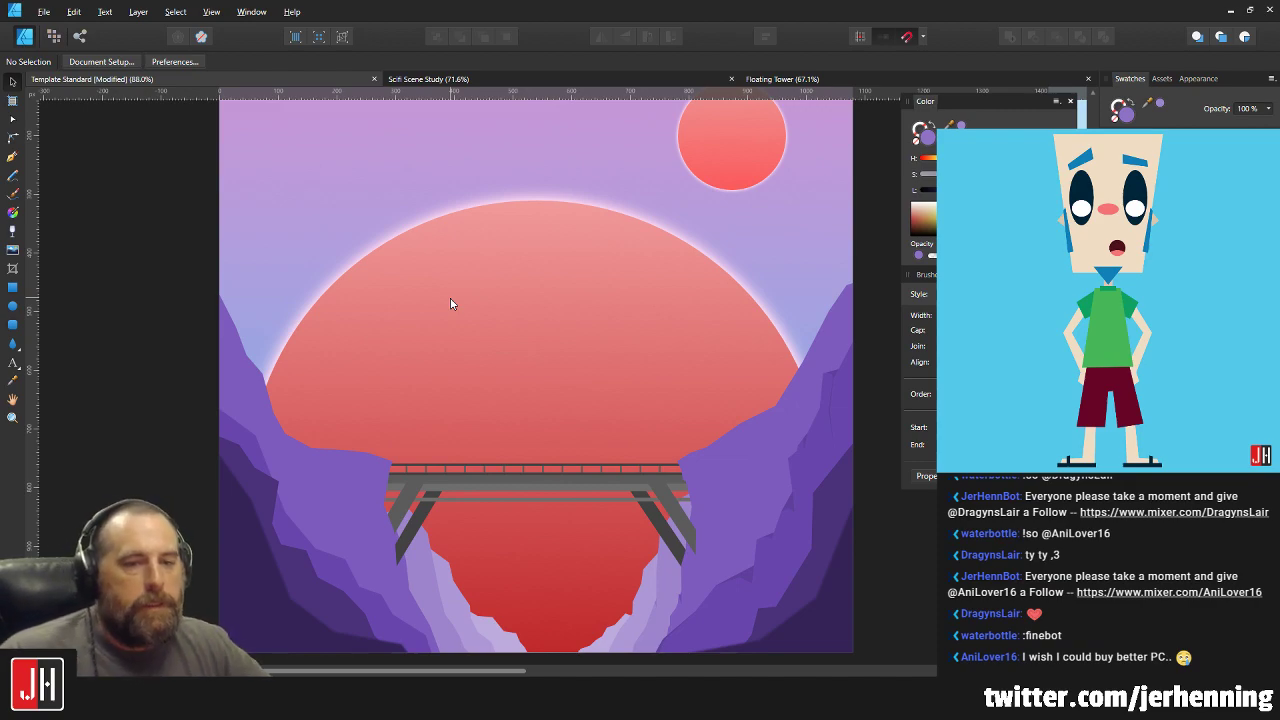
drag(503, 328, 488, 304)
Shrink the large sun circle slightly and nudge it so it sits centred behind the bridge.
click(568, 316)
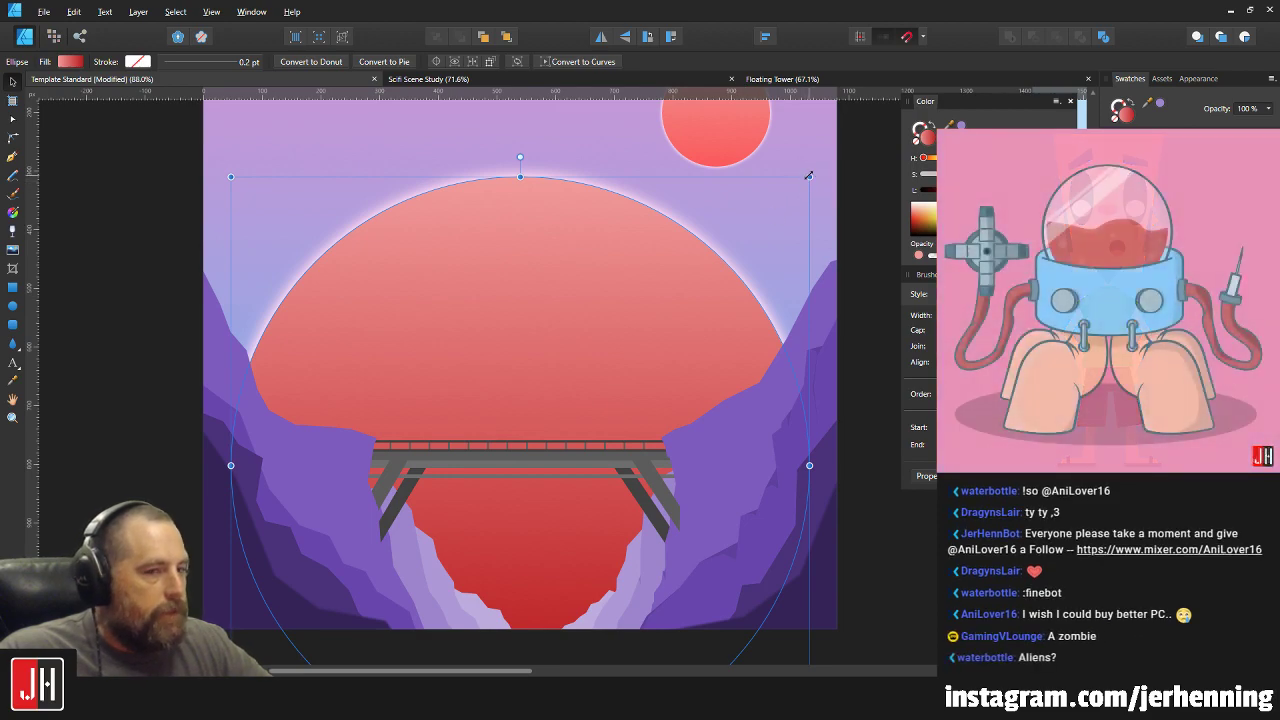
drag(809, 177, 802, 182)
drag(657, 286, 642, 292)
scroll(642, 300, down, 3)
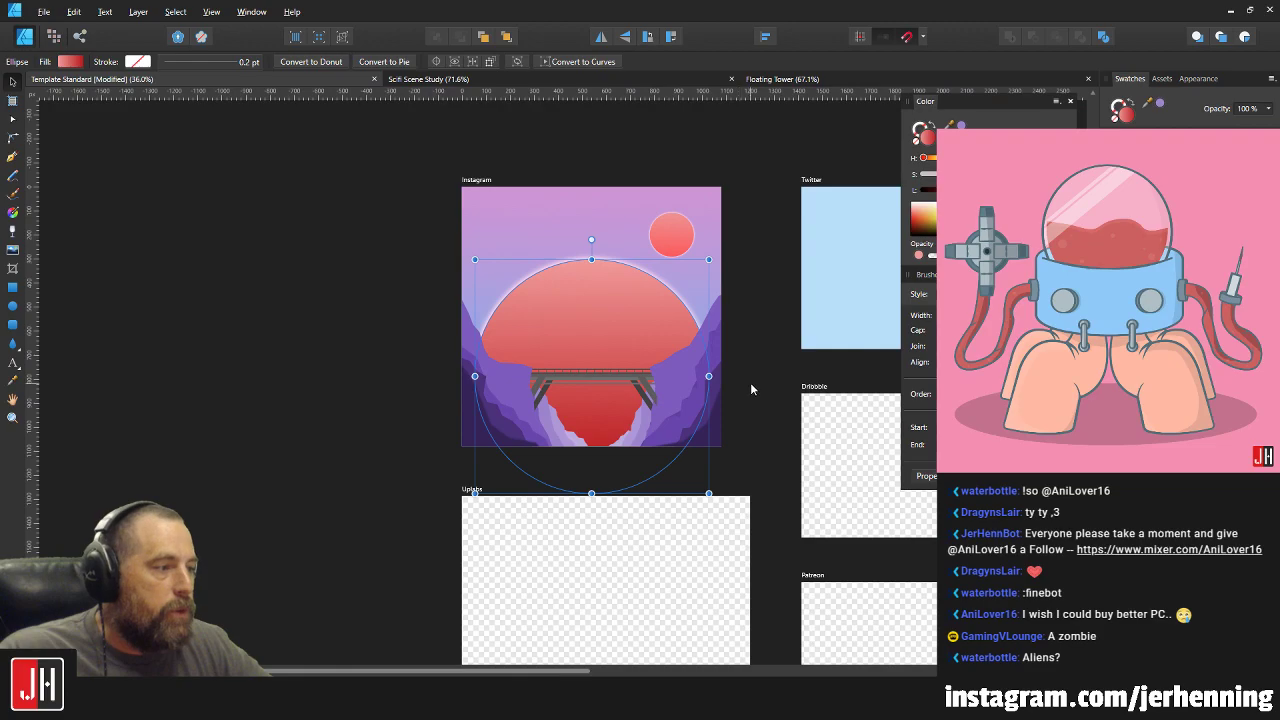
click(750, 382)
Draw a closed shadow shape with the Pen tool along the left cliff's bridge-side edge, from its upper tip down to the dark support.
scroll(700, 375, up, 2)
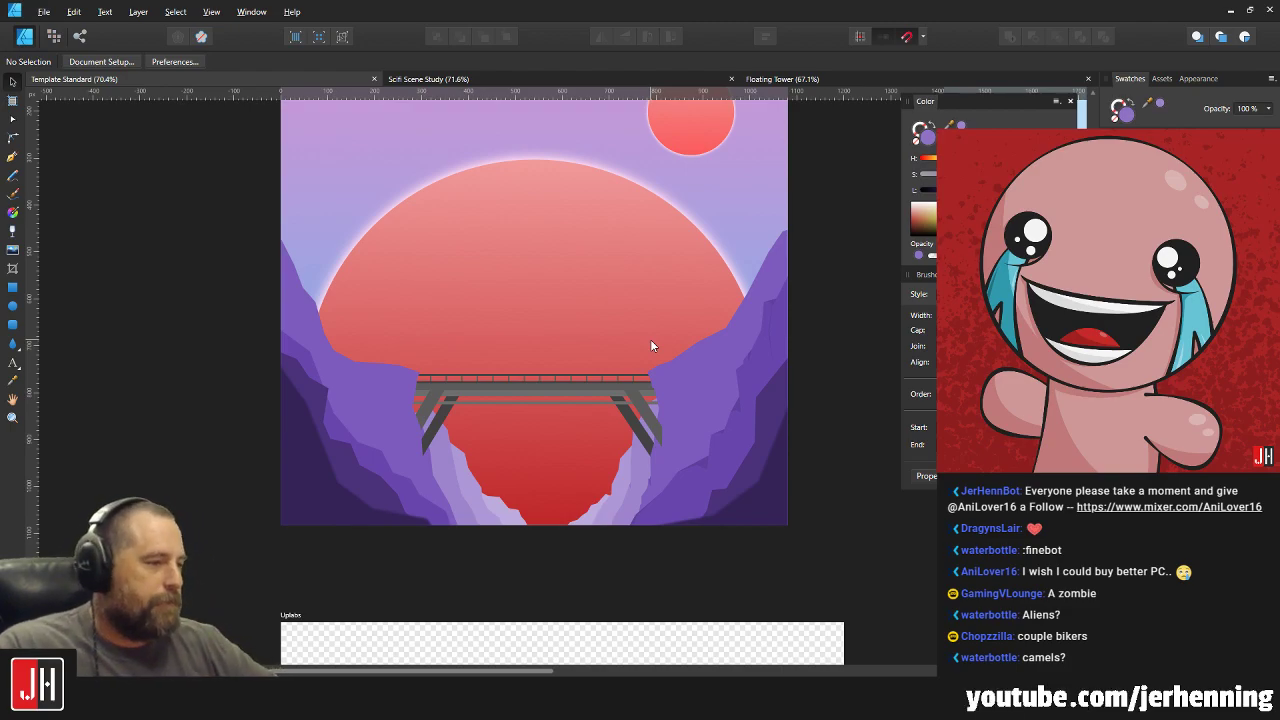
scroll(456, 400, up, 5)
scroll(350, 355, up, 2)
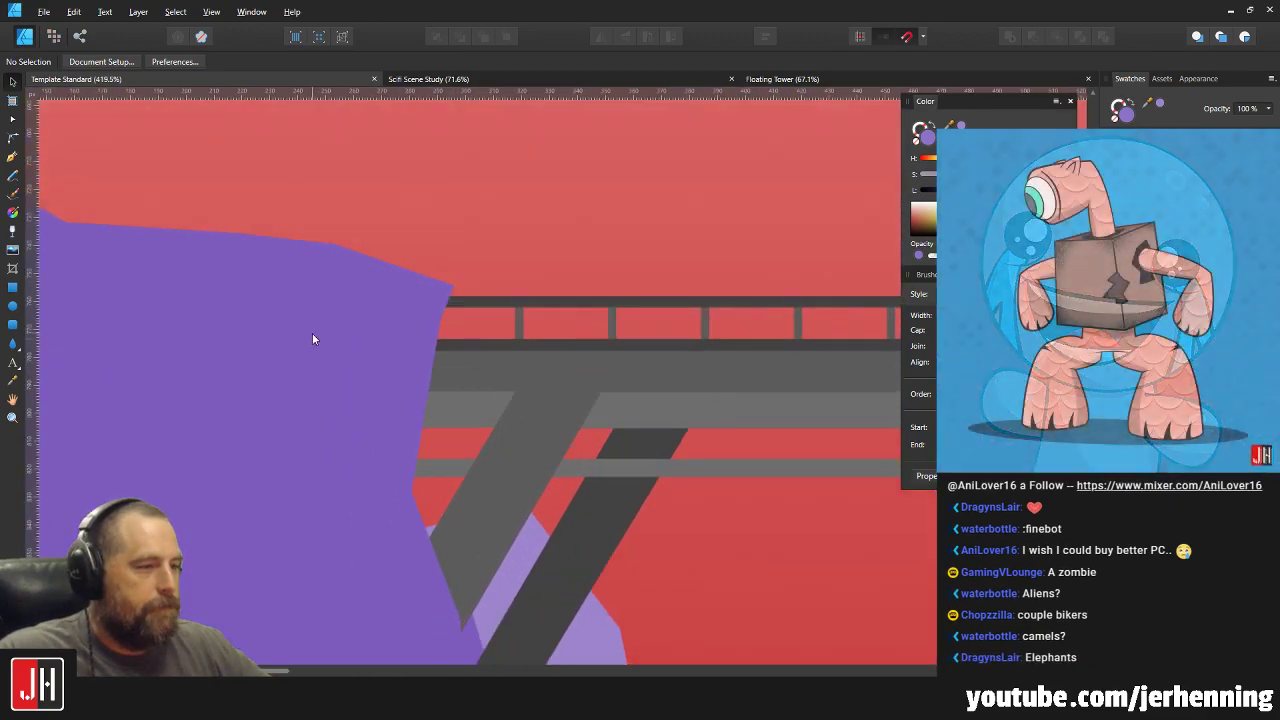
click(12, 156)
scroll(410, 292, up, 1)
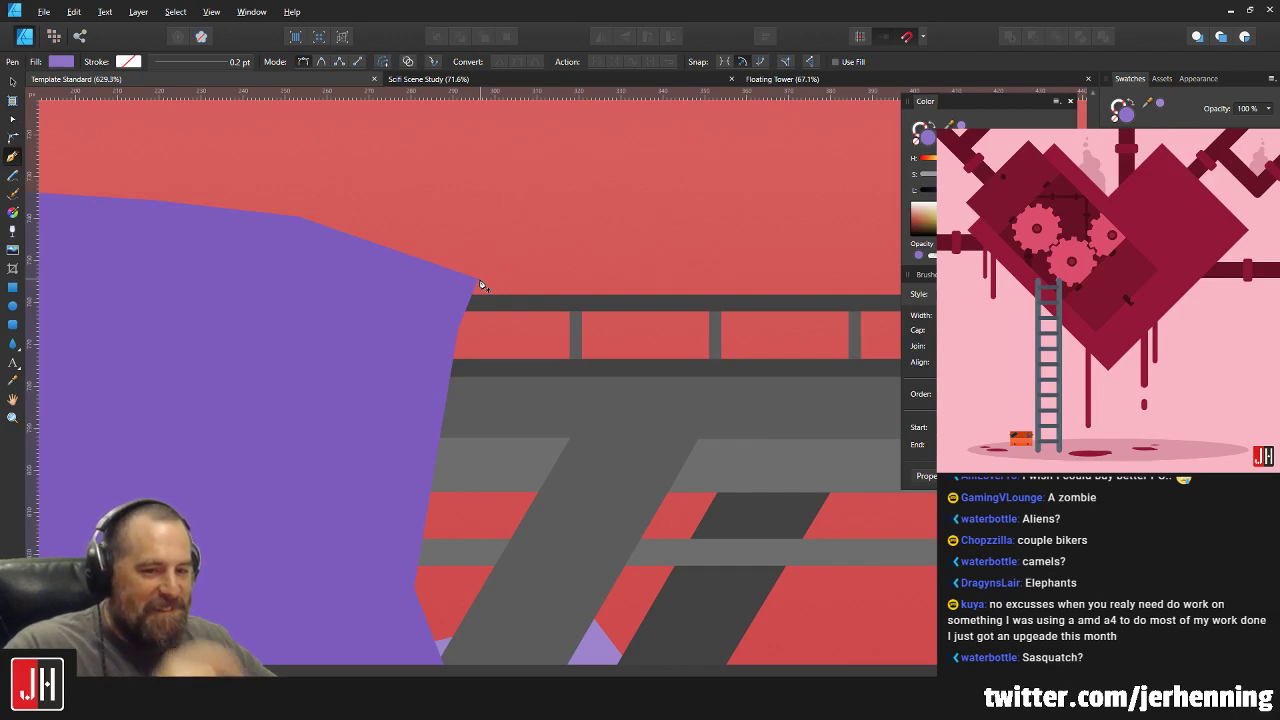
scroll(470, 287, down, 2)
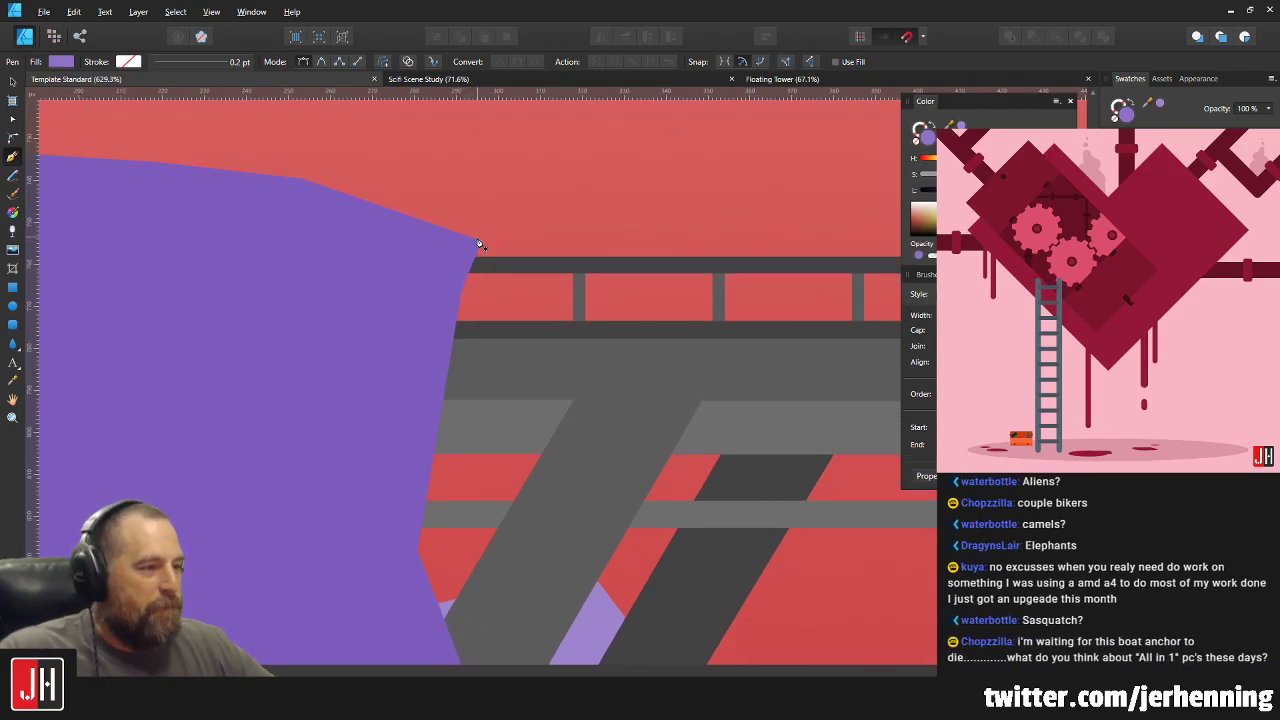
click(480, 241)
click(427, 304)
scroll(425, 304, down, 1)
scroll(425, 305, down, 4)
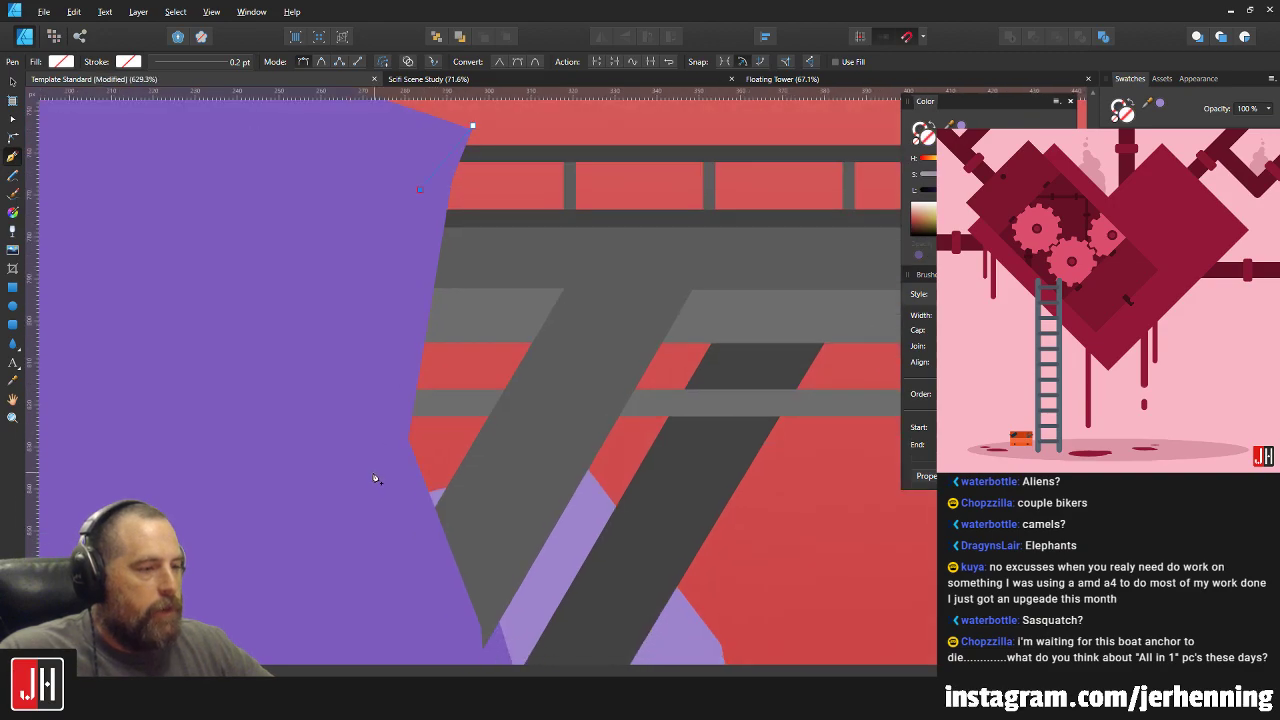
scroll(403, 403, down, 6)
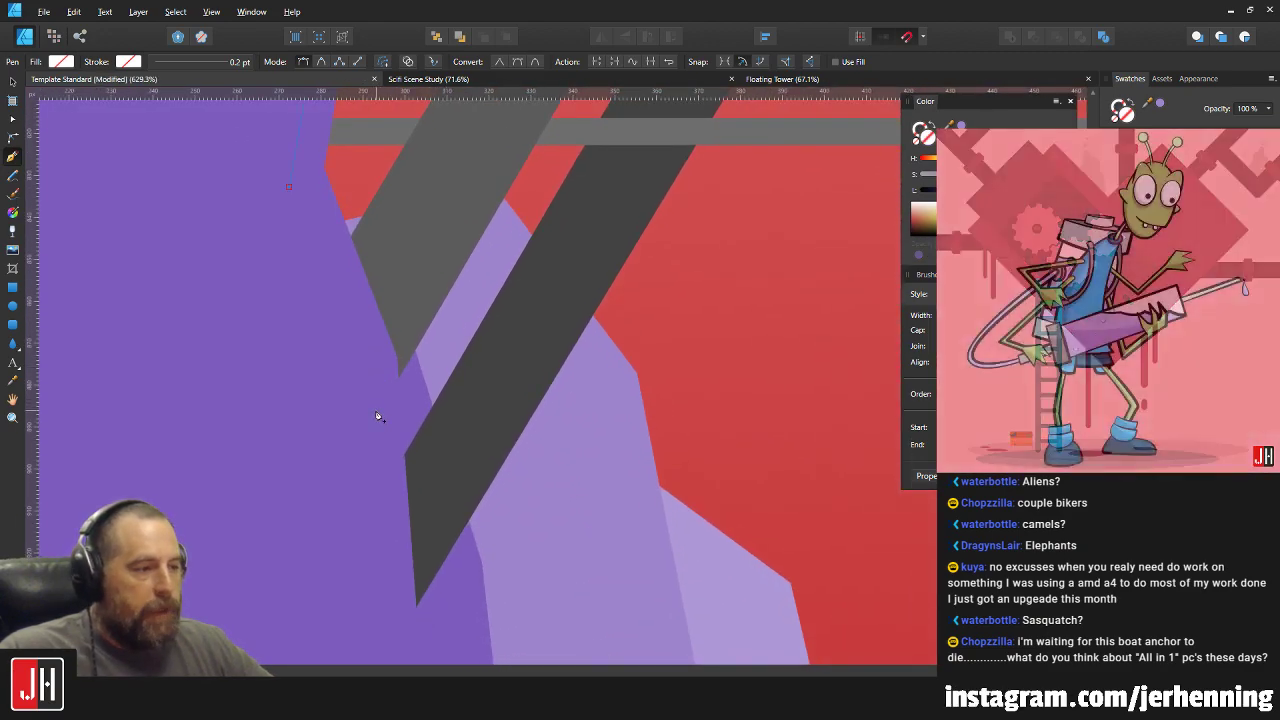
click(376, 411)
click(435, 520)
click(541, 427)
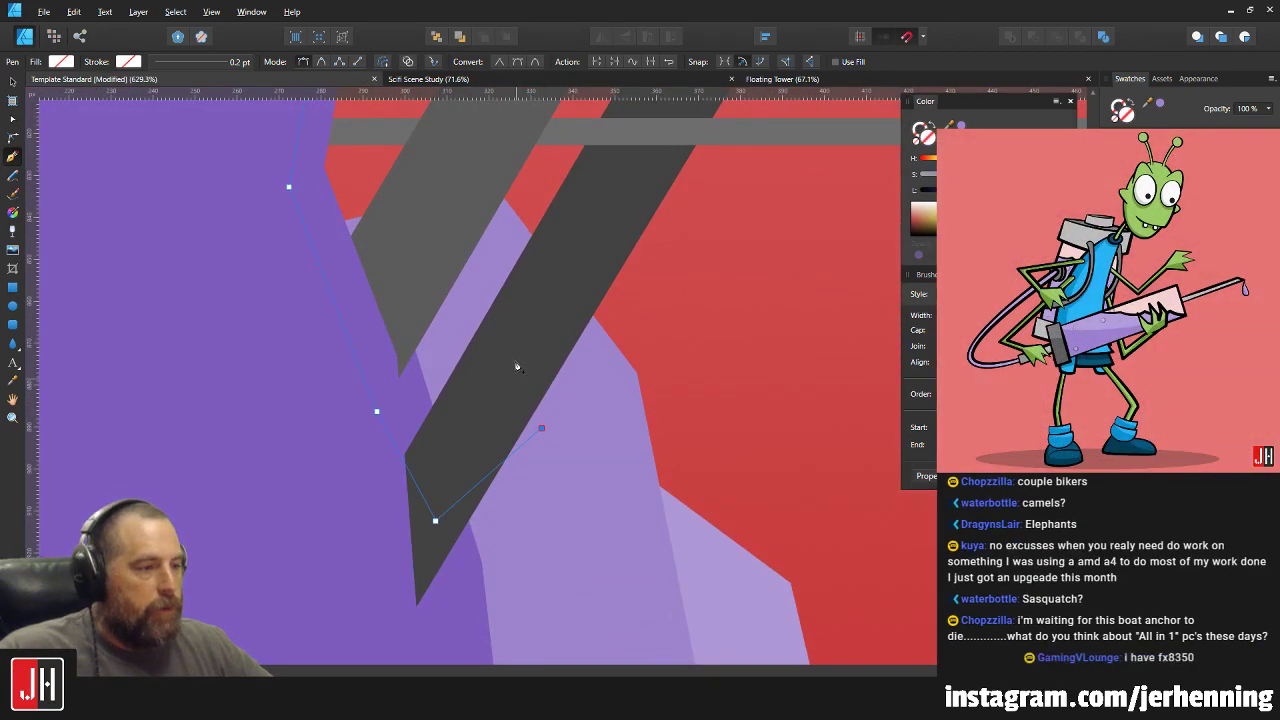
scroll(541, 427, down, 3)
click(478, 280)
click(437, 232)
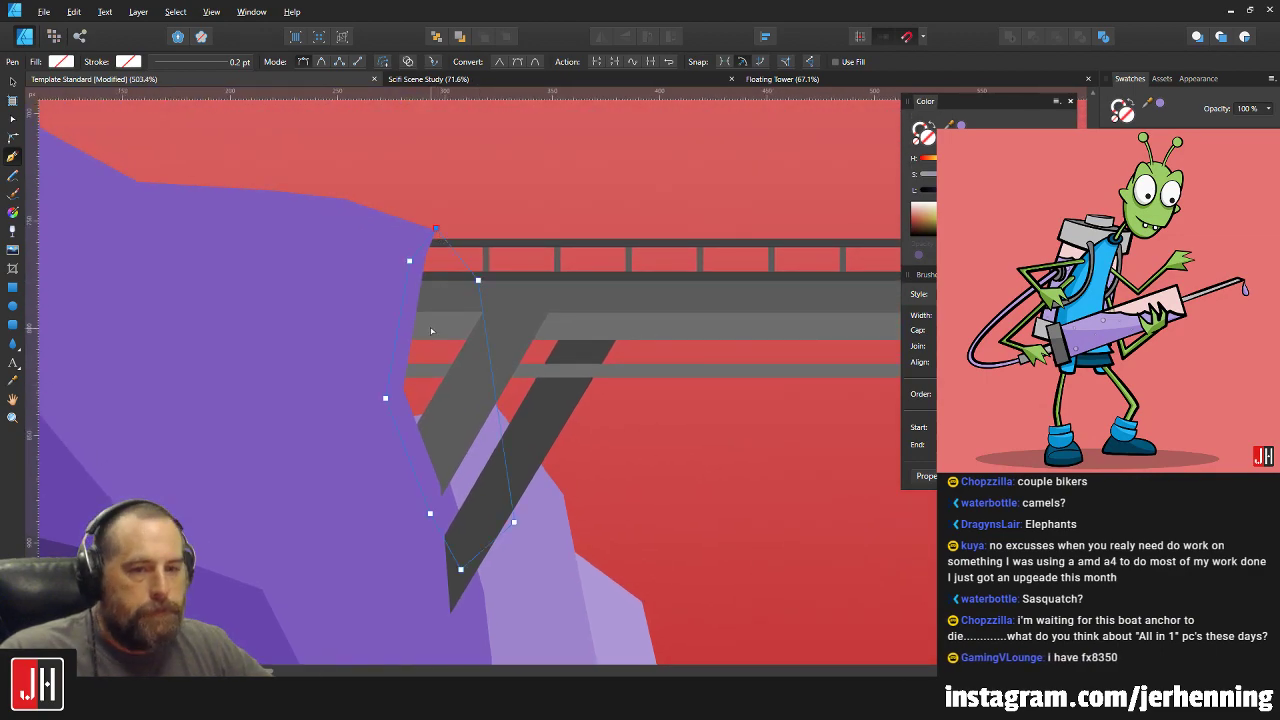
Fill the new shape with a darkened purple sampled from the left cliff and clip it inside the cliff.
scroll(432, 328, up, 2)
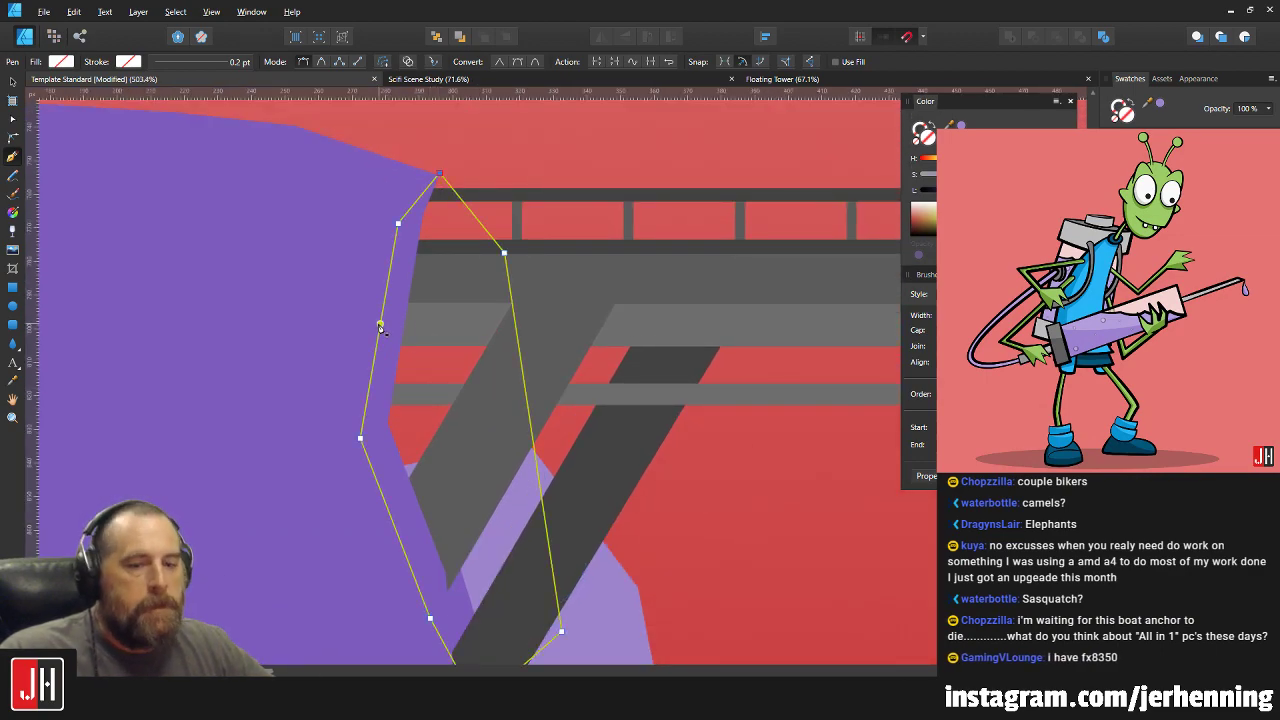
key(i)
click(277, 286)
key(v)
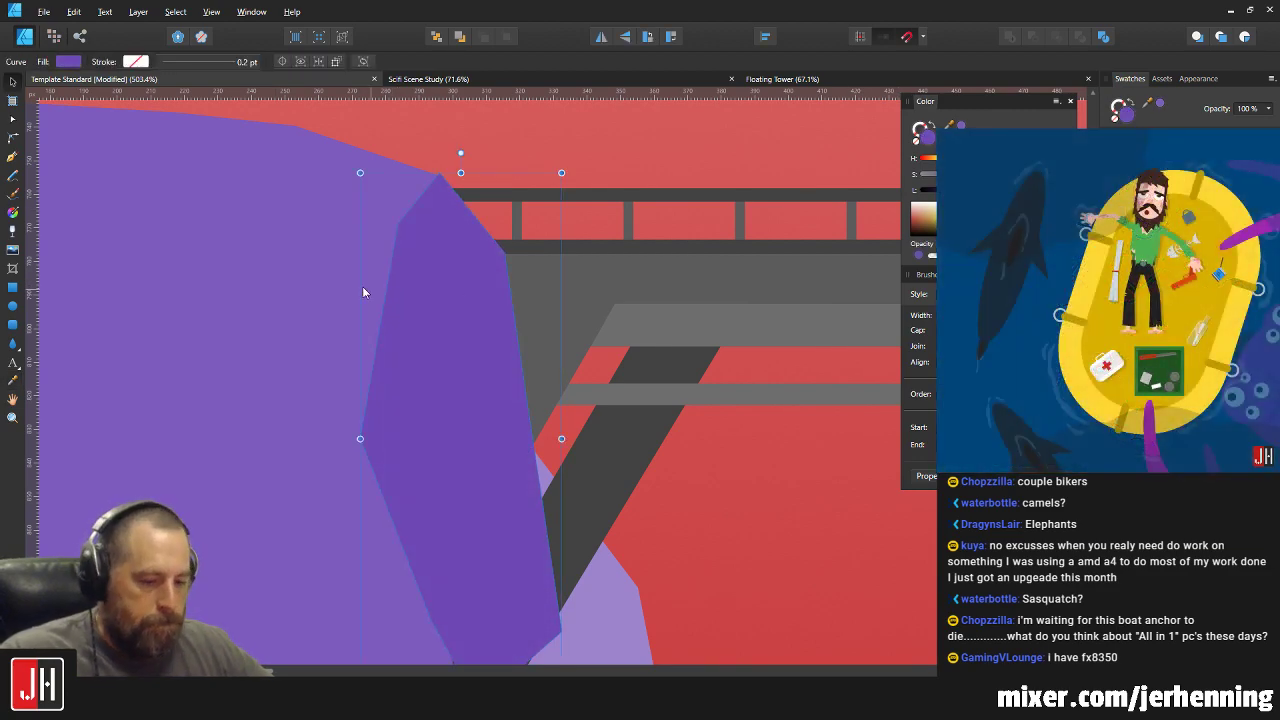
scroll(345, 280, down, 6)
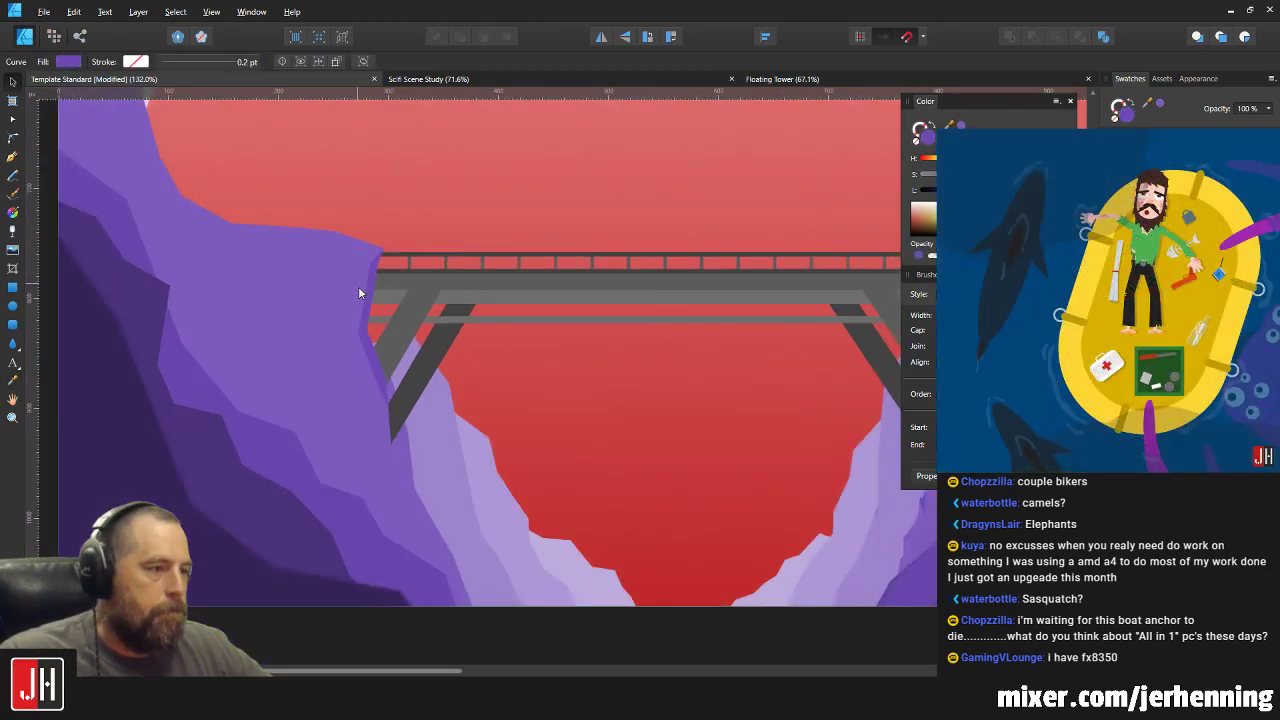
scroll(358, 293, down, 2)
click(449, 230)
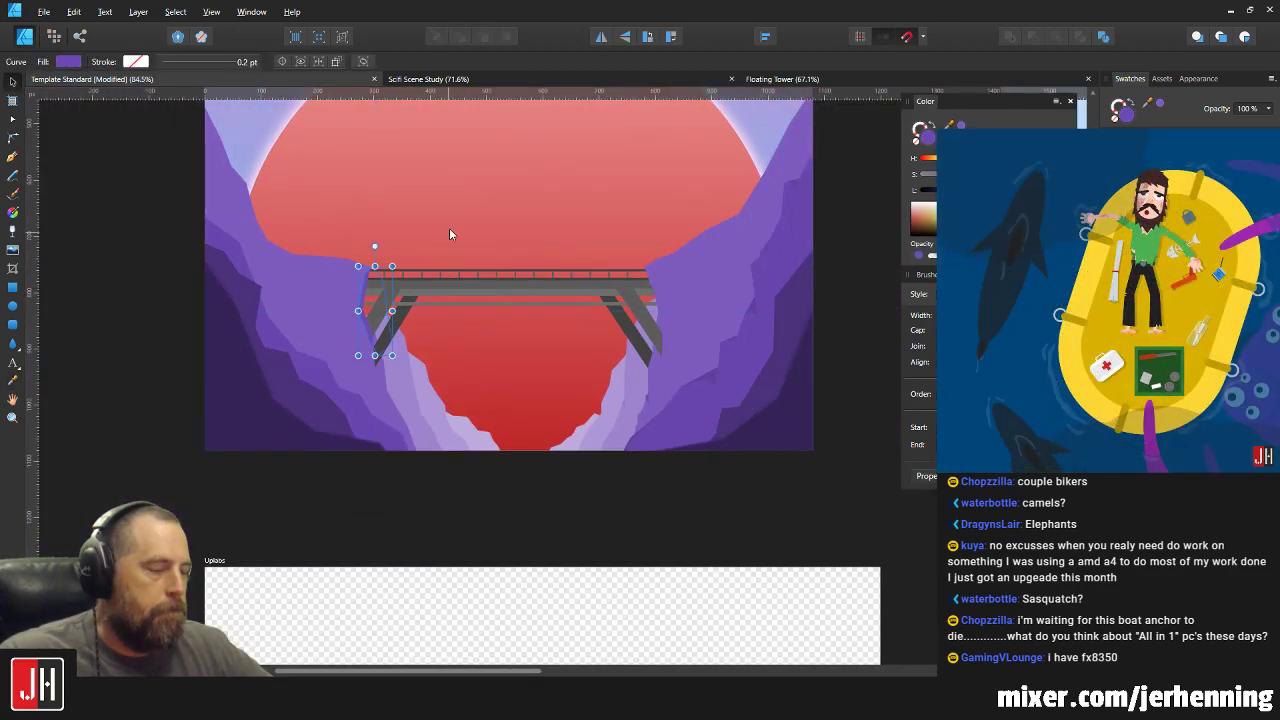
Adjust the clipped shadow's top node so the shadow starts right at the left cliff's tip.
scroll(385, 266, up, 8)
key(a)
scroll(350, 215, up, 4)
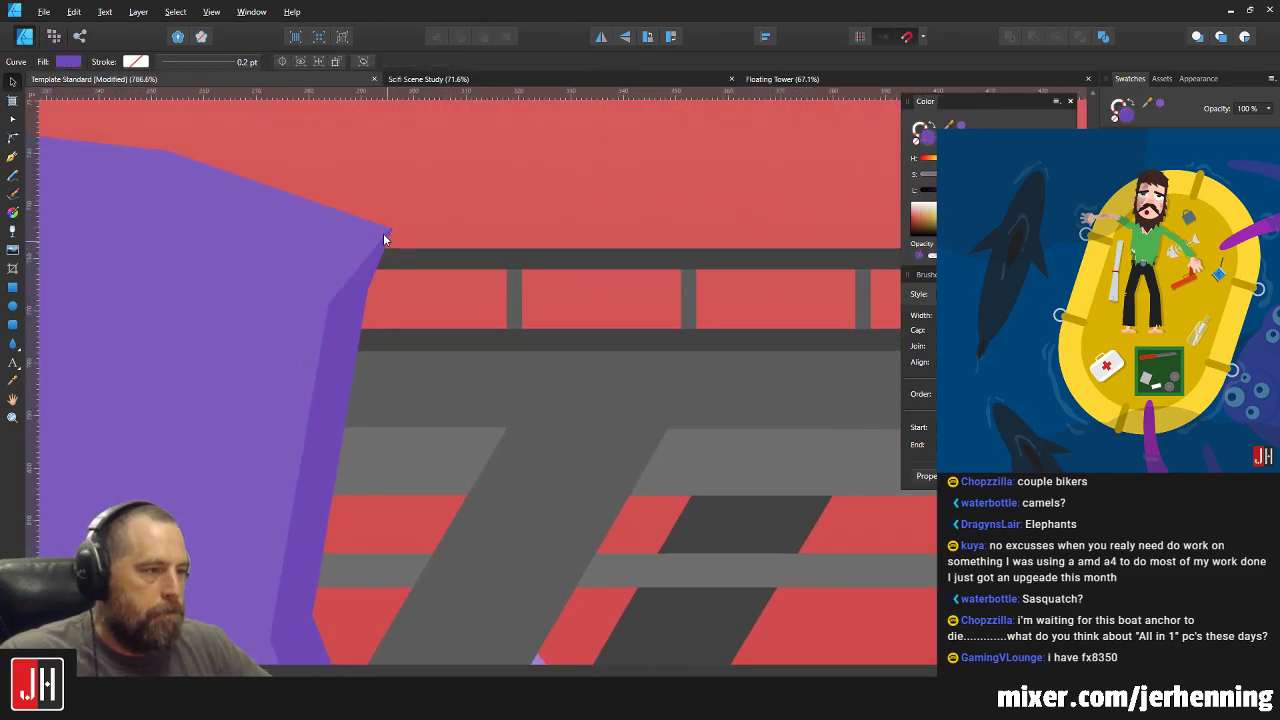
click(398, 228)
drag(415, 219, 410, 227)
Move the clipped shadow's lower inner node up to the cliff edge beside the lighter bridge support's lower tip.
scroll(425, 347, down, 6)
scroll(425, 347, down, 5)
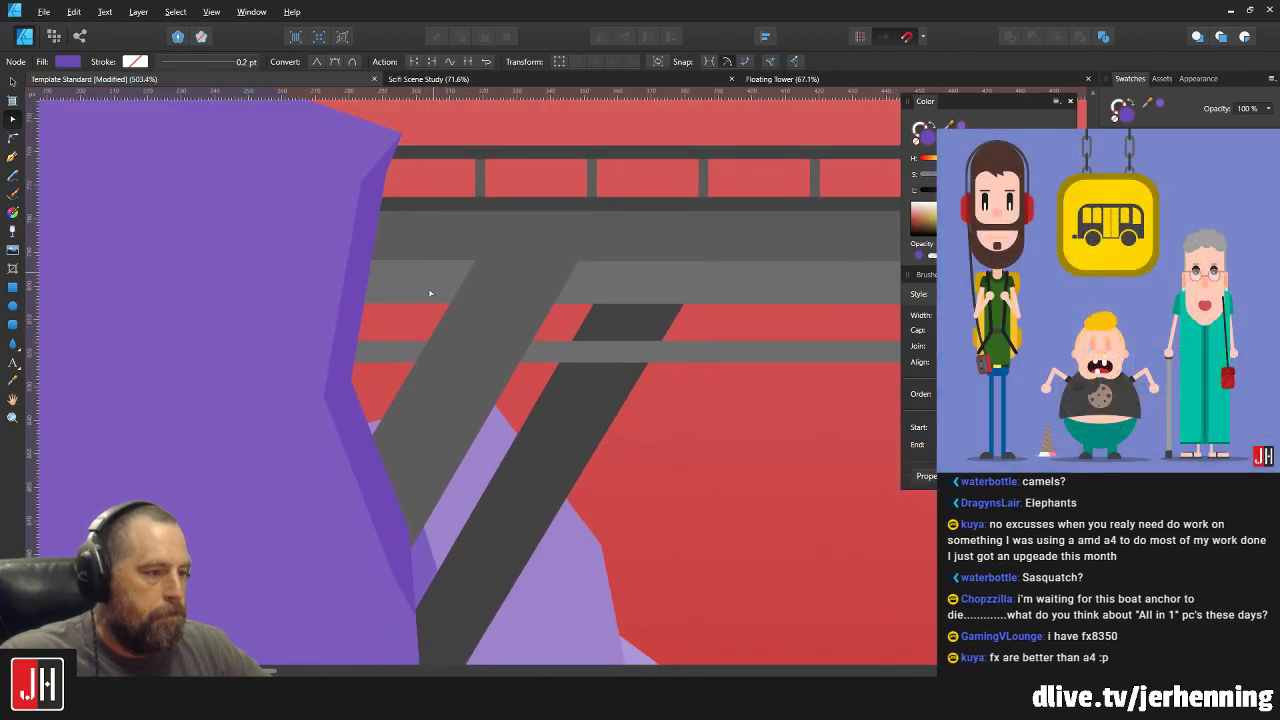
click(398, 324)
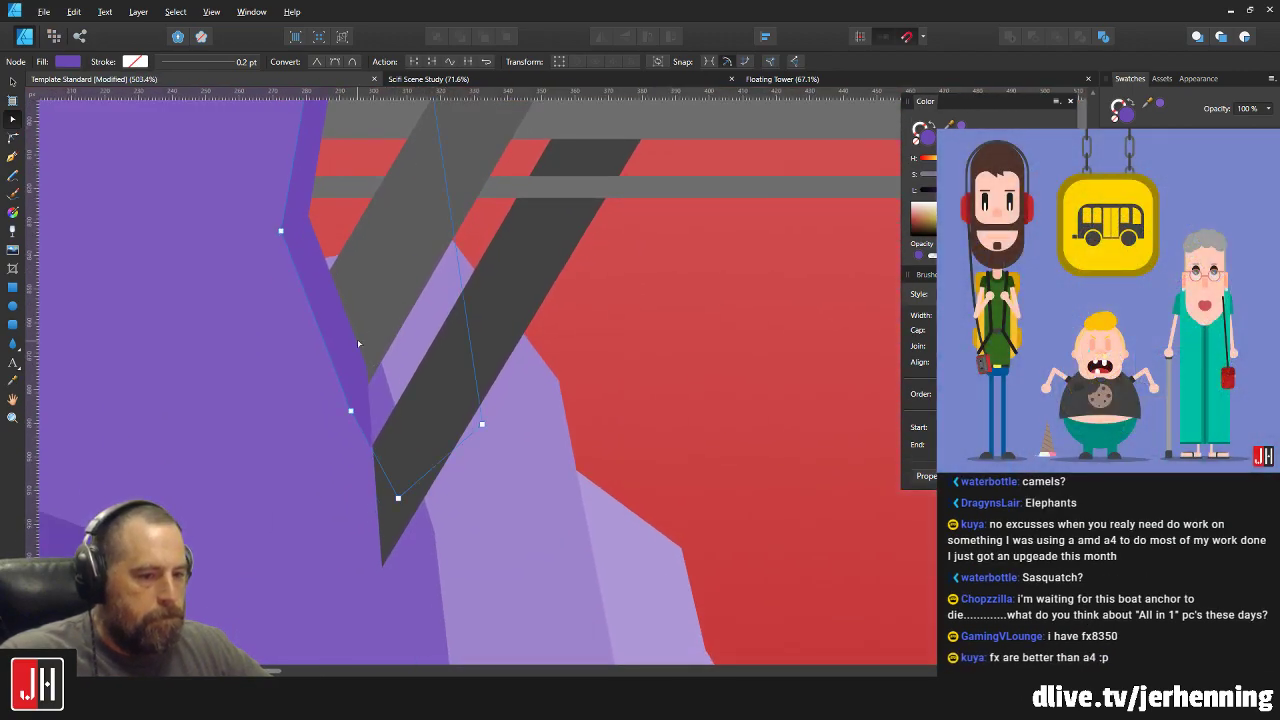
scroll(340, 380, down, 2)
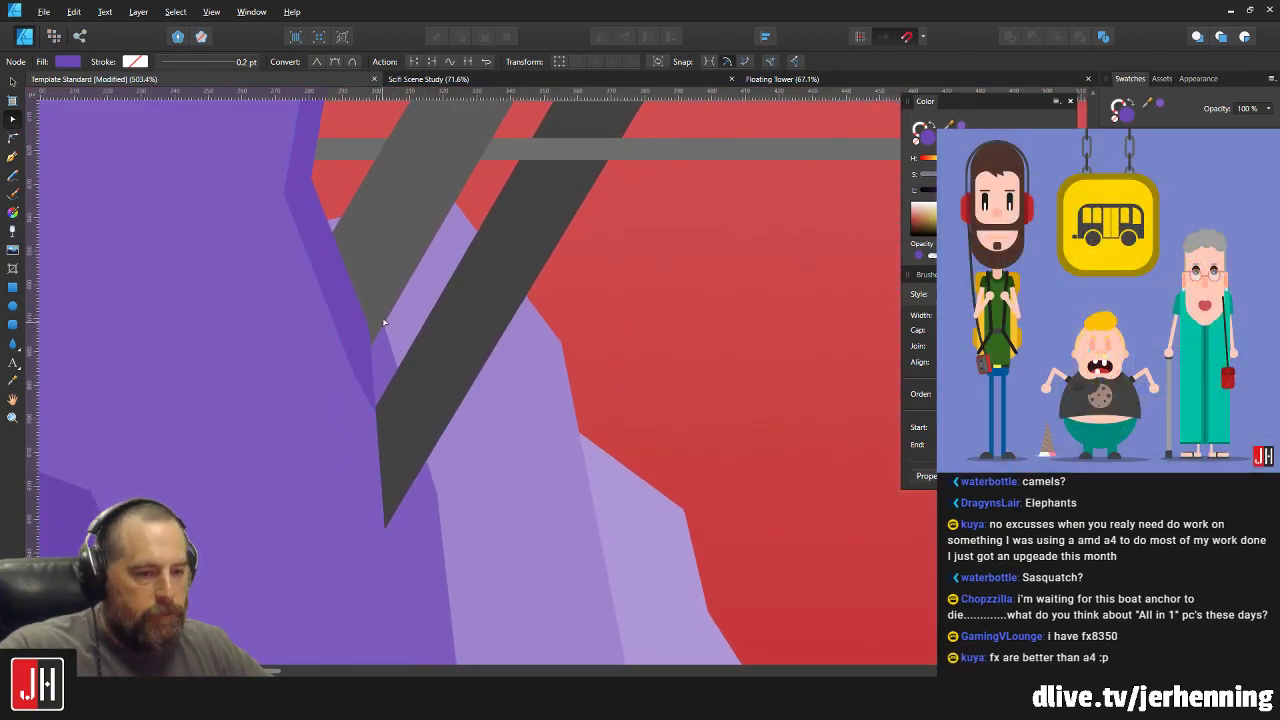
scroll(333, 393, up, 1)
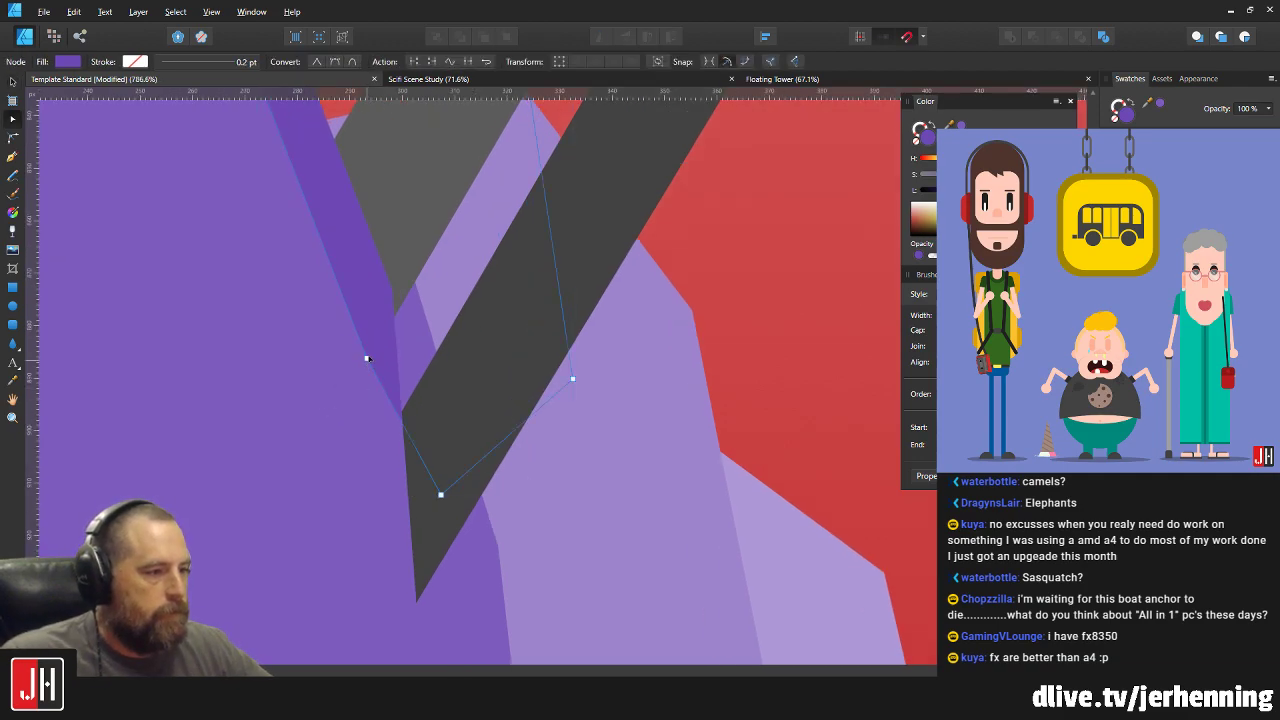
drag(367, 358, 390, 291)
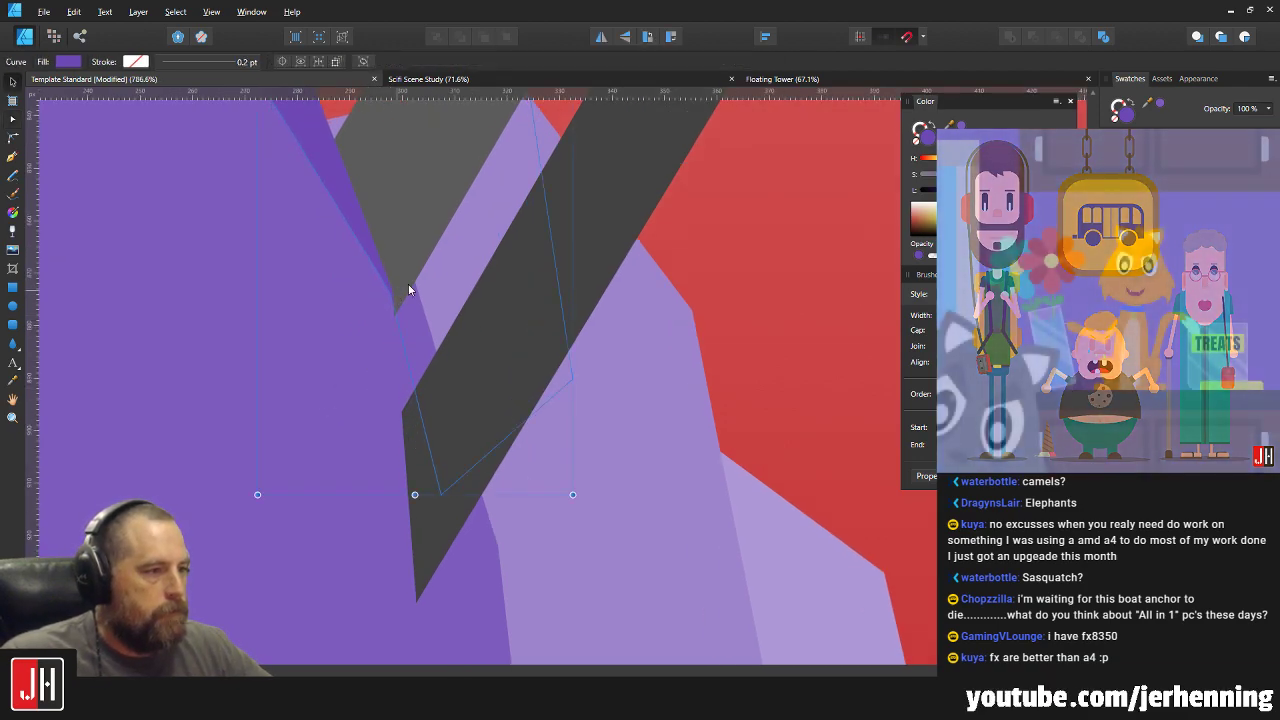
key(v)
key(ctrl+0)
scroll(484, 271, down, 1)
scroll(385, 278, up, 6)
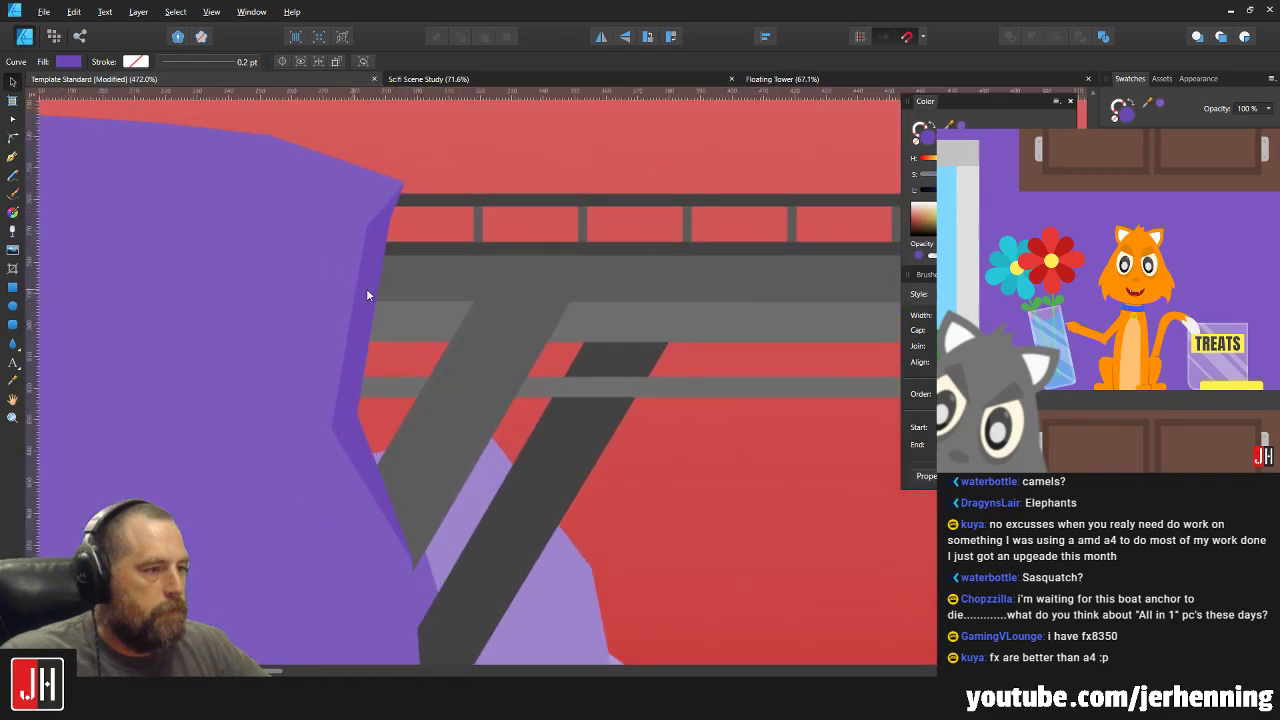
key(ctrl+d)
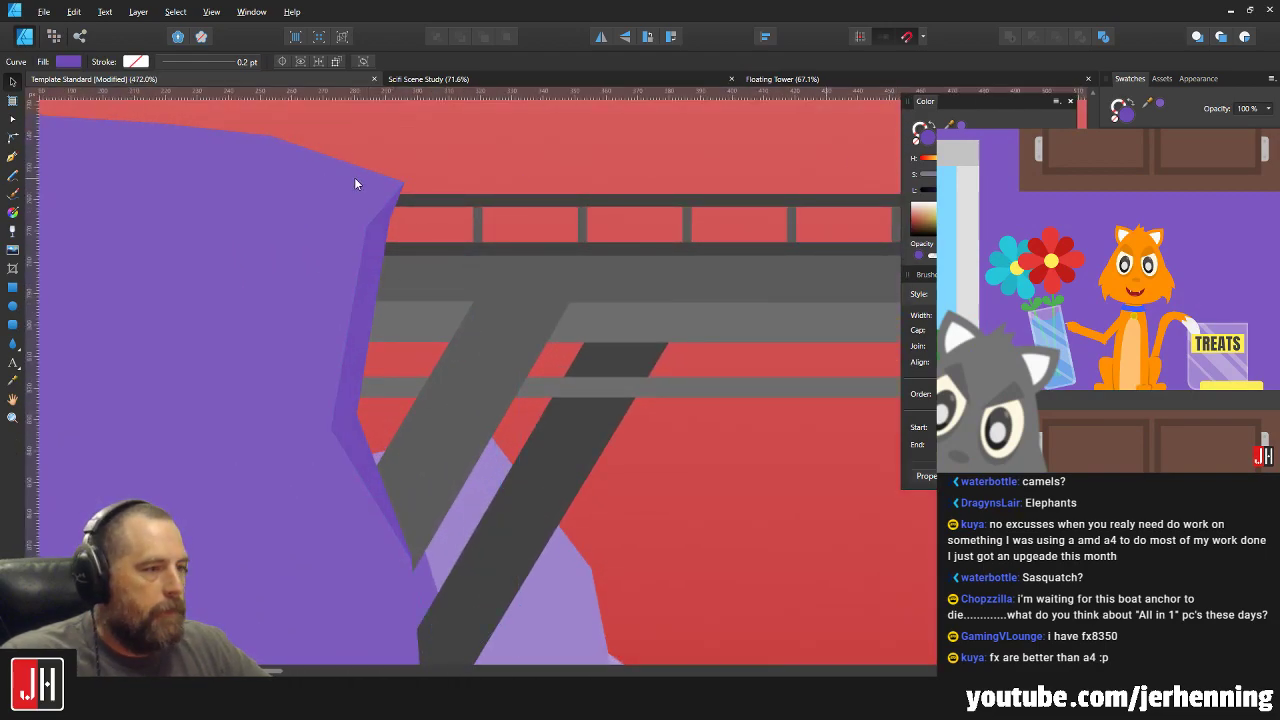
Add a node on the left cliff's bridge-side edge beneath the railing and pull it slightly inward.
scroll(385, 199, up, 3)
click(385, 198)
key(a)
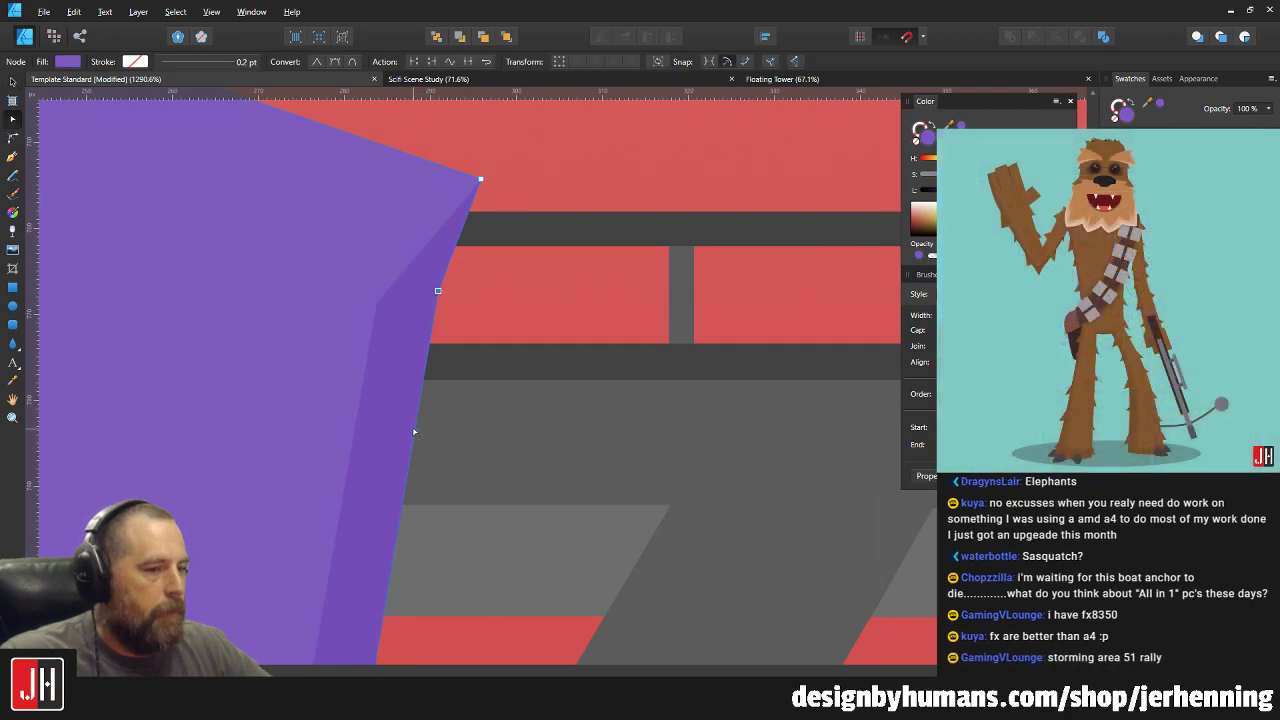
drag(411, 435, 397, 446)
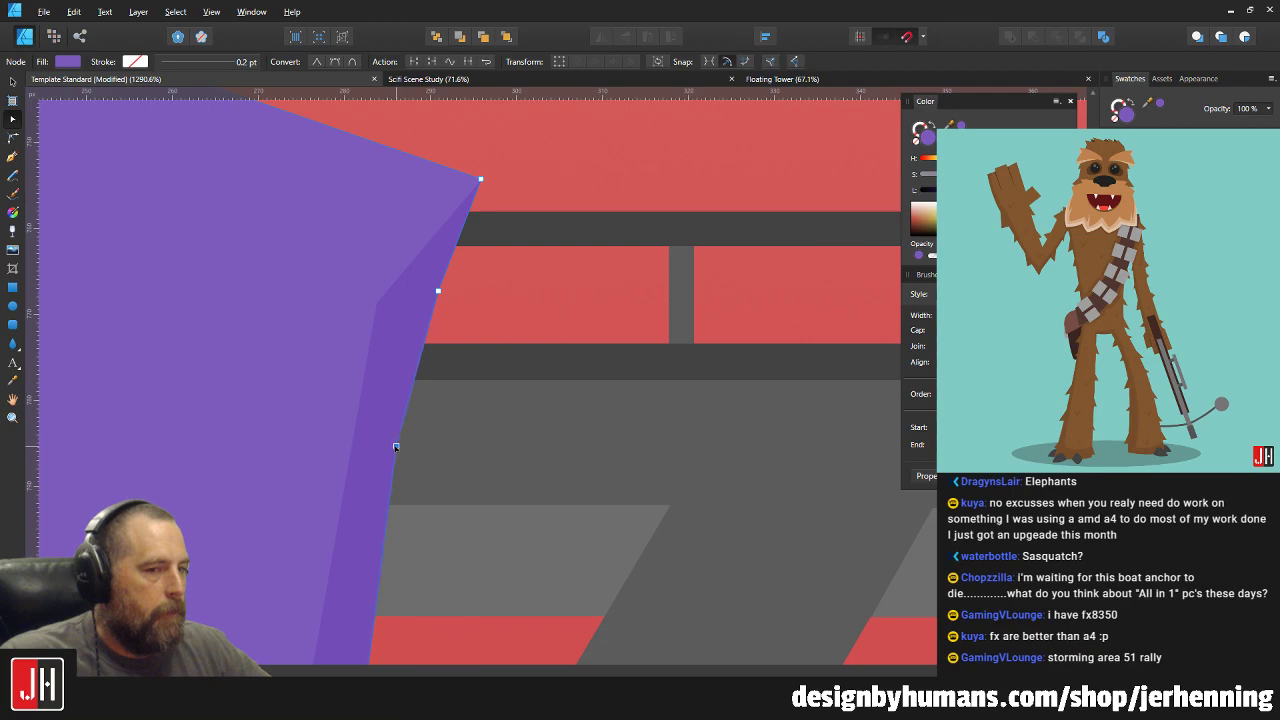
key(v)
scroll(430, 387, down, 15)
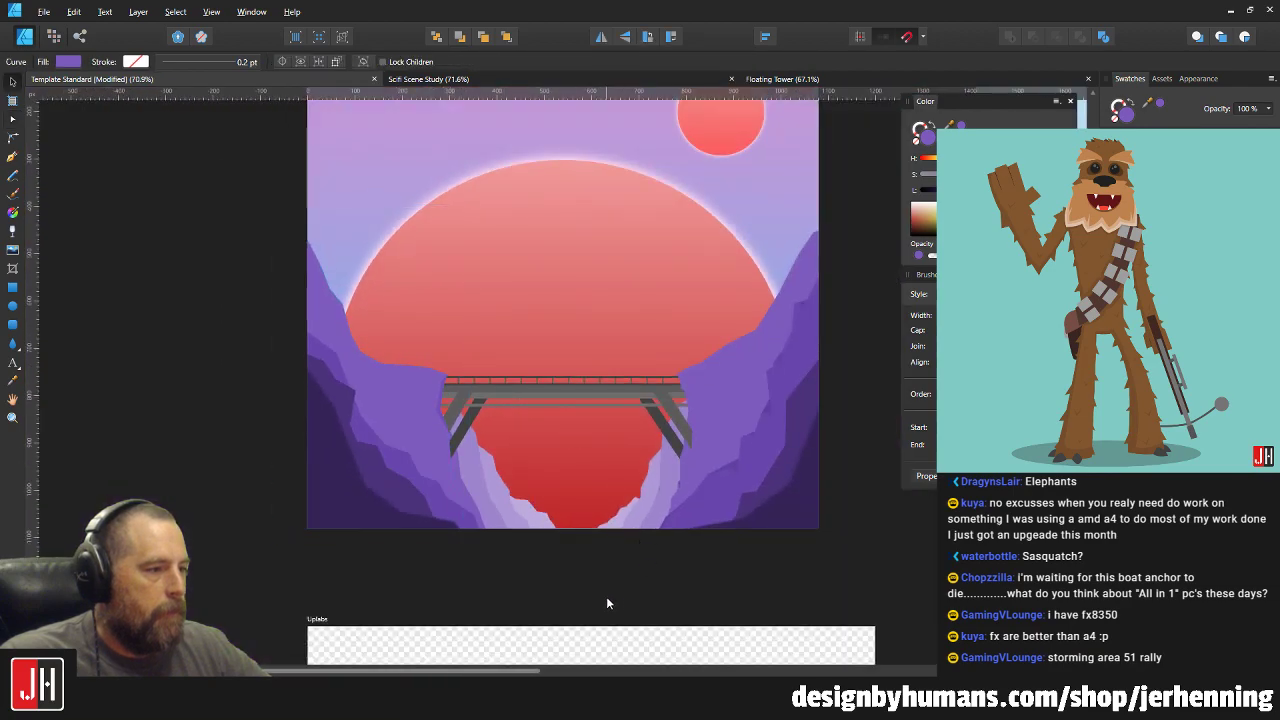
click(606, 603)
Draw a thin, closed crack shape with the Pen tool, running down and inward from the shadow's inner corner.
scroll(457, 437, up, 12)
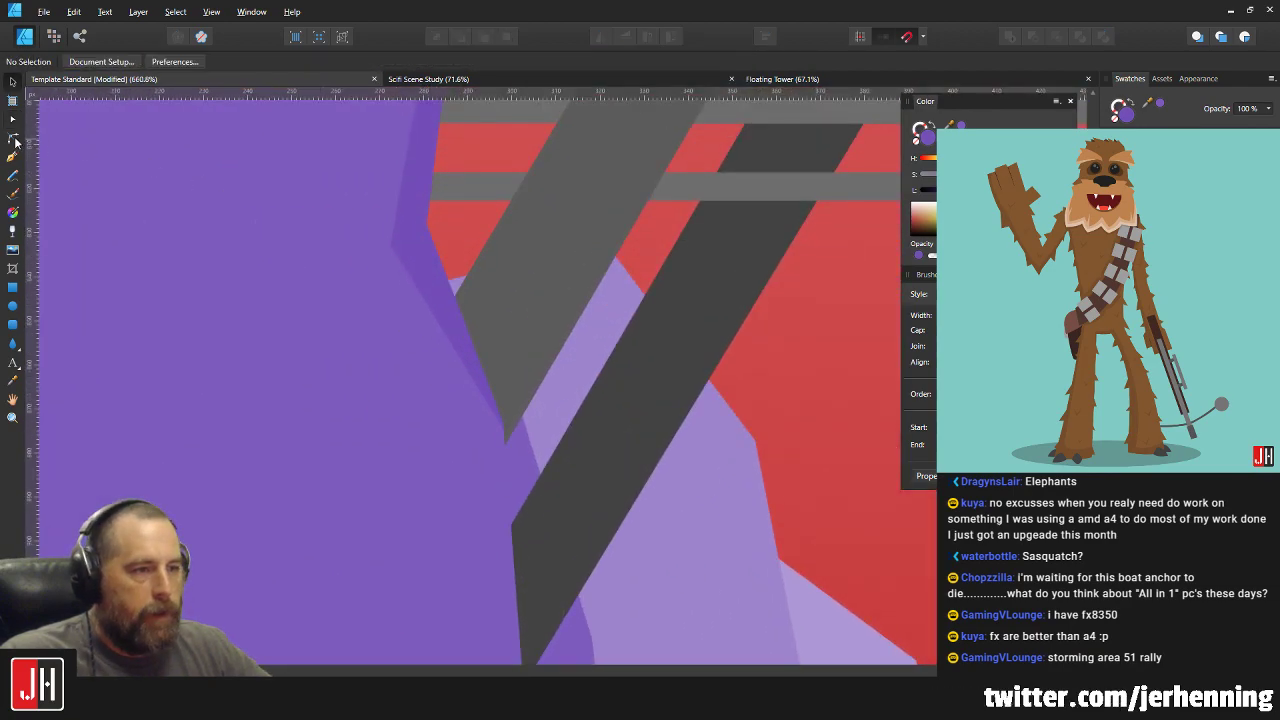
key(p)
scroll(390, 246, up, 2)
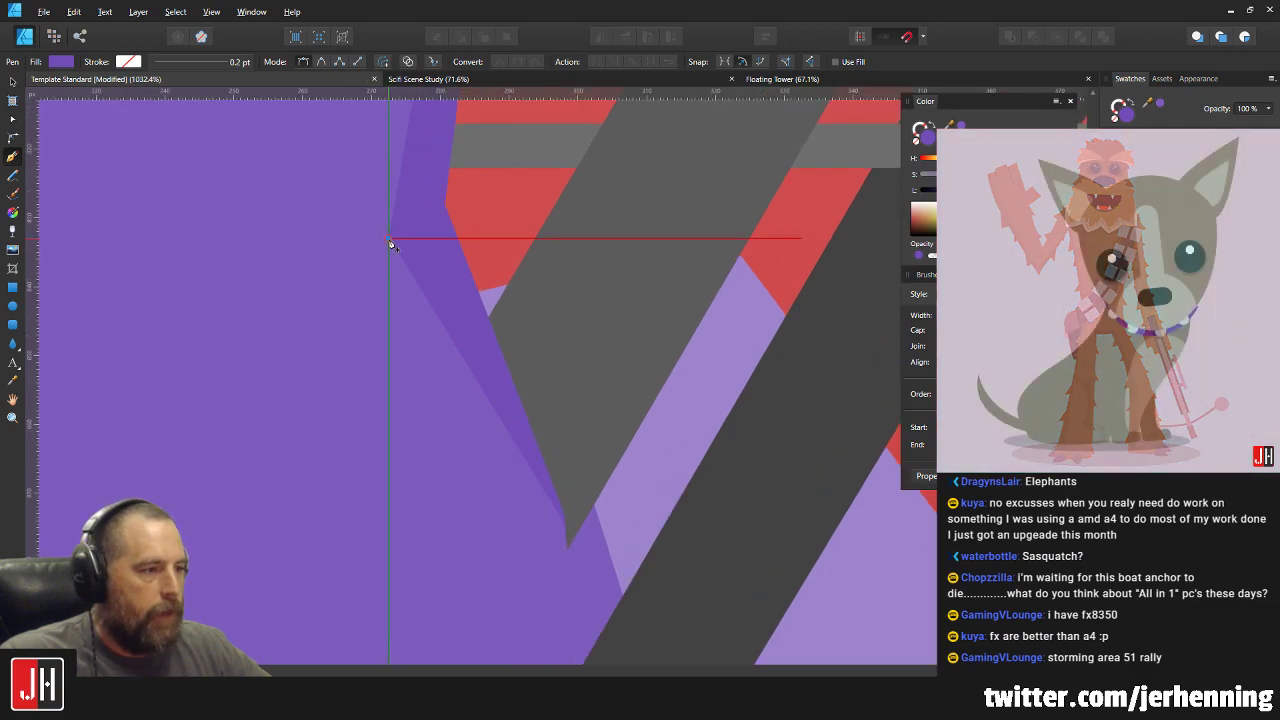
click(389, 240)
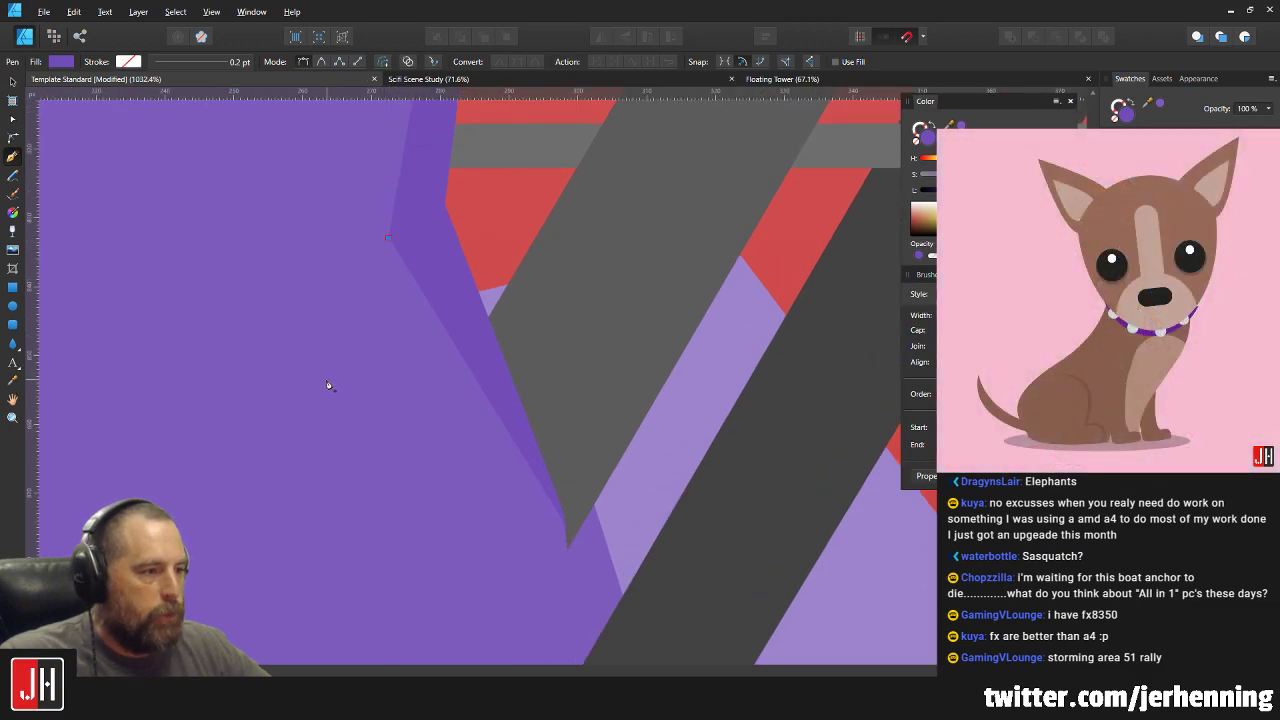
click(327, 380)
click(320, 598)
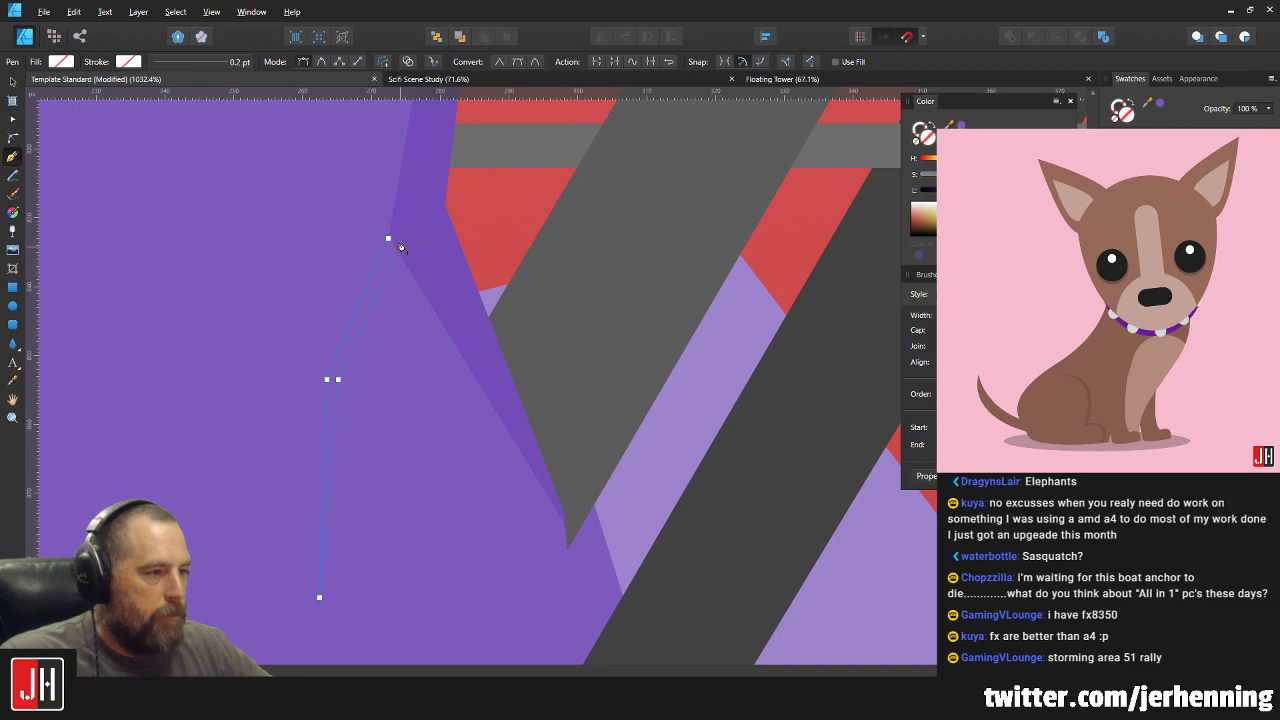
click(400, 248)
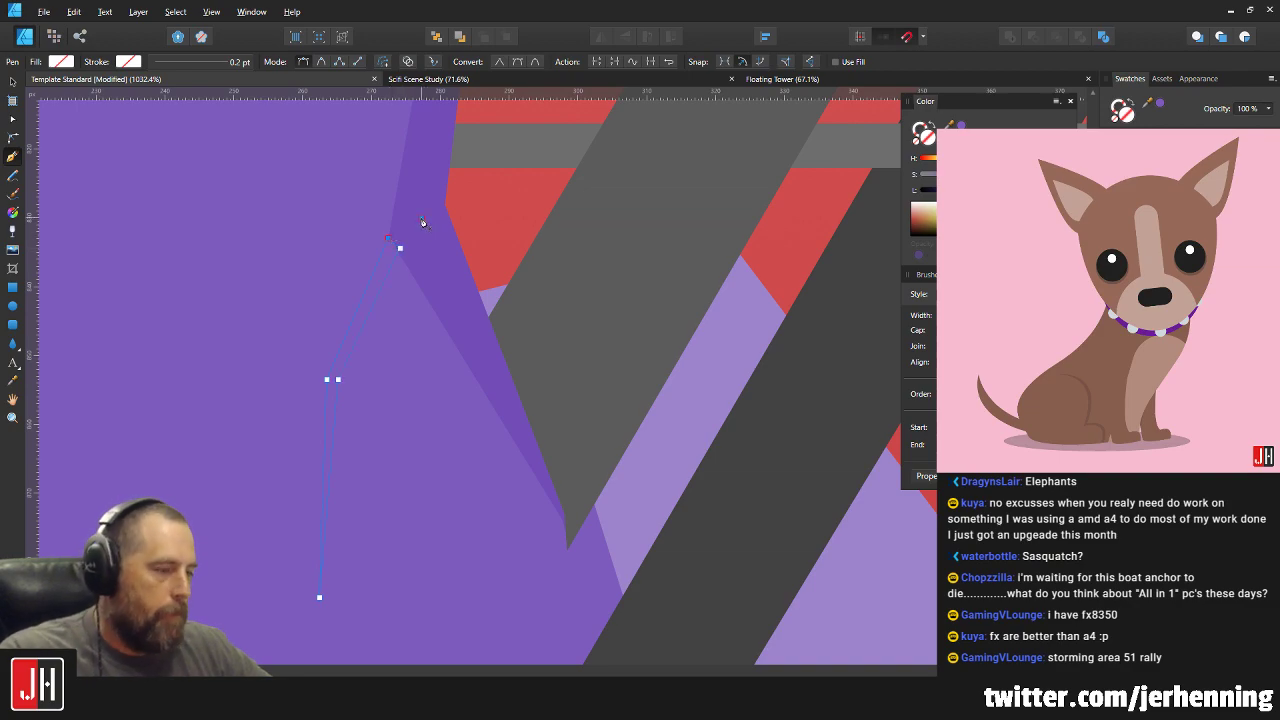
Fill the crack shape with the purple sampled from the adjacent cliff shadow.
key(i)
click(422, 217)
key(v)
scroll(417, 270, down, 12)
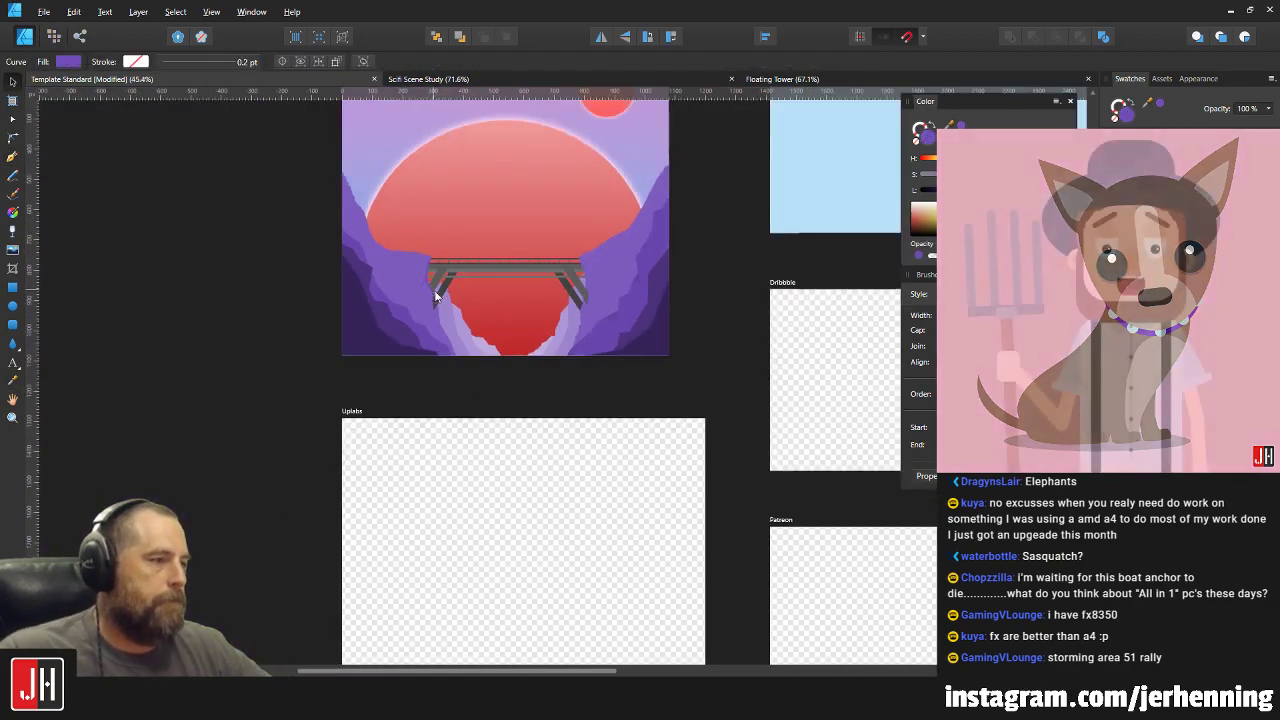
scroll(424, 282, up, 10)
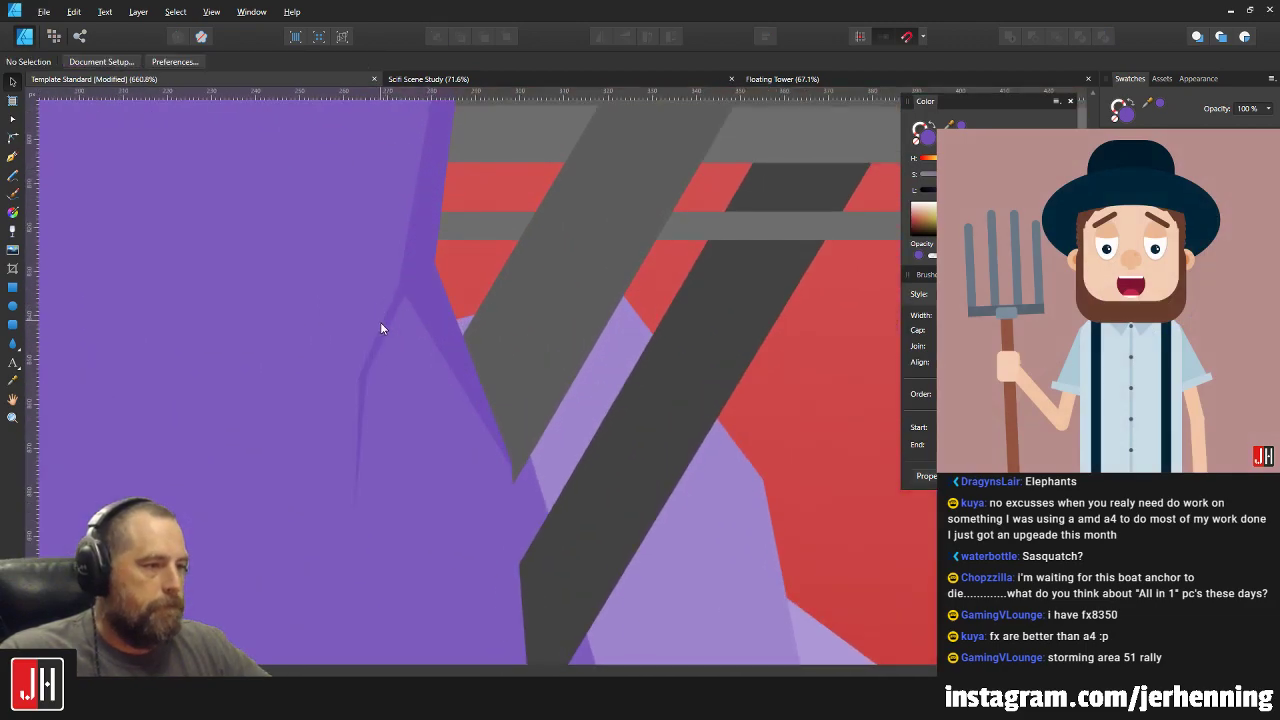
Cut the crack shape and paste it inside the left cliff so it is clipped by it.
click(381, 325)
scroll(392, 302, up, 4)
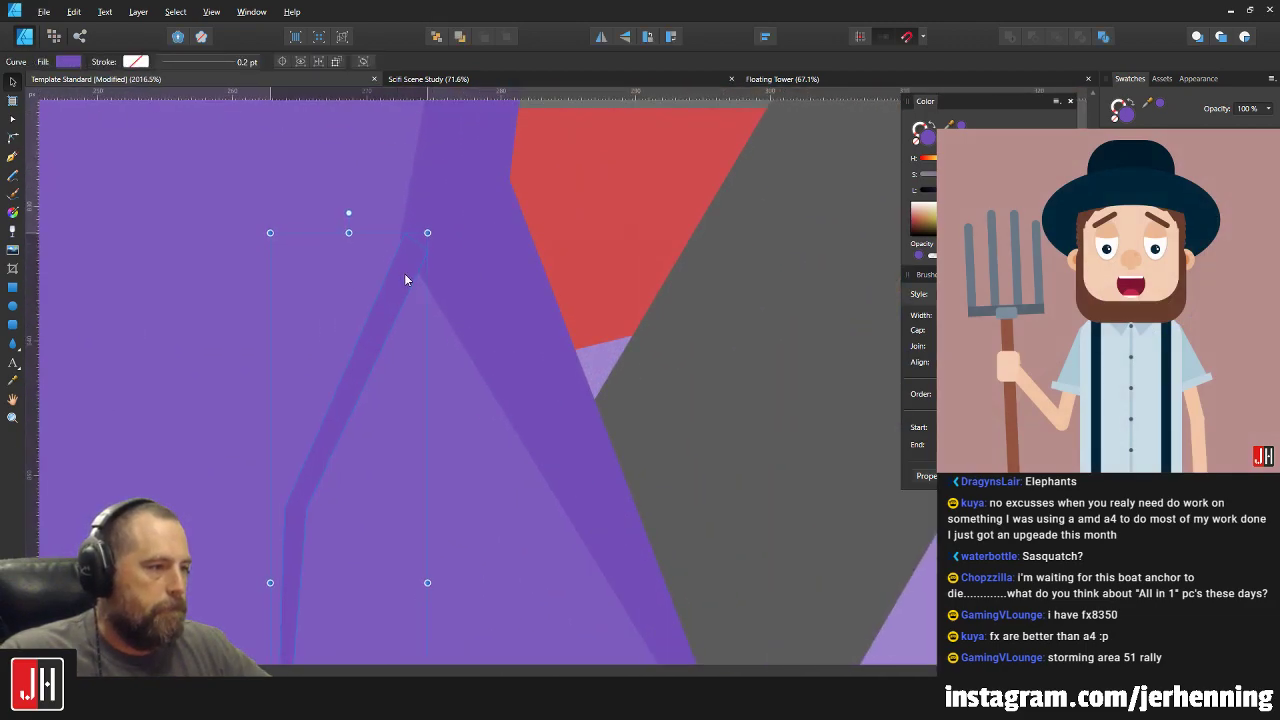
key(Delete)
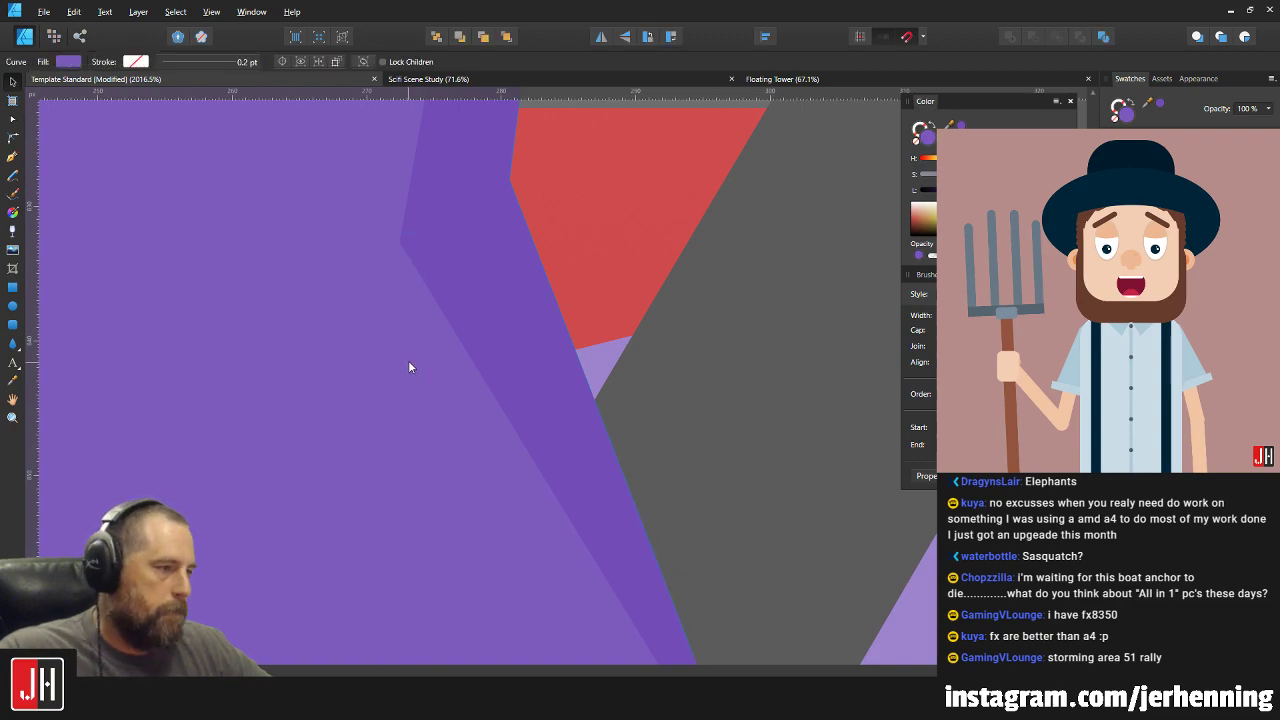
scroll(413, 368, down, 12)
key(ctrl+d)
scroll(450, 400, up, 4)
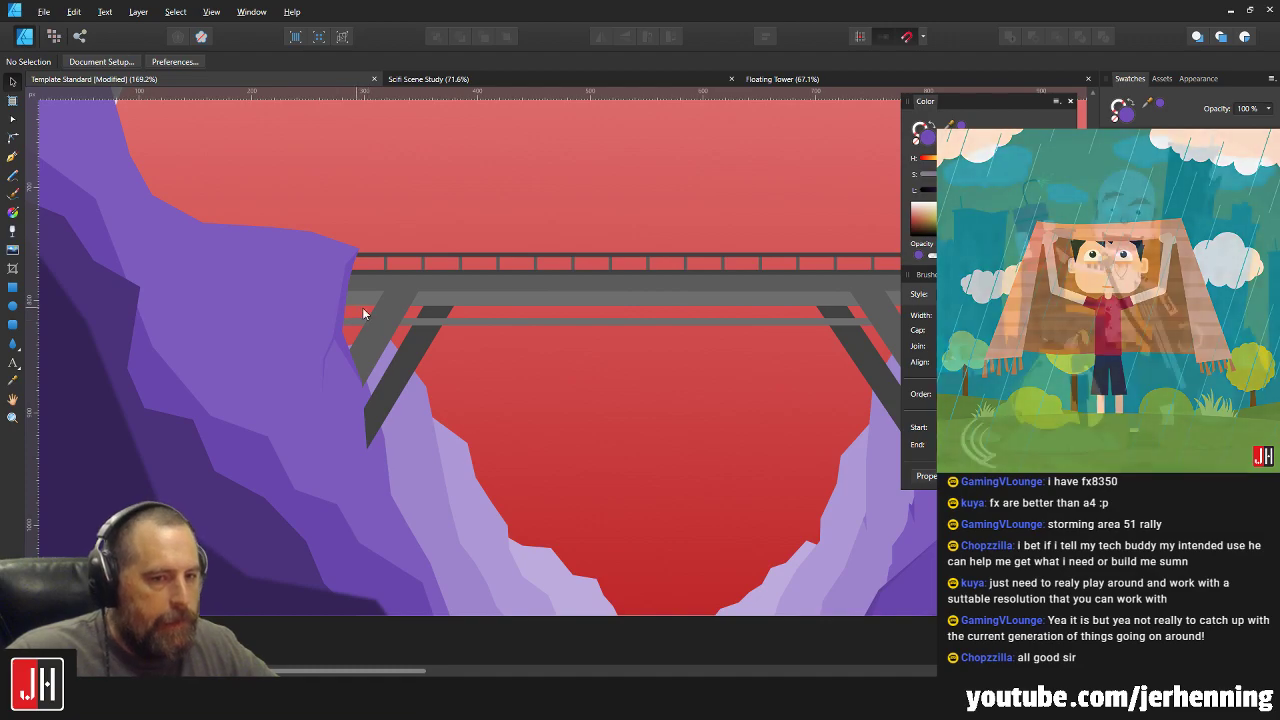
Adjust the crack's nodes so its upper end meets the shadow's inner corner and its bend is refined.
scroll(369, 328, down, 5)
scroll(366, 326, up, 6)
scroll(340, 300, up, 5)
key(a)
click(329, 262)
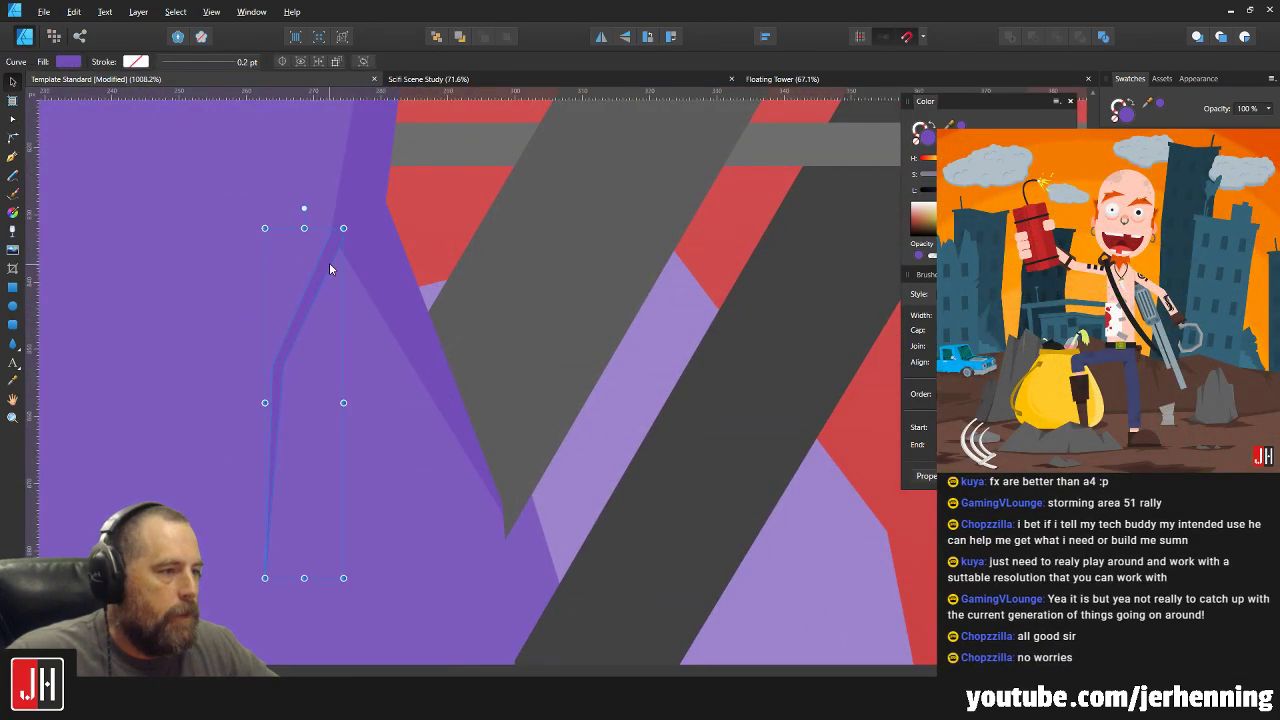
click(329, 232)
scroll(345, 234, up, 3)
drag(350, 227, 354, 255)
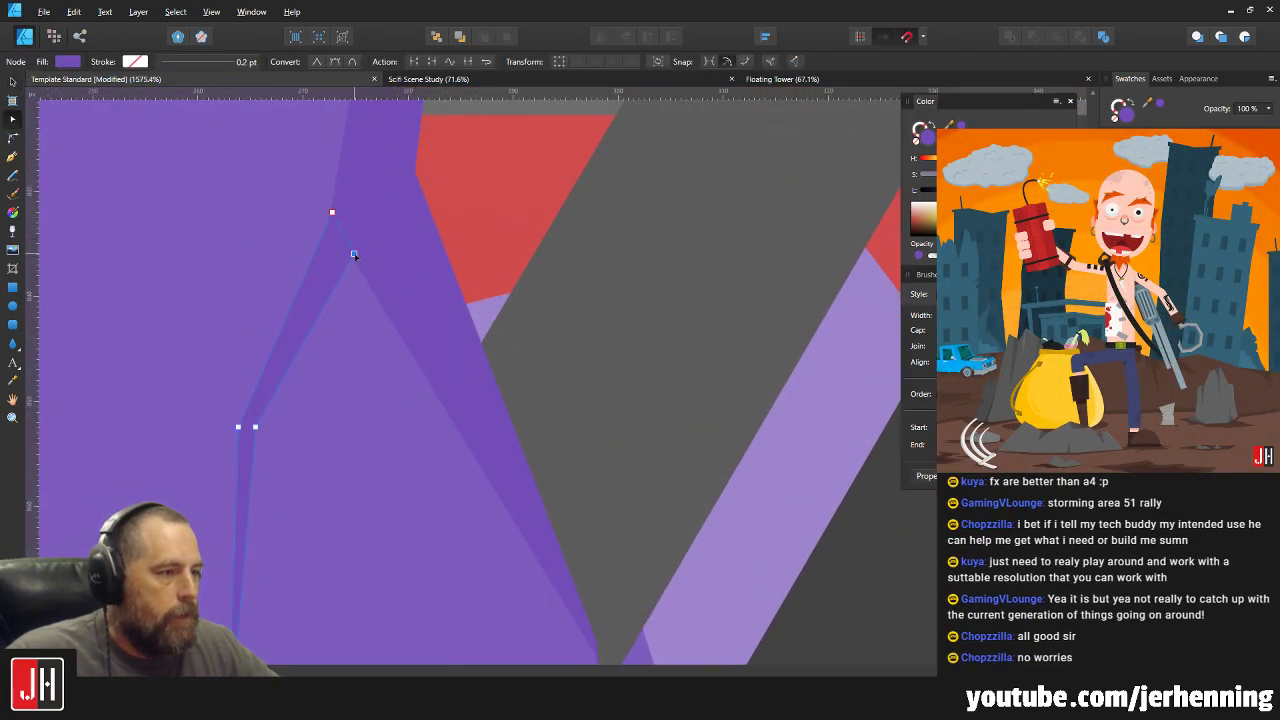
drag(352, 355, 385, 260)
drag(289, 332, 297, 341)
scroll(381, 338, down, 15)
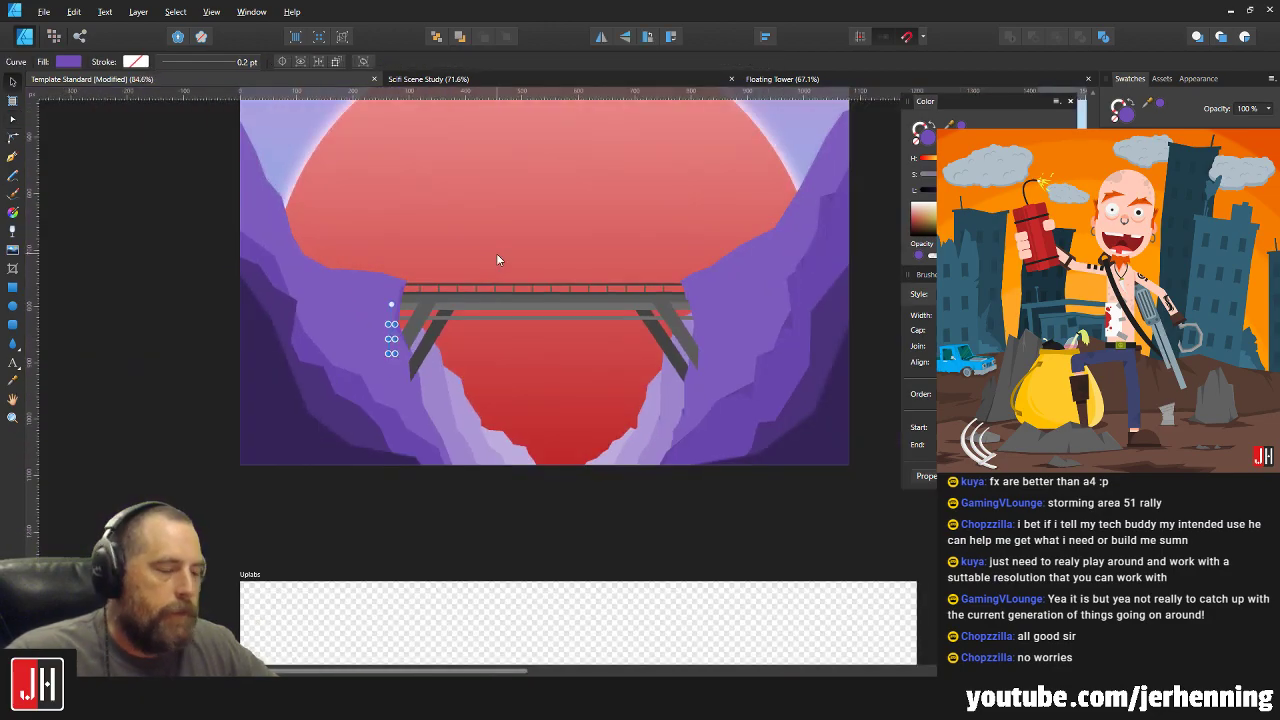
click(174, 250)
Draw a closed jagged shadow with the Pen tool, descending from the bend in the left cliff's upper edge.
scroll(433, 309, up, 4)
scroll(184, 228, up, 5)
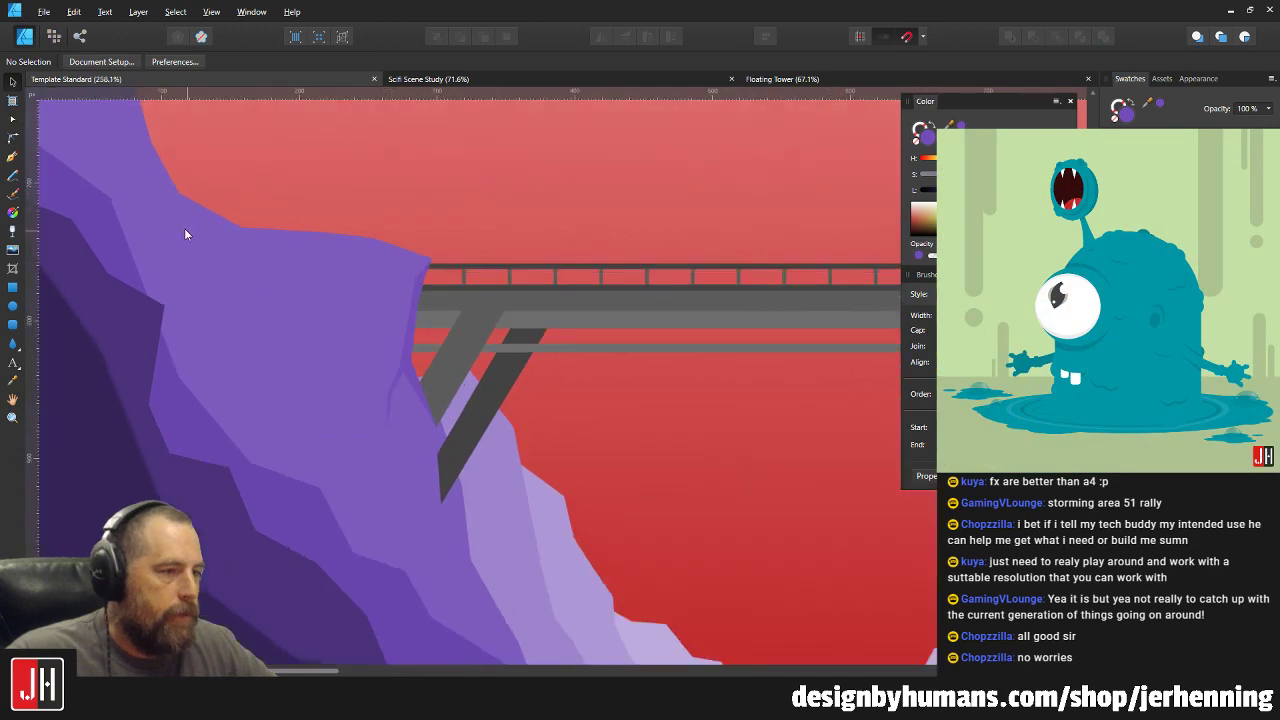
click(12, 155)
scroll(160, 262, up, 3)
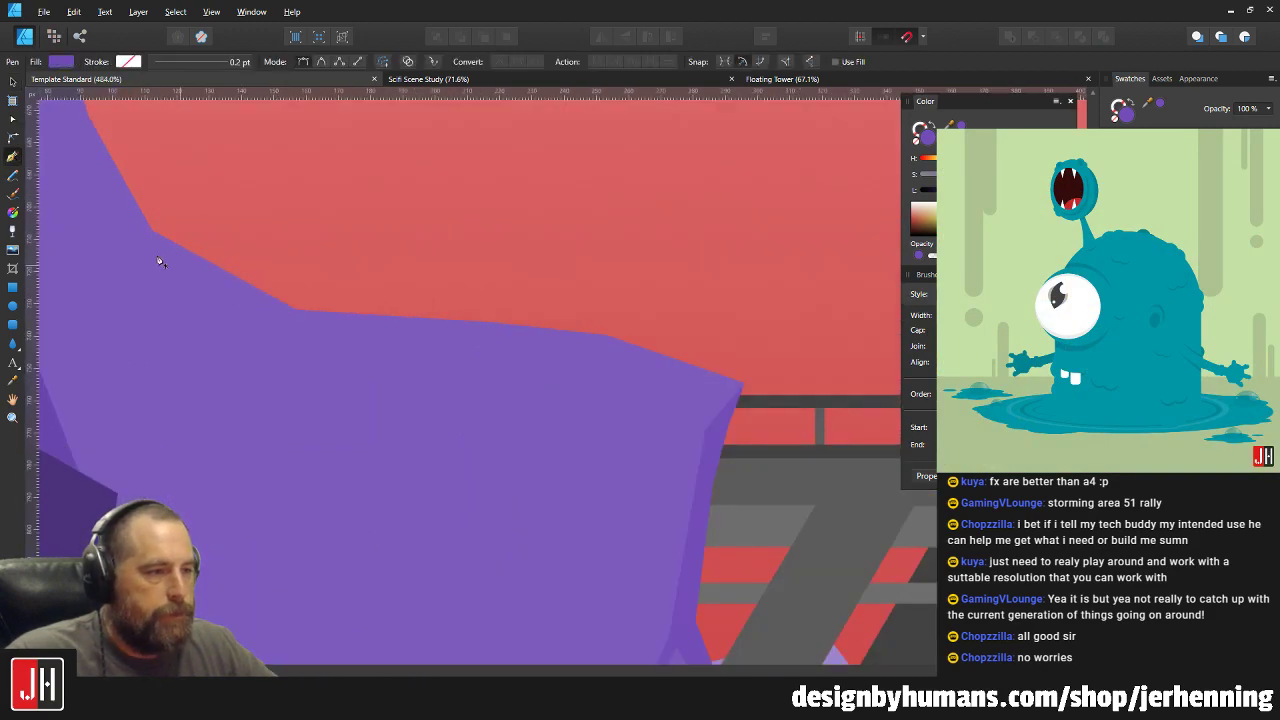
click(224, 408)
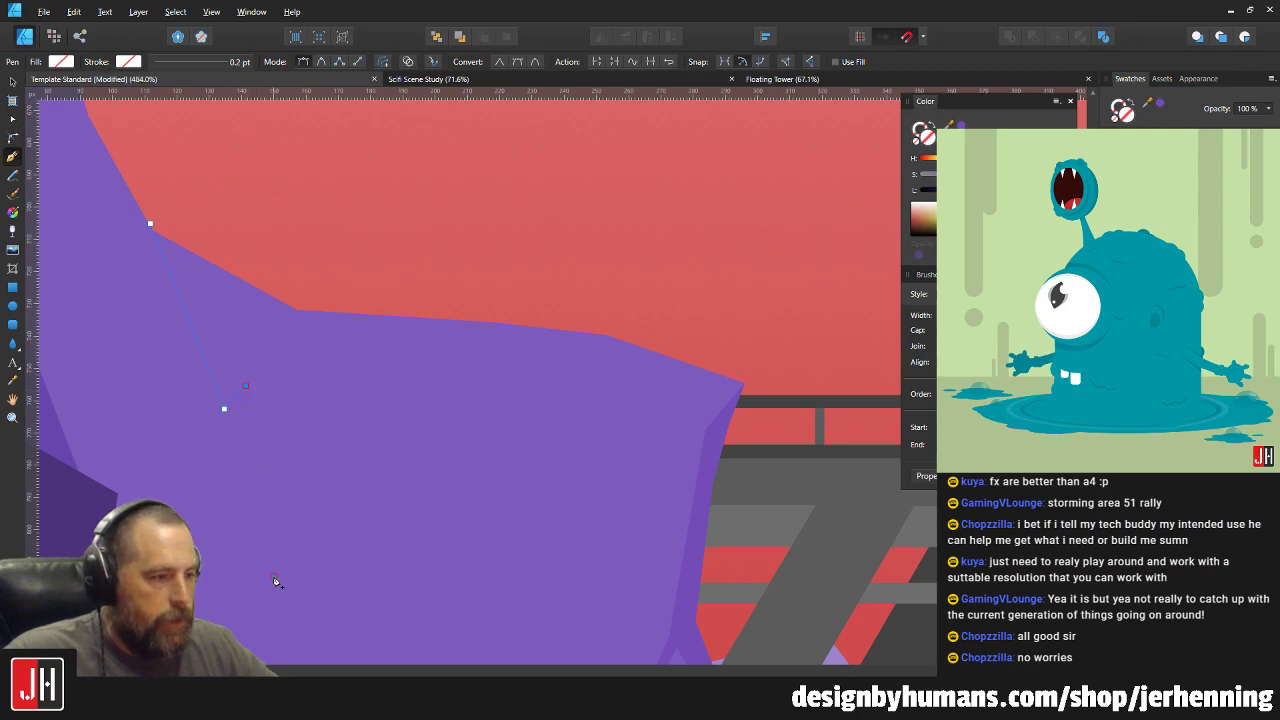
click(336, 285)
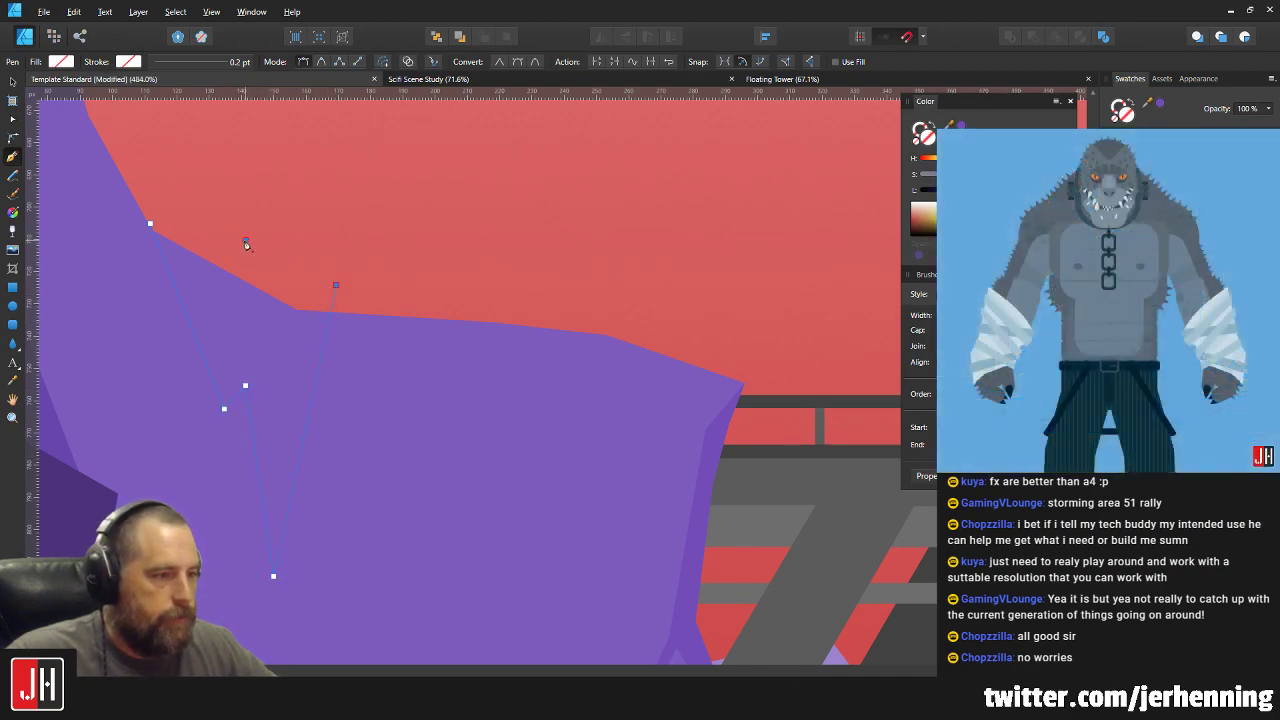
click(150, 224)
Fill the jagged shape with the sampled cliff-shadow purple and clip it inside the left cliff.
scroll(447, 523, down, 3)
key(i)
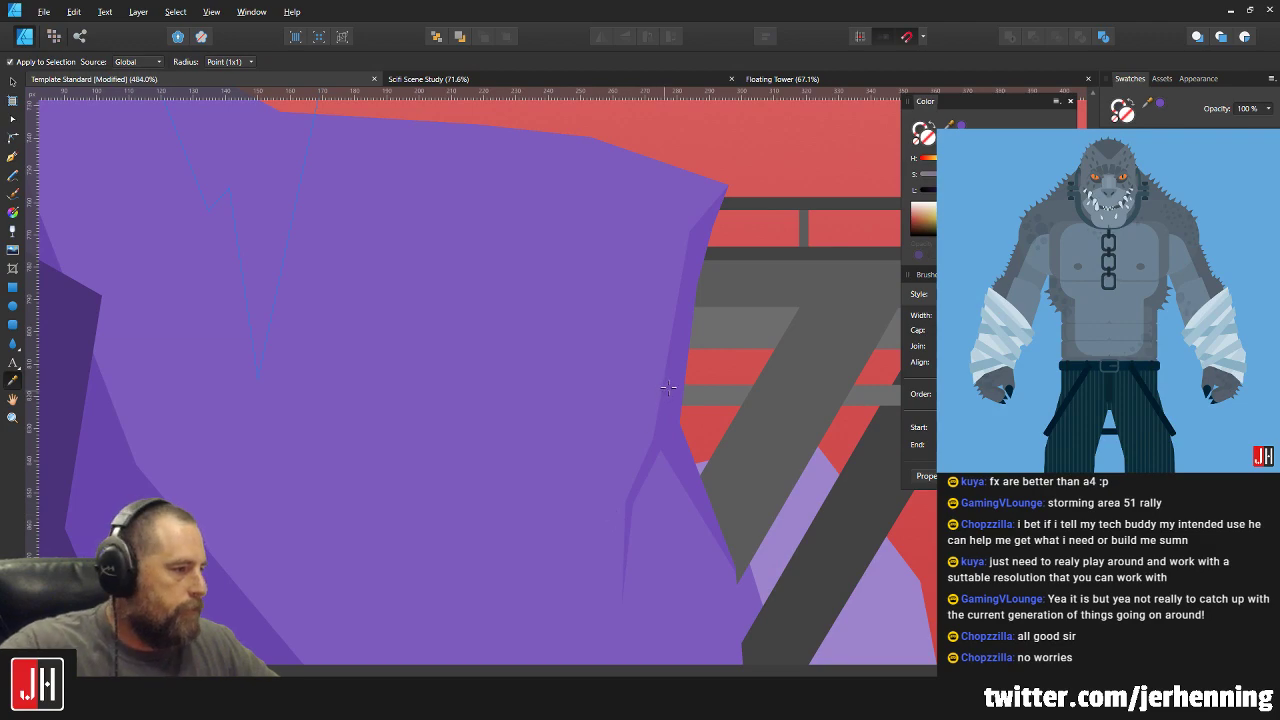
click(378, 191)
scroll(392, 317, up, 3)
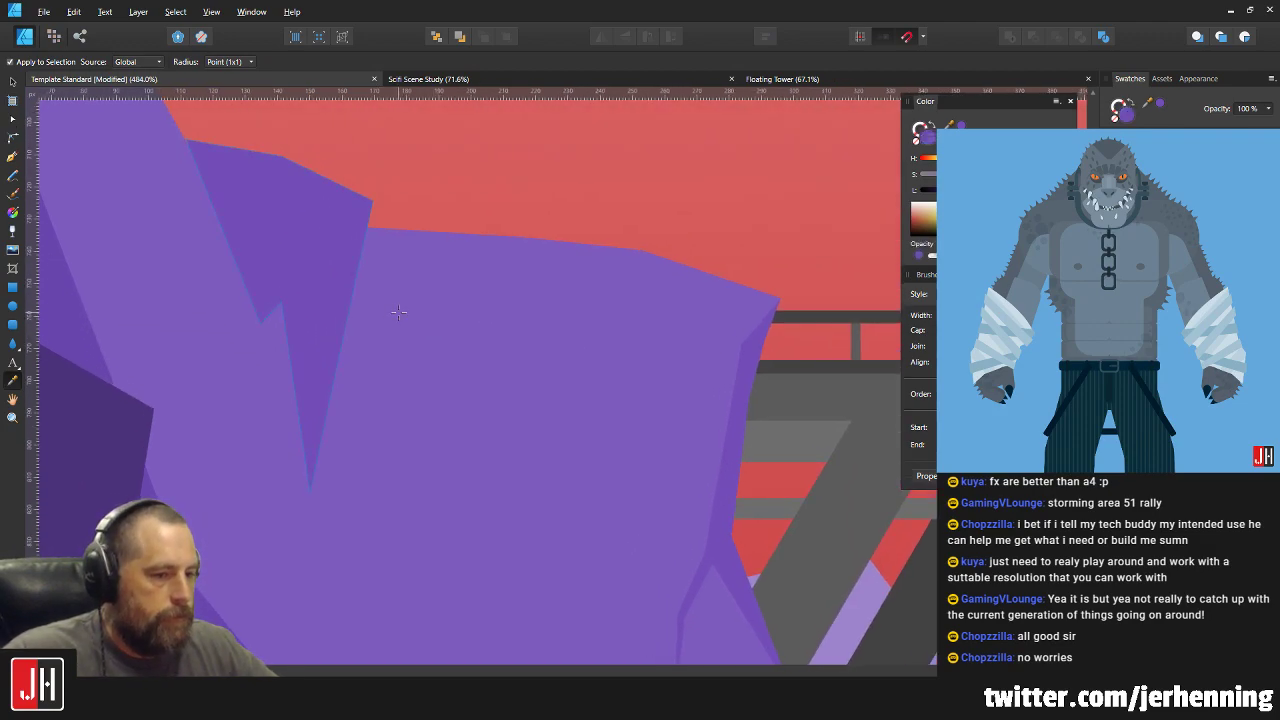
key(a)
scroll(321, 184, up, 5)
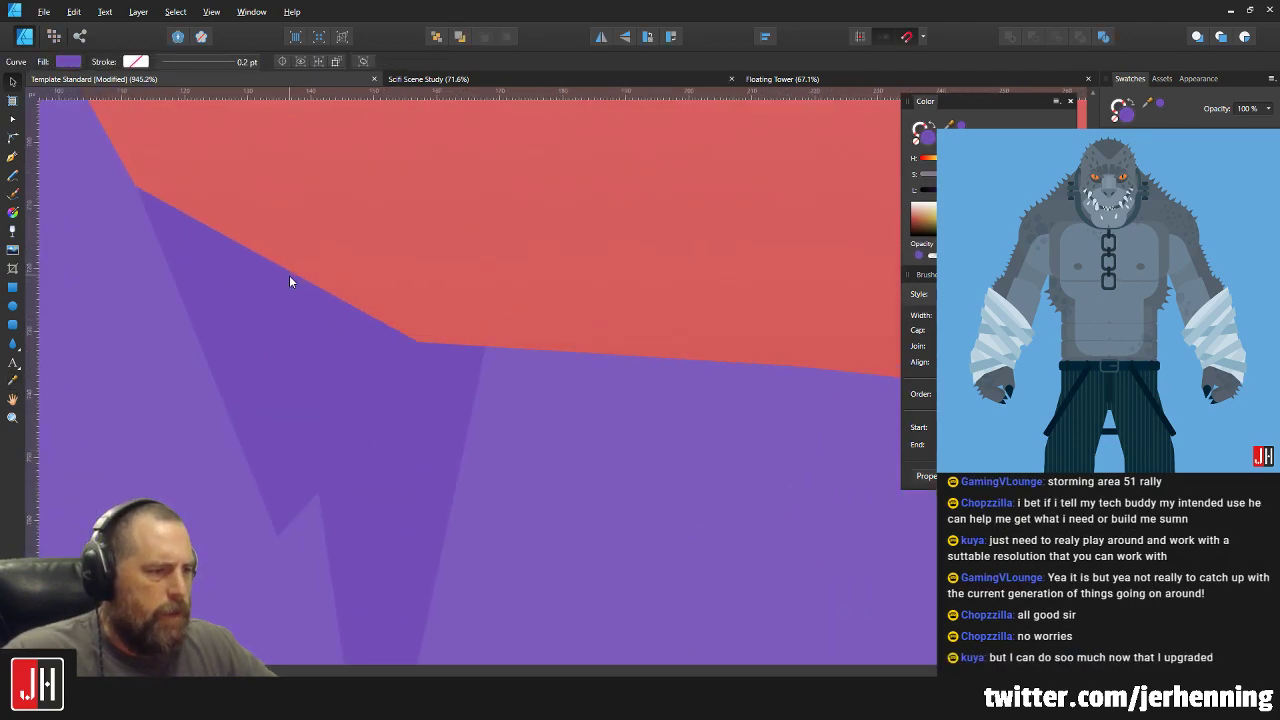
Add two nodes to the left cliff's upper edge above the jagged shadow and lower the slope into a small notch.
key(v)
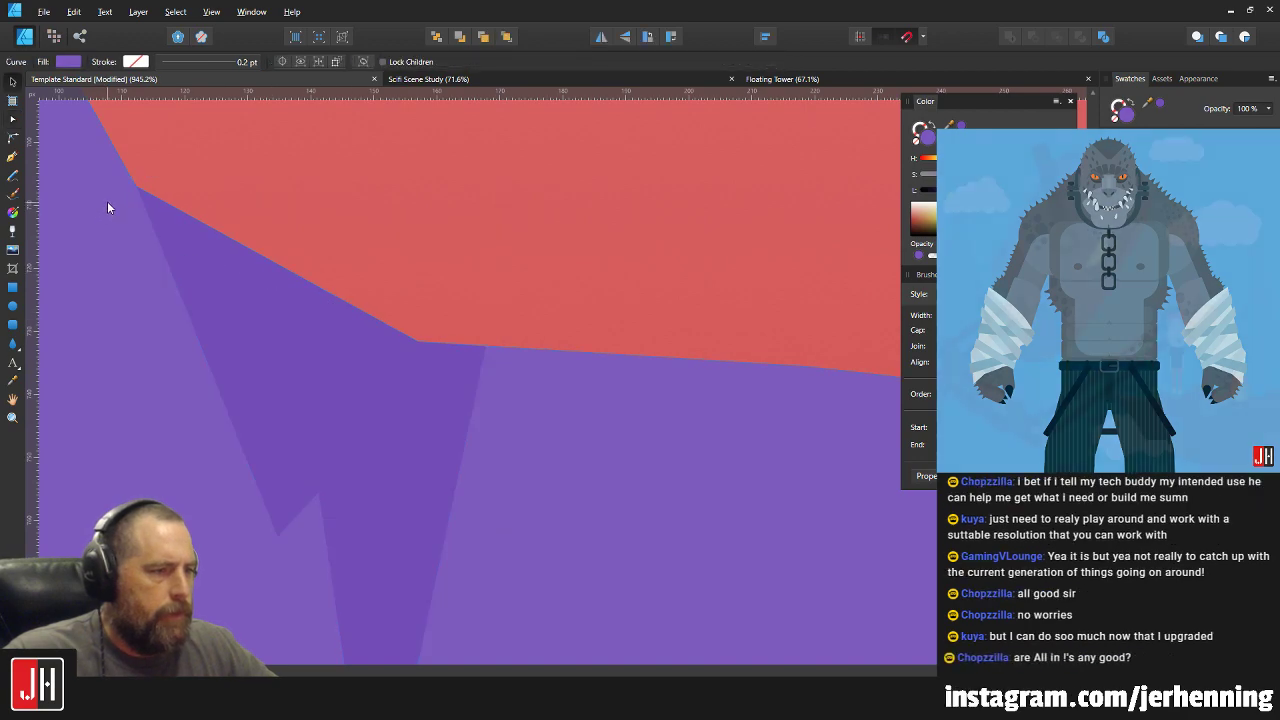
key(a)
drag(281, 269, 269, 294)
key(v)
key(a)
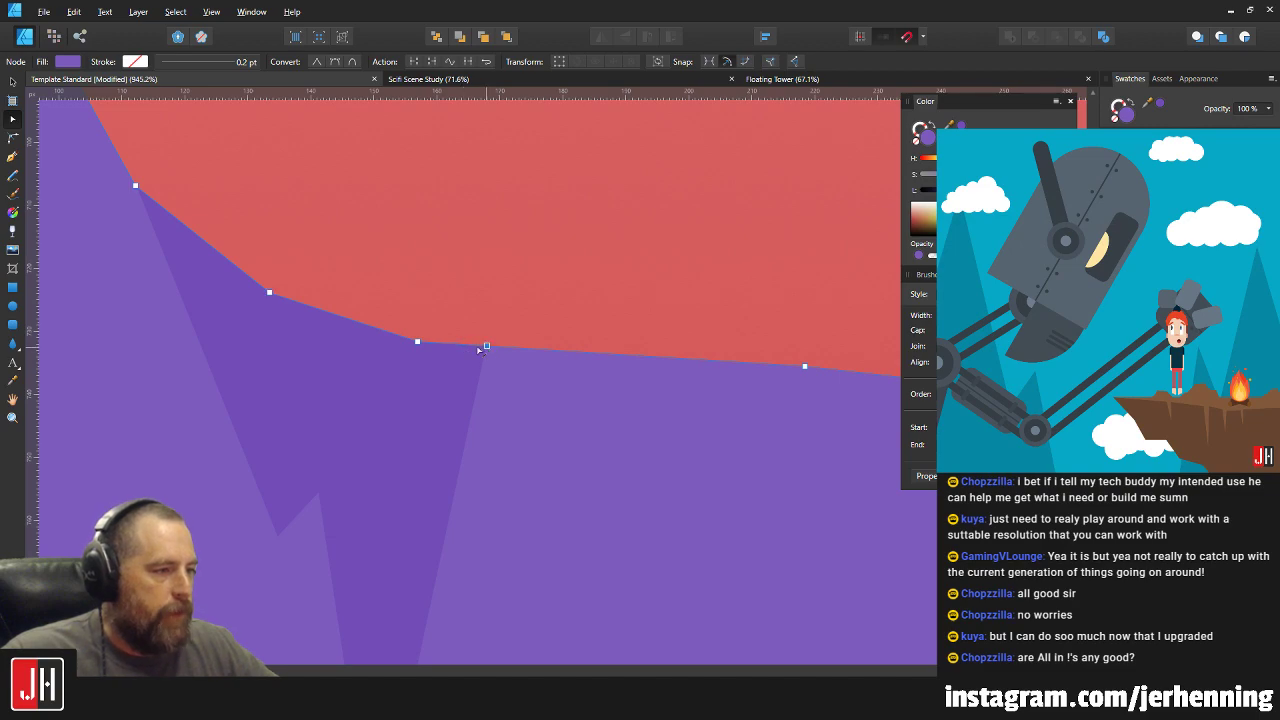
drag(467, 347, 454, 358)
key(v)
click(521, 333)
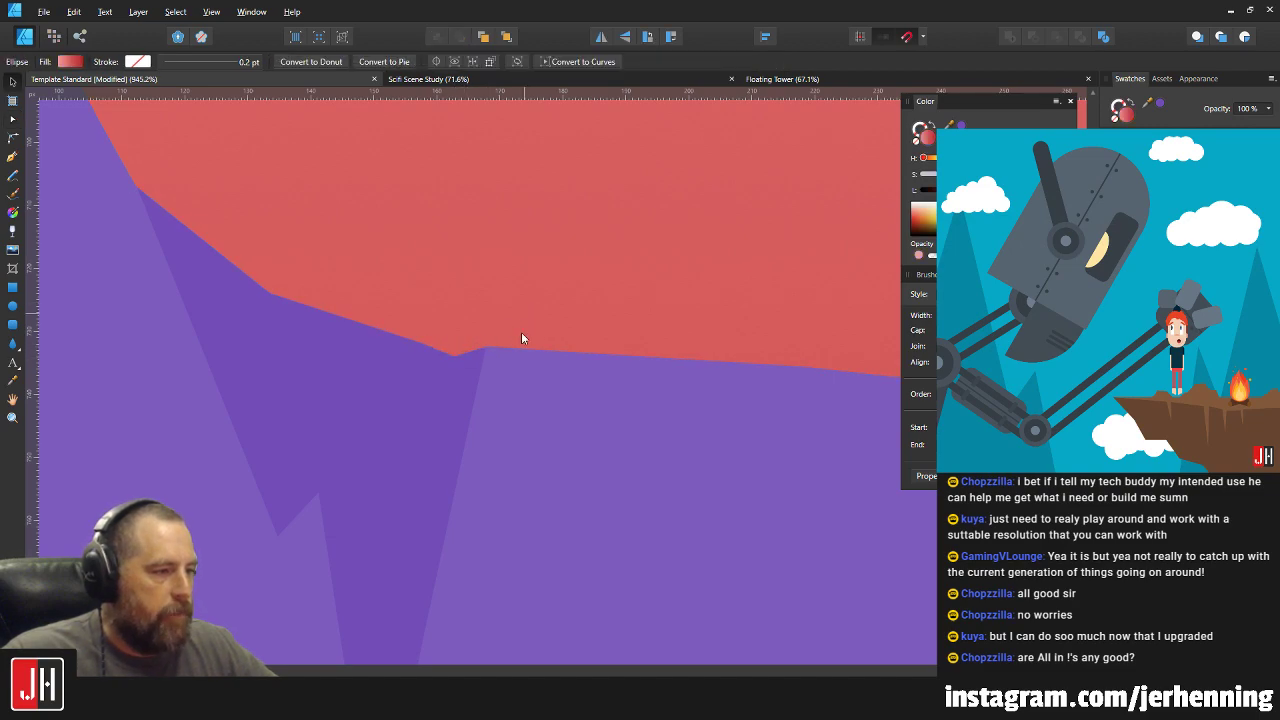
Reshape the jagged shadow on the left cliff by raising its inner peak and refining its left edge and short tip.
scroll(521, 334, down, 10)
drag(537, 359, 420, 364)
scroll(421, 362, up, 7)
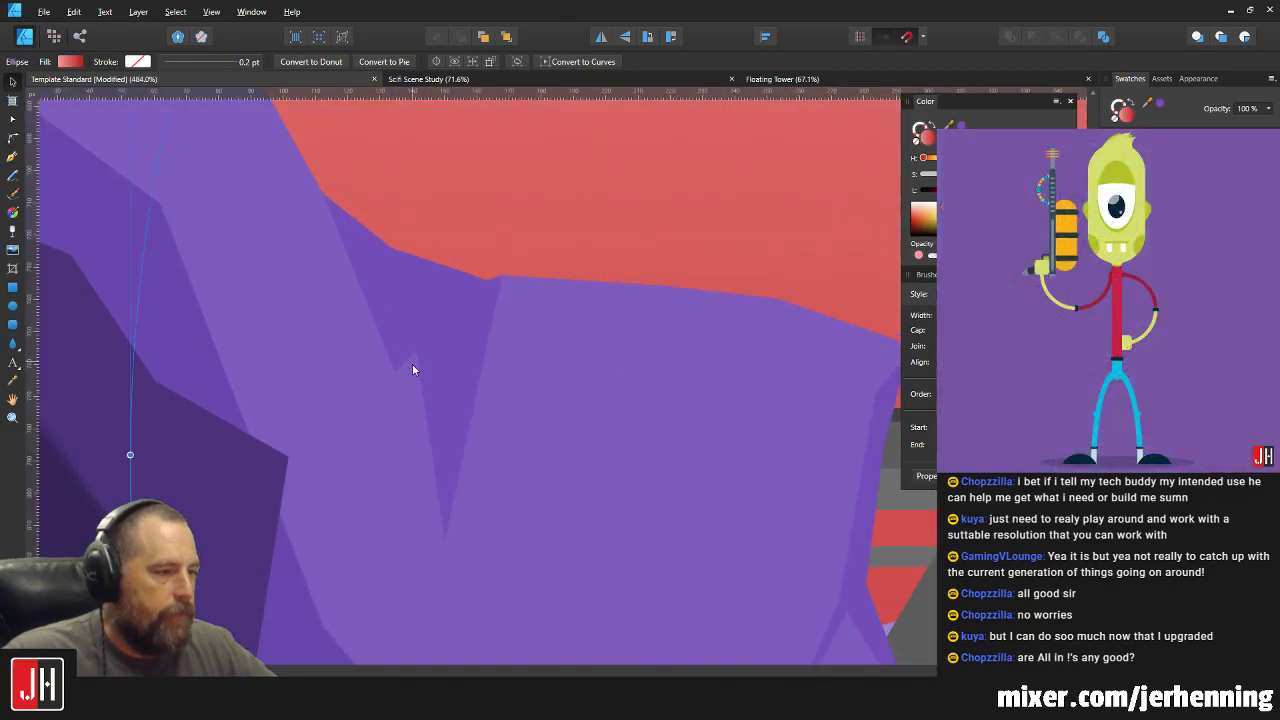
click(427, 364)
key(a)
drag(417, 349, 427, 331)
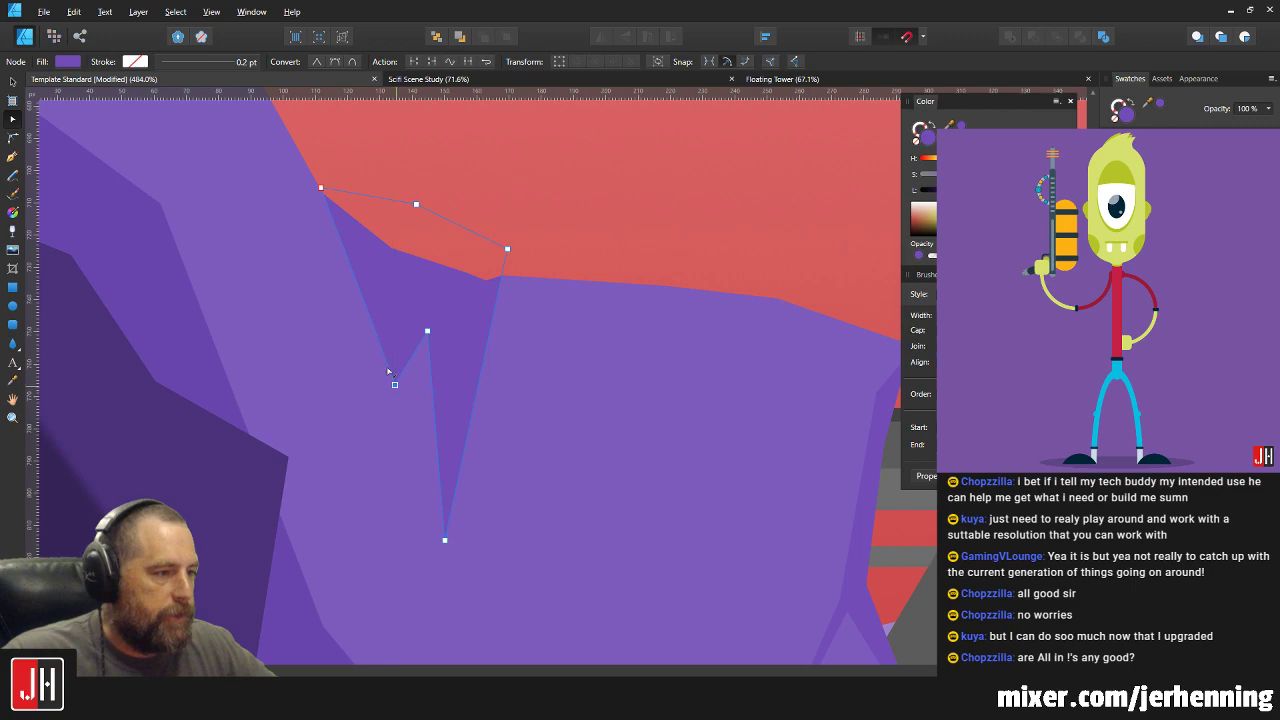
scroll(402, 306, down, 15)
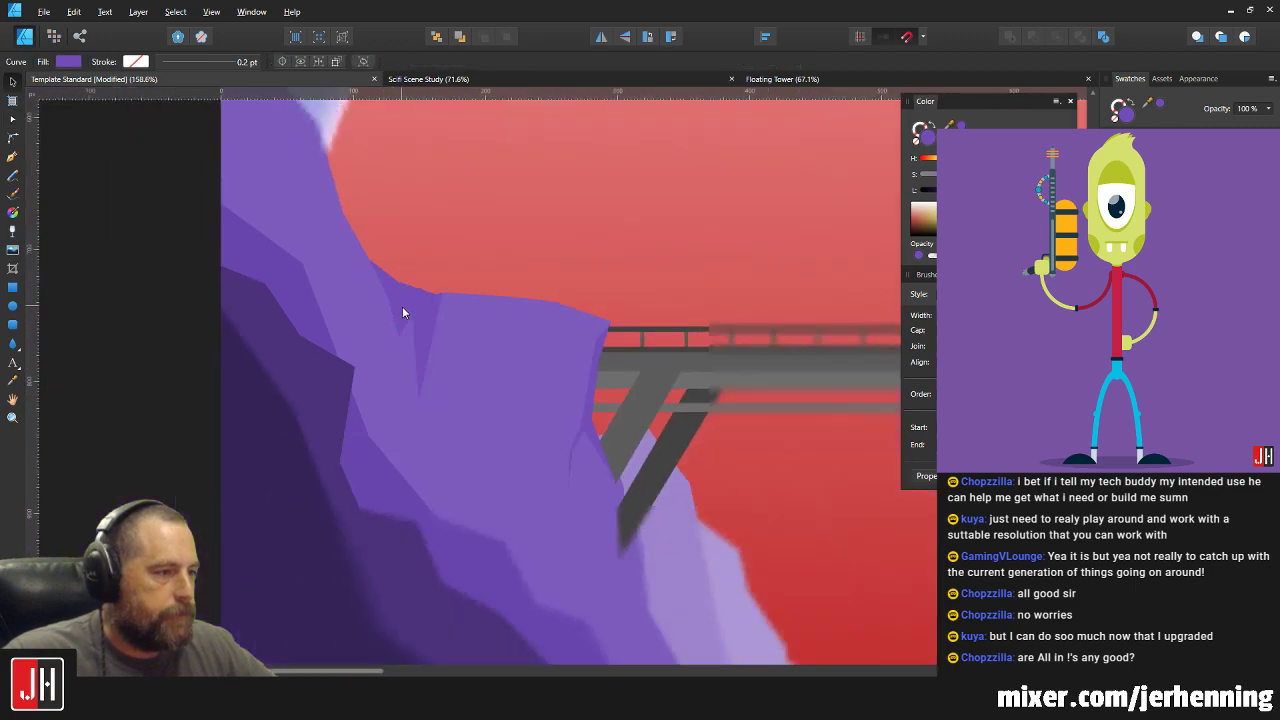
key(ctrl+d)
Draw a closed shape with the Pen tool from the jagged shadow's lowest tip to the cliff notch, overlapping the shadow's right edge.
scroll(436, 305, up, 12)
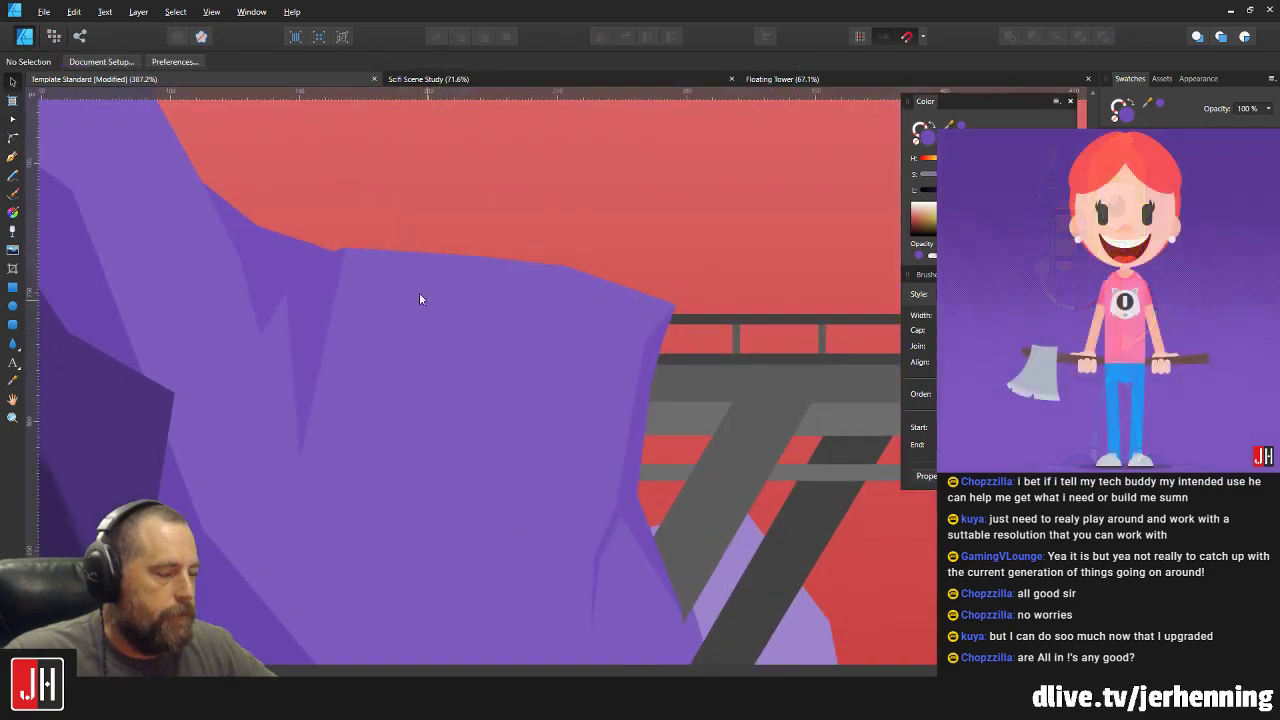
scroll(328, 275, up, 5)
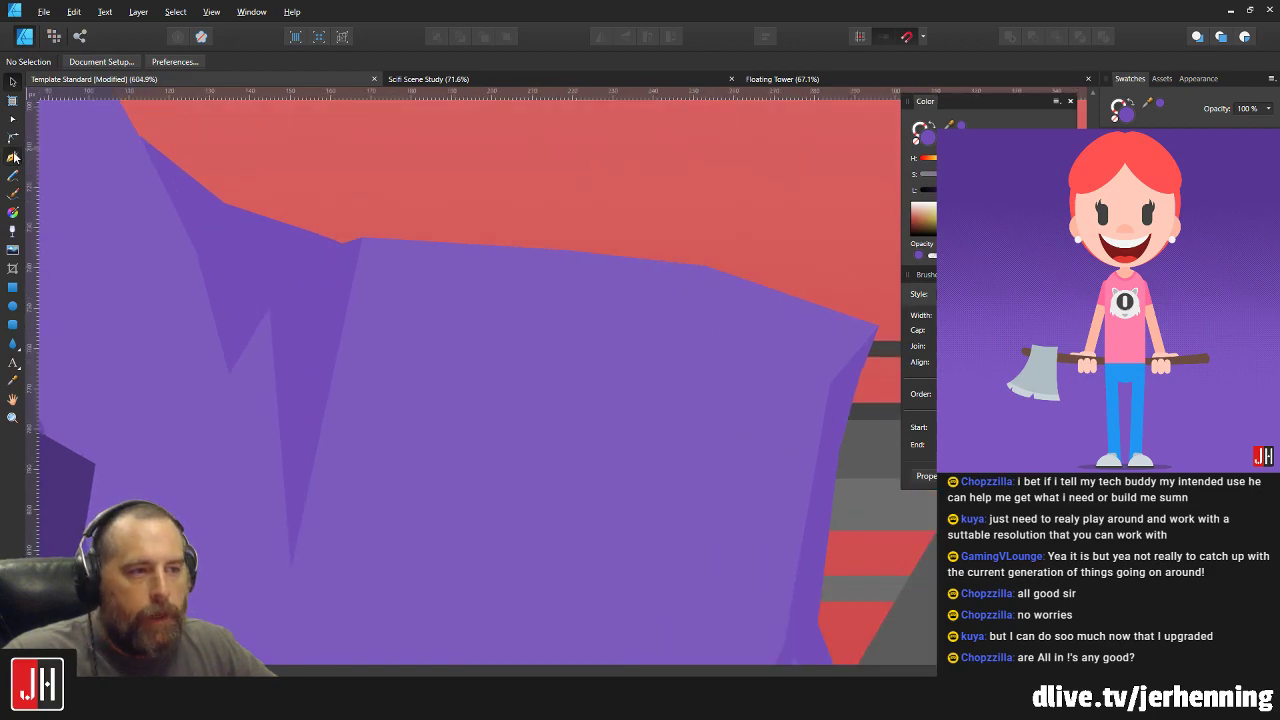
key(p)
drag(388, 506, 423, 363)
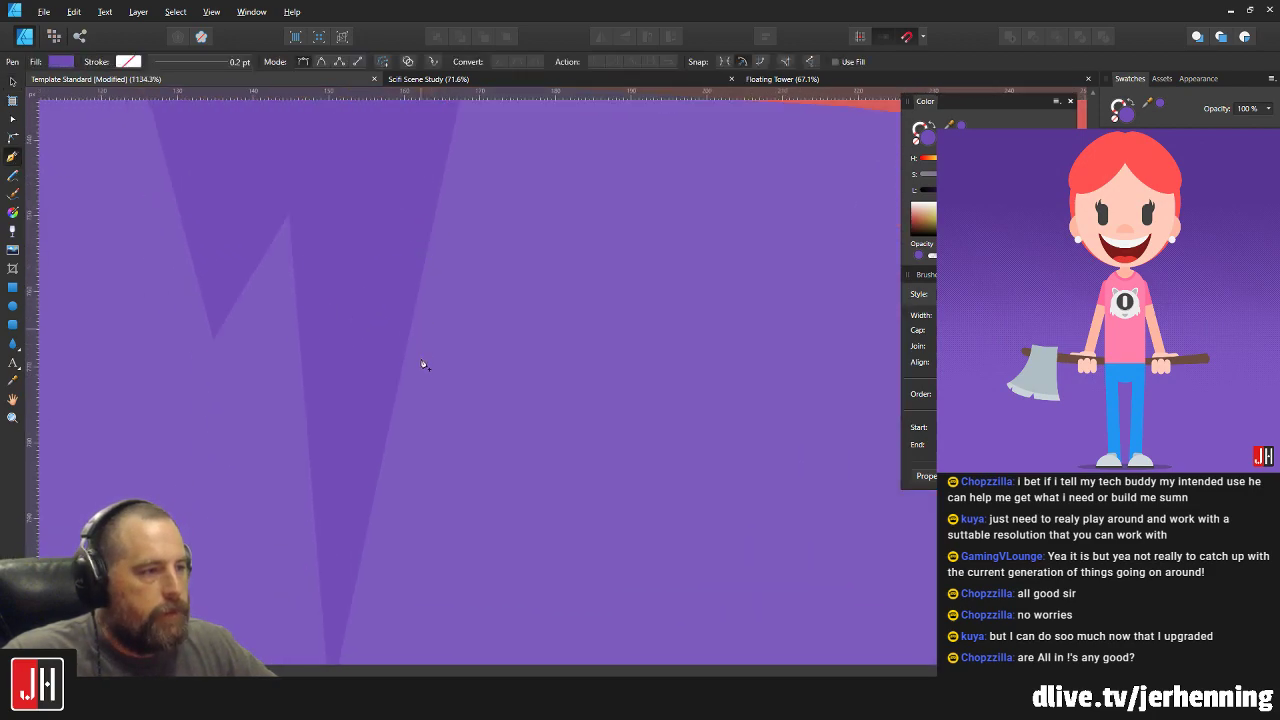
scroll(423, 363, down, 3)
drag(375, 539, 401, 539)
drag(480, 487, 501, 206)
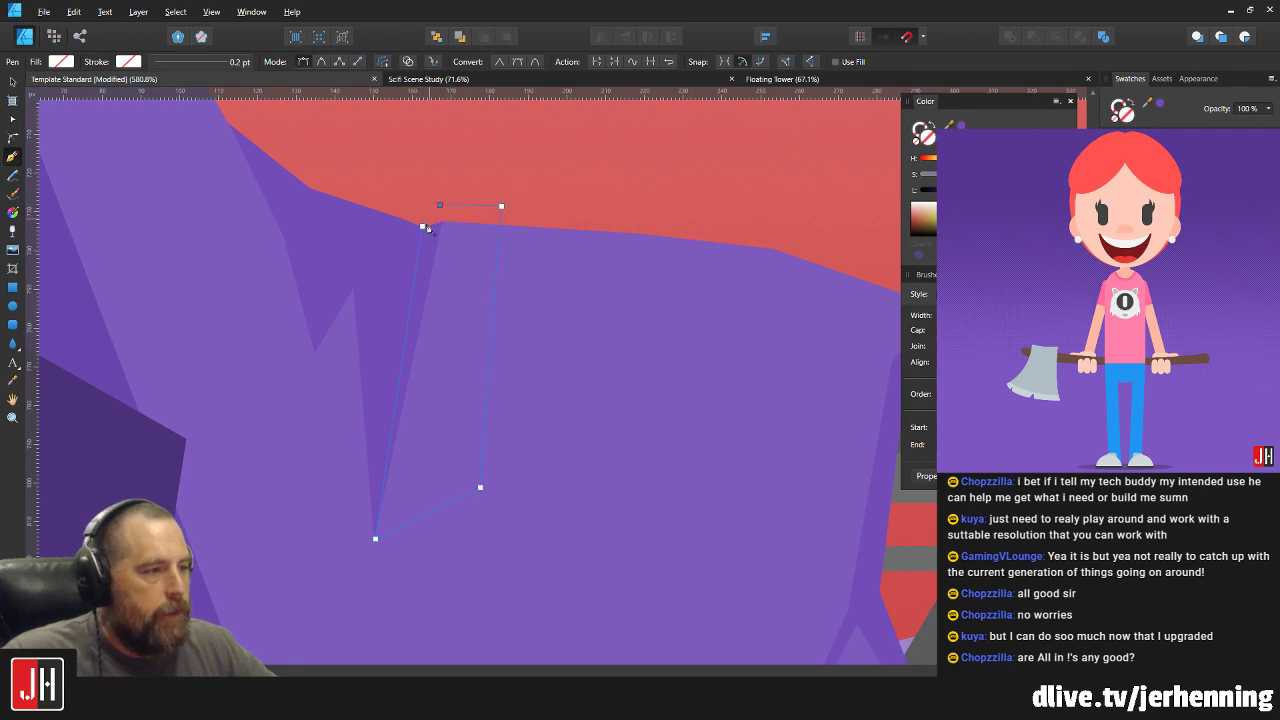
click(422, 227)
Fill the new shape with the sampled shadow purple and darken it.
key(i)
click(435, 243)
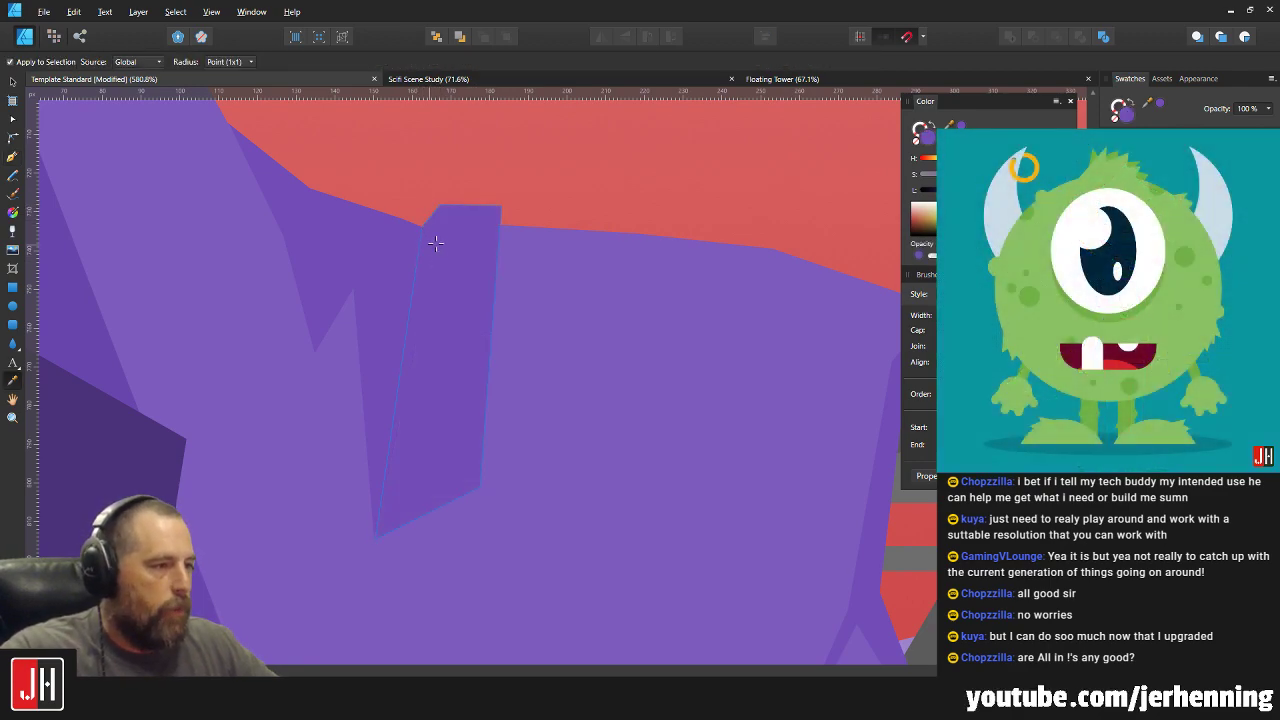
key(v)
drag(978, 190, 970, 190)
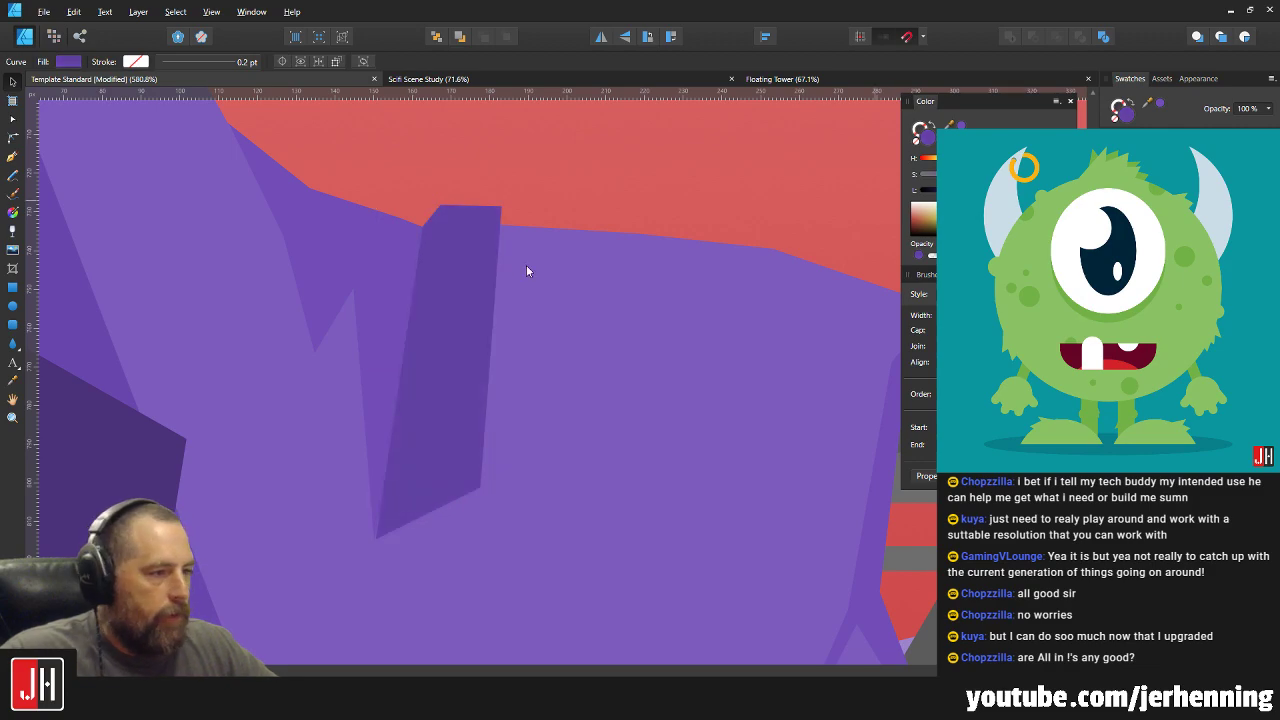
Clip the dark shape inside the jagged shadow so it forms a narrow facet along the right edge.
key(ctrl+x)
click(391, 250)
key(ctrl+alt+v)
click(481, 214)
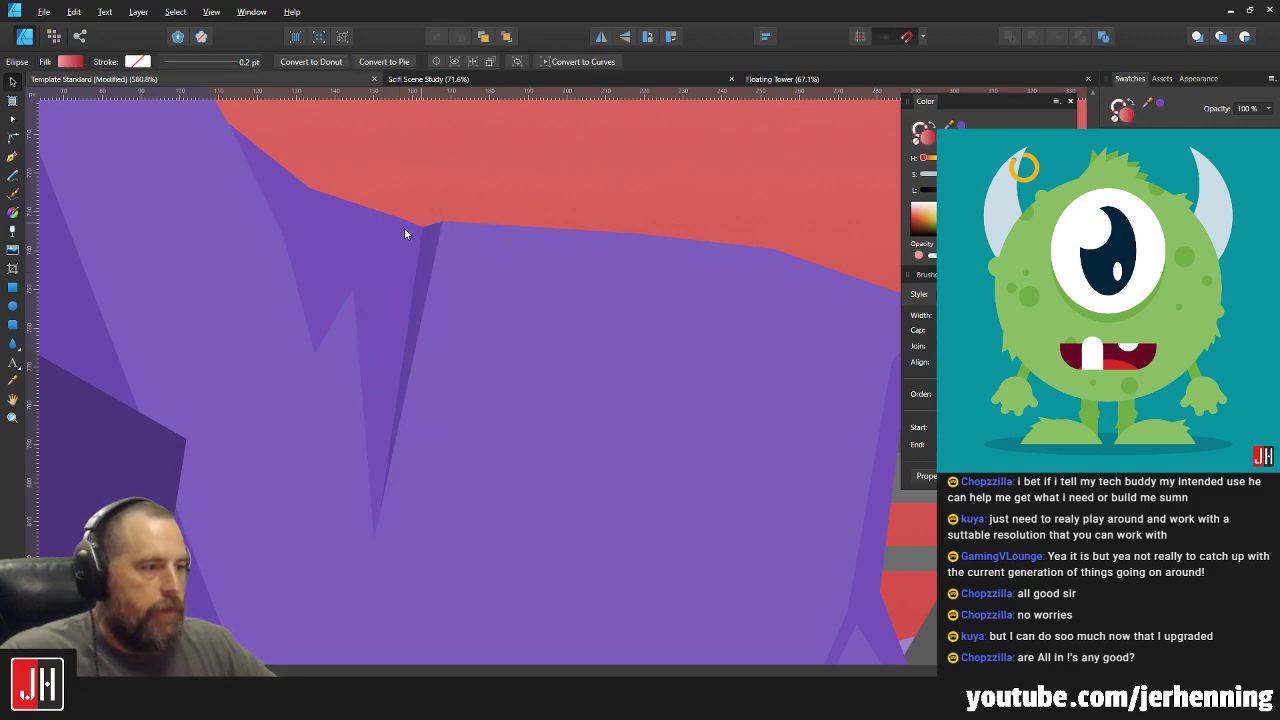
Align the dark facet's upper node with the notch in the left cliff's upper edge.
scroll(405, 230, up, 5)
click(469, 230)
scroll(469, 230, up, 4)
key(a)
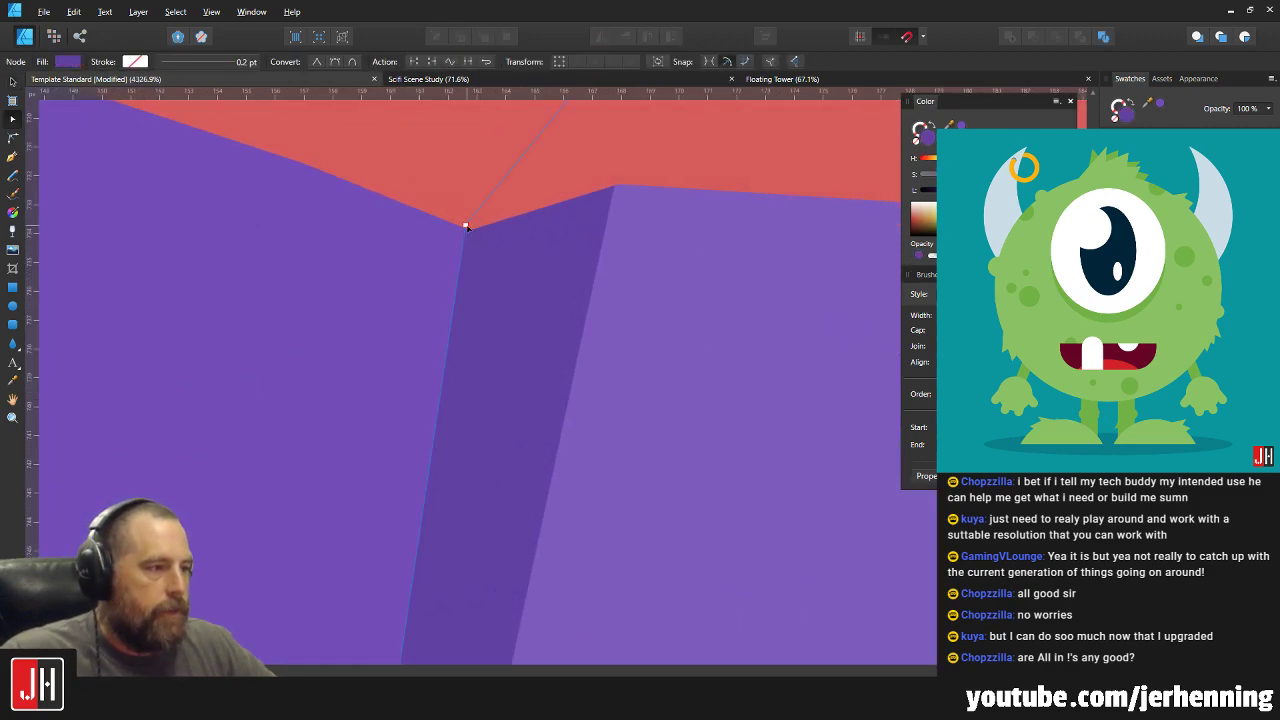
scroll(466, 227, down, 8)
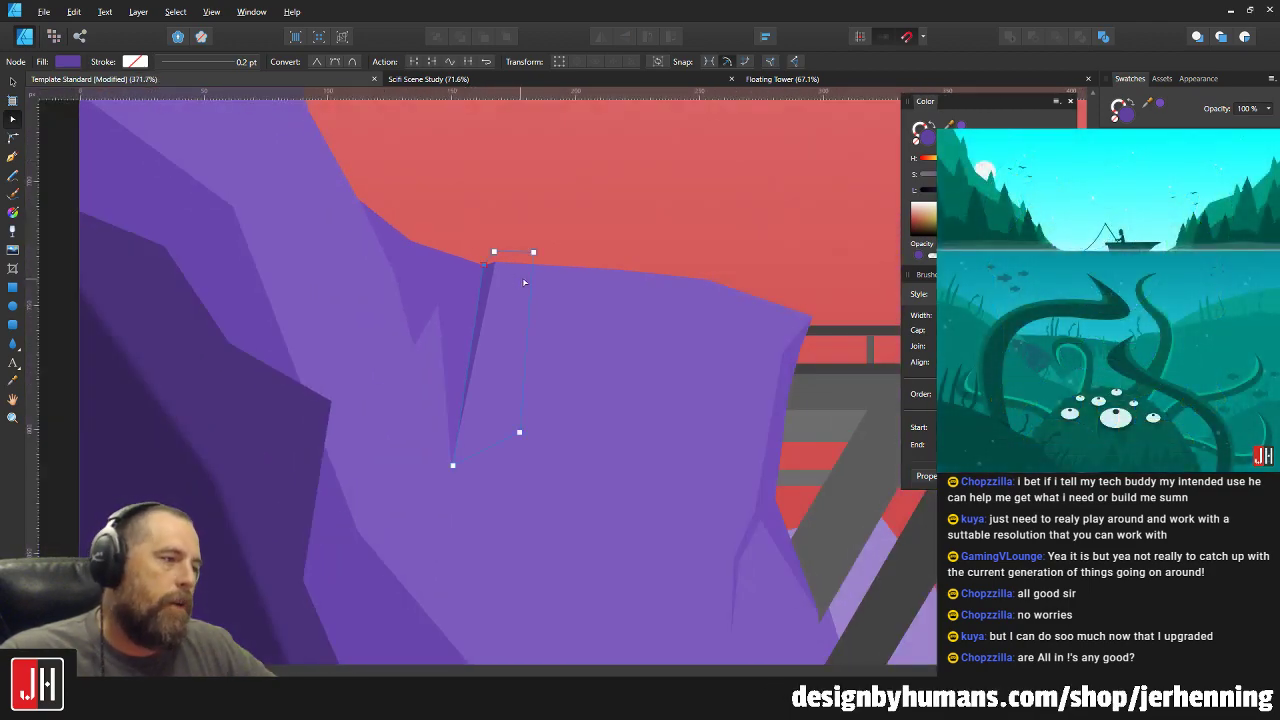
click(546, 226)
Move the dark facet's bottom node slightly below and left of the jagged shadow's lowest tip.
scroll(503, 294, up, 3)
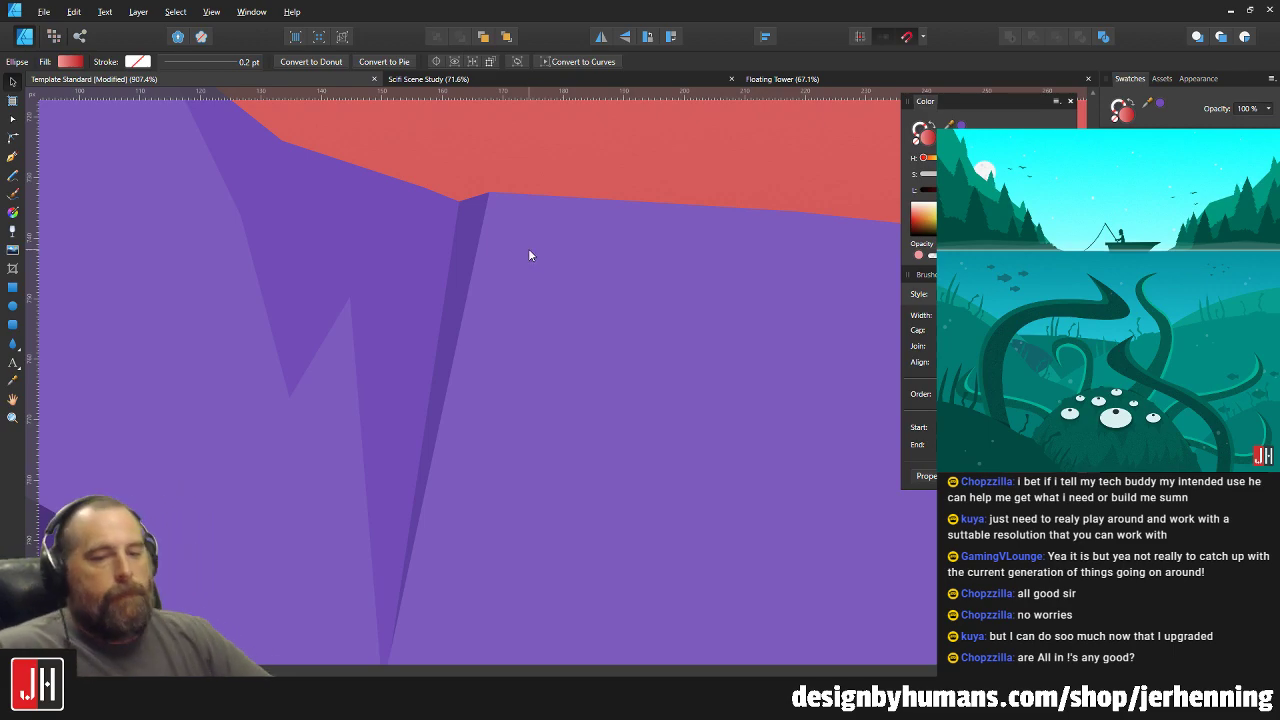
scroll(527, 250, down, 2)
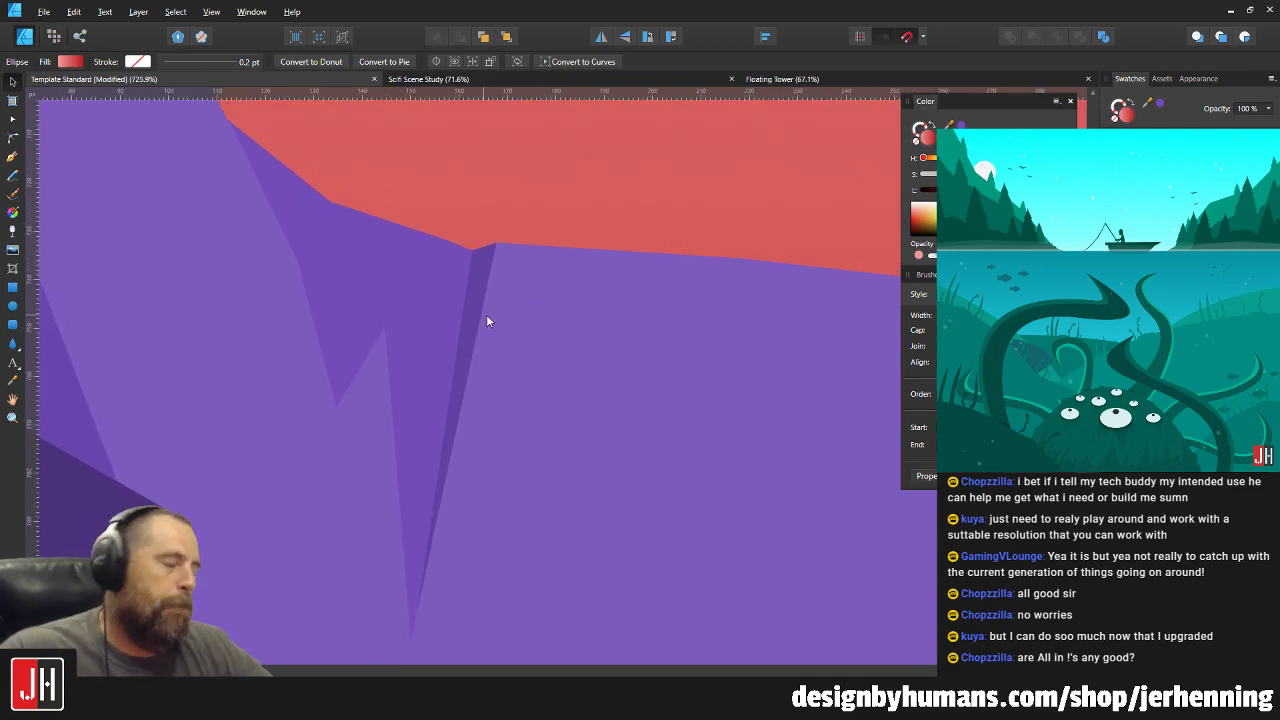
scroll(516, 290, up, 2)
scroll(487, 285, down, 2)
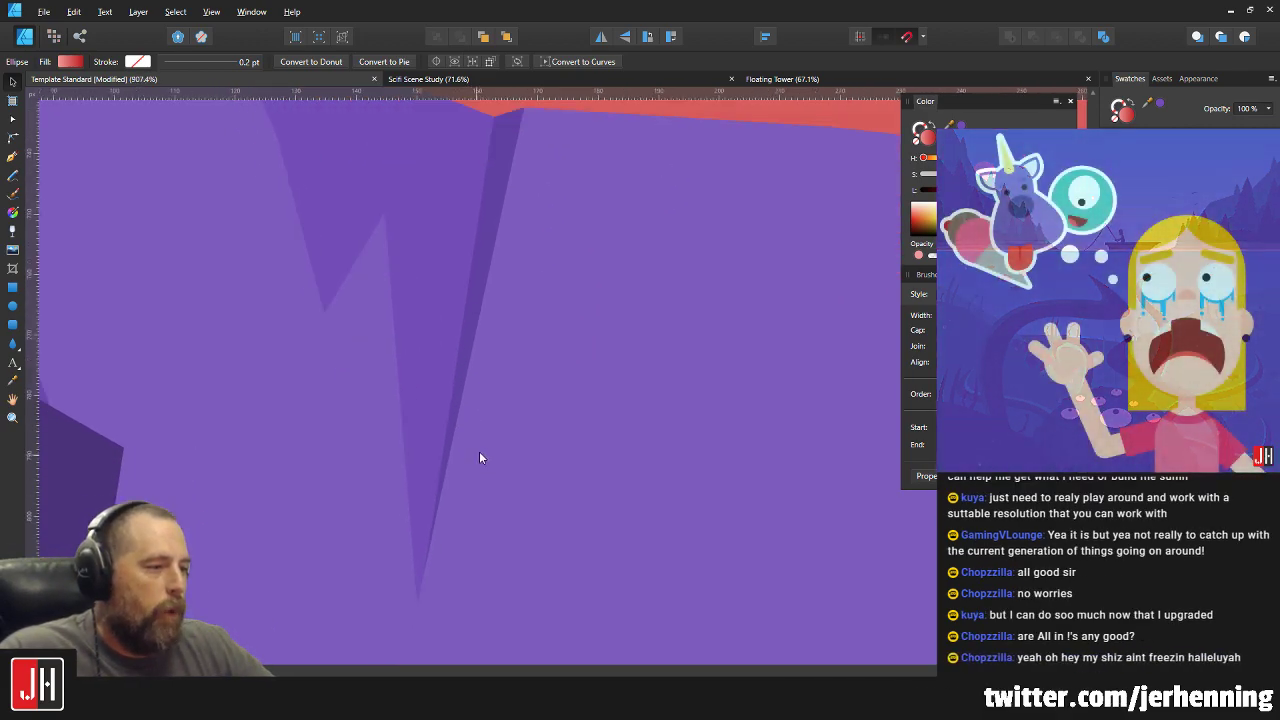
scroll(537, 411, up, 1)
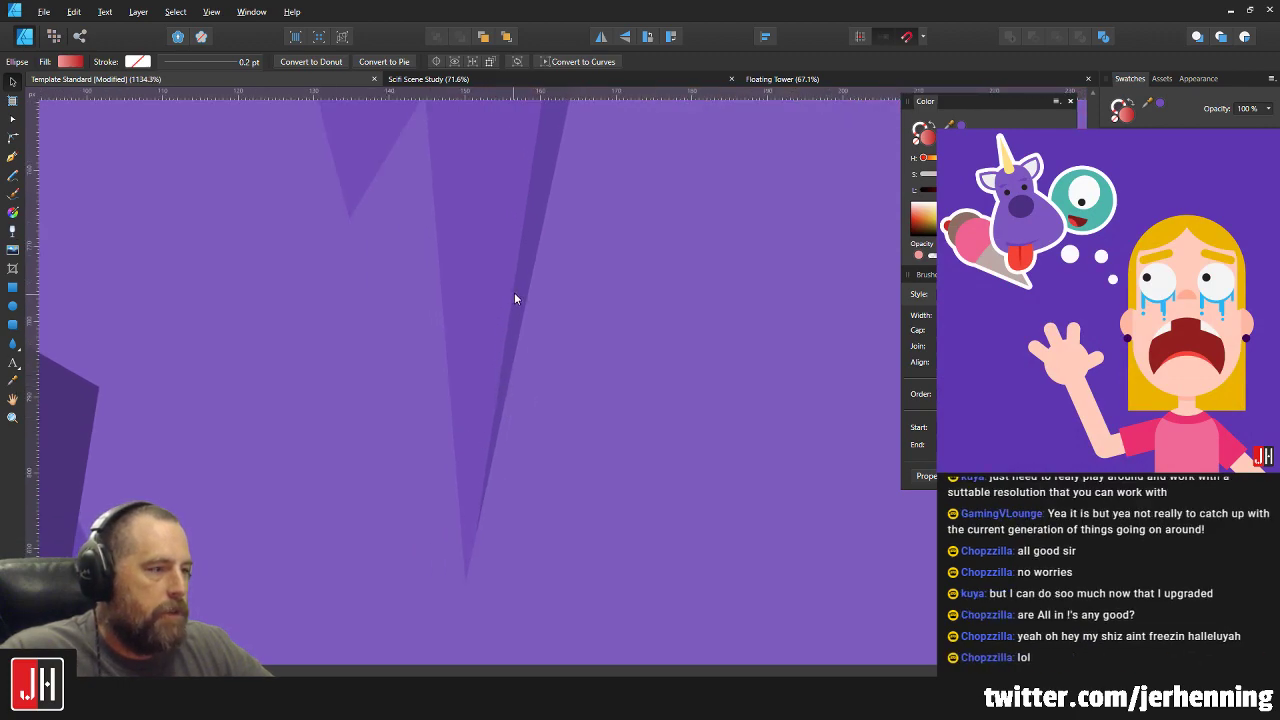
click(556, 499)
drag(557, 499, 594, 409)
scroll(562, 447, up, 2)
key(a)
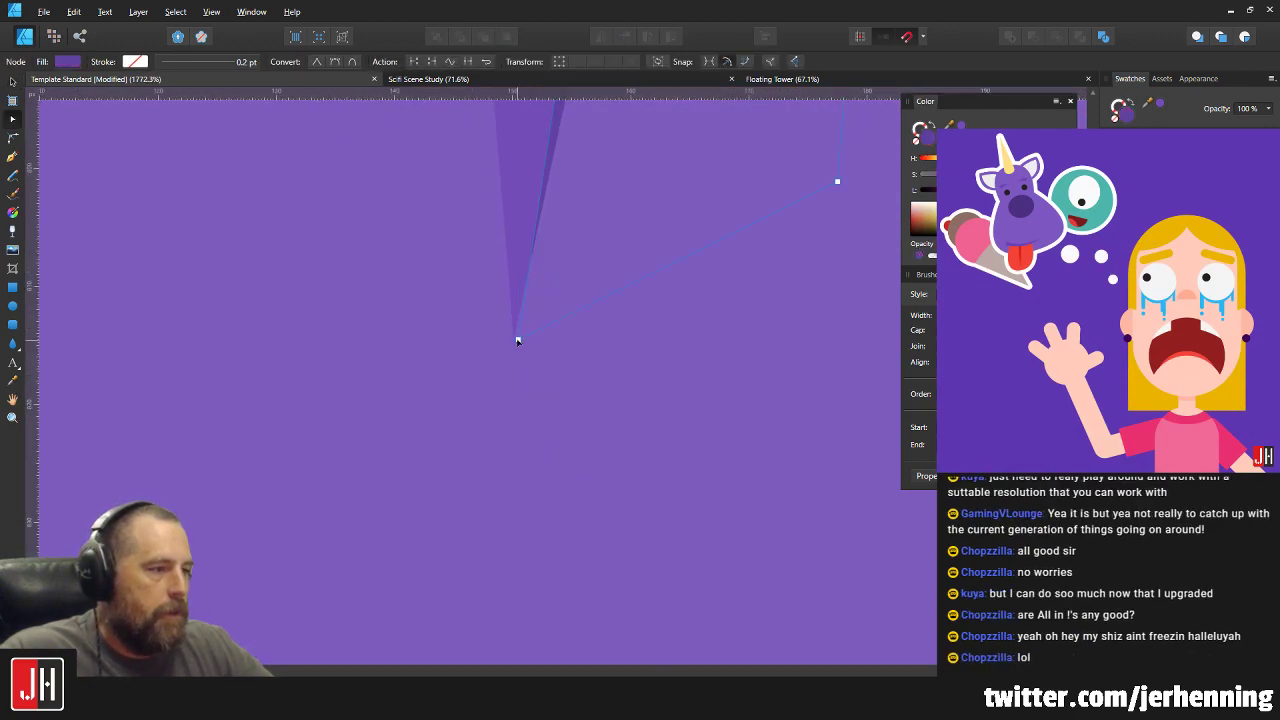
drag(516, 340, 506, 361)
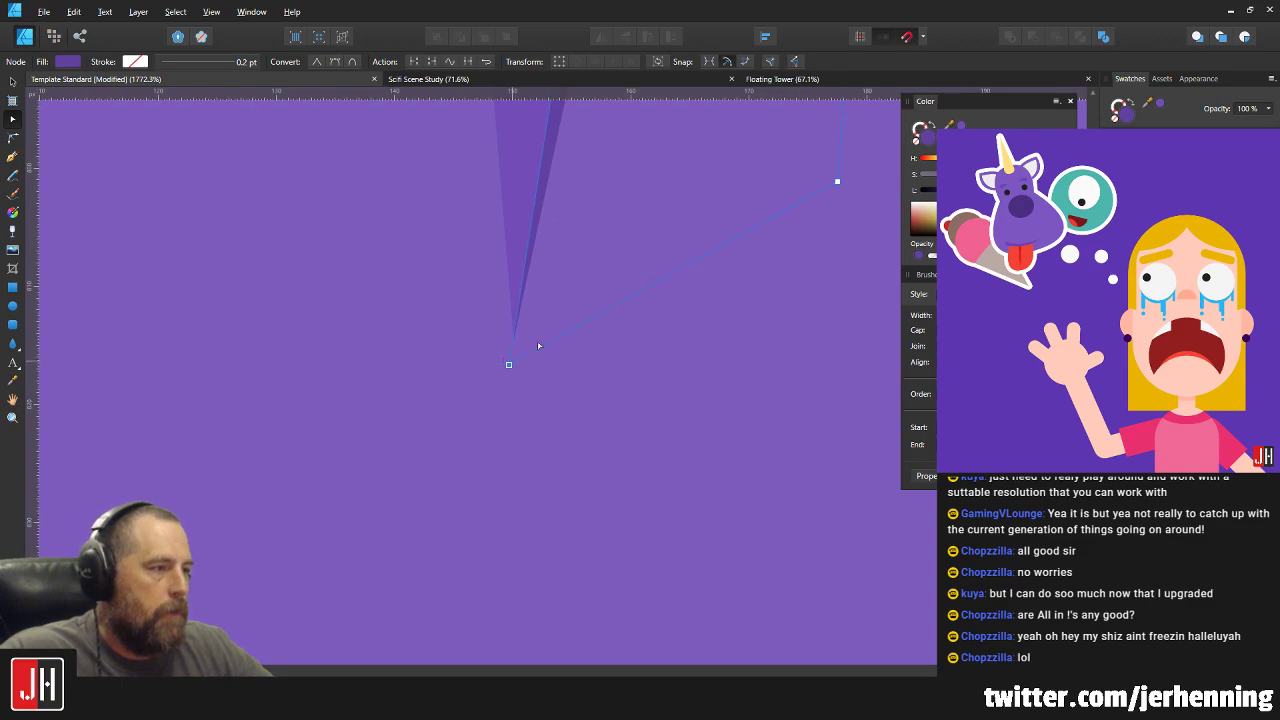
scroll(654, 209, down, 5)
key(v)
key(m)
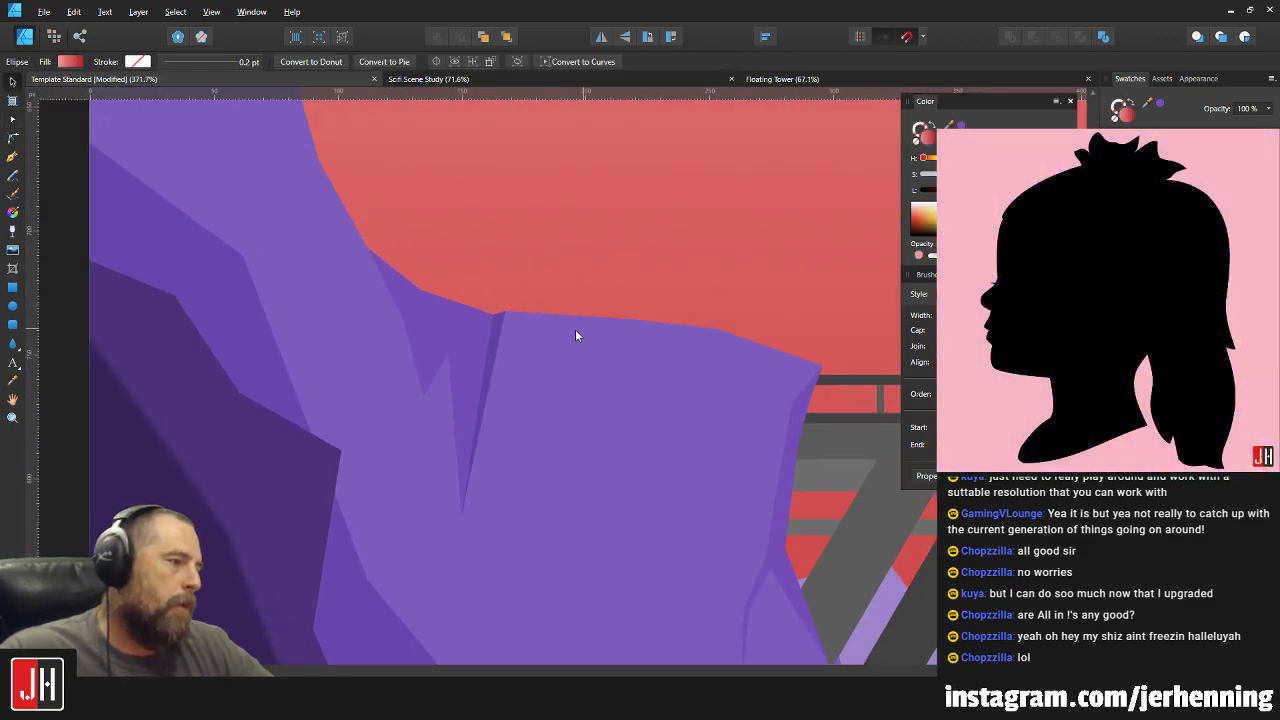
Lighten the dark facet's purple fill slightly to soften its contrast with the jagged shadow.
scroll(464, 328, up, 2)
scroll(503, 330, up, 2)
key(v)
click(497, 320)
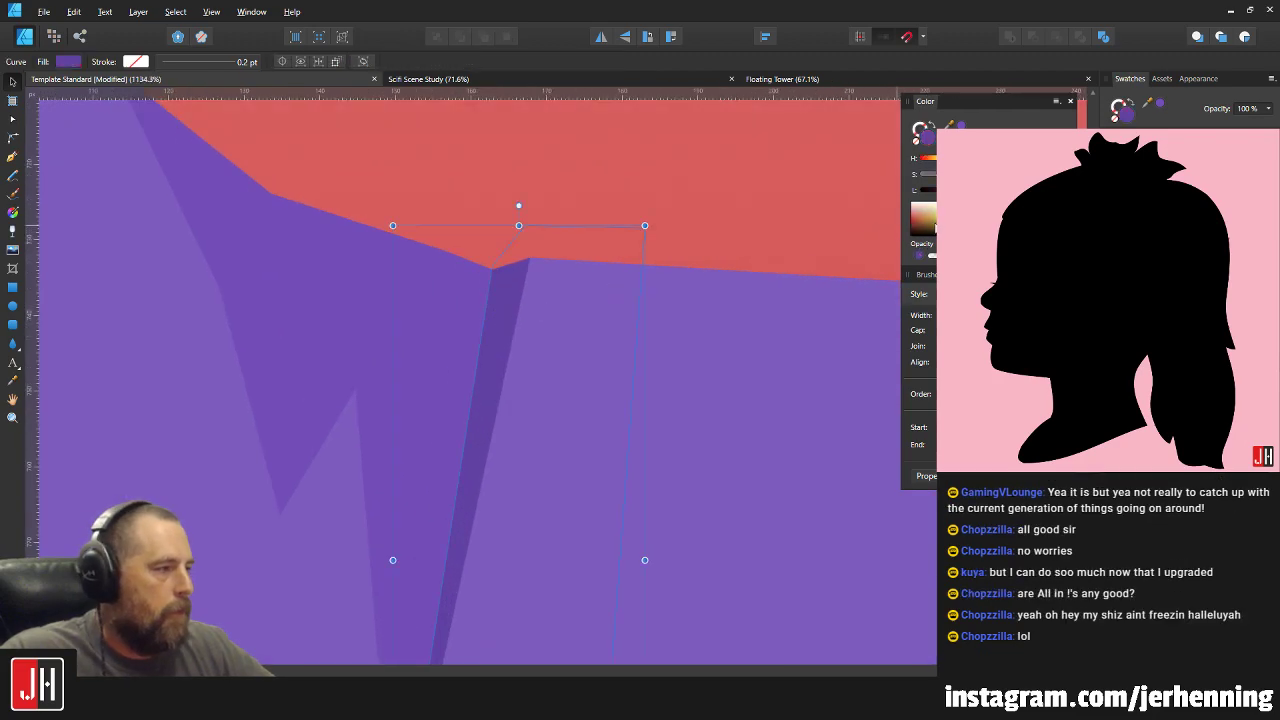
key(ctrl+d)
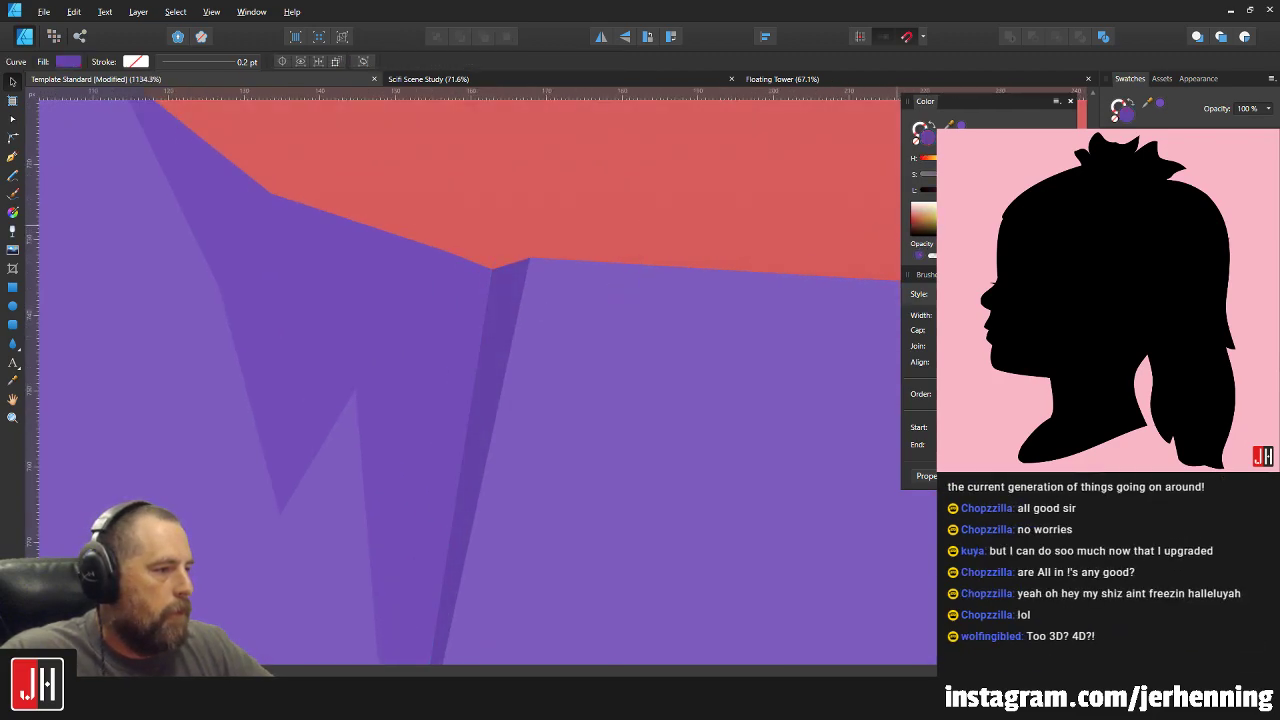
key(m)
Draw a second closed jagged shadow with the Pen tool, hanging from the left cliff's upper edge to the right of the notch.
scroll(638, 259, down, 6)
drag(678, 257, 631, 303)
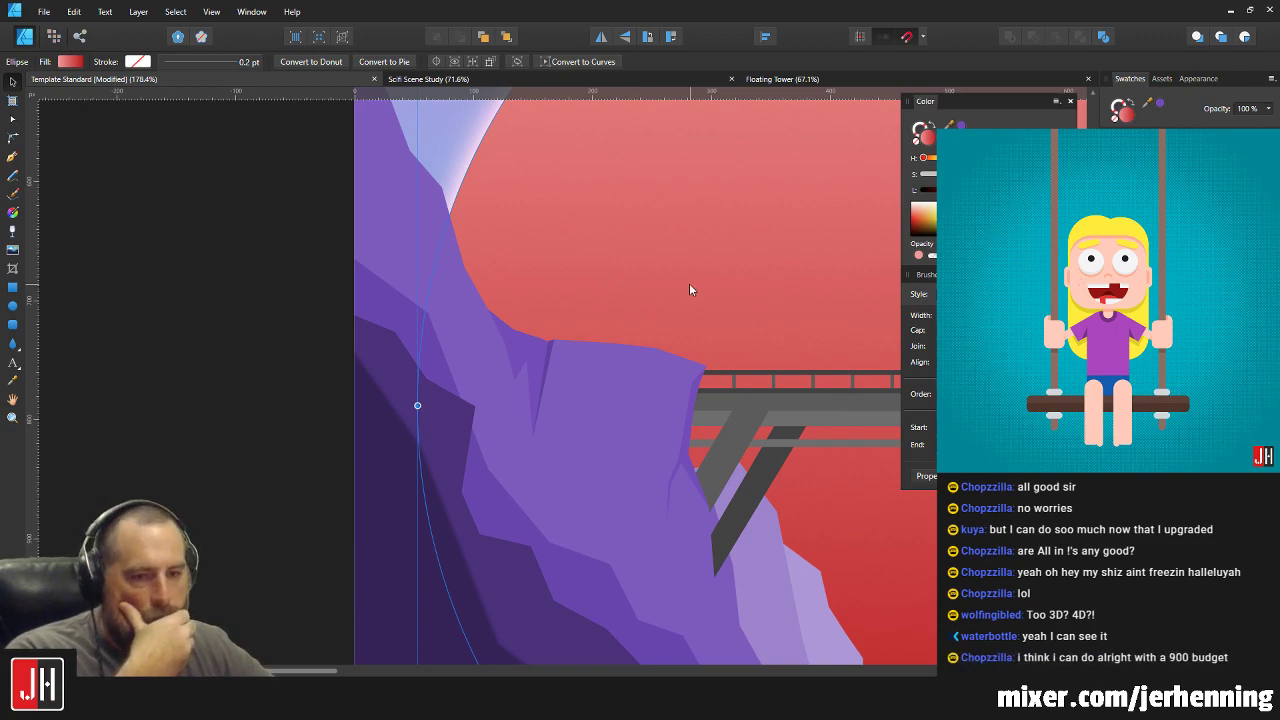
drag(670, 317, 654, 275)
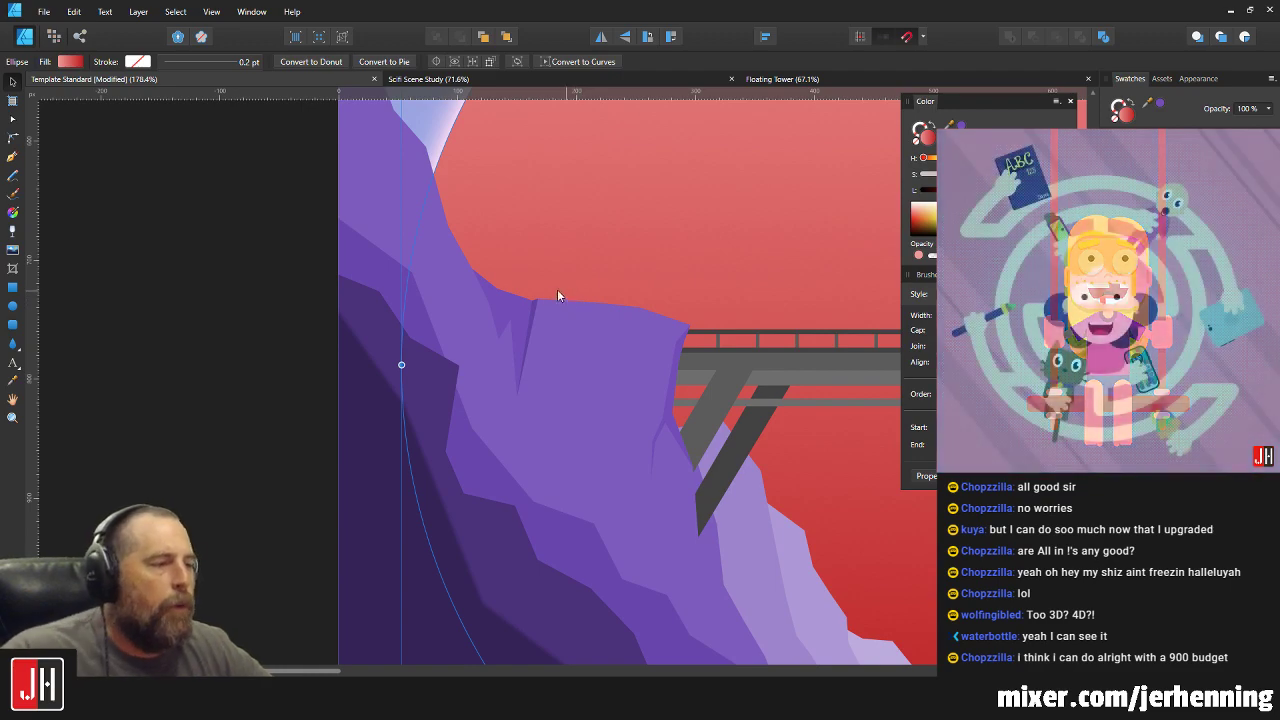
scroll(526, 320, up, 5)
scroll(498, 362, up, 3)
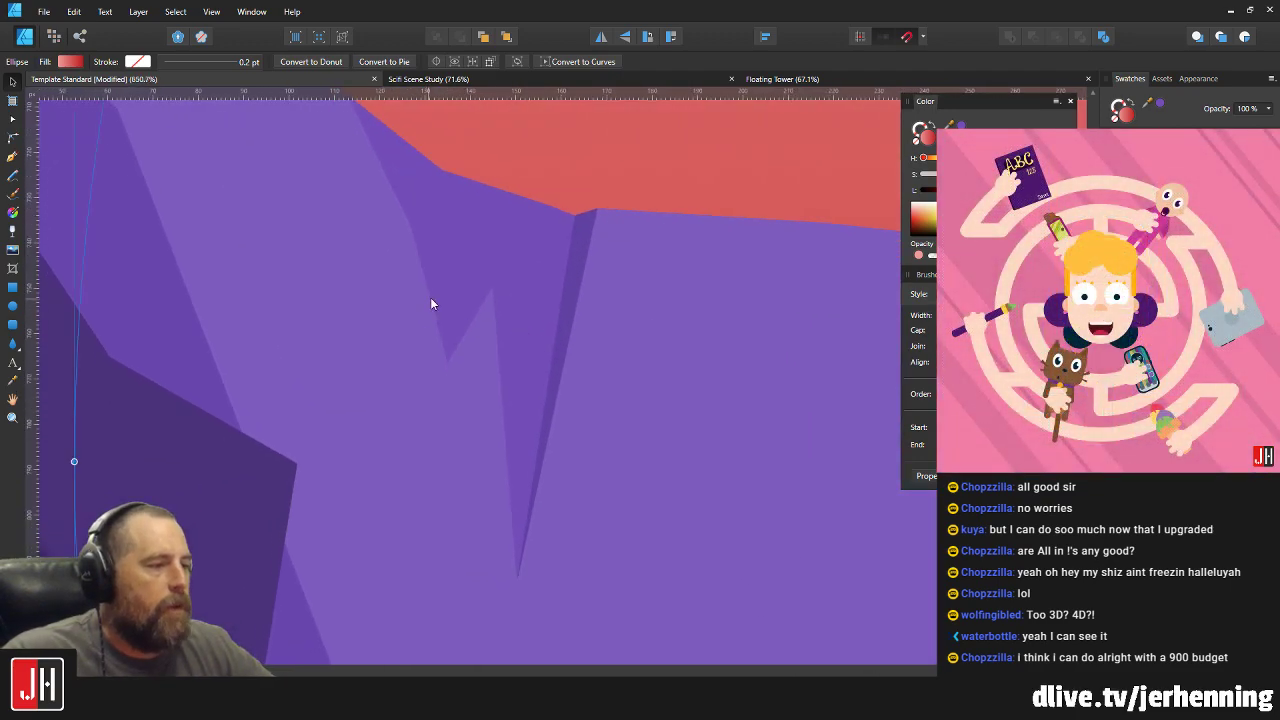
click(13, 157)
scroll(789, 346, right, 3)
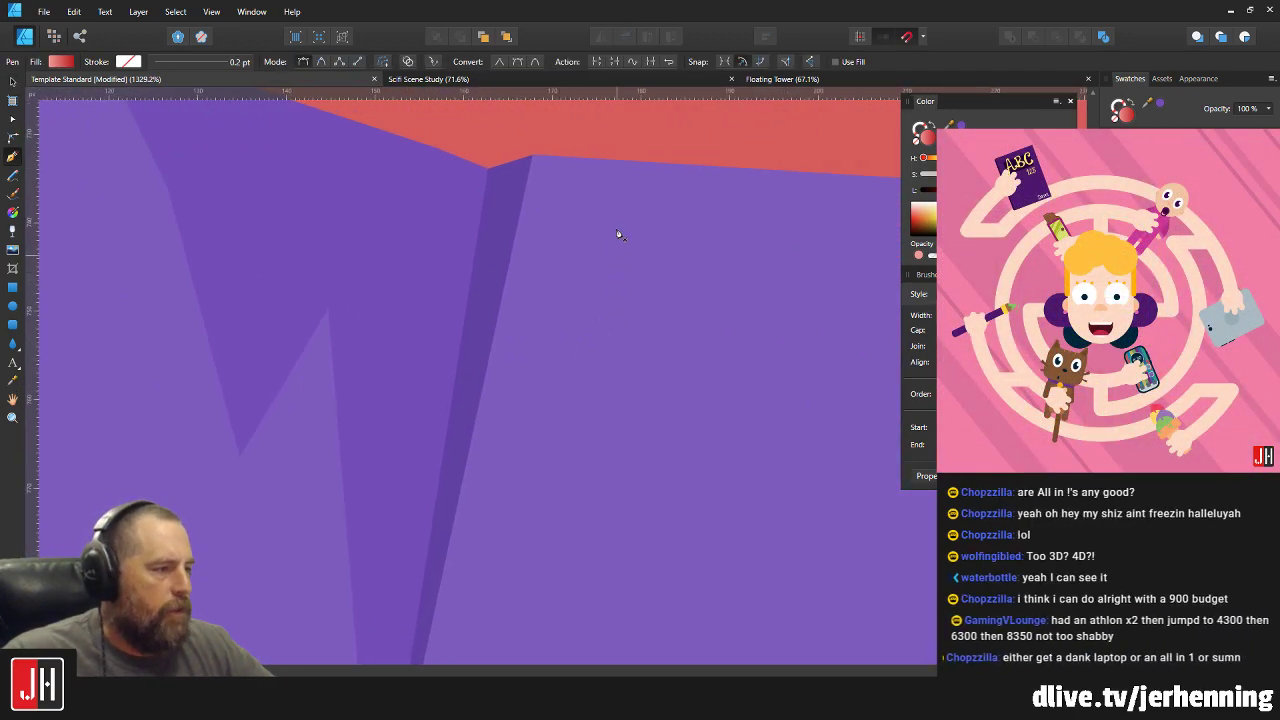
drag(655, 160, 563, 234)
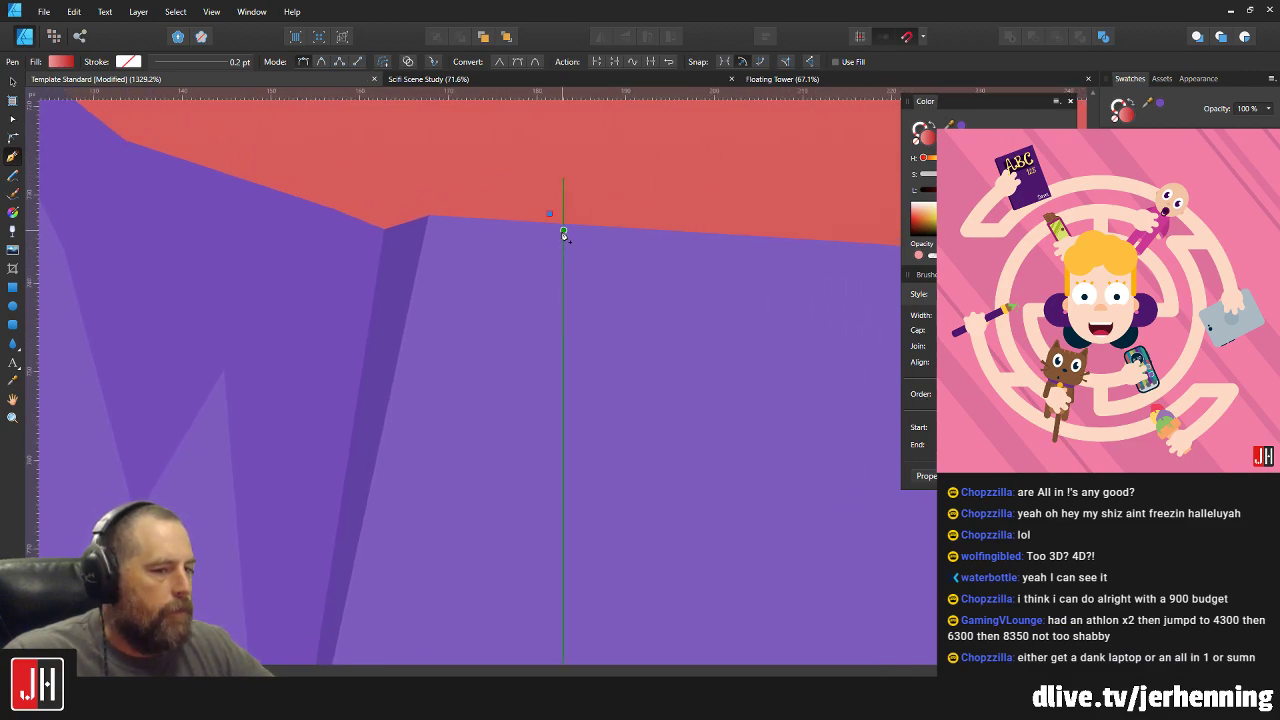
scroll(643, 374, down, 2)
scroll(643, 374, right, 2)
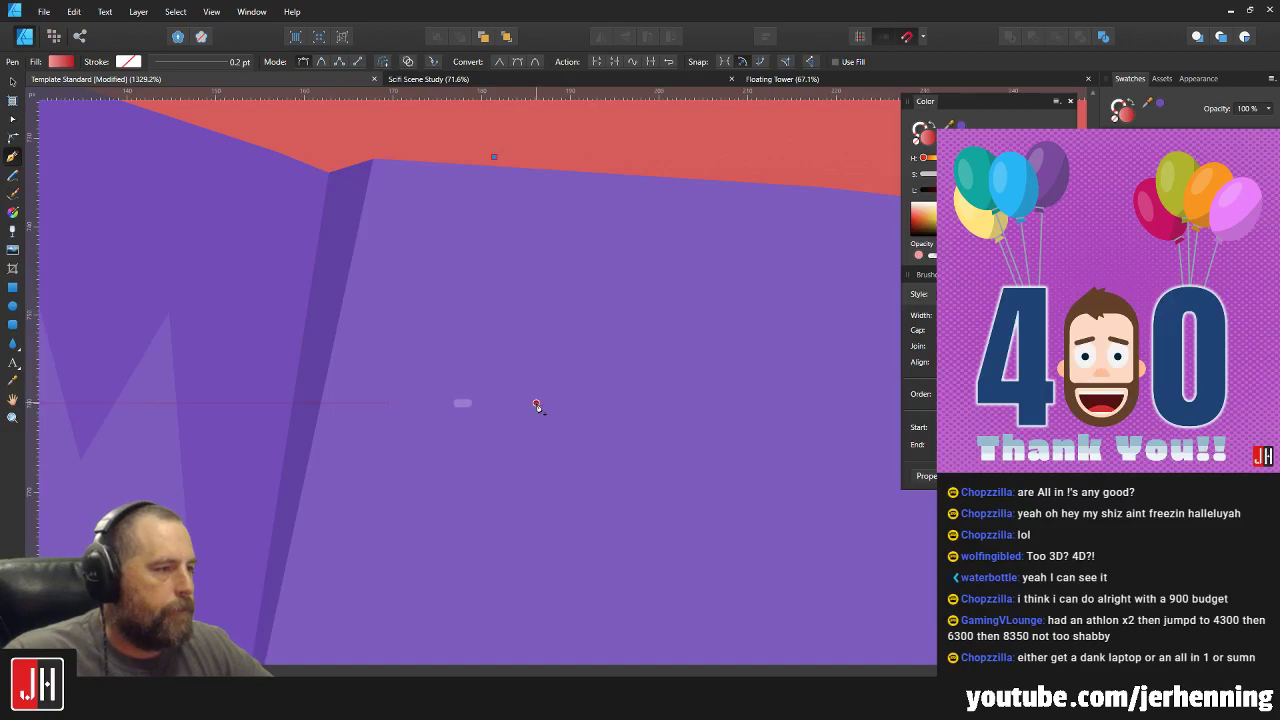
click(536, 404)
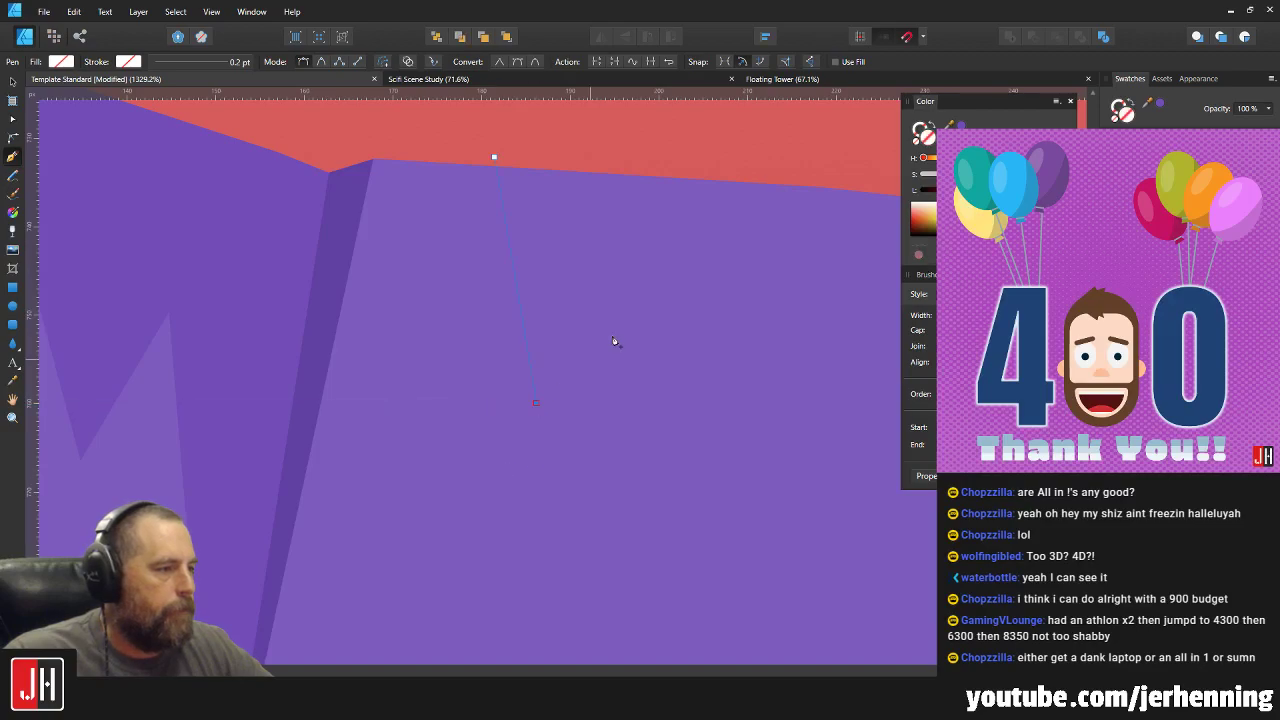
click(747, 602)
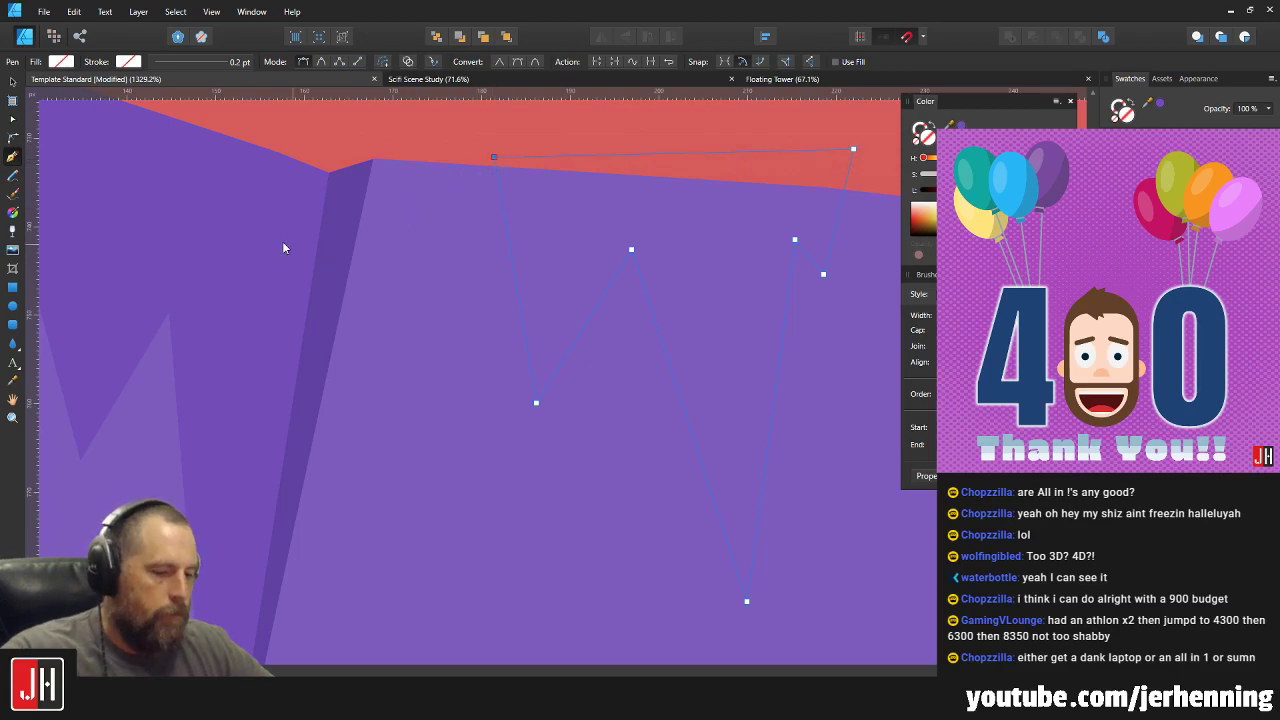
Fill the second jagged shape with the sampled shadow purple and clip it inside the left cliff.
key(i)
scroll(450, 258, down, 4)
scroll(483, 253, up, 2)
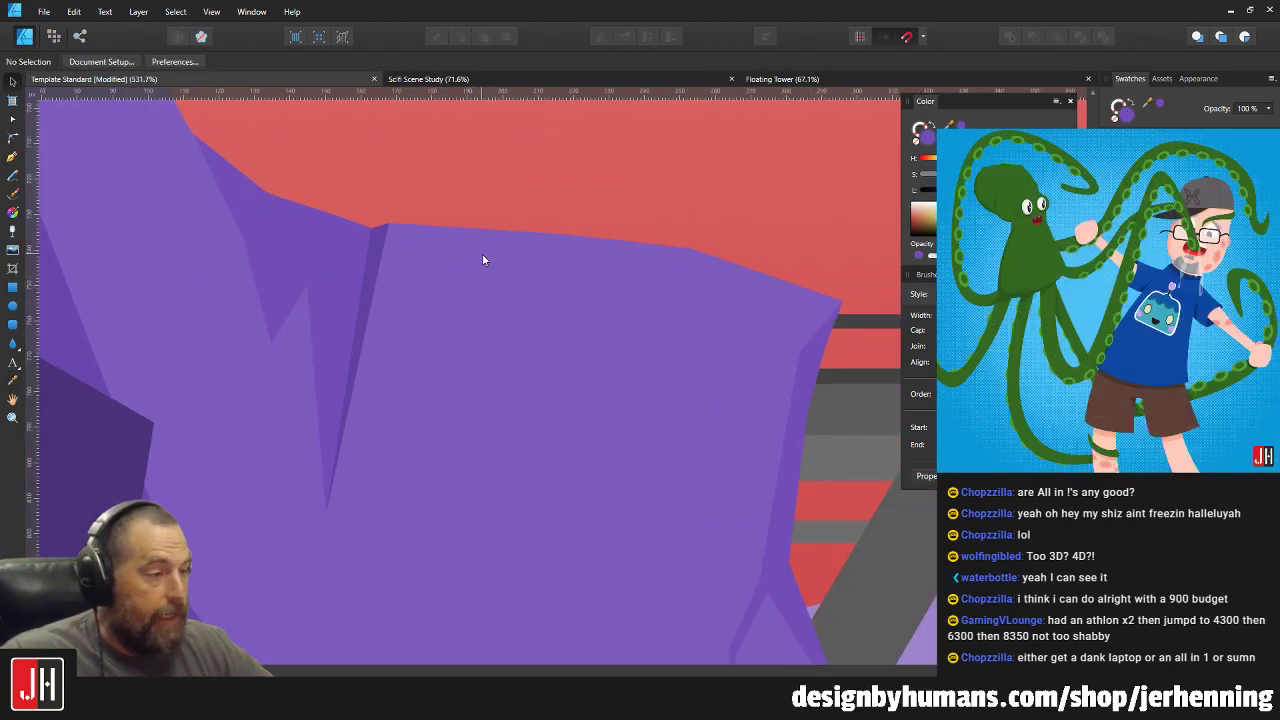
key(v)
click(484, 250)
scroll(520, 255, up, 2)
key(Right)
key(Right)
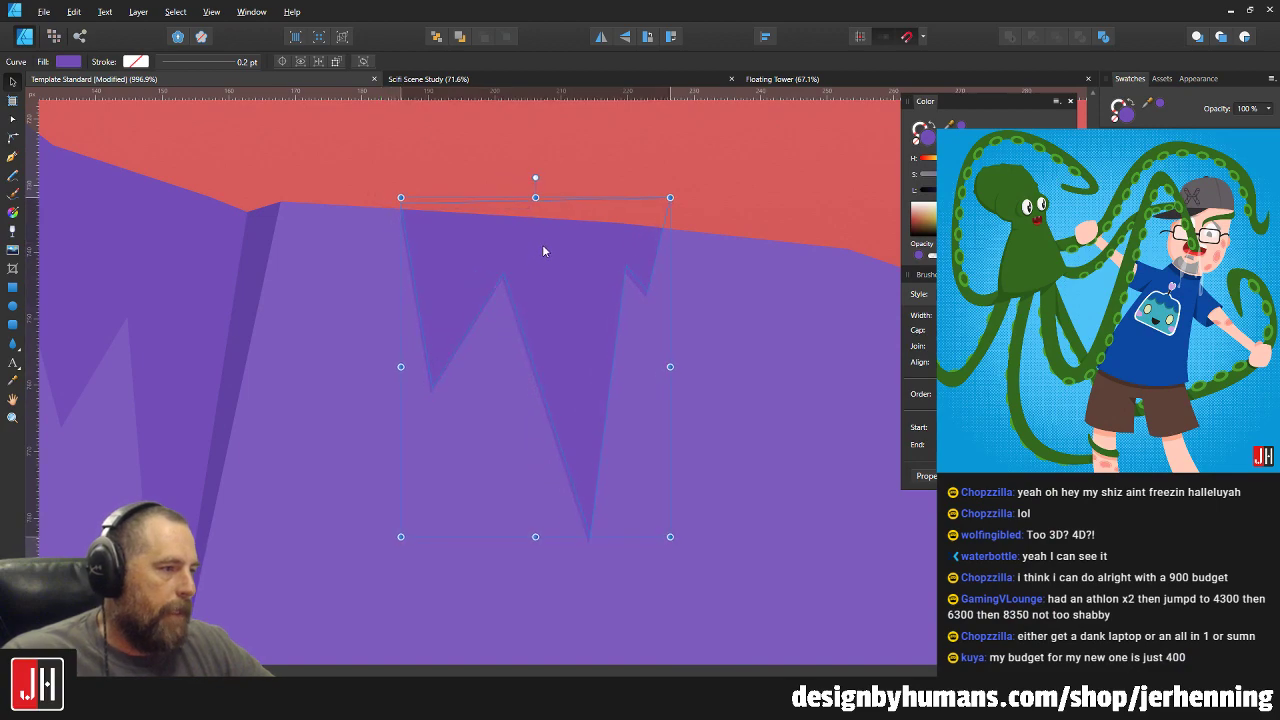
Reshape the second jagged shadow by shifting its longest tip down and left and adjusting its inner peaks and short right tip.
key(a)
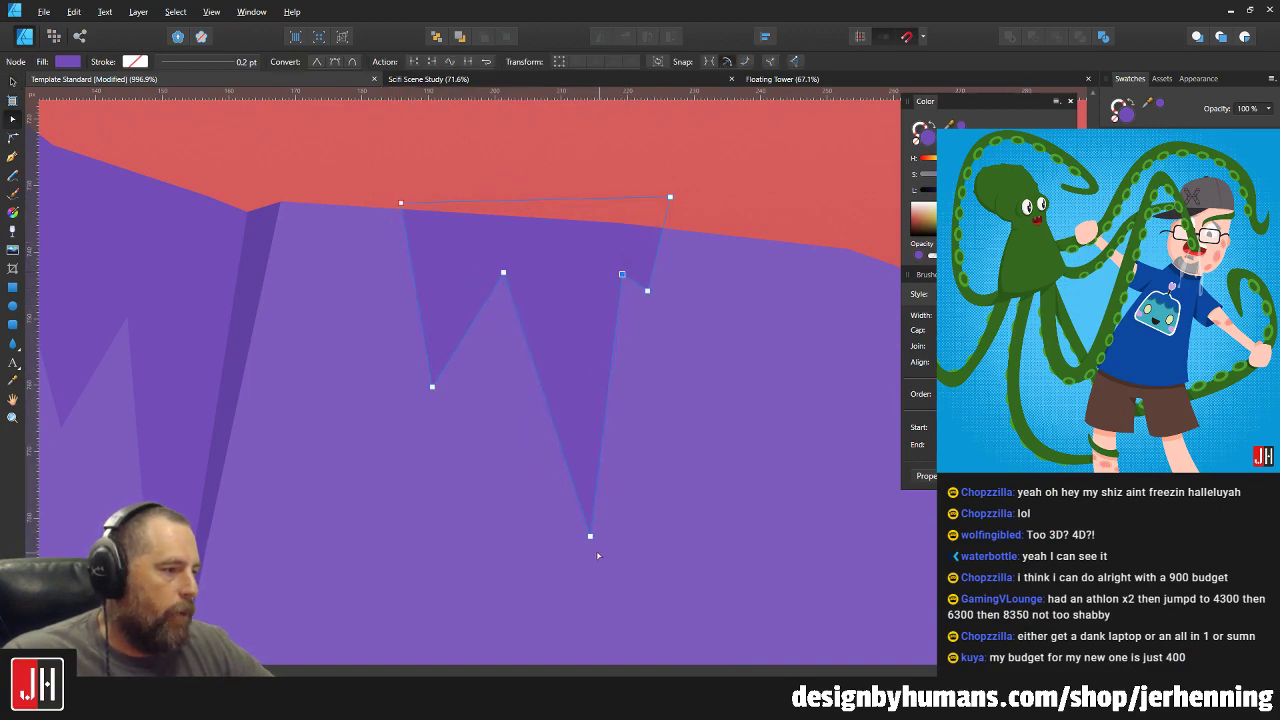
drag(590, 537, 550, 566)
drag(497, 285, 493, 286)
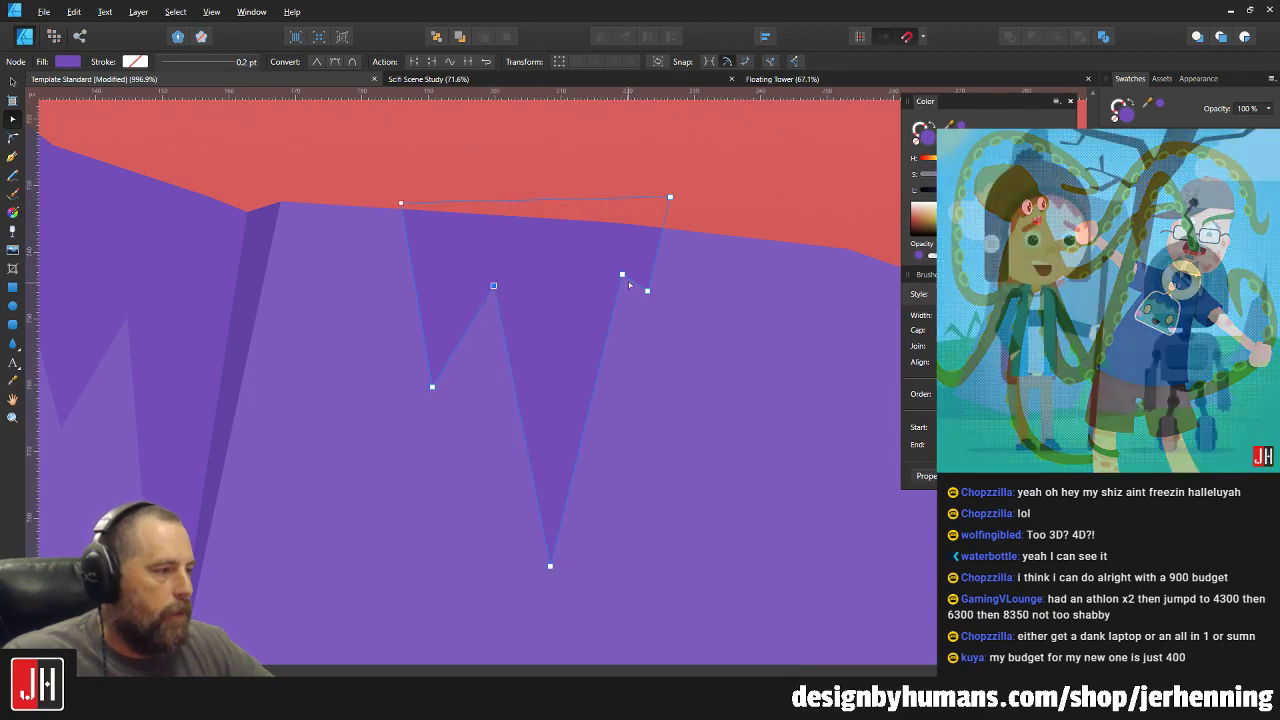
drag(647, 290, 630, 264)
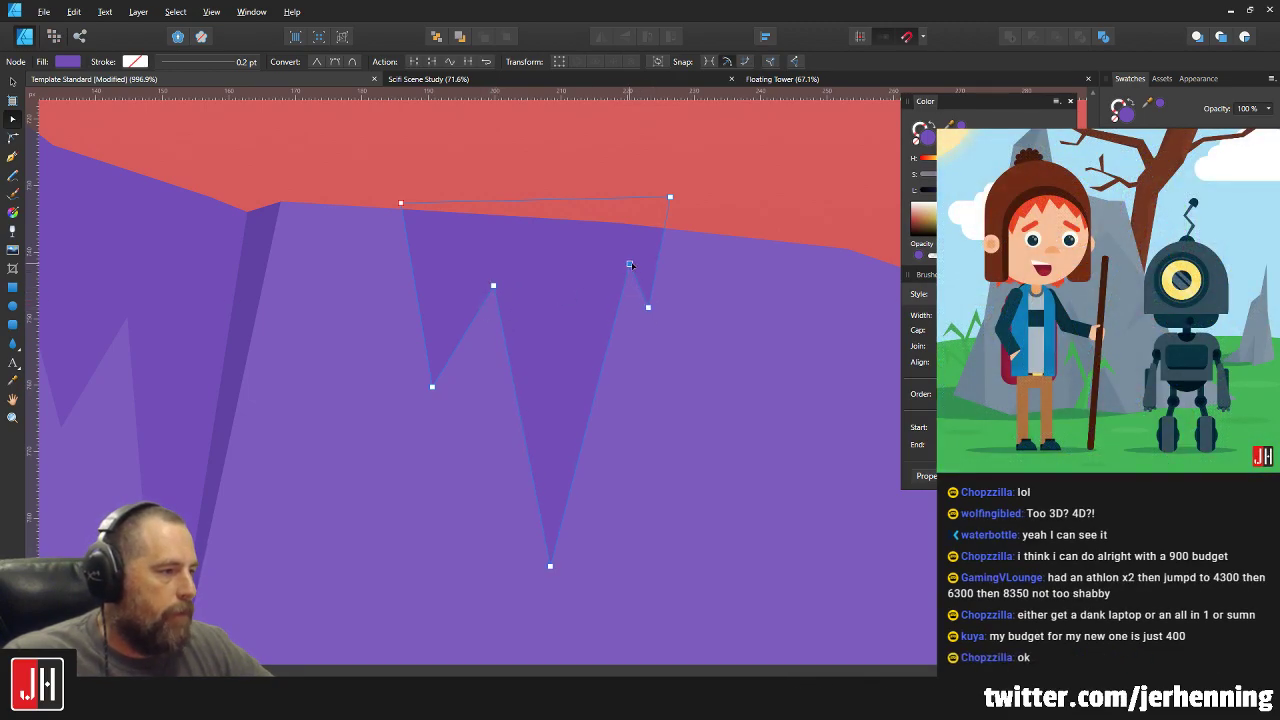
key(v)
key(ctrl+0)
click(666, 300)
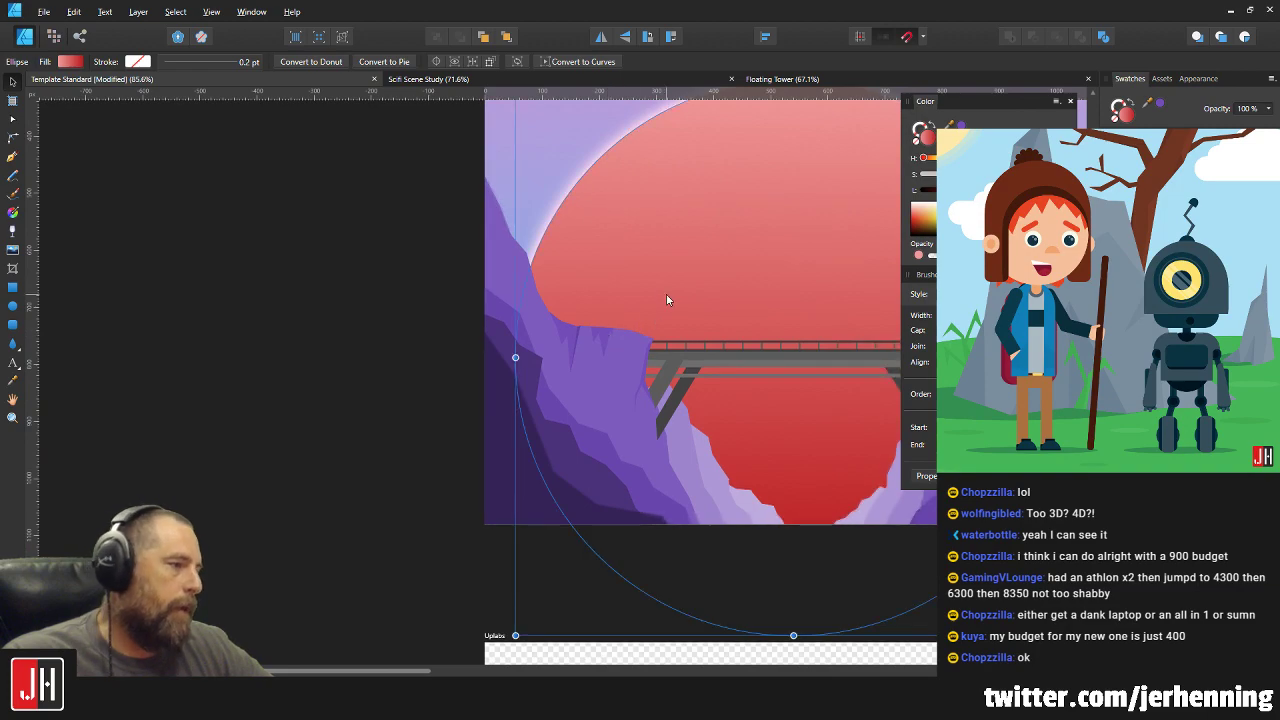
Compare the first jagged shadow on the left cliff with and without its dark facet, up close and in the whole scene.
click(384, 341)
scroll(600, 323, up, 6)
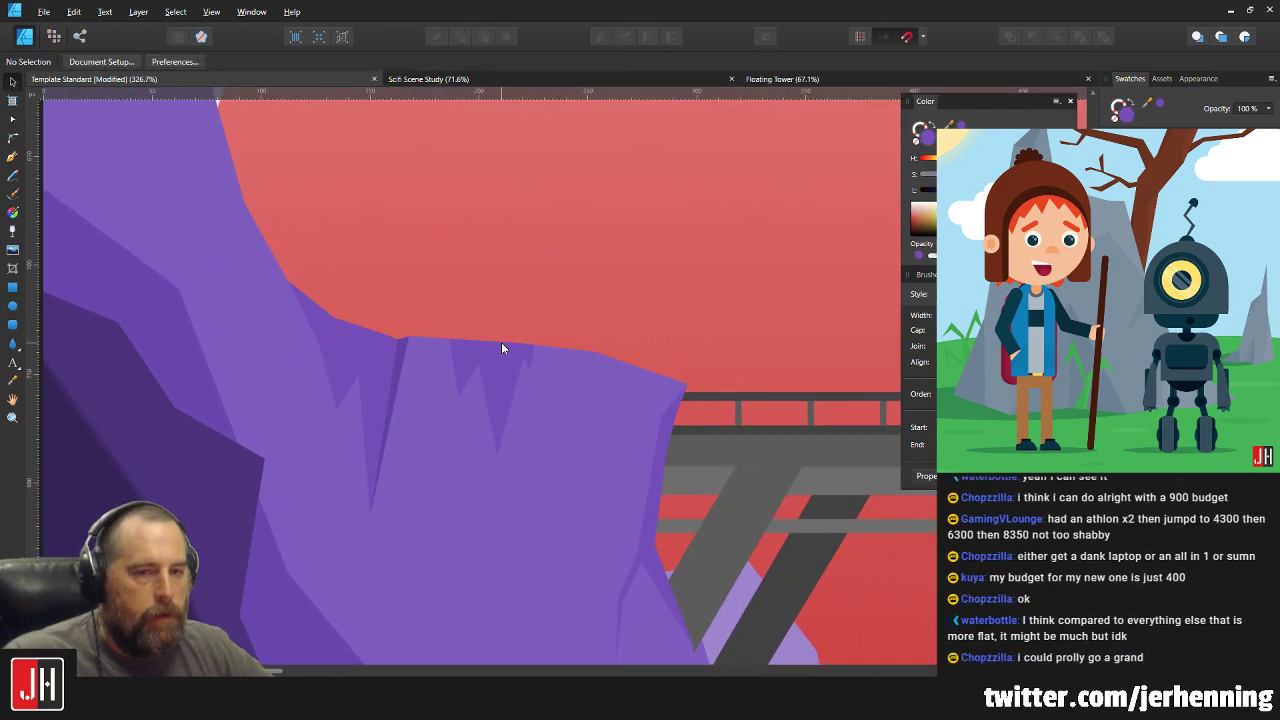
scroll(459, 361, up, 1)
drag(459, 357, 471, 360)
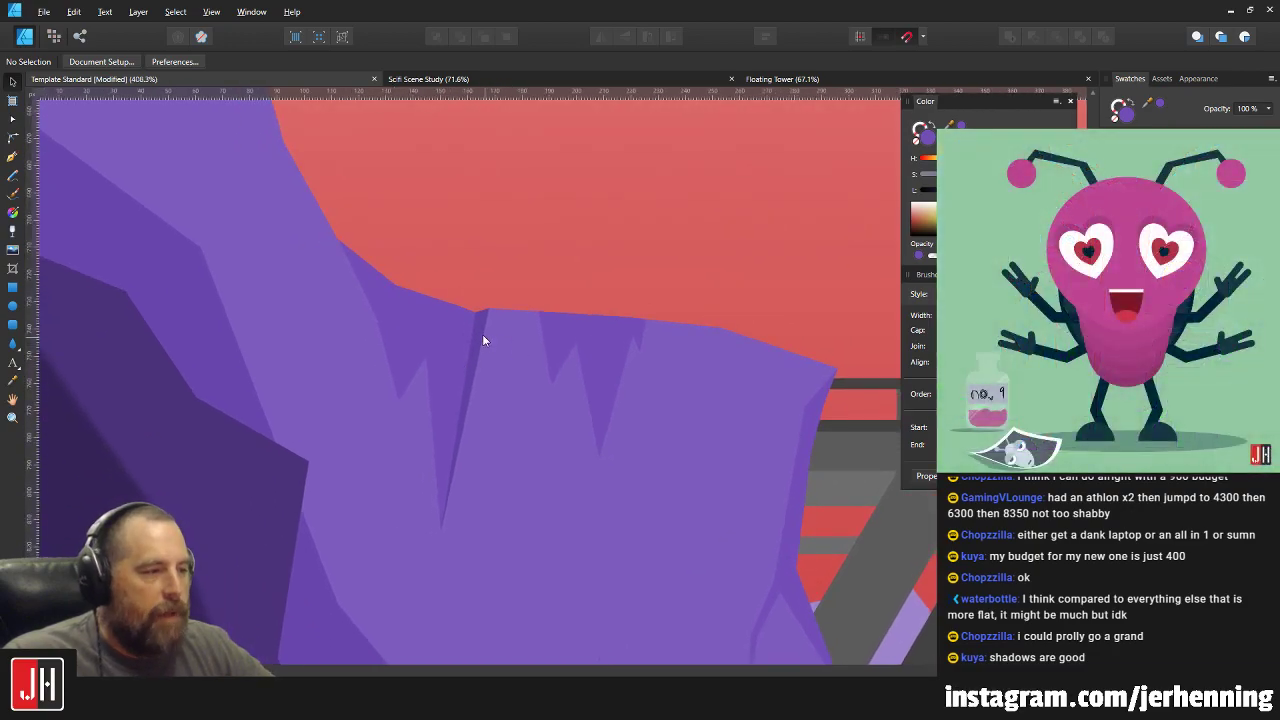
click(480, 322)
key(Escape)
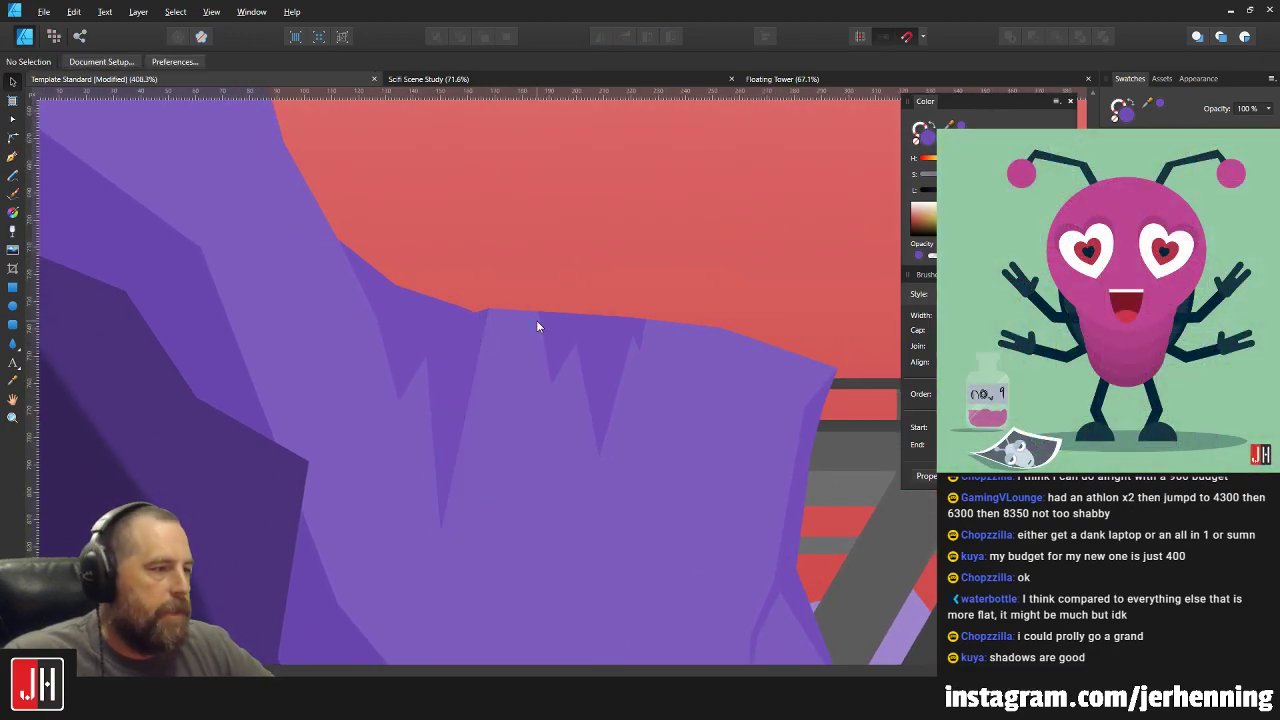
scroll(494, 369, down, 5)
scroll(494, 375, down, 2)
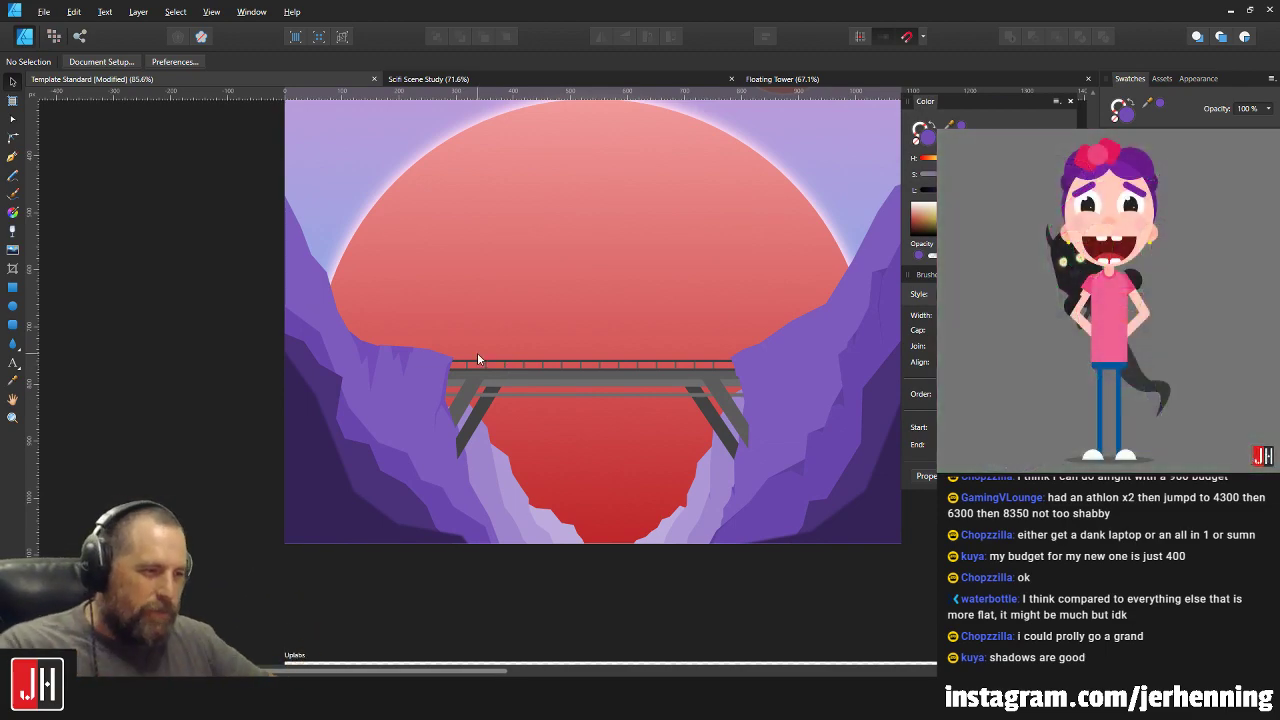
click(395, 350)
scroll(263, 337, up, 6)
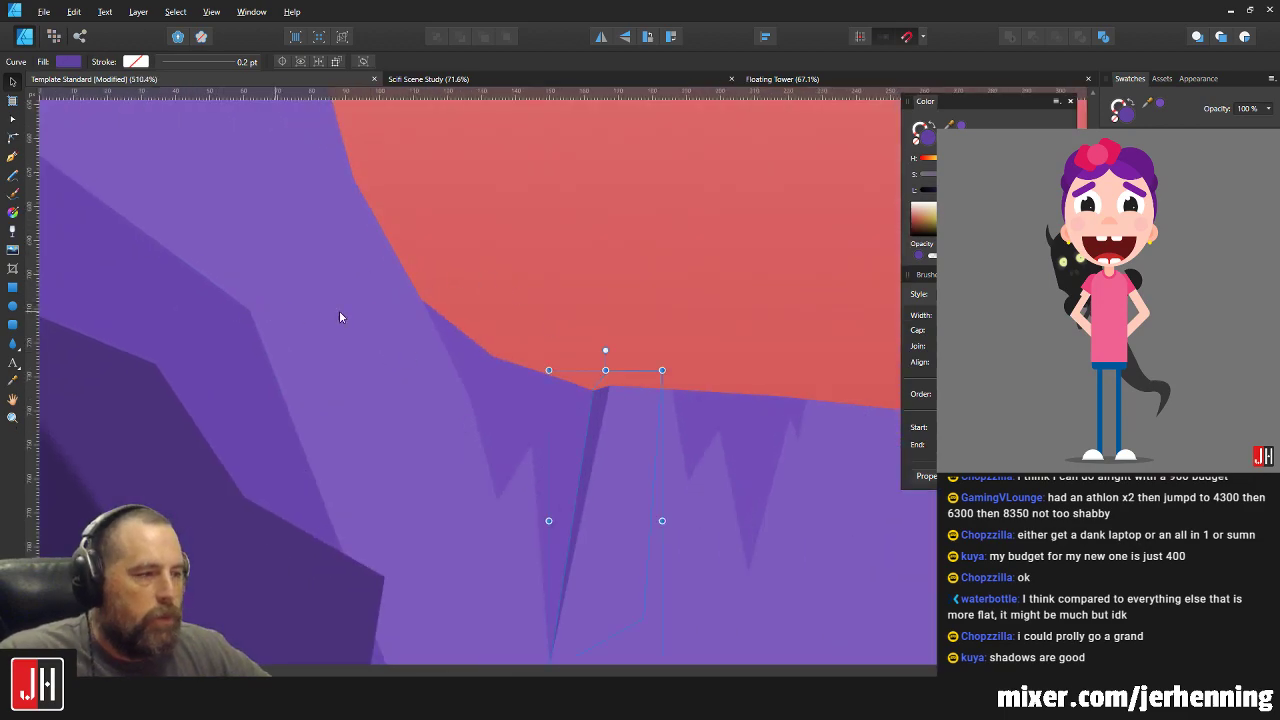
click(513, 304)
scroll(425, 382, down, 3)
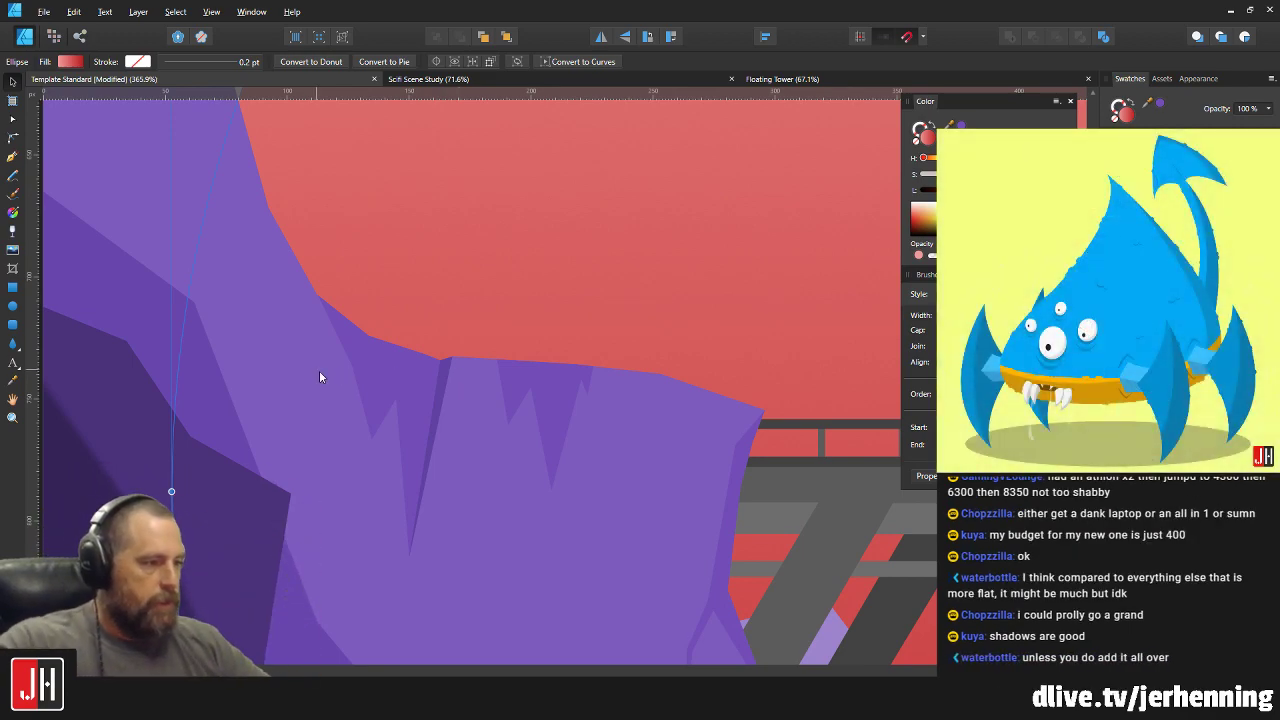
Draw a closed facet along the right edges of the second jagged shadow's tips and fill it with the sampled darker purple.
scroll(459, 380, up, 5)
scroll(502, 323, up, 2)
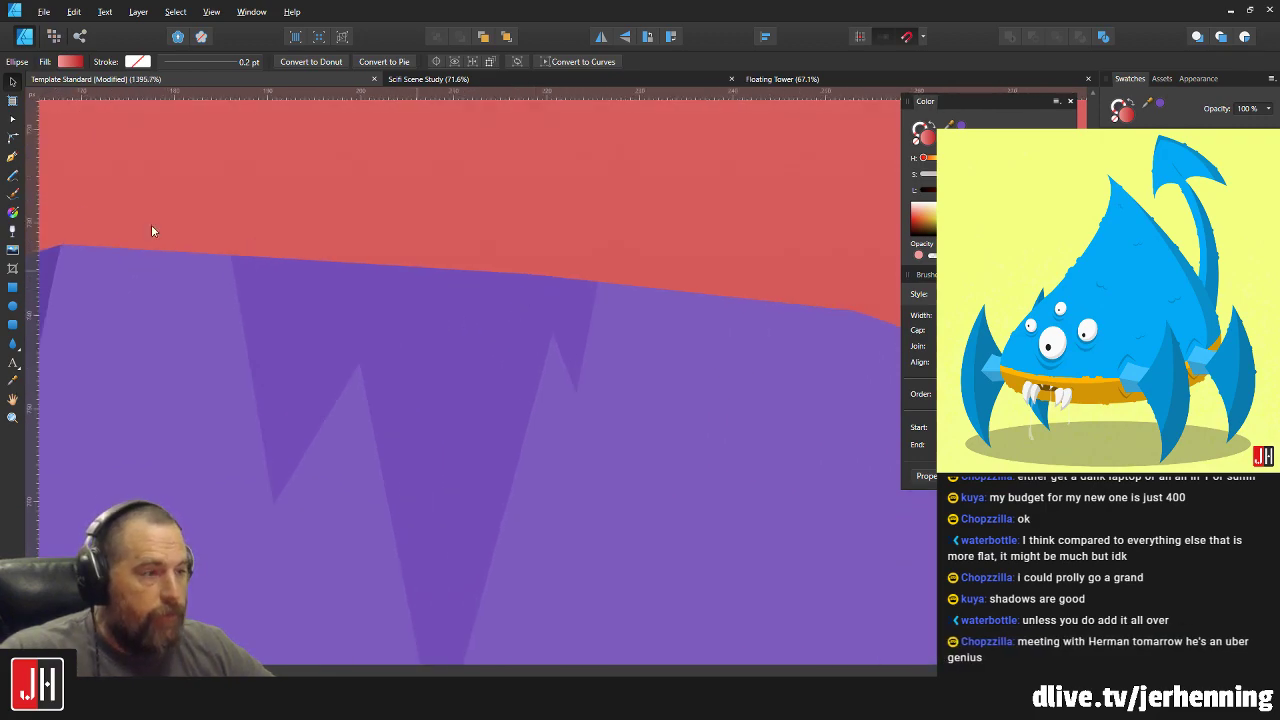
click(12, 157)
scroll(631, 290, up, 2)
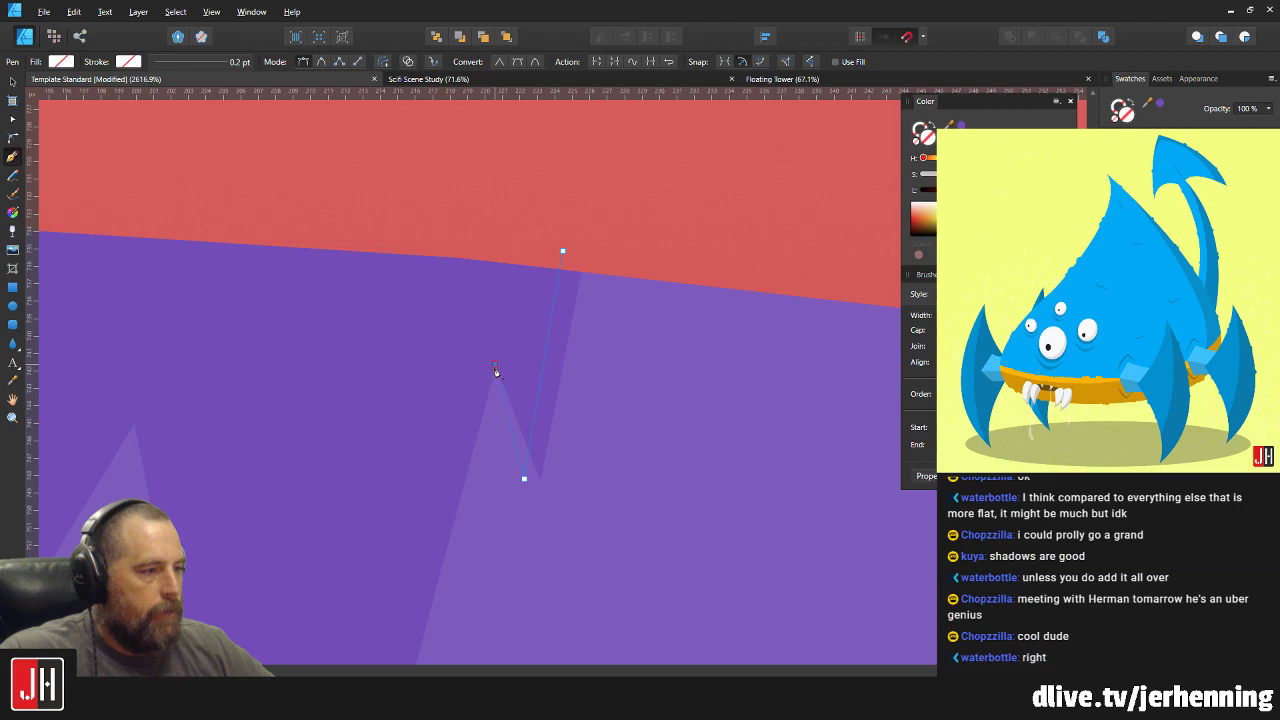
drag(523, 477, 570, 231)
scroll(540, 340, down, 4)
scroll(511, 446, up, 2)
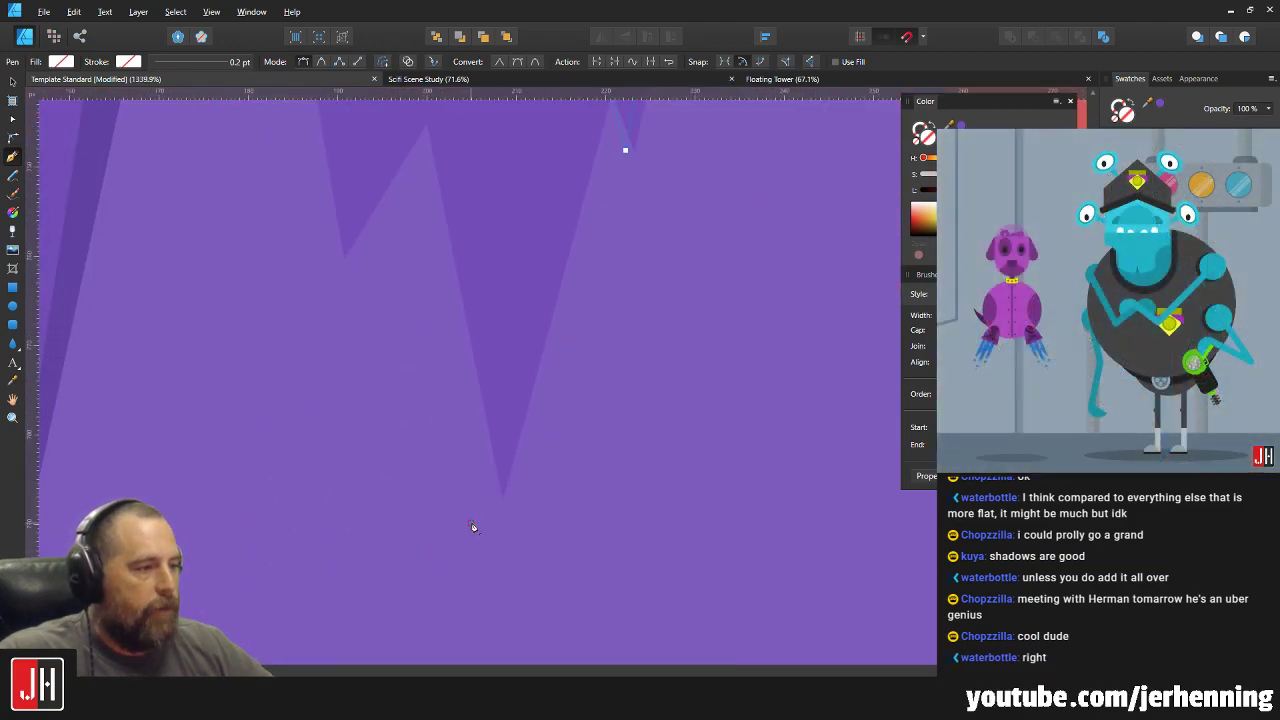
click(625, 151)
scroll(590, 400, down, 2)
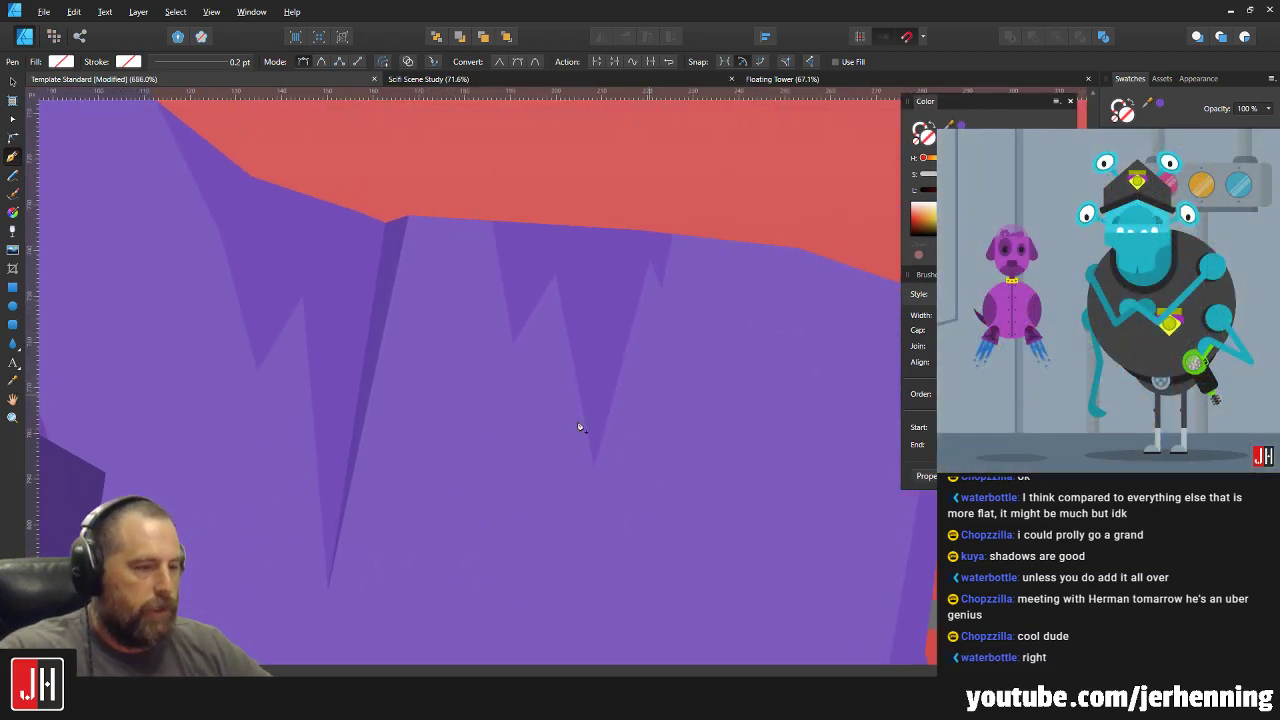
key(i)
scroll(612, 311, up, 2)
key(v)
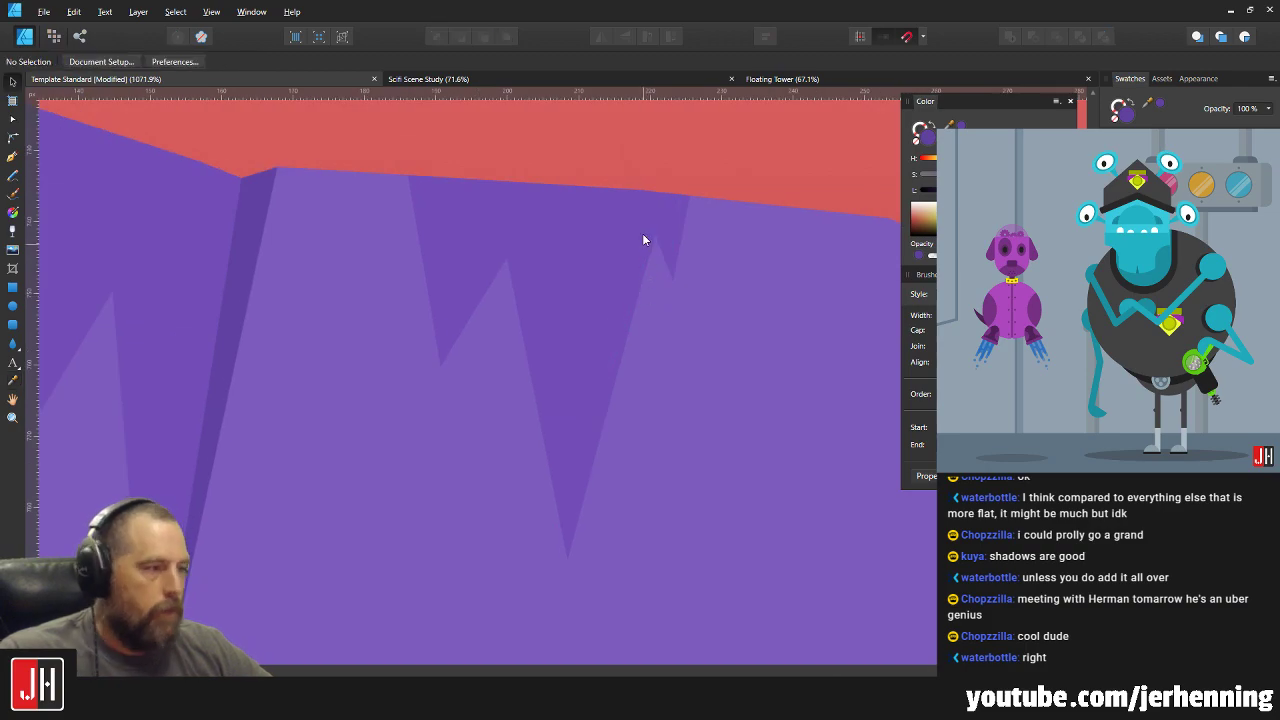
click(640, 213)
click(734, 184)
Inspect the new facet along the second jagged shadow's long tip and remove it.
scroll(691, 206, up, 2)
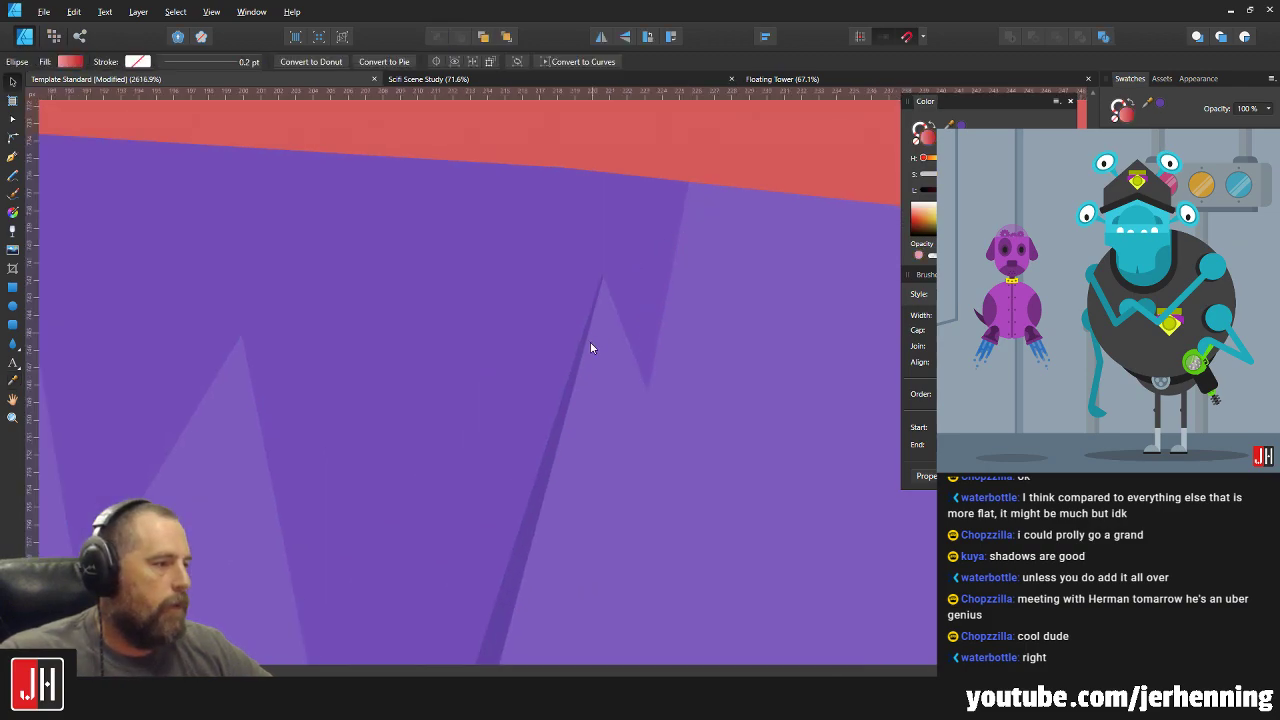
click(566, 392)
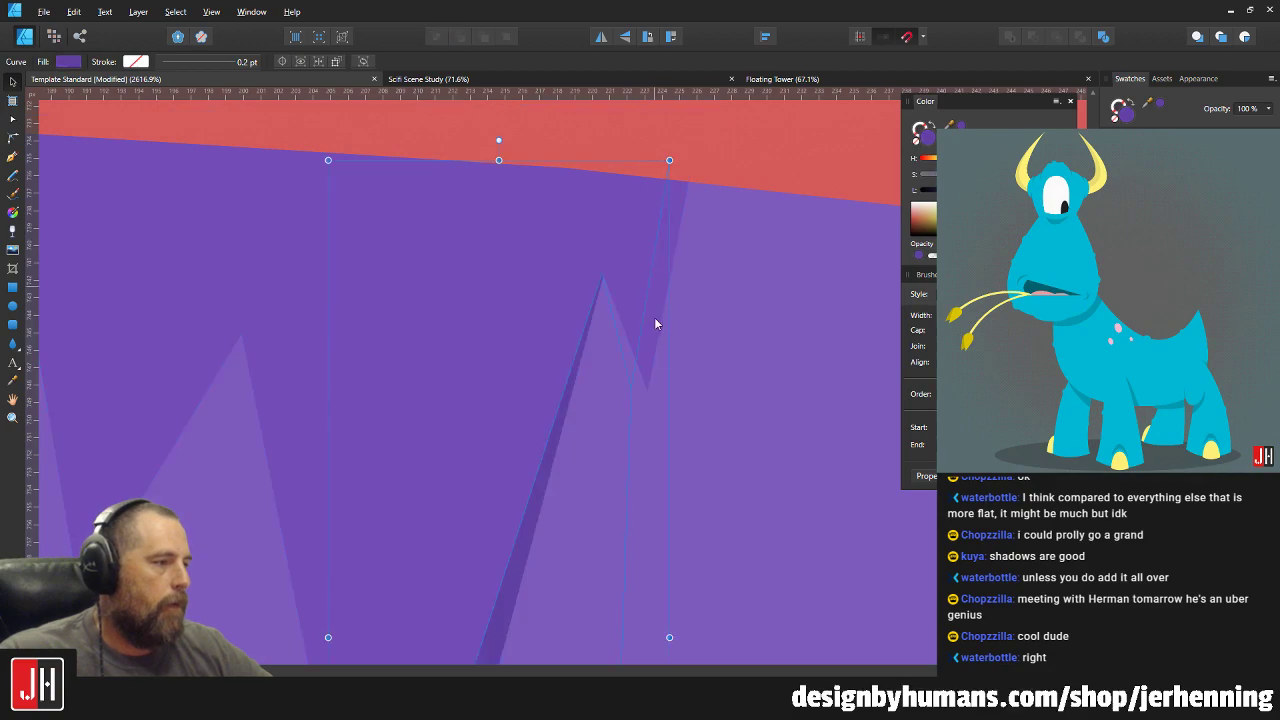
scroll(656, 318, down, 2)
key(ctrl+d)
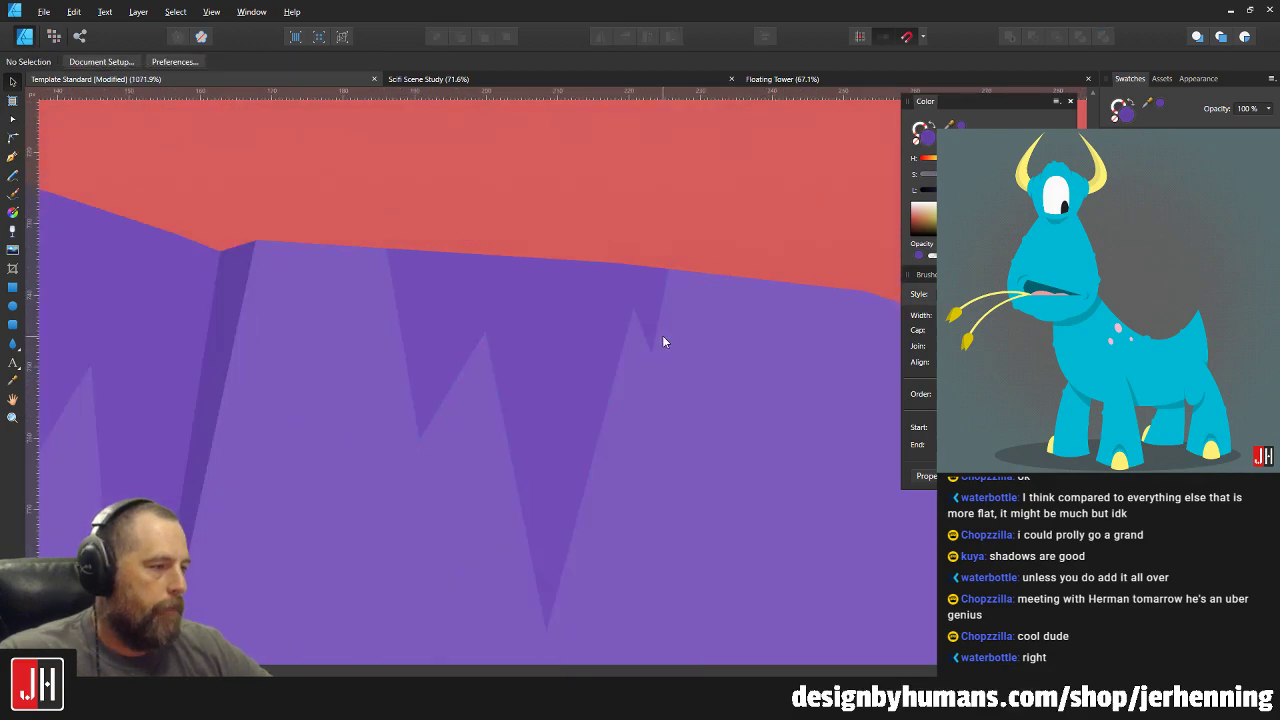
scroll(722, 344, down, 2)
click(716, 365)
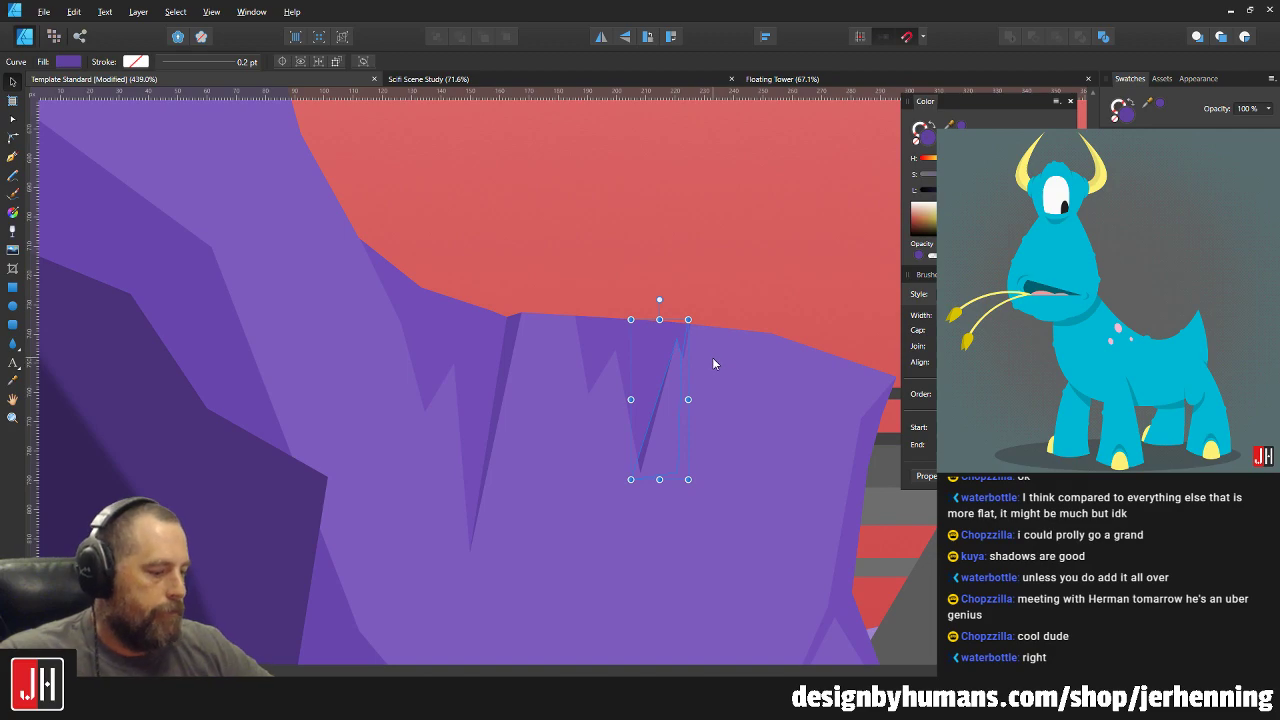
key(ctrl+d)
drag(712, 360, 618, 348)
scroll(618, 348, up, 1)
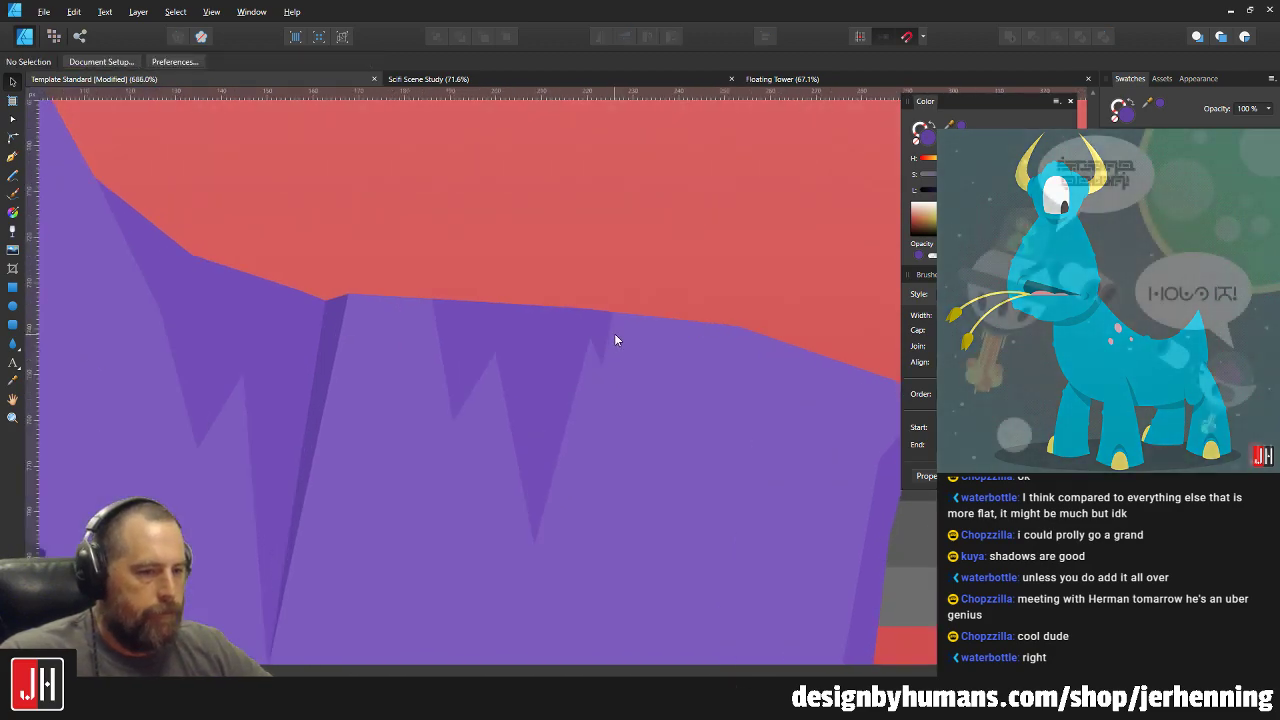
Draw a closed Pen outline offset inside the right edges of the second jagged shadow's long and short tips.
click(12, 156)
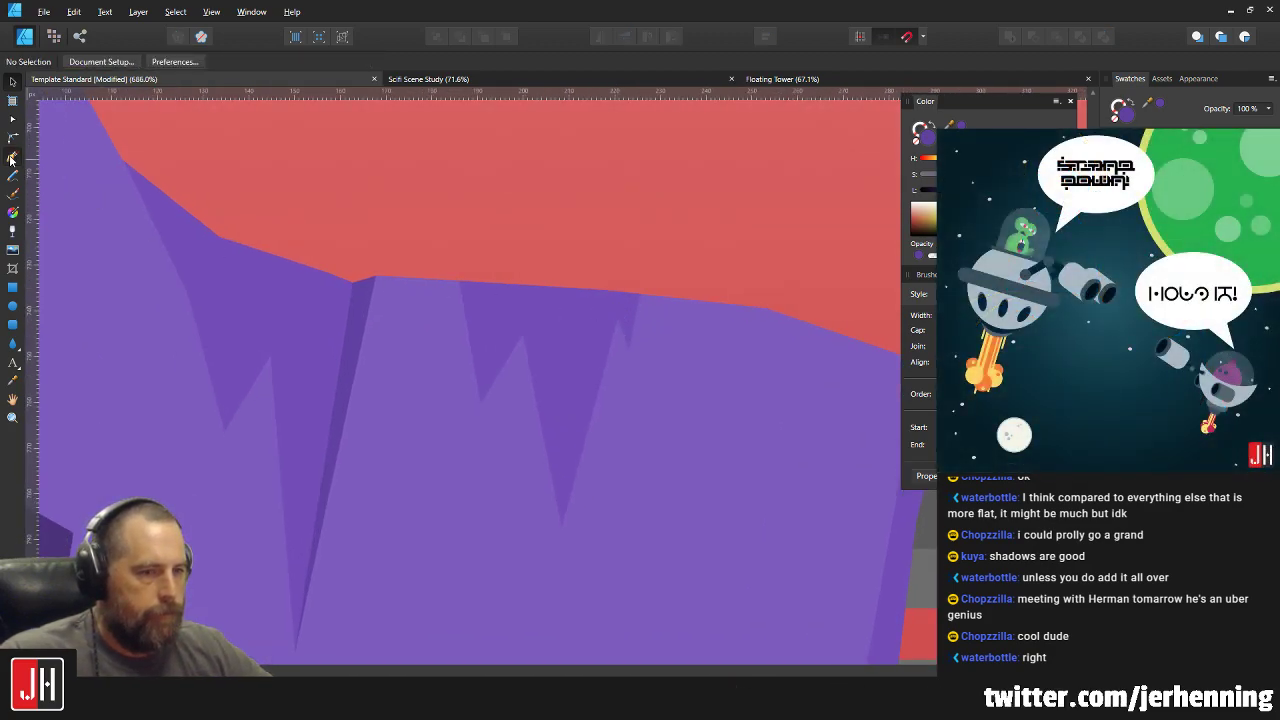
scroll(603, 317, up, 2)
scroll(697, 309, up, 2)
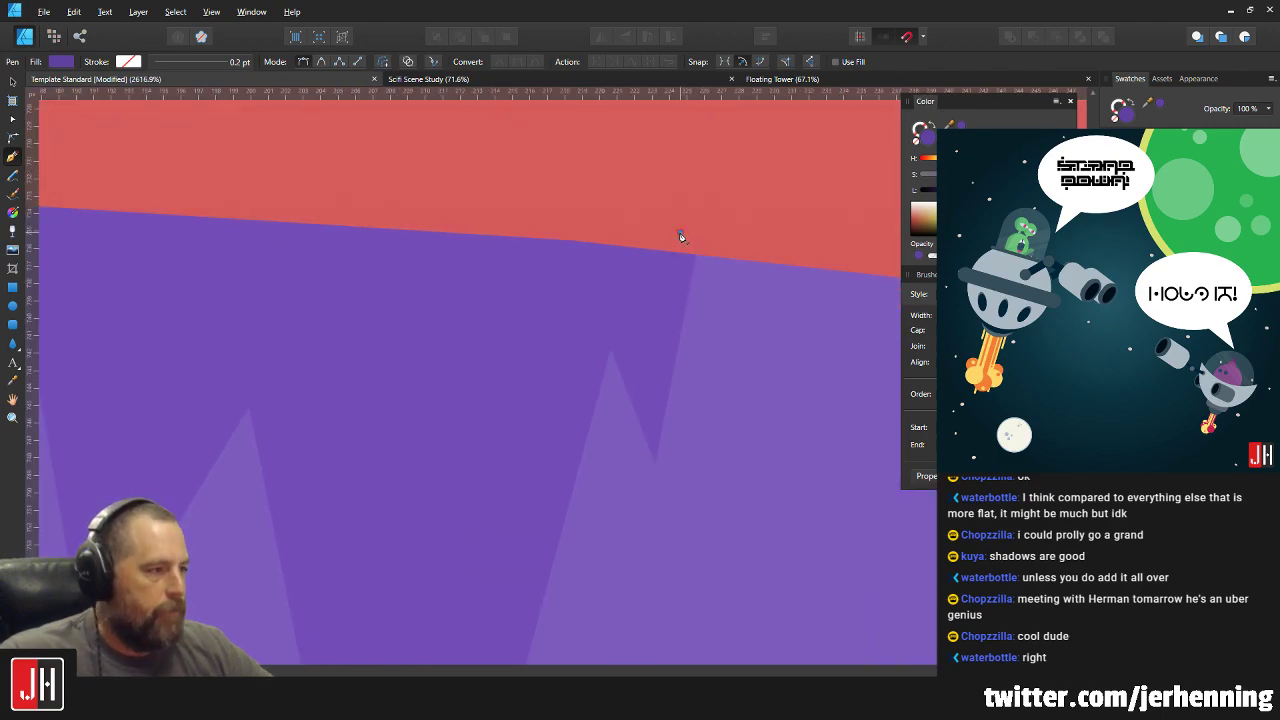
click(635, 451)
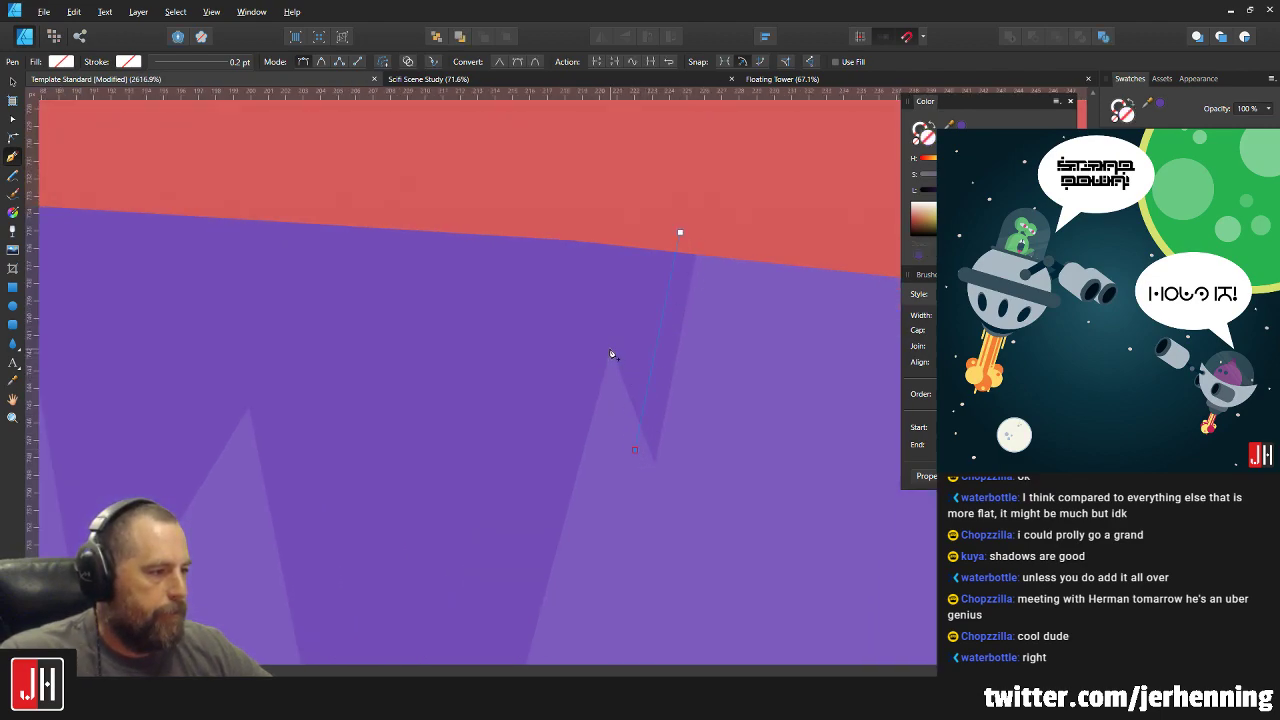
click(600, 350)
scroll(600, 350, down, 2)
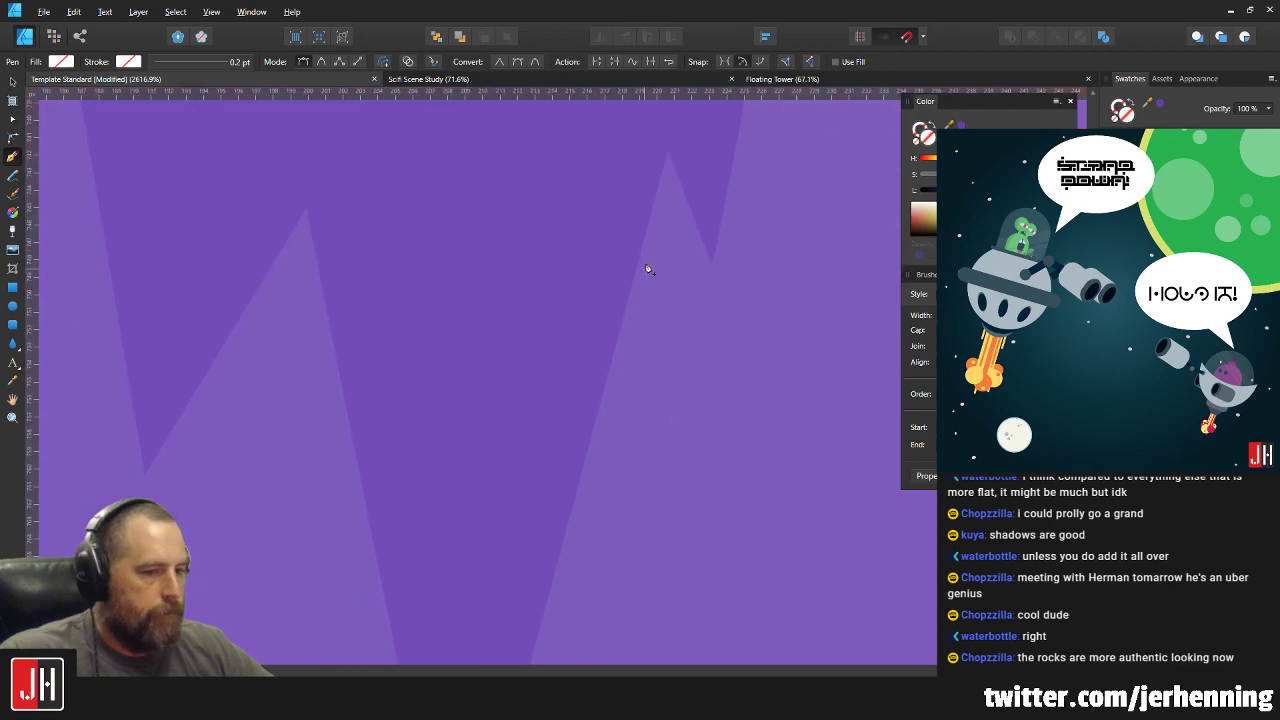
click(556, 575)
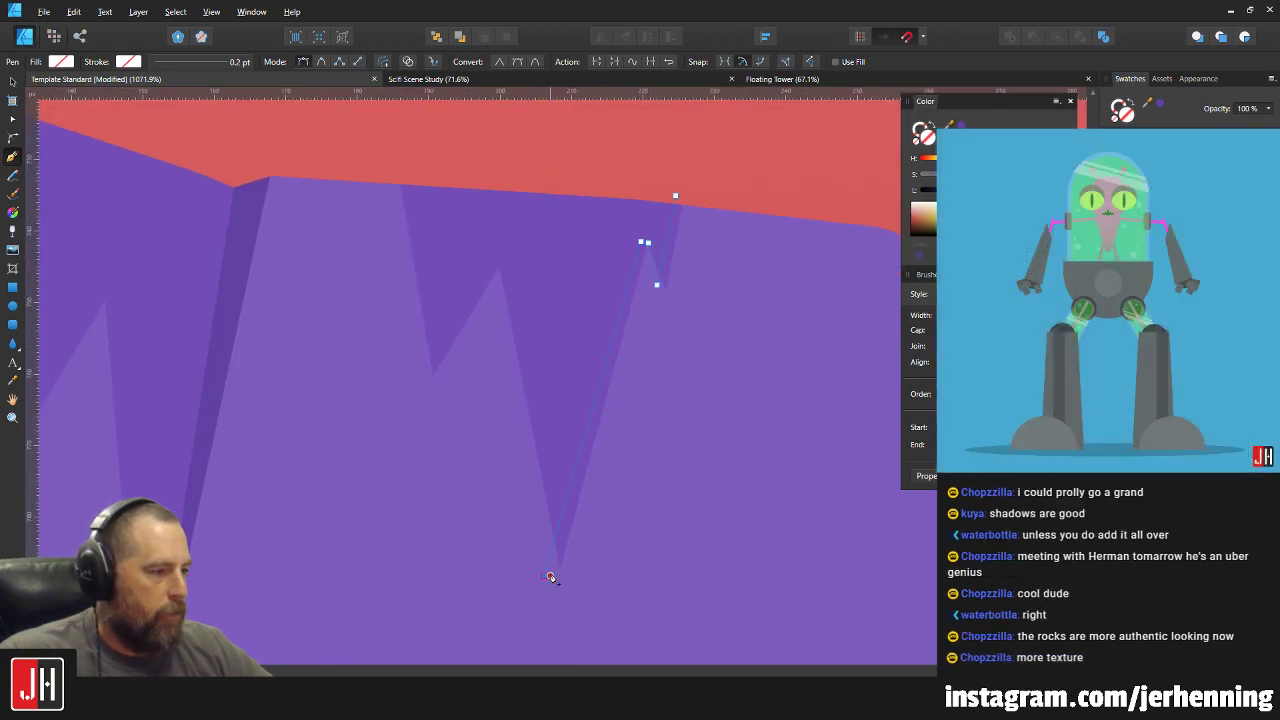
click(703, 191)
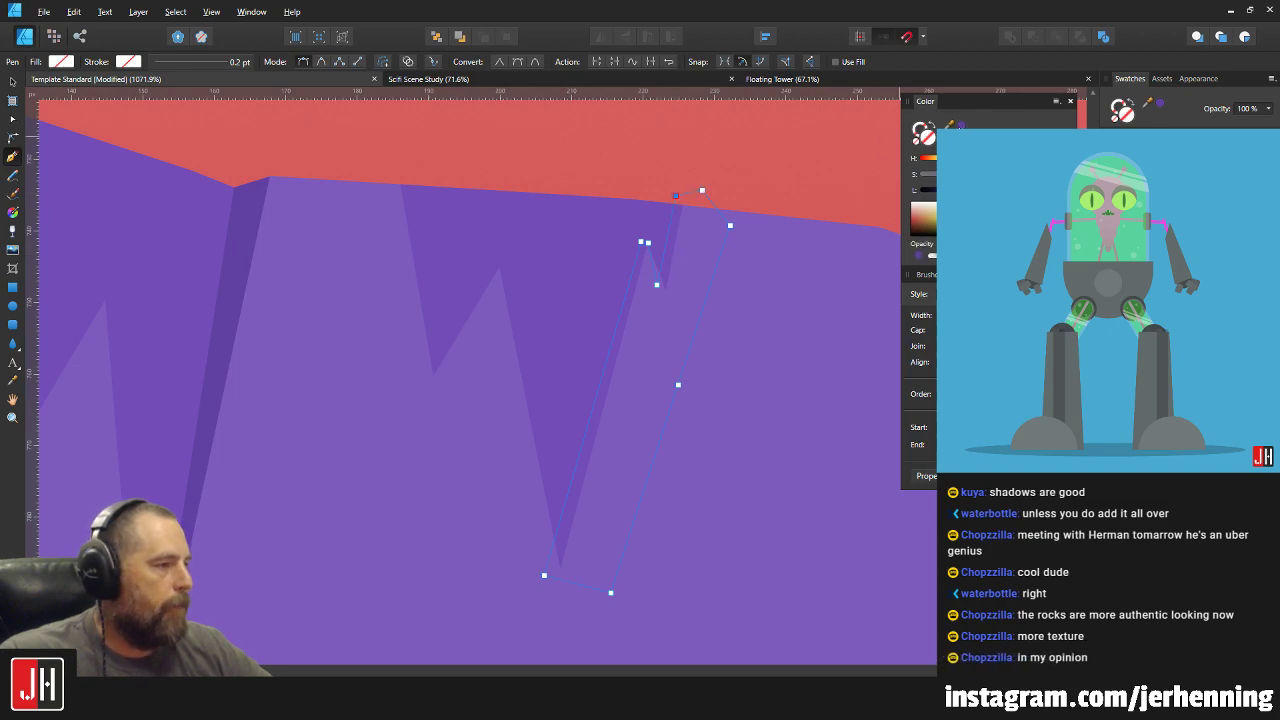
Fill the outline with the first facet's dark purple and clip it inside the second jagged shadow.
click(641, 241)
scroll(622, 306, up, 1)
key(v)
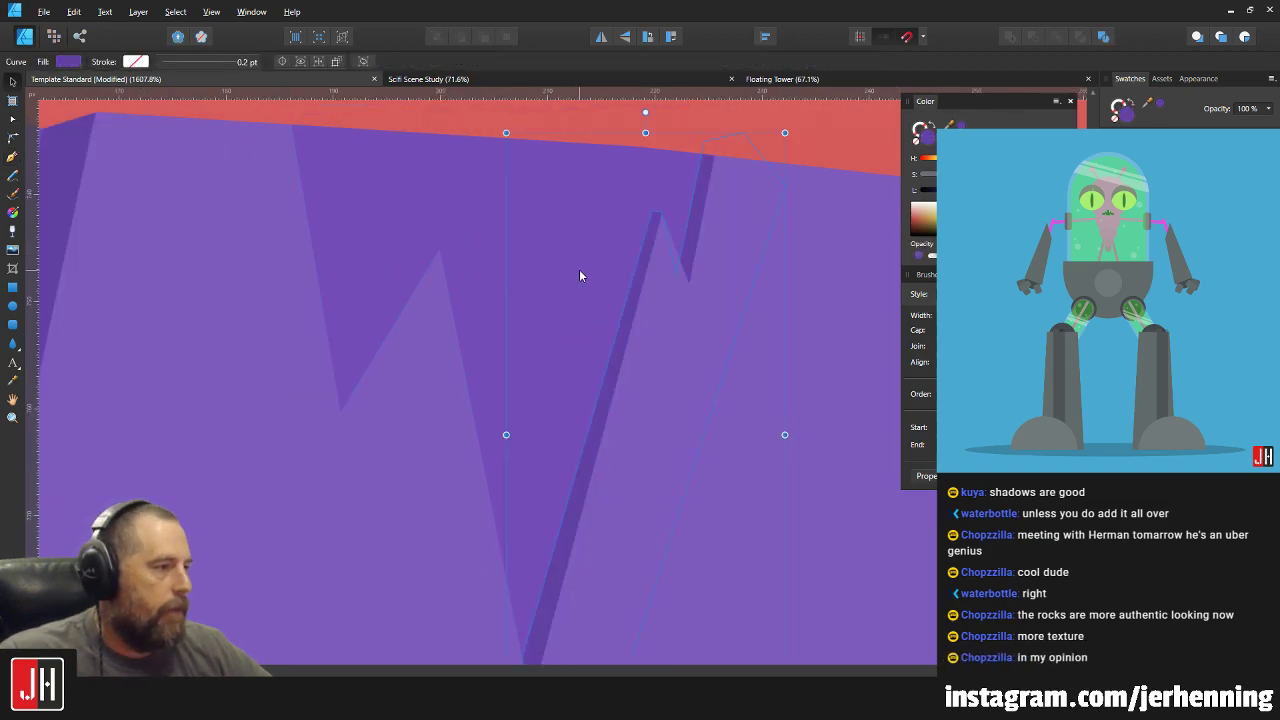
scroll(608, 293, down, 10)
click(700, 242)
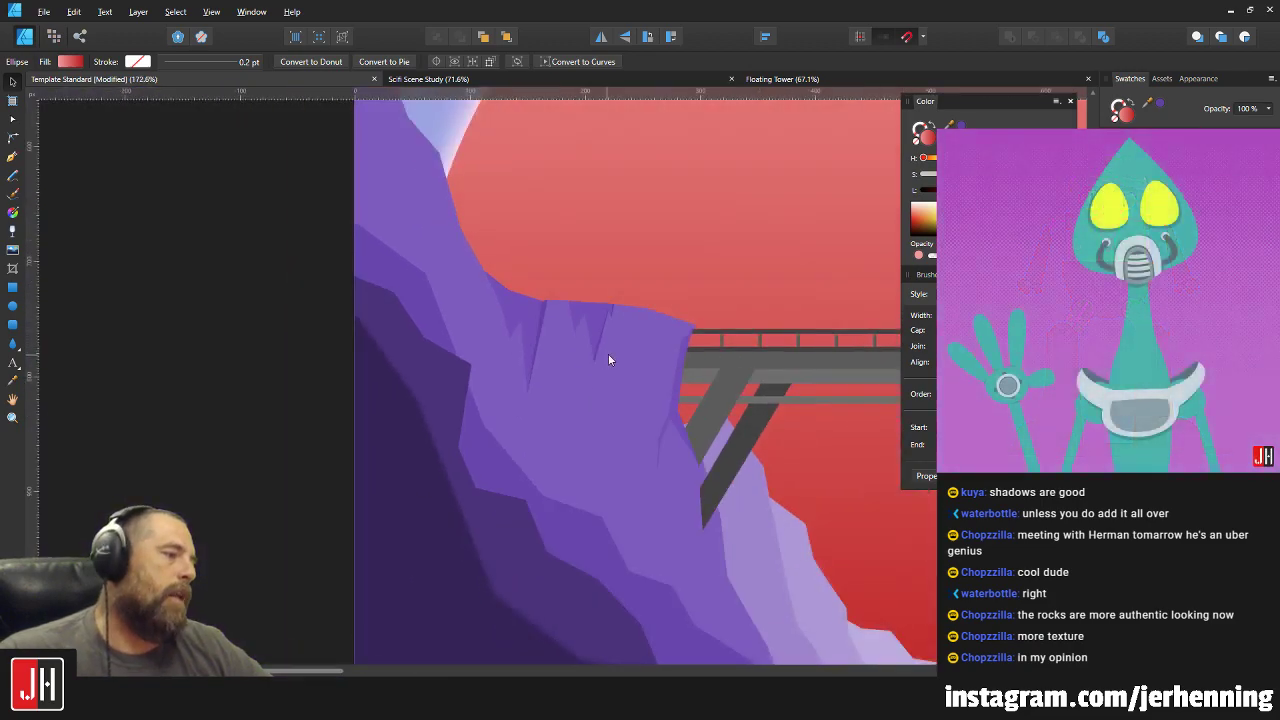
scroll(608, 360, down, 2)
scroll(503, 363, up, 6)
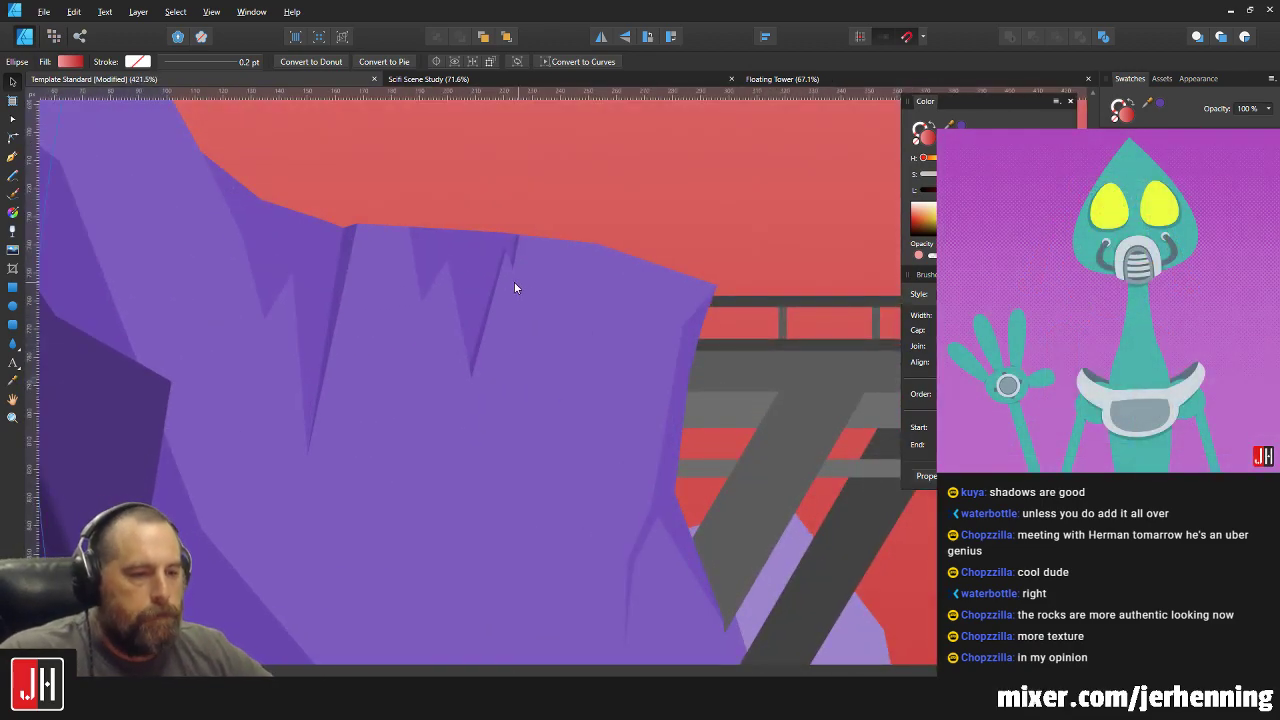
Adjust the second facet's corner node beside the small inner peak, moving it slightly left and down.
scroll(515, 288, up, 15)
click(586, 289)
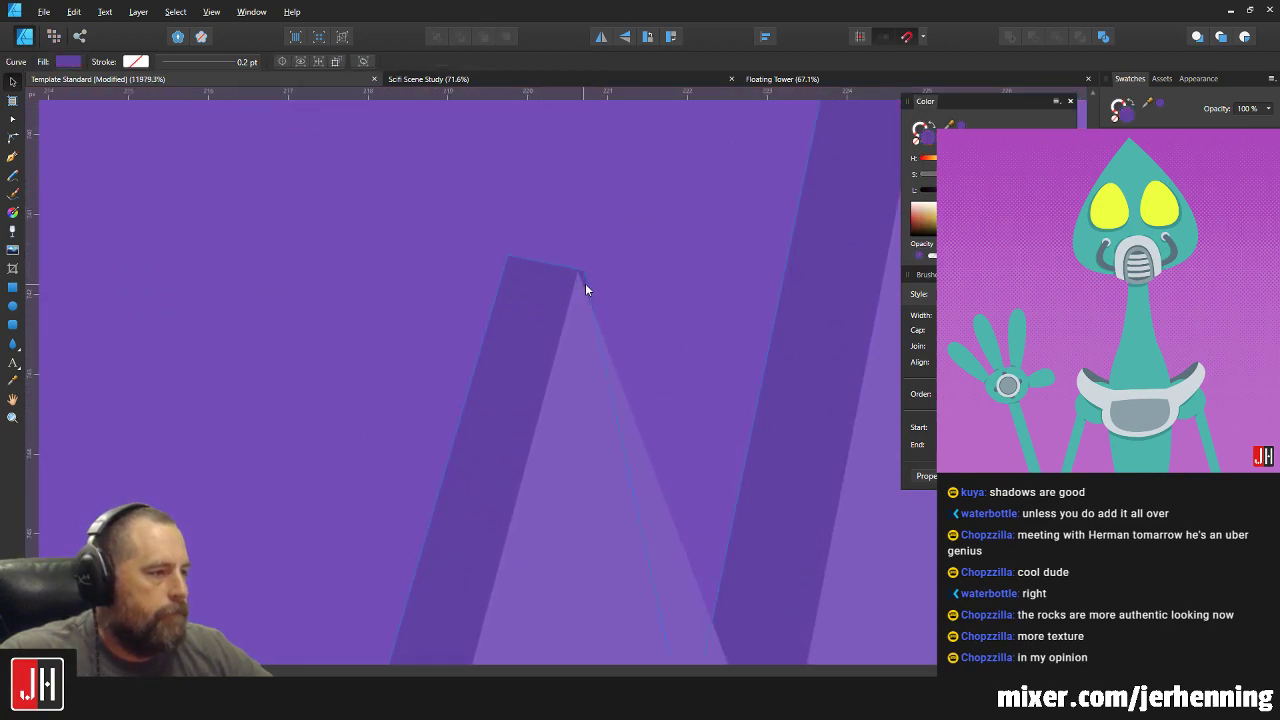
key(a)
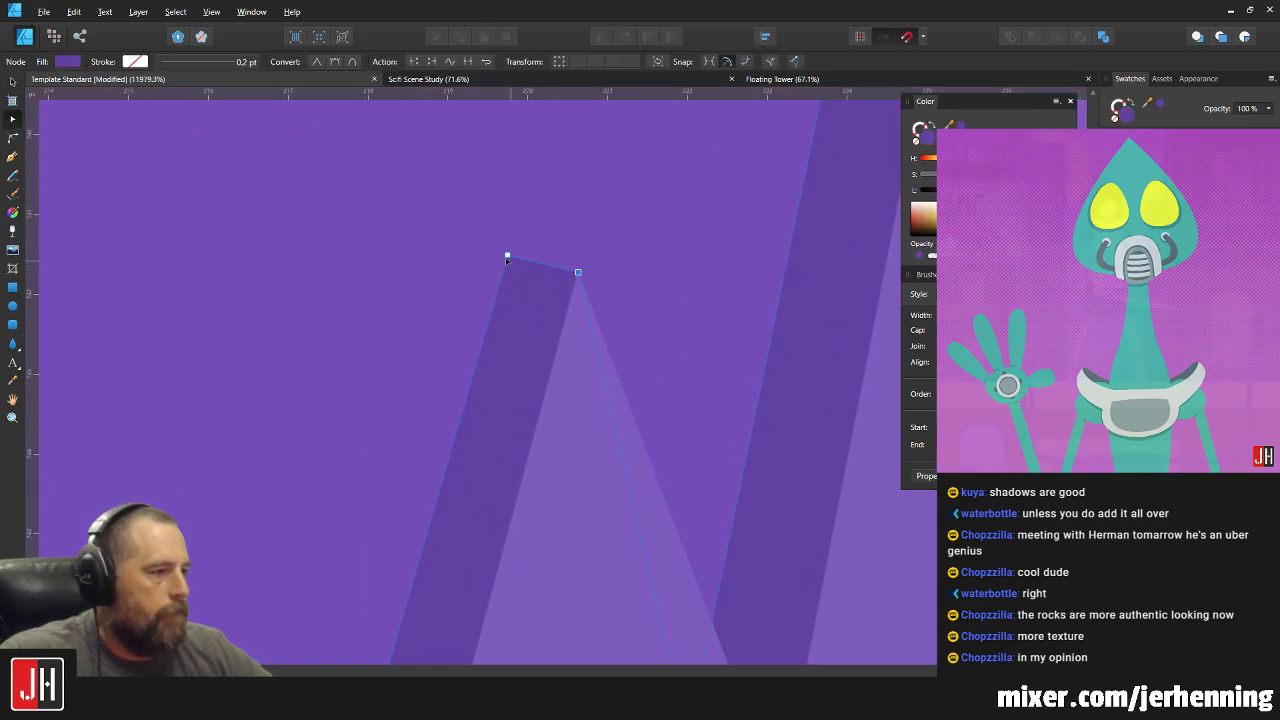
key(v)
scroll(580, 287, down, 15)
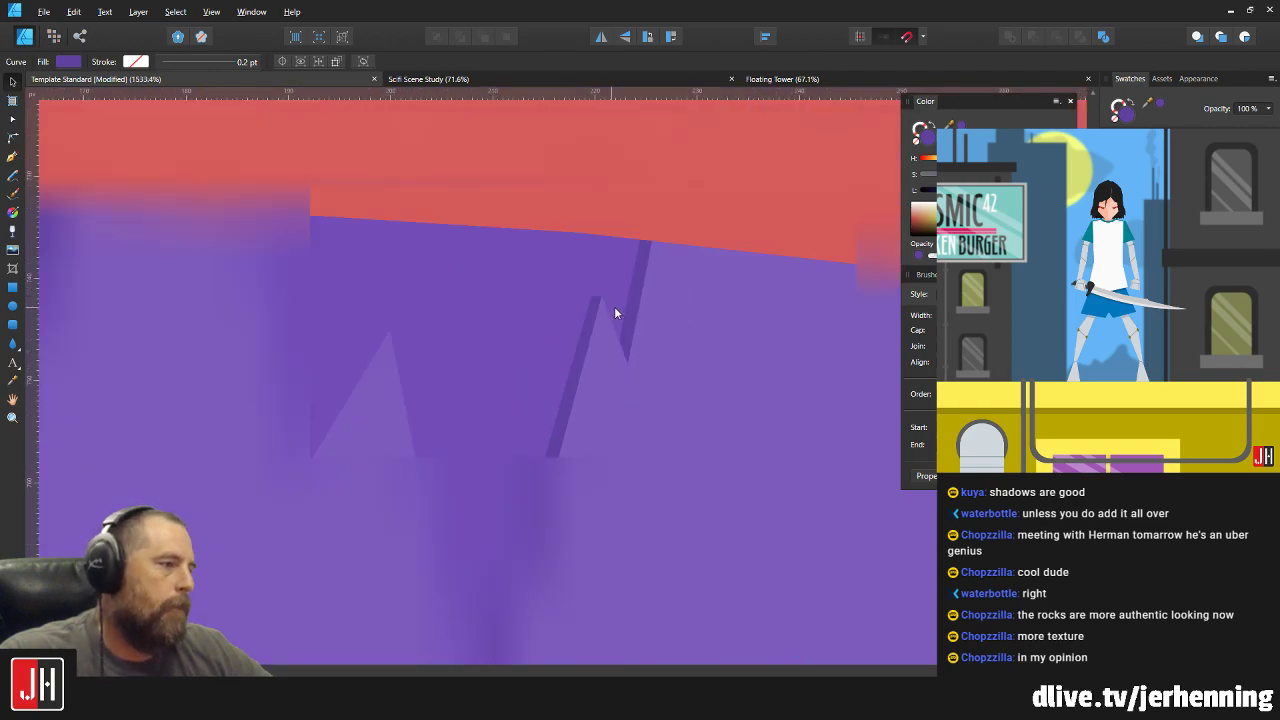
click(698, 218)
scroll(672, 304, up, 3)
scroll(594, 320, down, 5)
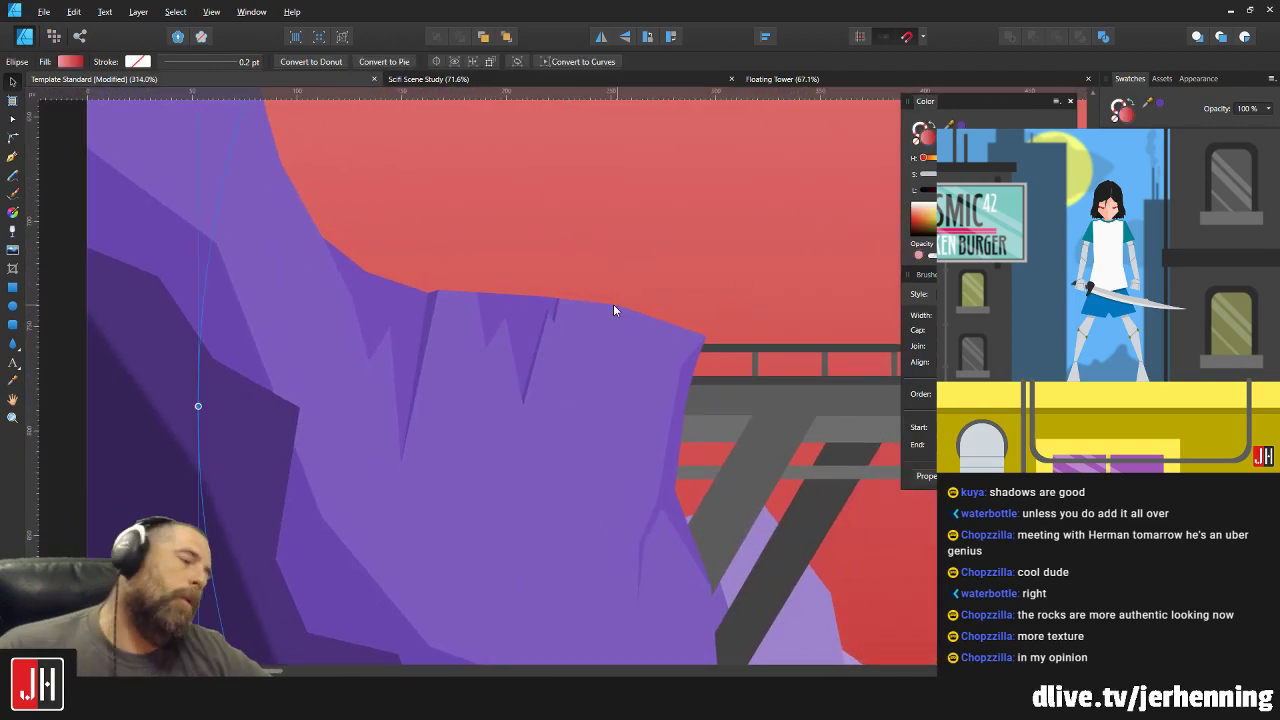
scroll(491, 294, up, 7)
scroll(440, 350, up, 2)
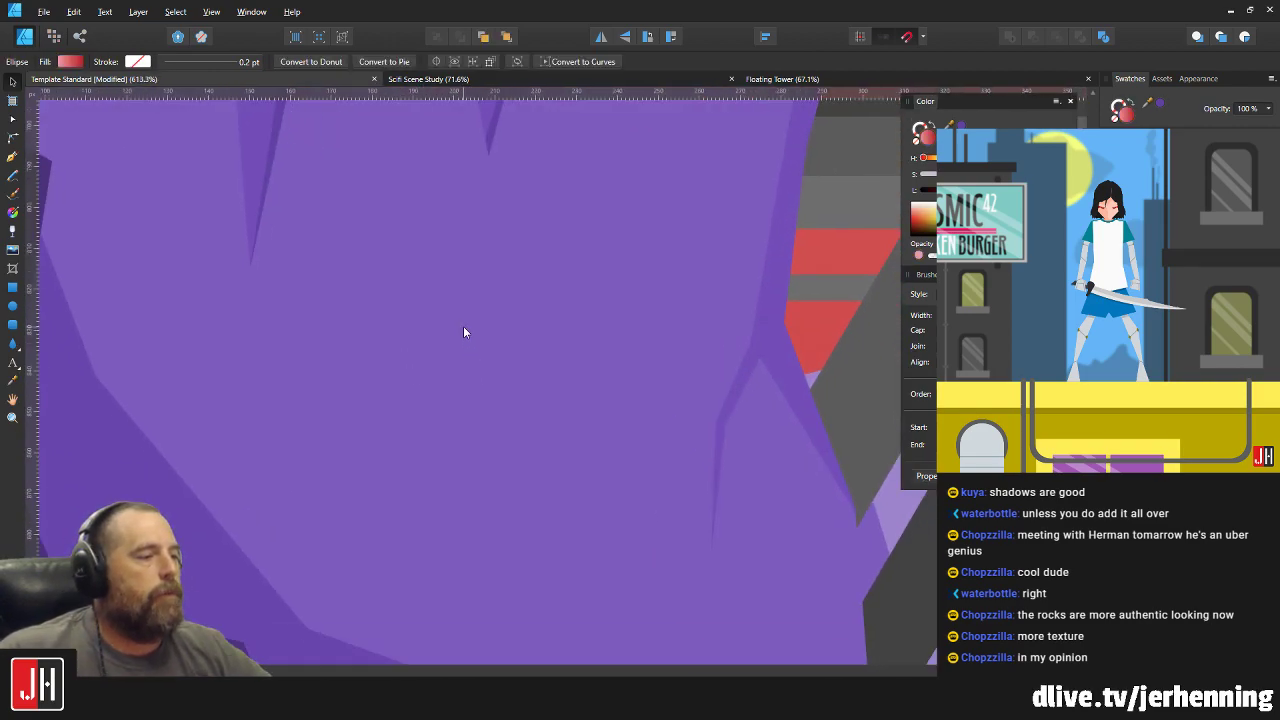
scroll(534, 346, down, 4)
scroll(531, 323, down, 4)
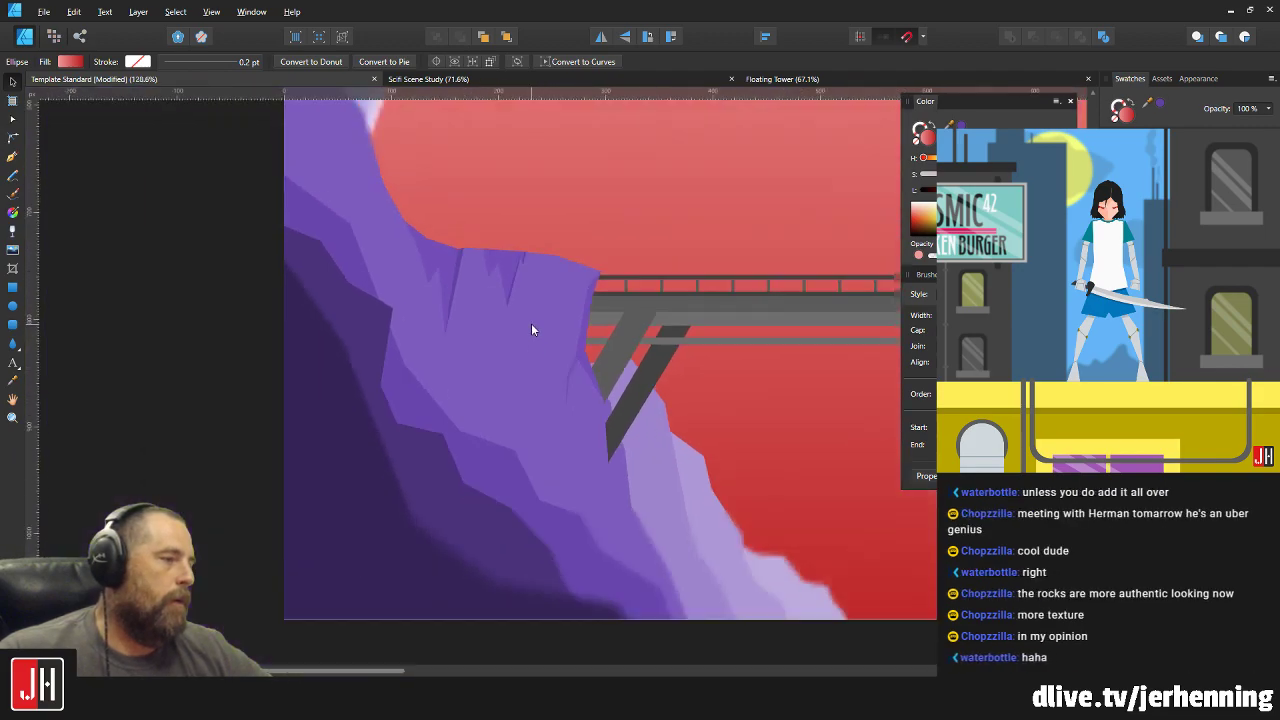
key(ctrl+d)
Widen the second facet slightly by shifting its node above the cliff edge and its inner-peak corner node to the left.
scroll(520, 268, up, 5)
scroll(554, 287, up, 8)
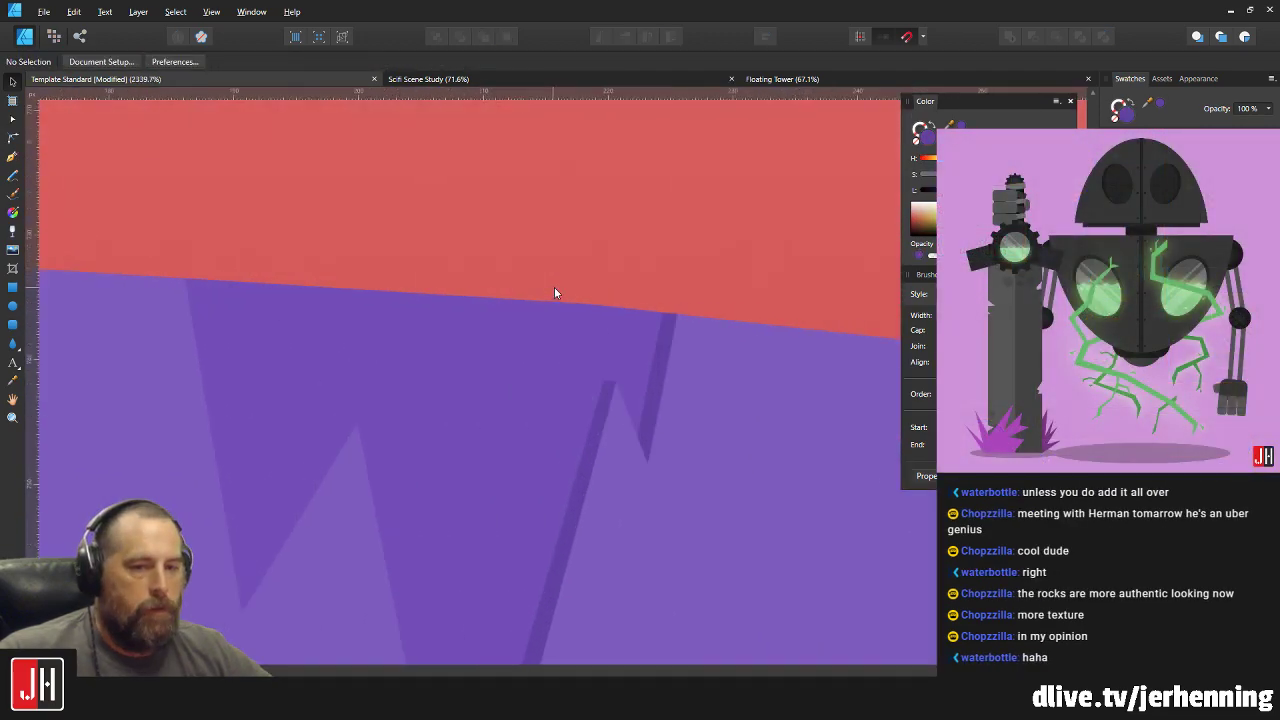
key(a)
click(747, 290)
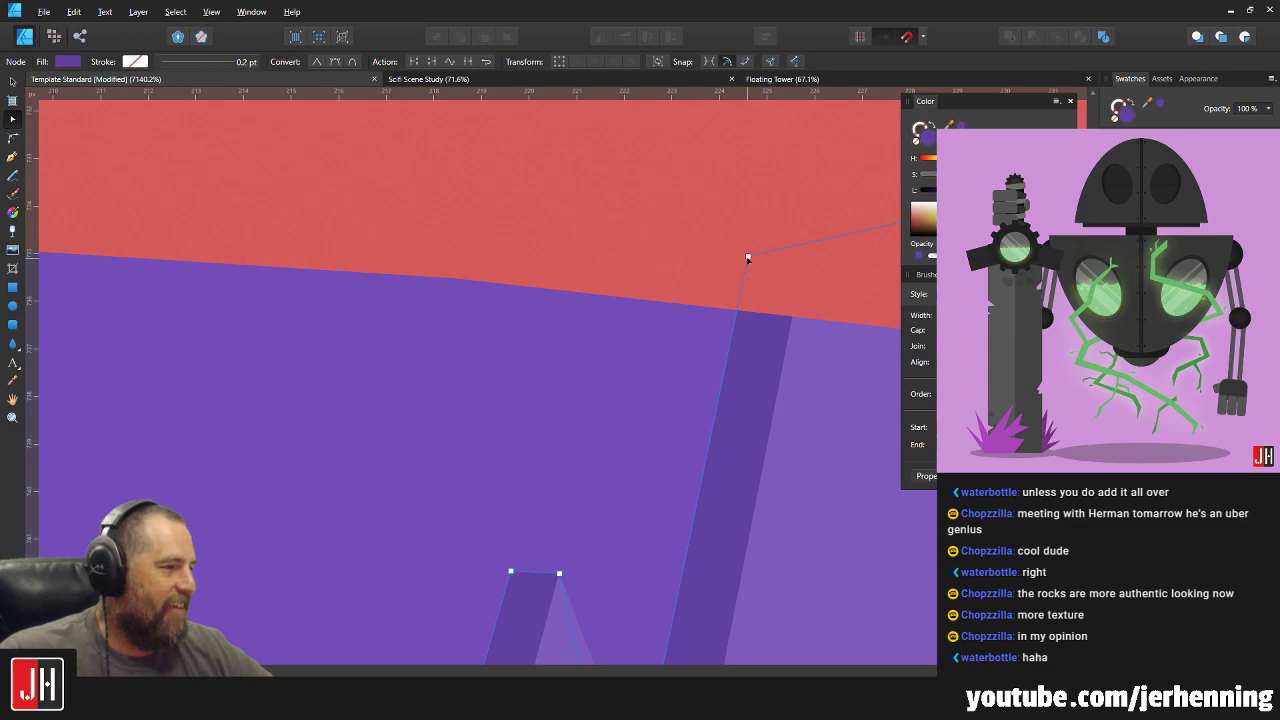
drag(740, 265, 738, 264)
drag(688, 560, 658, 327)
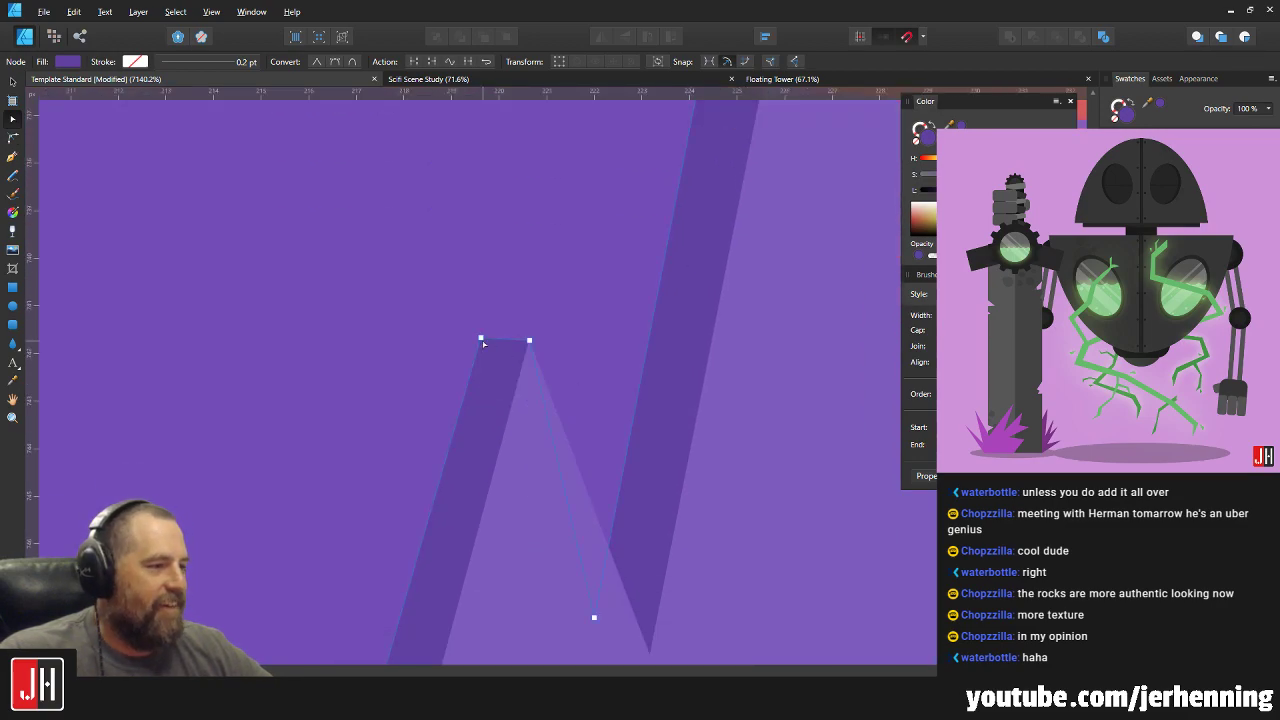
drag(481, 340, 476, 341)
key(v)
scroll(500, 345, down, 12)
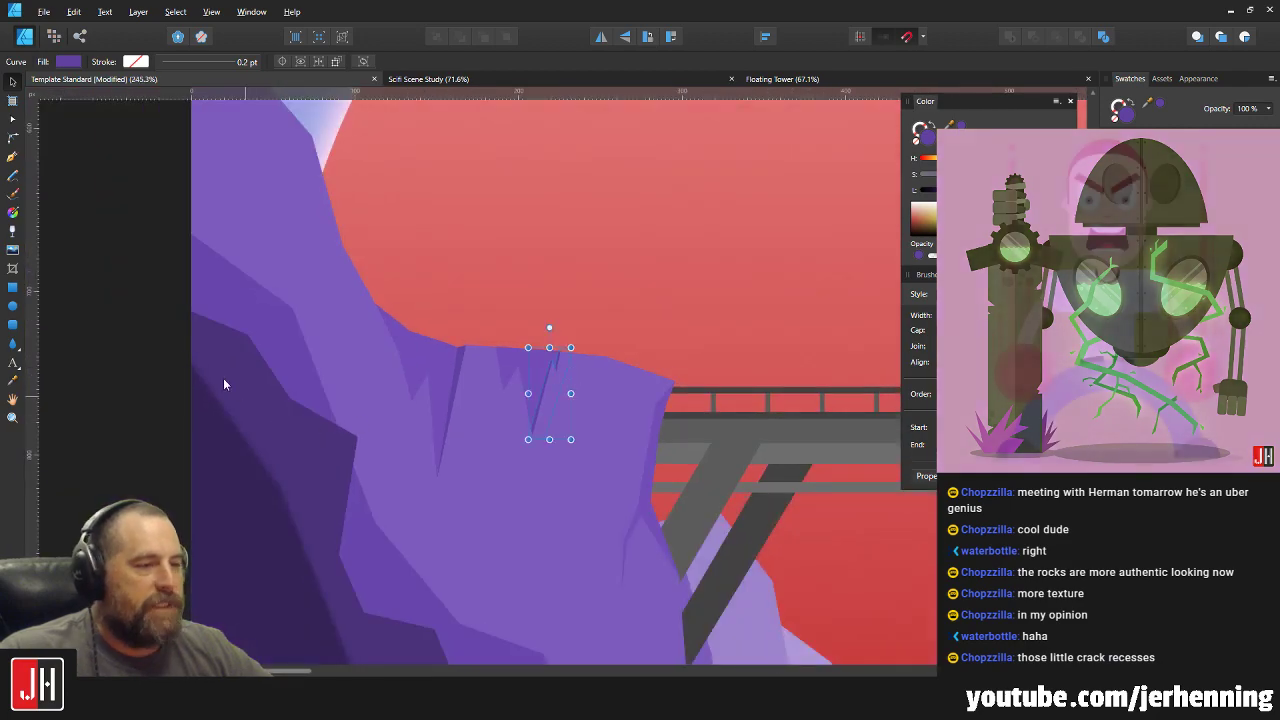
click(183, 314)
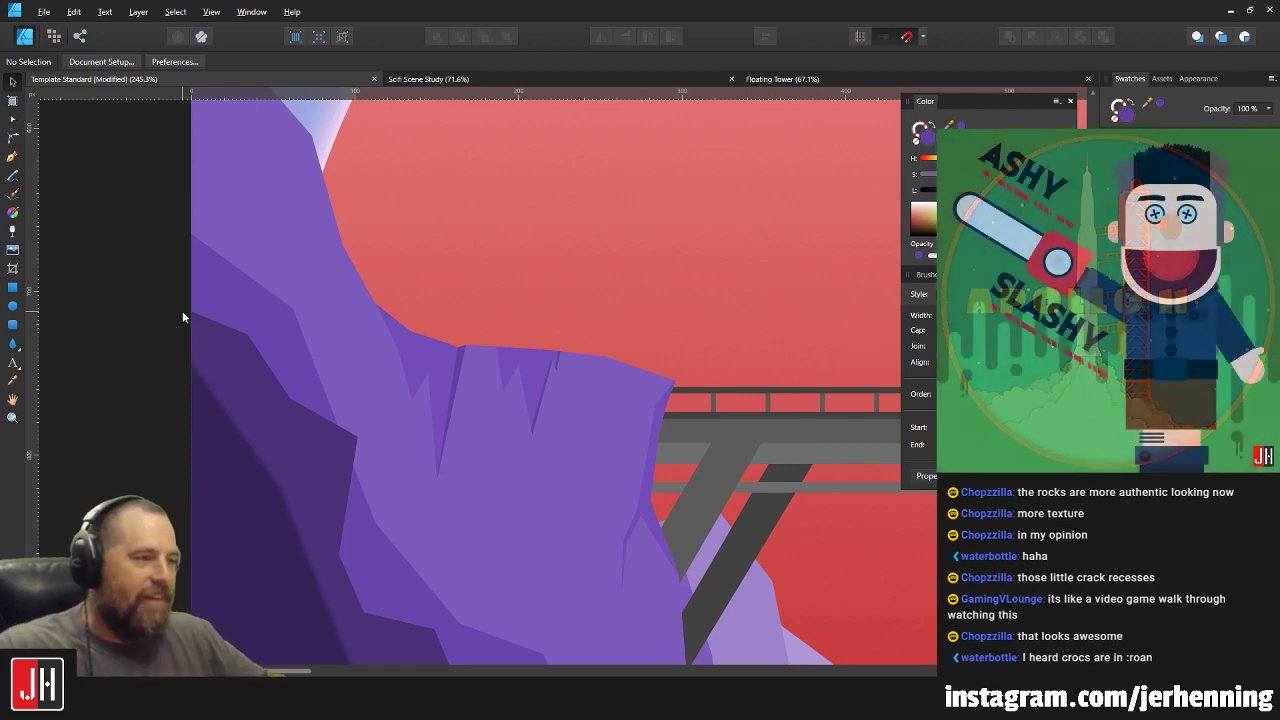
scroll(351, 388, up, 4)
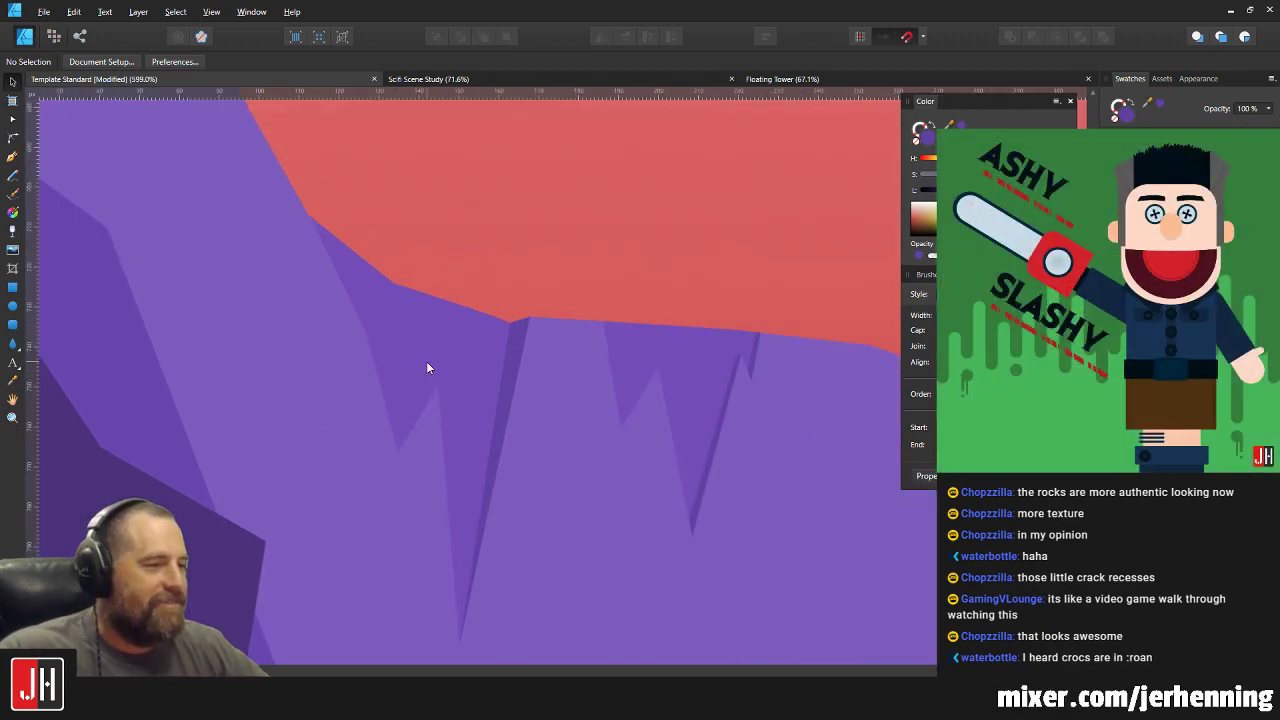
click(435, 355)
click(445, 343)
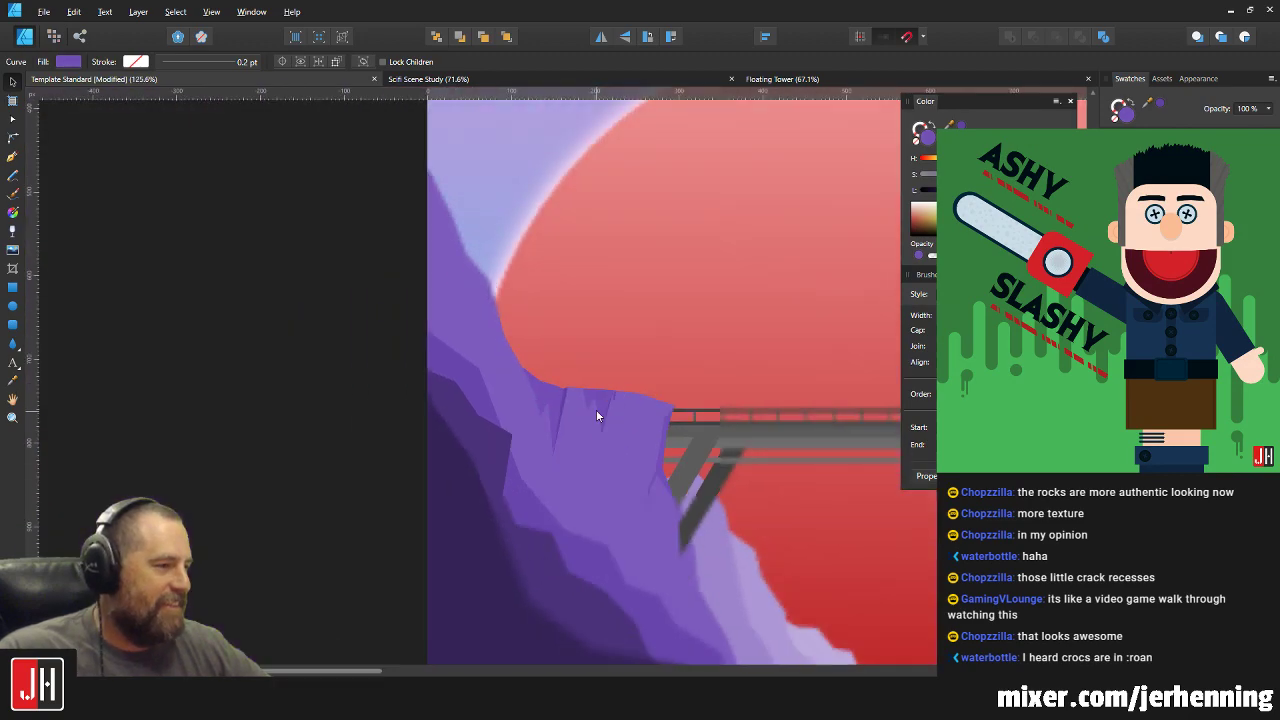
key(ctrl+0)
click(460, 441)
Delete the two darker shadow shapes along the right edge of the cliff beside the bridge.
scroll(619, 432, up, 8)
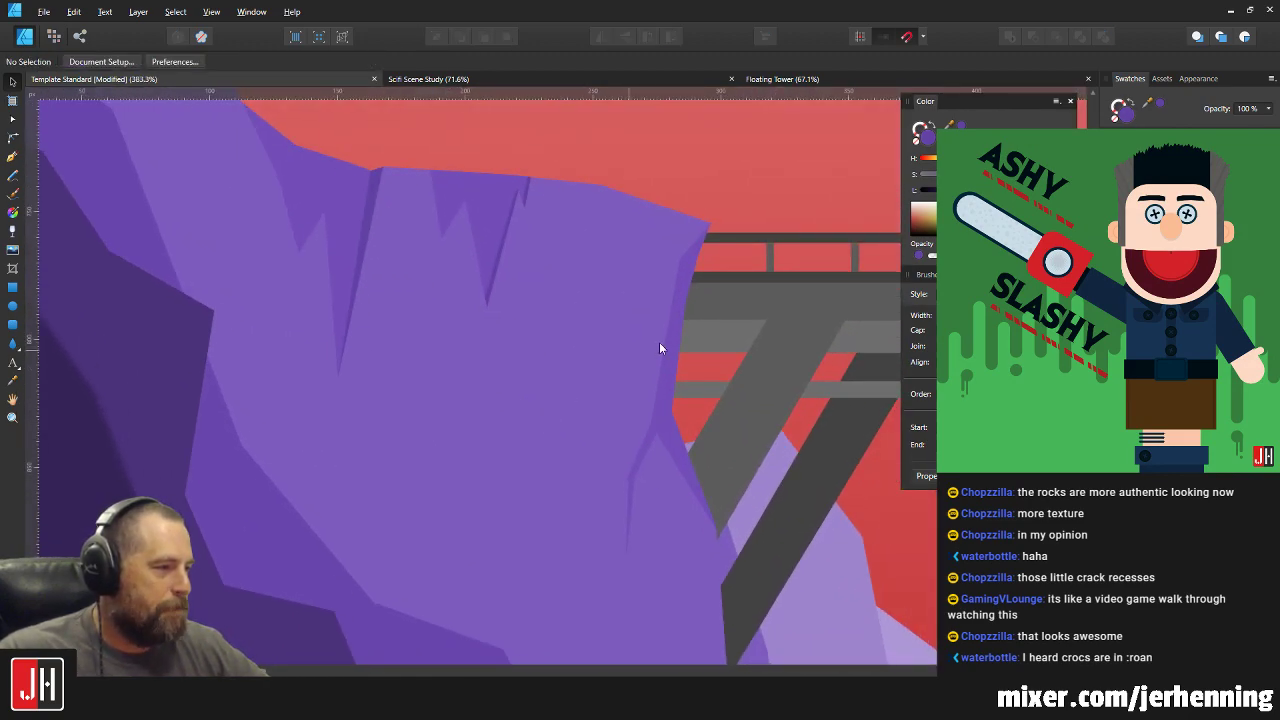
click(676, 319)
shift+click(648, 449)
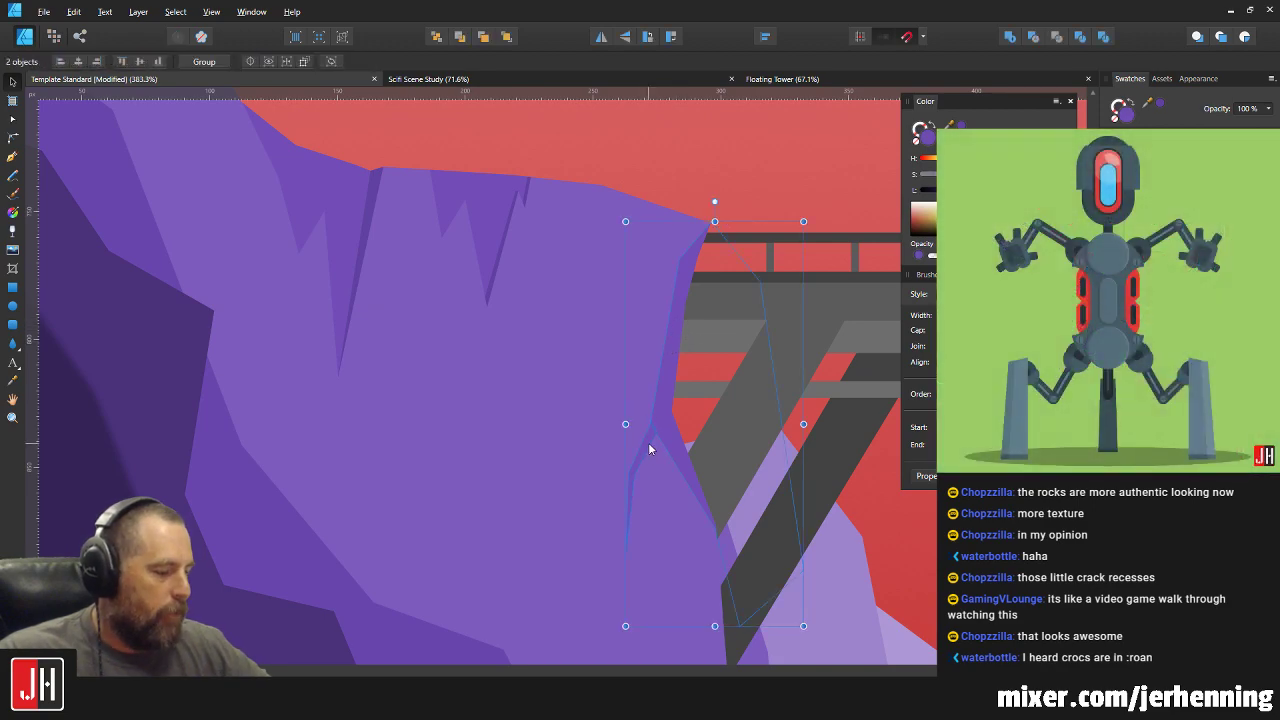
key(Delete)
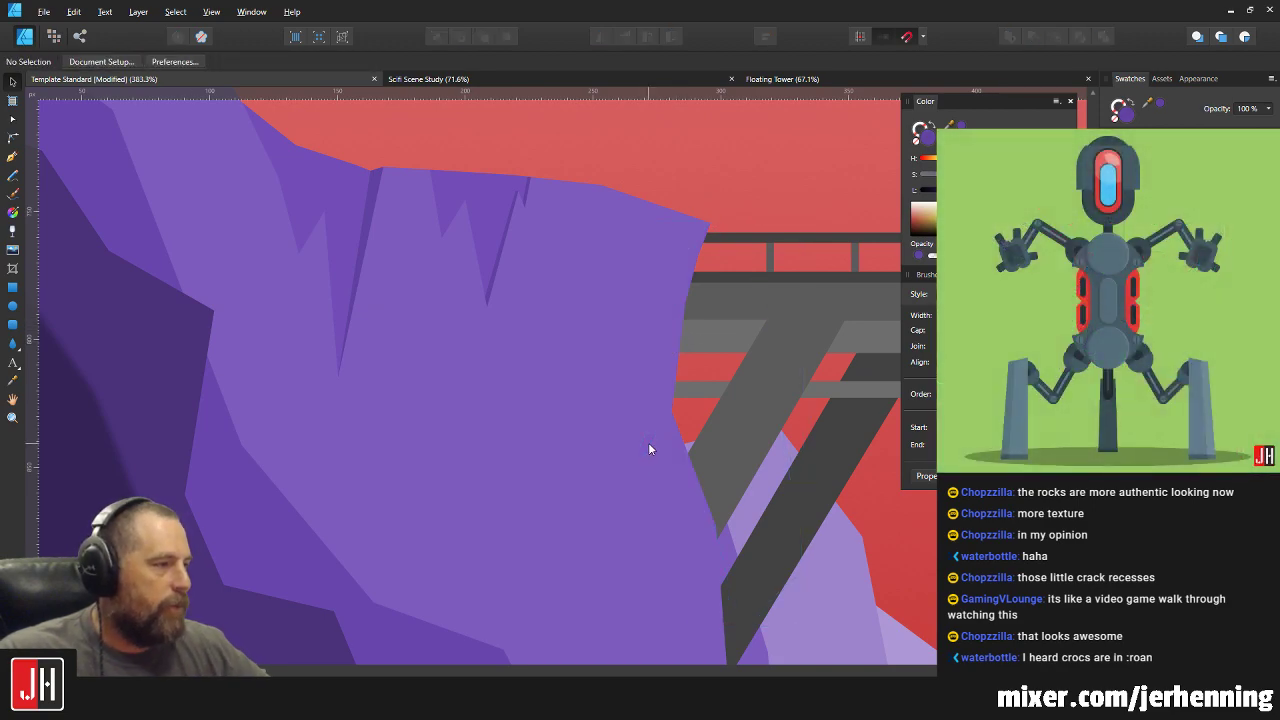
Draw a closed jagged Pen outline inward from the cliff's right edge, fill it with the existing shadows' purple and clip it inside the cliff.
click(12, 156)
click(685, 310)
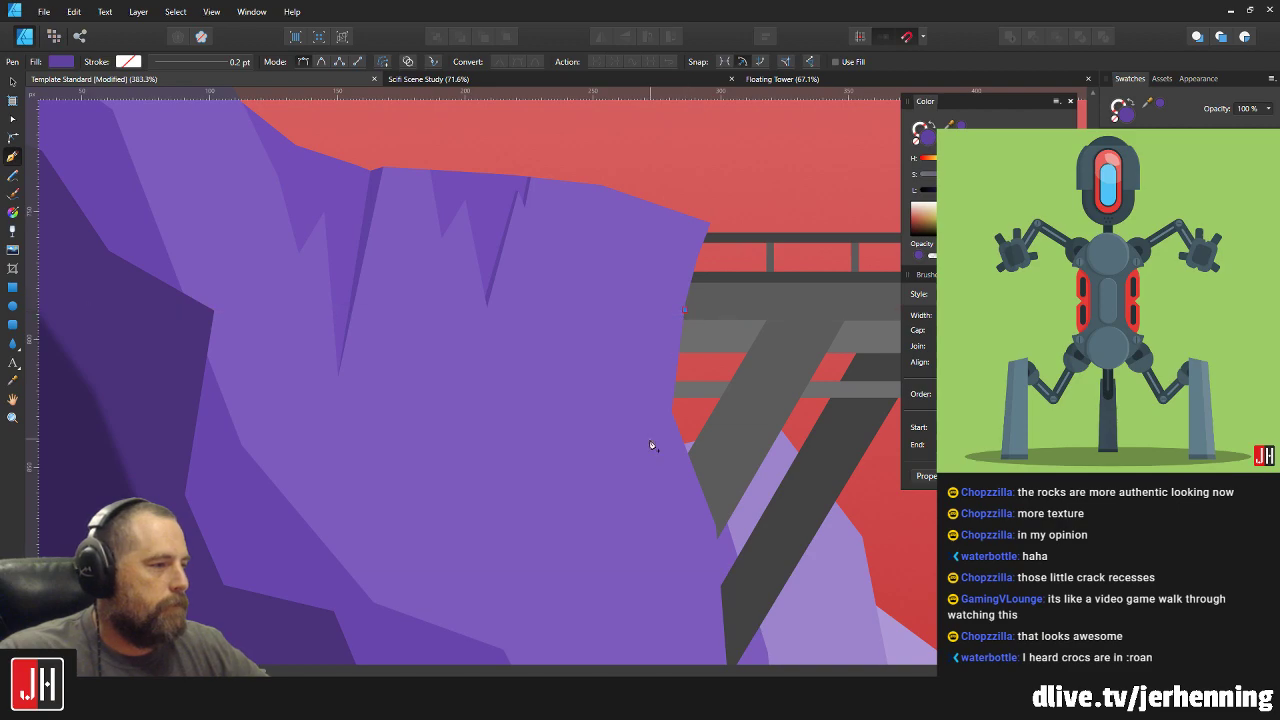
click(592, 244)
click(593, 356)
click(581, 558)
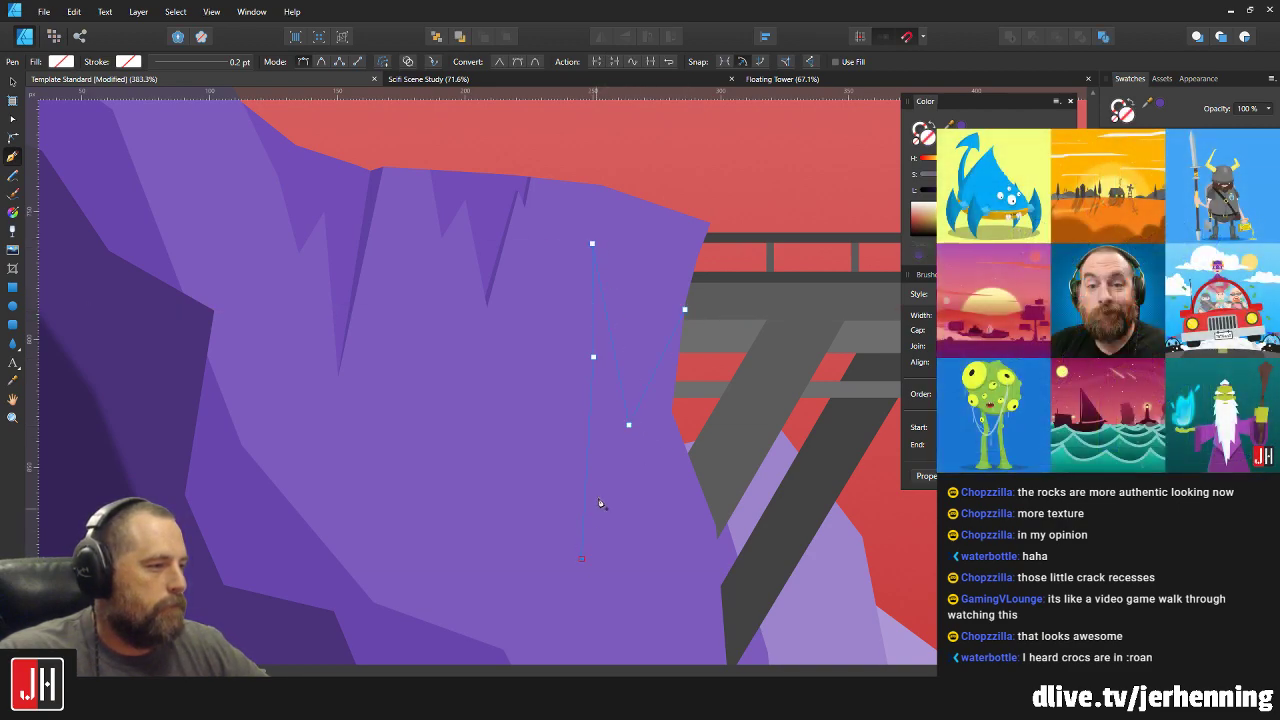
drag(614, 503, 611, 508)
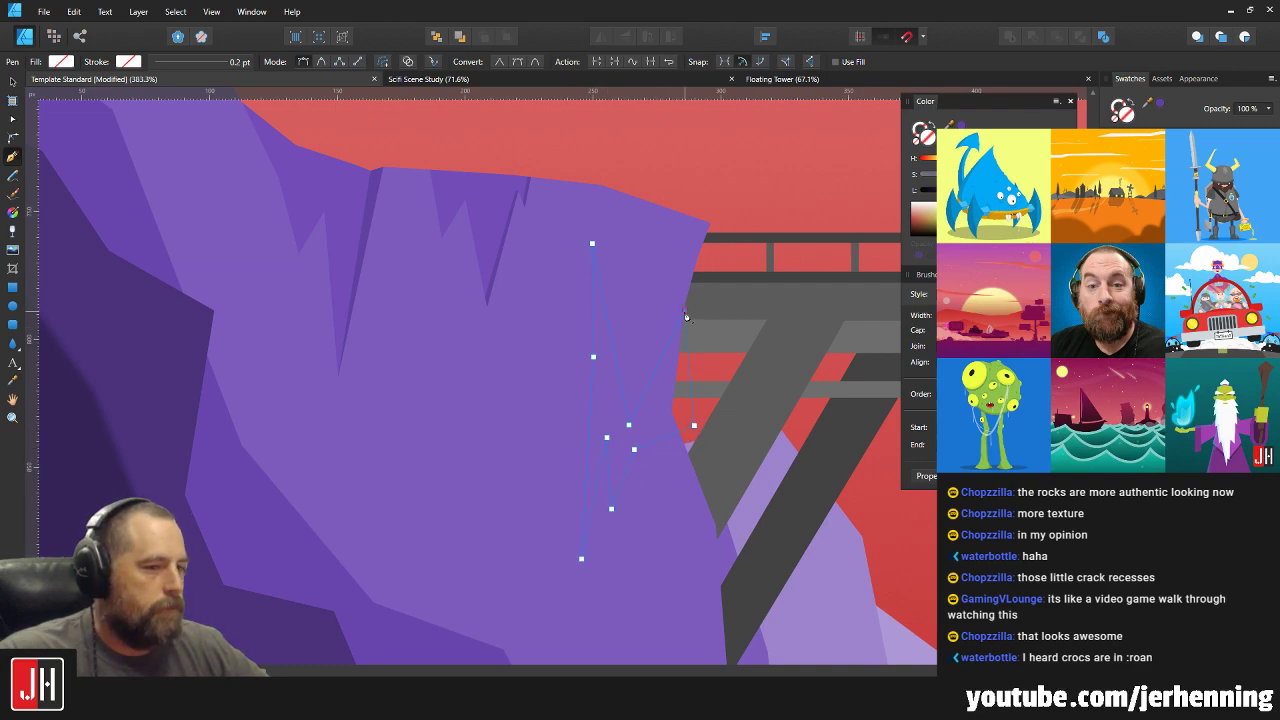
key(i)
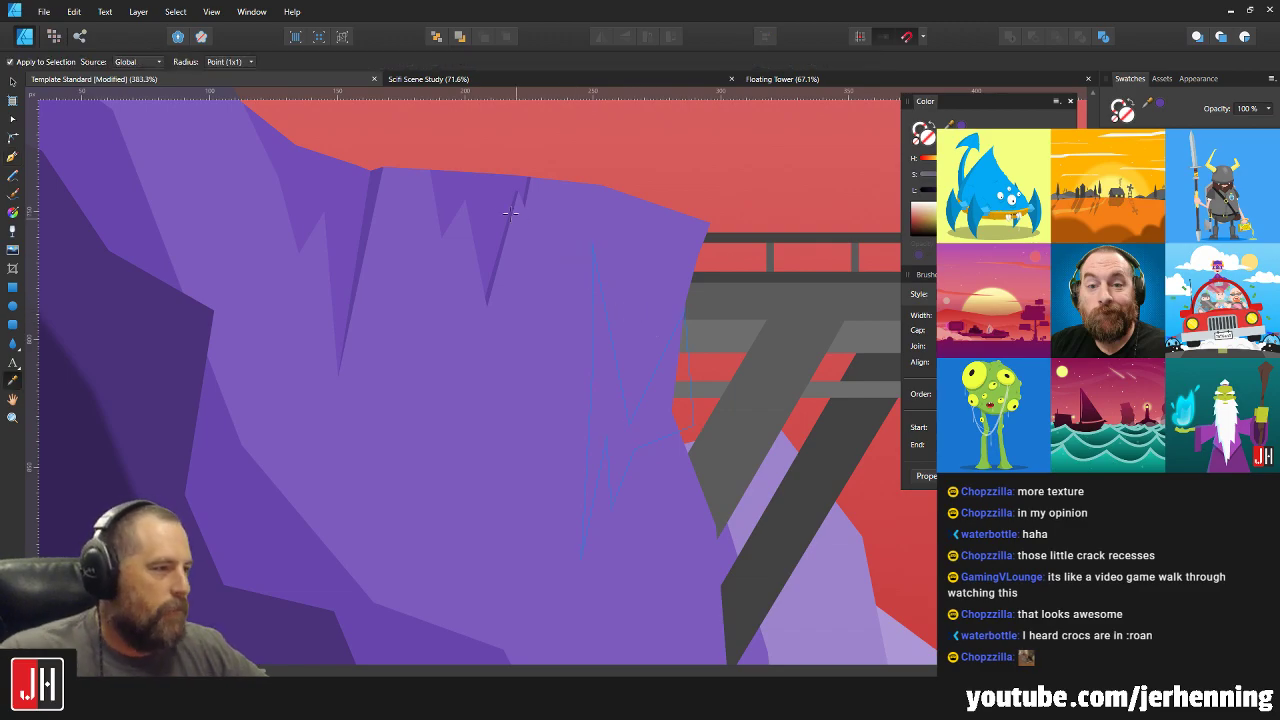
key(v)
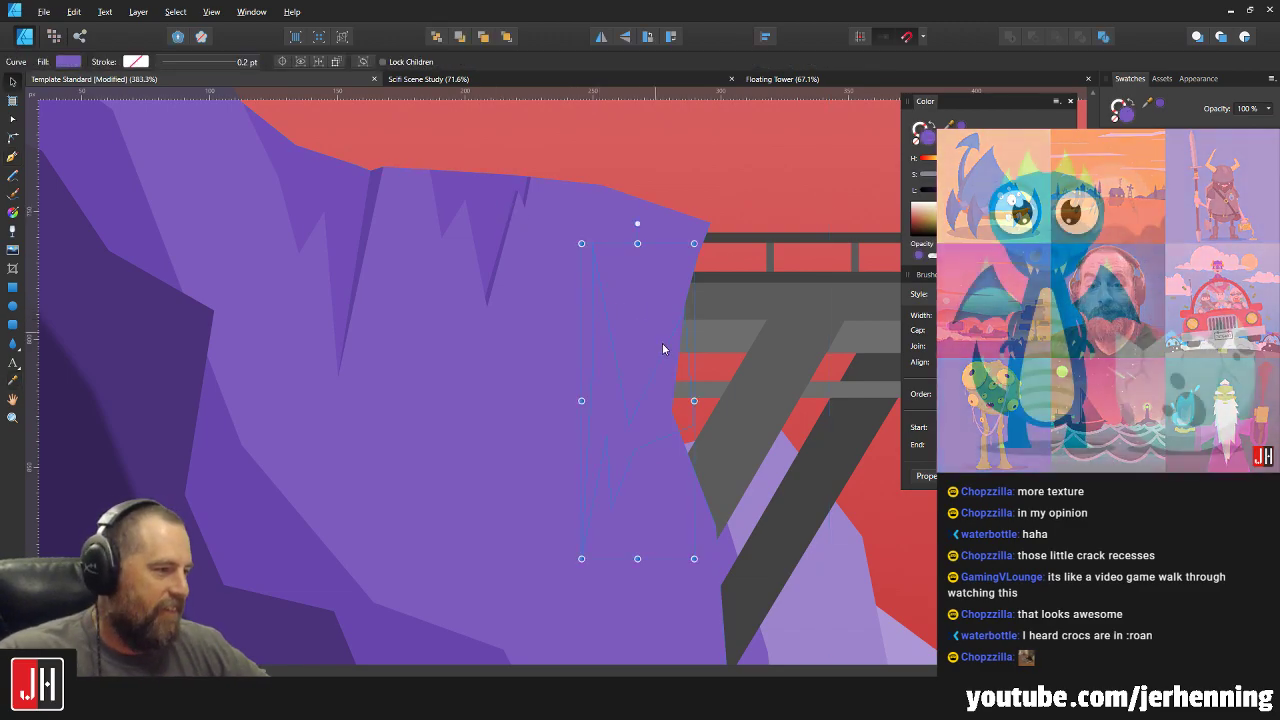
Move the new shadow's inner V corner to the right and lower the small notch between its bottom tips.
scroll(679, 408, up, 3)
key(a)
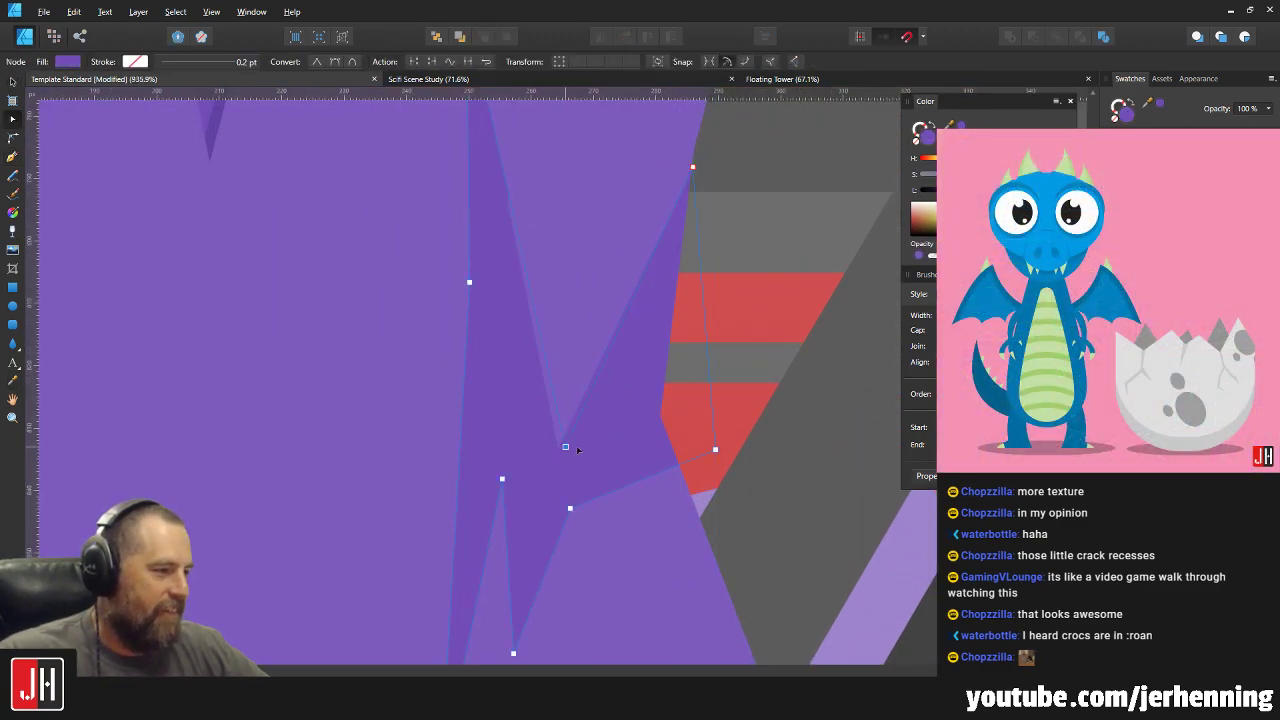
drag(566, 447, 588, 446)
scroll(566, 491, down, 3)
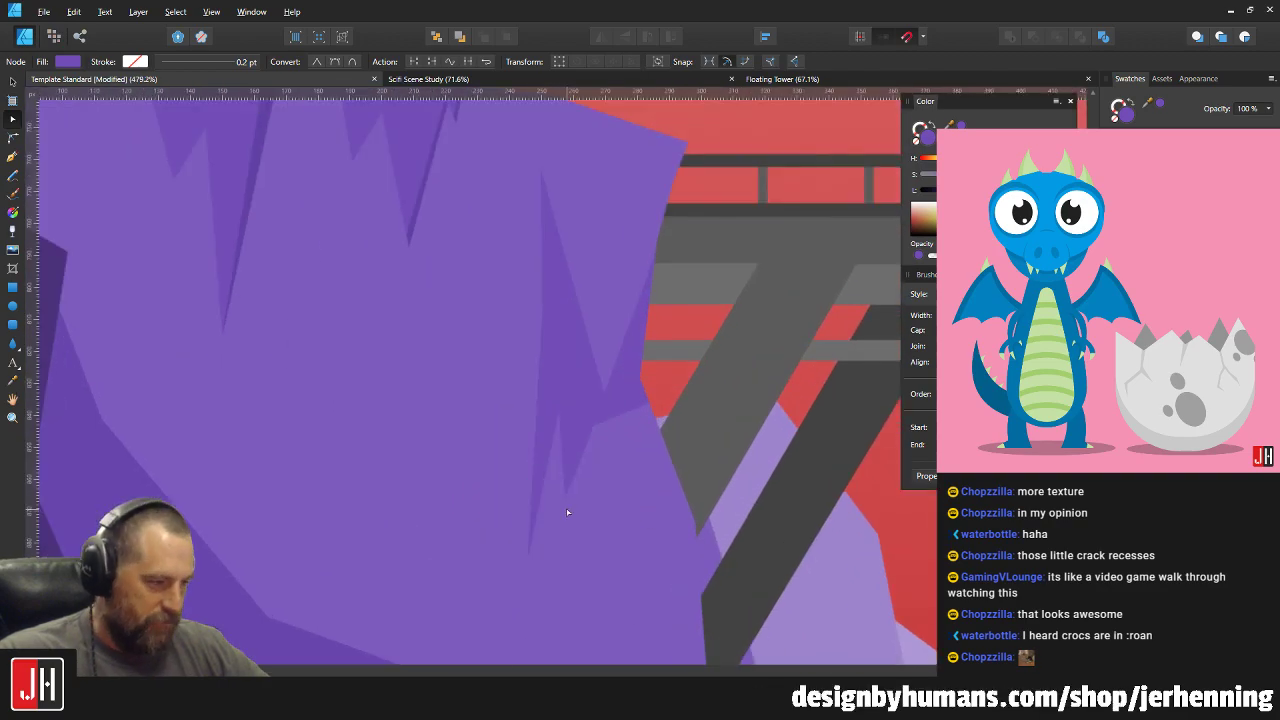
scroll(567, 512, up, 3)
drag(549, 316, 546, 337)
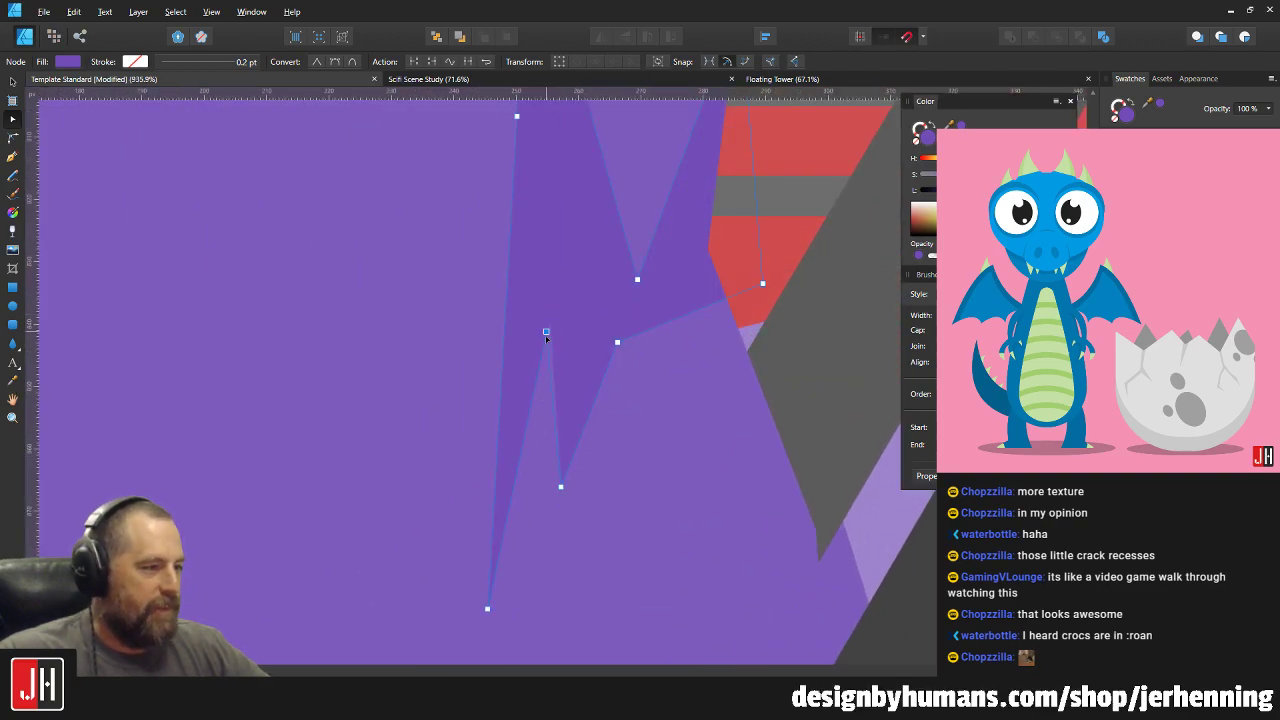
Widen the shadow's short bottom tip and pull its lower edge down near the cliff edge to form a third tip.
drag(561, 488, 580, 497)
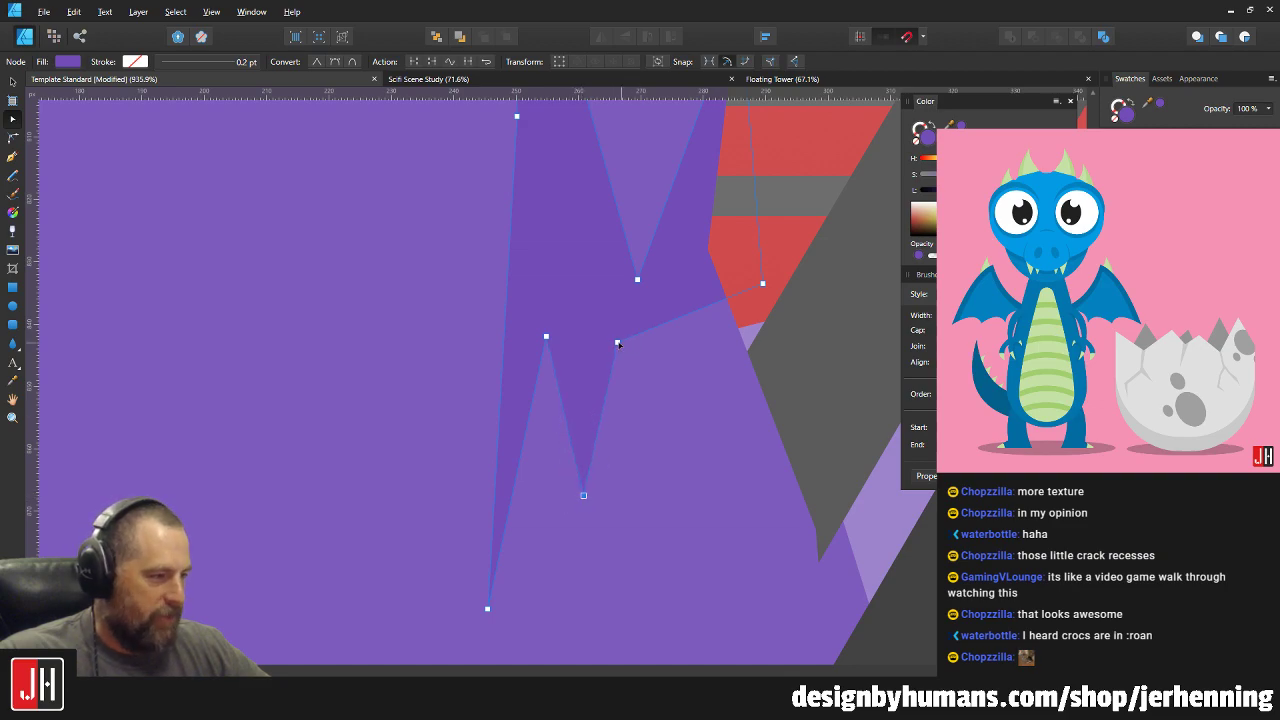
drag(618, 344, 611, 344)
drag(675, 319, 683, 396)
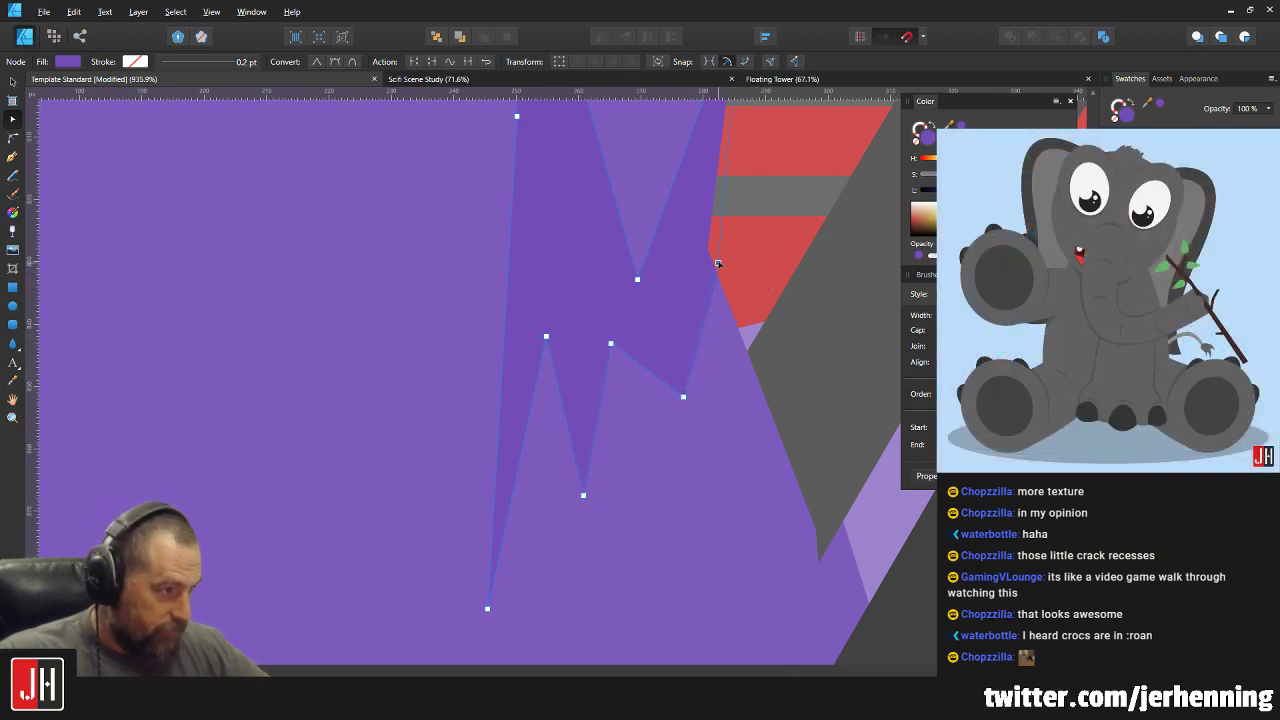
key(v)
scroll(721, 293, down, 10)
click(502, 319)
Sharpen the shadow's two short bottom tips by shifting the notch between them right and moving both tips to the left.
scroll(608, 323, up, 10)
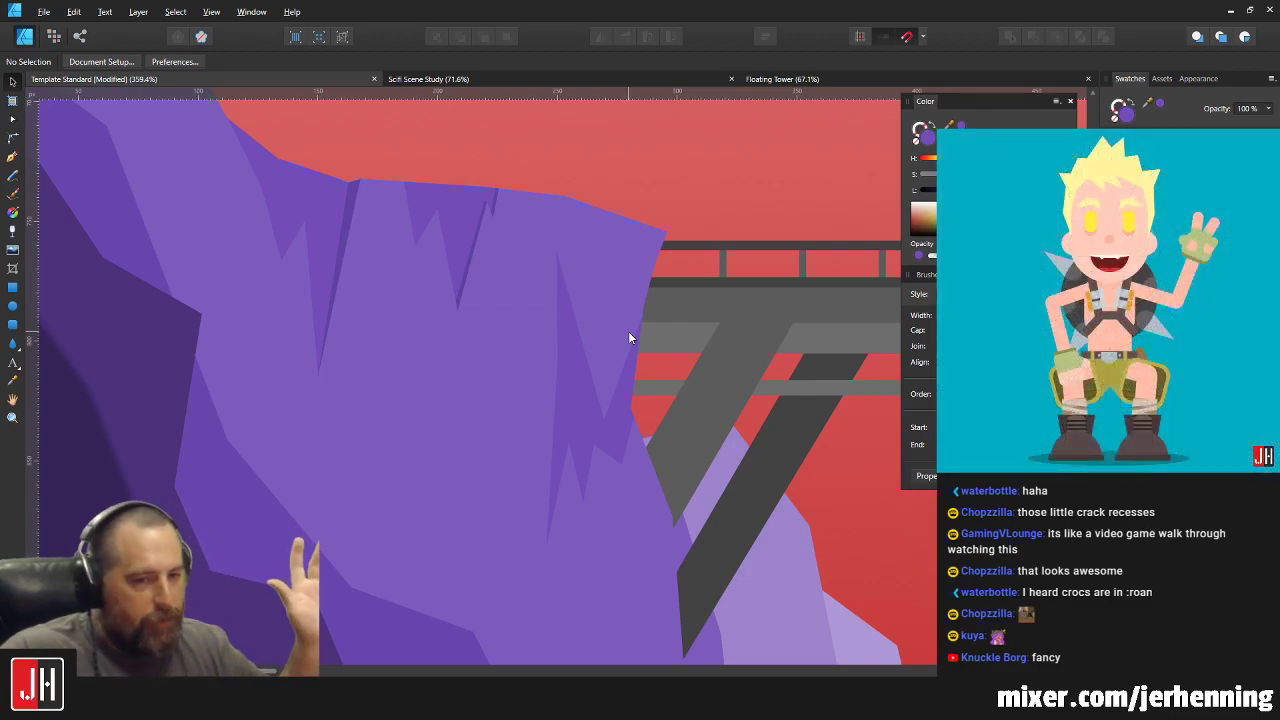
scroll(617, 442, up, 3)
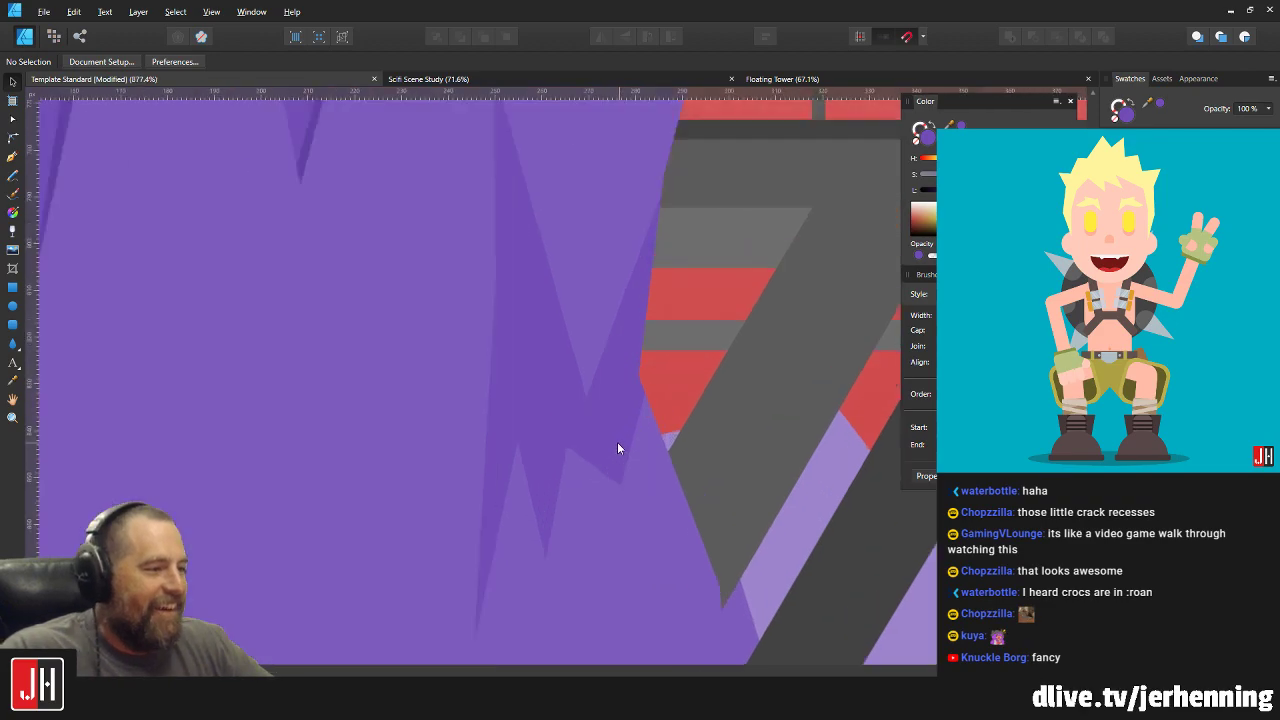
click(588, 437)
scroll(550, 463, up, 2)
key(a)
drag(563, 428, 579, 428)
scroll(597, 410, down, 2)
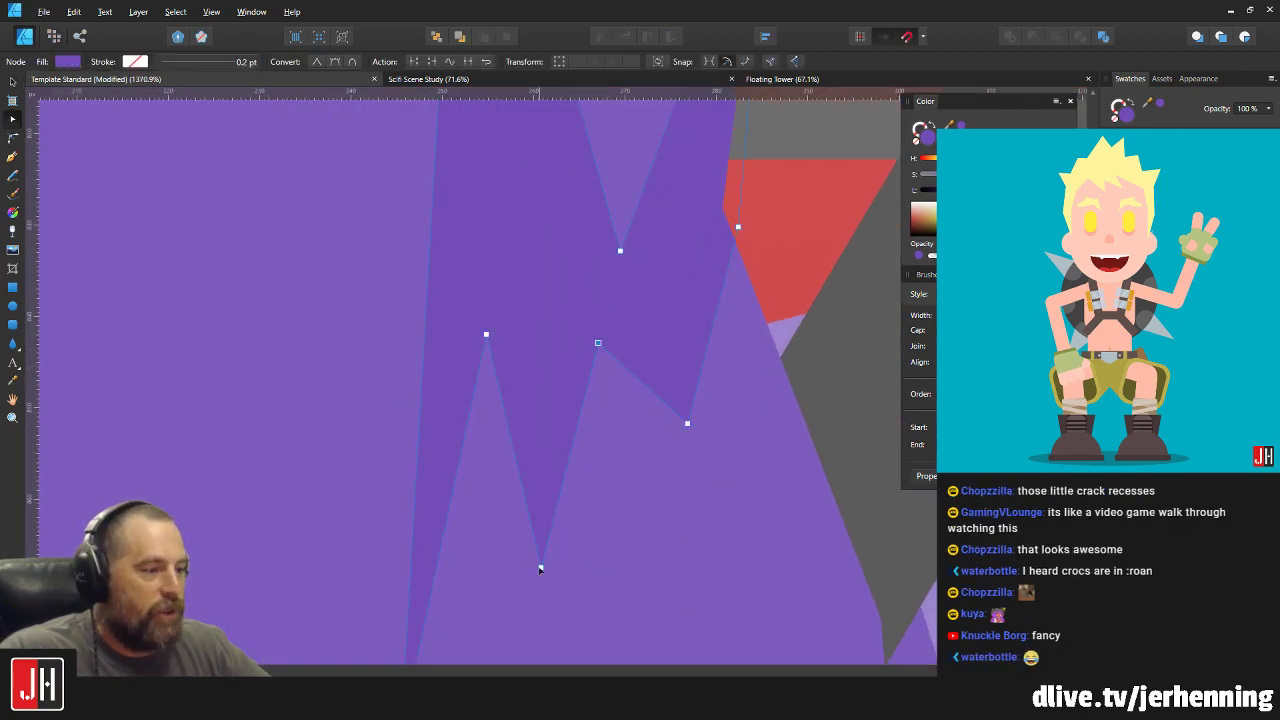
drag(540, 569, 519, 556)
drag(687, 423, 634, 476)
key(v)
scroll(657, 425, down, 10)
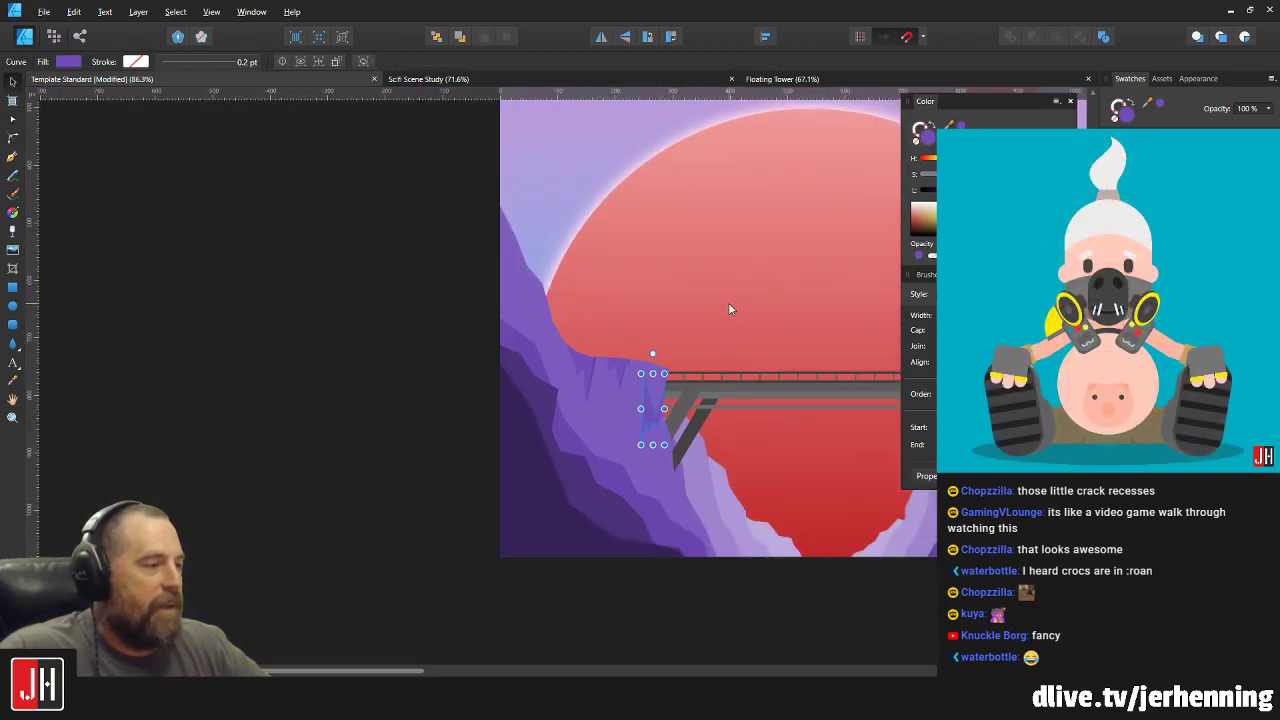
click(346, 398)
Lower the shadow's leftmost bottom notch and move the middle tip slightly down and right.
scroll(680, 442, up, 7)
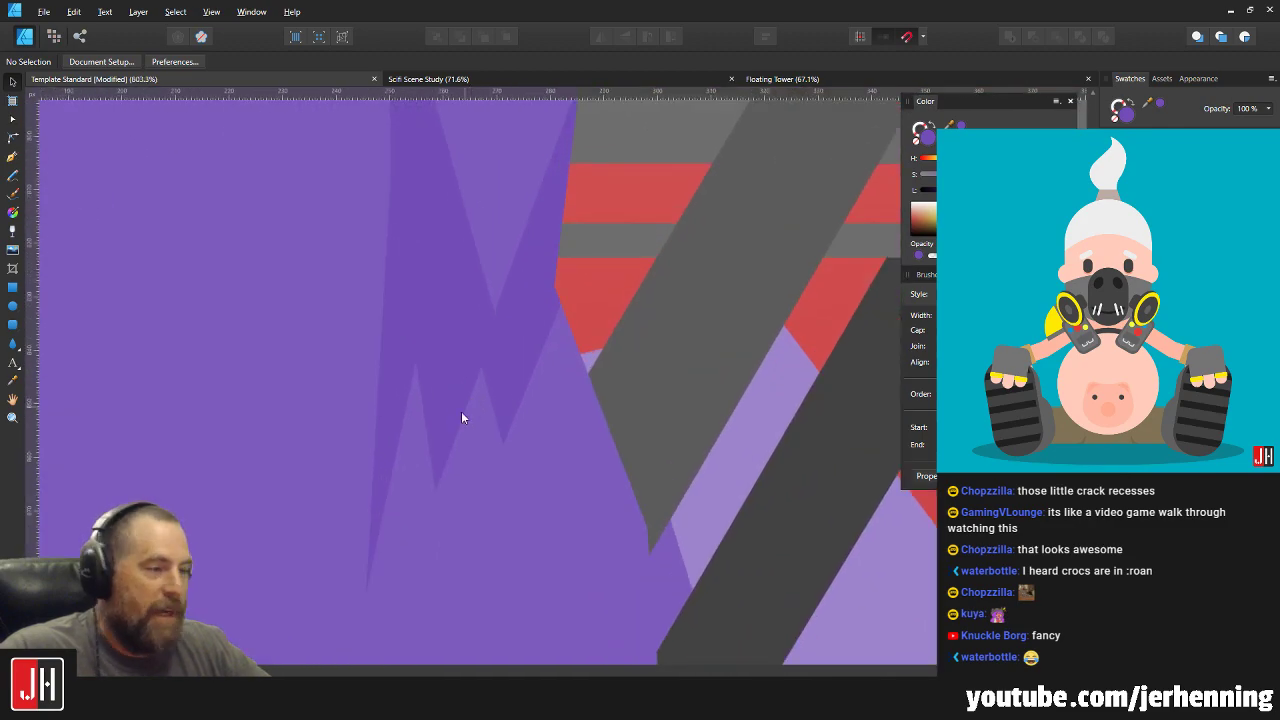
click(437, 386)
key(a)
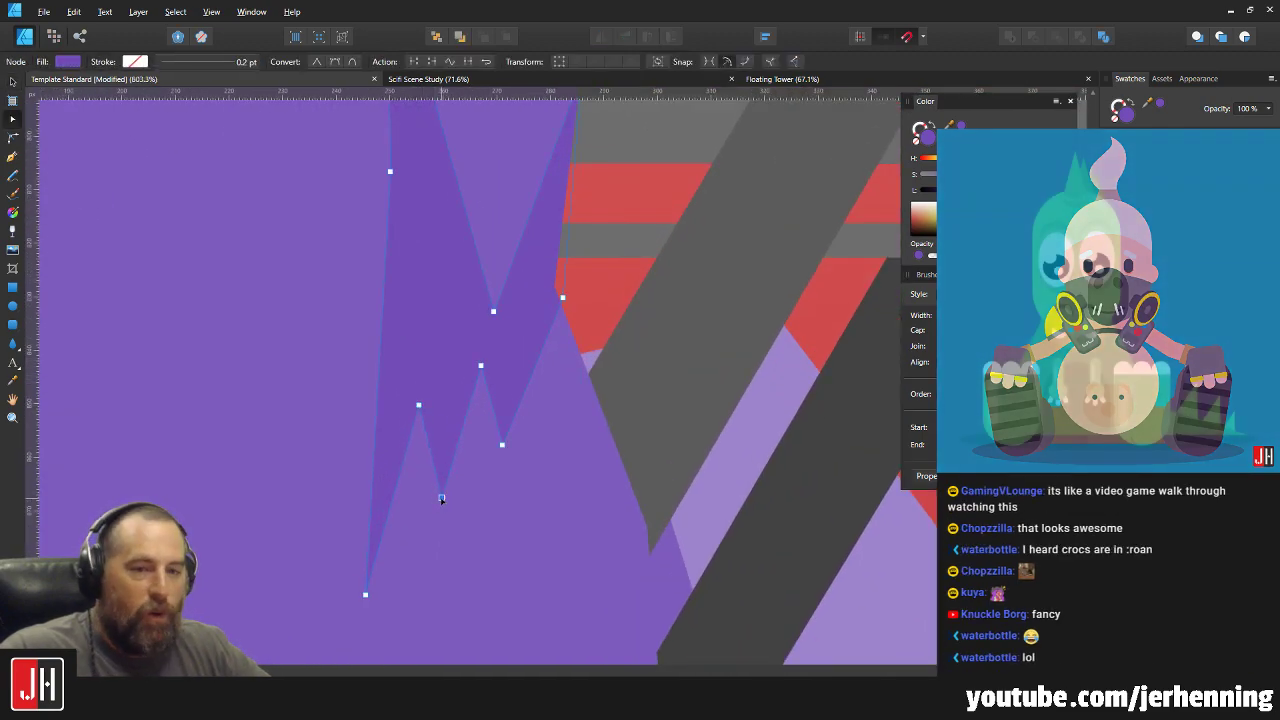
key(v)
scroll(450, 487, down, 3)
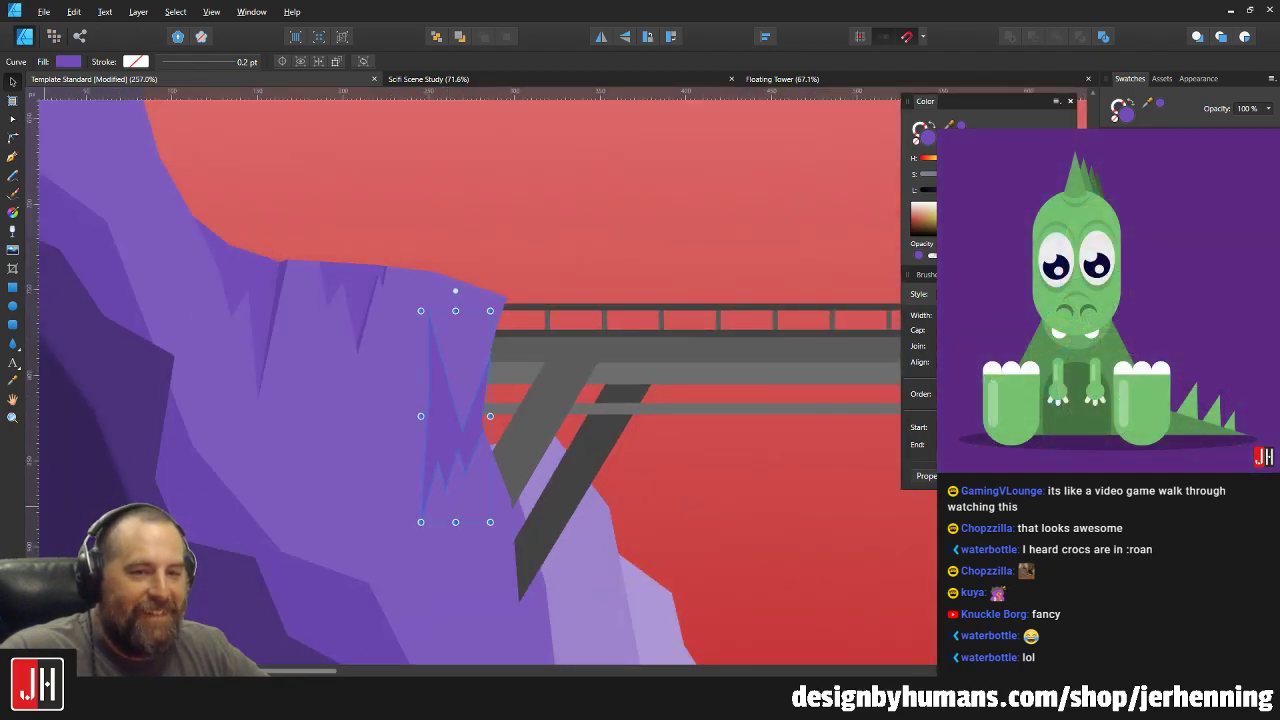
Add three nodes along the shadow's slanted upper edge and position them to form a stepped, jagged notch.
scroll(468, 420, up, 3)
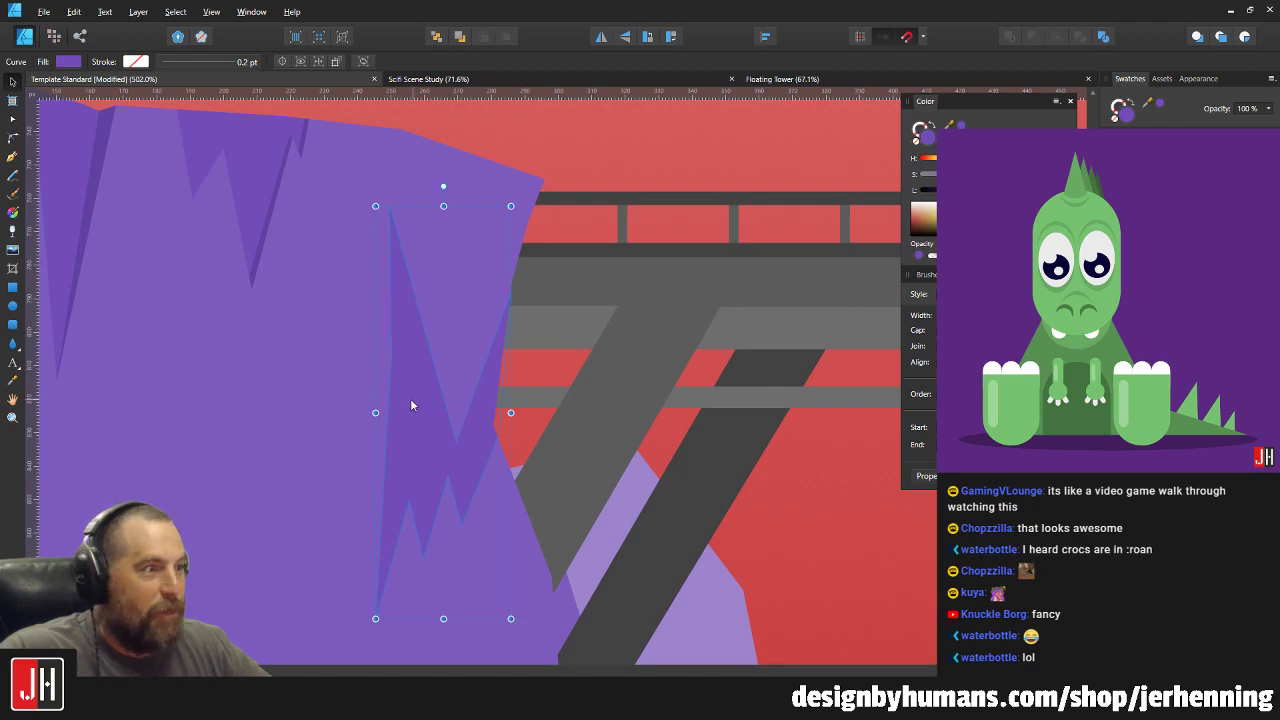
scroll(425, 286, up, 3)
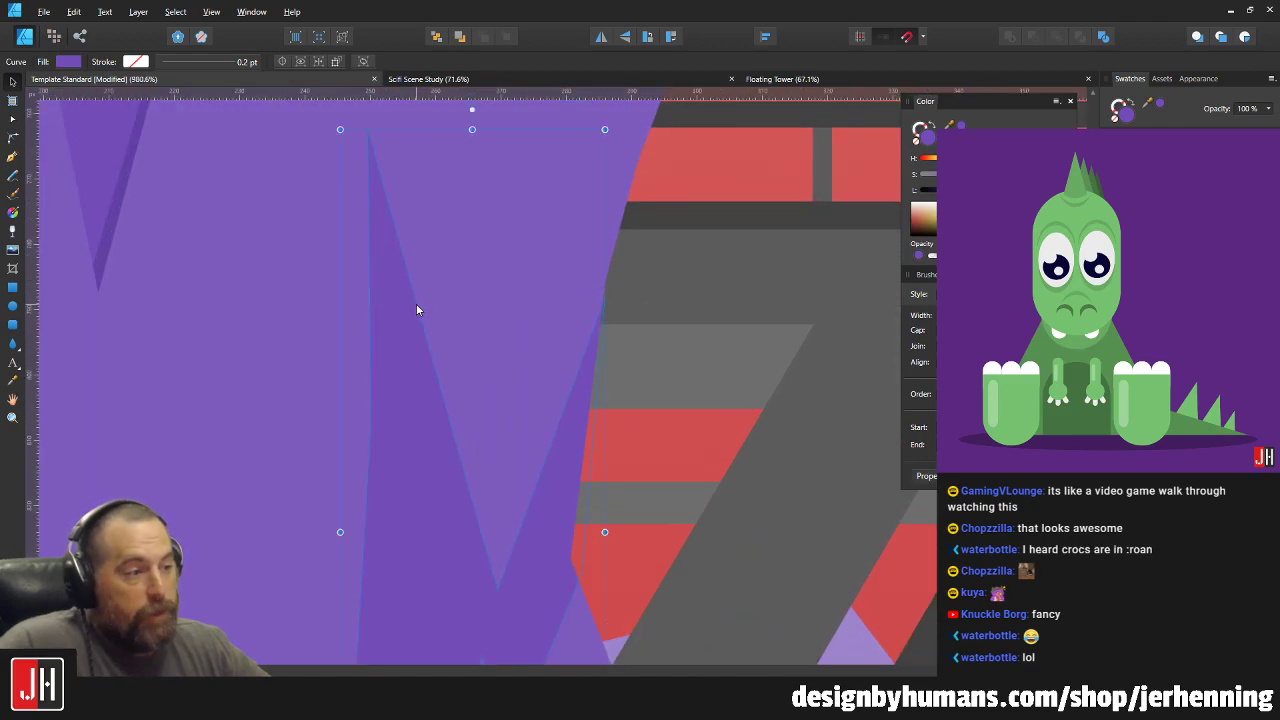
key(a)
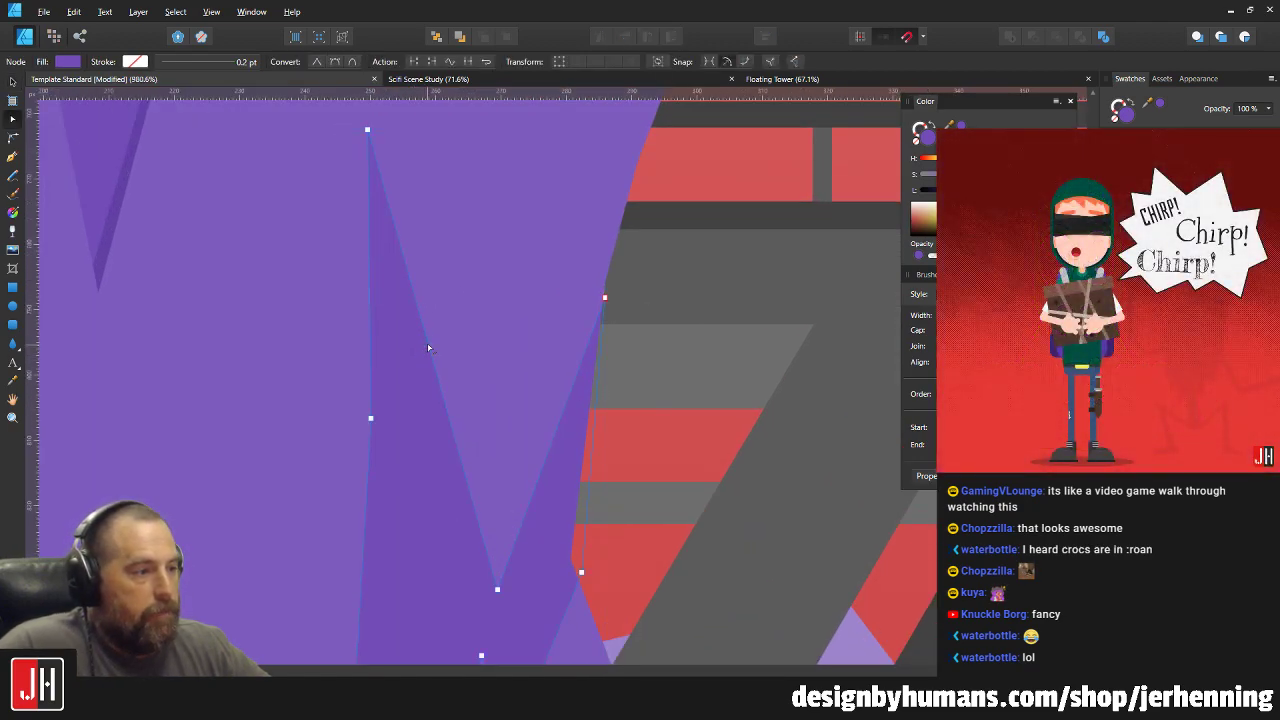
drag(428, 348, 446, 236)
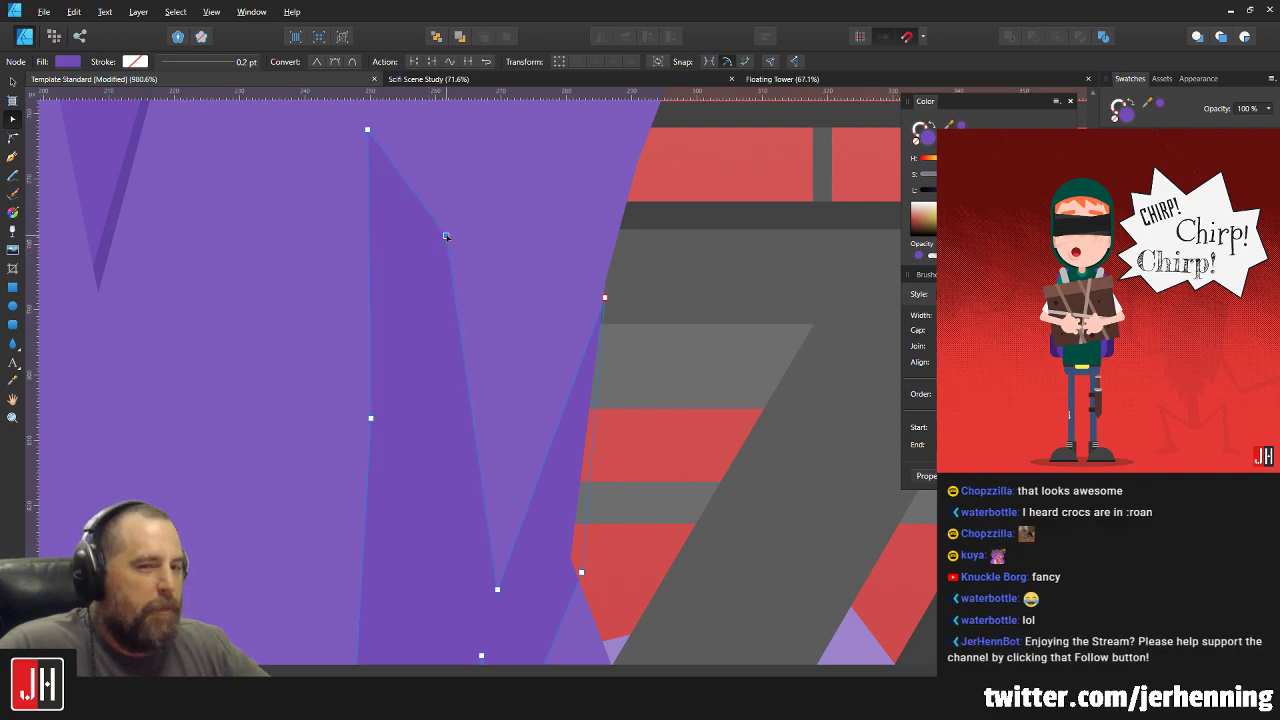
drag(452, 294, 472, 350)
drag(452, 405, 451, 413)
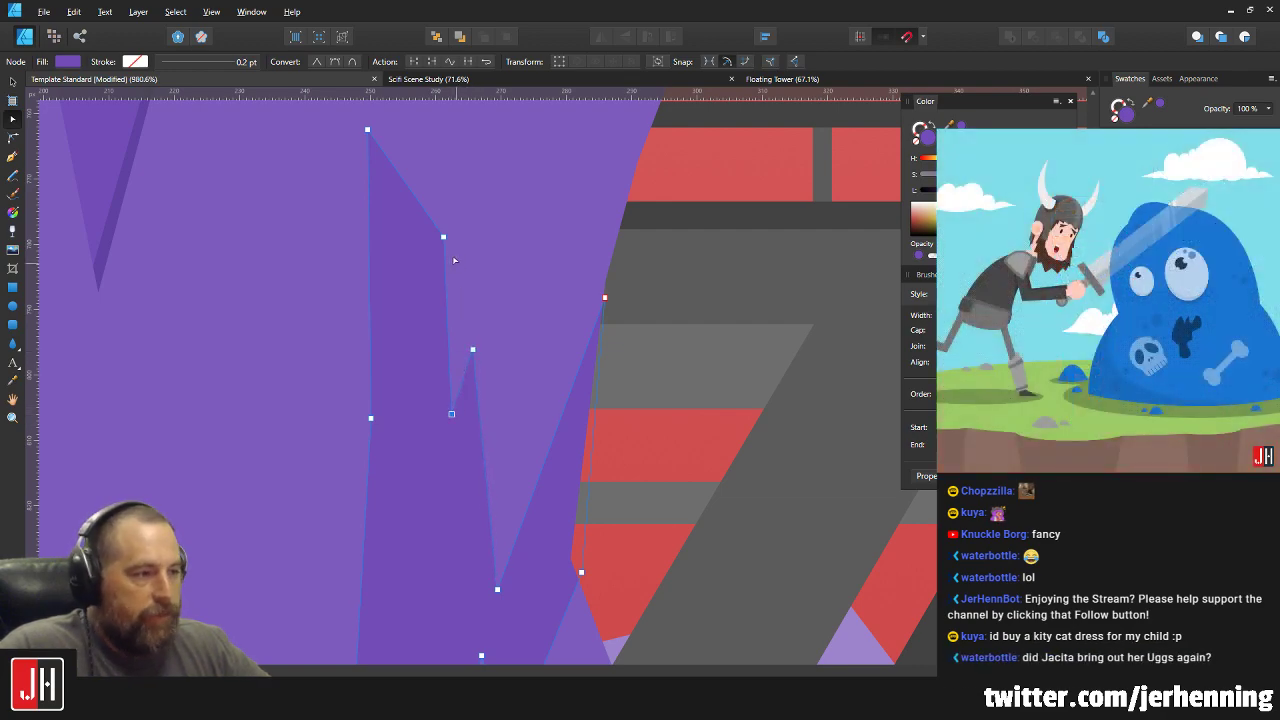
drag(443, 237, 435, 242)
scroll(457, 248, down, 10)
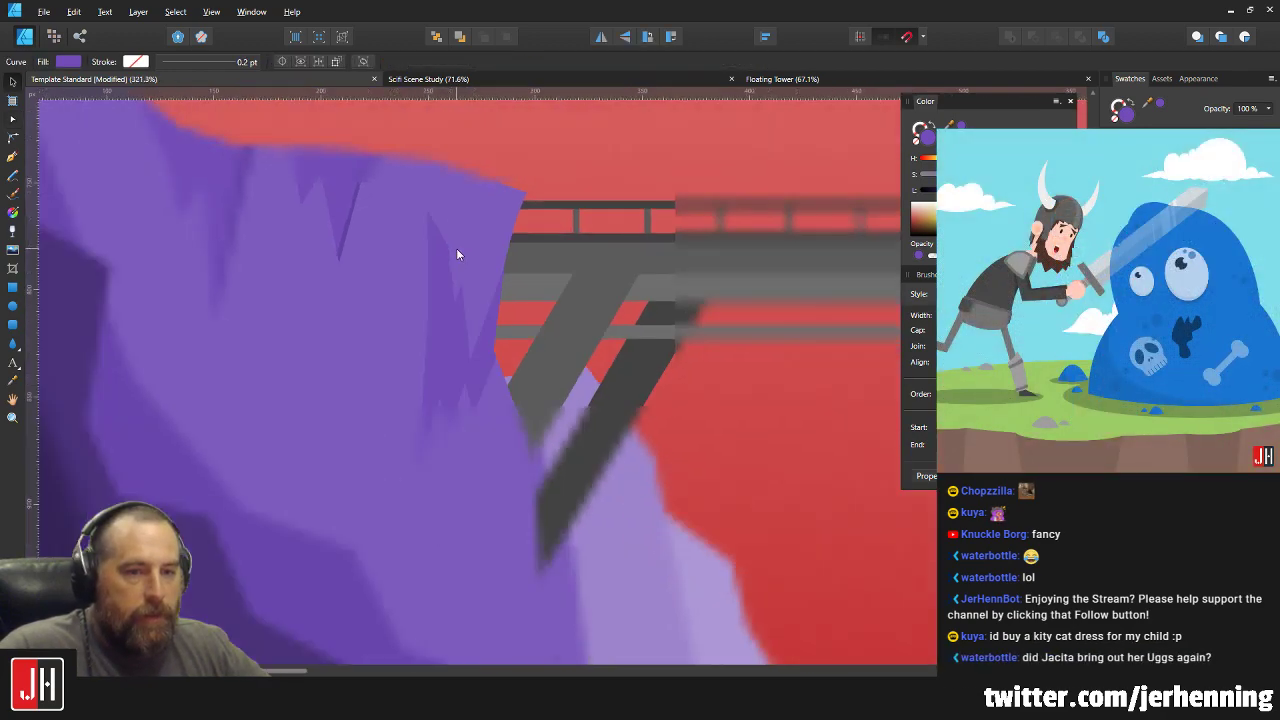
click(600, 193)
scroll(480, 269, up, 5)
scroll(546, 252, up, 3)
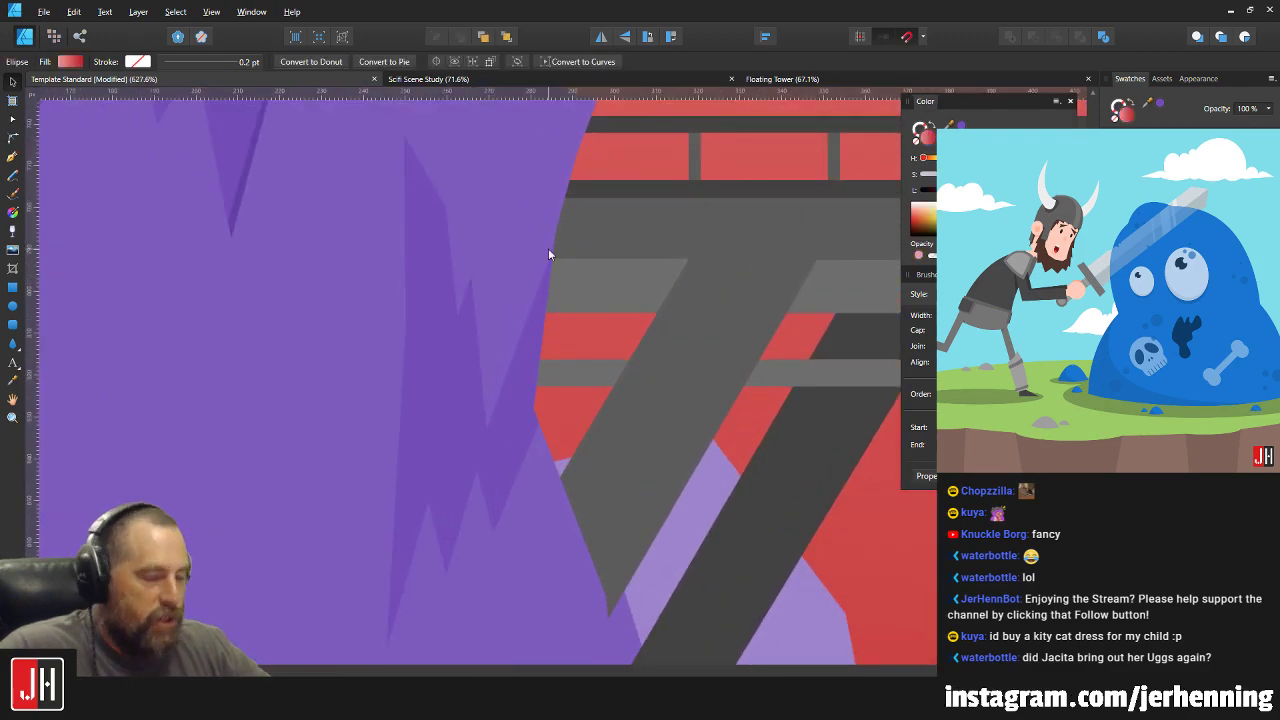
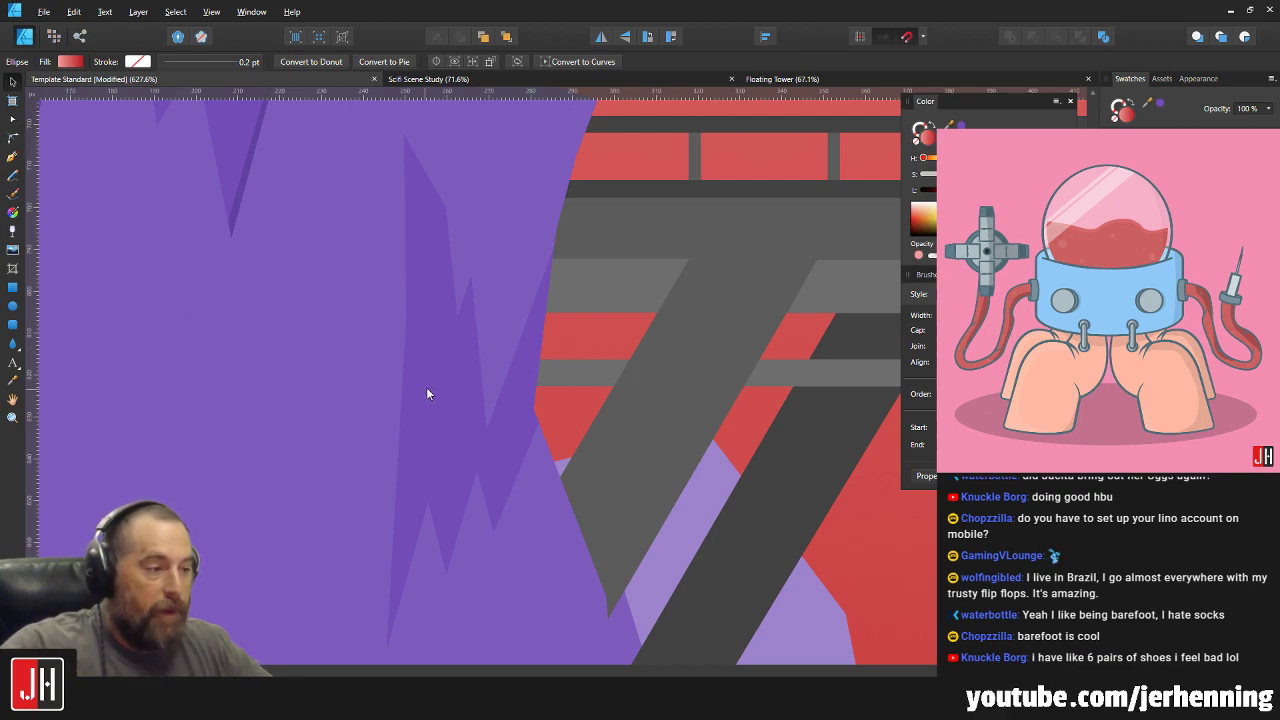
Delete the new jagged shadow at the cliff's right edge and save the document.
key(v)
key(ctrl+d)
key(ctrl+s)
scroll(440, 375, down, 5)
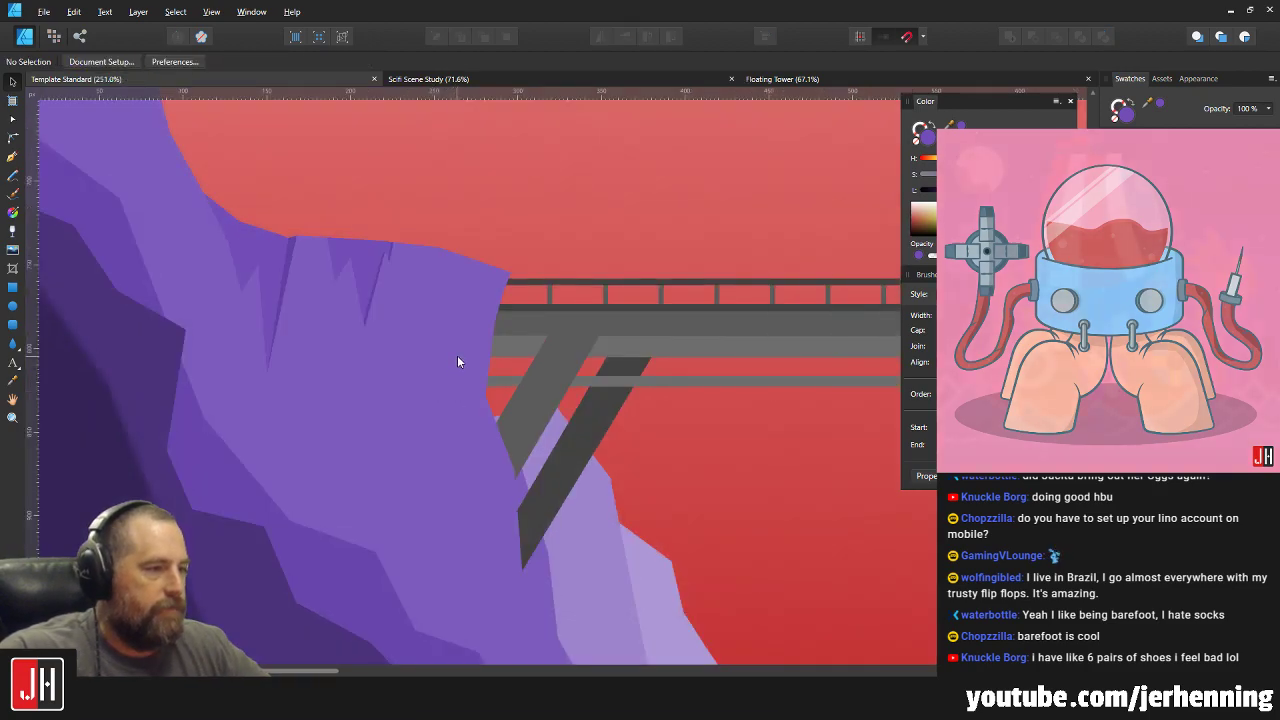
scroll(457, 362, down, 1)
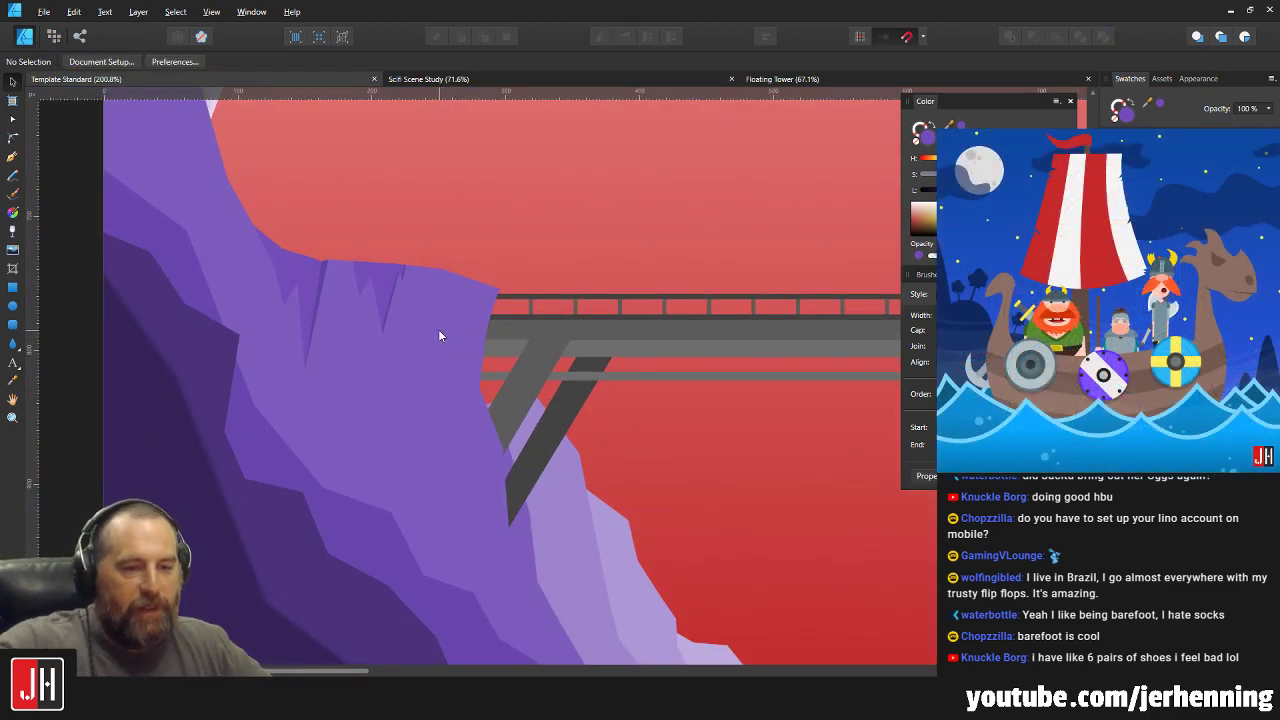
scroll(405, 323, up, 4)
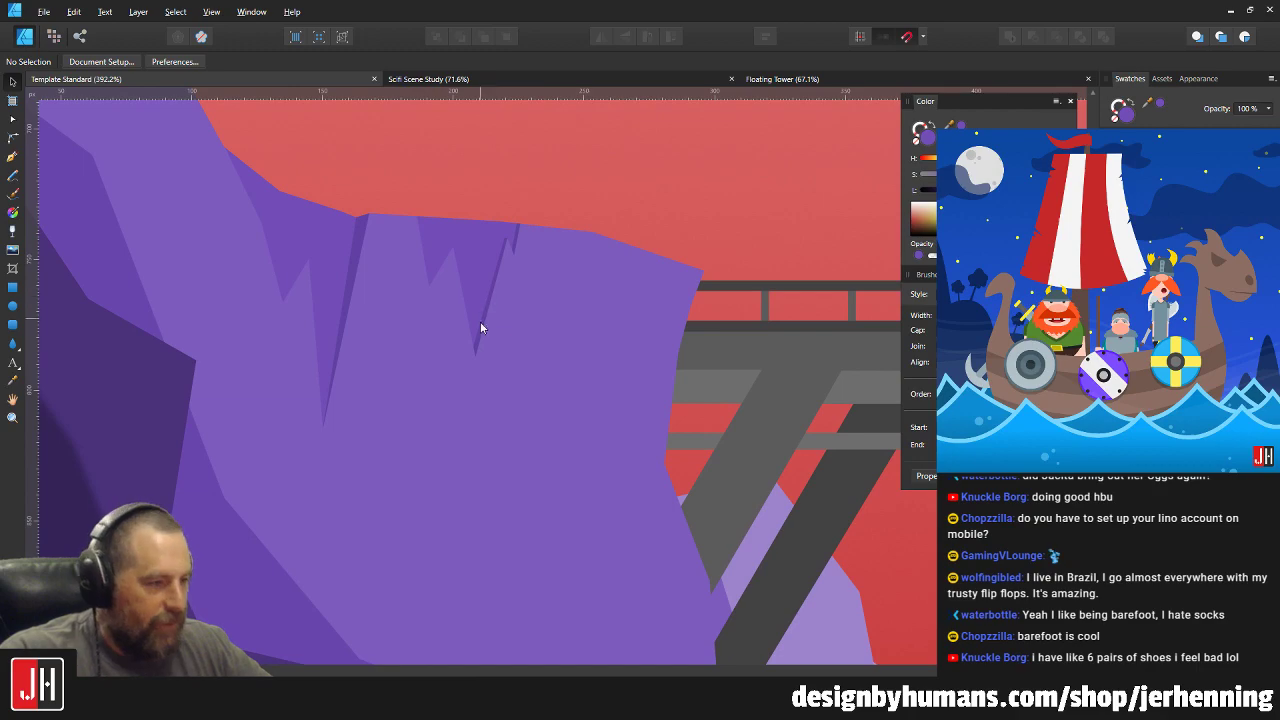
drag(313, 362, 292, 275)
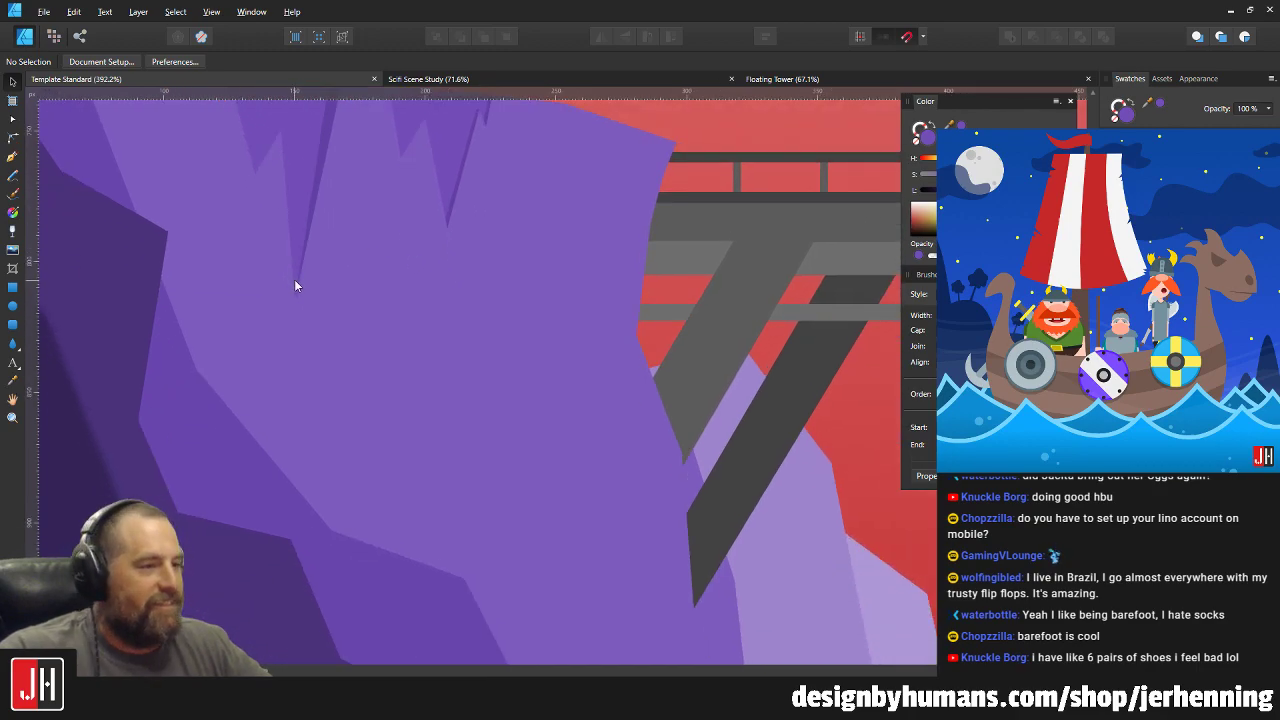
Move the cliff's edge node beside the gray bridge strut slightly down and right to meet the strut's lower tip.
scroll(295, 285, down, 2)
mouse_move(366, 294)
mouse_down()
mouse_move(406, 397)
mouse_move(355, 290)
mouse_up()
scroll(355, 290, up, 1)
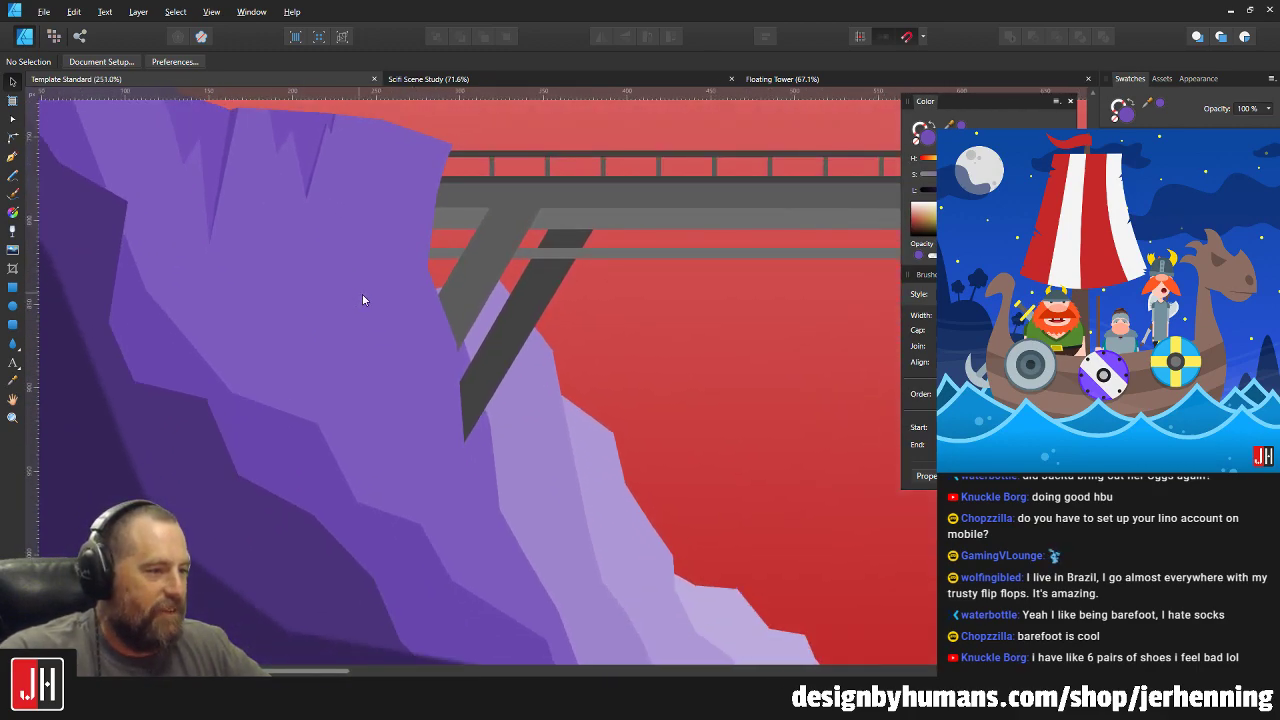
scroll(363, 299, up, 2)
key(a)
click(455, 362)
scroll(452, 366, up, 3)
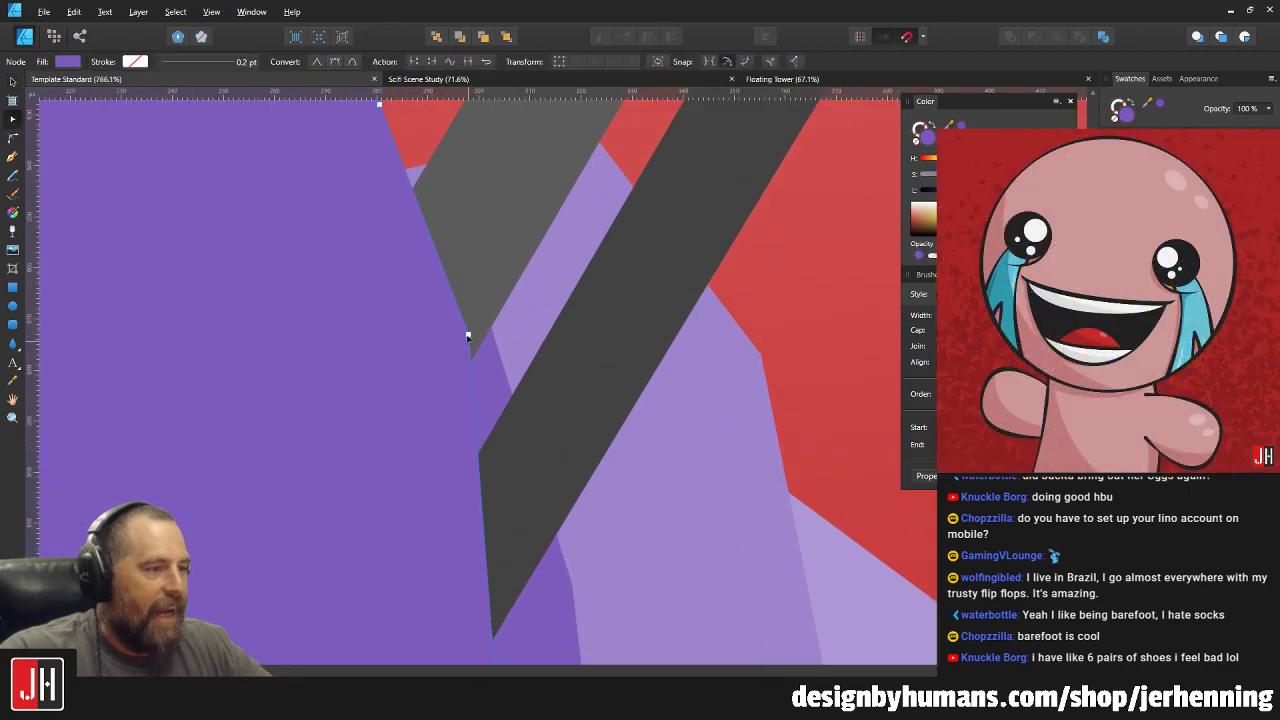
drag(467, 337, 474, 366)
key(v)
scroll(494, 349, down, 3)
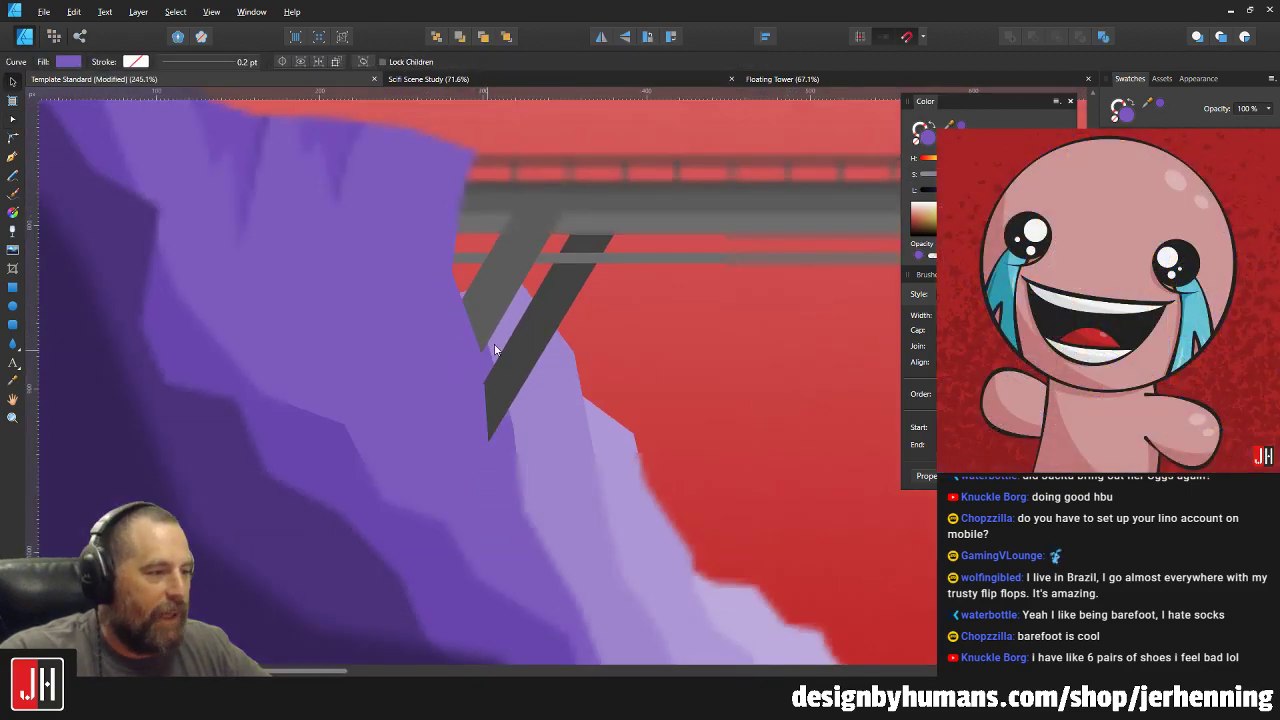
scroll(494, 349, down, 2)
click(135, 238)
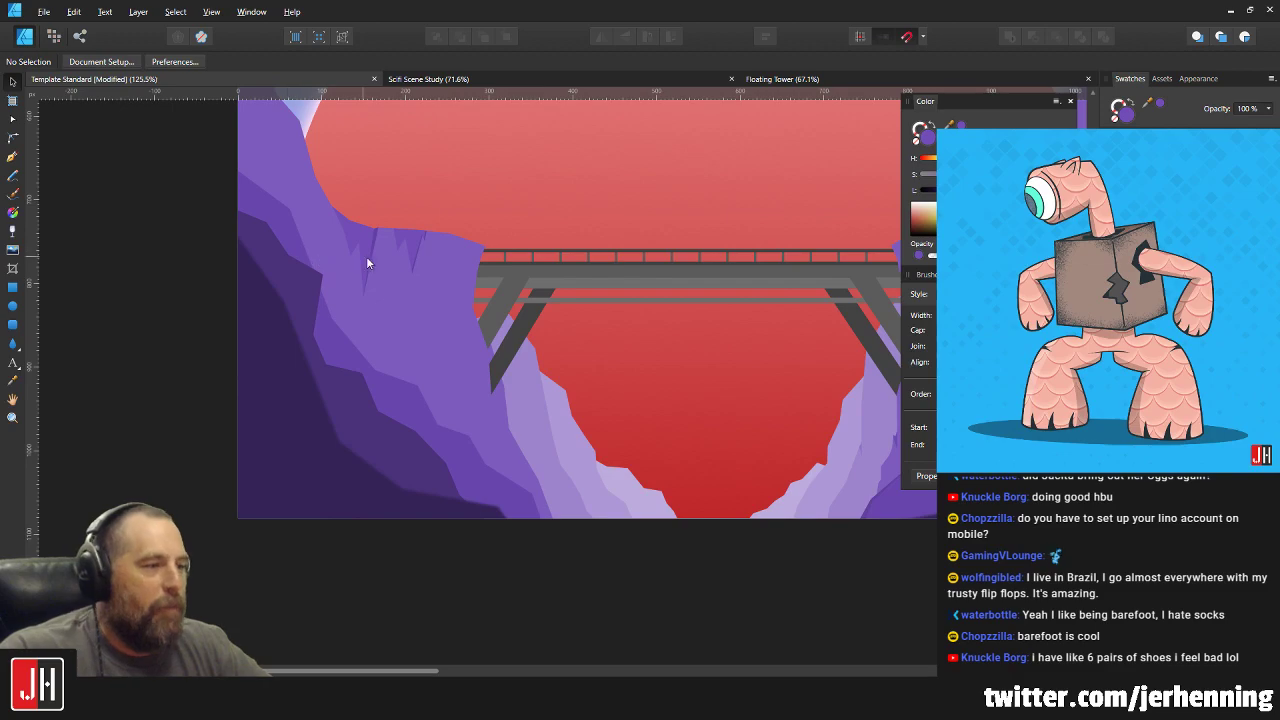
Draw a narrow triangular shadow hanging from the bend in the upper-left cliff's edge and fill it with the sampled darker purple.
scroll(366, 262, down, 5)
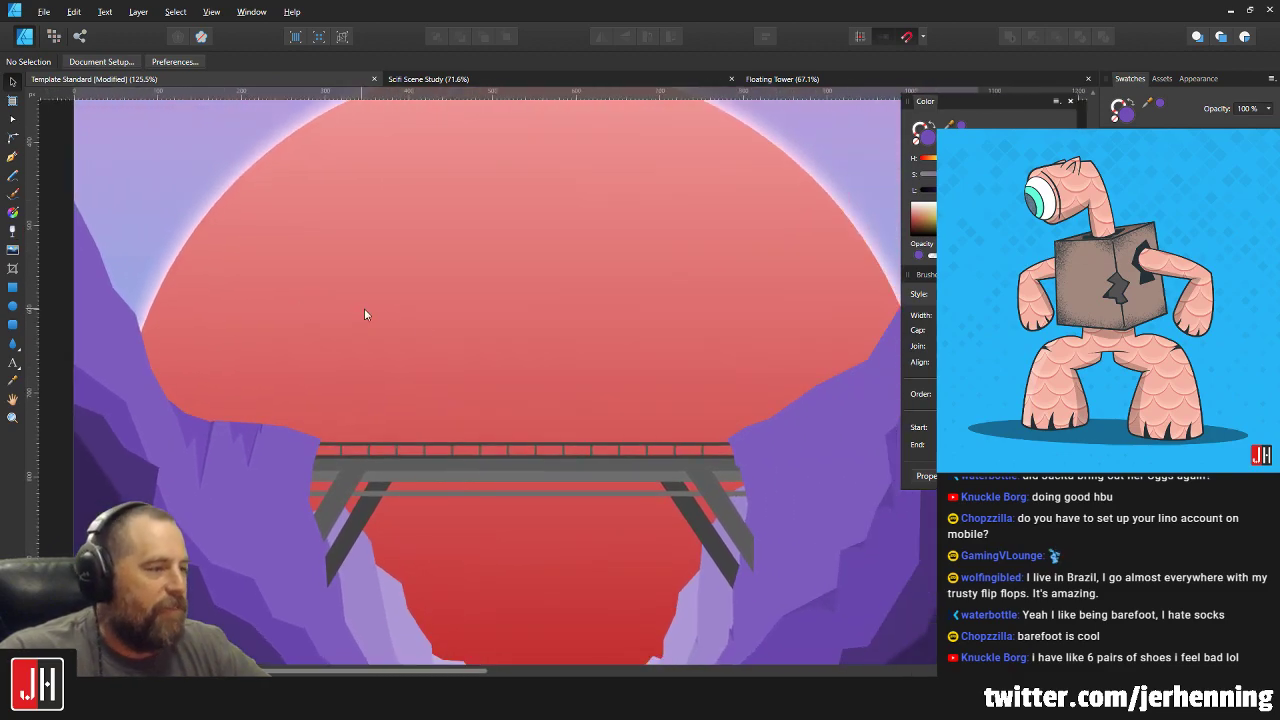
scroll(424, 436, up, 7)
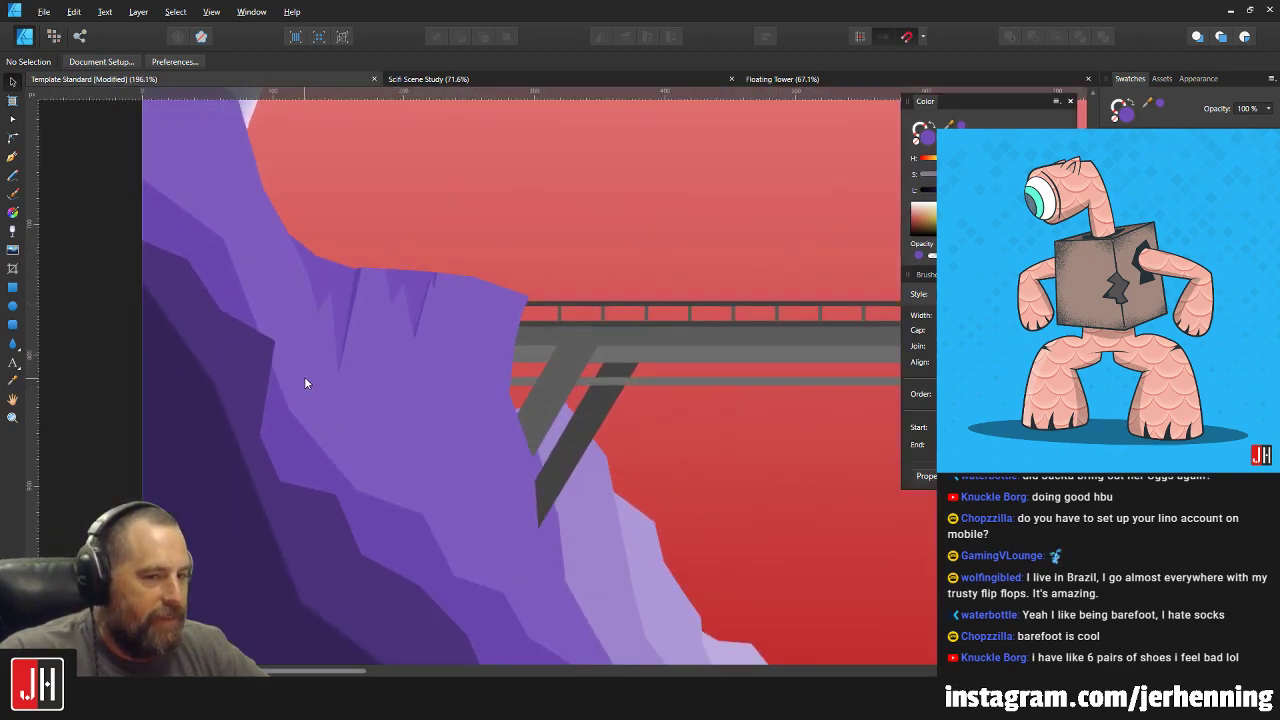
drag(305, 383, 358, 360)
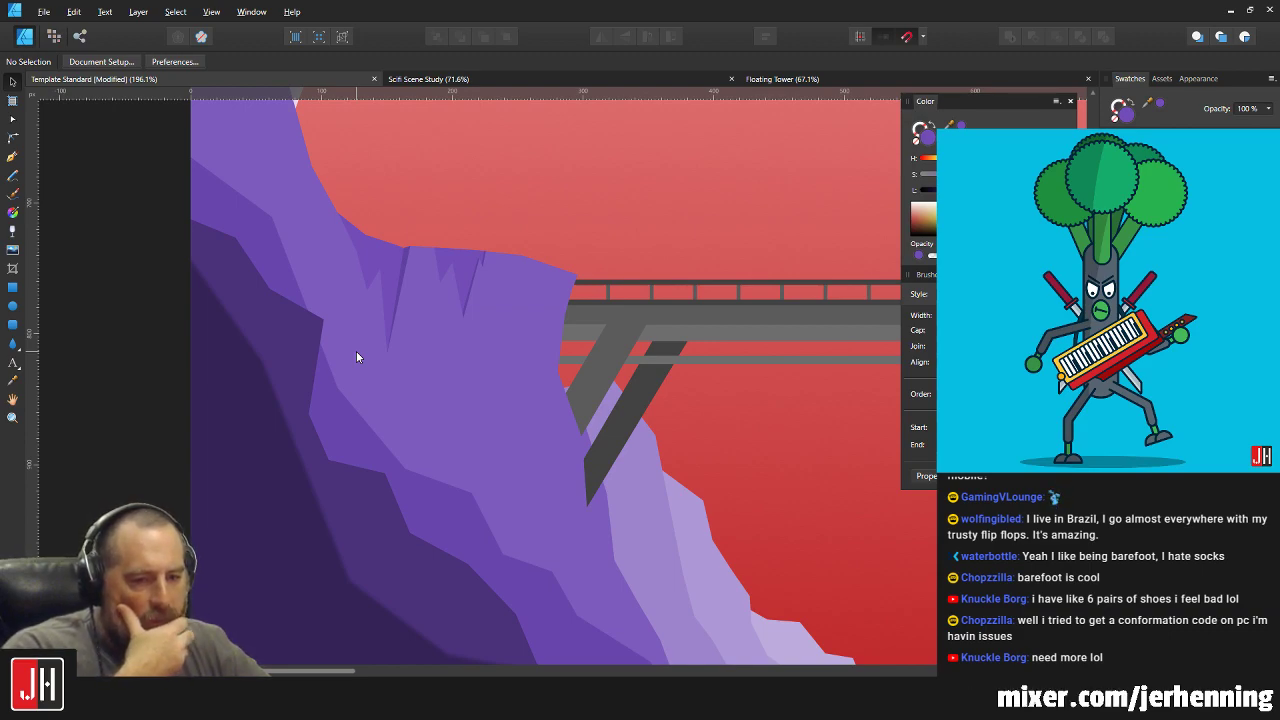
scroll(472, 281, up, 4)
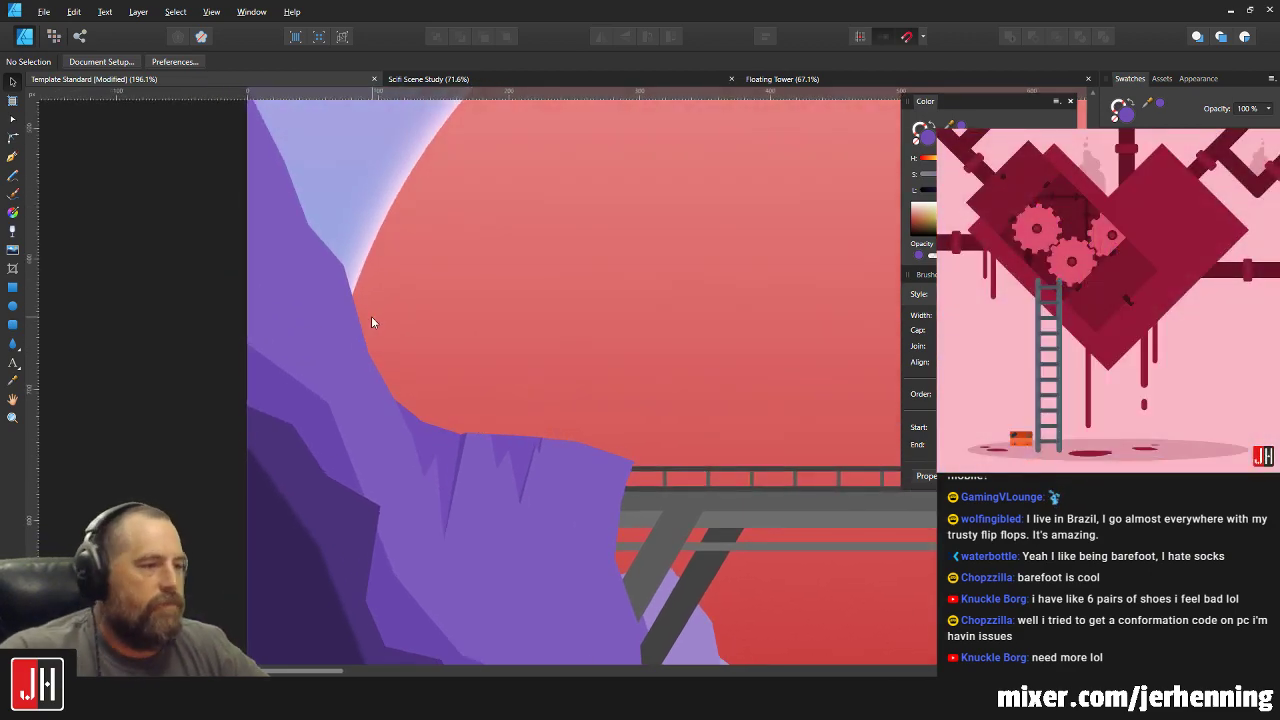
scroll(209, 234, up, 2)
key(p)
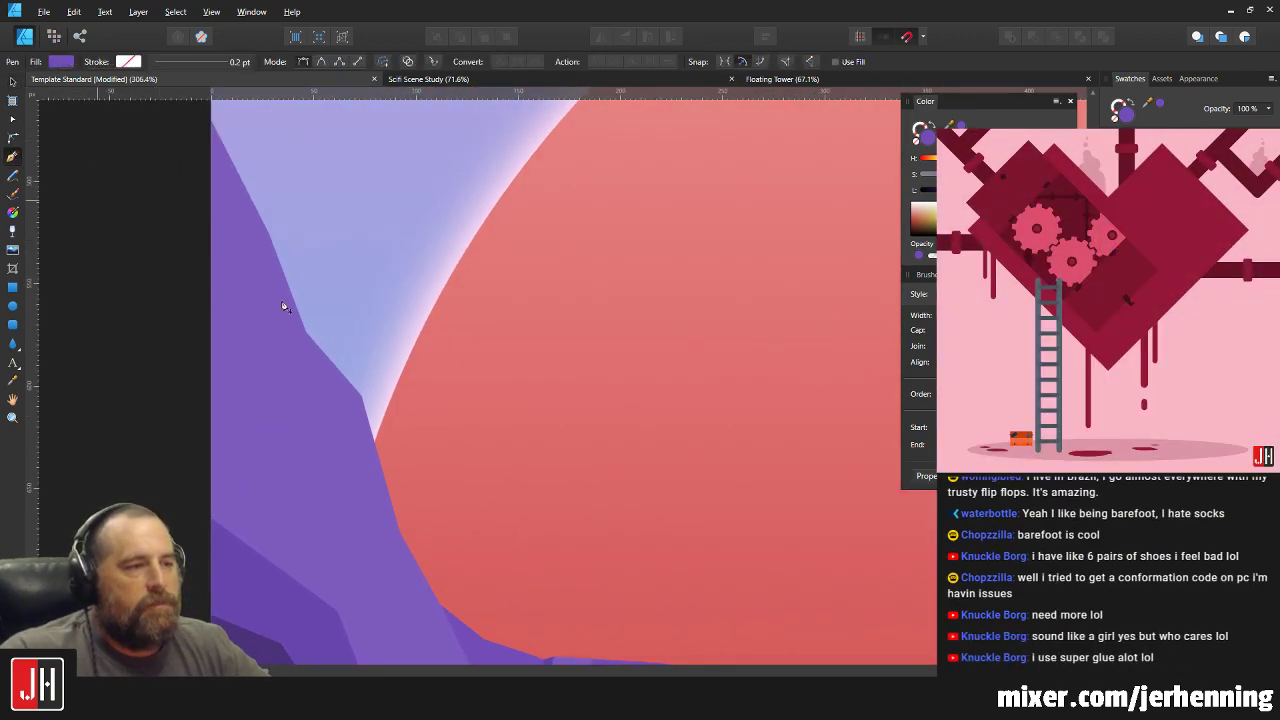
scroll(305, 389, up, 1)
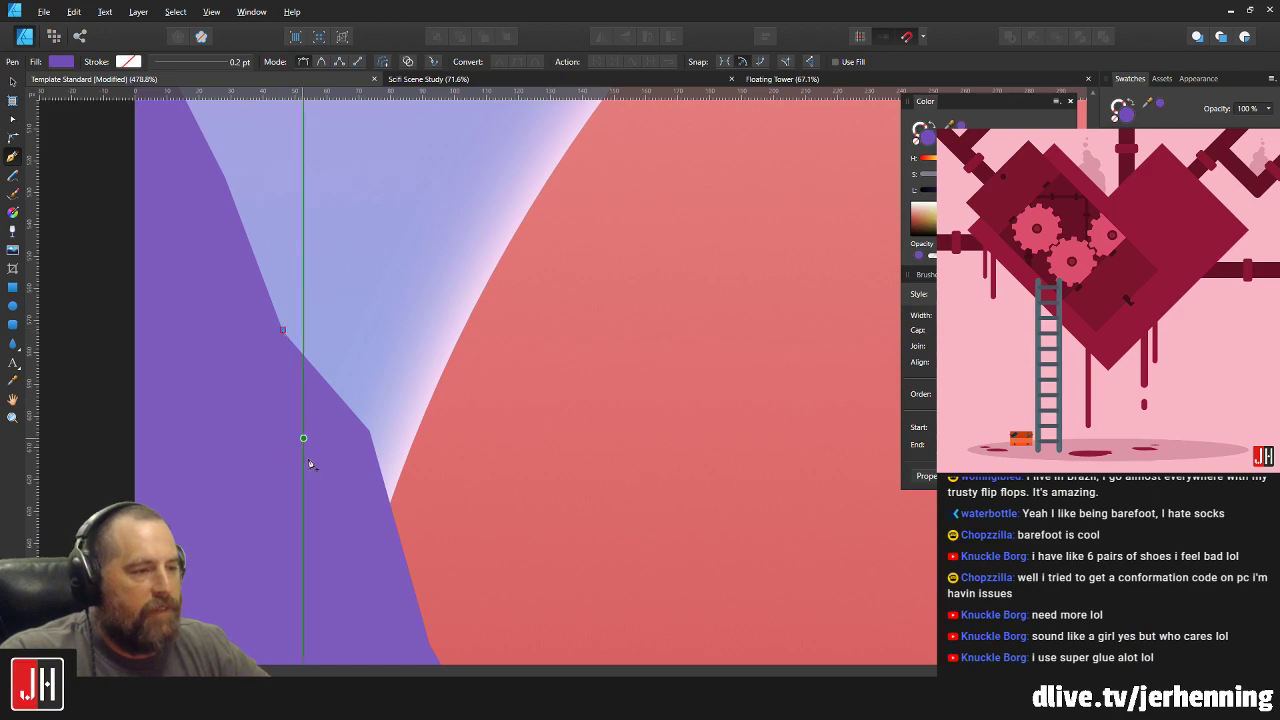
drag(317, 510, 326, 288)
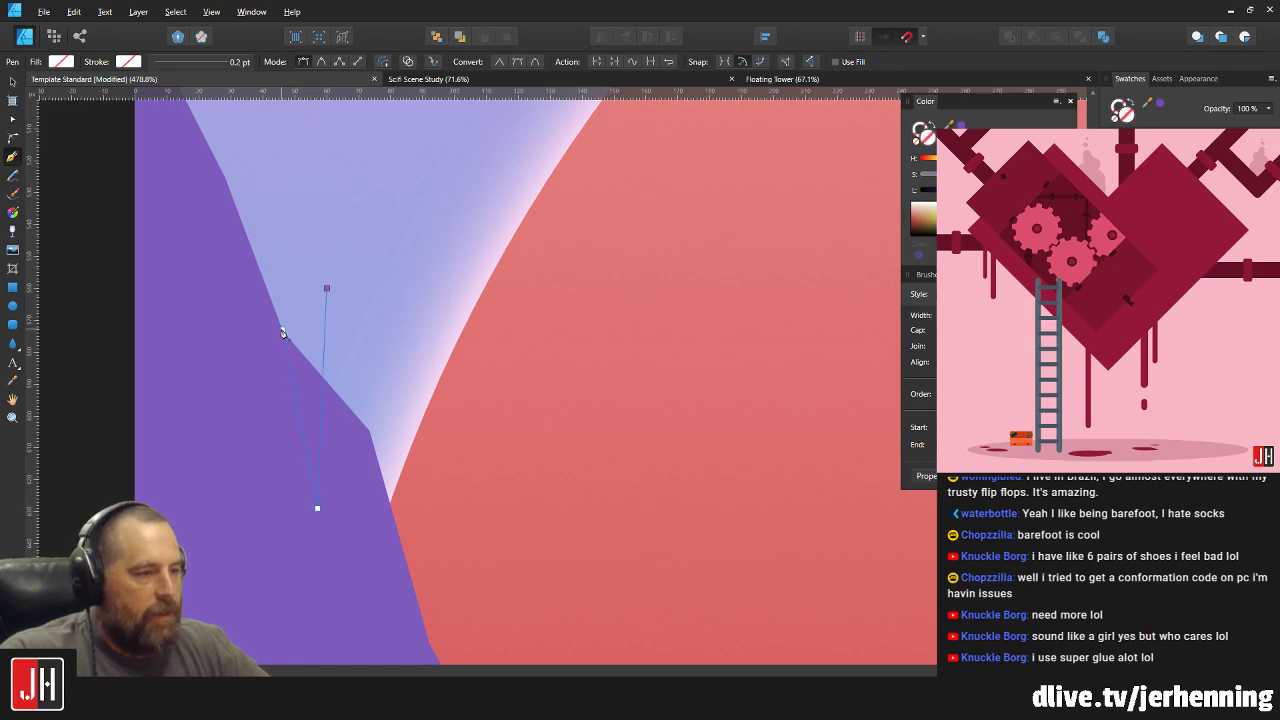
scroll(343, 284, down, 5)
key(i)
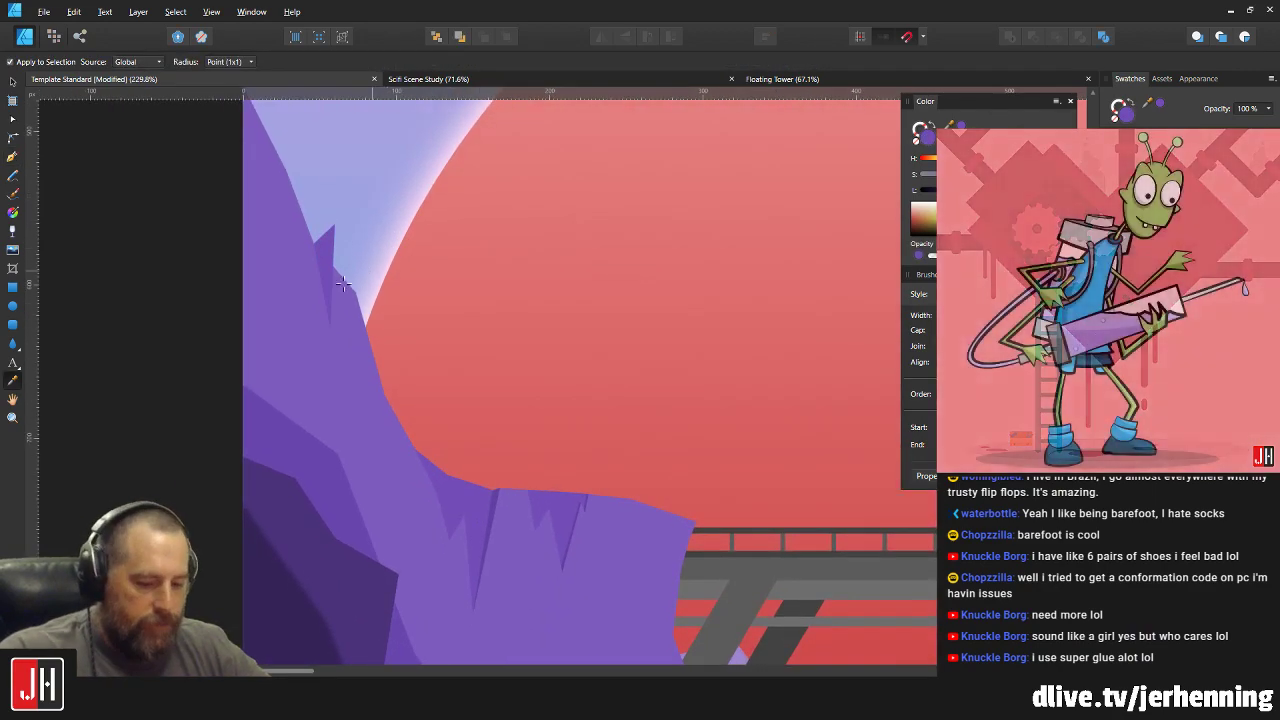
scroll(343, 284, up, 4)
click(346, 278)
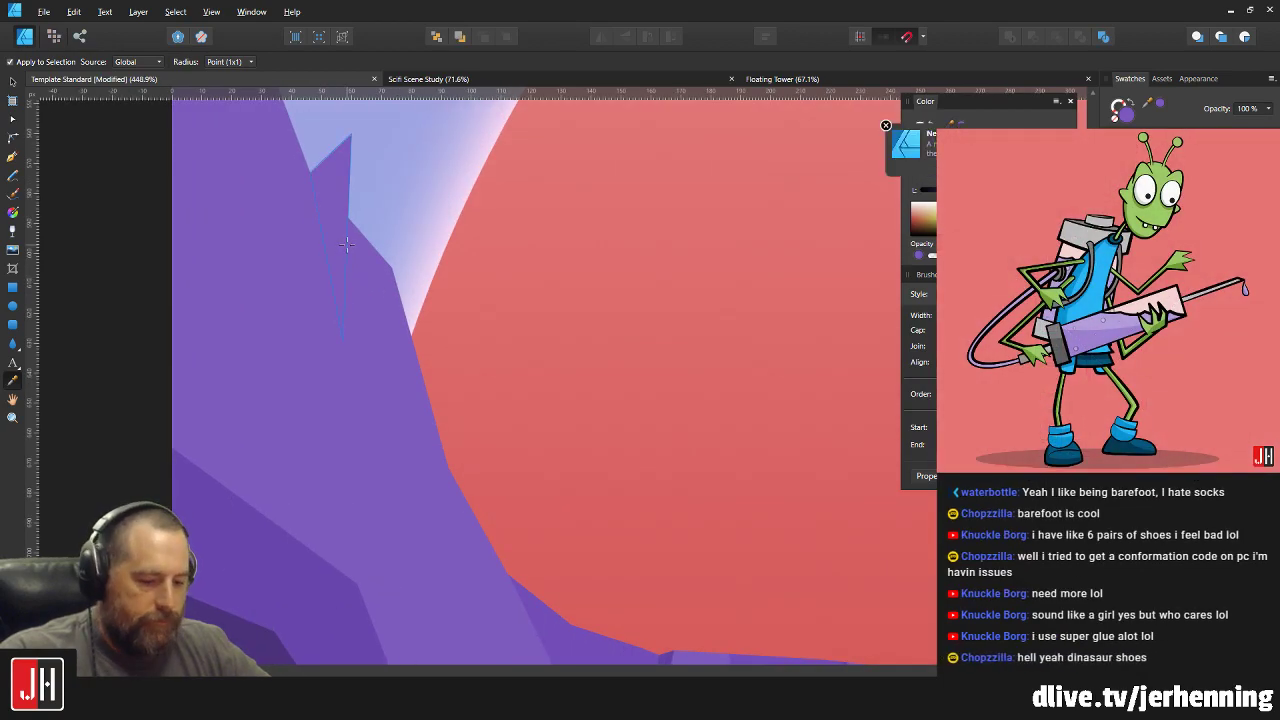
Cut the triangular shadow and paste it inside the cliff shape so it is clipped to the cliff's outline.
key(v)
key(l)
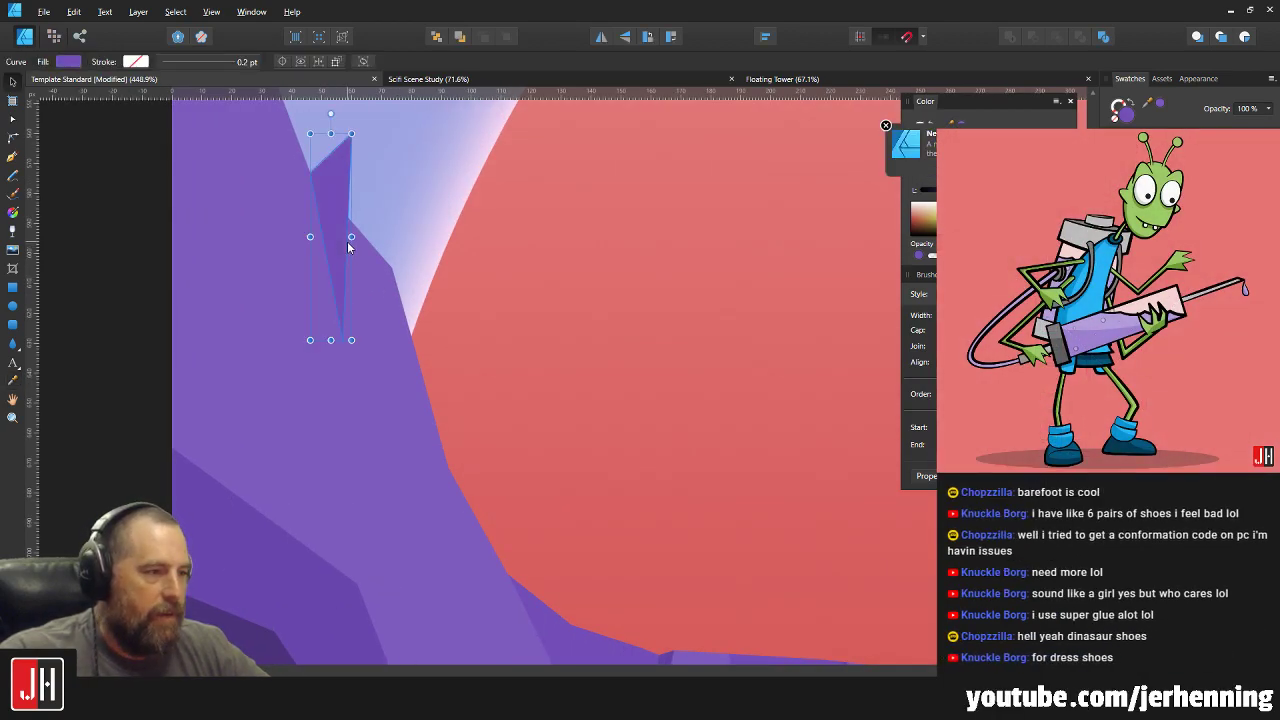
key(ctrl+x)
click(347, 242)
key(ctrl+alt+v)
scroll(347, 233, up, 4)
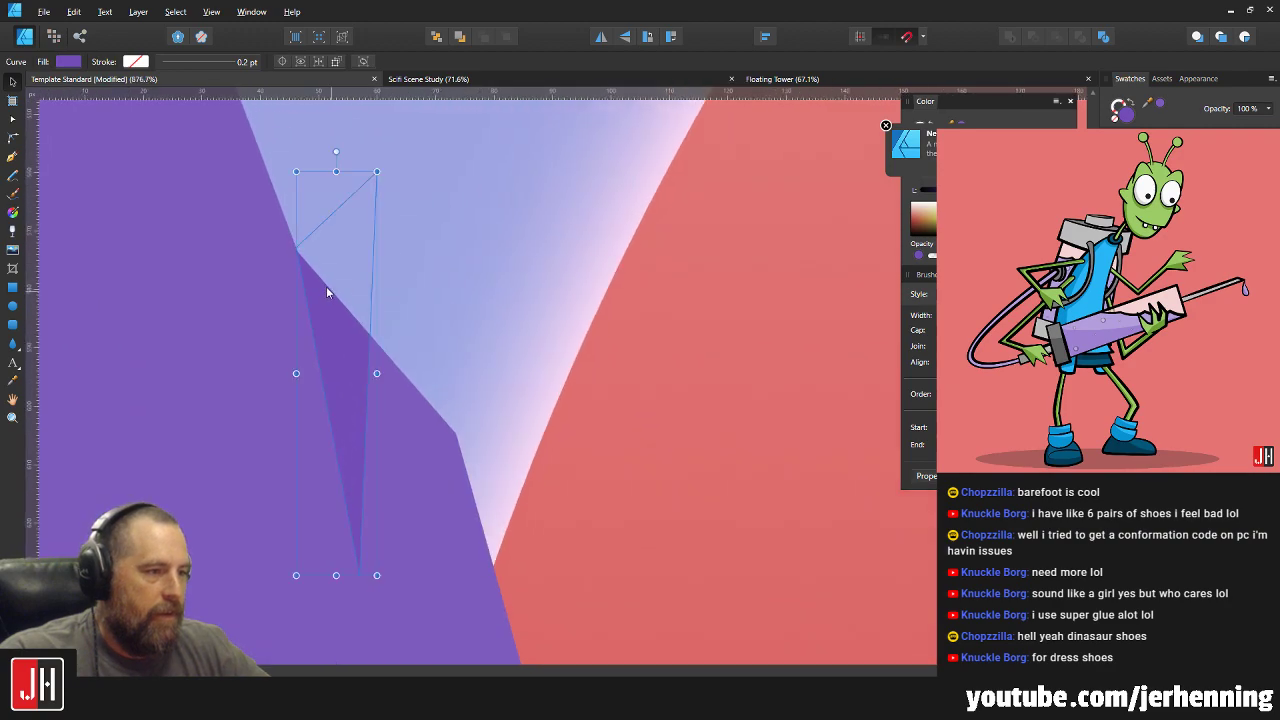
Reshape the clipped shadow by moving its bottom tip left, adding a node on its right edge and lowering its outer top corner.
key(a)
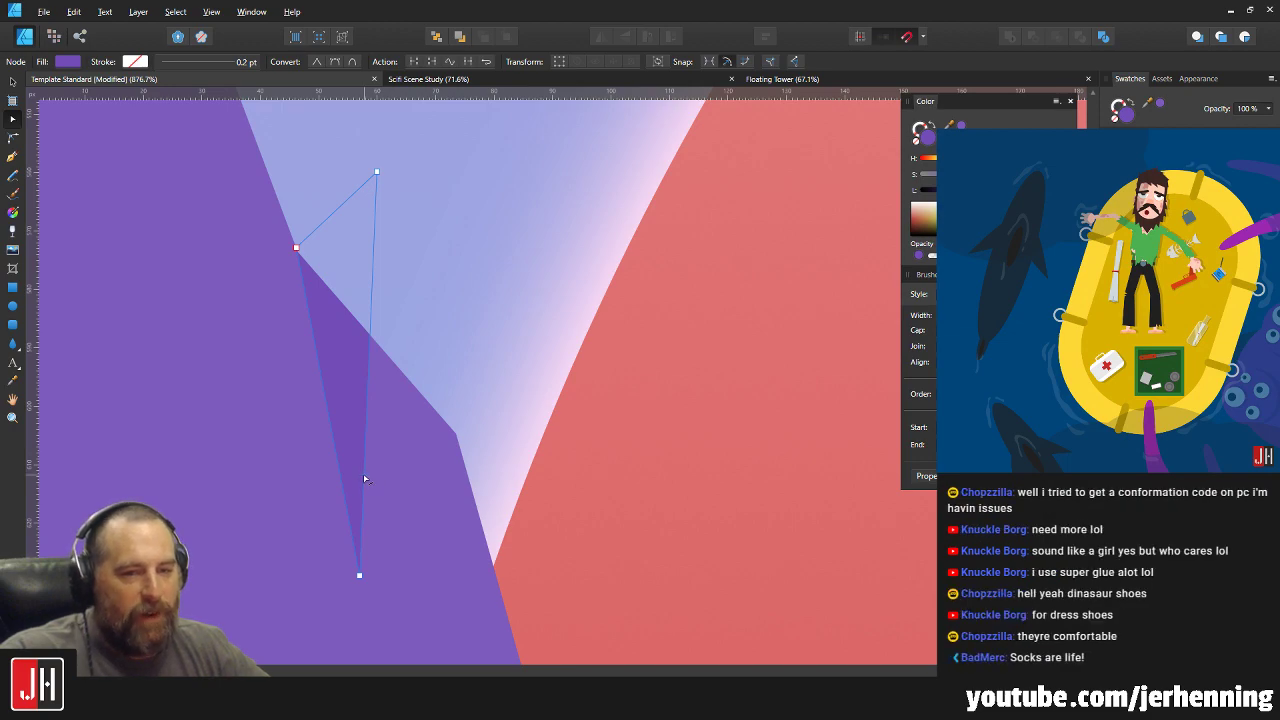
drag(359, 576, 322, 548)
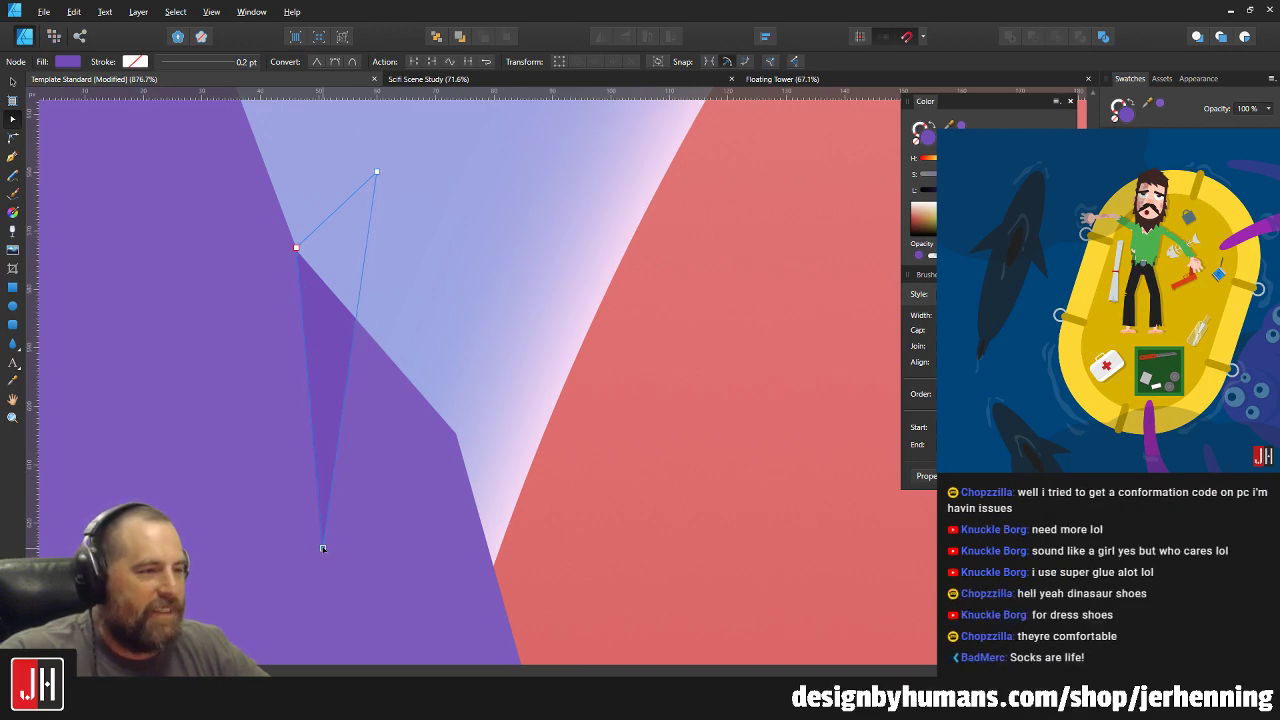
drag(345, 400, 343, 359)
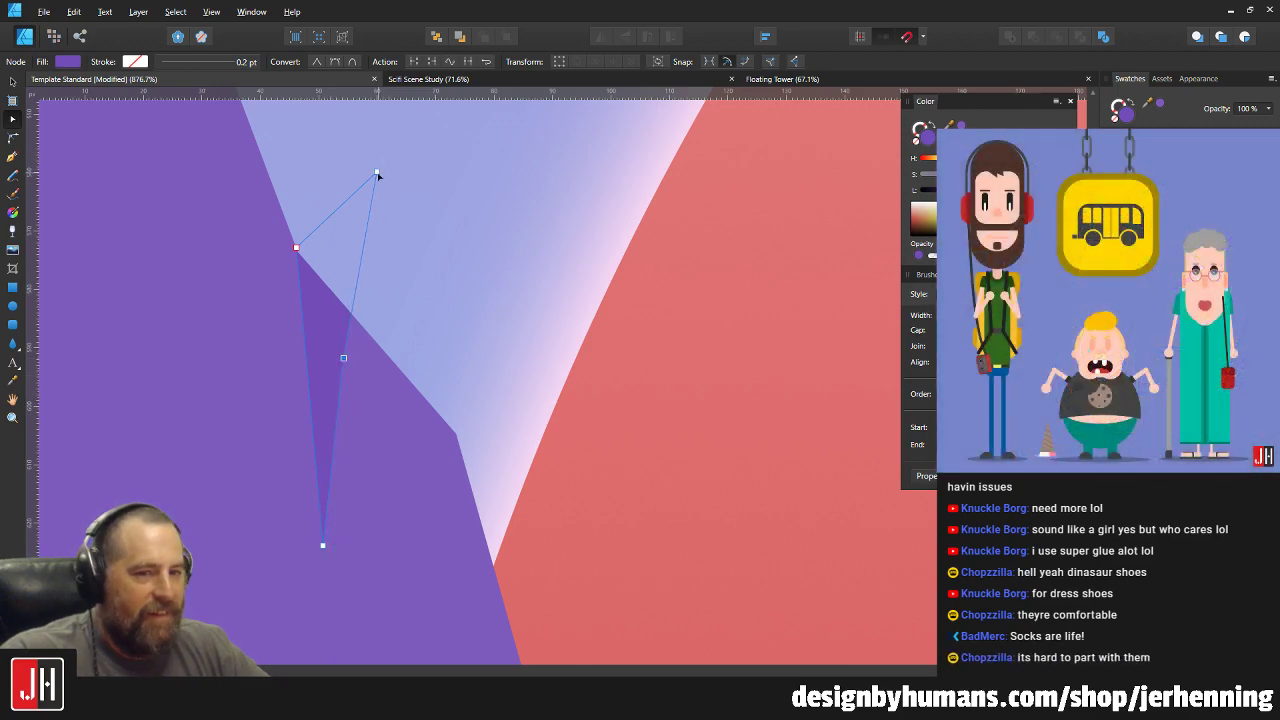
drag(376, 172, 341, 348)
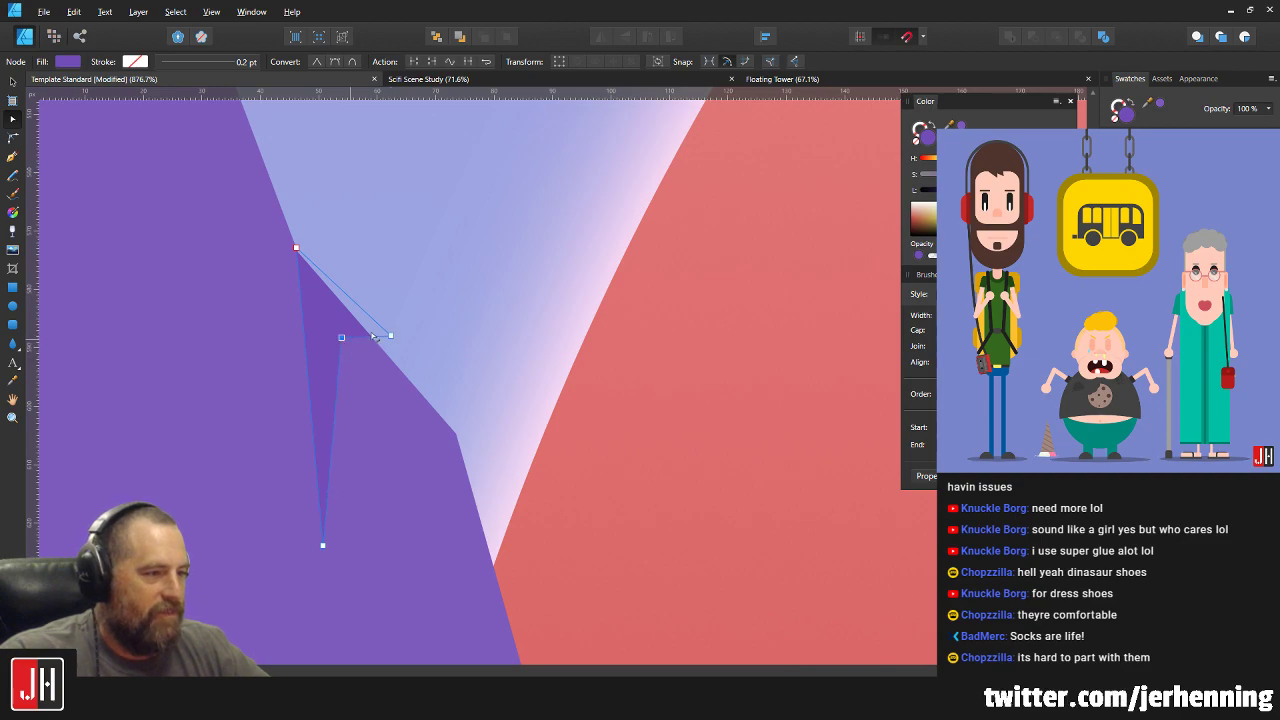
key(v)
click(426, 300)
scroll(450, 300, down, 7)
Add nodes to the cliff's outline above the shadow and pull one inward to cut a small jagged notch.
scroll(394, 319, up, 9)
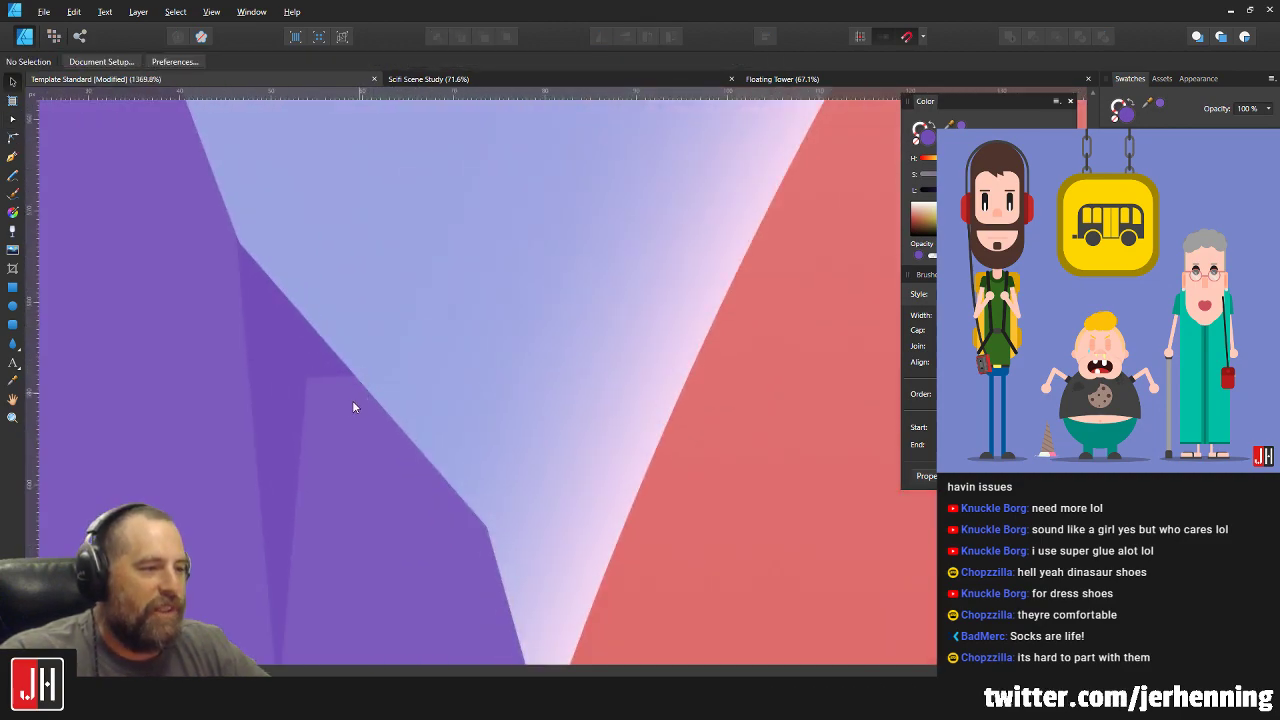
click(350, 402)
key(a)
click(277, 285)
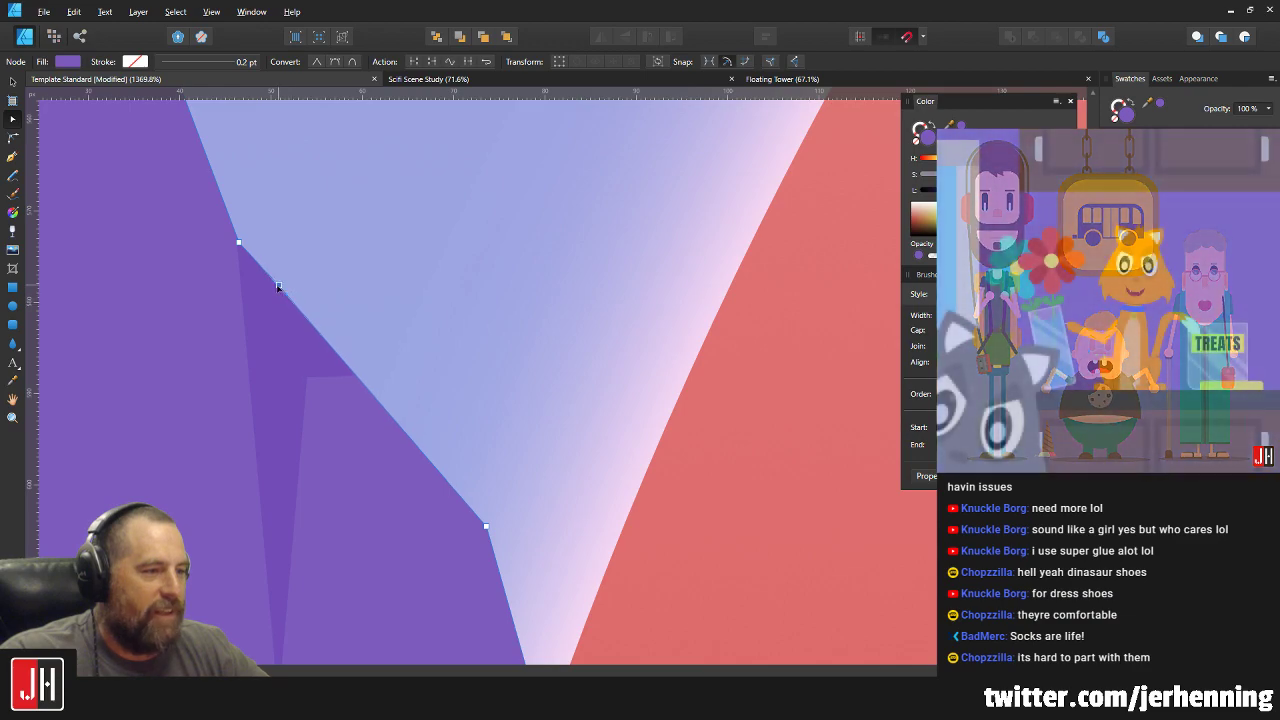
drag(276, 317, 279, 334)
key(v)
Nudge the shadow's inner corner right and lower its outer corner to slope the edge below the notch.
click(310, 374)
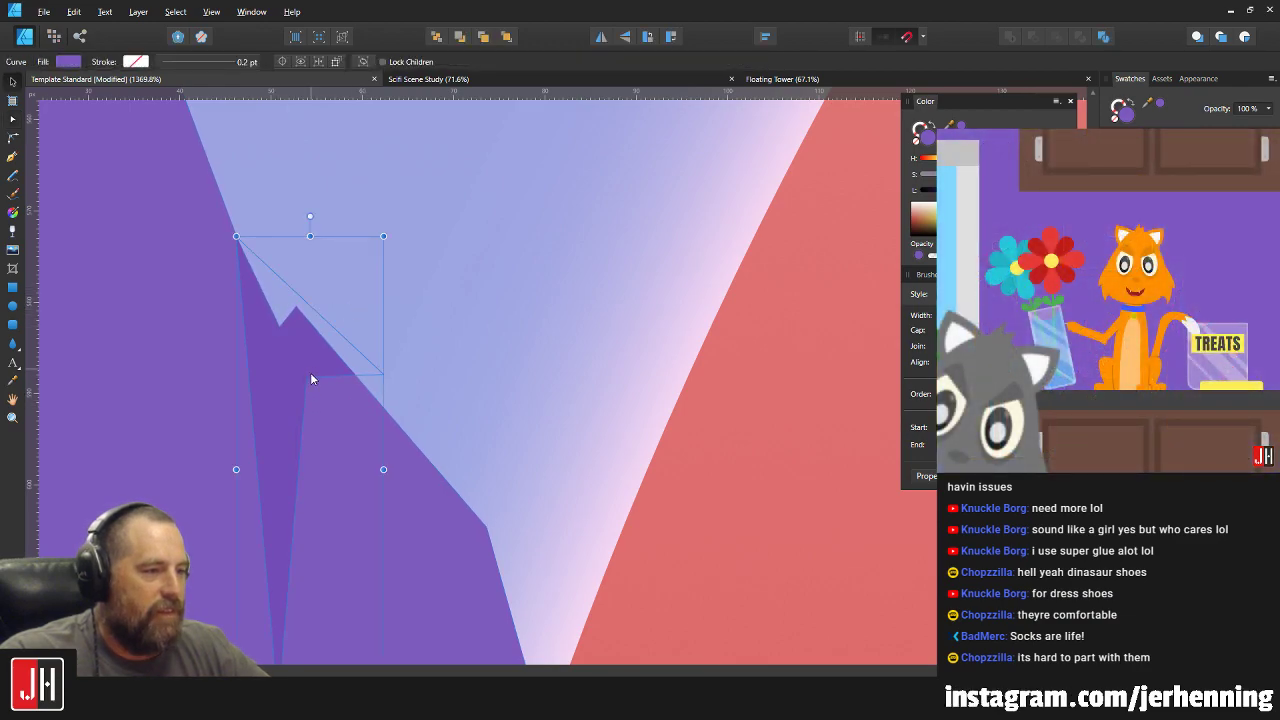
key(a)
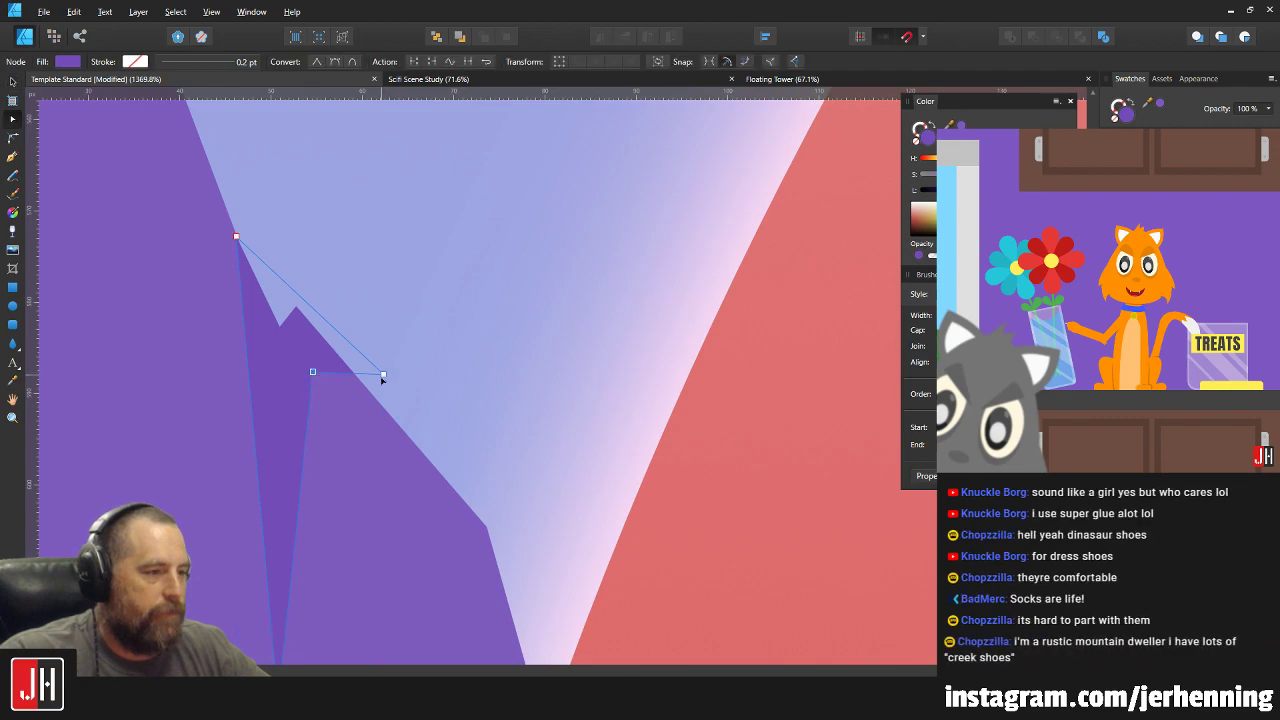
drag(383, 374, 389, 397)
key(v)
key(ctrl+d)
scroll(433, 354, down, 6)
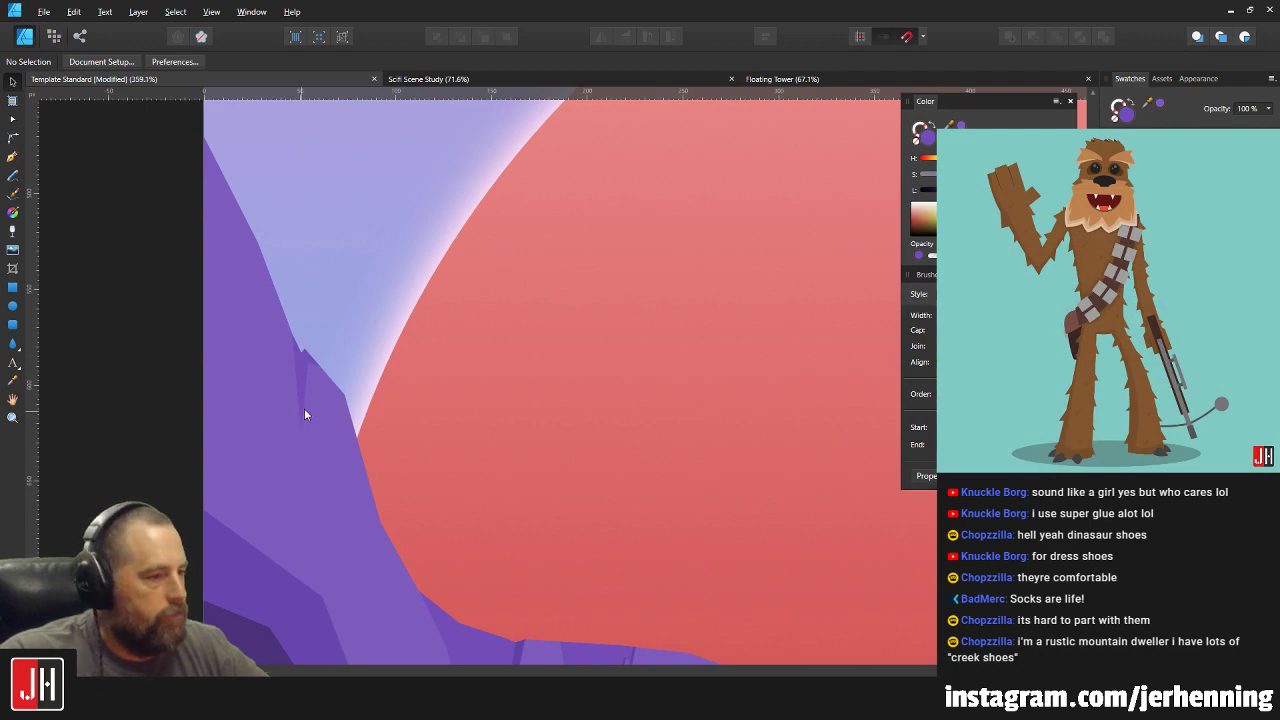
Shorten the notch shadow by moving its bottom tip up and slightly left, and deselect it.
scroll(296, 346, up, 6)
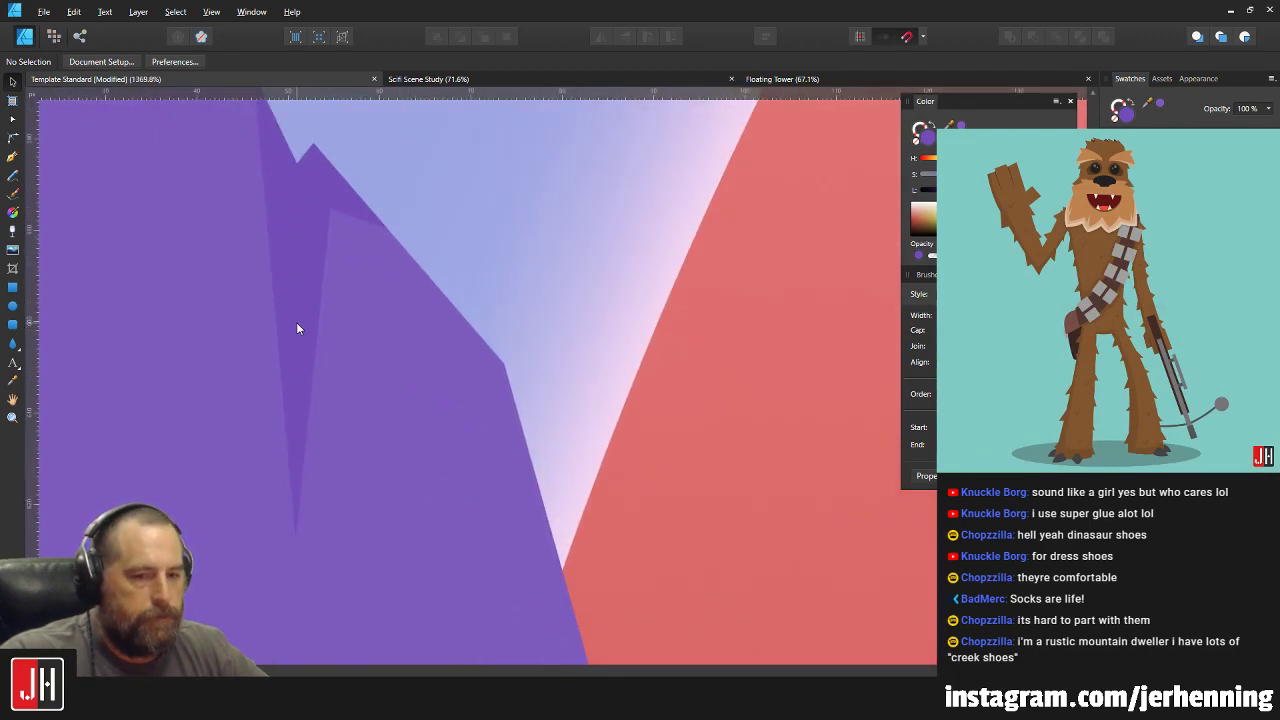
click(296, 328)
key(a)
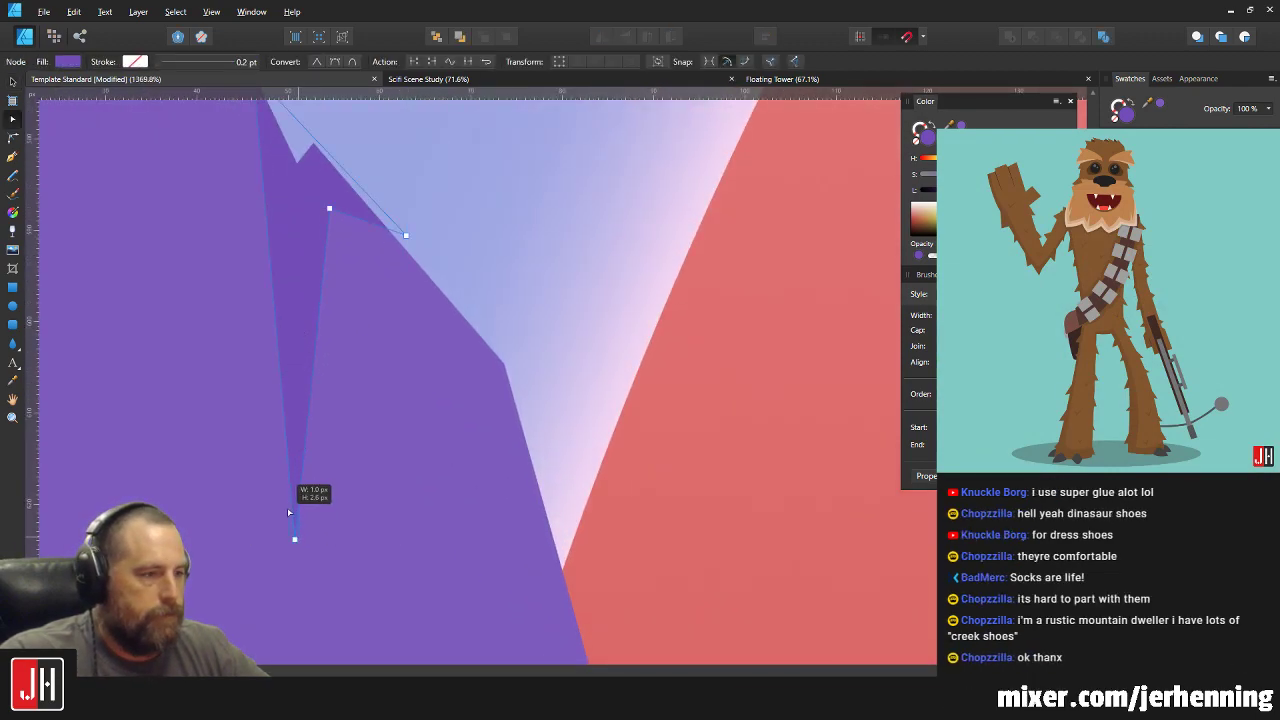
drag(295, 540, 277, 491)
scroll(333, 444, down, 4)
scroll(334, 444, down, 2)
key(v)
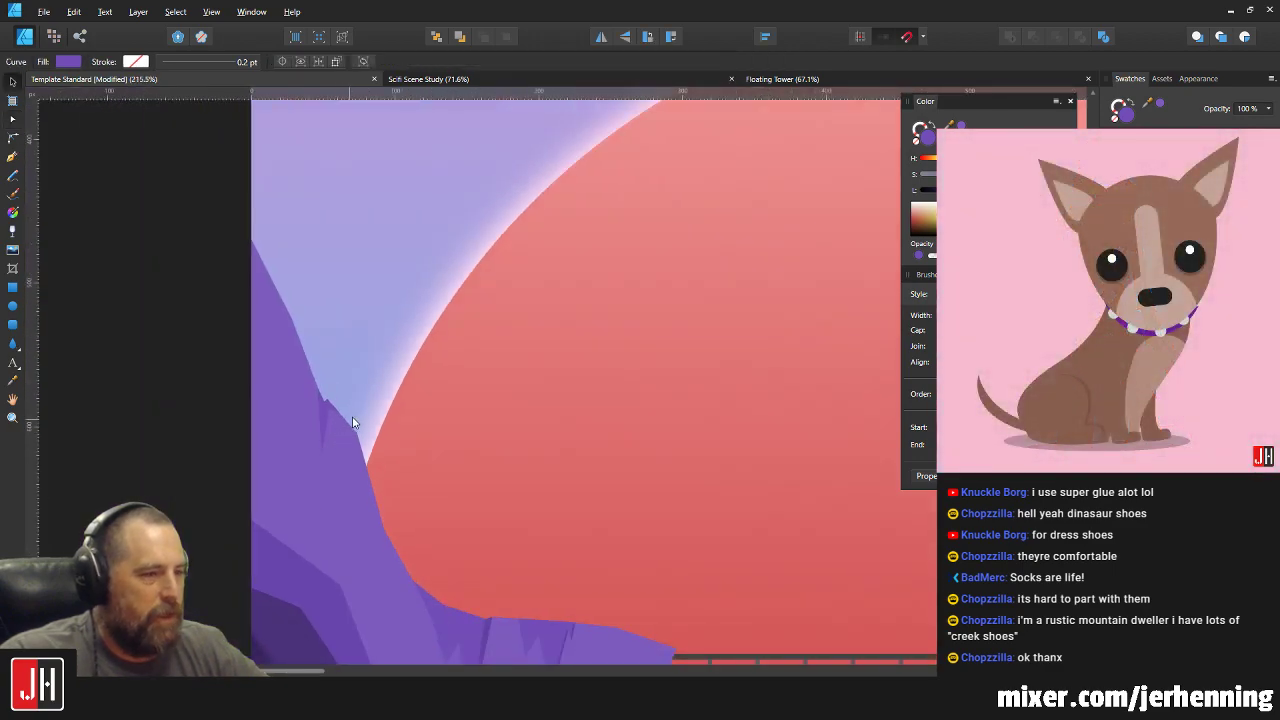
scroll(354, 423, down, 3)
key(ctrl+d)
drag(342, 410, 320, 398)
Reshape the cliff's notch by deepening its low point, moving the node above it up along the edge and nudging its peak right.
scroll(320, 403, up, 10)
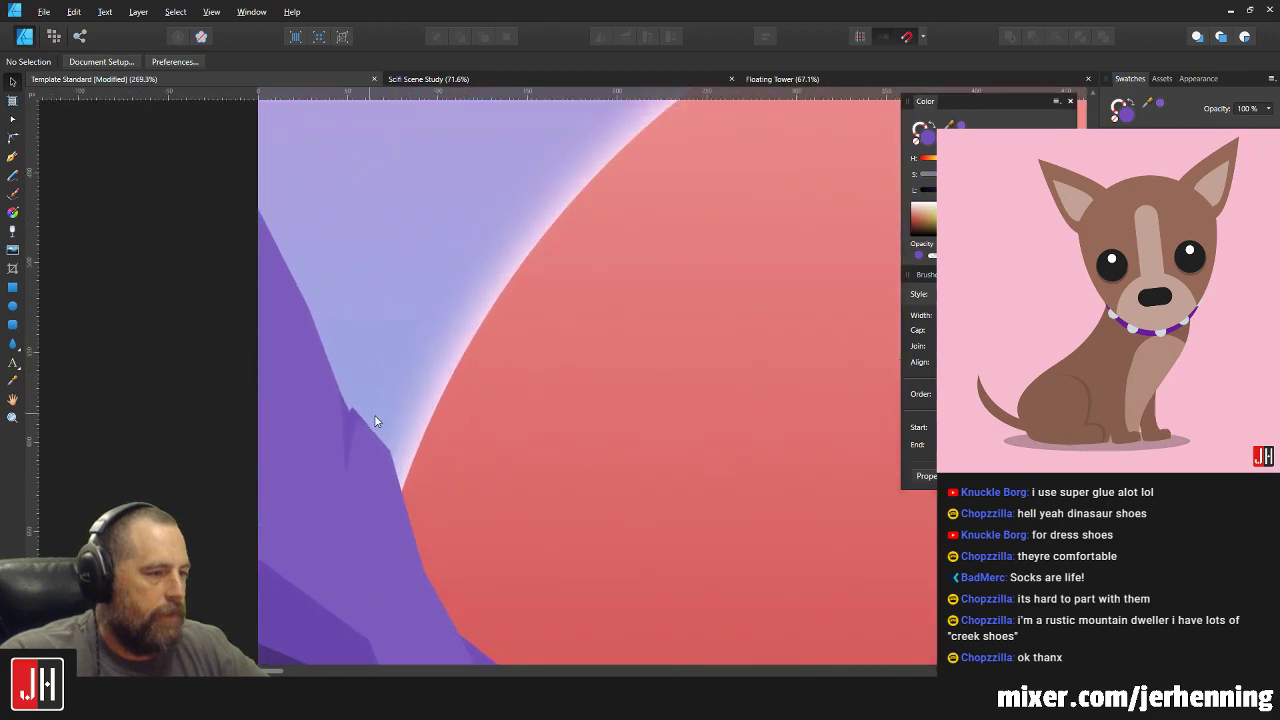
click(350, 406)
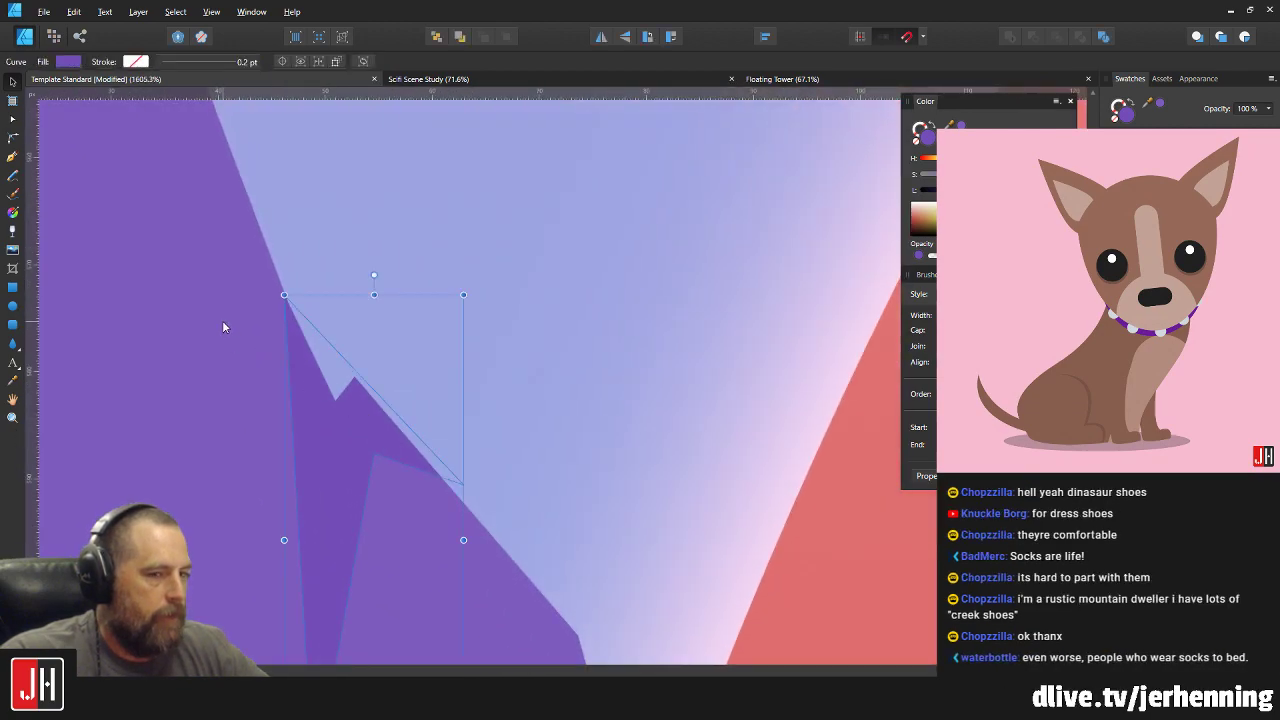
click(300, 356)
key(a)
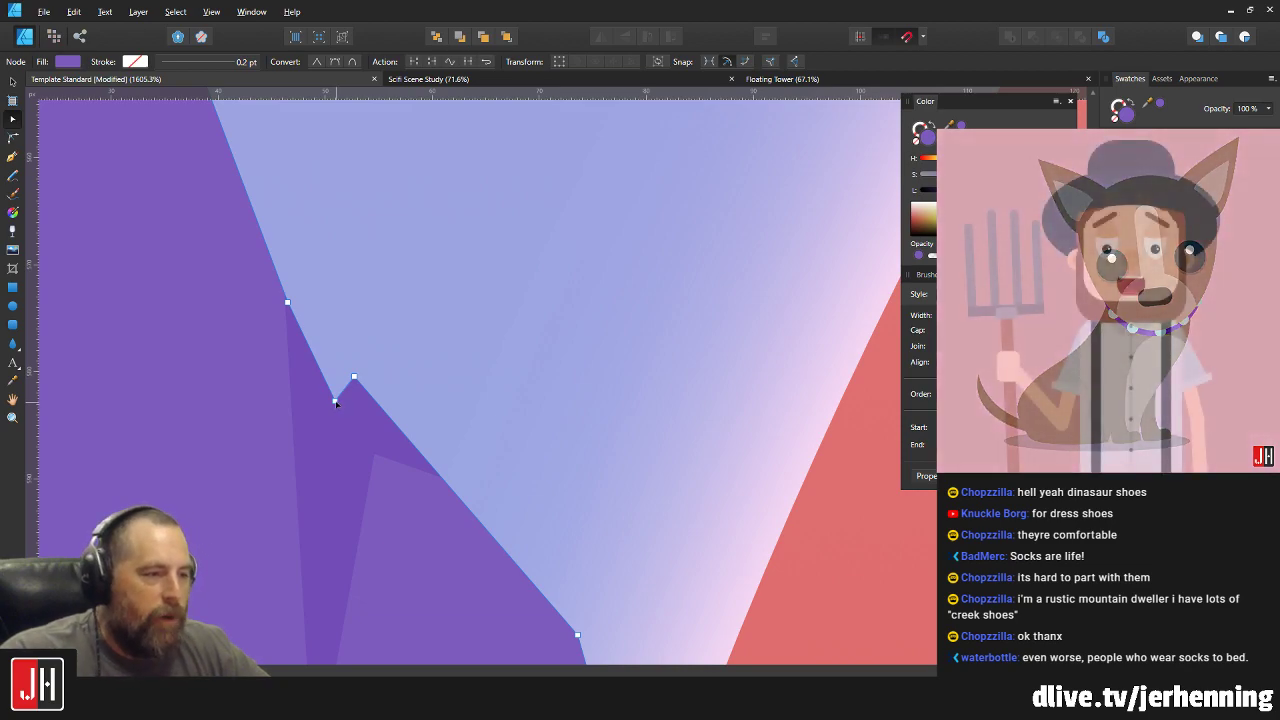
drag(337, 402, 332, 417)
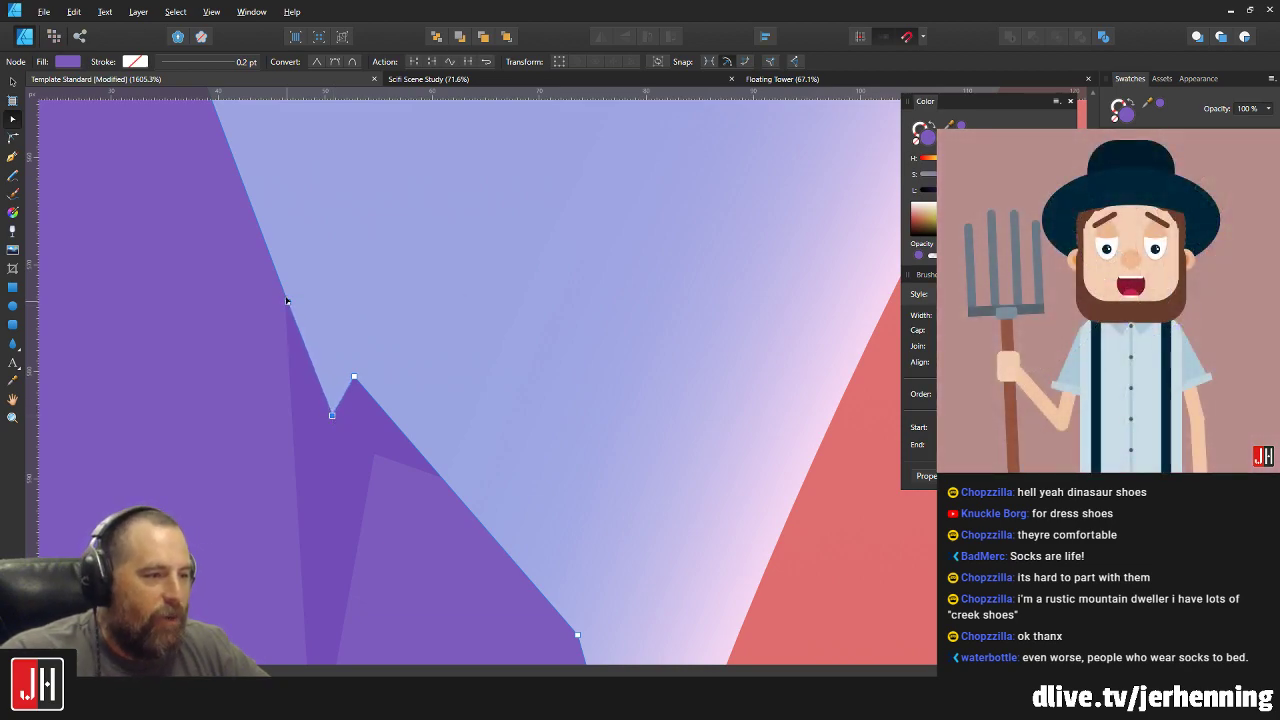
drag(287, 301, 268, 266)
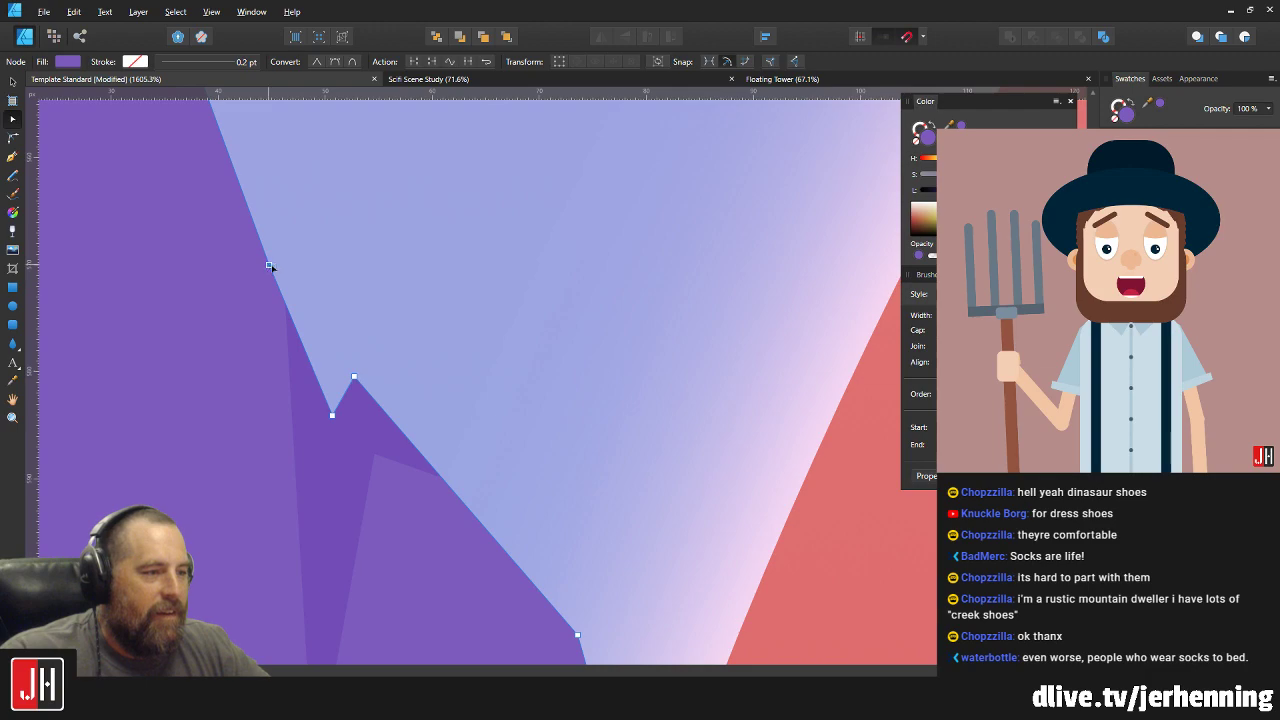
drag(356, 377, 365, 381)
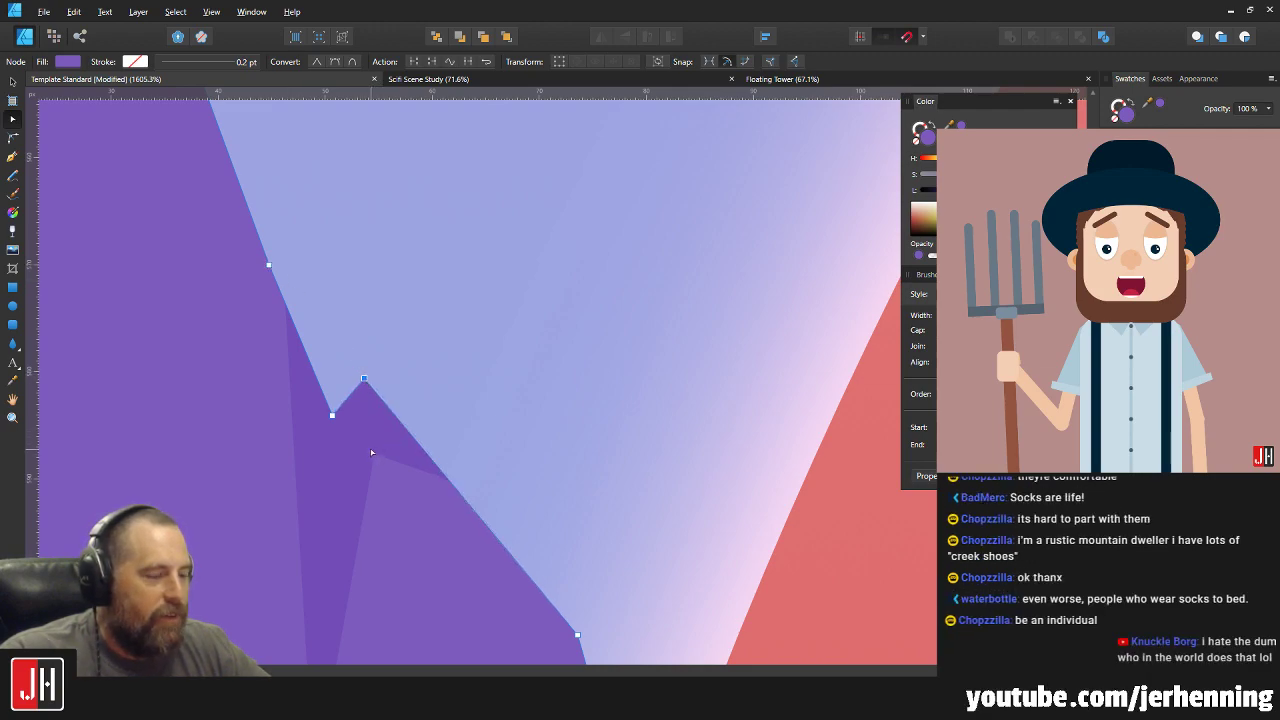
Move the notch shadow's inner corner right and down, extend its outer corner past the cliff edge, and deselect it.
click(376, 456)
drag(375, 455, 385, 463)
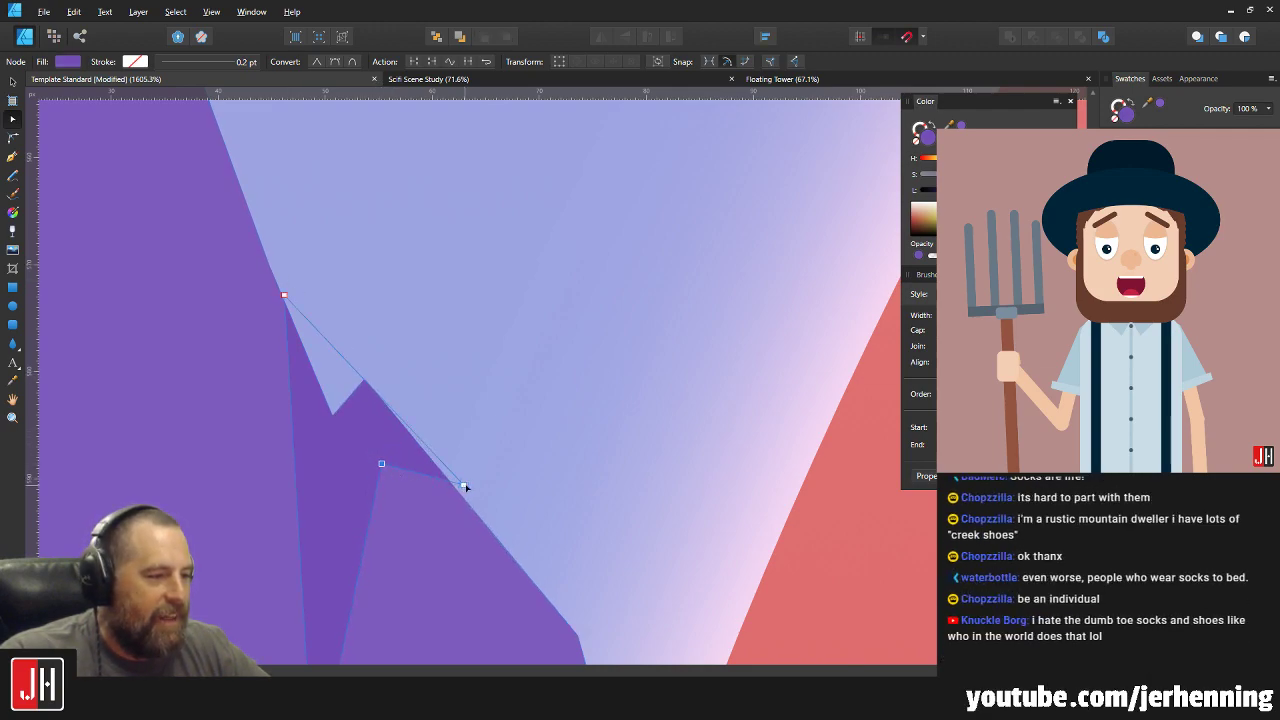
mouse_move(464, 485)
mouse_down()
mouse_move(471, 503)
mouse_move(457, 481)
mouse_up()
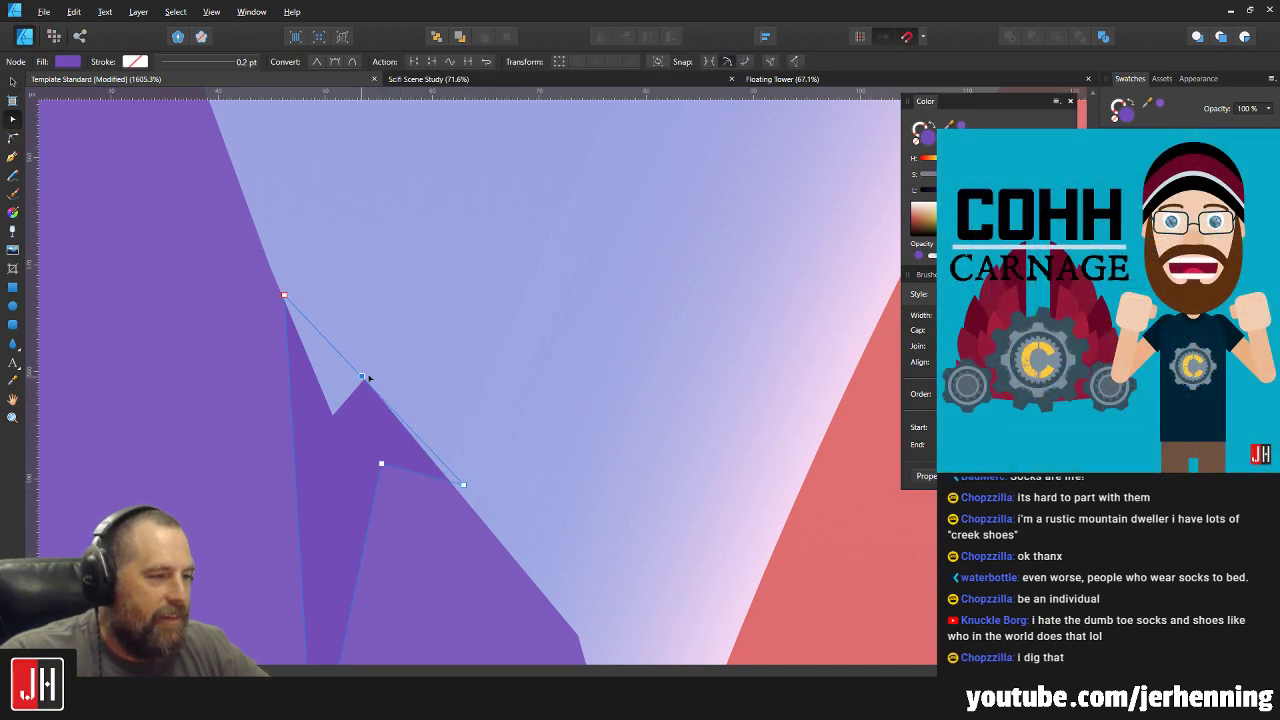
key(v)
scroll(466, 428, down, 5)
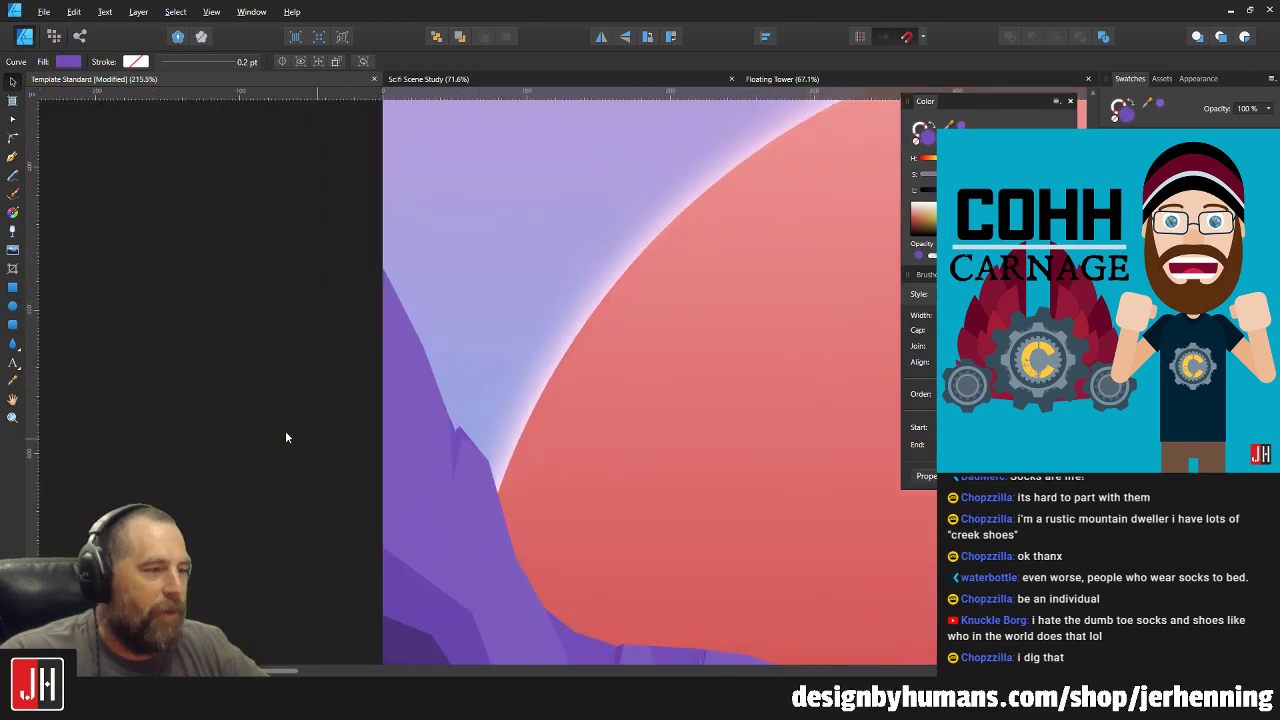
click(285, 437)
Add a node to the notch shadow's outer edge, extend its outer corner farther down the cliff edge, and deselect it.
scroll(506, 481, up, 3)
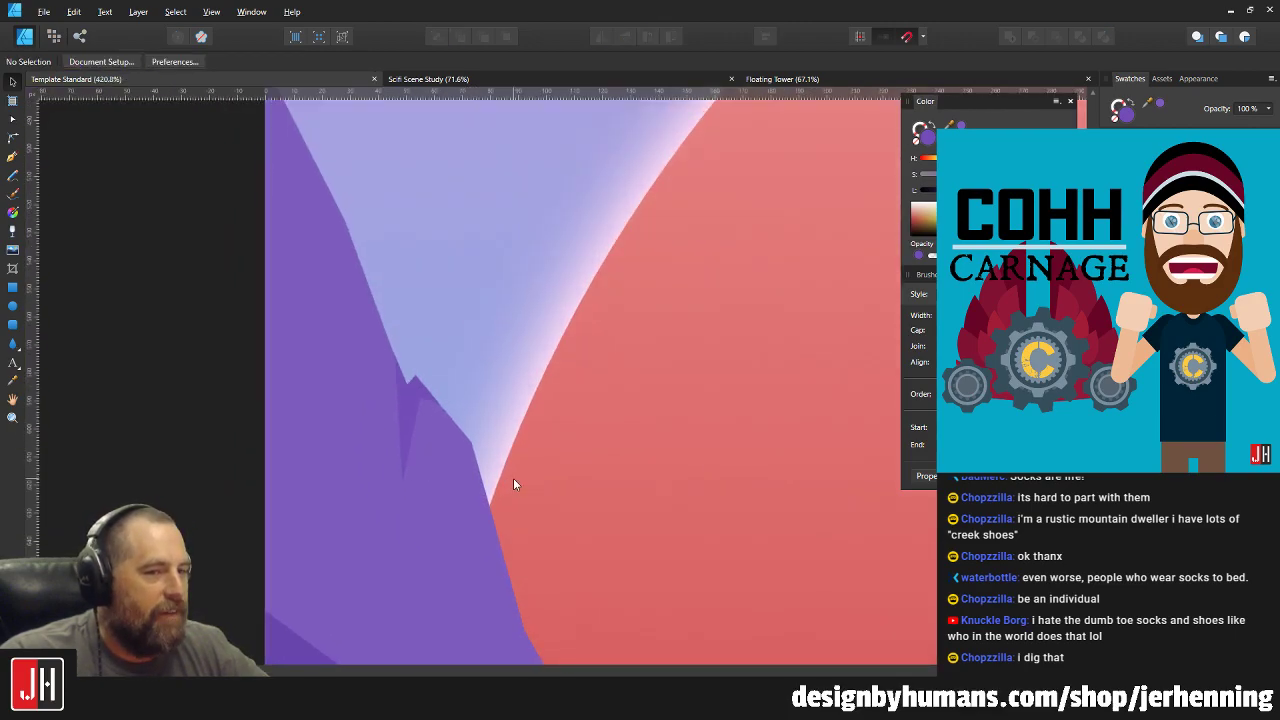
drag(513, 478, 368, 408)
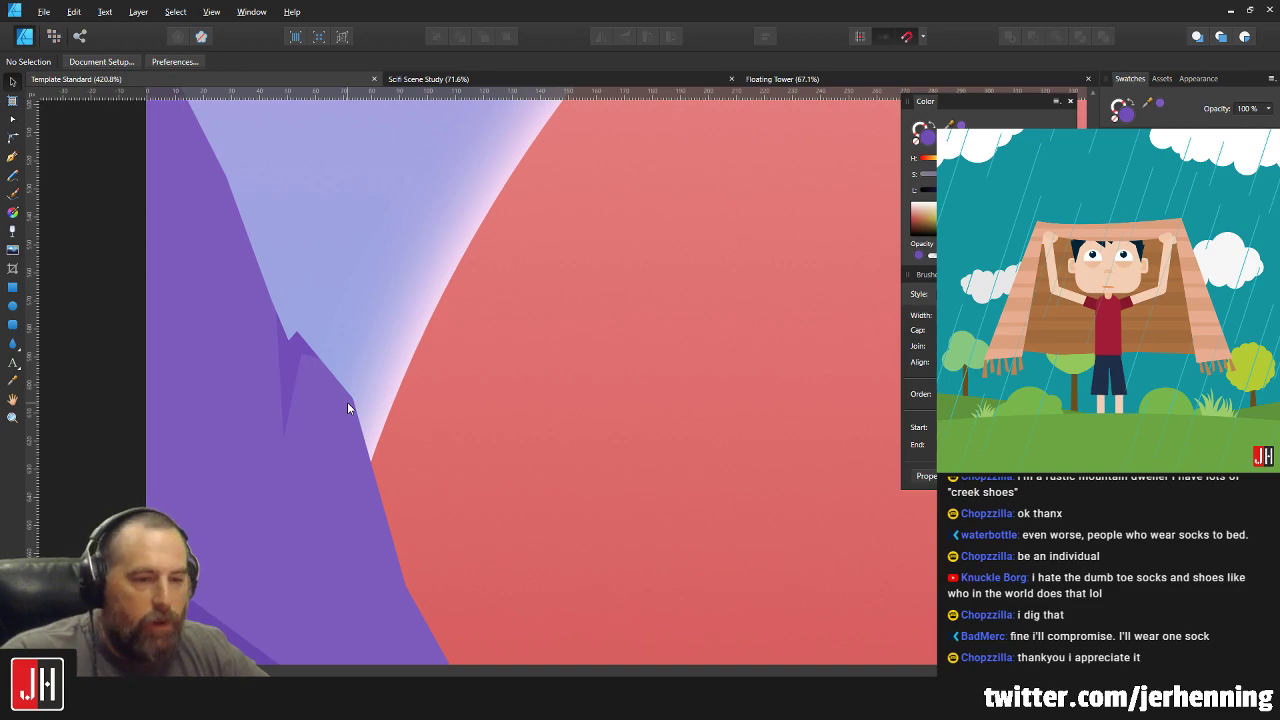
drag(366, 403, 457, 360)
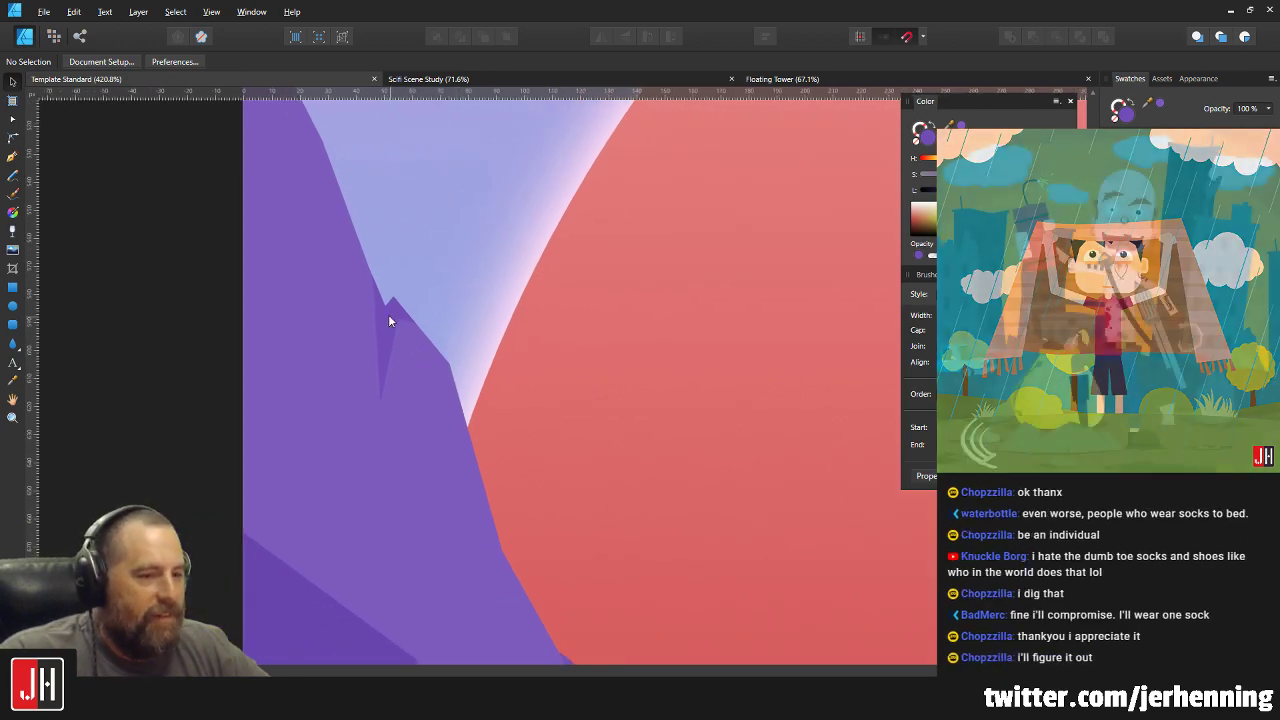
scroll(389, 320, up, 3)
click(414, 304)
key(a)
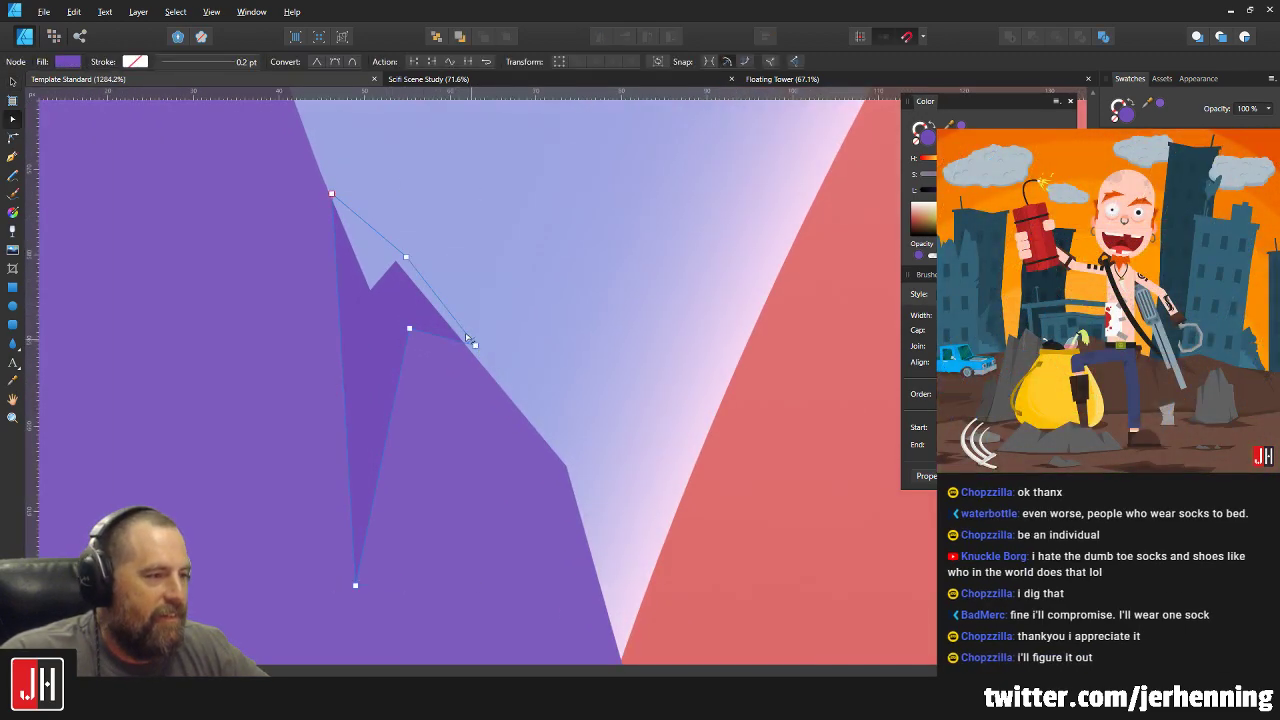
key(Escape)
click(446, 330)
click(456, 320)
drag(475, 346, 505, 391)
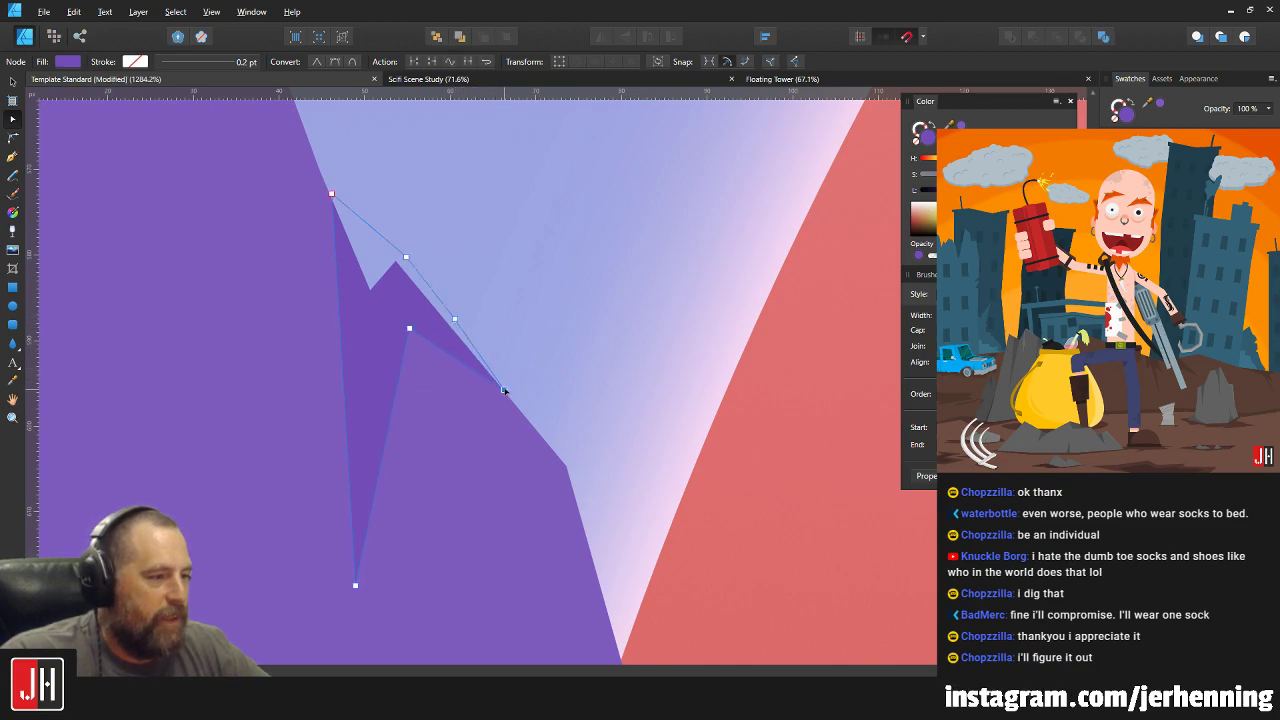
key(v)
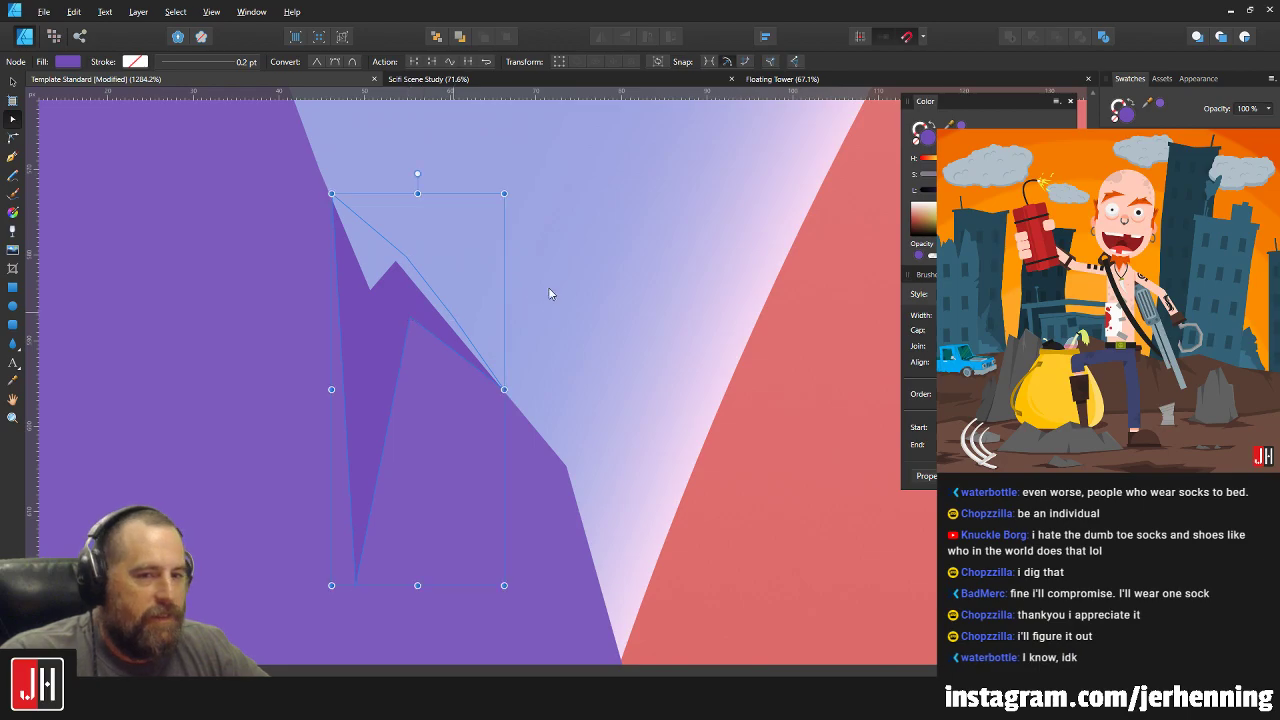
key(ctrl+d)
scroll(518, 368, down, 2)
scroll(520, 370, down, 4)
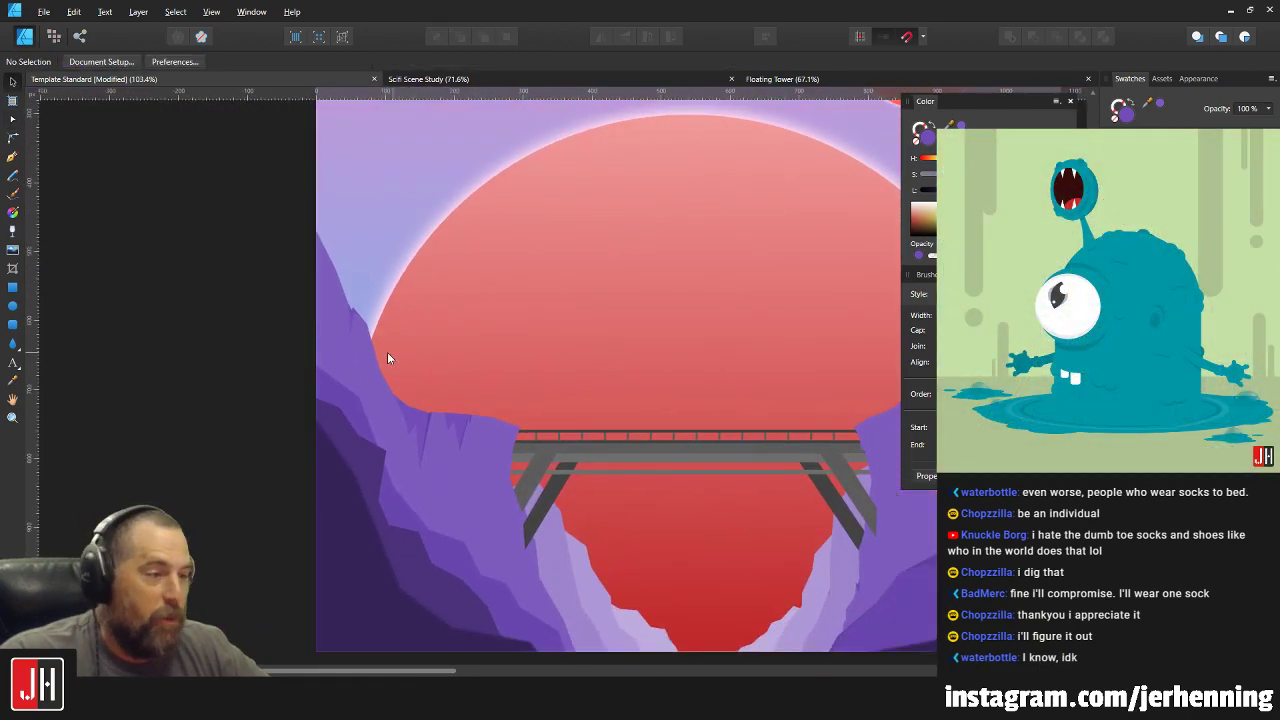
scroll(360, 345, up, 2)
scroll(354, 341, up, 2)
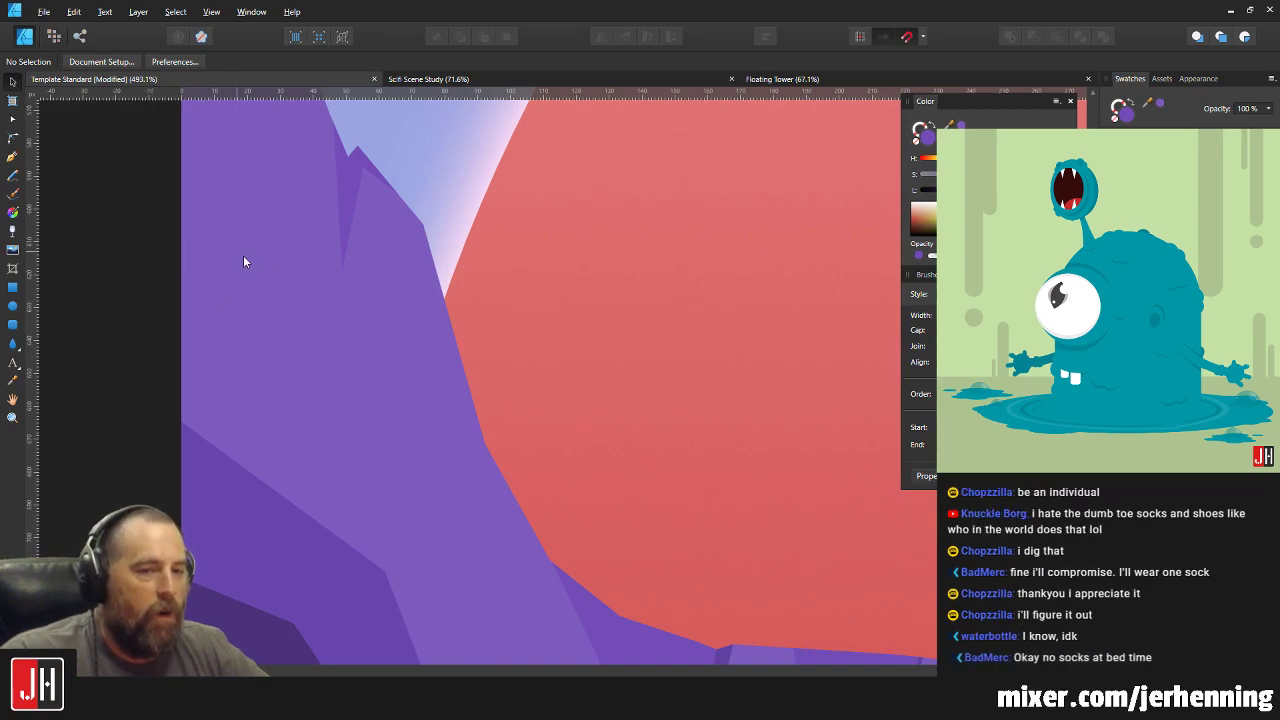
scroll(342, 283, up, 3)
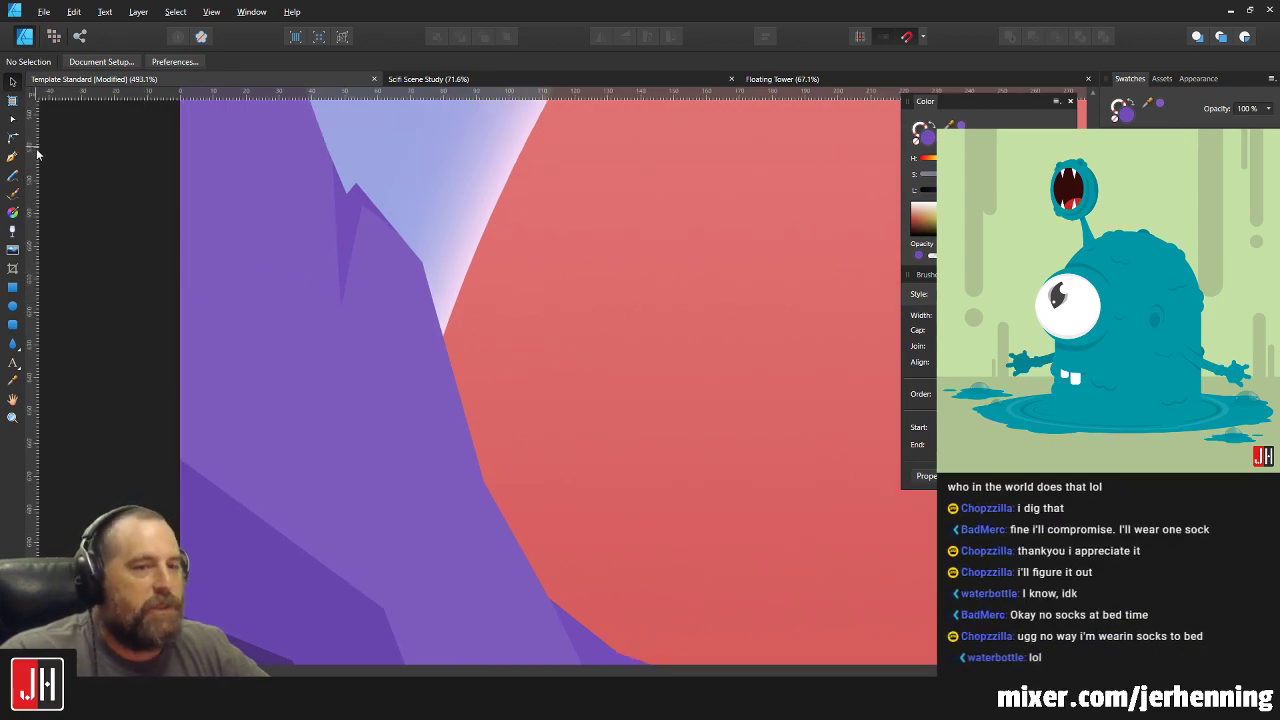
scroll(206, 270, left, 1)
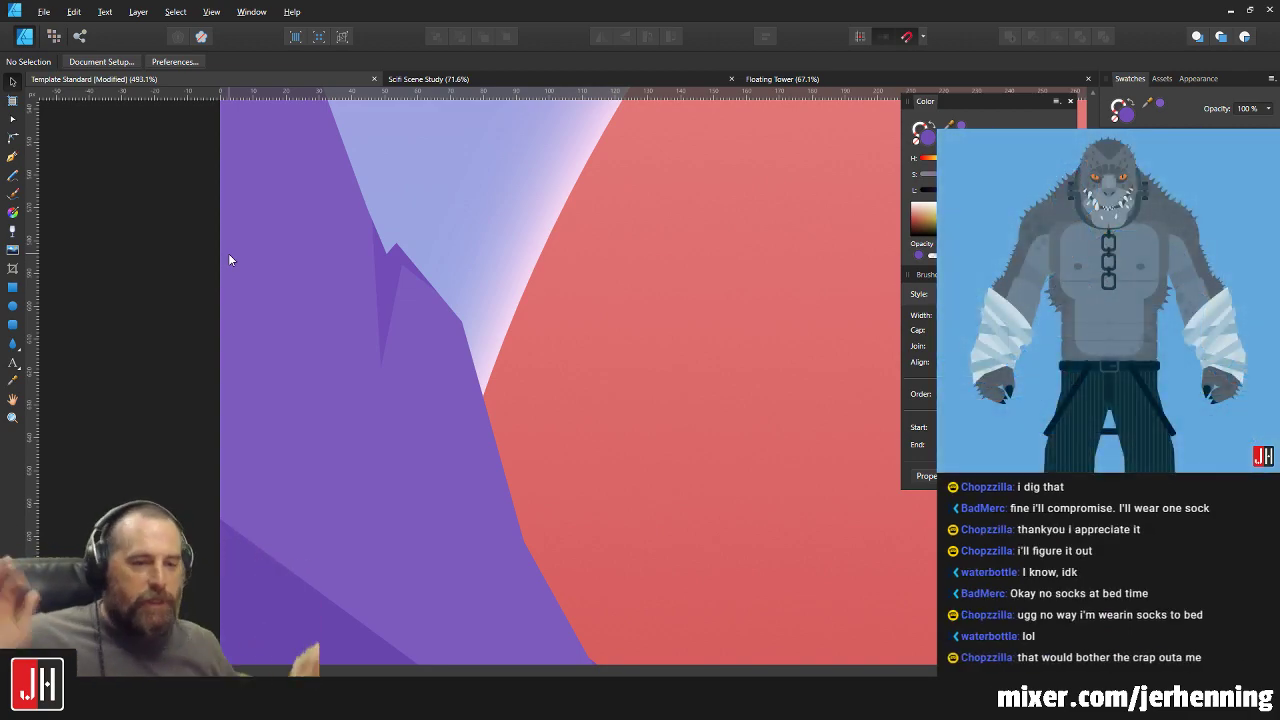
scroll(400, 345, up, 1)
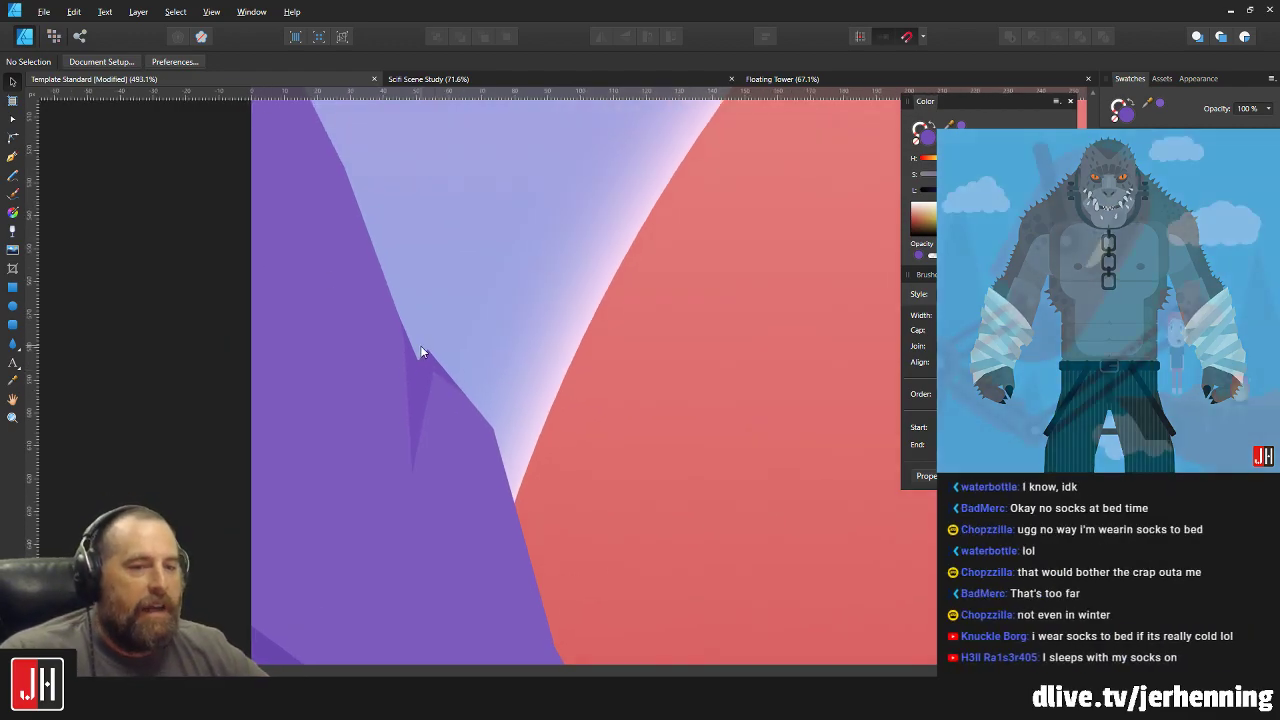
Pull the low point of the cliff's notch further down to deepen it, deselect the cliff, and save the document.
click(389, 323)
scroll(400, 326, up, 3)
key(a)
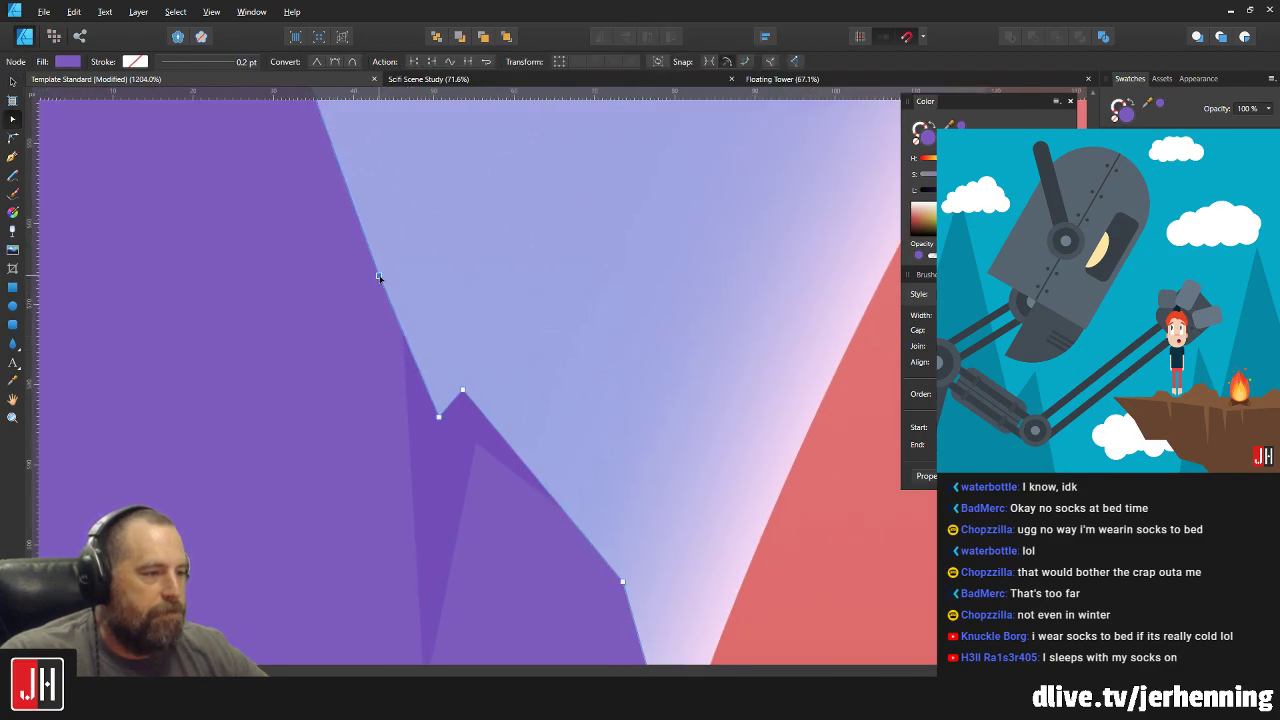
key(v)
scroll(505, 330, down, 2)
scroll(448, 360, up, 3)
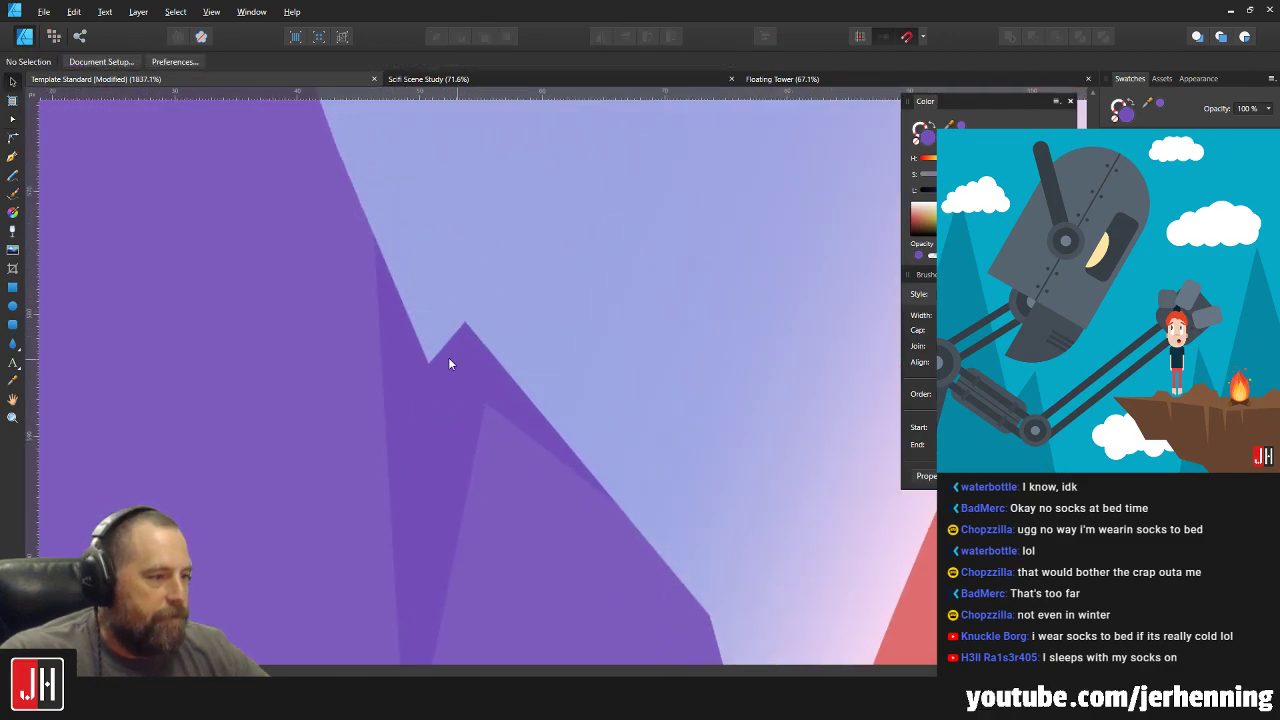
key(a)
drag(429, 365, 431, 383)
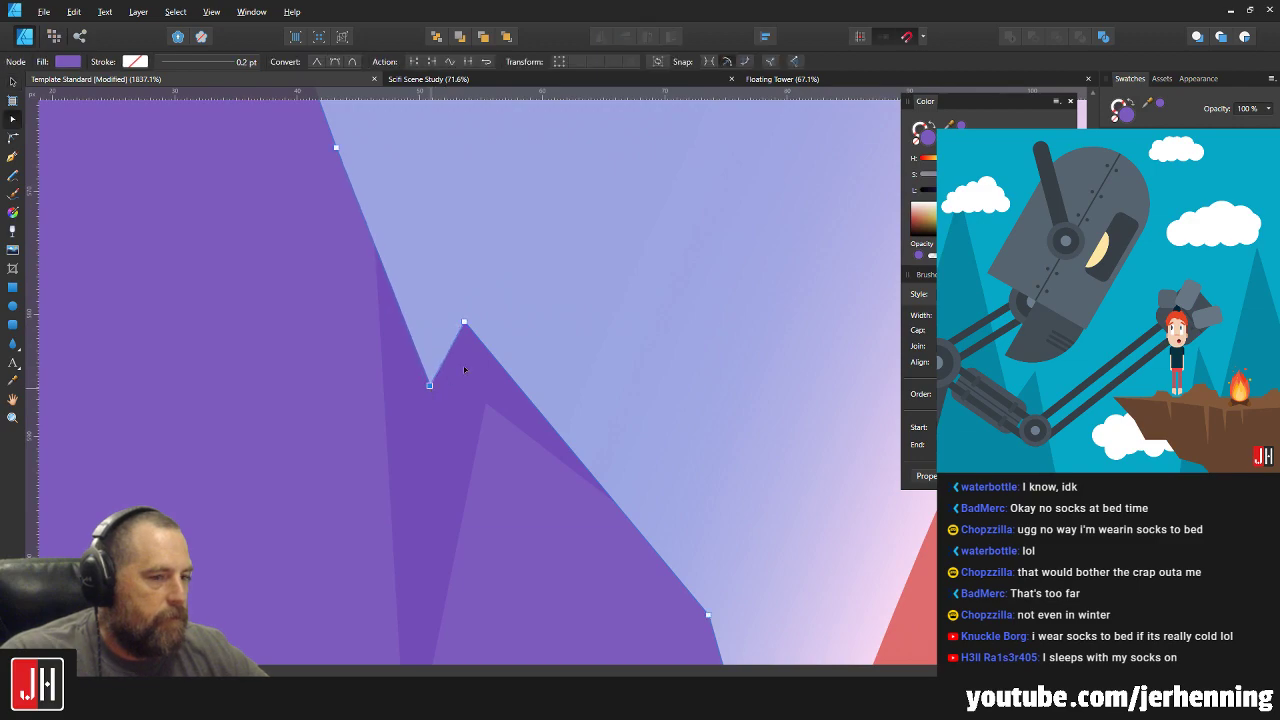
key(v)
key(ctrl+d)
scroll(541, 342, down, 3)
key(ctrl+s)
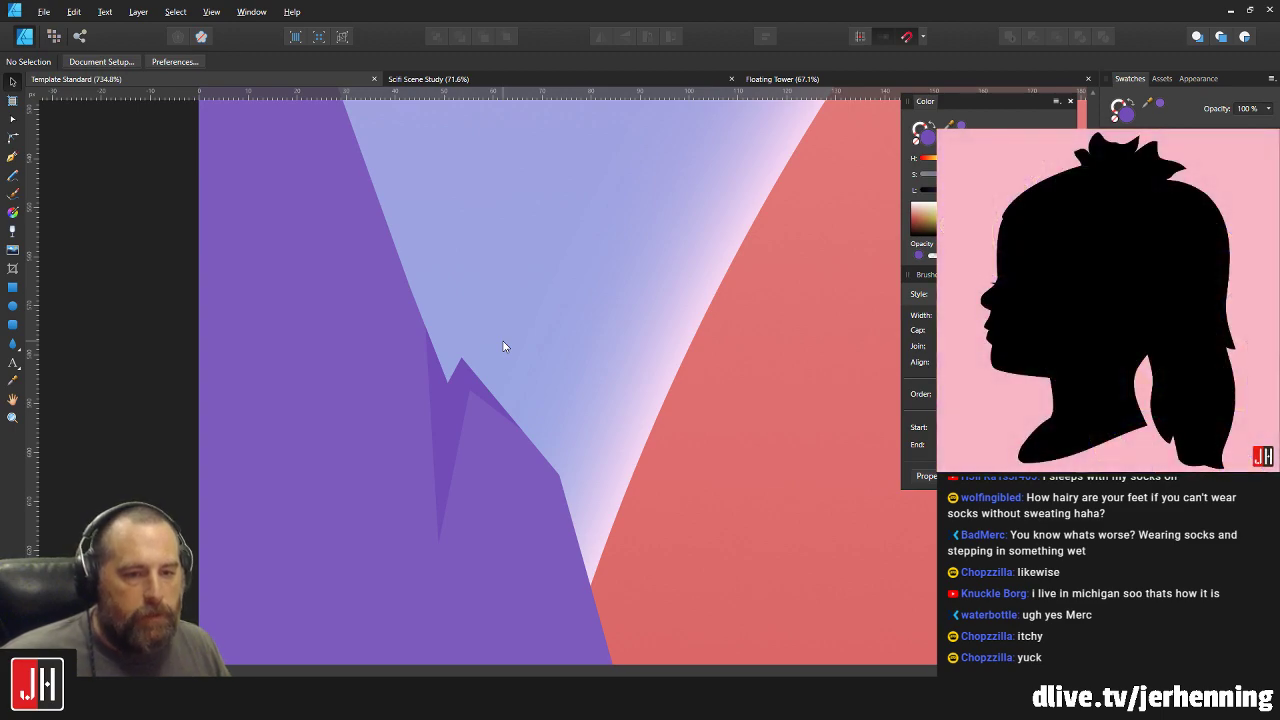
Reshape the lower end of the notch shadow into a pointed tip reaching down inside the cliff edge.
scroll(536, 390, down, 5)
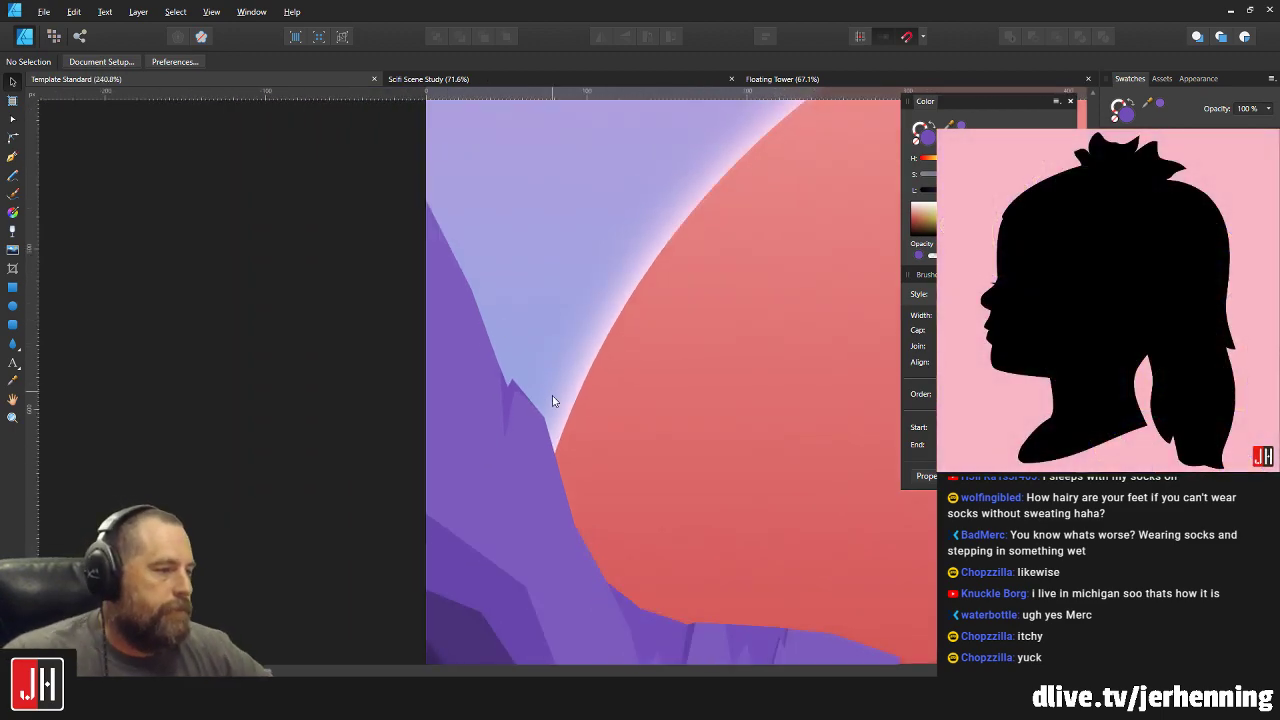
scroll(552, 400, up, 8)
key(a)
click(393, 390)
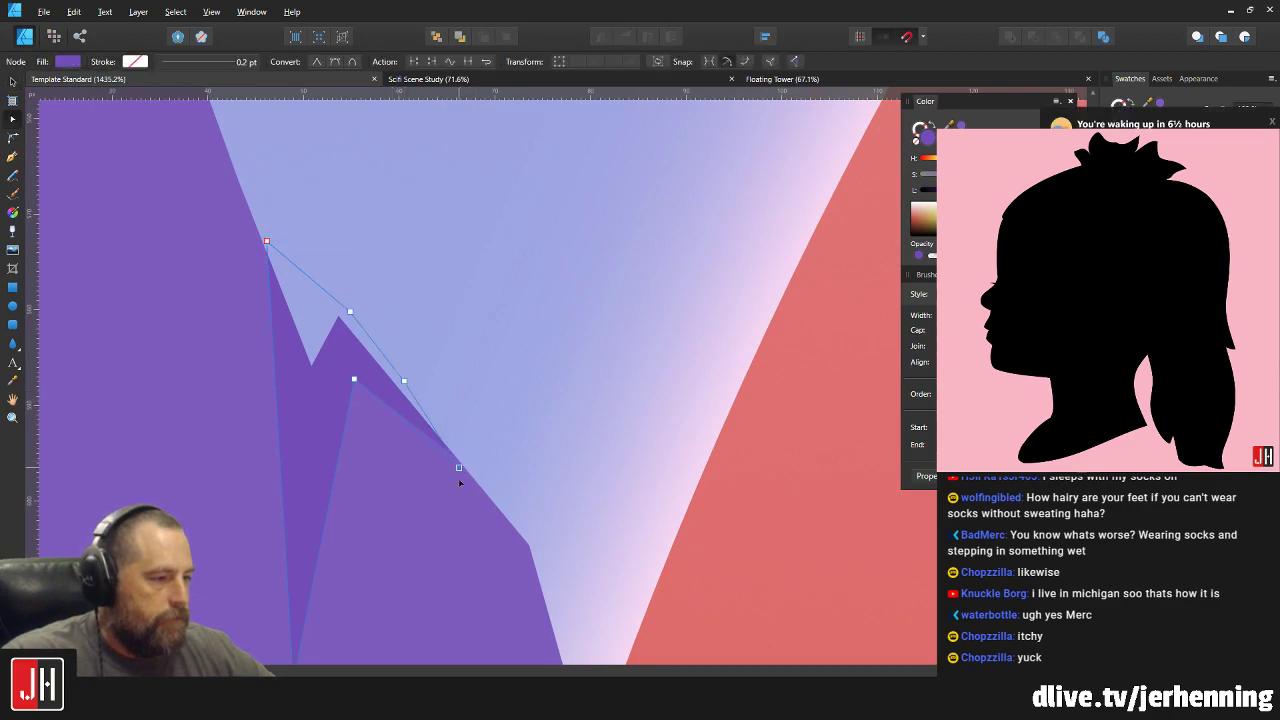
mouse_move(458, 468)
mouse_down()
mouse_move(471, 506)
mouse_move(468, 453)
mouse_up()
Add nodes to the cliff outline near the shadow's lower tip, pull one down to cut a tiny second notch, and deselect.
scroll(466, 457, up, 3)
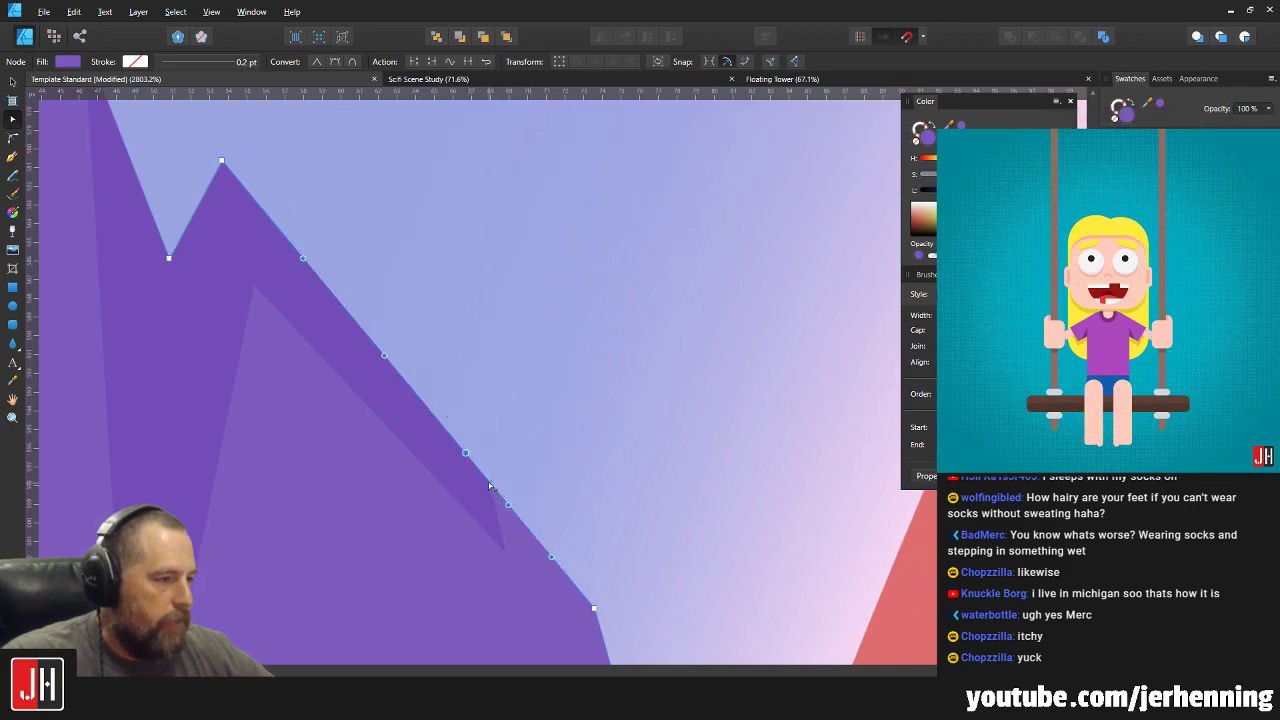
drag(465, 453, 465, 472)
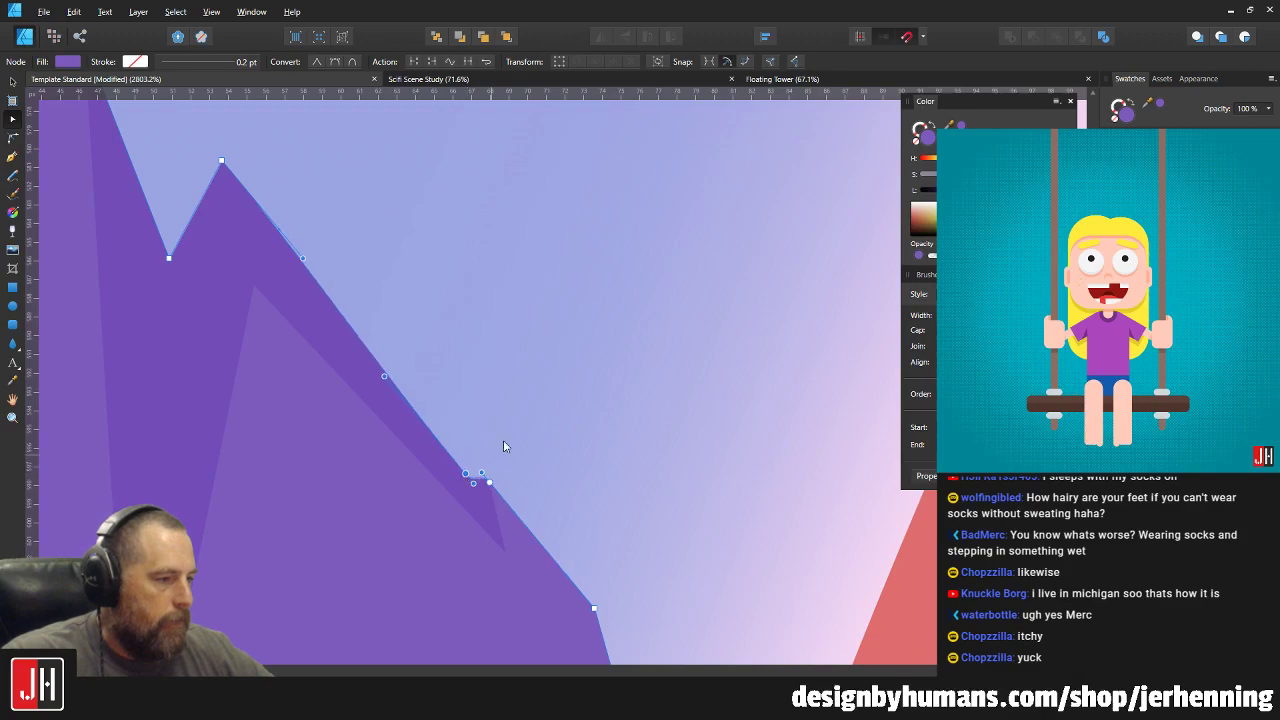
key(Escape)
scroll(510, 440, down, 15)
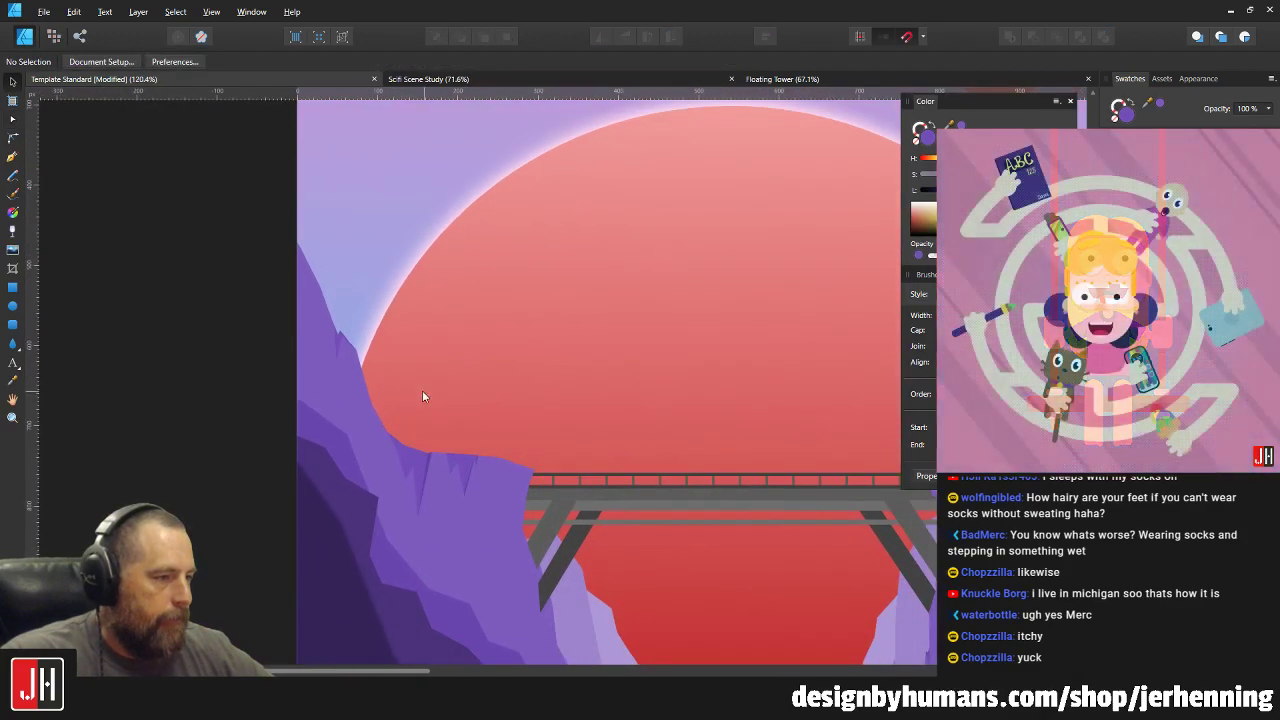
Draw a narrow triangular shadow with the Pen tool at the cliff's lower bend and fill it with the existing shadow's sampled purple.
scroll(393, 396, up, 6)
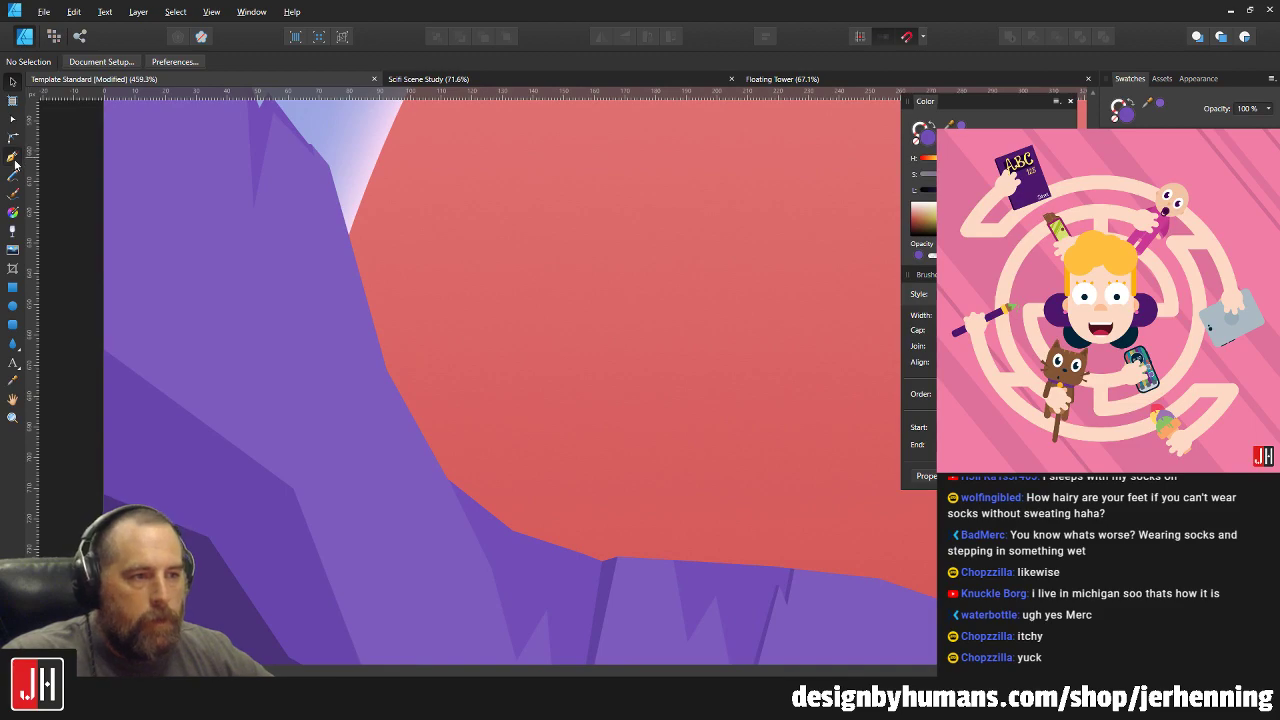
click(13, 158)
scroll(400, 434, up, 2)
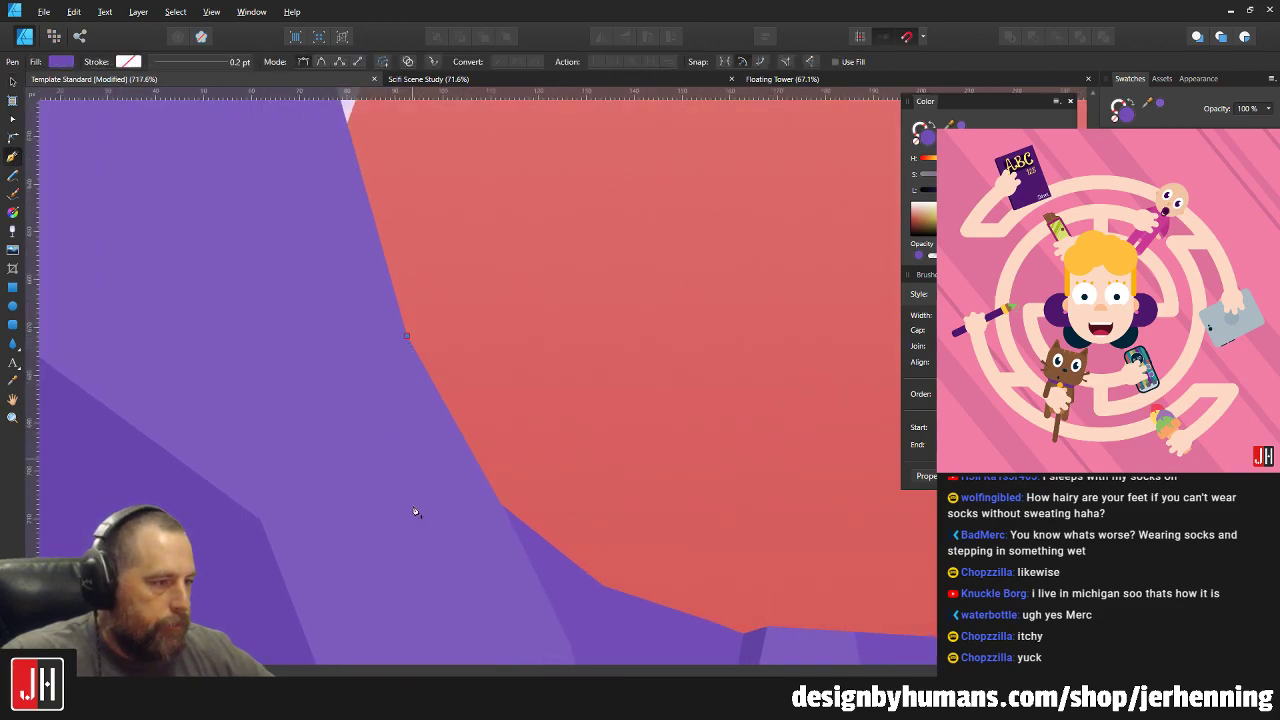
click(451, 563)
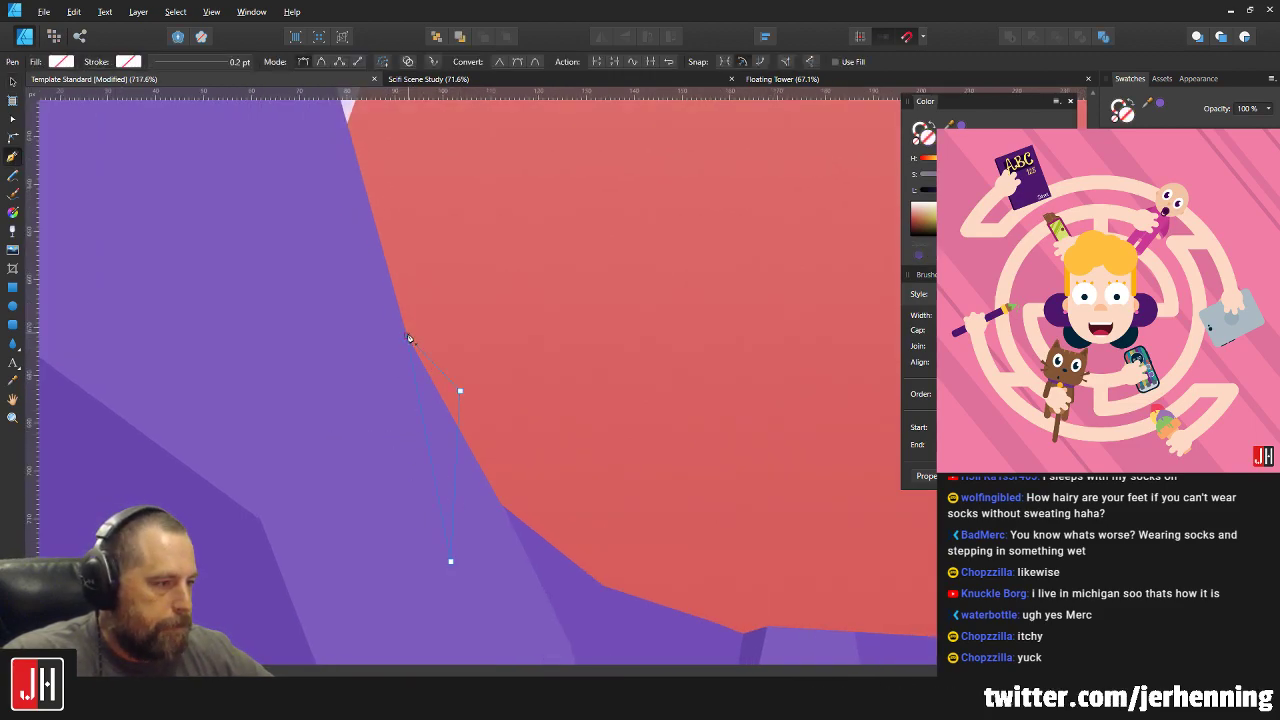
scroll(418, 360, down, 4)
key(i)
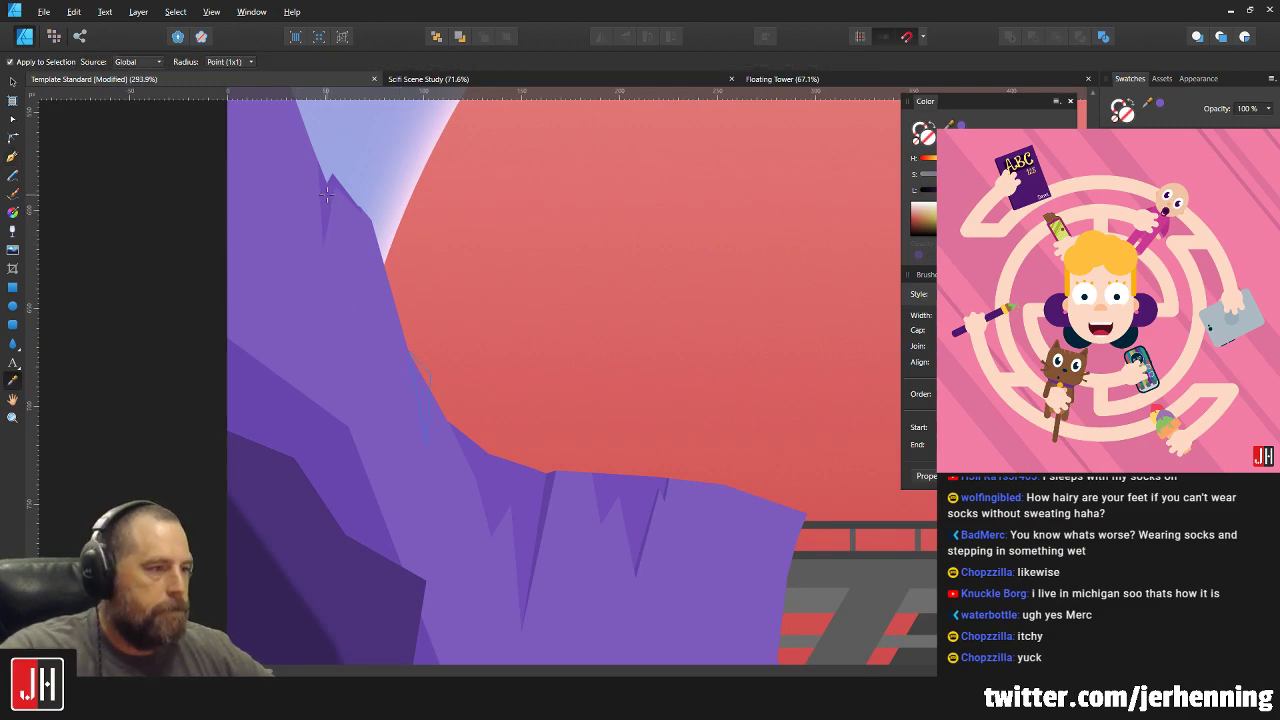
scroll(394, 315, up, 4)
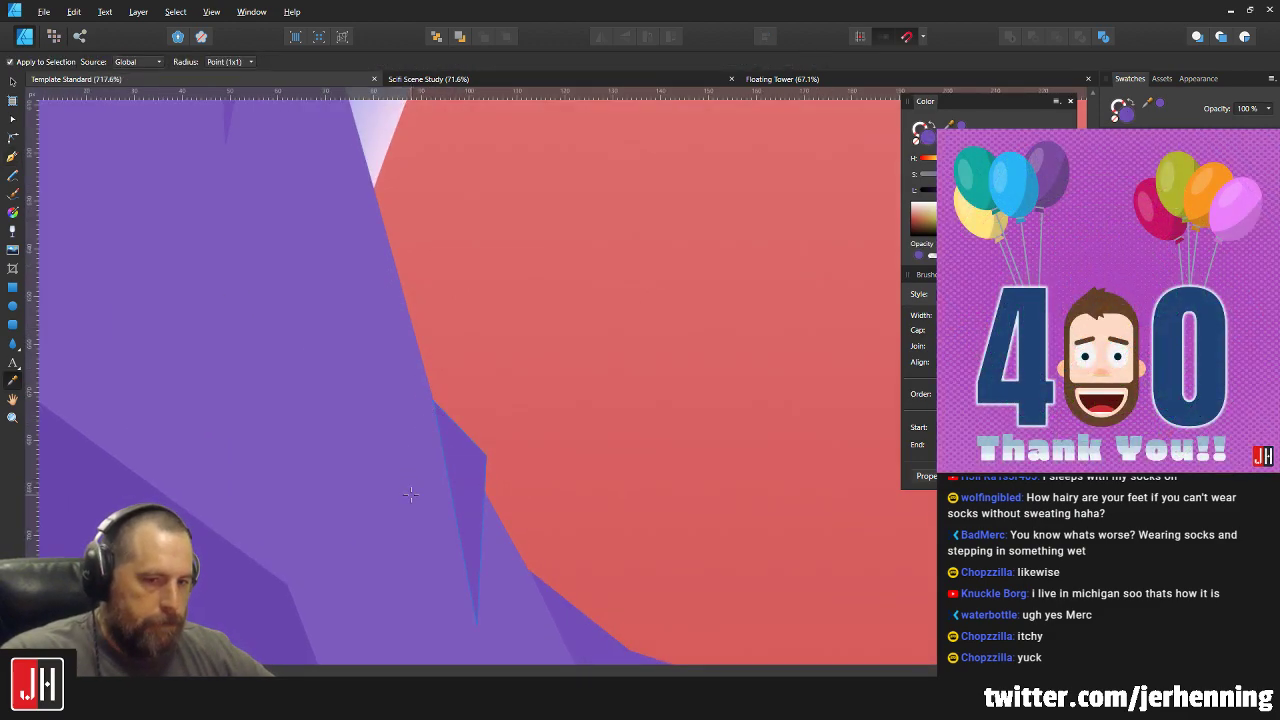
Clip the new triangular shadow inside the cliff shape and select it again.
key(v)
scroll(409, 504, up, 3)
click(458, 466)
key(Delete)
key(ctrl+z)
key(ctrl+z)
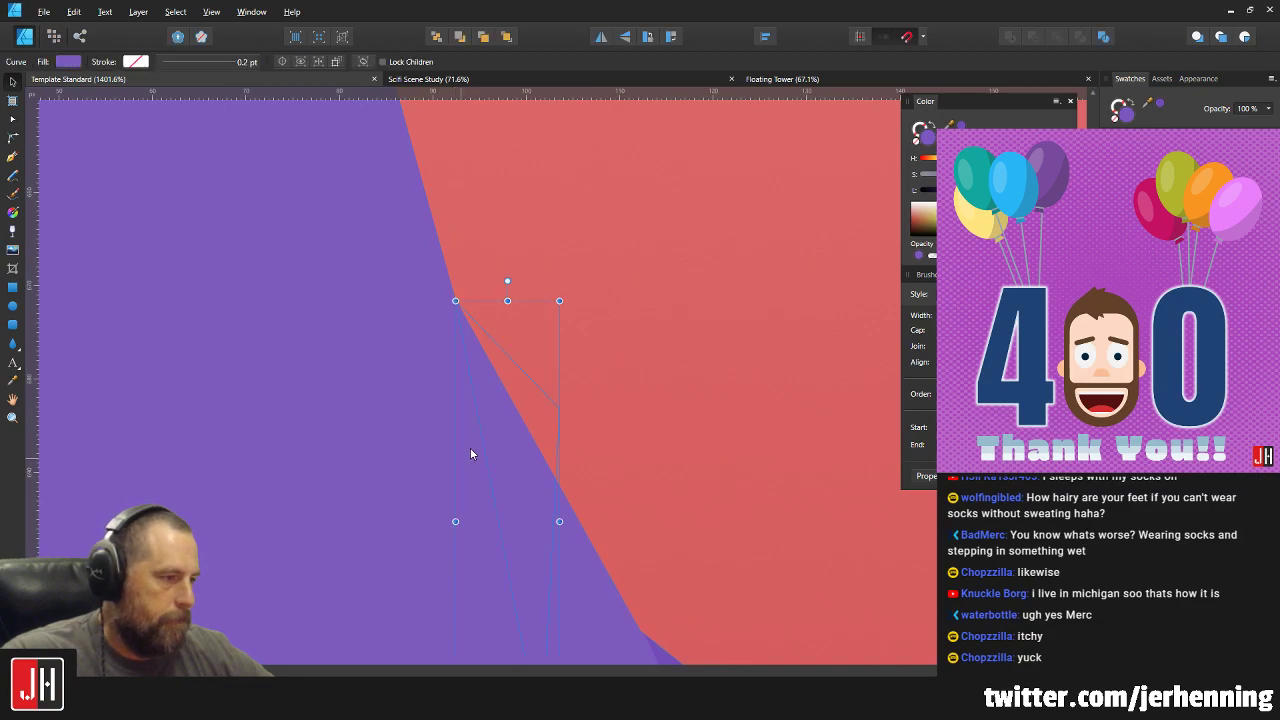
key(e)
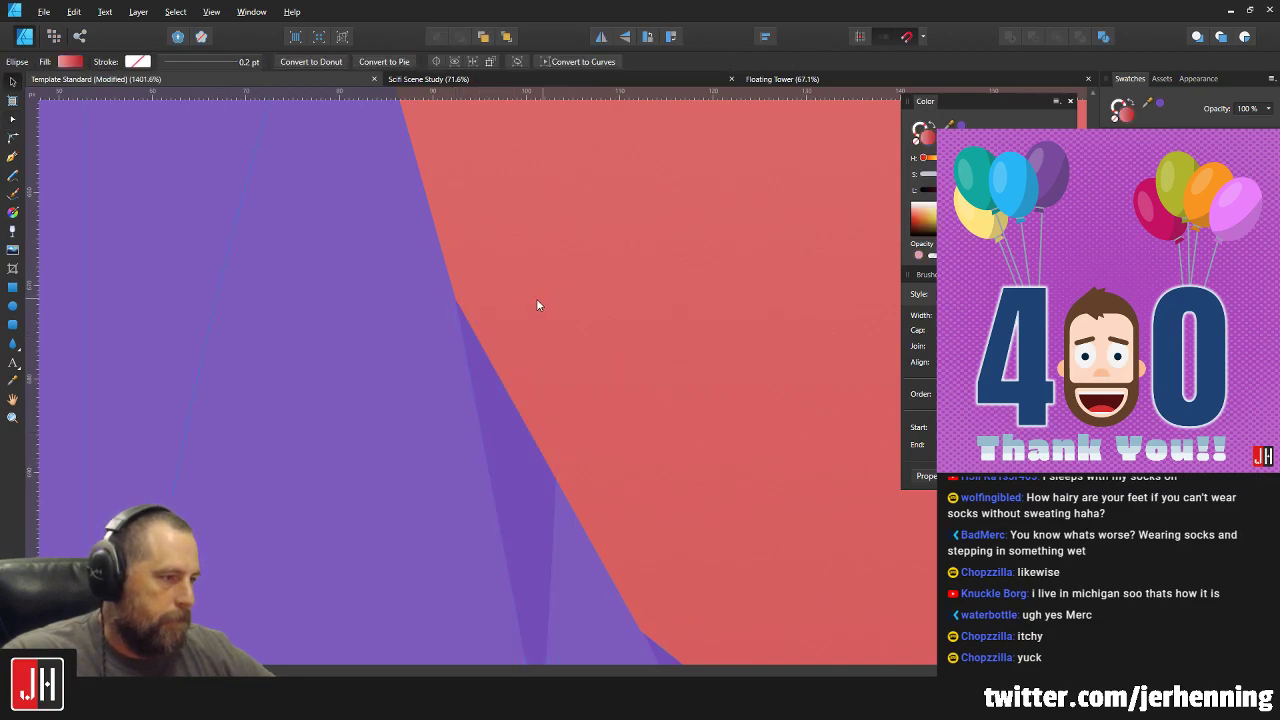
scroll(474, 324, up, 3)
key(v)
drag(489, 394, 482, 374)
scroll(481, 372, down, 4)
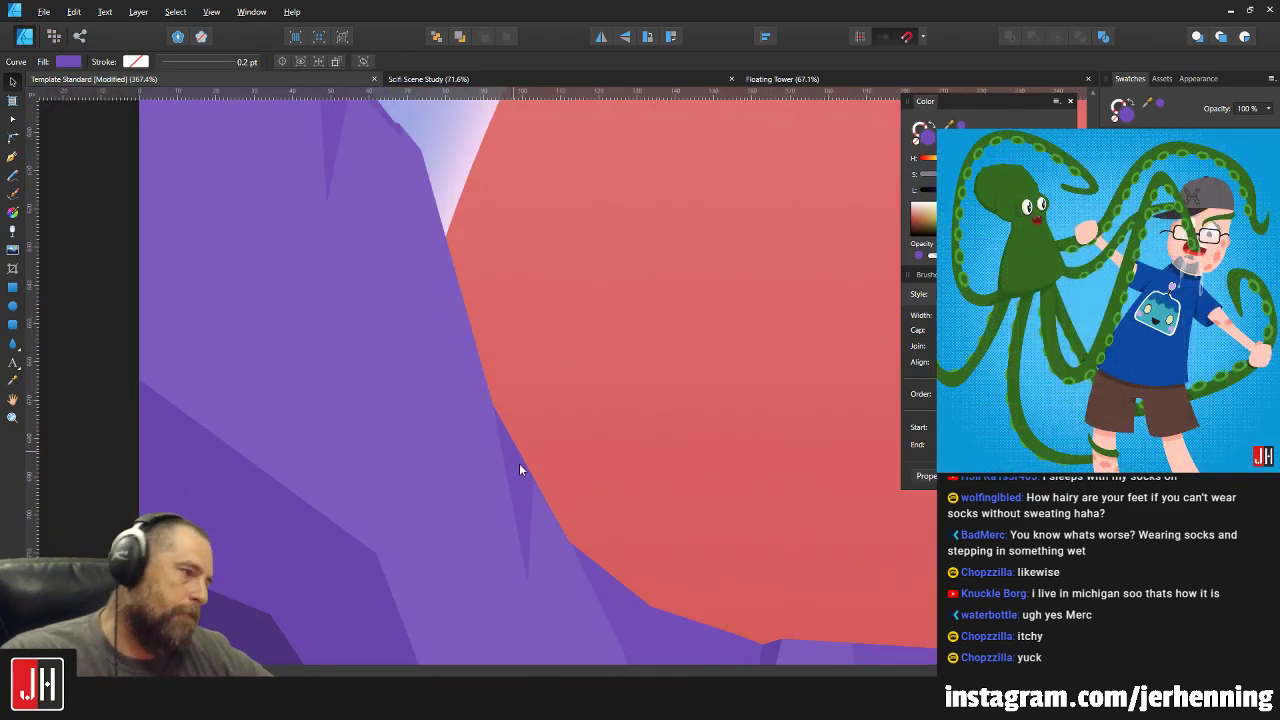
Add nodes along the triangular shadow's inner edge and pull them into a second downward spike beside the main tip.
key(a)
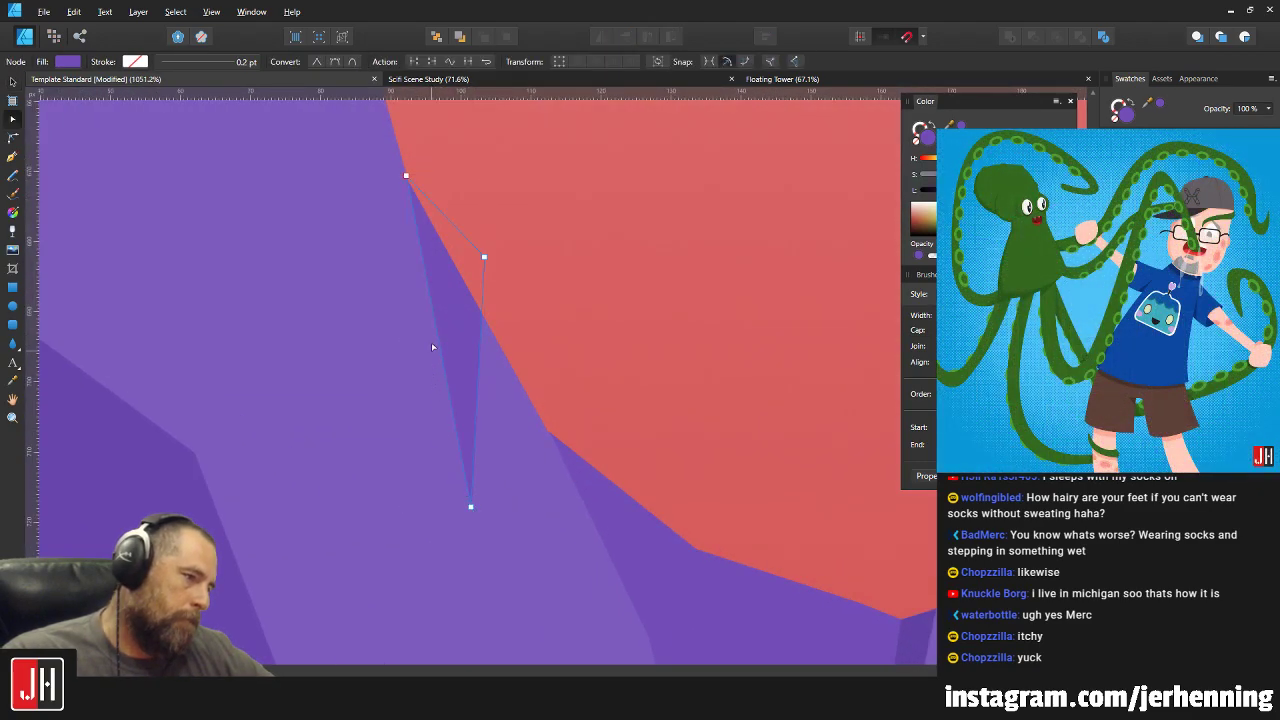
click(434, 323)
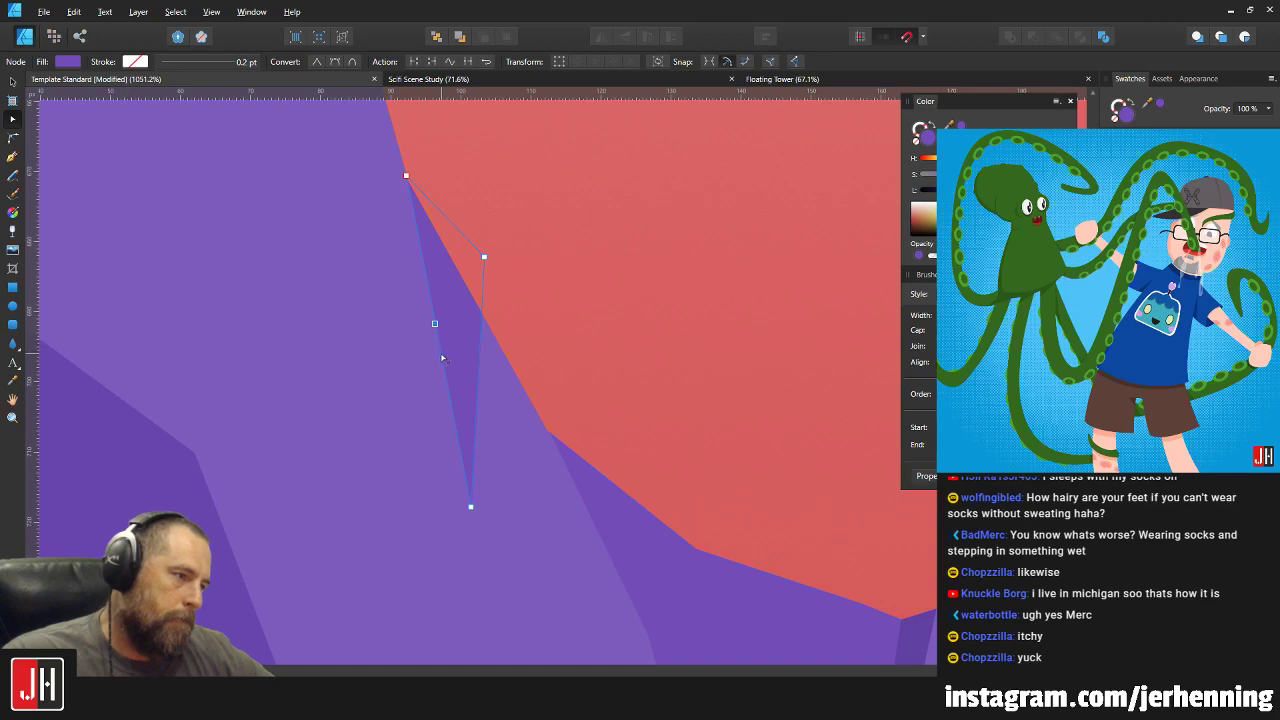
click(441, 355)
drag(442, 362, 433, 471)
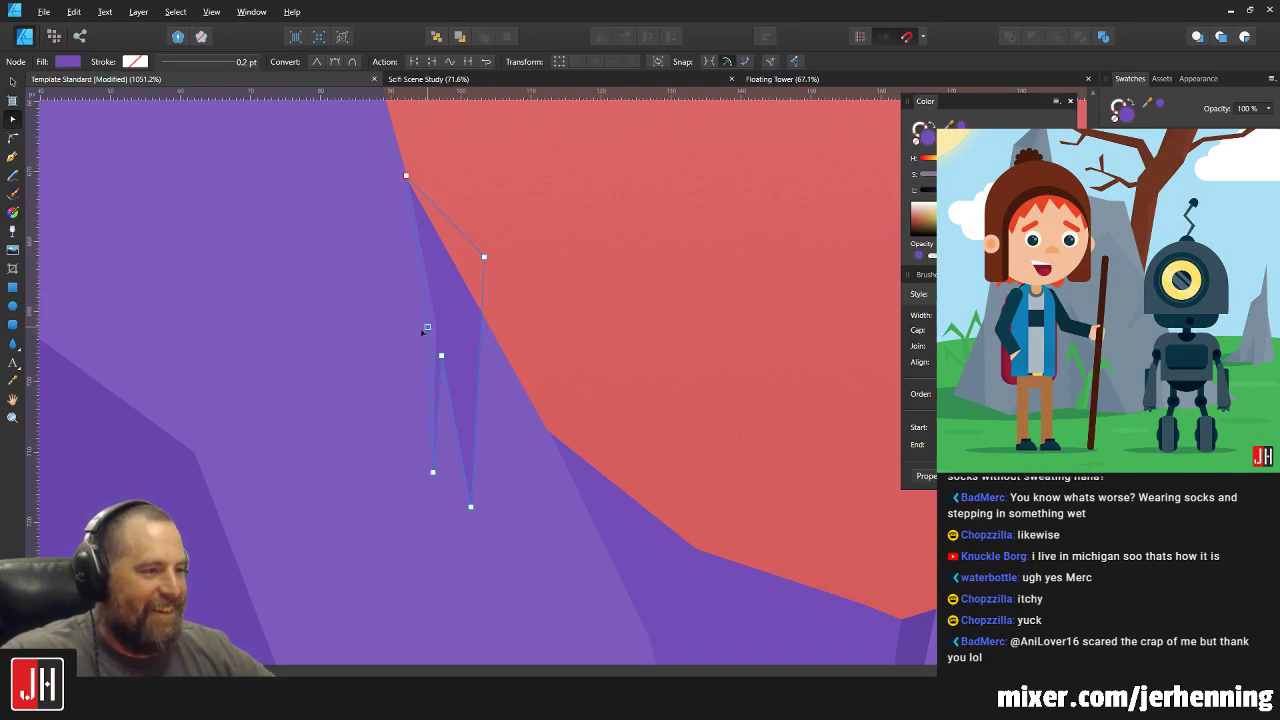
drag(422, 331, 449, 357)
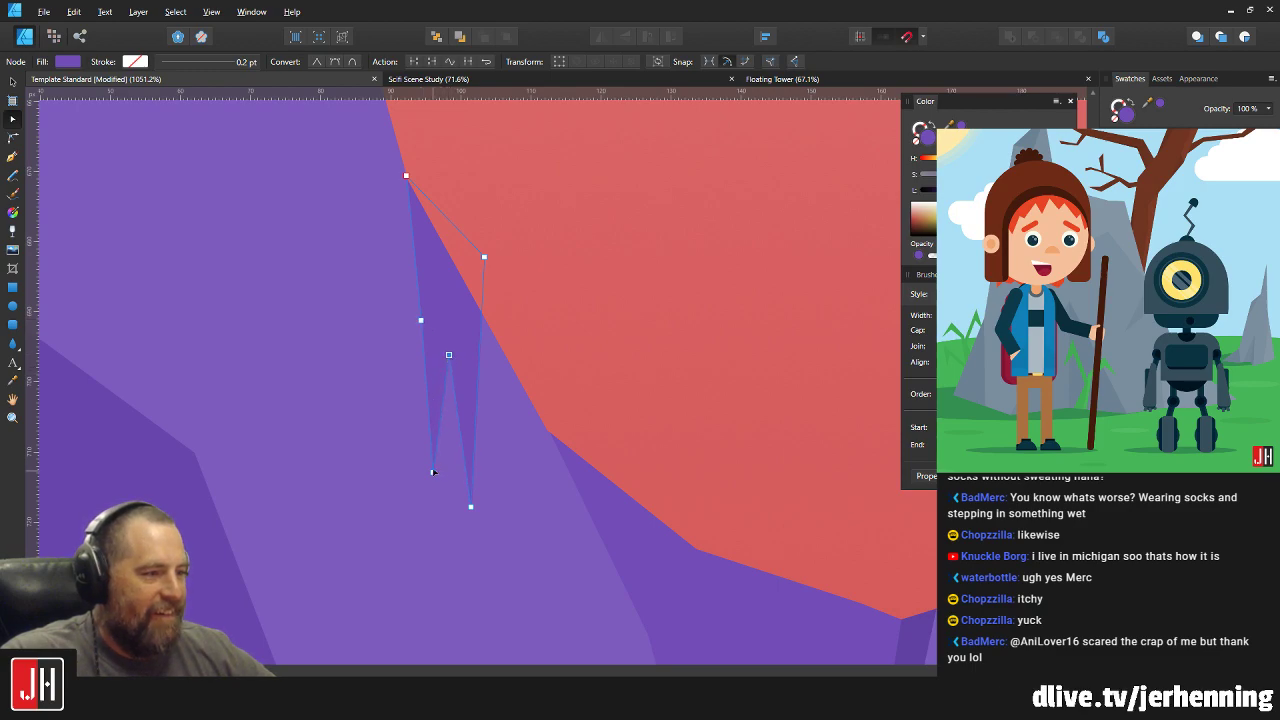
Shorten the second spike of the triangular shadow at the cliff's lower bend by raising its tip, and deselect it.
drag(433, 471, 437, 414)
key(v)
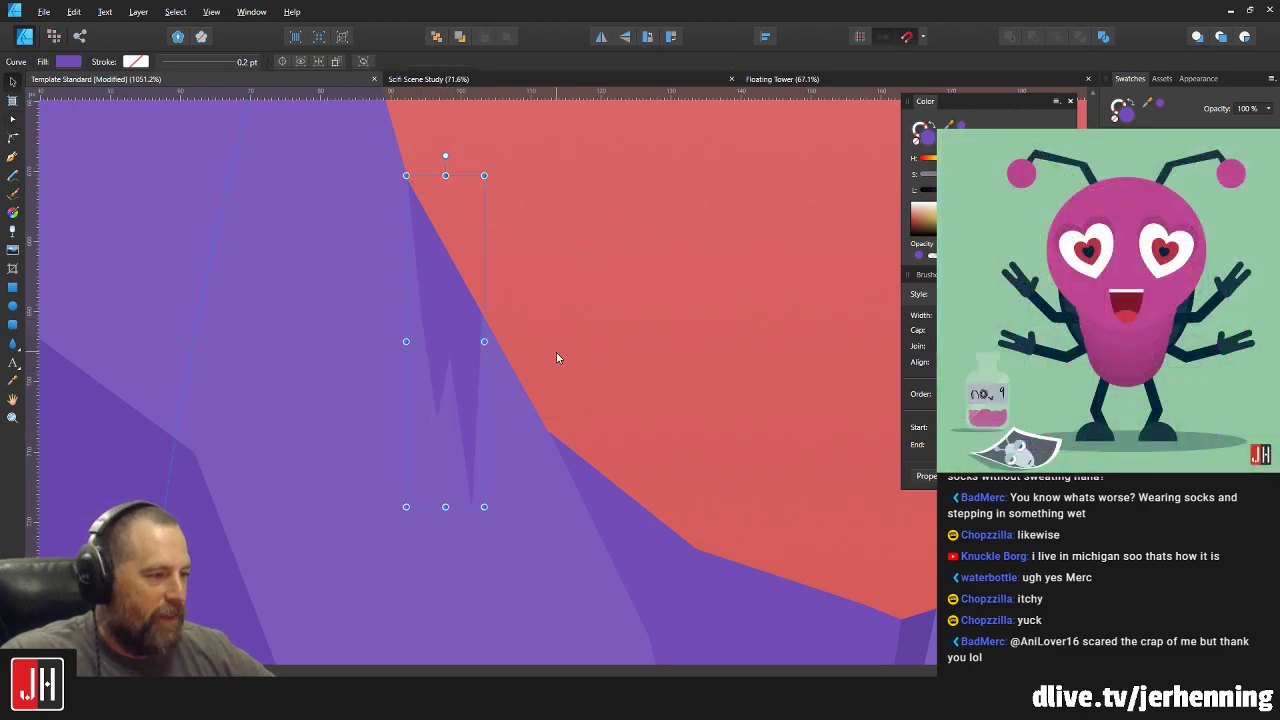
key(ctrl+0)
click(390, 446)
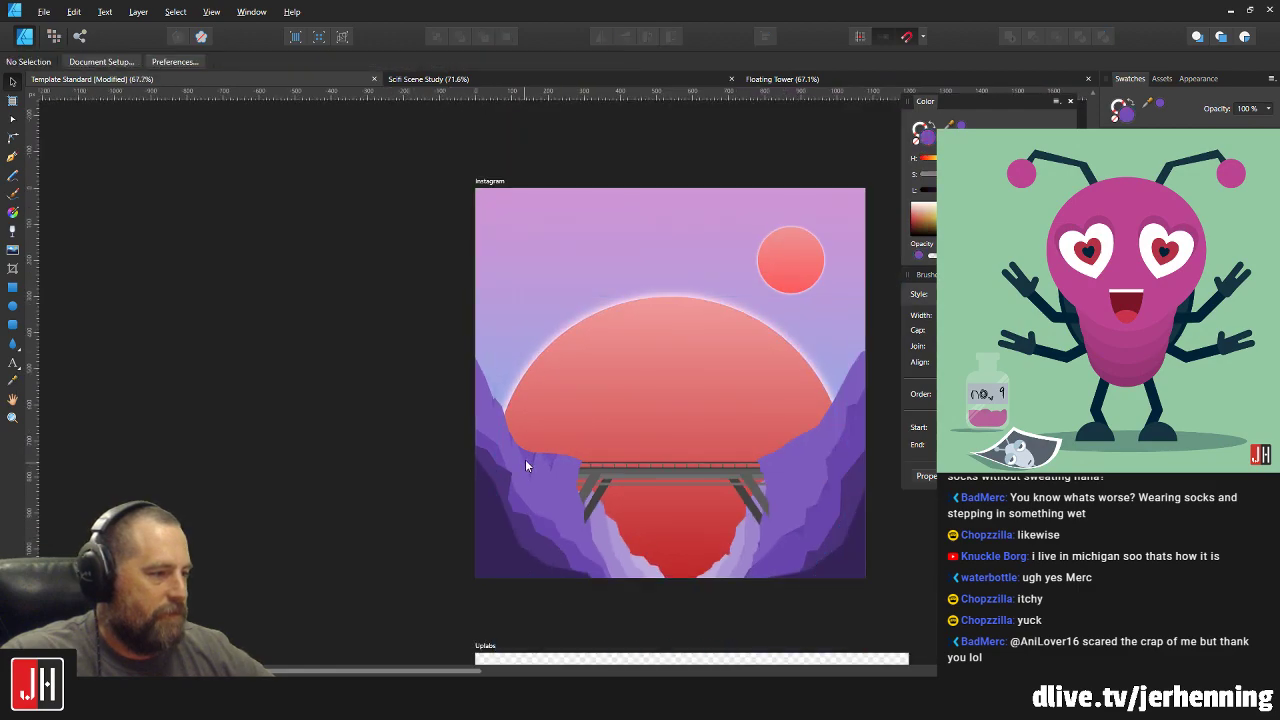
Add nodes to the left cliff's outline near the bridge deck and pull one down to cut a small notch, and deselect.
scroll(525, 465, up, 5)
scroll(564, 474, up, 3)
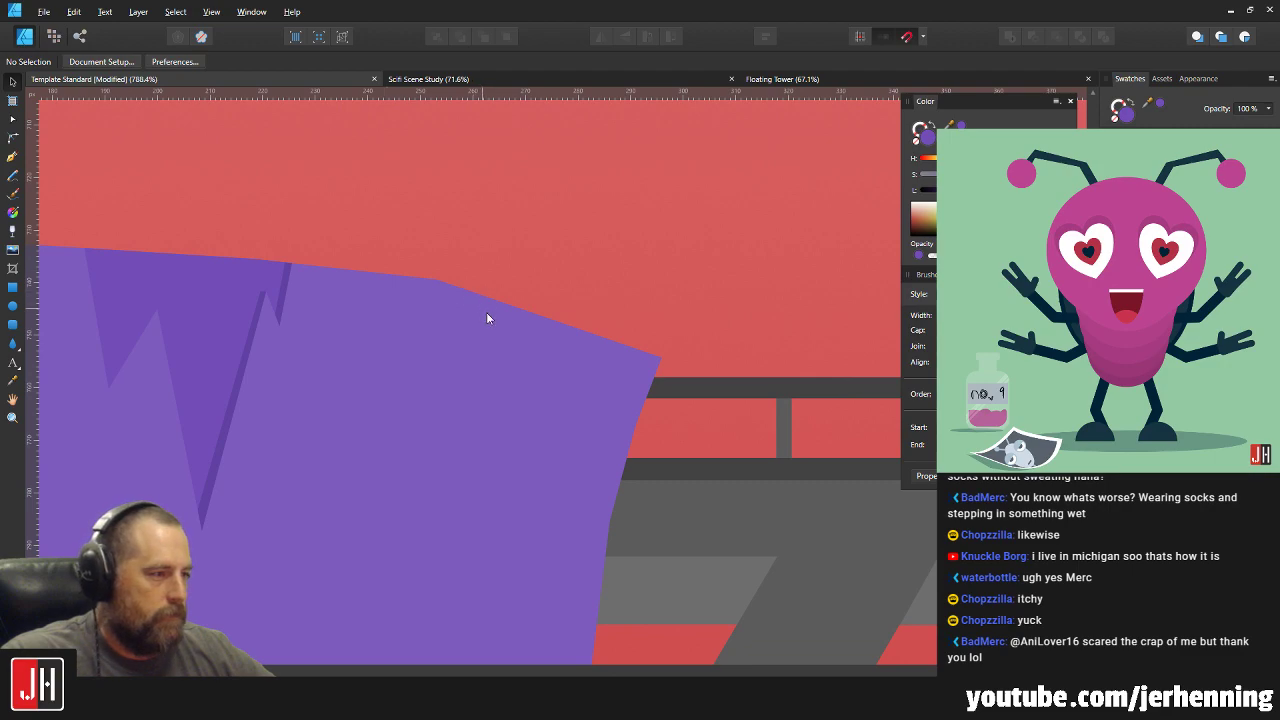
key(a)
click(560, 323)
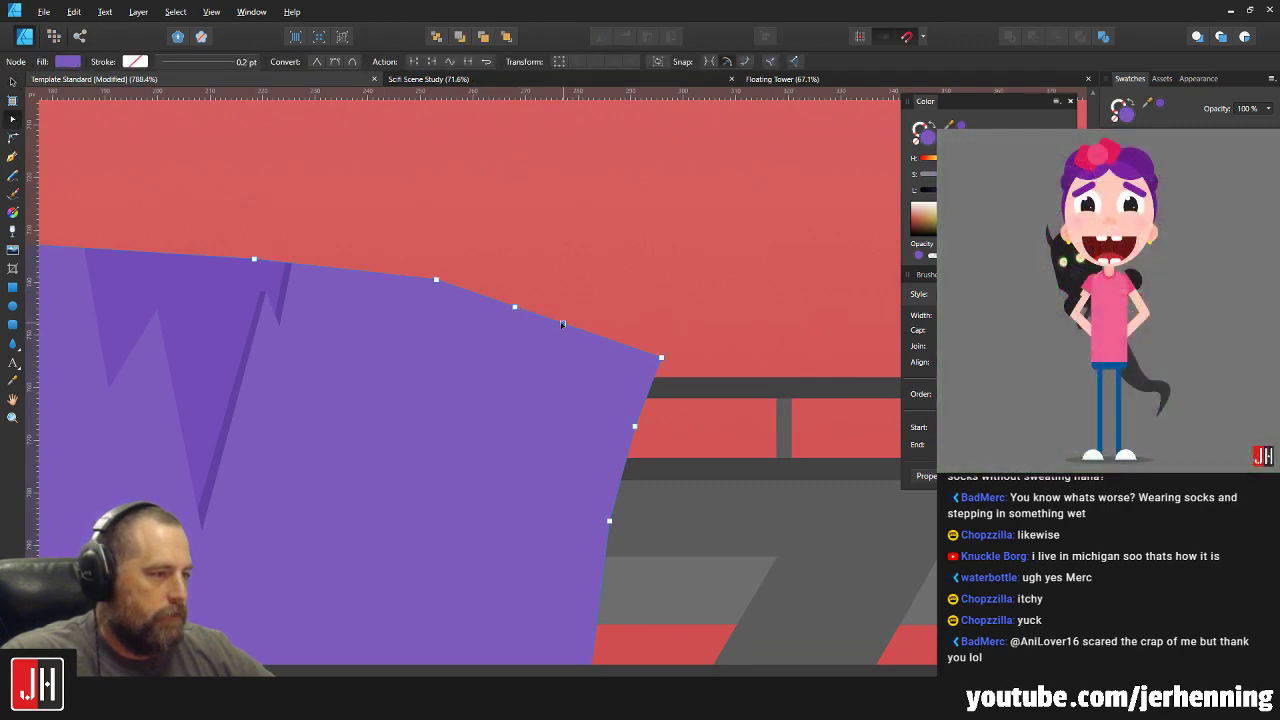
drag(515, 307, 517, 322)
key(ctrl+d)
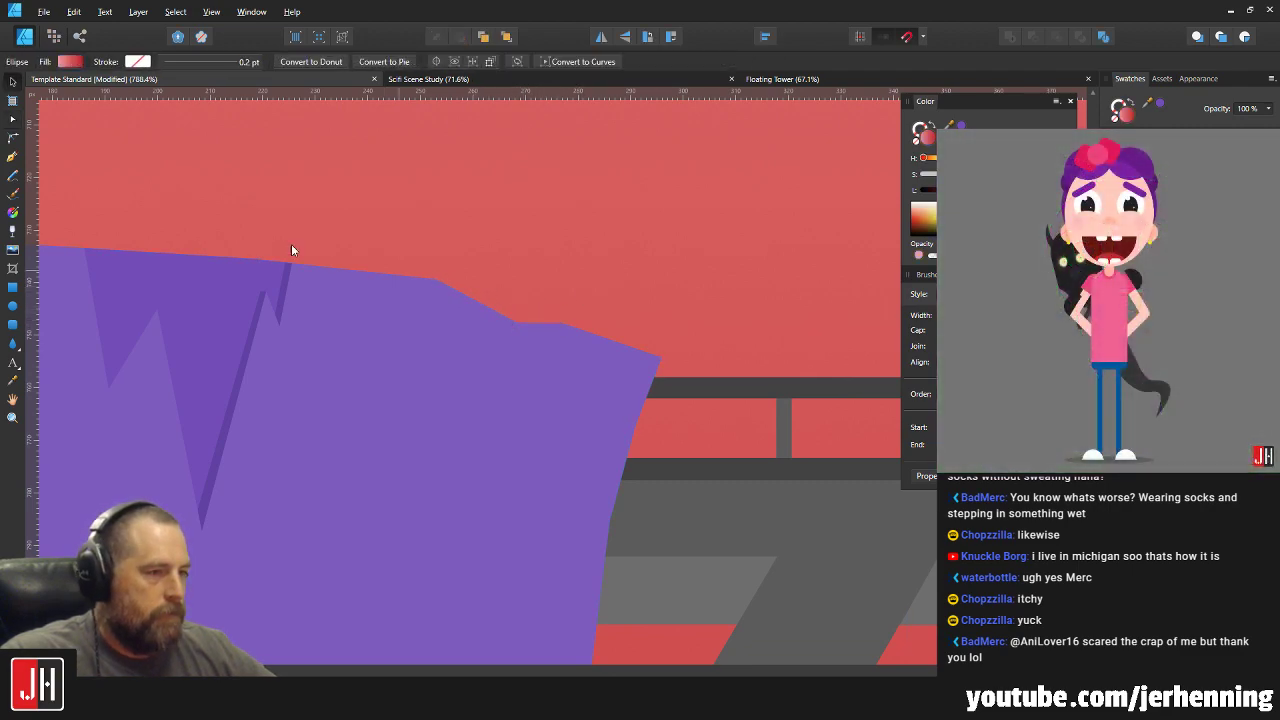
Draw a narrow two-pronged shadow with the Pen tool below the new notch and fill it with the existing shadow's sampled purple.
key(p)
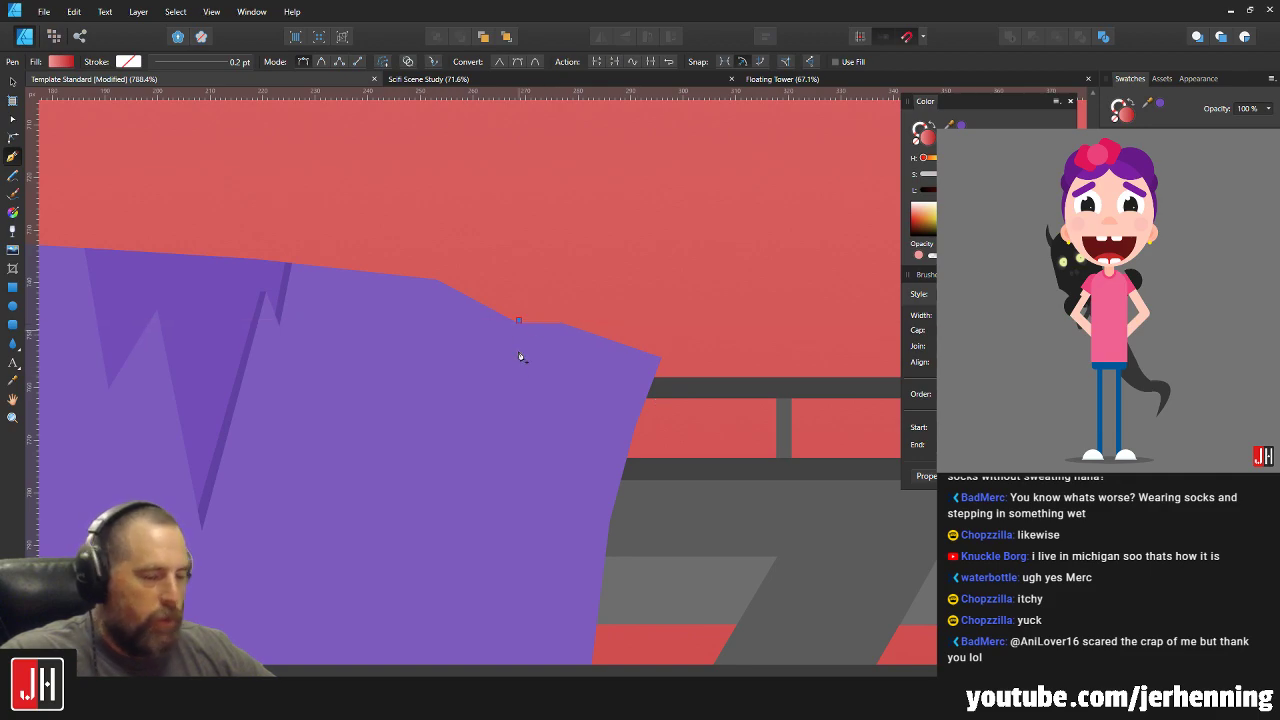
drag(520, 357, 535, 267)
click(535, 261)
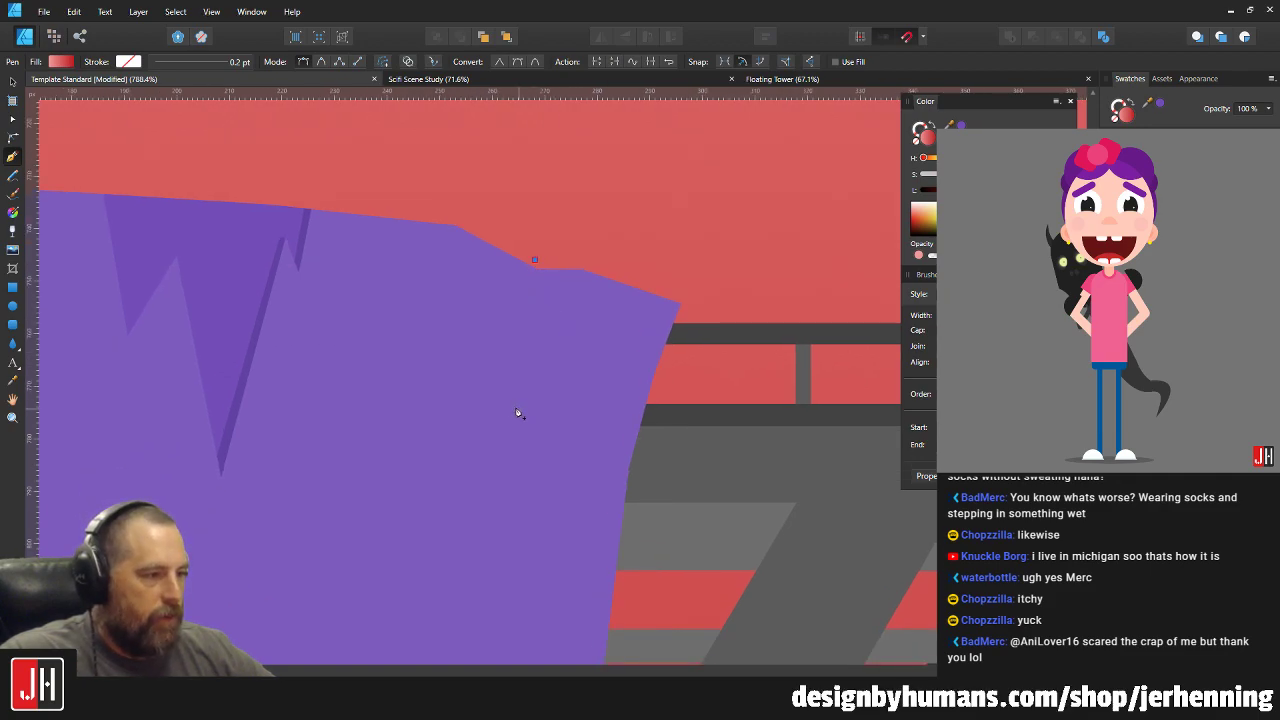
click(506, 436)
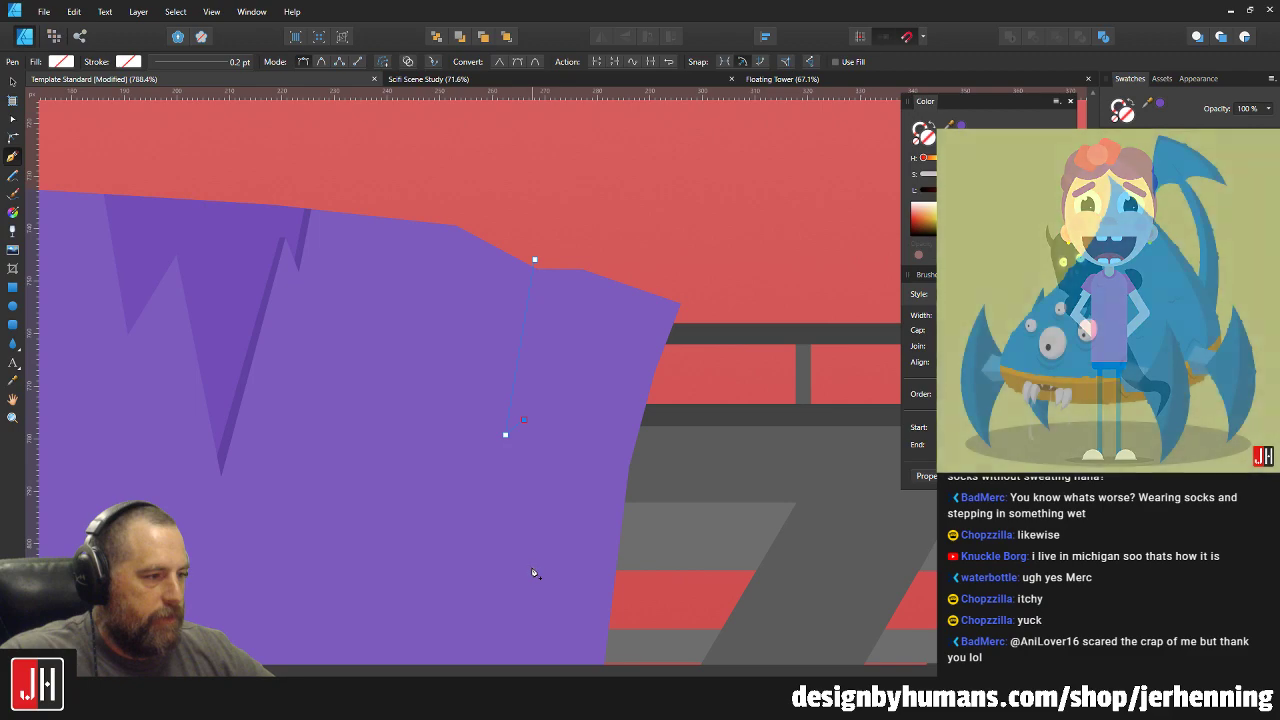
click(532, 568)
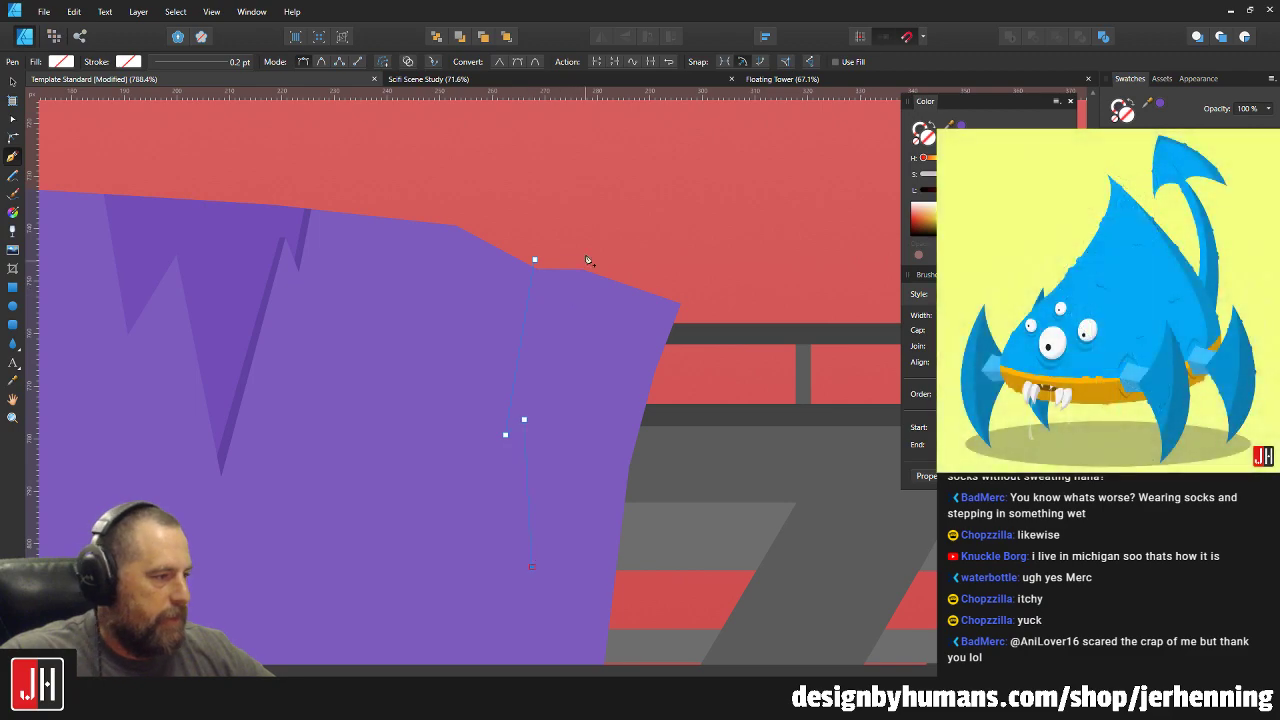
key(i)
click(500, 298)
Clip the two-pronged shadow inside the cliff shape and align its upper inner node with the notch corner.
key(v)
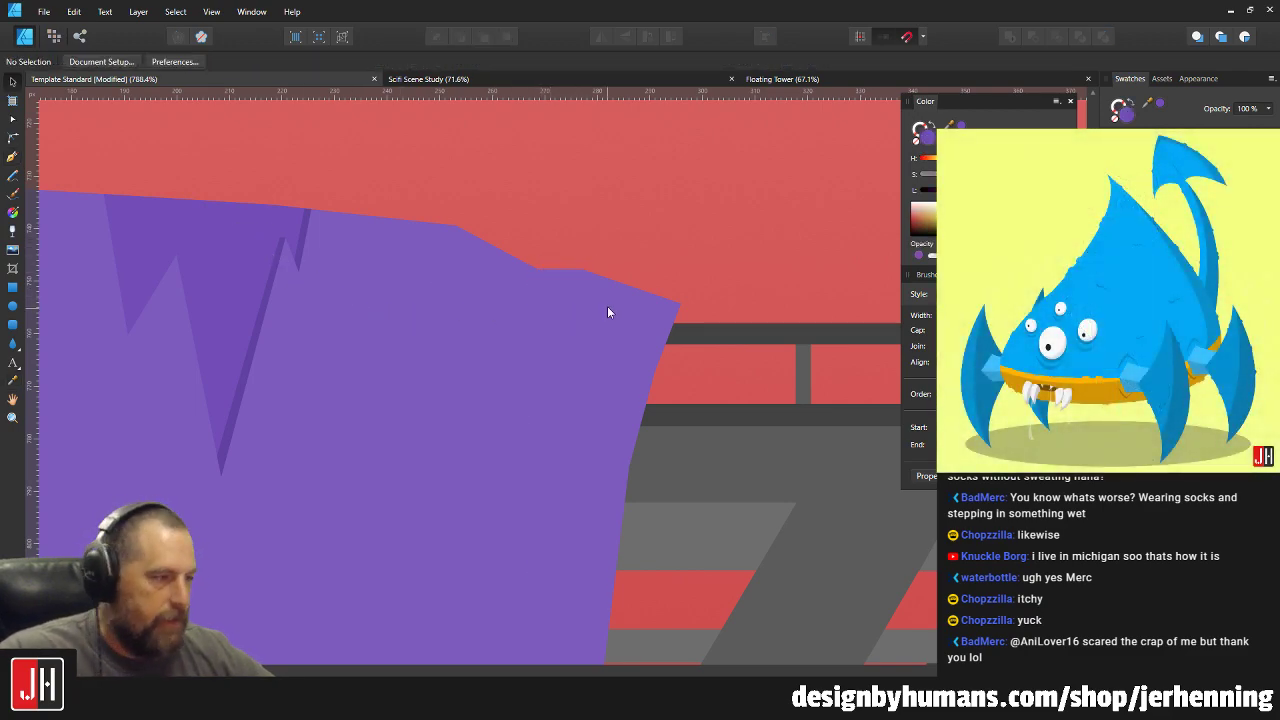
click(583, 305)
scroll(553, 336, up, 3)
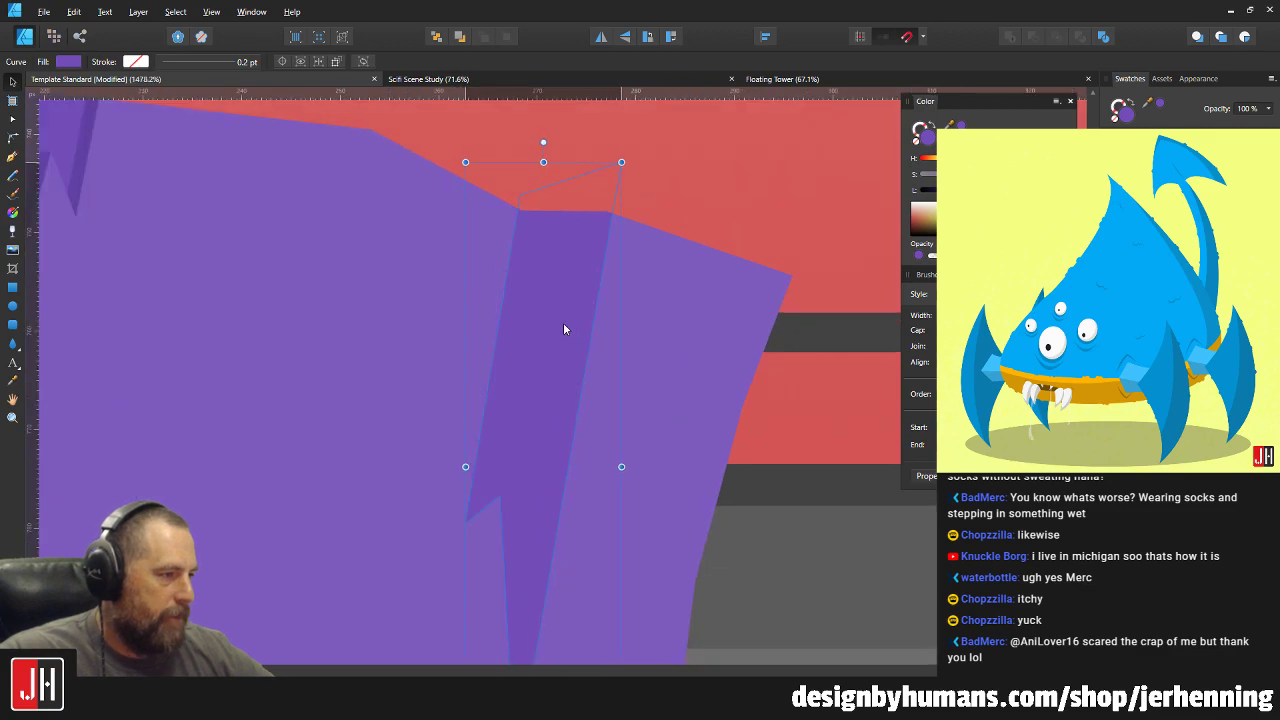
key(a)
drag(516, 197, 523, 207)
key(v)
scroll(536, 270, down, 4)
Extend the two-pronged shadow's long lower tip slightly farther down the cliff face, and deselect it.
key(a)
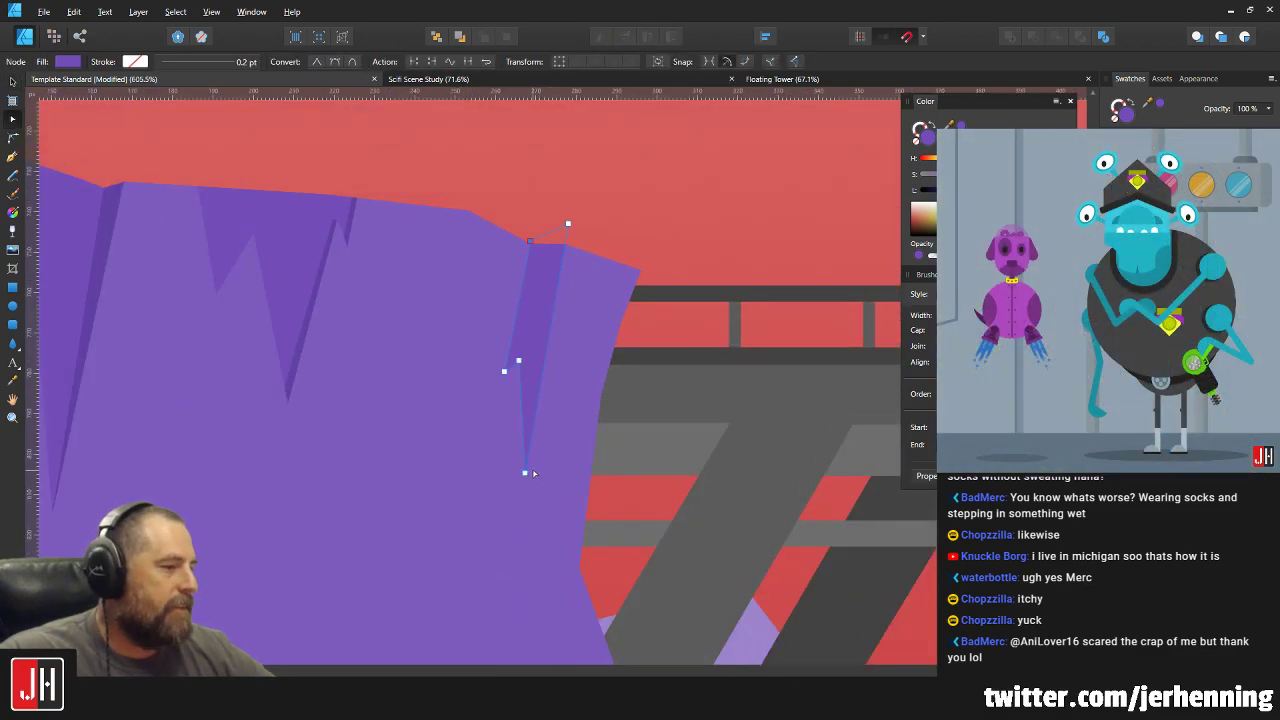
drag(525, 473, 520, 493)
key(v)
click(659, 209)
Examine the textured left cliff and its shadows against the bridge and the rest of the canyon.
scroll(588, 282, down, 5)
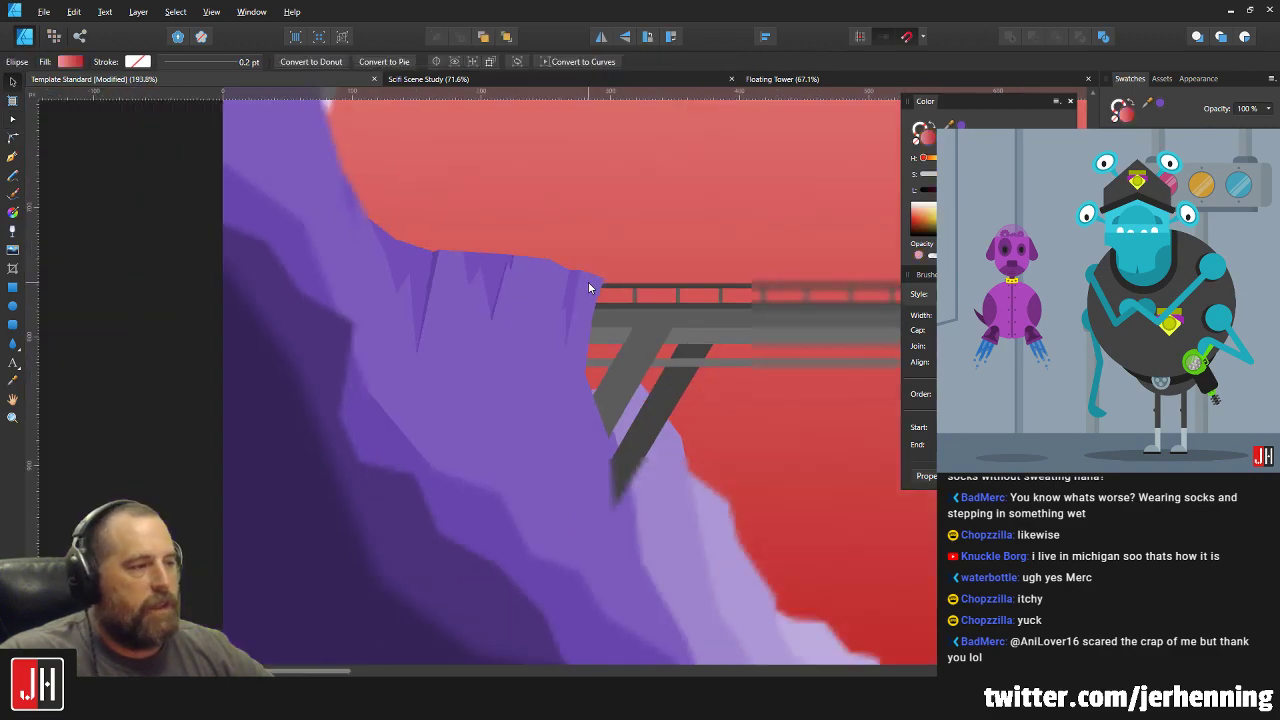
drag(590, 282, 541, 284)
scroll(540, 287, up, 5)
scroll(528, 423, up, 2)
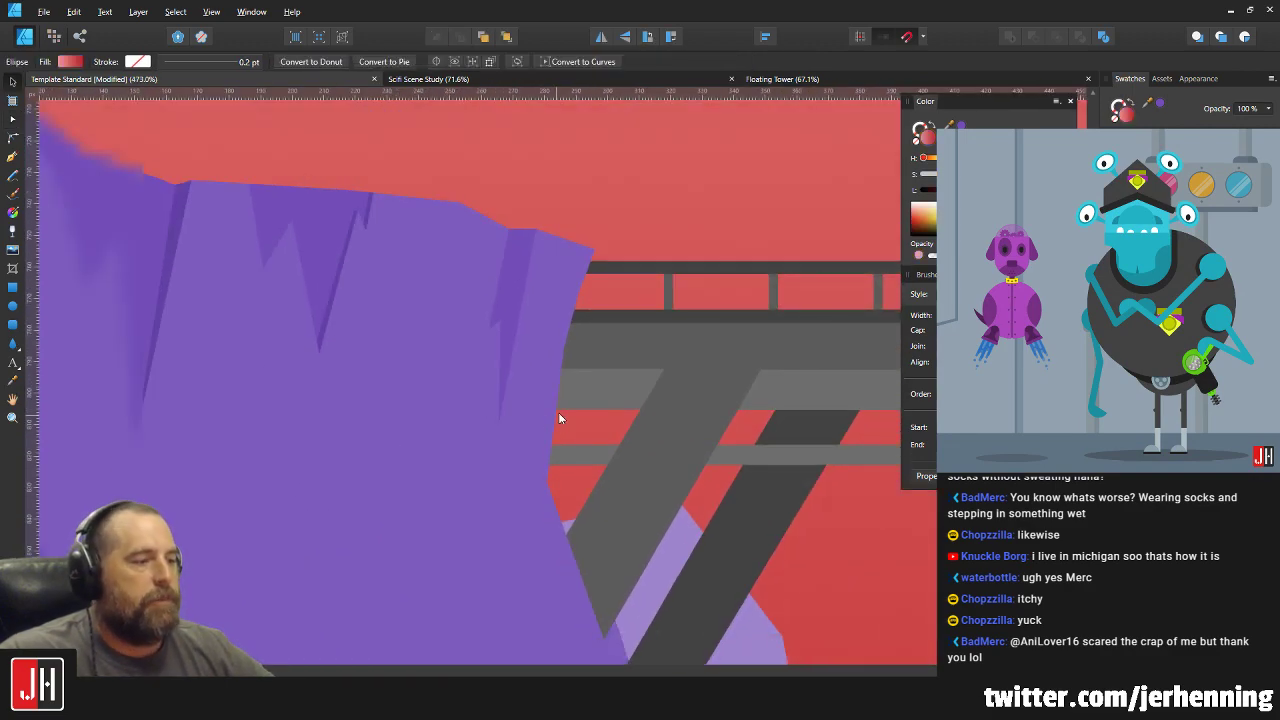
scroll(523, 206, down, 8)
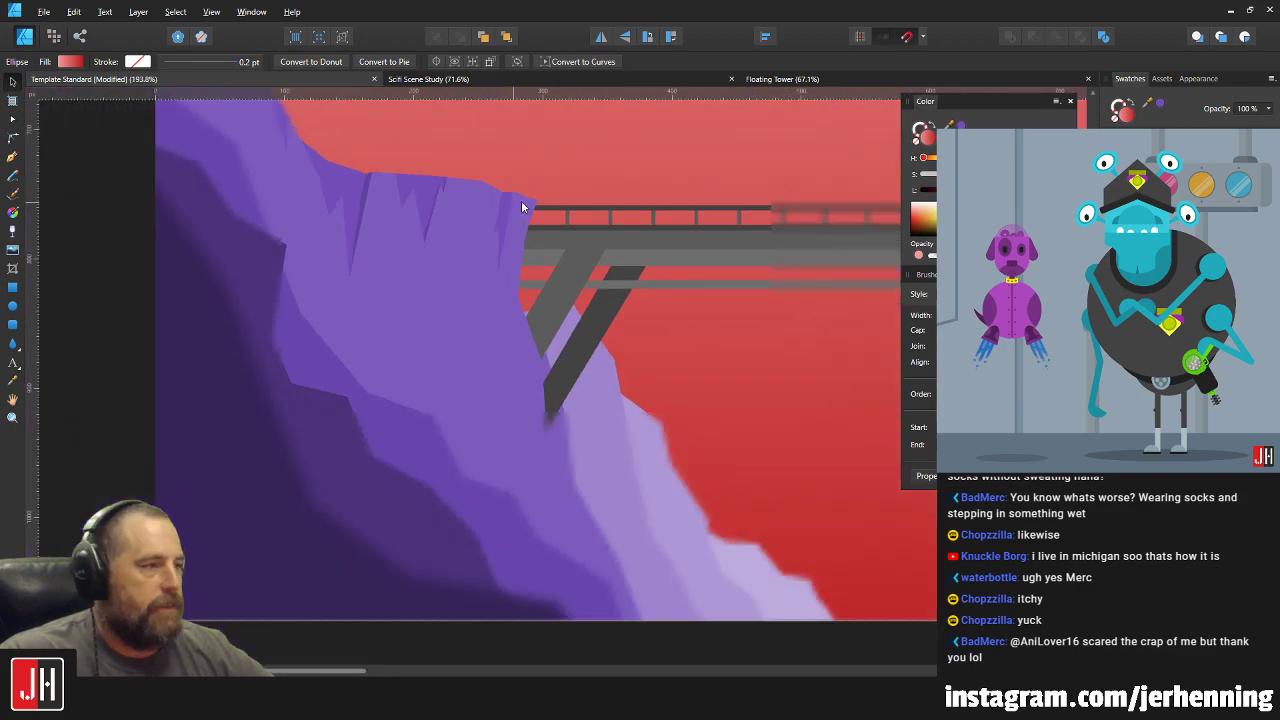
click(178, 245)
scroll(350, 415, up, 3)
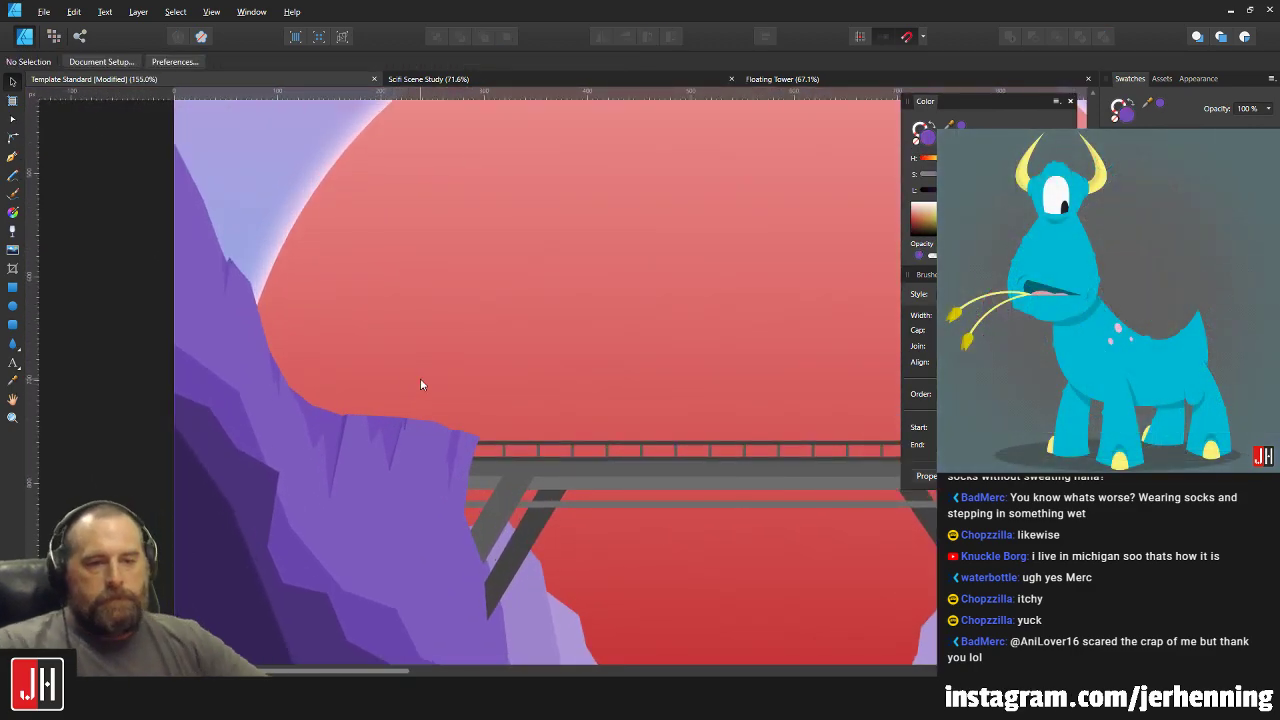
drag(489, 397, 425, 315)
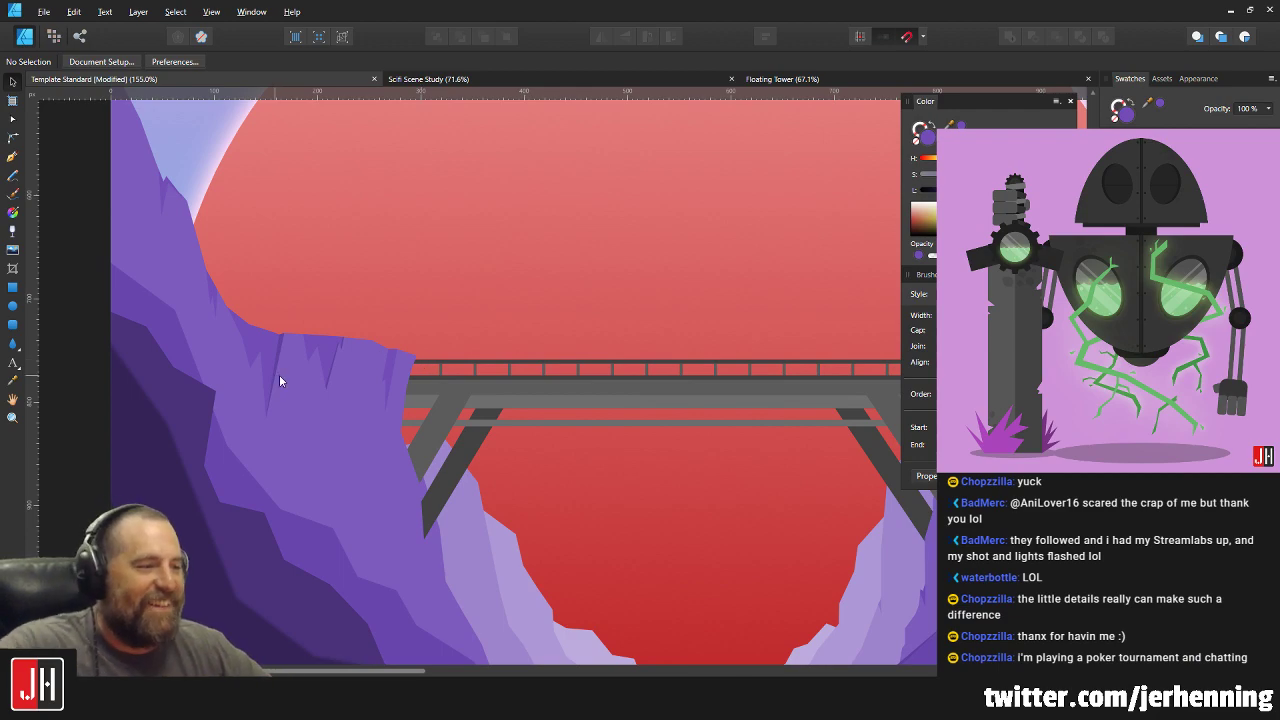
Select the shadow beside the bridge and pull its short spike's tip downward to deepen the split.
scroll(279, 374, up, 8)
click(450, 210)
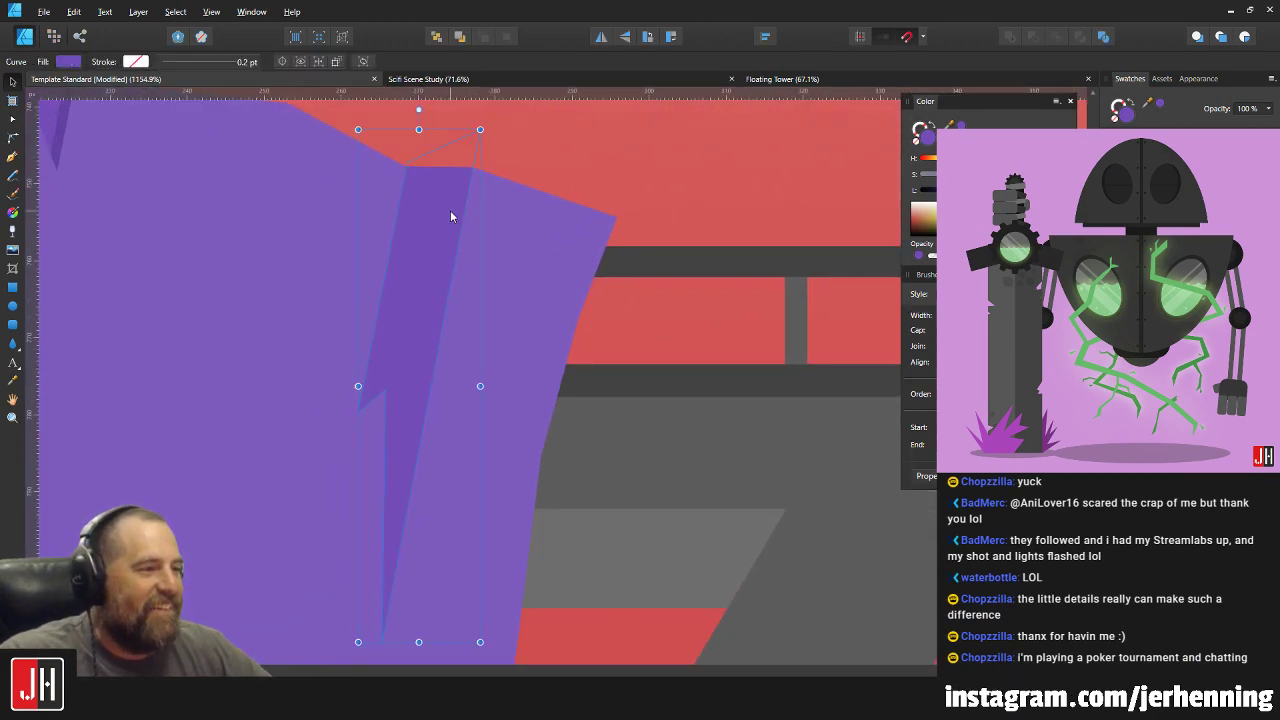
scroll(509, 251, down, 1)
click(403, 361)
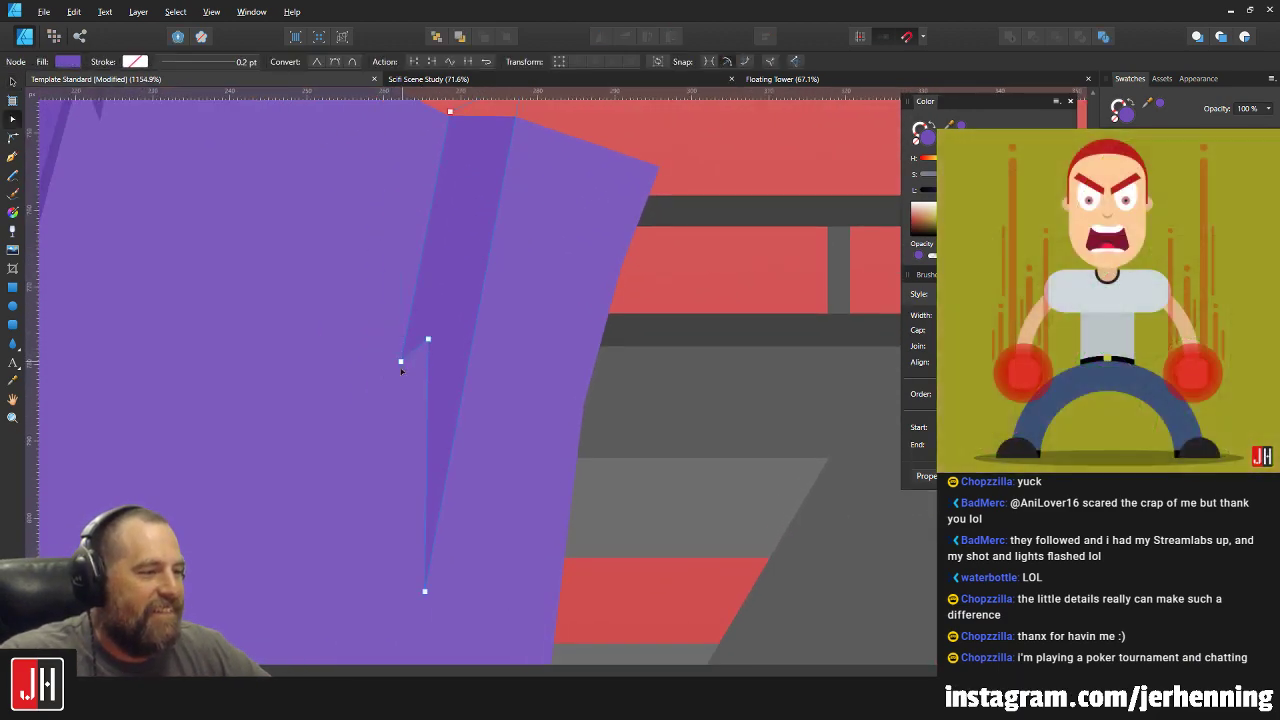
drag(402, 361, 395, 388)
key(v)
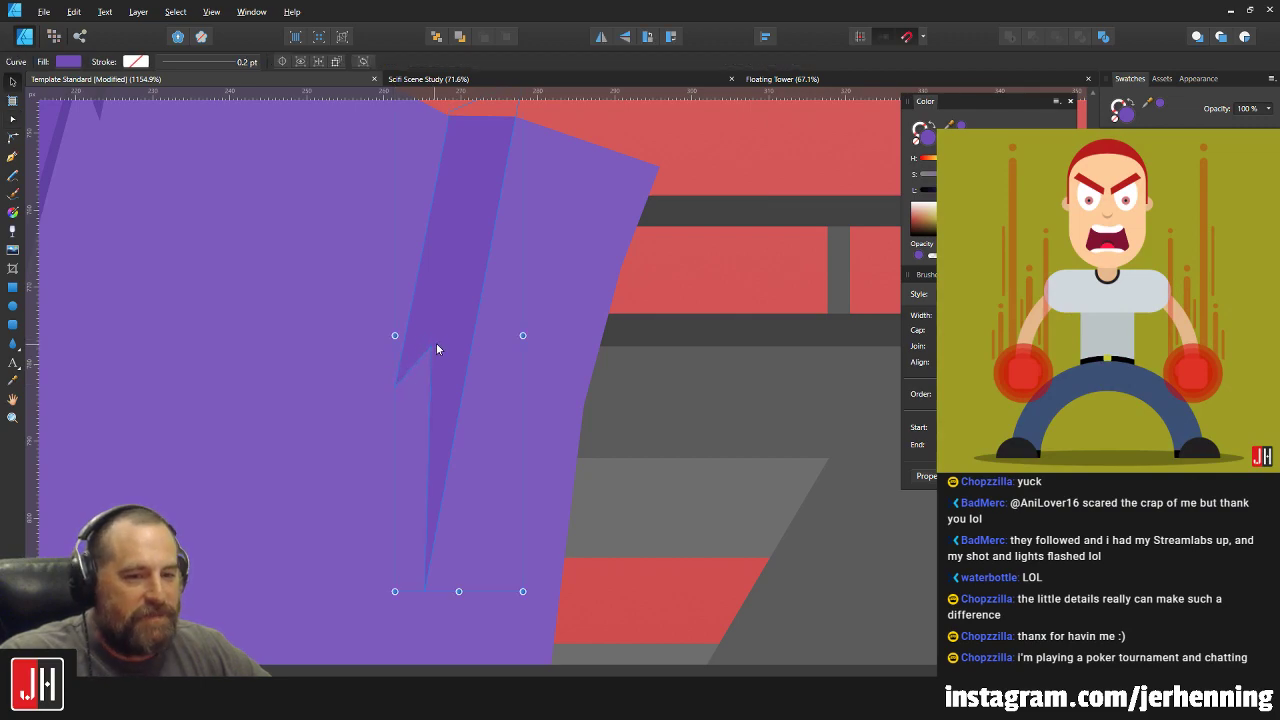
Pull the long tip of the shadow beside the bridge farther down and outward, and deselect it.
scroll(448, 338, down, 4)
scroll(451, 290, up, 3)
key(a)
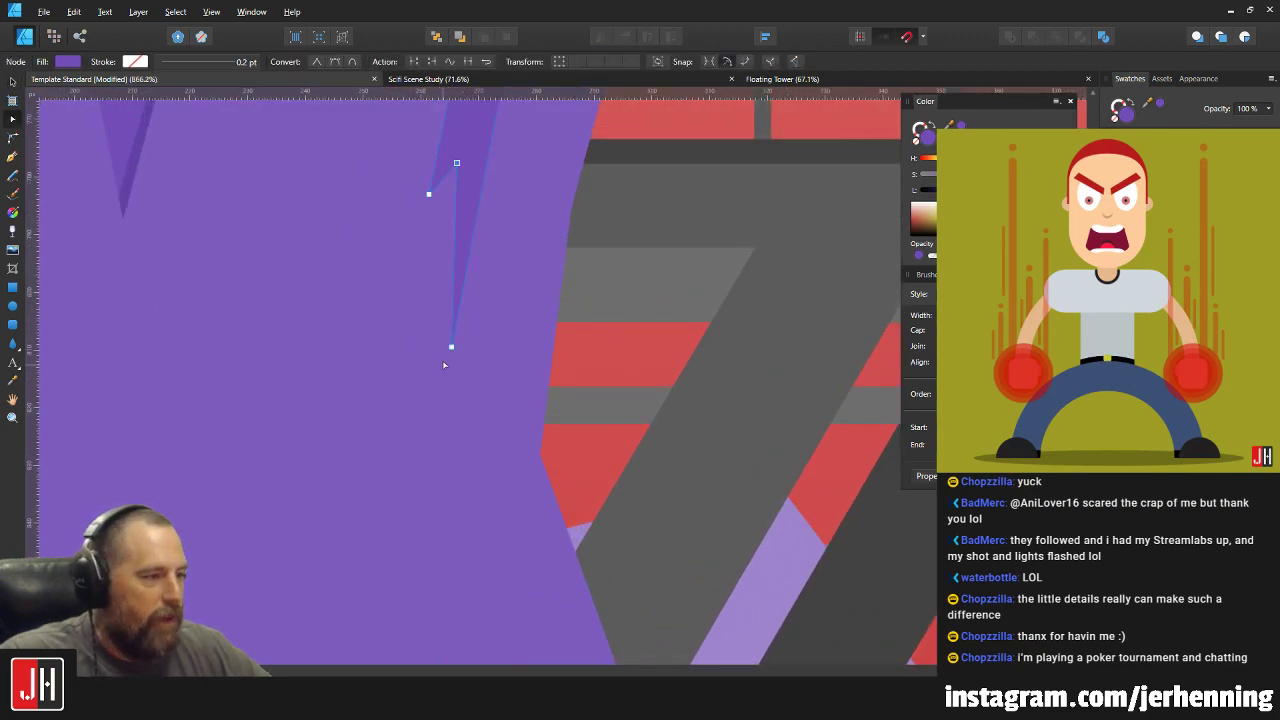
drag(451, 346, 441, 370)
key(v)
scroll(474, 346, down, 8)
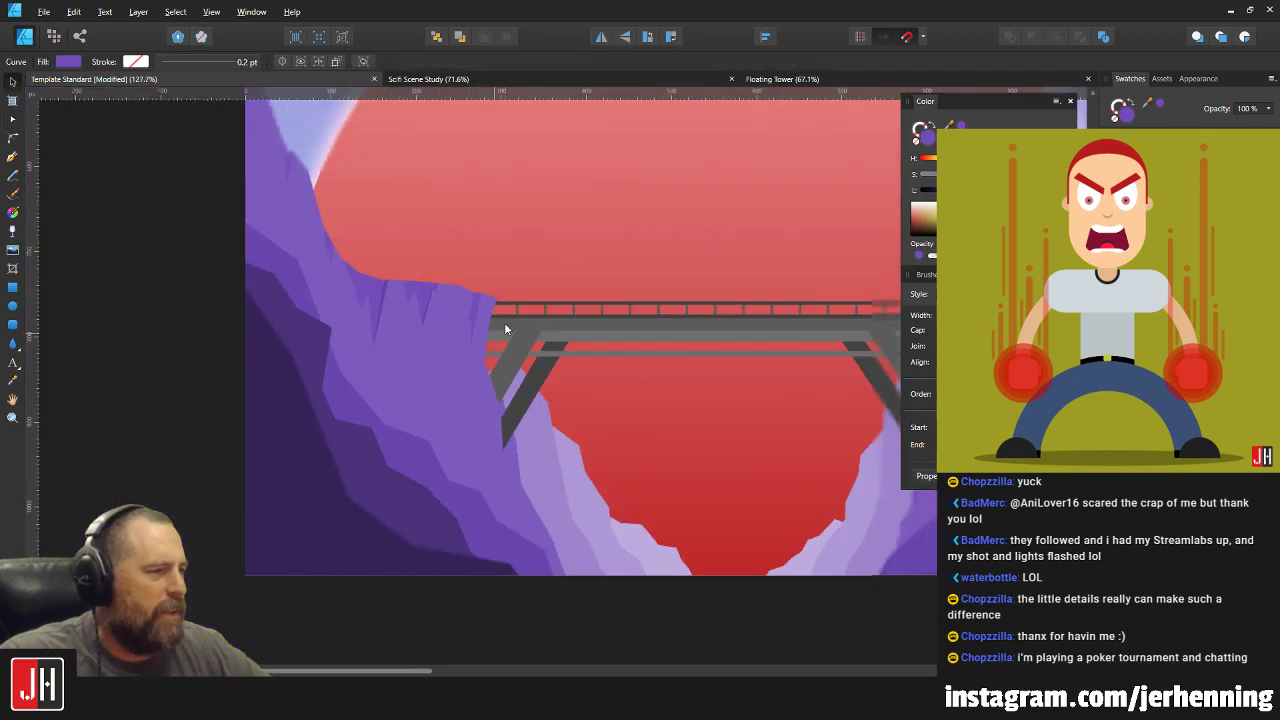
click(553, 271)
Select the cliff layer behind the foot of the left bridge support and fill it with a slightly lighter purple.
scroll(463, 424, up, 4)
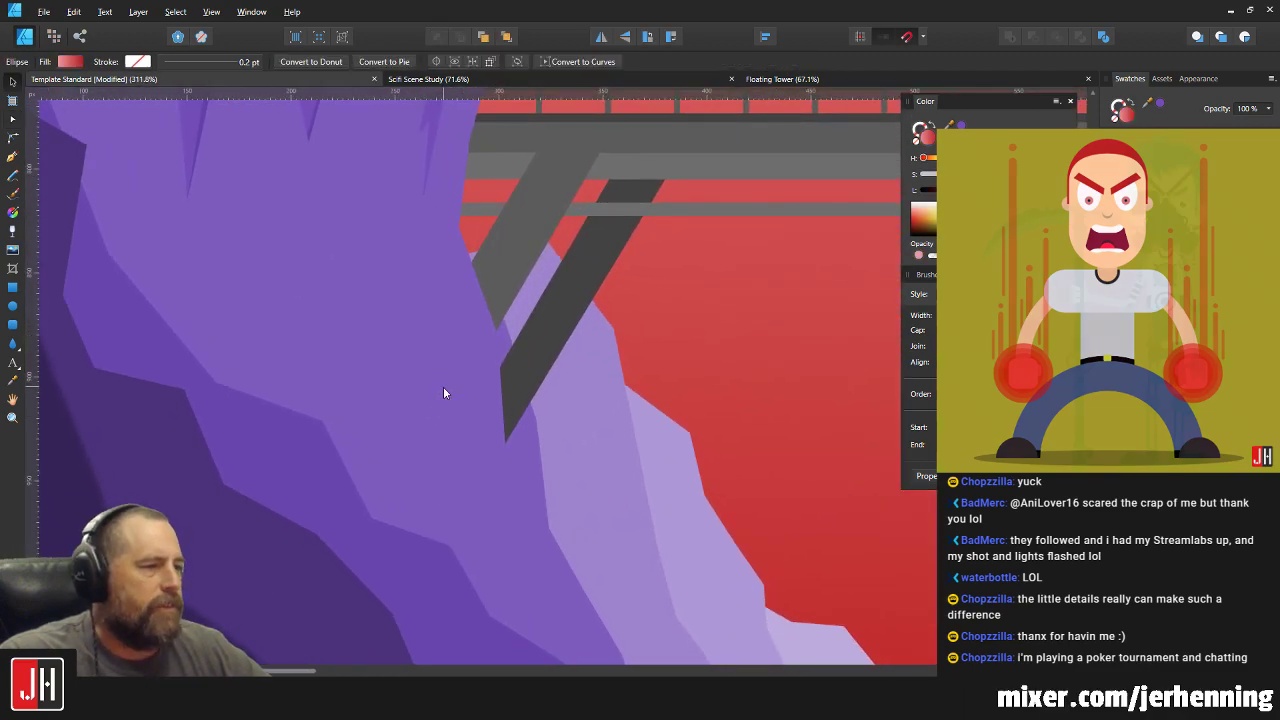
drag(546, 419, 360, 399)
click(361, 397)
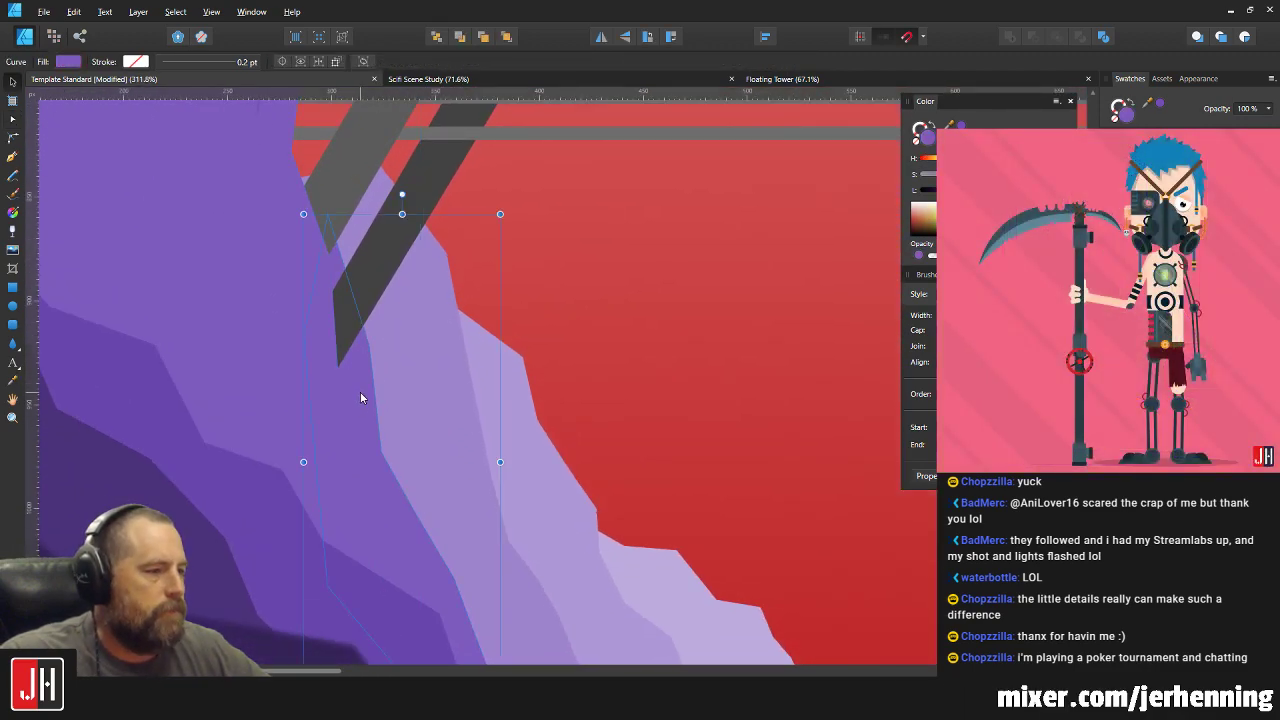
key(Delete)
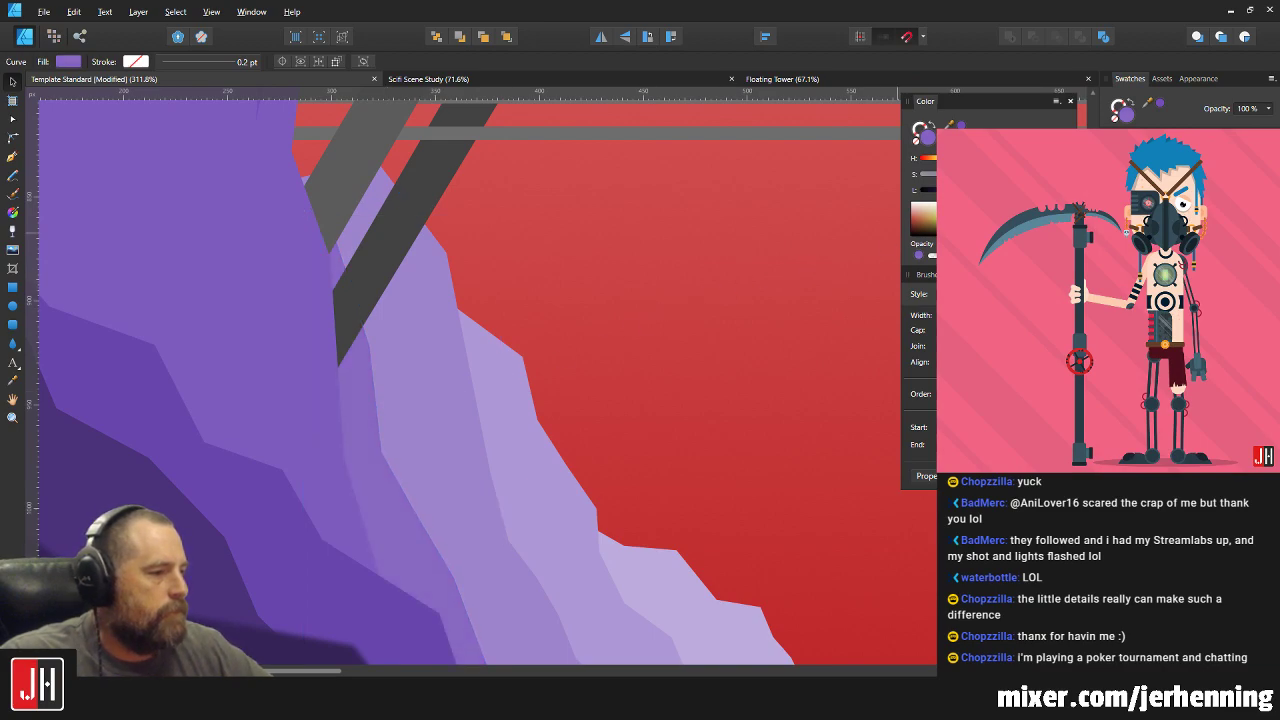
Recolour the matching cliff layer behind the right bridge support to the same lighter purple.
scroll(721, 384, down, 4)
drag(721, 384, 438, 350)
scroll(414, 361, up, 1)
click(708, 337)
drag(815, 343, 714, 350)
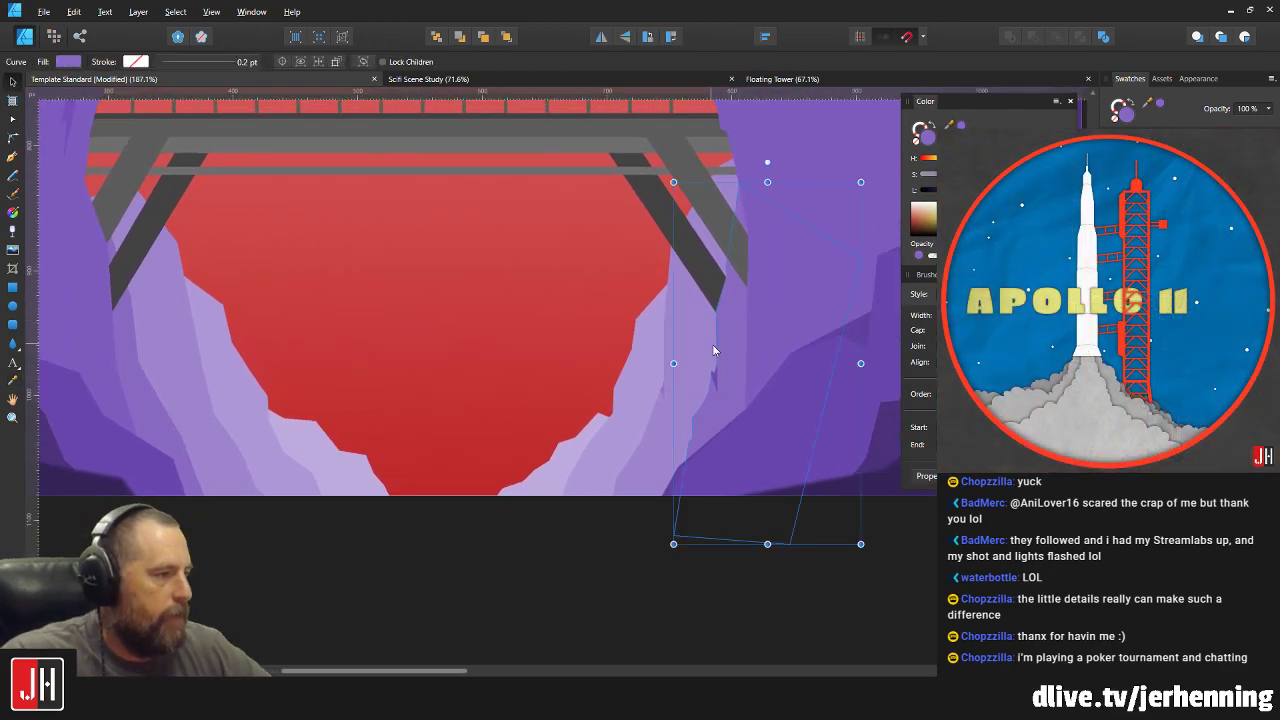
Recolour the small shadow clipped in the right cliff layer to a softer purple that suits the lighter fill.
scroll(714, 350, up, 3)
scroll(740, 369, down, 2)
scroll(742, 376, up, 4)
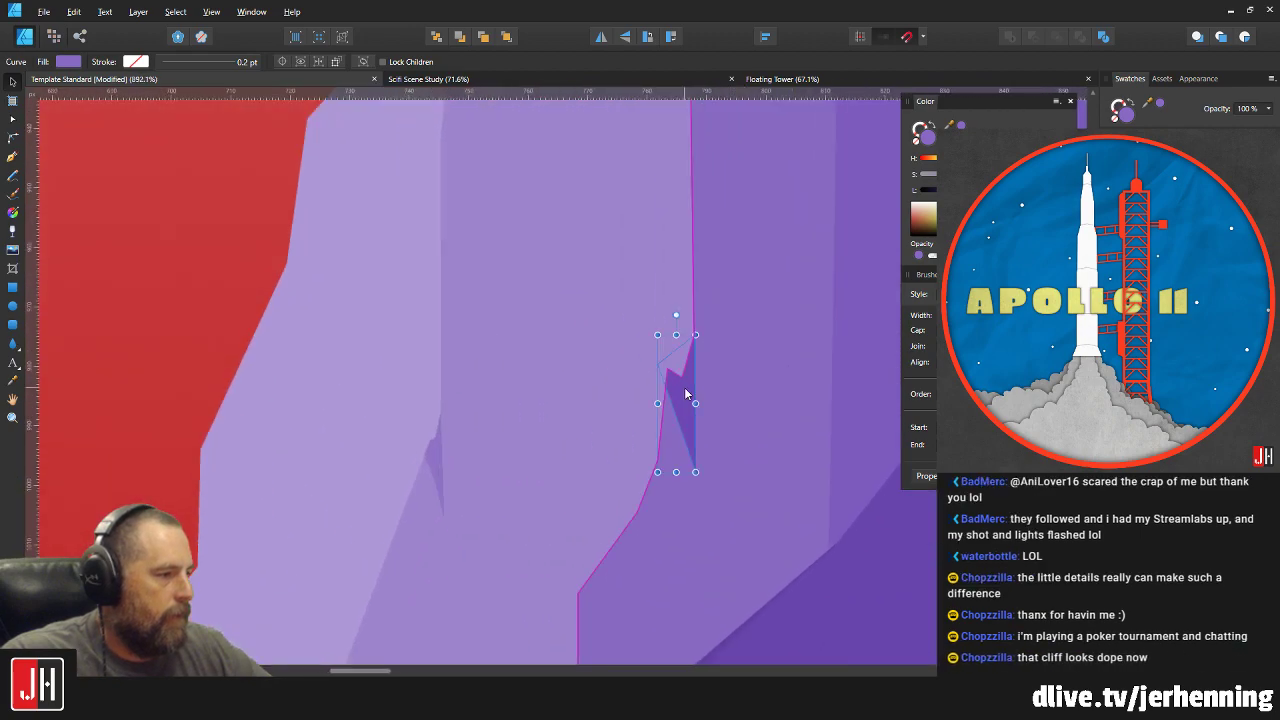
key(ctrl+[)
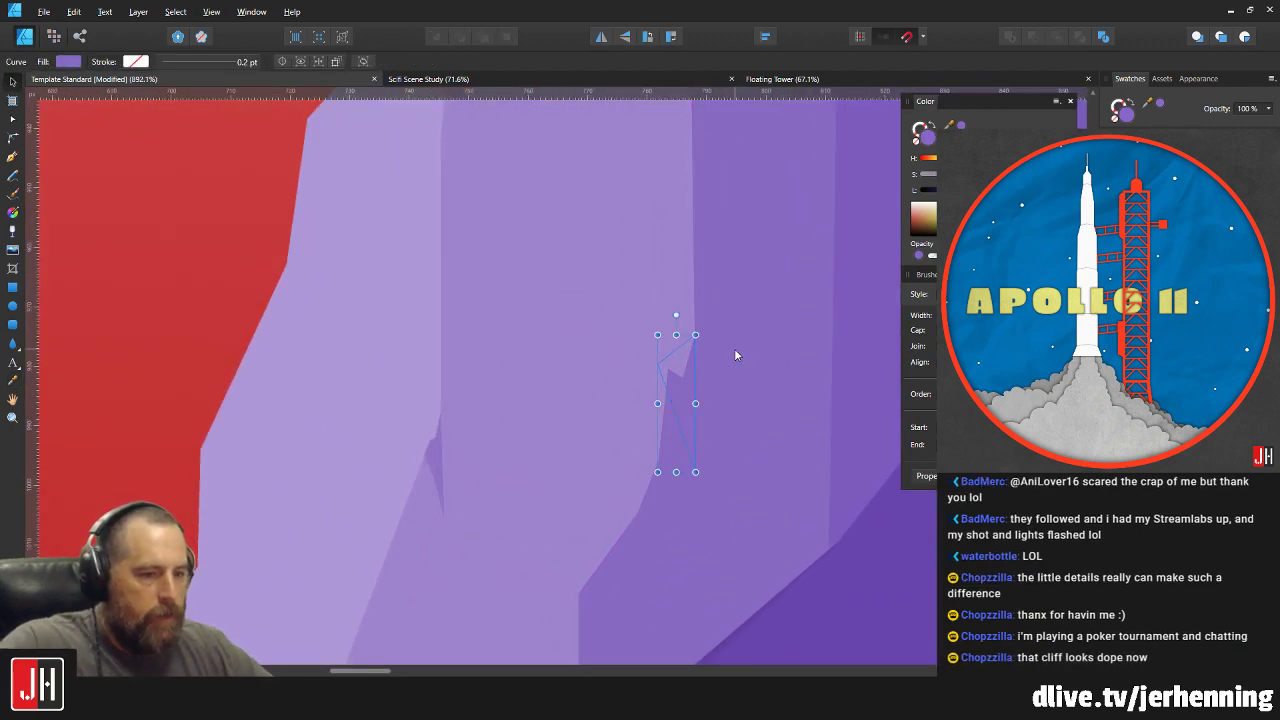
click(1120, 250)
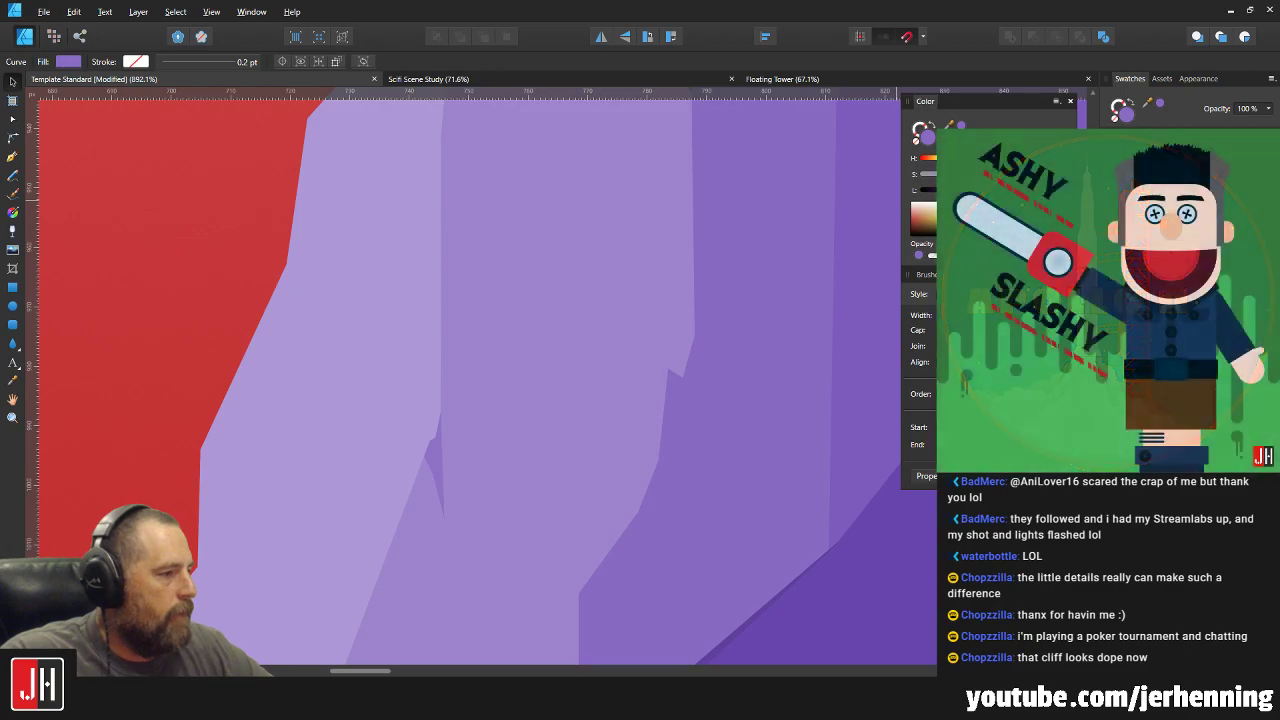
key(ctrl+z)
key(ctrl+0)
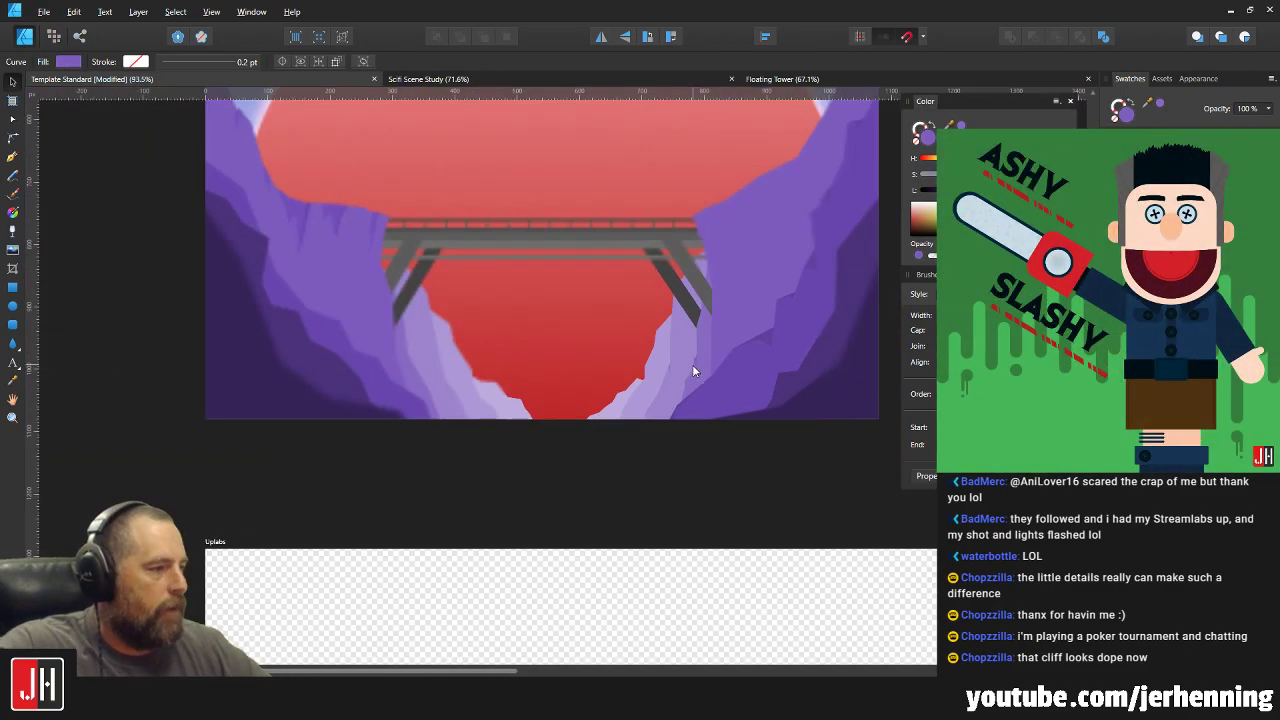
Pull the short spike of the left cliff's shadow beside the bridge even farther down, and deselect it.
scroll(590, 320, up, 5)
scroll(560, 338, right, 2)
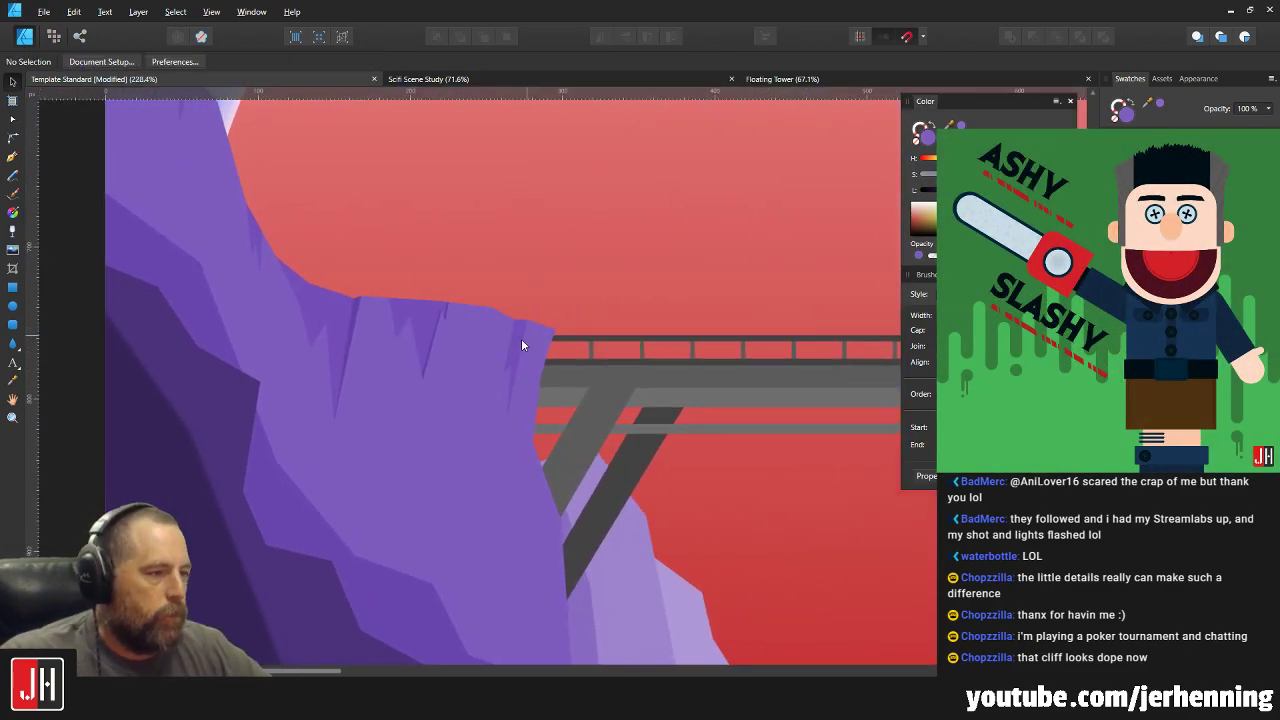
scroll(460, 327, down, 1)
scroll(418, 345, up, 1)
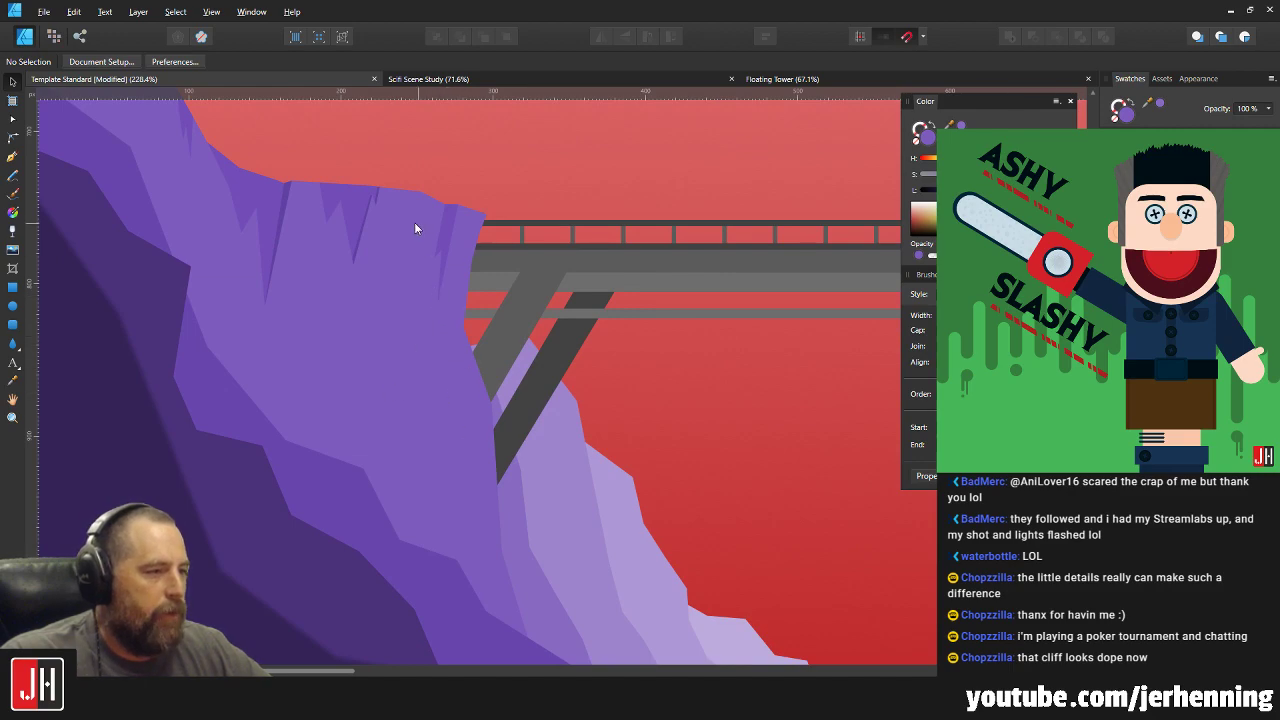
scroll(450, 213, up, 3)
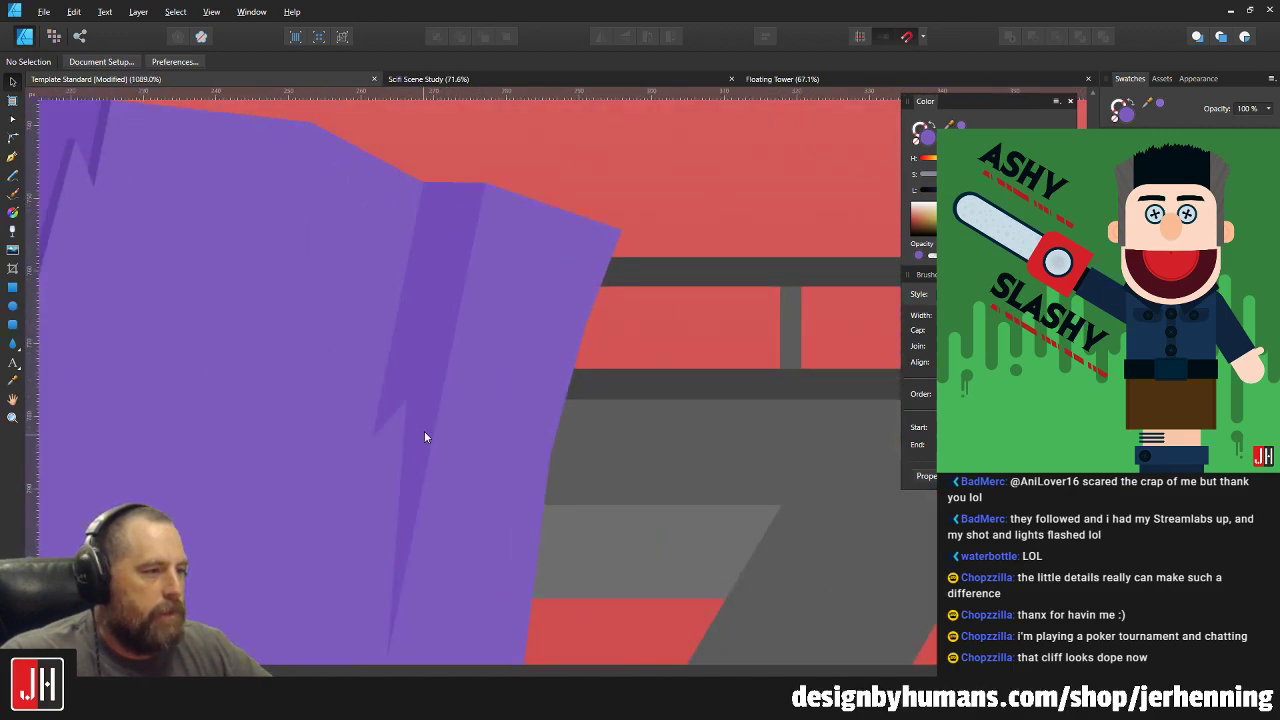
scroll(416, 400, up, 2)
click(408, 368)
key(a)
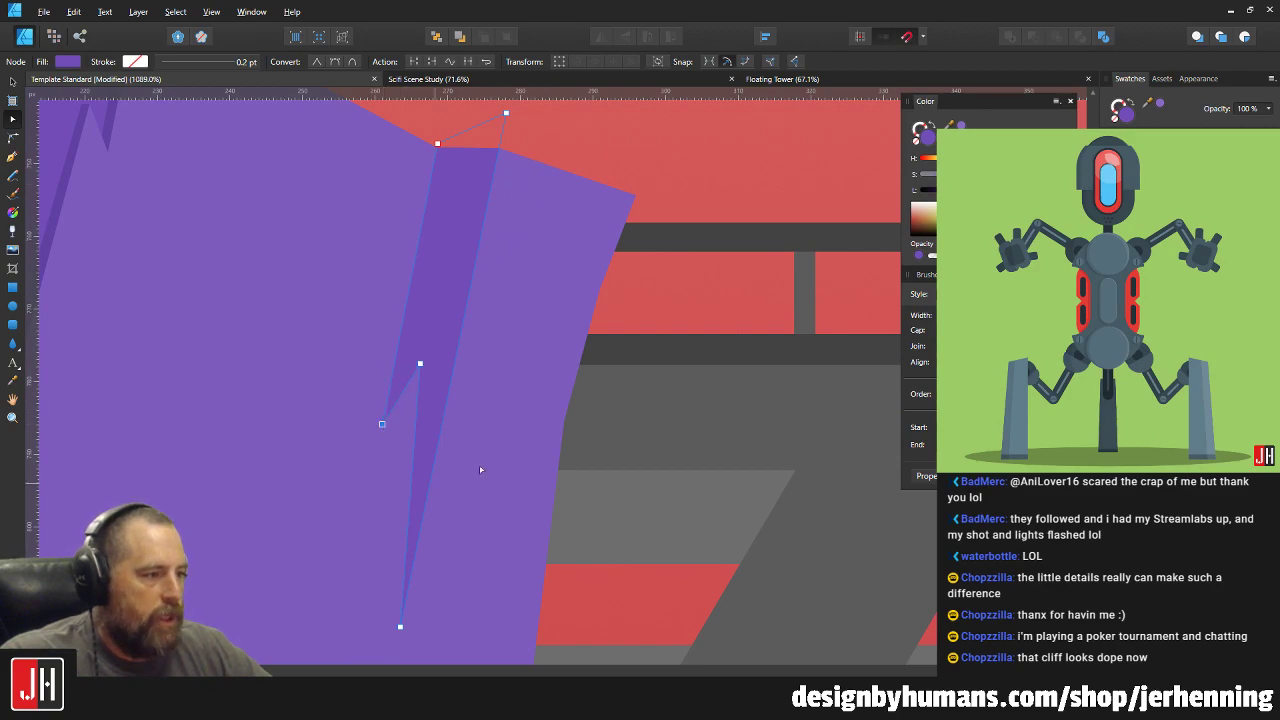
scroll(714, 212, right, 1)
key(m)
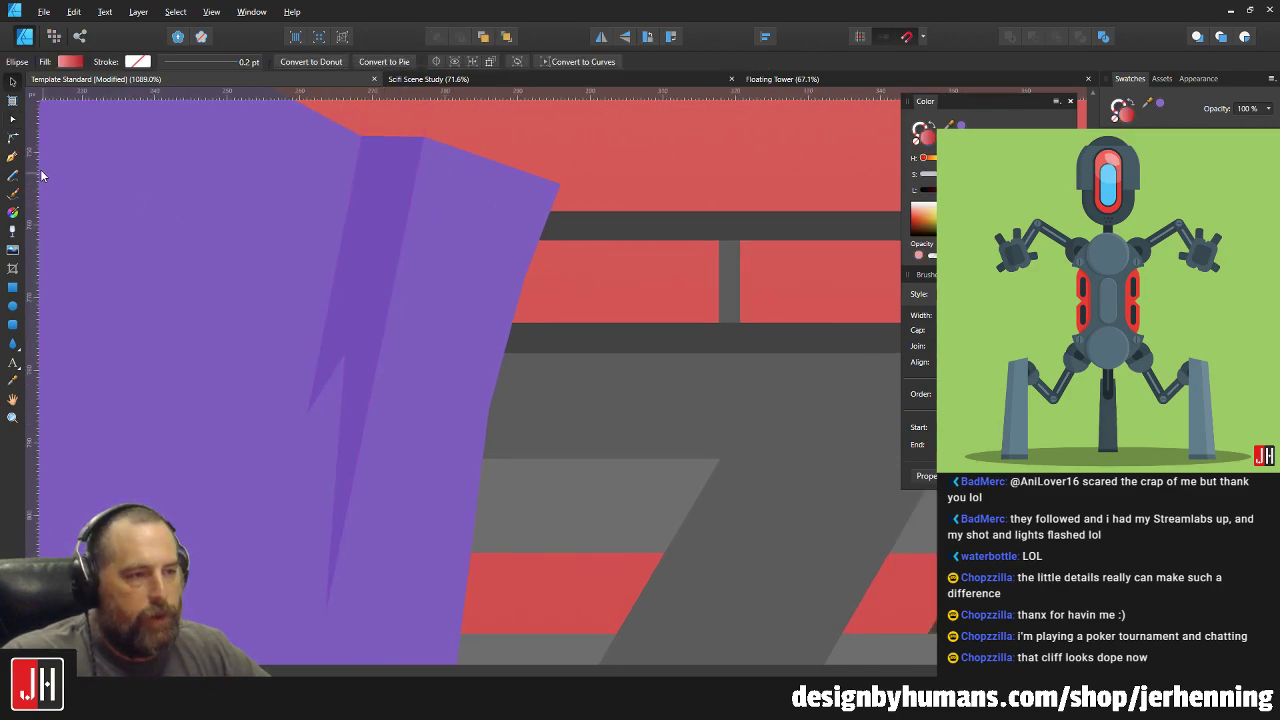
Draw a closed angular shadow shape with the Pen tool along the left cliff's edge from the bridge railing down past the lower beam.
key(p)
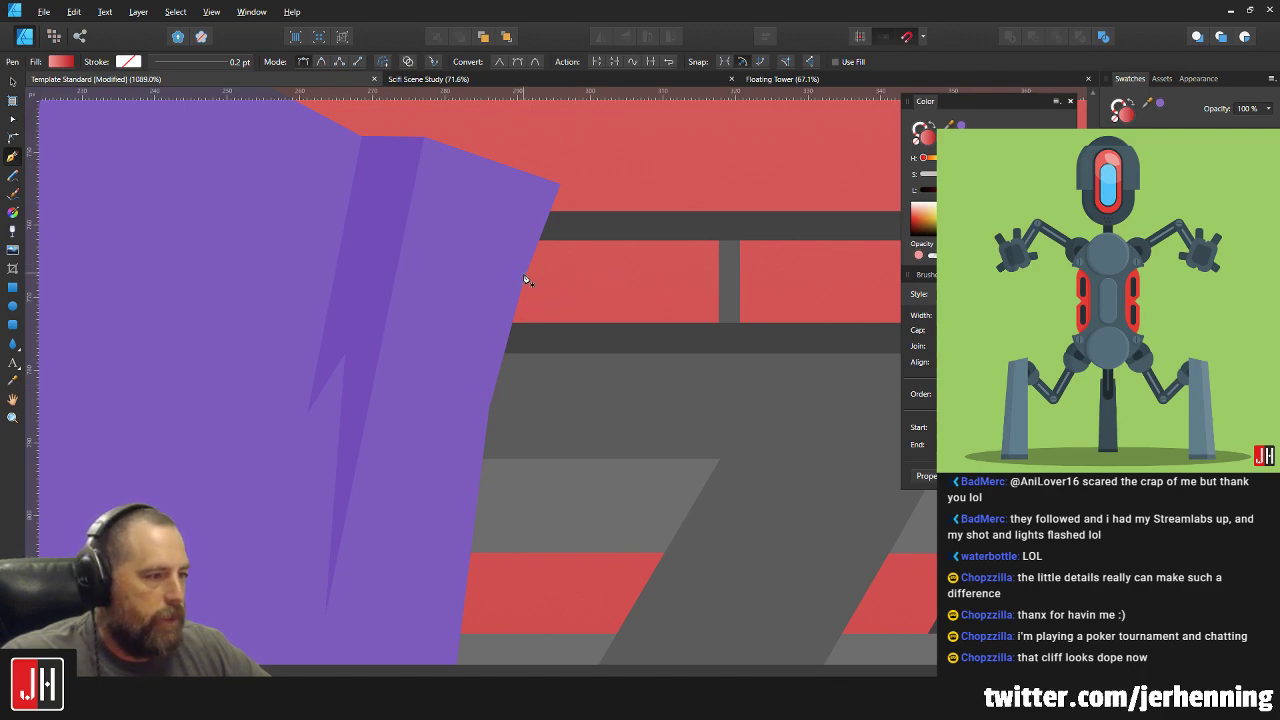
click(529, 268)
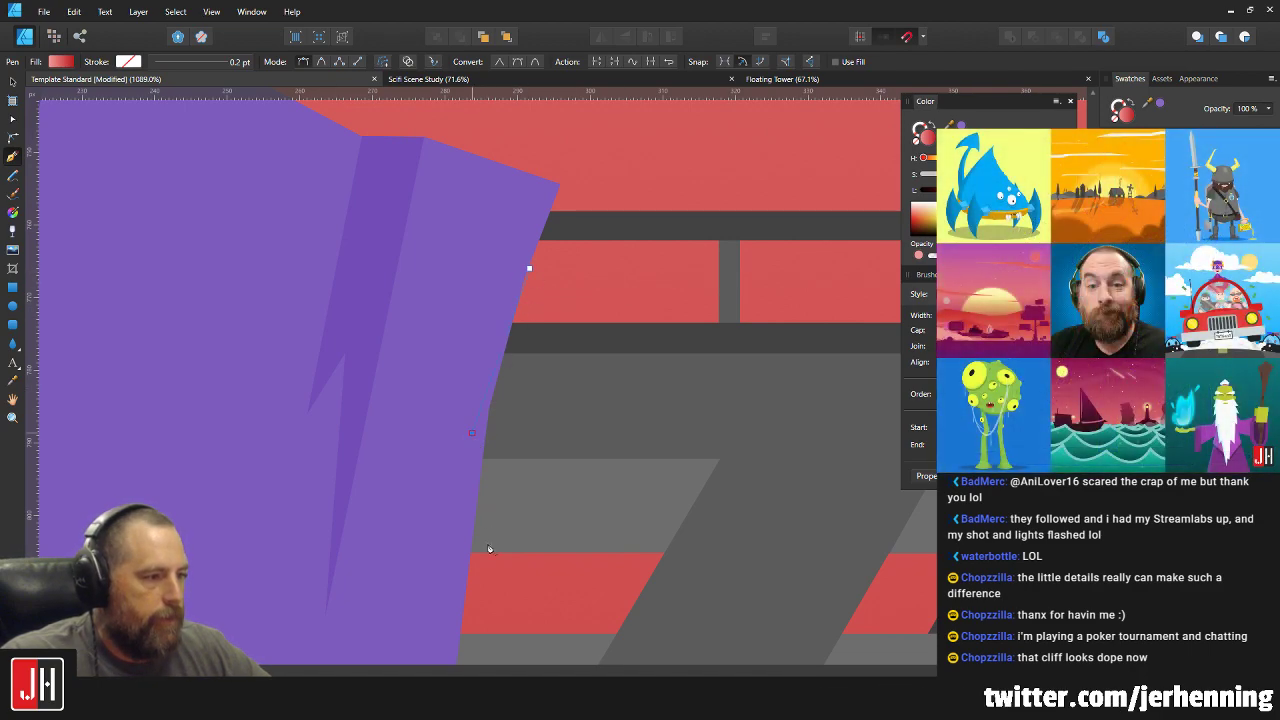
scroll(463, 403, down, 3)
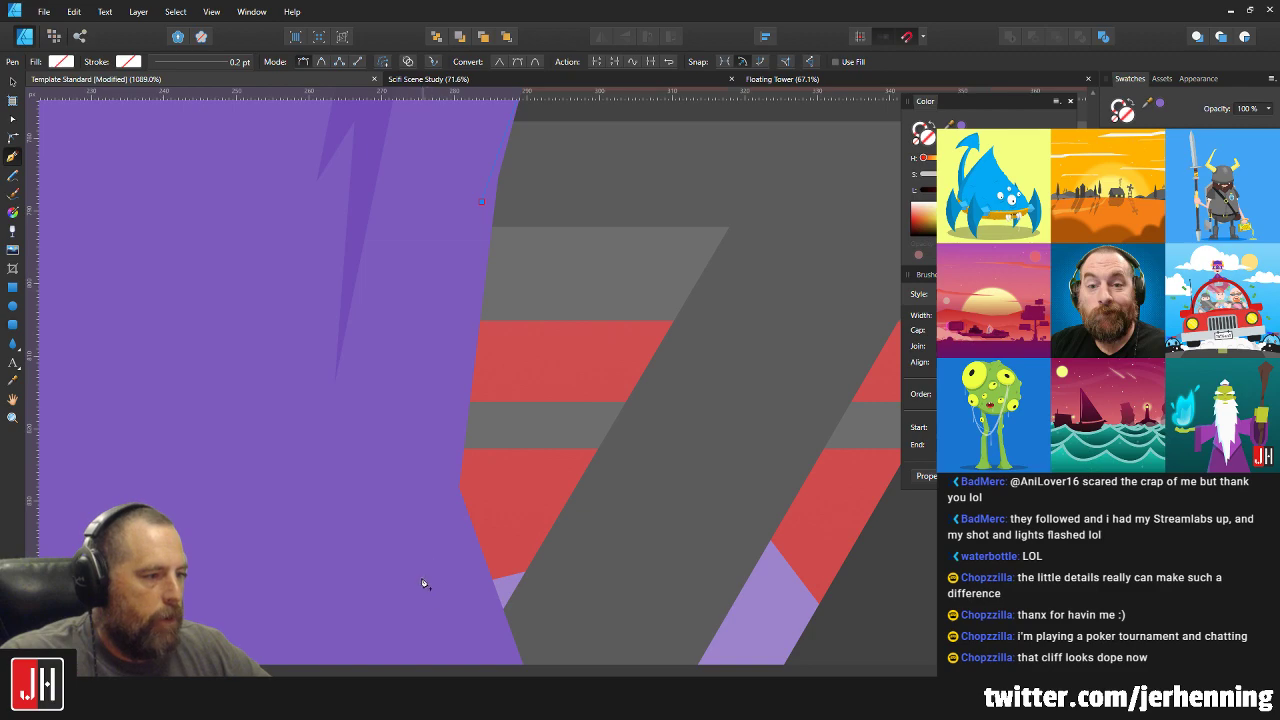
click(423, 630)
scroll(517, 474, down, 1)
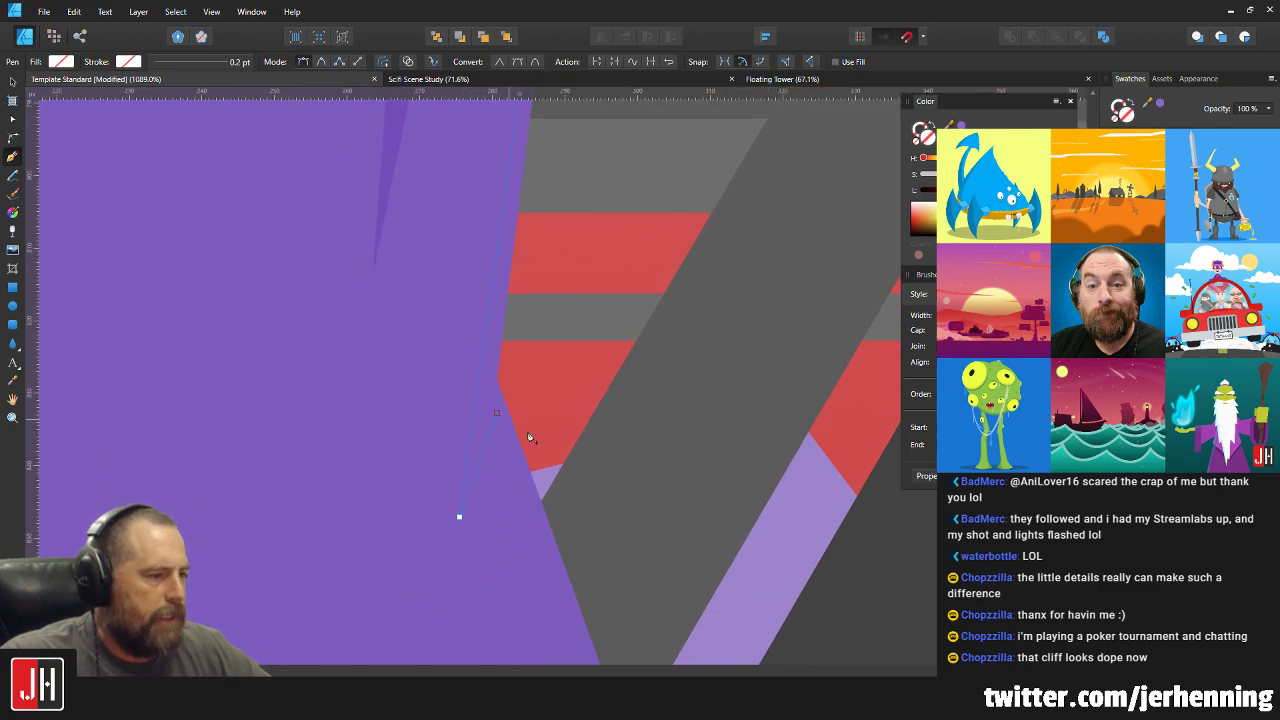
scroll(628, 440, up, 4)
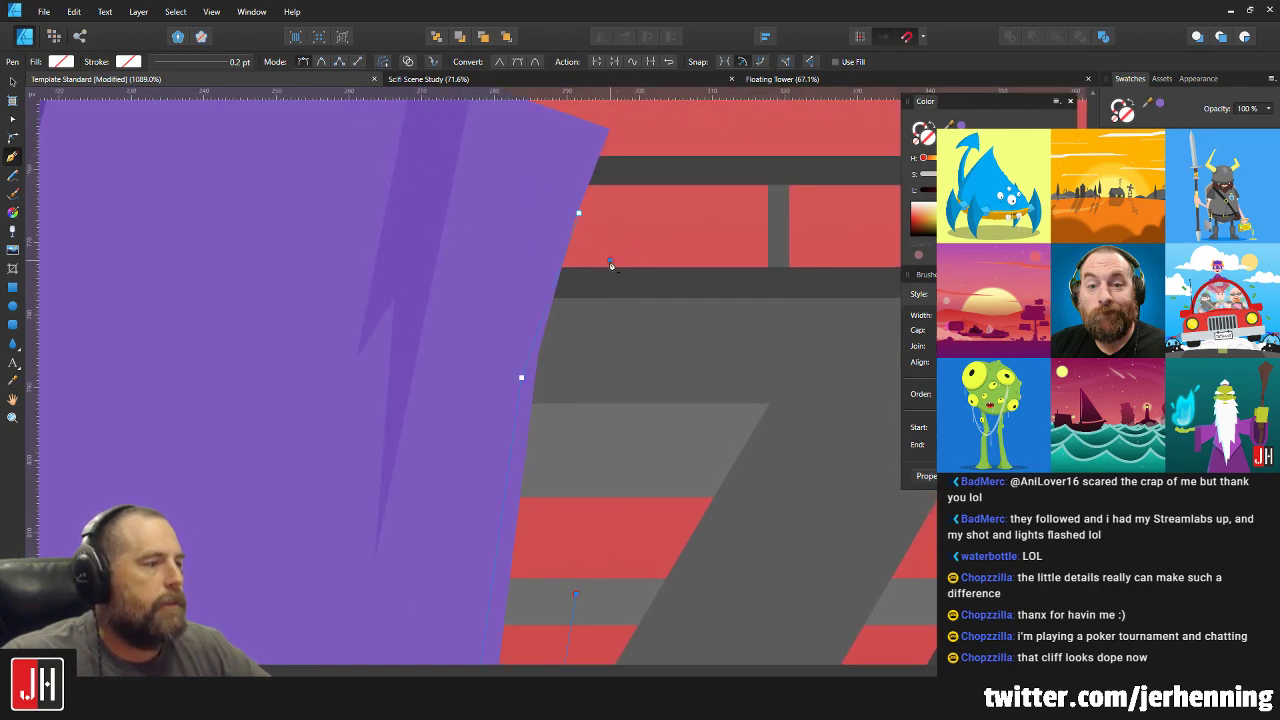
click(578, 214)
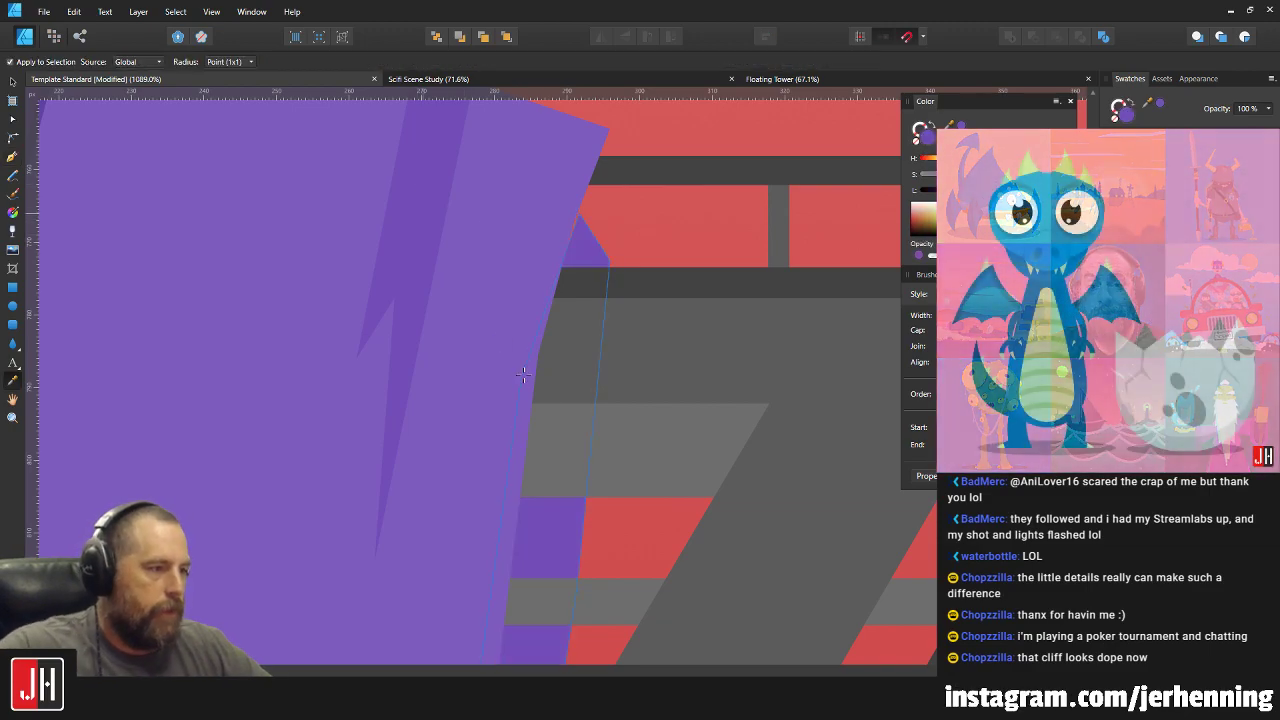
Fill the new edge shape with the darker purple of the existing cliff shadows and clip it inside the left cliff.
key(i)
key(v)
click(492, 269)
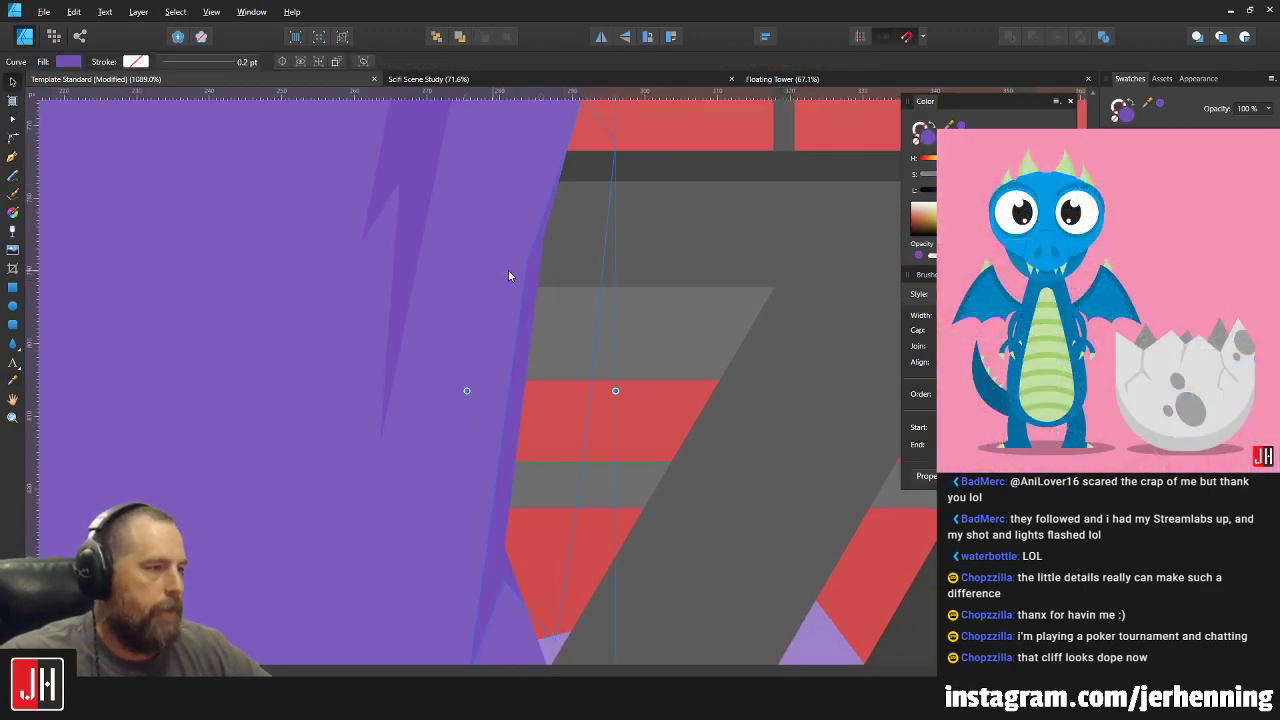
scroll(544, 290, down, 5)
scroll(527, 300, up, 4)
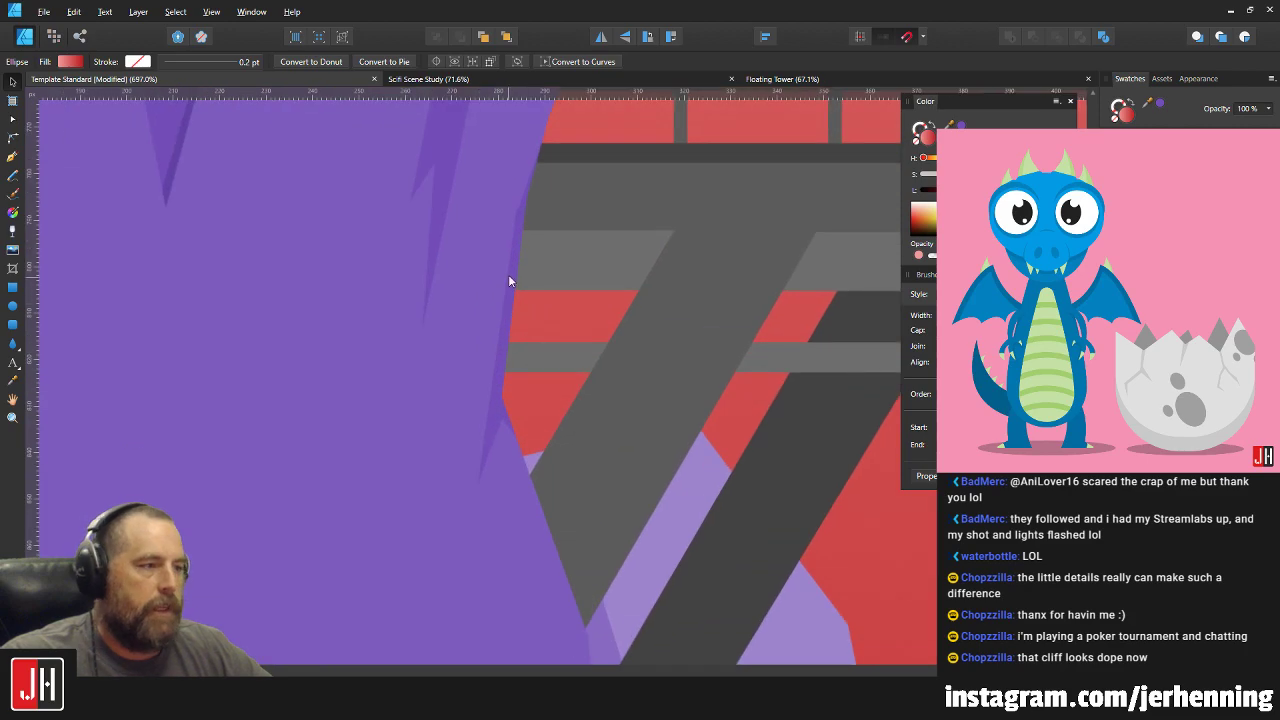
scroll(515, 265, down, 1)
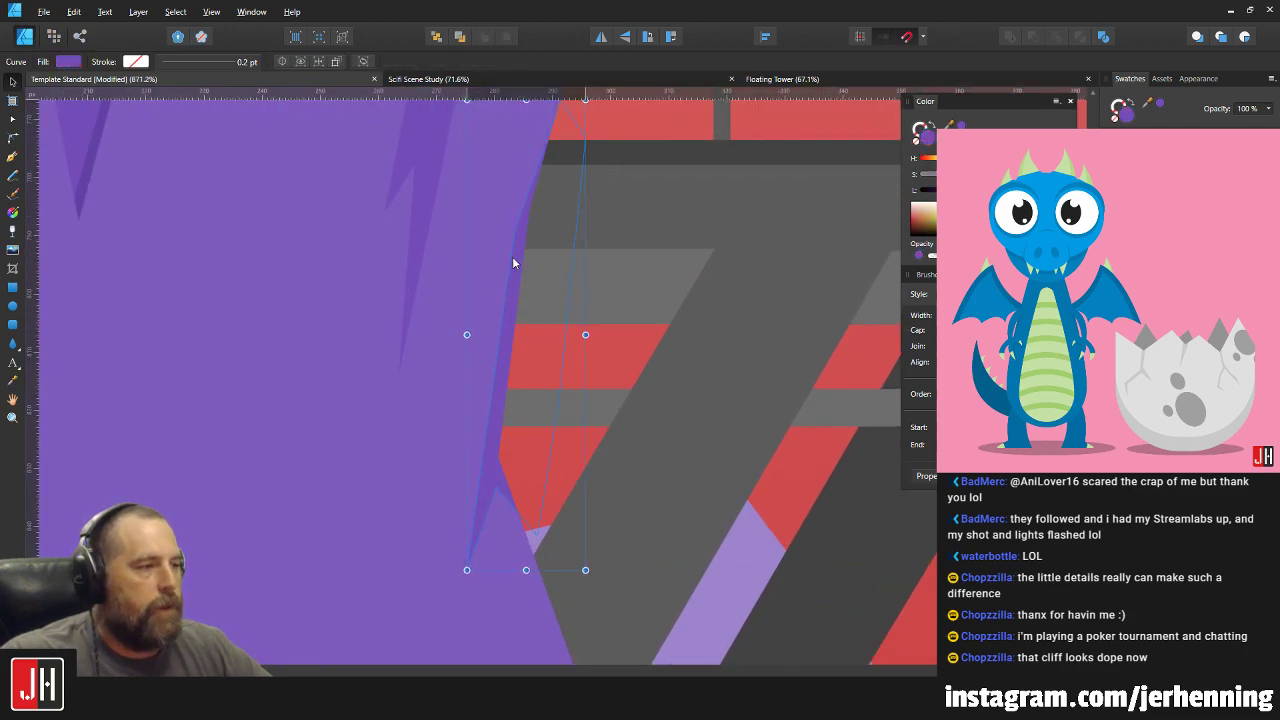
Deselect everything and examine the new edge shadow against the bridge and the whole scene.
scroll(512, 260, down, 6)
click(743, 180)
drag(712, 195, 635, 240)
scroll(496, 328, up, 3)
scroll(492, 358, down, 3)
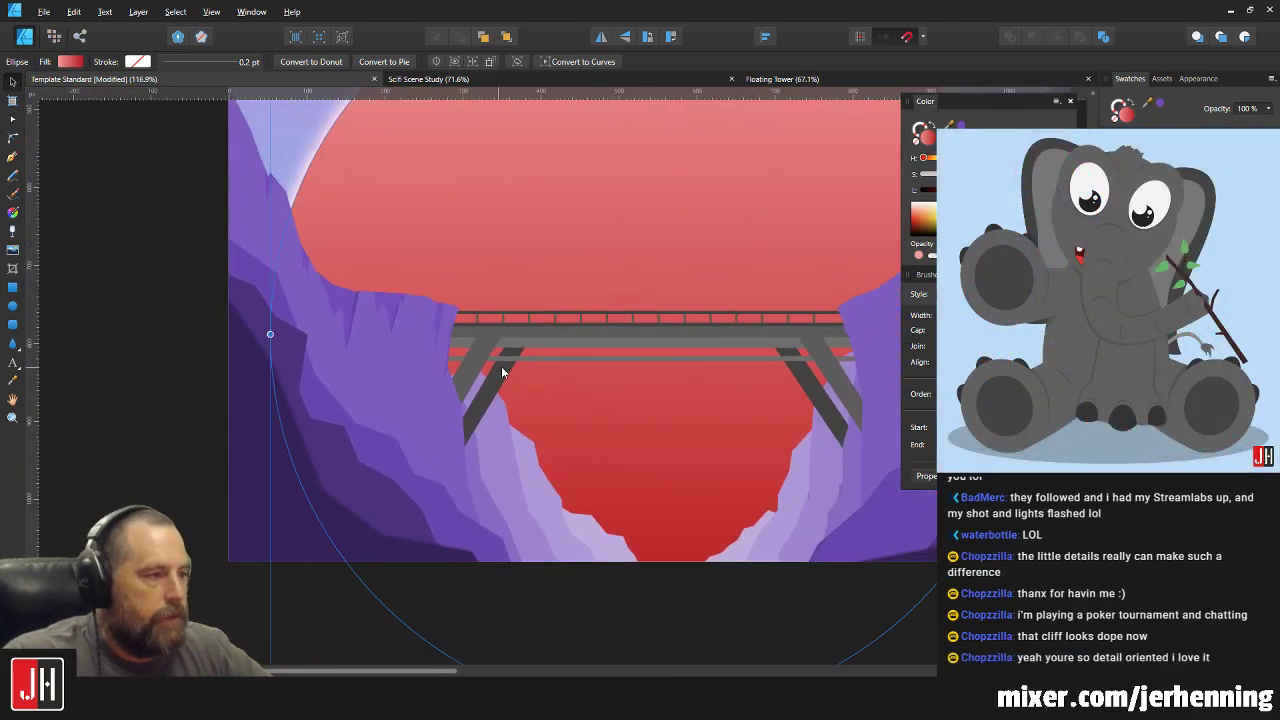
click(138, 214)
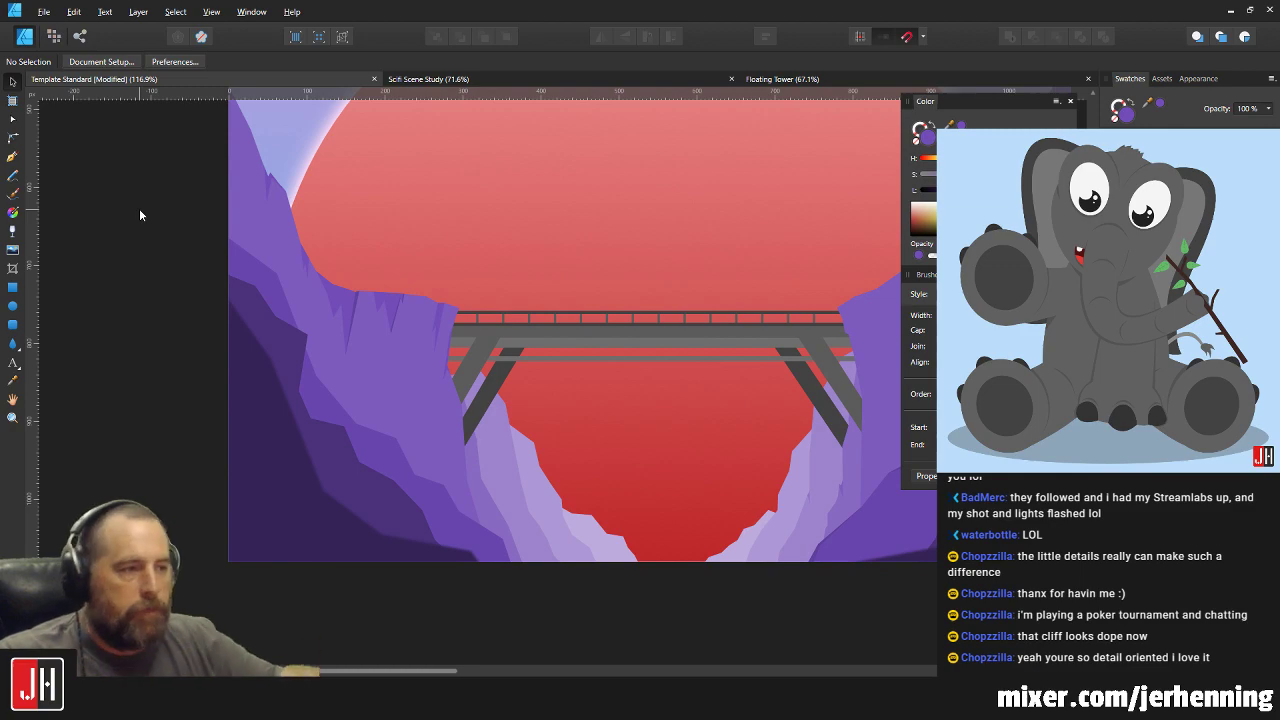
scroll(719, 224, down, 4)
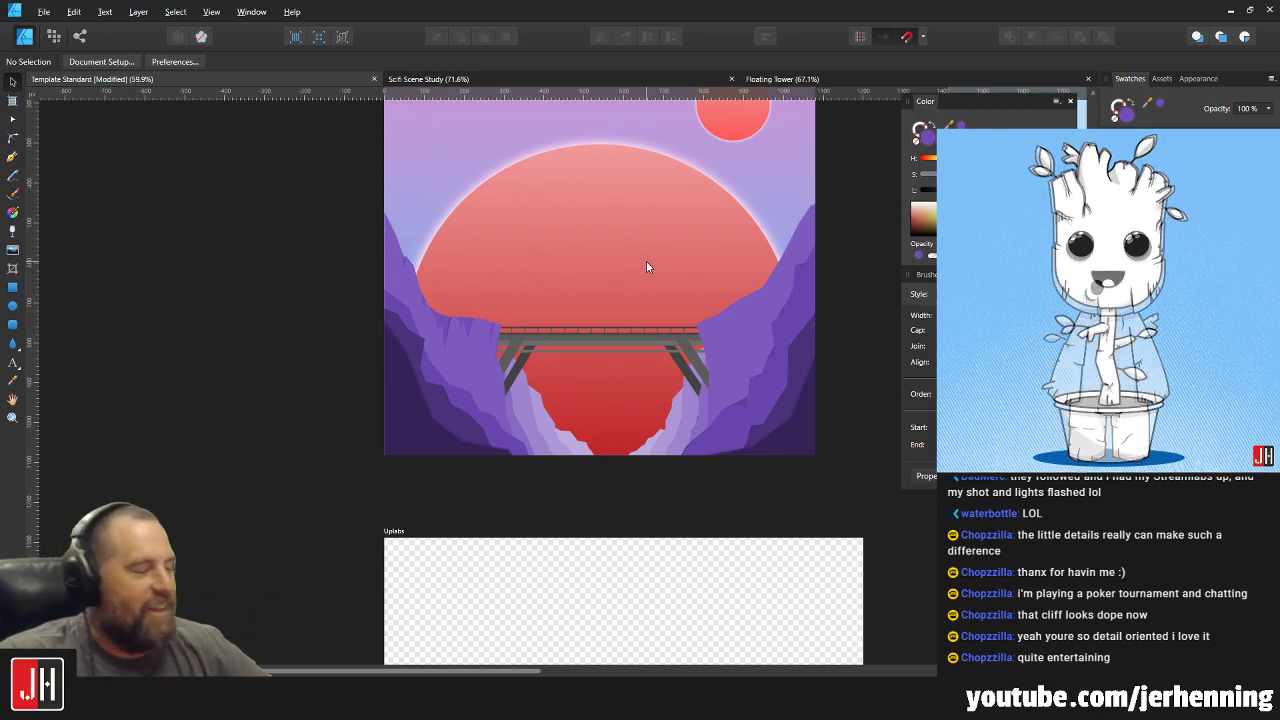
Reshape the small jagged shadow on the left cliff's upper slope by shortening its long spike and raising its outer side node.
scroll(630, 259, up, 6)
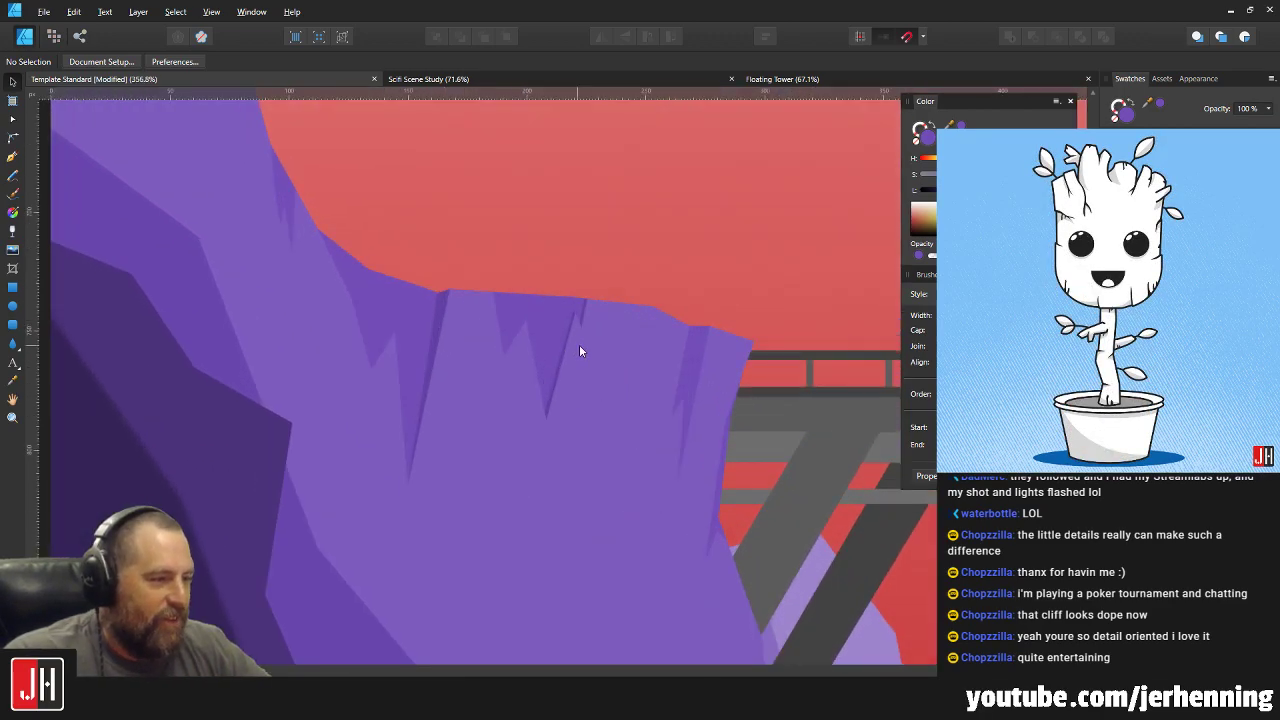
scroll(234, 206, up, 4)
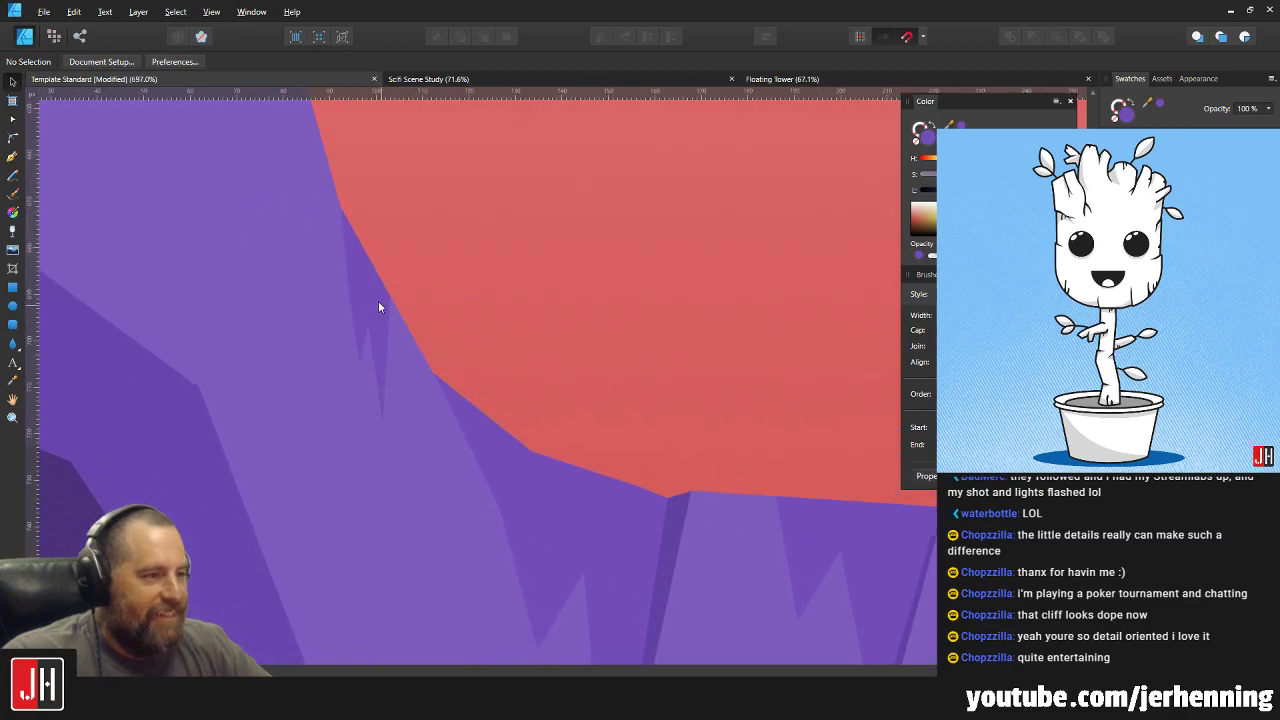
double_click(375, 296)
mouse_move(382, 443)
mouse_down()
mouse_move(338, 284)
mouse_move(392, 414)
mouse_move(375, 436)
mouse_up()
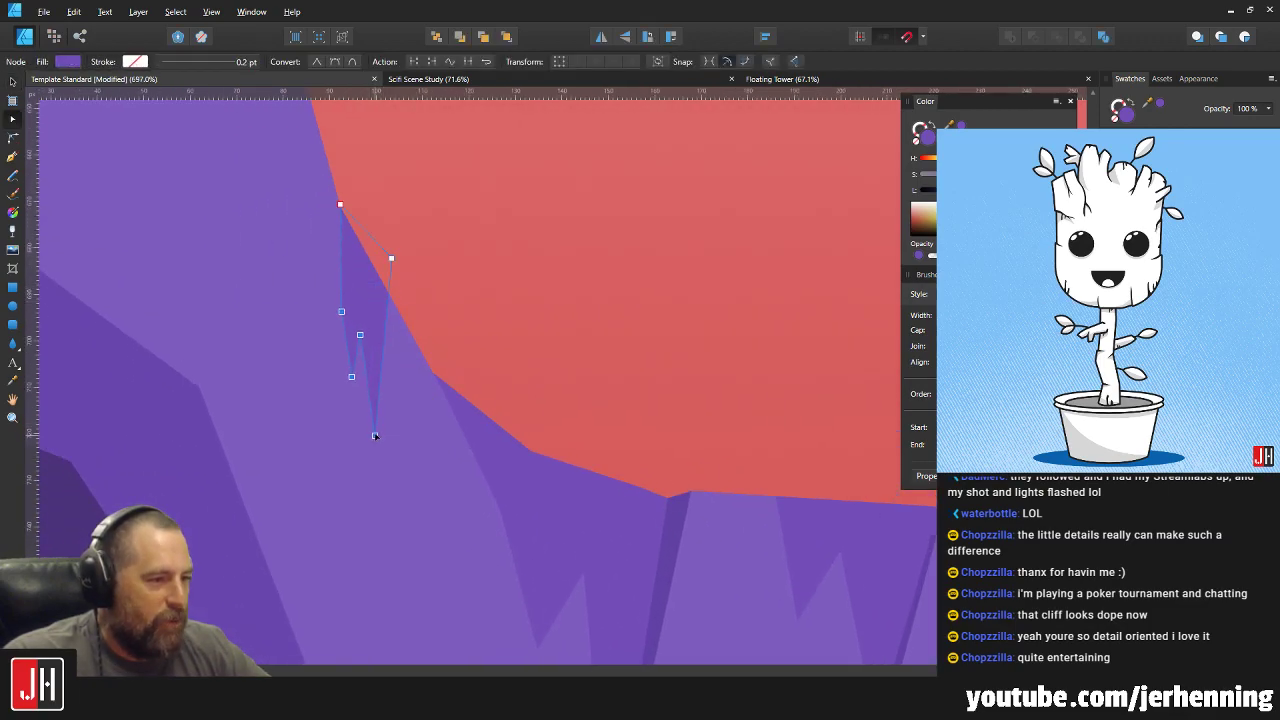
click(342, 312)
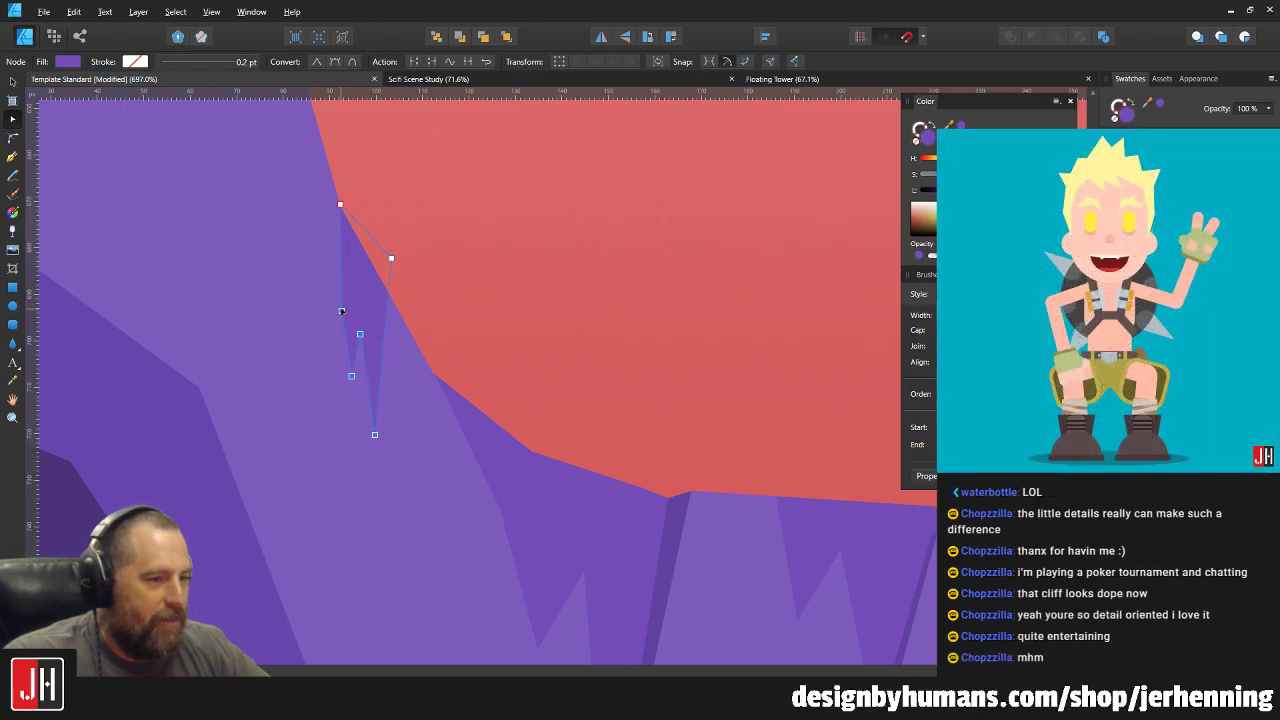
drag(342, 312, 338, 303)
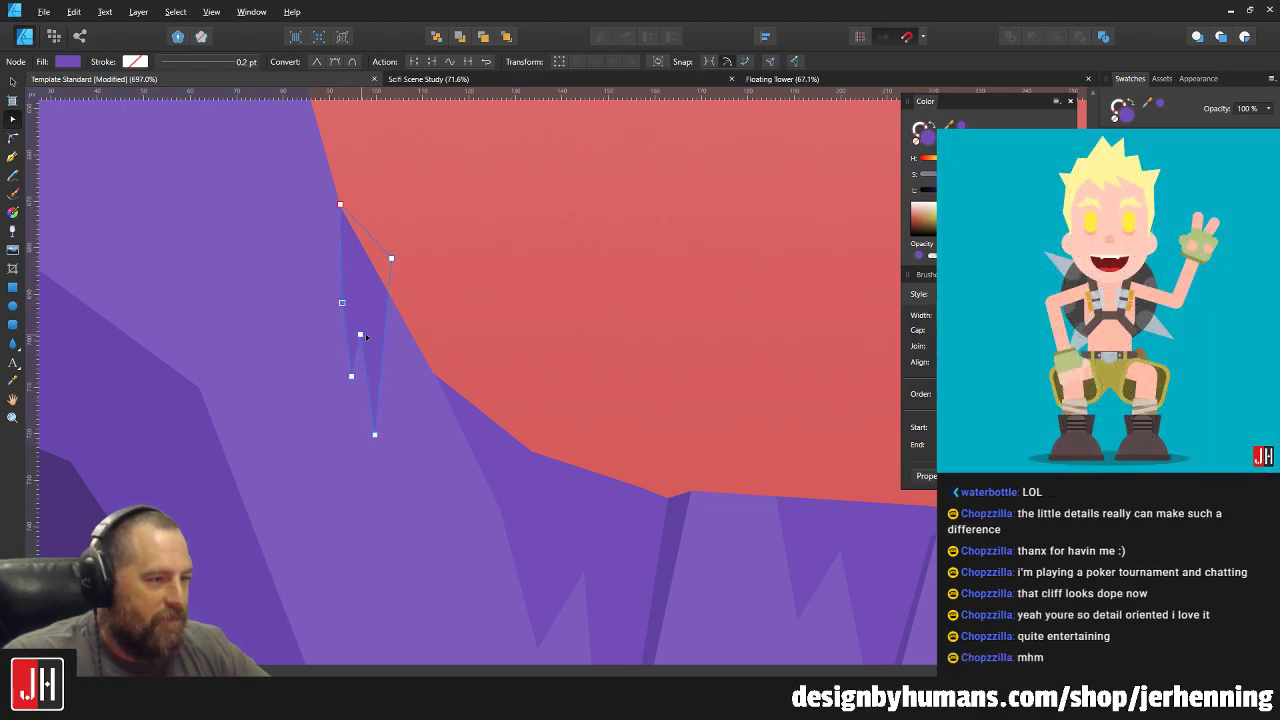
Cut a small flat-stepped notch into the left cliff's outline above the small jagged shadow, and deselect the cliff.
click(393, 320)
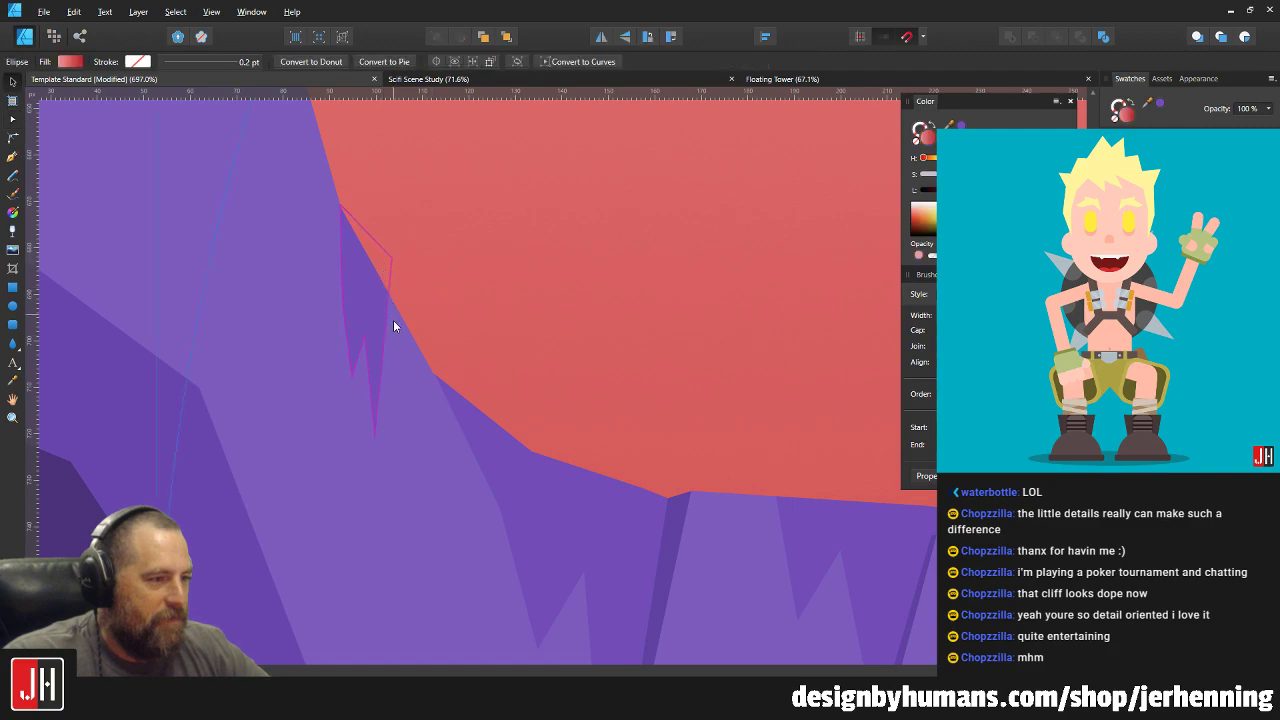
scroll(374, 270, up, 2)
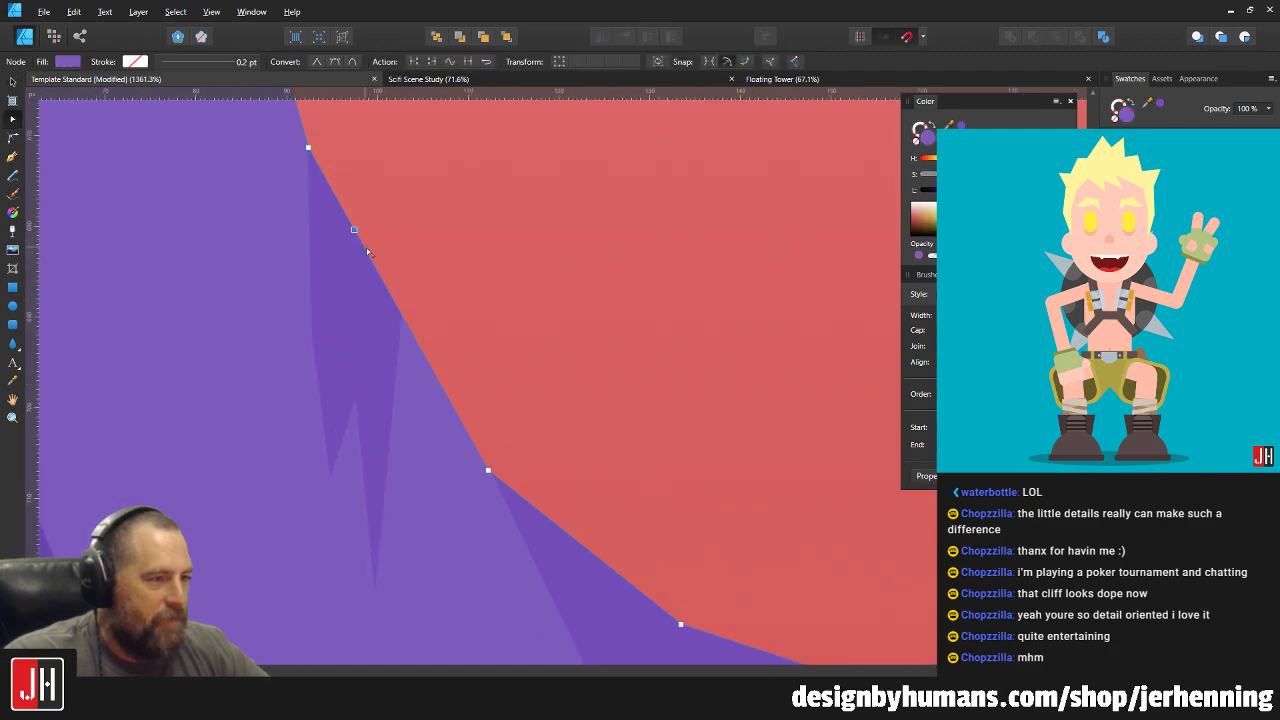
drag(354, 231, 344, 249)
key(v)
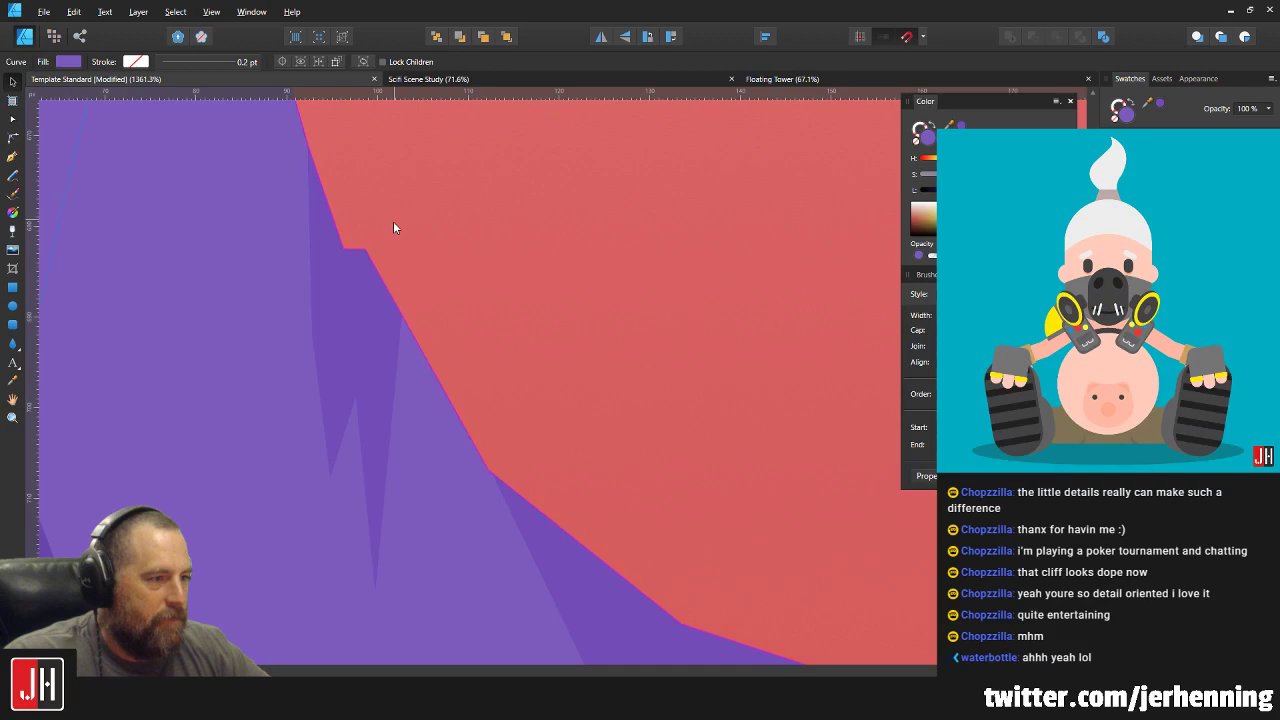
click(393, 221)
scroll(402, 256, down, 7)
scroll(370, 270, down, 5)
click(343, 275)
scroll(457, 266, up, 3)
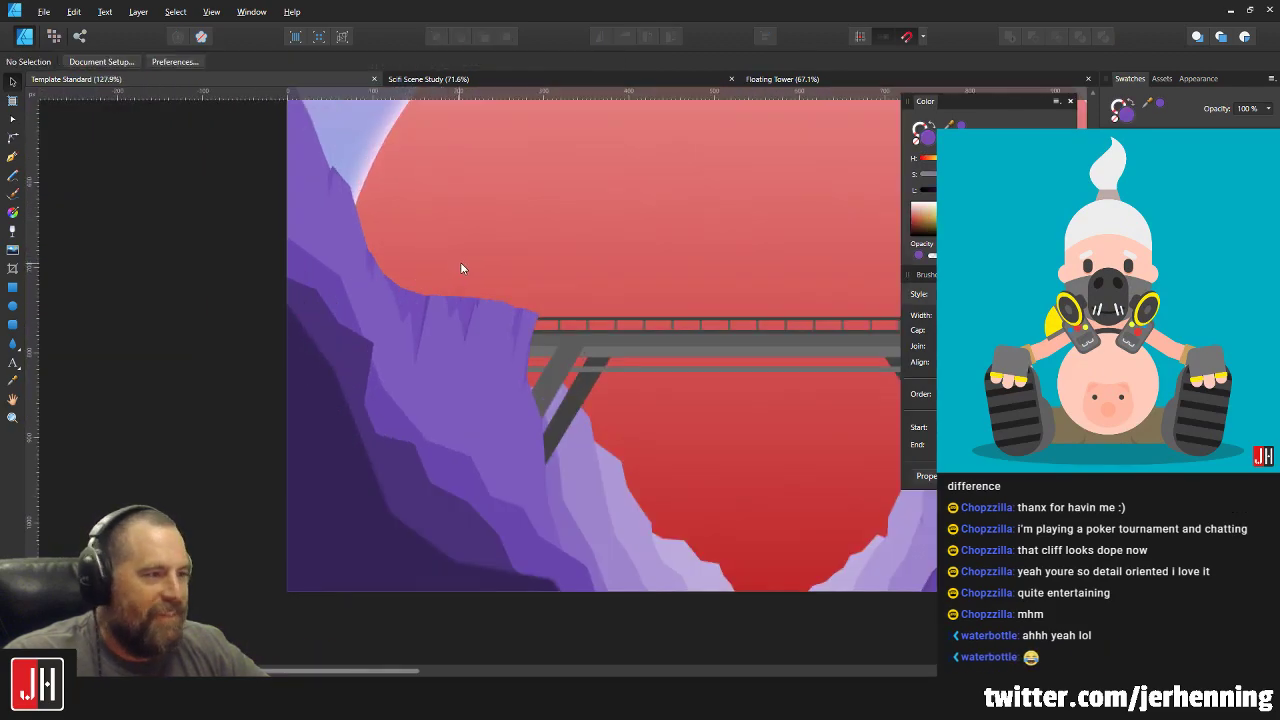
scroll(505, 270, down, 4)
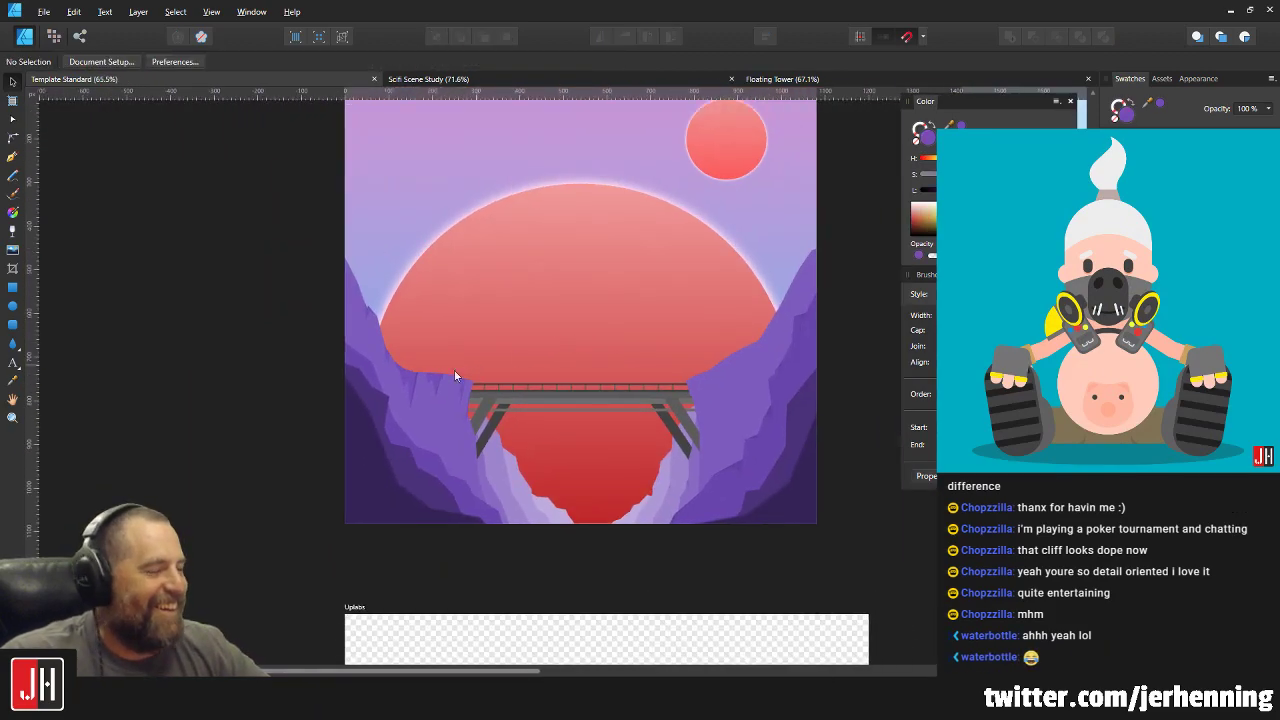
Draw a tall, narrow crack outline with a side barb on the left cliff's face, below the upper shadow spike, with the Pen tool.
scroll(454, 371, up, 6)
scroll(480, 420, up, 3)
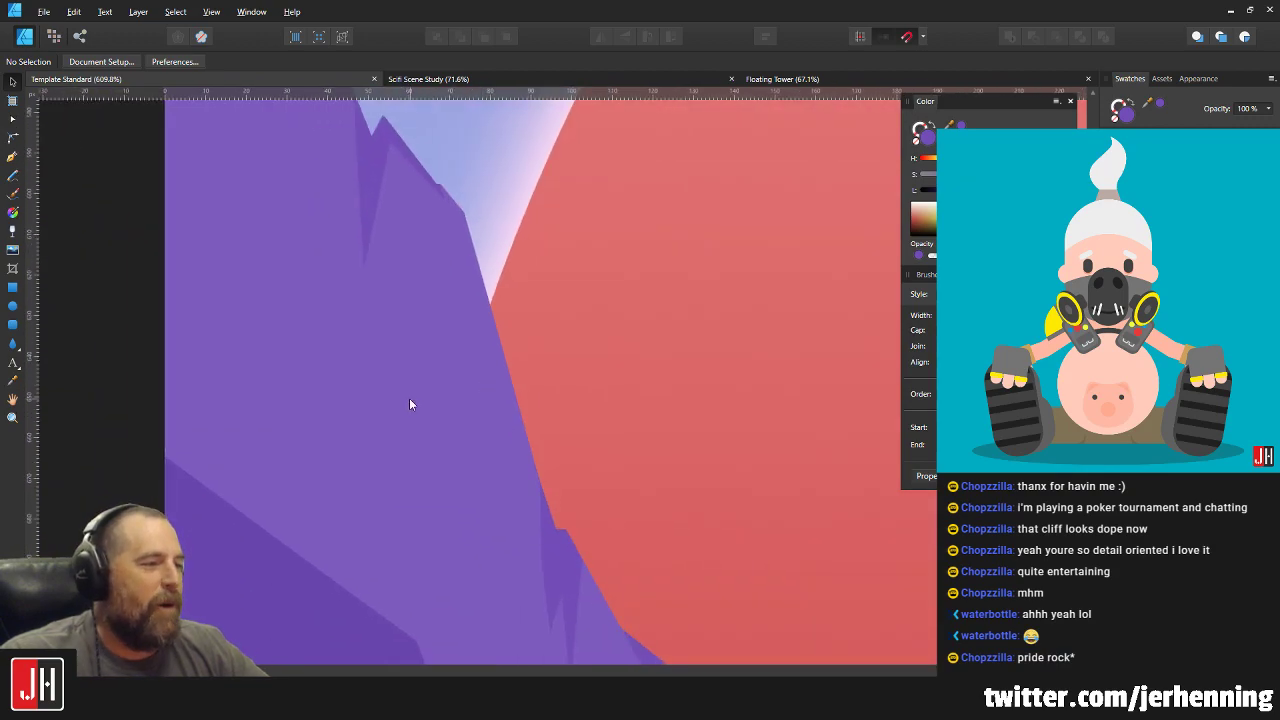
click(12, 156)
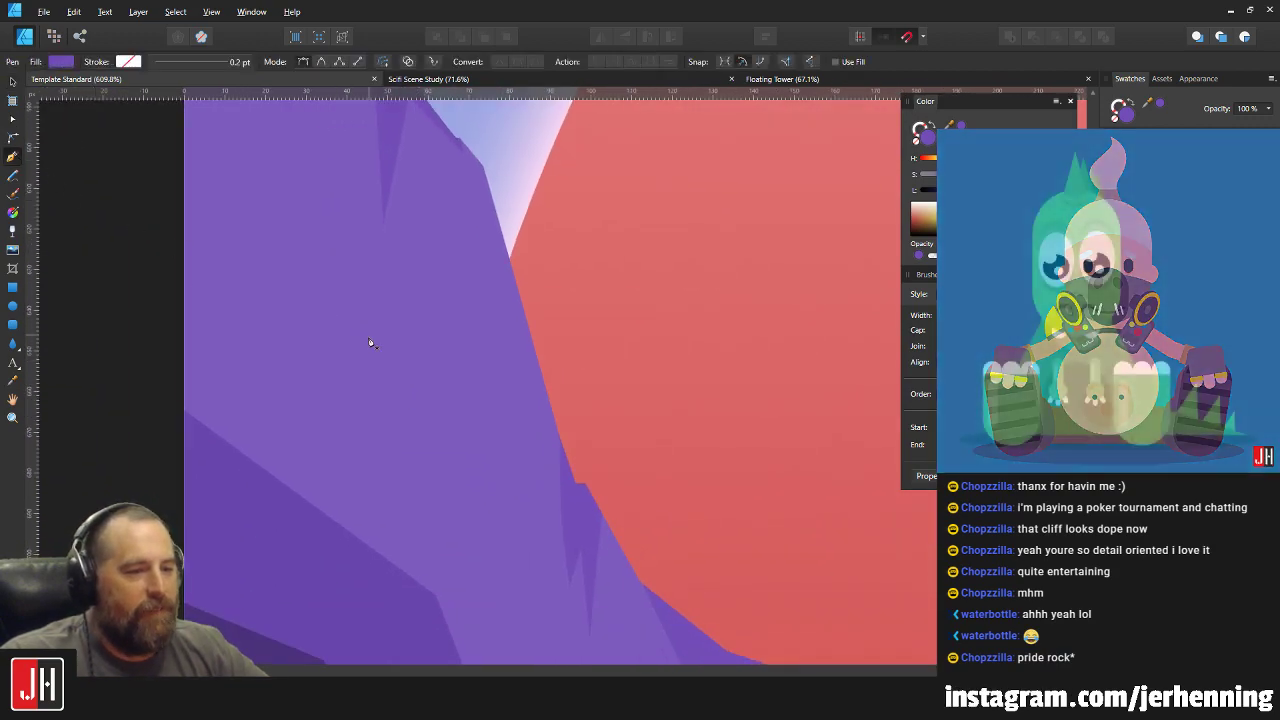
scroll(383, 306, down, 2)
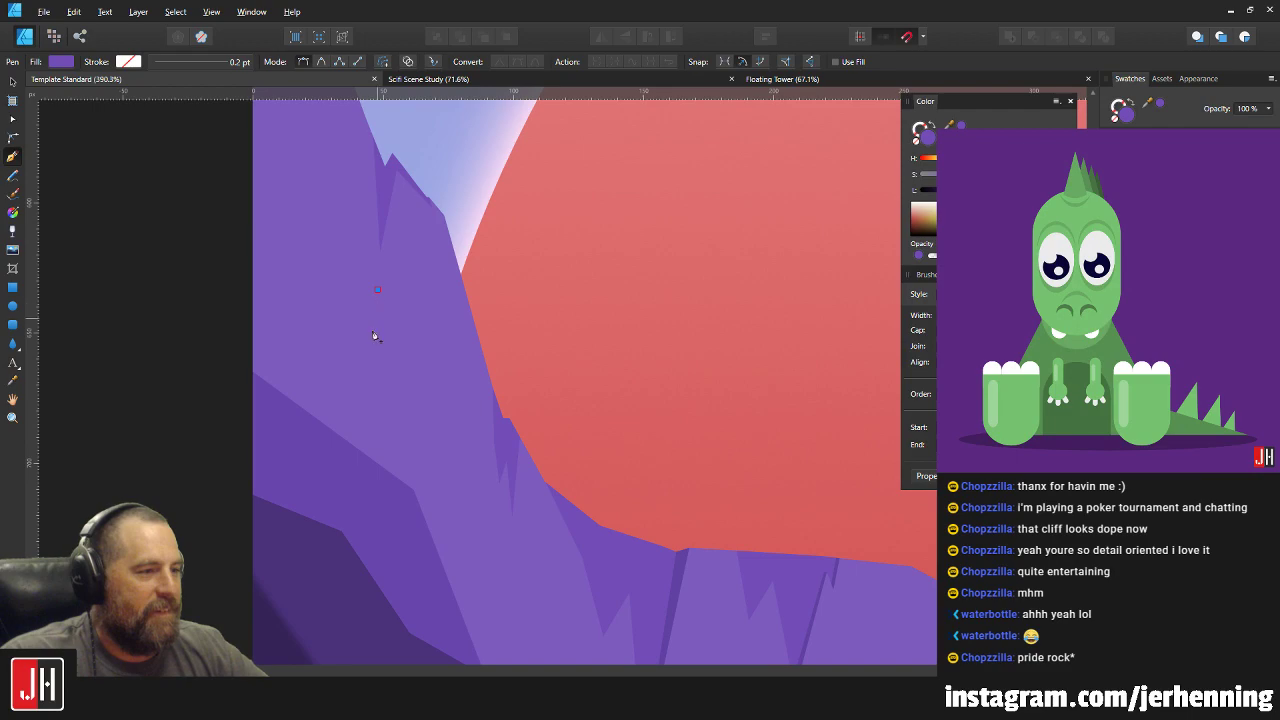
click(362, 396)
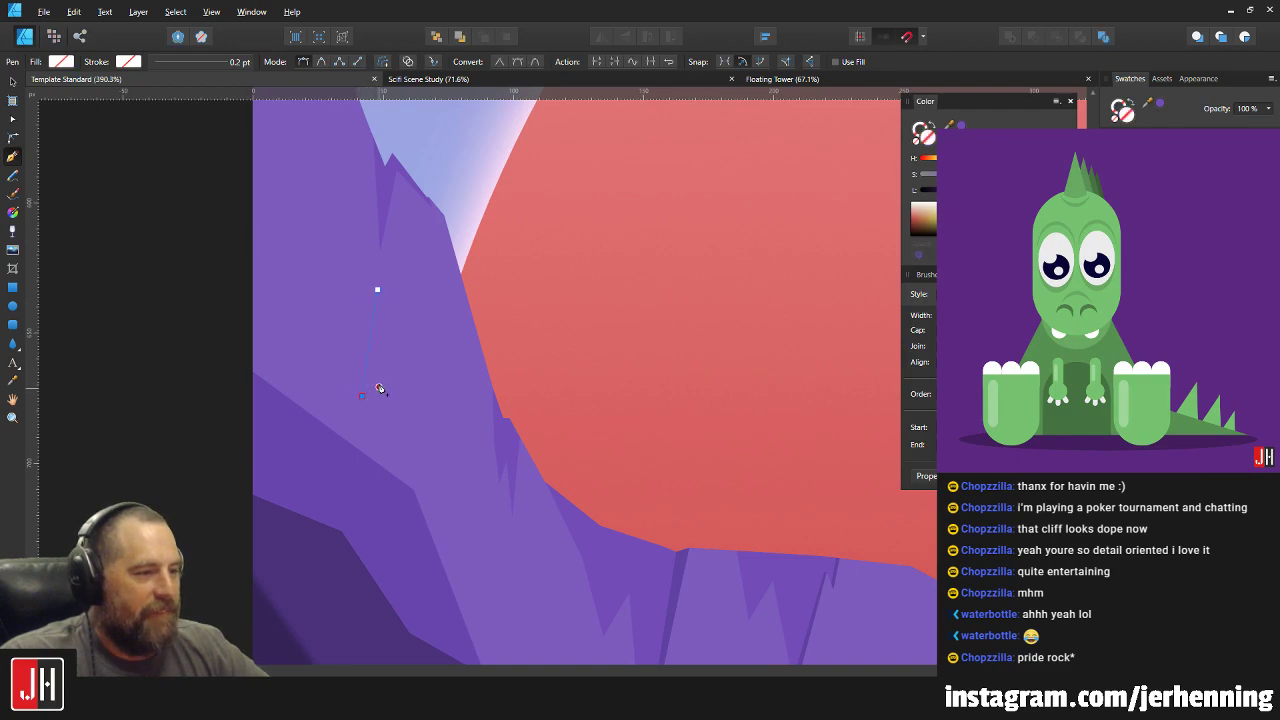
click(389, 560)
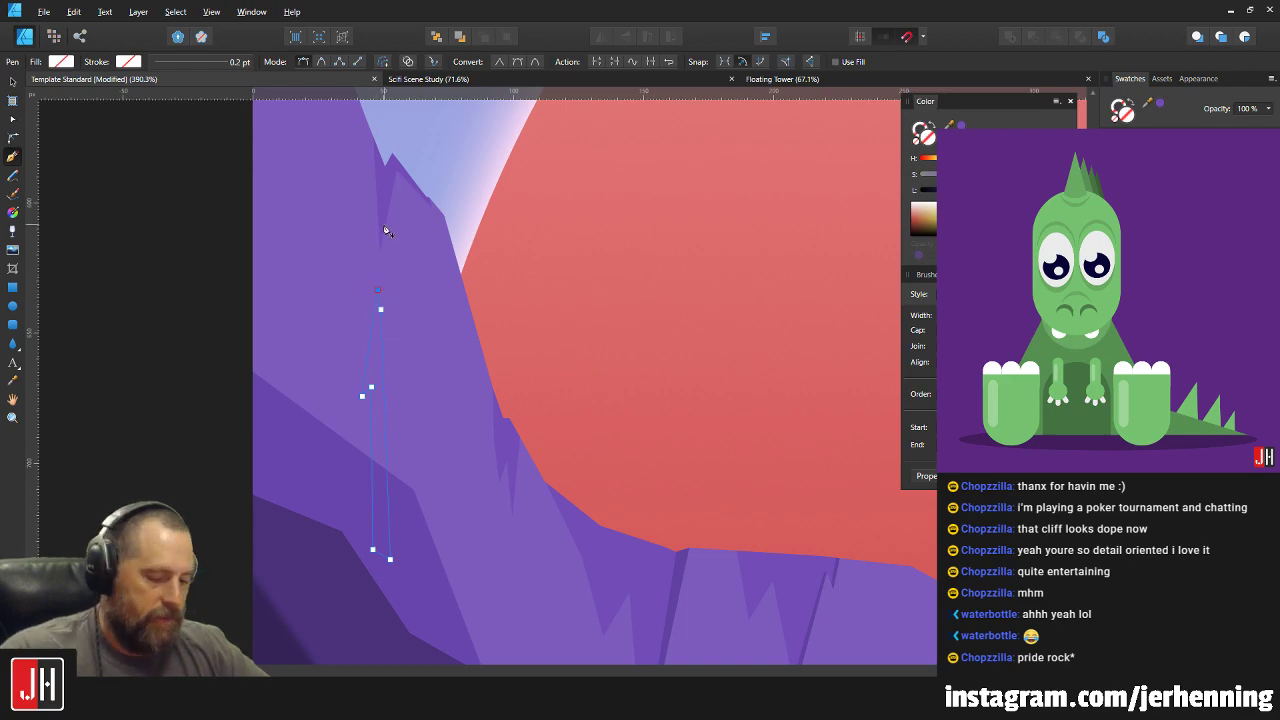
Fill the crack shape with the shadow purple, clip it inside the left cliff layer, and deselect it.
key(i)
scroll(408, 325, up, 1)
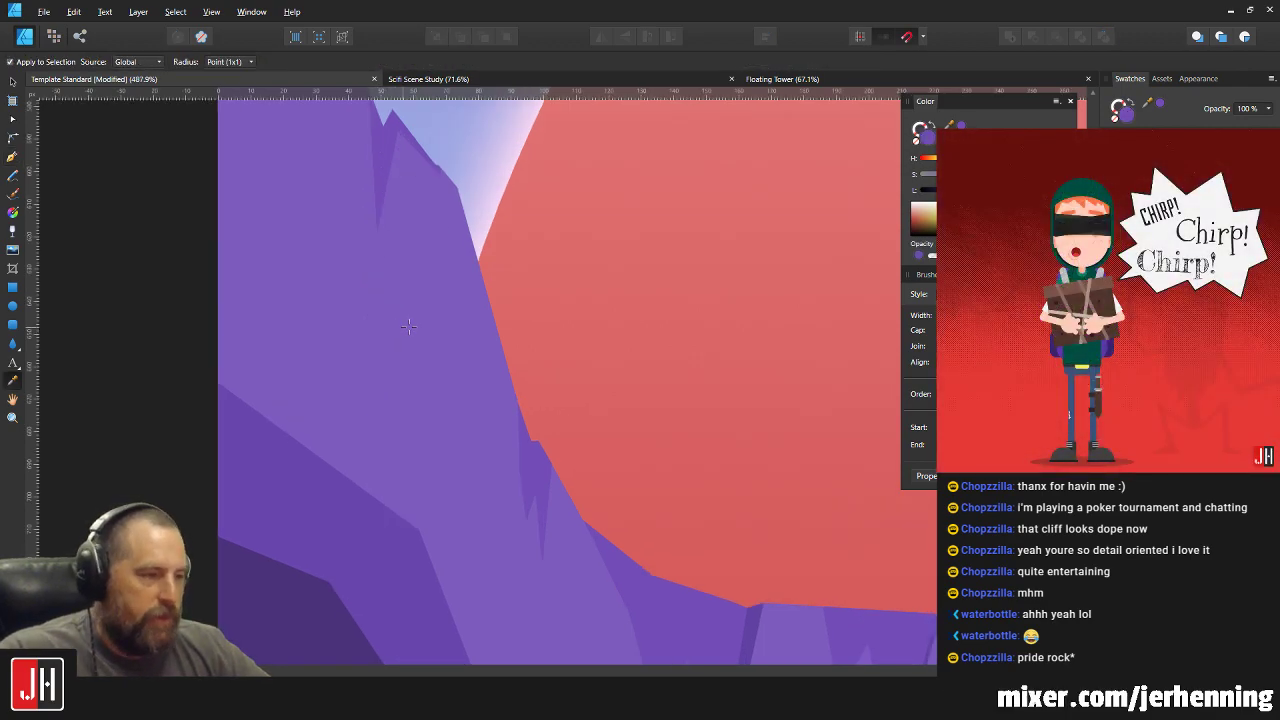
key(v)
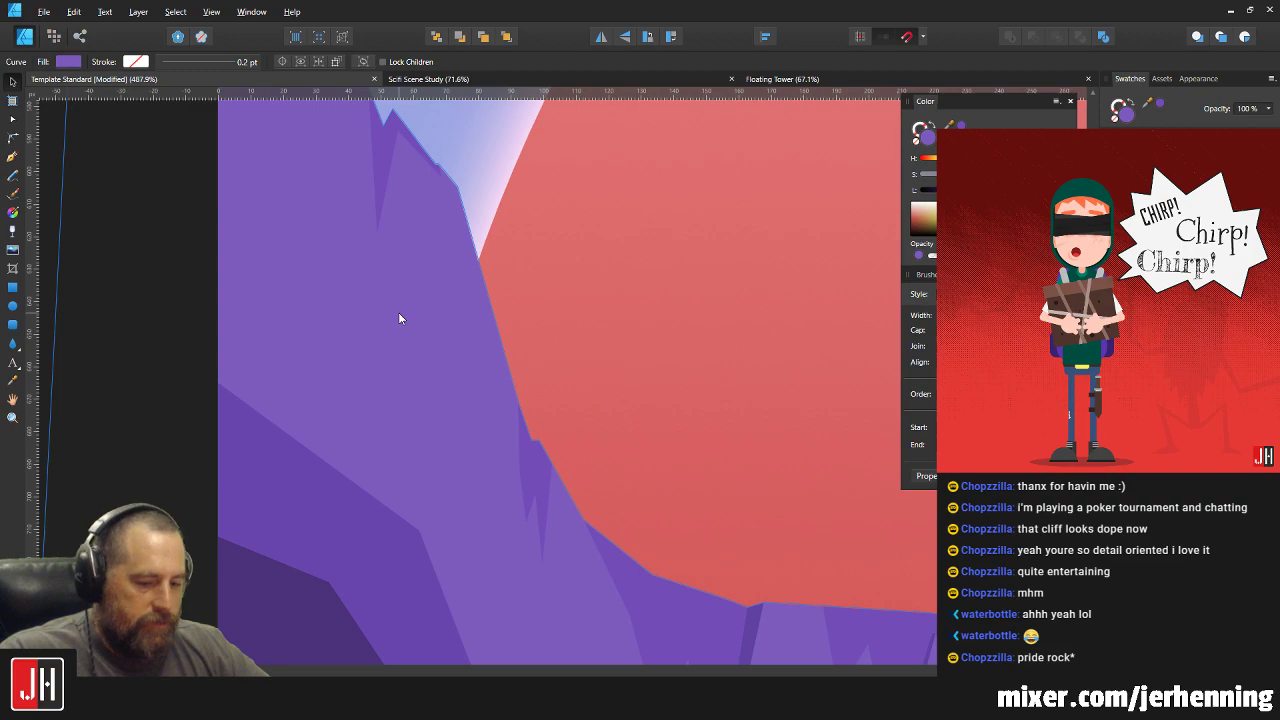
key(ctrl+alt+v)
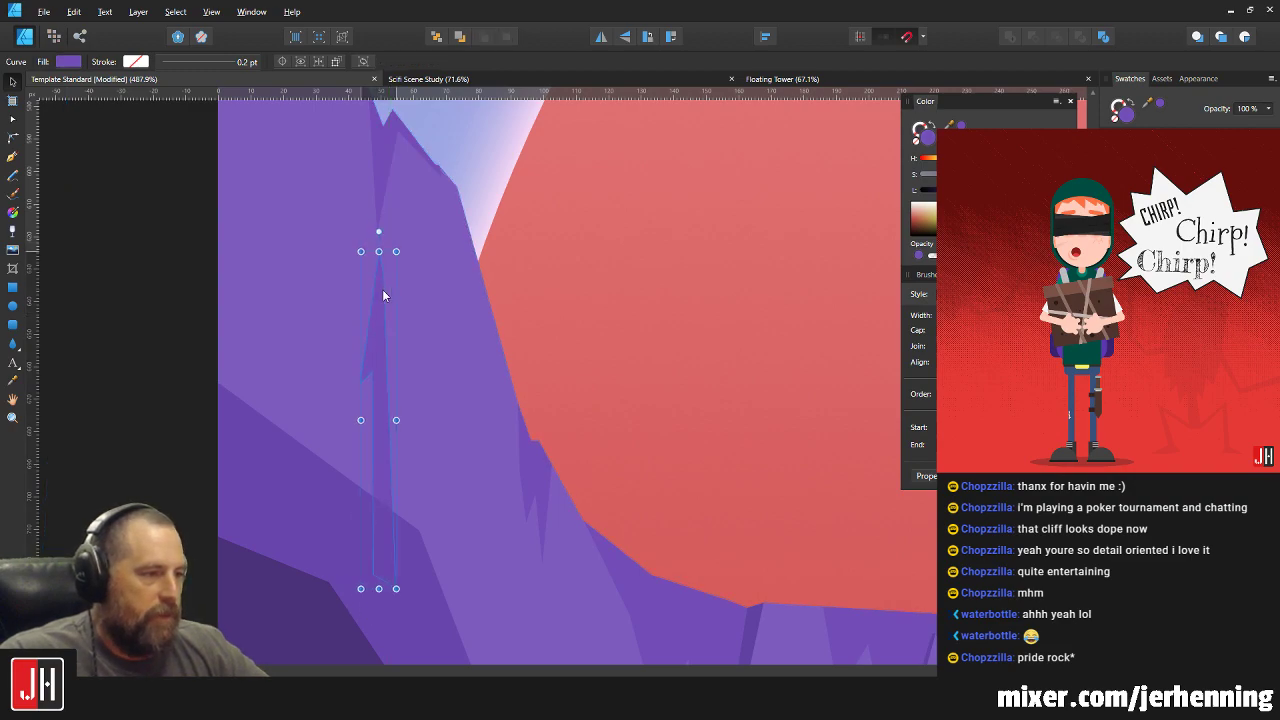
scroll(384, 306, down, 6)
scroll(405, 335, down, 2)
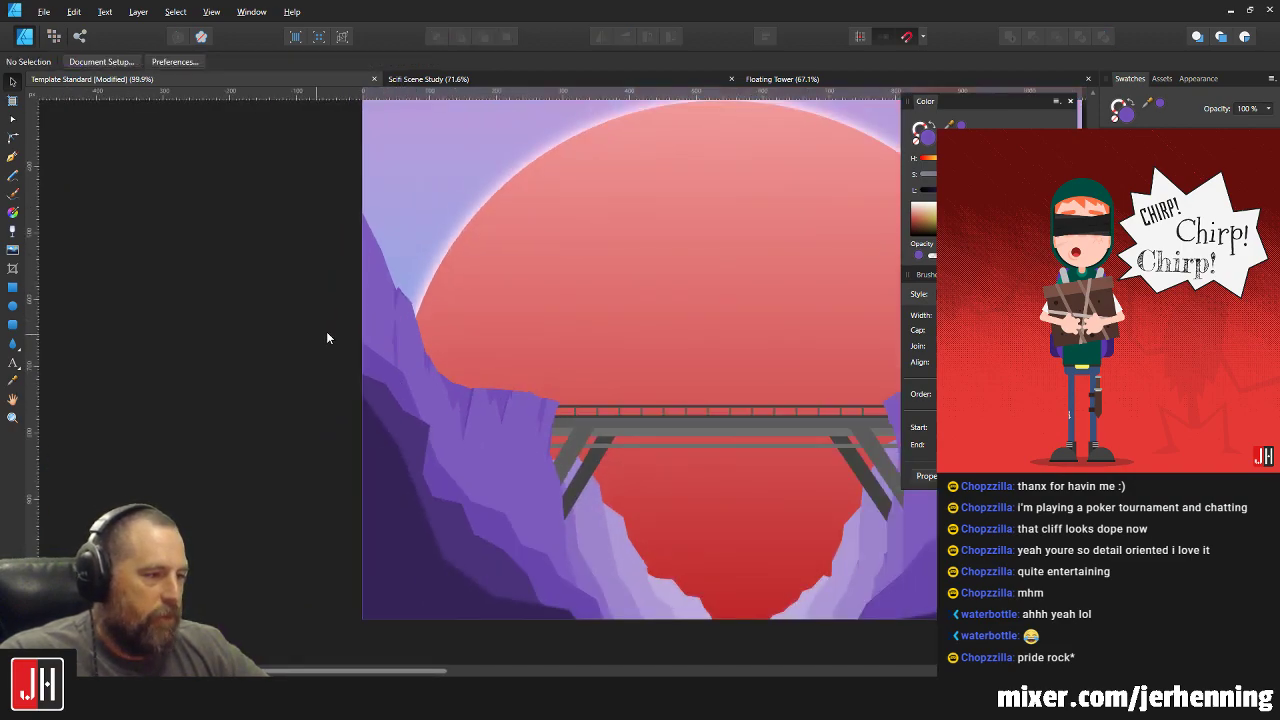
Add nodes to the crack's right edge on the left cliff and pull one outward into a short barb.
scroll(400, 350, up, 8)
key(a)
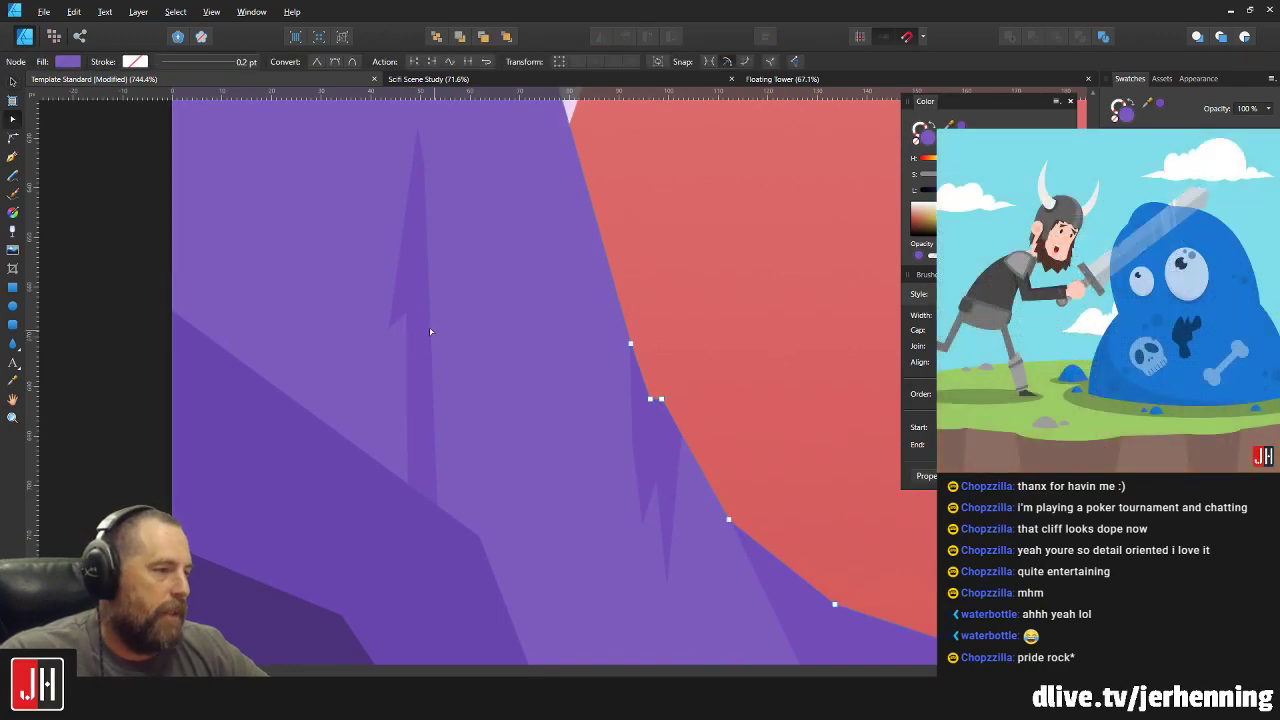
click(429, 327)
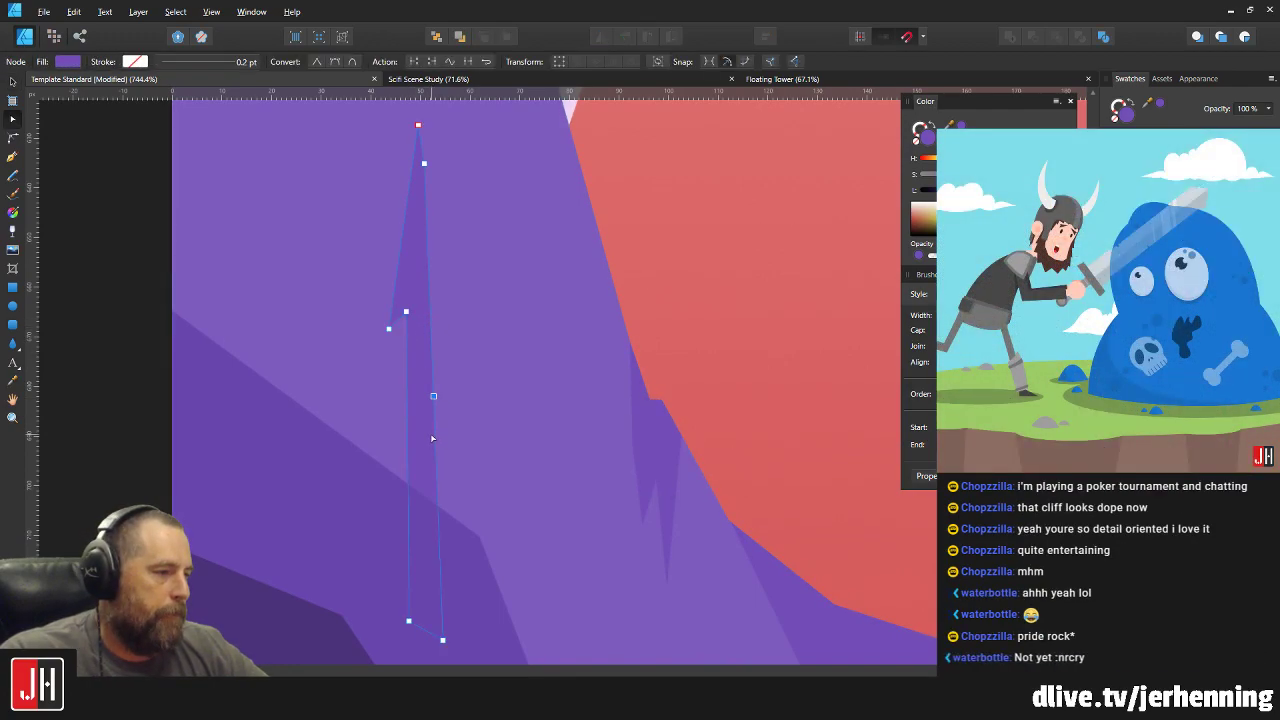
scroll(435, 438, up, 3)
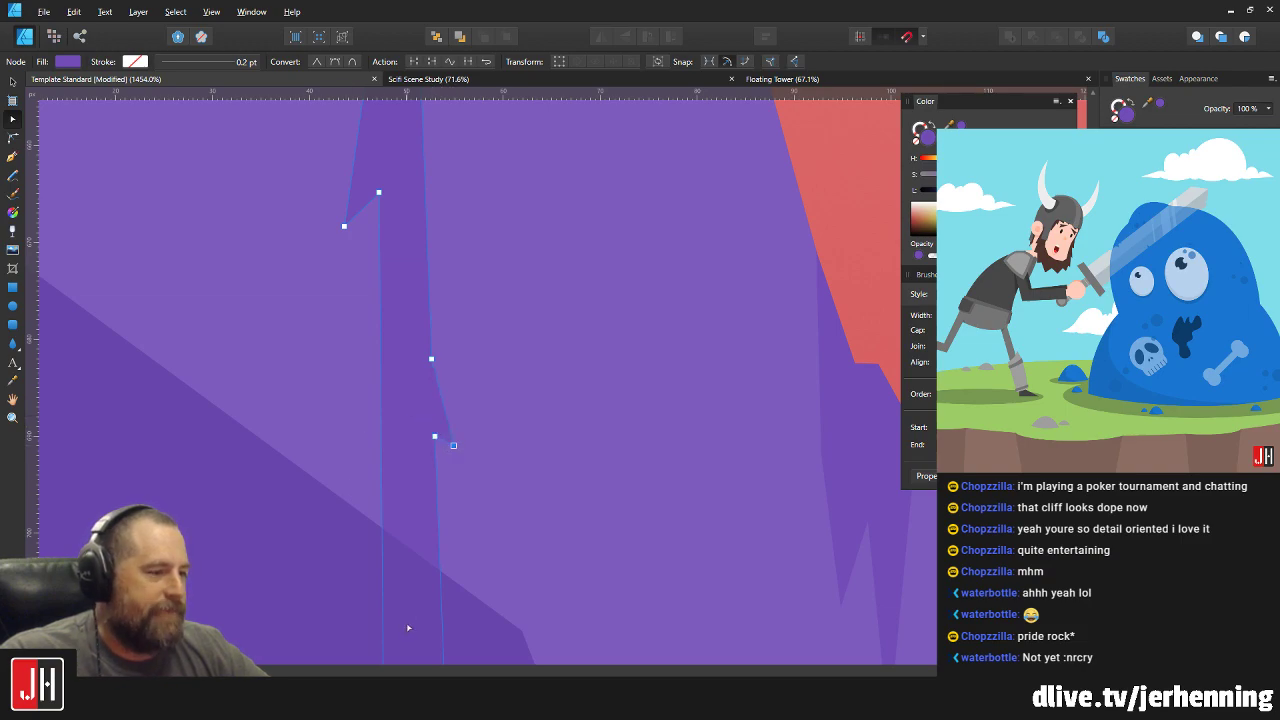
scroll(400, 289, down, 4)
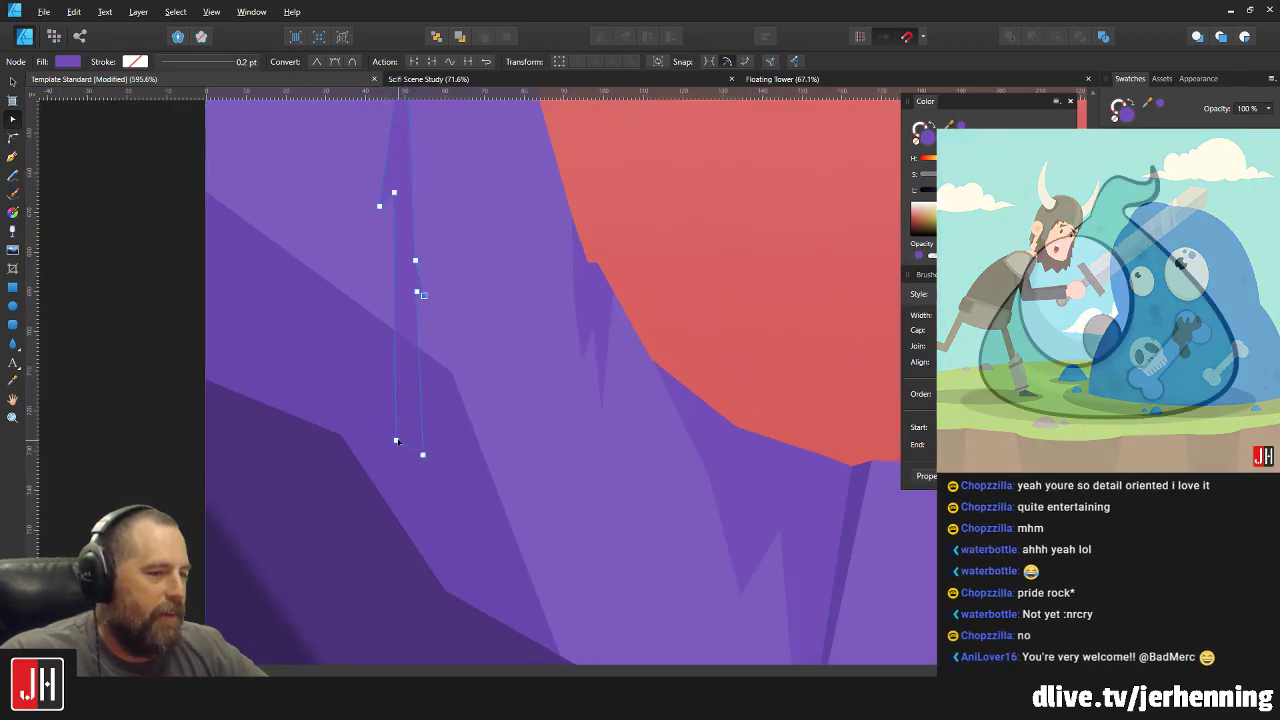
Pull the crack's lower-left node inward and add a node below the upper barb, bending the left edge inward.
drag(397, 441, 406, 430)
scroll(391, 329, up, 3)
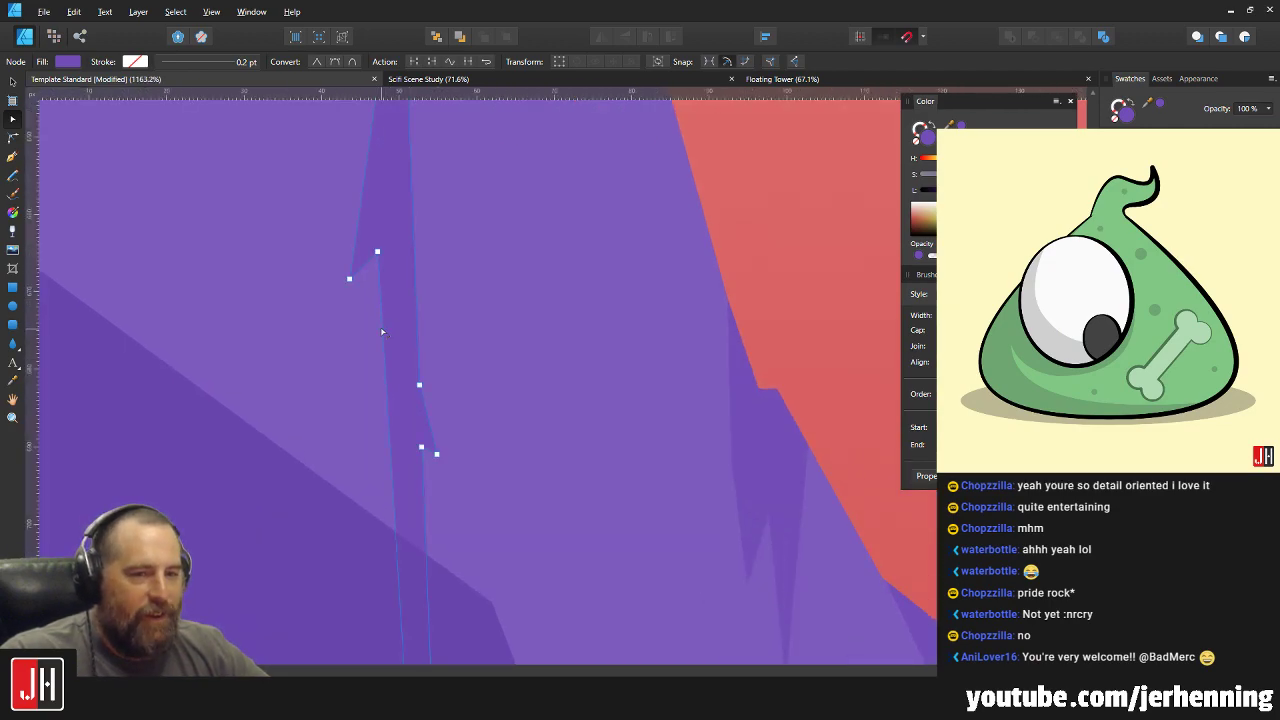
drag(381, 329, 393, 321)
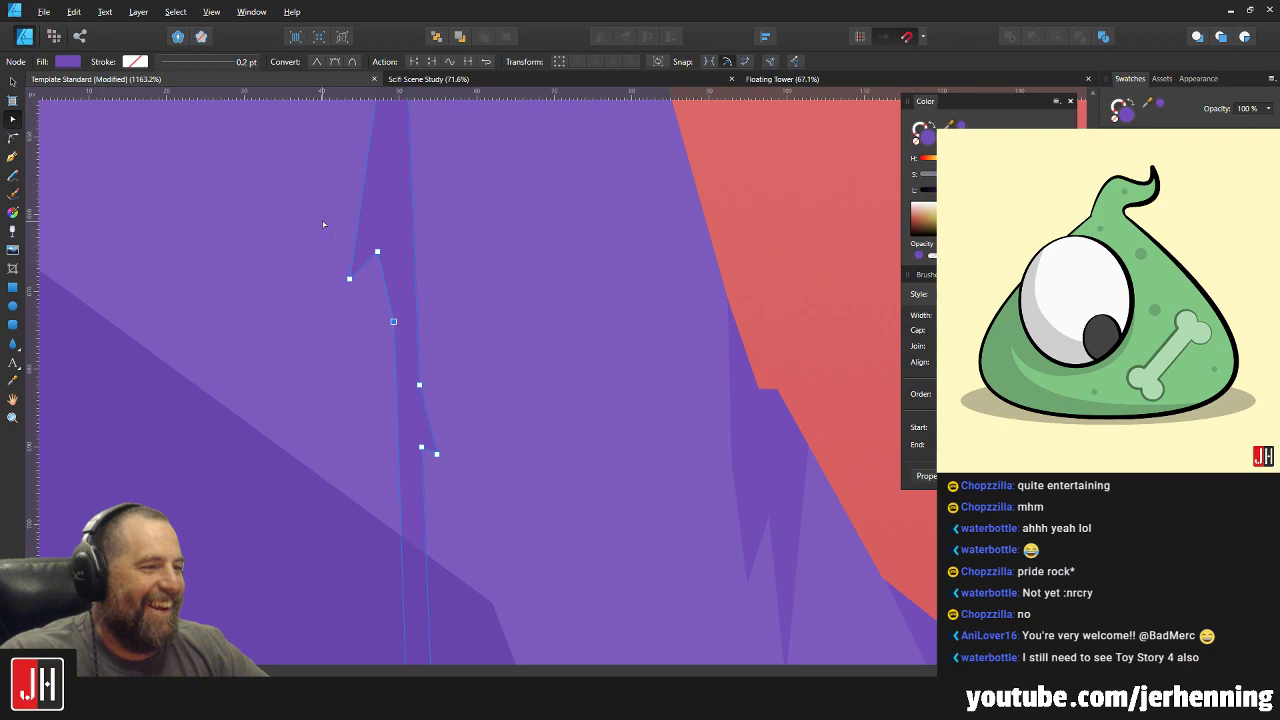
drag(323, 222, 386, 257)
key(v)
scroll(418, 247, down, 5)
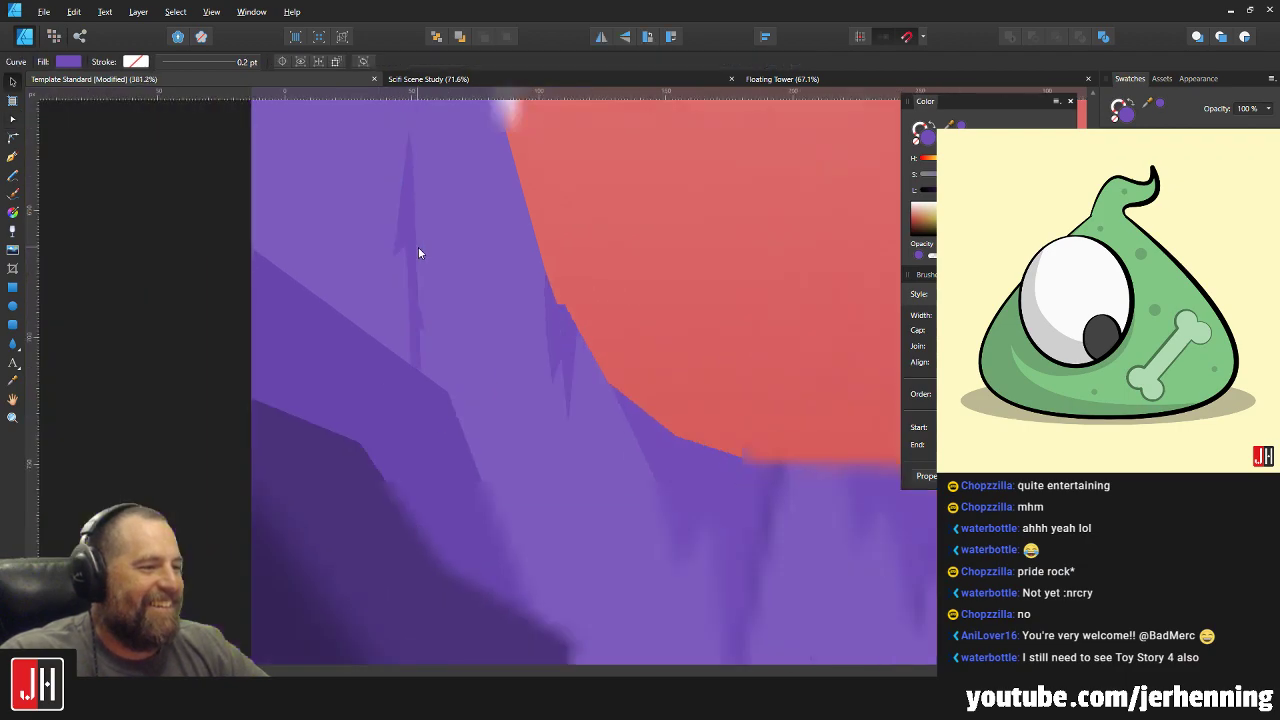
Rotate the crack on the left cliff slightly, by about -1.3°, and deselect it.
scroll(418, 212, up, 5)
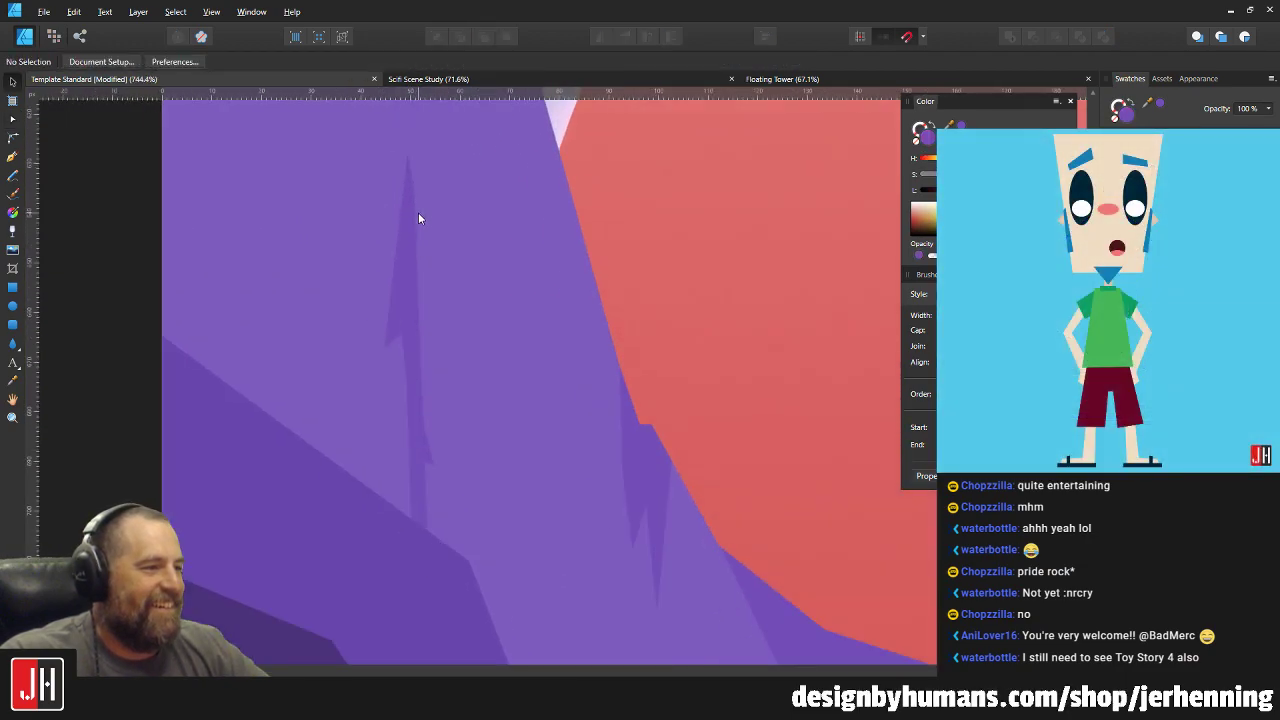
drag(426, 208, 462, 331)
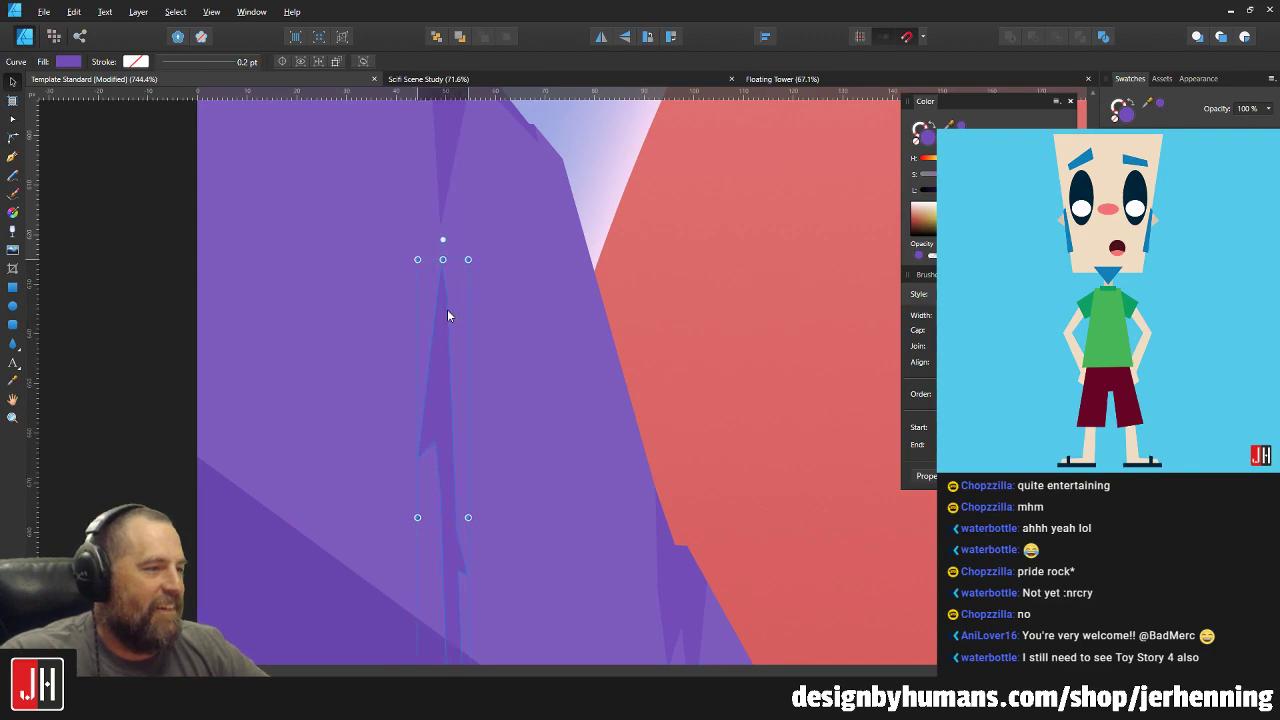
scroll(447, 316, down, 3)
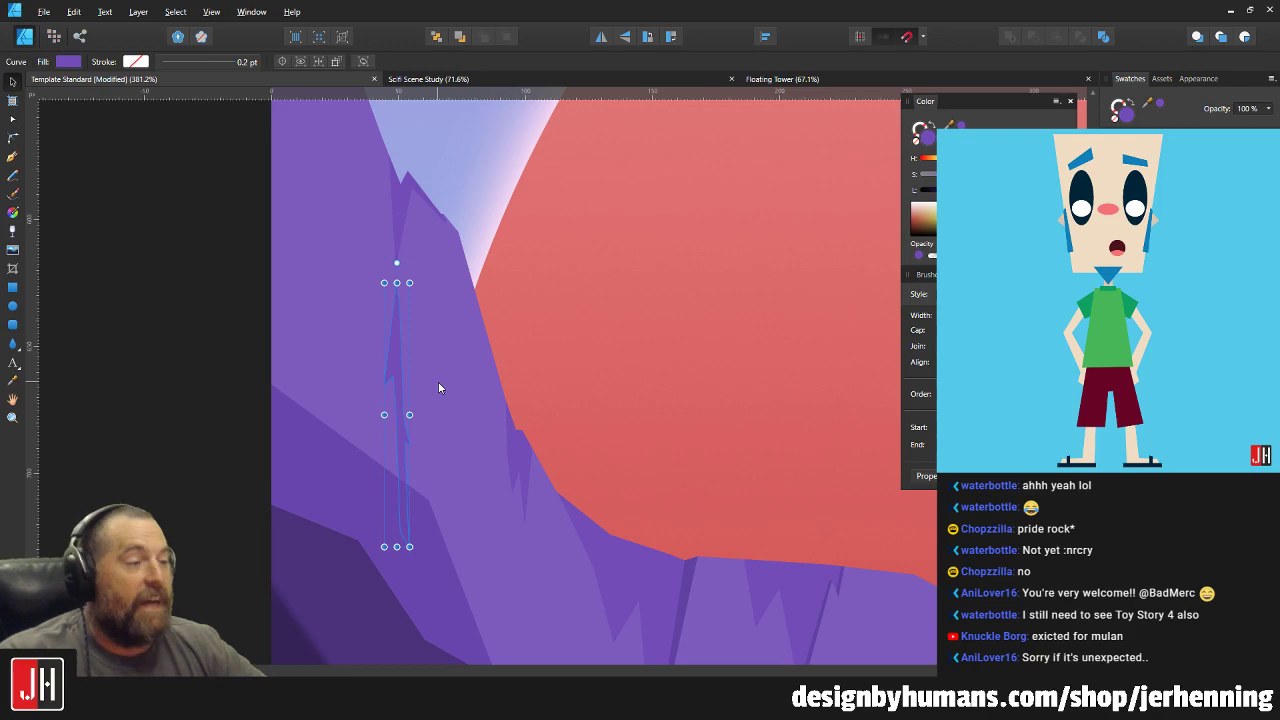
scroll(370, 354, up, 2)
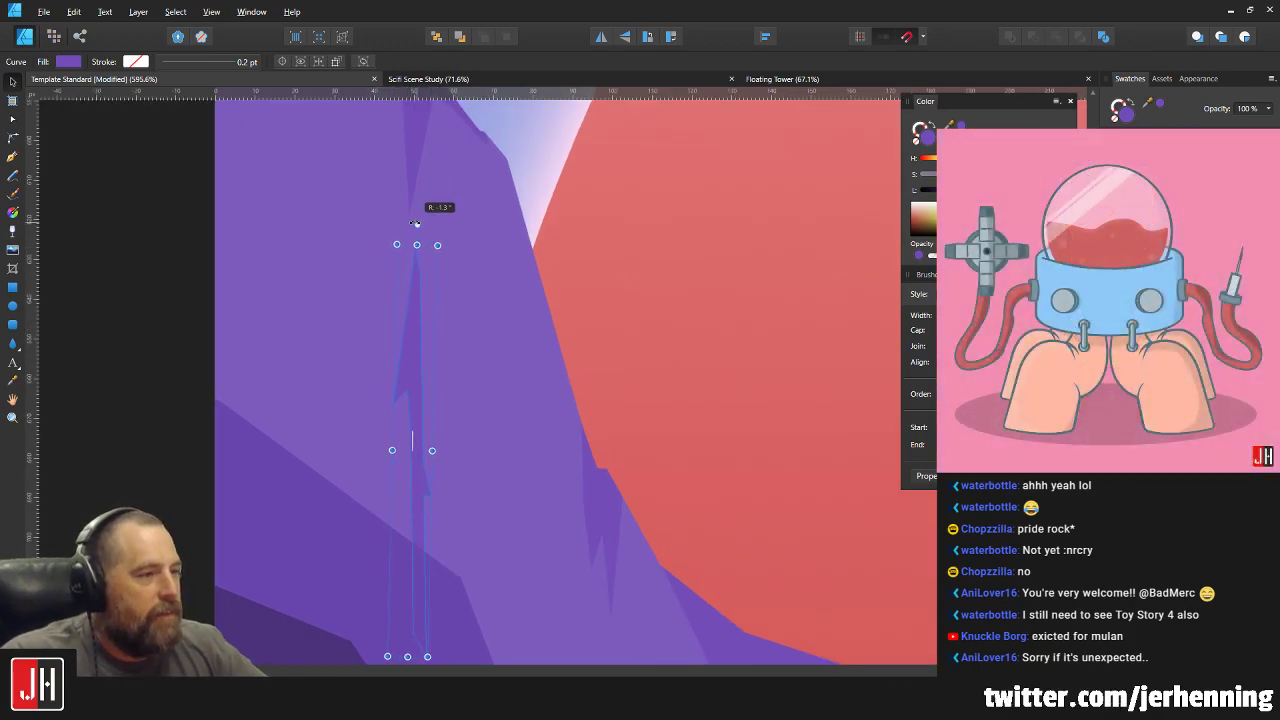
drag(415, 295, 414, 291)
scroll(427, 317, down, 5)
click(297, 300)
scroll(430, 330, up, 3)
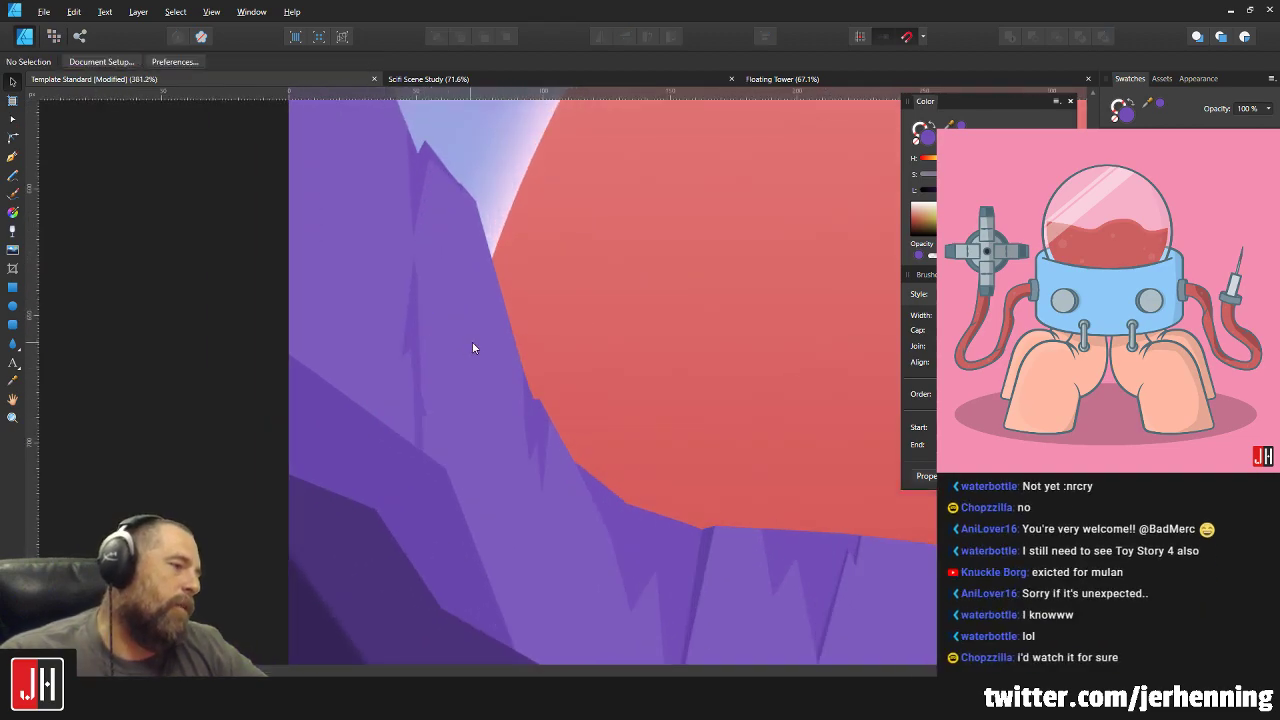
Shorten the crack by raising its bottom nodes so it ends just above the darker cliff layer.
drag(475, 316, 445, 271)
scroll(440, 300, up, 1)
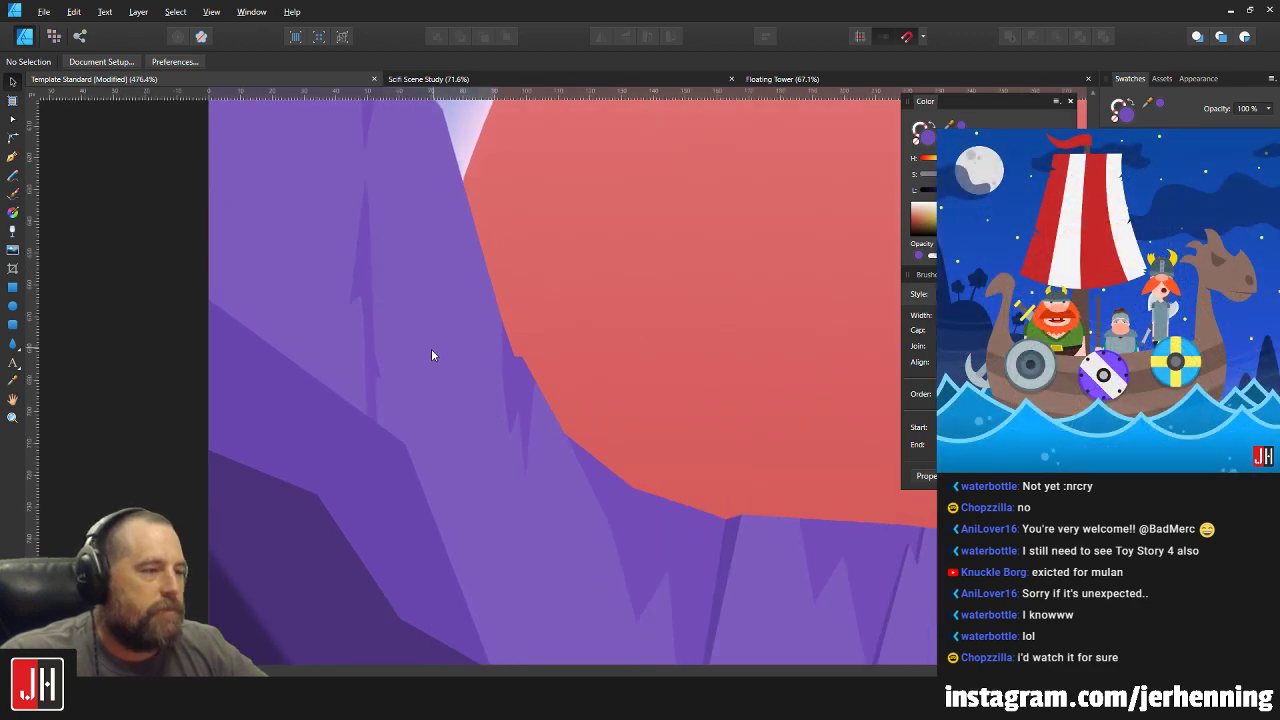
double_click(372, 396)
scroll(390, 430, up, 2)
drag(404, 562, 352, 361)
scroll(380, 331, up, 2)
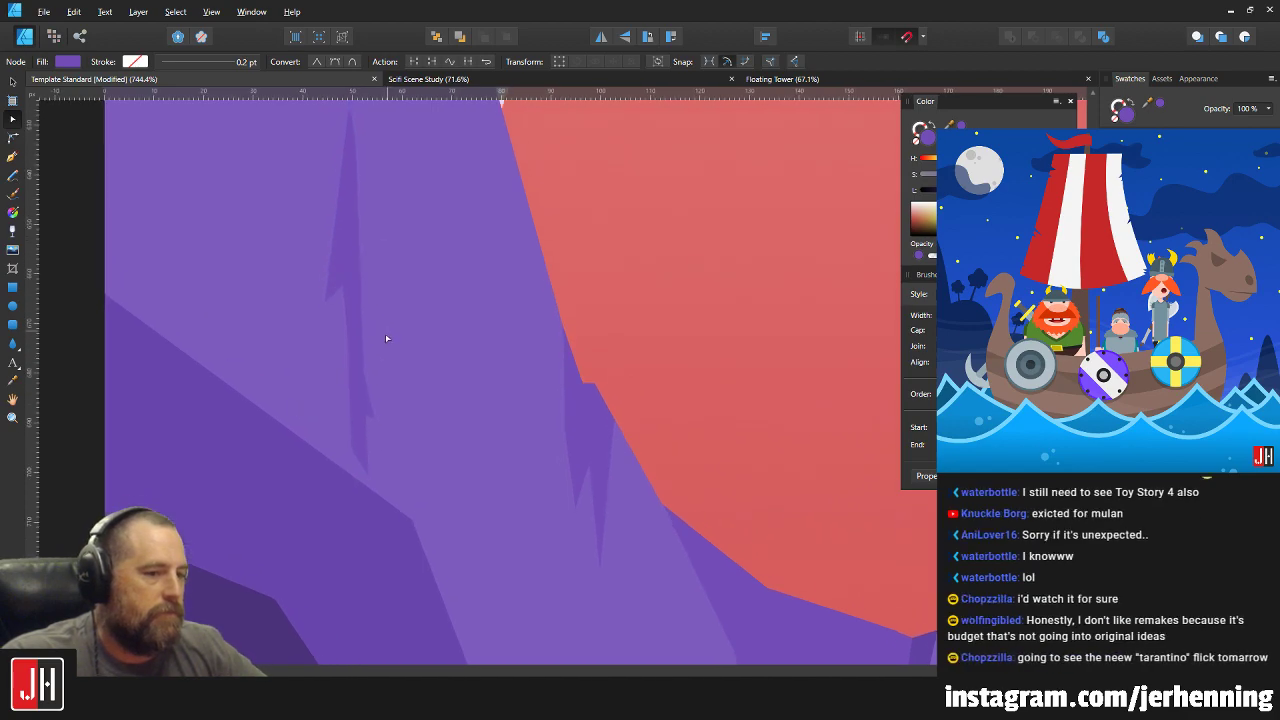
Narrow the crack's upper-left barb by pulling its nodes inward, add a bend to the edge above it, and deselect the crack.
scroll(370, 328, up, 2)
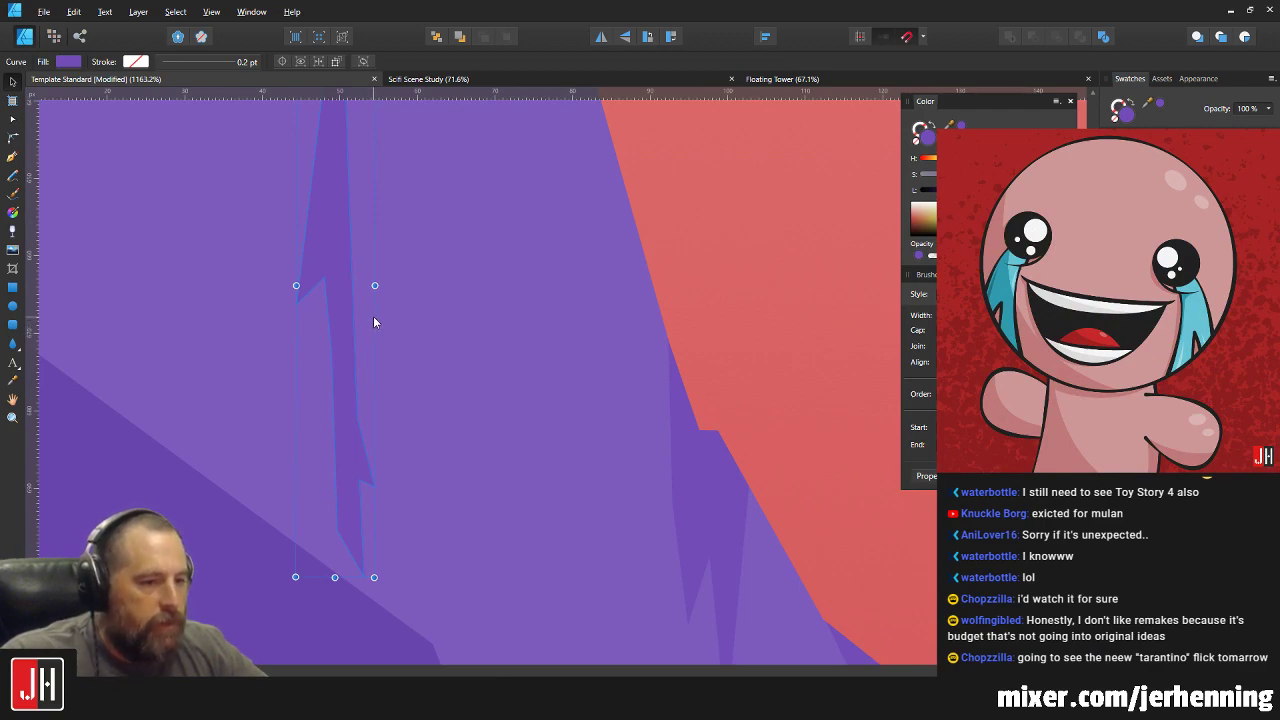
scroll(372, 316, up, 1)
key(a)
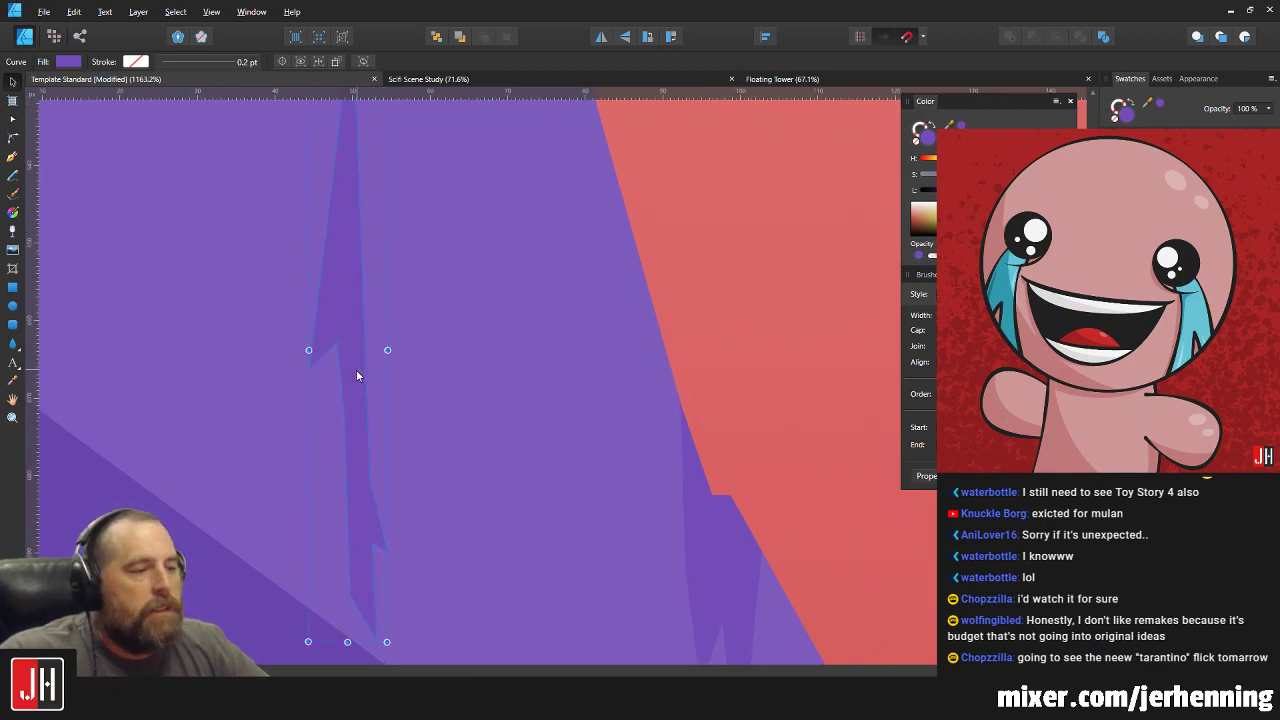
drag(296, 300, 346, 311)
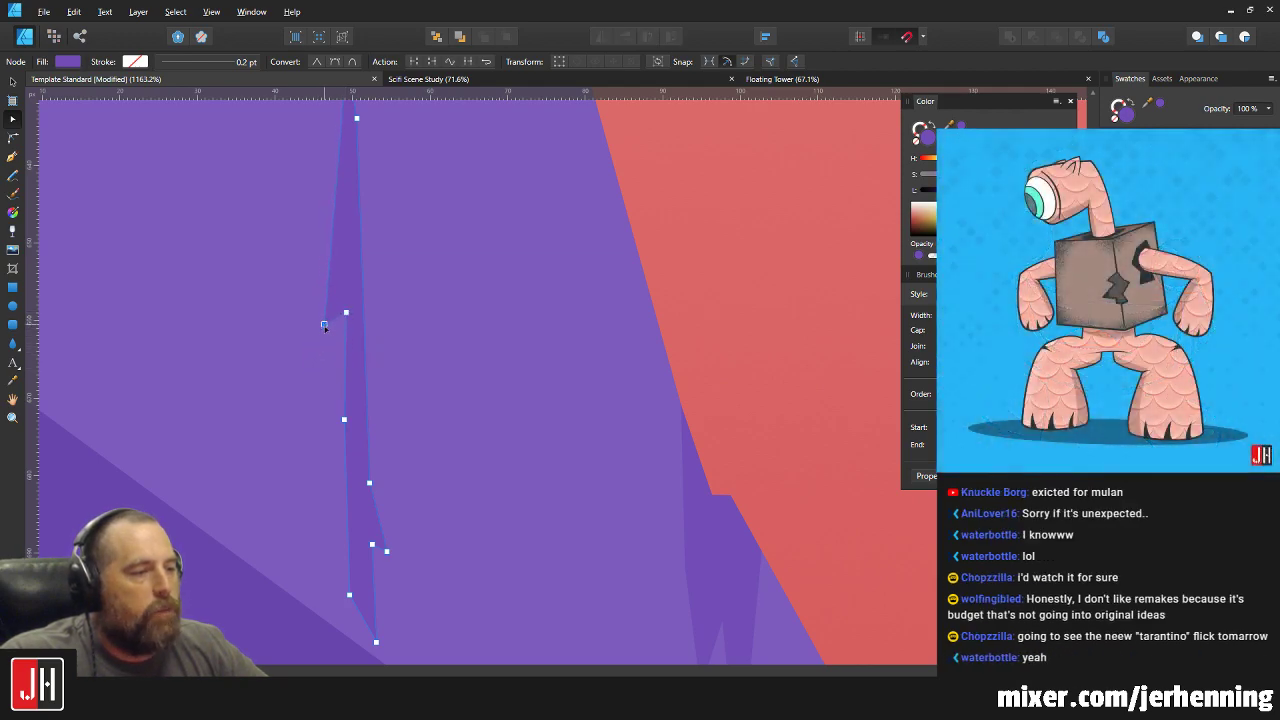
click(339, 248)
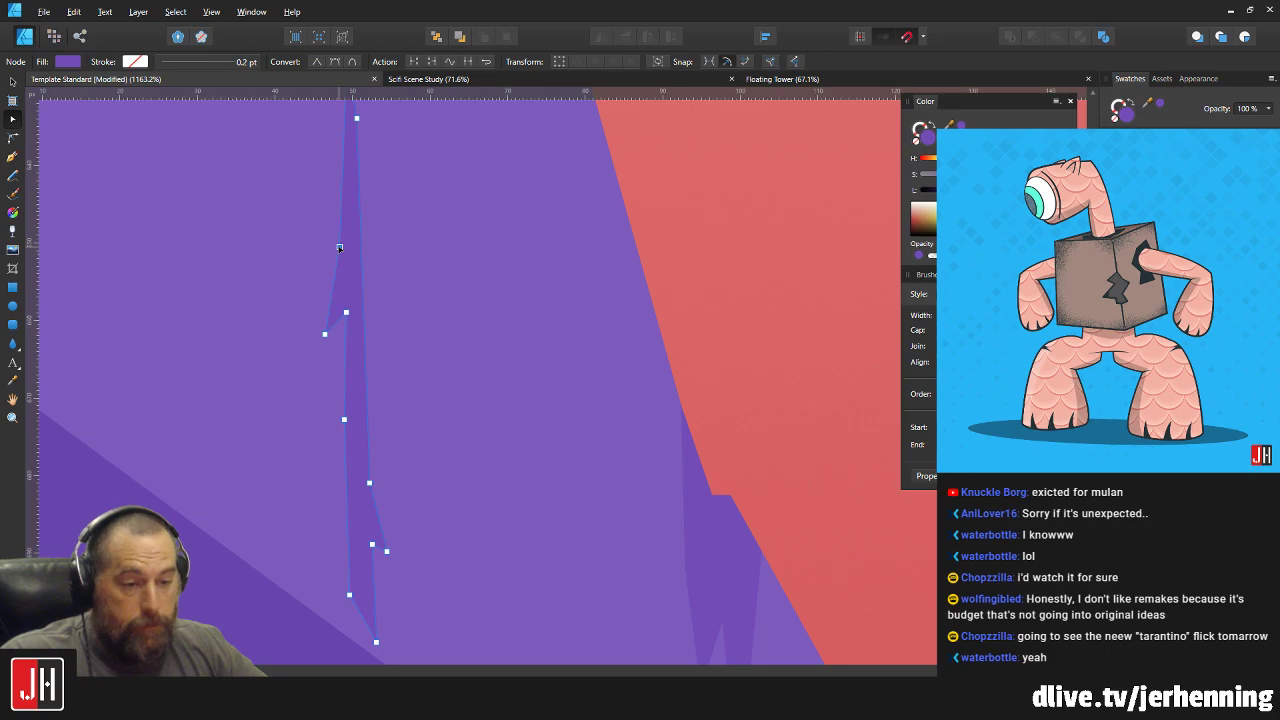
scroll(348, 272, down, 3)
click(193, 260)
scroll(322, 234, up, 2)
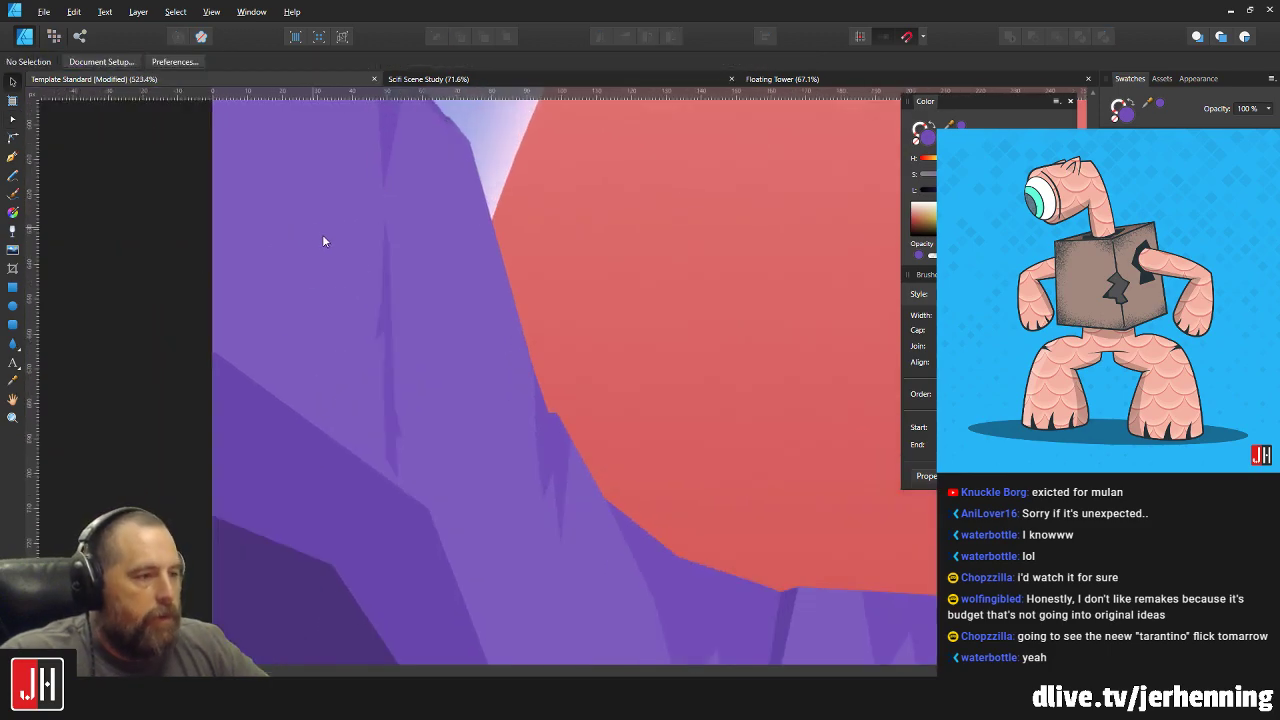
Move the crack slightly up toward the shadow spike above it, deselect it, and save the document.
click(385, 270)
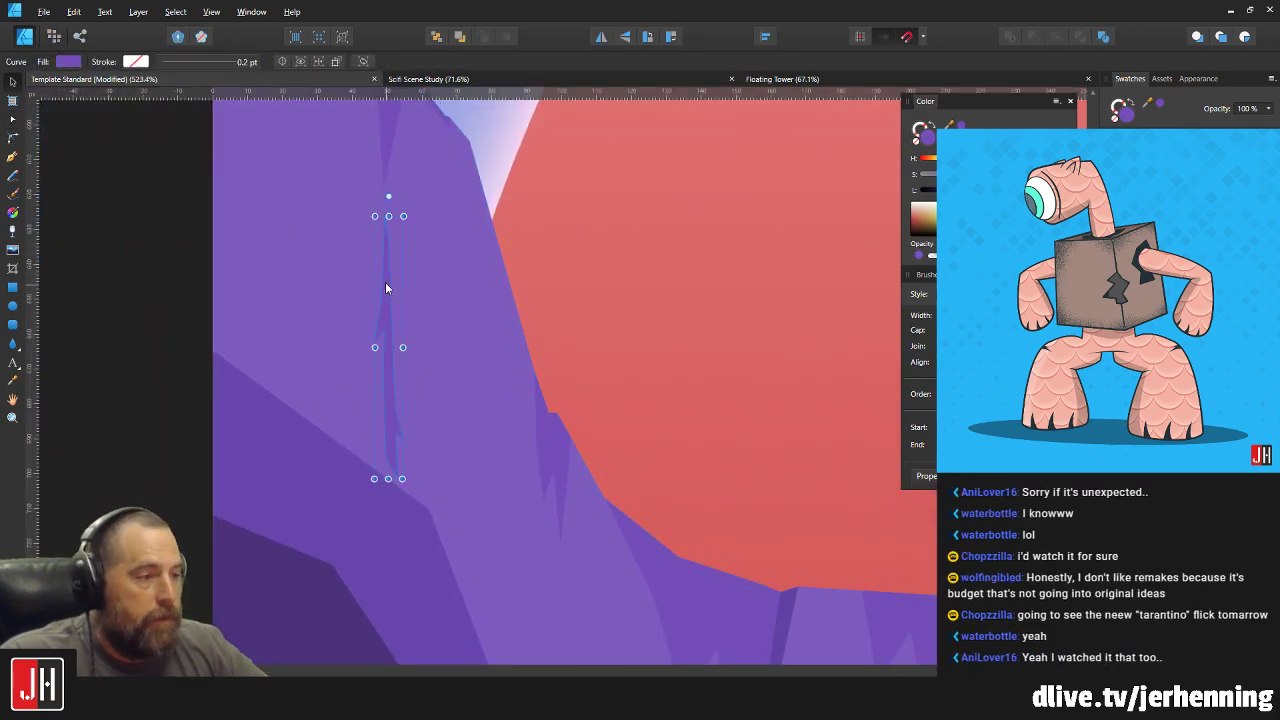
drag(386, 288, 388, 280)
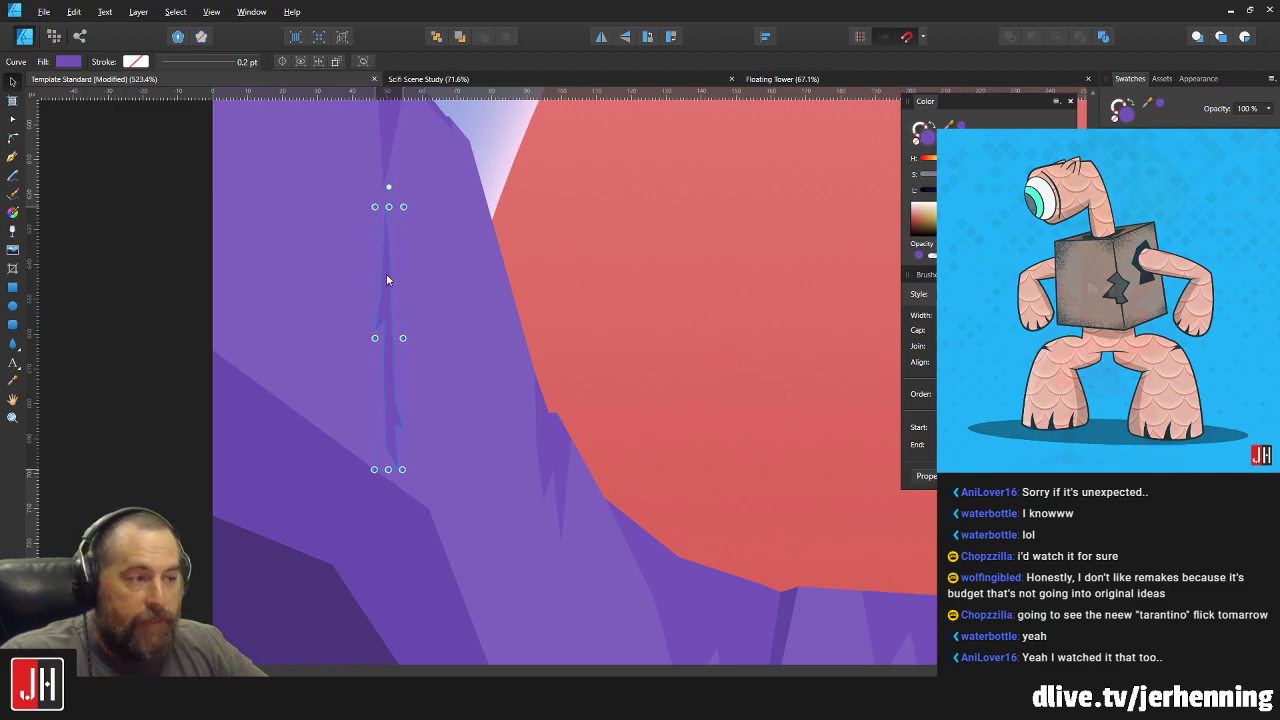
scroll(320, 286, down, 3)
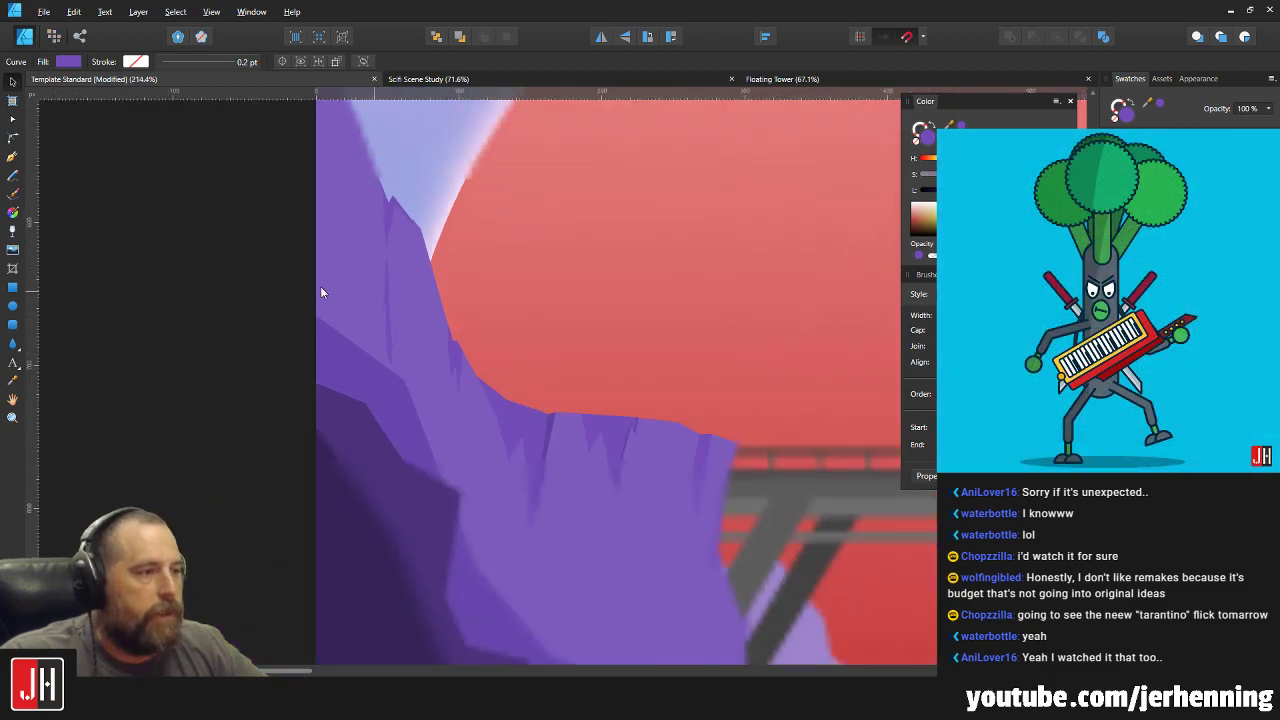
key(ctrl+d)
key(ctrl+s)
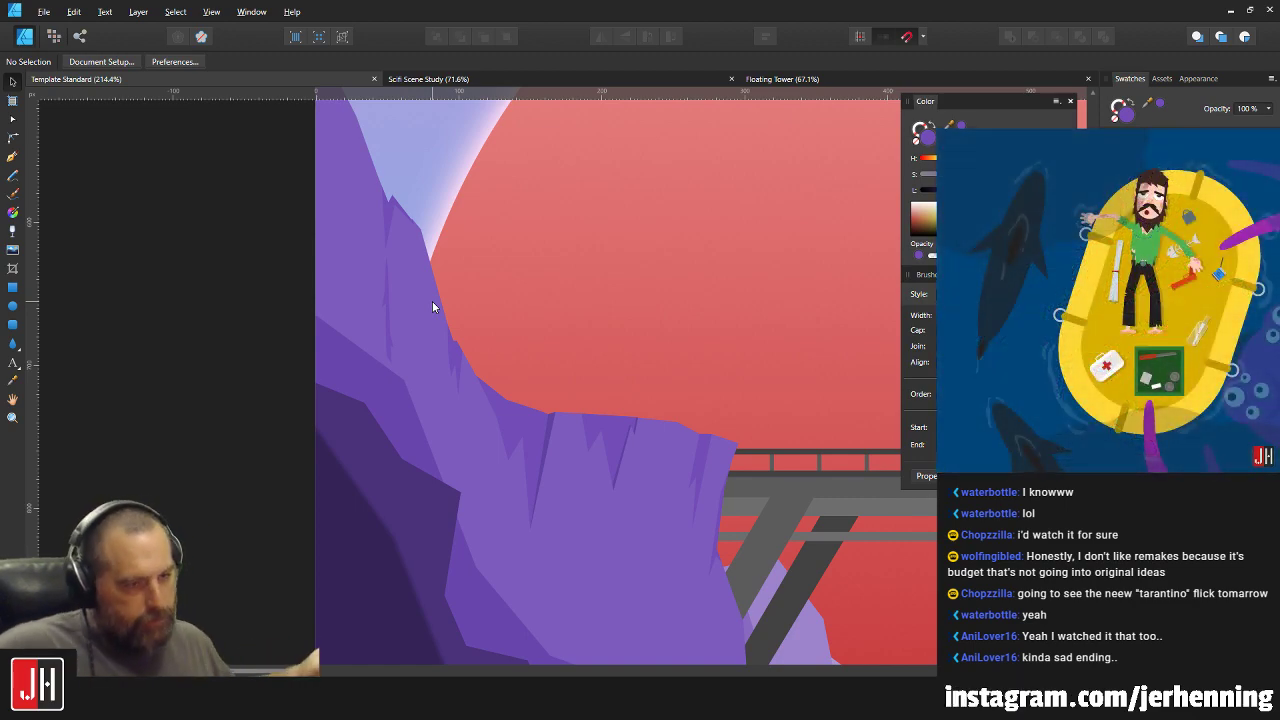
Add a node at the crack's lower end, shape a small barb on its left side, and deselect the crack.
scroll(380, 297, up, 3)
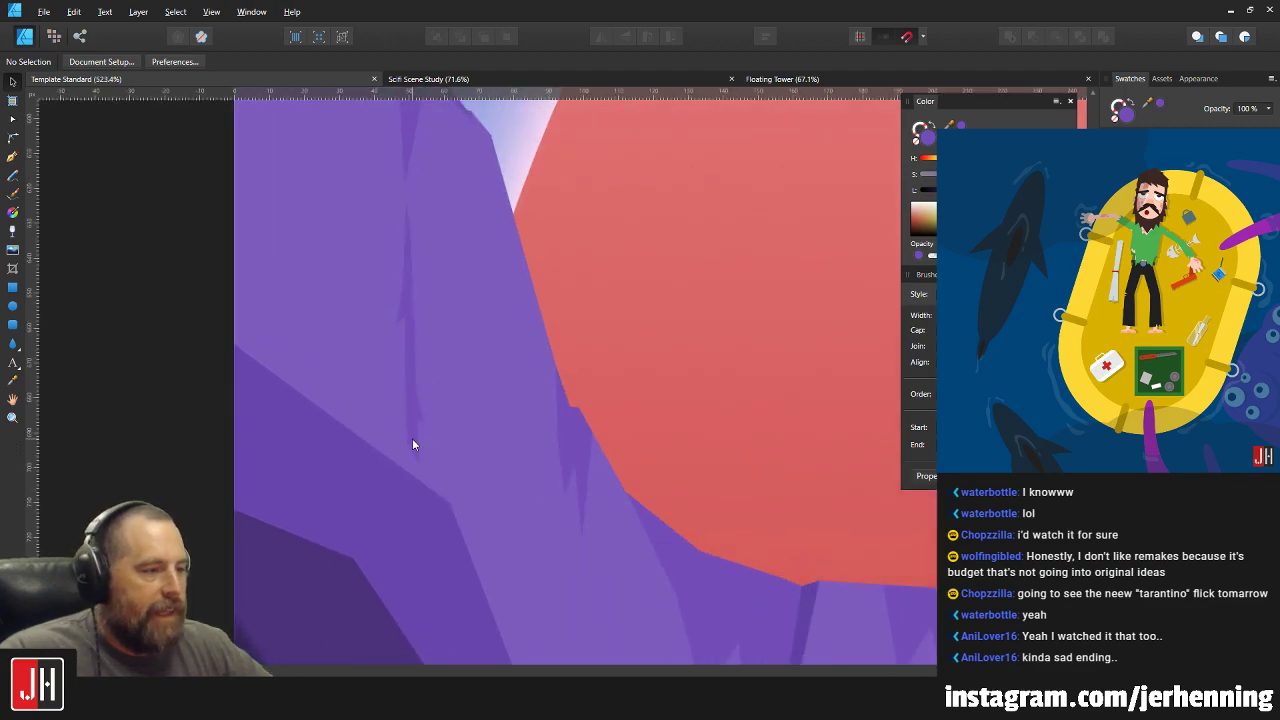
scroll(416, 439, up, 4)
double_click(413, 481)
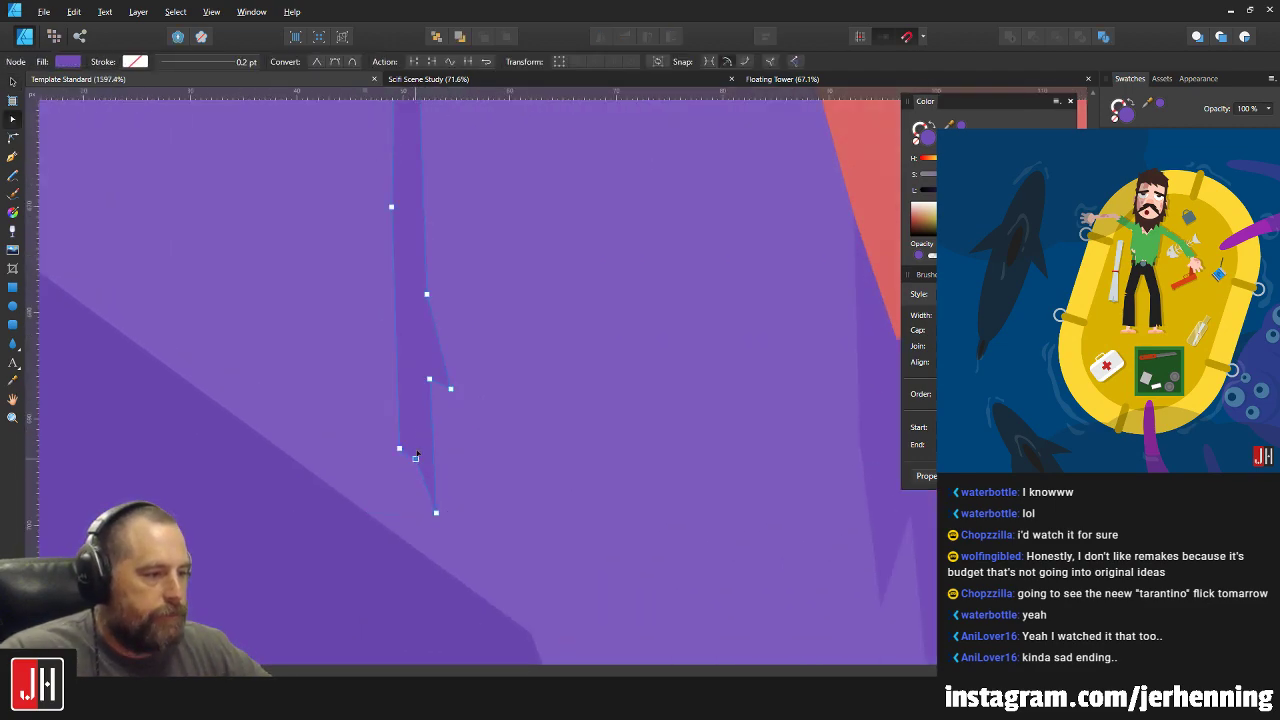
click(418, 435)
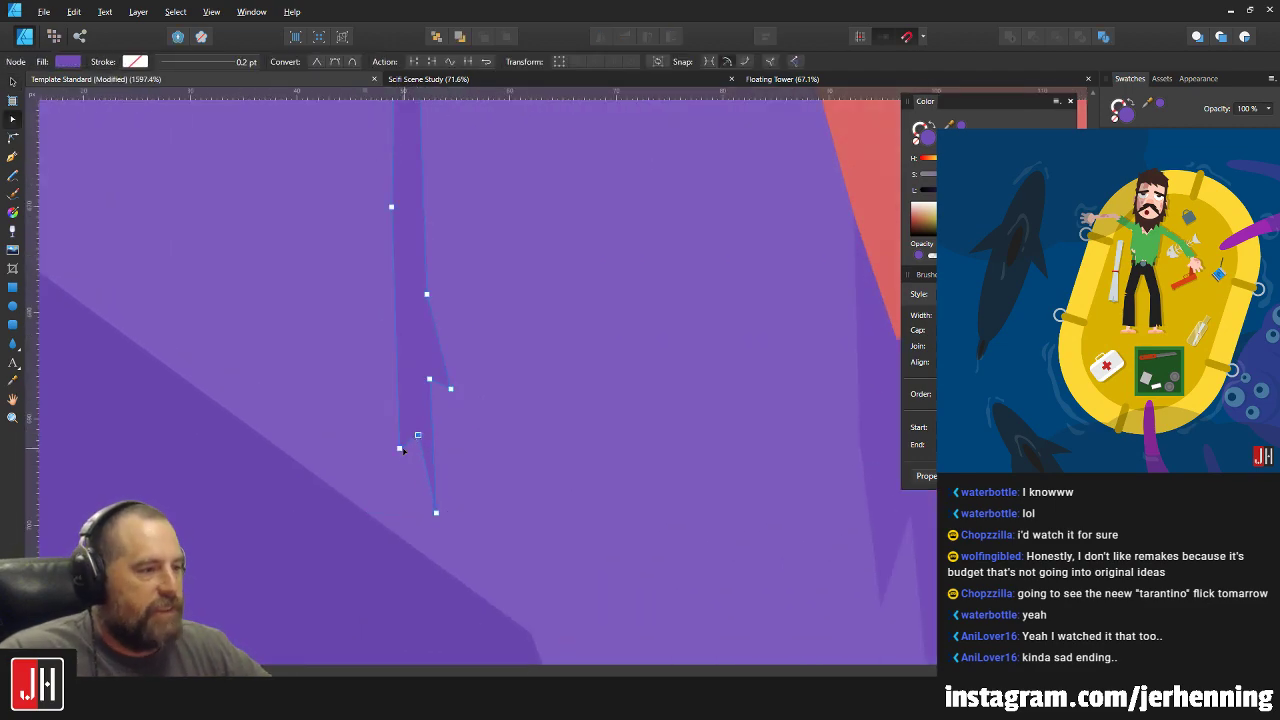
drag(399, 450, 394, 453)
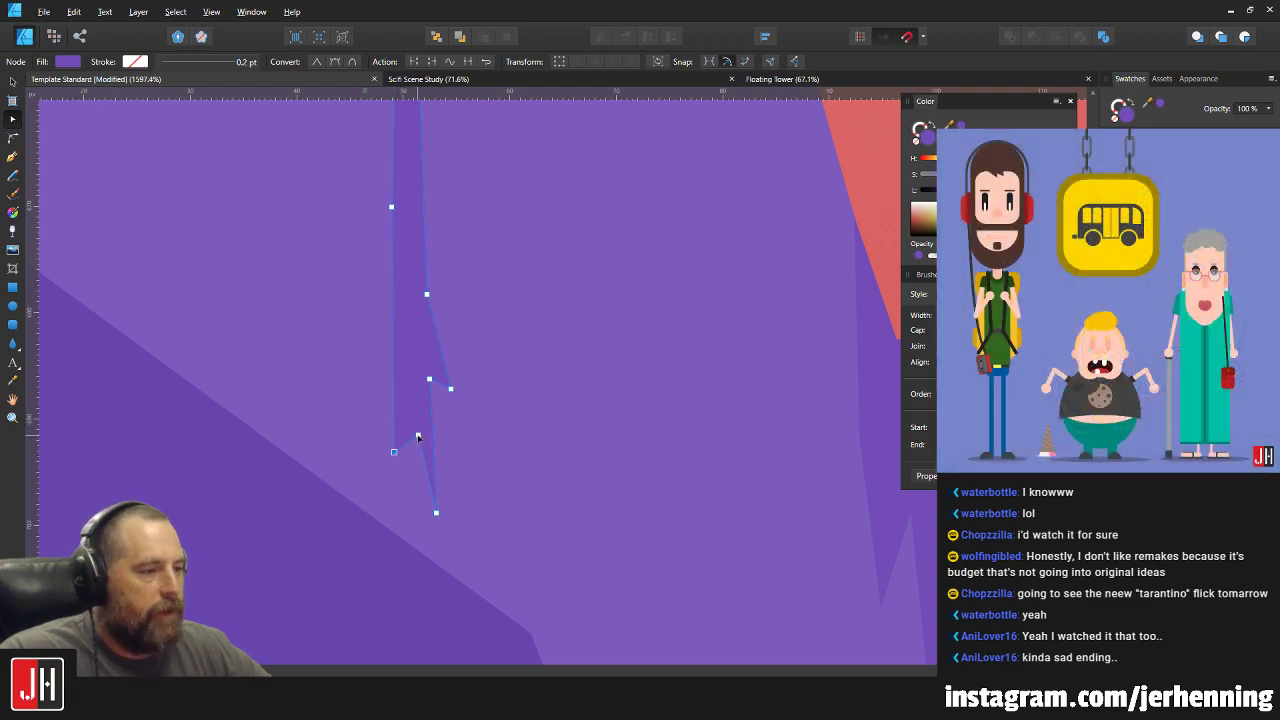
key(v)
scroll(414, 440, down, 6)
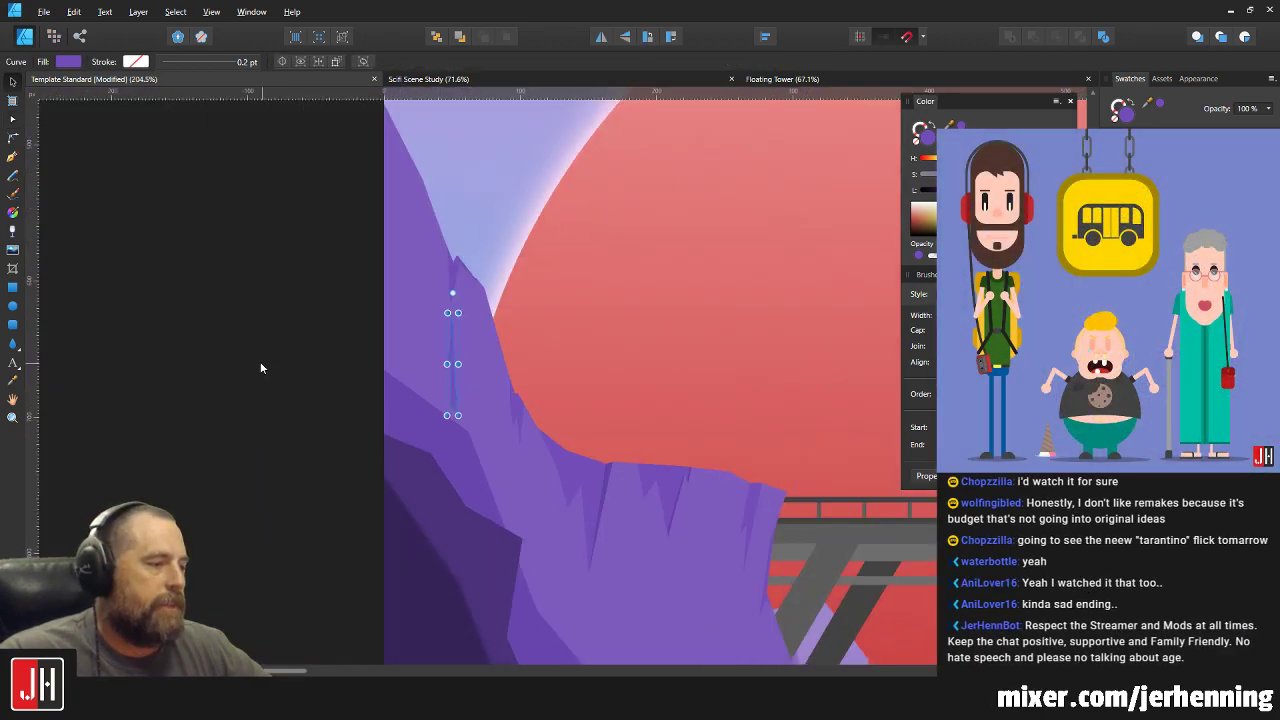
click(260, 368)
Nudge the crack a little closer to the tip of the upper shadow spike and deselect it.
scroll(446, 357, up, 2)
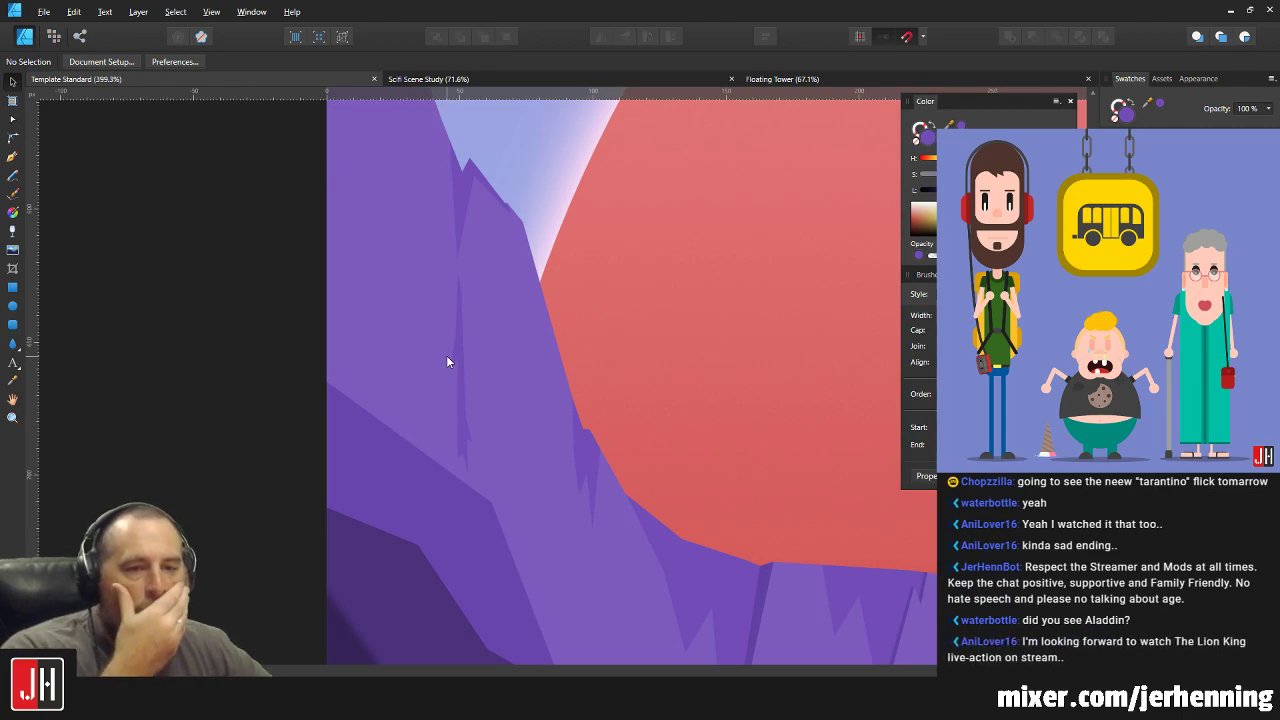
drag(445, 333, 442, 370)
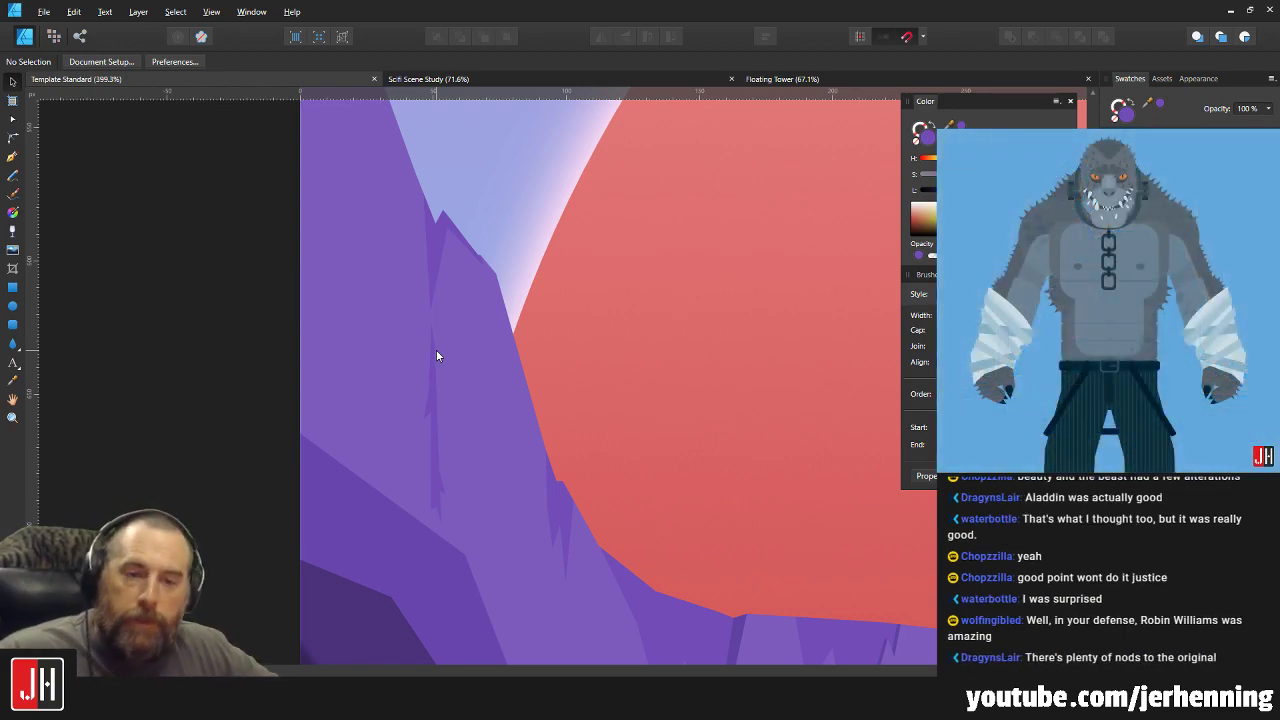
scroll(400, 357, up, 2)
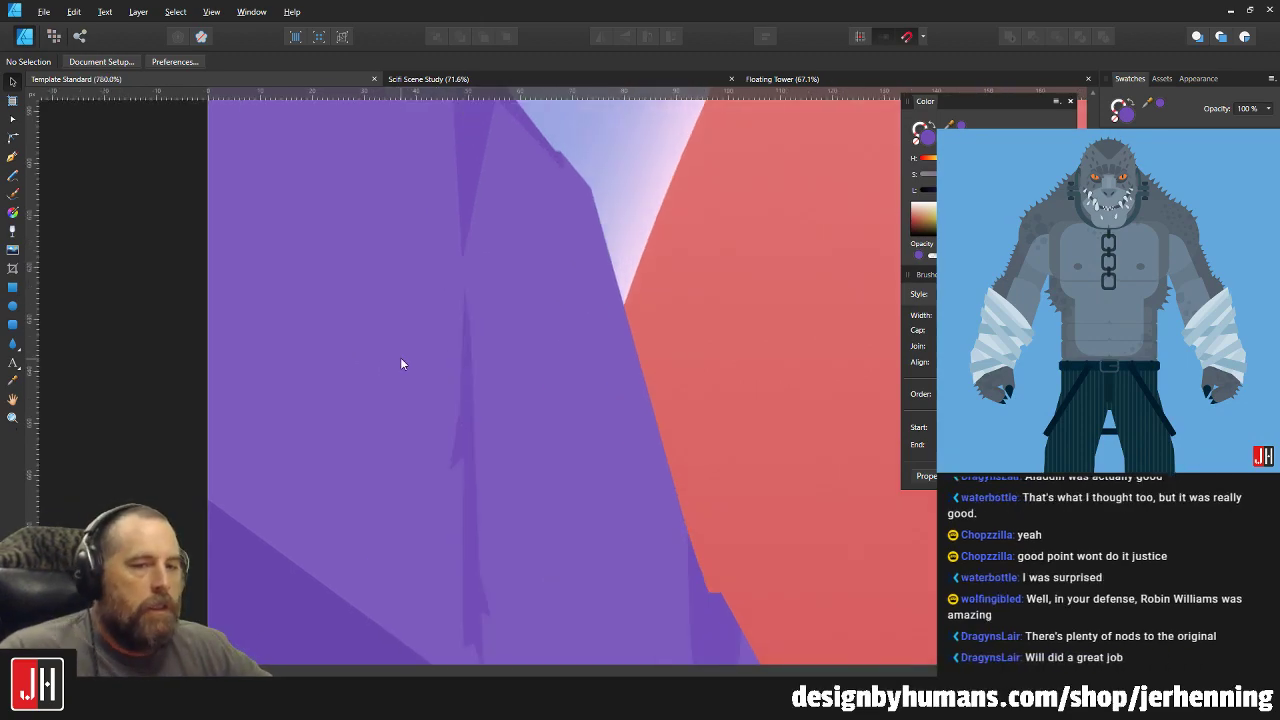
click(465, 395)
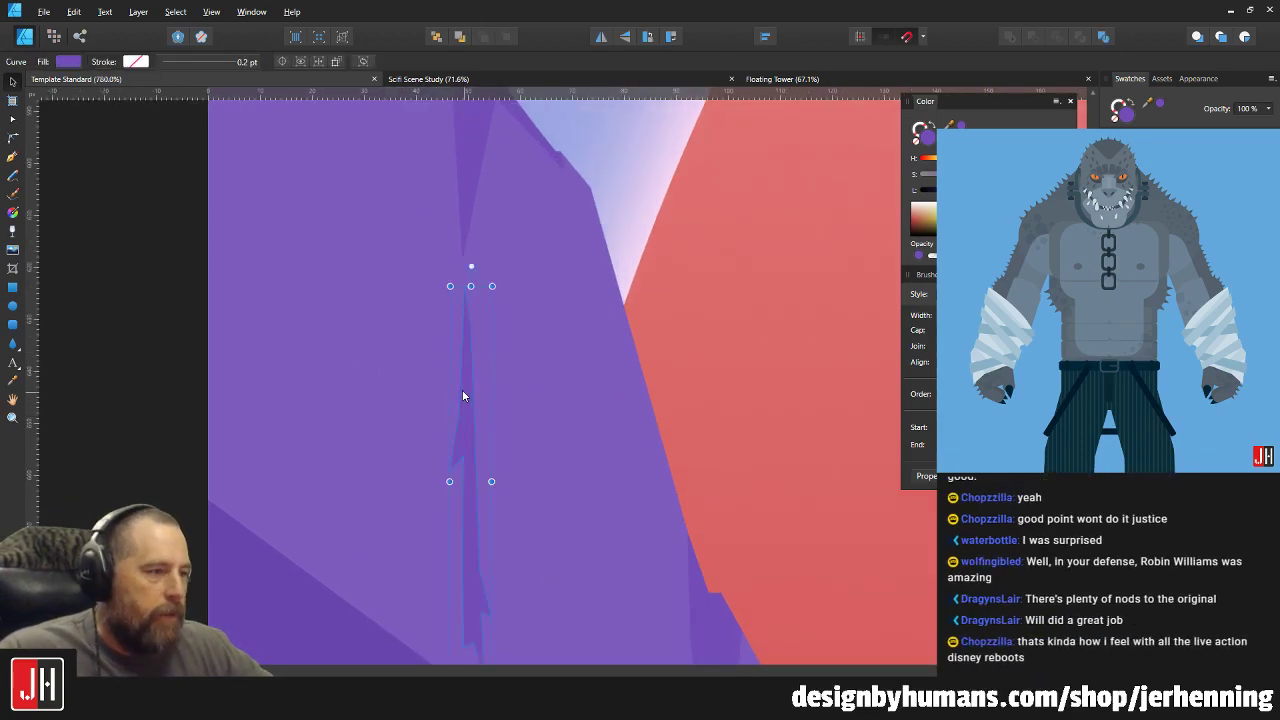
drag(462, 390, 465, 383)
key(ctrl+d)
scroll(464, 385, down, 3)
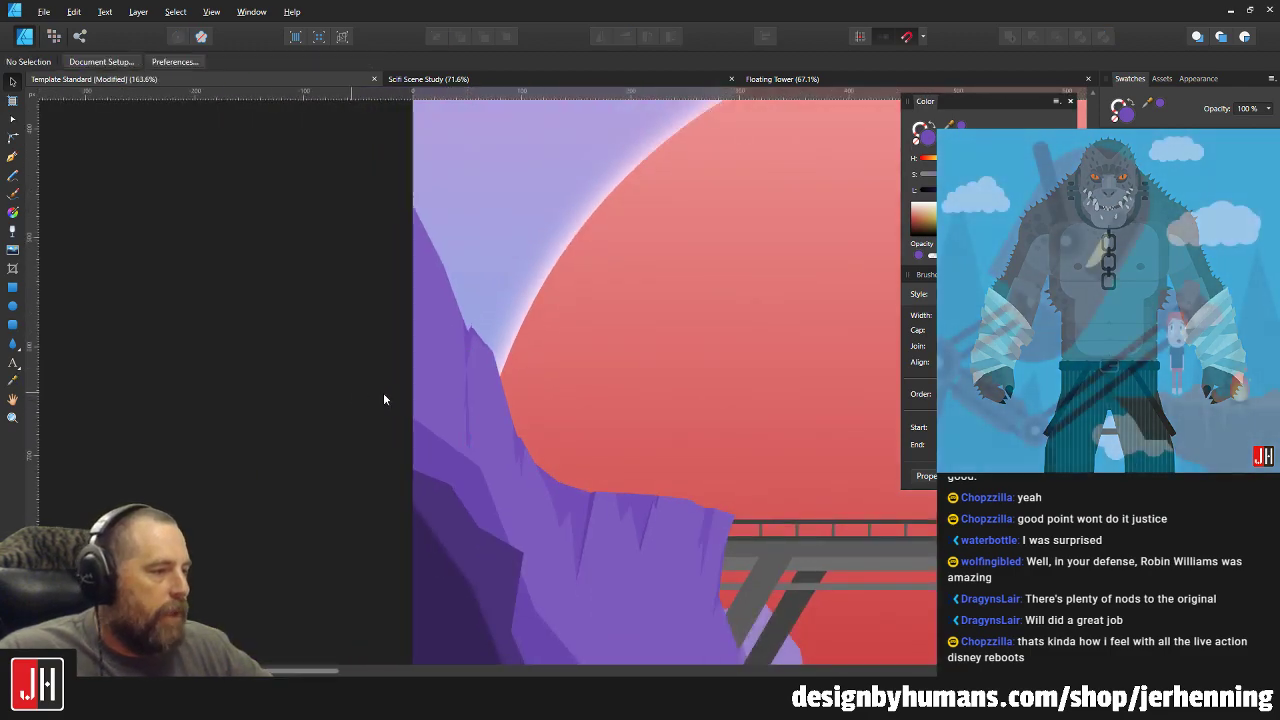
Add nodes to the left cliff's outline just below the sun's upper edge, form a small pointed notch, and deselect the cliff.
scroll(369, 361, up, 3)
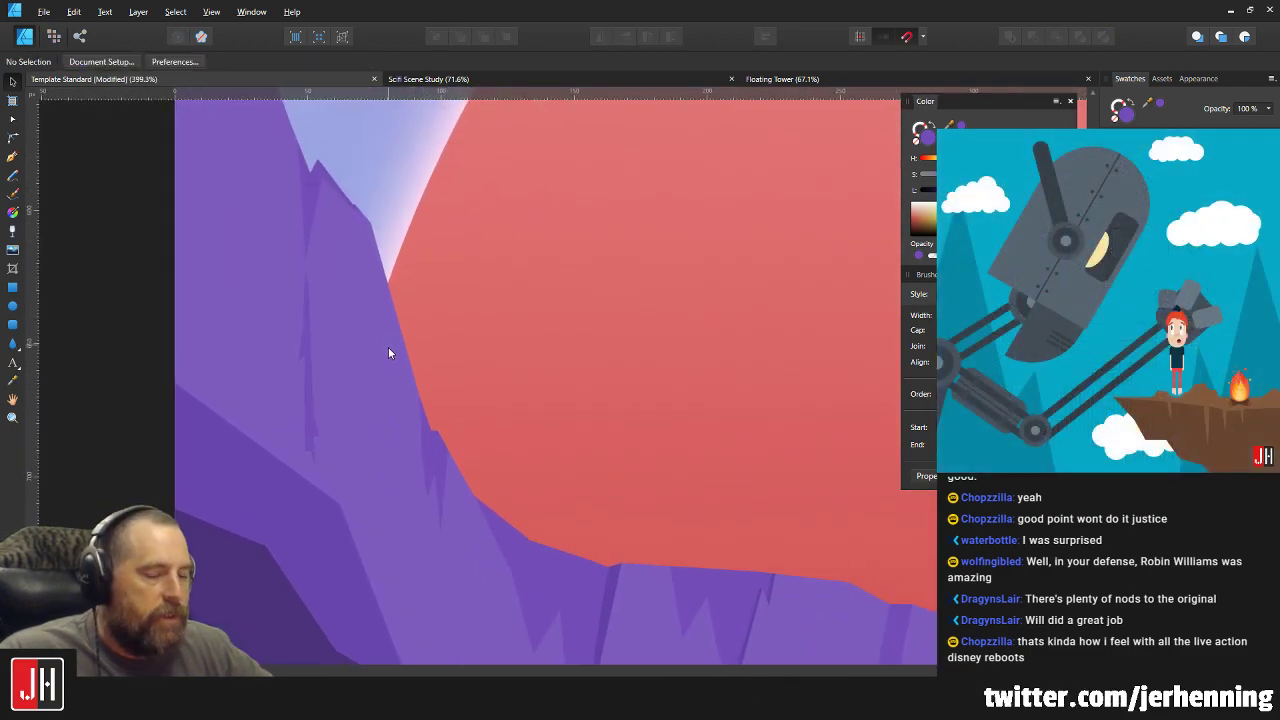
click(386, 323)
key(a)
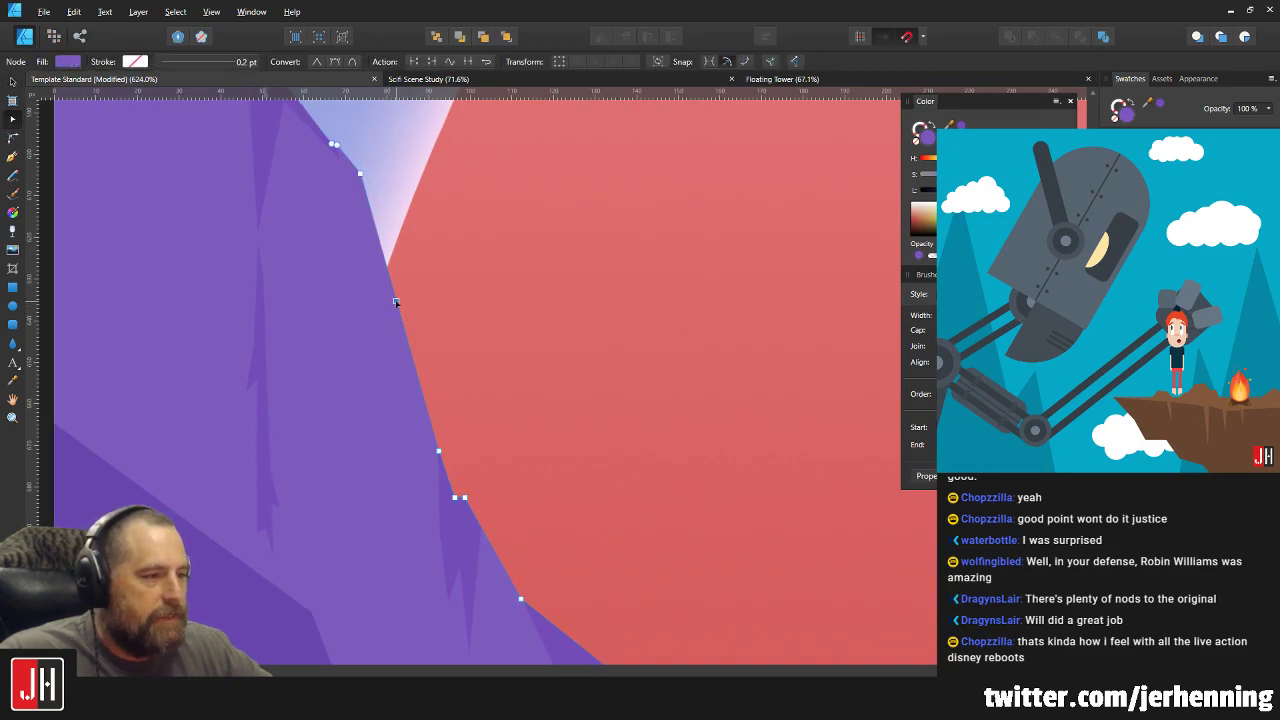
drag(397, 304, 393, 334)
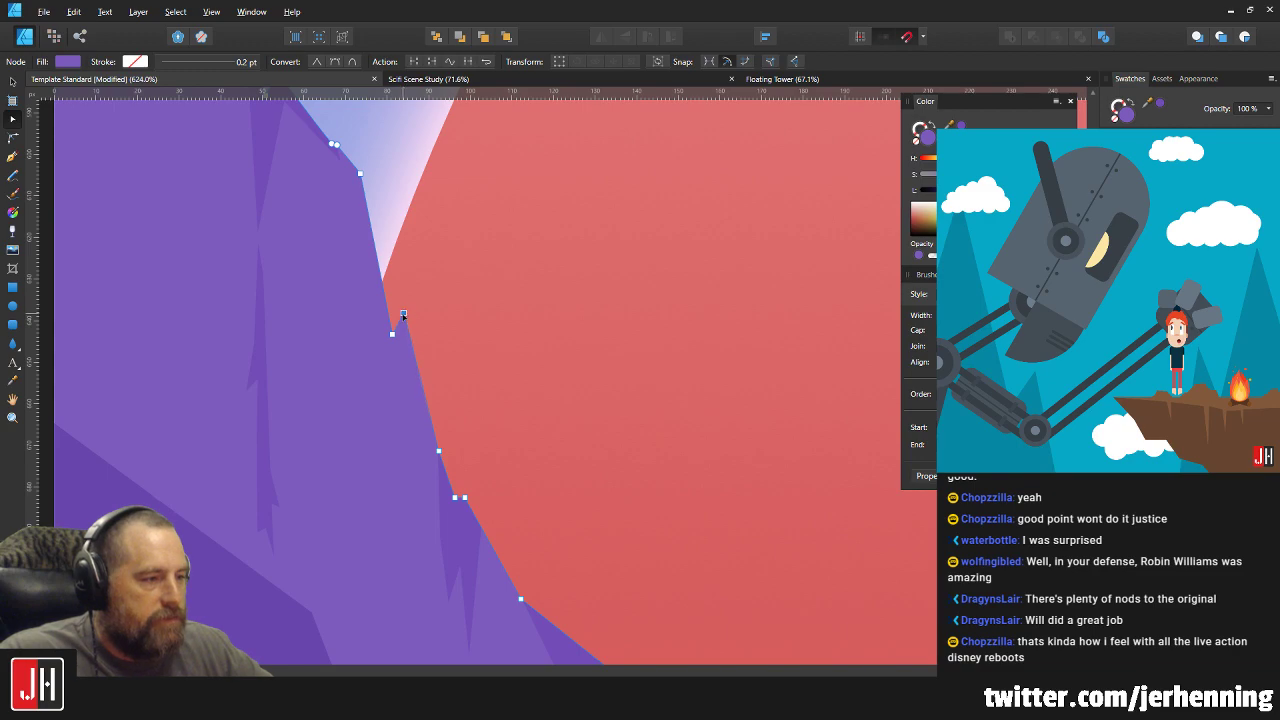
key(v)
scroll(410, 372, down, 9)
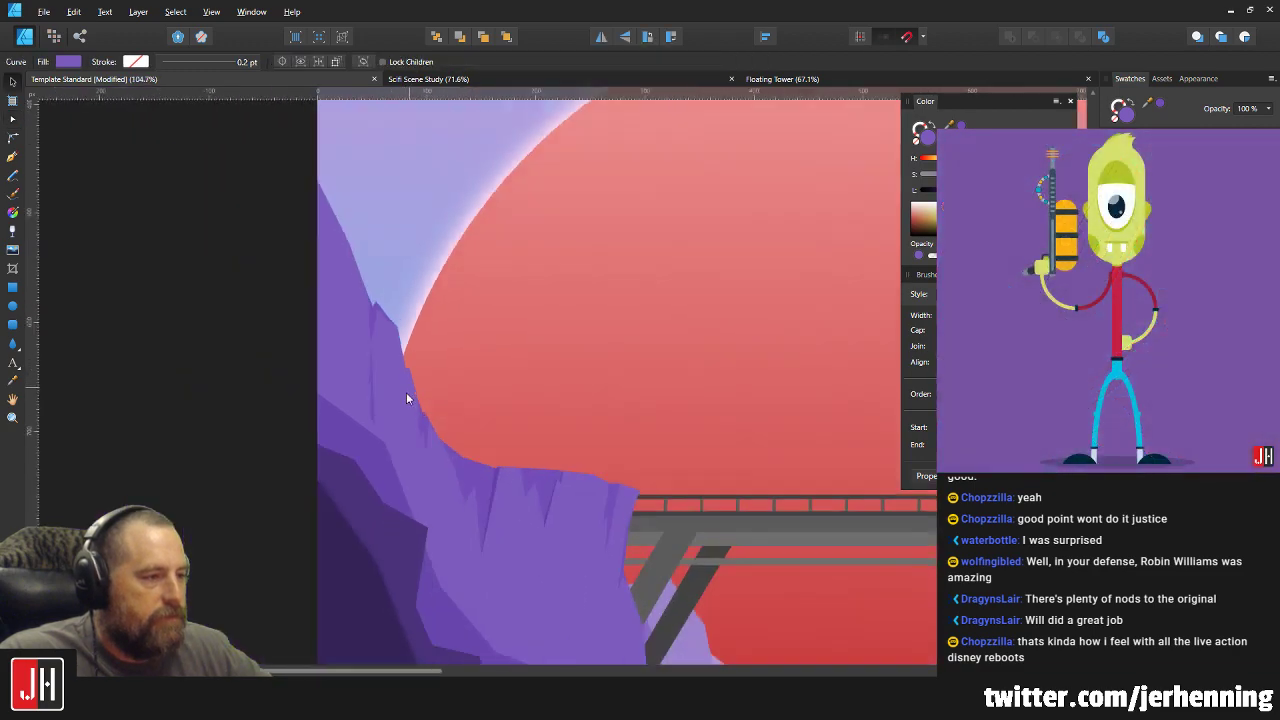
click(300, 408)
Deepen the small notch in the left cliff's outline below the sun's upper edge by moving its inner corner node slightly down and inward.
scroll(408, 366, up, 4)
scroll(418, 377, up, 3)
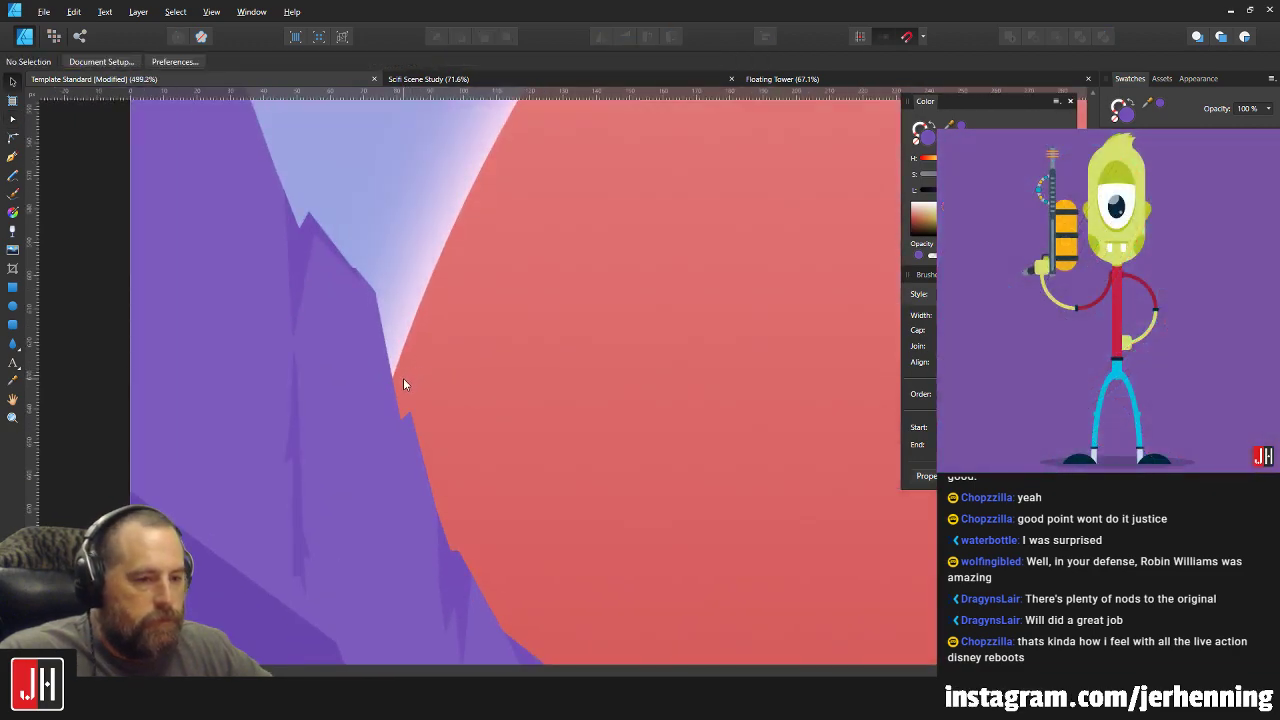
scroll(404, 384, up, 2)
key(a)
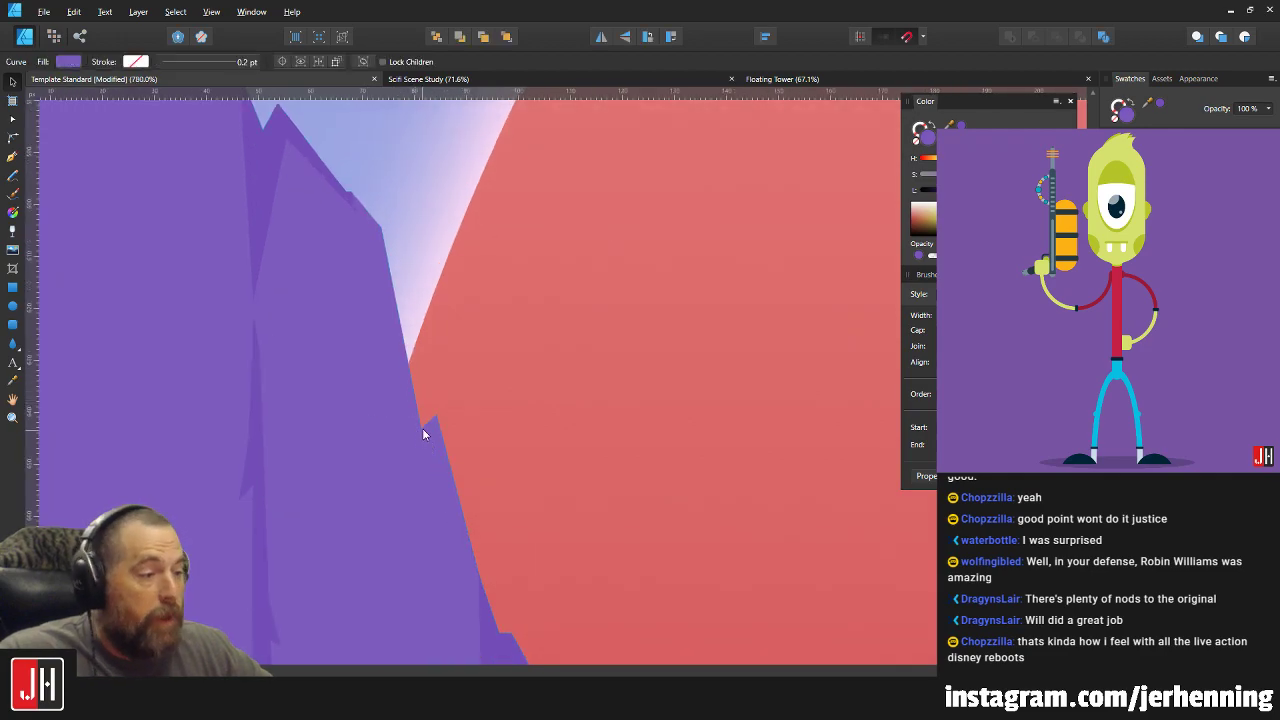
click(420, 430)
drag(418, 433, 415, 435)
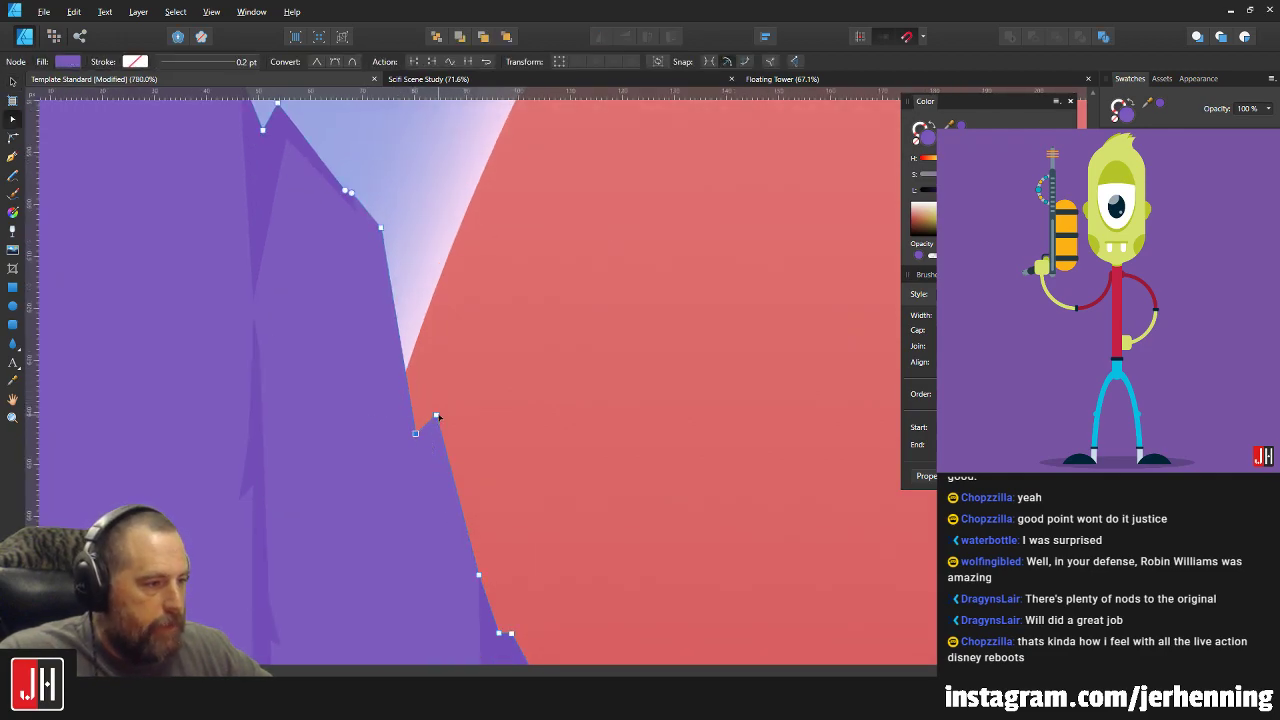
scroll(437, 420, down, 4)
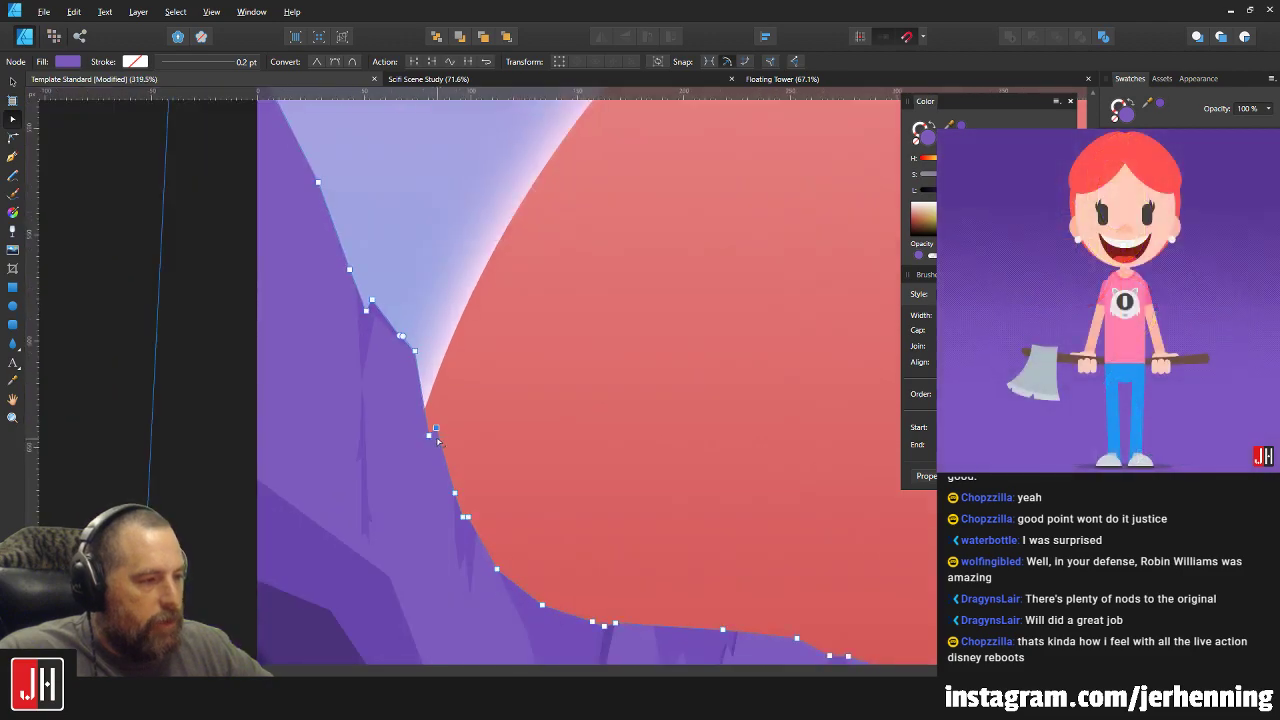
scroll(437, 440, up, 5)
key(v)
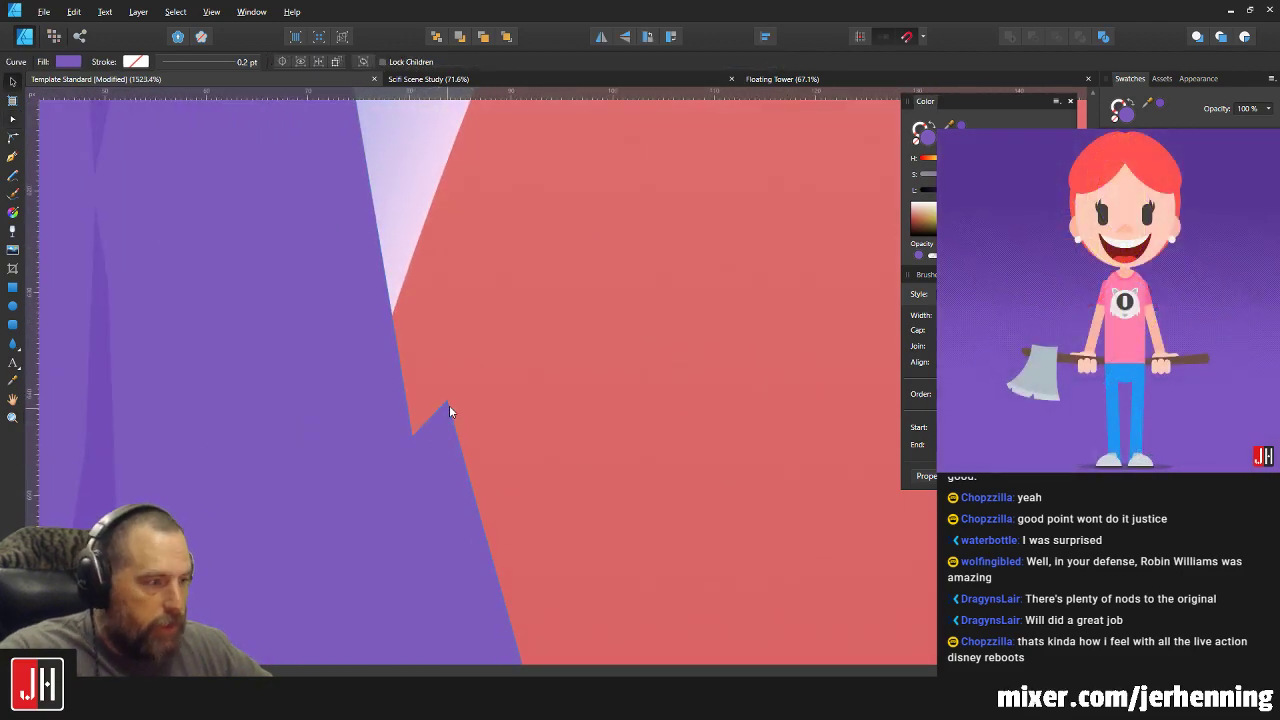
Draw a closed angular shadow shape with the Pen tool over the notch, narrowing to a point below with a small barb on its left side.
key(p)
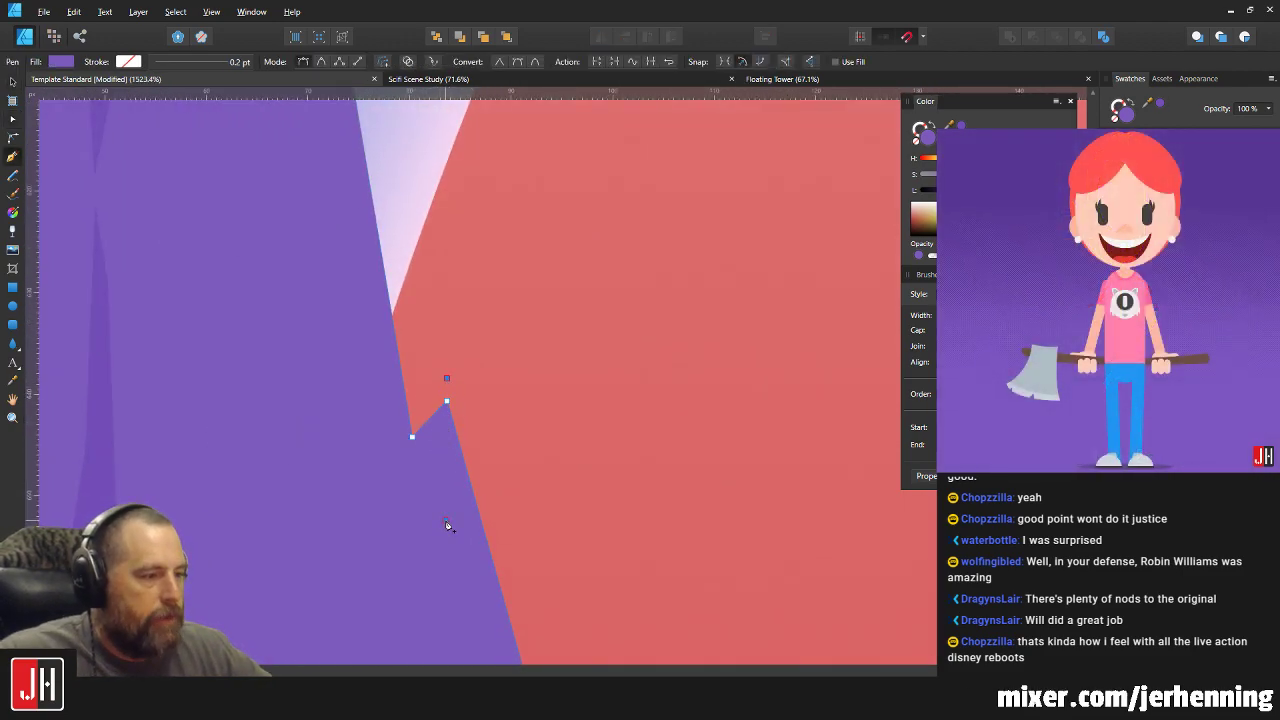
click(446, 521)
drag(460, 562, 456, 446)
click(432, 527)
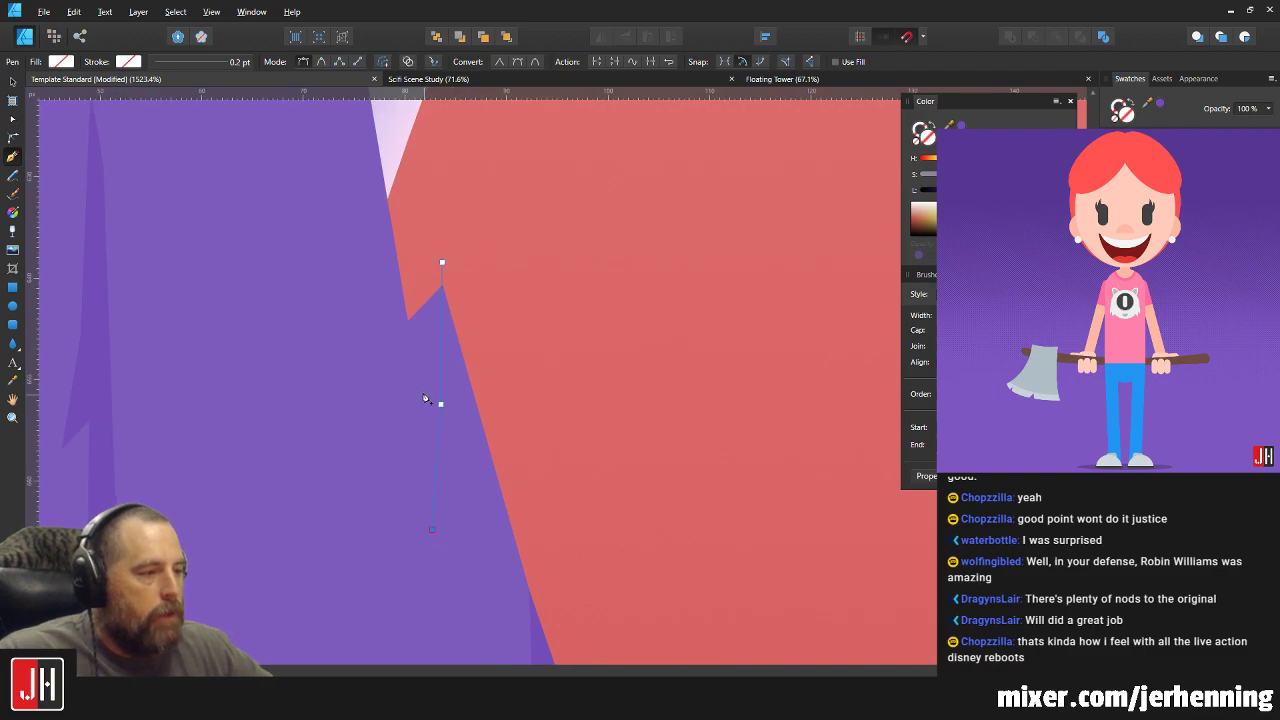
click(412, 349)
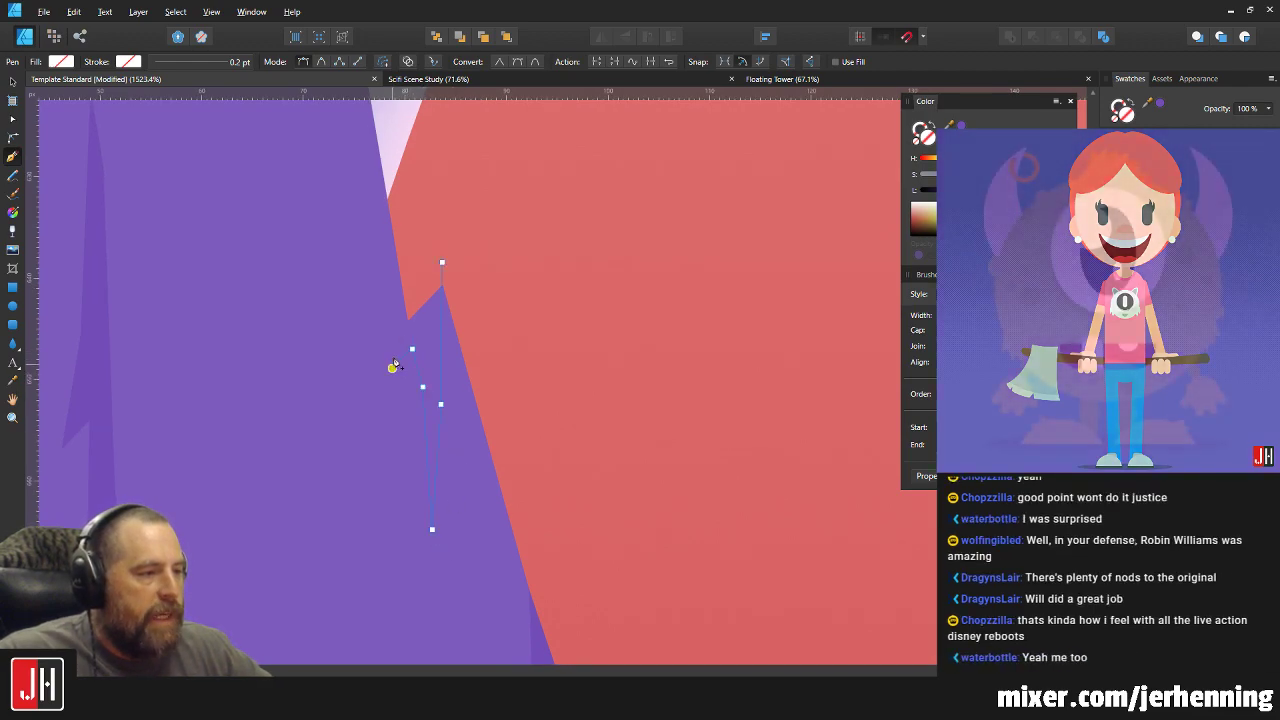
click(401, 237)
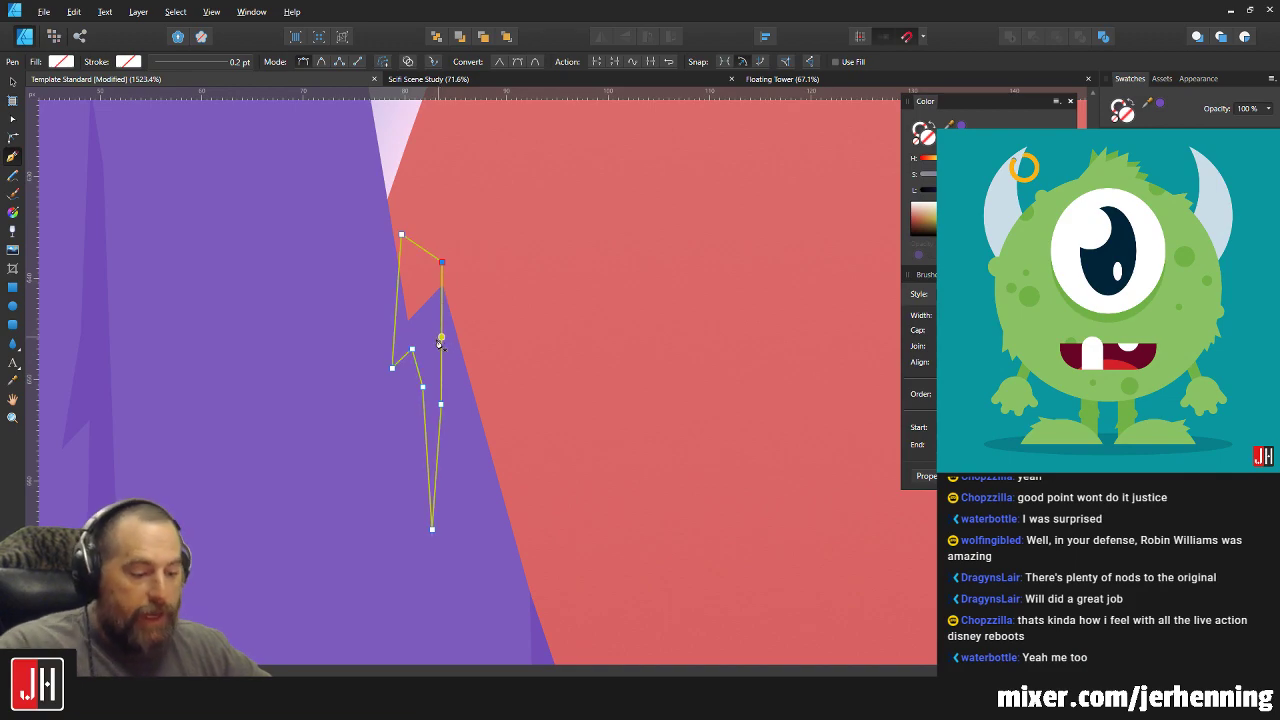
Sample a purple from the left cliff for the new shadow shape's fill and clear the selection.
key(i)
click(178, 405)
key(ctrl+d)
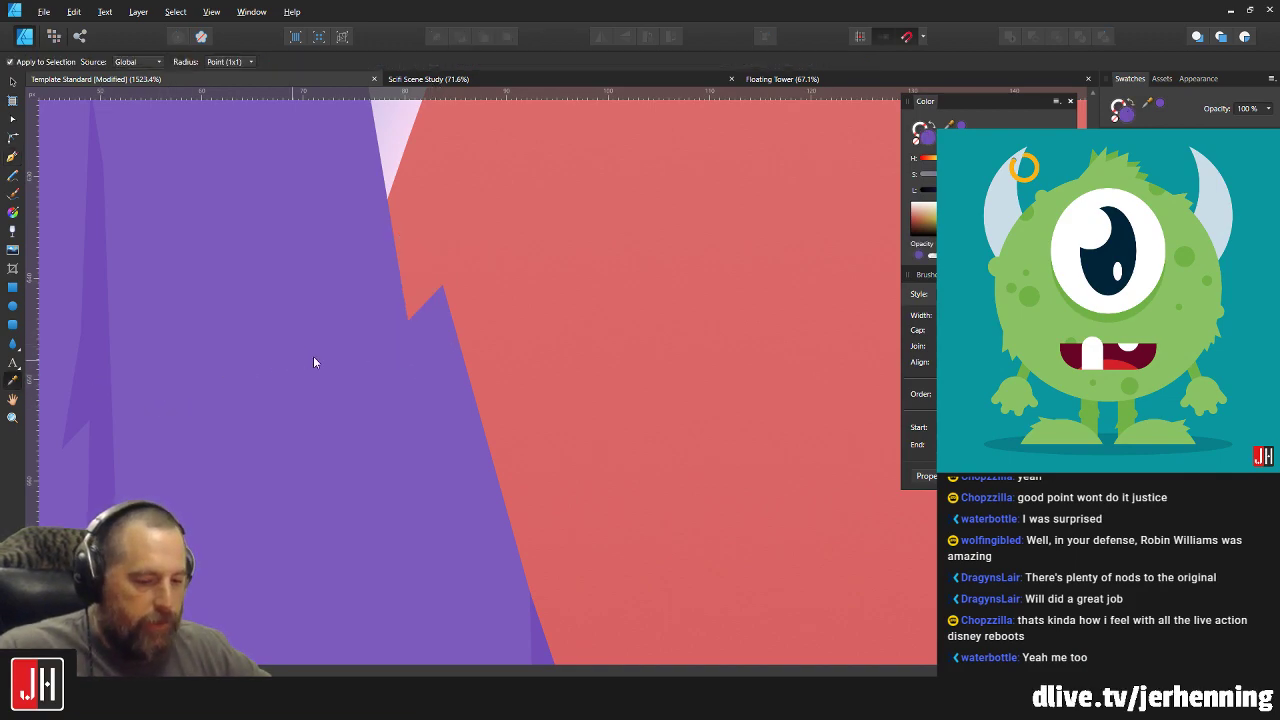
Narrow the dark crack shape below the small cliff-edge notch by moving its left-hand nodes toward the right.
key(v)
click(426, 330)
scroll(428, 327, up, 2)
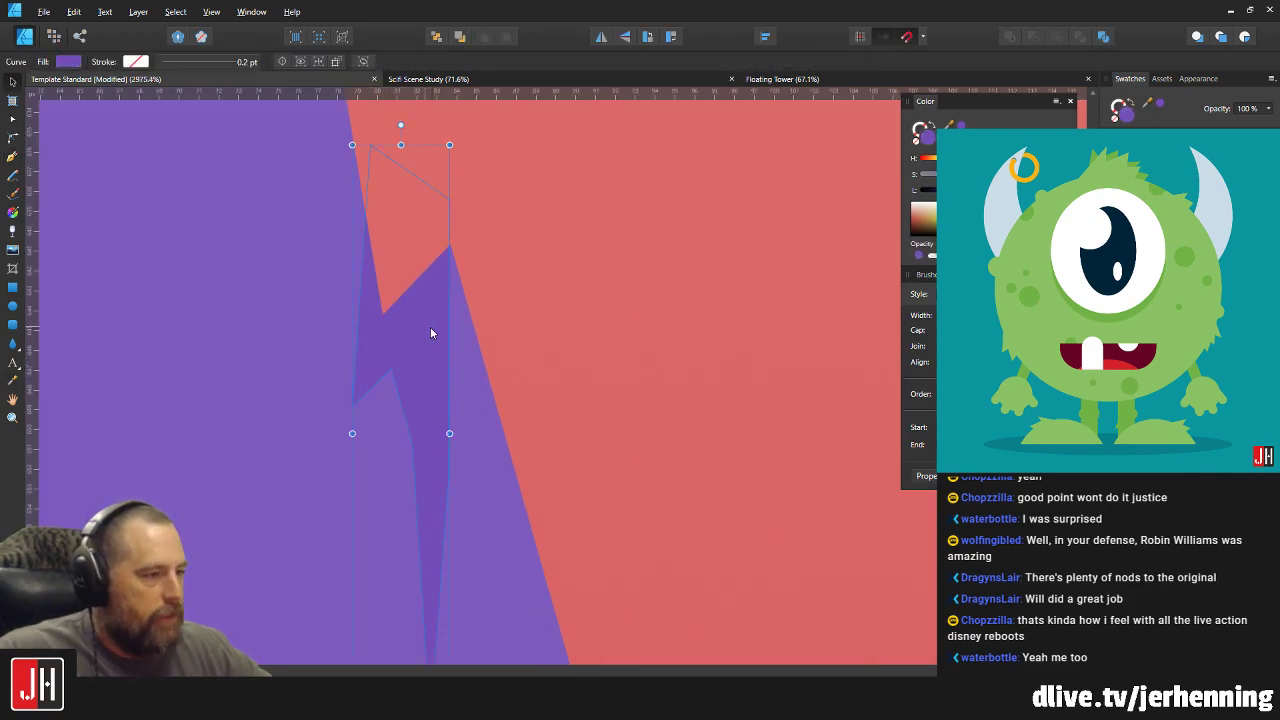
key(a)
drag(332, 142, 405, 431)
drag(391, 371, 413, 368)
click(558, 321)
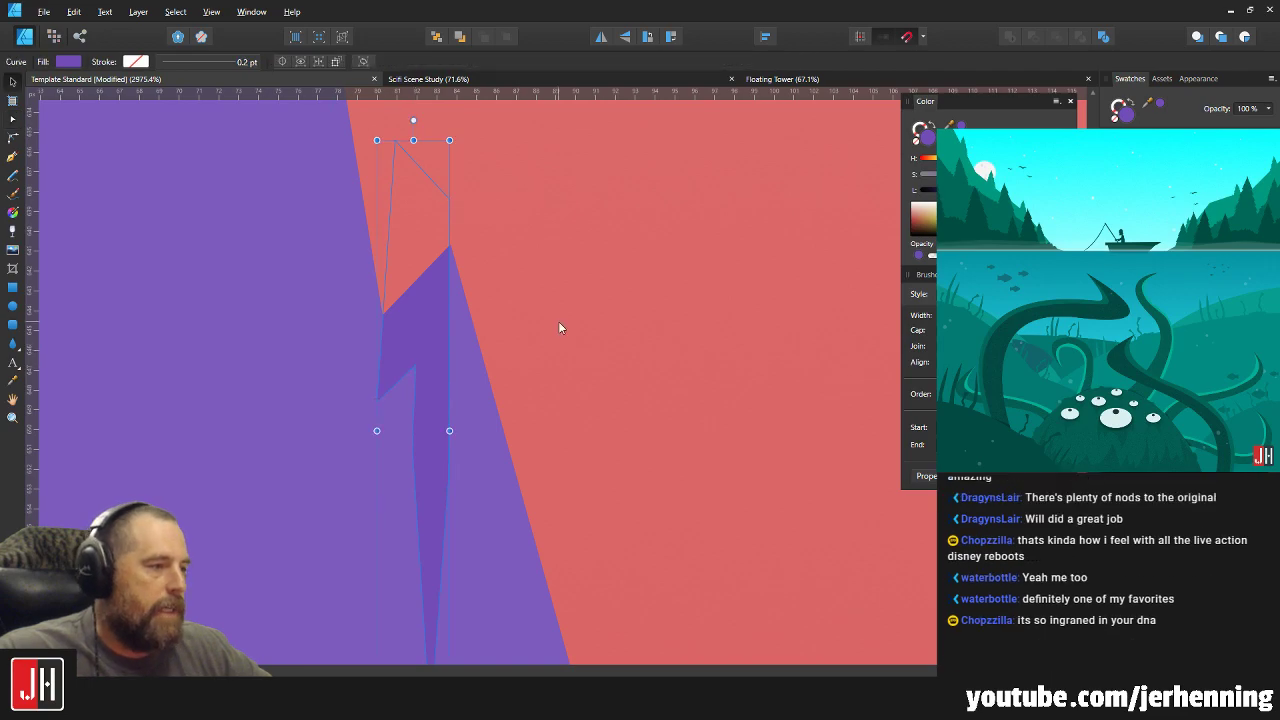
scroll(475, 420, down, 5)
click(116, 363)
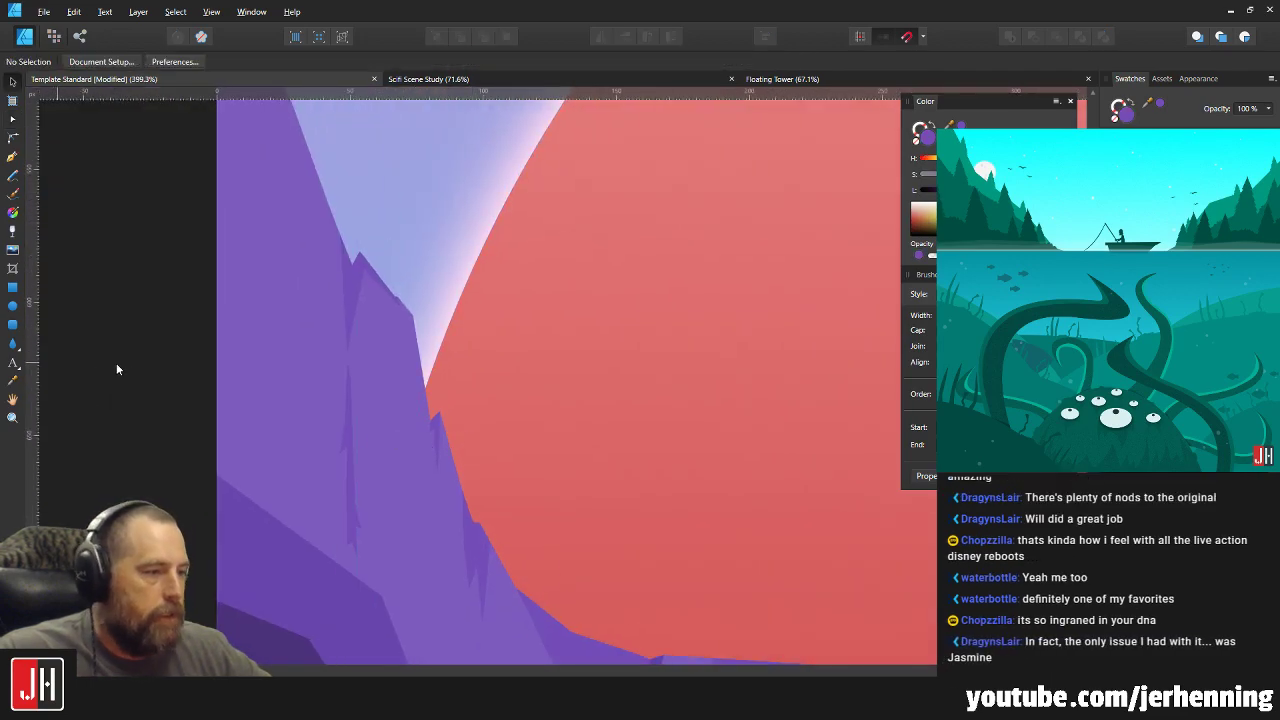
Reshape the lower spike of the notch's crack, shifting its tip and both side nodes to the right.
scroll(171, 380, up, 1)
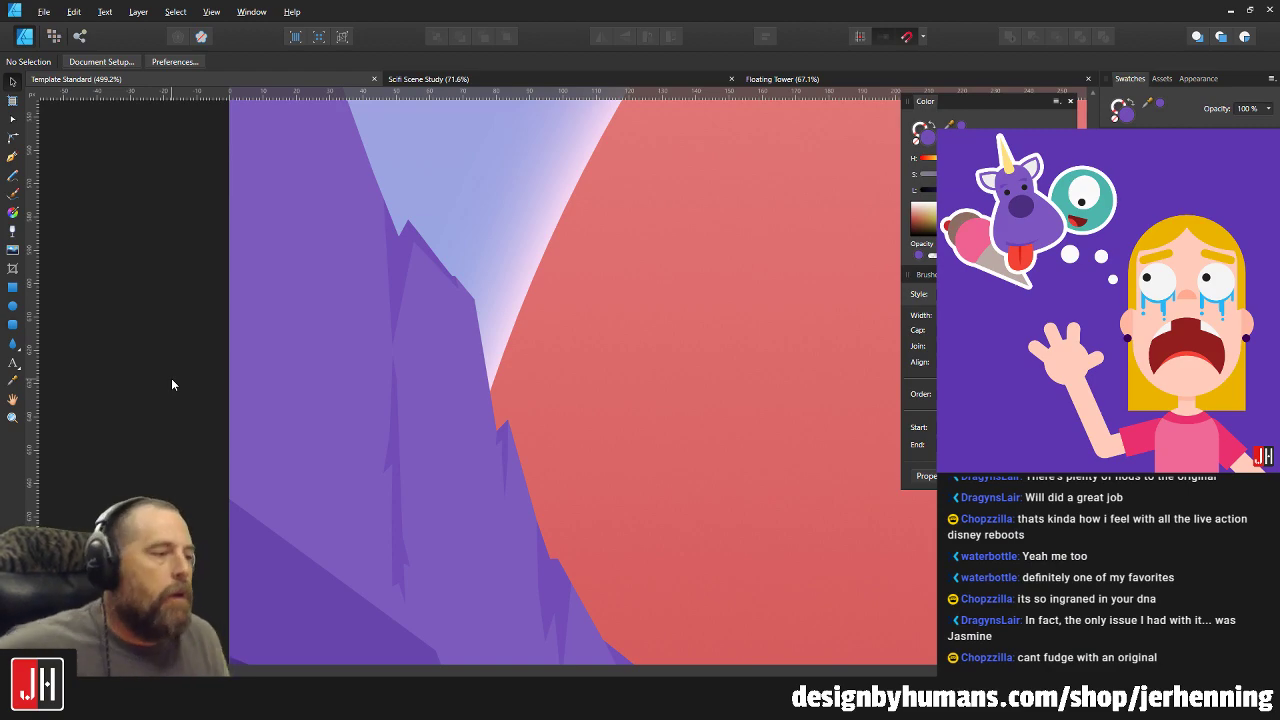
scroll(515, 473, up, 5)
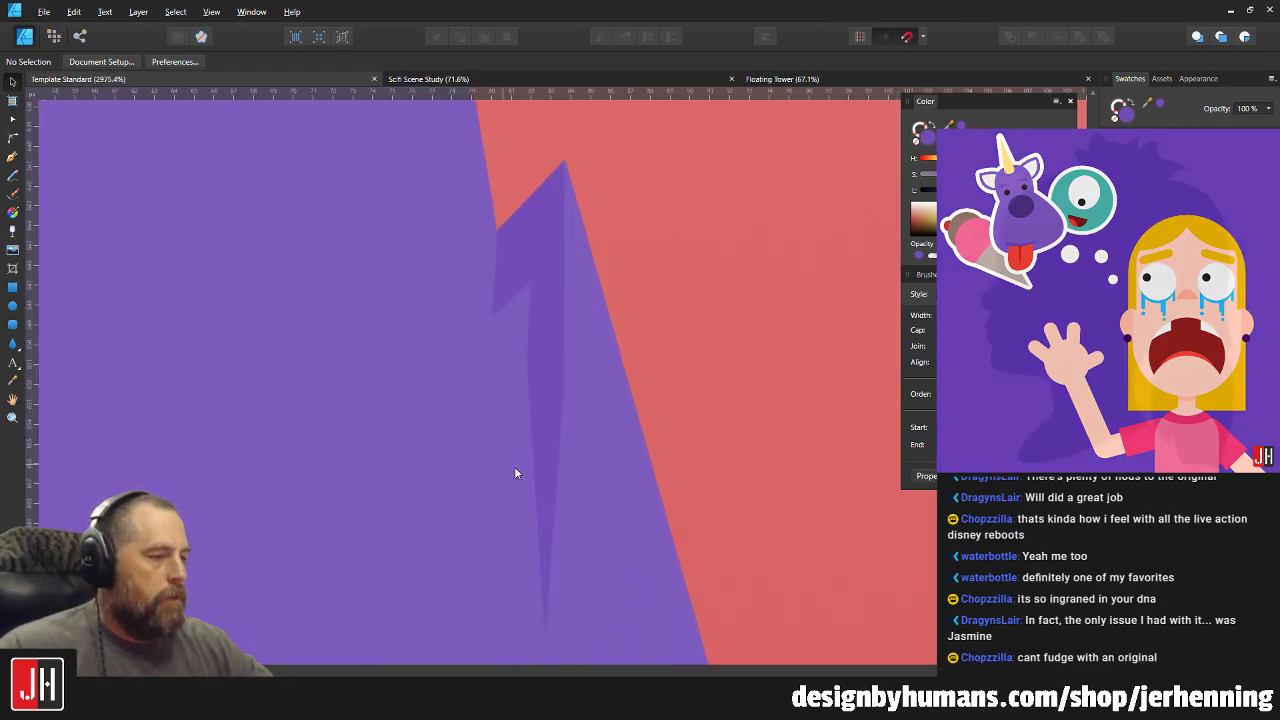
click(544, 443)
drag(582, 529, 561, 472)
key(a)
drag(560, 631, 488, 352)
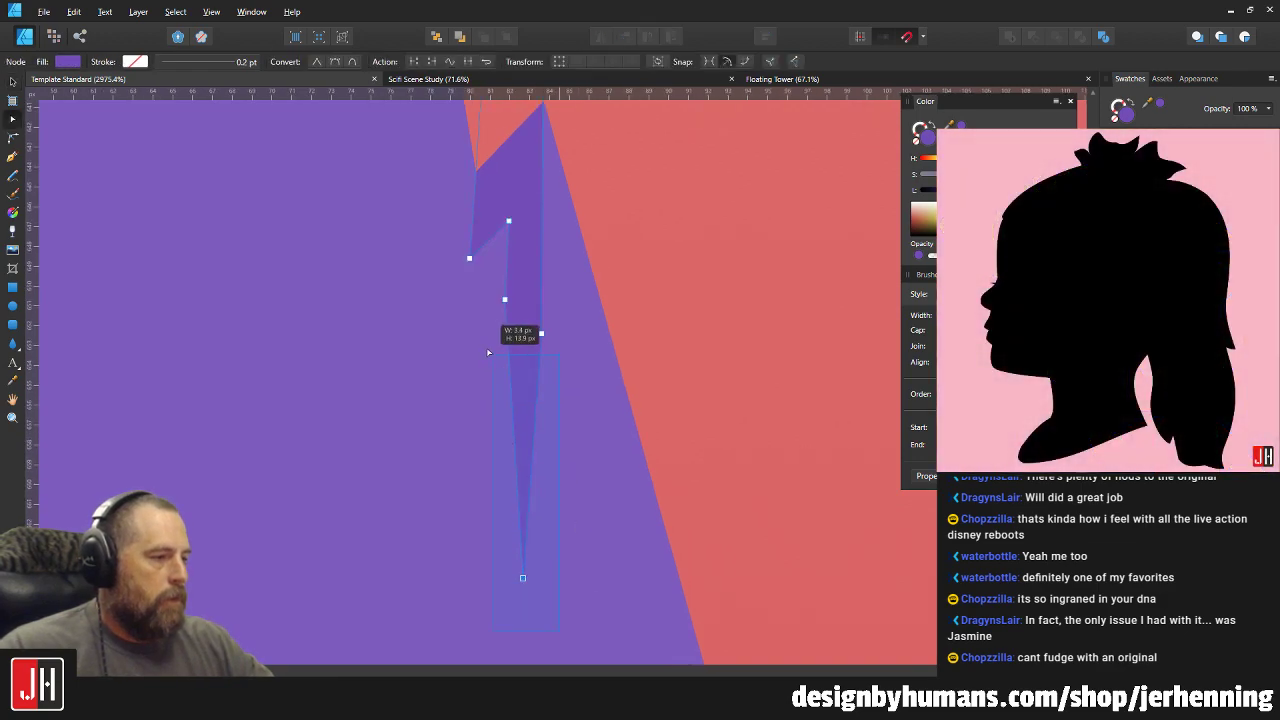
drag(522, 577, 538, 587)
drag(516, 214, 468, 282)
scroll(513, 320, up, 2)
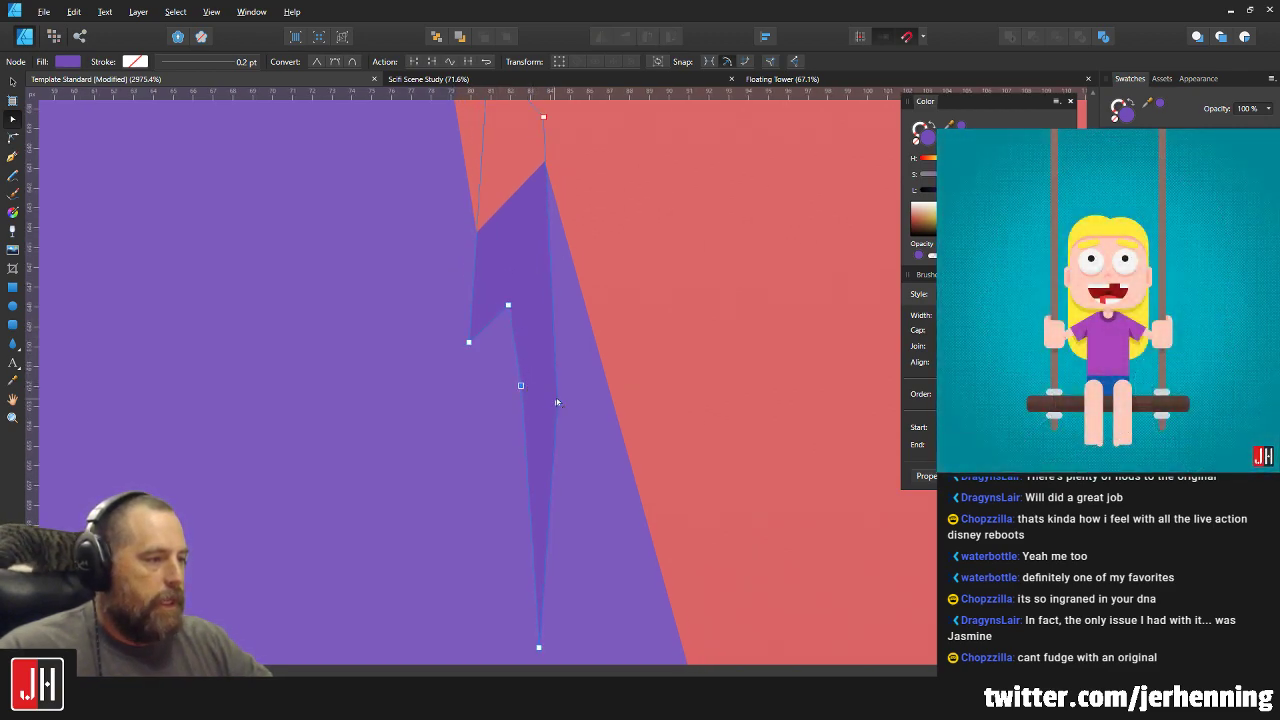
drag(562, 402, 568, 392)
Adjust the crack's two upper nodes and its lower-left corner node so its sides run steeper, and deselect it.
scroll(575, 230, up, 3)
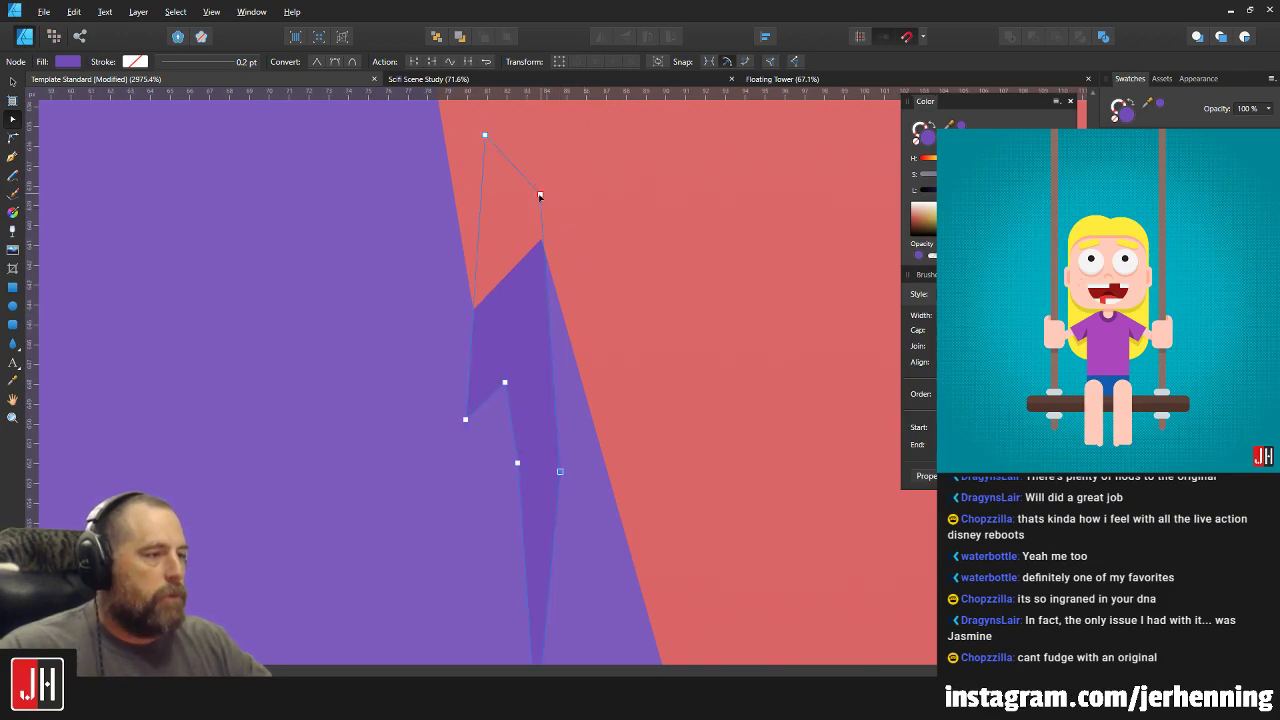
click(536, 201)
drag(536, 202, 539, 201)
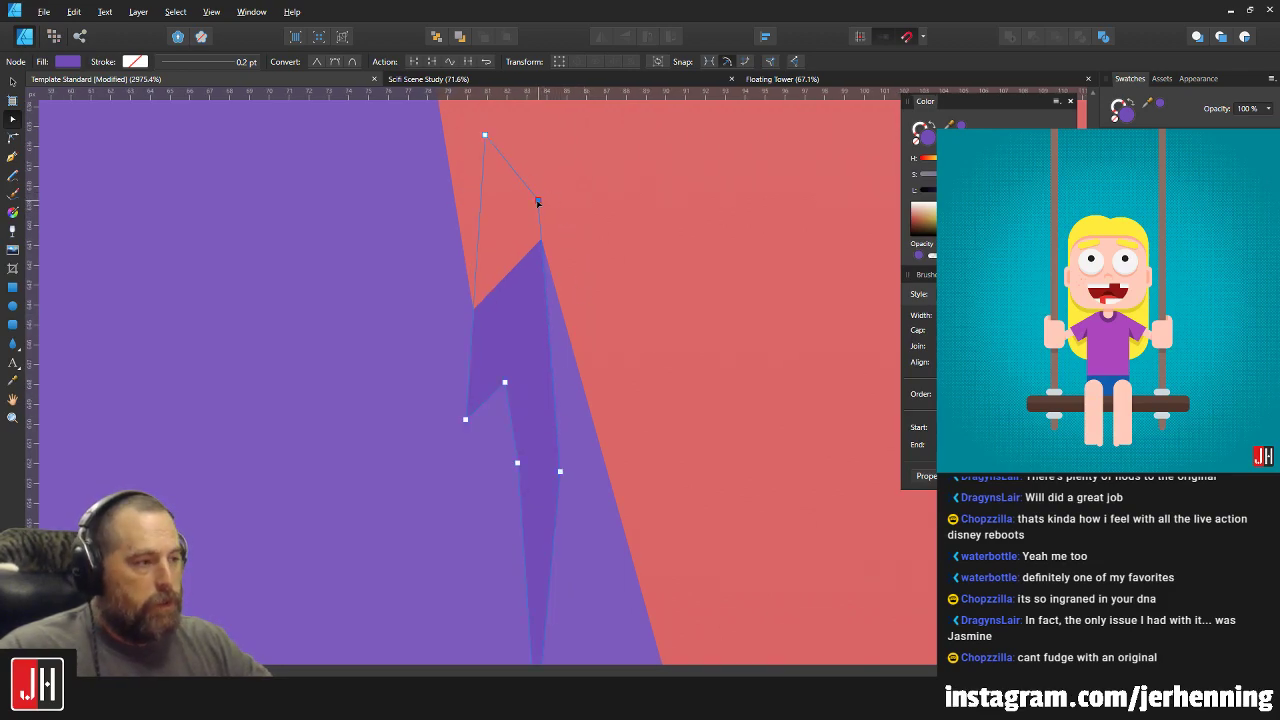
drag(465, 419, 476, 420)
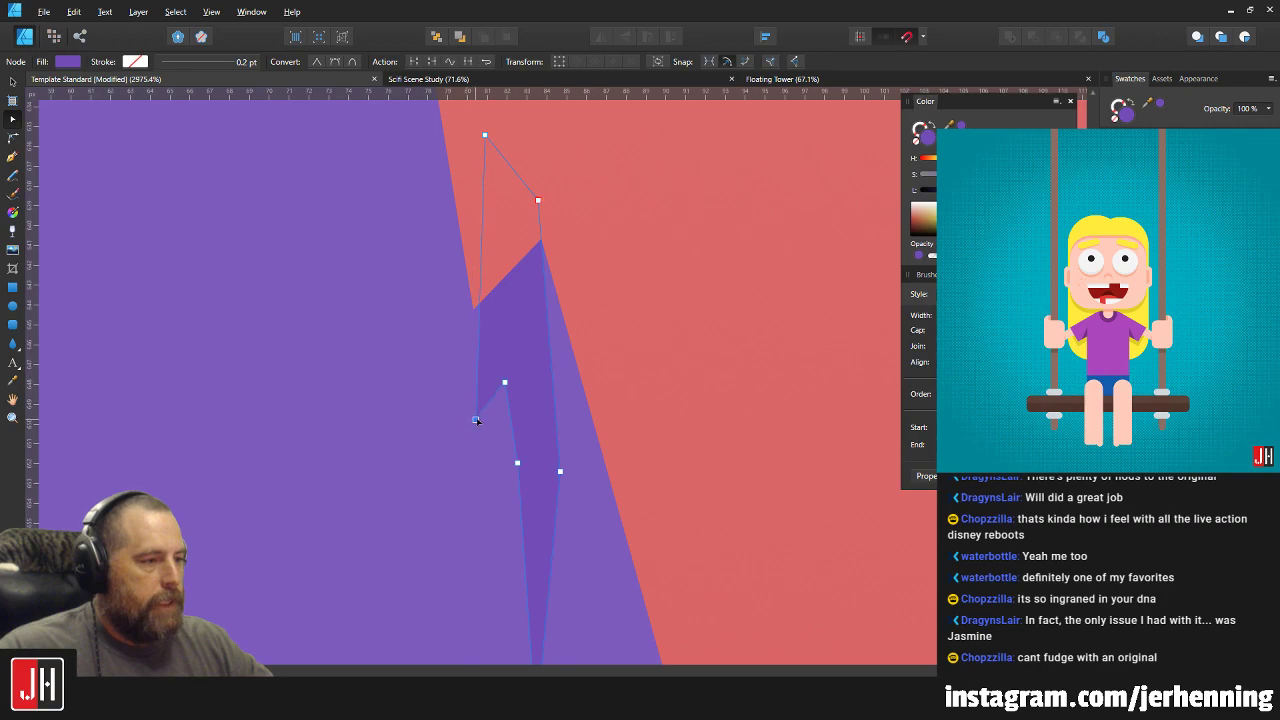
drag(485, 134, 472, 145)
key(v)
scroll(472, 145, down, 10)
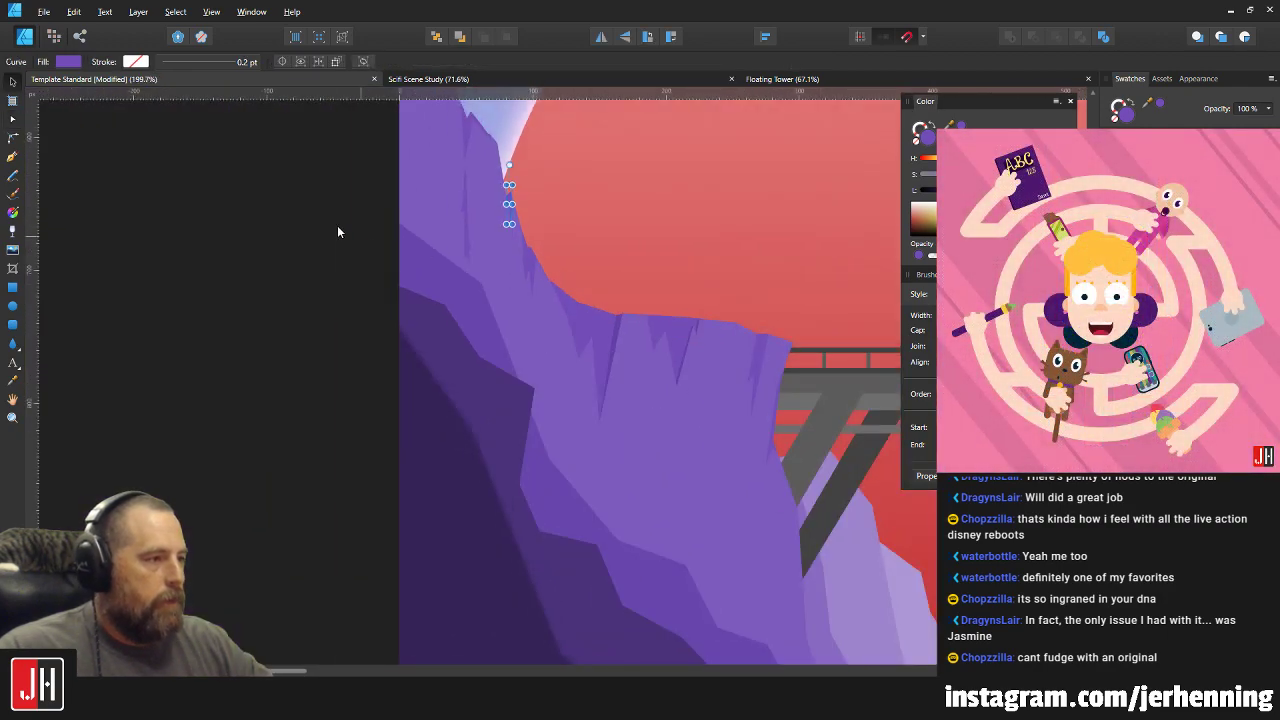
key(ctrl+d)
Deepen the notch in the cliff outline by moving its inner corner node down and to the left.
scroll(505, 245, up, 1)
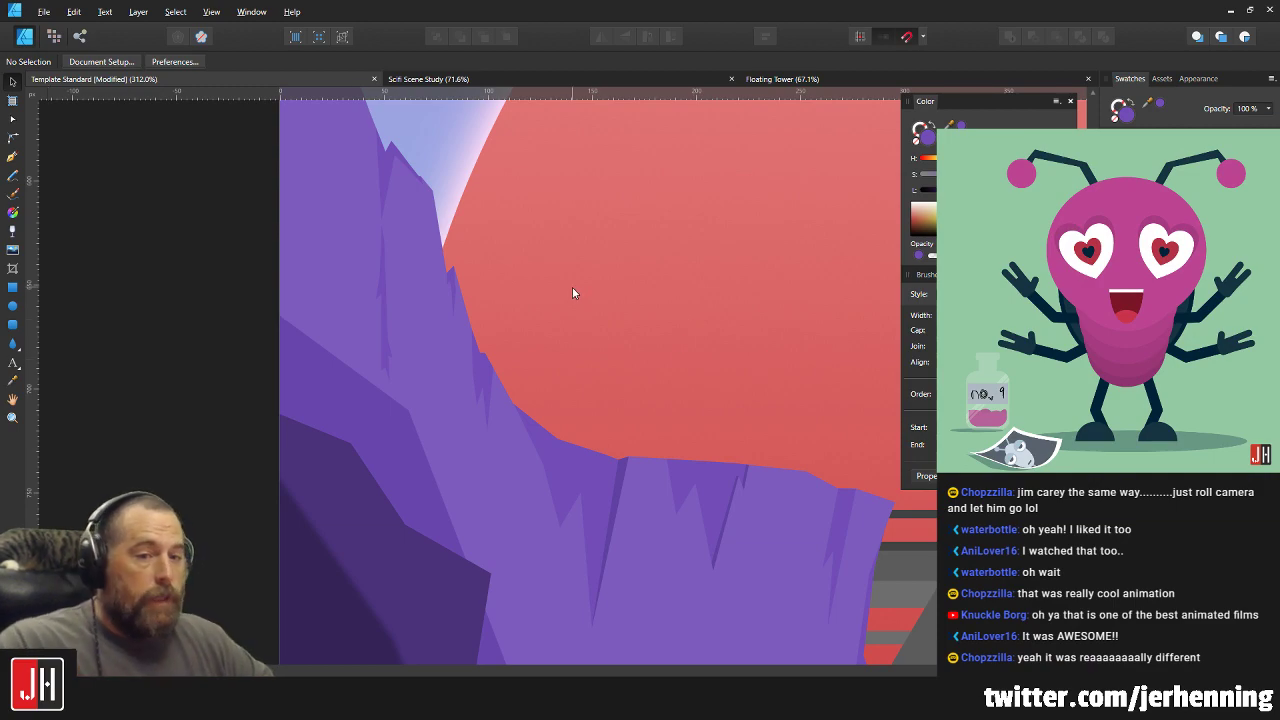
scroll(521, 258, up, 10)
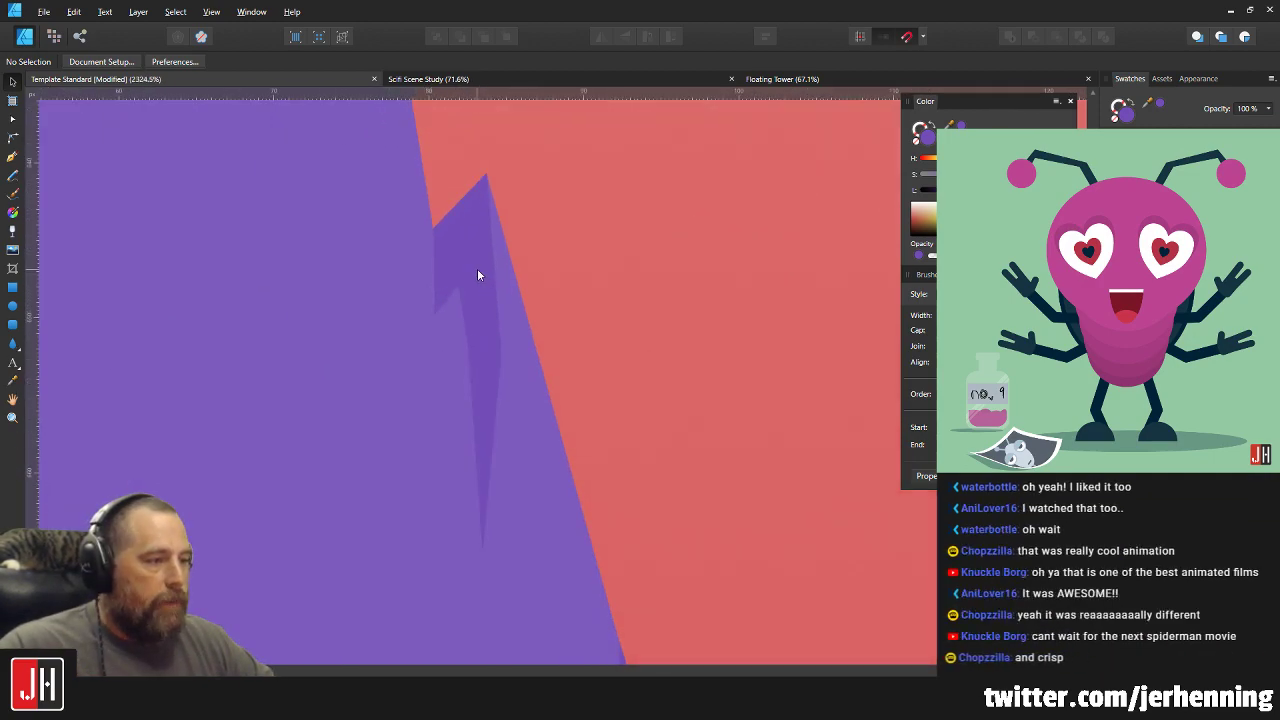
click(477, 273)
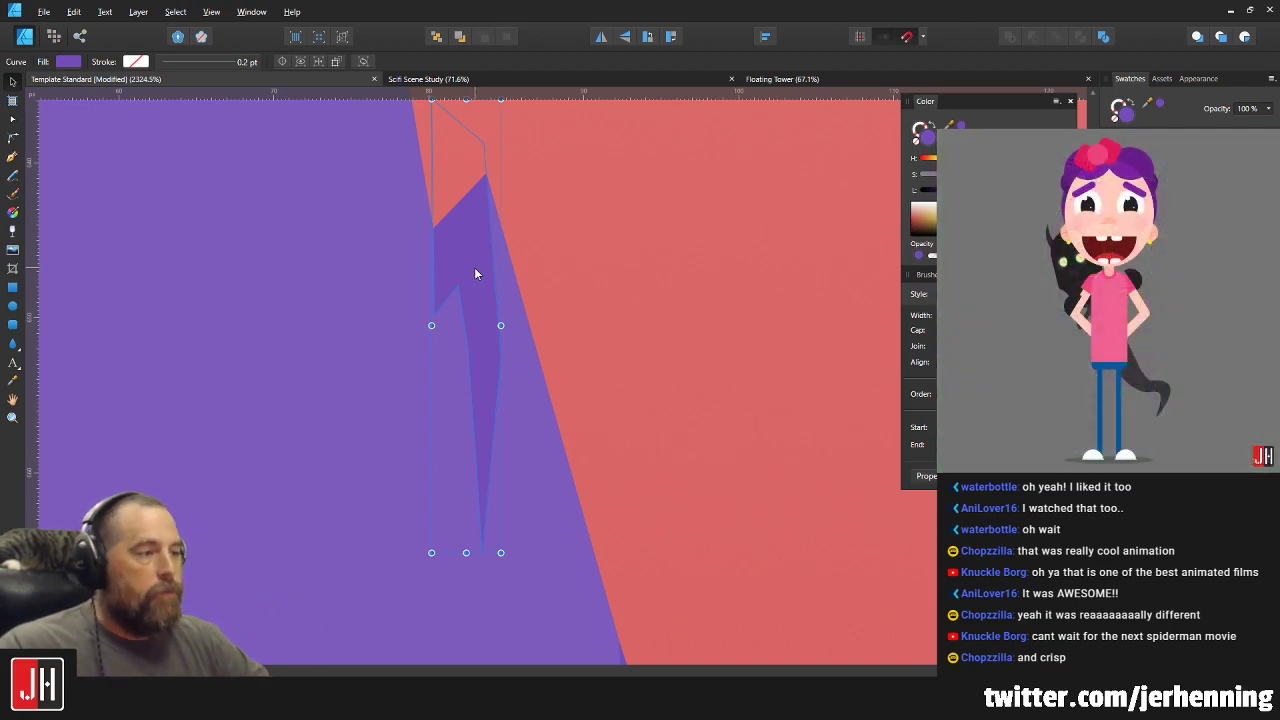
click(434, 228)
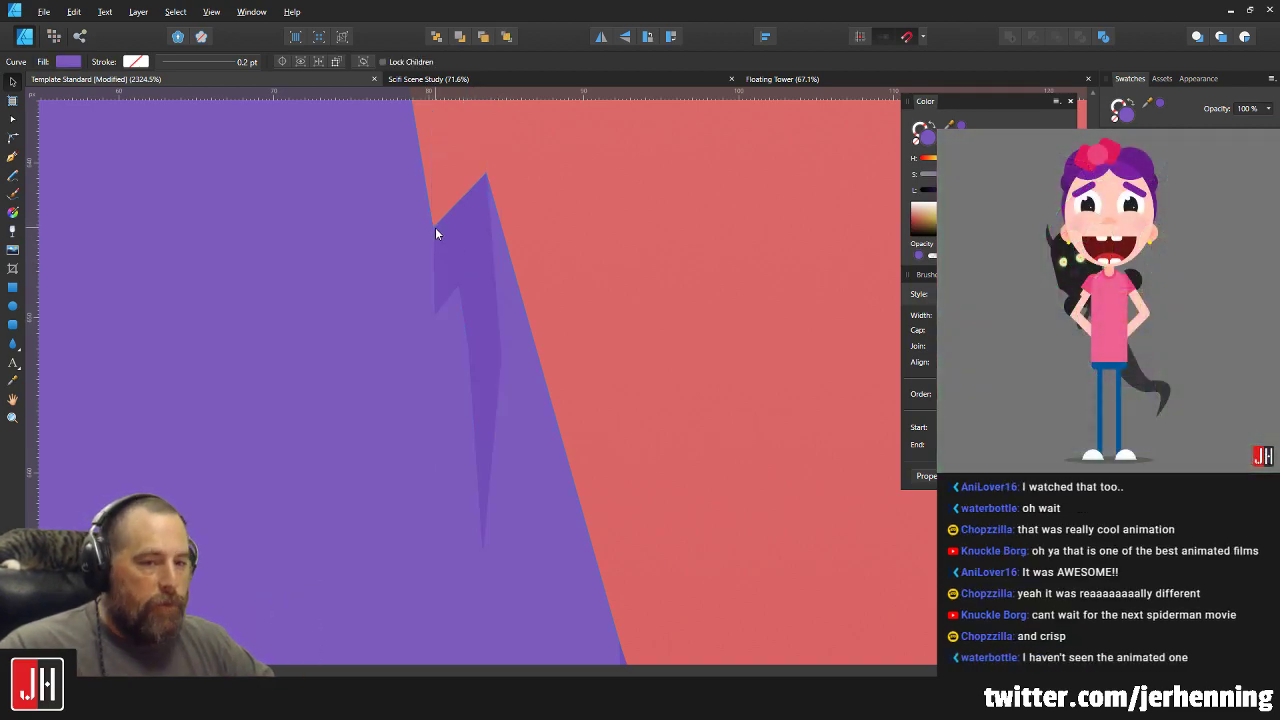
key(a)
drag(434, 225, 436, 241)
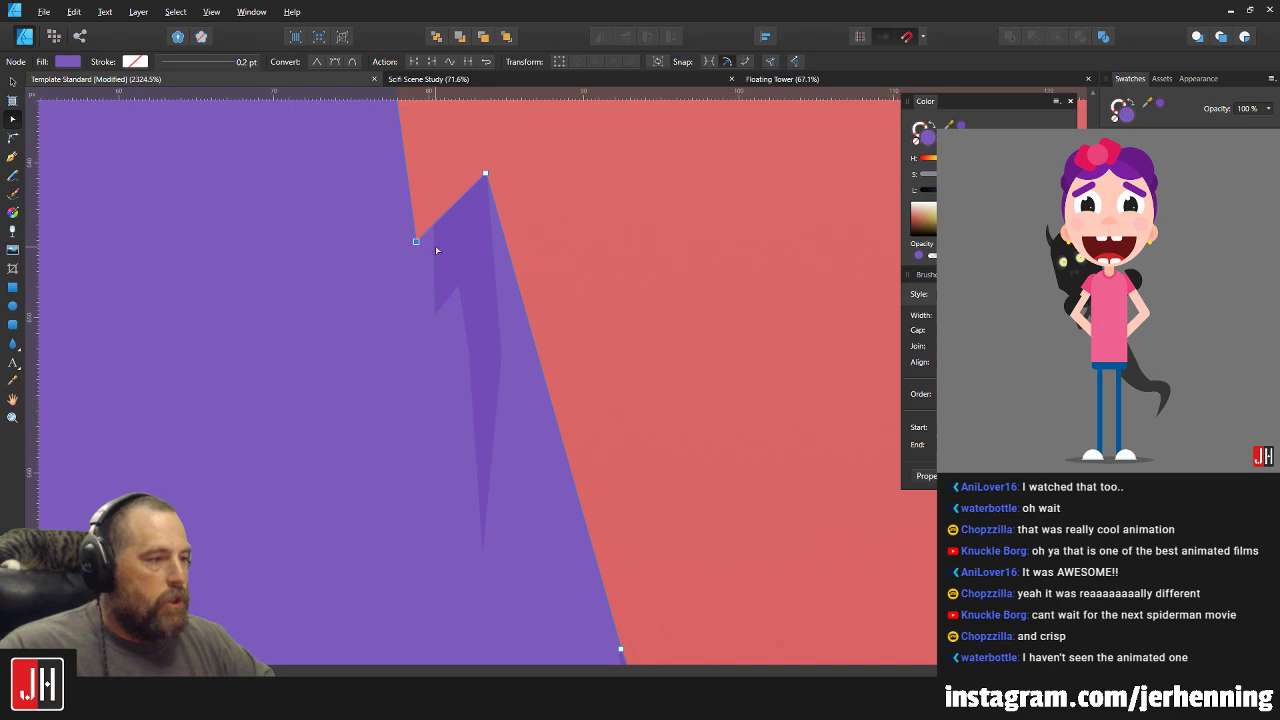
Extend the crack's left side to meet the deepened notch corner, and slant its lower-left point inward.
click(436, 243)
scroll(415, 130, up, 2)
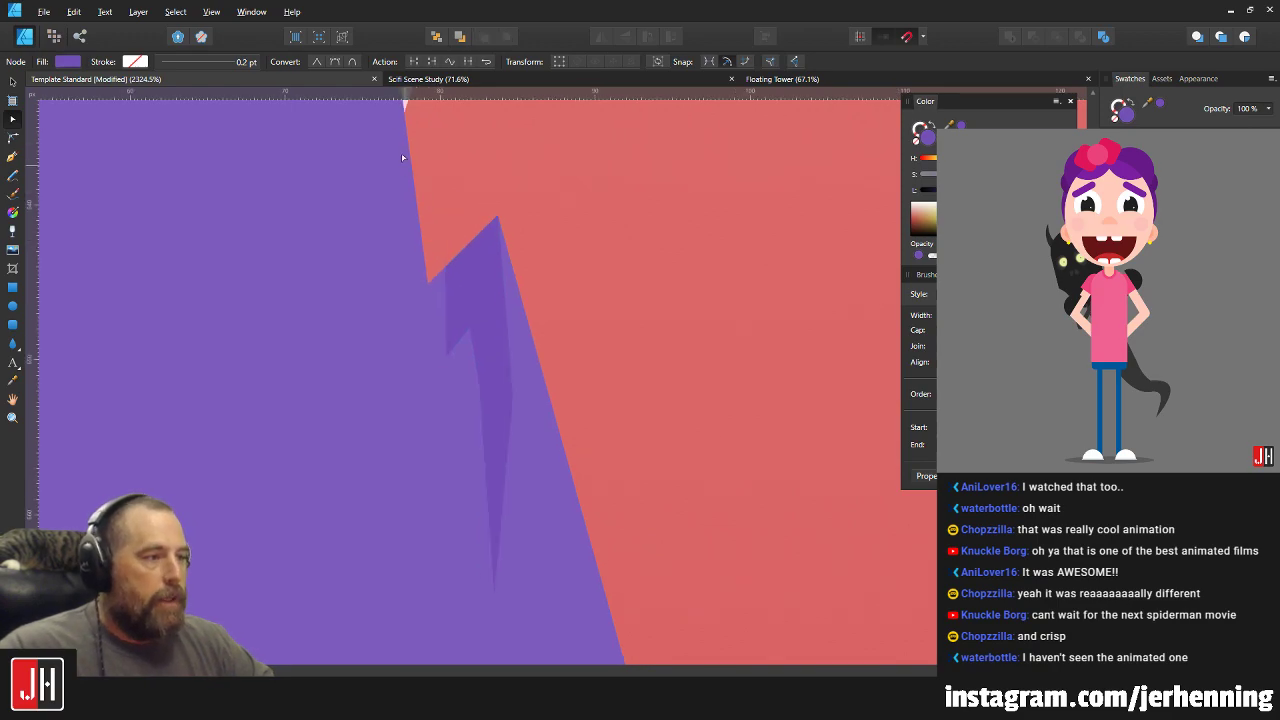
drag(393, 114, 429, 363)
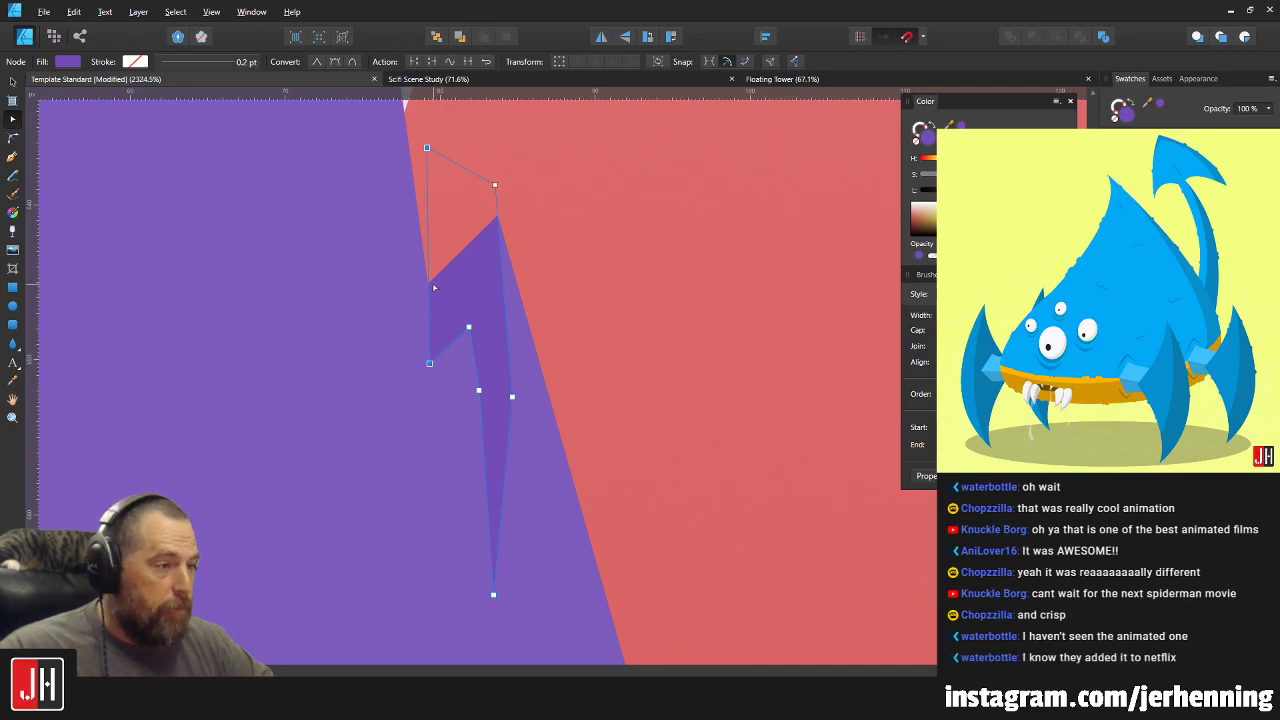
drag(429, 363, 441, 367)
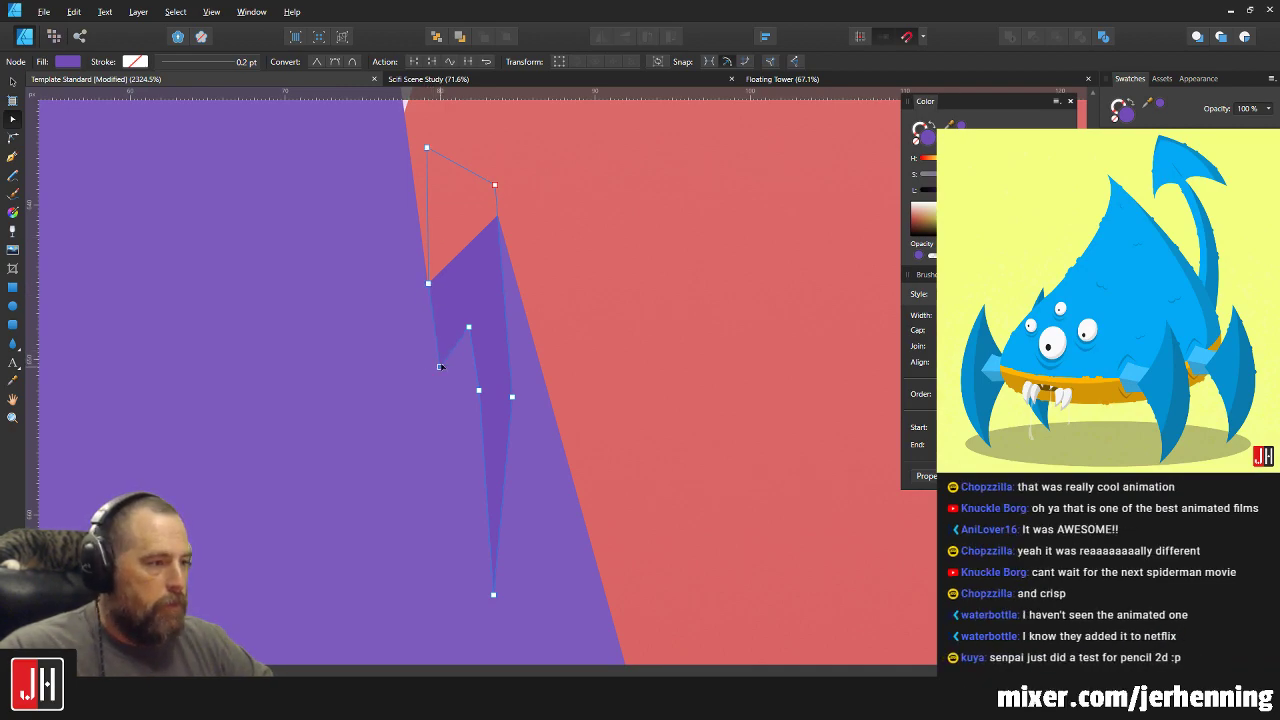
key(v)
click(556, 284)
scroll(560, 290, down, 5)
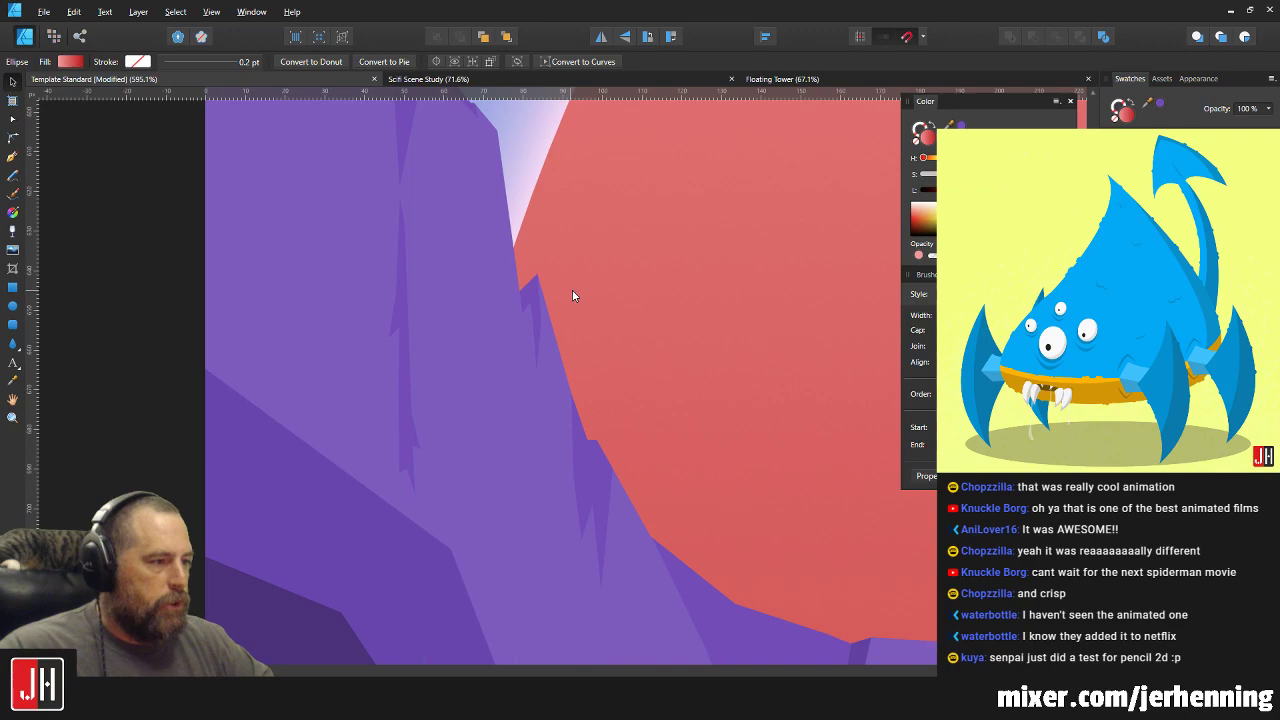
scroll(528, 318, down, 3)
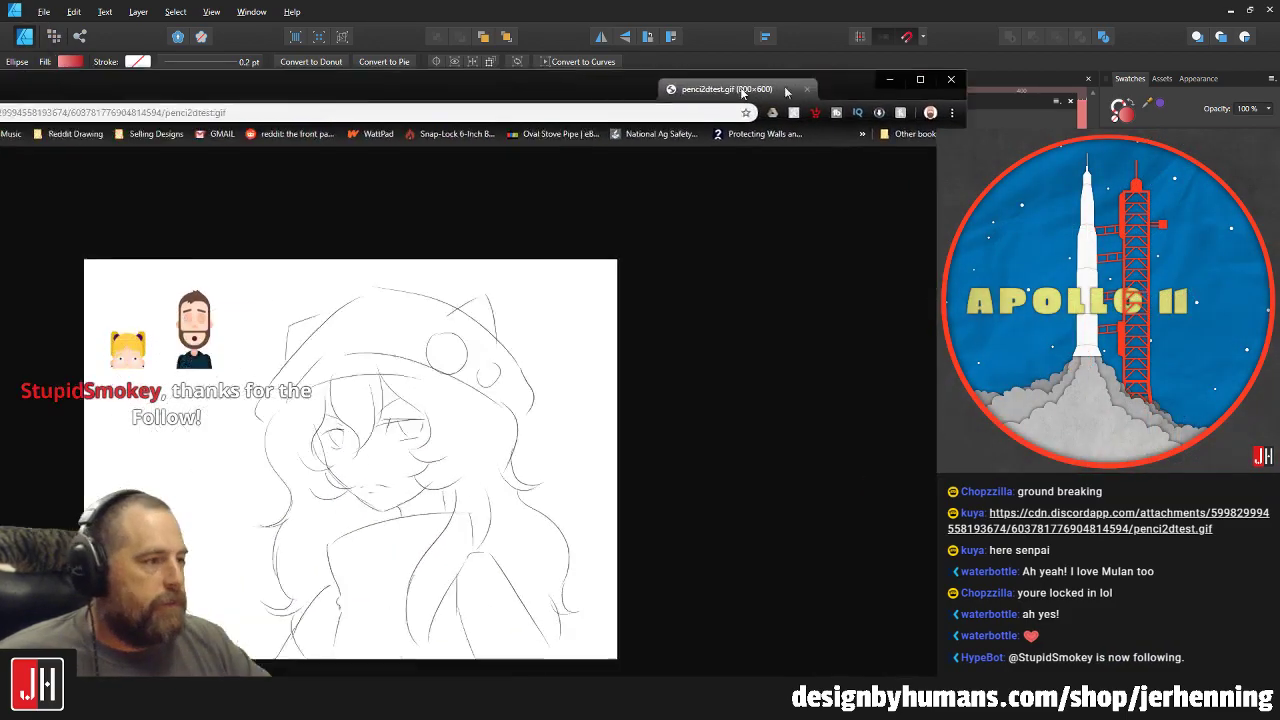
View the penci2dtest.gif animation in the browser and close its window.
drag(729, 86, 708, 145)
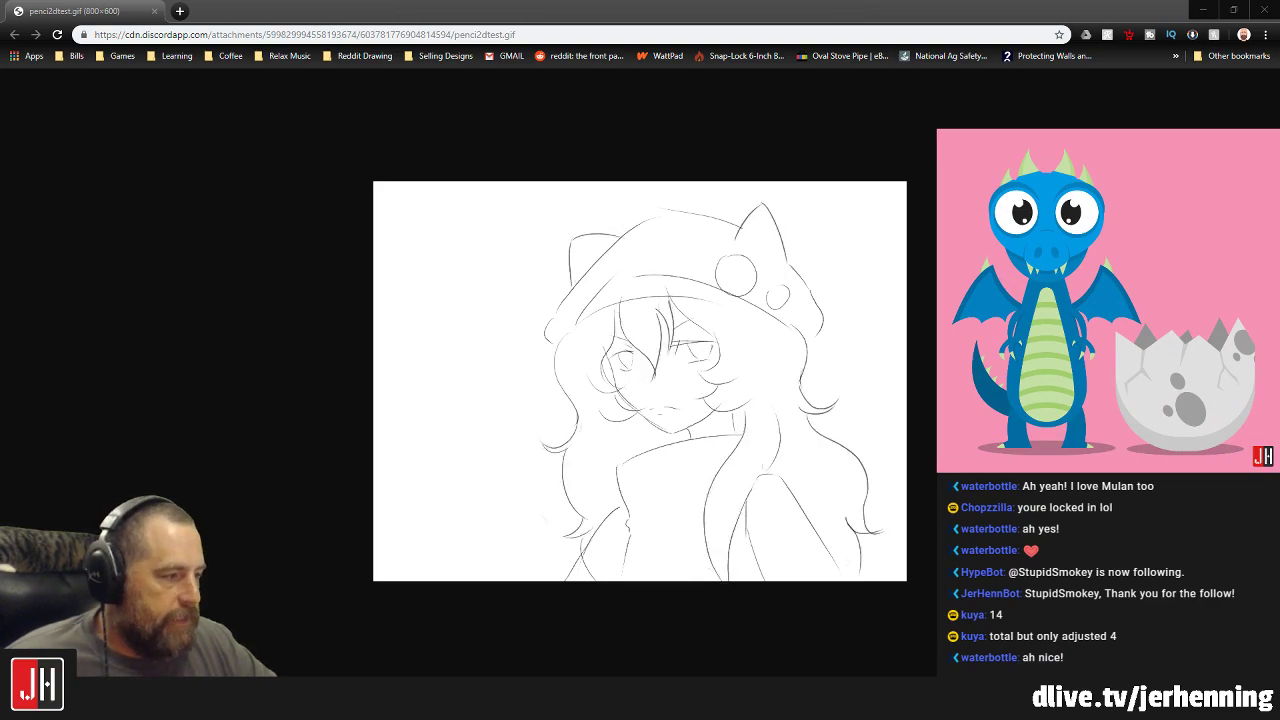
click(1268, 11)
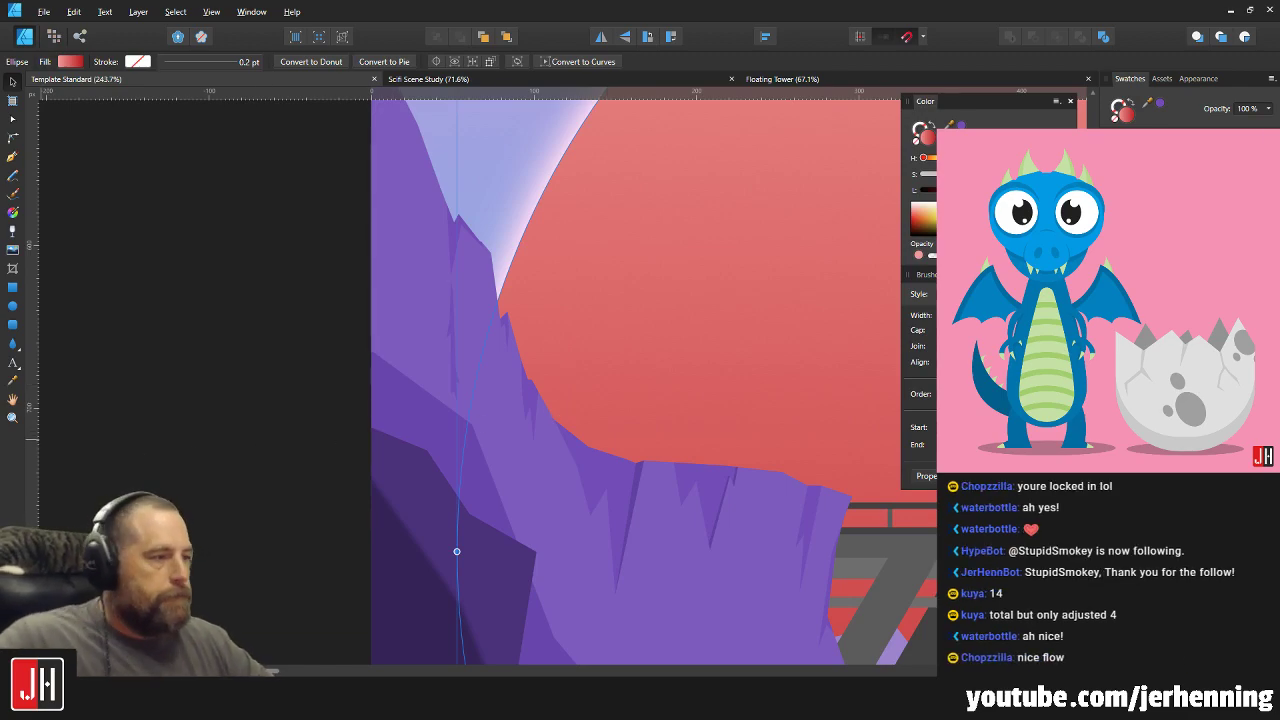
Examine the crack shading along the cliff's slope, ledge and face with nothing selected.
click(336, 301)
scroll(336, 301, down, 1)
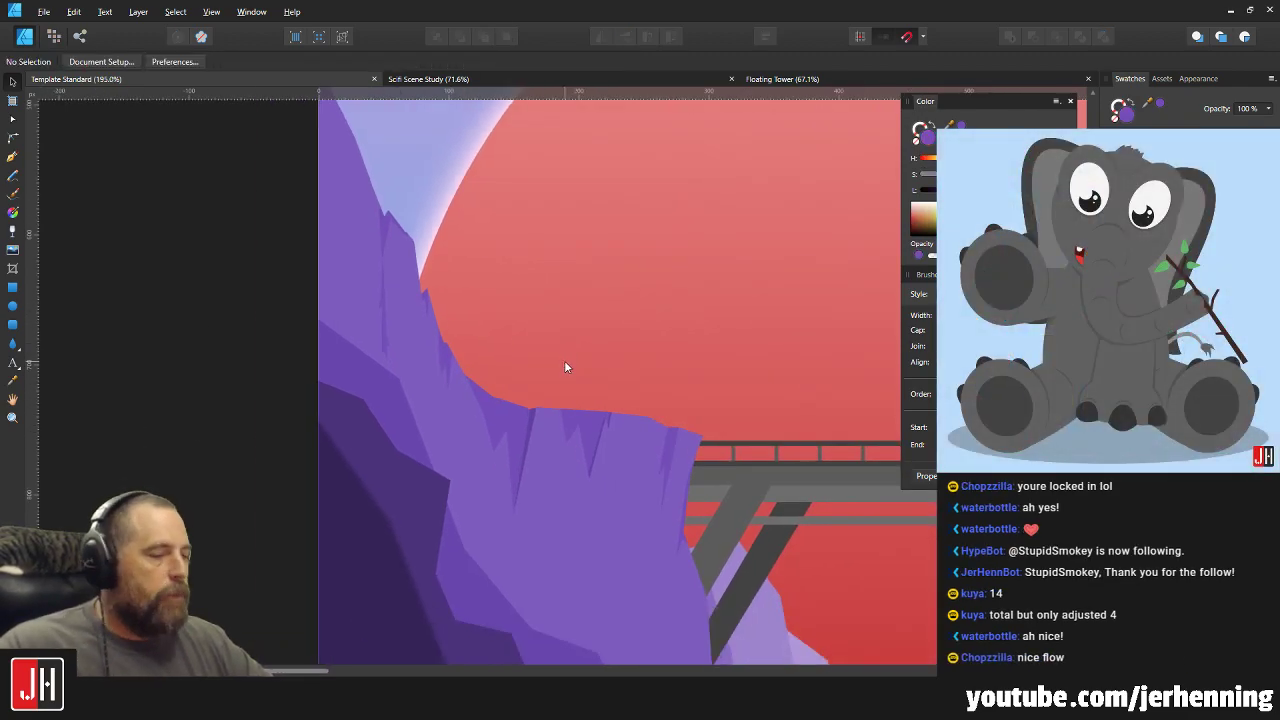
drag(565, 362, 525, 281)
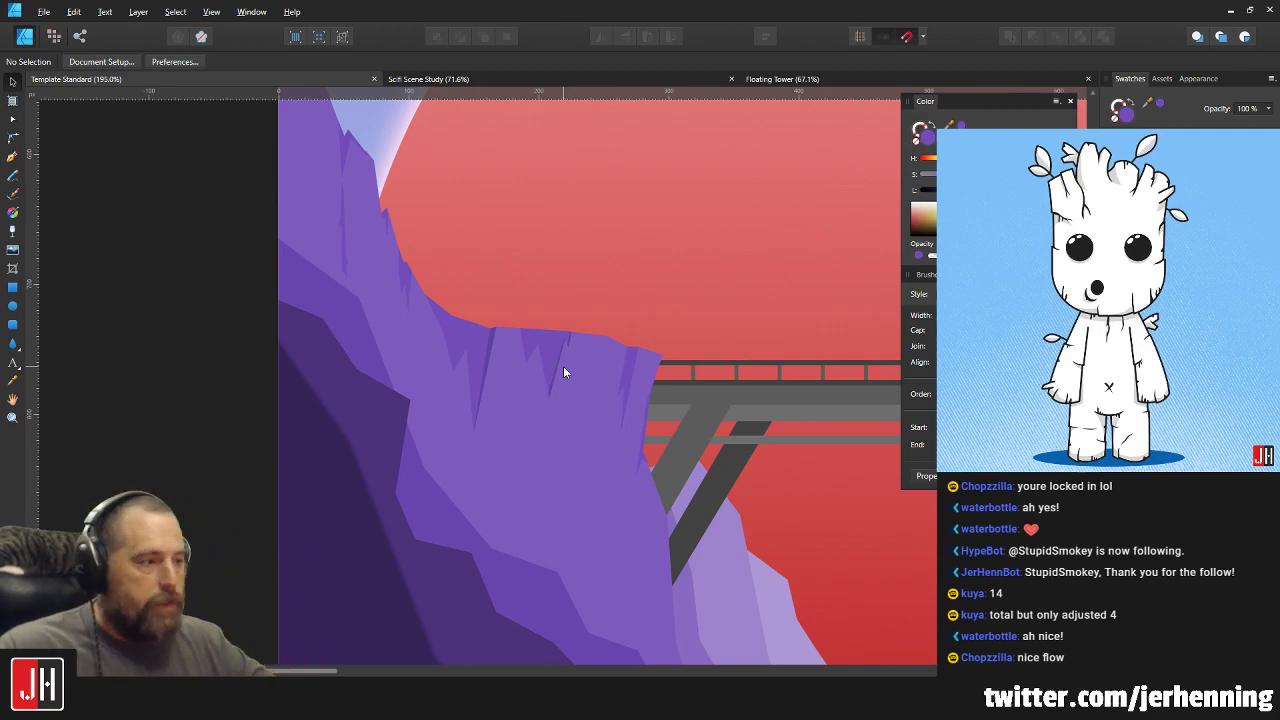
scroll(533, 370, up, 2)
scroll(520, 435, up, 2)
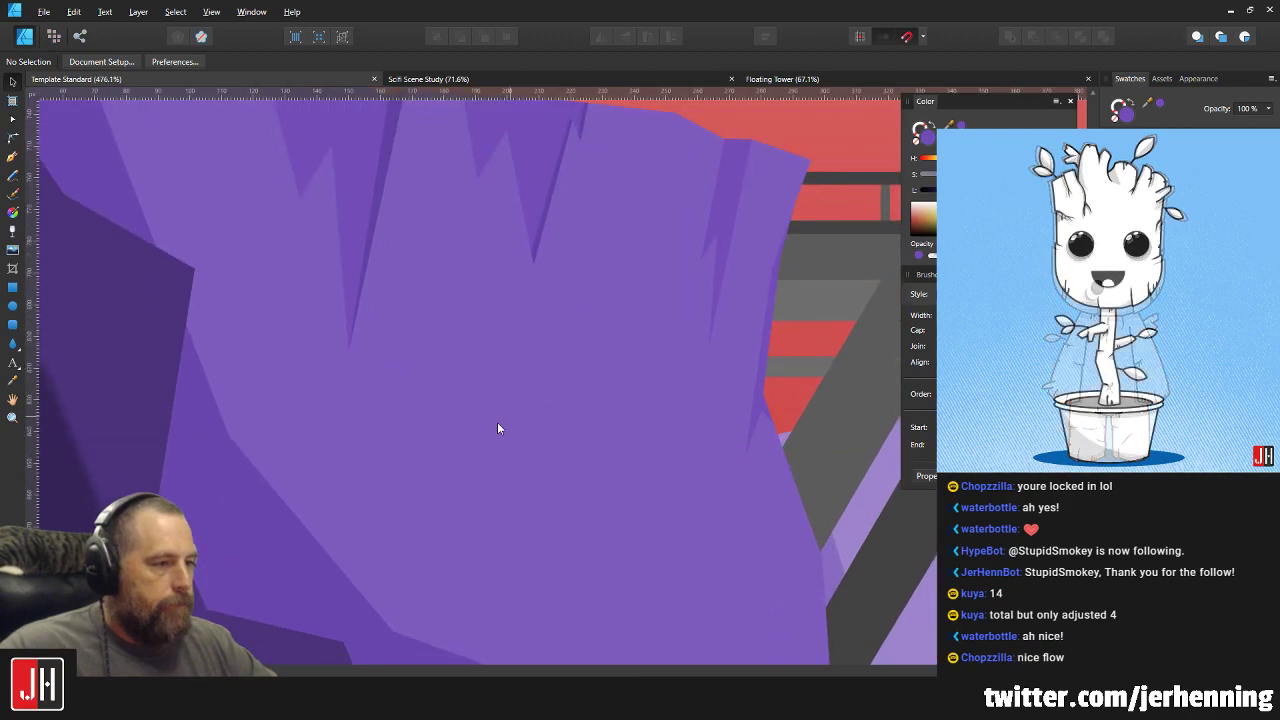
scroll(530, 382, down, 3)
scroll(410, 319, up, 2)
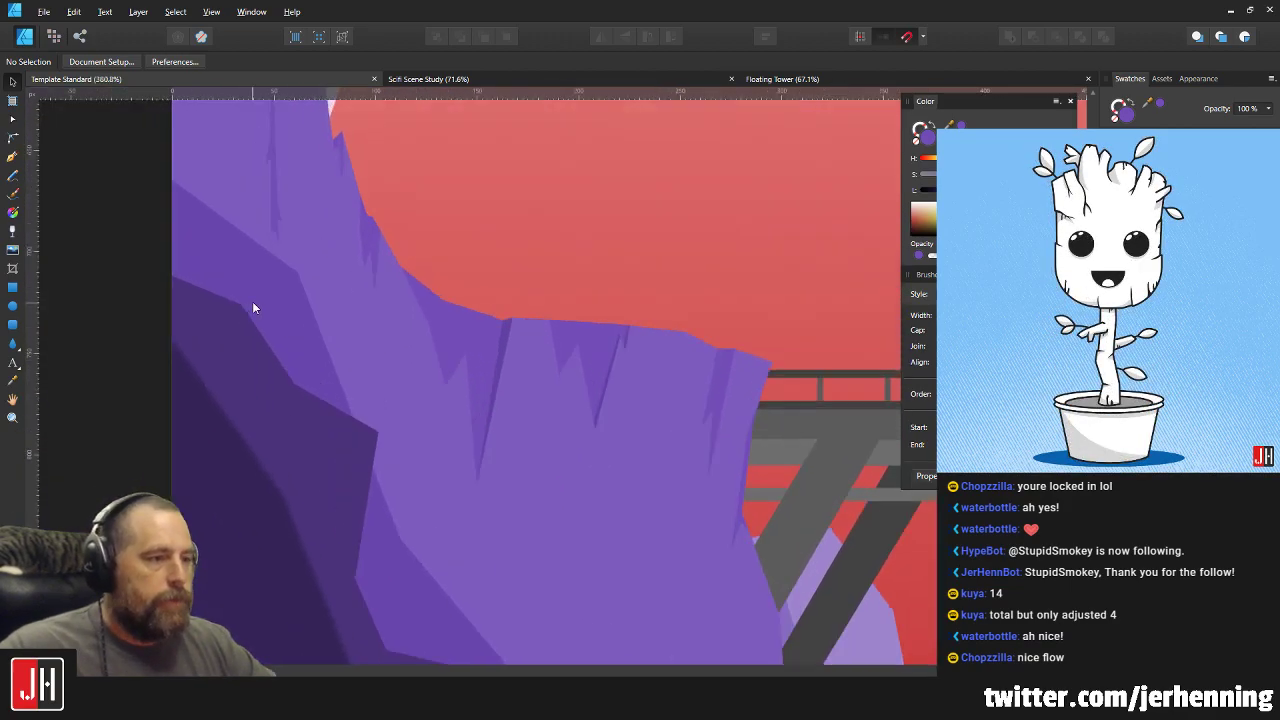
scroll(253, 308, up, 5)
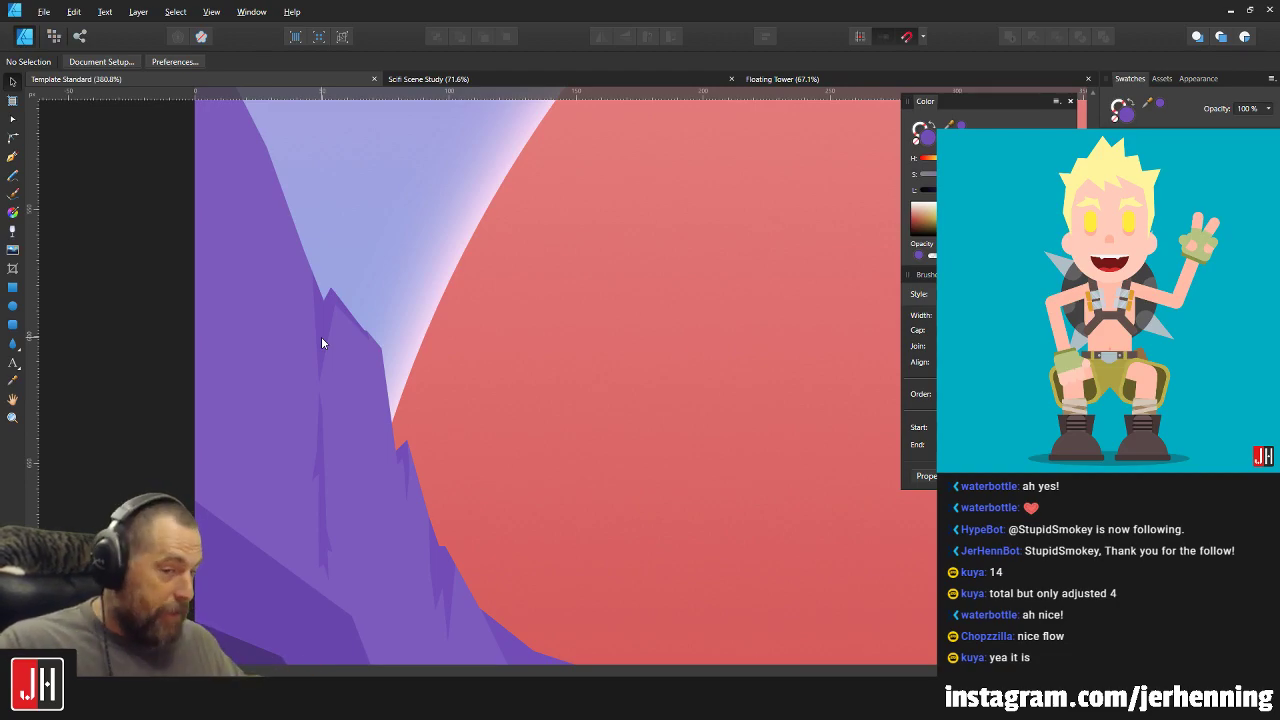
scroll(346, 441, down, 3)
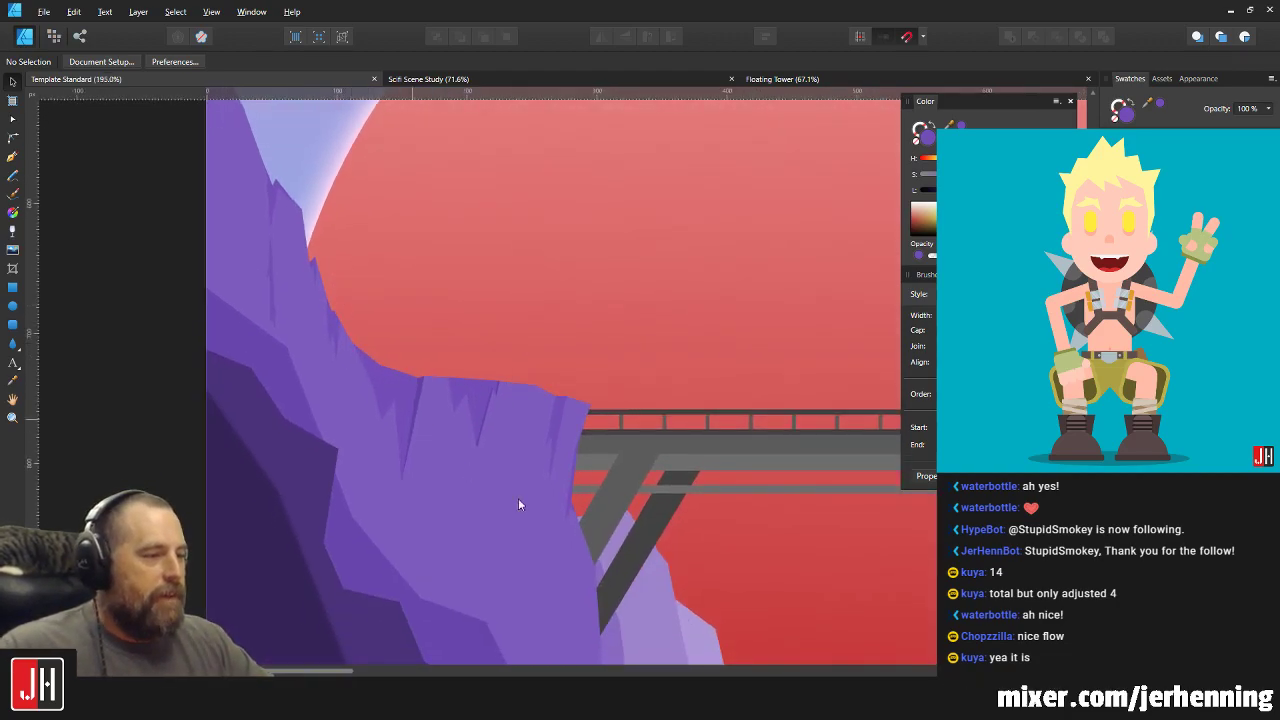
Draw a closed, thin zigzag crack outline with the Pen tool on the cliff face below the ledge.
scroll(443, 403, up, 1)
scroll(414, 477, up, 1)
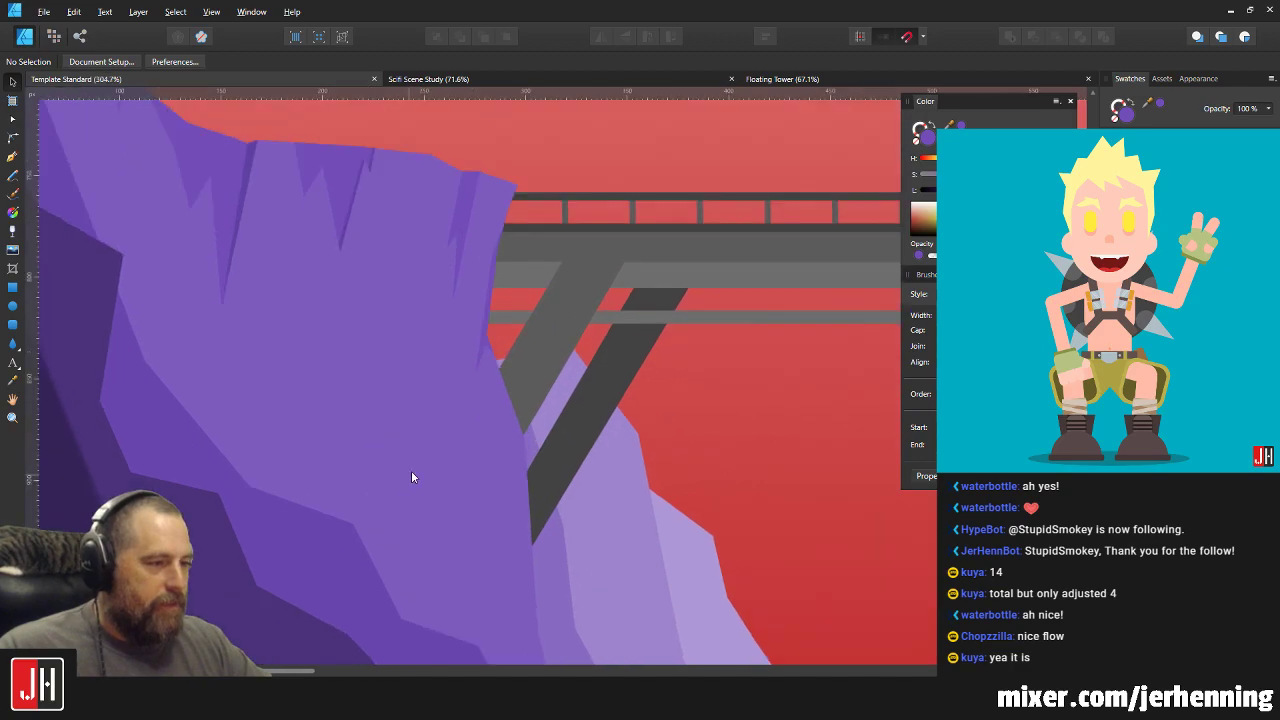
click(13, 157)
scroll(351, 466, up, 1)
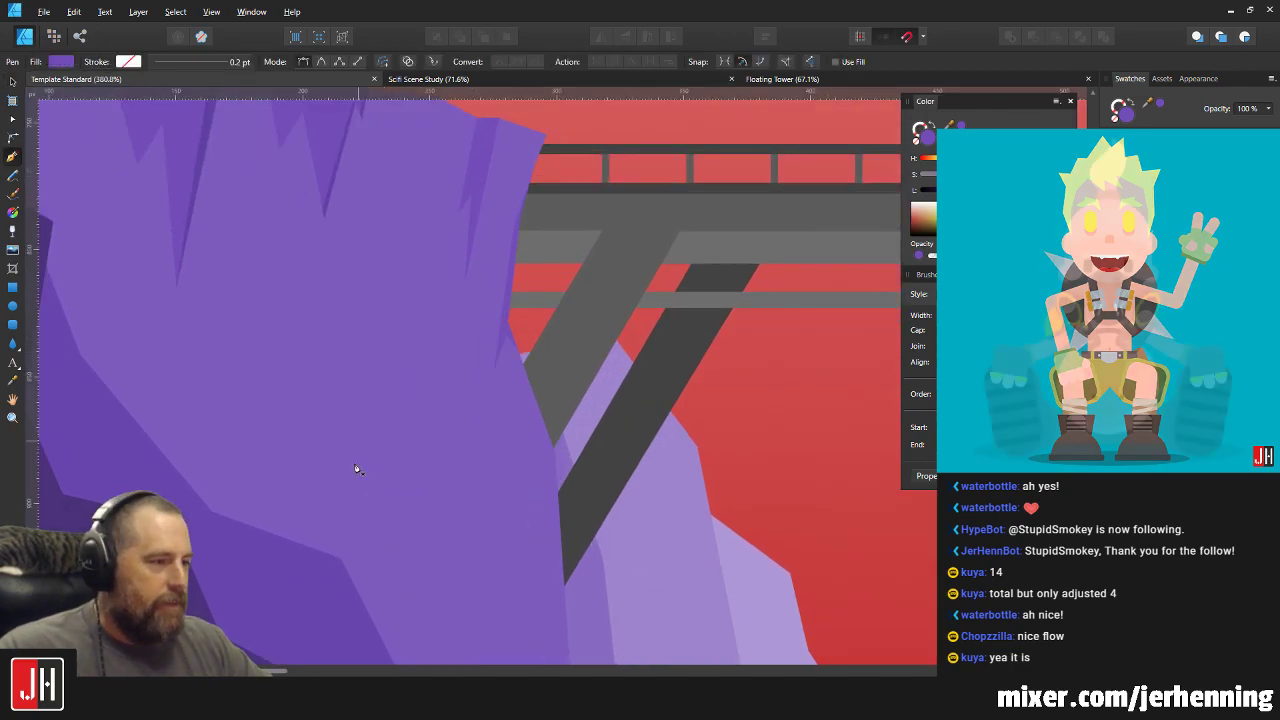
click(309, 489)
click(360, 359)
click(420, 405)
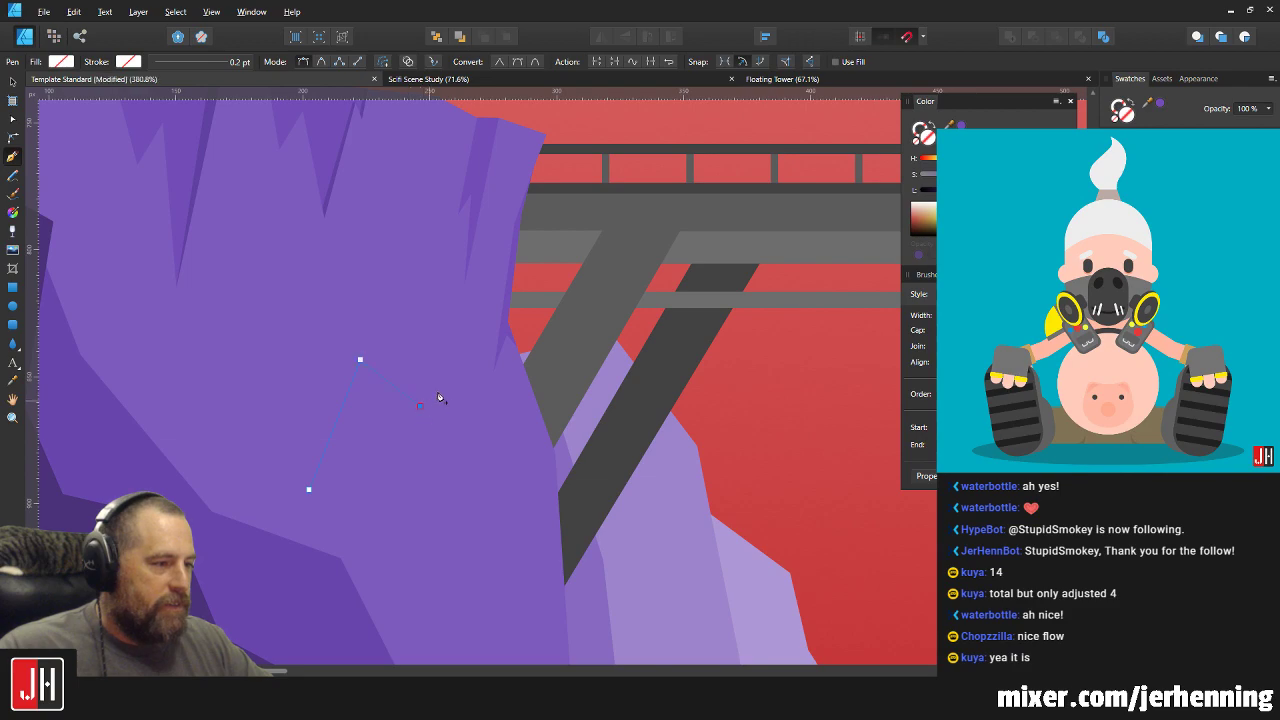
click(439, 389)
click(530, 507)
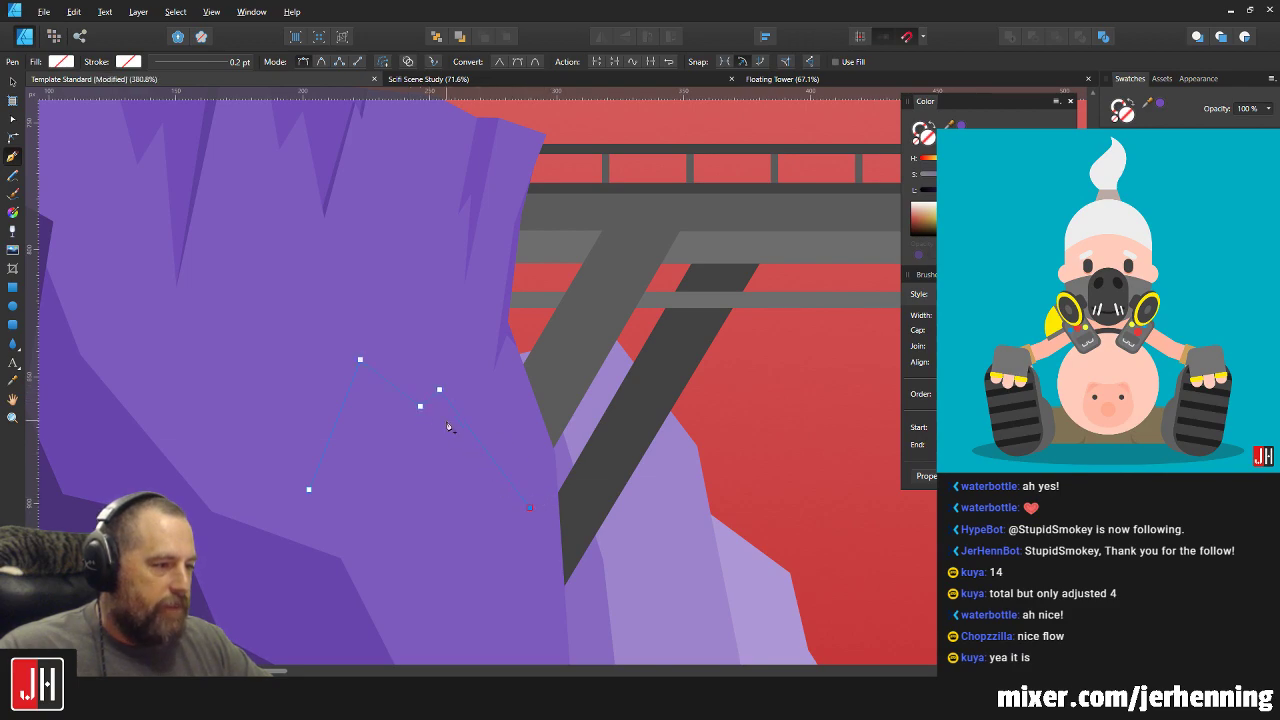
click(437, 403)
click(419, 423)
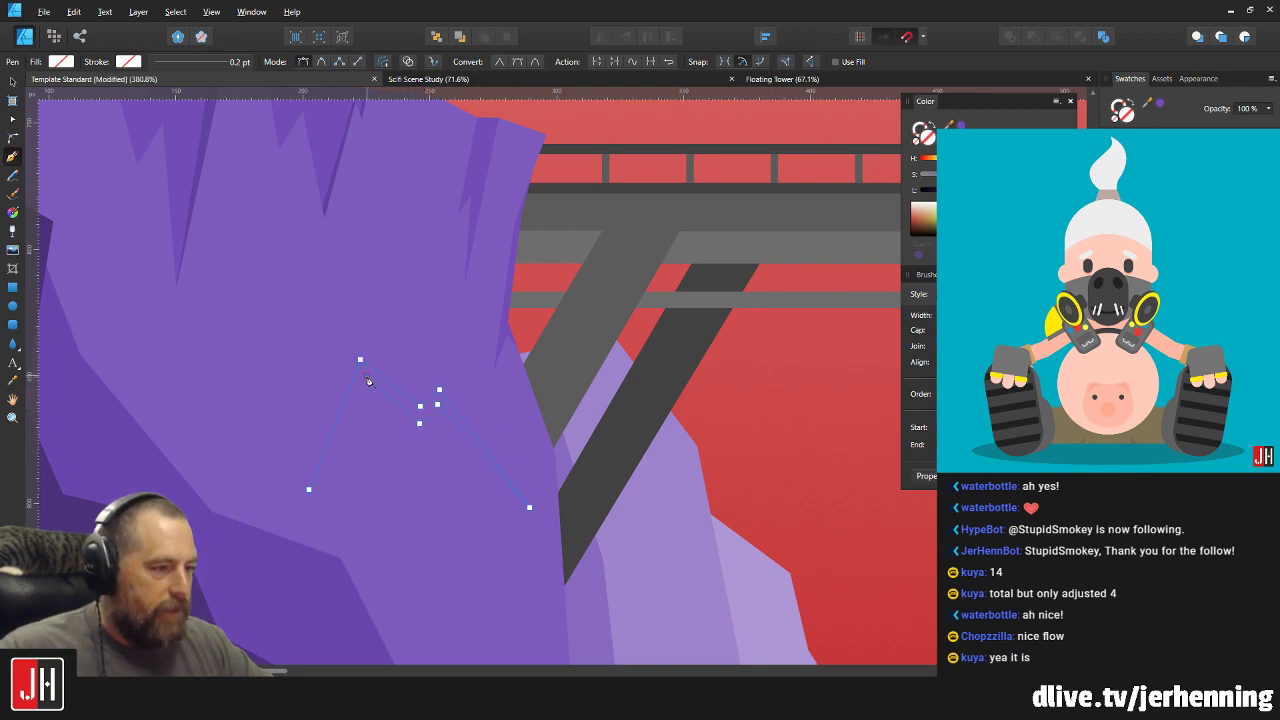
click(368, 378)
click(309, 489)
key(a)
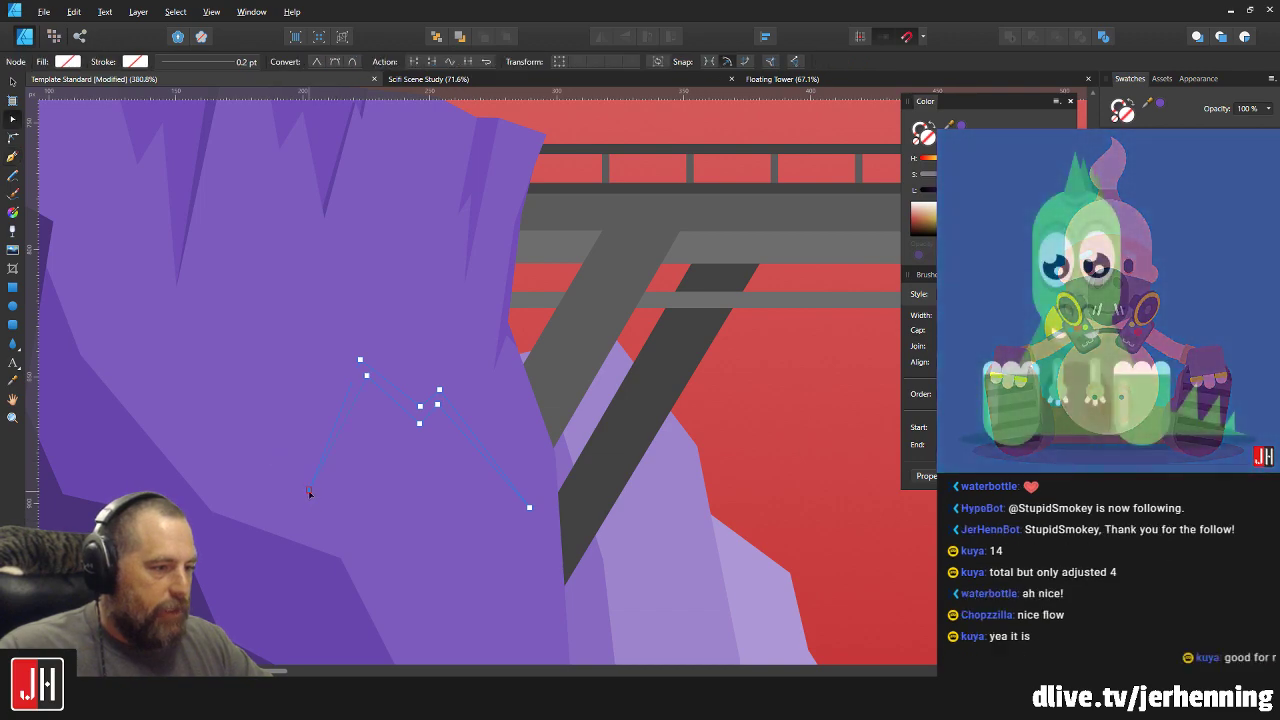
Shift the zigzag outline's left tip and upper peak slightly, and fill it with the darker purple sampled from the ledge's crack shading.
drag(309, 490, 314, 464)
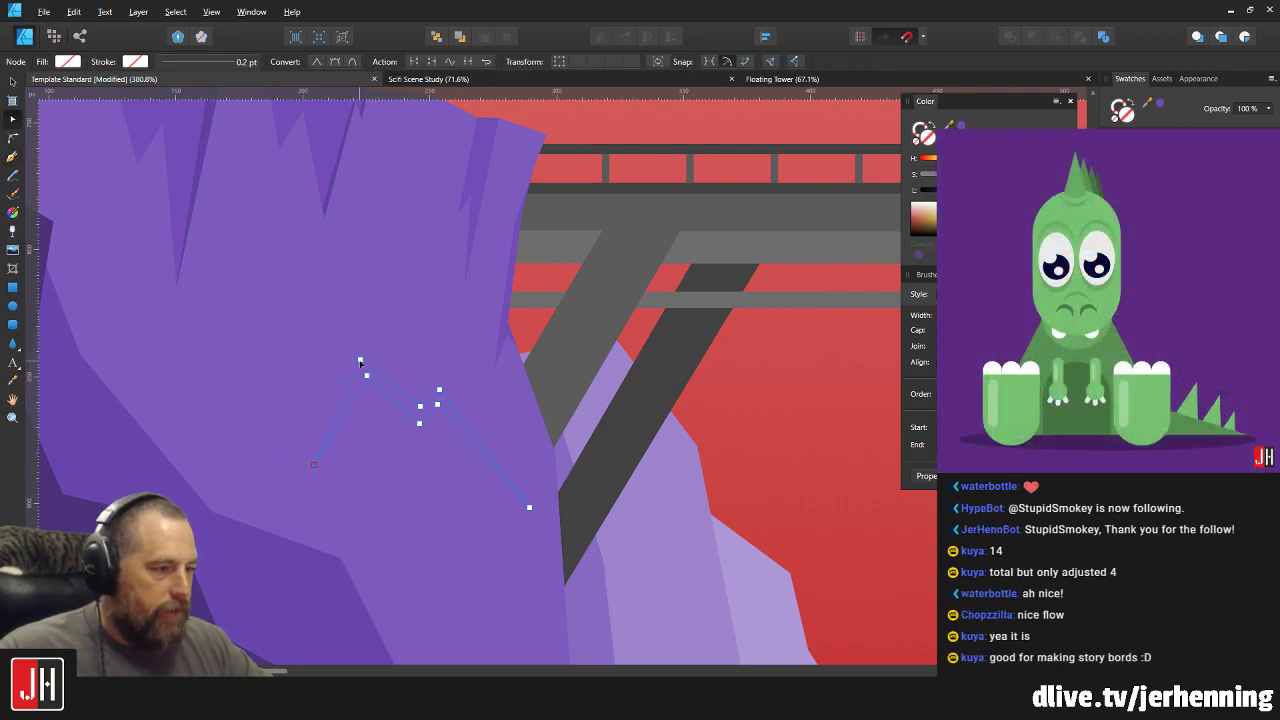
drag(371, 357, 364, 361)
scroll(404, 361, up, 3)
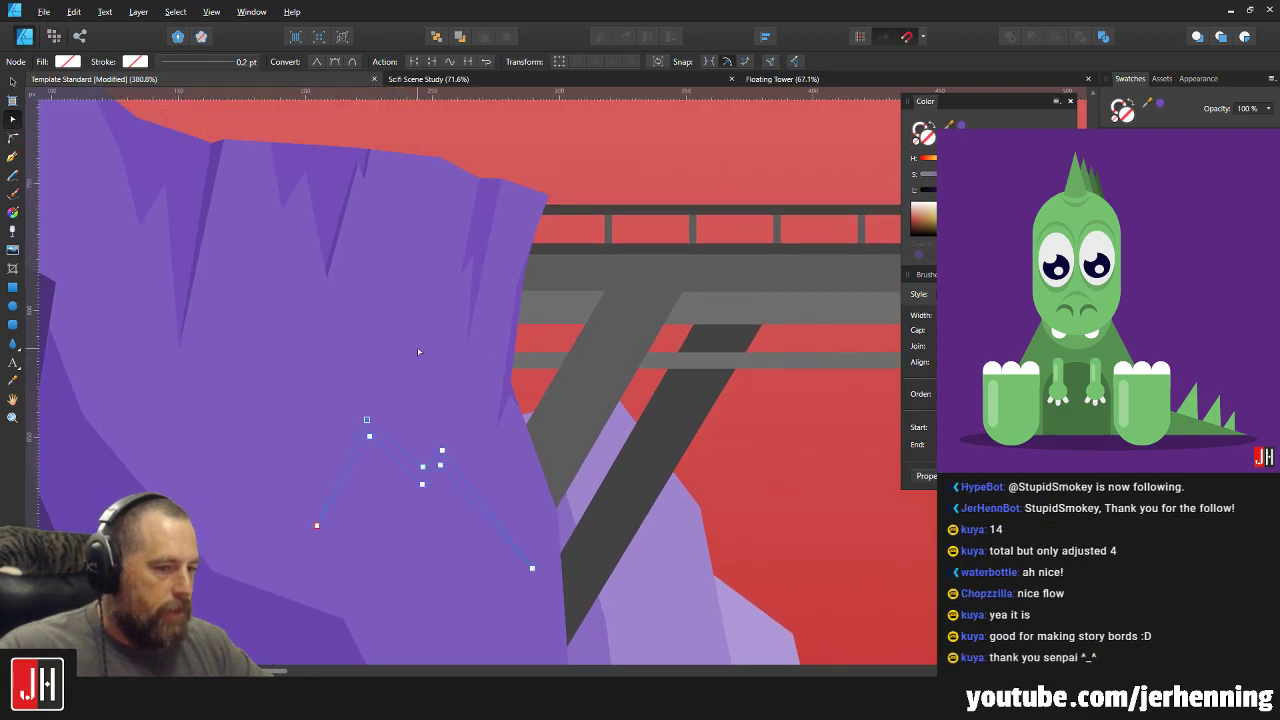
key(i)
click(477, 239)
key(v)
Move the crack's tall peak inward and slightly lower its central valley corners.
scroll(435, 434, up, 3)
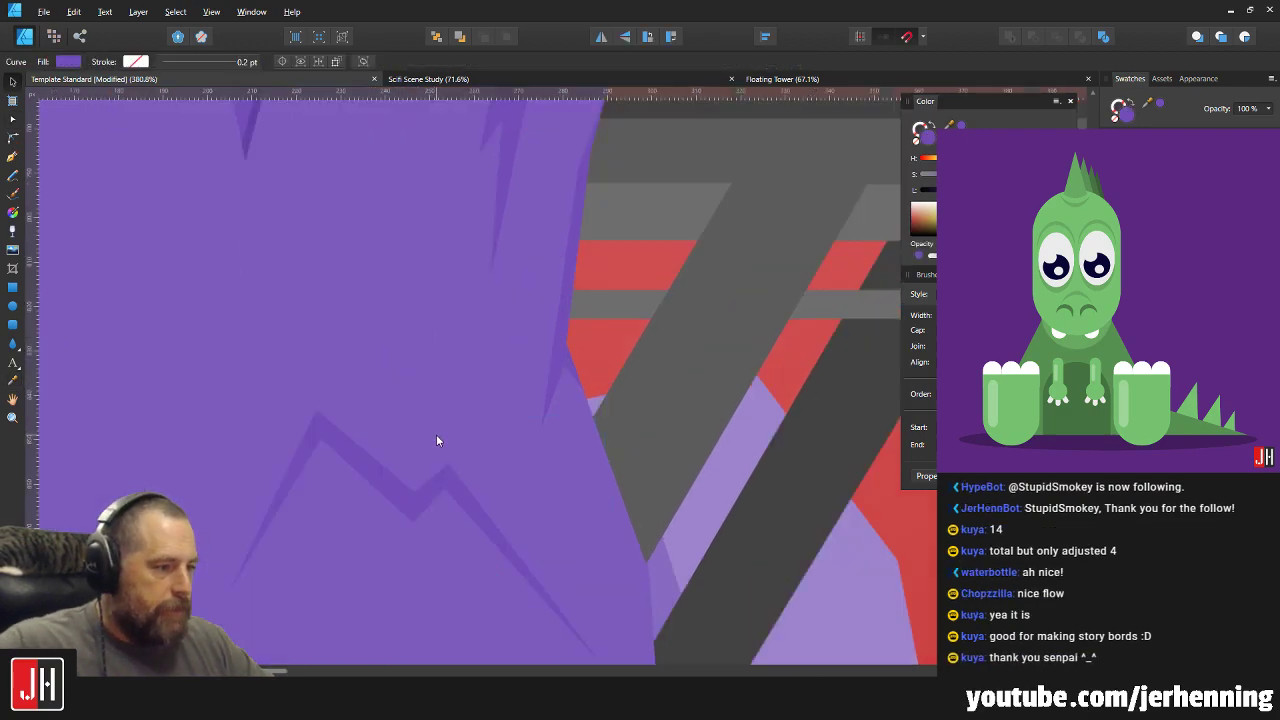
key(a)
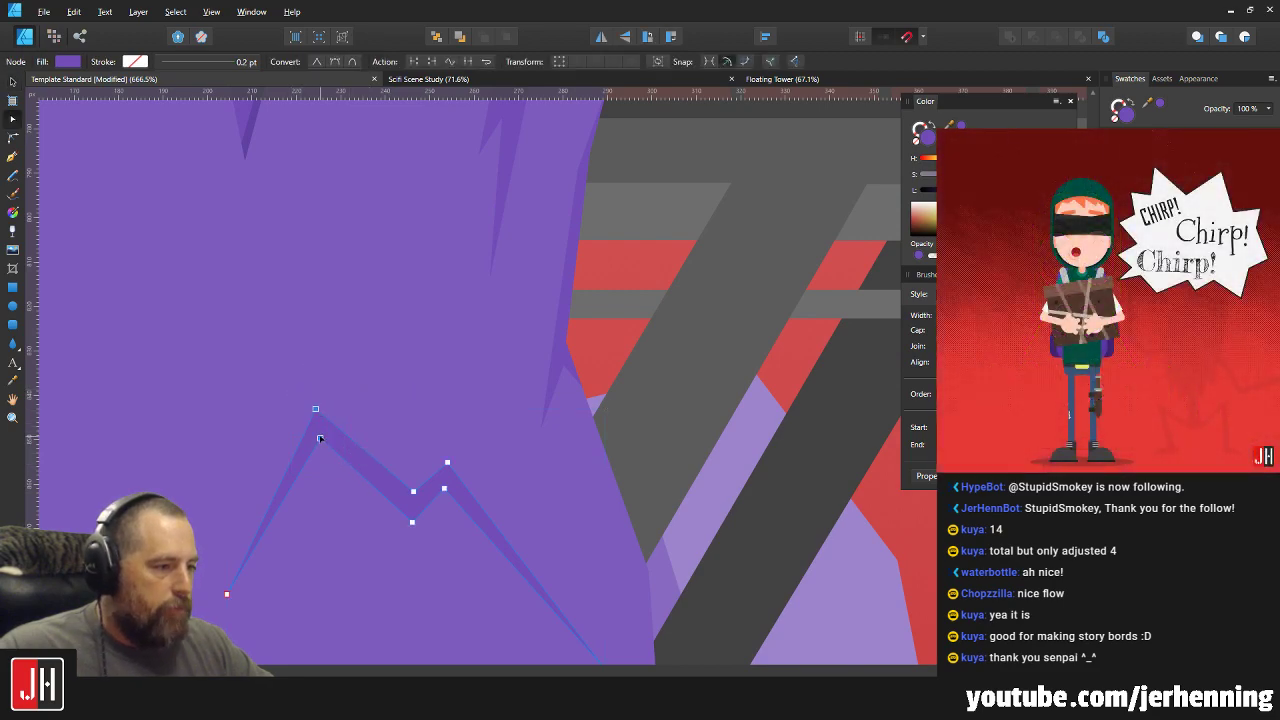
drag(320, 441, 337, 448)
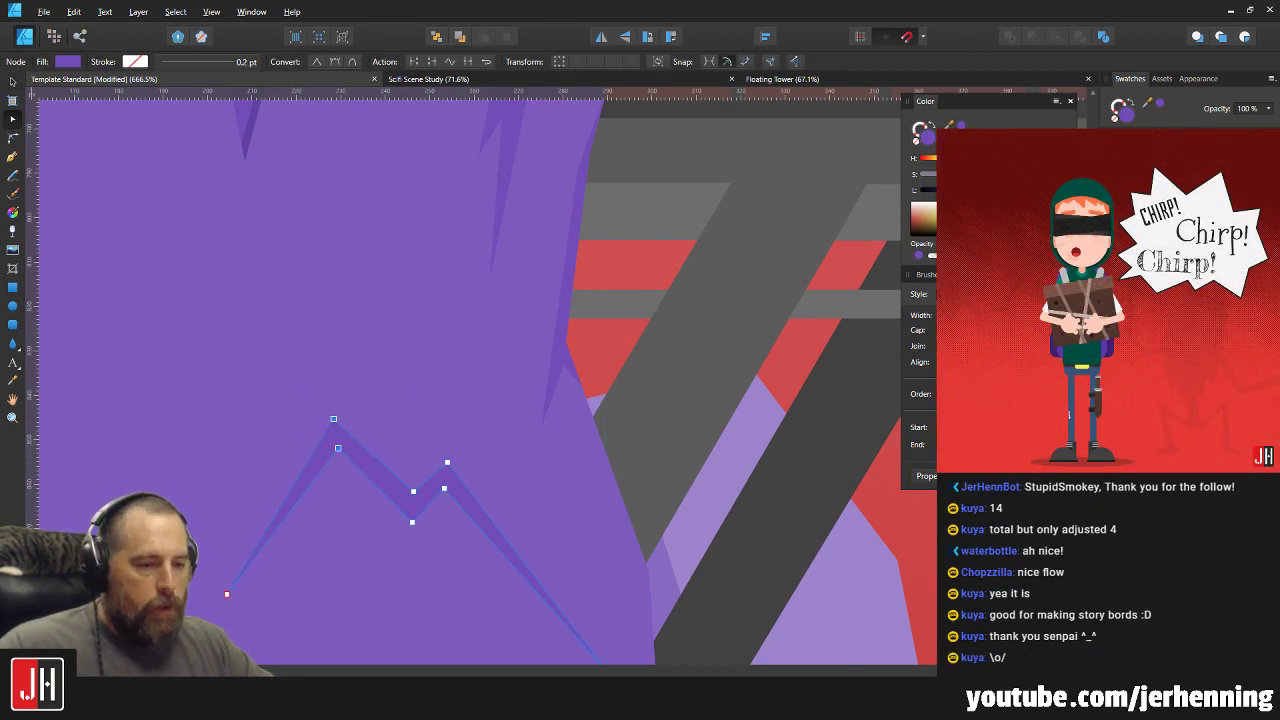
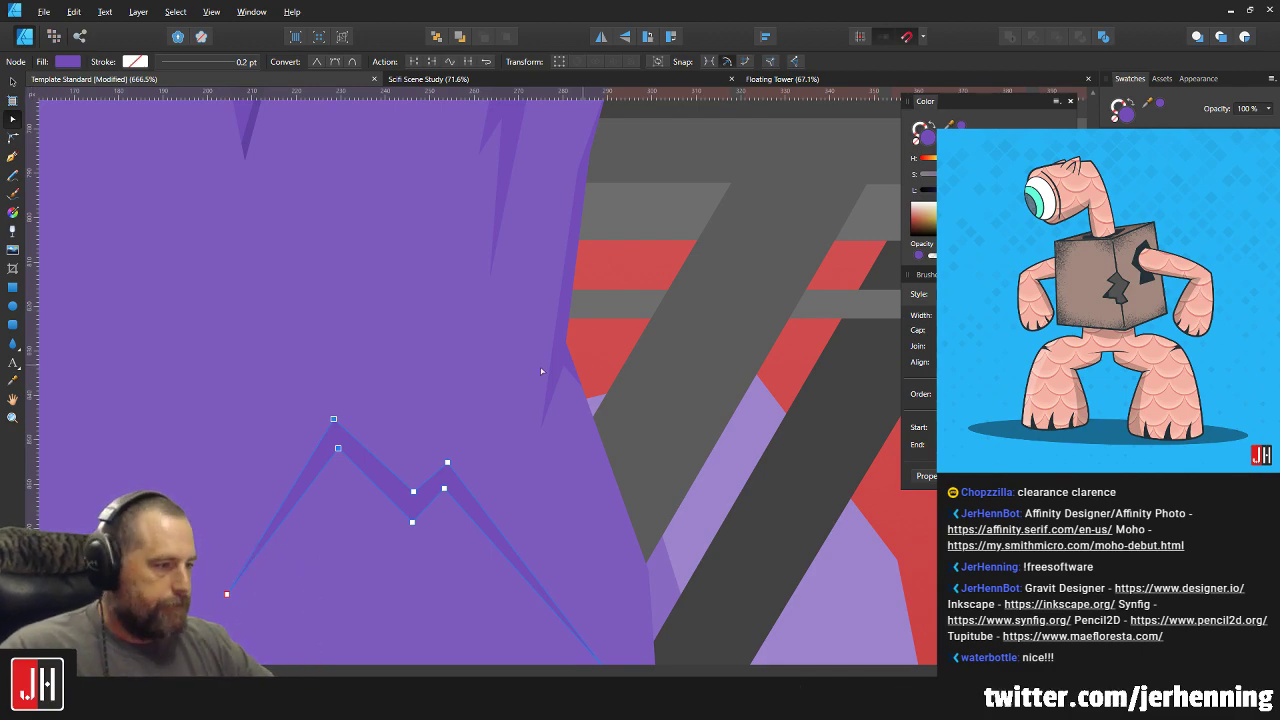
key(v)
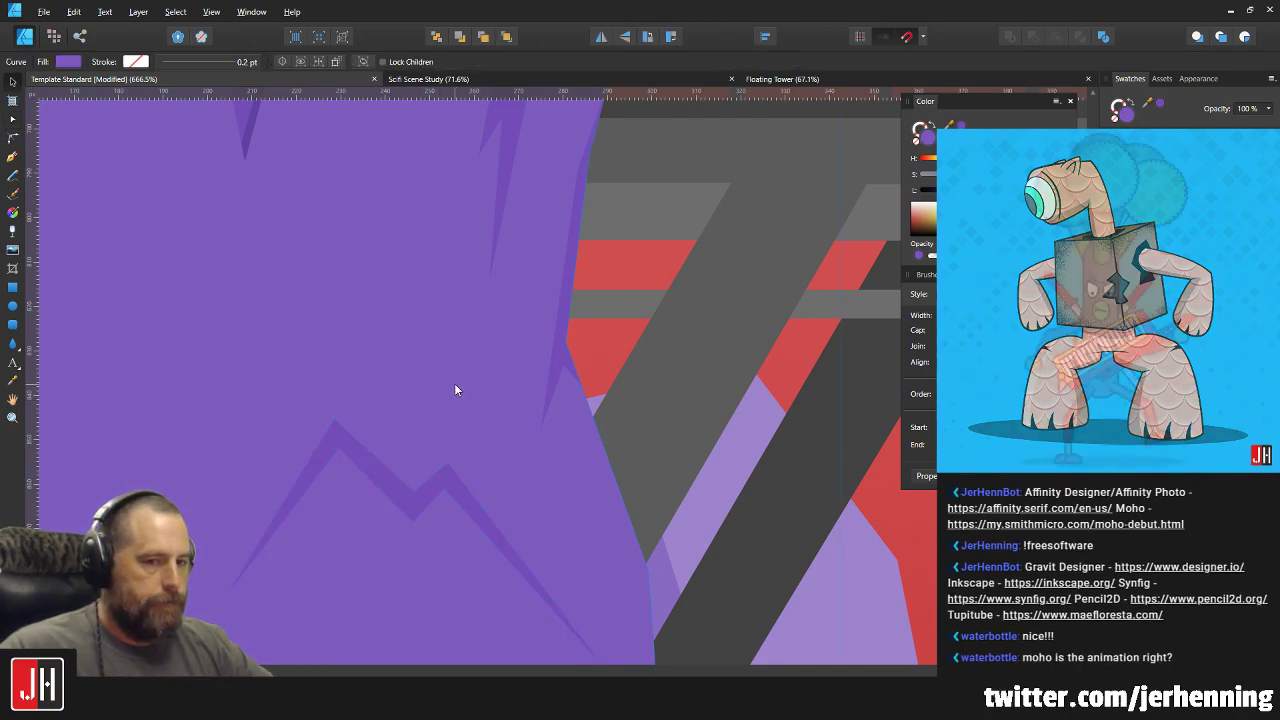
scroll(455, 388, down, 2)
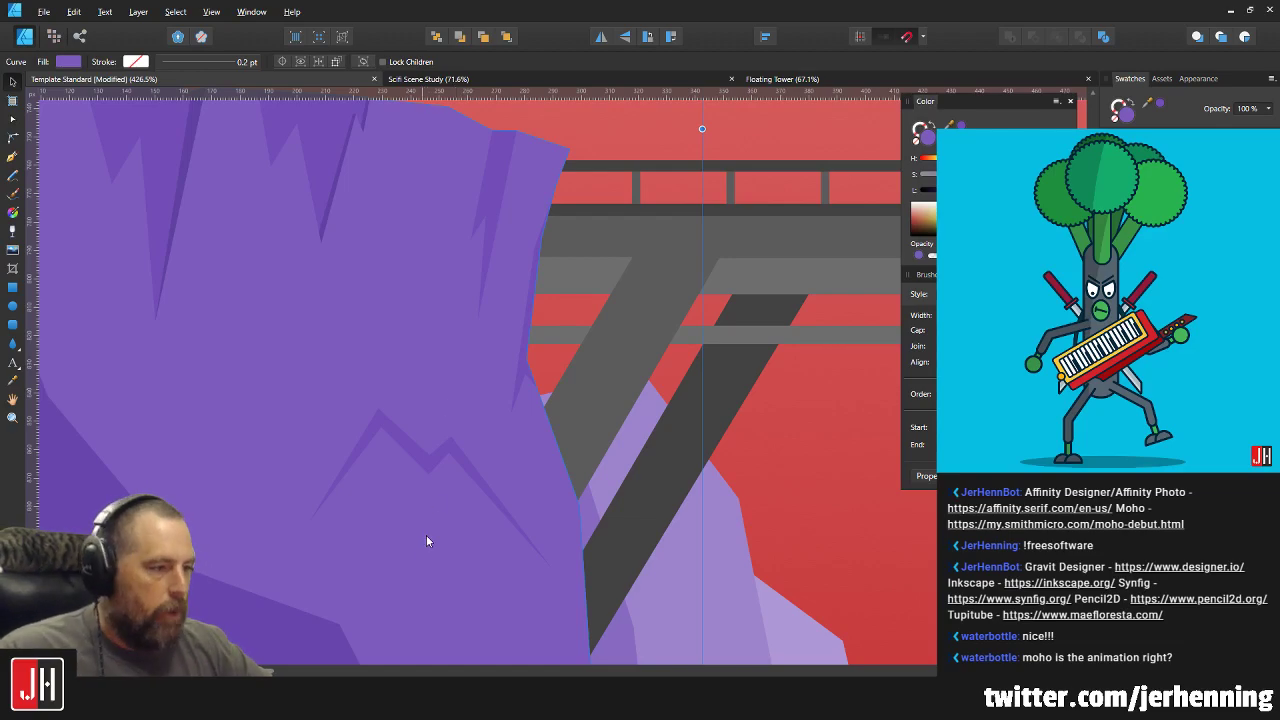
scroll(440, 437, up, 3)
key(a)
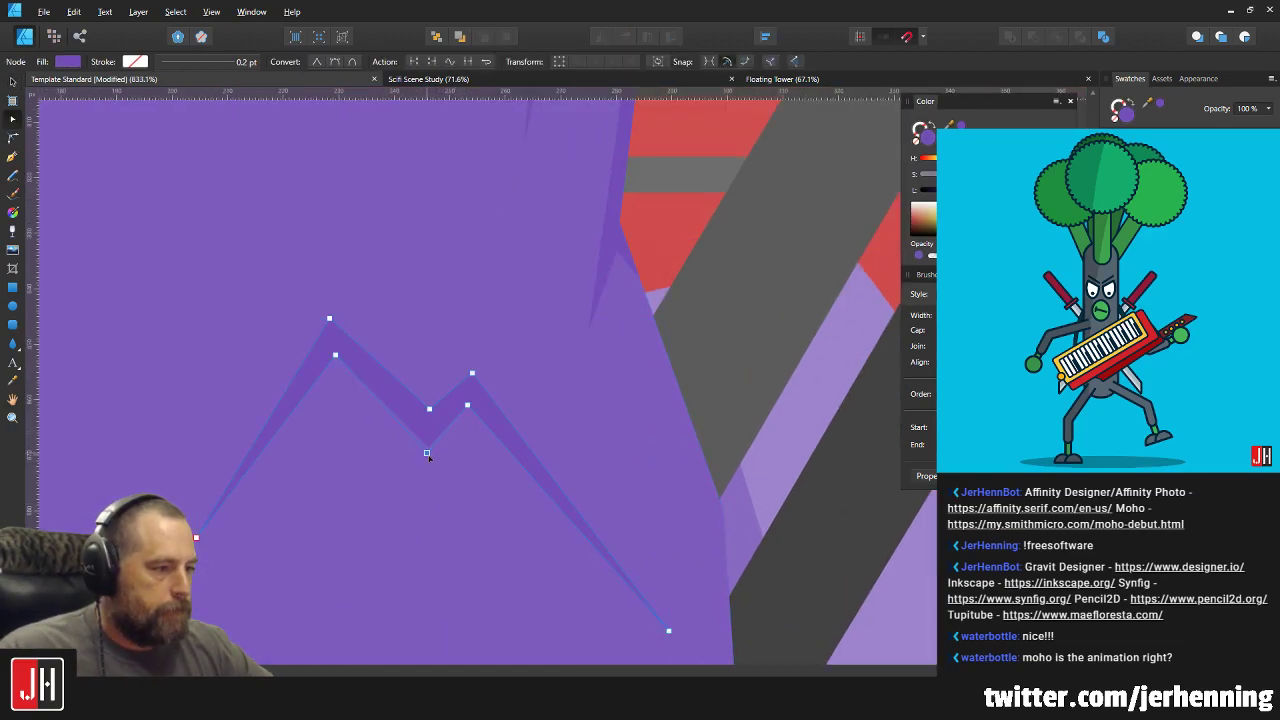
drag(427, 454, 427, 457)
drag(429, 410, 425, 418)
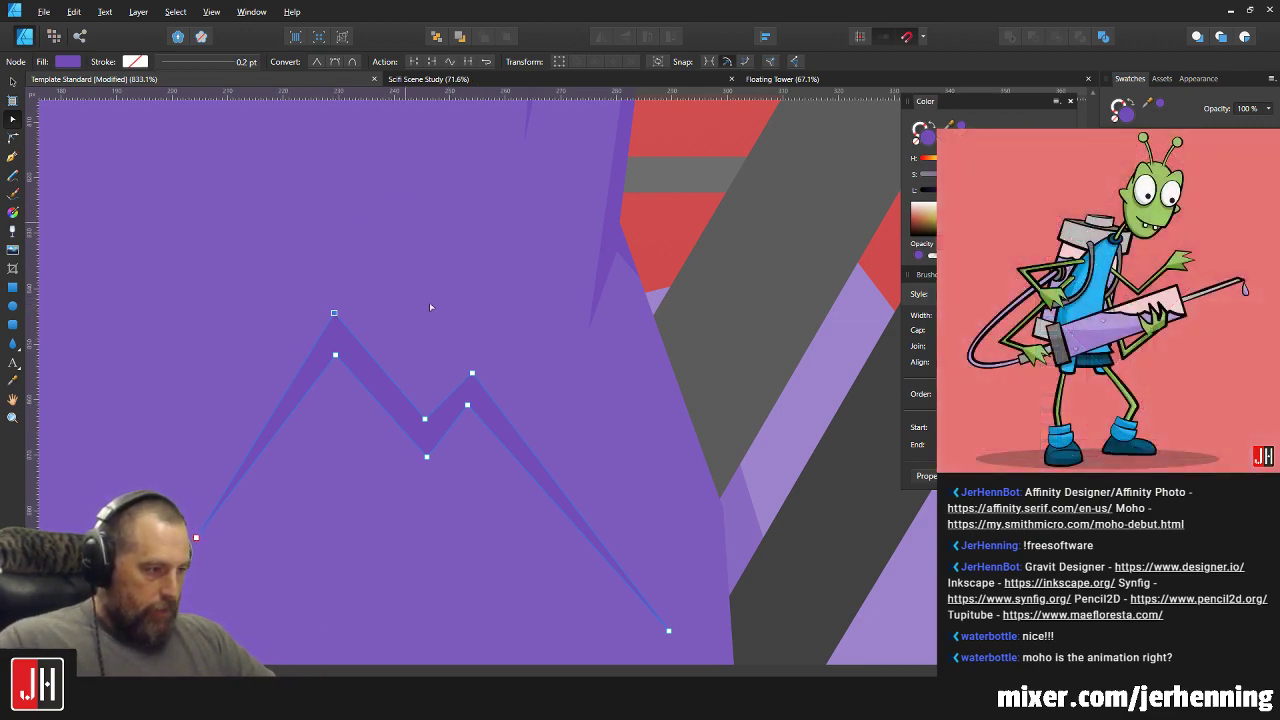
Pull the crack's lower-right tip inward, then adjust the valley and lower the smaller peak to thin the right branch.
scroll(594, 533, down, 2)
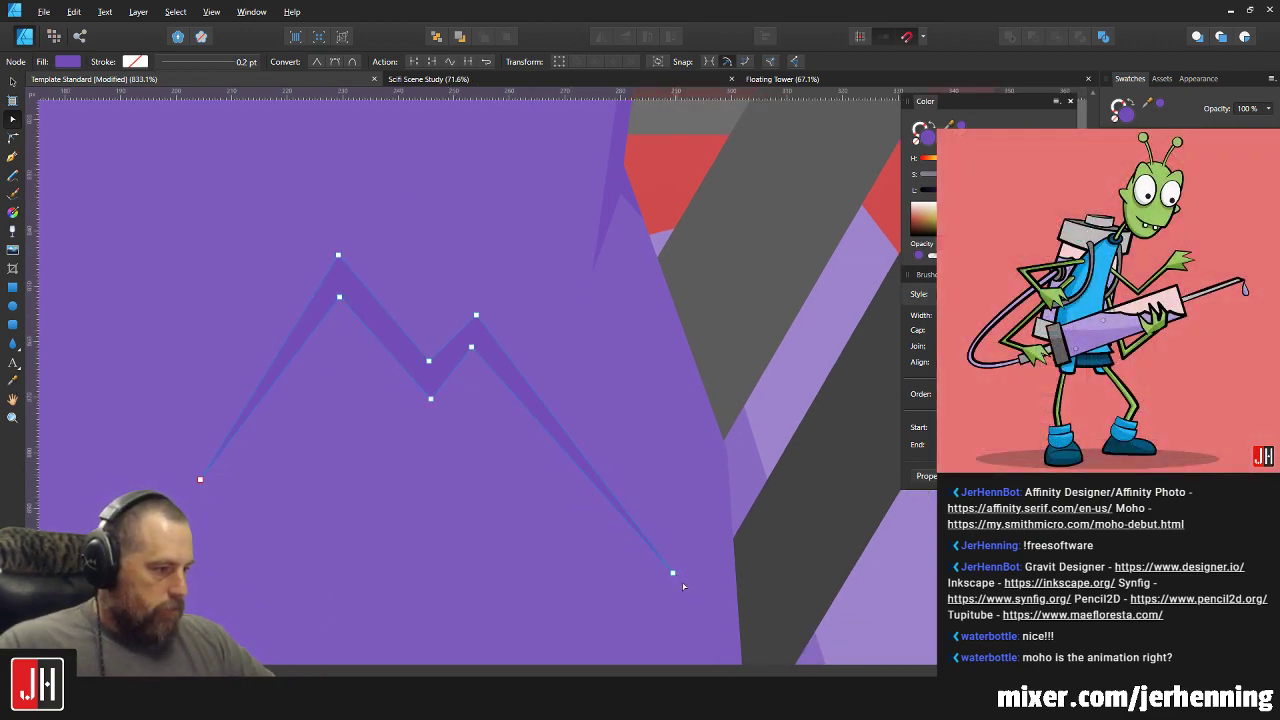
drag(666, 573, 613, 557)
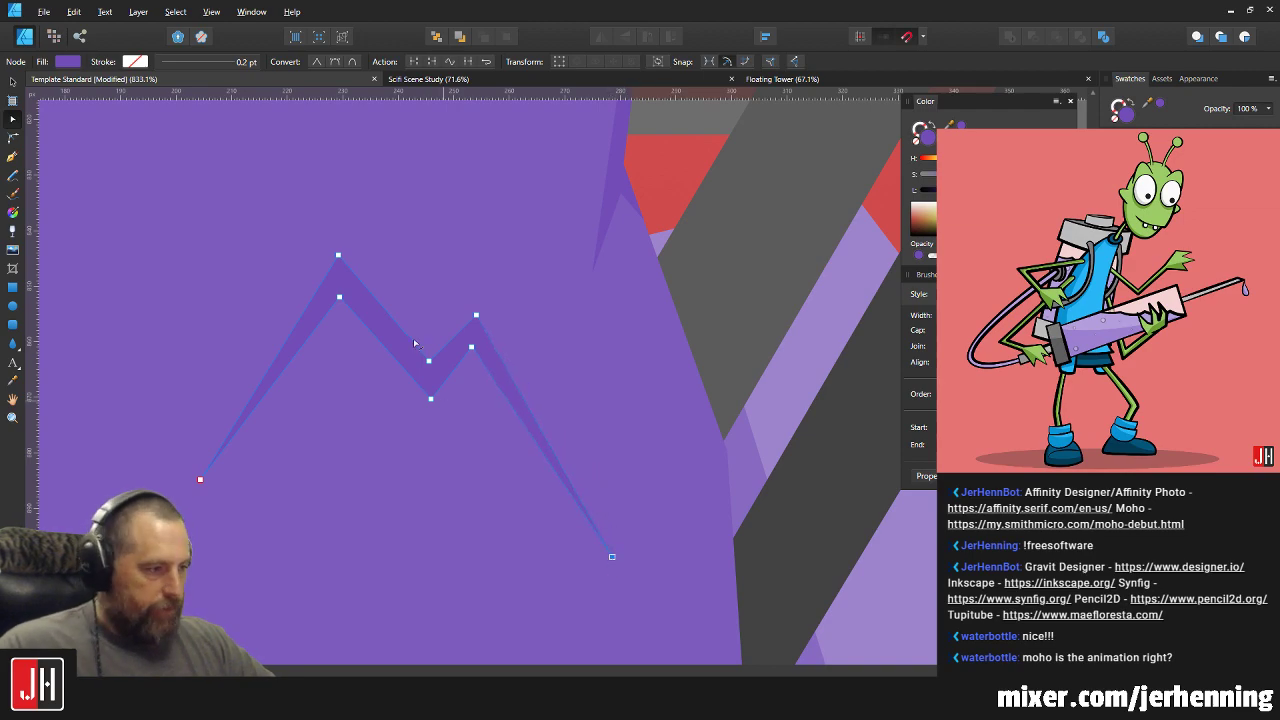
drag(471, 354, 471, 358)
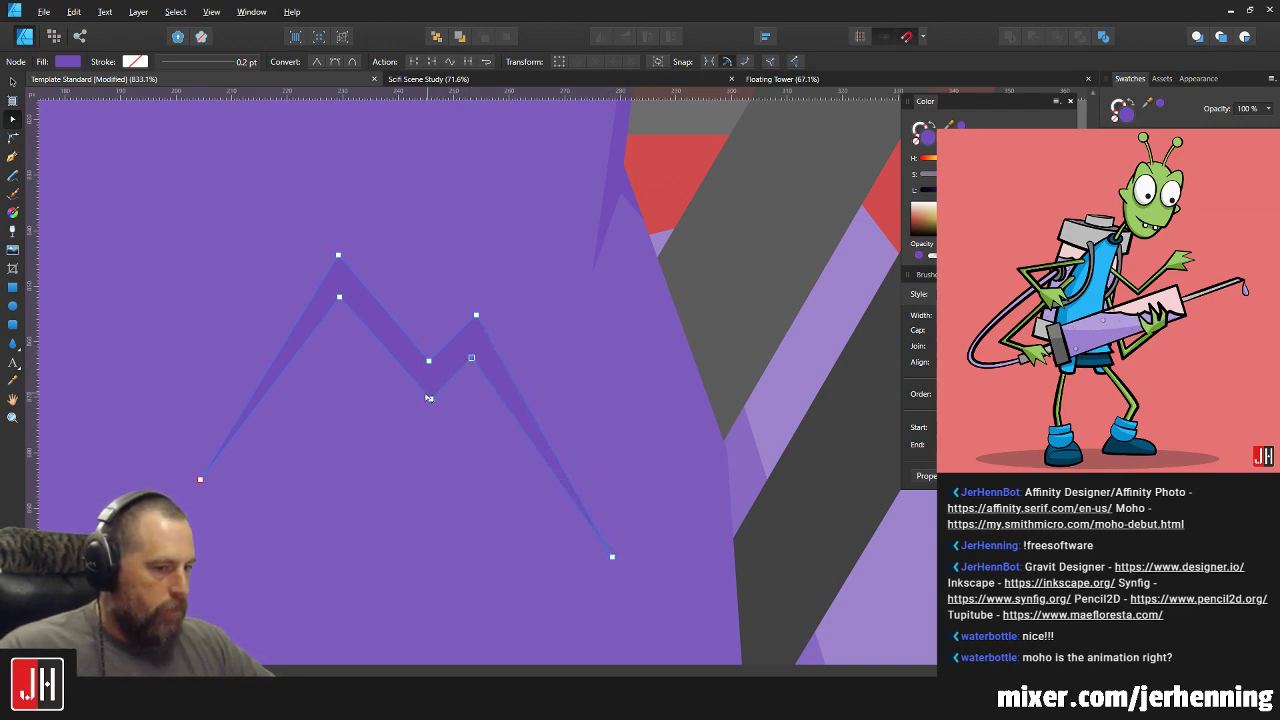
click(429, 398)
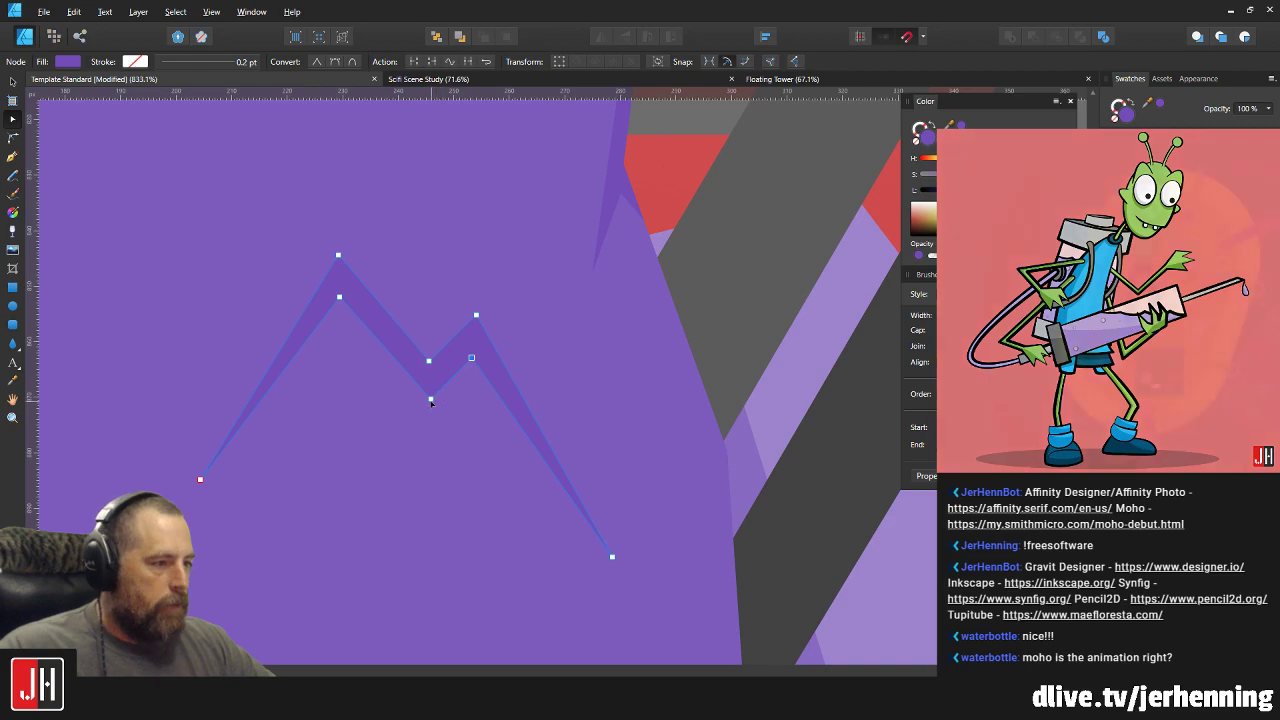
drag(431, 398, 426, 395)
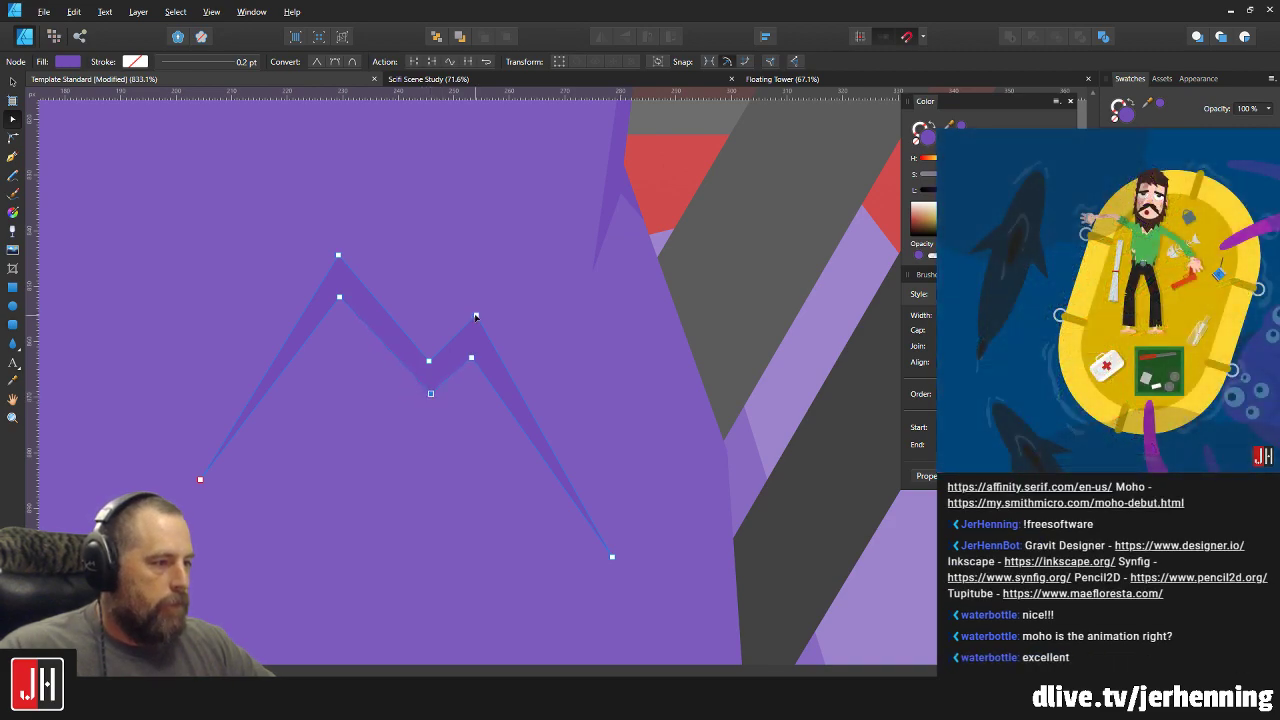
drag(472, 320, 476, 346)
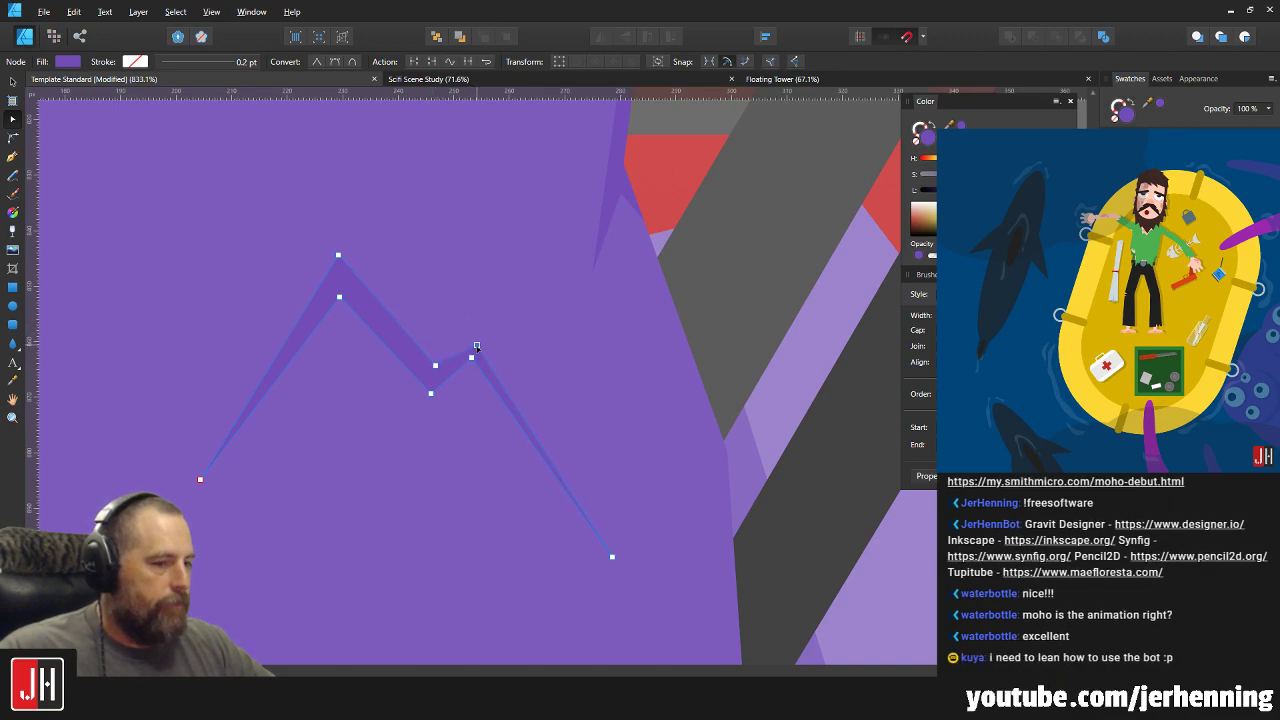
Refine the outer and inner corners of the crack's smaller peak for an even, tapered thickness.
scroll(477, 347, up, 5)
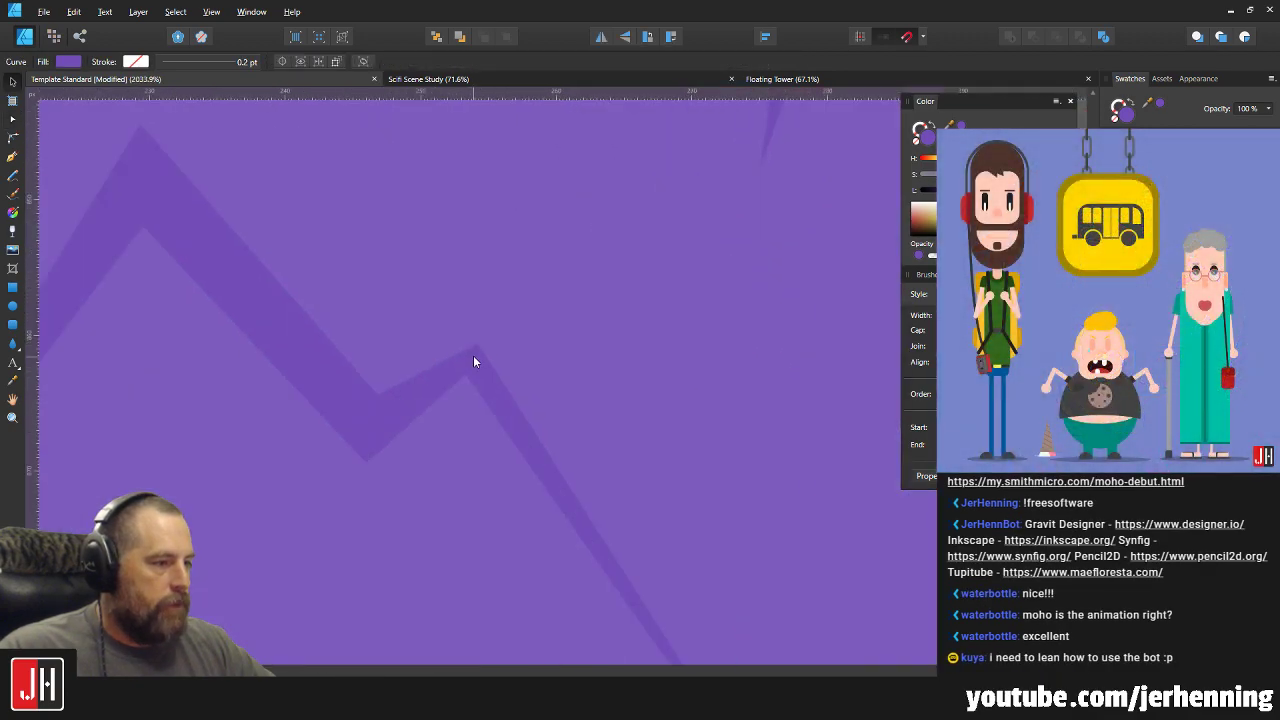
drag(477, 344, 471, 341)
scroll(469, 339, down, 5)
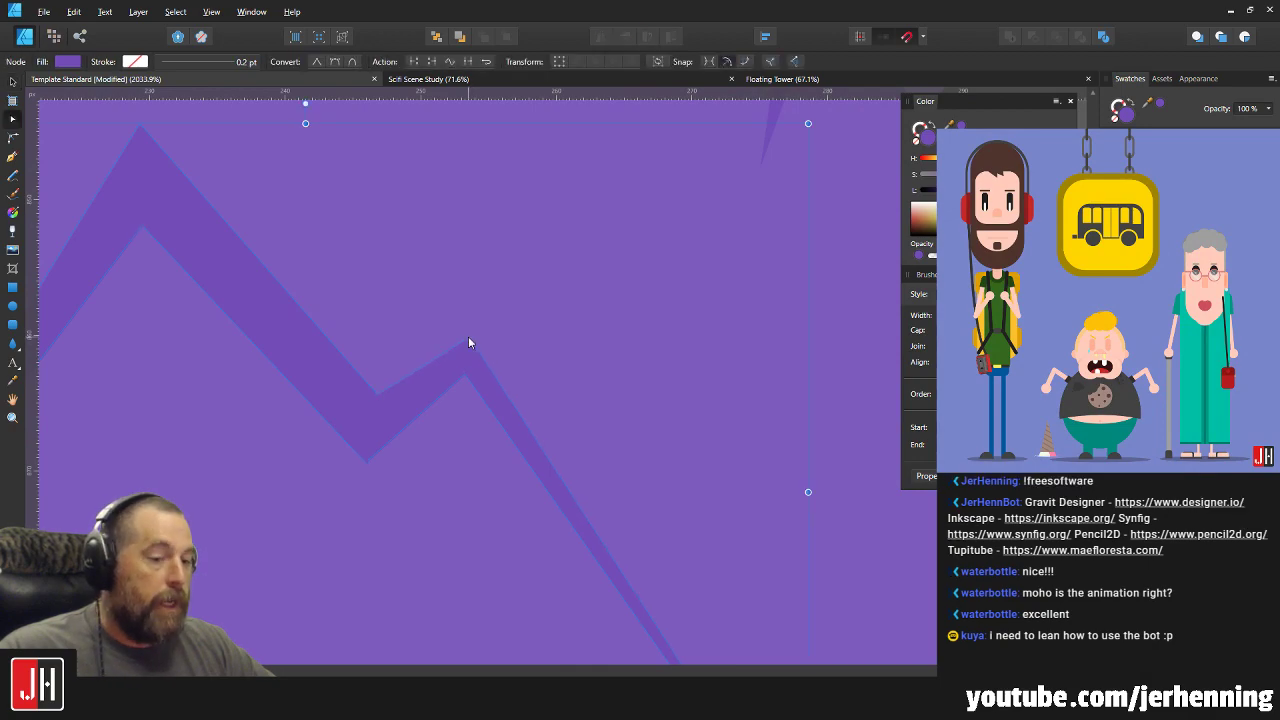
key(v)
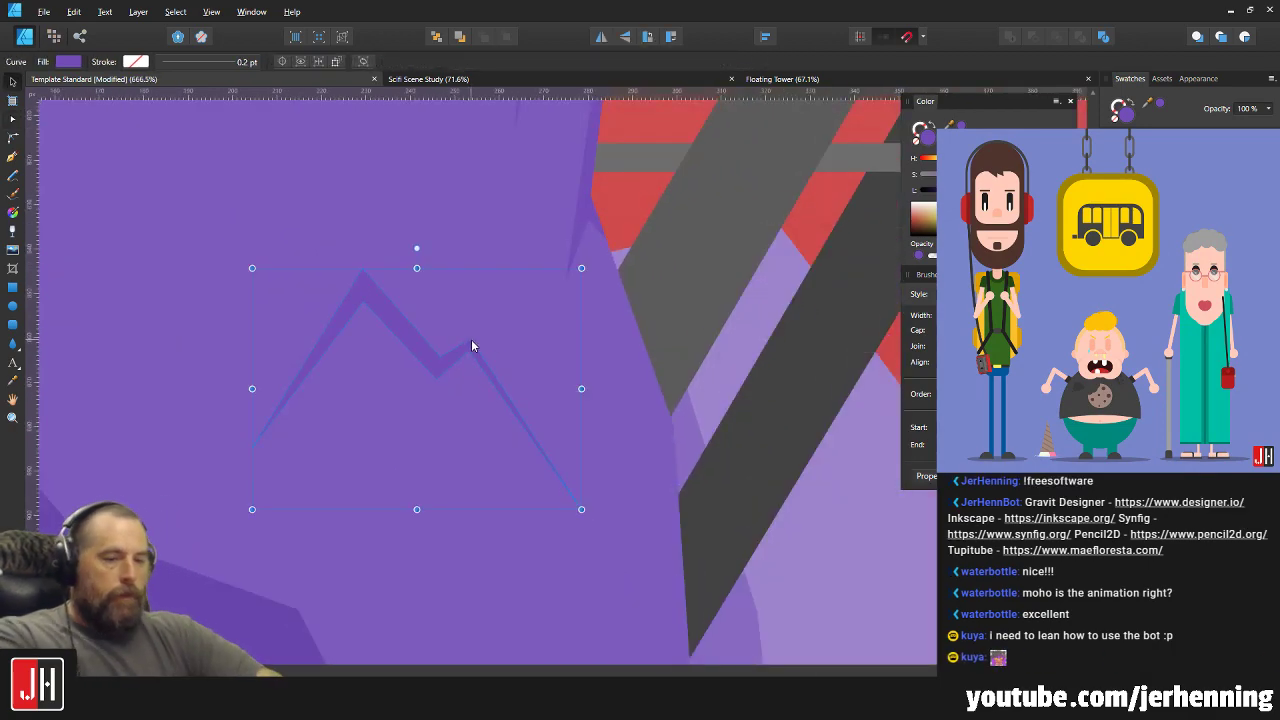
scroll(480, 350, up, 2)
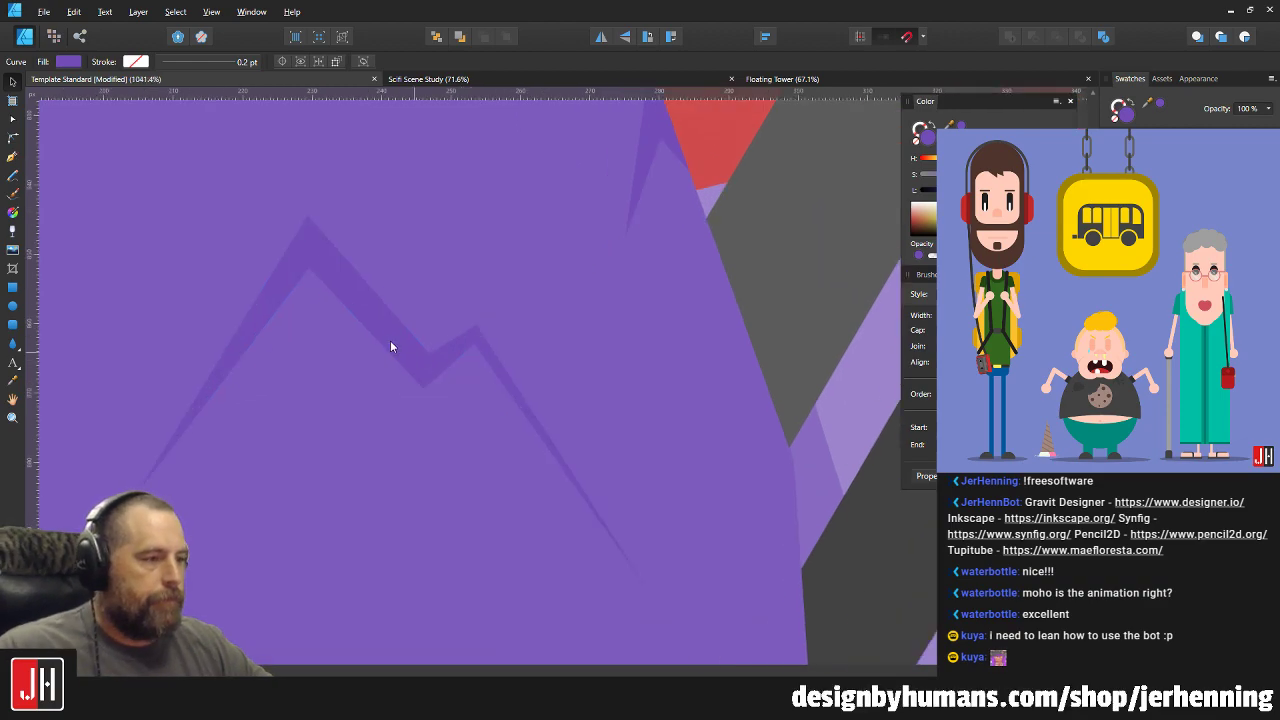
key(a)
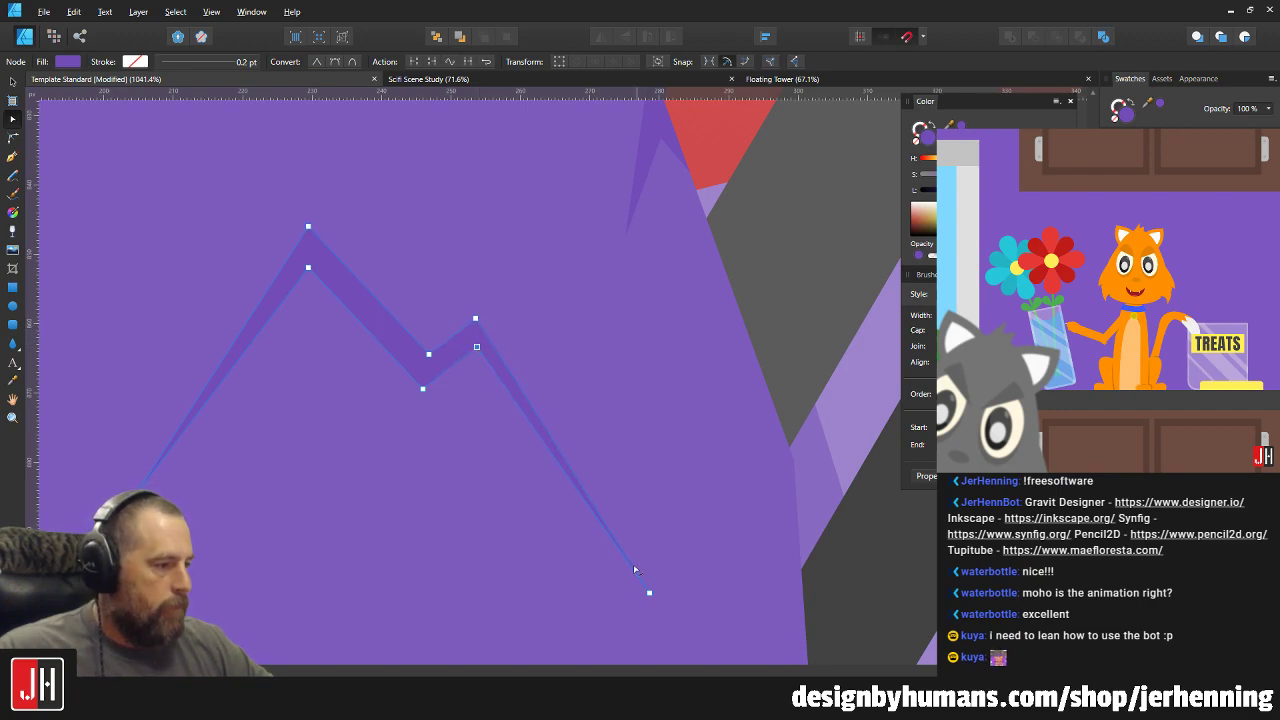
Narrow the crack by shifting its left tip and tall peak inward, and move the shape down toward the cliff's right edge.
scroll(616, 530, down, 6)
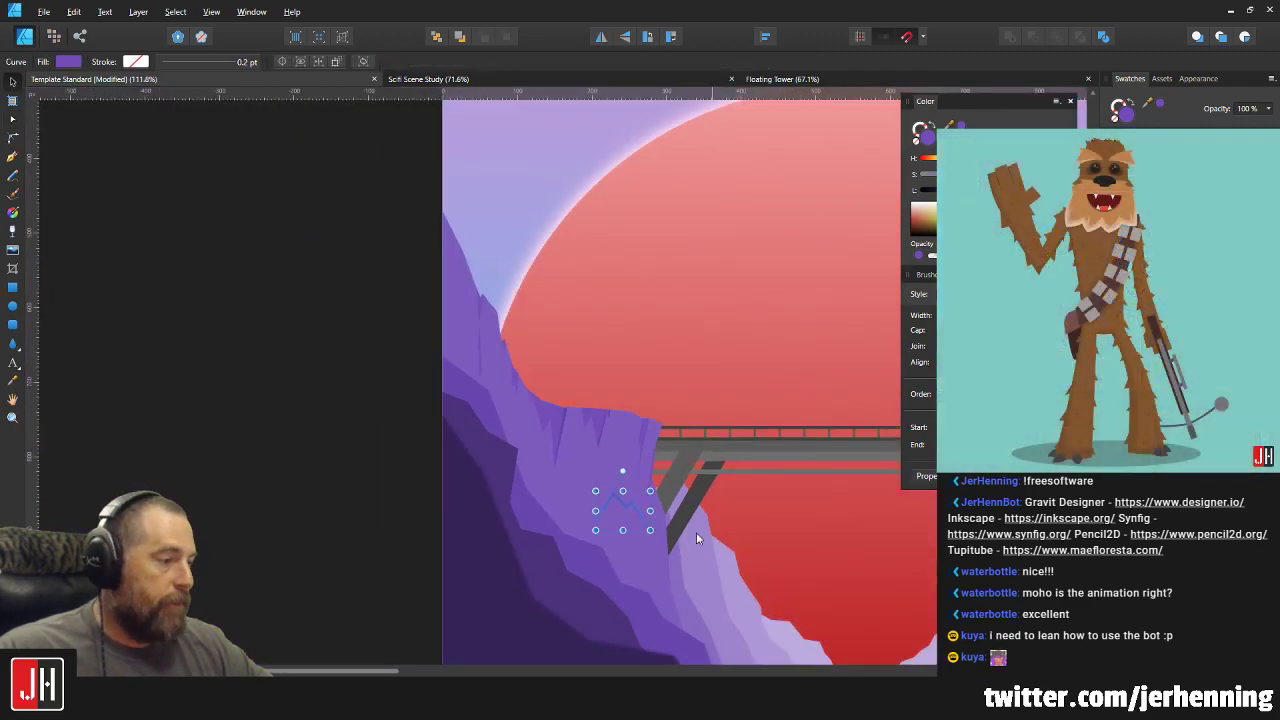
scroll(680, 510, up, 3)
key(v)
drag(583, 341, 606, 351)
key(a)
drag(383, 211, 591, 487)
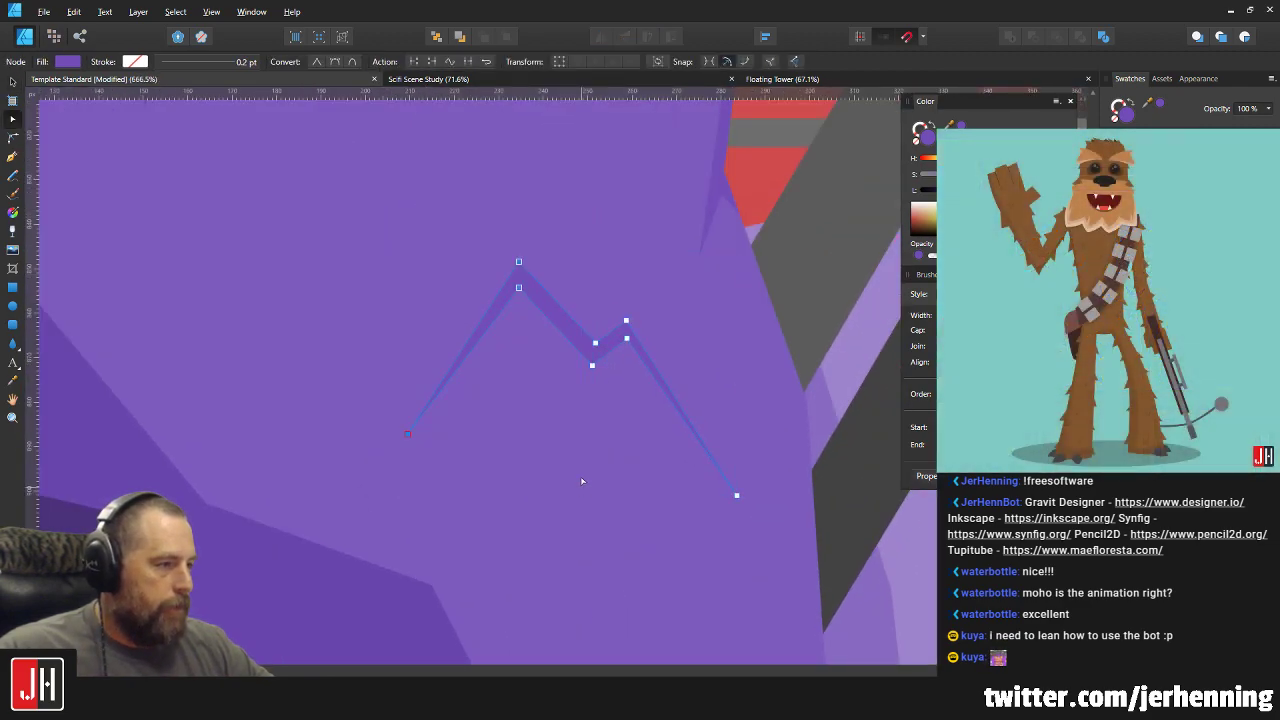
drag(519, 262, 541, 261)
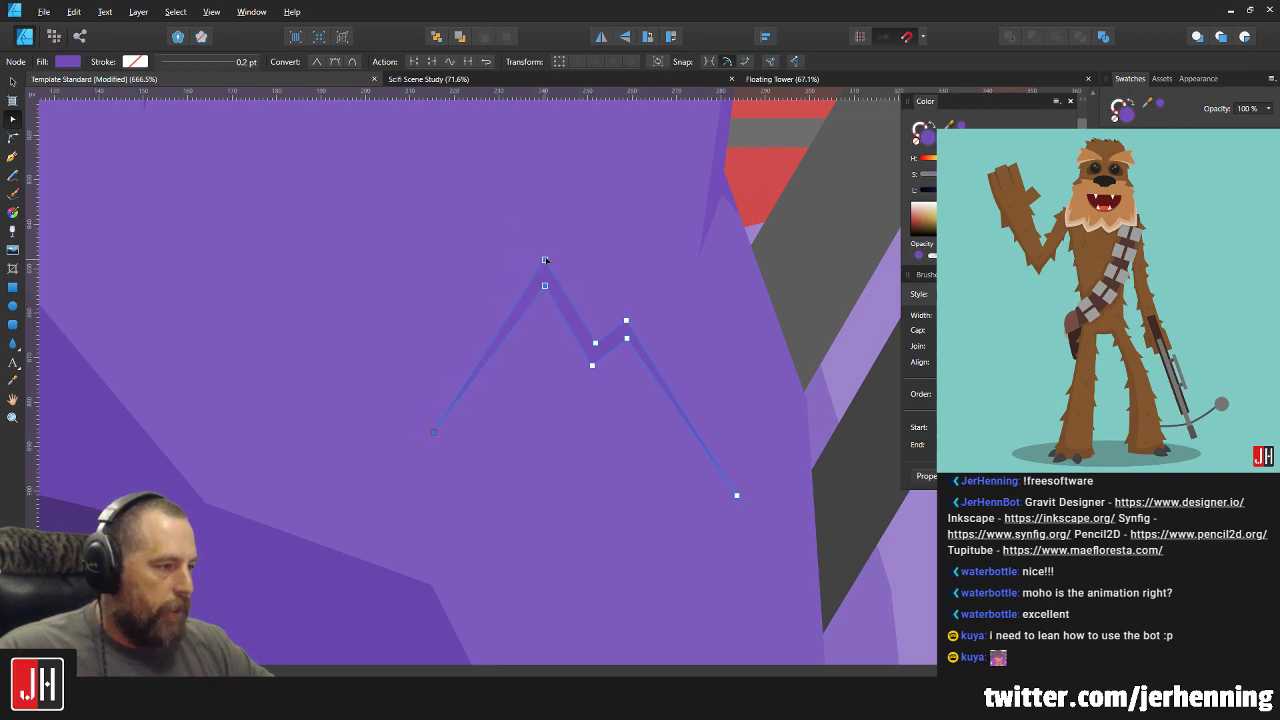
key(v)
drag(575, 314, 615, 348)
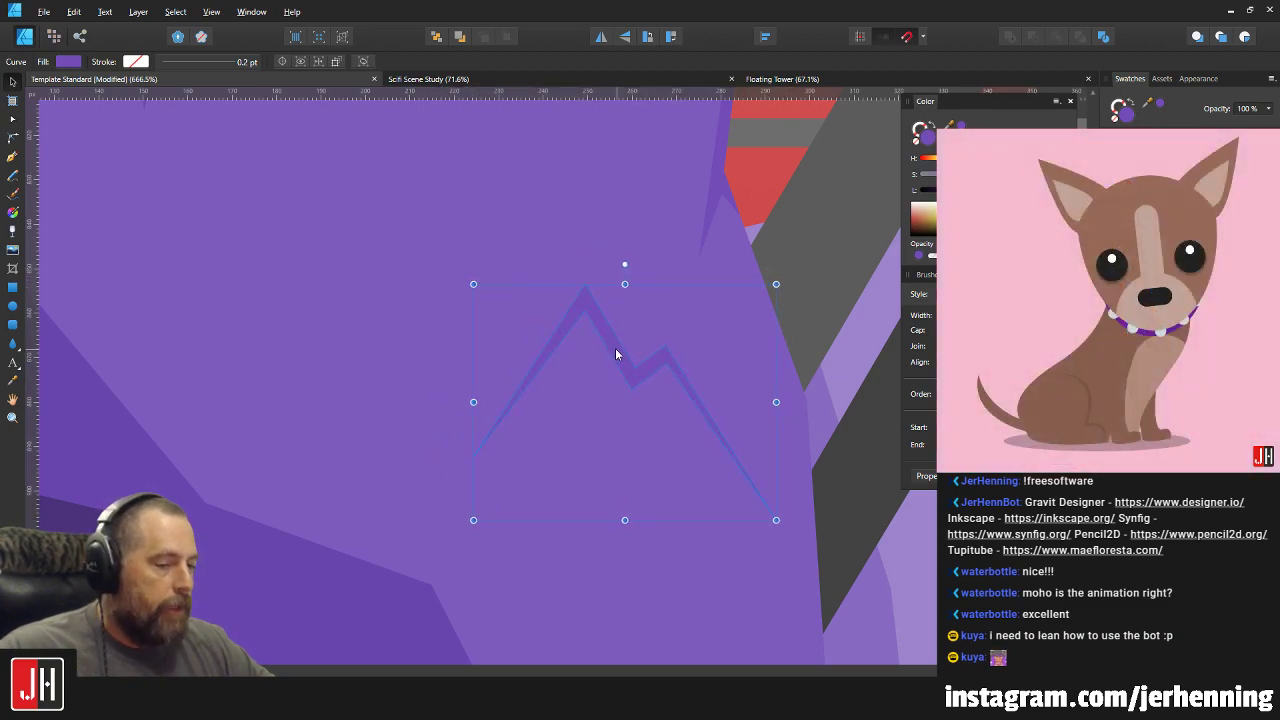
Move the crack slightly back from the cliff's right edge and check its placement with nothing selected.
scroll(620, 355, down, 5)
scroll(630, 364, down, 4)
click(494, 400)
scroll(645, 374, up, 11)
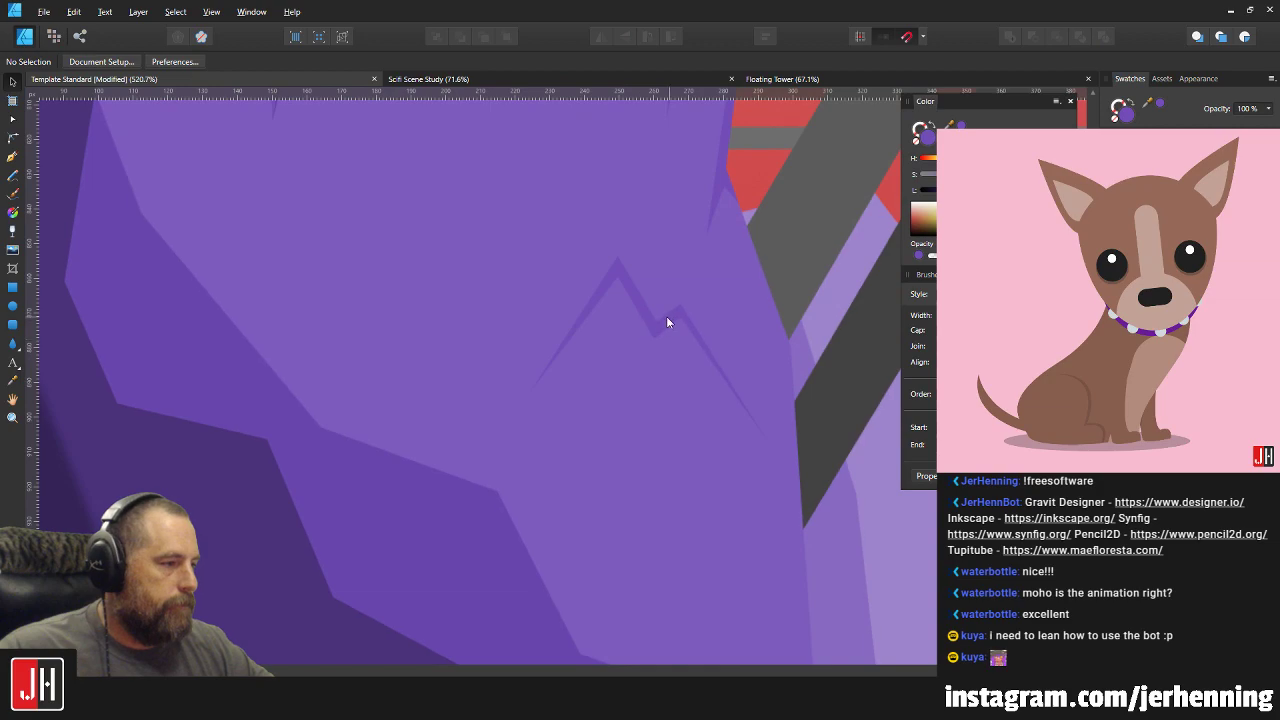
drag(666, 322, 641, 326)
scroll(645, 331, down, 3)
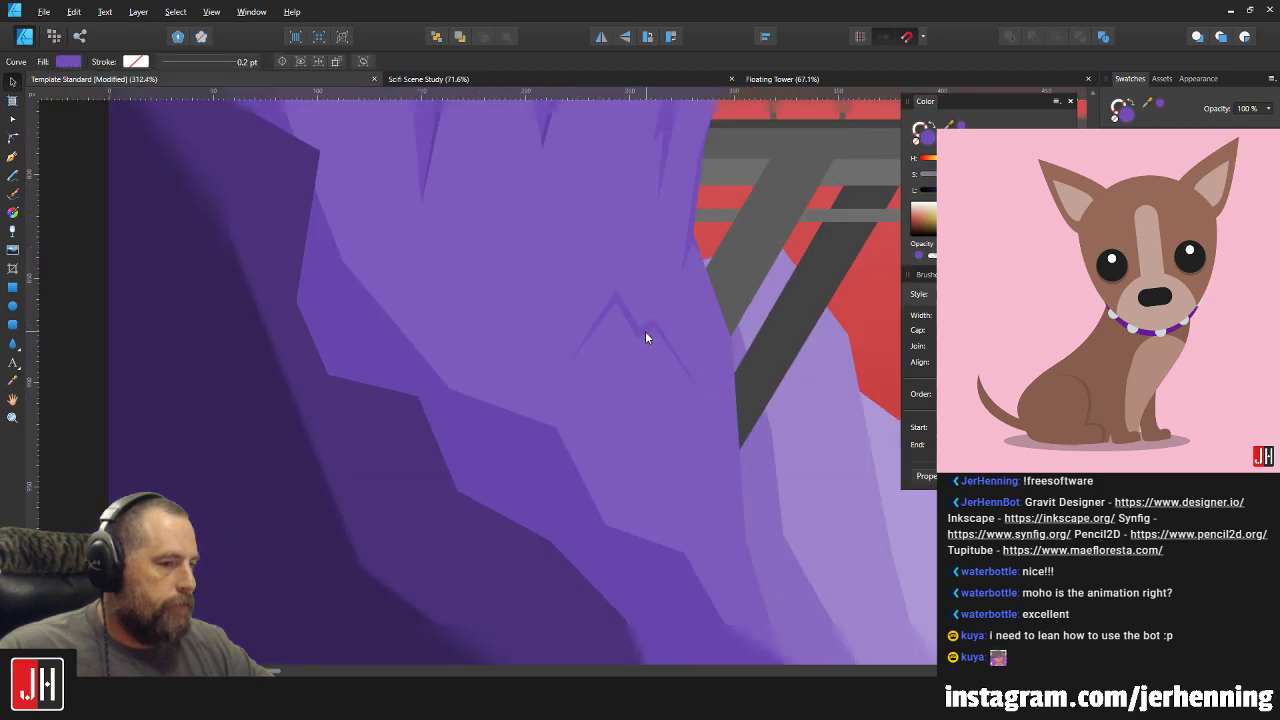
click(74, 275)
scroll(644, 339, up, 4)
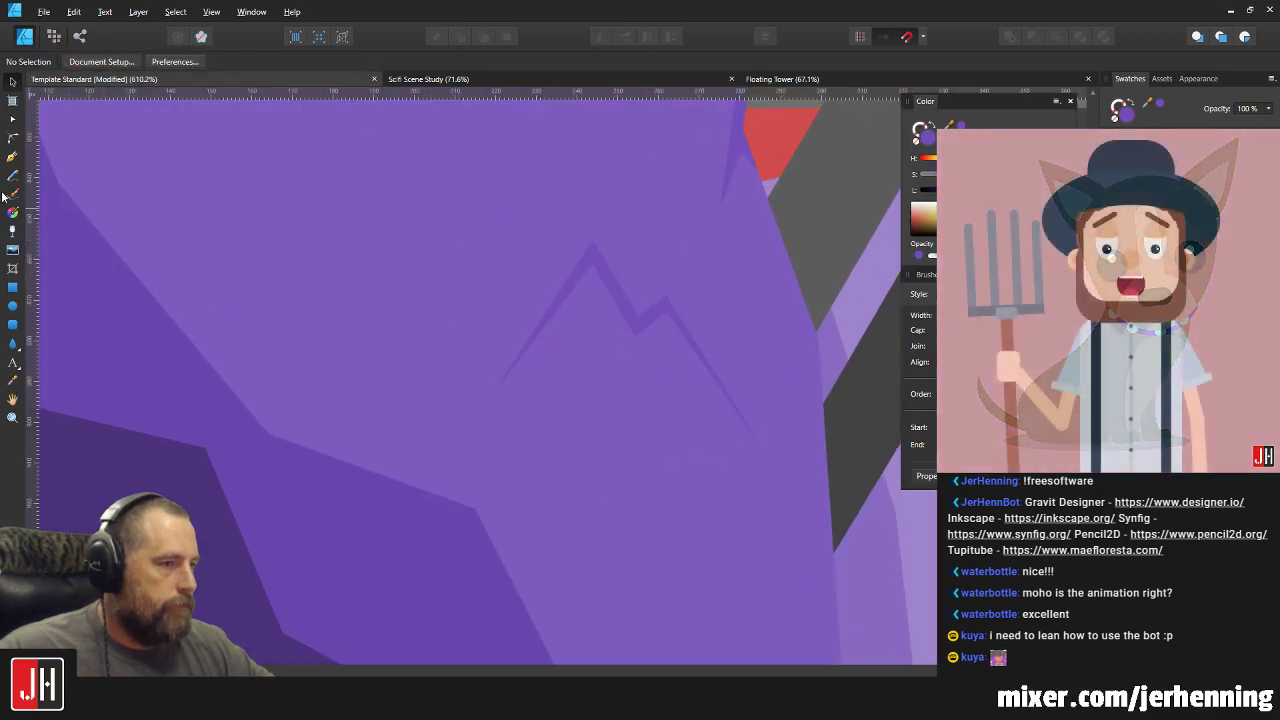
Draw a second thin, angular crack branching off the first crack's left end with the Pen tool, and fill it with the same purple.
click(12, 156)
scroll(446, 367, down, 2)
scroll(615, 388, up, 4)
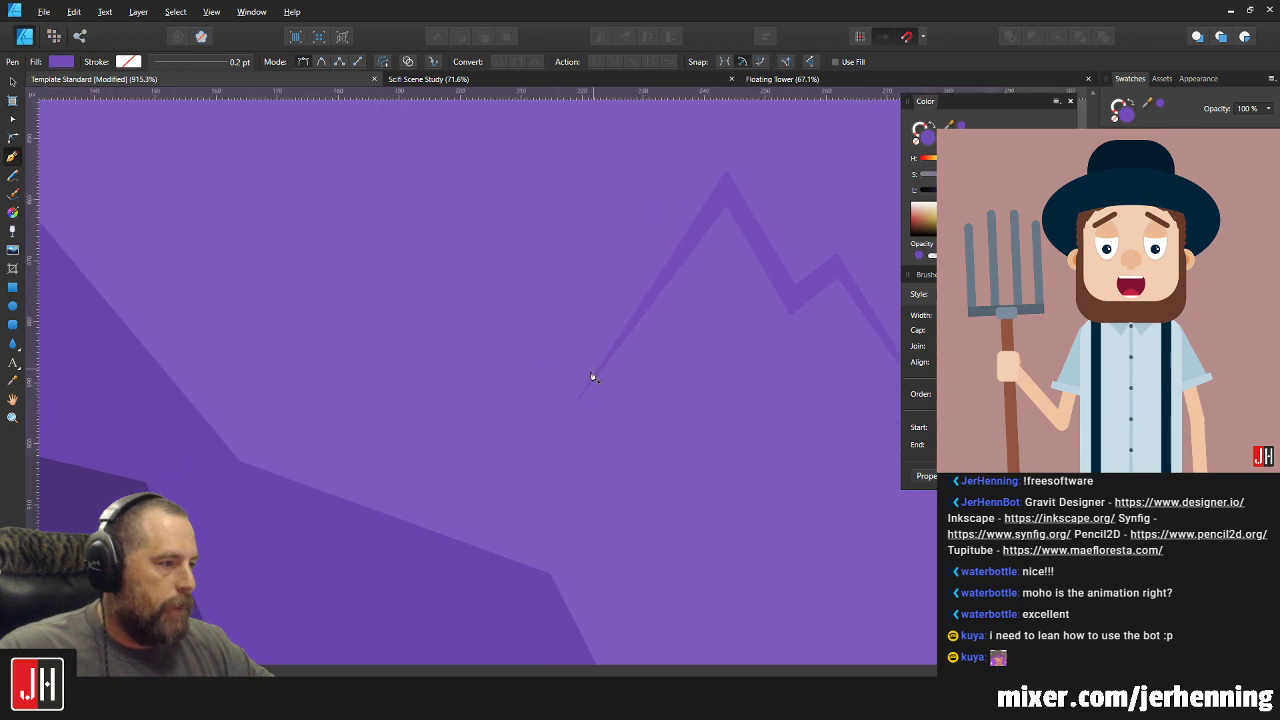
click(523, 315)
click(601, 370)
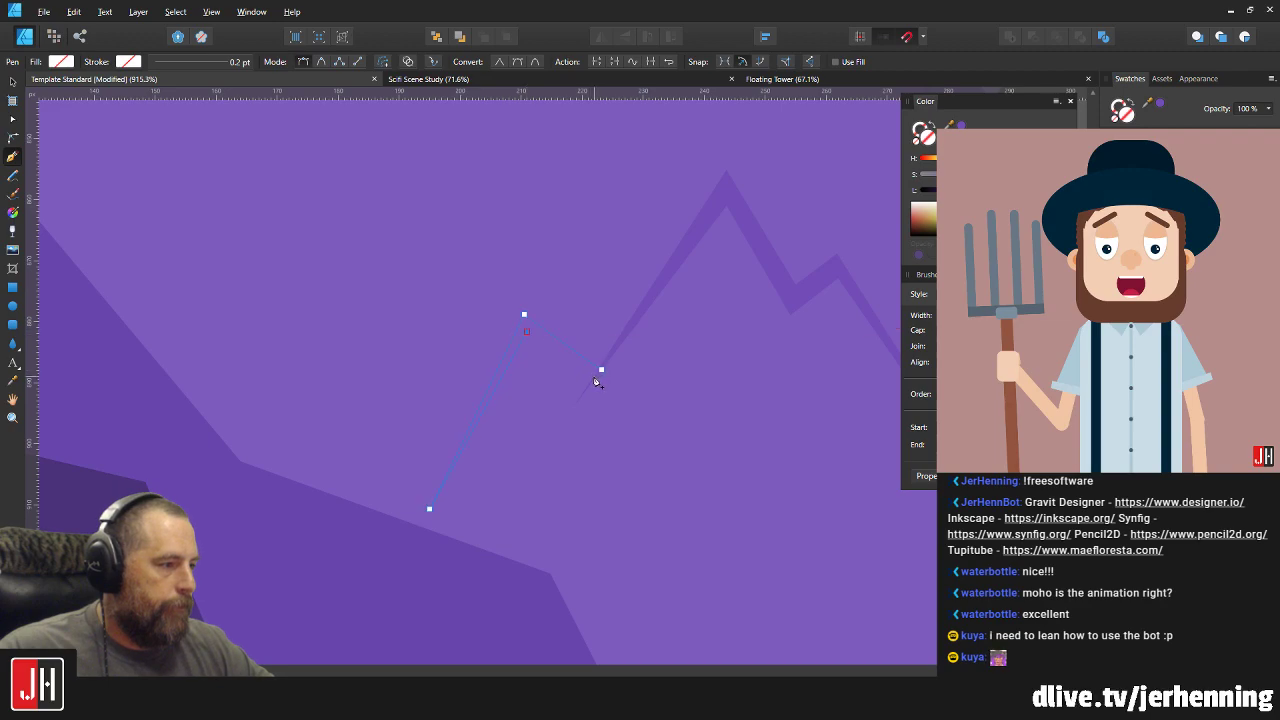
key(i)
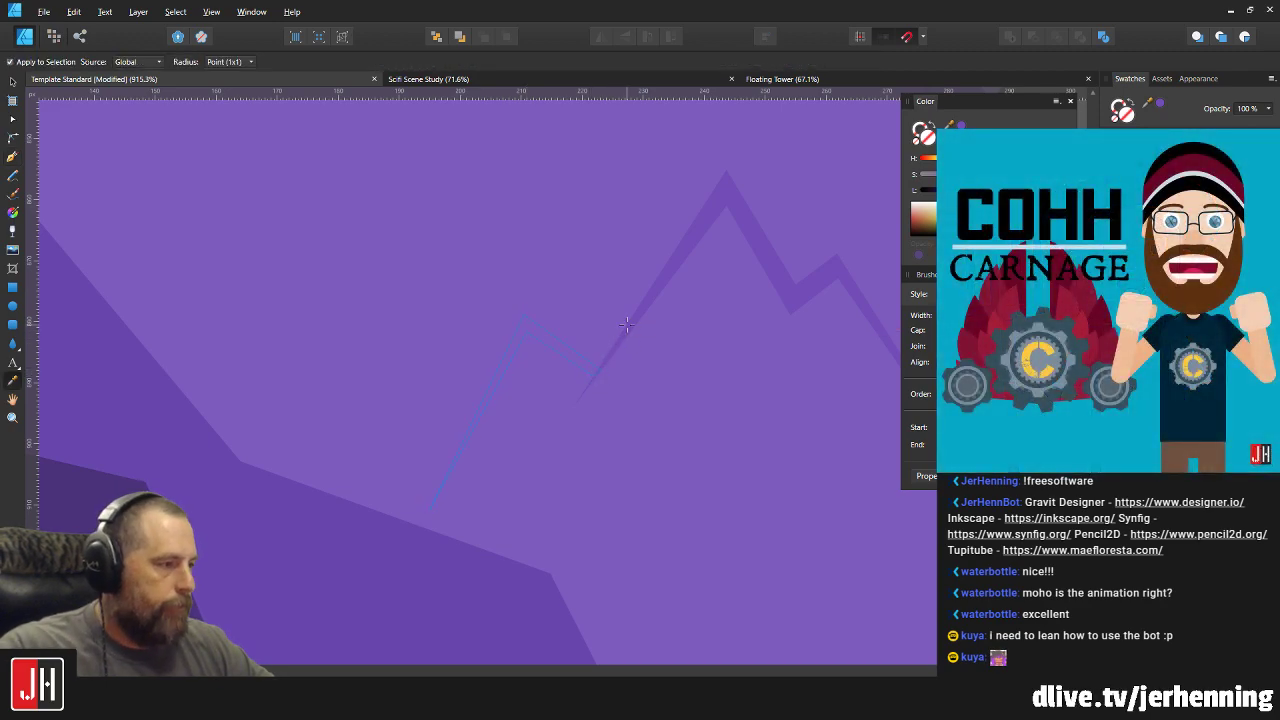
key(v)
Delete both zigzag crack shapes from the cliff face below the ledge.
scroll(630, 368, down, 6)
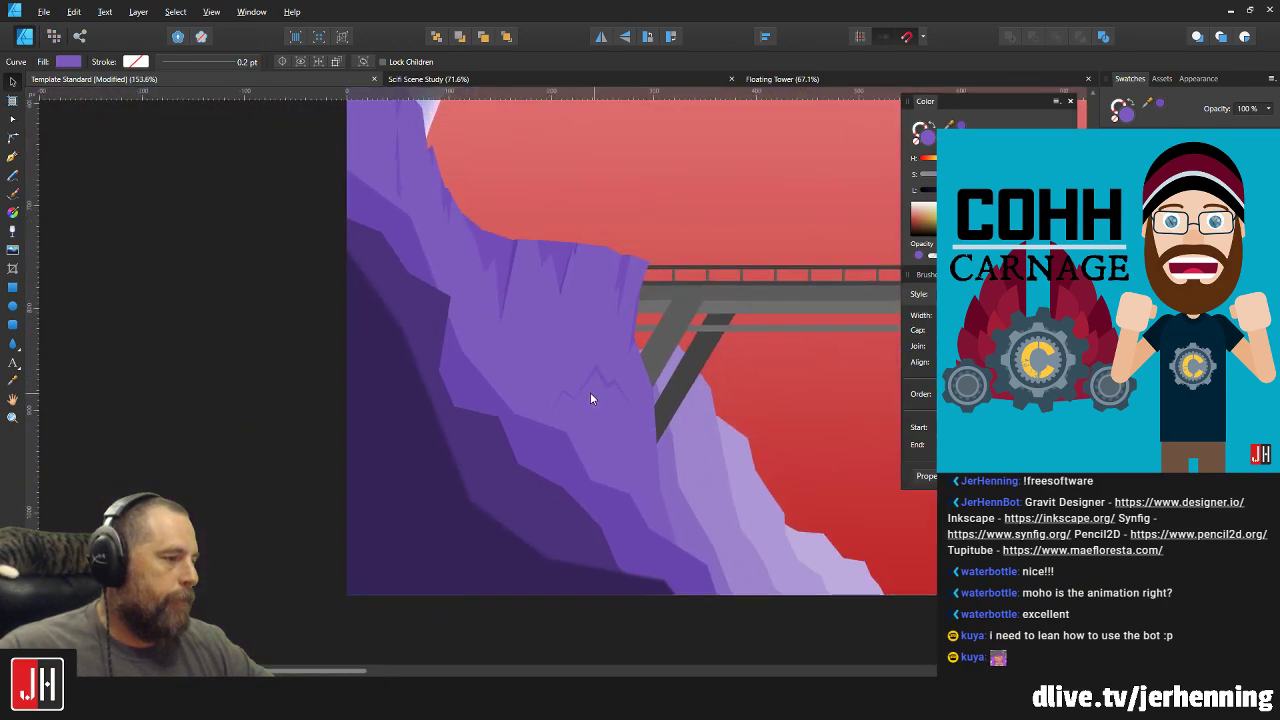
scroll(590, 398, up, 3)
click(563, 400)
shift+click(604, 378)
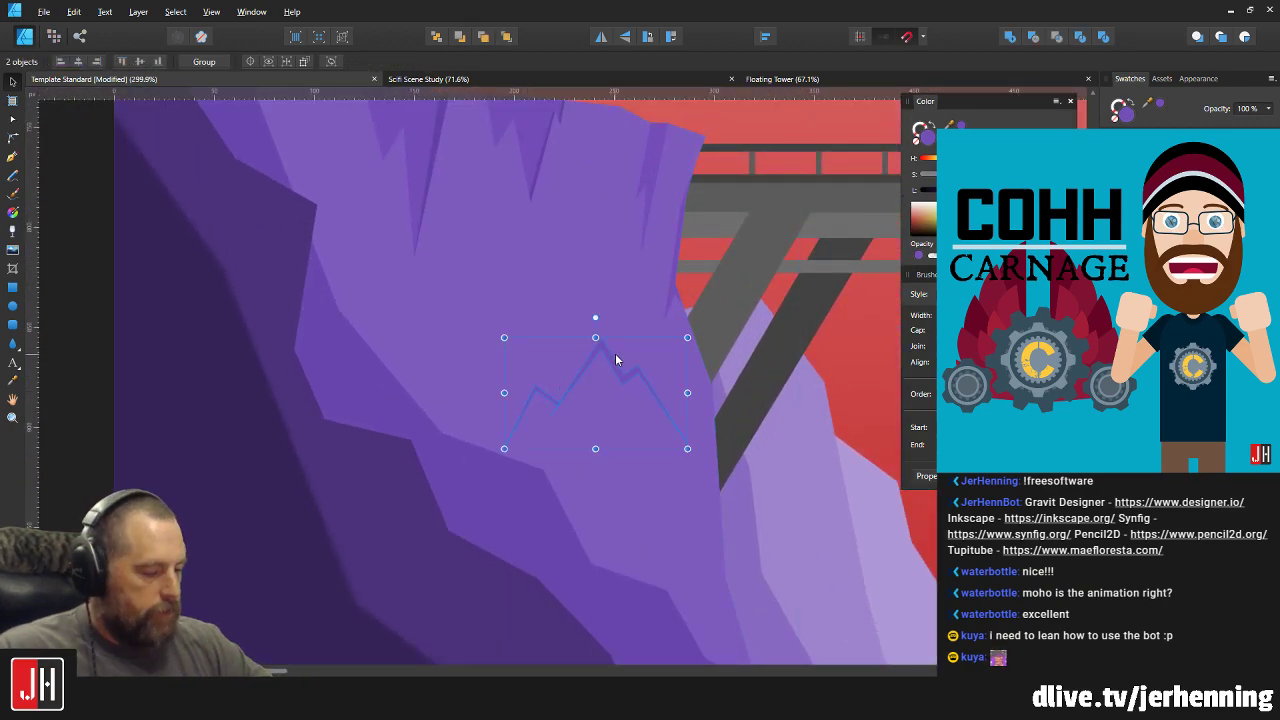
key(Delete)
scroll(578, 345, down, 3)
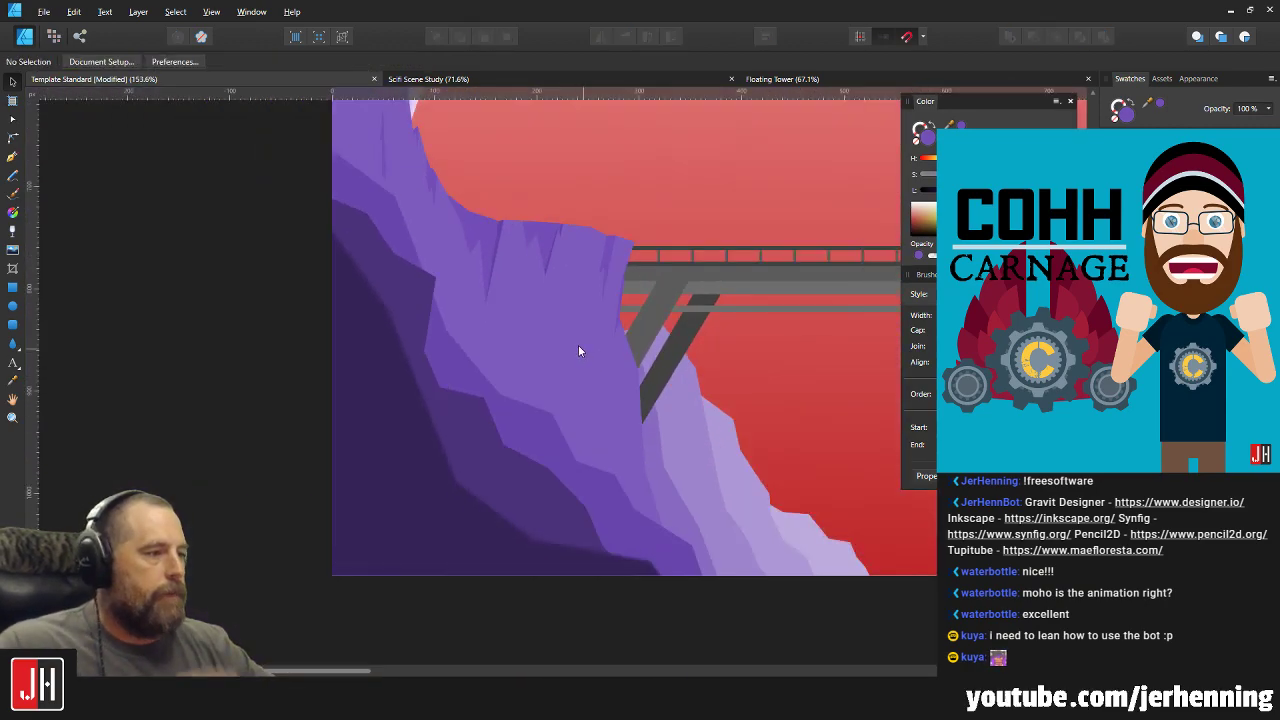
scroll(578, 345, up, 1)
scroll(562, 357, right, 3)
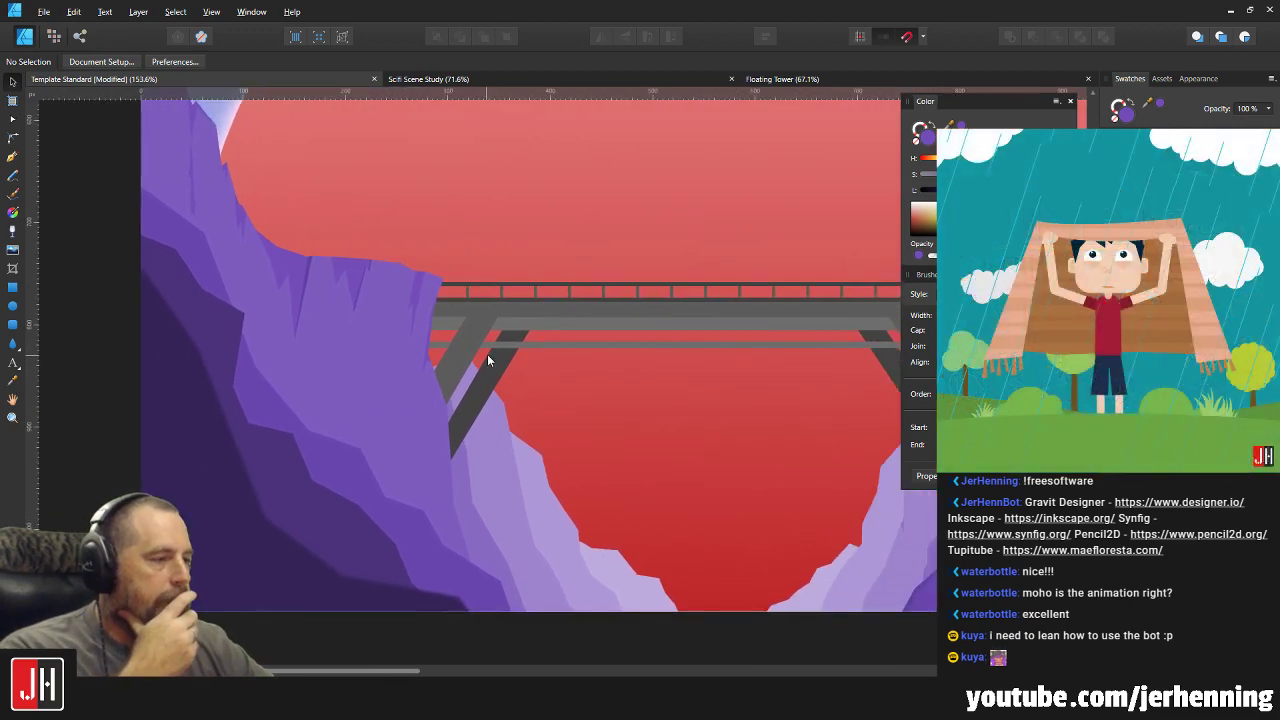
Examine the left cliff's crack shading, the overall scene and the plain ledge of the right cliff at the bridge end.
scroll(530, 416, right, 2)
scroll(463, 391, down, 2)
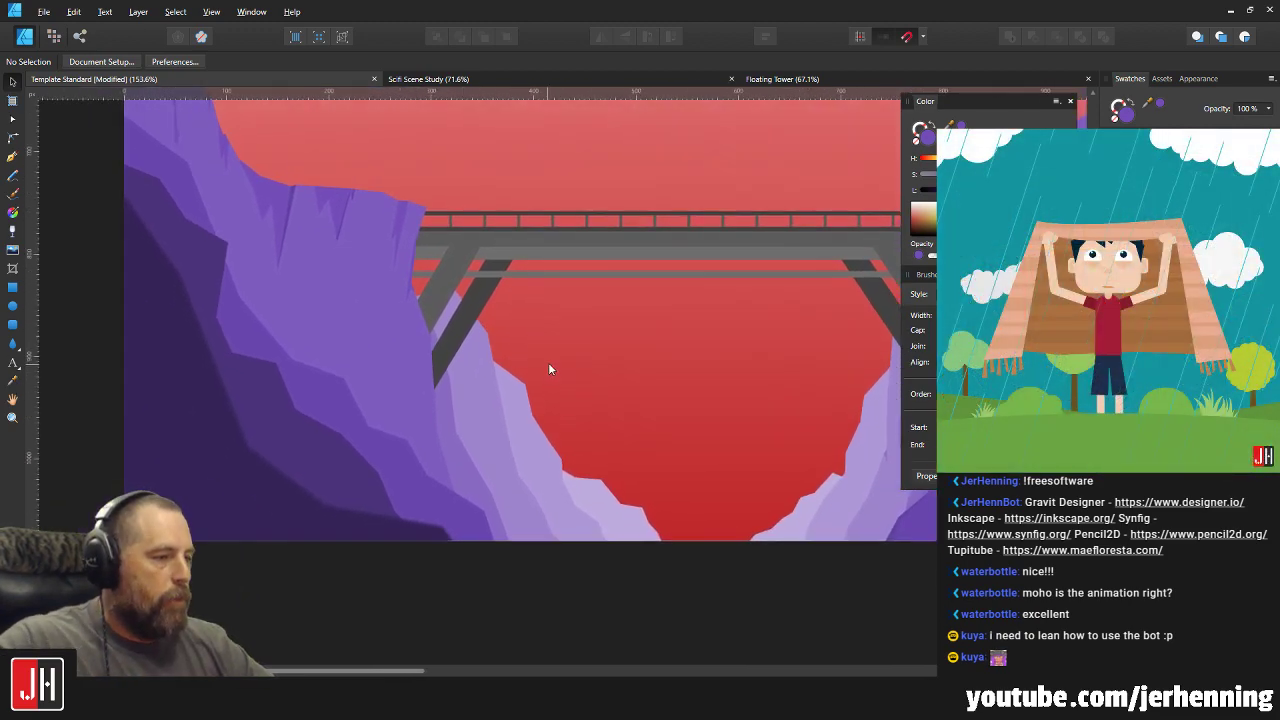
scroll(551, 366, up, 3)
scroll(230, 283, up, 2)
scroll(252, 194, up, 3)
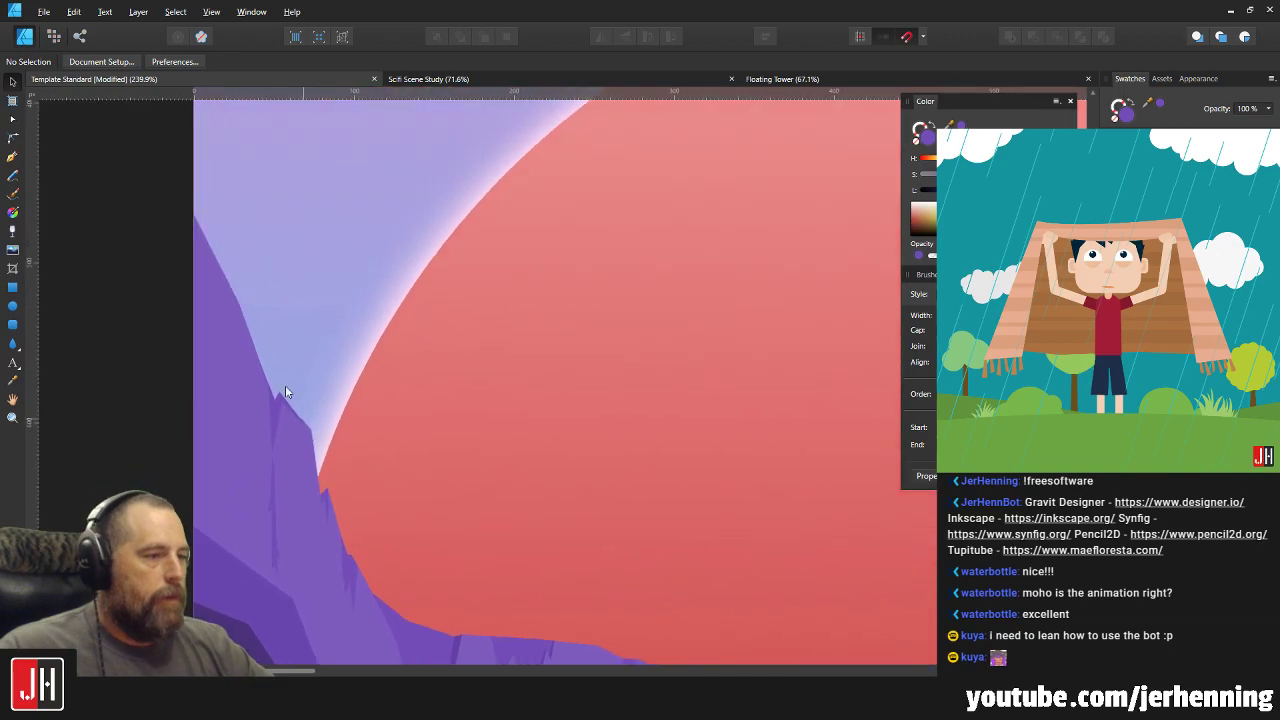
scroll(388, 420, down, 2)
scroll(373, 243, up, 1)
scroll(382, 298, down, 1)
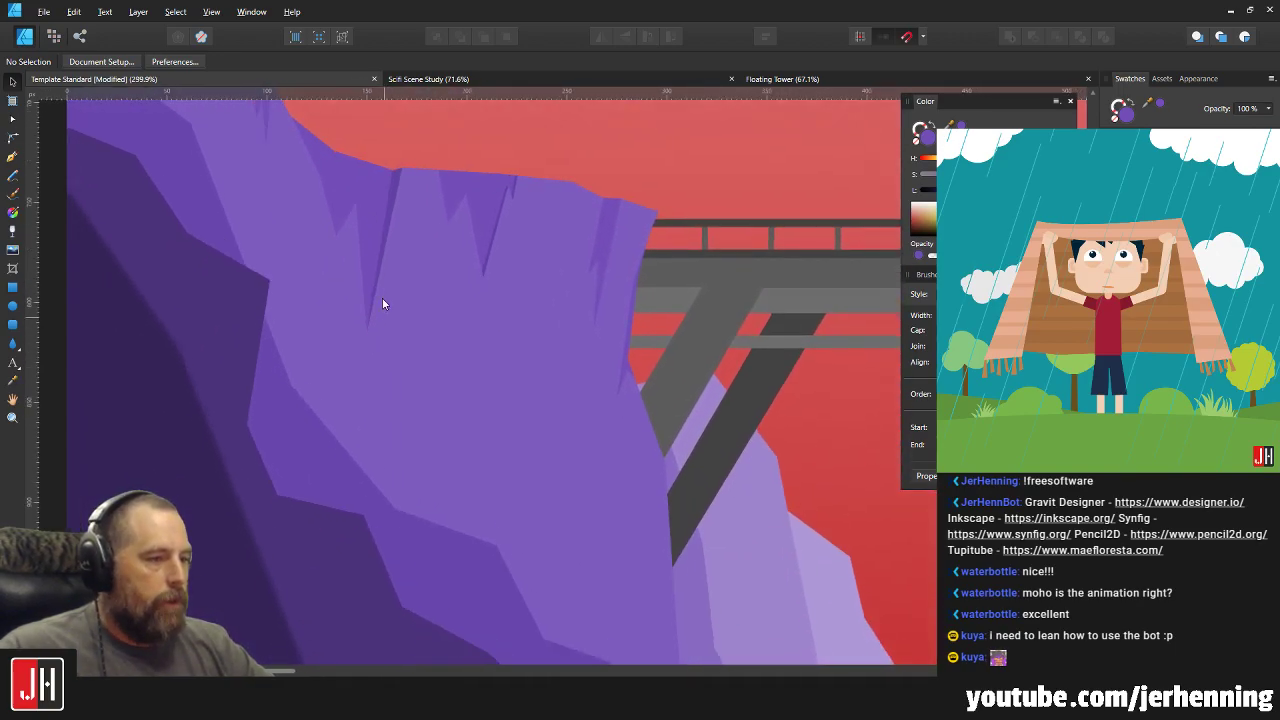
scroll(181, 303, right, 2)
scroll(370, 343, down, 5)
scroll(634, 346, down, 4)
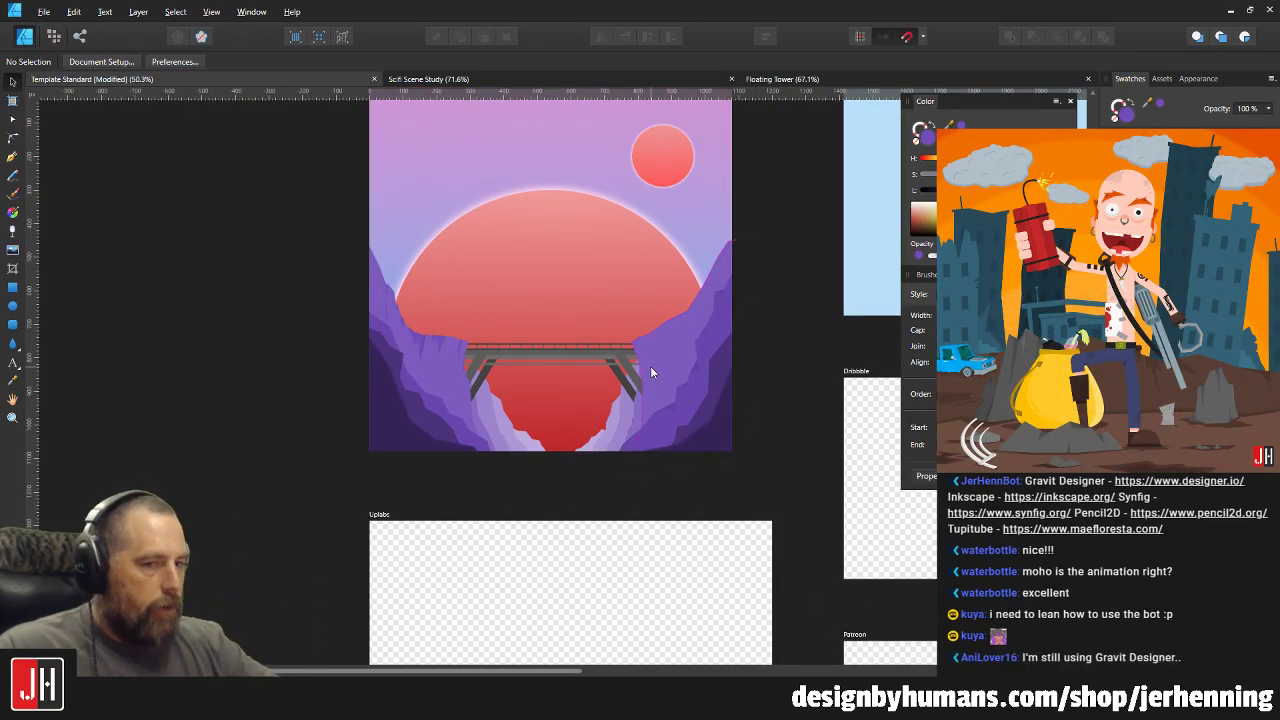
scroll(612, 340, up, 5)
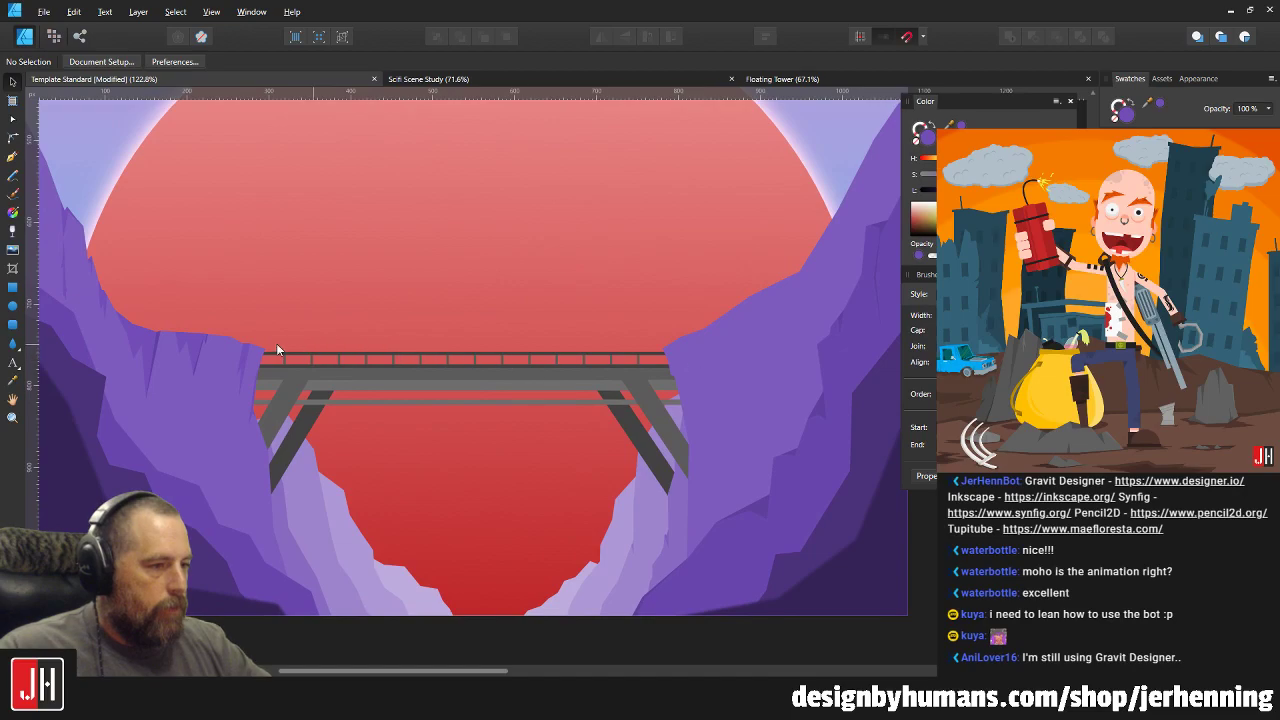
scroll(574, 363, up, 8)
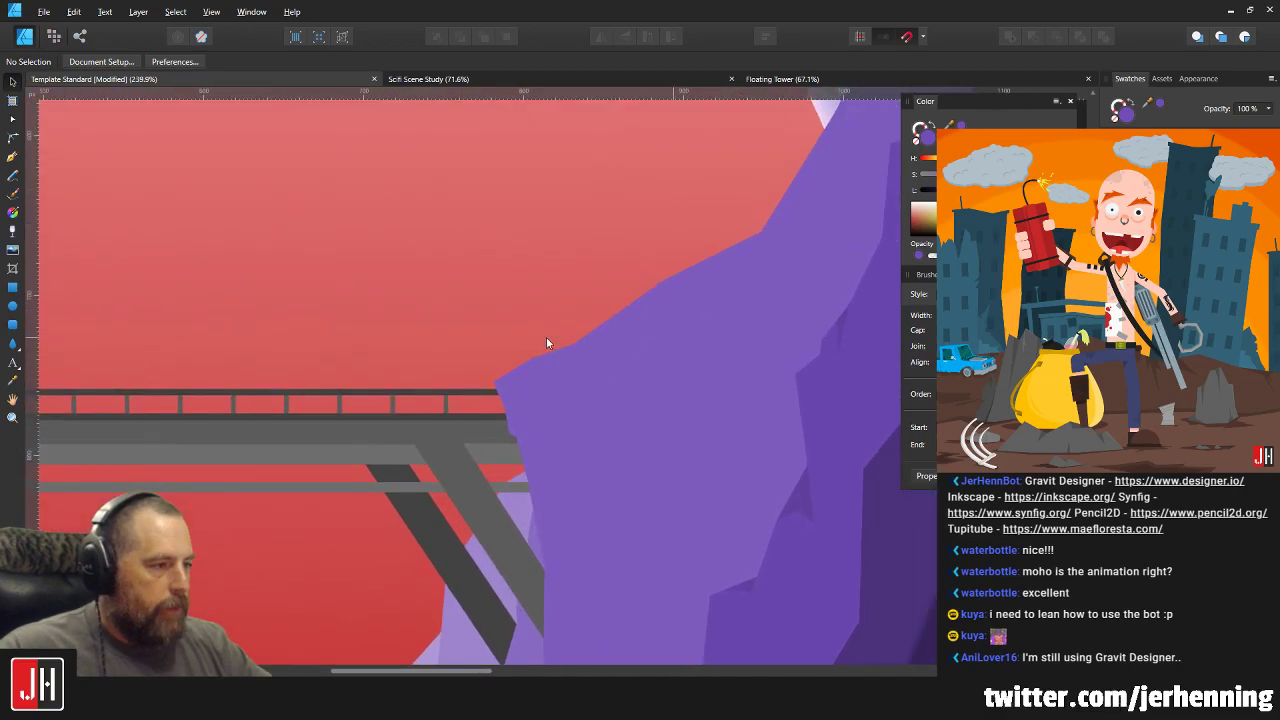
Lower the corner node on the right cliff's top edge, near the bridge end, to flatten the small ledge.
double_click(564, 364)
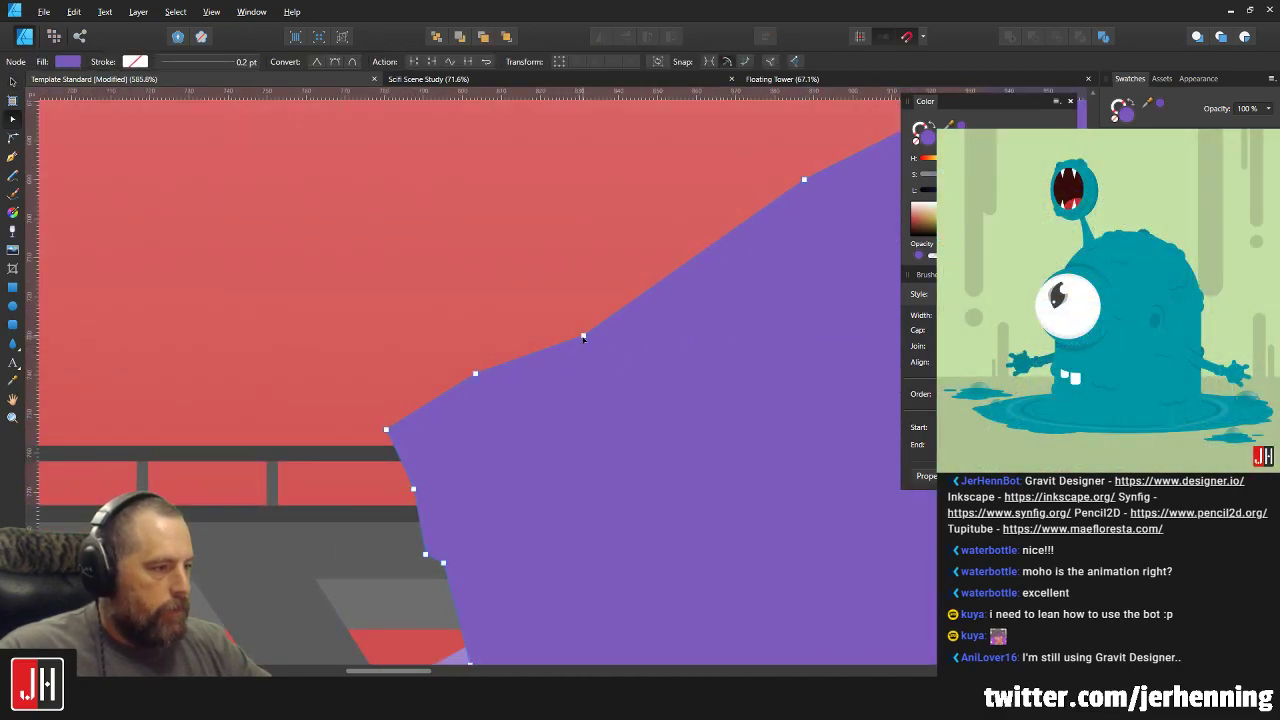
key(v)
click(585, 292)
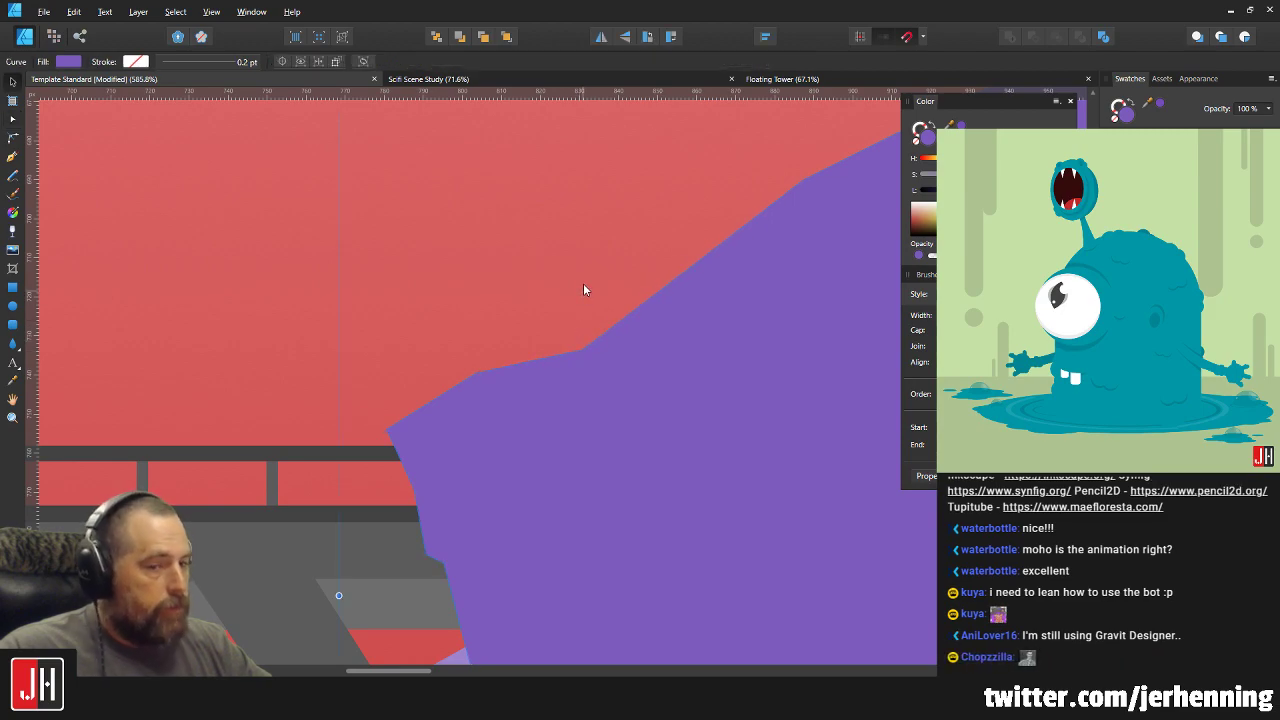
scroll(568, 358, up, 1)
double_click(476, 375)
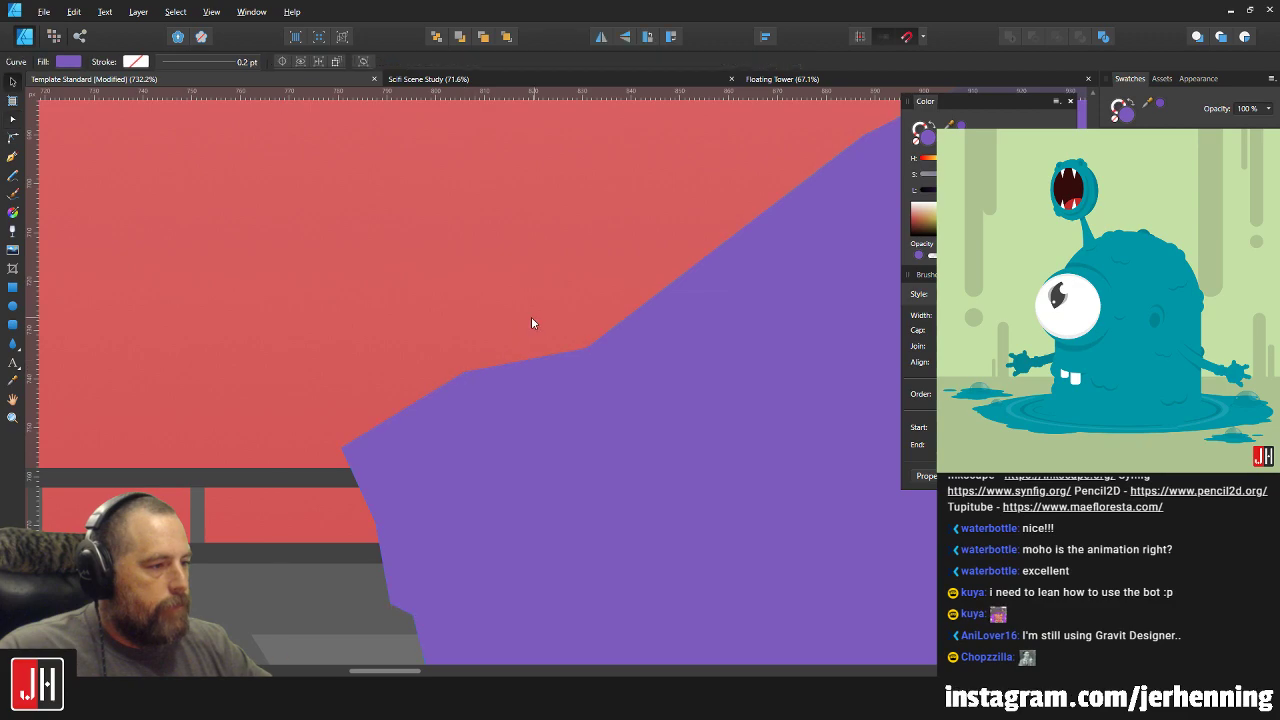
Draw a closed zigzag crack with two downward spikes from the right cliff's ledge corners with the Pen tool.
key(p)
scroll(392, 428, up, 3)
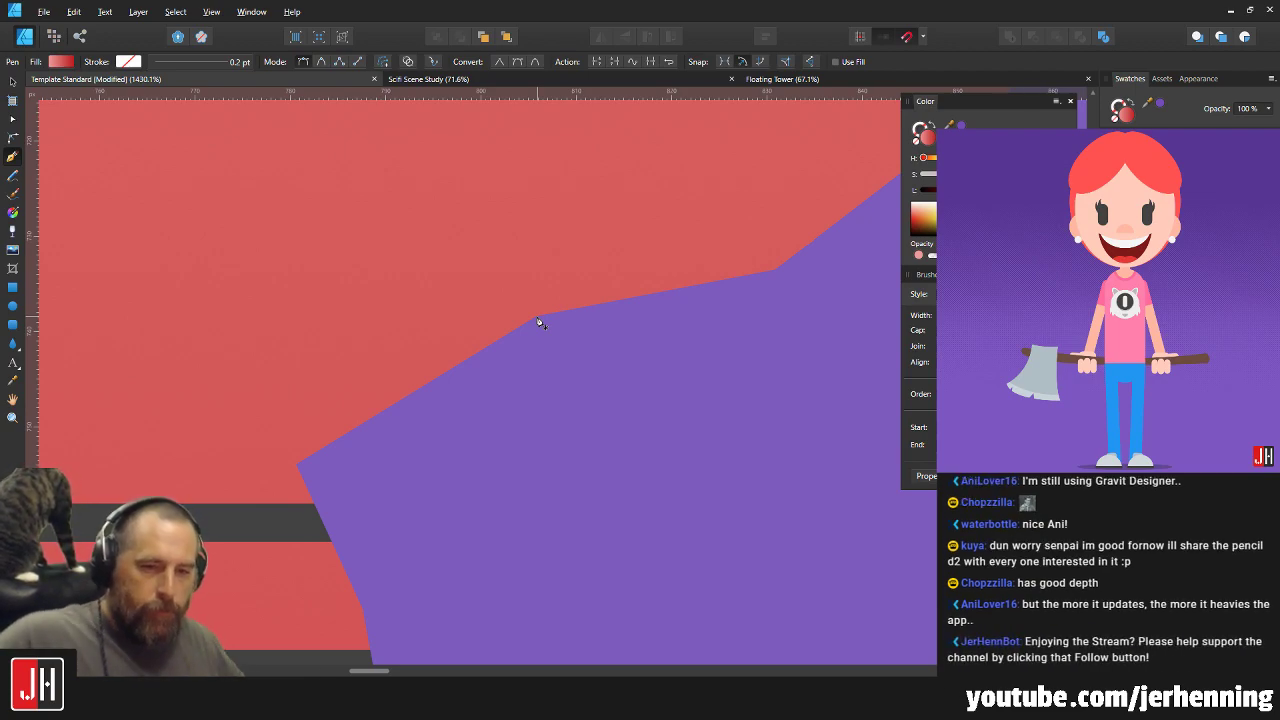
scroll(536, 315, up, 1)
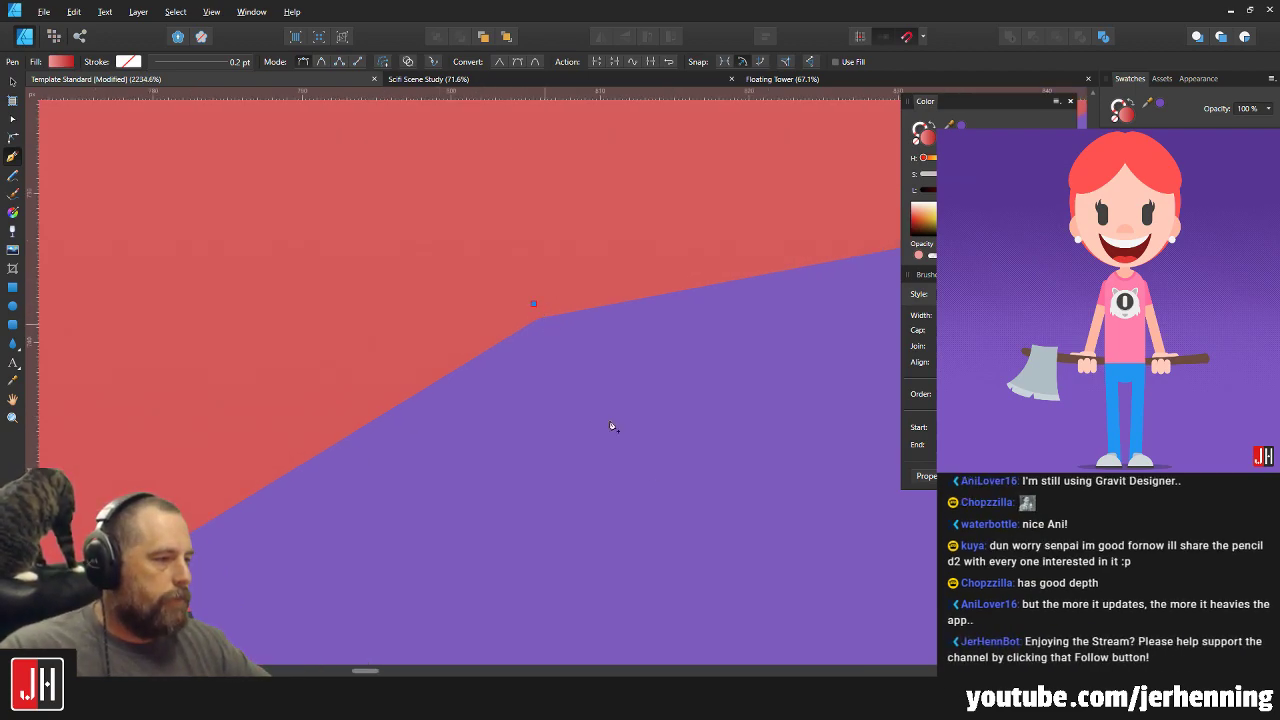
drag(715, 607, 801, 369)
drag(829, 429, 611, 391)
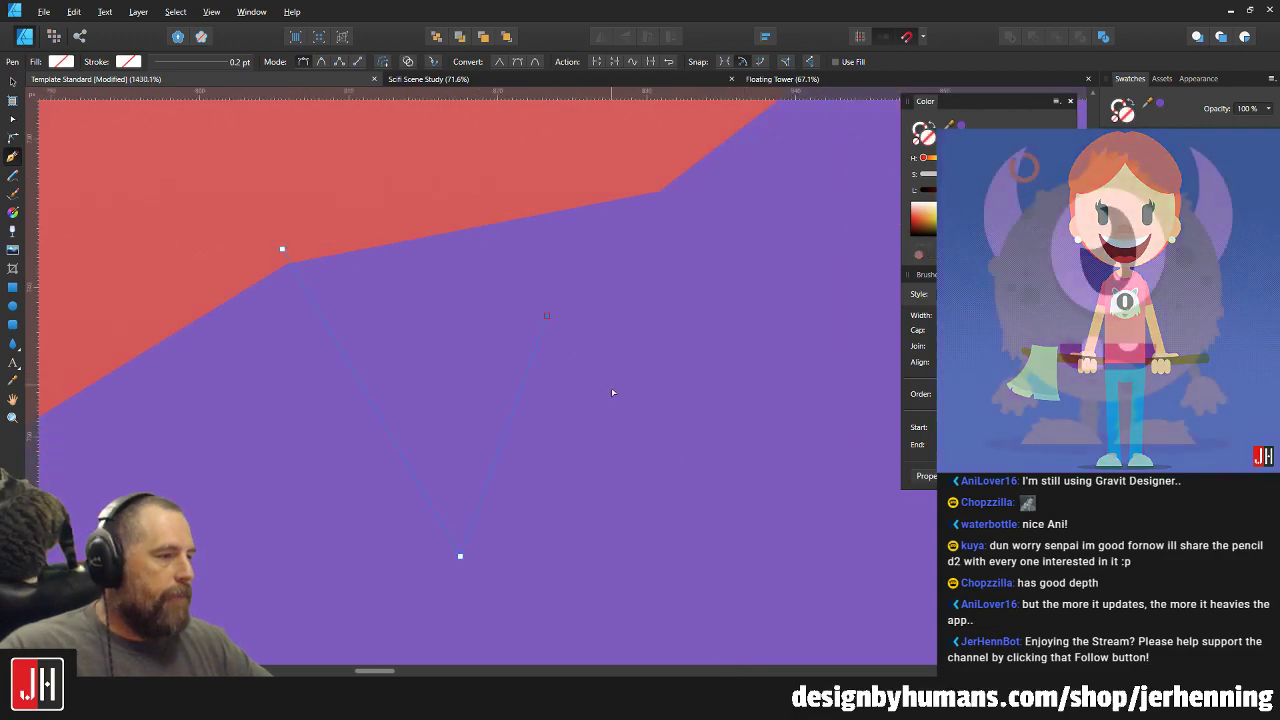
scroll(611, 391, down, 3)
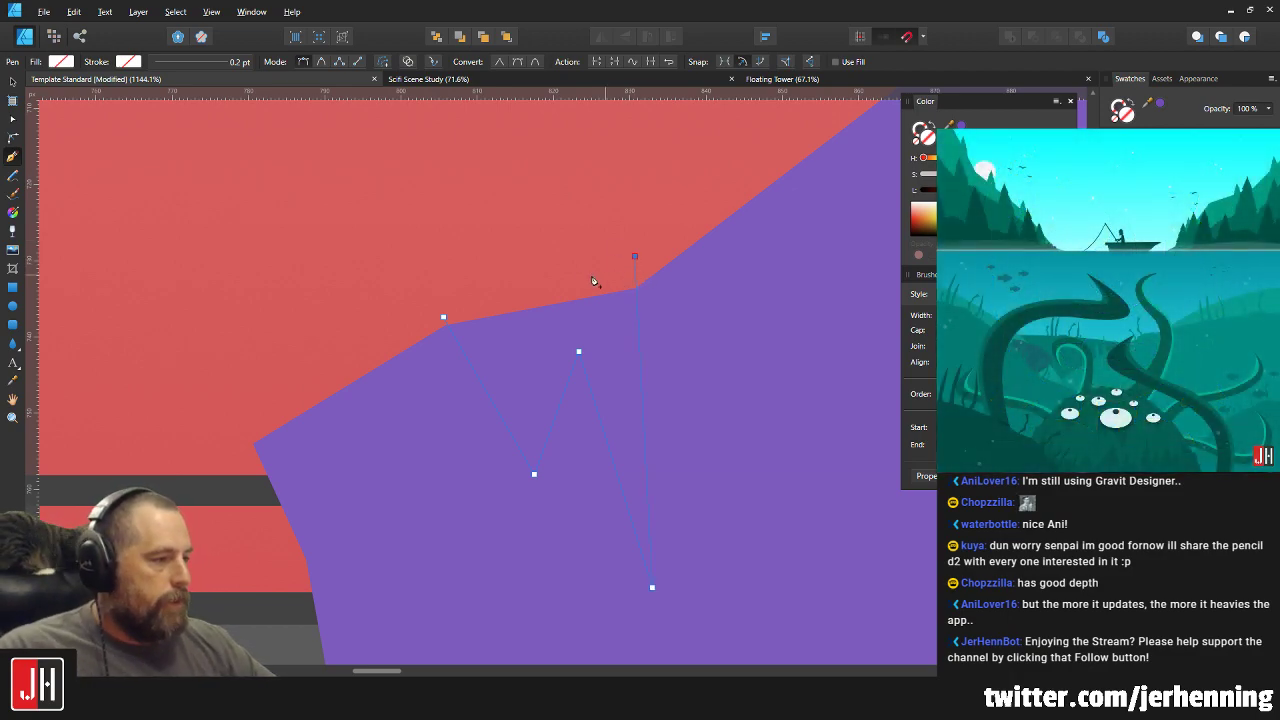
click(444, 320)
Fill the zigzag crack with the darker purple sampled from the left cliff's crack shading.
scroll(470, 340, down, 5)
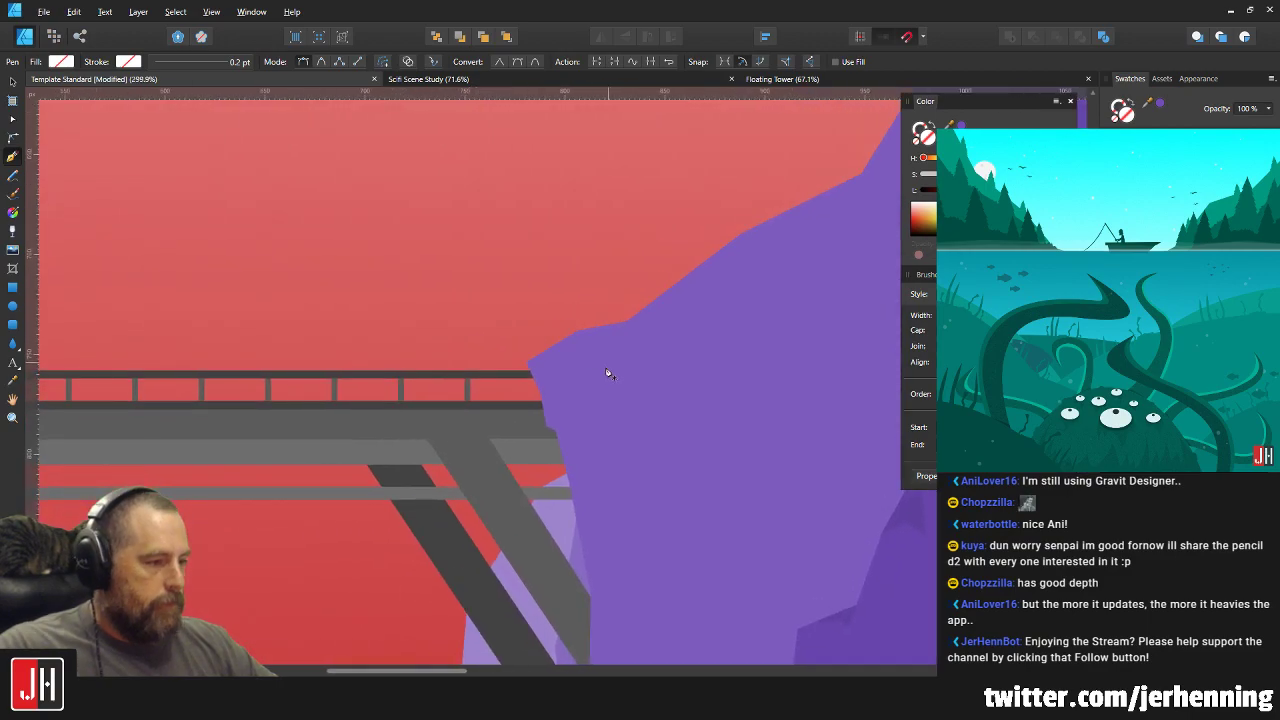
key(i)
scroll(366, 403, left, 10)
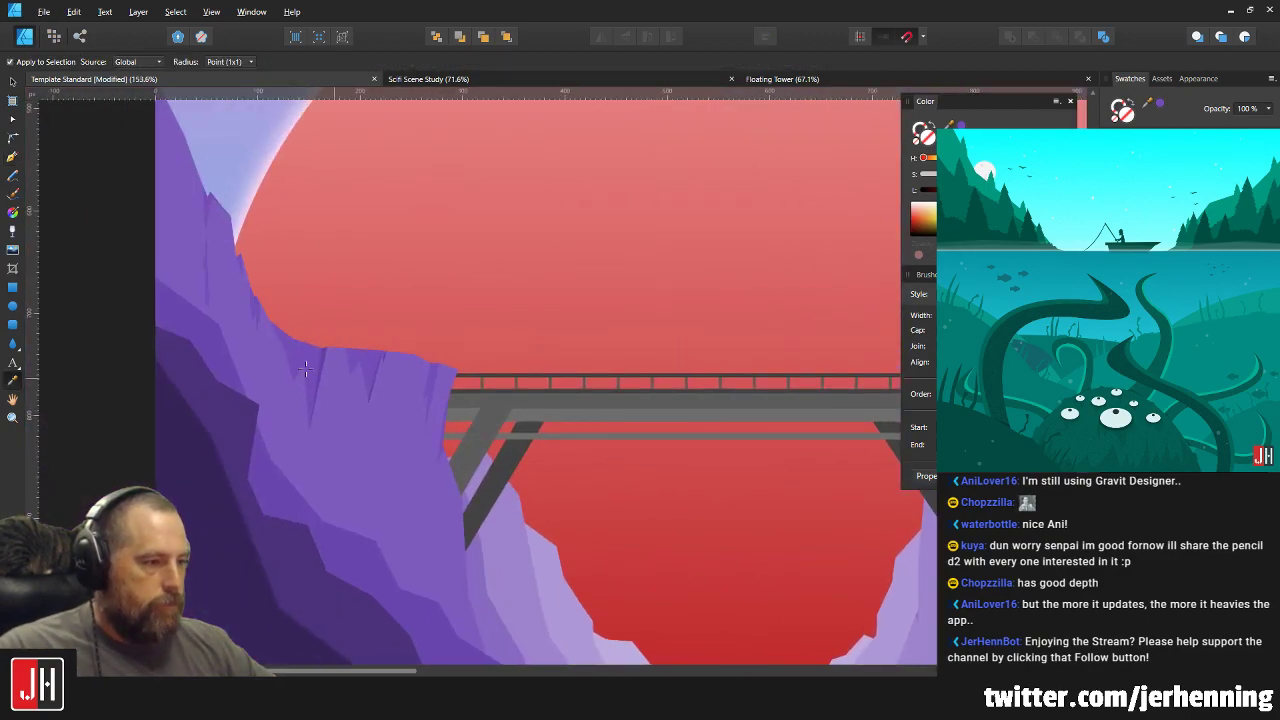
key(v)
scroll(423, 349, up, 8)
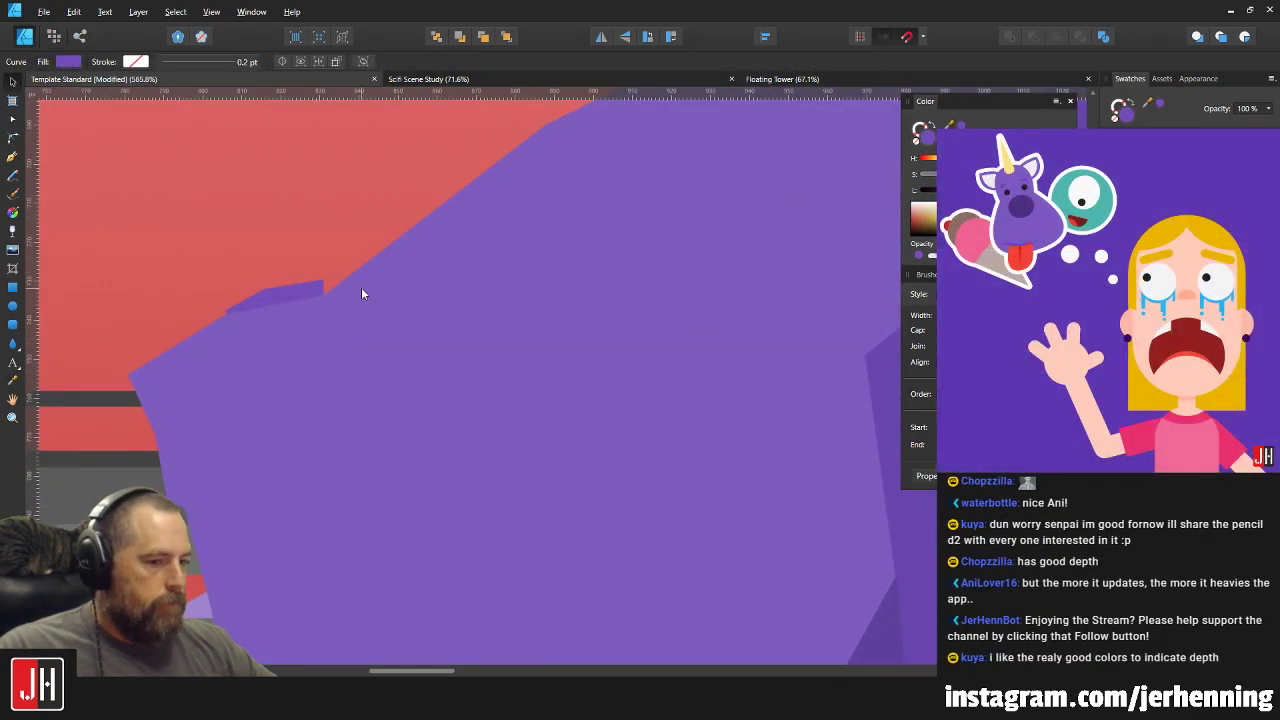
Clip the dark crack inside the right cliff shape so it follows the ledge's top edge.
scroll(588, 378, up, 1)
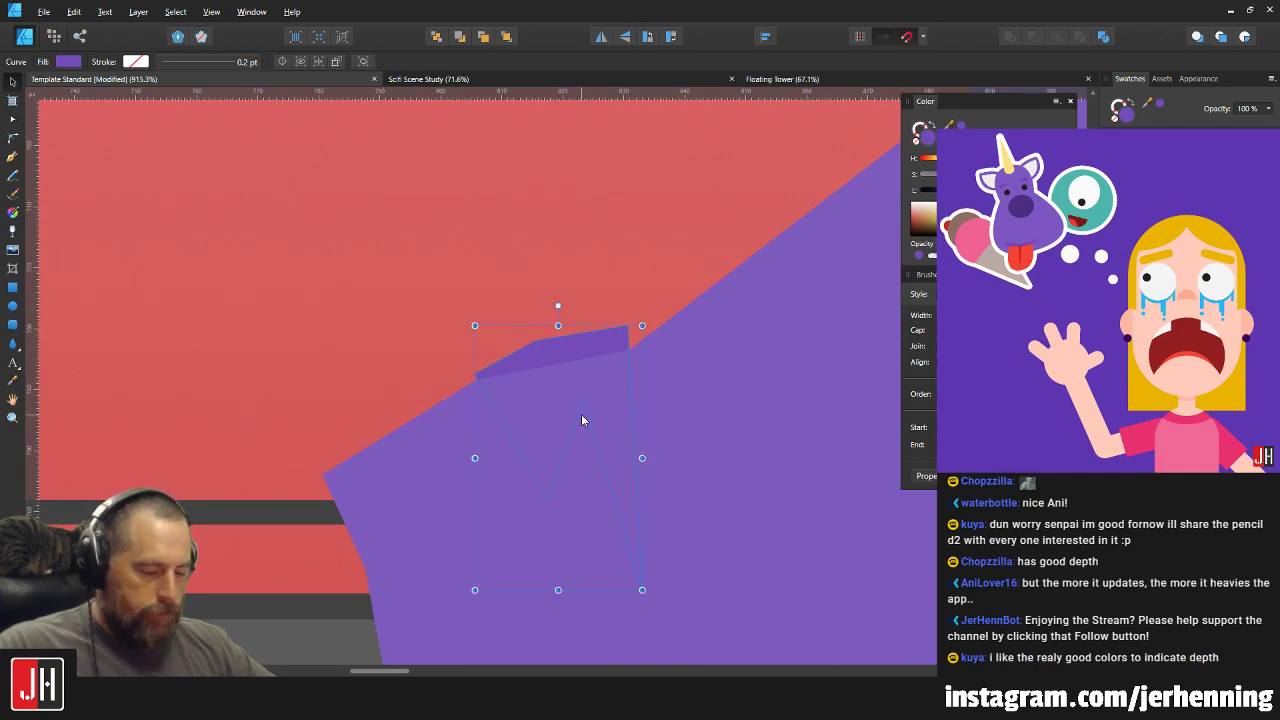
key(ctrl+z)
key(ctrl+z)
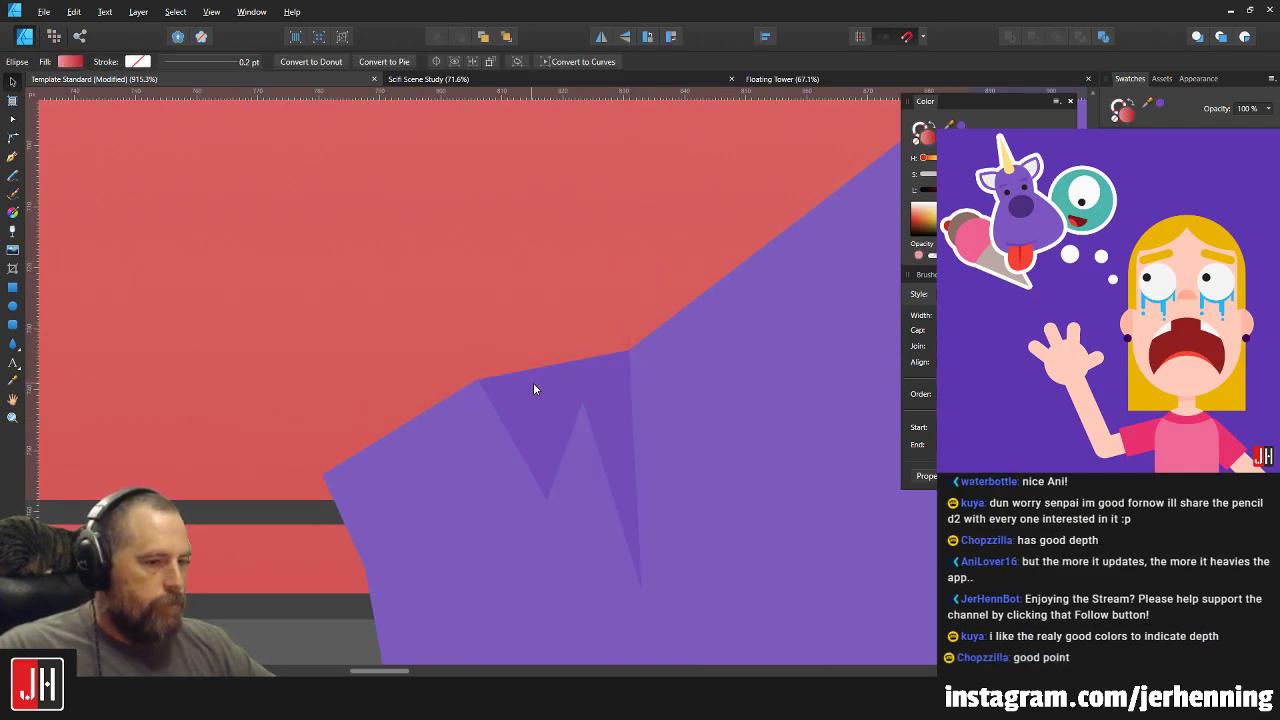
scroll(549, 346, down, 2)
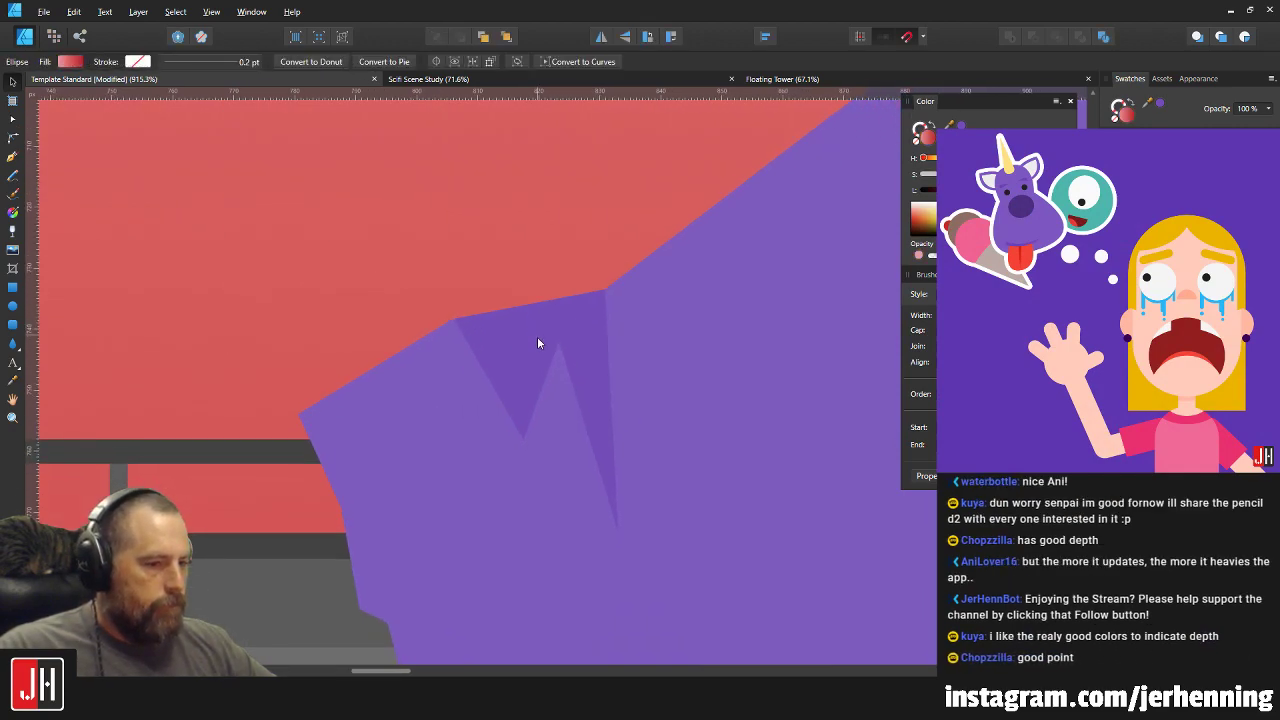
Reshape the crack by moving the notch between its spikes down and left, and the shorter spike's tip slightly left.
scroll(536, 410, up, 2)
click(540, 401)
key(a)
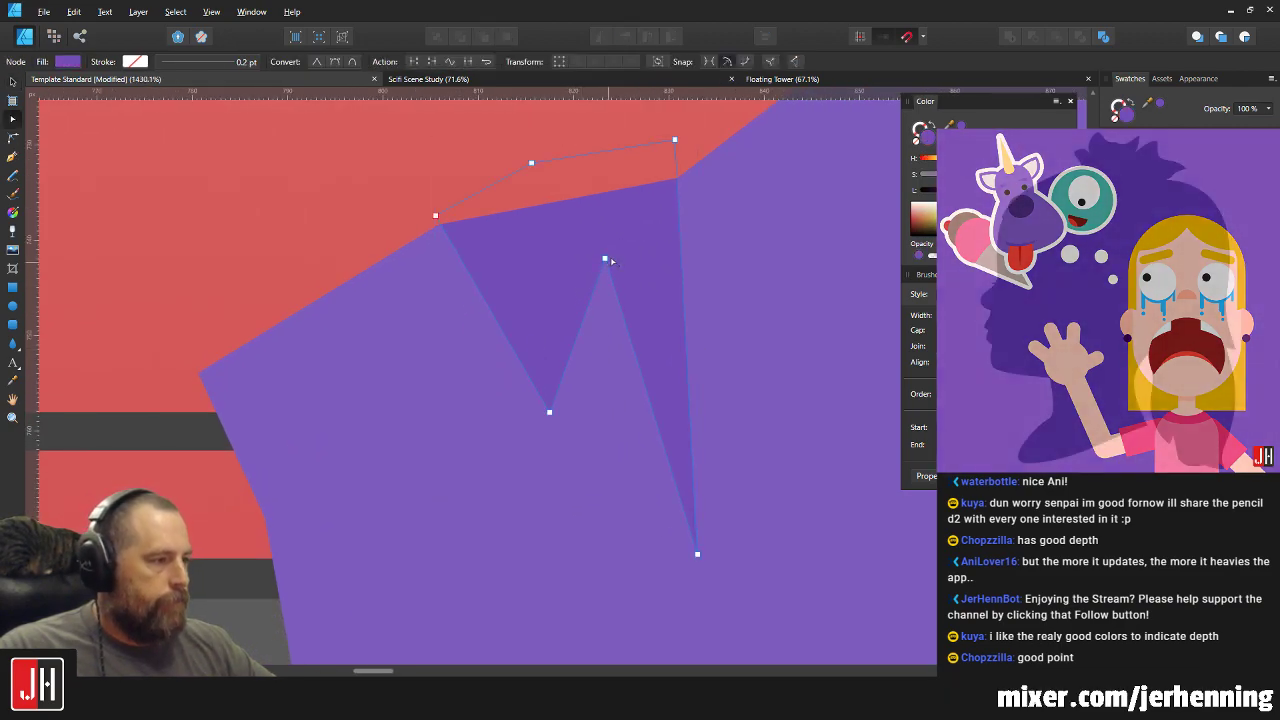
drag(605, 260, 591, 279)
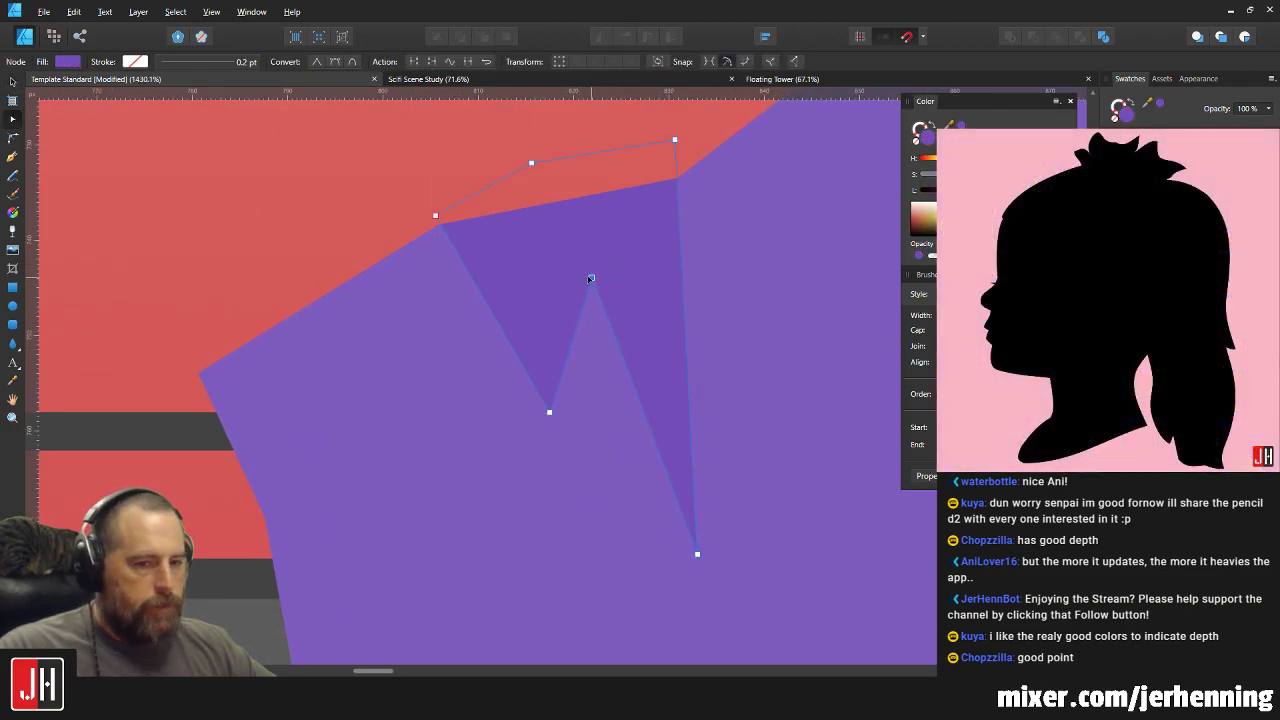
key(v)
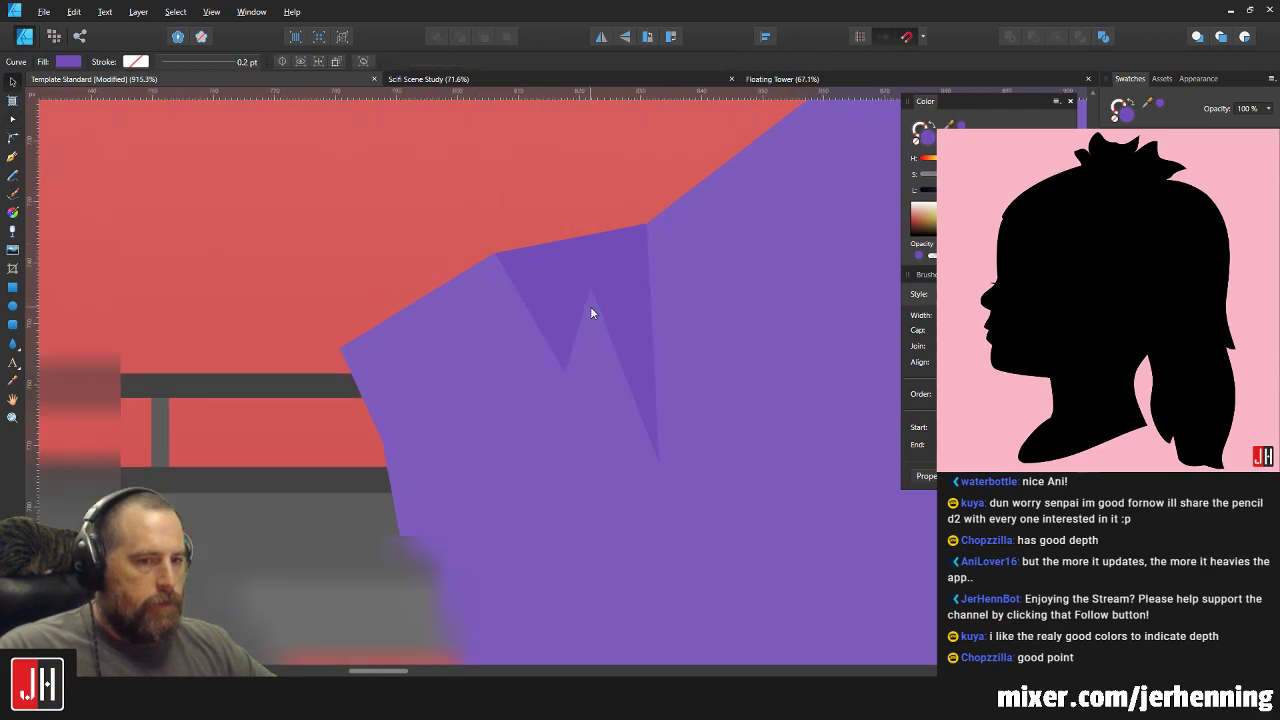
key(a)
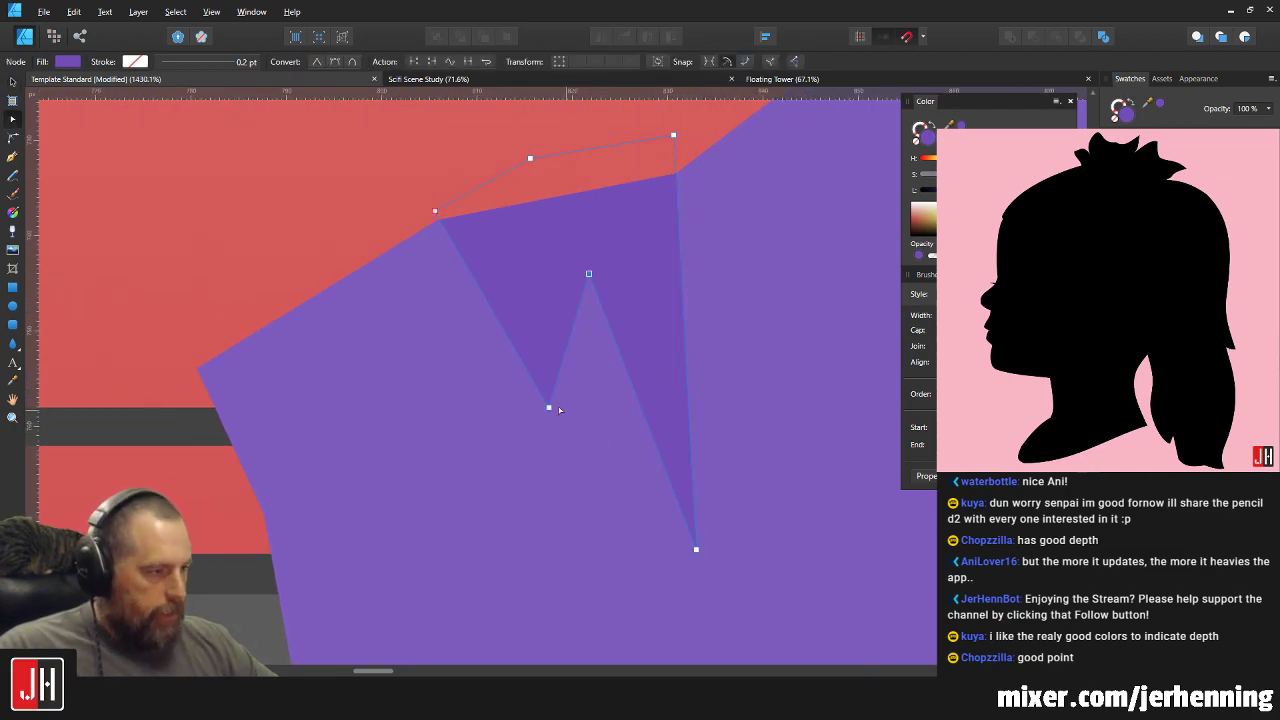
drag(548, 407, 534, 402)
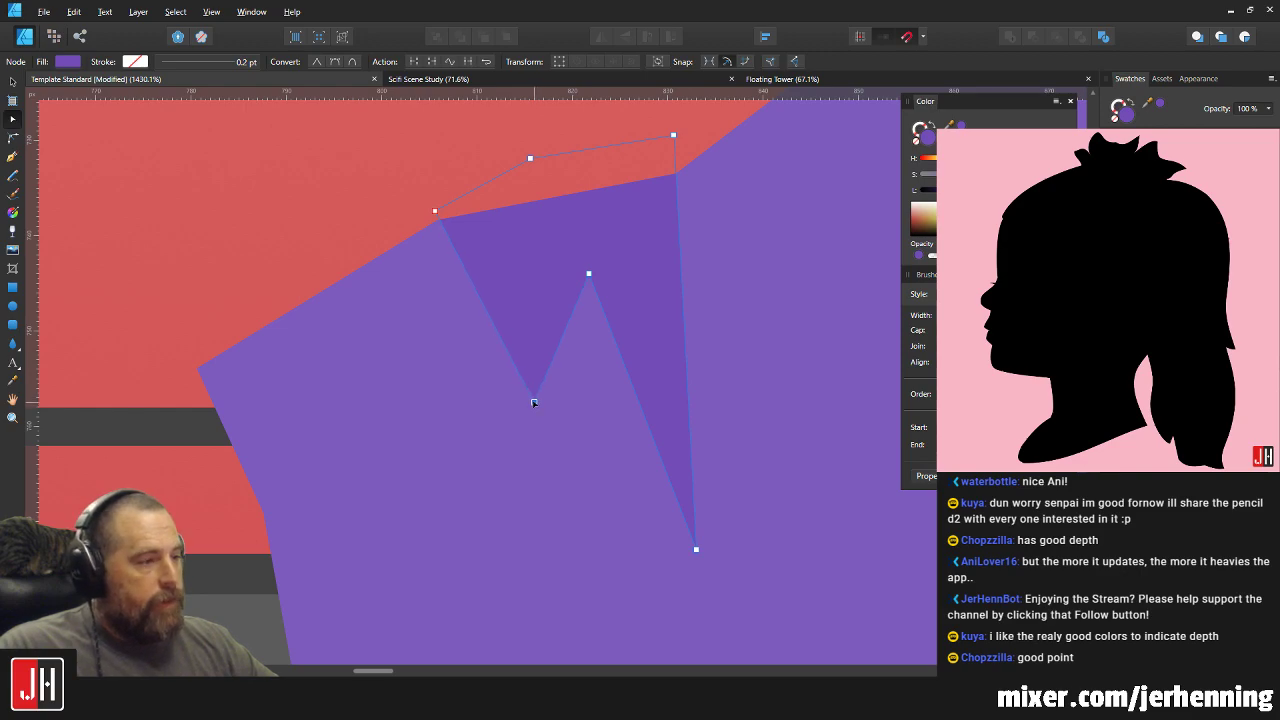
Add a small third spike on the crack's left edge and move the middle spike's tip up and right.
click(480, 302)
mouse_move(480, 299)
mouse_down()
mouse_move(479, 258)
mouse_move(494, 322)
mouse_move(508, 297)
mouse_move(477, 286)
mouse_move(489, 318)
mouse_up()
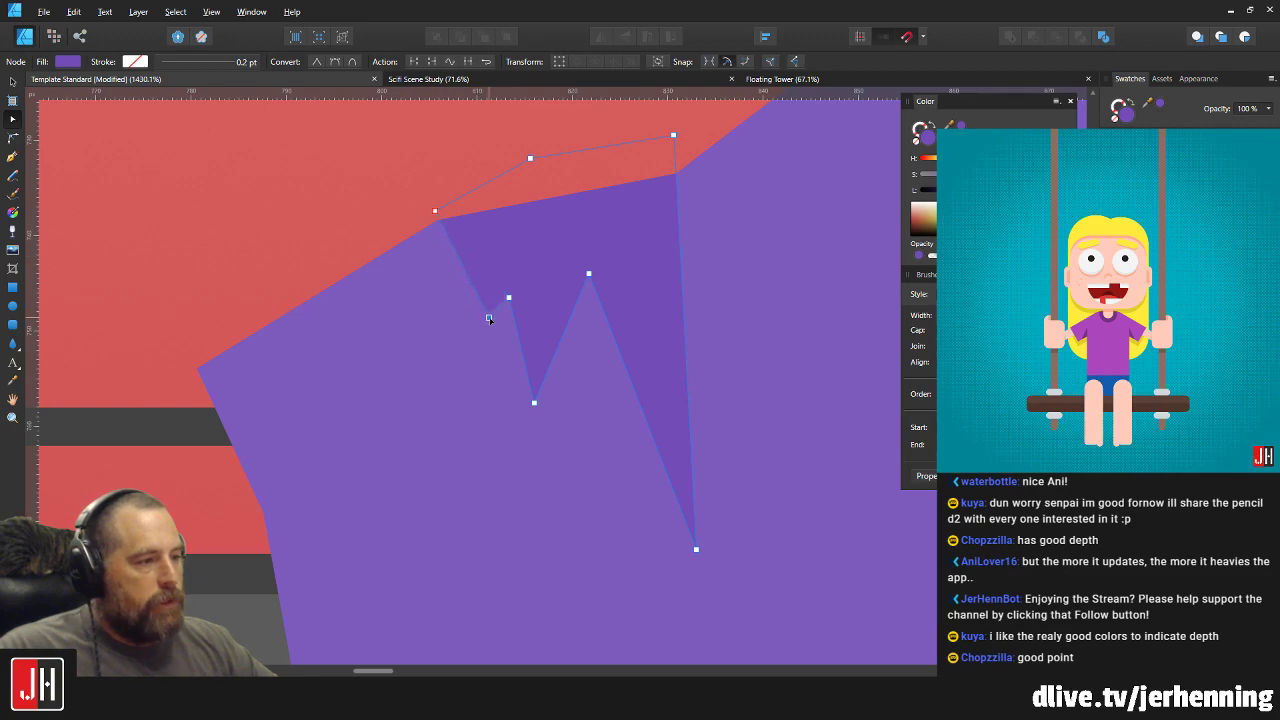
click(500, 291)
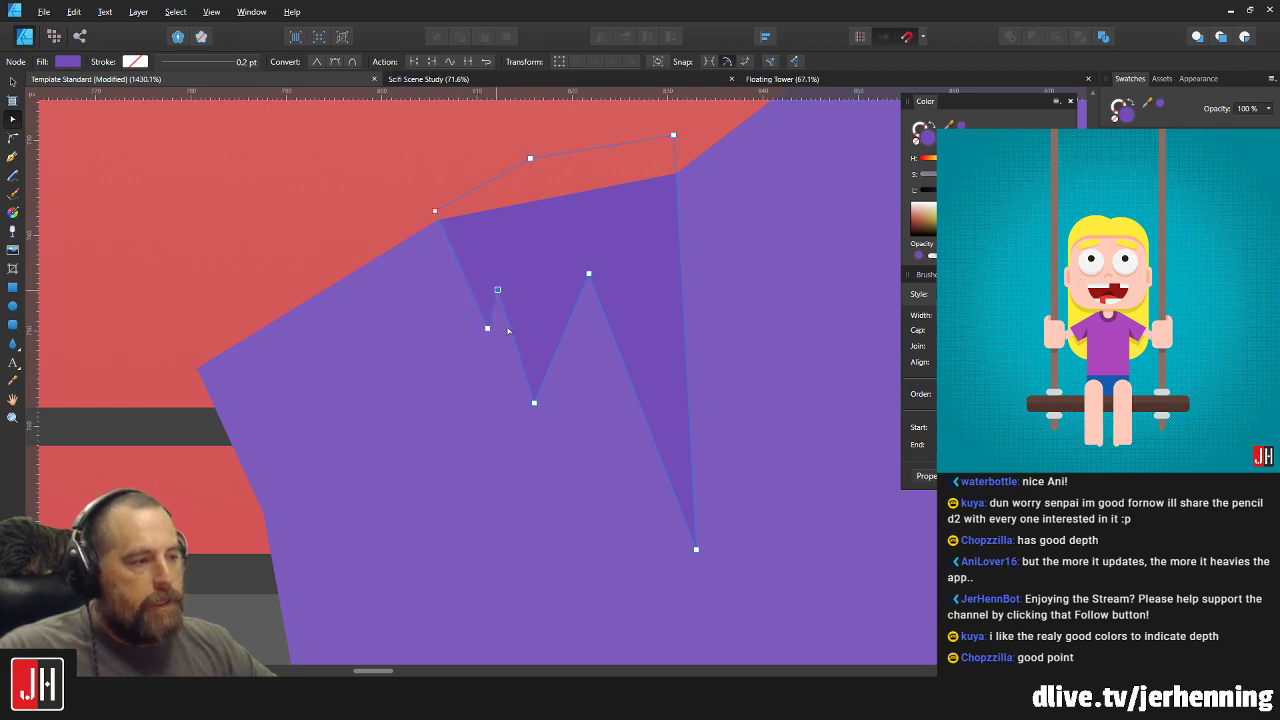
drag(535, 403, 557, 380)
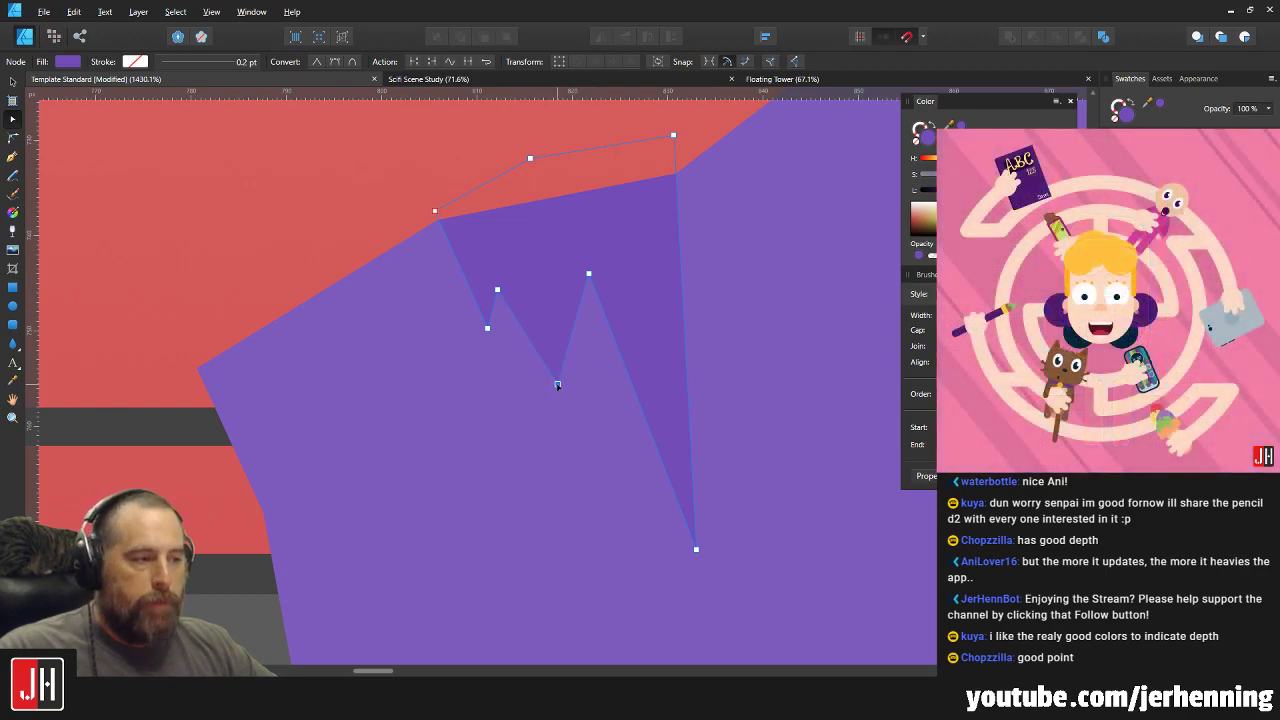
key(v)
scroll(606, 305, down, 5)
click(635, 244)
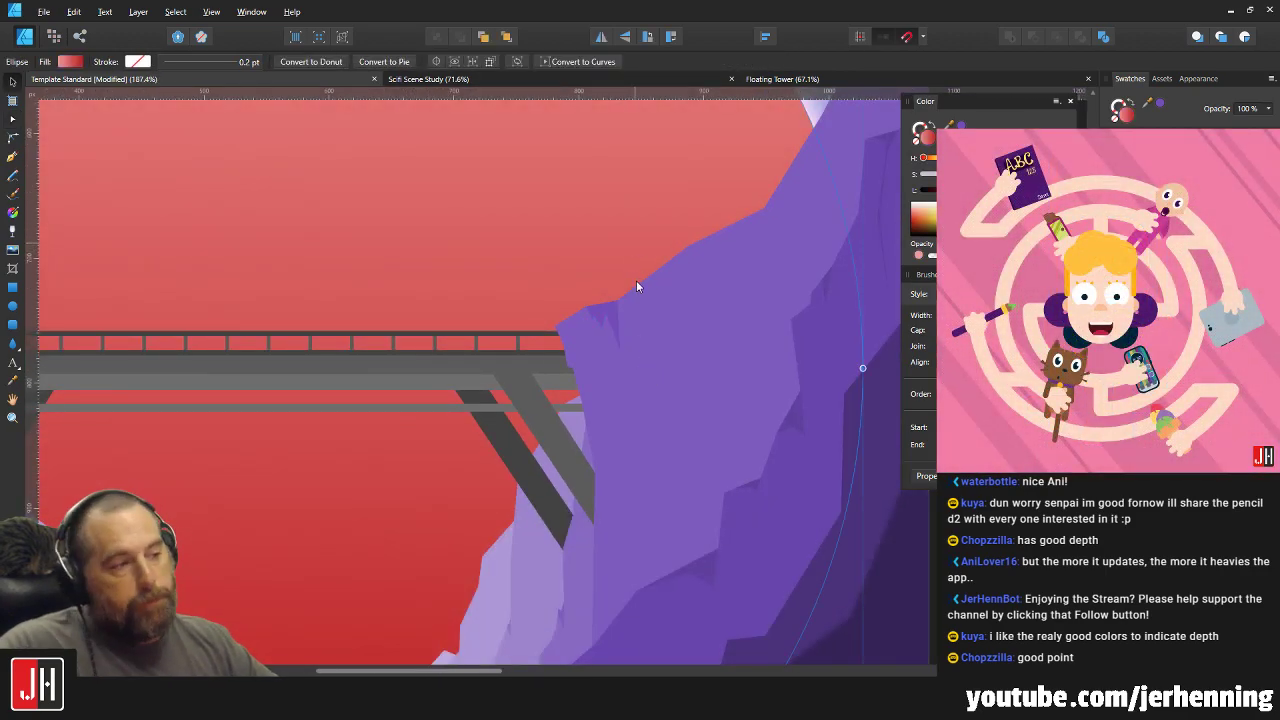
Shift the right cliff's edge node beside the bridge's lower beam upward and slightly outward.
drag(643, 334, 579, 322)
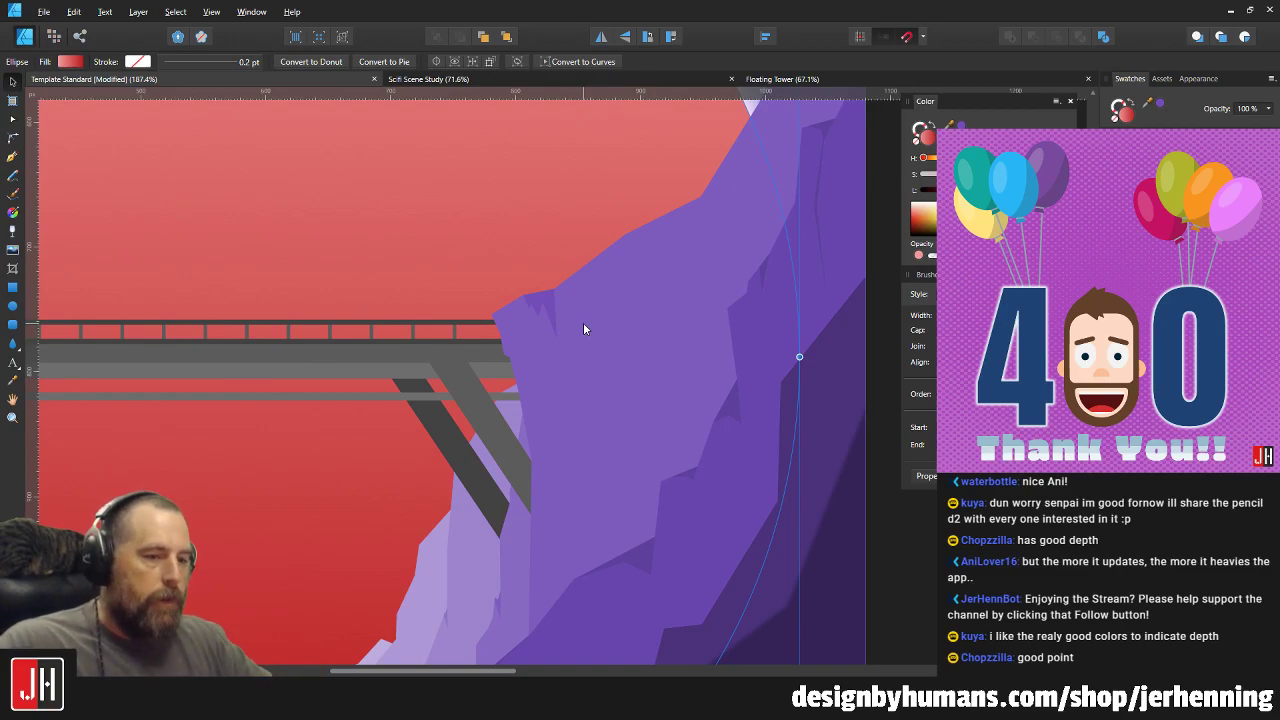
scroll(572, 337, up, 5)
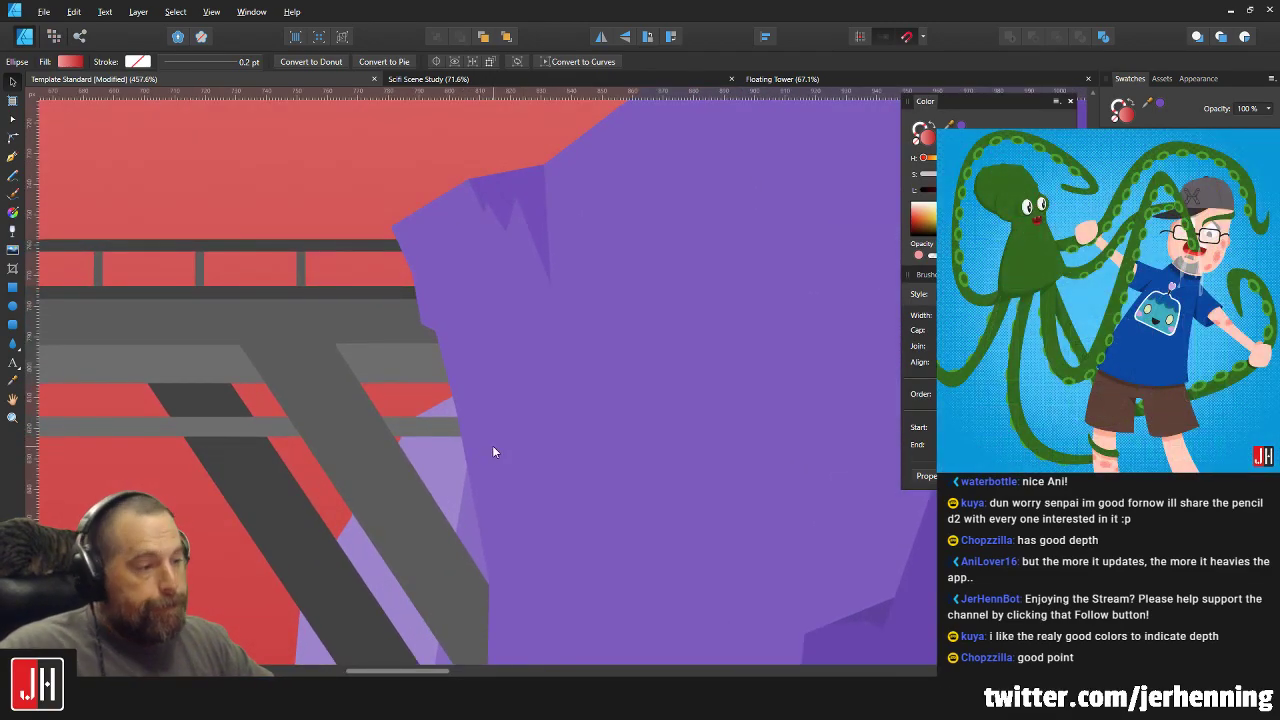
key(a)
click(487, 440)
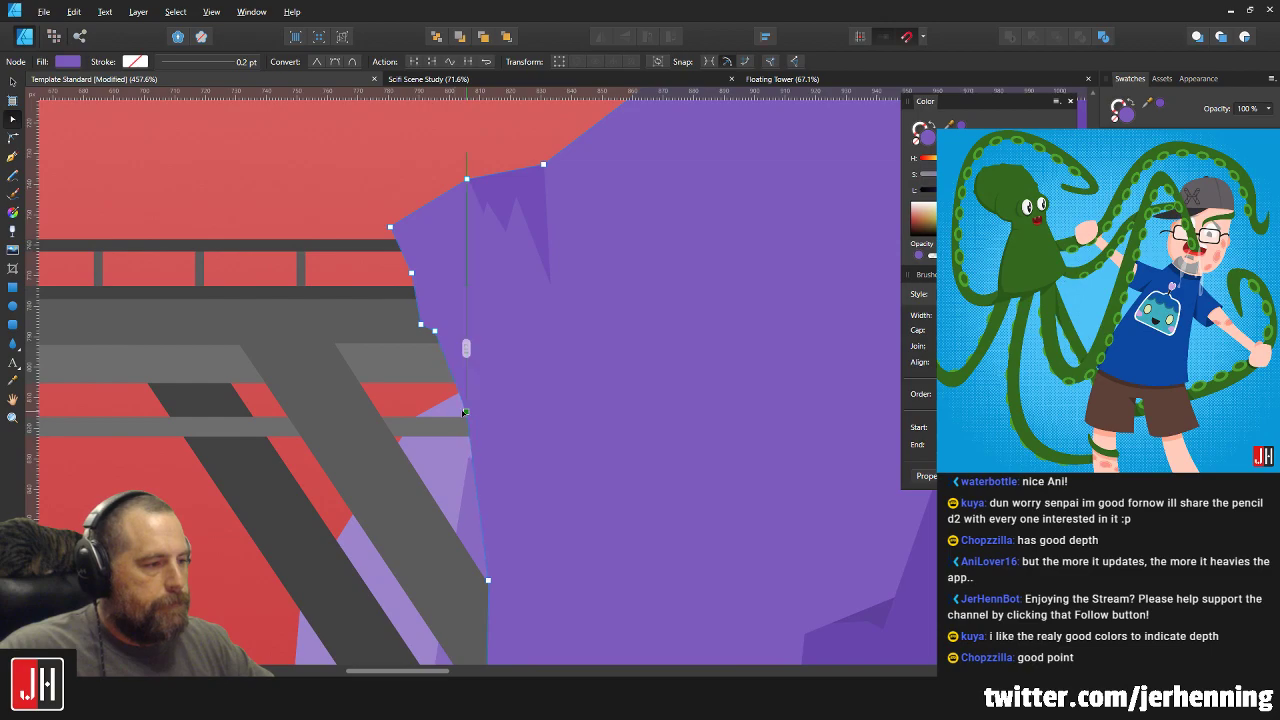
drag(465, 411, 459, 414)
key(v)
Adjust the right cliff's lower edge node below the bridge support and clear the selection.
scroll(500, 394, down, 5)
scroll(526, 369, up, 1)
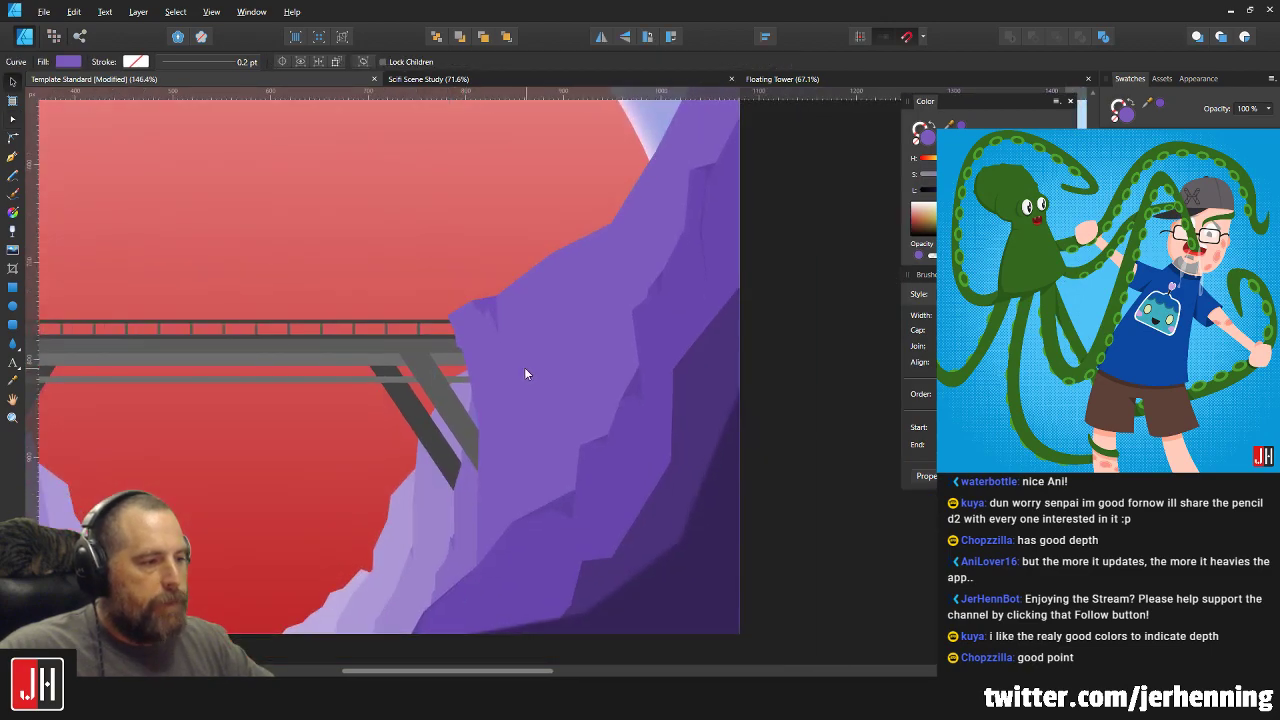
scroll(490, 480, up, 2)
scroll(478, 512, up, 2)
key(a)
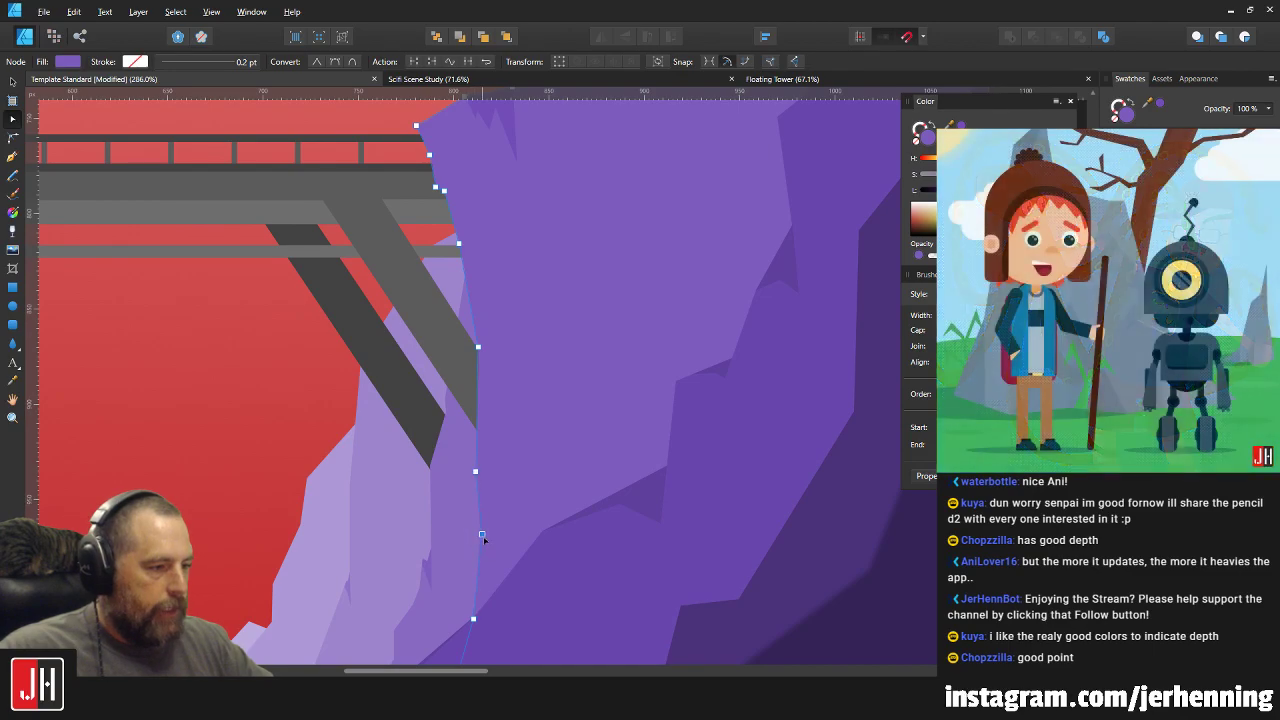
key(v)
scroll(532, 467, down, 5)
scroll(532, 467, down, 4)
click(600, 454)
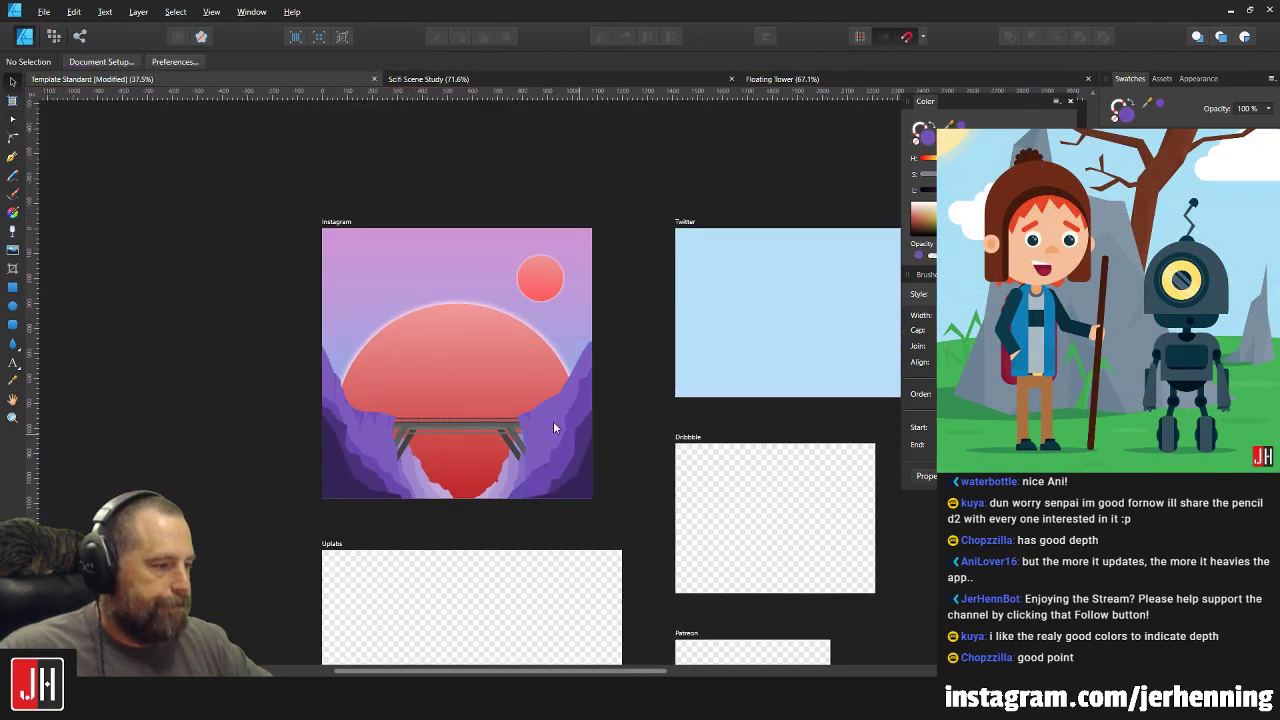
Lower the corner of the right cliff's upper ridge slightly and add a raised node just left of it.
scroll(560, 410, up, 7)
scroll(575, 290, up, 2)
key(a)
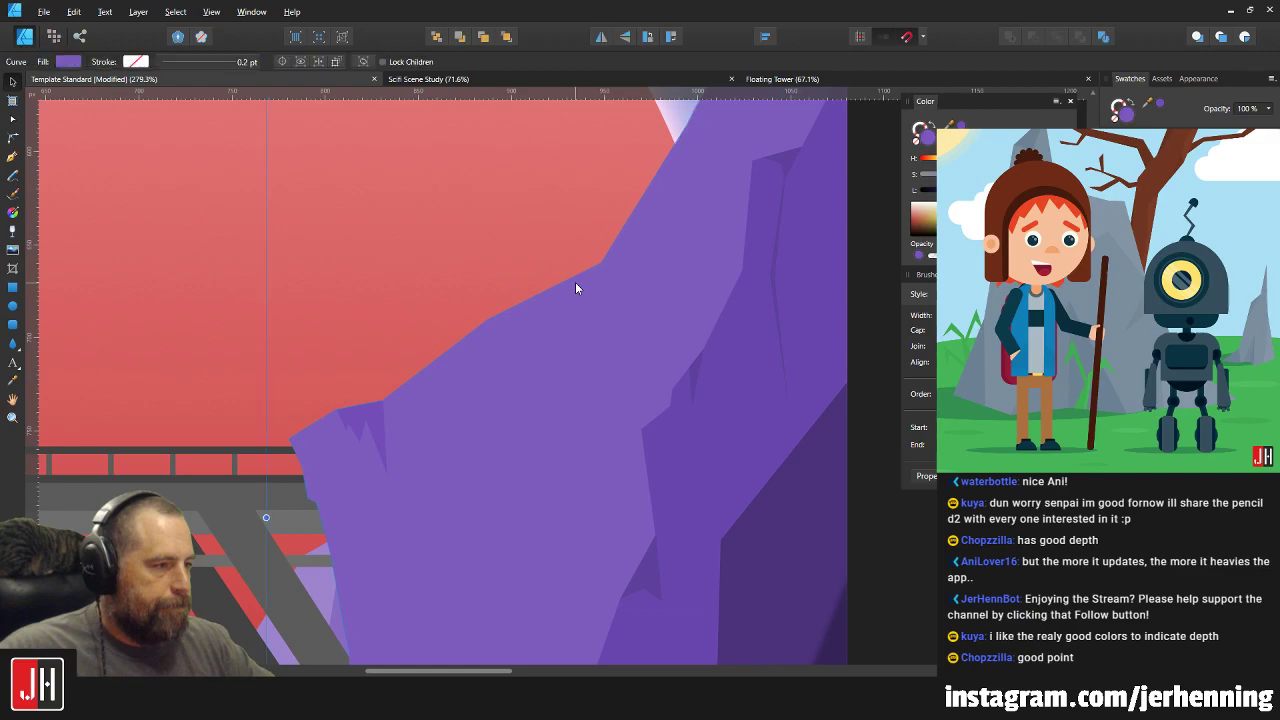
click(575, 283)
click(598, 273)
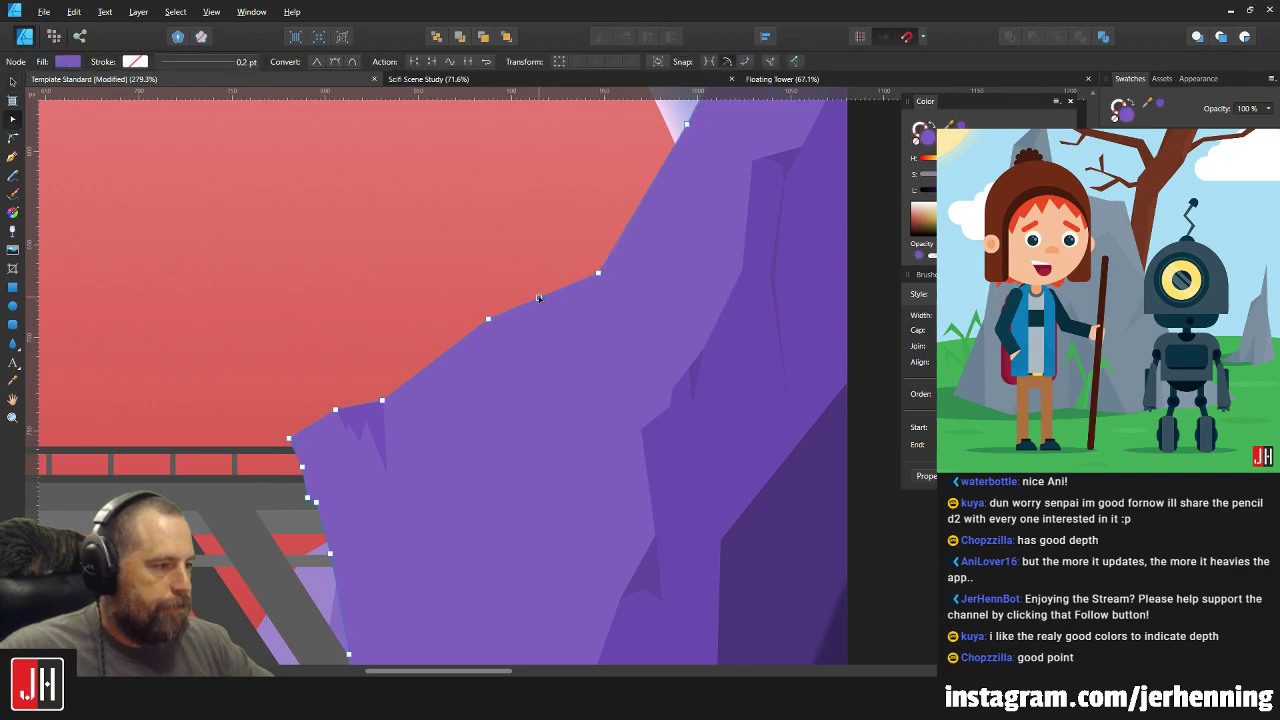
scroll(565, 262, up, 2)
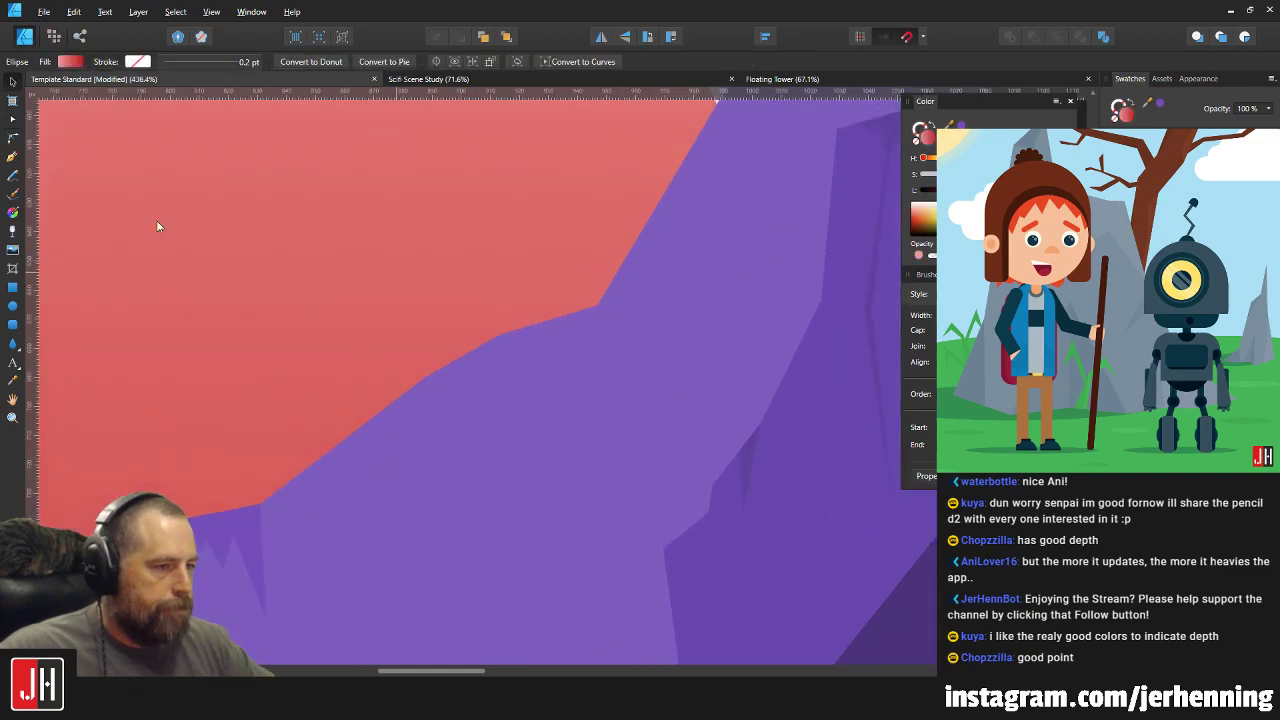
Draw a closed jagged crack outline with the Pen tool along the right cliff's upper ridge, with spikes of different lengths pointing down.
key(p)
scroll(527, 360, up, 2)
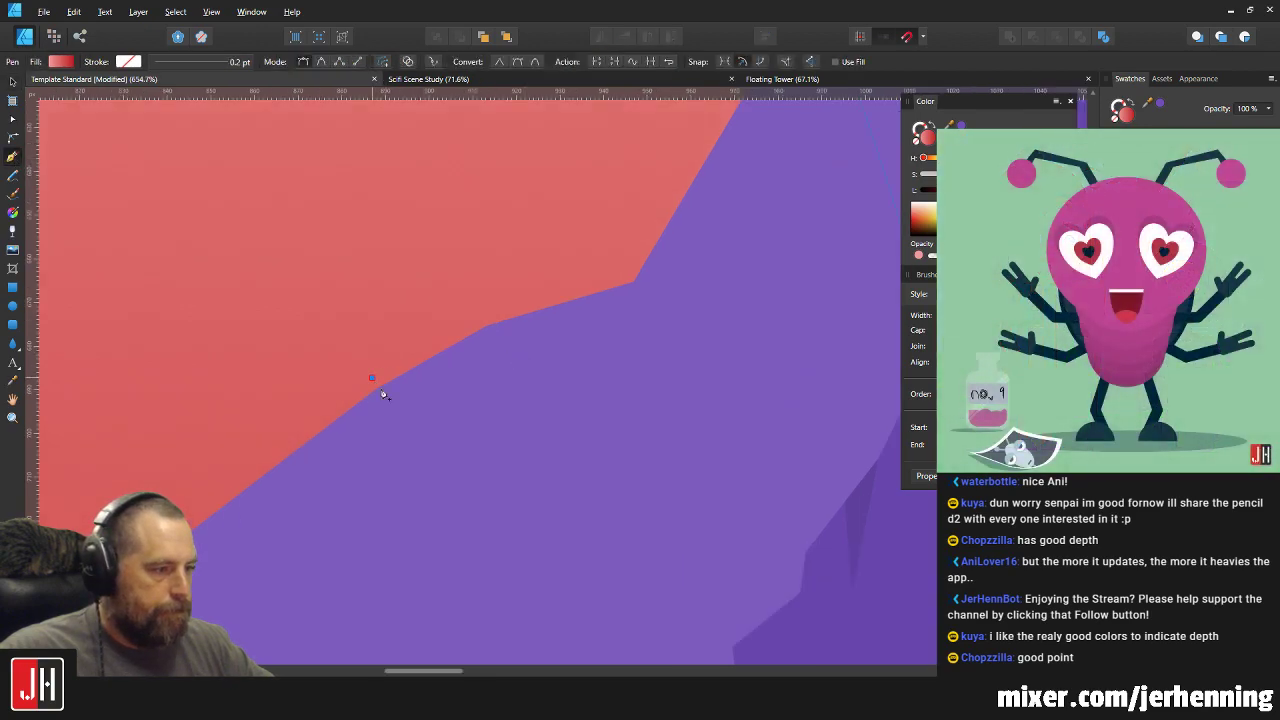
click(456, 503)
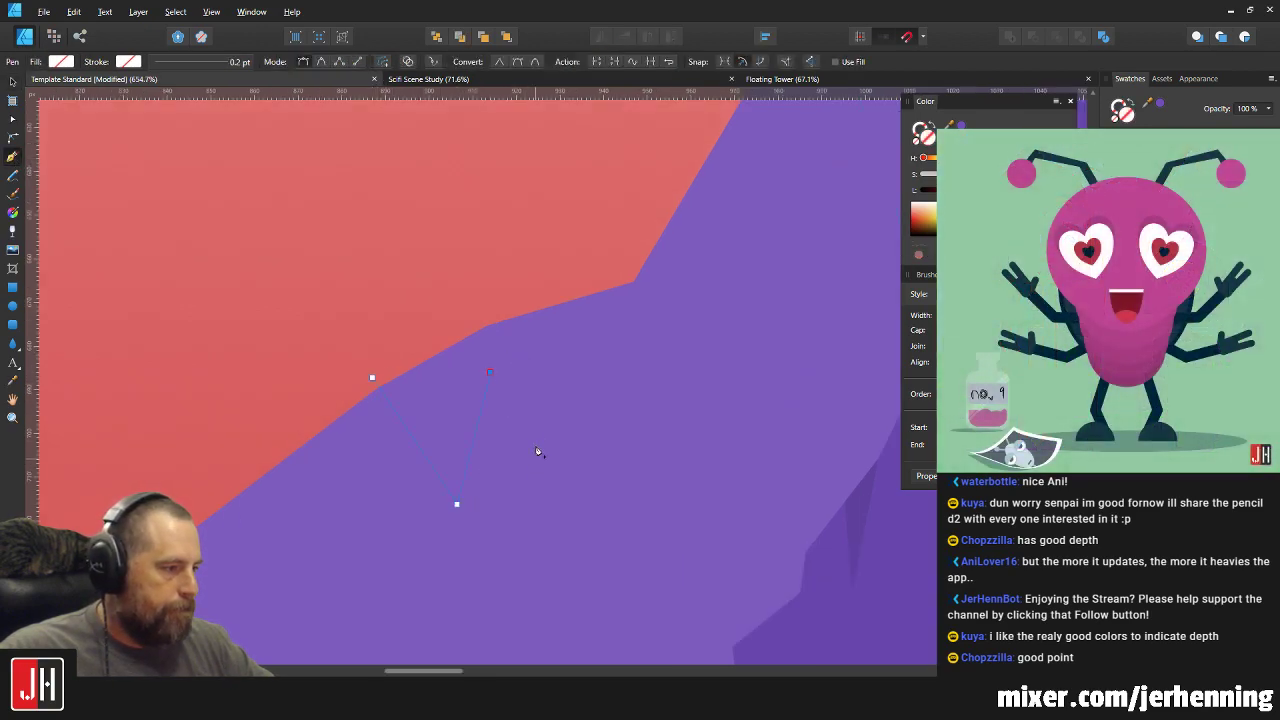
drag(522, 411, 573, 360)
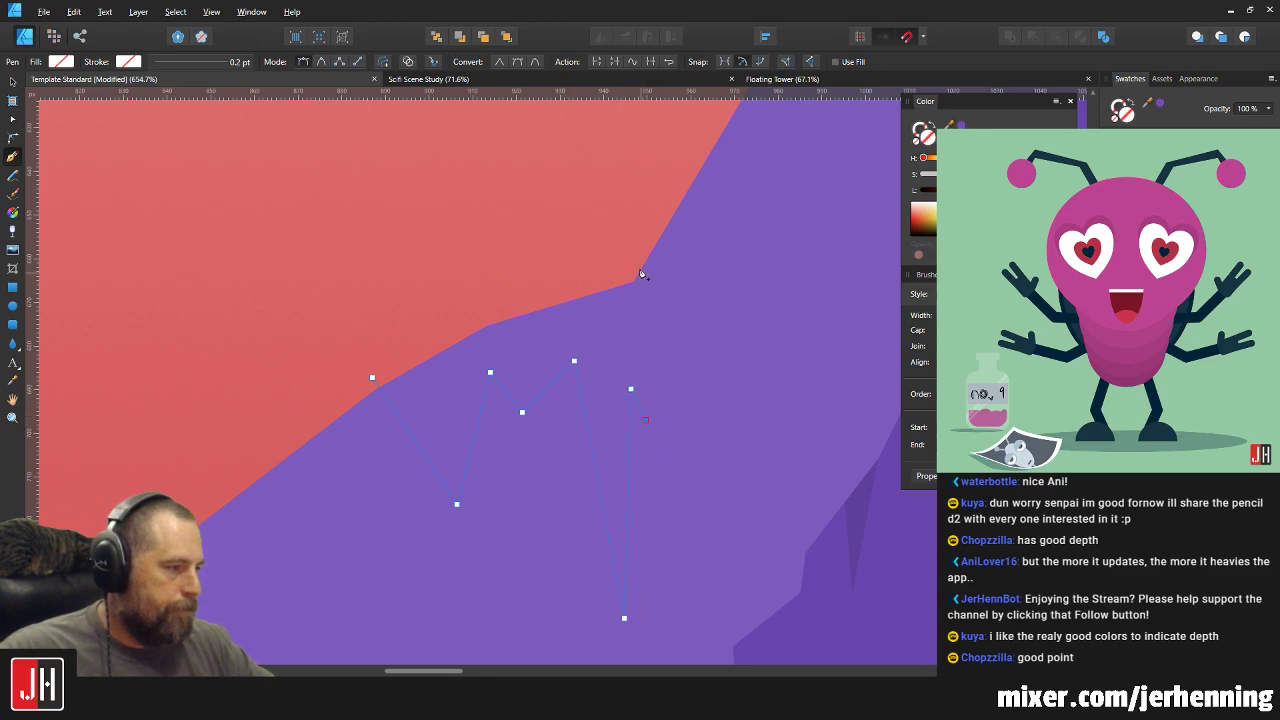
drag(632, 262, 416, 256)
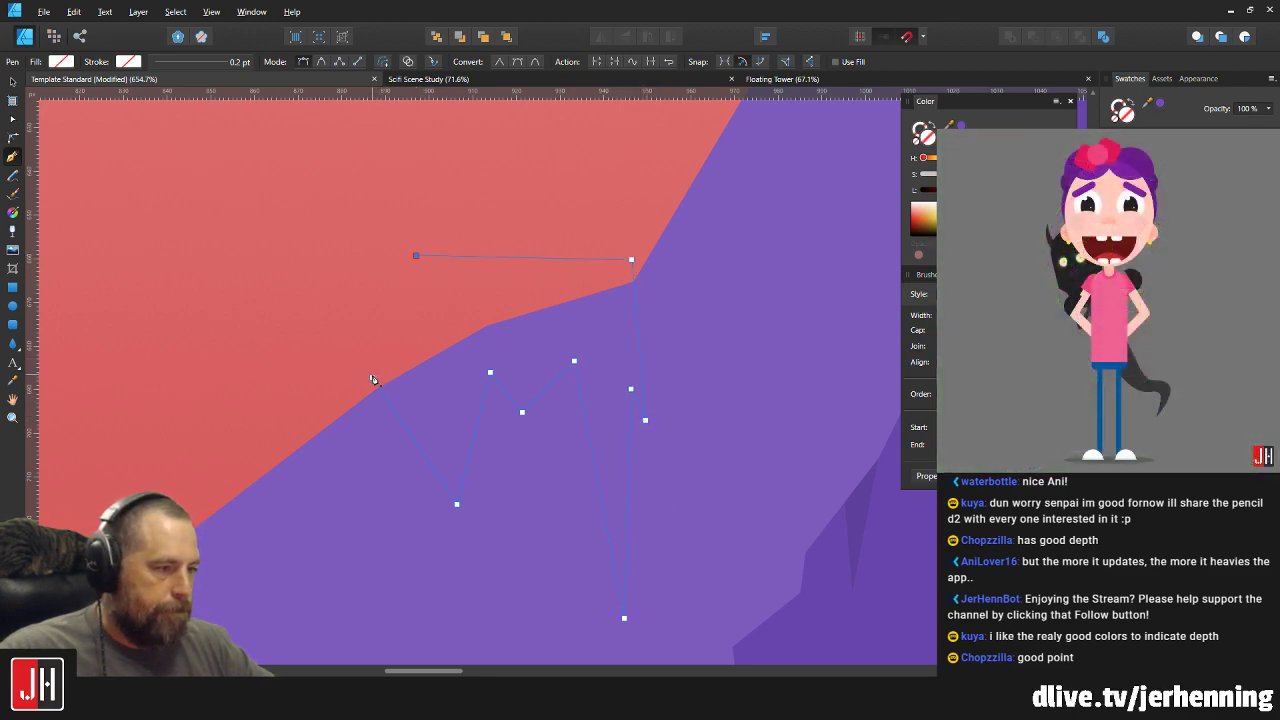
click(373, 379)
drag(441, 370, 529, 304)
Fill the crack outline with the darker purple sampled from the neighbouring crack and clip it inside the right cliff.
key(i)
click(209, 540)
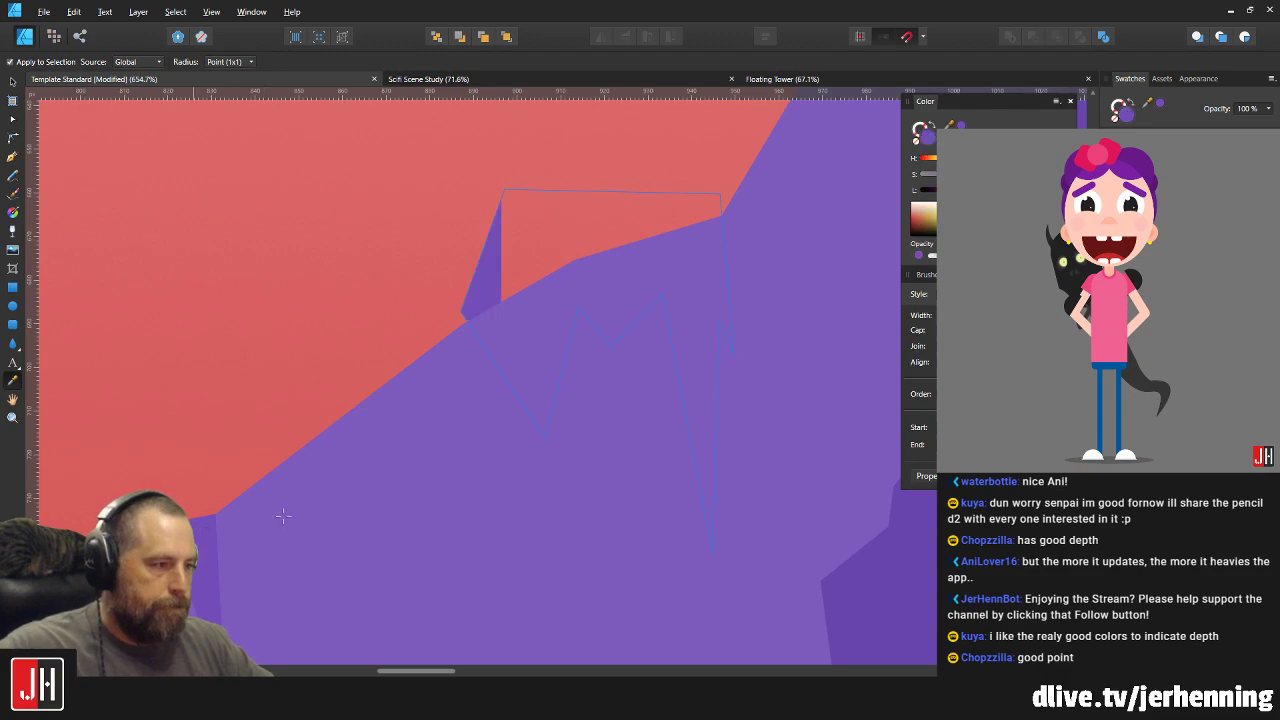
click(676, 403)
key(v)
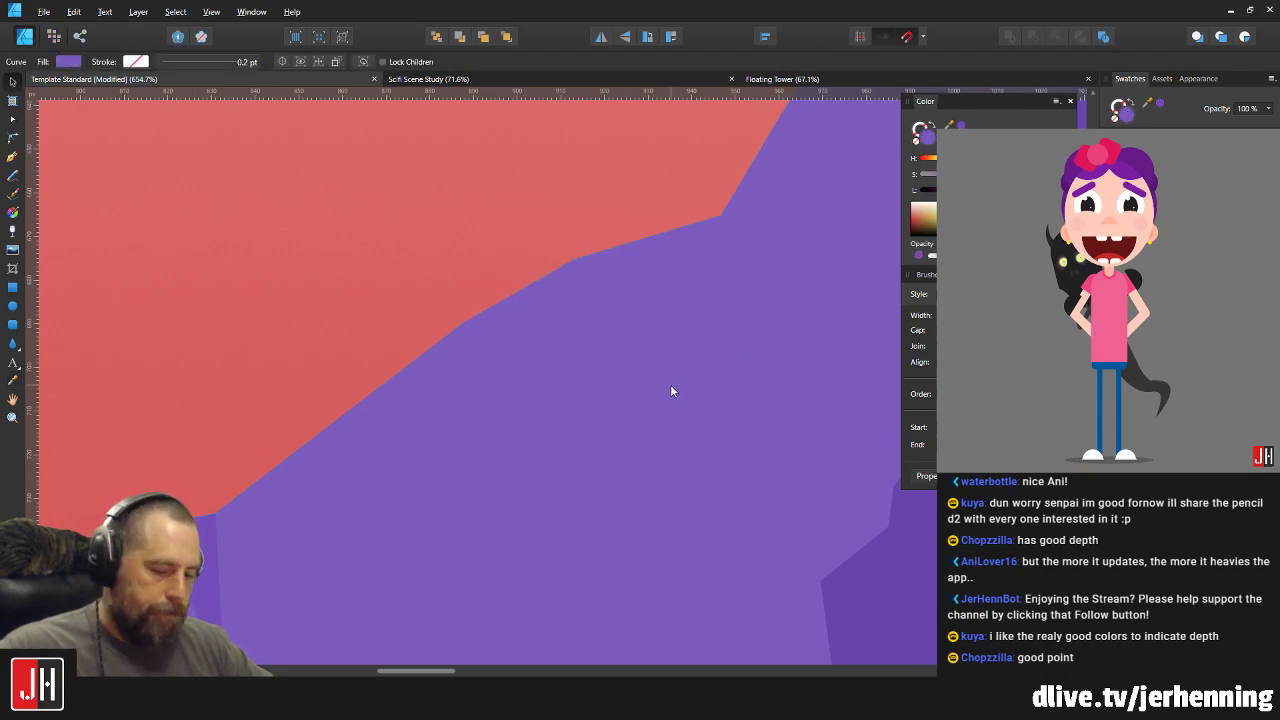
key(ctrl+z)
key(ctrl+shift+z)
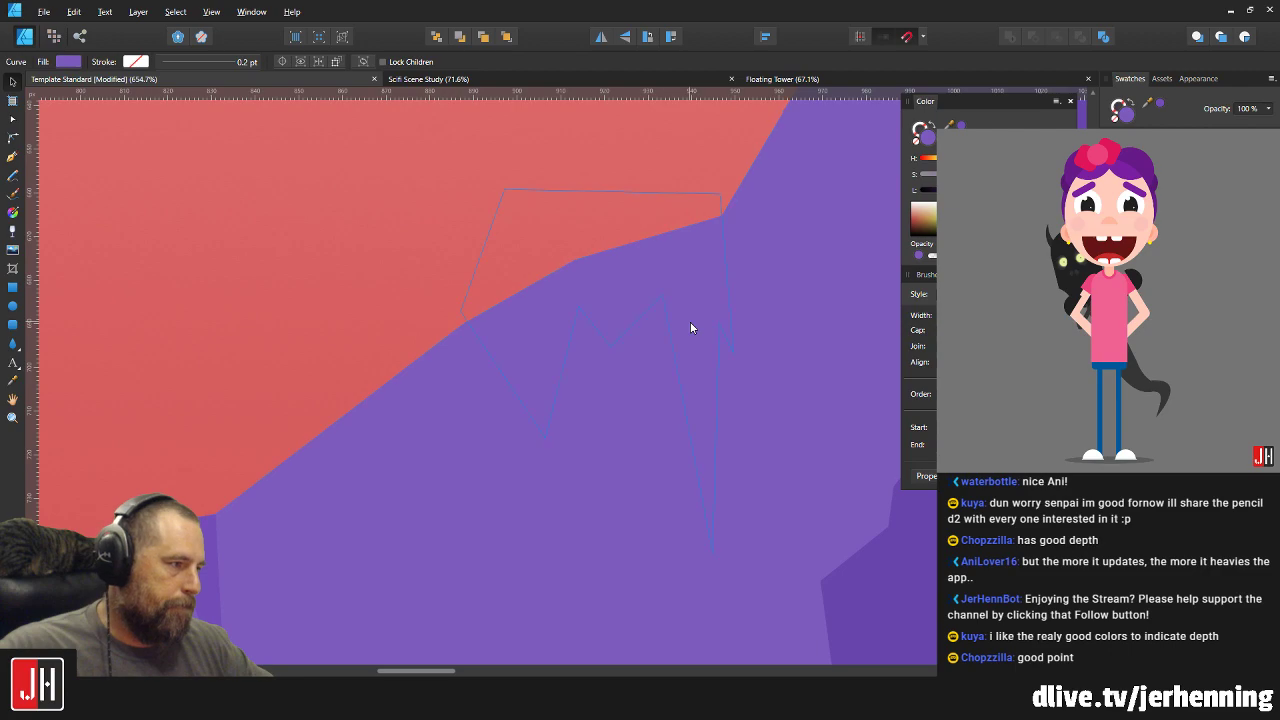
scroll(690, 327, down, 10)
click(774, 318)
scroll(695, 309, up, 3)
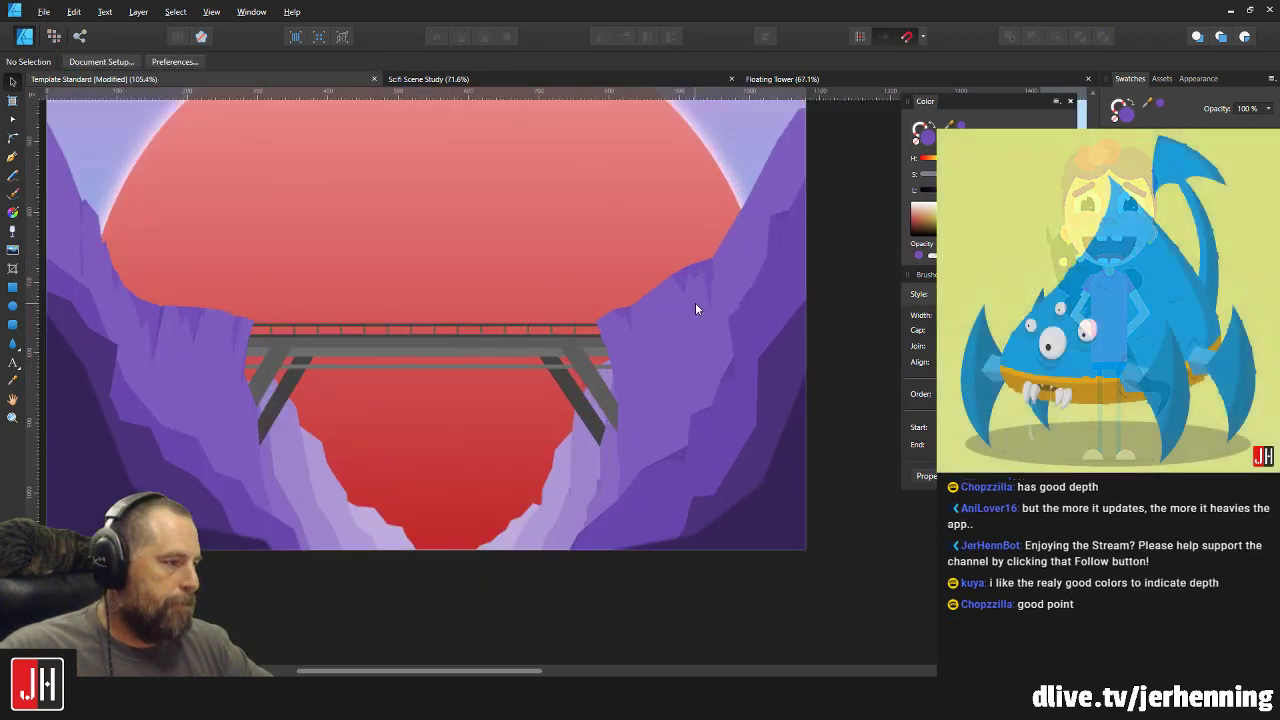
scroll(695, 309, up, 4)
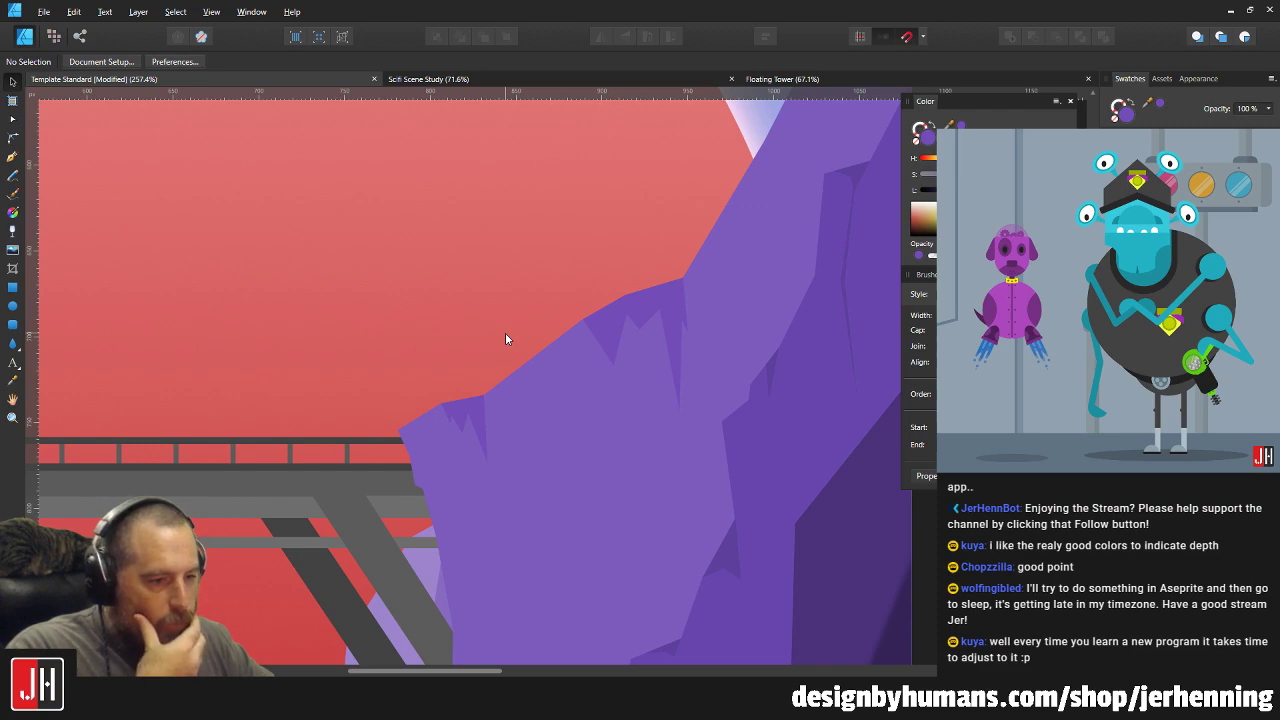
Move the right cliff's ridge node up and right to meet the left corner of the ridge crack.
scroll(574, 346, up, 5)
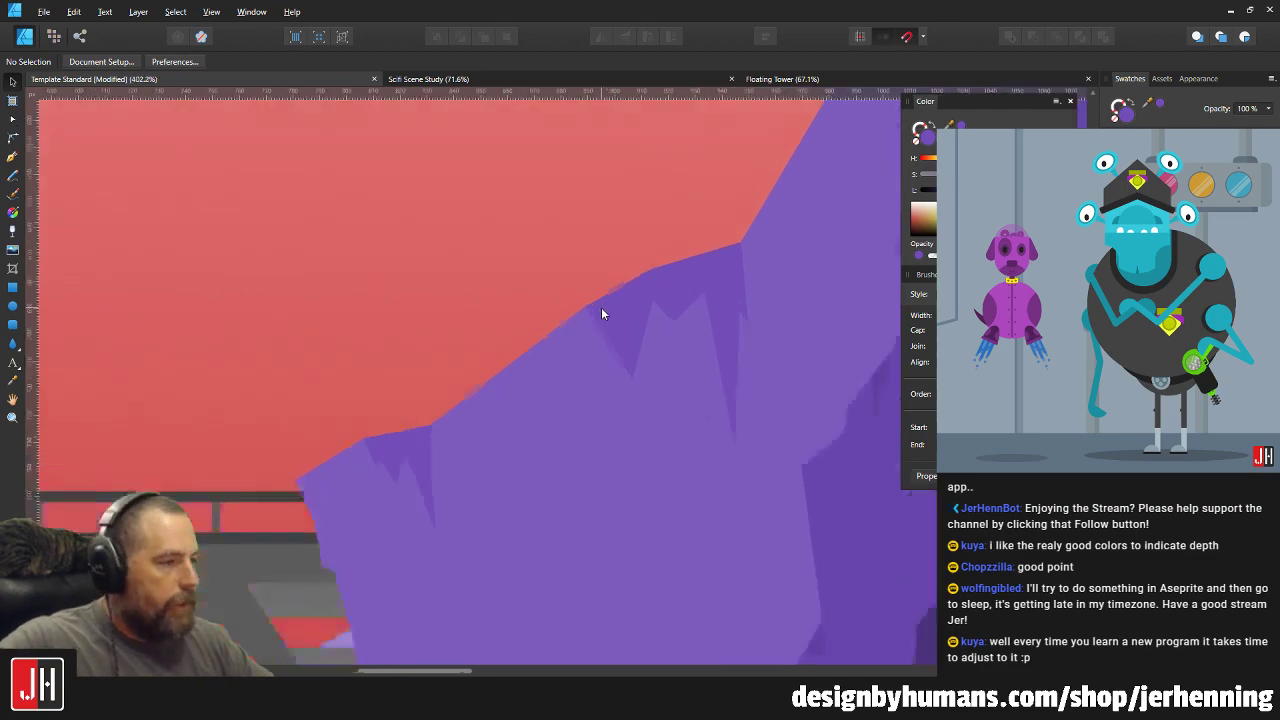
double_click(601, 317)
drag(558, 301, 610, 237)
click(559, 299)
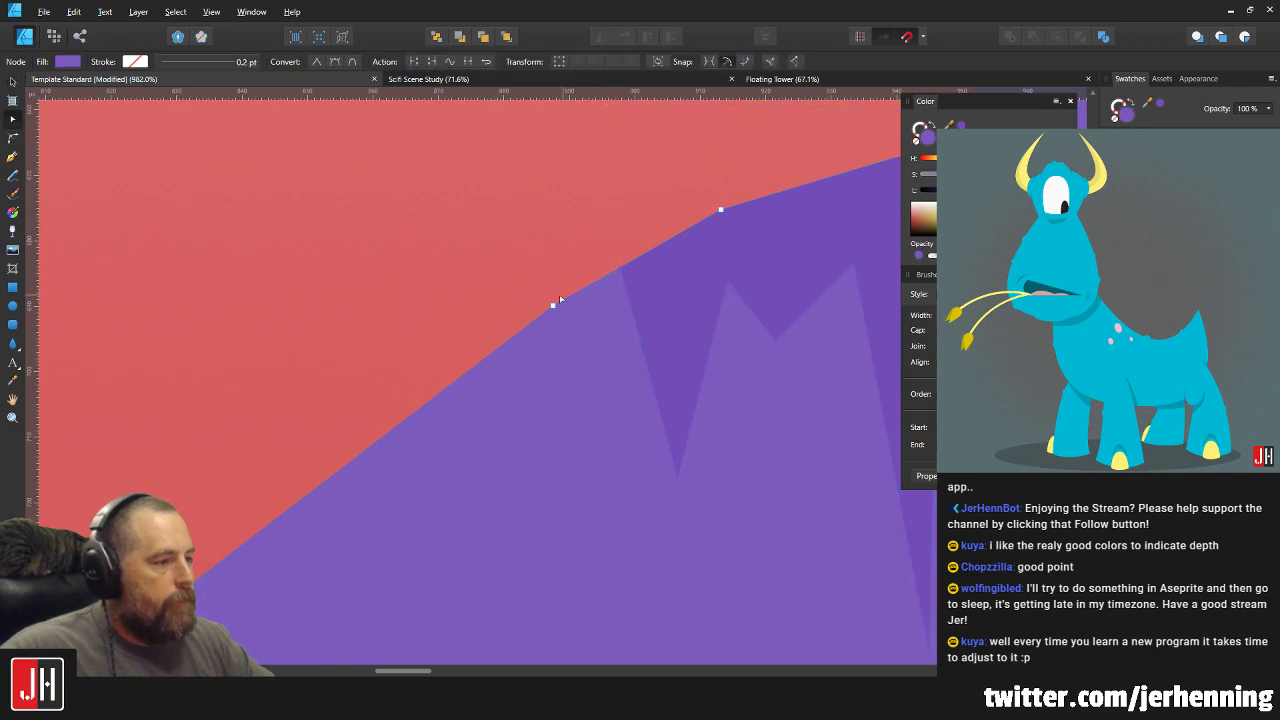
drag(555, 304, 617, 258)
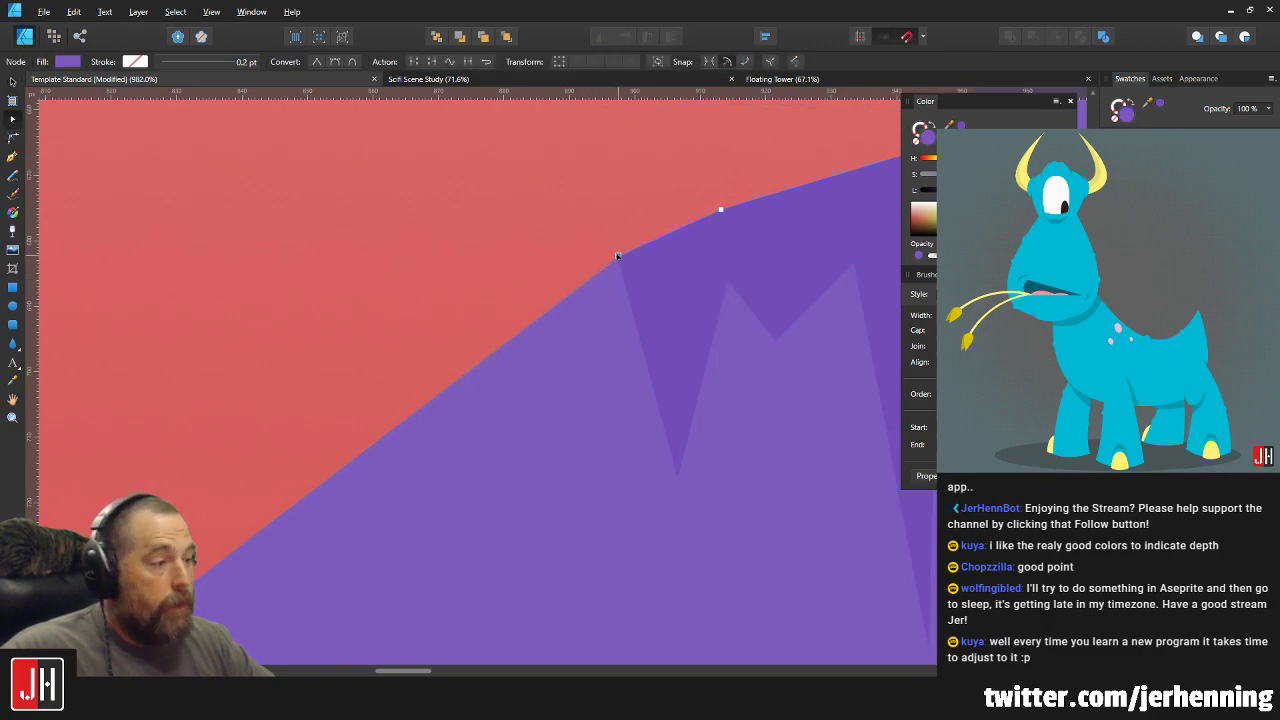
key(v)
click(650, 223)
scroll(711, 252, down, 9)
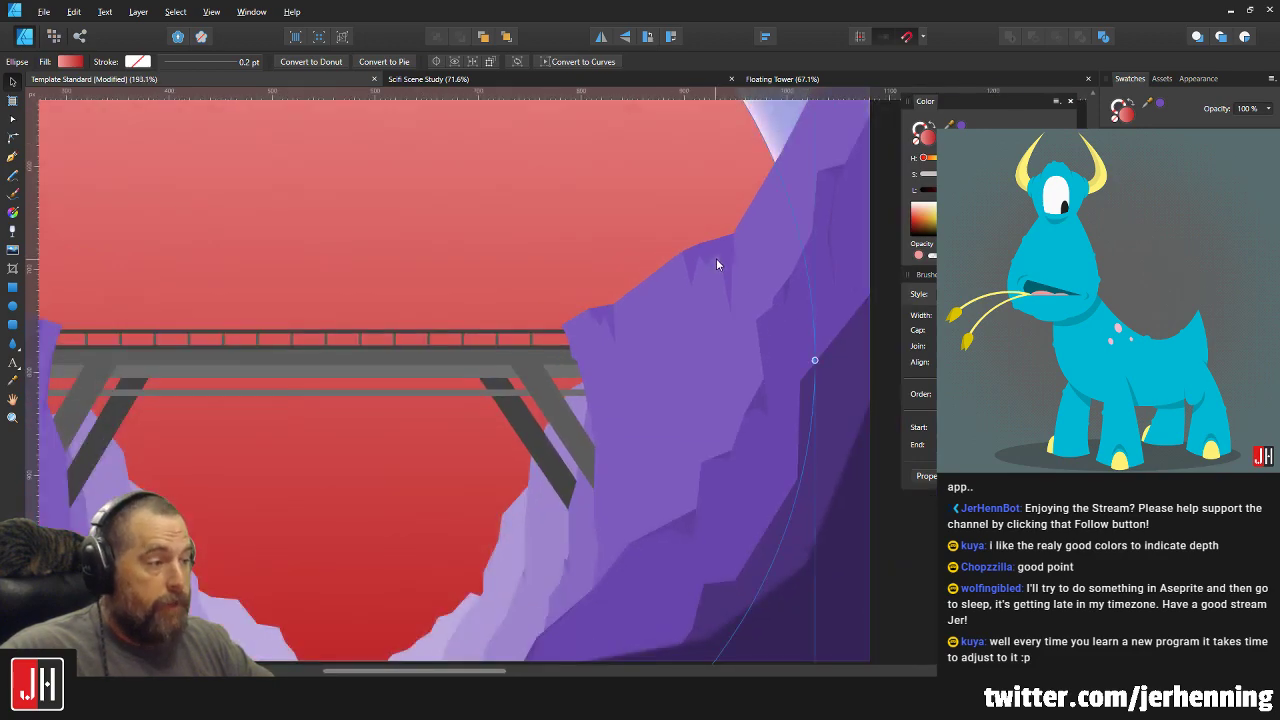
Move the ridge crack's left notch up and right and add a node on the right edge of its left spike.
scroll(716, 258, up, 9)
click(667, 267)
key(a)
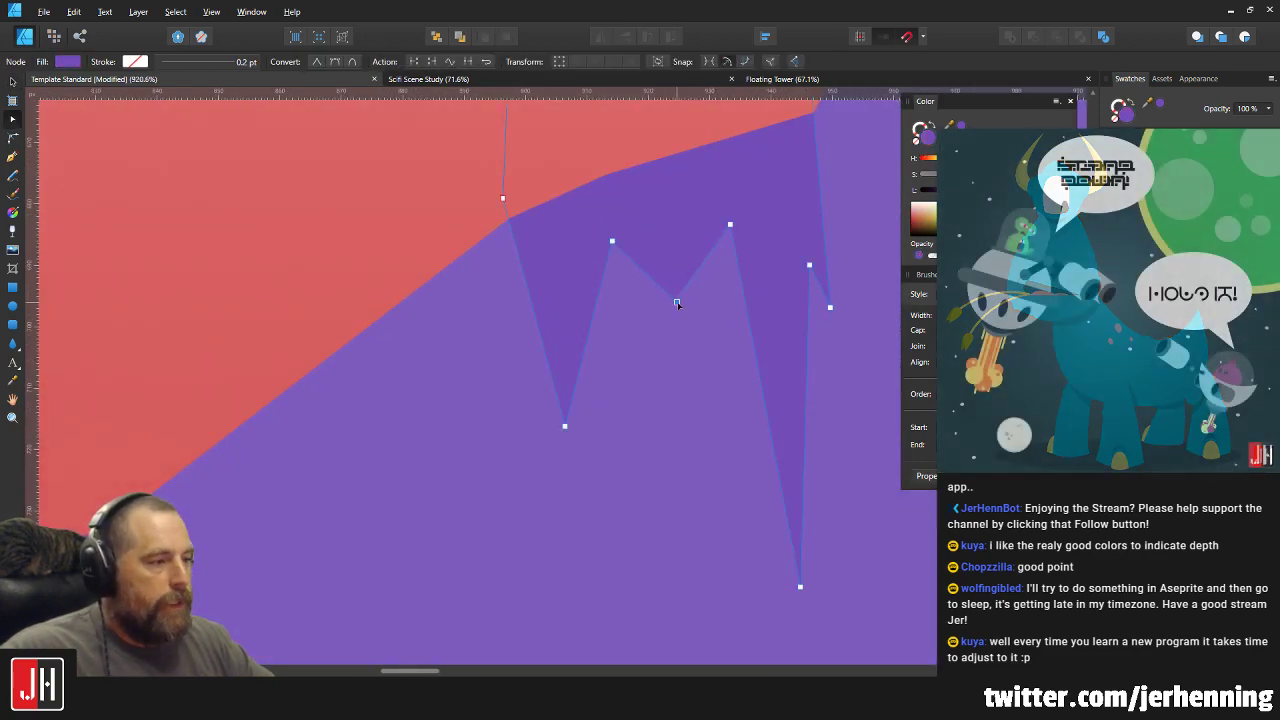
drag(613, 242, 624, 226)
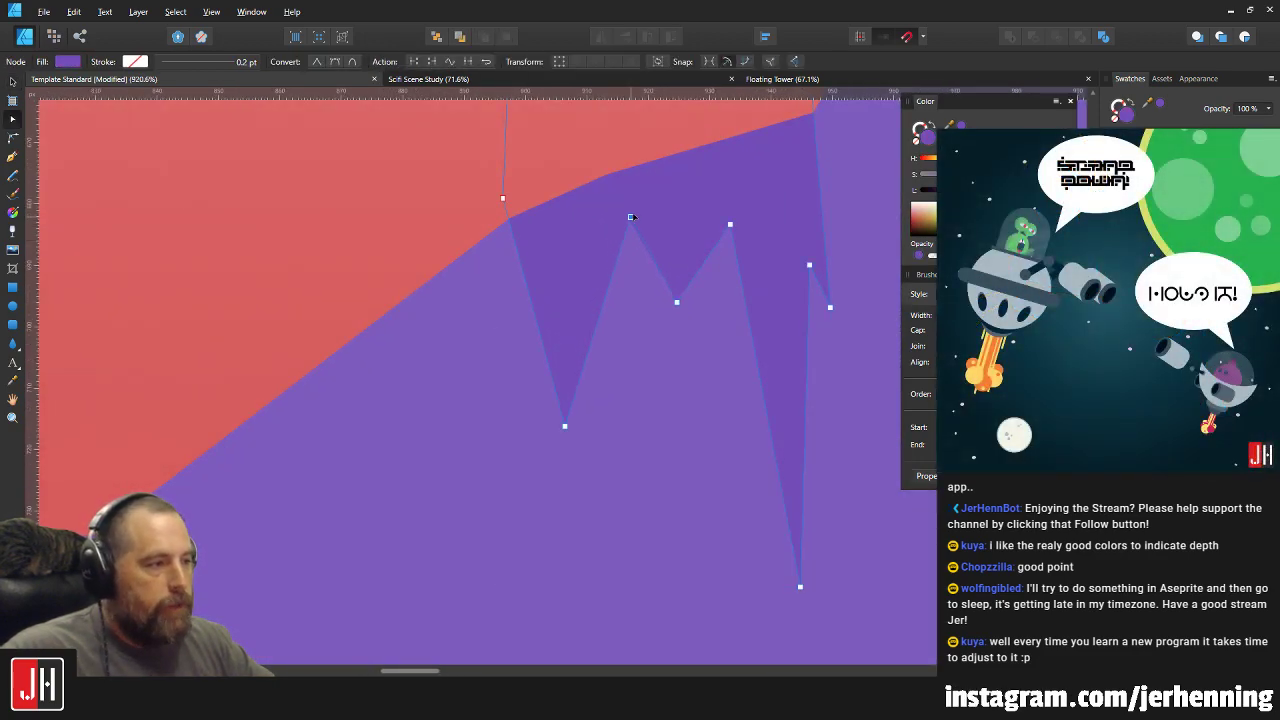
drag(598, 279, 595, 268)
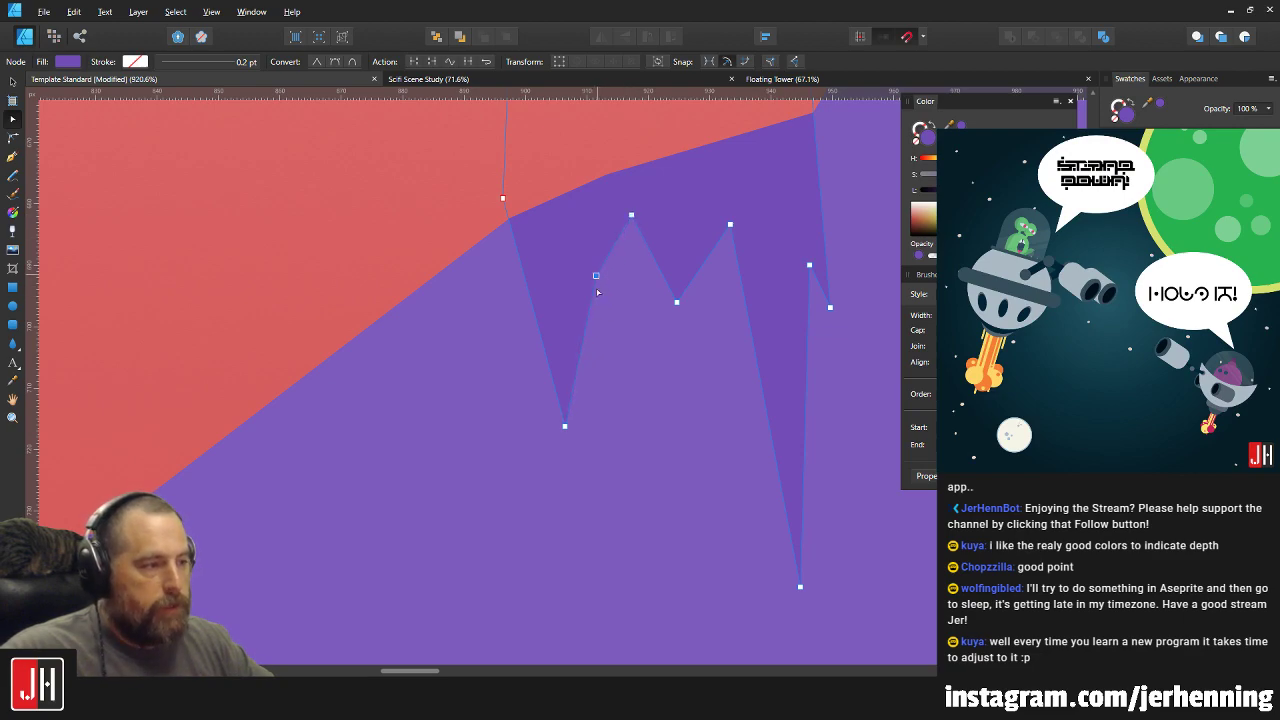
Shift the left spike's tip to the right, add an angular corner on its left edge, and clear the selection.
drag(565, 426, 594, 425)
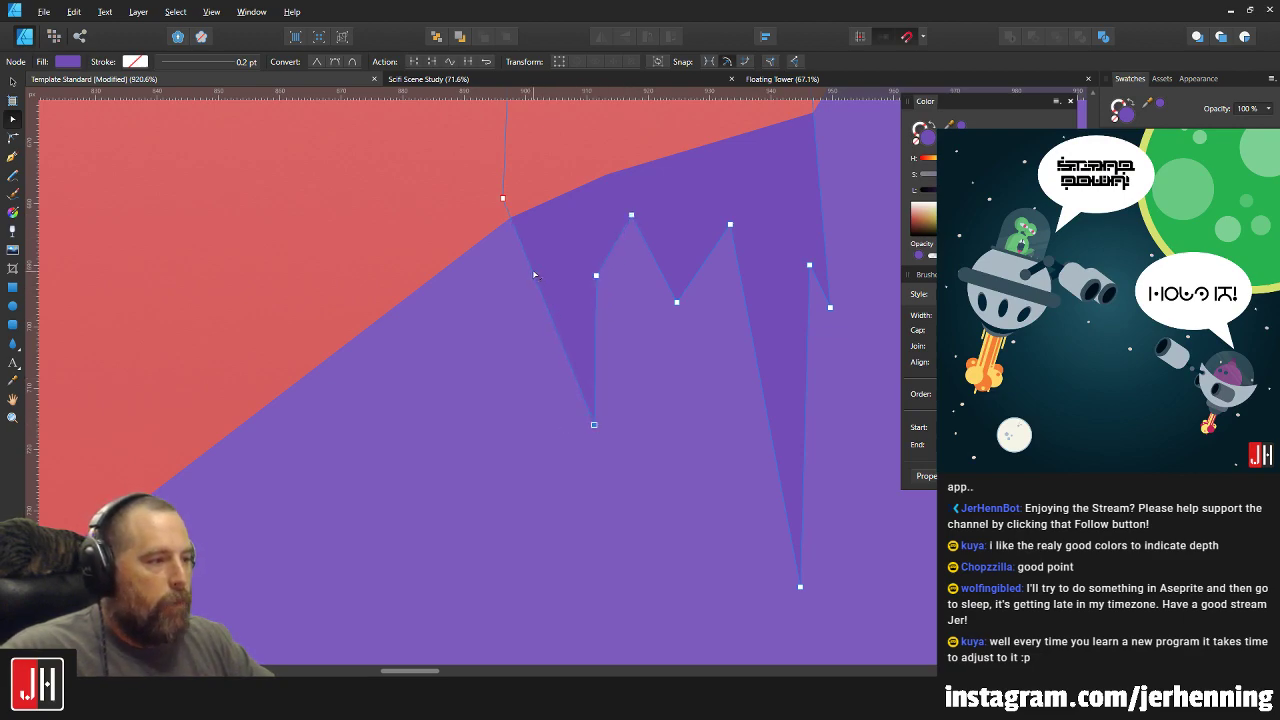
drag(543, 263, 555, 240)
key(v)
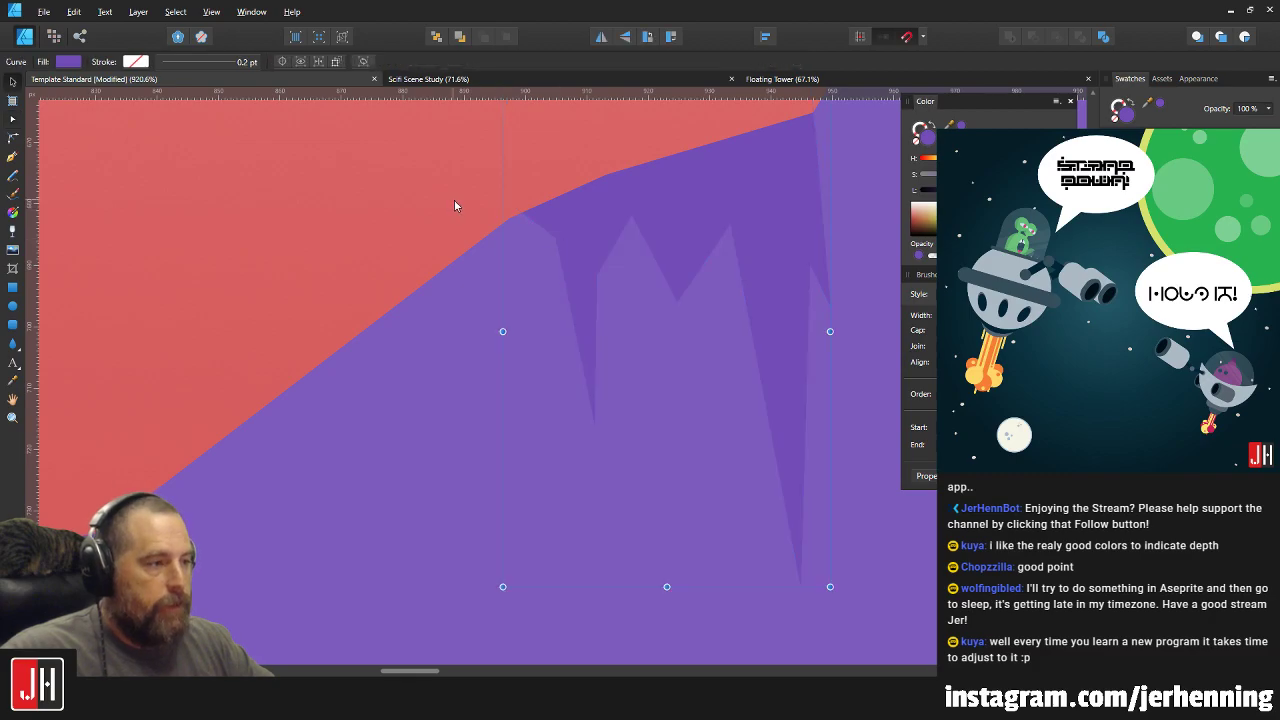
click(454, 204)
scroll(478, 229, down, 8)
scroll(479, 234, down, 4)
click(612, 283)
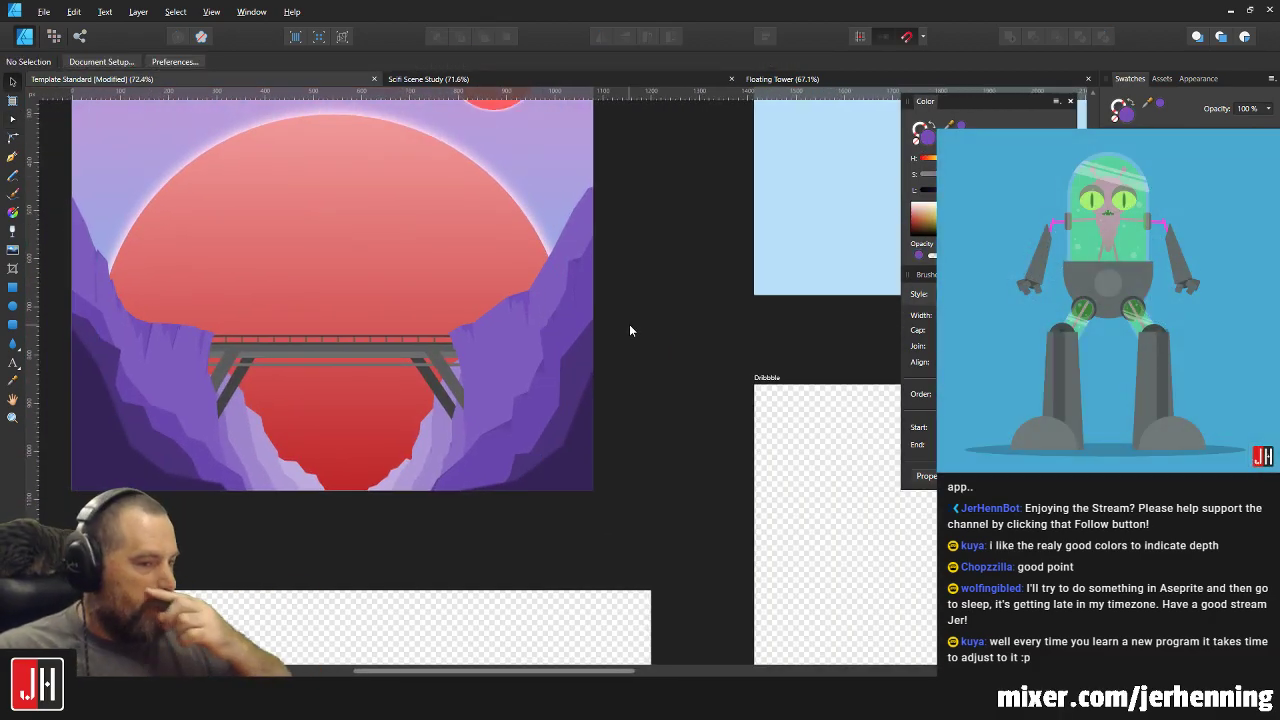
Draw a long thin crack with small side spikes using the Pen tool, running down the right cliff face beside the bridge support.
scroll(608, 315, up, 5)
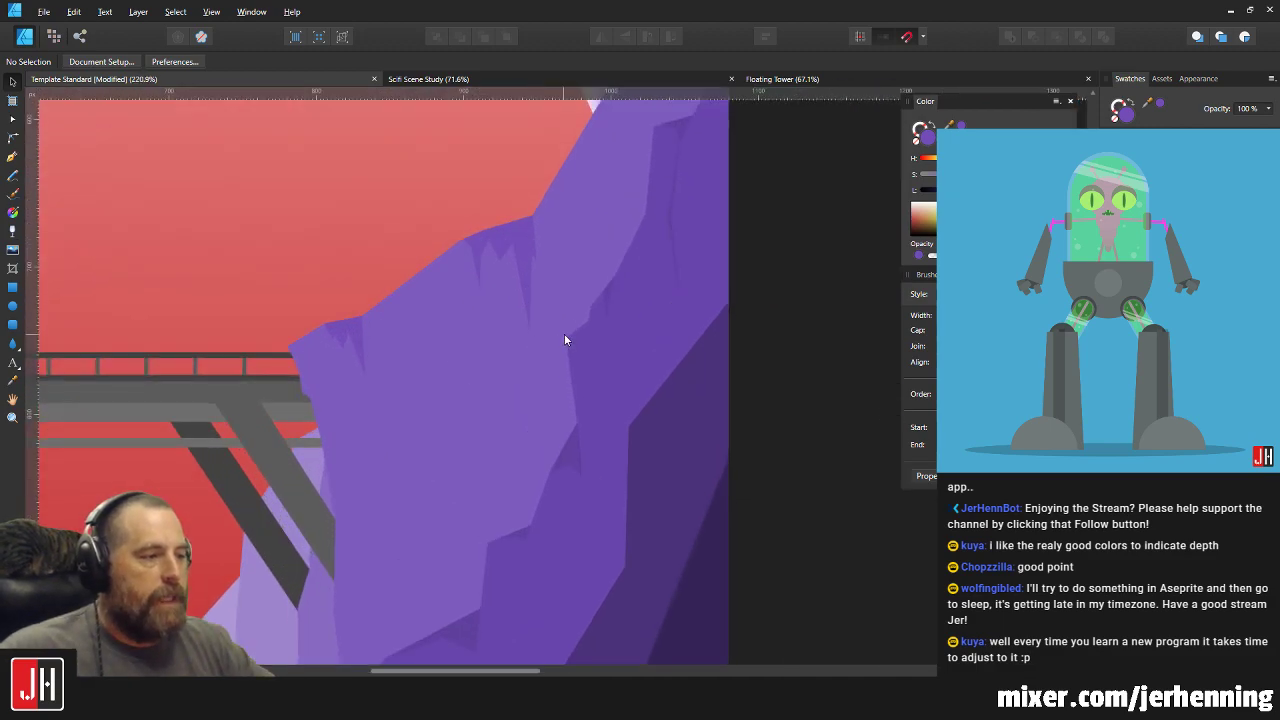
scroll(548, 284, up, 2)
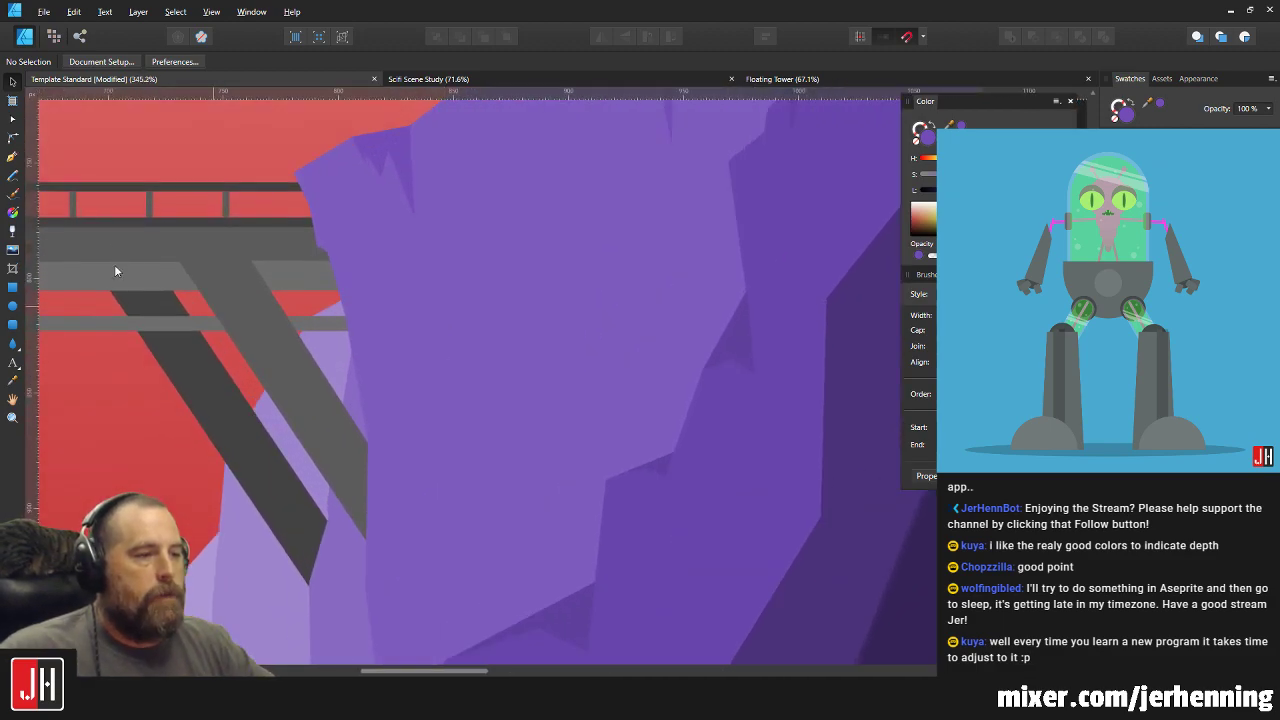
click(11, 158)
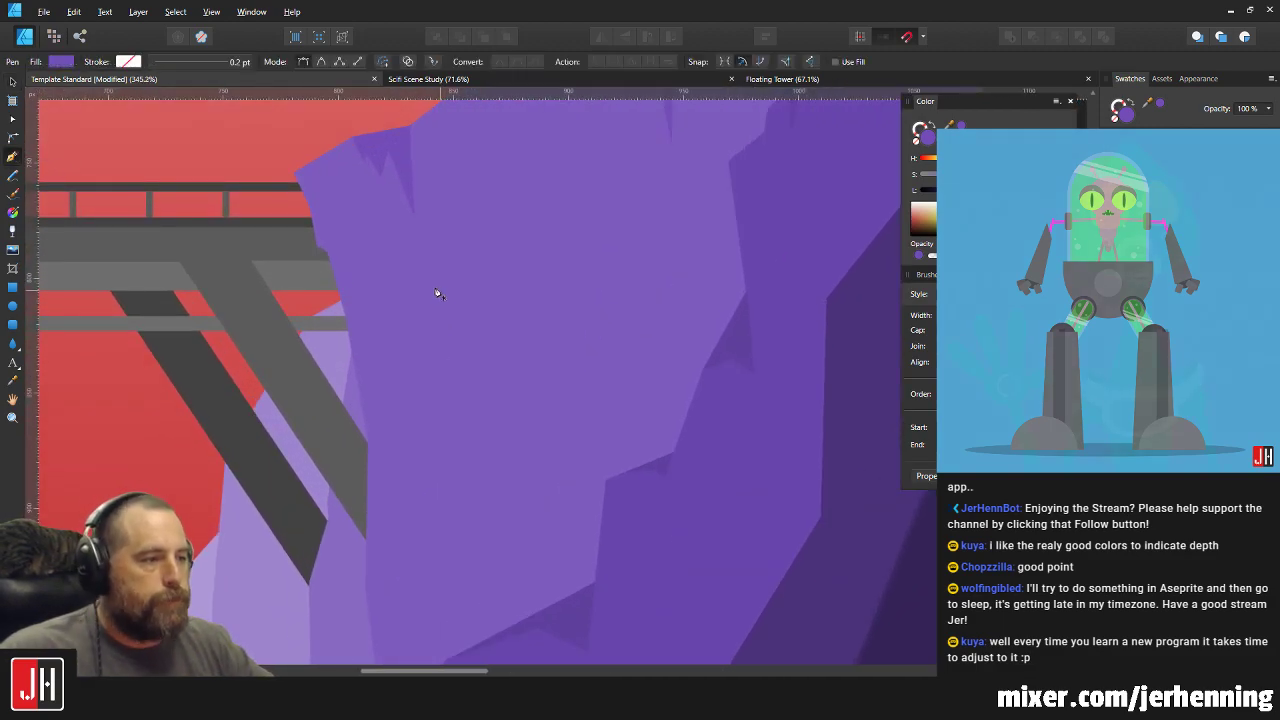
click(421, 383)
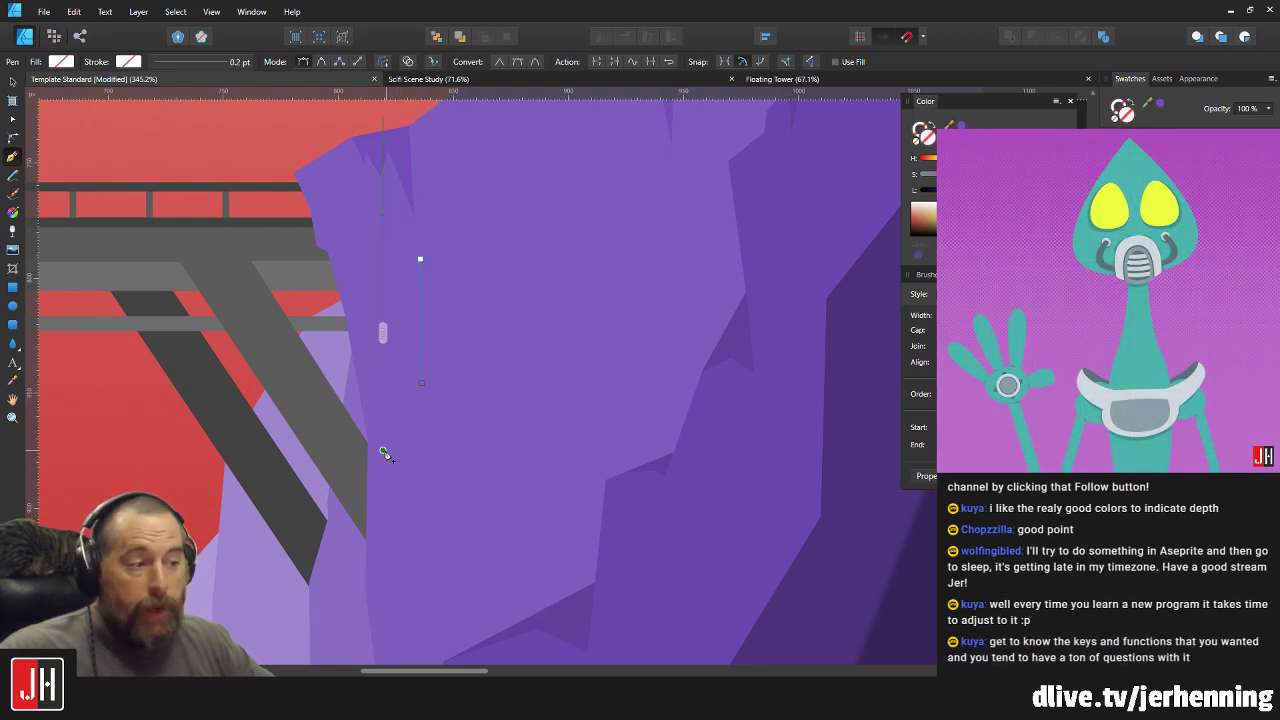
click(382, 450)
scroll(386, 484, up, 2)
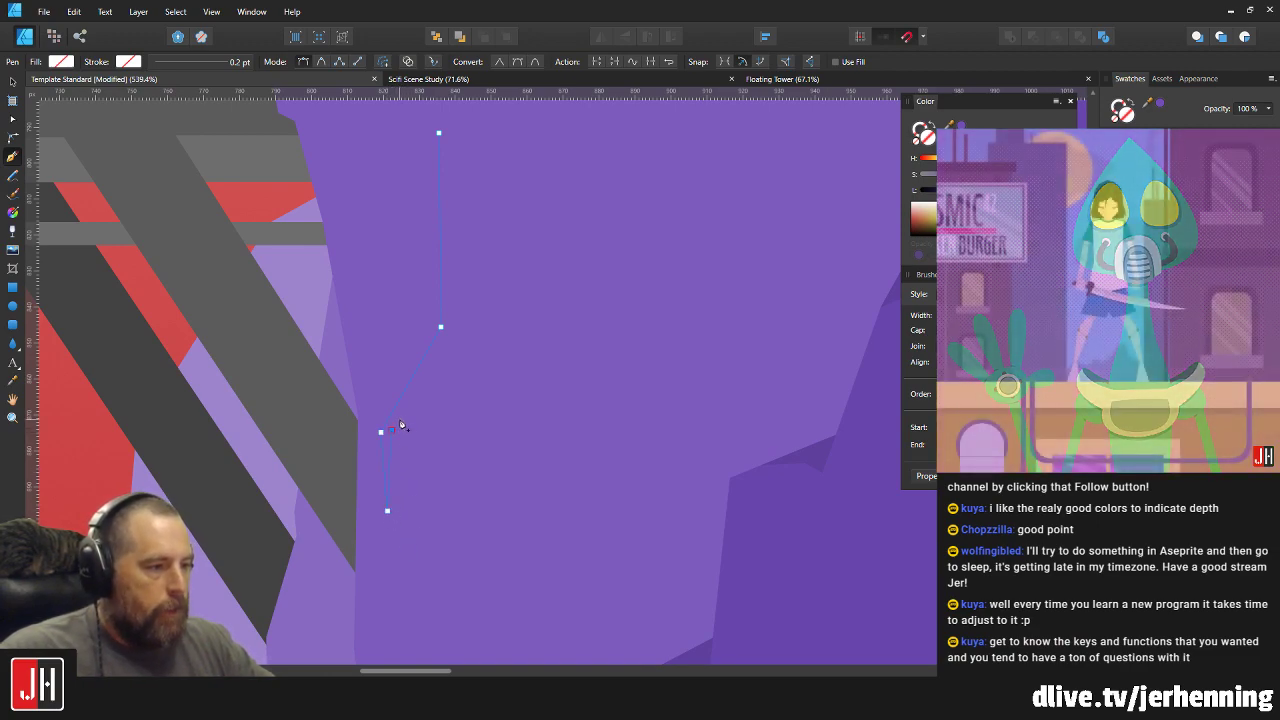
click(419, 370)
scroll(421, 375, up, 2)
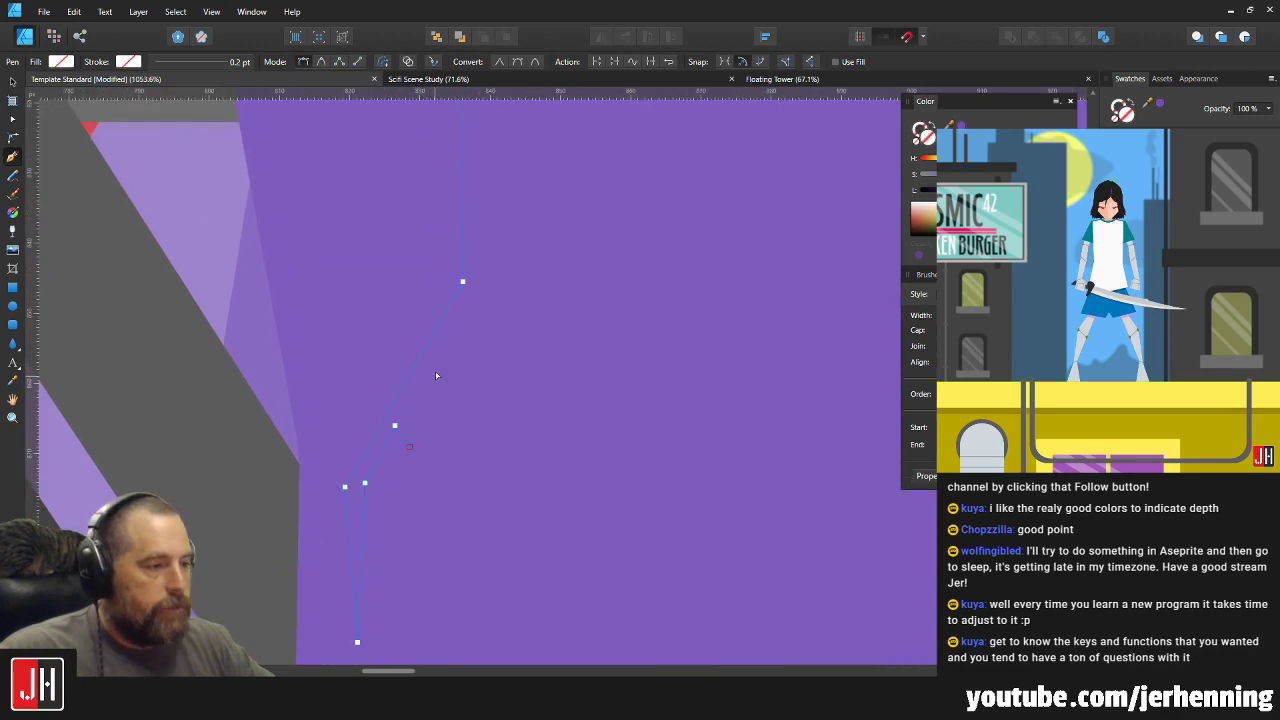
click(414, 399)
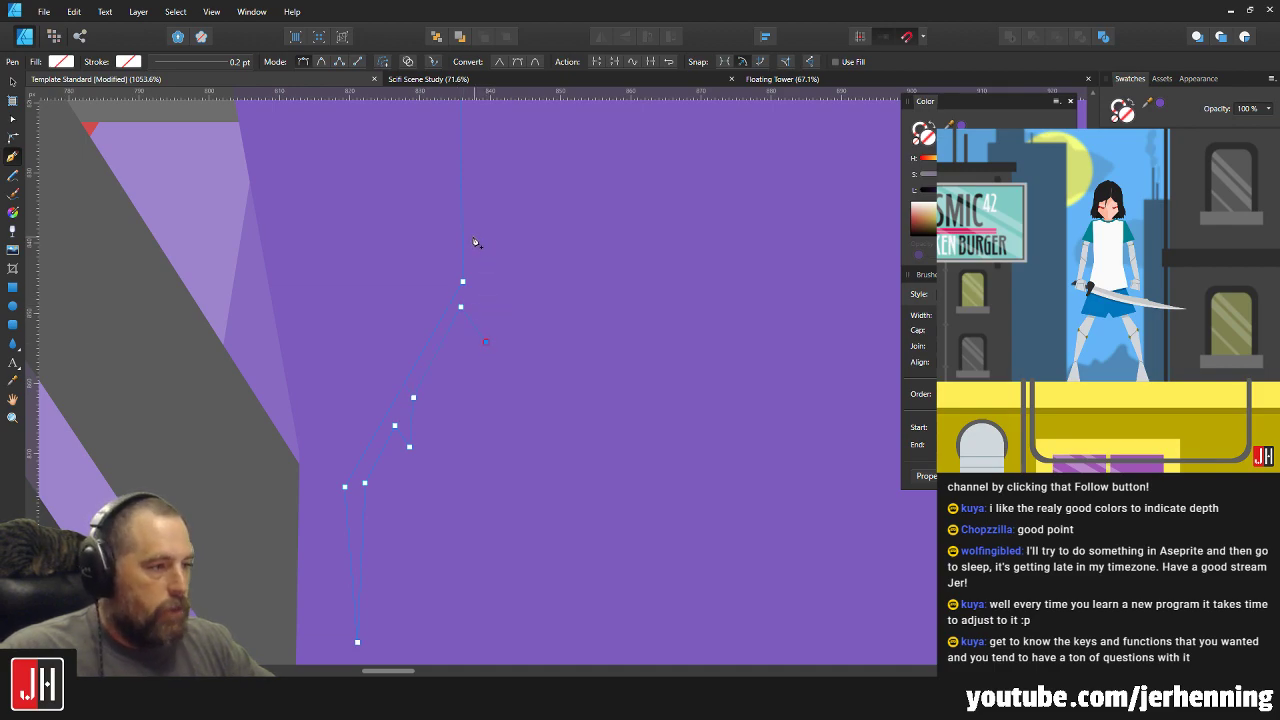
scroll(480, 245, up, 3)
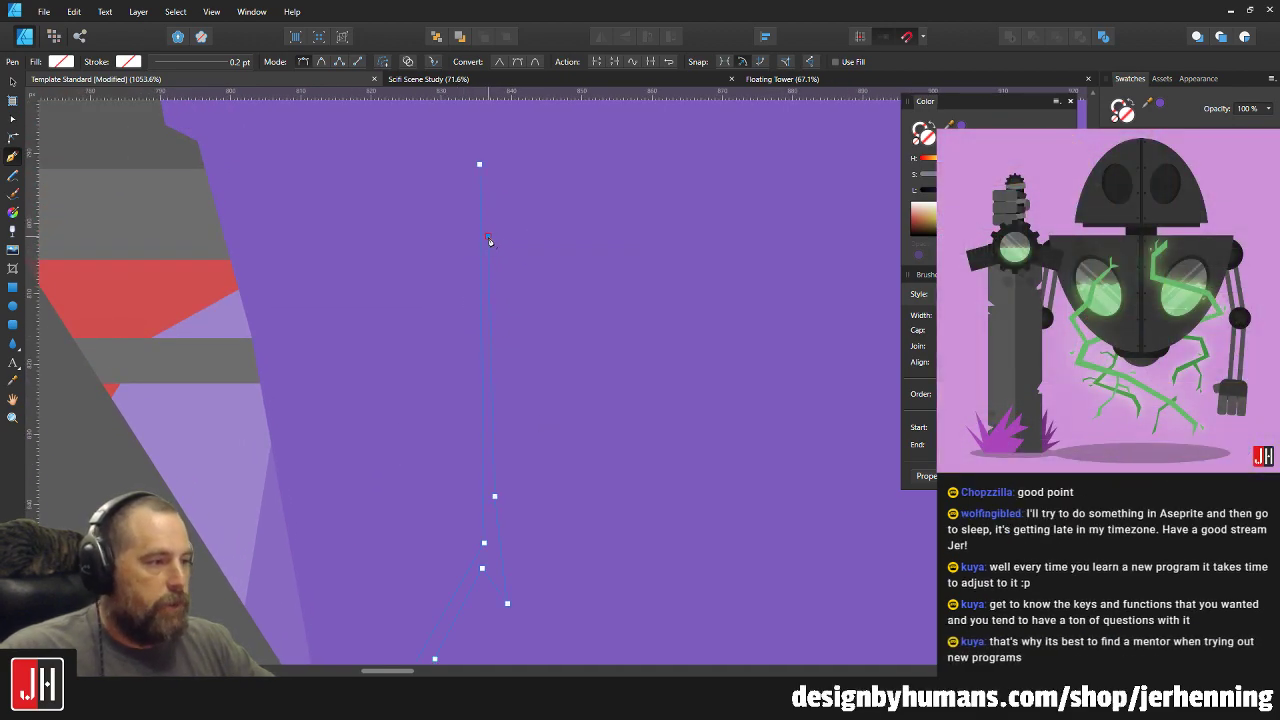
scroll(482, 168, down, 3)
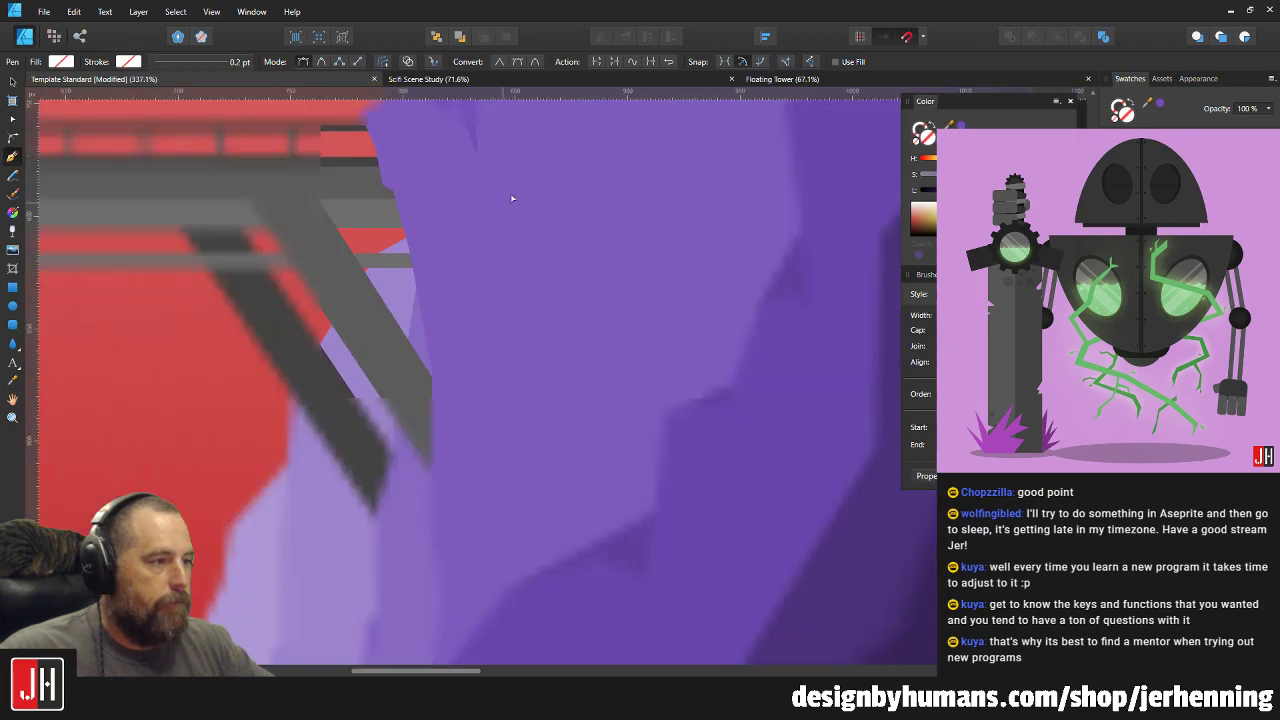
Fill the thin crack with the darker purple sampled from the existing crack shading and clear the selection.
key(i)
scroll(480, 305, up, 3)
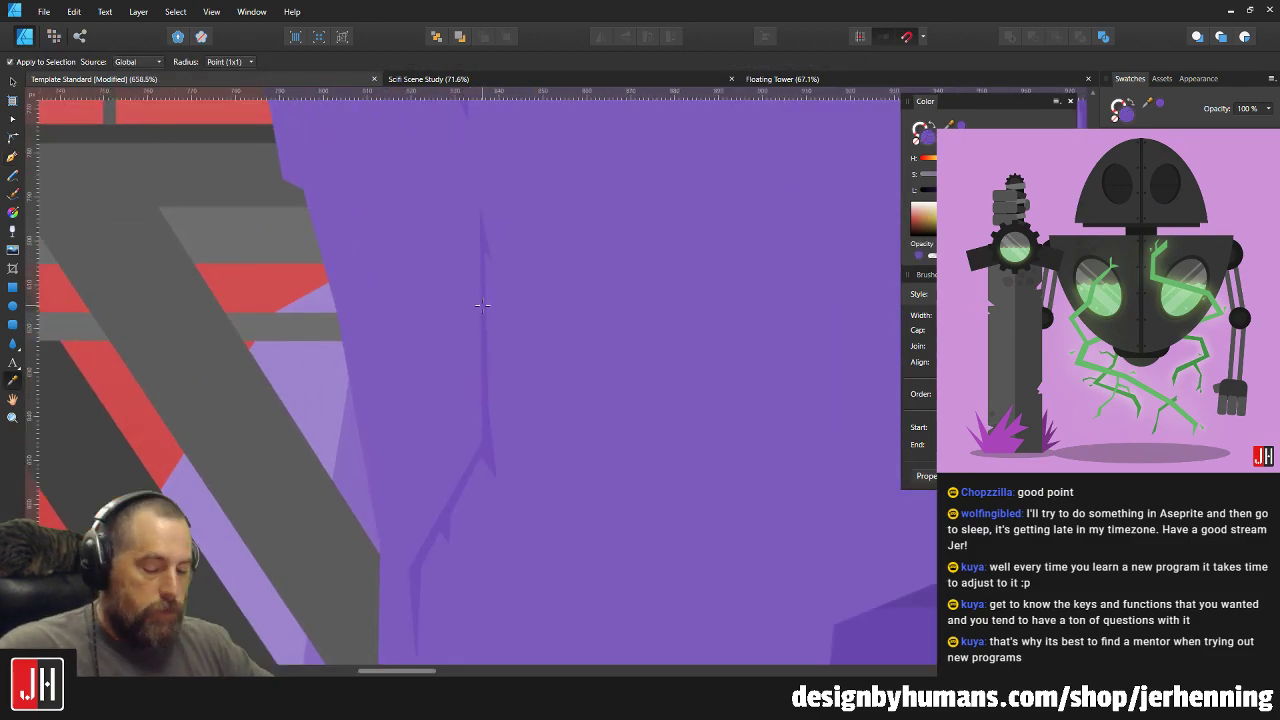
key(v)
click(476, 314)
scroll(478, 318, down, 5)
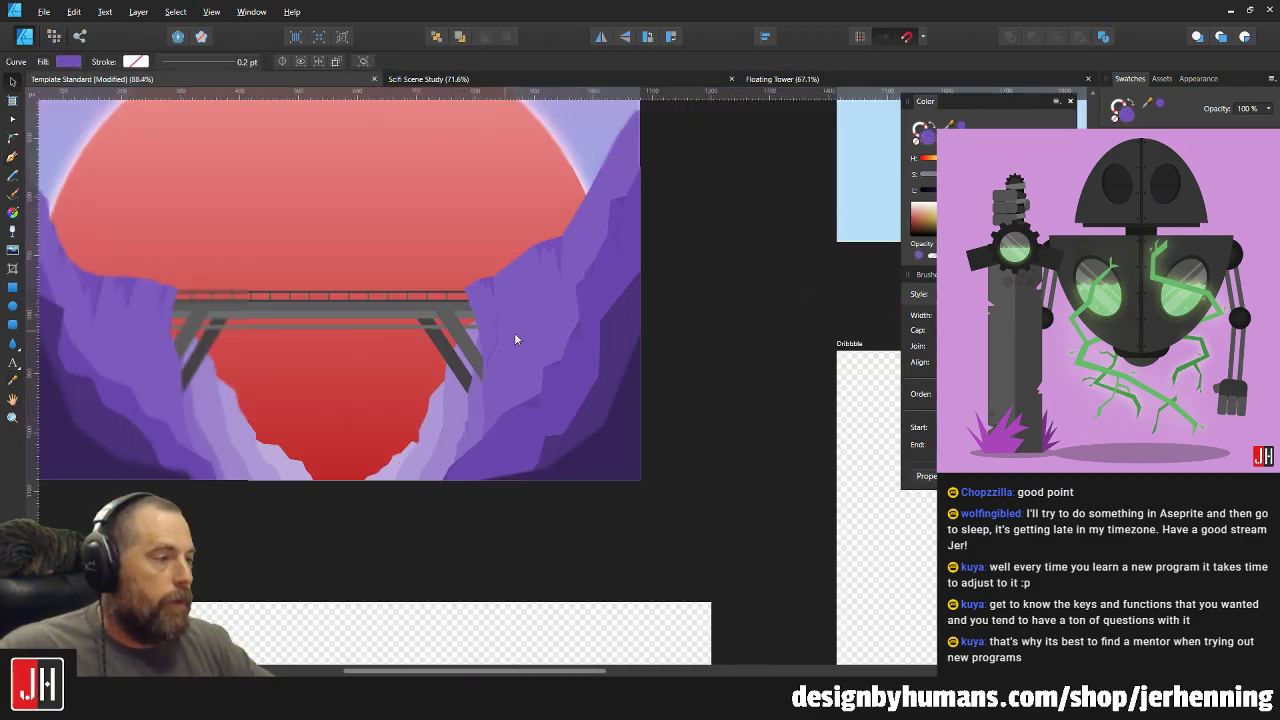
click(683, 337)
Adjust the nodes of the thin crack's lowest spike, shifting it slightly up and left.
scroll(470, 325, up, 4)
scroll(430, 480, up, 2)
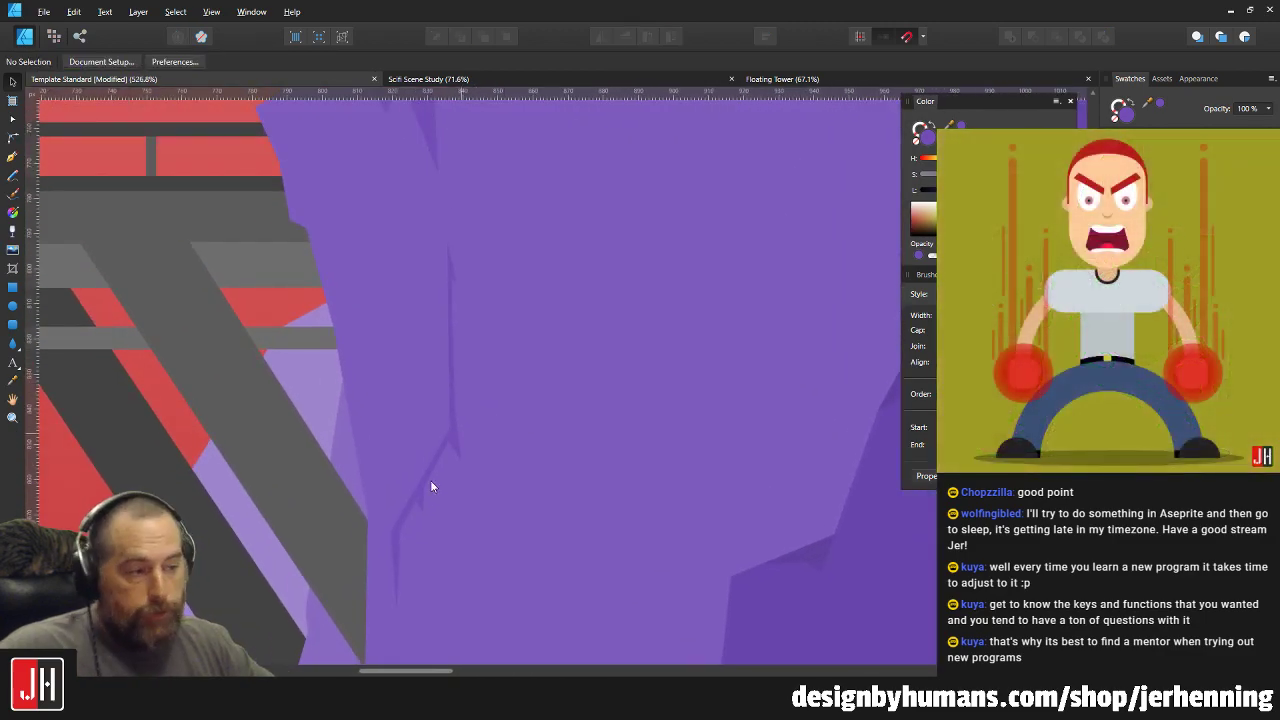
scroll(391, 555, up, 2)
click(455, 432)
scroll(434, 424, up, 1)
key(a)
drag(366, 349, 429, 562)
key(v)
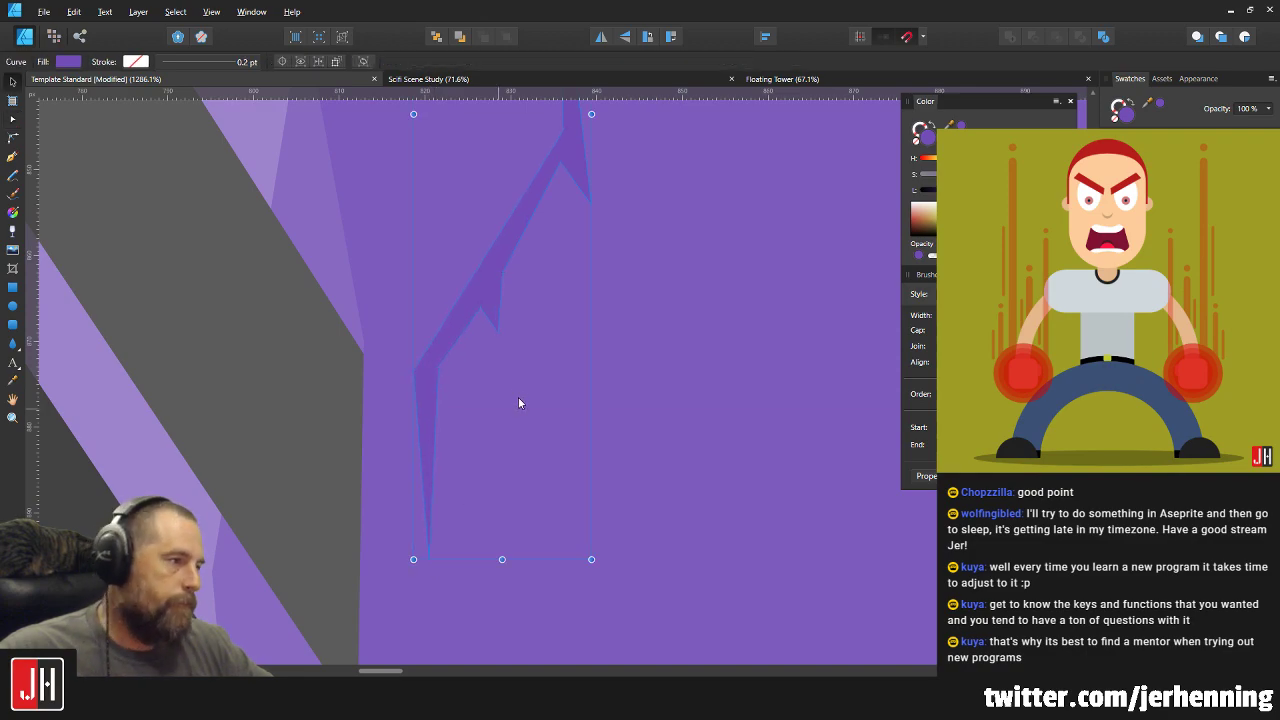
Adjust the nodes at the upper tip of the thin crack beside the bridge support and clear the selection.
scroll(530, 400, down, 14)
click(720, 438)
scroll(545, 332, up, 8)
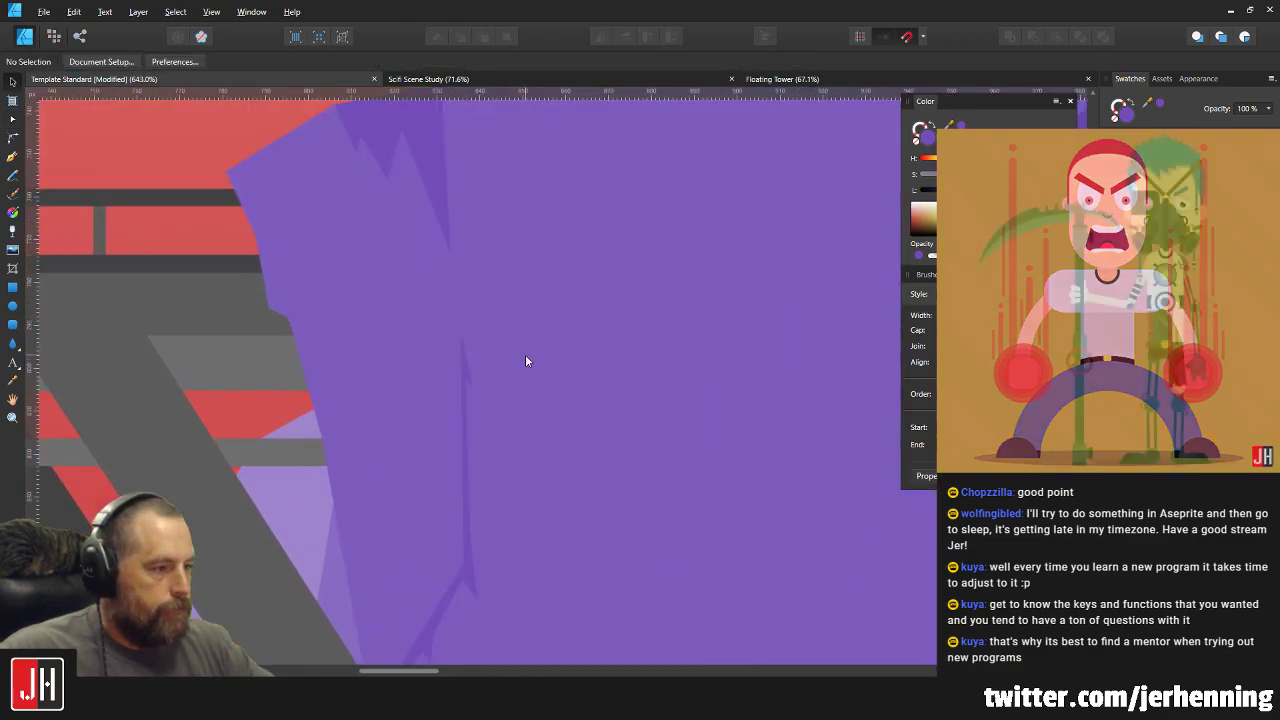
double_click(463, 379)
scroll(412, 299, up, 3)
drag(410, 288, 463, 348)
key(v)
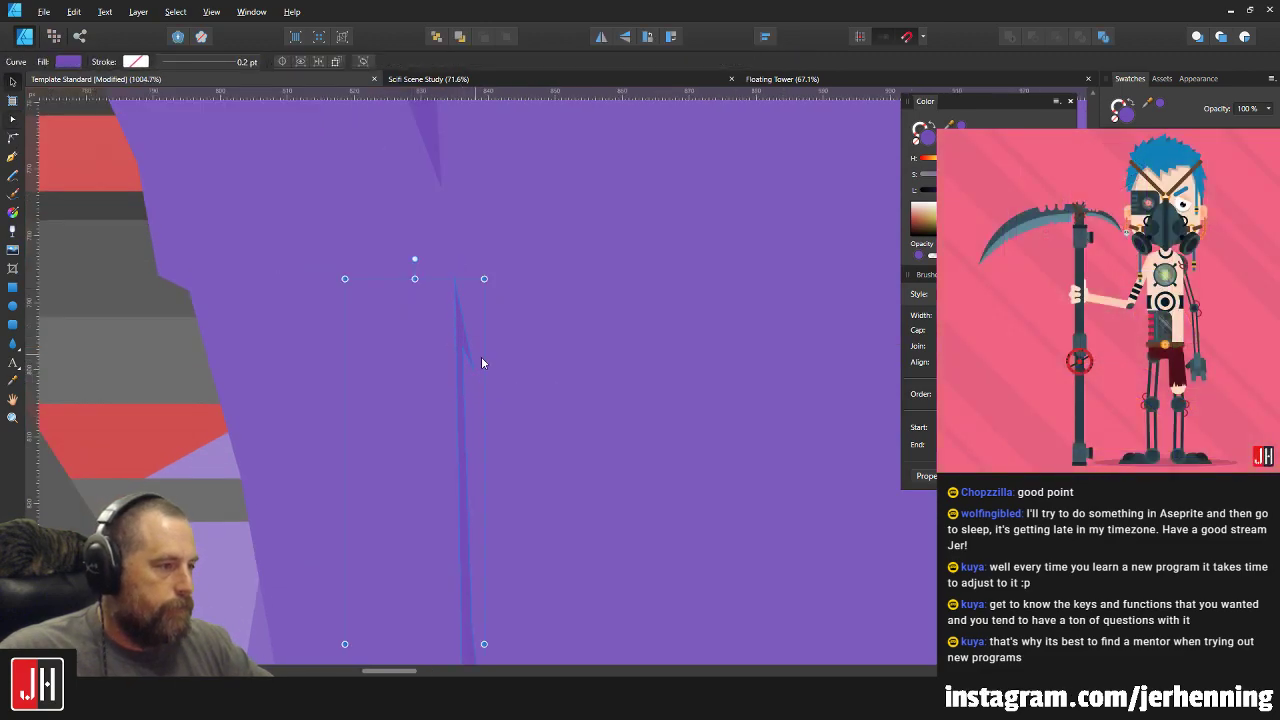
scroll(503, 399, down, 10)
key(ctrl+d)
scroll(496, 407, up, 6)
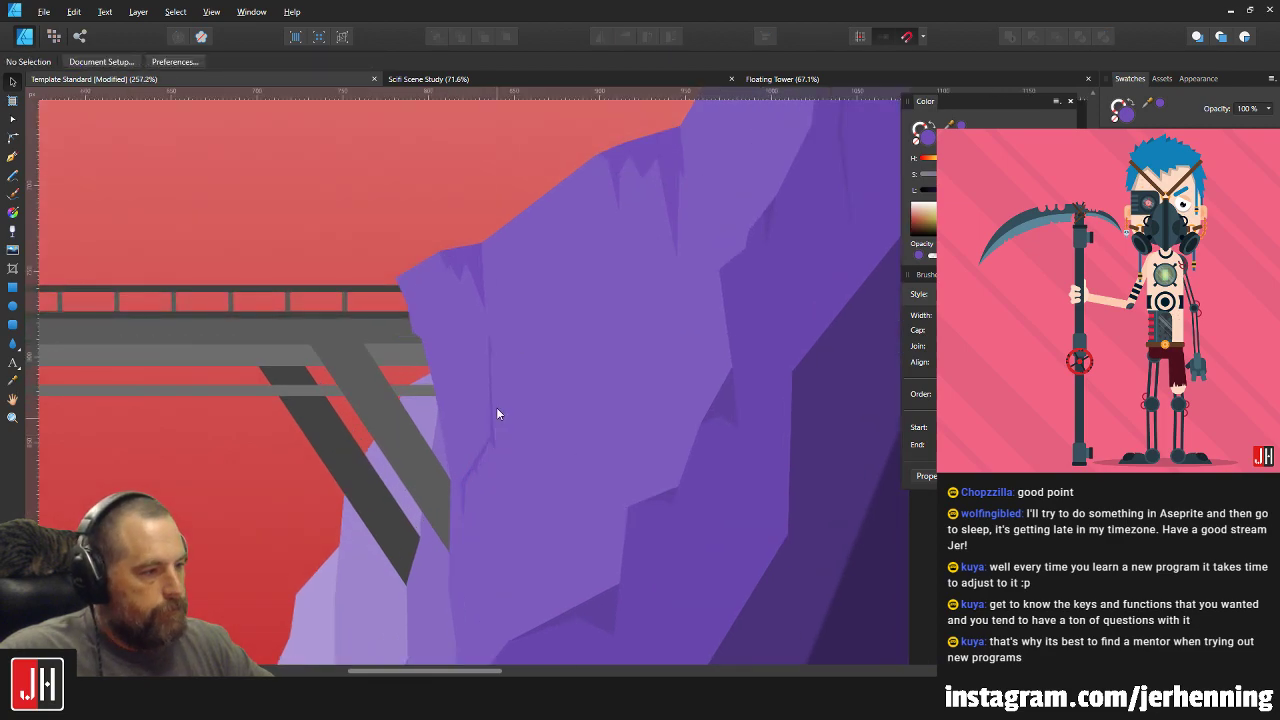
Draw a narrow angular crack with the Pen tool along the right cliff's notched edge, where it meets the bridge deck.
scroll(428, 400, up, 8)
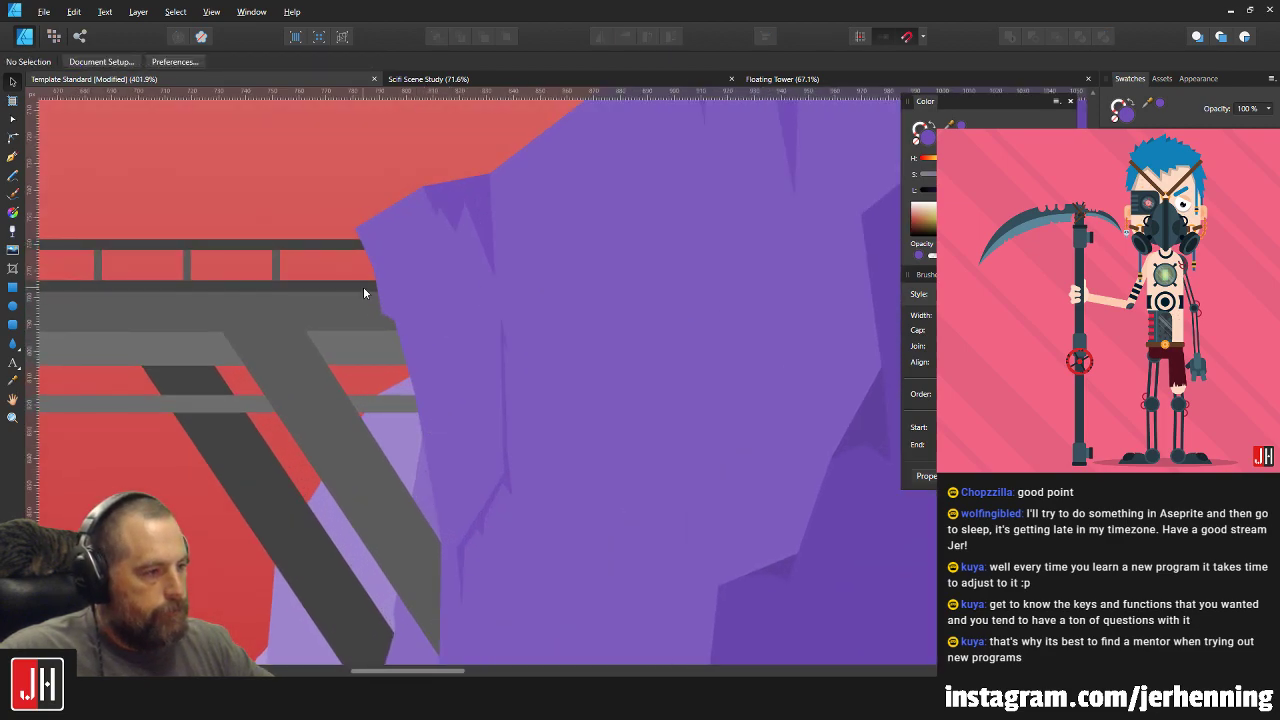
key(p)
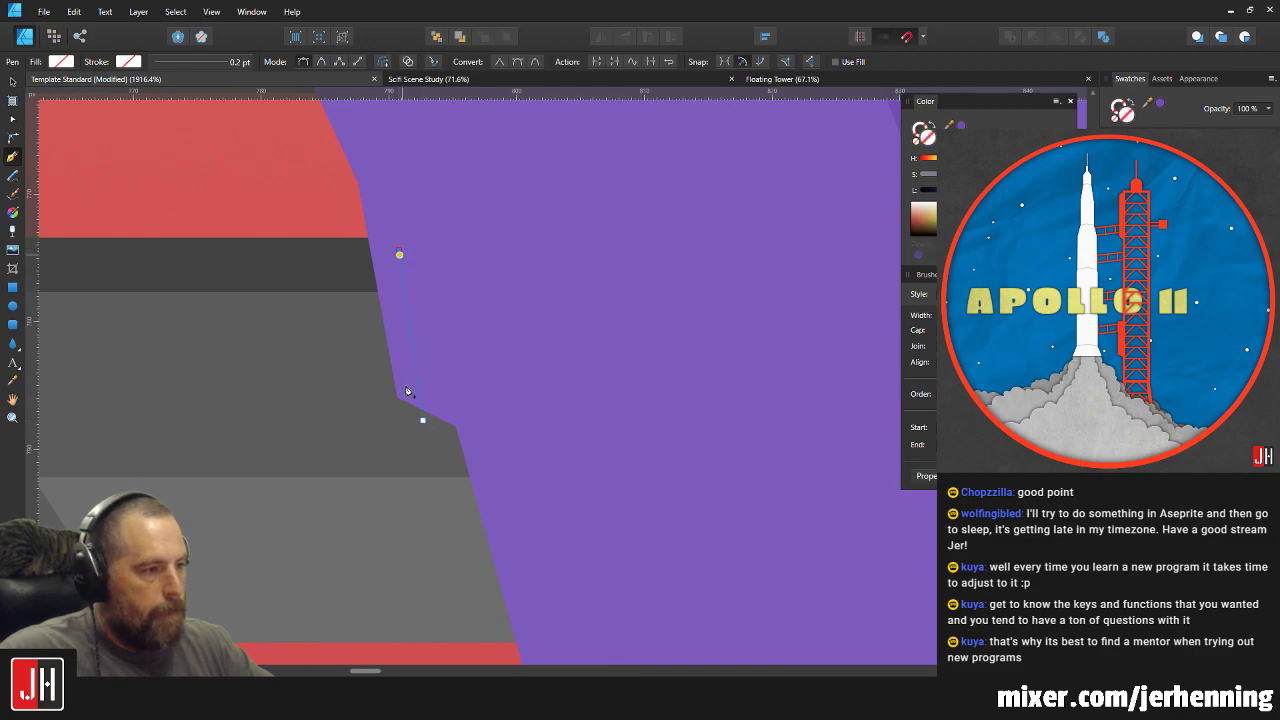
click(396, 260)
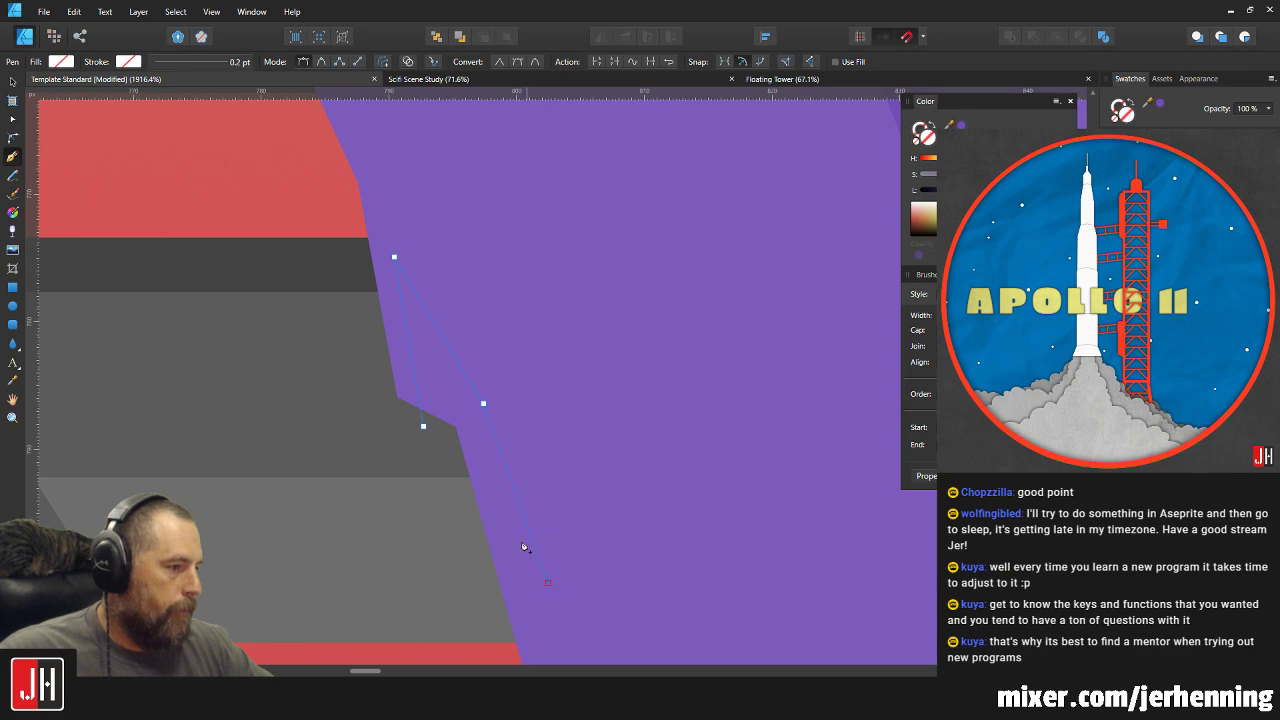
drag(552, 652, 514, 491)
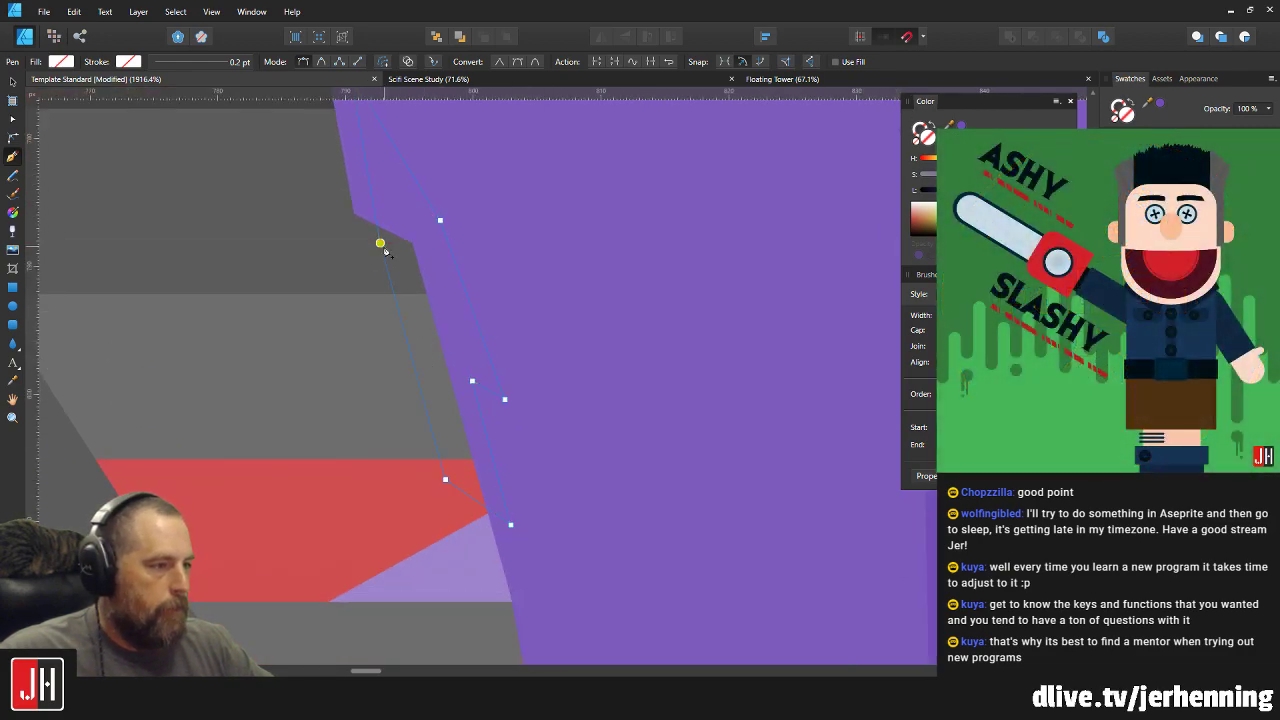
Fill the cliff-edge crack with the sampled darker purple, paste it inside the cliff face, and clear the selection.
click(961, 126)
key(ctrl+x)
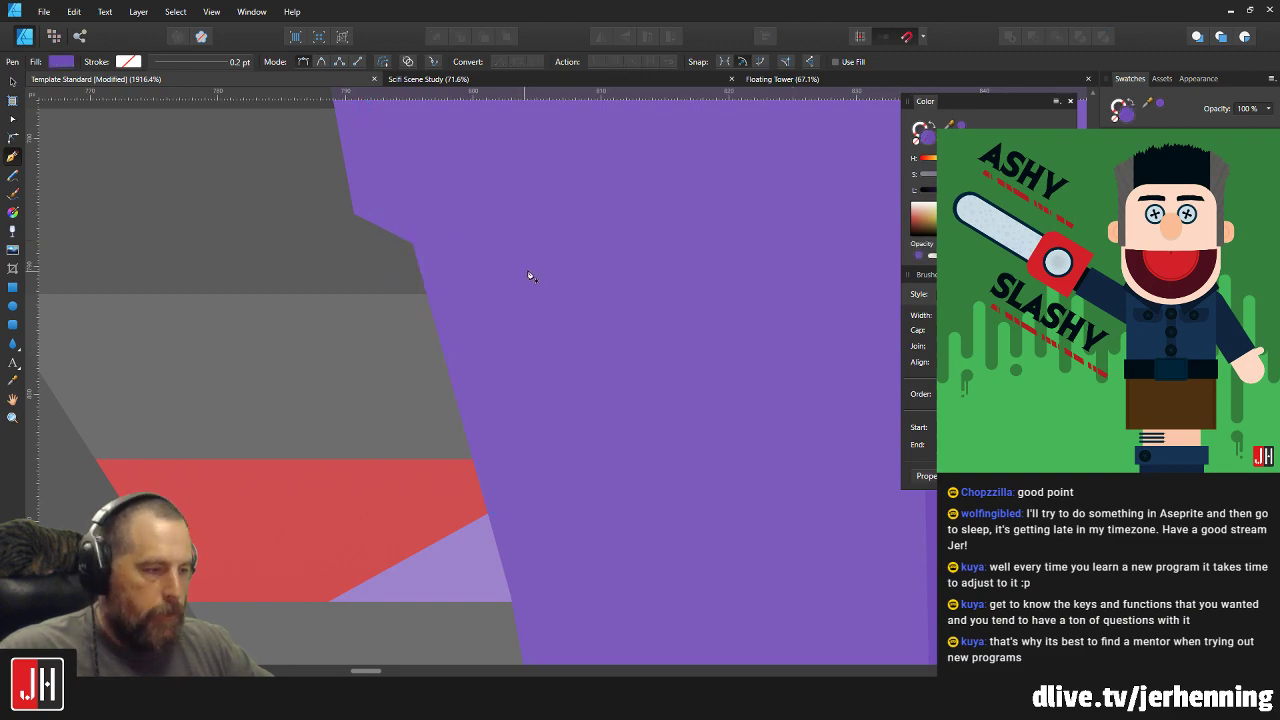
key(v)
click(528, 270)
key(ctrl+alt+v)
scroll(530, 300, down, 5)
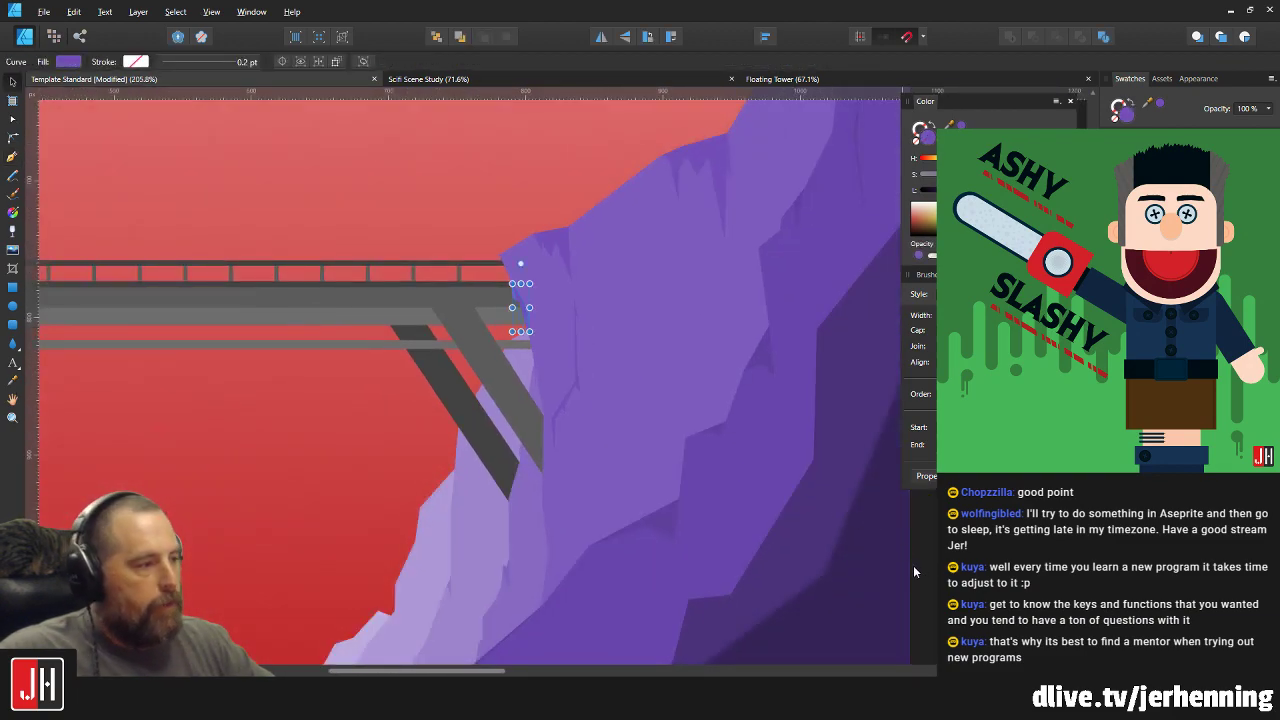
key(ctrl+d)
Reshape the cliff-edge crack by lowering its outer corner, snapping its inner node to the notch corner, and shifting its upper tip right.
scroll(452, 190, up, 3)
scroll(452, 190, up, 3)
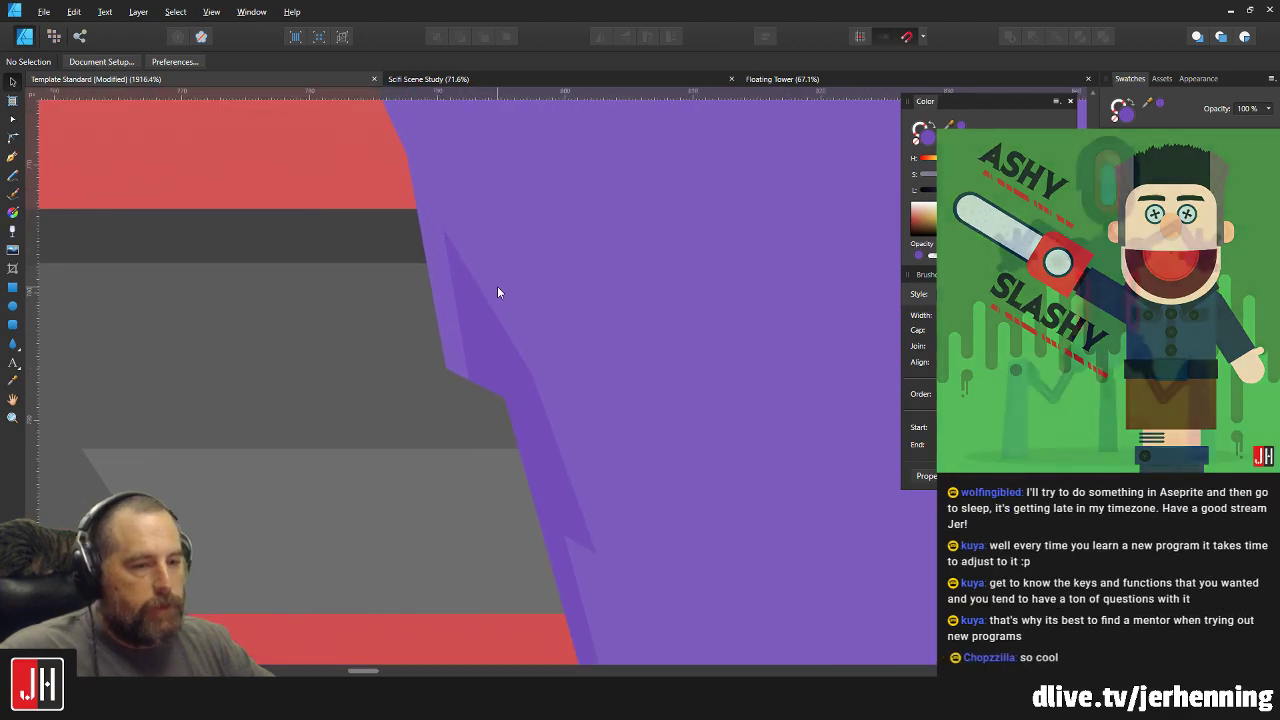
double_click(488, 348)
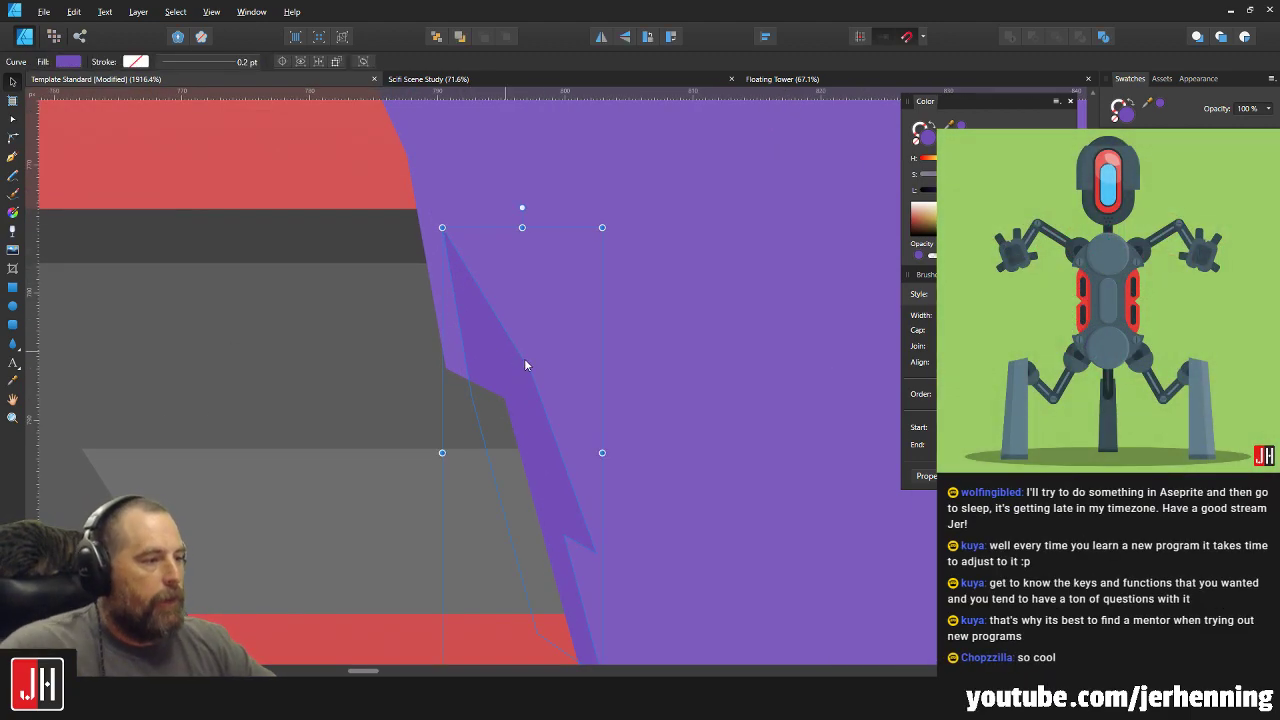
drag(532, 365, 572, 437)
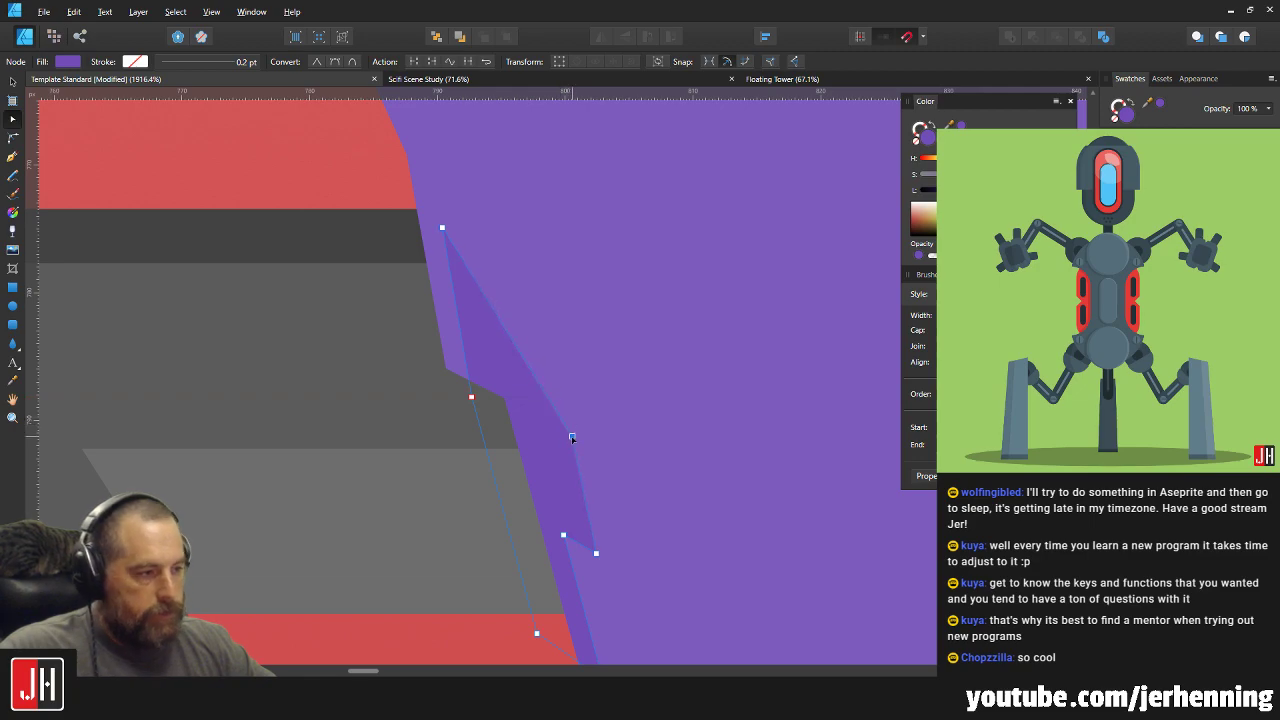
click(472, 396)
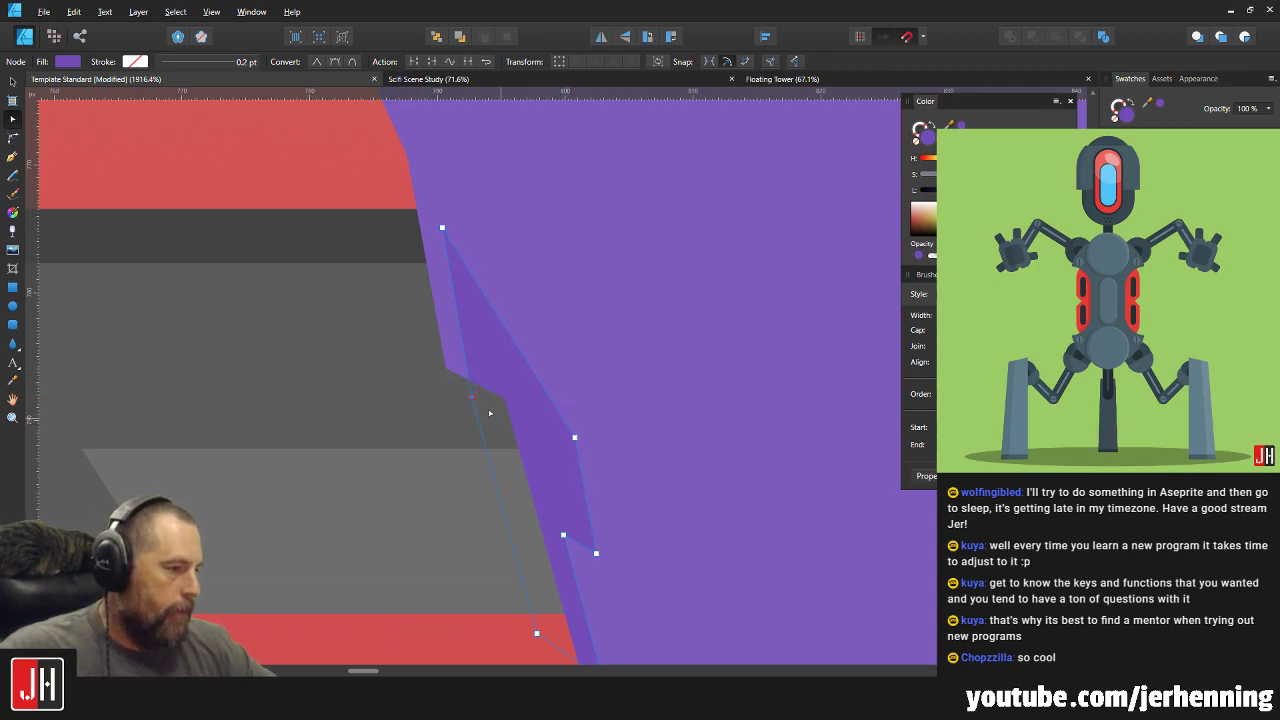
drag(481, 397, 503, 401)
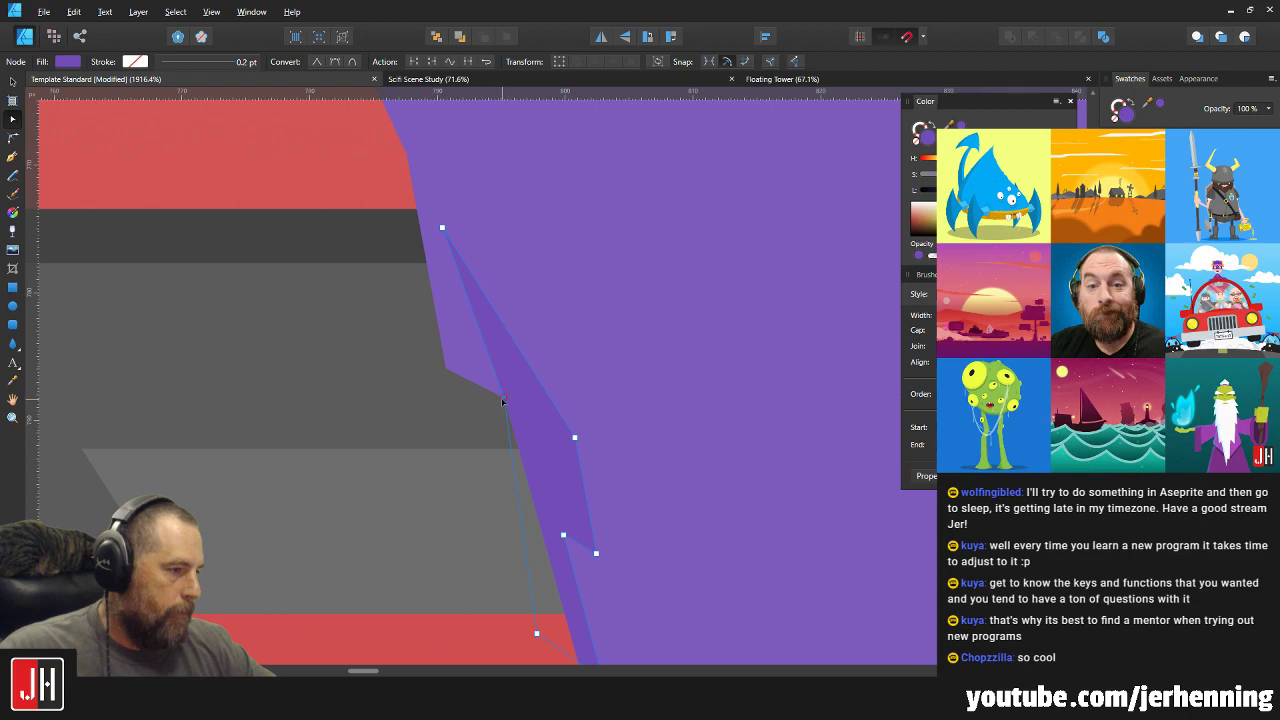
drag(443, 227, 449, 231)
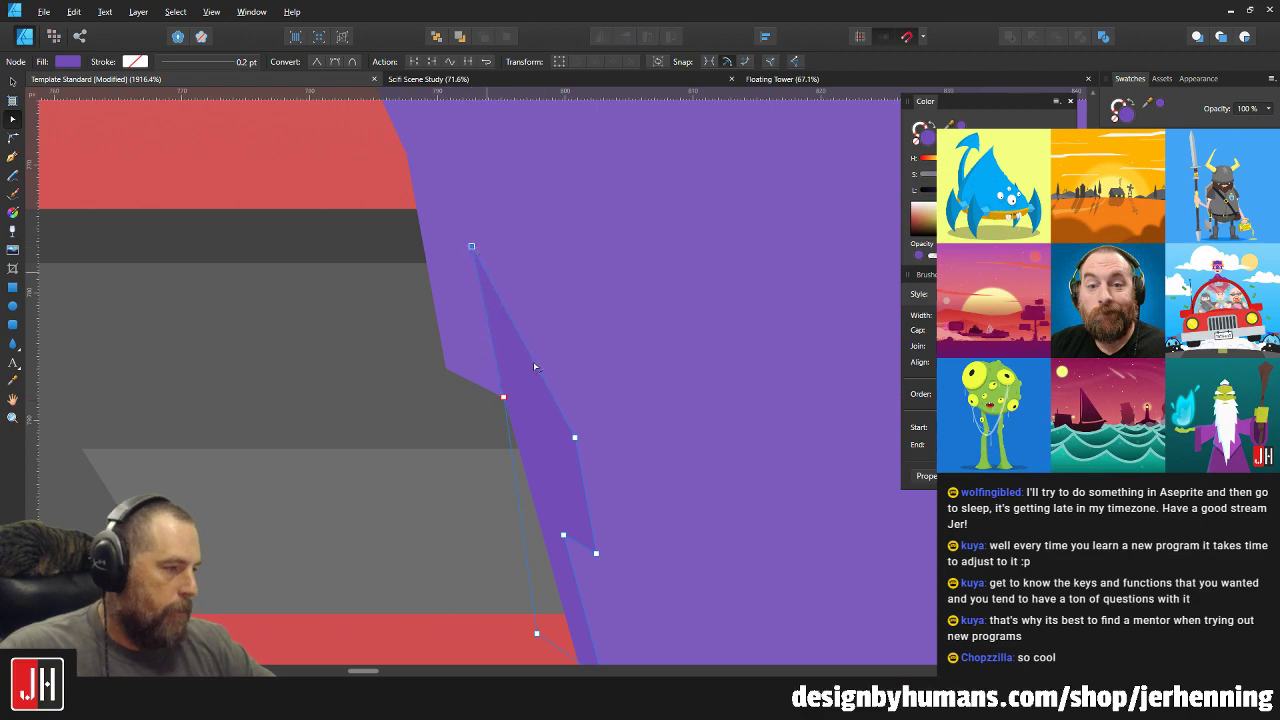
Raise the two side-spike nodes of the cliff-edge crack and pull its lower tip left onto the cliff edge.
drag(535, 367, 486, 297)
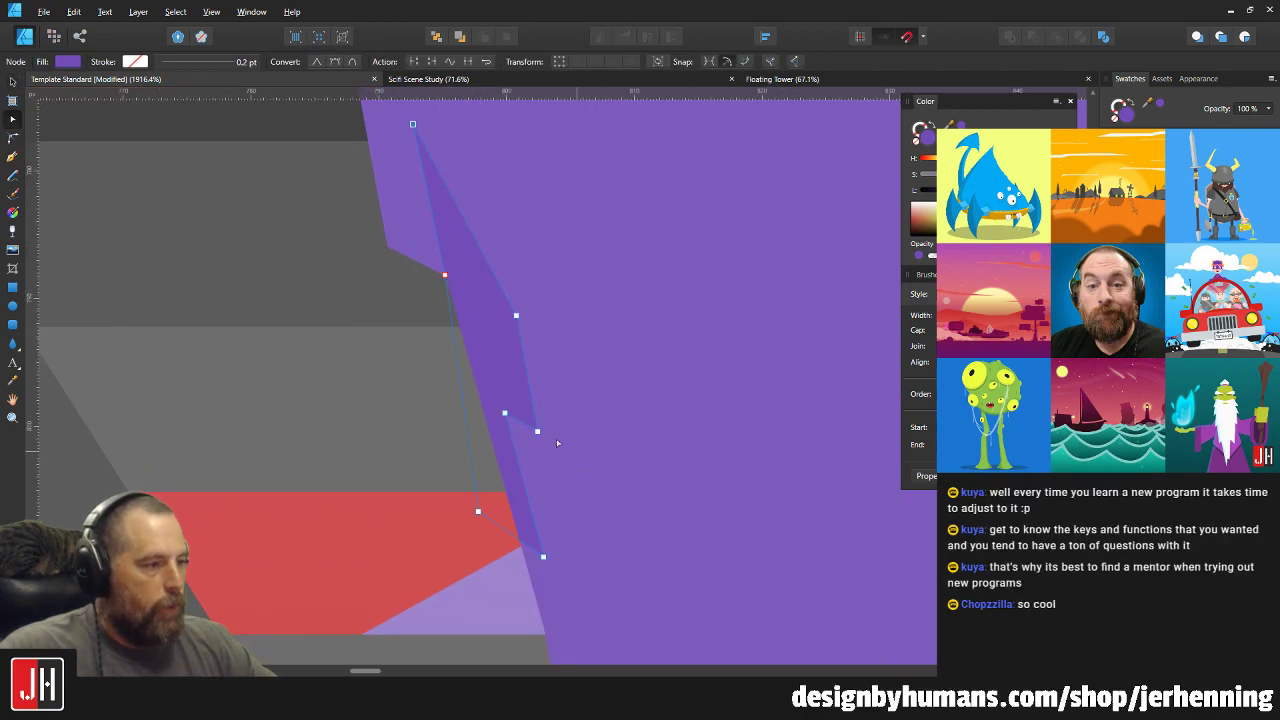
drag(524, 401, 505, 361)
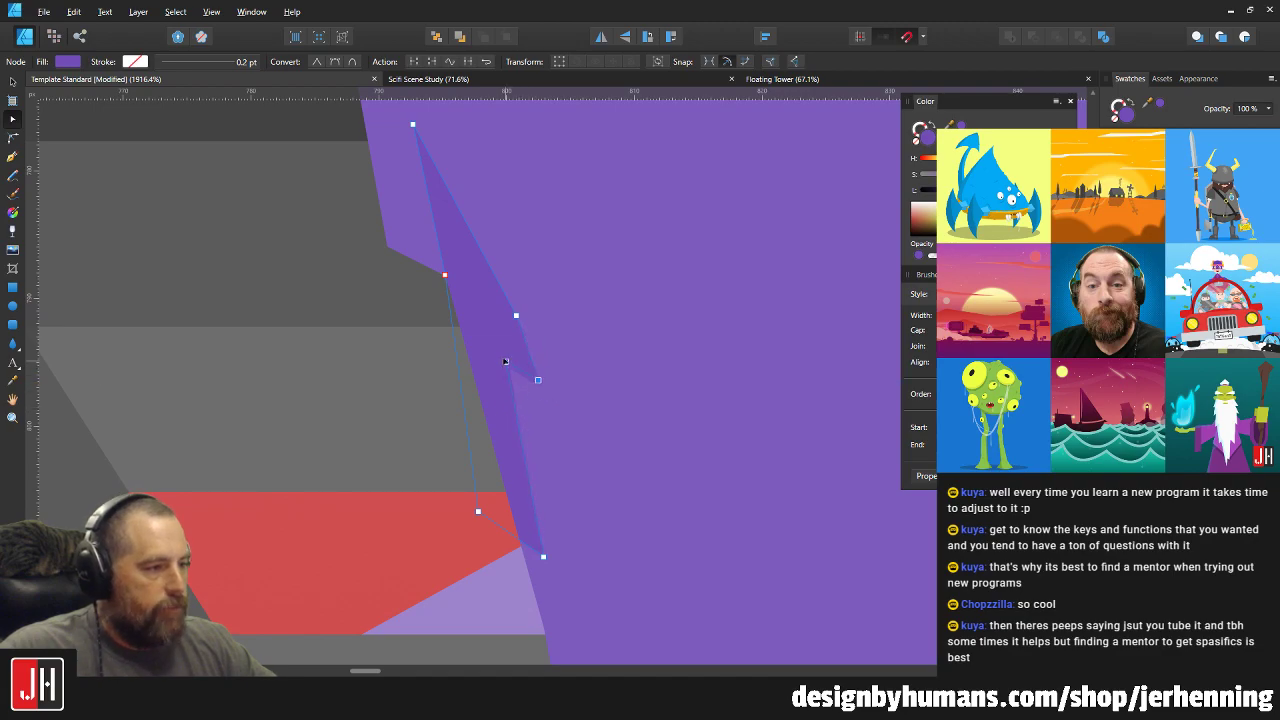
scroll(534, 394, down, 1)
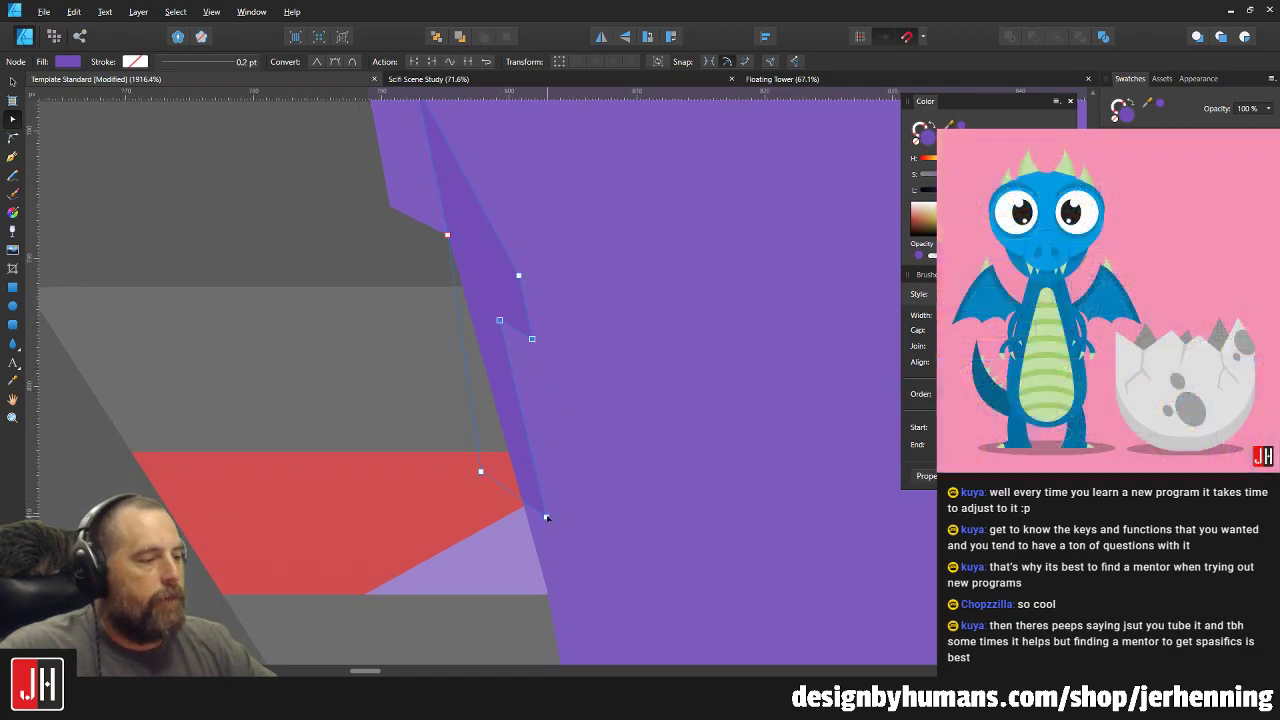
drag(544, 515, 528, 522)
key(v)
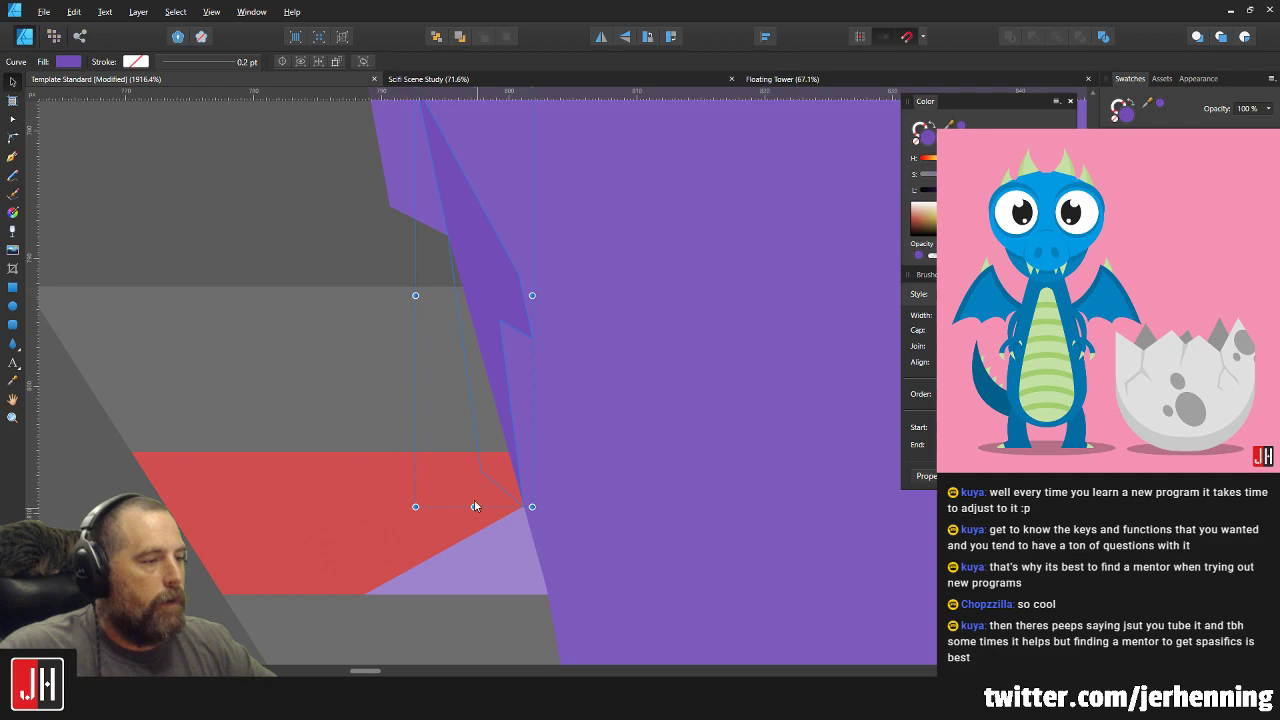
scroll(485, 462, down, 5)
click(564, 307)
scroll(502, 310, up, 4)
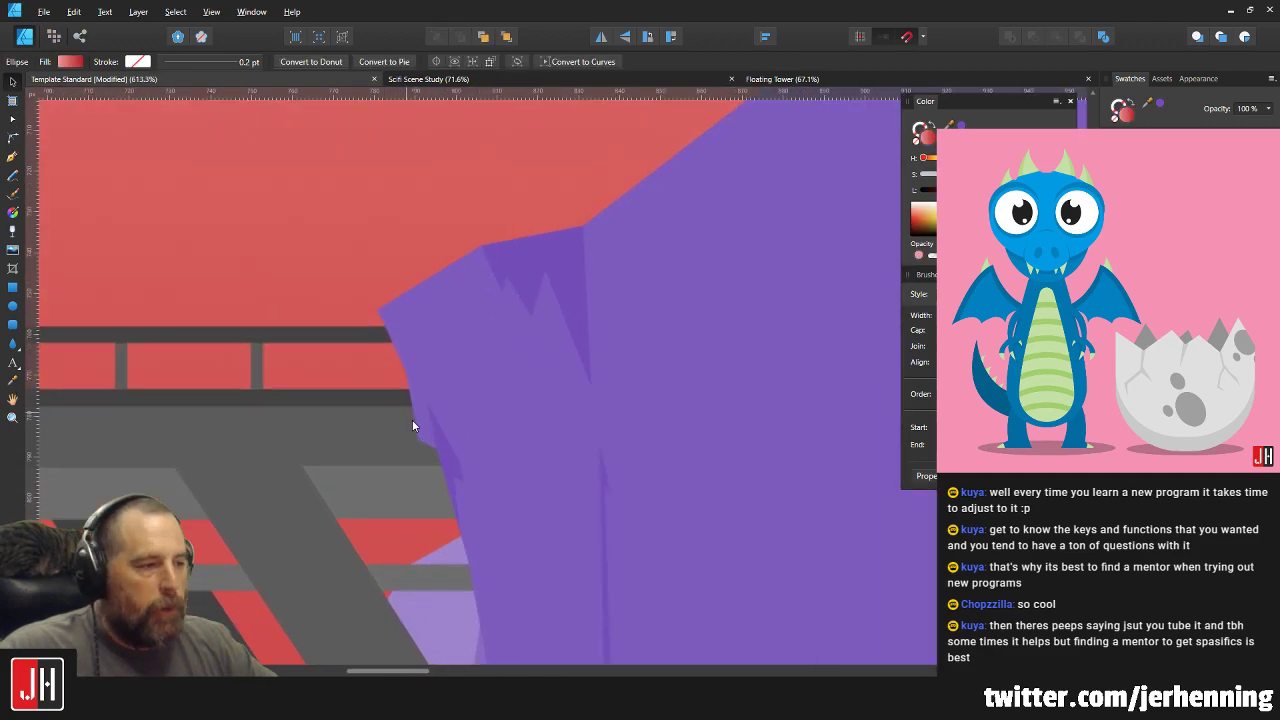
Delete the angular crack from the cliff edge beside the bridge deck.
scroll(444, 406, down, 3)
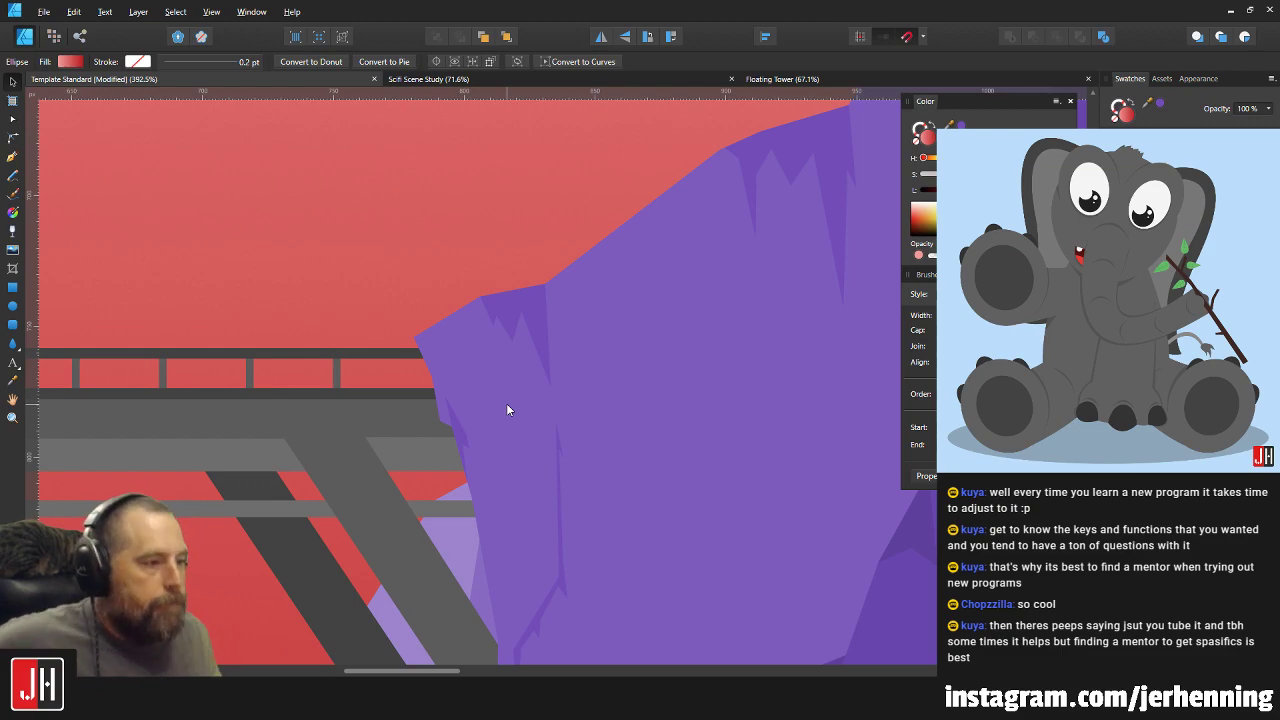
scroll(506, 403, up, 5)
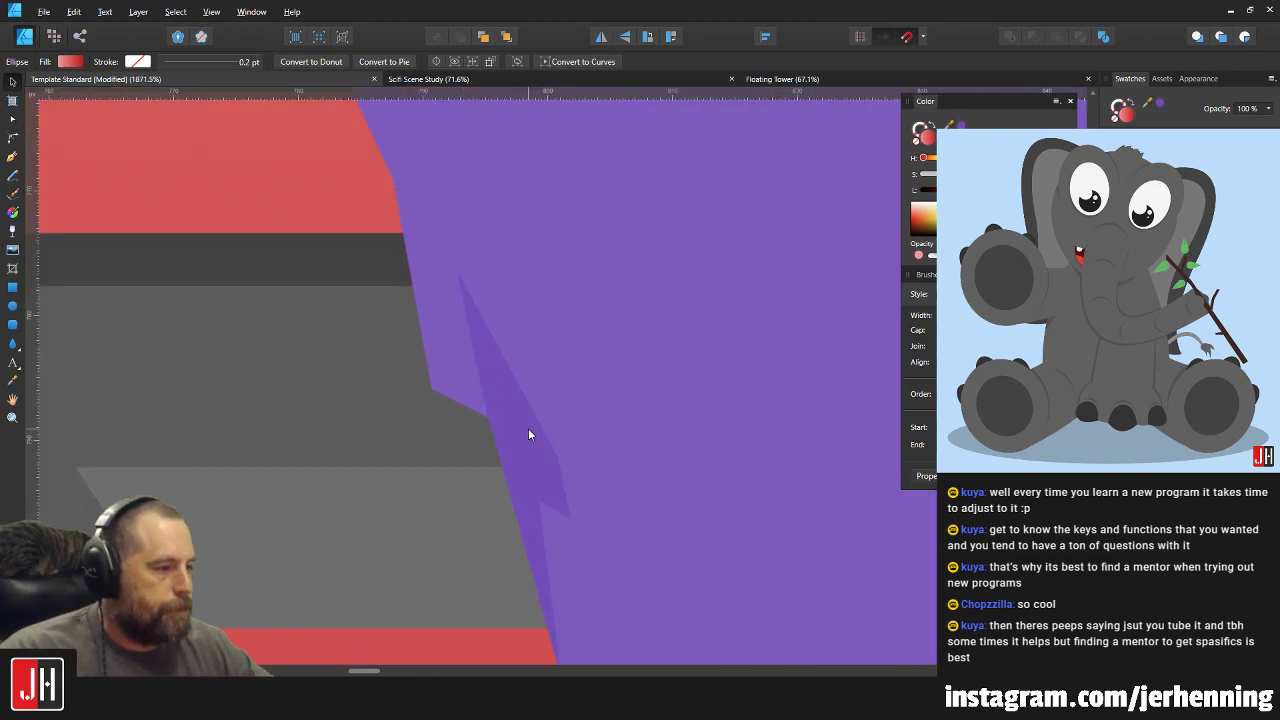
key(Delete)
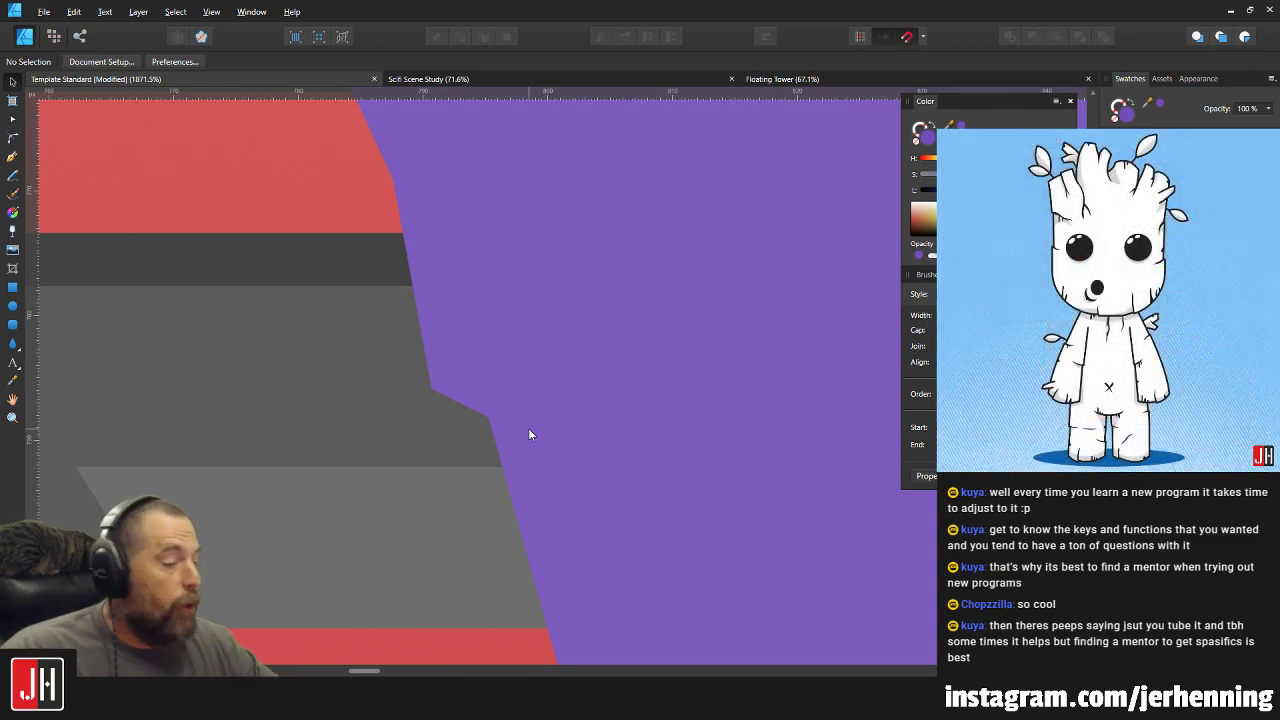
scroll(532, 420, down, 5)
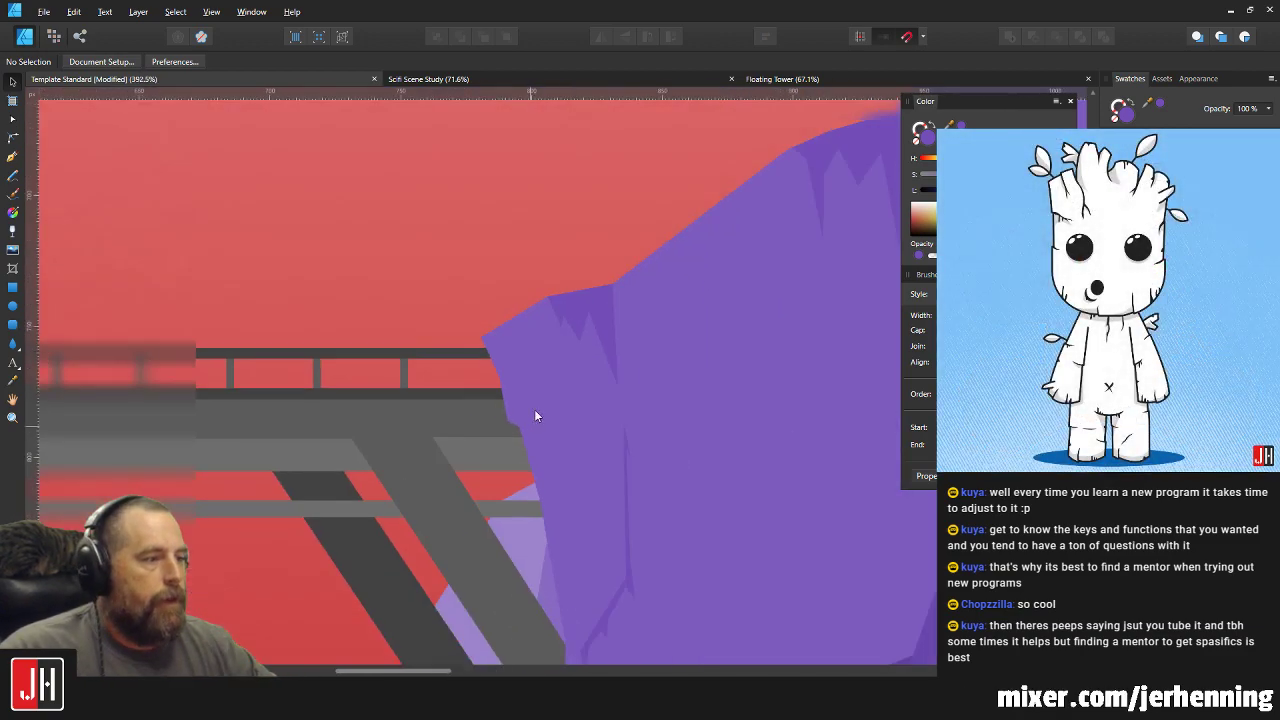
Draw four purple test ellipses in the red sky above the bridge.
click(12, 306)
drag(170, 238, 250, 342)
key(Delete)
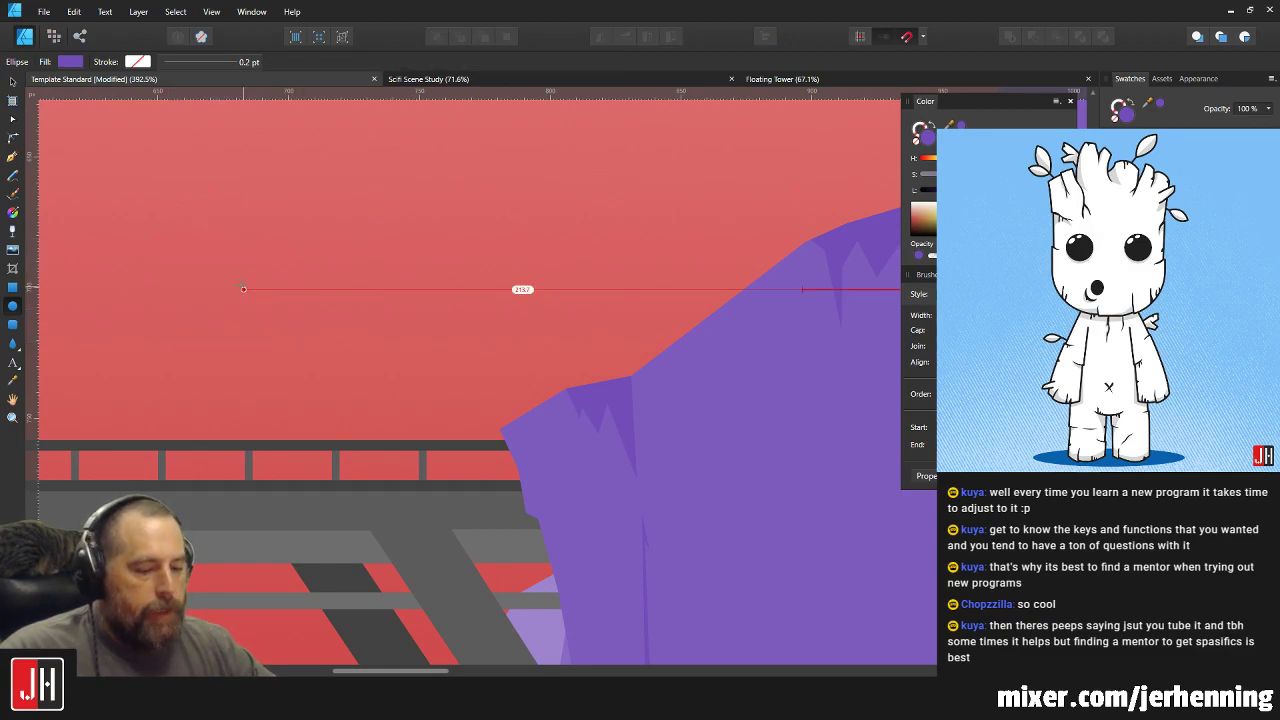
mouse_move(135, 265)
mouse_down()
mouse_move(208, 346)
mouse_move(195, 336)
mouse_up()
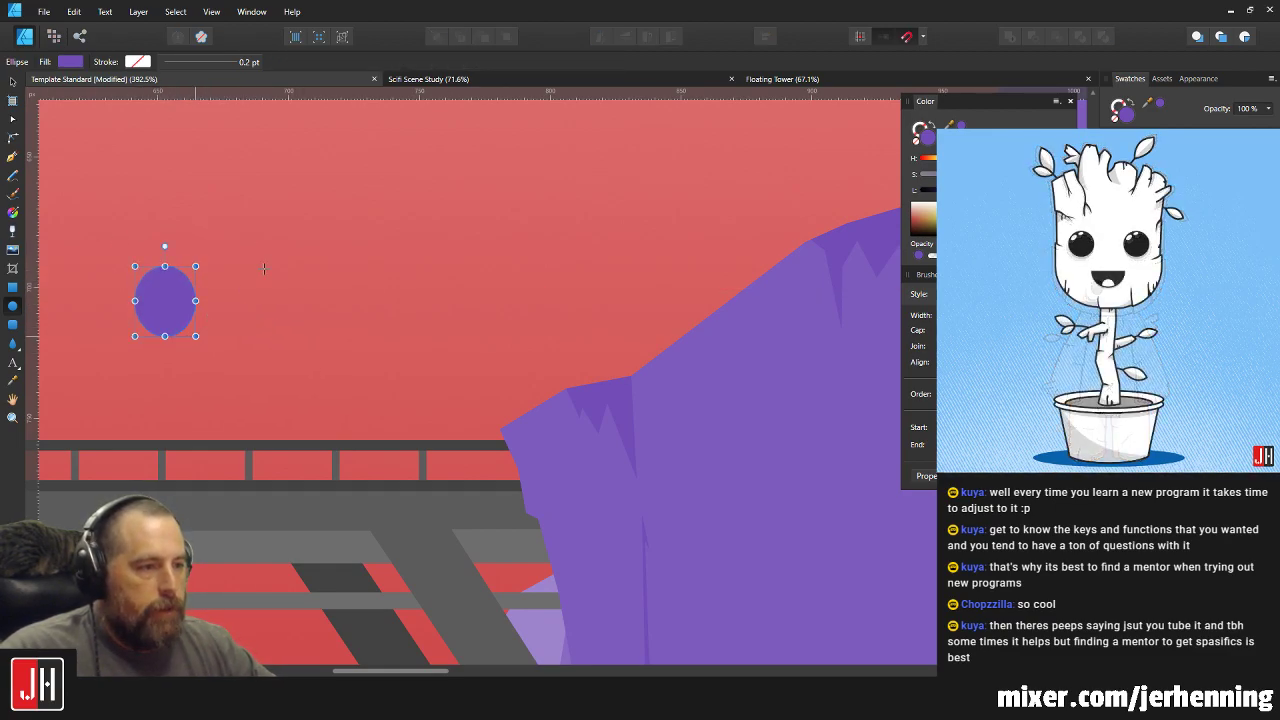
drag(275, 230, 388, 343)
drag(416, 218, 515, 317)
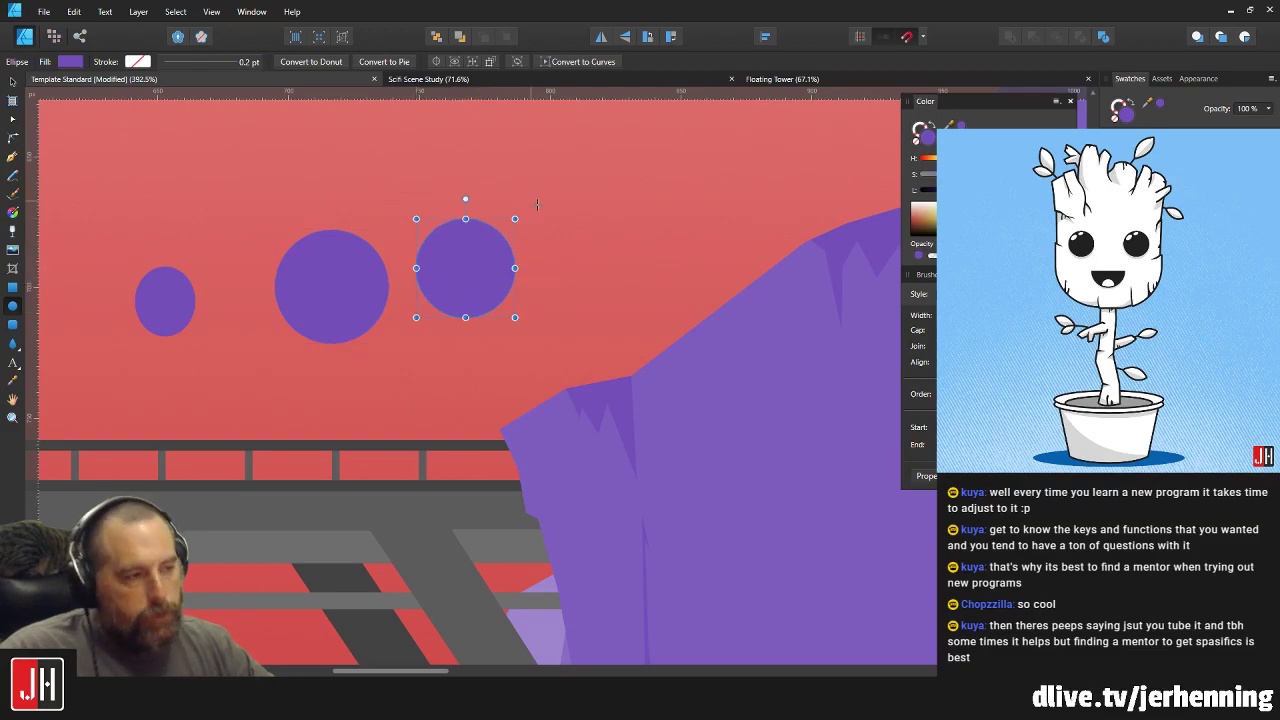
drag(531, 201, 626, 295)
Select the purple test ellipses together and delete them from the sky.
key(v)
shift+click(461, 265)
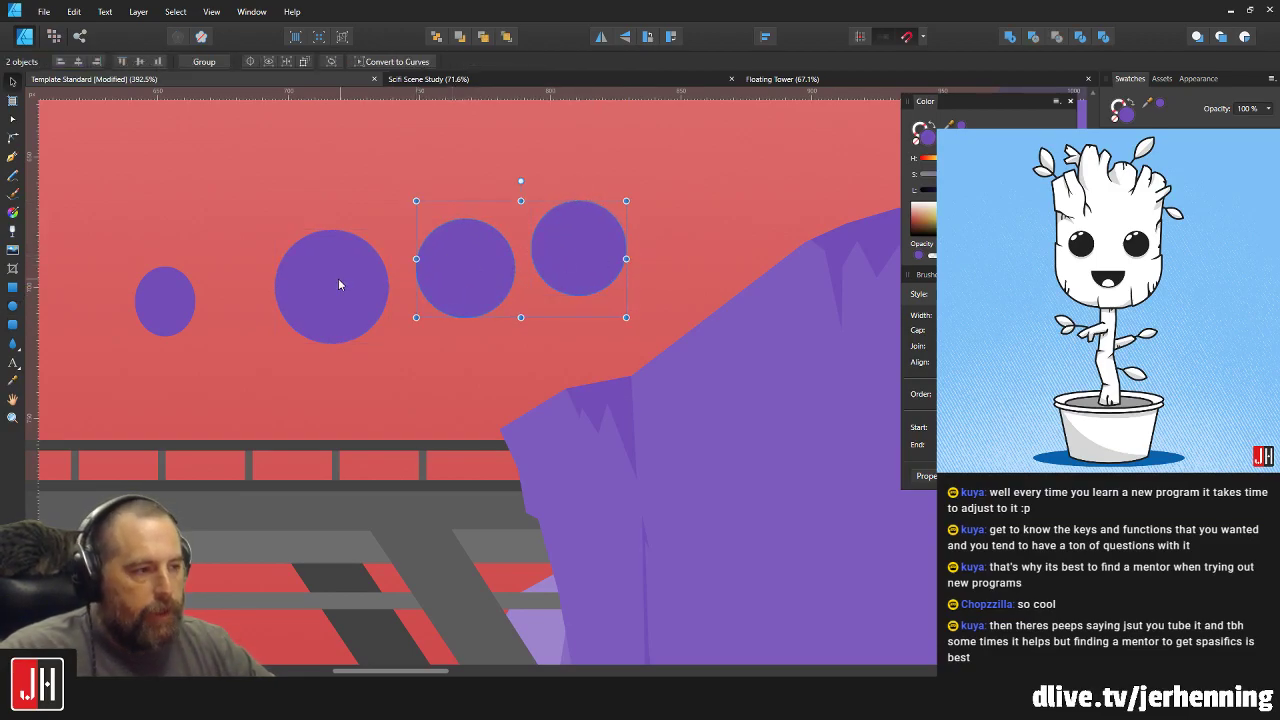
shift+click(338, 278)
key(Delete)
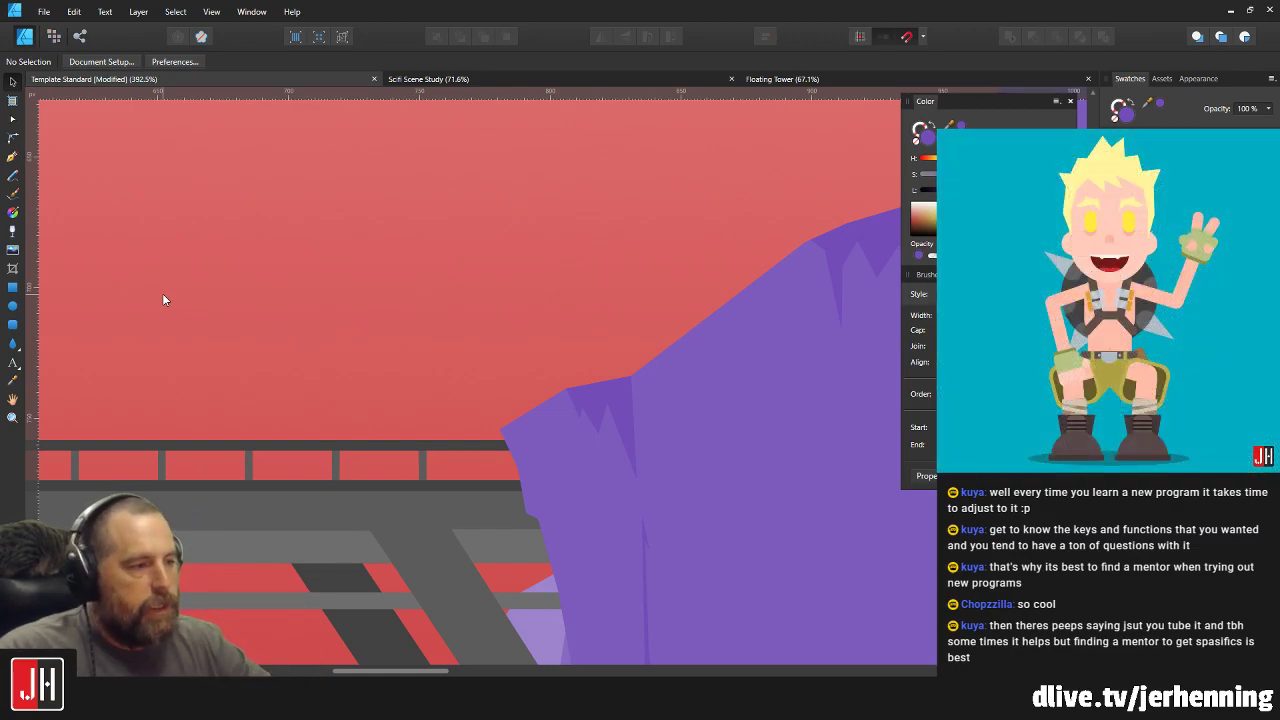
Draw a jagged crack shape with pointed lower ends using the Pen tool, along the right cliff's edge below the bridge support.
drag(434, 484, 431, 311)
scroll(417, 291, down, 8)
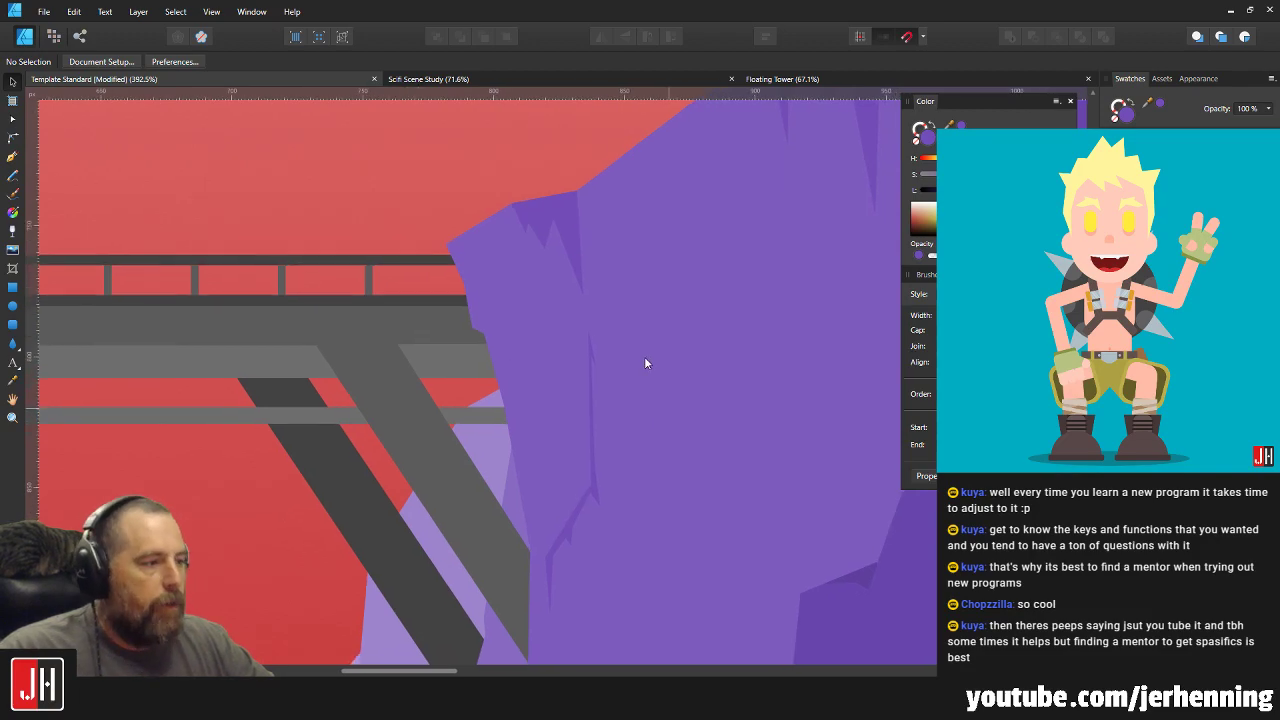
scroll(646, 400, up, 9)
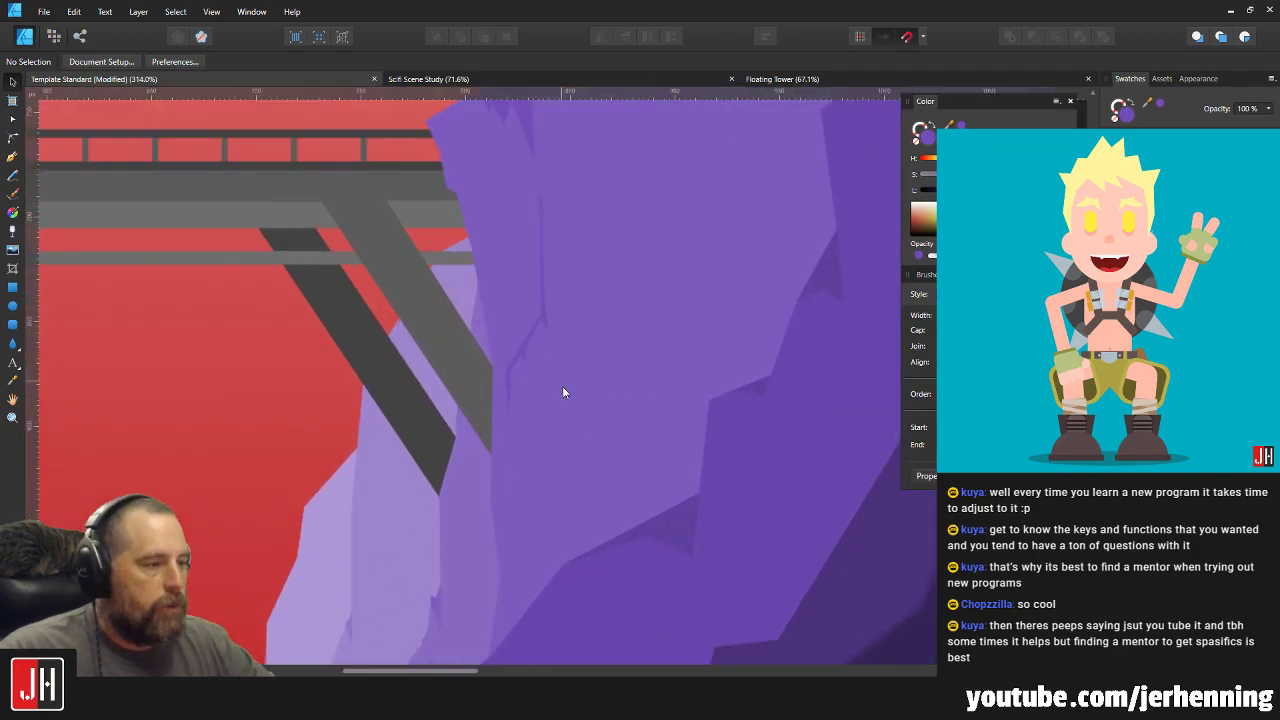
click(13, 157)
scroll(491, 386, up, 3)
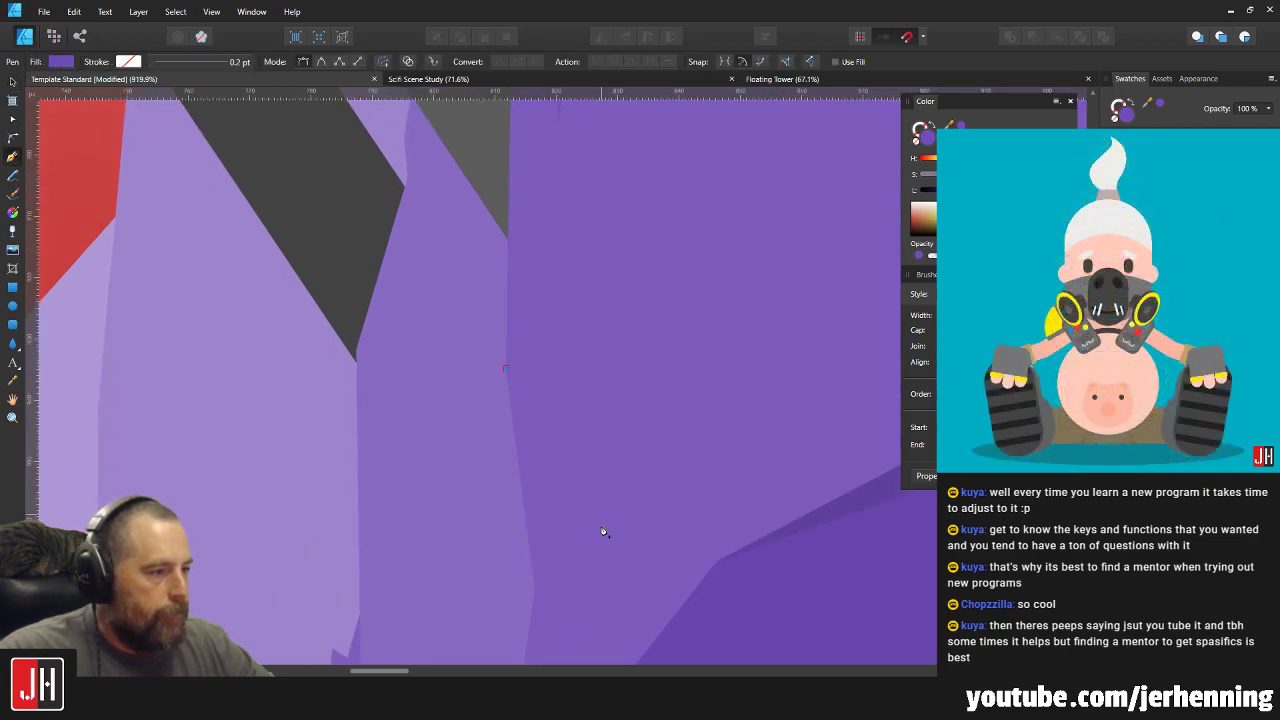
scroll(603, 531, down, 3)
click(552, 439)
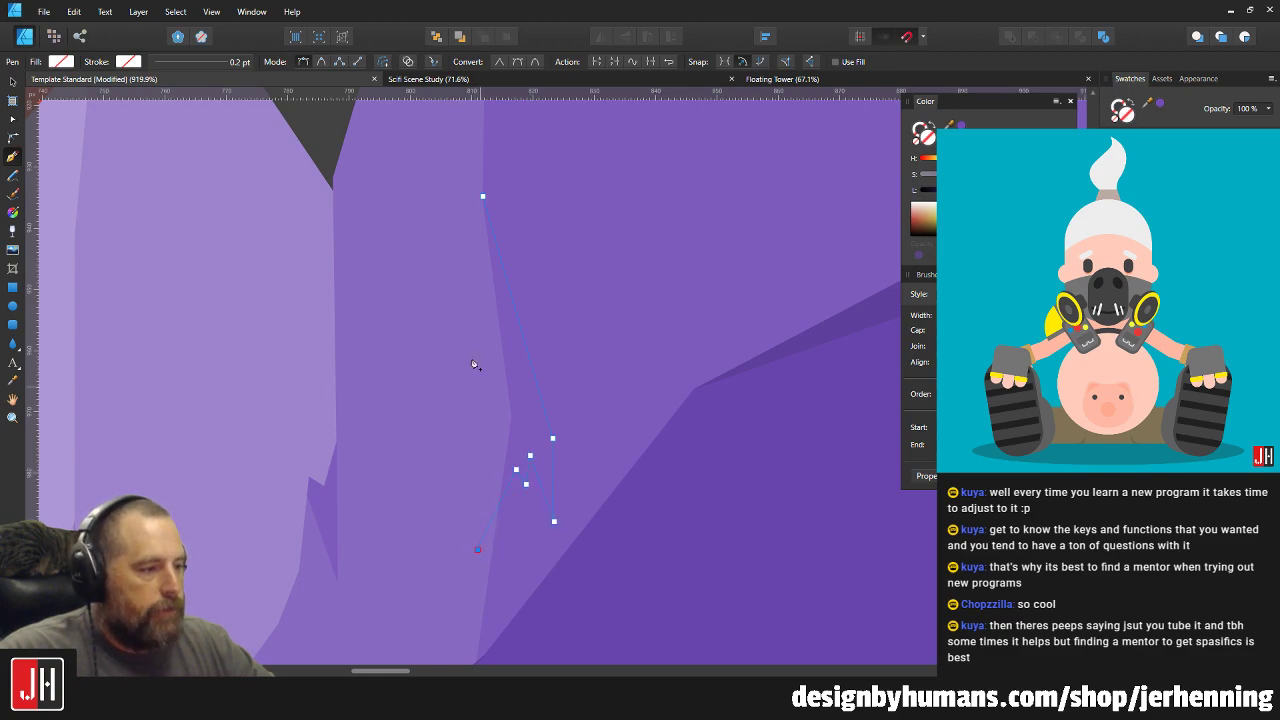
Fill the jagged crack with a darker purple sampled from the artwork and clip it inside the cliff face.
scroll(490, 215, down, 3)
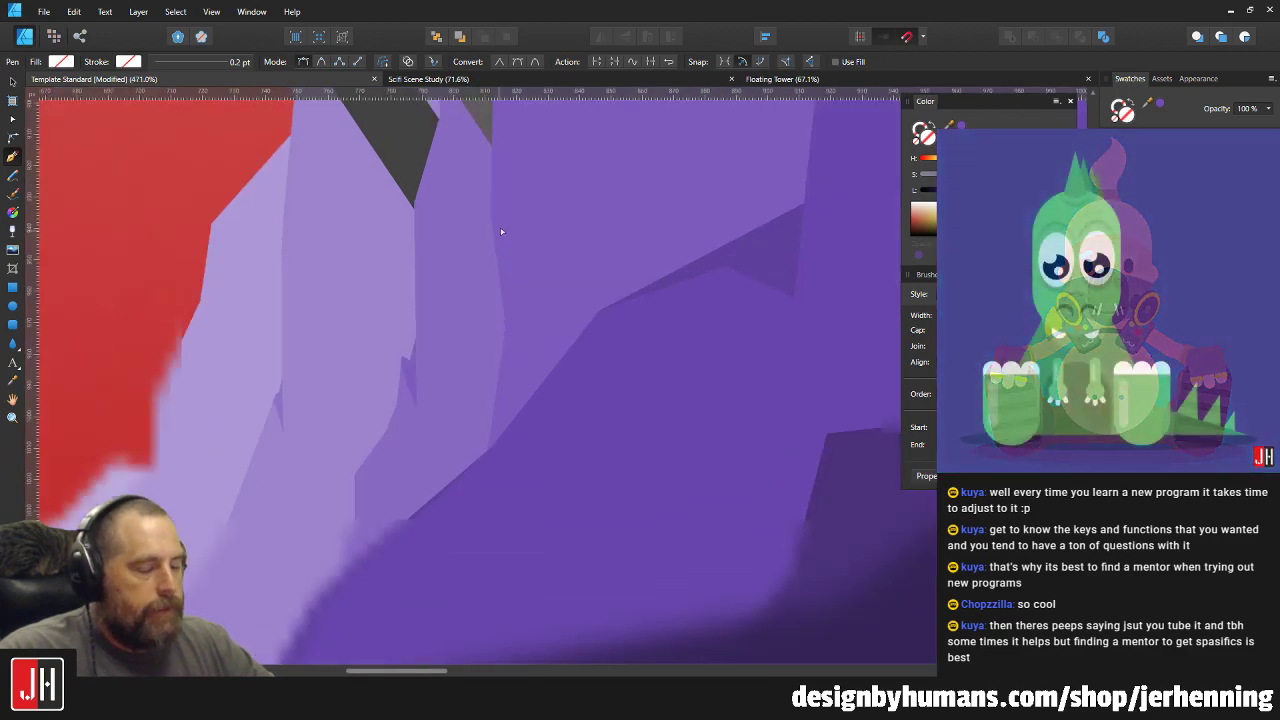
key(i)
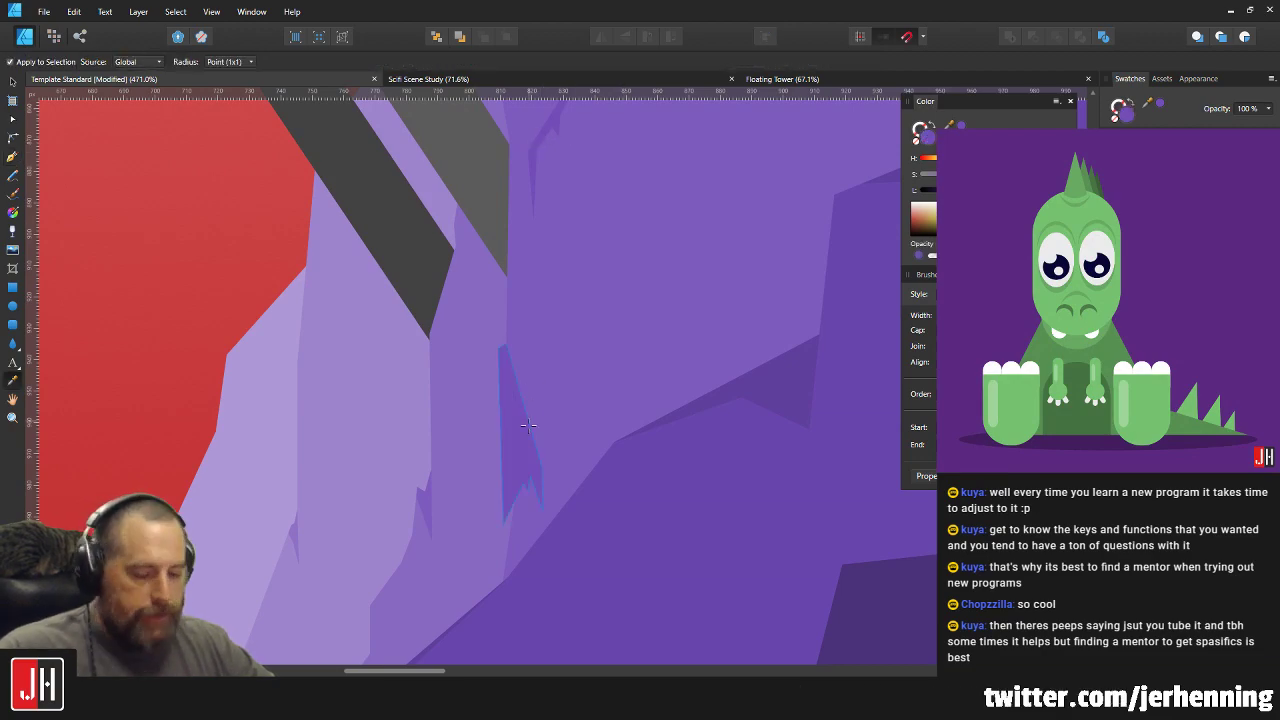
scroll(528, 425, up, 3)
key(v)
scroll(539, 412, down, 6)
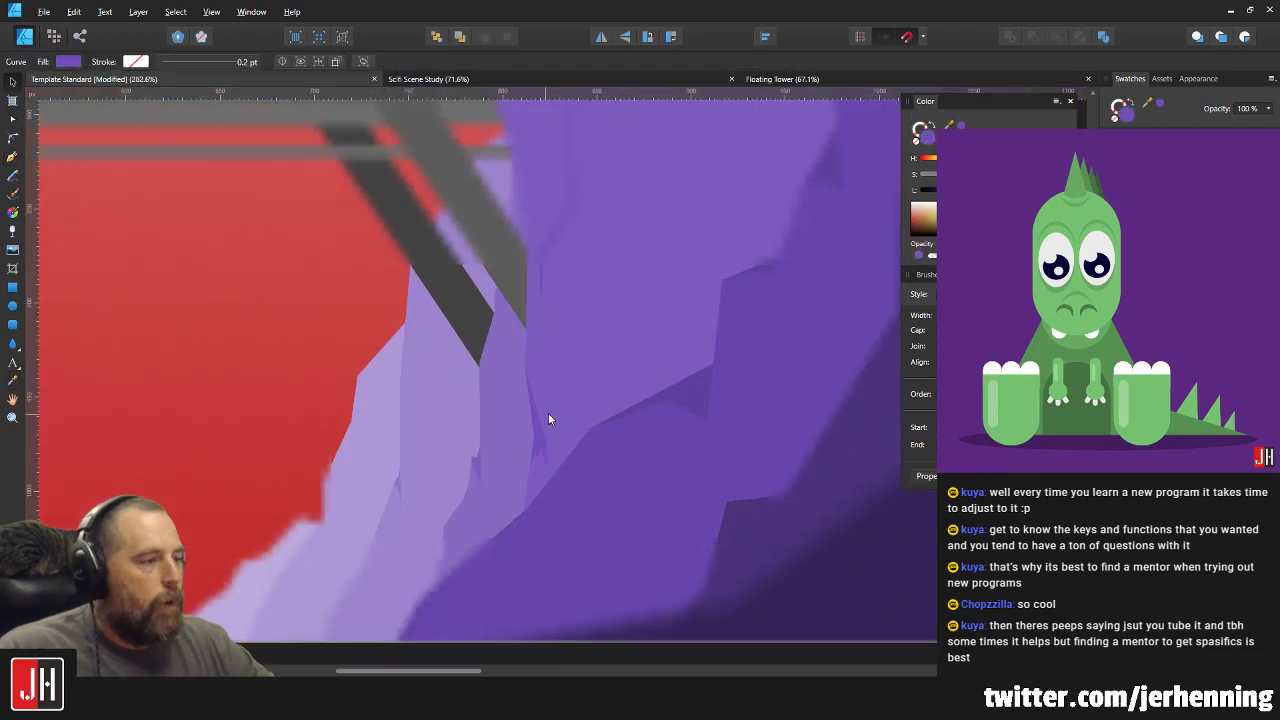
click(829, 471)
scroll(564, 430, up, 2)
scroll(538, 440, up, 5)
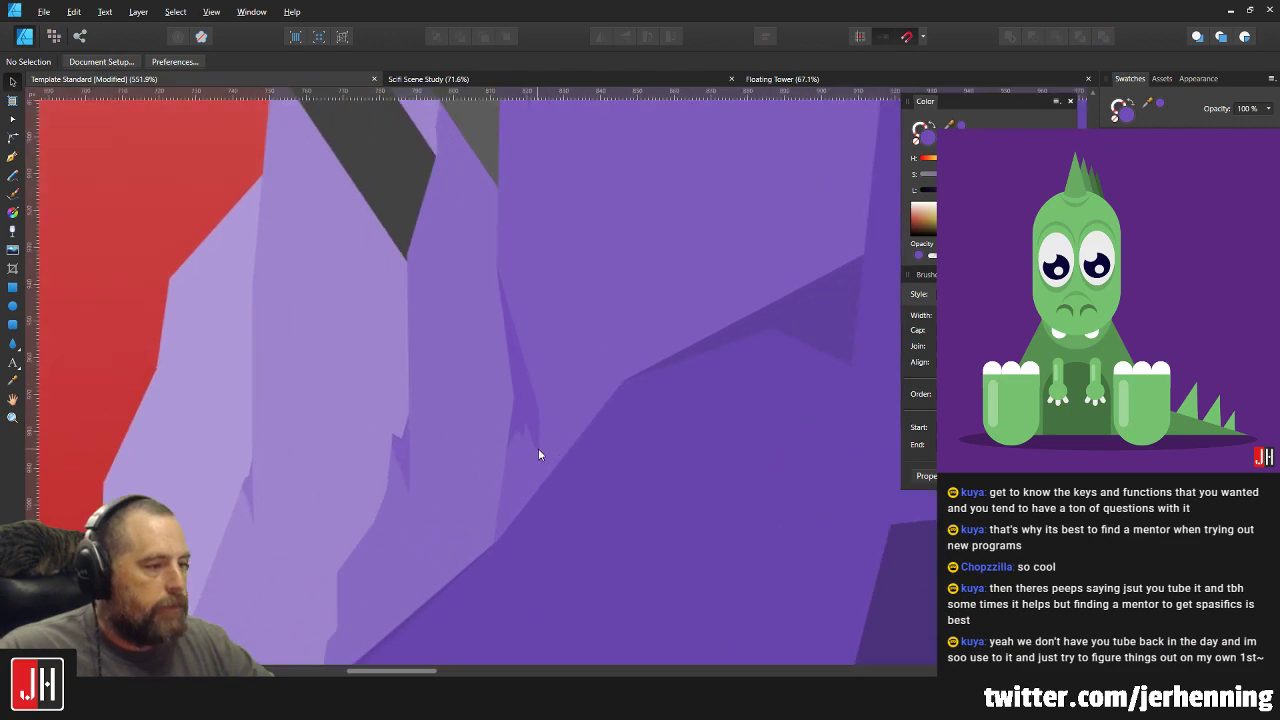
Lengthen the jagged crack below the bridge support by shifting its lower nodes and lower-left tip downward.
click(513, 417)
scroll(453, 368, up, 2)
key(a)
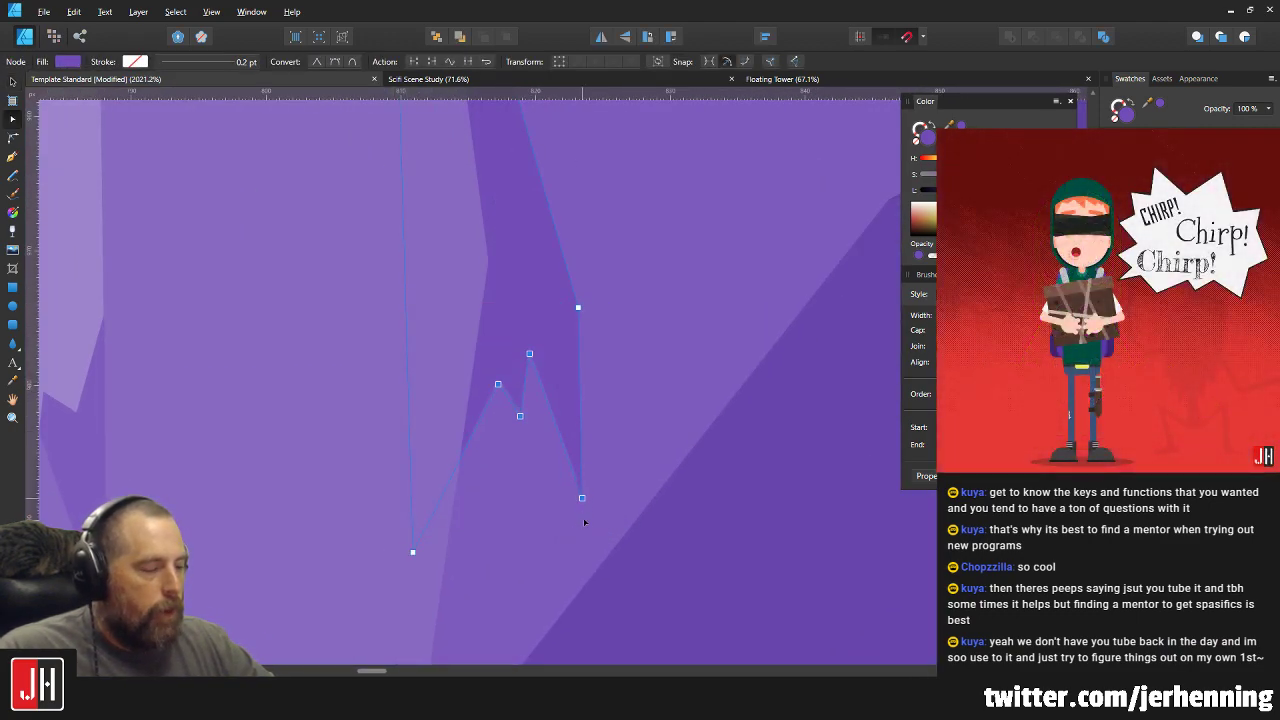
drag(584, 522, 584, 524)
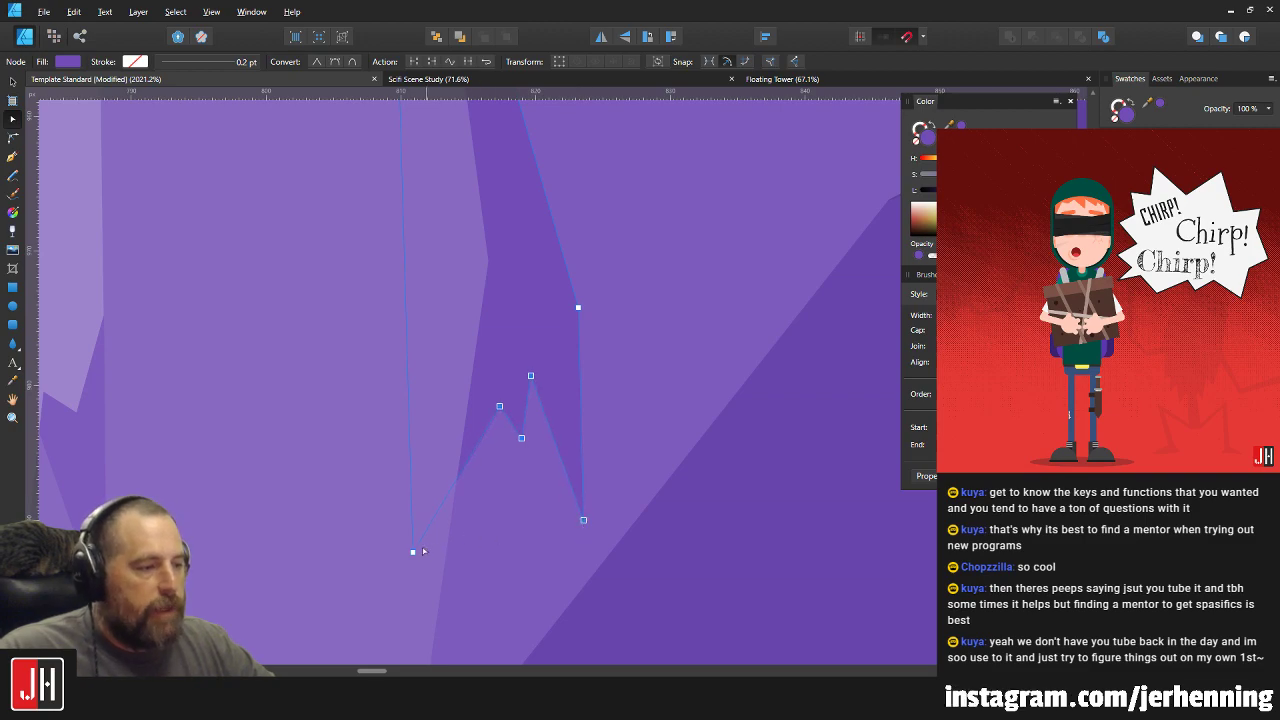
drag(416, 569, 409, 565)
key(v)
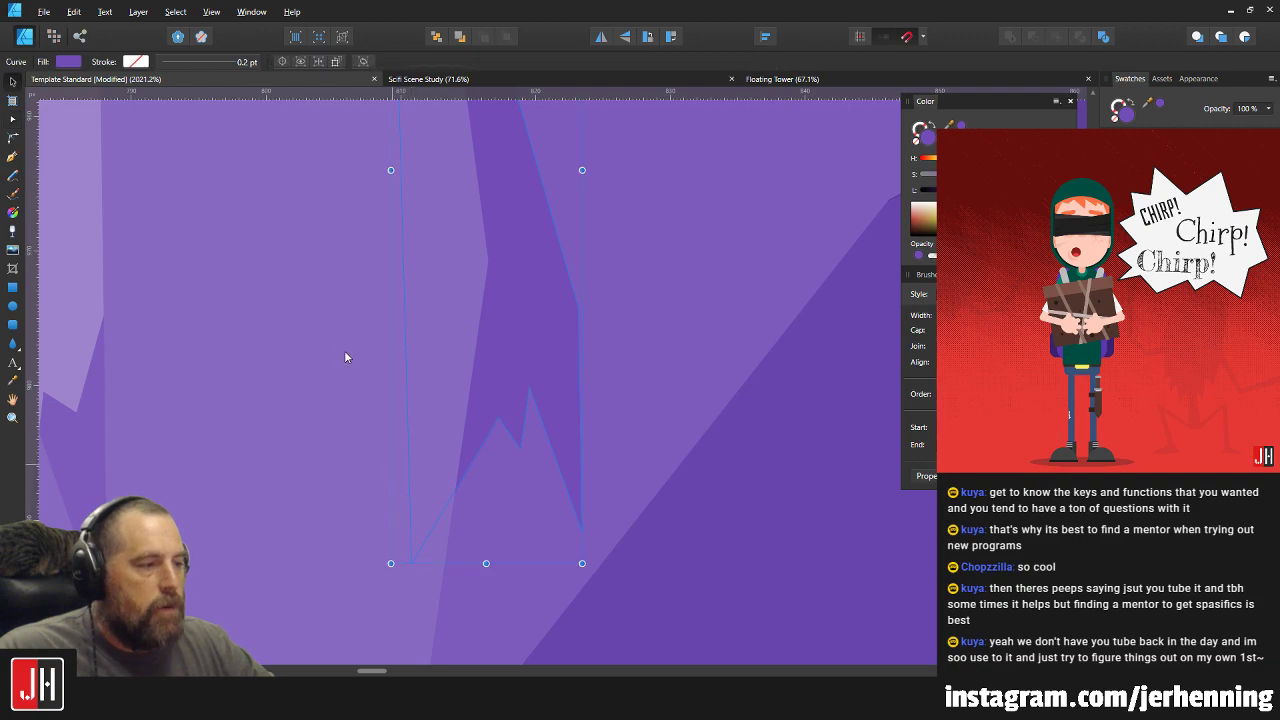
click(347, 354)
Raise the inner notch between the crack's lower points to make the points sharper.
scroll(372, 376, down, 4)
scroll(414, 396, up, 4)
key(a)
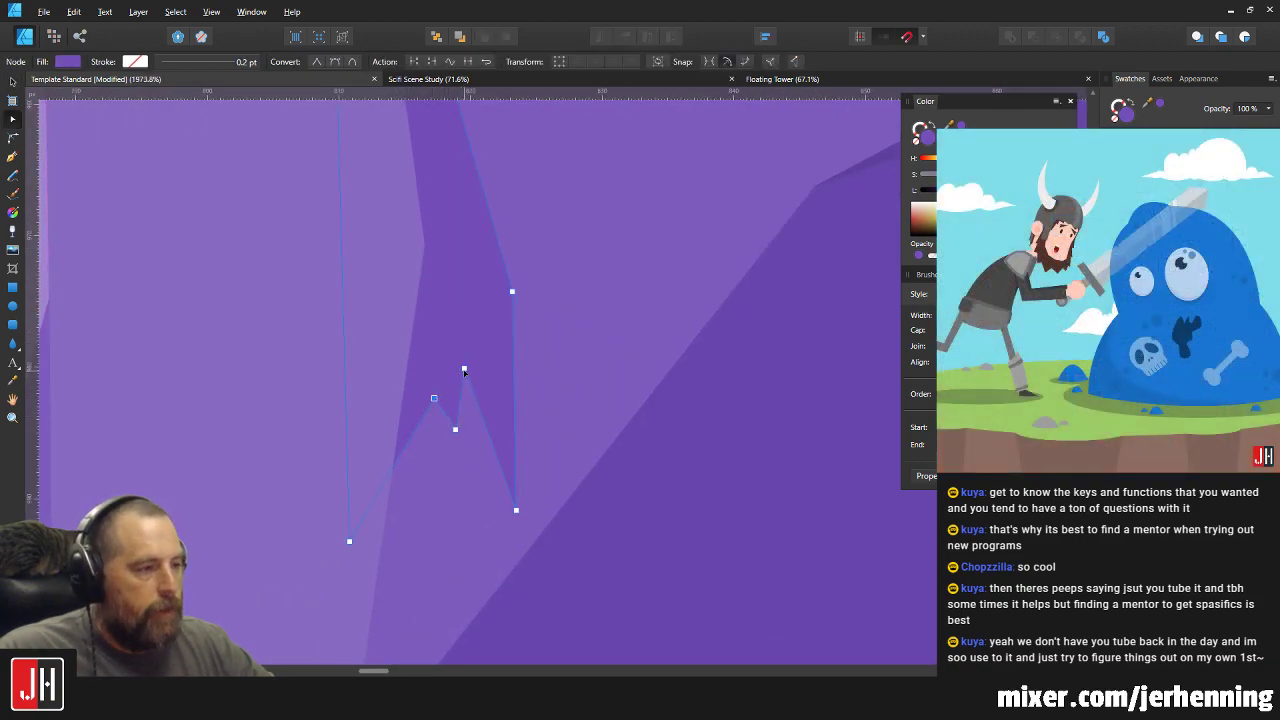
drag(464, 369, 475, 349)
key(v)
scroll(471, 380, down, 4)
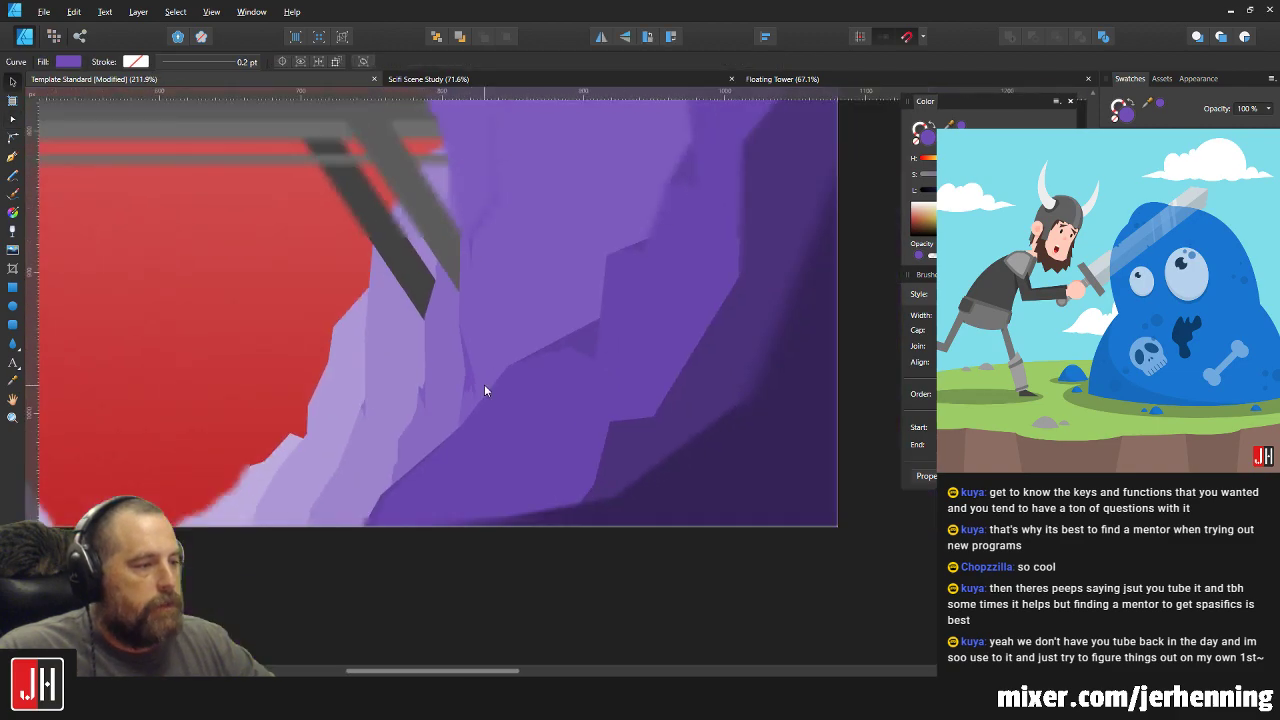
Shorten the crack's lower-right point by moving its tip node slightly up.
scroll(486, 389, up, 5)
key(a)
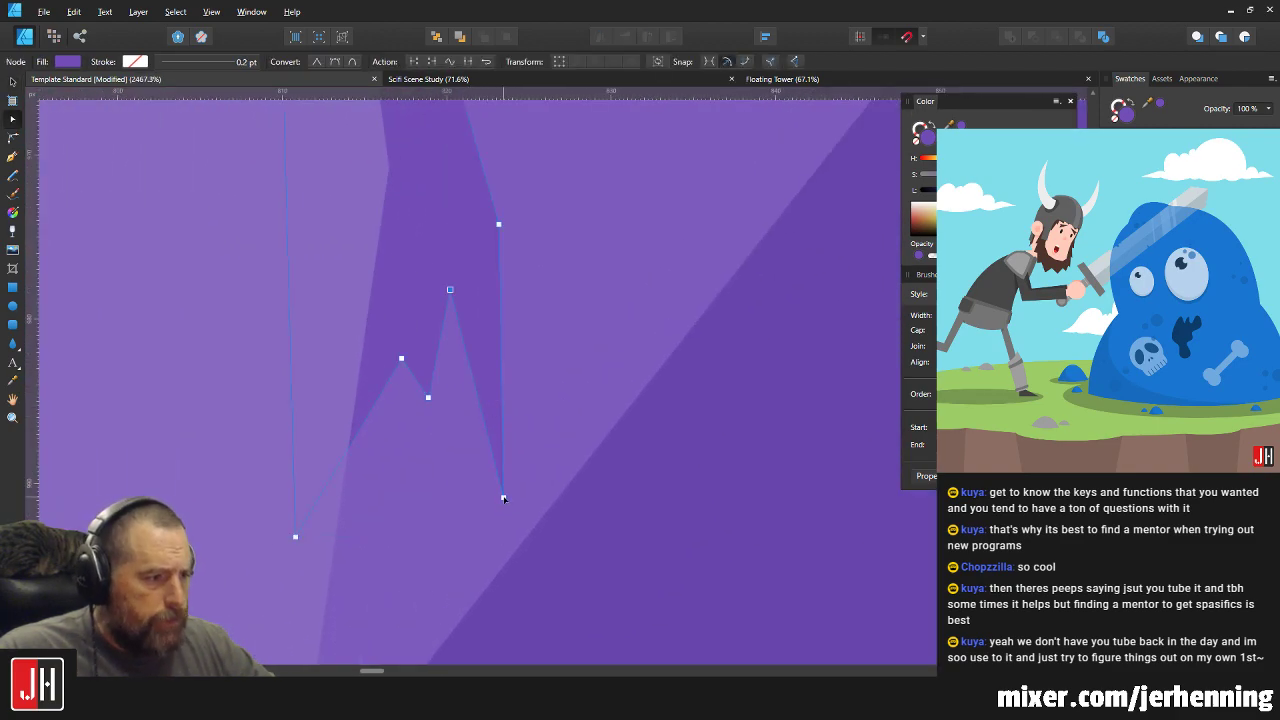
drag(508, 478, 510, 468)
key(v)
scroll(514, 454, down, 6)
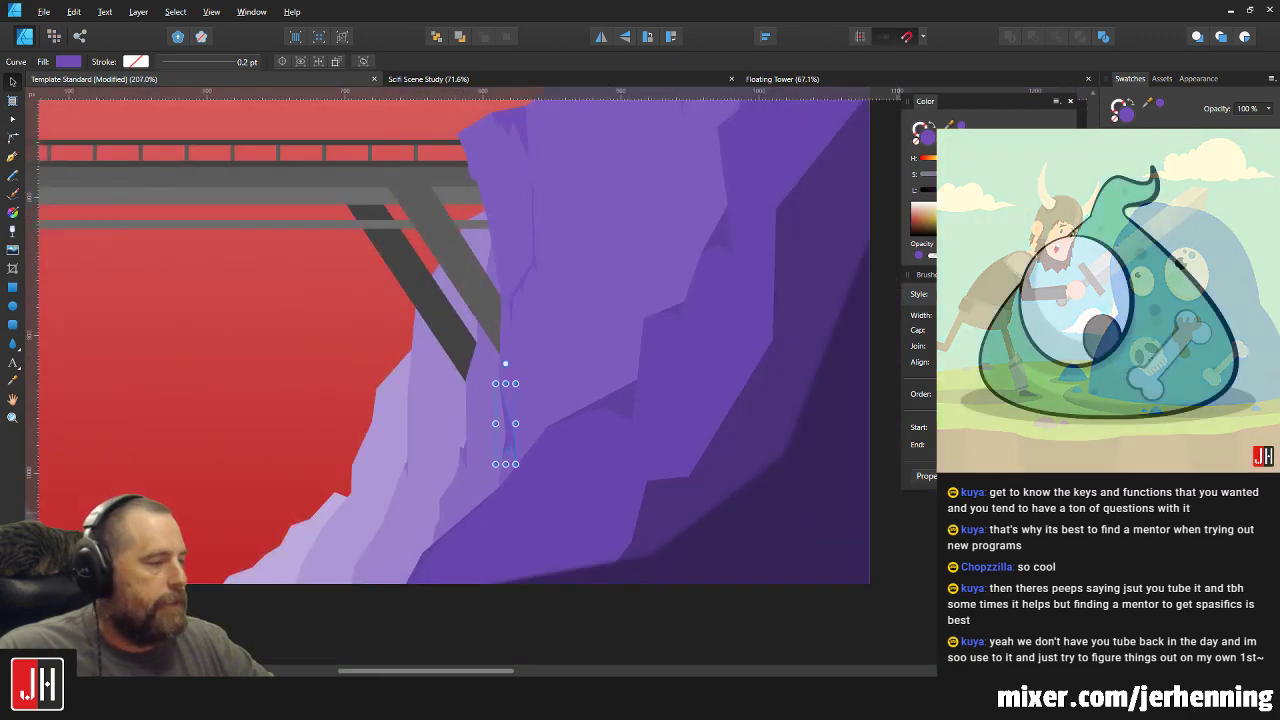
click(886, 550)
scroll(560, 413, down, 1)
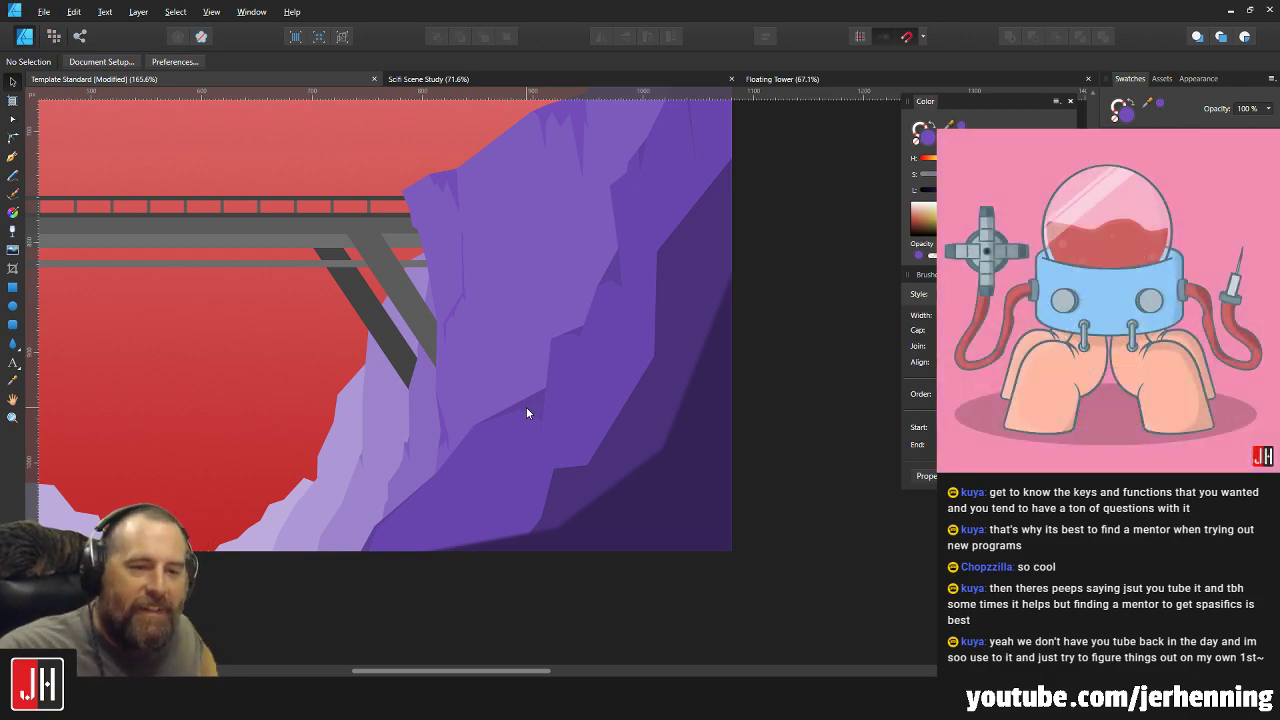
Refine the crack's outer edge by adjusting its bend and adding a node just above it.
scroll(510, 405, up, 5)
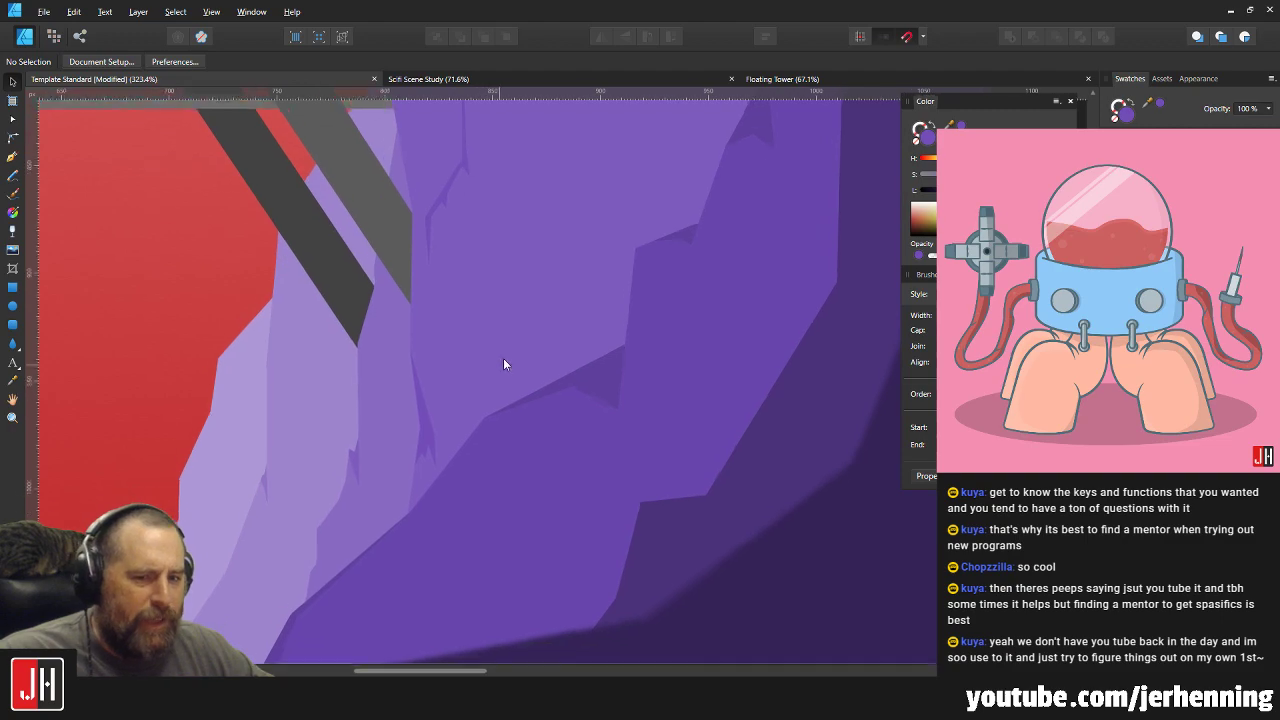
scroll(466, 469, up, 12)
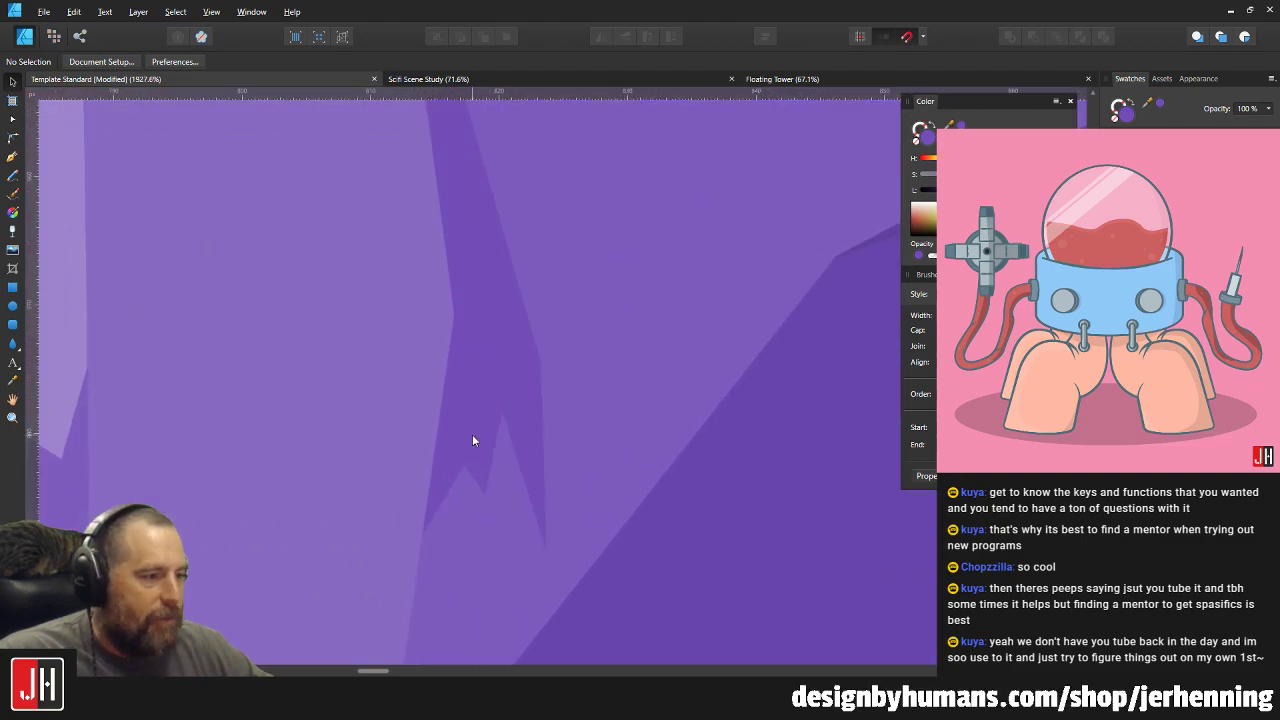
key(a)
click(473, 473)
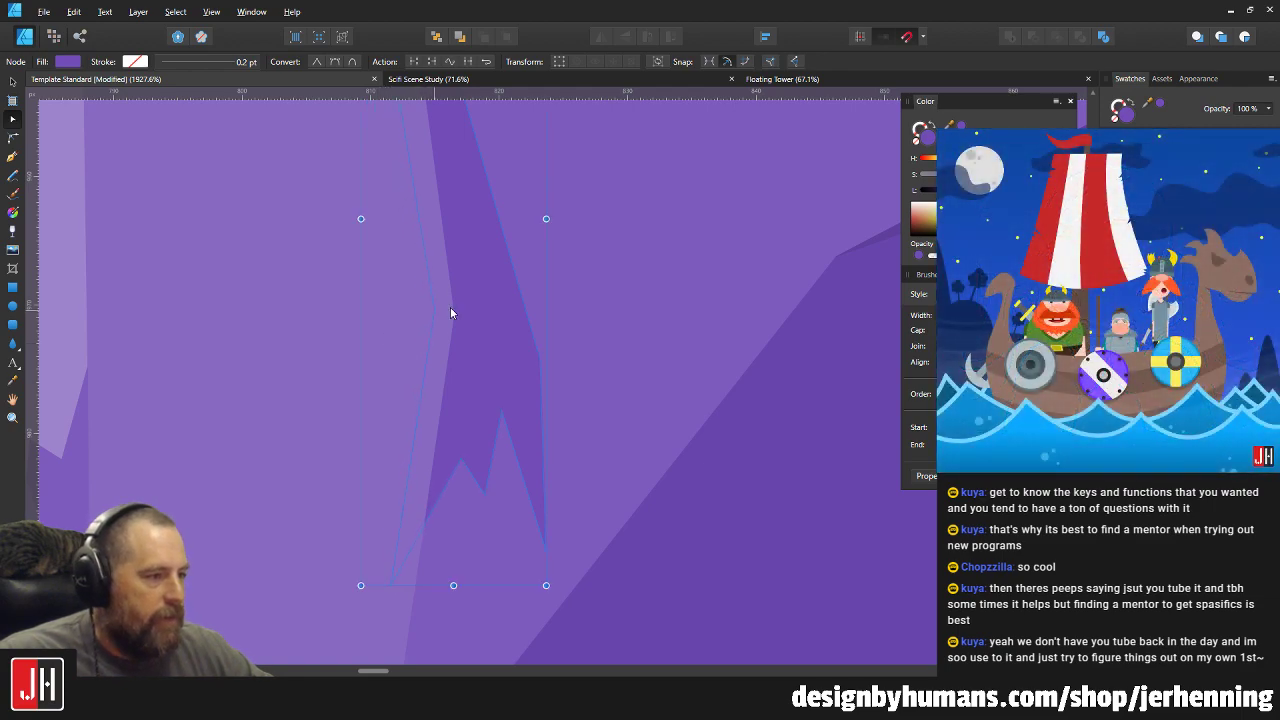
scroll(501, 404, down, 2)
drag(310, 267, 503, 490)
drag(483, 260, 486, 237)
click(484, 238)
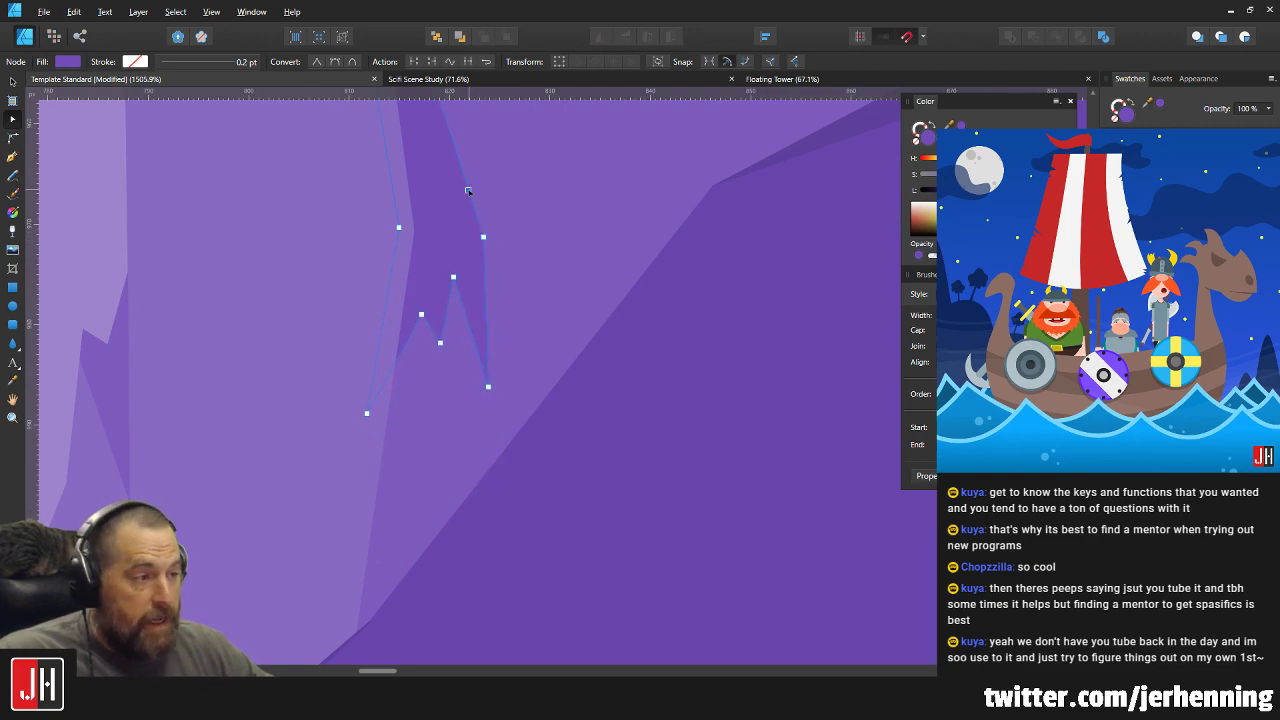
key(v)
scroll(470, 205, down, 10)
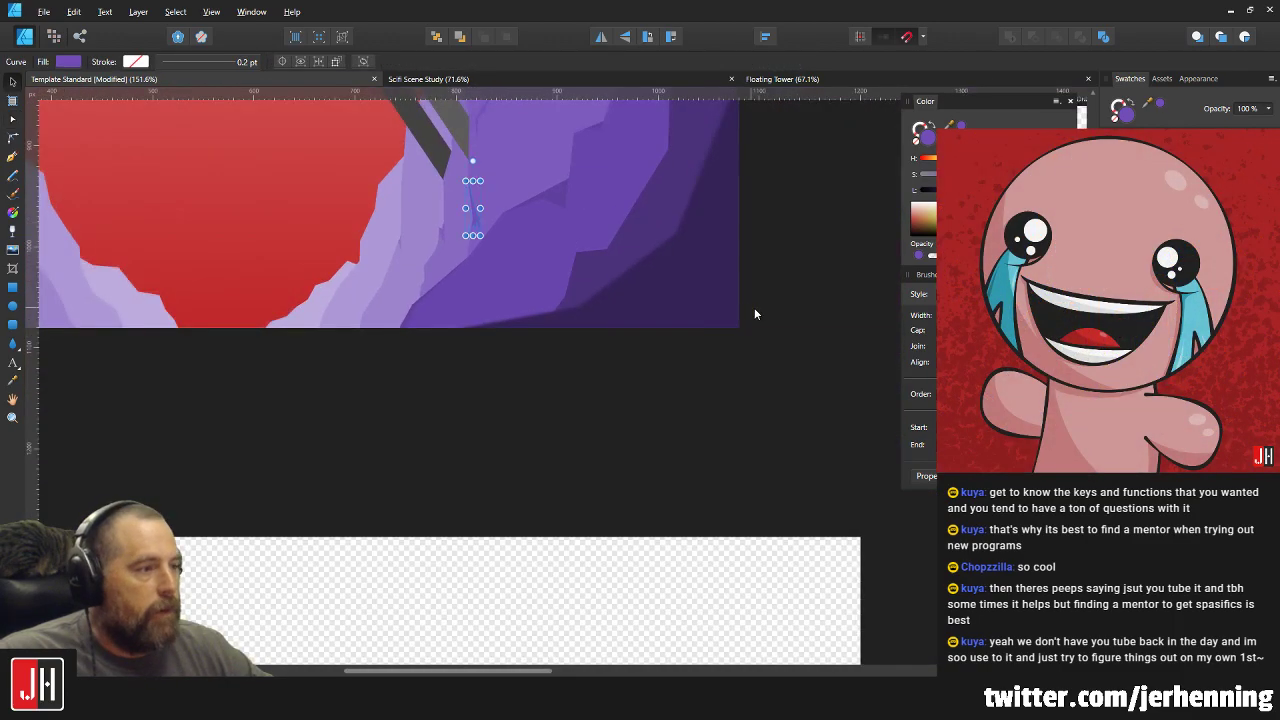
click(754, 314)
Move the two nodes of the small step near the bottom of the light purple cliff band's edge upward.
scroll(493, 243, up, 2)
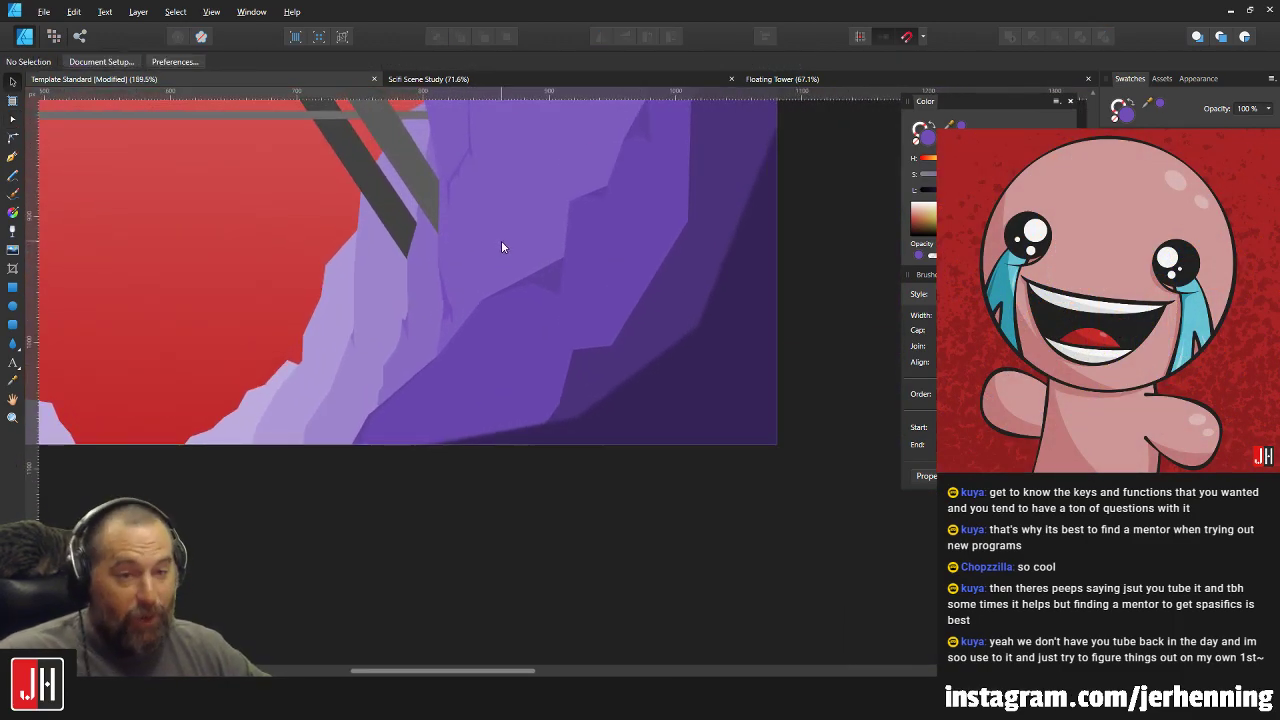
scroll(502, 246, up, 3)
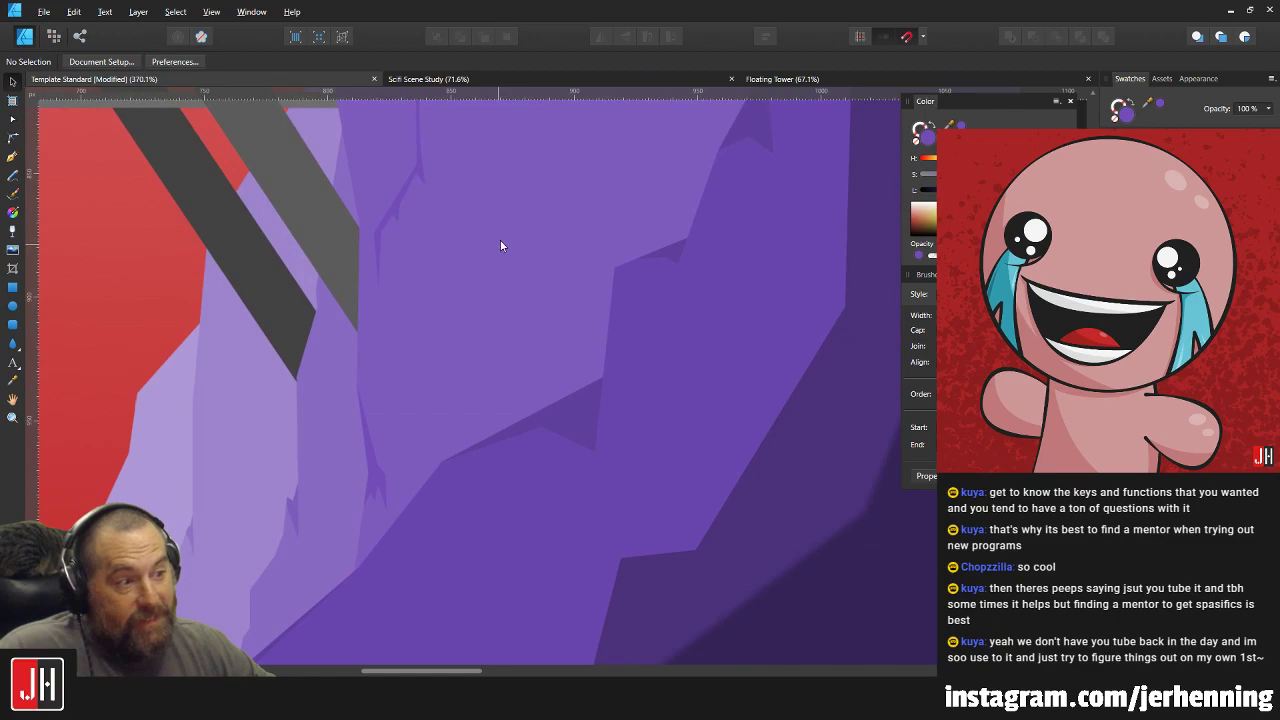
scroll(446, 430, up, 7)
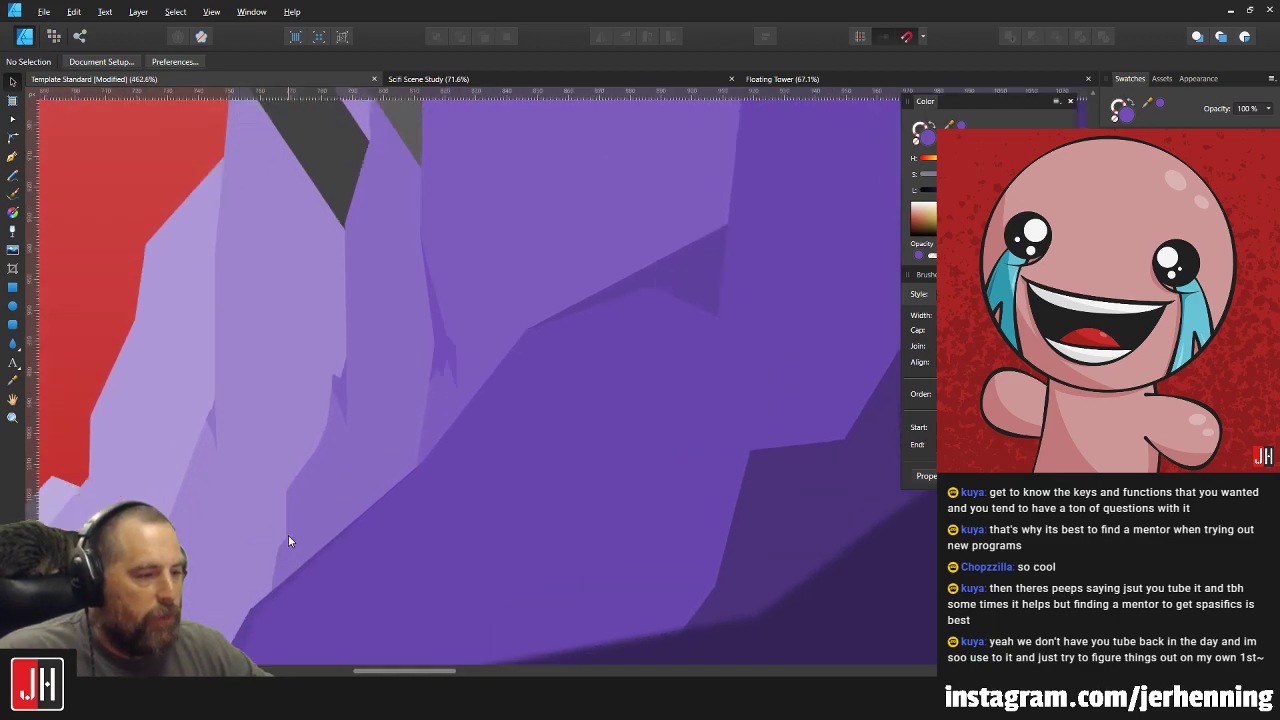
double_click(375, 491)
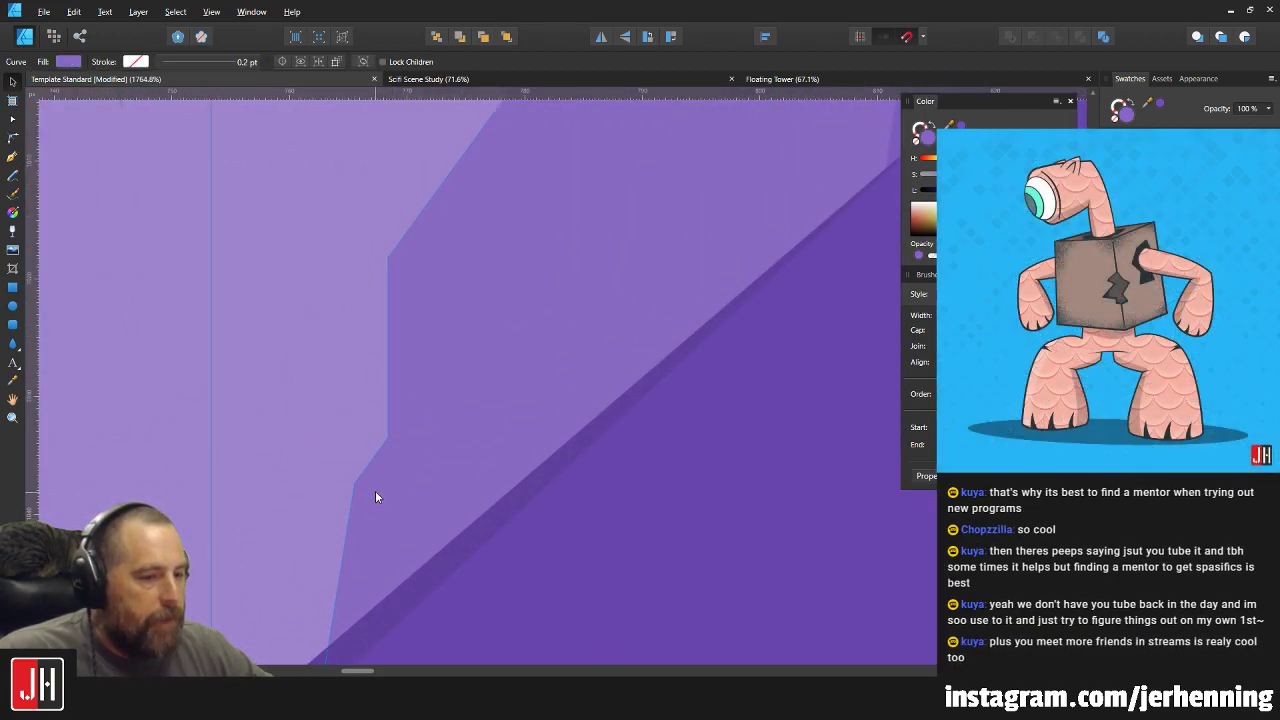
drag(293, 400, 379, 503)
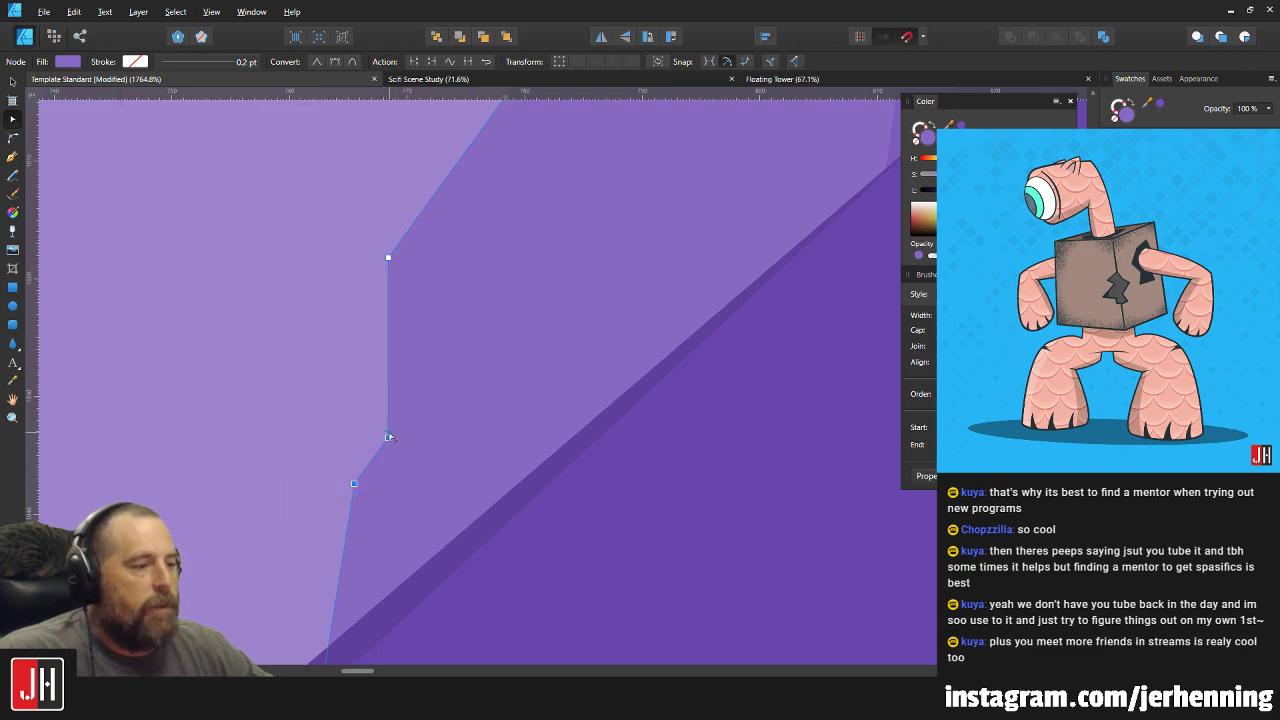
drag(389, 437, 396, 383)
key(ctrl+d)
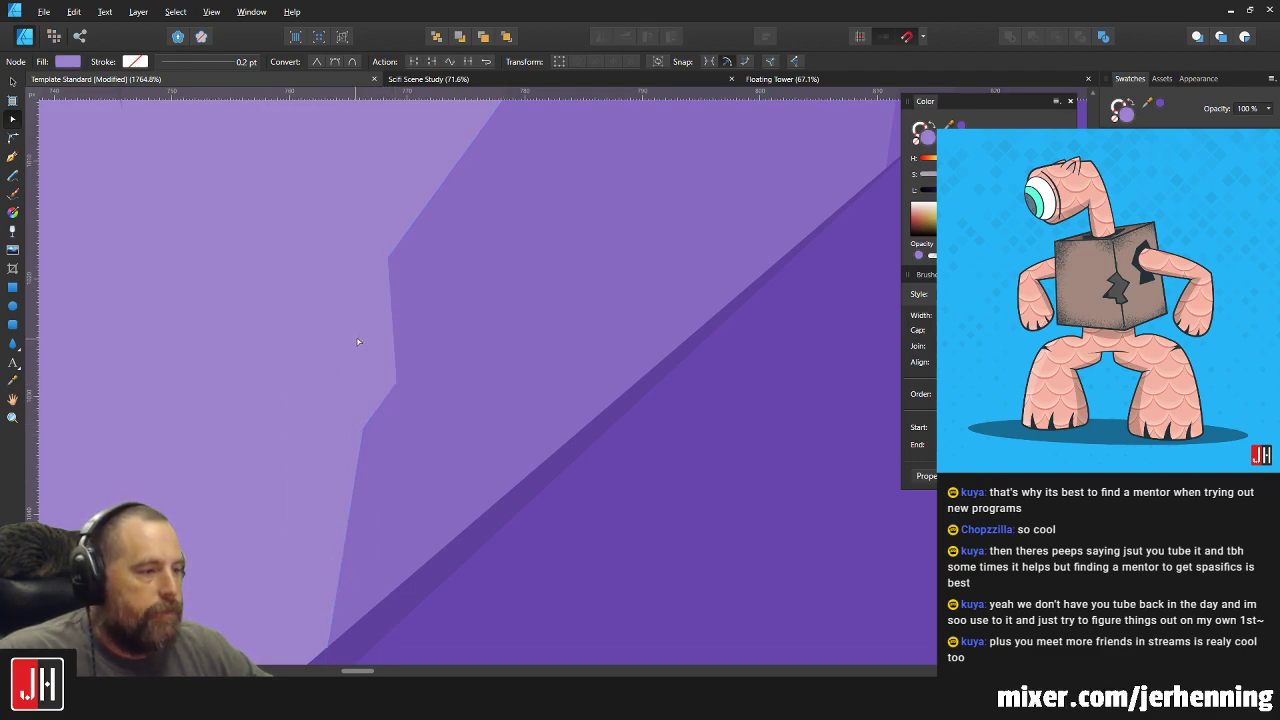
Draw a small closed crack shape with two lower points at the light band's reshaped corner using the Pen tool.
click(13, 158)
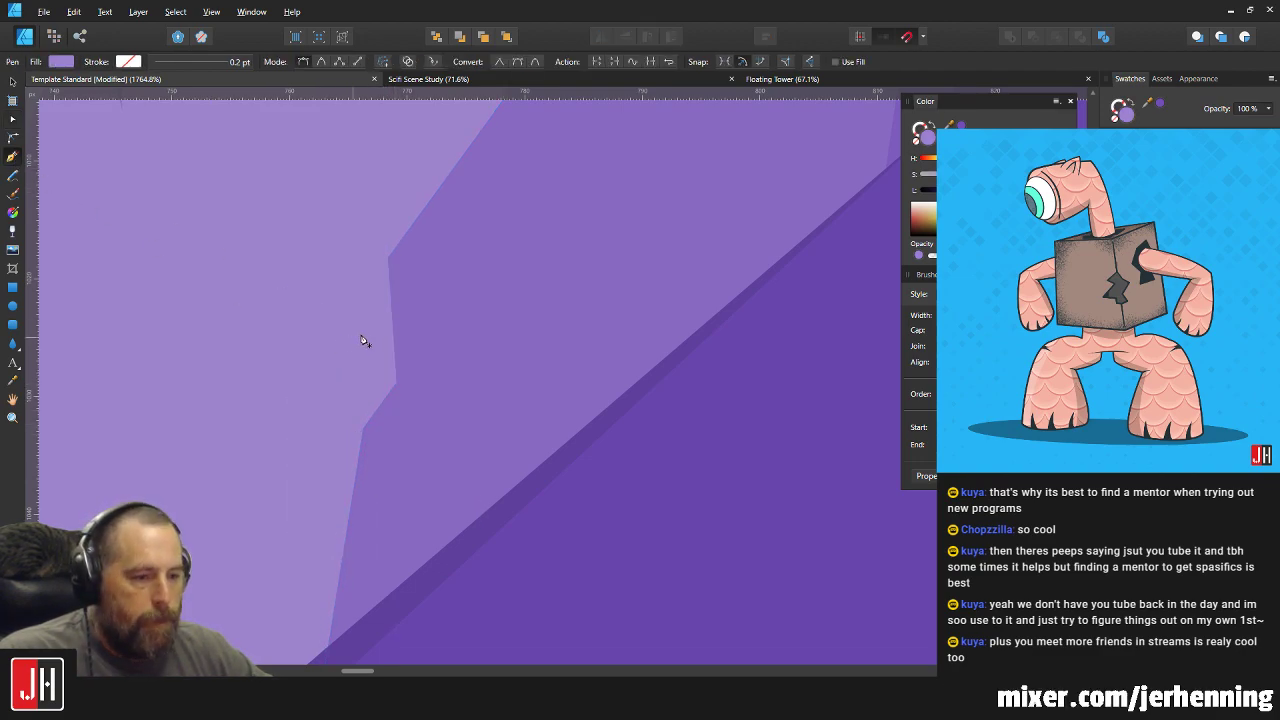
click(389, 255)
click(432, 457)
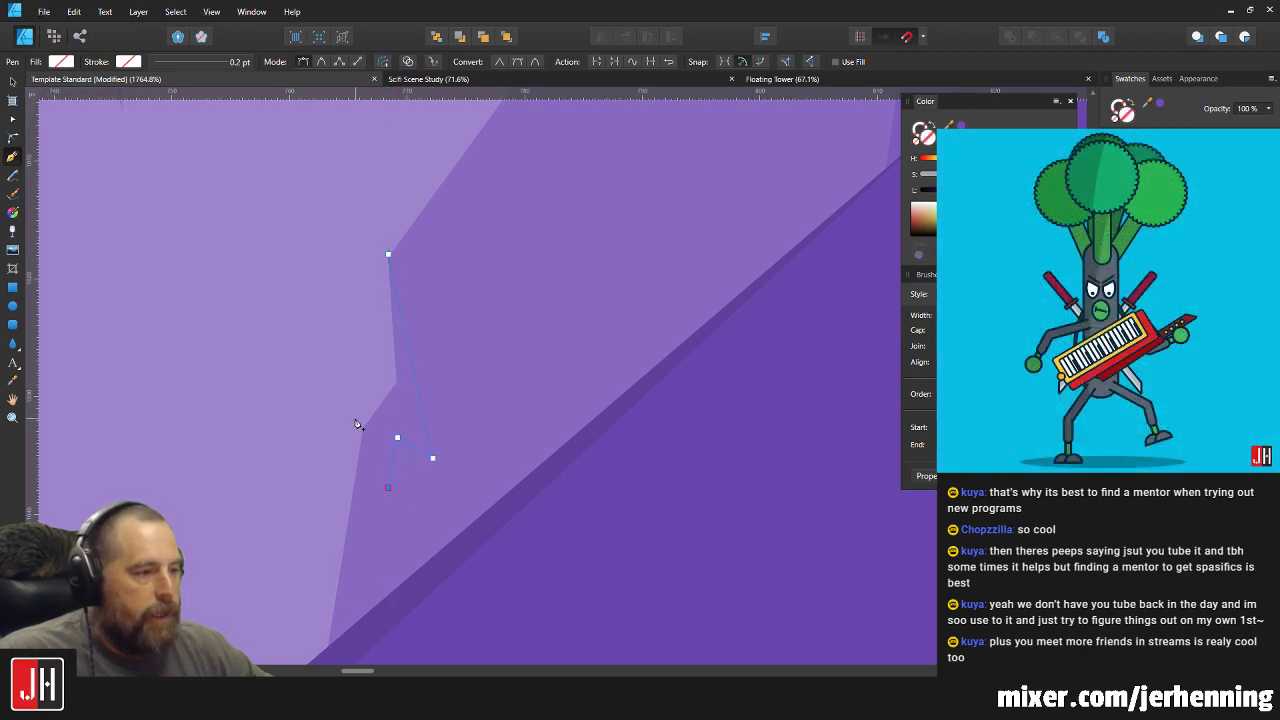
click(389, 255)
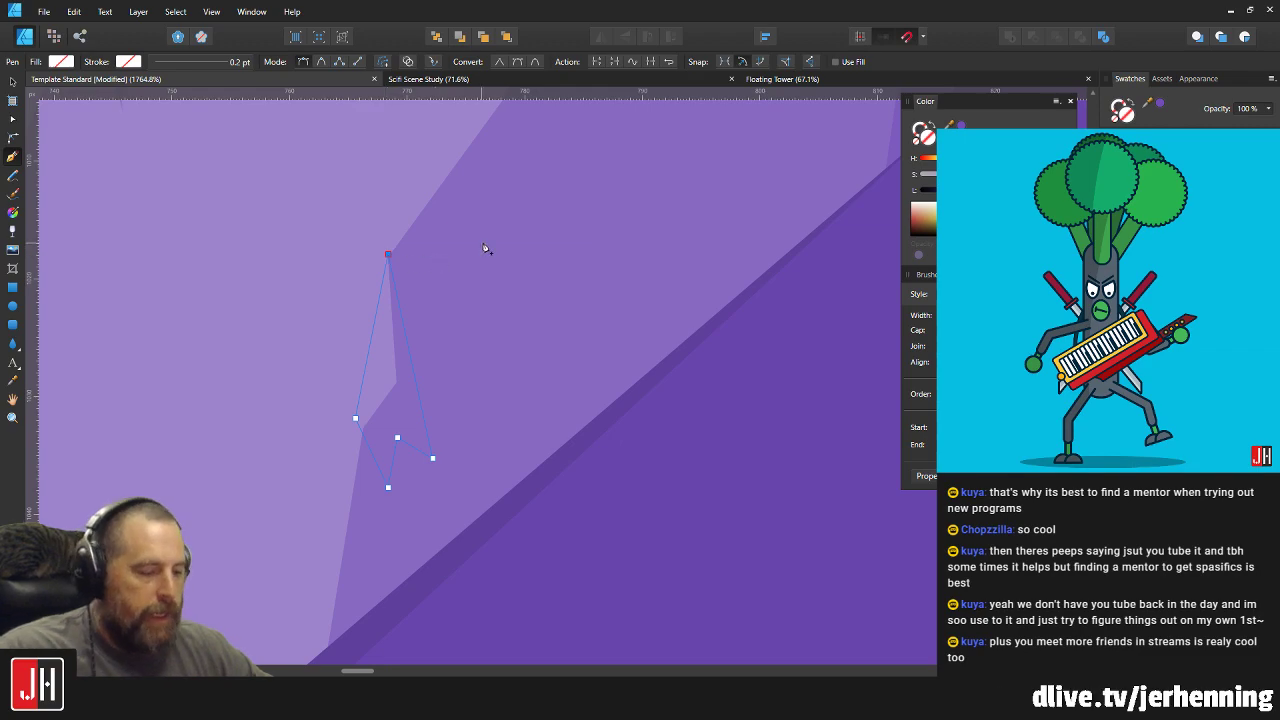
Fill the small crack with the darker purple sampled from a neighbouring crack and clip it inside the cliff band.
key(v)
scroll(478, 258, down, 5)
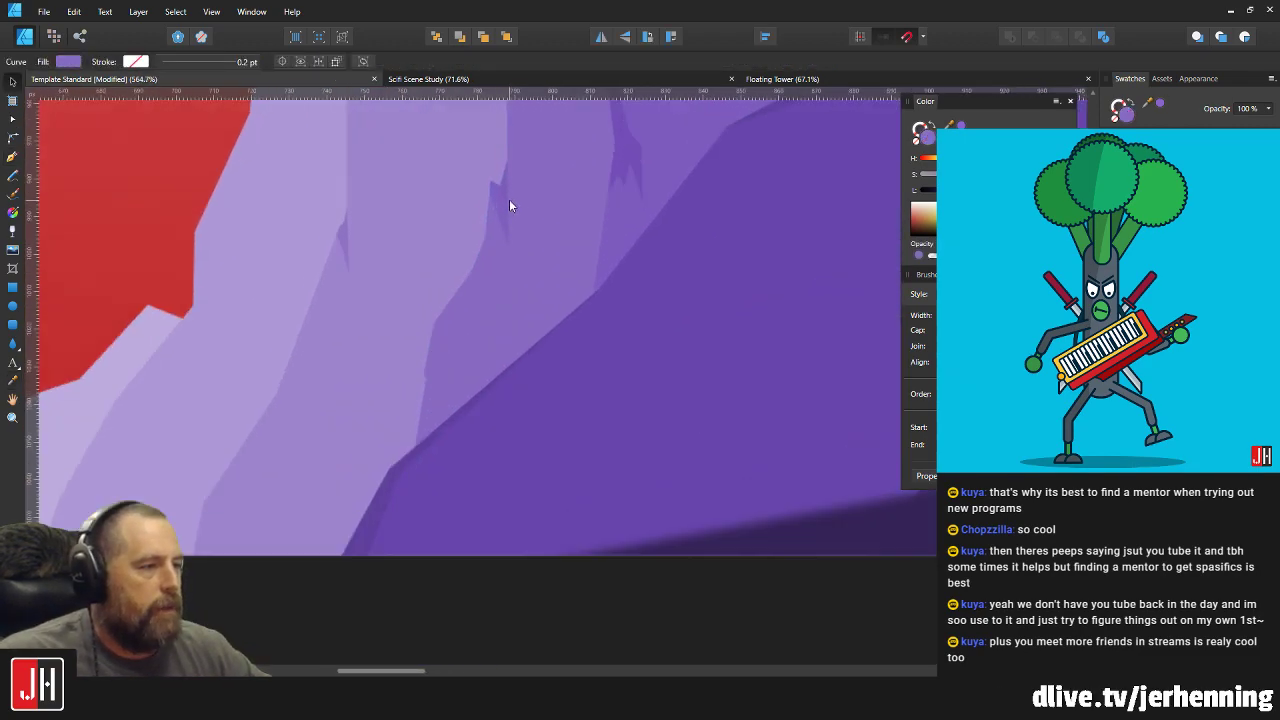
key(i)
scroll(441, 370, up, 4)
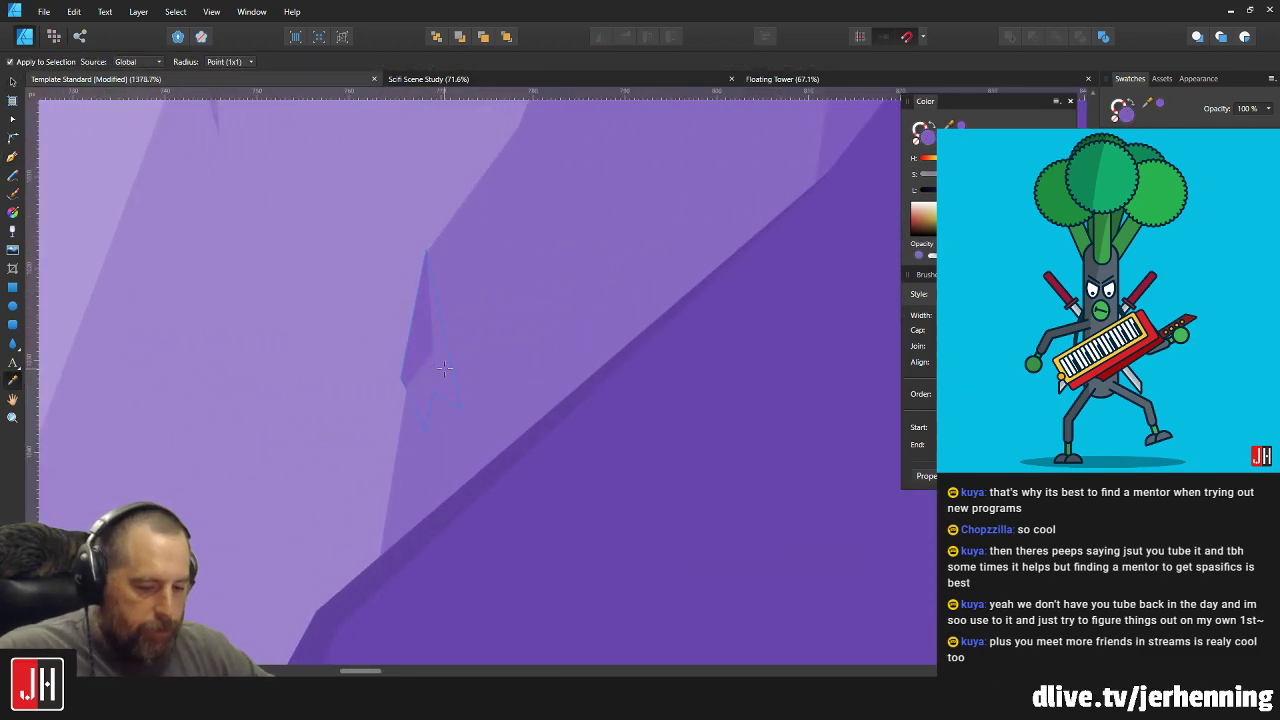
click(444, 368)
key(v)
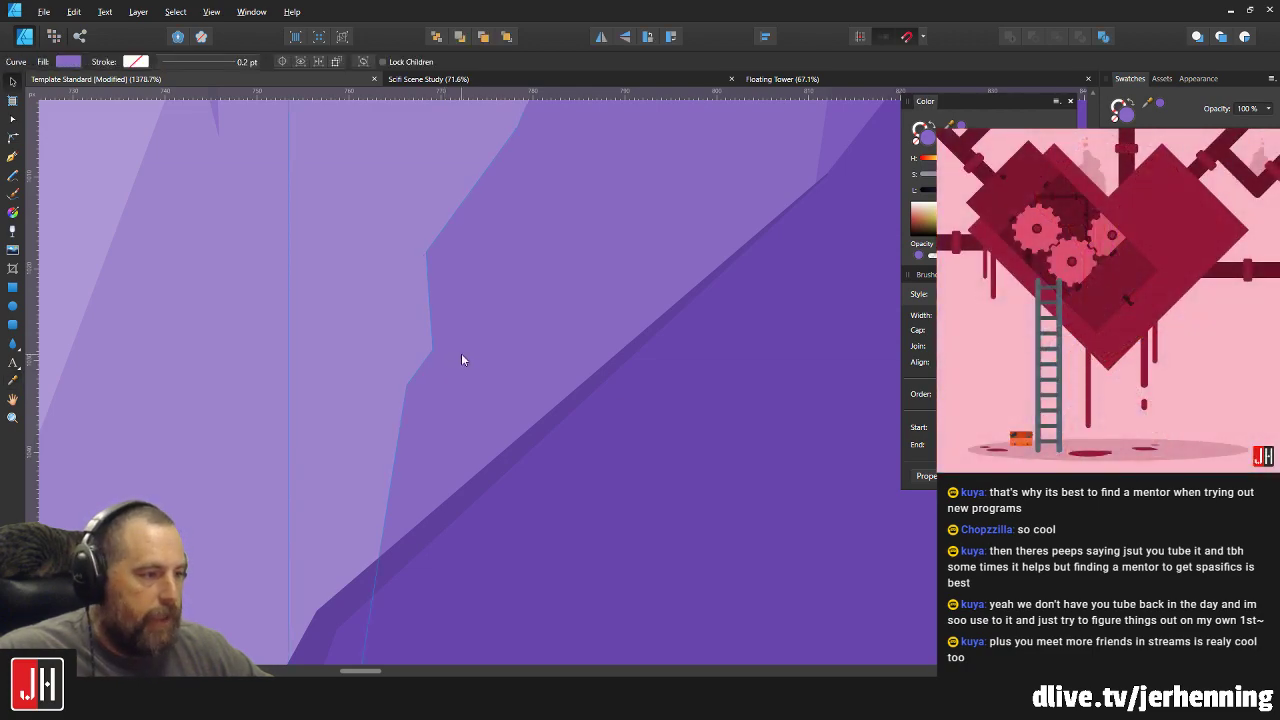
key(ctrl+z)
scroll(437, 364, up, 3)
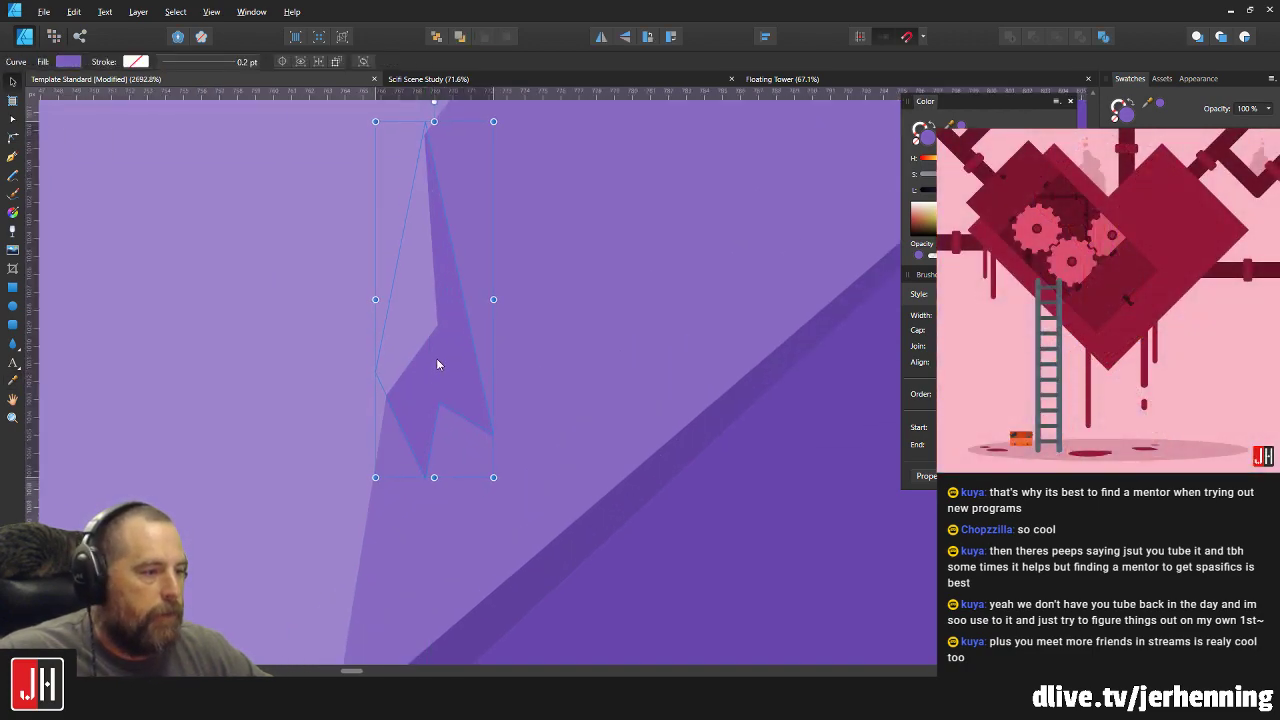
Move the small crack's top node left and down so its tip tapers into the cliff band's corner.
key(ctrl+d)
scroll(466, 320, up, 2)
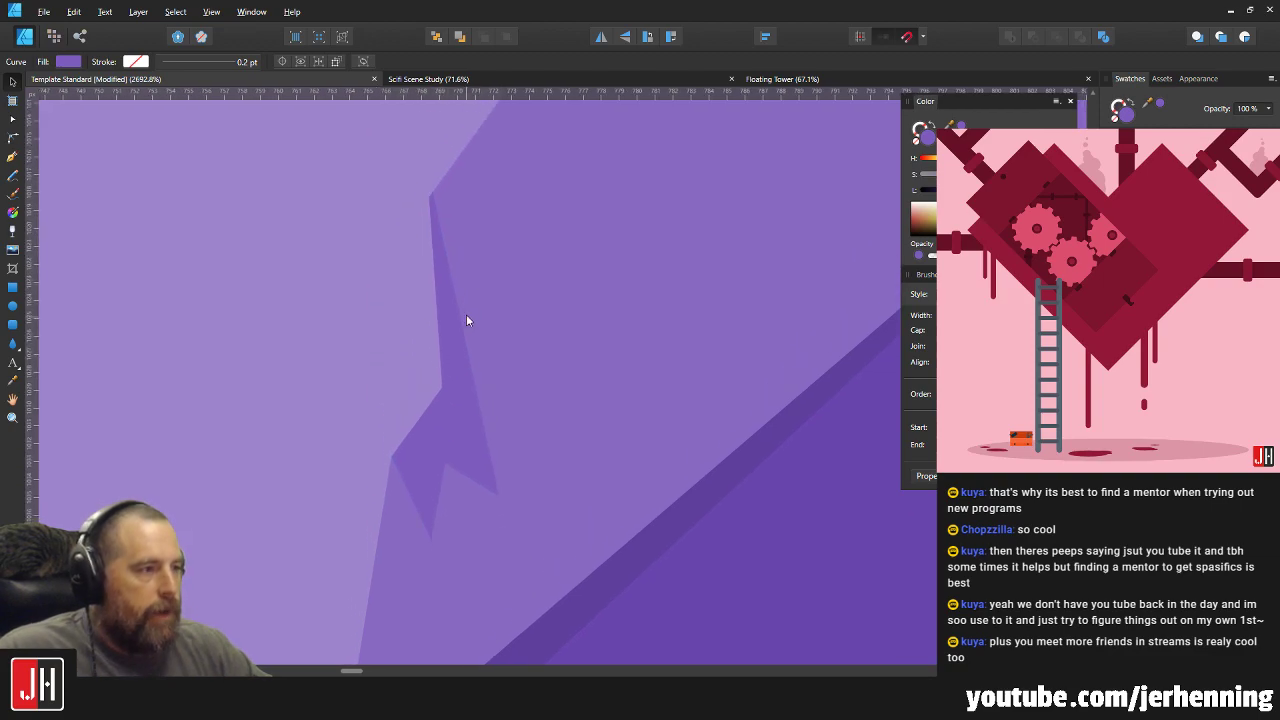
click(434, 188)
key(a)
scroll(434, 188, up, 4)
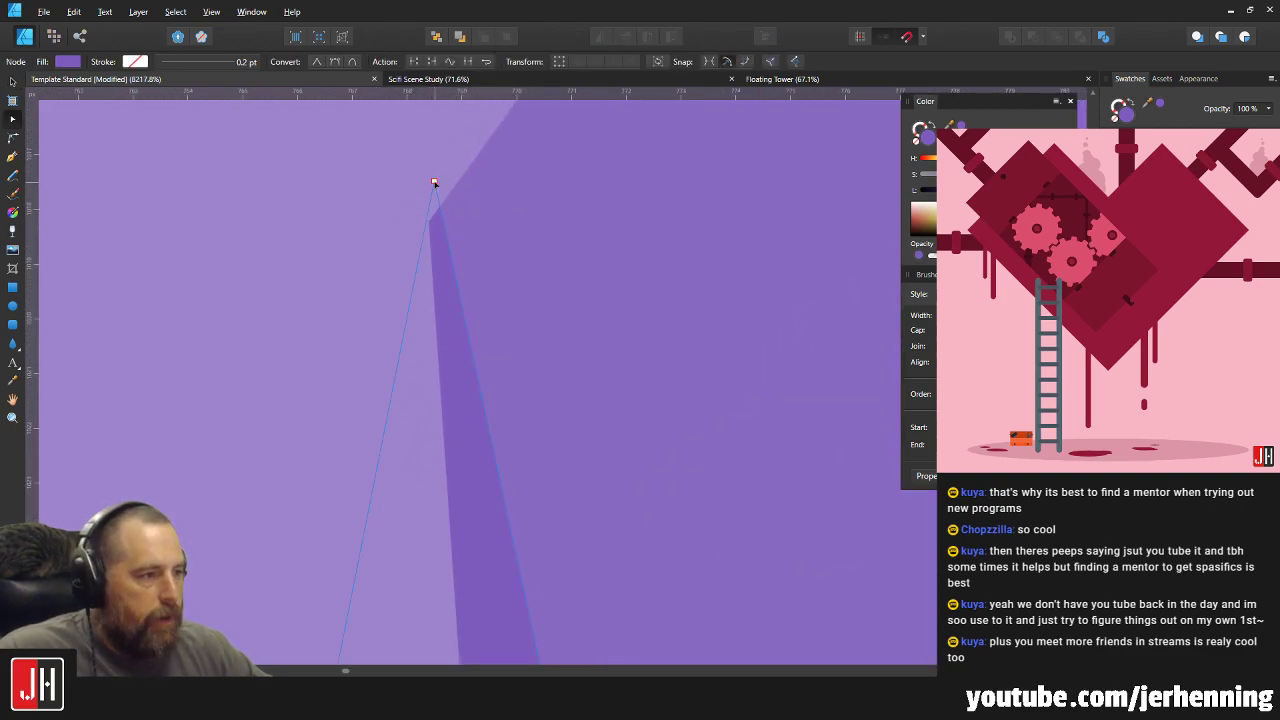
click(434, 183)
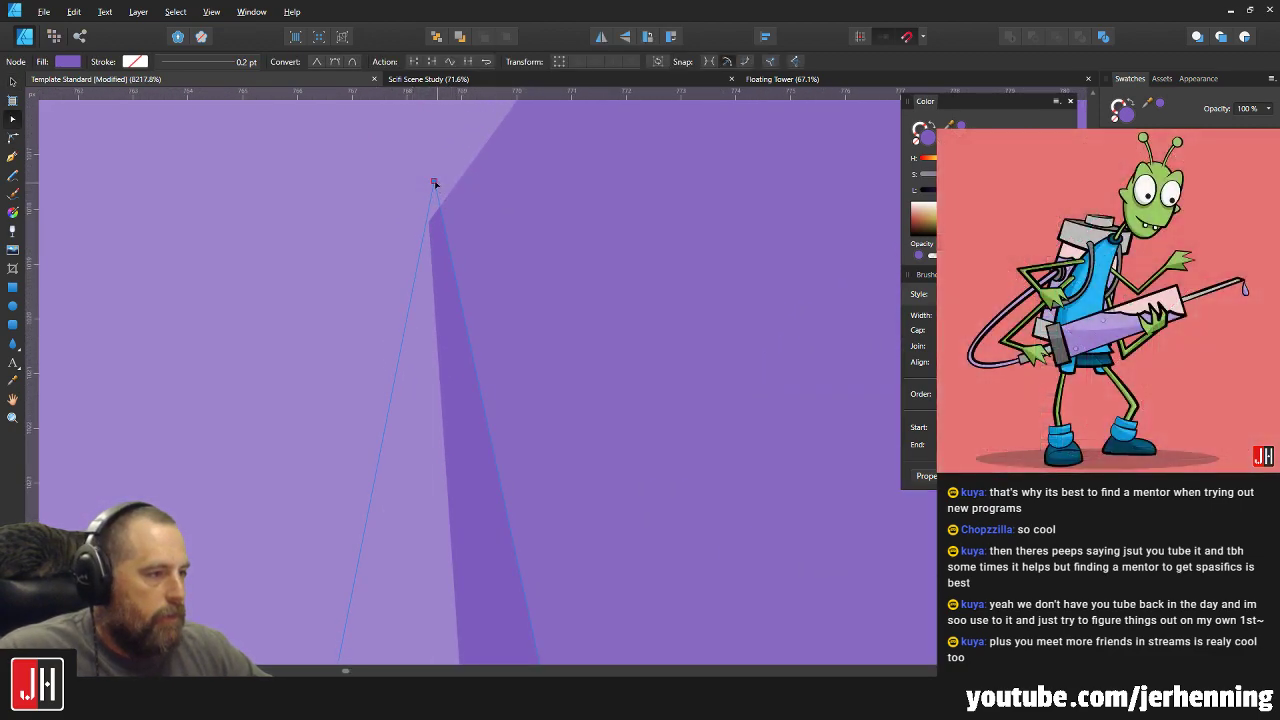
drag(433, 187, 427, 192)
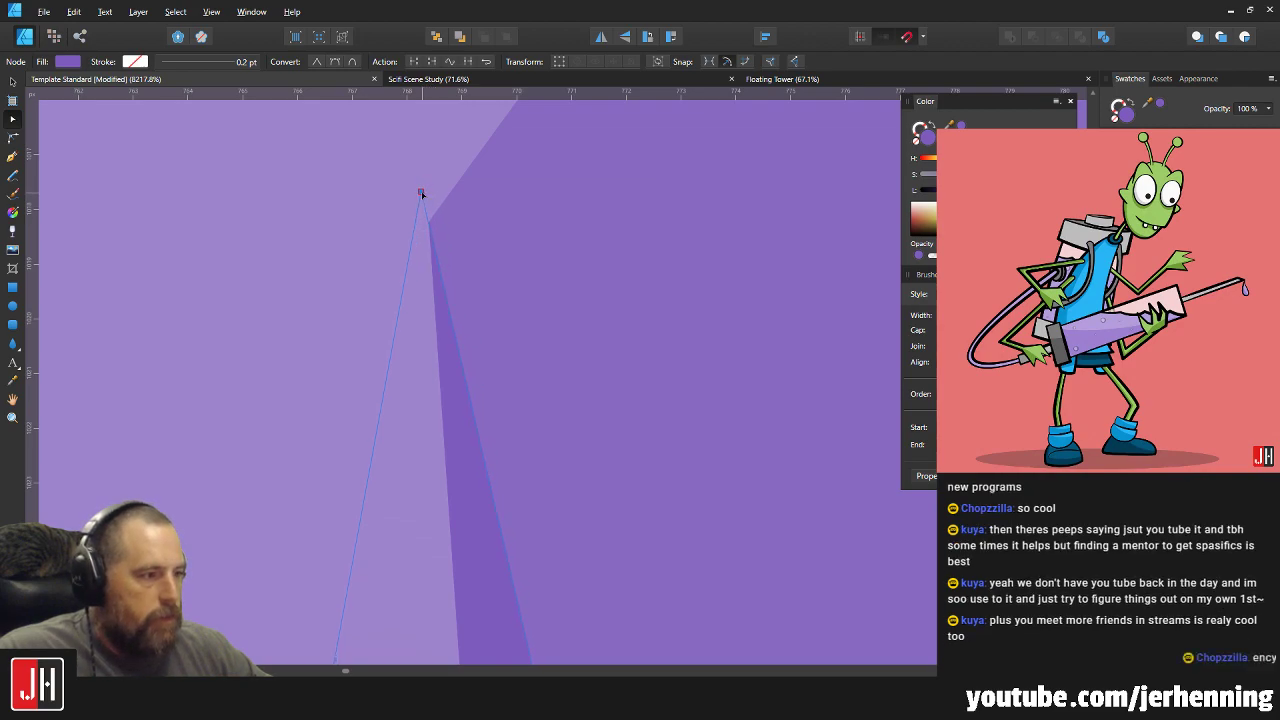
scroll(441, 277, down, 6)
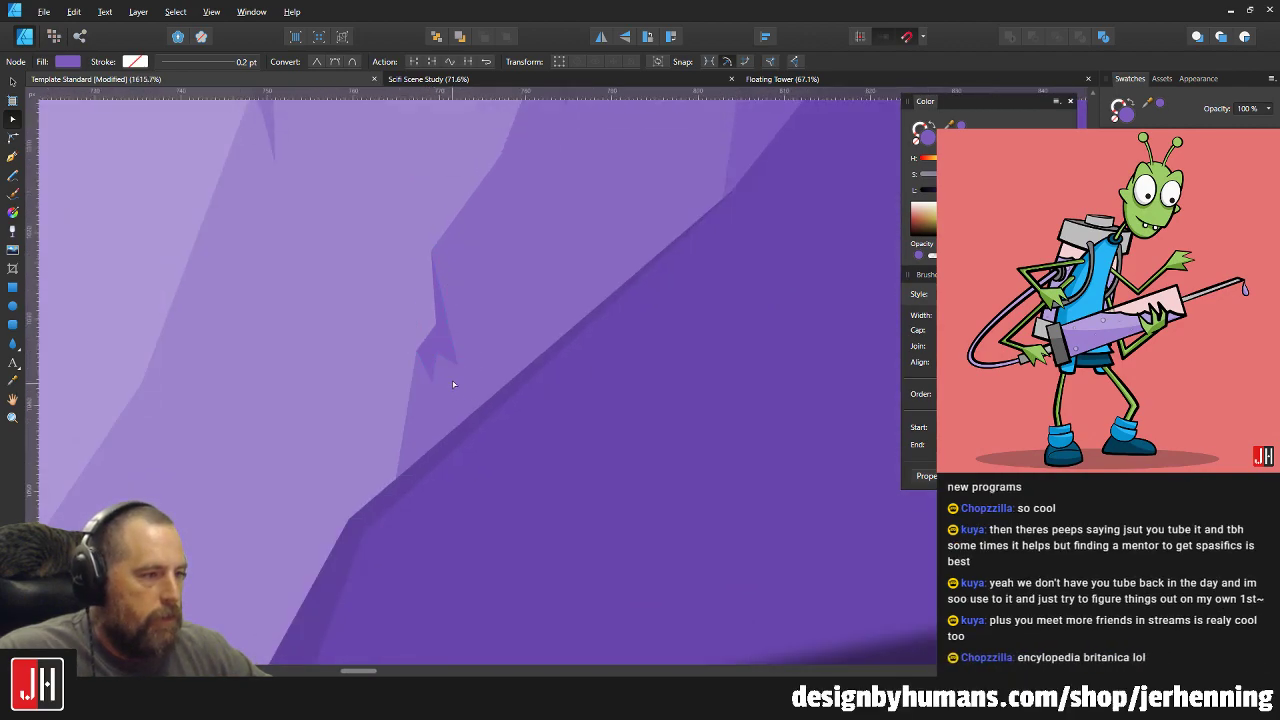
Reshape the small crack by shifting its left lower tip slightly up and left and extending its right lower tip downward.
scroll(449, 374, up, 3)
drag(401, 385, 392, 371)
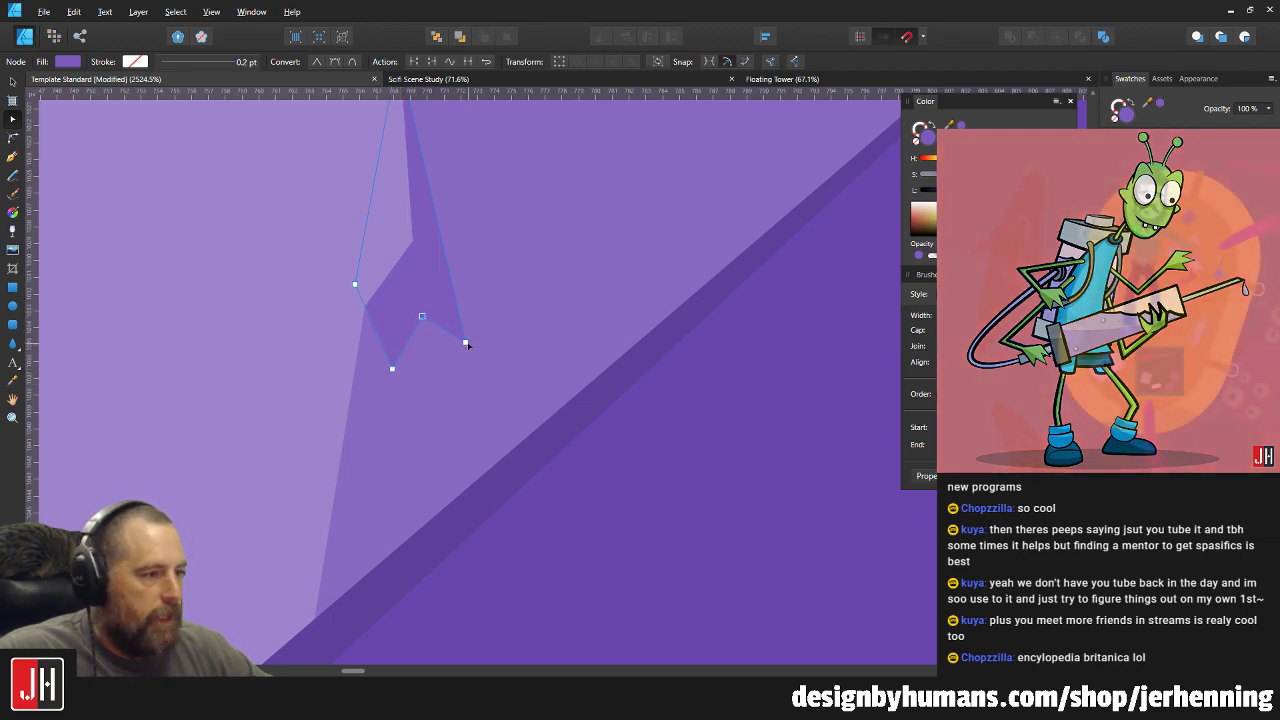
drag(466, 343, 472, 380)
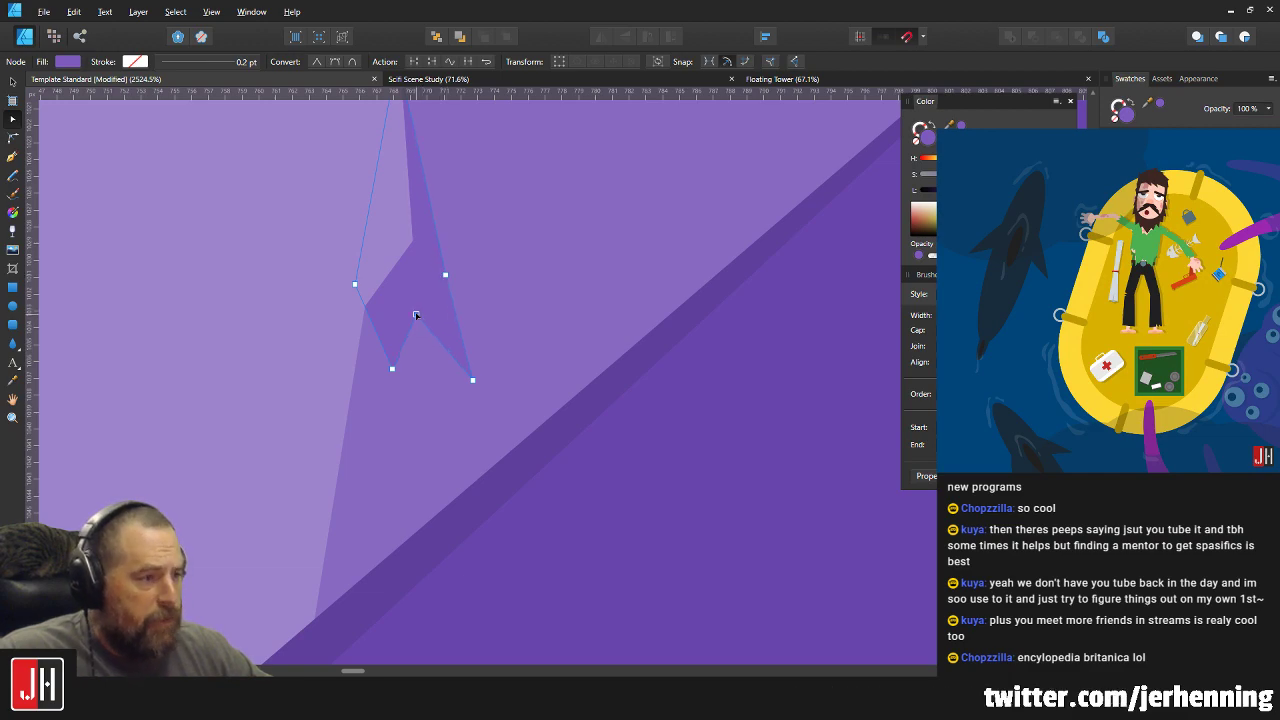
key(v)
scroll(305, 310, down, 6)
click(692, 382)
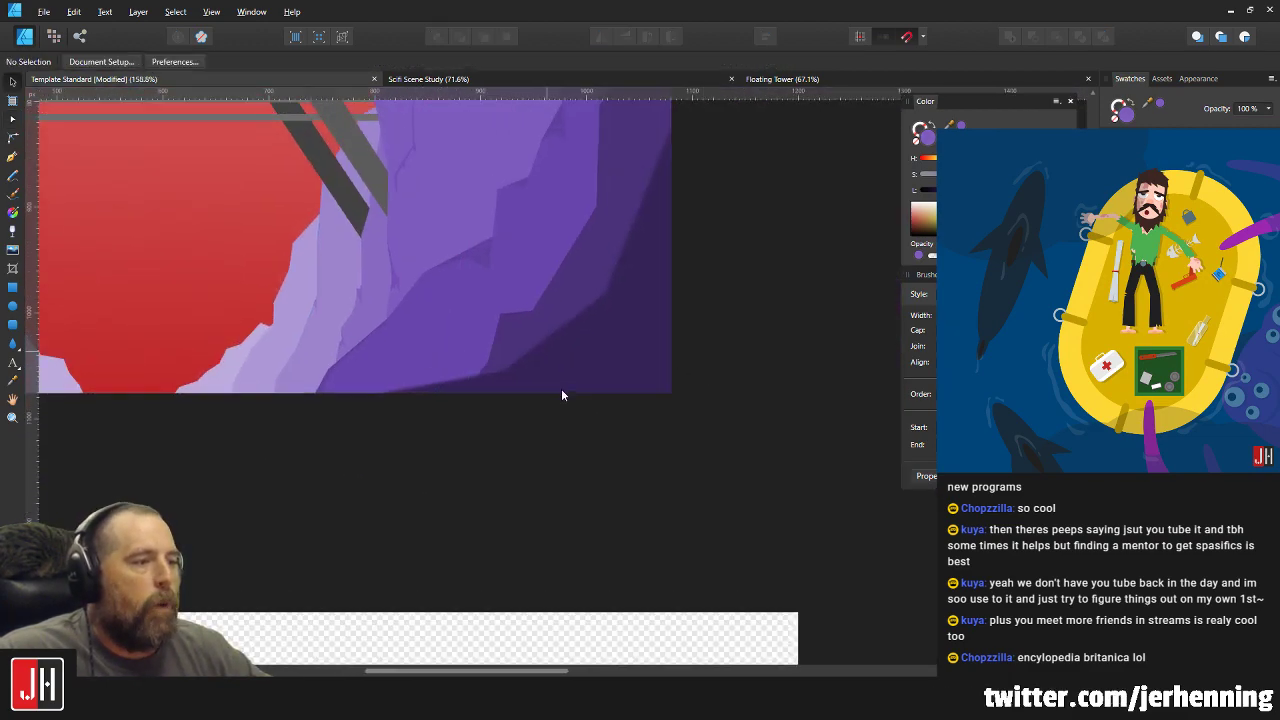
Examine the light purple cliff bands below the bridge on both sides and how they sit in the whole scene.
scroll(561, 388, down, 5)
scroll(480, 378, up, 3)
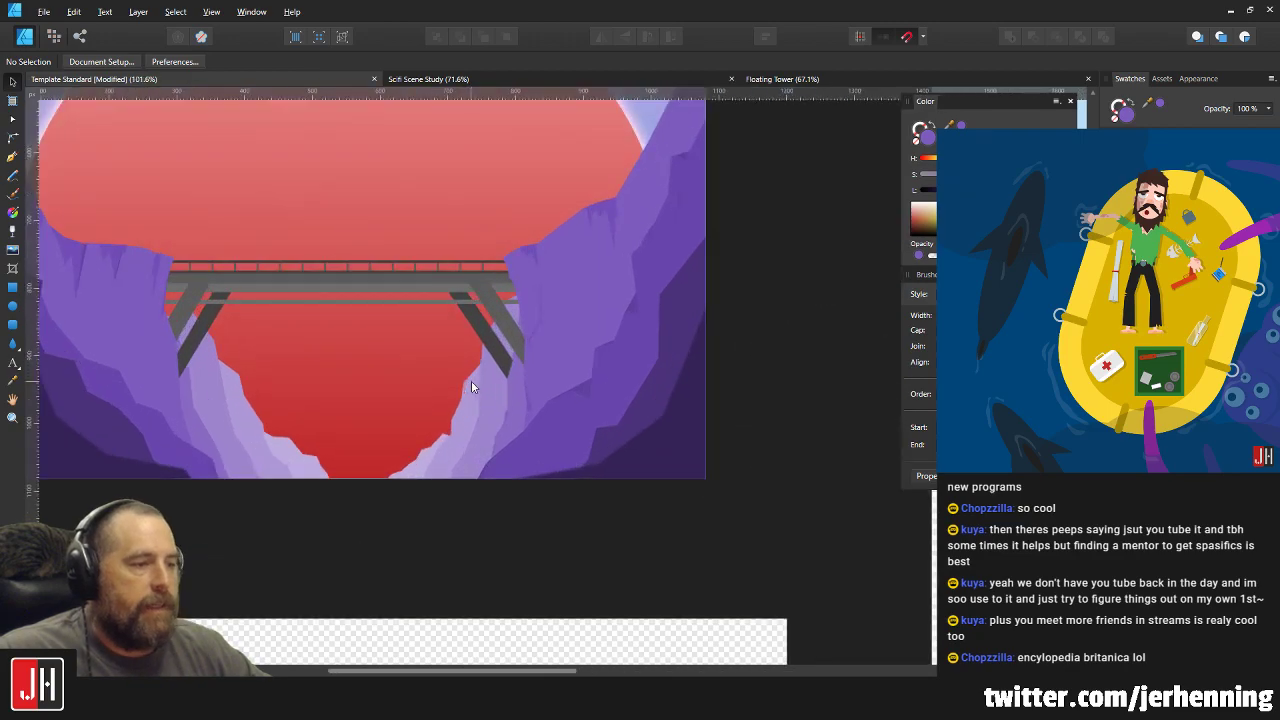
scroll(496, 378, up, 3)
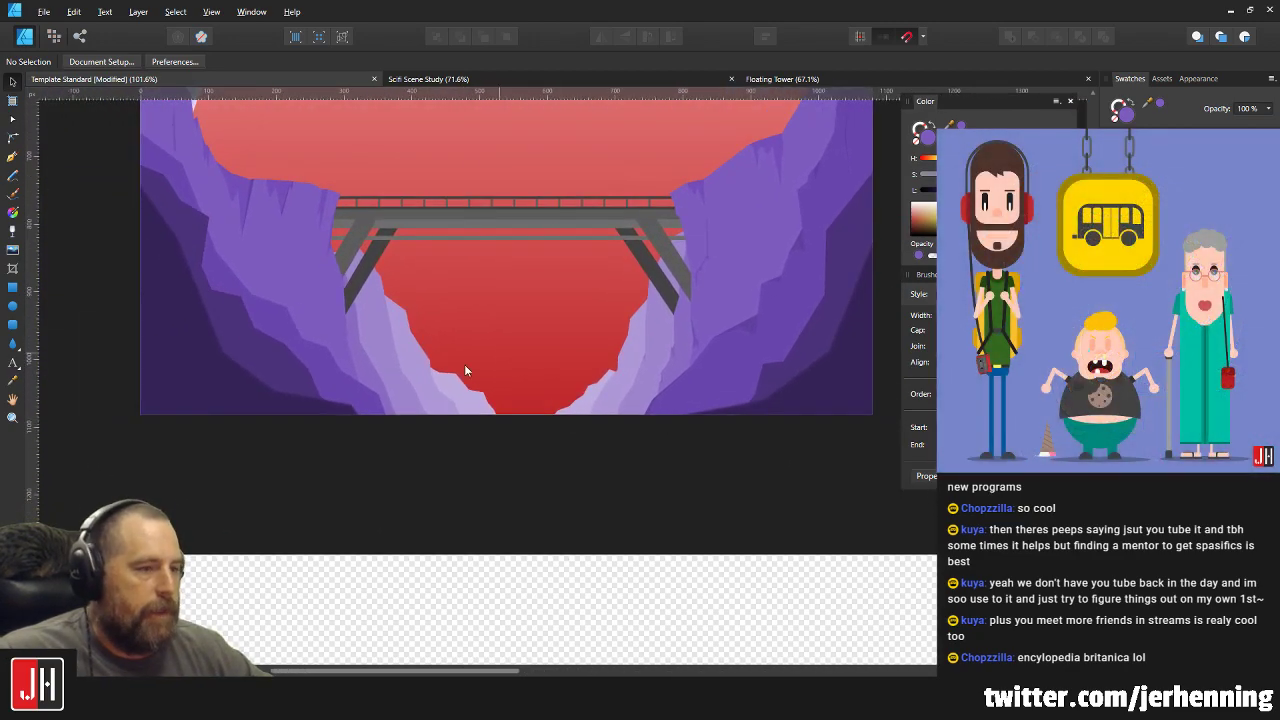
scroll(372, 321, up, 4)
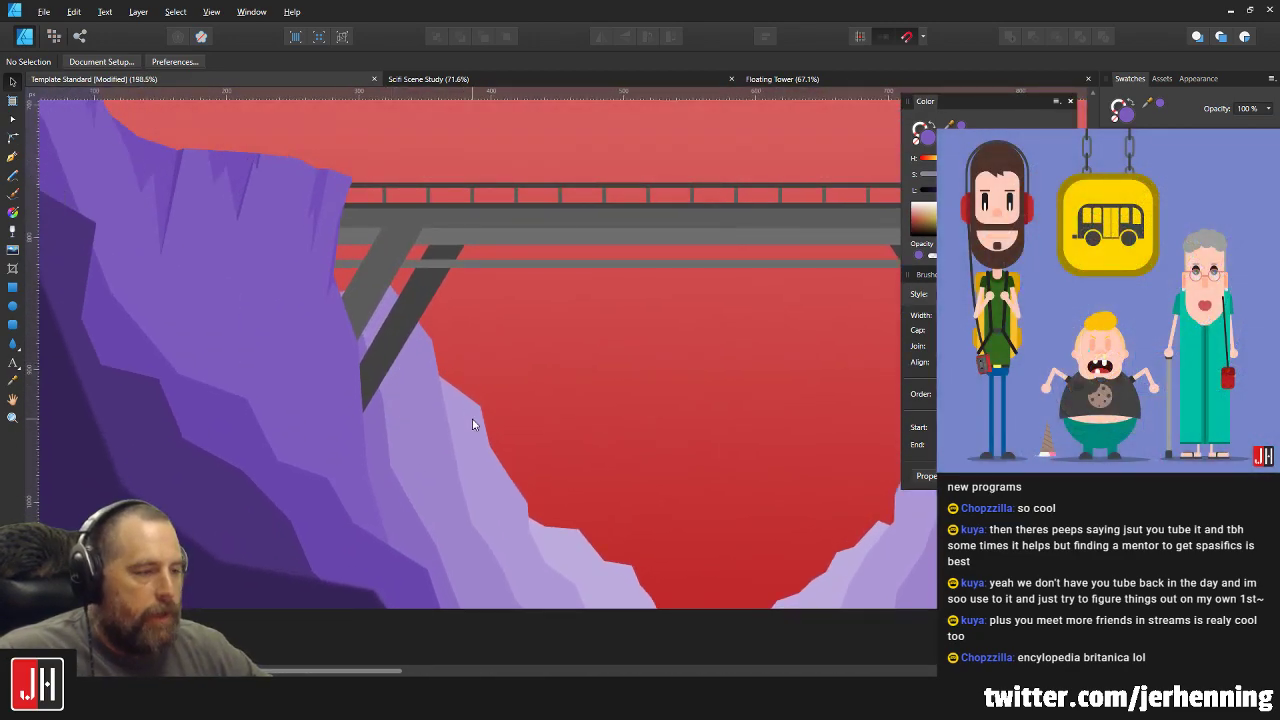
drag(474, 424, 379, 373)
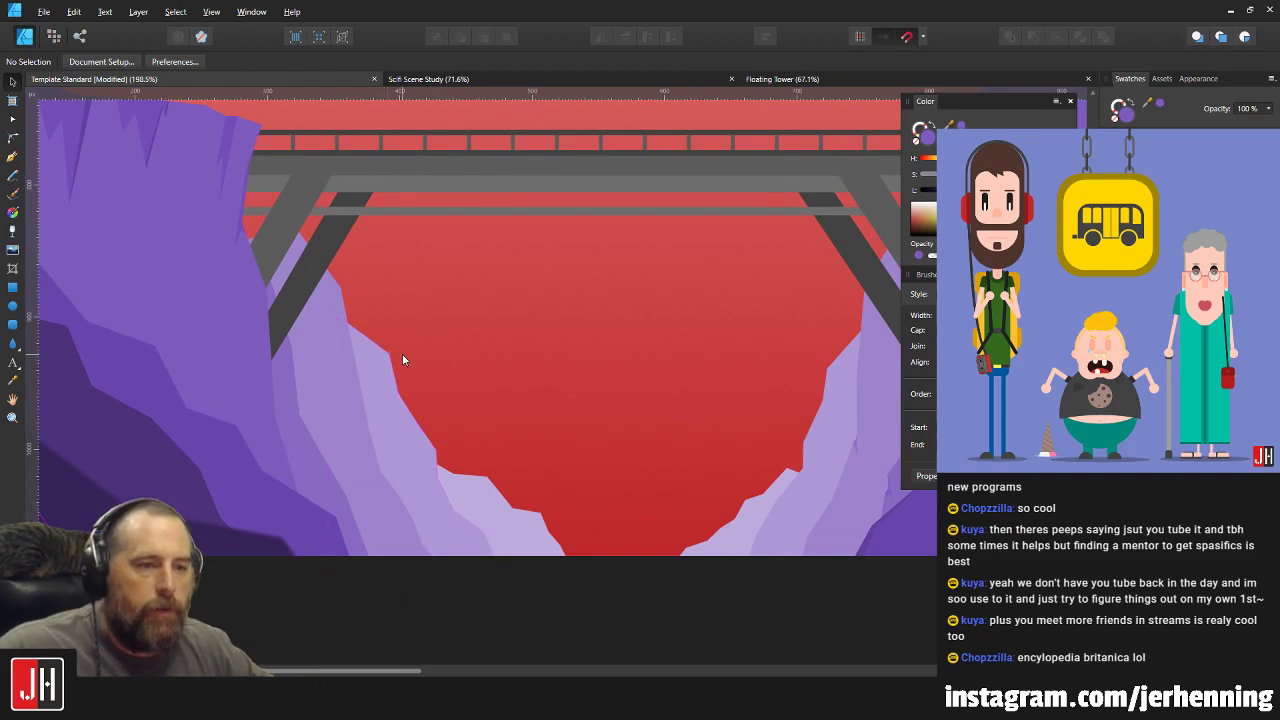
scroll(466, 334, up, 4)
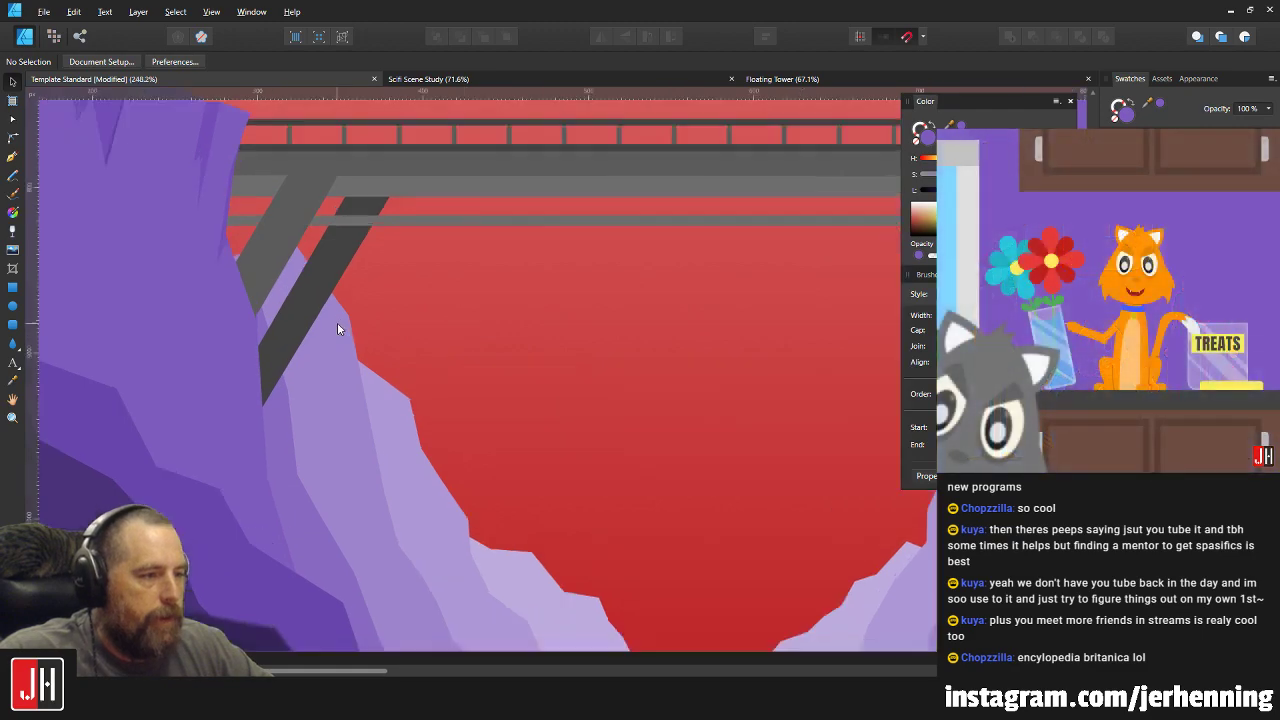
scroll(391, 363, down, 3)
key(a)
click(338, 352)
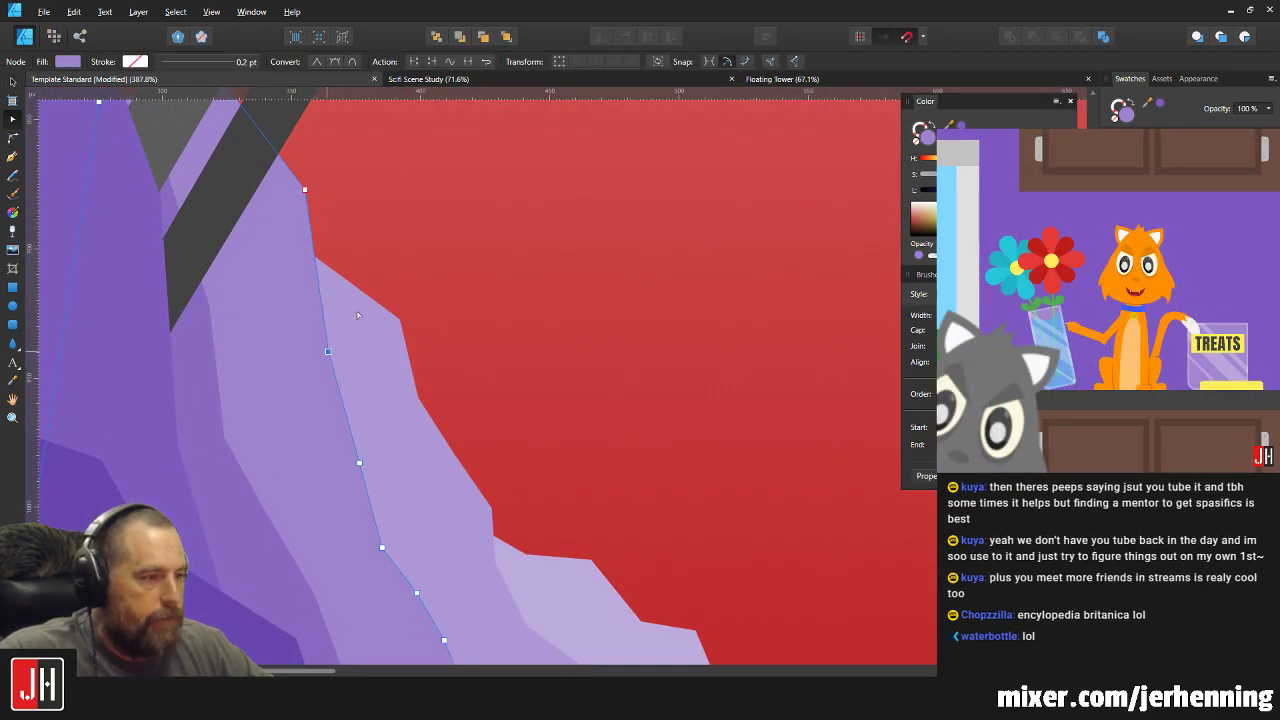
key(v)
click(404, 250)
scroll(406, 250, down, 3)
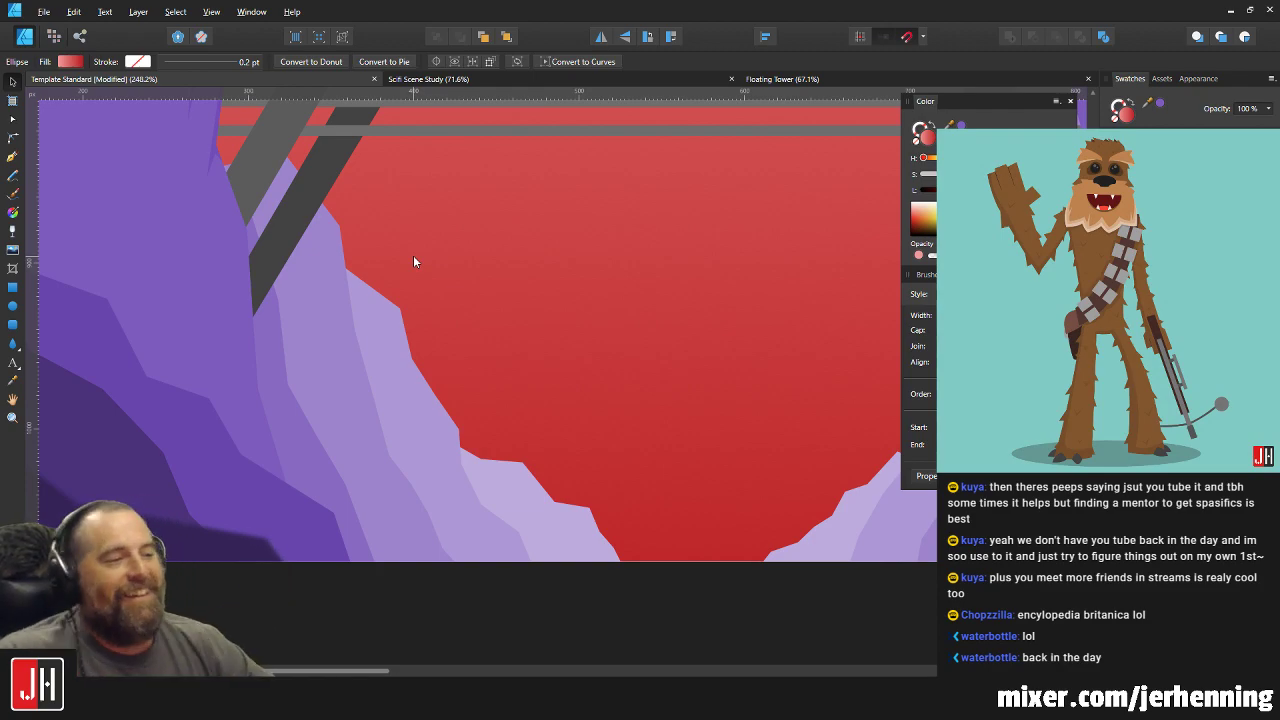
scroll(405, 265, up, 4)
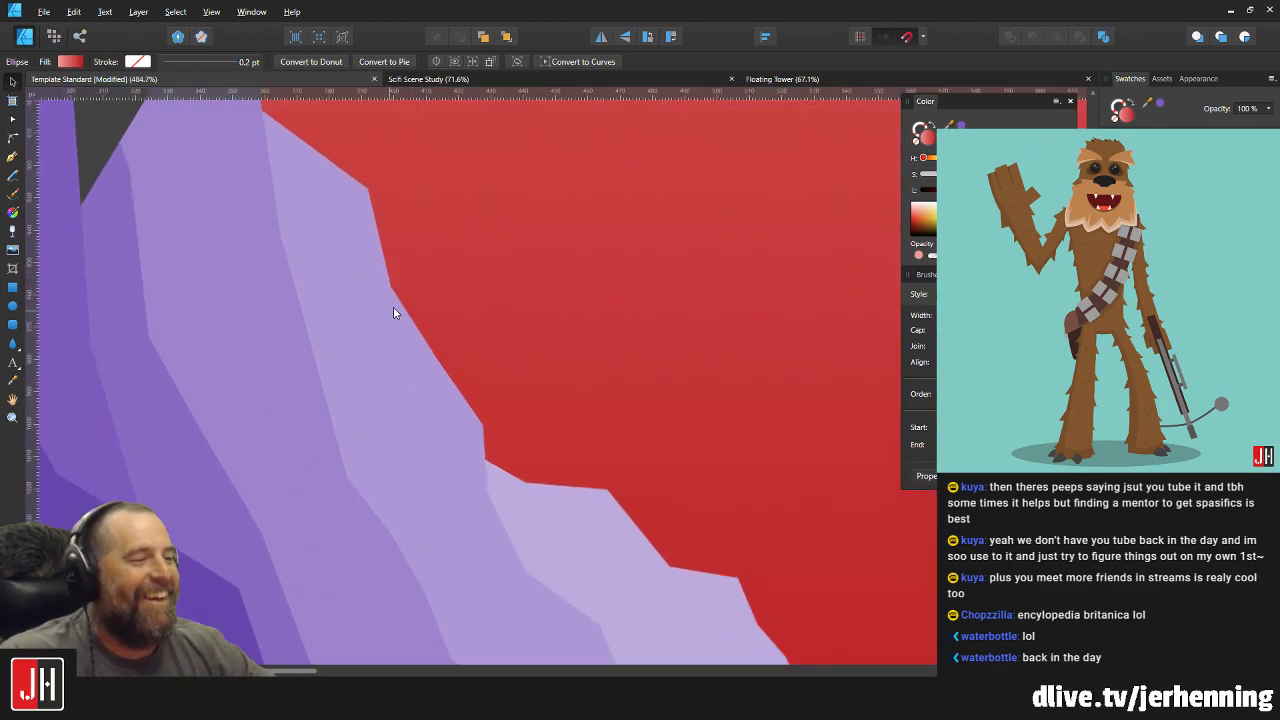
scroll(393, 313, down, 3)
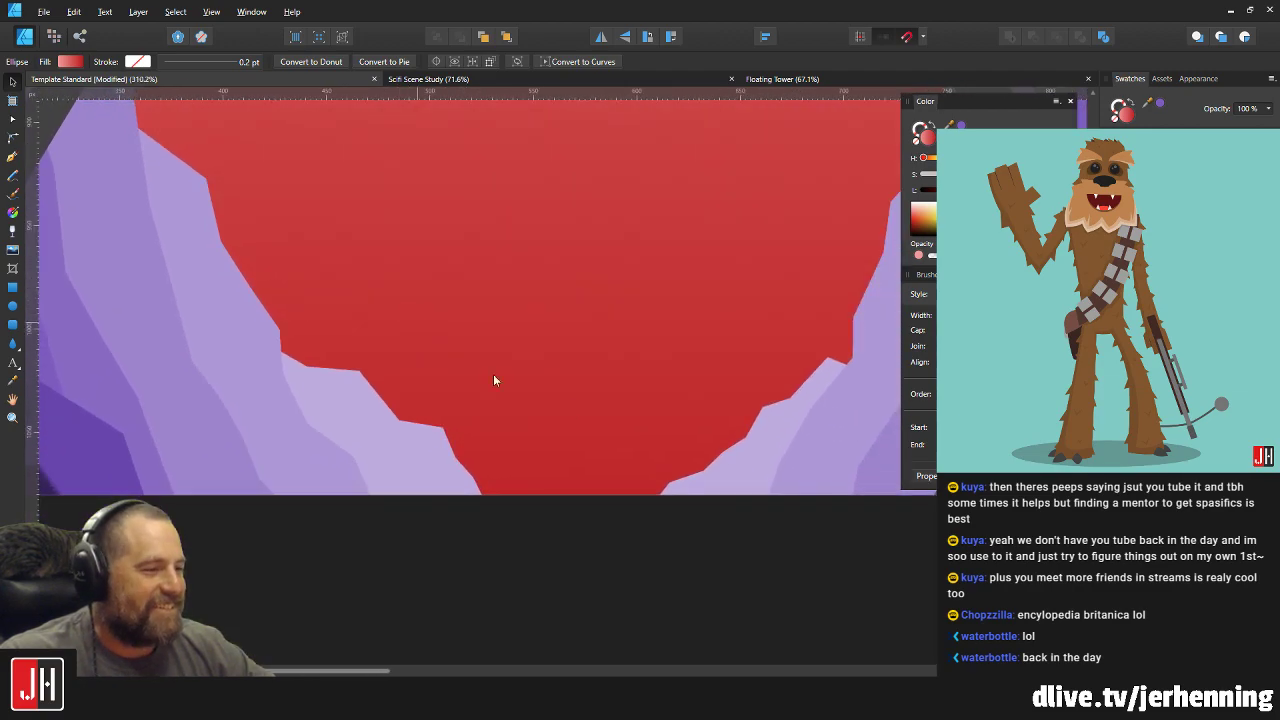
scroll(493, 380, down, 5)
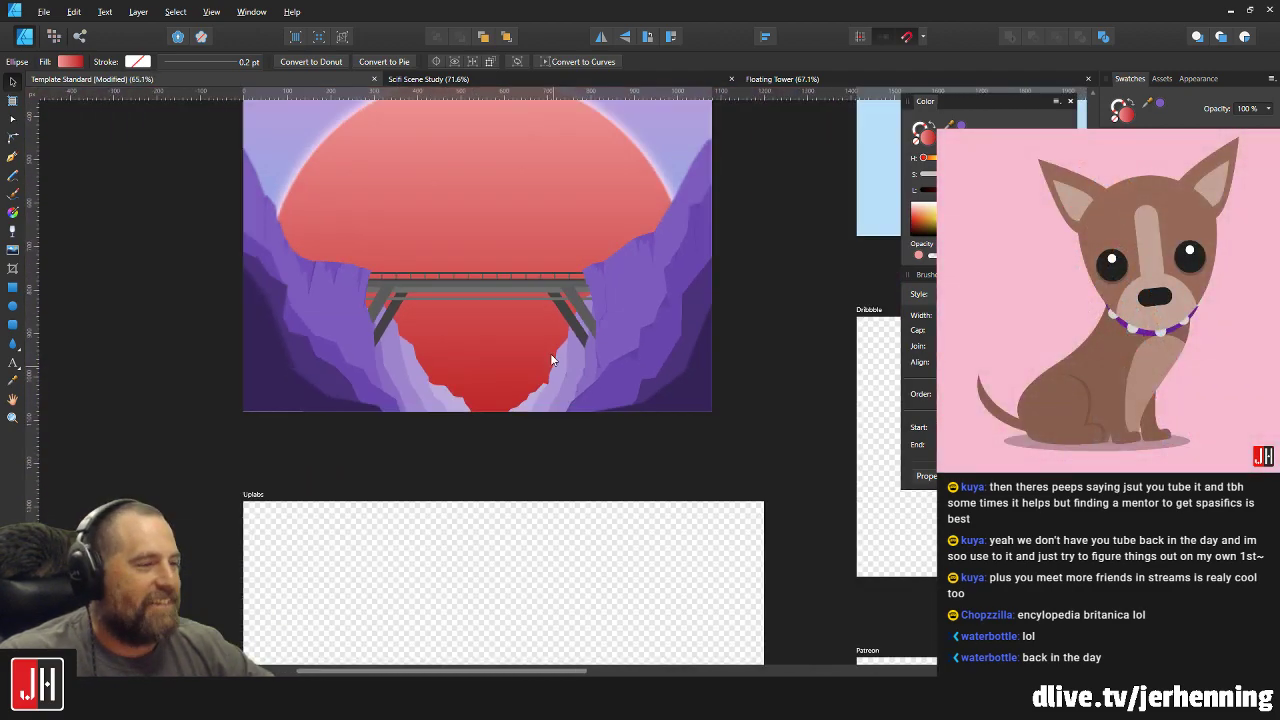
scroll(551, 360, down, 1)
click(479, 291)
click(545, 514)
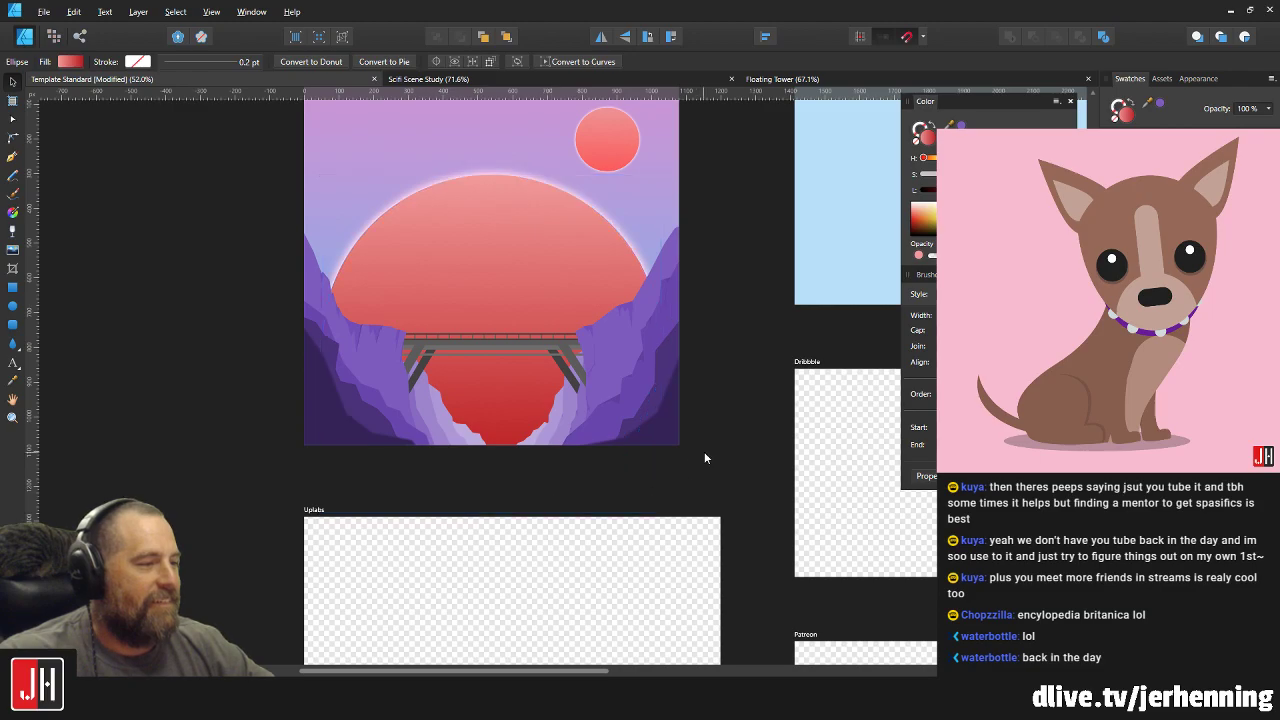
scroll(472, 403, up, 4)
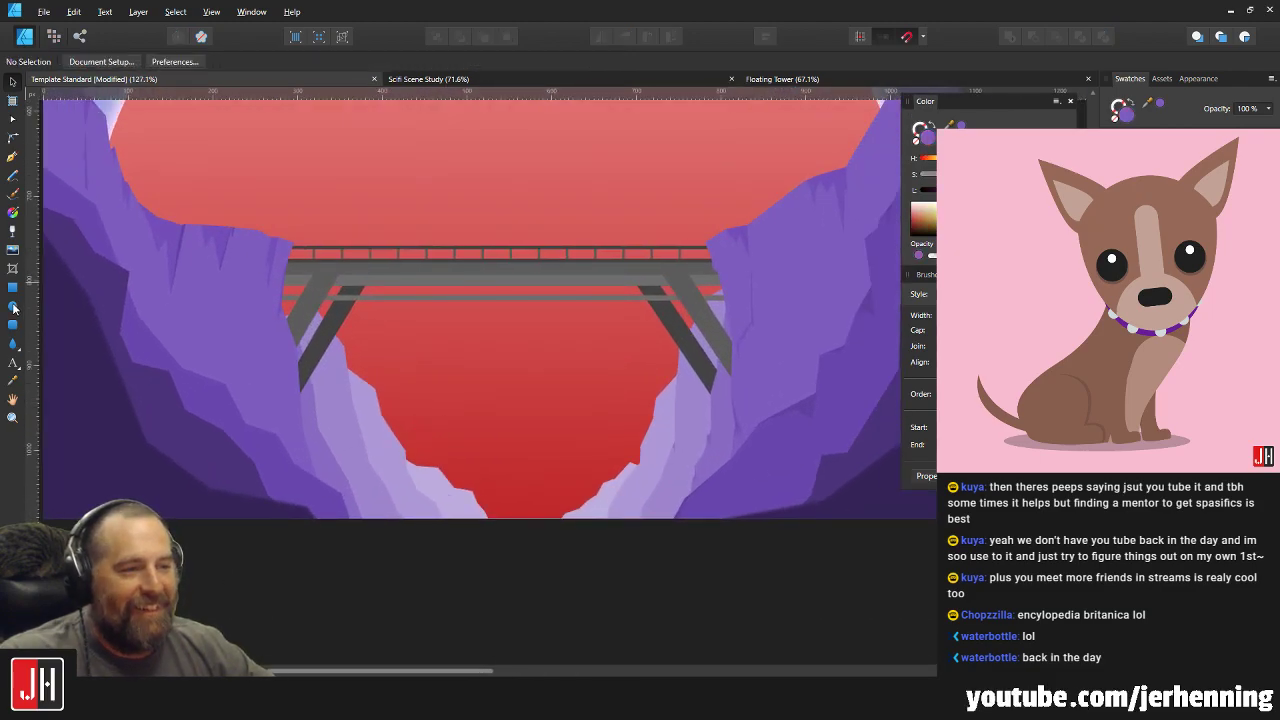
click(12, 305)
scroll(320, 272, down, 2)
drag(262, 188, 626, 522)
drag(488, 372, 463, 262)
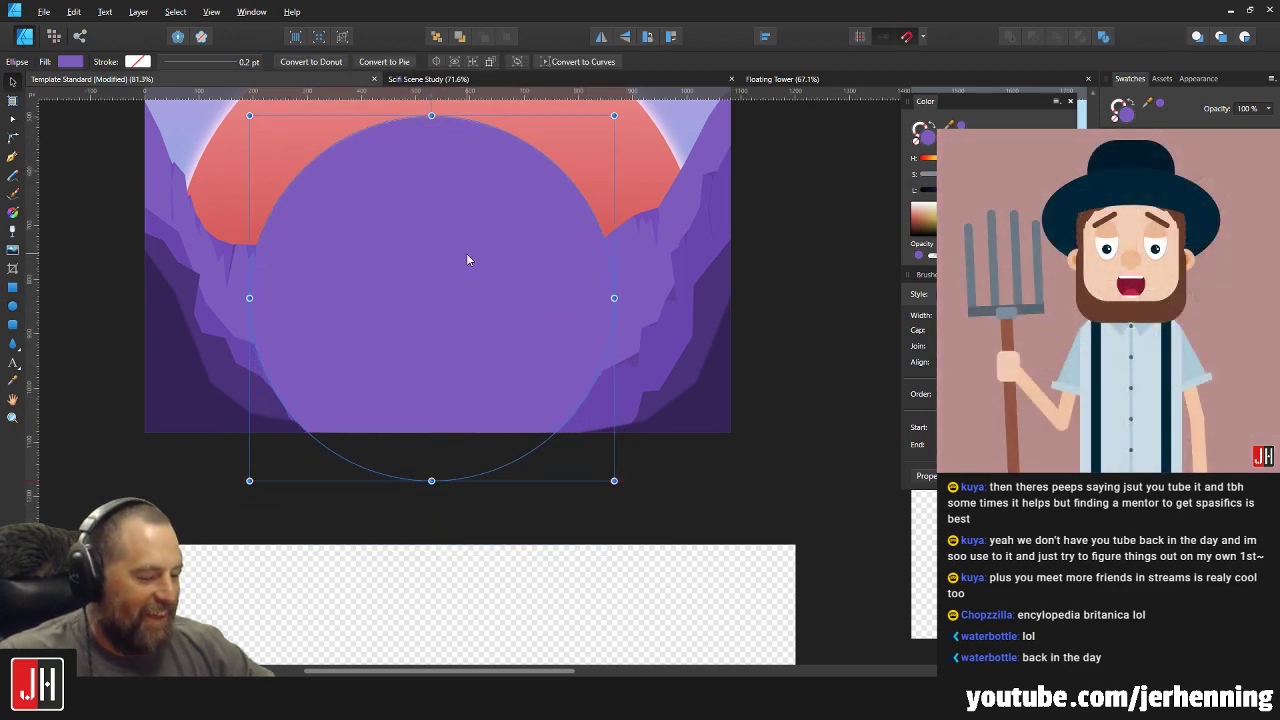
key(Delete)
Review the full Instagram artboard, from the sky and planets down to the bridge and cliffs.
scroll(280, 318, up, 3)
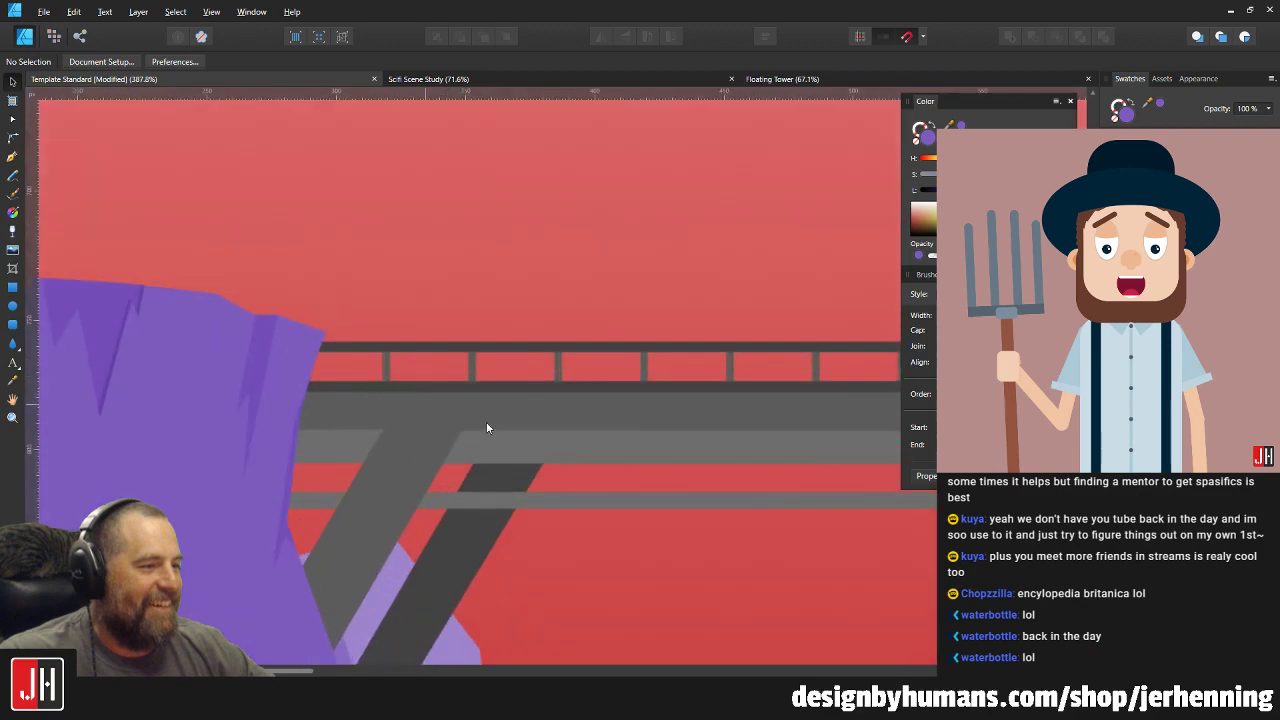
scroll(414, 400, down, 6)
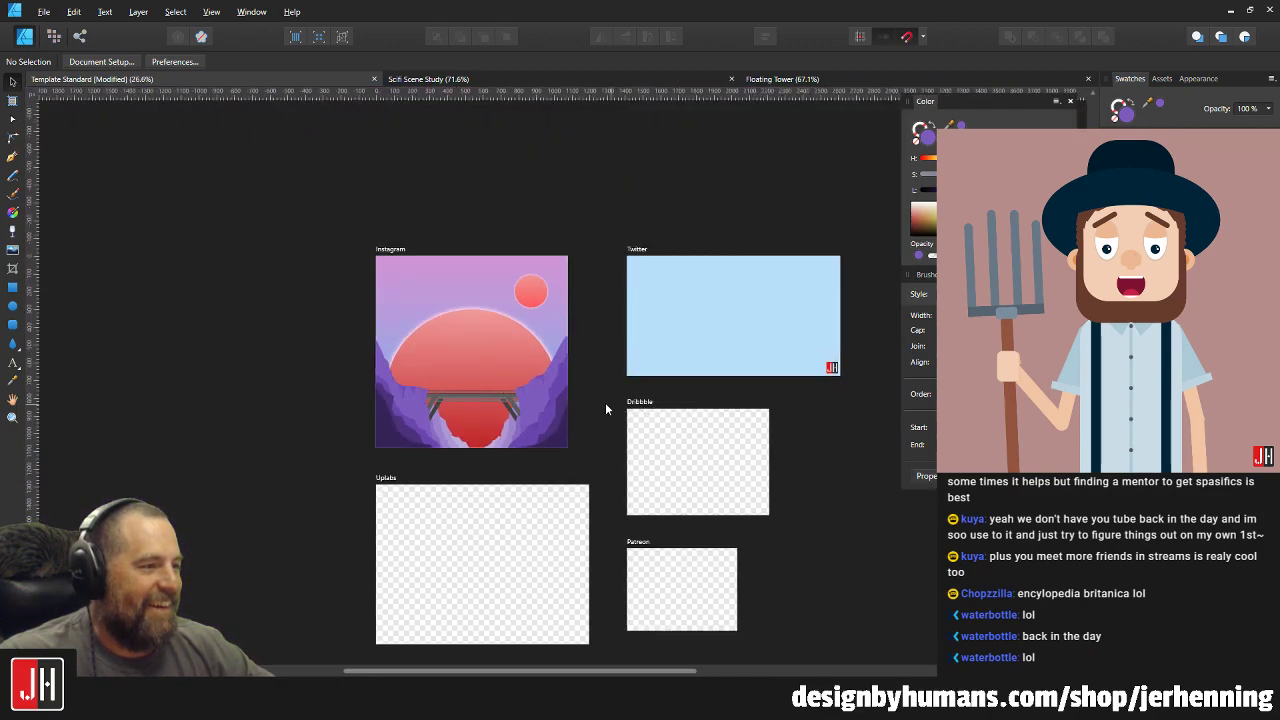
scroll(496, 380, up, 5)
scroll(440, 330, up, 2)
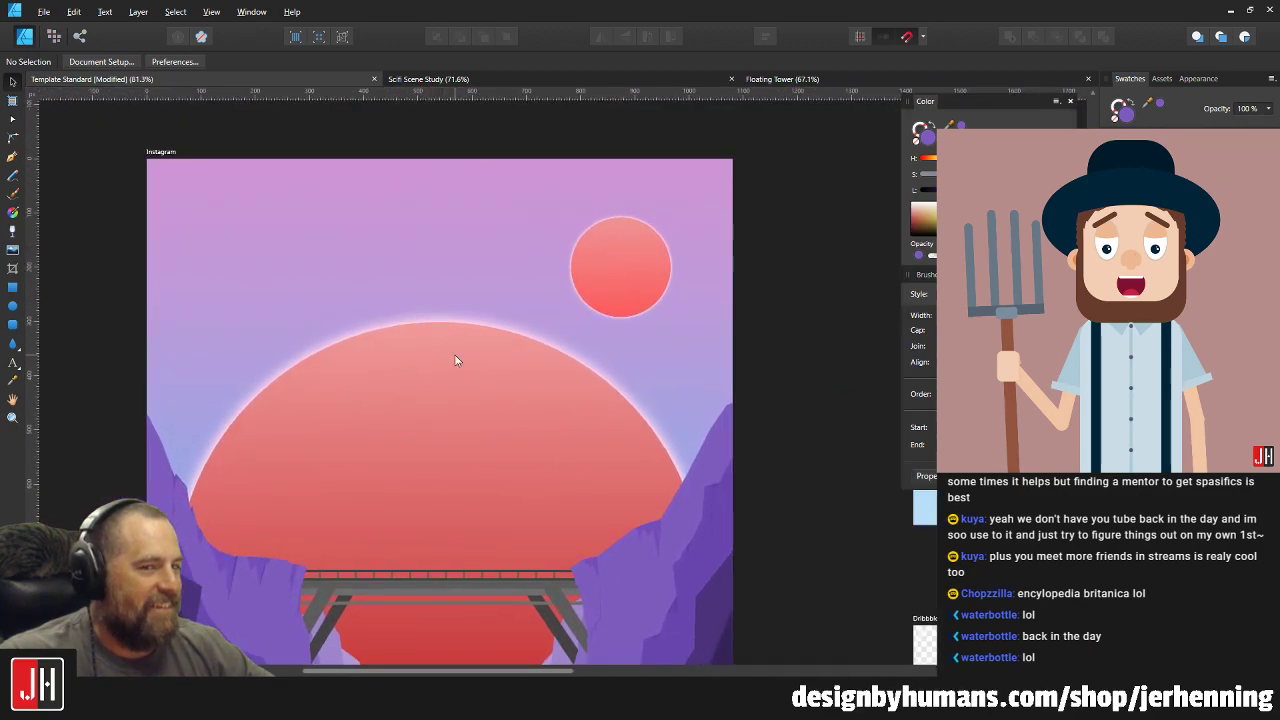
scroll(470, 355, left, 1)
scroll(495, 348, down, 1)
scroll(495, 348, left, 1)
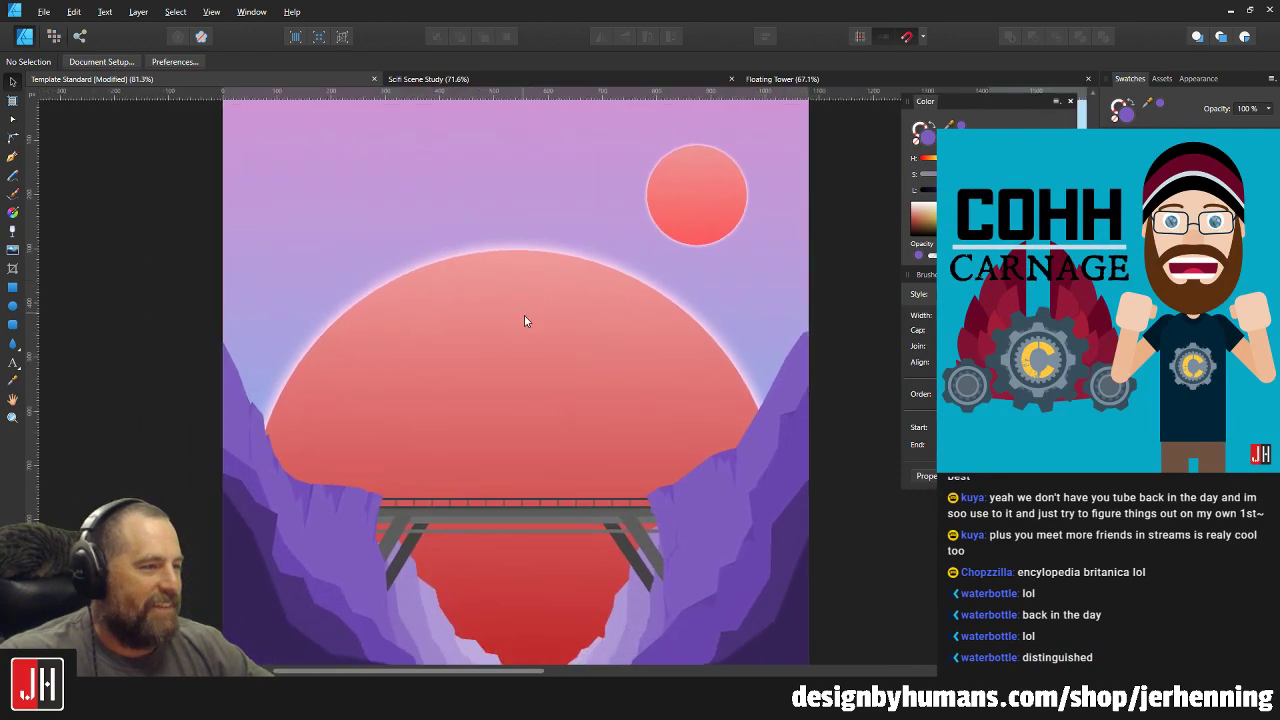
scroll(492, 359, down, 1)
scroll(494, 320, down, 1)
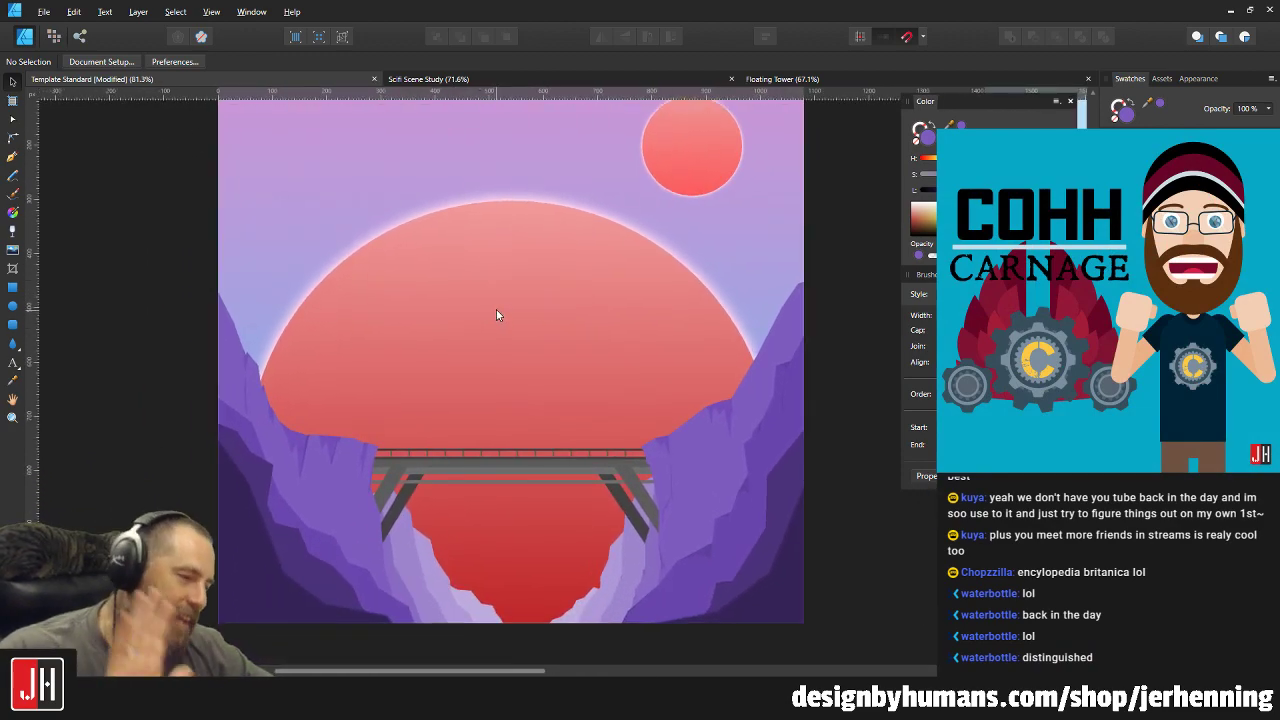
Darken the large planet's Outer Glow colour to a stronger red by lowering its lightness in the layer effects.
click(507, 303)
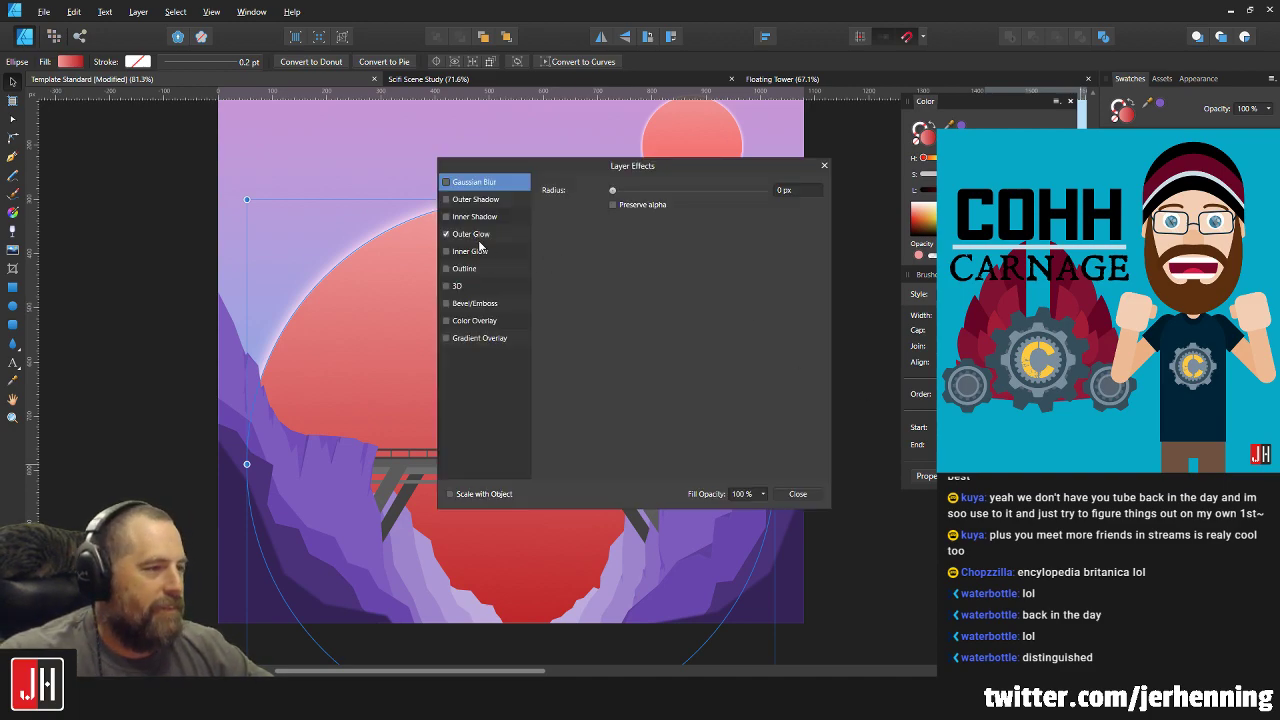
click(478, 236)
click(632, 255)
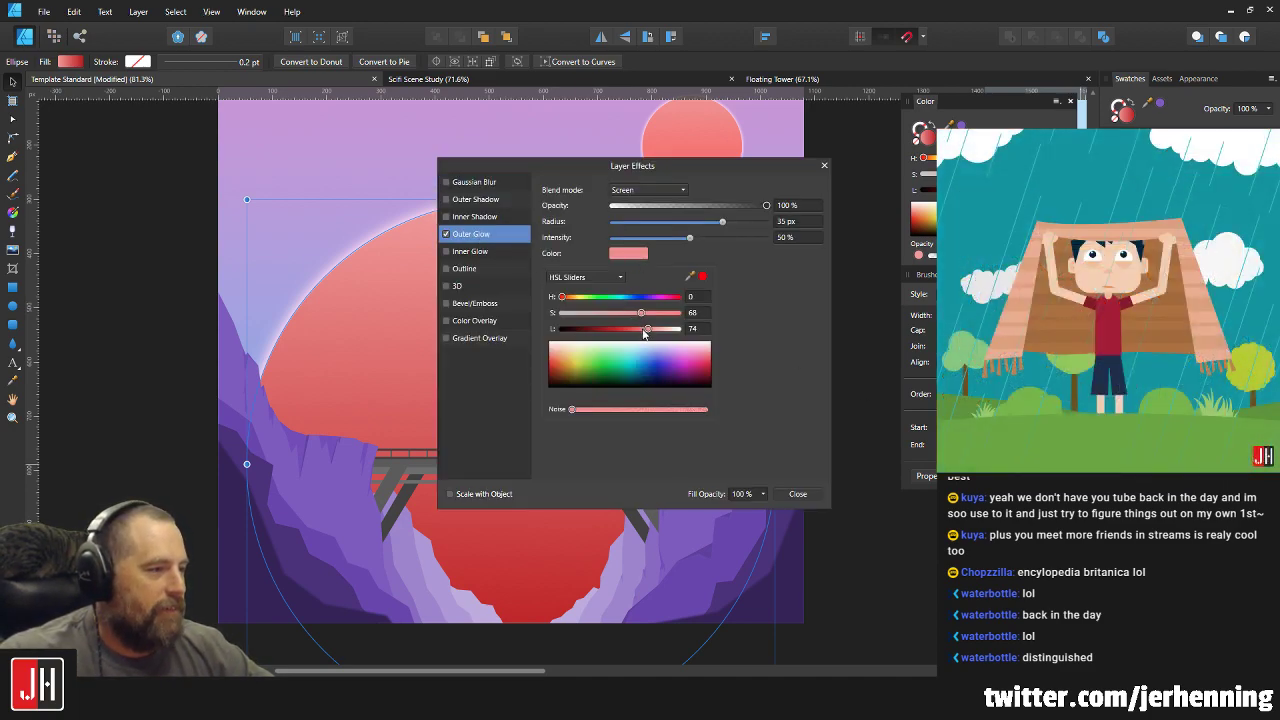
drag(650, 334, 638, 336)
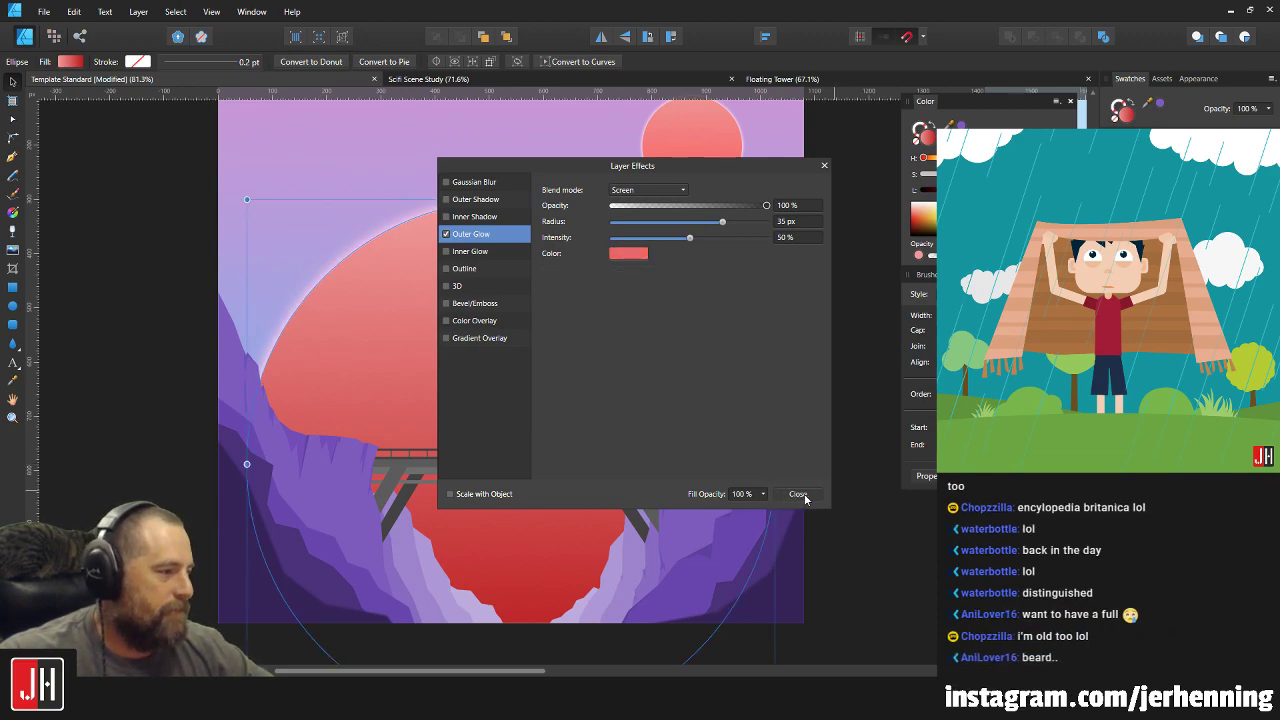
click(797, 493)
click(838, 464)
Check the large planet's glow against the sky and cliffs at different magnifications.
scroll(742, 465, down, 1)
scroll(715, 440, down, 3)
scroll(714, 441, up, 4)
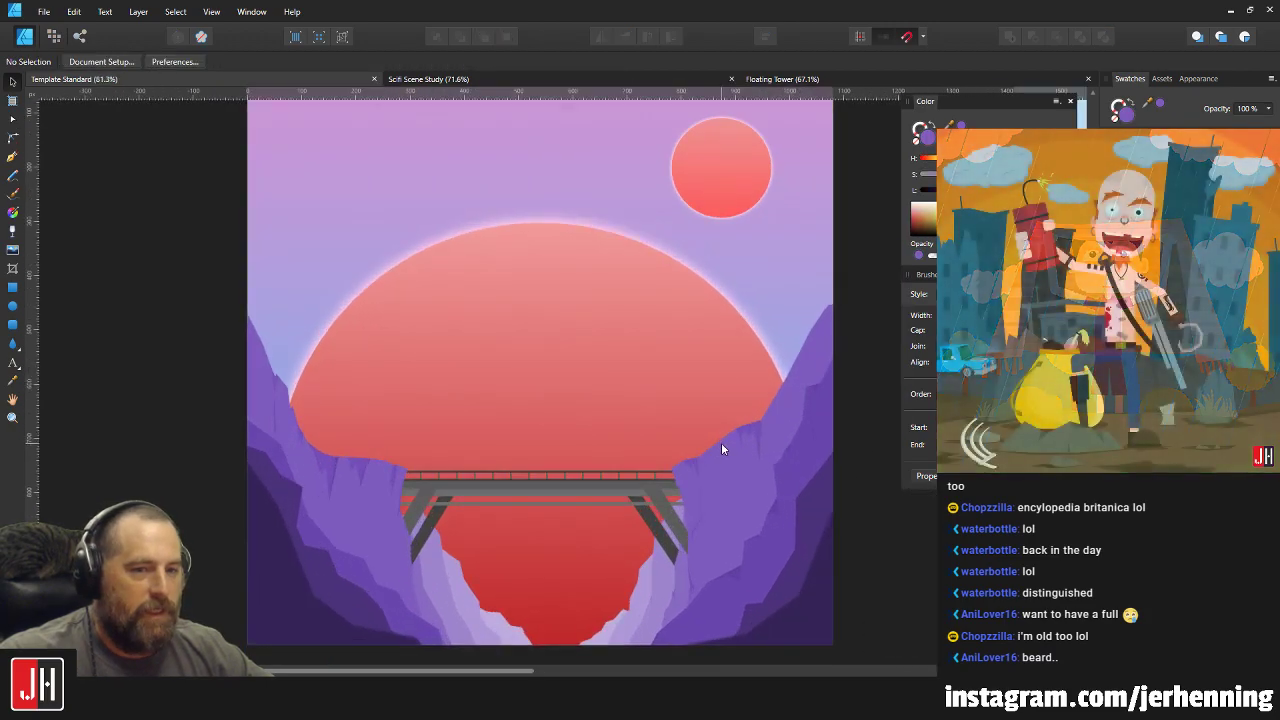
scroll(566, 426, down, 2)
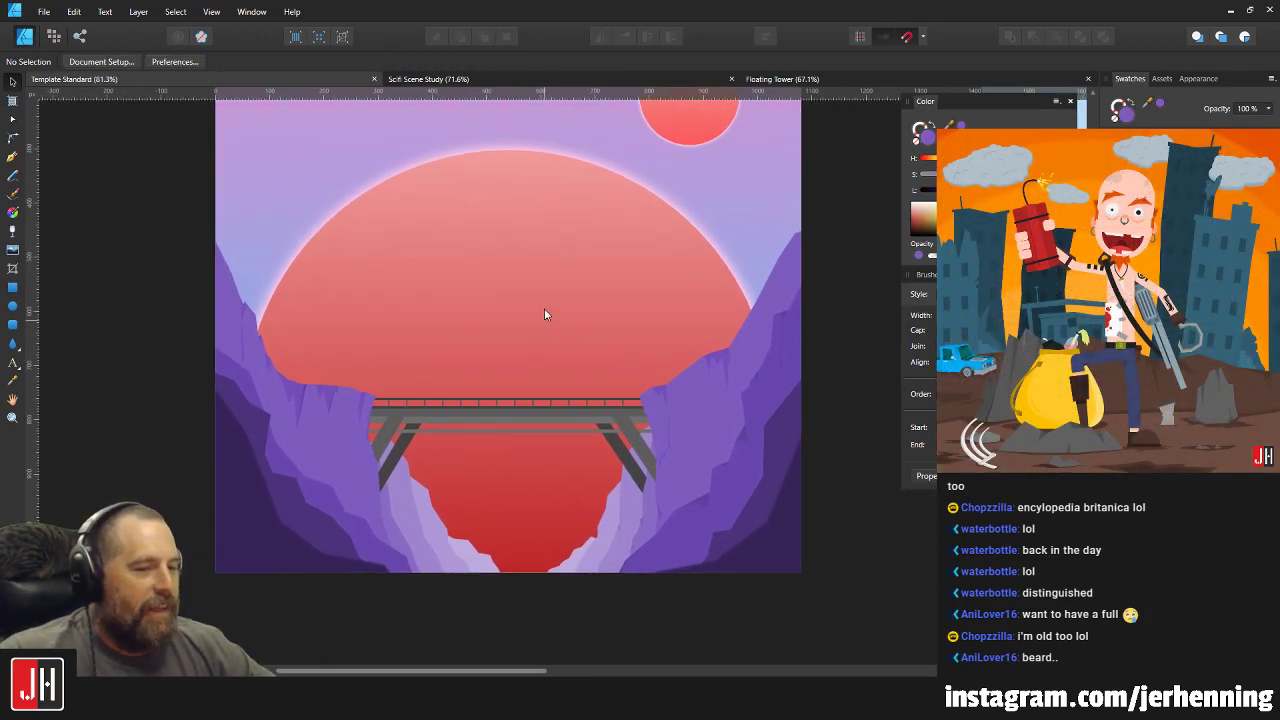
click(541, 280)
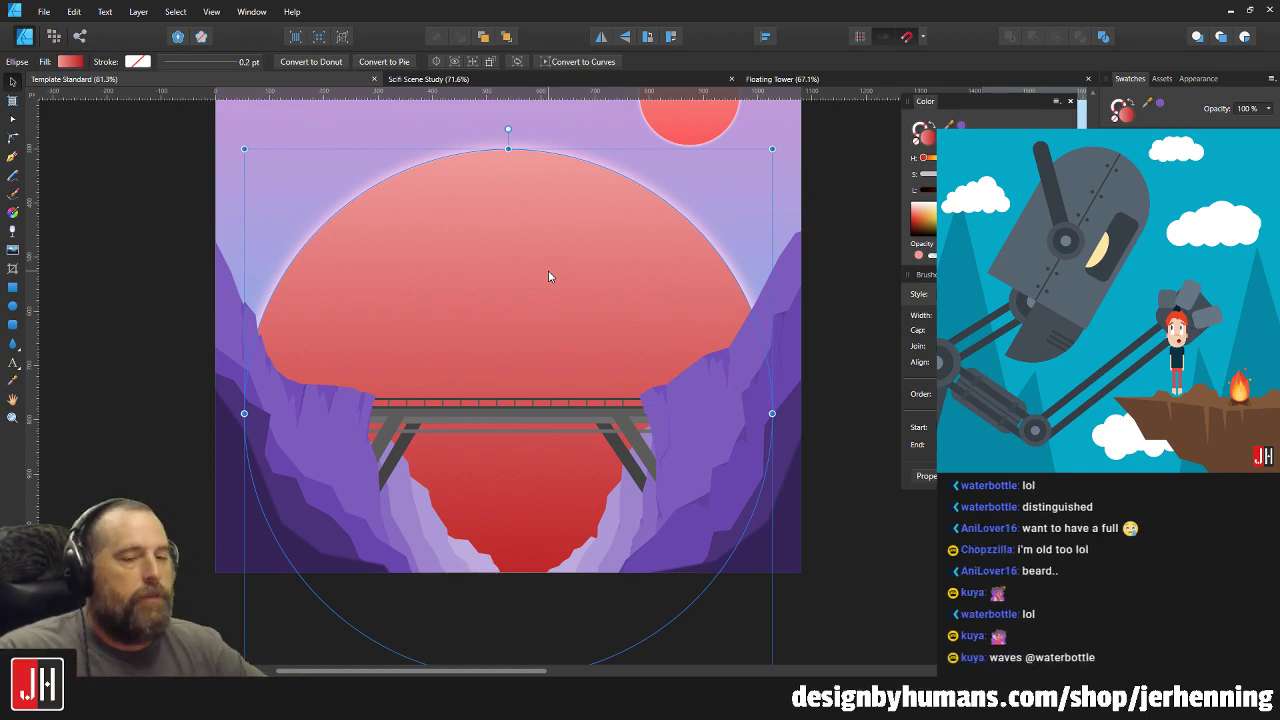
scroll(543, 289, down, 2)
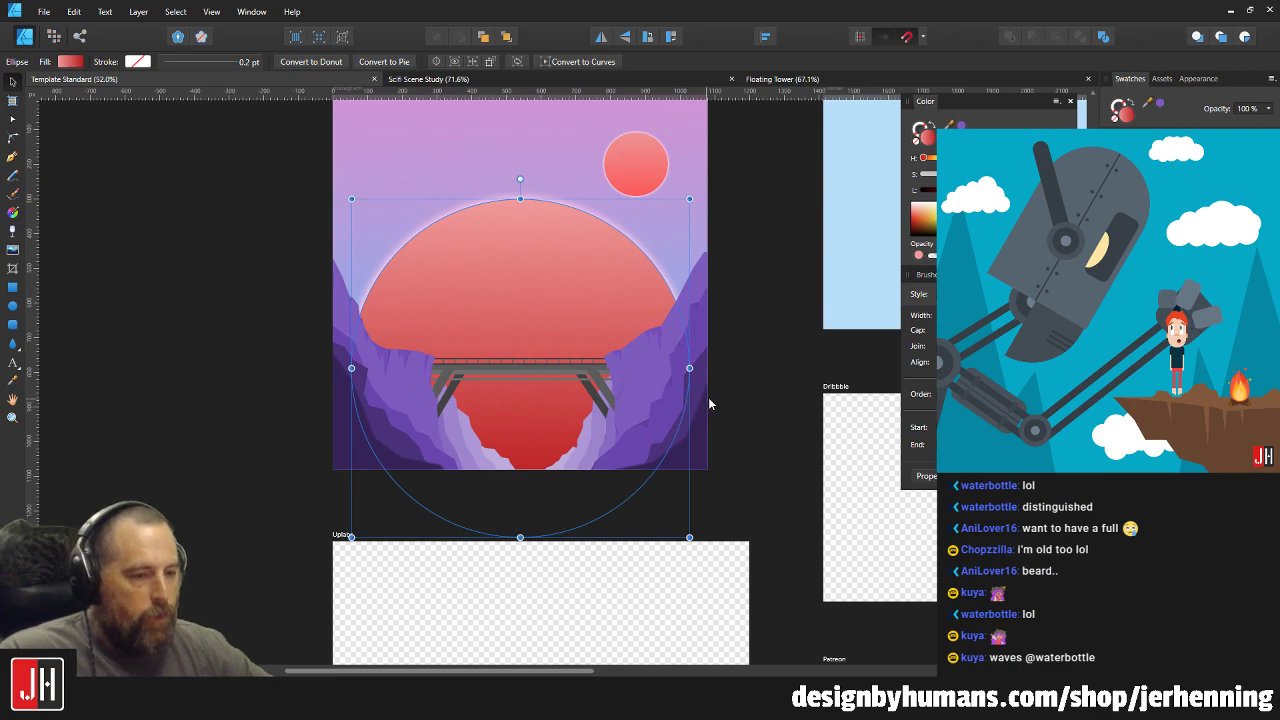
click(742, 390)
scroll(505, 412, up, 2)
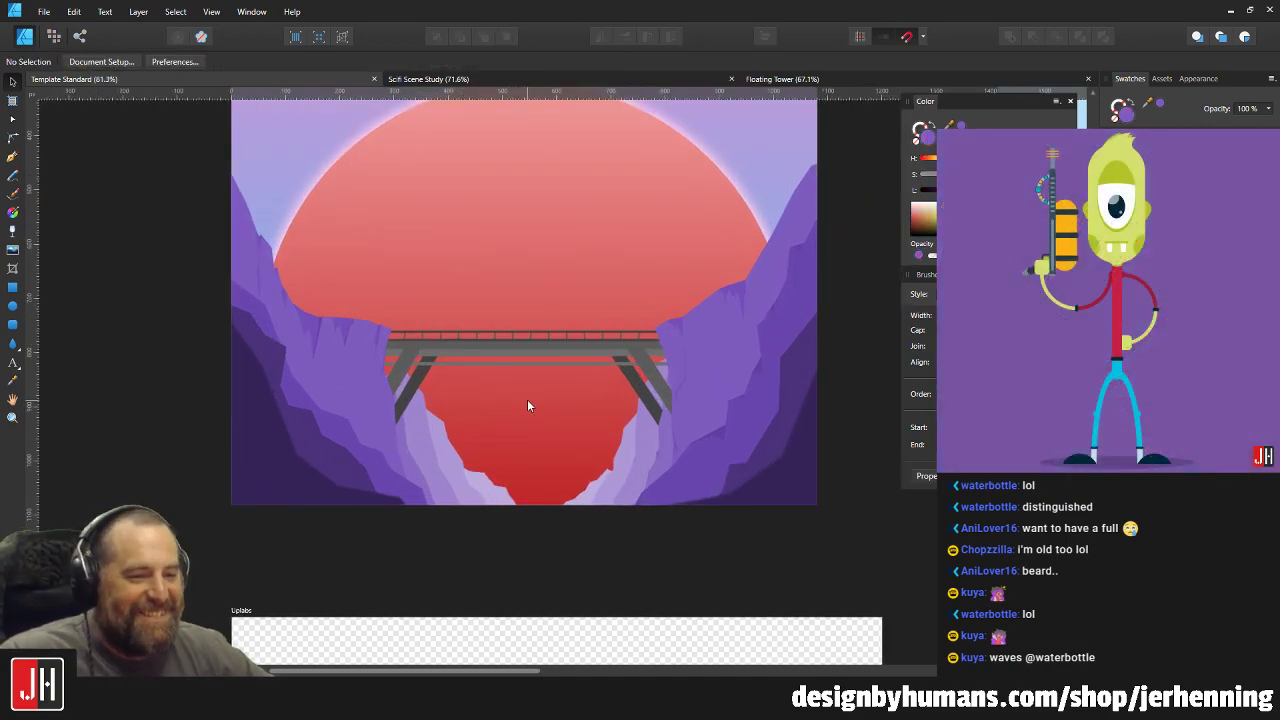
Shrink the large red planet slightly around its centre, move it up a little, and save the document.
scroll(540, 323, up, 3)
click(557, 293)
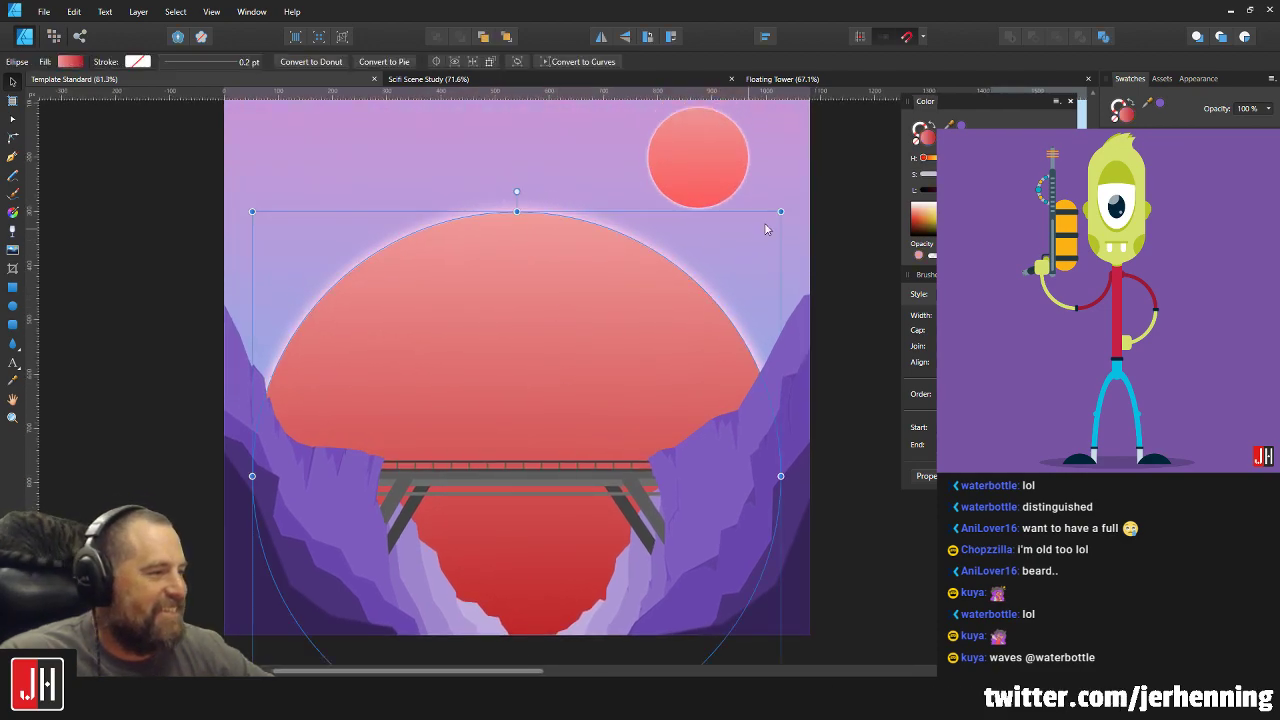
mouse_move(777, 207)
mouse_down()
mouse_move(766, 220)
mouse_move(773, 212)
mouse_up()
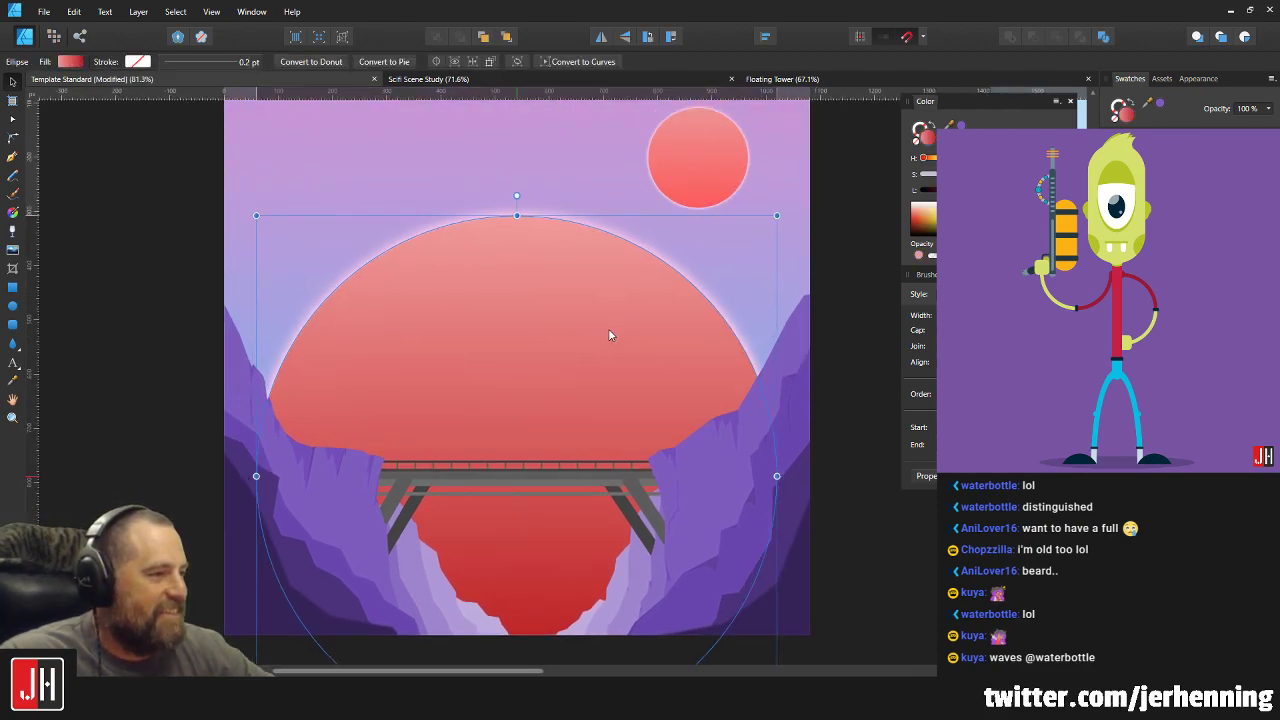
drag(609, 330, 610, 325)
scroll(626, 346, down, 3)
click(750, 373)
key(ctrl+s)
scroll(600, 416, up, 3)
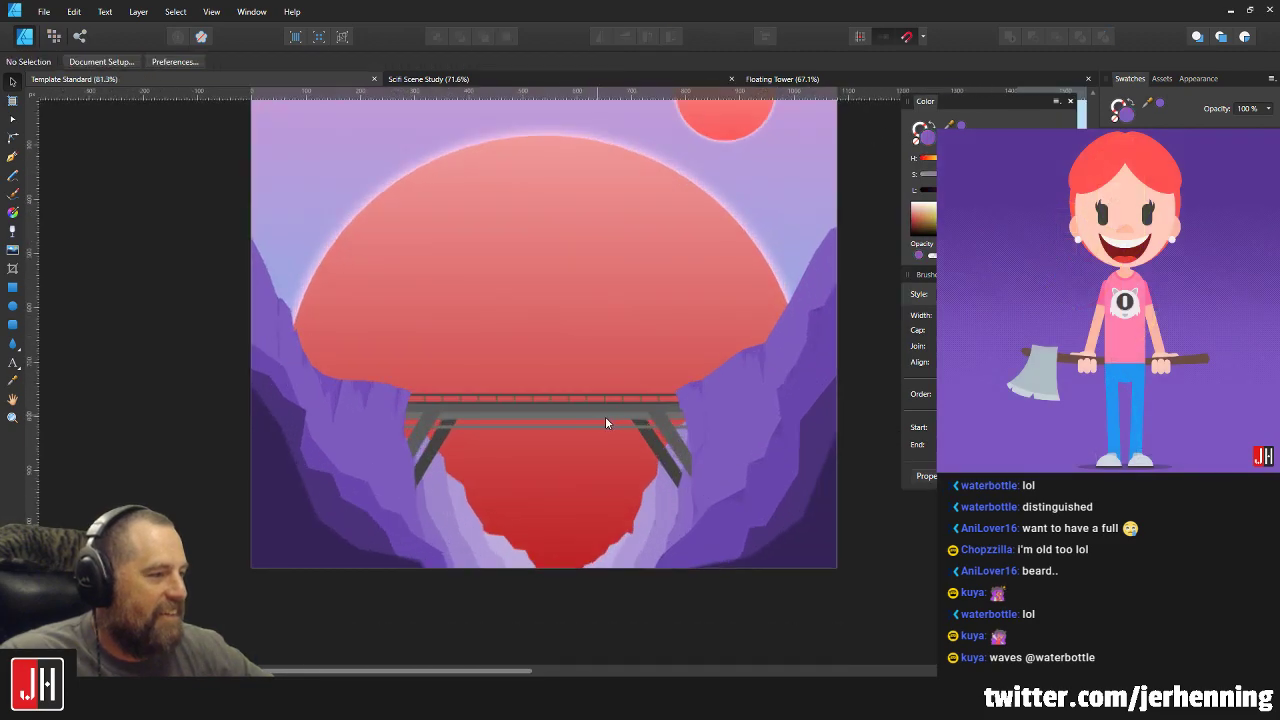
scroll(582, 394, up, 3)
scroll(552, 408, up, 1)
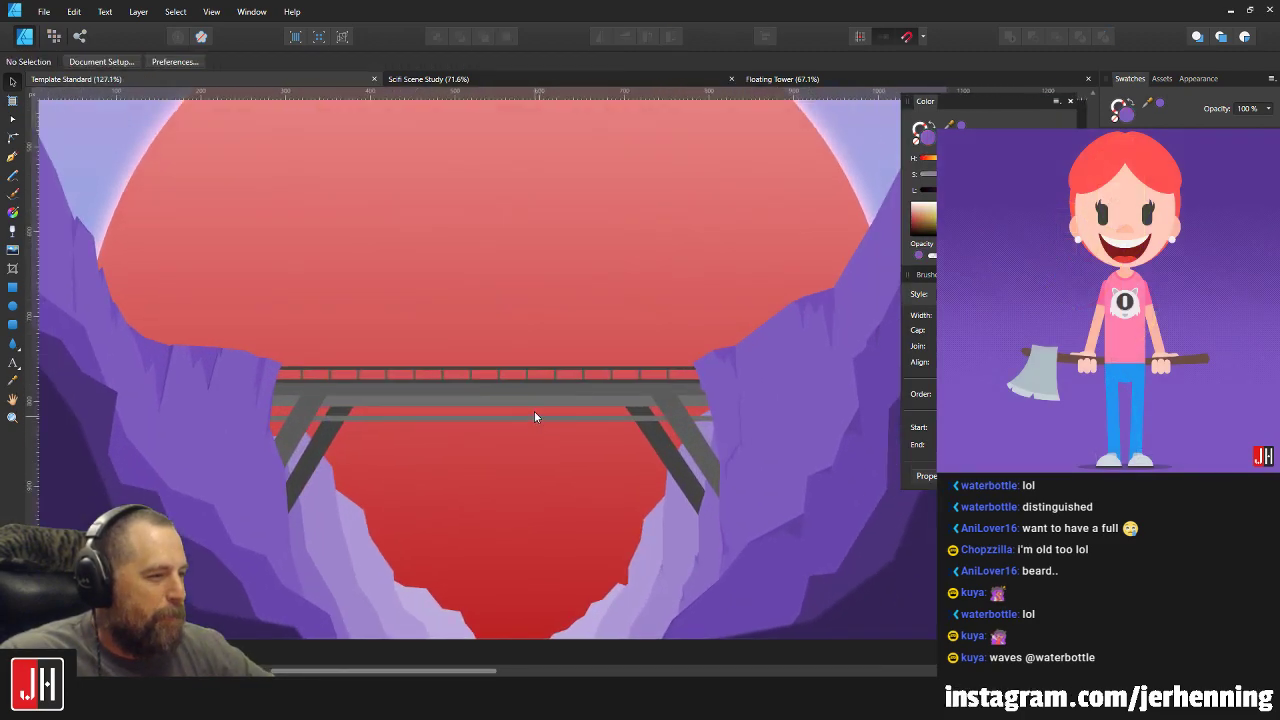
scroll(300, 430, up, 2)
scroll(300, 418, down, 2)
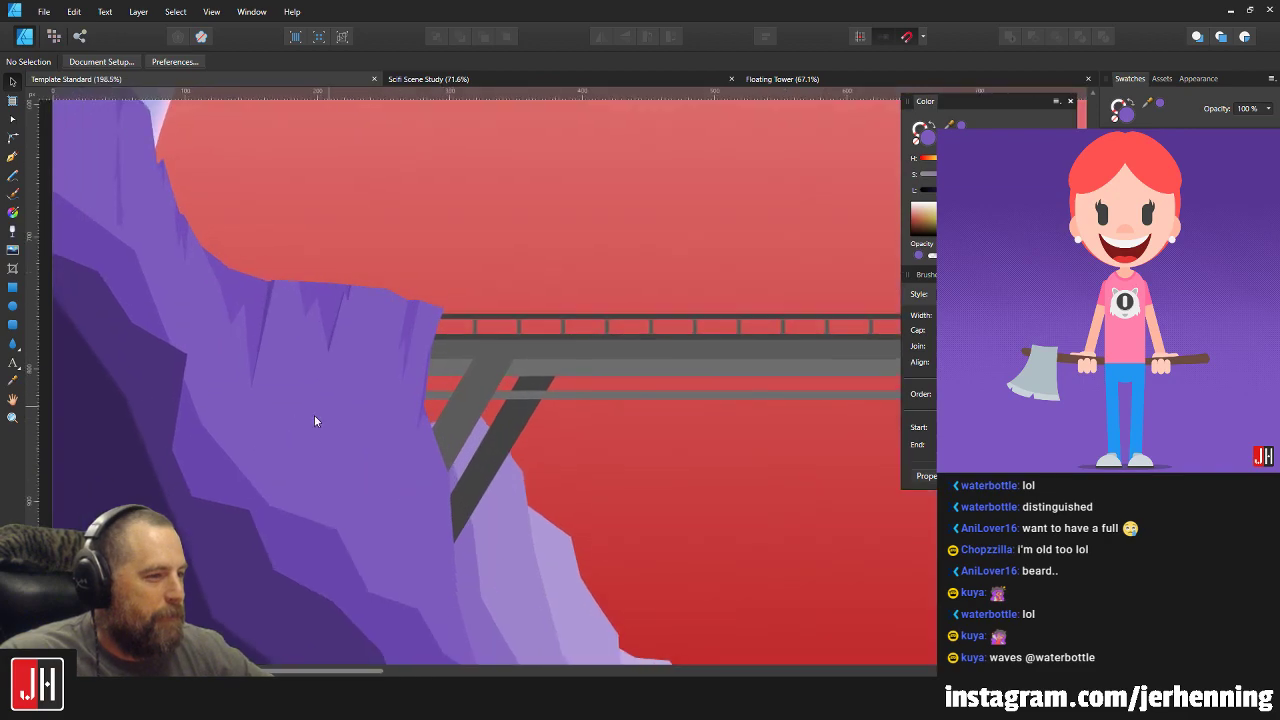
drag(460, 394, 430, 402)
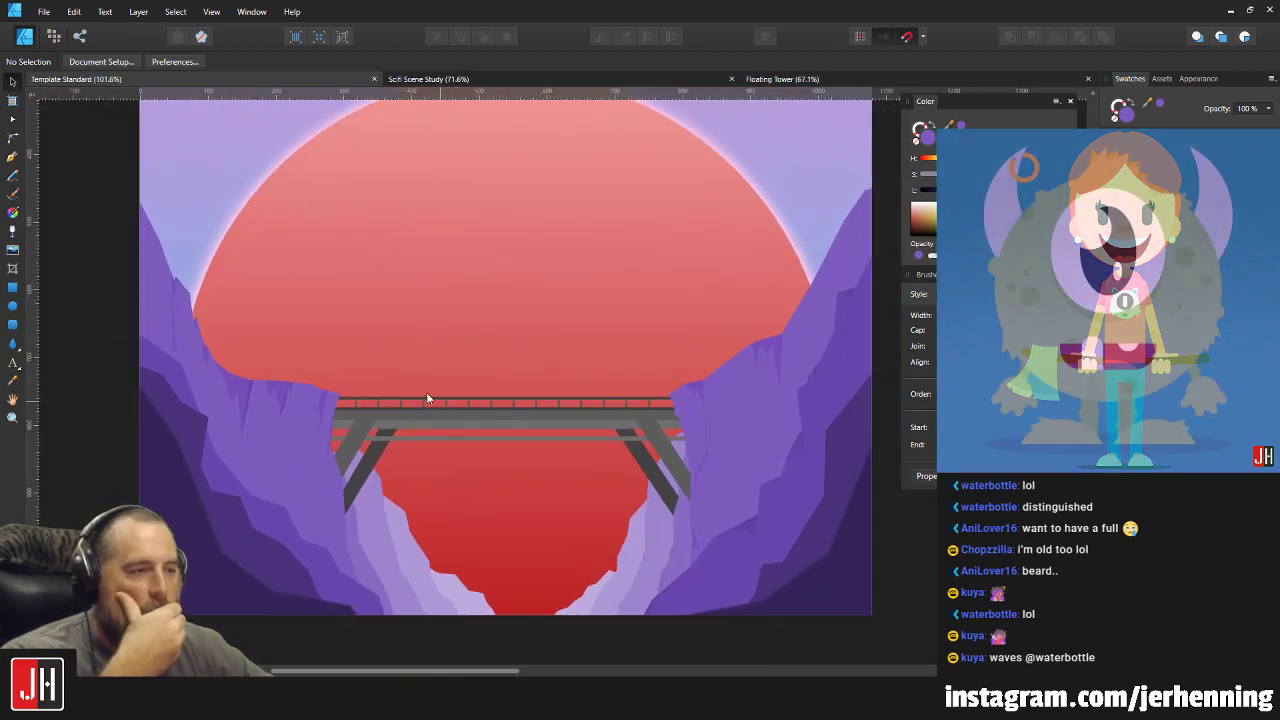
drag(230, 297, 184, 311)
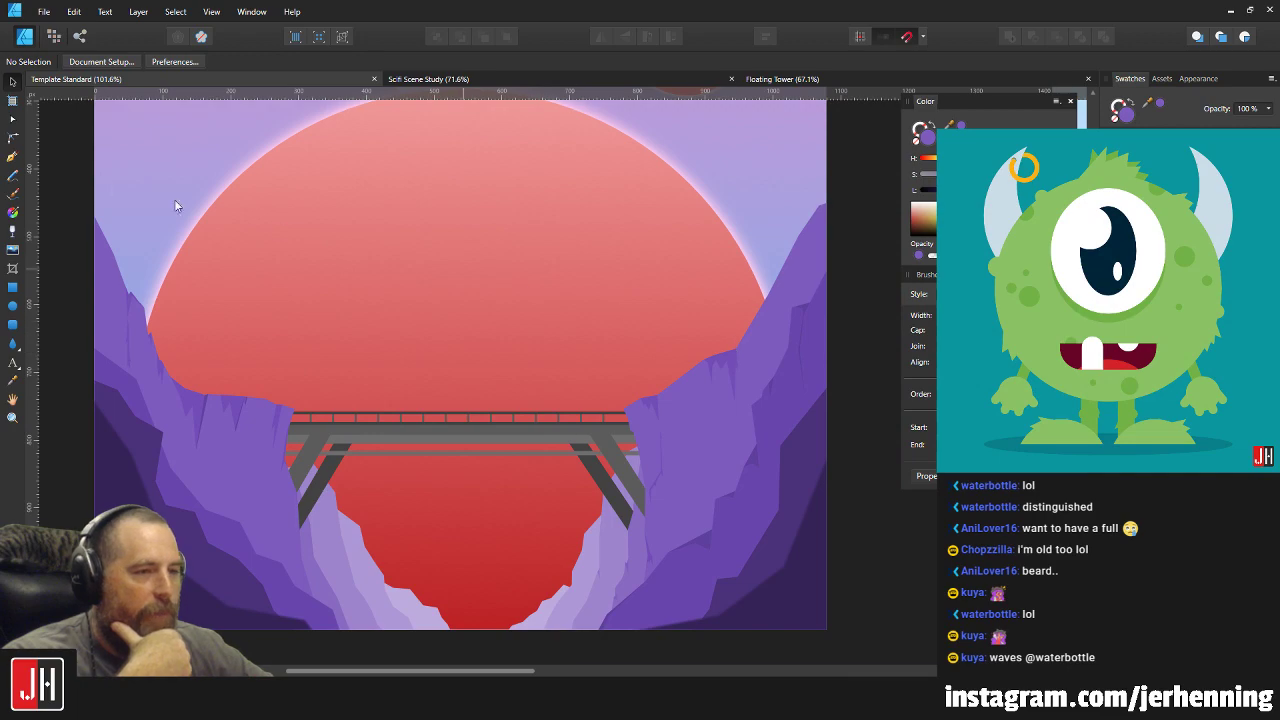
click(14, 177)
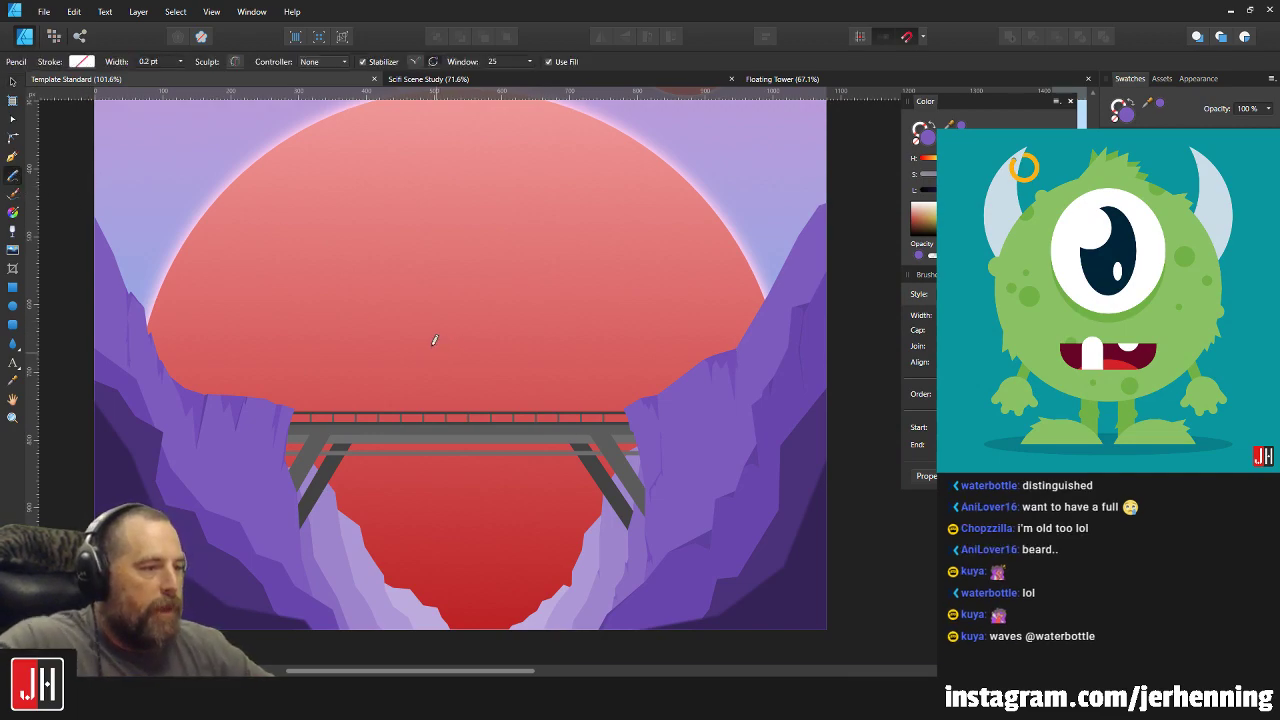
mouse_move(150, 296)
mouse_down()
mouse_move(120, 322)
mouse_move(115, 410)
mouse_move(150, 468)
mouse_move(258, 564)
mouse_move(333, 604)
mouse_move(537, 569)
mouse_move(682, 488)
mouse_move(785, 381)
mouse_move(790, 325)
mouse_move(765, 298)
mouse_up()
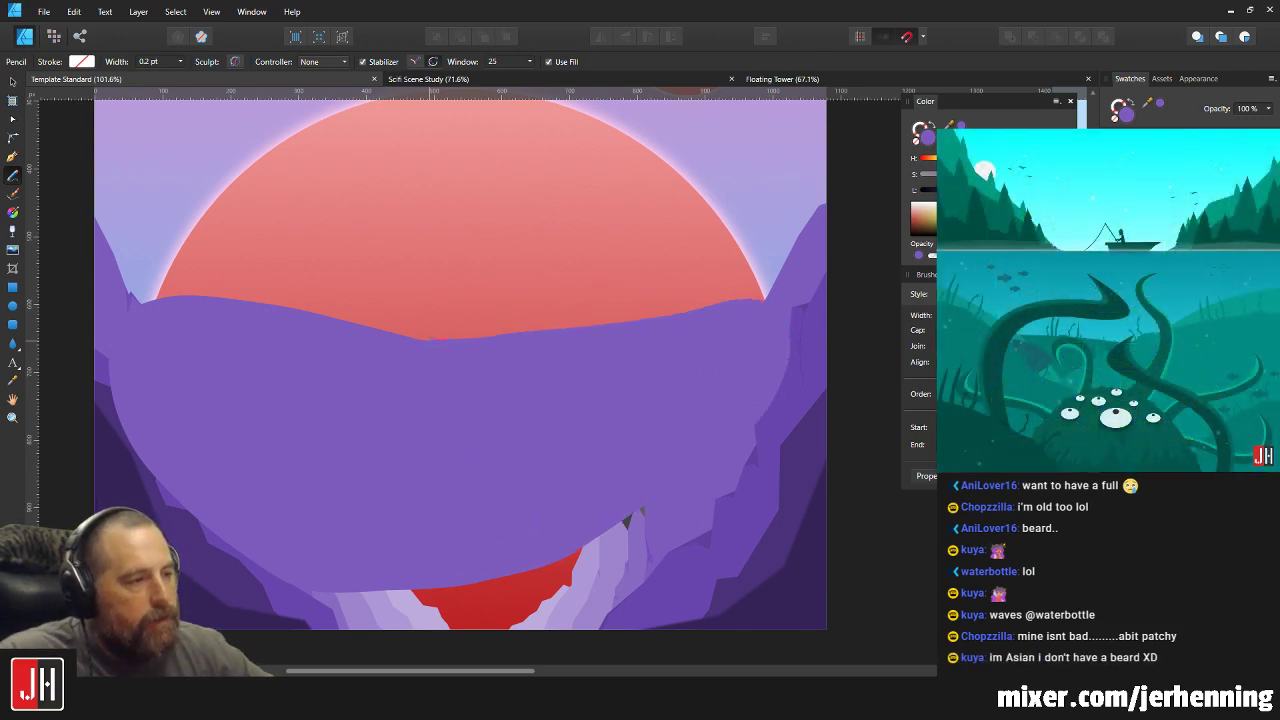
key(v)
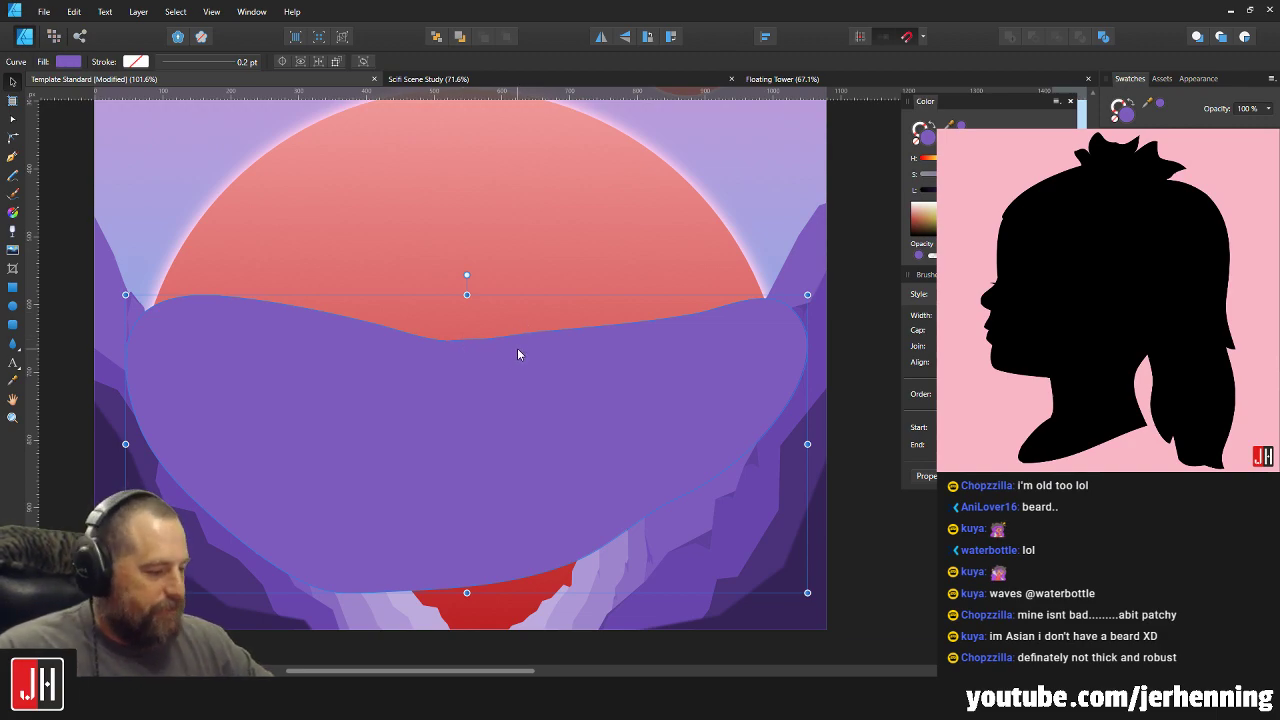
key(Delete)
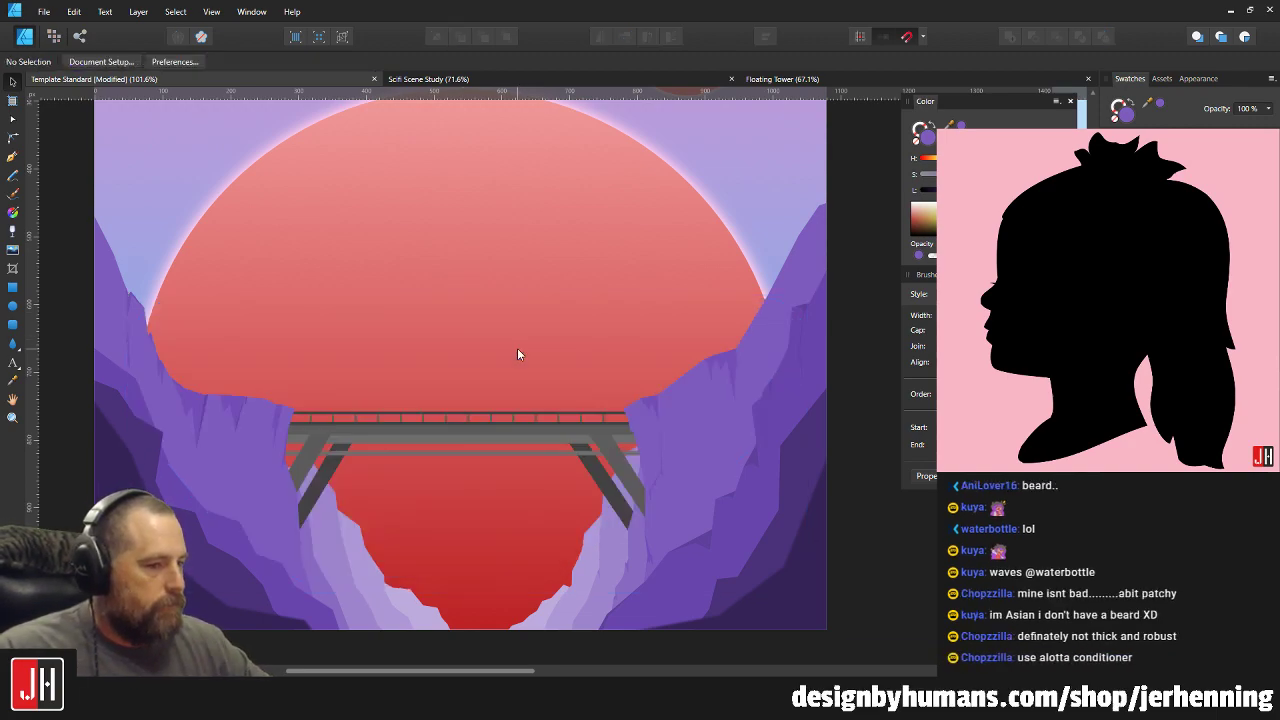
Examine the bridge's supports, railing and neighbouring cliff edges against the large planet at several magnifications.
drag(393, 335, 390, 313)
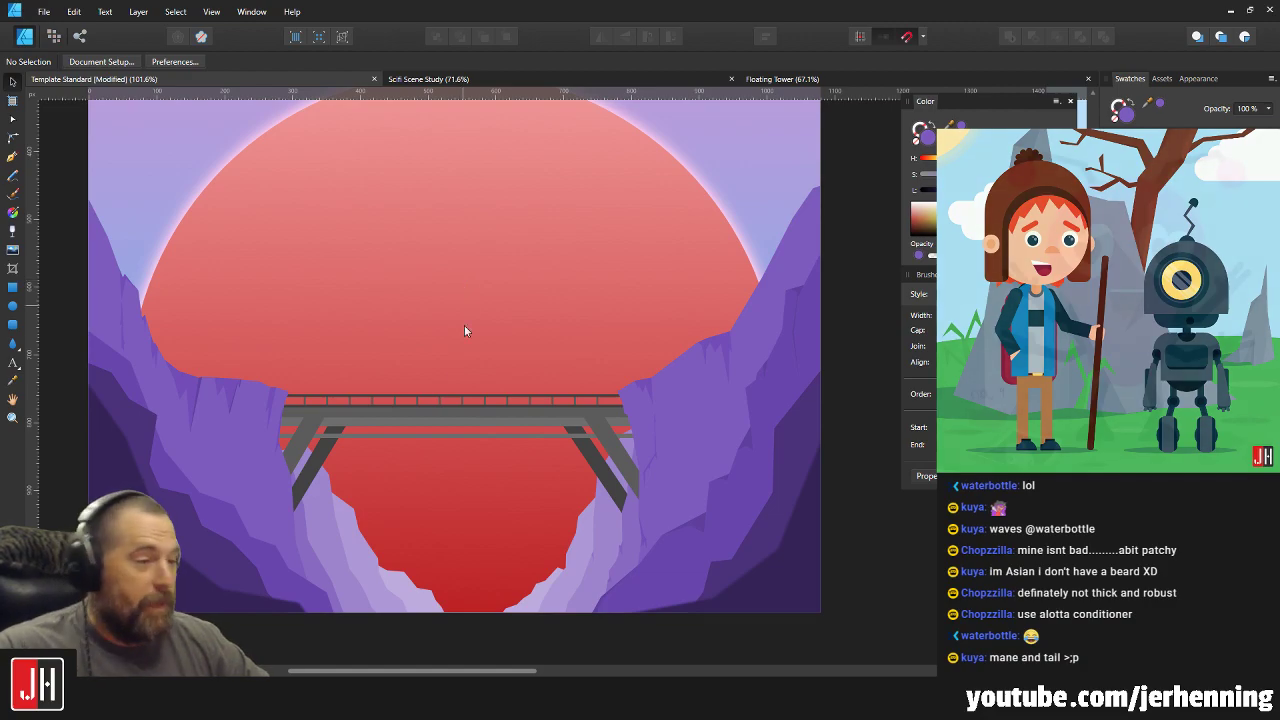
scroll(464, 325, up, 3)
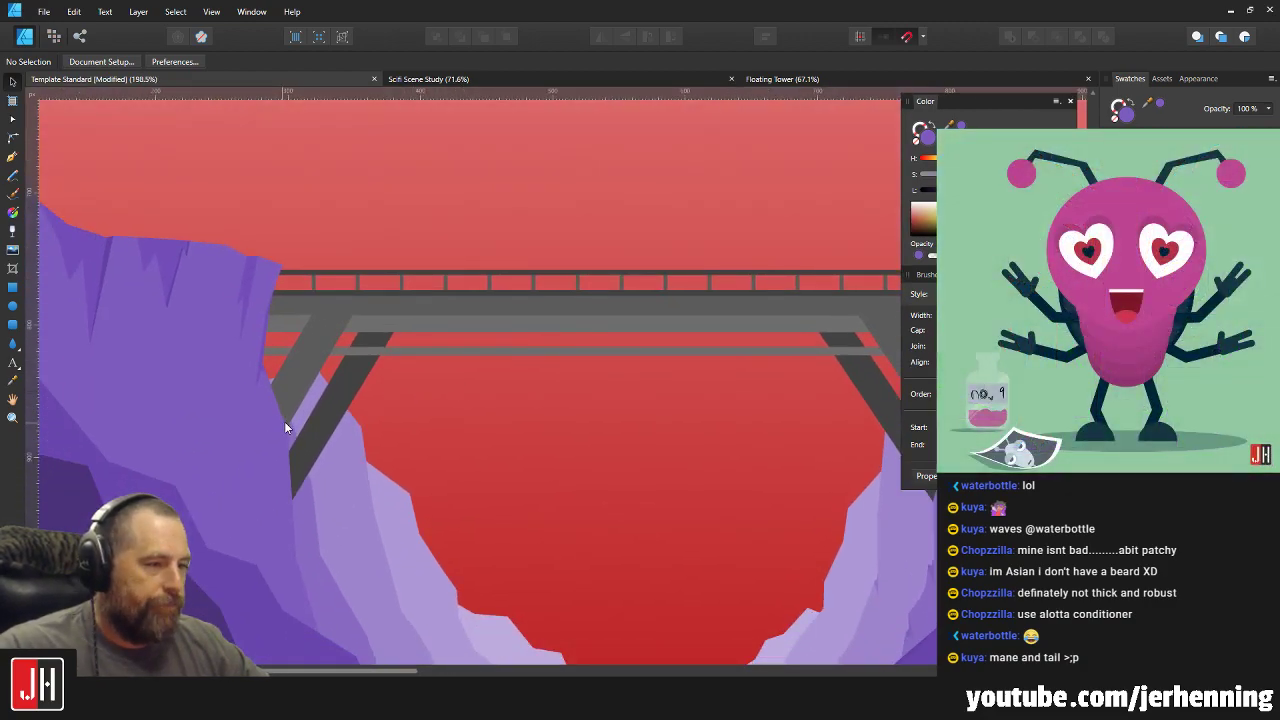
scroll(284, 423, up, 1)
drag(260, 451, 394, 456)
scroll(394, 456, up, 2)
scroll(504, 395, down, 2)
drag(504, 395, 424, 384)
drag(474, 322, 472, 366)
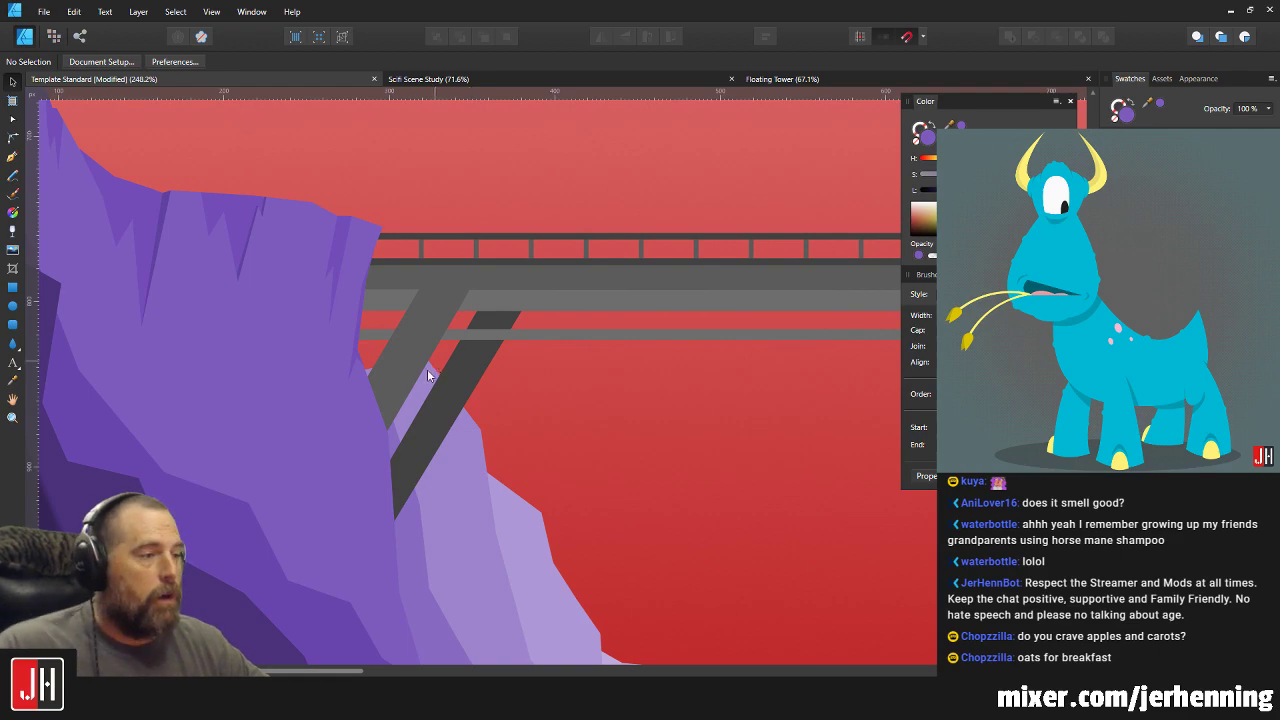
scroll(440, 368, down, 5)
scroll(266, 358, up, 4)
drag(258, 360, 298, 357)
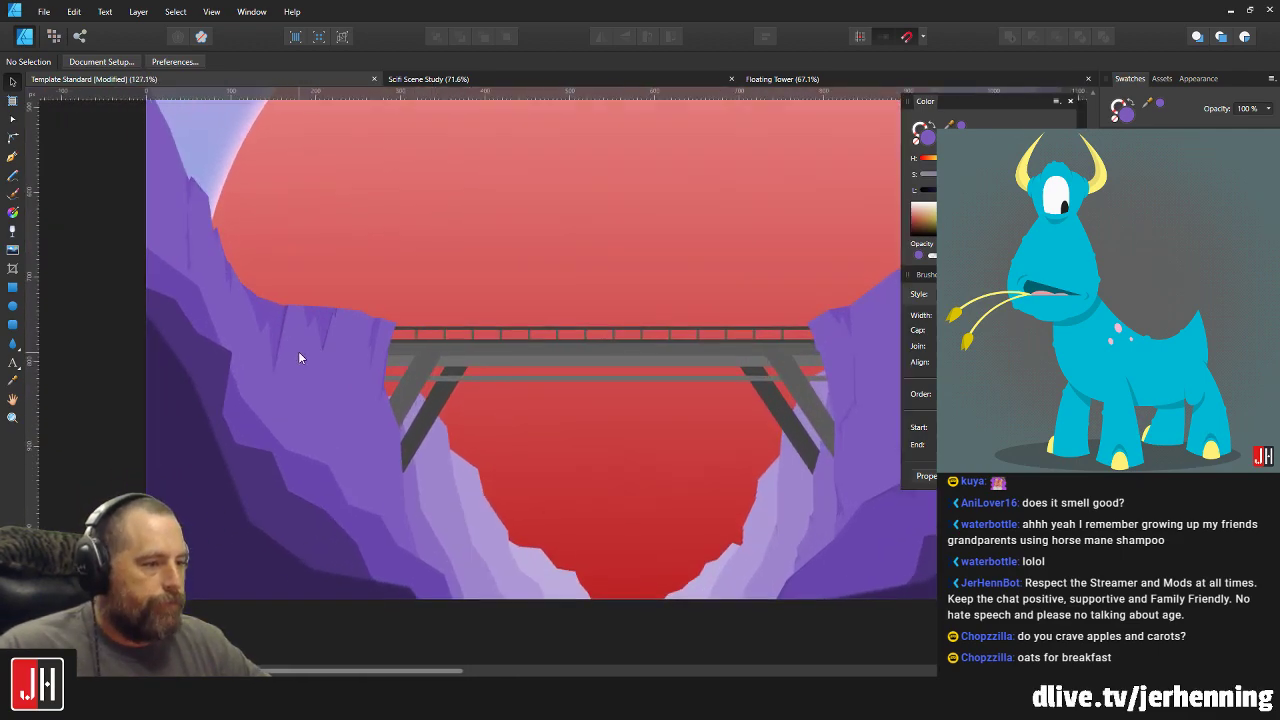
Draw a closed, stepped, blocky outline above the bridge railing with the Pen tool and pull its upper-left corner up and outward.
scroll(338, 404, up, 4)
scroll(380, 410, right, 2)
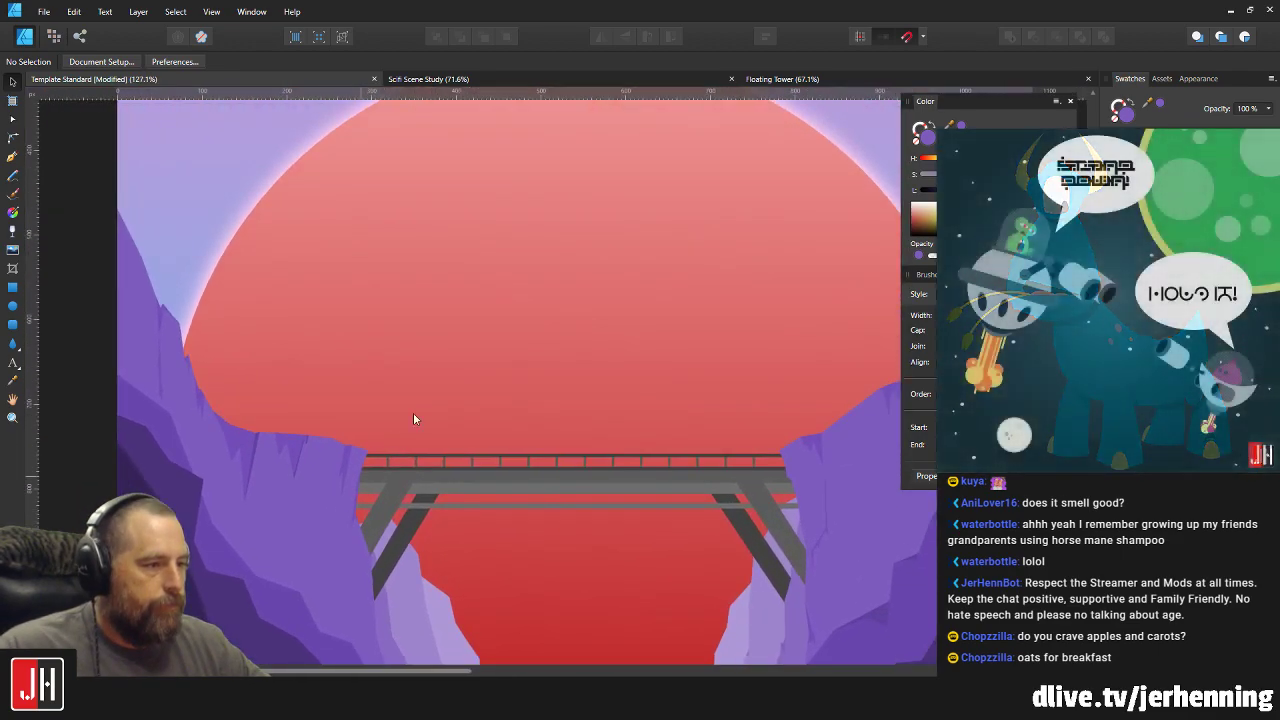
scroll(492, 456, up, 3)
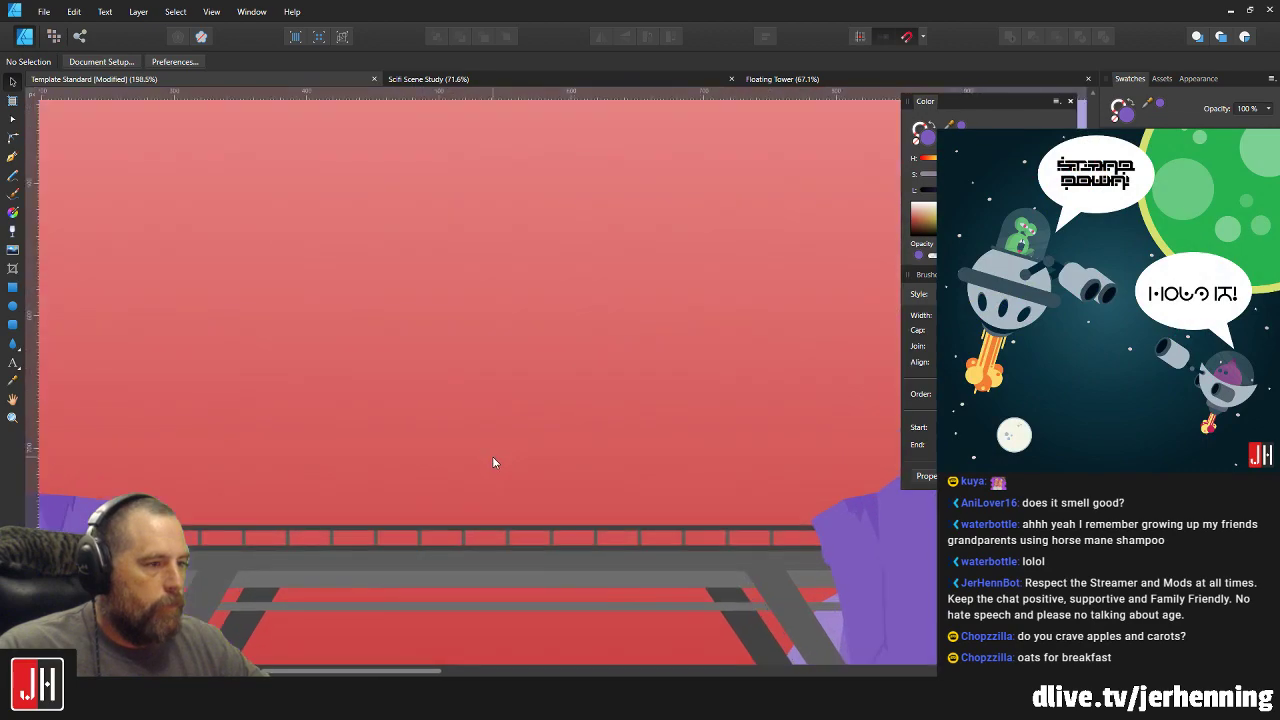
click(13, 157)
scroll(395, 388, up, 3)
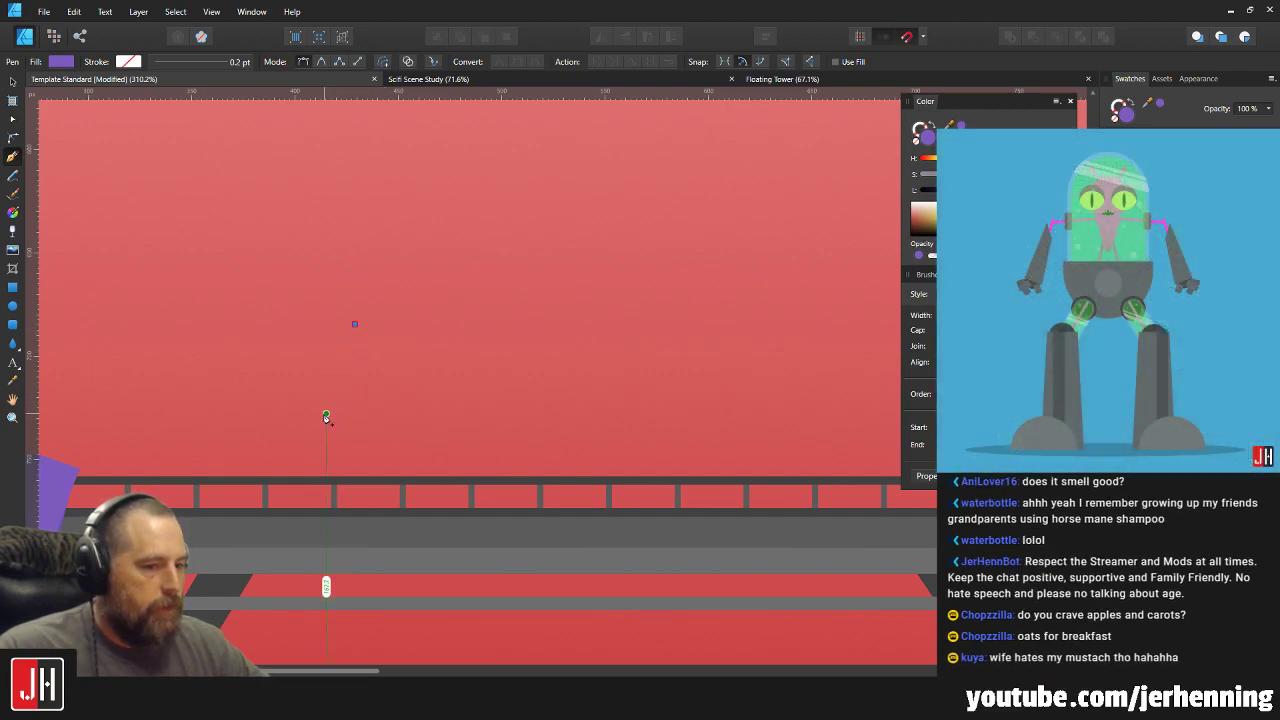
scroll(330, 417, down, 1)
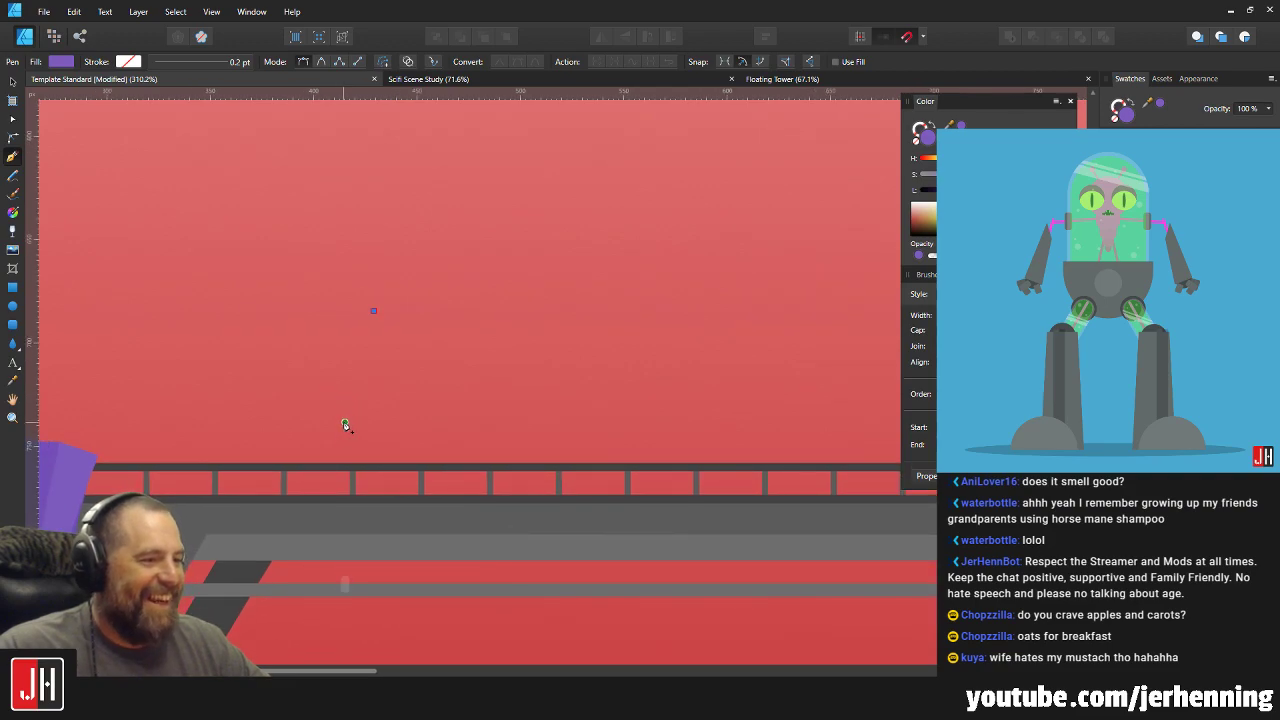
click(347, 433)
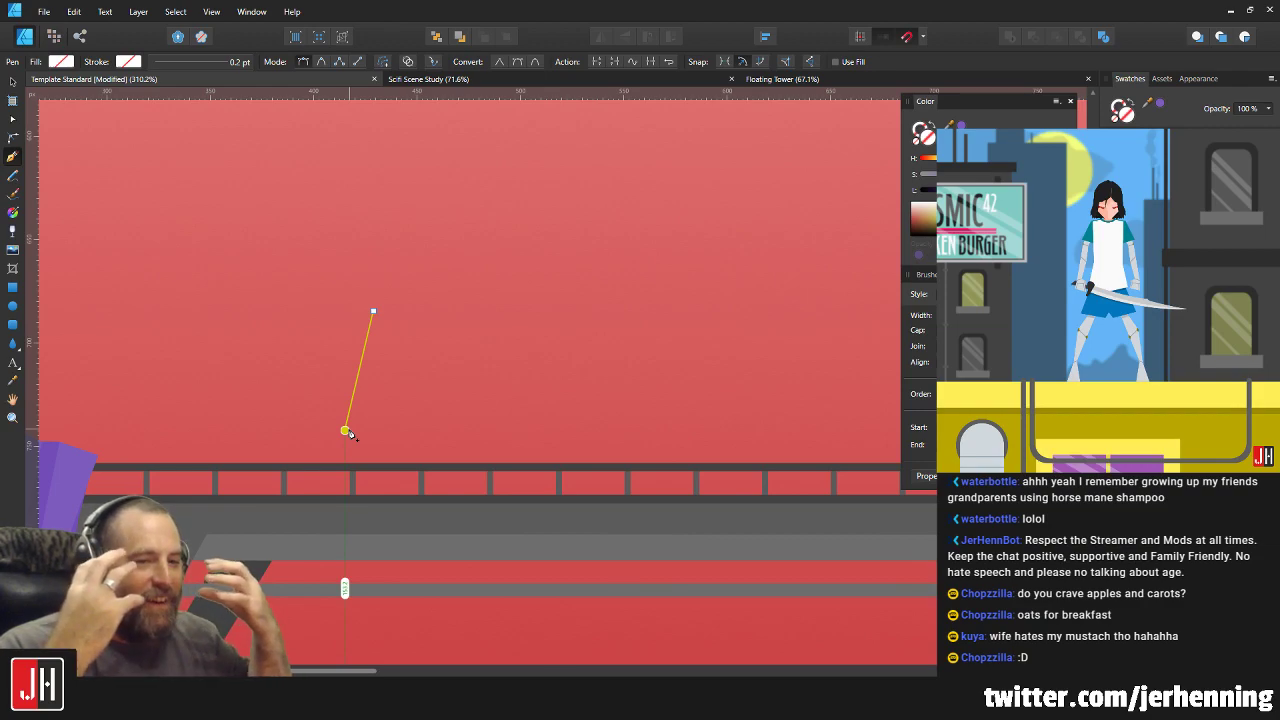
scroll(320, 445, up, 2)
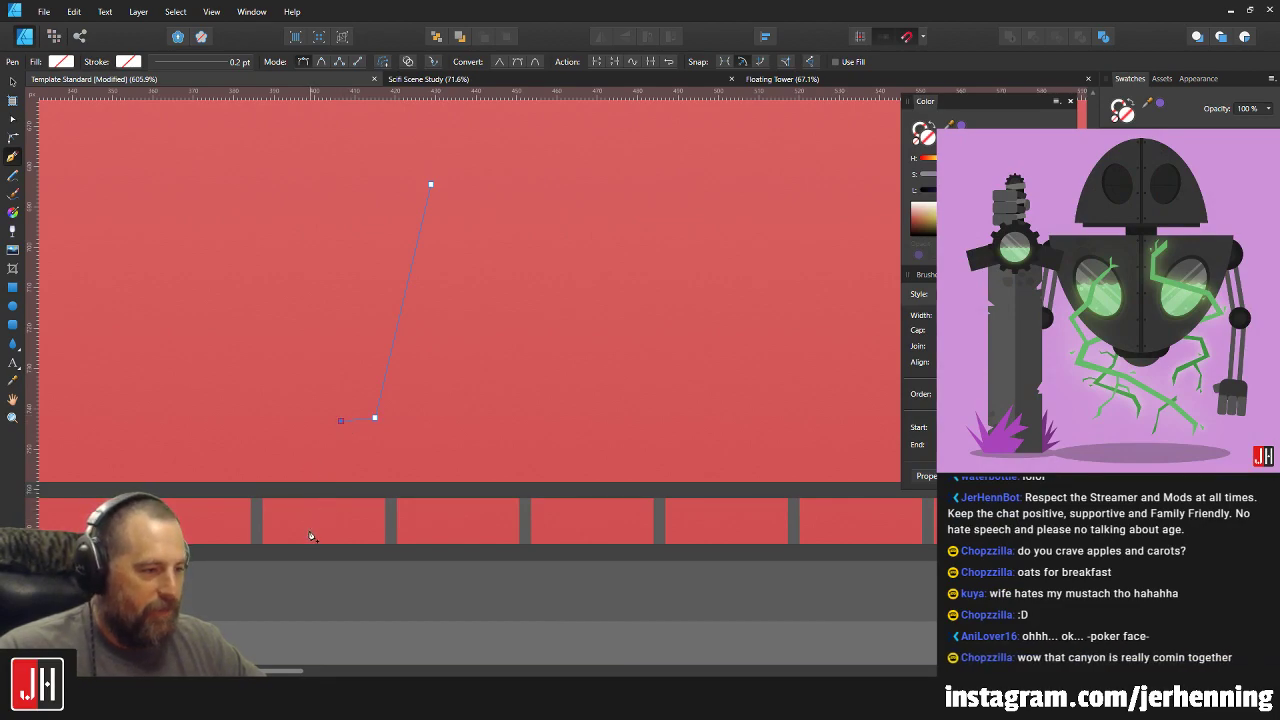
scroll(420, 491, down, 1)
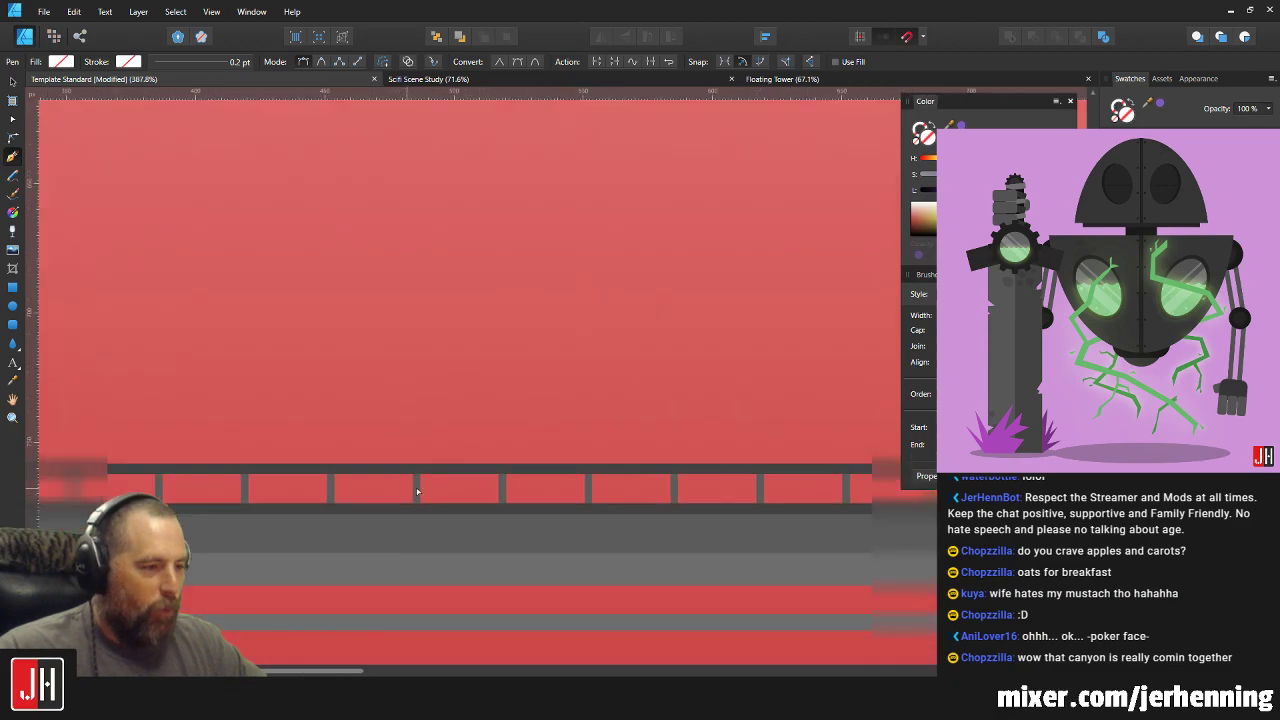
click(729, 495)
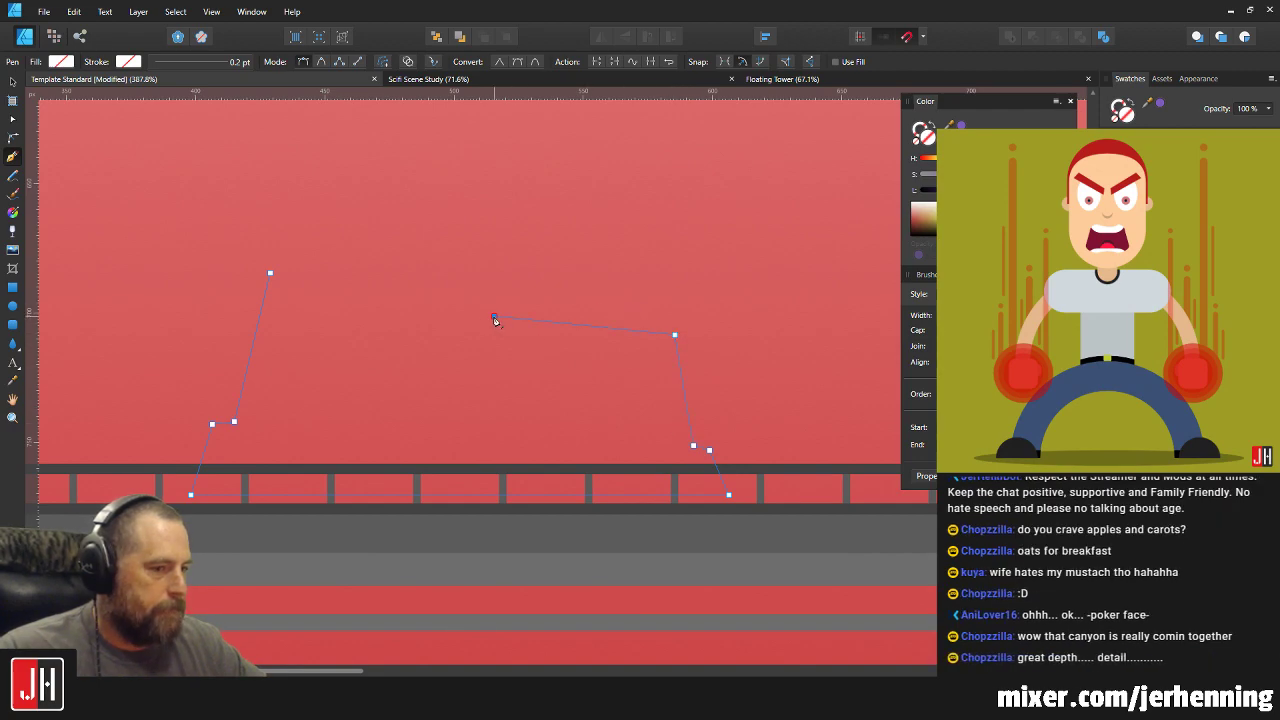
click(494, 317)
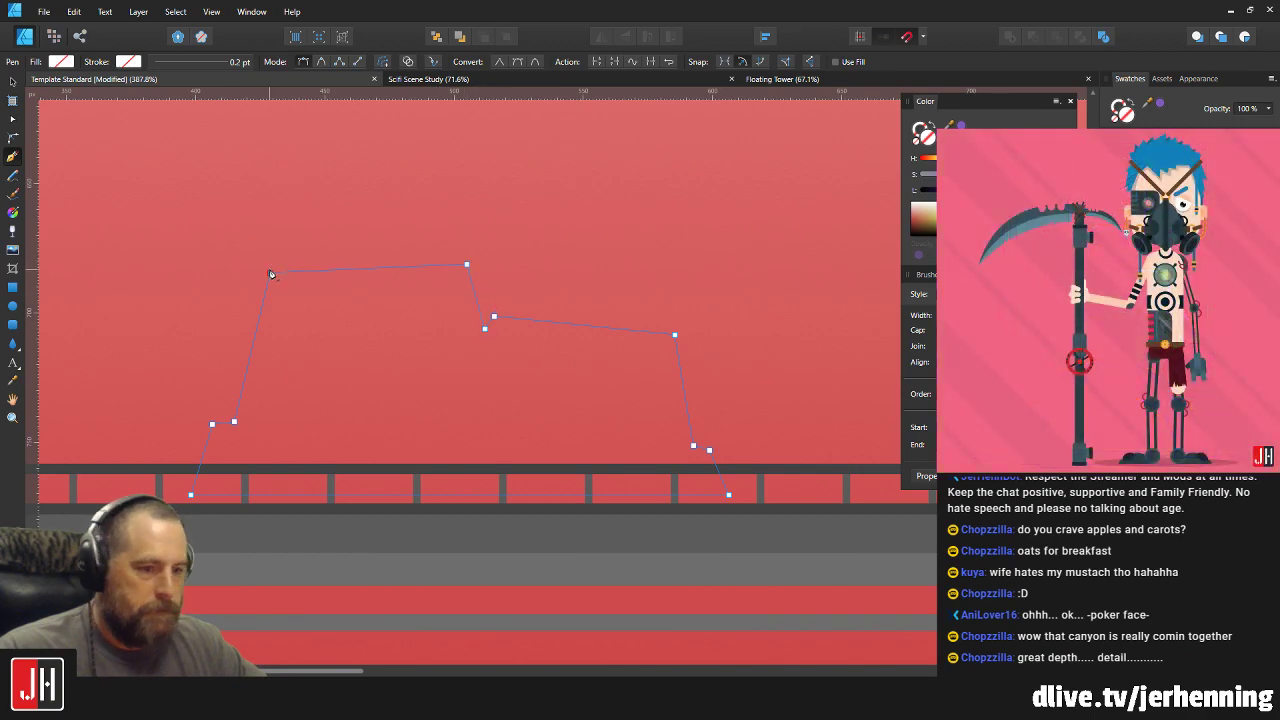
key(a)
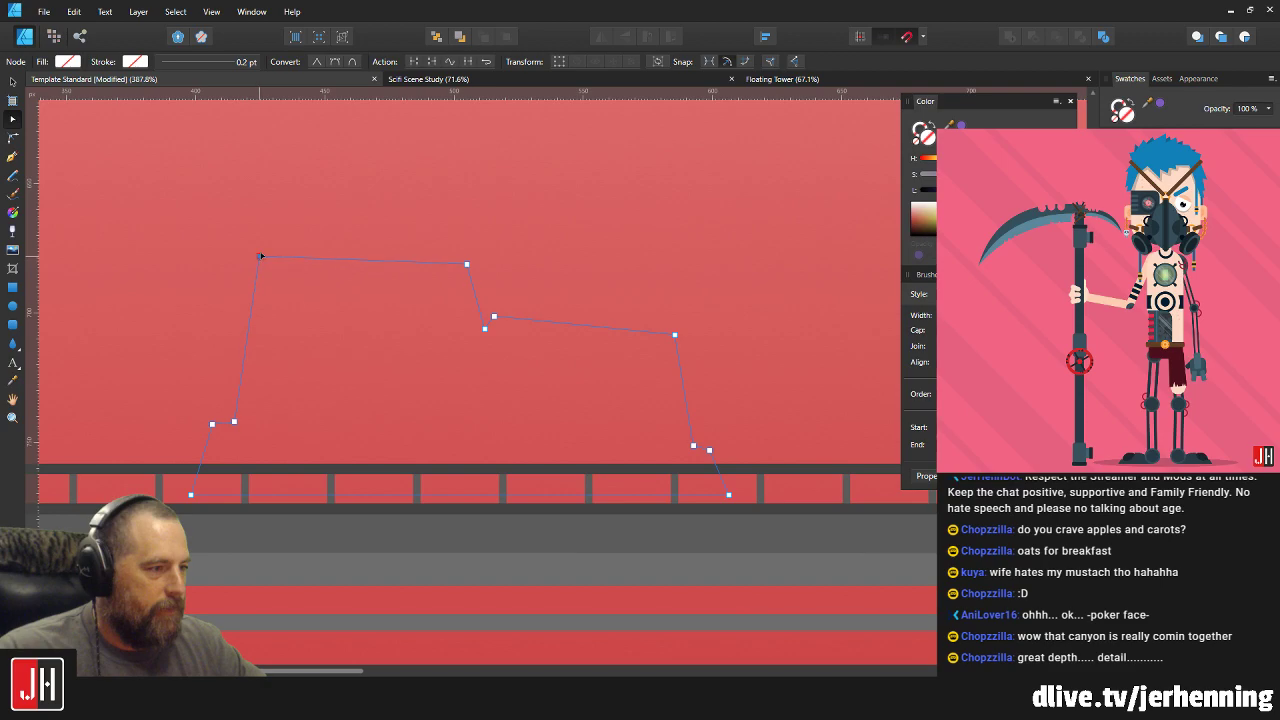
key(v)
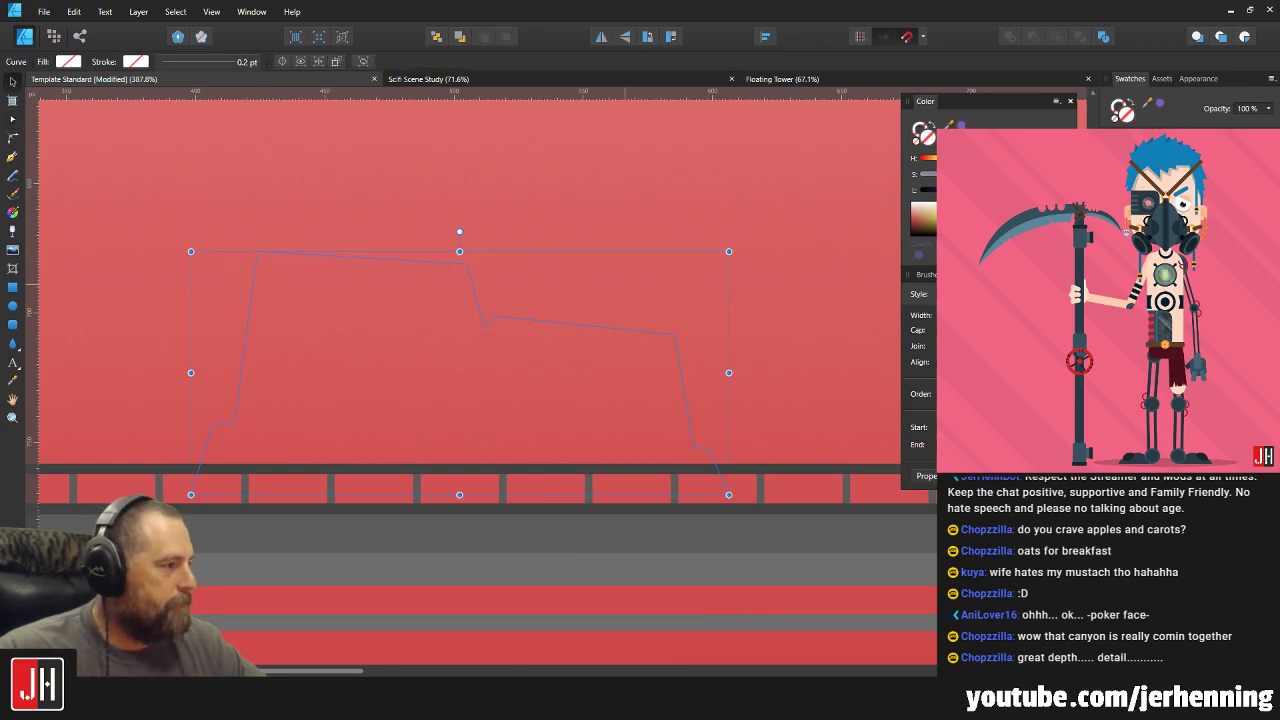
Fill the blocky outline with dark grey and send it backward behind the railing posts.
click(1140, 180)
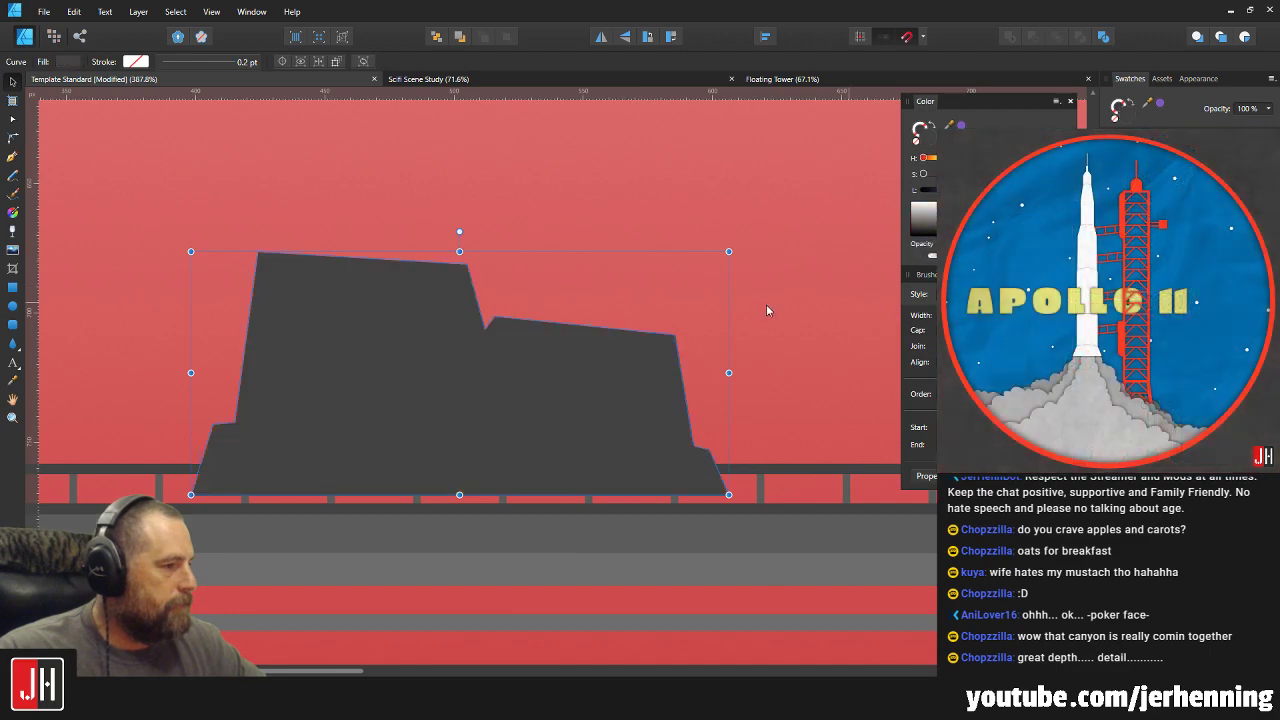
key(ctrl+bracketleft)
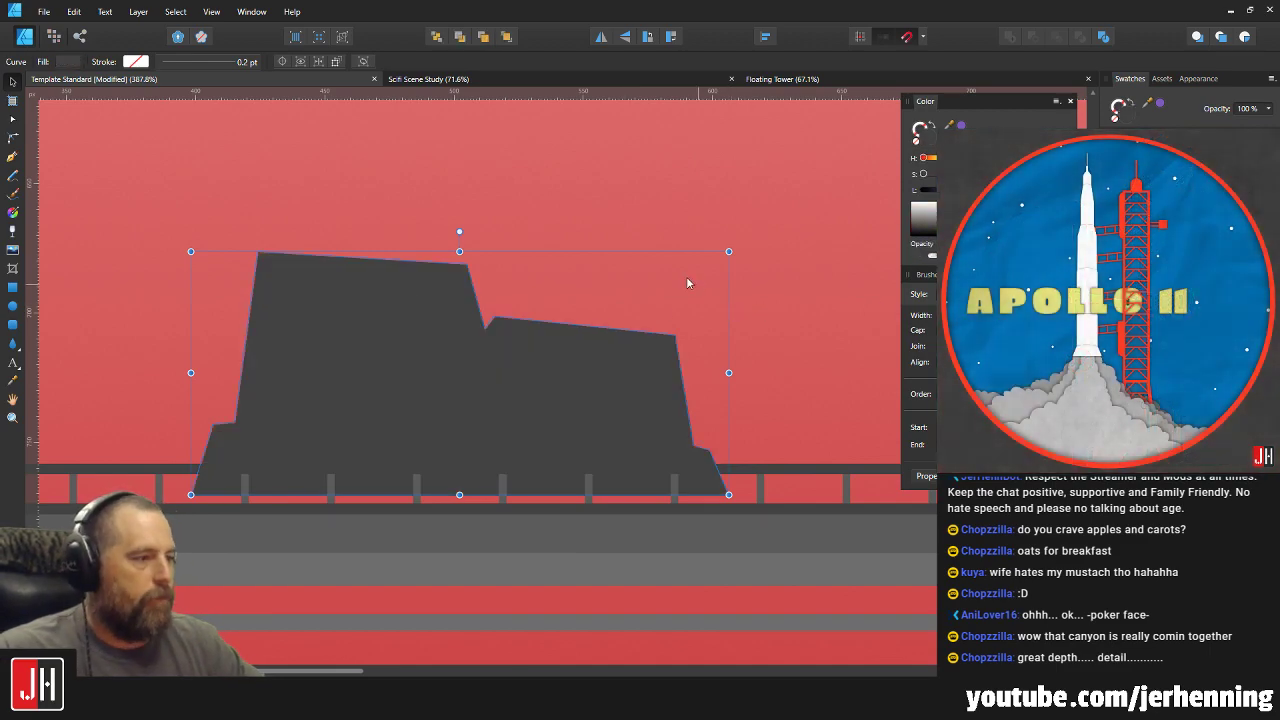
Shrink the dark grey blocky shape slightly and move it clear above the middle of the bridge railing.
scroll(686, 283, down, 8)
scroll(640, 350, up, 5)
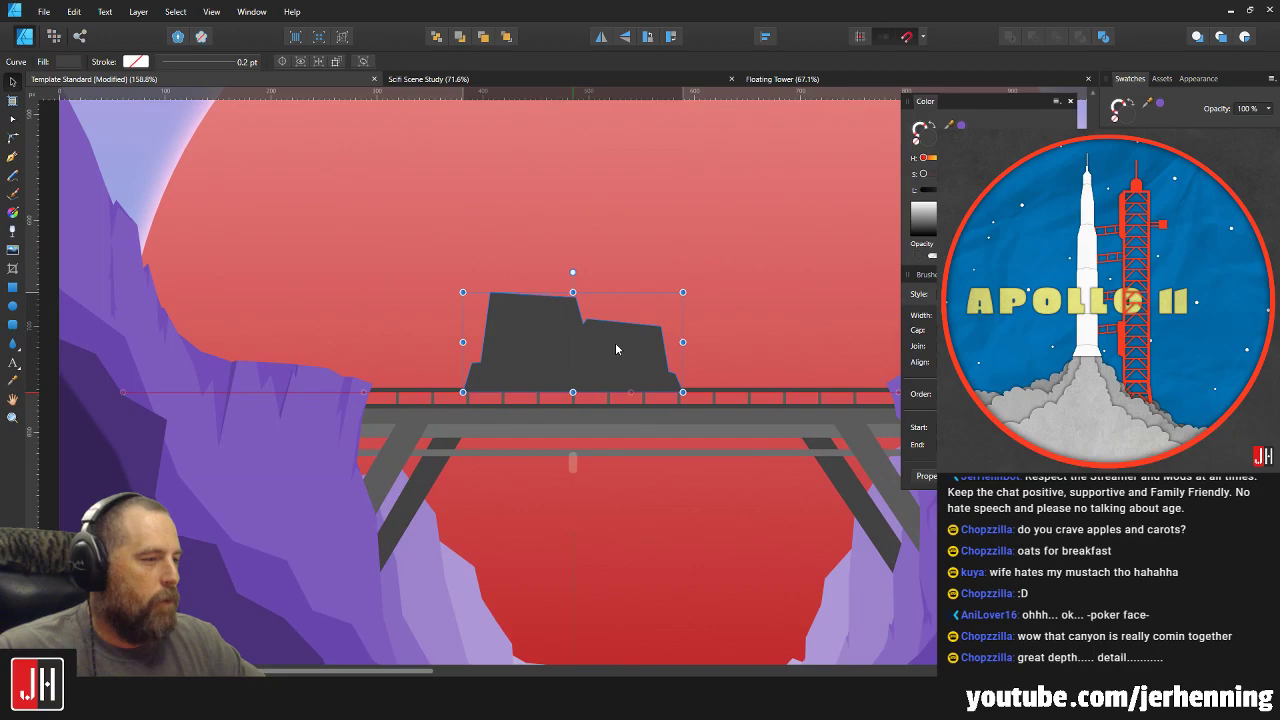
drag(616, 344, 657, 351)
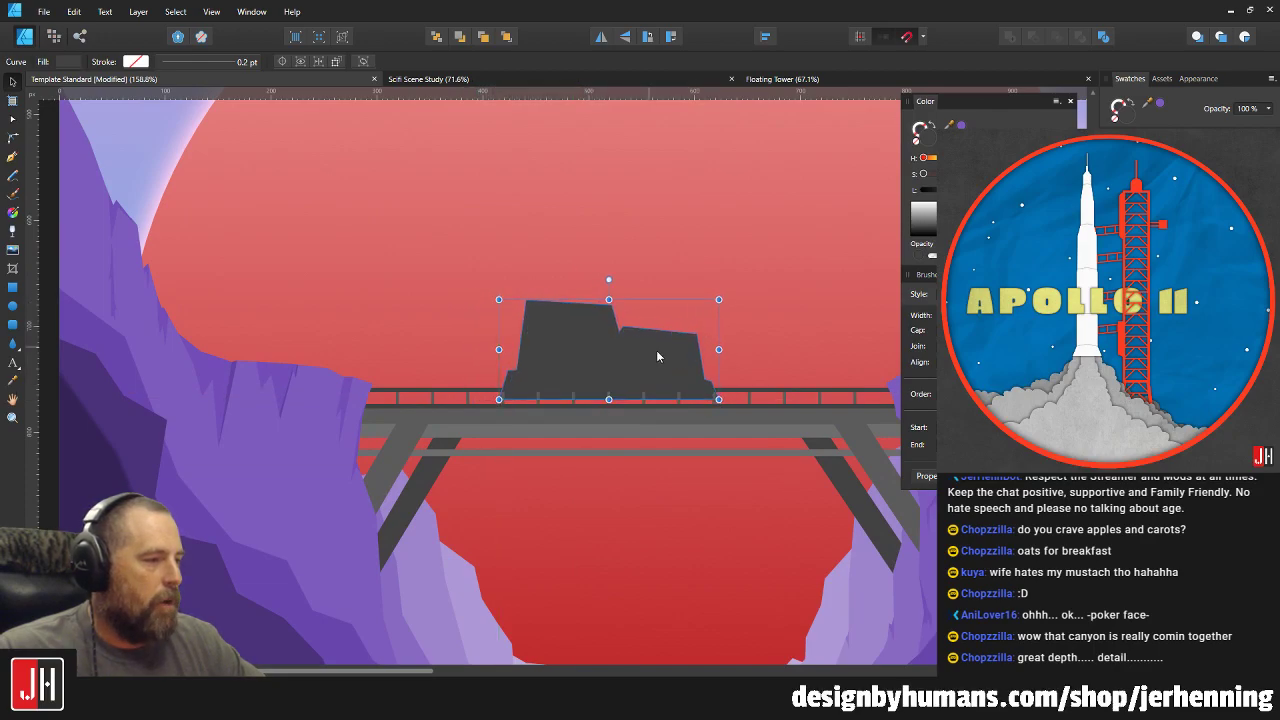
scroll(660, 356, up, 3)
drag(768, 243, 726, 263)
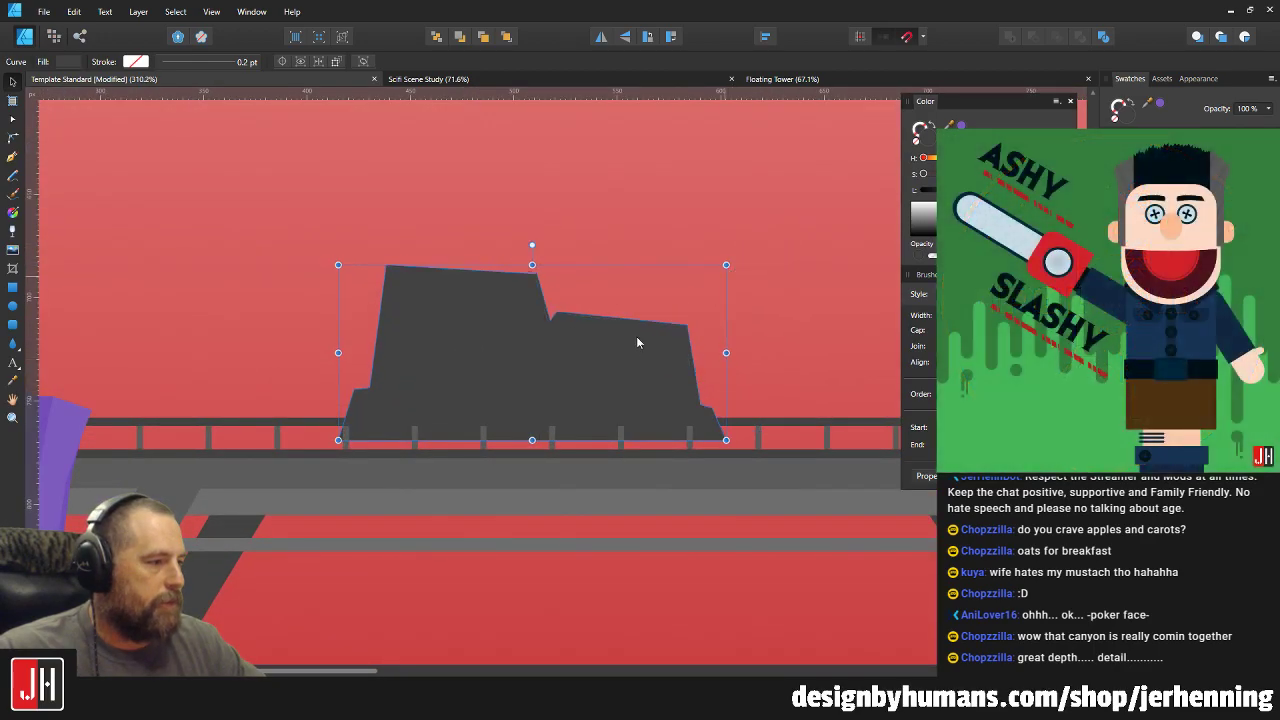
drag(636, 336, 555, 343)
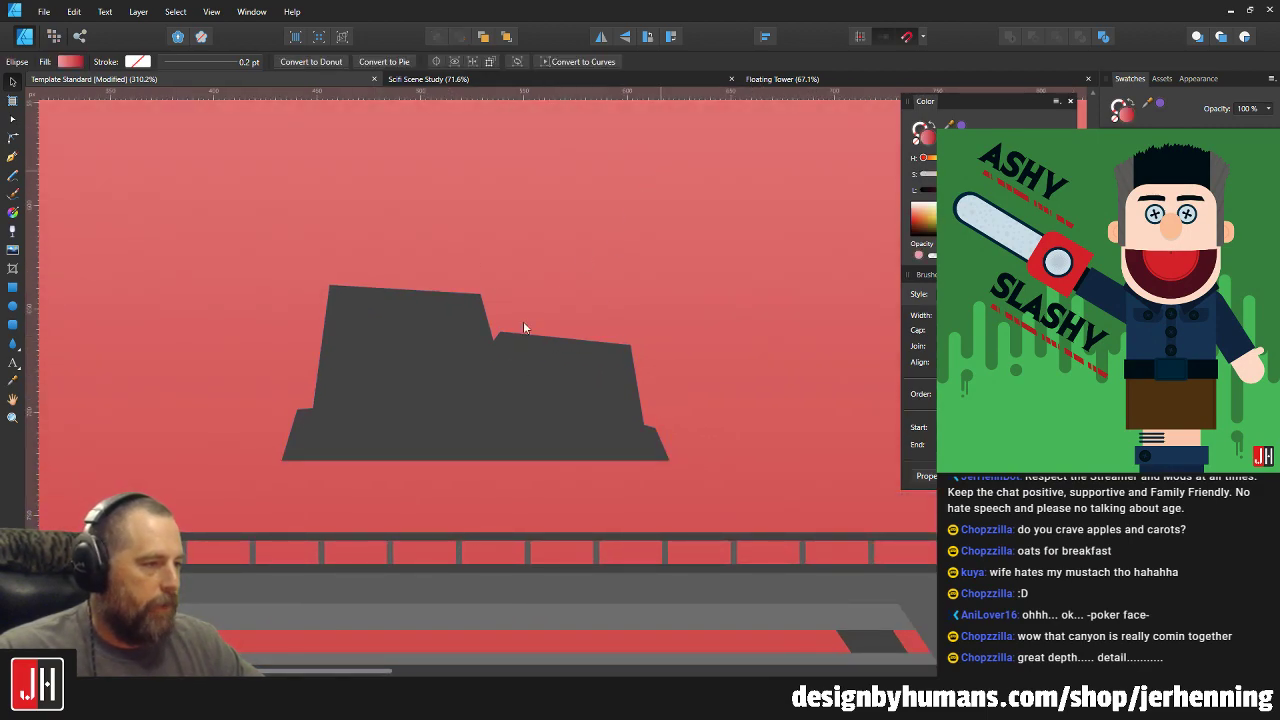
Add nodes below the dark grey shape's upper-left corner and pull the corner outward into a small overhanging lip.
scroll(518, 347, up, 2)
double_click(434, 289)
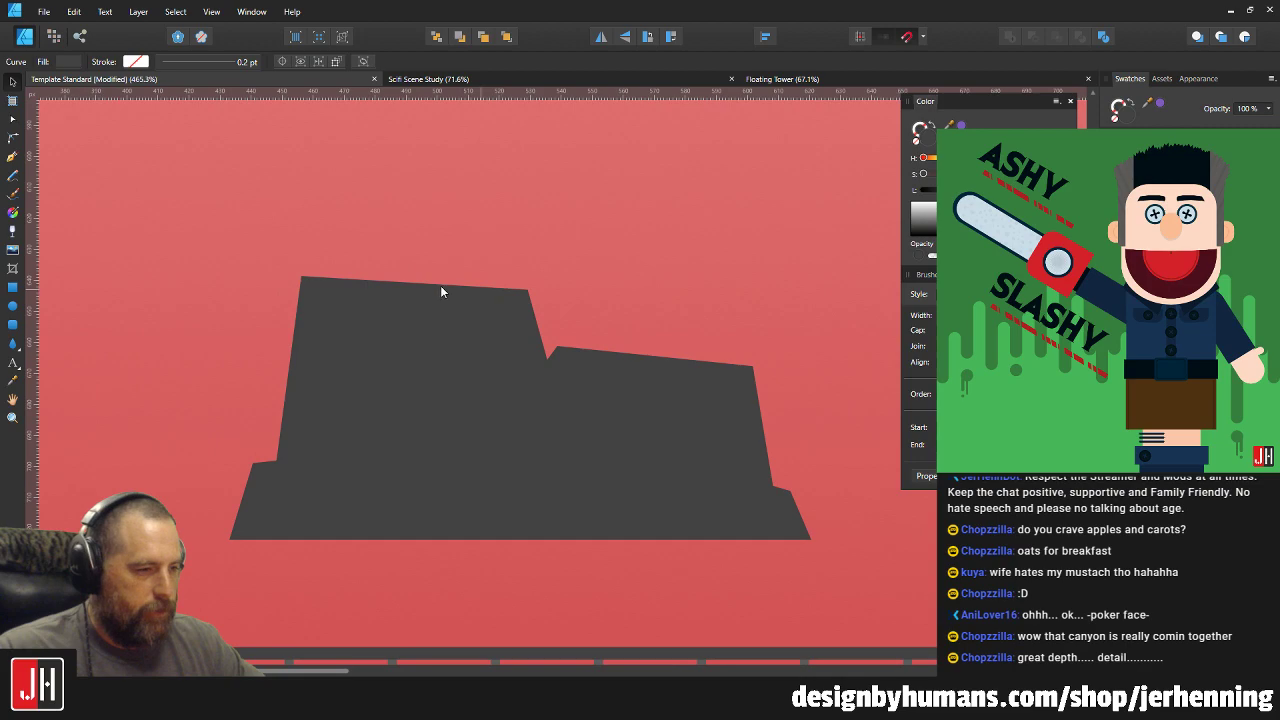
scroll(305, 289, up, 2)
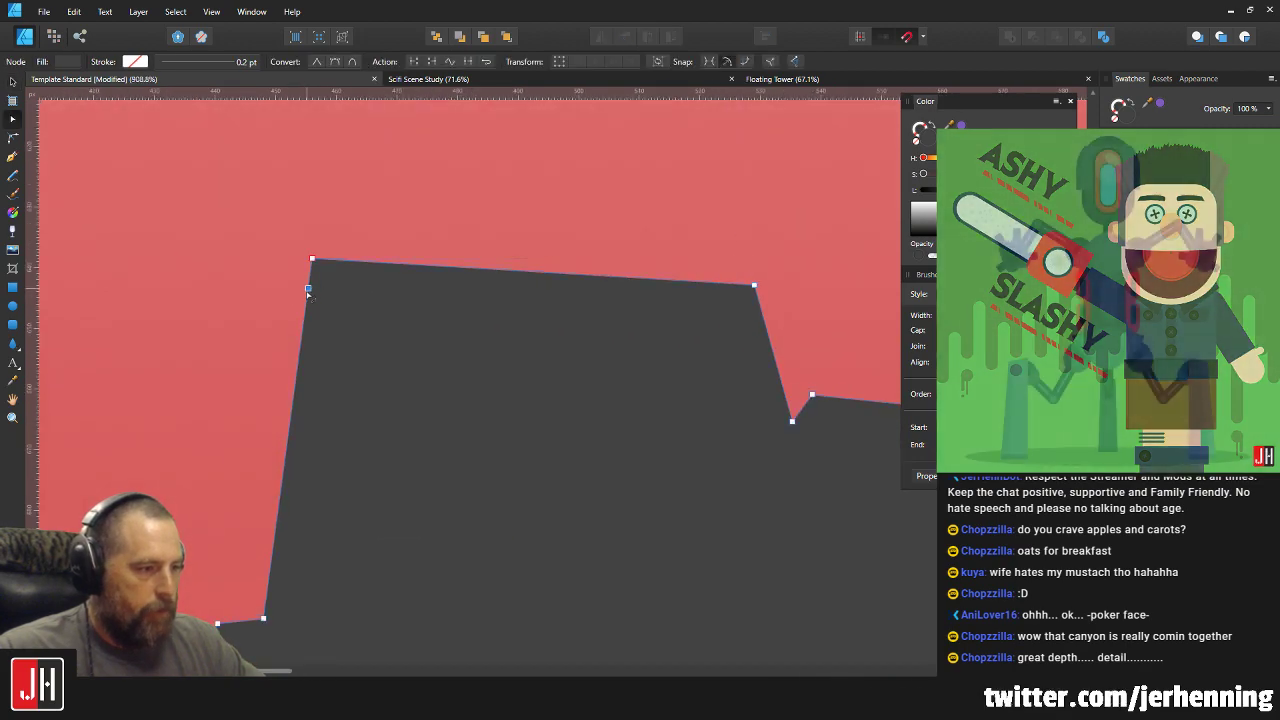
drag(283, 243, 284, 288)
key(m)
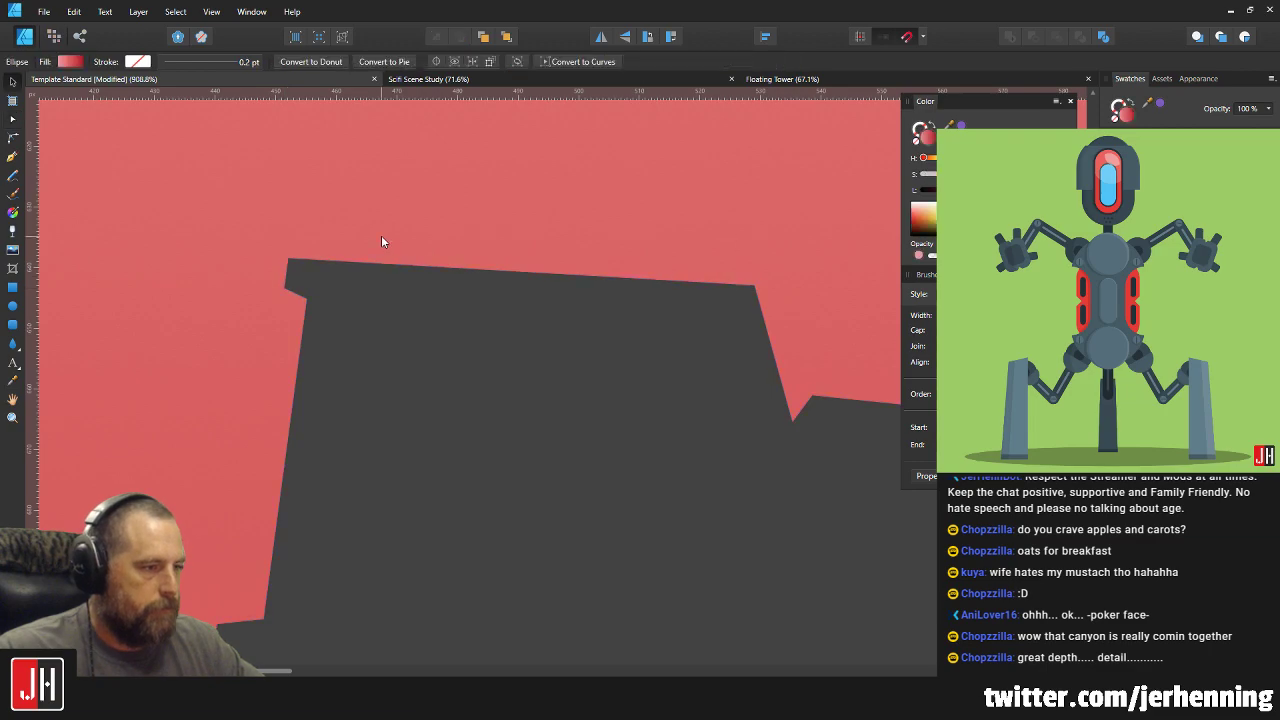
Add nodes near the bottom of the dark grey shape's left edge and pull its lower-left corner outward into a small stepped foot.
scroll(469, 272, down, 2)
scroll(331, 405, up, 3)
scroll(346, 385, down, 3)
scroll(346, 385, left, 1)
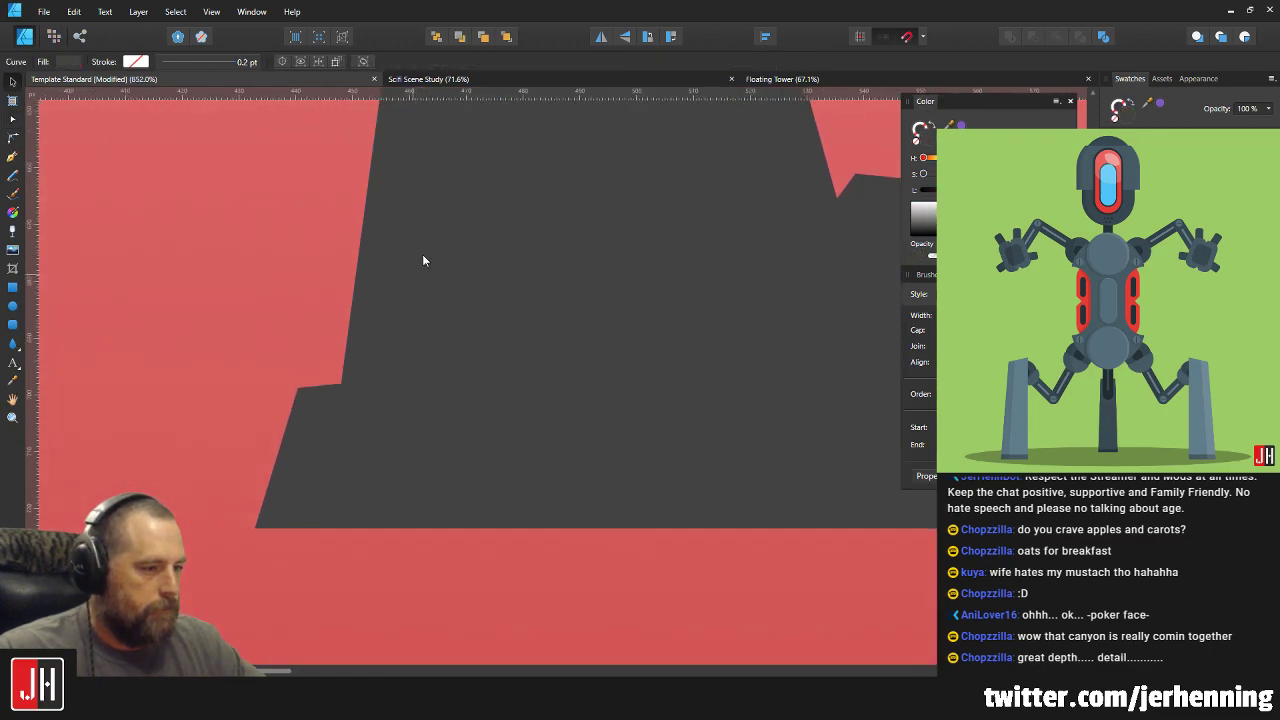
key(a)
drag(250, 337, 395, 405)
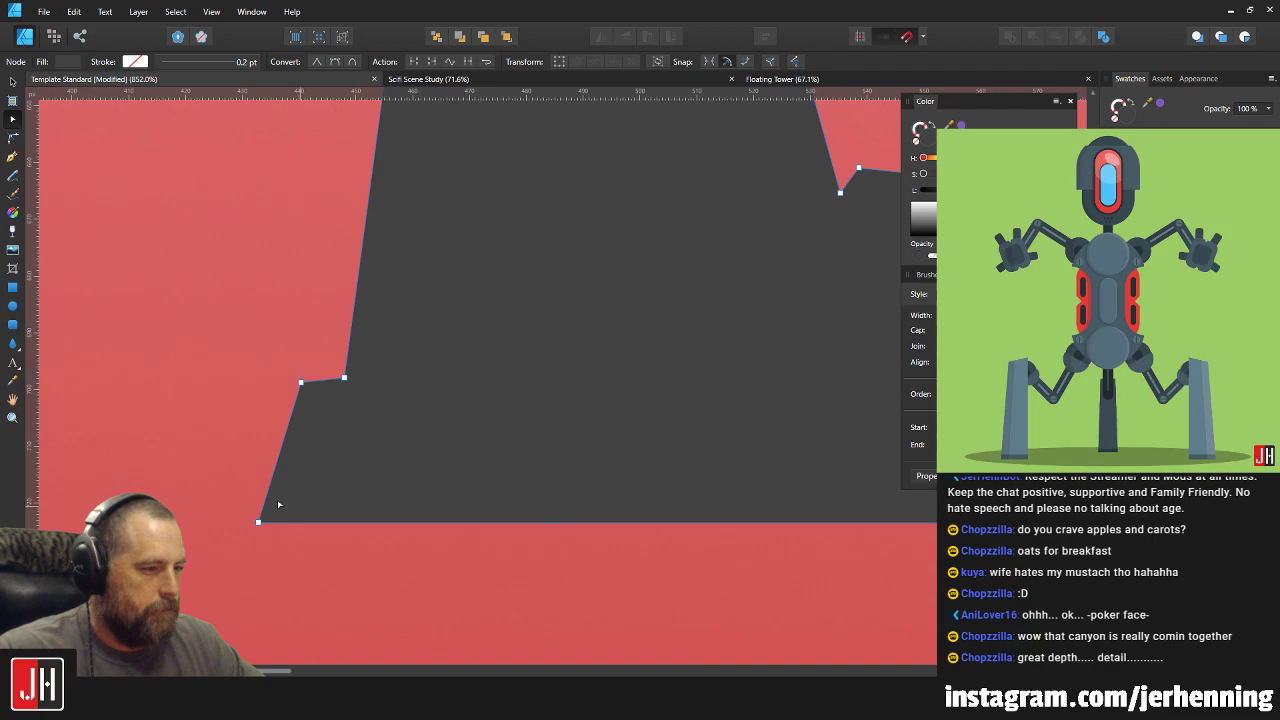
click(266, 495)
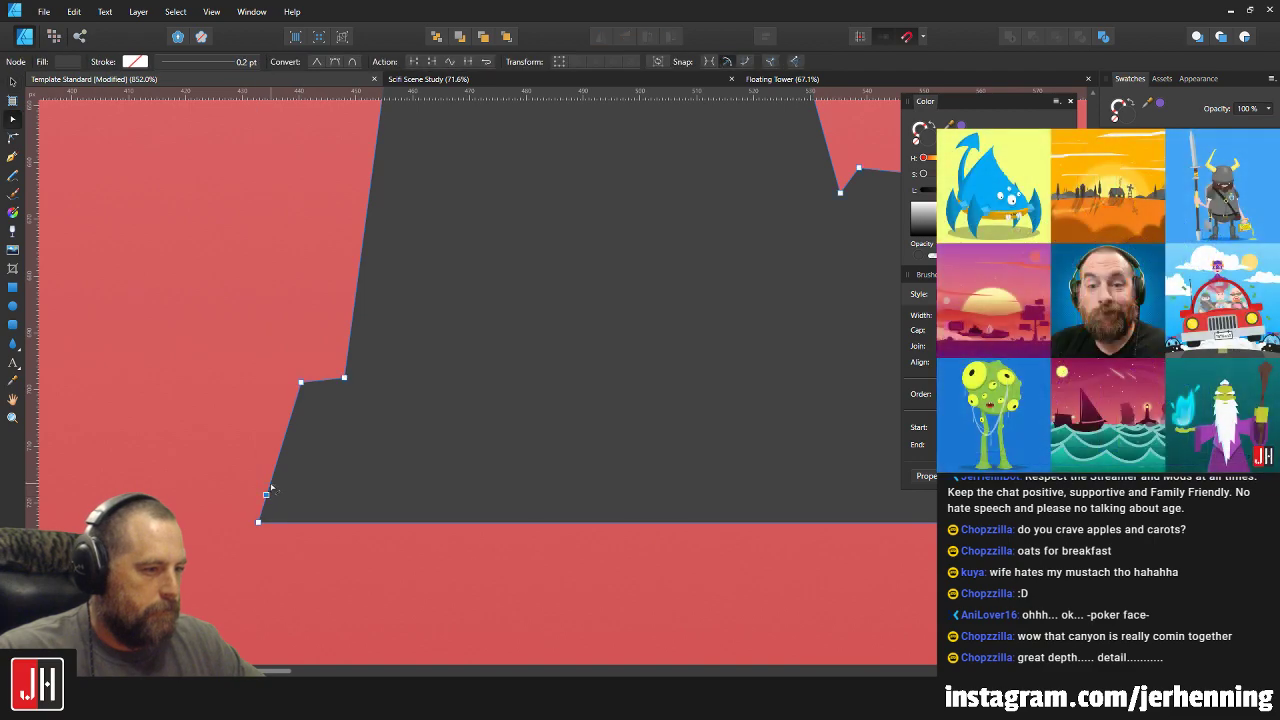
drag(237, 493, 276, 536)
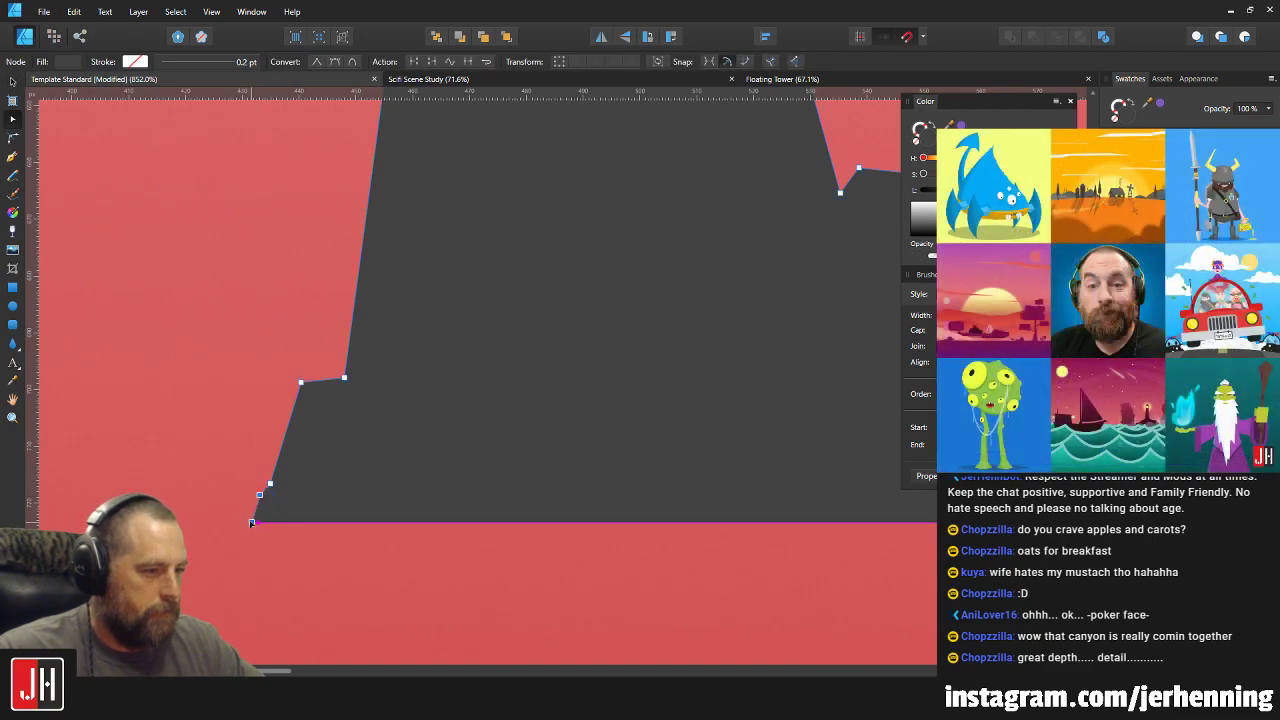
key(v)
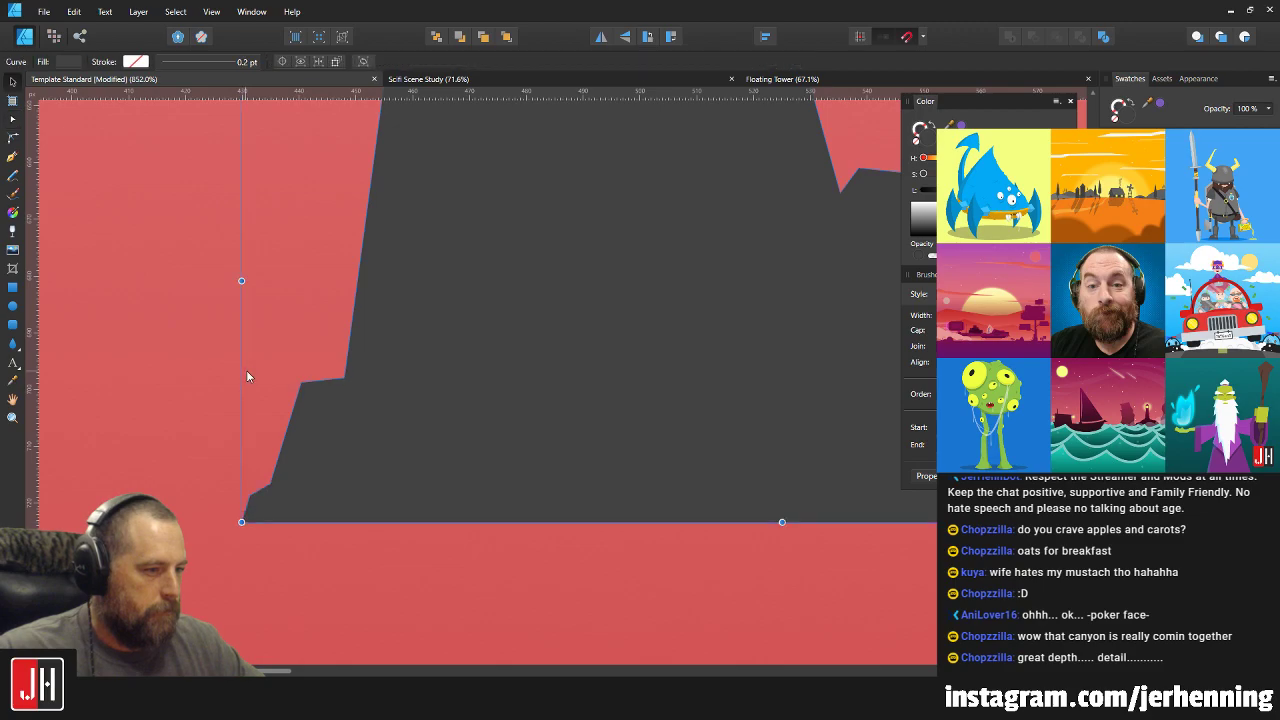
Shift the three nodes of the dark grey shape's lower-left step slightly inward, leaving the foot's outer corners in place.
scroll(249, 371, down, 2)
scroll(306, 386, up, 2)
key(a)
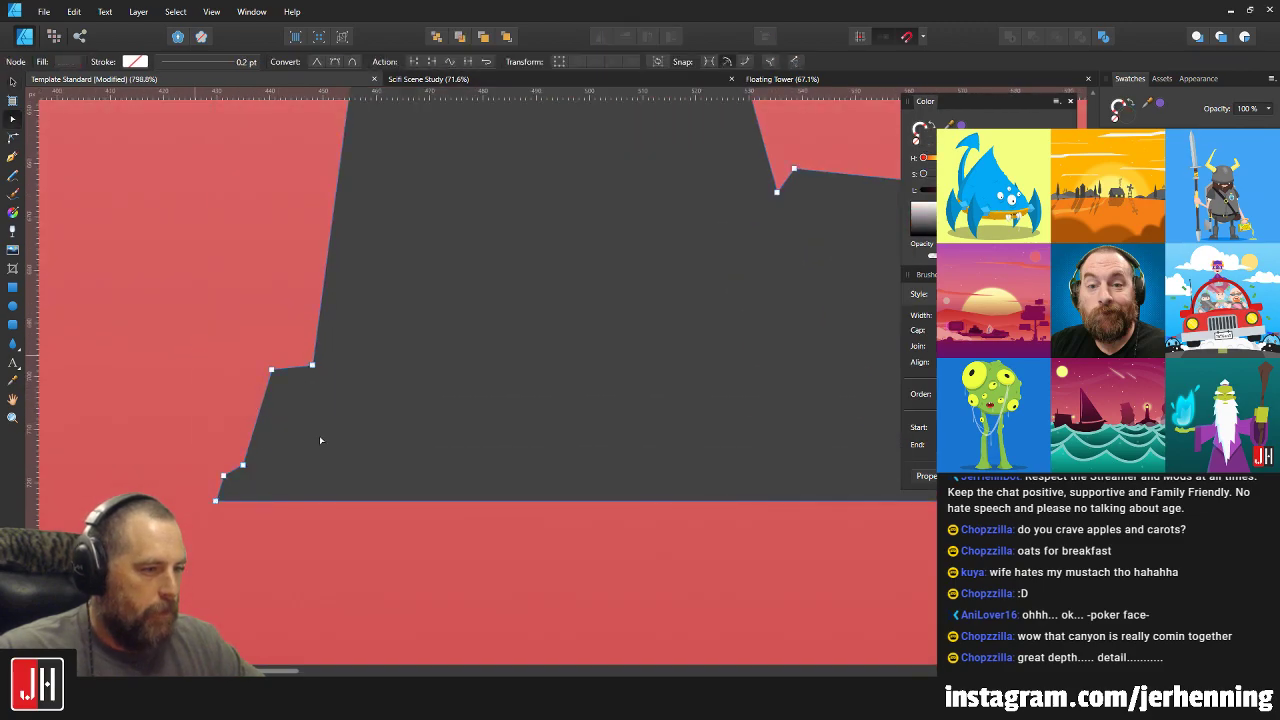
drag(194, 349, 362, 472)
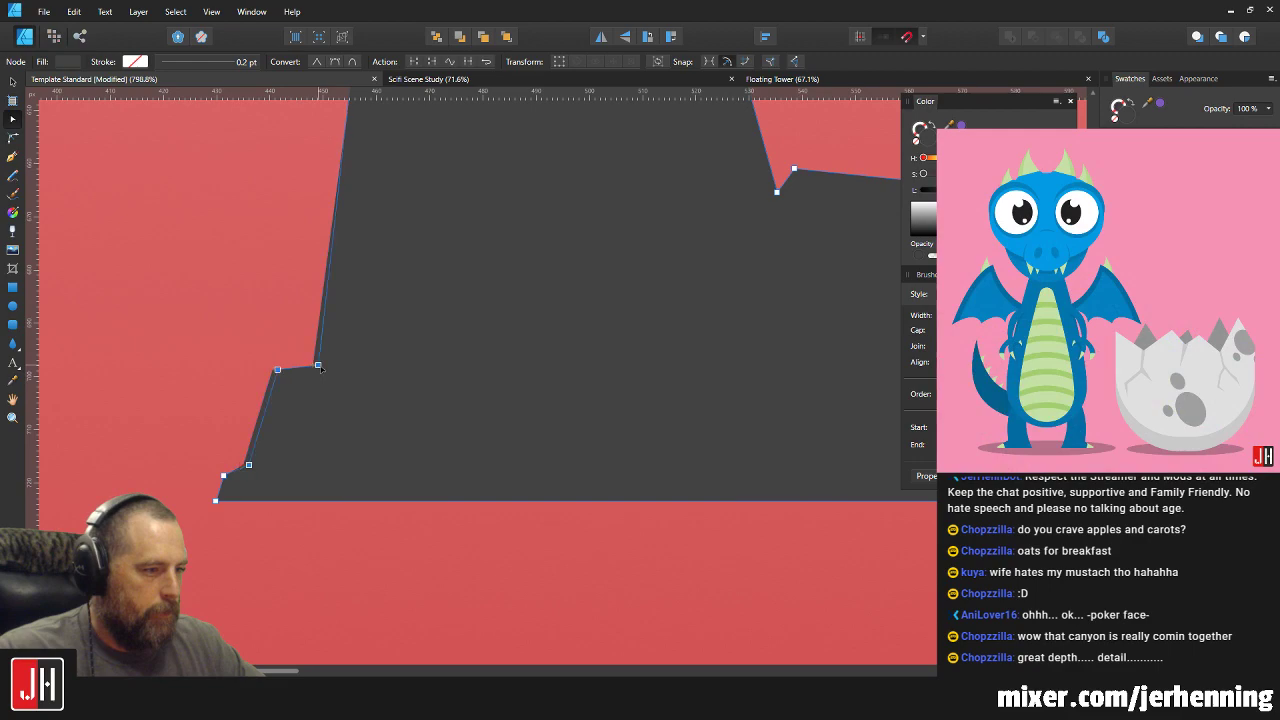
scroll(344, 366, down, 4)
key(v)
key(m)
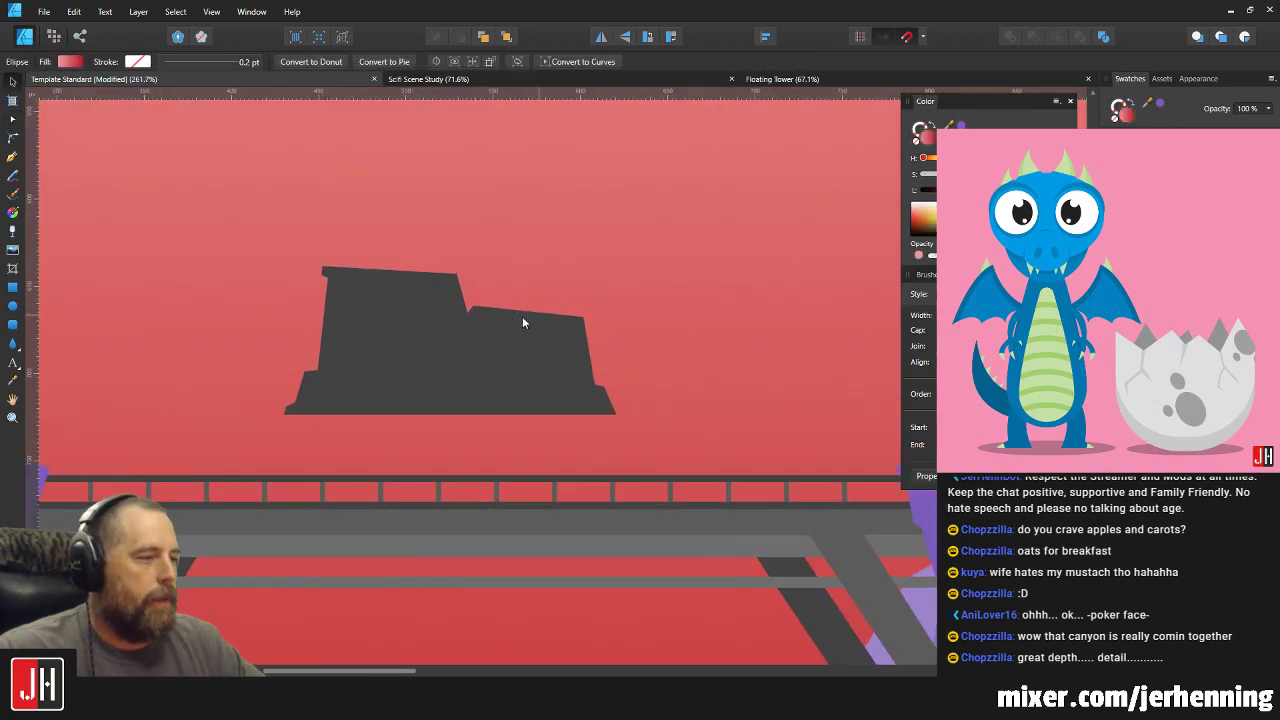
With the Pen tool, trace an uneven, stepped line across the dark grey shape's lower part from its right notch to beyond its left foot.
scroll(484, 358, up, 3)
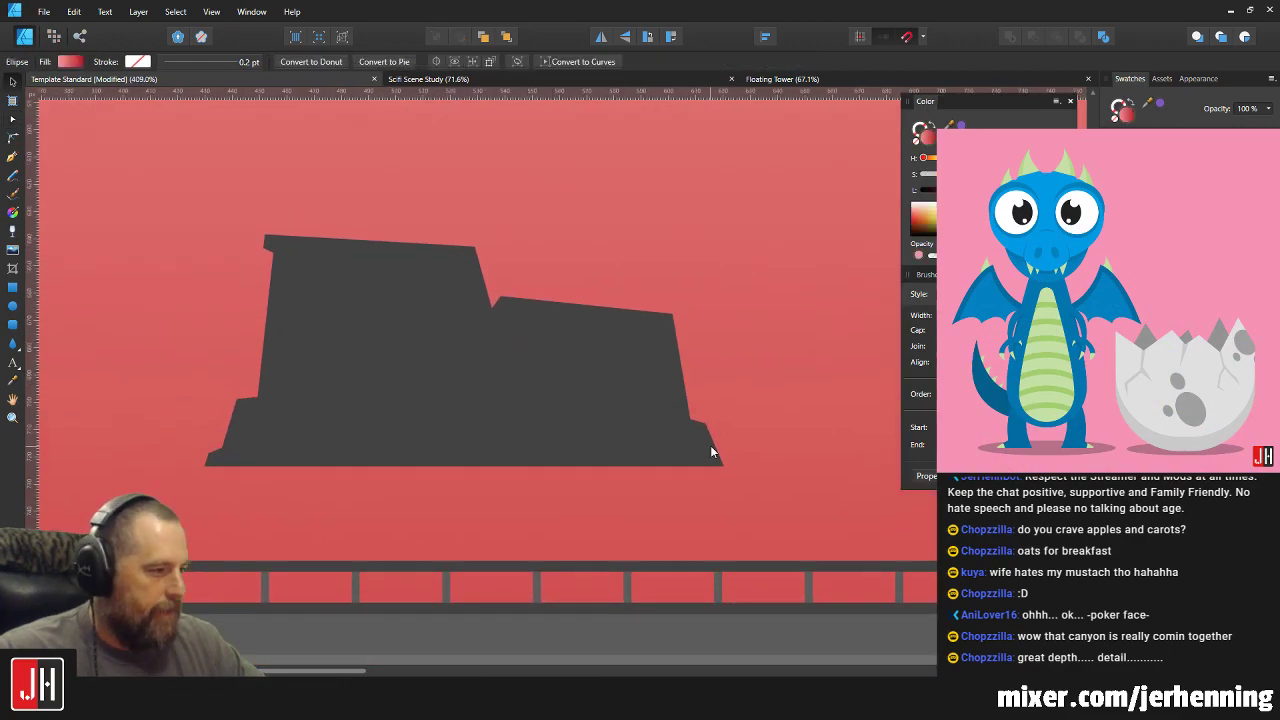
scroll(710, 446, up, 1)
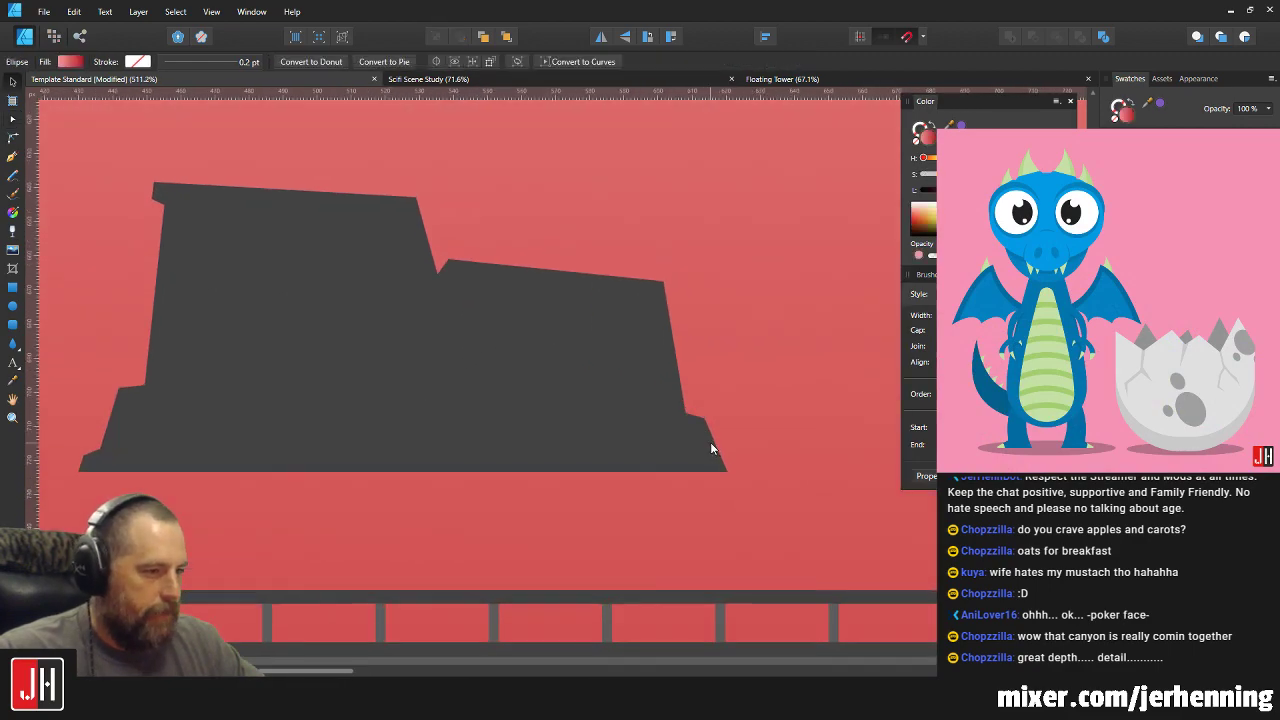
click(12, 157)
scroll(191, 457, up, 1)
click(810, 415)
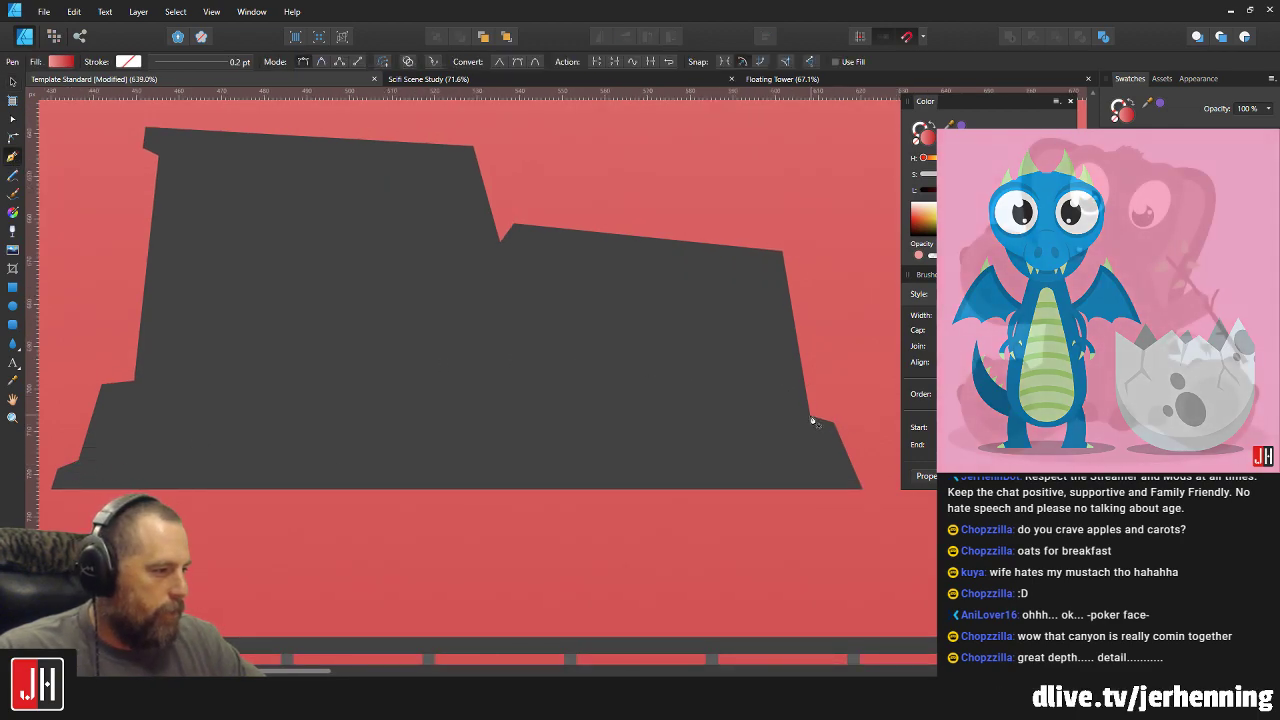
click(585, 420)
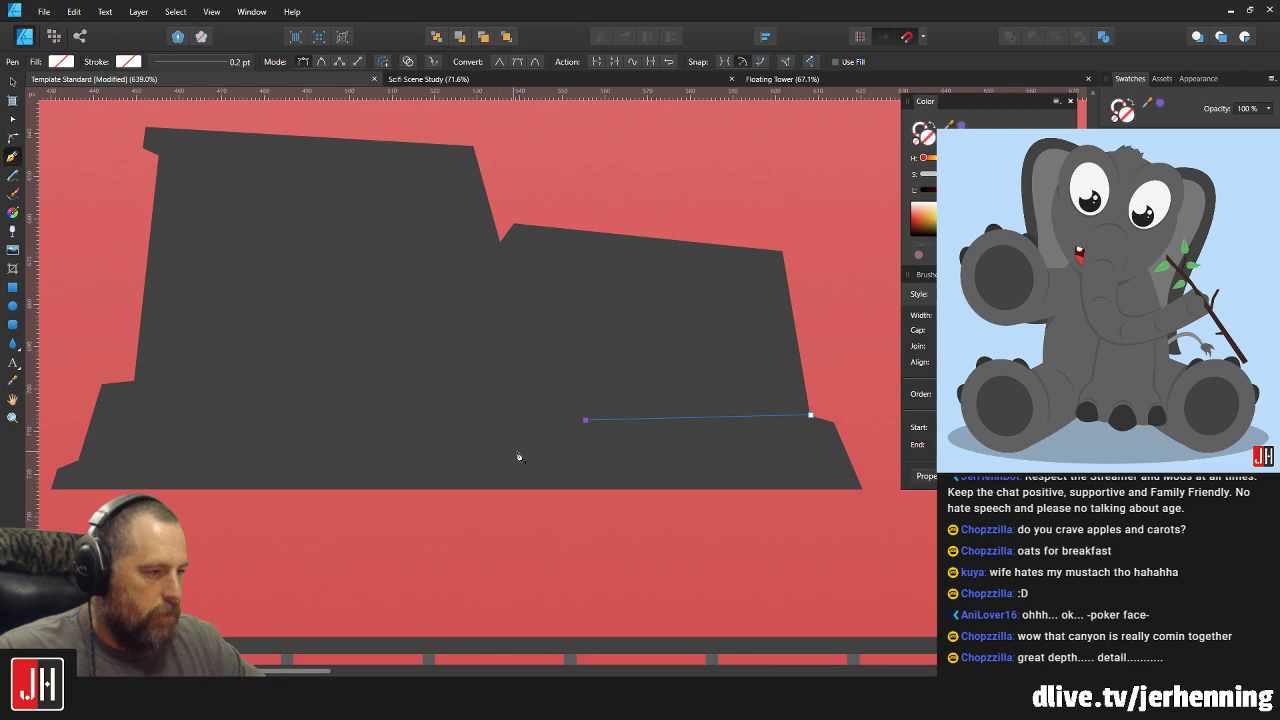
click(297, 464)
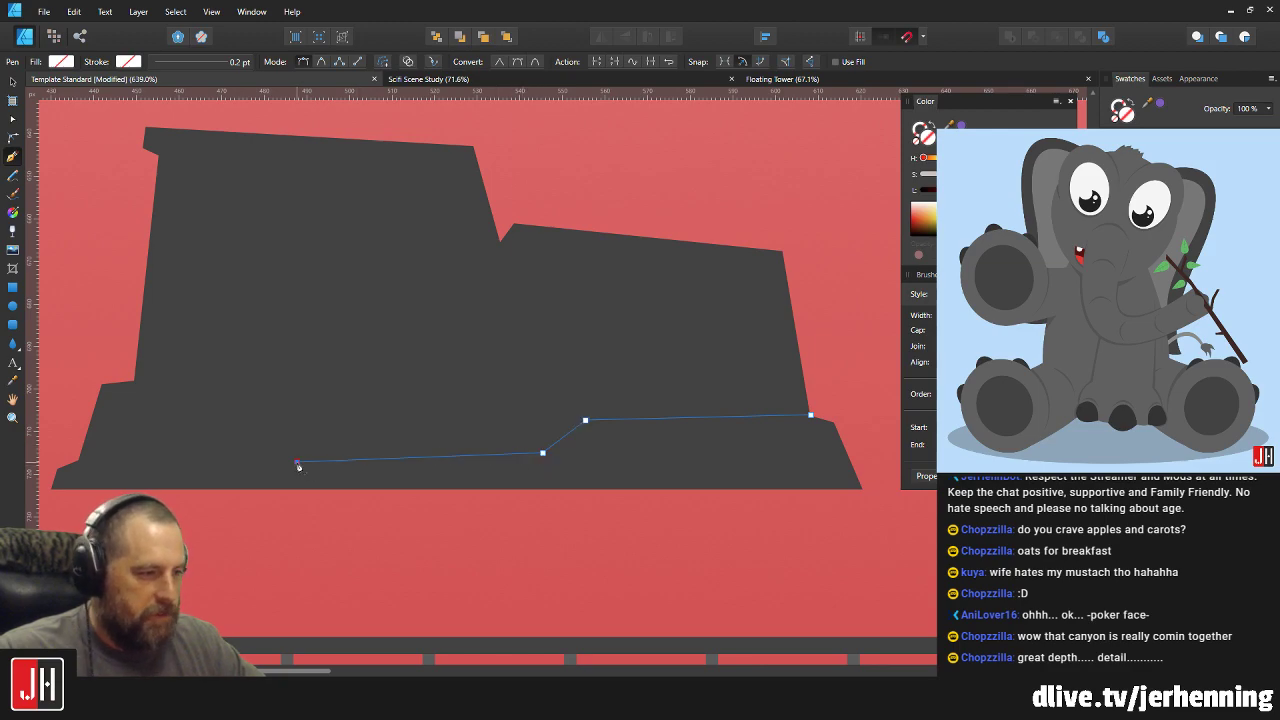
click(143, 445)
click(51, 468)
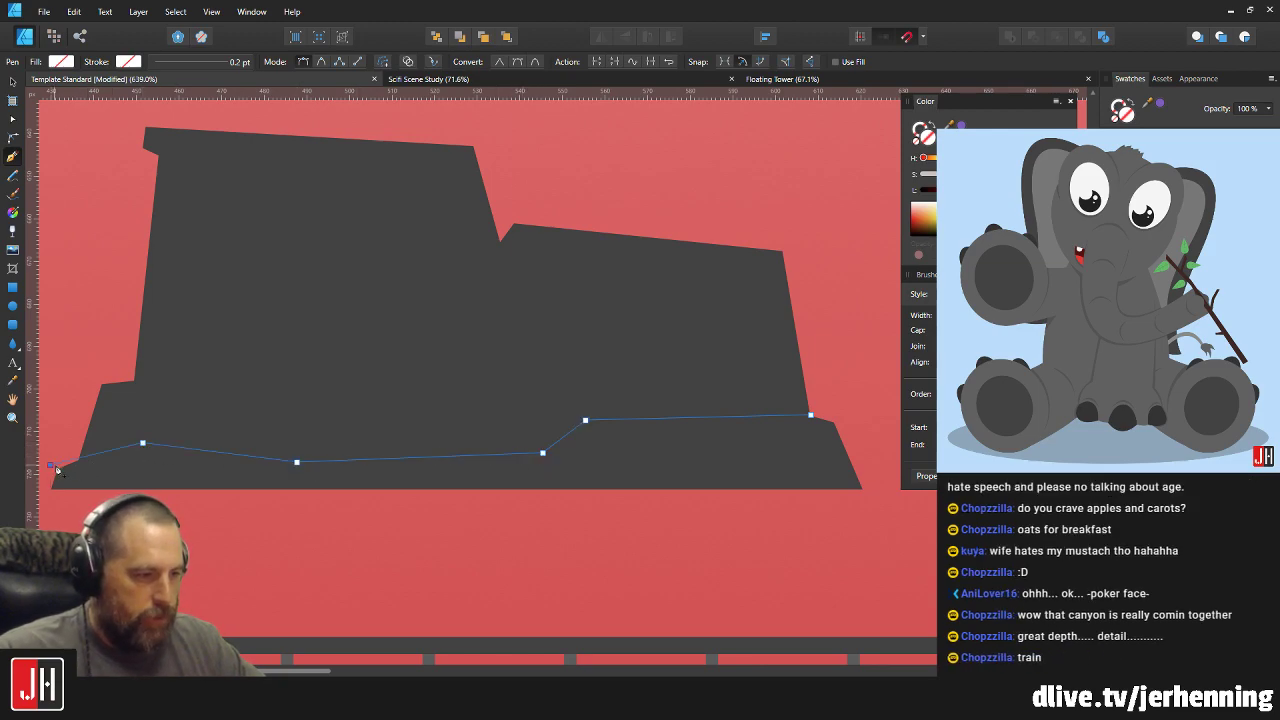
Continue the outline beneath the dark grey shape and around its right foot, closing it at the starting node.
scroll(51, 470, up, 1)
click(55, 514)
scroll(122, 505, down, 2)
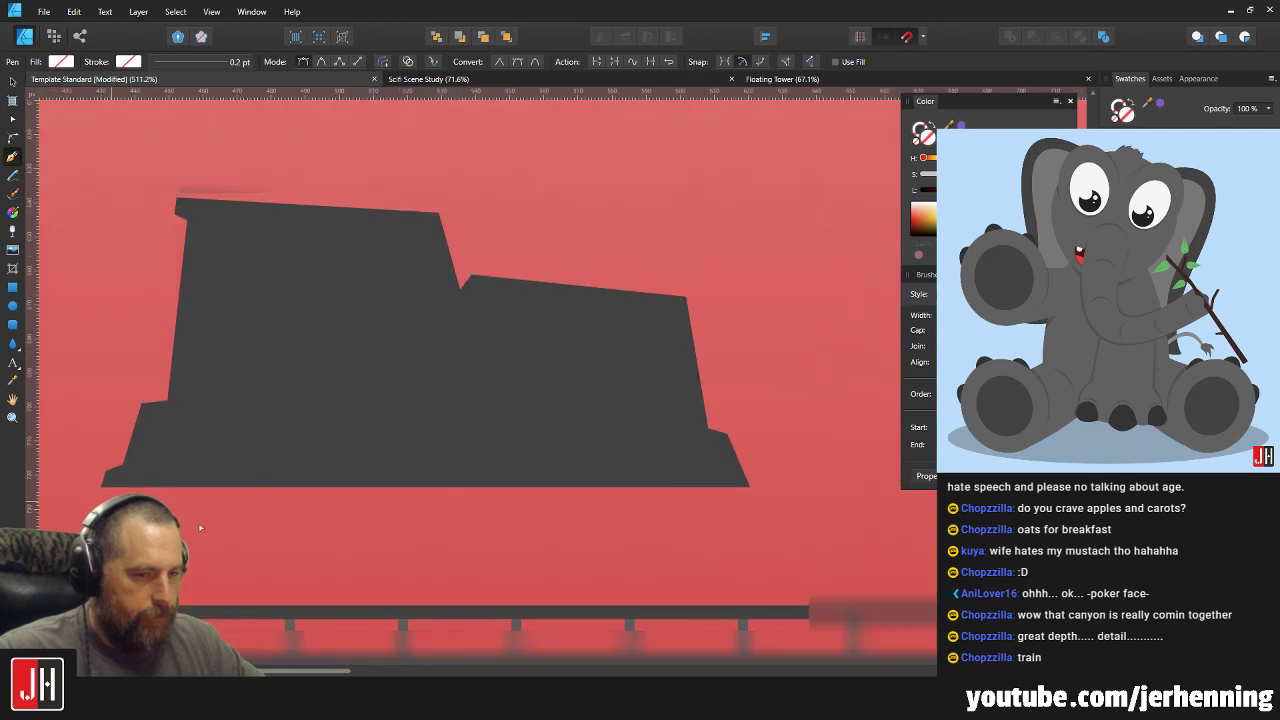
drag(200, 526, 116, 533)
click(288, 523)
click(715, 521)
click(698, 456)
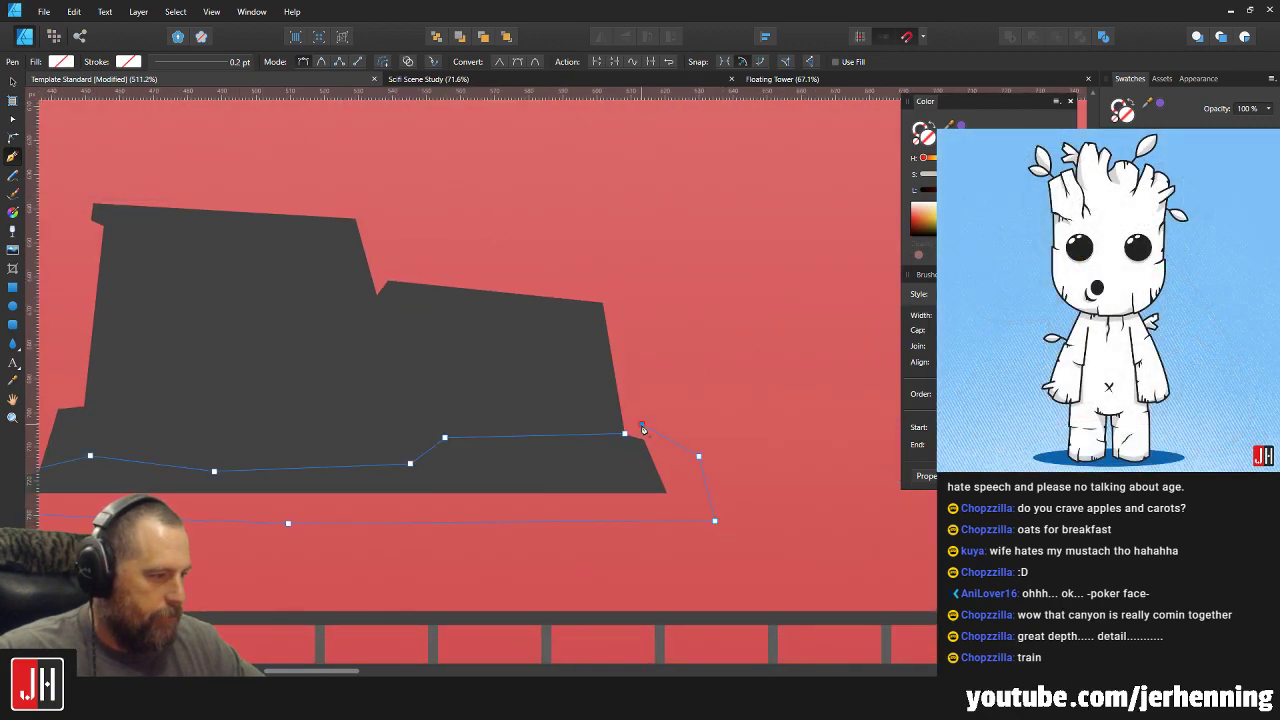
click(624, 436)
Fill the new base outline with lighter grey and paste it inside the dark grey shape so it is clipped to the silhouette.
key(v)
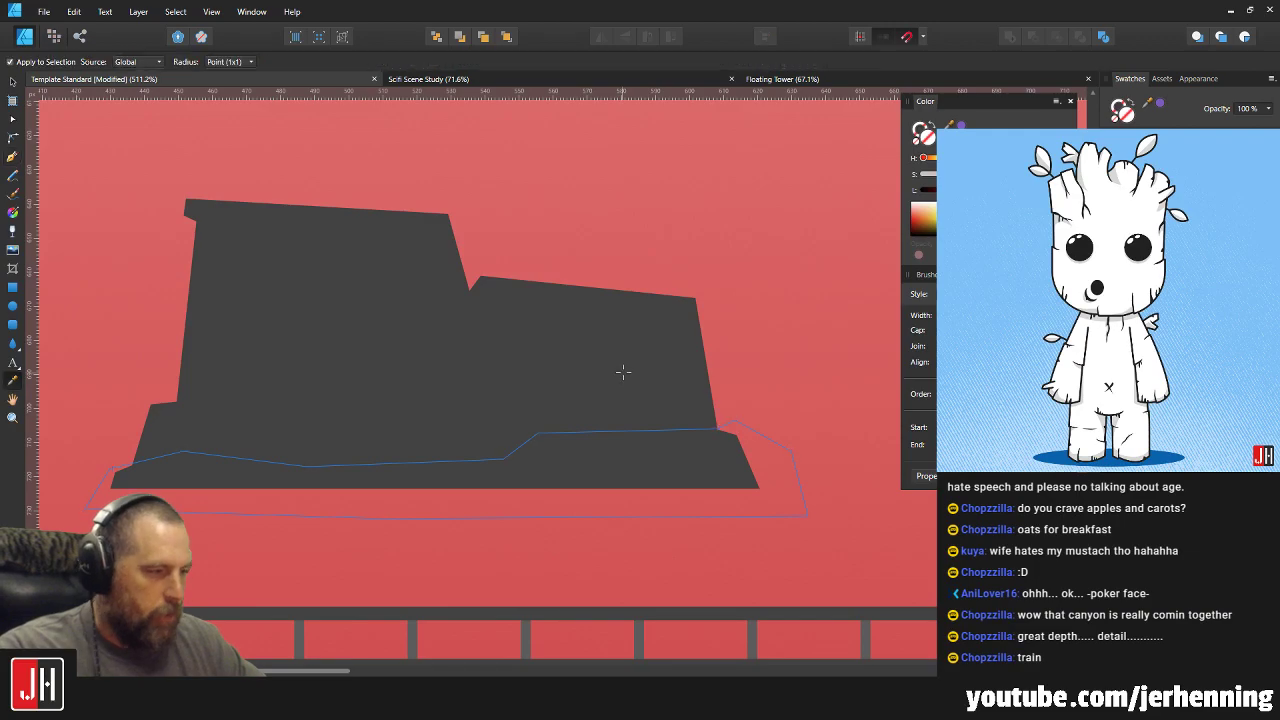
key(ctrl+d)
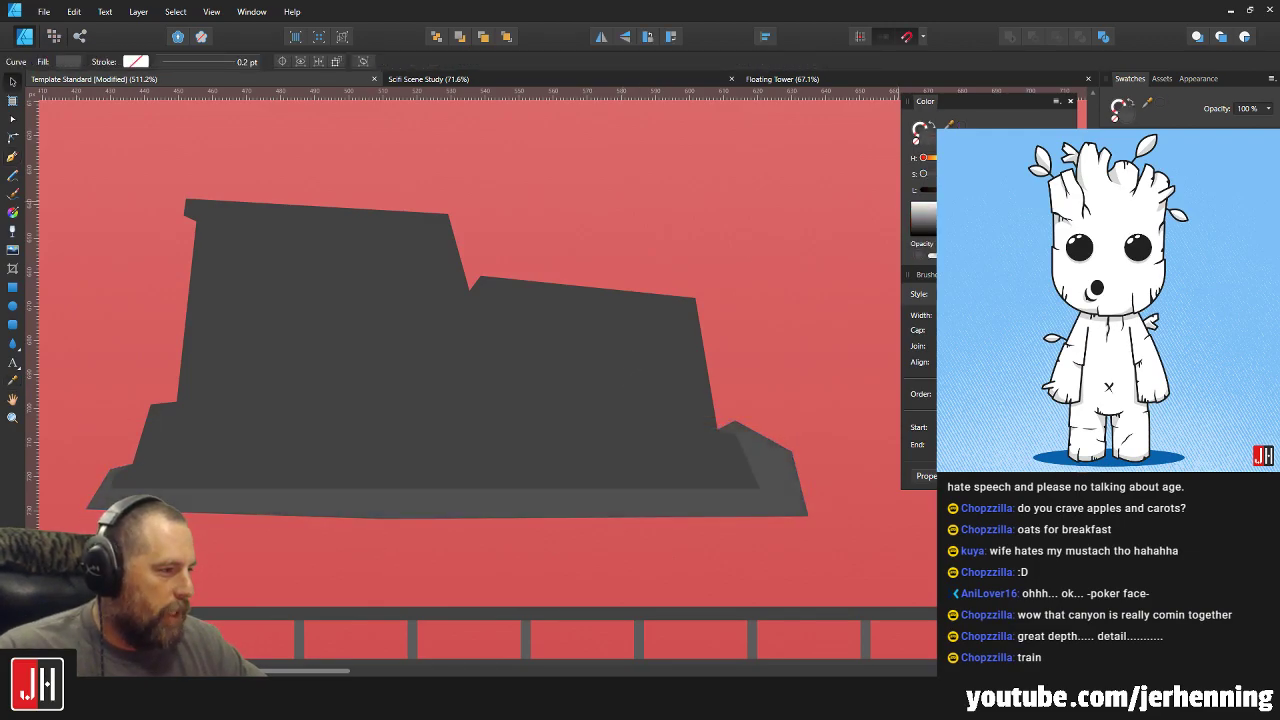
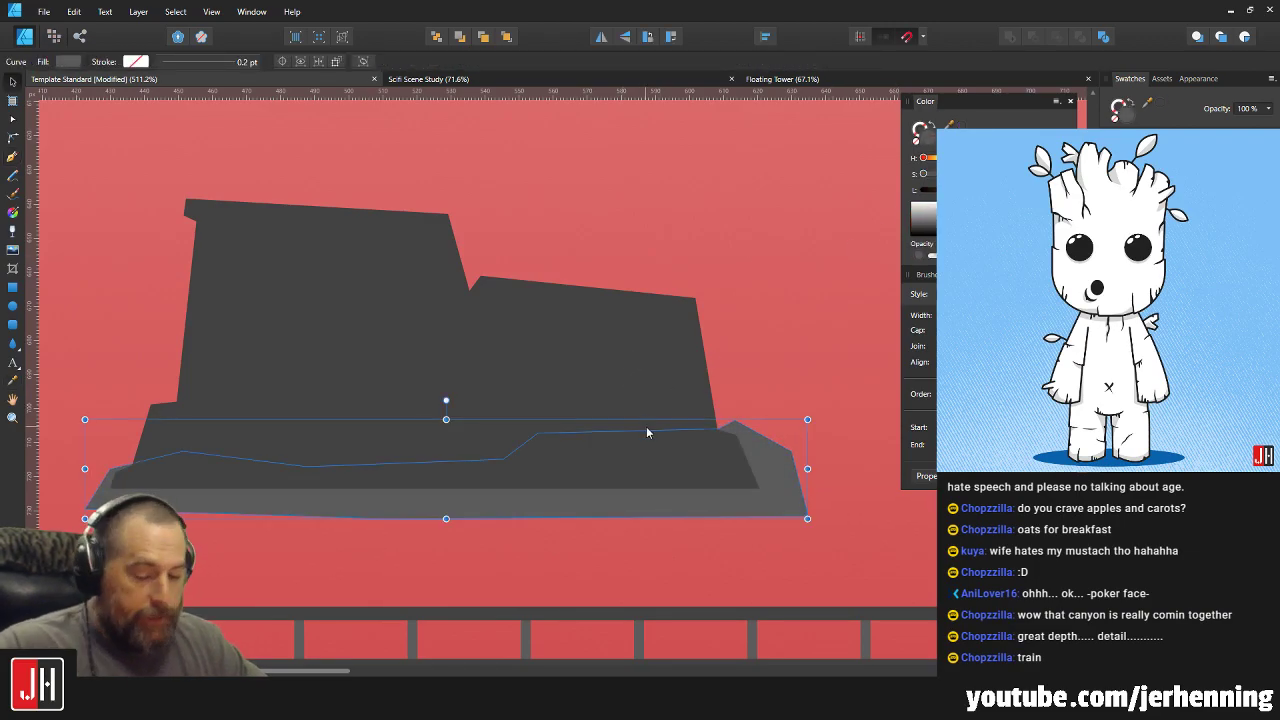
key(ctrl+x)
click(684, 404)
key(ctrl+alt+v)
click(777, 377)
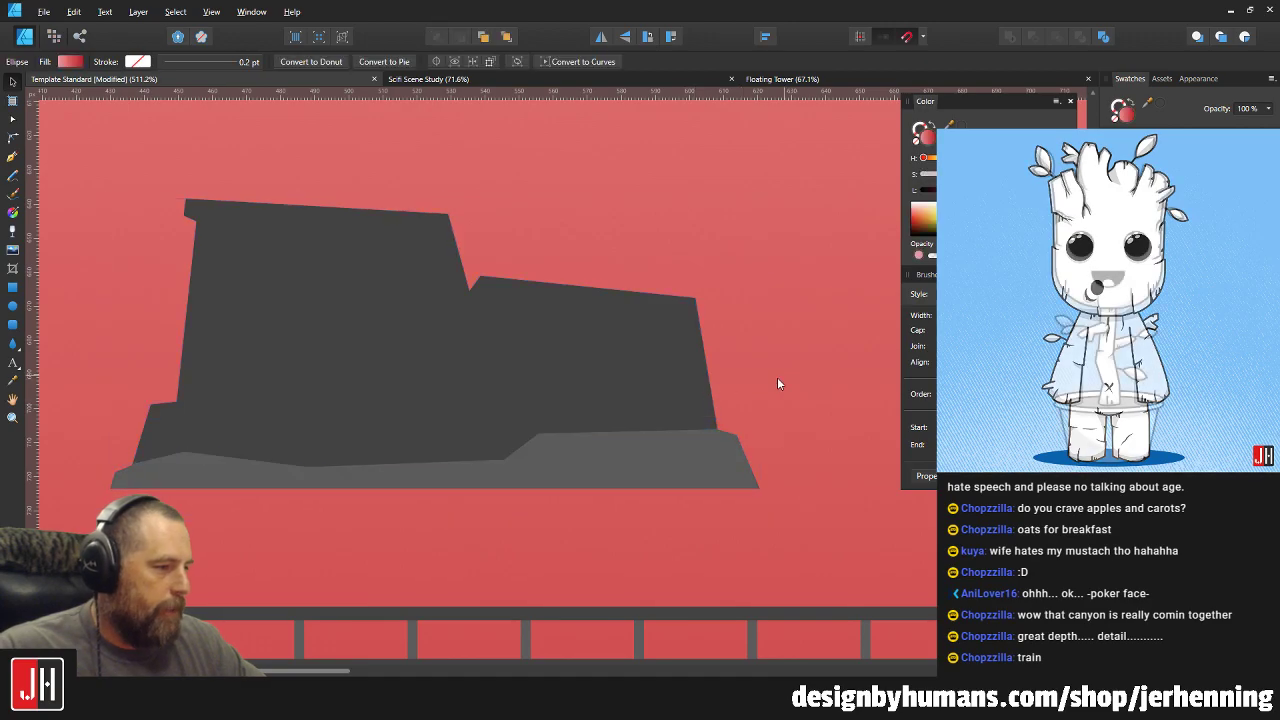
Recolor the blocky body light blue and give the clipped base band a deeper blue.
click(640, 378)
click(1180, 255)
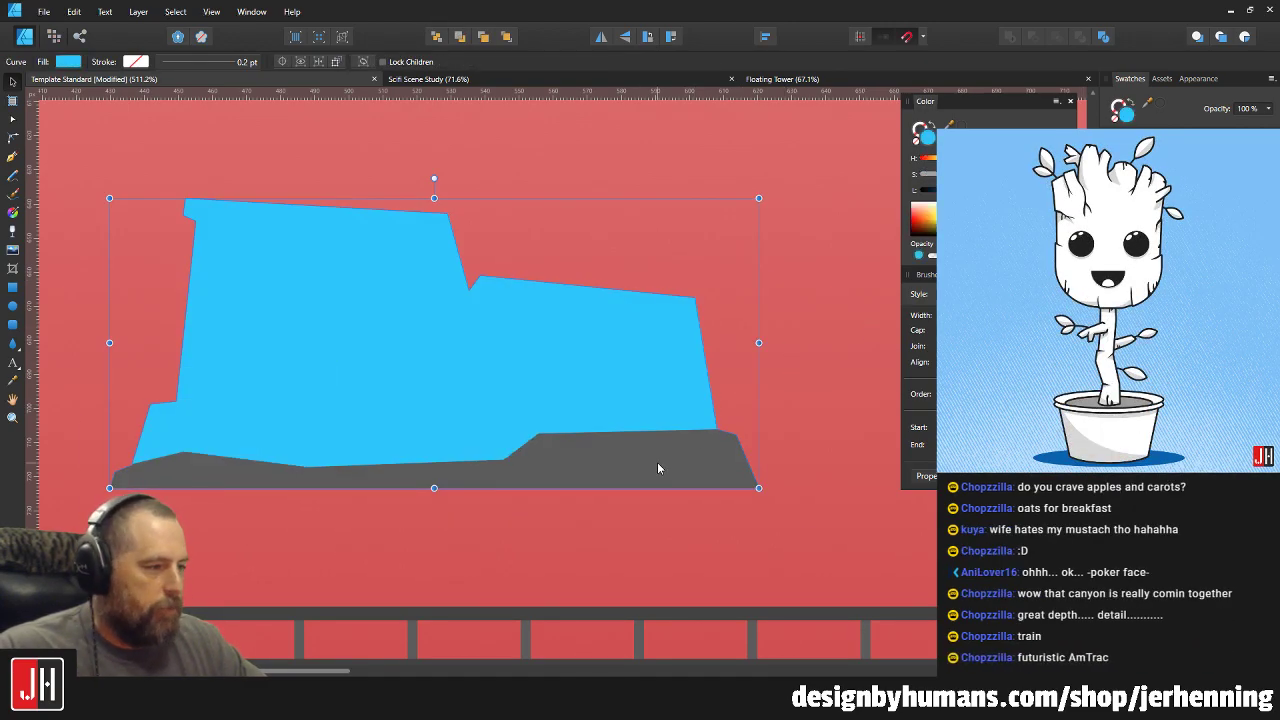
double_click(657, 462)
key(i)
click(659, 359)
key(v)
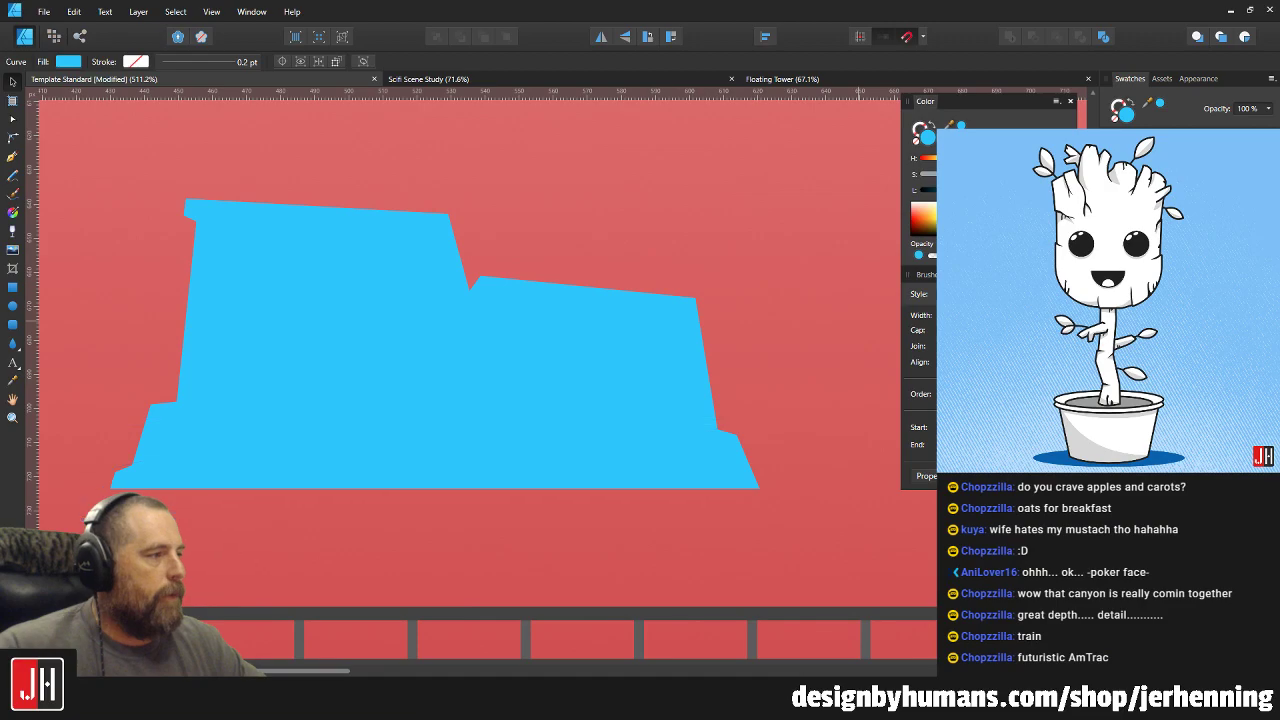
click(665, 331)
drag(988, 190, 991, 190)
Adjust the base band's upper-left nodes so its top edge lines up with the silhouette's small lower-left step.
scroll(790, 300, down, 5)
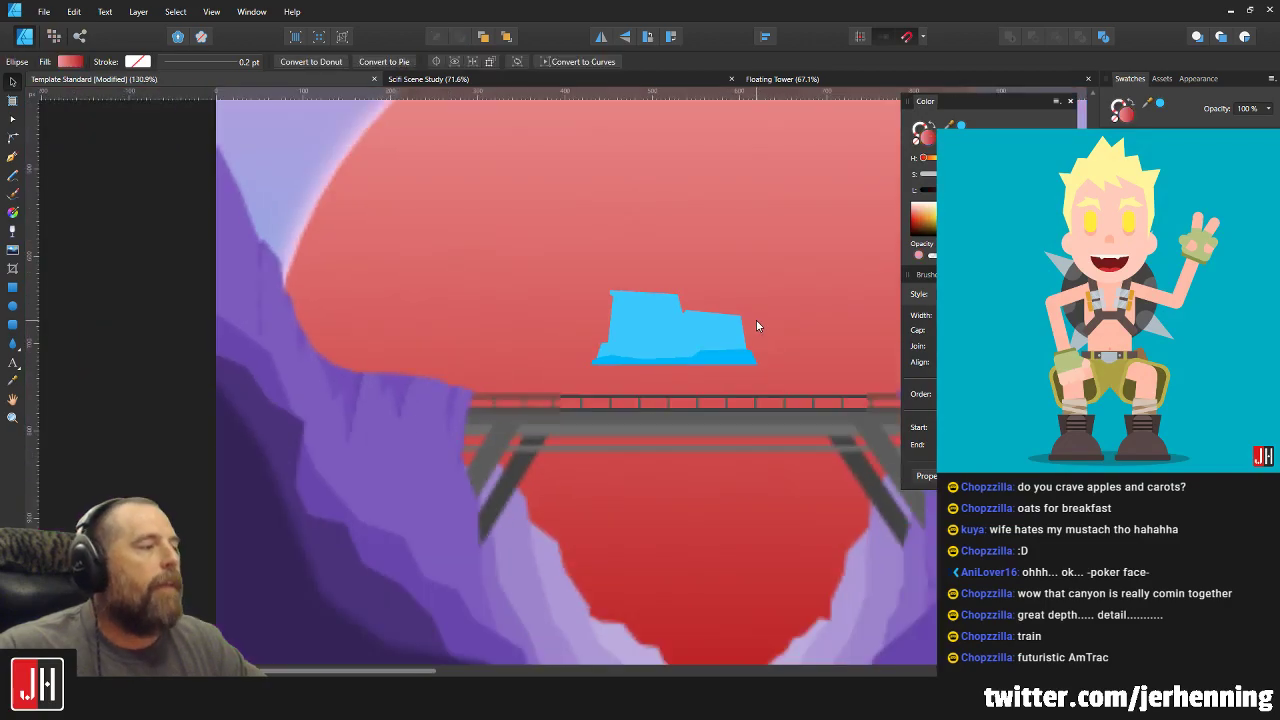
scroll(640, 371, up, 4)
click(639, 370)
scroll(644, 329, up, 4)
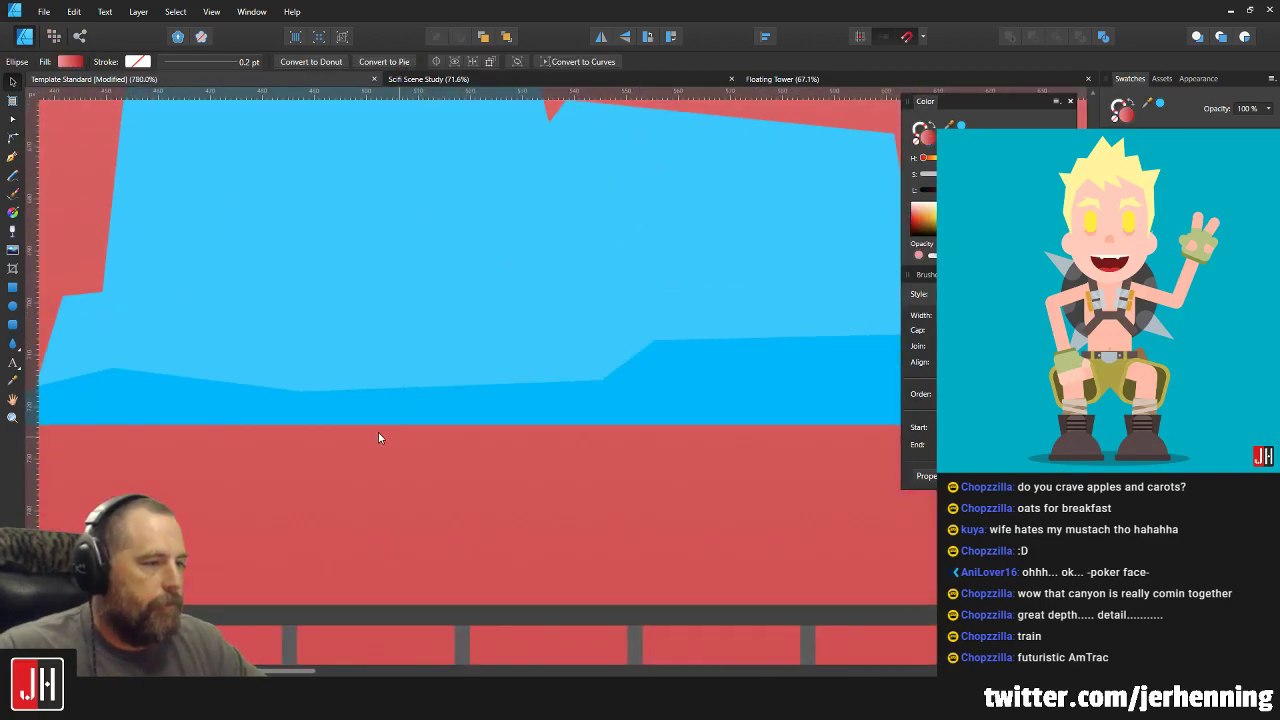
drag(342, 406, 435, 418)
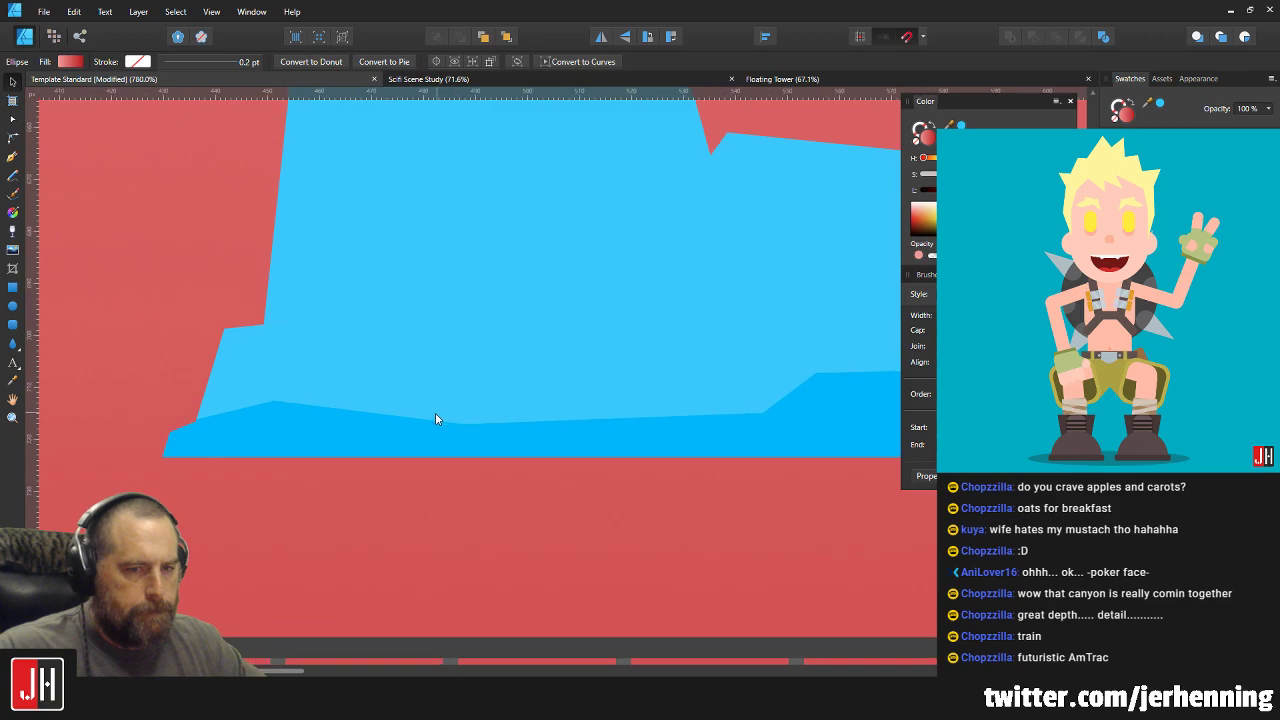
click(276, 423)
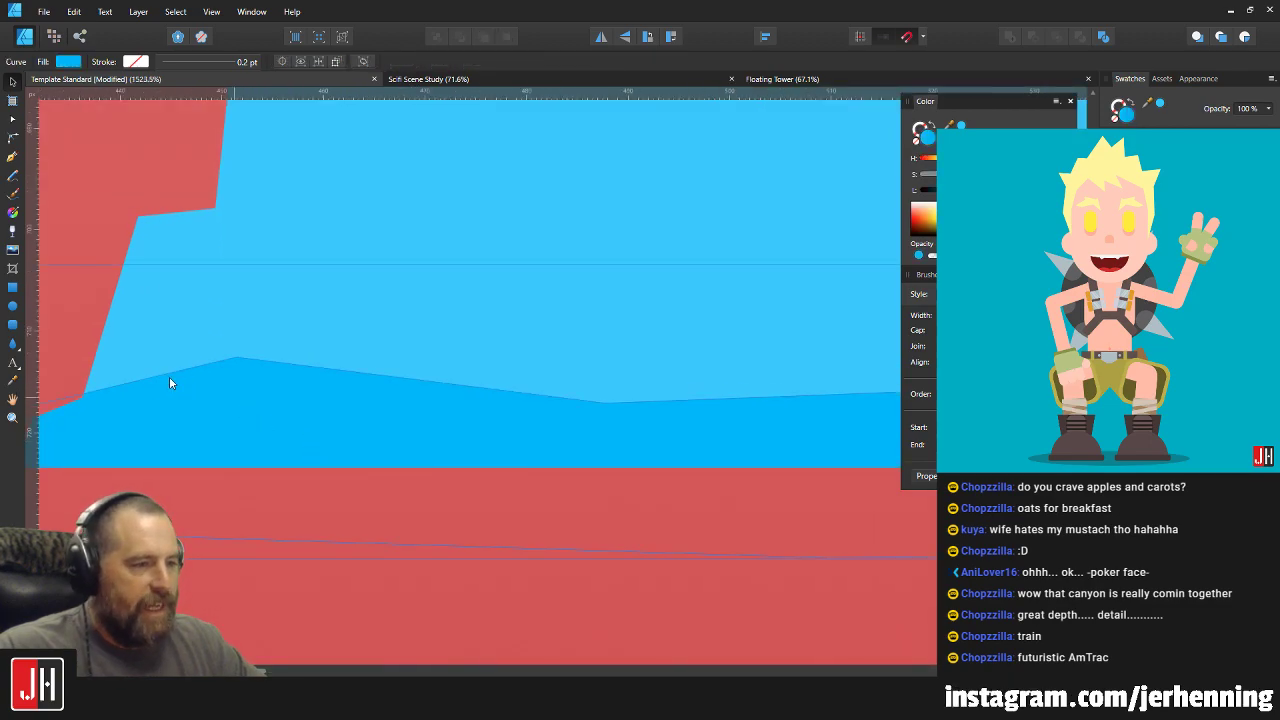
key(a)
scroll(366, 362, up, 6)
mouse_move(72, 381)
mouse_down()
mouse_move(222, 364)
mouse_move(241, 379)
mouse_up()
drag(781, 287, 379, 332)
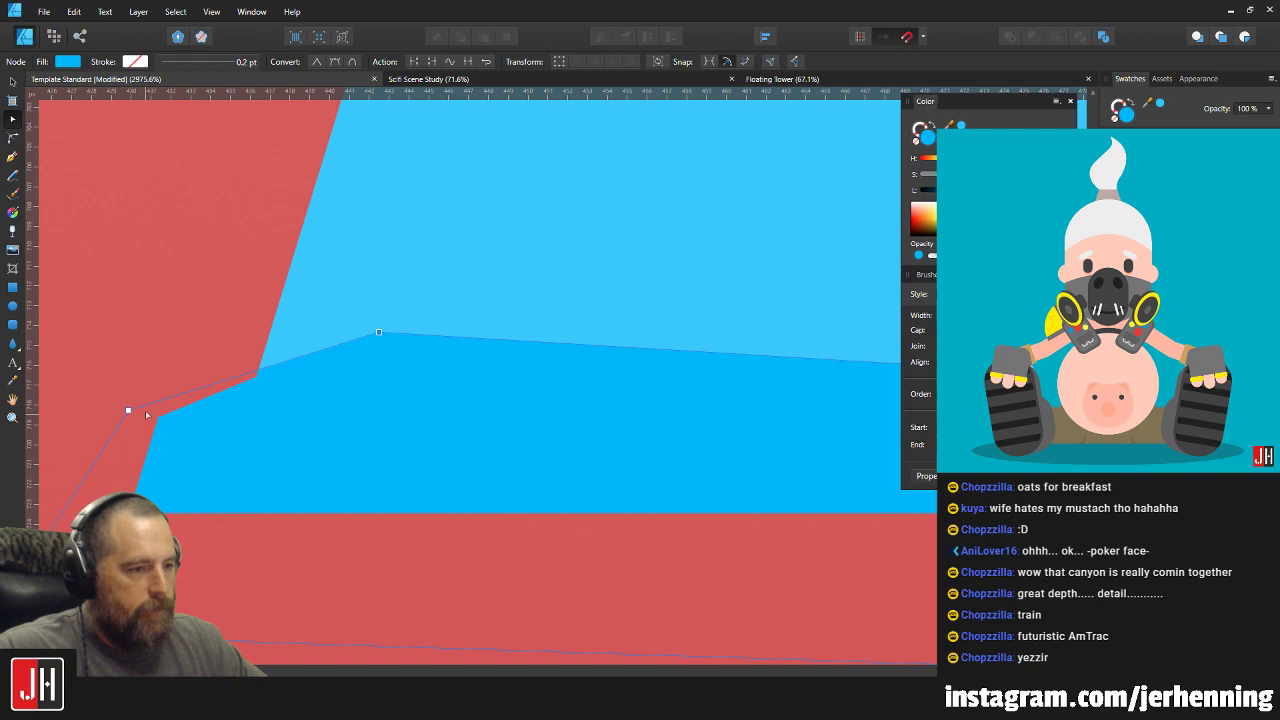
drag(127, 410, 126, 423)
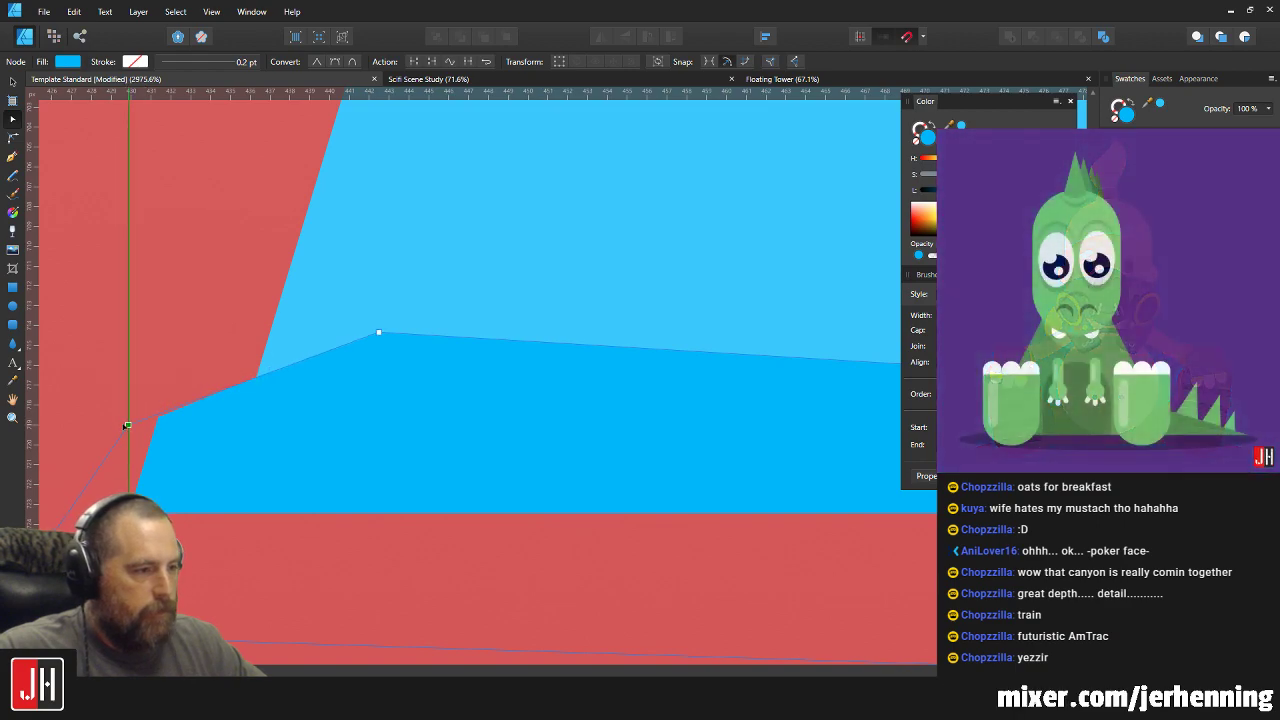
scroll(548, 338, down, 1)
scroll(548, 338, down, 12)
key(v)
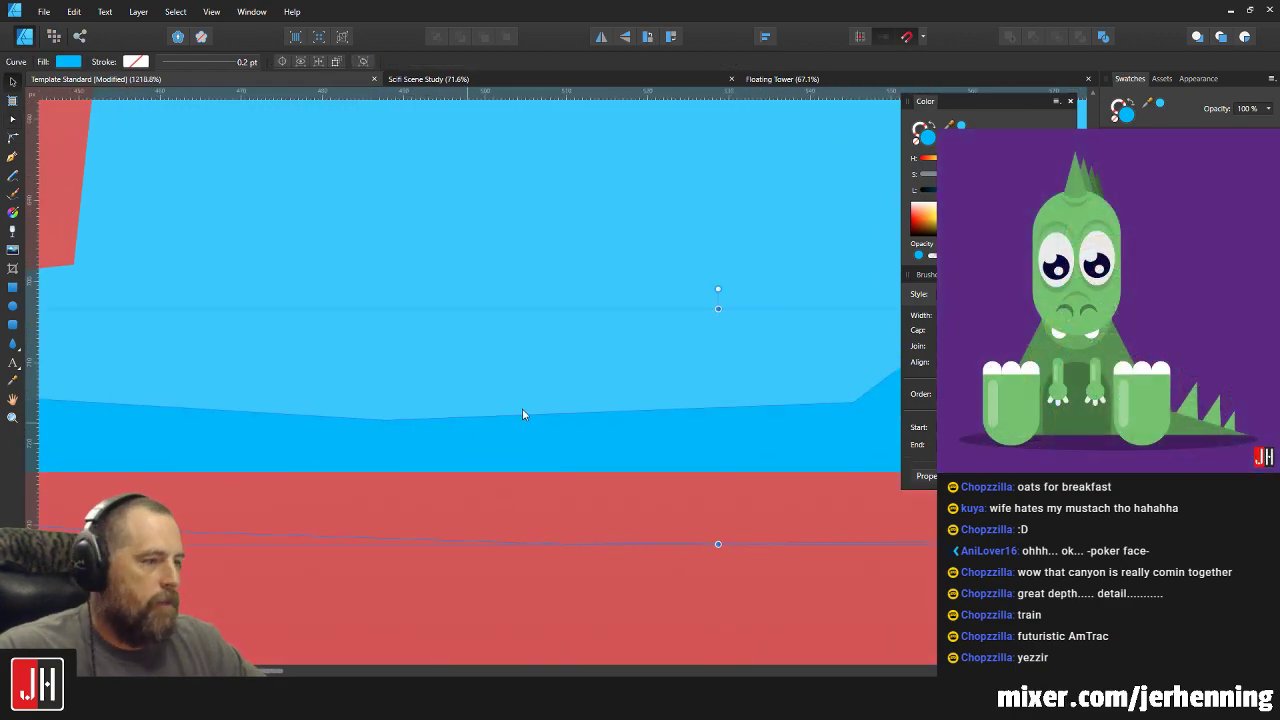
Move the two nodes of the base band's sloped step to the left and slightly up.
key(e)
scroll(660, 410, up, 6)
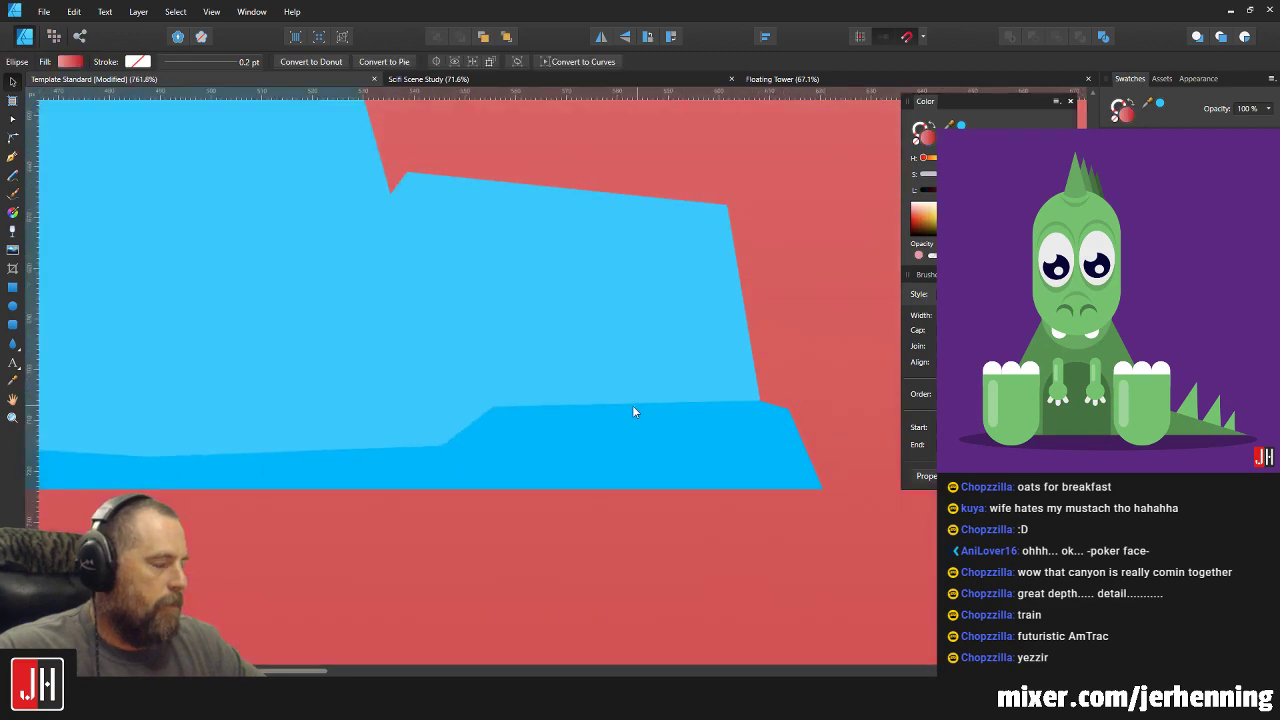
key(a)
click(508, 435)
drag(378, 372, 518, 448)
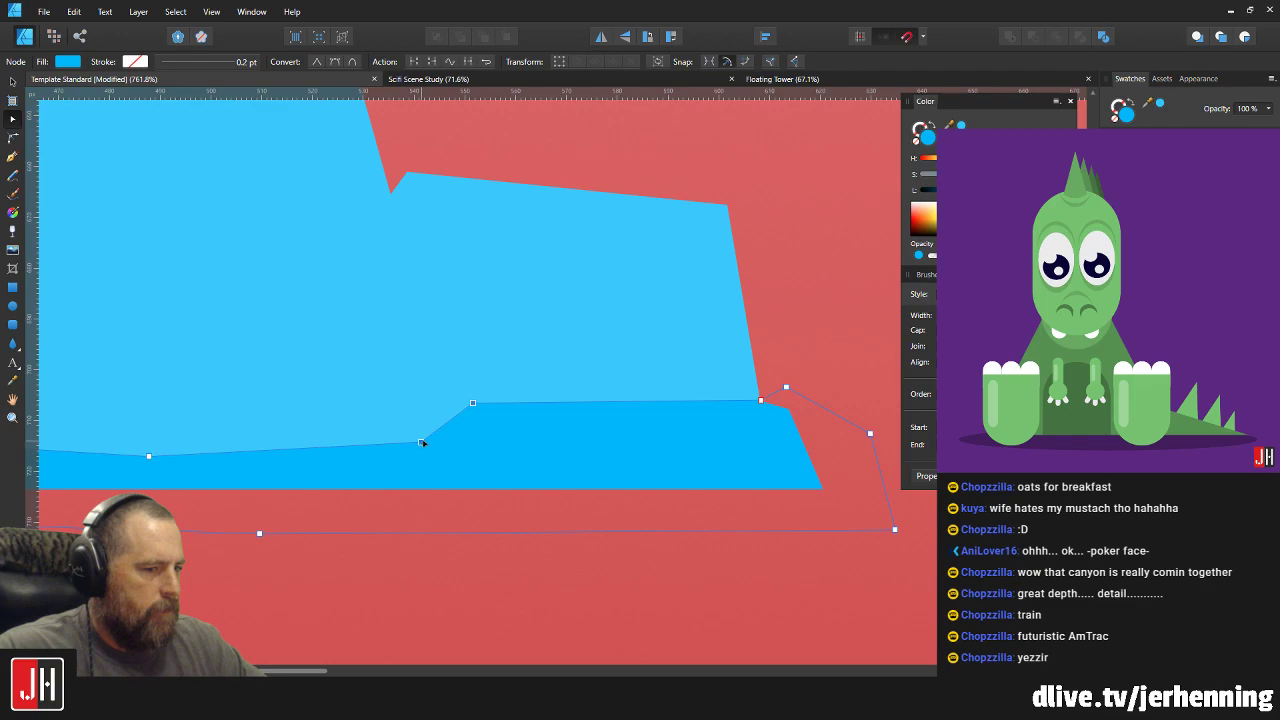
key(v)
scroll(646, 435, down, 6)
key(e)
scroll(471, 400, up, 7)
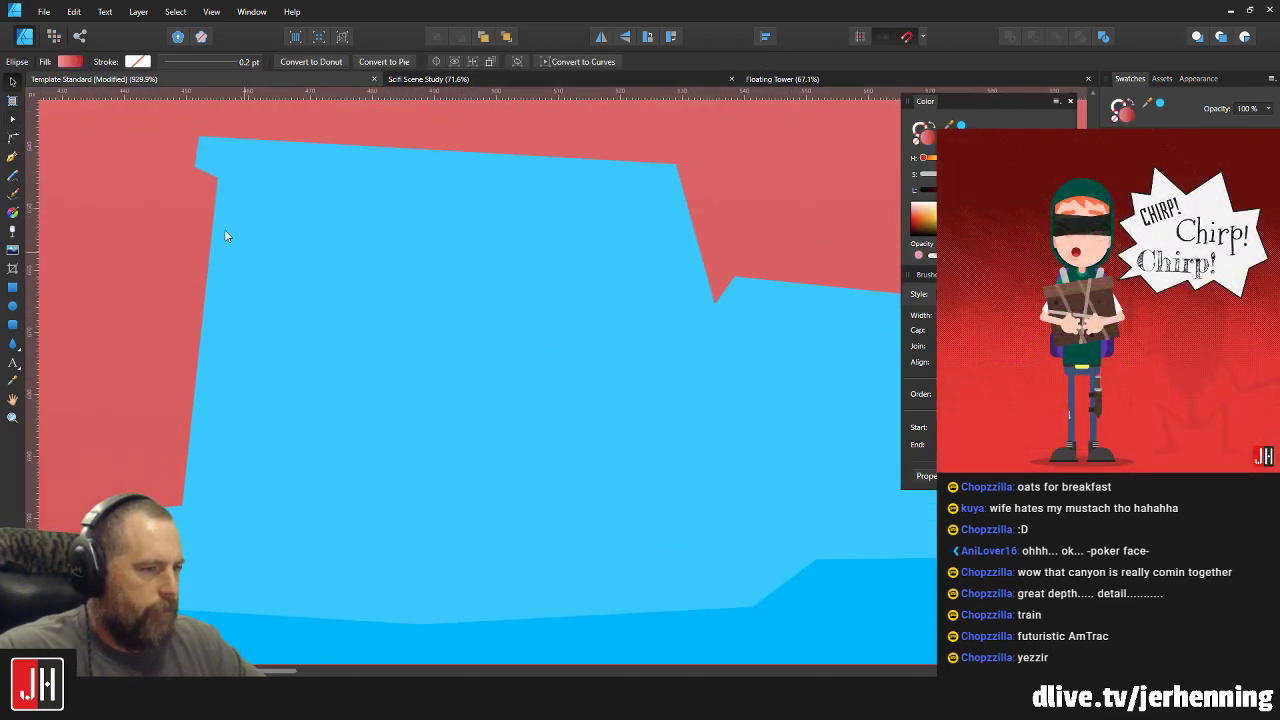
Add two nodes below the blocky body's upper-right corner and shift the corner left to form a small stepped notch.
click(13, 156)
scroll(434, 337, down, 2)
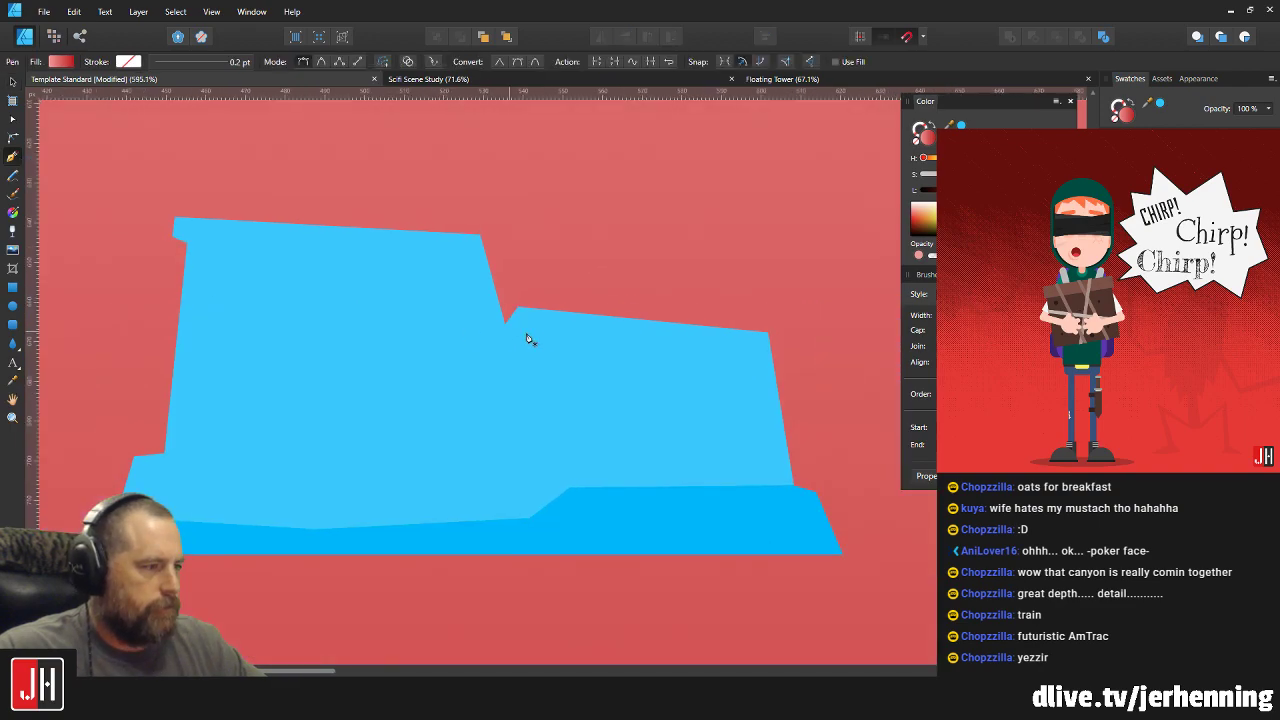
scroll(600, 370, right, 3)
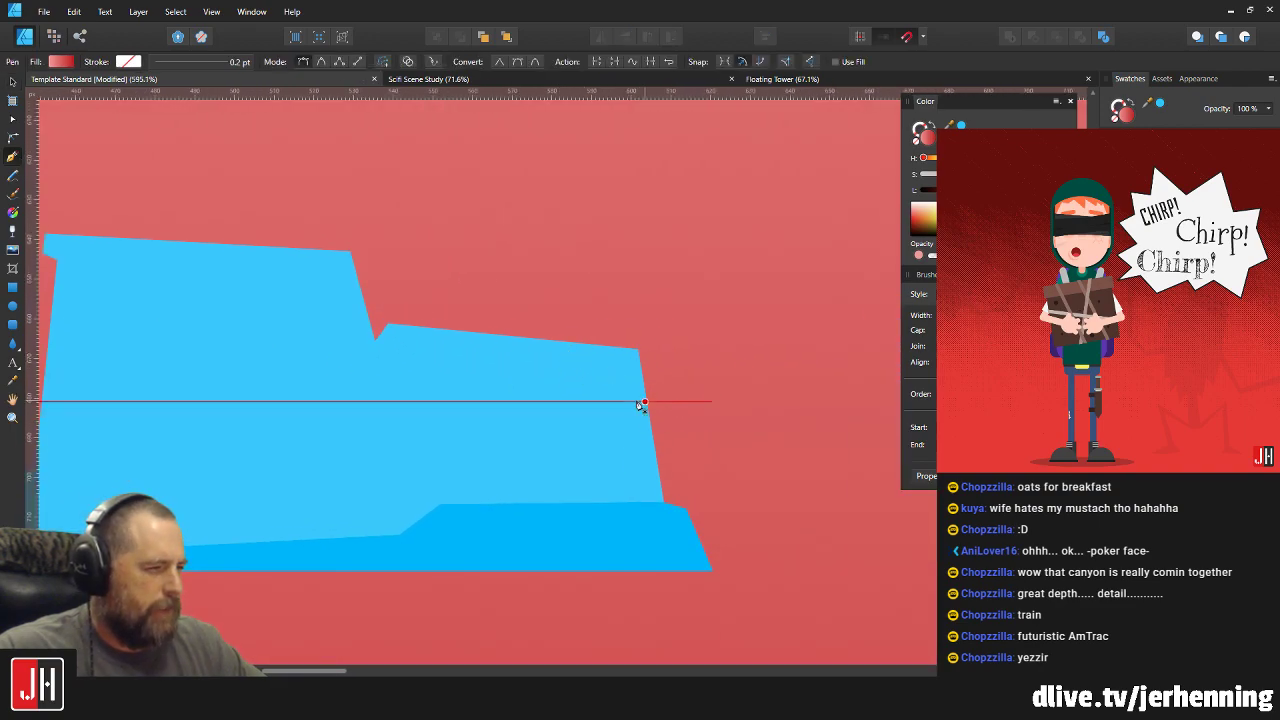
key(a)
scroll(647, 392, up, 3)
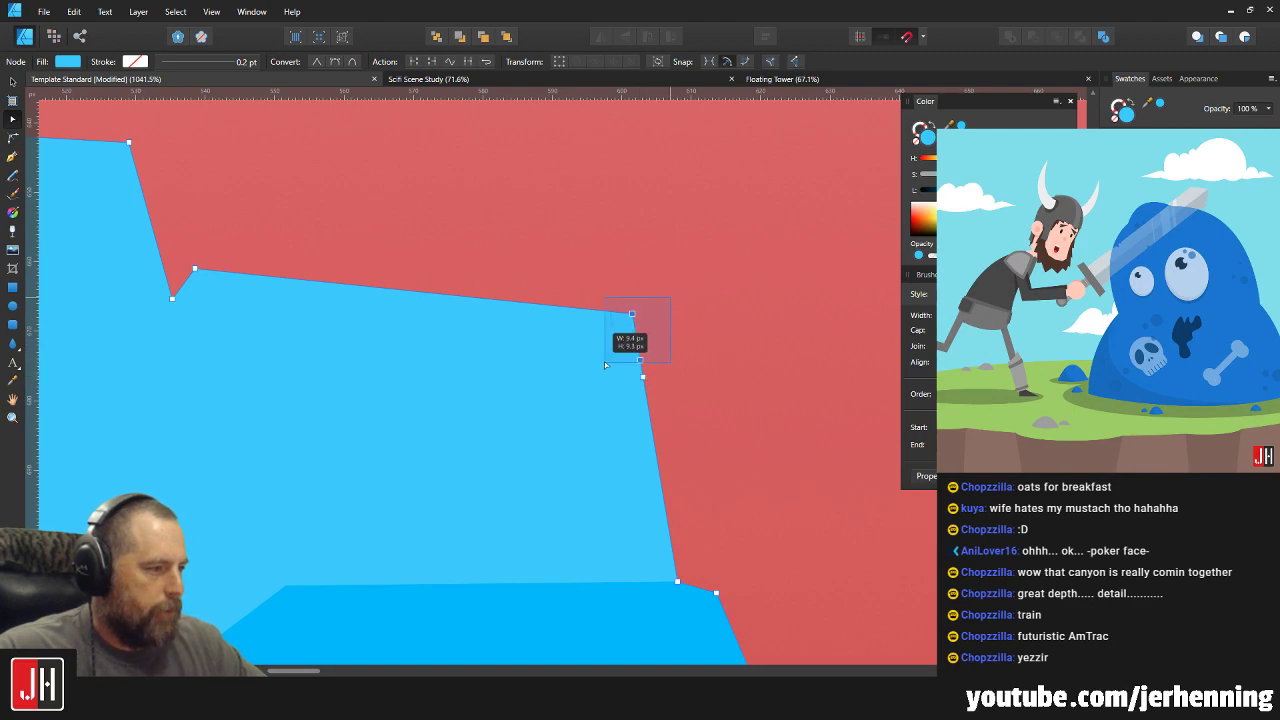
click(638, 361)
drag(628, 362, 583, 359)
key(v)
click(659, 318)
scroll(632, 376, down, 5)
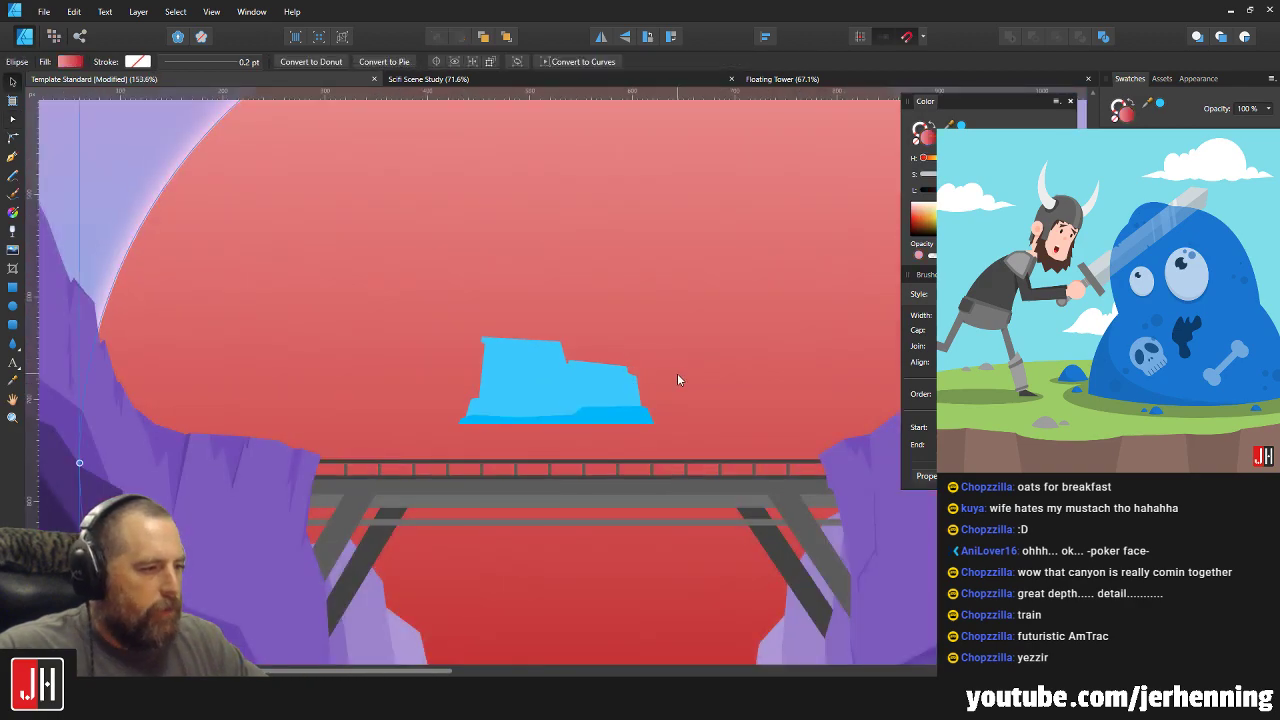
Draw a long light blue rounded rectangle across the body's base and widen it to span most of the base's length.
scroll(526, 397, up, 3)
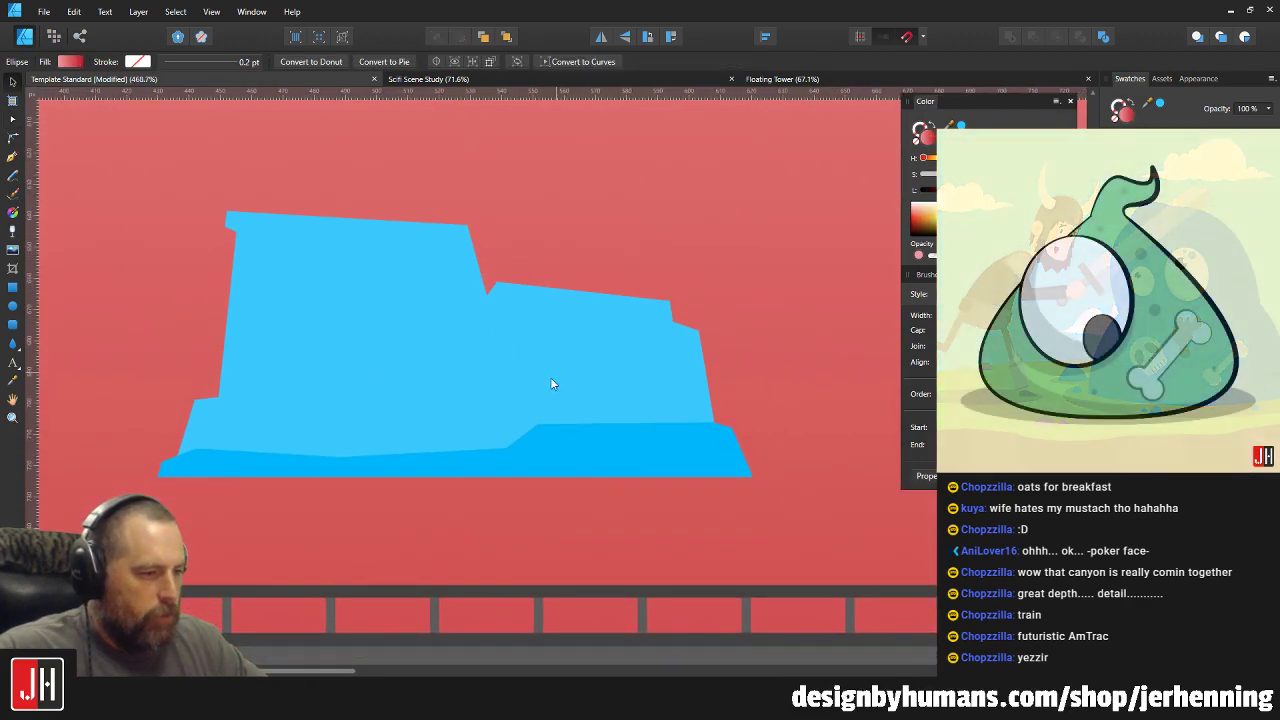
scroll(345, 464, up, 3)
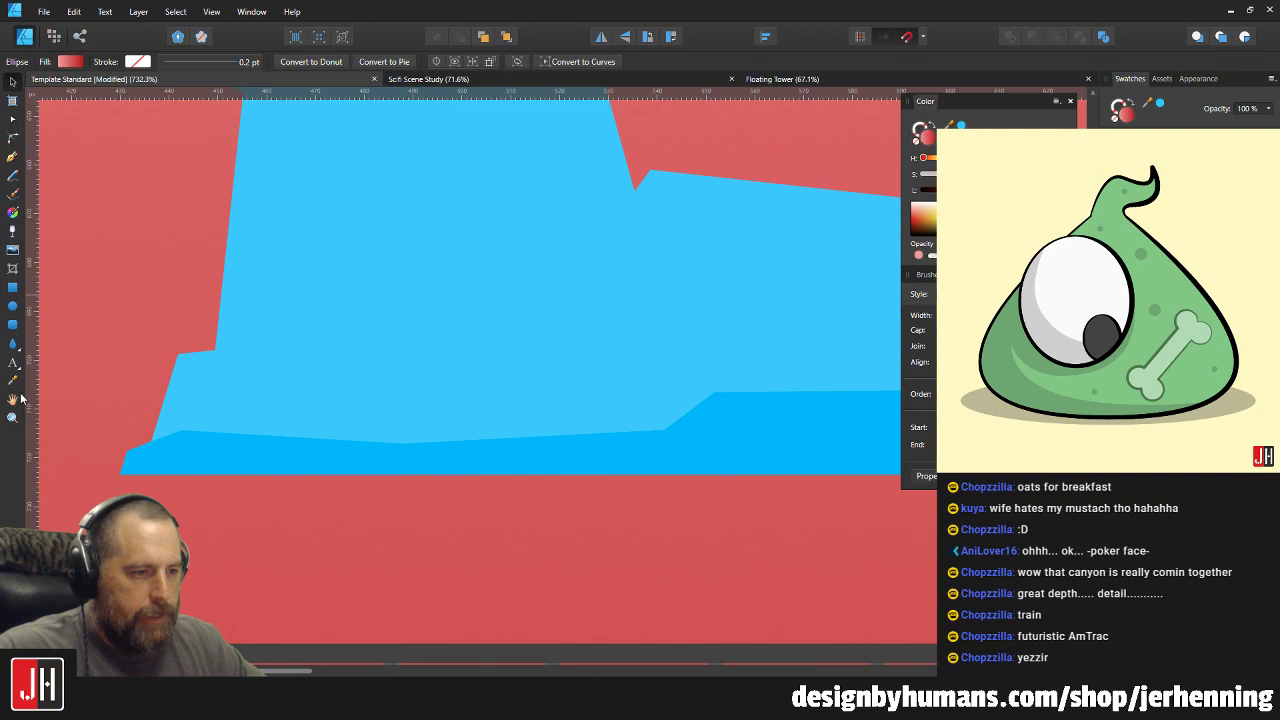
key(m)
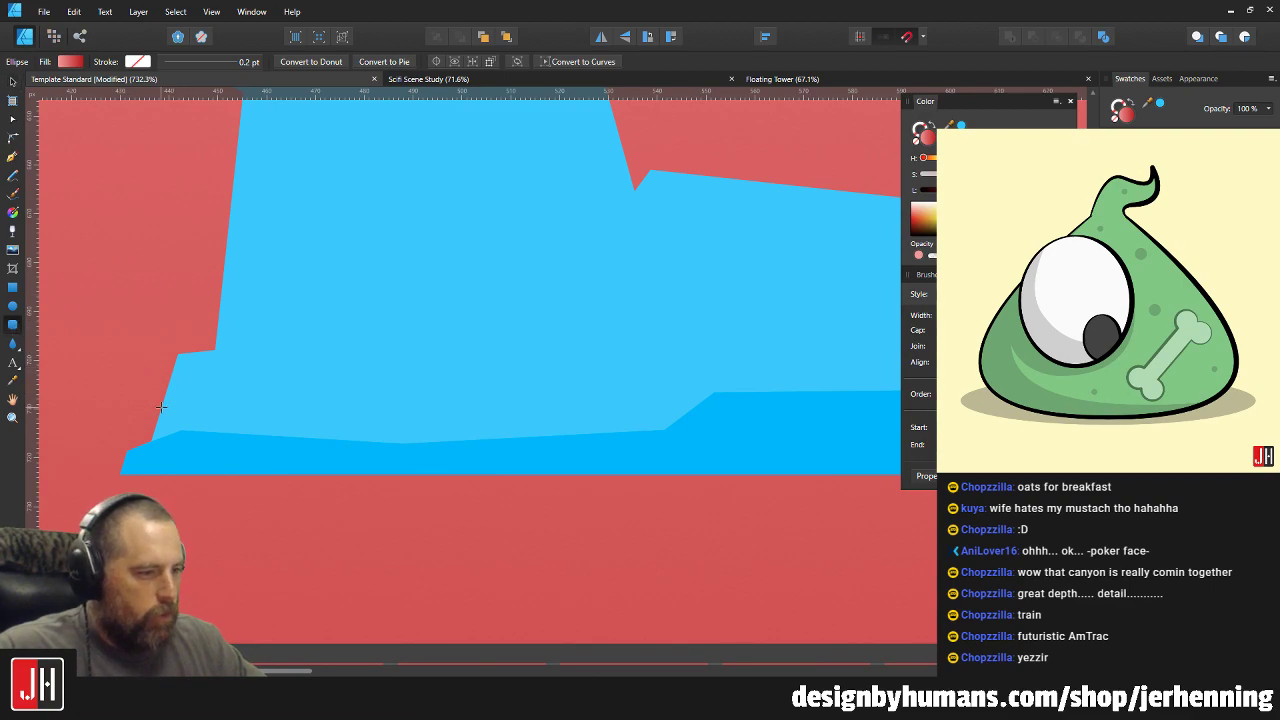
drag(162, 408, 872, 503)
scroll(774, 418, right, 3)
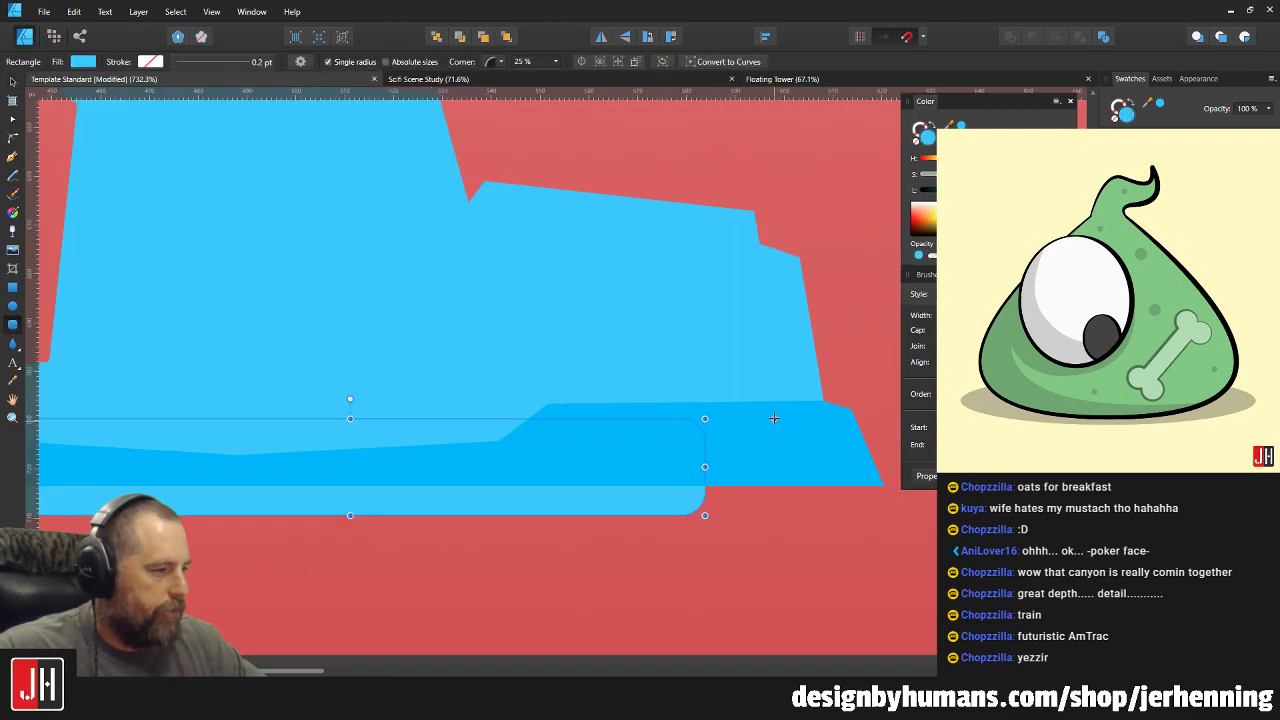
drag(705, 467, 830, 467)
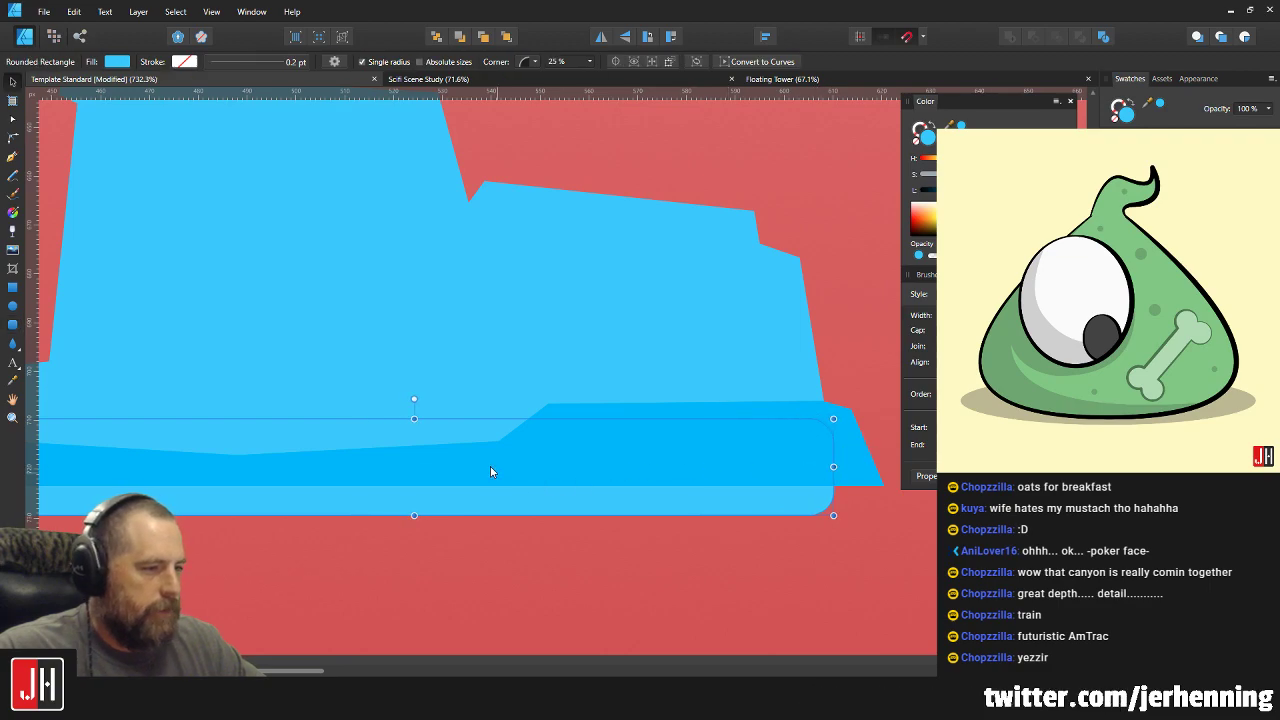
Move the rounded rectangle slightly up and left and place it behind the blocky body.
scroll(490, 466, down, 4)
click(503, 417)
scroll(450, 474, up, 3)
click(450, 474)
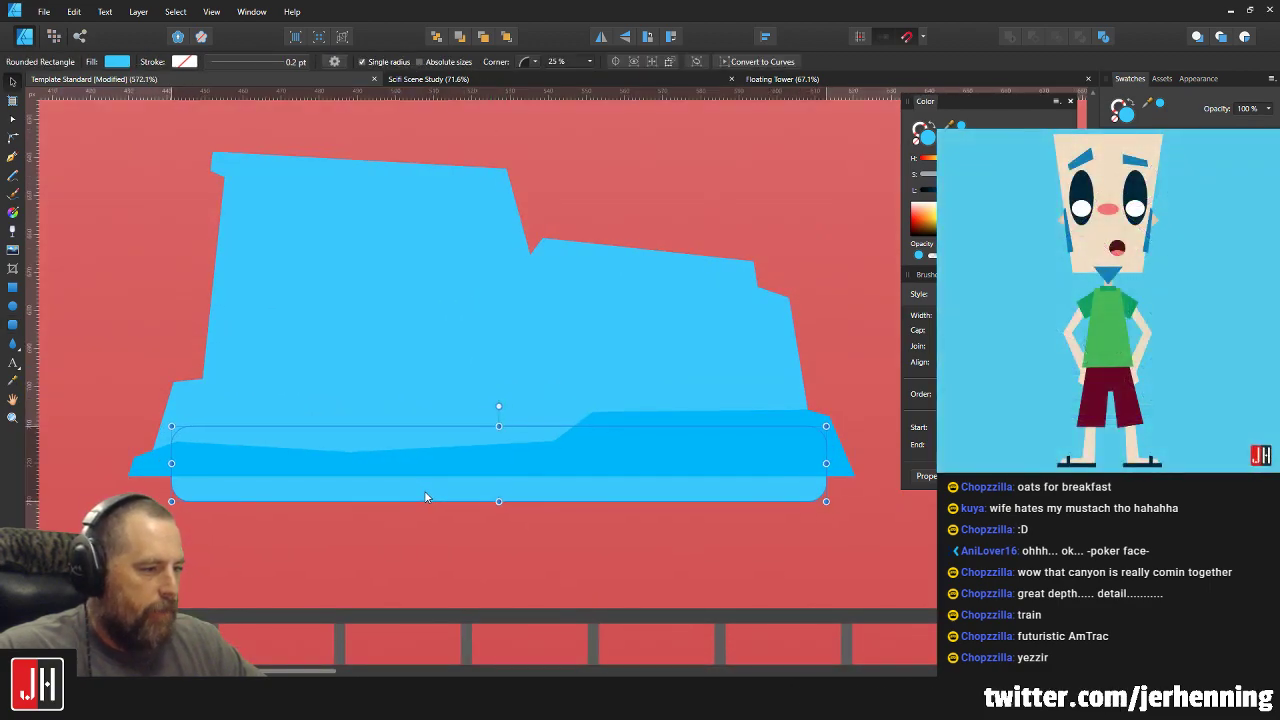
drag(427, 495, 419, 487)
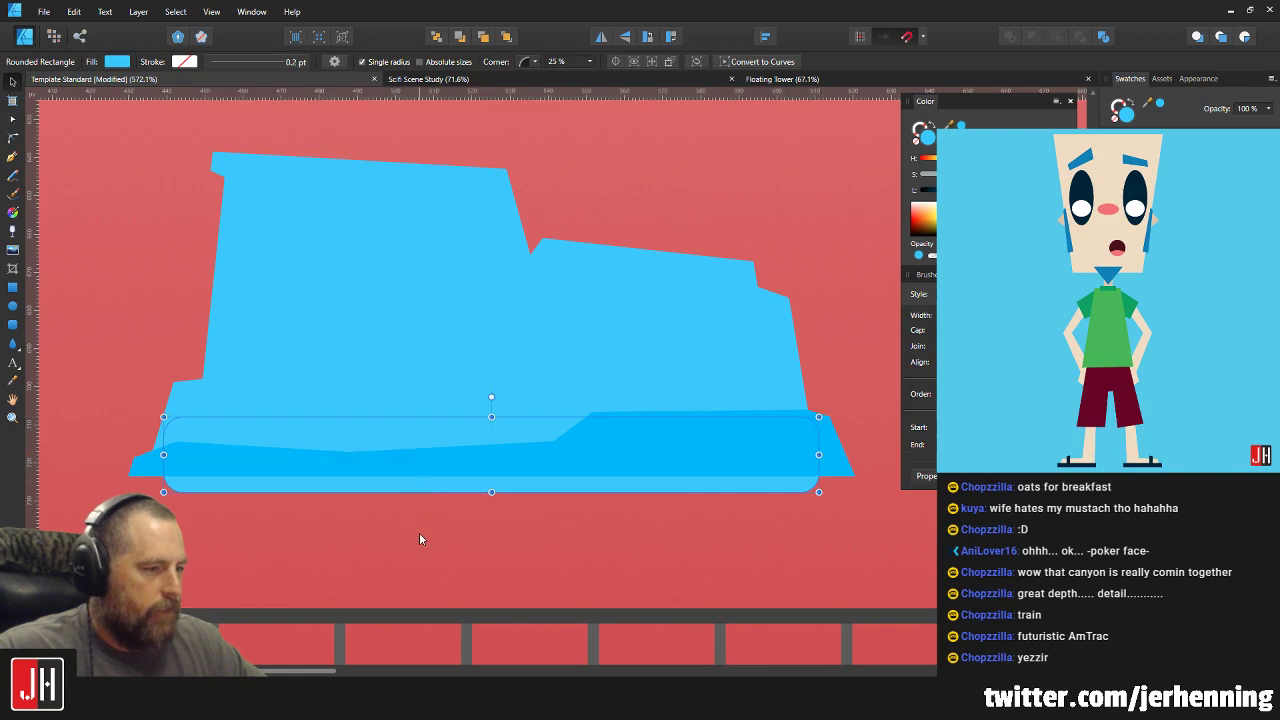
key(m)
scroll(448, 531, down, 2)
scroll(484, 512, up, 3)
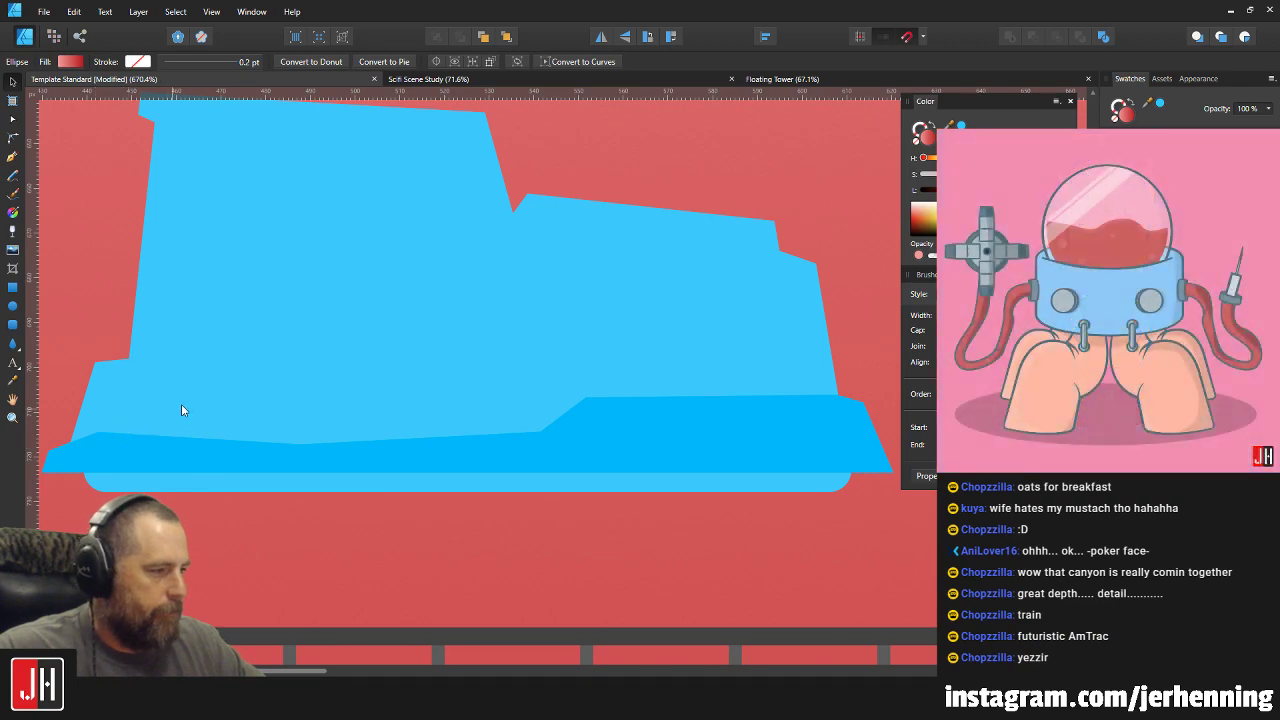
drag(181, 404, 272, 398)
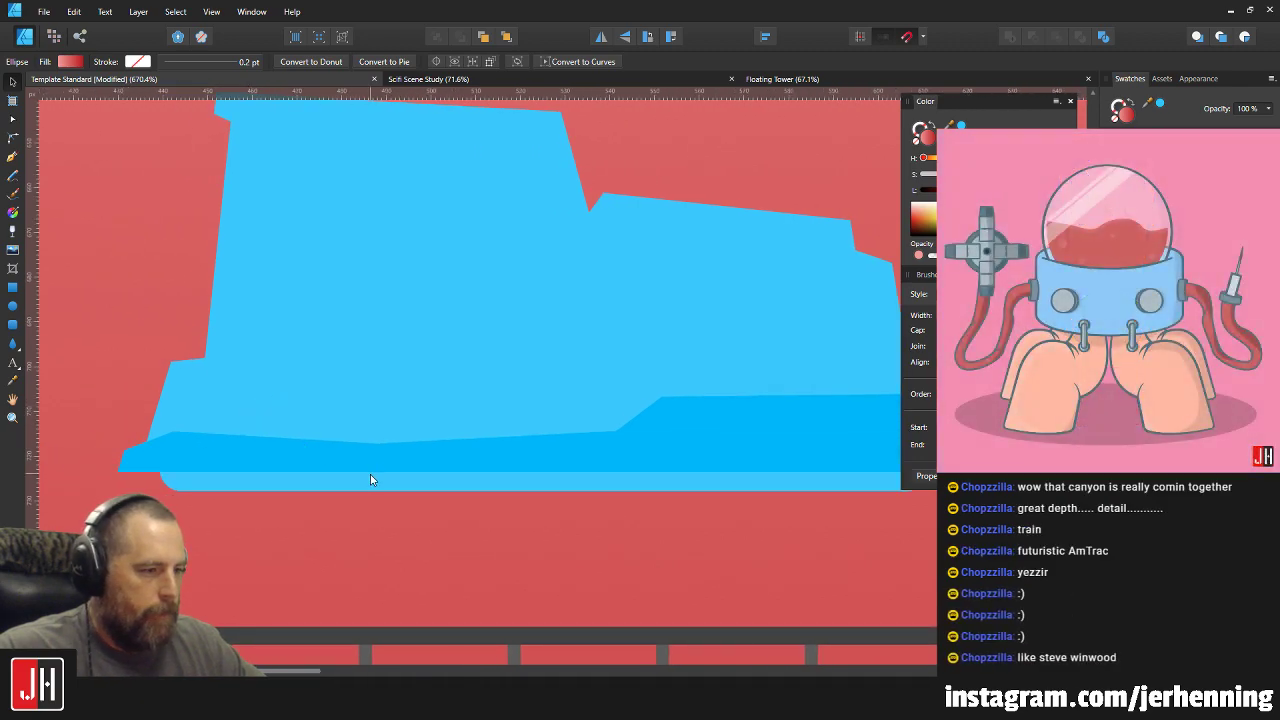
Recolor the rounded rectangle under the base off-white.
click(337, 484)
scroll(356, 438, down, 3)
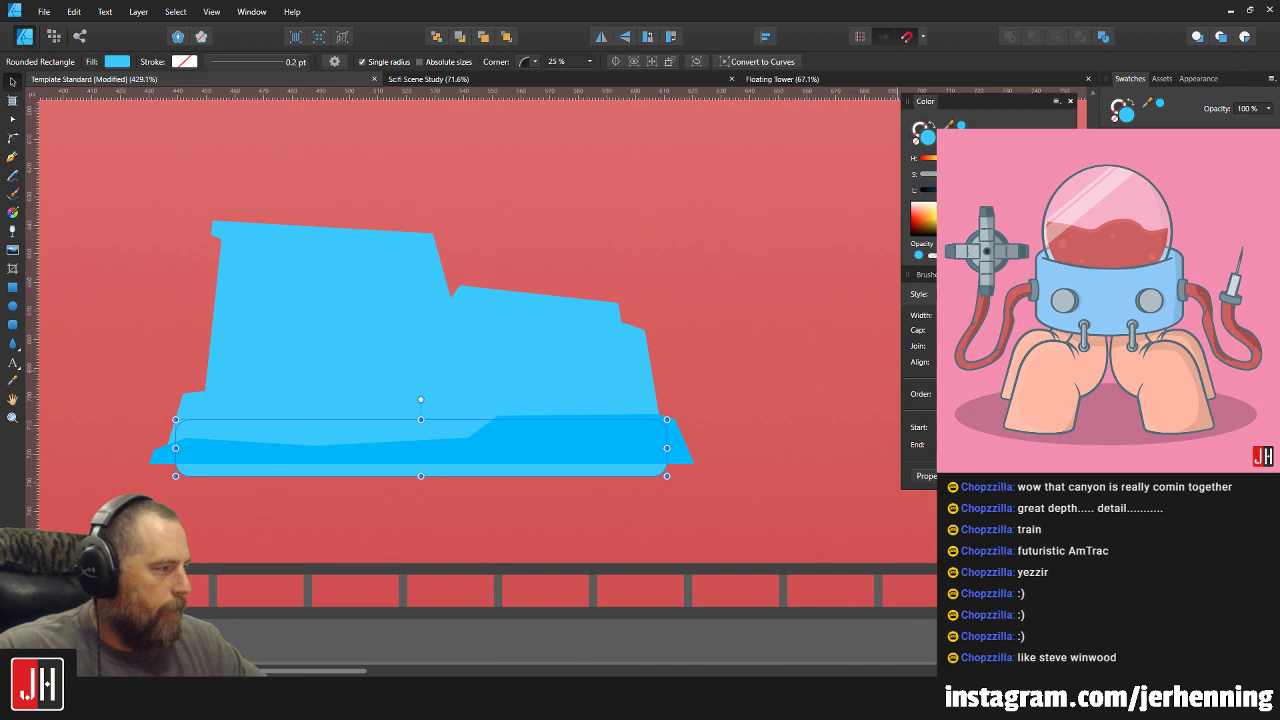
click(740, 452)
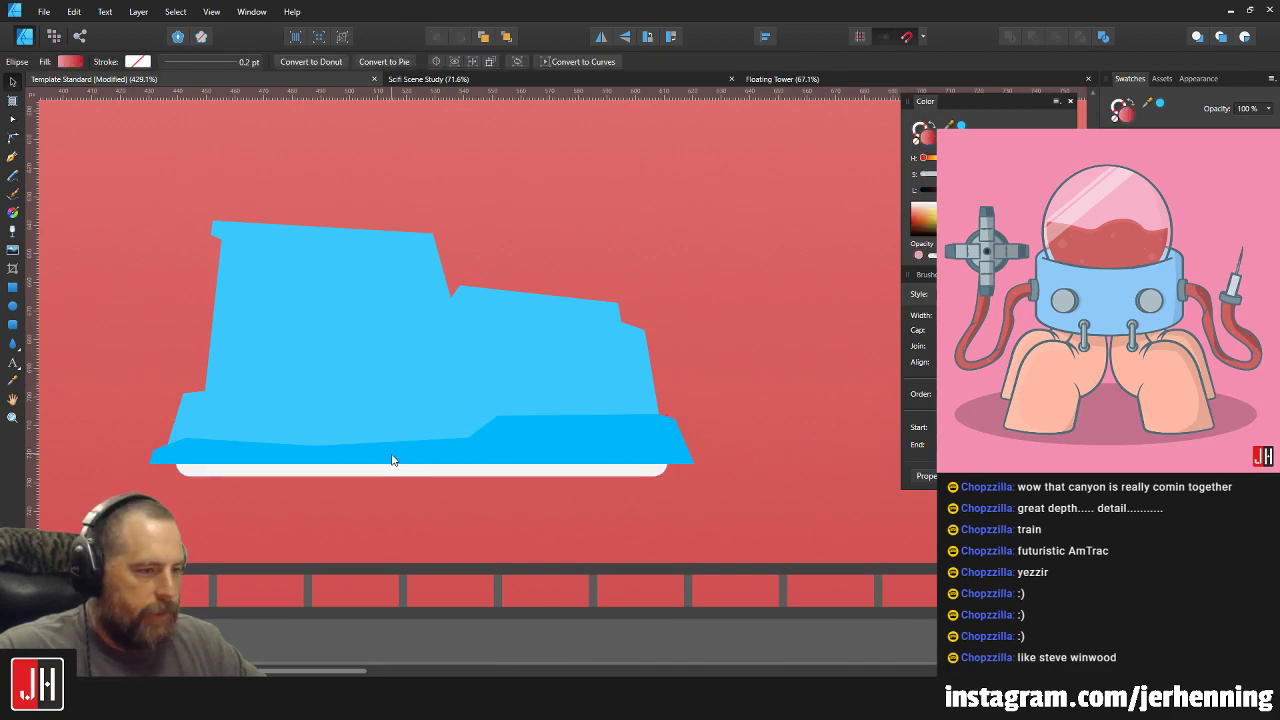
drag(474, 438, 526, 431)
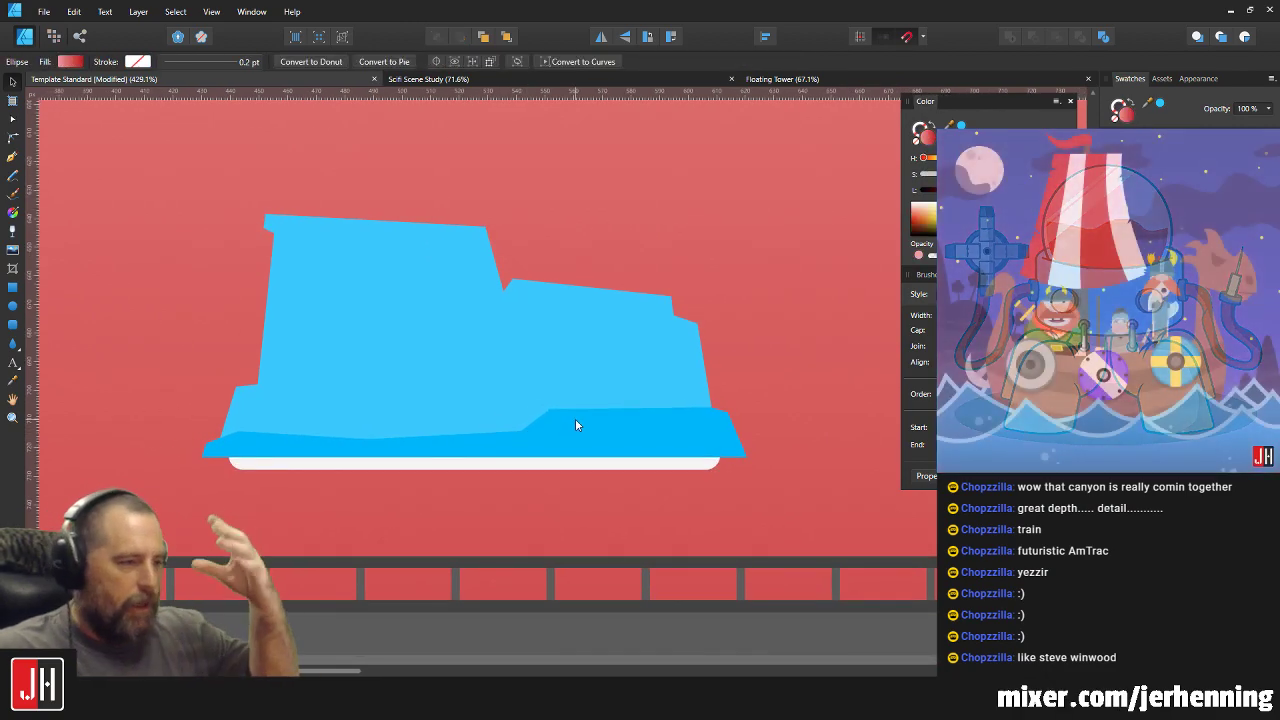
Raise the off-white rounded rectangle slightly so a thinner strip shows beneath the base.
scroll(438, 488, up, 3)
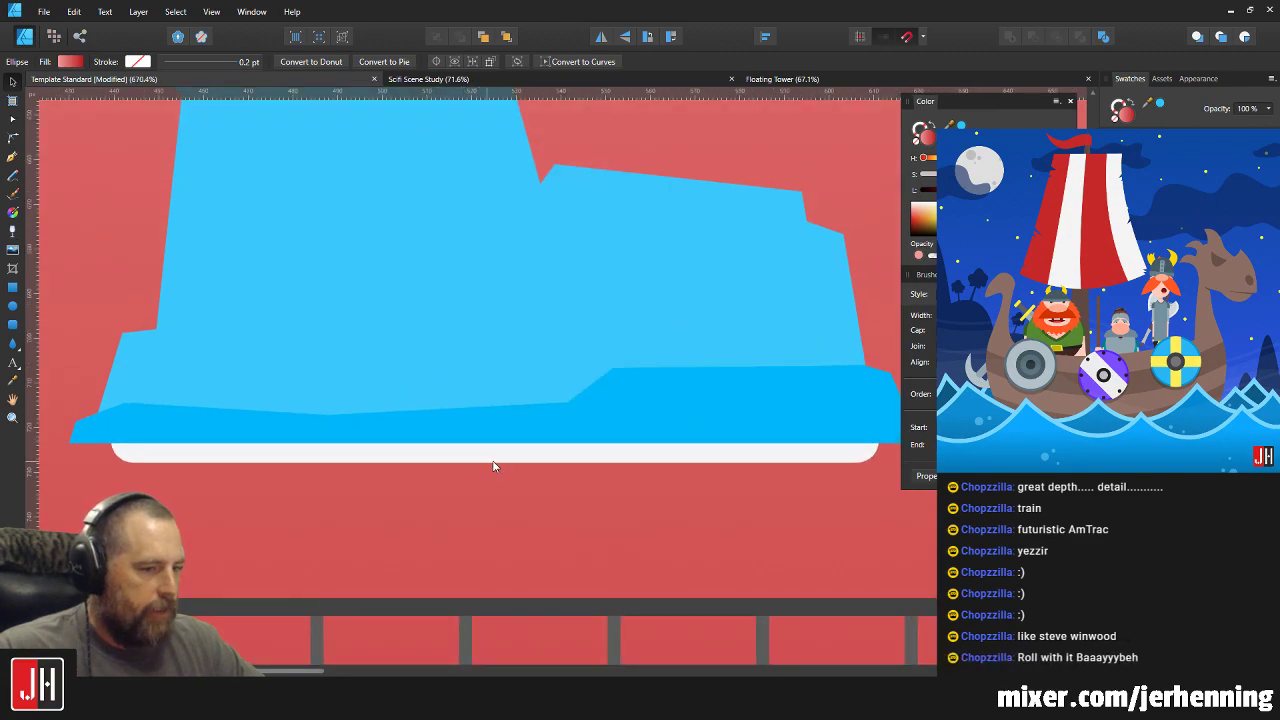
click(530, 461)
drag(535, 457, 533, 455)
key(Up)
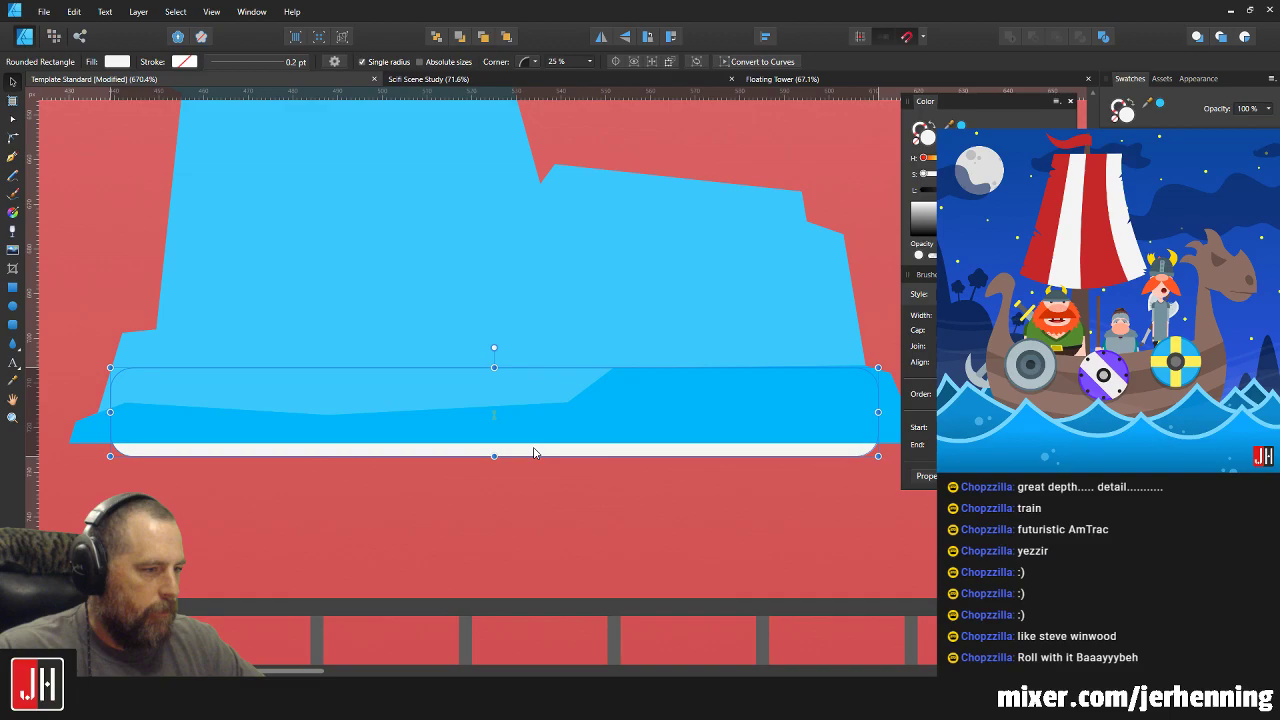
key(Escape)
scroll(528, 488, down, 3)
scroll(555, 458, up, 1)
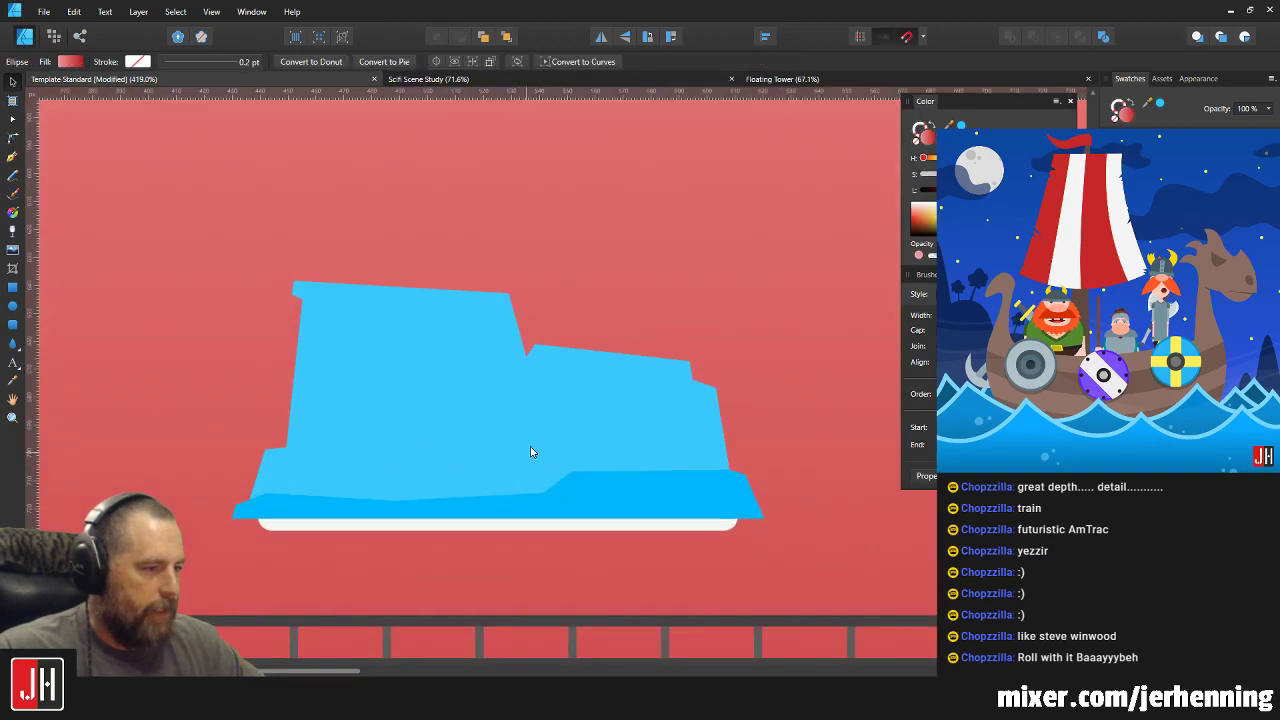
Select the nodes of the body's tall left section and shift them slightly down.
scroll(535, 453, up, 2)
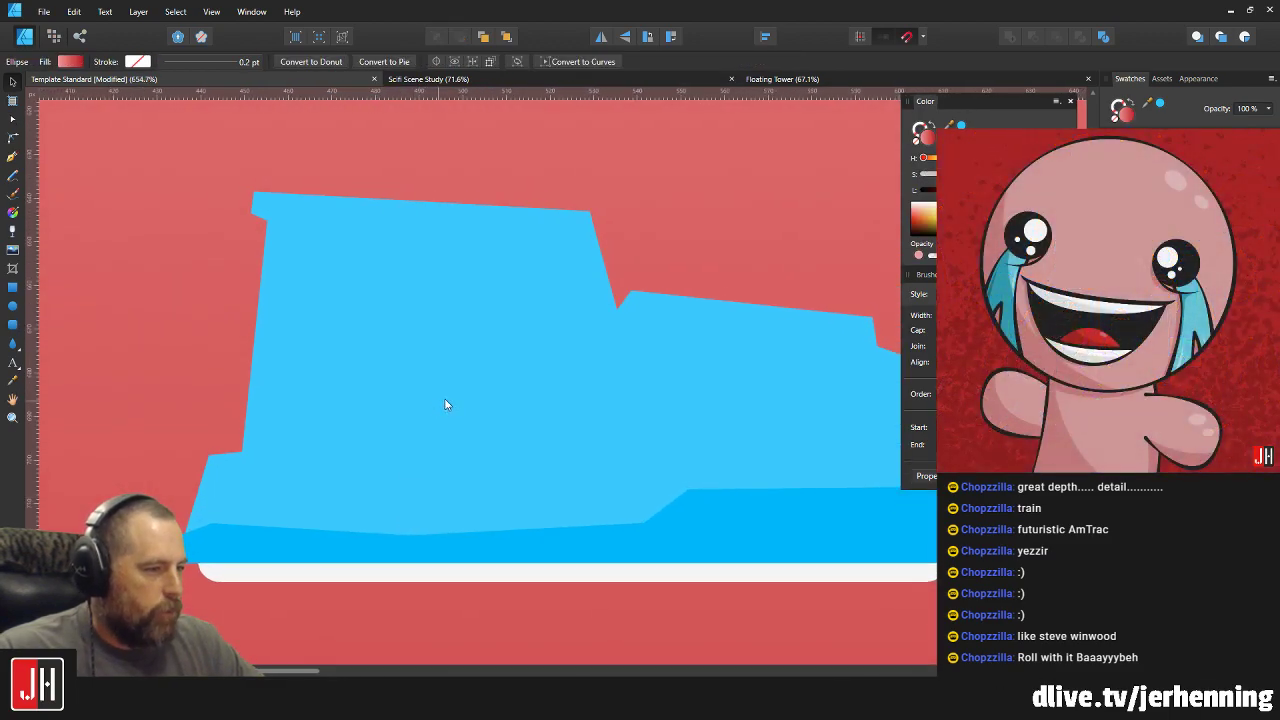
click(505, 310)
key(a)
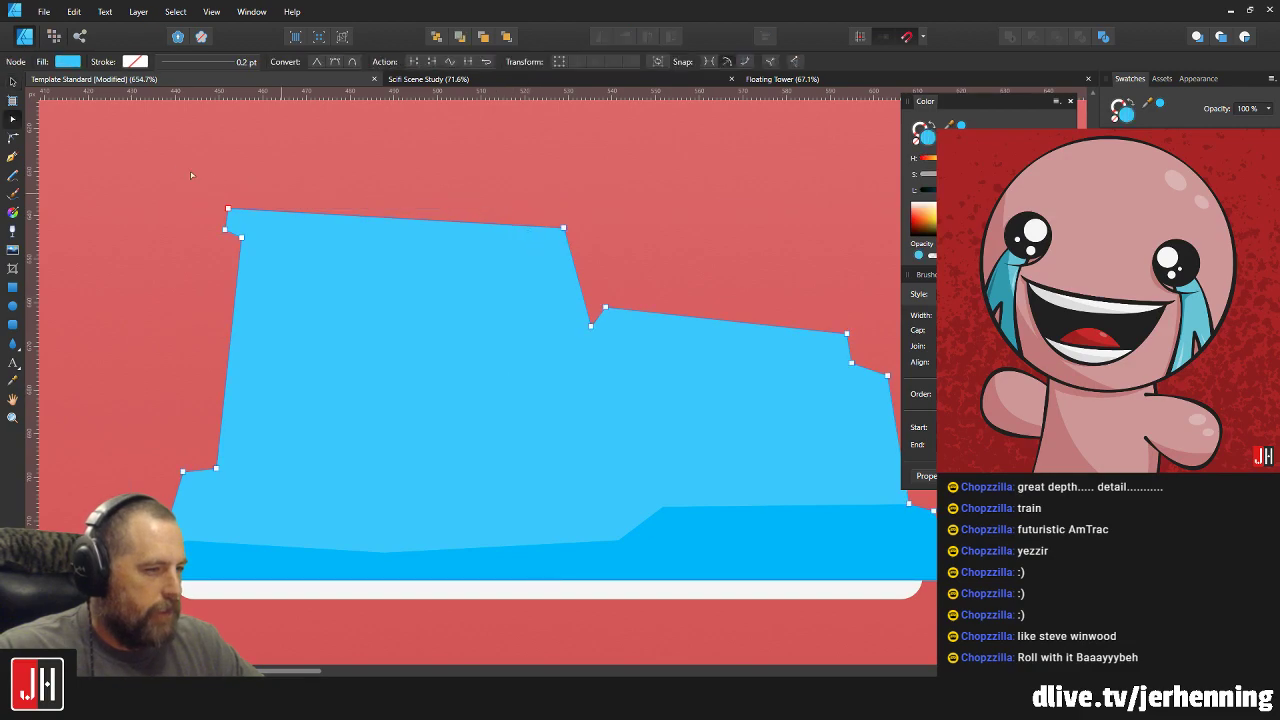
drag(163, 157, 585, 497)
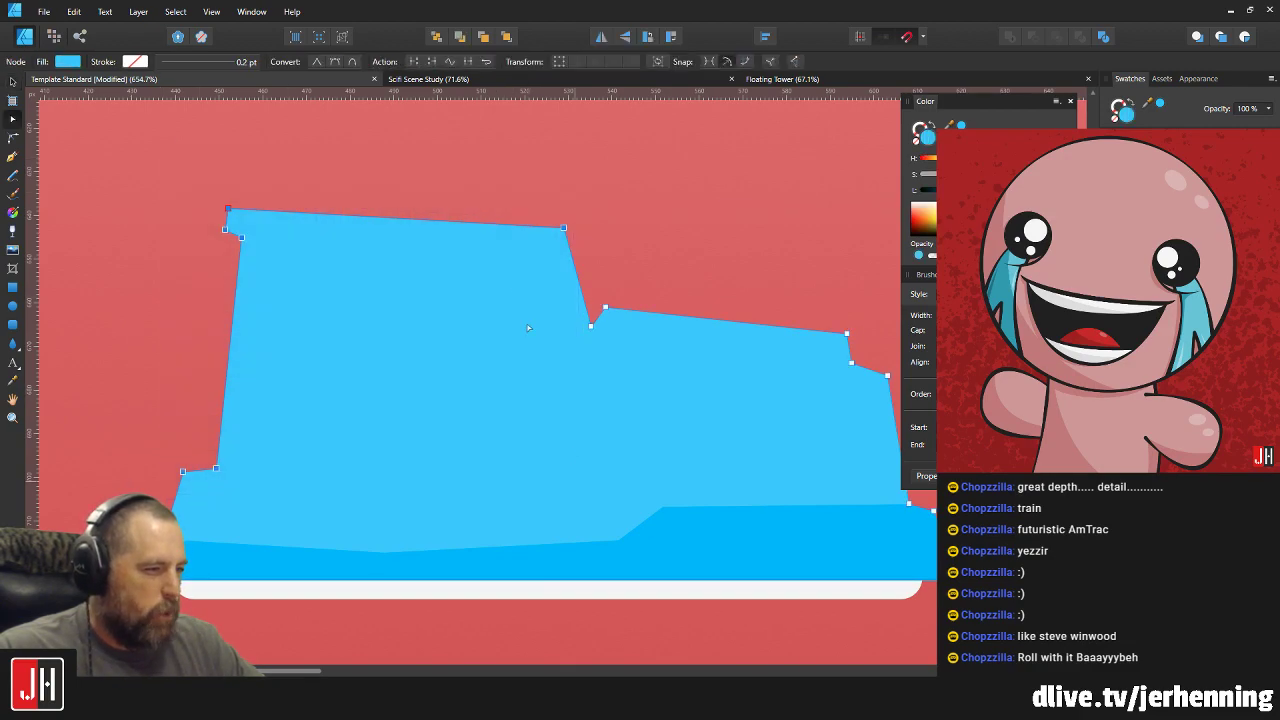
mouse_move(553, 231)
mouse_down()
mouse_move(537, 229)
mouse_move(568, 231)
mouse_up()
key(m)
scroll(618, 228, down, 5)
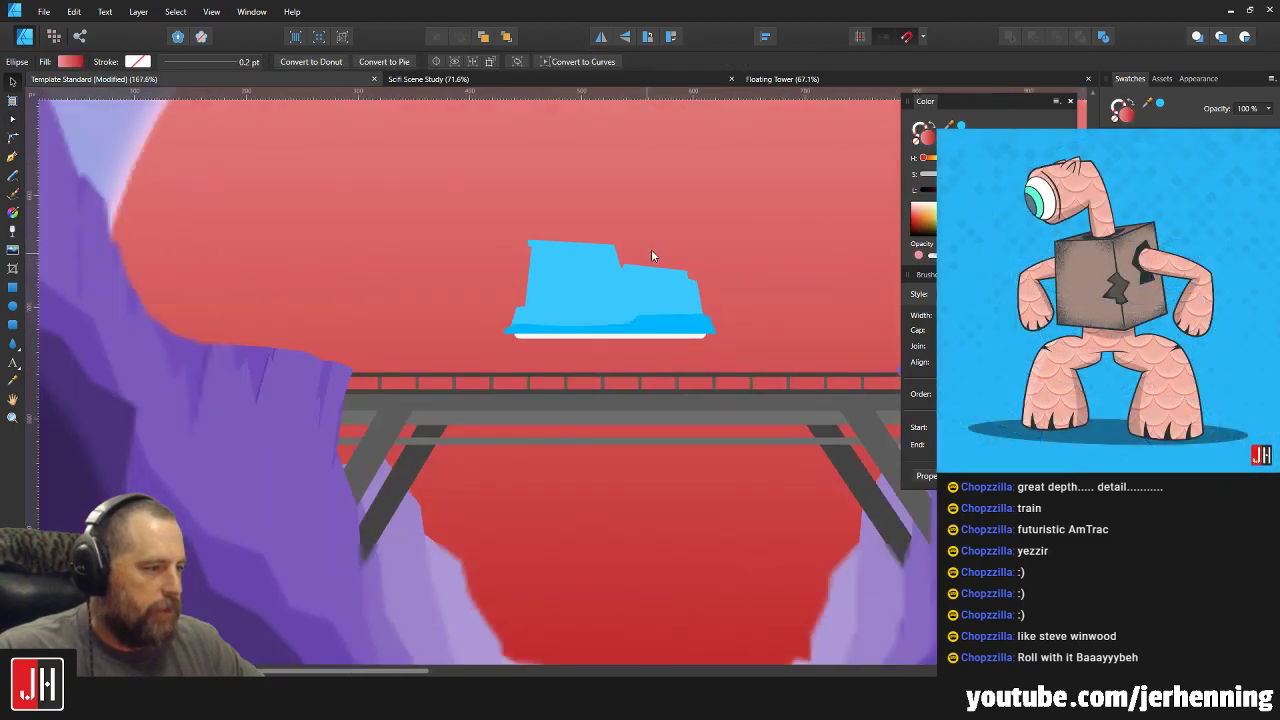
scroll(502, 320, up, 3)
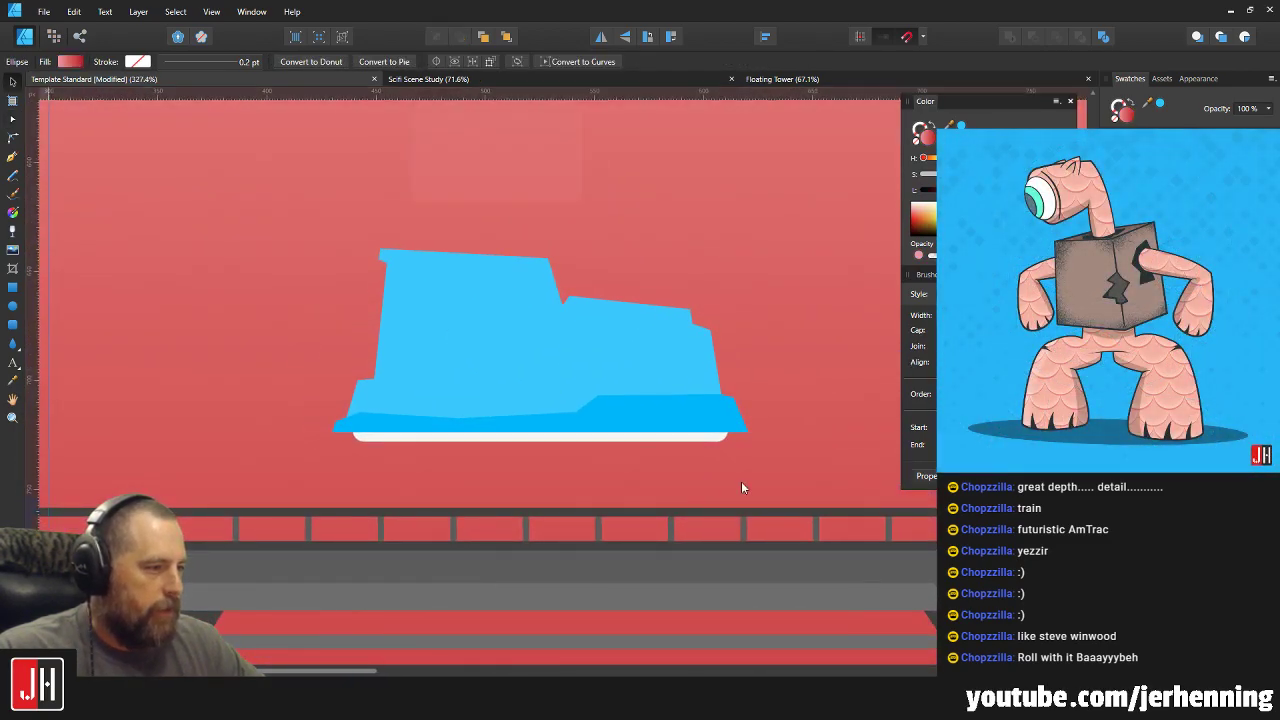
key(ctrl+0)
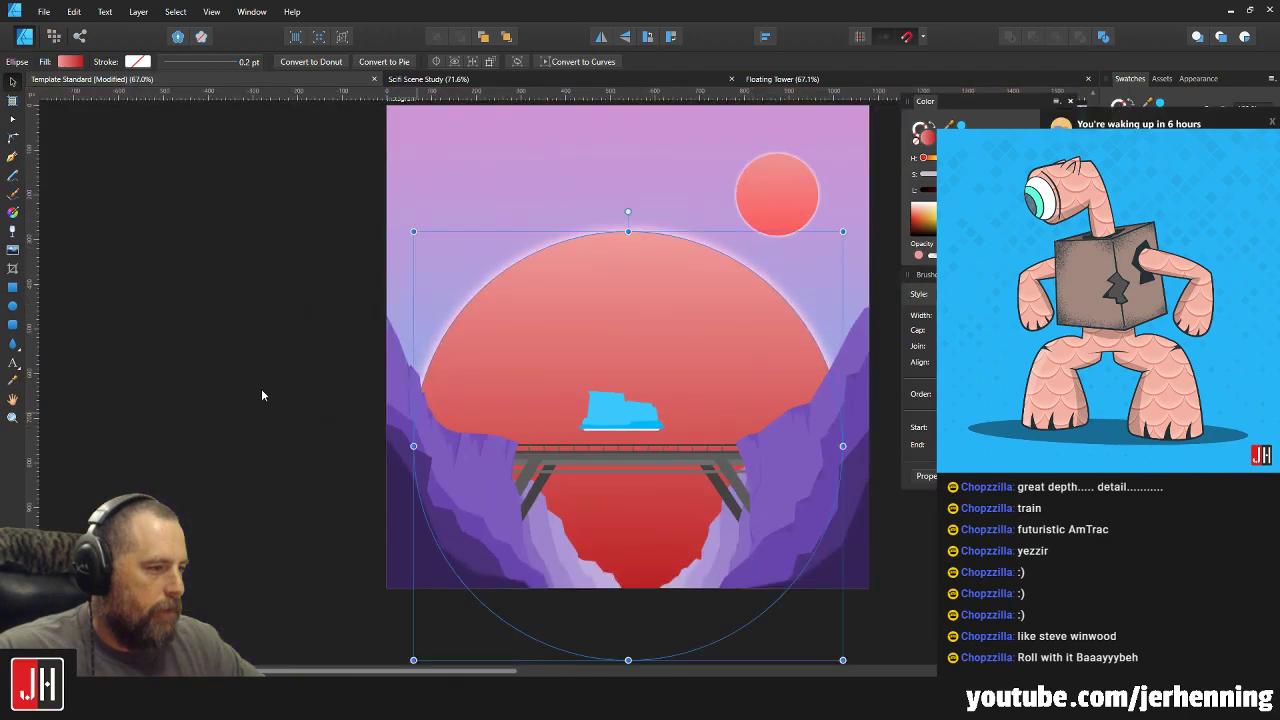
key(ctrl+d)
Add four nodes near the right end of the tall section's top edge and pull the middle two up into a chimney.
scroll(700, 420, up, 3)
scroll(520, 398, up, 10)
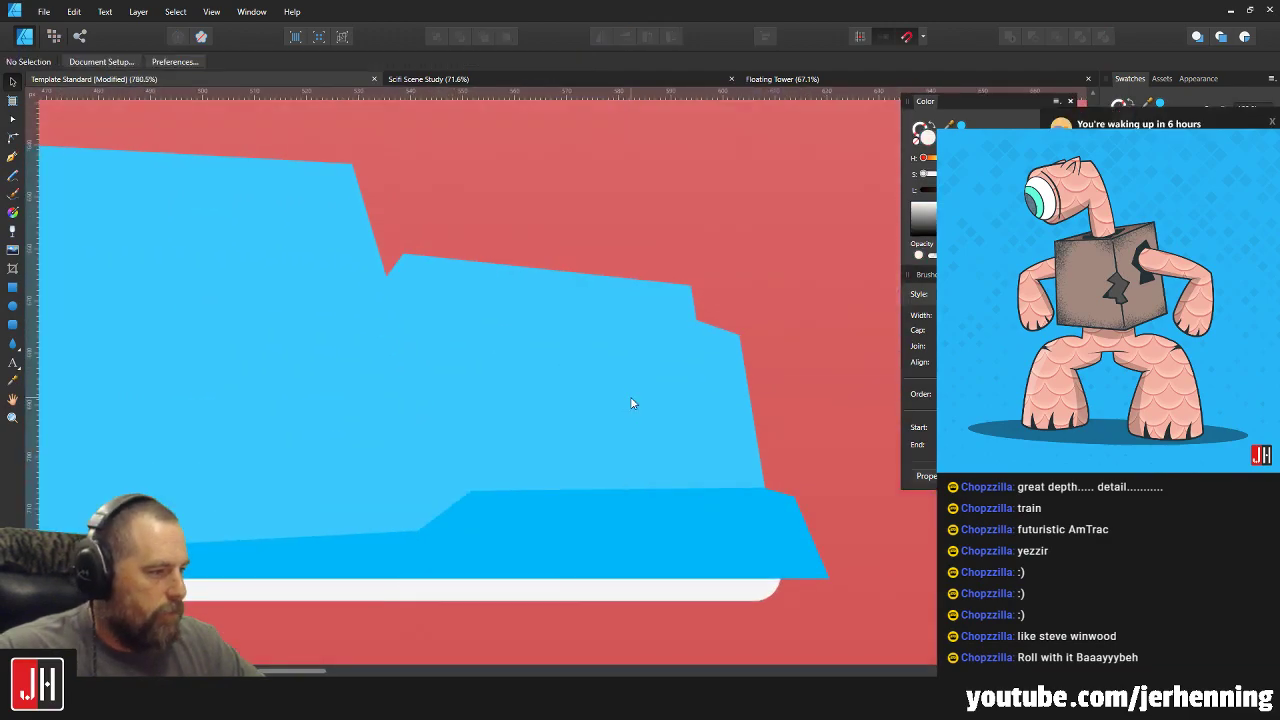
click(429, 289)
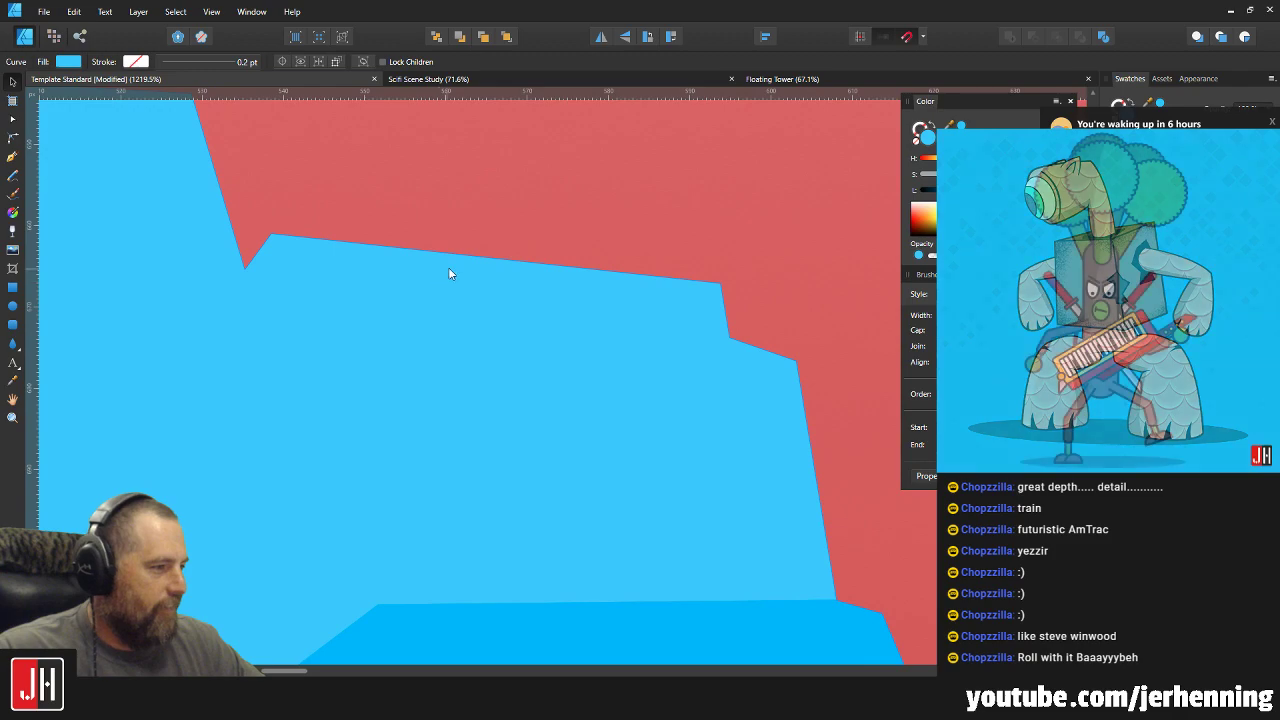
scroll(442, 290, down, 3)
scroll(500, 235, down, 2)
click(549, 220)
scroll(311, 214, up, 4)
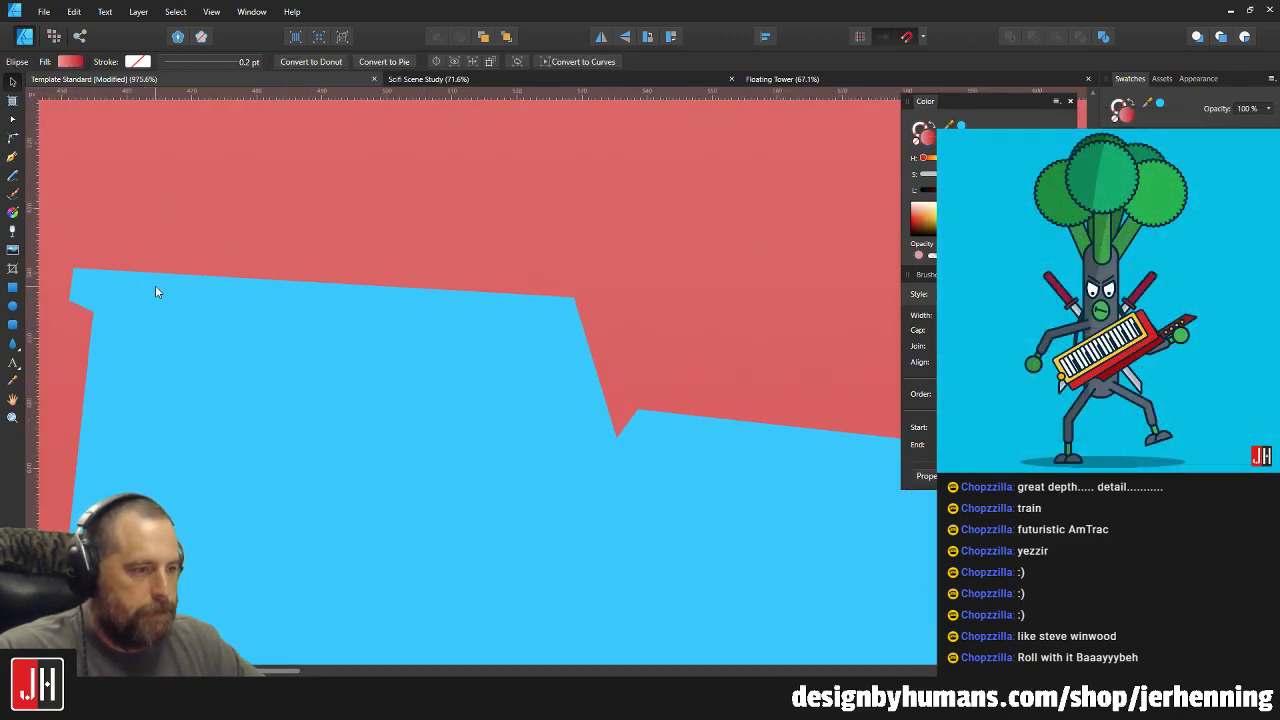
key(a)
click(516, 297)
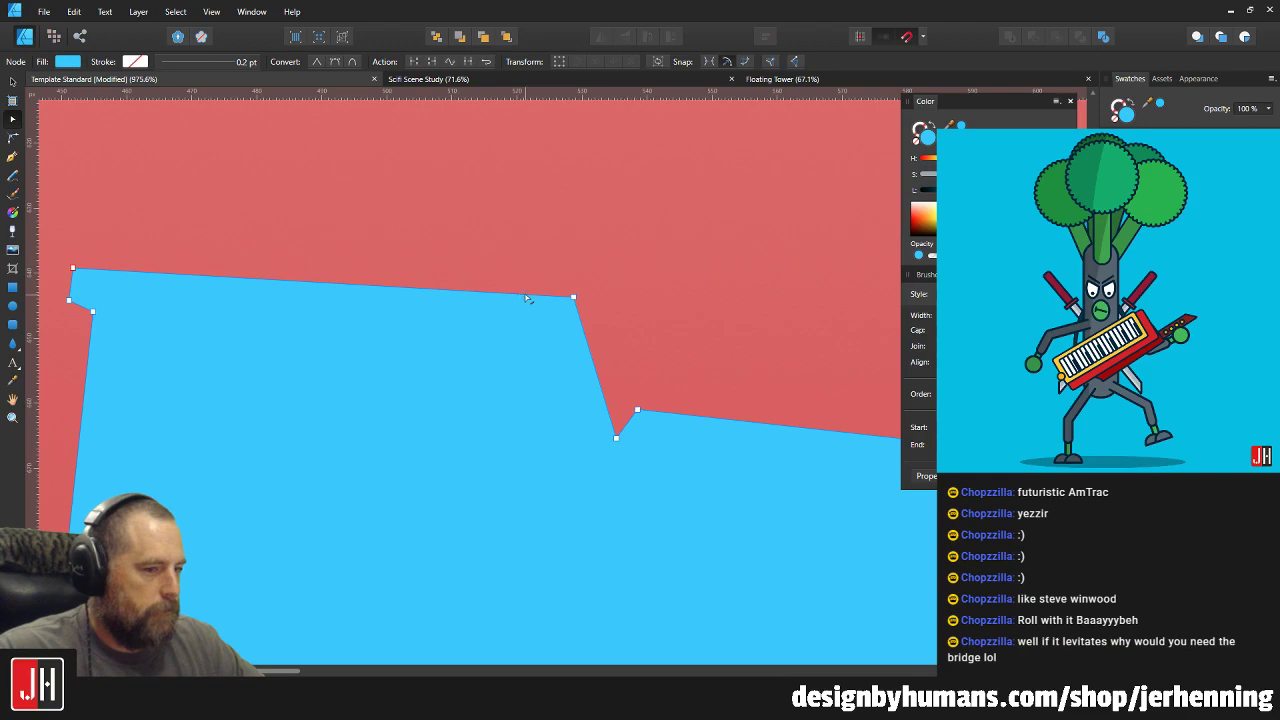
click(475, 292)
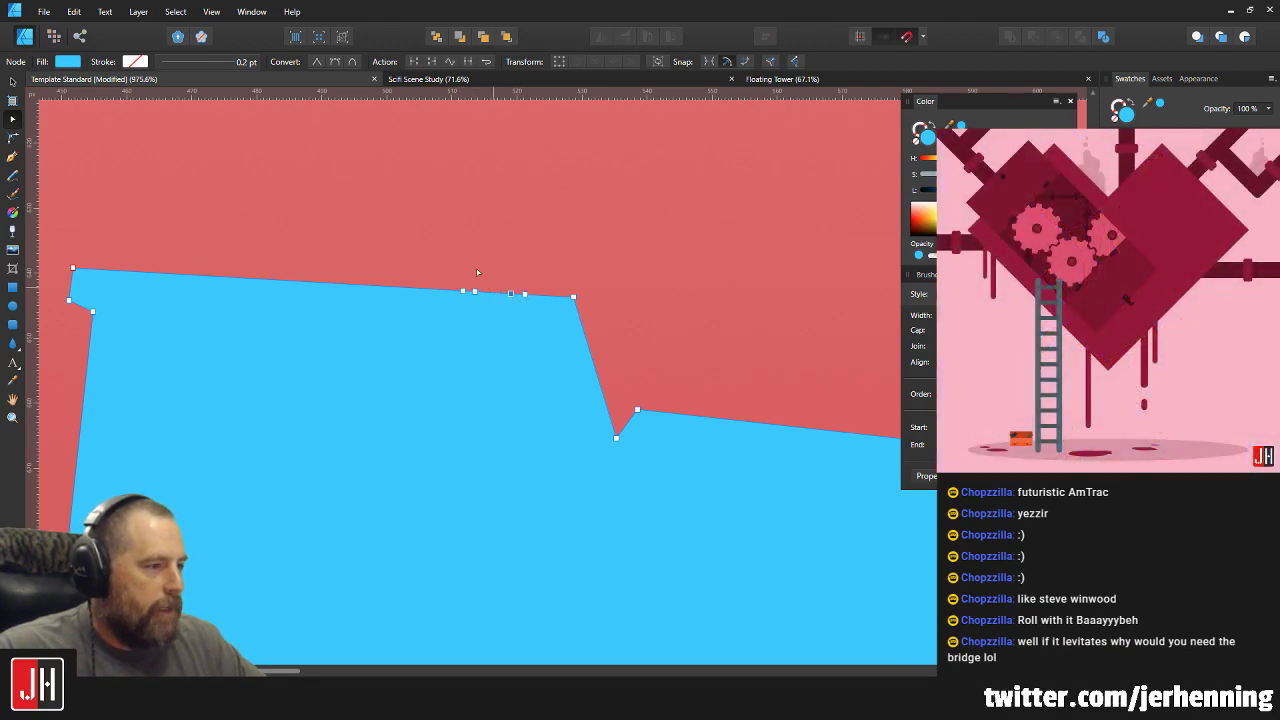
drag(504, 309, 515, 185)
Move the chimney's two base nodes inward so its sides run nearly straight up.
scroll(463, 288, up, 3)
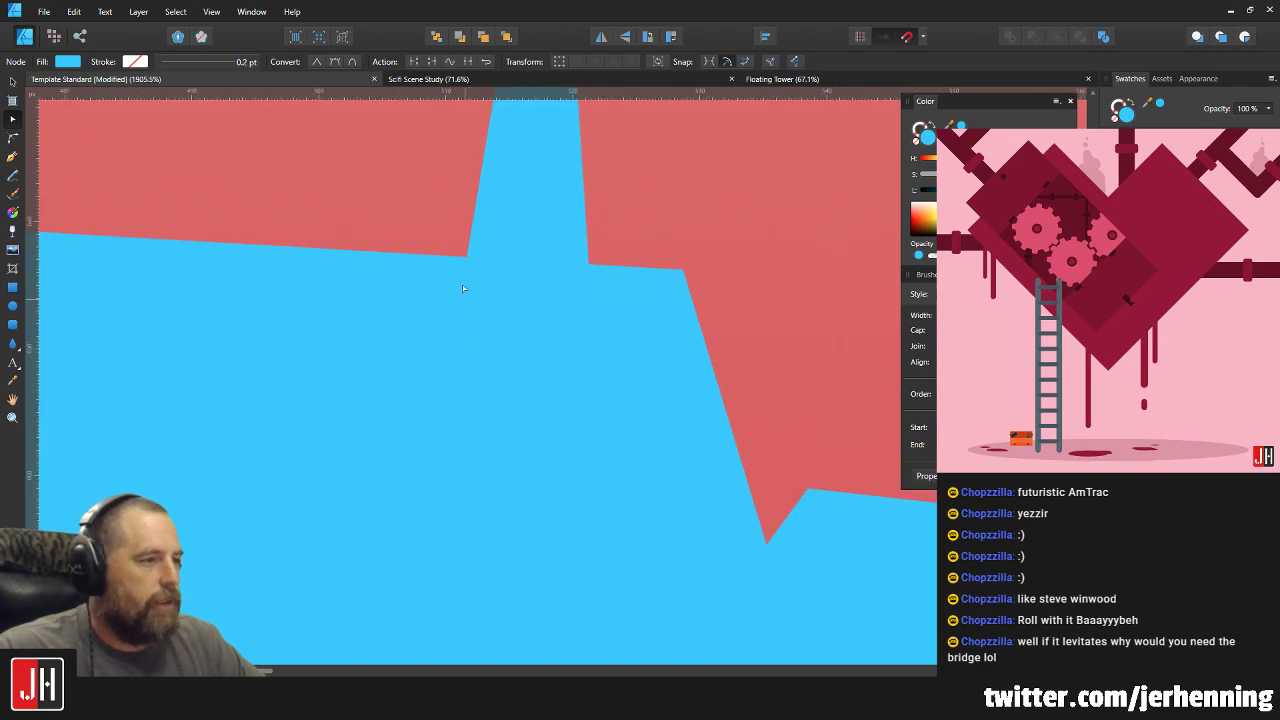
drag(466, 257, 490, 261)
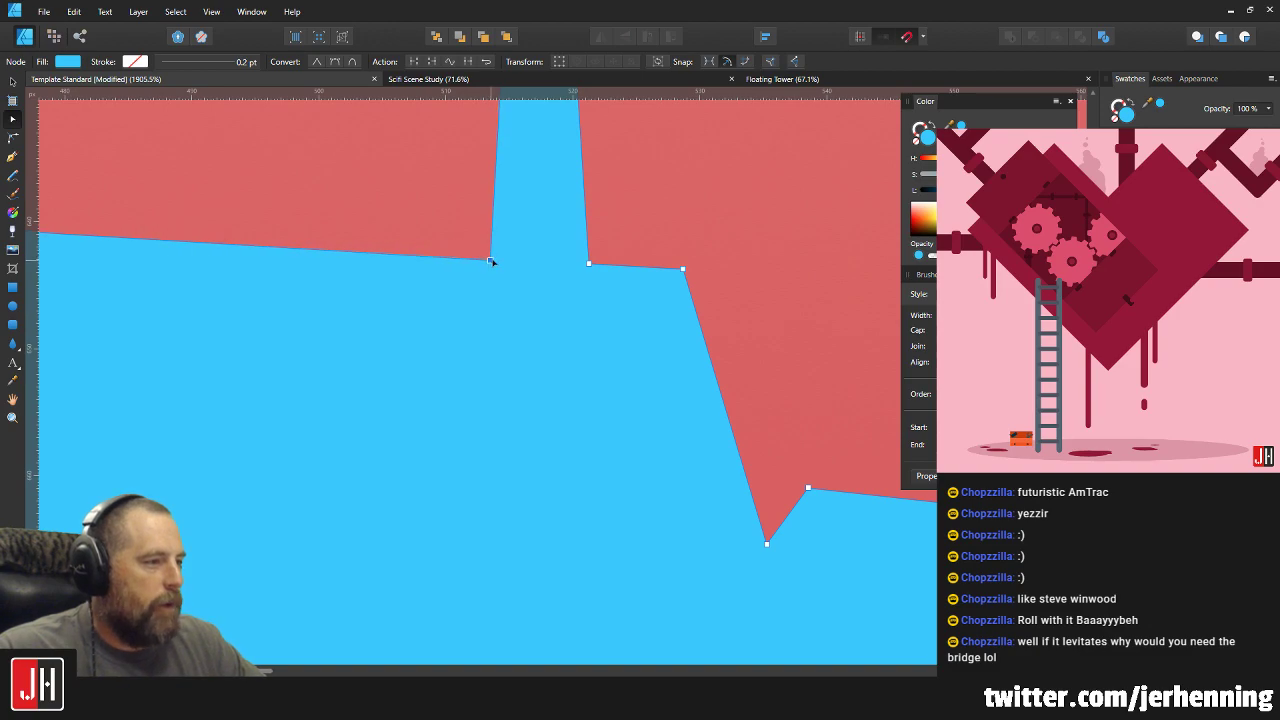
drag(586, 269, 578, 268)
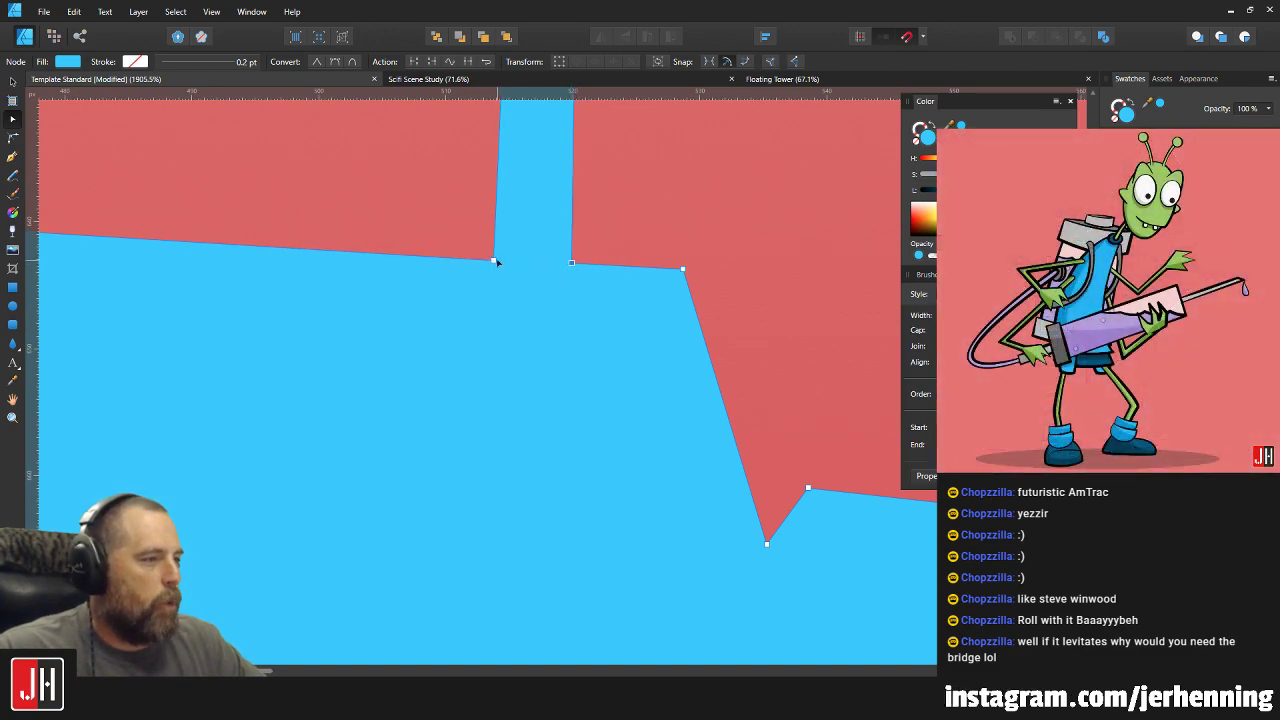
drag(496, 259, 494, 257)
key(m)
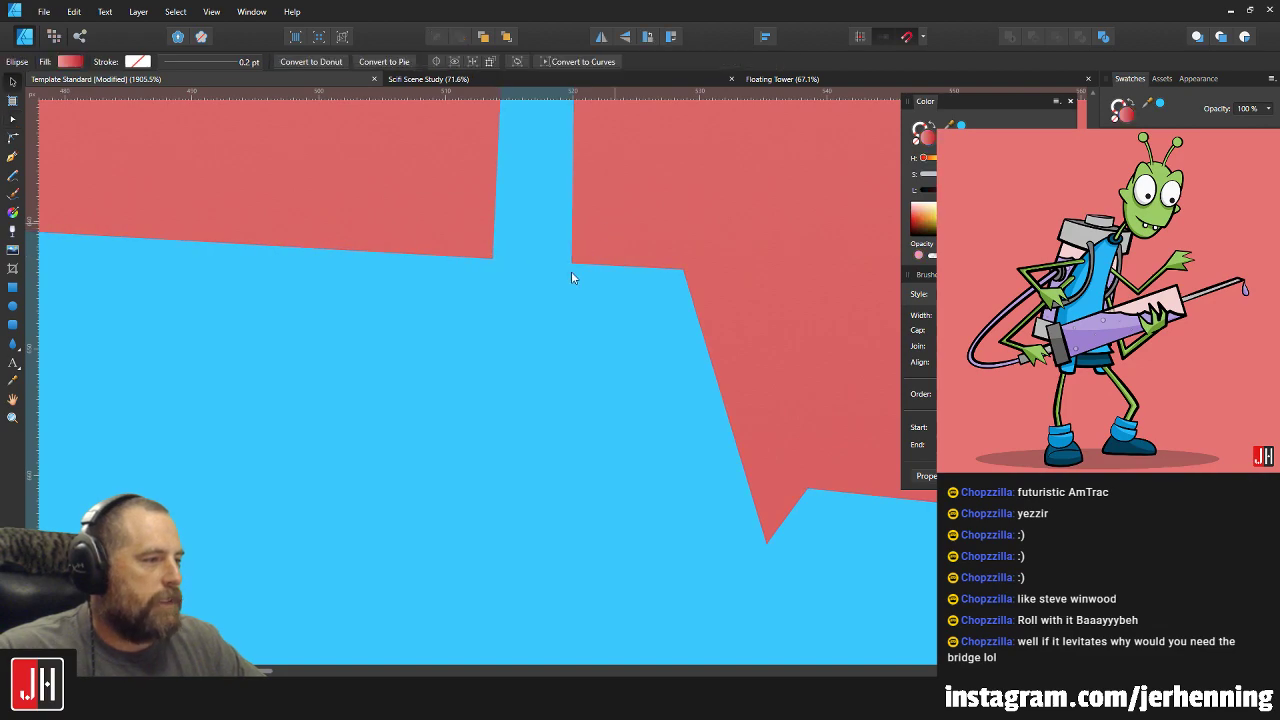
key(ctrl+0)
scroll(536, 284, up, 4)
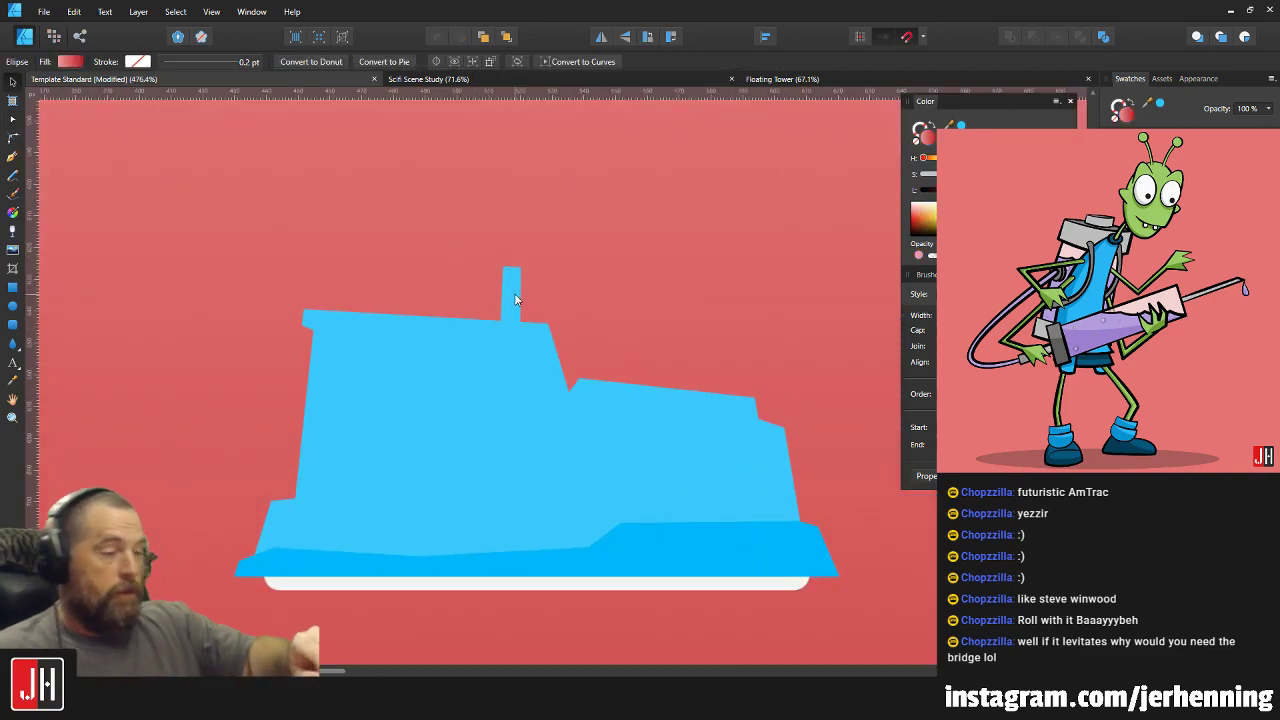
Recolour the train's body and chimney from light blue to the bridge's dark grey.
scroll(516, 443, down, 4)
scroll(516, 444, up, 4)
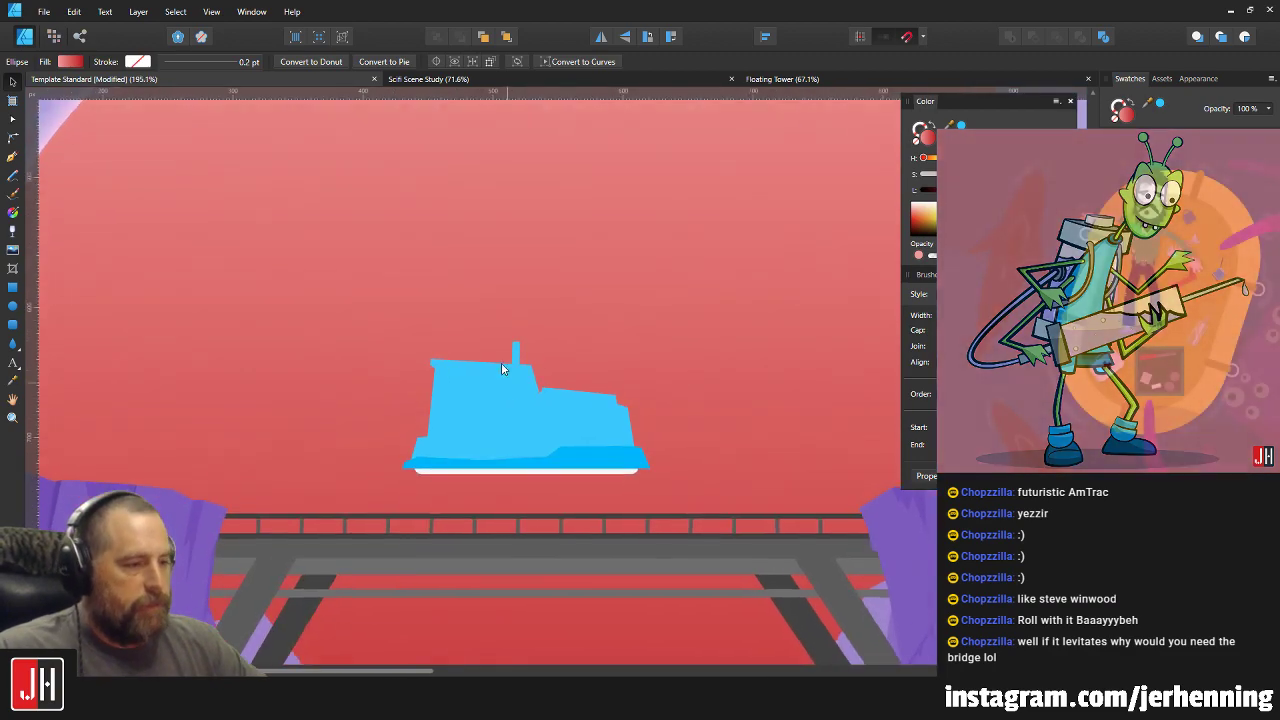
scroll(485, 368, up, 2)
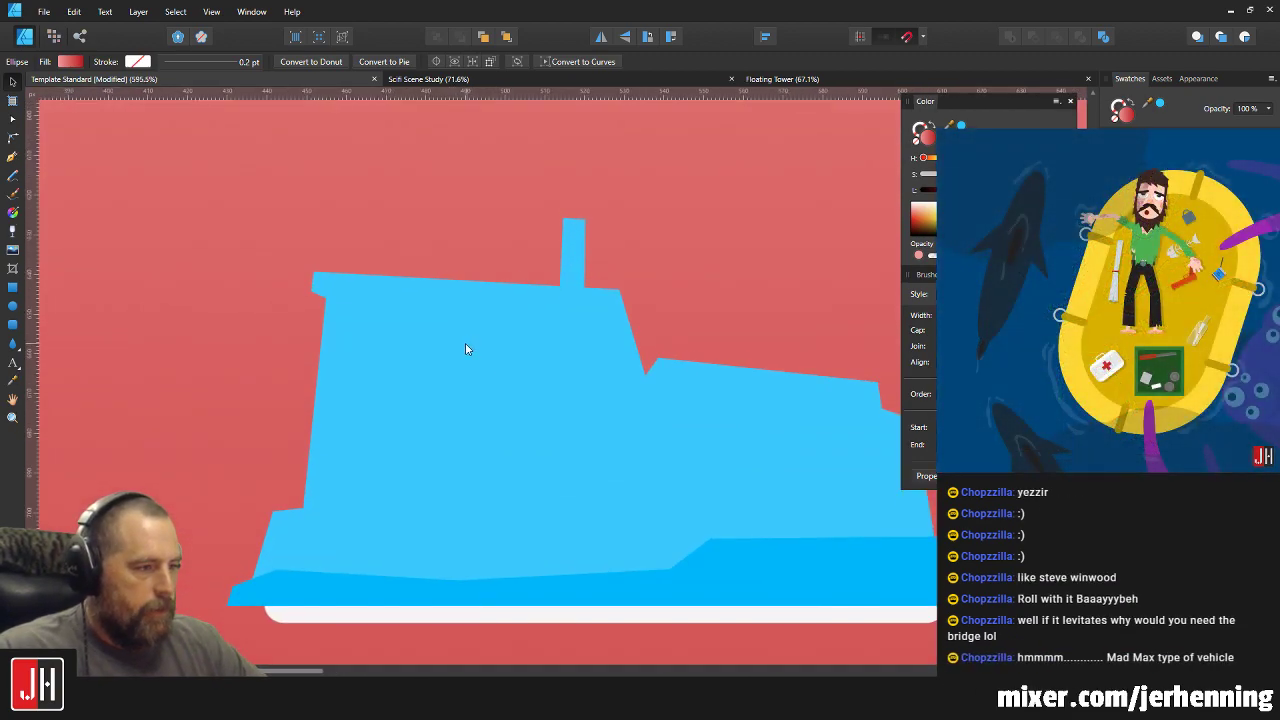
drag(412, 311, 353, 267)
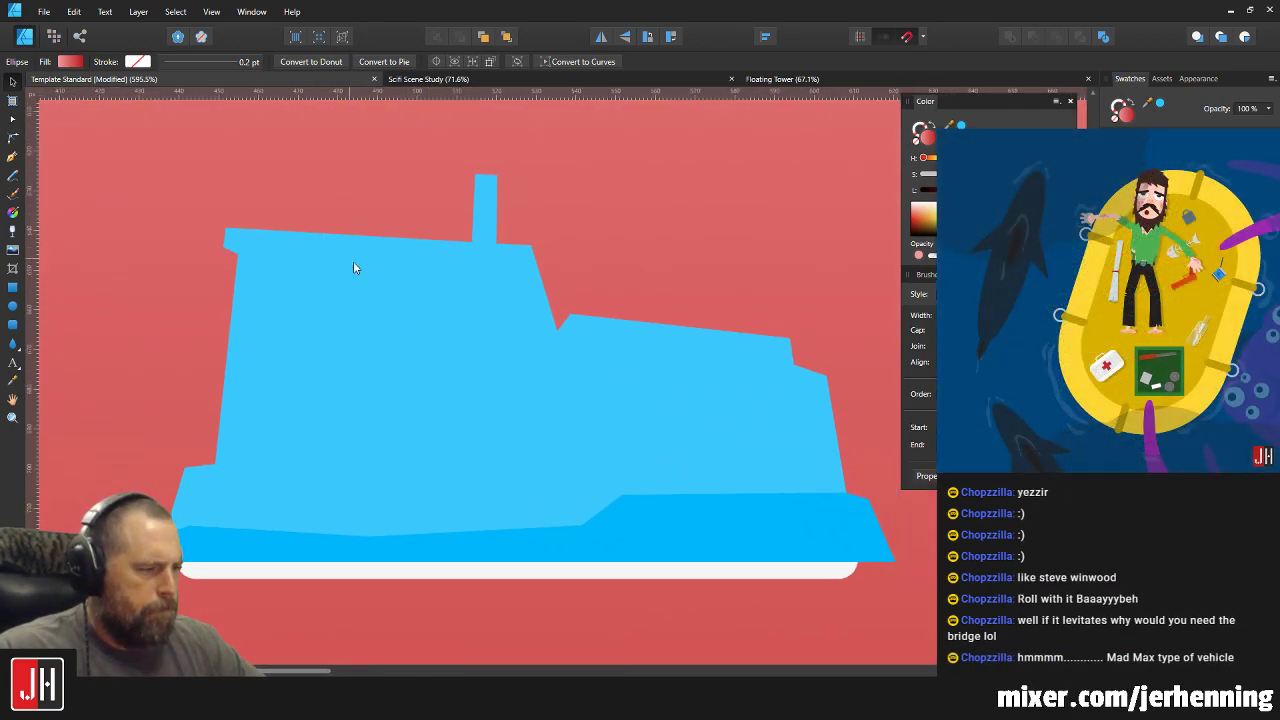
click(487, 359)
scroll(673, 389, down, 7)
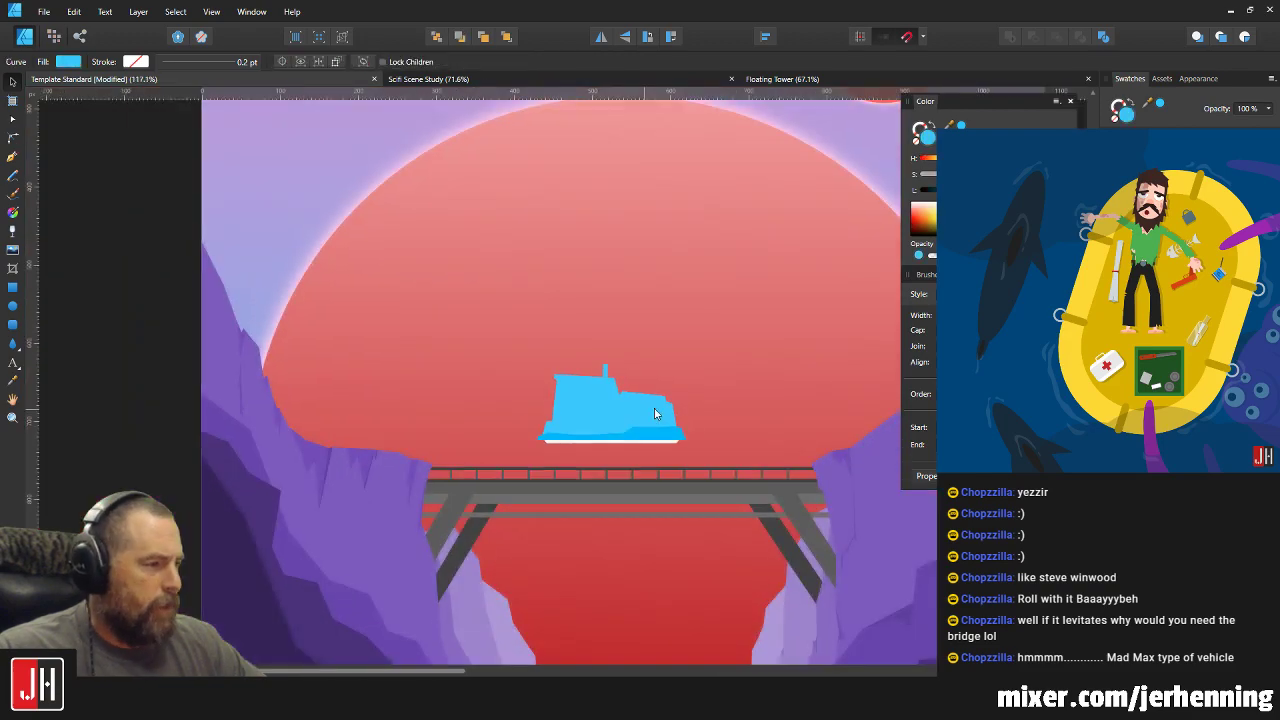
scroll(667, 413, up, 3)
drag(667, 413, 638, 349)
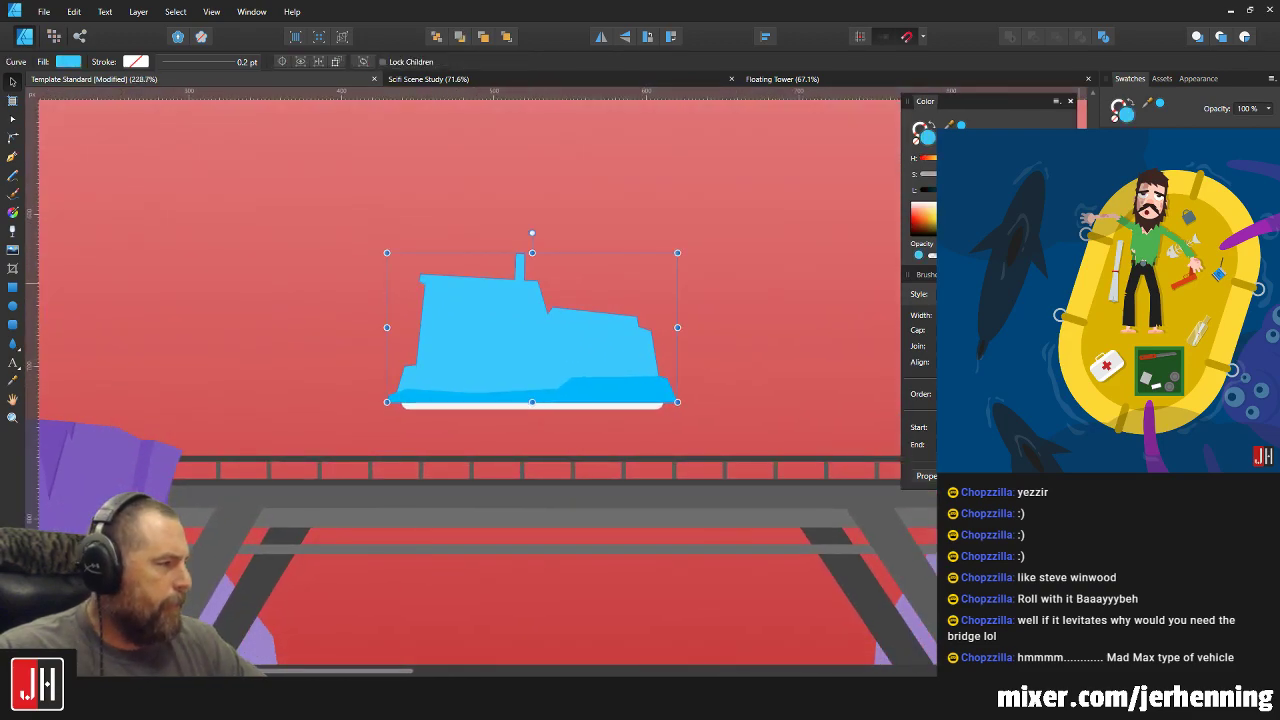
click(1160, 190)
scroll(608, 386, up, 3)
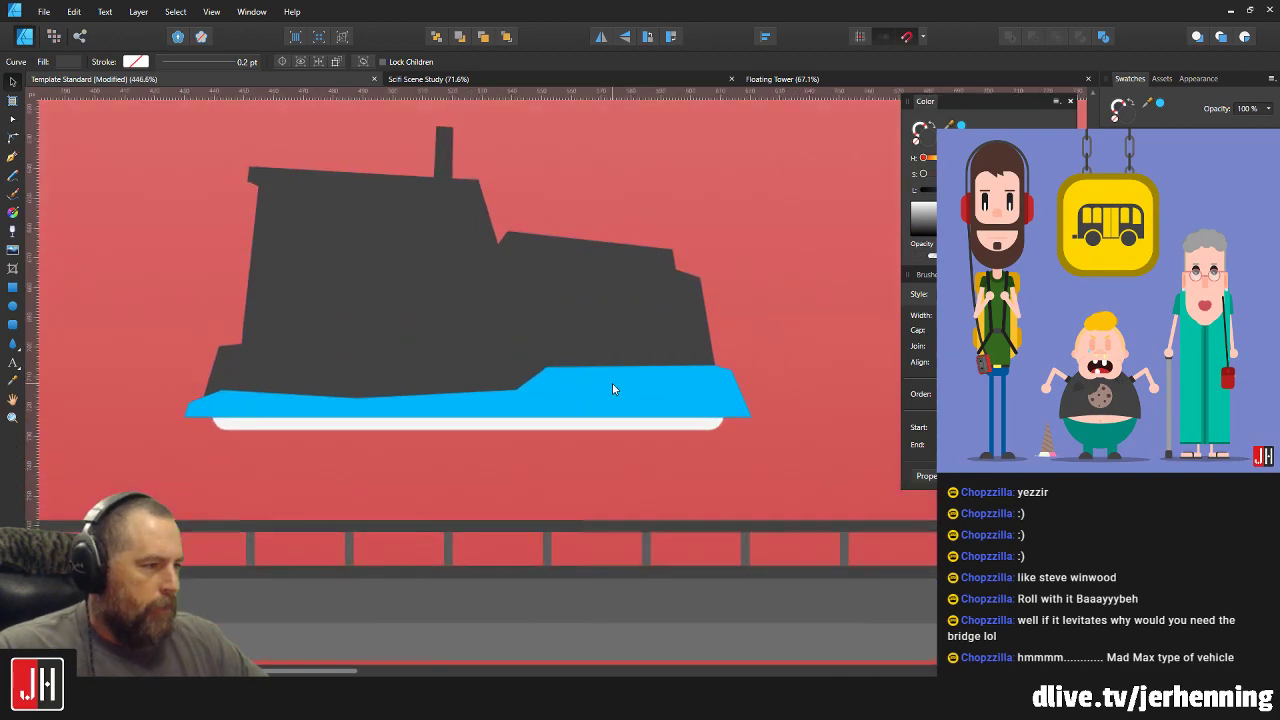
Recolour the train's base to a medium grey, lighter than the body.
key(i)
key(v)
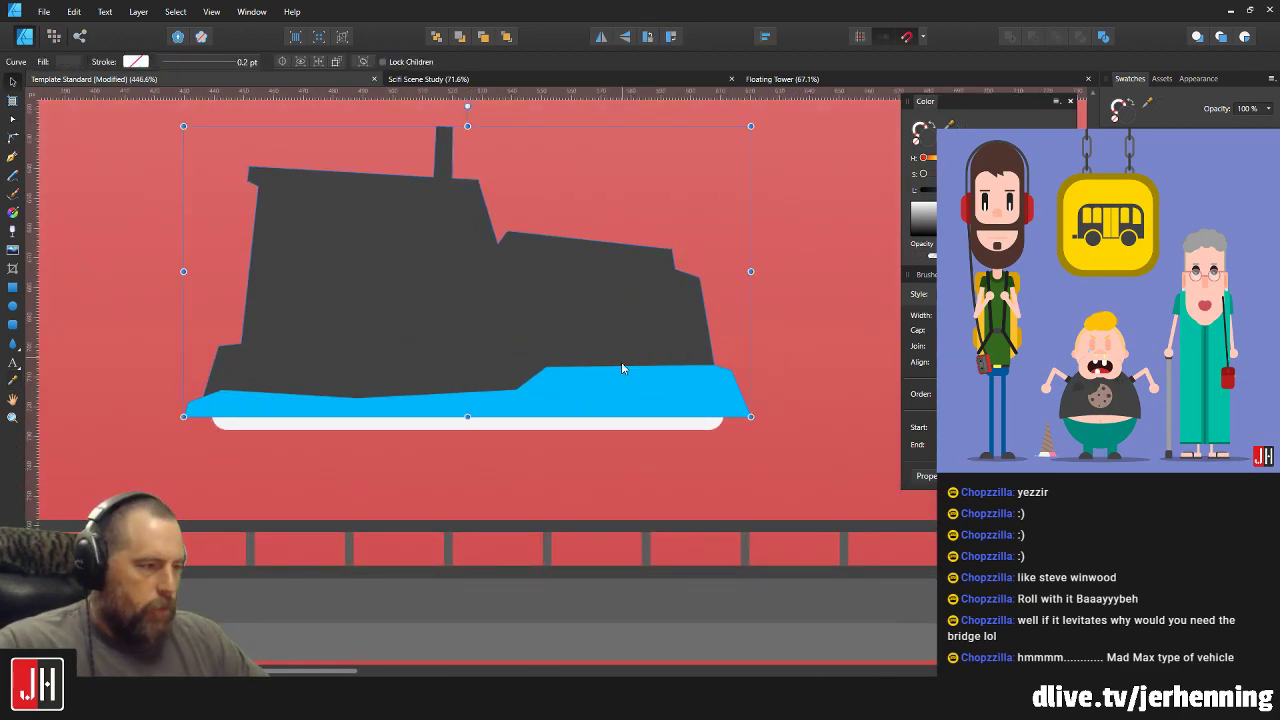
click(622, 370)
key(i)
click(614, 330)
key(v)
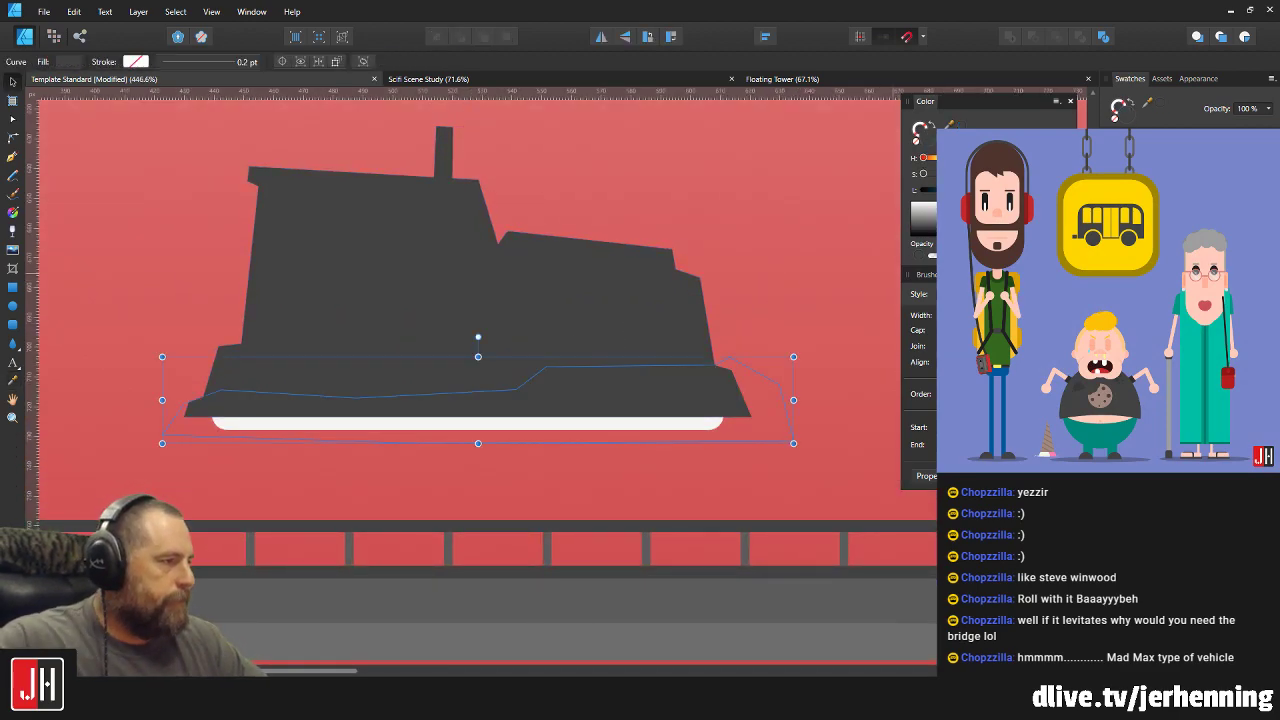
drag(950, 190, 964, 190)
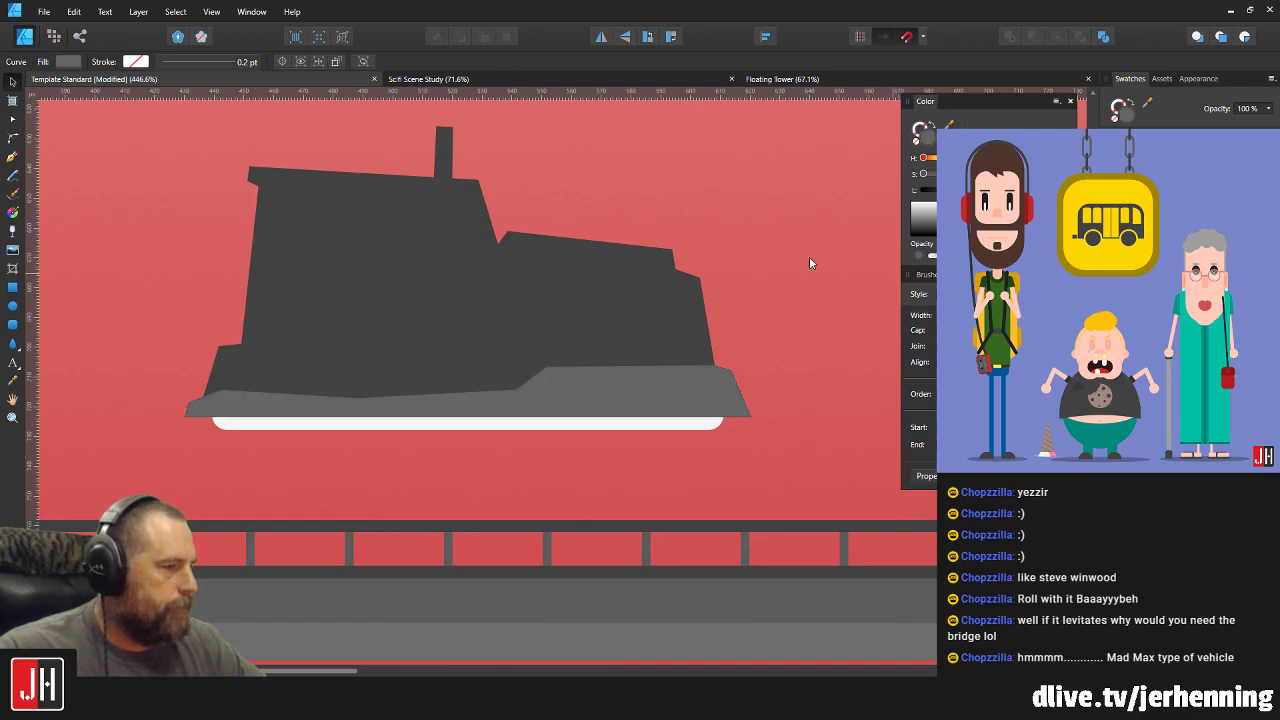
click(810, 263)
Add a white Outer Glow with an 8 px radius to the off-white rounded rectangle under the train.
click(566, 430)
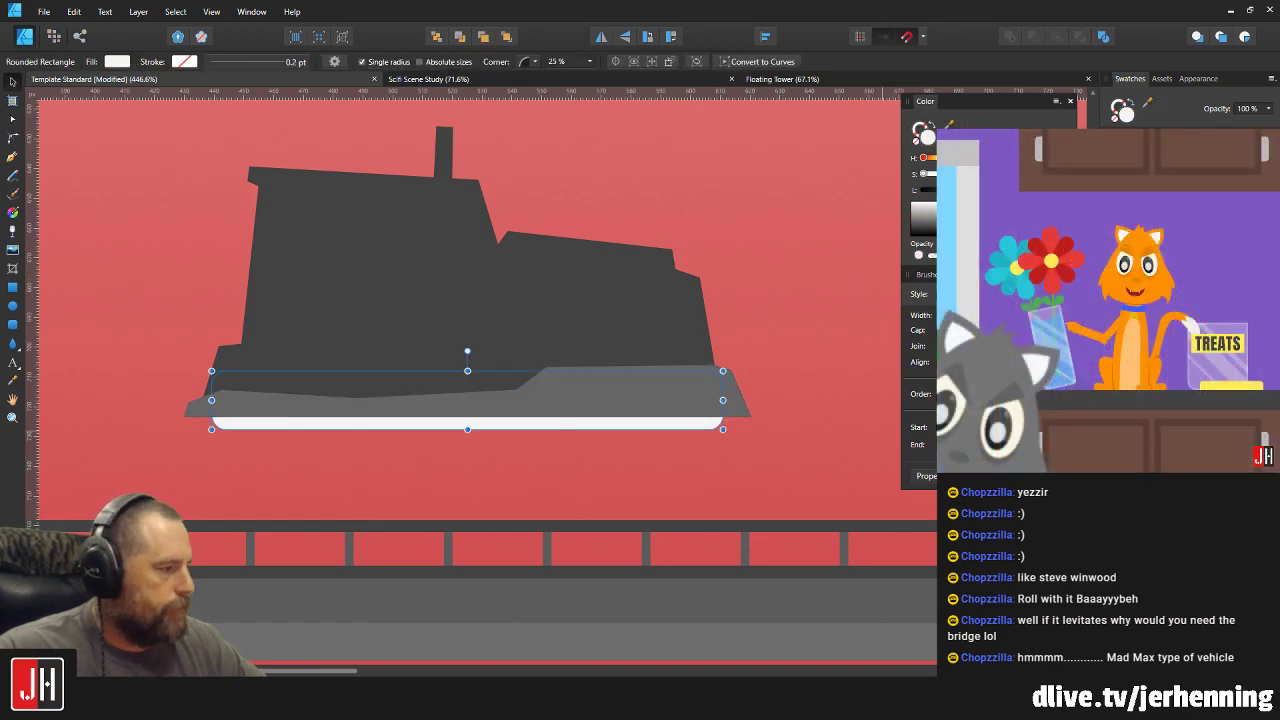
key(ctrl+alt+e)
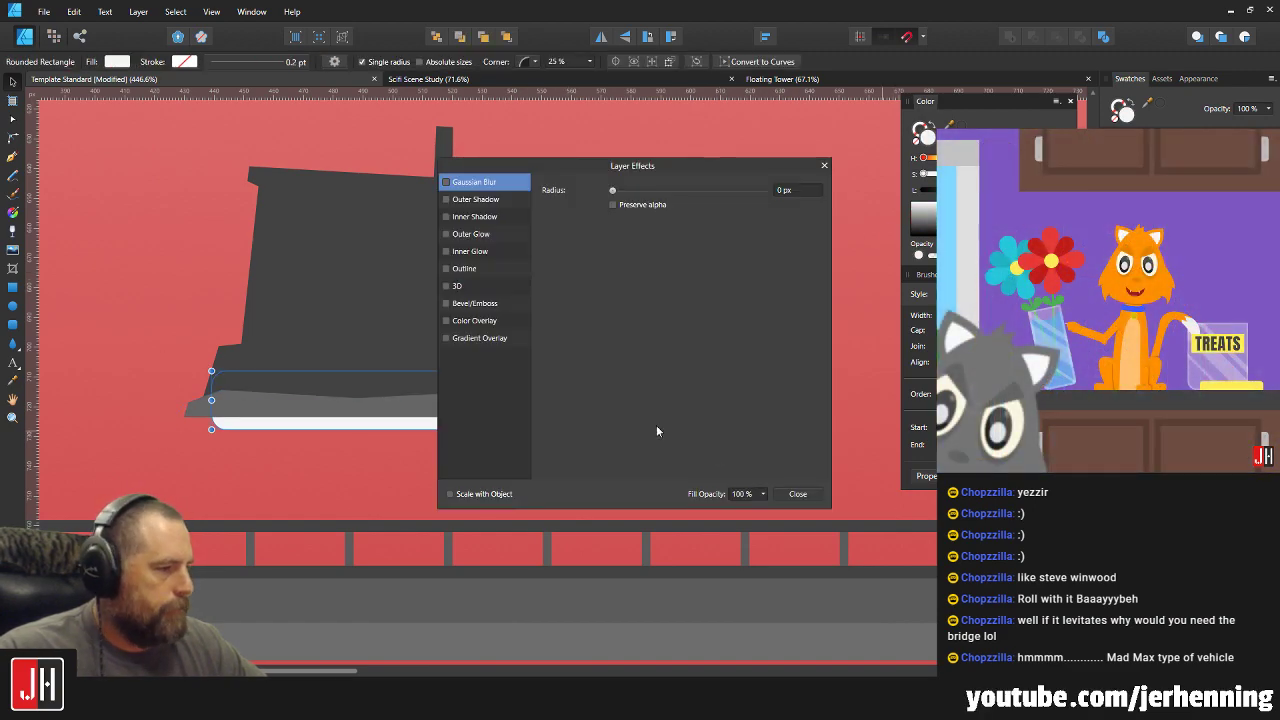
click(462, 236)
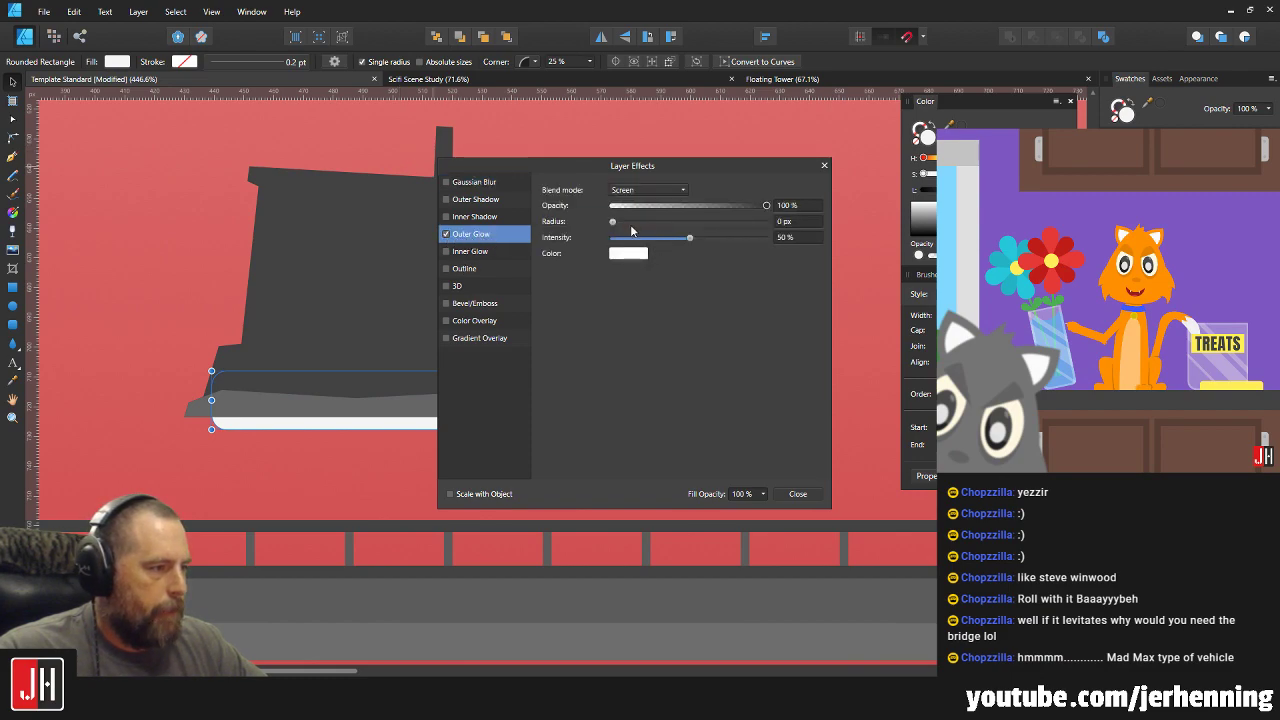
drag(631, 229, 678, 236)
click(796, 222)
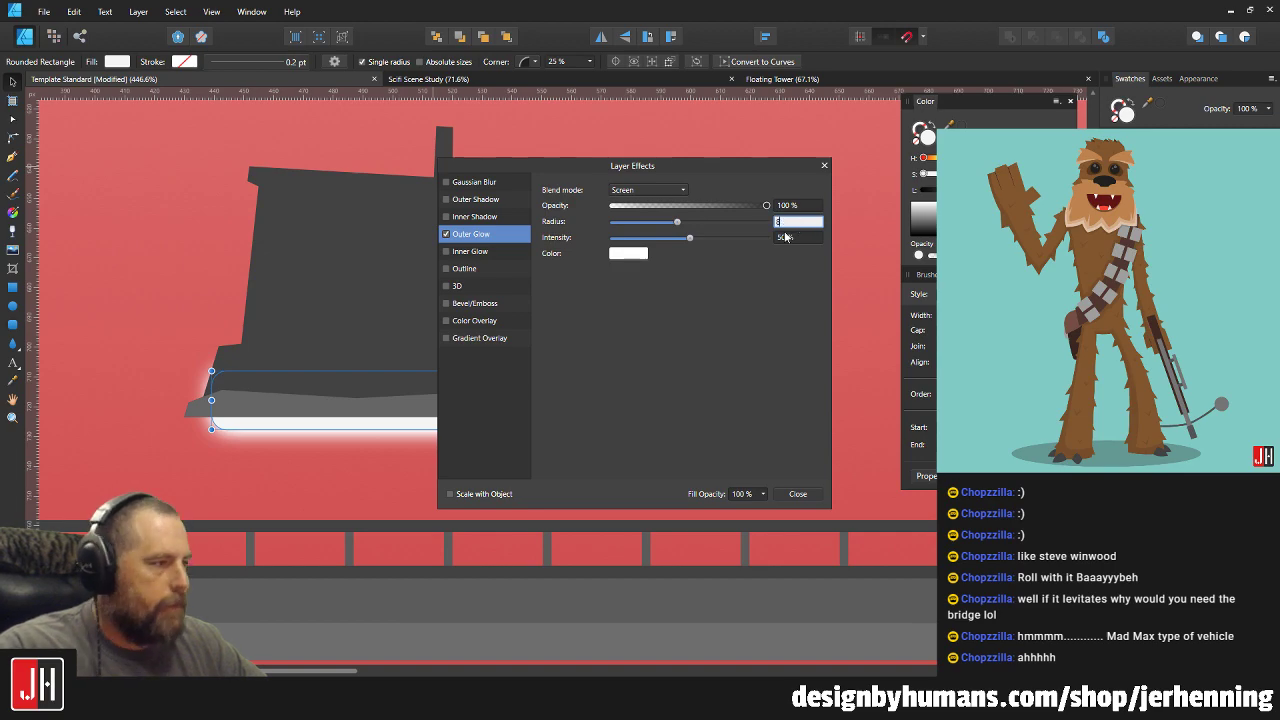
text(8)
key(Tab)
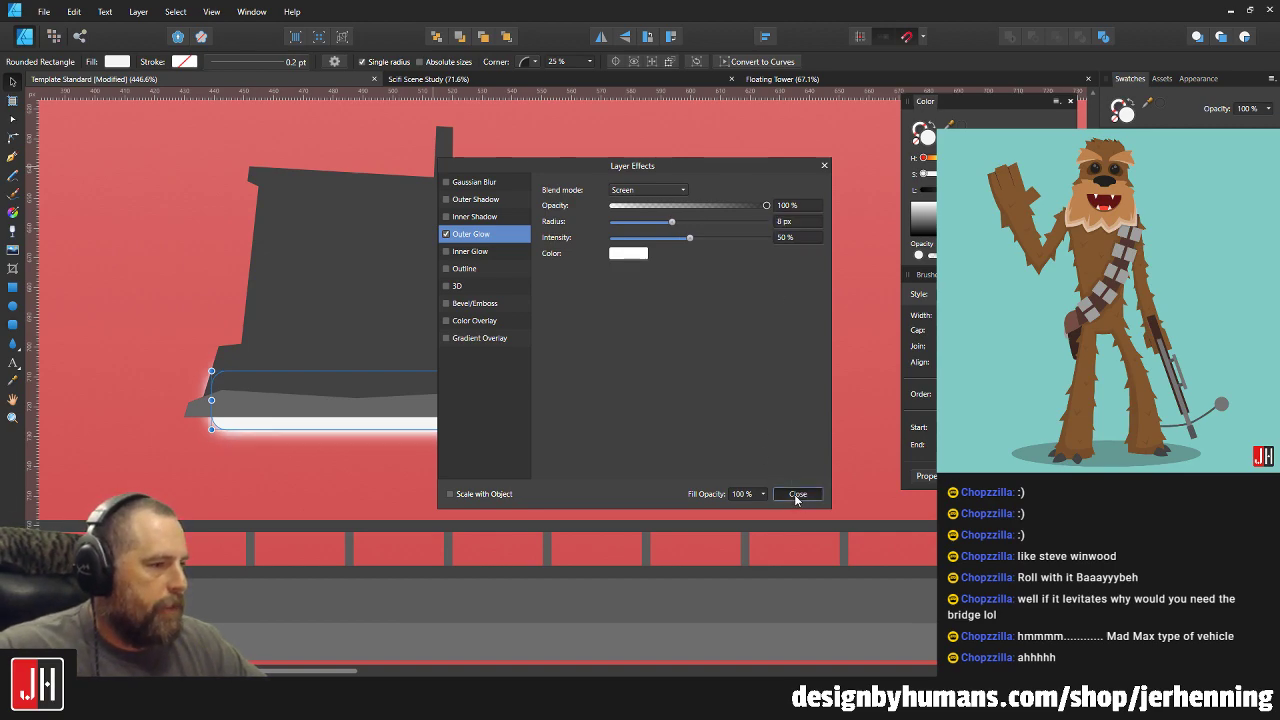
click(796, 494)
Draw a wide rectangle across the train's lower body, covering the upper half of the glowing rounded rectangle.
key(m)
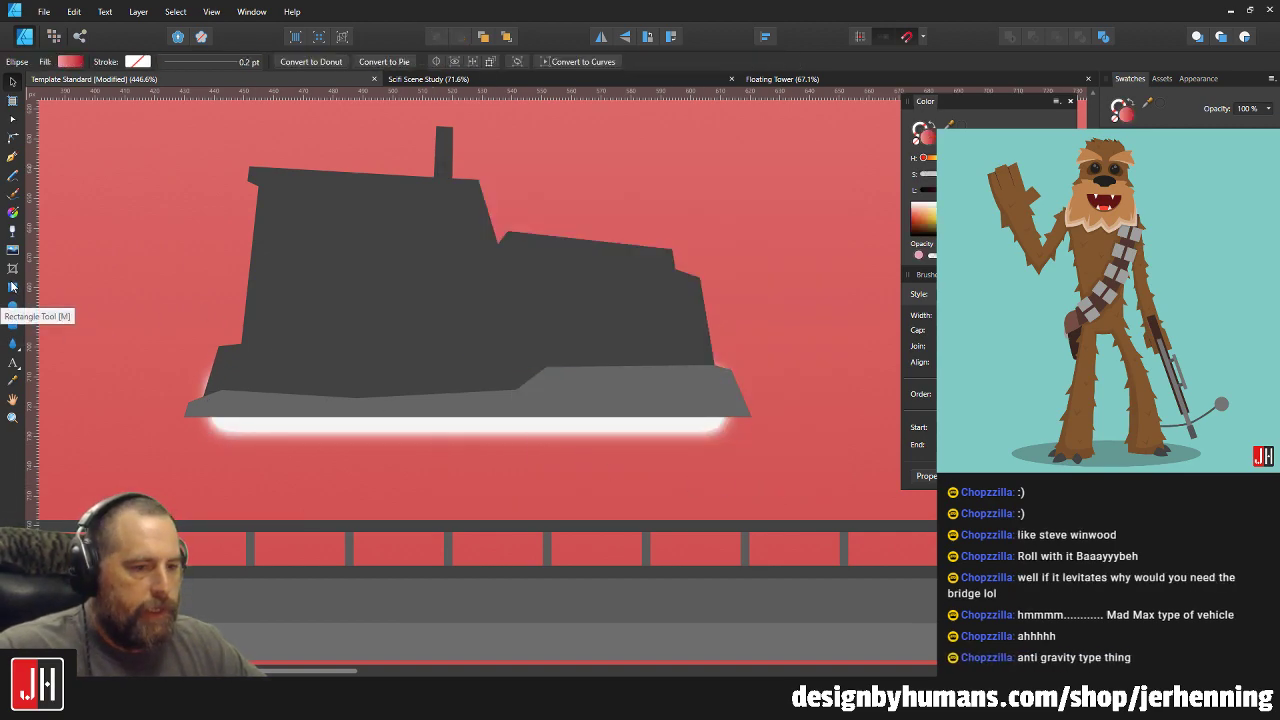
mouse_move(162, 332)
mouse_down()
mouse_move(205, 378)
mouse_move(774, 400)
mouse_up()
shift+click(655, 435)
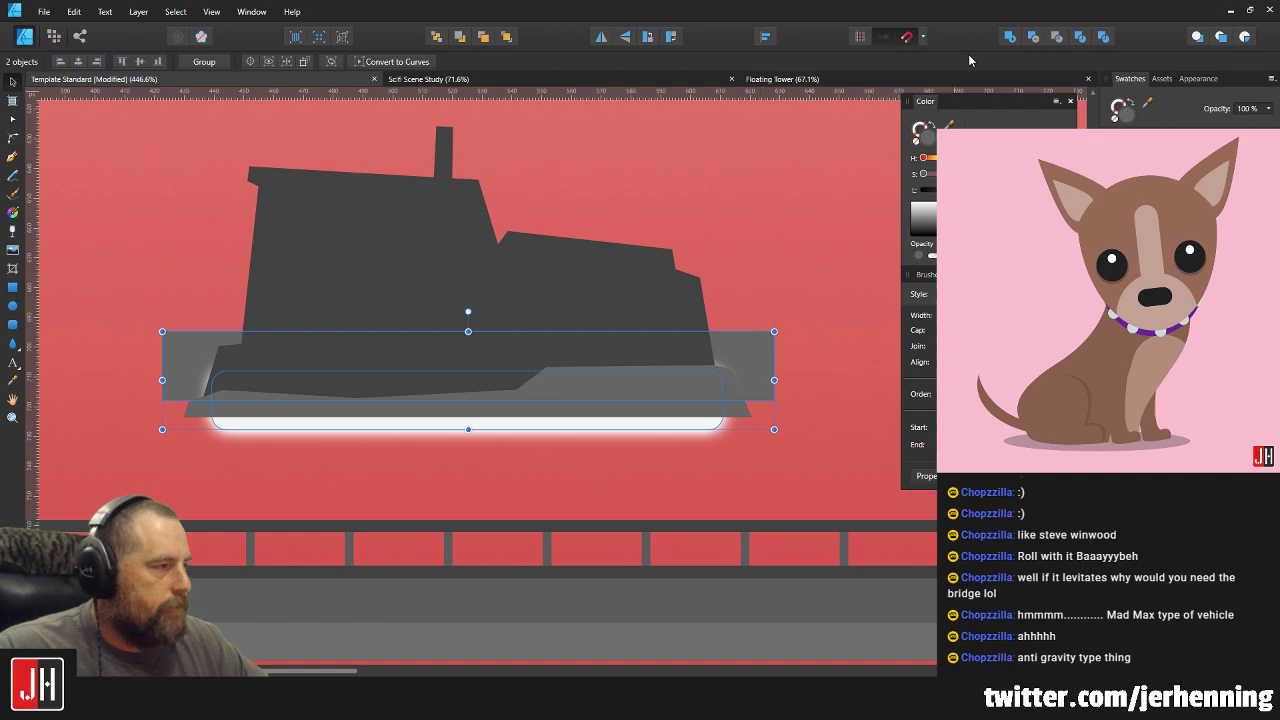
click(1034, 38)
key(ctrl+z)
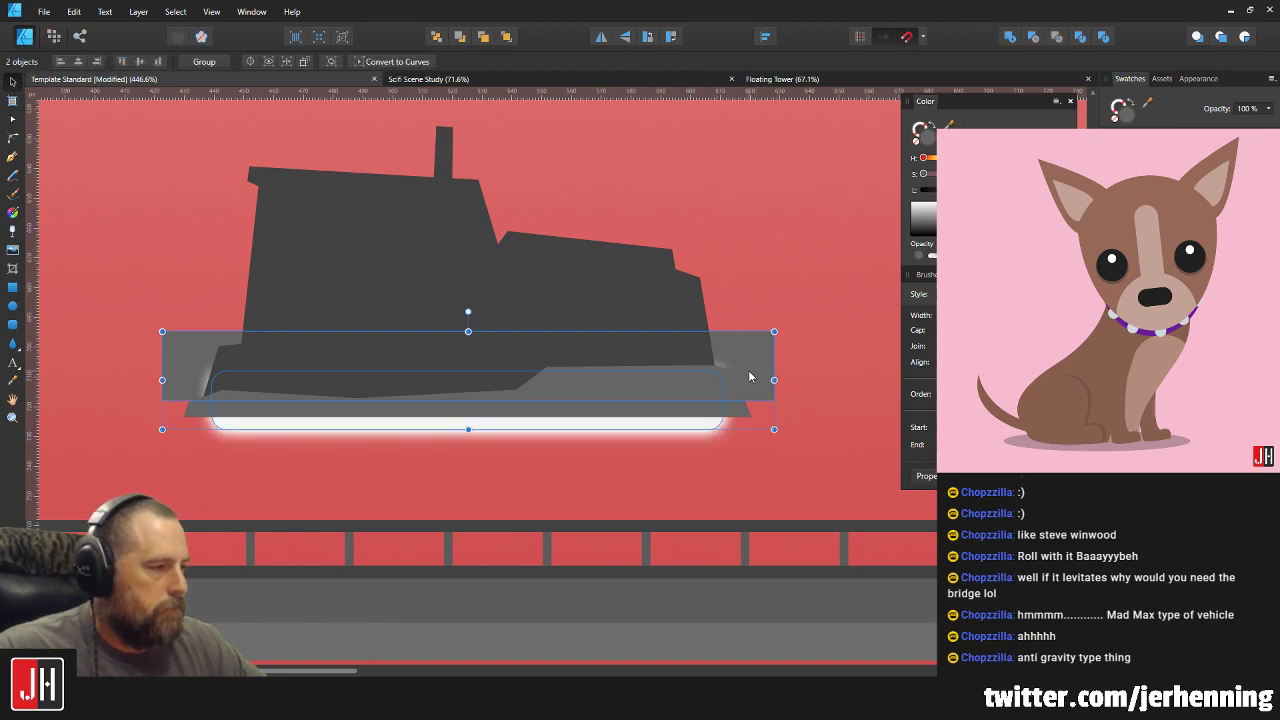
key(ctrl+z)
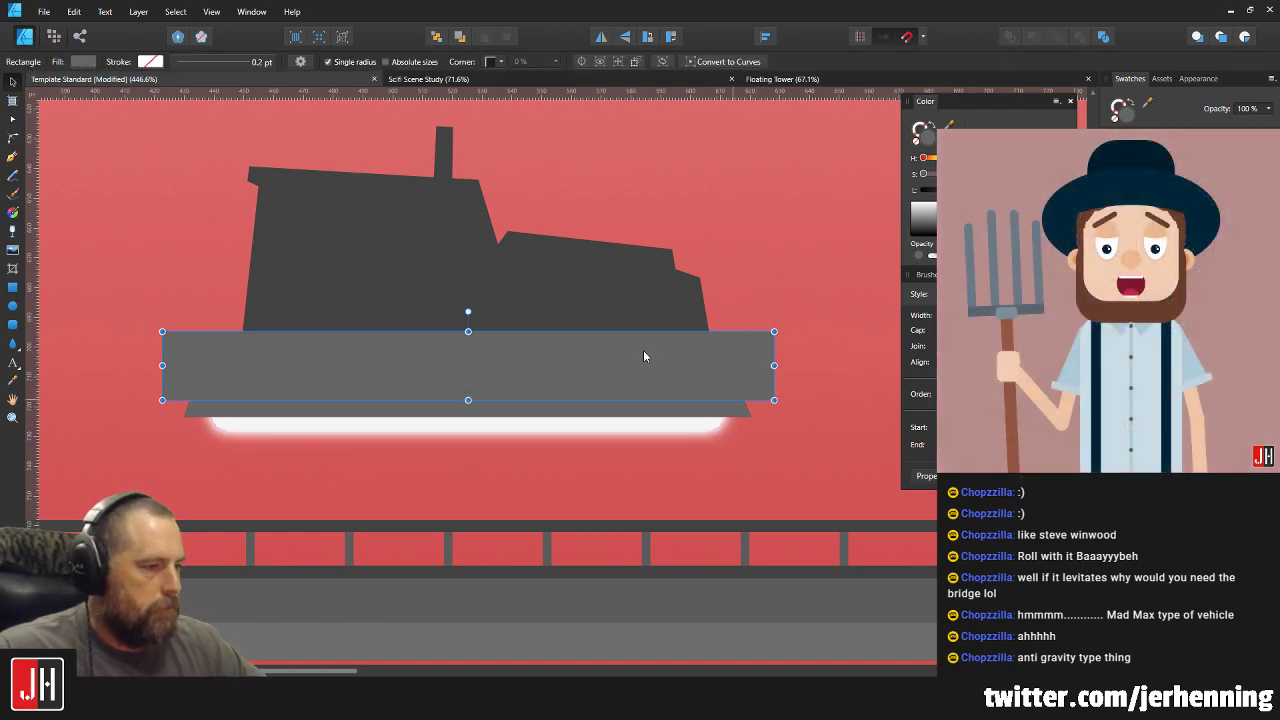
Subtract the wide rectangle from the glowing rounded rectangle and place the remaining strip behind the base.
shift+click(596, 430)
click(1035, 38)
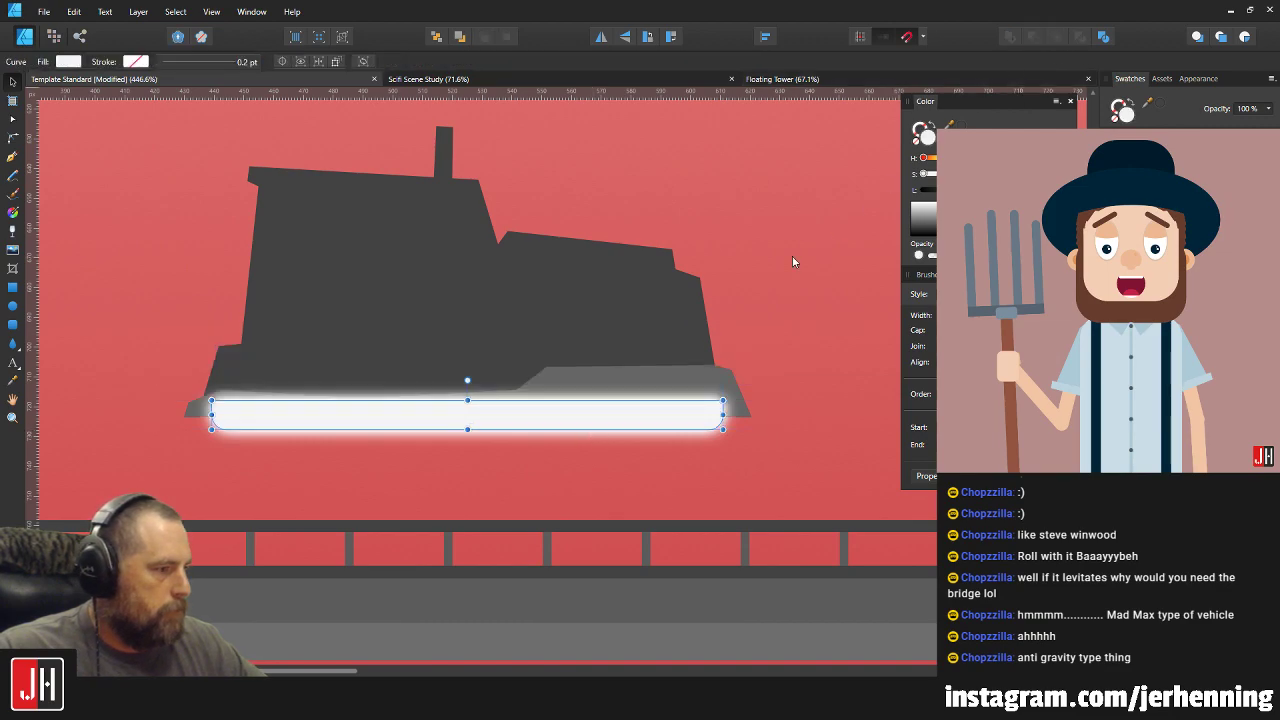
key(ctrl+z)
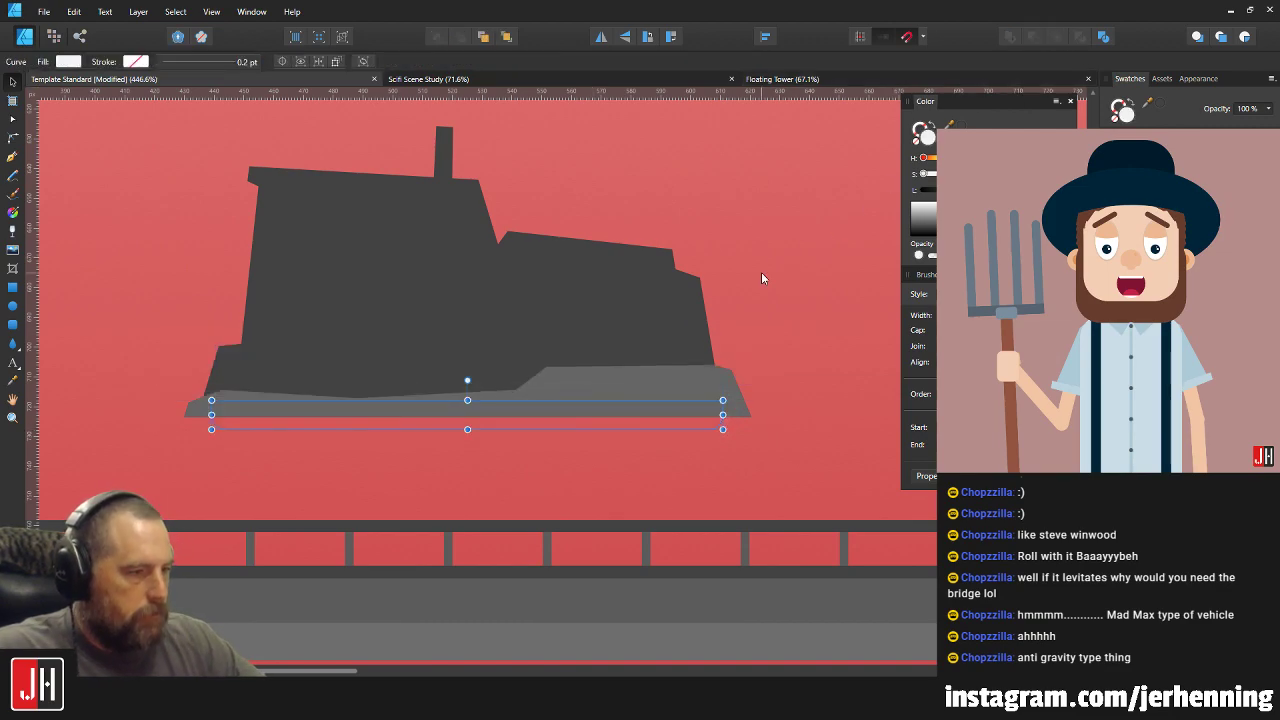
click(703, 358)
key(m)
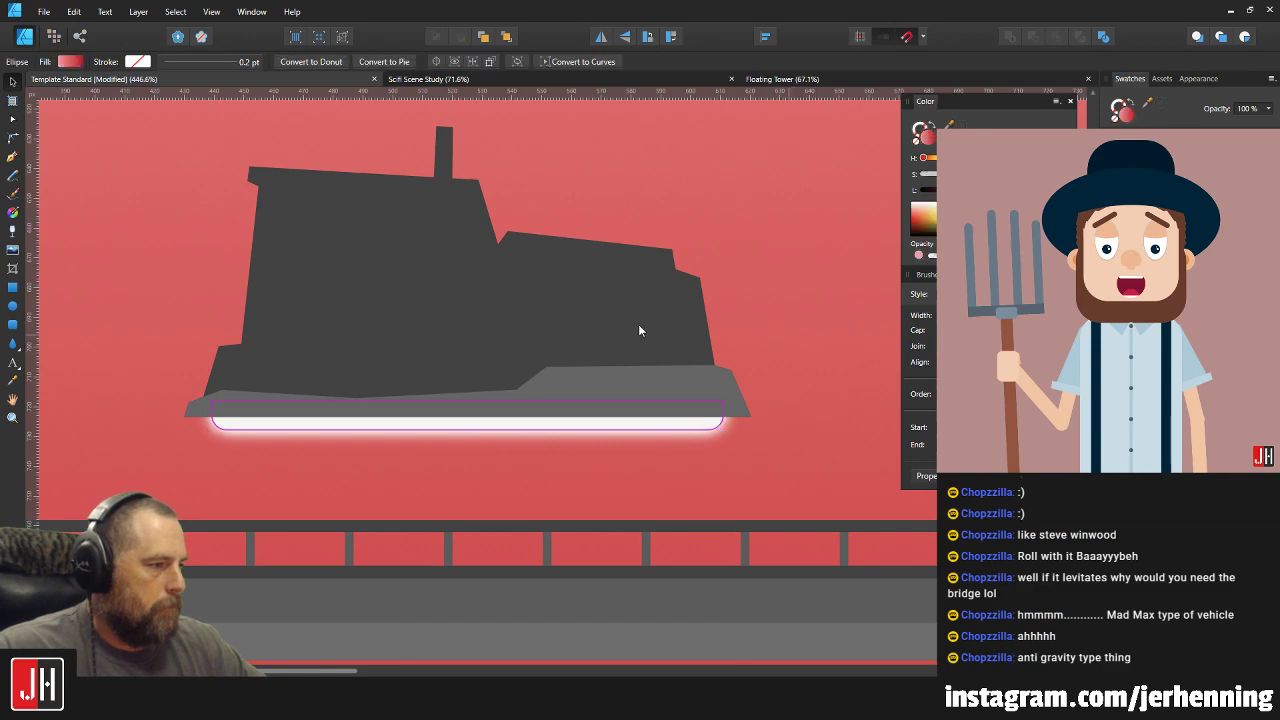
scroll(638, 324, down, 2)
scroll(506, 314, down, 6)
click(849, 502)
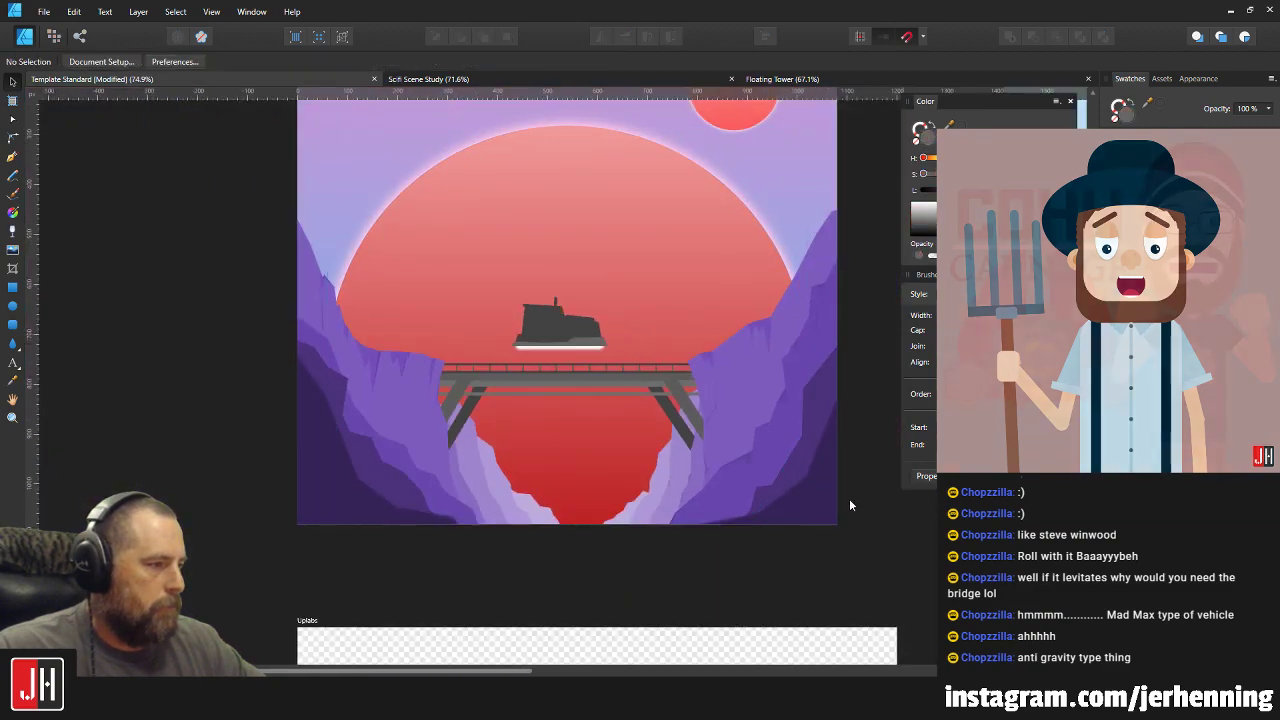
Select all the train's parts, scale them down slightly and group them.
scroll(542, 348, up, 3)
scroll(578, 303, down, 2)
scroll(633, 364, up, 7)
scroll(655, 418, down, 4)
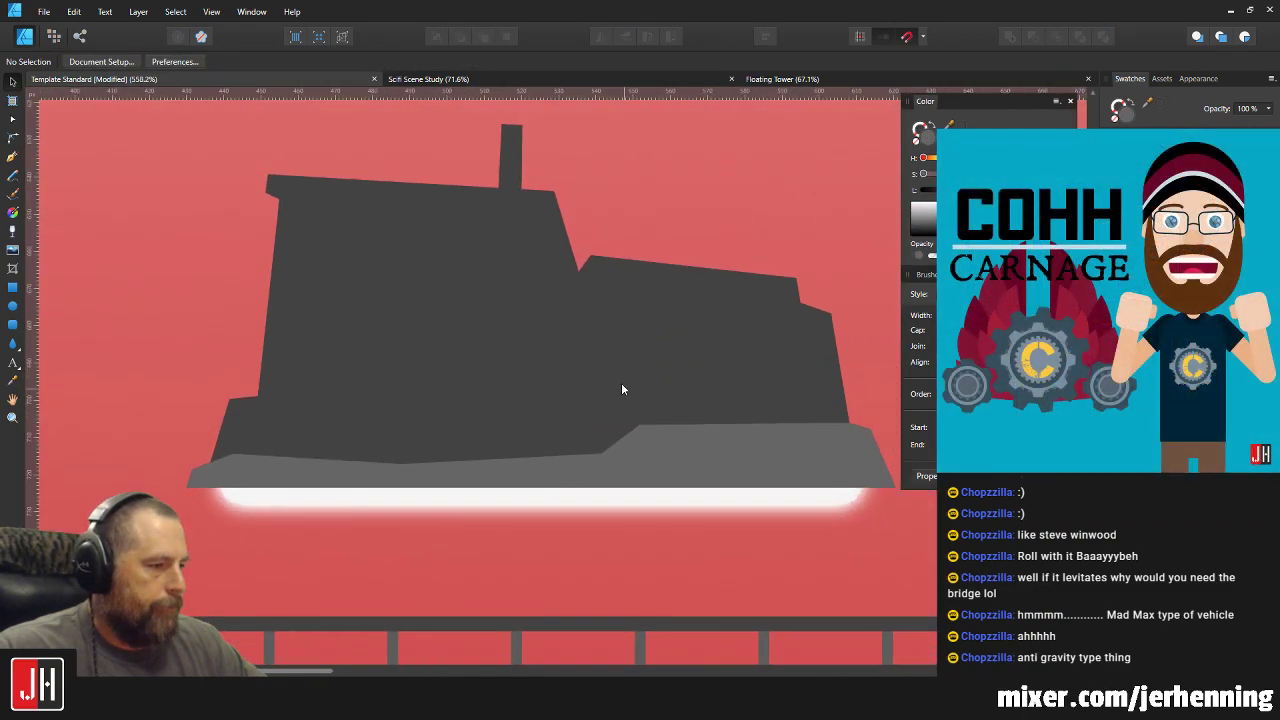
scroll(621, 384, down, 2)
drag(100, 228, 662, 406)
scroll(565, 364, up, 3)
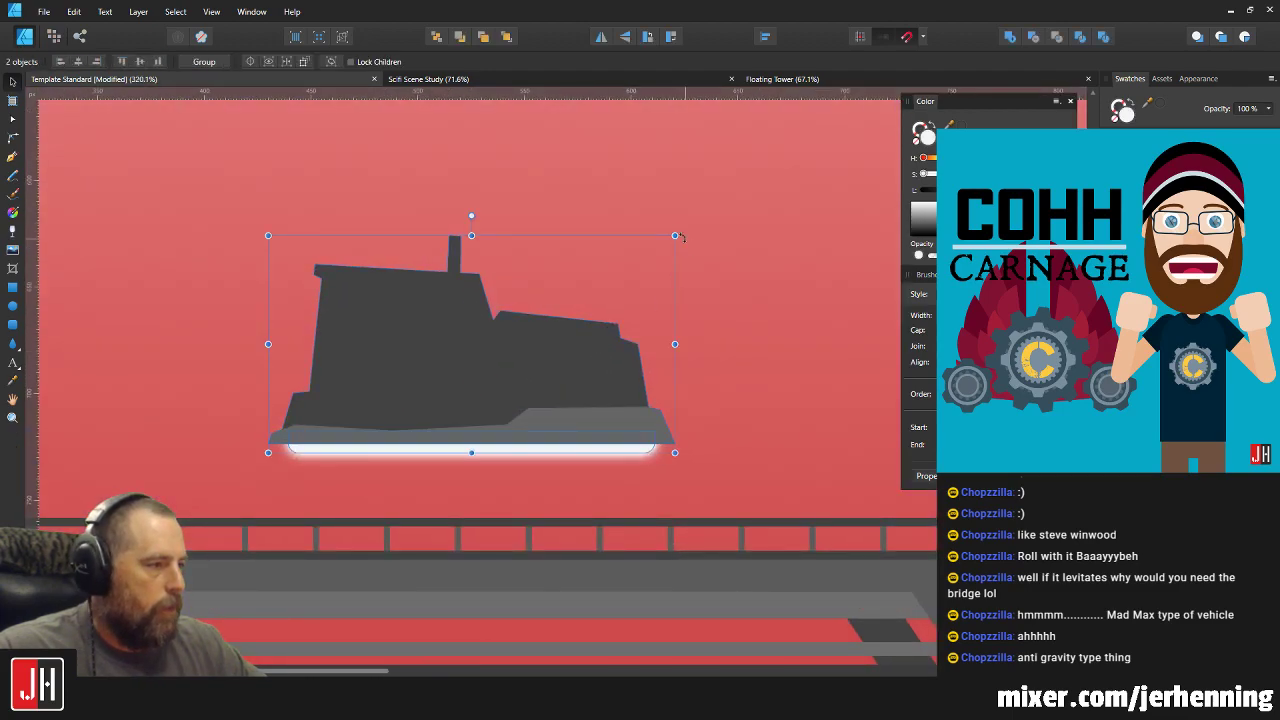
drag(678, 236, 653, 246)
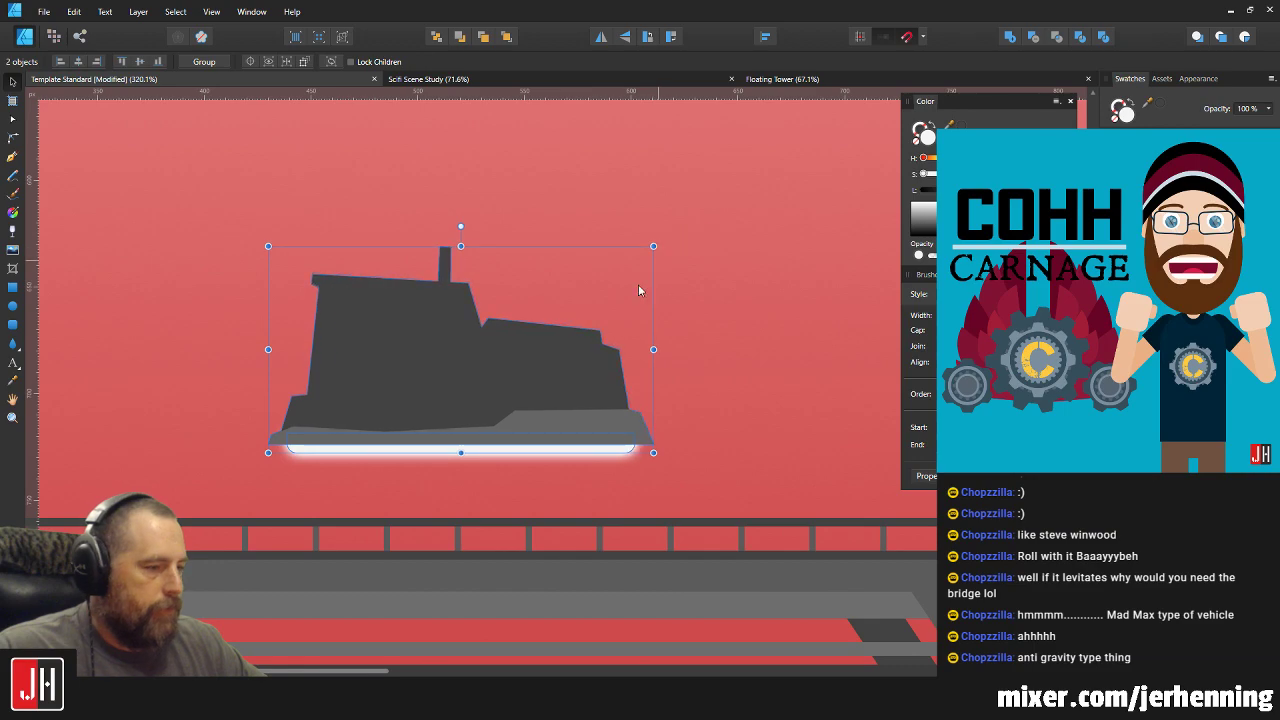
scroll(675, 370, down, 1)
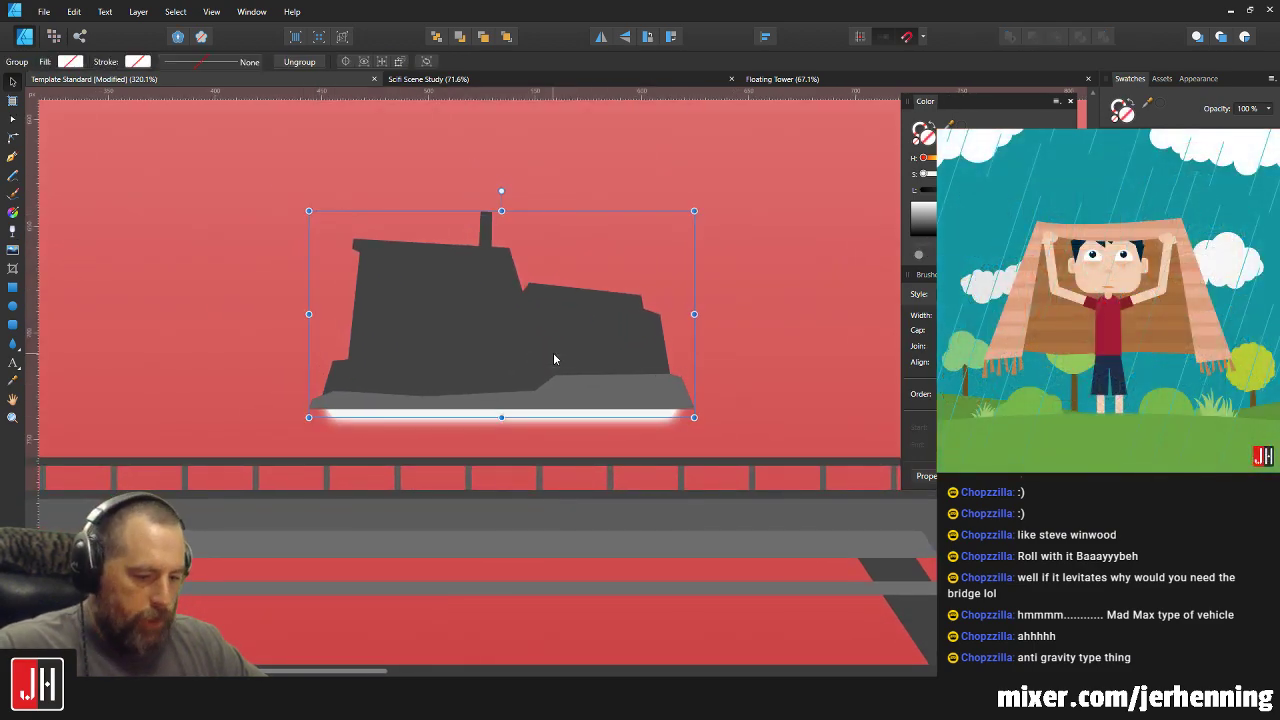
Place the train group behind the bridge railing and lower it until its glowing underside sits behind the railing posts.
key(Delete)
key(ctrl+z)
drag(540, 355, 550, 408)
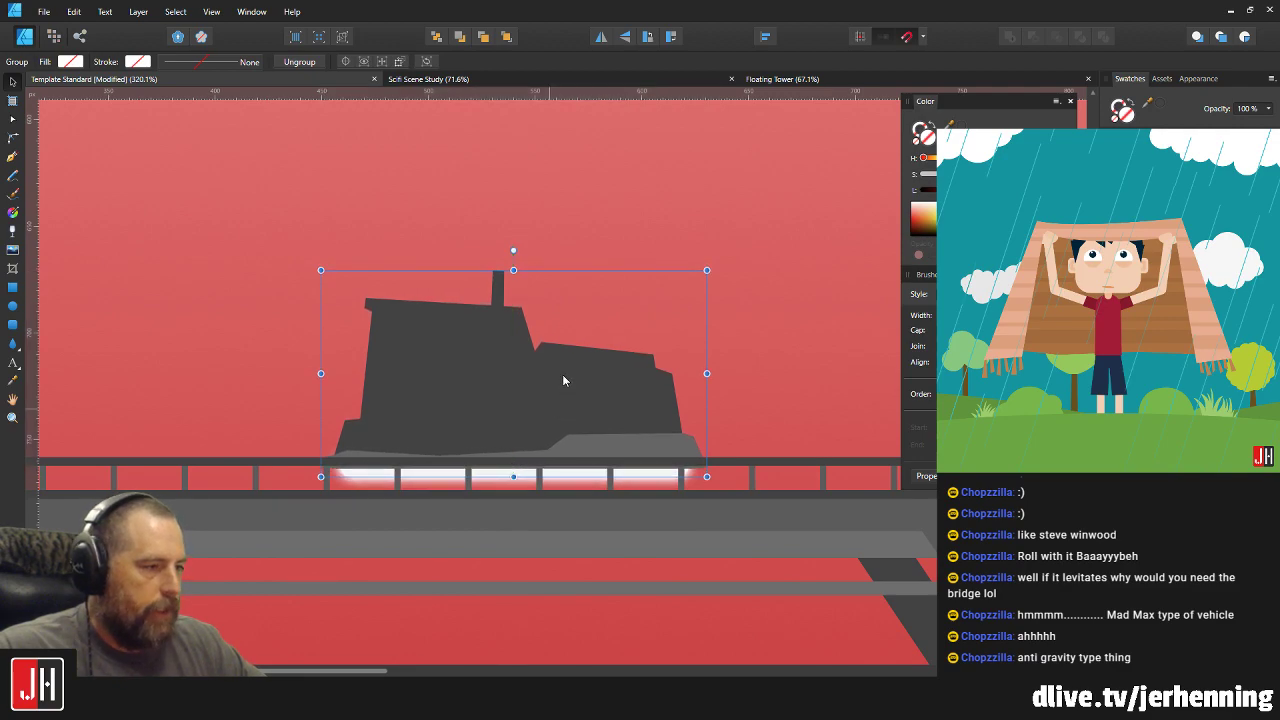
key(ctrl+0)
scroll(573, 377, down, 2)
key(ctrl+d)
scroll(574, 386, up, 5)
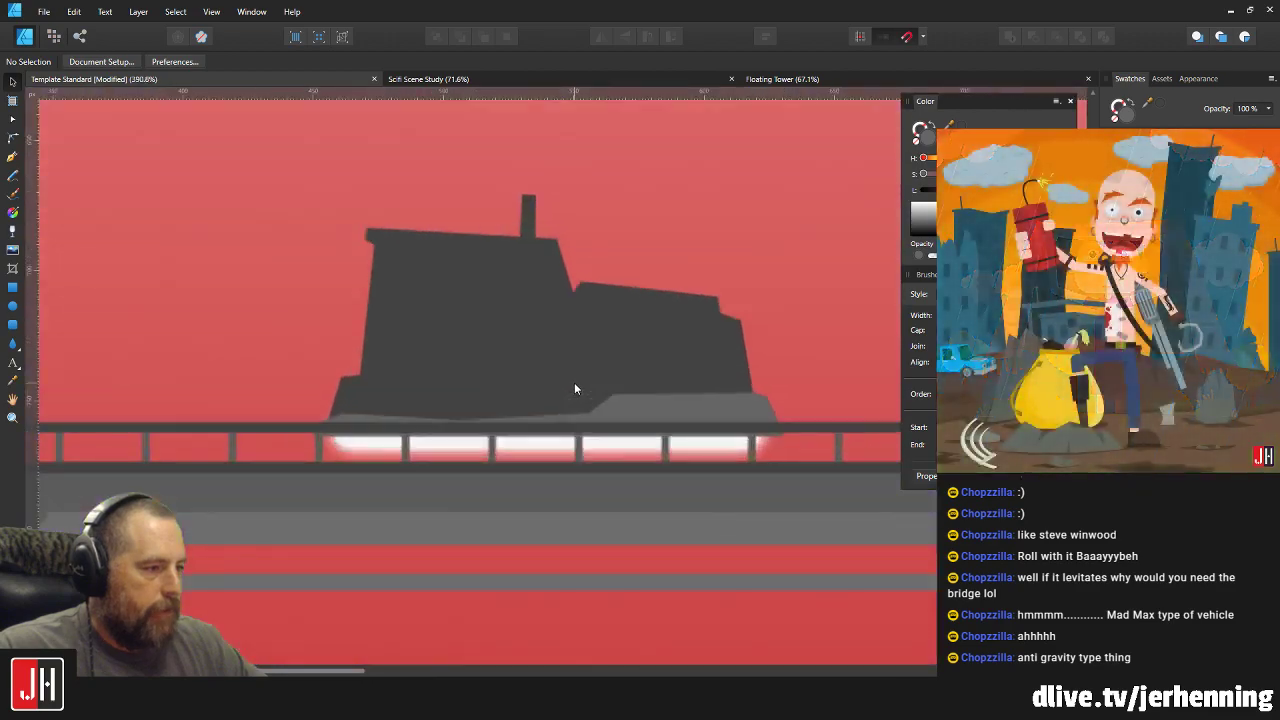
Shift the train group horizontally along the bridge, closer to the left cliff.
drag(606, 363, 469, 367)
scroll(469, 367, down, 5)
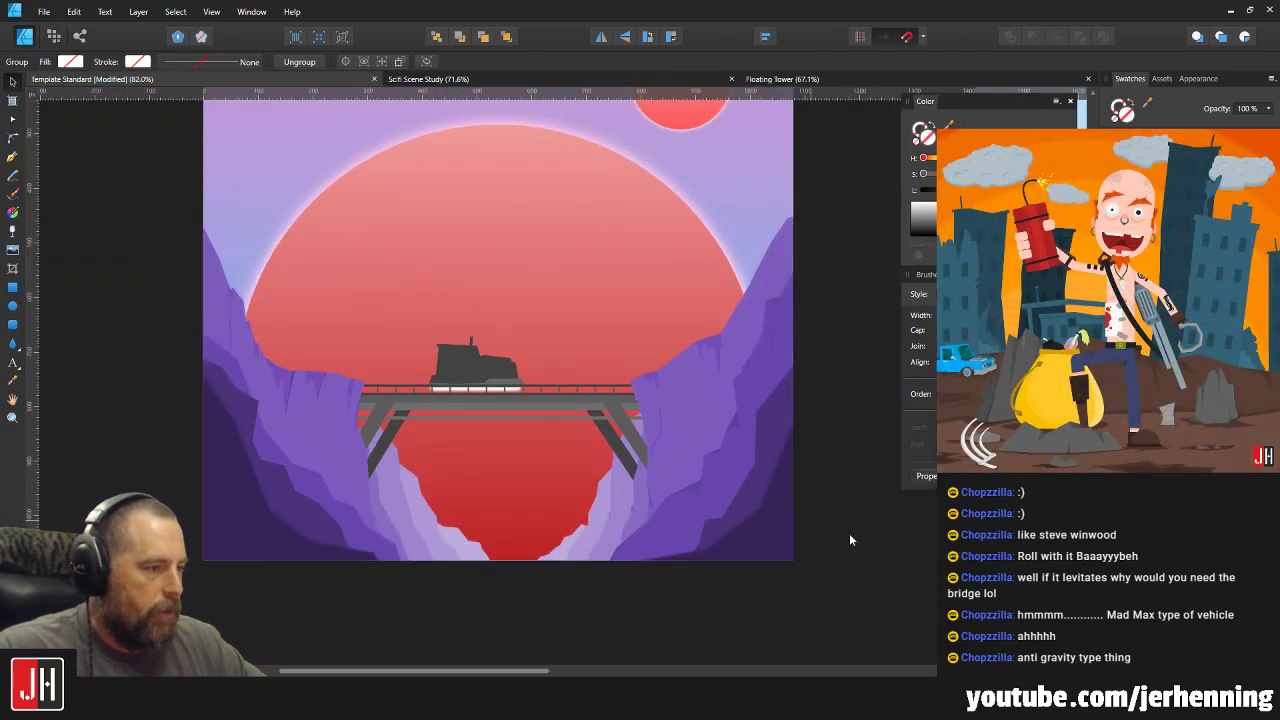
key(ctrl+d)
Examine the train behind the bridge railing up close and within the whole scene.
scroll(441, 390, up, 3)
scroll(500, 355, up, 2)
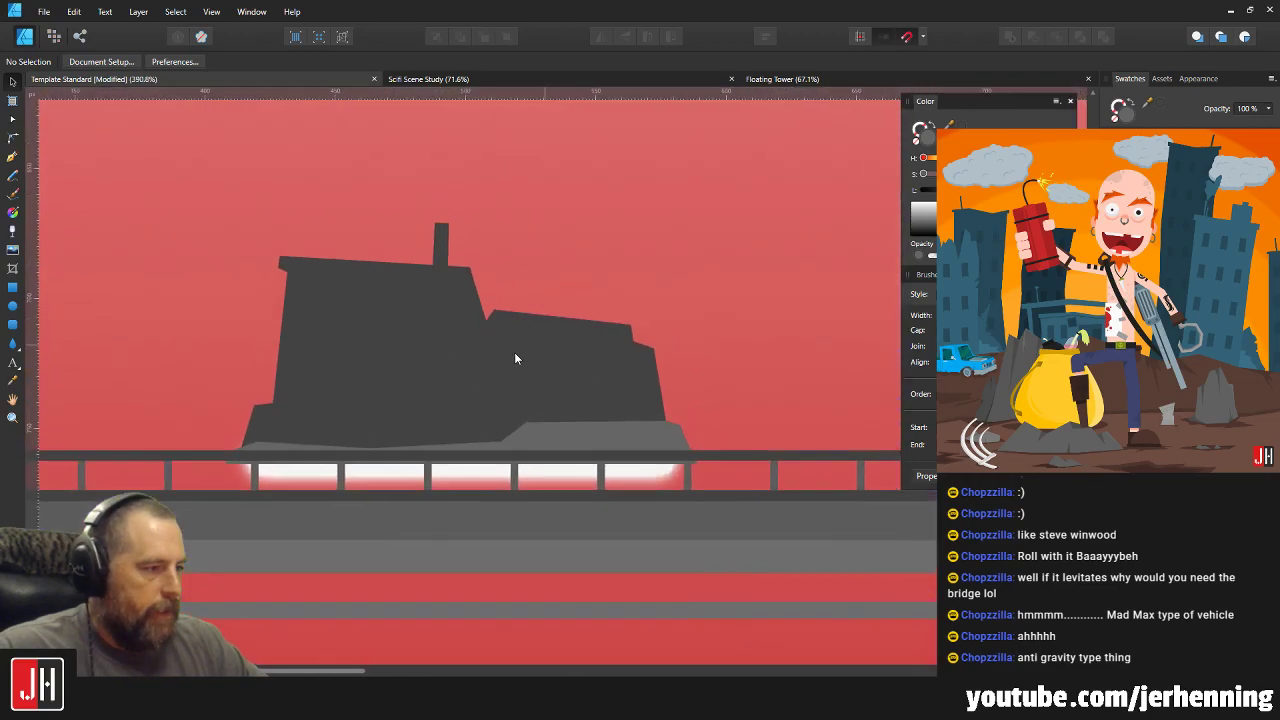
scroll(641, 363, down, 3)
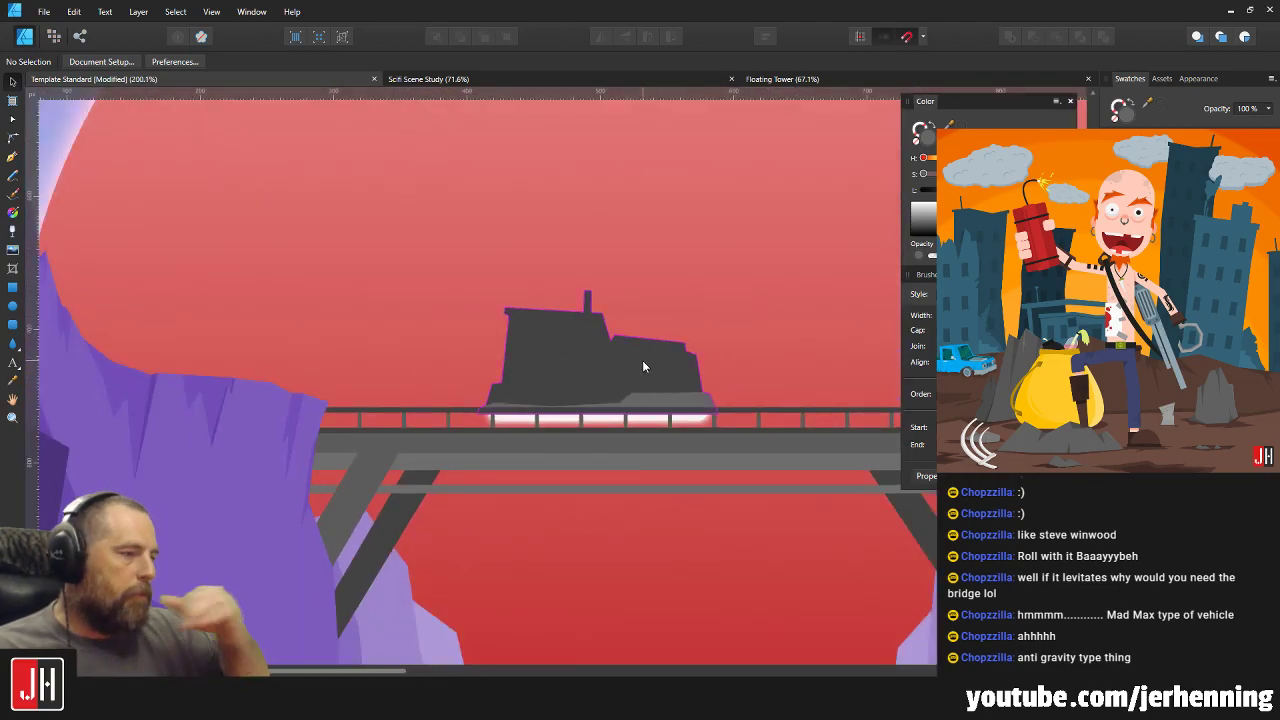
scroll(542, 378, up, 3)
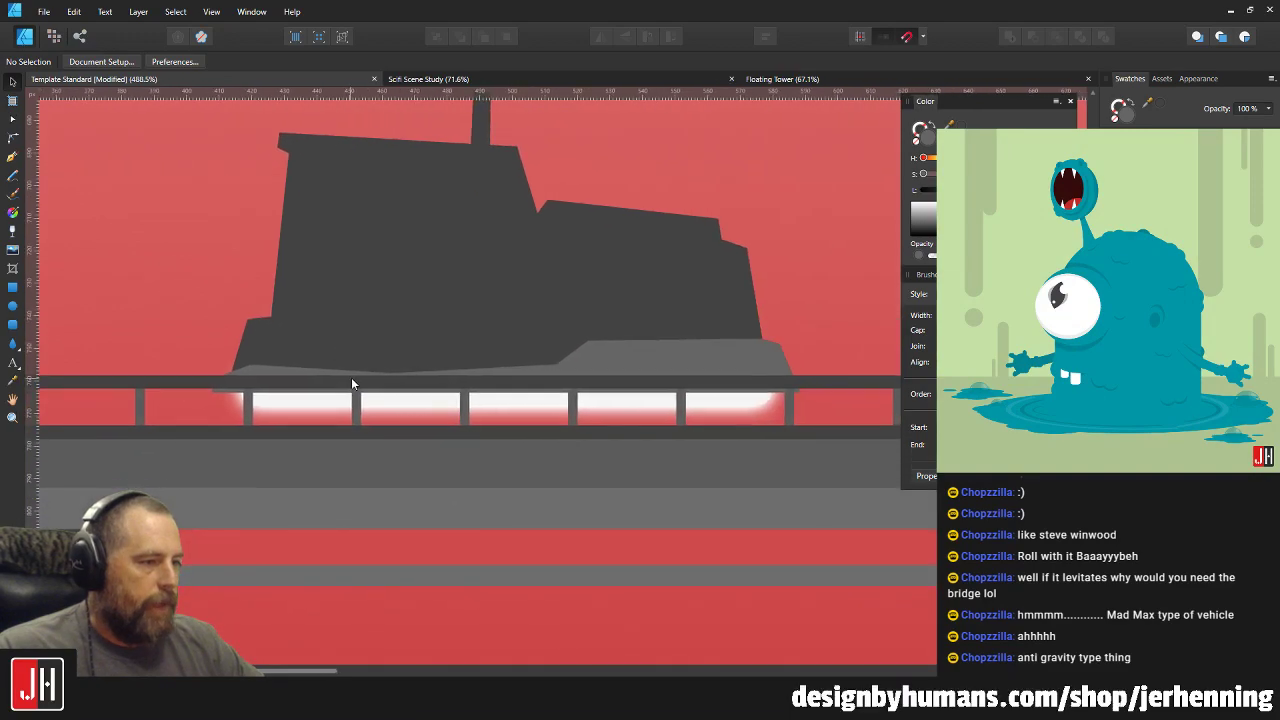
click(472, 304)
scroll(545, 306, up, 3)
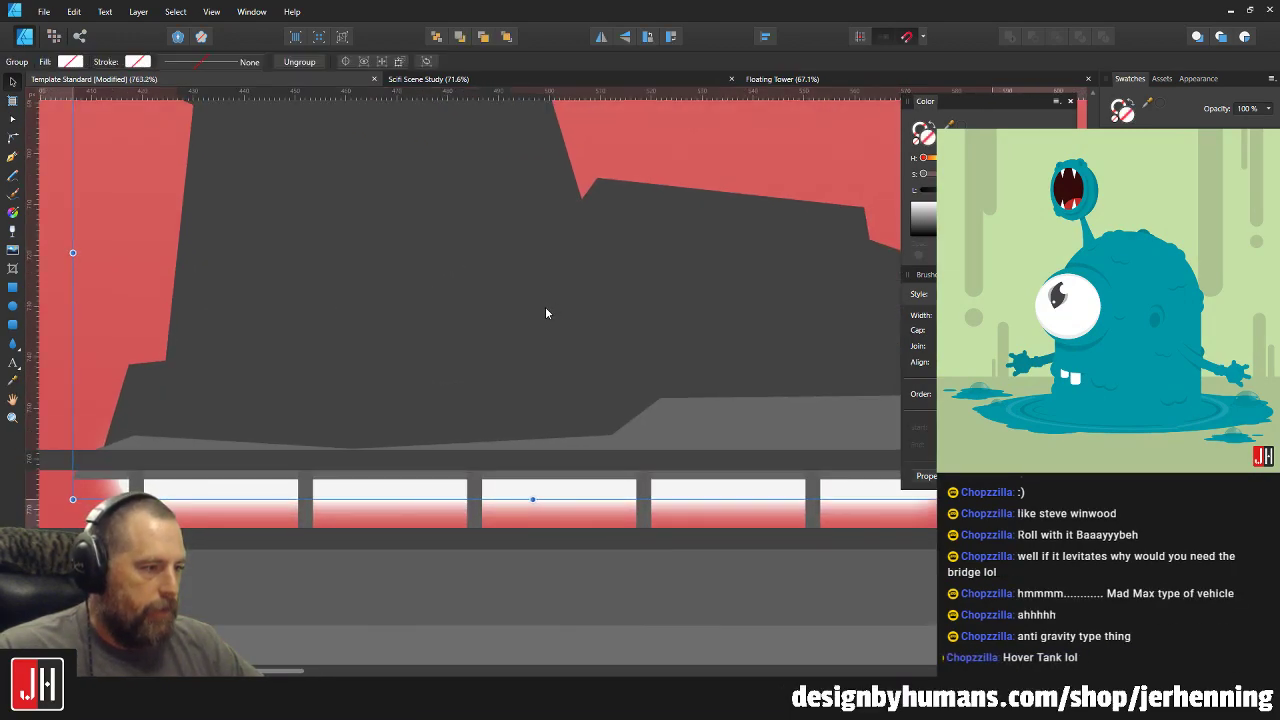
scroll(545, 313, down, 10)
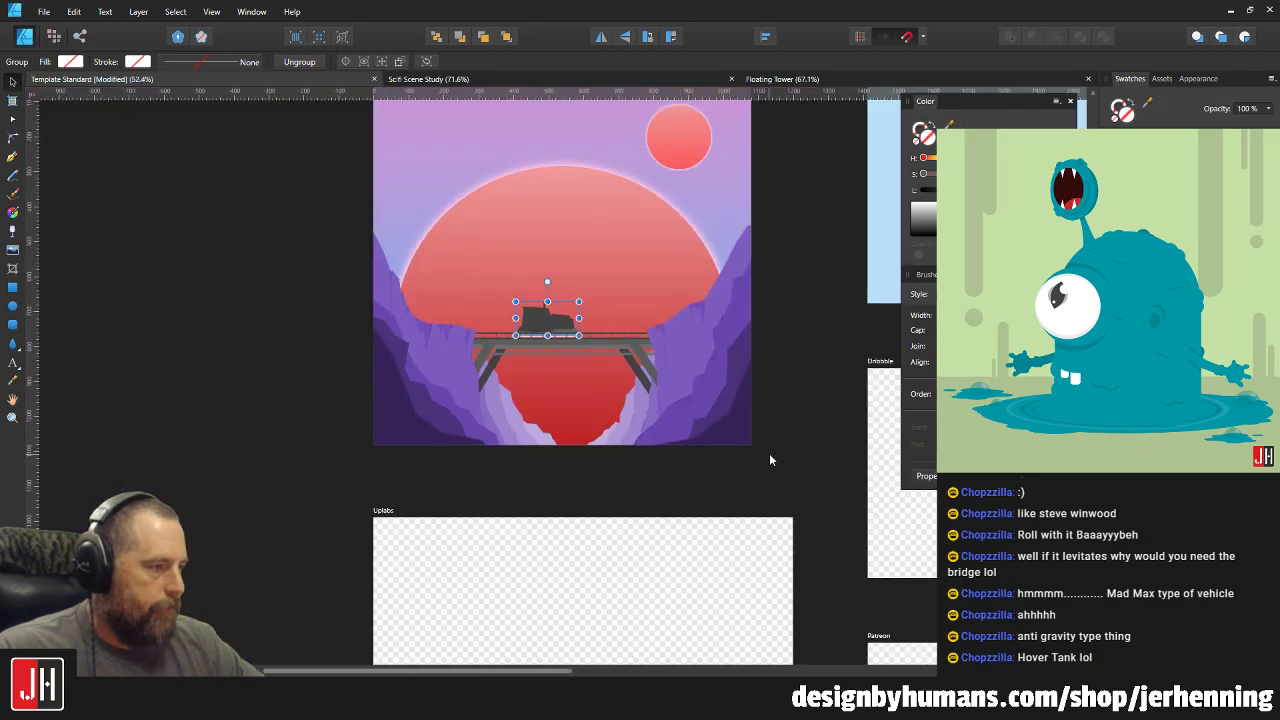
click(769, 460)
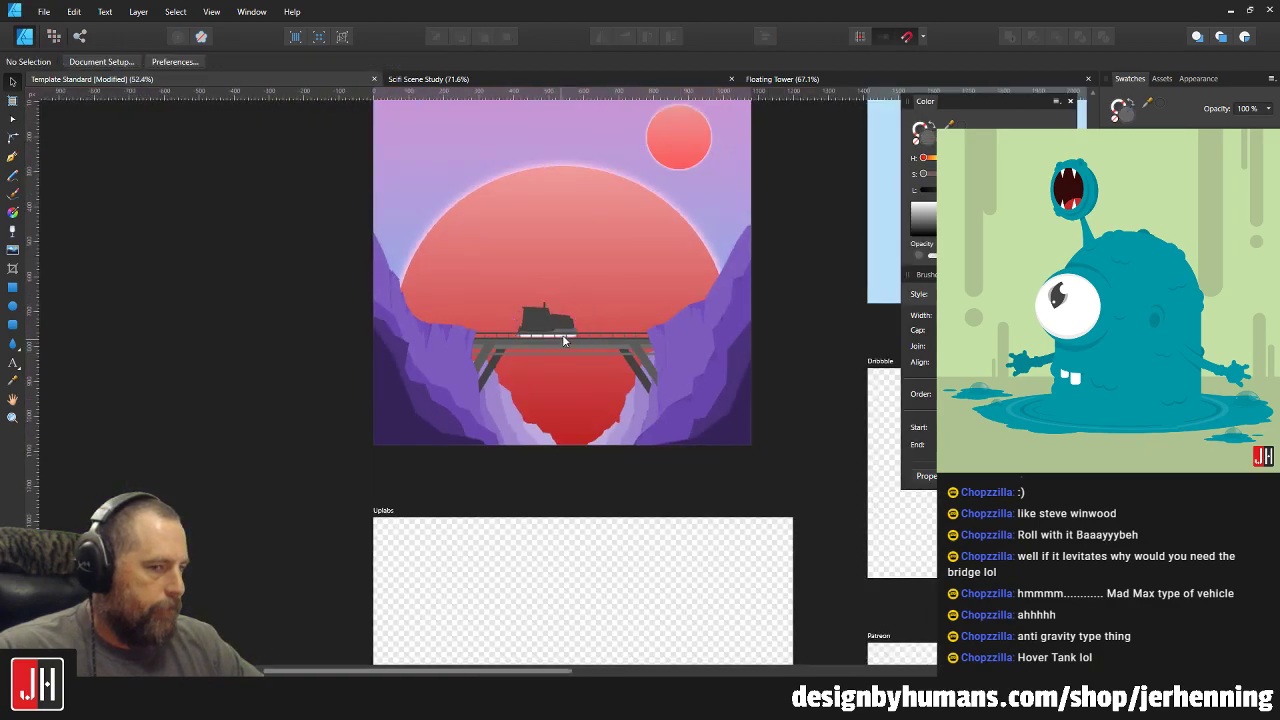
Draw a tapered lamp post with a tilted angular head on the bridge behind the train using the Pen tool, filled dark grey.
scroll(546, 300, up, 7)
scroll(368, 378, up, 3)
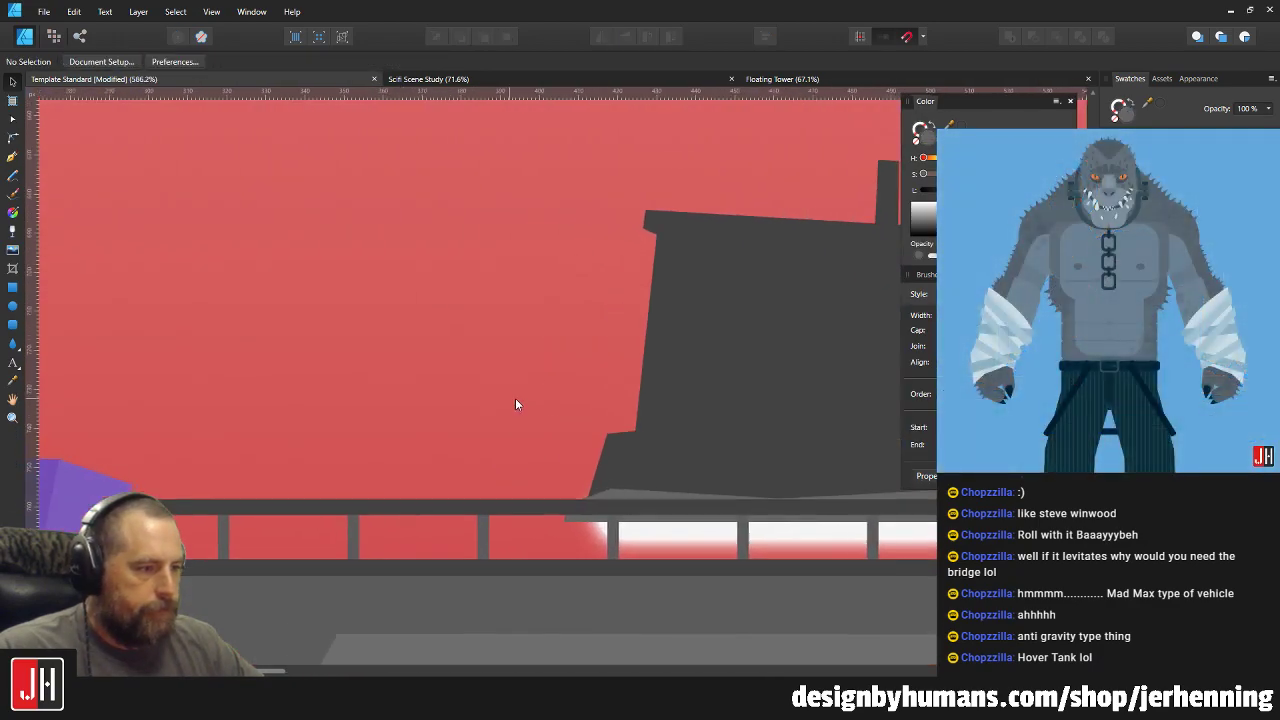
click(13, 157)
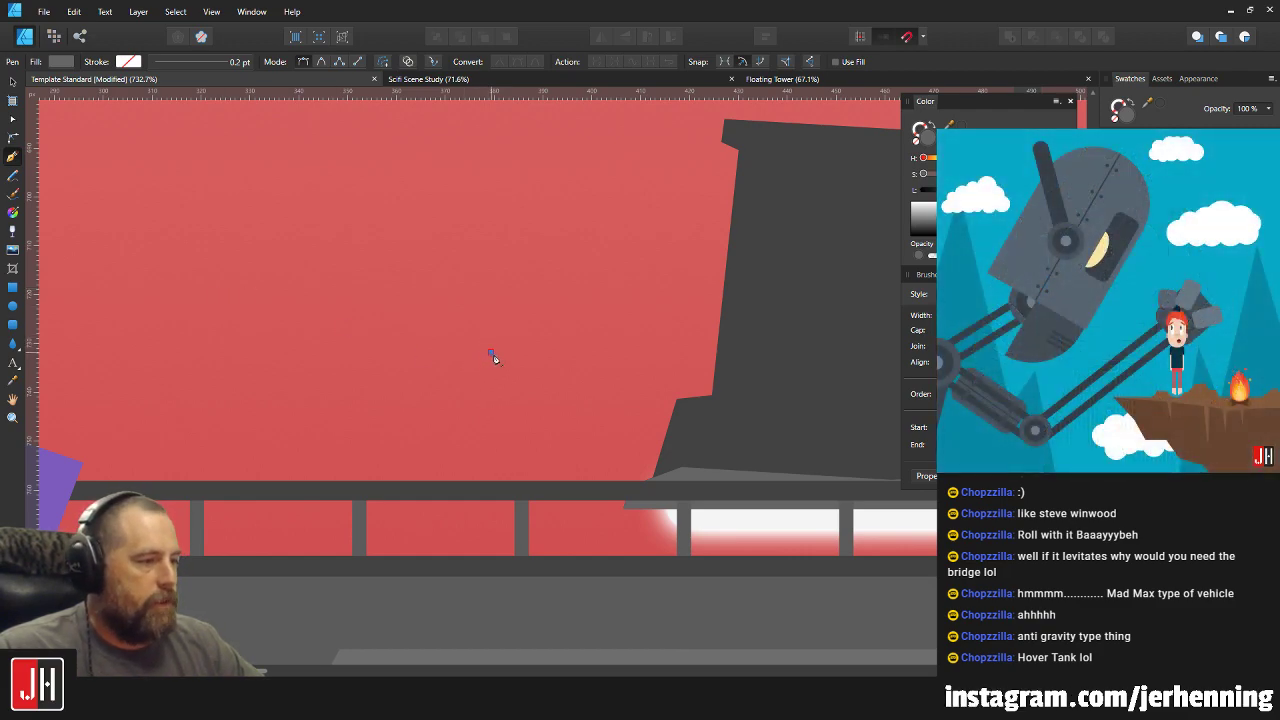
click(515, 383)
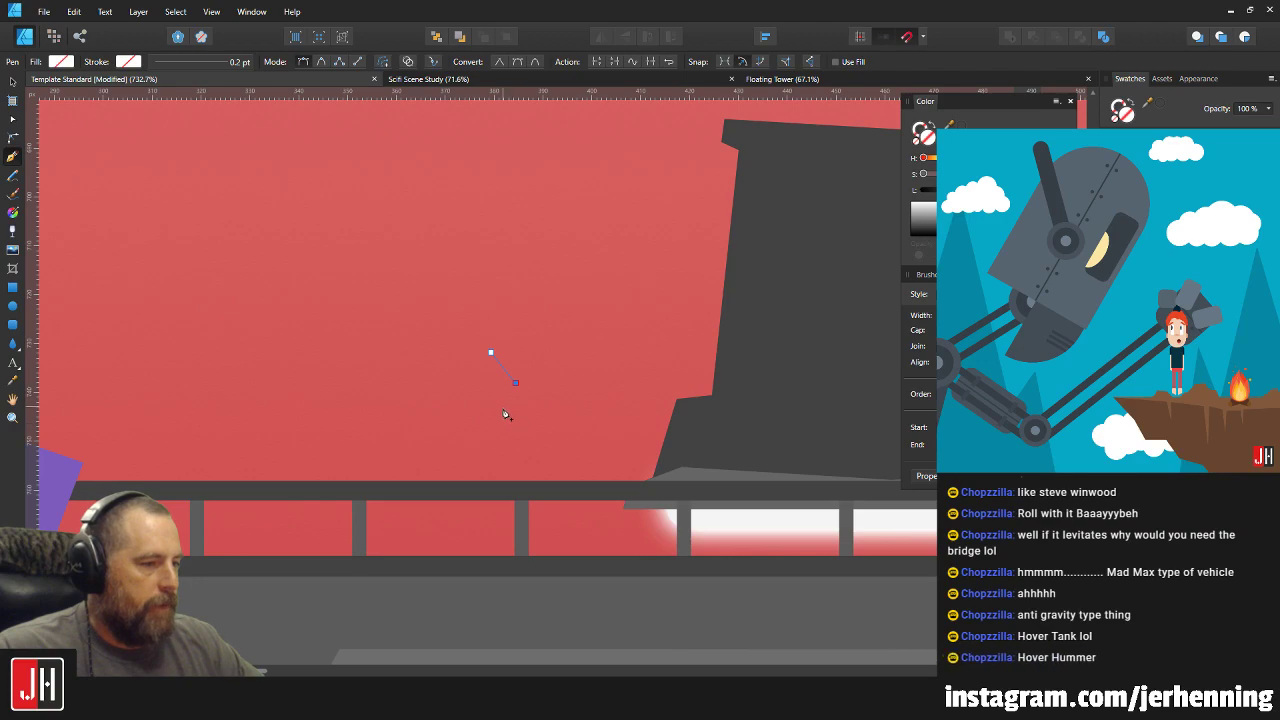
key(Escape)
scroll(508, 411, up, 2)
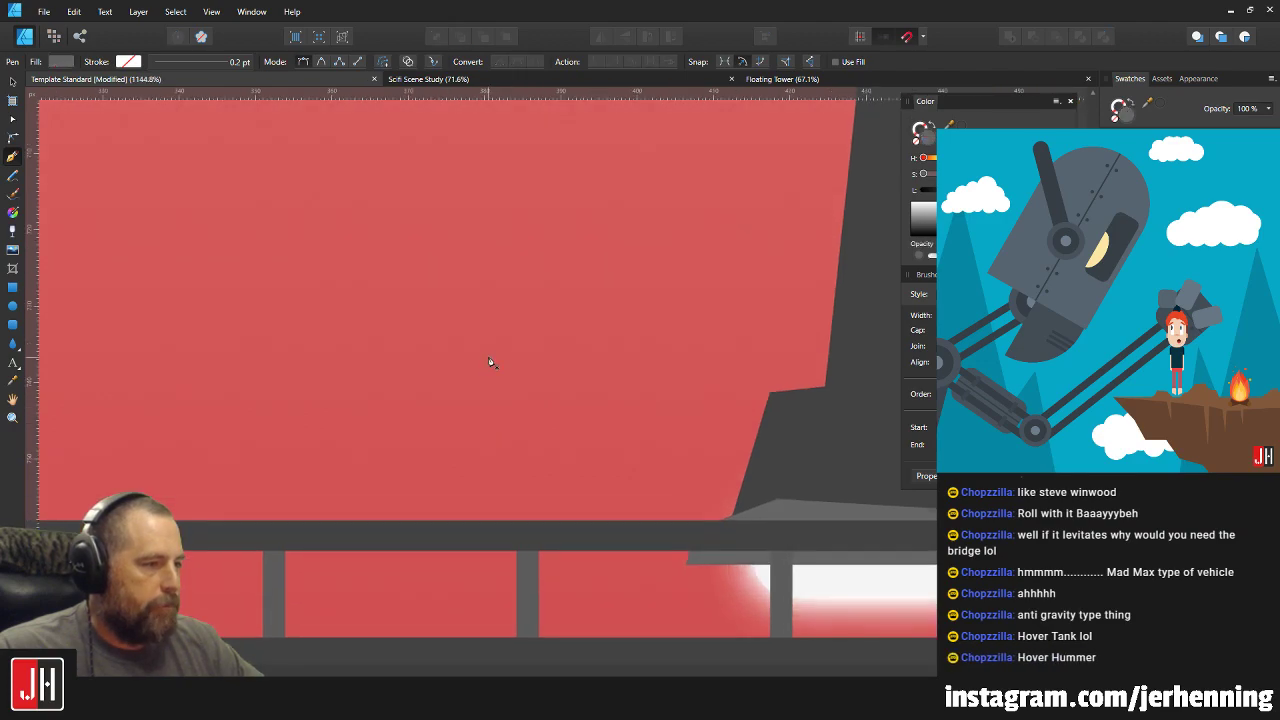
click(534, 383)
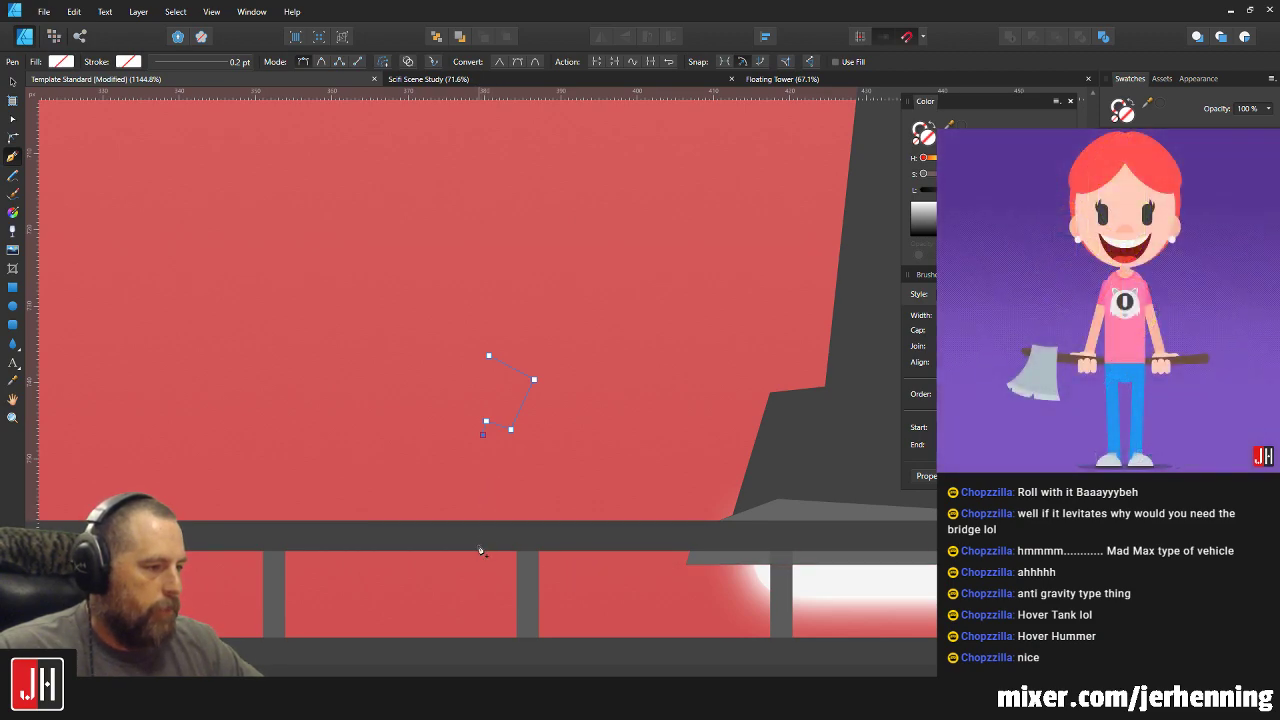
scroll(493, 597, down, 2)
click(474, 485)
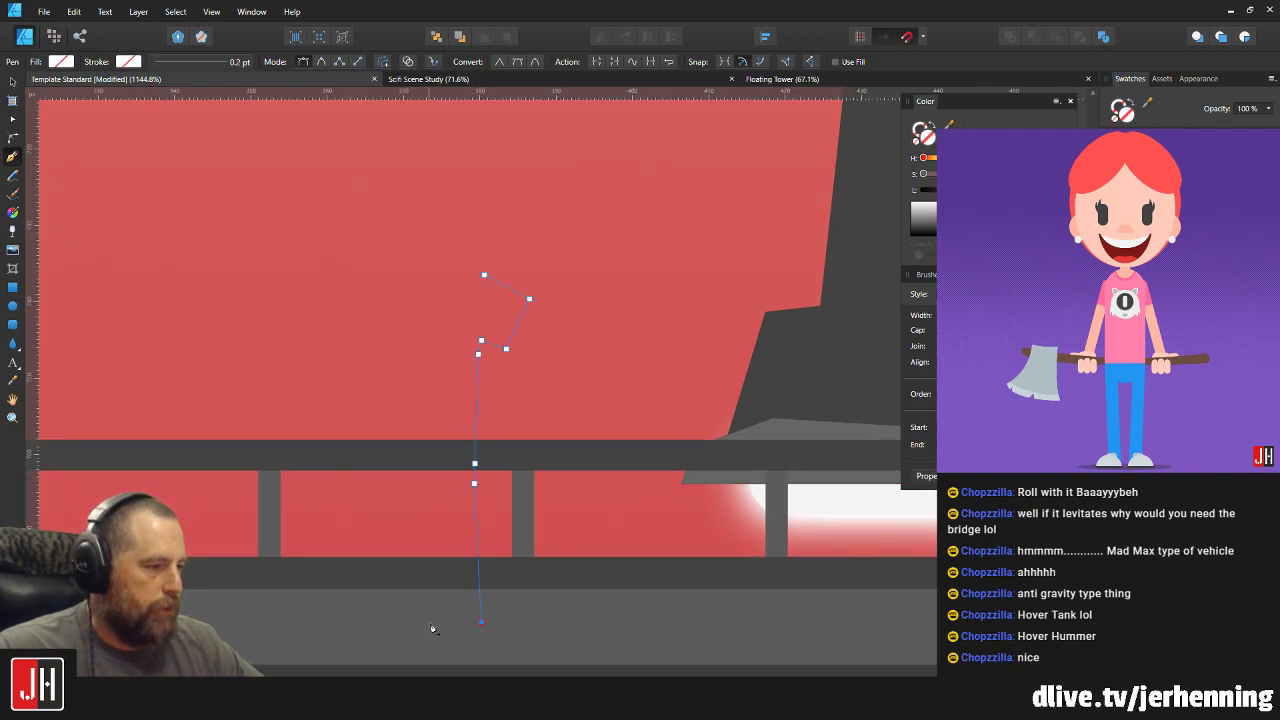
click(452, 315)
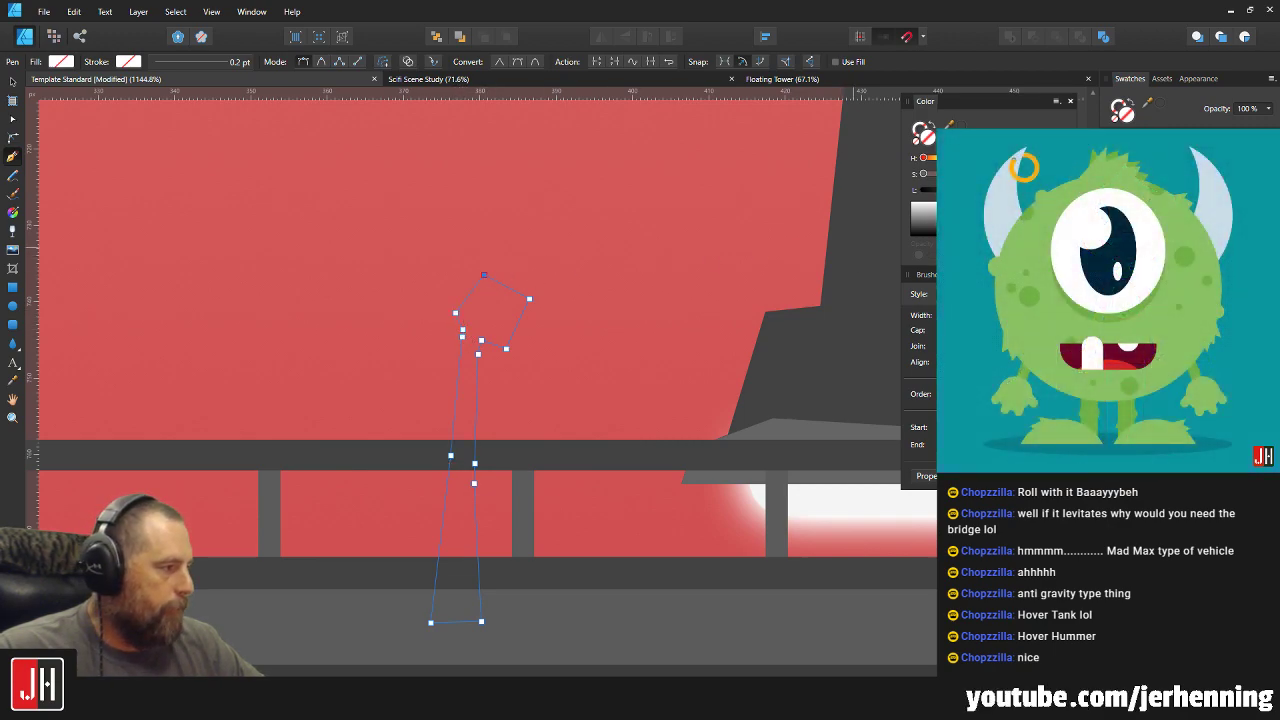
click(484, 274)
key(v)
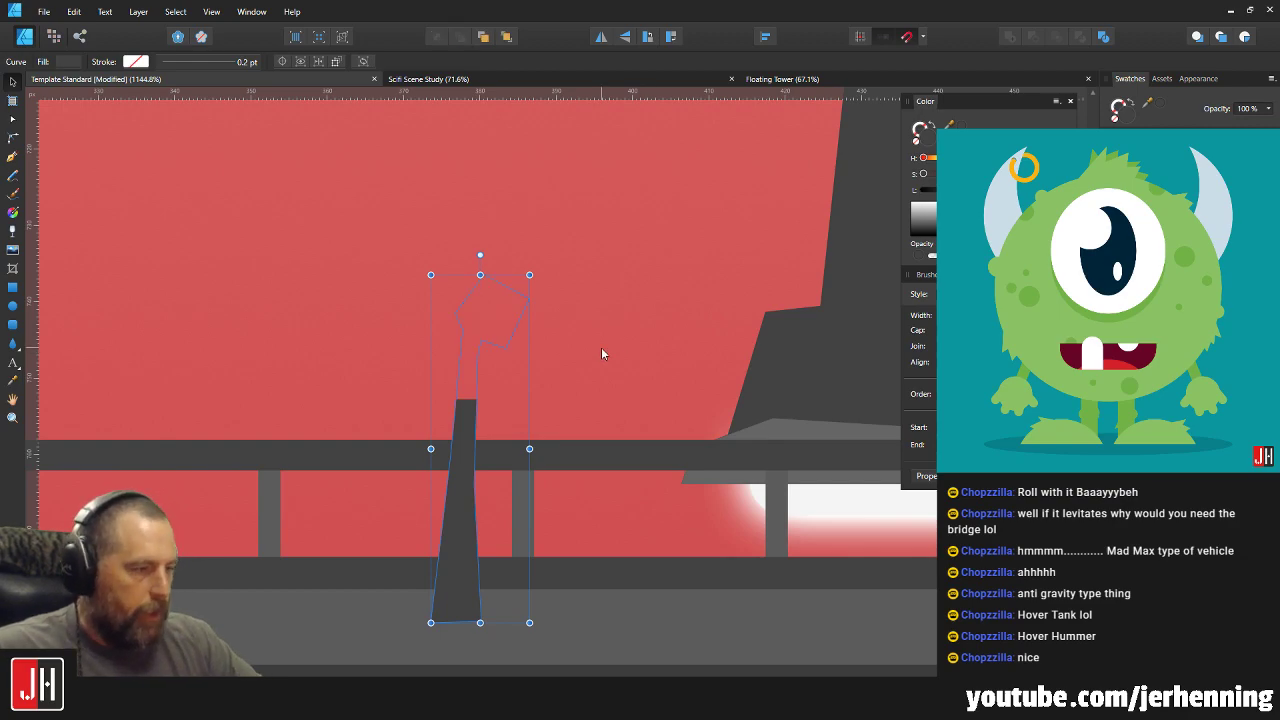
Place the lamp post behind the bridge railing and shift it away from the train, about midway between two railing posts.
scroll(567, 312, down, 5)
scroll(567, 312, up, 3)
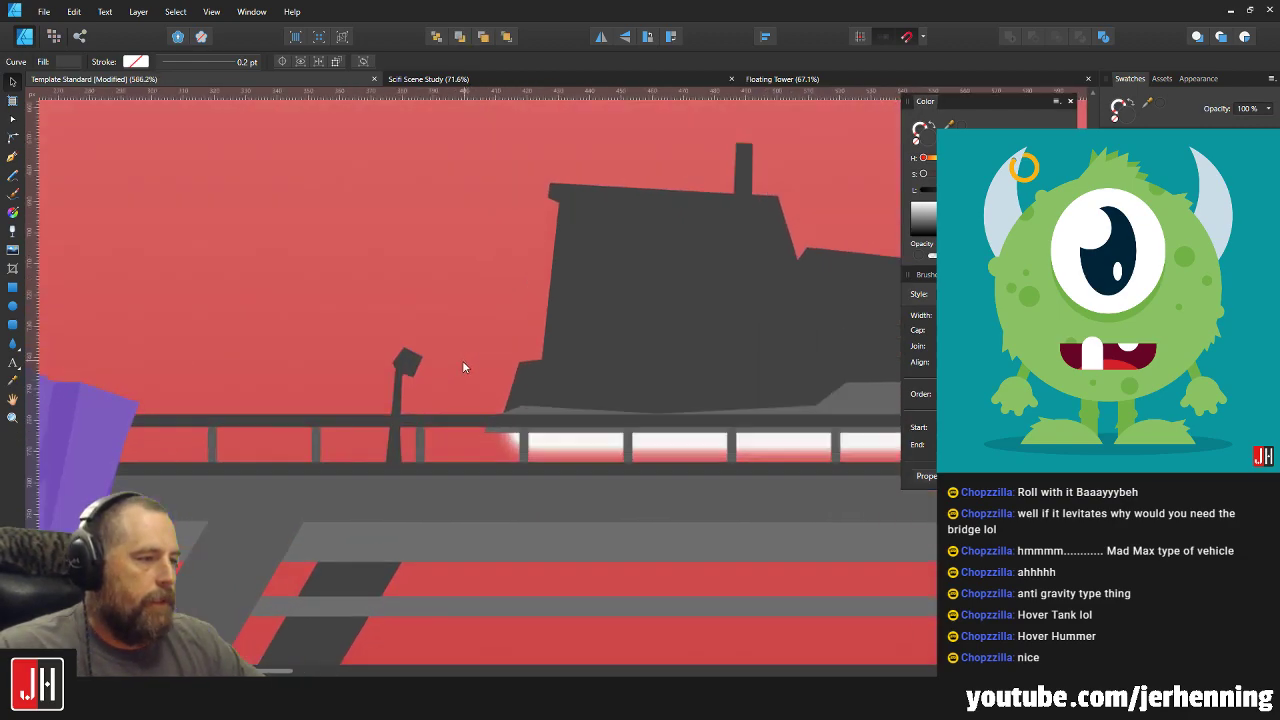
click(405, 358)
drag(405, 358, 375, 363)
scroll(400, 362, down, 6)
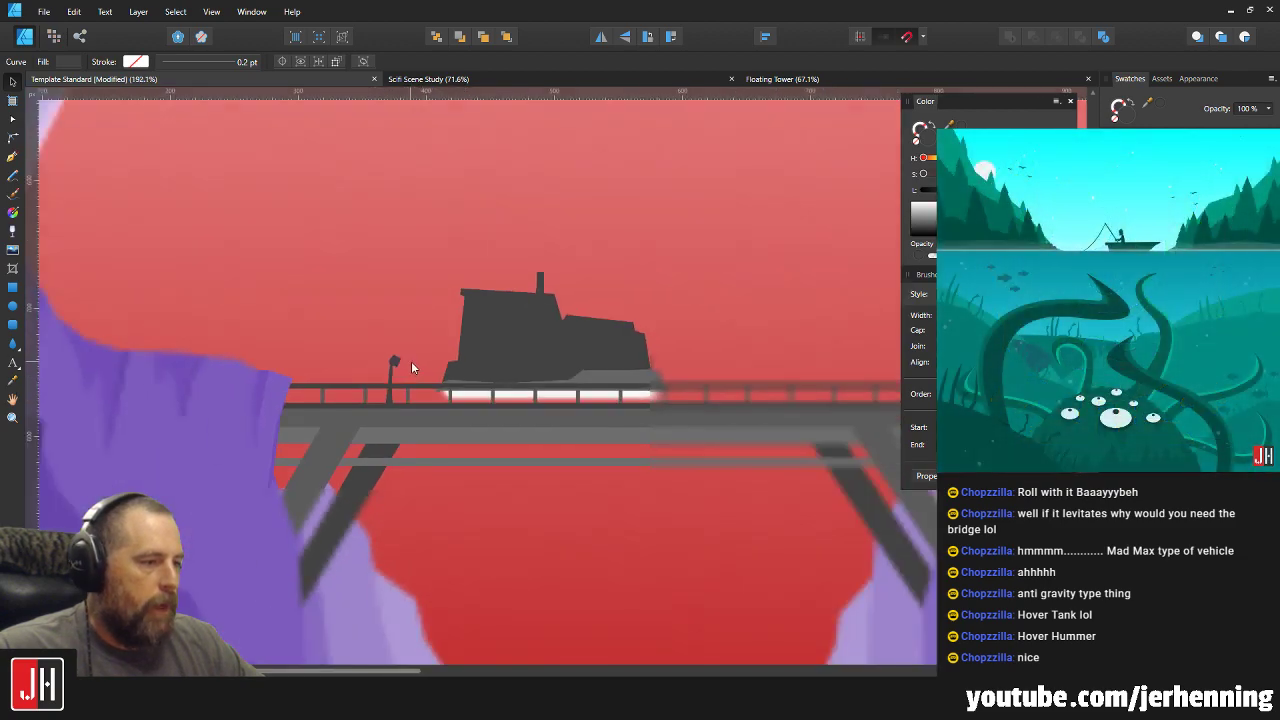
click(227, 368)
Select the dark grey lamp post on the bridge and bring it into close view for further editing.
scroll(344, 369, up, 4)
scroll(345, 375, up, 3)
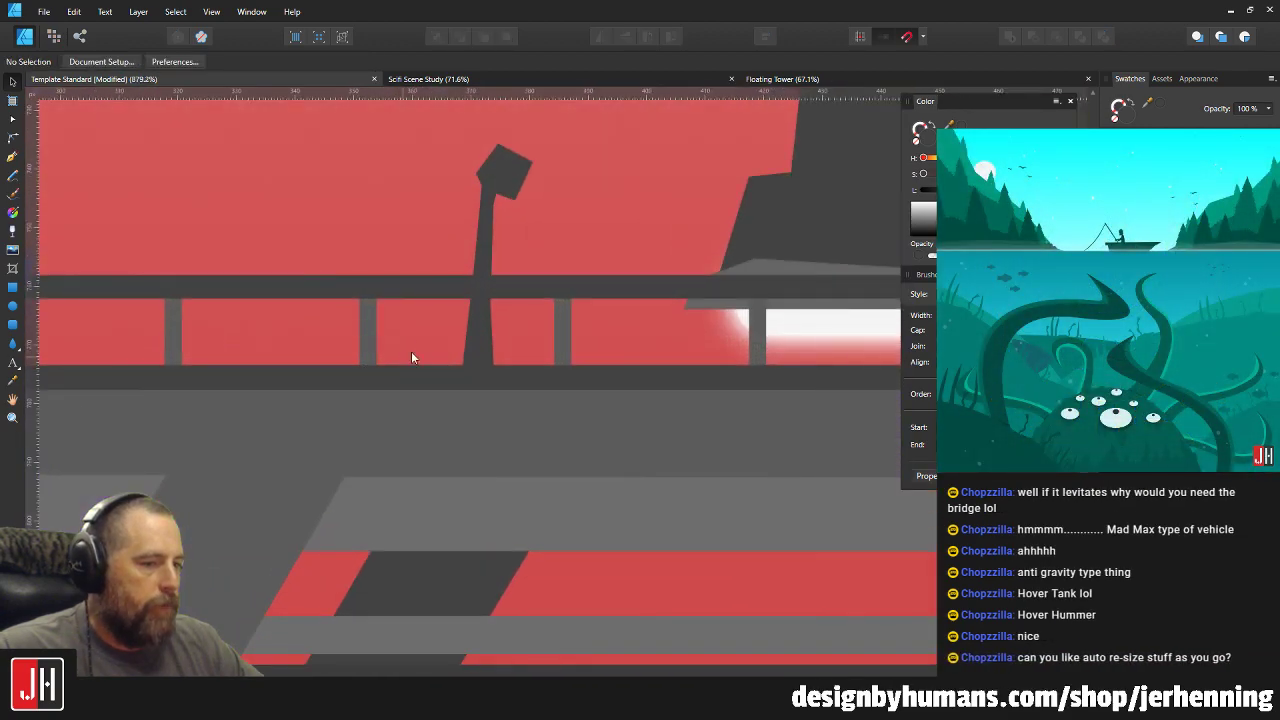
click(509, 178)
scroll(537, 274, up, 3)
scroll(447, 303, right, 2)
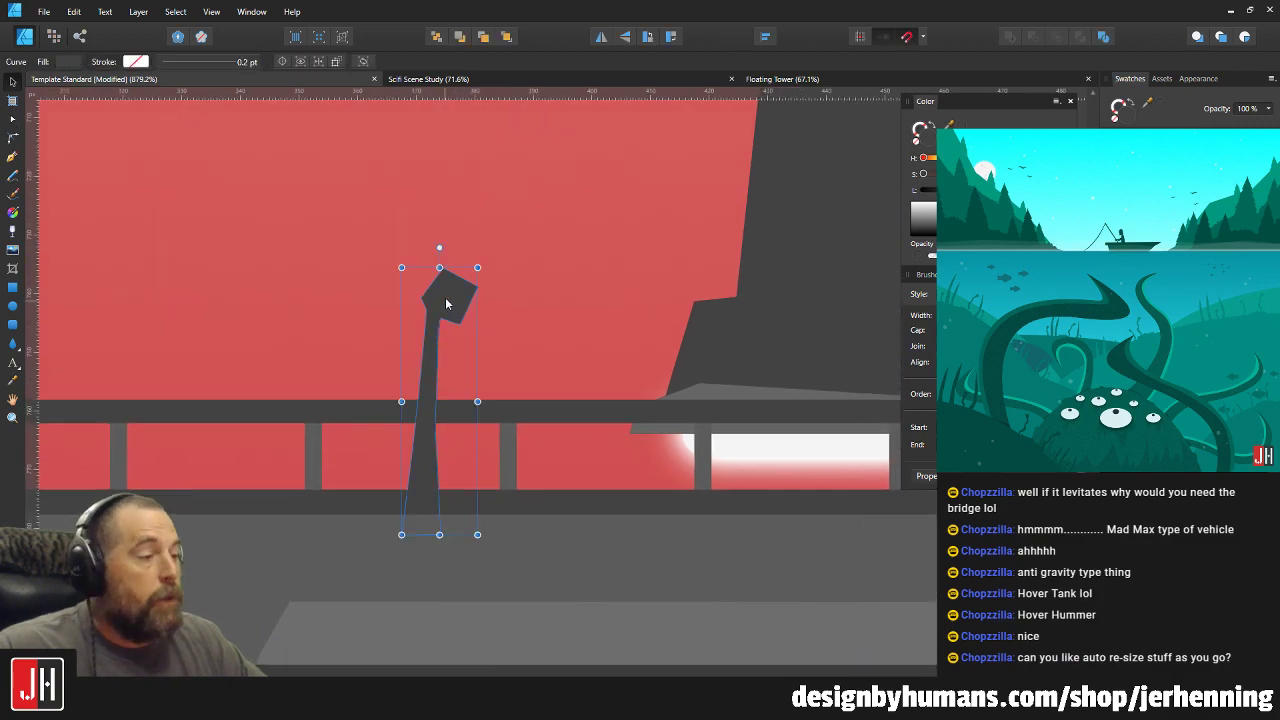
Enlarge the dark lamp post standing on the bridge by about 1.4 times and deselect it.
drag(477, 268, 490, 165)
scroll(476, 312, down, 2)
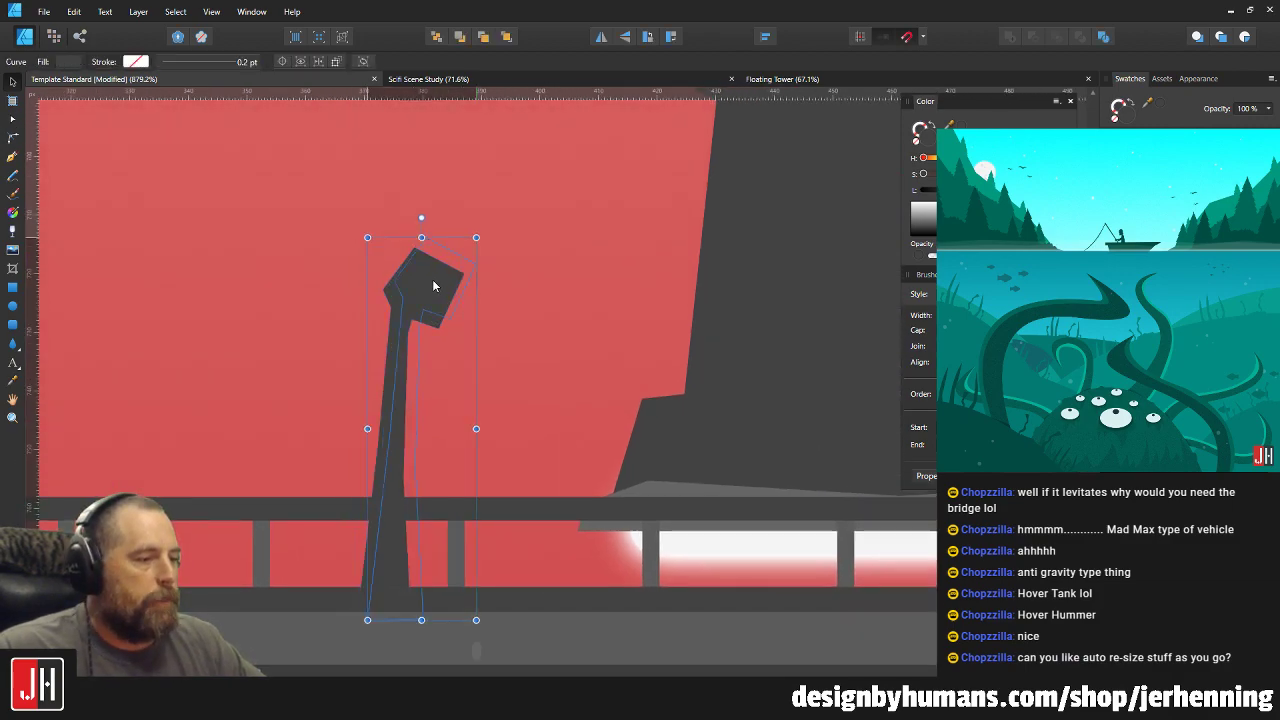
scroll(431, 280, down, 2)
scroll(410, 320, down, 4)
click(130, 298)
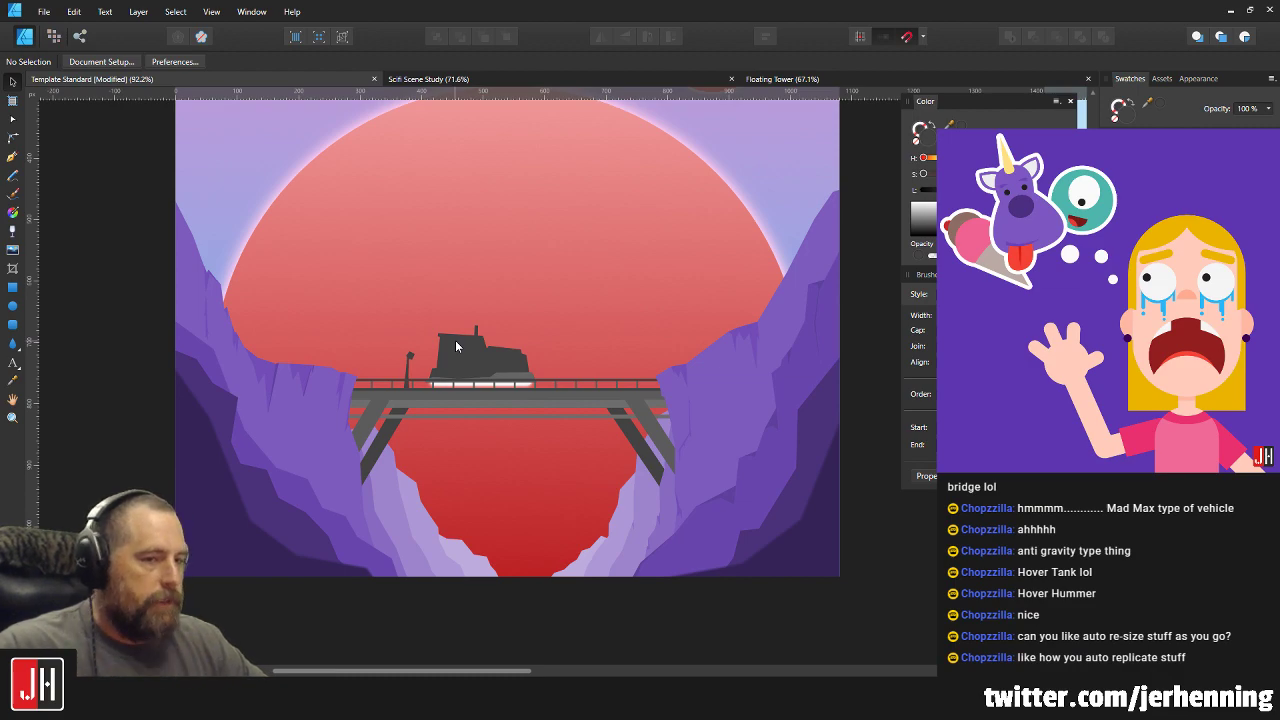
Duplicate the vehicle on the bridge into the sky above it and enlarge the copy.
scroll(489, 286, up, 3)
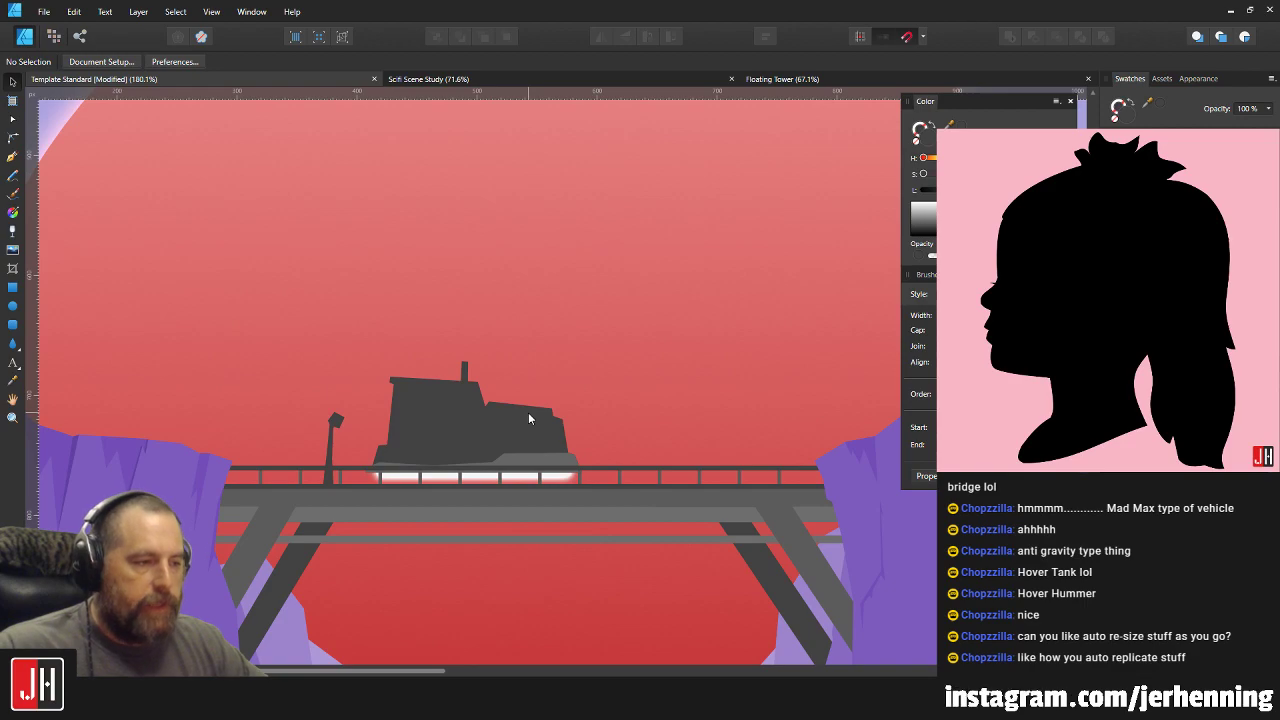
click(476, 438)
drag(476, 438, 637, 135)
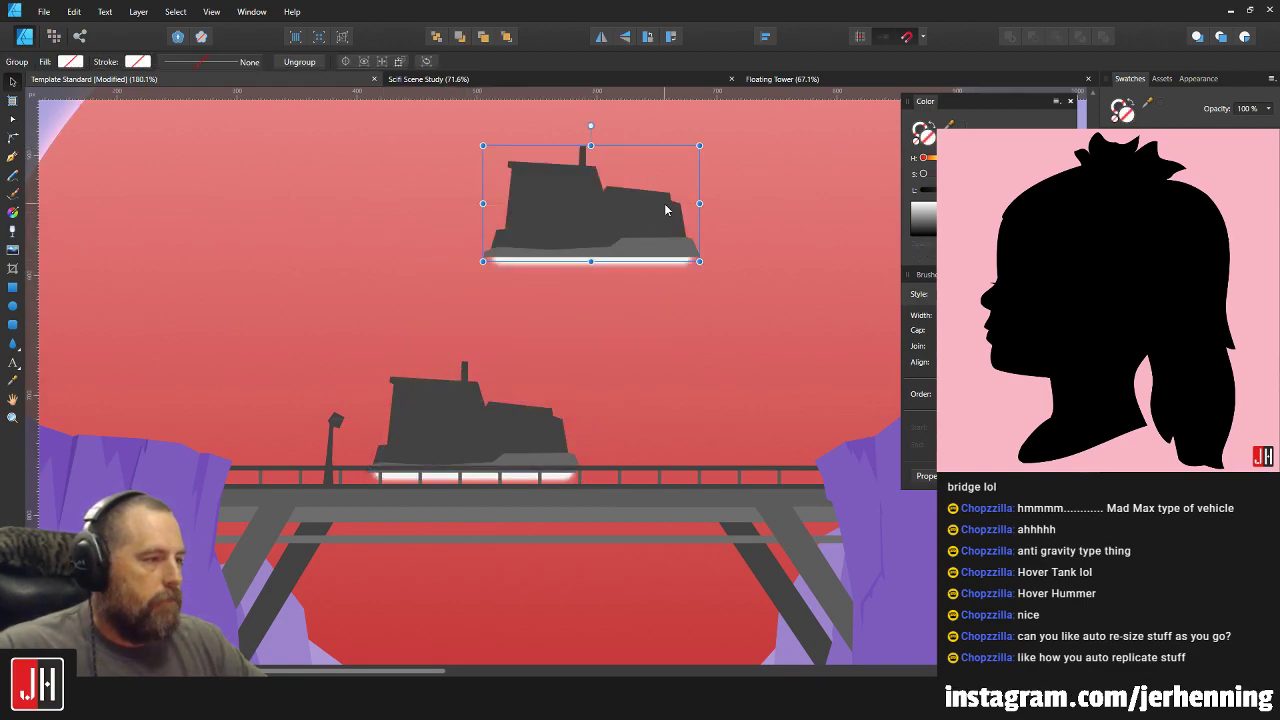
scroll(619, 418, up, 2)
scroll(619, 418, right, 2)
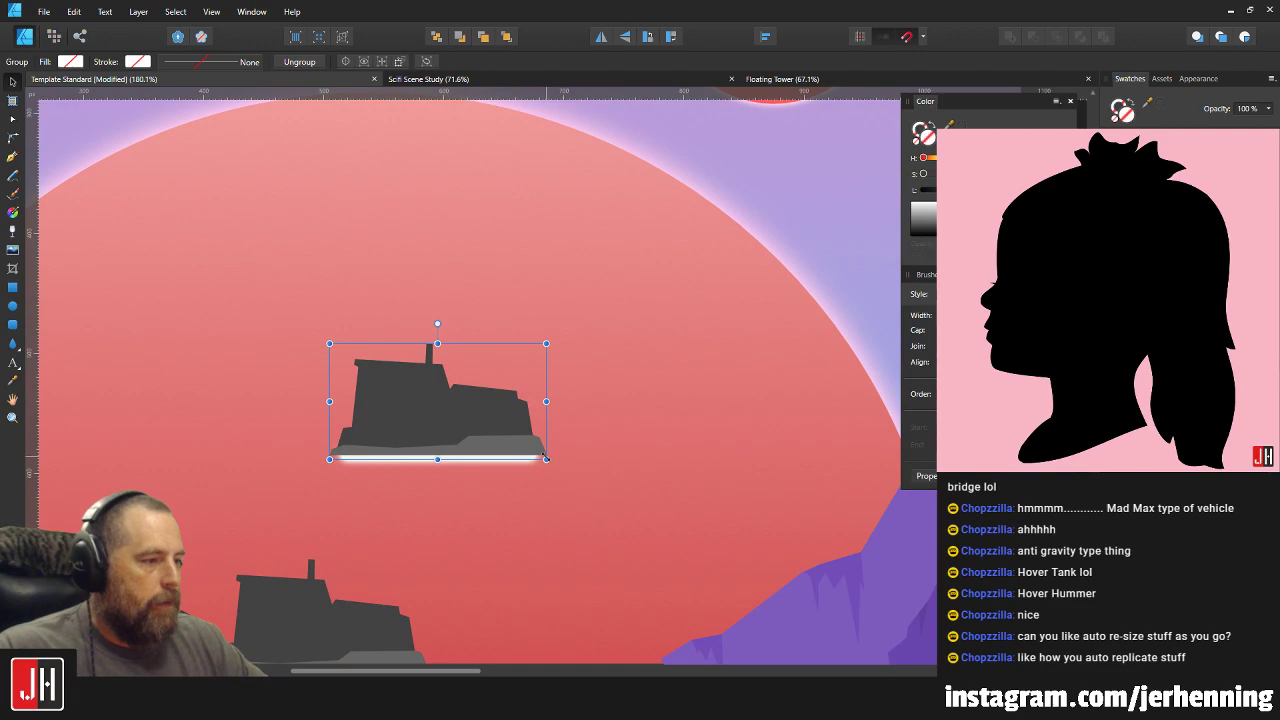
drag(546, 459, 763, 612)
Scale the vehicle copy up to about the artboard's width, move it above the bridge, and reduce it slightly.
scroll(807, 519, down, 5)
scroll(658, 369, up, 2)
scroll(469, 313, down, 2)
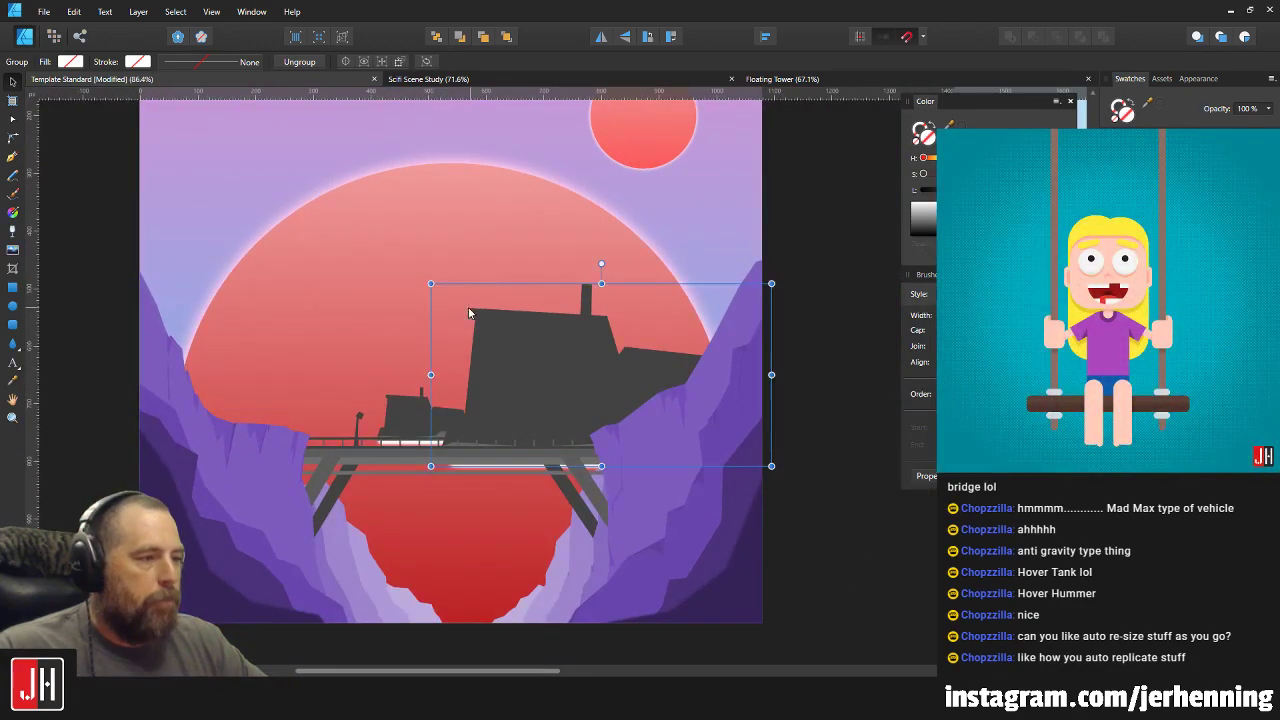
drag(430, 283, 130, 110)
drag(396, 258, 460, 219)
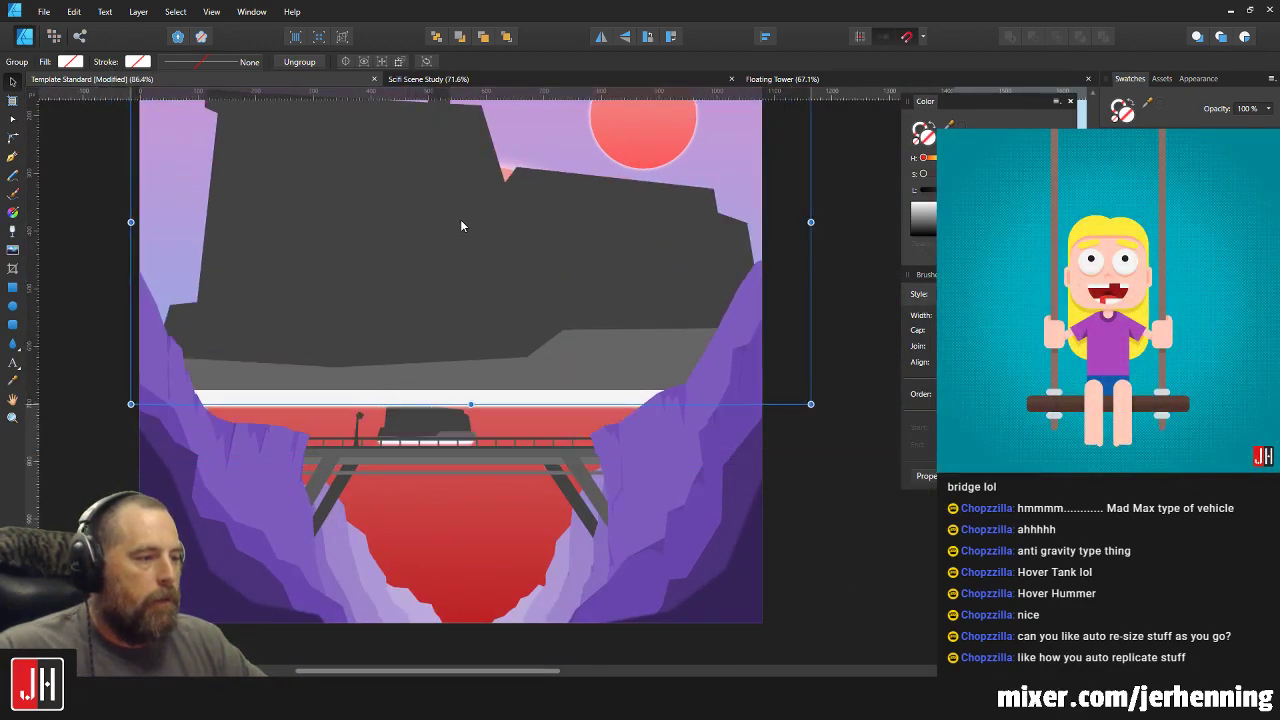
drag(808, 412, 564, 295)
Shrink the vehicle copy to a tiny size in front of the sun.
scroll(586, 327, down, 3)
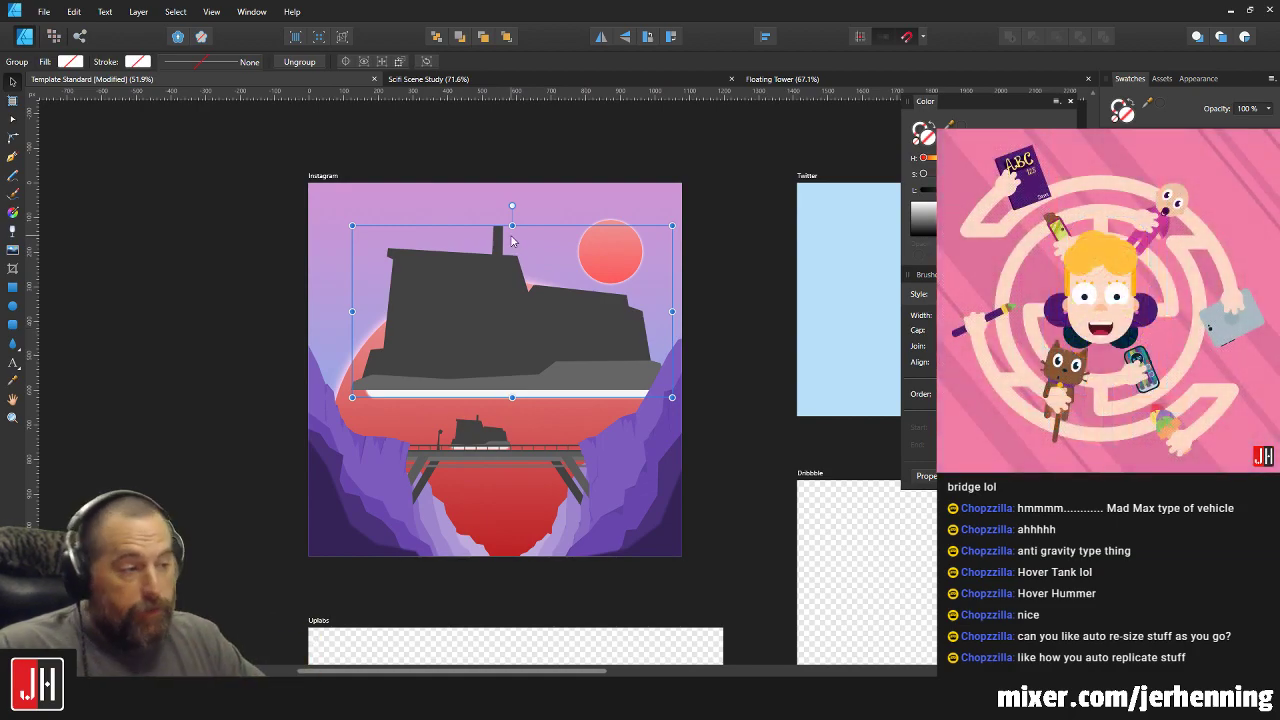
drag(350, 228, 521, 374)
scroll(560, 365, up, 3)
scroll(514, 365, up, 10)
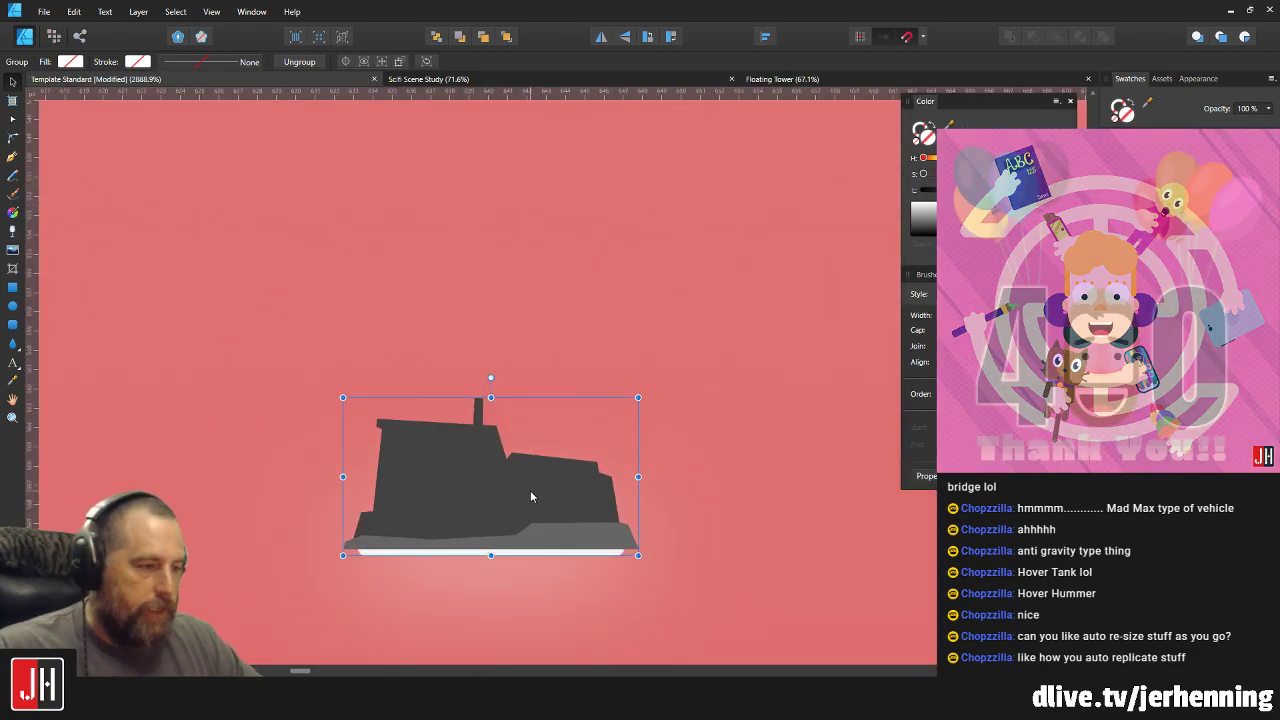
Move the tiny vehicle copy down beside the original vehicle's roof and delete the copy.
scroll(530, 490, down, 8)
scroll(532, 355, down, 3)
scroll(512, 292, down, 2)
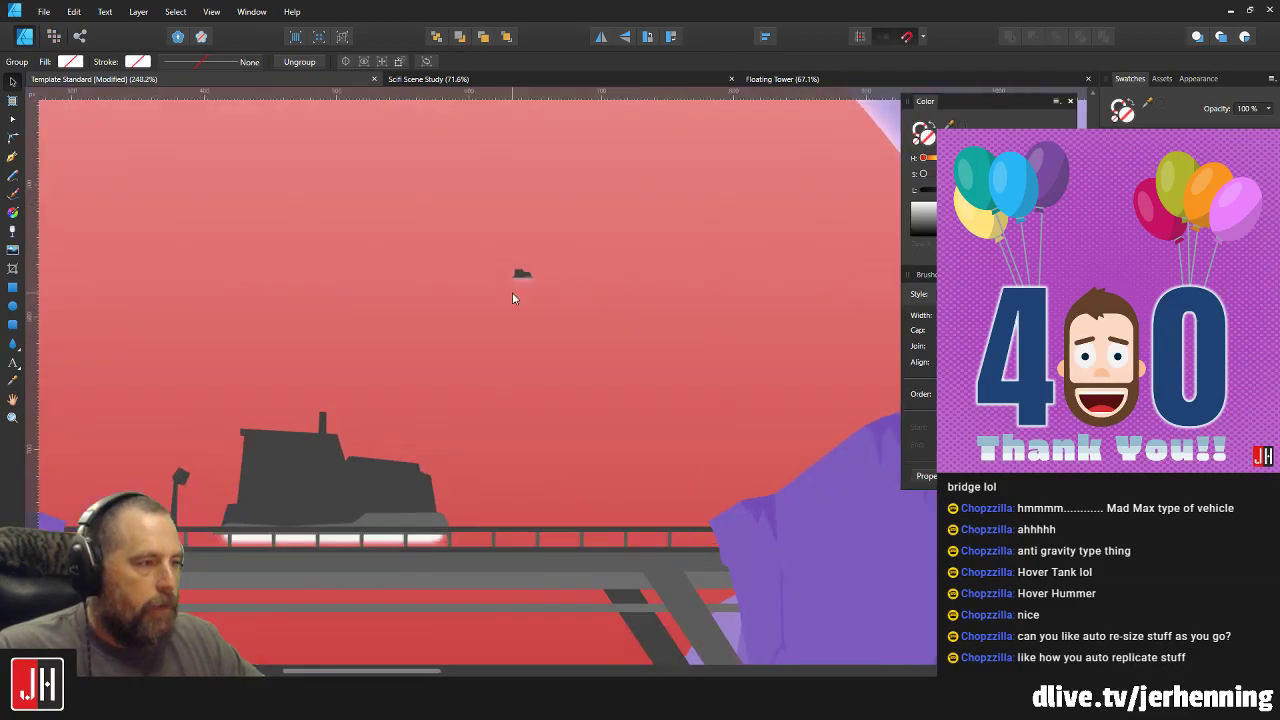
scroll(528, 262, up, 3)
drag(528, 262, 539, 372)
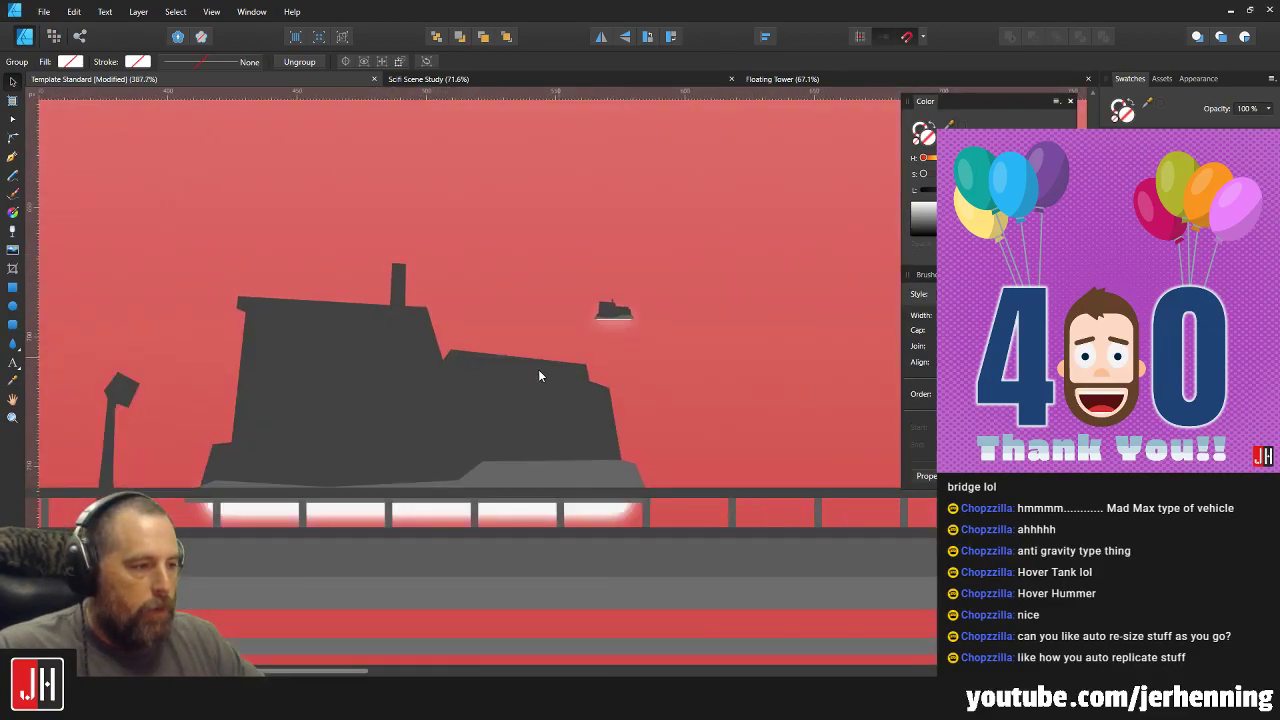
click(598, 332)
scroll(576, 310, down, 3)
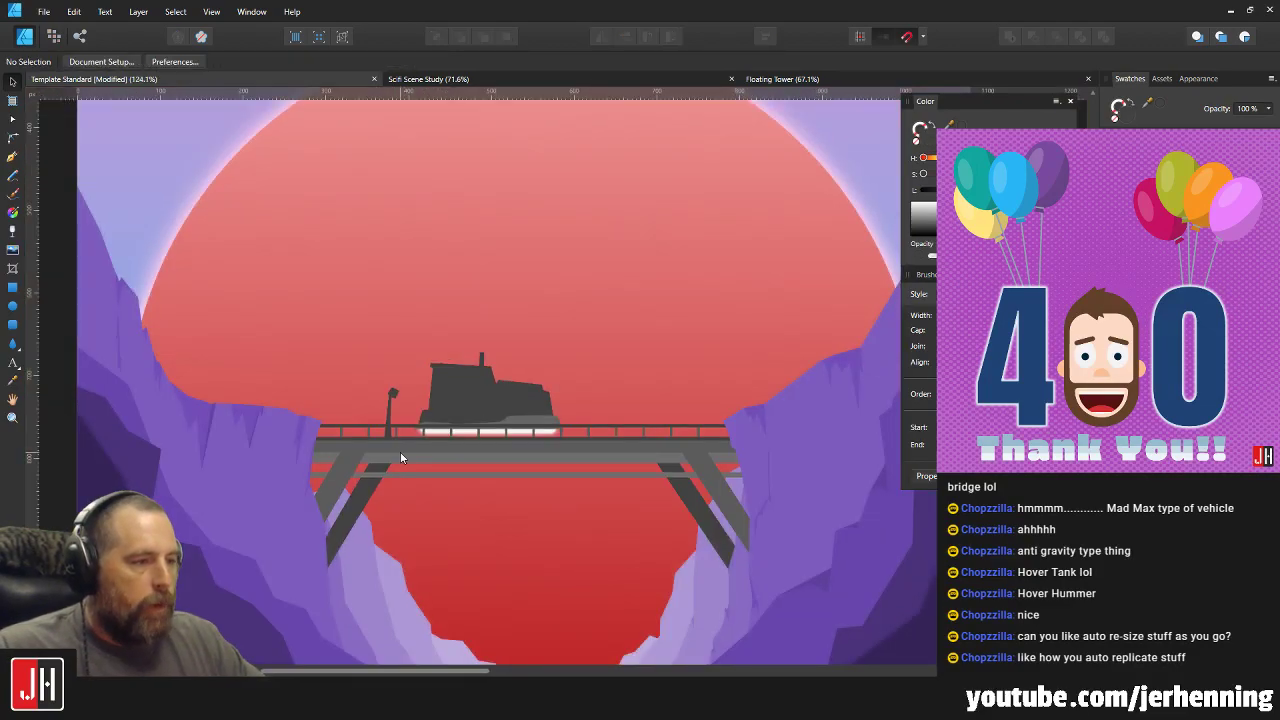
Narrow the lamp post's neck by moving its upper-left node inward and adding a node lower on the pole's left edge.
scroll(368, 432, up, 6)
scroll(411, 259, up, 2)
key(a)
click(366, 266)
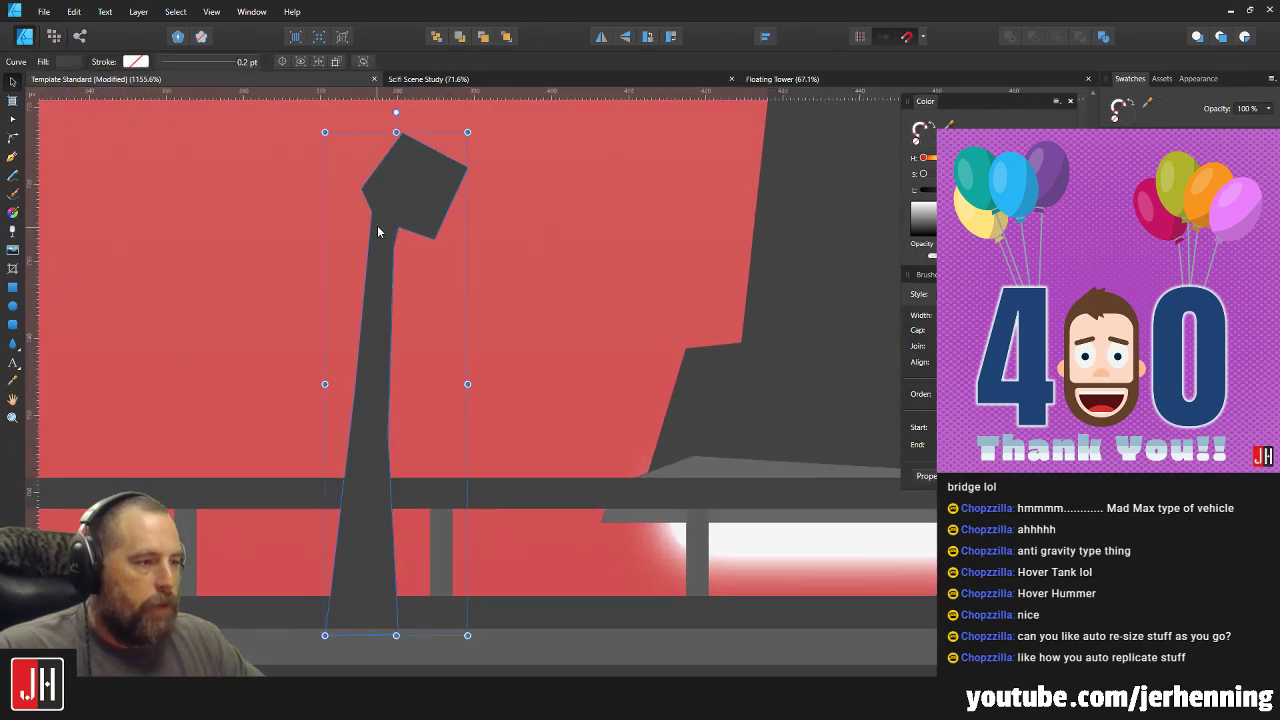
scroll(369, 209, up, 3)
drag(364, 196, 373, 203)
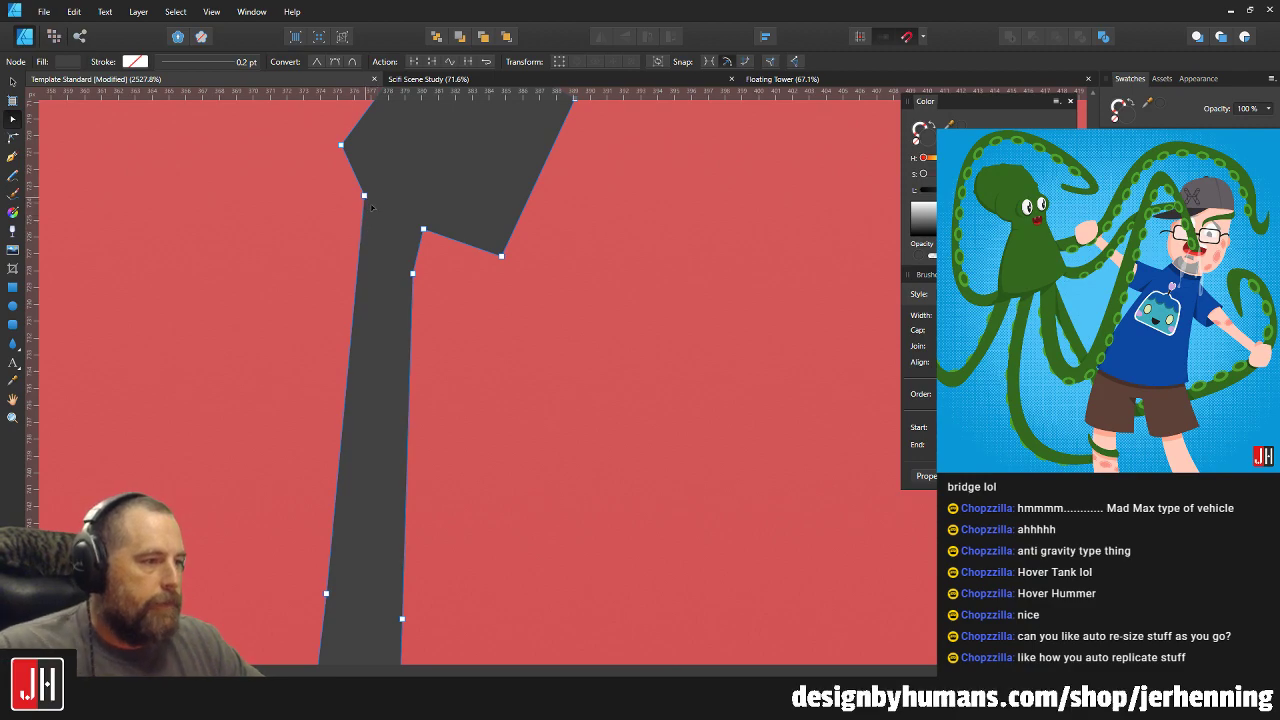
drag(364, 196, 384, 206)
drag(376, 255, 370, 249)
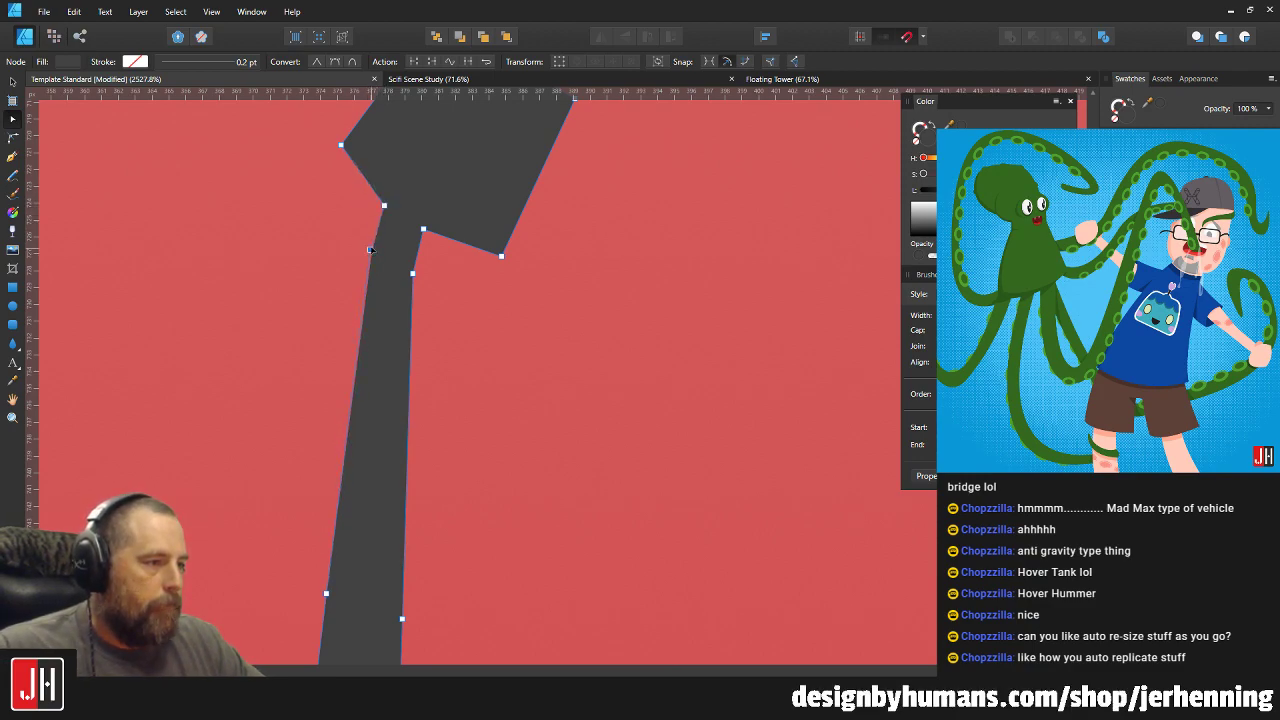
Square off the lower corners of the lamp head and shift the whole head slightly down toward the pole.
scroll(400, 275, up, 2)
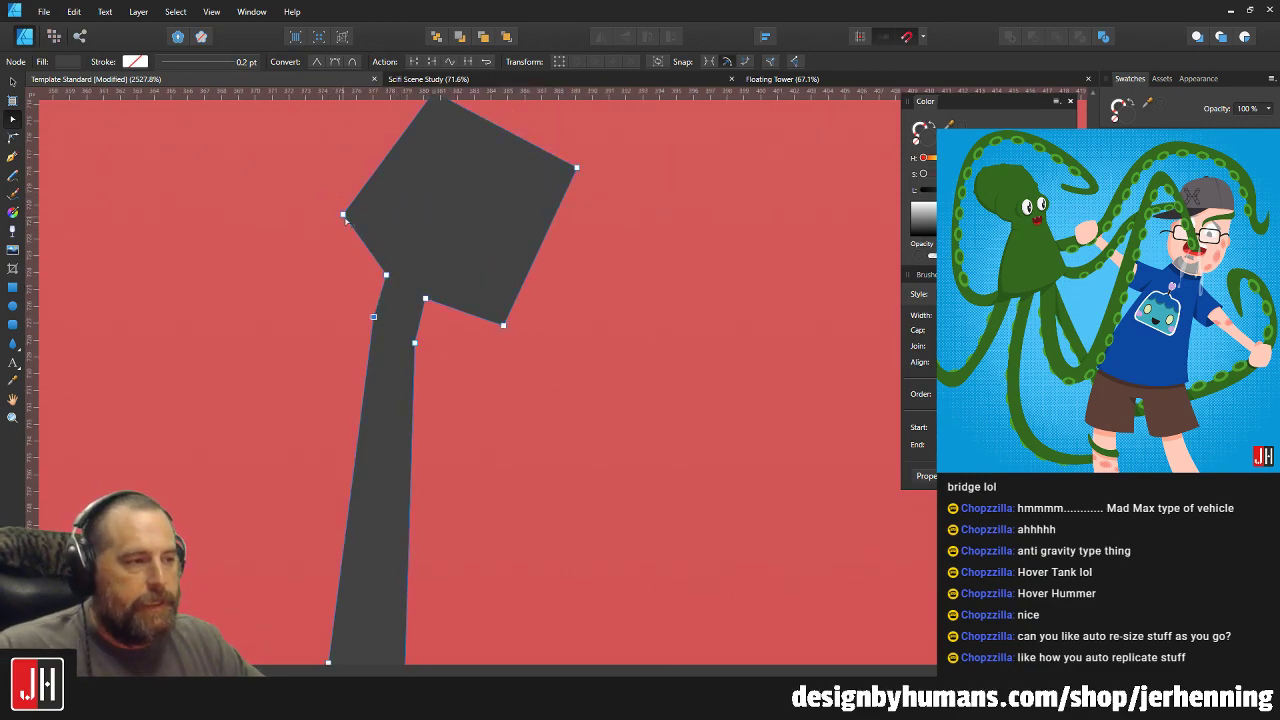
drag(353, 239, 351, 248)
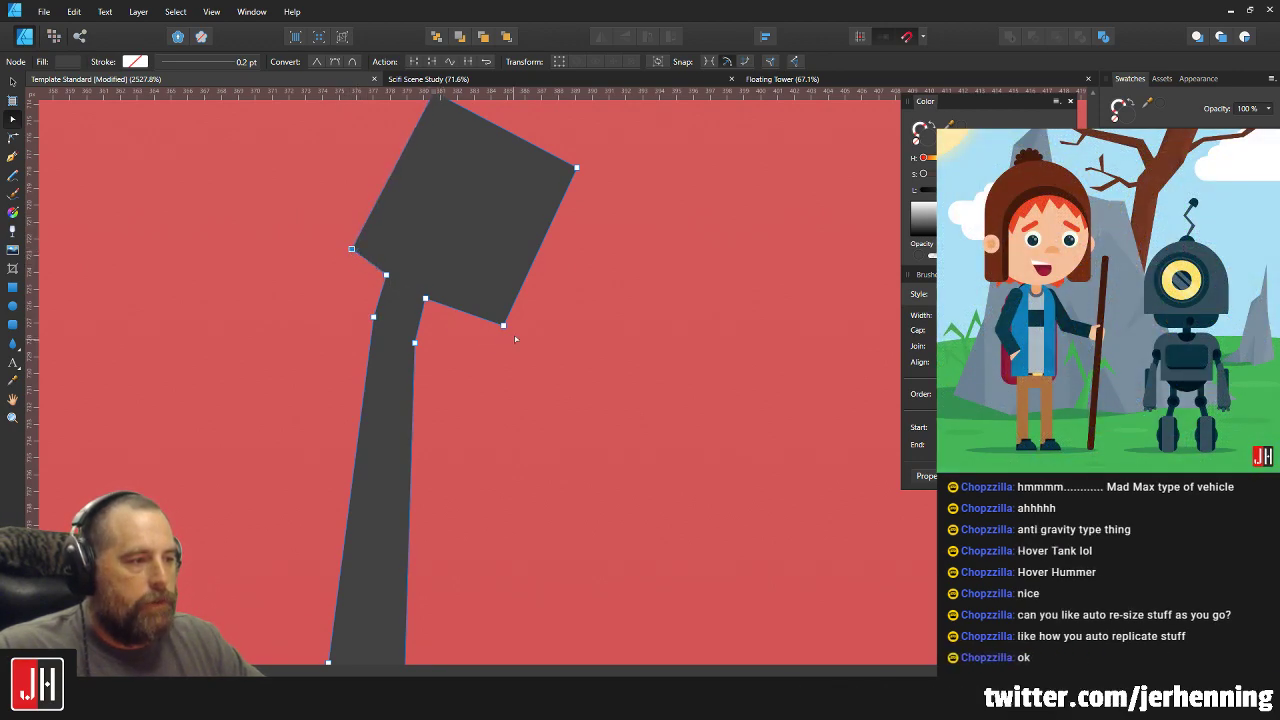
scroll(528, 224, up, 2)
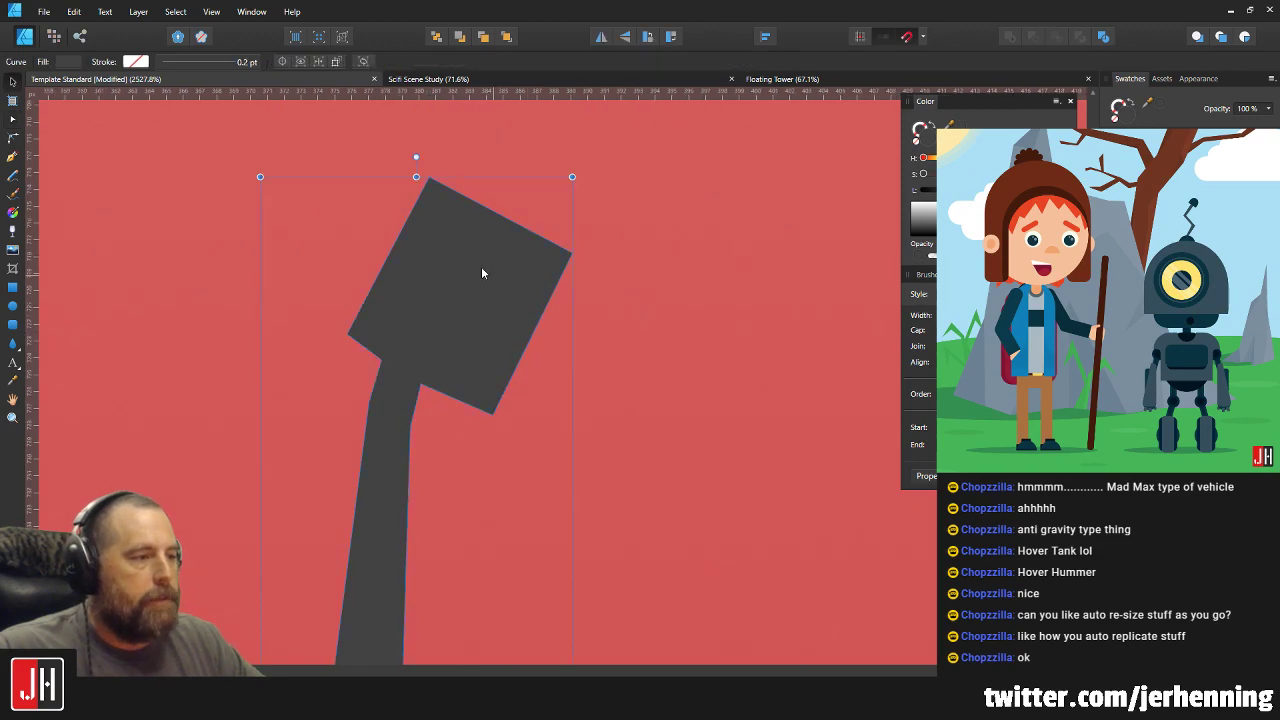
drag(321, 143, 593, 390)
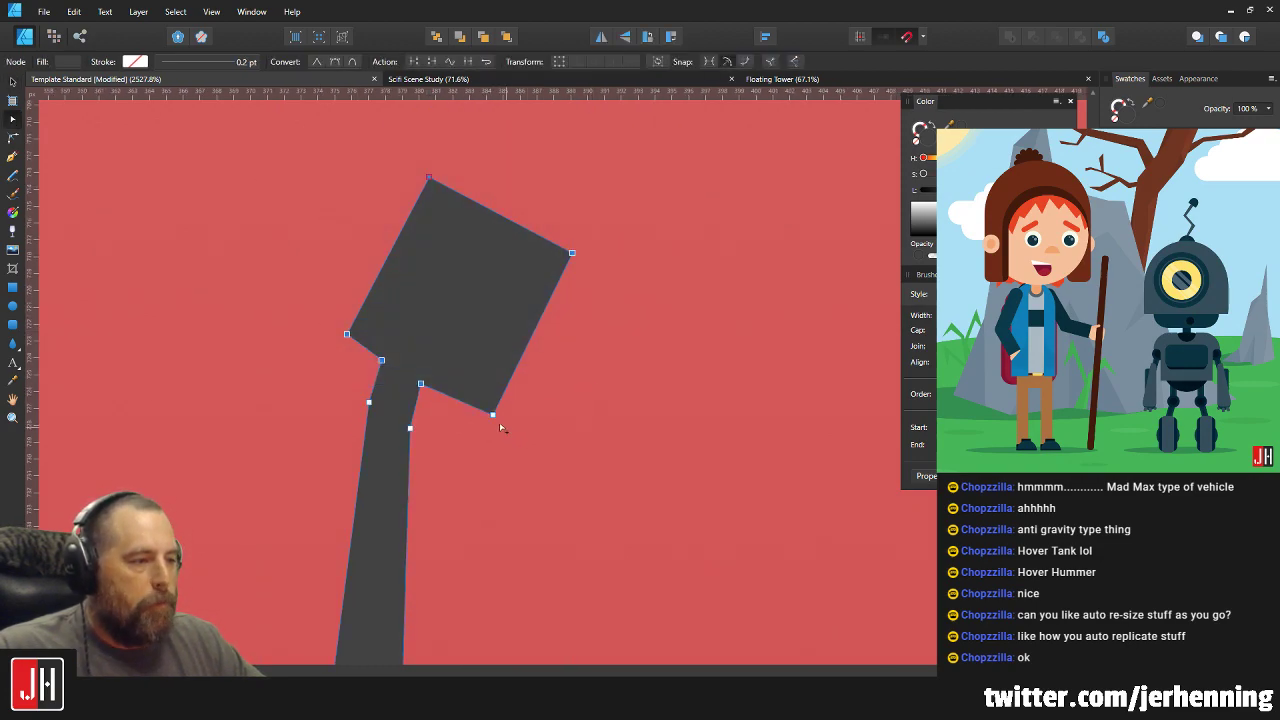
drag(420, 383, 418, 390)
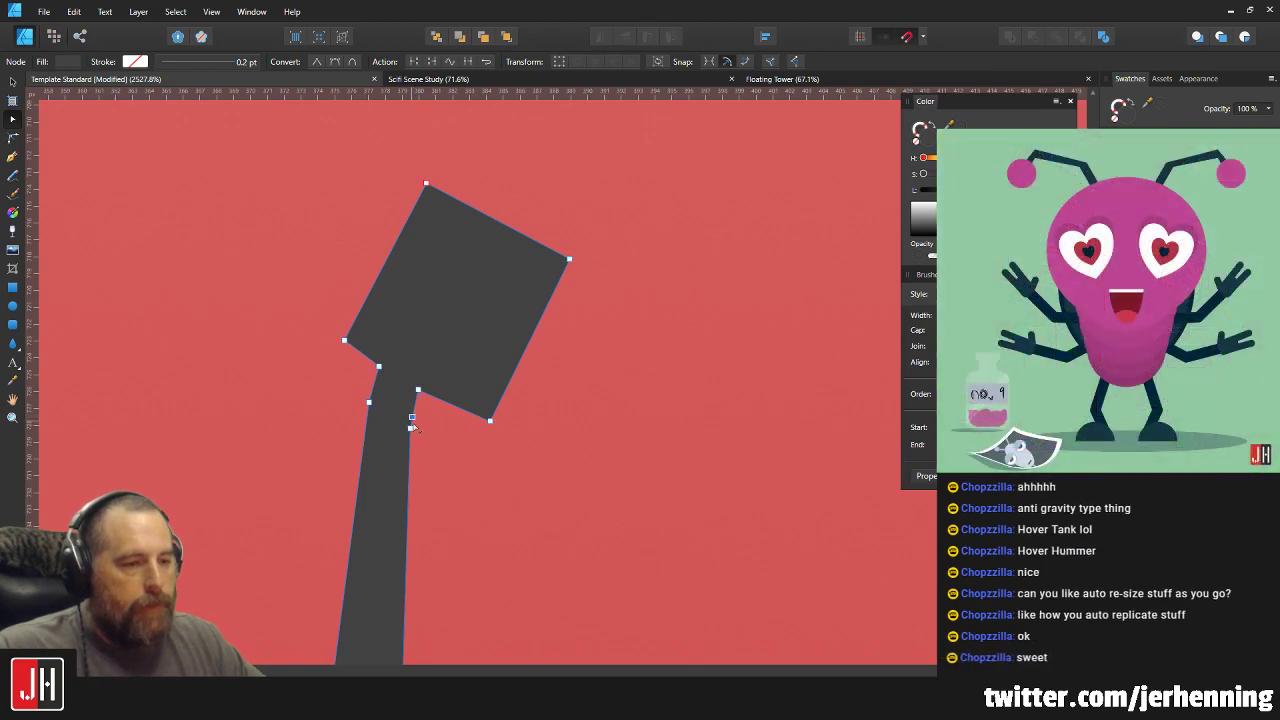
Widen the top of the pole on both sides so it forms small shoulders around the thin neck.
scroll(411, 421, up, 3)
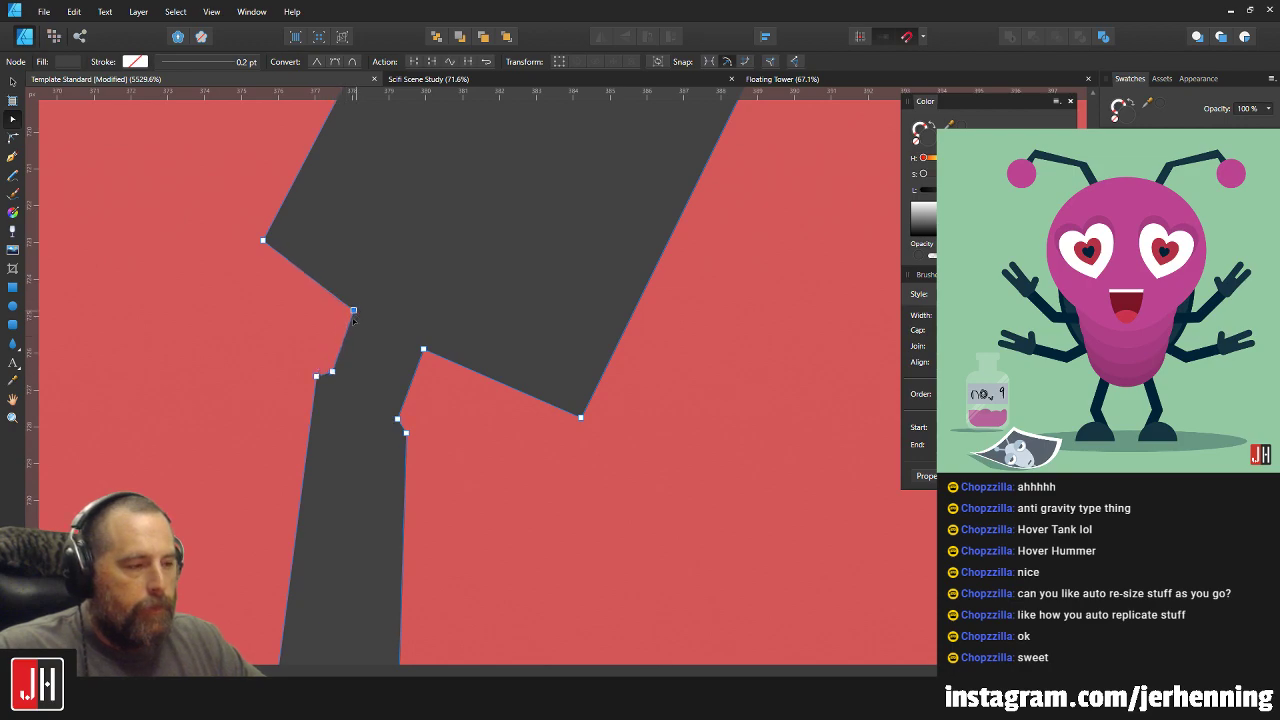
drag(318, 381, 307, 382)
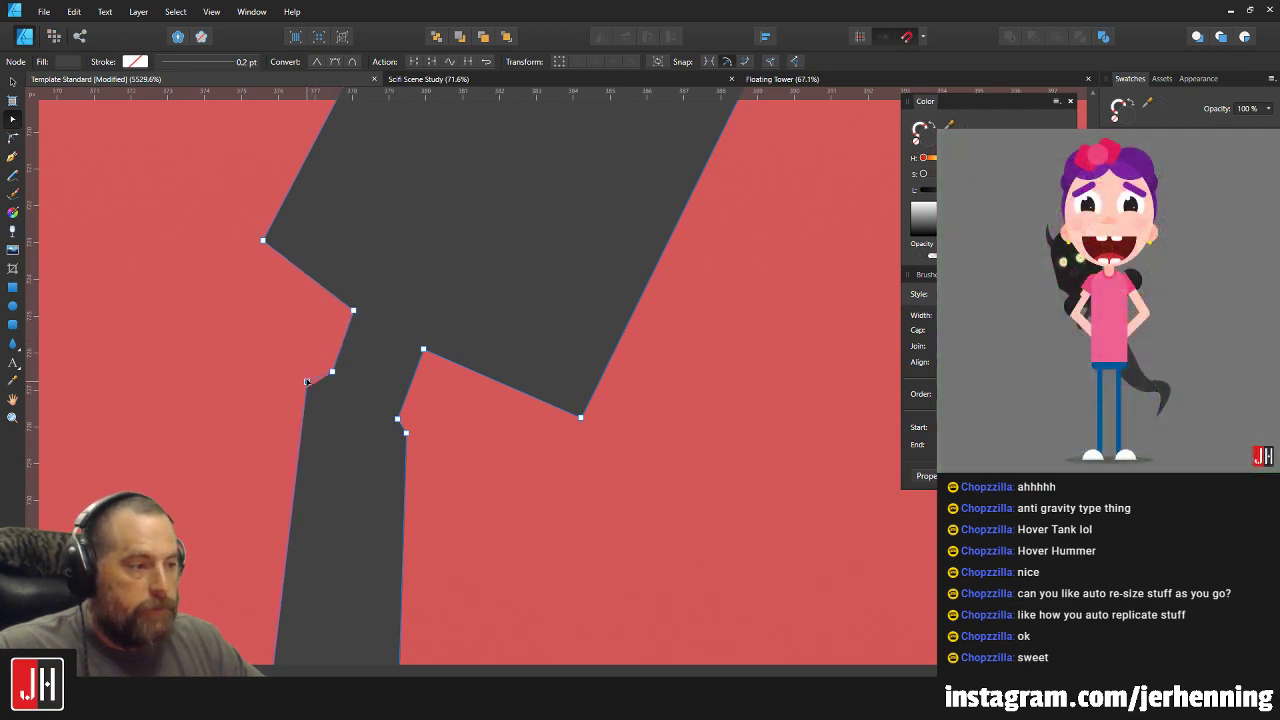
drag(405, 433, 436, 458)
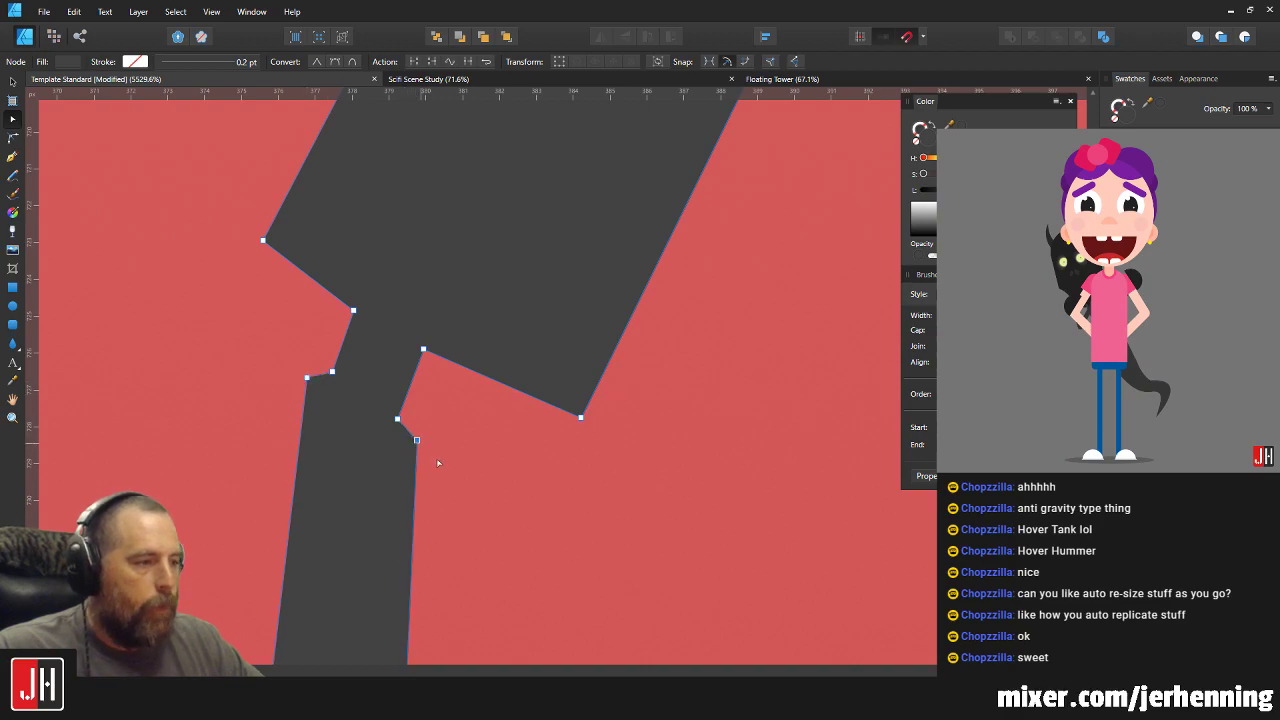
key(v)
scroll(436, 458, down, 9)
scroll(476, 484, up, 4)
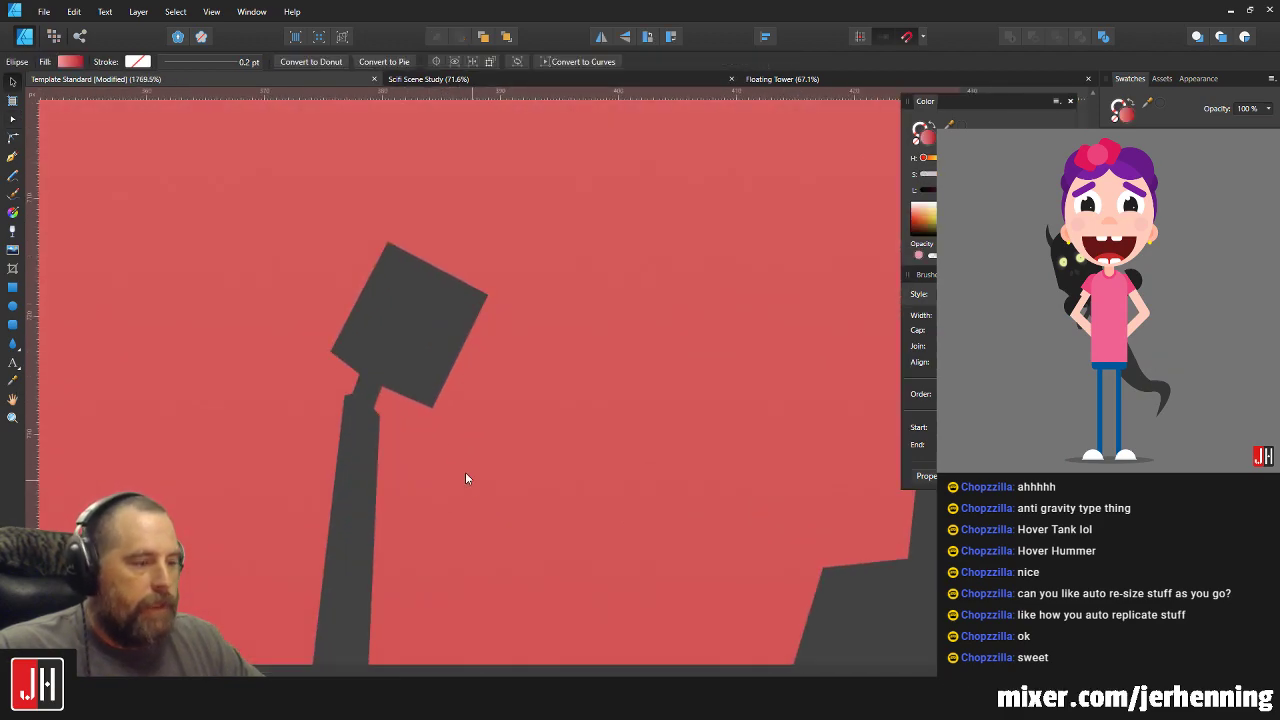
Fine-tune the lamp head by moving its lower-left and two upper corner nodes slightly inward.
key(a)
scroll(335, 356, up, 2)
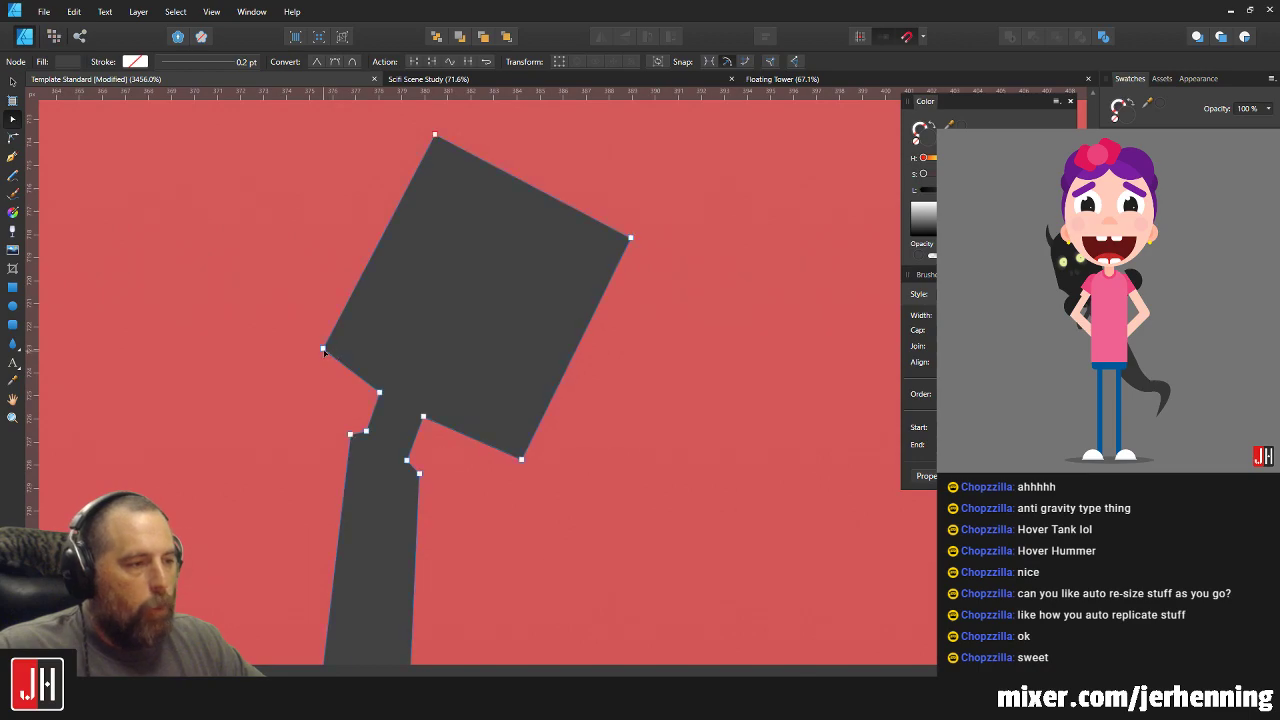
drag(434, 134, 430, 148)
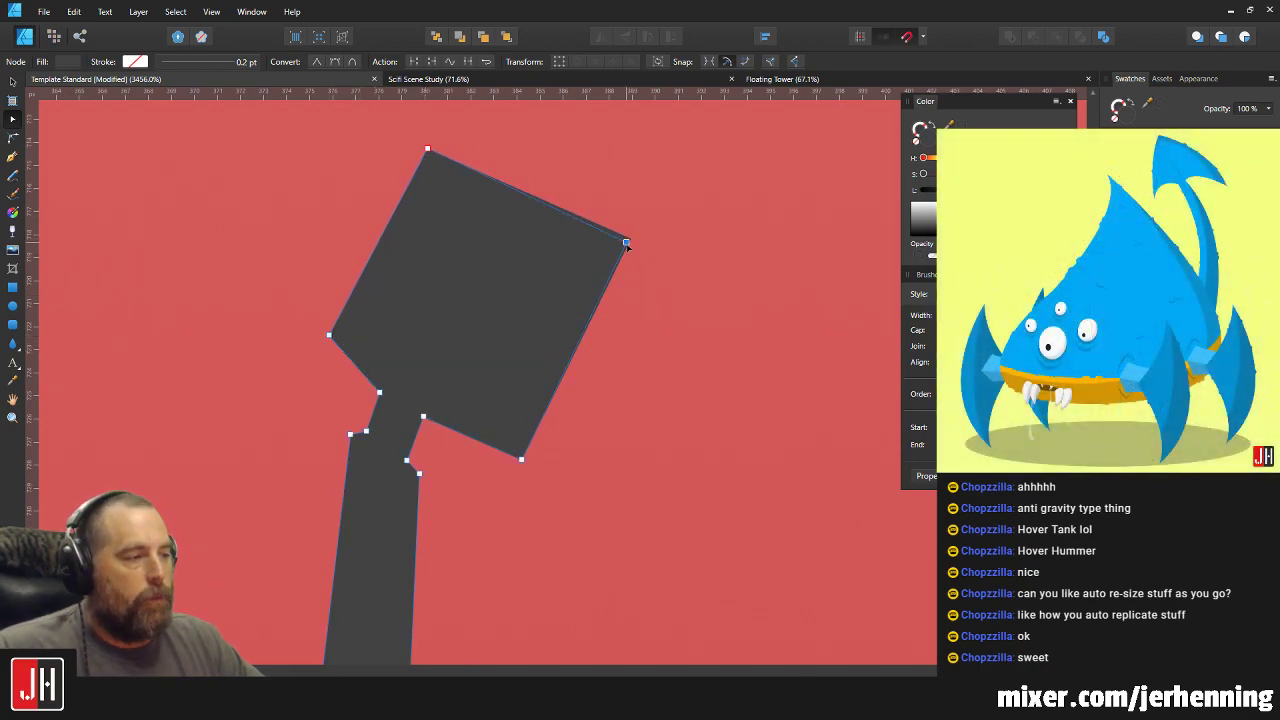
drag(626, 243, 626, 249)
scroll(620, 410, down, 3)
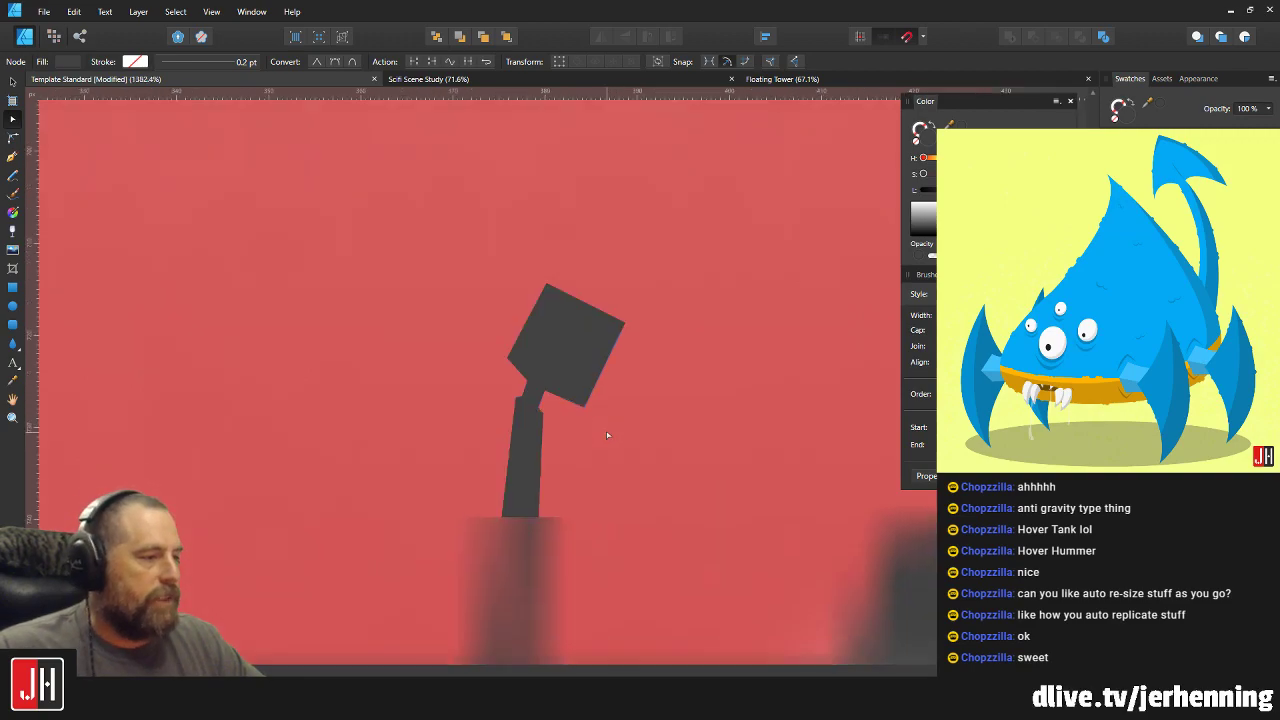
key(v)
scroll(612, 423, down, 3)
Draw a dark square beside the lamp post and scale it down.
click(6, 300)
click(12, 287)
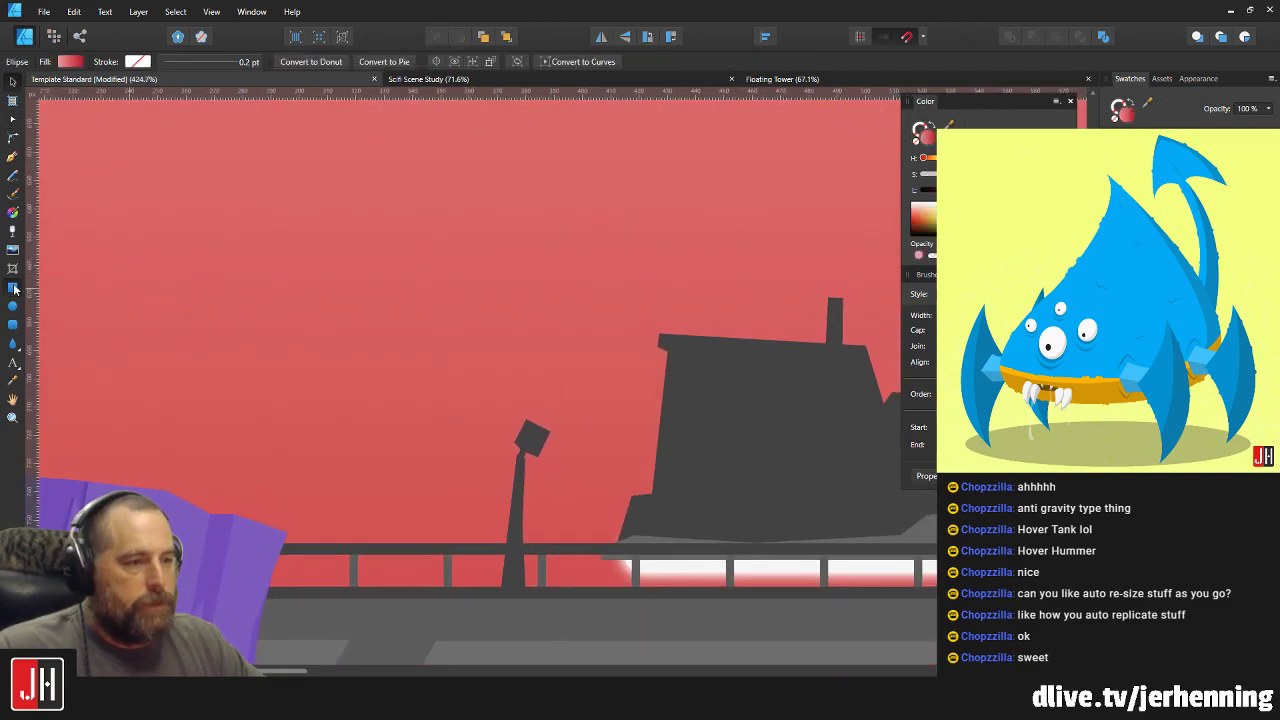
drag(232, 258, 454, 486)
scroll(346, 258, up, 2)
scroll(391, 400, up, 2)
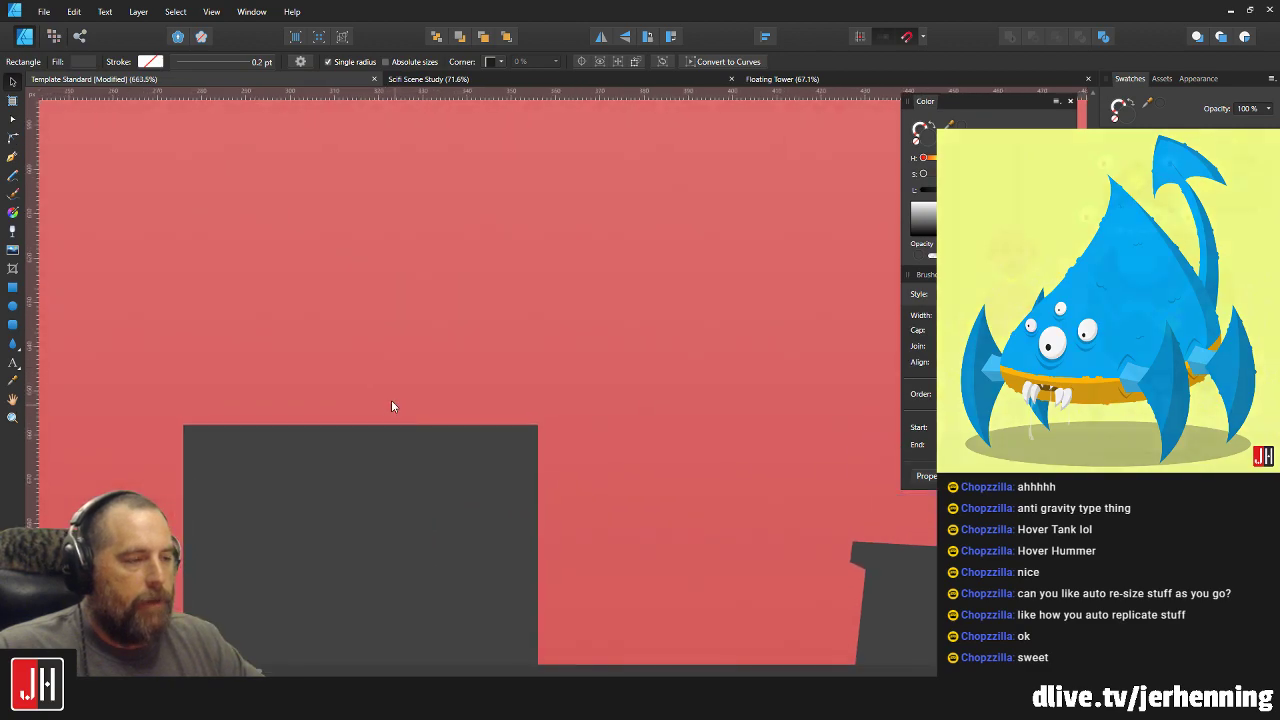
scroll(377, 380, down, 3)
drag(450, 398, 402, 450)
key(e)
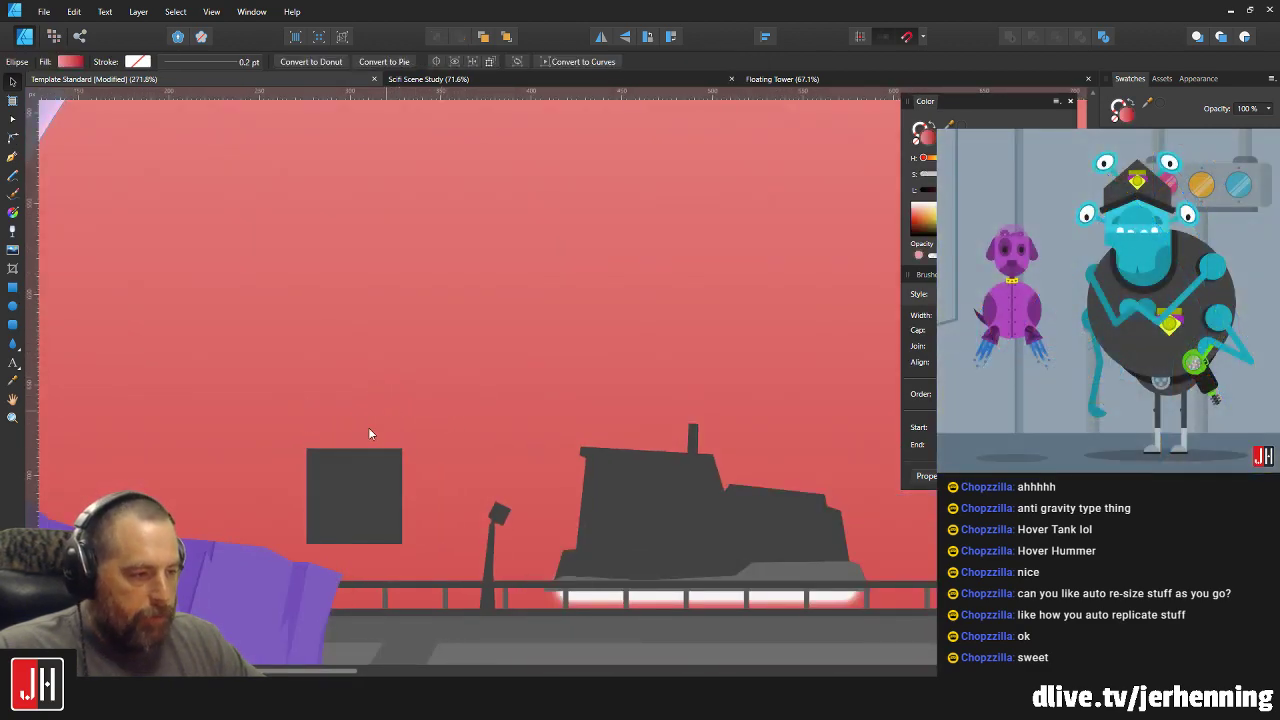
Draw a tall dark rectangle, shrink it and place it on top of the square, and select both shapes.
scroll(368, 433, up, 1)
click(12, 287)
mouse_move(565, 151)
mouse_down()
mouse_move(766, 514)
mouse_move(771, 471)
mouse_move(761, 512)
mouse_up()
drag(710, 350, 526, 278)
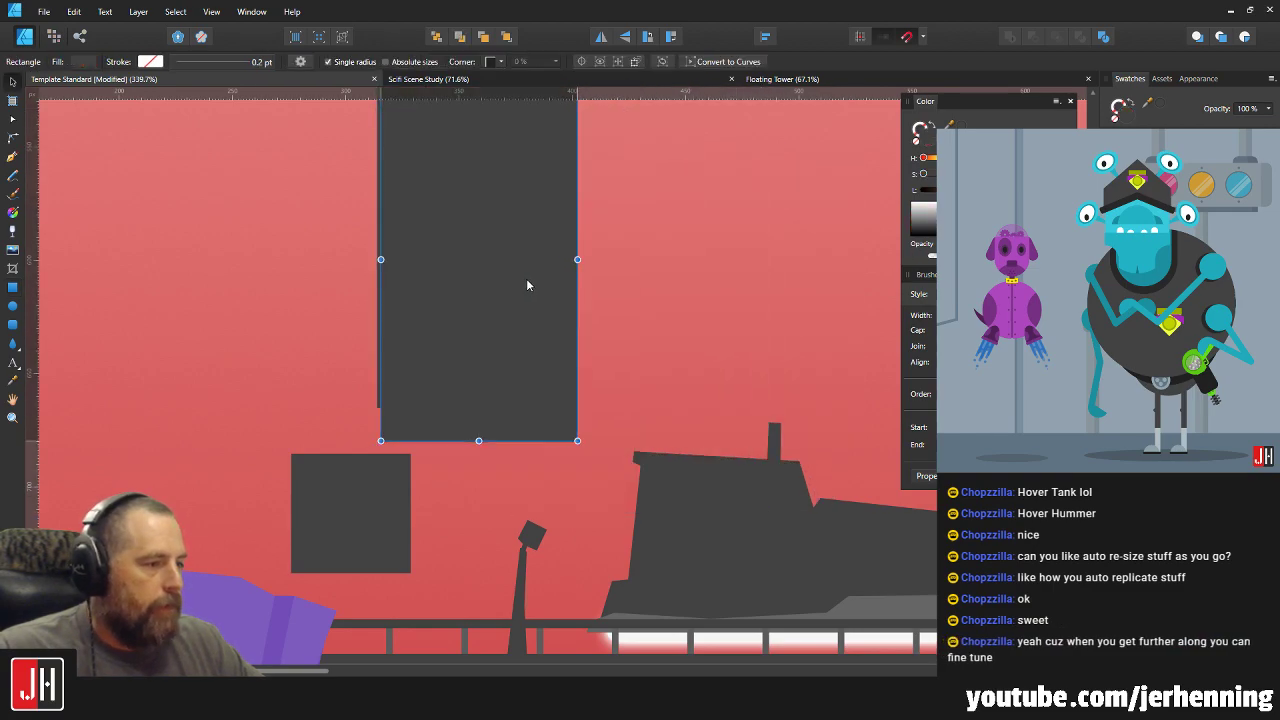
drag(579, 441, 365, 427)
shift+click(371, 500)
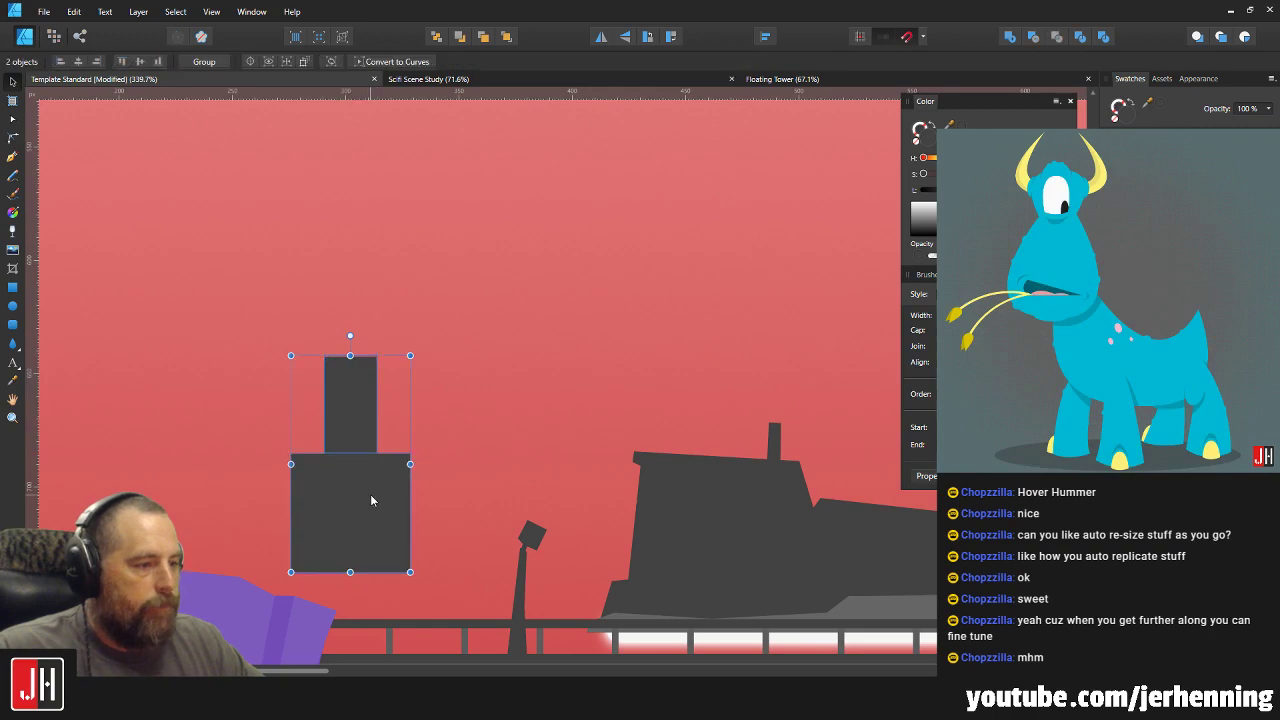
Undo the drawing and scaling of both test rectangles beside the lamp post.
key(ctrl+z)
key(ctrl+z)
key(ctrl+z)
key(ctrl+z)
key(ctrl+z)
key(ctrl+z)
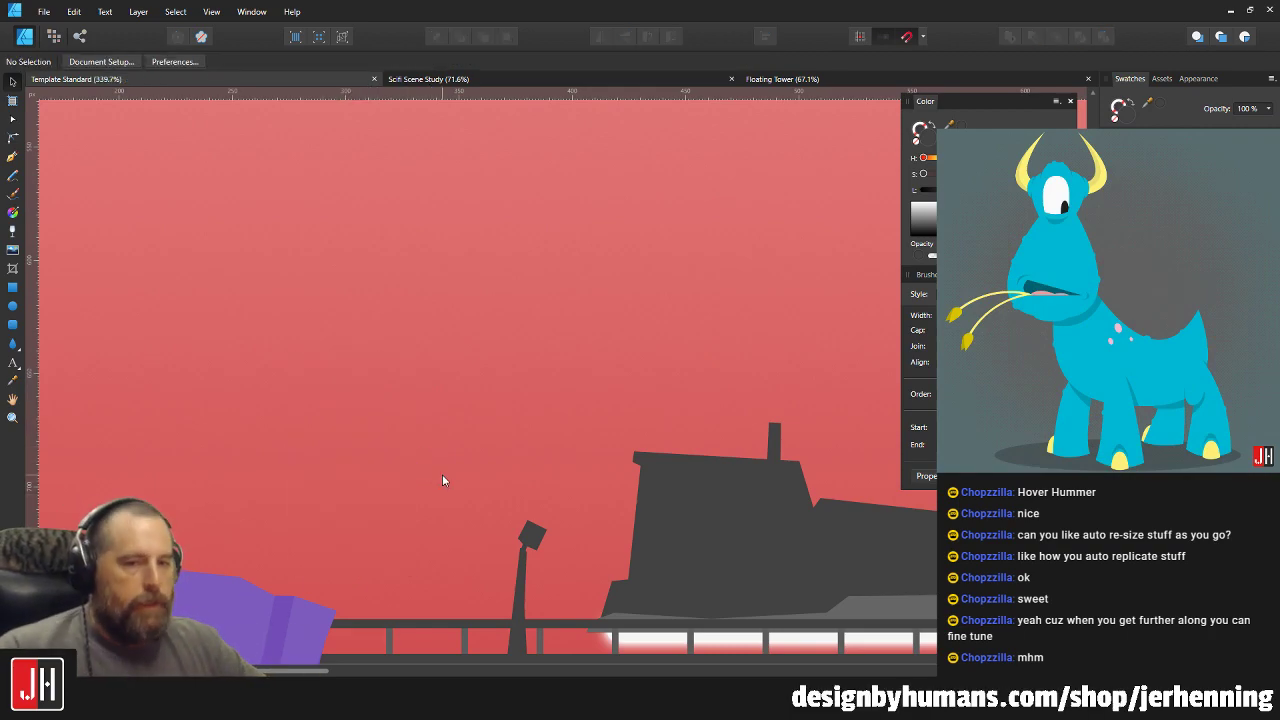
scroll(471, 404, down, 5)
scroll(463, 488, up, 7)
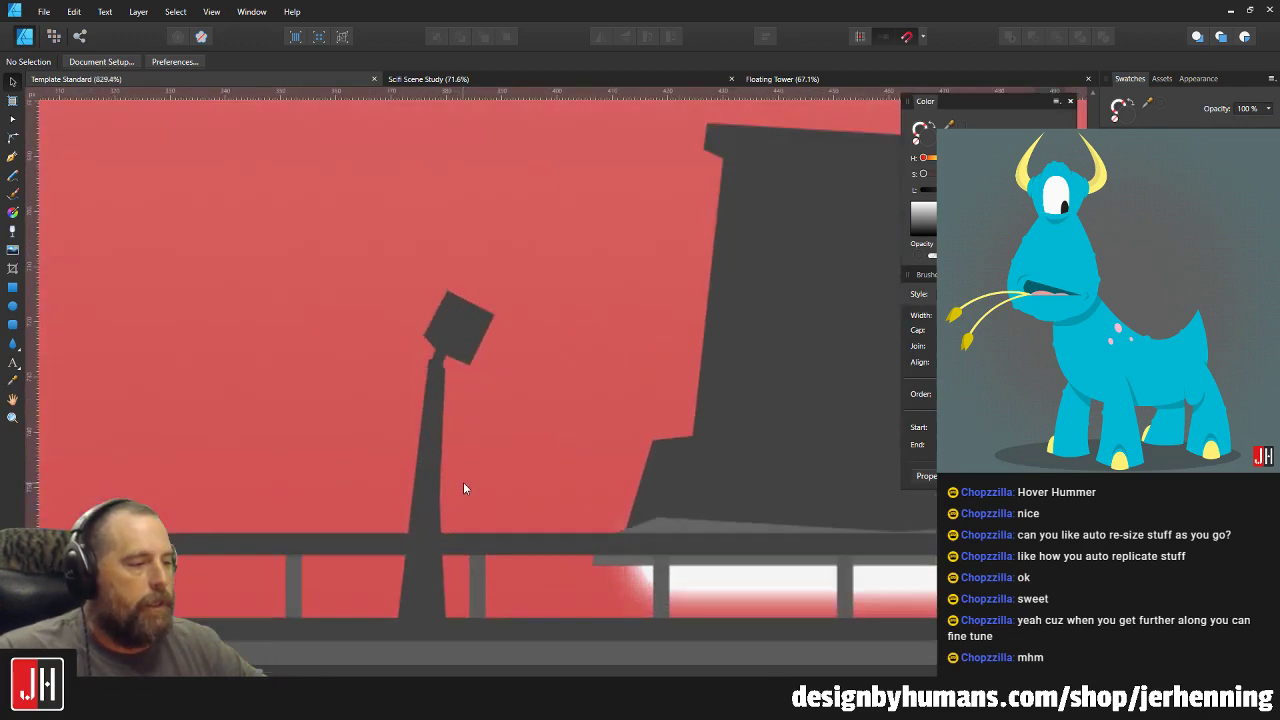
scroll(436, 462, up, 4)
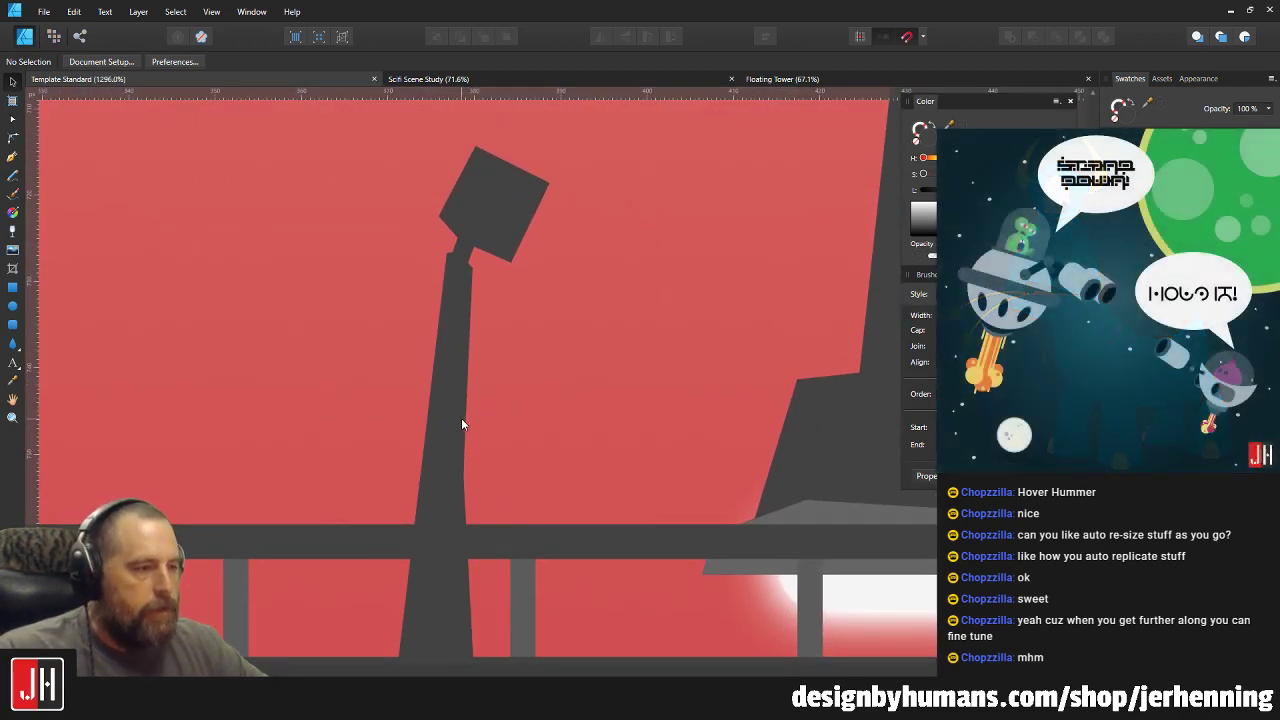
Move the node on the right edge of the lamp post slightly inward to give its shaft a sharper bend.
click(463, 420)
mouse_move(461, 425)
mouse_down()
mouse_move(457, 376)
mouse_move(468, 403)
mouse_up()
drag(496, 394, 453, 416)
drag(449, 343, 440, 375)
drag(465, 496, 424, 324)
key(a)
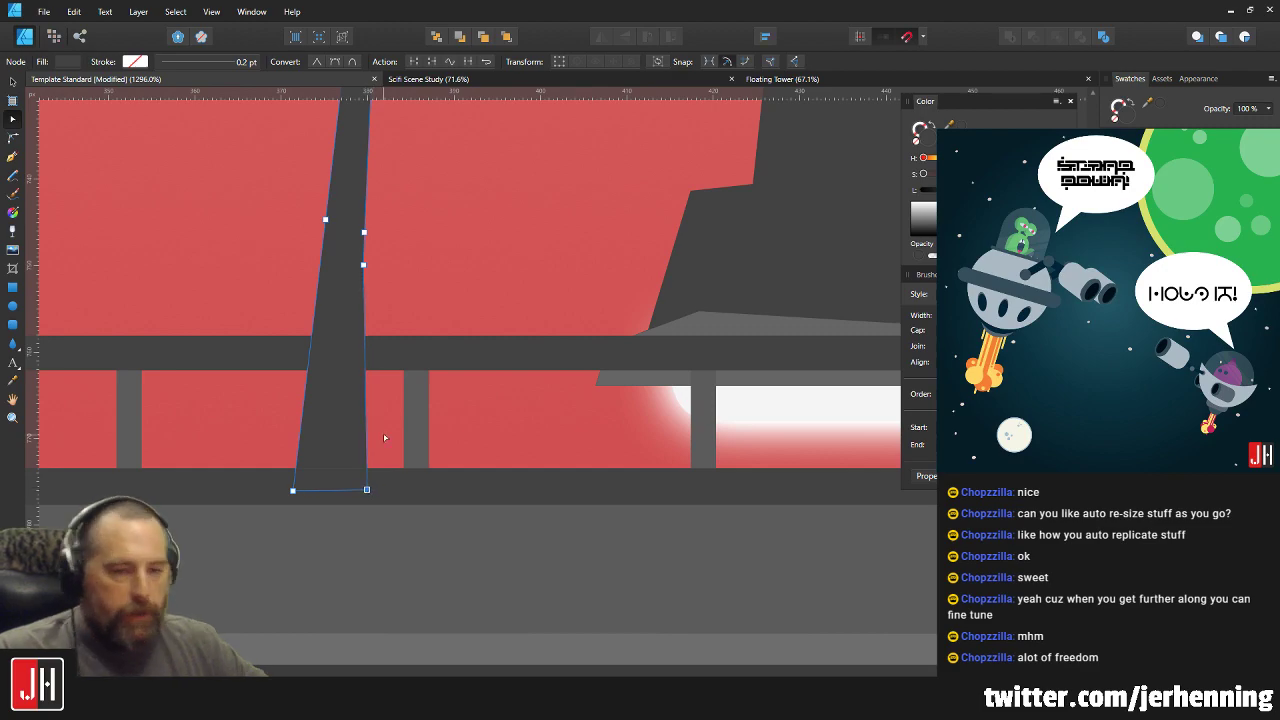
scroll(360, 190, up, 2)
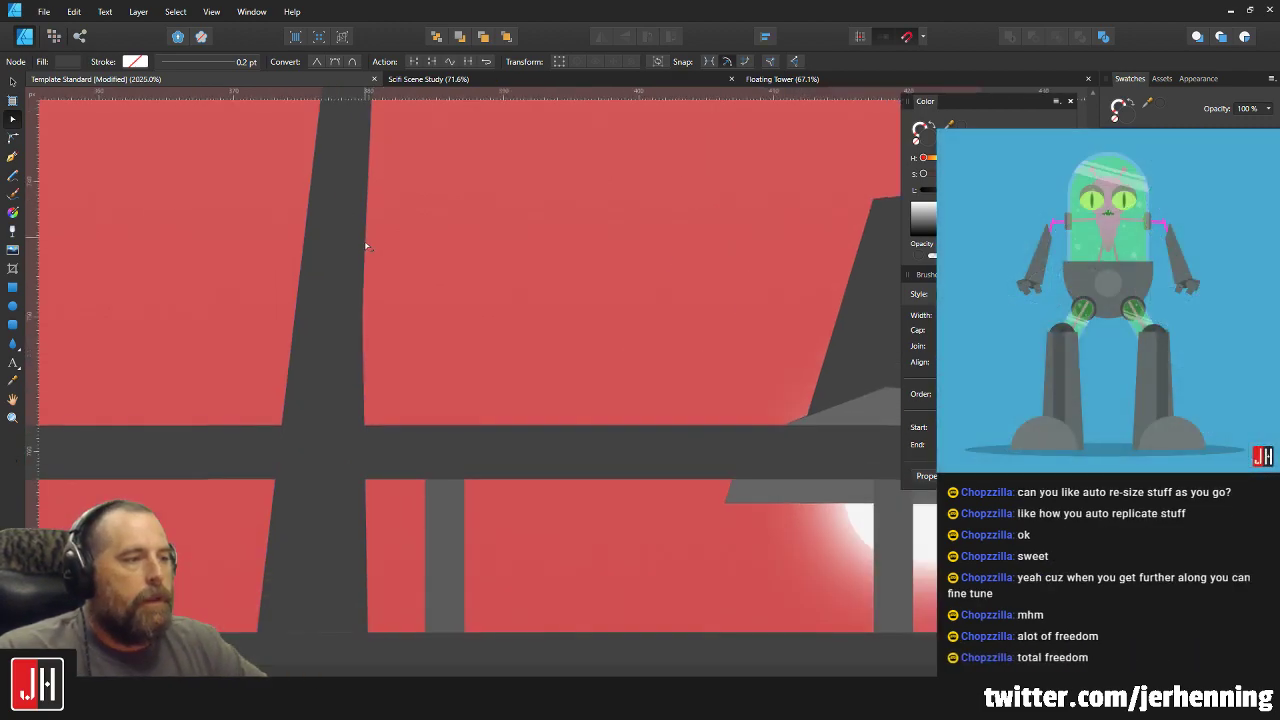
drag(363, 266, 357, 268)
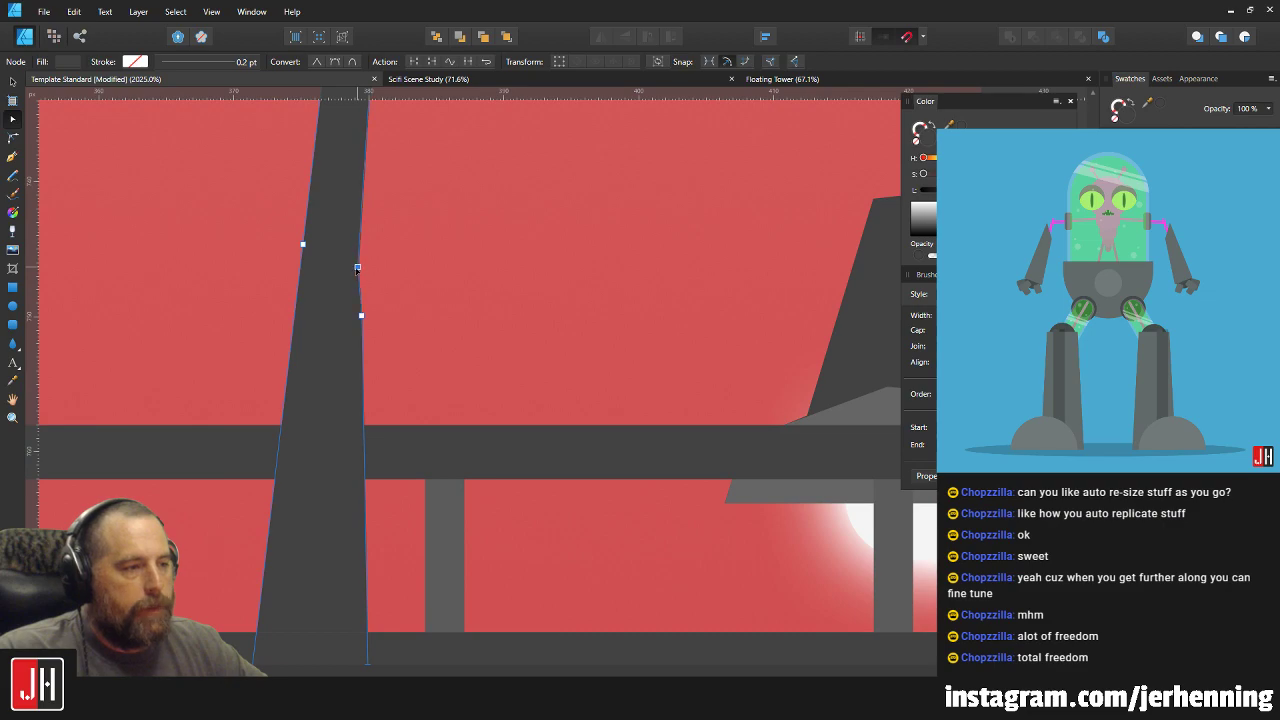
key(e)
scroll(401, 267, down, 6)
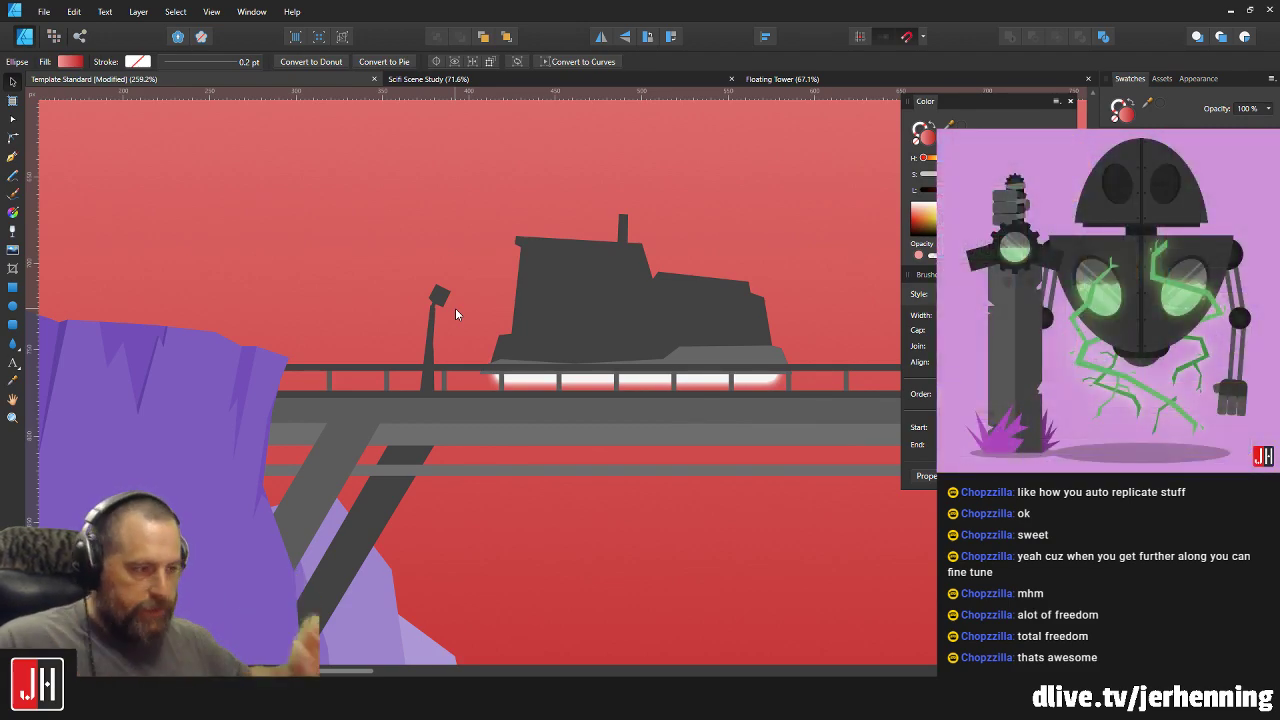
Reshape the lamp head by moving its top and right corner nodes slightly inward and down.
scroll(406, 325, up, 5)
click(451, 274)
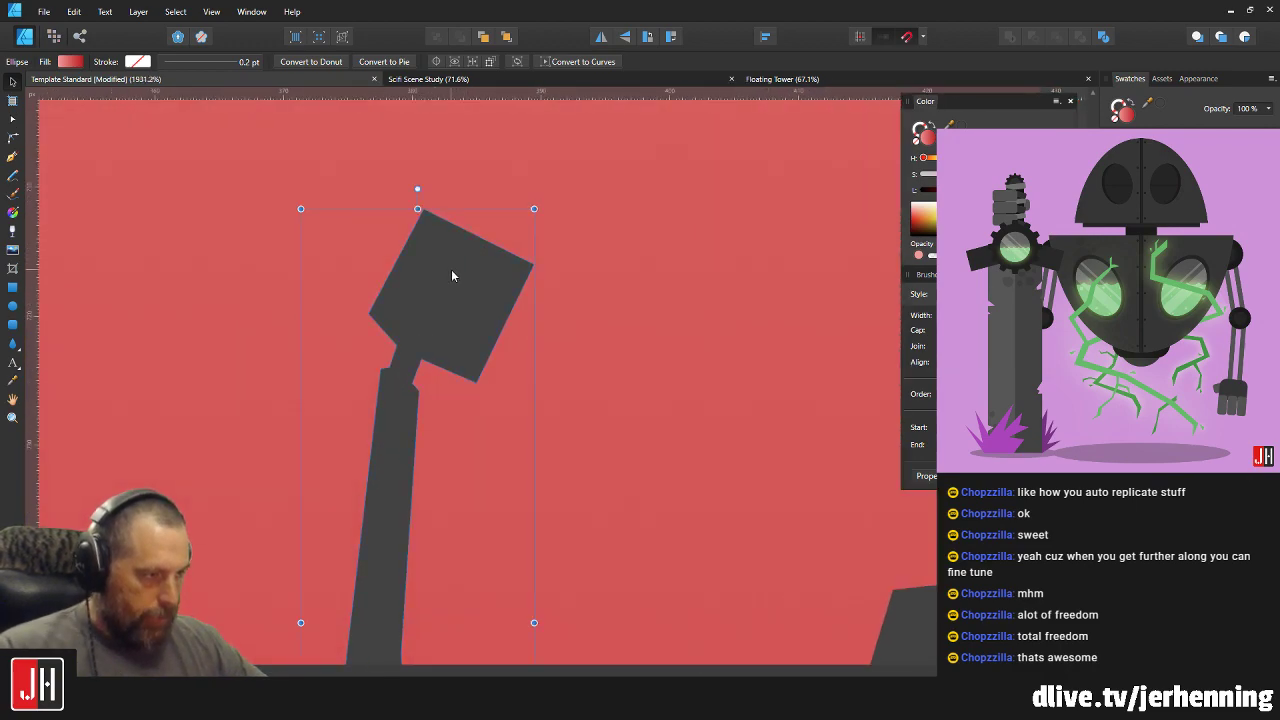
scroll(429, 277, up, 2)
key(a)
drag(264, 138, 478, 345)
drag(421, 173, 425, 189)
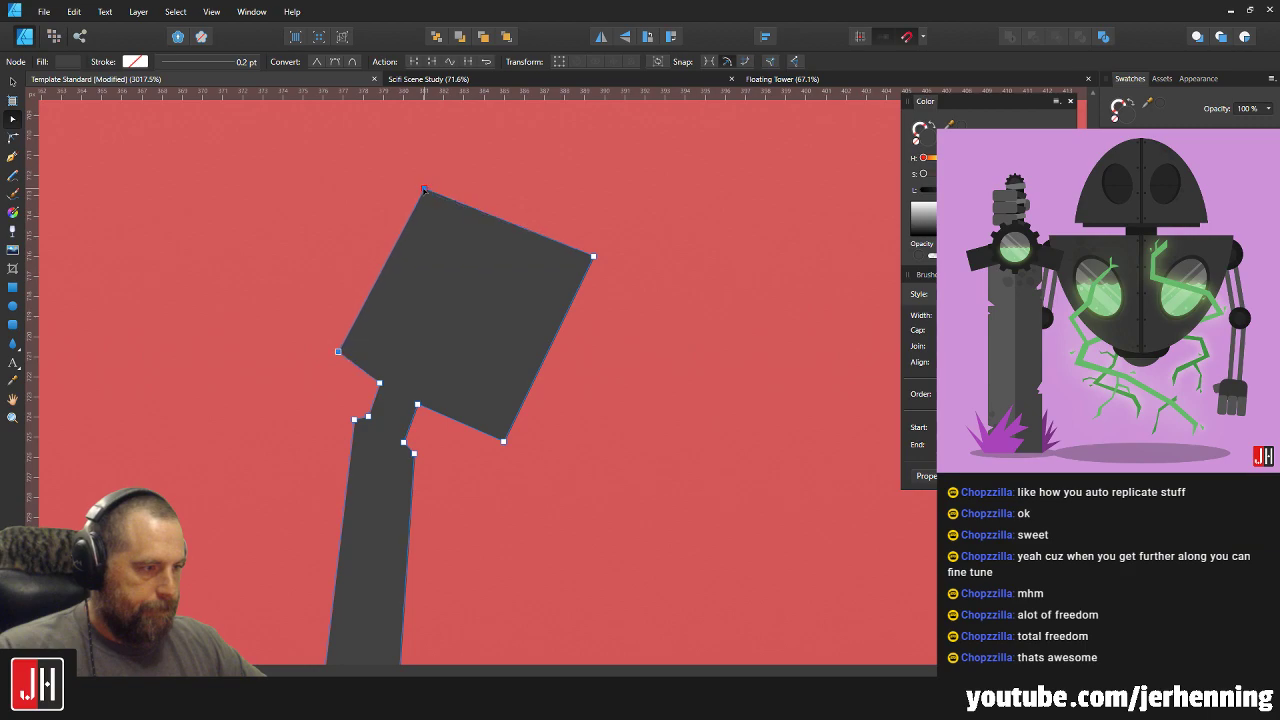
drag(593, 257, 580, 274)
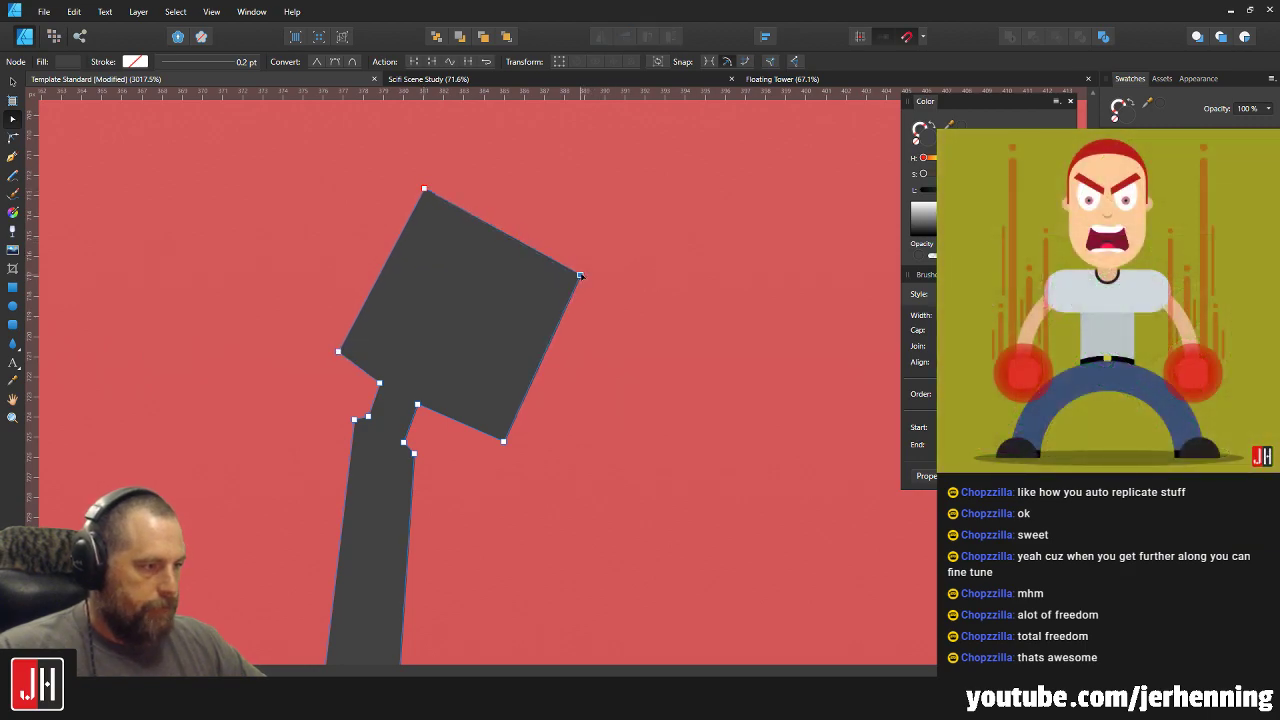
key(v)
scroll(614, 375, down, 6)
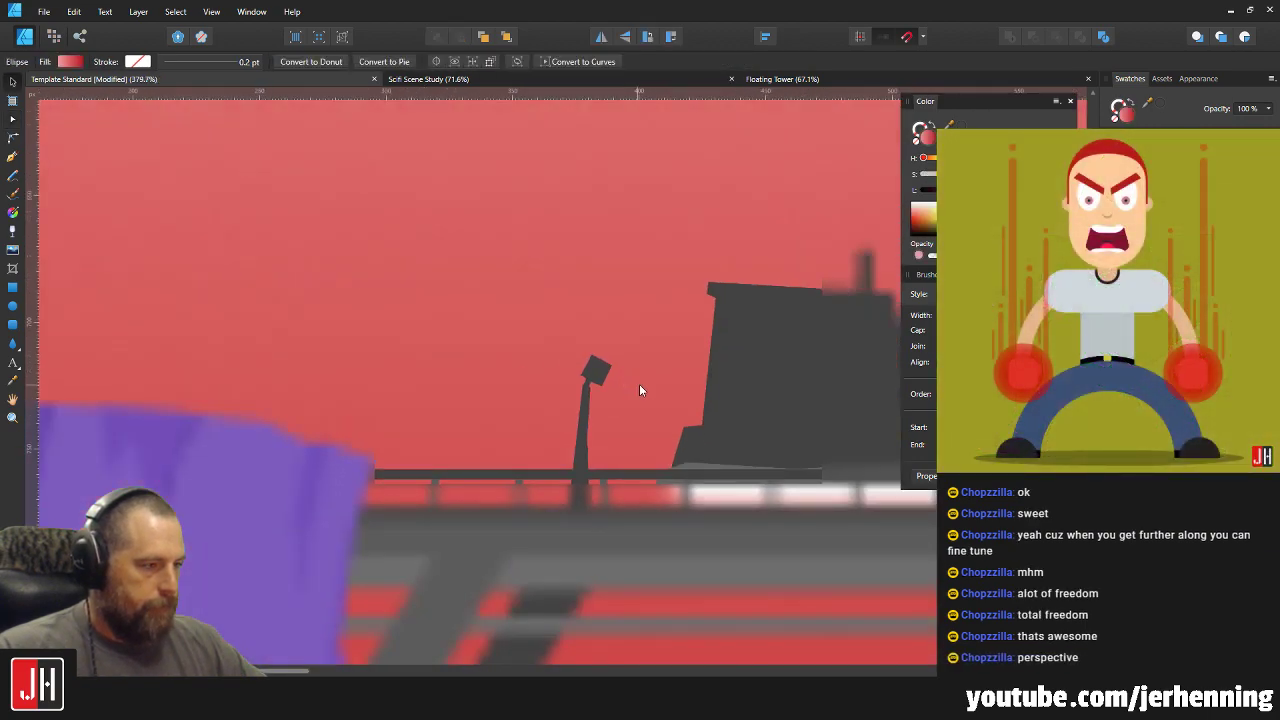
Duplicate the lamp post toward the cliff side of the bridge and scale the copy down slightly.
click(447, 300)
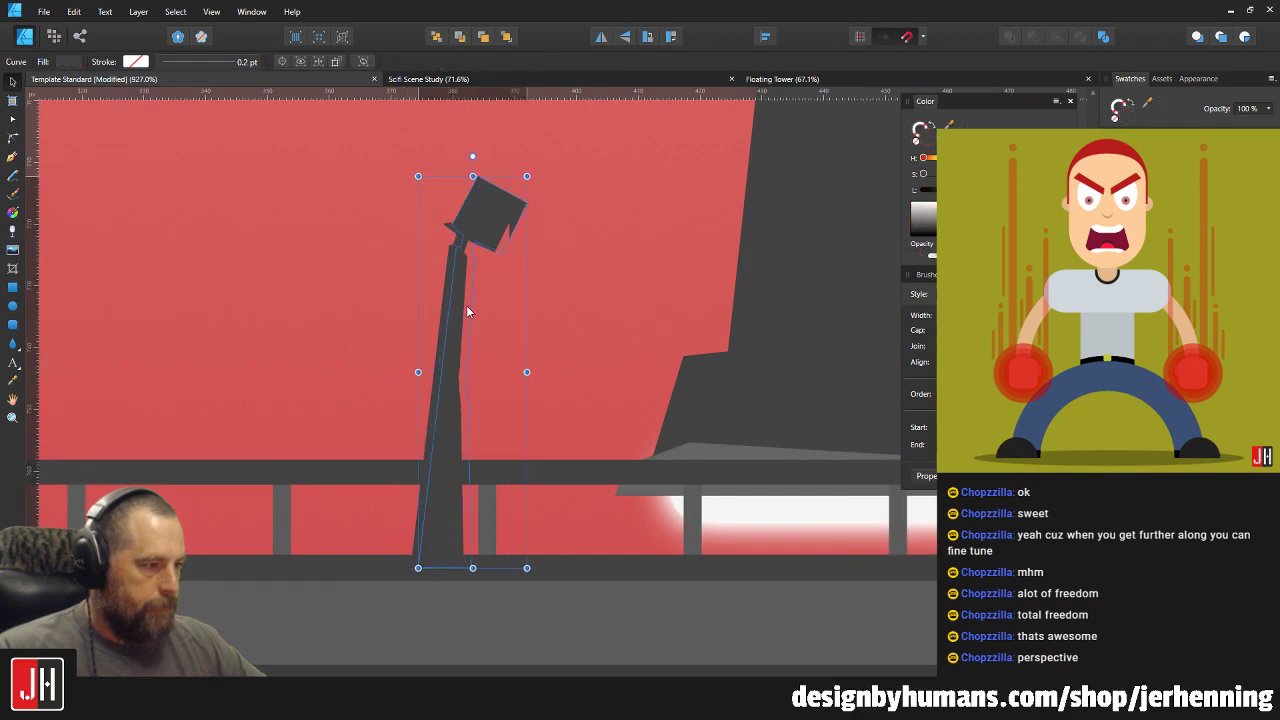
drag(458, 331, 363, 331)
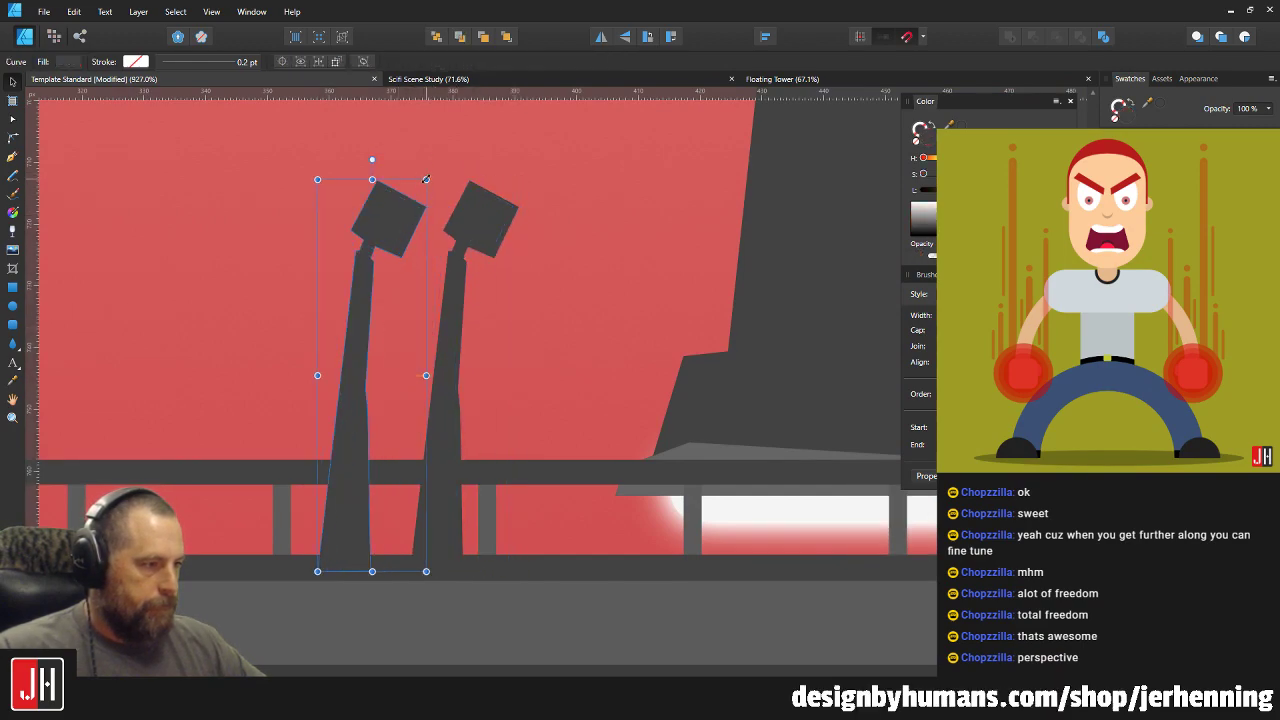
drag(426, 179, 317, 191)
scroll(436, 278, down, 5)
scroll(436, 279, up, 5)
Add a third lamp post beyond the smaller copy and shift all three posts slightly toward the cliff.
click(419, 263)
shift+click(363, 241)
click(363, 241)
key(ctrl+z)
mouse_move(253, 293)
mouse_down()
mouse_move(236, 299)
mouse_move(253, 304)
mouse_up()
shift+click(359, 235)
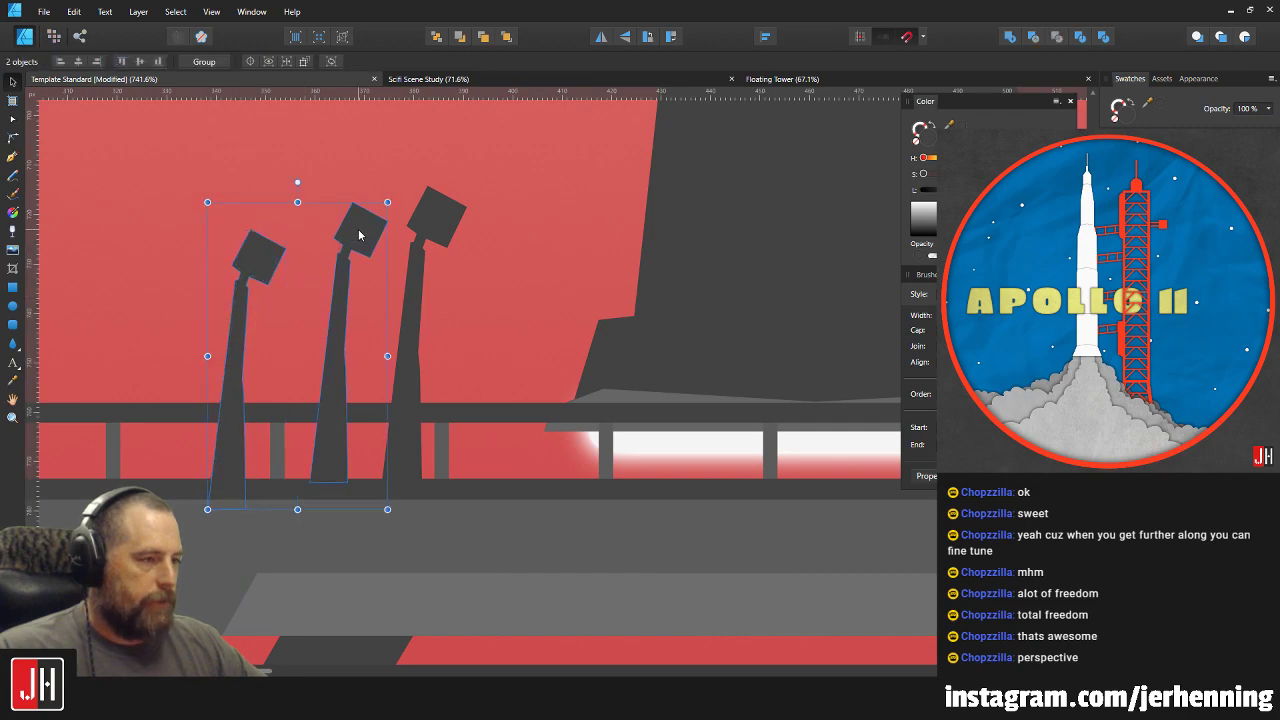
drag(424, 241, 417, 243)
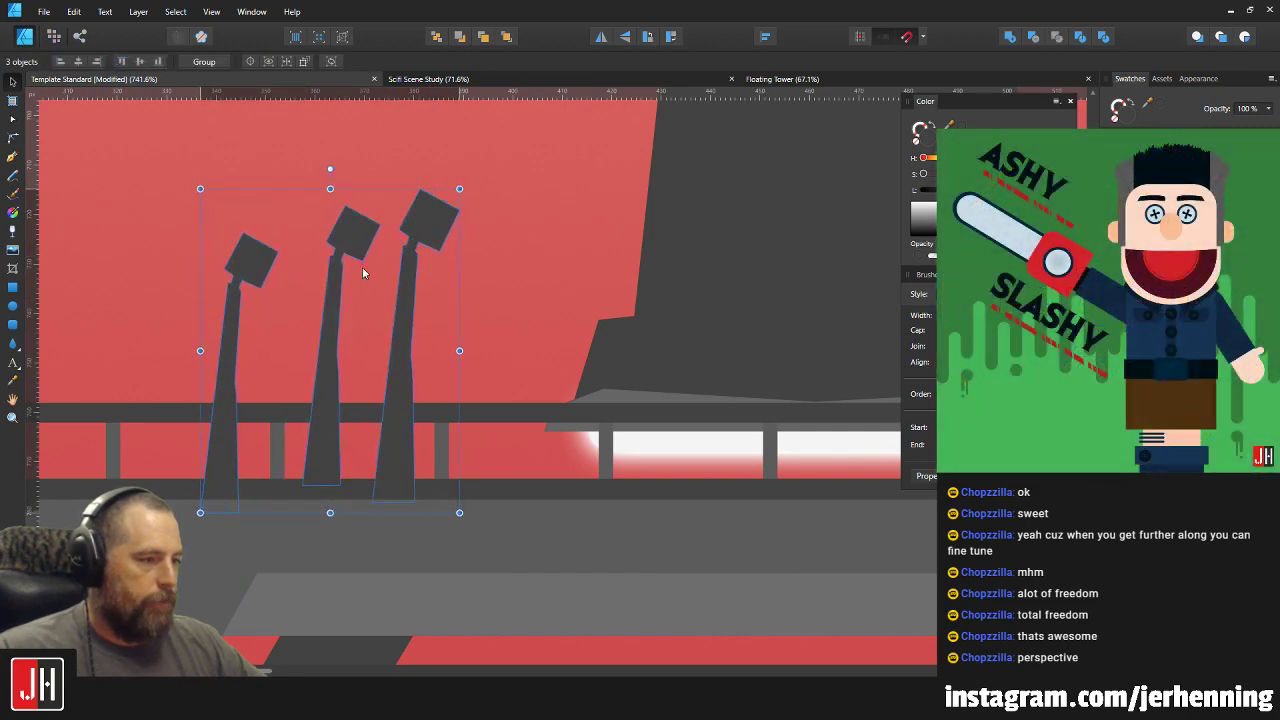
Enlarge the lamp post nearest the cliff so it is the tallest, and align its base with the original post.
click(251, 268)
drag(251, 268, 290, 170)
drag(261, 214, 273, 212)
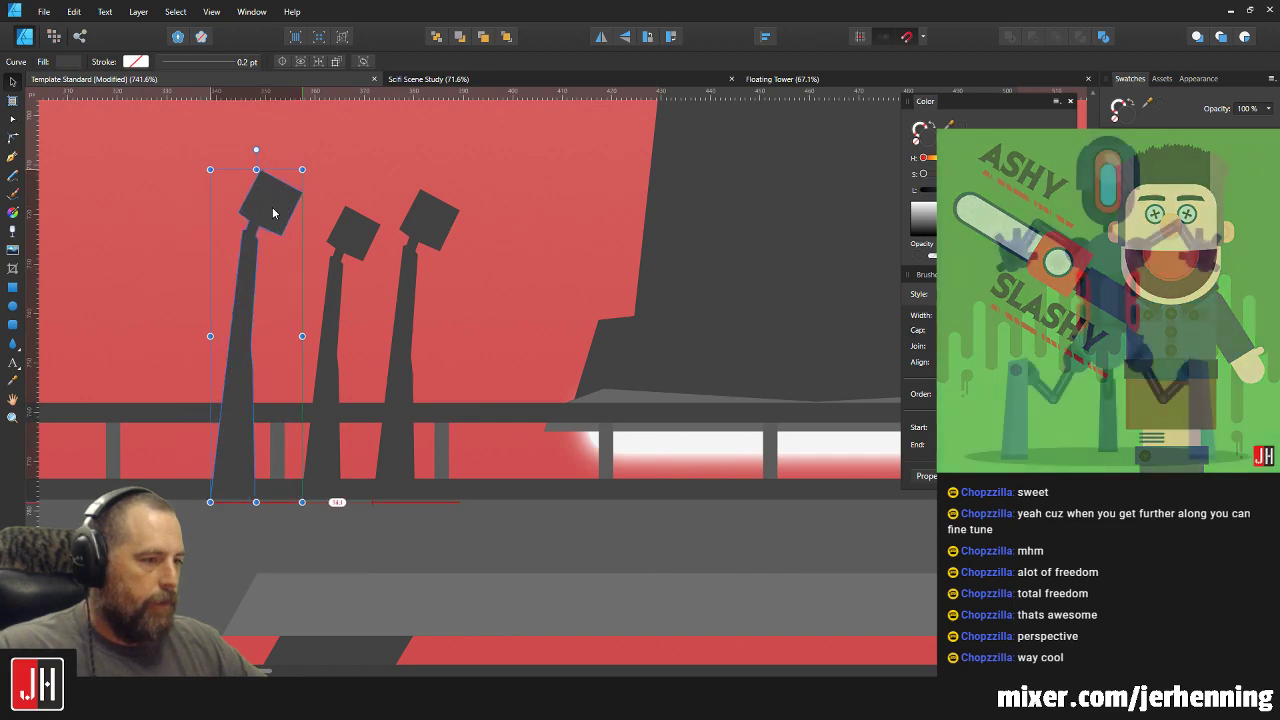
Examine the size and spacing of the three lamp posts against the whole bridge scene and up close.
shift+click(343, 229)
scroll(417, 279, down, 4)
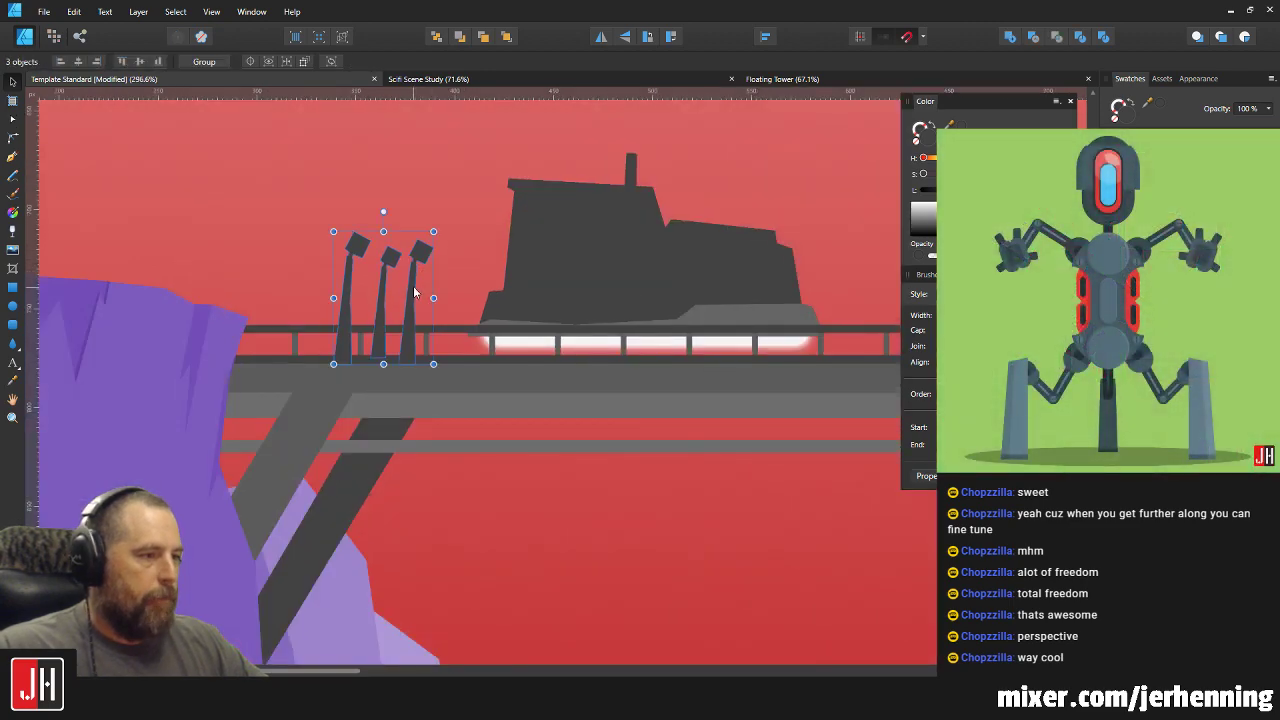
scroll(436, 285, down, 6)
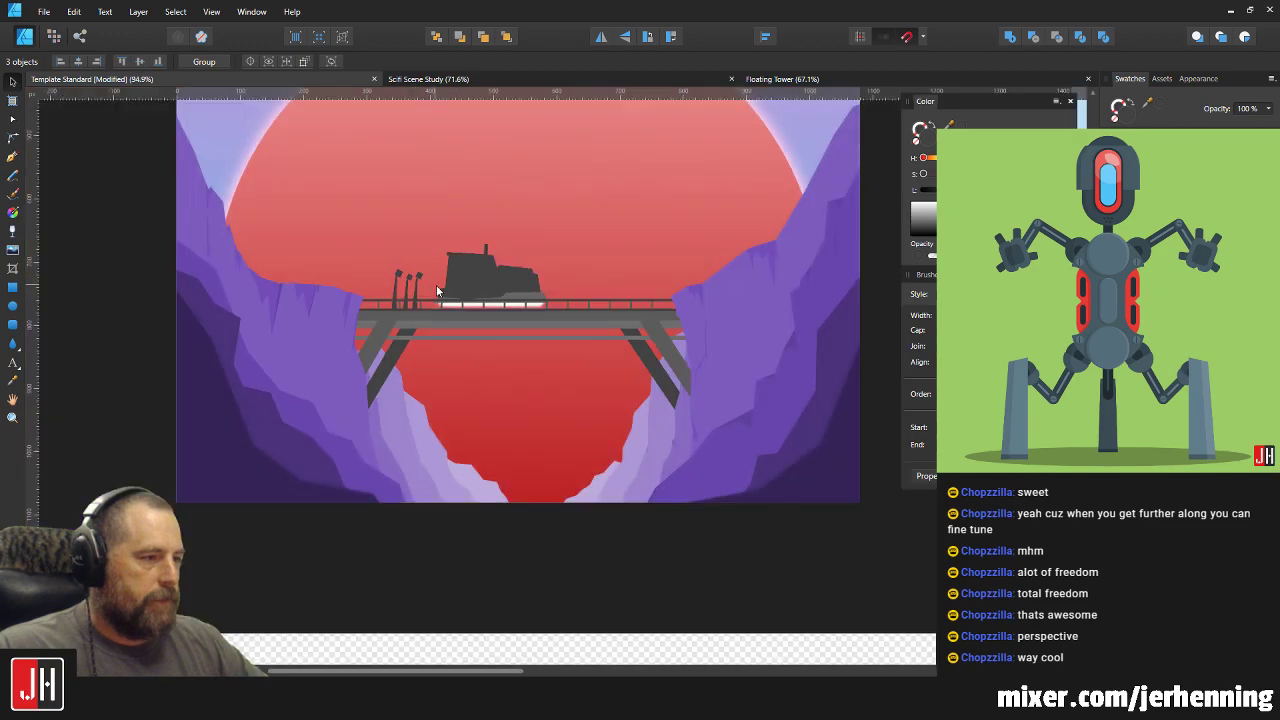
key(ctrl+d)
scroll(473, 258, up, 5)
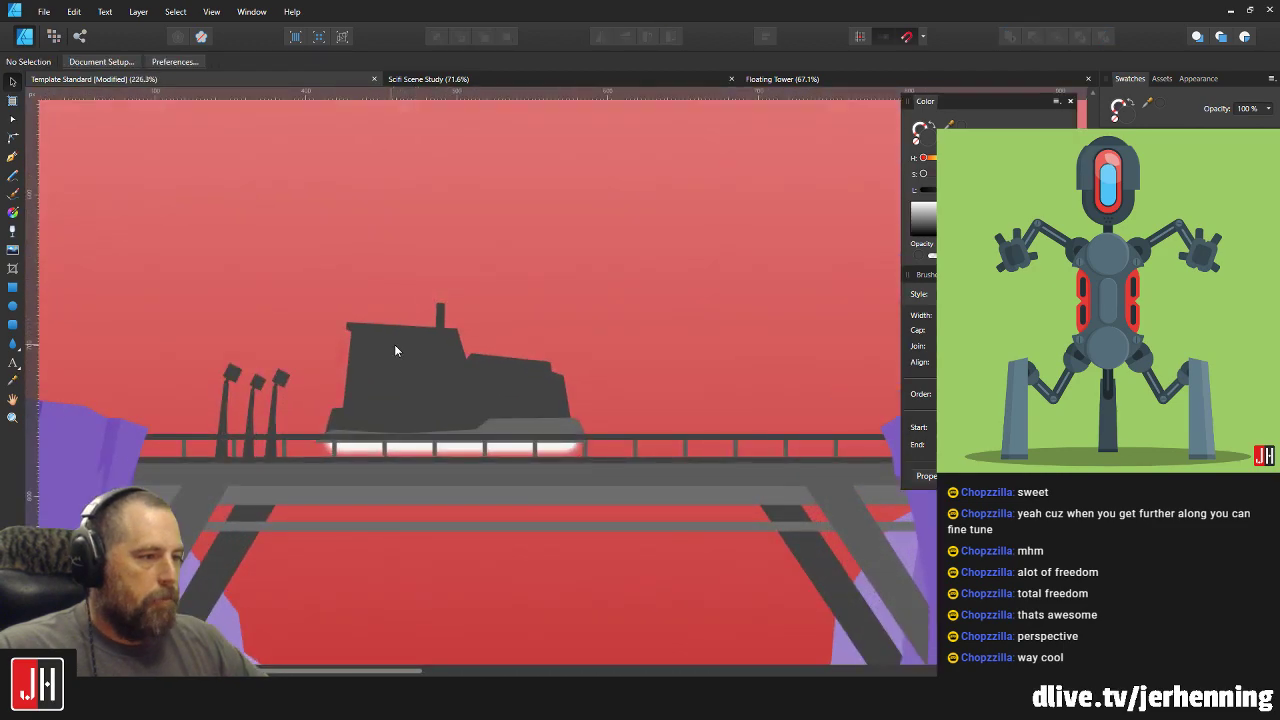
scroll(394, 344, up, 3)
scroll(280, 429, up, 1)
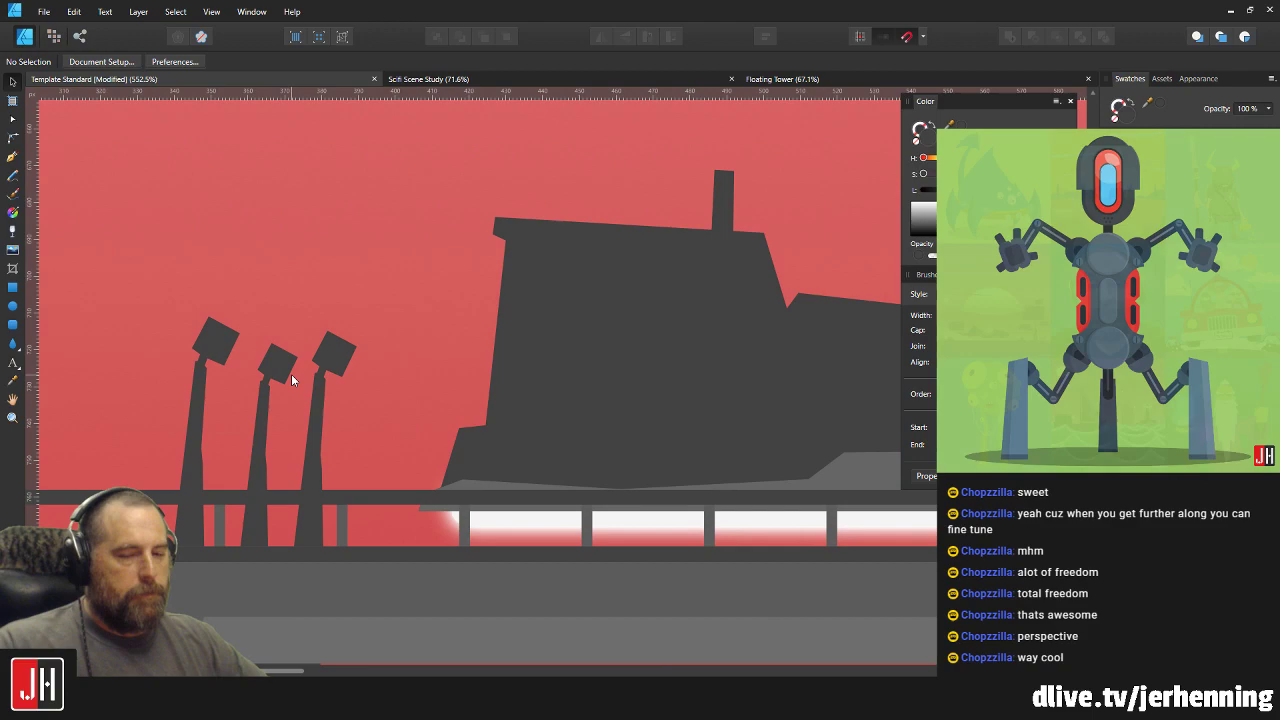
scroll(329, 394, up, 4)
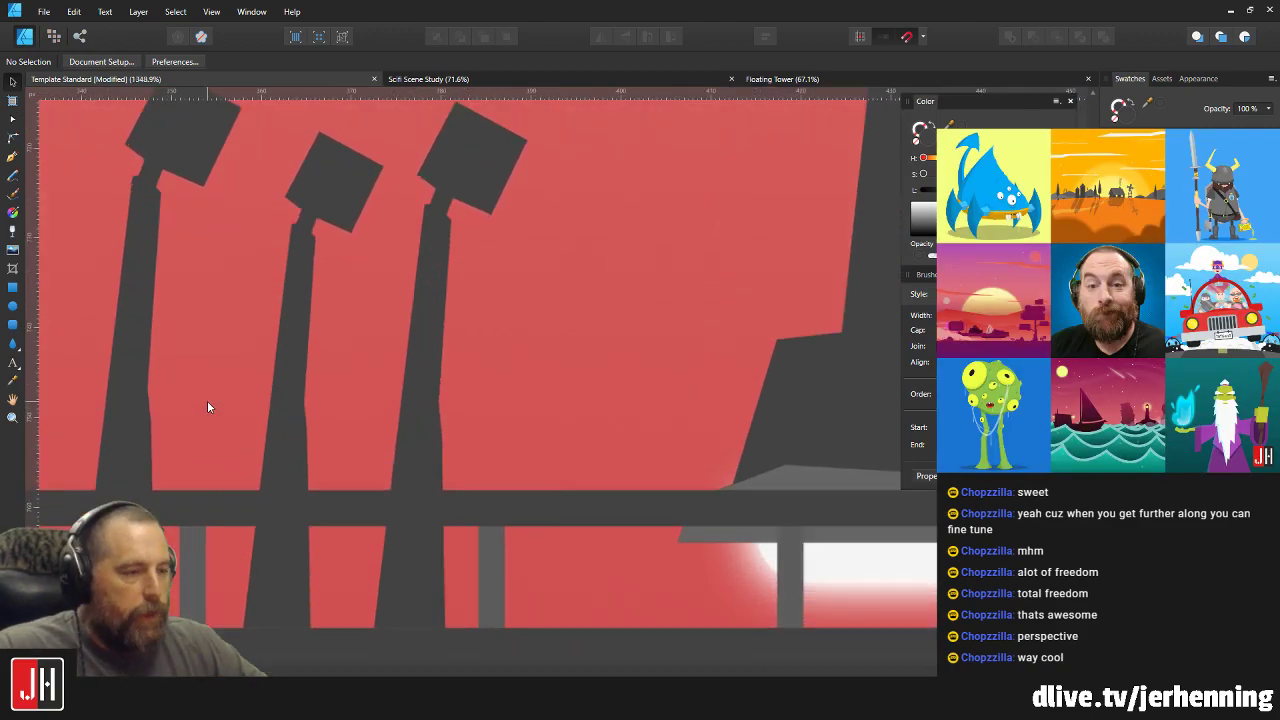
Spread the three lamp posts further apart along the bridge railing.
drag(19, 268, 139, 243)
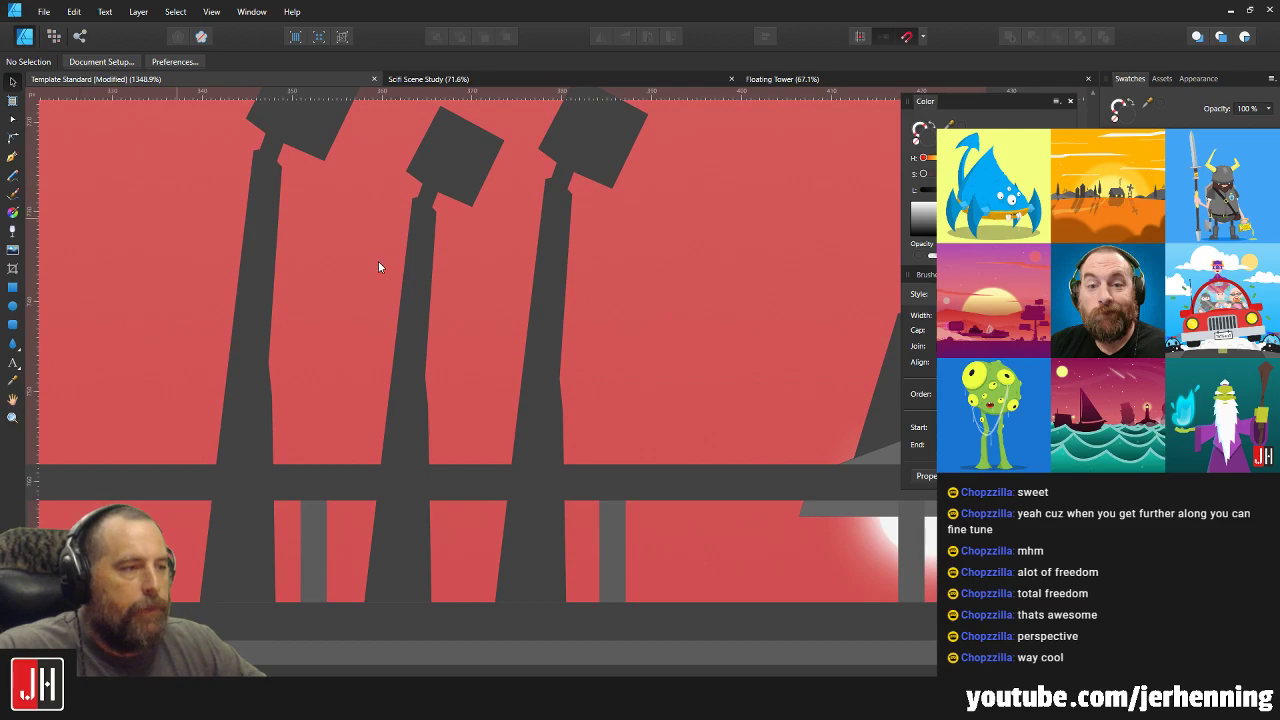
drag(519, 297, 414, 306)
click(430, 301)
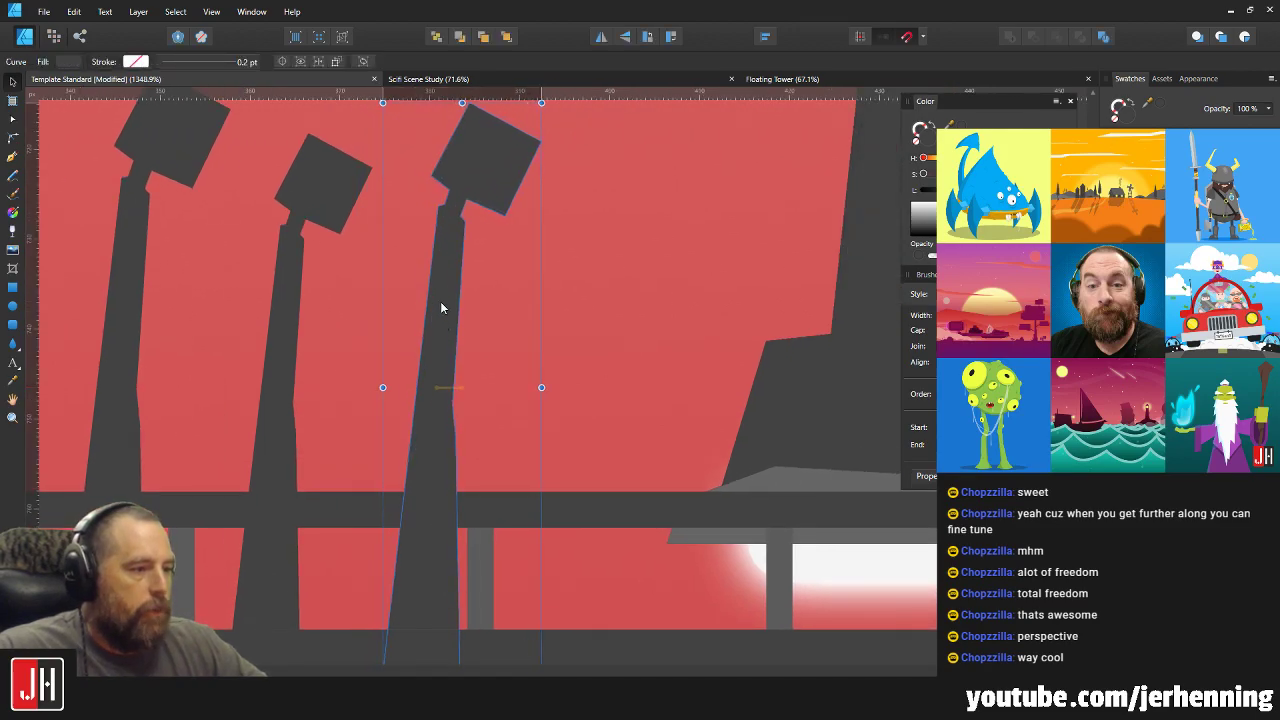
scroll(398, 318, down, 3)
shift+click(338, 308)
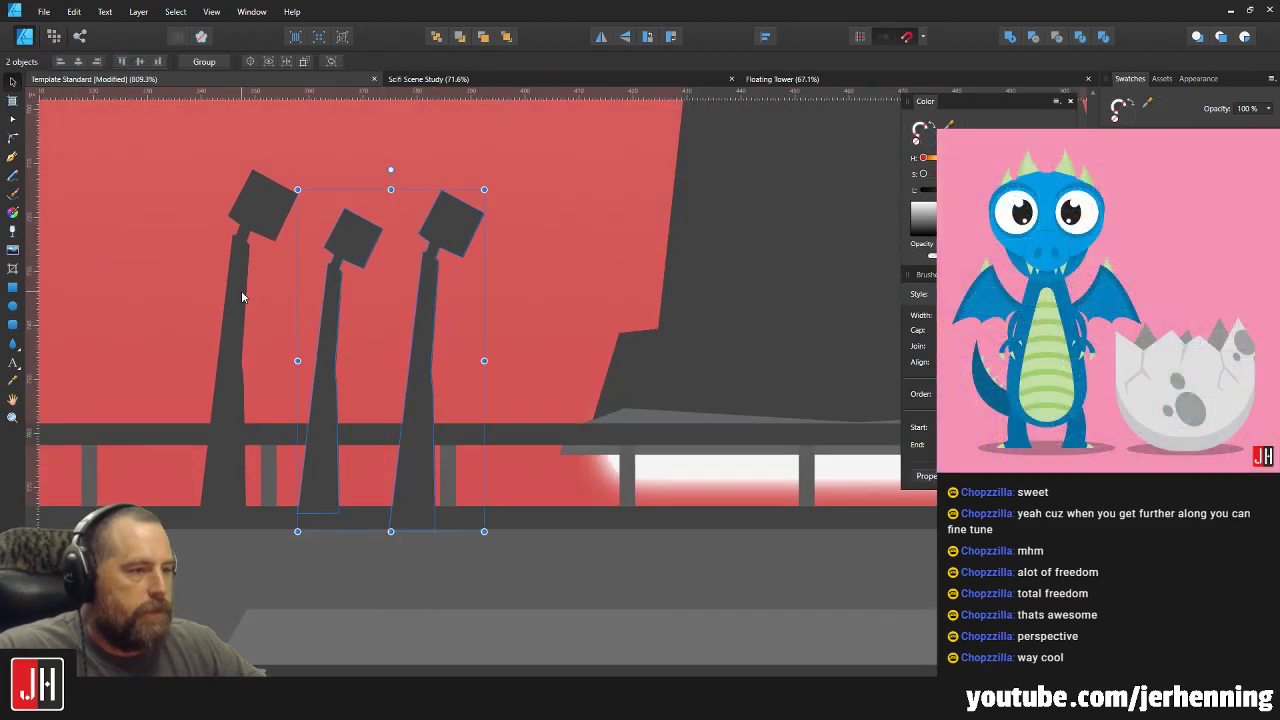
click(343, 251)
drag(324, 244, 232, 226)
click(258, 226)
key(ctrl+d)
Examine how the spread-out lamp posts read beside the hover vehicle at full-scene and close-up scale.
scroll(307, 254, down, 10)
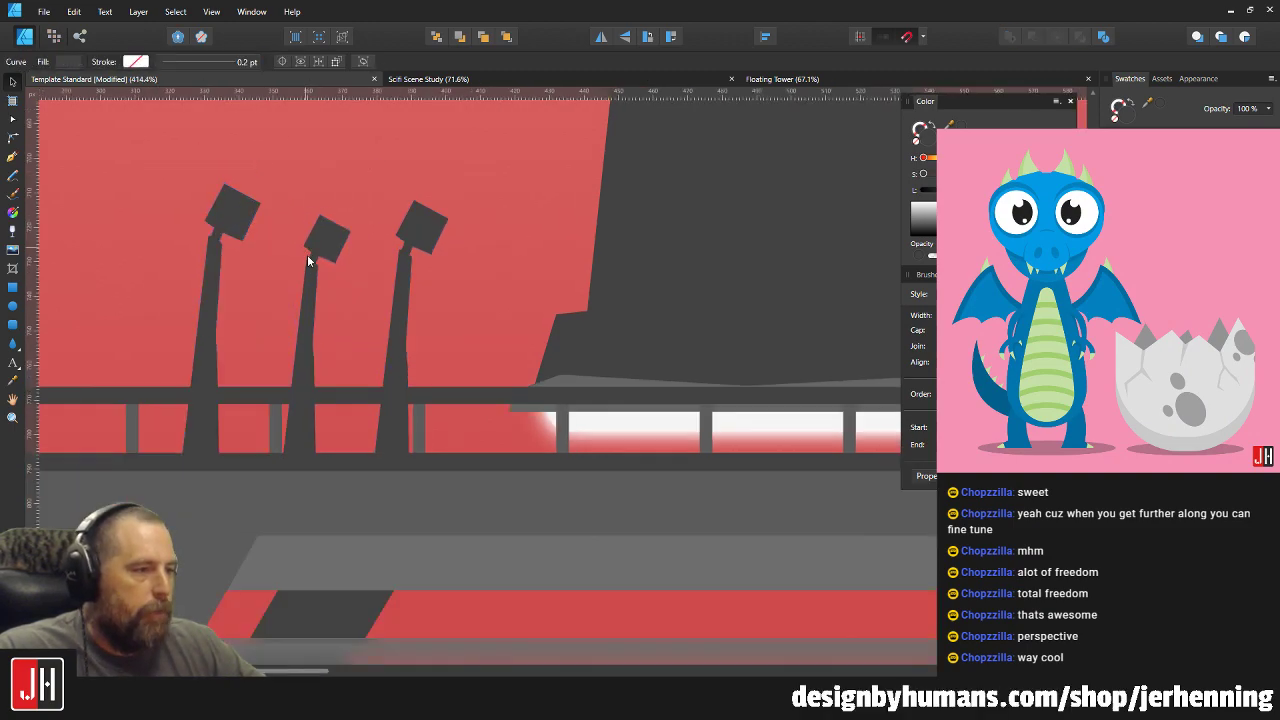
scroll(475, 372, down, 3)
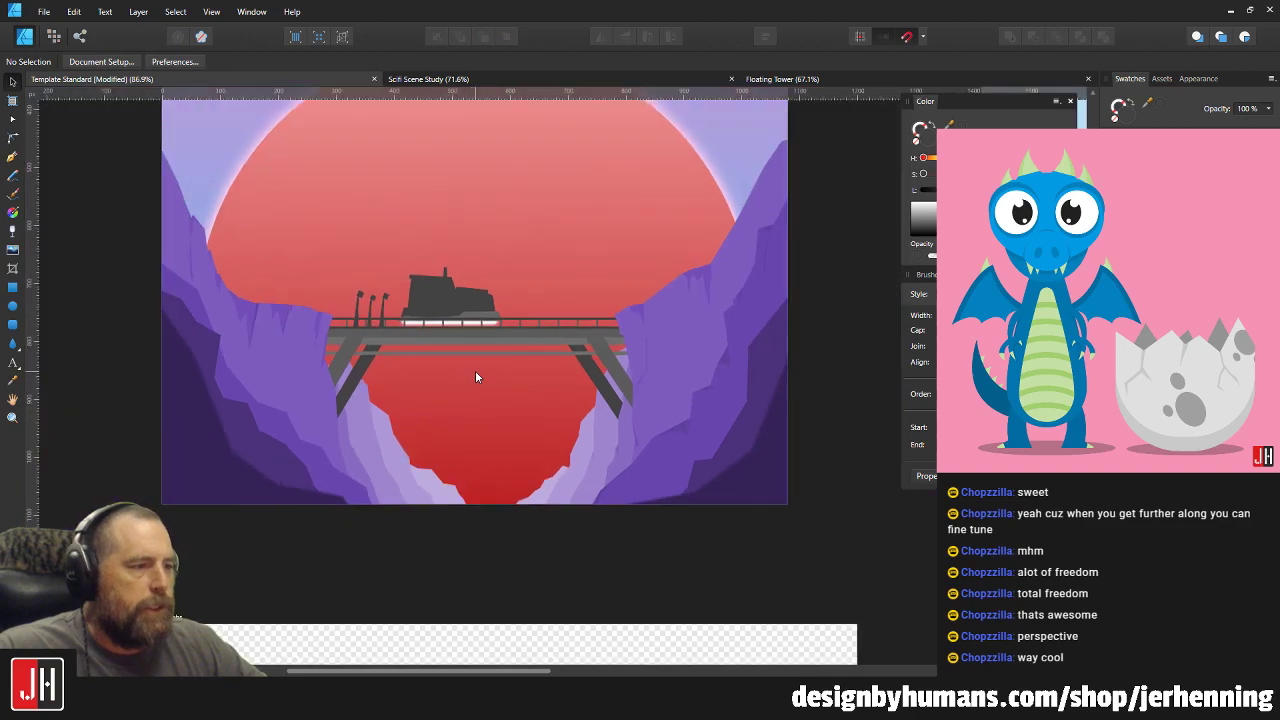
scroll(460, 290, up, 5)
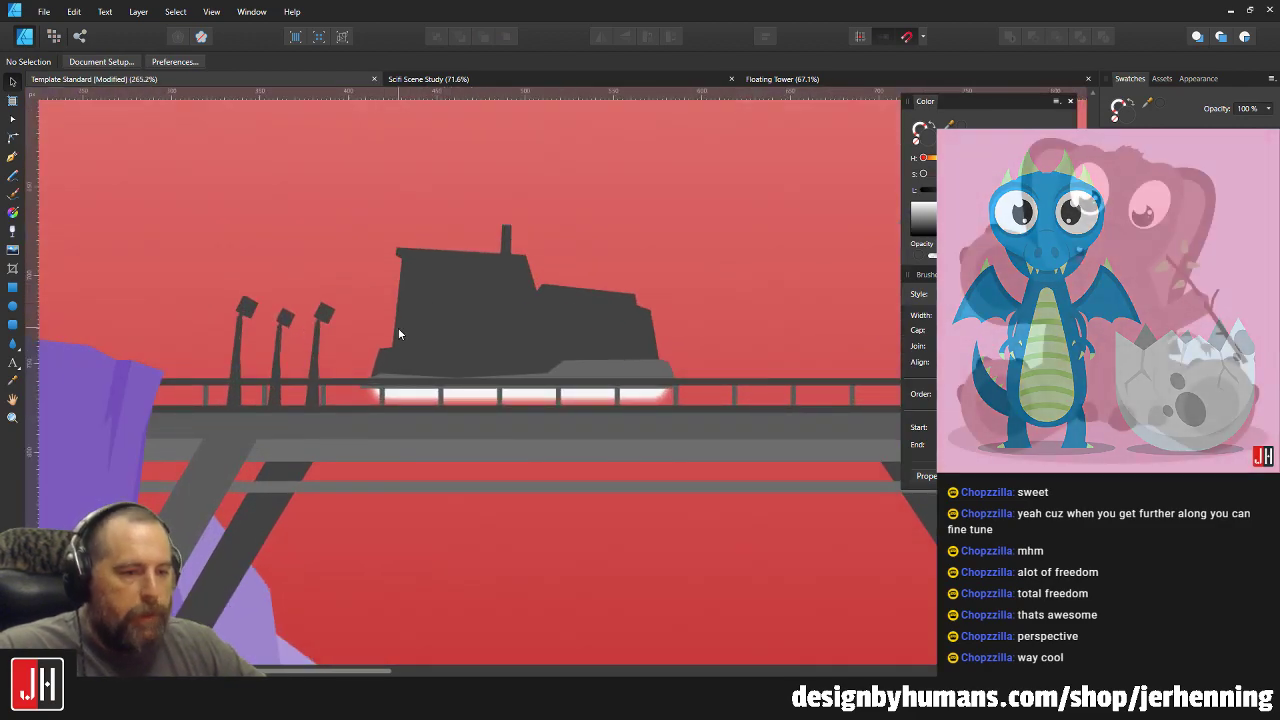
scroll(405, 318, down, 5)
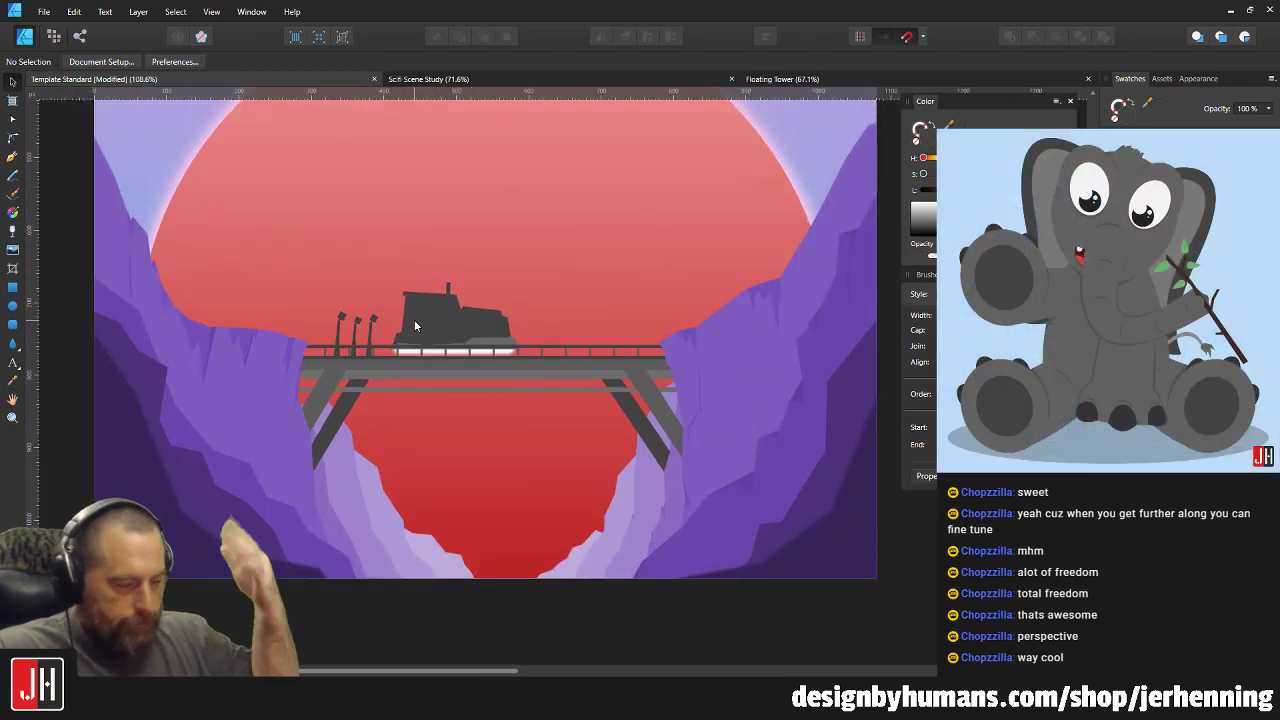
scroll(380, 318, up, 7)
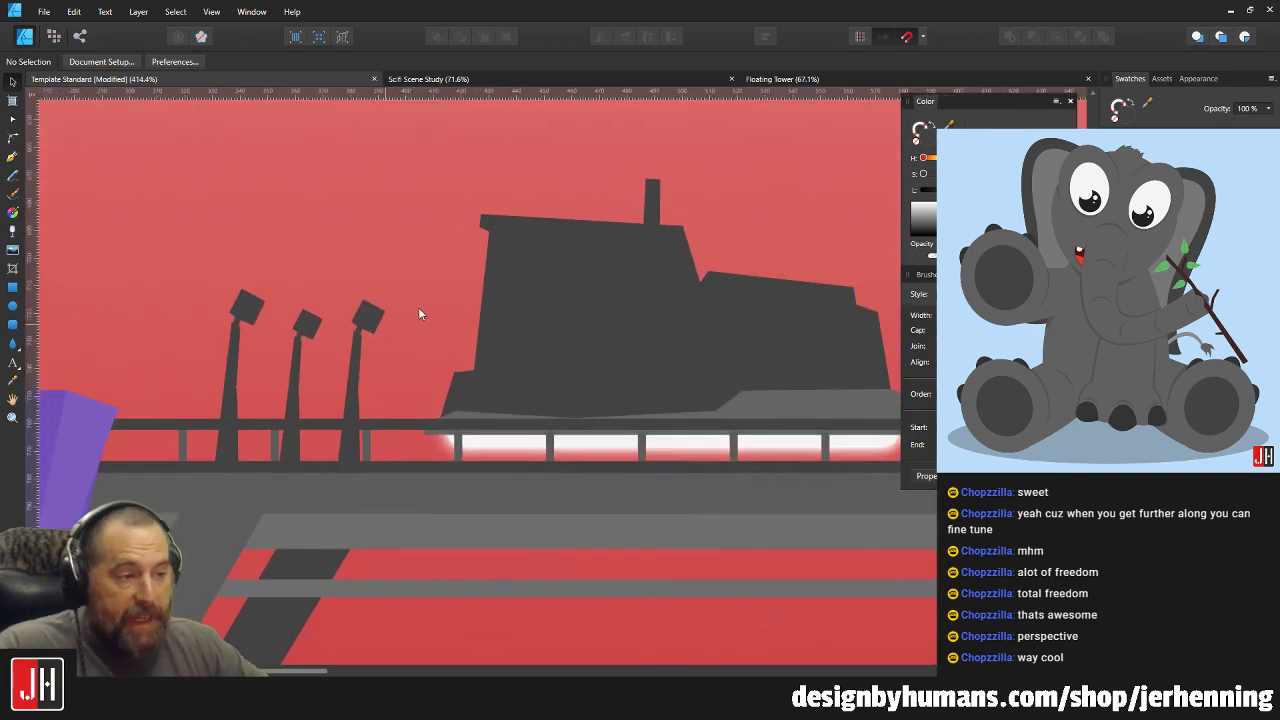
scroll(418, 310, up, 5)
scroll(355, 340, up, 2)
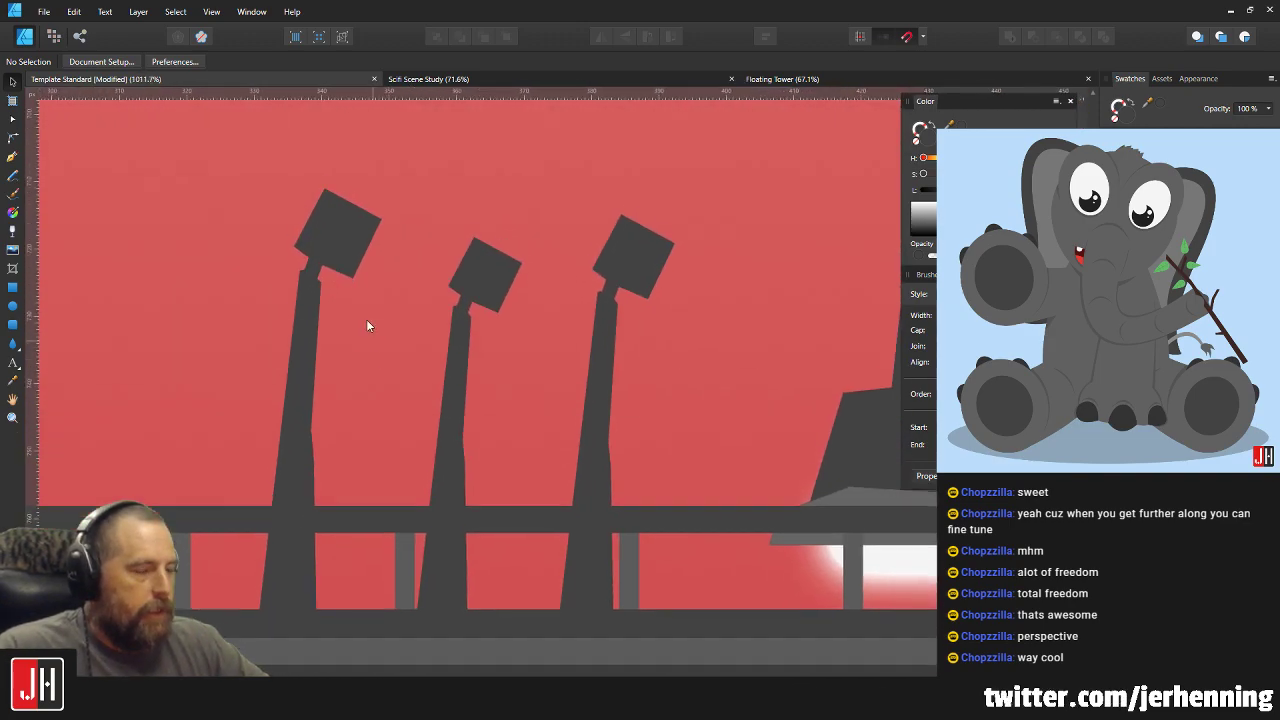
scroll(366, 320, down, 1)
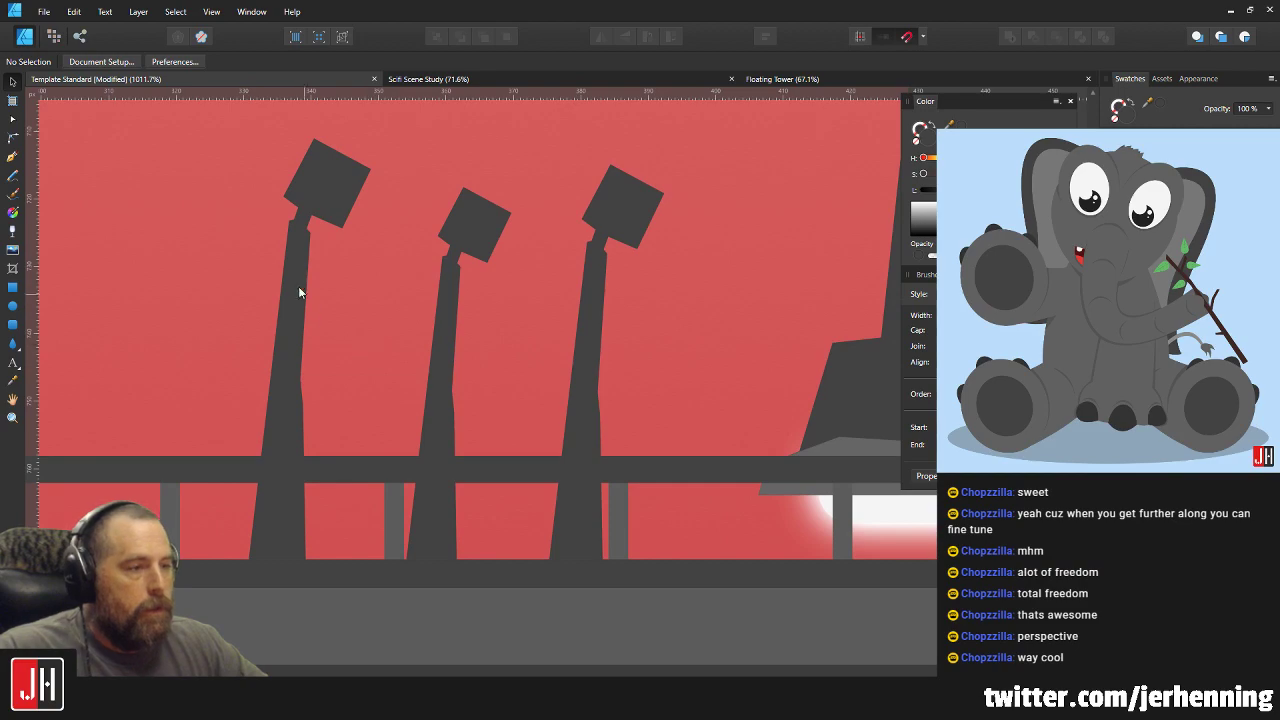
Widen the gaps between the lamp posts, placing the tallest one close to the cliff edge and the middle one about halfway.
click(298, 286)
scroll(600, 372, down, 3)
drag(574, 375, 454, 373)
drag(657, 365, 600, 365)
click(680, 374)
scroll(565, 404, down, 1)
scroll(565, 404, up, 4)
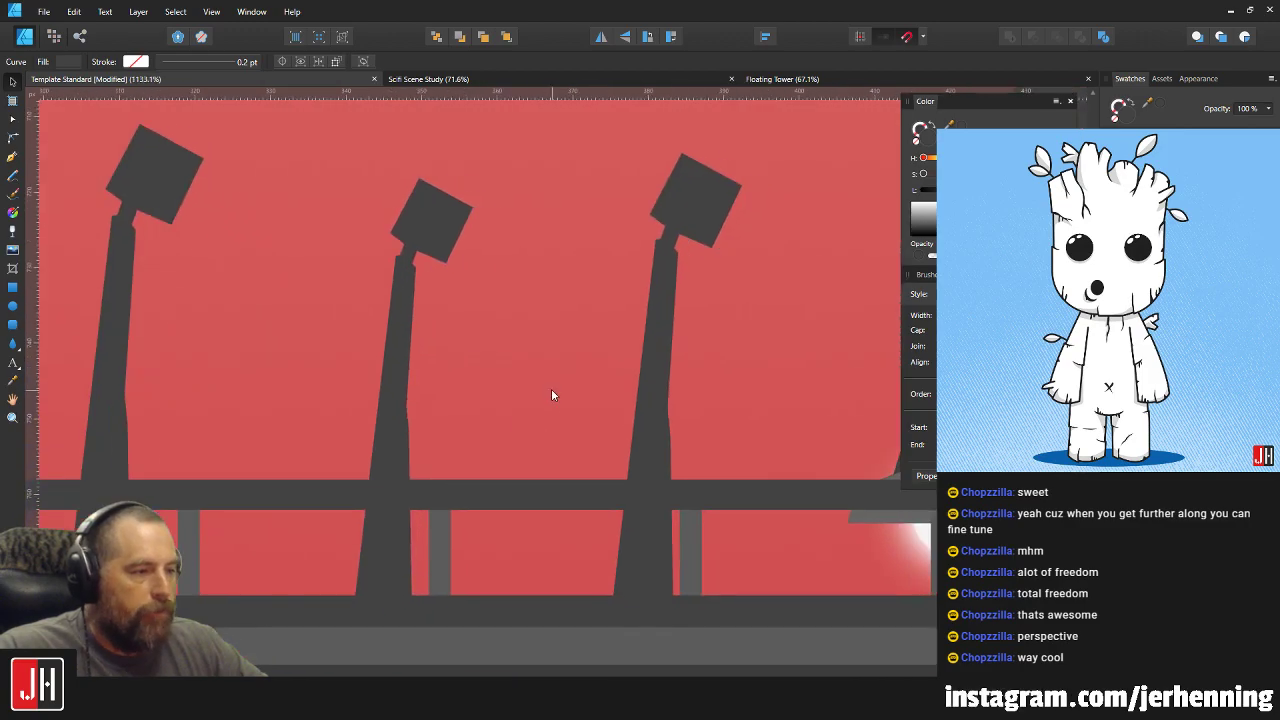
key(ctrl+d)
key(p)
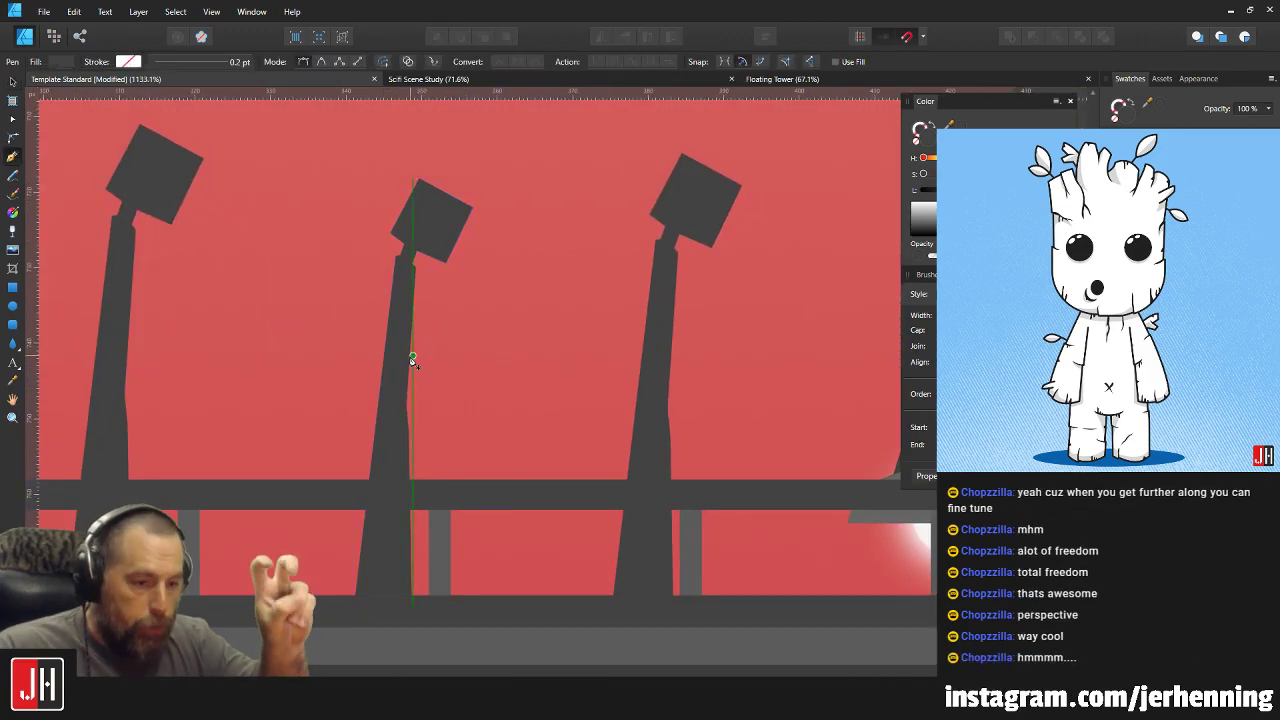
scroll(681, 535, up, 3)
drag(328, 284, 543, 334)
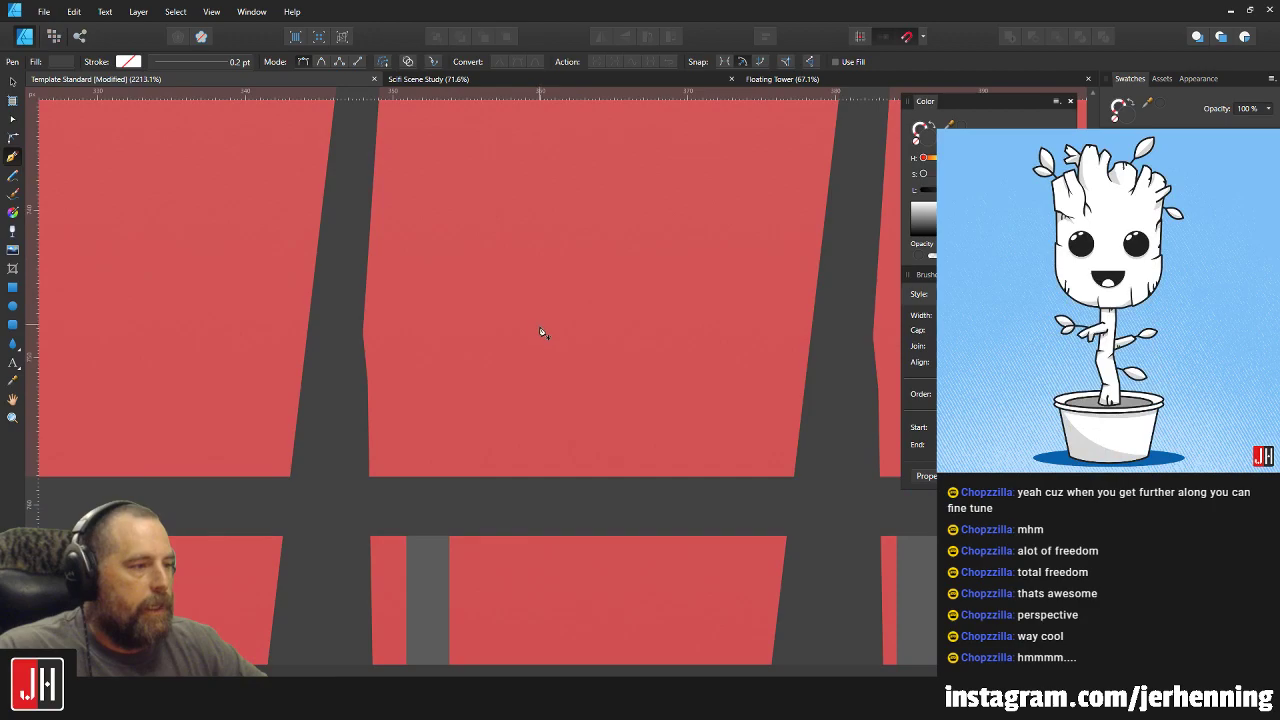
key(v)
Duplicate a lamp post into the gap between the middle post and the one nearest the vehicle, and scale the copy down to a small post.
click(332, 212)
scroll(332, 212, down, 3)
drag(334, 240, 551, 262)
drag(508, 204, 559, 237)
Shorten the small lamp post by moving its head and neck nodes down together toward the railing.
key(a)
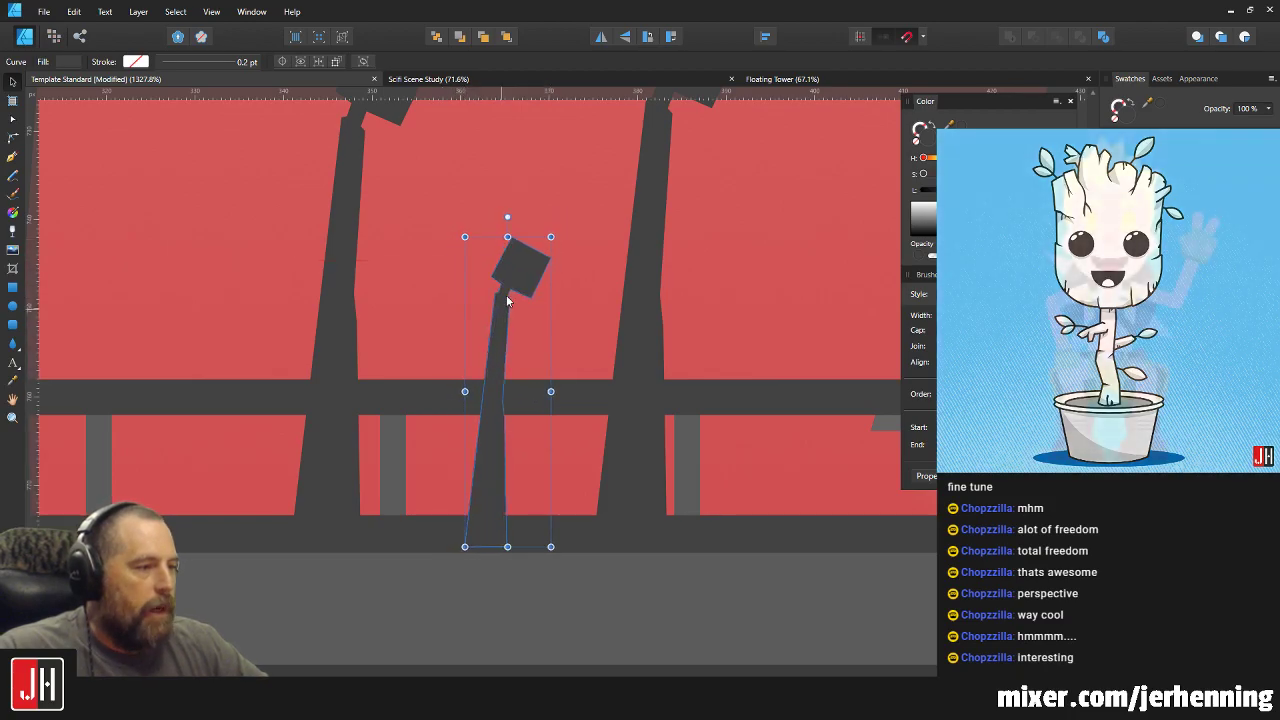
scroll(506, 295, up, 2)
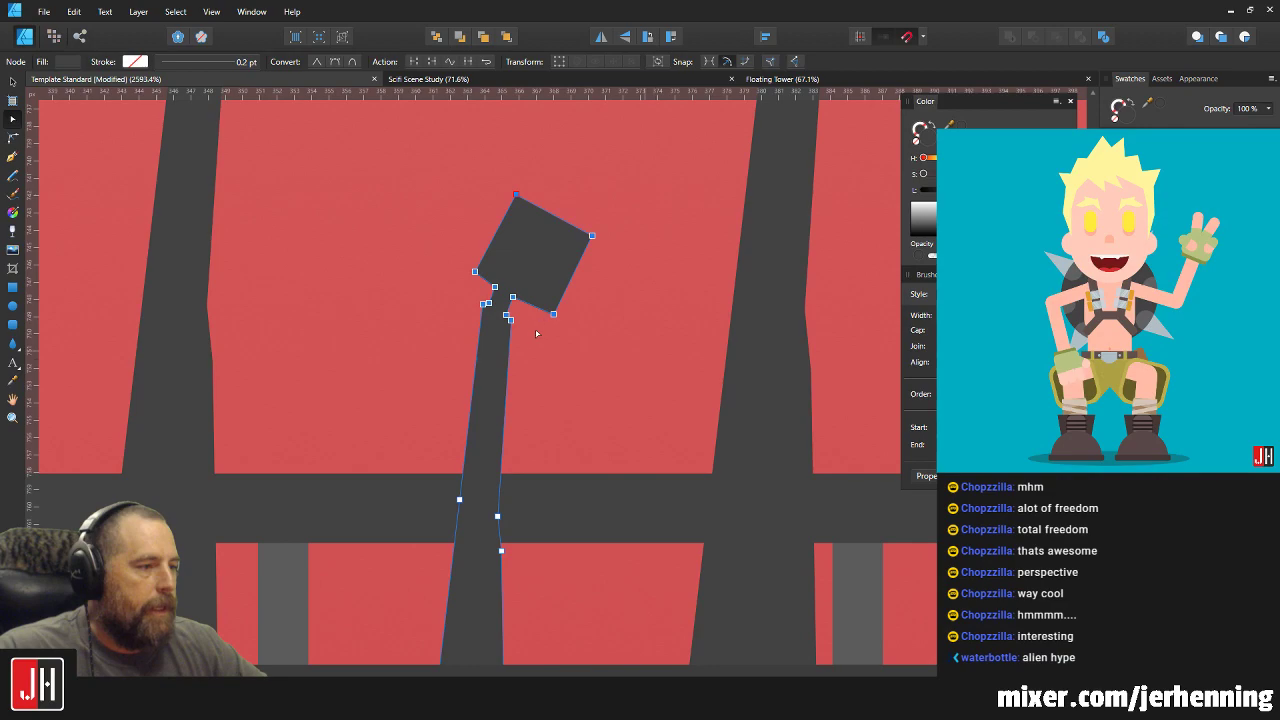
drag(510, 320, 506, 400)
key(v)
scroll(531, 376, down, 5)
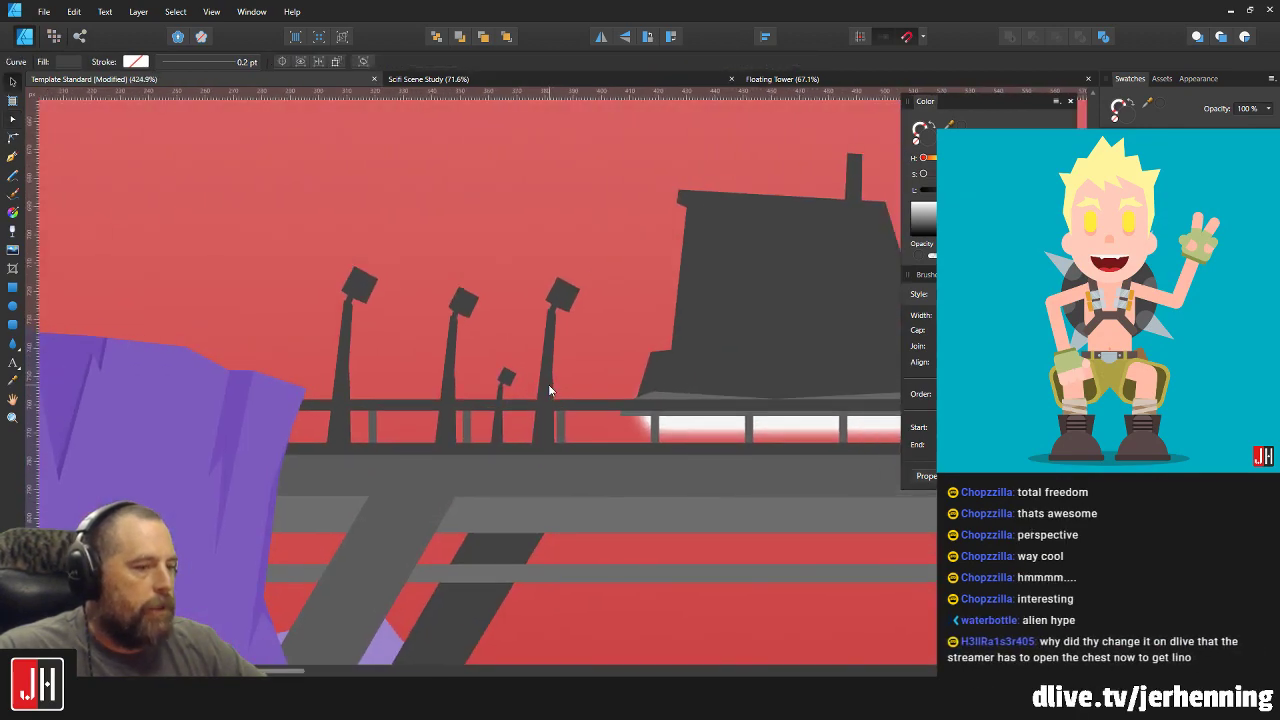
scroll(540, 387, up, 1)
scroll(526, 386, down, 4)
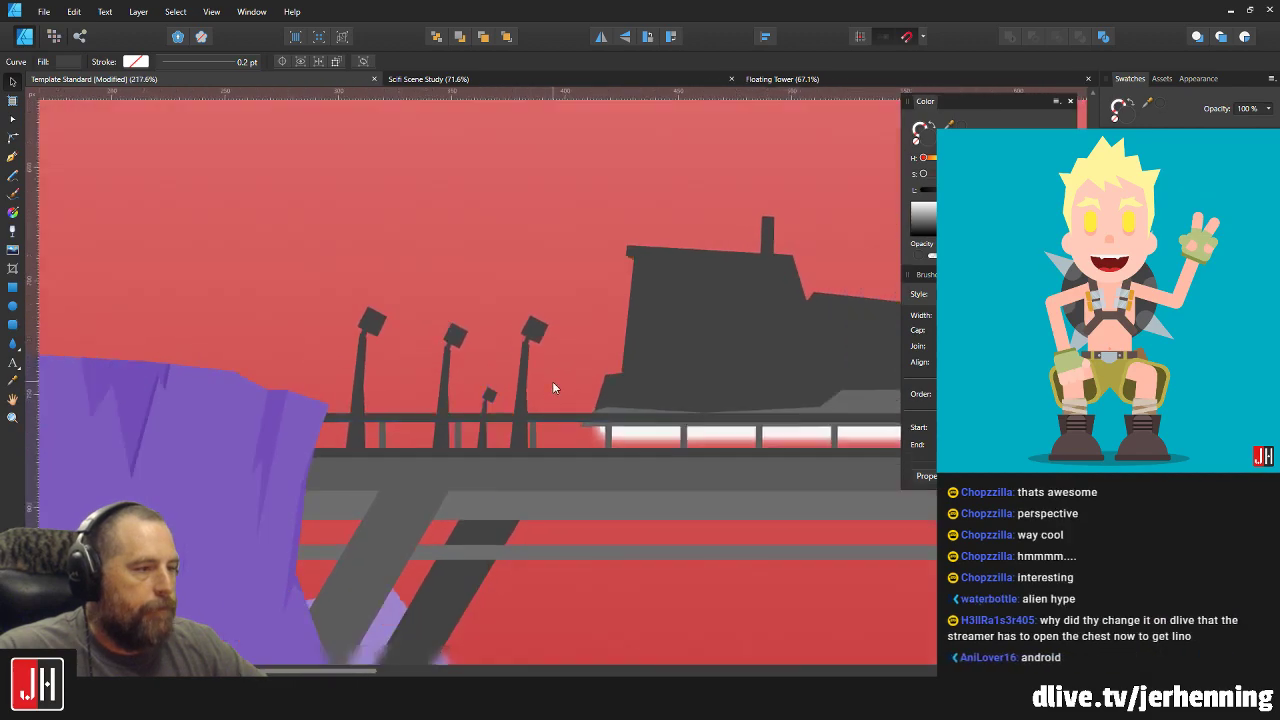
Scale the small lamp post between the middle post and the one nearest the vehicle up slightly.
scroll(380, 282, down, 4)
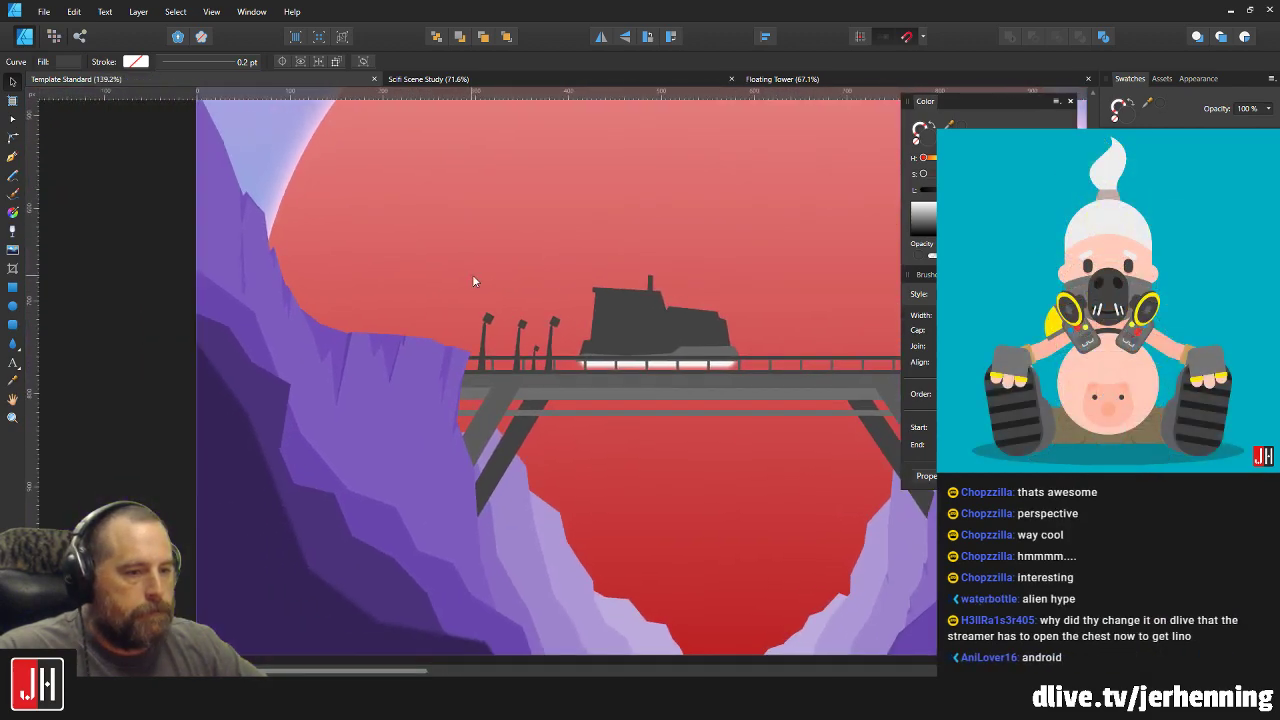
scroll(450, 292, up, 4)
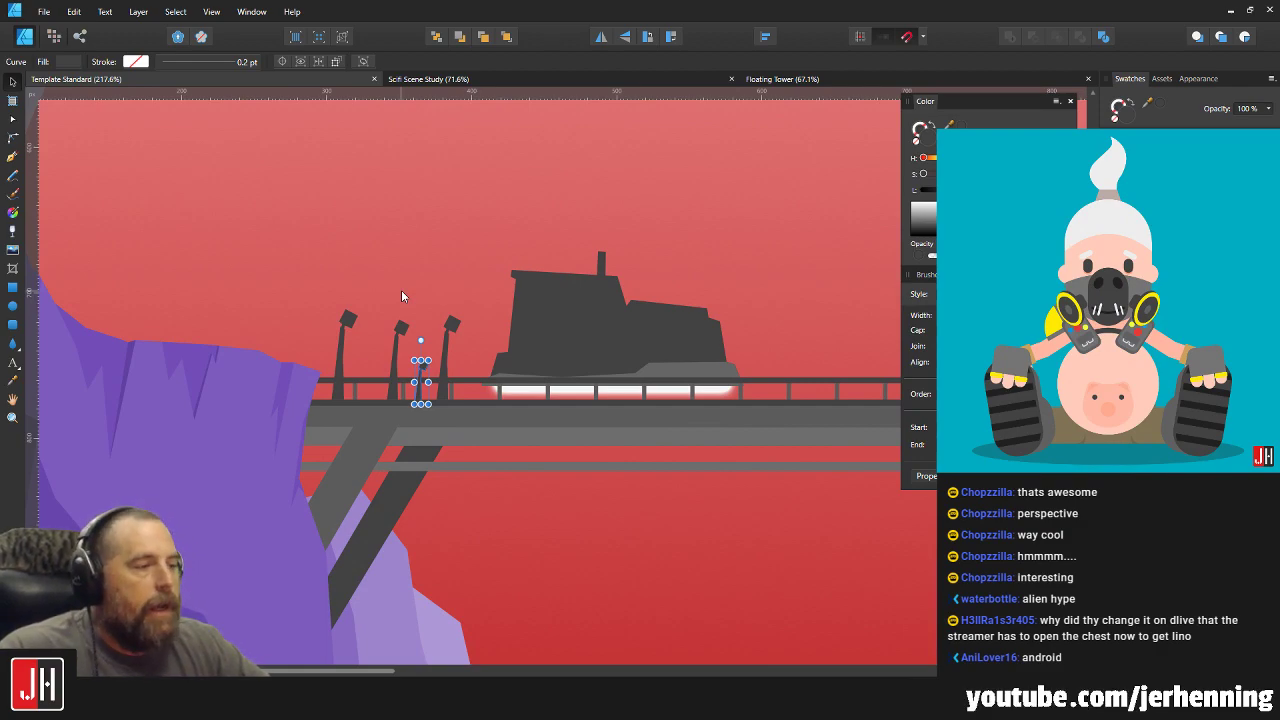
scroll(420, 332, up, 5)
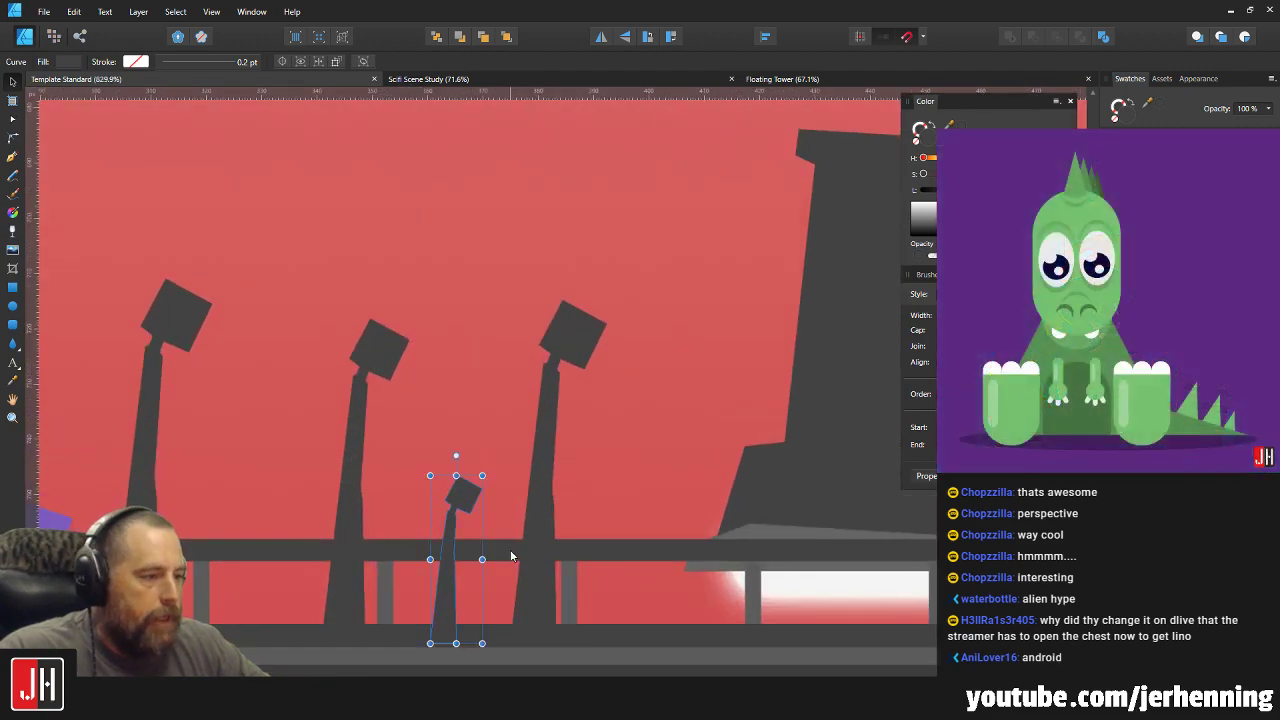
scroll(511, 556, down, 2)
scroll(409, 405, up, 5)
drag(488, 250, 469, 273)
scroll(469, 273, down, 3)
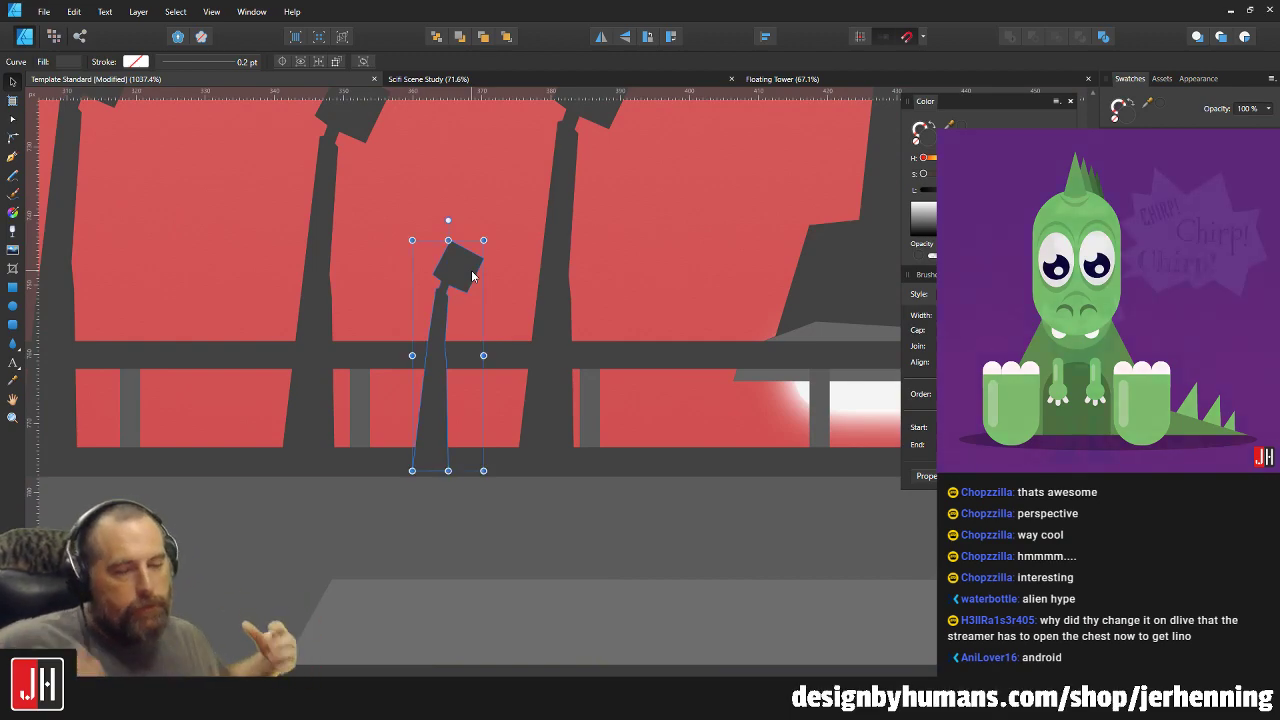
Try a slight shift of the tall lamp post nearest the hover vehicle along the bridge.
scroll(488, 248, down, 6)
scroll(488, 248, up, 3)
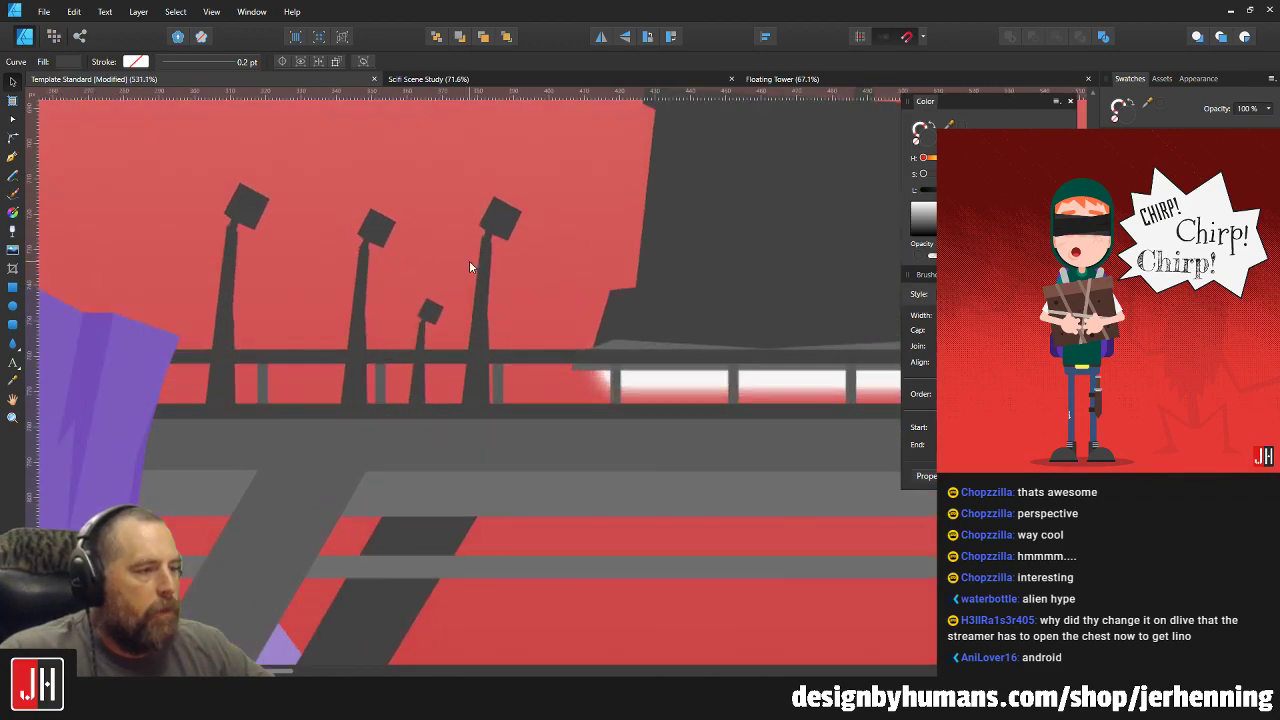
click(490, 235)
scroll(491, 240, up, 2)
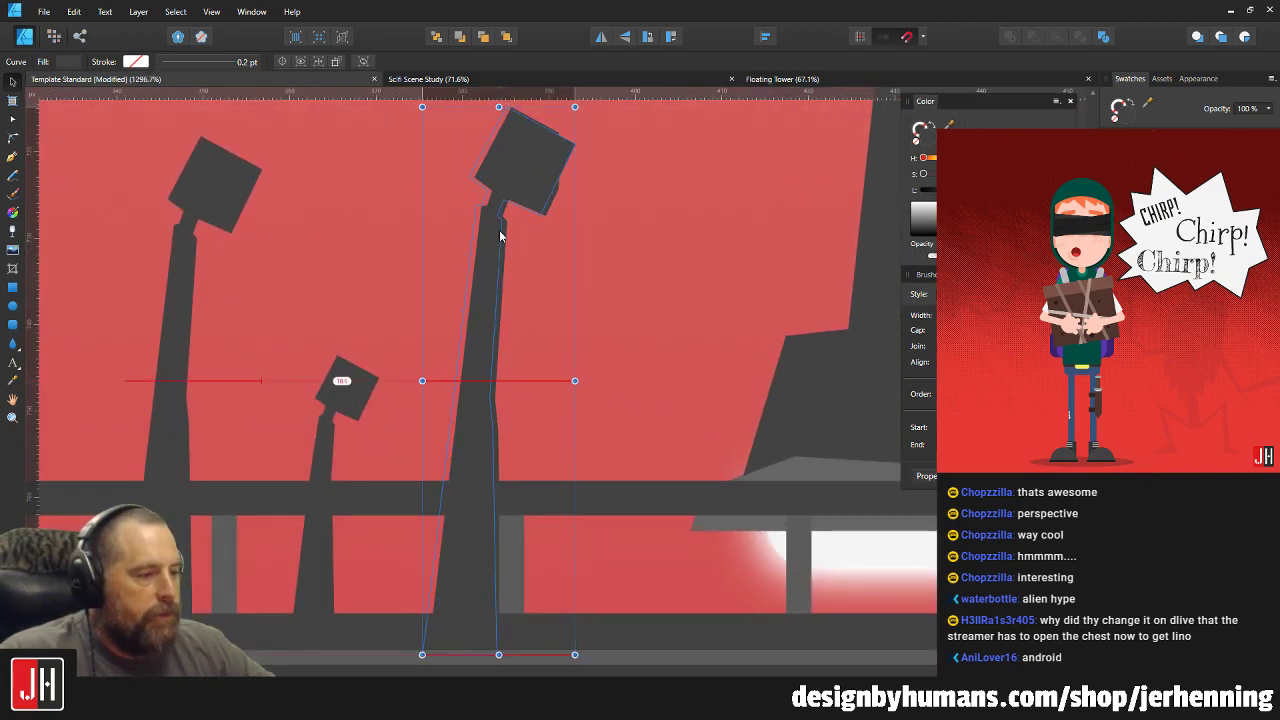
scroll(430, 285, down, 2)
scroll(435, 290, down, 2)
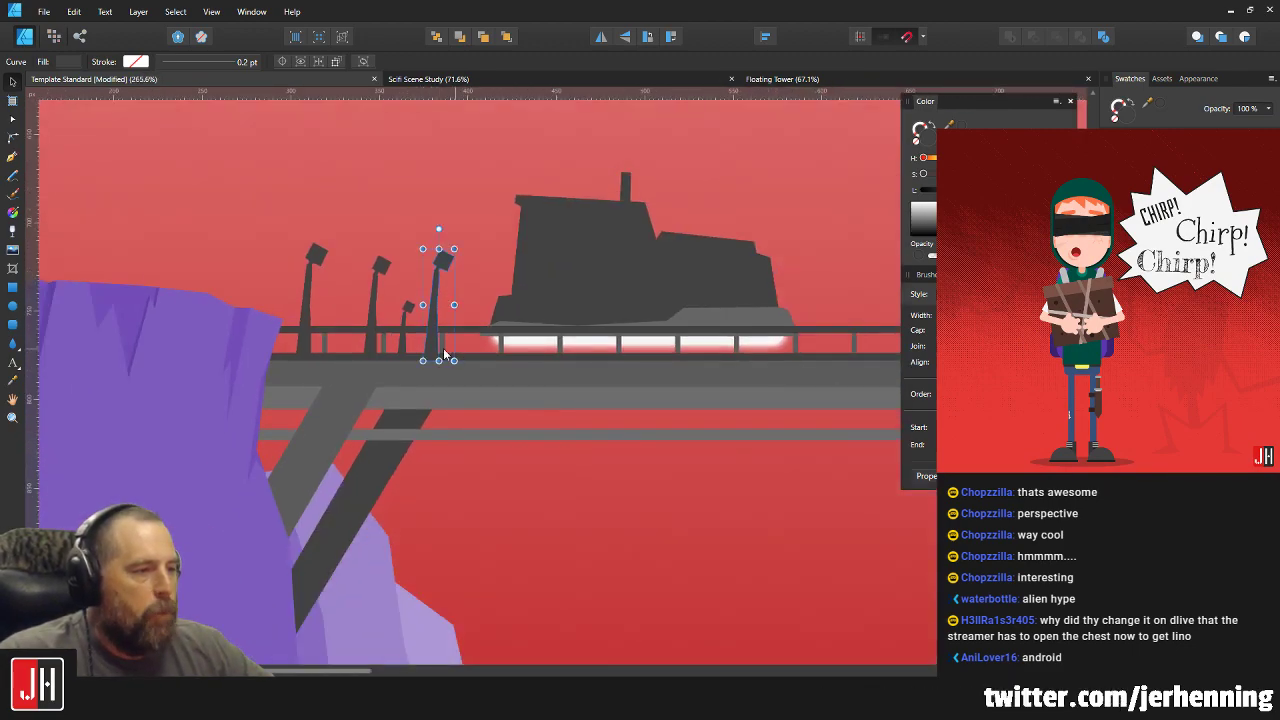
Duplicate the small lamp post twice into the gap between the tallest and middle posts, making the copy nearest the tallest post smaller.
scroll(448, 317, up, 3)
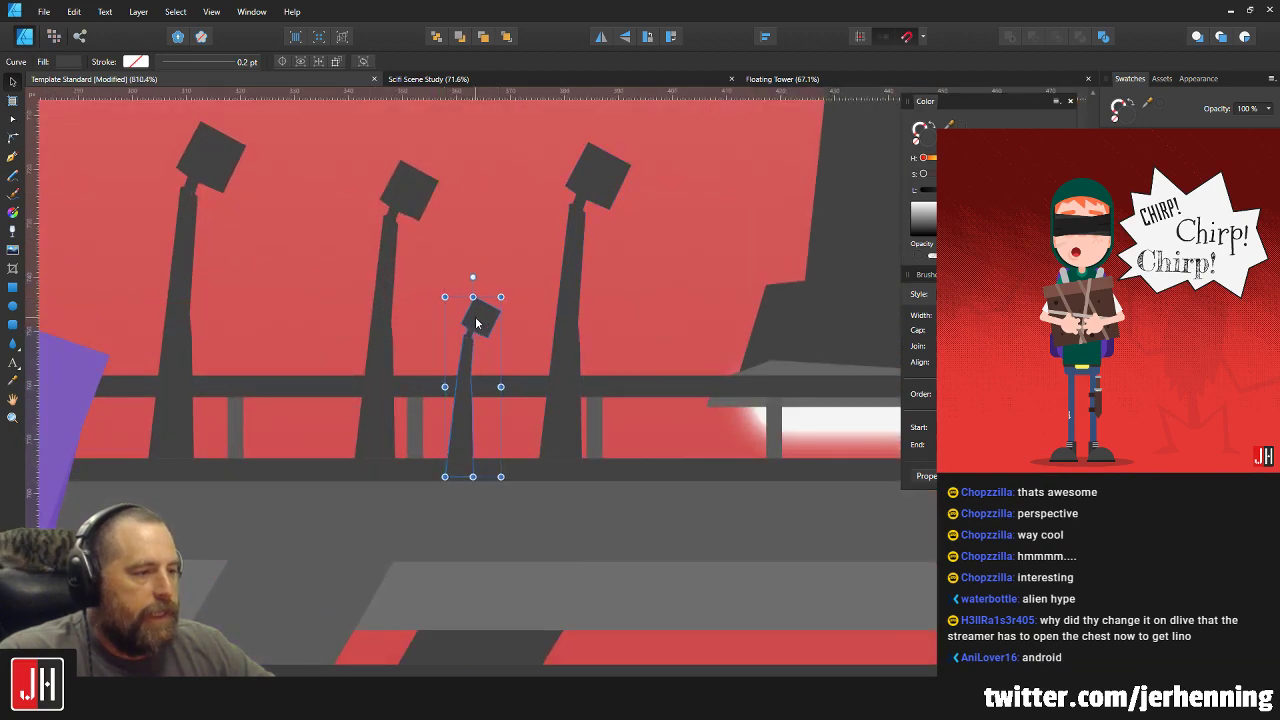
drag(487, 322, 278, 326)
drag(272, 338, 262, 330)
scroll(328, 330, down, 10)
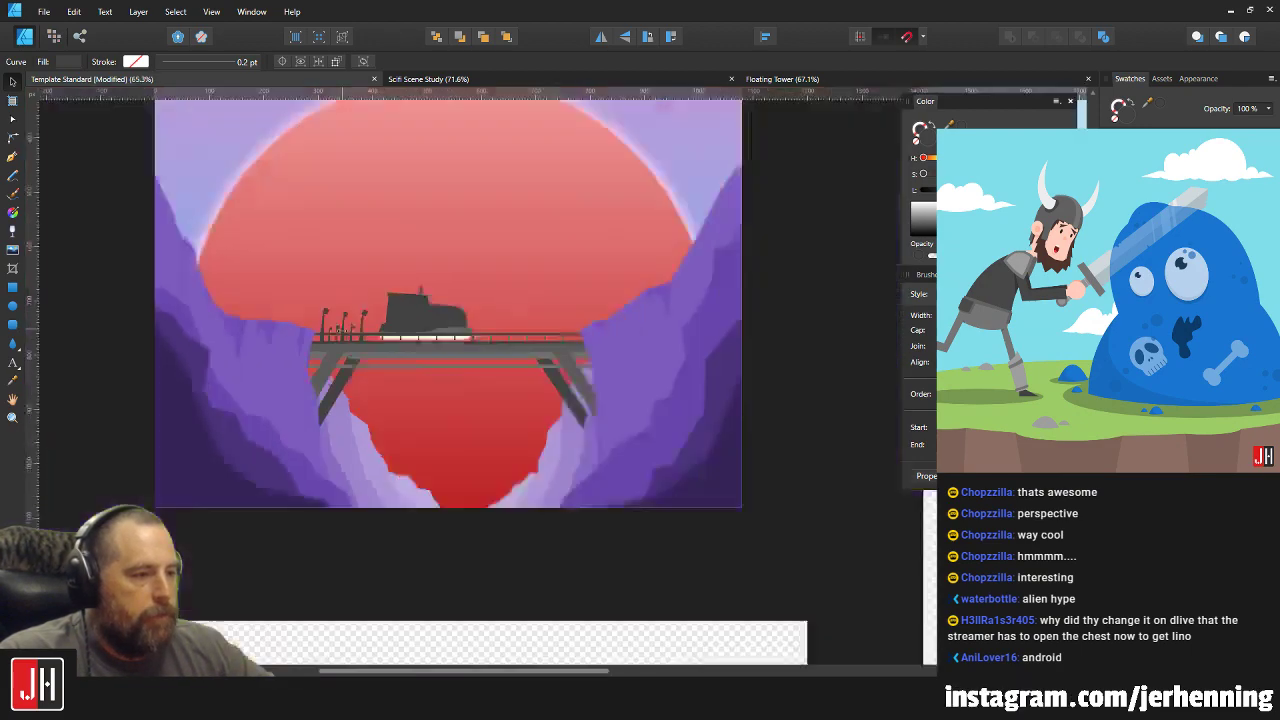
key(ctrl+d)
scroll(380, 362, up, 10)
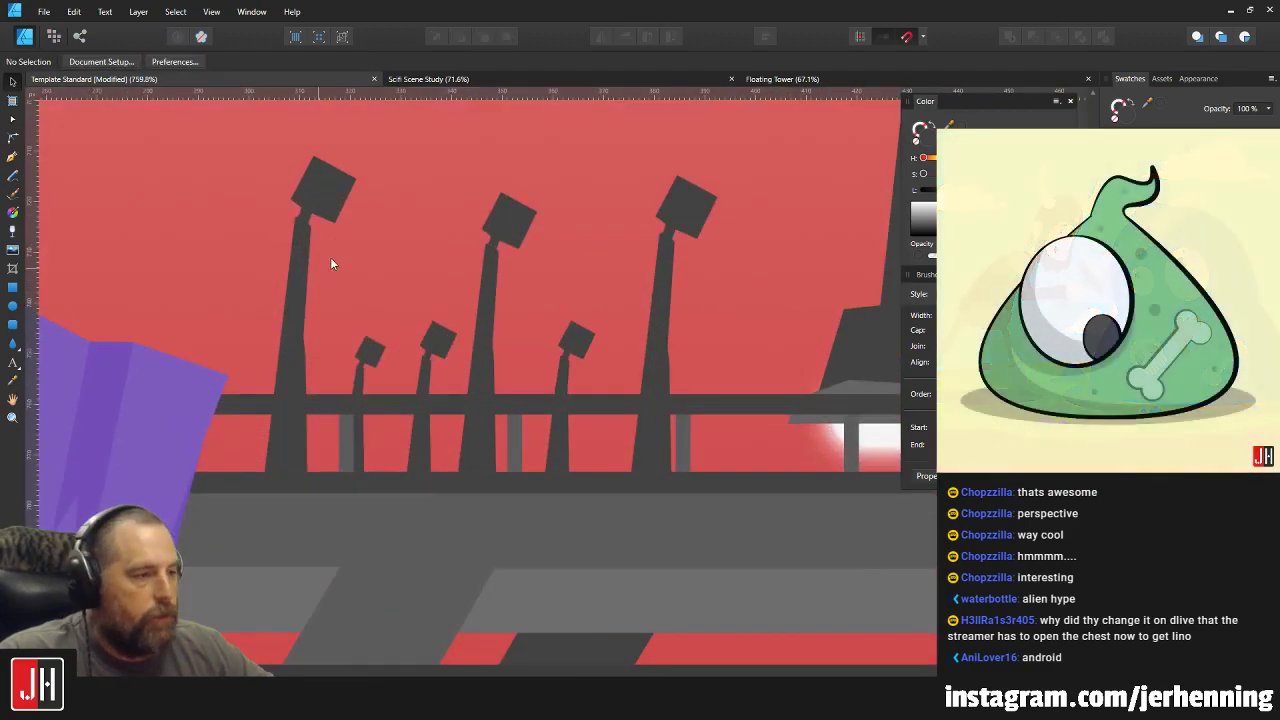
Lower the tallest lamp post slightly and shift it a little toward the middle post.
click(330, 207)
scroll(345, 240, down, 6)
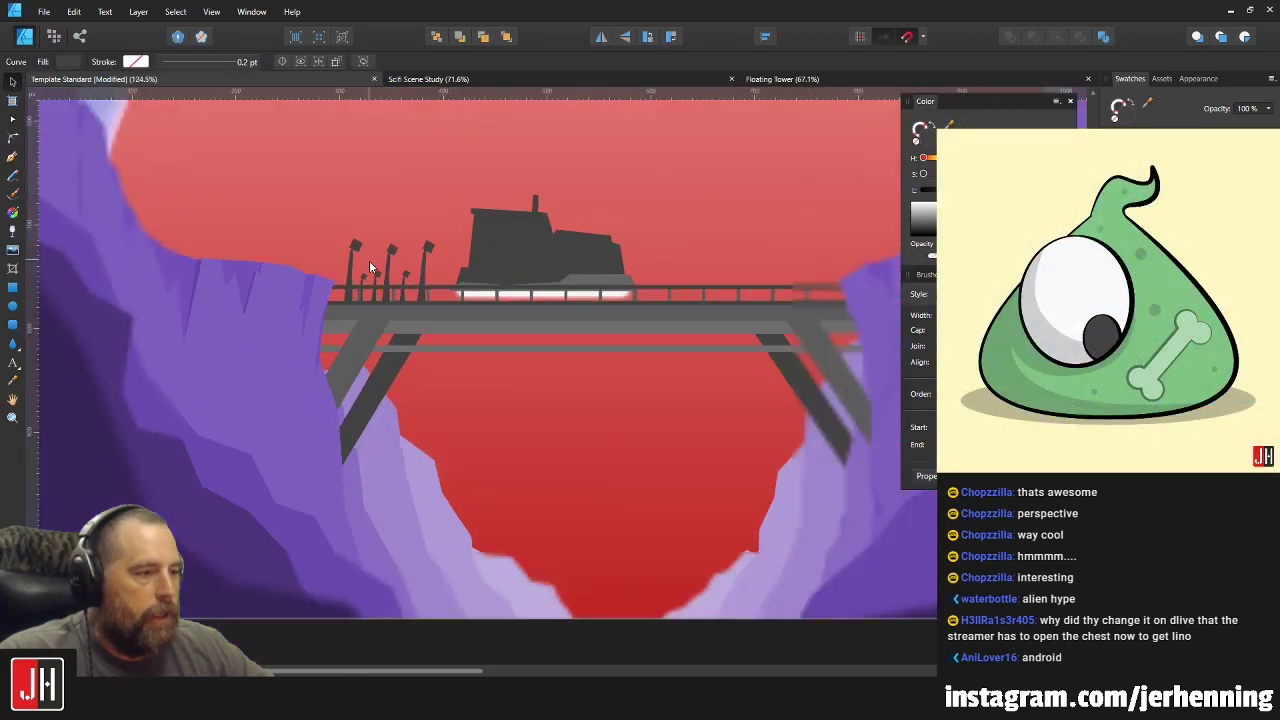
Move the hover vehicle group slightly along the bridge, away from the lamp posts.
scroll(404, 265, up, 3)
click(396, 264)
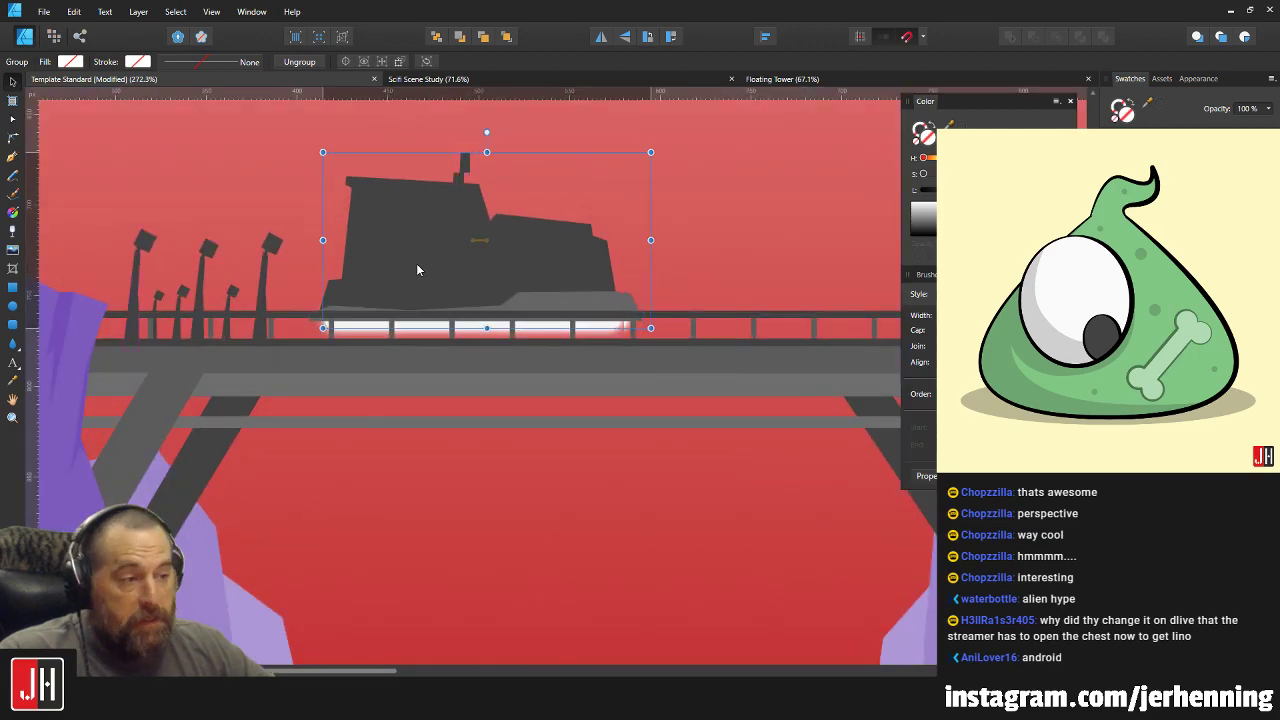
scroll(416, 267, down, 6)
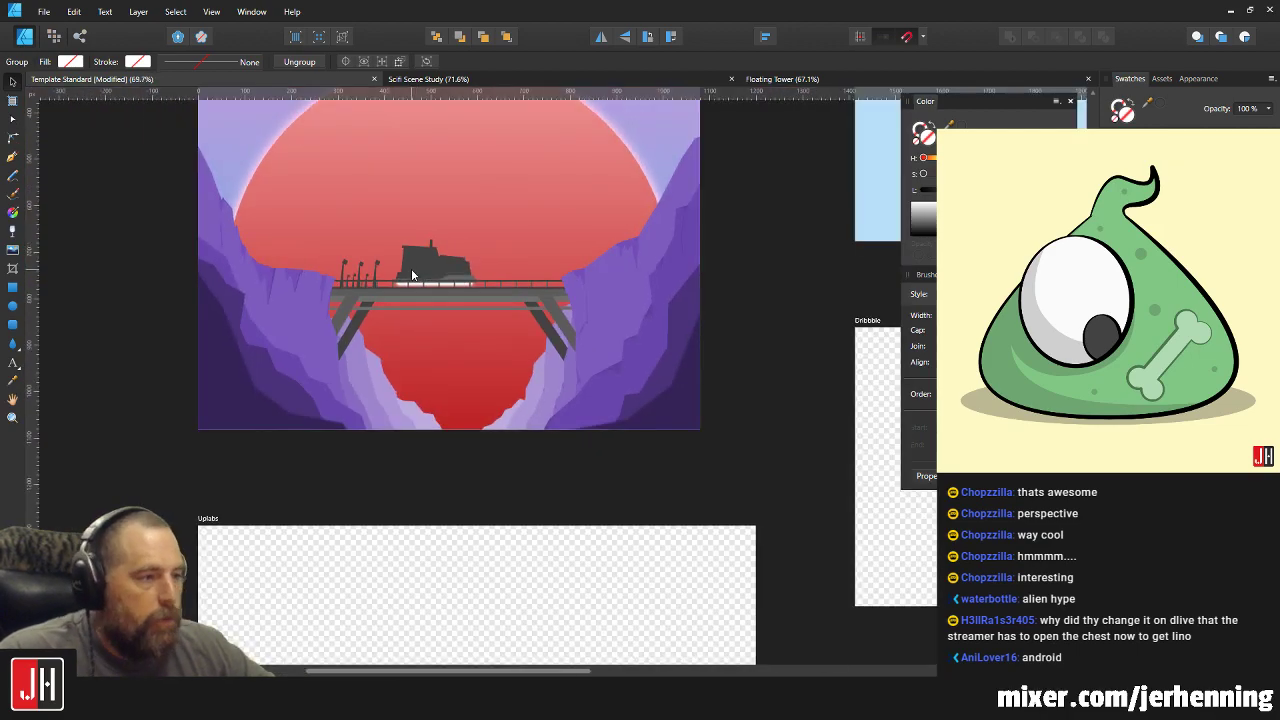
click(738, 339)
scroll(450, 290, up, 4)
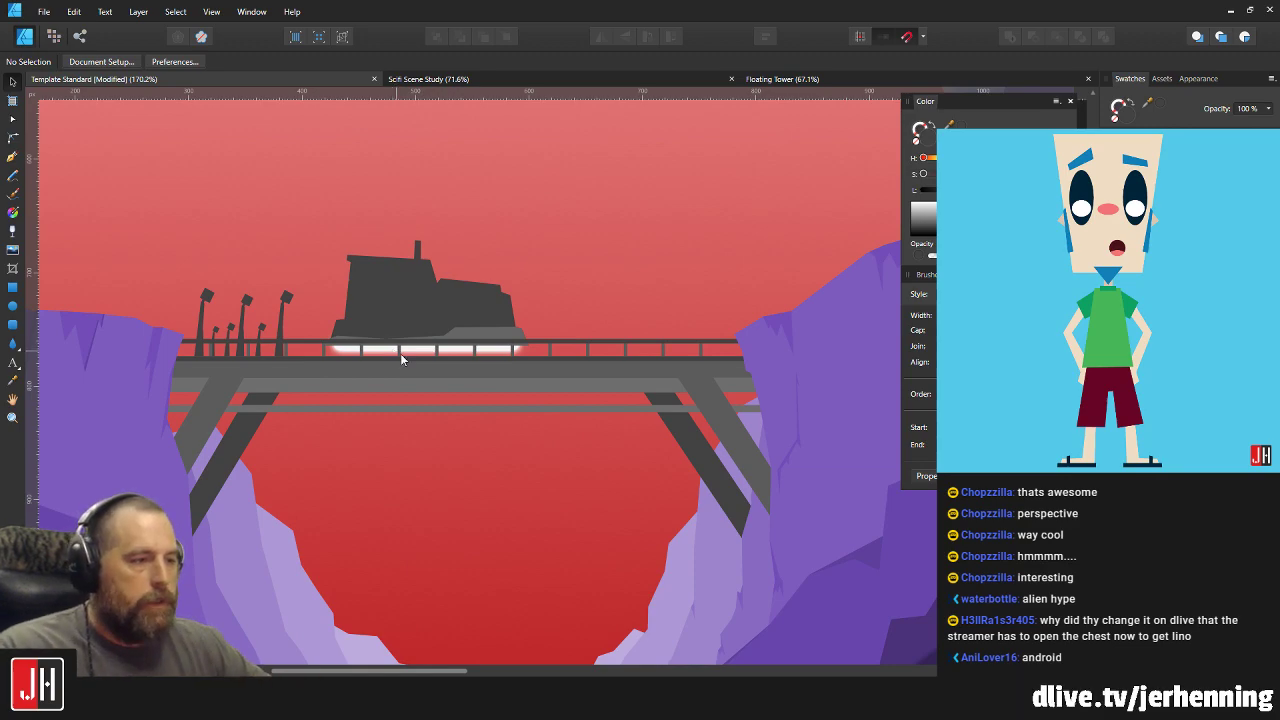
Move the tall lamp post nearest the vehicle closer to the hover vehicle, widening its gap from the other posts.
scroll(262, 345, up, 5)
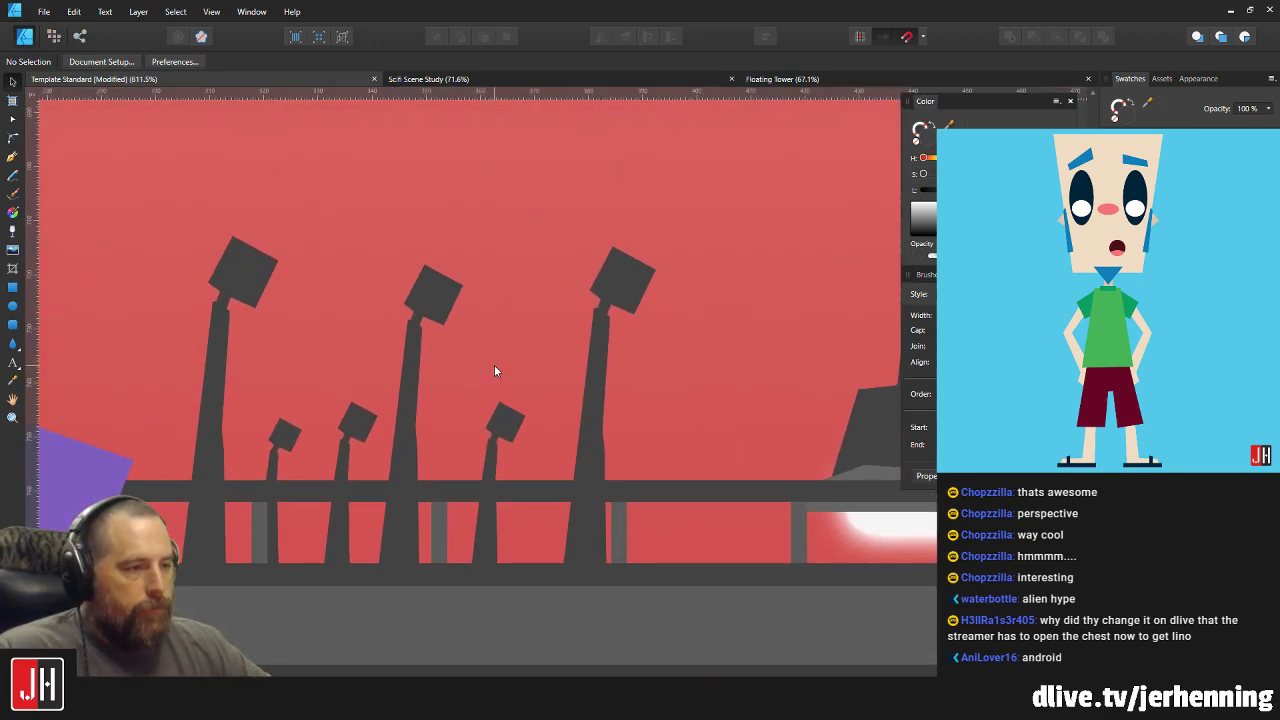
click(640, 289)
drag(638, 288, 699, 308)
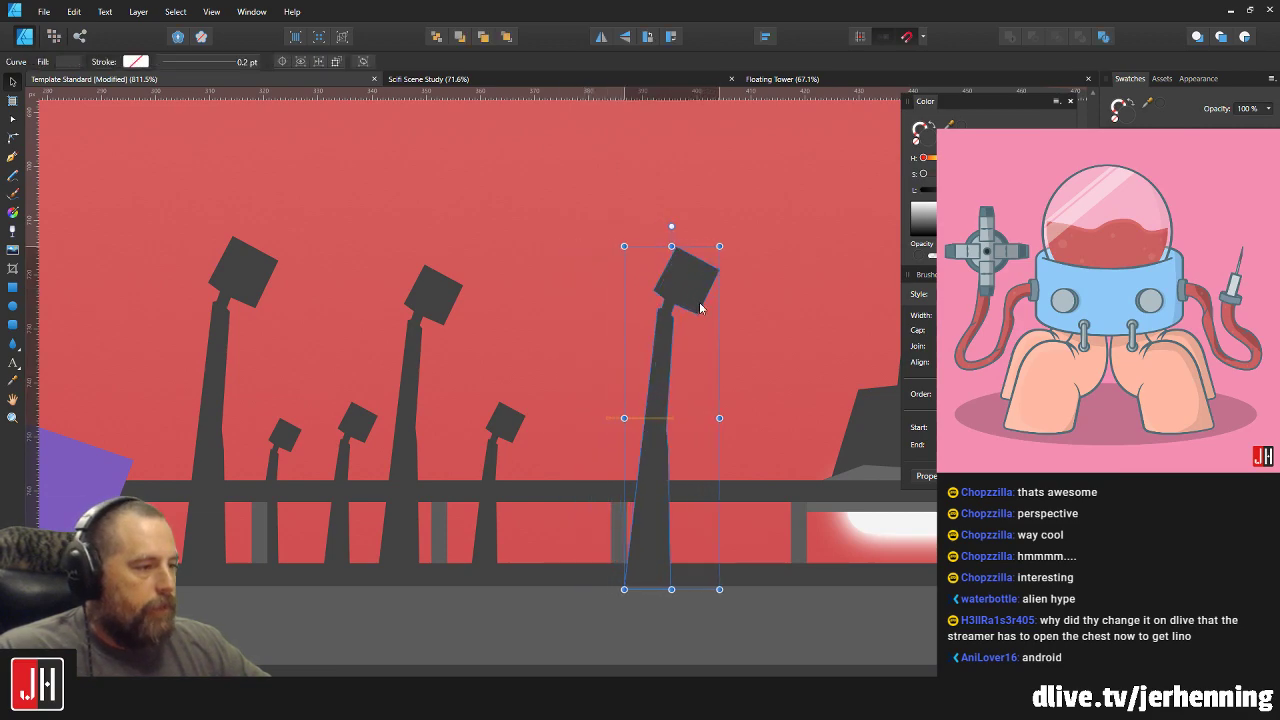
scroll(680, 360, up, 2)
click(760, 350)
drag(760, 350, 674, 305)
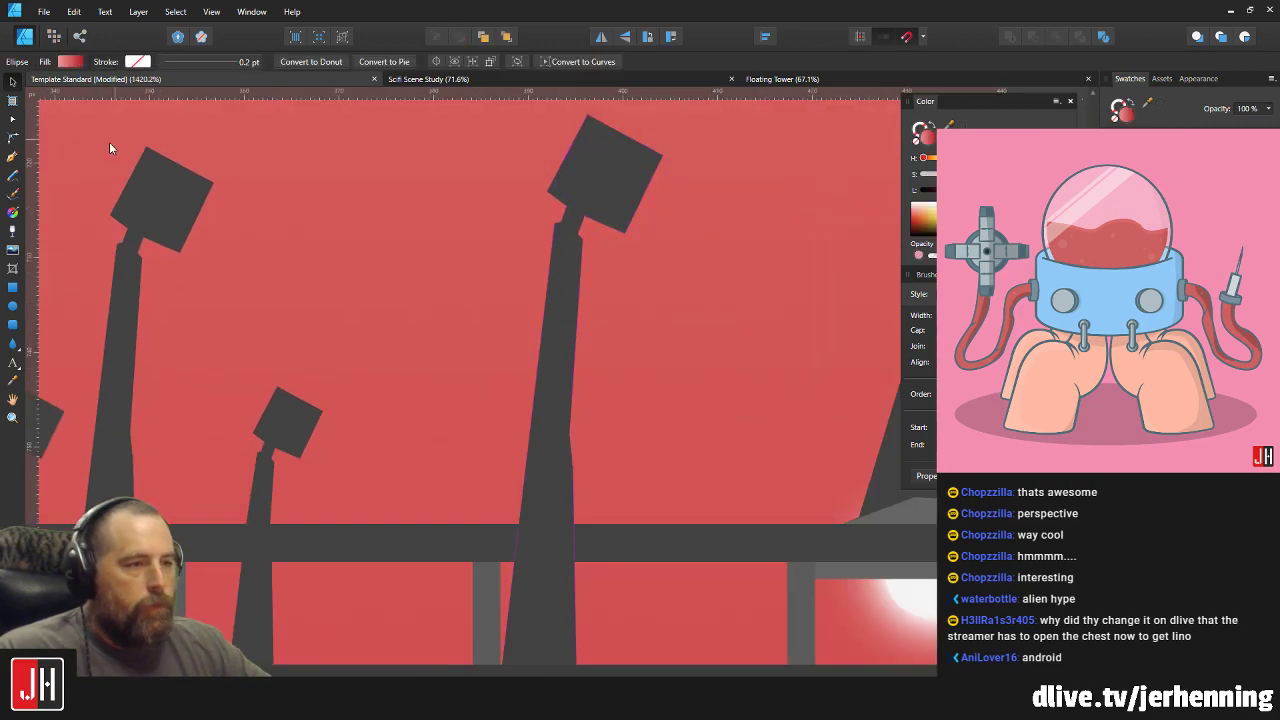
Try a bent arm on the cliff-facing side of the post nearest the vehicle, drawn with the Pen tool in the post's dark grey.
click(13, 158)
scroll(657, 291, up, 1)
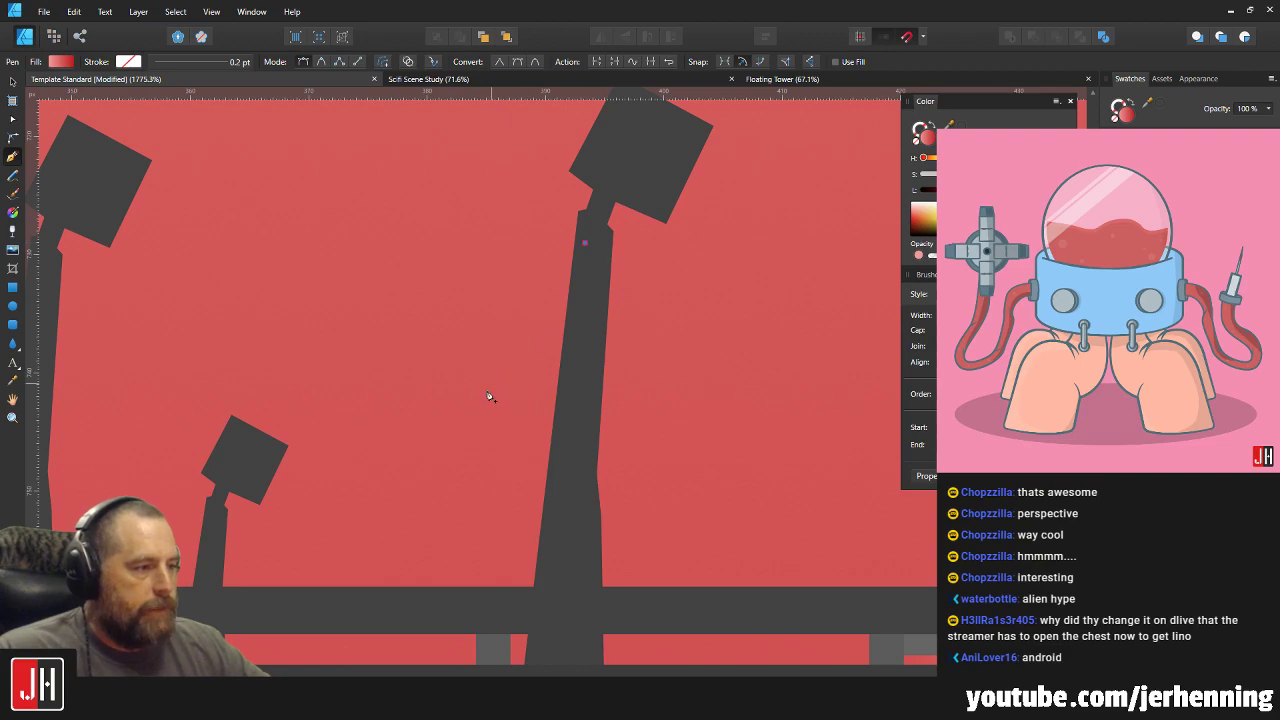
click(498, 346)
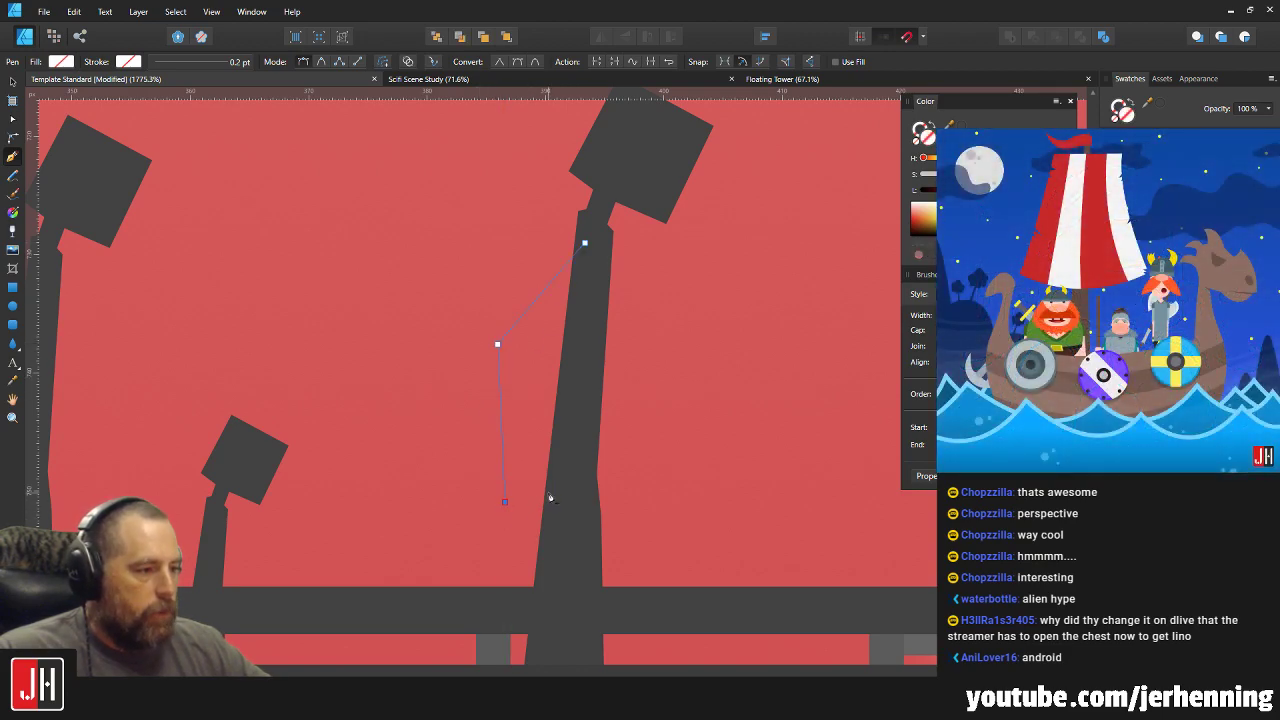
click(586, 244)
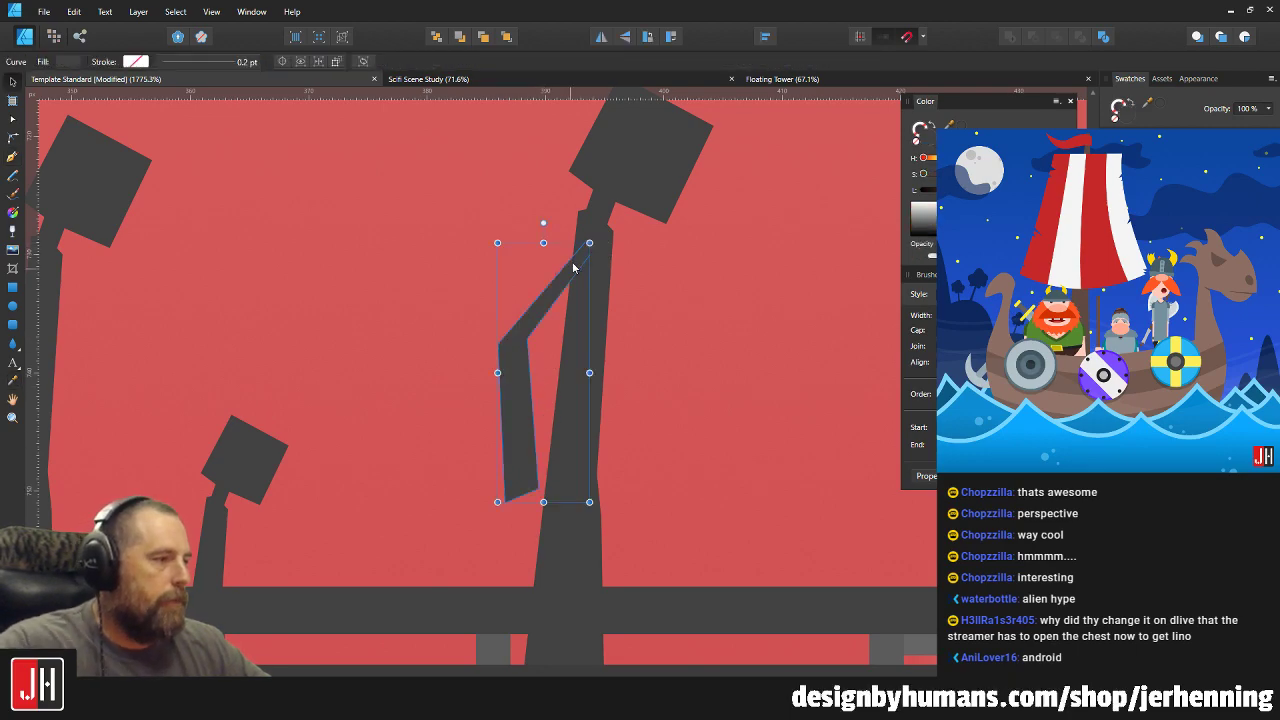
key(v)
key(e)
scroll(640, 332, down, 3)
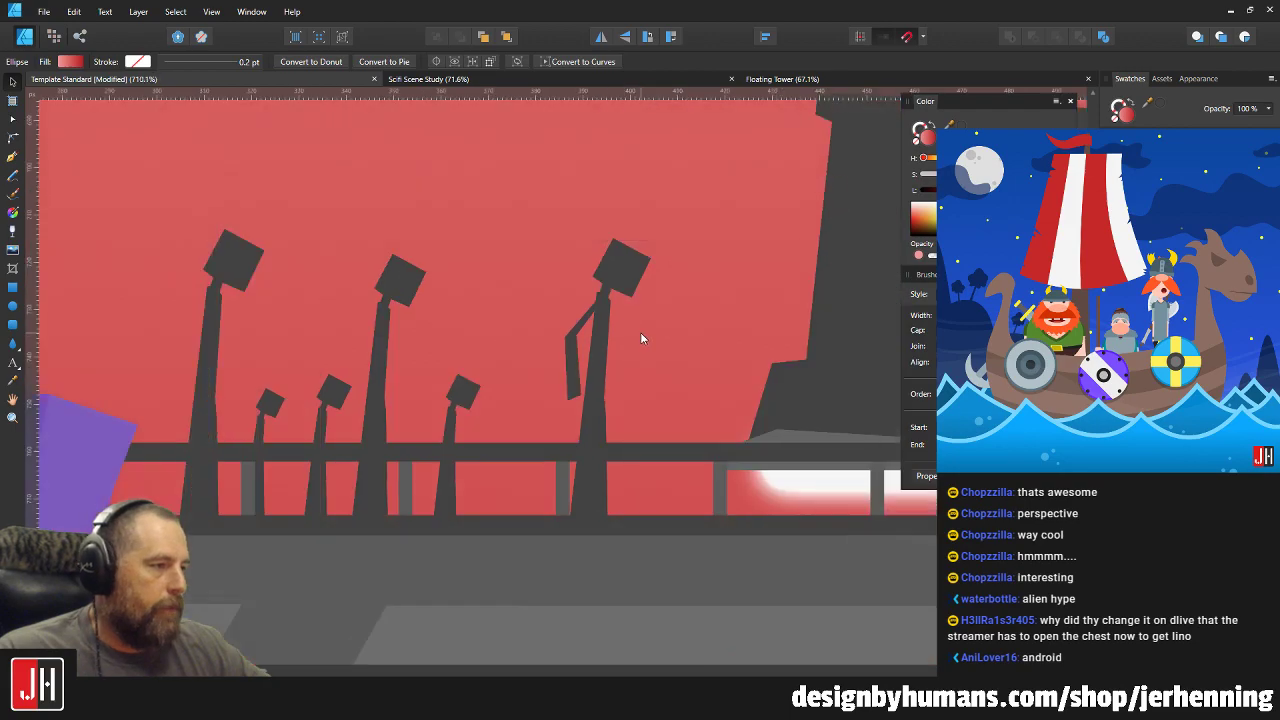
scroll(542, 376, up, 3)
key(v)
click(600, 349)
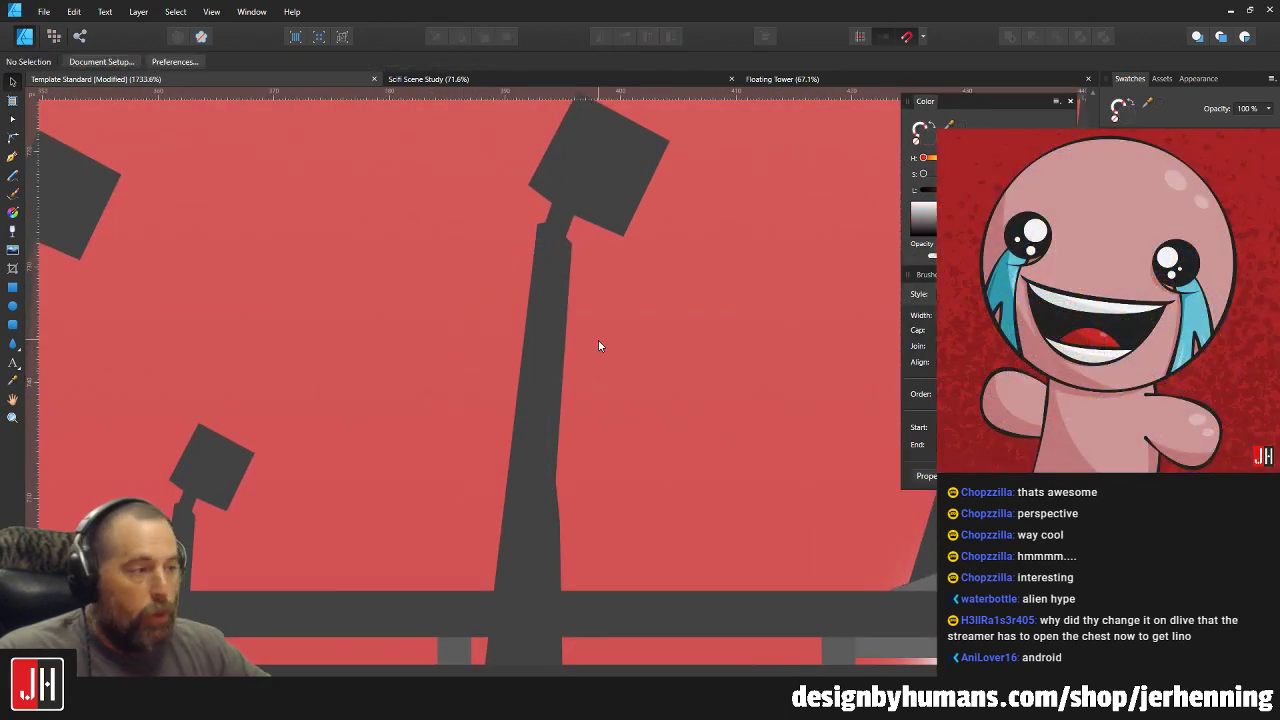
scroll(551, 371, down, 3)
Draw a closed bent arm shape with the Pen tool on the vehicle-facing side of the nearest lamp post, its upper part overlapping the post.
scroll(470, 366, up, 5)
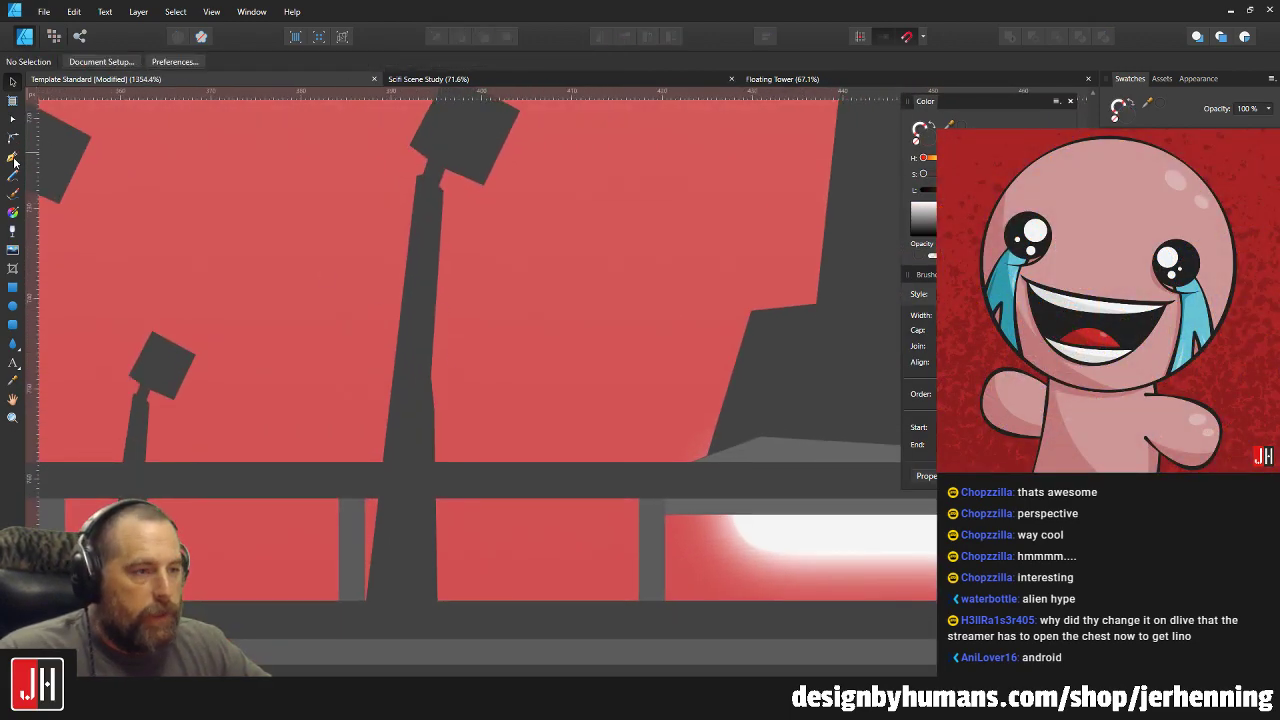
key(p)
scroll(354, 184, up, 1)
click(362, 135)
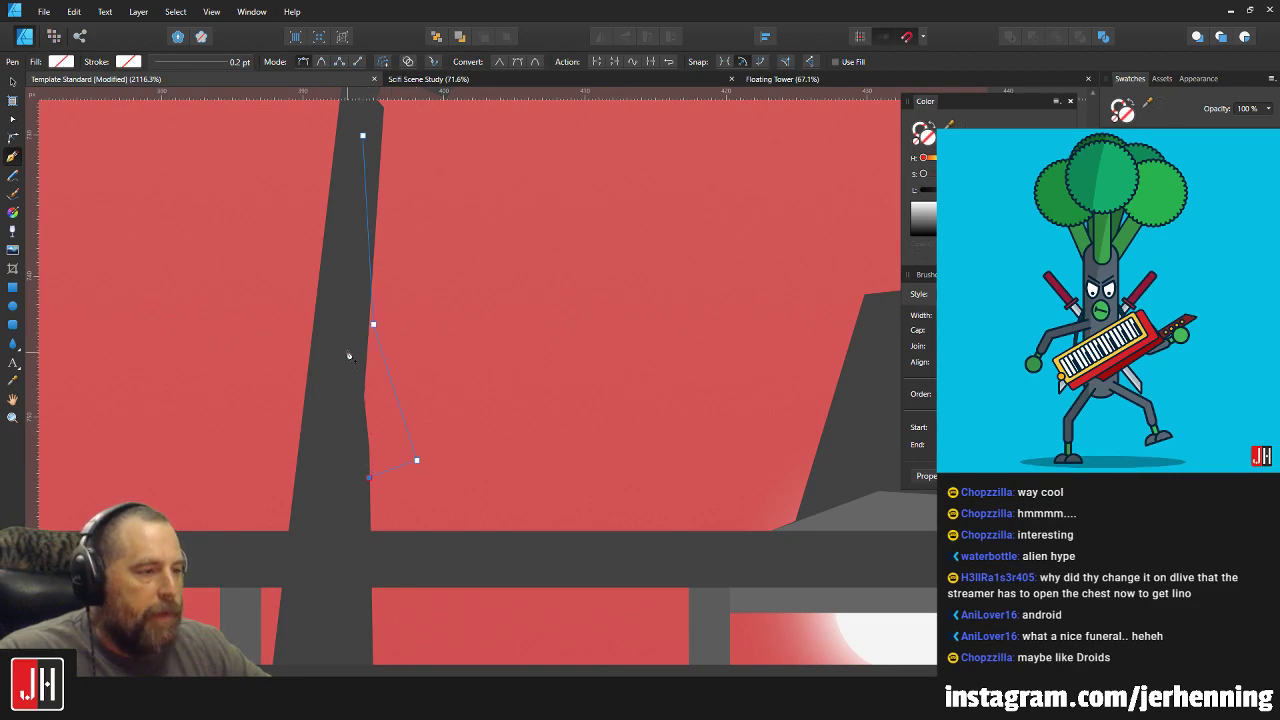
click(355, 146)
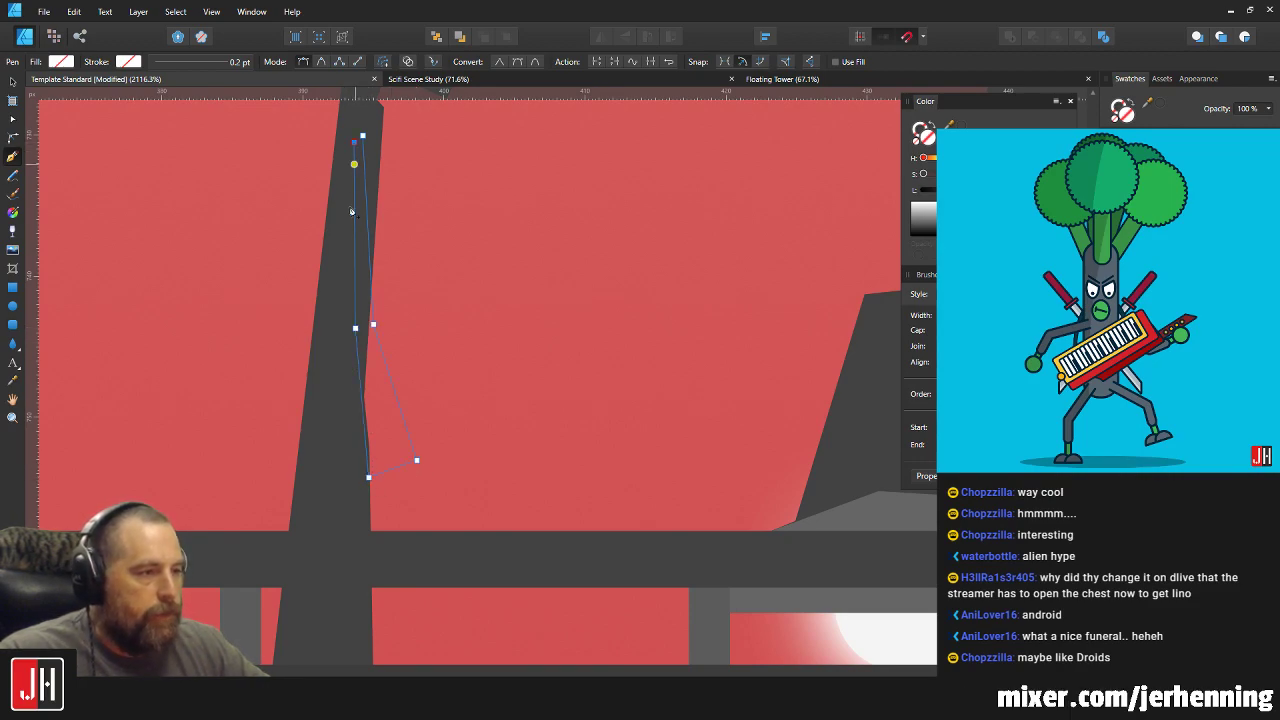
Fill the new arm with the lamp post's dark grey and nudge it slightly upward.
key(i)
click(363, 154)
key(v)
drag(359, 183, 364, 170)
key(m)
scroll(430, 245, down, 3)
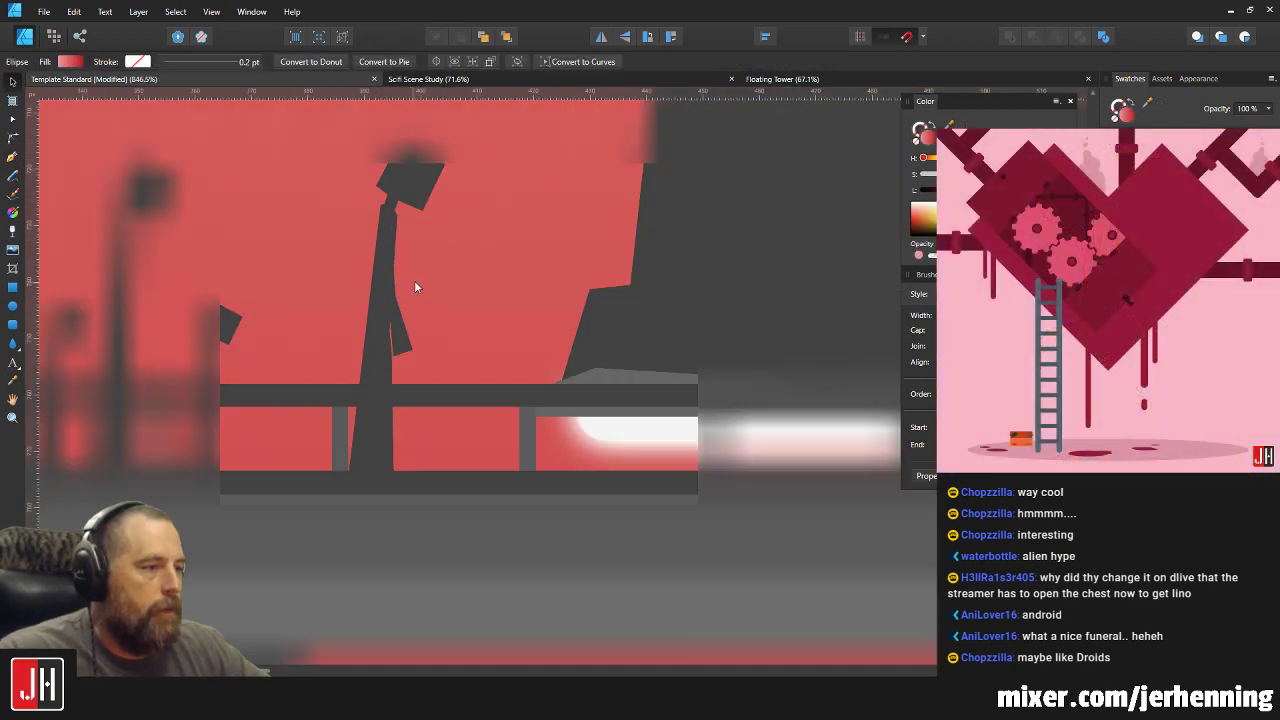
Rotate the arm so its lower end swings away from the post, and widen its top by moving the upper node outward.
scroll(411, 330, up, 3)
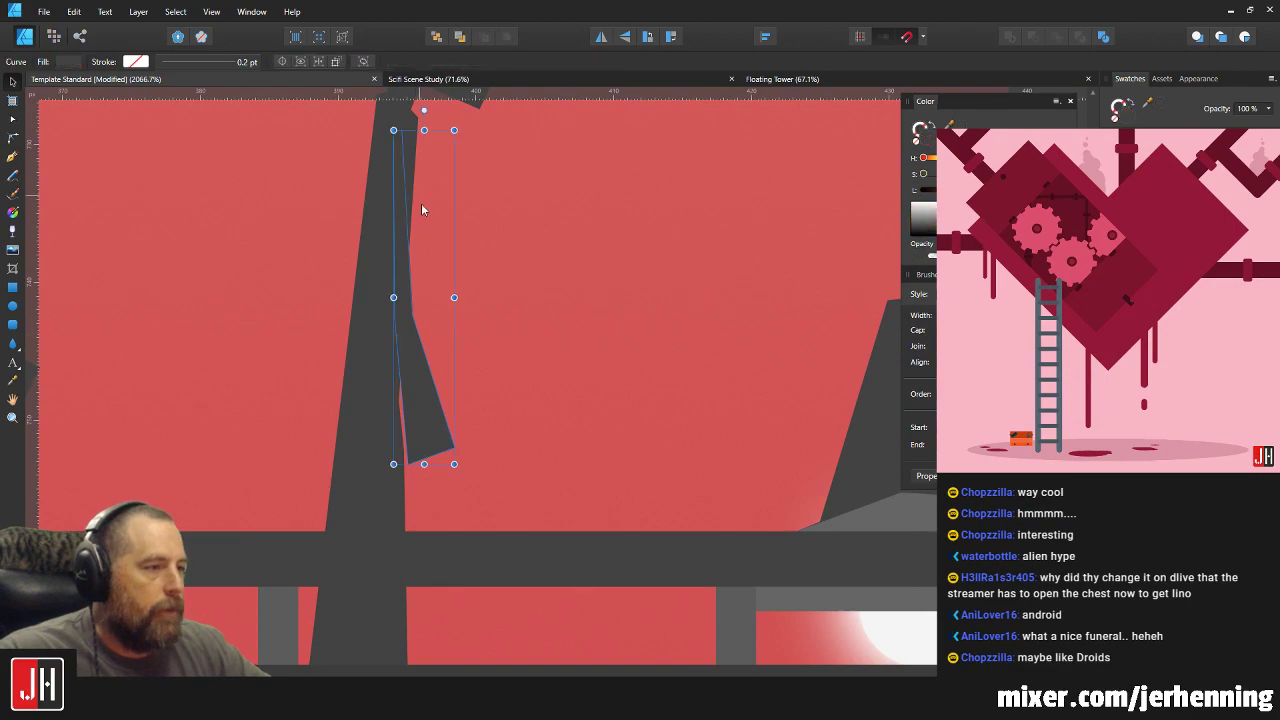
scroll(421, 203, up, 1)
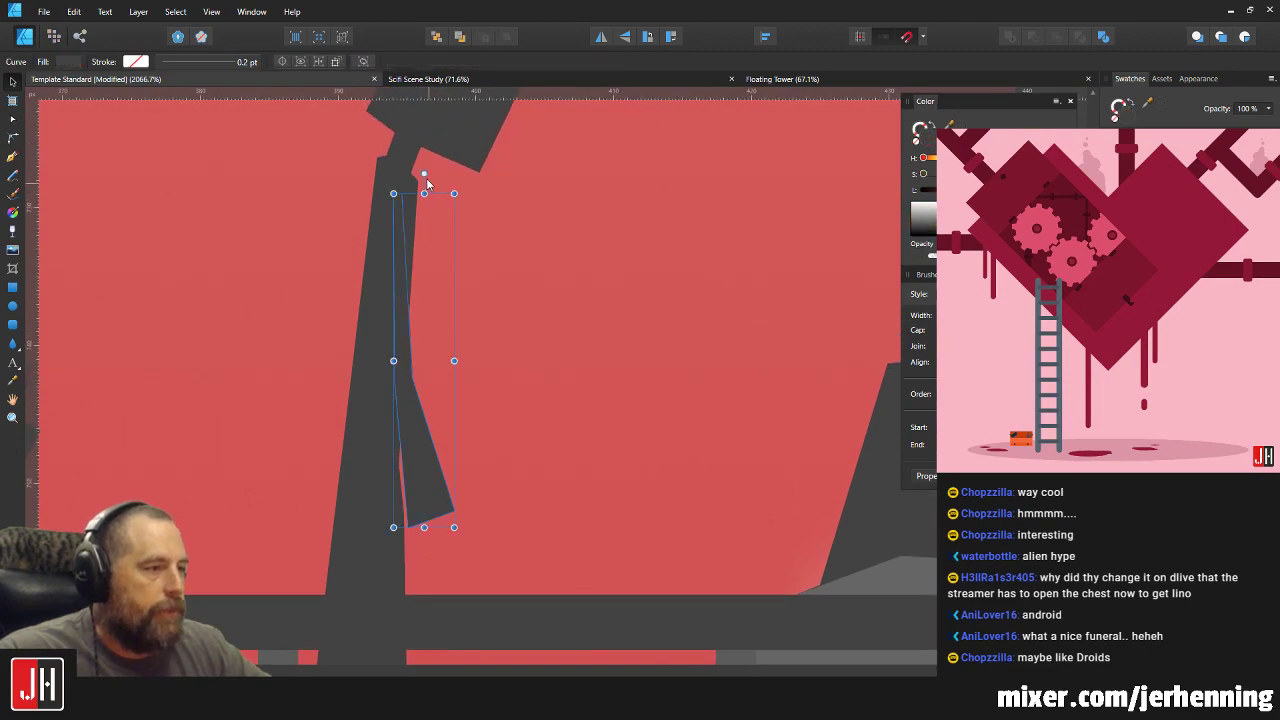
click(402, 378)
key(a)
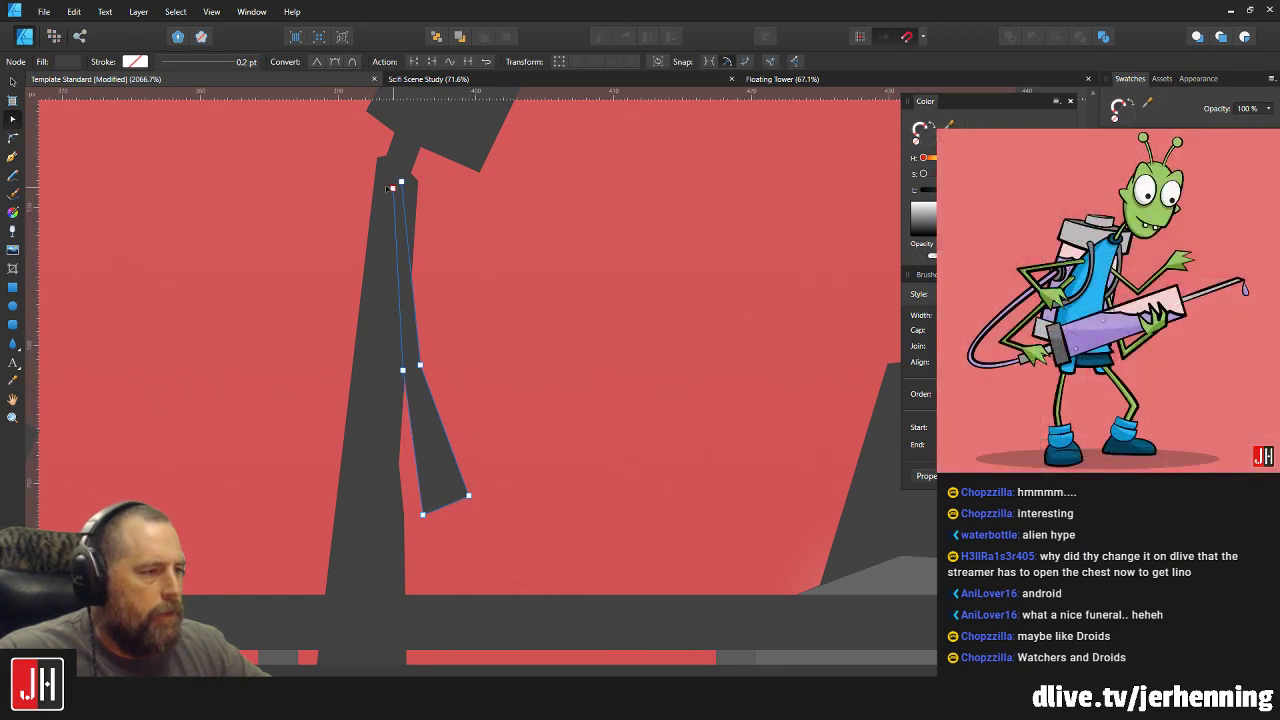
key(m)
scroll(478, 270, down, 5)
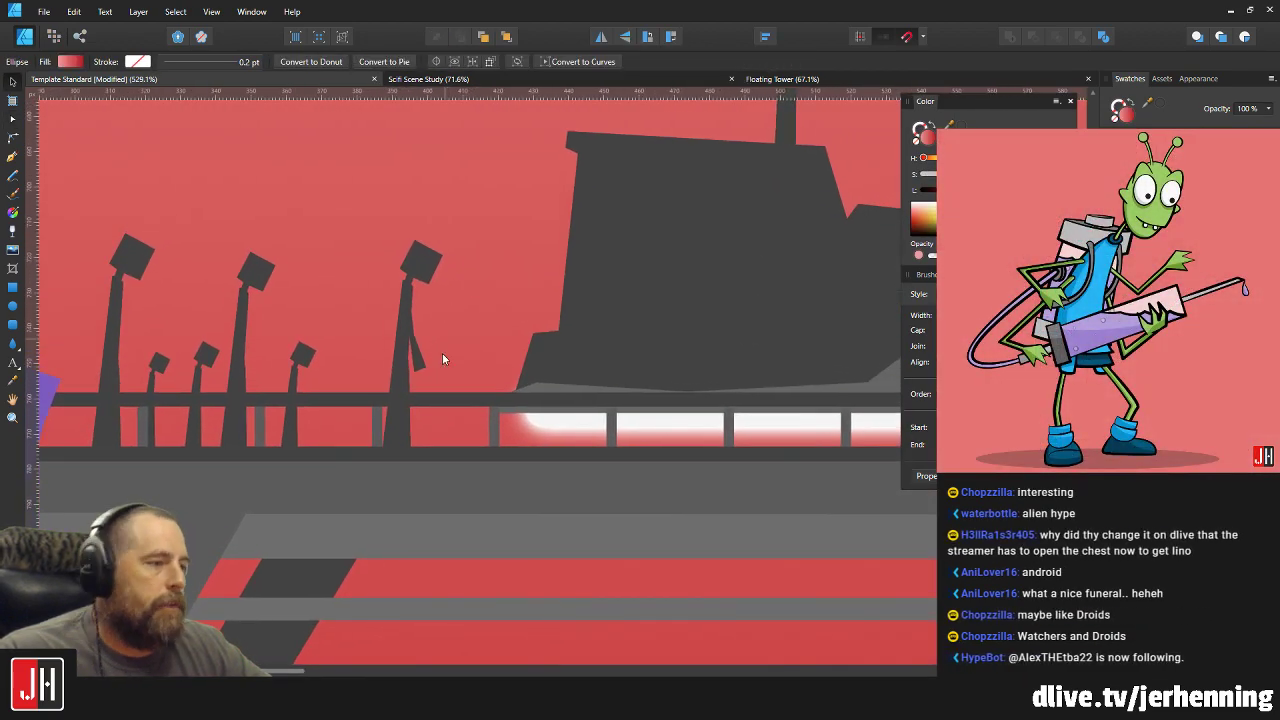
Nudge the whole arm slightly upward and closer to the lamp post.
scroll(410, 343, up, 5)
click(377, 340)
scroll(420, 340, up, 2)
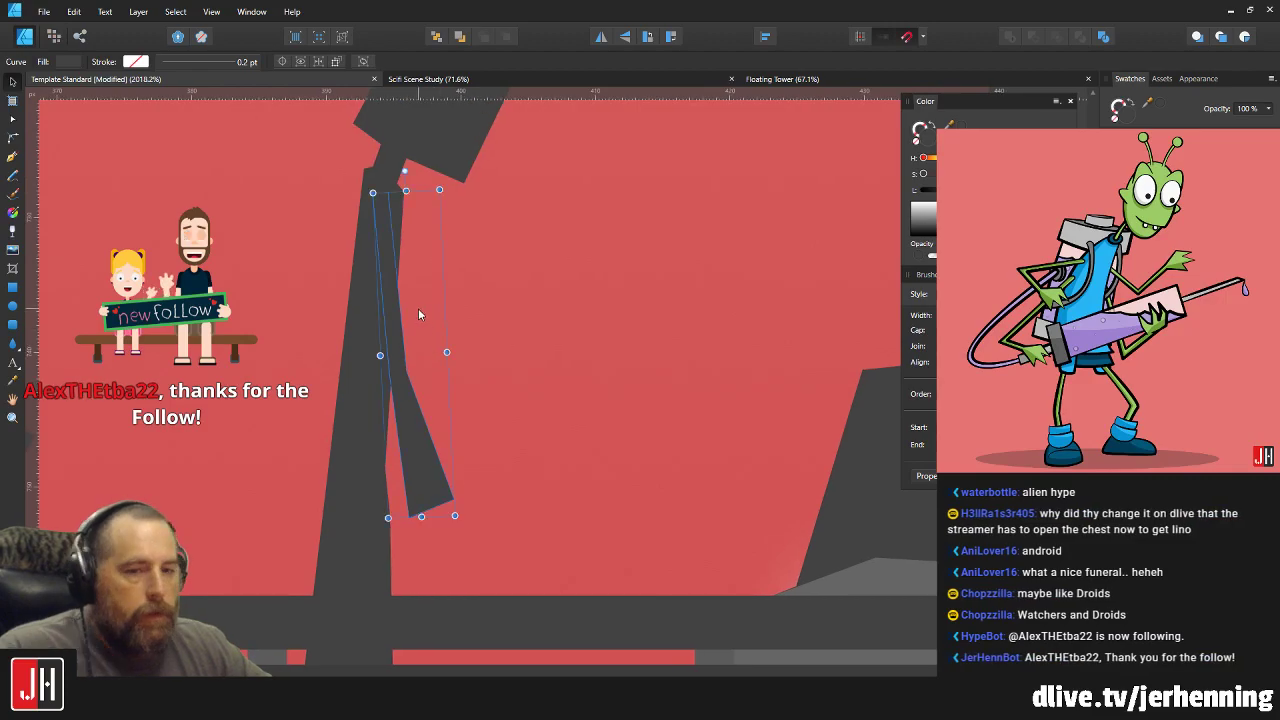
drag(389, 219, 388, 213)
key(m)
scroll(443, 301, down, 4)
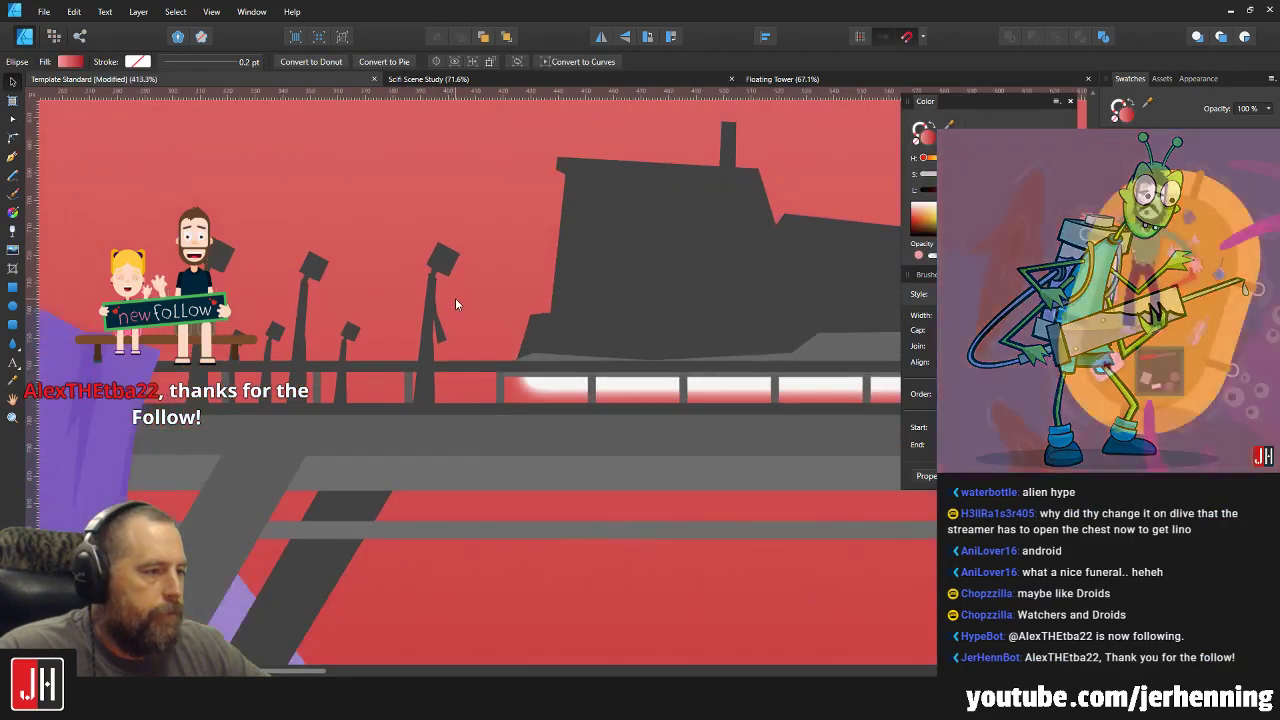
Move the arm's two elbow nodes inward to the lamp post's edge so the forearm angles outward more sharply.
scroll(440, 300, up, 4)
key(a)
click(426, 272)
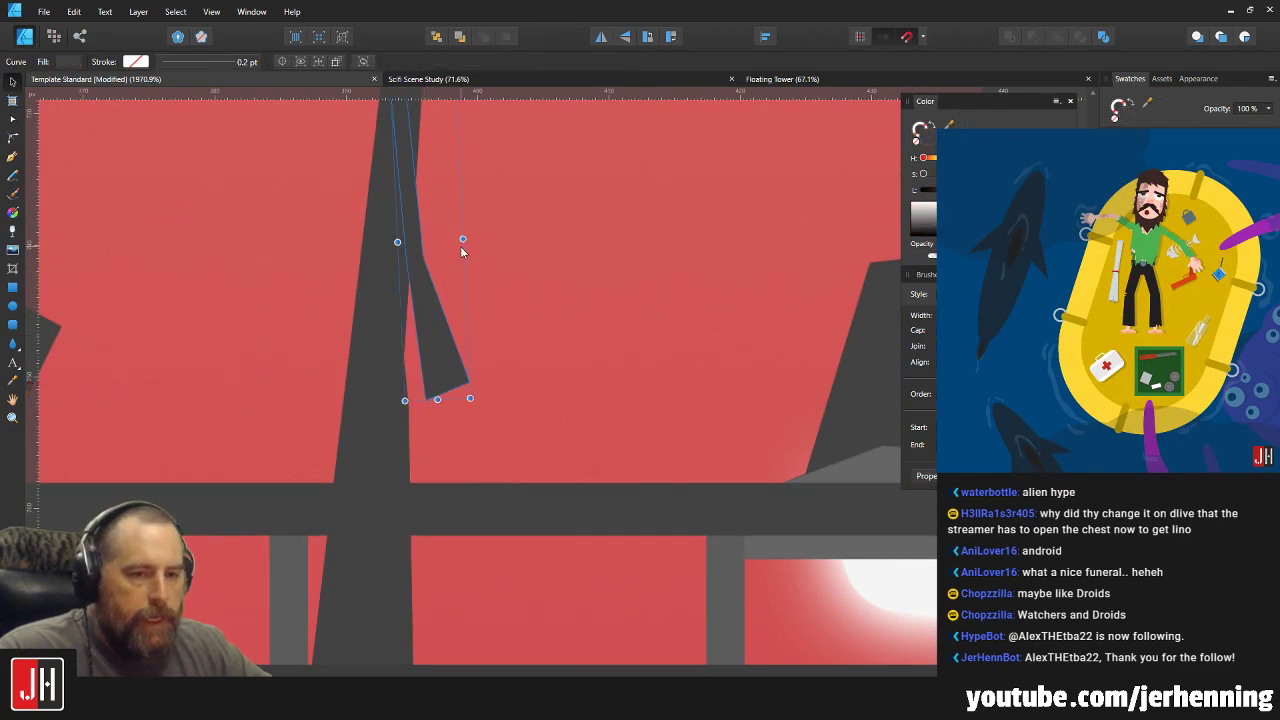
scroll(440, 280, up, 1)
drag(371, 277, 413, 302)
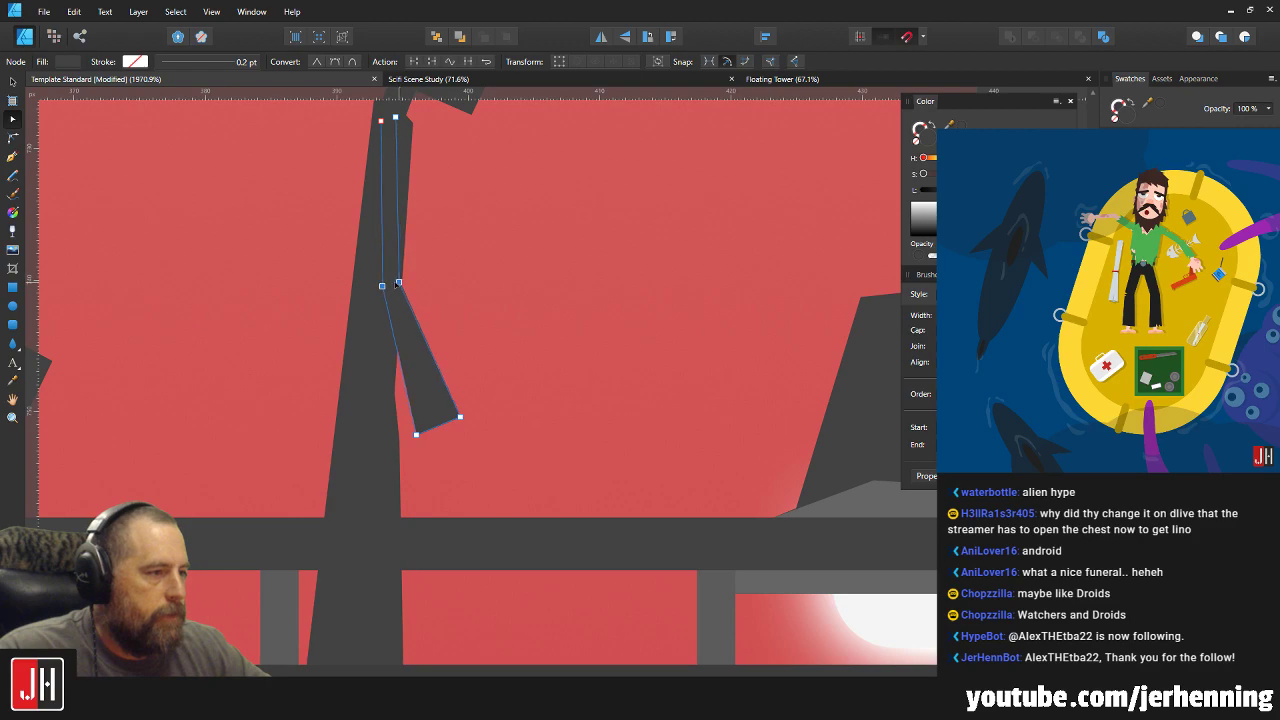
key(m)
scroll(443, 288, down, 3)
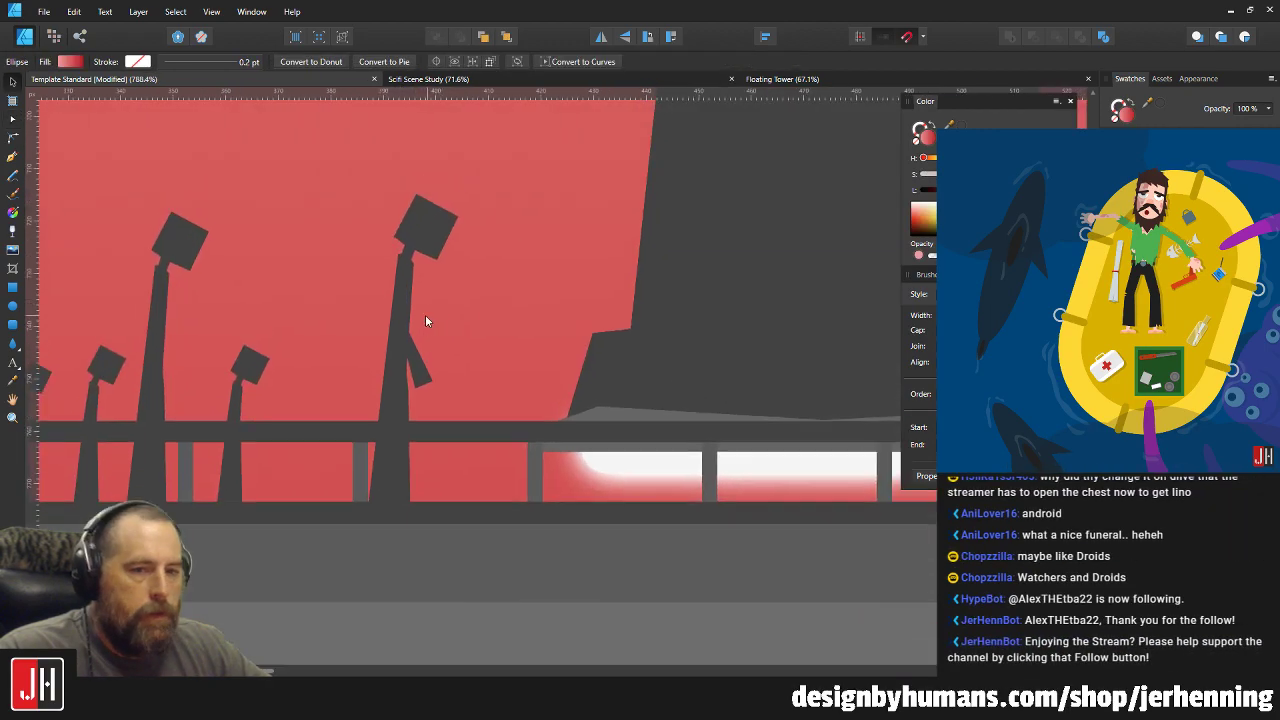
Rotate the arm slightly and nudge it downward against the lamp post nearest the vehicle.
scroll(425, 318, up, 1)
key(a)
click(390, 248)
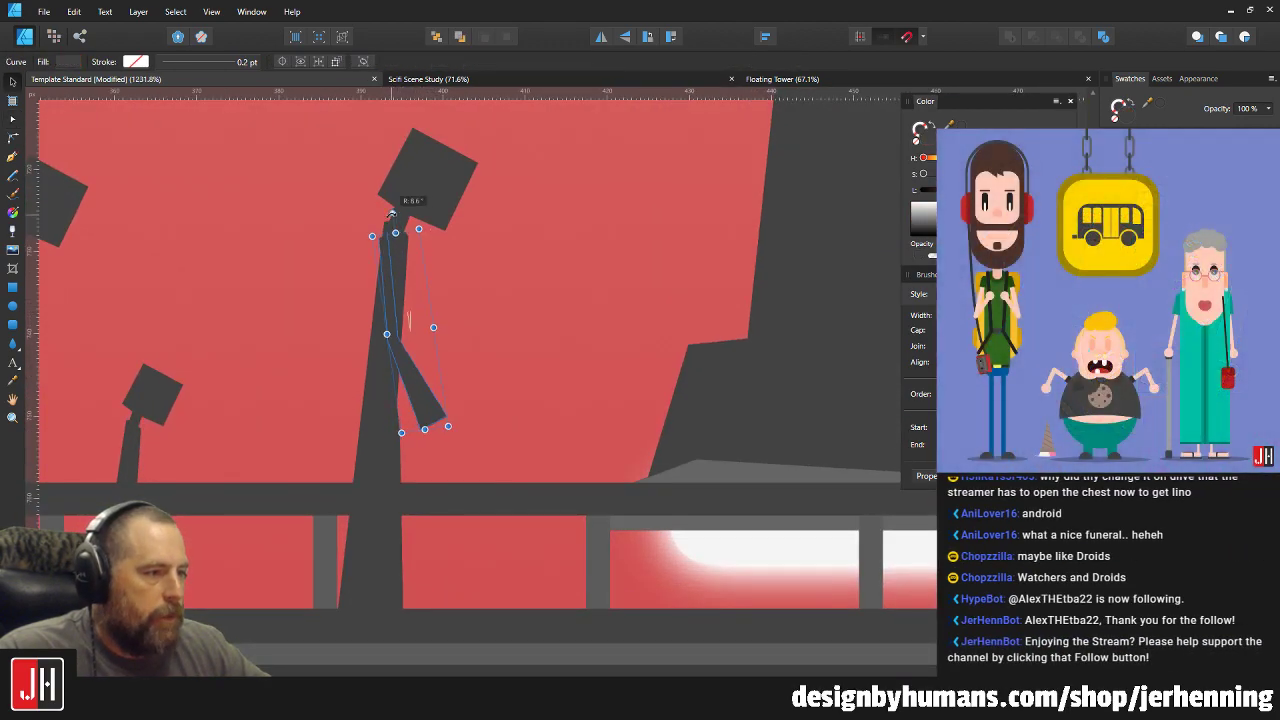
drag(390, 250, 397, 262)
scroll(460, 331, down, 5)
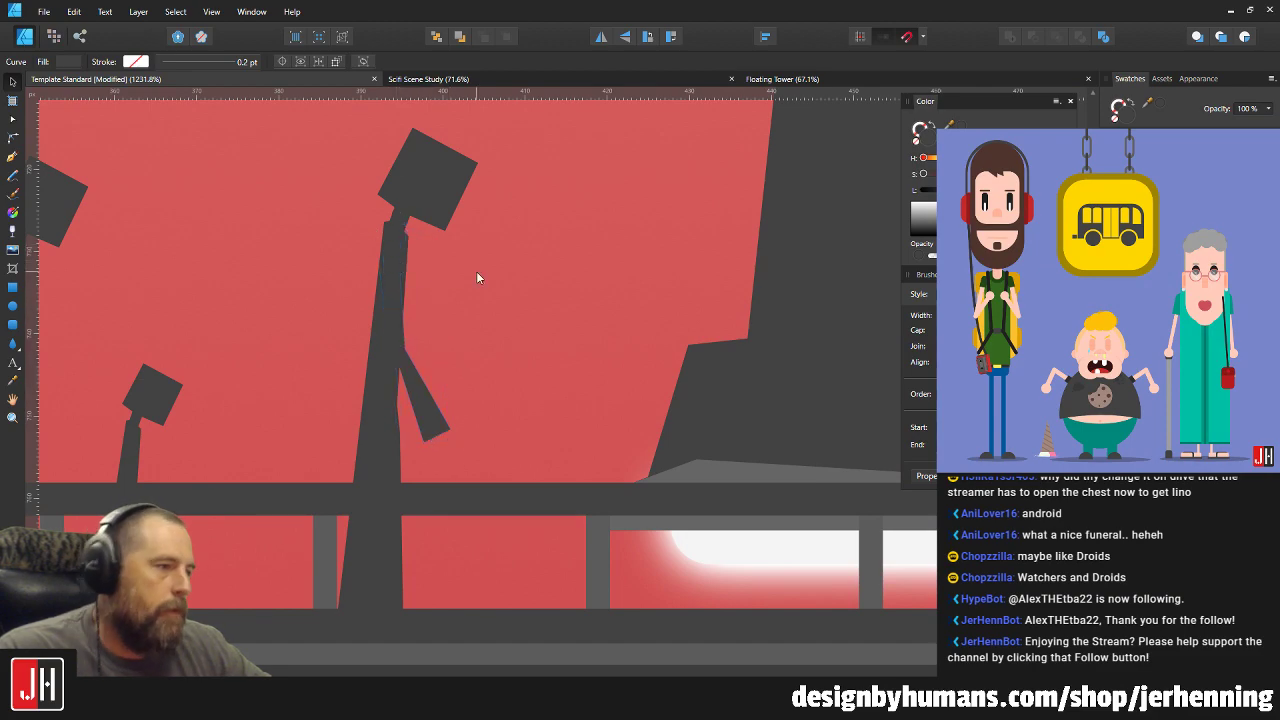
key(m)
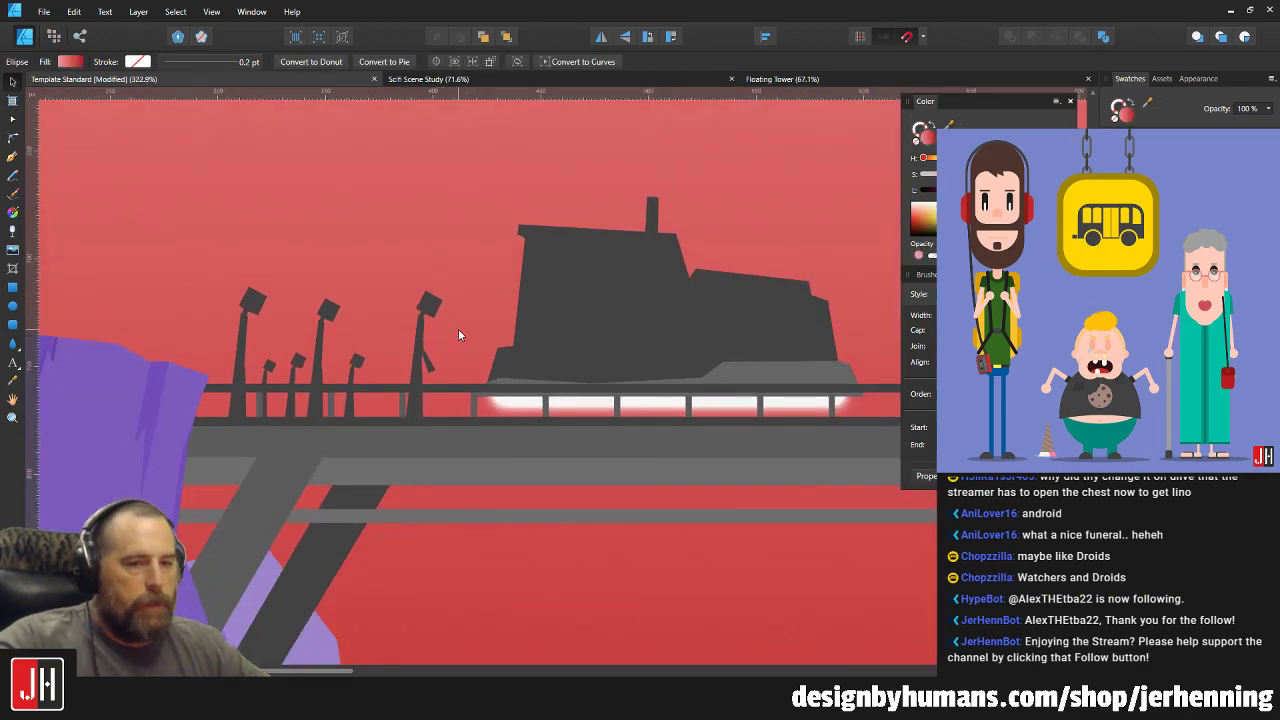
Move the node on the lamp post's vehicle-facing edge, just below the arm's elbow, inward to narrow the post's waist.
scroll(435, 328, up, 8)
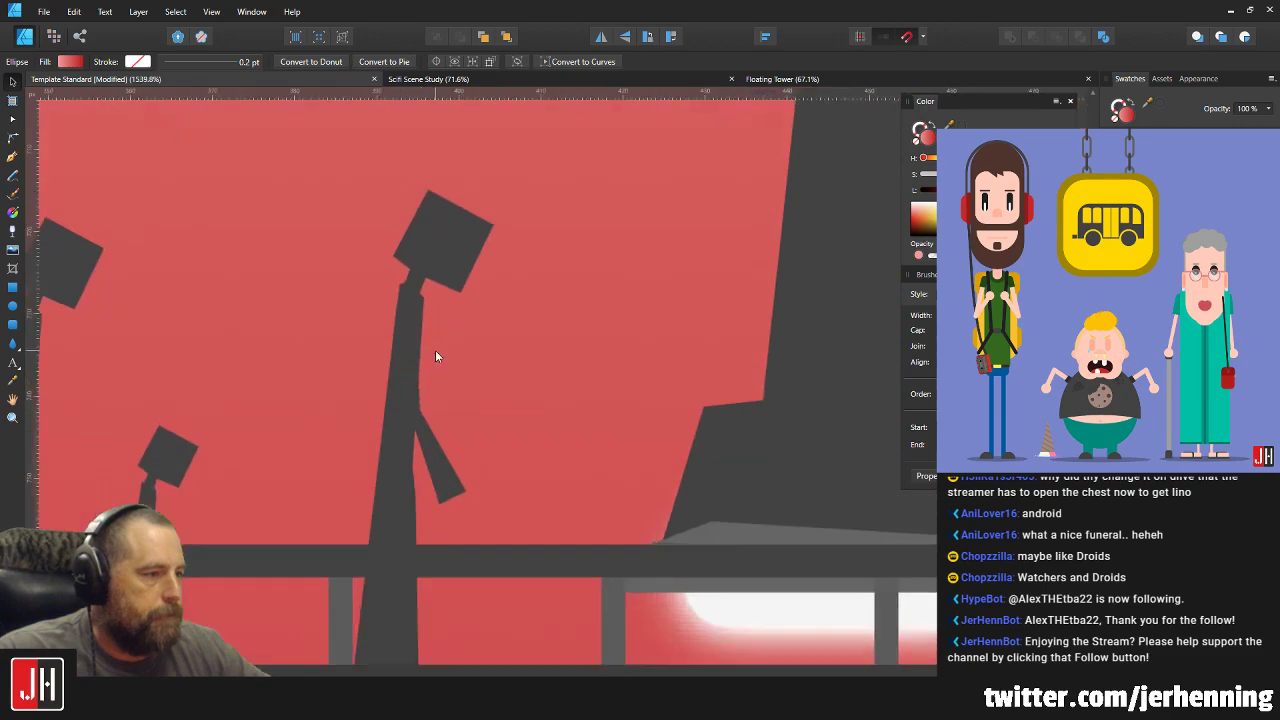
key(a)
click(401, 455)
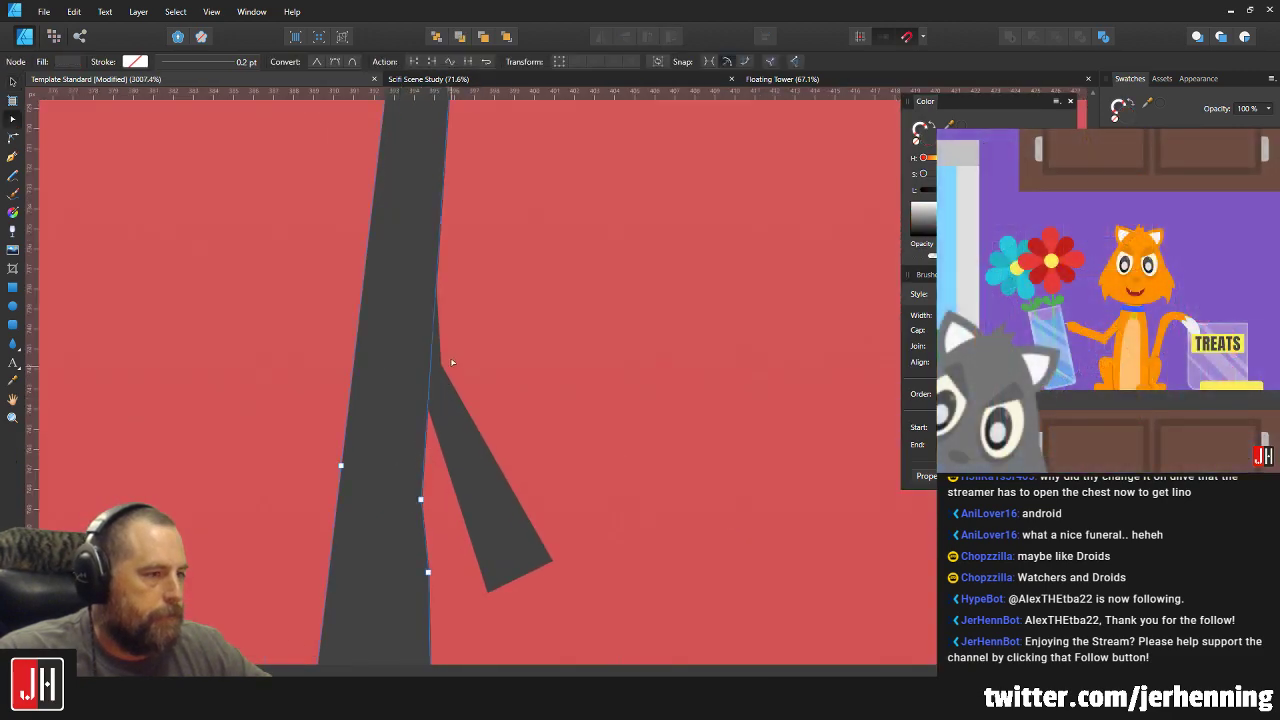
drag(420, 500, 408, 505)
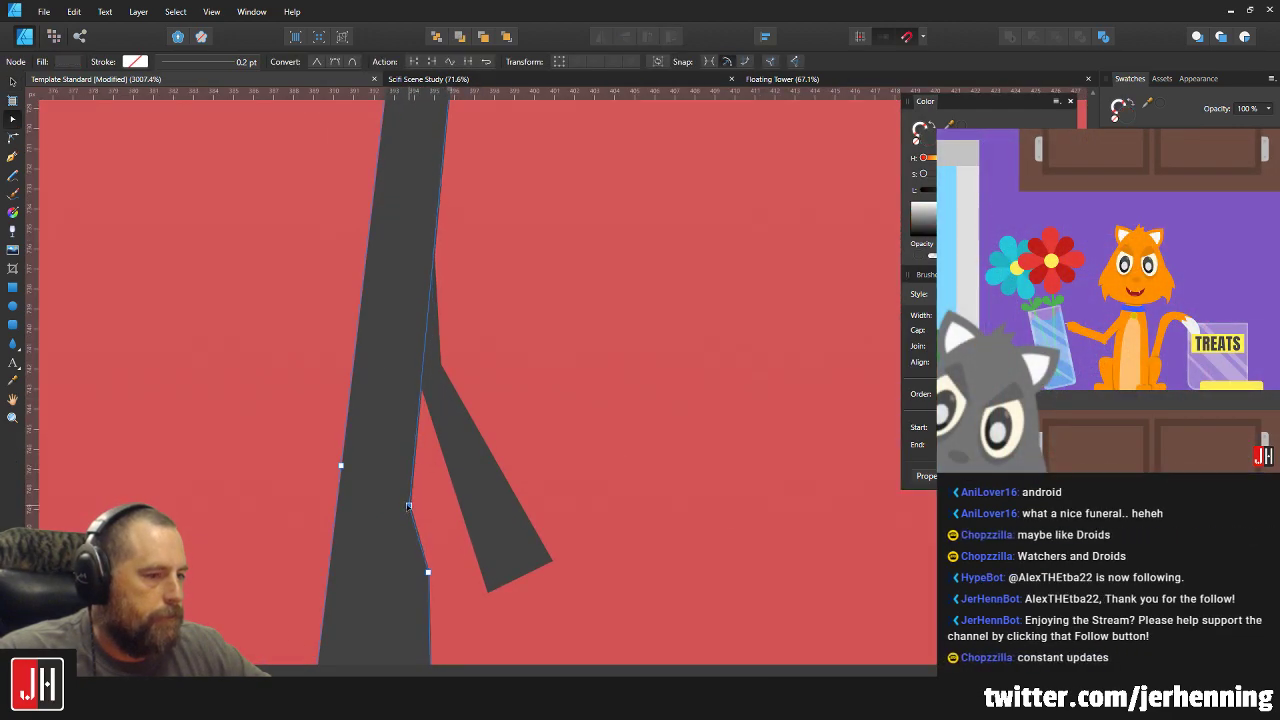
key(e)
scroll(511, 410, down, 6)
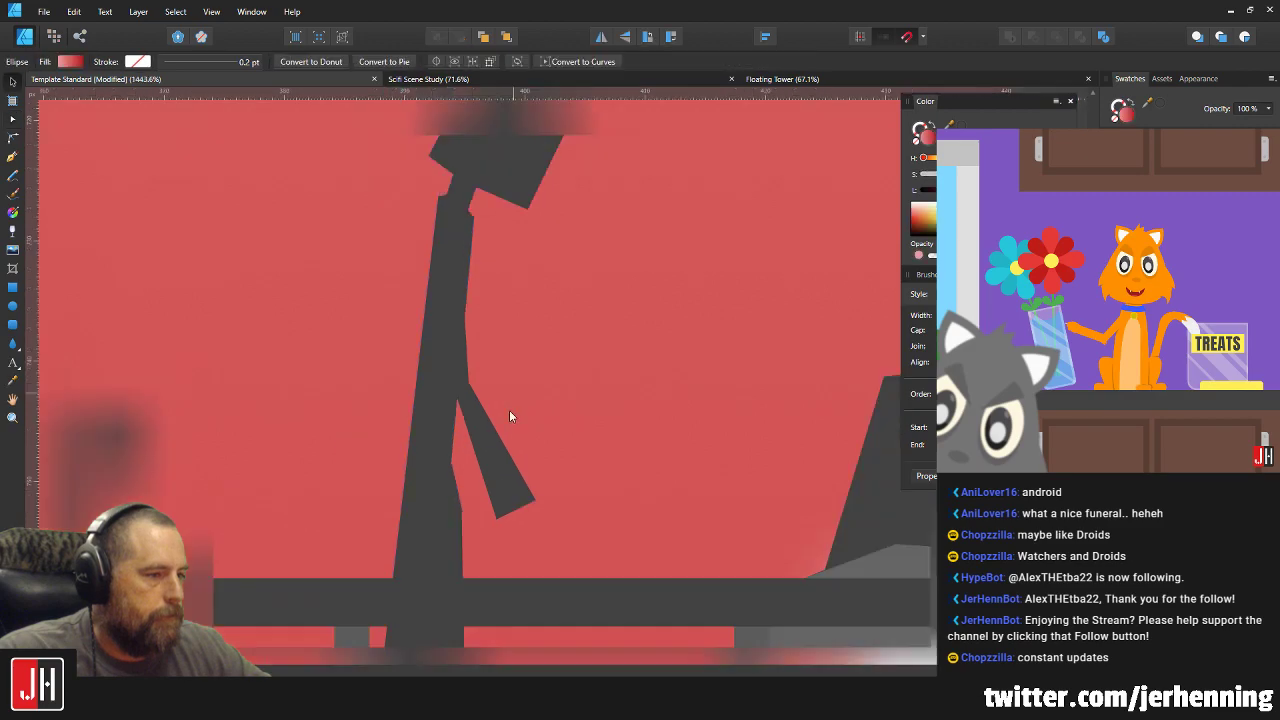
Lower the next node beneath the waist on the lamp post's vehicle-facing edge to soften its bend.
scroll(460, 428, up, 5)
key(a)
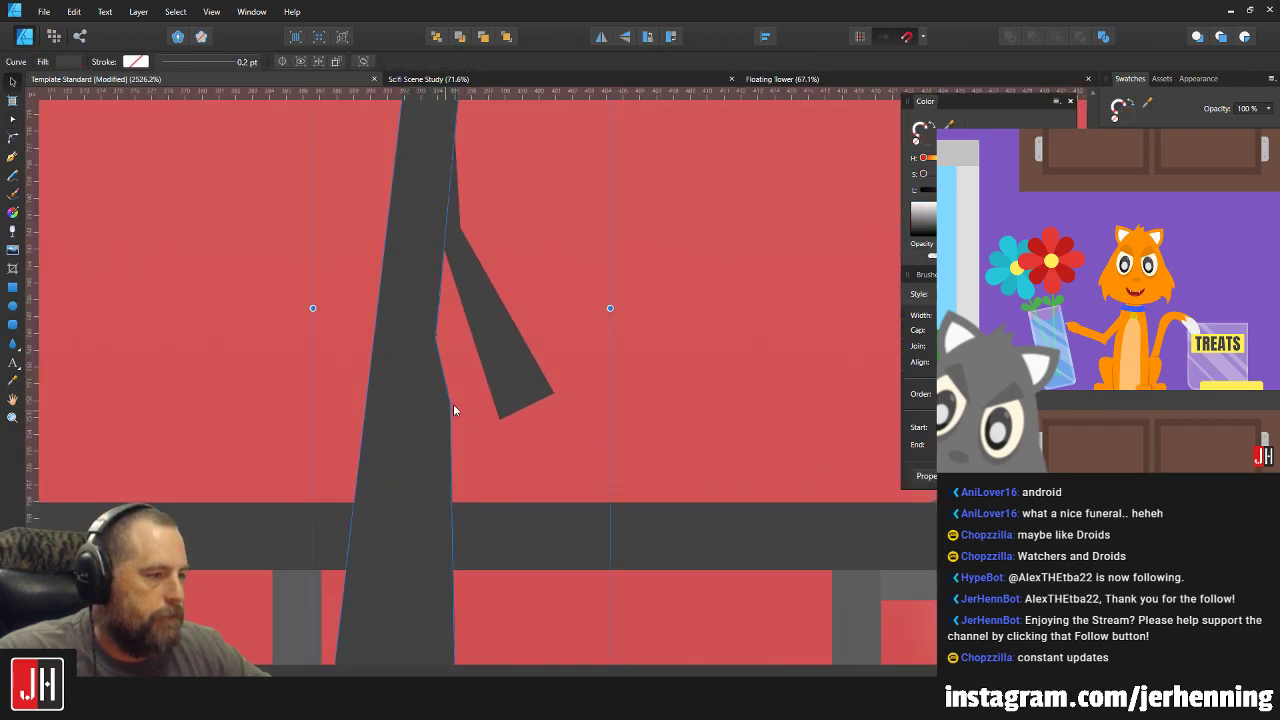
key(e)
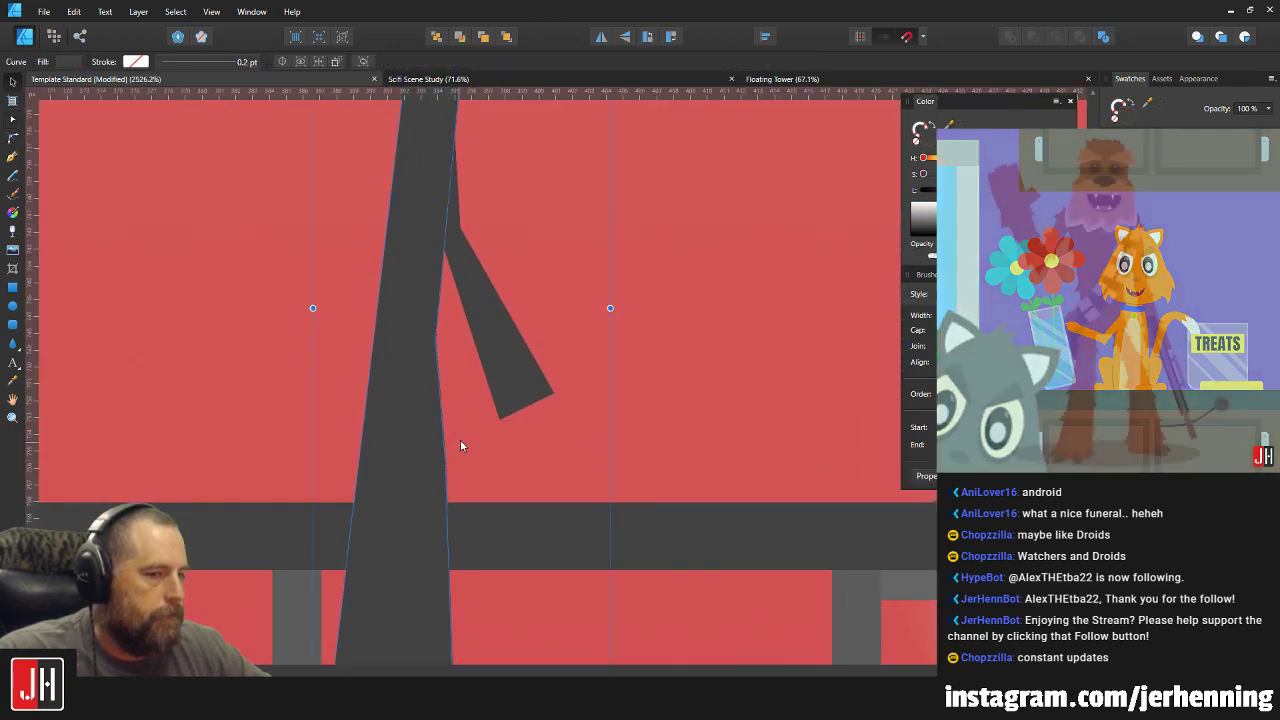
scroll(460, 439, down, 5)
Rotate the arm so its hand end swings farther from the post, and raise it slightly.
scroll(522, 353, up, 3)
scroll(474, 396, up, 3)
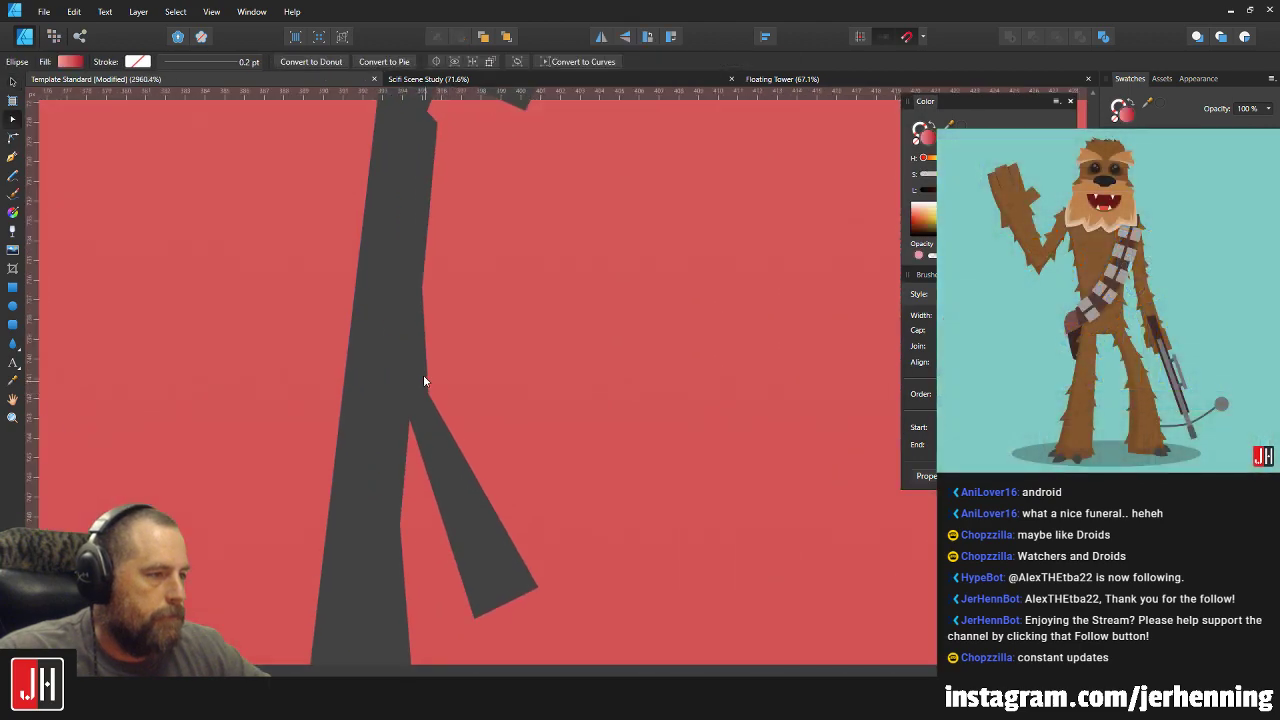
key(a)
key(v)
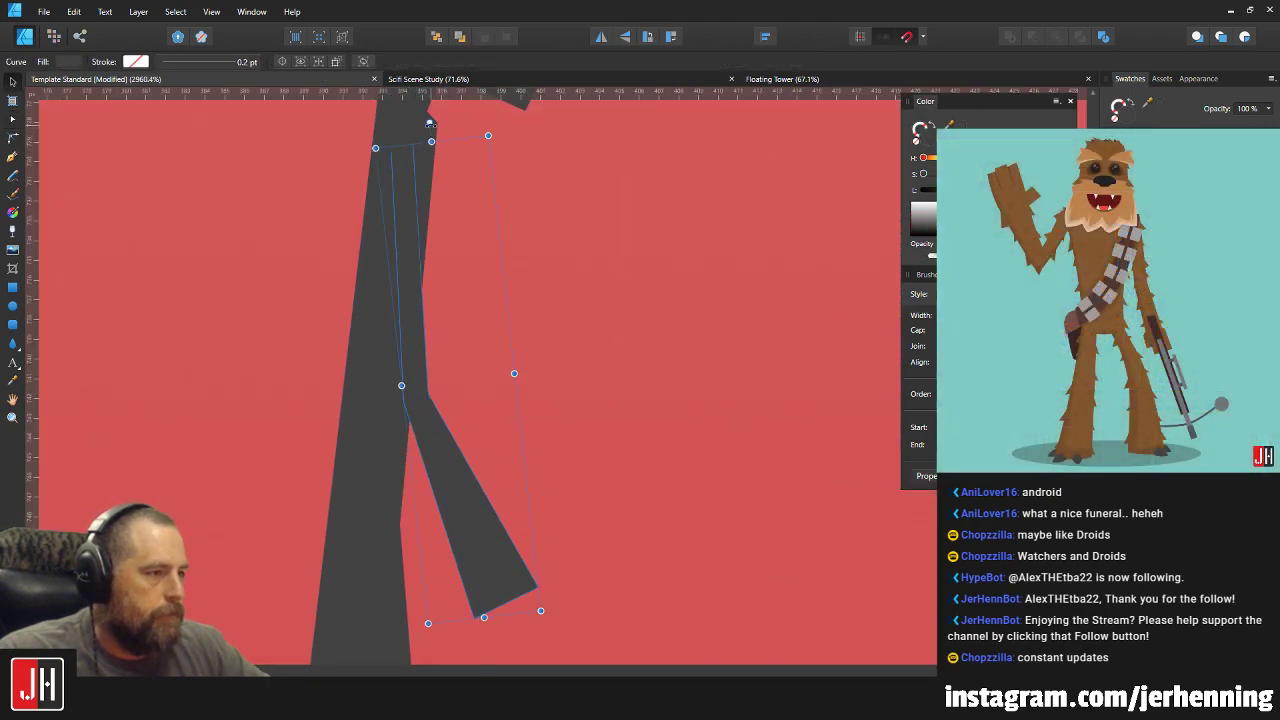
drag(430, 123, 416, 125)
drag(397, 177, 403, 144)
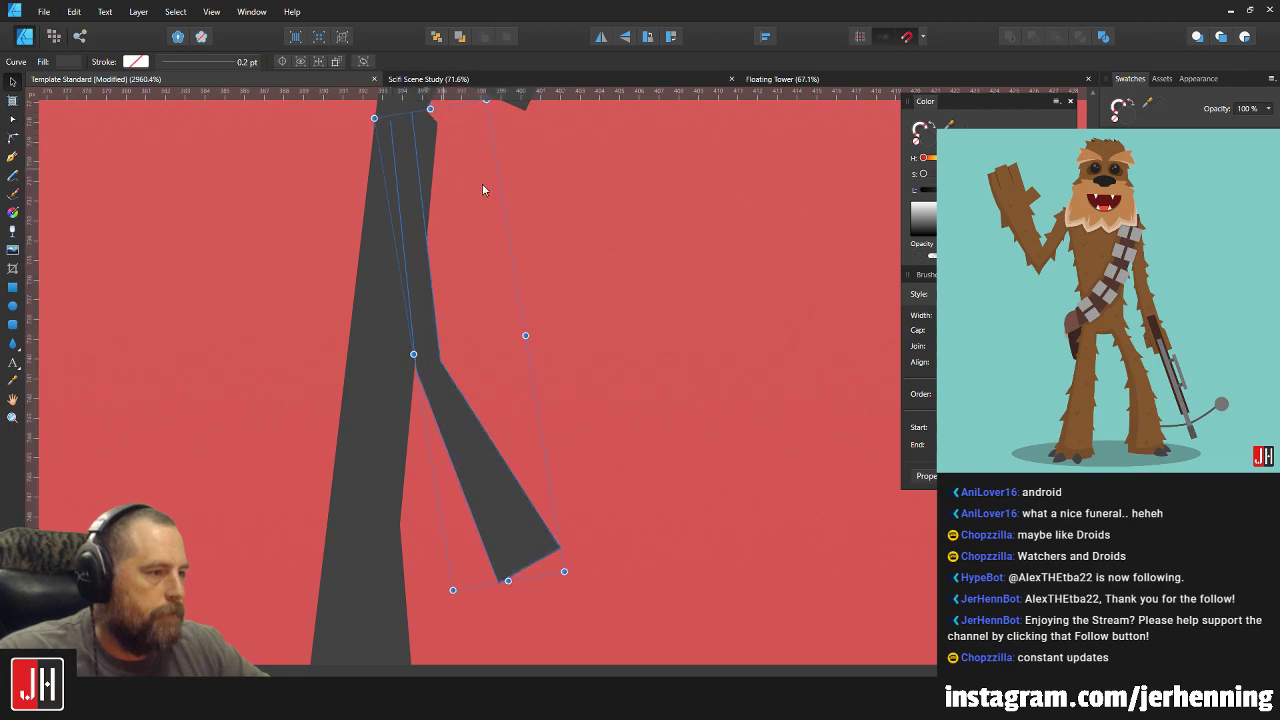
click(500, 255)
Move the forearm's two end nodes slightly inward toward the lamp post.
scroll(490, 319, down, 7)
scroll(490, 323, up, 5)
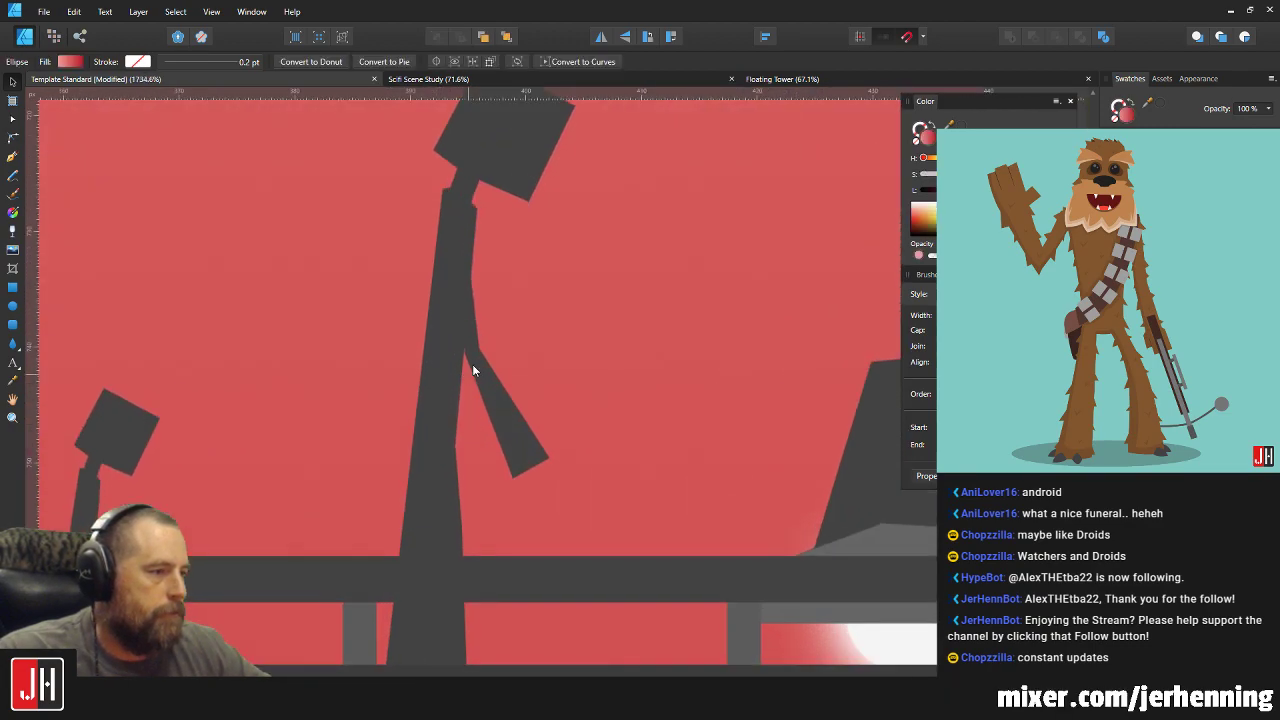
scroll(475, 373, down, 2)
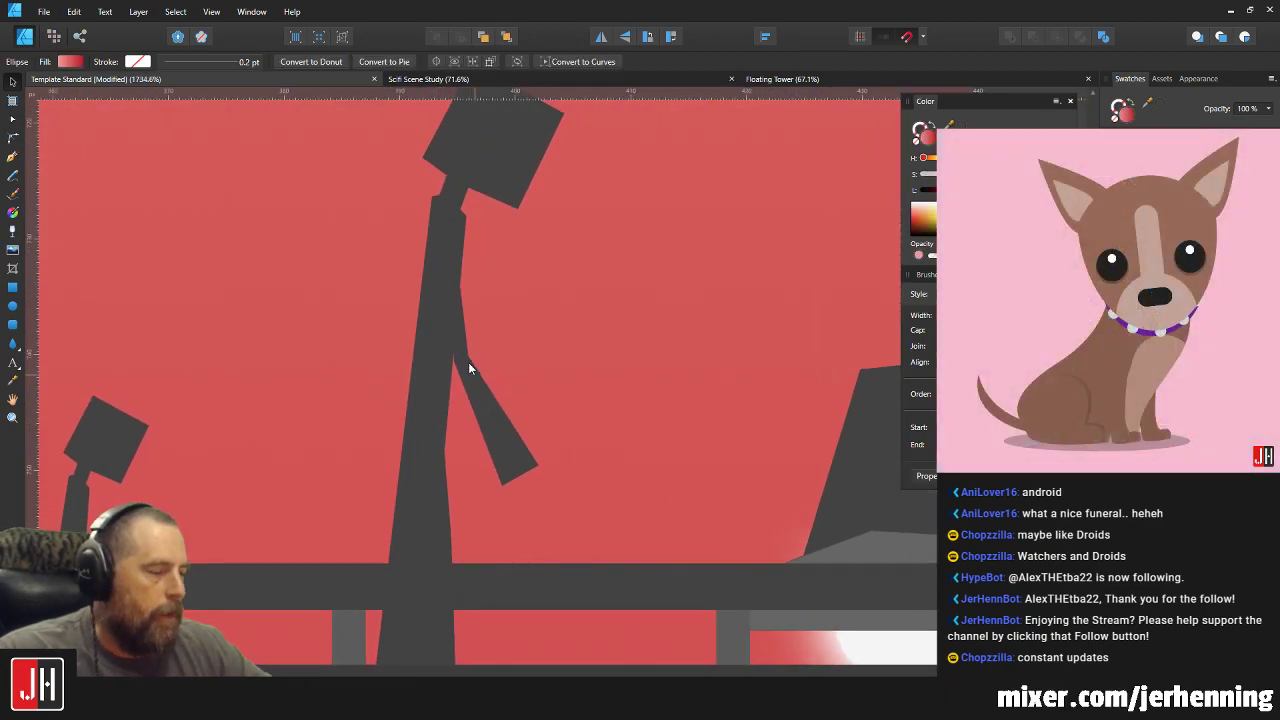
key(a)
click(488, 427)
drag(539, 452, 487, 502)
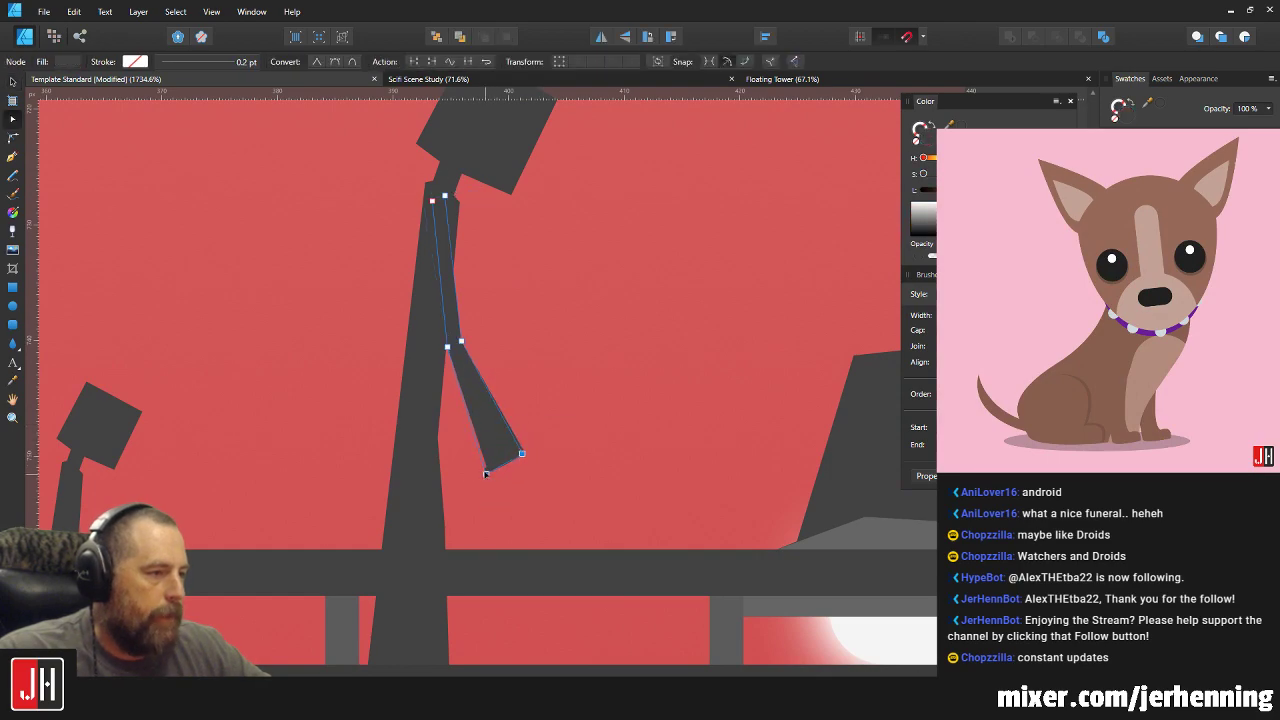
click(521, 480)
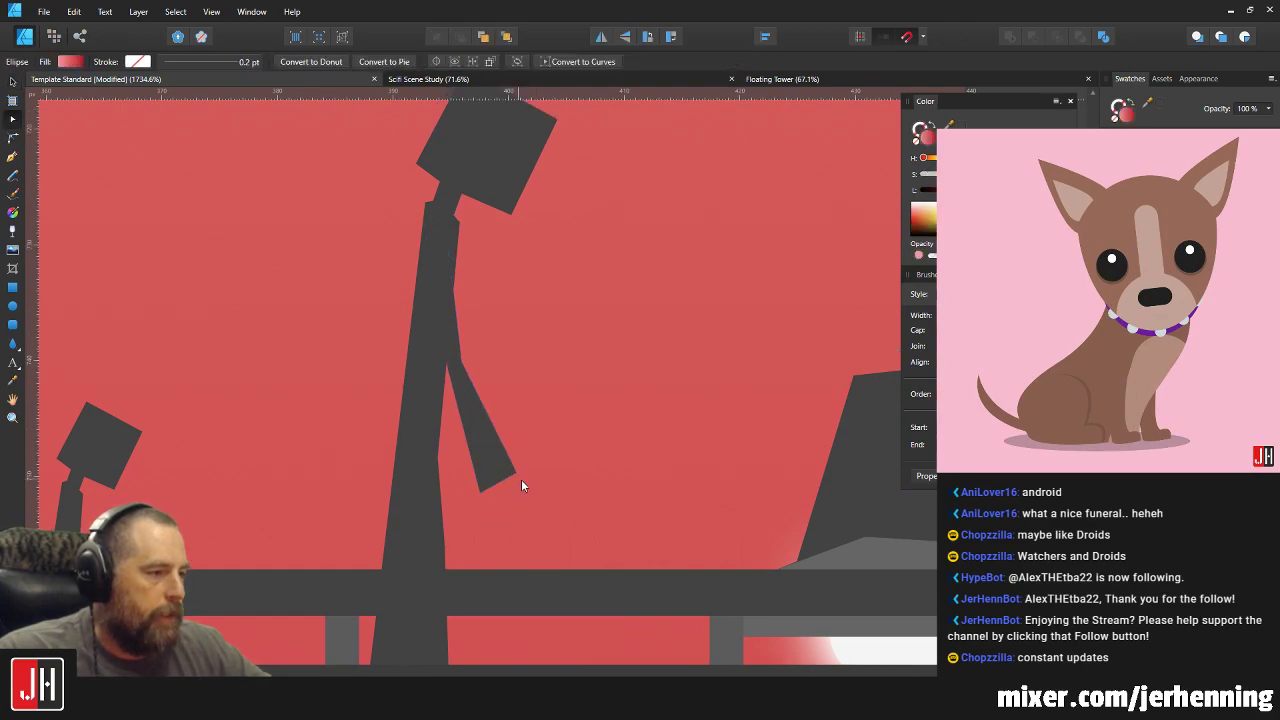
Draw a closed, angular hand shape with a small thumb notch at the forearm's end and fill it with the arm's dark grey.
scroll(578, 480, up, 3)
scroll(470, 440, down, 2)
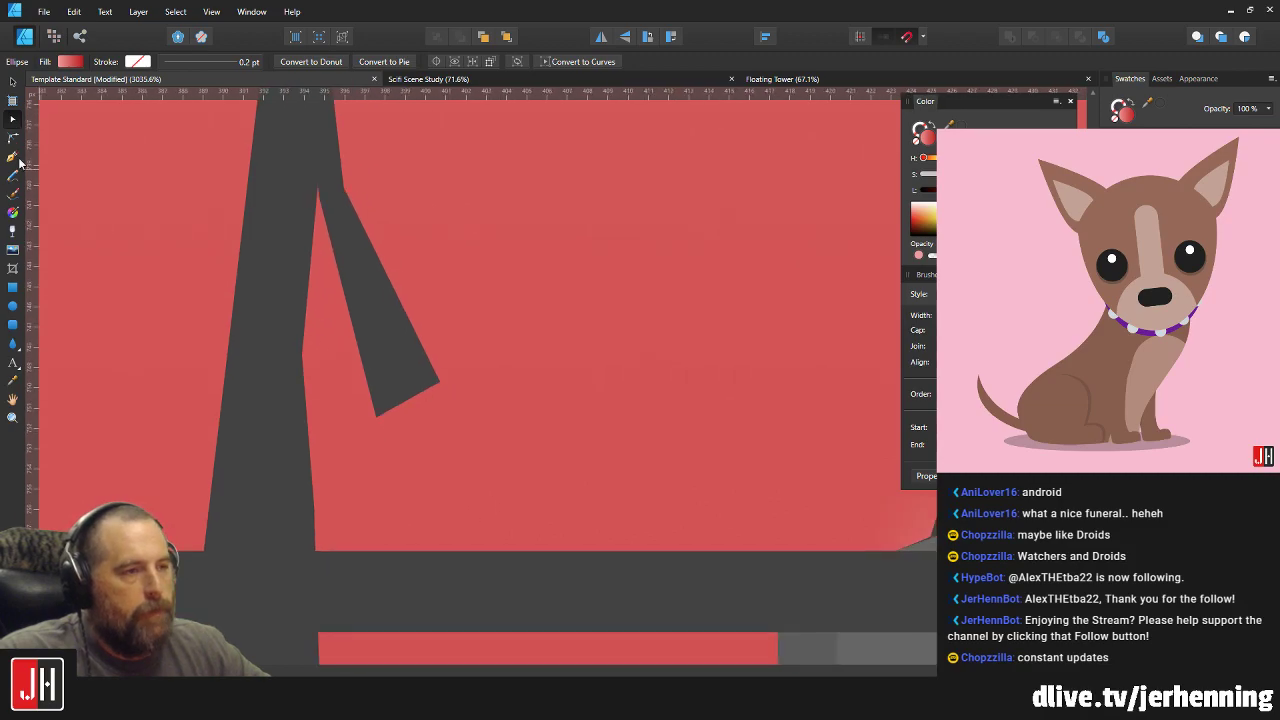
key(p)
scroll(386, 370, up, 3)
click(395, 350)
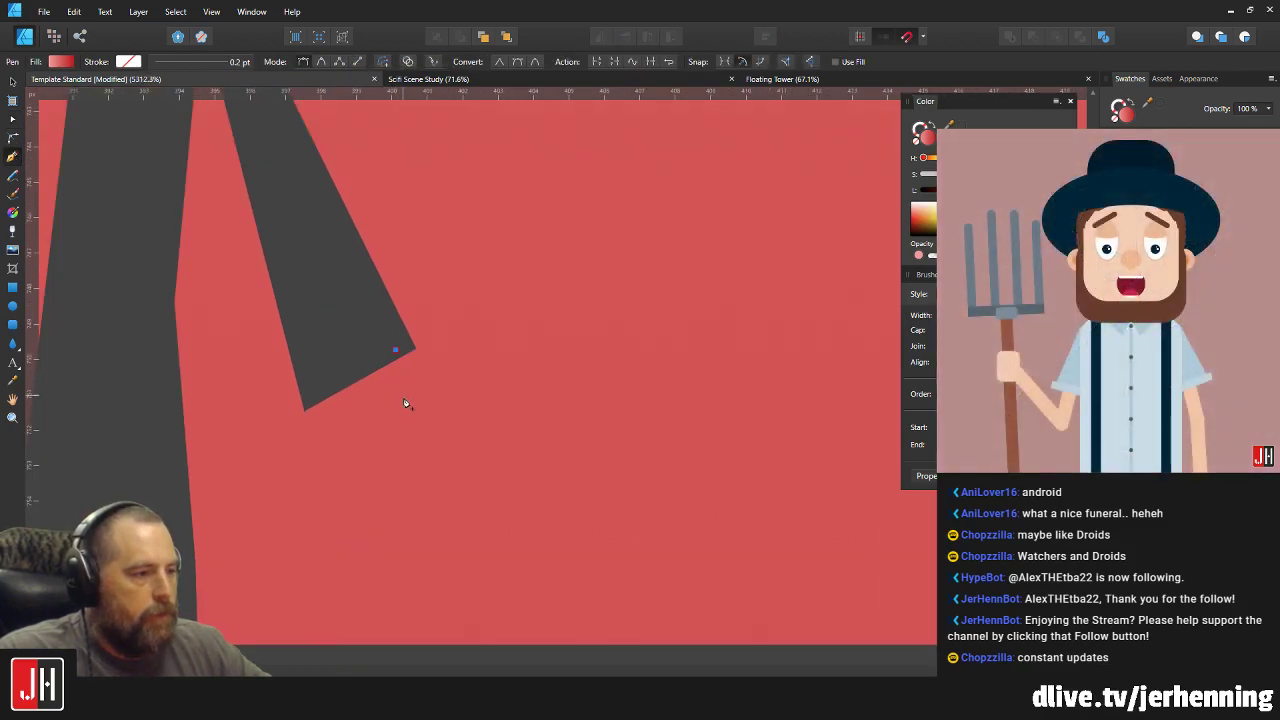
click(403, 355)
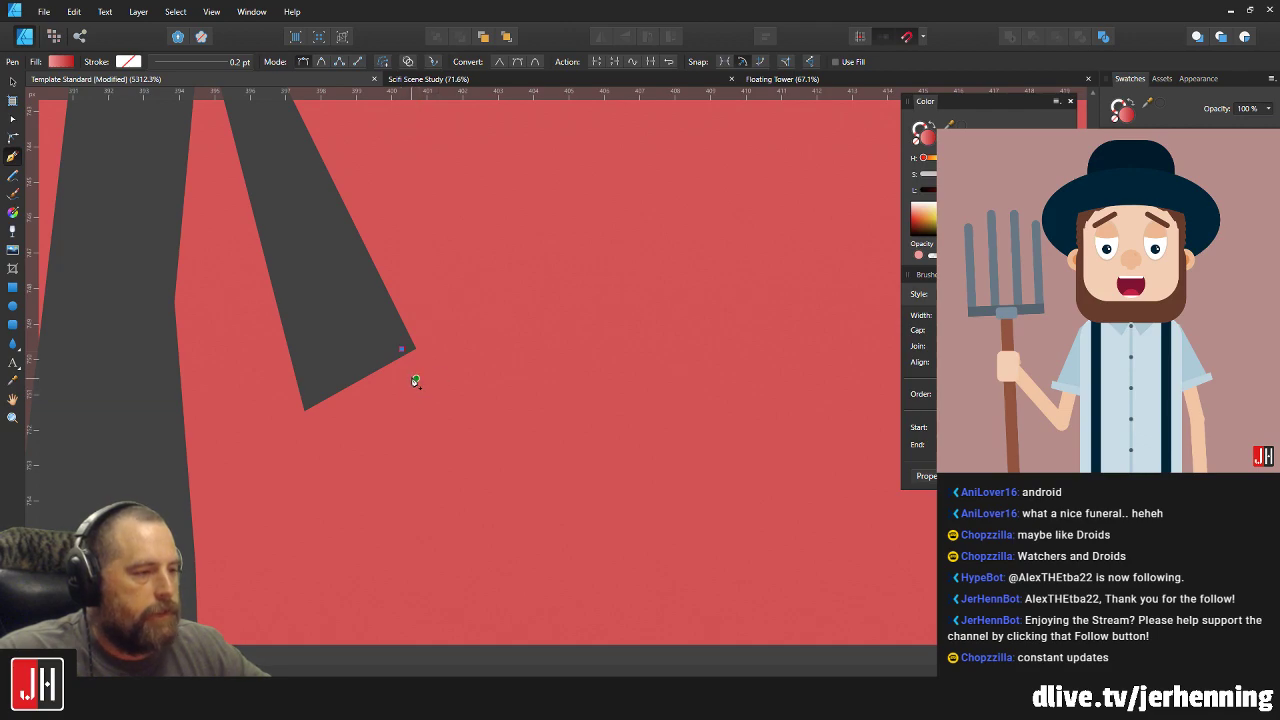
drag(401, 349, 427, 396)
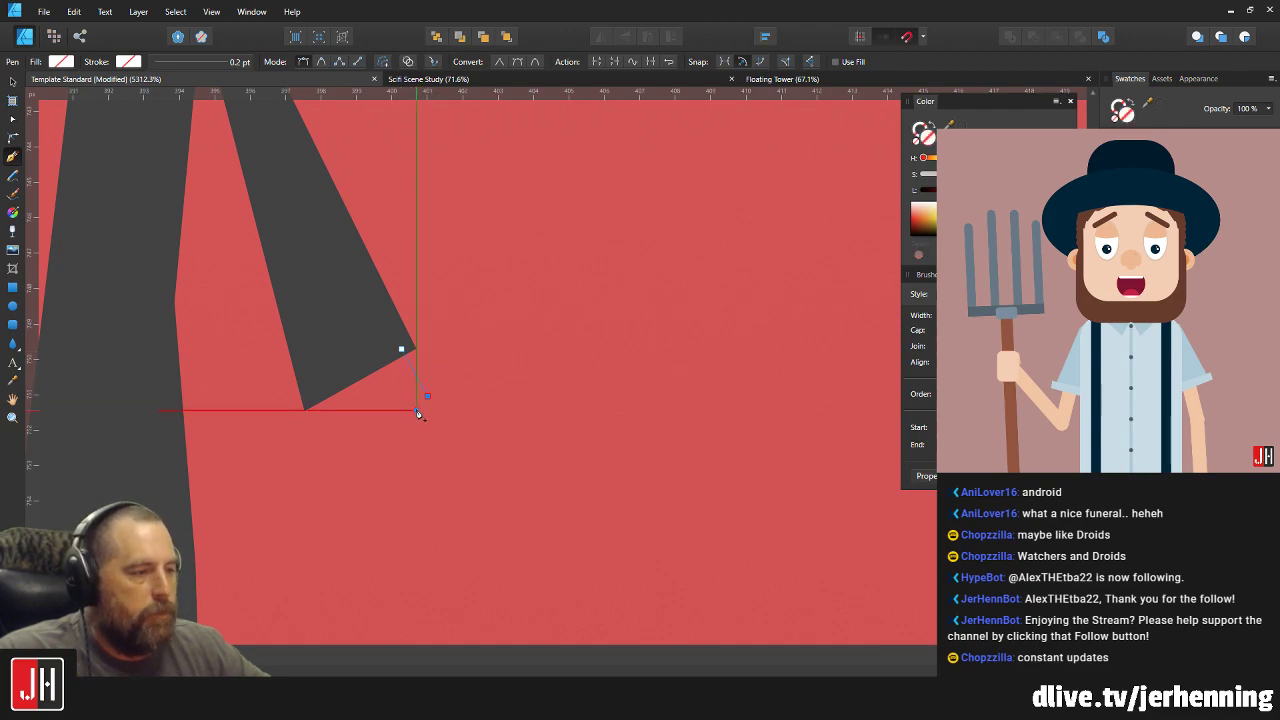
click(417, 411)
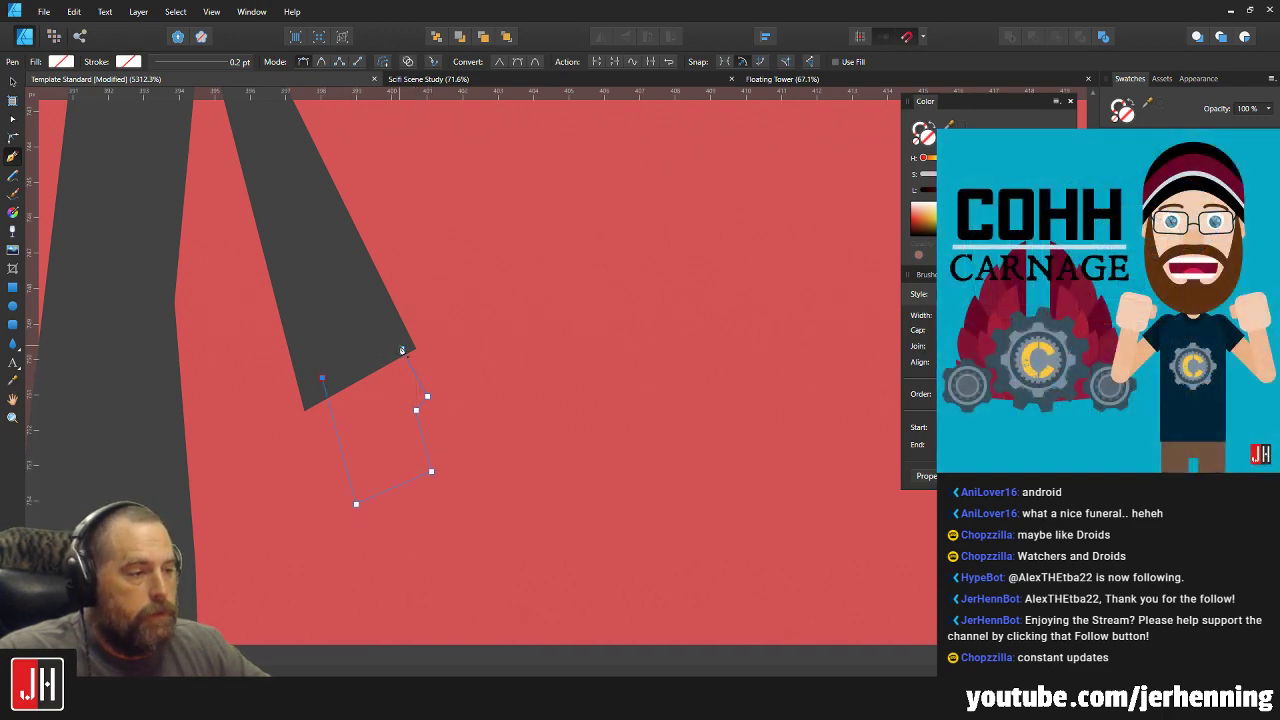
key(ctrl+shift+v)
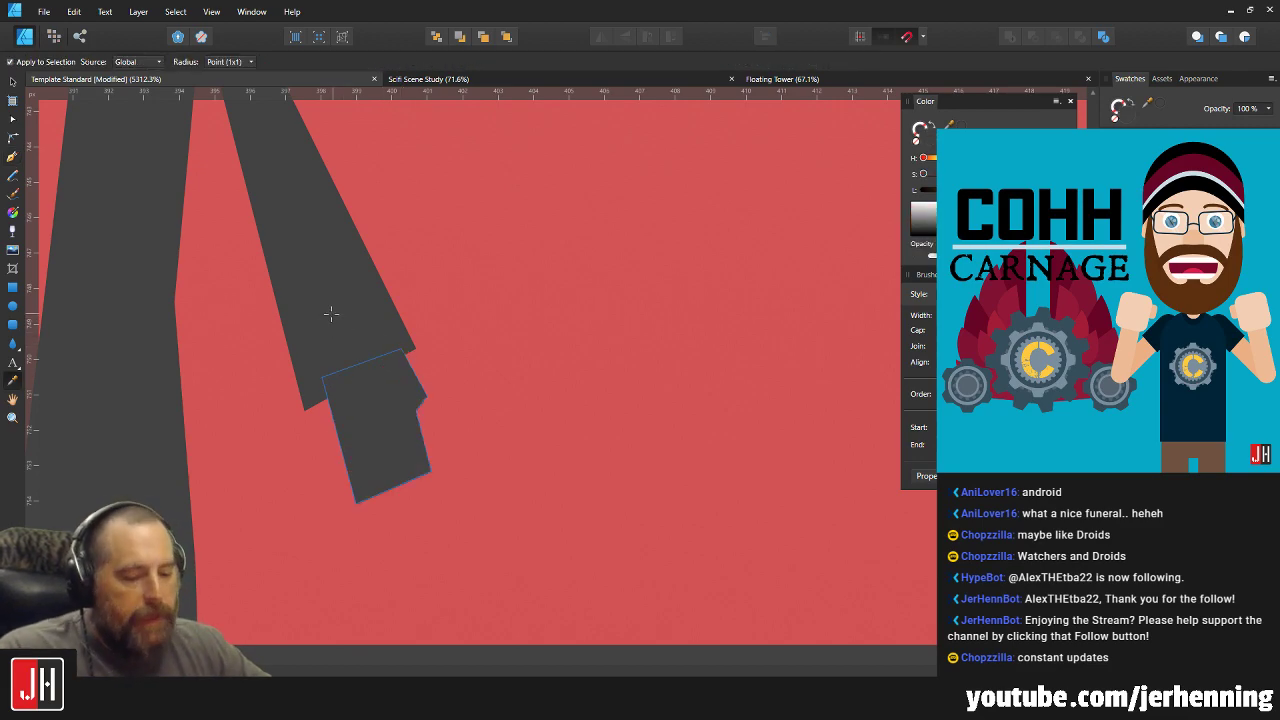
Adjust the hand's fit against the end of the forearm.
key(v)
drag(375, 328, 406, 341)
click(466, 379)
scroll(430, 402, down, 5)
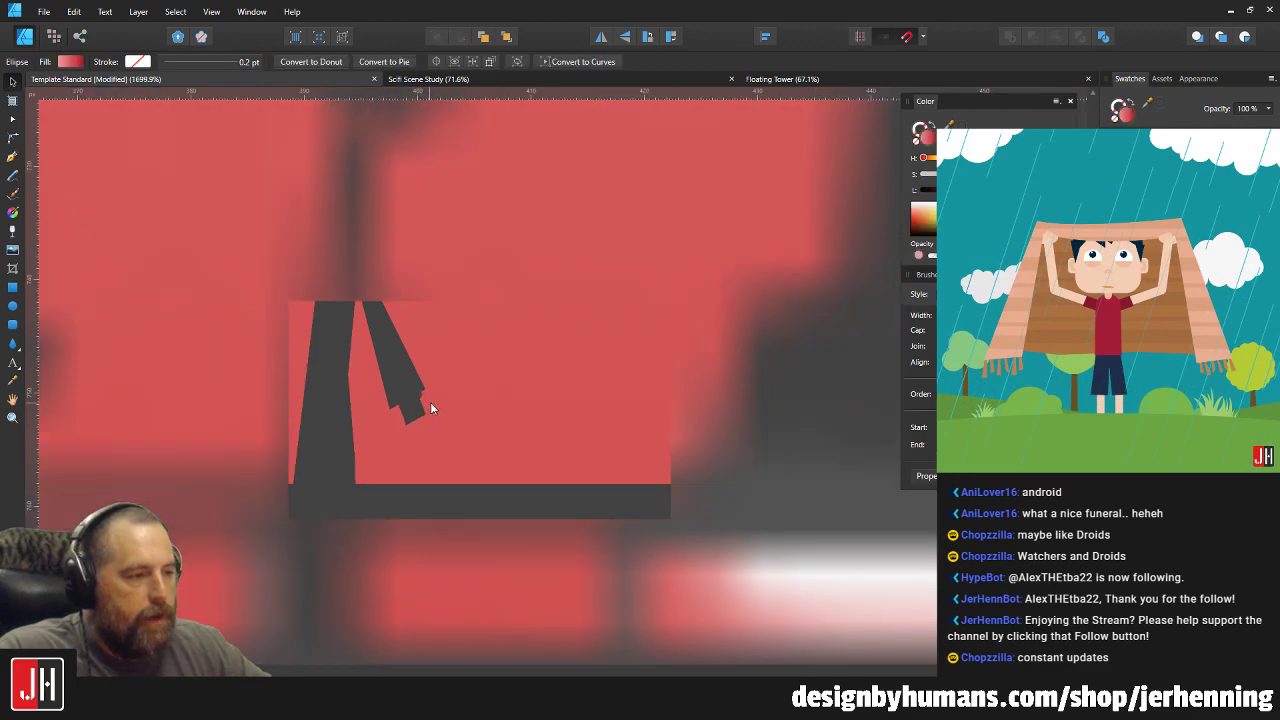
scroll(415, 440, up, 5)
Delete the hand shape from the end of the forearm.
click(400, 452)
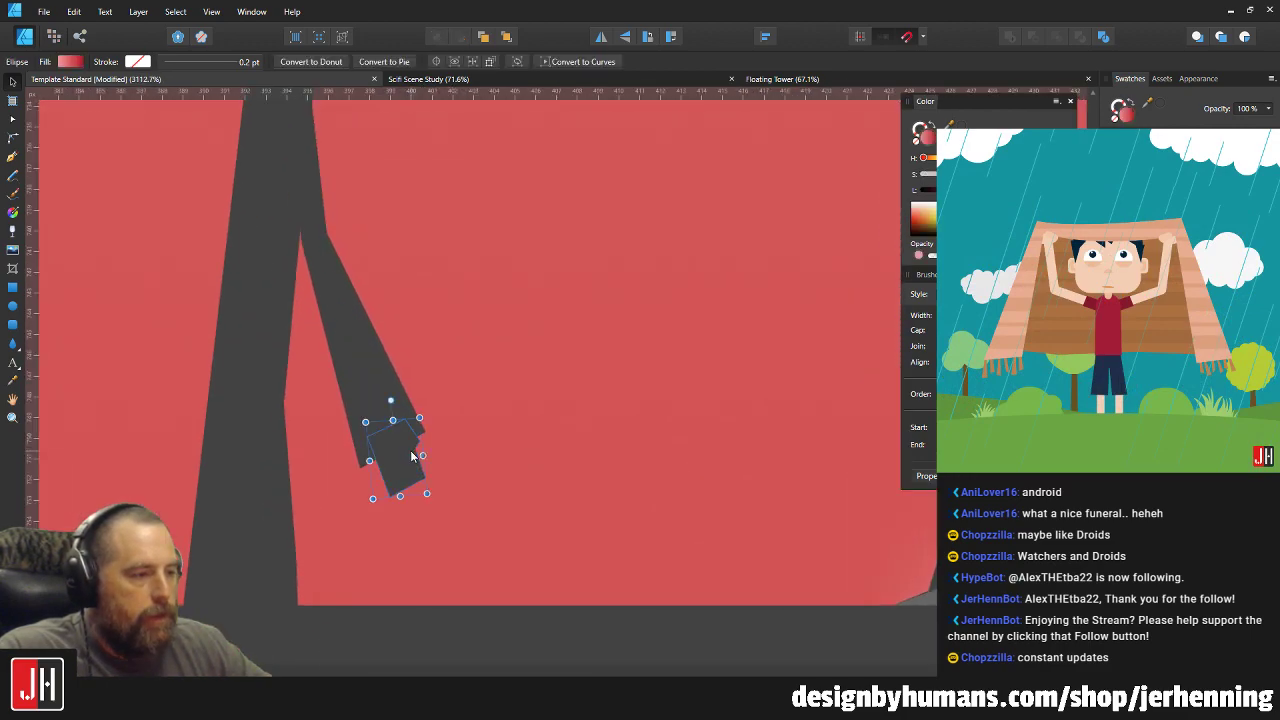
key(Delete)
scroll(436, 420, down, 5)
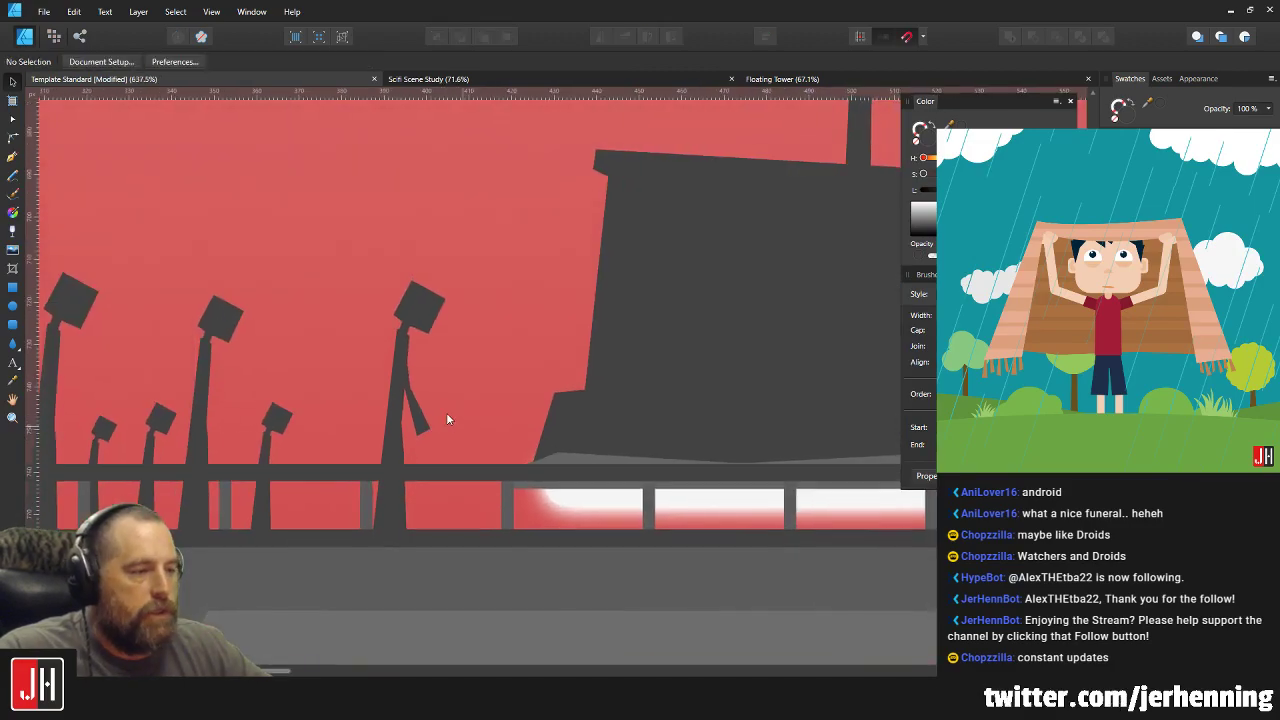
scroll(354, 363, down, 3)
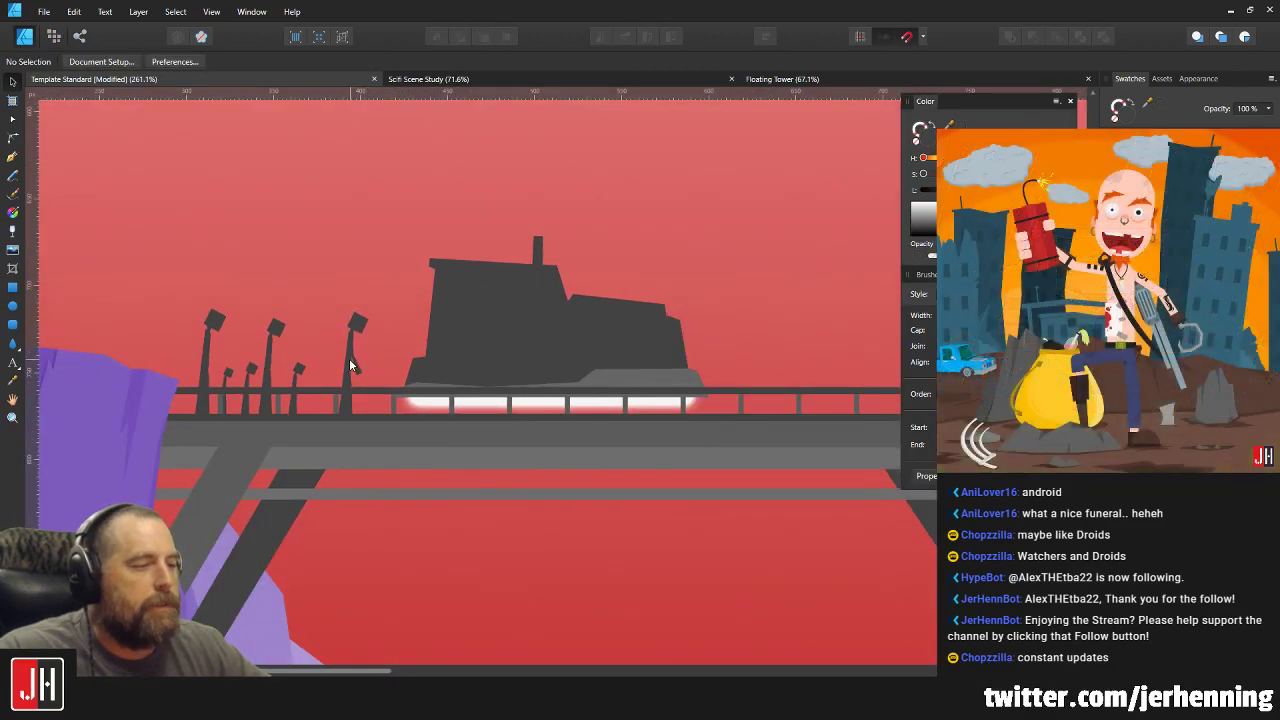
Move the short lamp post nearest the armed one toward it and slightly up, and scale down the tall middle lamp post.
scroll(351, 363, up, 2)
scroll(397, 367, up, 4)
click(365, 398)
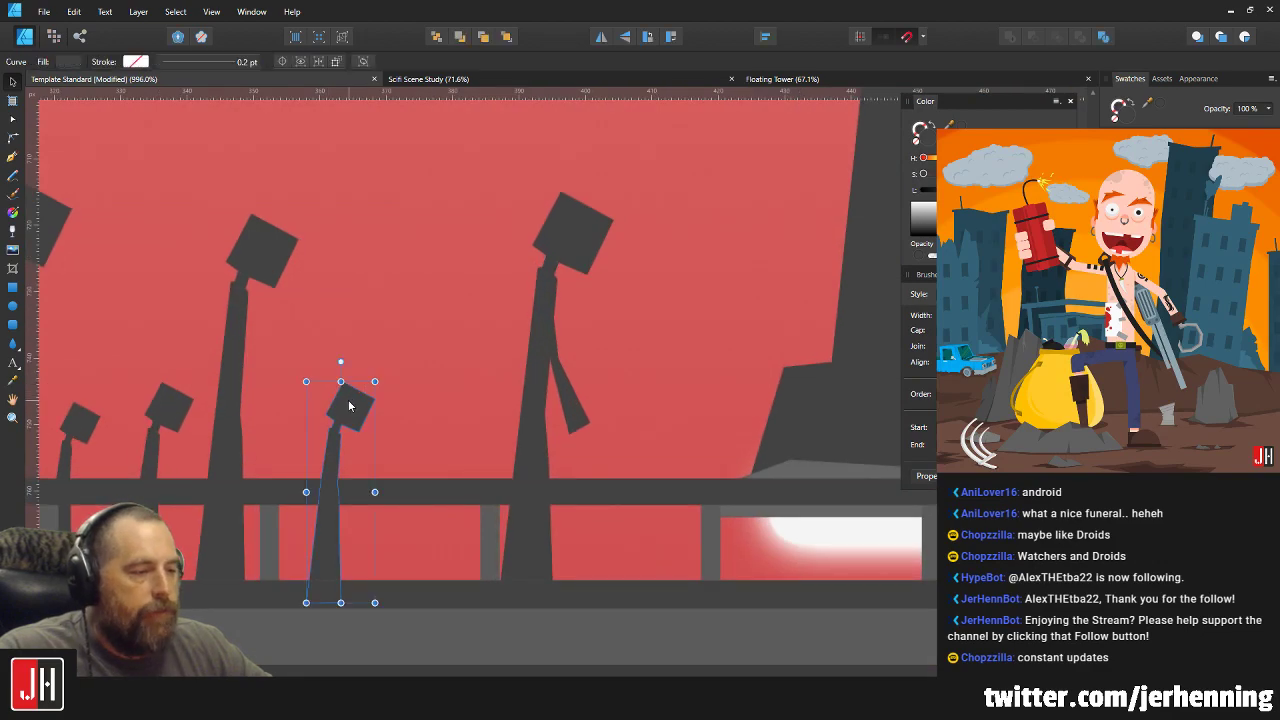
drag(384, 398, 426, 366)
scroll(357, 391, left, 3)
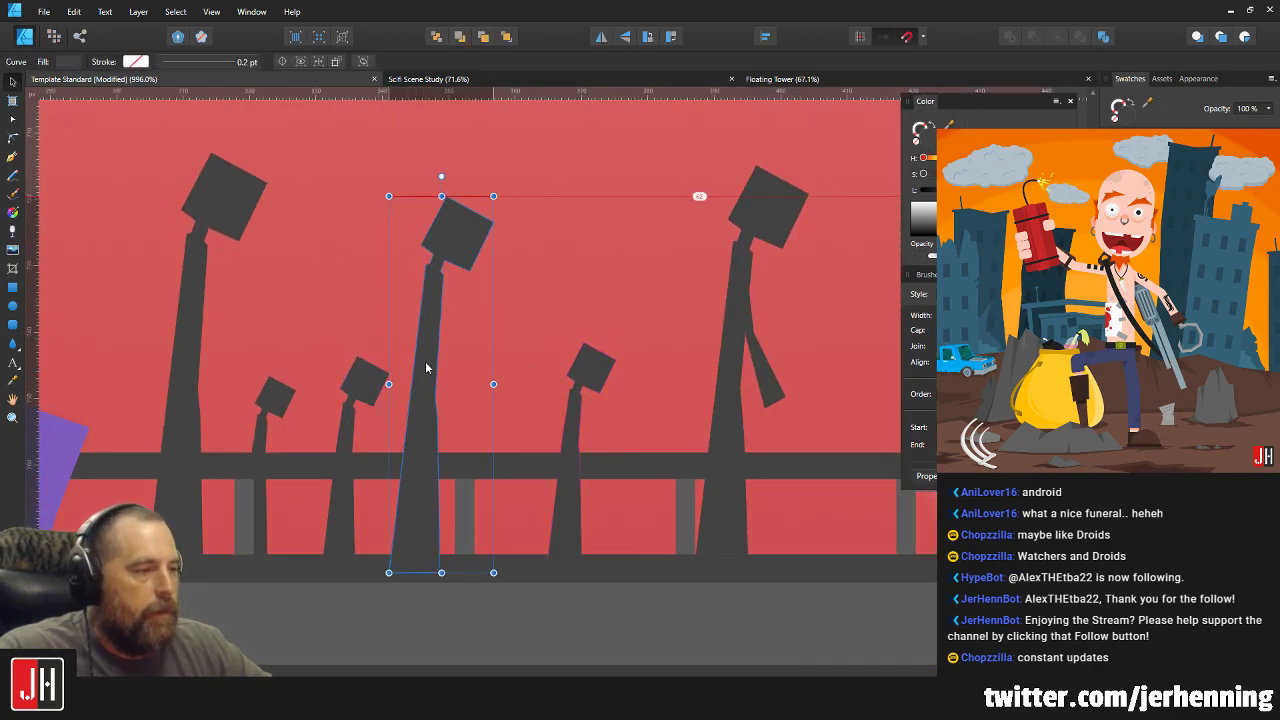
drag(491, 194, 483, 225)
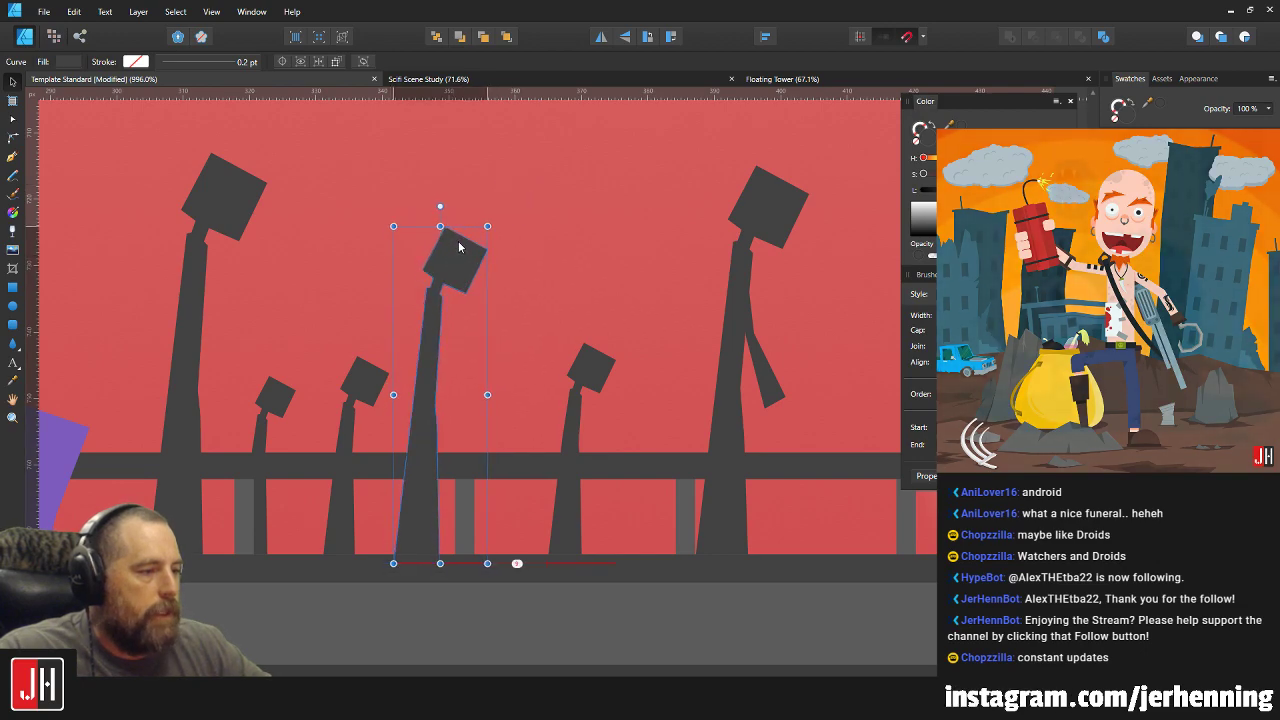
Bring the two short lamp posts between the taller ones closer together, shrinking one slightly, and shift the pair toward the middle post.
click(363, 370)
drag(363, 370, 311, 404)
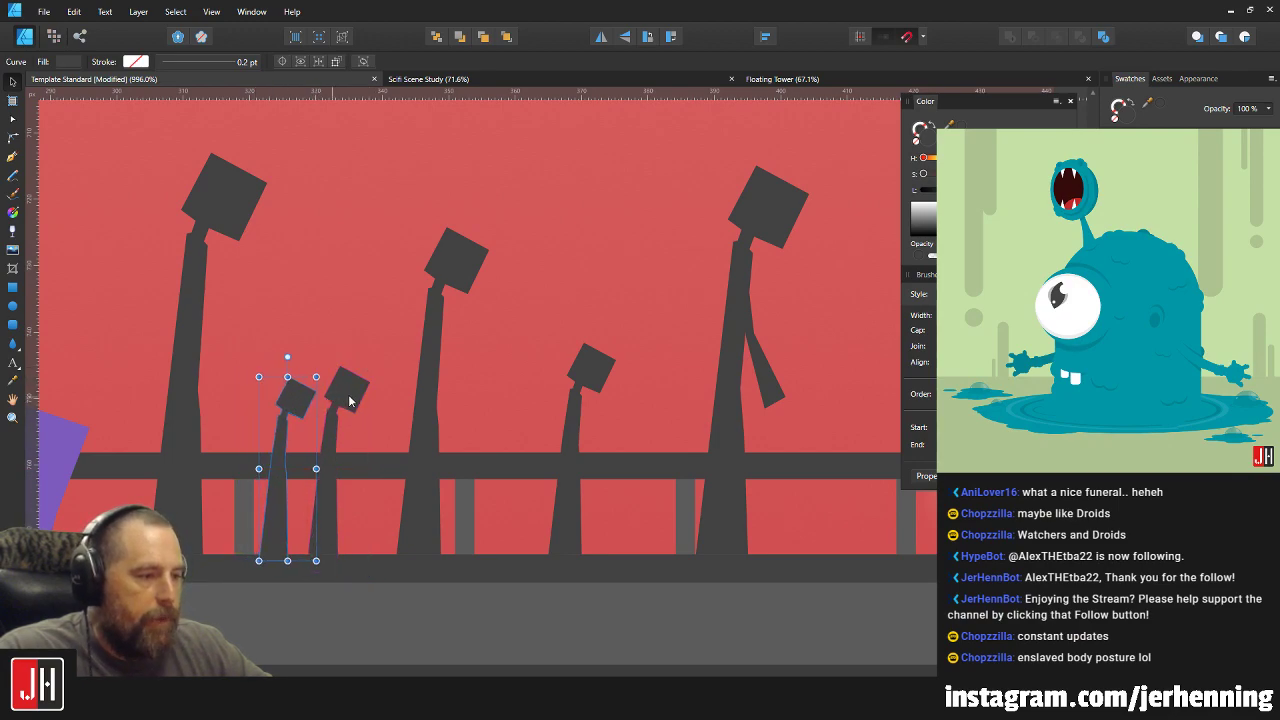
shift+click(361, 399)
key(ctrl+0)
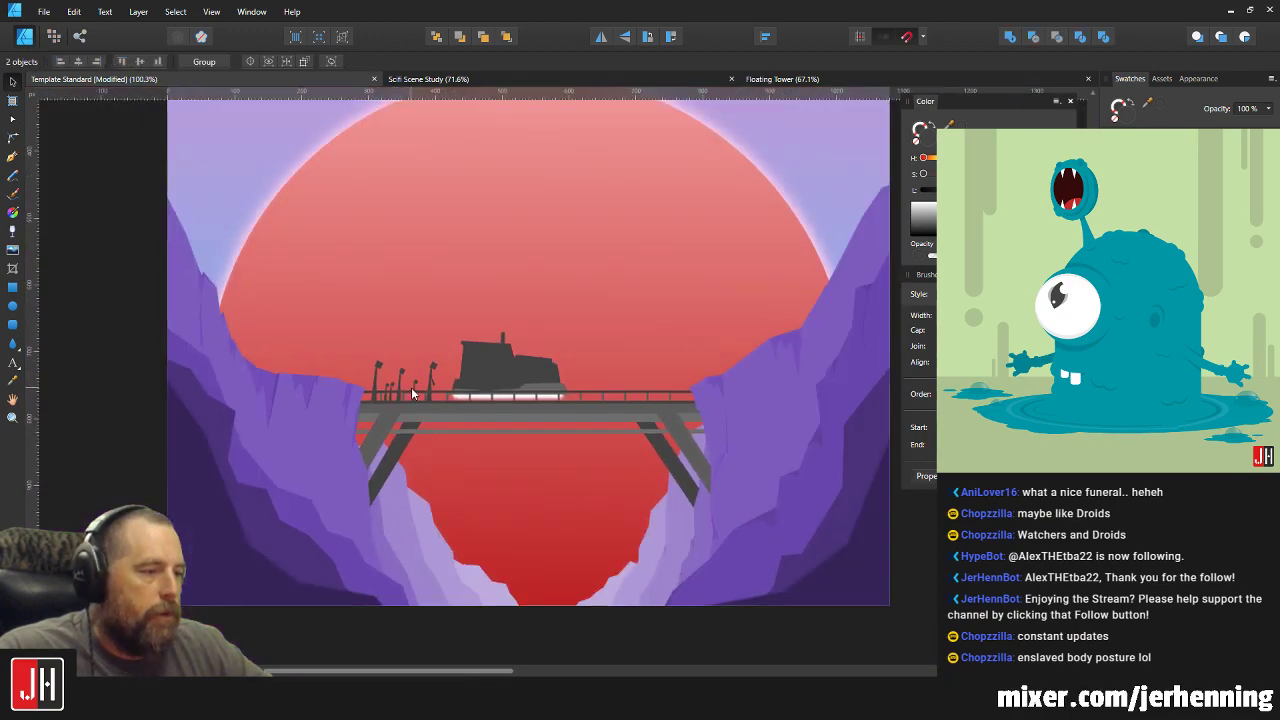
click(166, 337)
Delete the arm from the lamp post nearest the vehicle.
scroll(404, 378, up, 5)
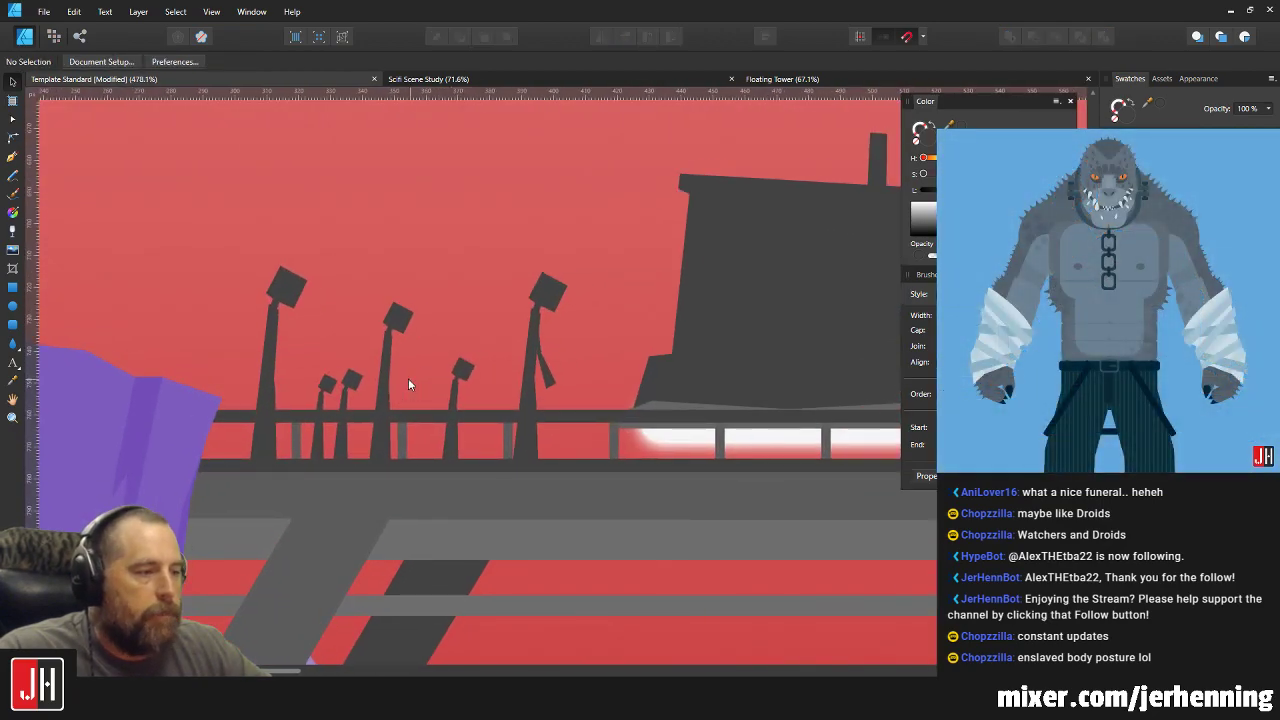
scroll(470, 384, up, 5)
click(483, 392)
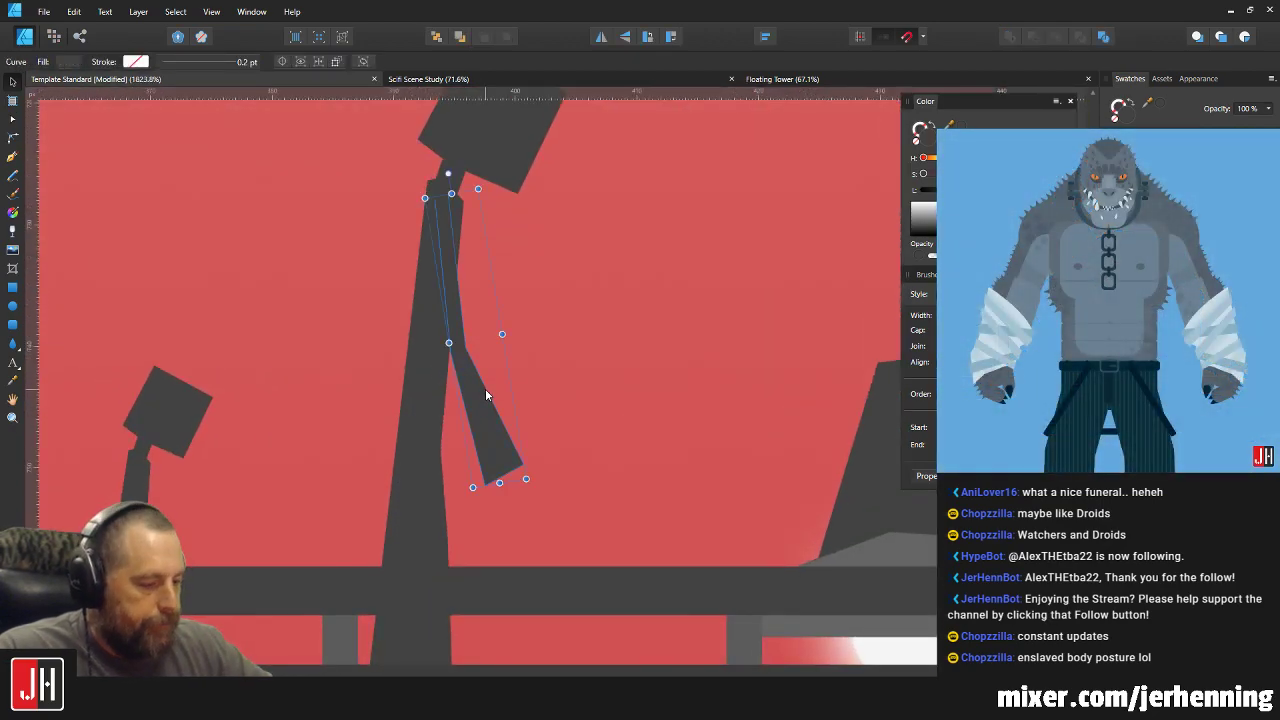
key(Escape)
scroll(486, 395, down, 8)
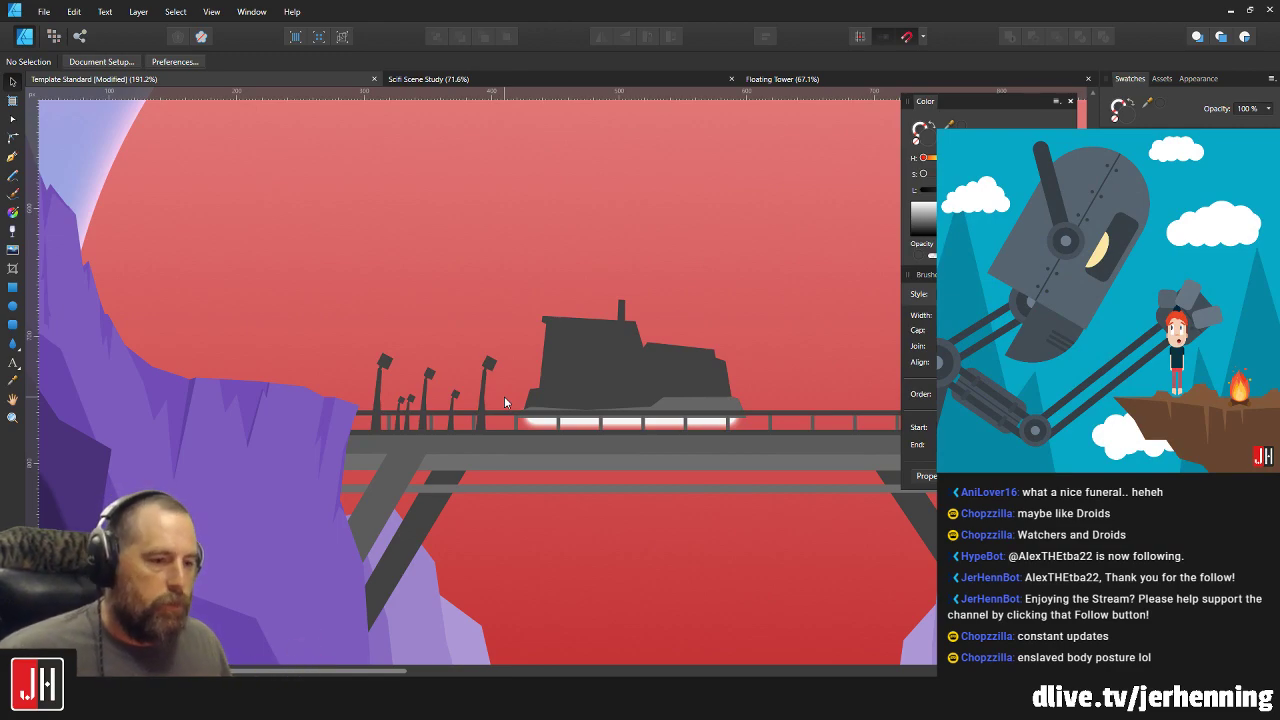
scroll(490, 404, up, 8)
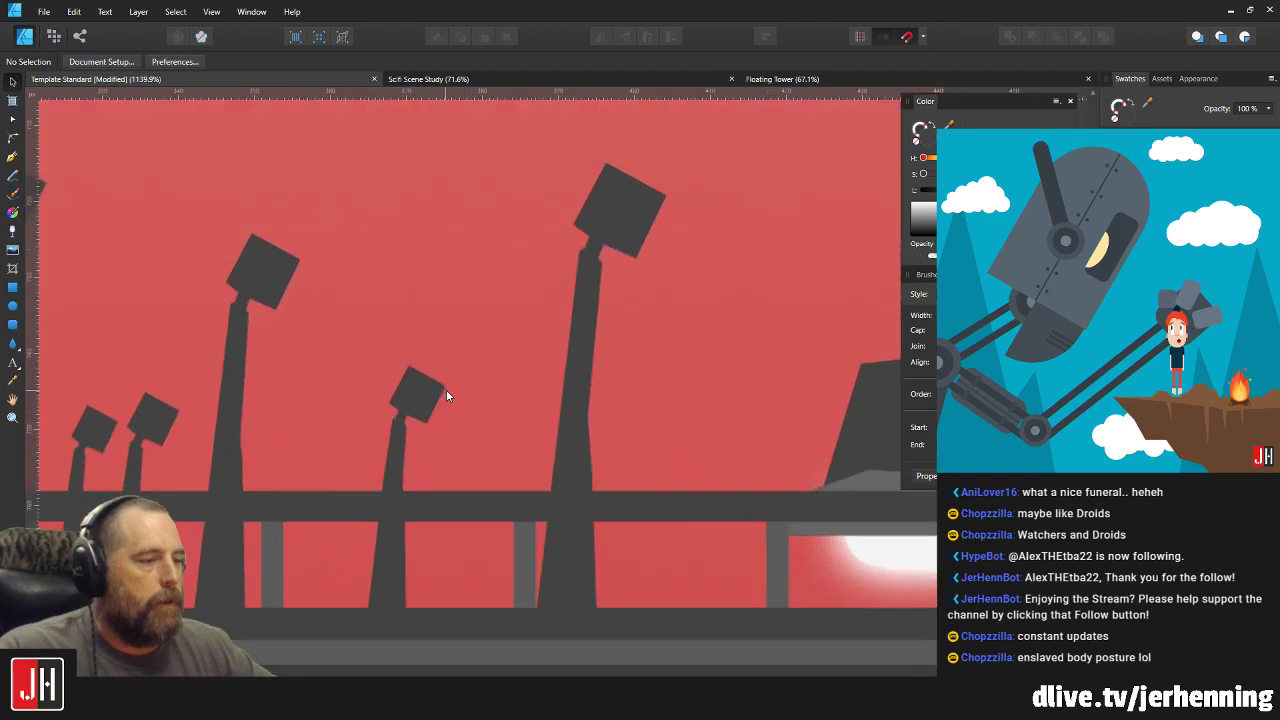
Shift the tall middle lamp post slightly toward the vehicle and bring the taller of the two short posts behind it closer.
click(323, 374)
drag(323, 374, 334, 371)
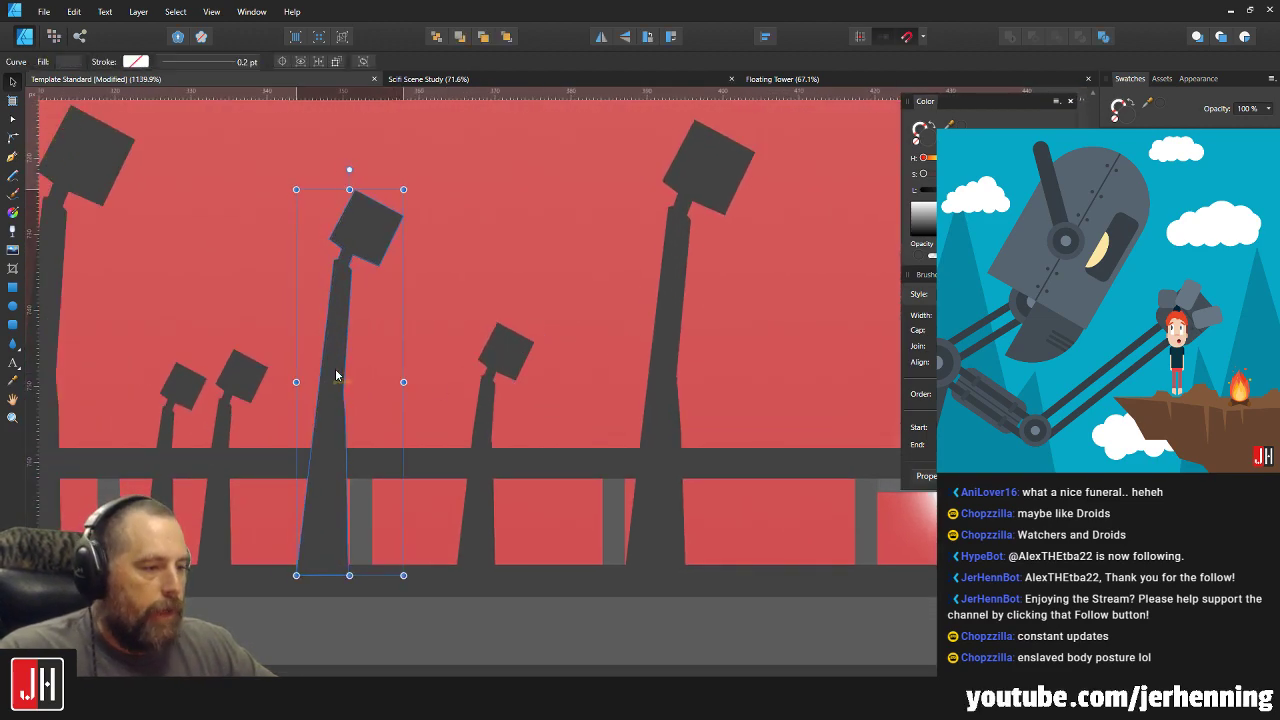
click(249, 378)
drag(249, 378, 274, 377)
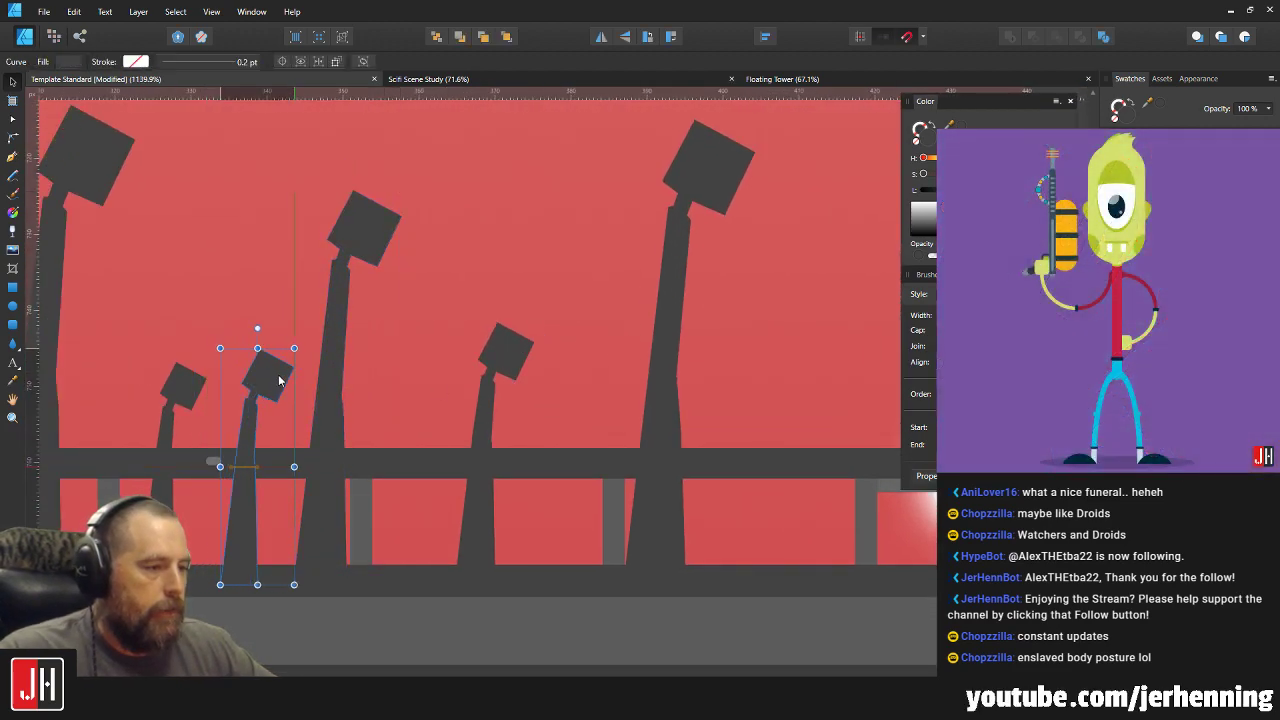
Lower the smallest lamp post slightly and place a copy of it beside the short post between the middle and vehicle-side tall posts.
click(204, 372)
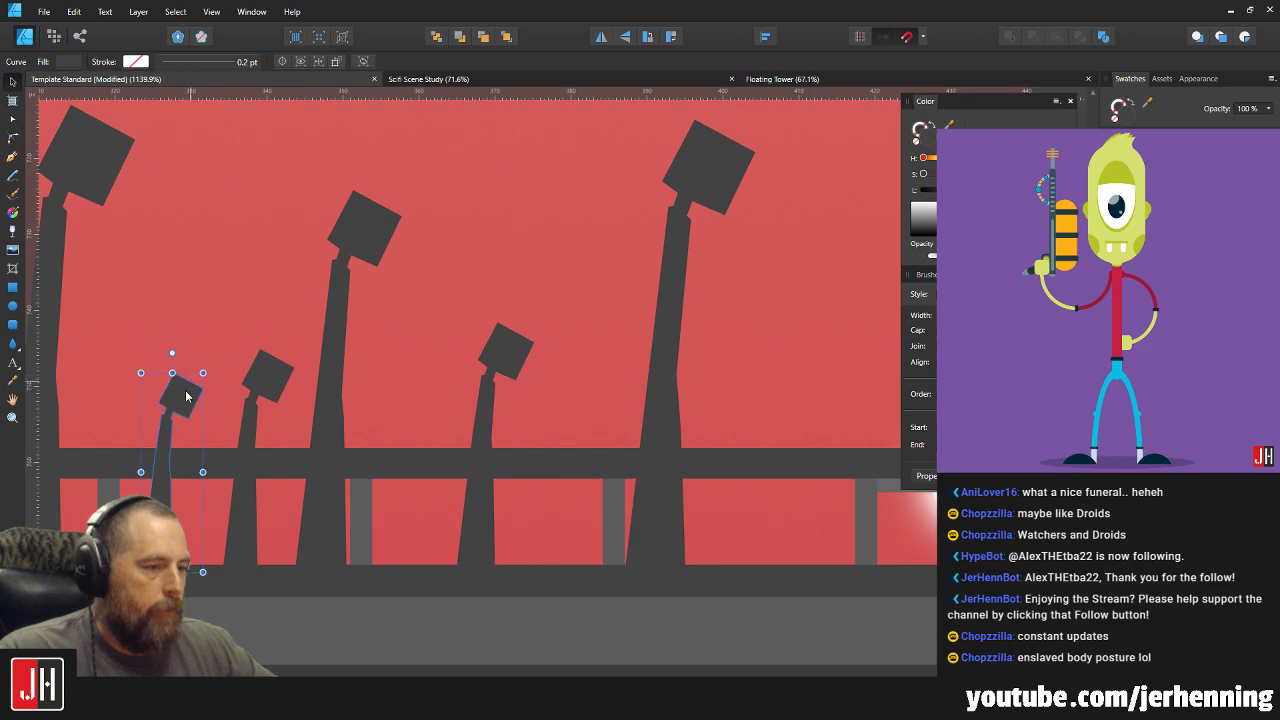
drag(190, 389, 512, 404)
shift+click(486, 406)
scroll(512, 404, down, 10)
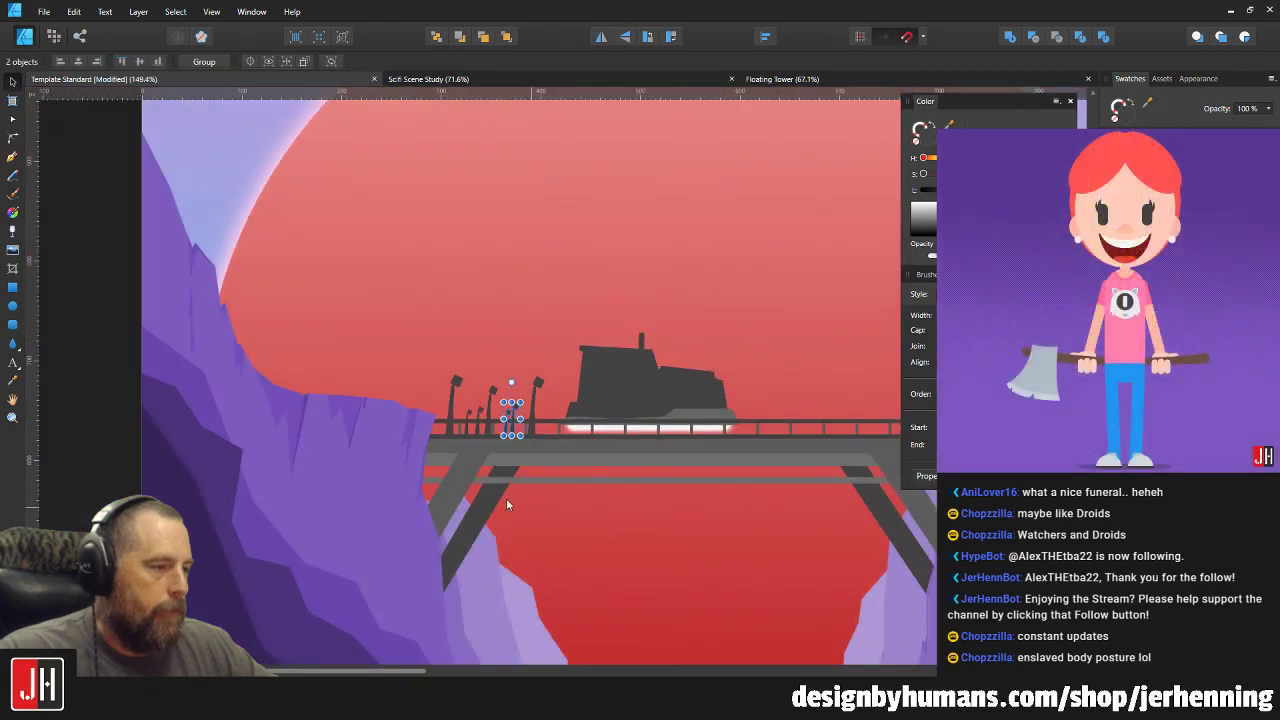
Move the copied small lamp post toward the middle post, and shift it together with its short neighbour slightly toward the vehicle.
scroll(512, 404, up, 10)
click(425, 365)
drag(425, 365, 382, 368)
shift+click(476, 376)
drag(476, 376, 484, 374)
scroll(484, 374, down, 10)
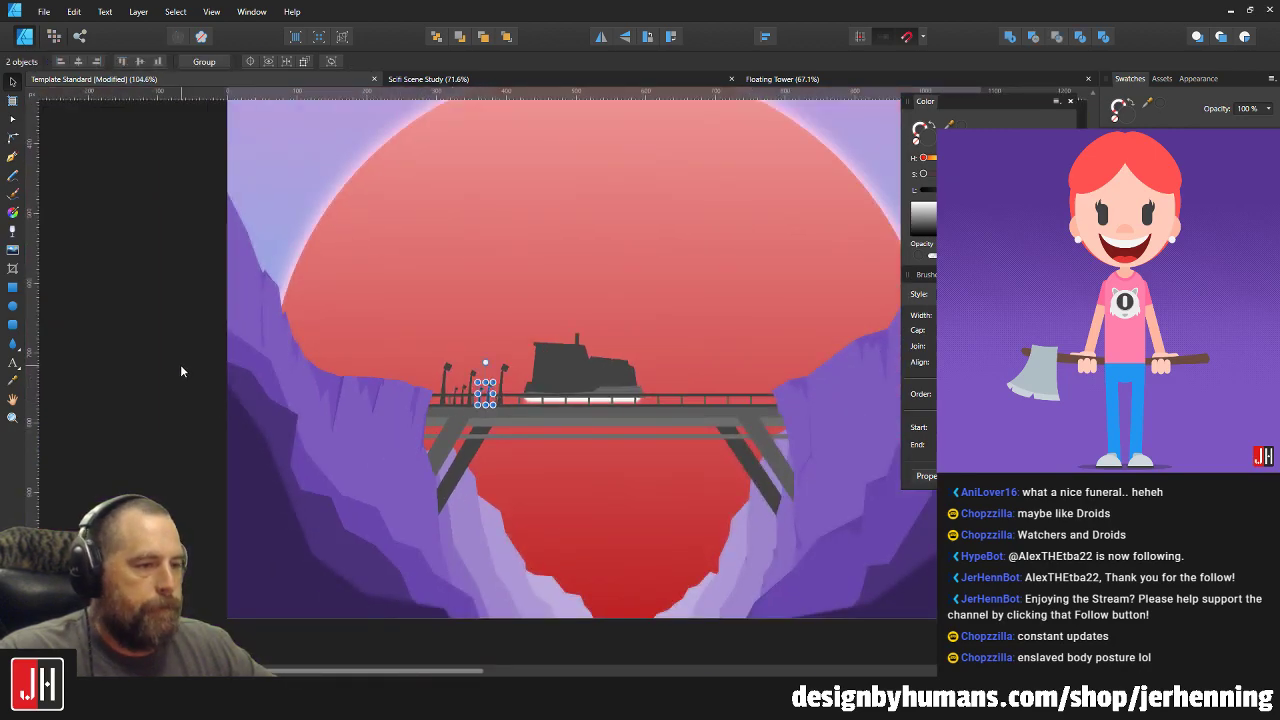
click(181, 371)
Examine the spacing and heights of the lamp-post row beside the vehicle, up close and within the whole canyon scene.
scroll(440, 382, up, 5)
scroll(450, 381, down, 7)
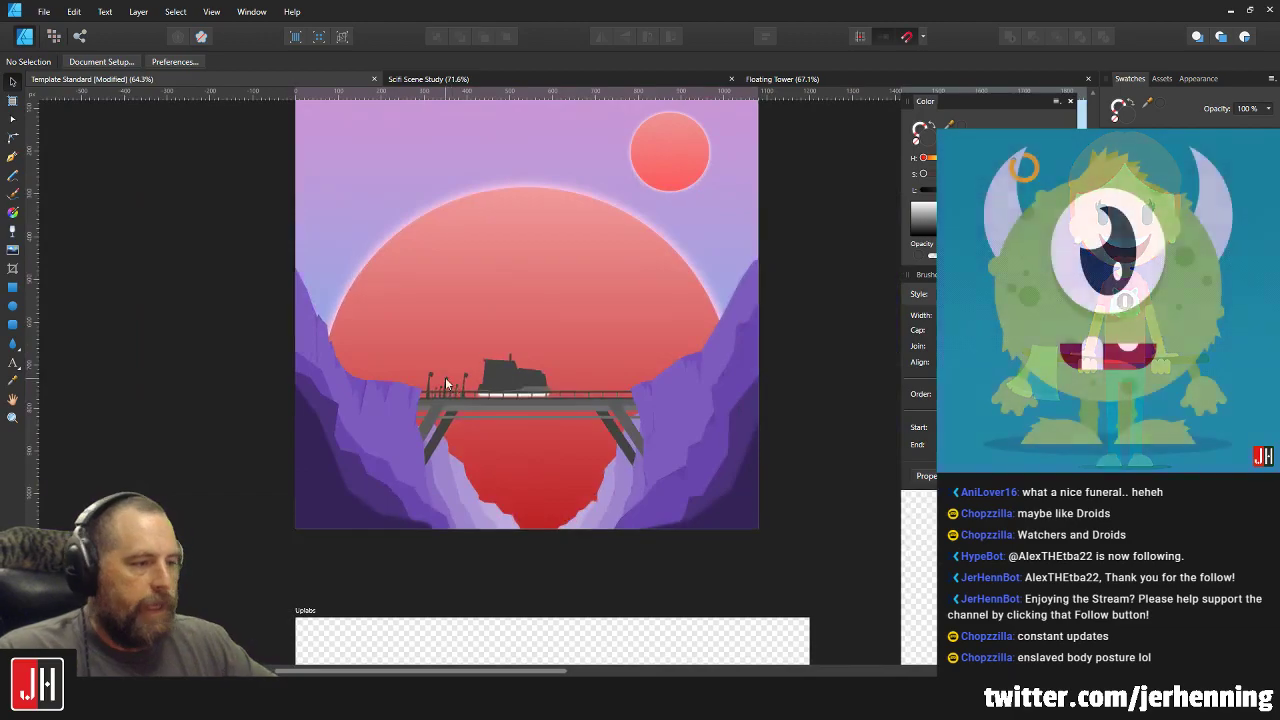
scroll(445, 377, up, 3)
scroll(462, 372, down, 3)
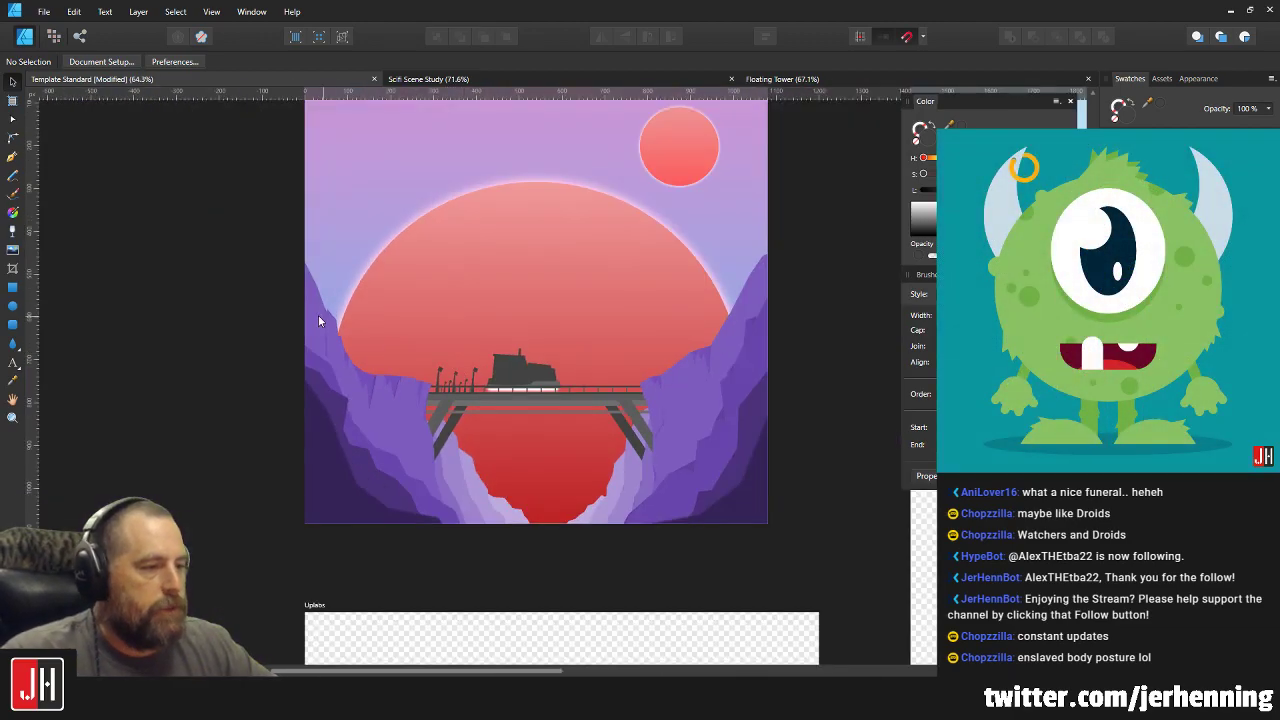
scroll(516, 407, up, 5)
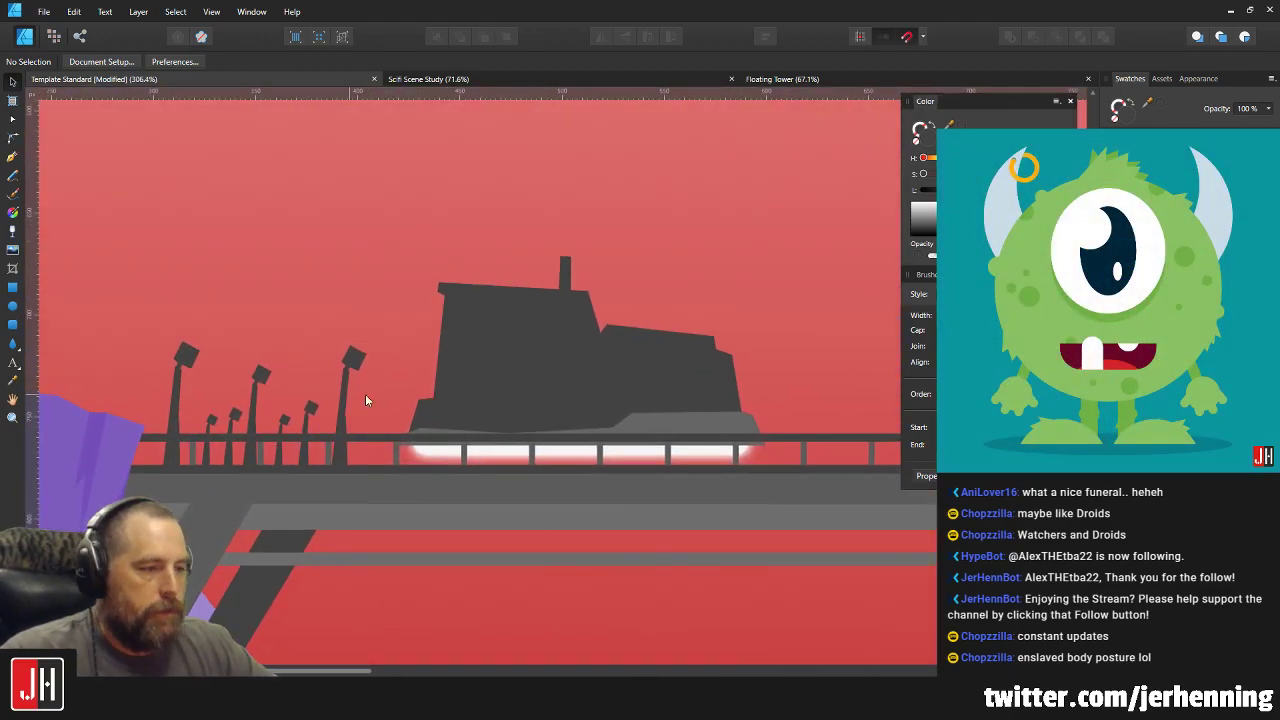
click(586, 366)
scroll(590, 380, right, 1)
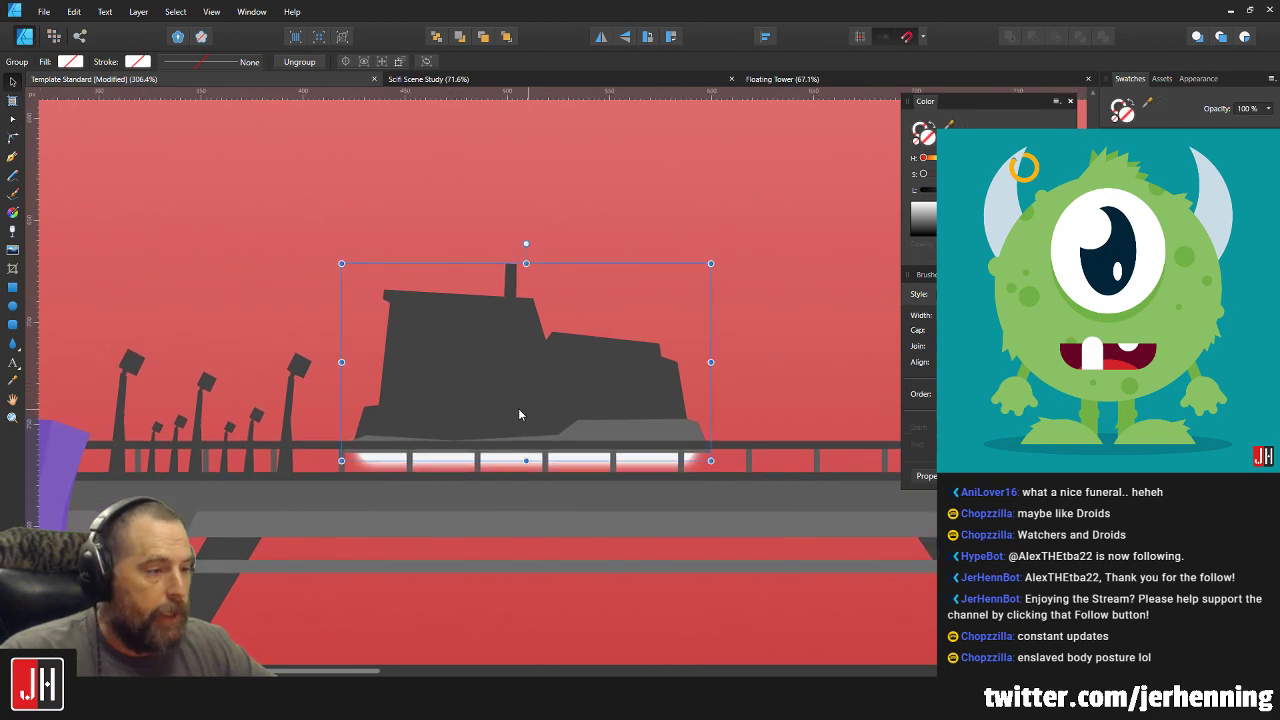
scroll(519, 408, up, 4)
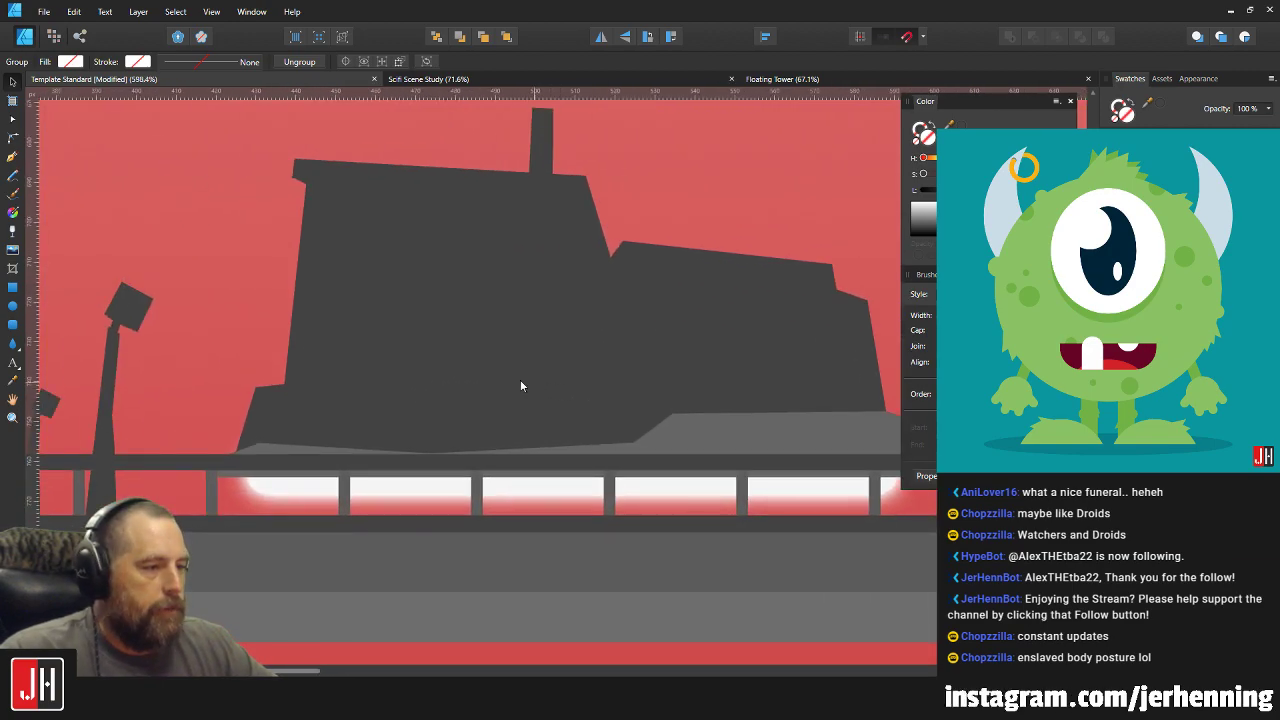
scroll(520, 386, down, 4)
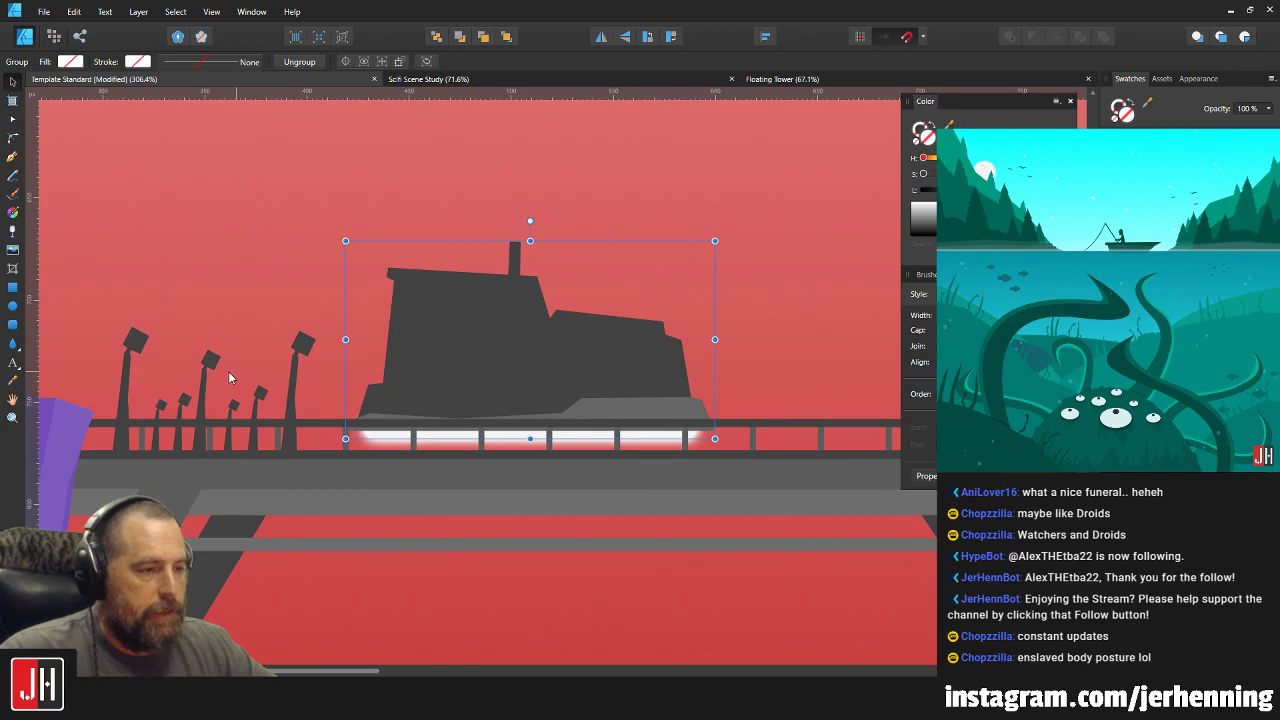
scroll(229, 377, up, 4)
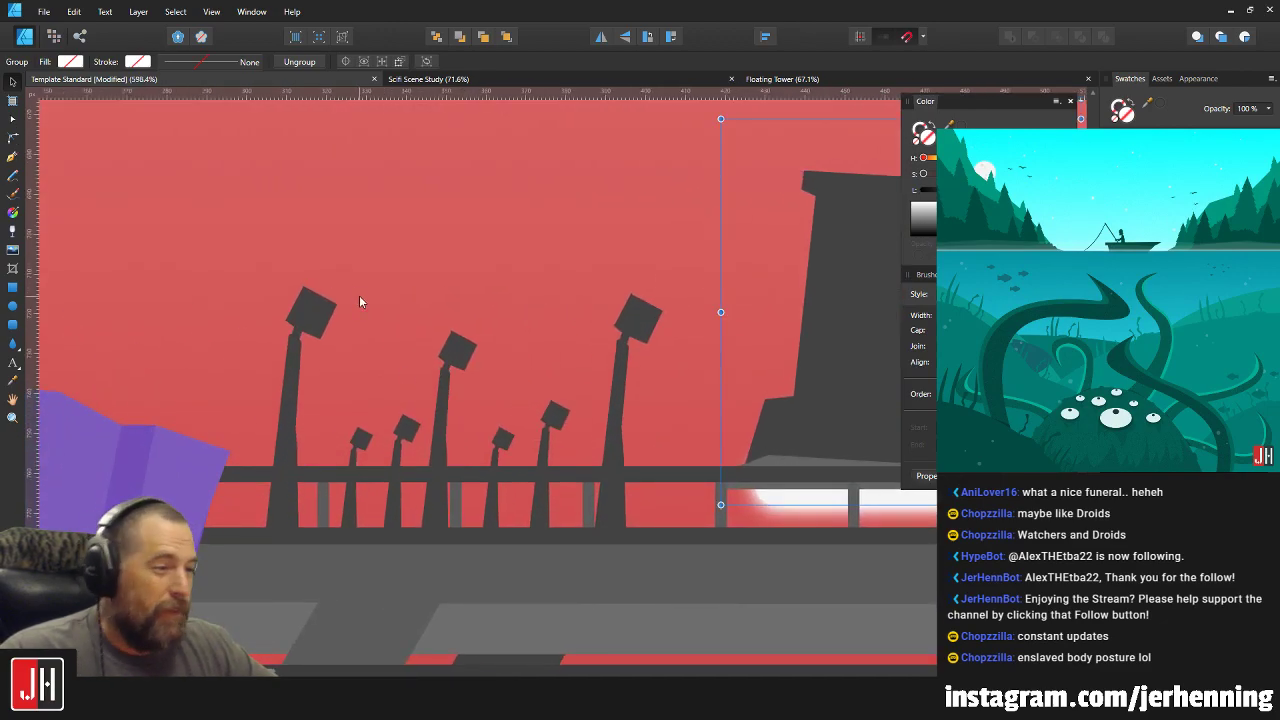
scroll(306, 300, up, 4)
scroll(323, 310, down, 9)
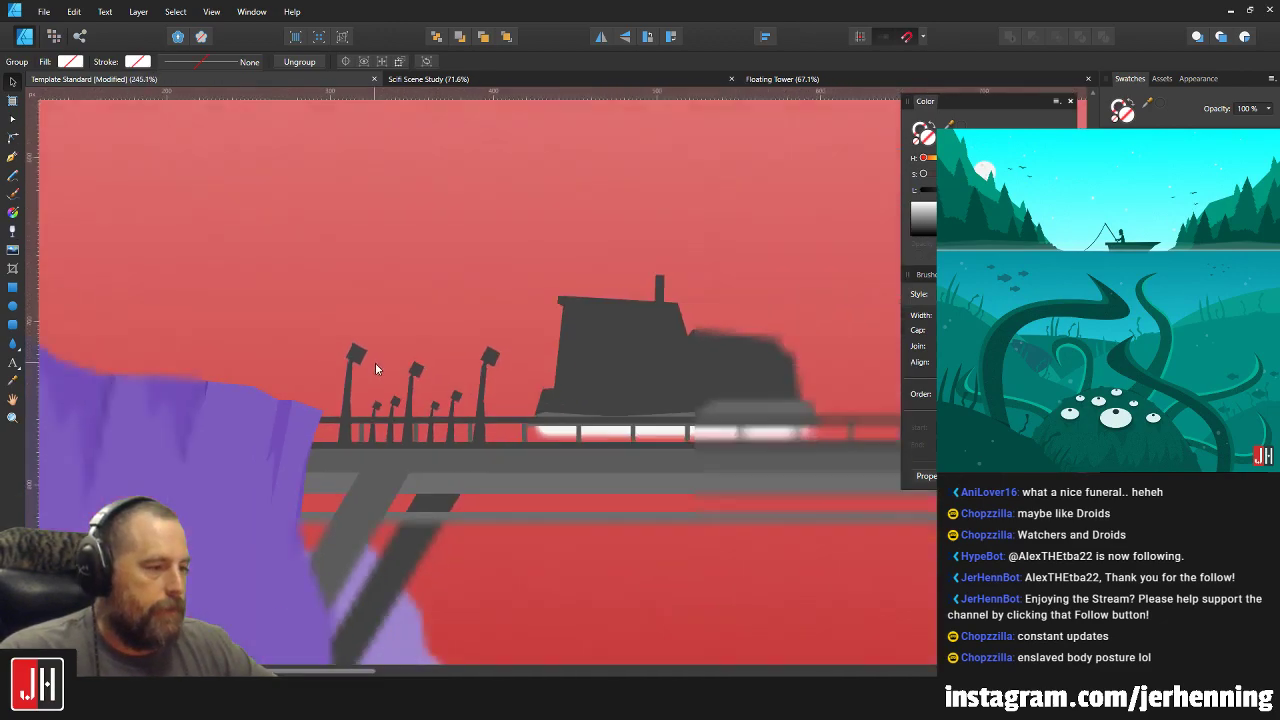
scroll(375, 369, down, 8)
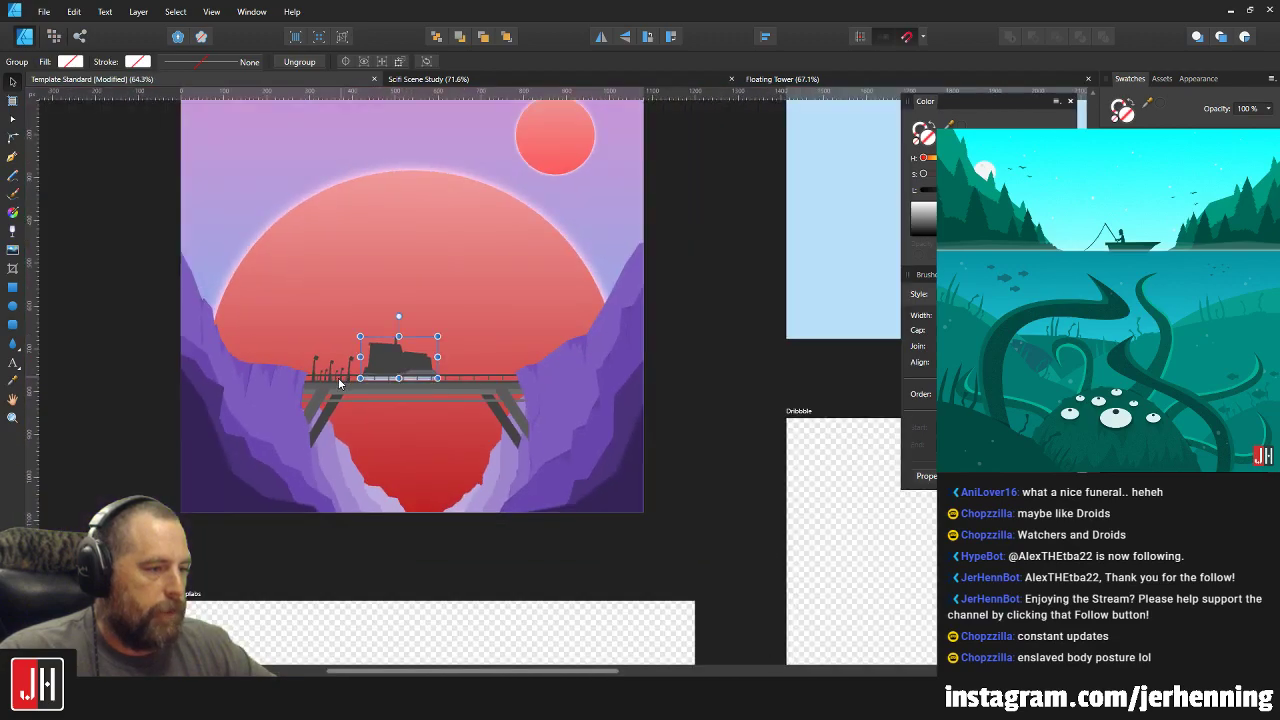
scroll(340, 378, up, 4)
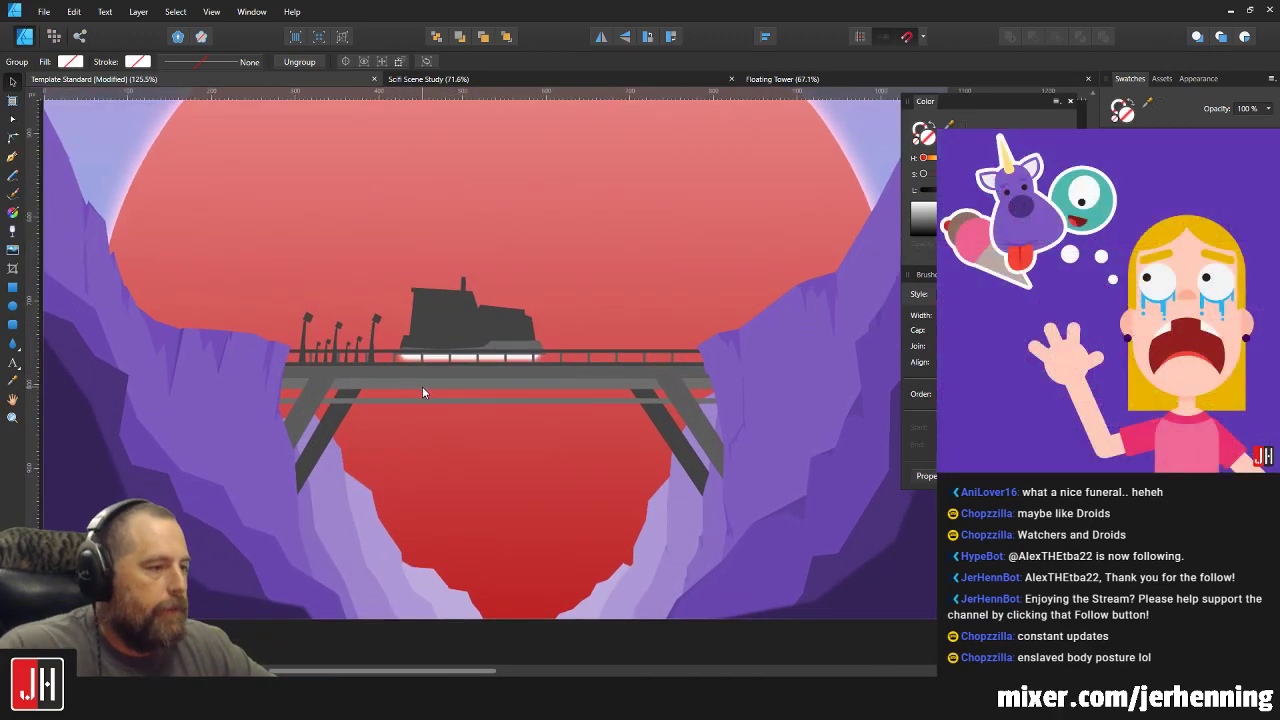
scroll(406, 343, down, 1)
scroll(460, 300, up, 5)
scroll(442, 398, down, 2)
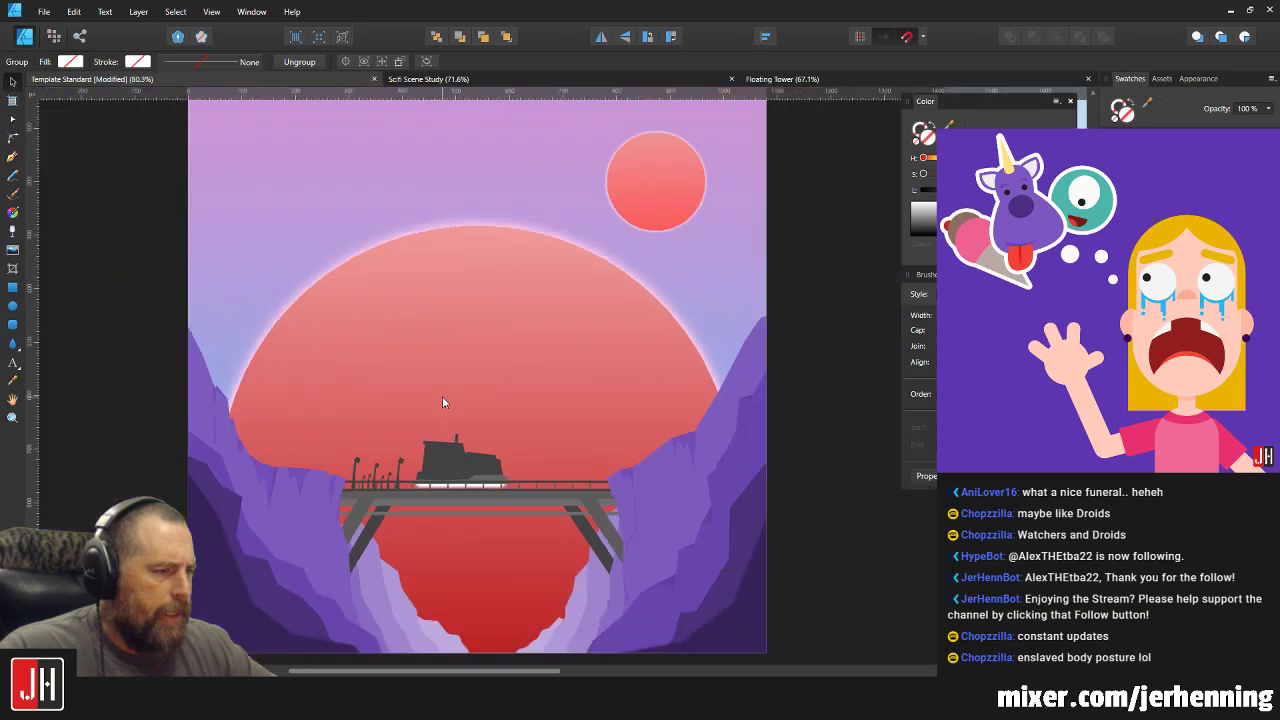
scroll(442, 400, down, 1)
scroll(463, 392, up, 5)
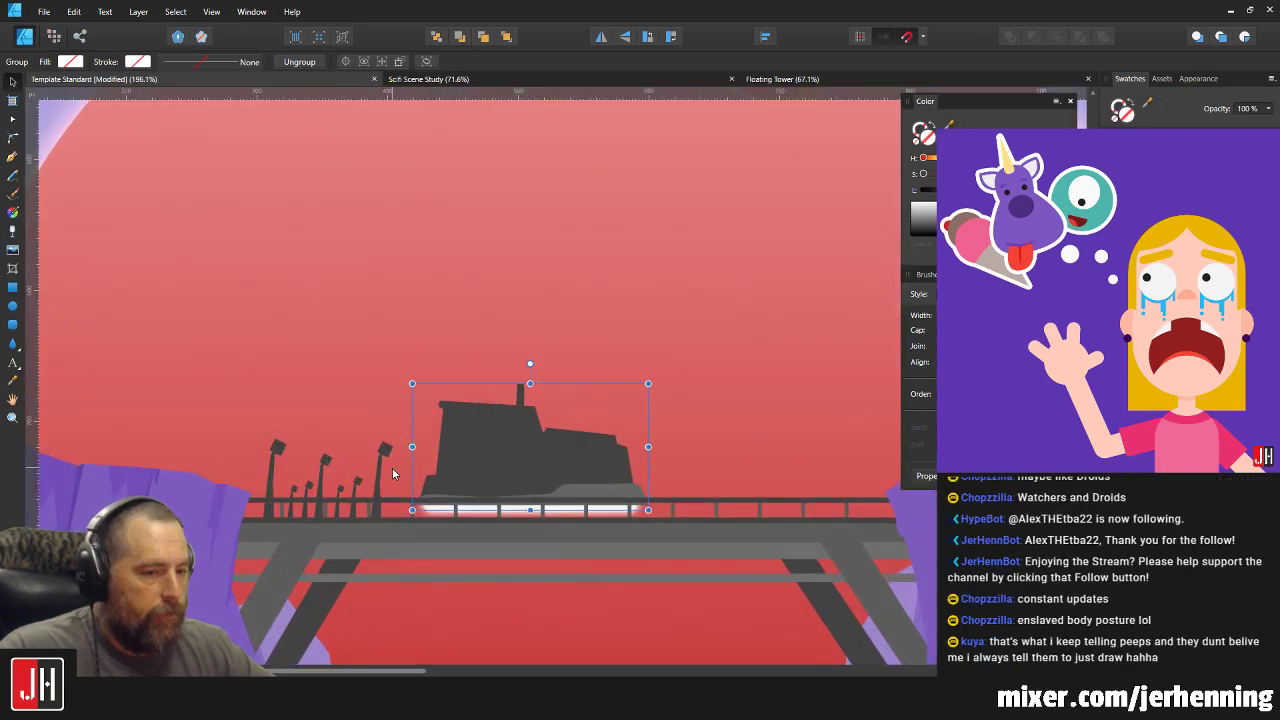
drag(393, 474, 368, 425)
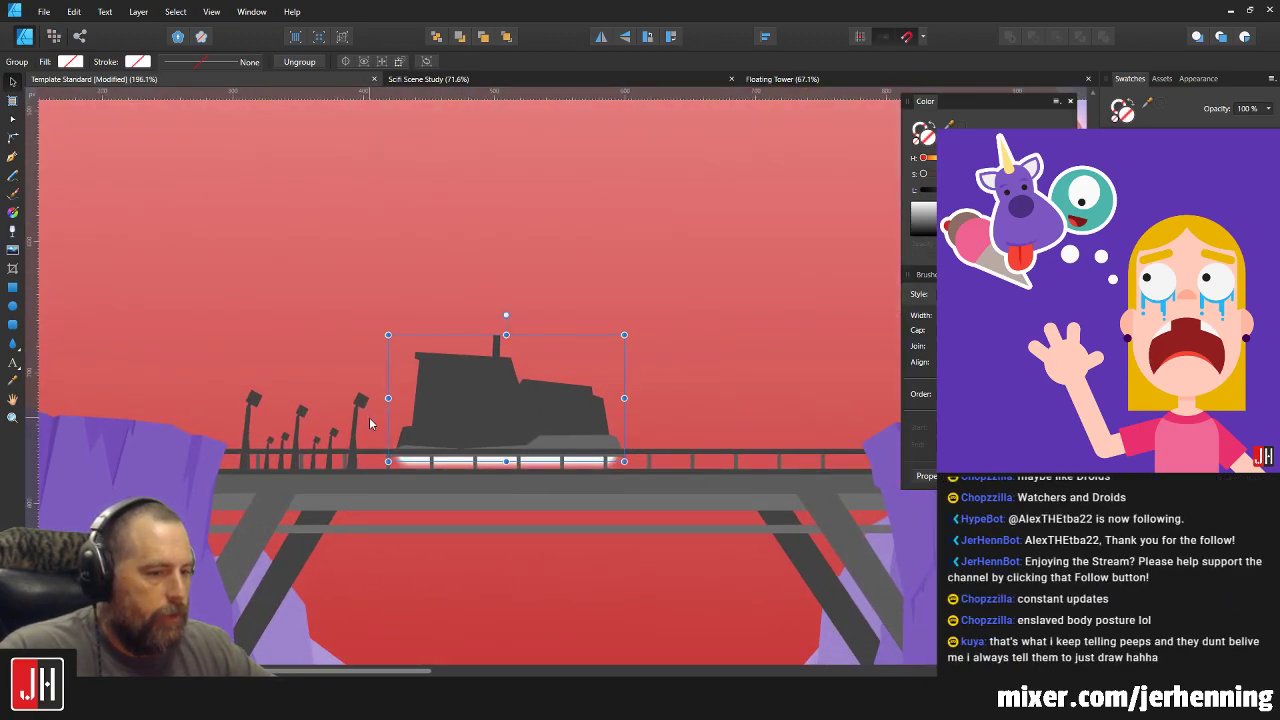
drag(386, 417, 417, 383)
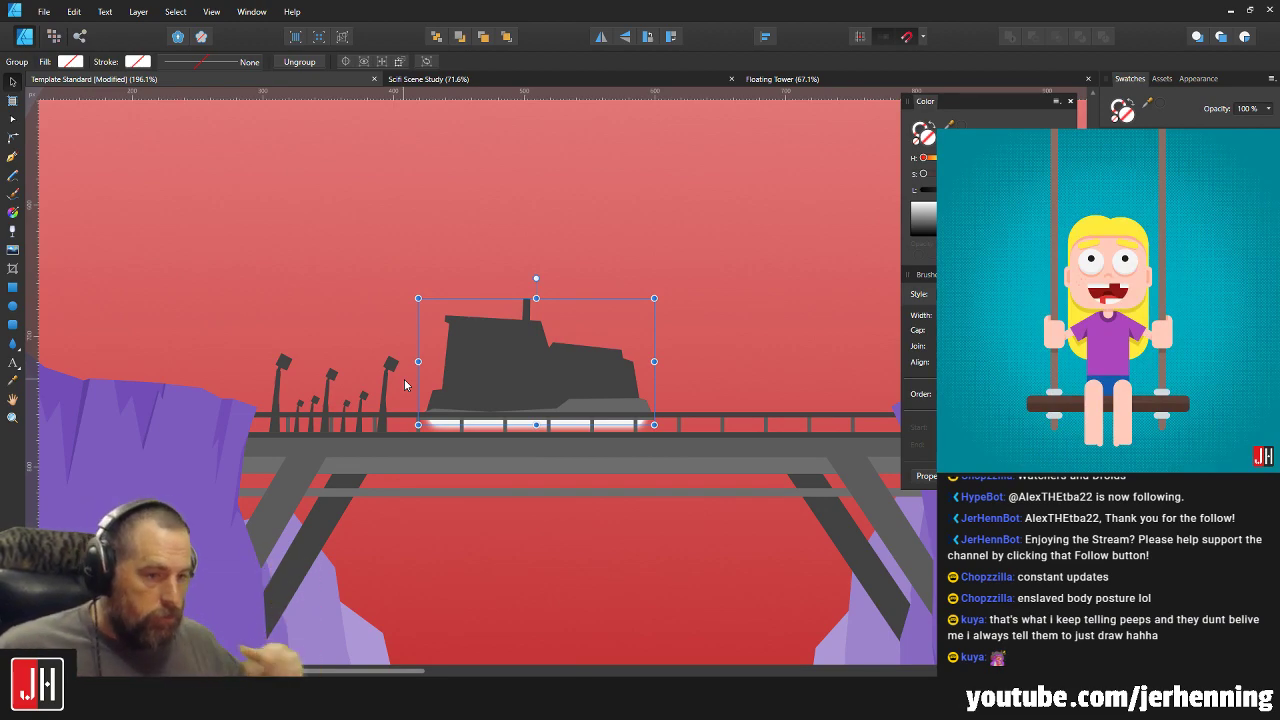
Move the smallest lamp post on the cliff side slightly away from its short neighbour, and raise its copy past the middle post slightly.
scroll(363, 405, up, 10)
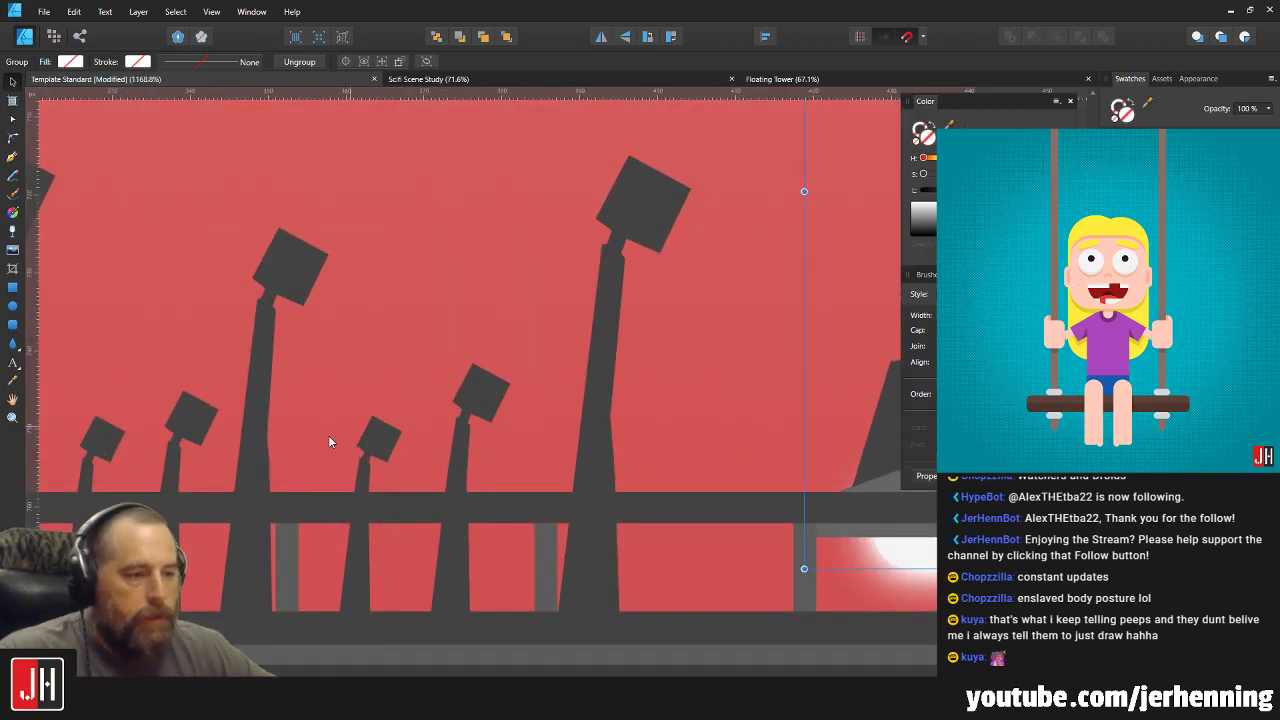
double_click(240, 446)
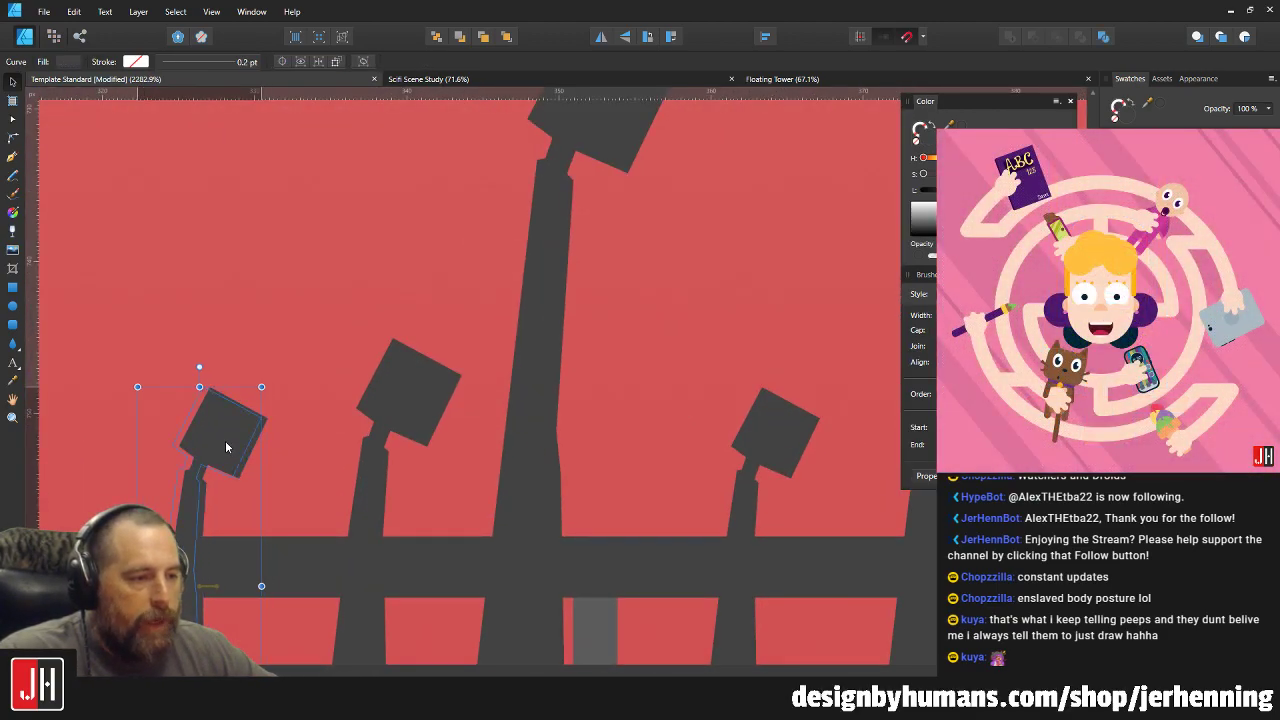
scroll(244, 444, down, 7)
scroll(333, 442, up, 3)
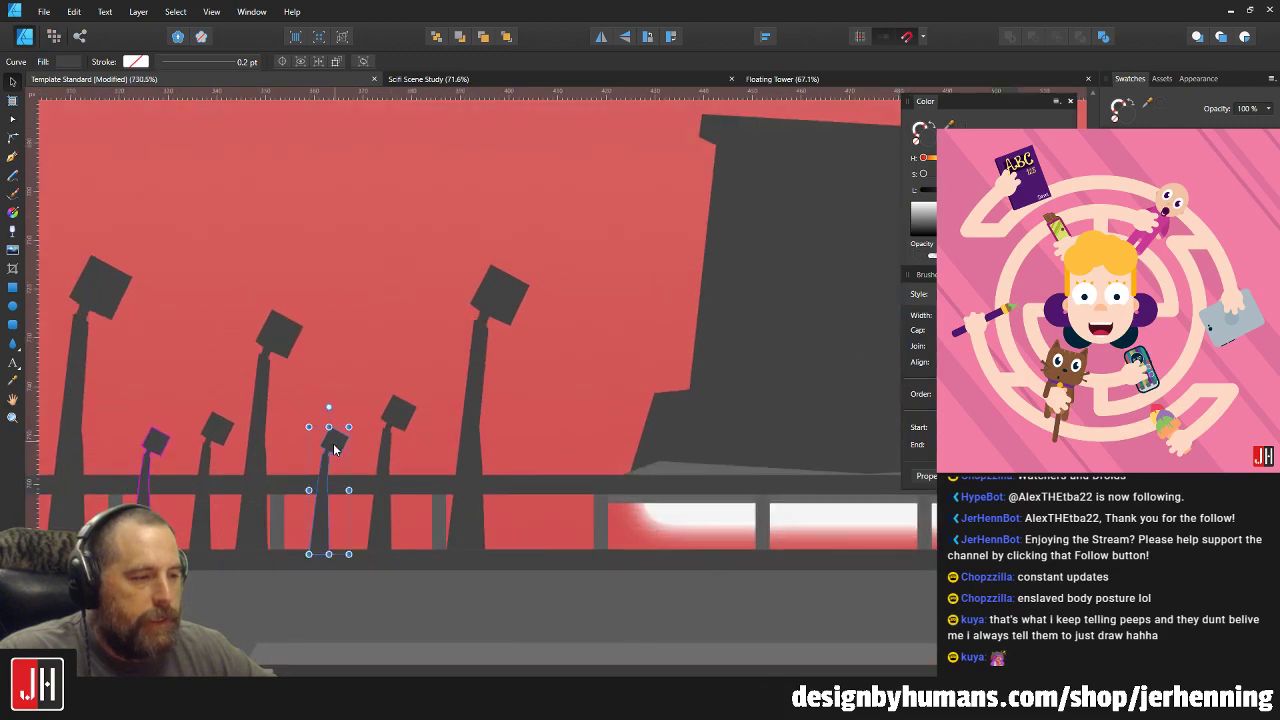
scroll(334, 450, up, 3)
mouse_move(364, 410)
mouse_down()
mouse_move(377, 397)
mouse_move(350, 418)
mouse_up()
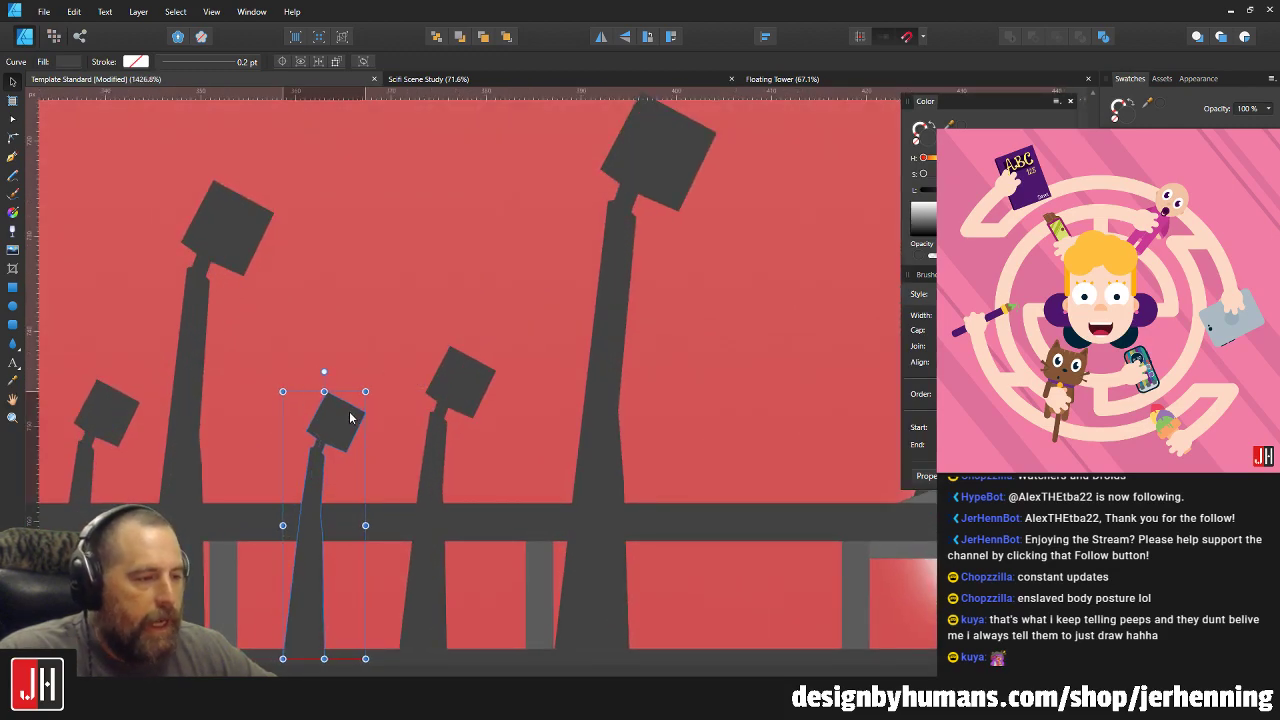
scroll(350, 440, down, 5)
scroll(340, 445, up, 5)
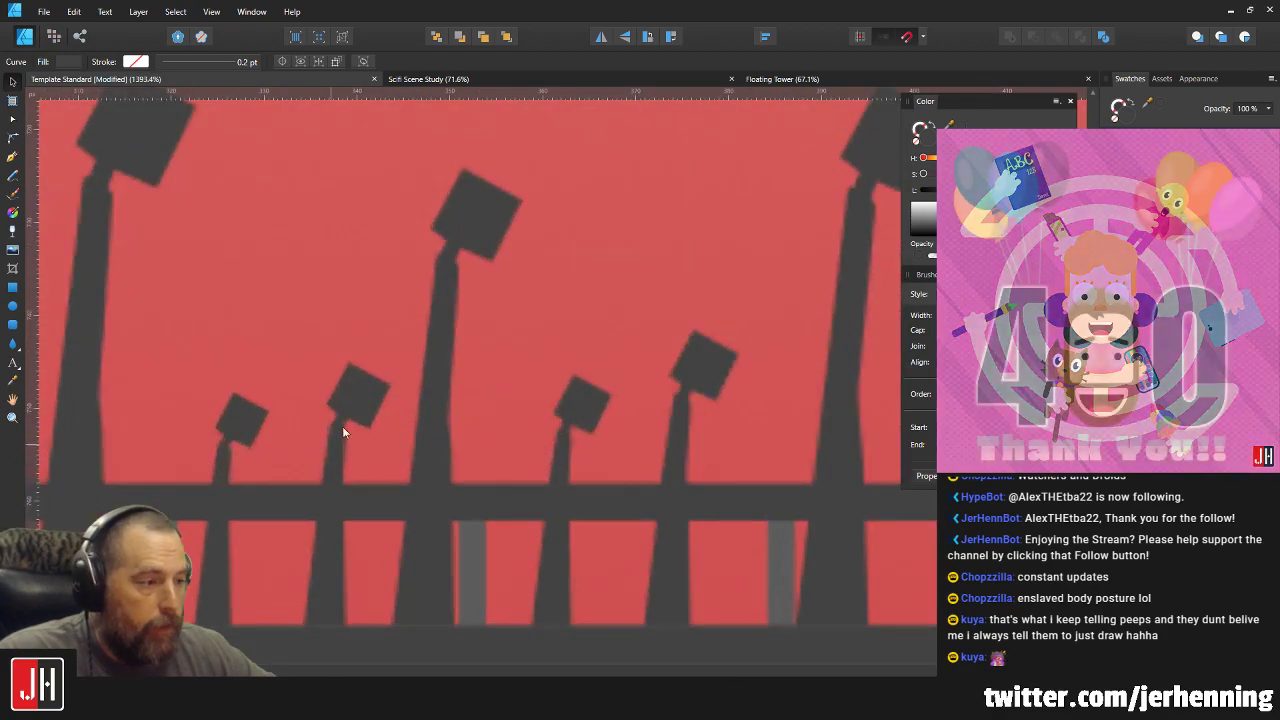
click(343, 431)
scroll(372, 472, down, 5)
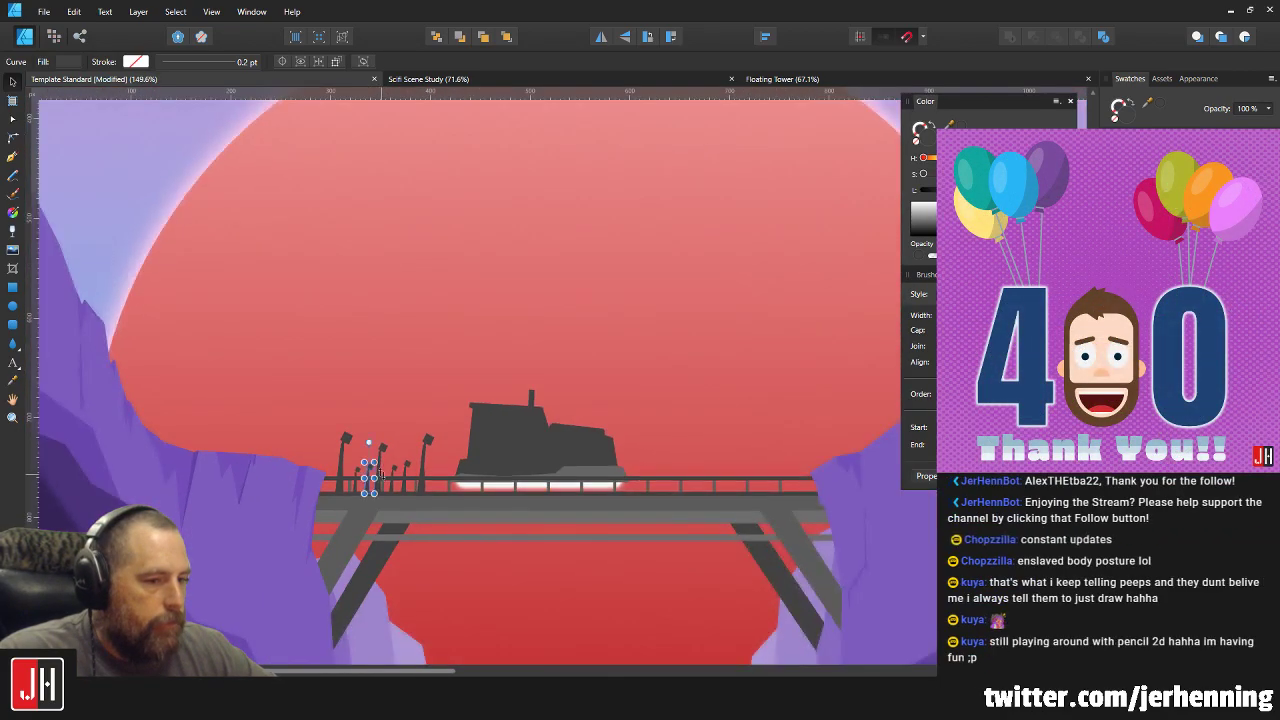
scroll(379, 473, up, 1)
scroll(405, 408, up, 1)
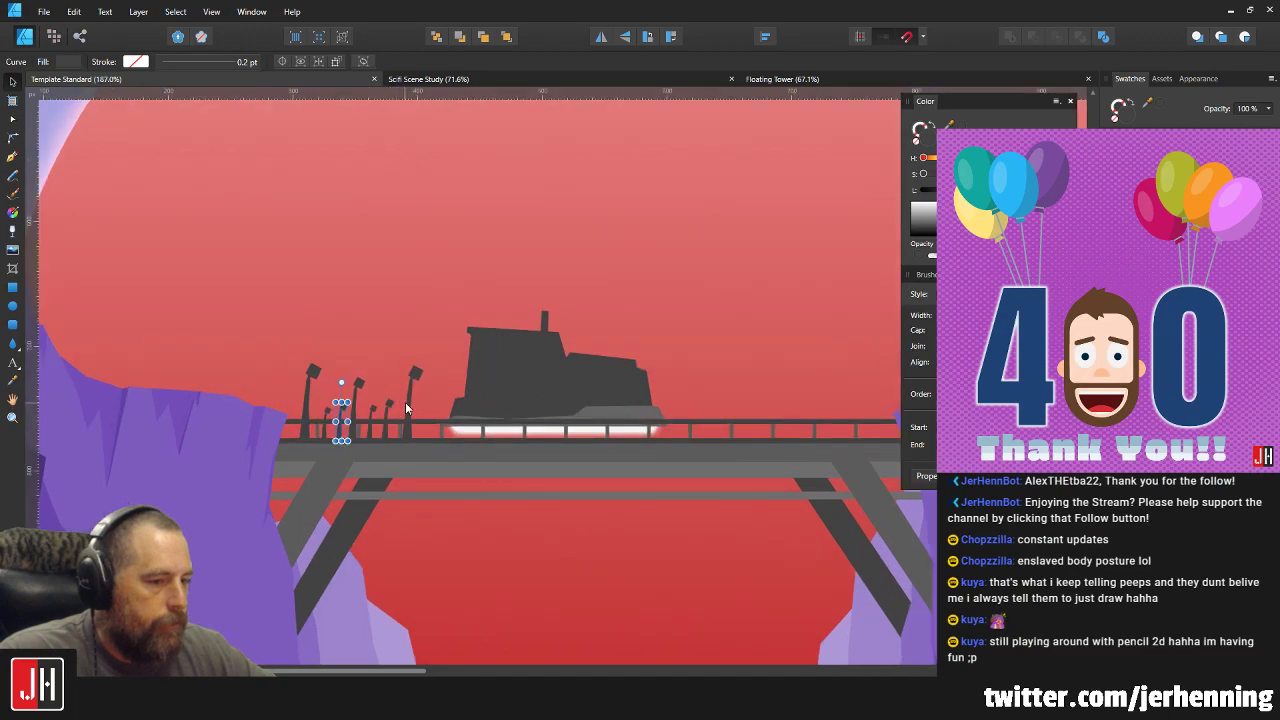
scroll(405, 402, down, 1)
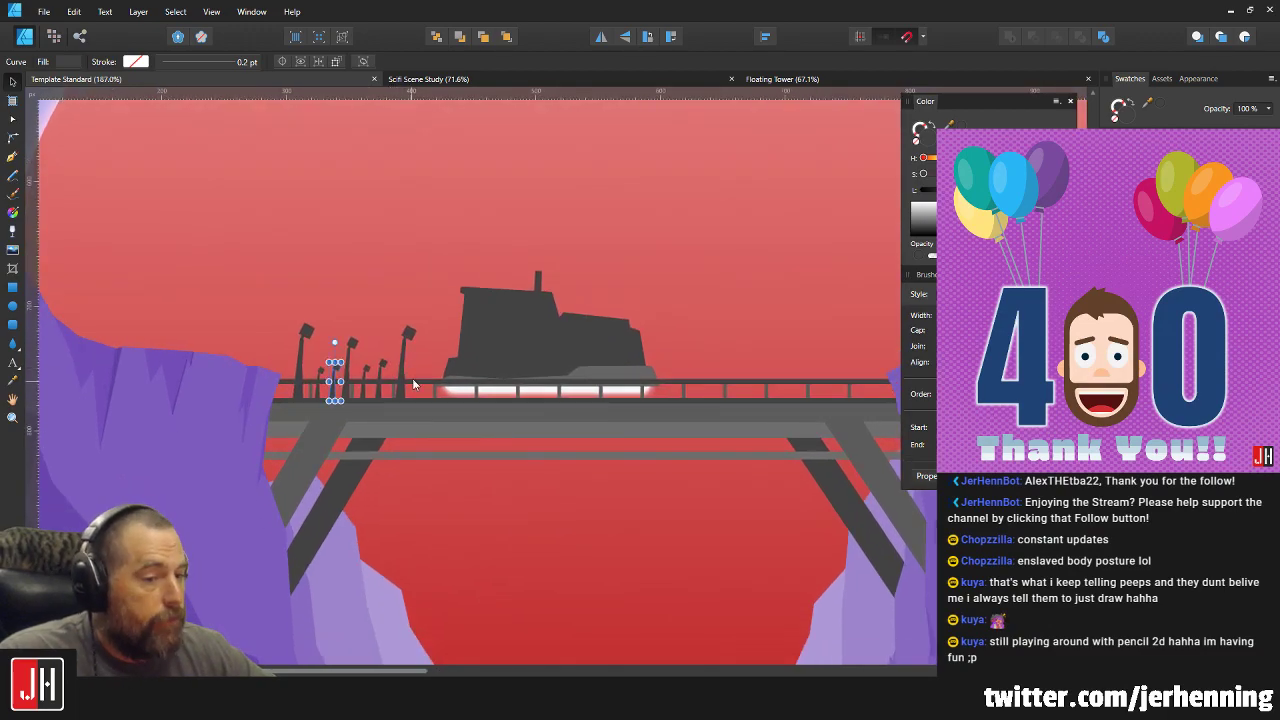
Select all seven lamp posts and move them down slightly together on the bridge.
scroll(350, 362, up, 8)
click(215, 275)
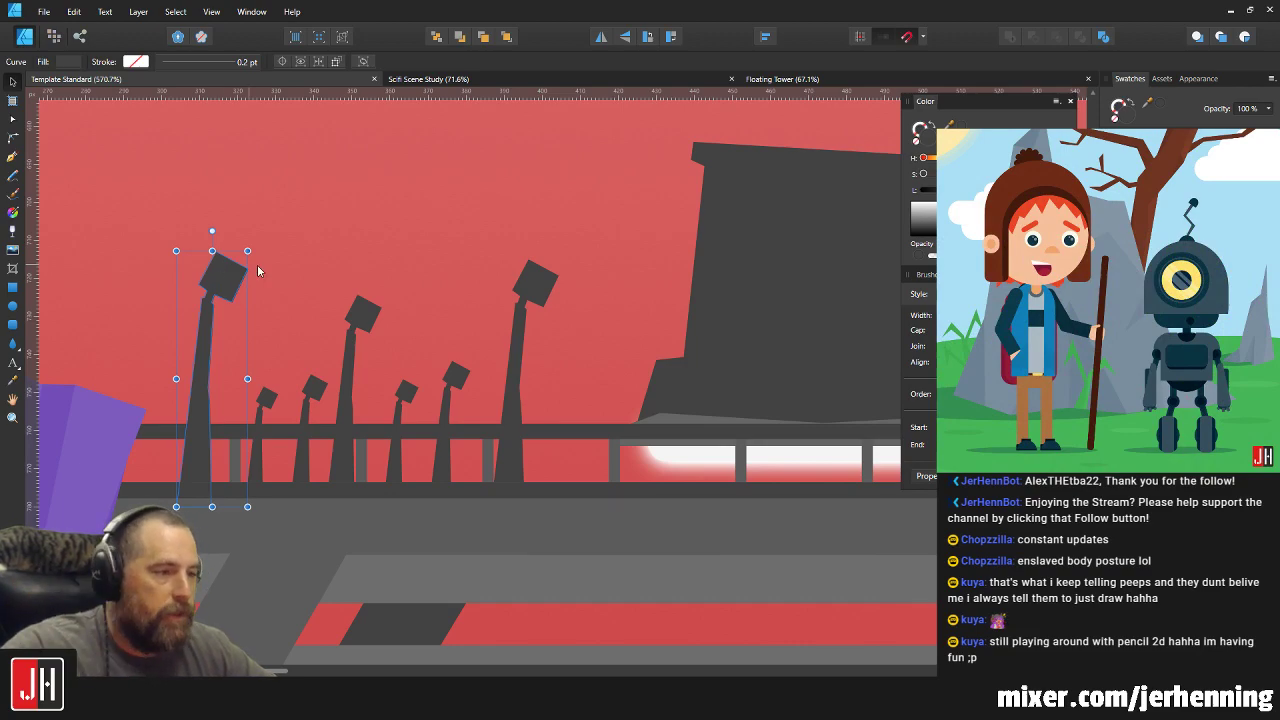
scroll(475, 314, down, 6)
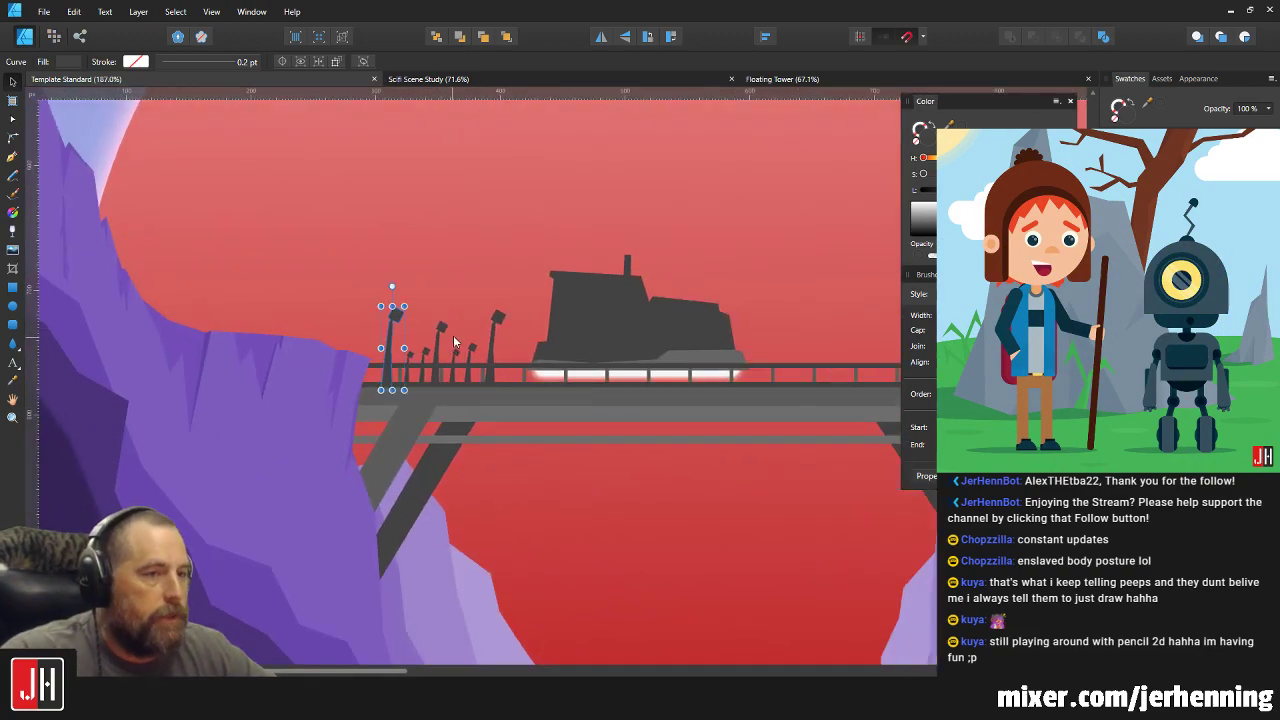
scroll(415, 365, up, 6)
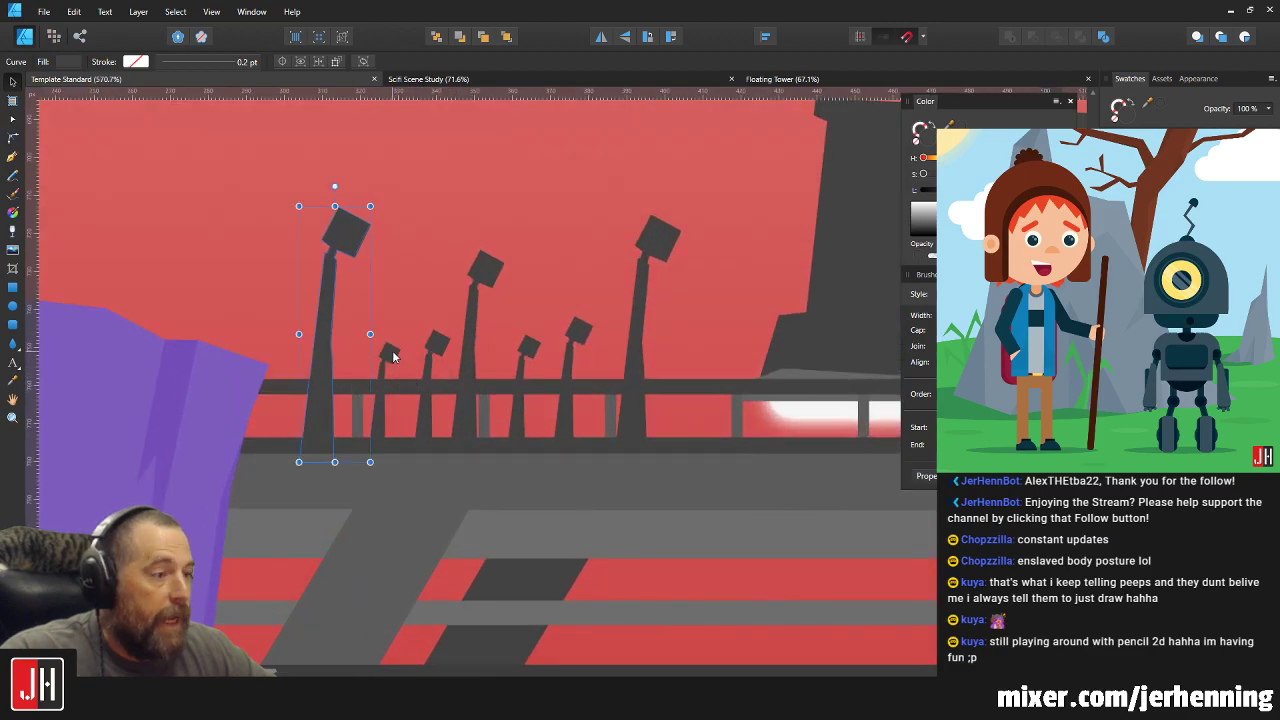
shift+click(392, 355)
shift+click(437, 346)
shift+click(524, 352)
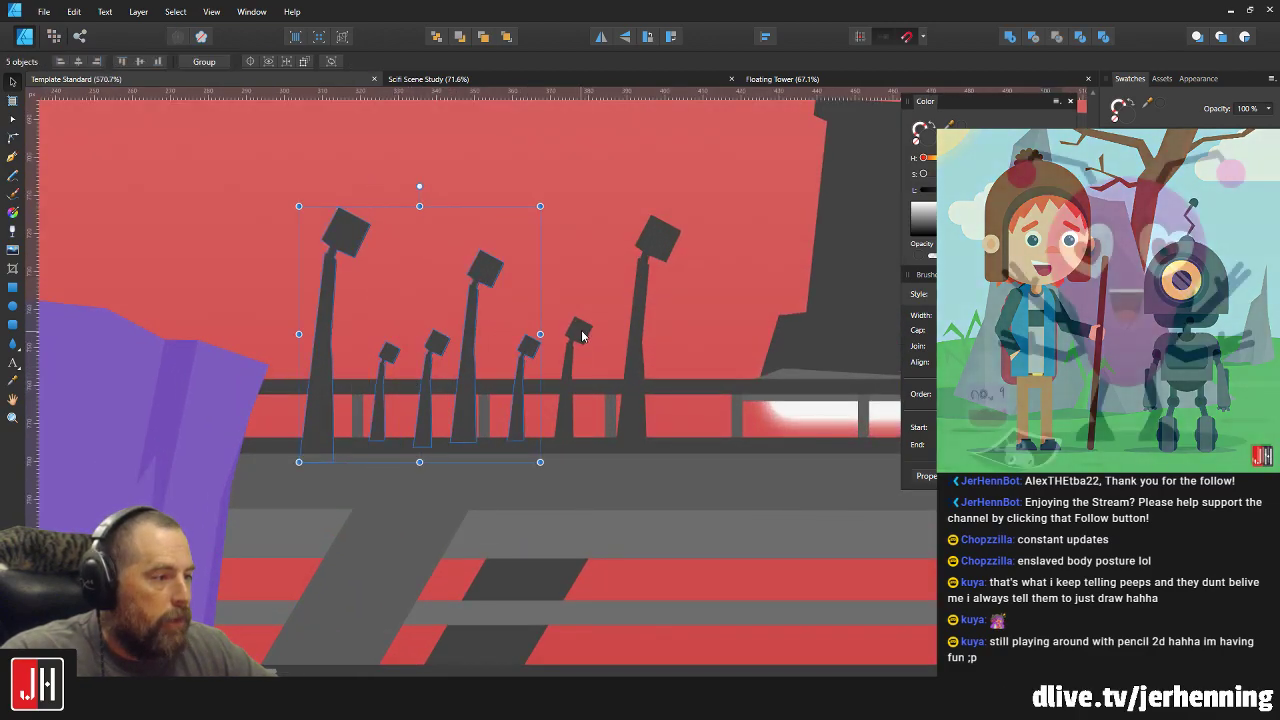
shift+click(577, 330)
shift+click(662, 246)
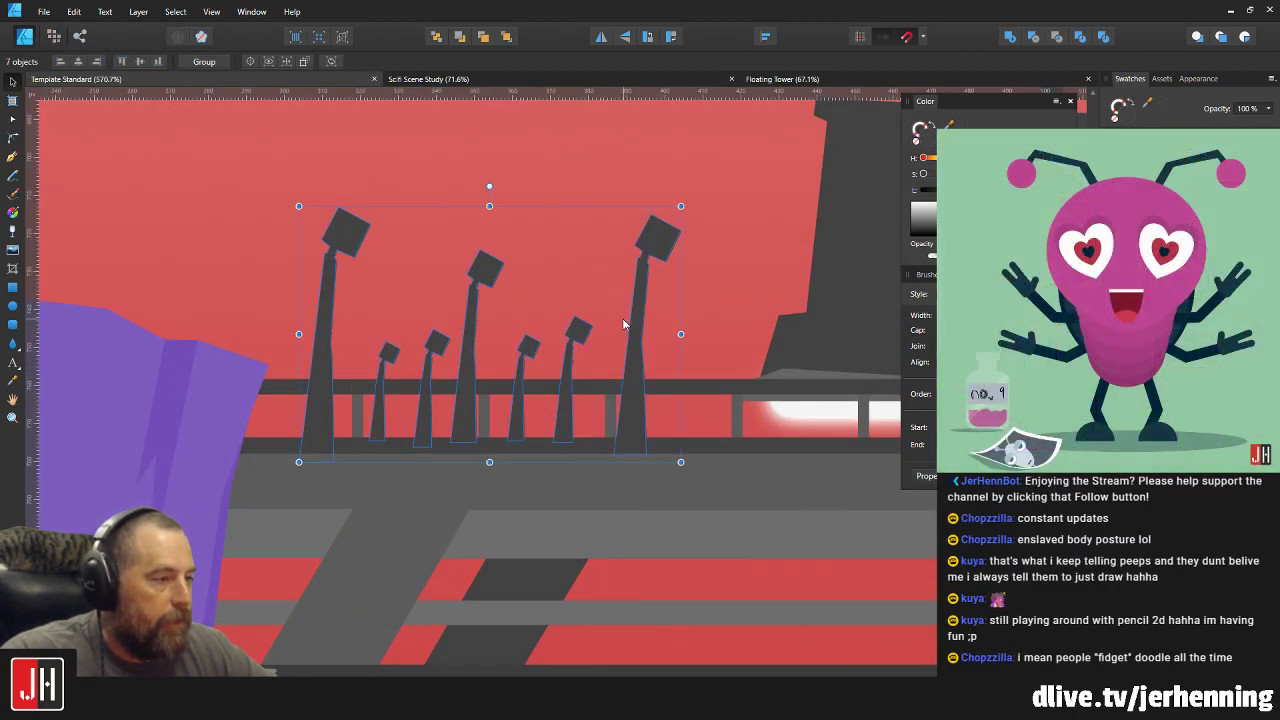
mouse_move(636, 319)
mouse_down()
mouse_move(649, 319)
mouse_move(635, 321)
mouse_up()
scroll(514, 319, down, 5)
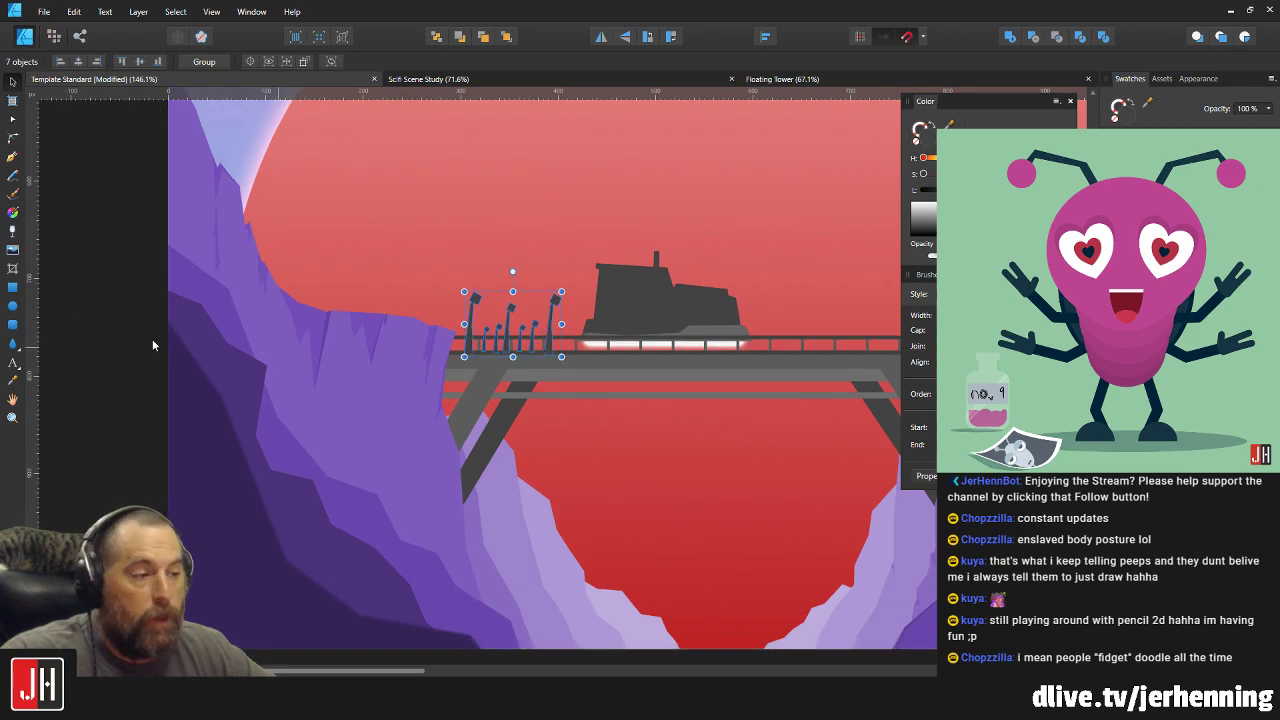
click(140, 279)
scroll(533, 344, up, 4)
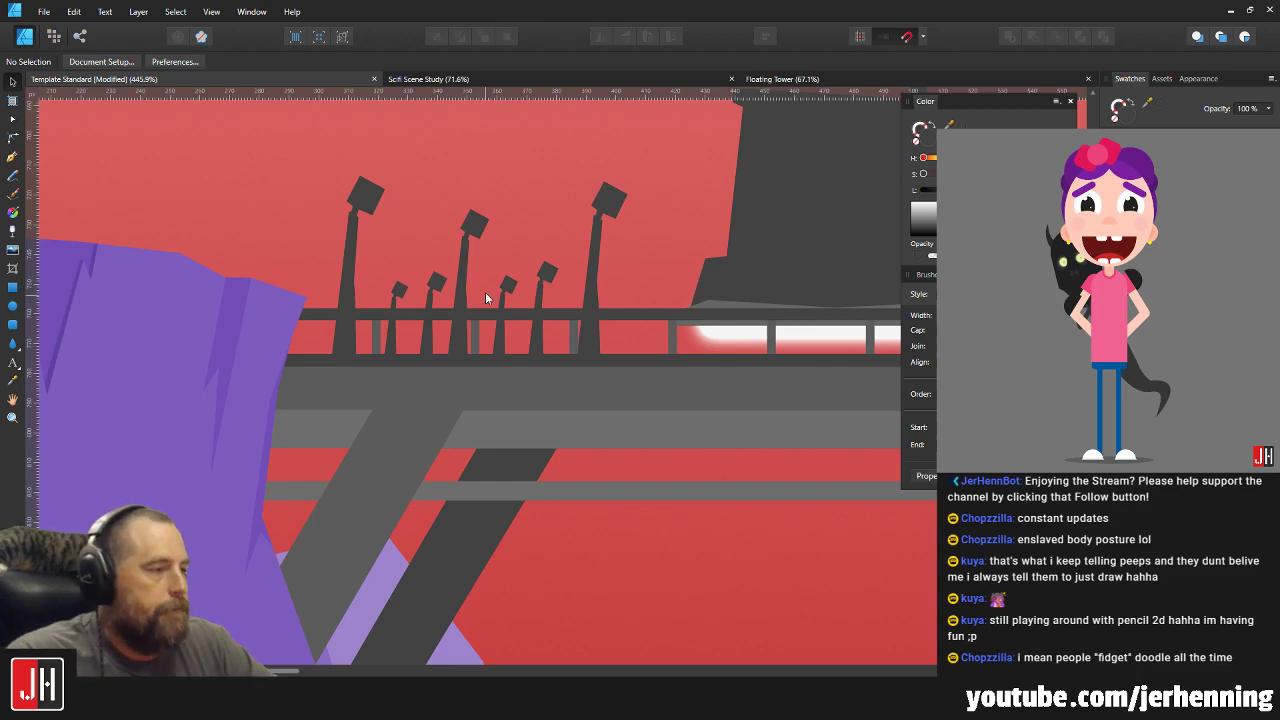
scroll(490, 300, down, 5)
scroll(525, 340, up, 3)
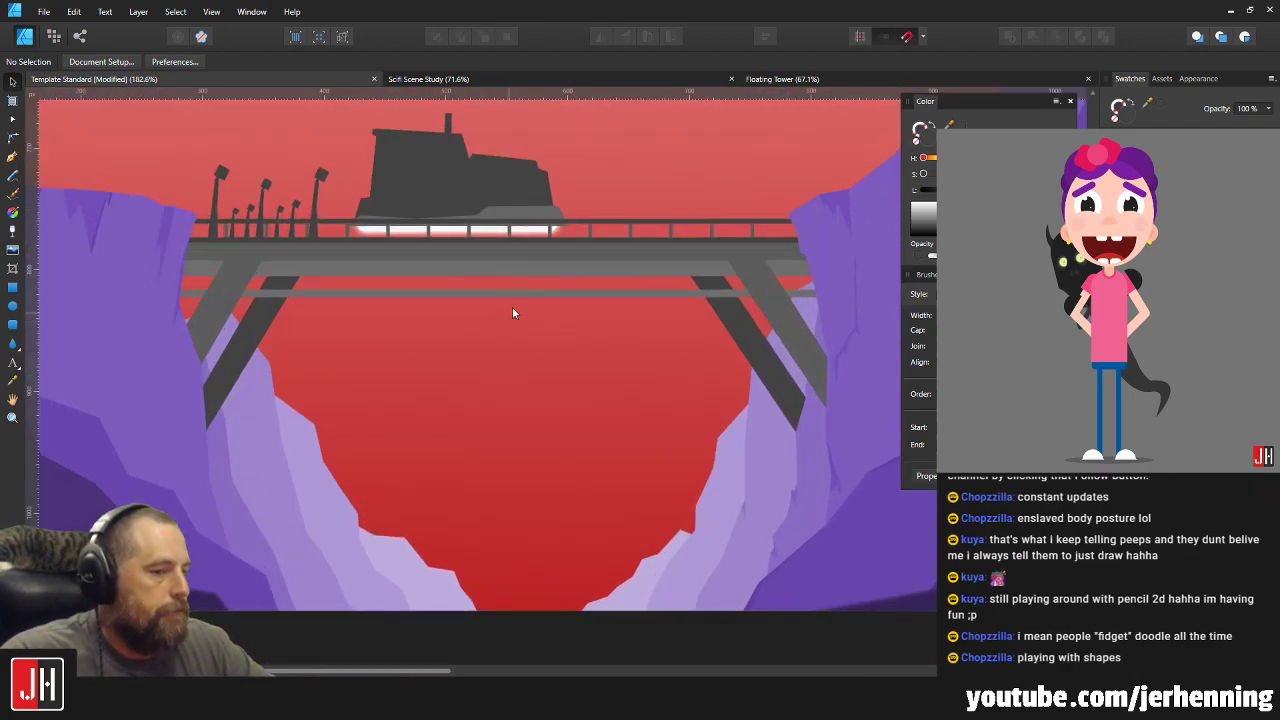
Examine the empty canyon below the bridge, the bridge supports and the lamp-post row at several magnifications.
scroll(542, 310, down, 4)
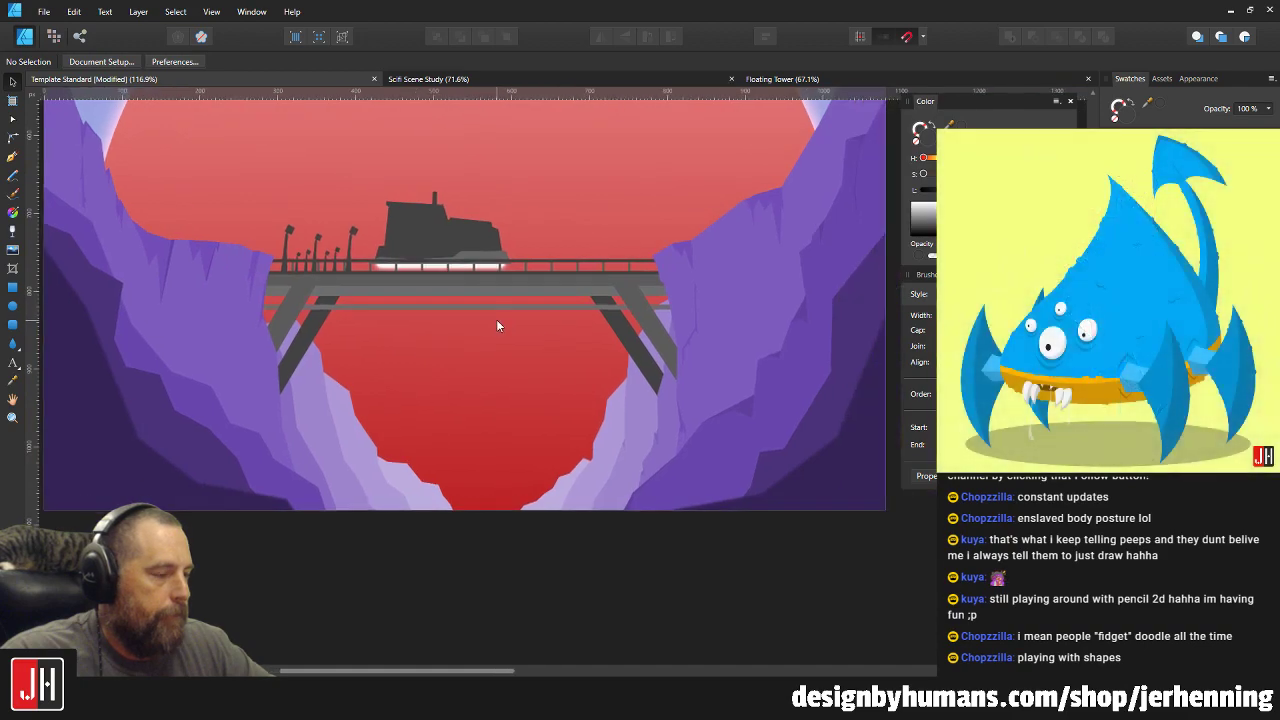
scroll(510, 360, up, 6)
drag(520, 371, 525, 317)
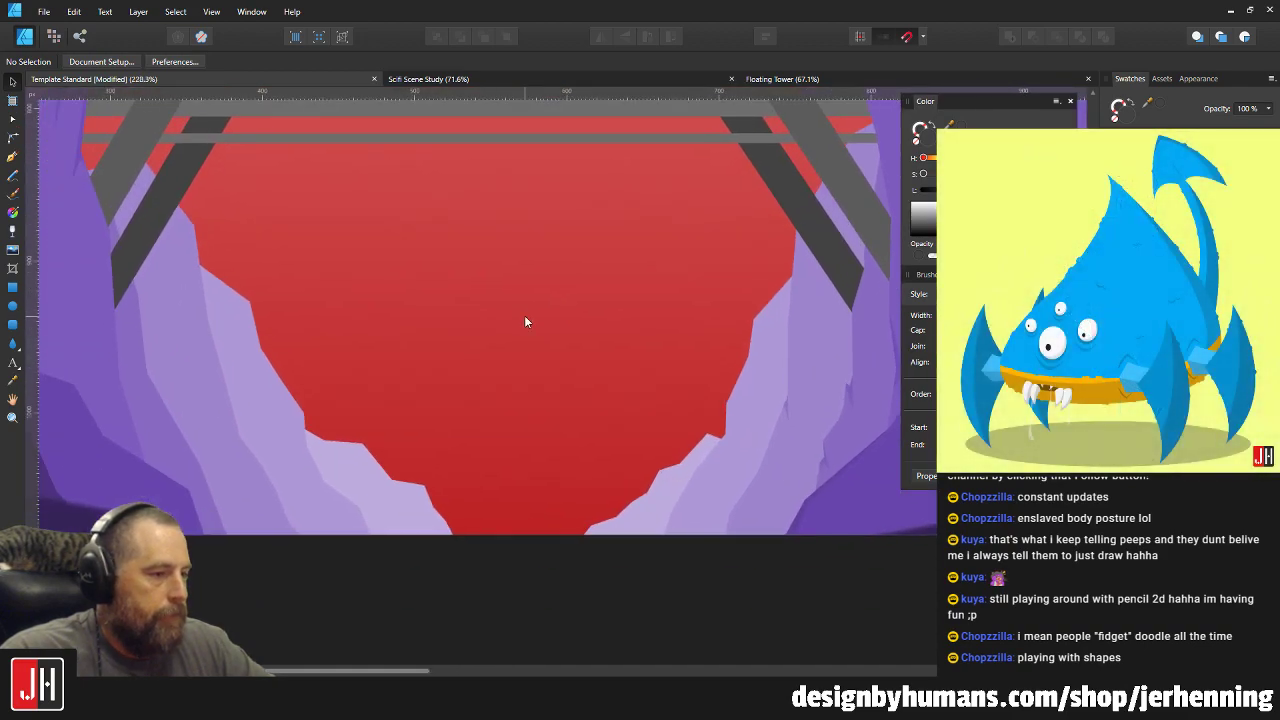
click(12, 158)
scroll(326, 350, up, 3)
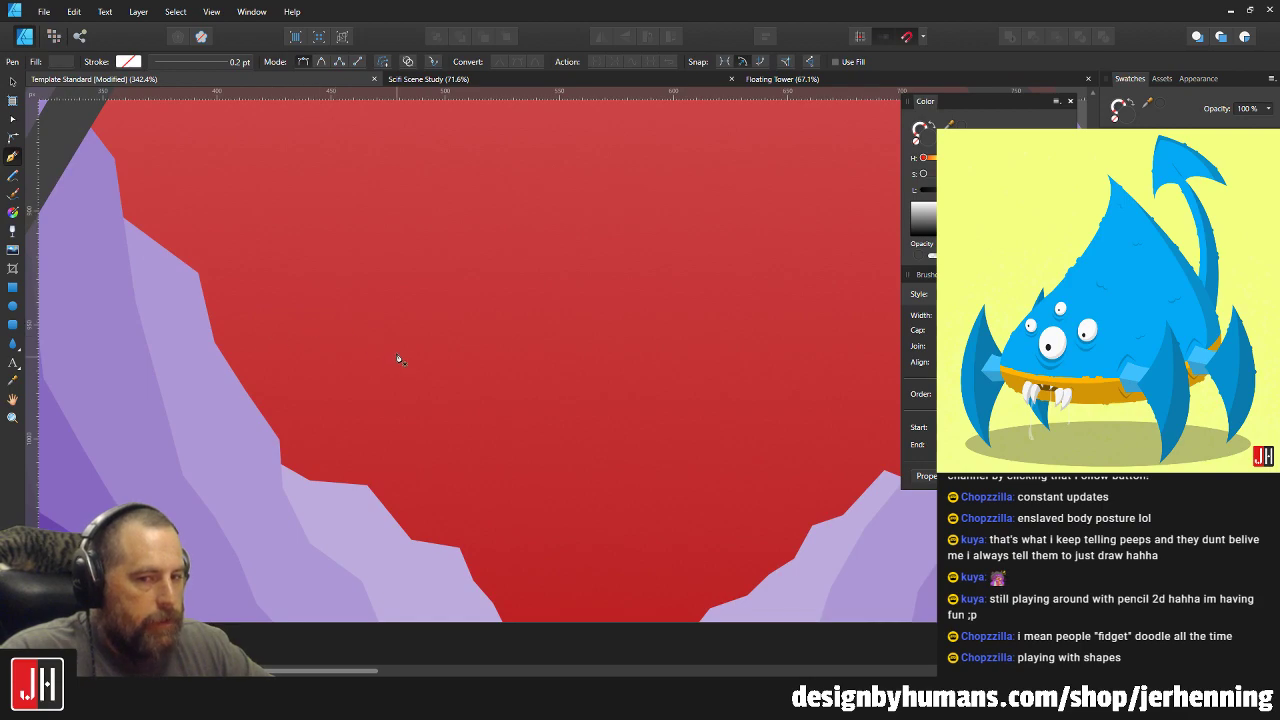
key(v)
scroll(414, 320, down, 4)
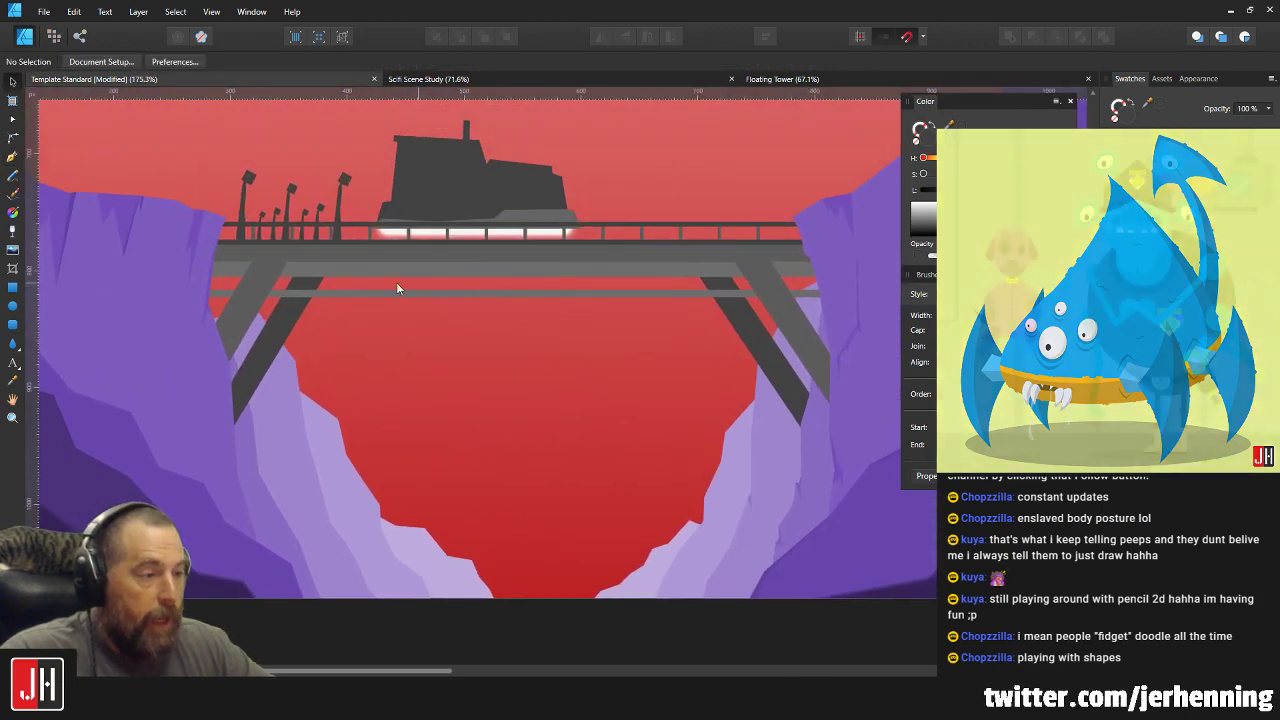
scroll(397, 285, up, 3)
scroll(408, 284, up, 3)
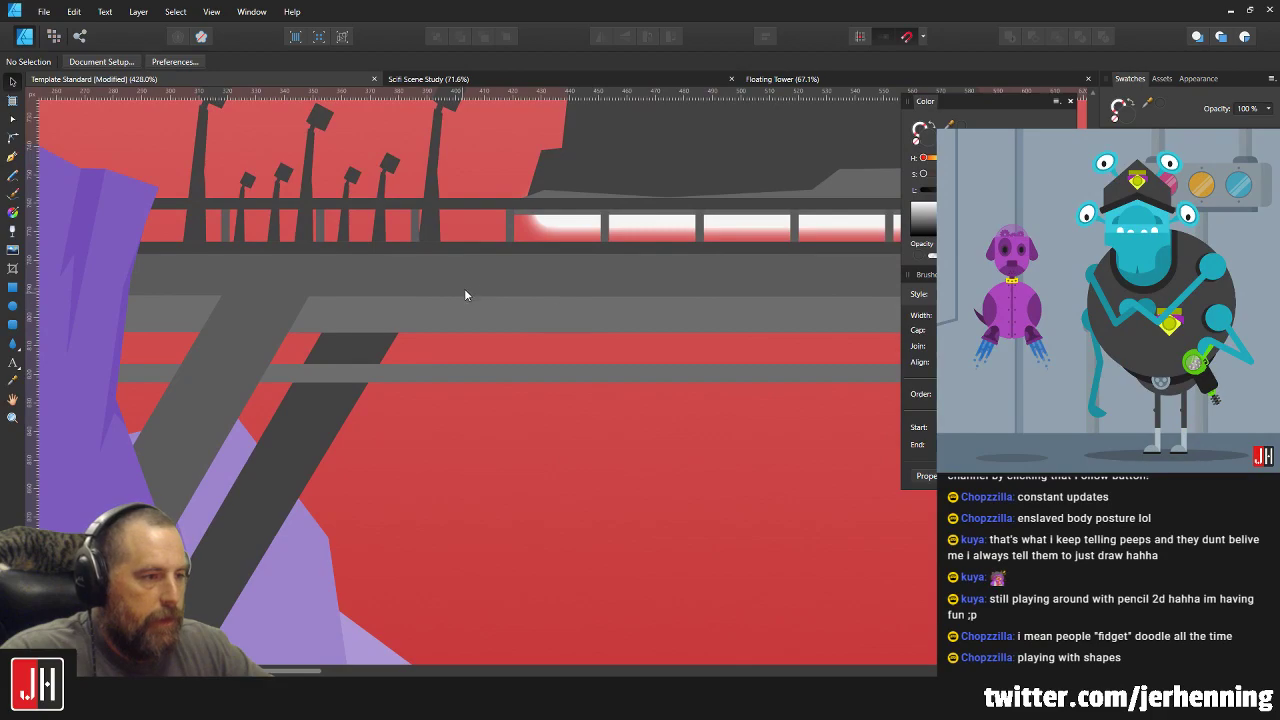
scroll(464, 370, down, 6)
scroll(500, 358, up, 3)
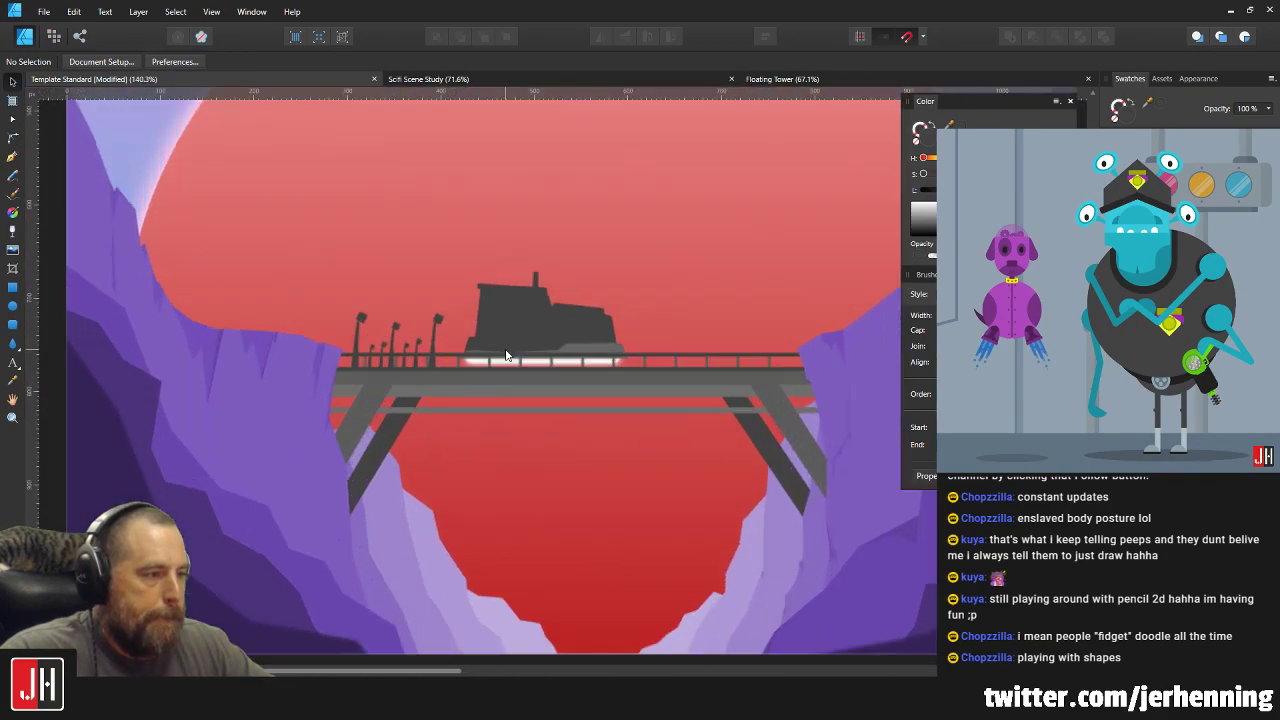
scroll(506, 355, up, 2)
Select the hover vehicle and all seven lamp posts, and shift them together slightly along the bridge away from the nearer cliff.
click(618, 301)
scroll(450, 329, up, 3)
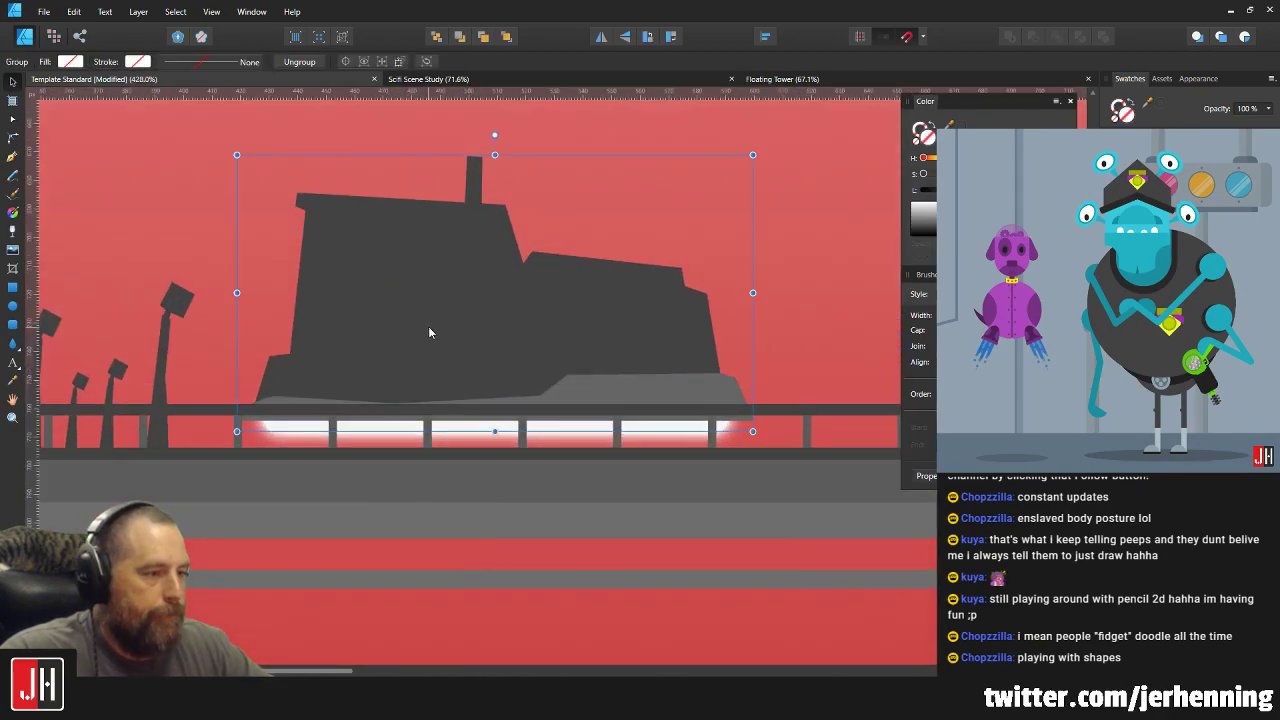
scroll(430, 330, down, 9)
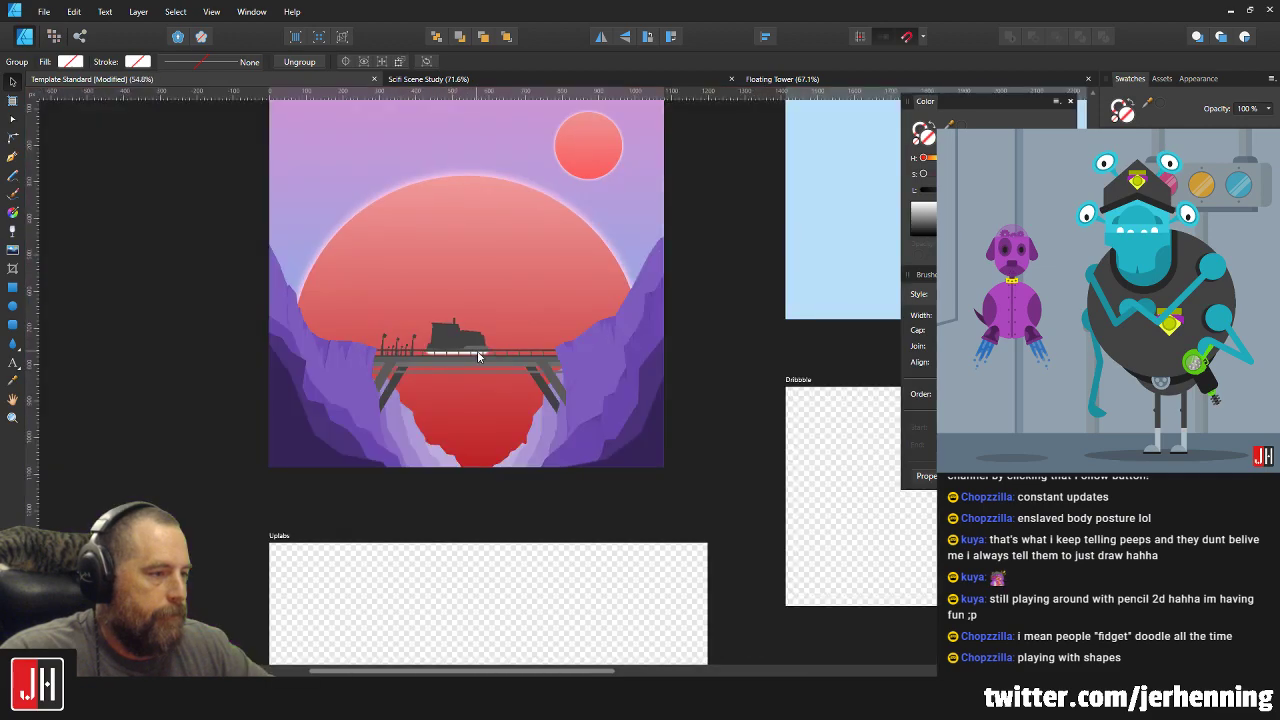
scroll(477, 355, up, 8)
shift+click(447, 350)
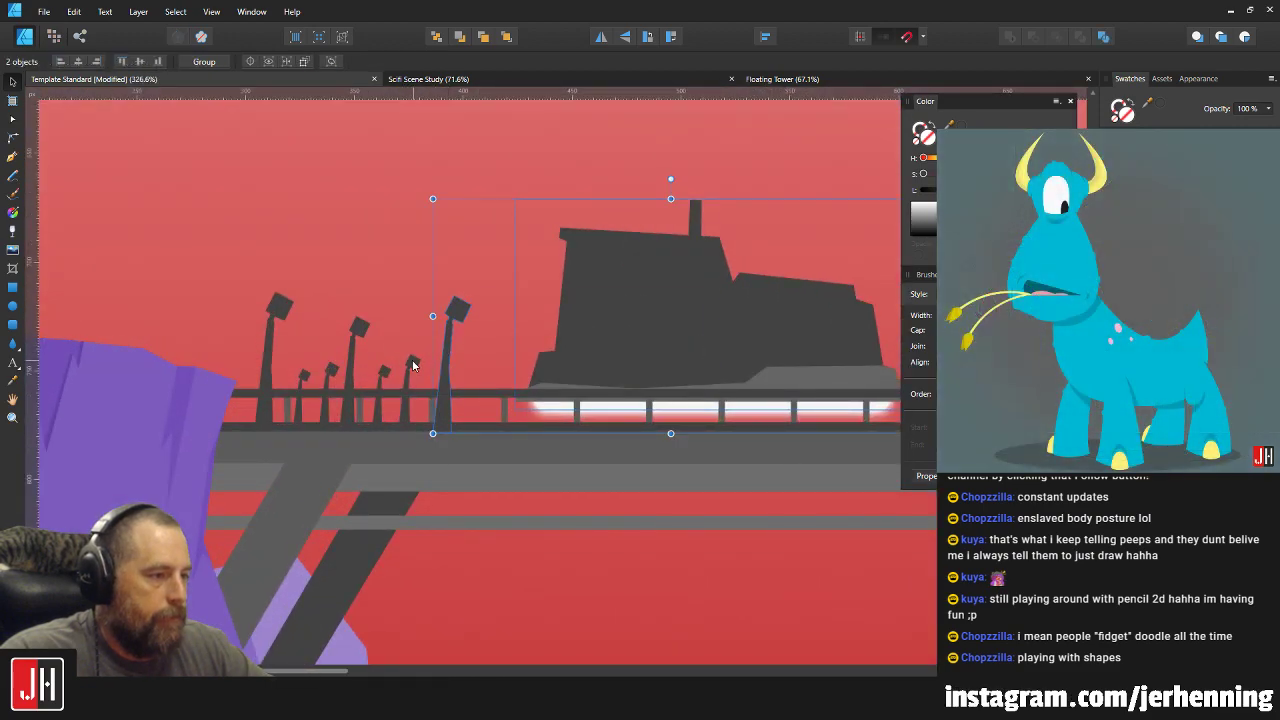
shift+click(305, 378)
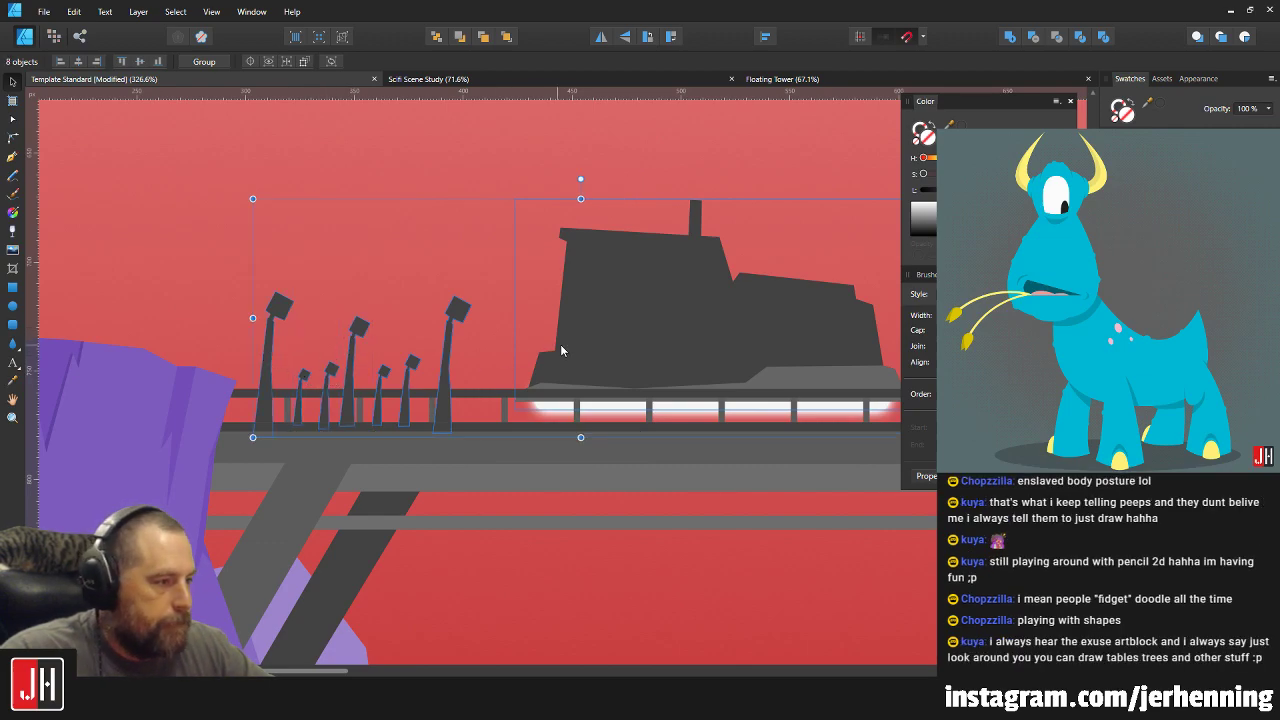
drag(561, 350, 595, 349)
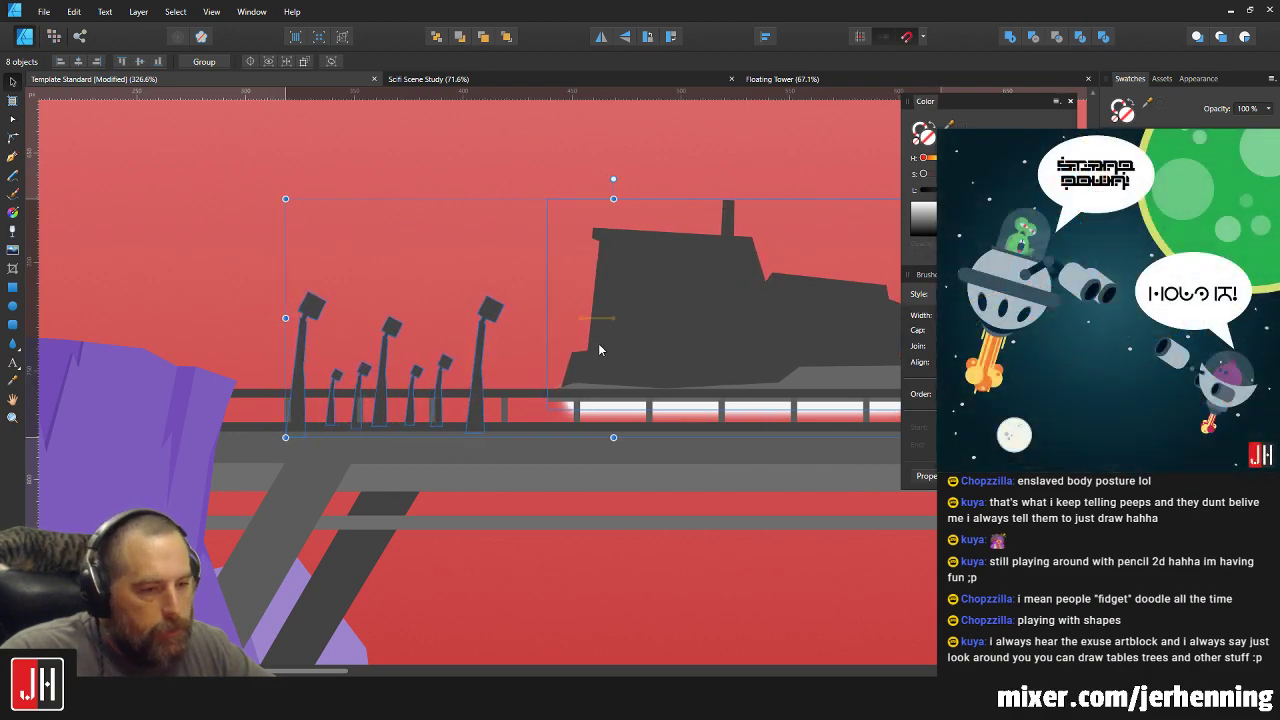
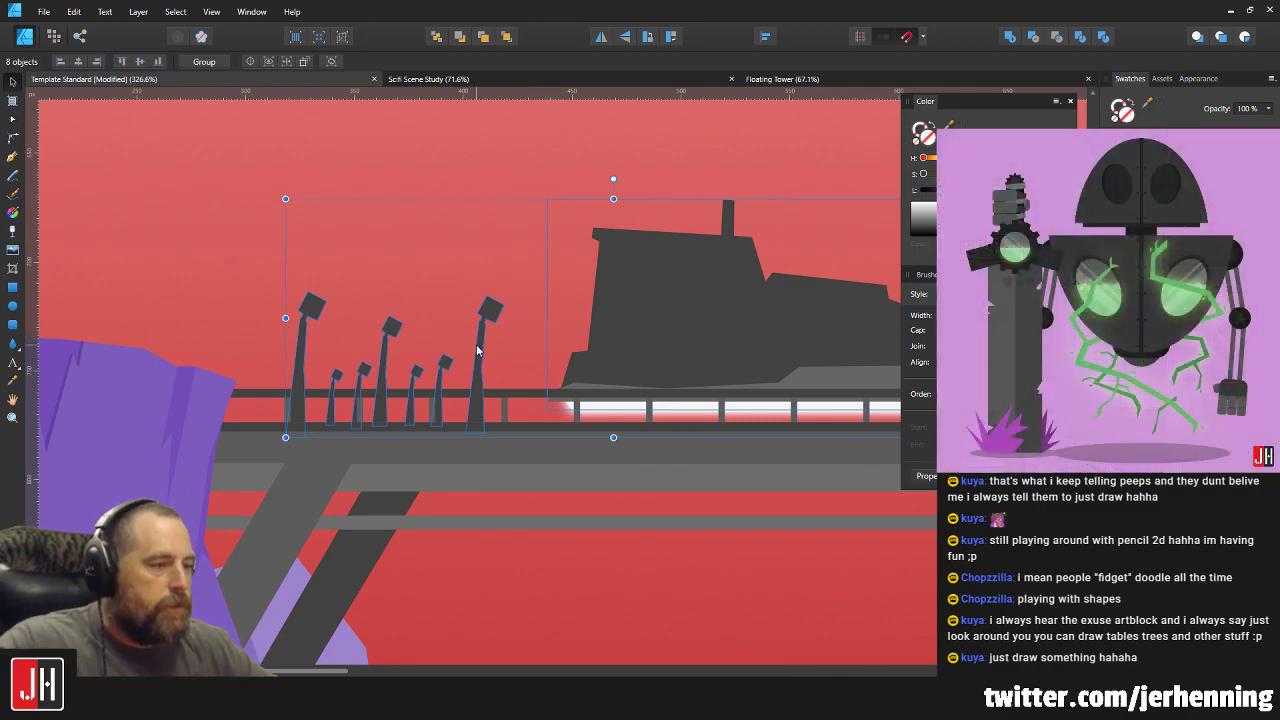
Examine the placement of the vehicle and lamp-post row on the bridge, up close and within the whole scene.
scroll(477, 350, up, 3)
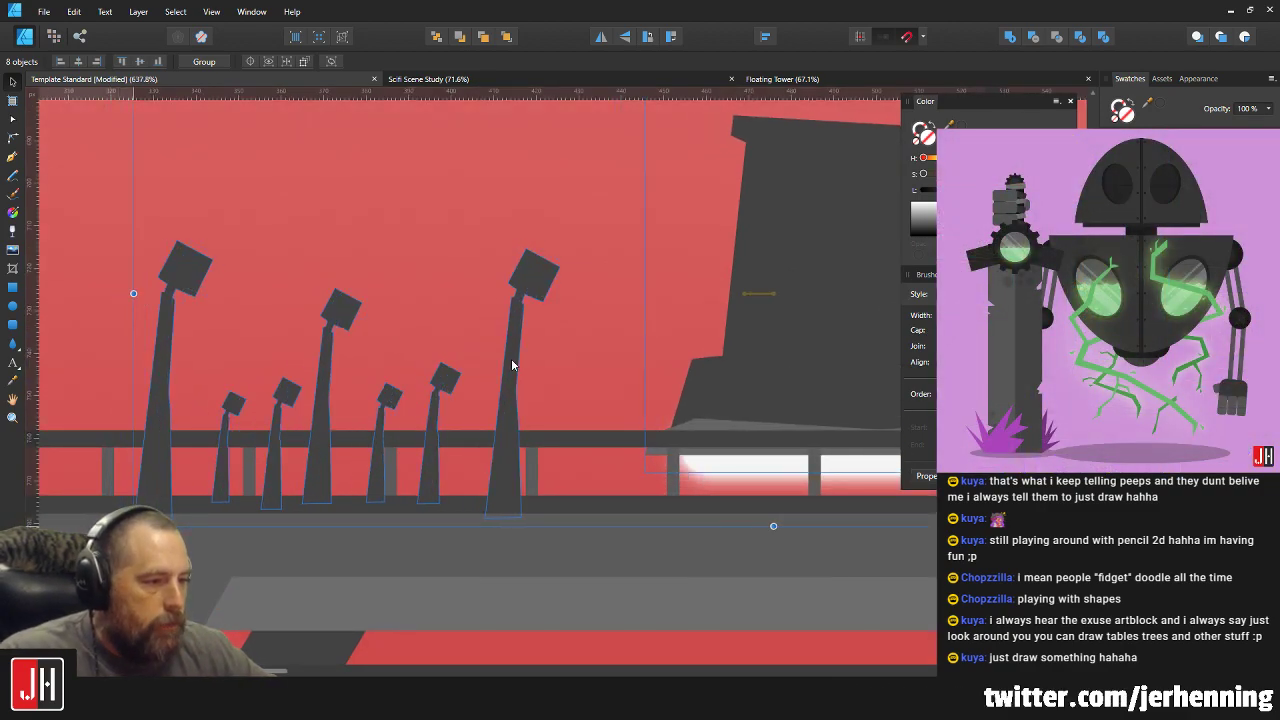
scroll(508, 368, down, 10)
key(ctrl+d)
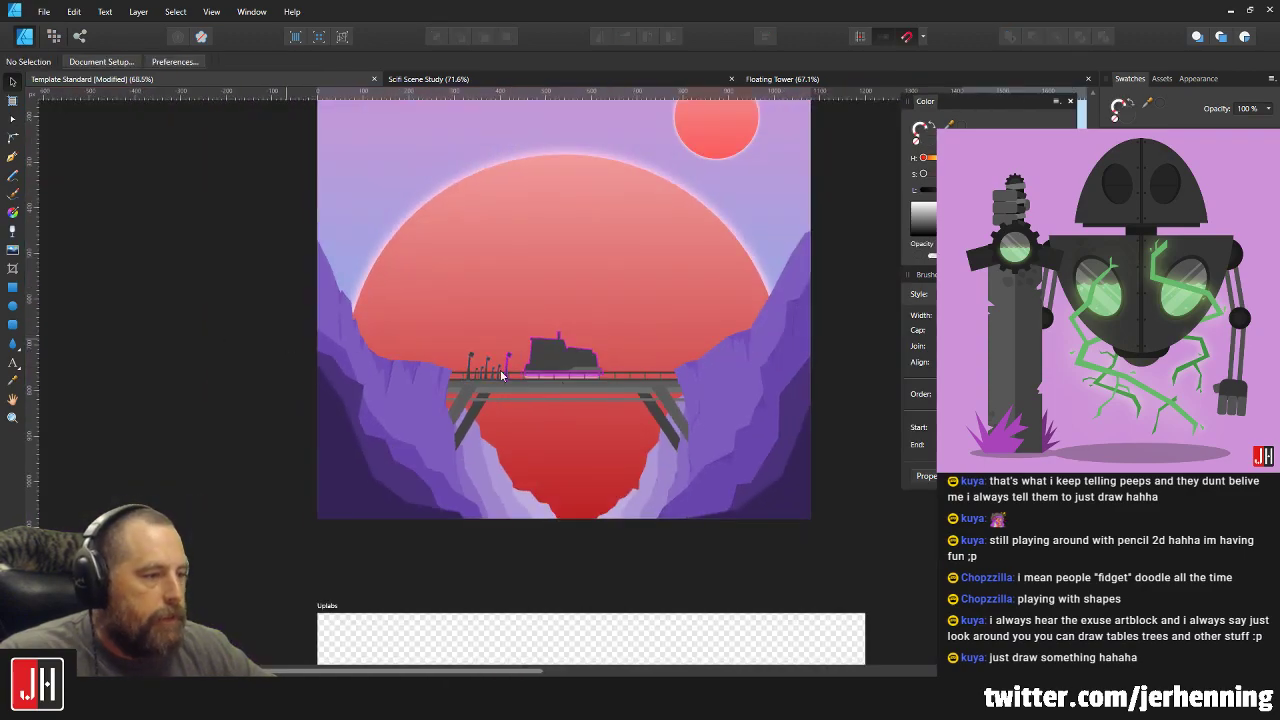
scroll(586, 381, up, 5)
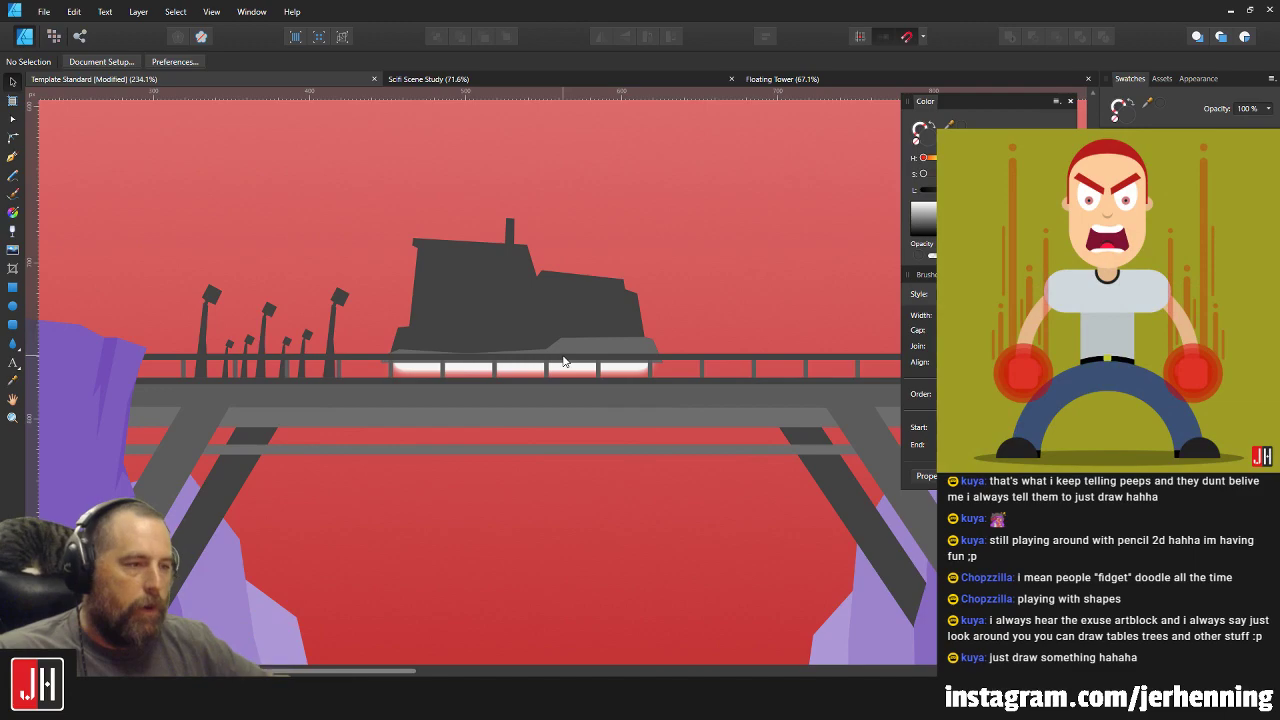
scroll(527, 341, up, 4)
click(522, 310)
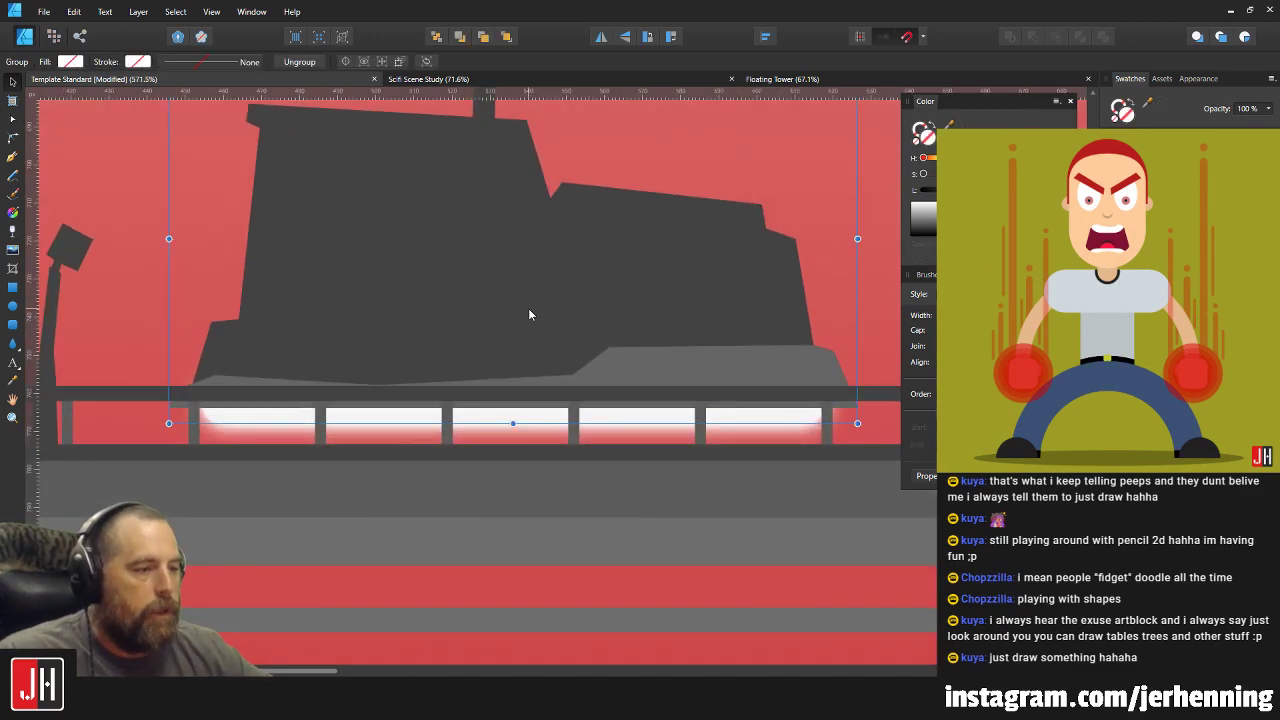
scroll(518, 315, down, 7)
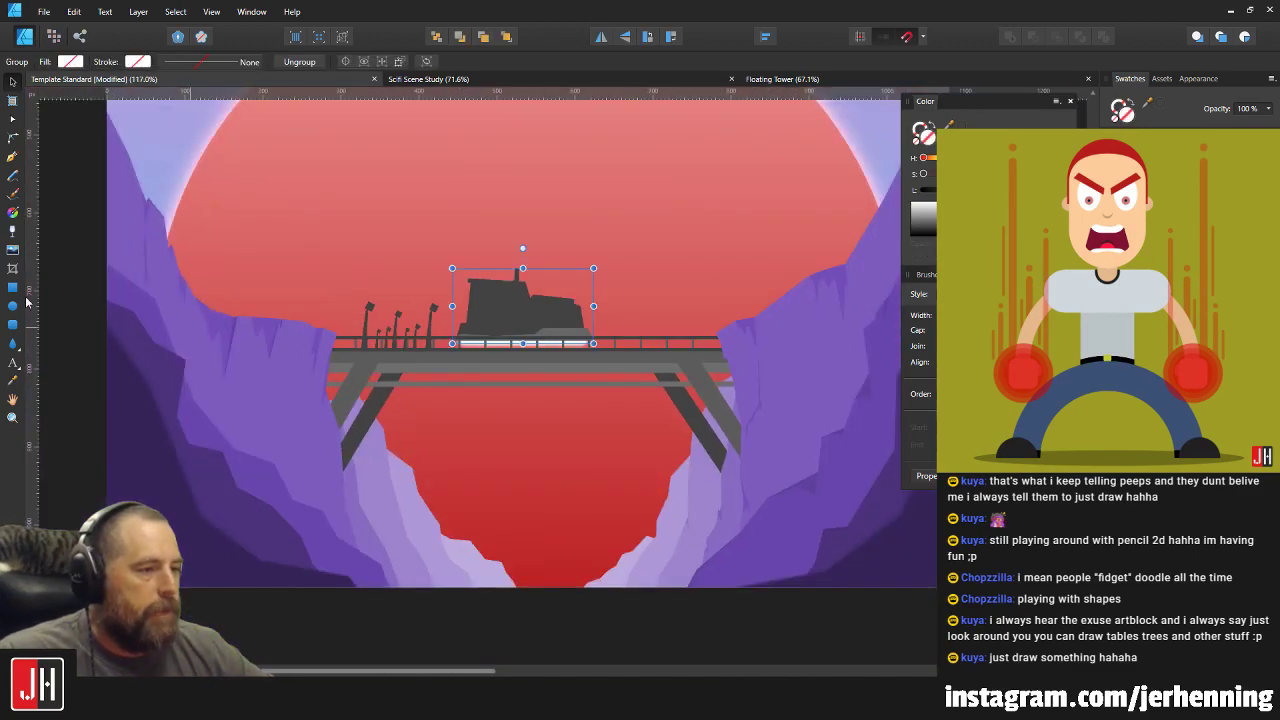
click(83, 263)
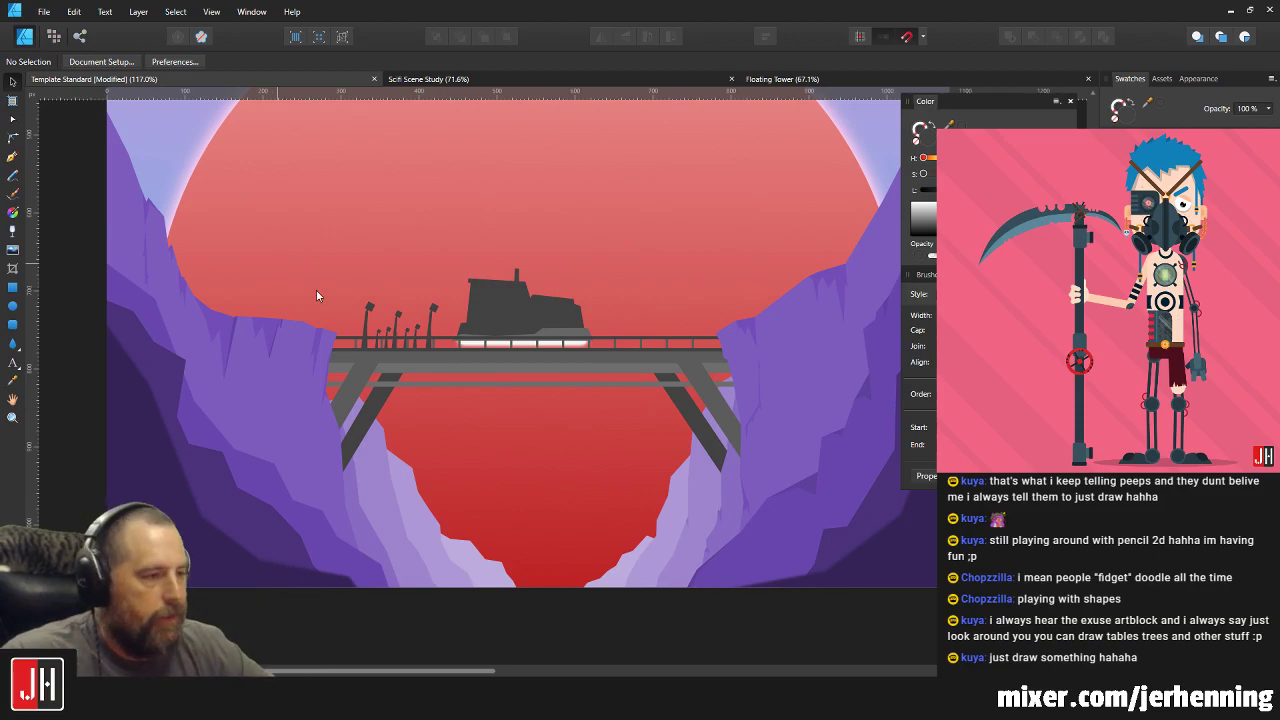
scroll(454, 342, up, 8)
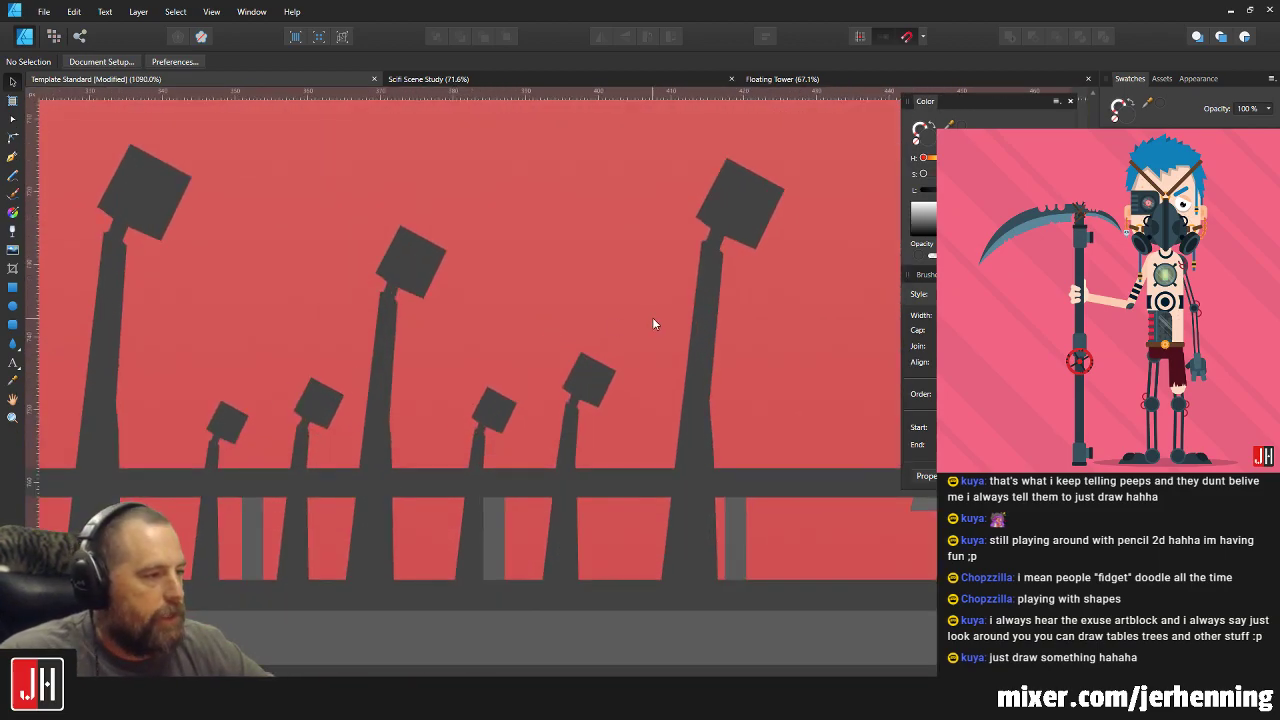
scroll(503, 300, down, 7)
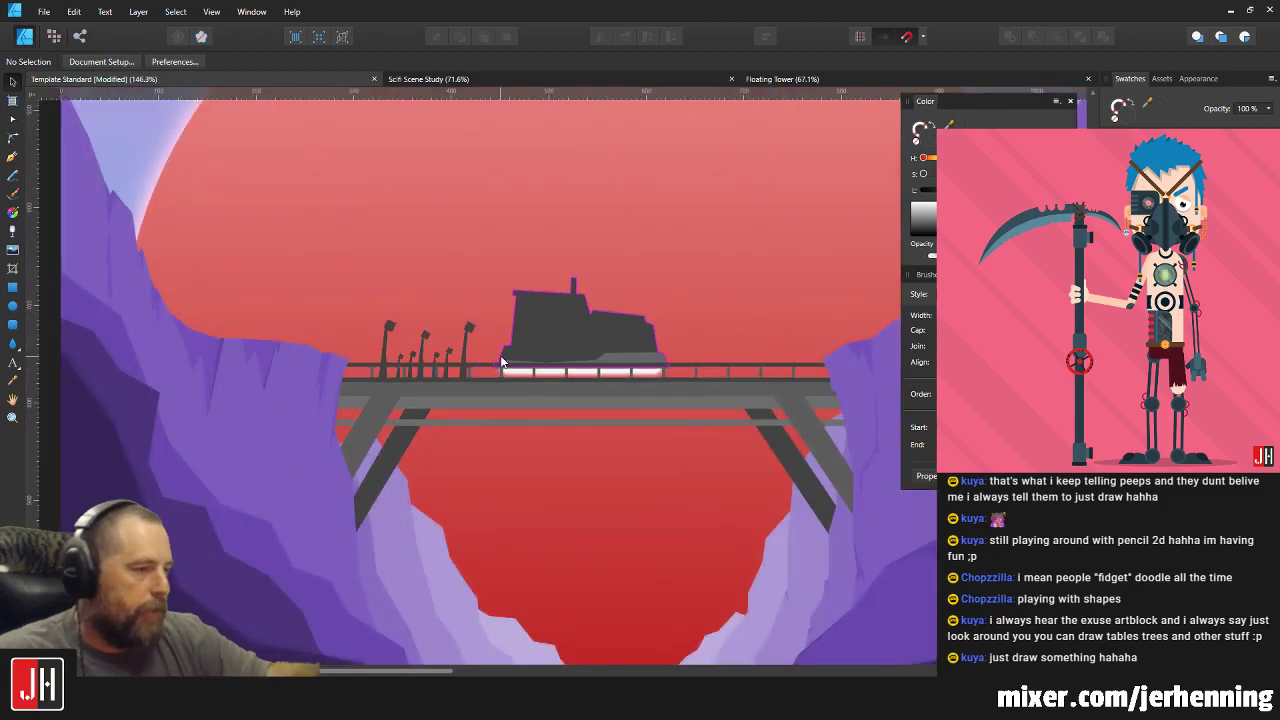
scroll(505, 365, down, 3)
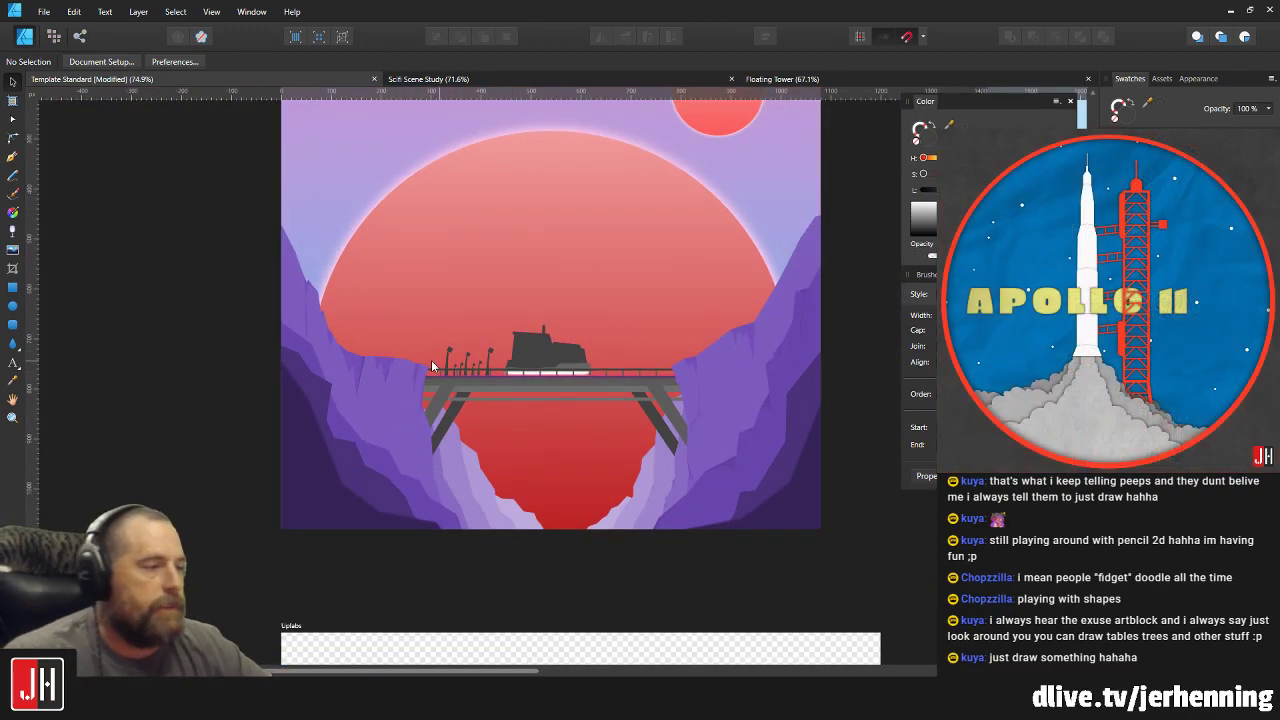
Draw a closed triangular crack shape with the Pen tool at the upper edge of the dark purple cliff layer on the lamp-post side.
scroll(507, 484, up, 5)
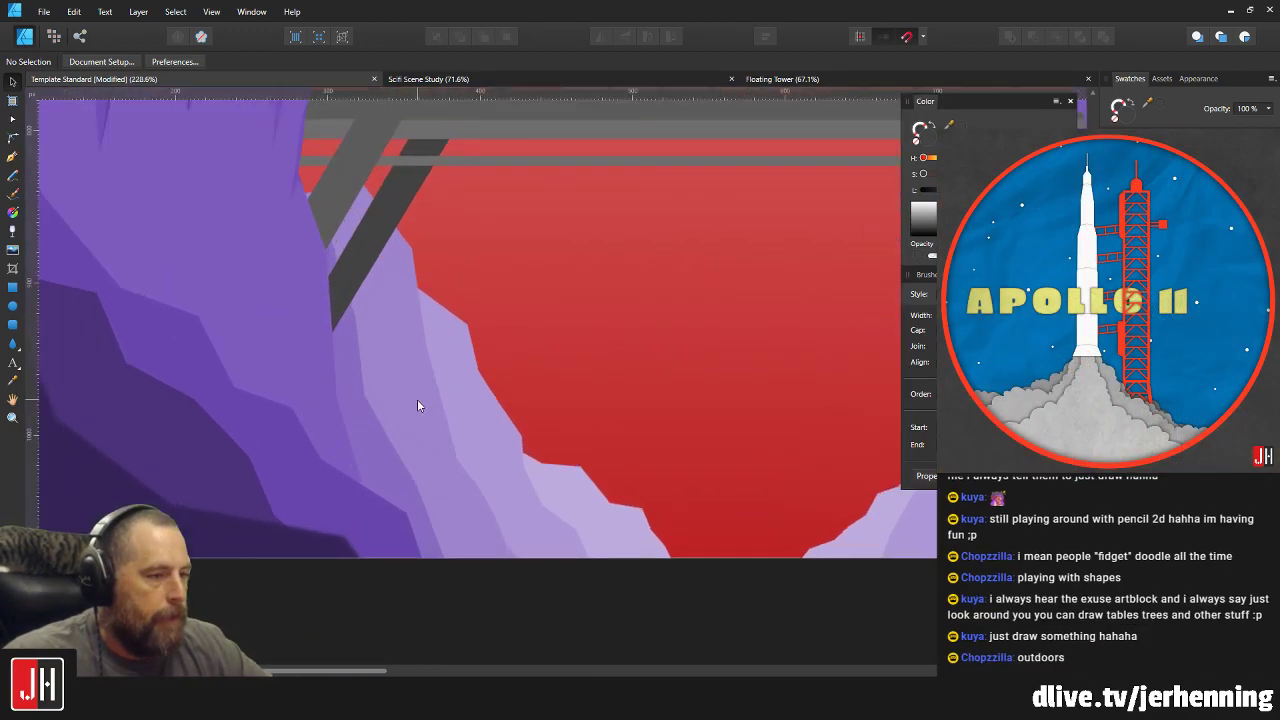
scroll(440, 403, up, 3)
scroll(390, 420, left, 5)
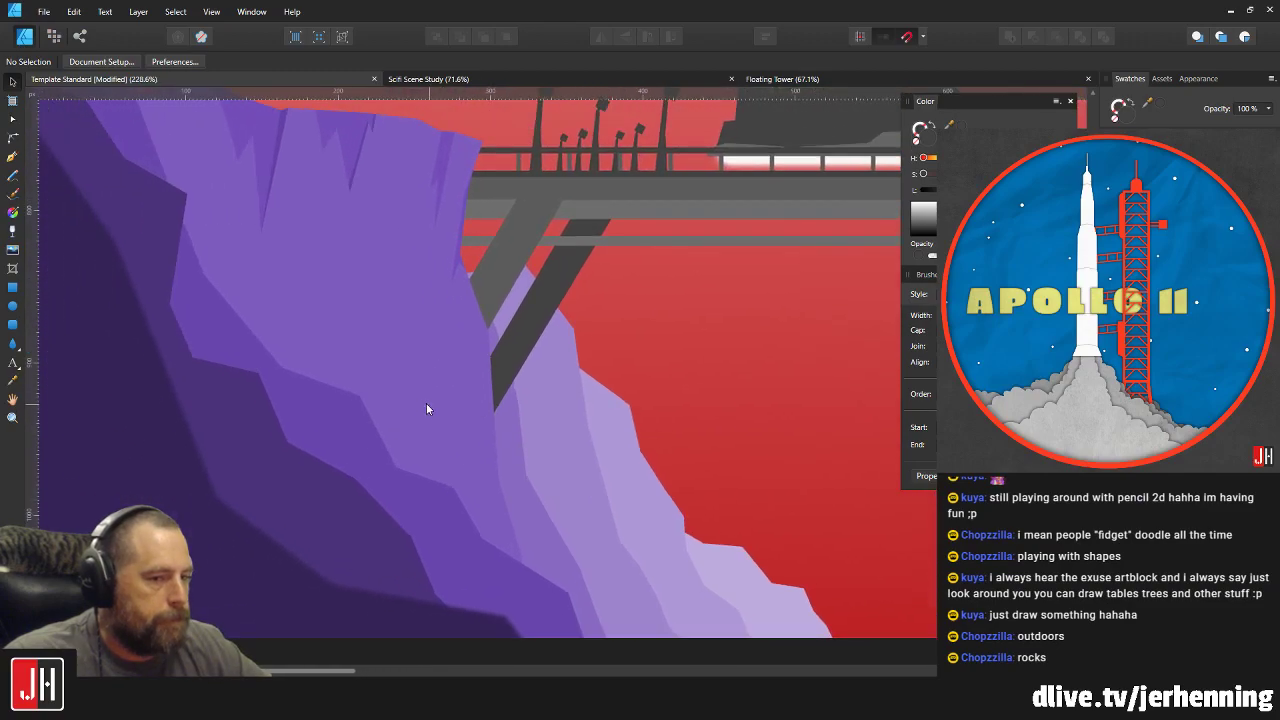
scroll(307, 331, up, 4)
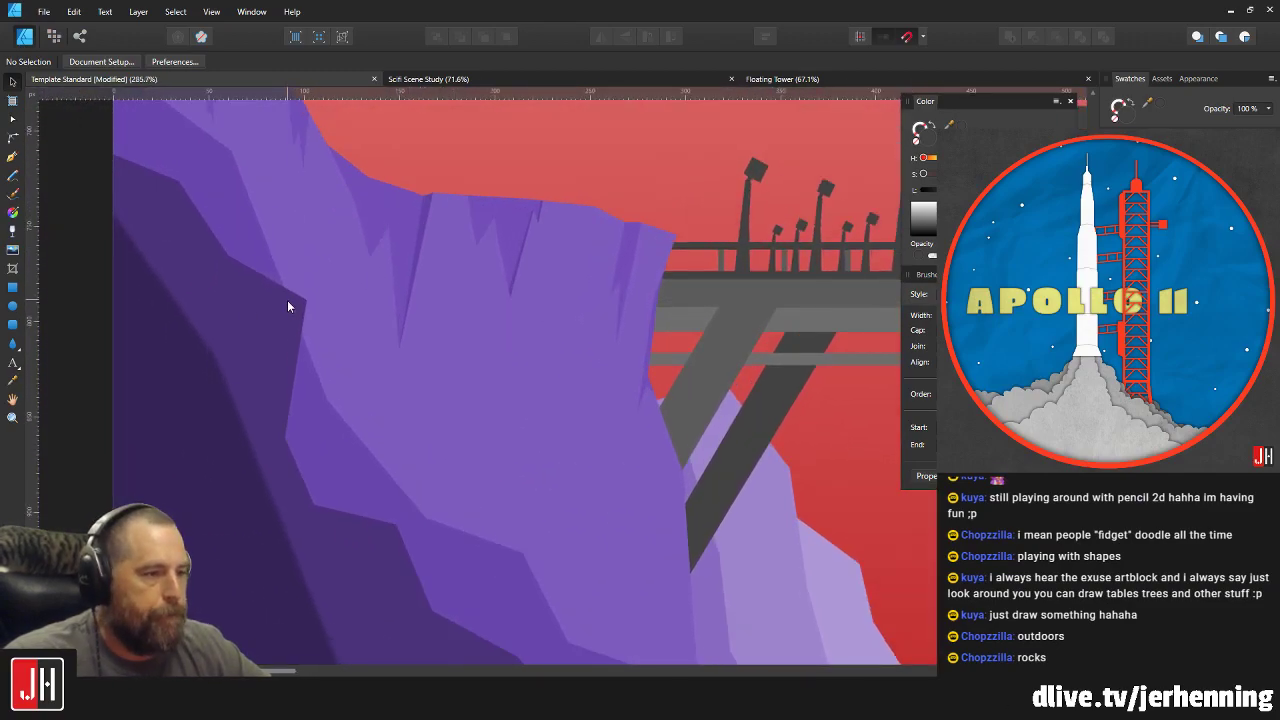
scroll(290, 310, up, 1)
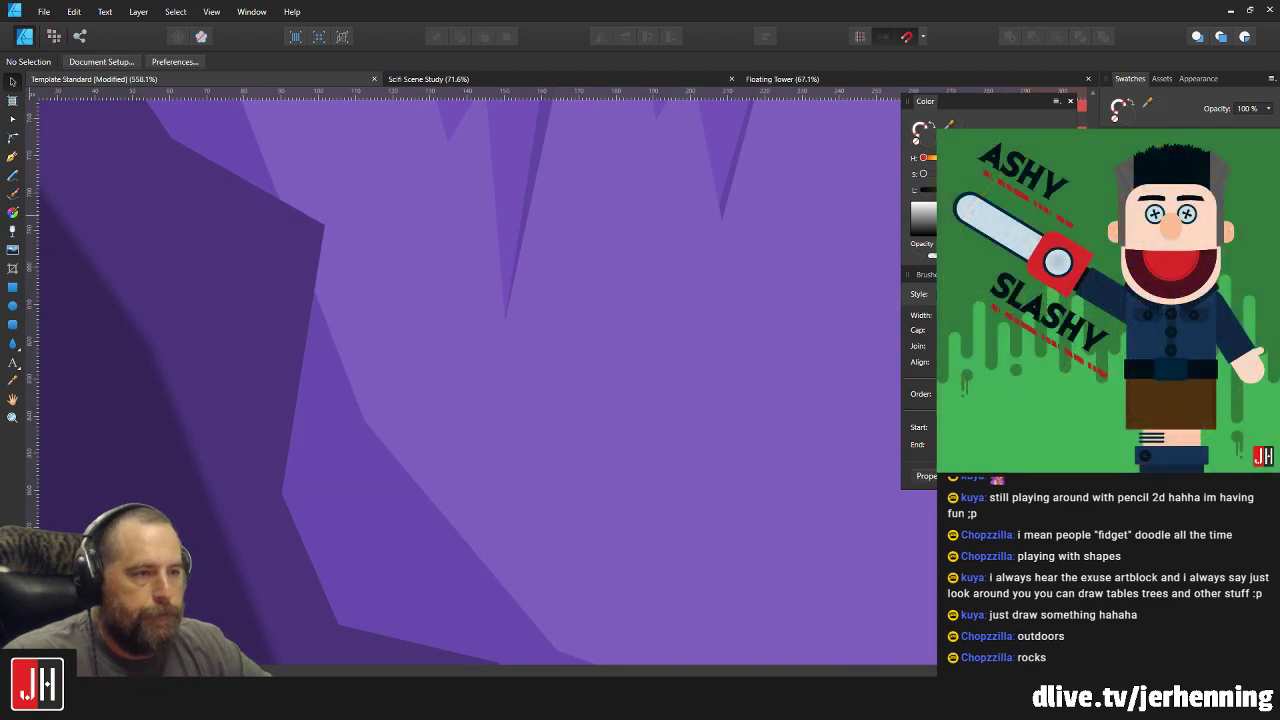
key(p)
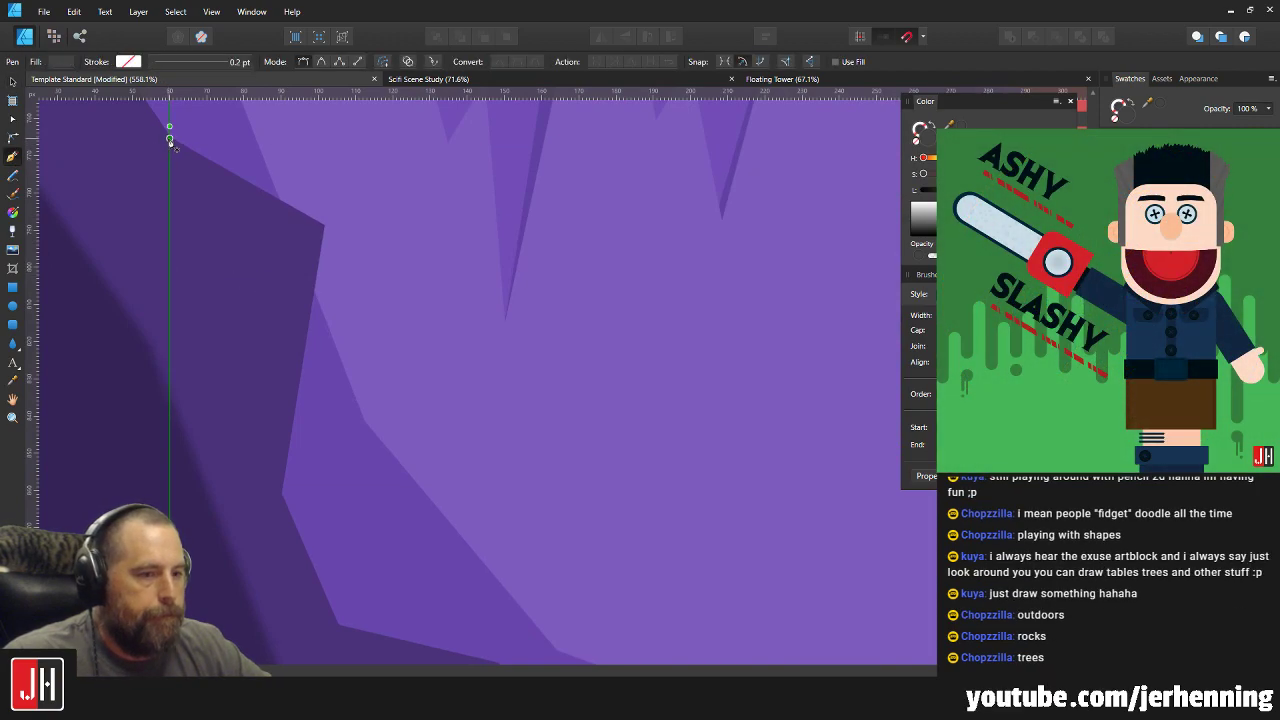
click(169, 135)
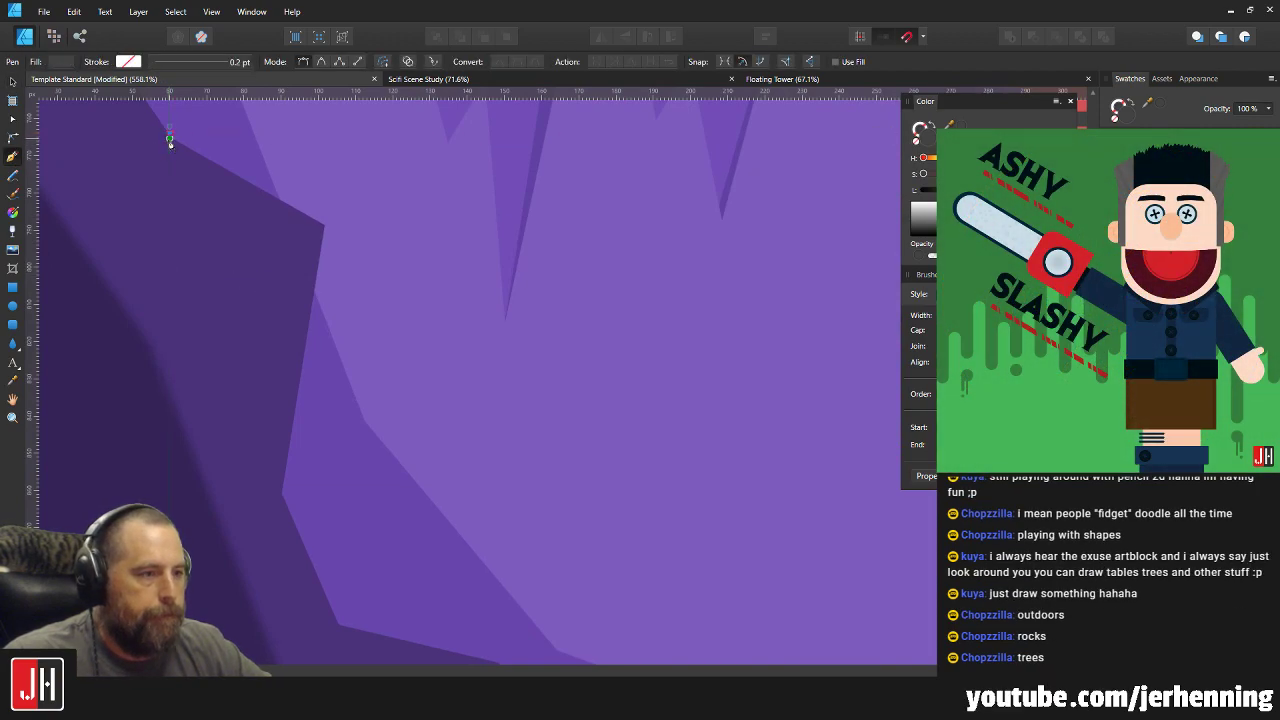
click(163, 272)
click(250, 149)
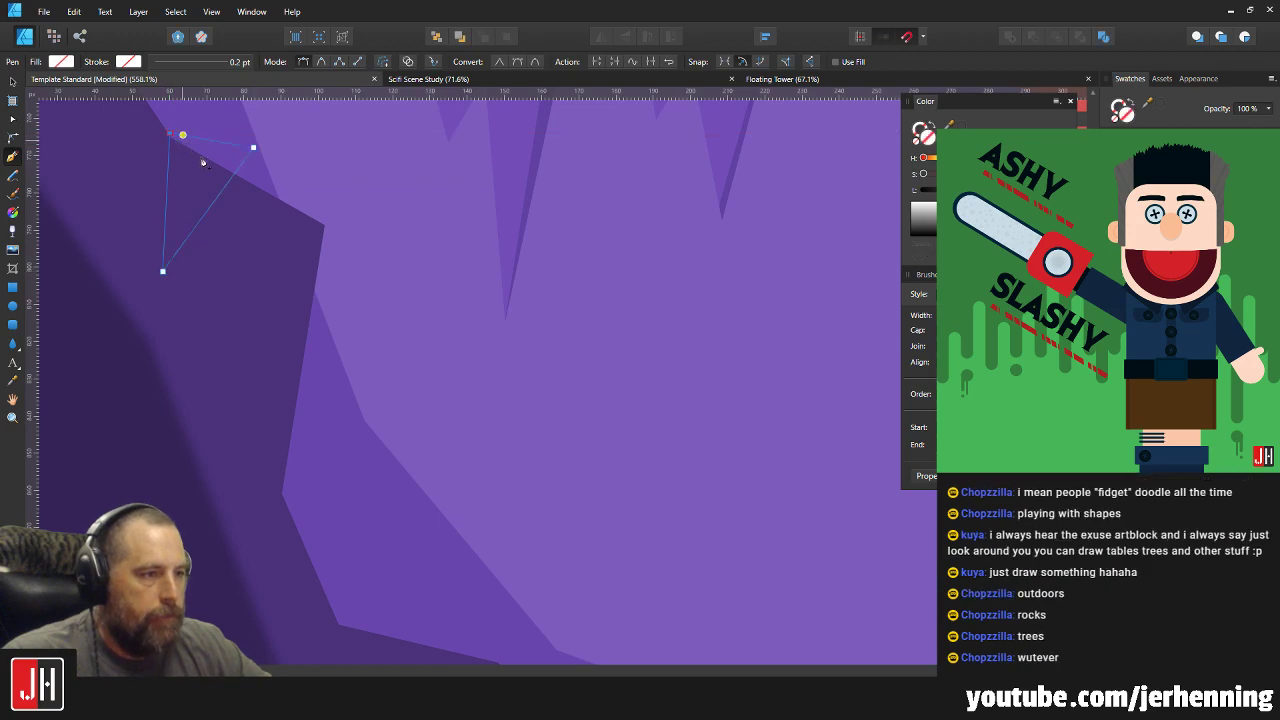
Fill the triangle with a darker purple and clip it inside the dark cliff layer.
key(v)
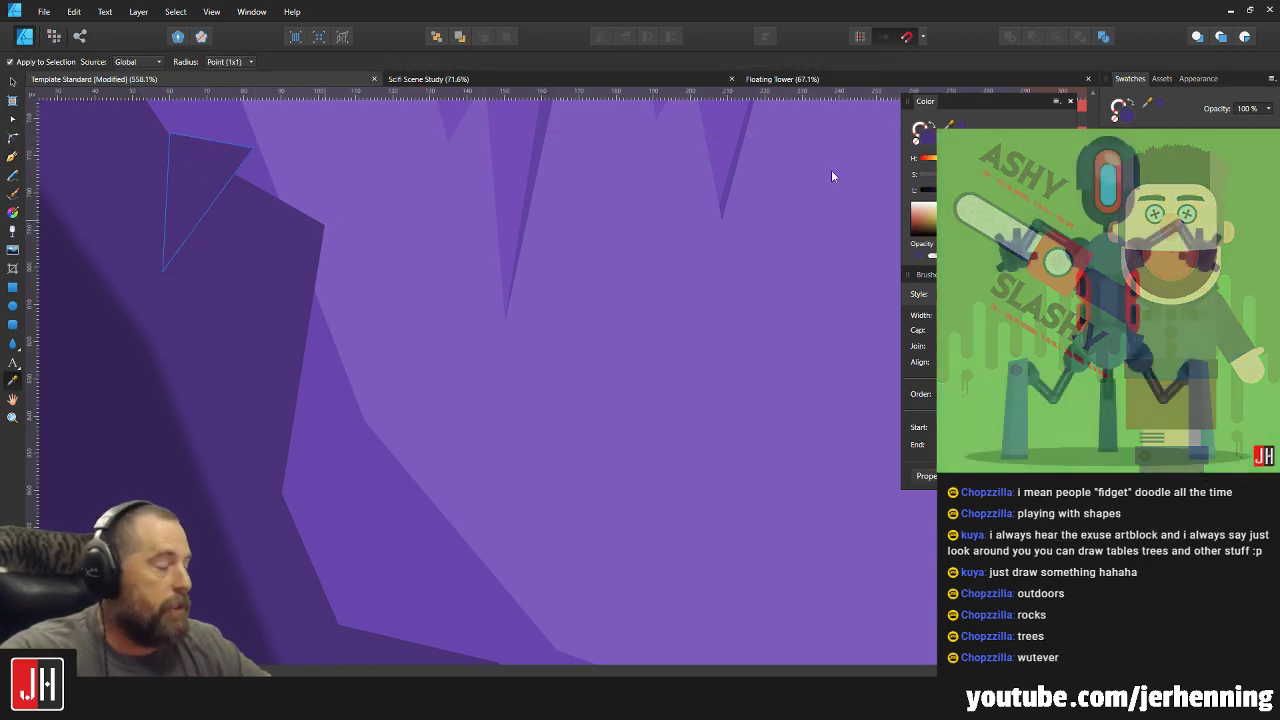
key(Escape)
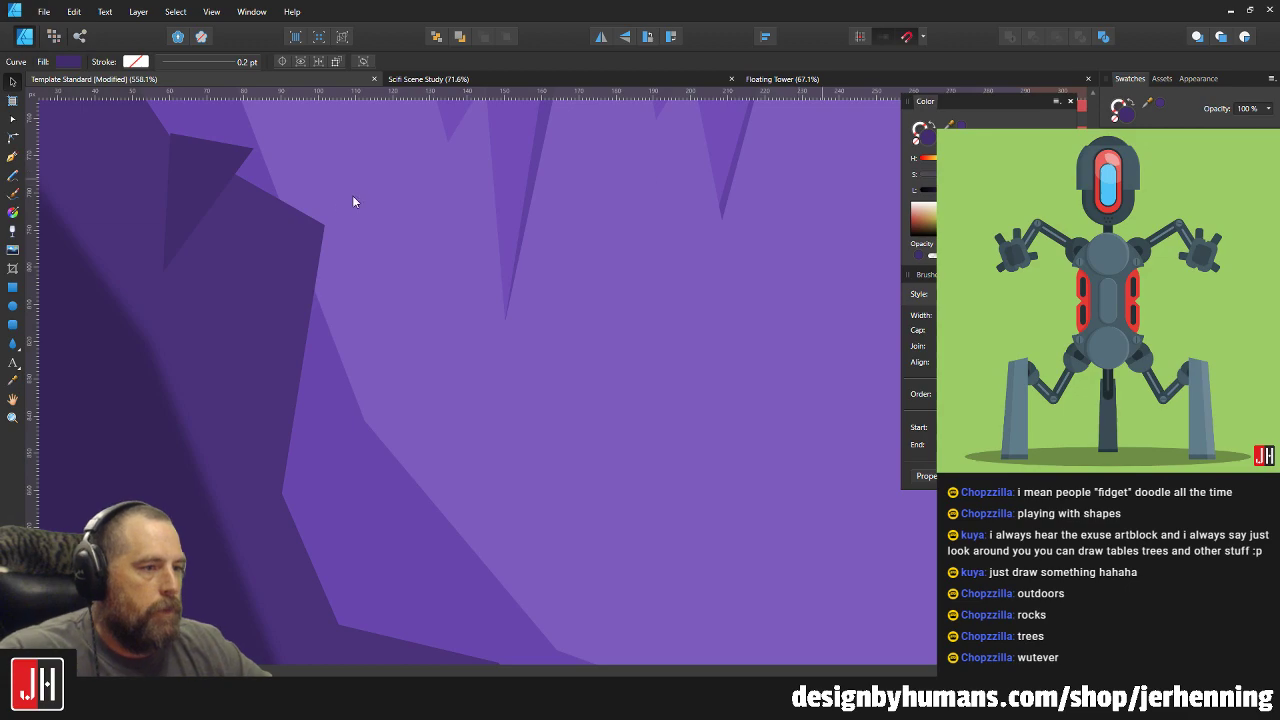
click(281, 256)
key(Escape)
click(187, 160)
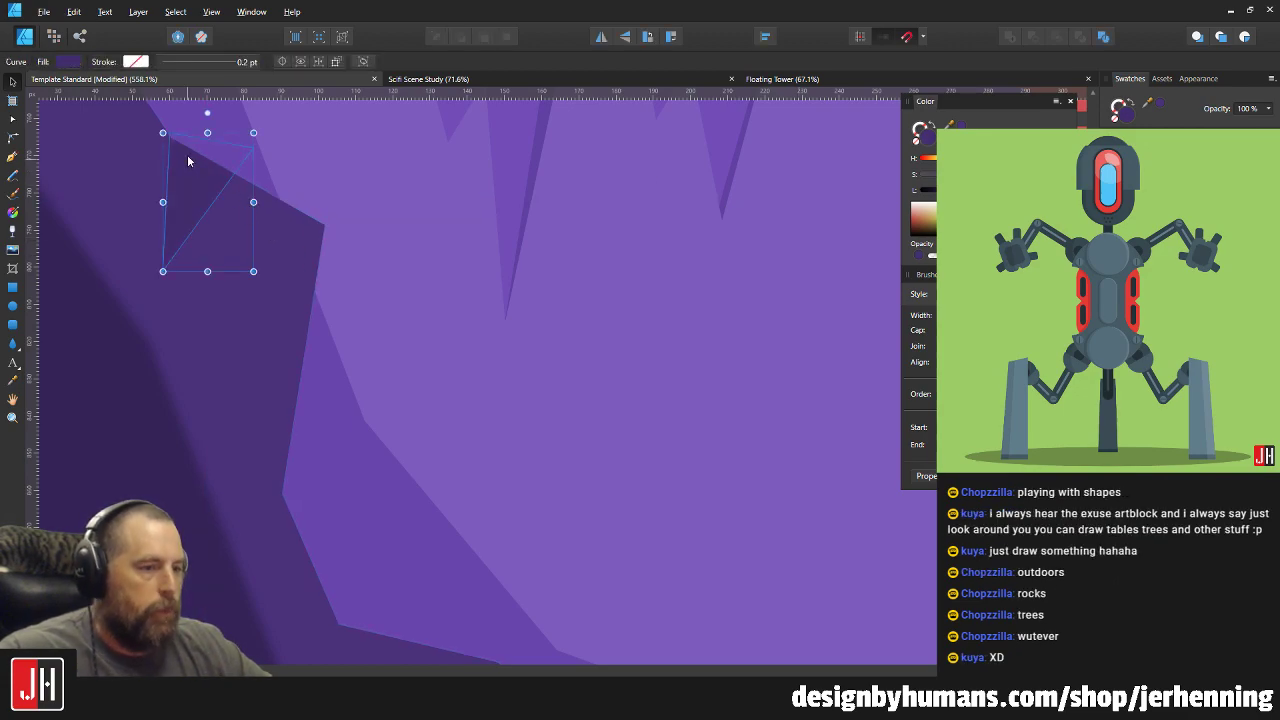
Reshape the triangular crack on the dark purple cliff layer by moving its outer corner, bending its lower edge inward and lengthening its tip.
scroll(212, 145, up, 5)
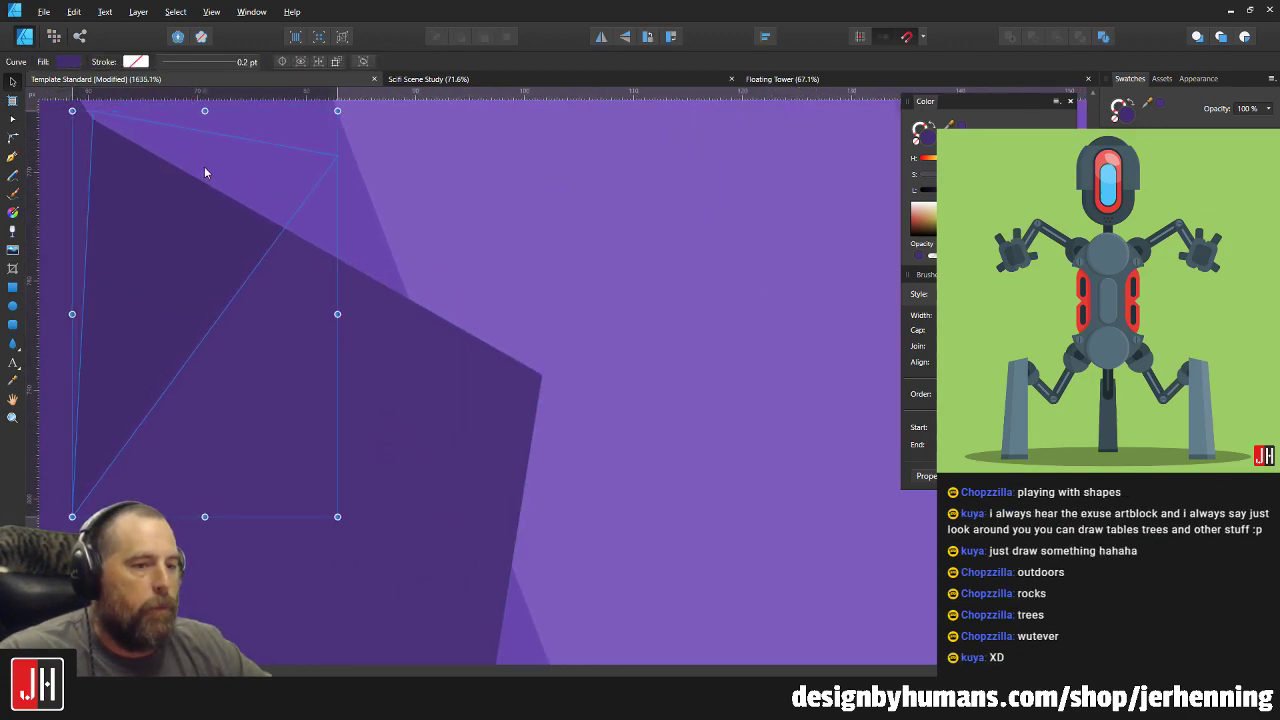
scroll(204, 173, down, 10)
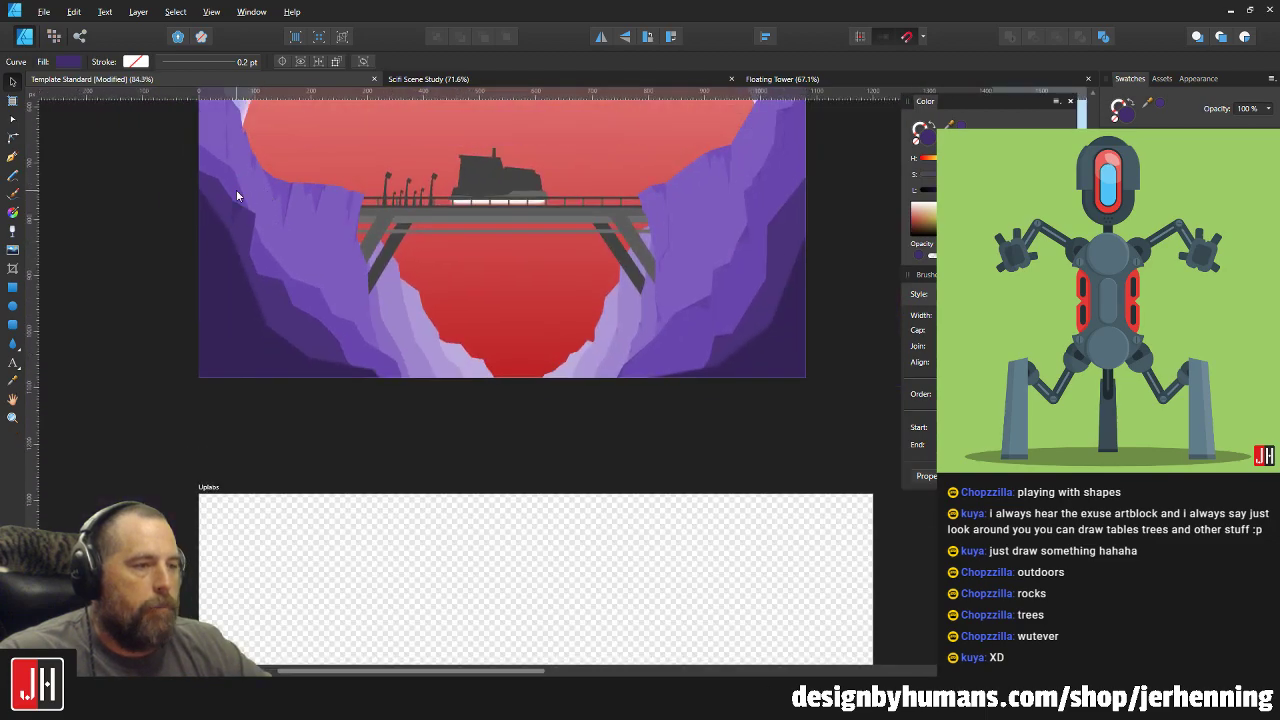
scroll(236, 189, up, 9)
key(a)
drag(369, 182, 357, 185)
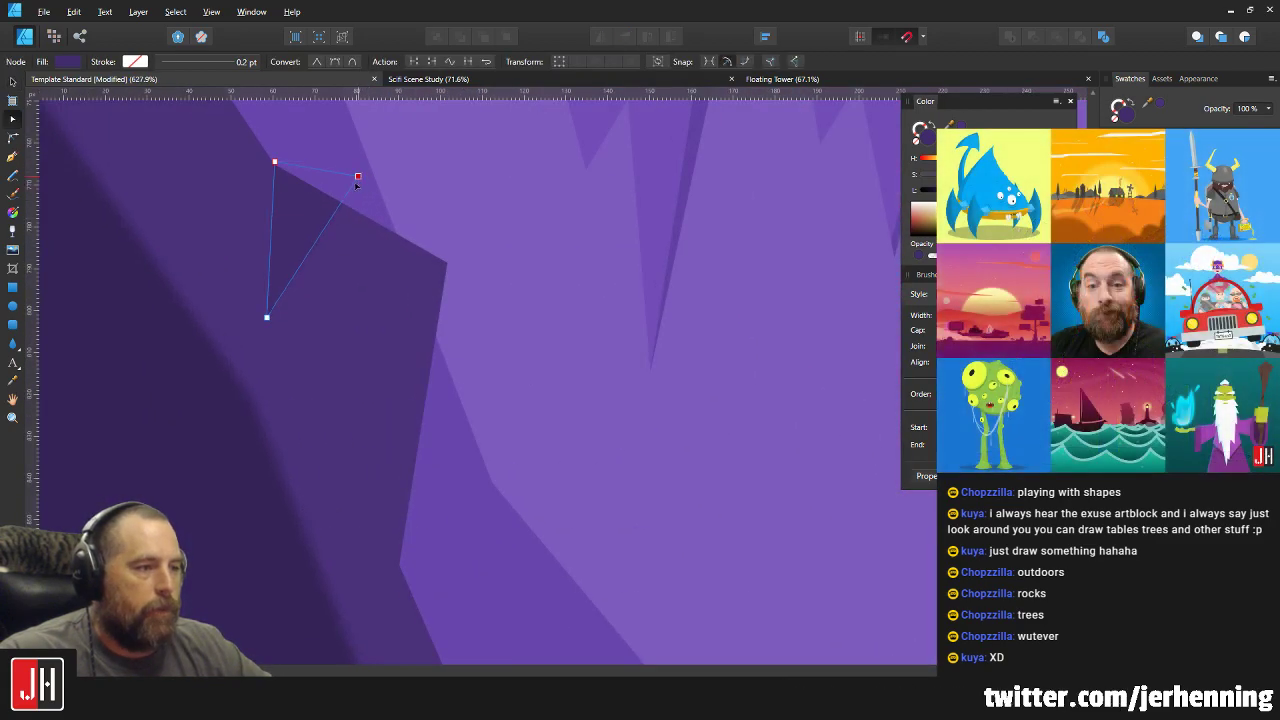
drag(300, 263, 304, 246)
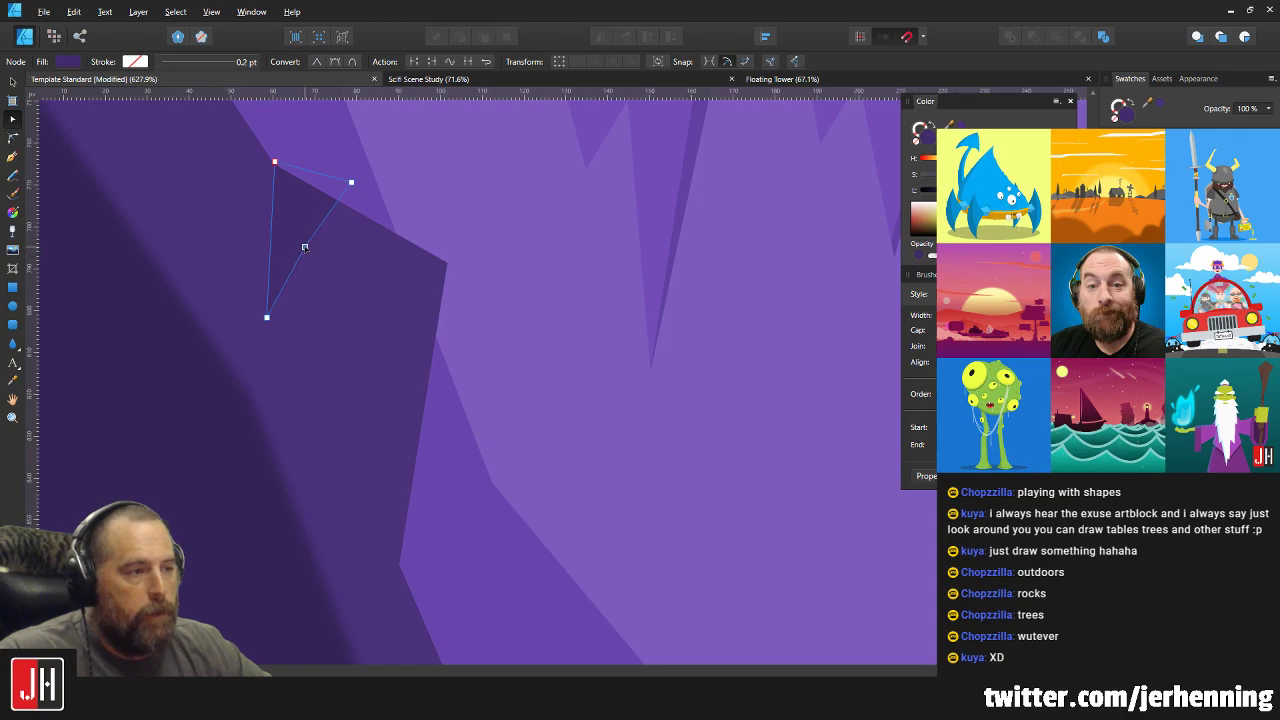
drag(266, 317, 260, 339)
scroll(320, 248, down, 8)
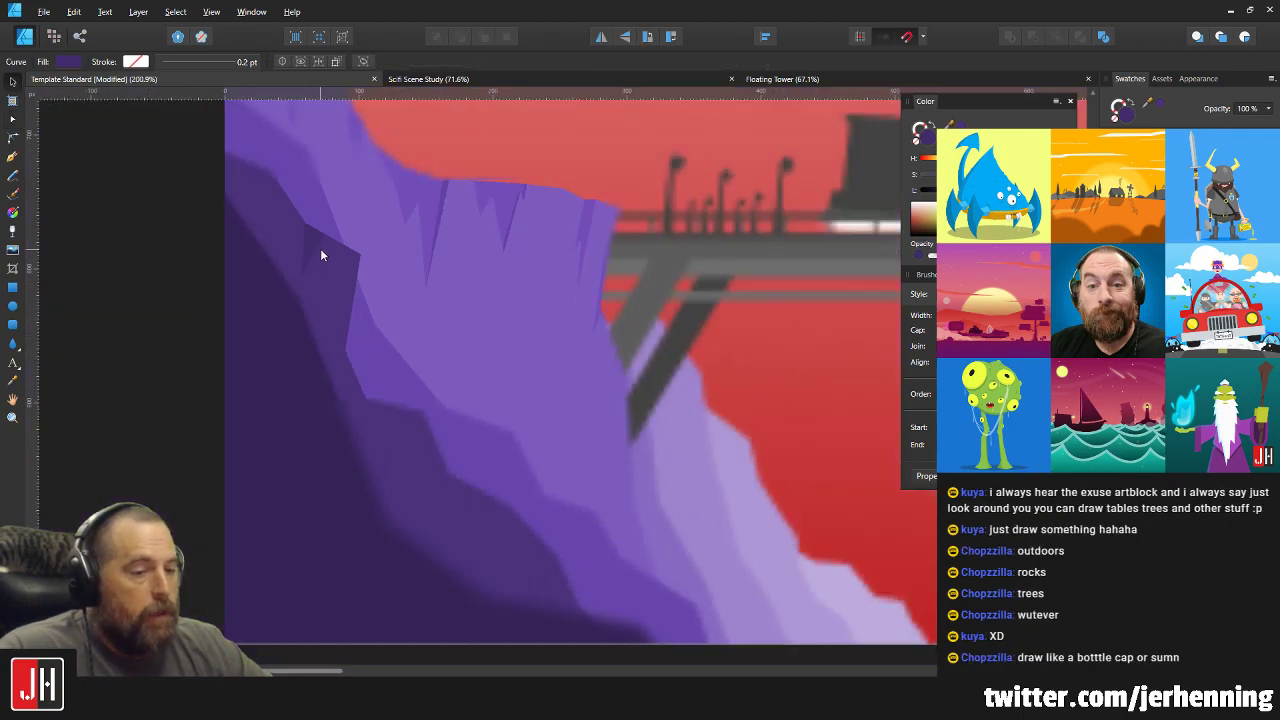
key(v)
Draw a closed, pointed crack outline with the Pen tool at the next notch down the dark purple cliff layer's edge.
scroll(340, 267, up, 6)
scroll(340, 267, up, 2)
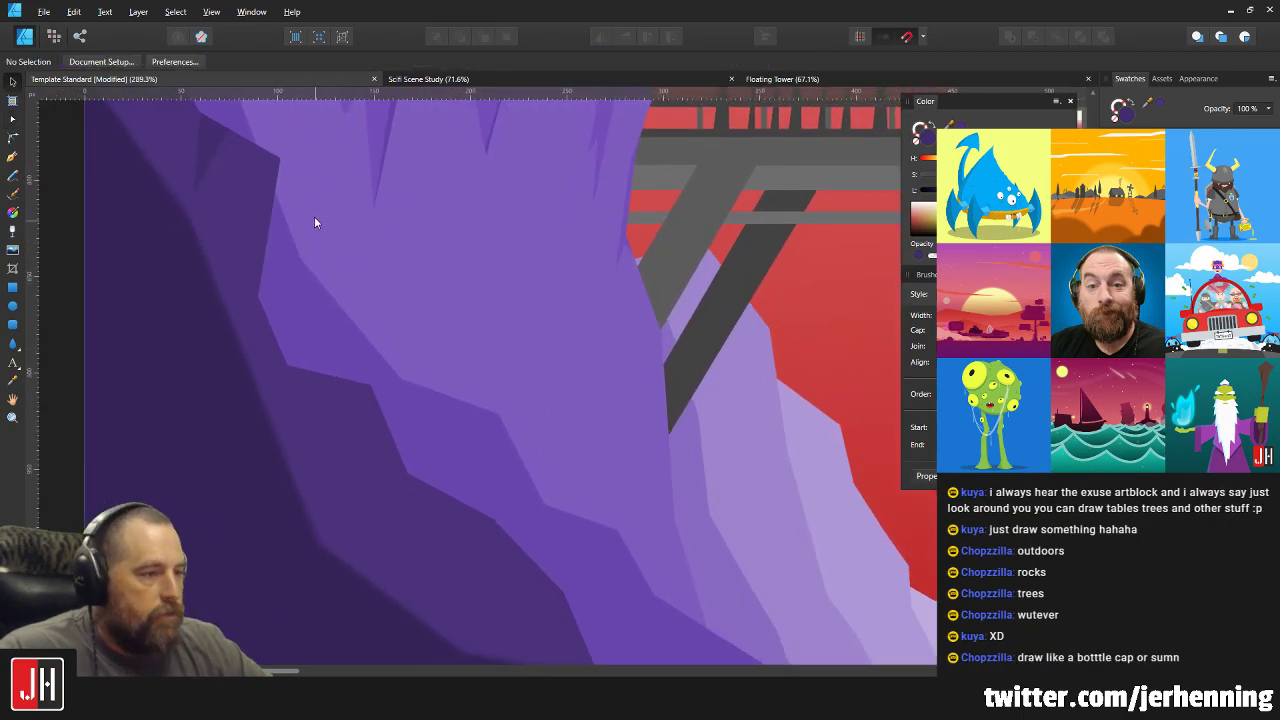
scroll(195, 230, up, 4)
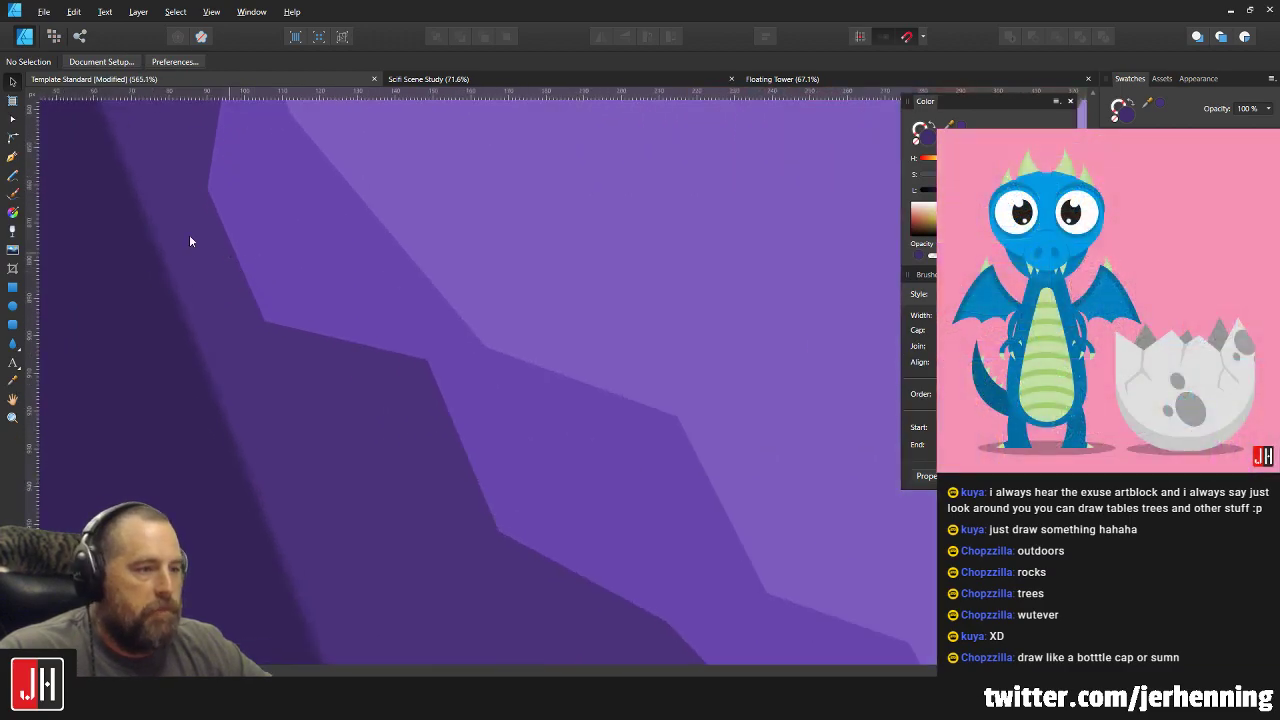
key(p)
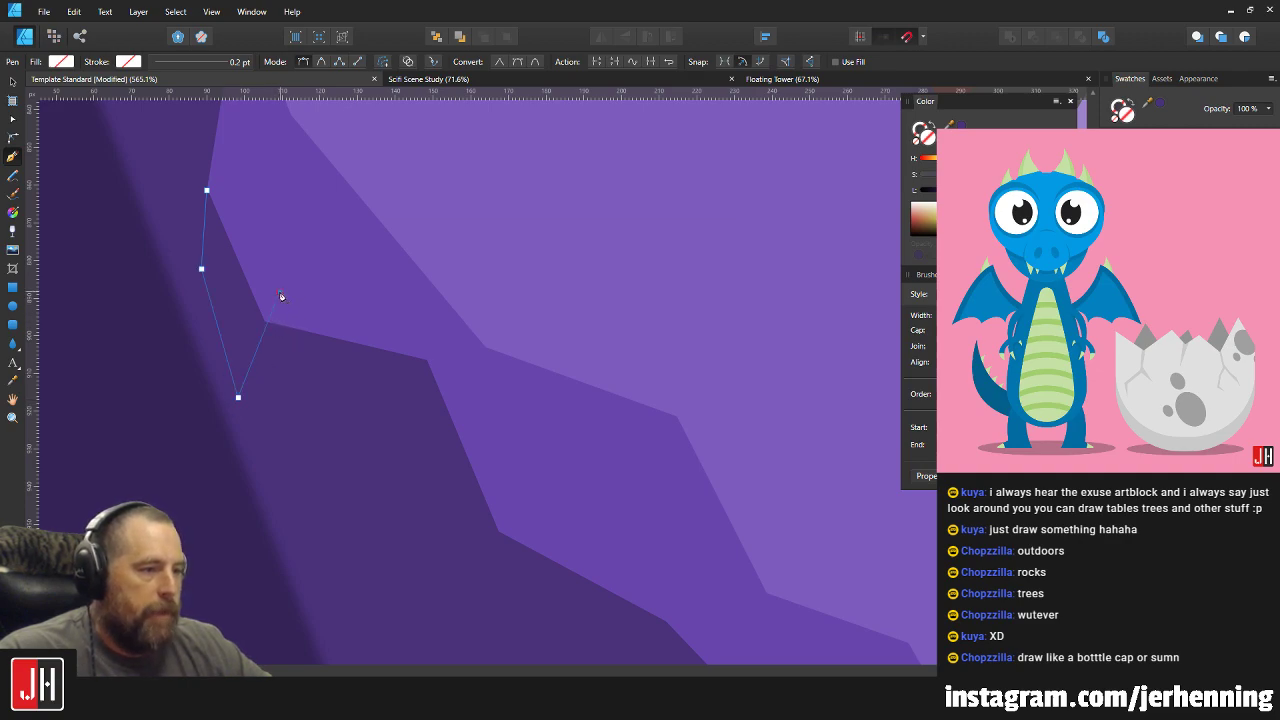
click(263, 340)
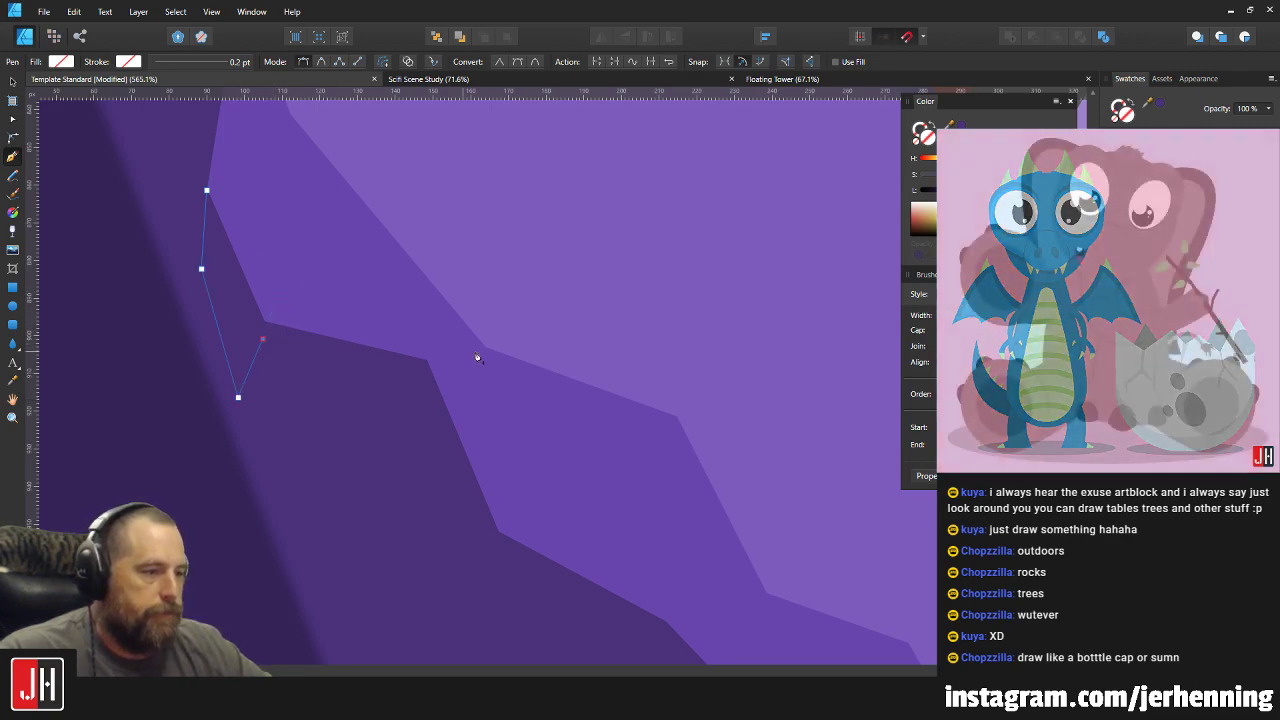
click(235, 190)
Fill the new crack with the darker purple of the first crack and clip it inside the dark cliff layer.
key(i)
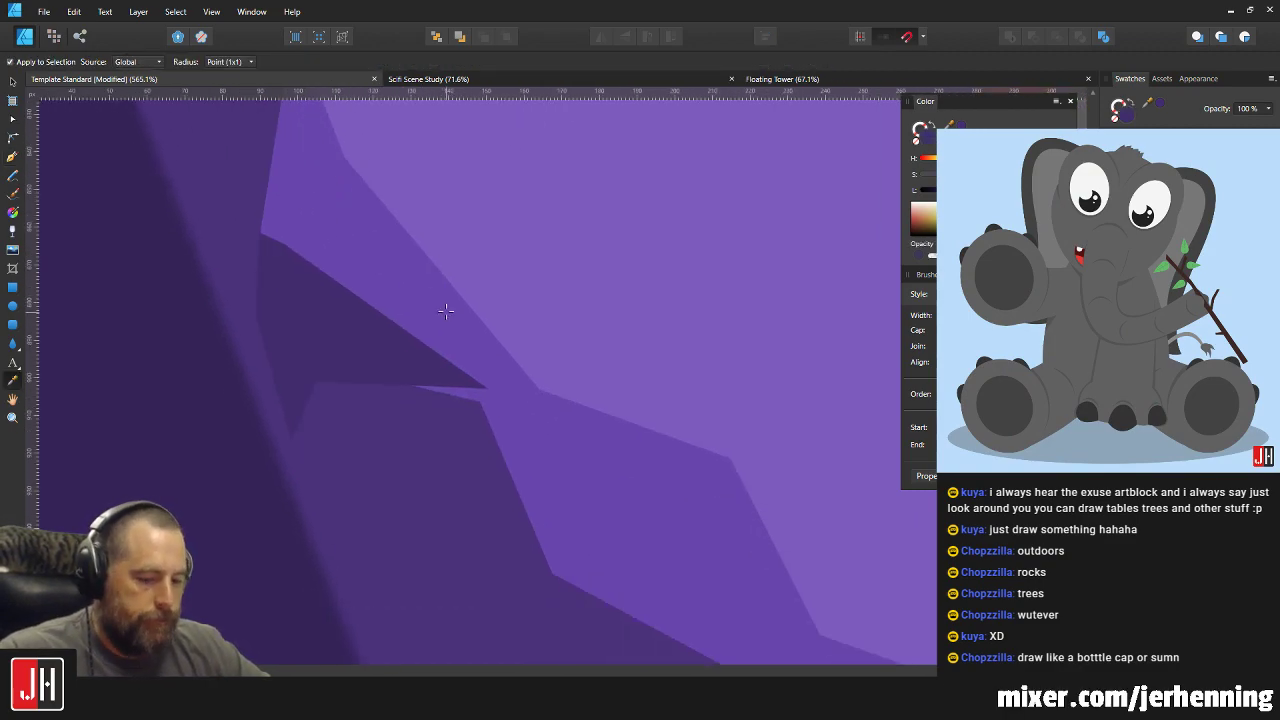
key(ctrl+x)
key(v)
click(382, 403)
key(ctrl+alt+v)
scroll(386, 399, down, 5)
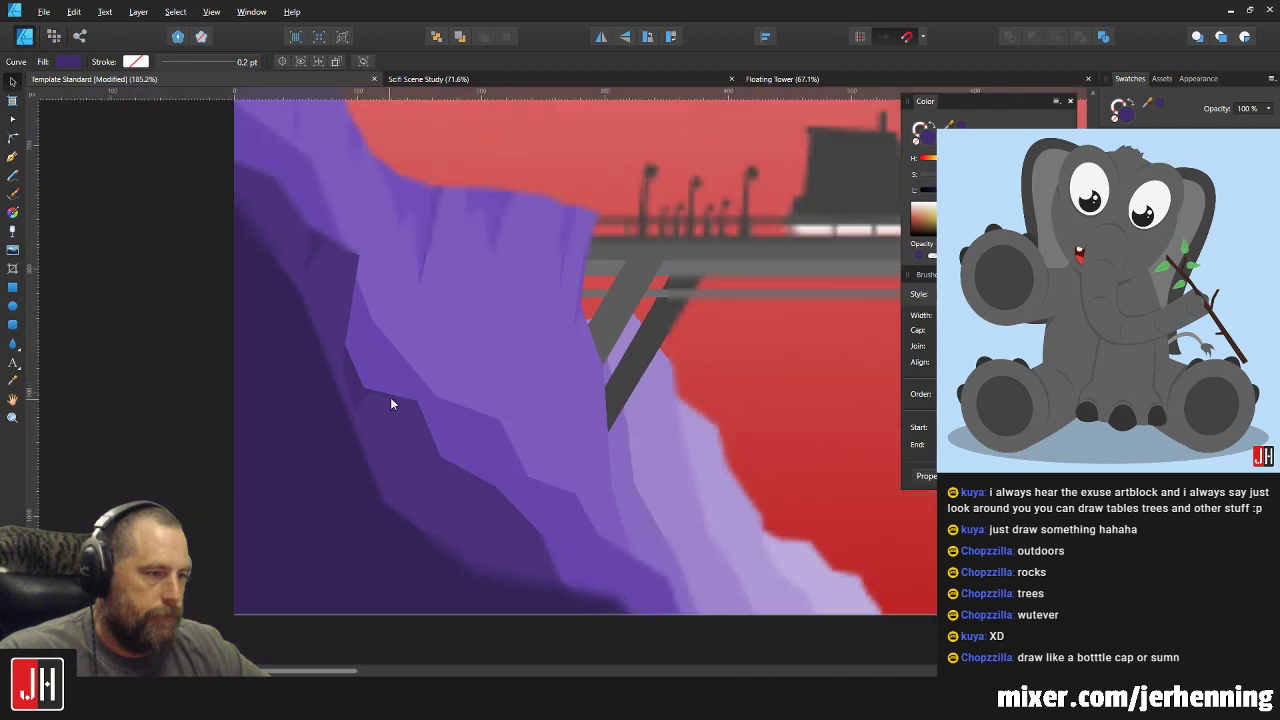
scroll(390, 403, down, 5)
click(253, 409)
Draw a third crack outline with a narrow downward point at the following corner of the dark purple layer's edge.
scroll(368, 406, up, 6)
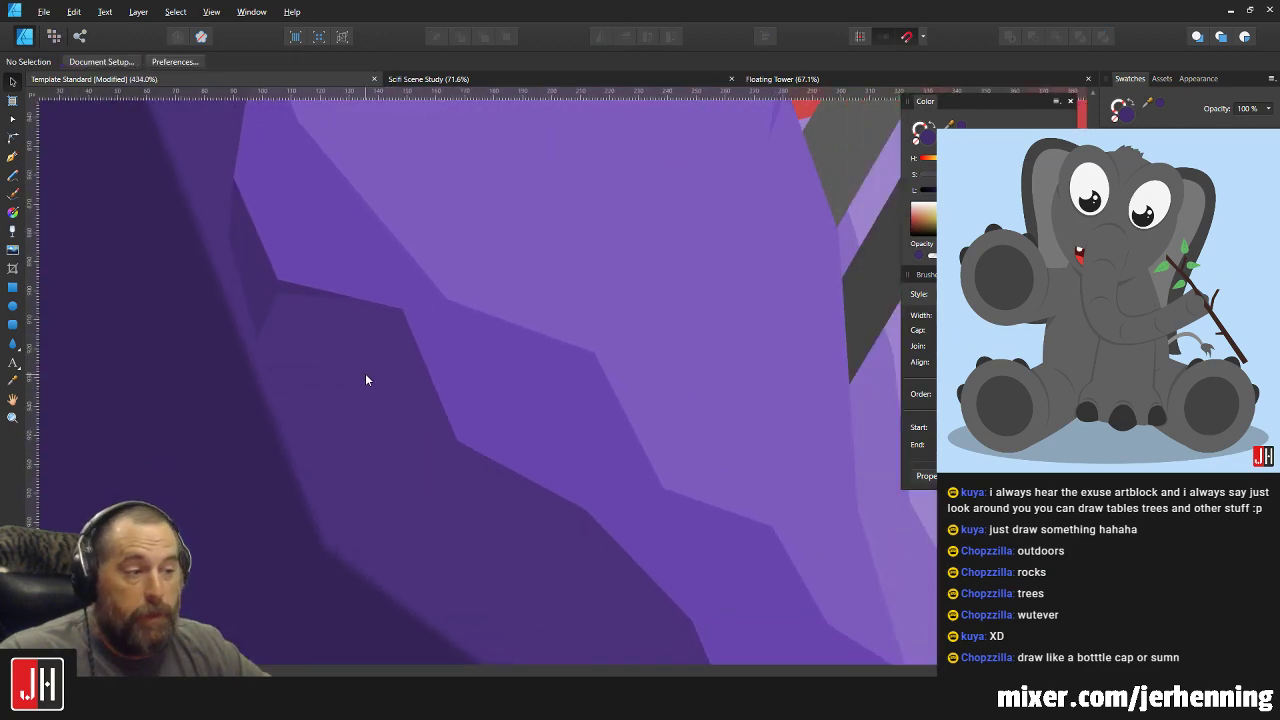
scroll(410, 410, down, 2)
scroll(457, 443, right, 3)
key(p)
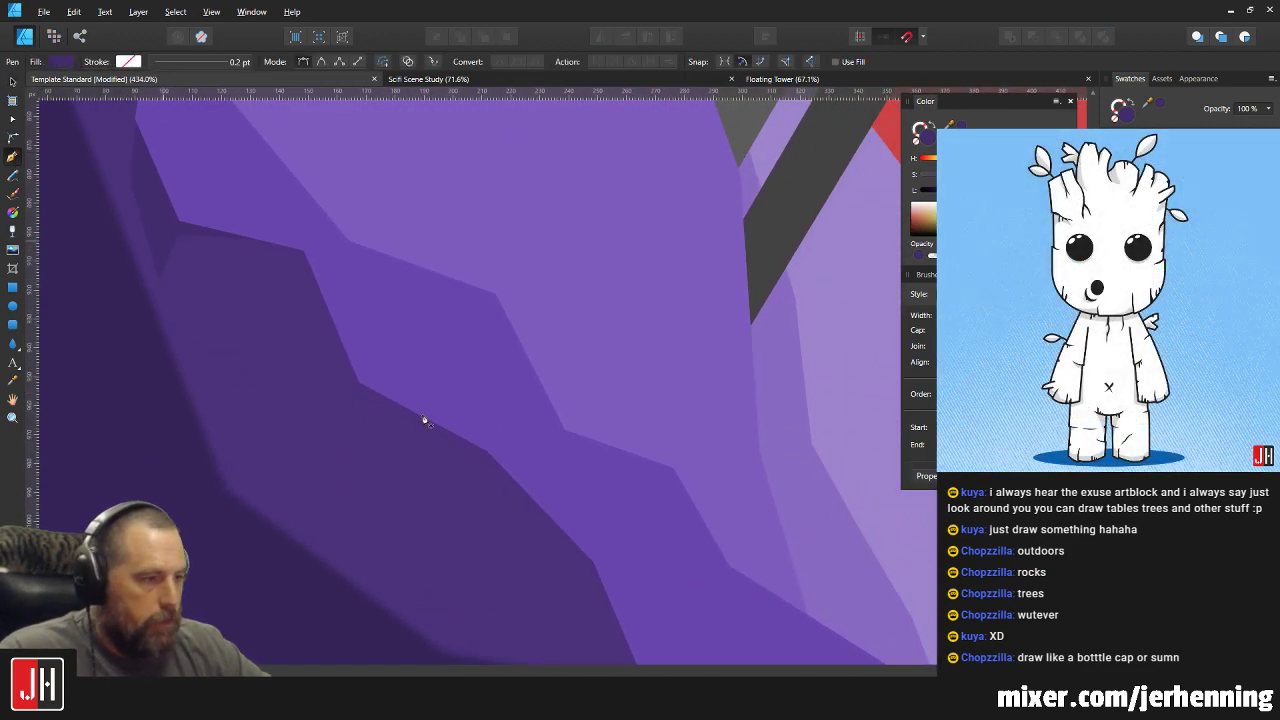
scroll(424, 421, down, 2)
scroll(424, 421, right, 1)
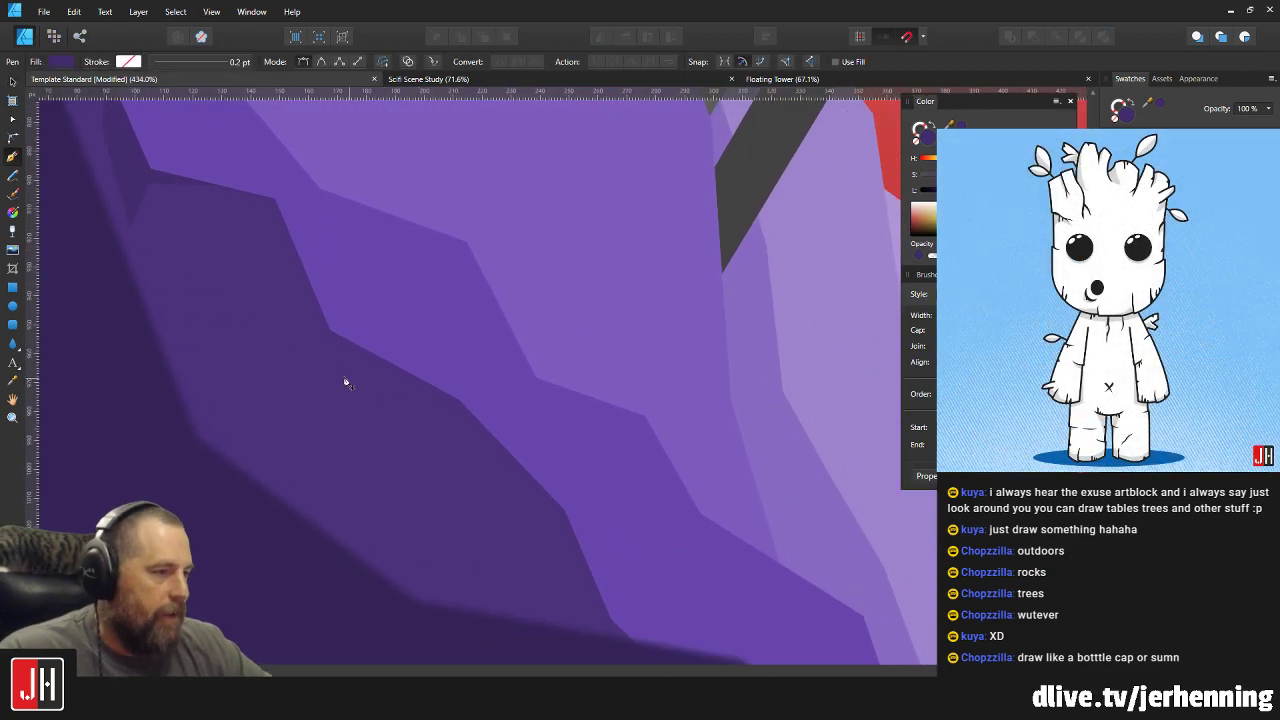
click(368, 456)
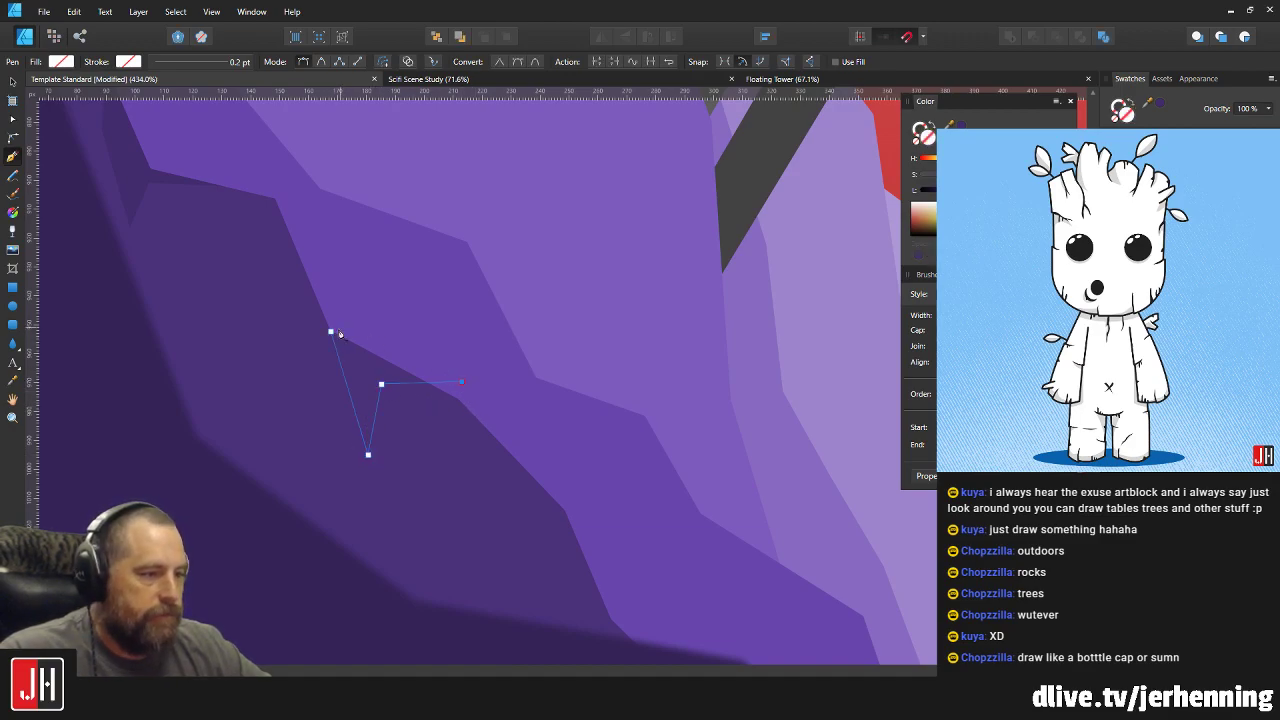
Fill the third crack with the same darker purple and clip it inside the dark cliff layer.
drag(958, 125, 470, 350)
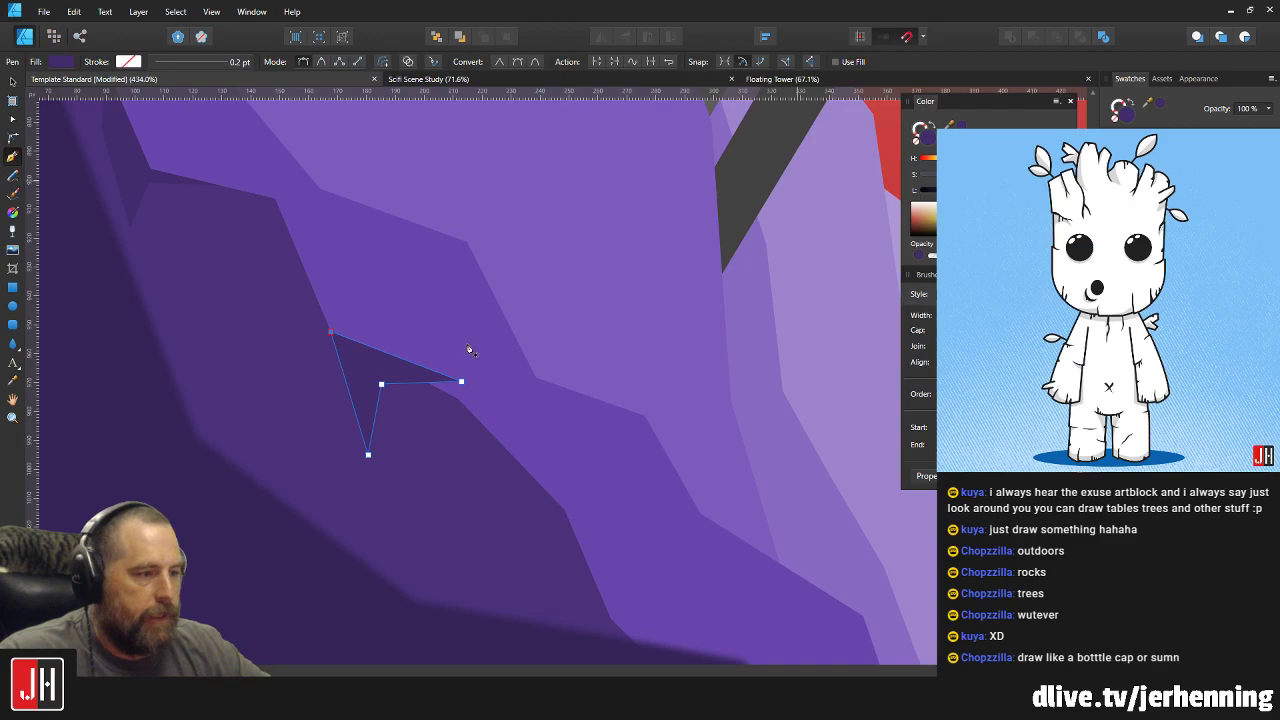
key(v)
scroll(436, 415, down, 6)
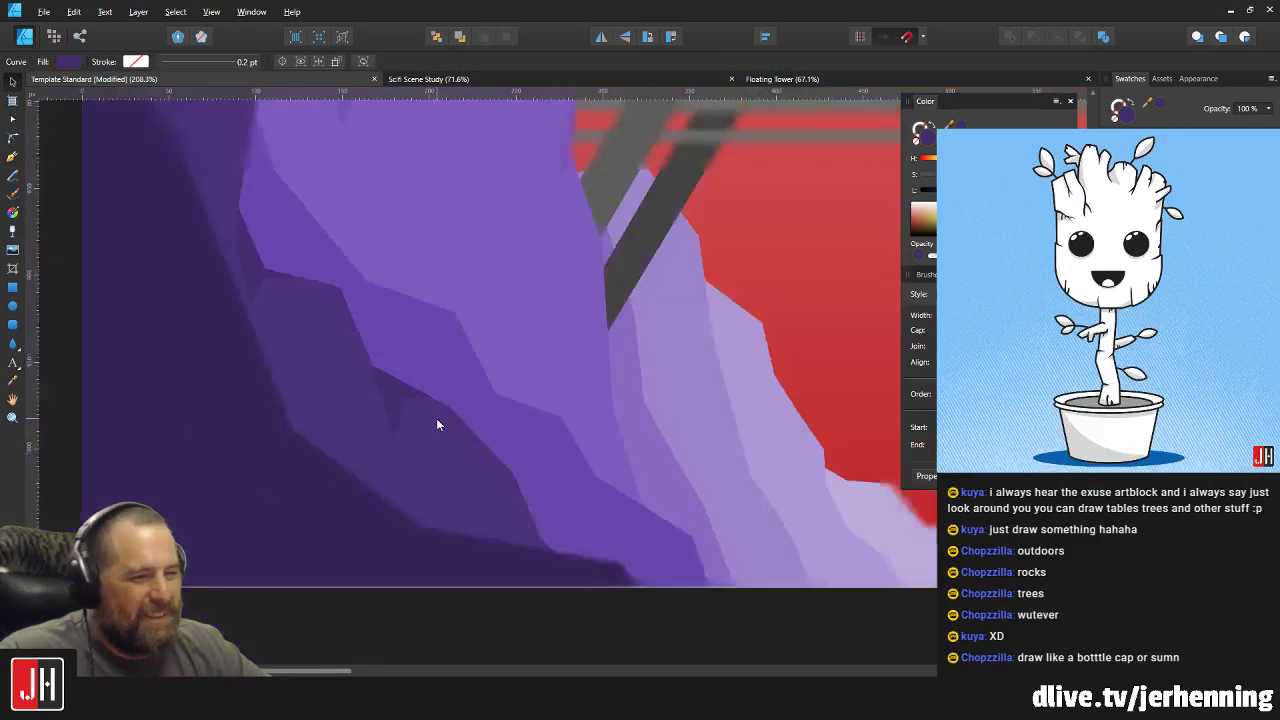
scroll(484, 435, up, 5)
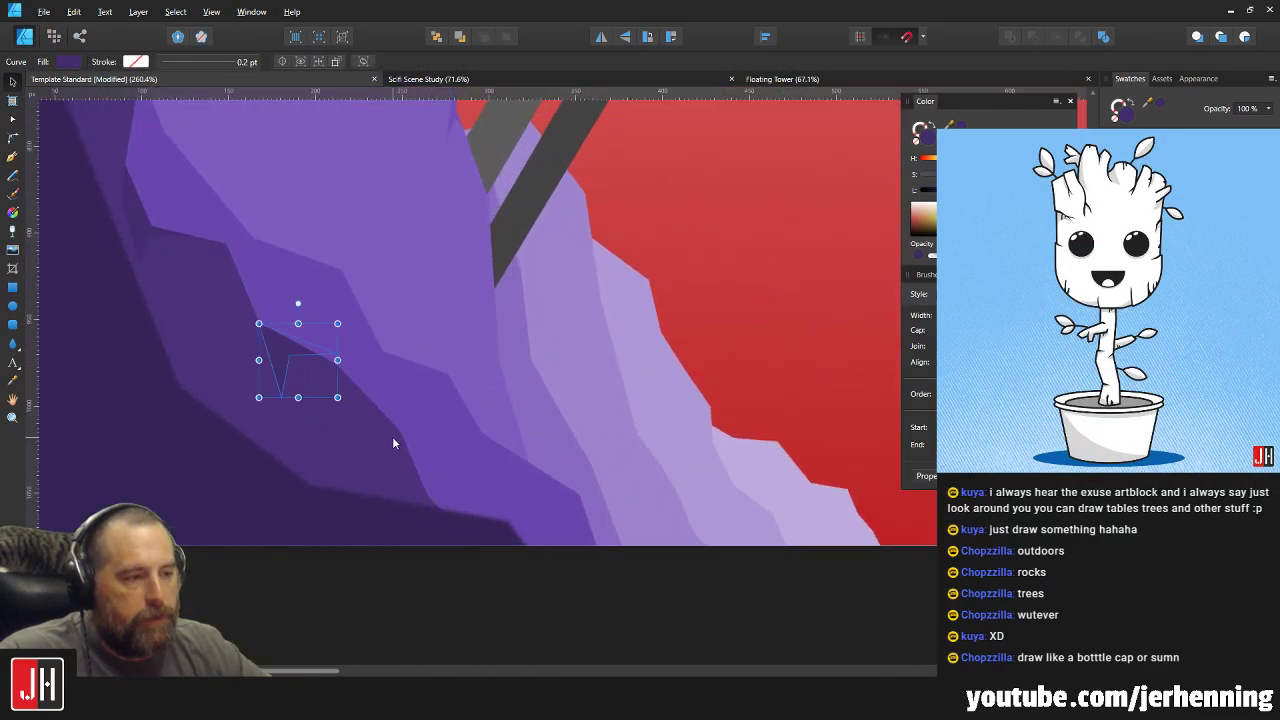
Adjust the third crack's nodes, raising its inner corner slightly and aligning its upper corner with the notch in the layer's edge.
scroll(317, 406, up, 5)
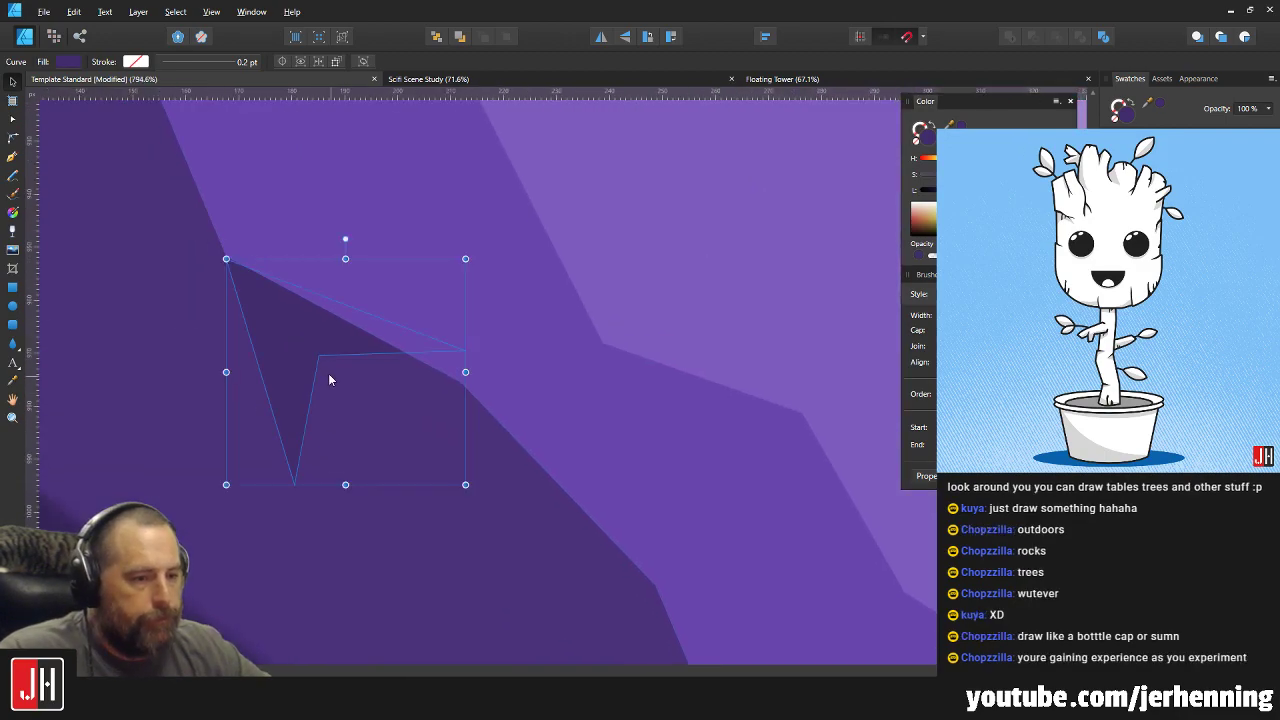
key(a)
drag(318, 356, 315, 347)
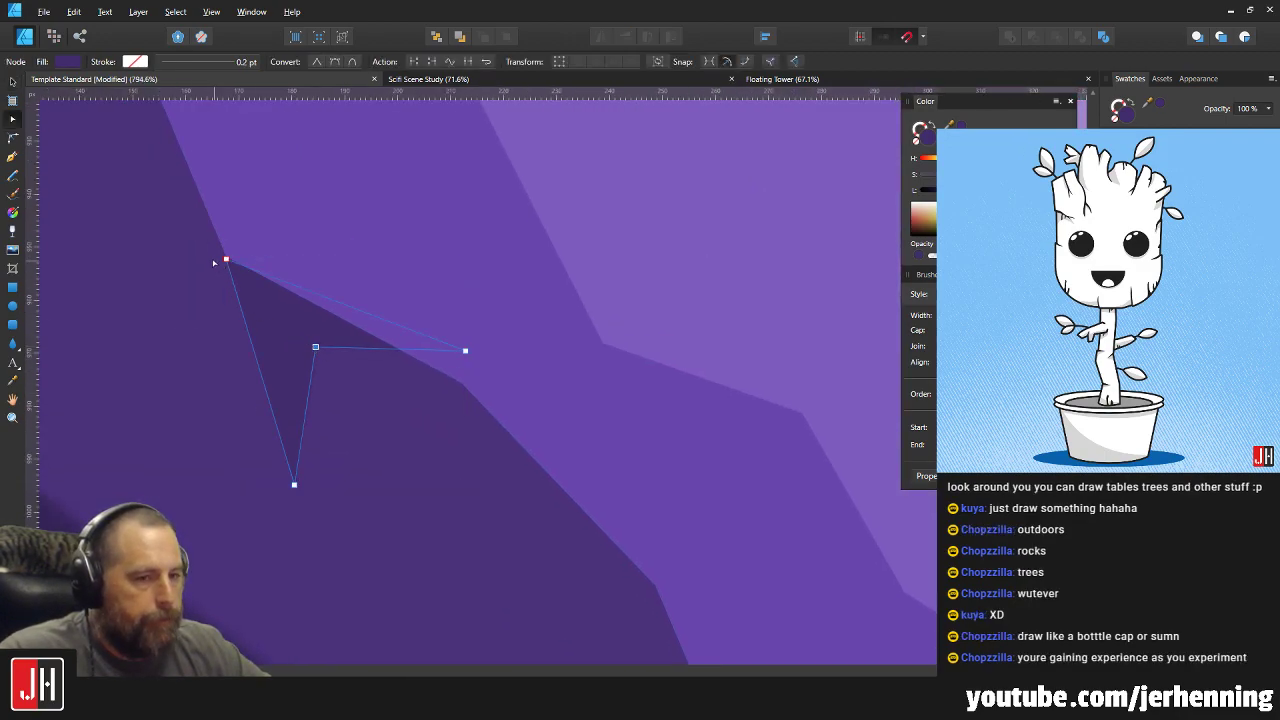
scroll(213, 262, up, 4)
key(v)
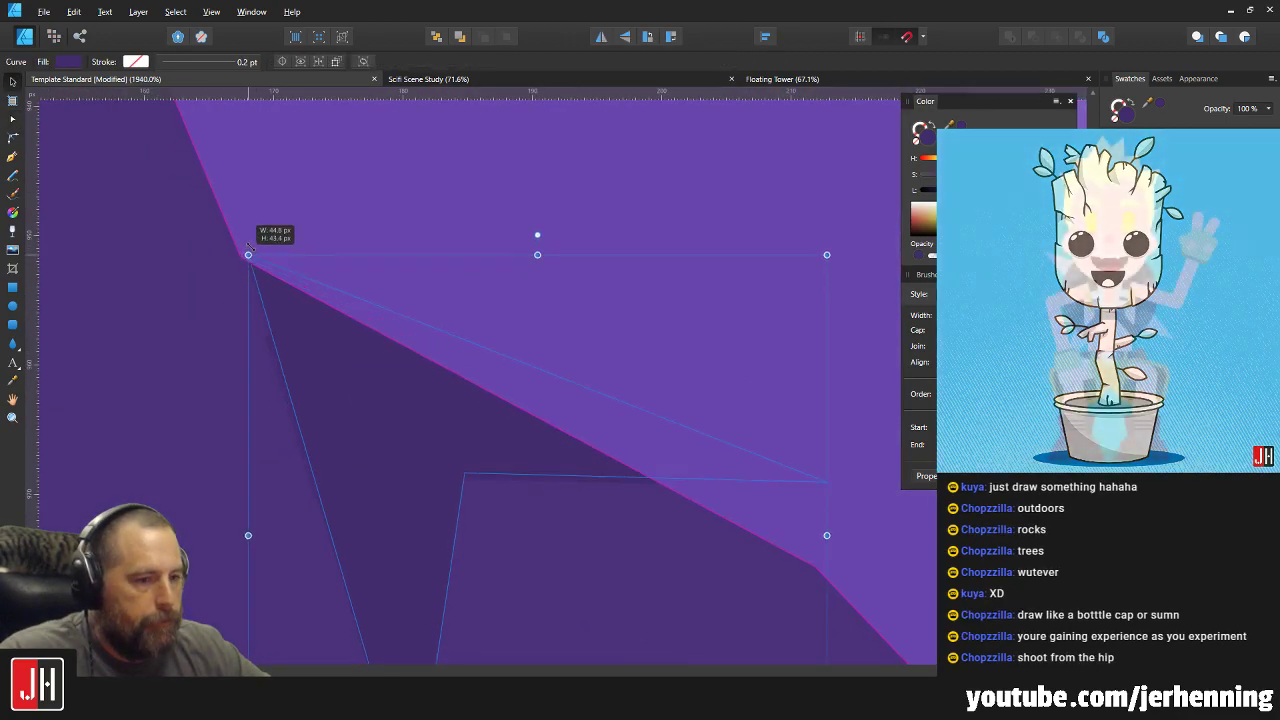
key(a)
drag(243, 266, 245, 259)
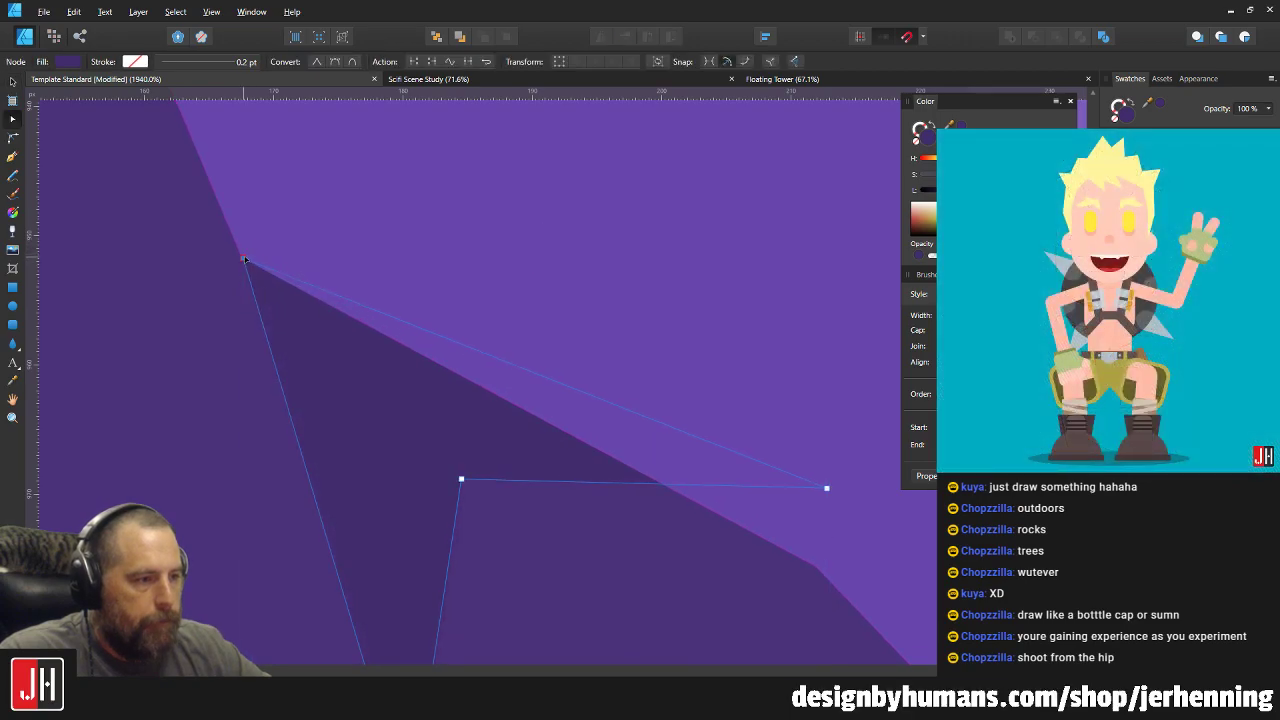
key(v)
scroll(345, 337, down, 15)
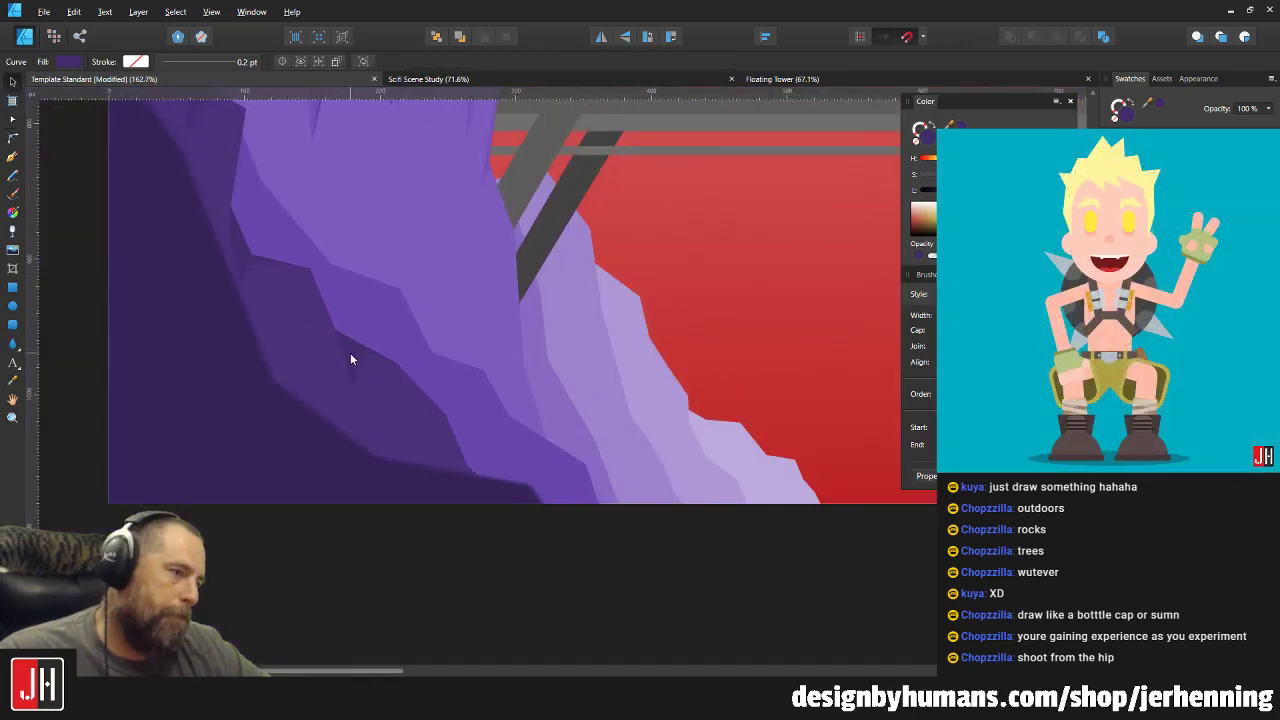
click(443, 462)
Draw a closed, pointed crack outline with the Pen tool at a corner of the medium purple cliff layer's edge.
scroll(418, 358, up, 7)
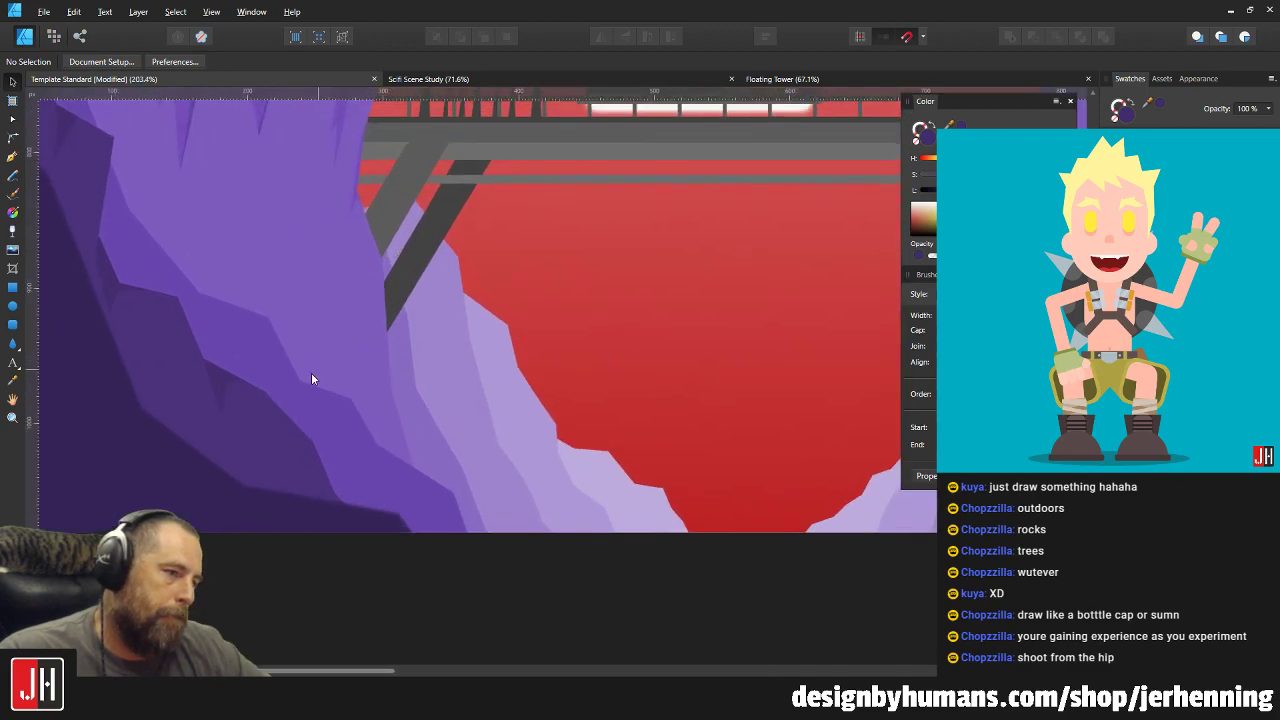
scroll(262, 406, up, 3)
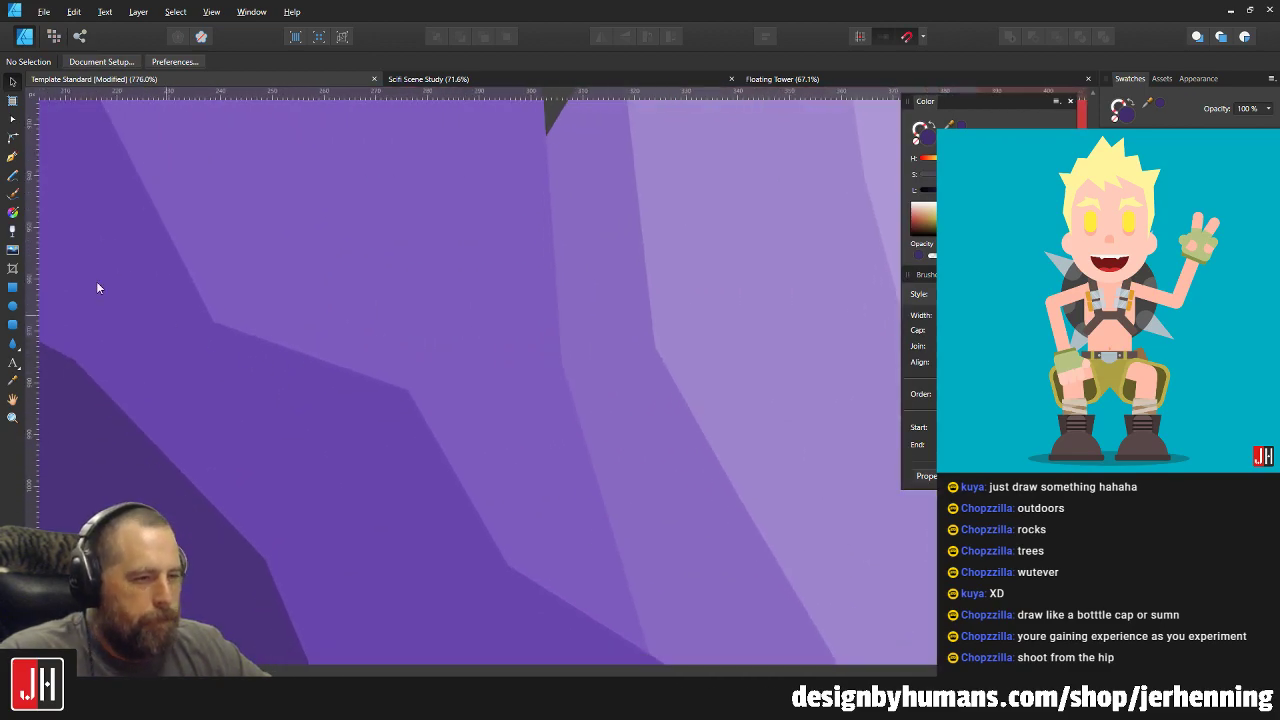
key(p)
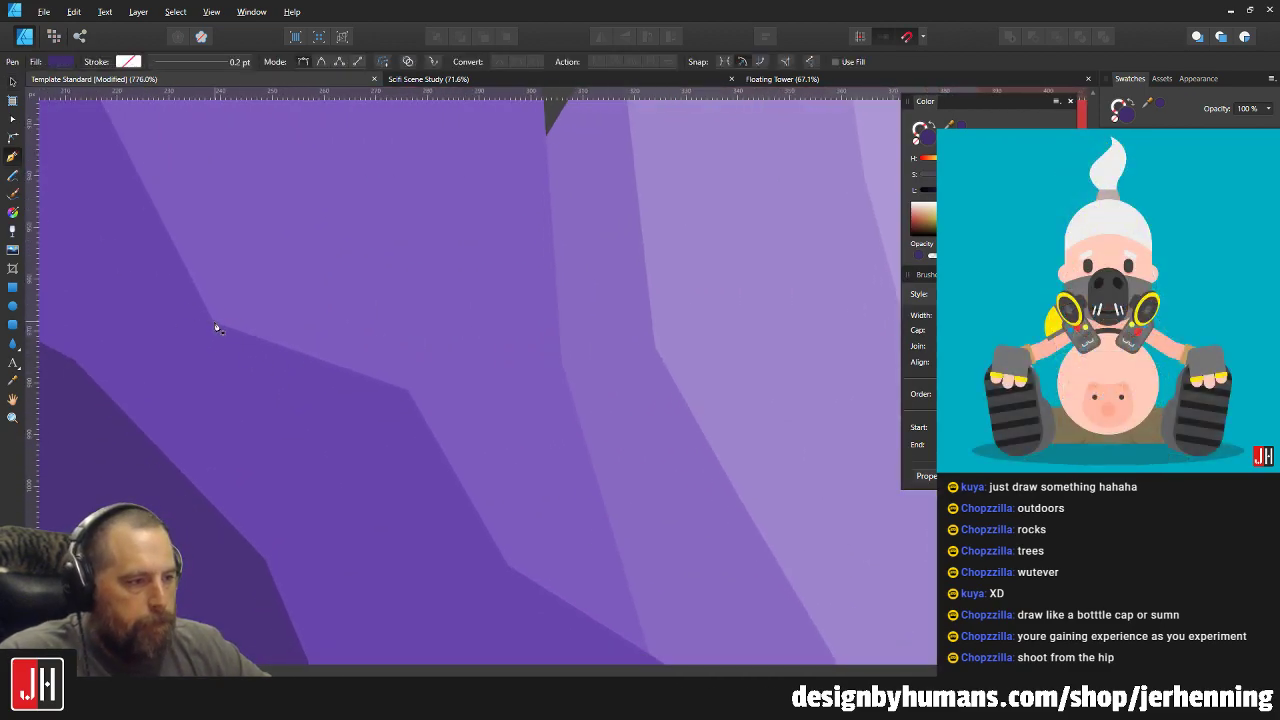
click(215, 323)
click(276, 451)
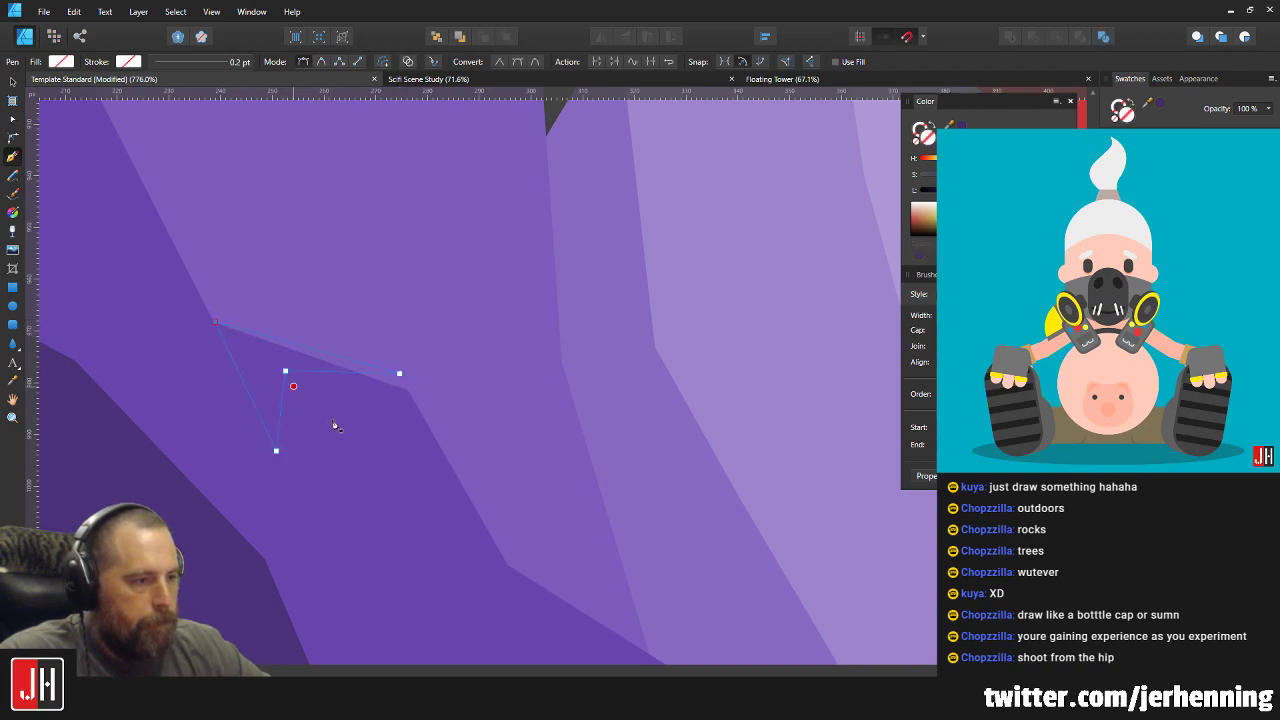
key(Escape)
Fill this crack with a slightly darker shade of the medium purple and clip it inside the medium purple cliff layer.
key(v)
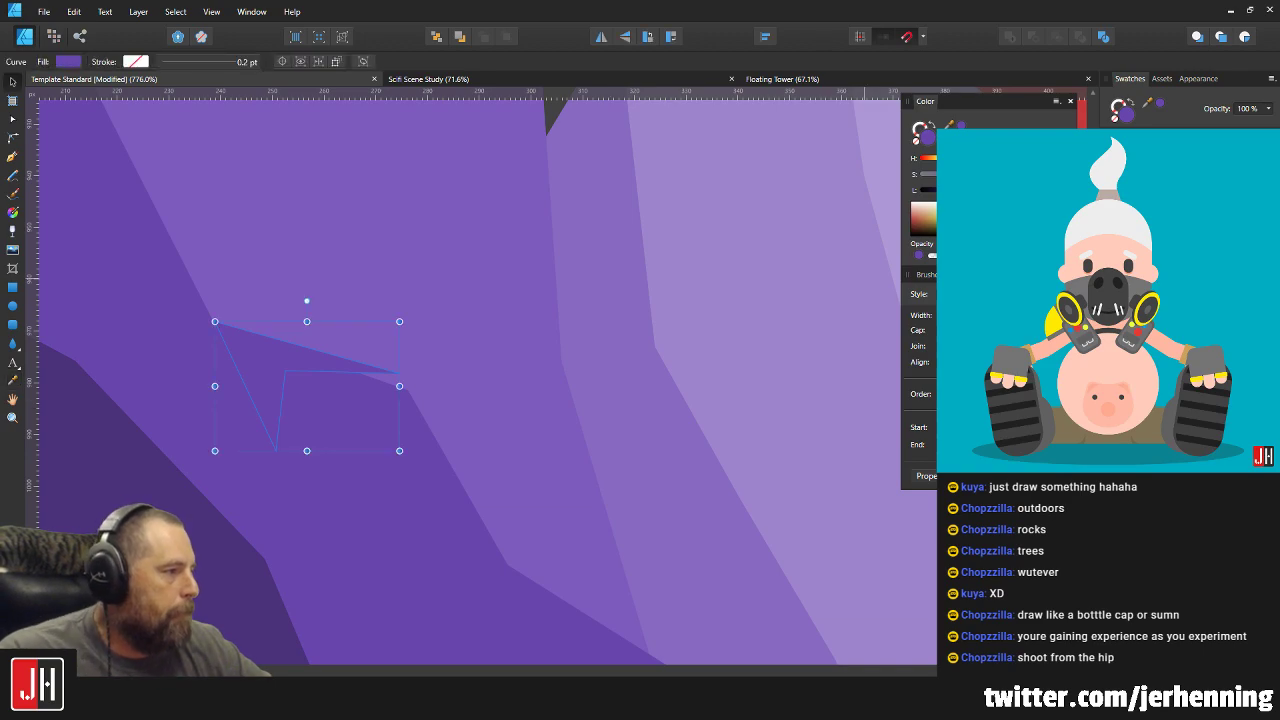
key(ctrl+d)
key(ctrl+z)
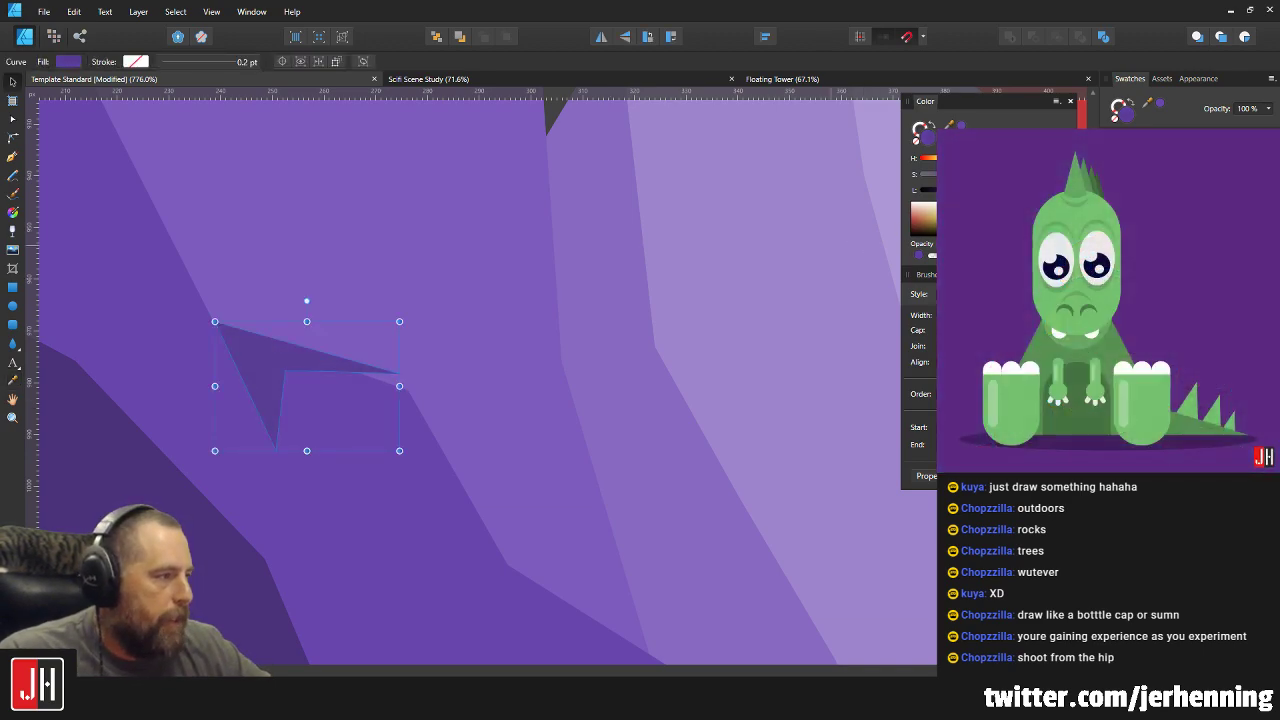
key(ctrl+d)
click(368, 368)
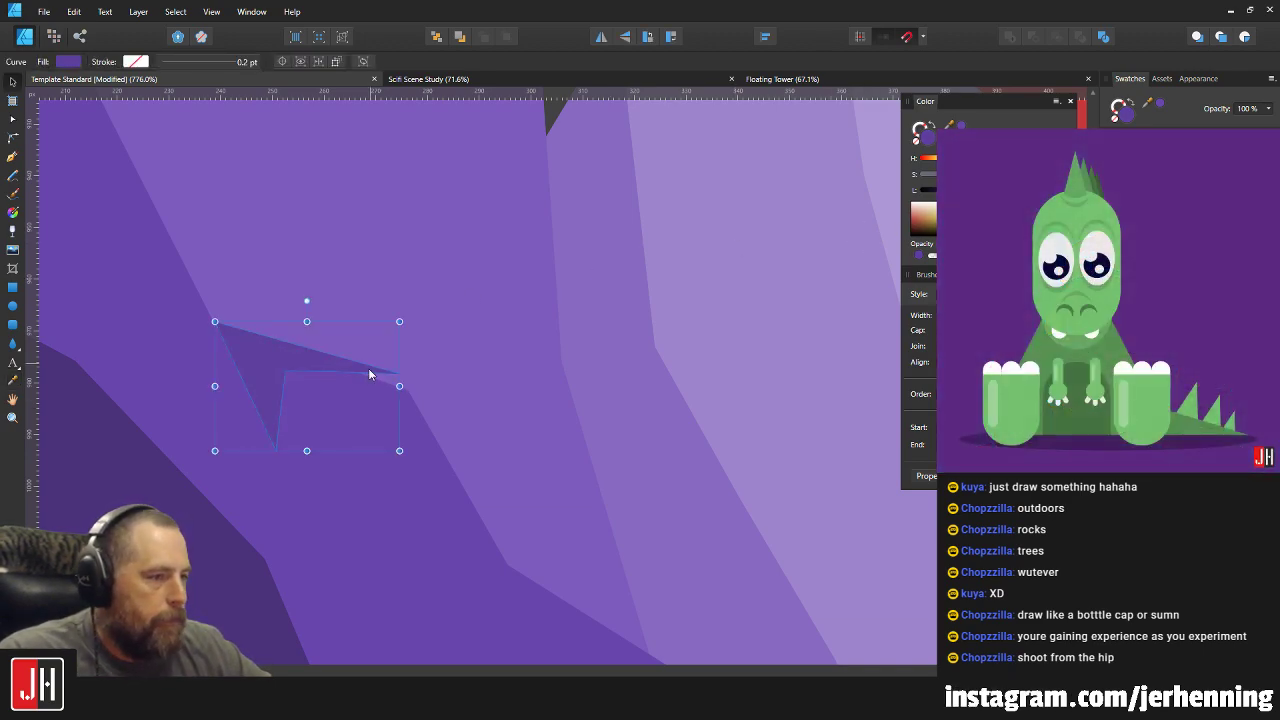
key(Delete)
key(ctrl+z)
scroll(244, 345, up, 2)
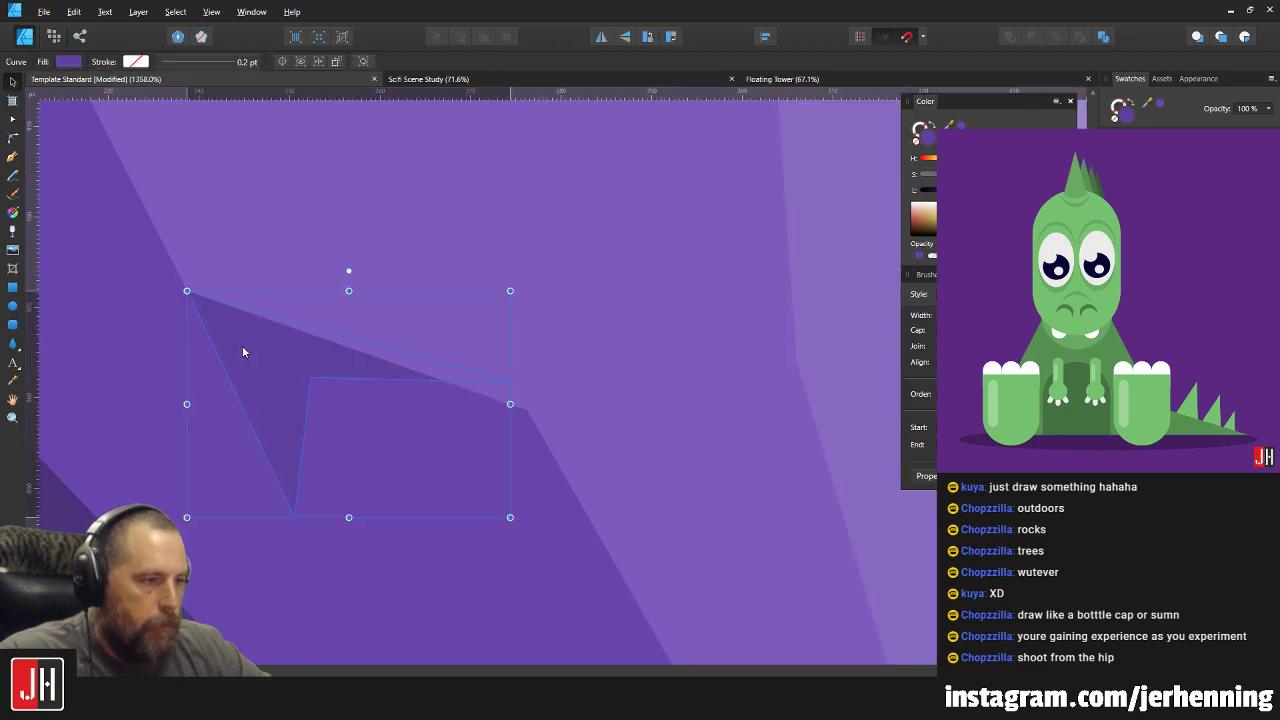
scroll(242, 347, down, 10)
click(436, 468)
Draw another pointed crack at the next corner down the medium purple layer and fill it with the darker purple sampled from the previous crack.
scroll(320, 397, up, 8)
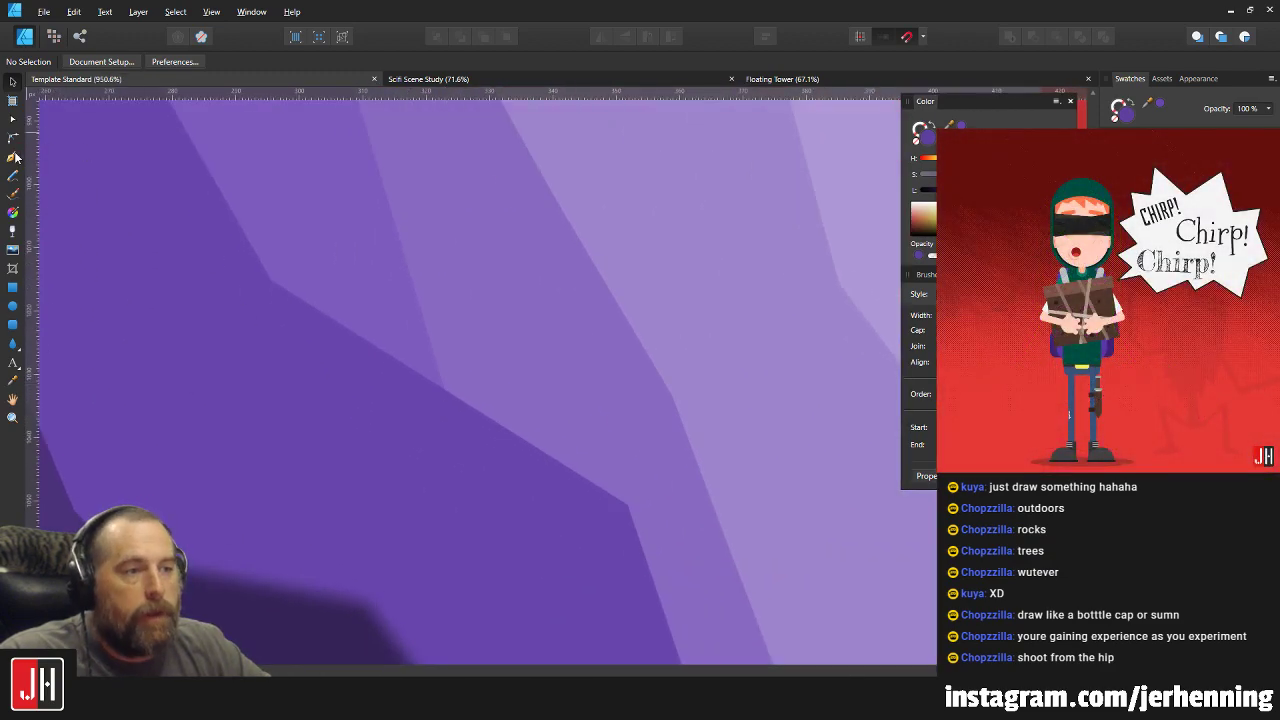
click(13, 157)
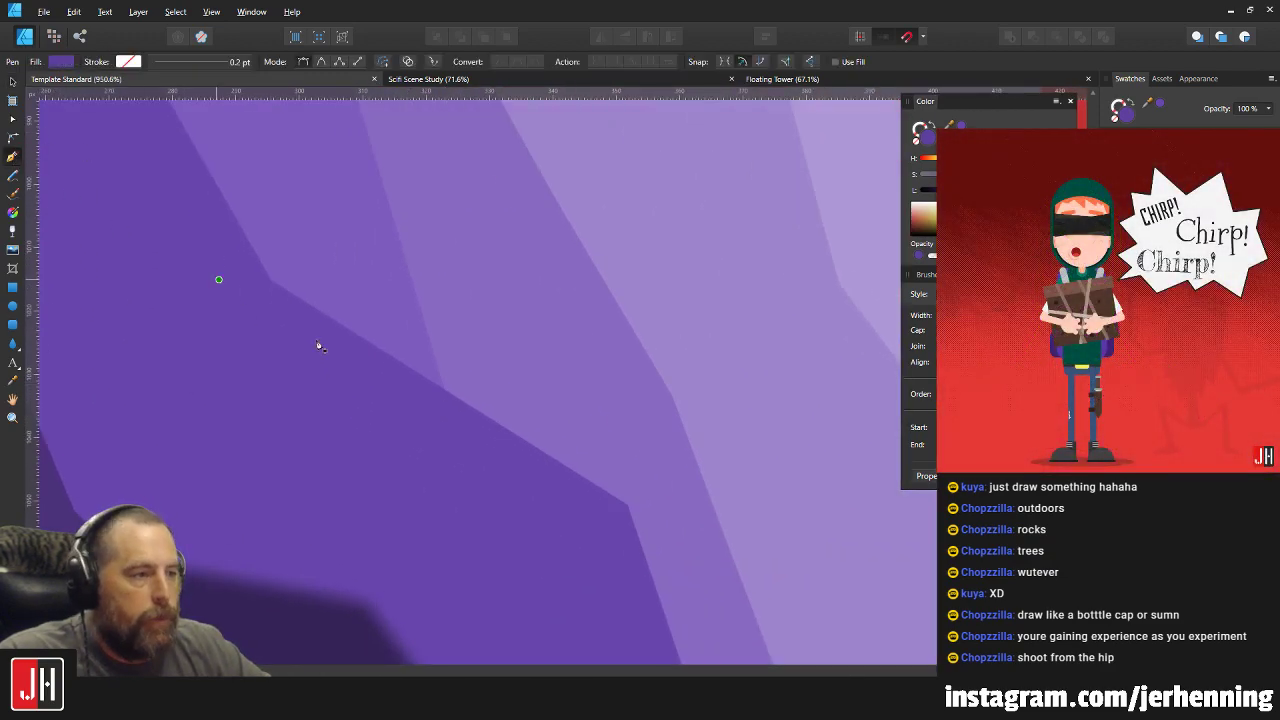
drag(342, 452, 374, 373)
click(272, 281)
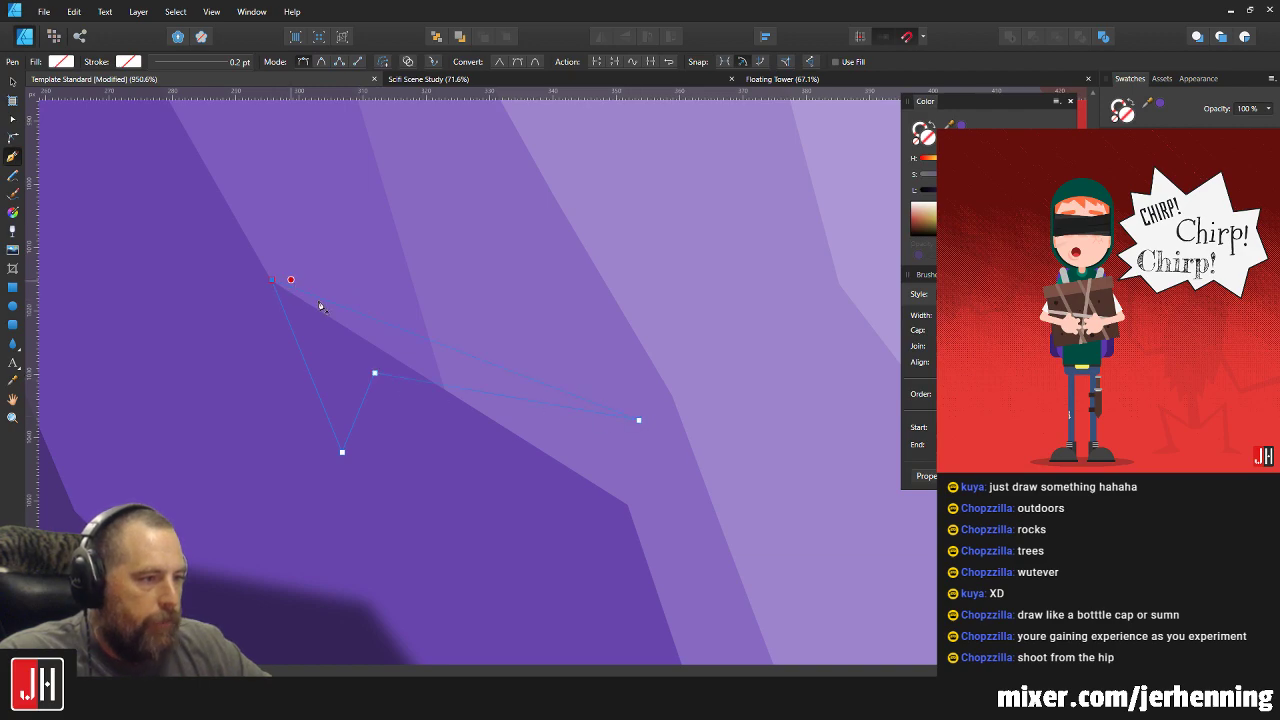
key(i)
click(76, 152)
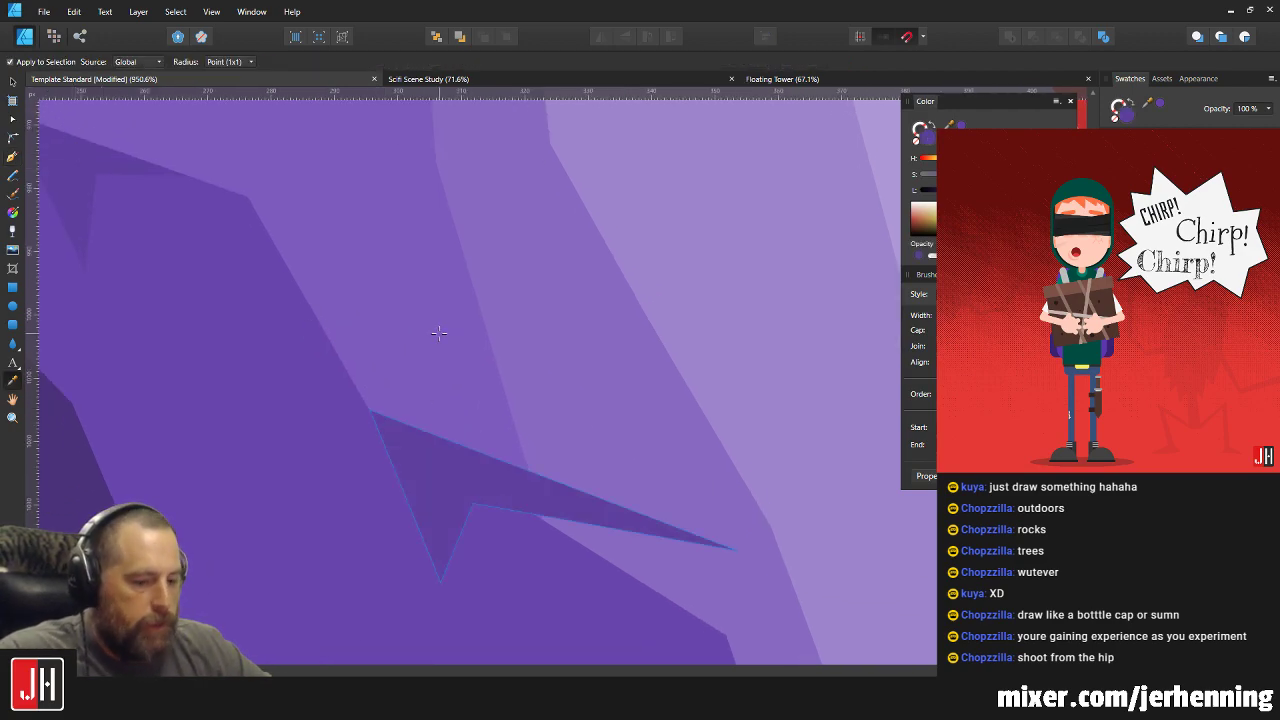
Clip the newly filled crack inside the medium purple cliff layer so nothing extends past the layer's edge.
key(ctrl+x)
key(v)
click(430, 490)
key(ctrl+alt+v)
scroll(421, 480, up, 5)
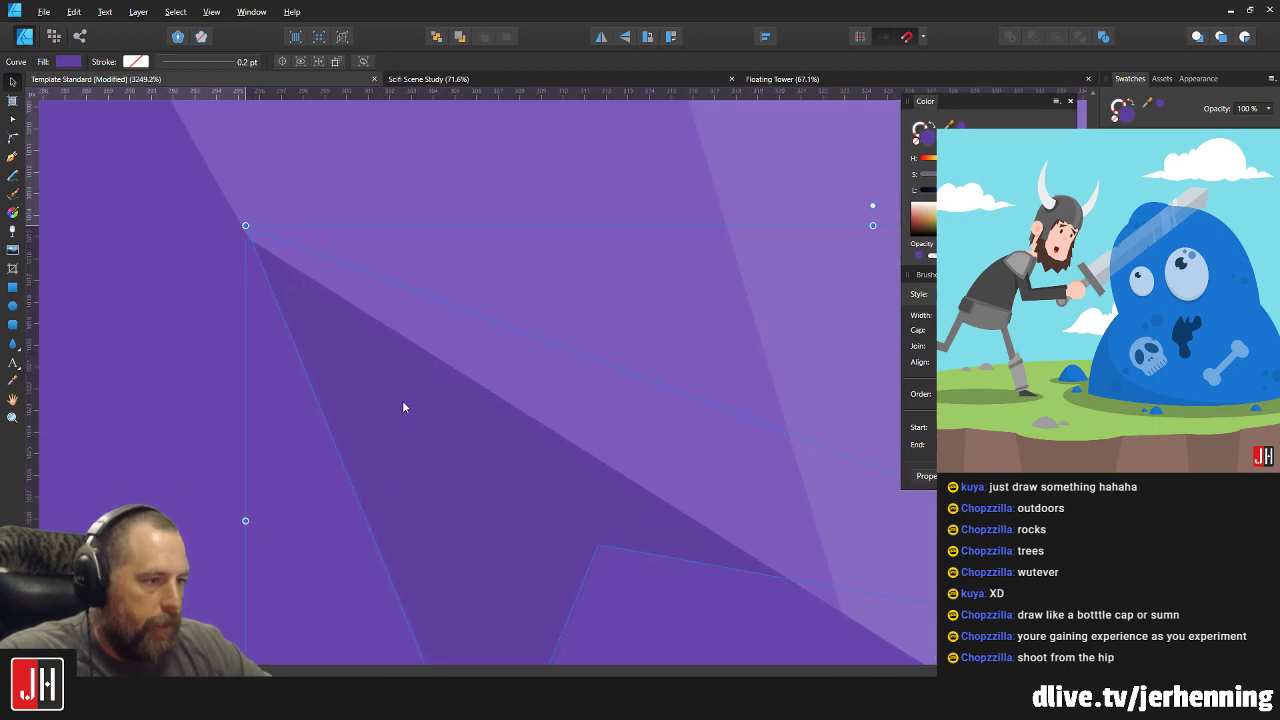
scroll(430, 410, down, 10)
scroll(441, 416, down, 3)
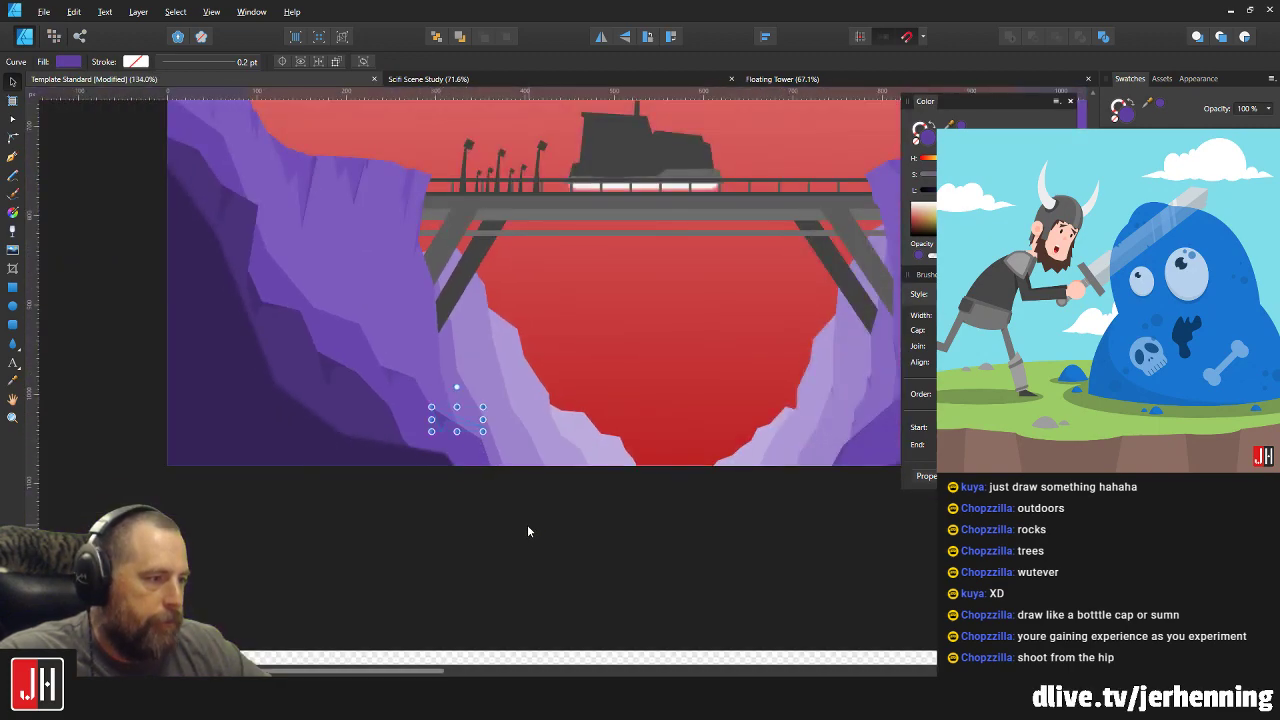
click(527, 524)
scroll(364, 410, up, 4)
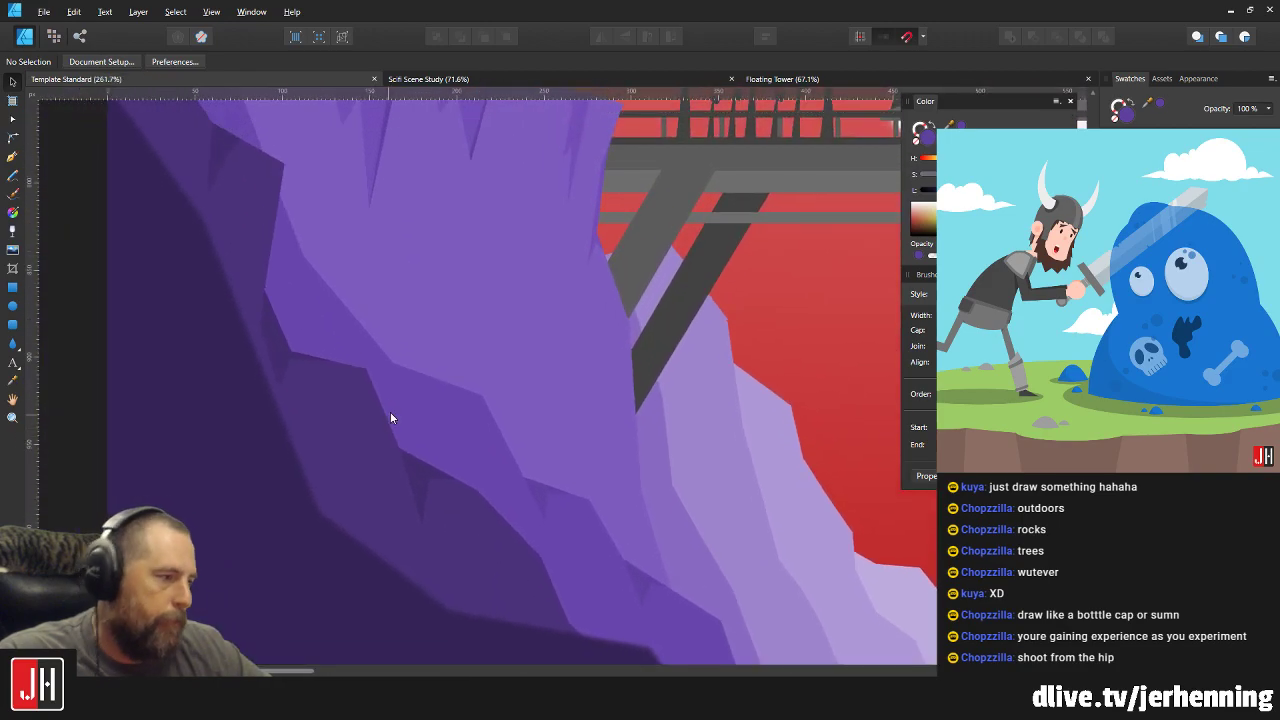
scroll(390, 397, up, 1)
scroll(412, 354, up, 4)
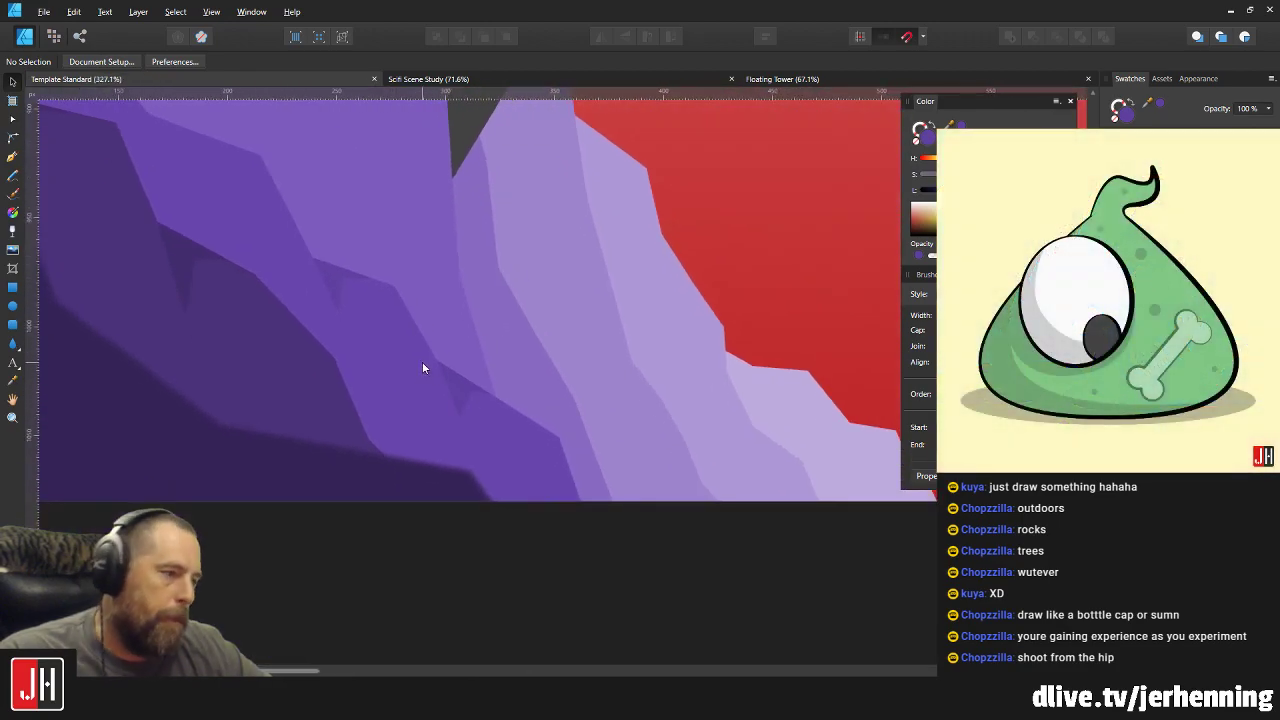
click(12, 157)
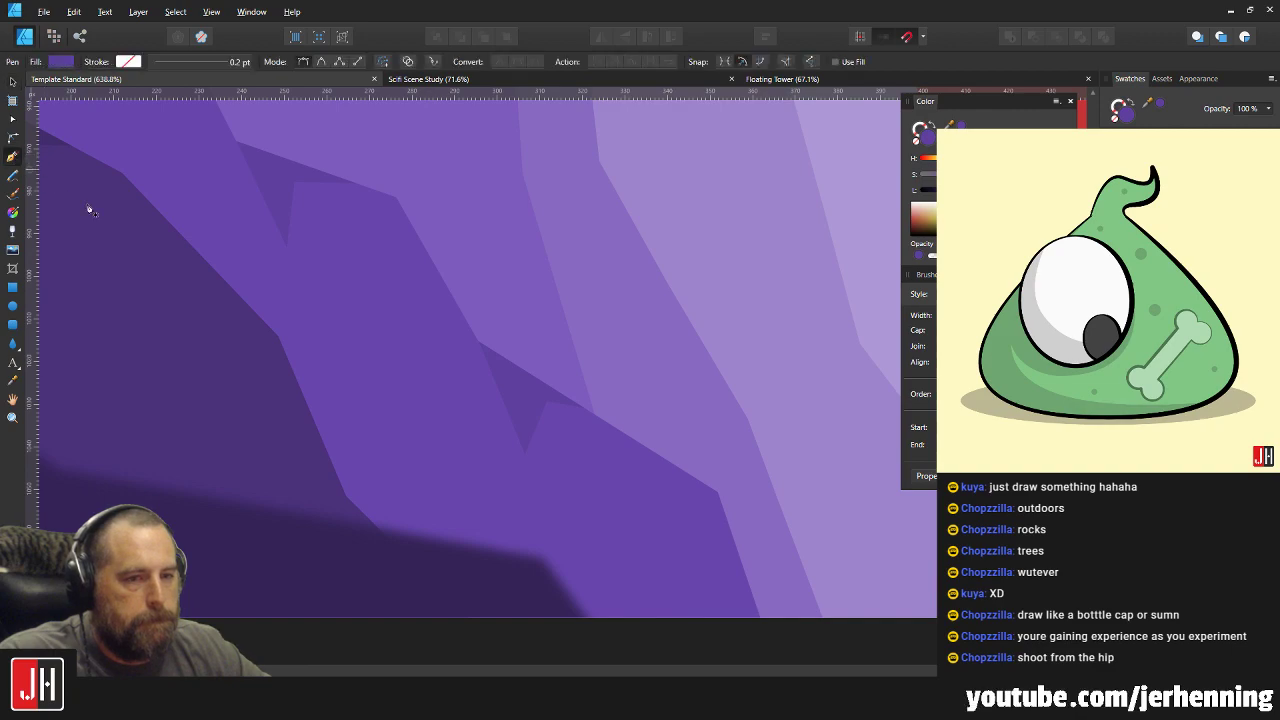
scroll(316, 318, up, 2)
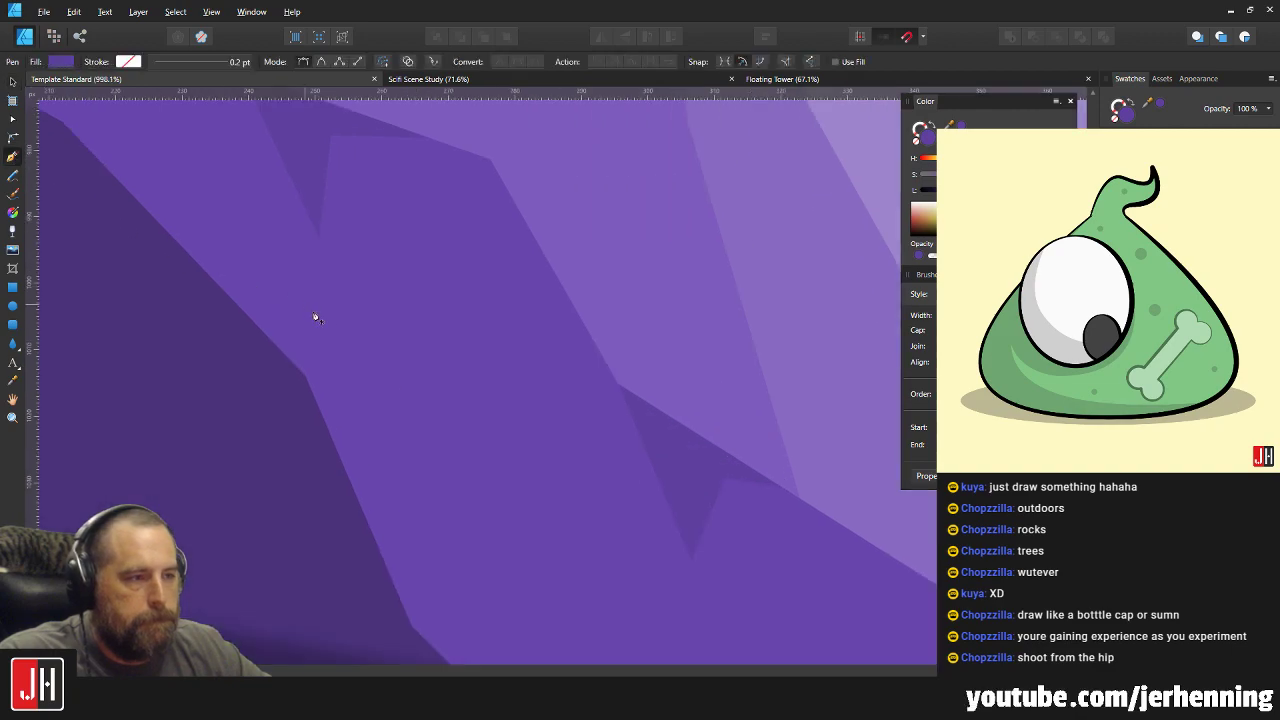
click(349, 375)
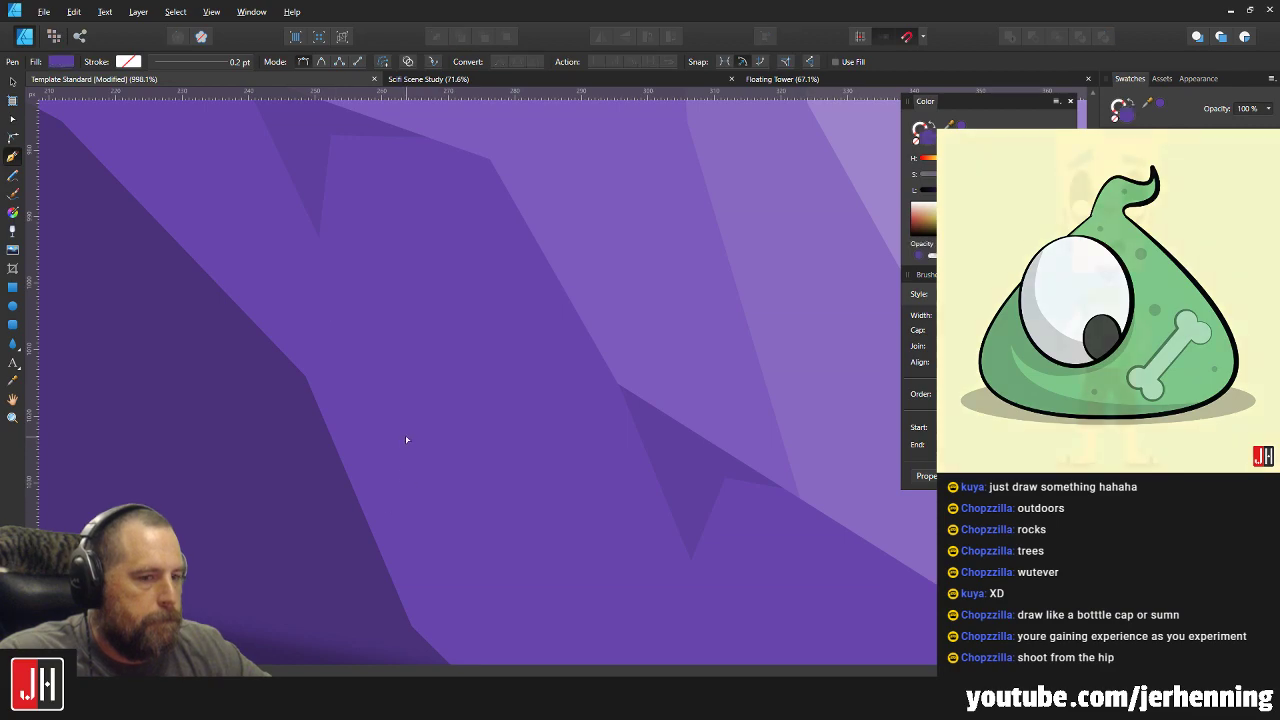
scroll(409, 418, down, 5)
key(ctrl+z)
scroll(416, 386, down, 2)
scroll(422, 384, down, 3)
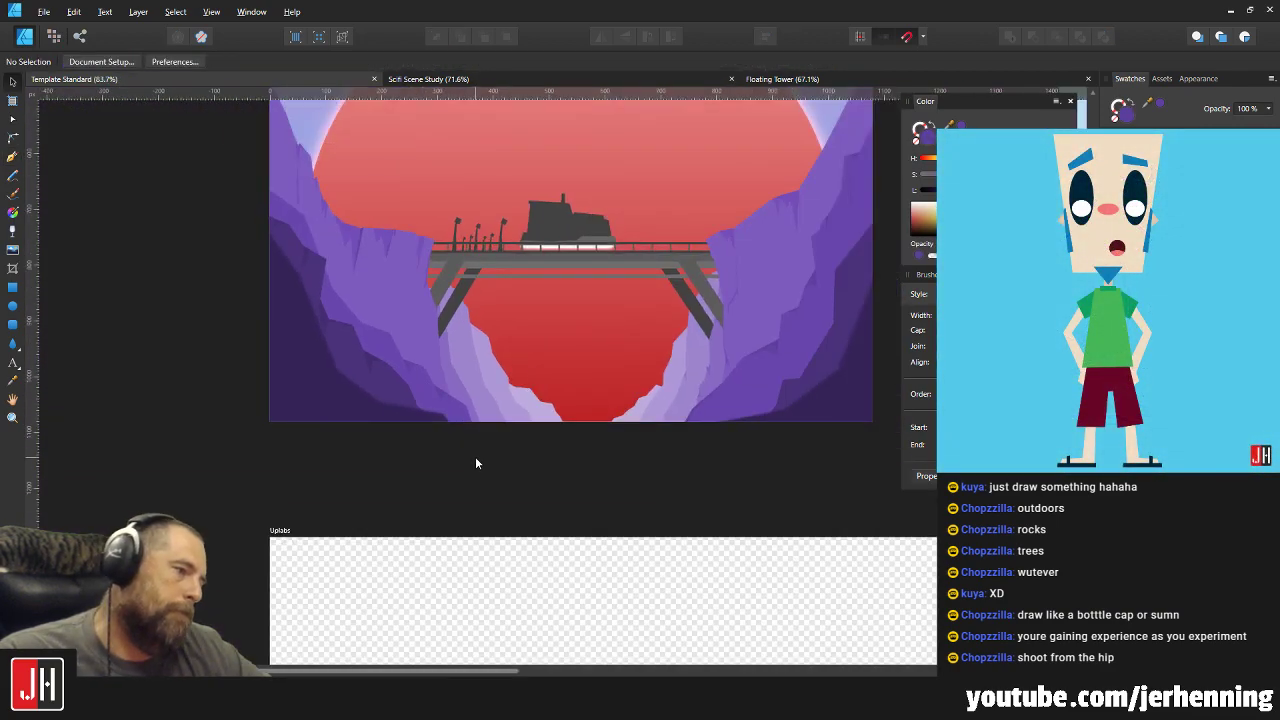
Draw a closed triangular crack outline with the Pen tool at the next corner up the medium purple cliff layer's edge.
scroll(370, 370, up, 7)
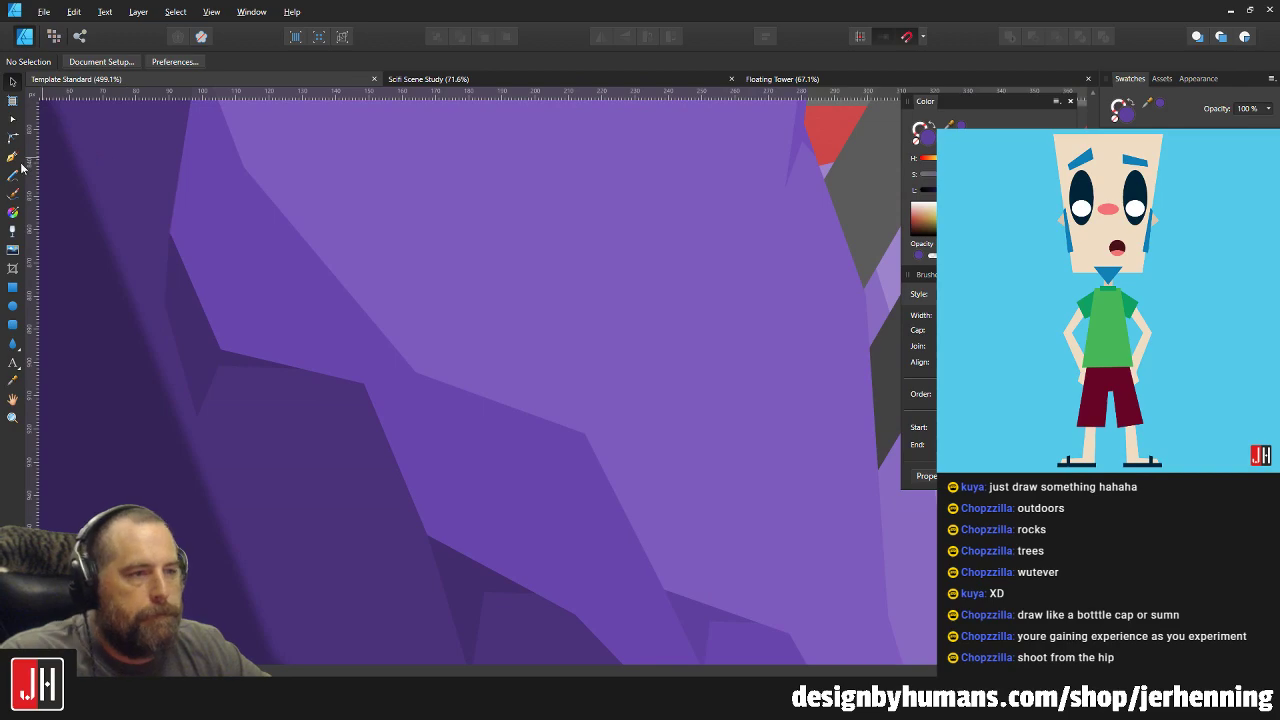
key(p)
scroll(365, 365, up, 2)
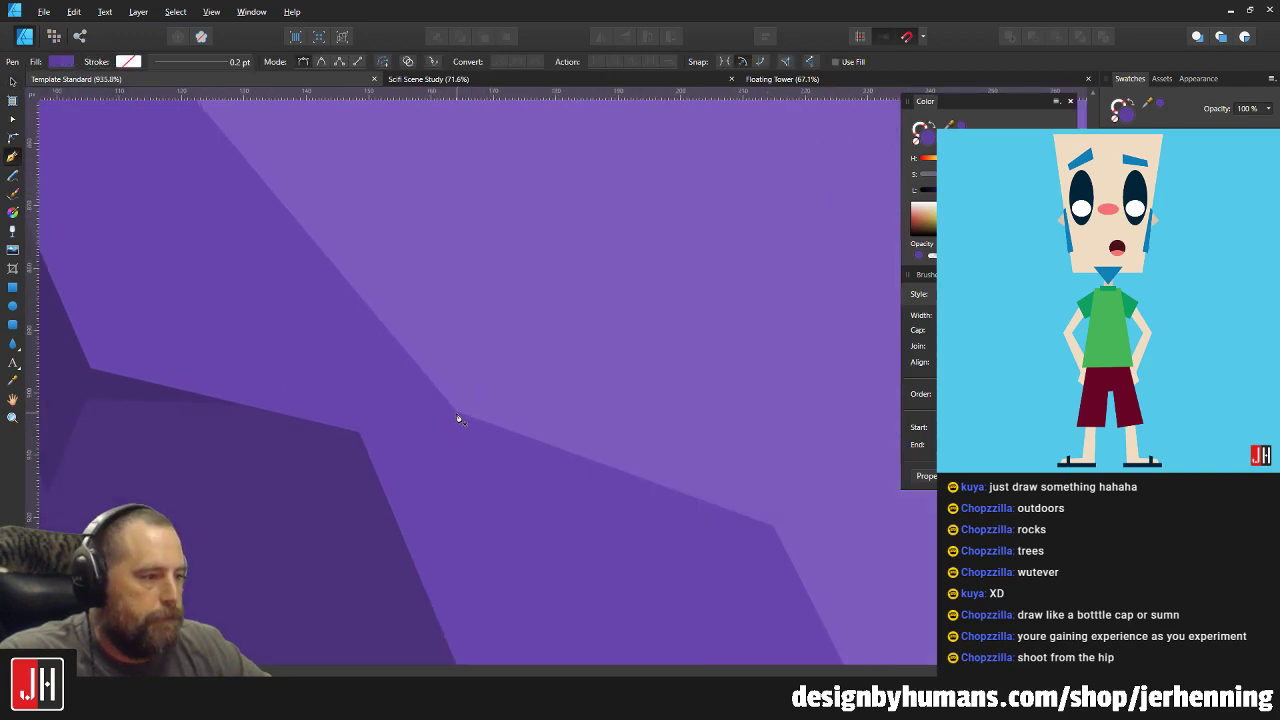
click(531, 499)
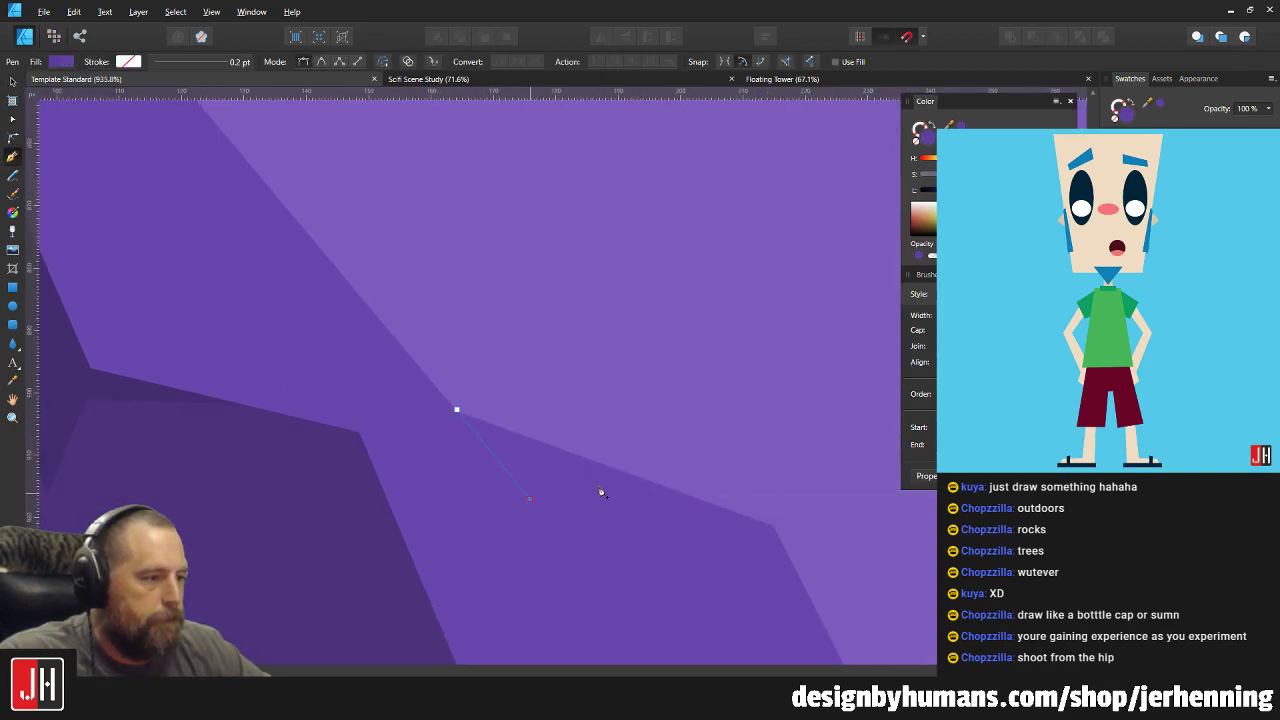
click(714, 486)
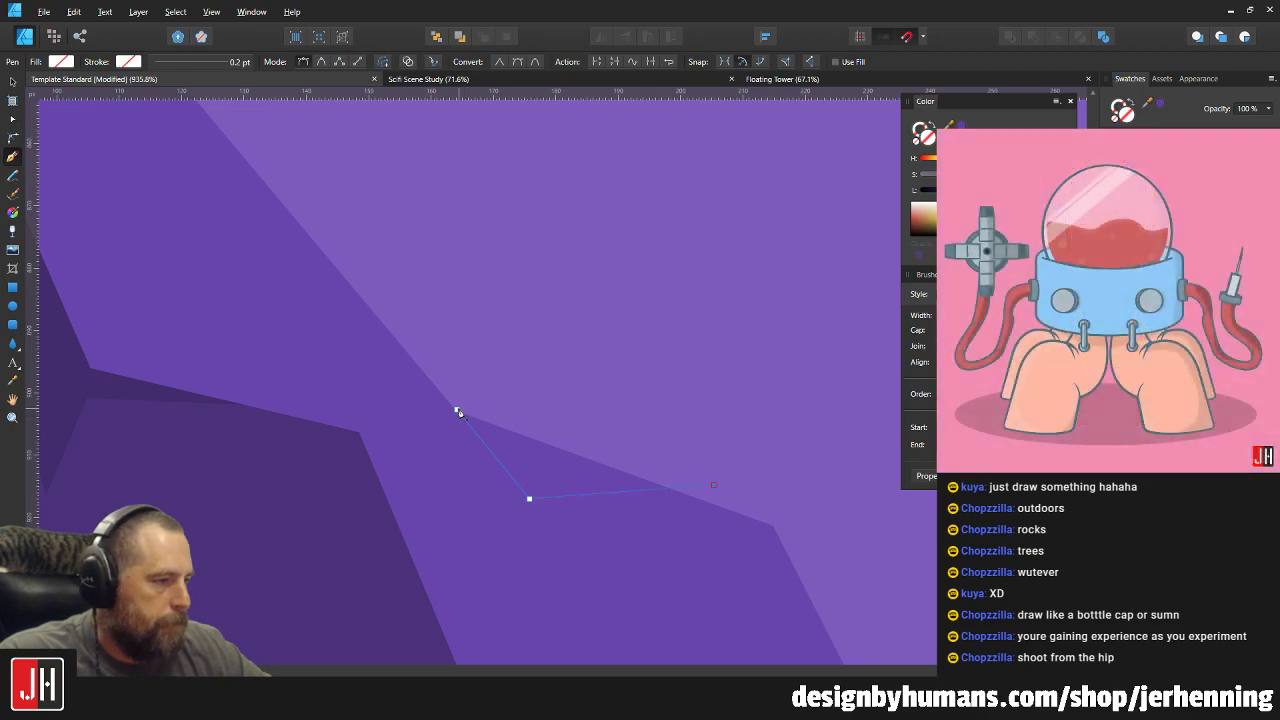
click(457, 411)
Fill the triangular crack with the darker purple sampled from the neighbouring crack and clip it inside the medium purple layer.
scroll(597, 463, down, 4)
scroll(597, 463, right, 6)
key(i)
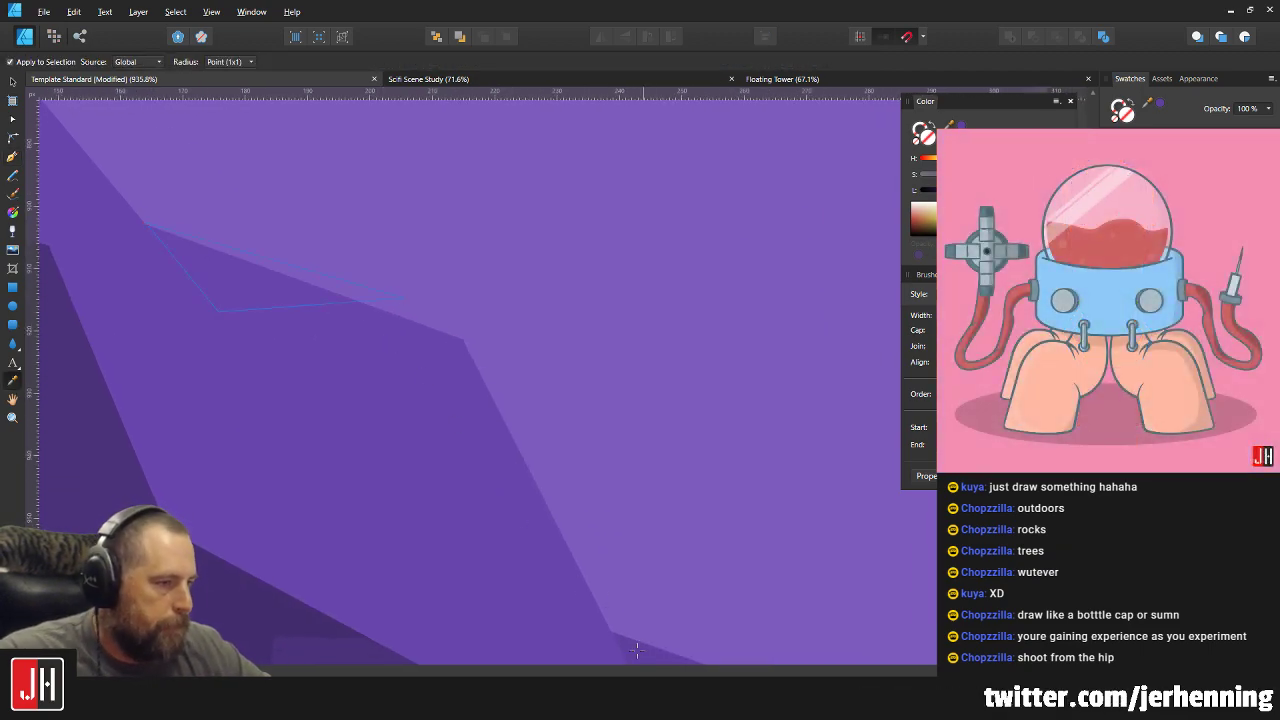
key(ctrl+d)
key(v)
click(158, 224)
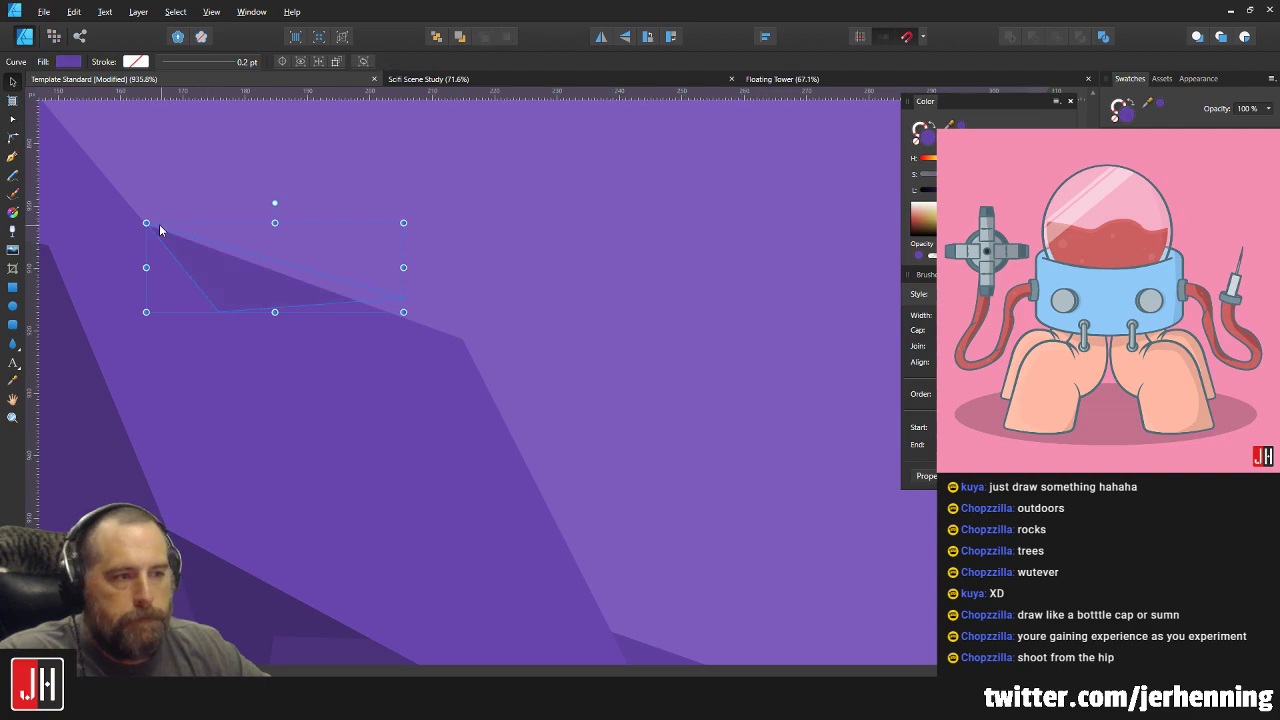
scroll(160, 228, up, 9)
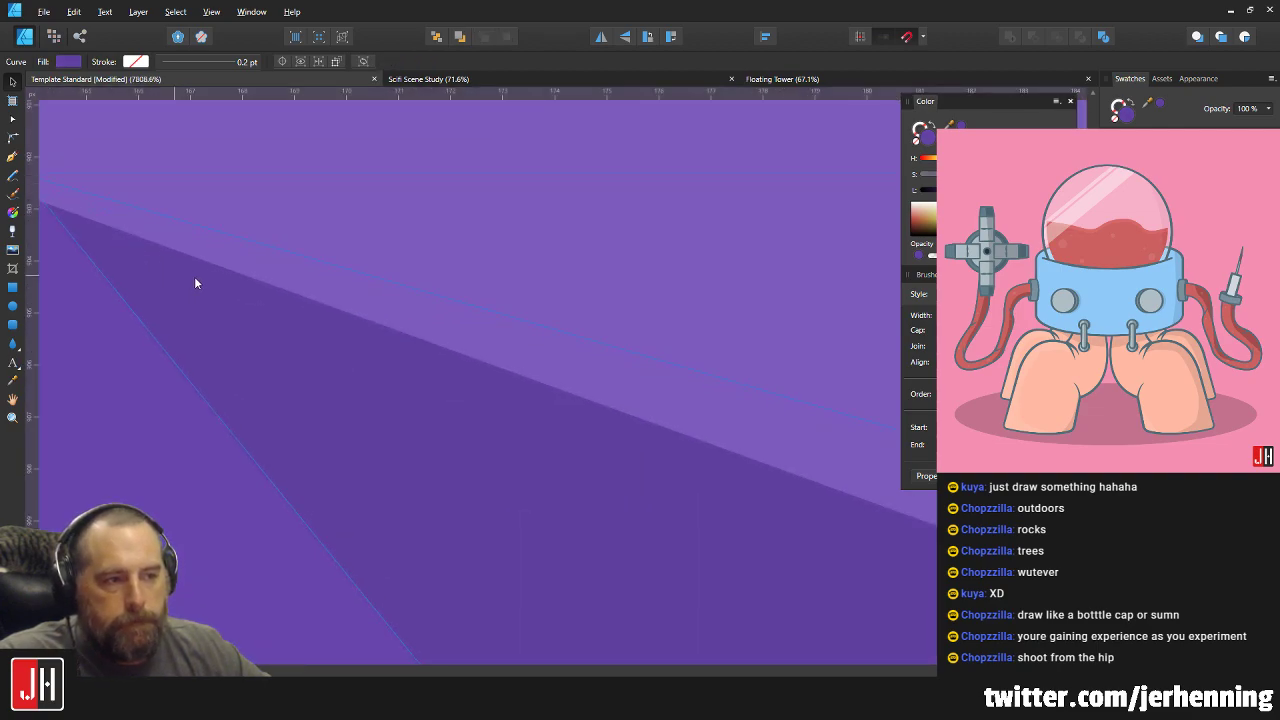
drag(194, 280, 407, 354)
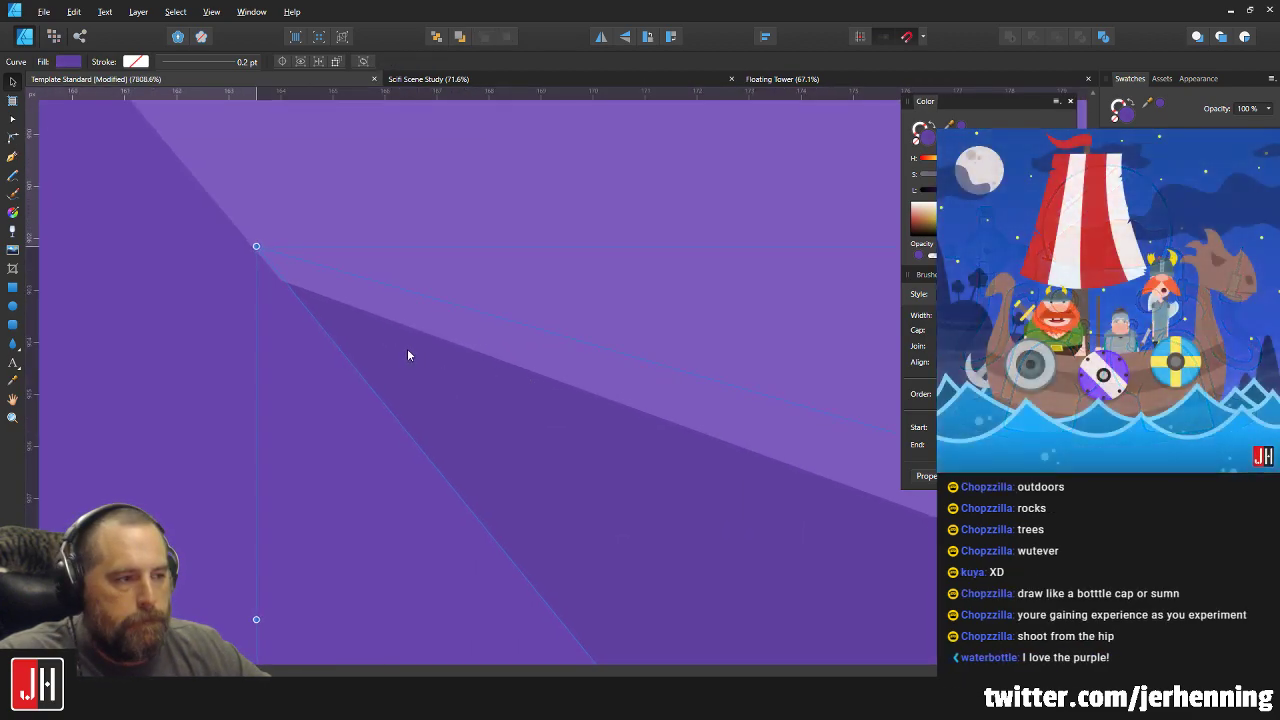
Save the document and review the cliff details across the whole bridge scene.
key(ctrl+s)
key(ctrl+0)
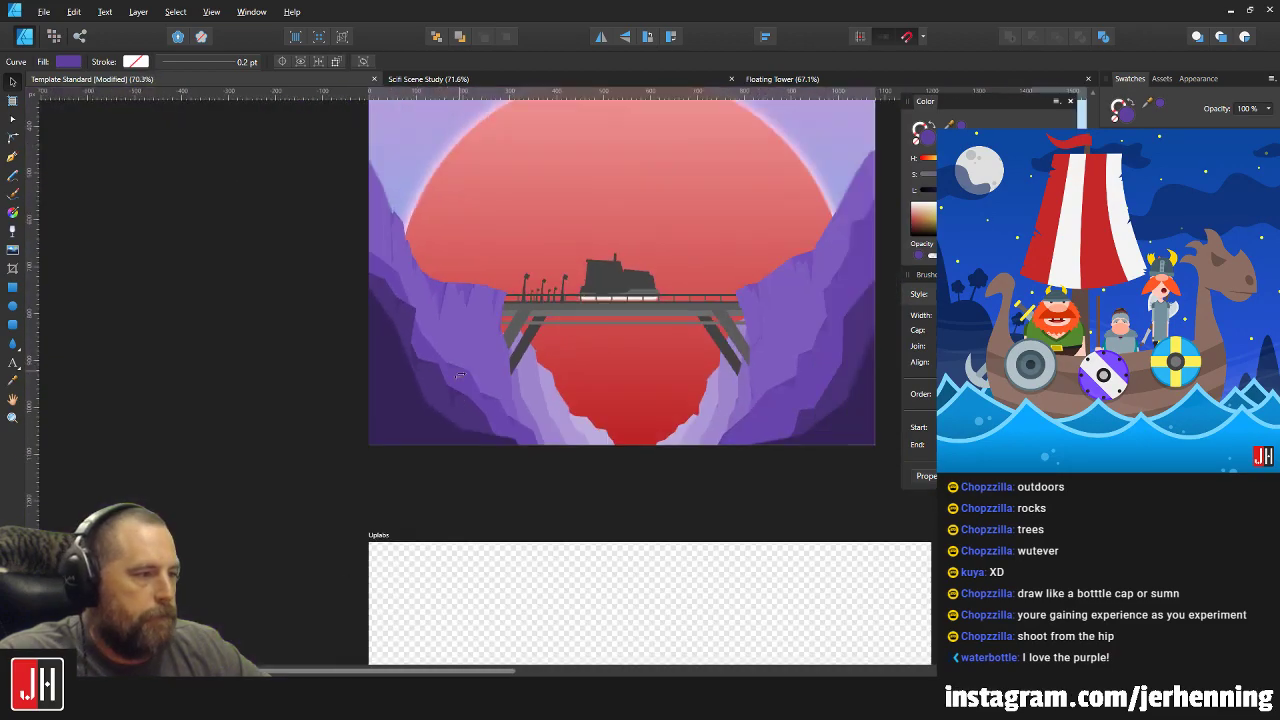
click(539, 488)
scroll(395, 380, up, 4)
scroll(410, 395, down, 5)
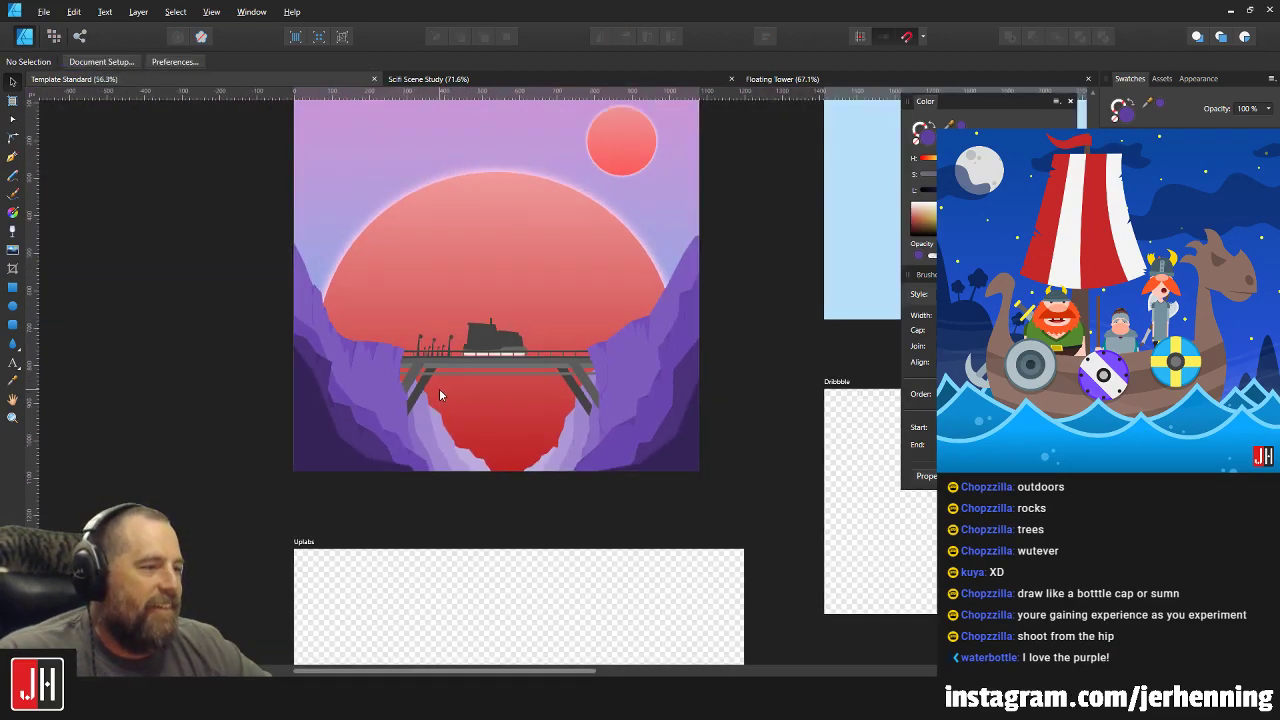
scroll(400, 390, up, 4)
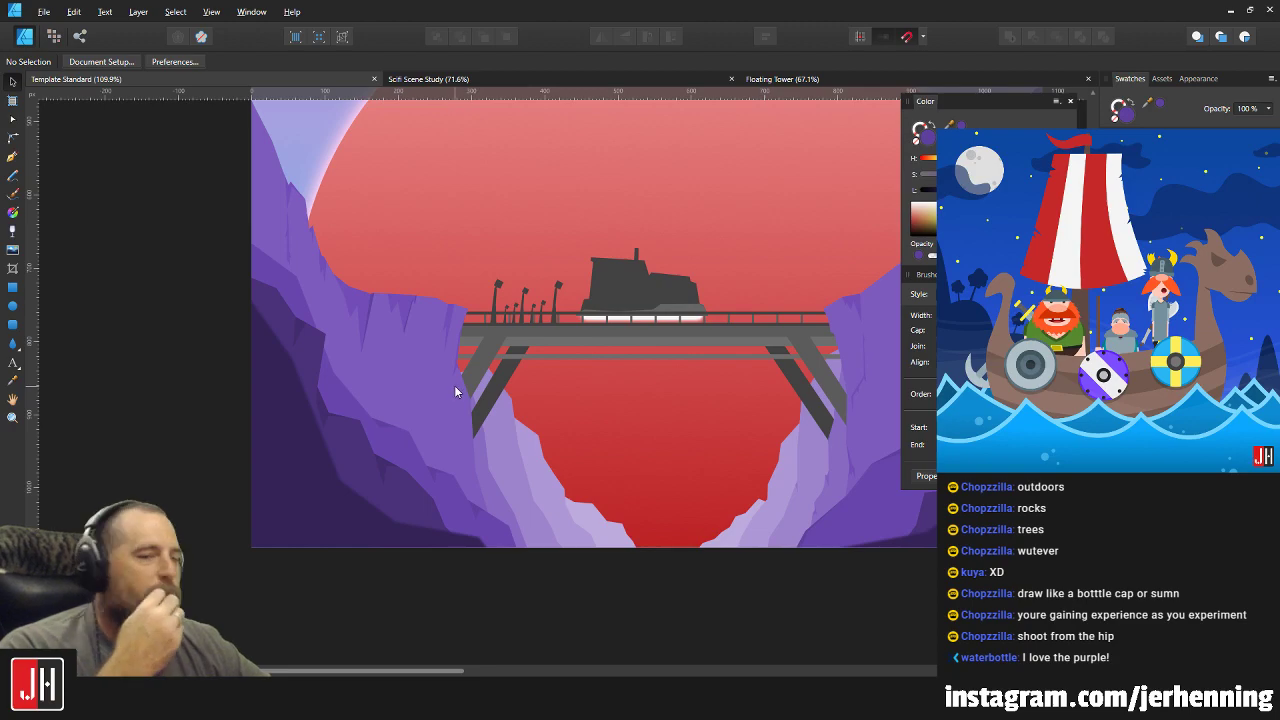
drag(462, 432, 457, 460)
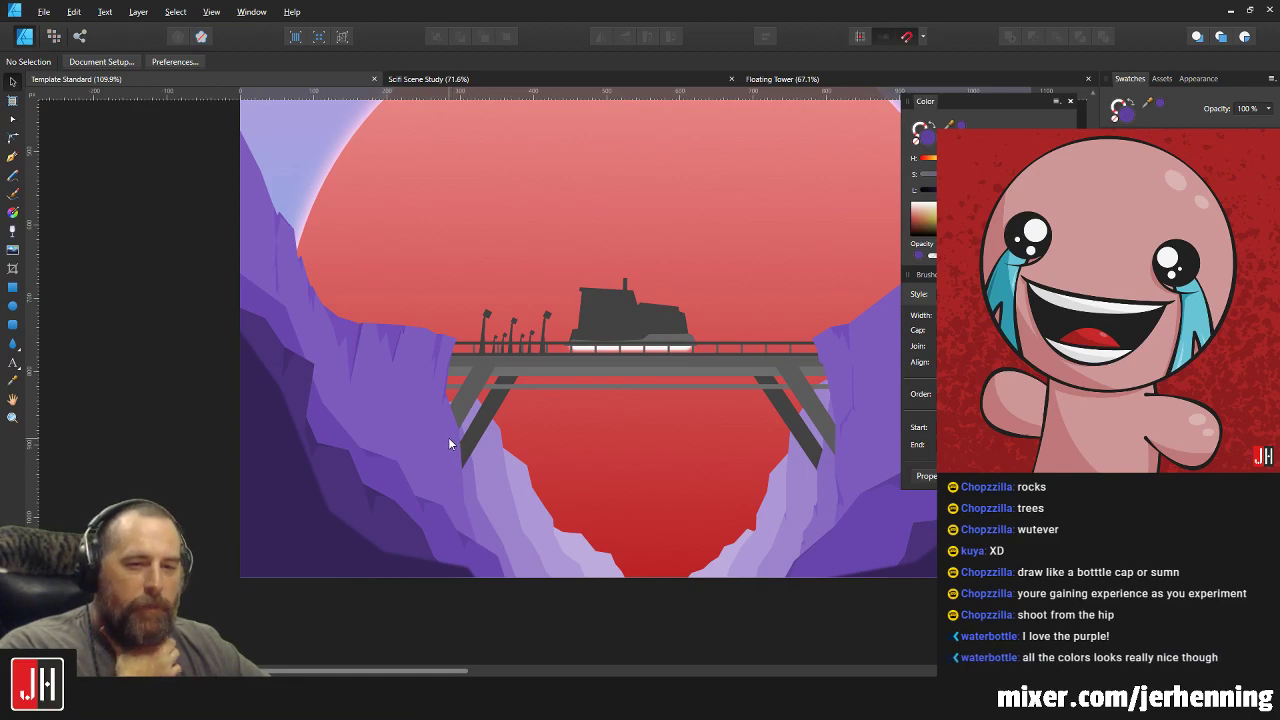
drag(448, 443, 407, 458)
Adjust the outer side node of the upper crack on the dark purple cliff layer with the Node tool.
scroll(407, 458, up, 5)
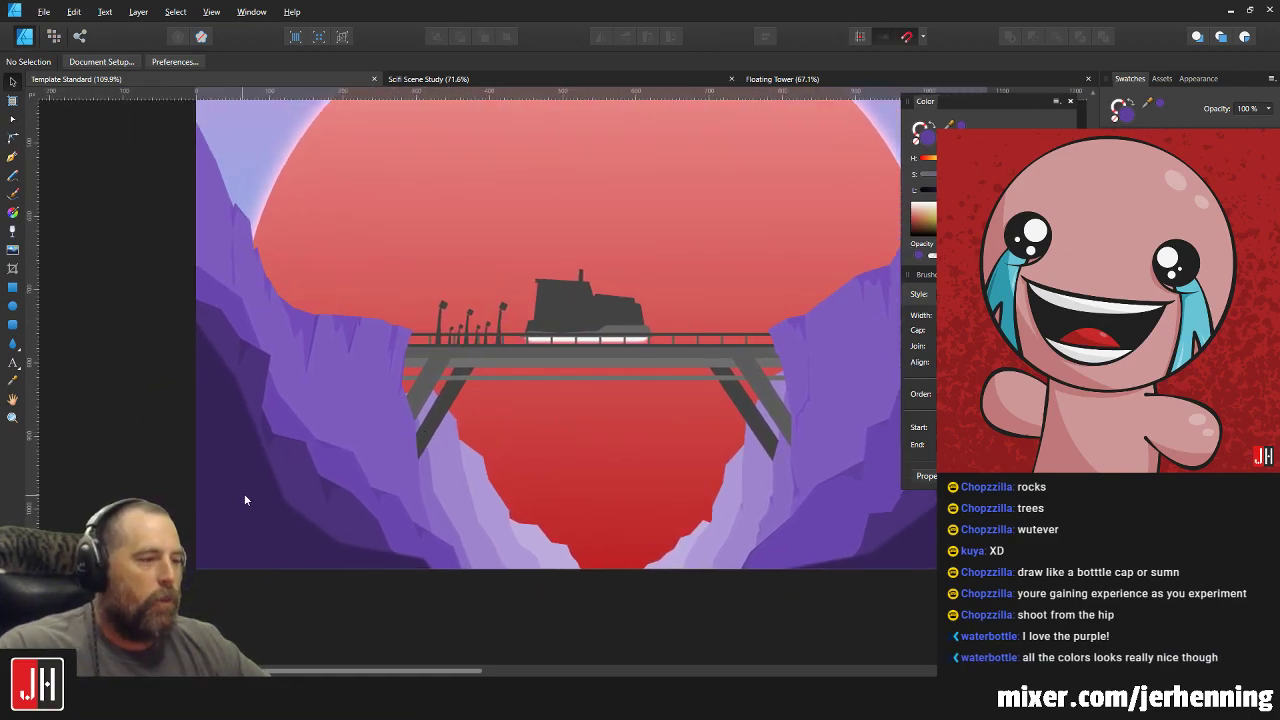
scroll(235, 385, up, 5)
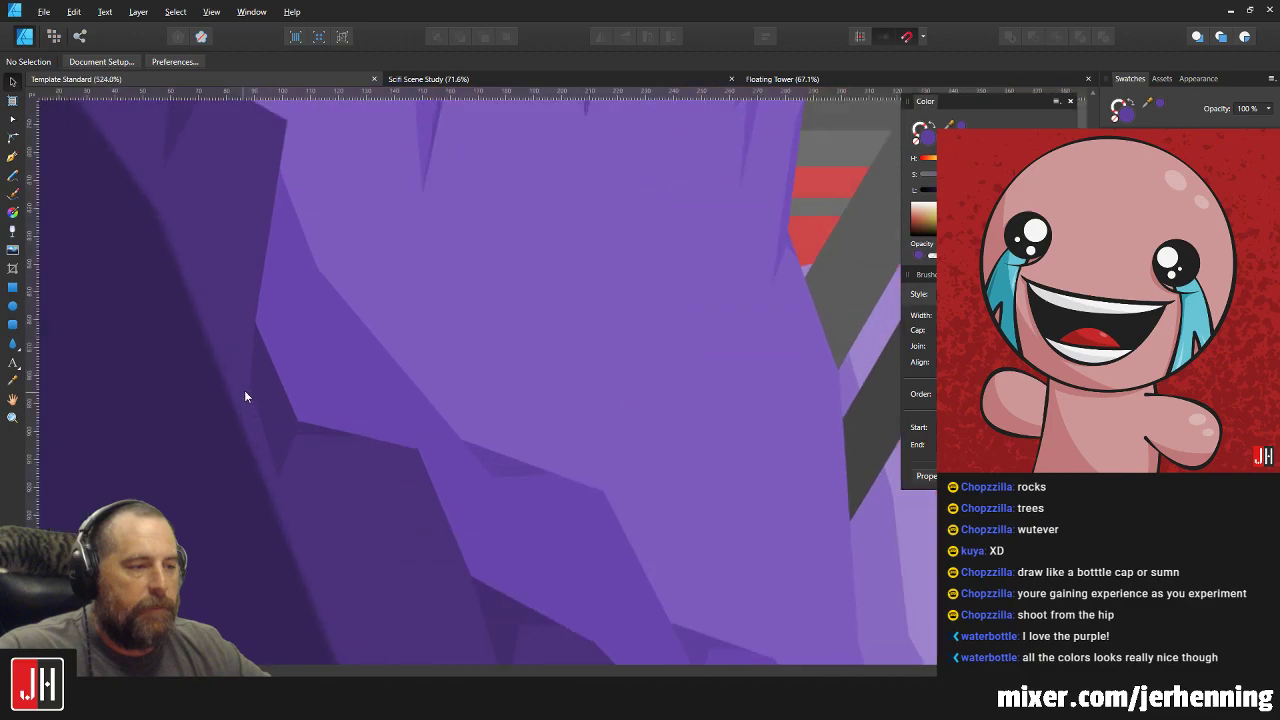
click(250, 390)
key(a)
click(255, 374)
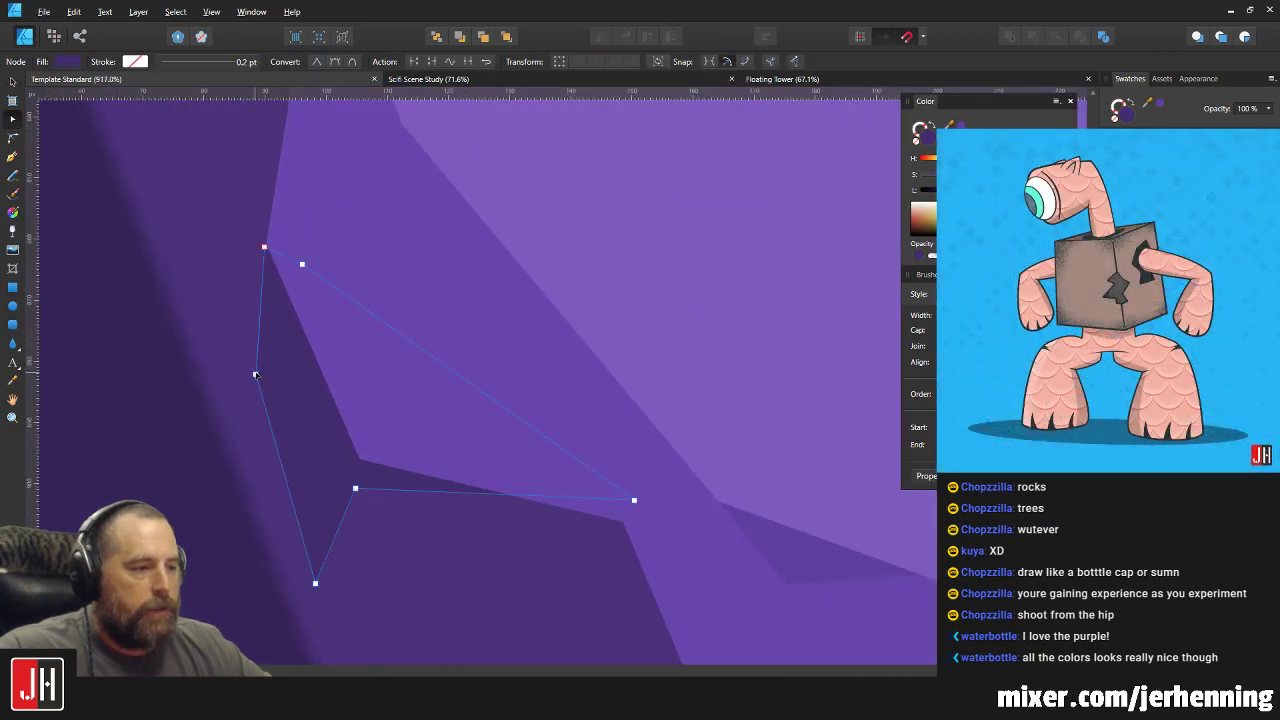
key(v)
scroll(340, 300, down, 6)
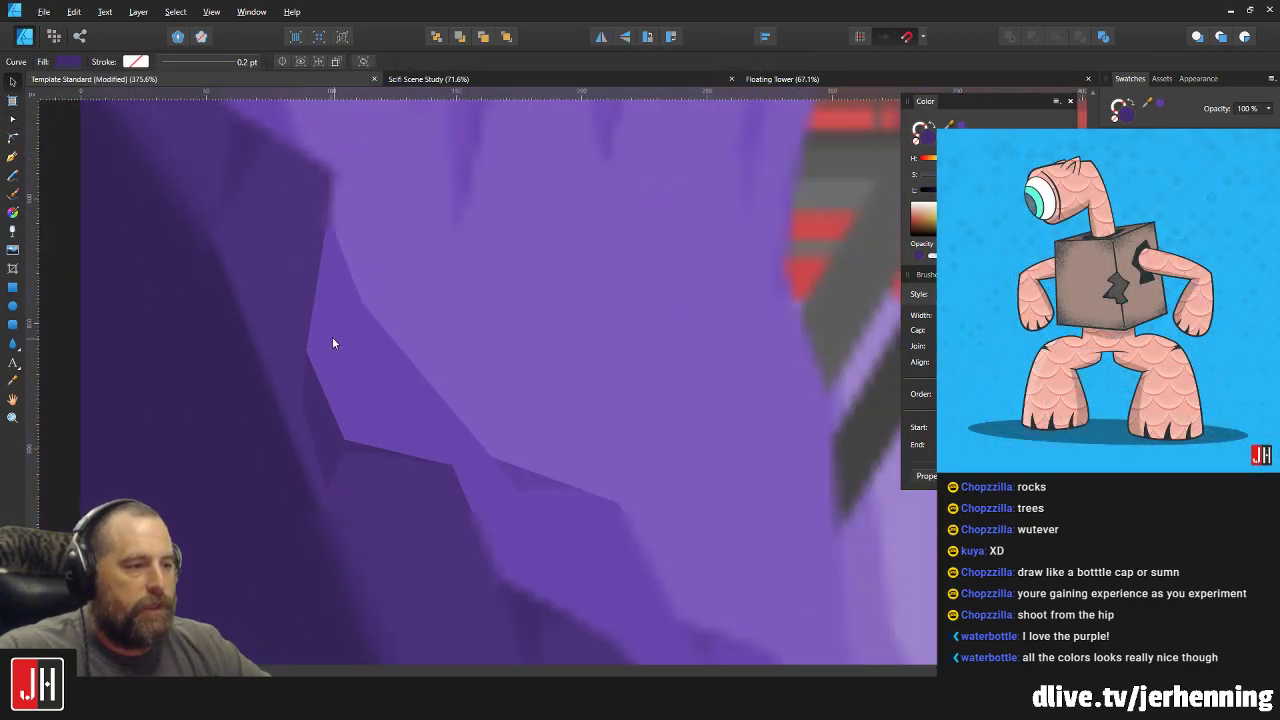
Draw a thin, bent, closed crack outline with the Pen tool in the interior of the medium purple layer, below the triangular crack.
scroll(360, 406, up, 4)
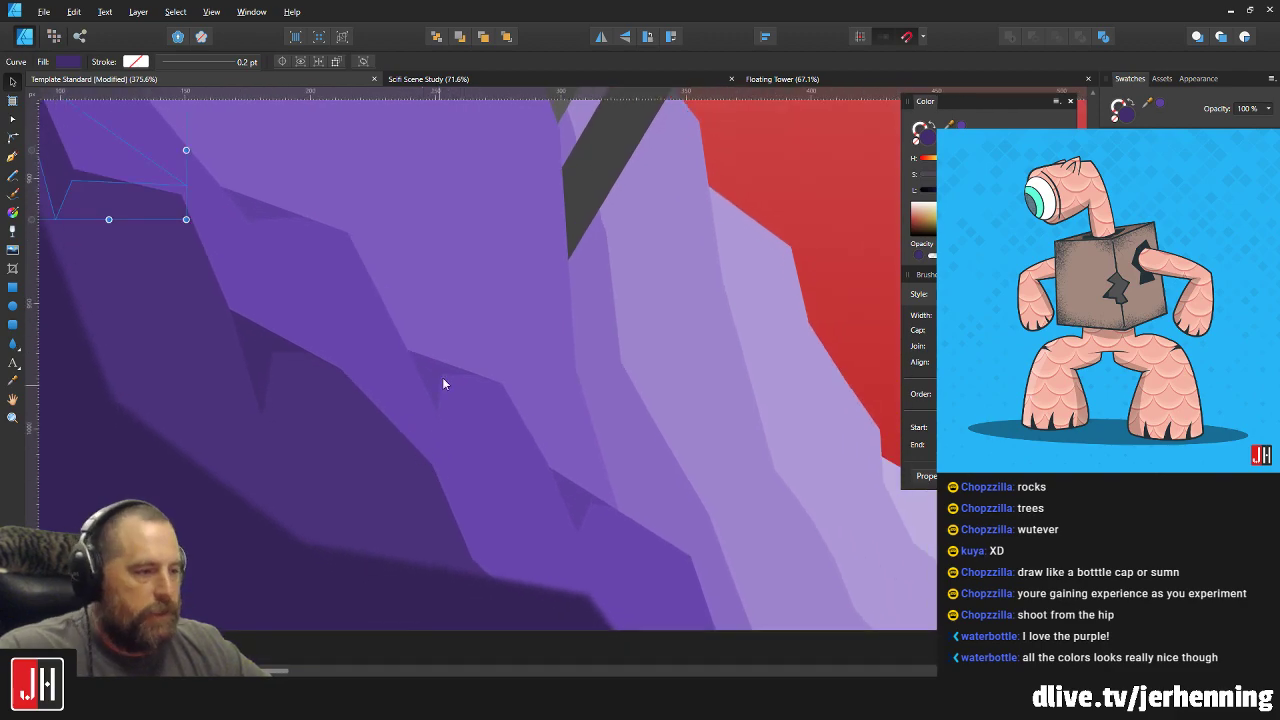
scroll(400, 438, up, 4)
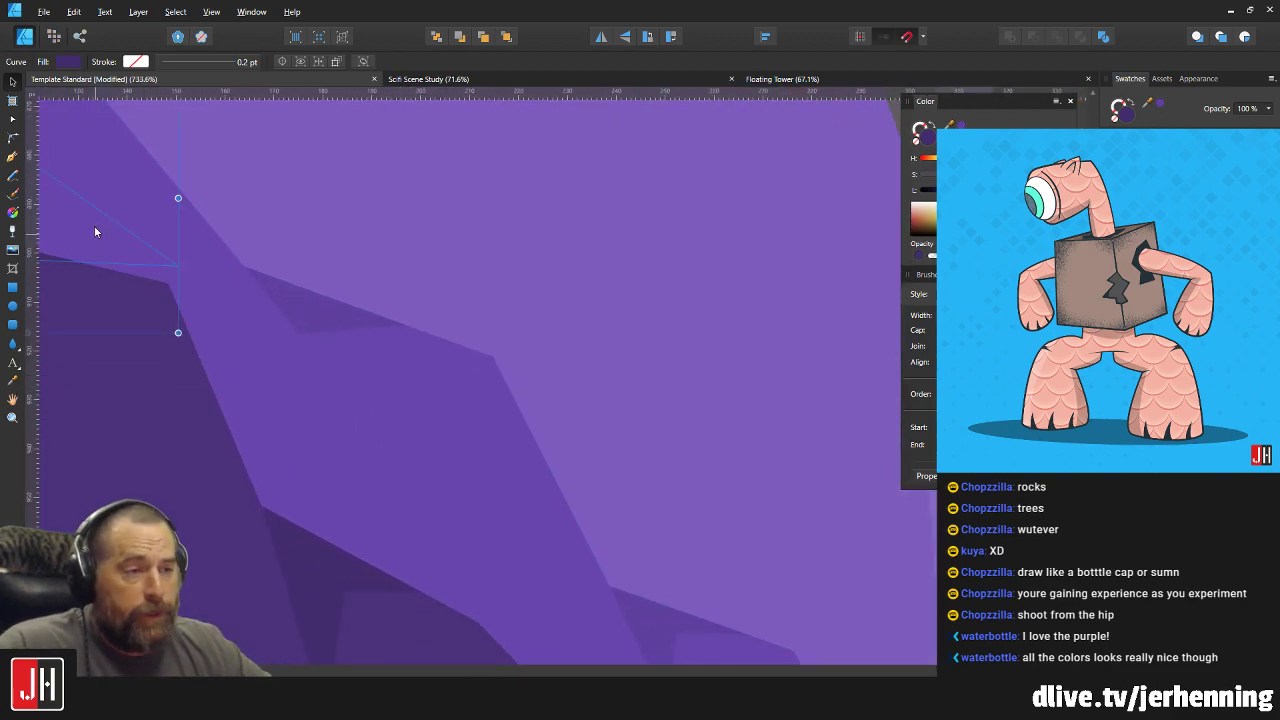
key(p)
scroll(402, 415, up, 3)
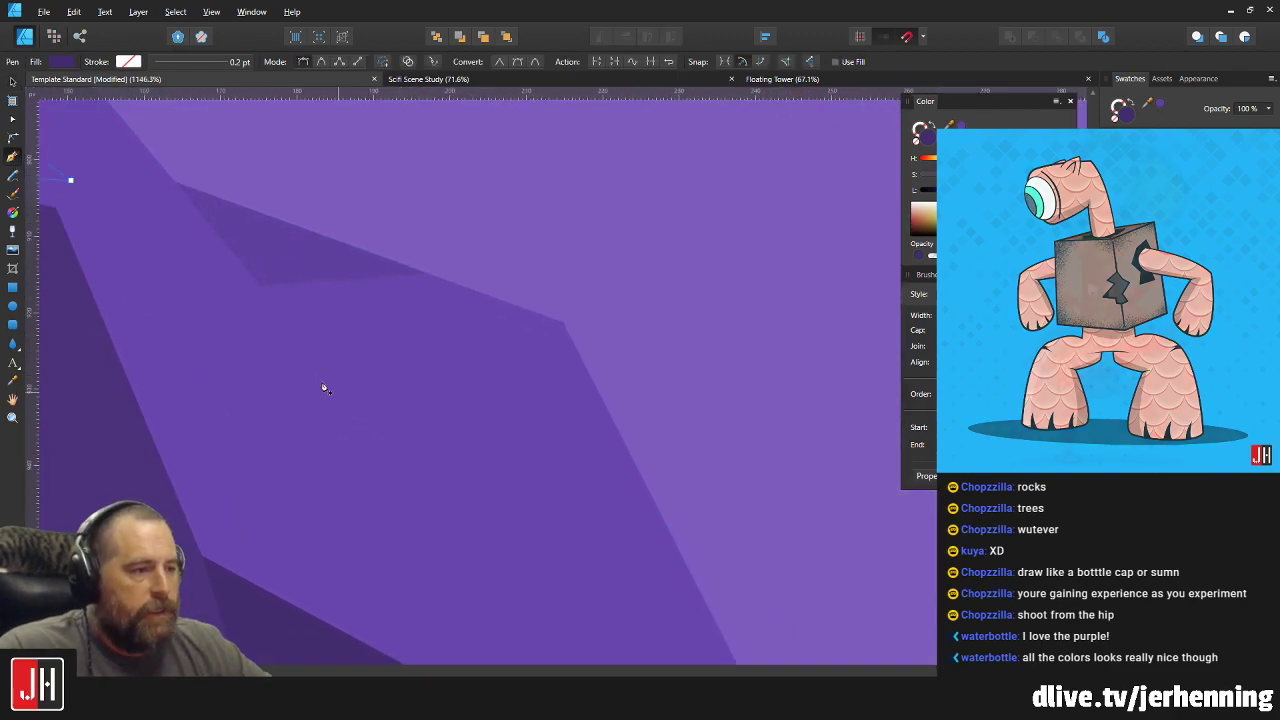
click(286, 345)
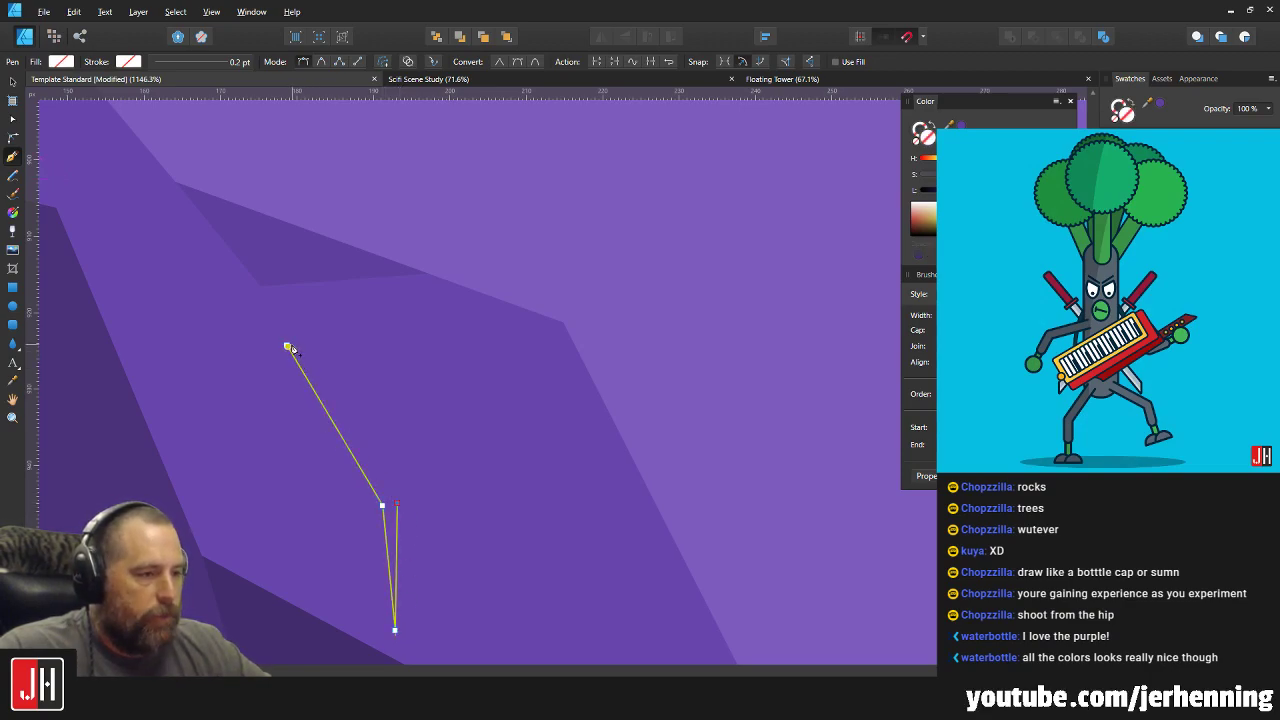
key(Escape)
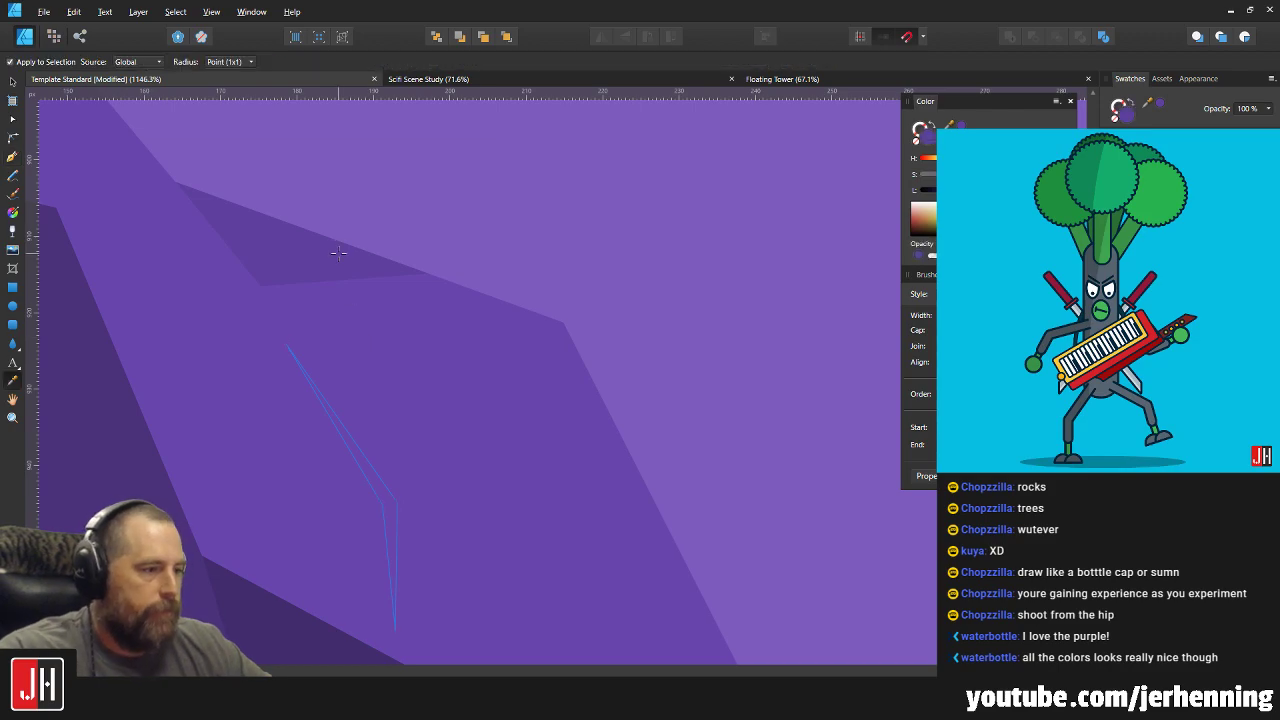
Fill the thin crack with the darker purple sampled from the triangular crack and clip it inside the medium purple layer.
key(v)
key(ctrl+x)
key(i)
key(v)
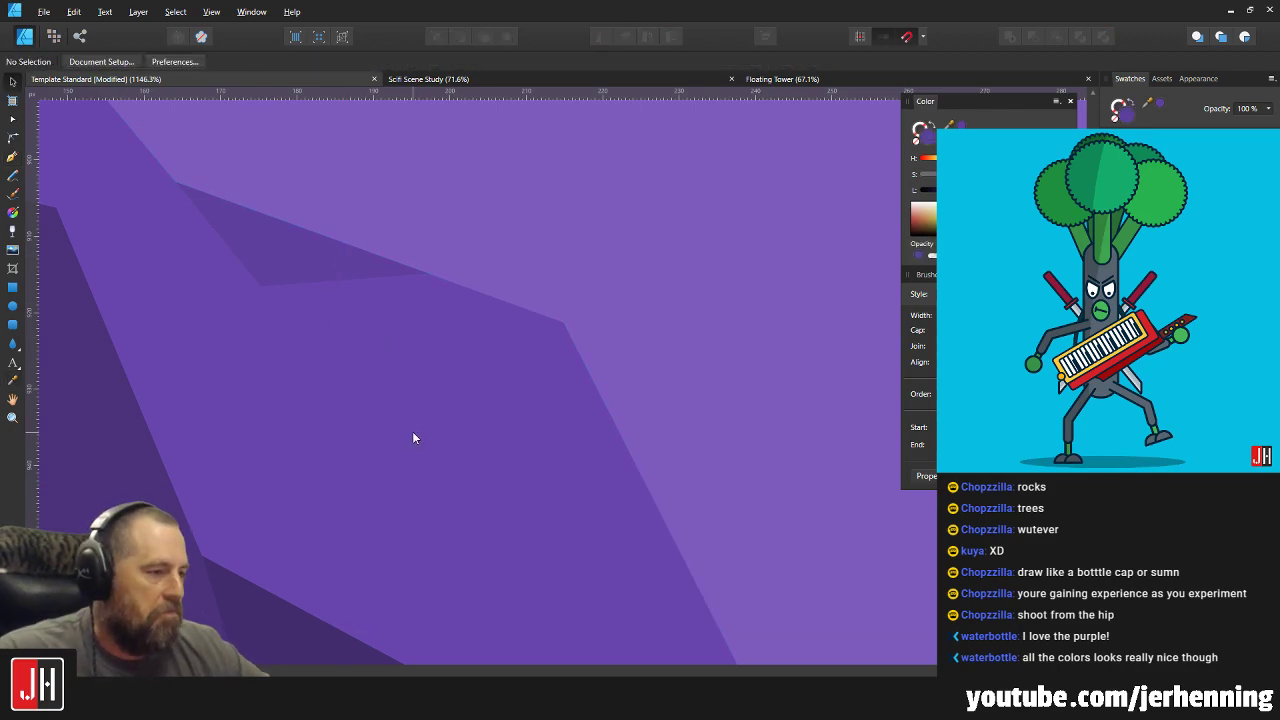
key(ctrl+v)
scroll(315, 388, up, 3)
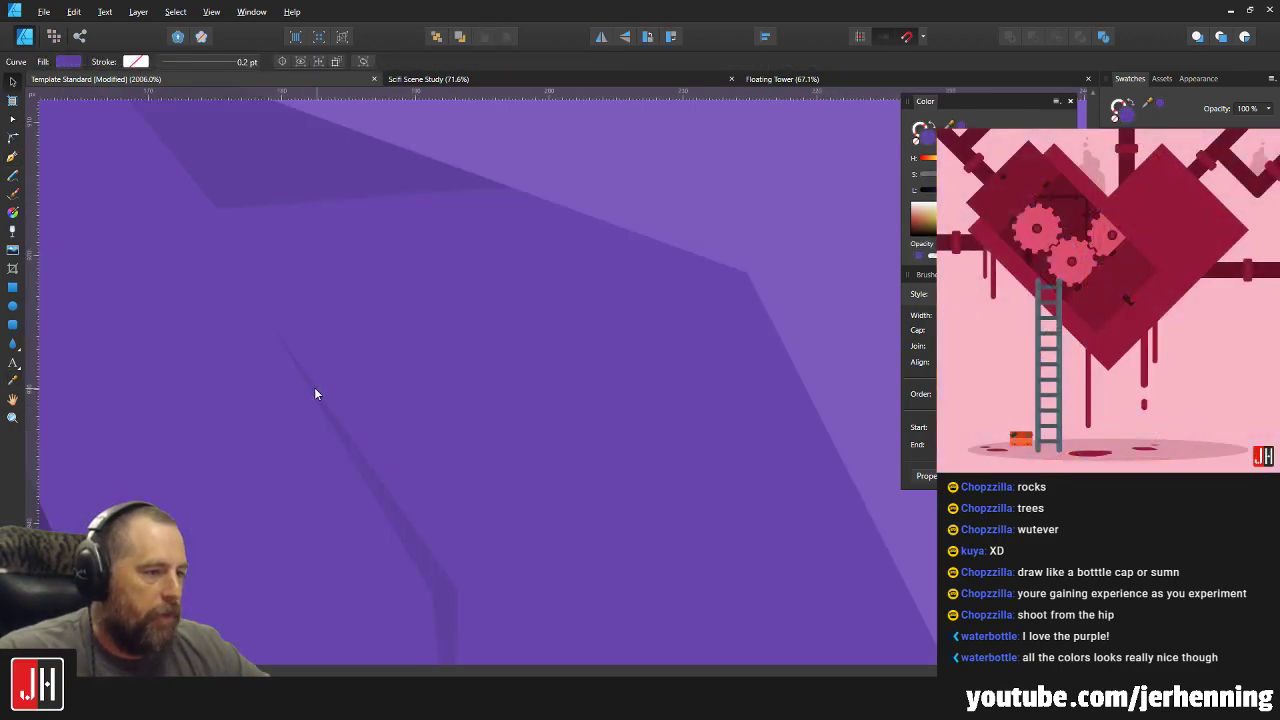
click(287, 312)
scroll(356, 392, down, 4)
scroll(366, 396, down, 5)
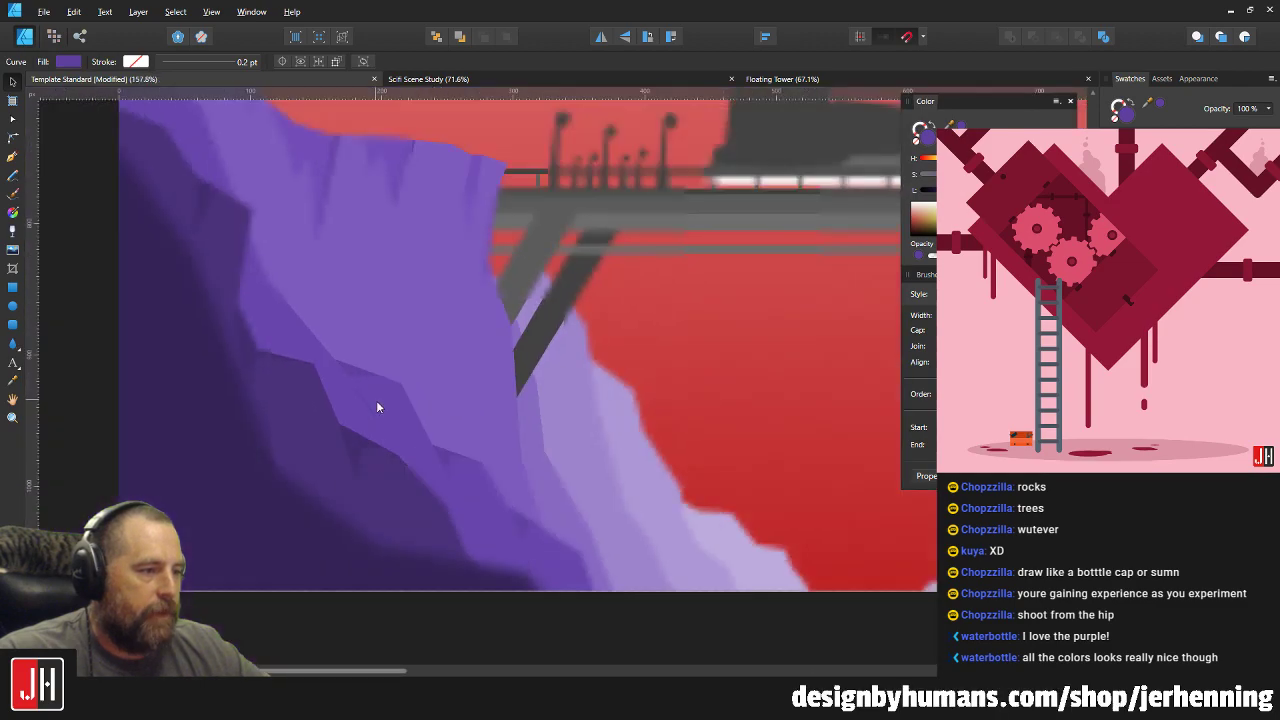
click(447, 528)
Add an edge node near the upper overlap of the medium purple cliff layer and pull the node below it inward and down.
scroll(388, 400, up, 4)
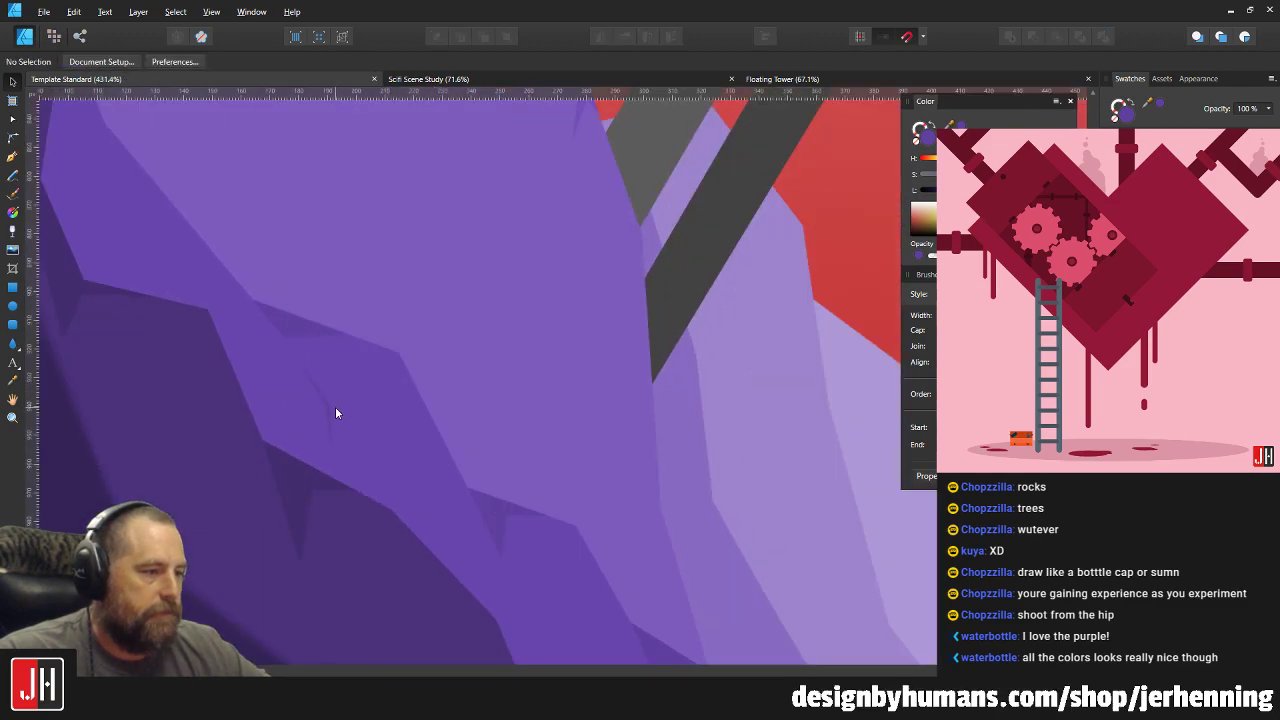
scroll(316, 405, up, 2)
scroll(336, 391, down, 5)
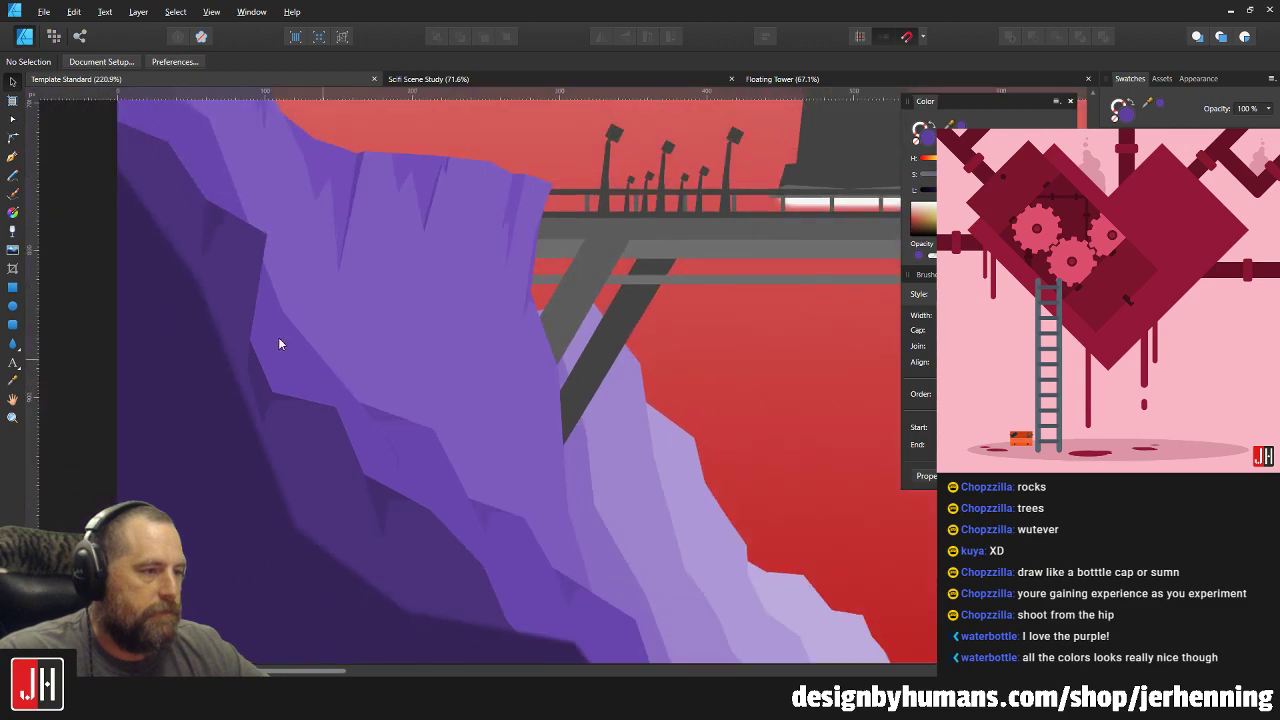
scroll(284, 330, up, 4)
click(298, 350)
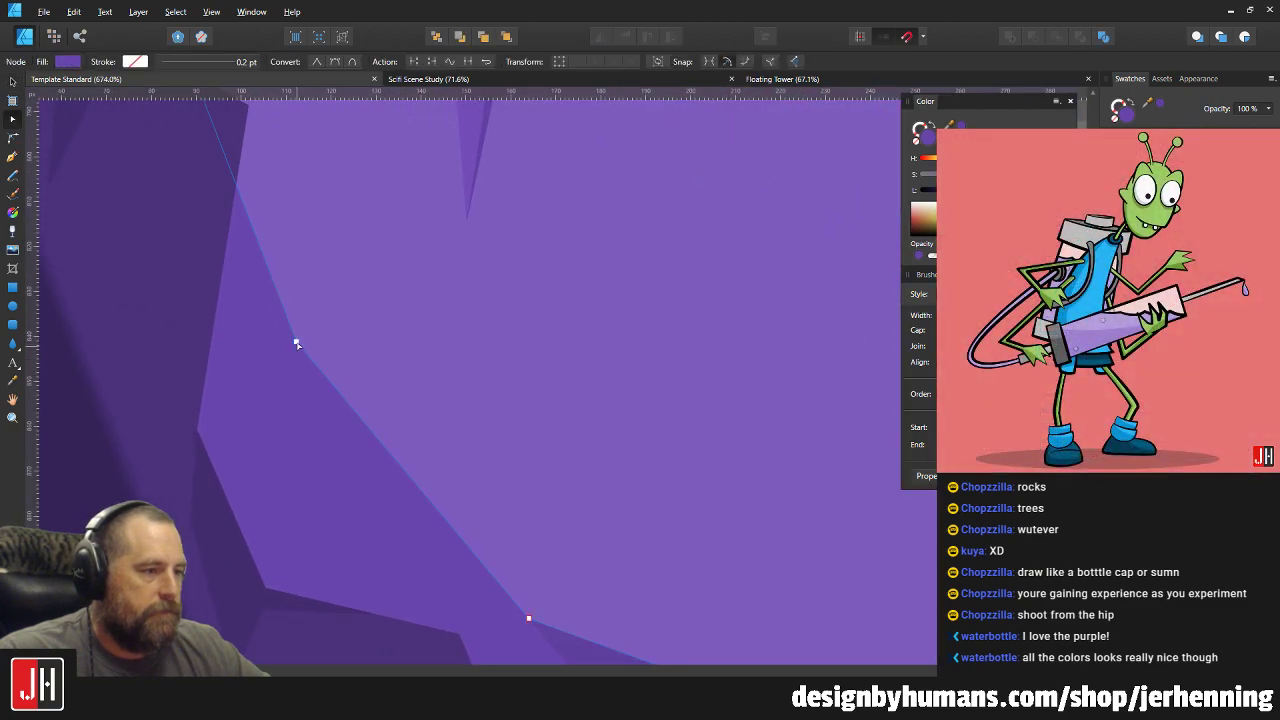
click(236, 185)
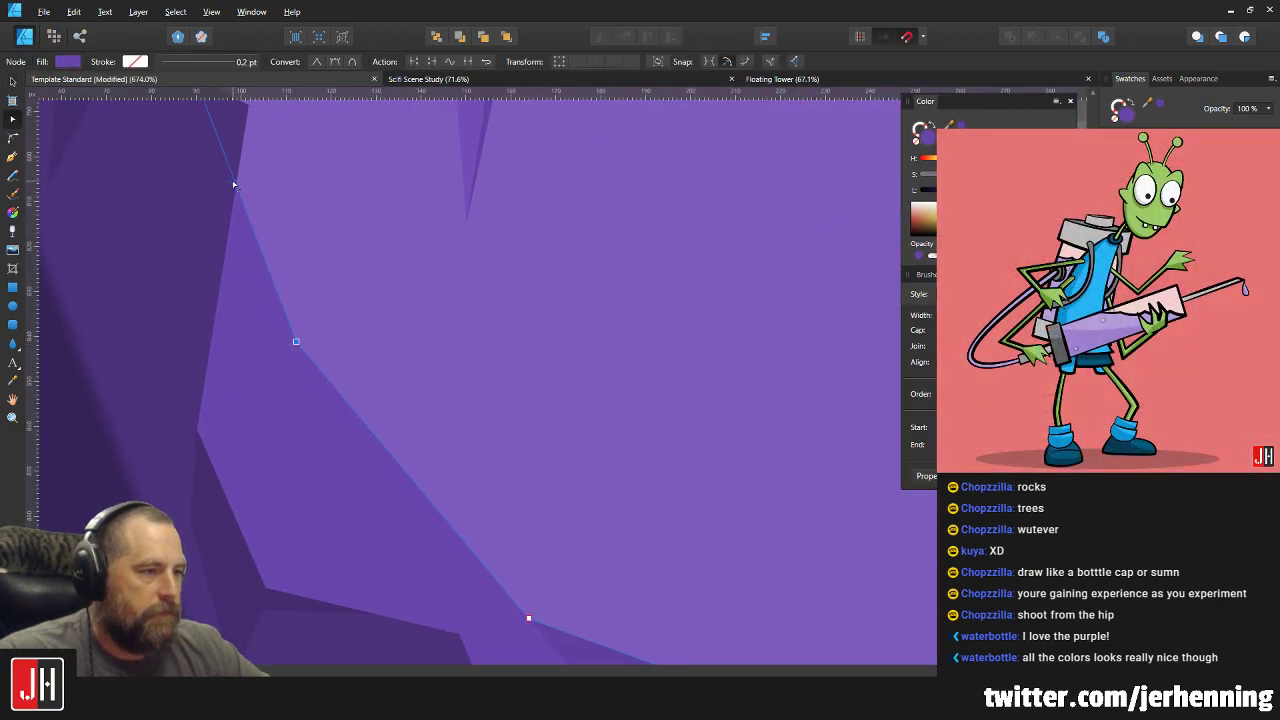
drag(296, 343, 280, 359)
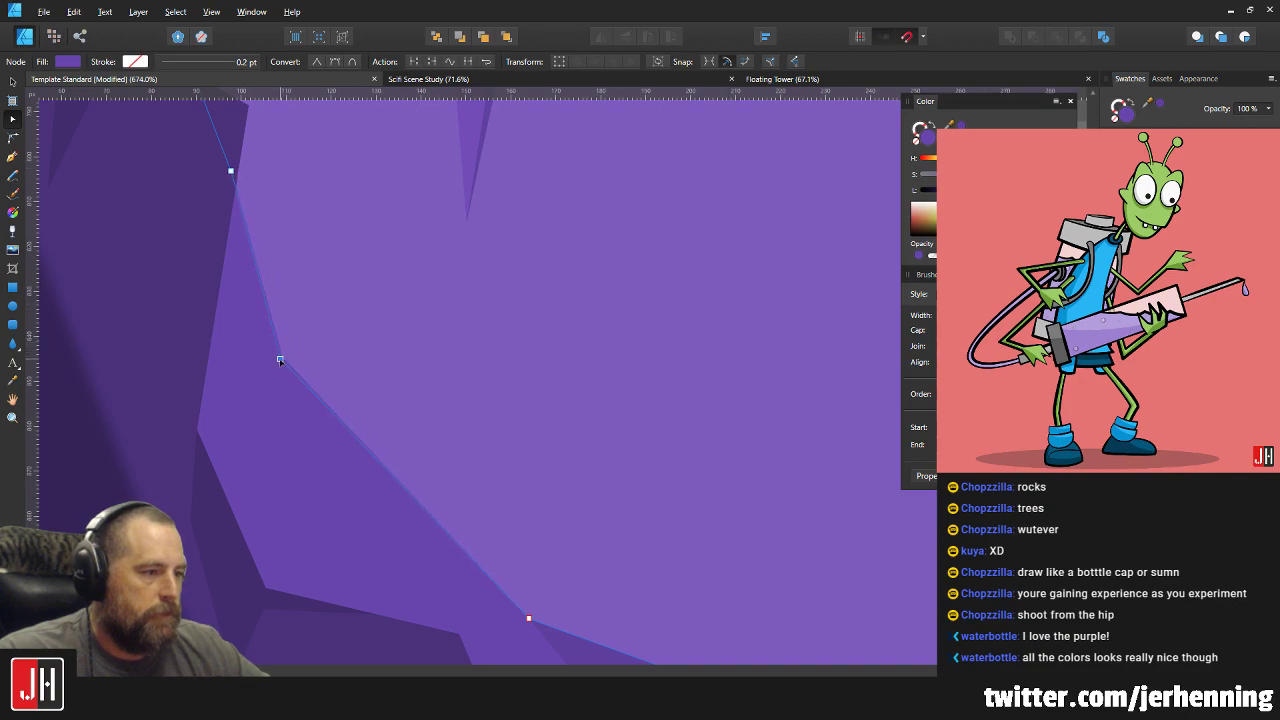
Draw a closed jagged crack outline with the Pen tool, starting from the moved edge node and reaching down into the medium purple layer.
click(16, 158)
scroll(290, 390, up, 2)
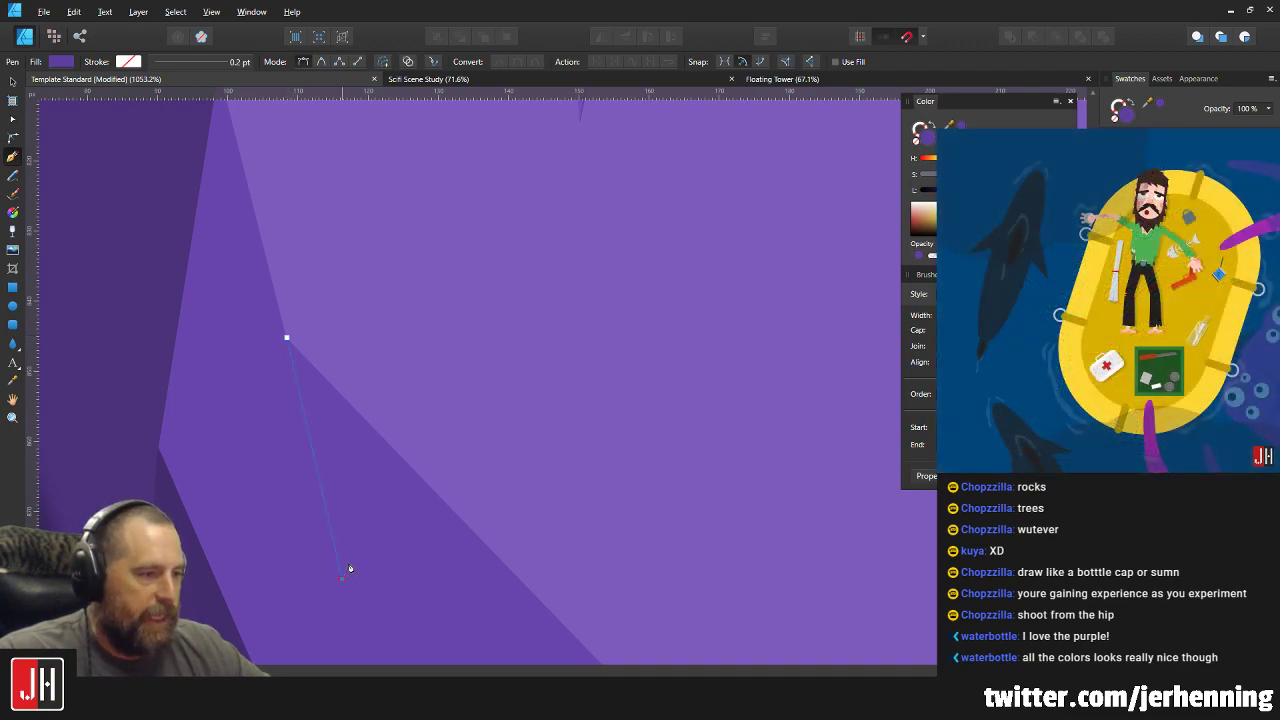
click(342, 577)
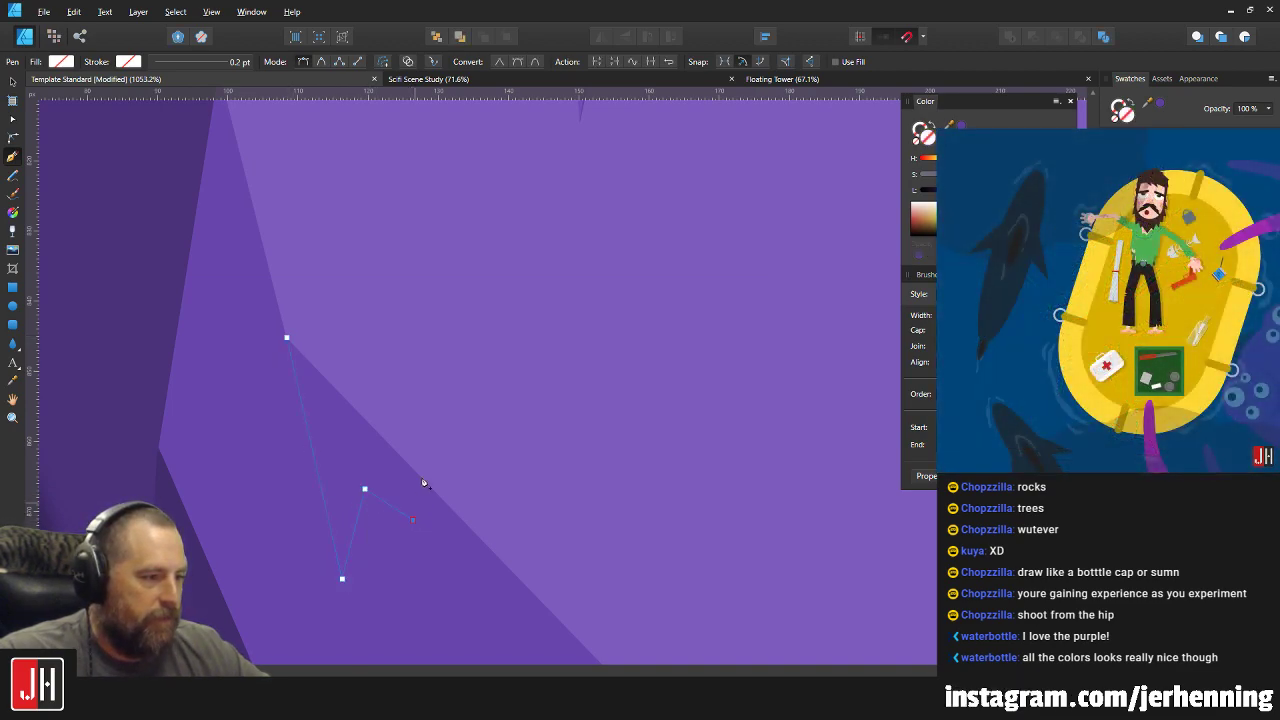
click(287, 337)
scroll(301, 365, down, 3)
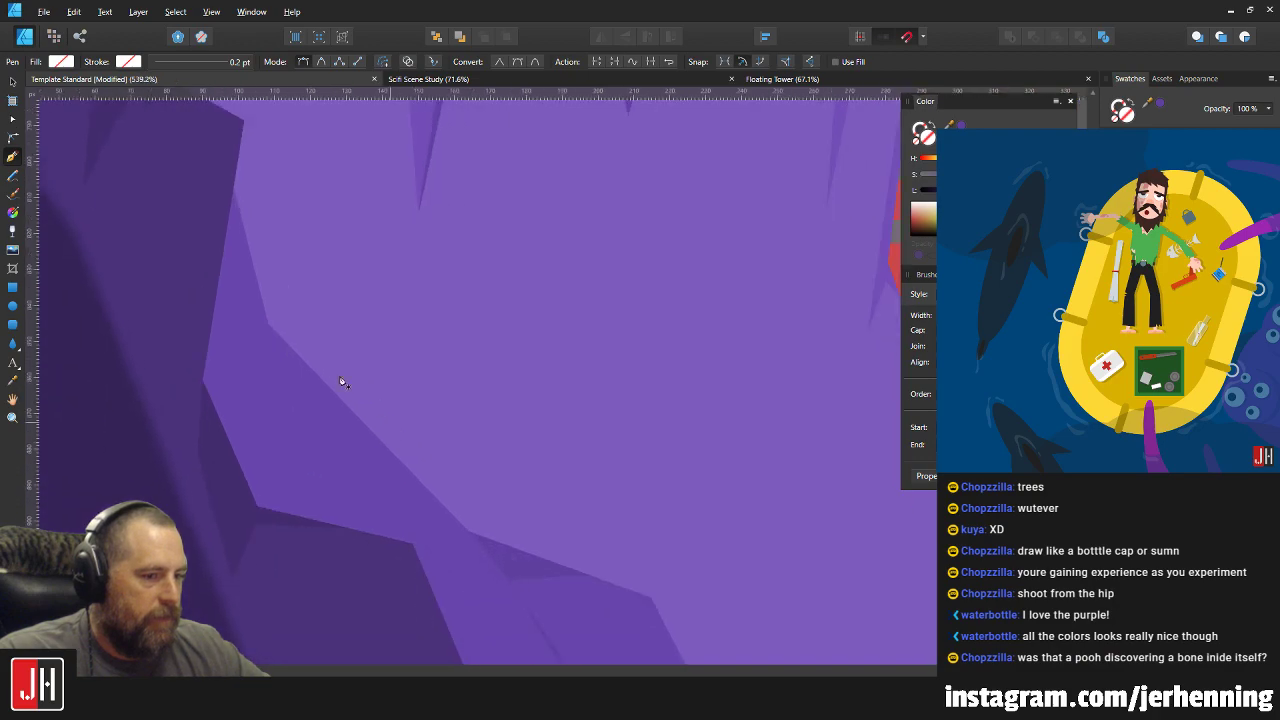
scroll(342, 381, down, 2)
mouse_move(414, 446)
mouse_down()
mouse_move(266, 354)
mouse_move(364, 379)
mouse_up()
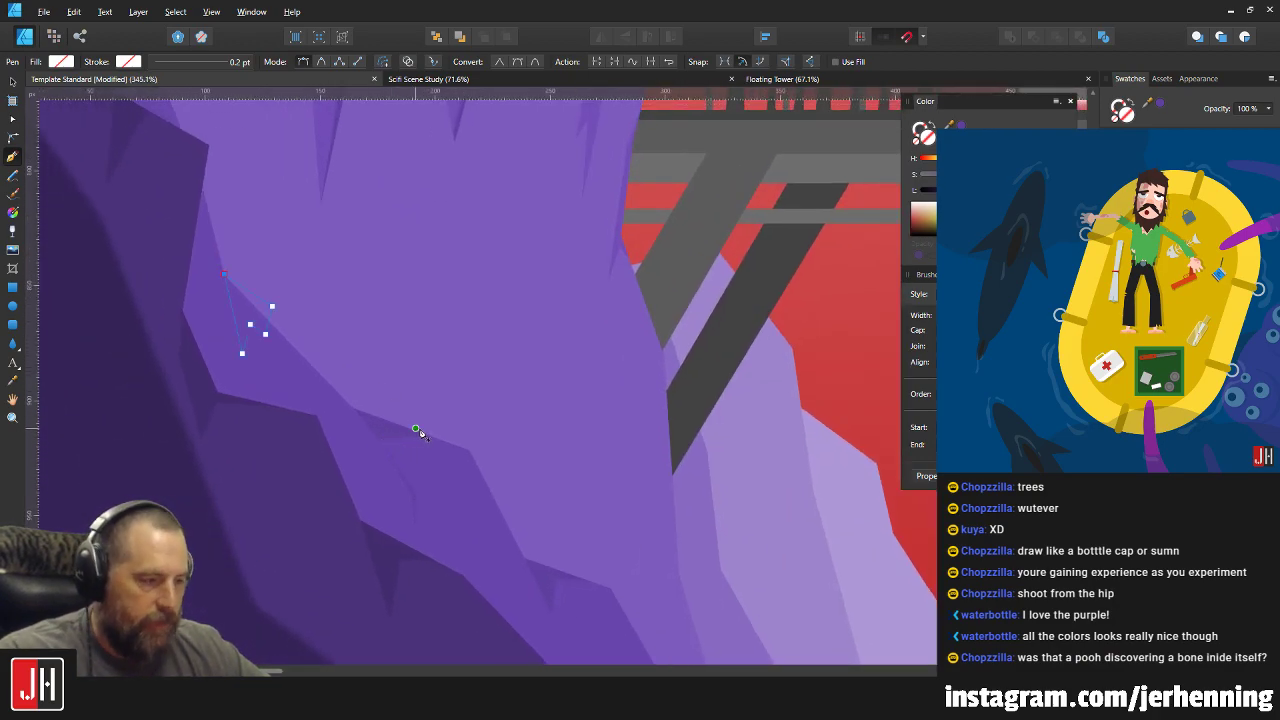
Fill the new jagged crack with the darker purple of the existing cracks and clip it inside the medium purple layer.
key(Escape)
scroll(265, 342, up, 4)
key(v)
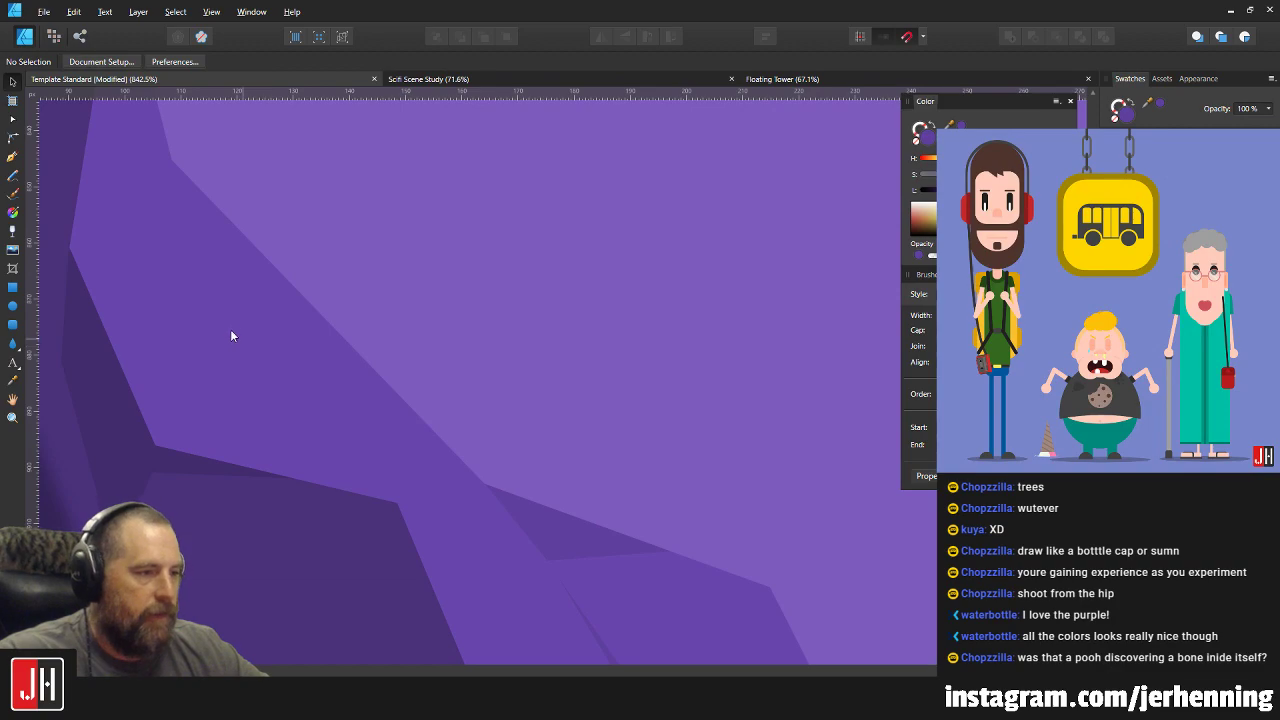
click(232, 330)
scroll(262, 291, down, 2)
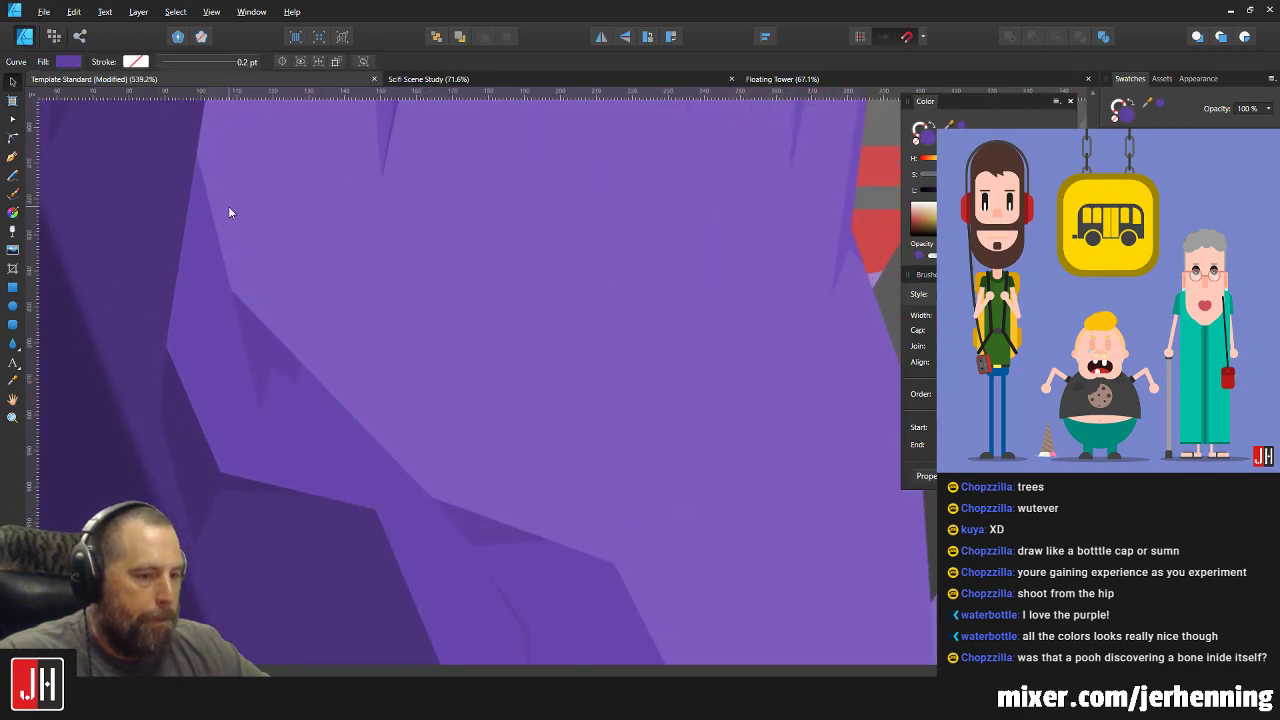
Align the jagged crack's top node with the corner of the medium purple layer's edge, and deselect it.
scroll(260, 230, up, 3)
scroll(280, 270, up, 2)
scroll(304, 520, up, 4)
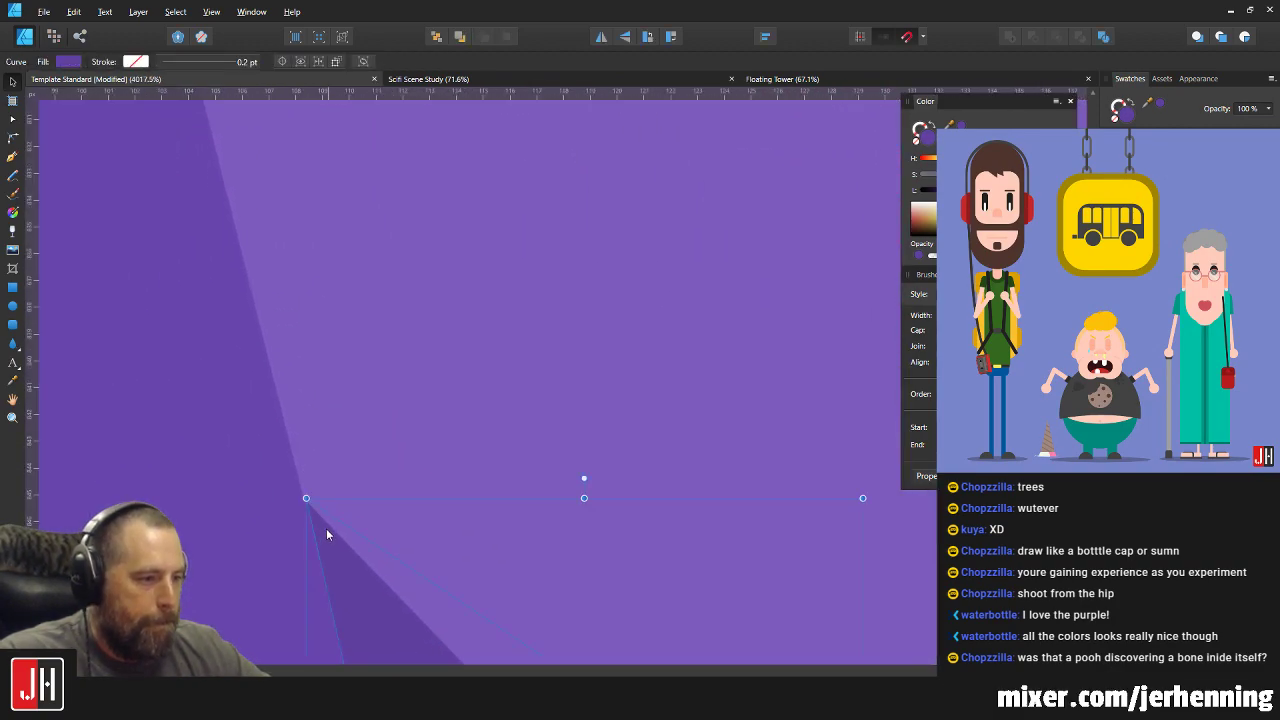
scroll(314, 525, up, 5)
key(a)
click(273, 380)
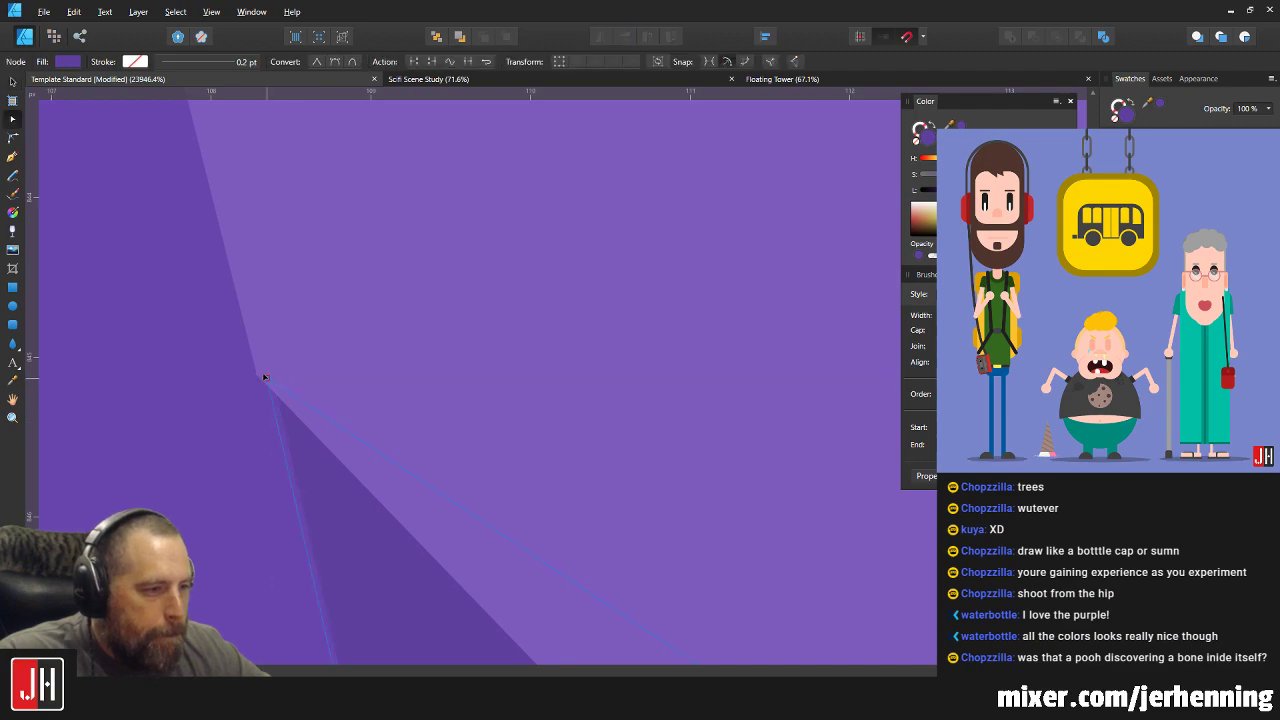
scroll(285, 400, down, 7)
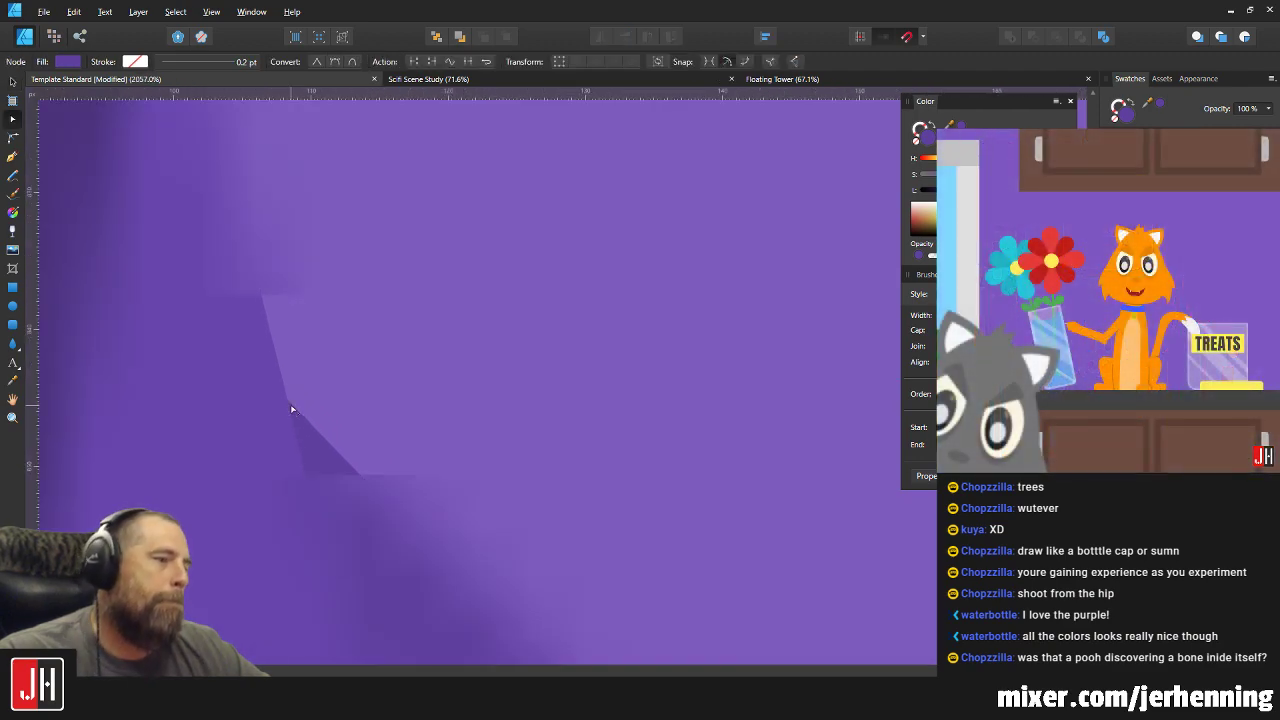
scroll(334, 419, down, 10)
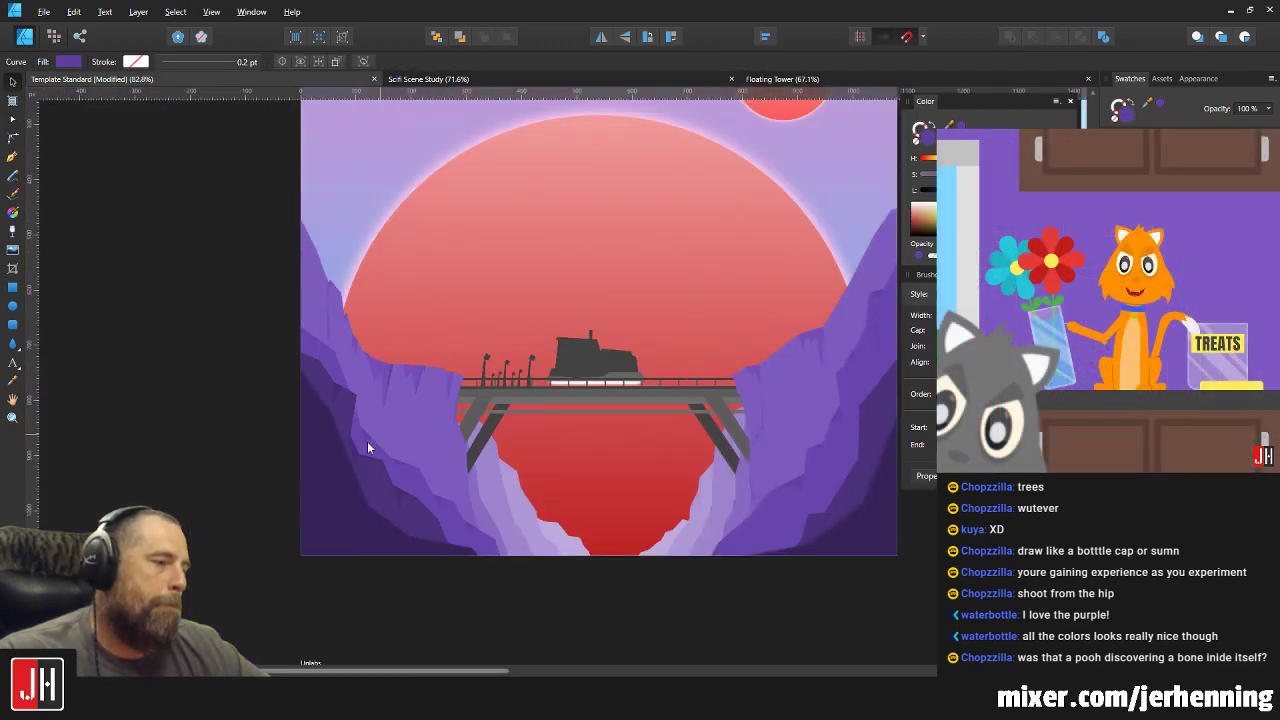
key(v)
click(277, 440)
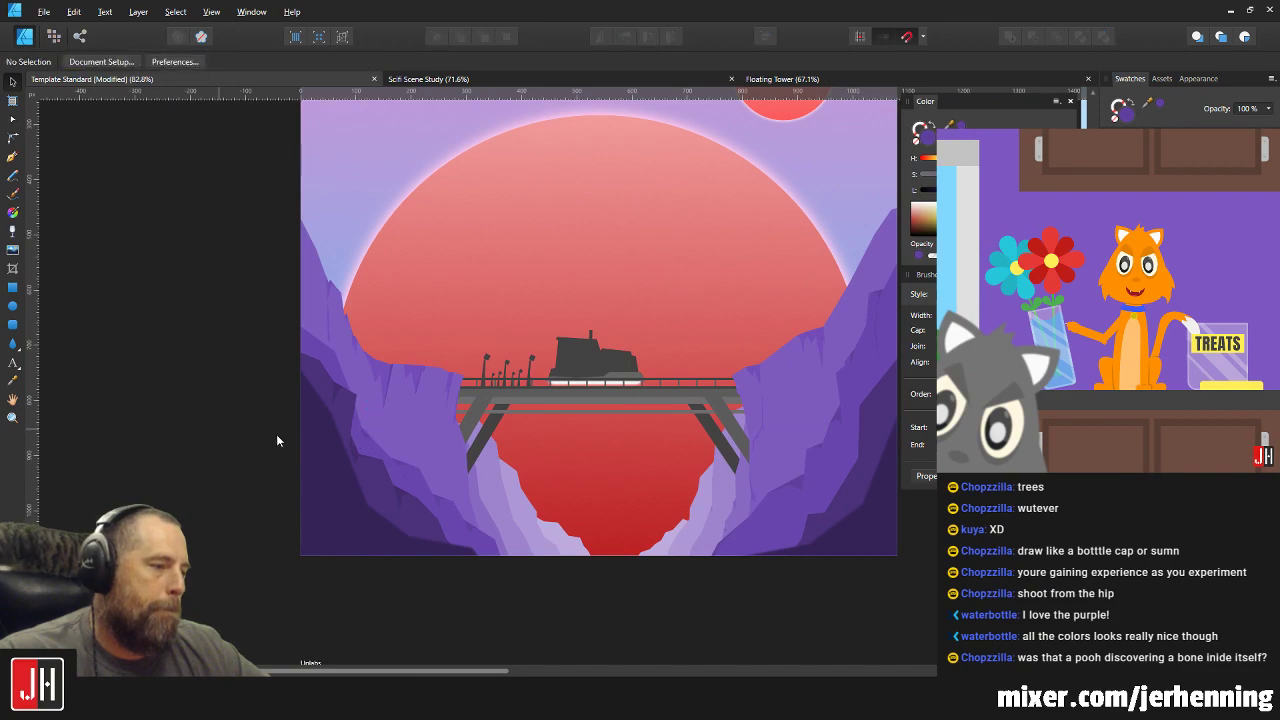
Shift the bend node on the outer edge of the light purple cliff layer below the bridge slightly inward with the Node tool.
scroll(290, 435, up, 3)
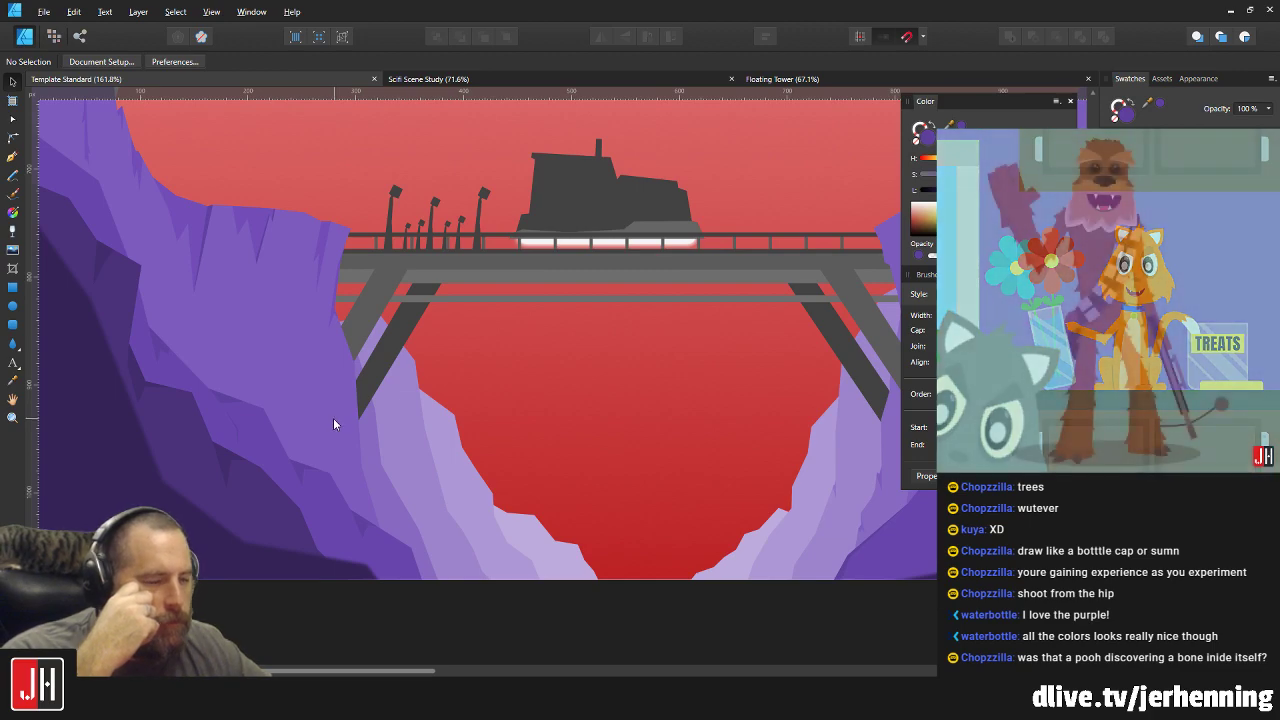
drag(333, 418, 261, 387)
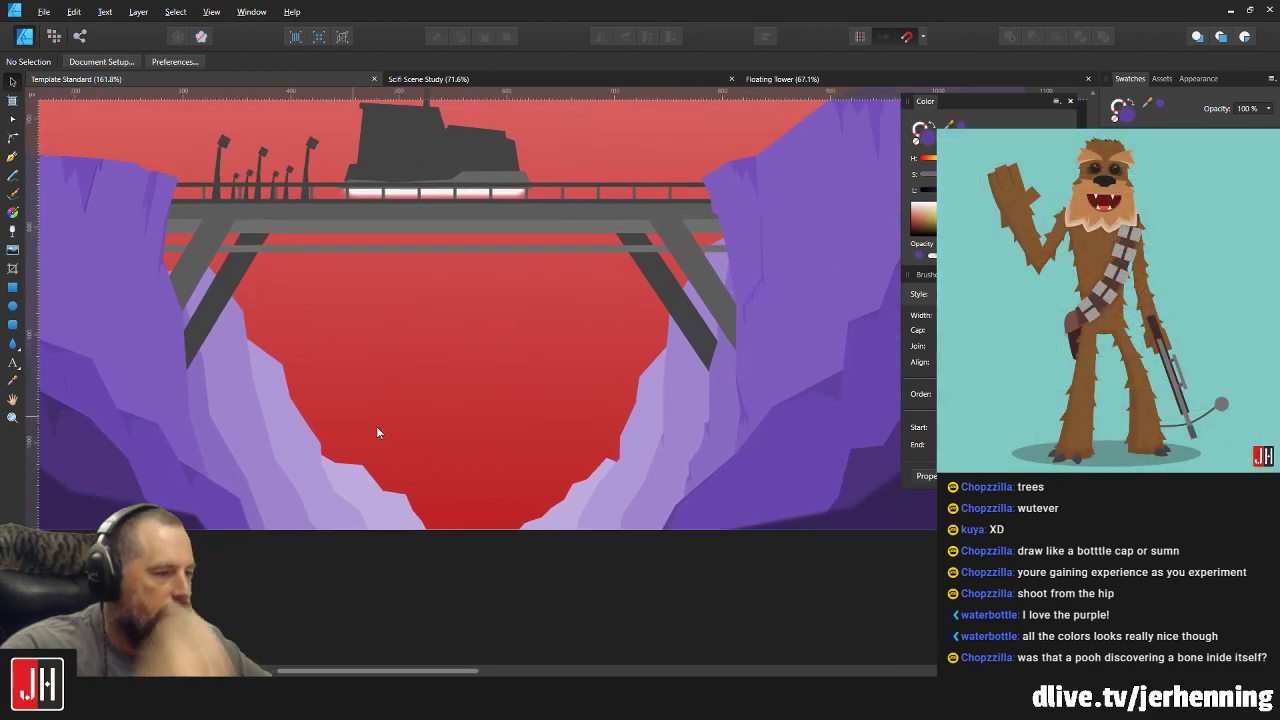
scroll(285, 447, up, 4)
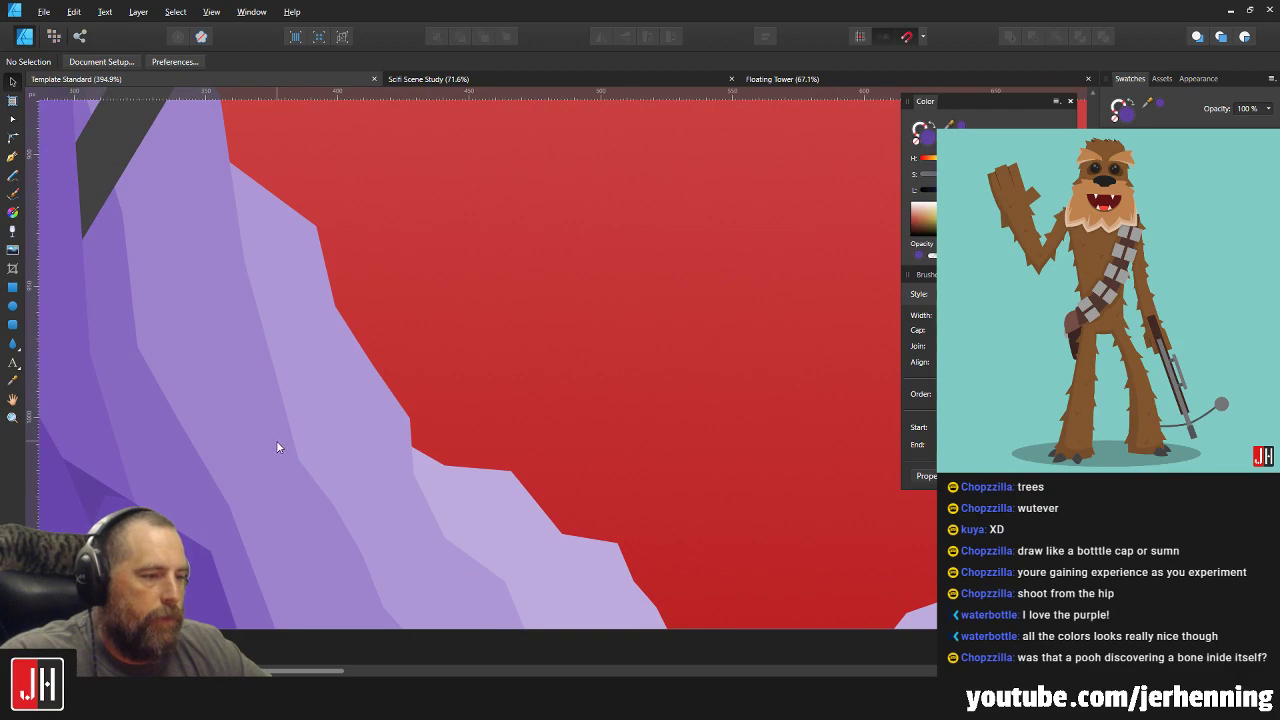
click(277, 443)
scroll(292, 474, up, 3)
key(a)
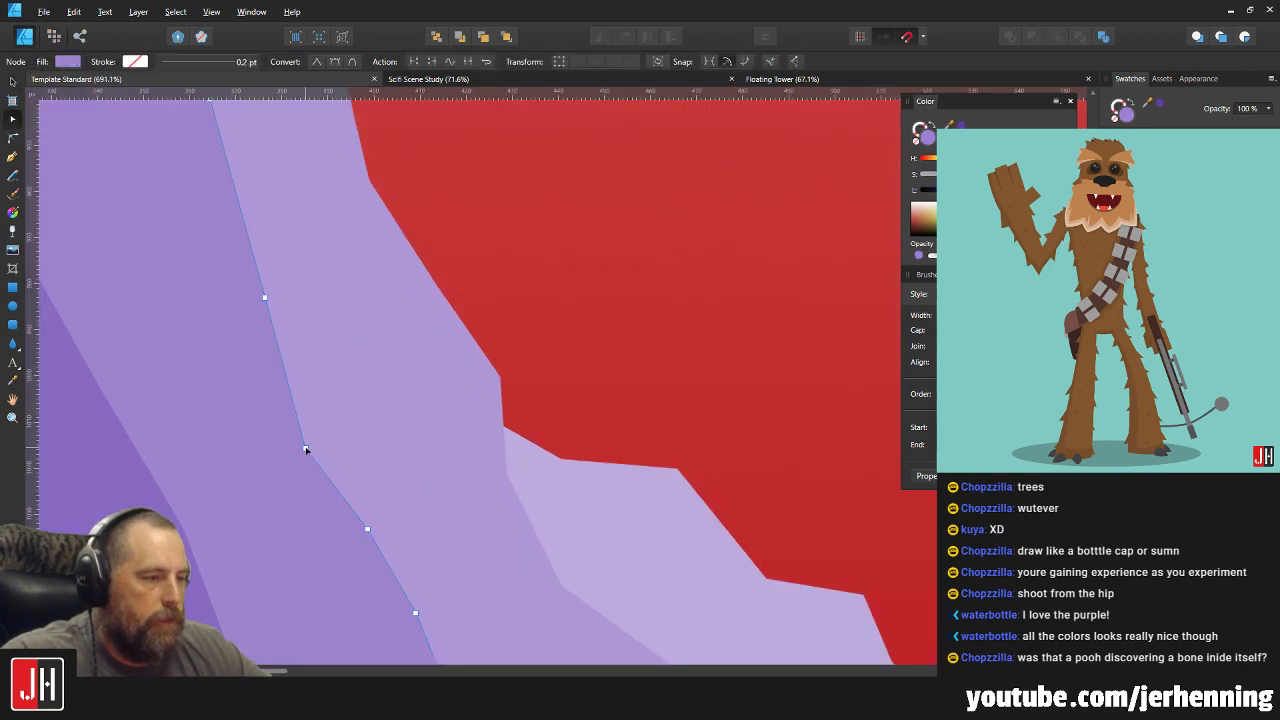
drag(305, 449, 296, 444)
click(302, 443)
Draw a closed crack outline with two downward spikes from the light purple layer's bend node, overlapping its outer edge, with the Pen tool.
key(p)
scroll(300, 440, up, 3)
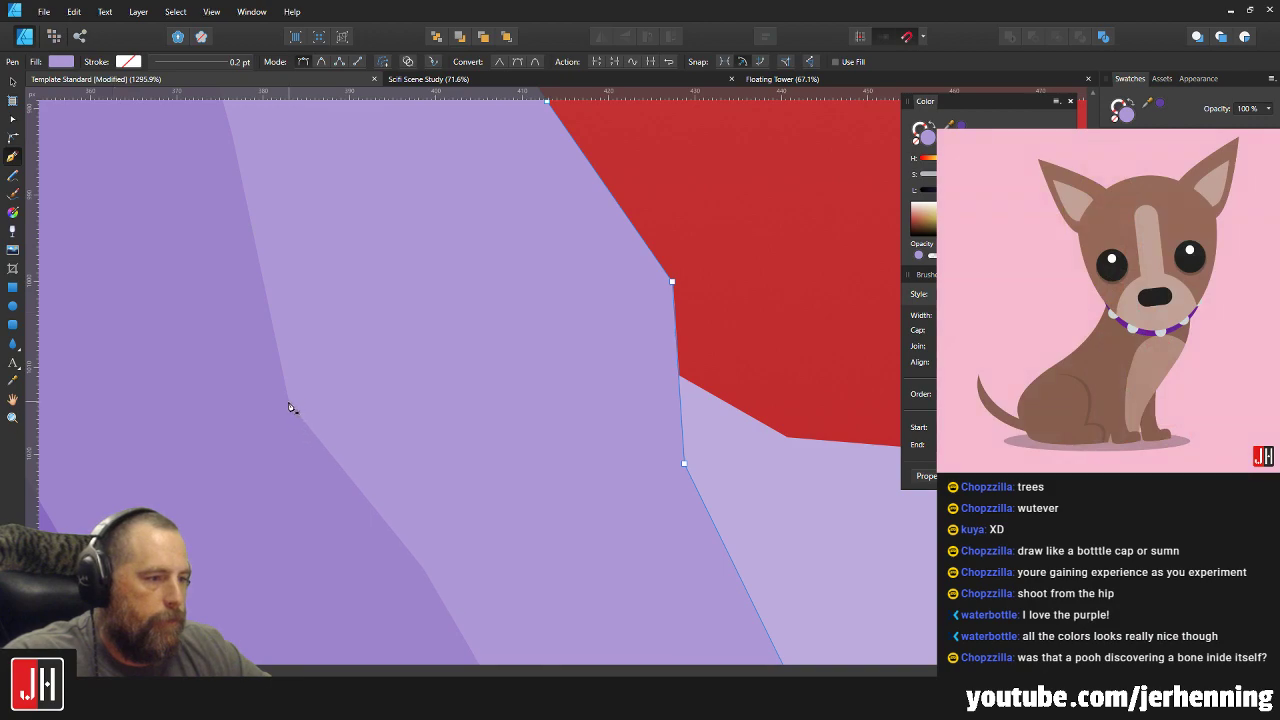
click(298, 530)
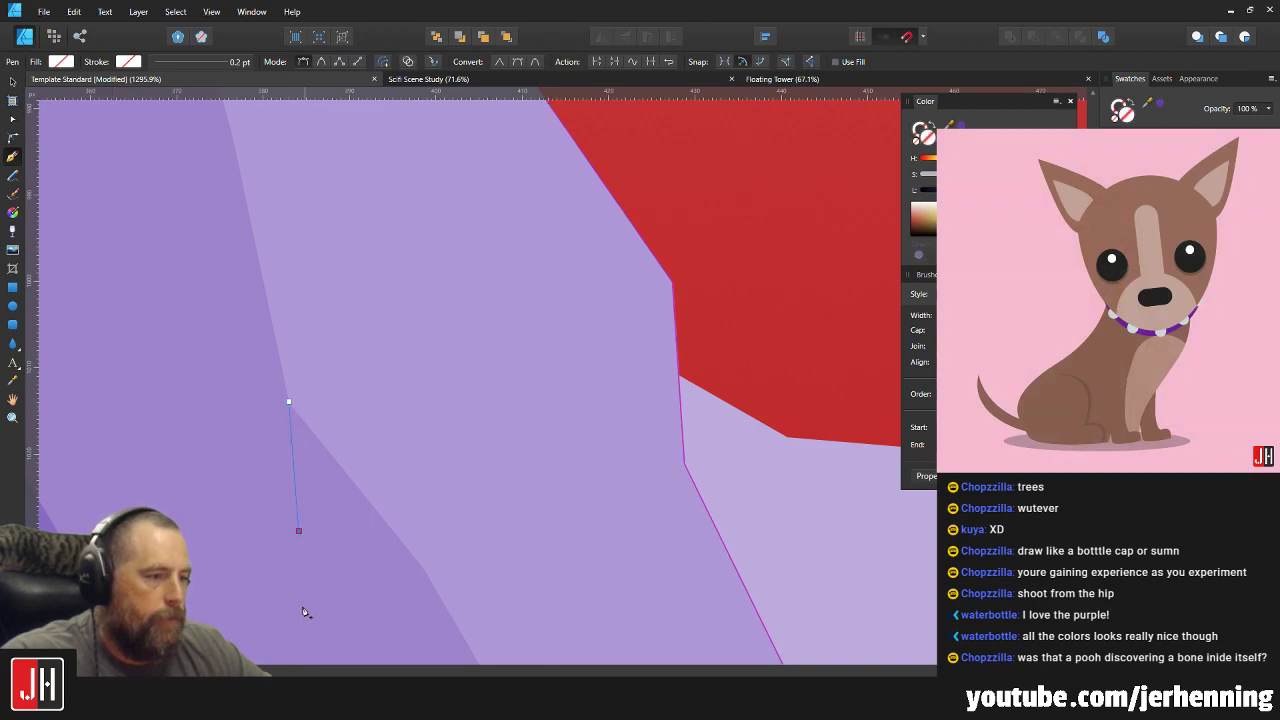
click(298, 630)
click(332, 528)
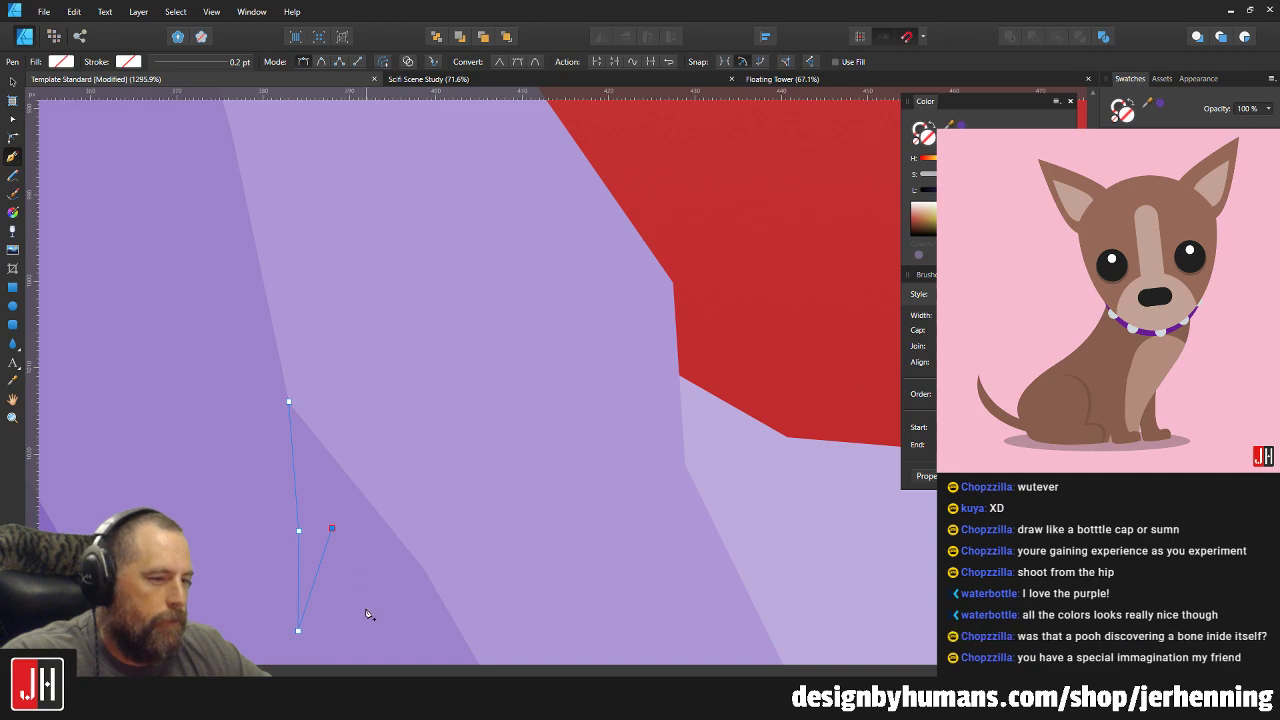
click(382, 561)
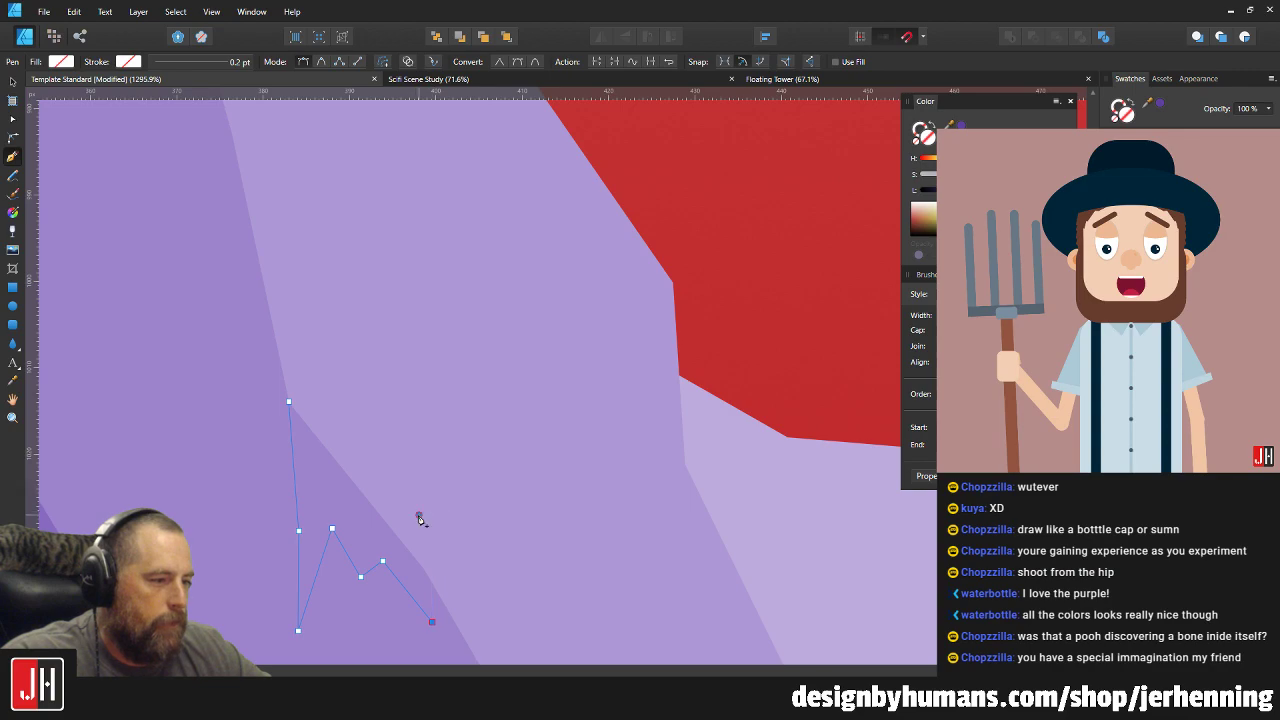
click(354, 410)
click(283, 402)
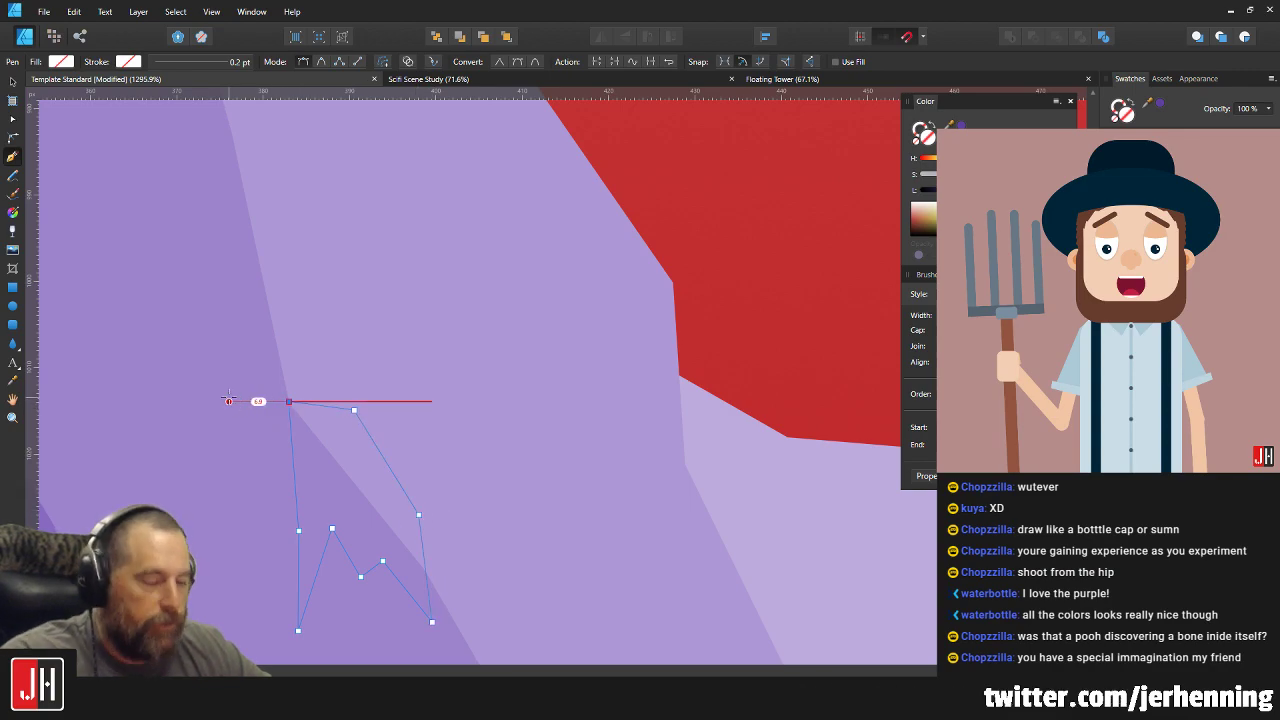
Fill the spiked crack with a slightly darker purple and clip it inside the light purple layer.
key(v)
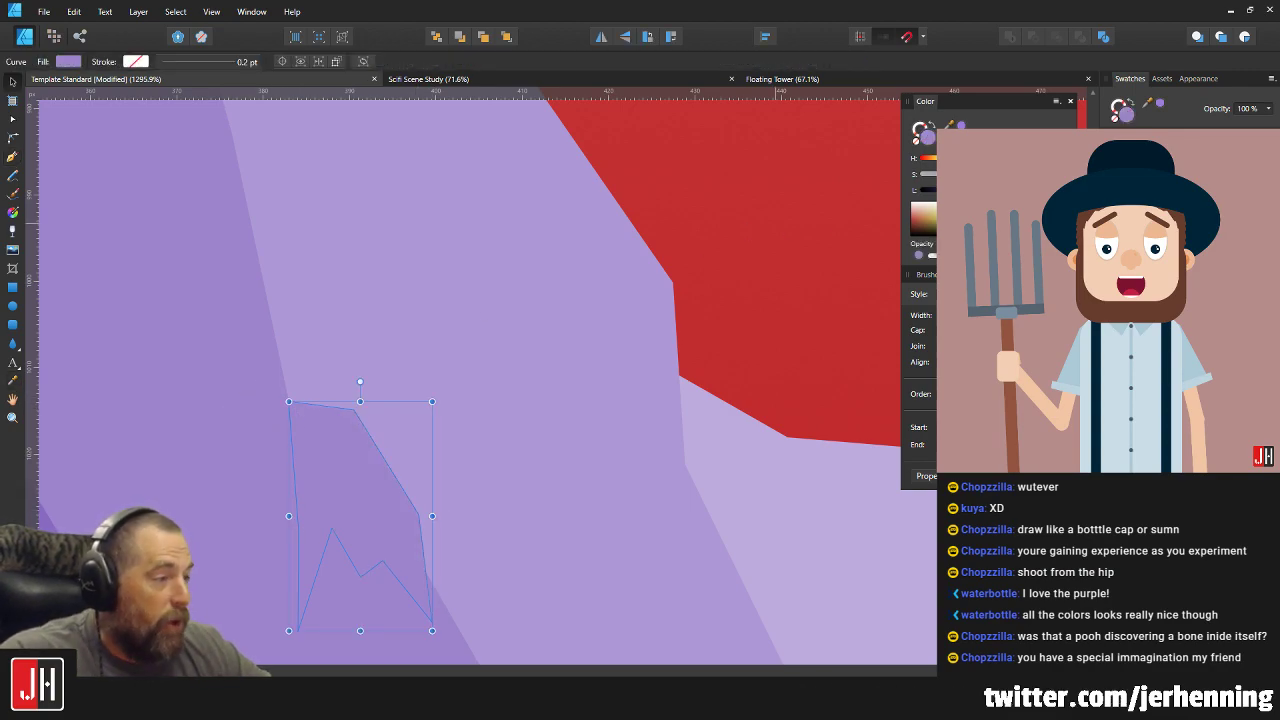
key(ctrl+d)
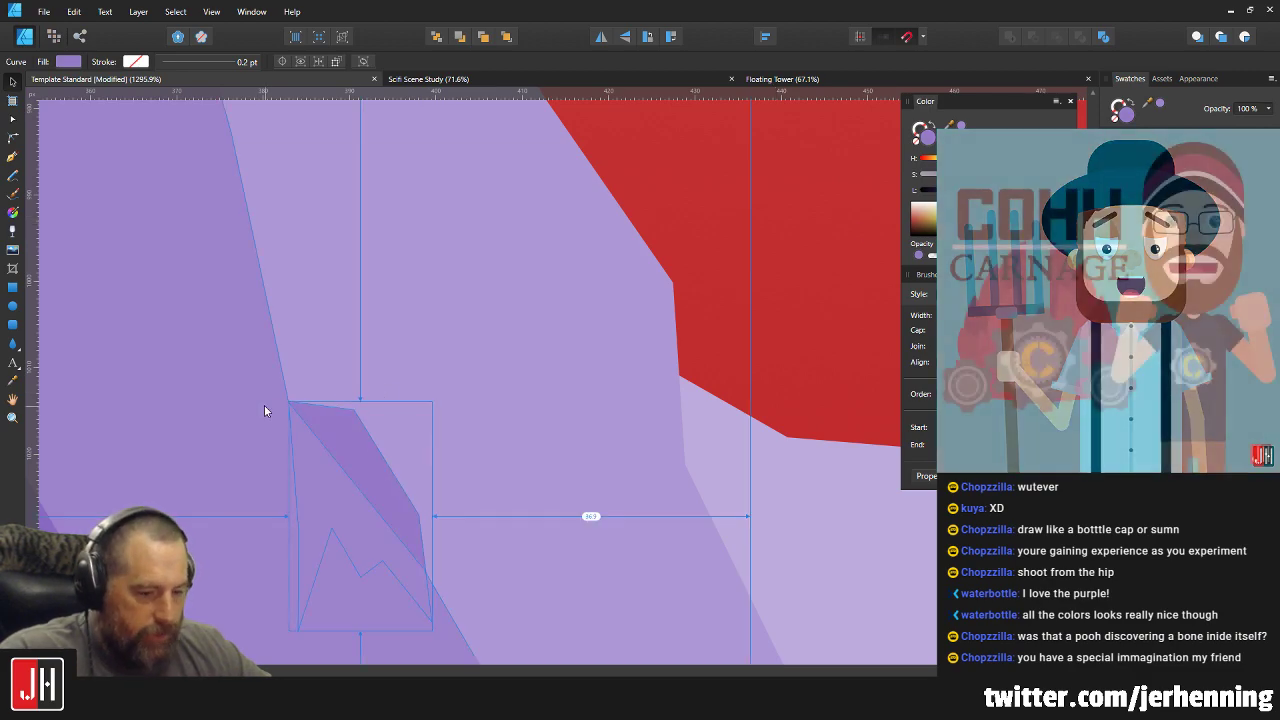
key(ctrl+x)
click(259, 397)
key(ctrl+alt+v)
scroll(268, 400, down, 10)
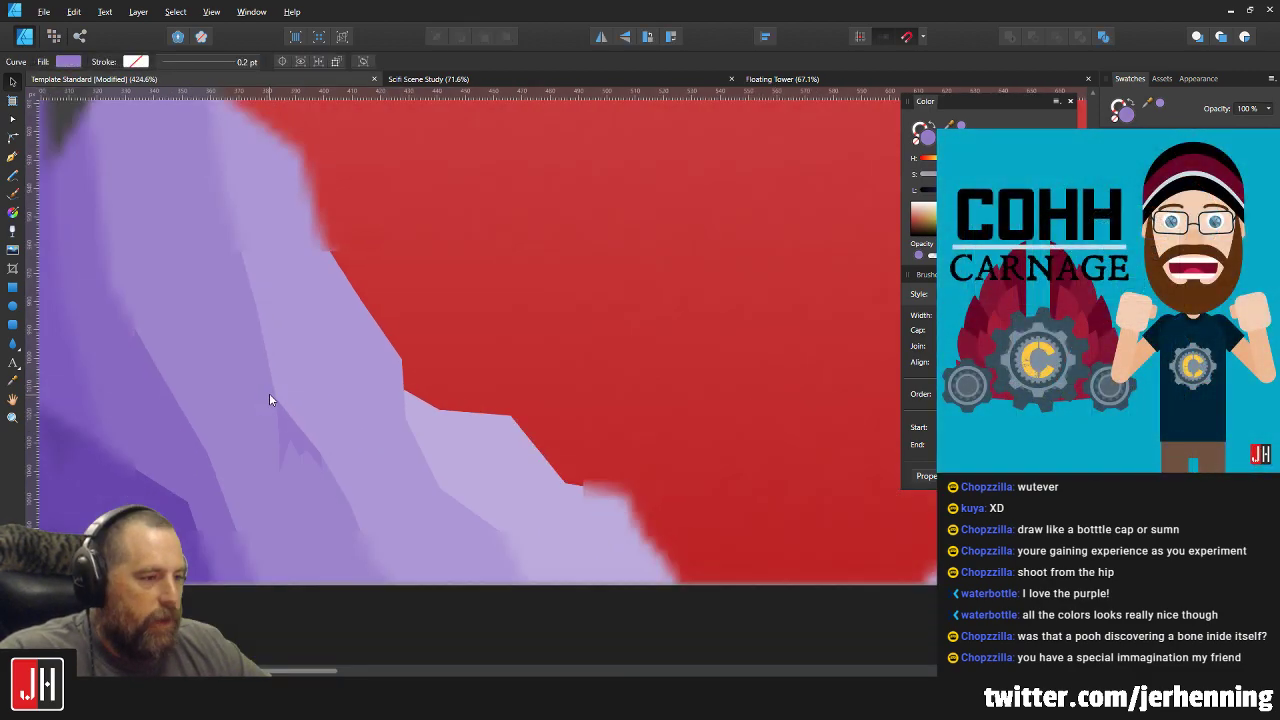
key(ctrl+d)
Adjust the spiked crack's outer, notch and inner nodes with the Node tool to deepen its jagged lower edge.
scroll(280, 406, up, 12)
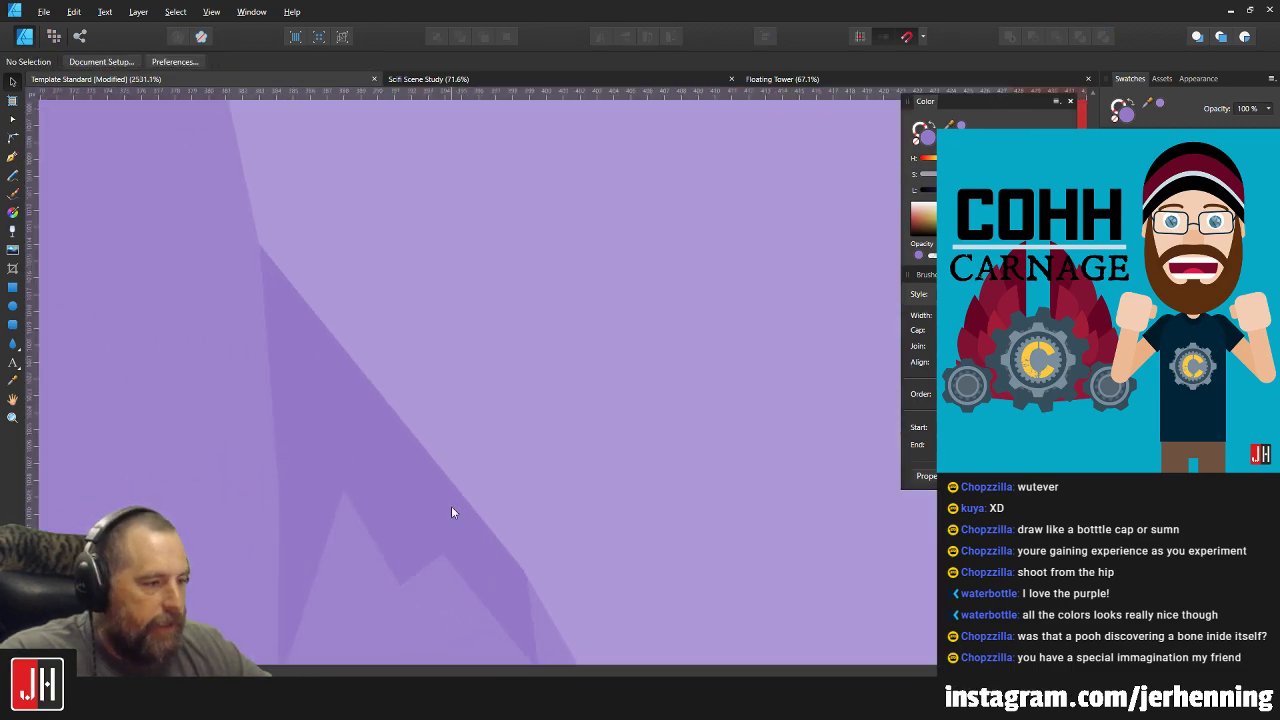
scroll(451, 506, down, 2)
click(518, 490)
key(a)
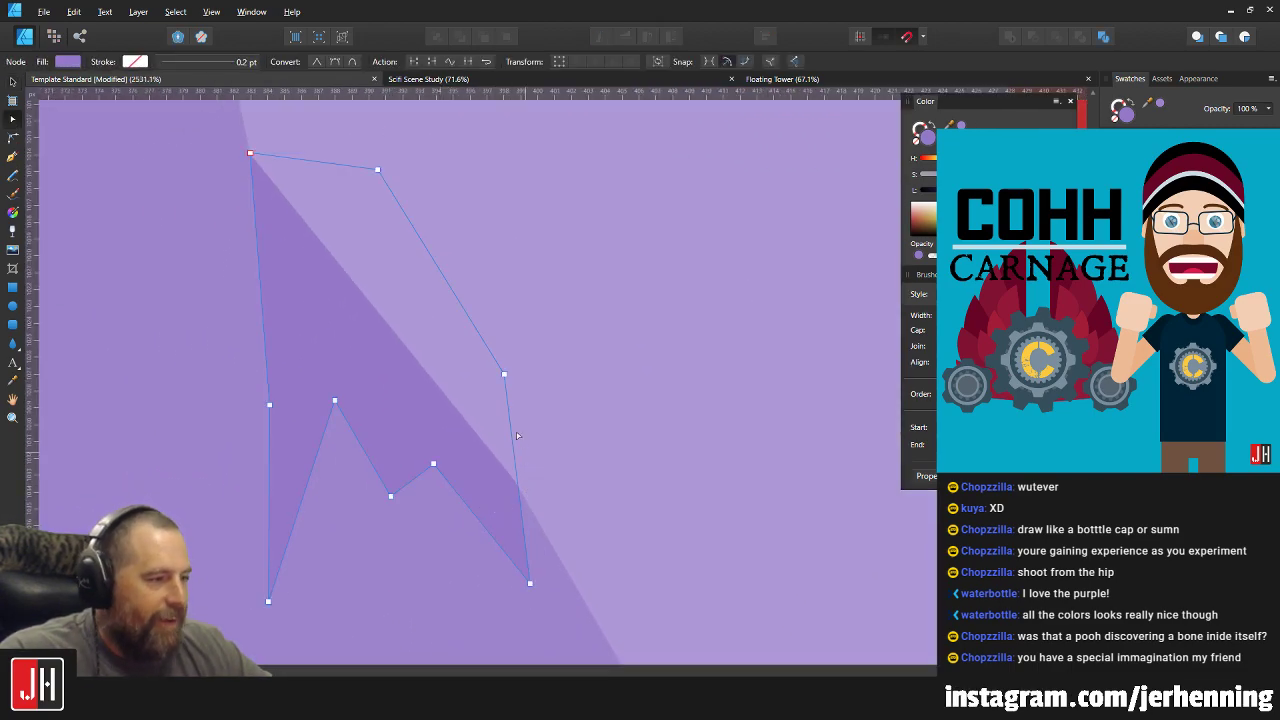
drag(505, 375, 501, 393)
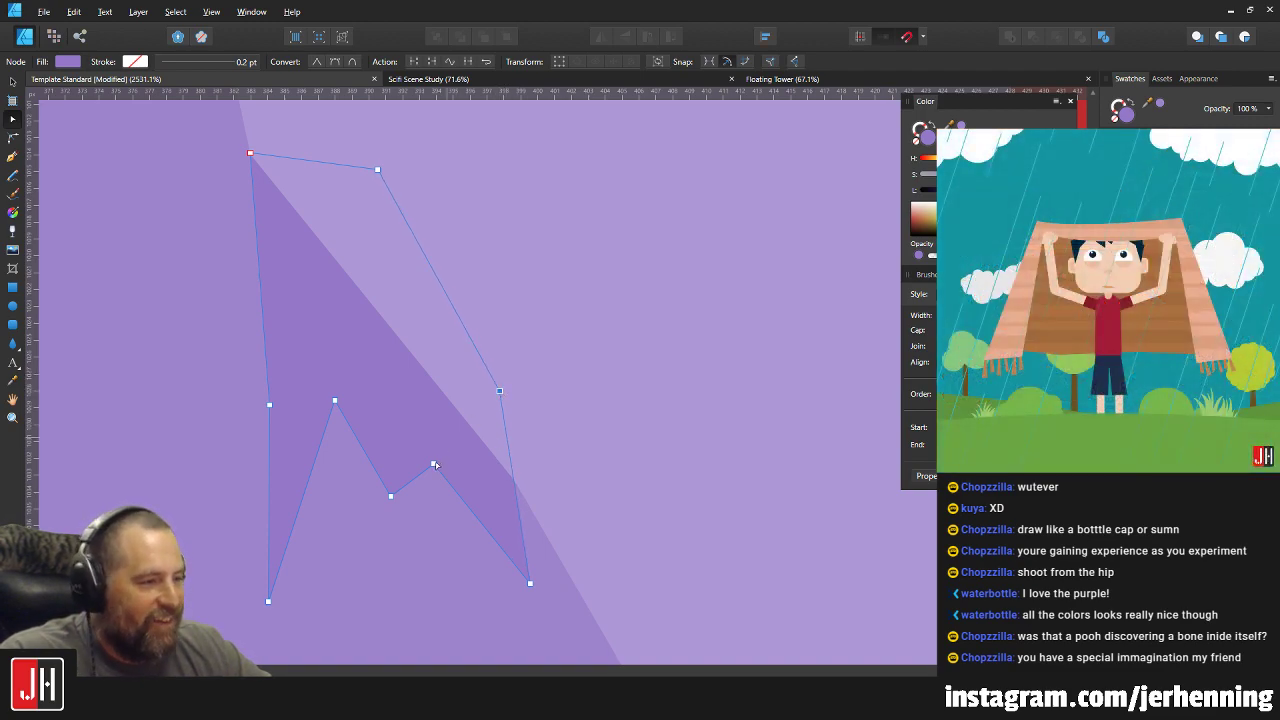
drag(434, 464, 435, 453)
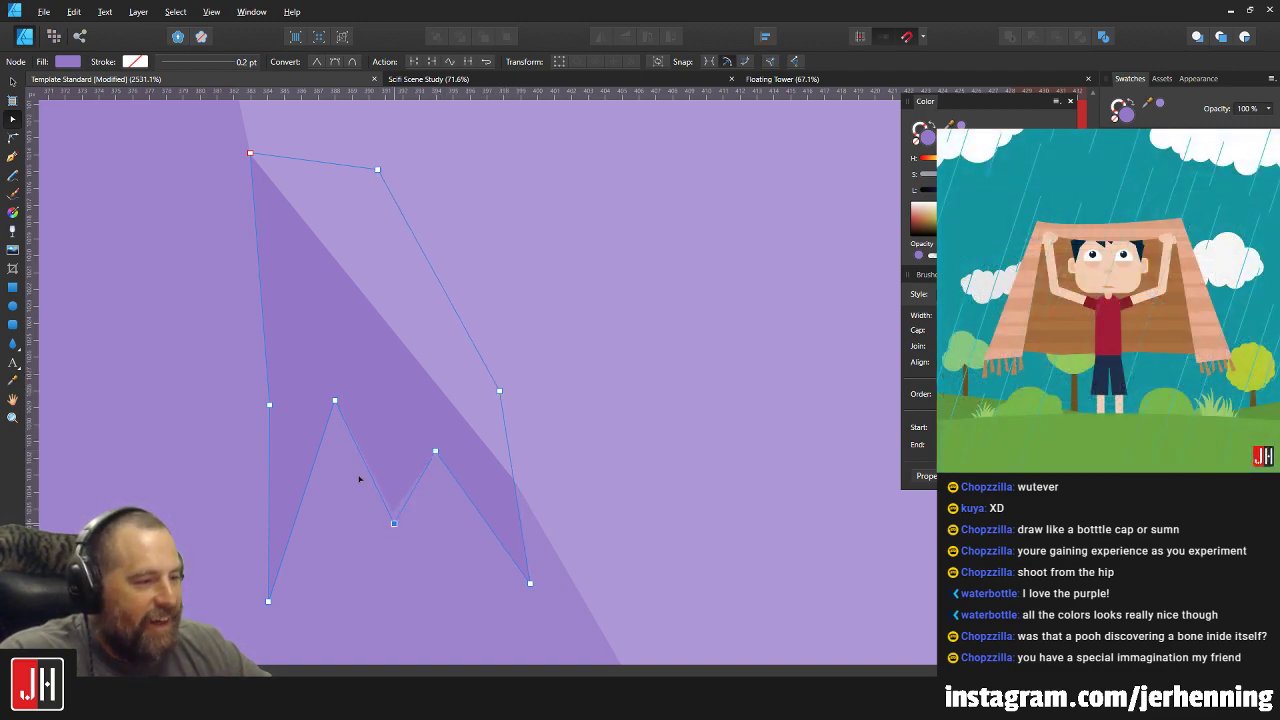
drag(334, 398, 330, 390)
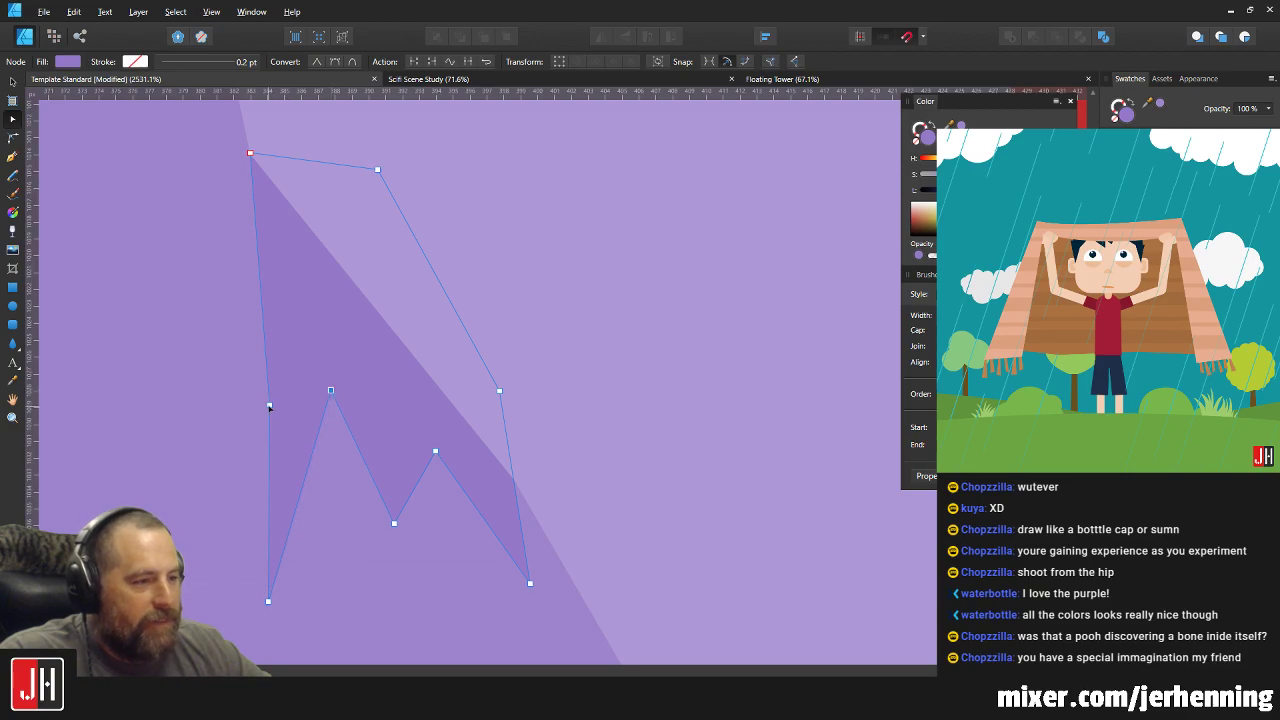
key(ctrl+0)
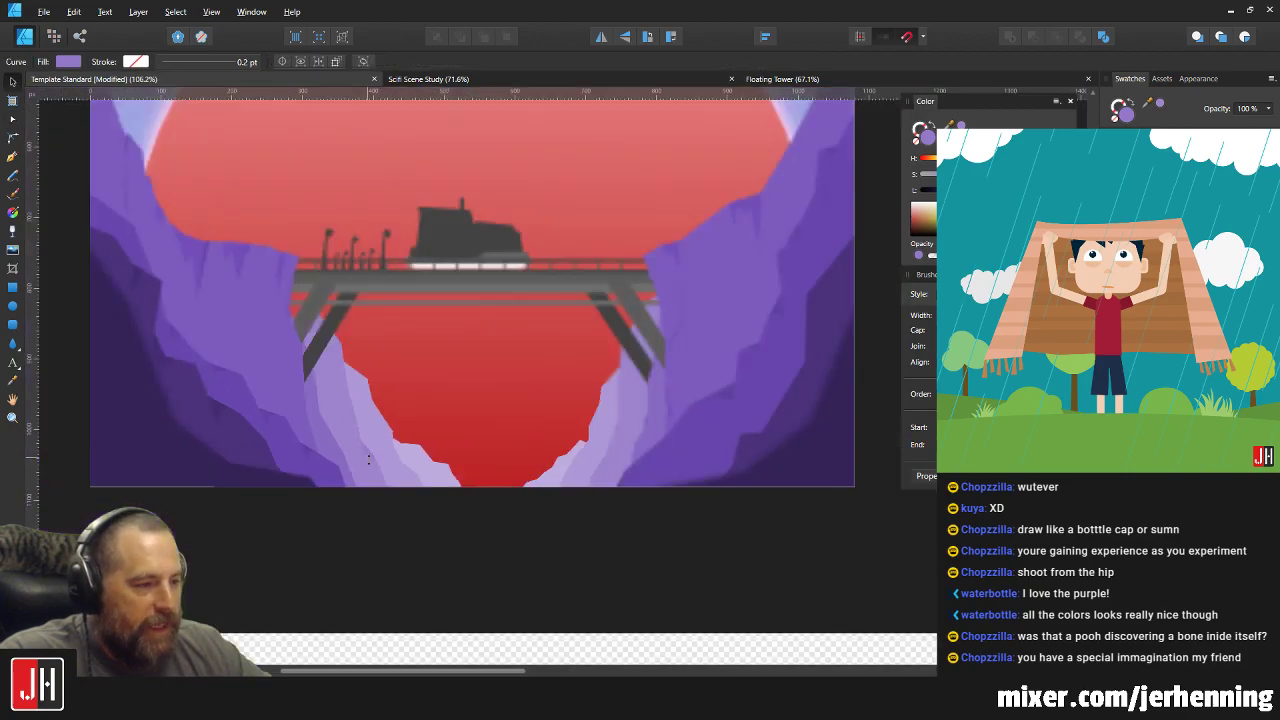
key(v)
scroll(368, 464, up, 3)
scroll(368, 464, up, 2)
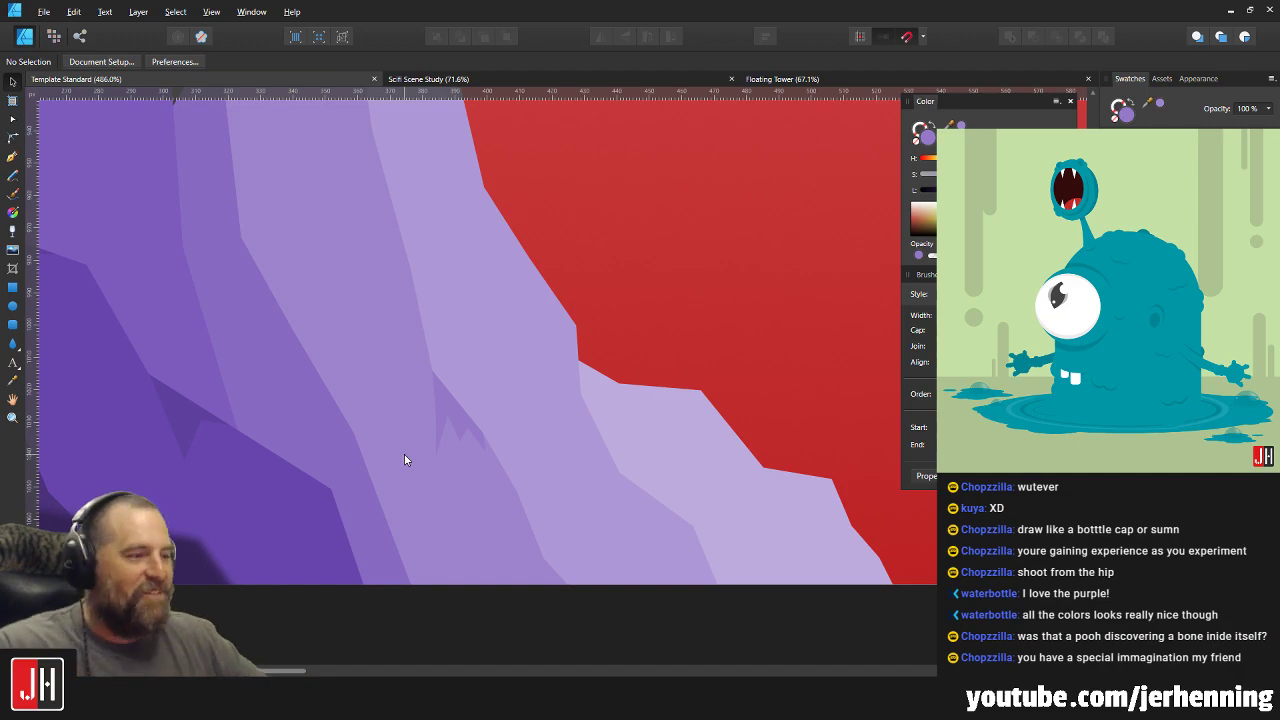
Adjust the upper bend node on the outer edge of the light purple cliff layer with the Node tool.
scroll(400, 370, up, 4)
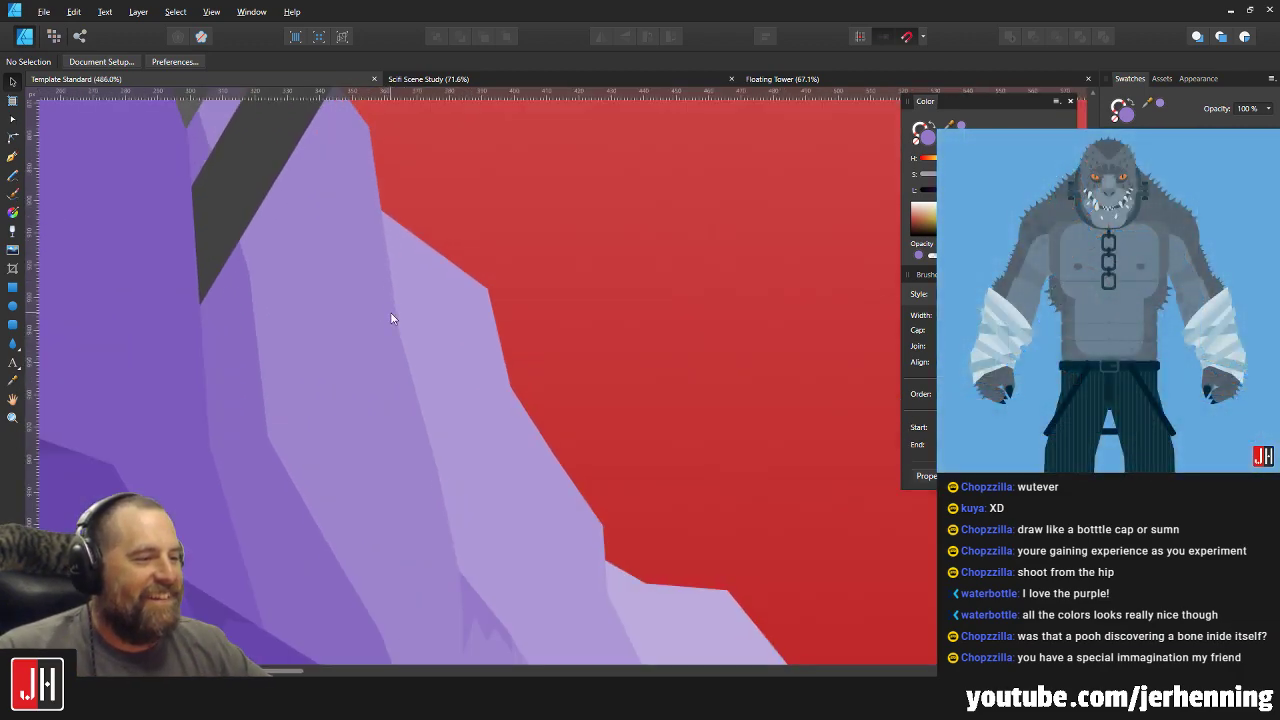
click(392, 346)
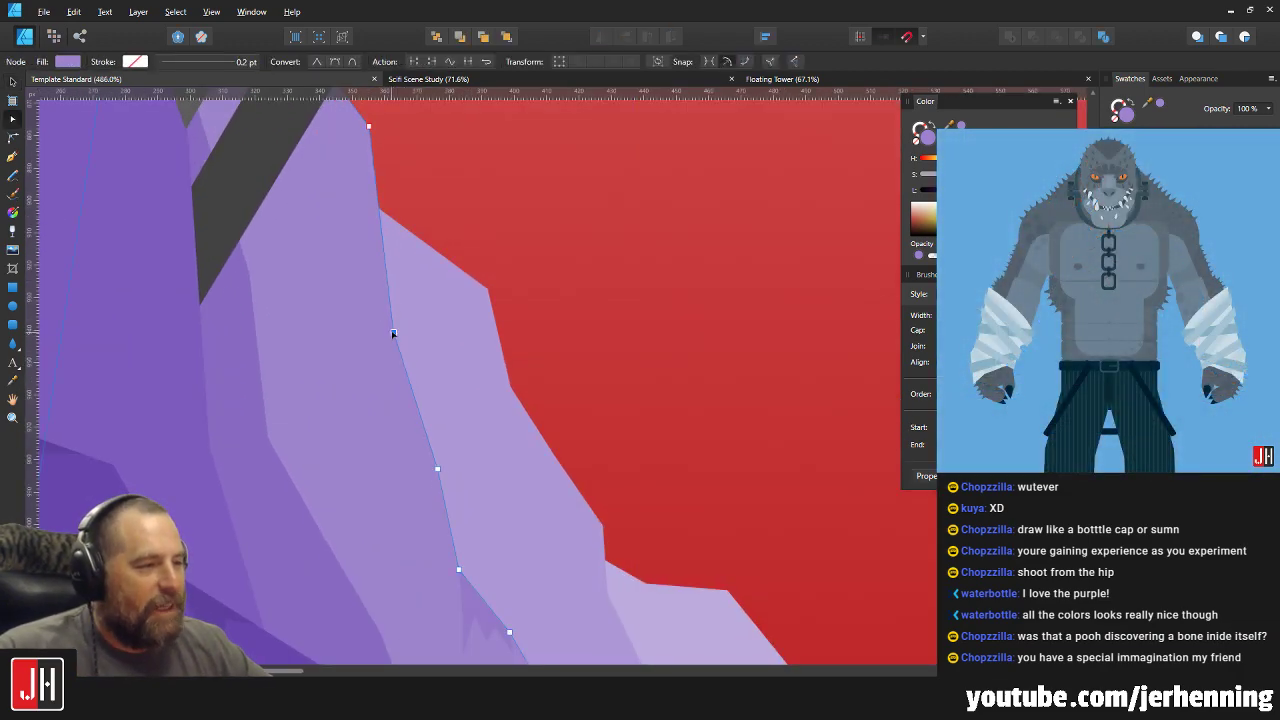
click(402, 345)
scroll(197, 281, up, 3)
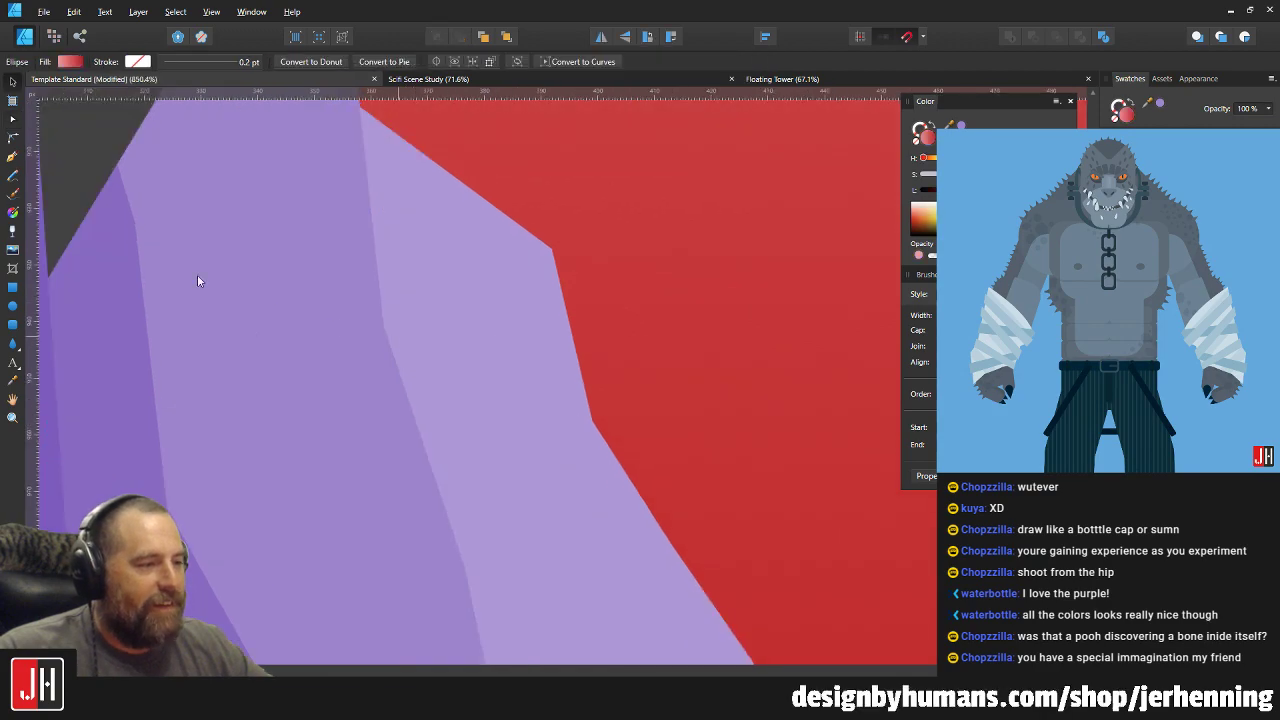
Draw a closed jagged crack outline from the light purple layer's upper bend node, overlapping its outer edge, with the Pen tool.
click(14, 157)
scroll(460, 358, up, 4)
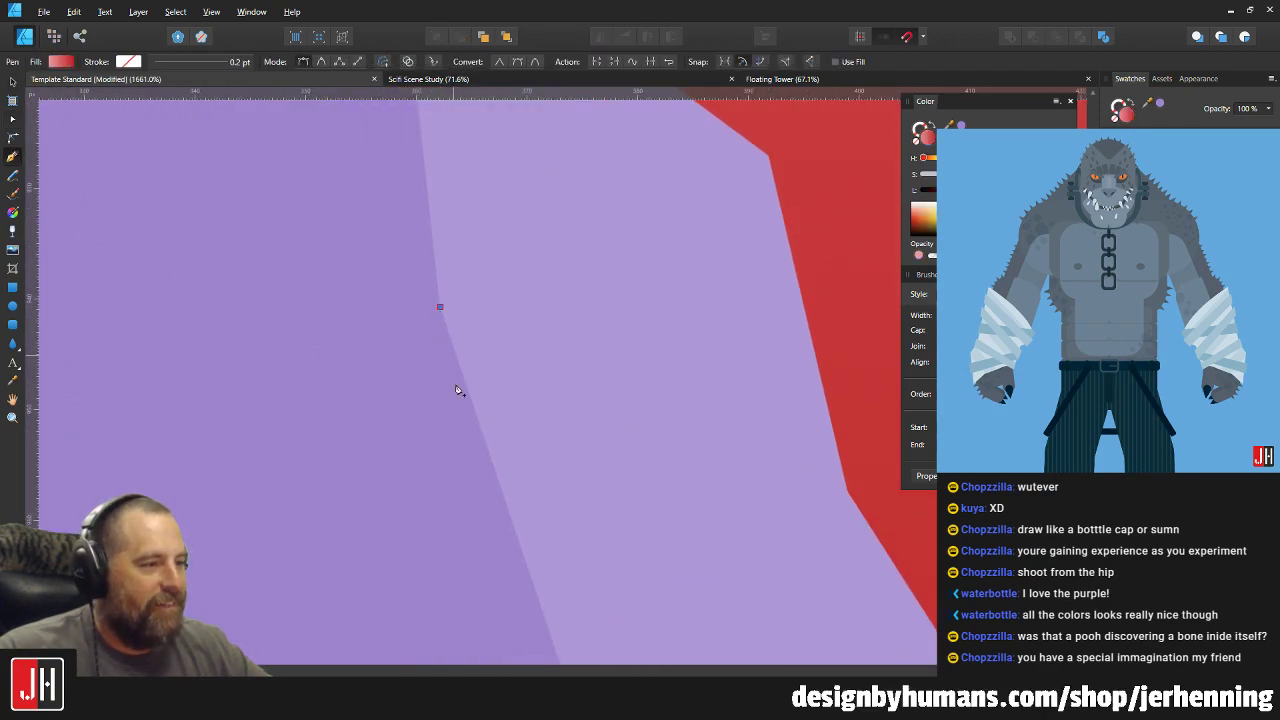
scroll(454, 430, down, 2)
drag(448, 534, 487, 508)
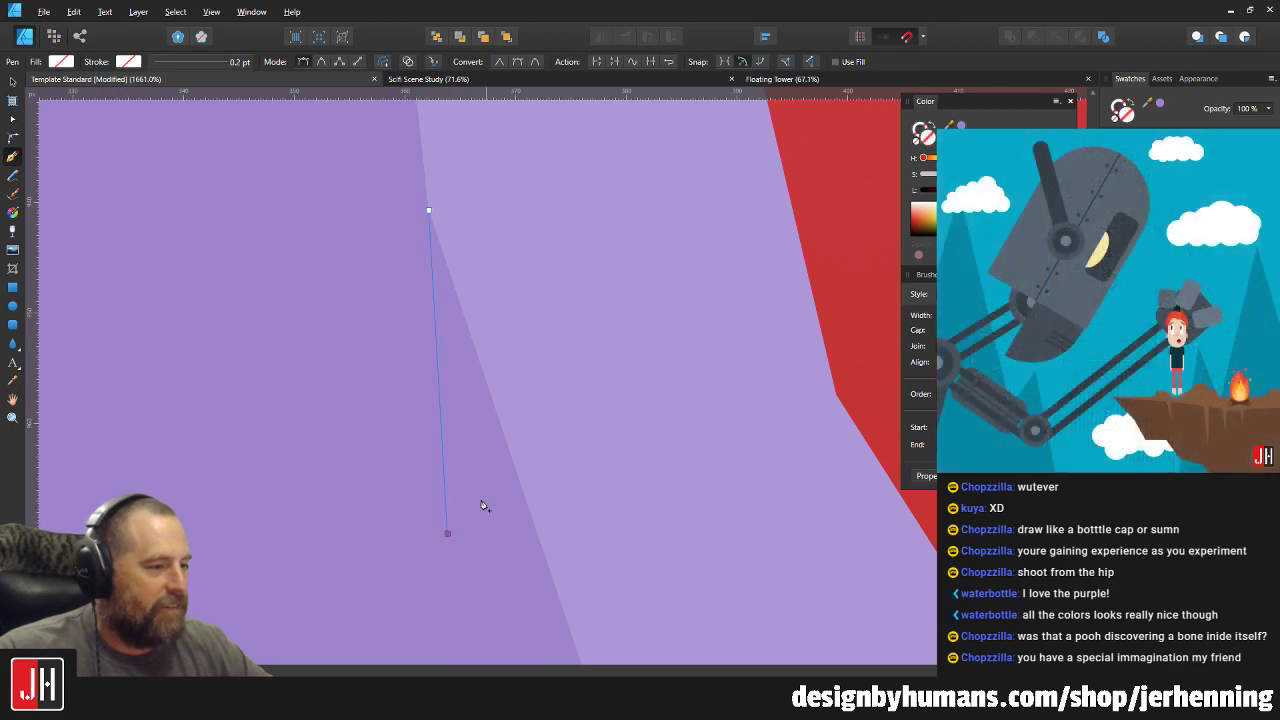
click(423, 190)
scroll(610, 425, down, 5)
Fill the upper crack with the existing crack's darker purple and clip it inside the light purple layer.
key(i)
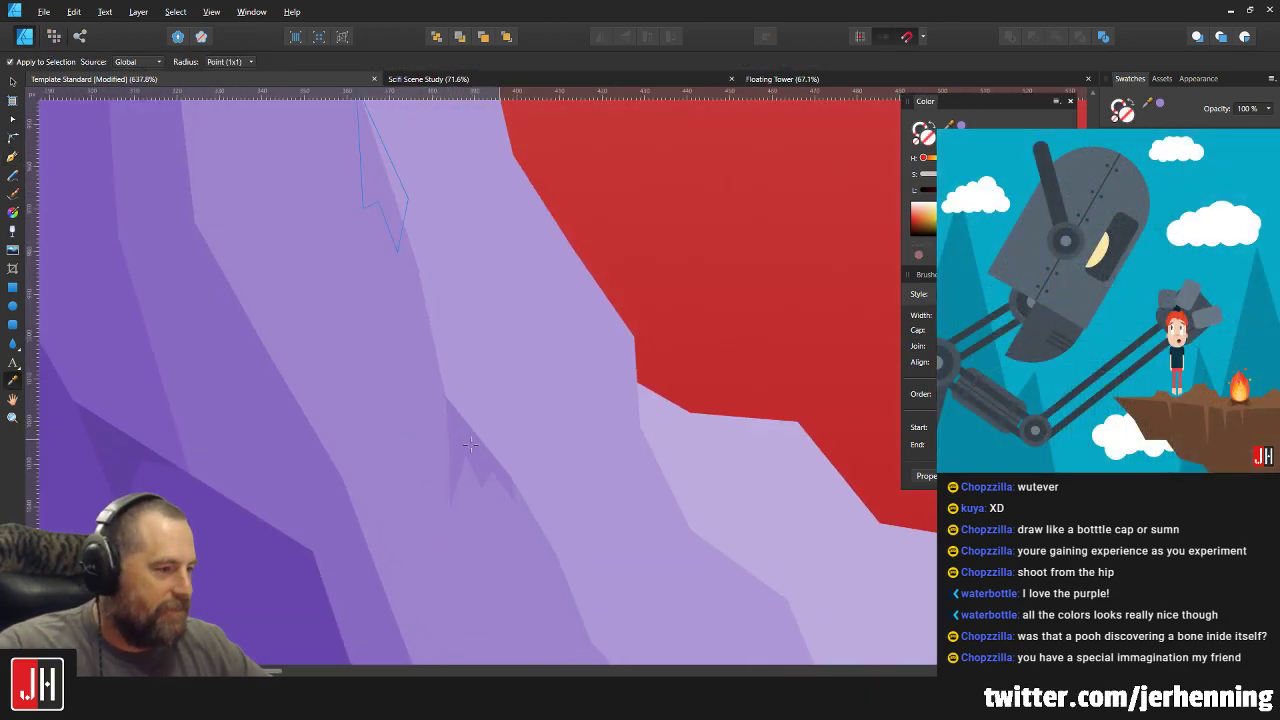
scroll(355, 212, up, 3)
key(v)
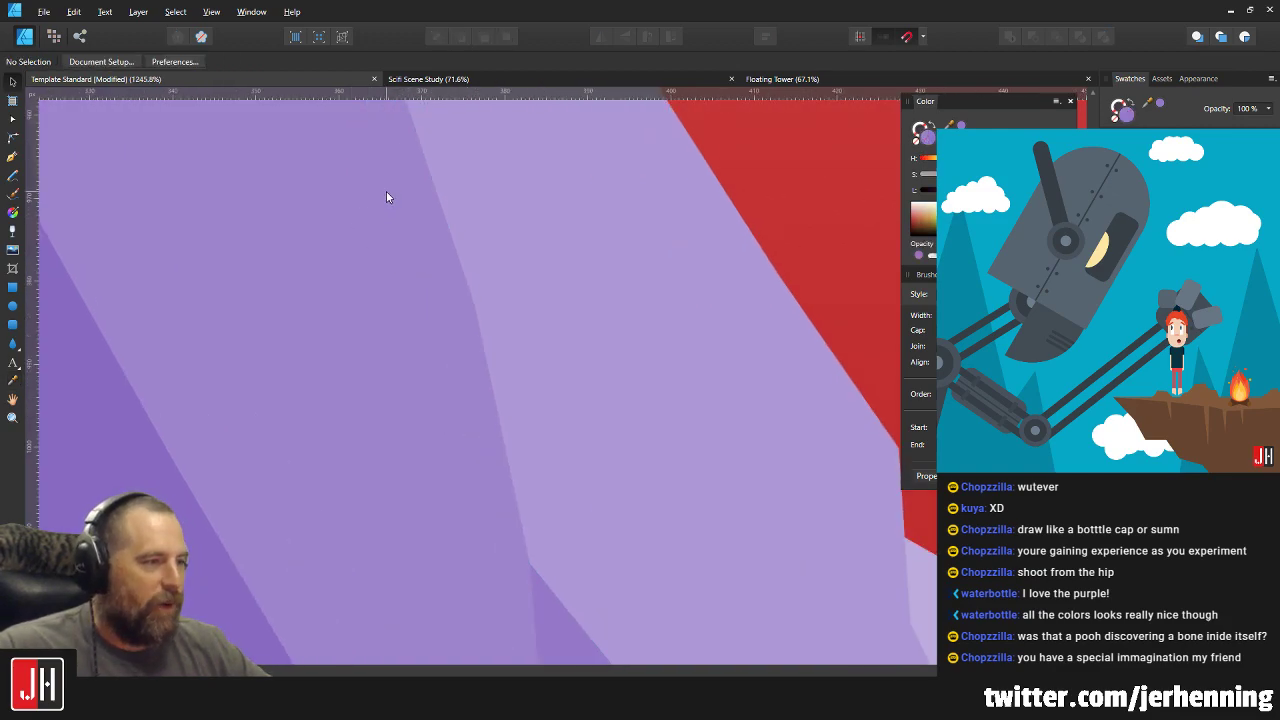
click(387, 197)
scroll(410, 220, down, 4)
click(480, 415)
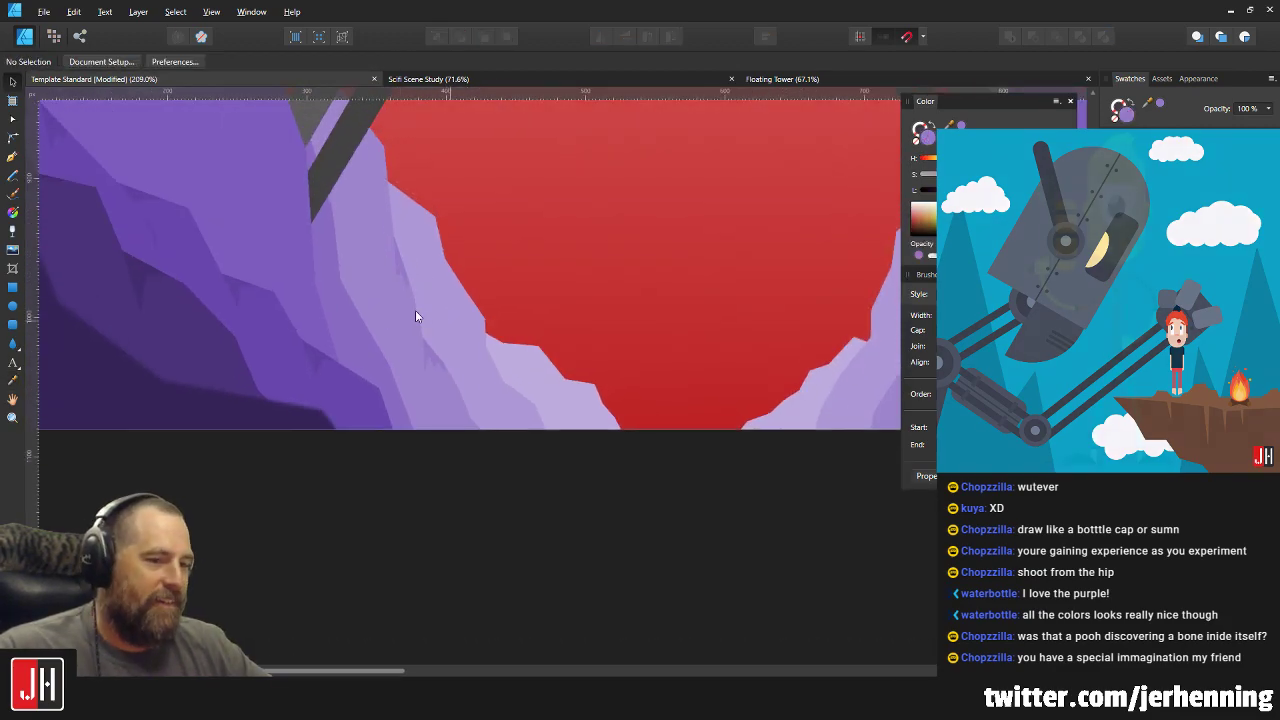
Draw a closed crack outline with two downward spikes from the adjacent darker layer's bend node, overlapping its outer edge, with the Pen tool.
scroll(417, 310, up, 2)
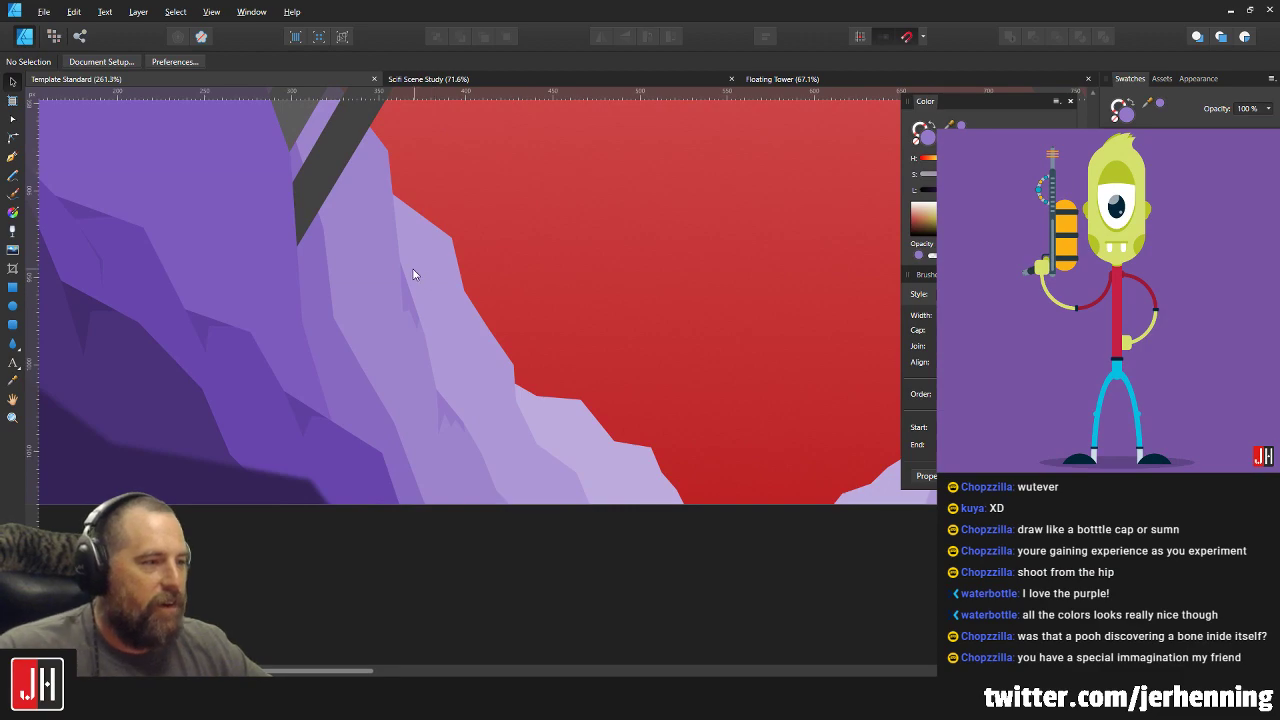
scroll(394, 308, up, 2)
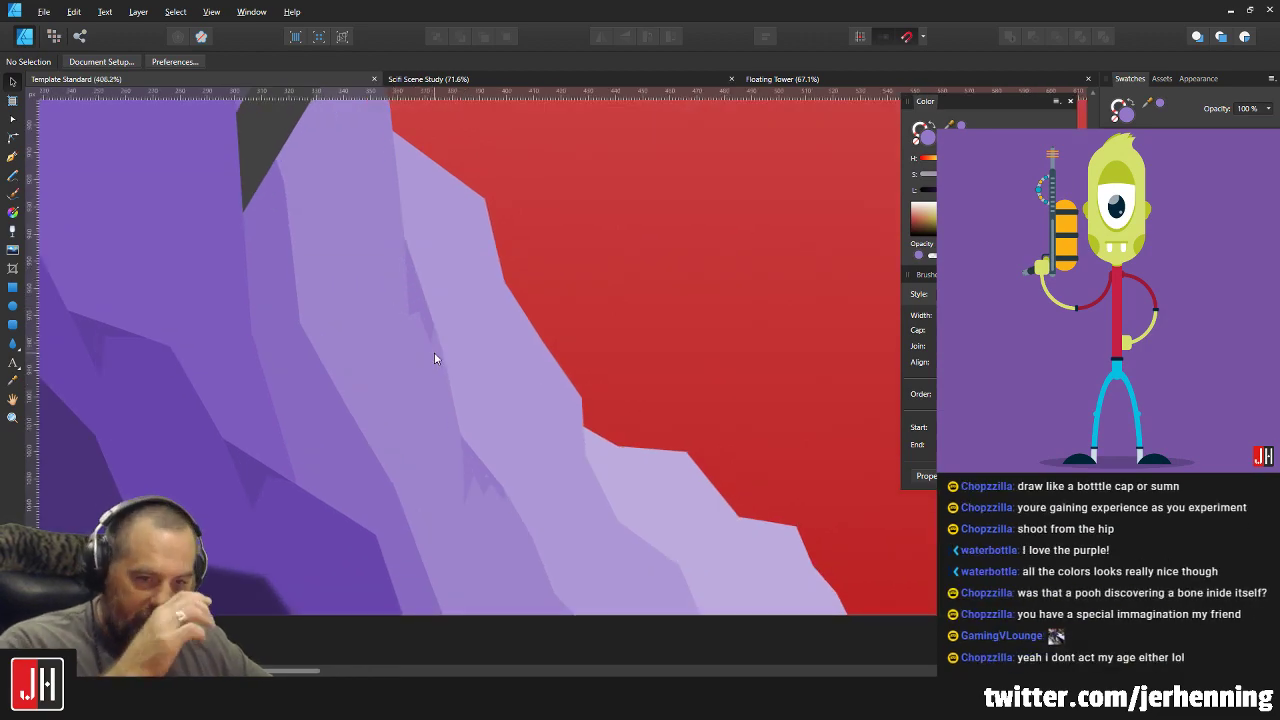
scroll(418, 338, up, 1)
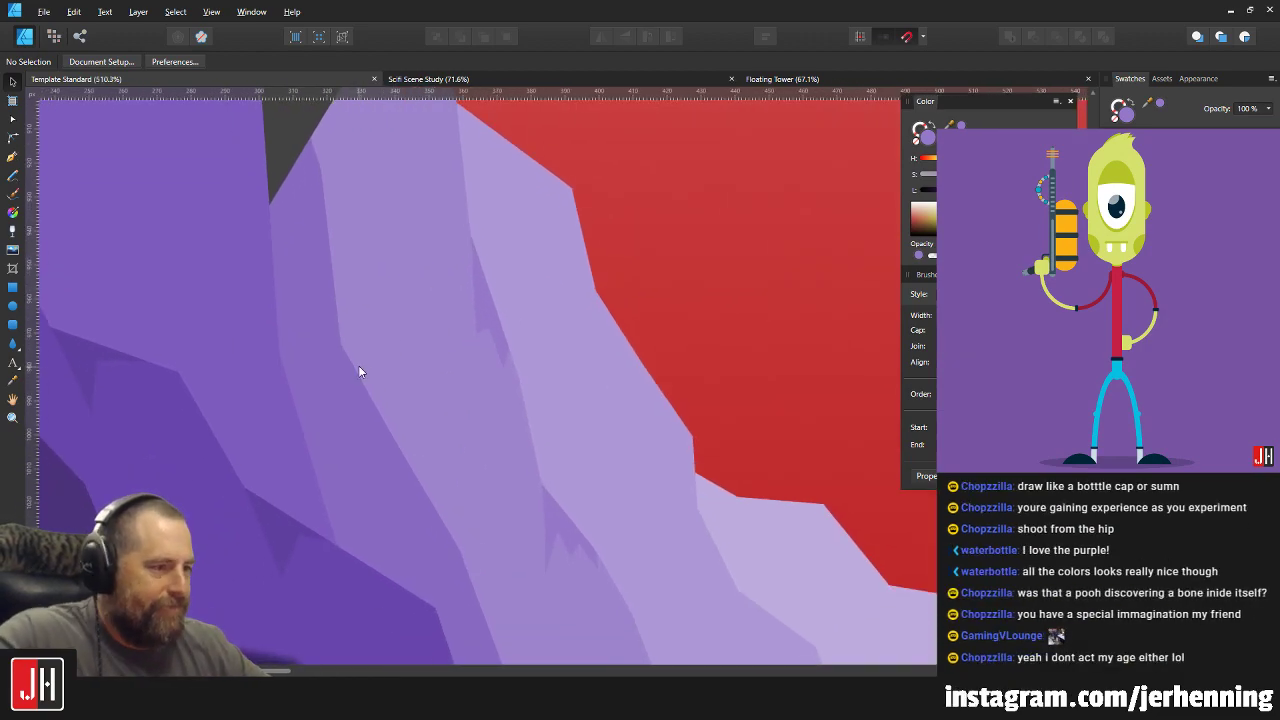
scroll(336, 404, up, 1)
click(12, 157)
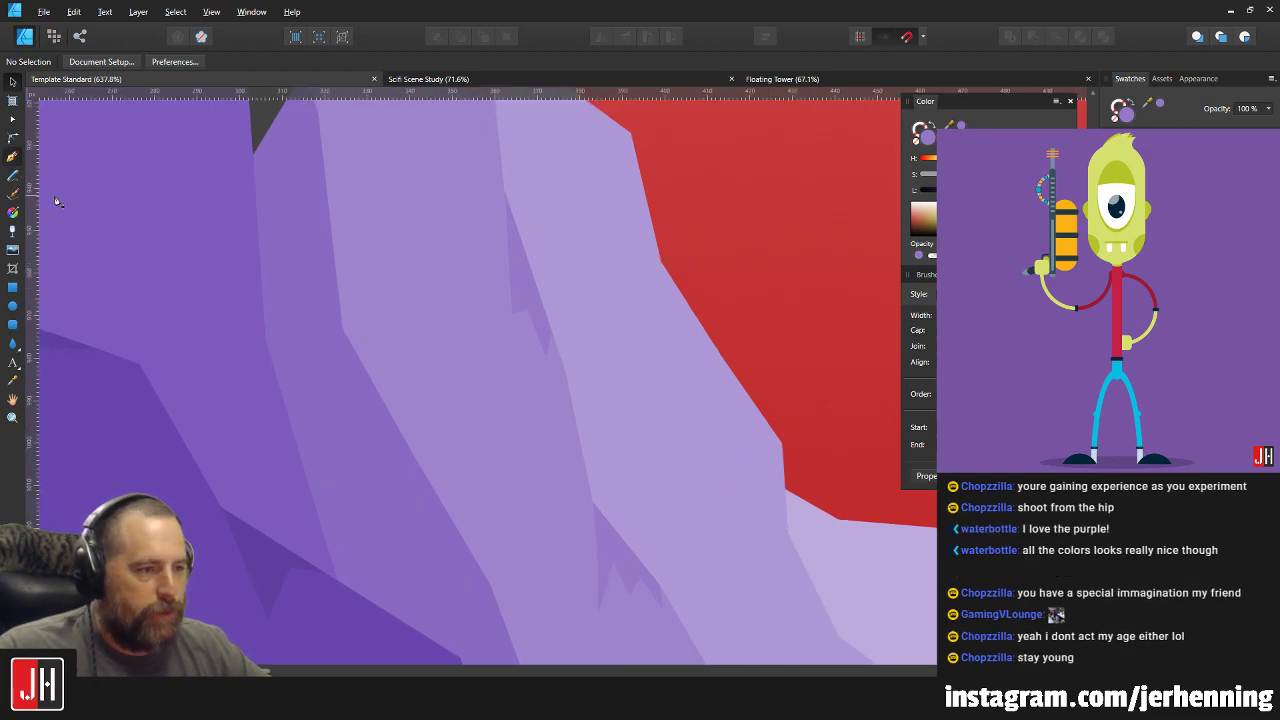
scroll(437, 374, up, 2)
scroll(420, 345, down, 1)
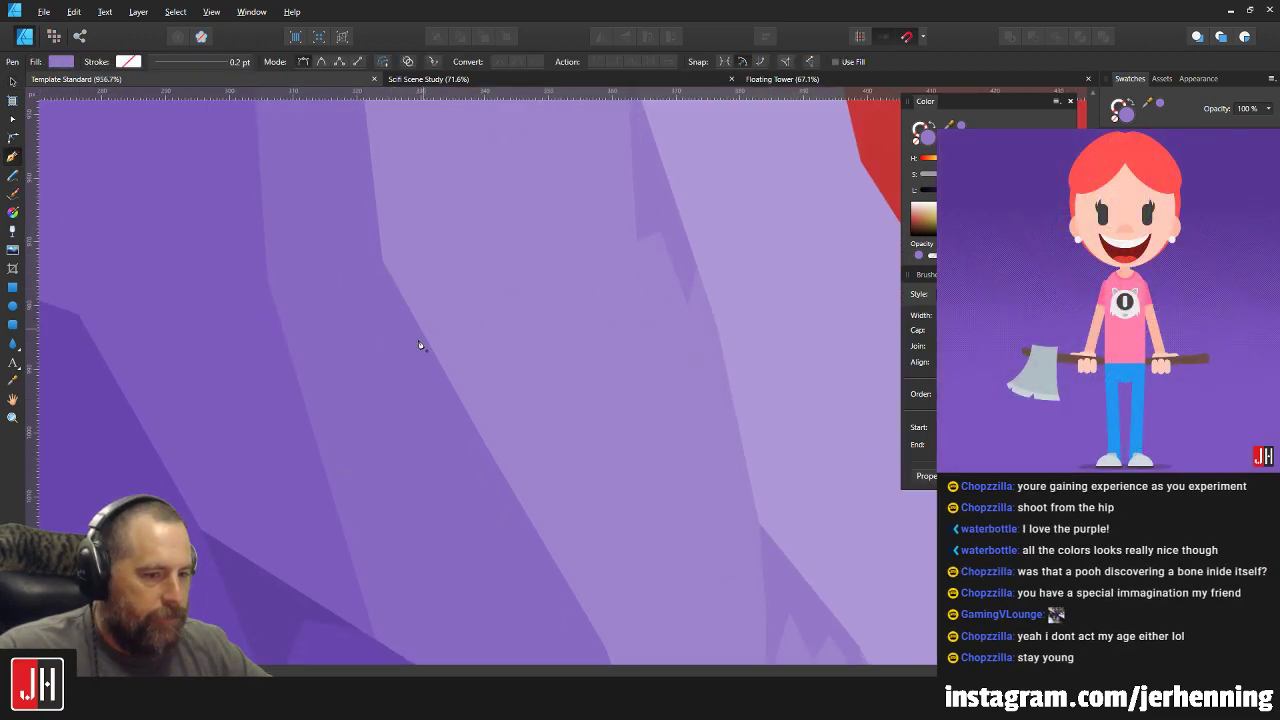
click(405, 512)
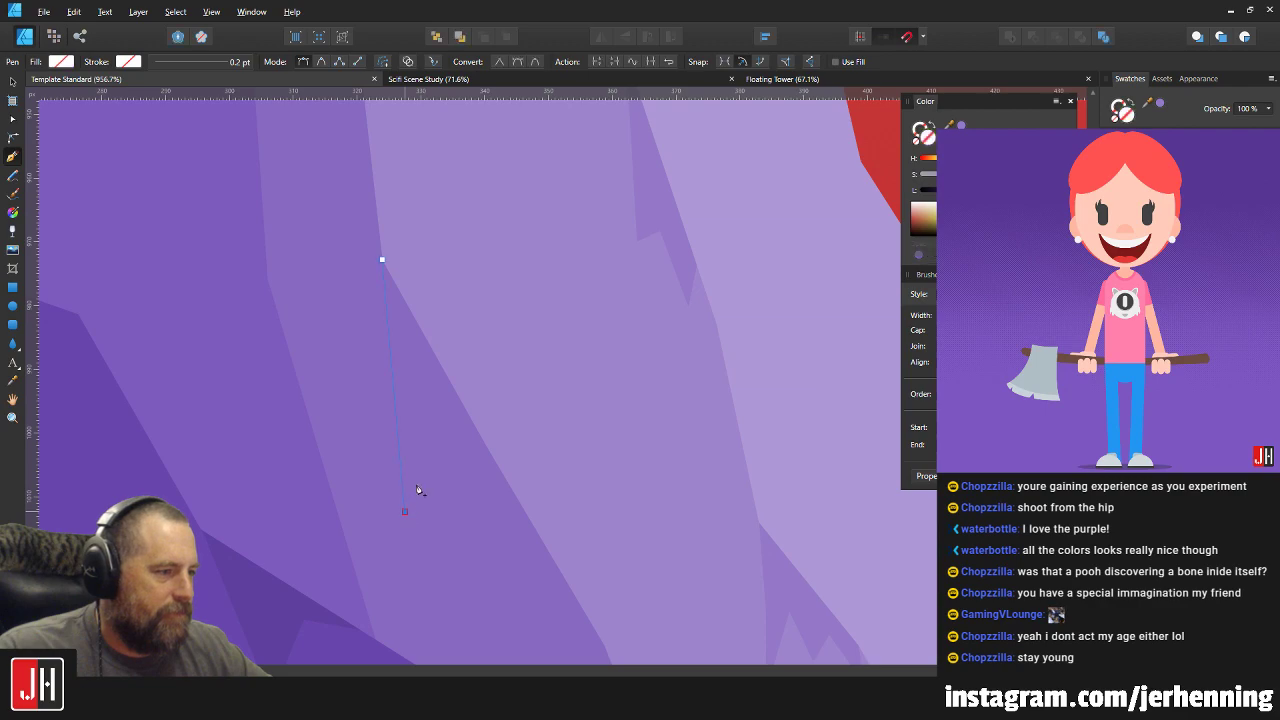
click(386, 274)
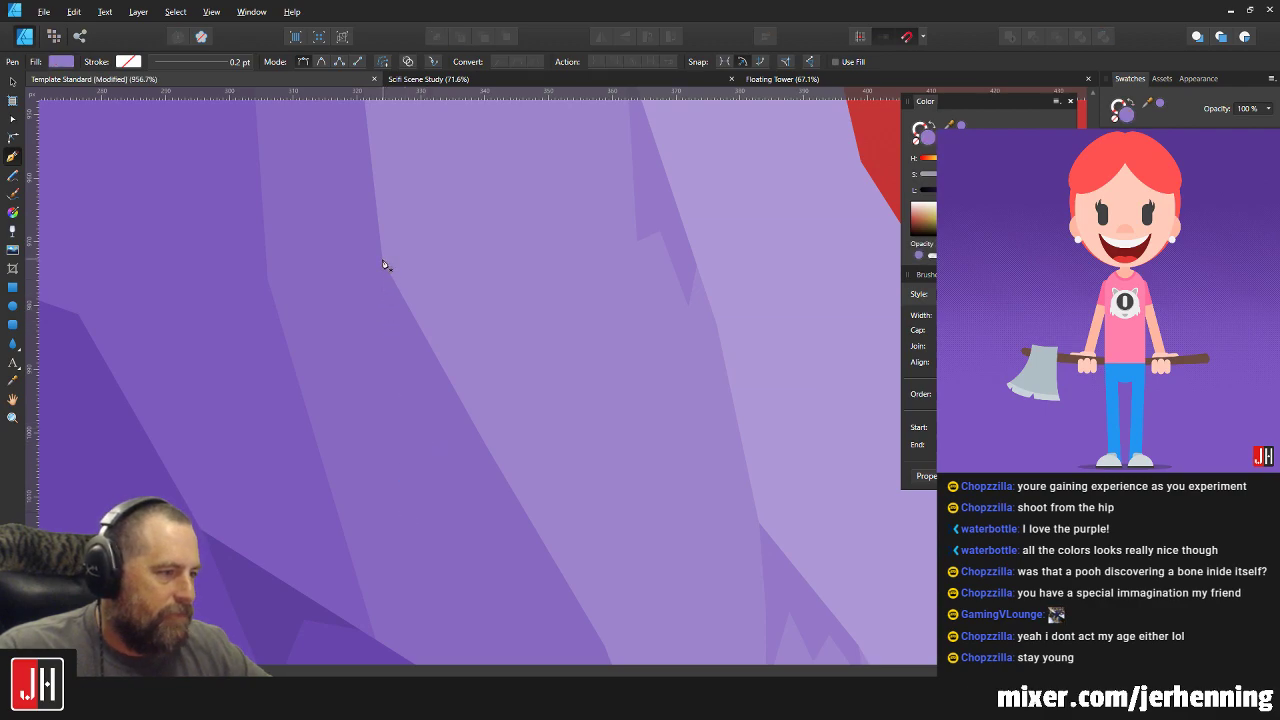
click(434, 431)
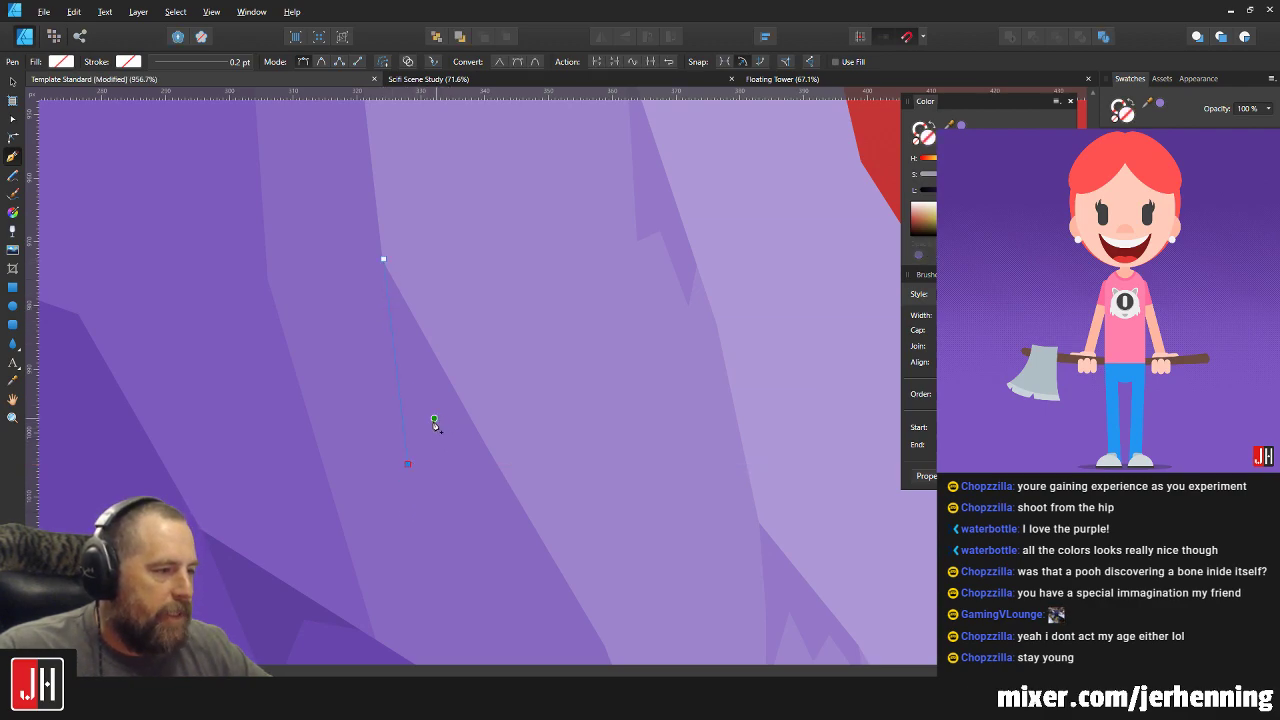
click(488, 558)
click(482, 369)
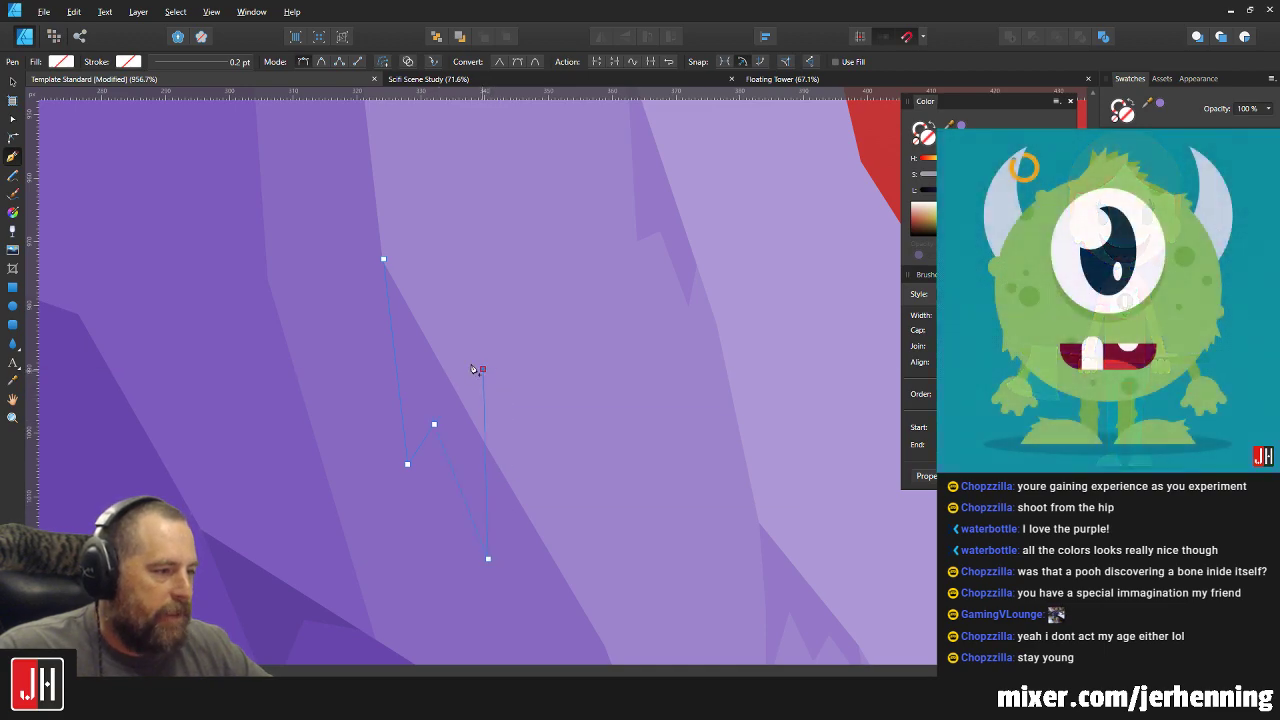
click(384, 260)
Fill the two-spiked crack with a darker purple and clip it inside the medium purple layer.
key(v)
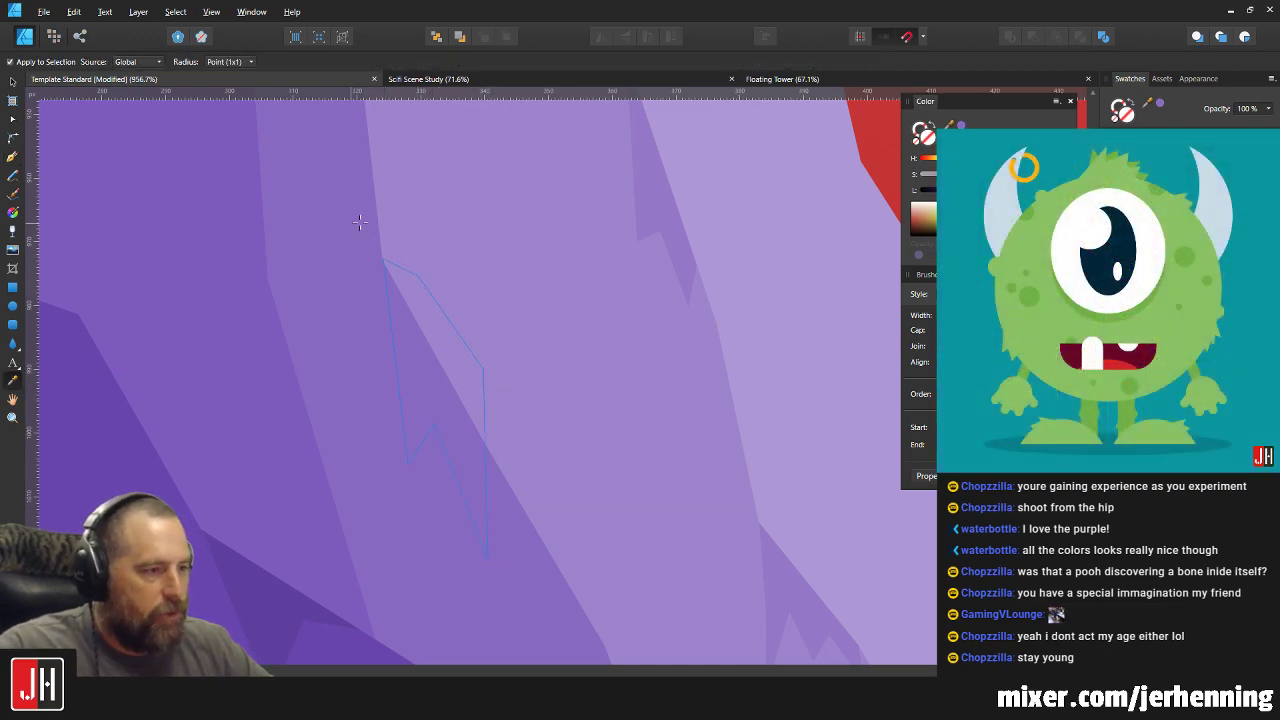
drag(988, 190, 982, 190)
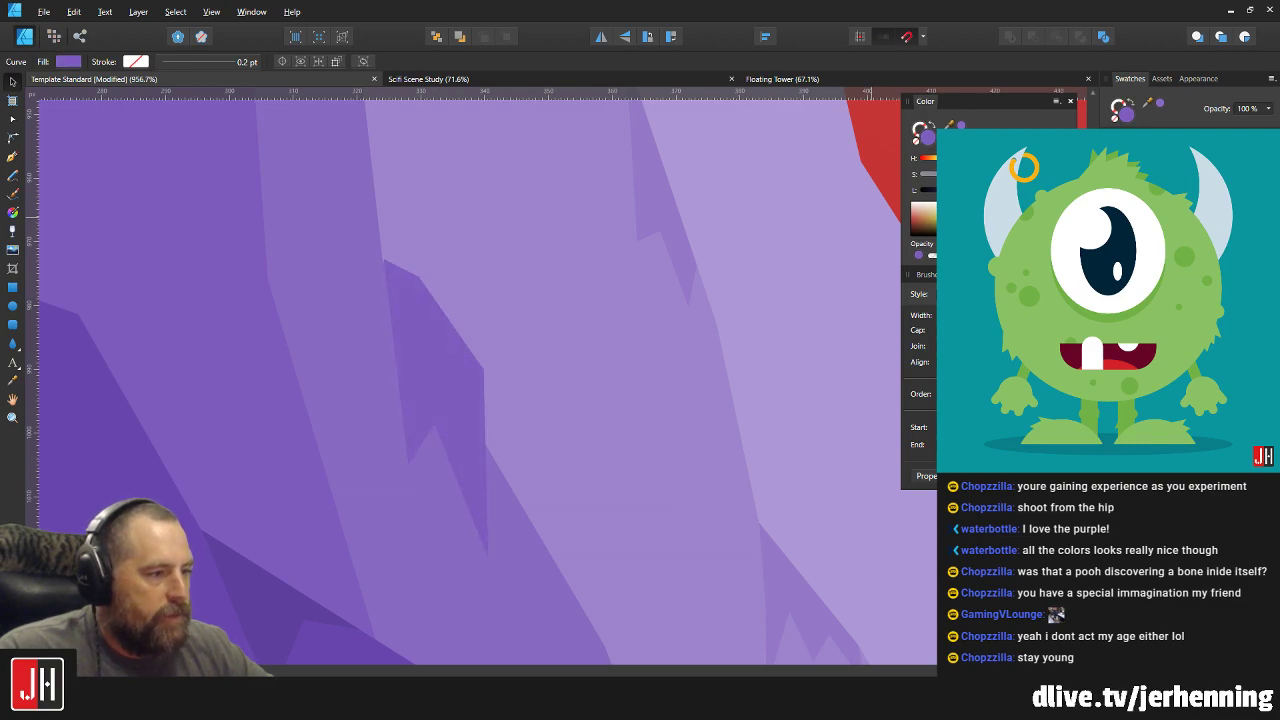
click(362, 358)
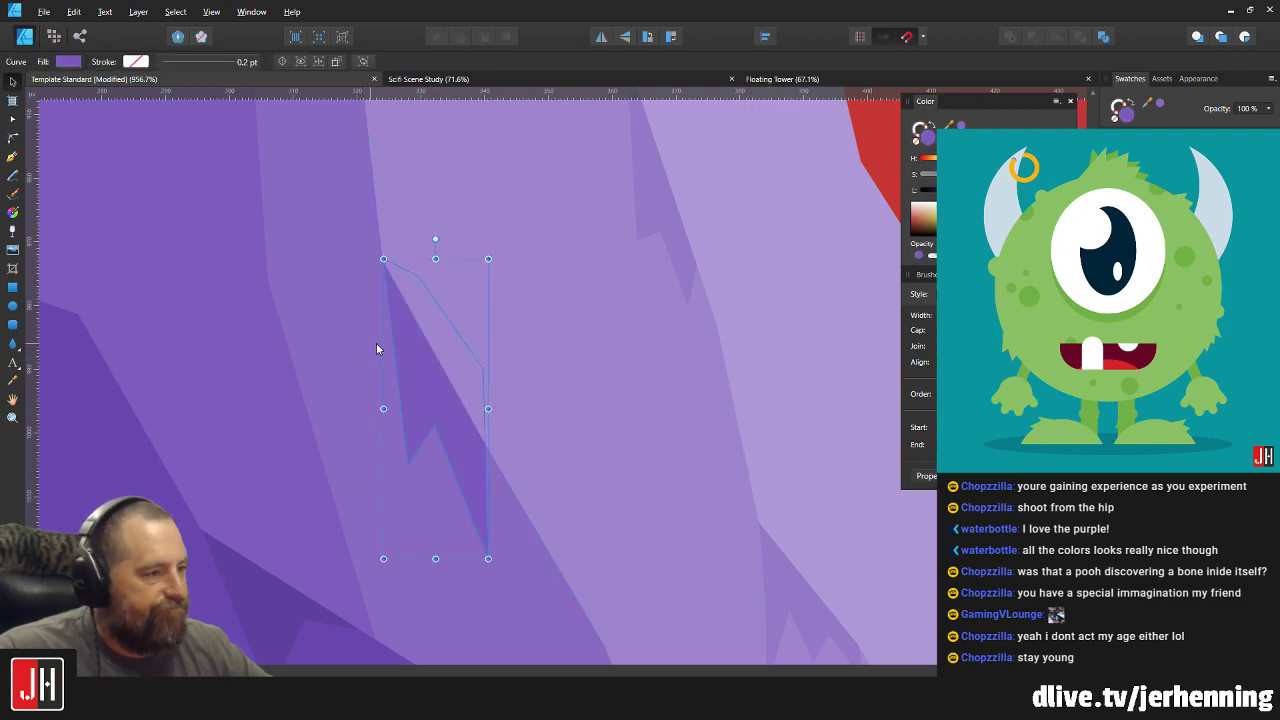
Add nodes to the medium purple layer's edge beside the crack and pull them into a small jagged notch with the Node tool.
click(448, 402)
key(a)
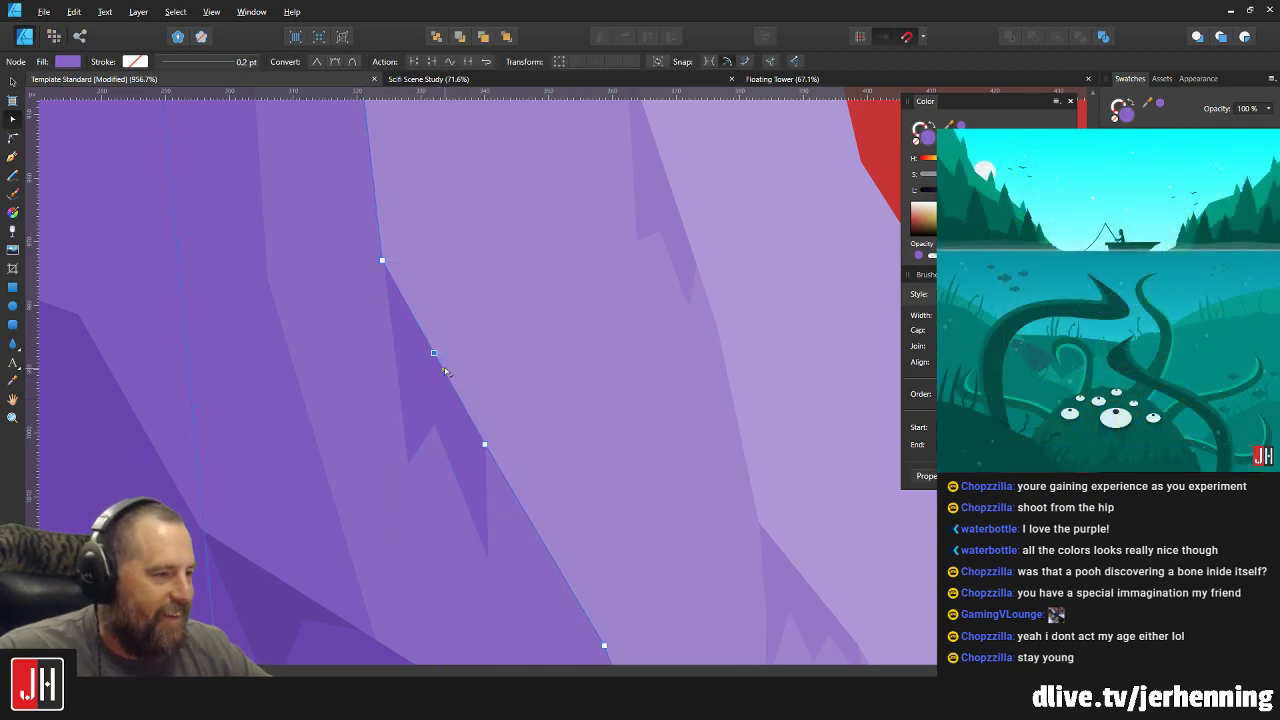
click(443, 372)
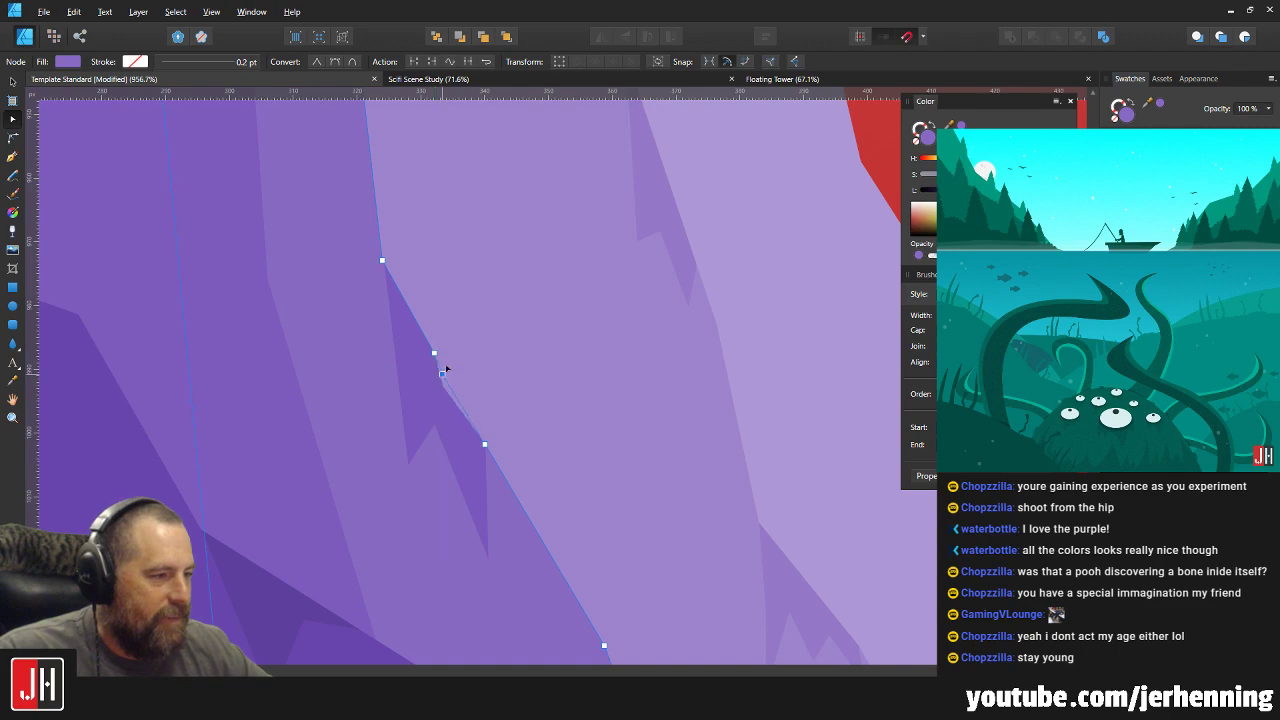
drag(443, 372, 426, 381)
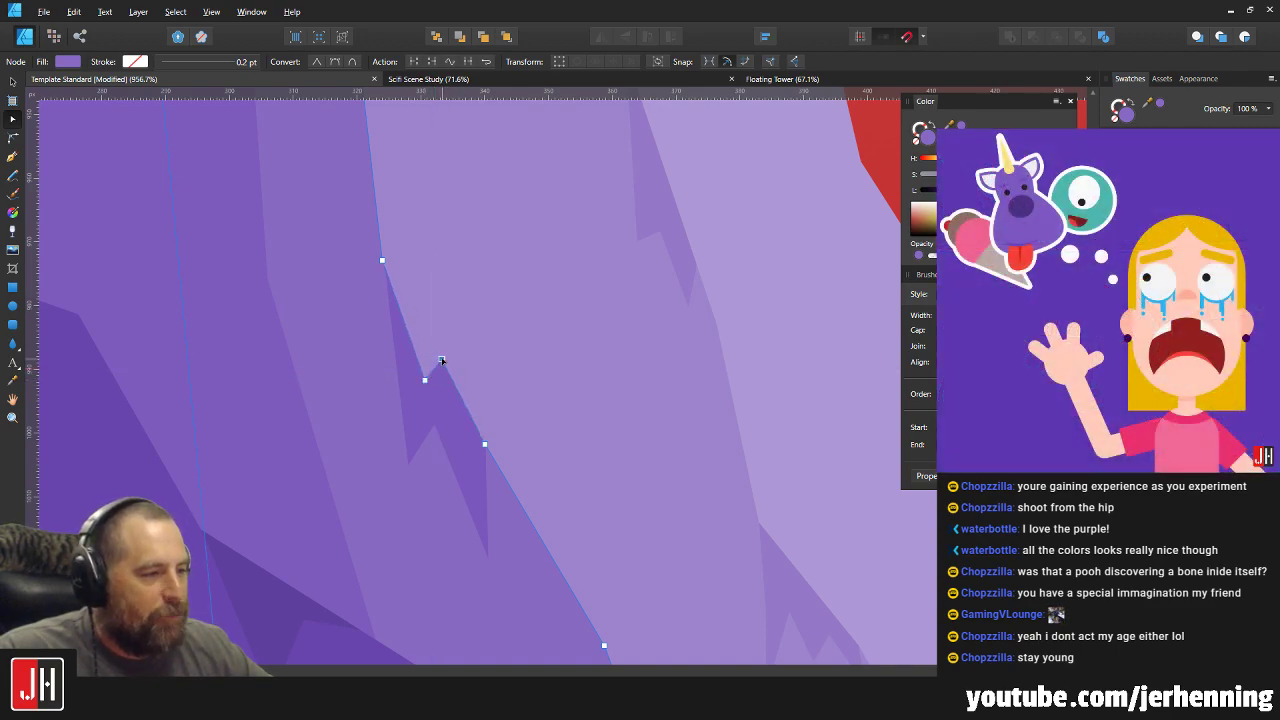
key(v)
Select the crack on the medium purple layer and recolor it with a purple slightly darker than the layer.
scroll(484, 403, down, 3)
scroll(484, 410, down, 5)
click(547, 454)
drag(547, 454, 478, 440)
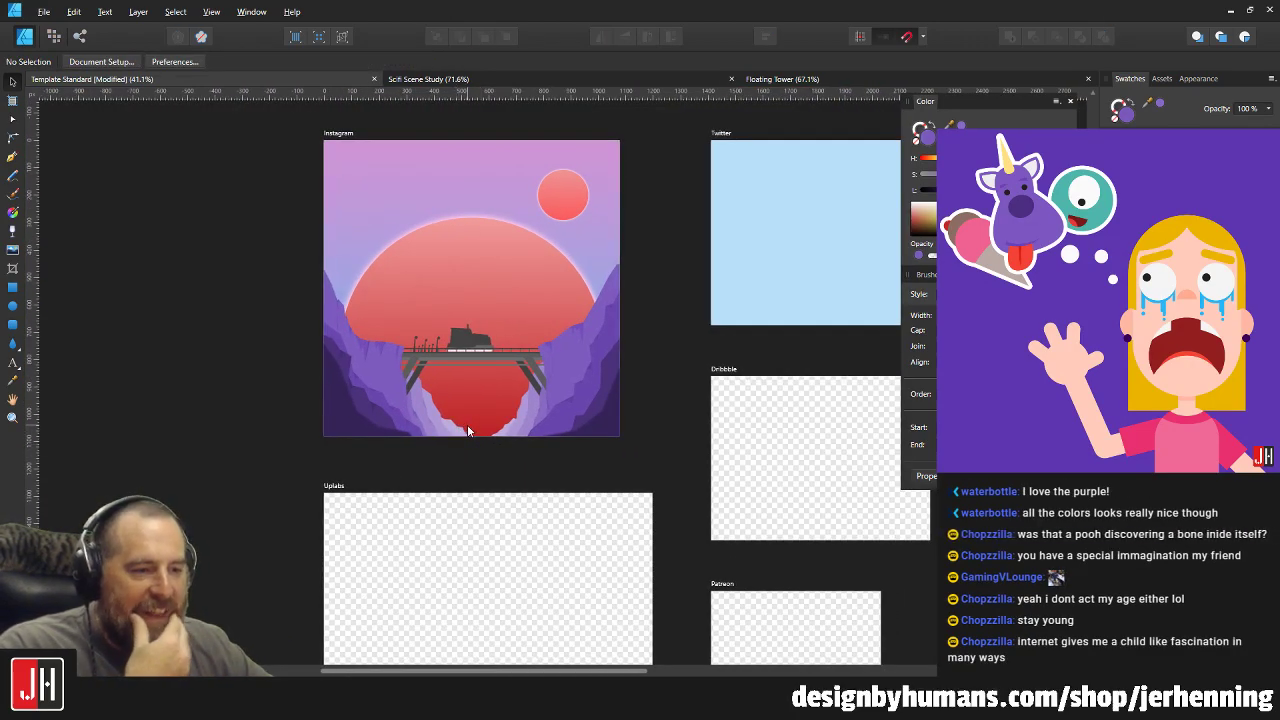
scroll(435, 428, up, 2)
scroll(435, 430, up, 2)
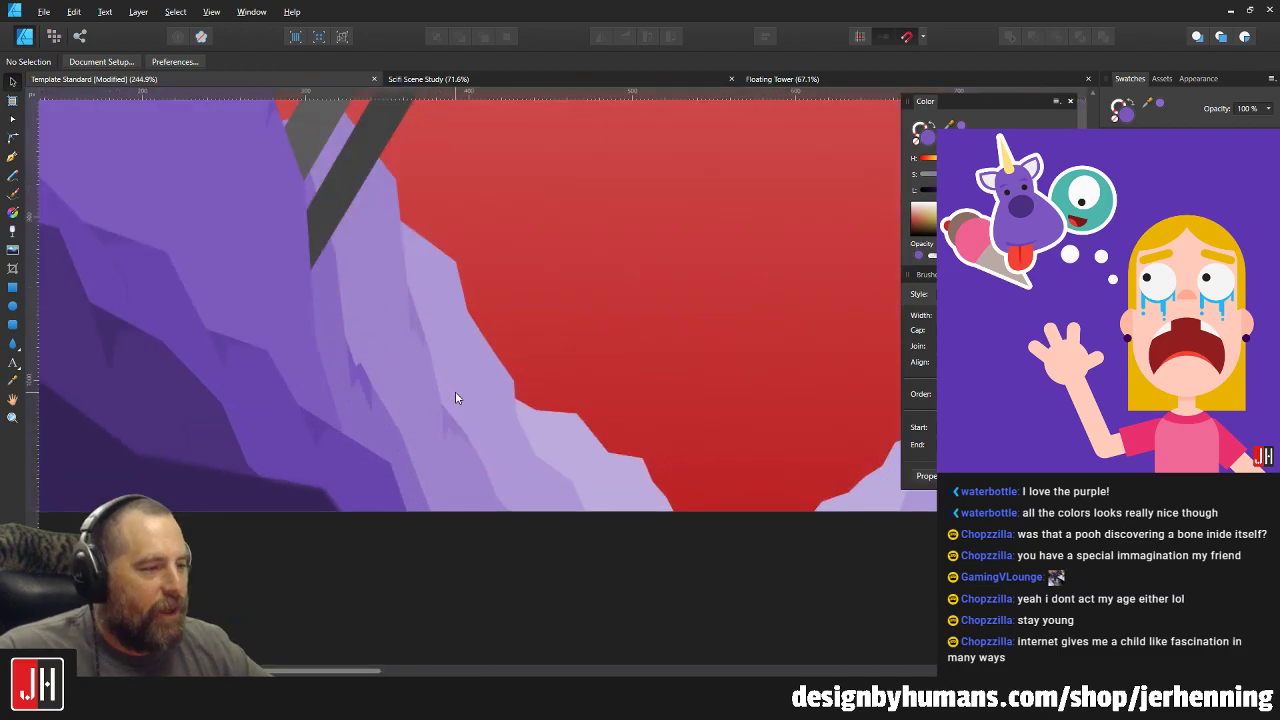
scroll(392, 384, up, 2)
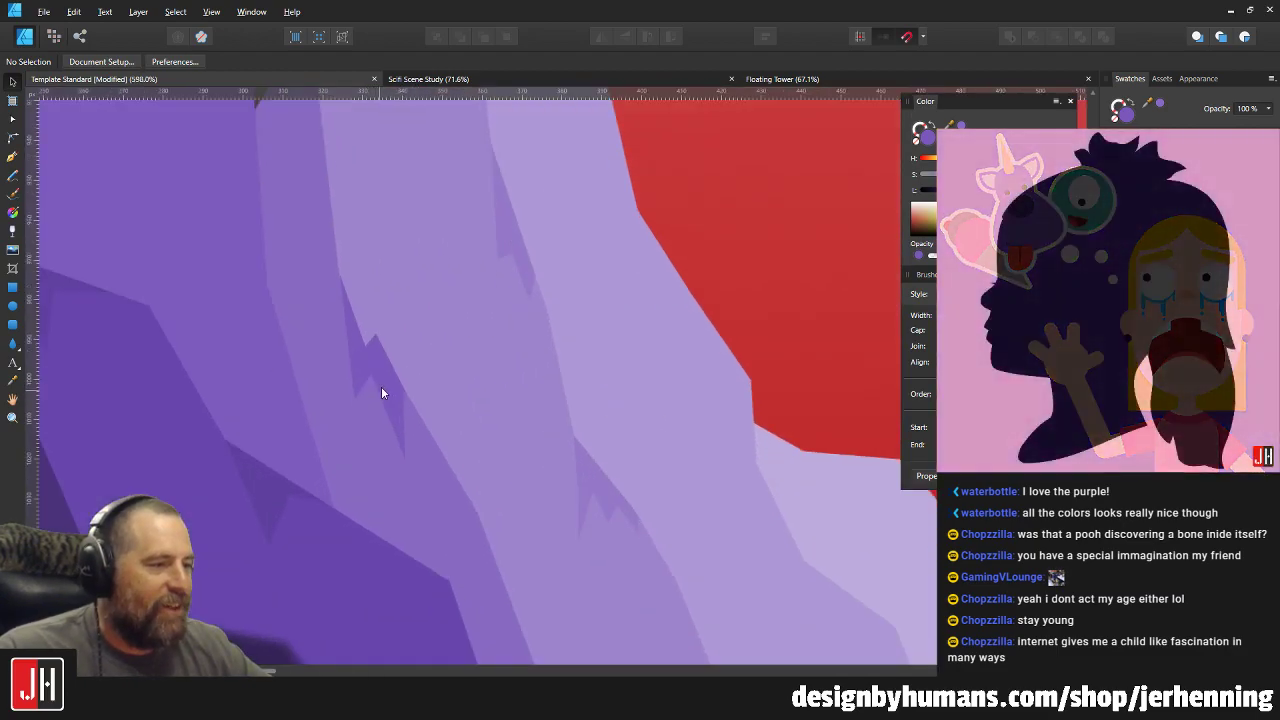
click(393, 357)
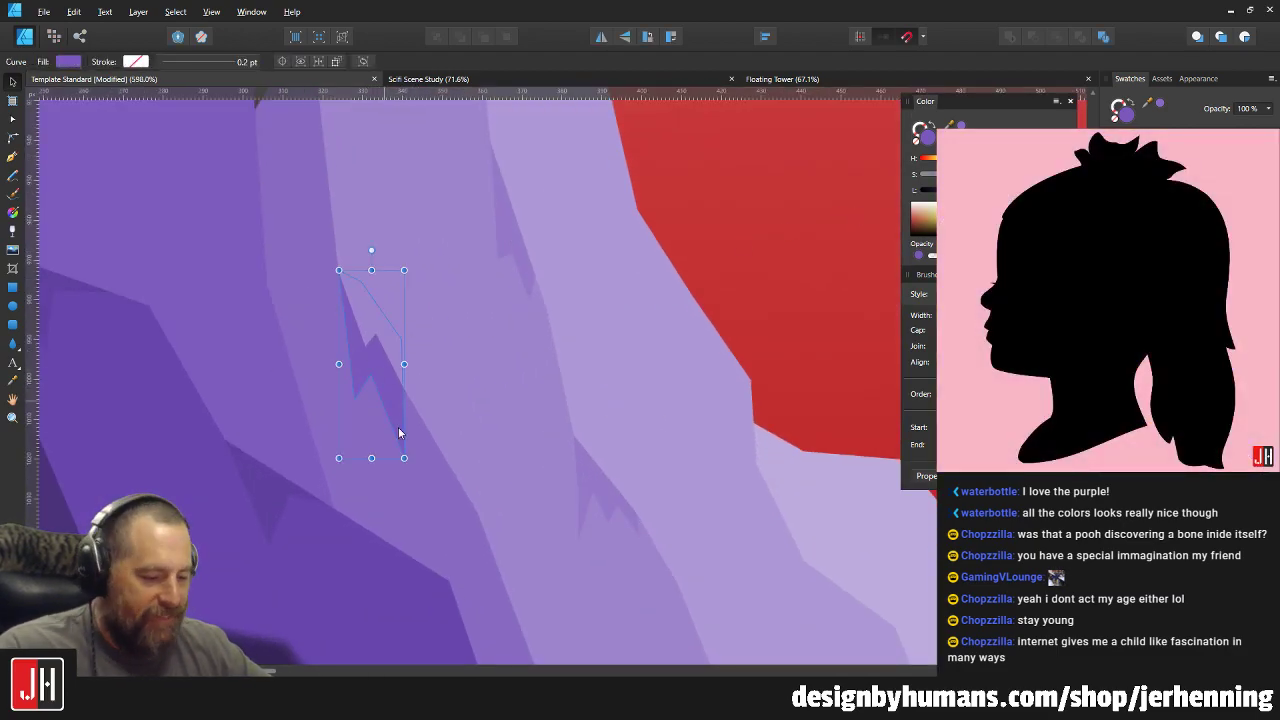
scroll(348, 365, up, 3)
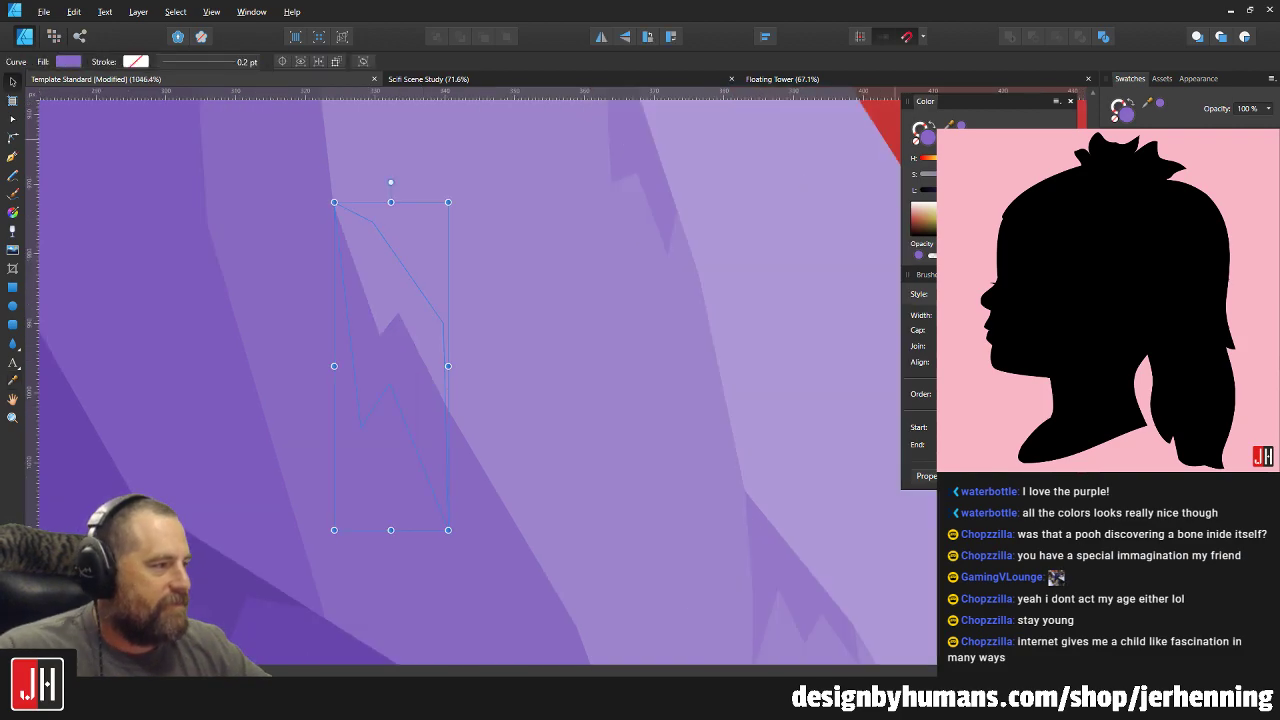
key(ctrl+d)
Examine the cracks on the left cliff layers up close and against the whole canyon bridge scene.
scroll(670, 255, down, 8)
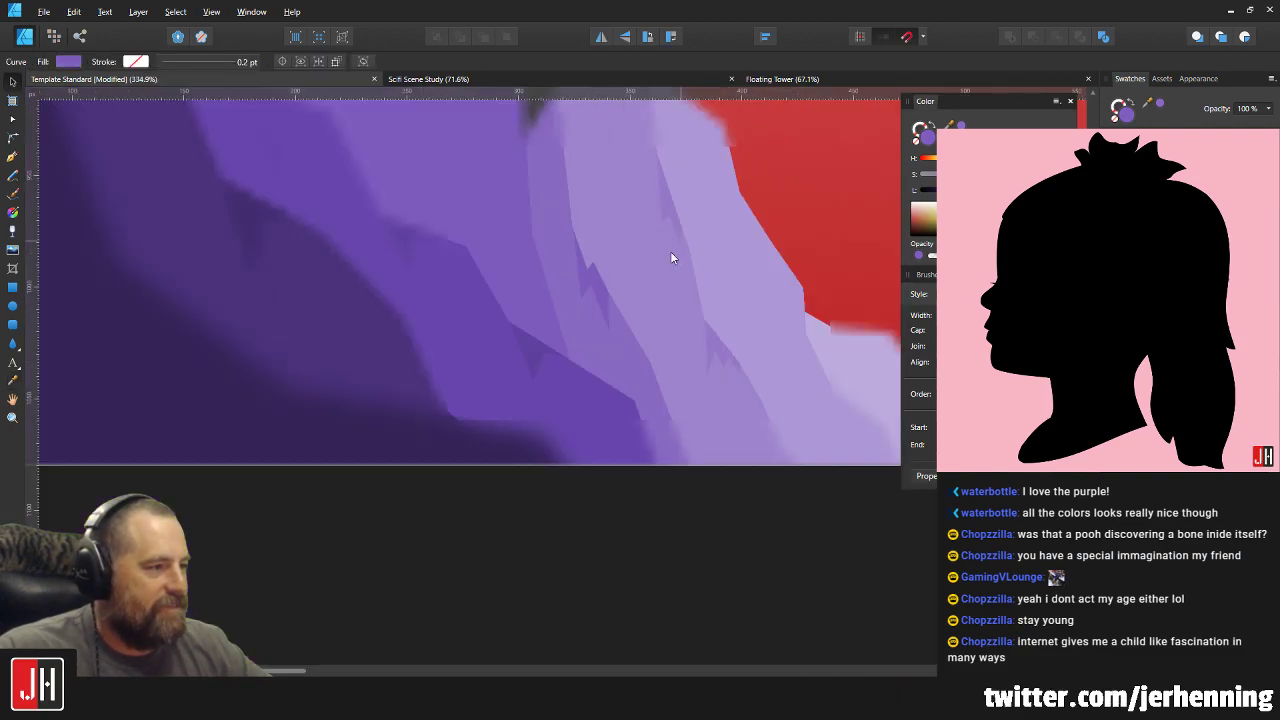
scroll(756, 321, up, 3)
scroll(570, 350, up, 2)
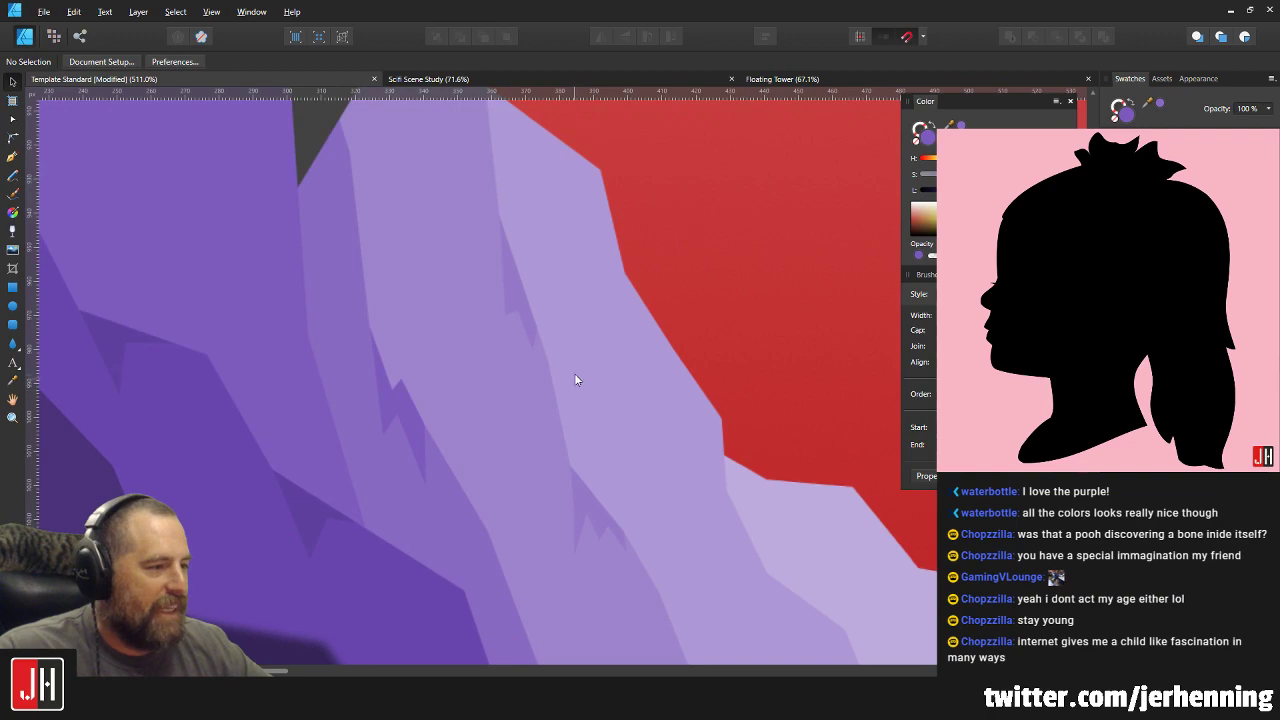
scroll(565, 310, up, 2)
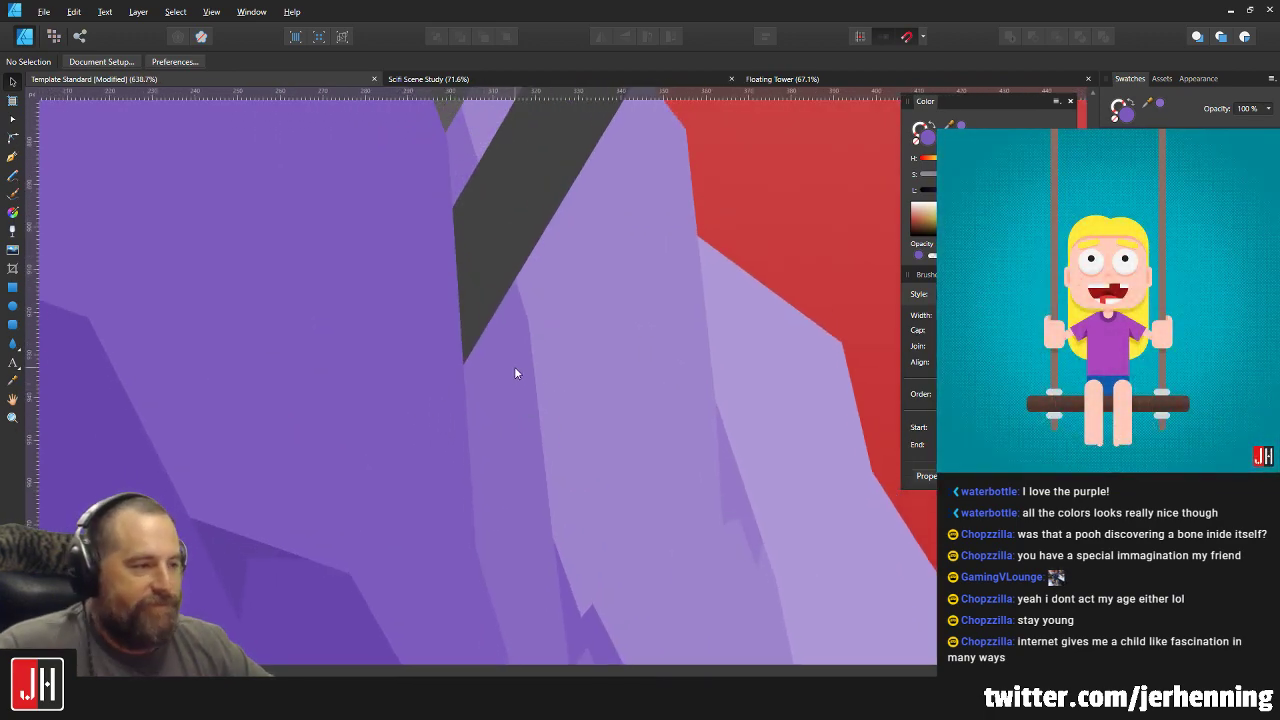
scroll(514, 366, down, 4)
scroll(520, 430, down, 4)
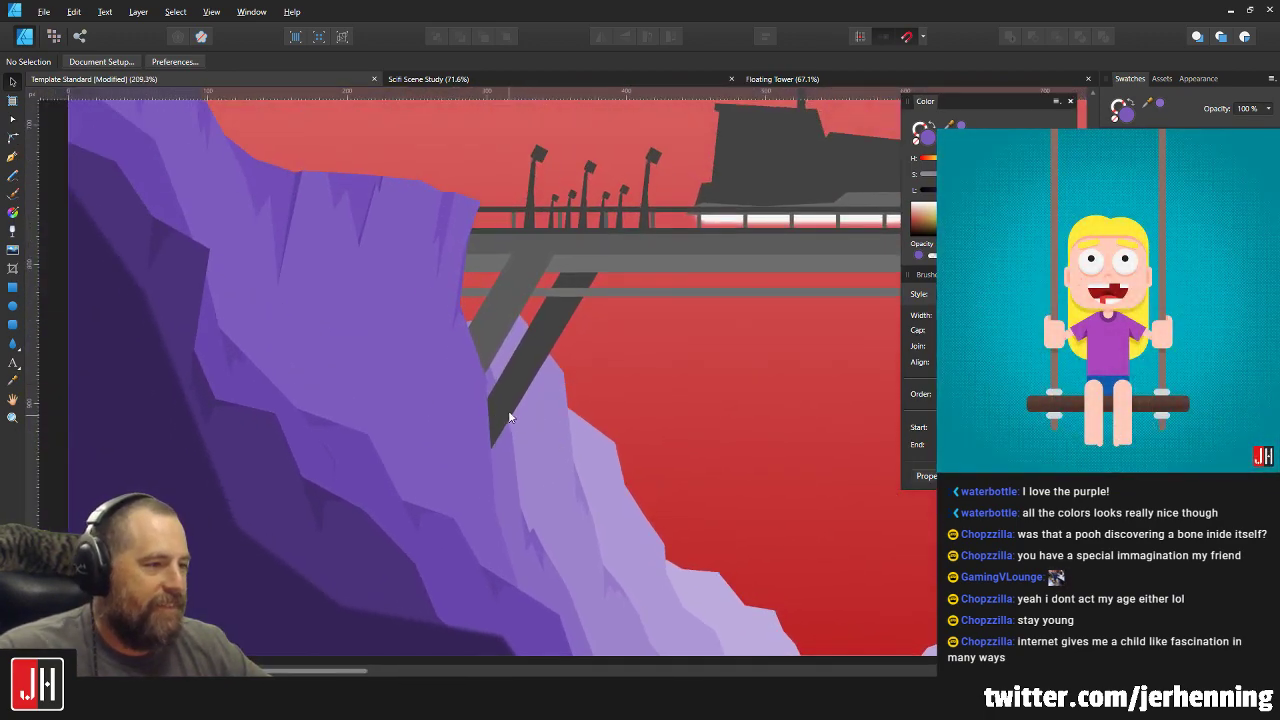
scroll(422, 481, up, 5)
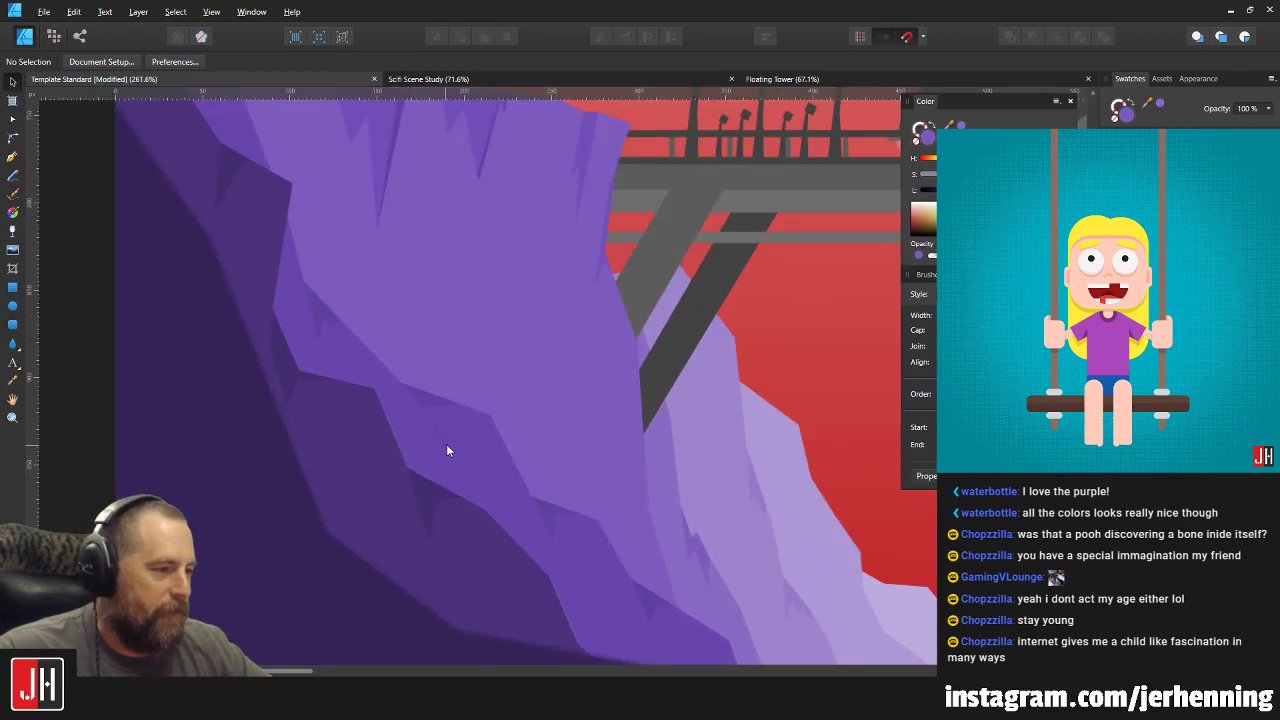
click(446, 444)
key(Escape)
scroll(531, 381, down, 7)
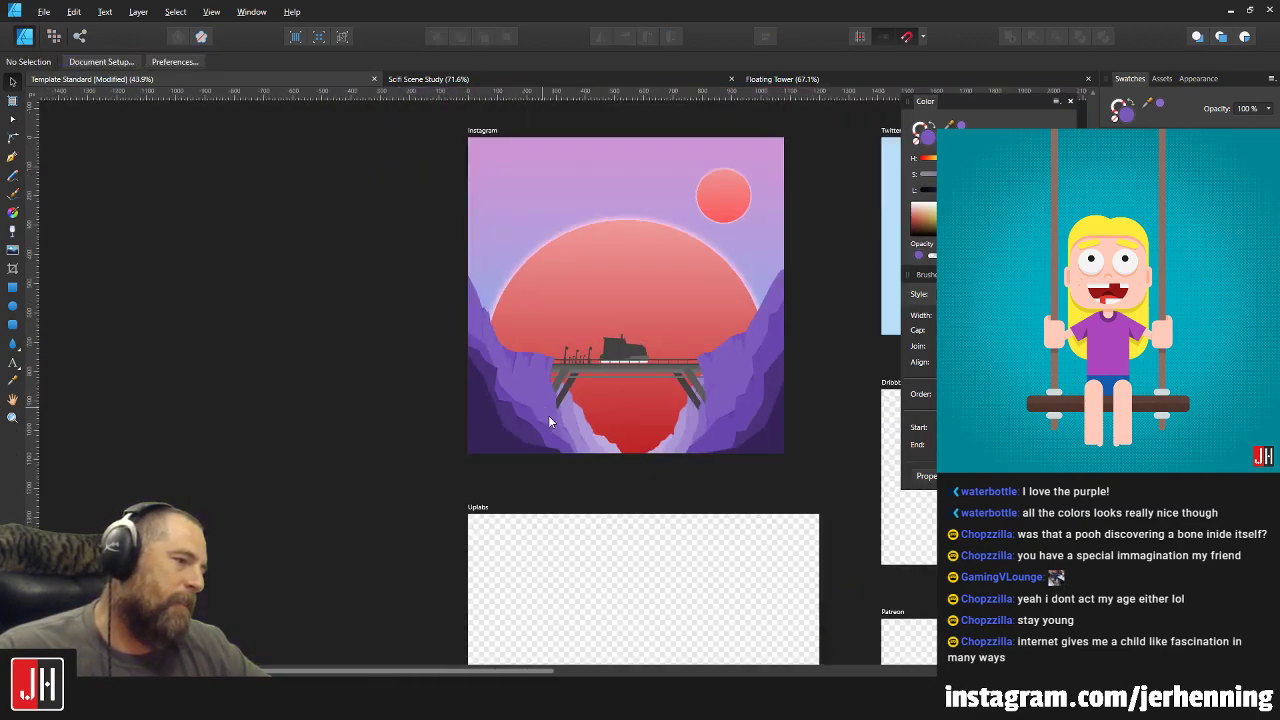
scroll(417, 416, up, 2)
scroll(417, 416, up, 3)
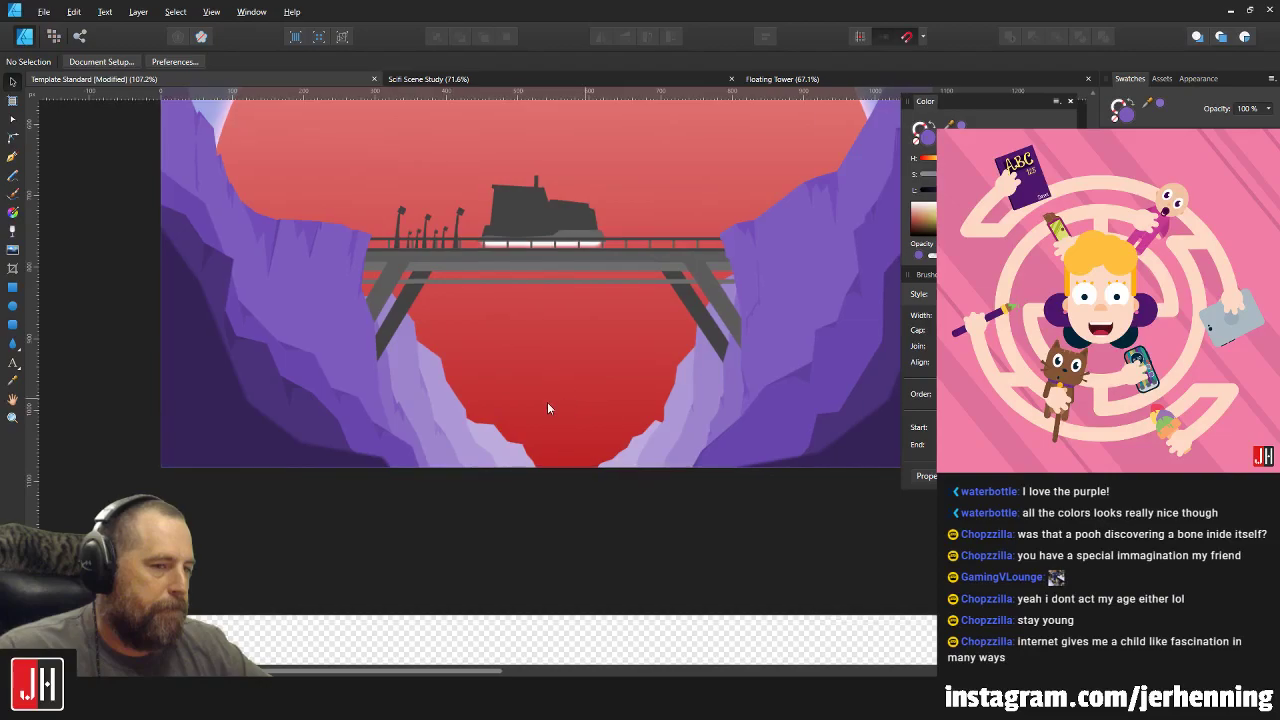
Draw a closed two-spiked crack with the Pen tool across the light purple layer's edge, just below where it meets the palest layer.
scroll(324, 420, up, 7)
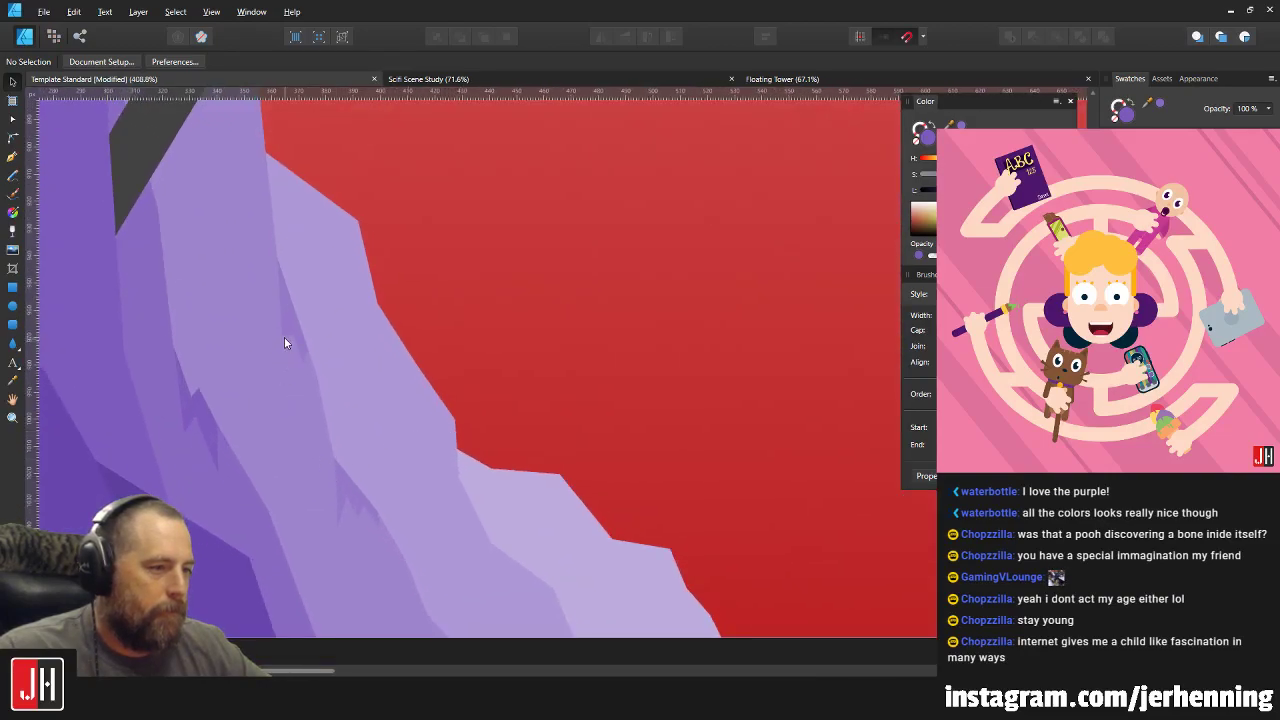
scroll(443, 477, up, 4)
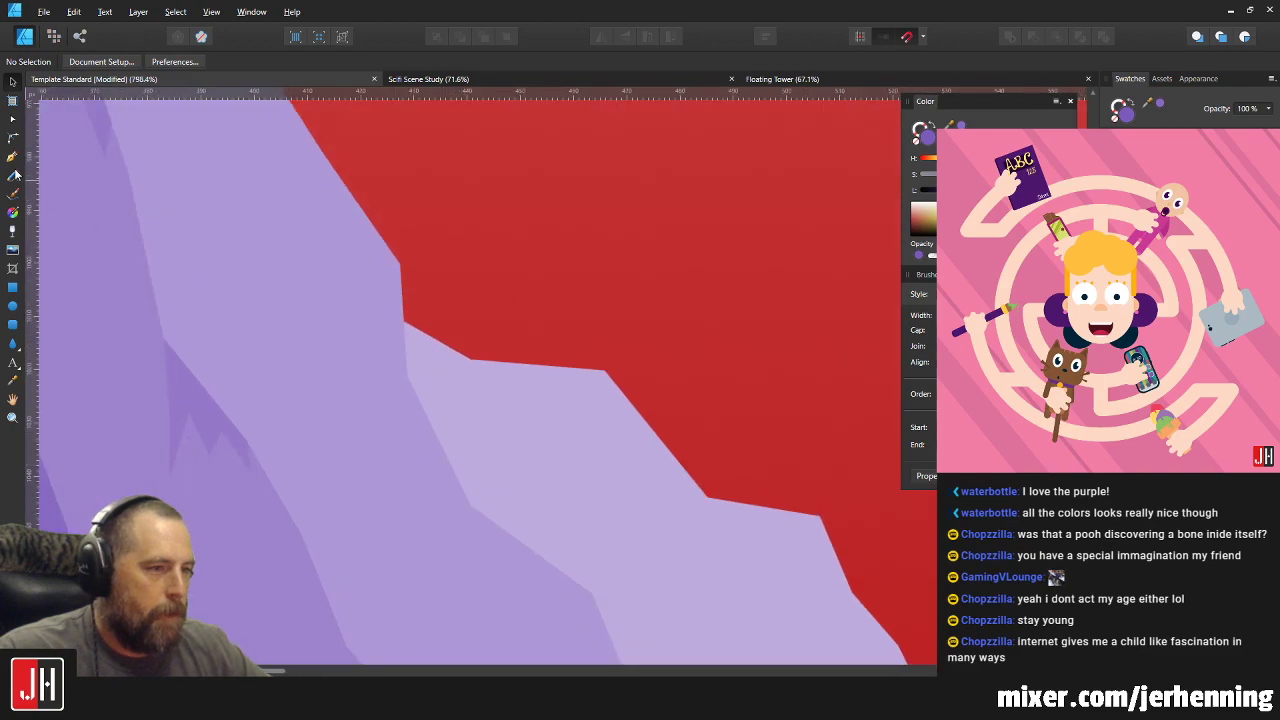
click(12, 156)
click(407, 376)
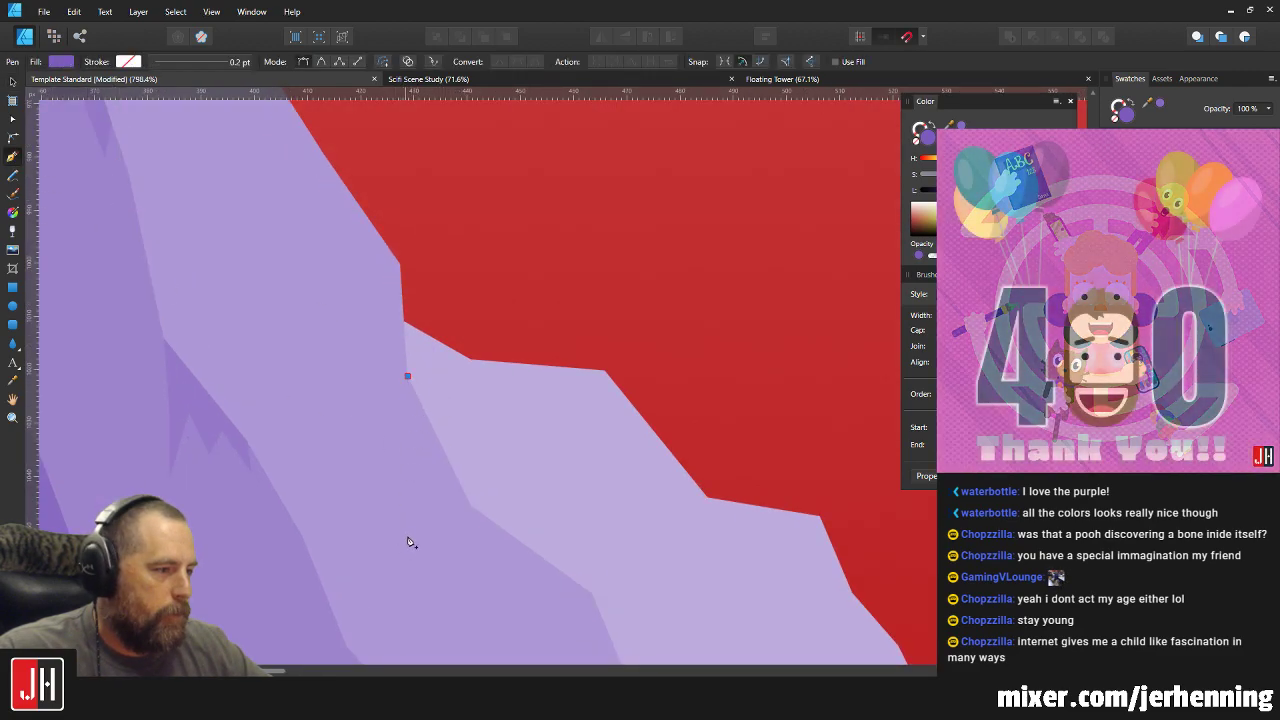
click(415, 532)
click(432, 487)
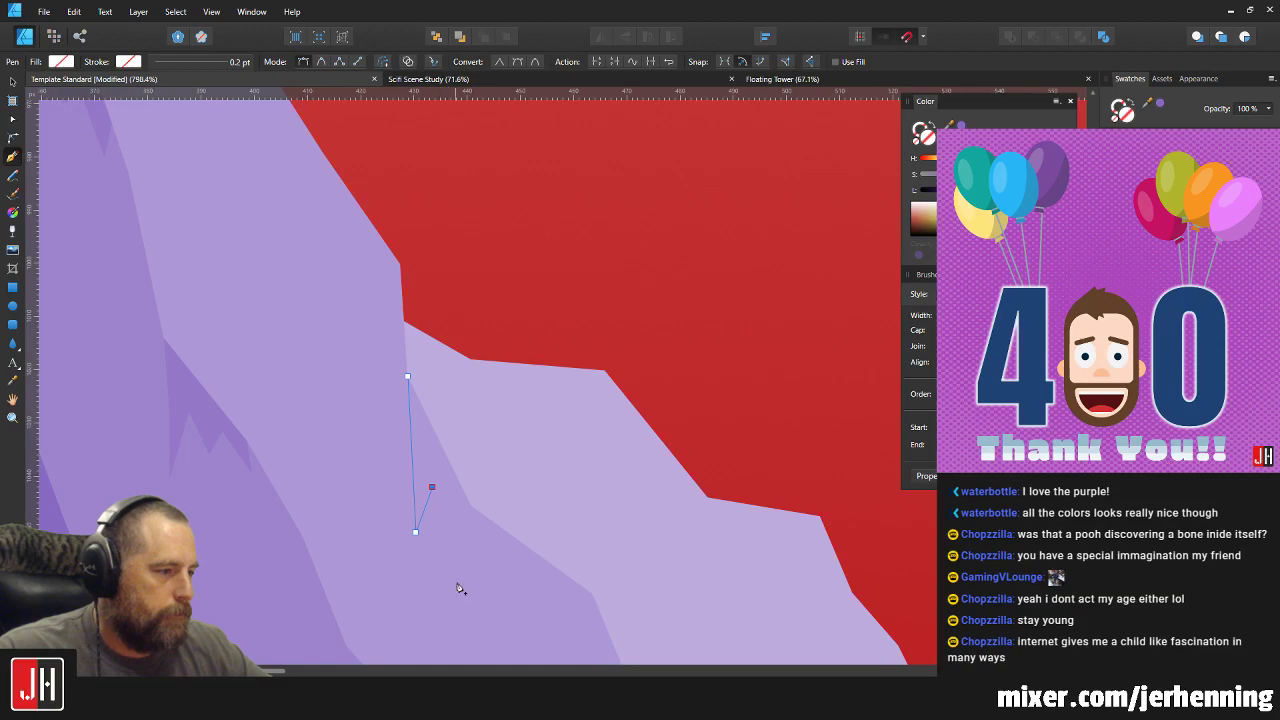
click(457, 585)
click(470, 518)
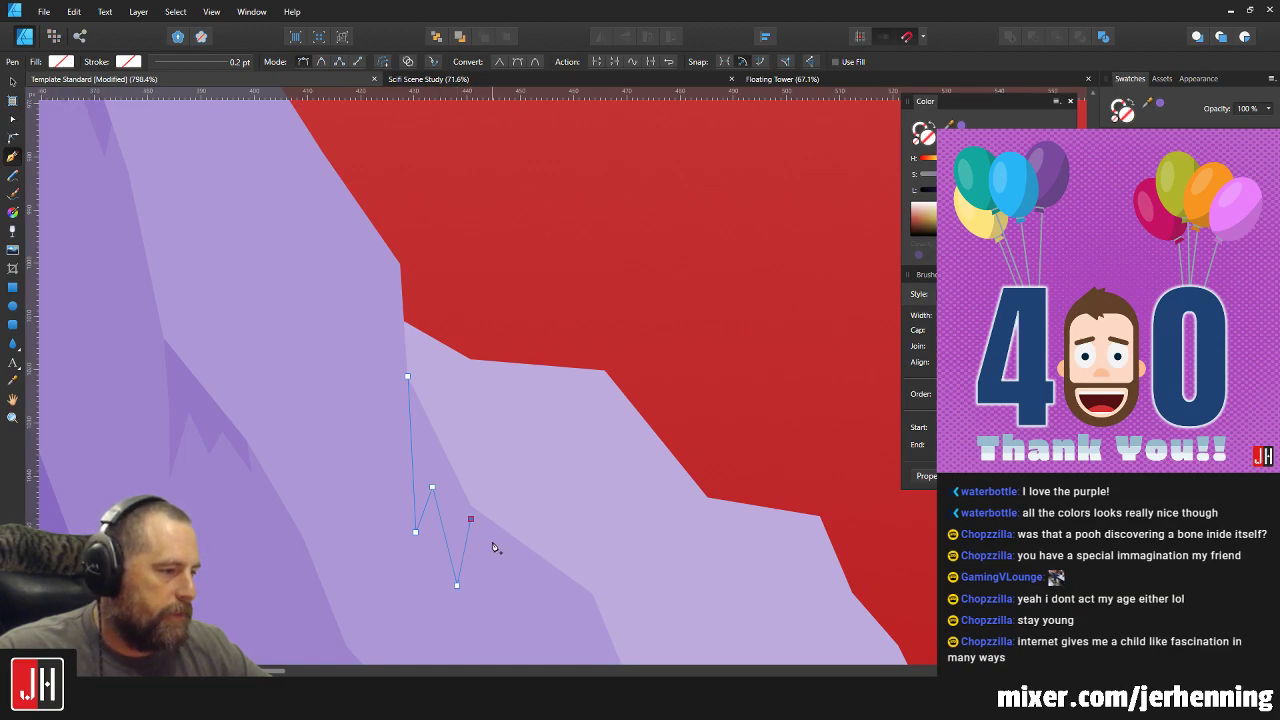
click(535, 497)
click(498, 430)
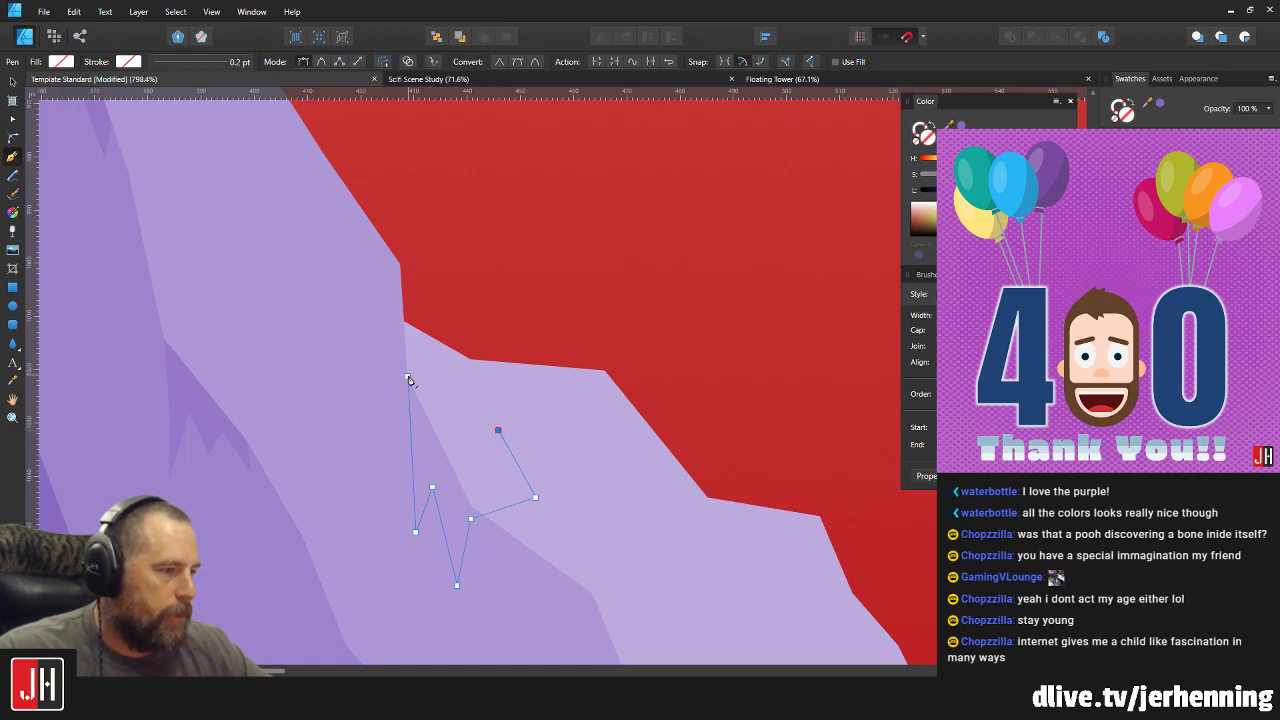
click(407, 377)
Fill the new crack with a slightly darker purple and clip it inside the light purple cliff layer.
key(v)
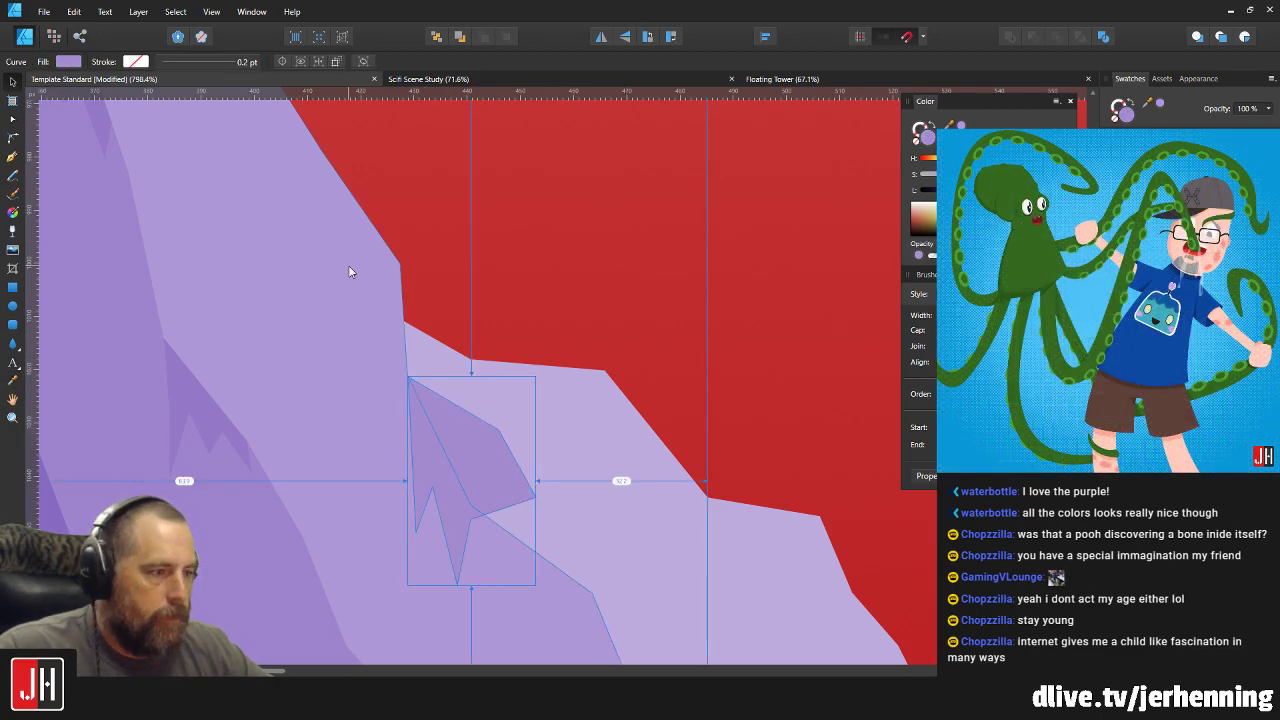
scroll(373, 267, down, 4)
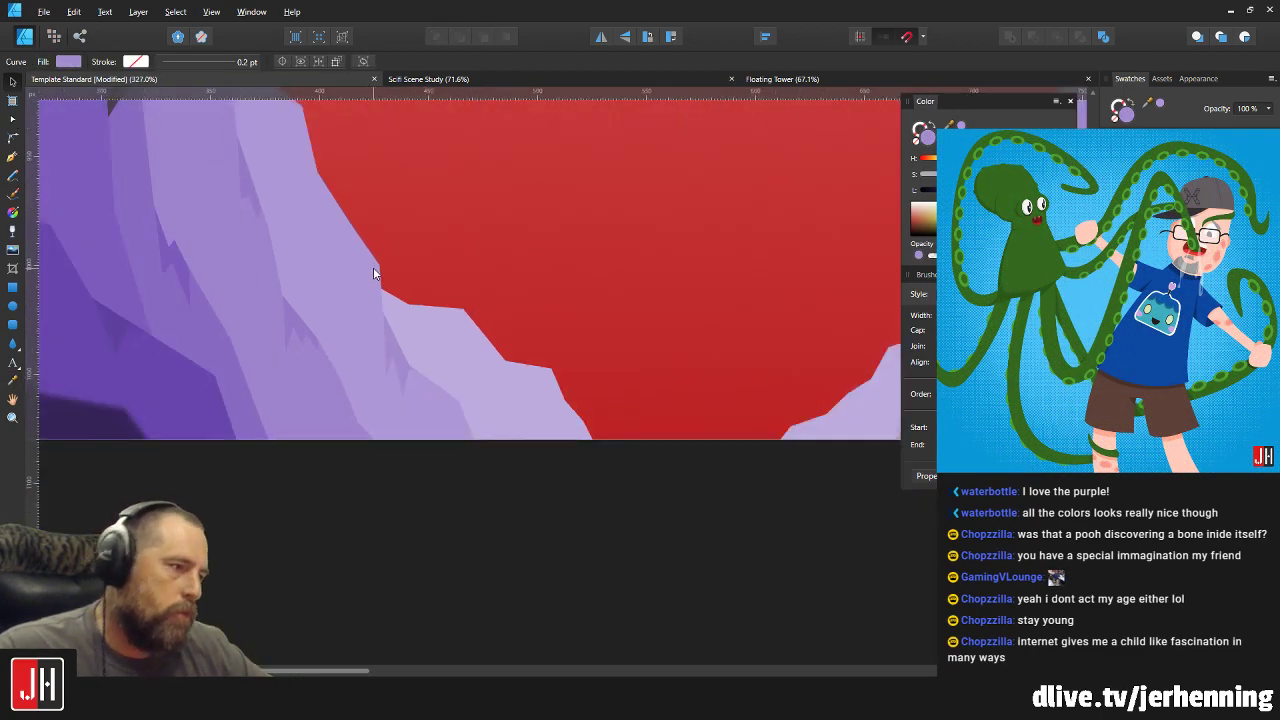
scroll(448, 369, down, 3)
click(452, 398)
Examine the vehicle on the bridge, the cliffs and the sun up close and within the whole scene.
scroll(466, 380, down, 5)
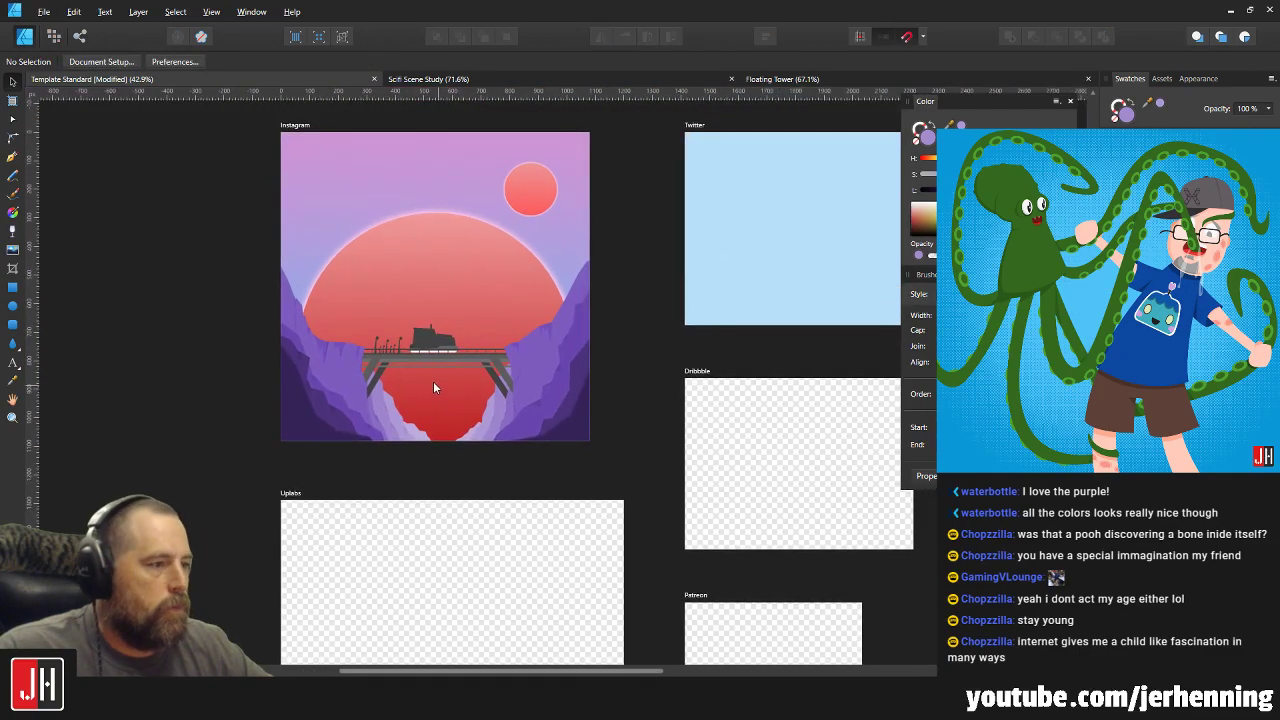
scroll(433, 381, up, 7)
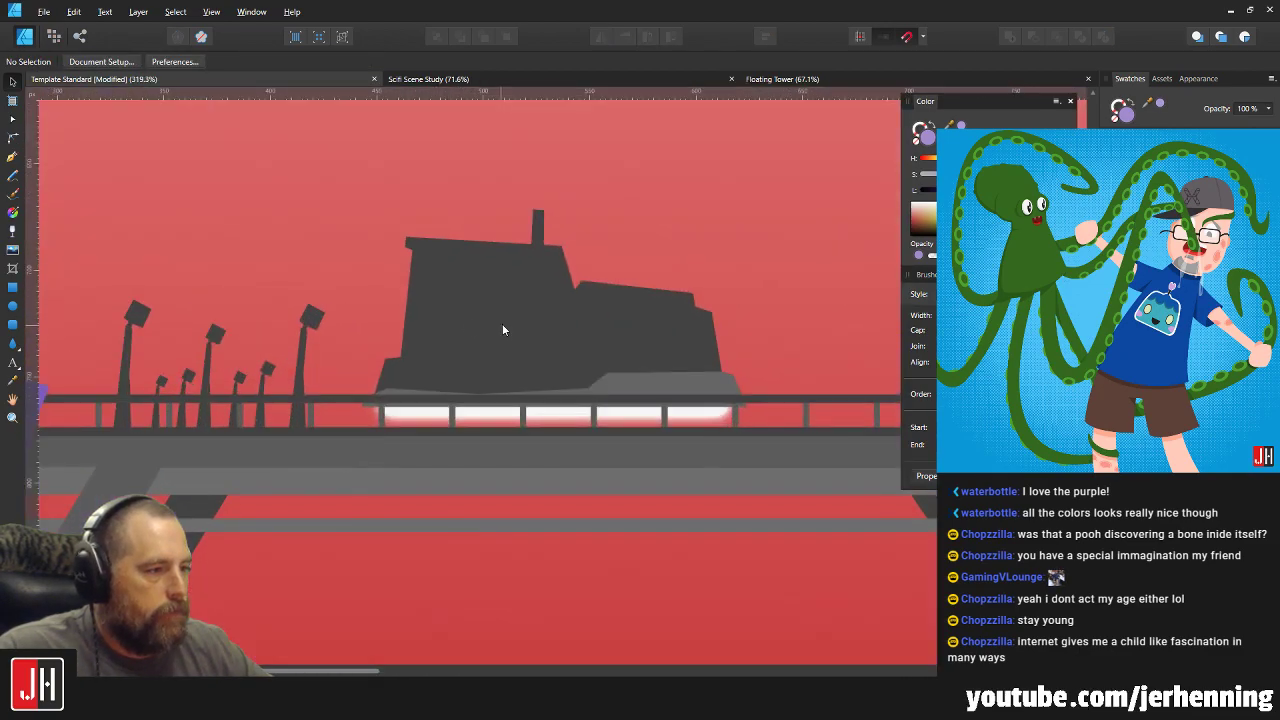
click(514, 318)
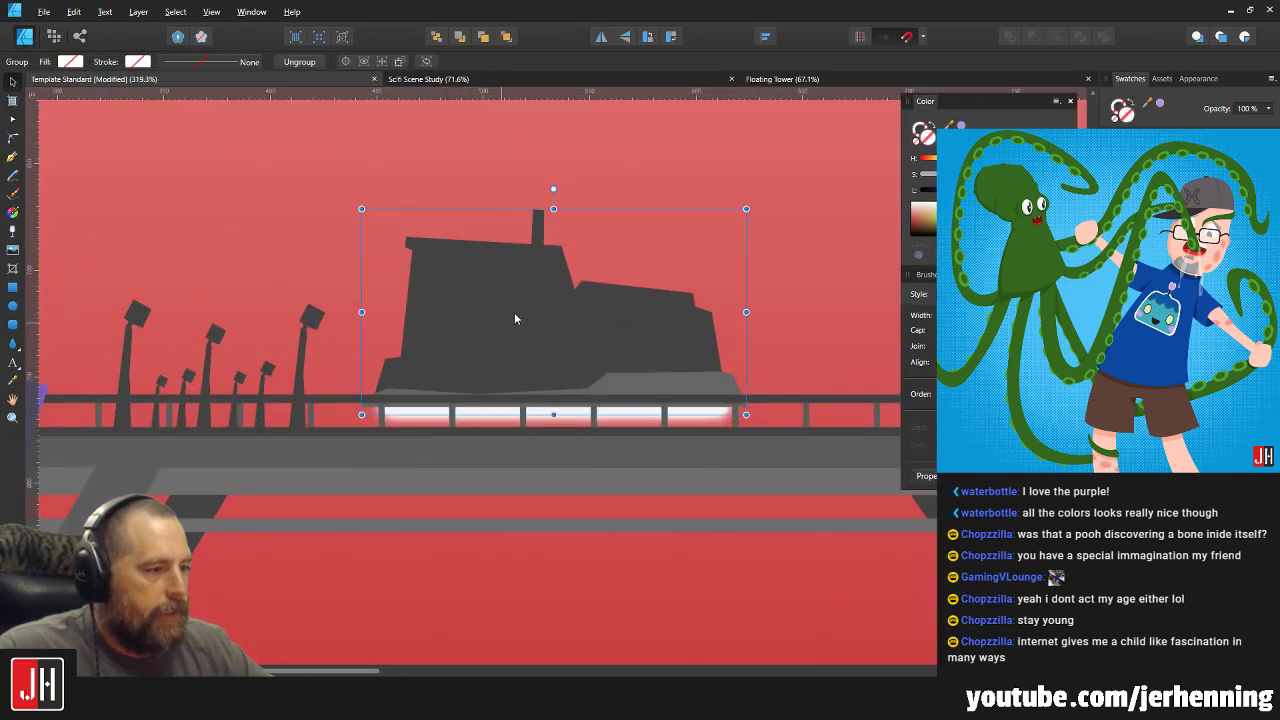
scroll(429, 320, down, 4)
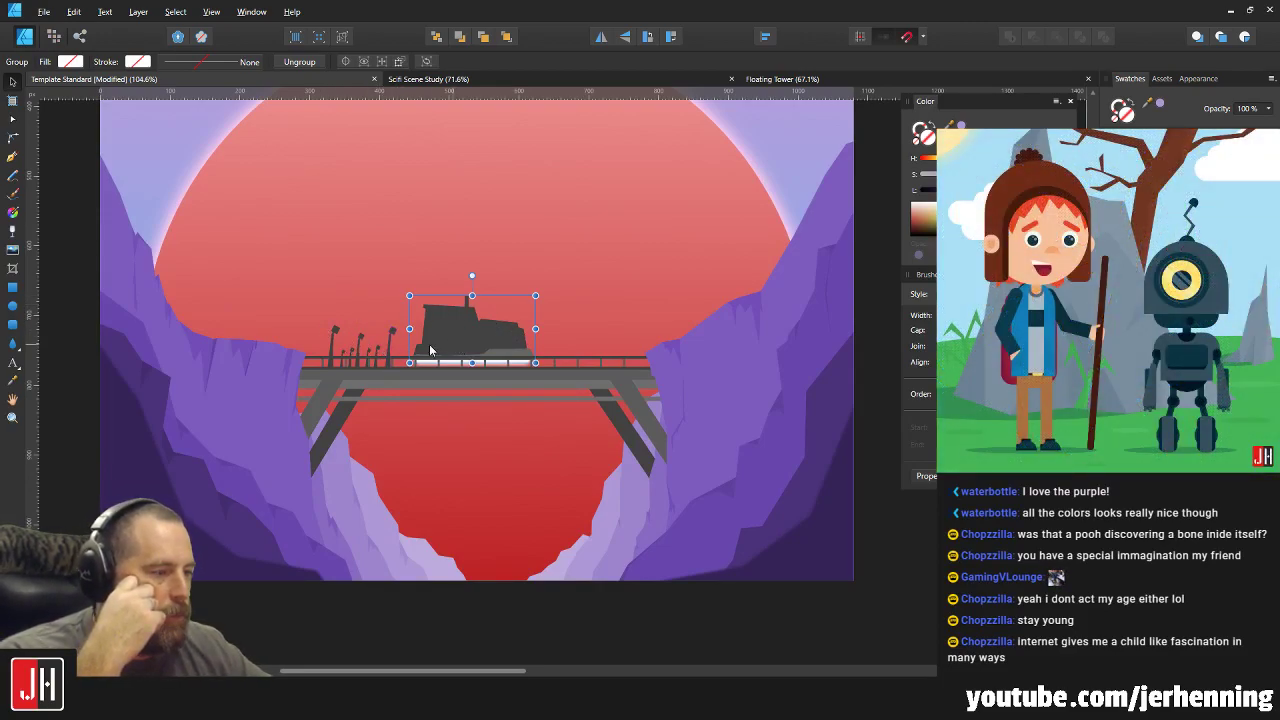
drag(380, 462, 438, 435)
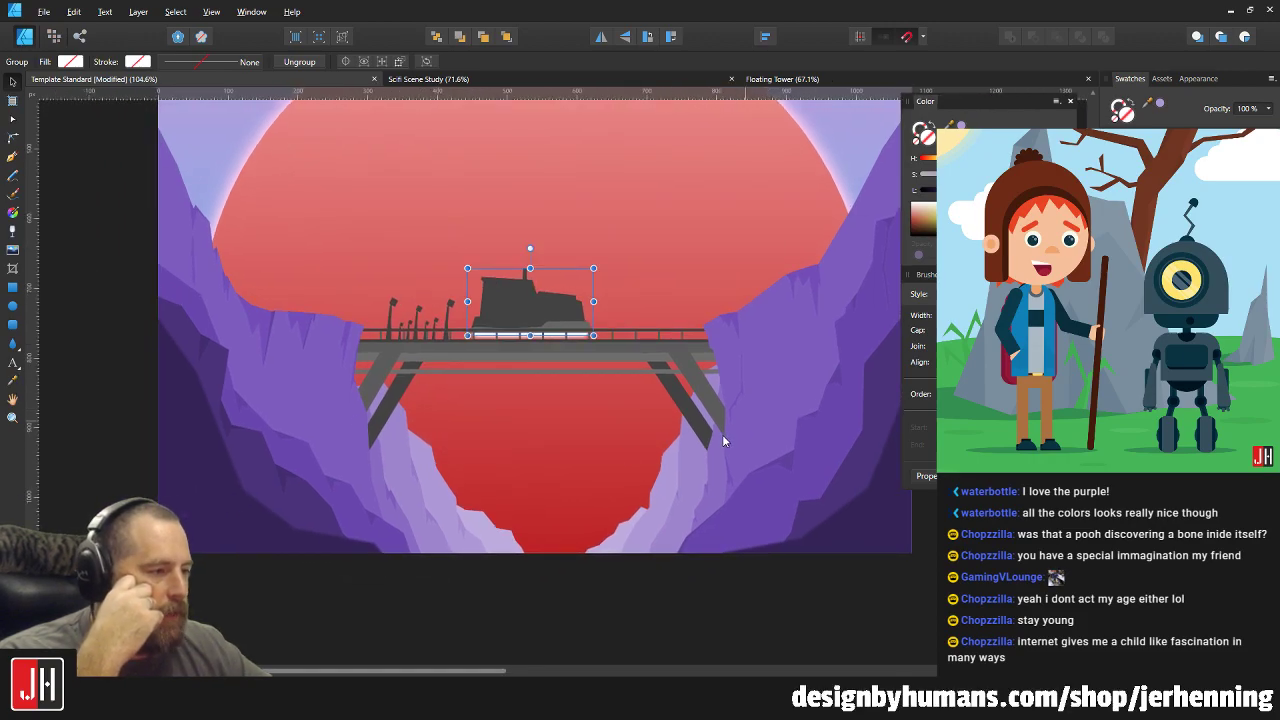
drag(796, 390, 720, 438)
drag(561, 360, 566, 414)
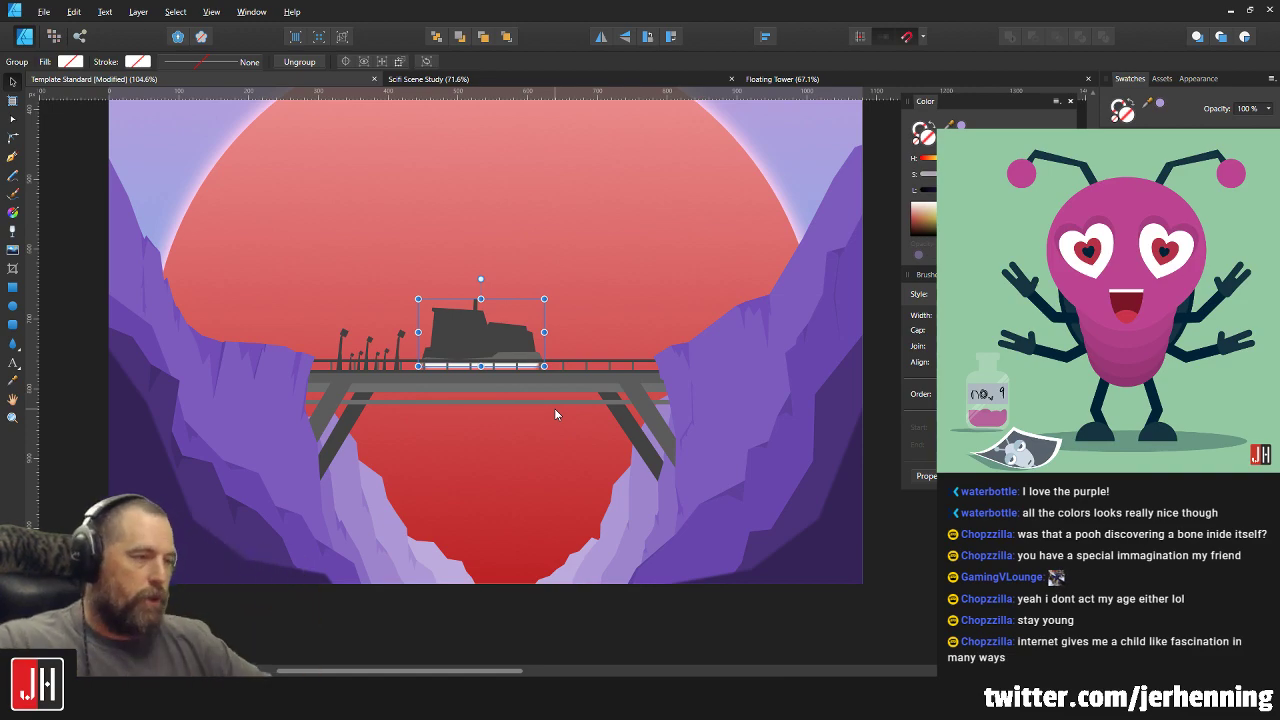
drag(532, 305, 522, 384)
scroll(544, 310, down, 1)
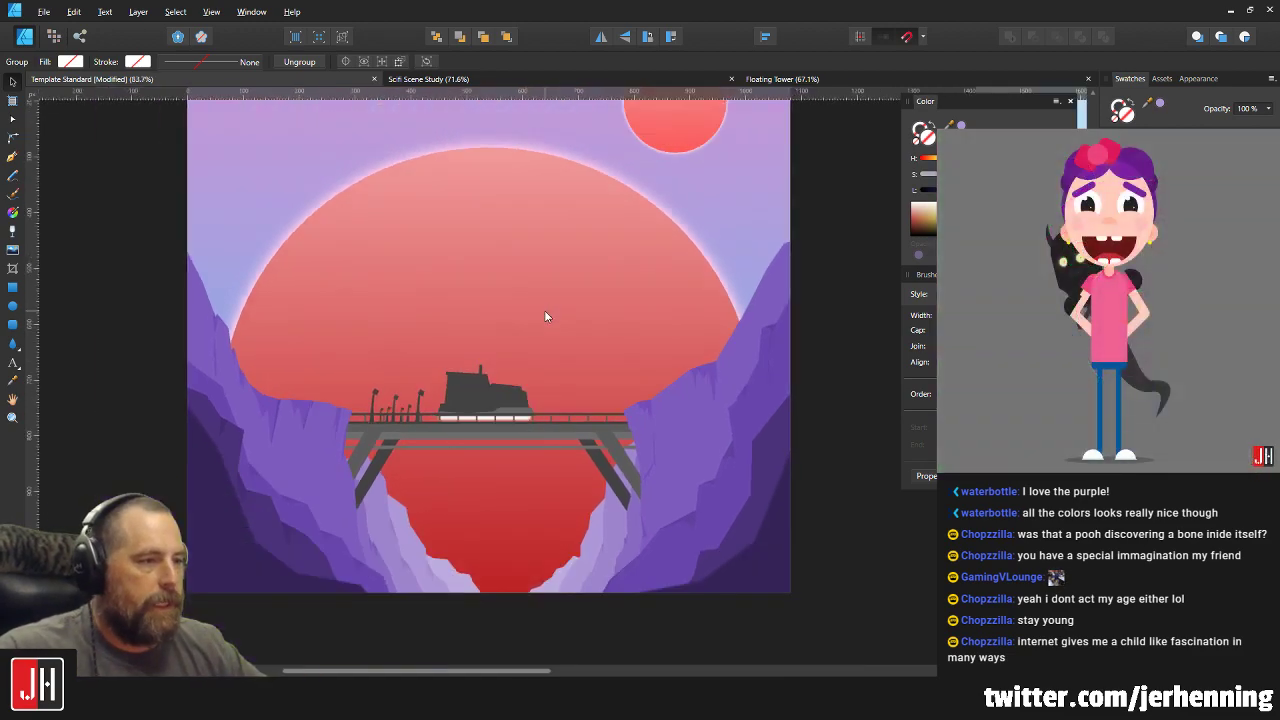
Check the layer effects of the large sun behind the bridge.
click(532, 248)
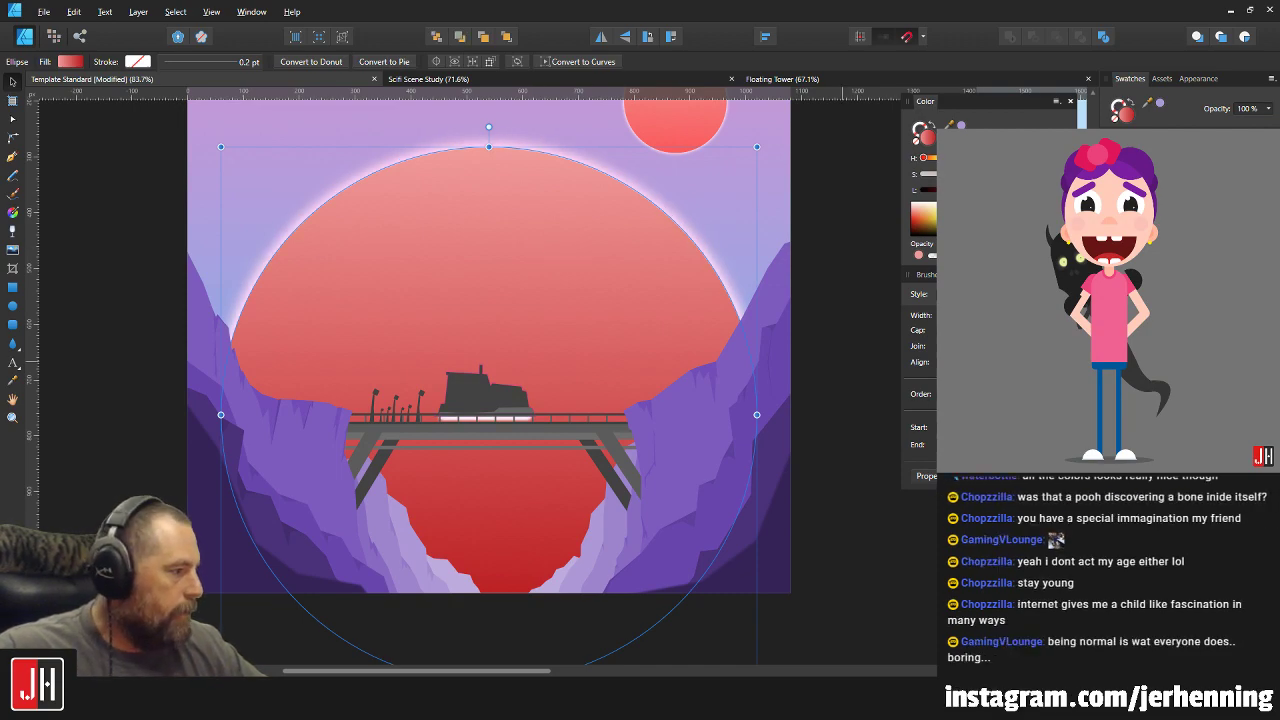
click(446, 233)
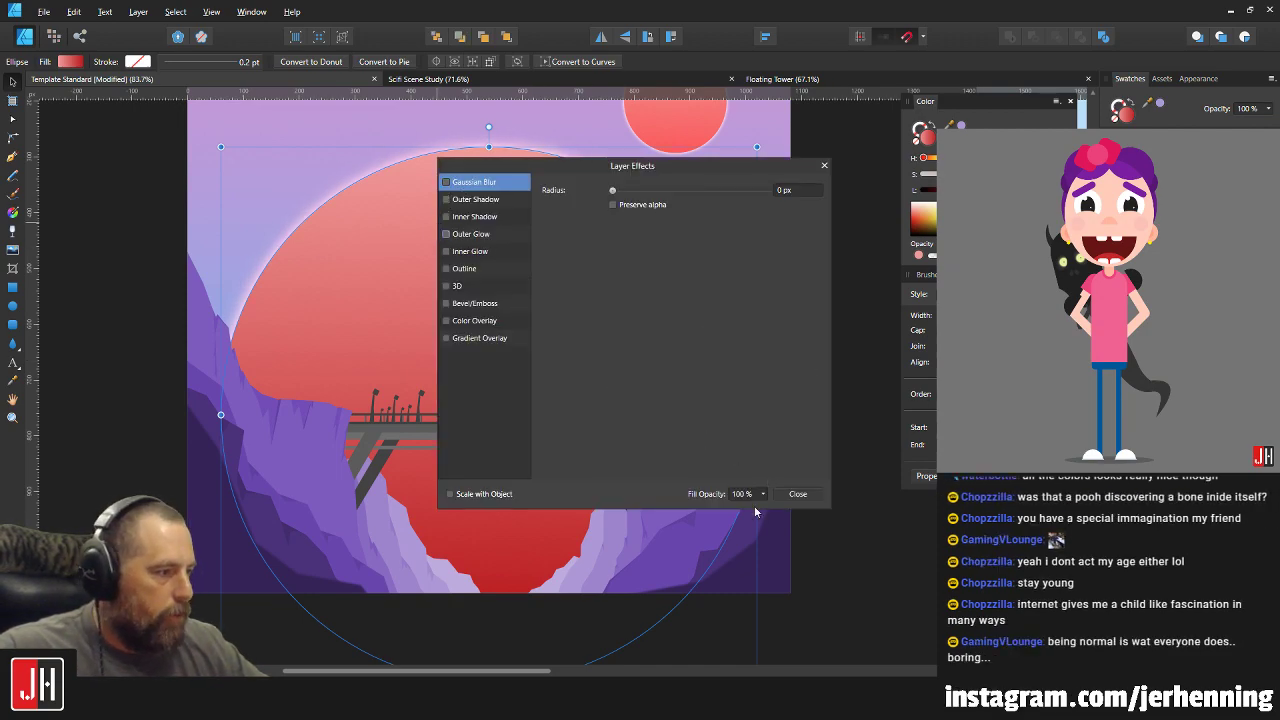
click(786, 498)
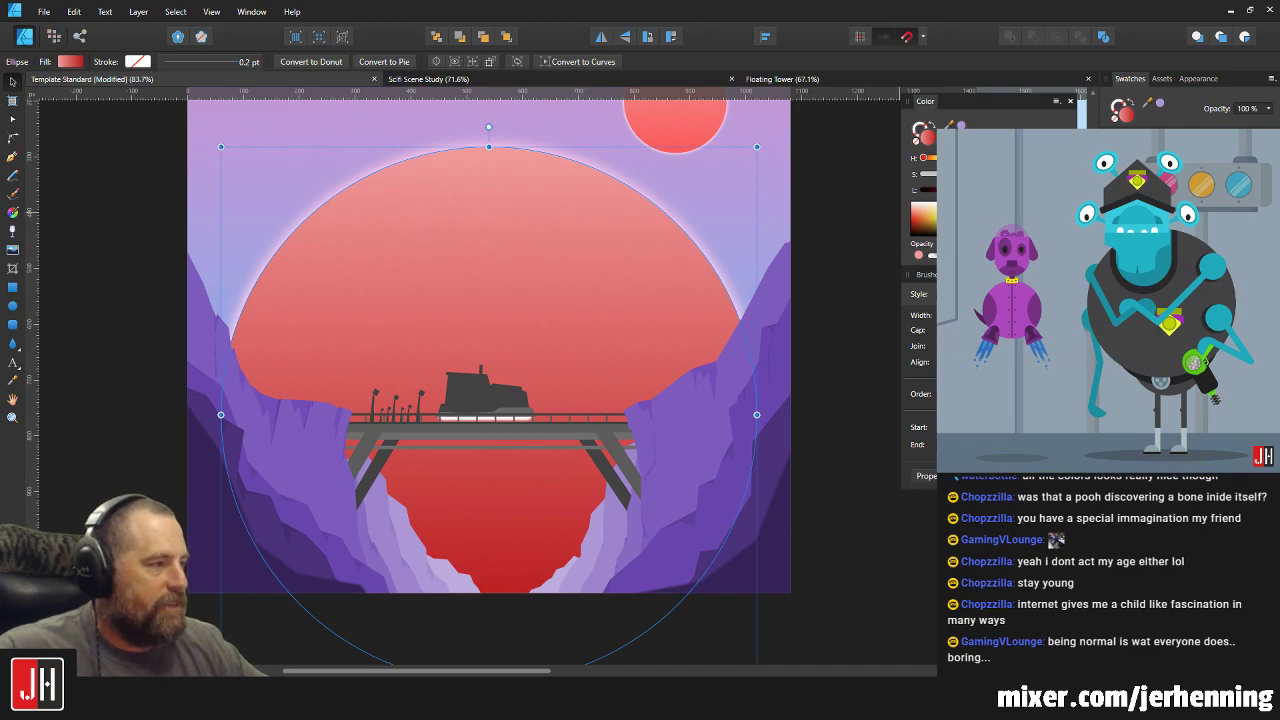
Try a flat light pink fill on the large sun in place of its red gradient.
key(ctrl+z)
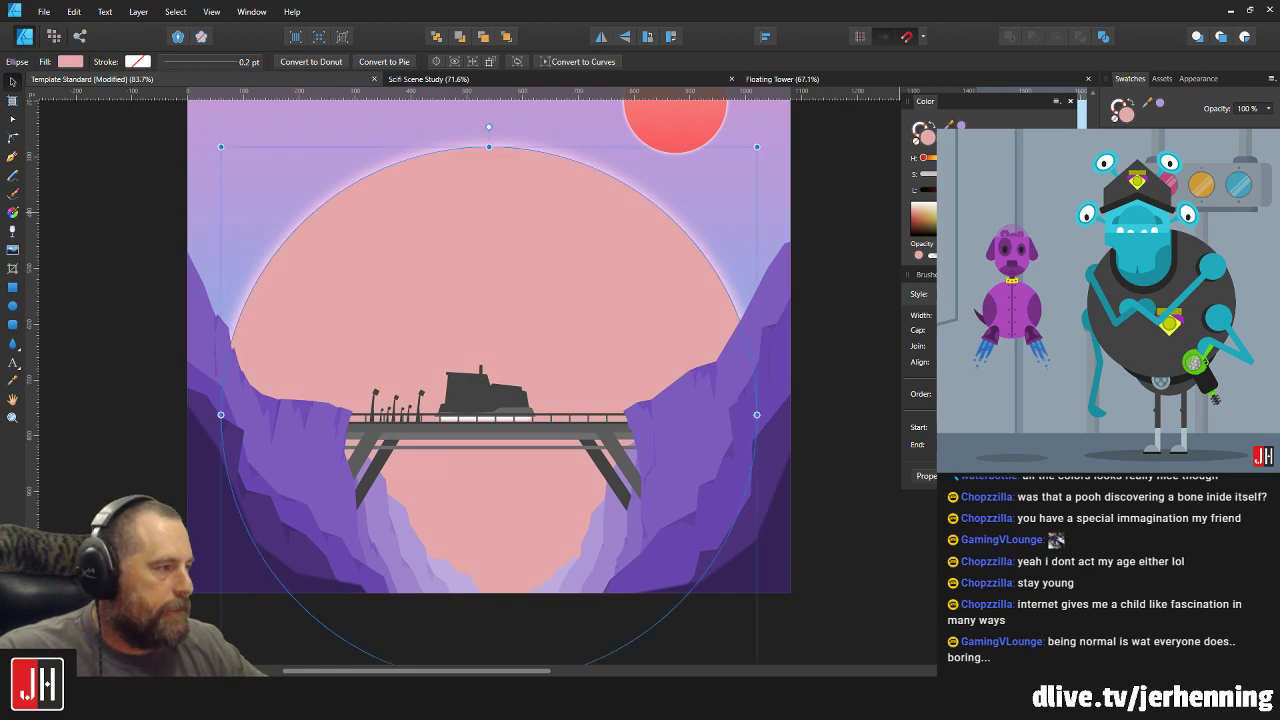
drag(1003, 190, 1016, 190)
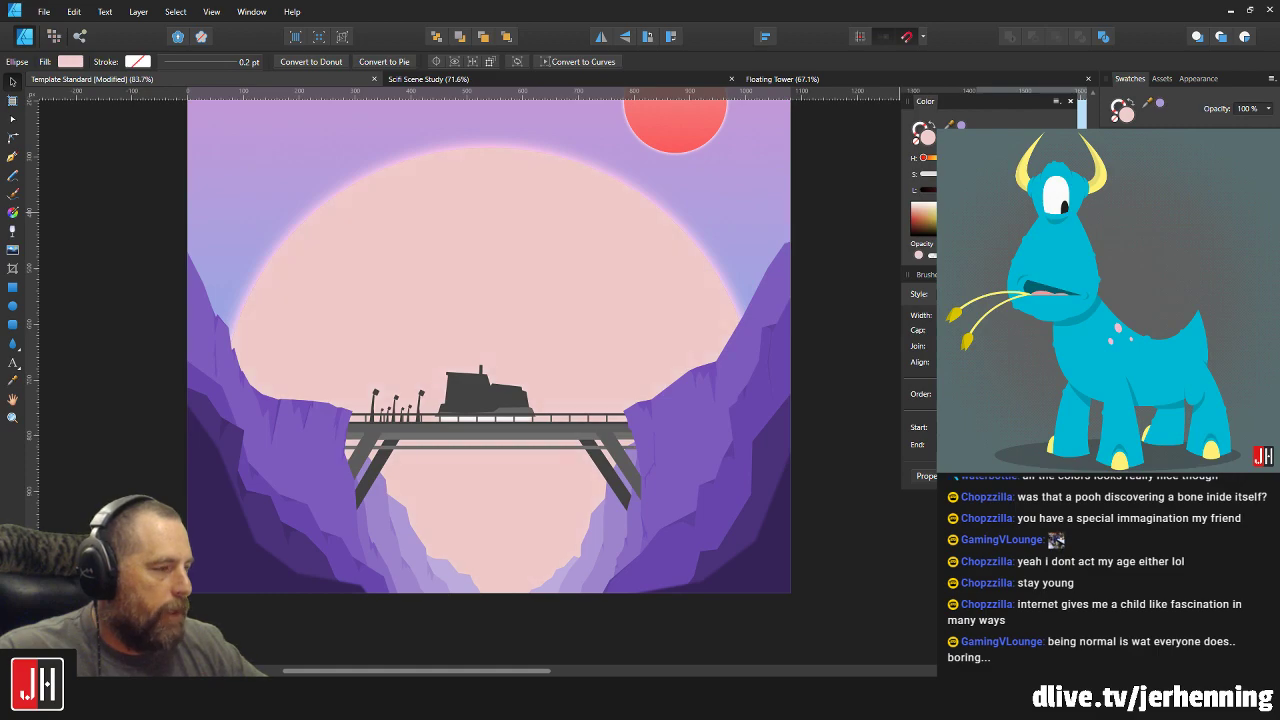
click(506, 234)
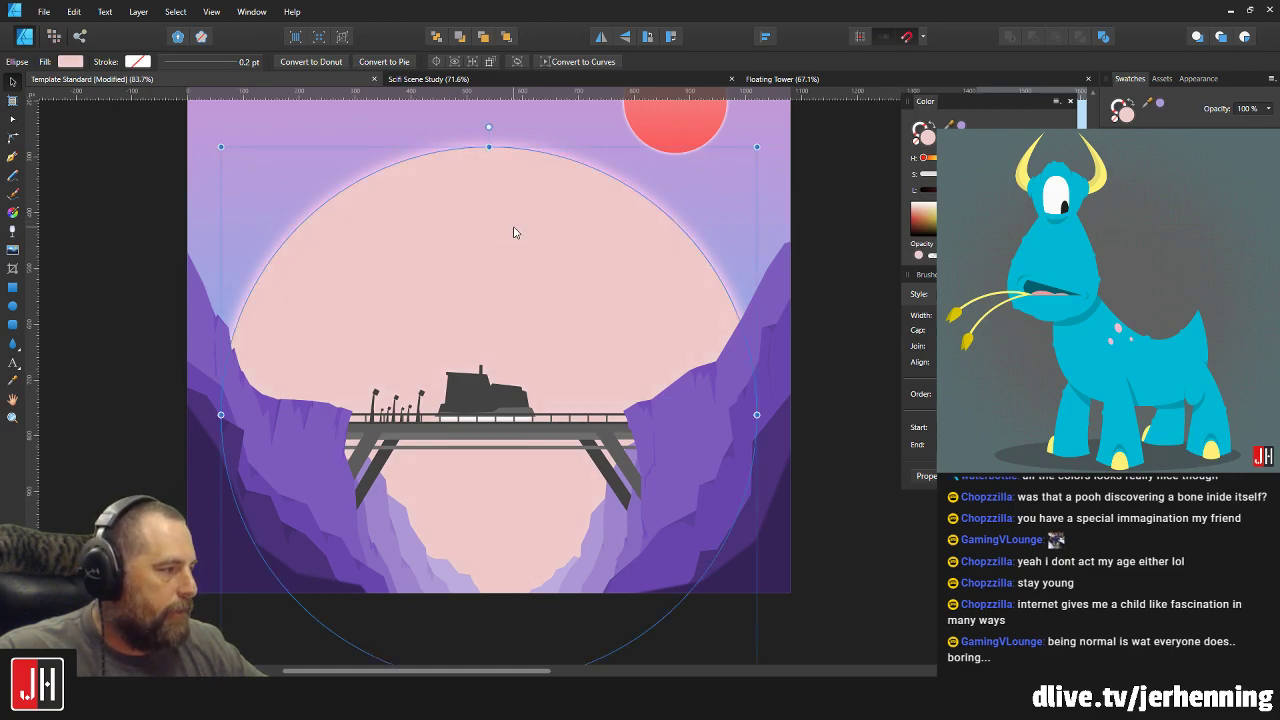
key(ctrl+z)
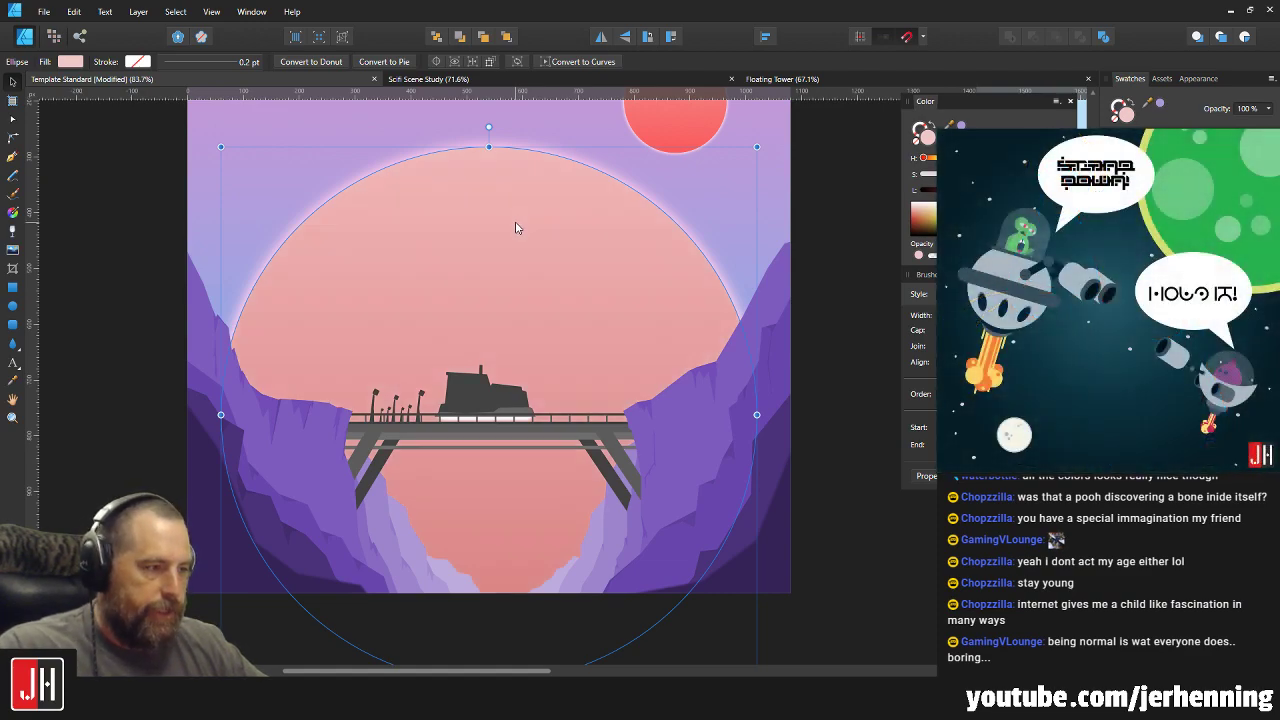
Apply a vertical linear gradient to the large sun, running from very pale pink at its top to red at the artboard's lower edge.
key(g)
drag(489, 155, 488, 592)
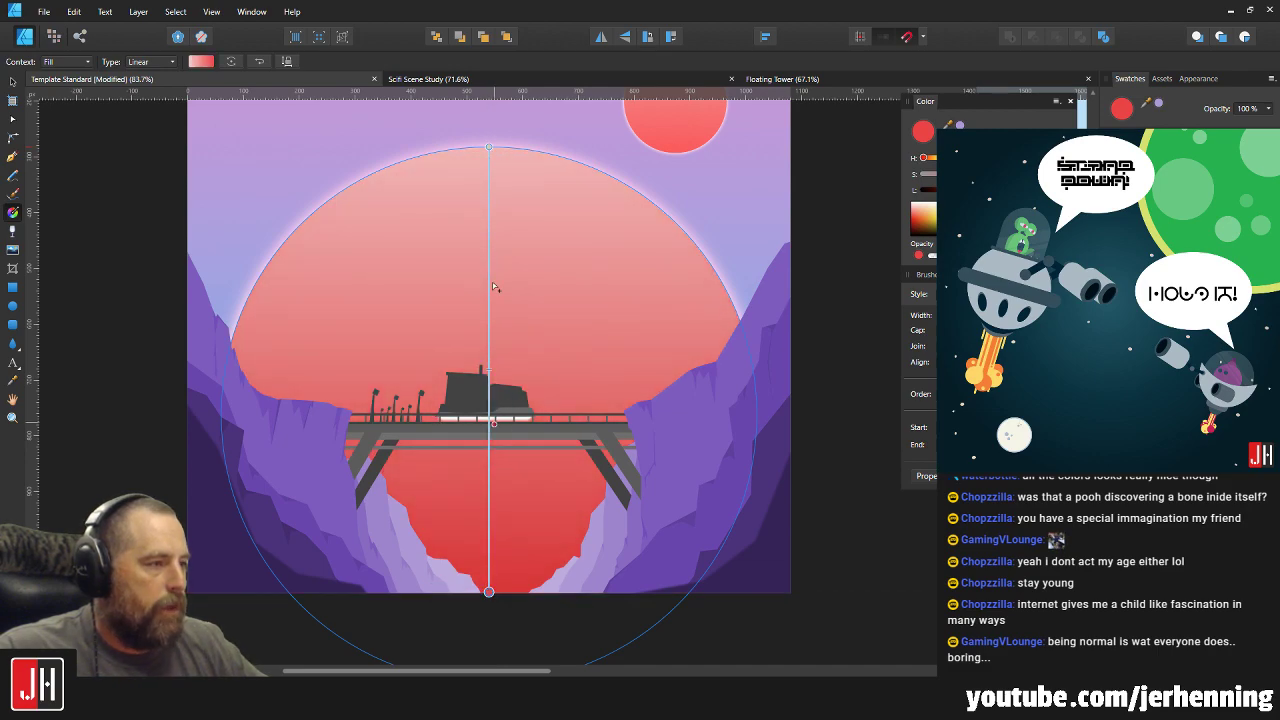
click(489, 147)
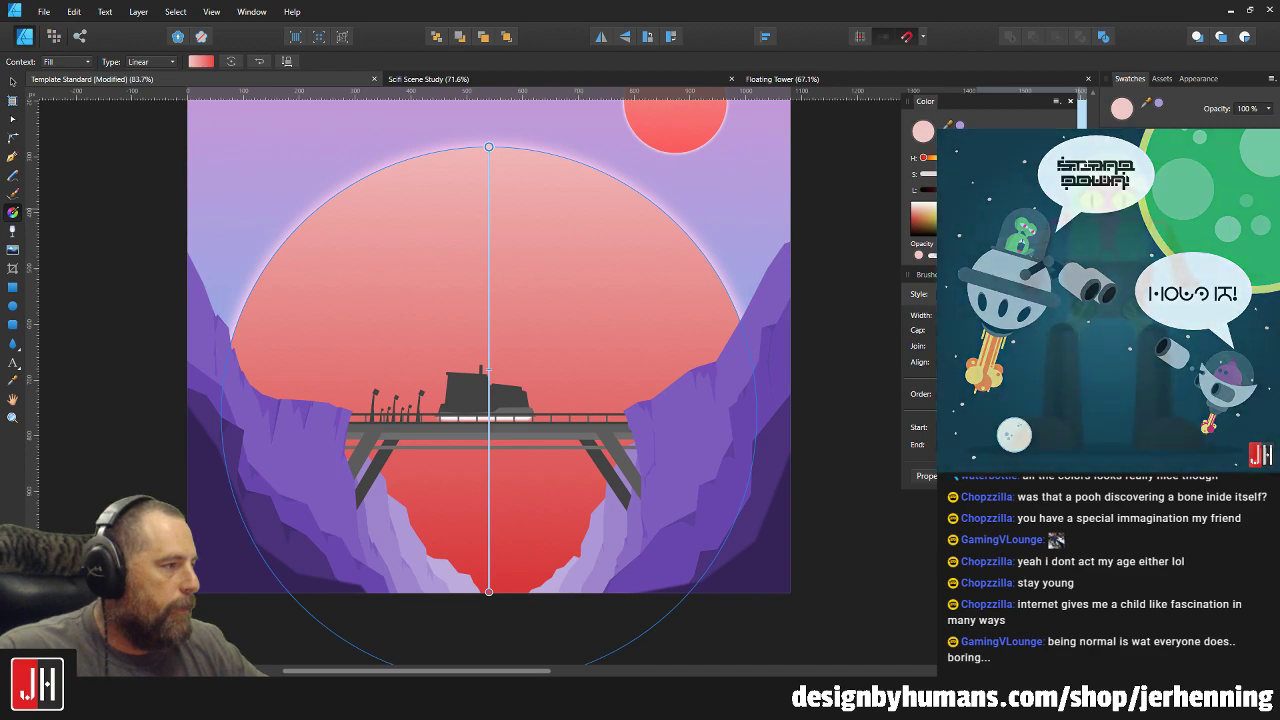
drag(1020, 189, 1031, 189)
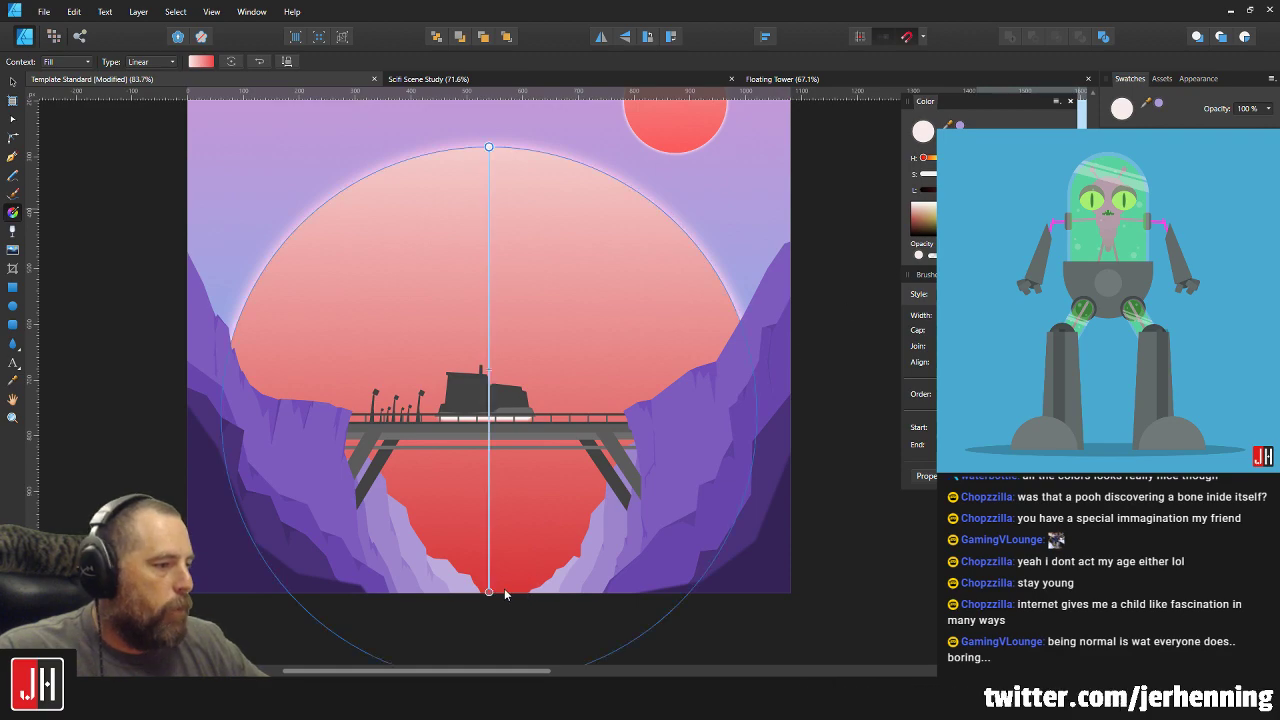
Recolor the lower stop of the large sun's gradient to a softer, muted pink.
click(488, 592)
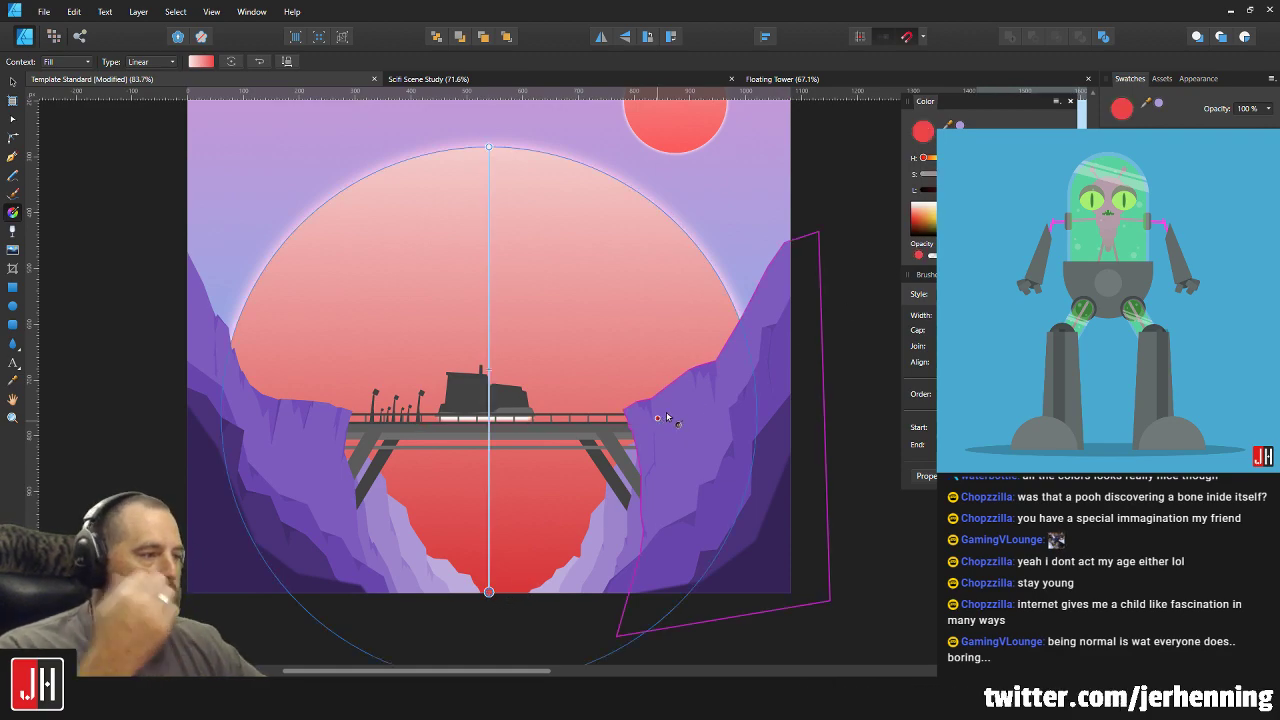
drag(990, 189, 1007, 189)
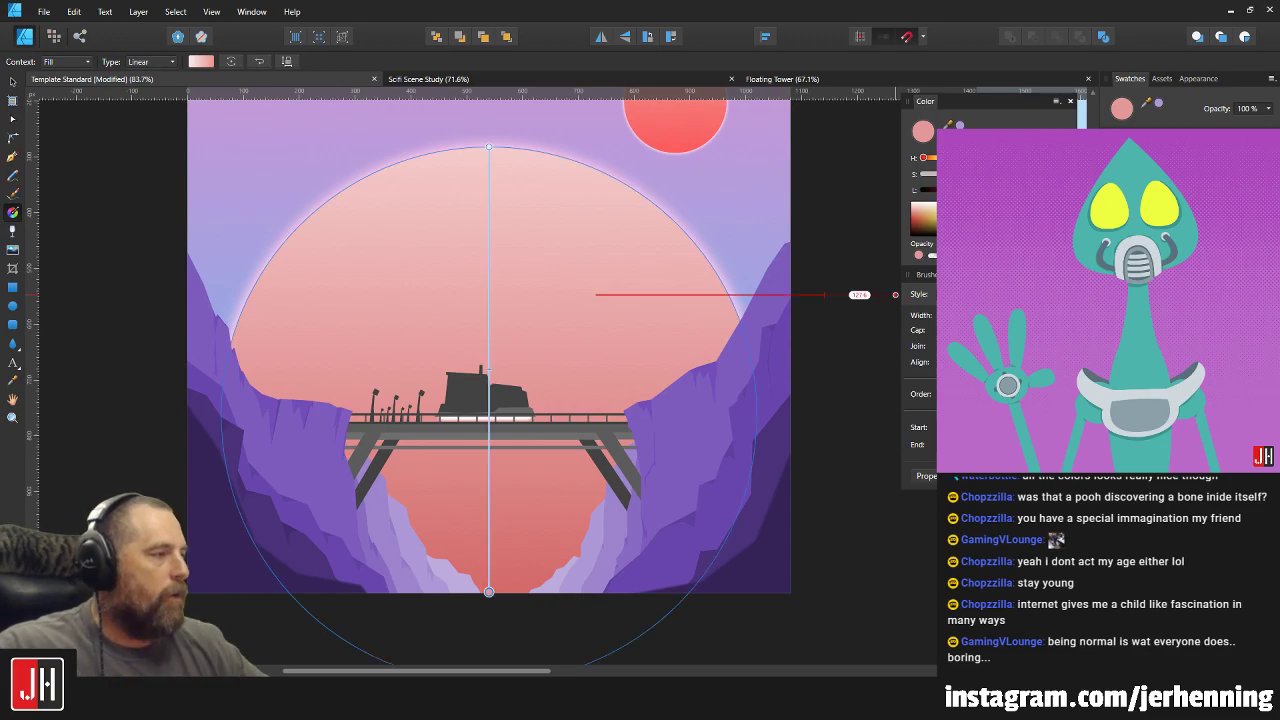
key(v)
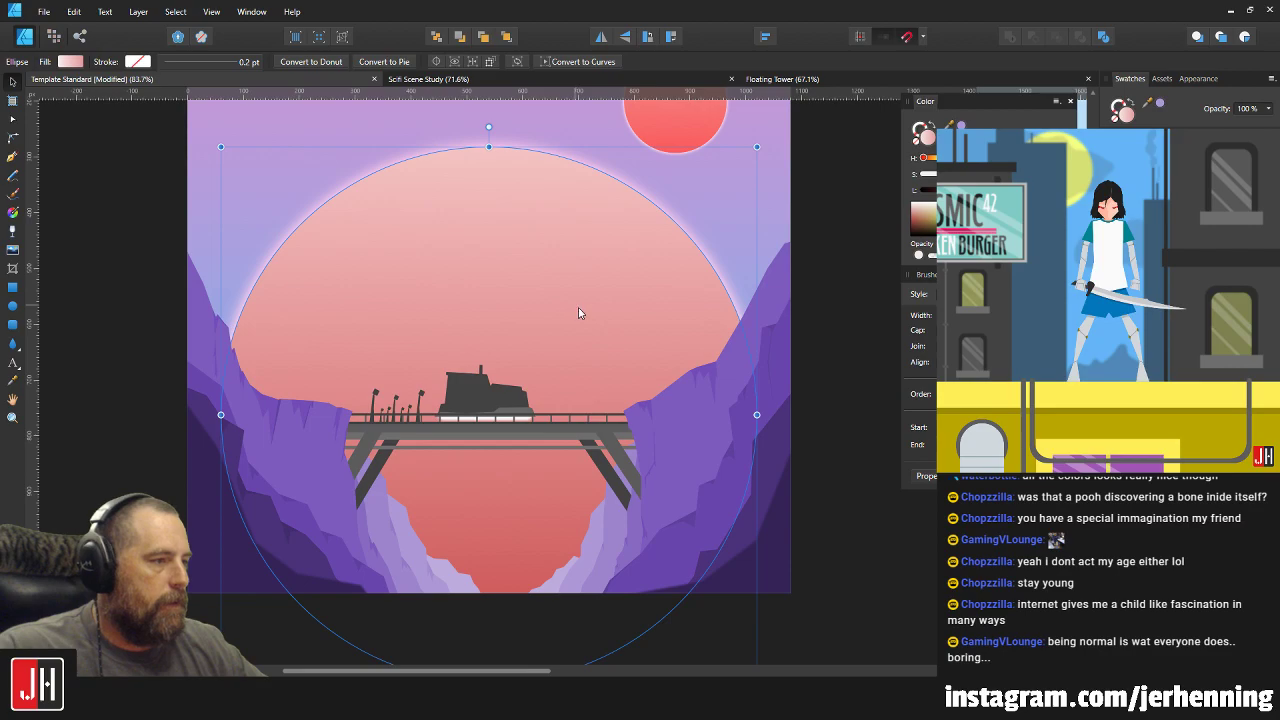
Locate the large sun in the layer stack.
scroll(585, 310, down, 3)
scroll(604, 330, up, 2)
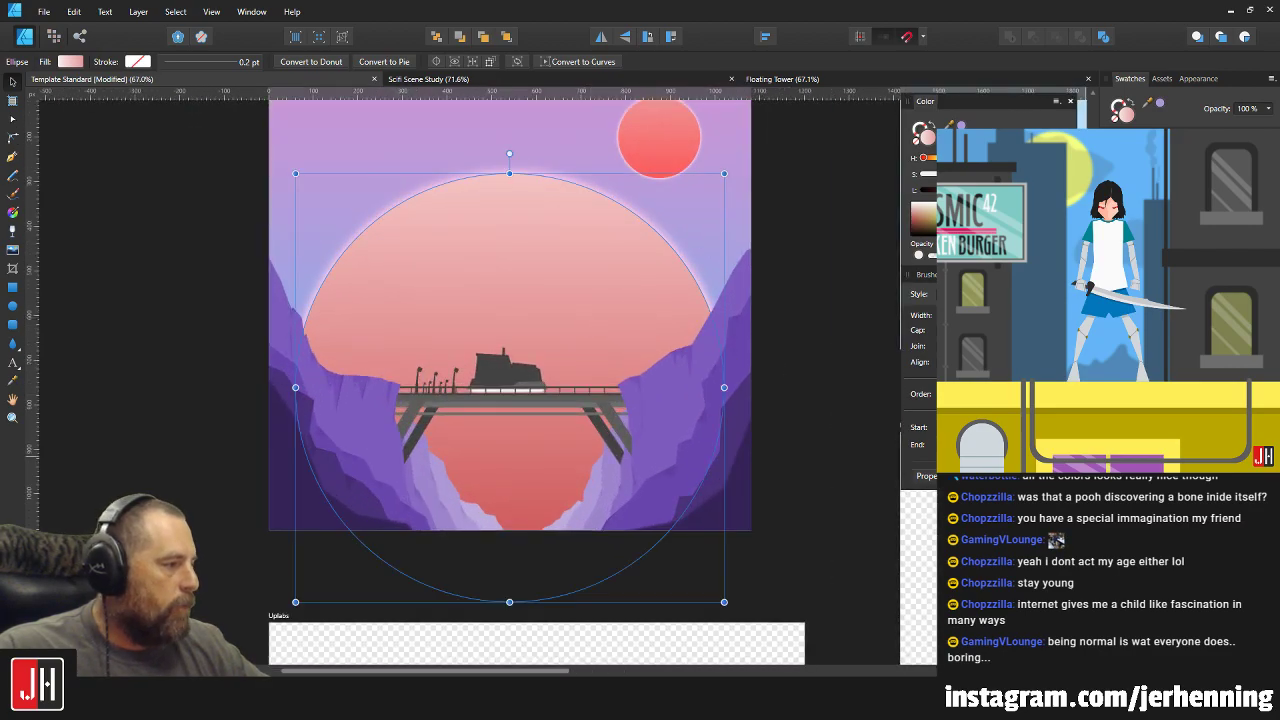
right_click(590, 282)
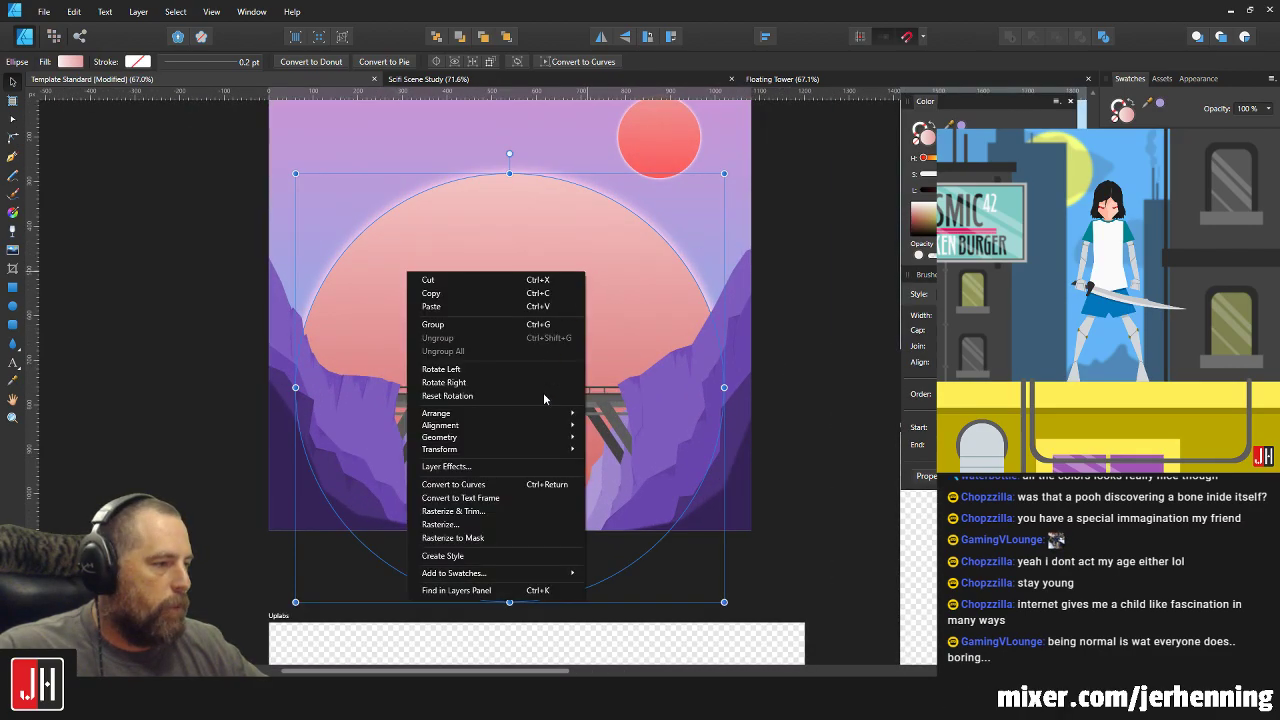
click(527, 589)
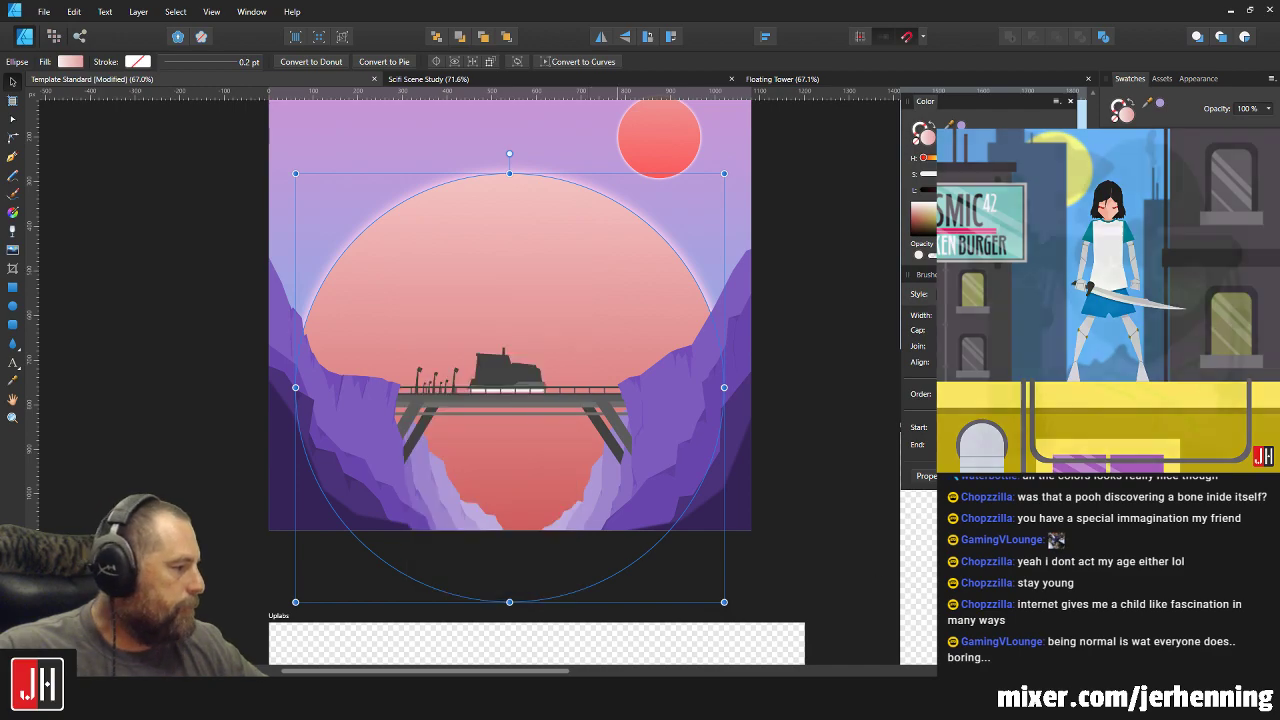
Examine the recolored sun against the sky, small sun, cliffs and bridge, both up close and across the whole artboard.
click(848, 389)
scroll(463, 318, down, 3)
scroll(505, 296, up, 4)
scroll(505, 296, up, 2)
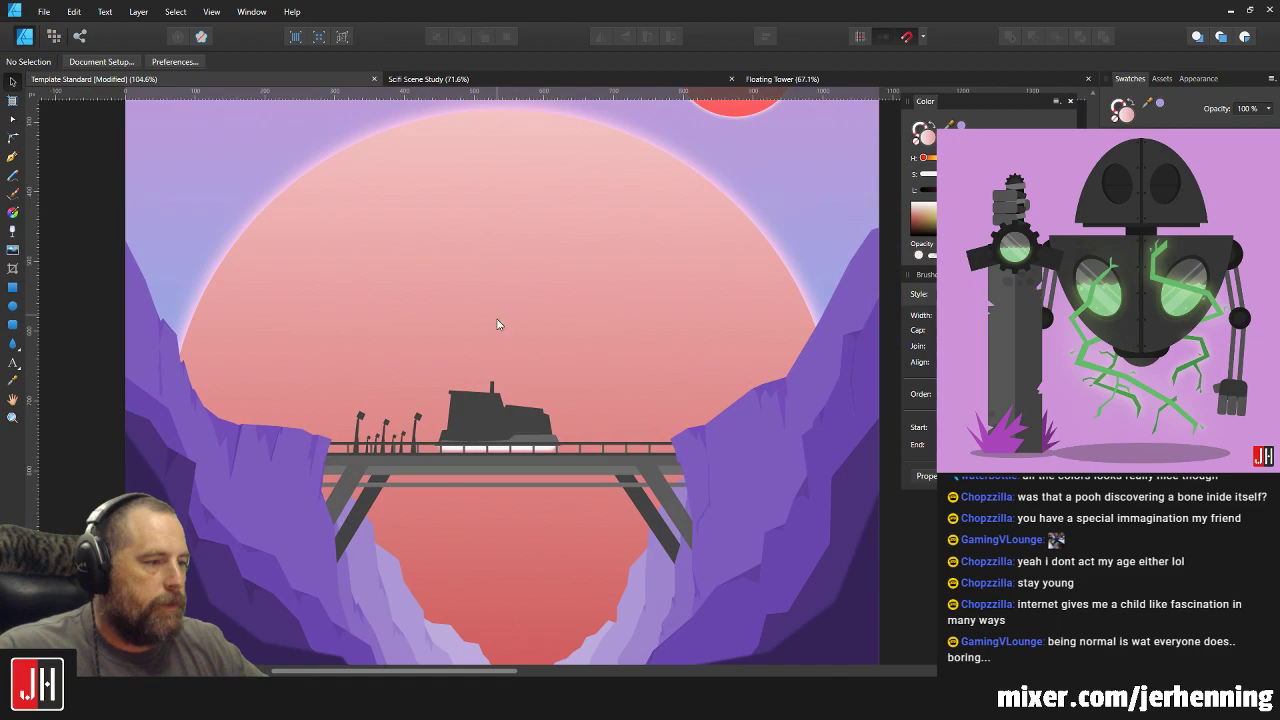
scroll(540, 290, down, 2)
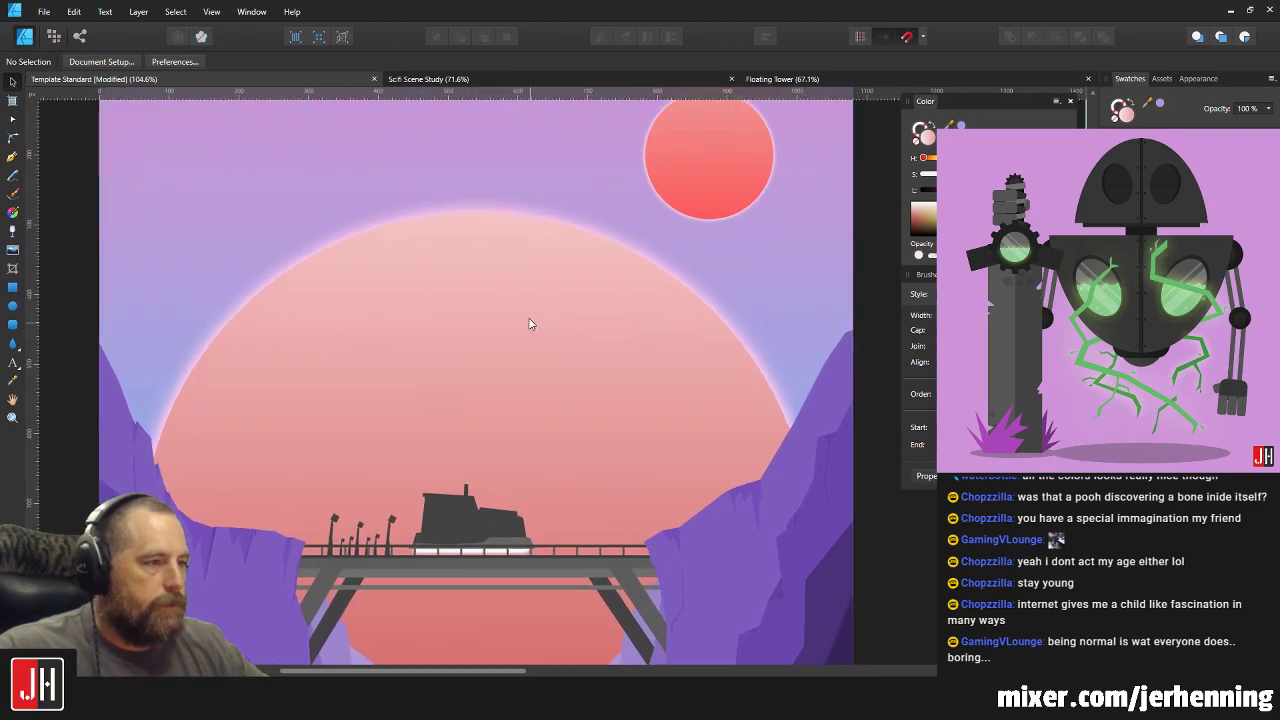
scroll(520, 290, down, 2)
scroll(414, 351, down, 2)
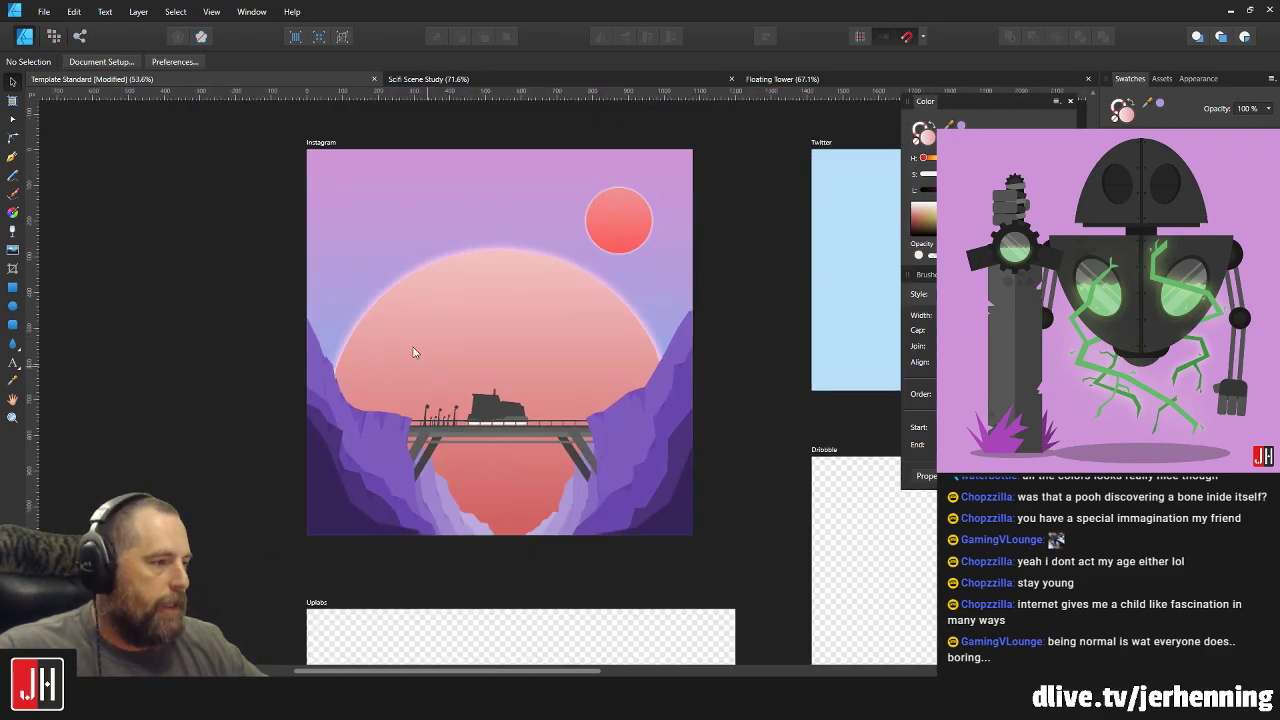
scroll(414, 415, up, 2)
scroll(328, 382, up, 3)
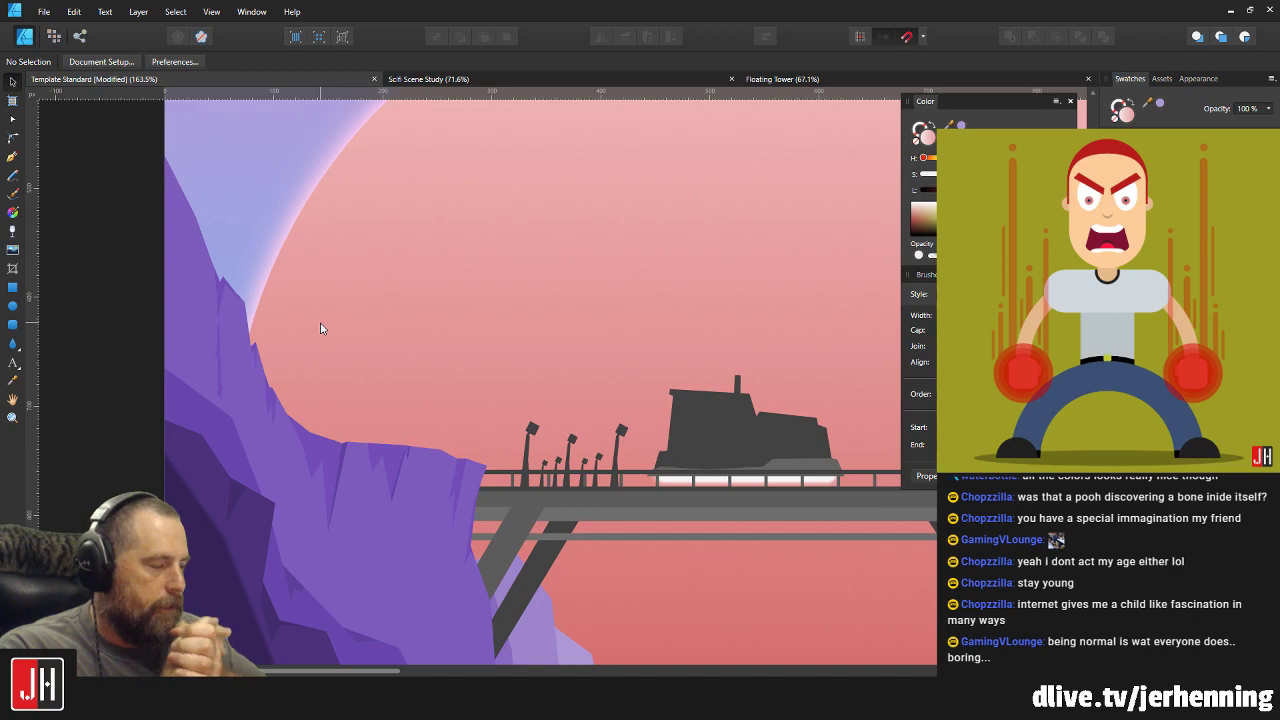
Review the bridge, the vehicle on it and the canyon gap against the large sun, in close-up and within the full Instagram artboard.
scroll(320, 328, down, 6)
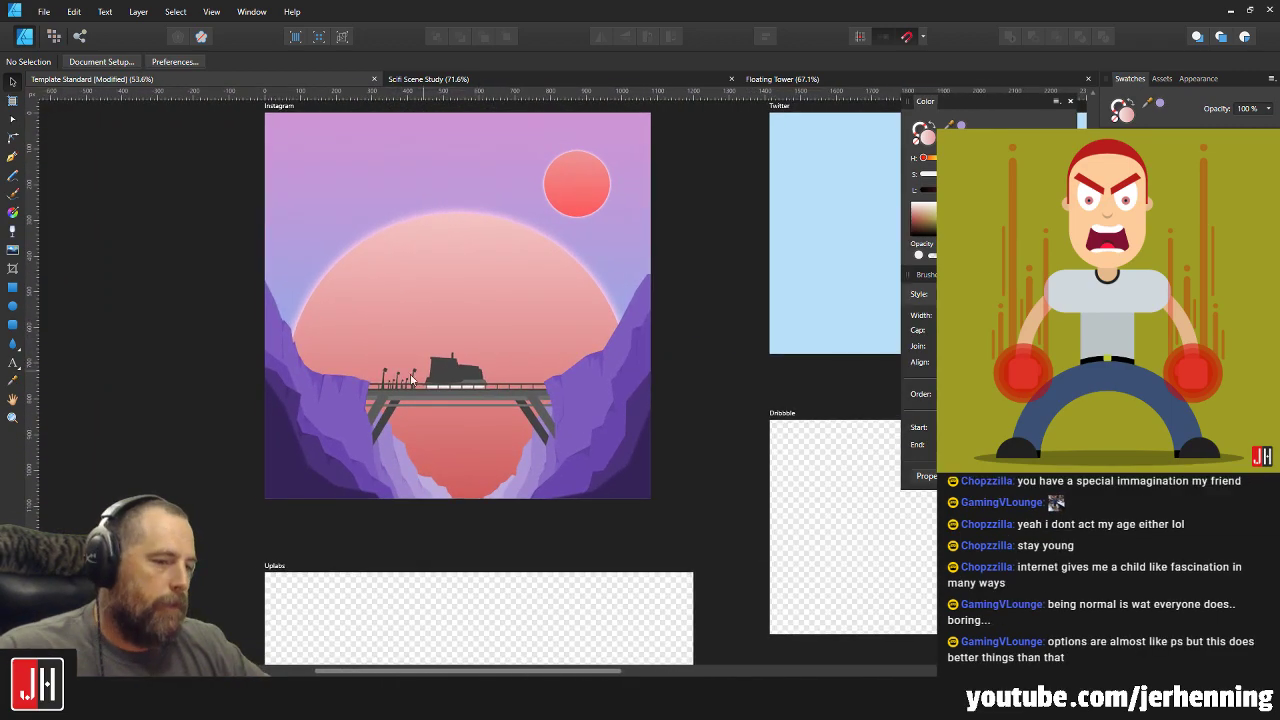
scroll(410, 378, up, 1)
drag(430, 378, 516, 383)
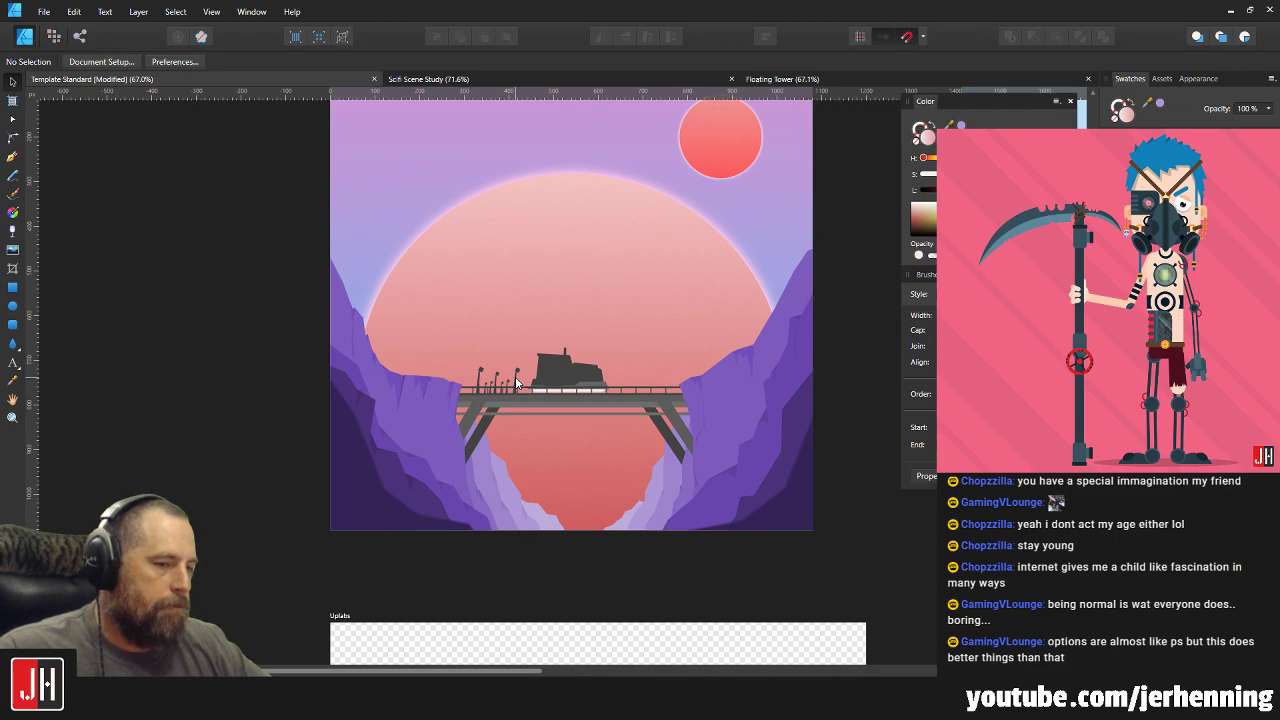
scroll(516, 383, up, 1)
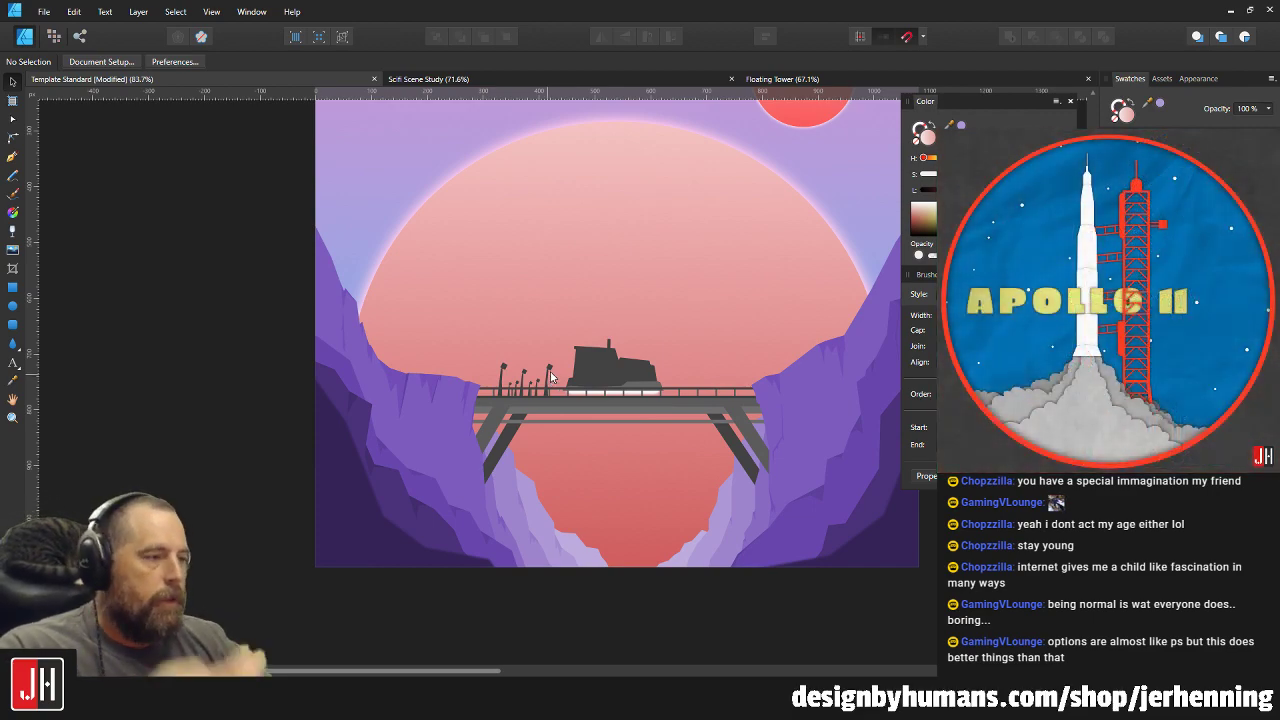
drag(621, 368, 543, 389)
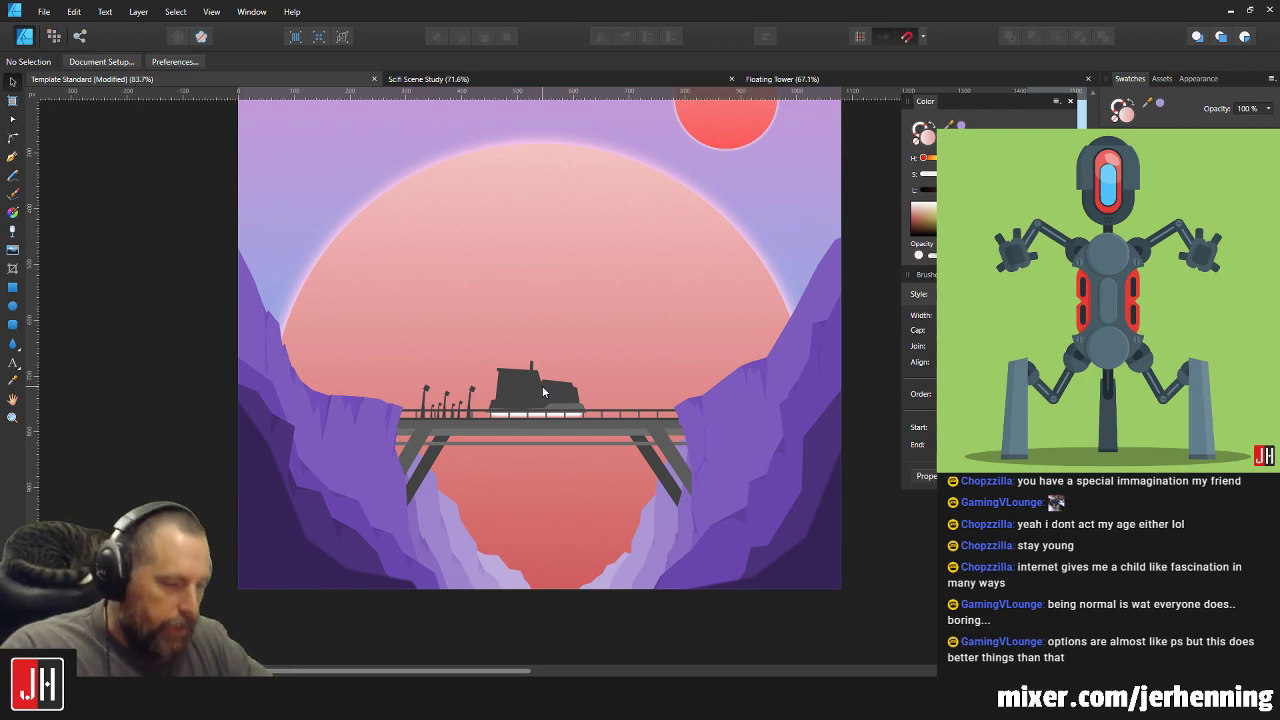
scroll(442, 330, down, 1)
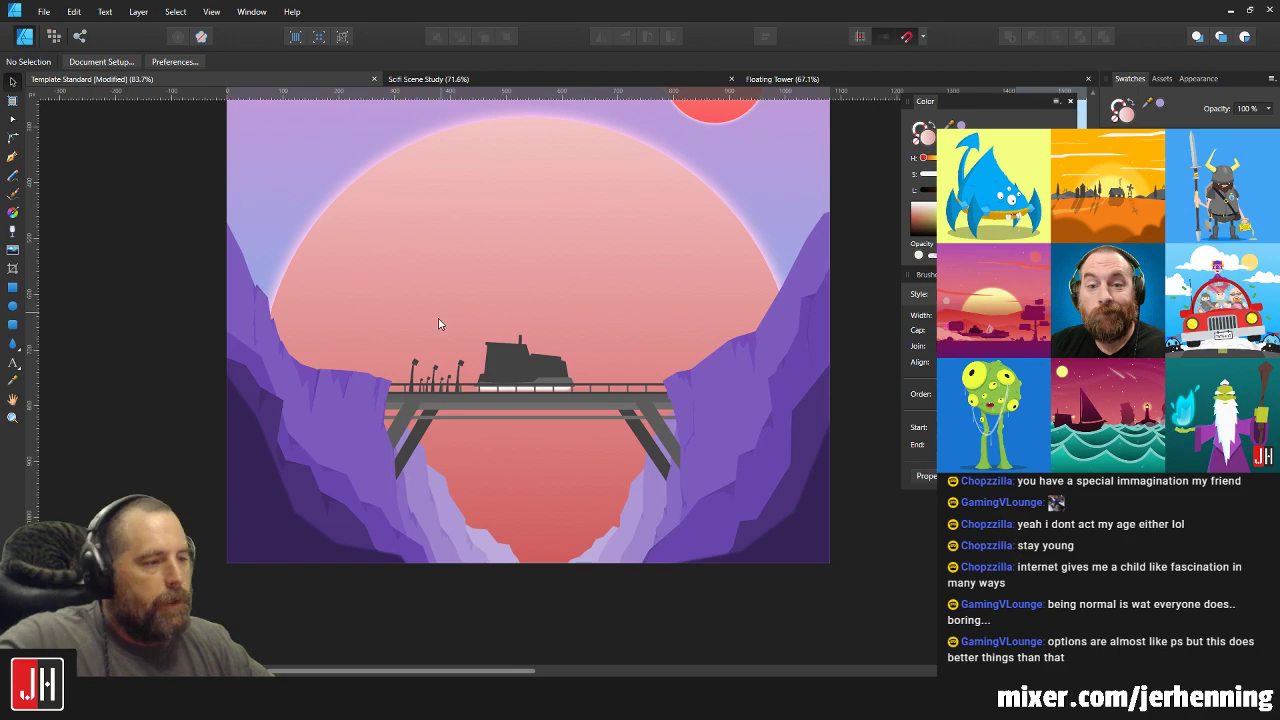
scroll(499, 437, down, 1)
scroll(480, 428, up, 2)
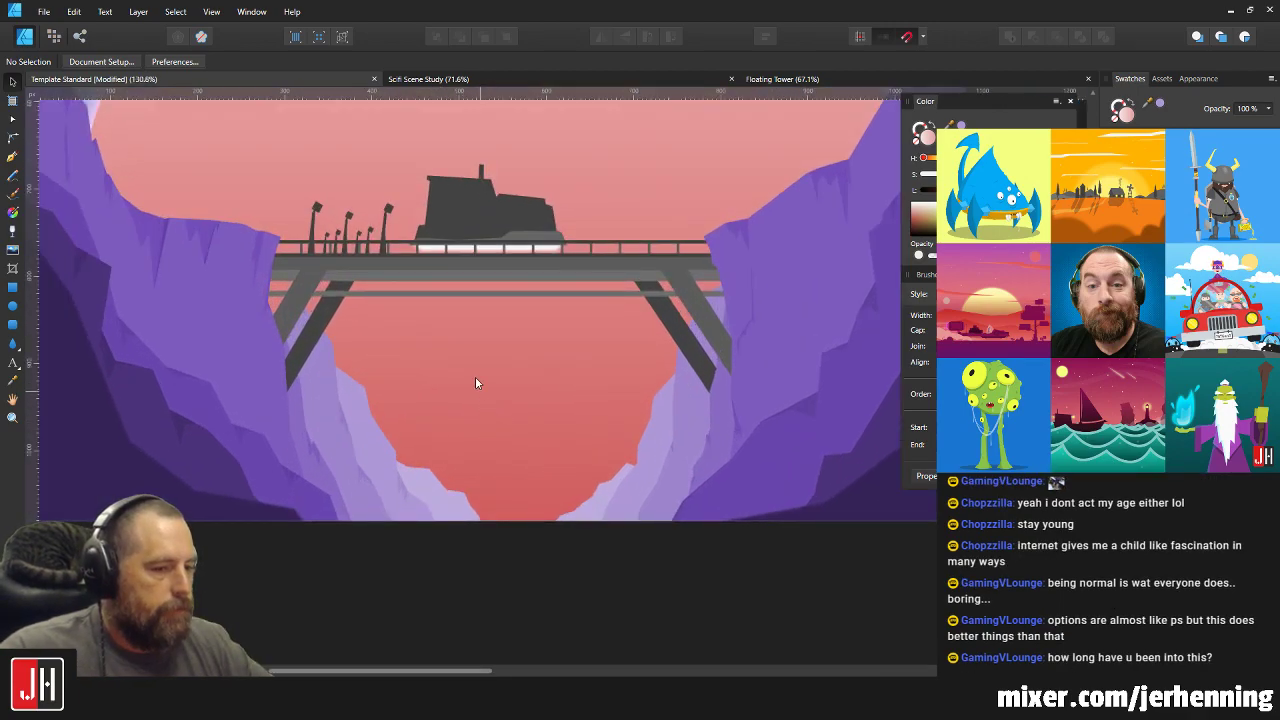
scroll(475, 383, down, 1)
scroll(471, 357, down, 5)
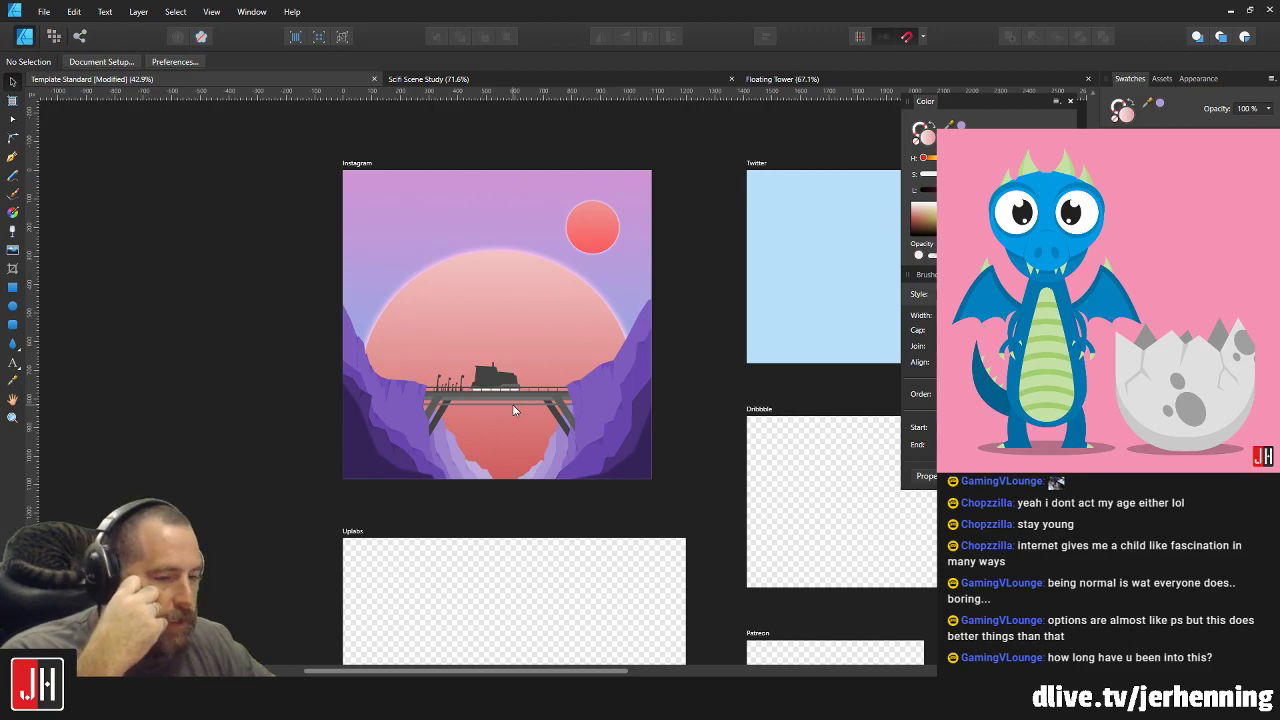
Open the Spooky Night document from the 2017 folder of completed vector artwork.
click(44, 11)
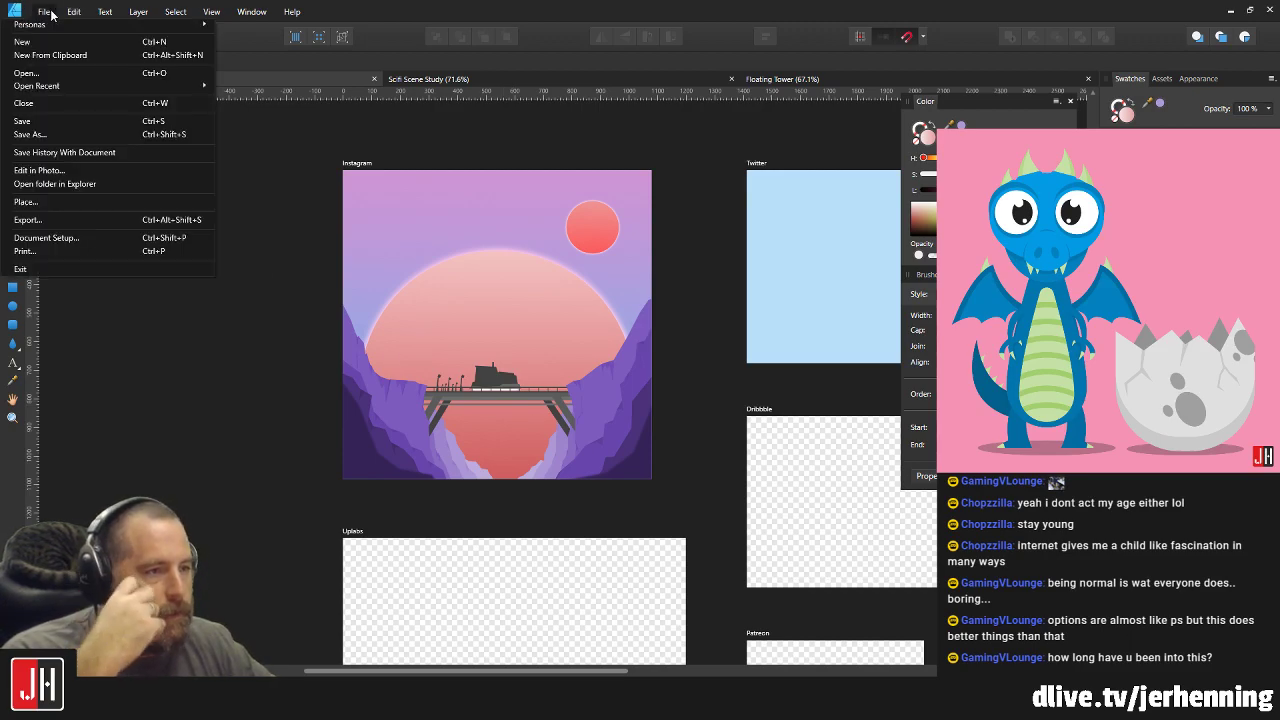
click(40, 75)
key(alt+Up)
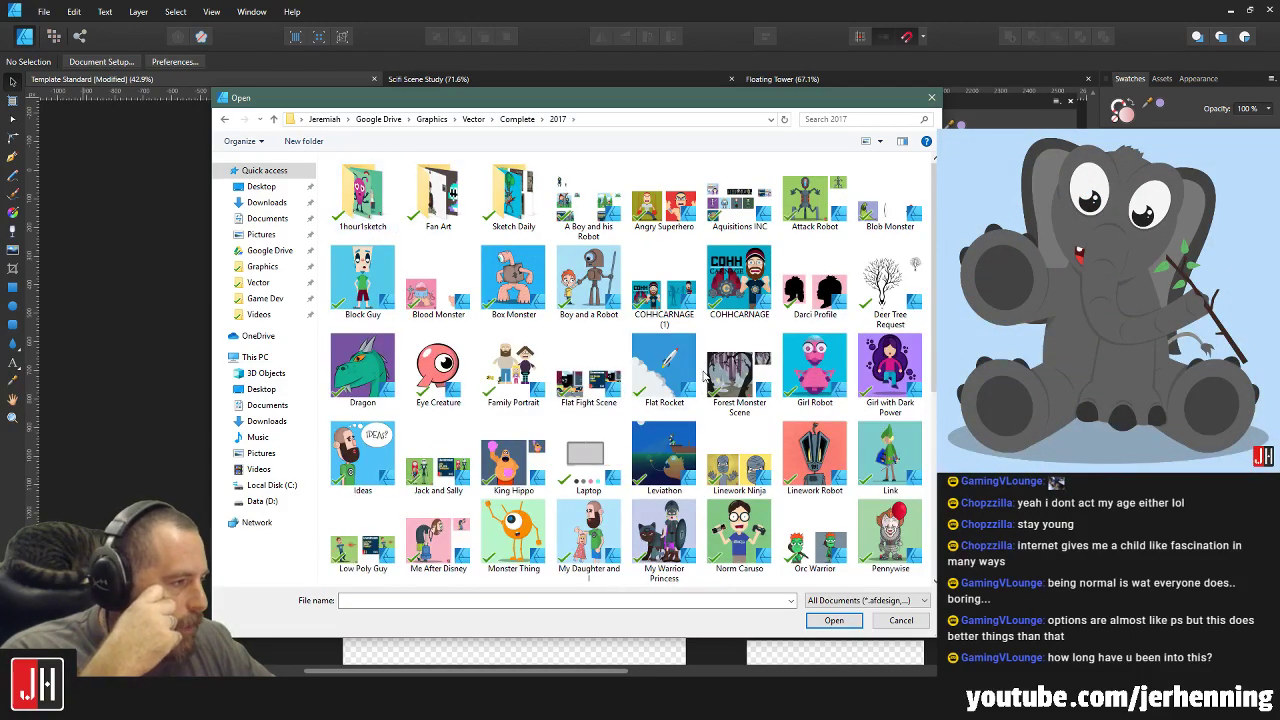
scroll(703, 370, down, 2)
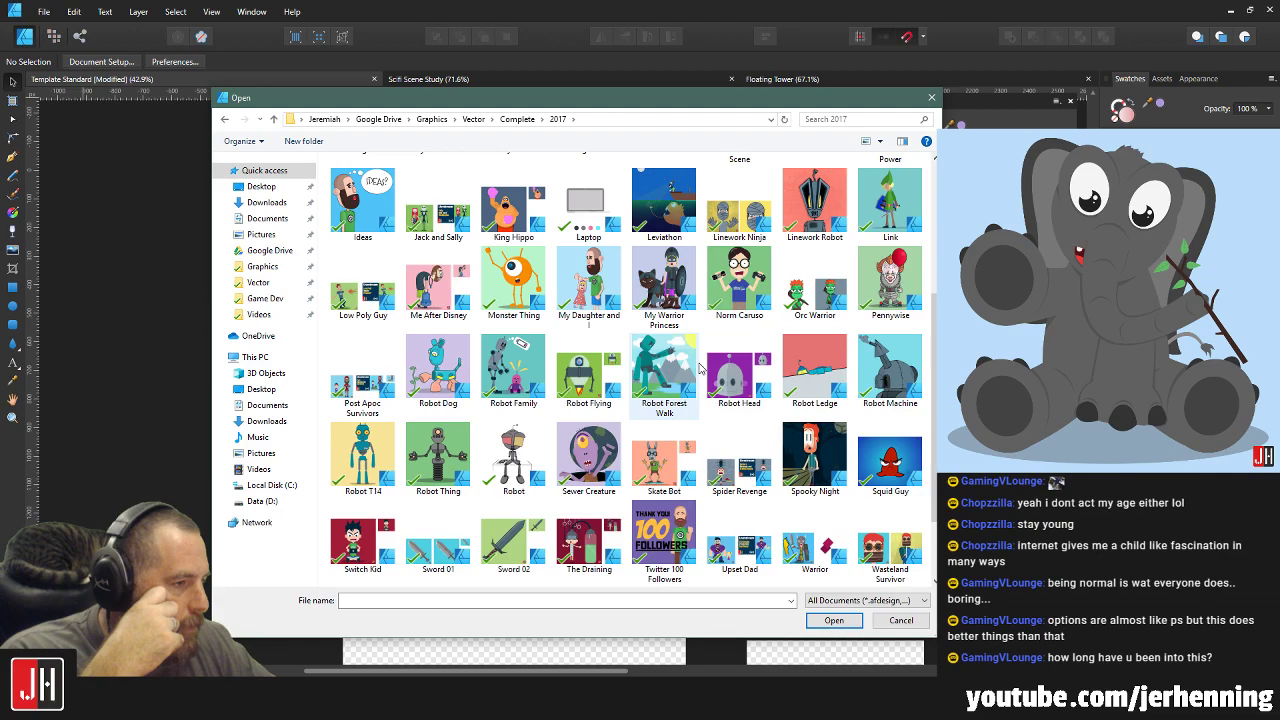
scroll(730, 385, down, 2)
double_click(822, 385)
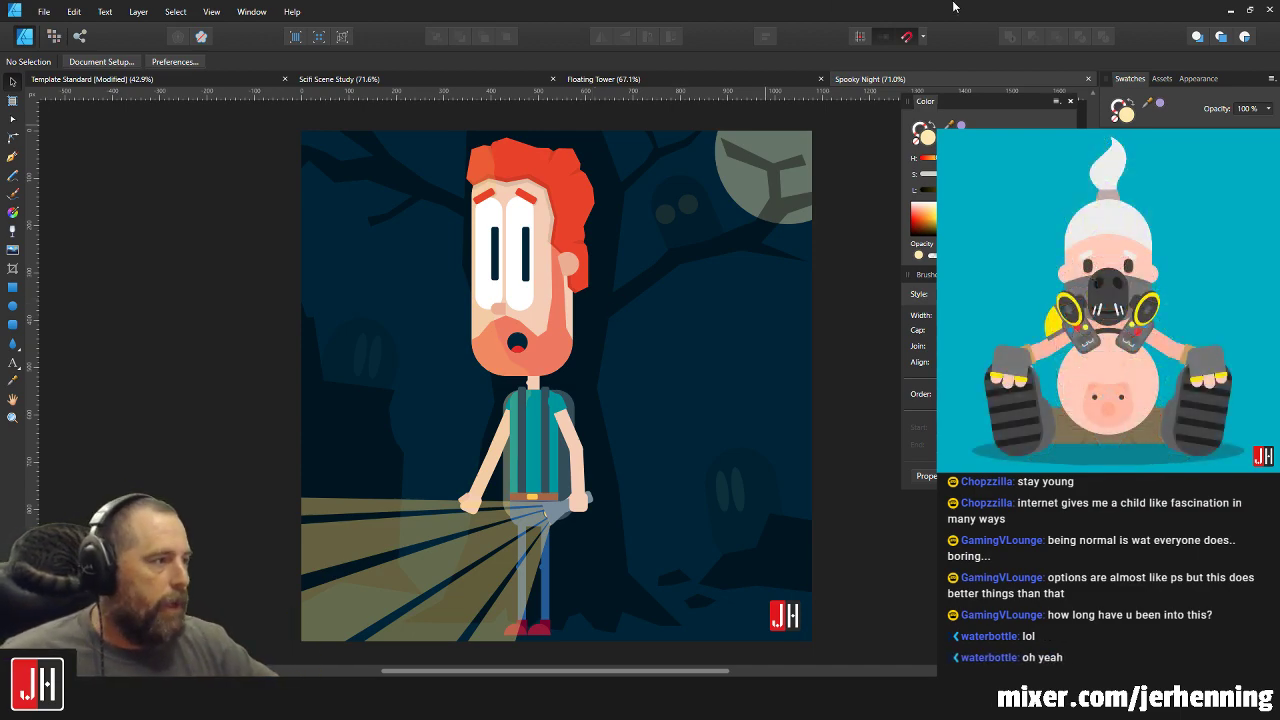
Close Spooky Night and open the Attack Robot document from the 2017 folder.
key(ctrl+w)
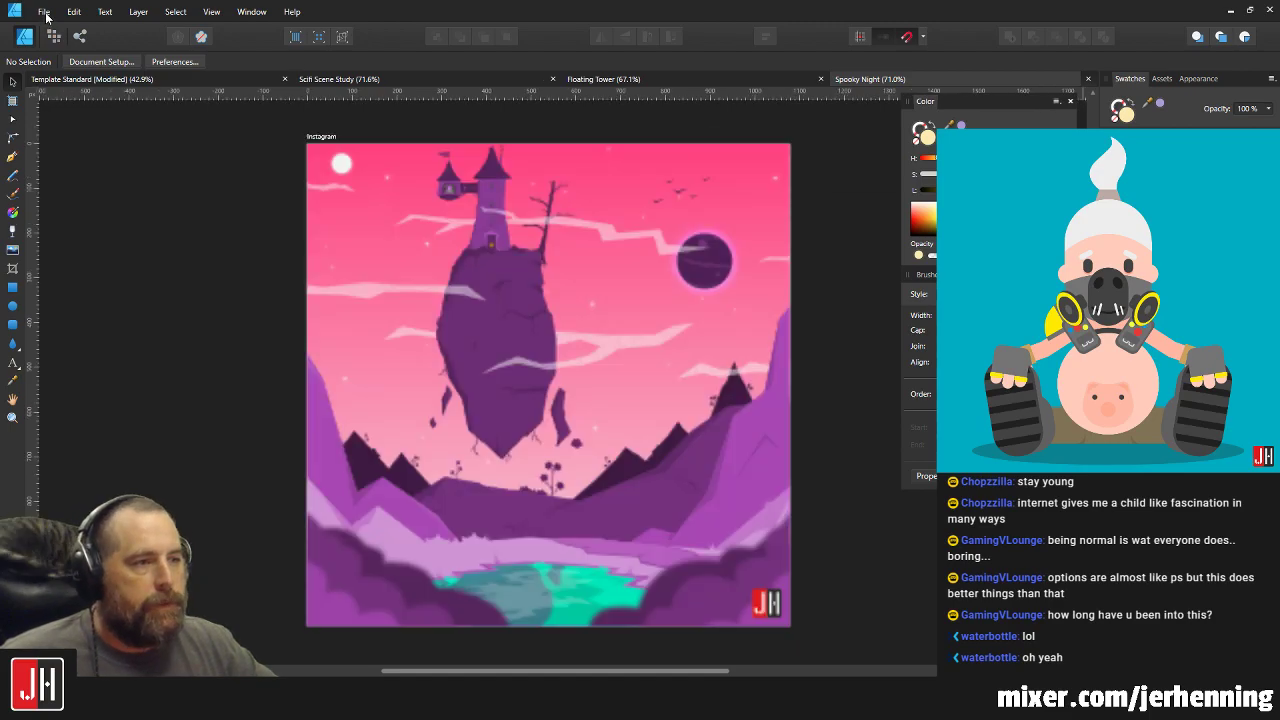
click(44, 11)
click(60, 75)
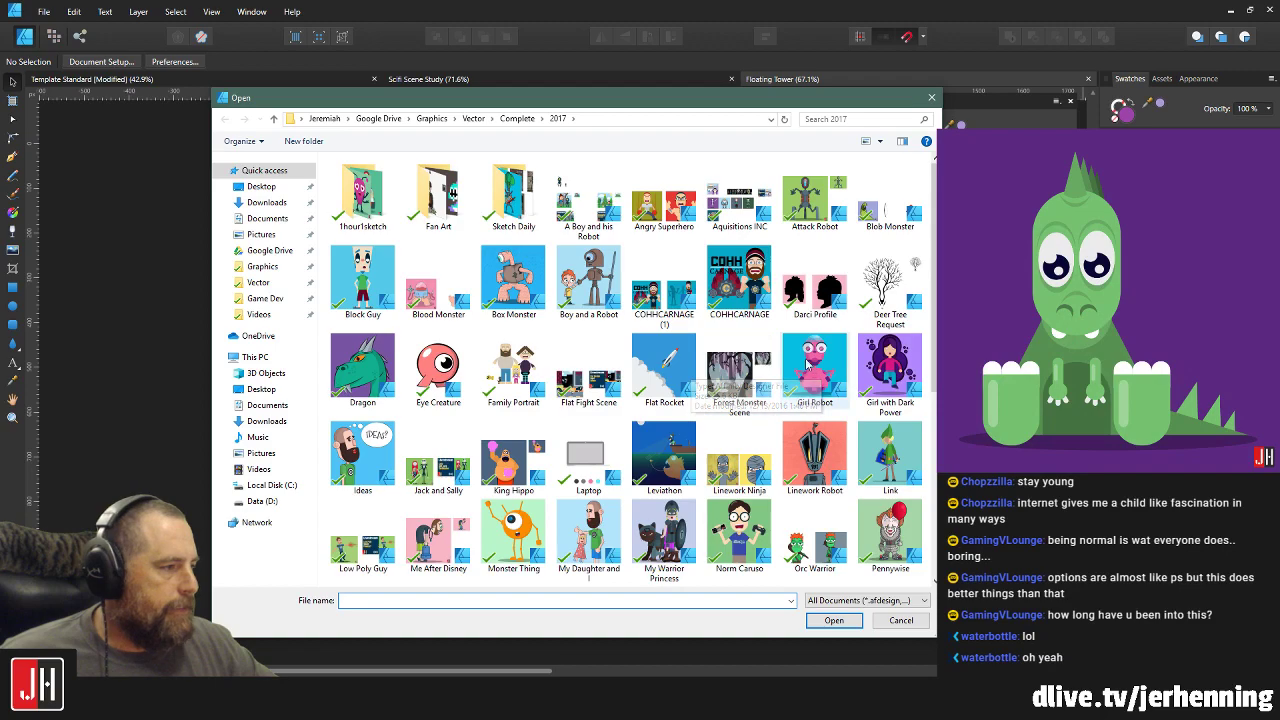
scroll(845, 403, down, 3)
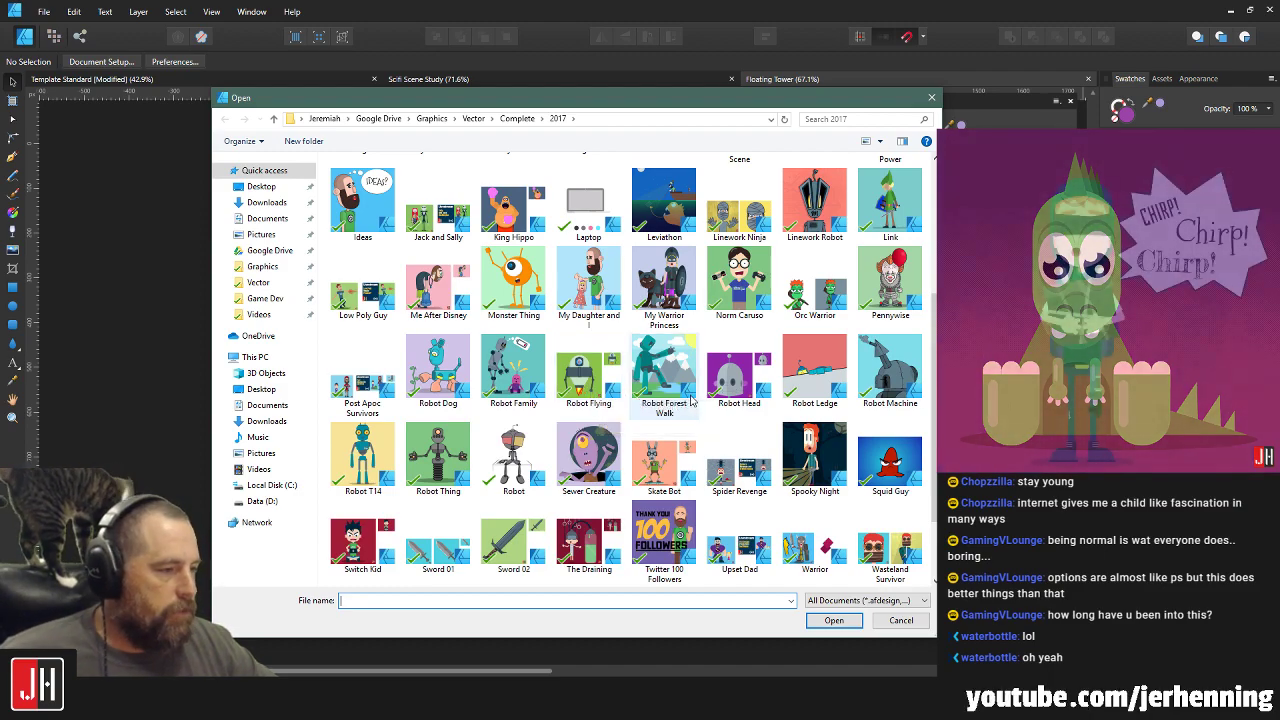
scroll(690, 398, down, 1)
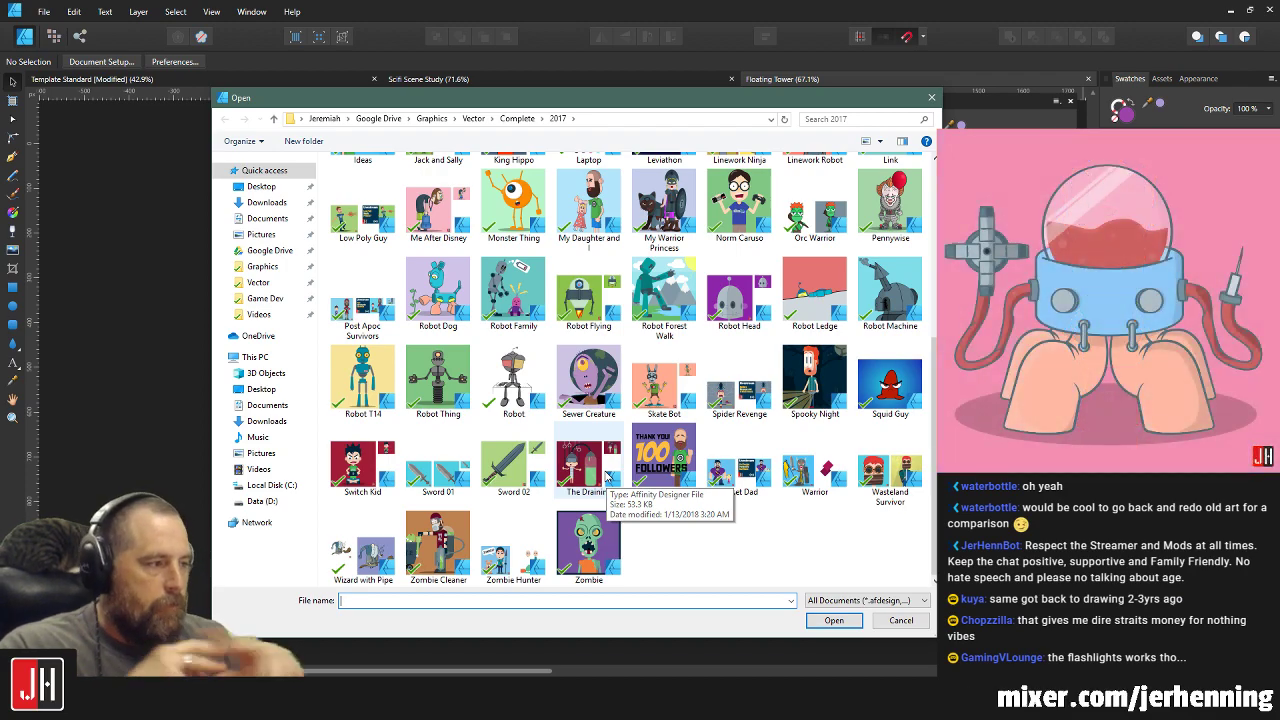
scroll(692, 352, up, 3)
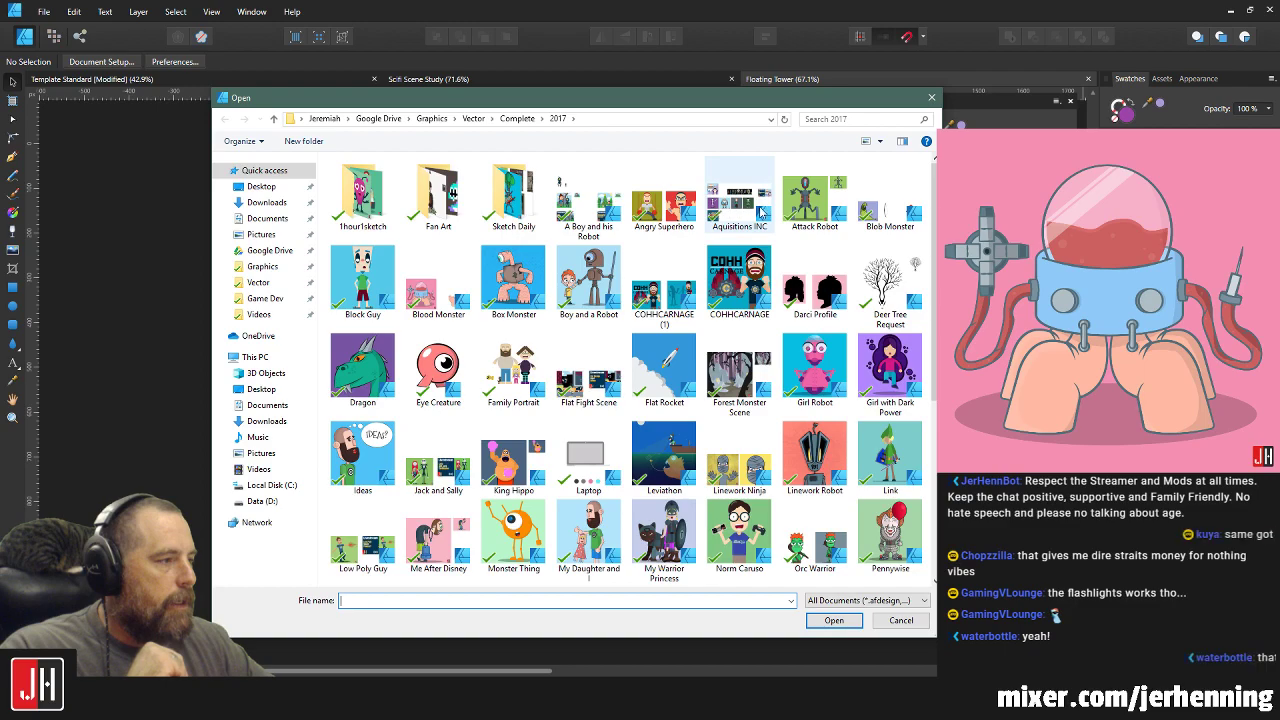
double_click(810, 205)
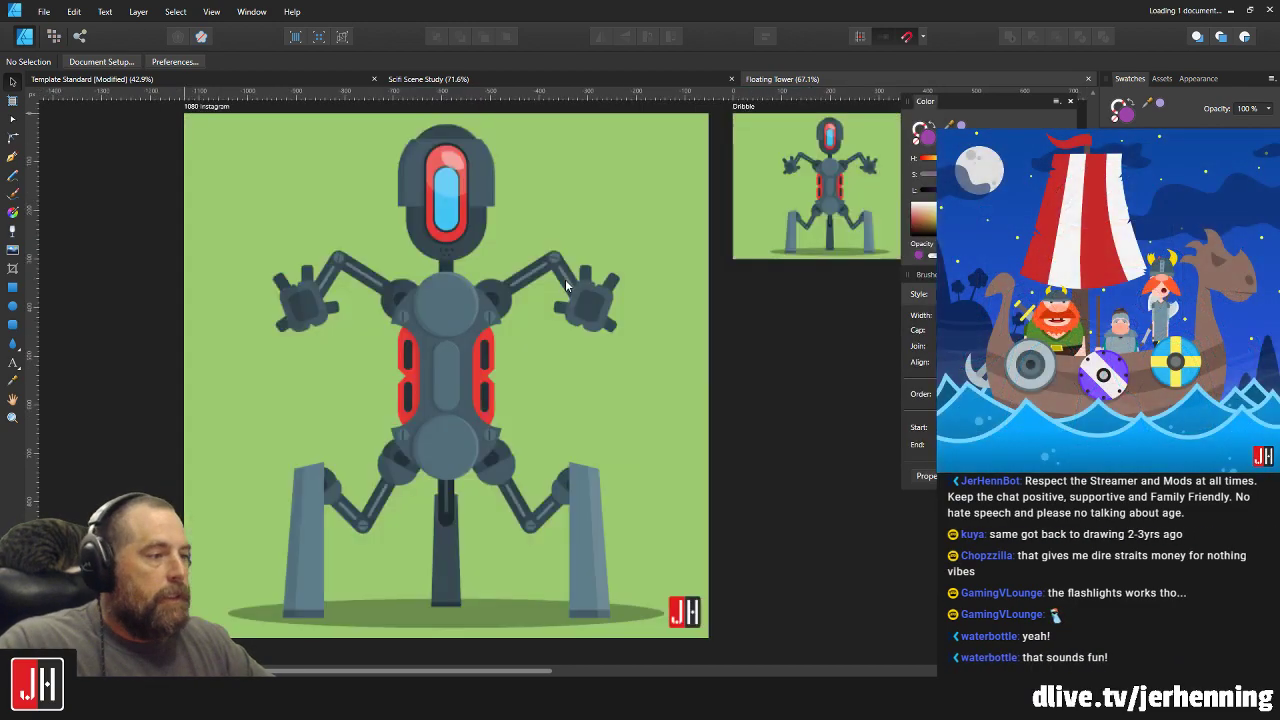
Examine the robot's overall figure on the 1080 Instagram artboard, including its torso, arms and lower body.
scroll(545, 295, up, 3)
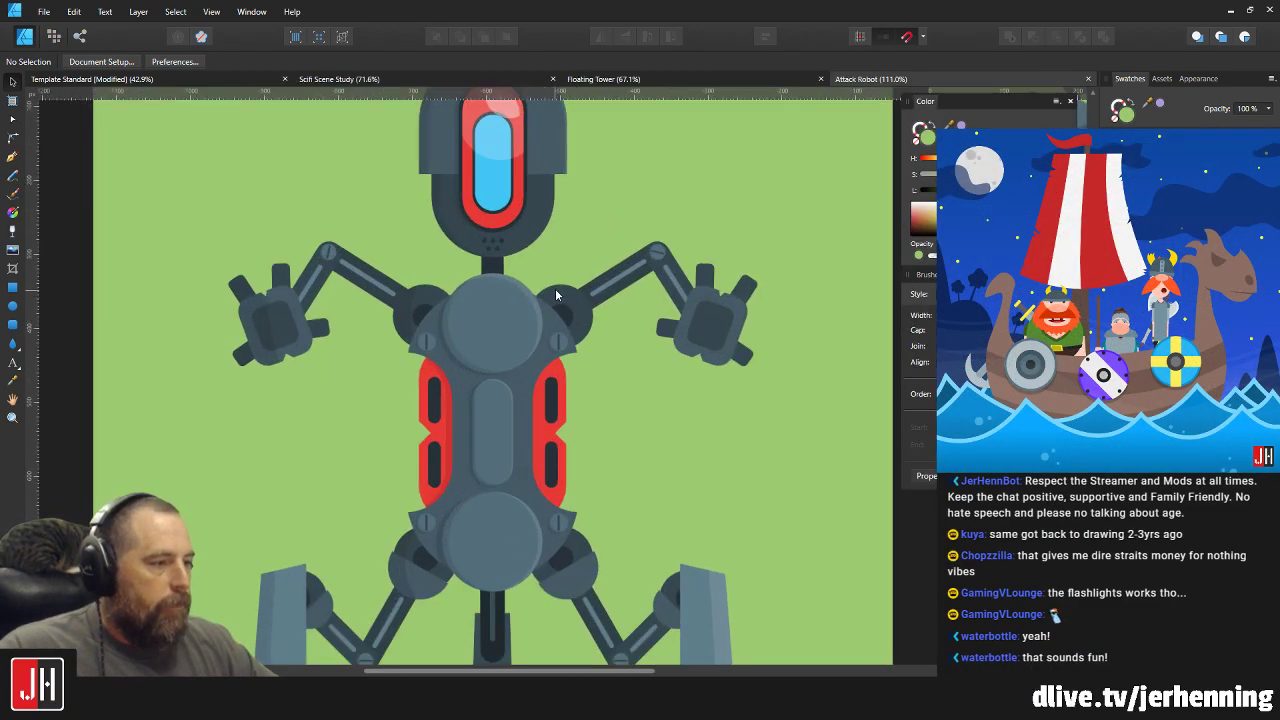
scroll(540, 305, down, 3)
scroll(538, 318, up, 4)
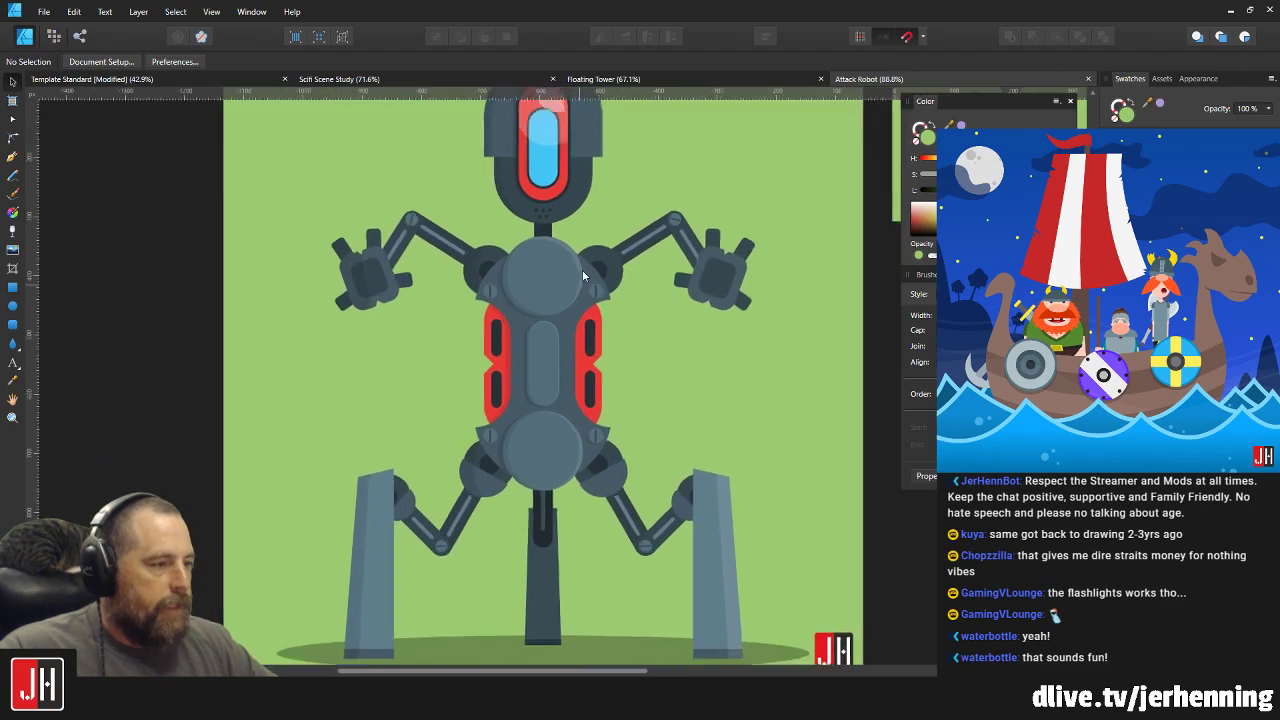
scroll(597, 304, up, 4)
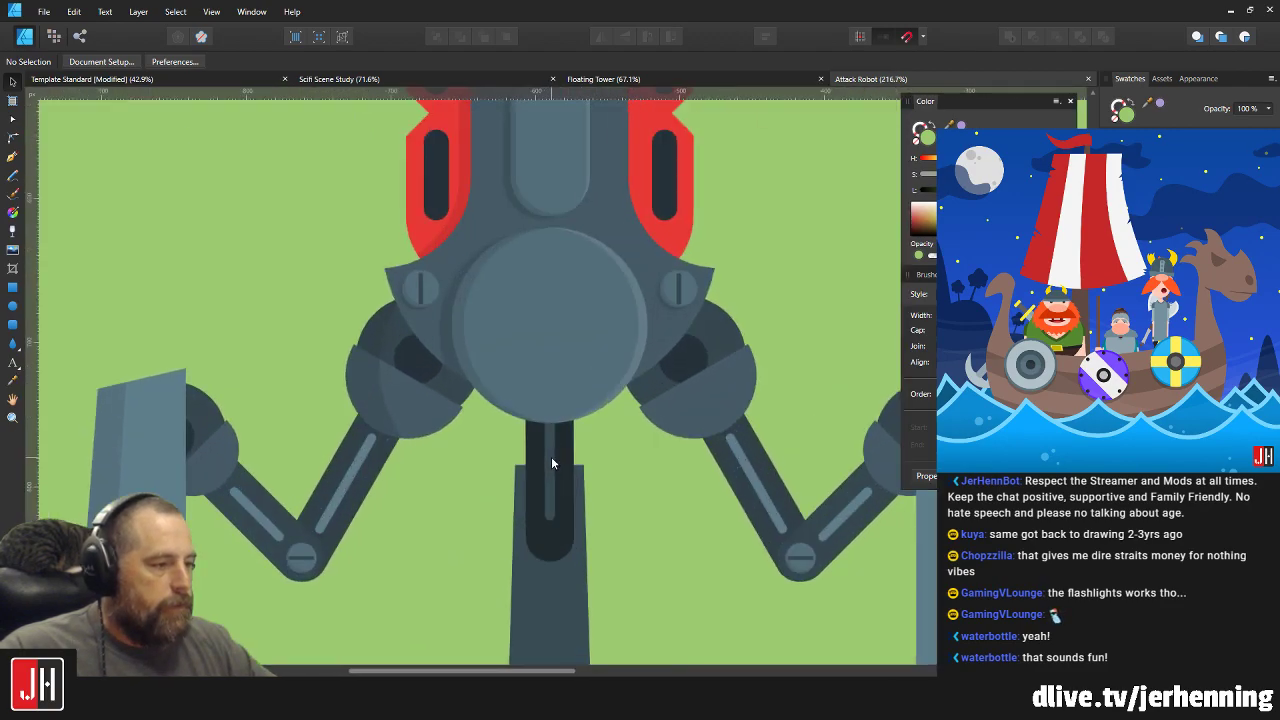
scroll(551, 456, down, 6)
scroll(595, 335, up, 5)
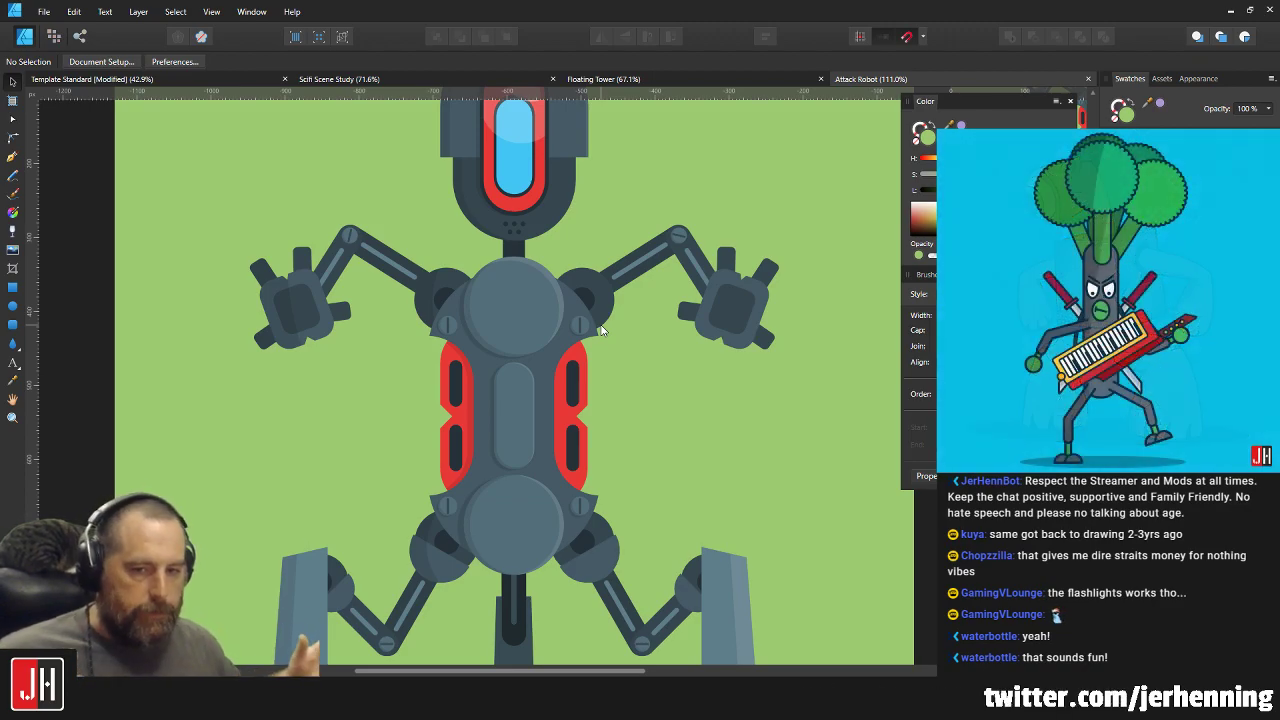
scroll(580, 330, down, 3)
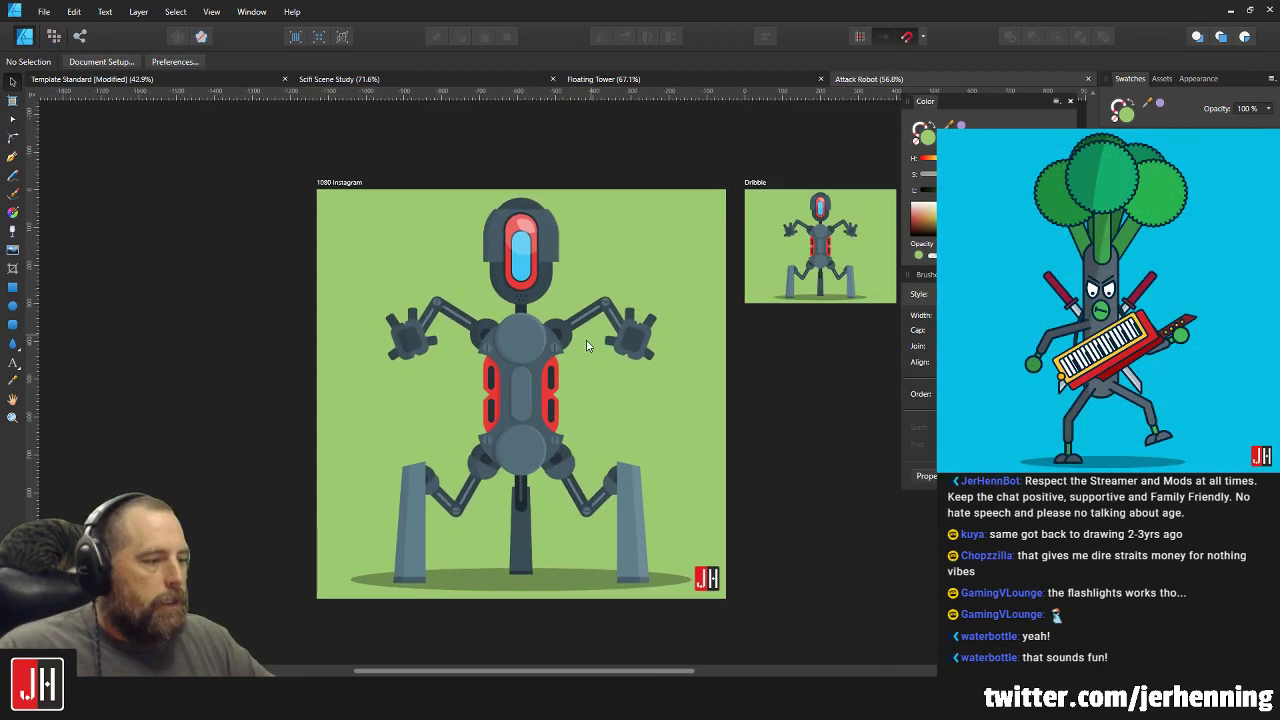
Inspect the robot's small details up close: the slotted screws, shading on the round plates and the leg joints.
scroll(540, 449, up, 10)
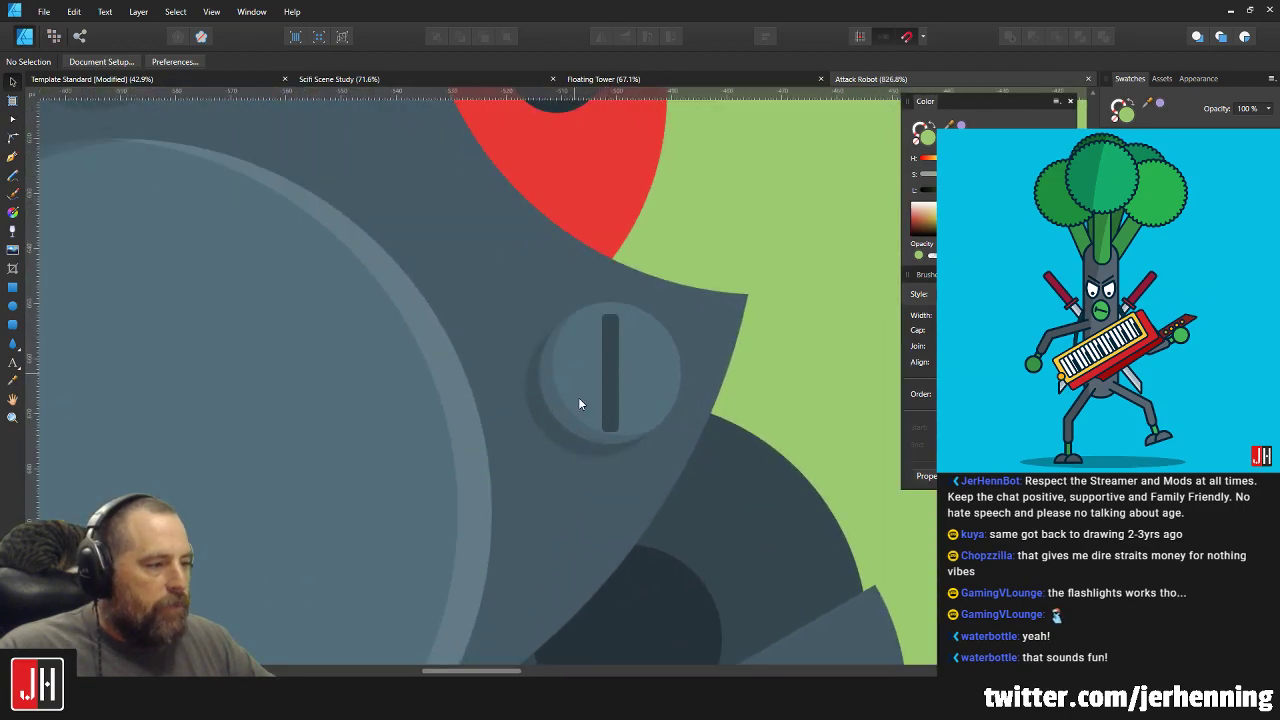
scroll(580, 400, up, 3)
scroll(545, 430, down, 8)
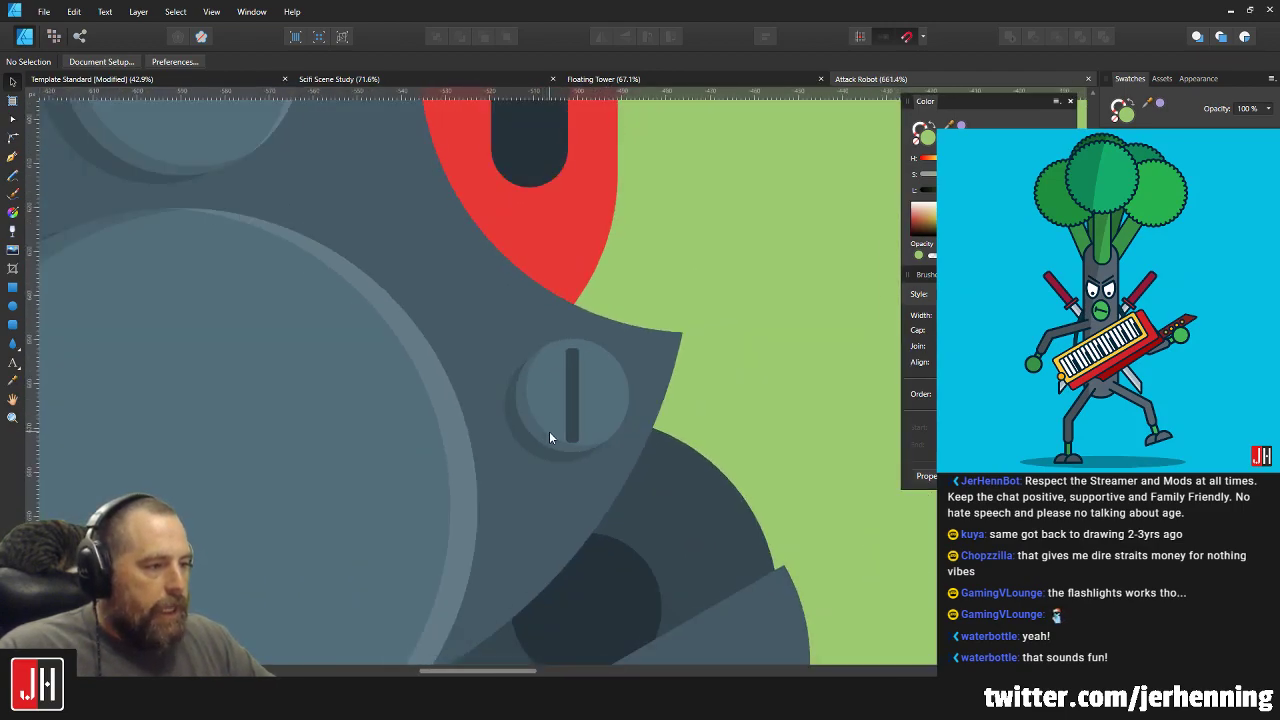
scroll(402, 359, up, 4)
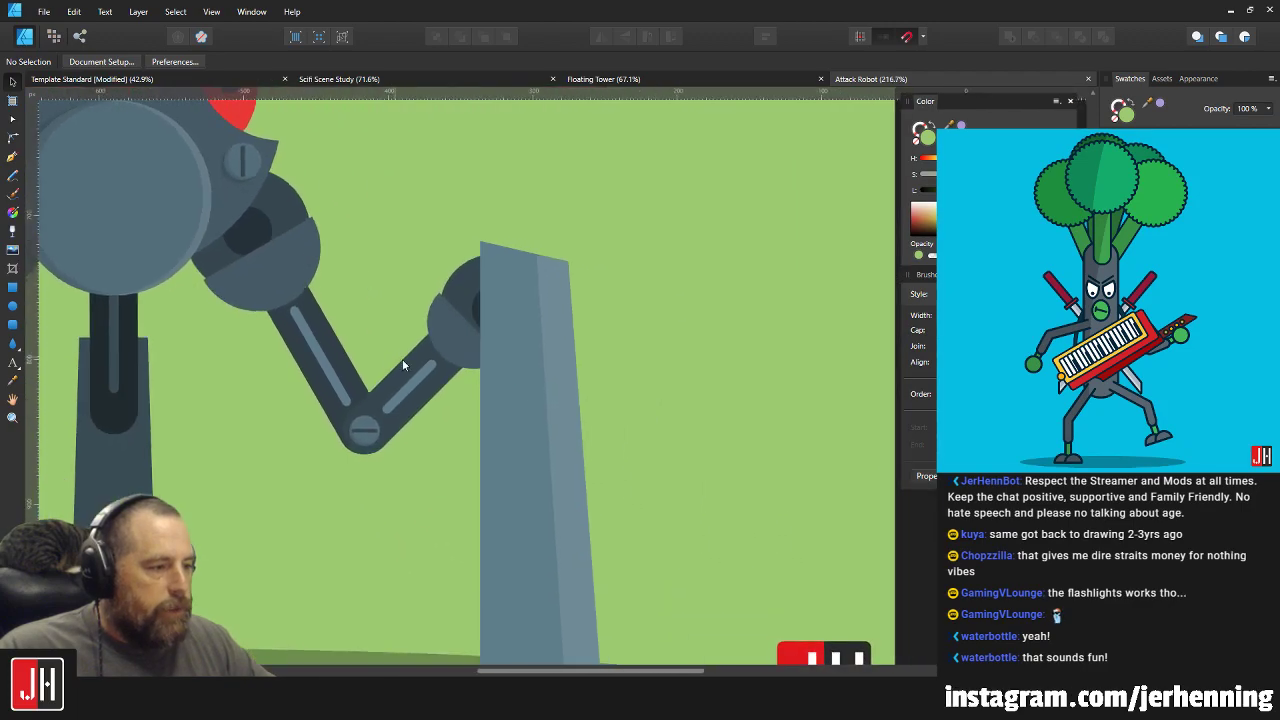
scroll(270, 530, up, 3)
scroll(270, 535, down, 4)
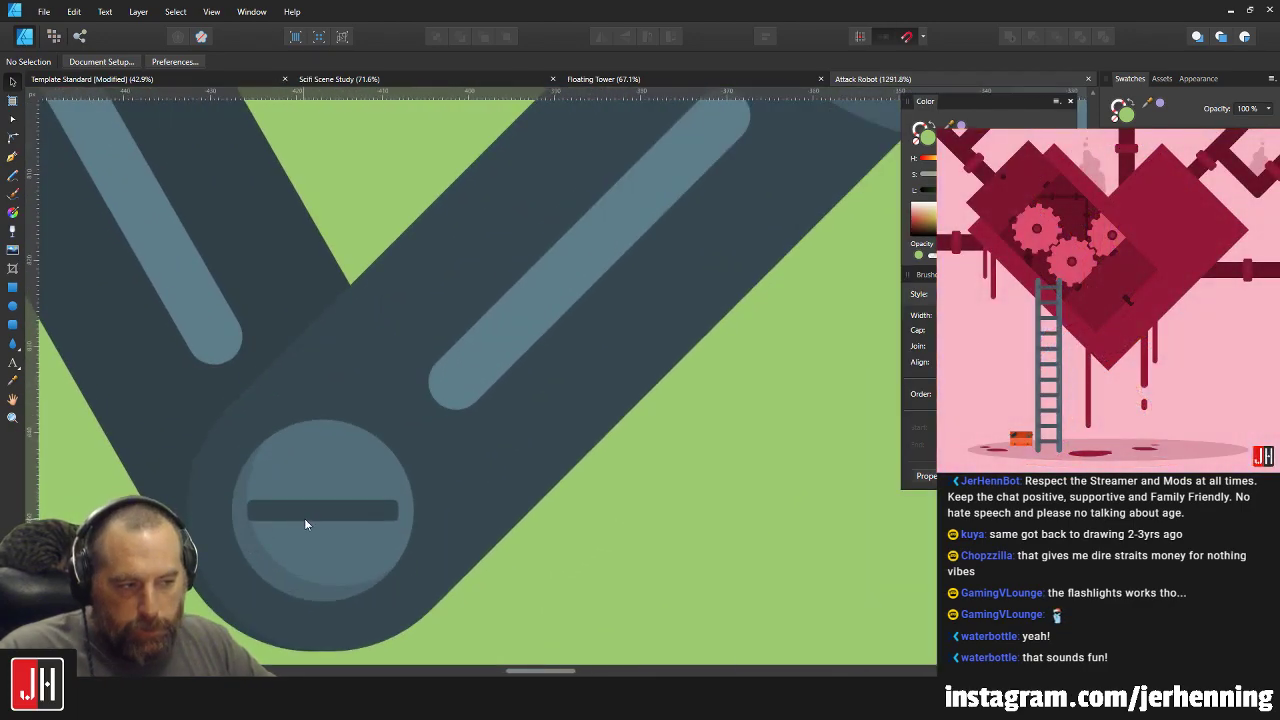
scroll(600, 242, down, 3)
scroll(606, 248, down, 3)
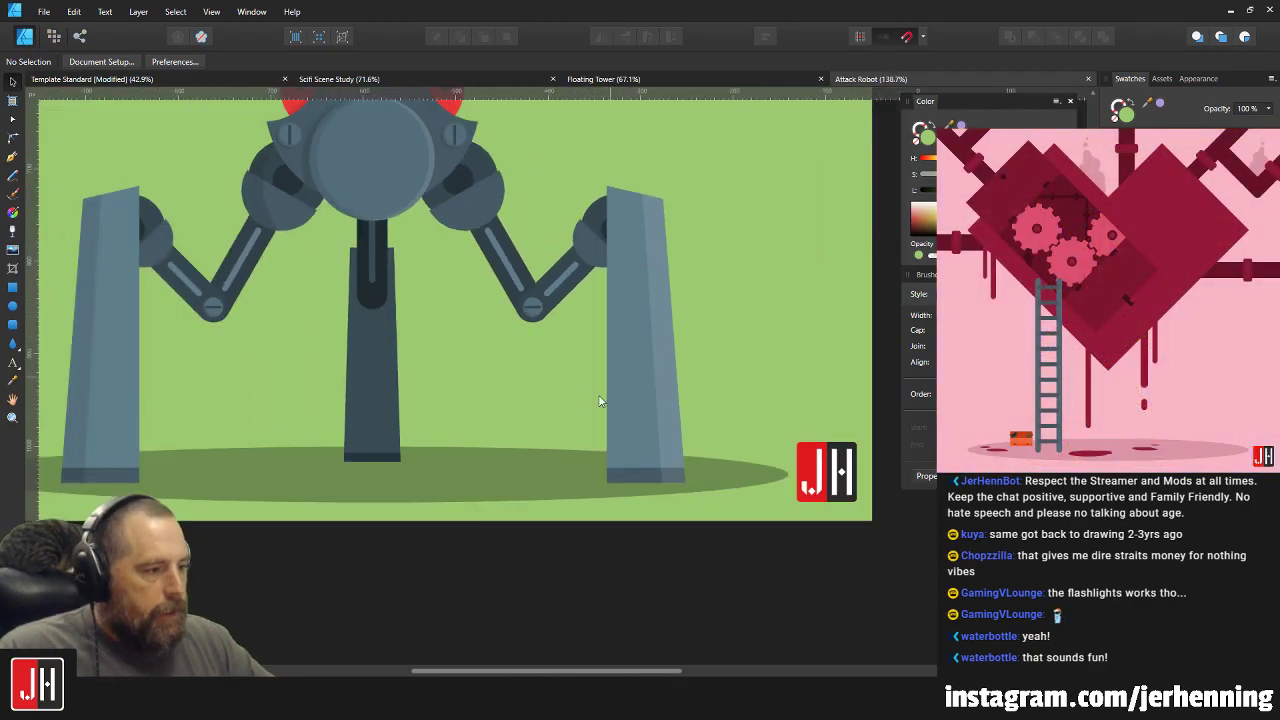
Inspect the robot's legs, torso and the glossy highlights on its red and blue visor.
scroll(335, 383, up, 3)
scroll(539, 393, down, 2)
drag(693, 135, 549, 502)
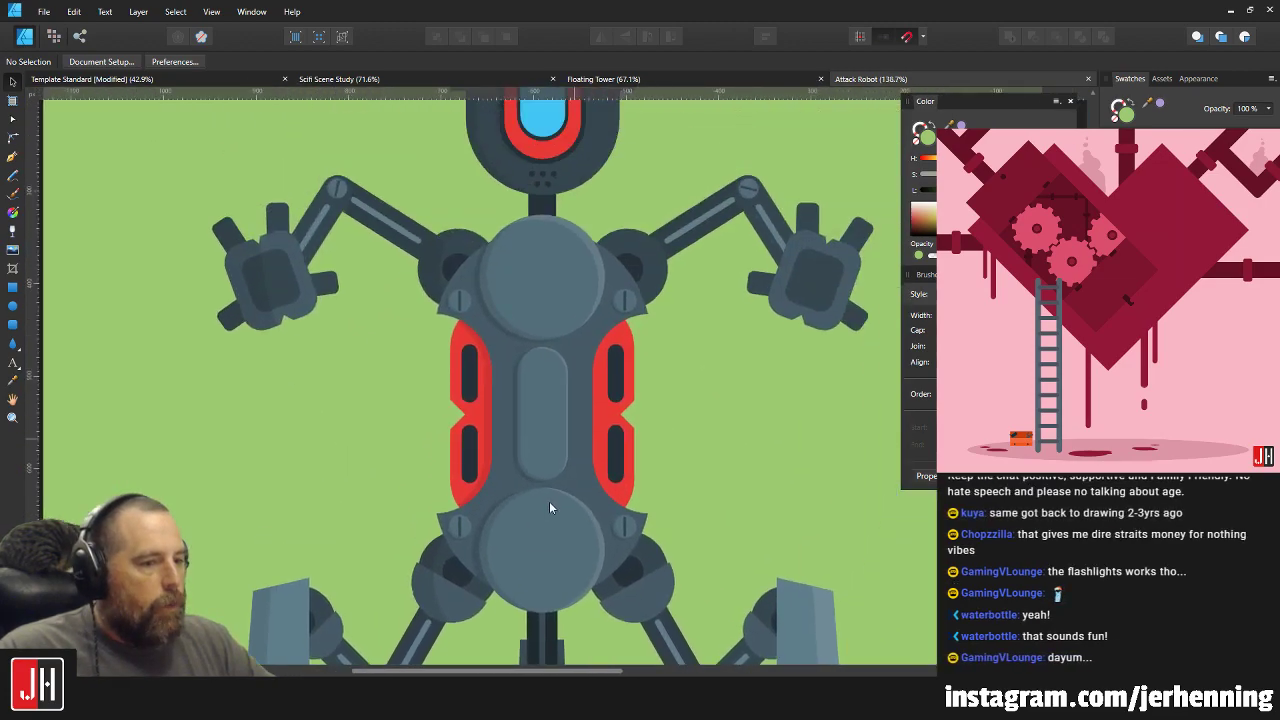
drag(602, 256, 562, 456)
scroll(500, 255, up, 5)
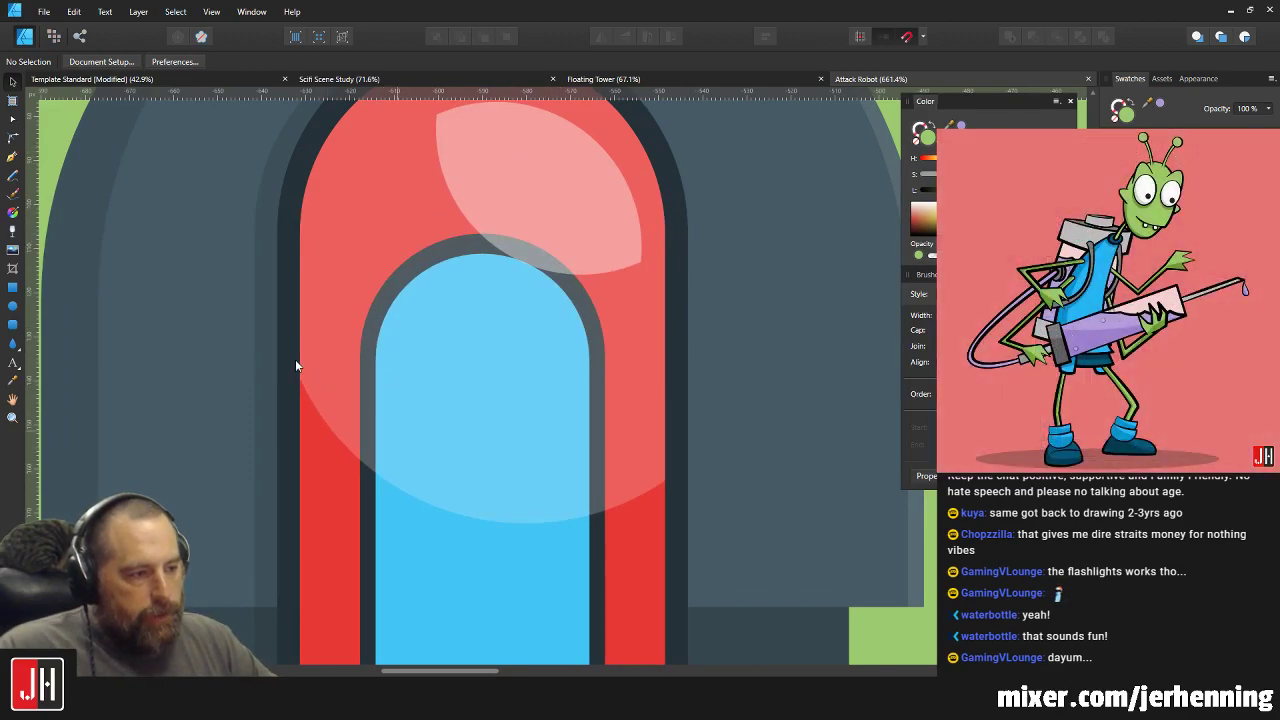
scroll(241, 278, down, 5)
scroll(418, 296, down, 3)
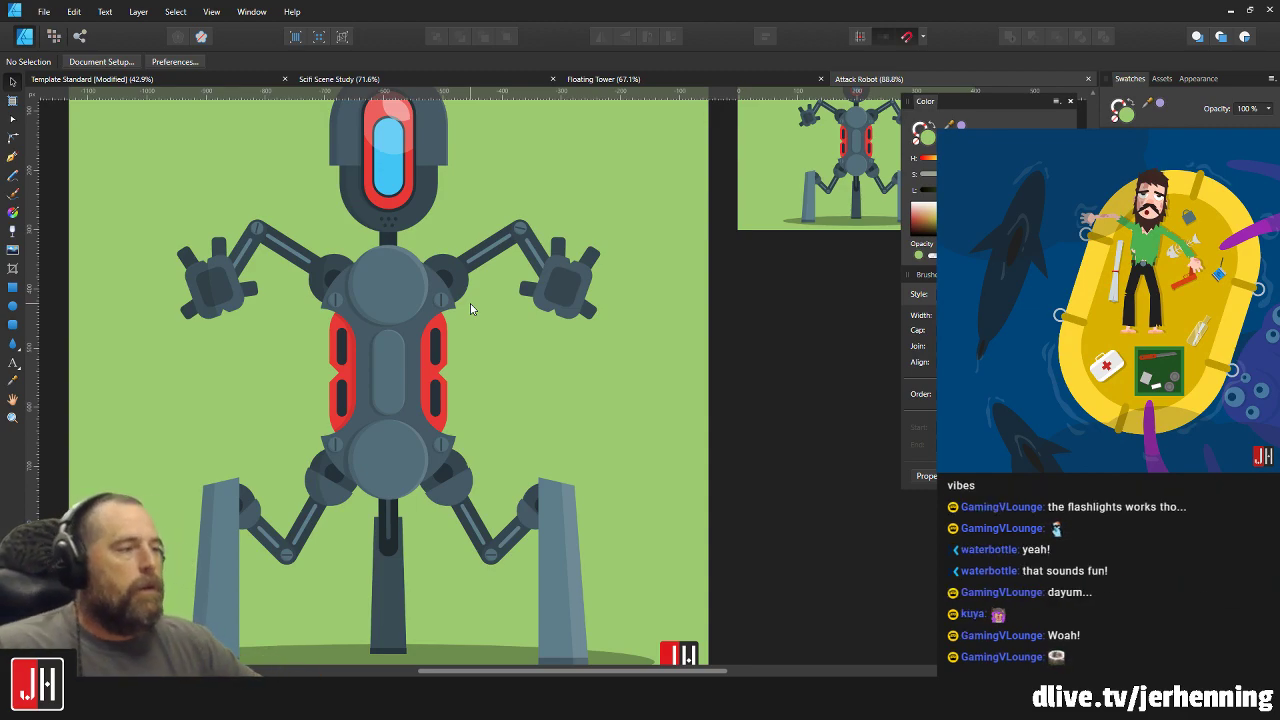
Close Attack Robot and open the Wizard with Pipe document from the 2017 folder.
click(1088, 79)
click(44, 11)
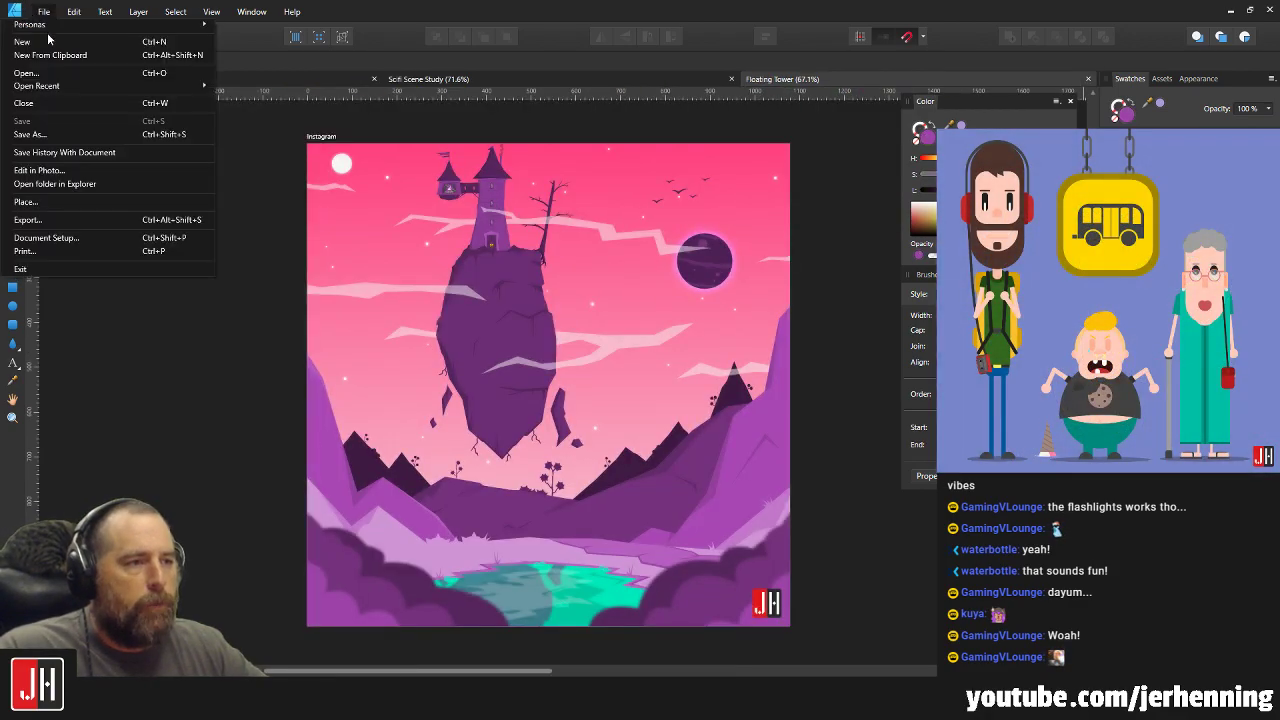
click(40, 74)
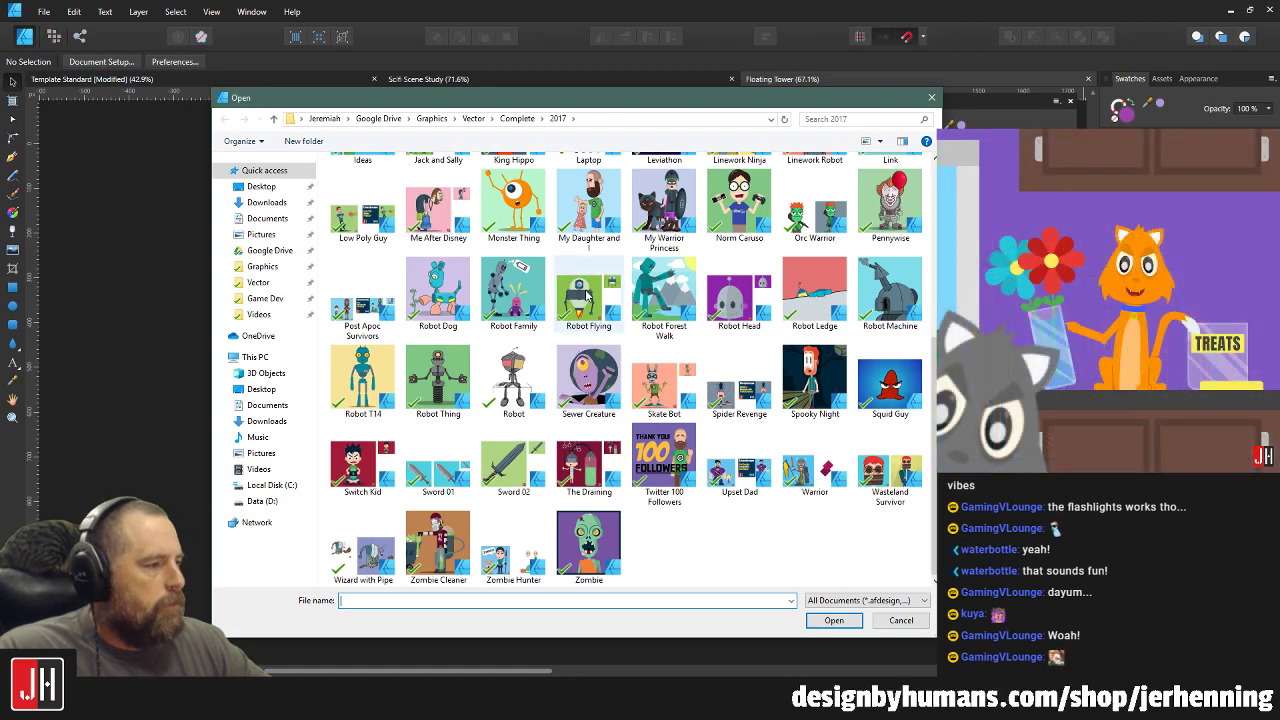
double_click(358, 558)
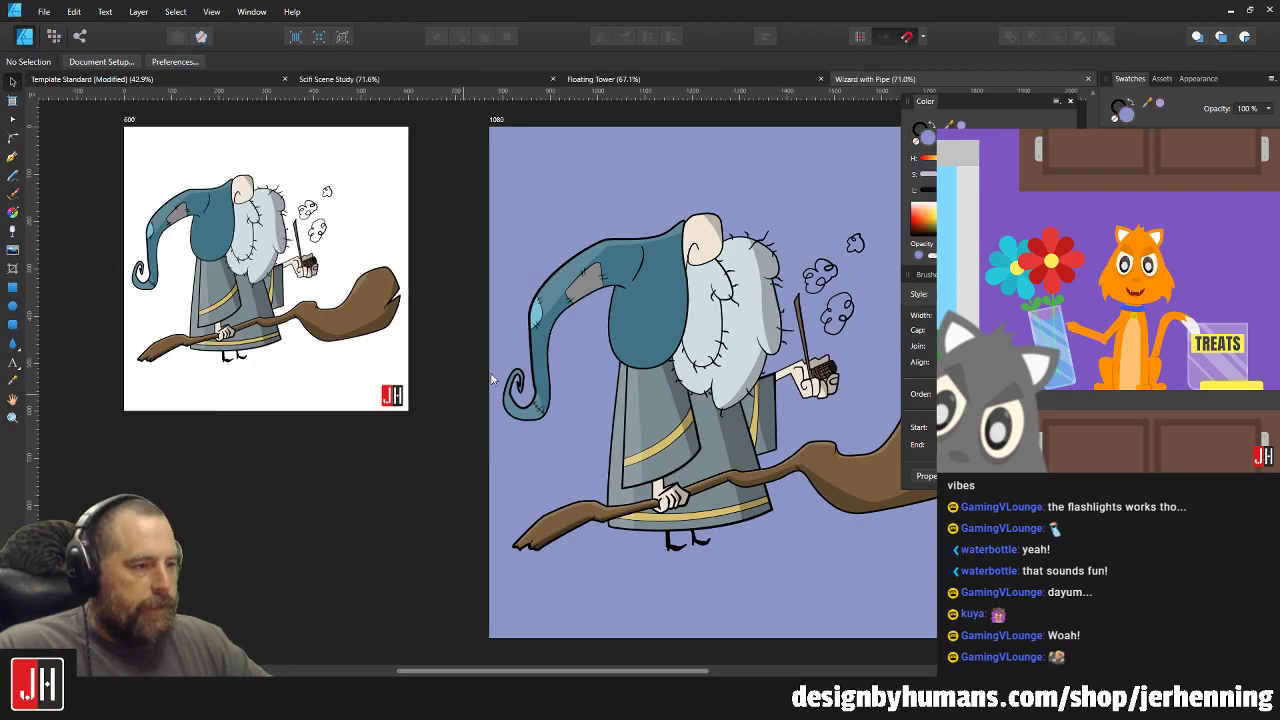
Examine the wizard illustration on the 1080 artboard: the beard, pipe, robe, broom and patched hat, selecting the hat shape.
scroll(646, 334, up, 5)
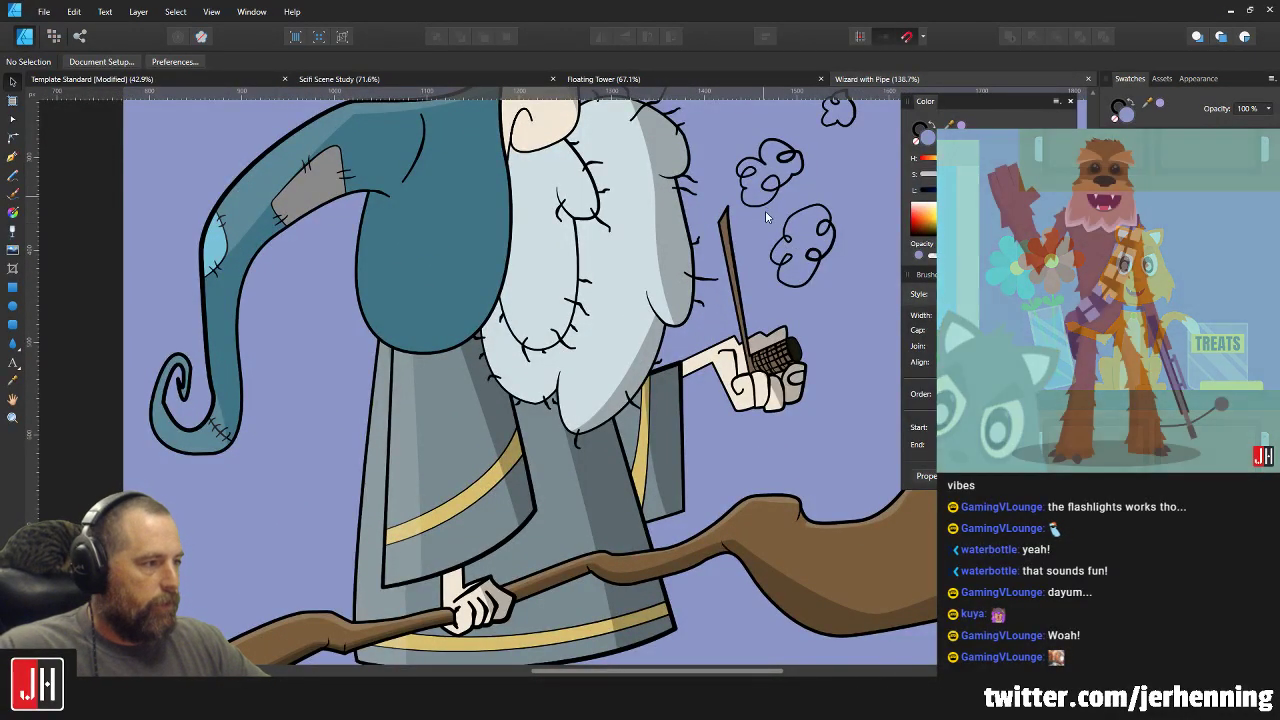
drag(725, 482, 703, 323)
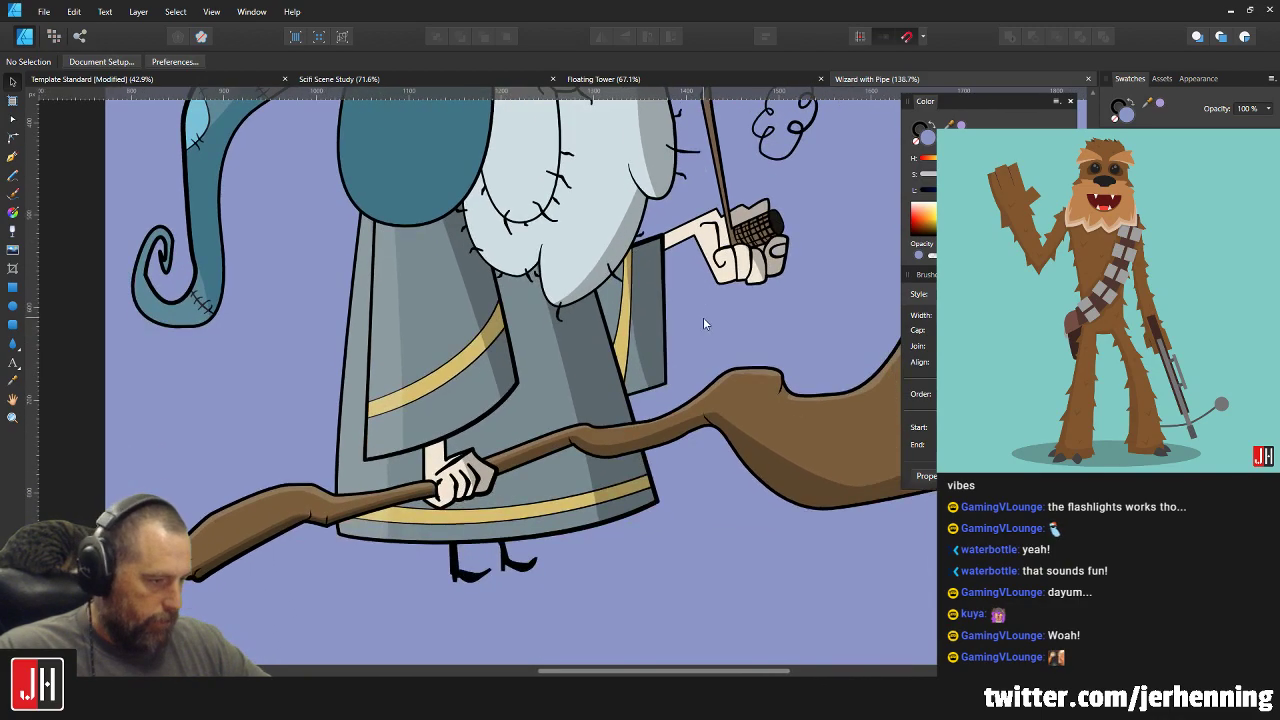
scroll(669, 350, down, 2)
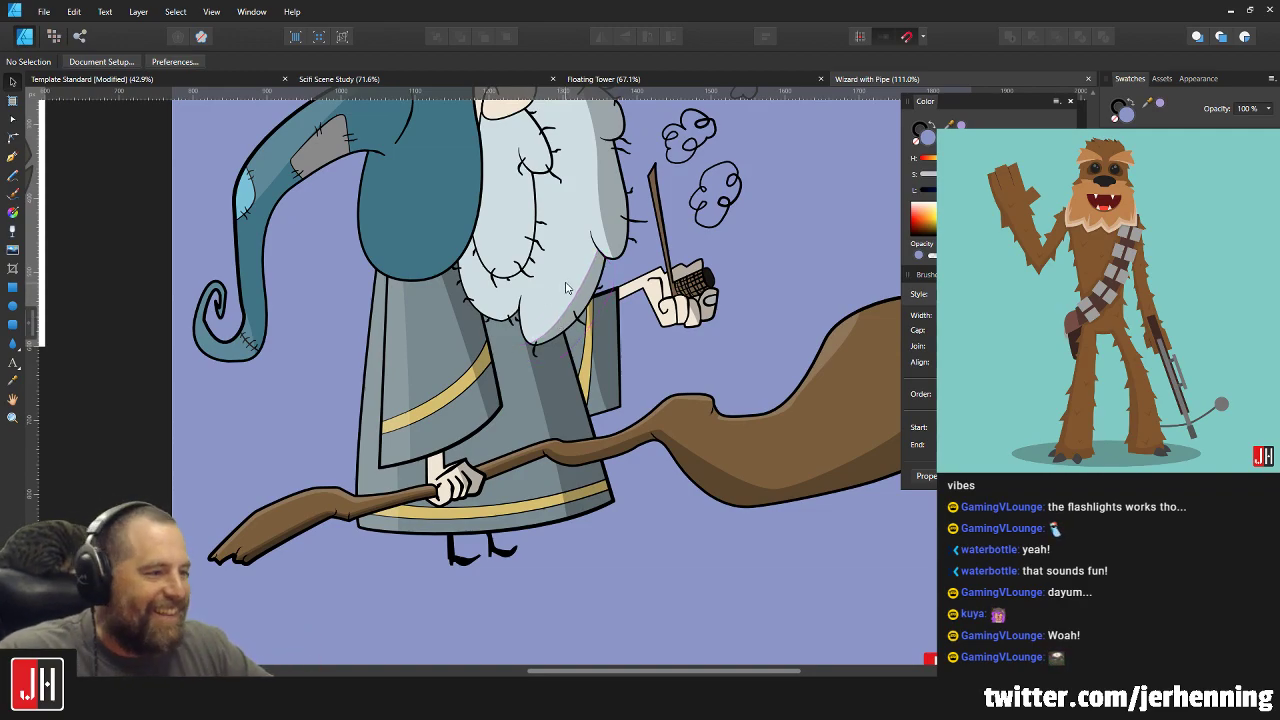
scroll(525, 248, up, 1)
scroll(525, 248, up, 6)
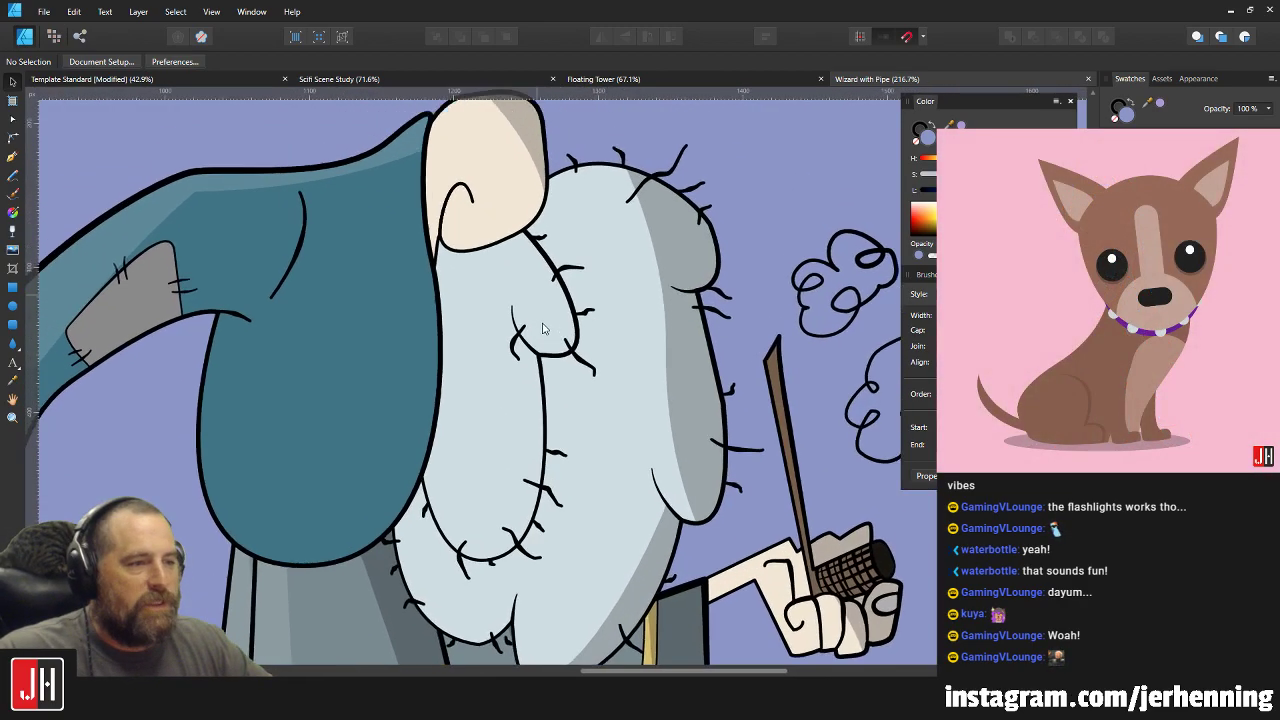
scroll(485, 302, down, 4)
scroll(576, 400, down, 5)
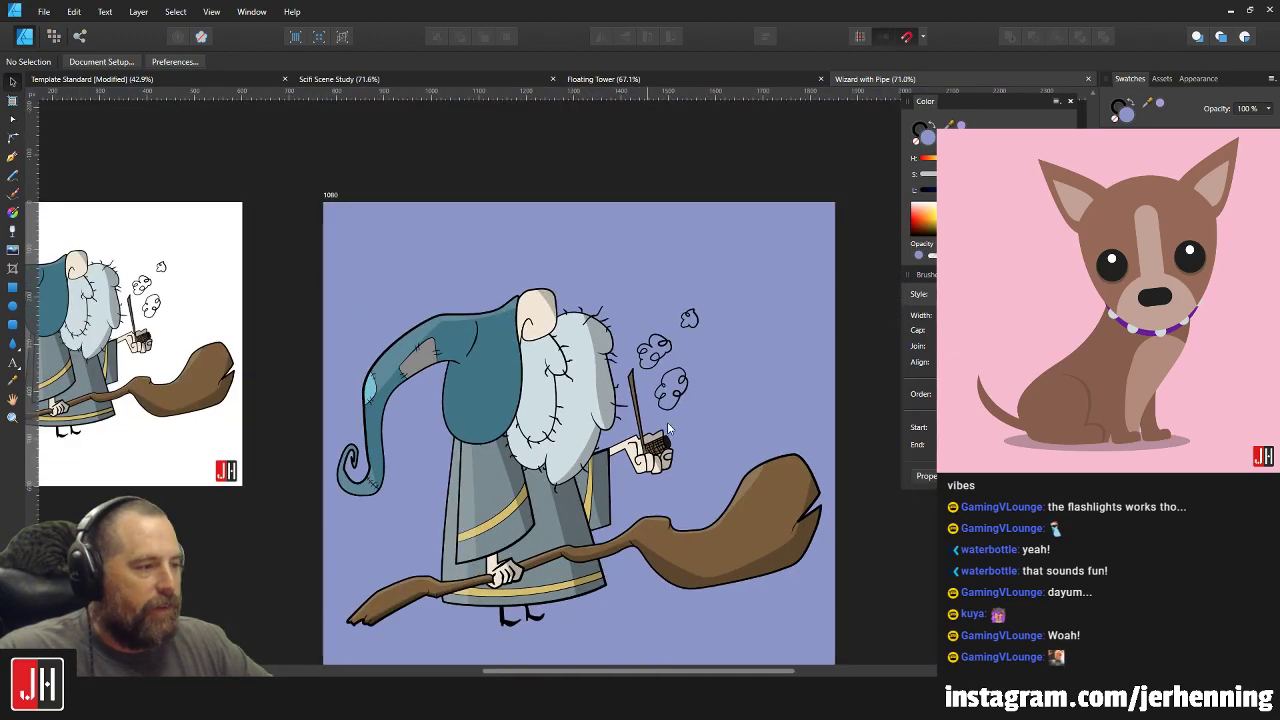
scroll(675, 400, up, 3)
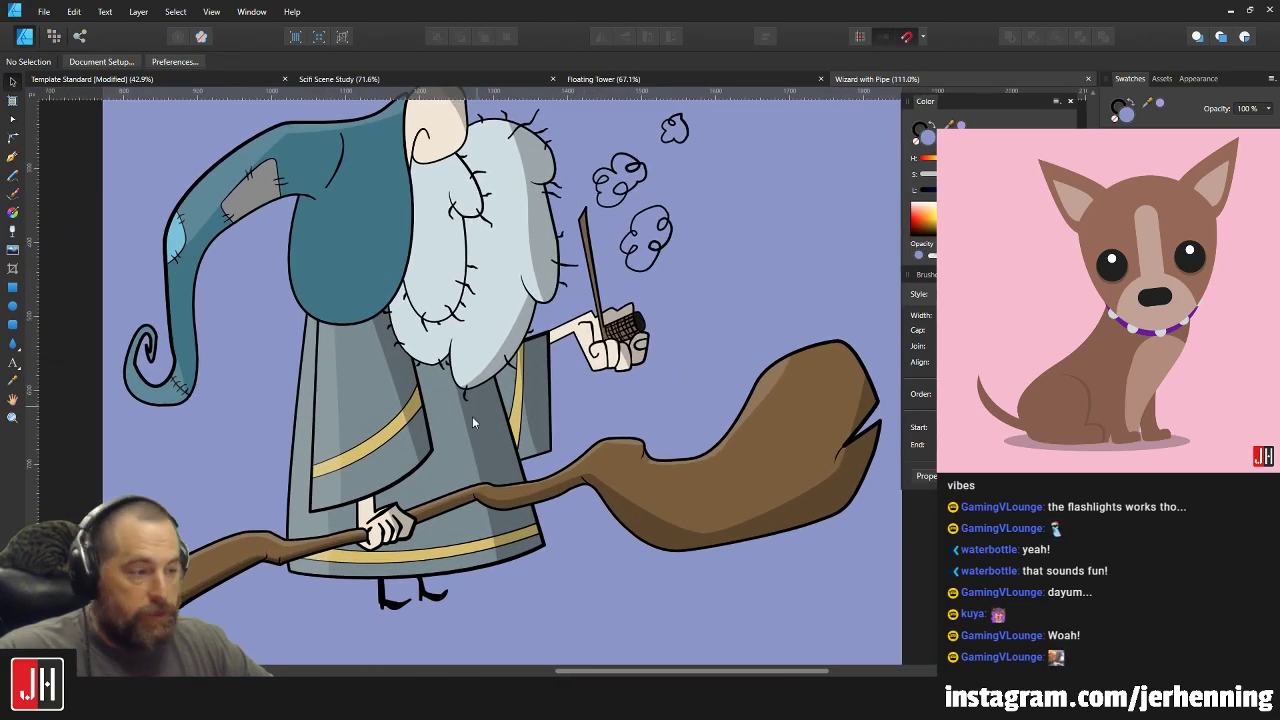
scroll(342, 291, up, 6)
click(339, 255)
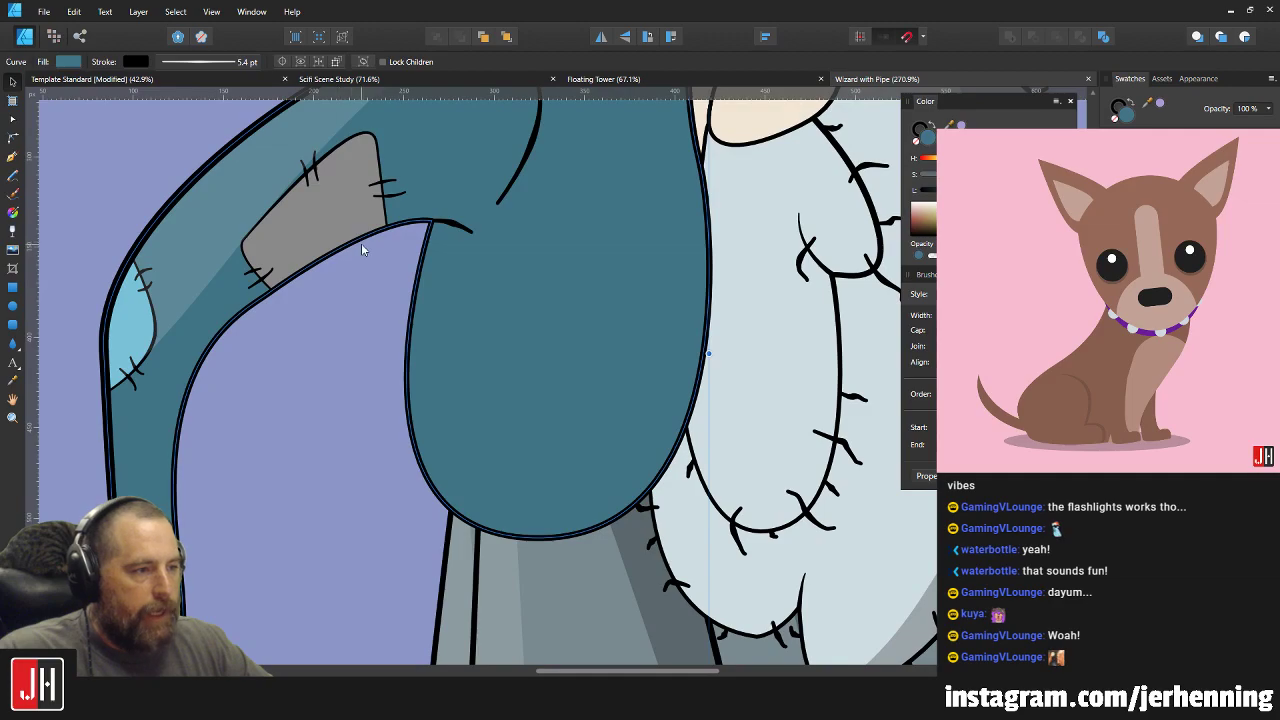
scroll(622, 336, down, 10)
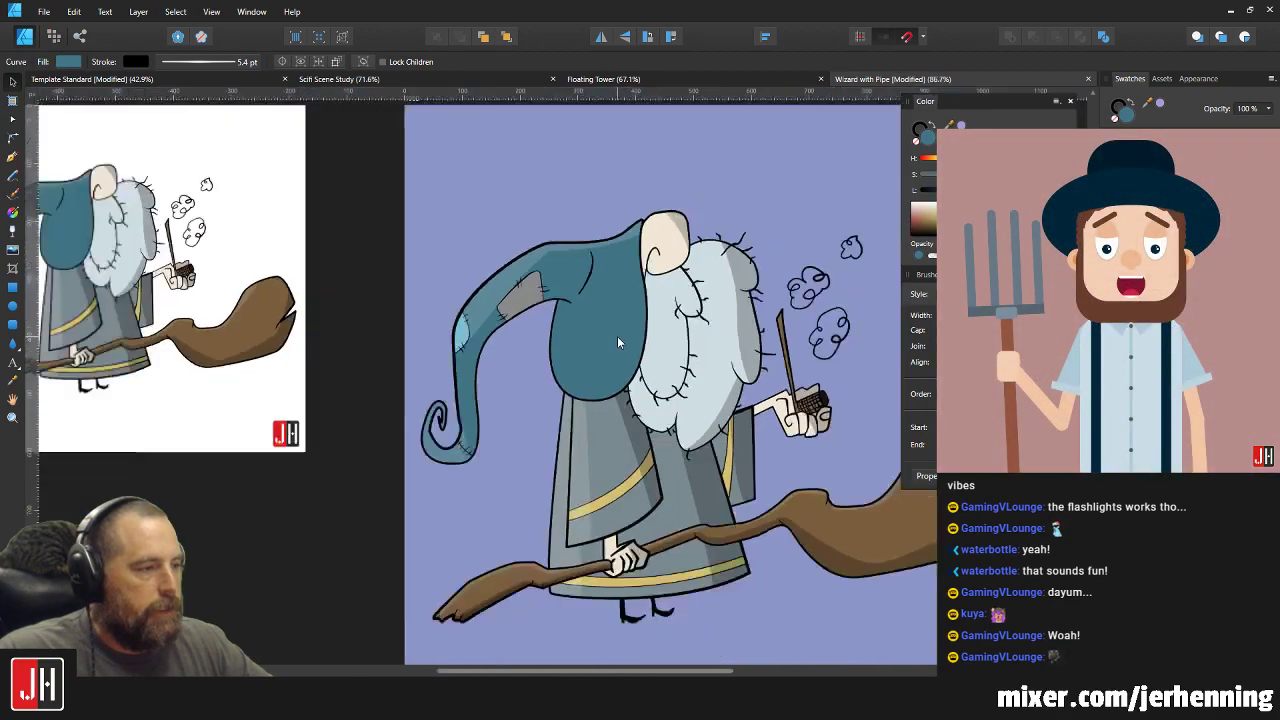
Close the Wizard with Pipe document and open Blob Monster from the 2017 folder.
key(ctrl+d)
click(1089, 78)
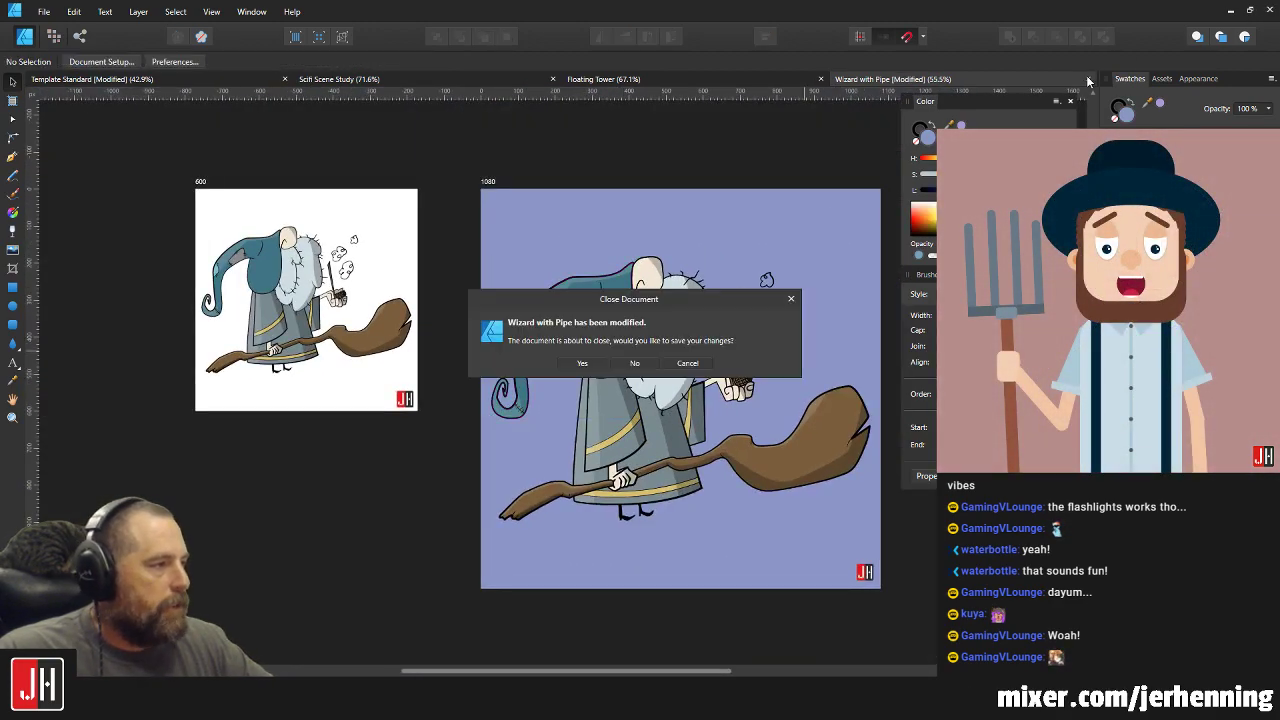
click(598, 364)
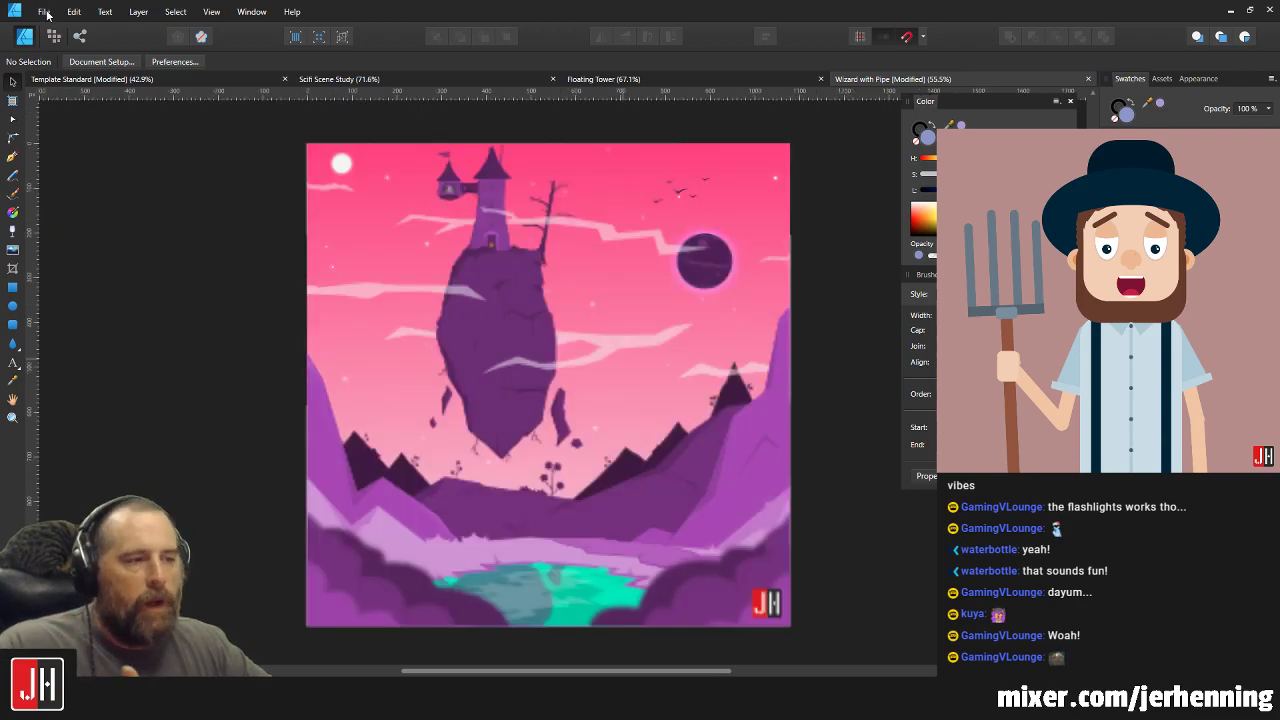
click(44, 12)
click(72, 80)
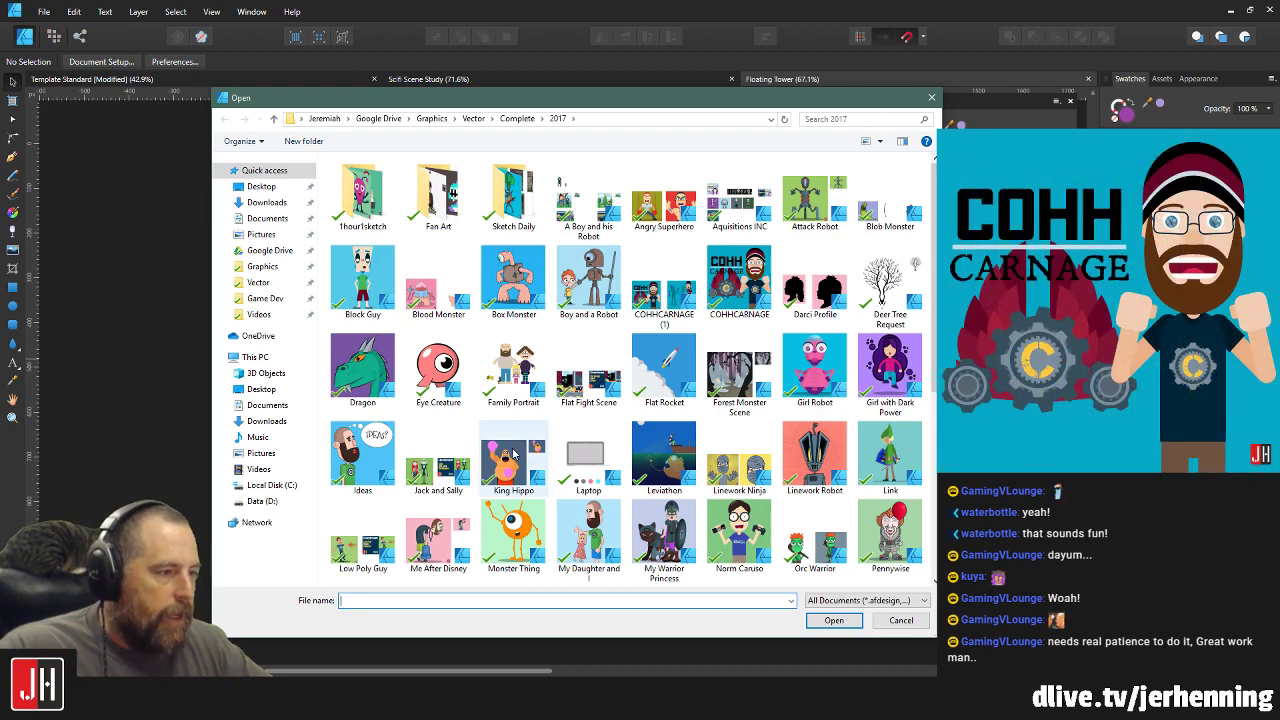
scroll(520, 425, down, 3)
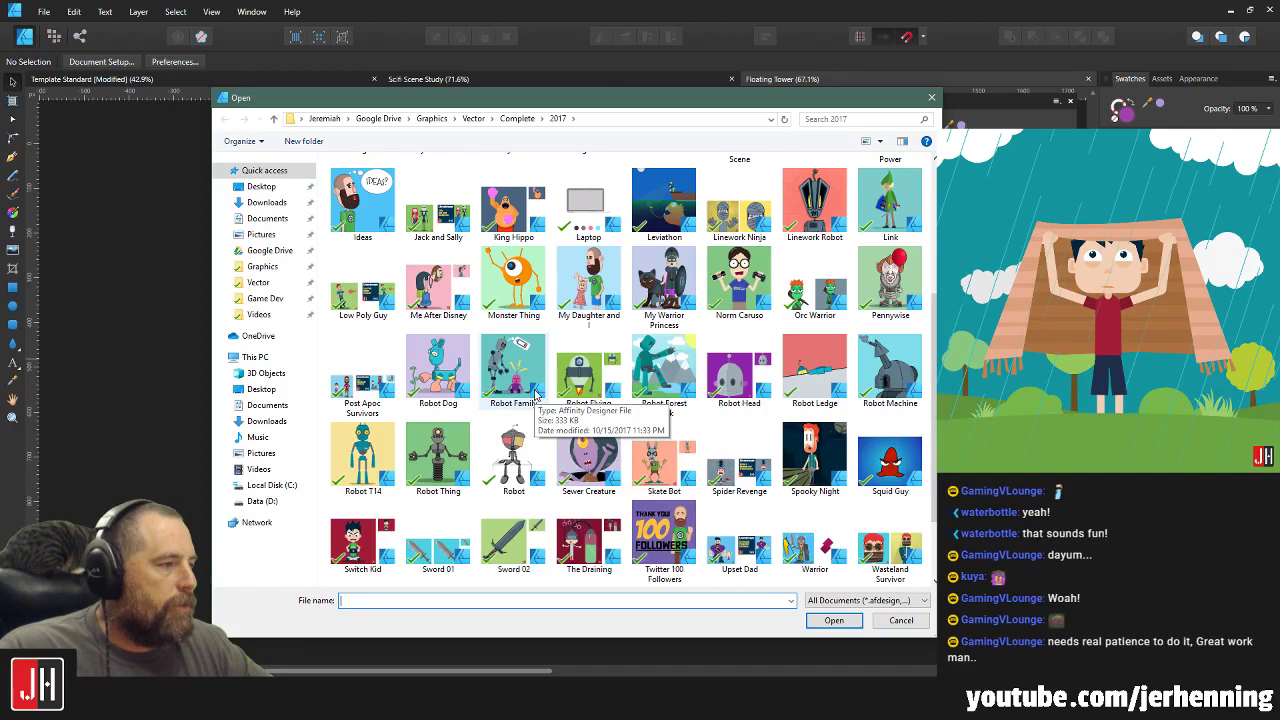
scroll(535, 395, up, 3)
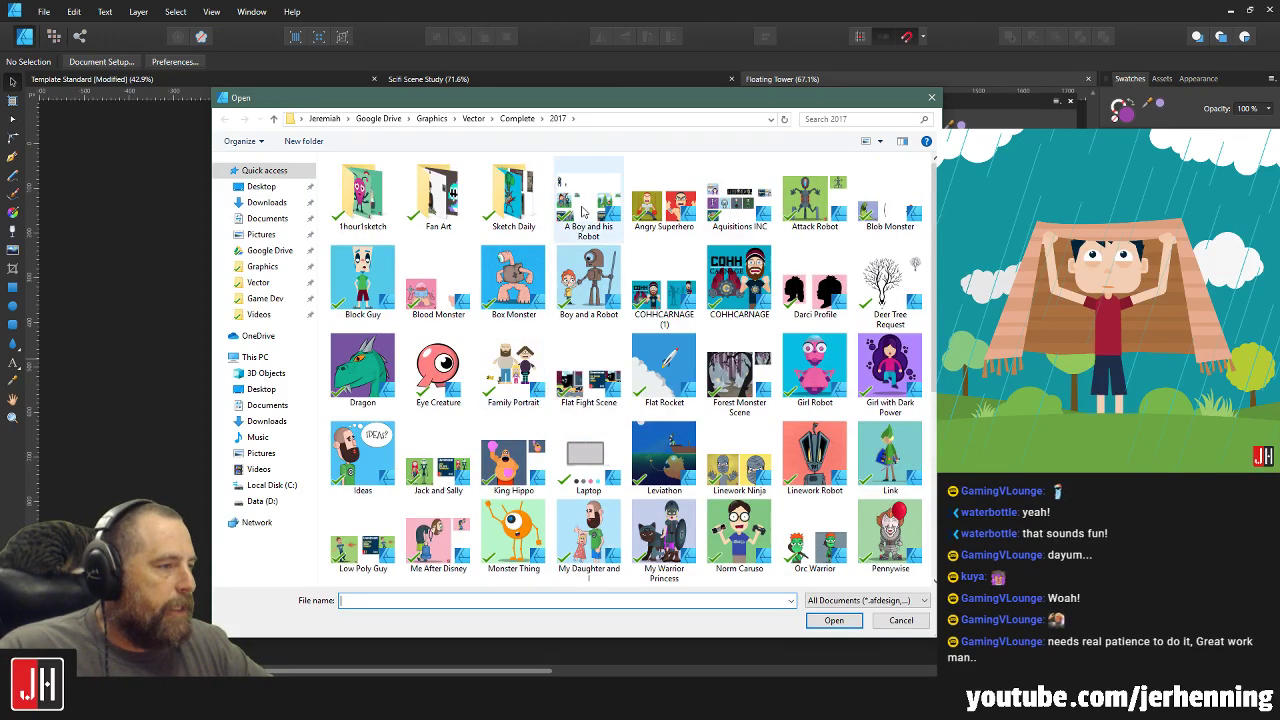
double_click(884, 210)
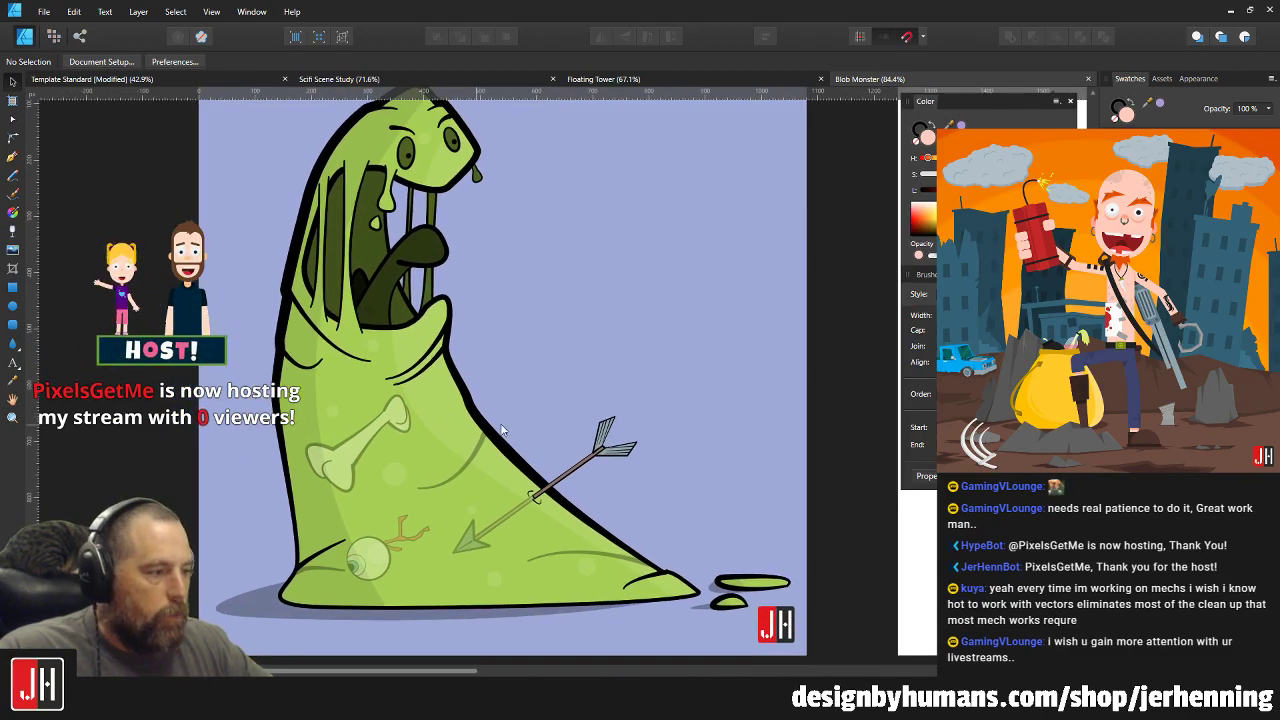
Examine the blob monster on Artboard1: its dripping mouth and face, the embedded bone and eyeball, and the arrow piercing its body.
scroll(556, 331, up, 8)
scroll(438, 270, down, 5)
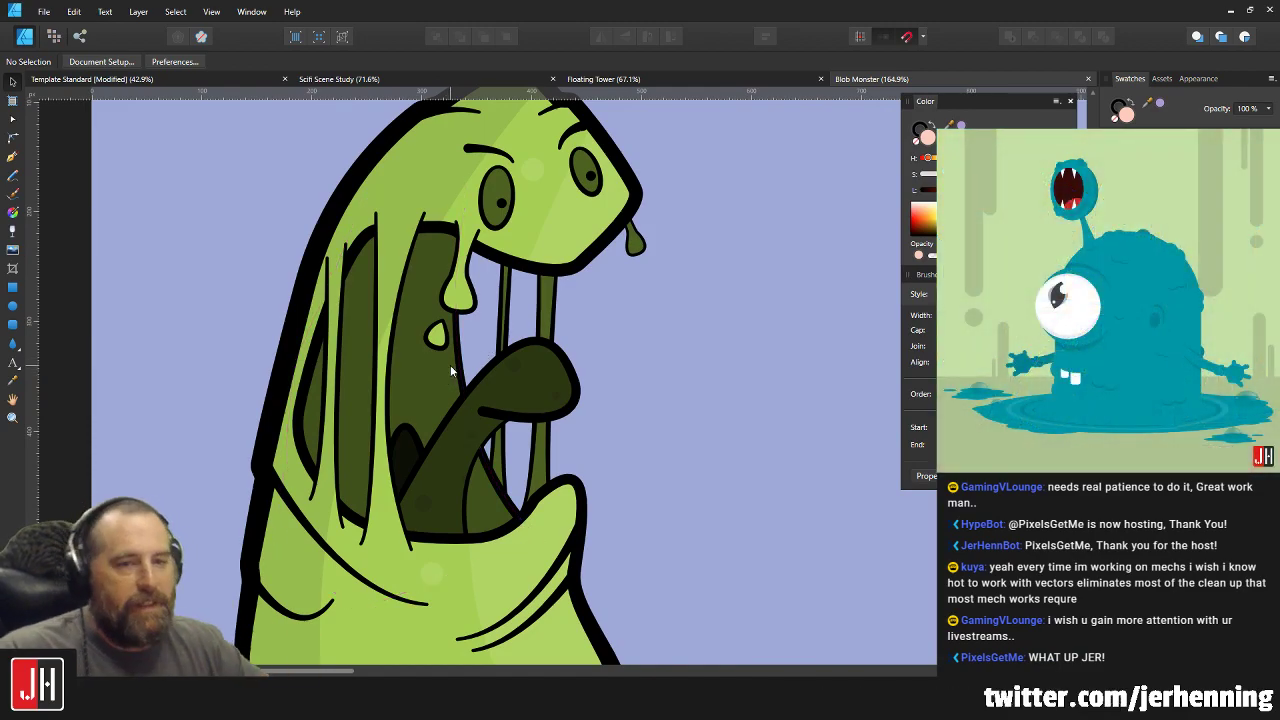
scroll(439, 363, down, 5)
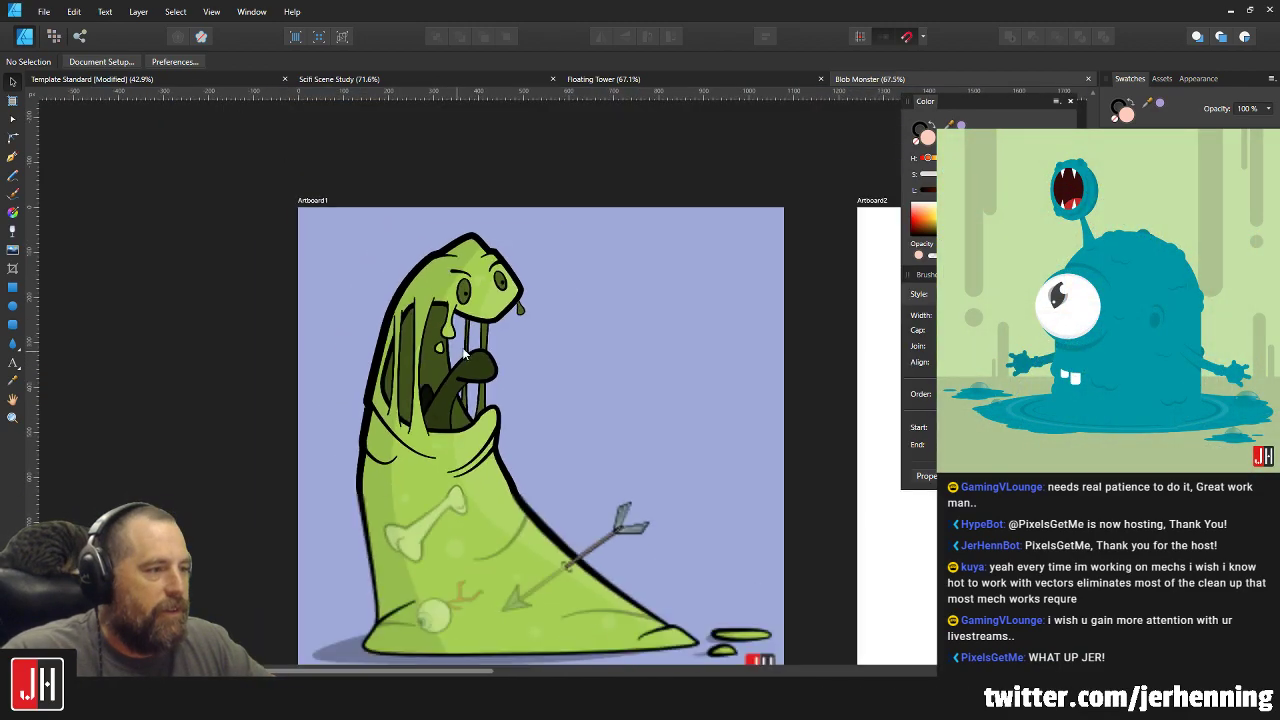
scroll(423, 515, up, 5)
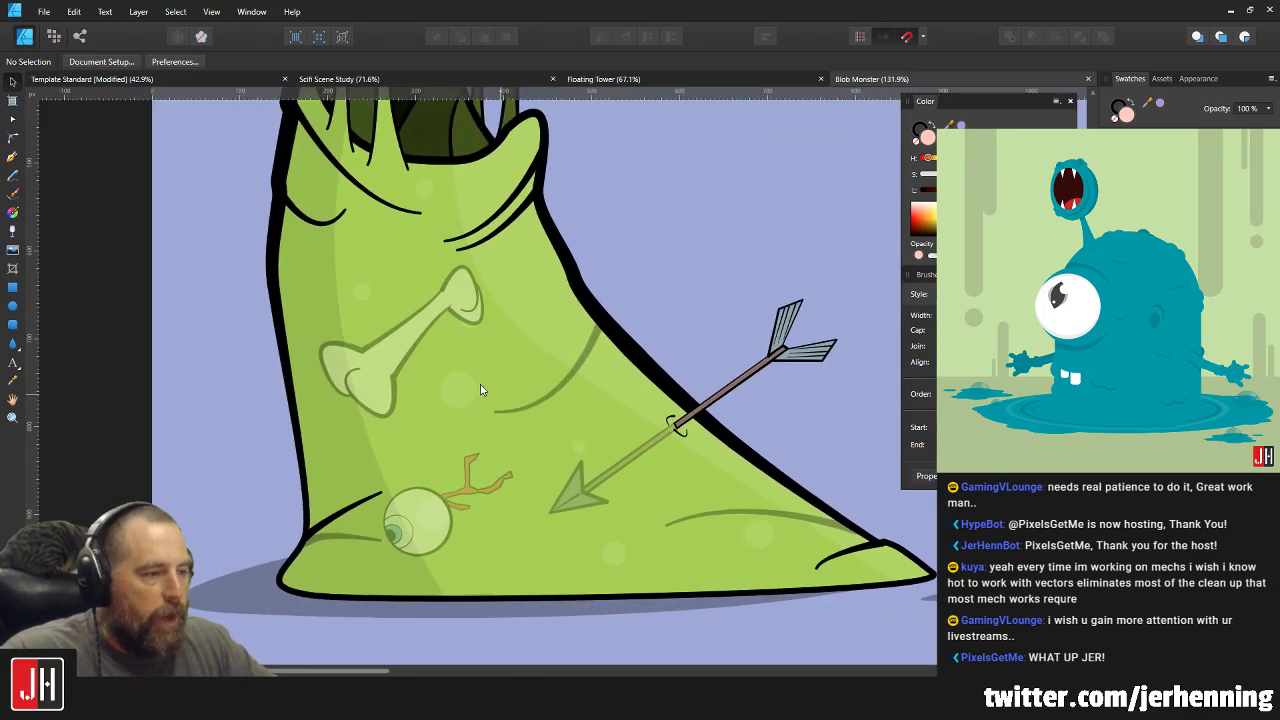
scroll(680, 427, up, 4)
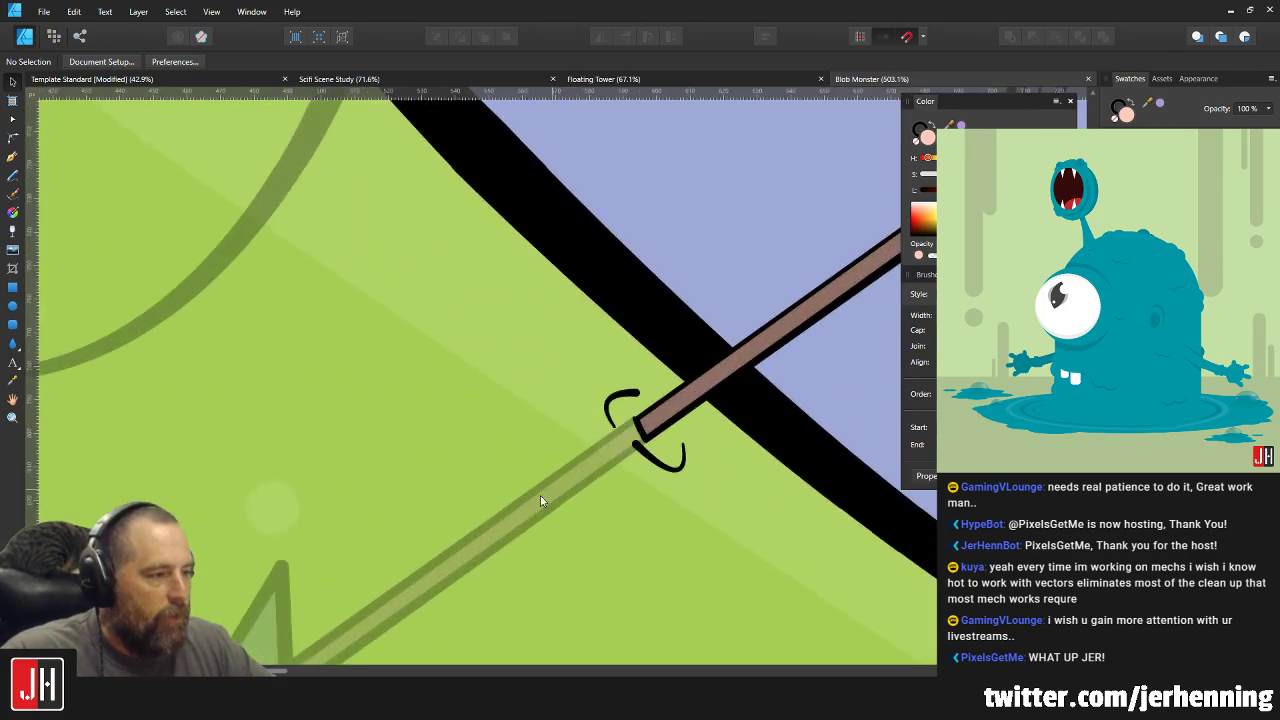
scroll(540, 495, down, 6)
scroll(496, 515, down, 5)
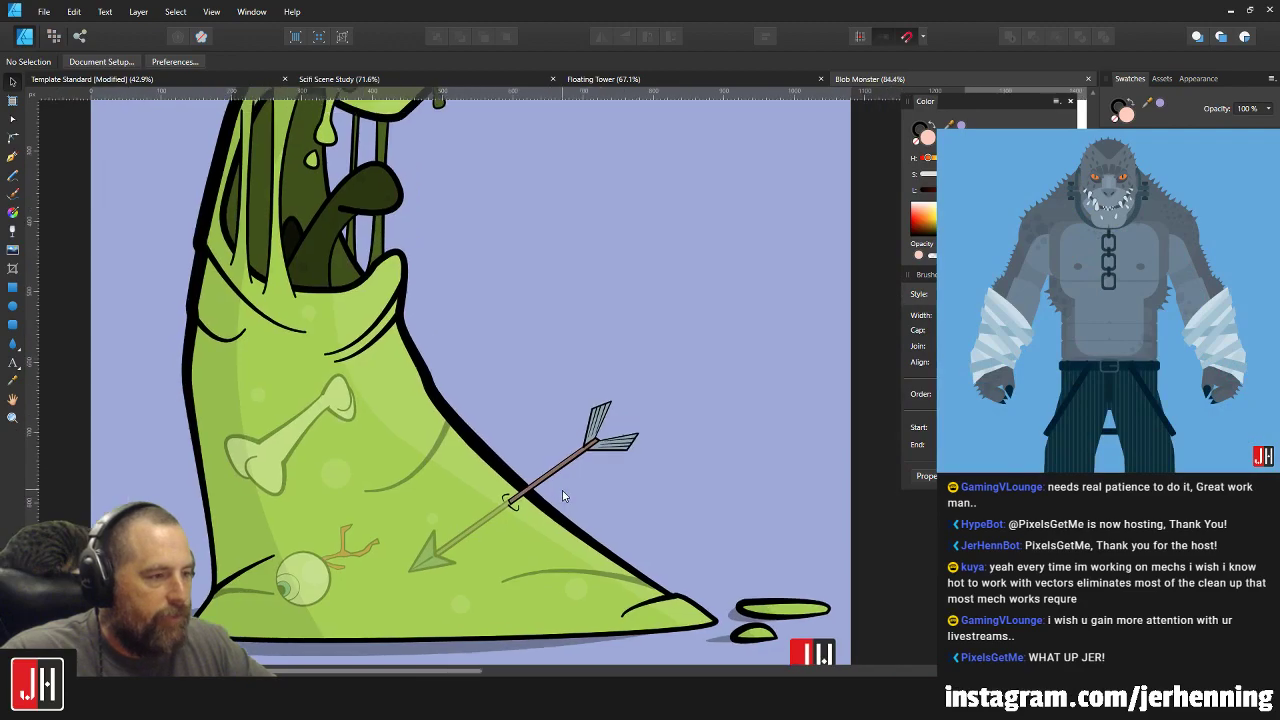
scroll(426, 283, up, 5)
scroll(503, 259, down, 4)
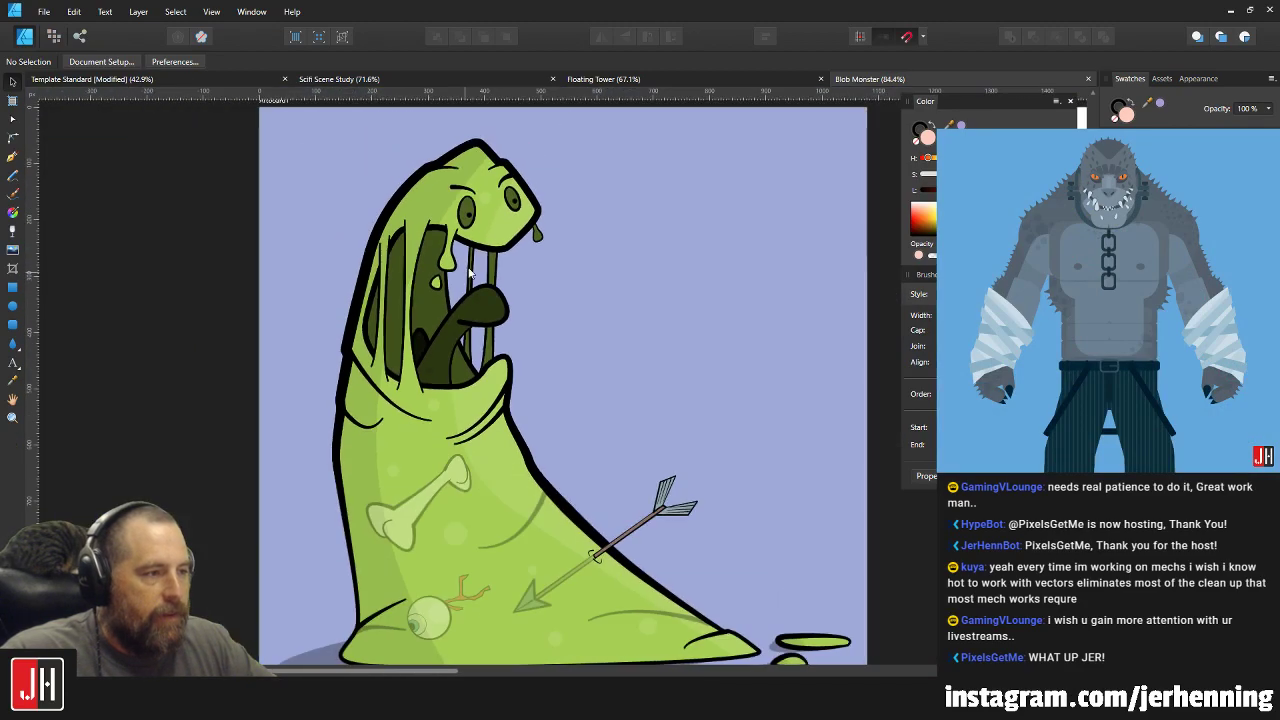
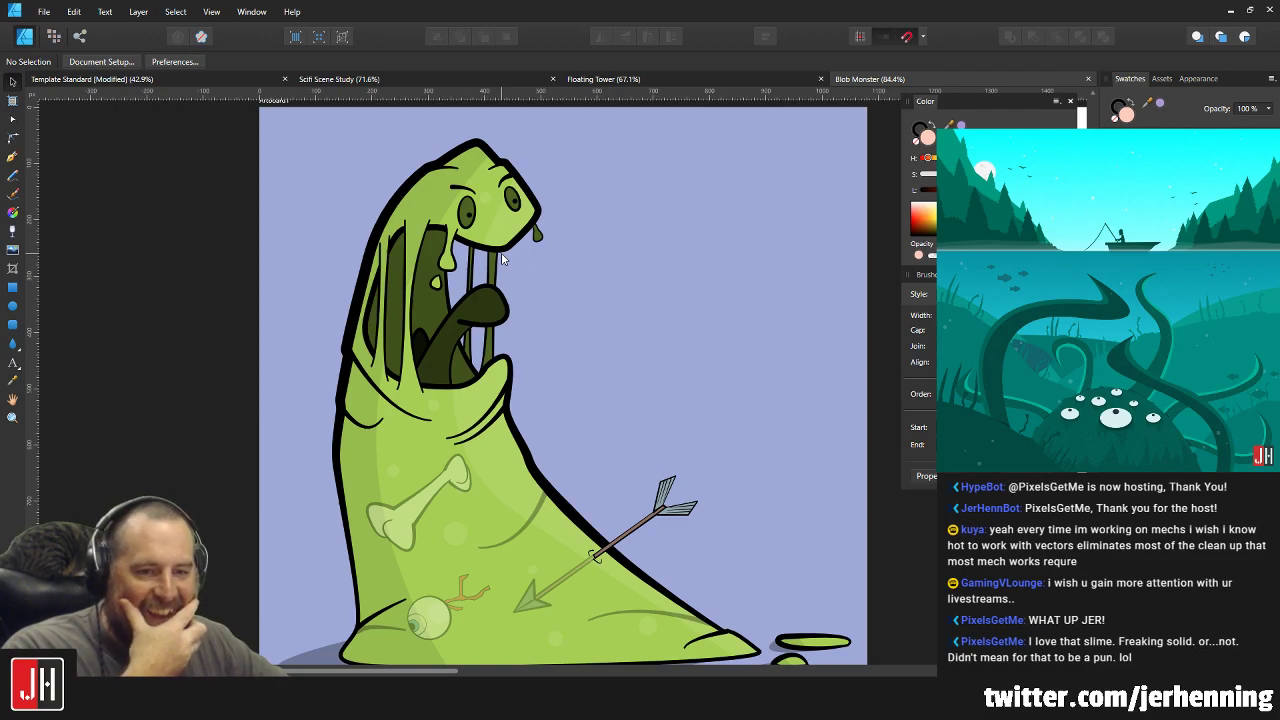
scroll(419, 241, down, 3)
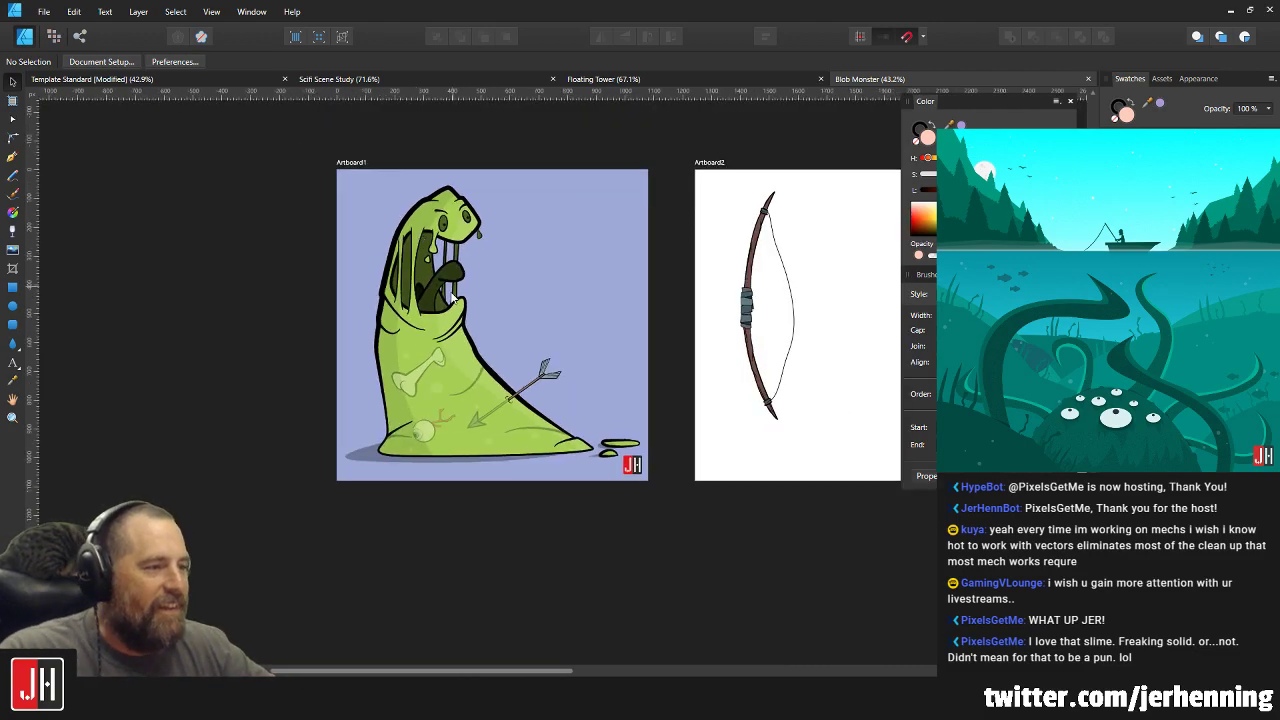
scroll(438, 386, up, 5)
scroll(448, 370, down, 4)
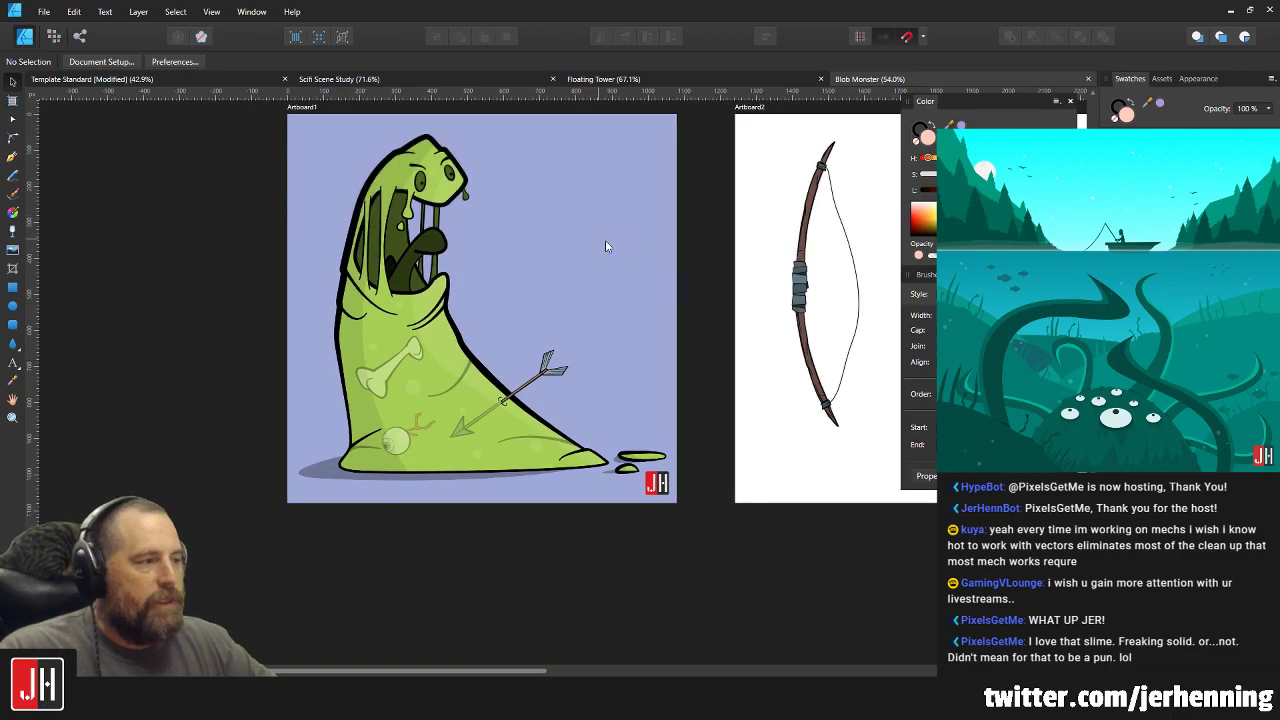
Inspect the bow on Artboard2 up close: the wood grain lines, the string binding and the layered wraps of the grip.
scroll(605, 246, right, 3)
scroll(566, 209, up, 8)
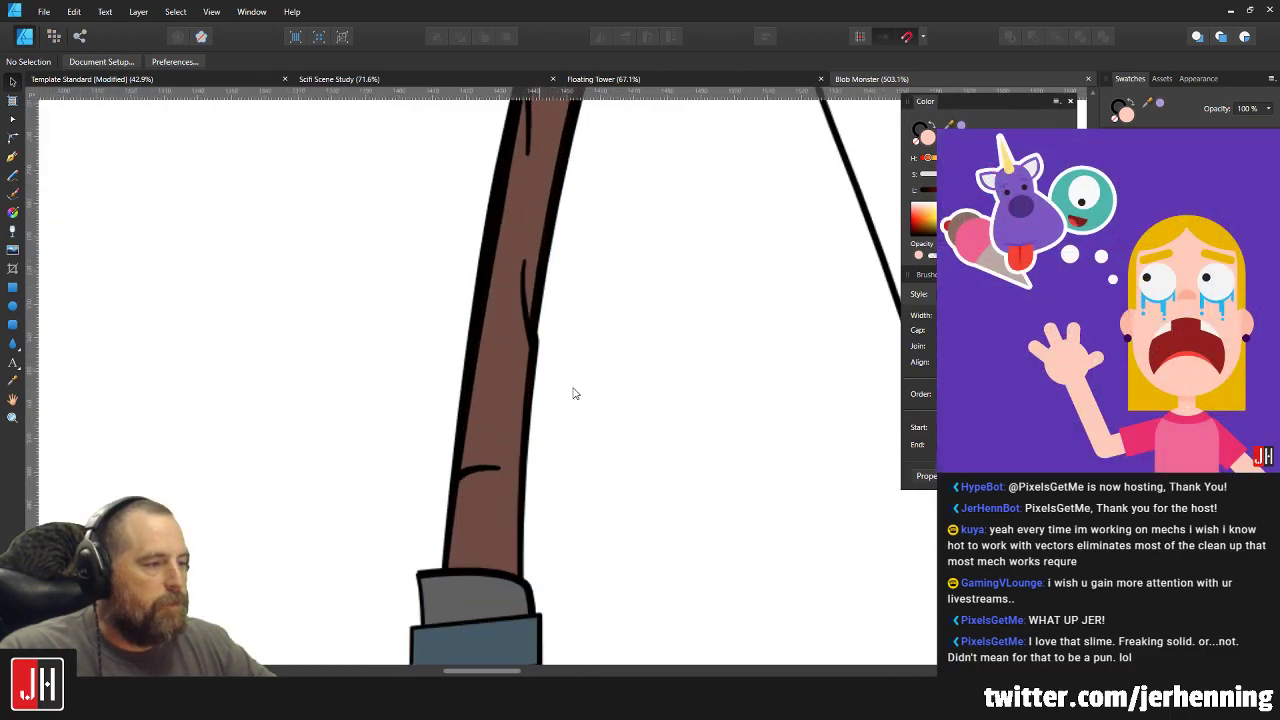
scroll(575, 393, down, 10)
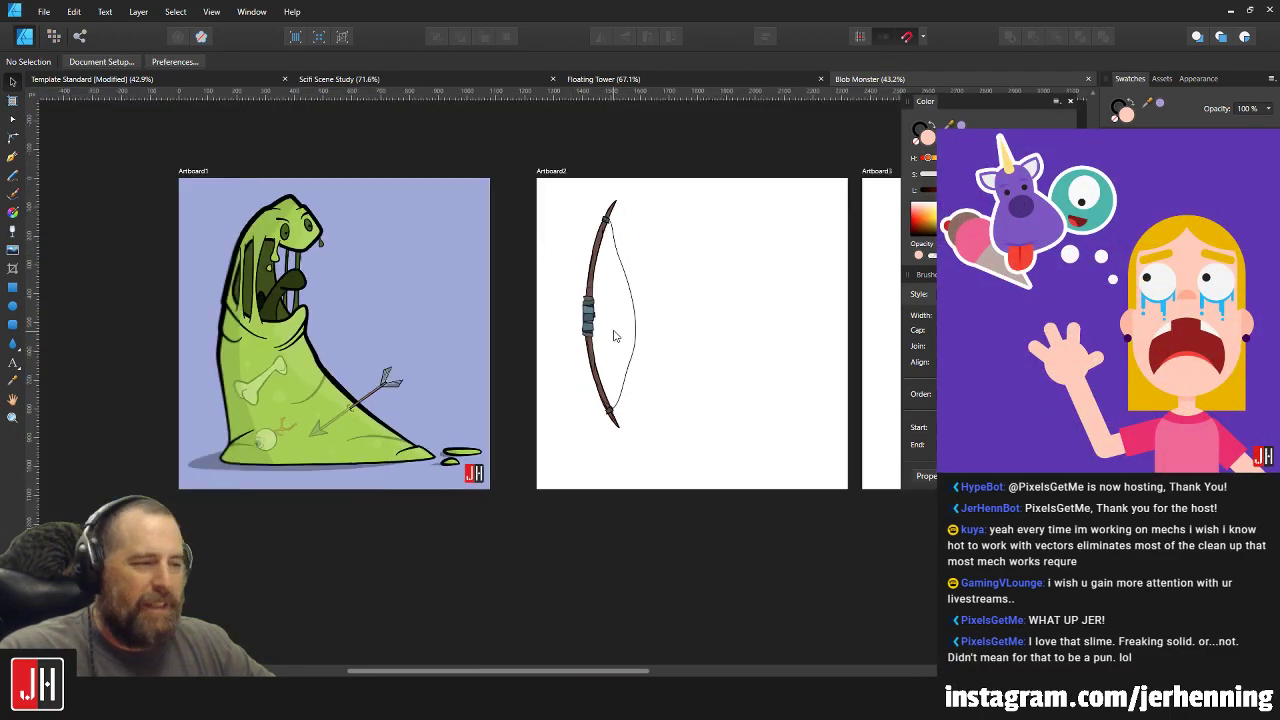
scroll(437, 314, right, 3)
scroll(672, 320, left, 3)
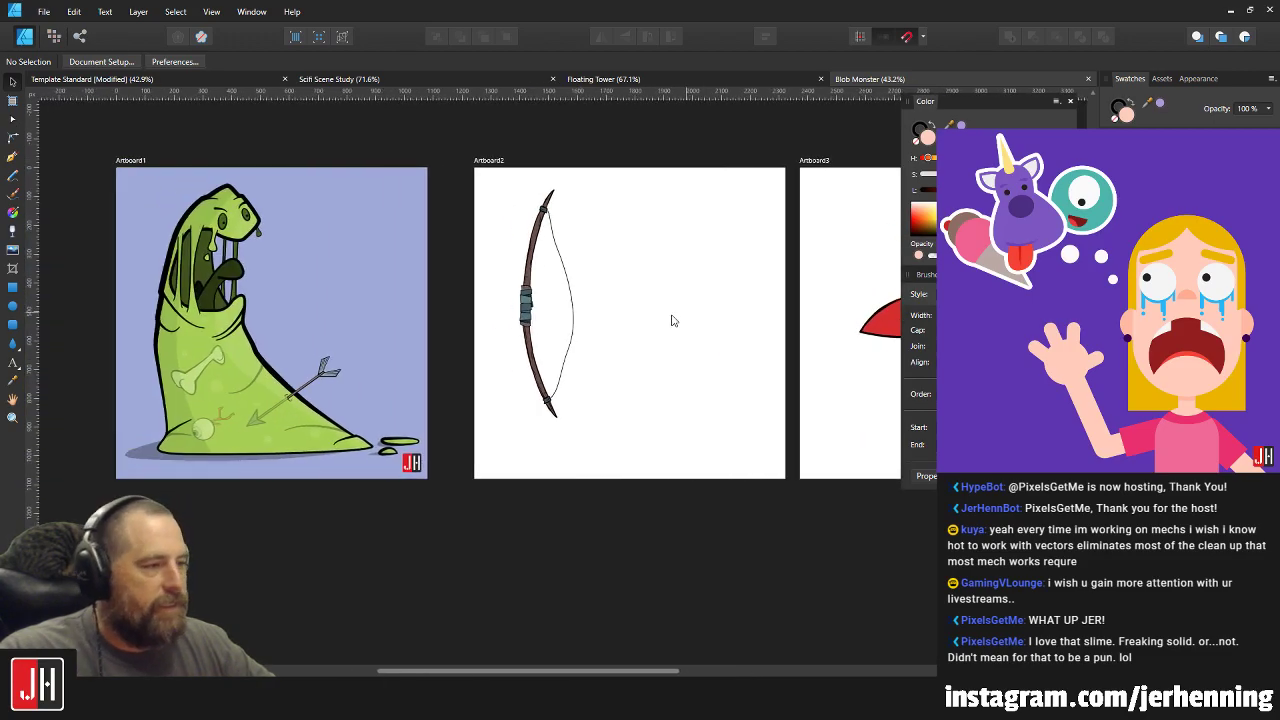
scroll(672, 320, up, 10)
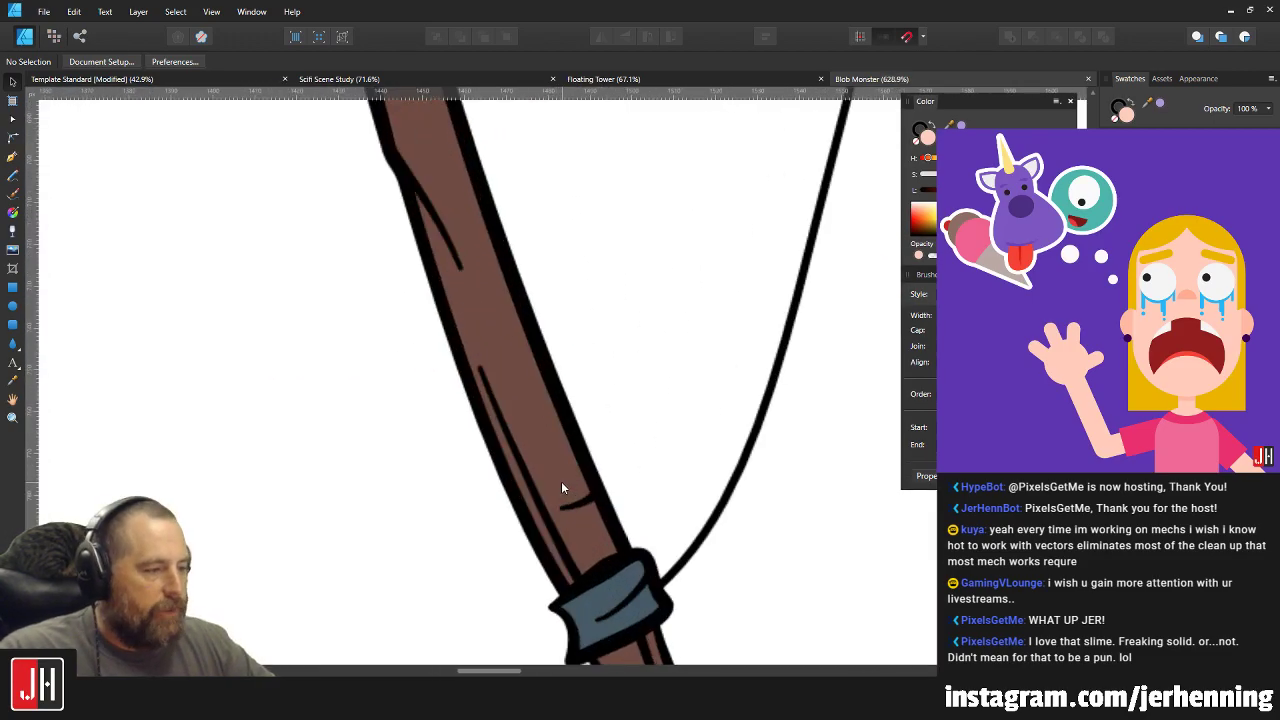
scroll(566, 472, up, 2)
scroll(572, 460, down, 6)
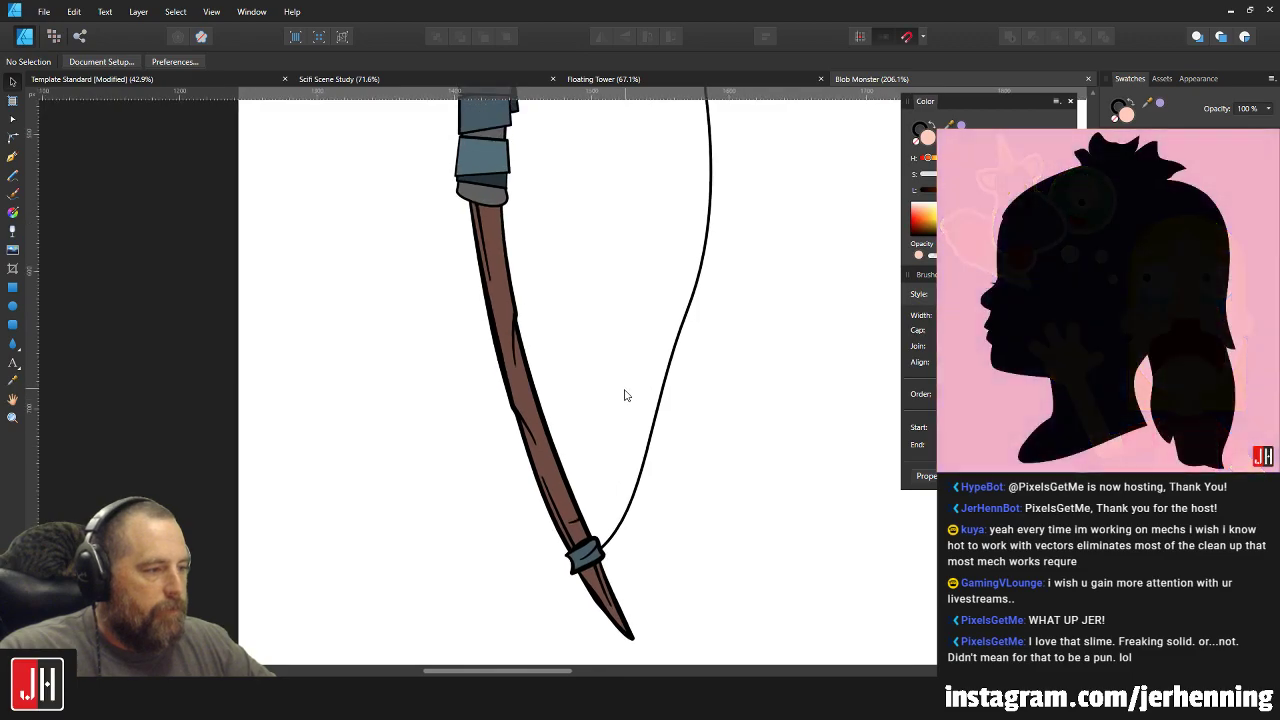
scroll(563, 309, up, 7)
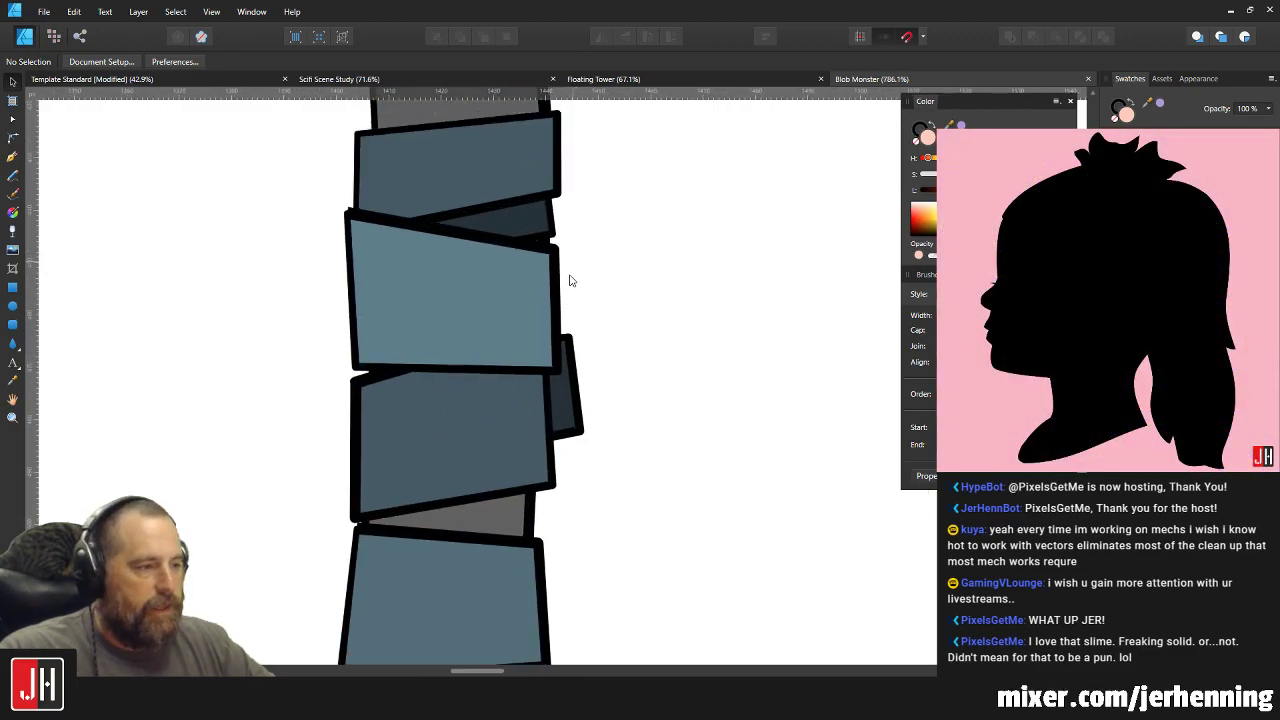
scroll(566, 278, down, 8)
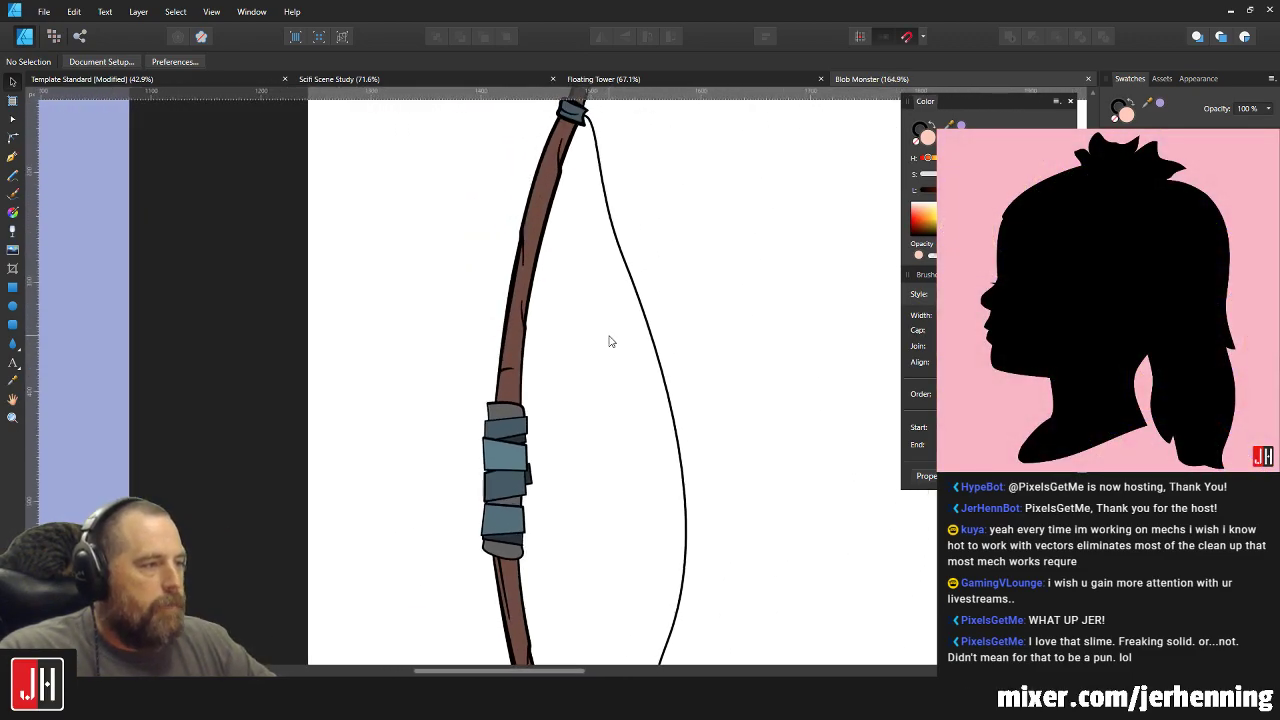
Follow the bow from its upper limb past the grip to the lower tip, checking the line weight and shape of the wood.
scroll(610, 342, up, 4)
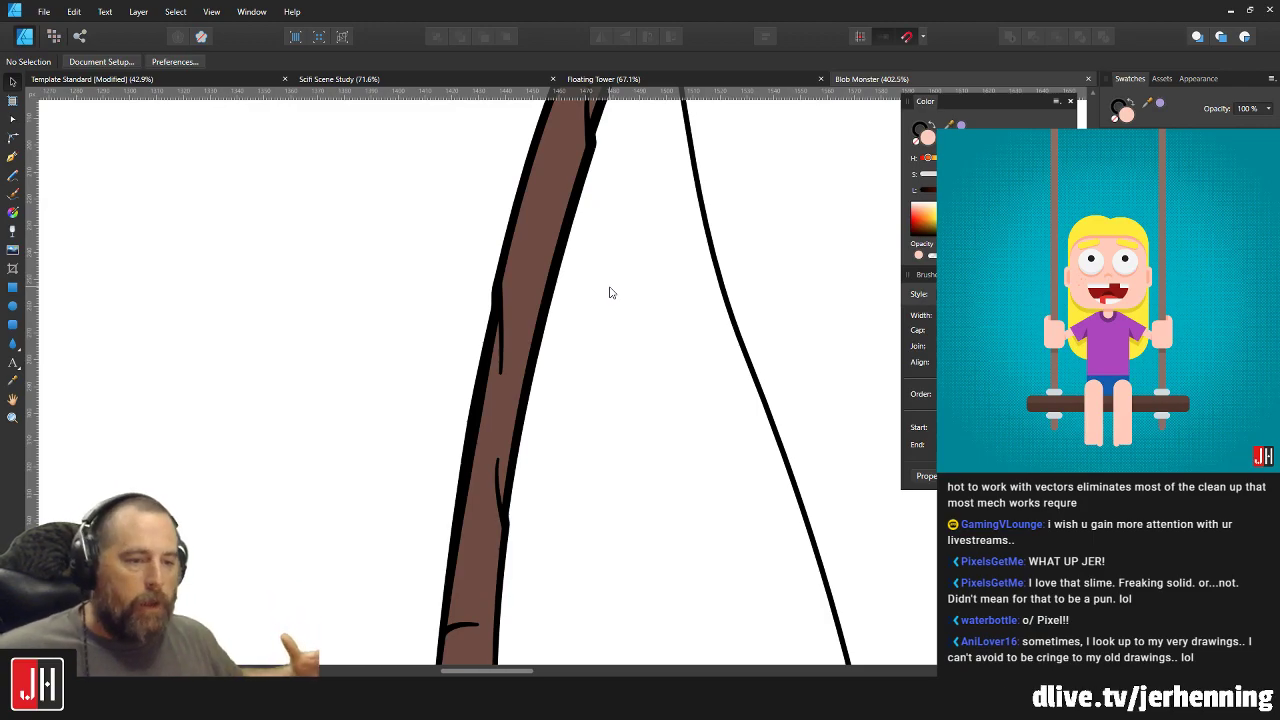
scroll(603, 299, down, 4)
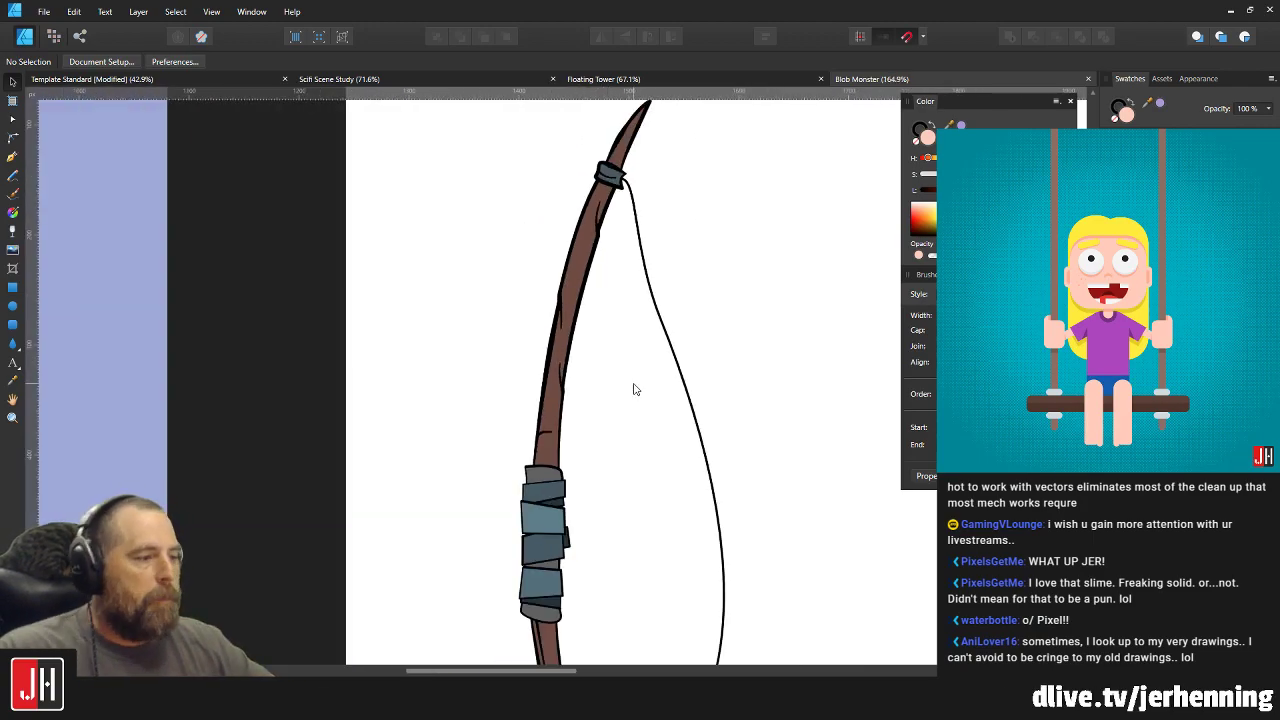
drag(632, 383, 616, 208)
scroll(525, 437, up, 4)
drag(541, 417, 442, 183)
scroll(537, 415, down, 4)
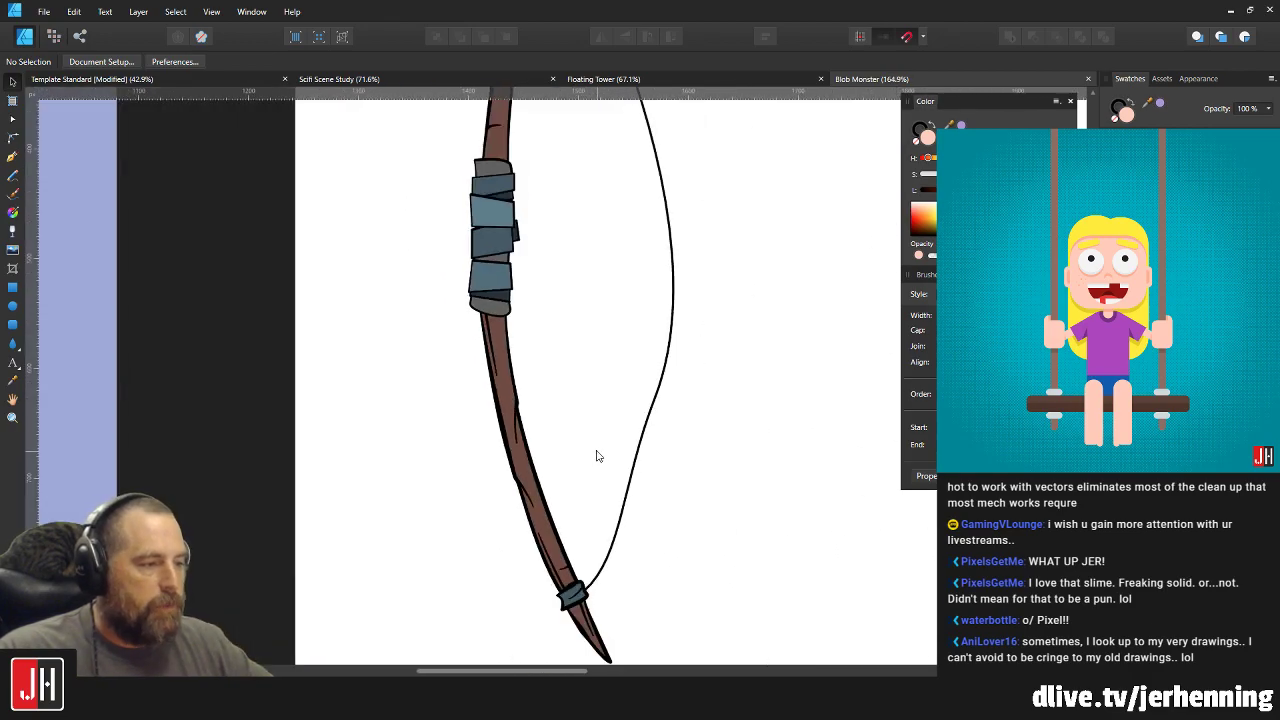
scroll(589, 446, up, 2)
drag(546, 297, 609, 448)
scroll(603, 337, up, 2)
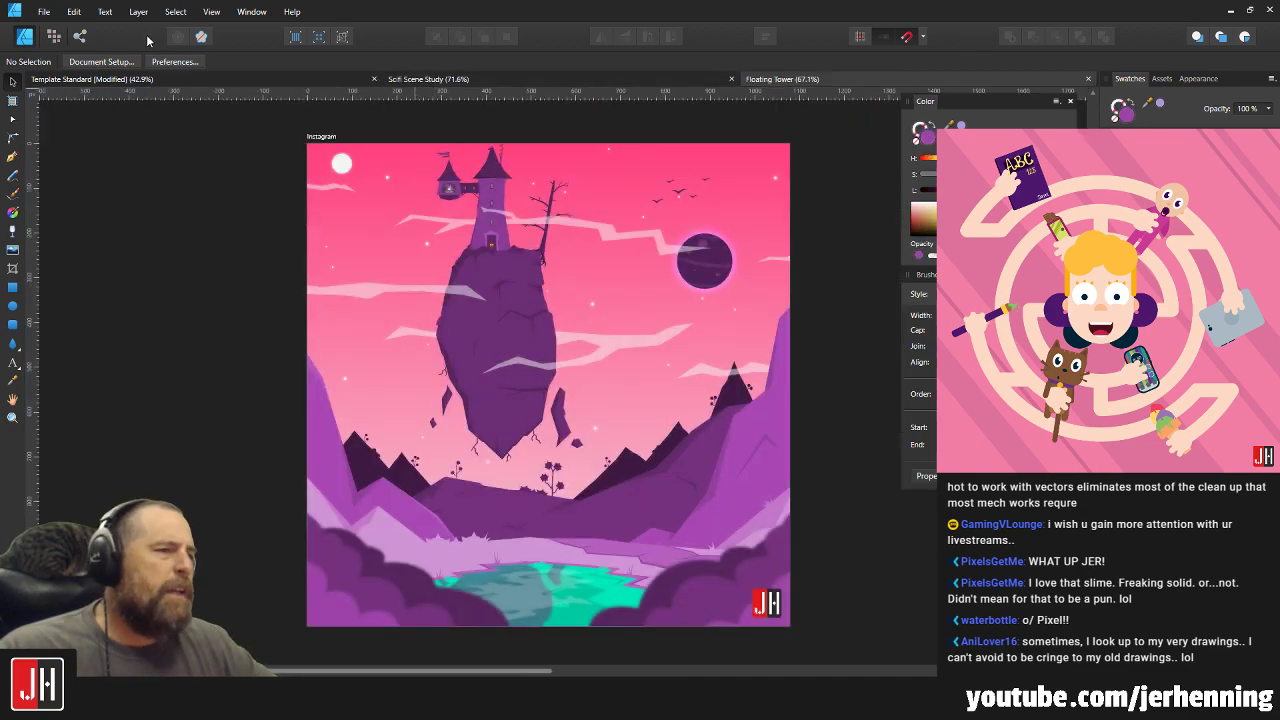
Open the Frodo Baggins document from the Fan Art folder inside 2017.
click(44, 11)
click(73, 74)
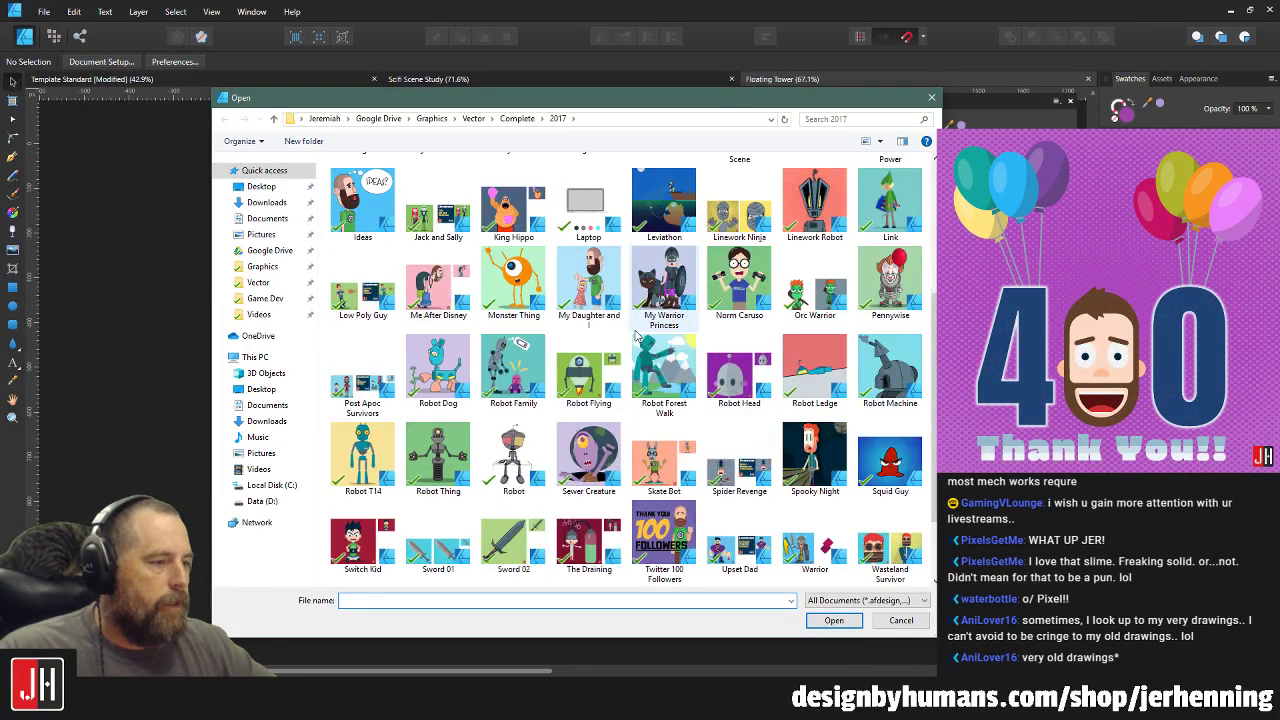
scroll(650, 340, up, 3)
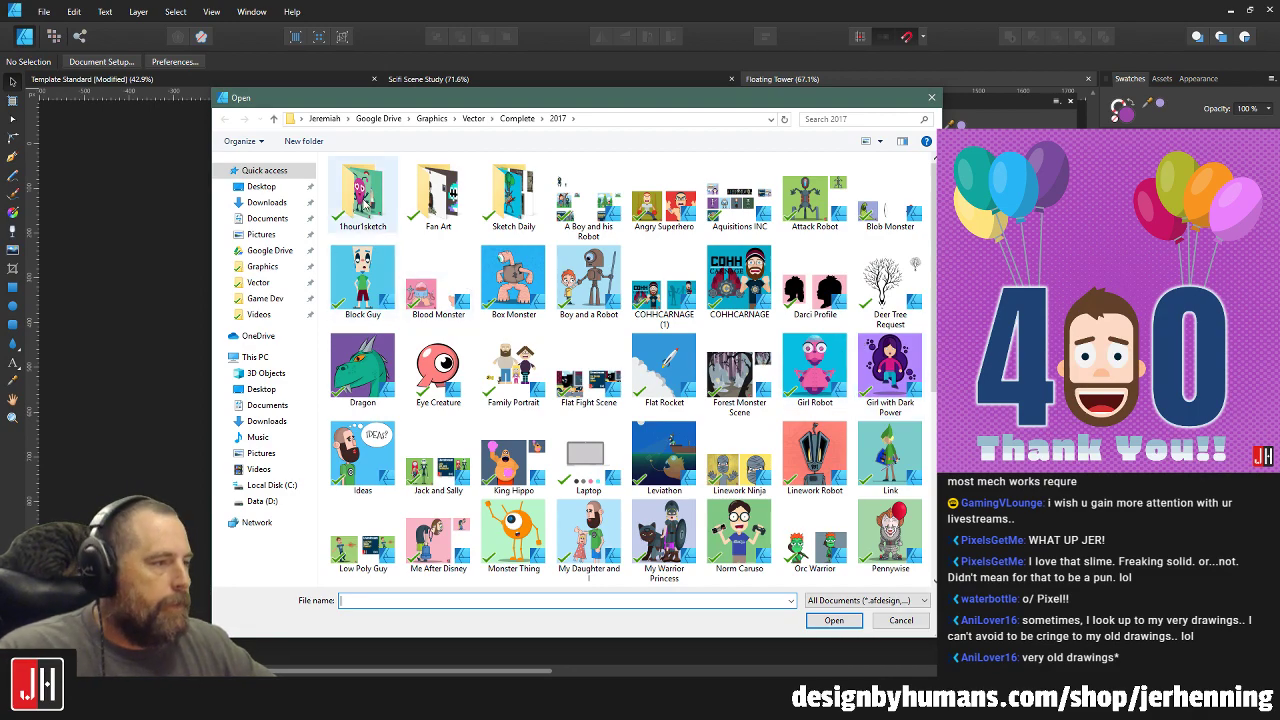
double_click(450, 210)
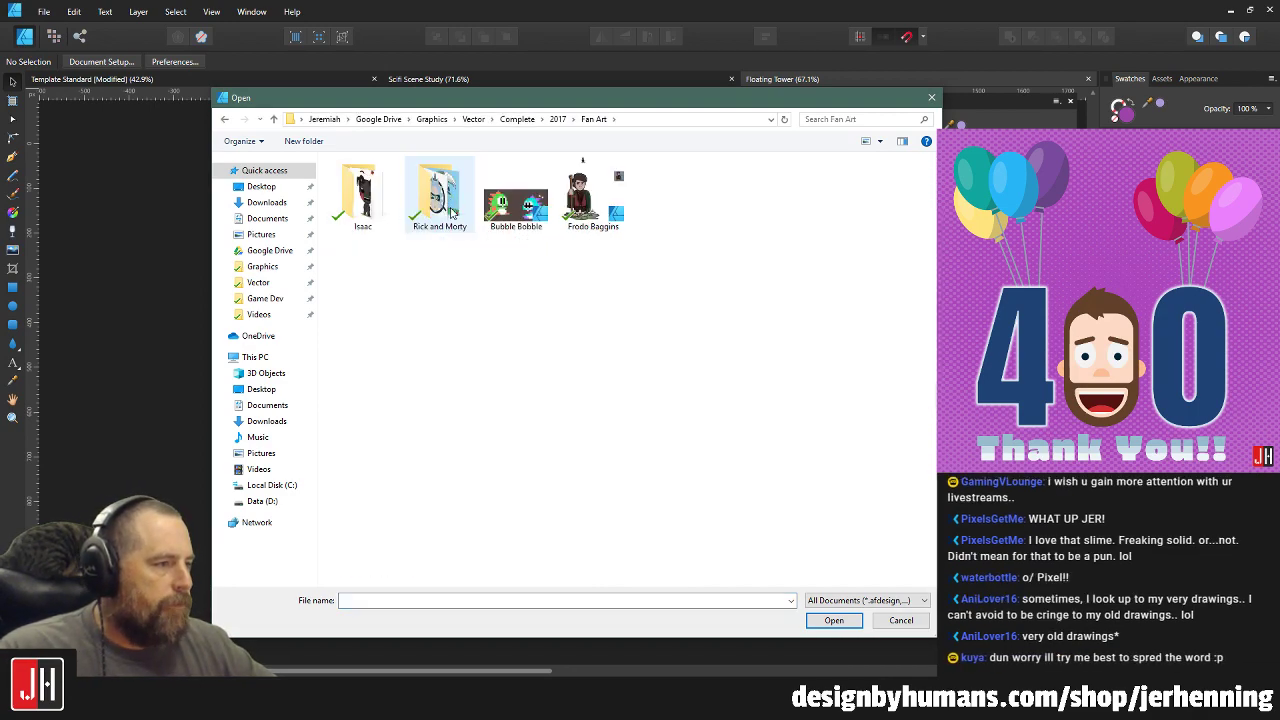
double_click(600, 212)
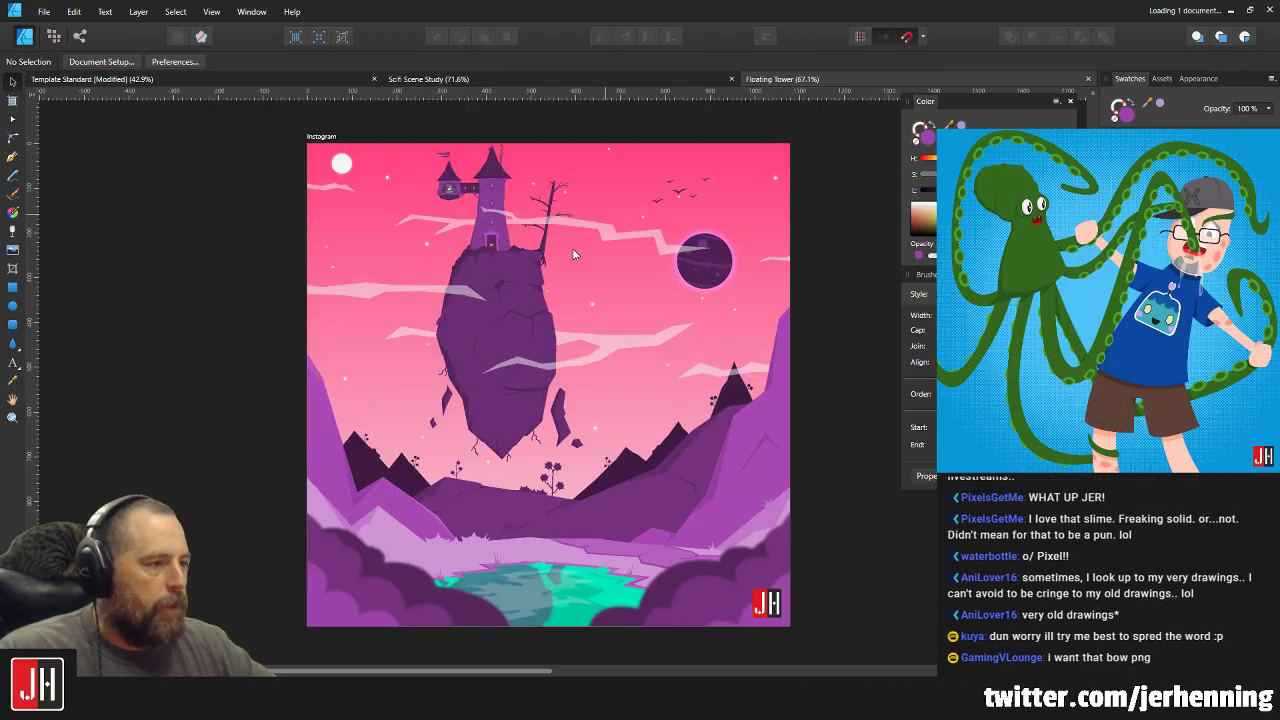
Examine the Frodo illustration from the bare feet, shorts and grassy ground up to the vest, ring necklace, staff and face.
scroll(493, 439, up, 3)
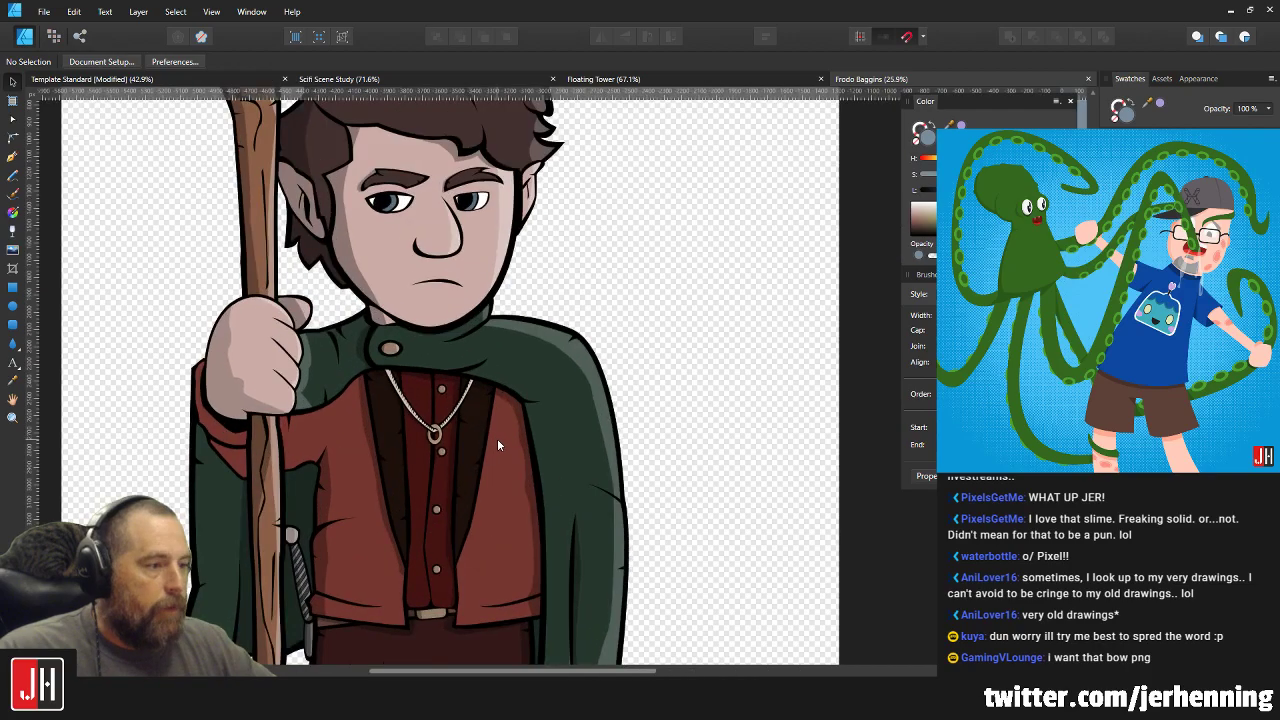
scroll(497, 438, down, 4)
scroll(560, 446, up, 2)
drag(570, 445, 567, 341)
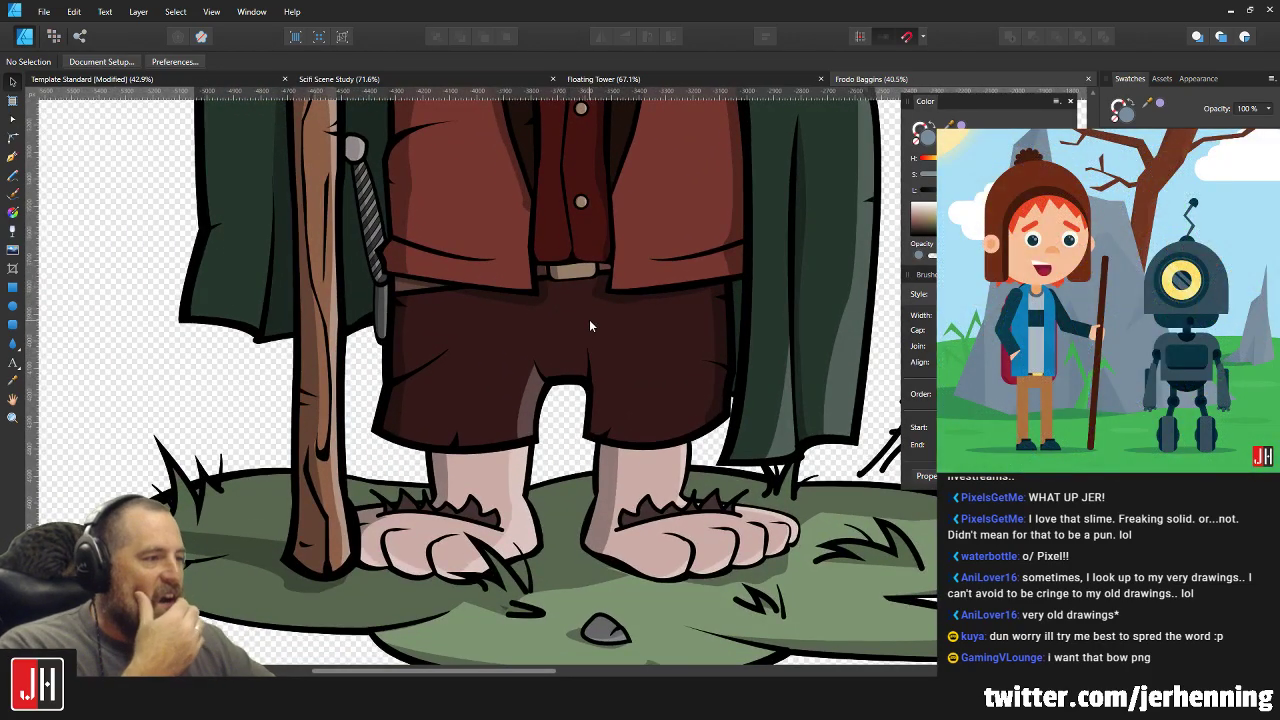
drag(592, 316, 568, 383)
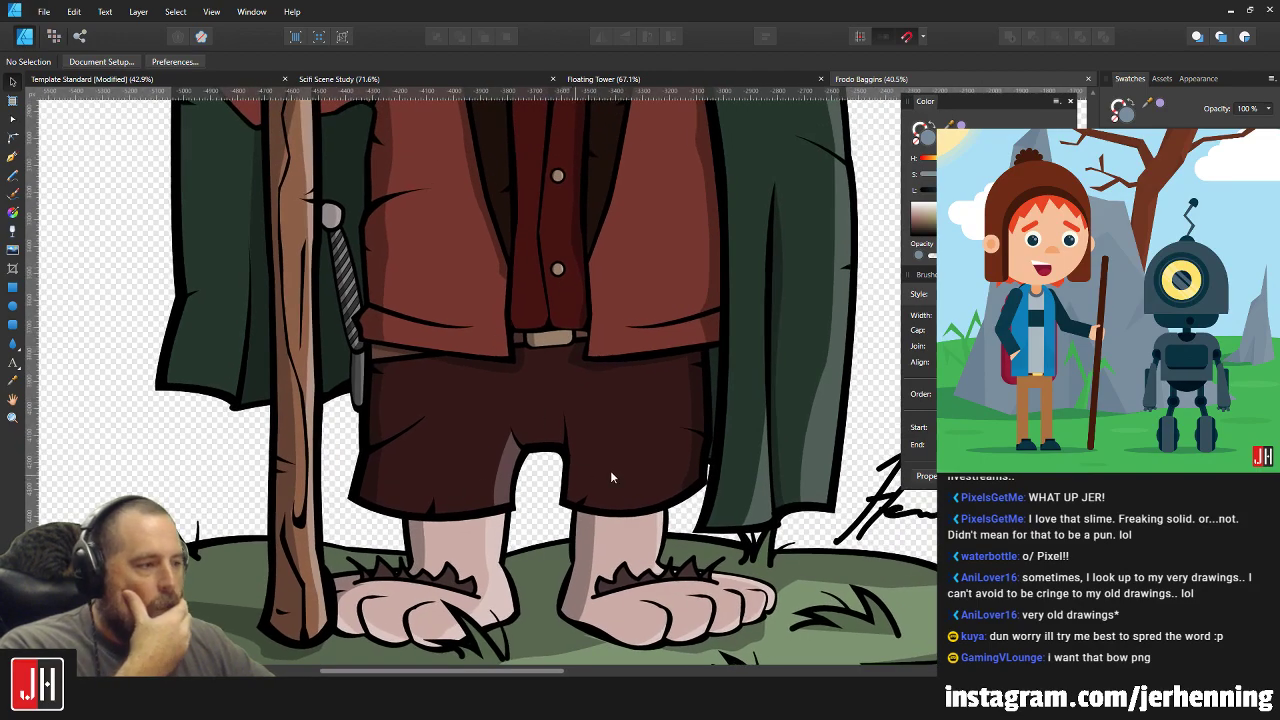
scroll(580, 262, down, 2)
scroll(512, 304, down, 2)
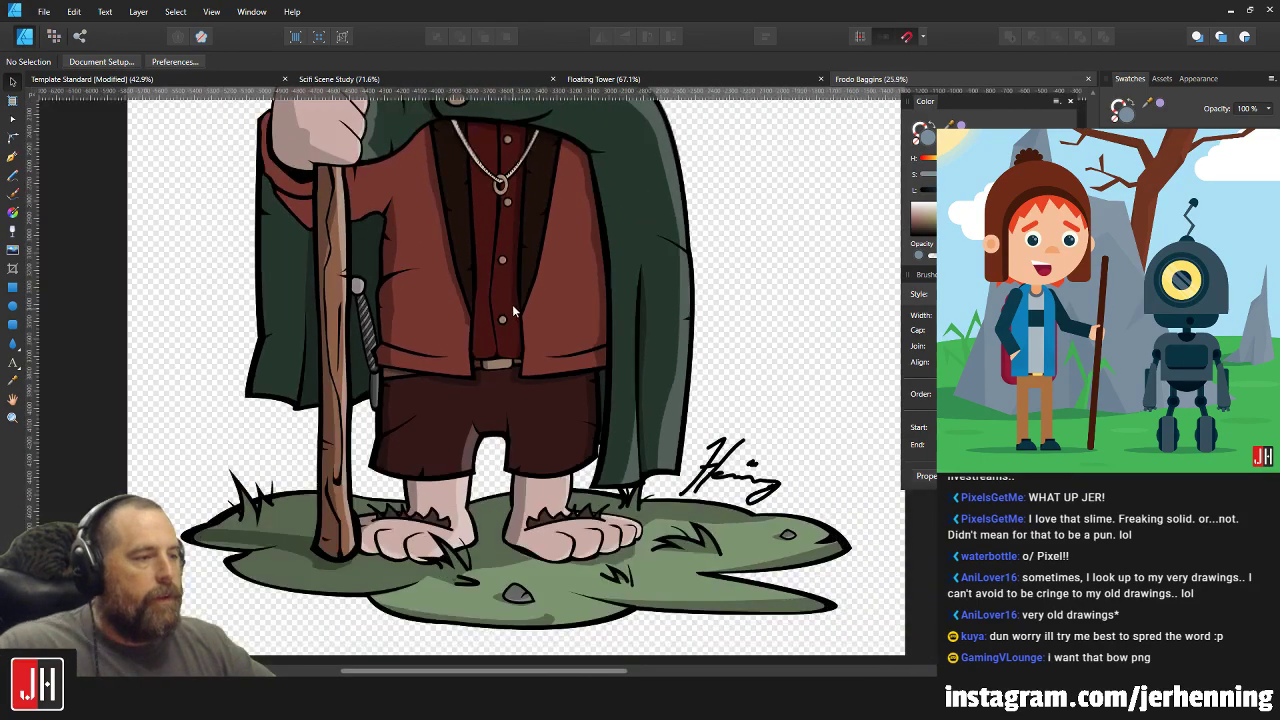
scroll(536, 380, up, 1)
scroll(536, 380, up, 5)
scroll(544, 356, up, 2)
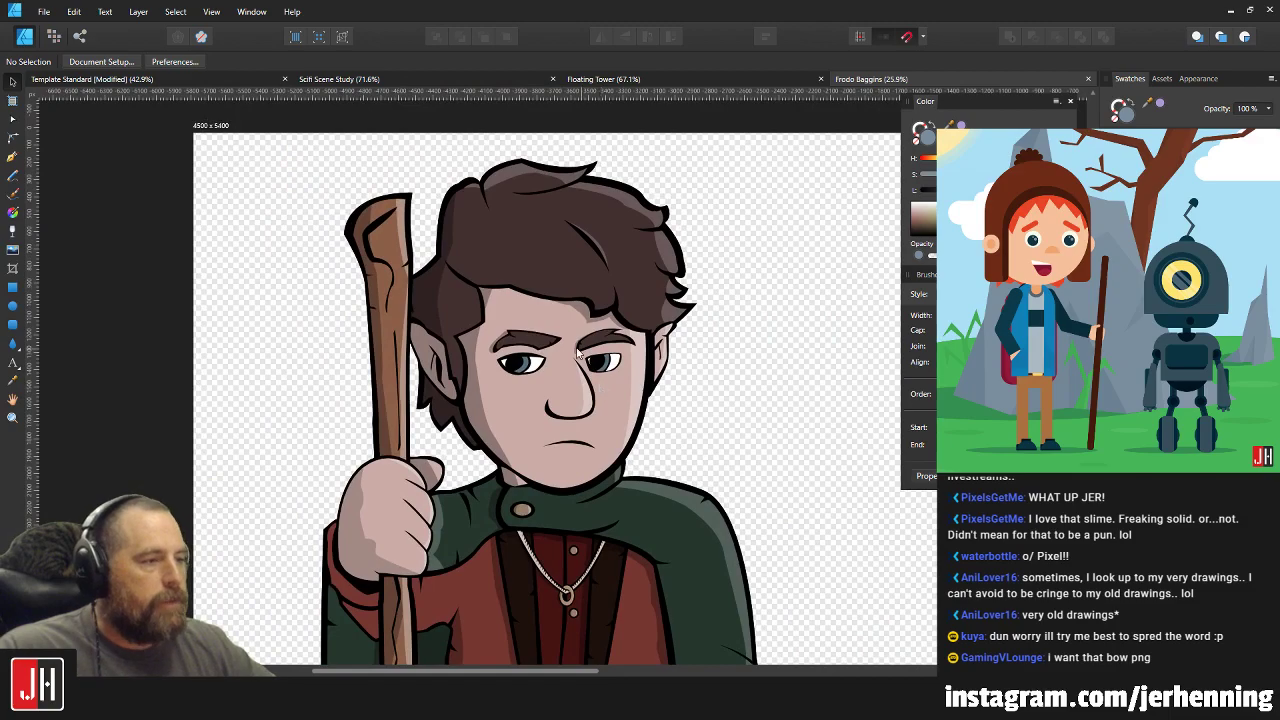
Look over the Frodo illustration from the face down to the cape, vest, shorts and bare feet, including the gap between the legs.
scroll(544, 356, down, 3)
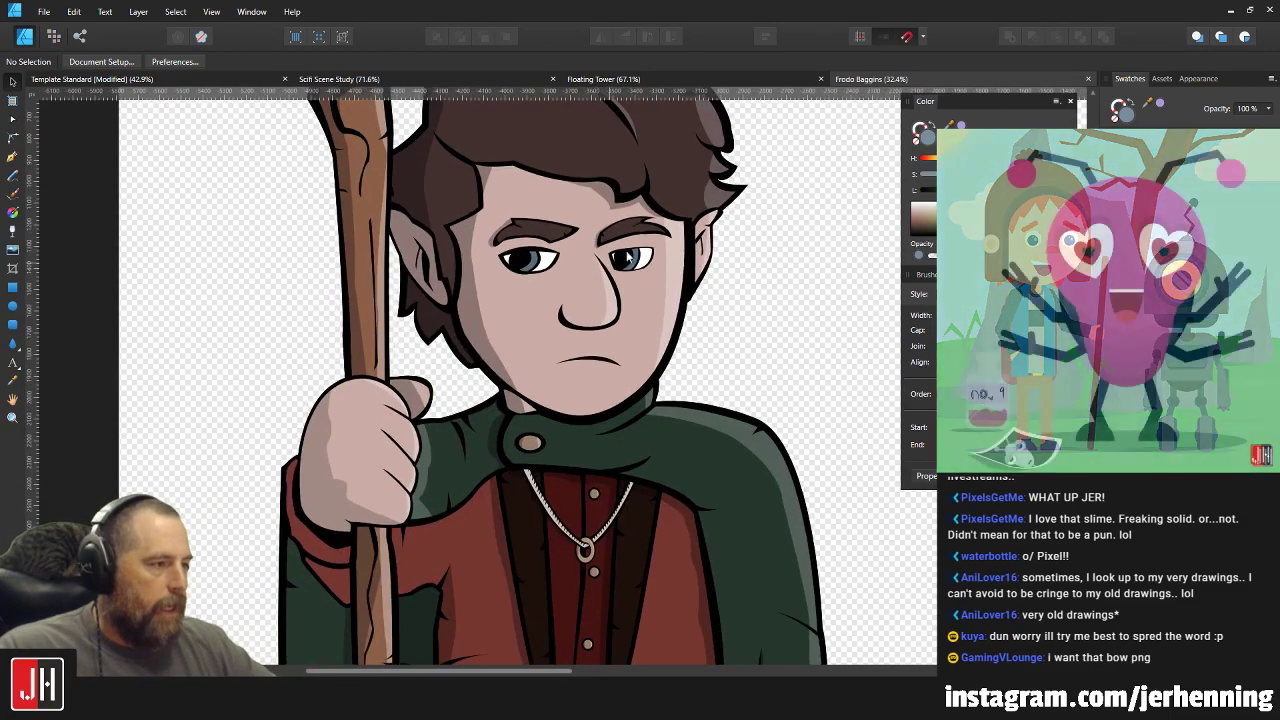
click(624, 308)
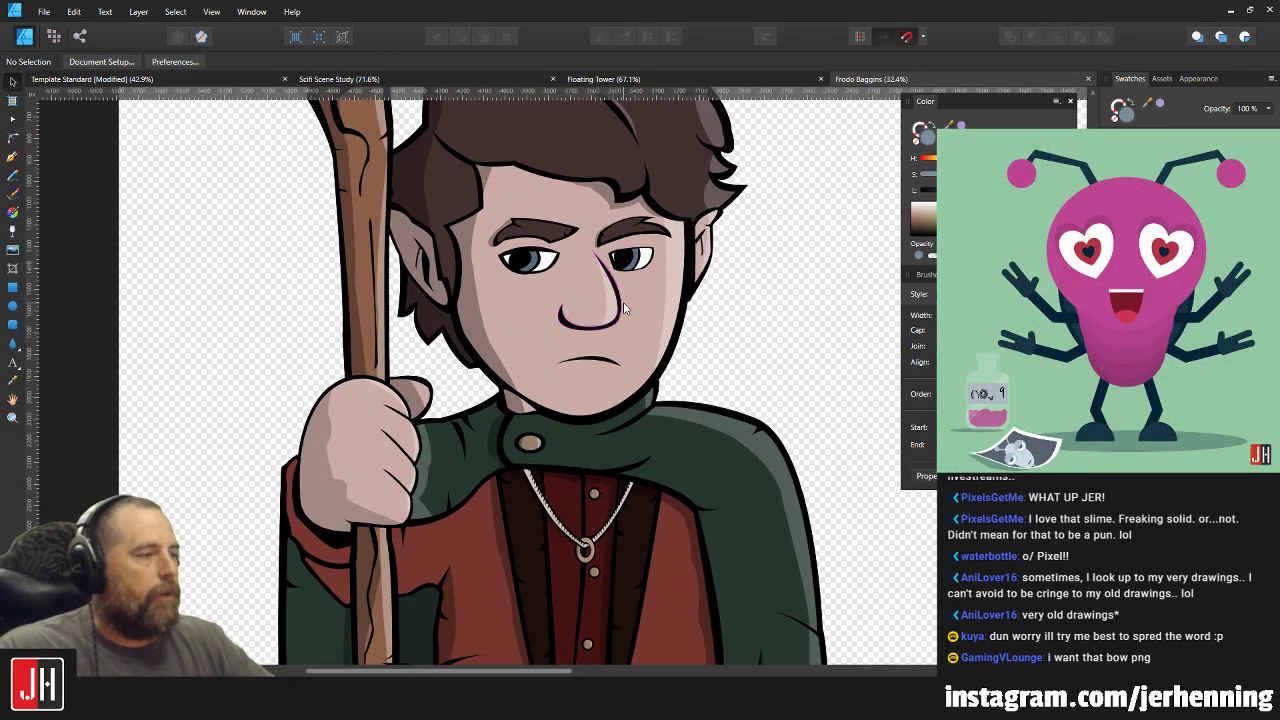
scroll(657, 278, down, 3)
drag(679, 294, 625, 221)
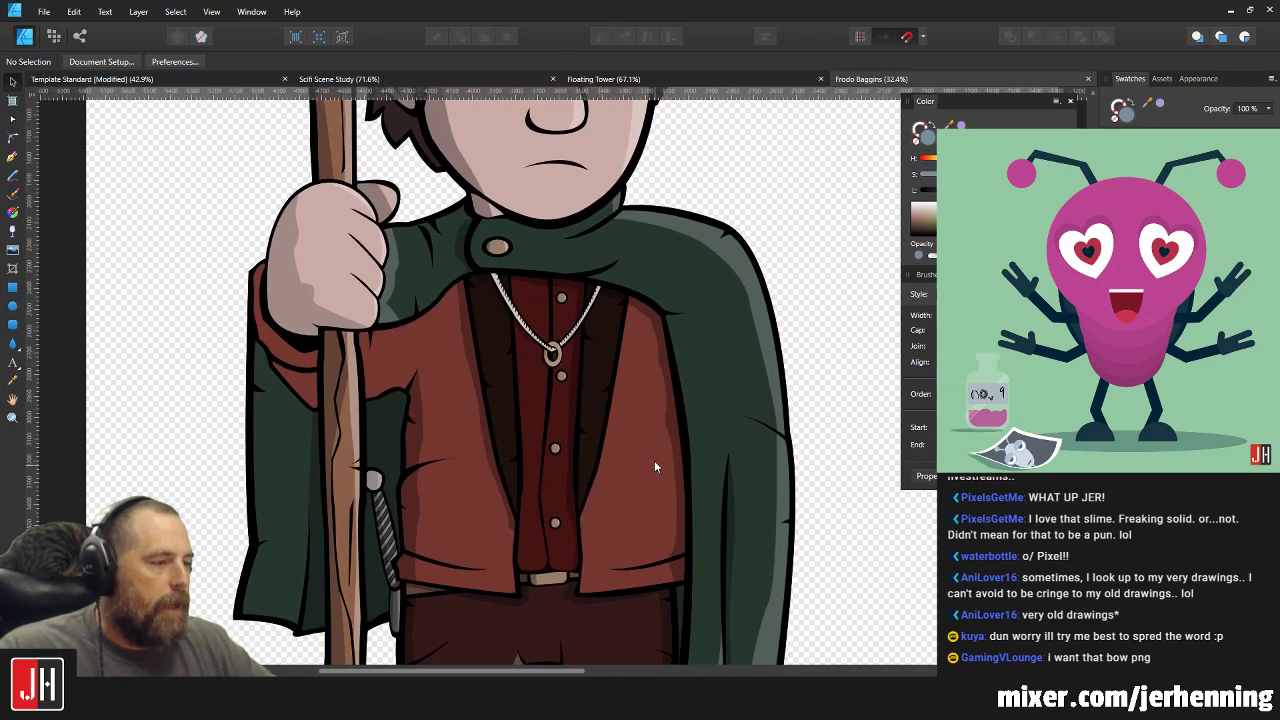
scroll(650, 453, up, 1)
scroll(665, 446, down, 3)
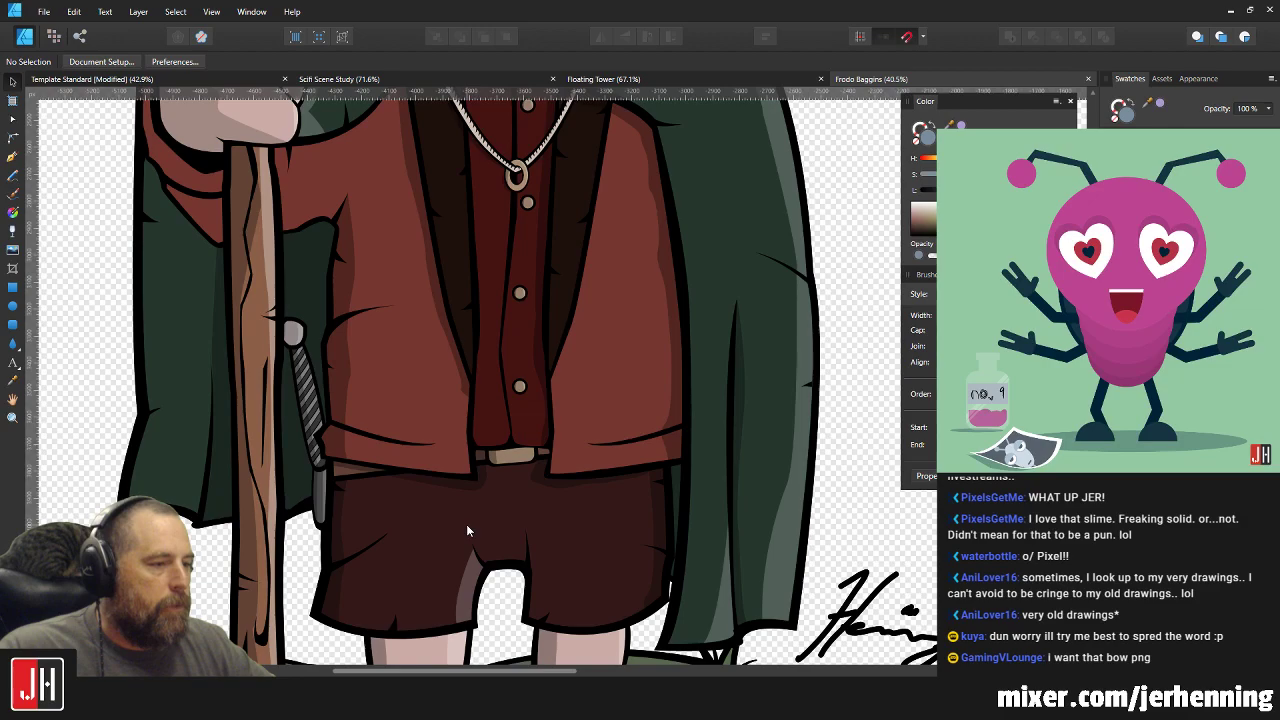
scroll(466, 524, down, 3)
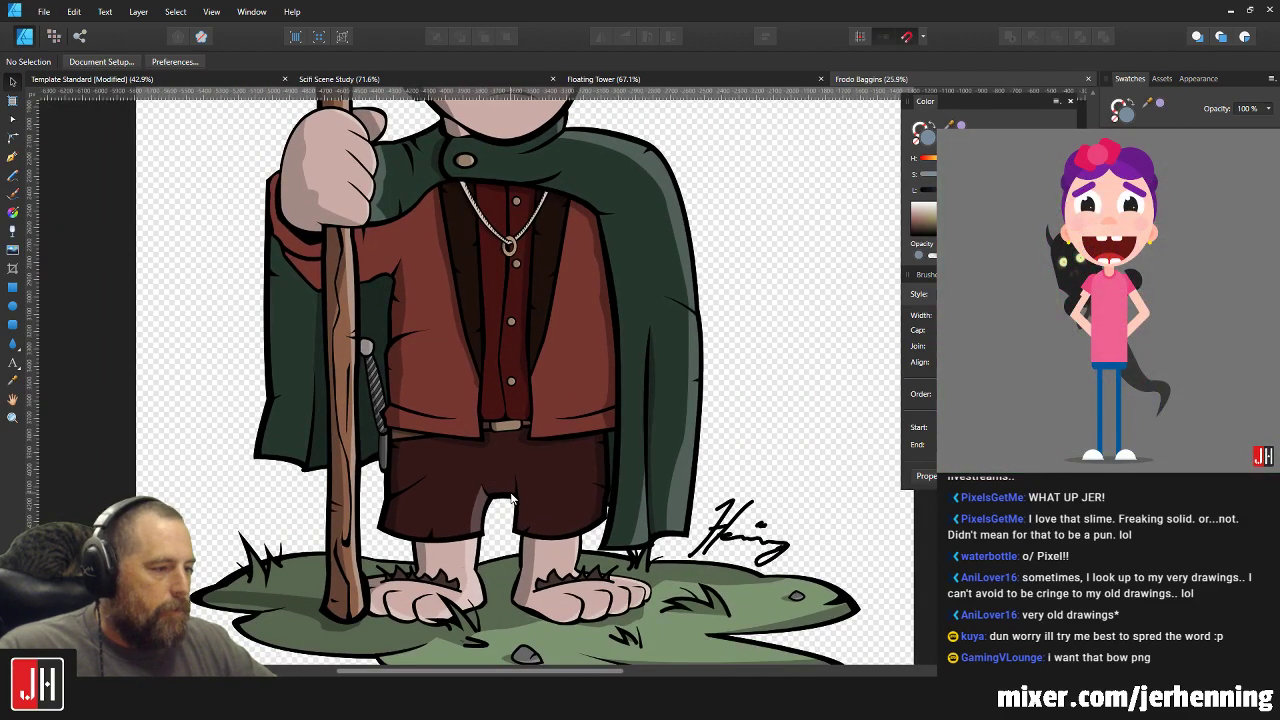
scroll(501, 494, up, 5)
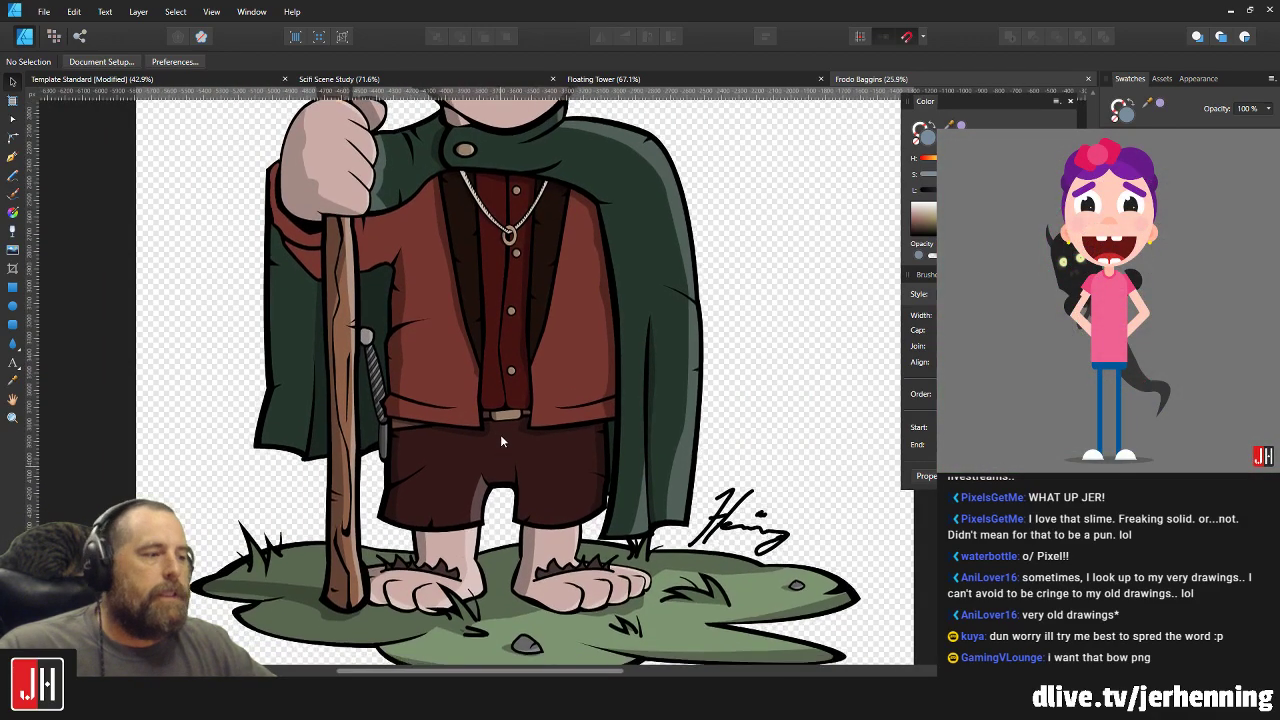
scroll(500, 425, up, 1)
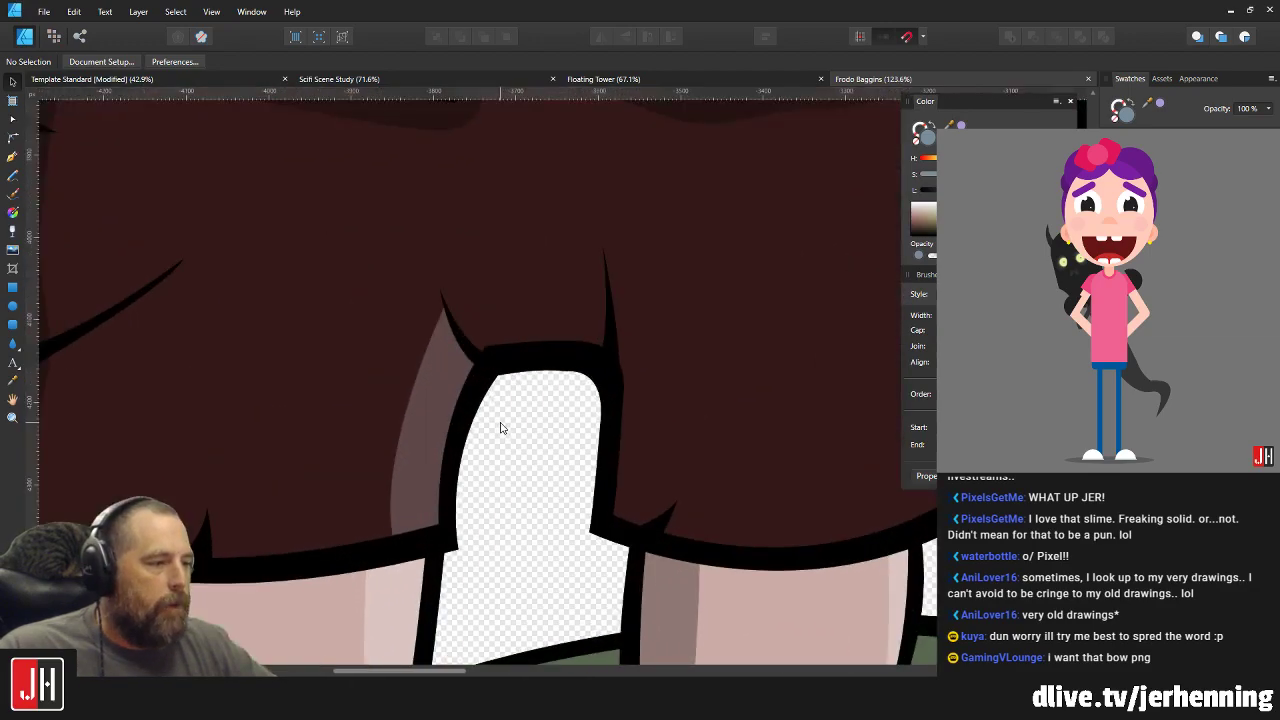
Review the whole Frodo figure, then study the eyes, brows, nose and skin shading of his face up close.
scroll(505, 423, down, 6)
scroll(580, 370, up, 1)
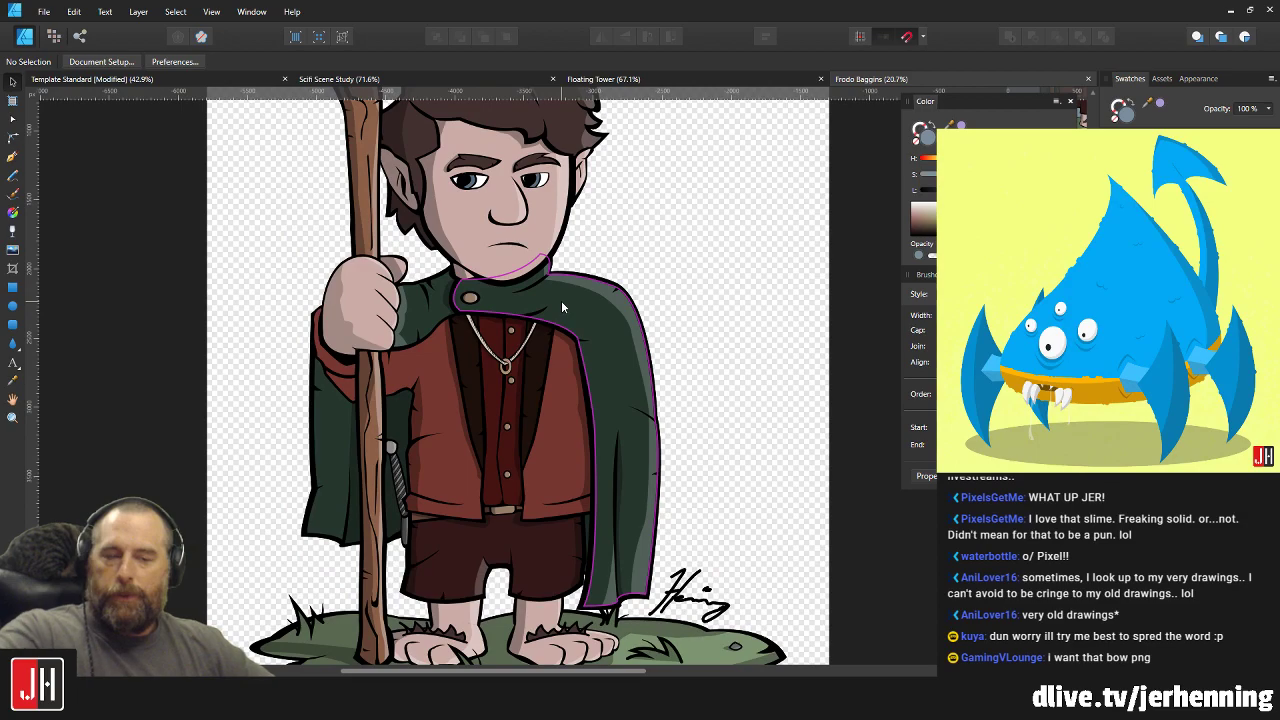
scroll(580, 333, up, 1)
scroll(580, 333, up, 4)
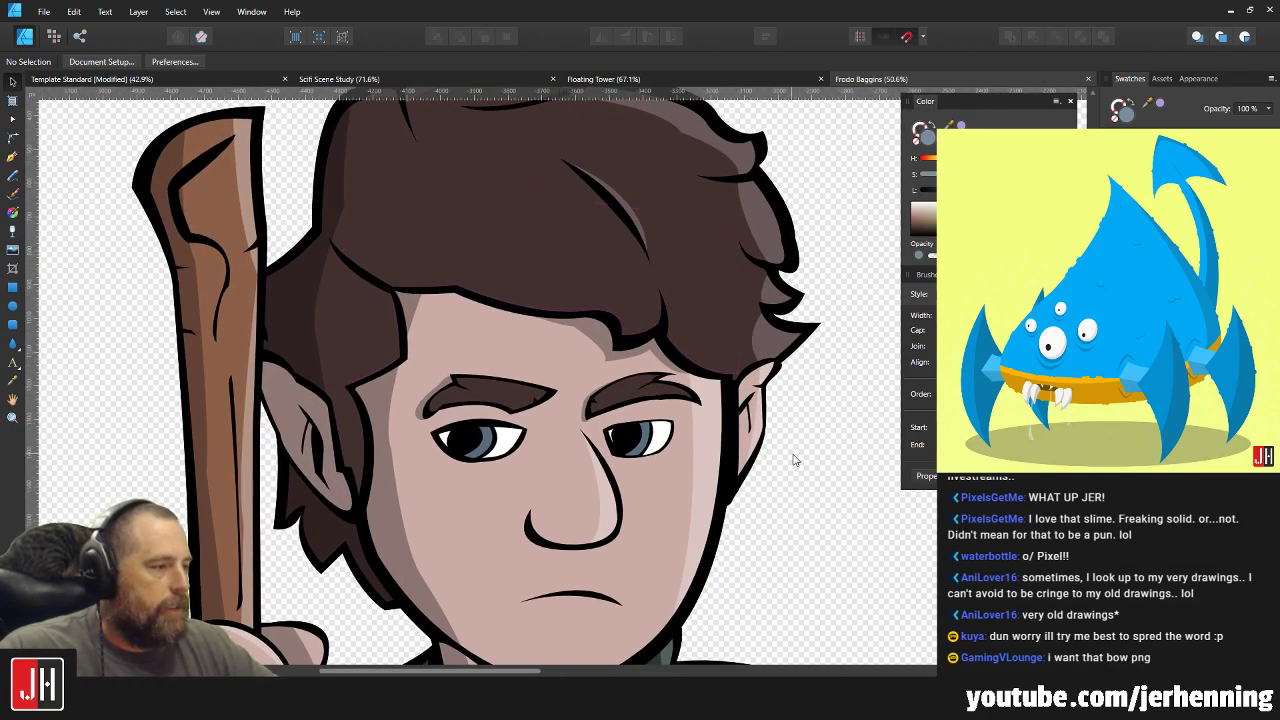
scroll(743, 334, up, 1)
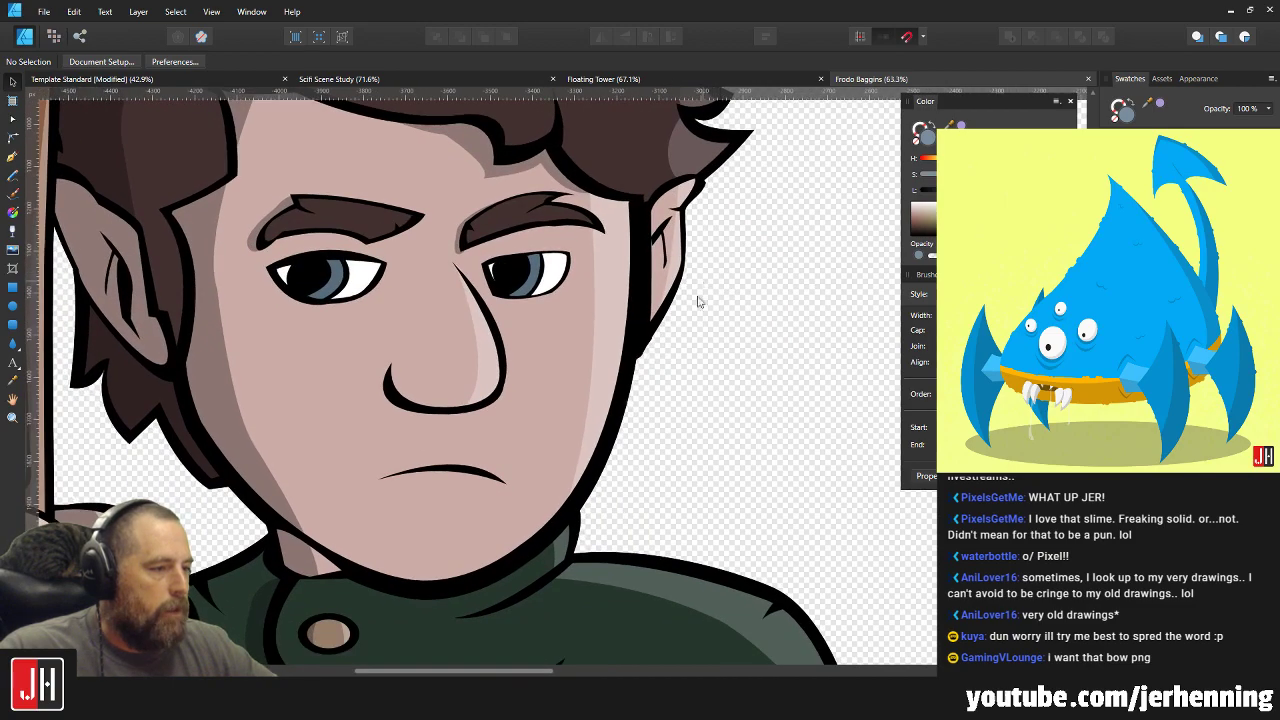
scroll(698, 301, down, 8)
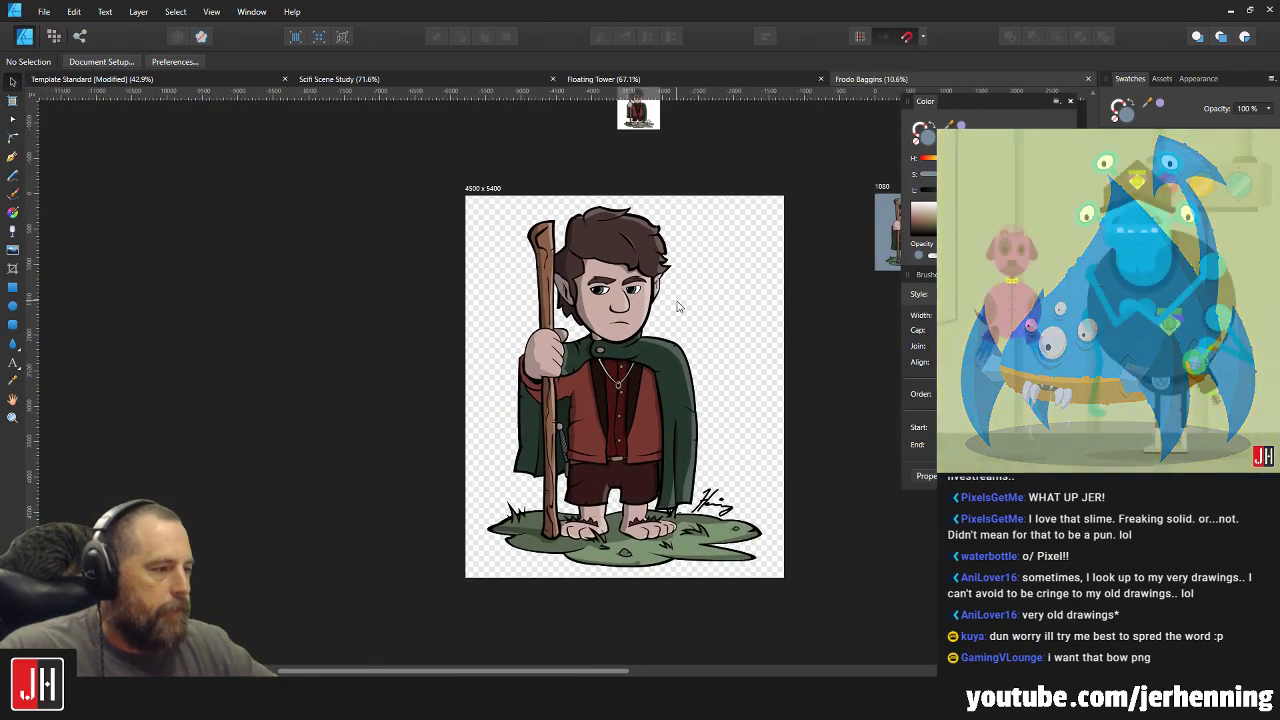
scroll(677, 306, up, 2)
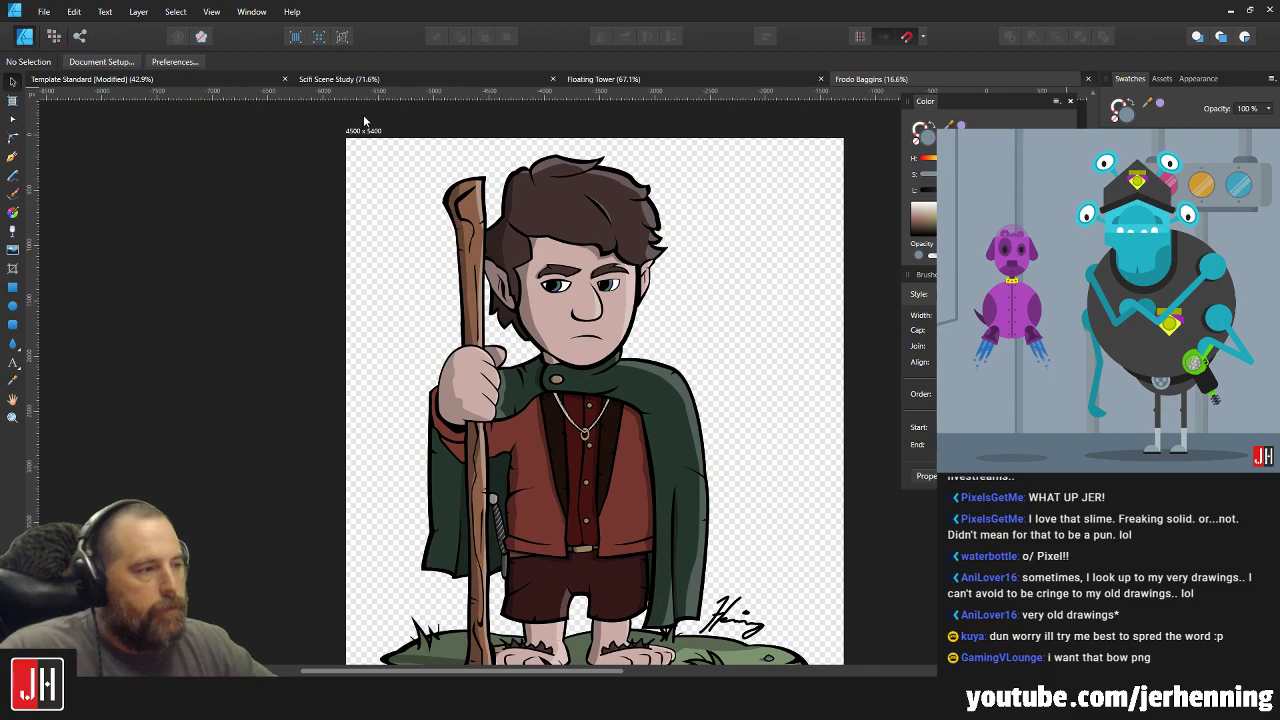
Close the Frodo Baggins document and open Isaac Holding Guppy With Blood from the Isaac folder in Fan Art.
key(ctrl+w)
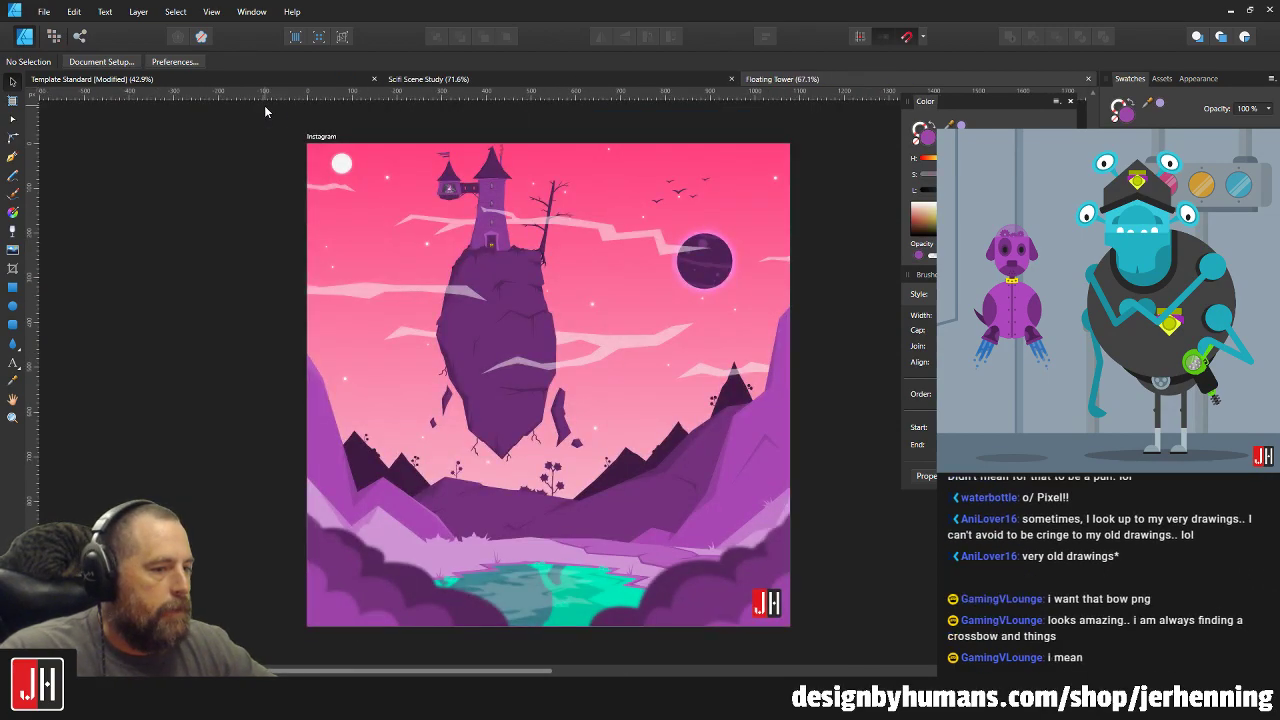
click(46, 12)
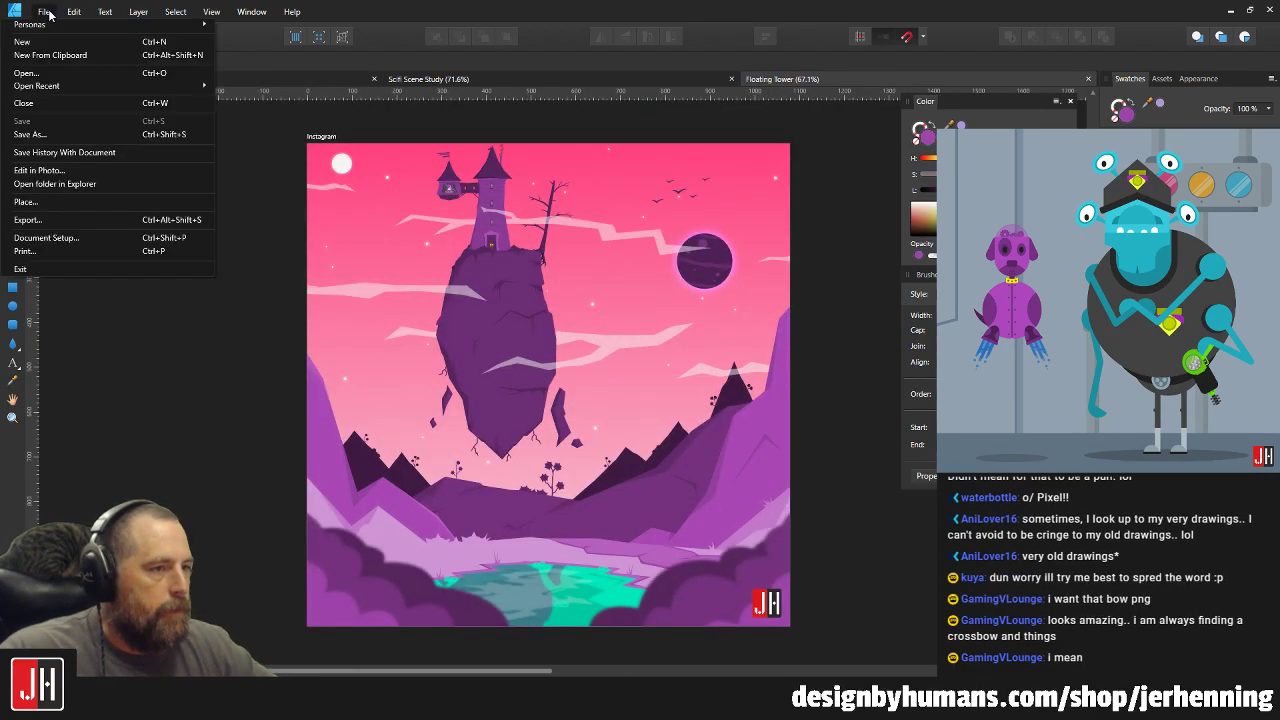
click(26, 73)
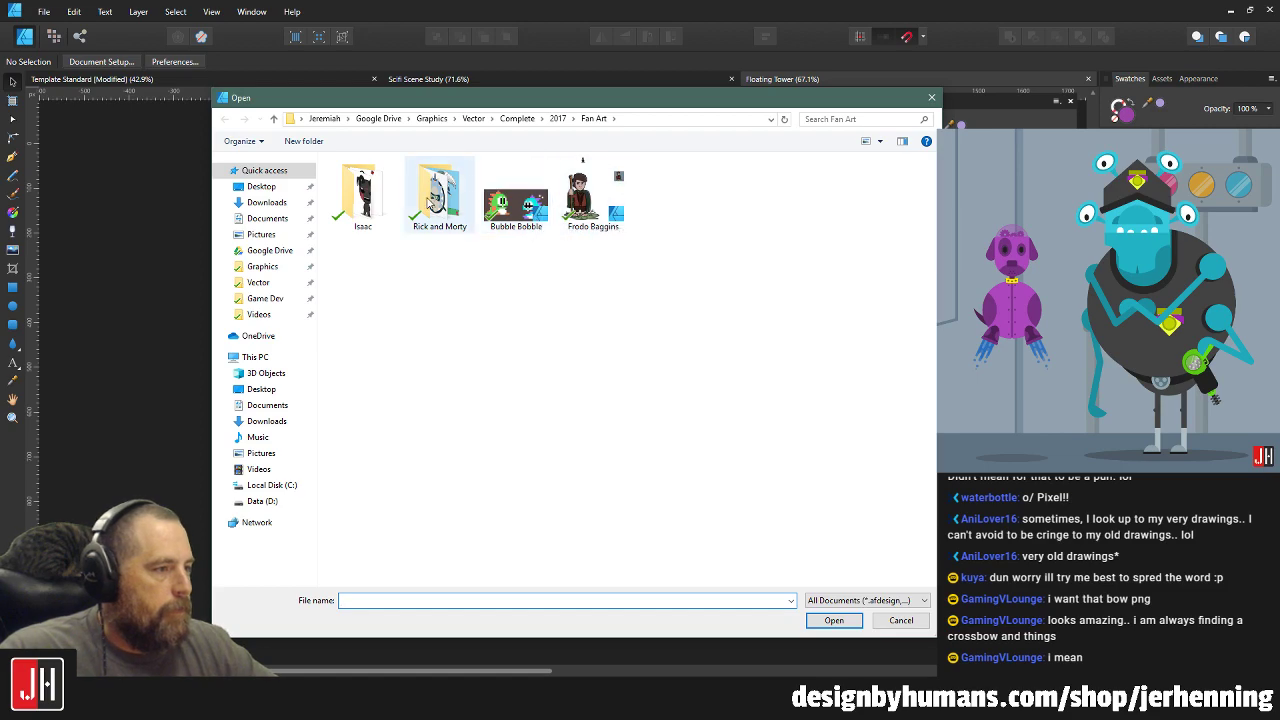
double_click(363, 197)
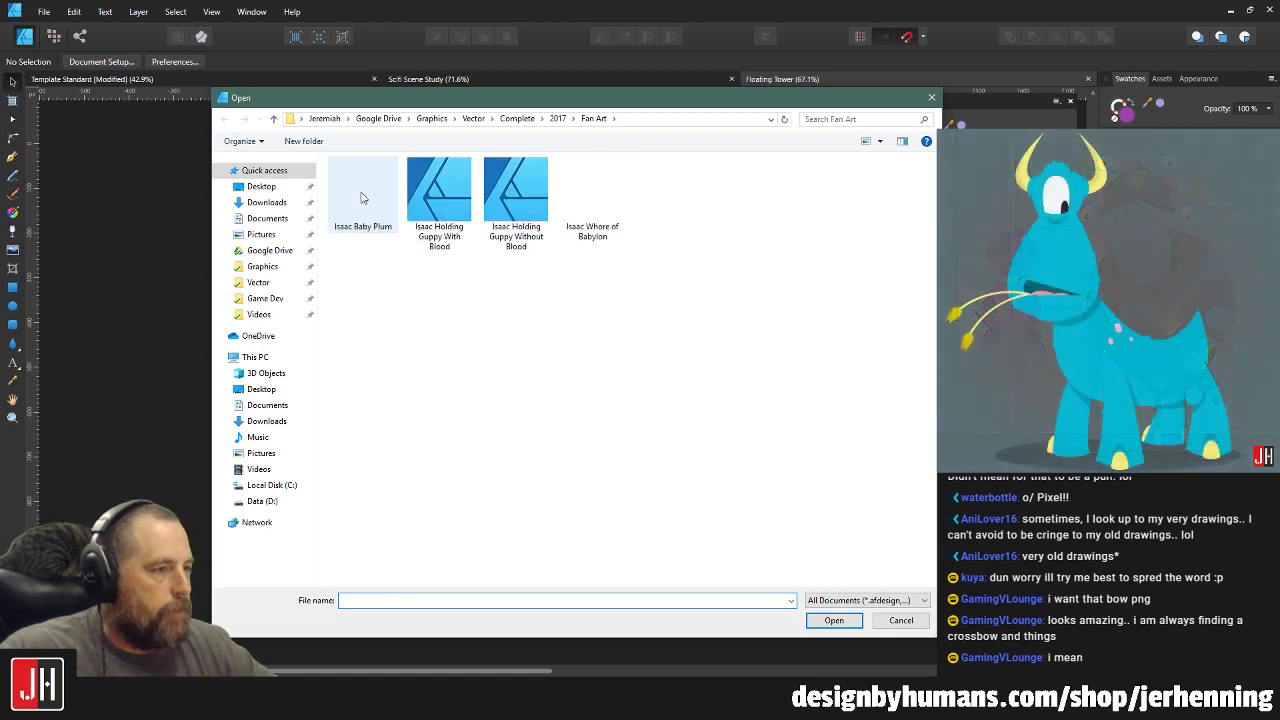
double_click(437, 220)
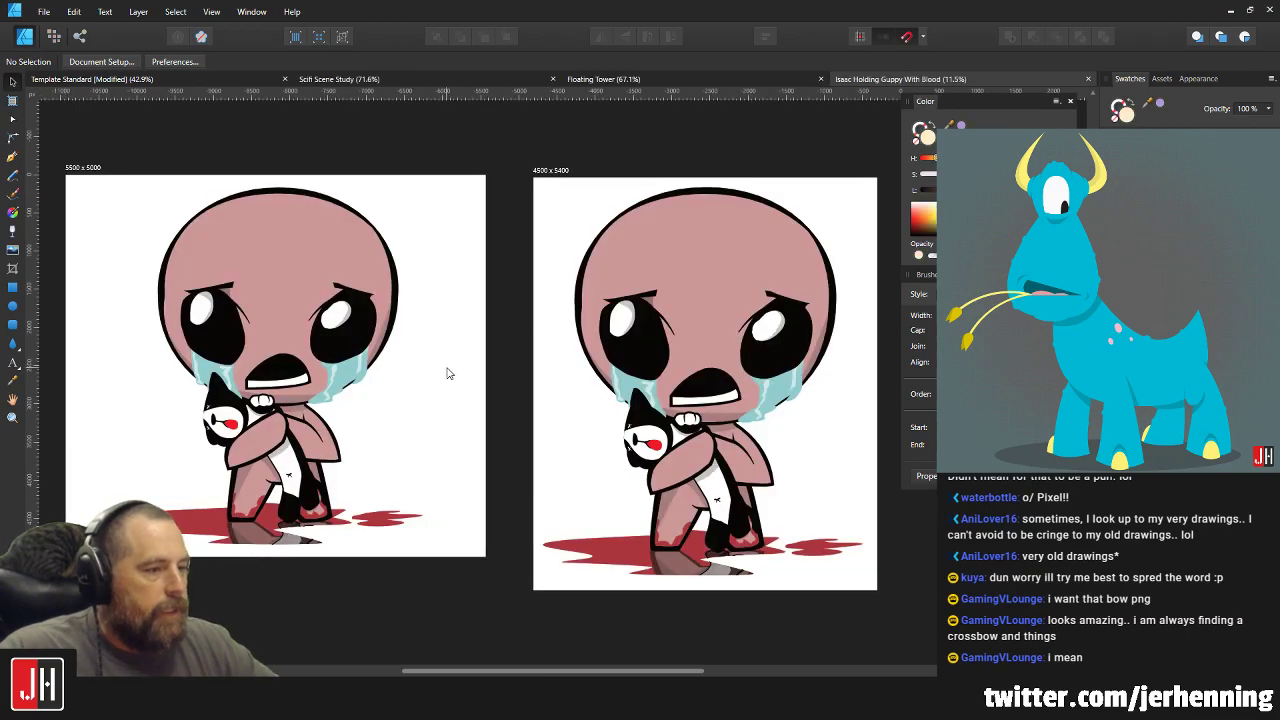
Inspect Isaac's face and tears on the first artboard and the cat, legs and blood puddle on the 4500 x 5400 artboard.
scroll(449, 373, up, 4)
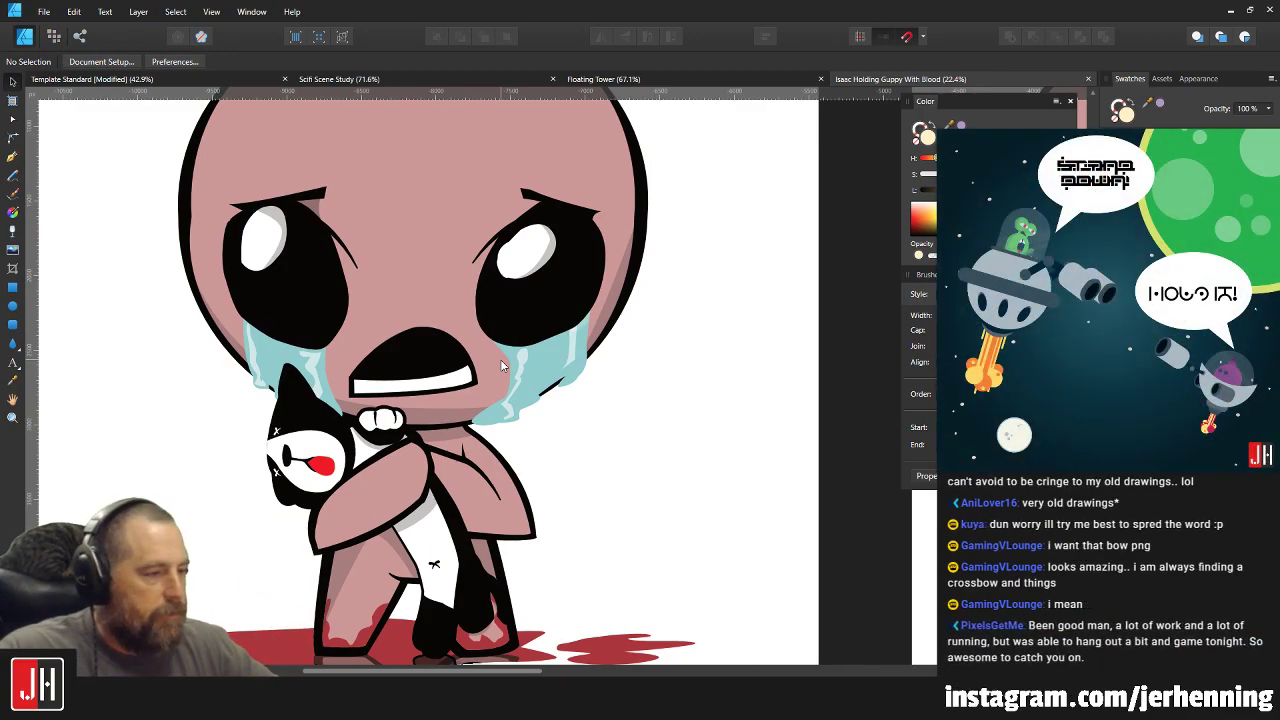
scroll(503, 366, up, 3)
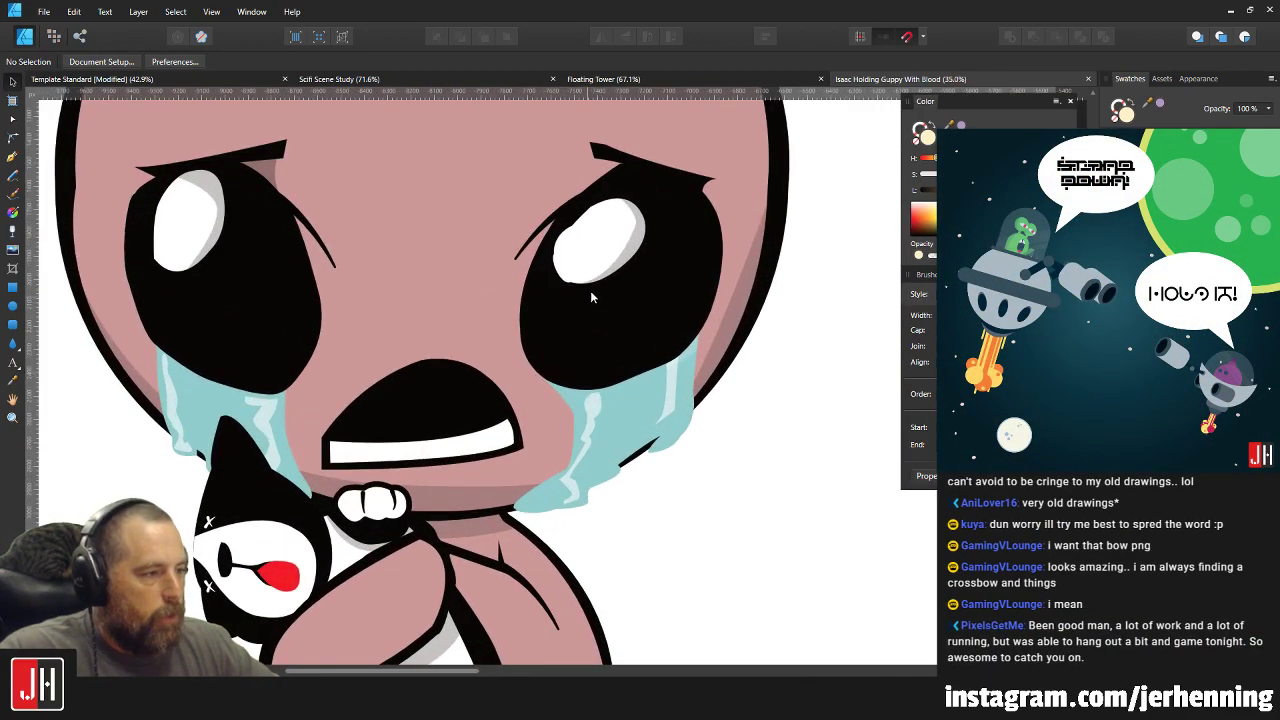
scroll(590, 296, down, 2)
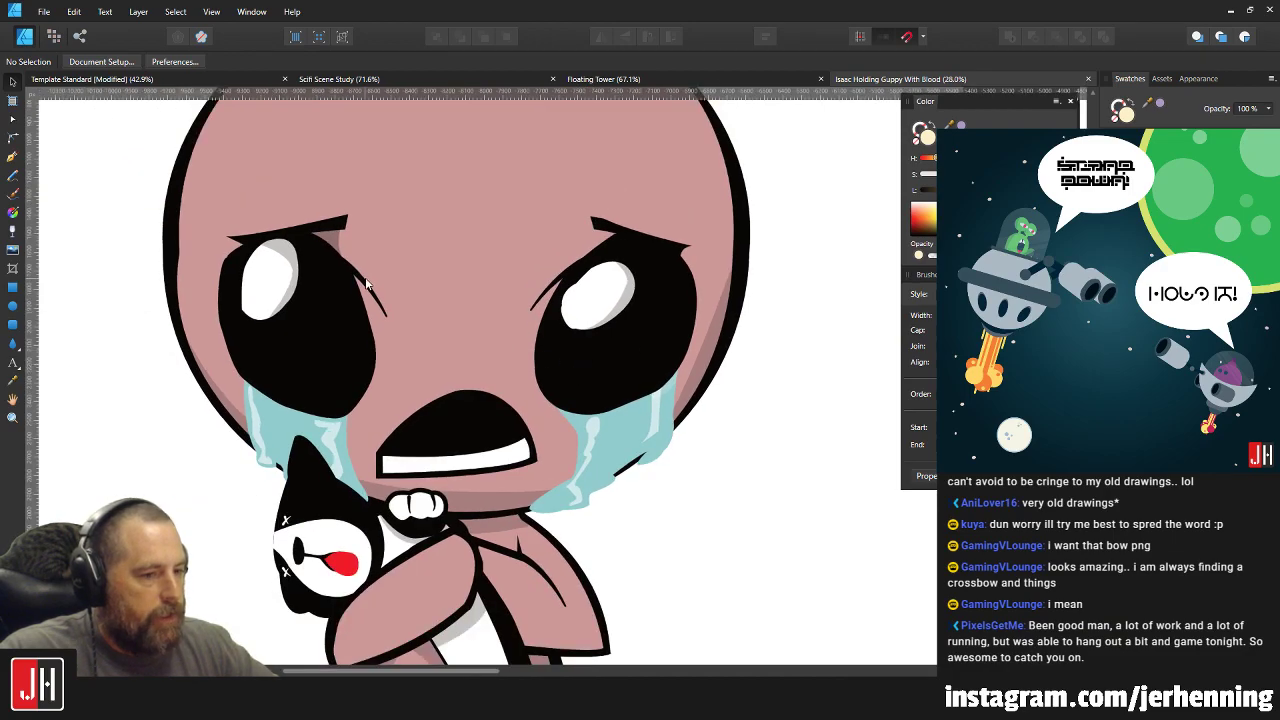
scroll(449, 318, down, 3)
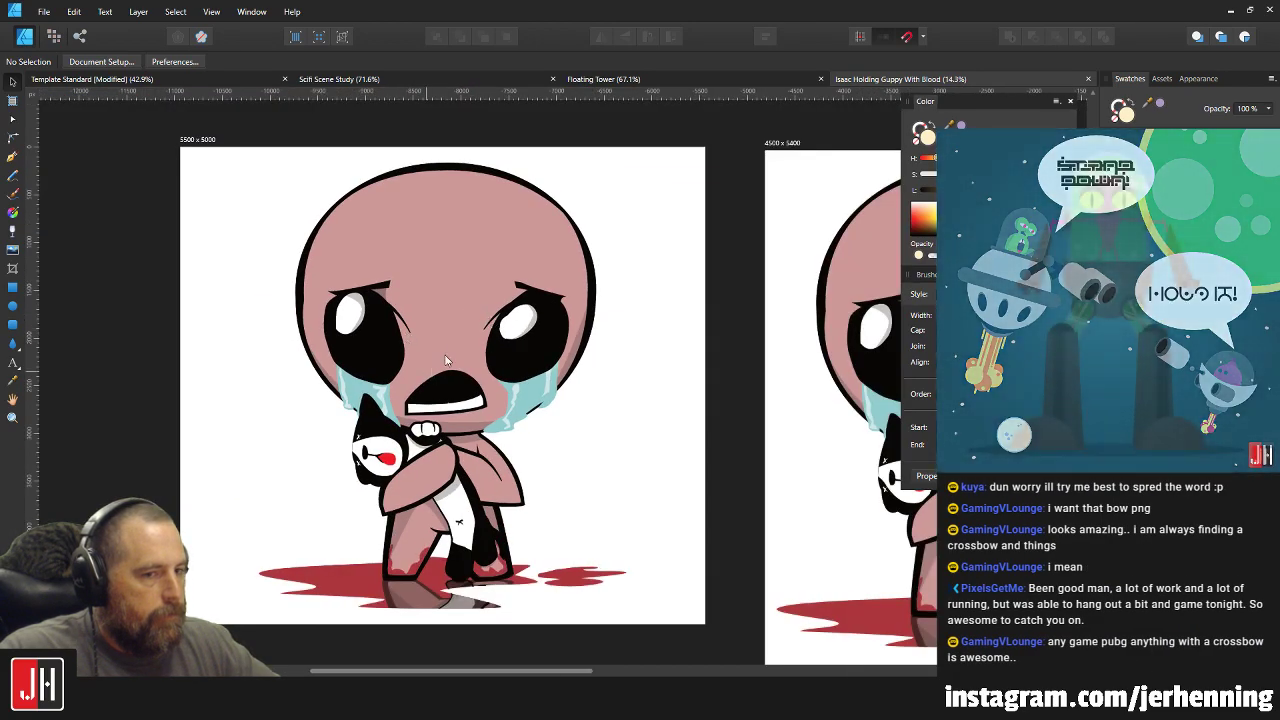
drag(618, 389, 215, 307)
scroll(660, 363, up, 4)
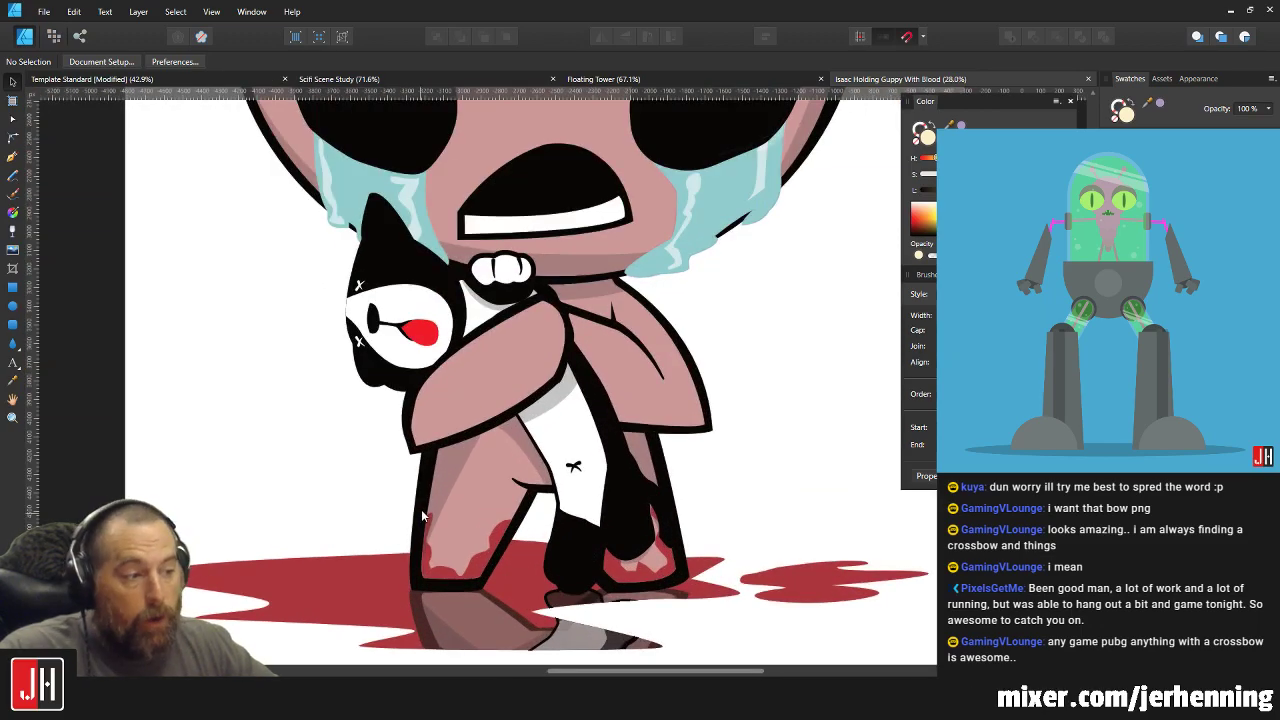
Try moving the black outline shape of Isaac's lower body away from the figure, and undo the move.
click(424, 516)
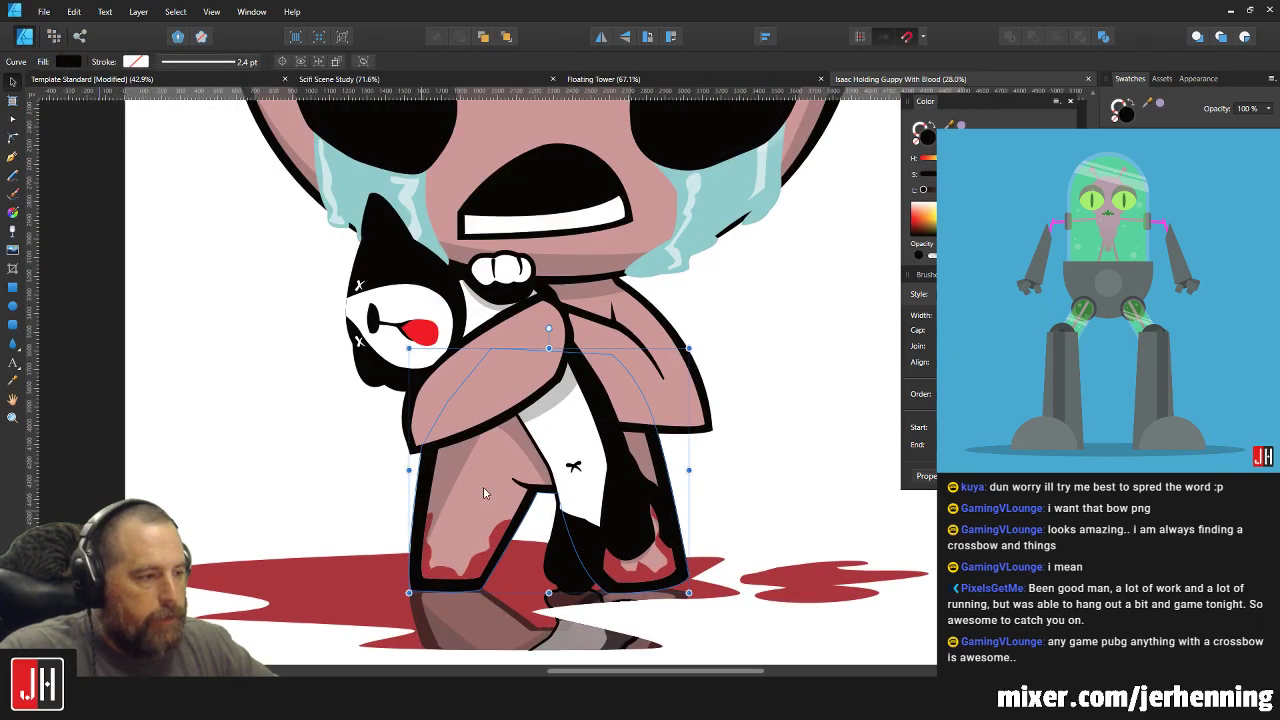
drag(424, 516, 776, 401)
key(ctrl+z)
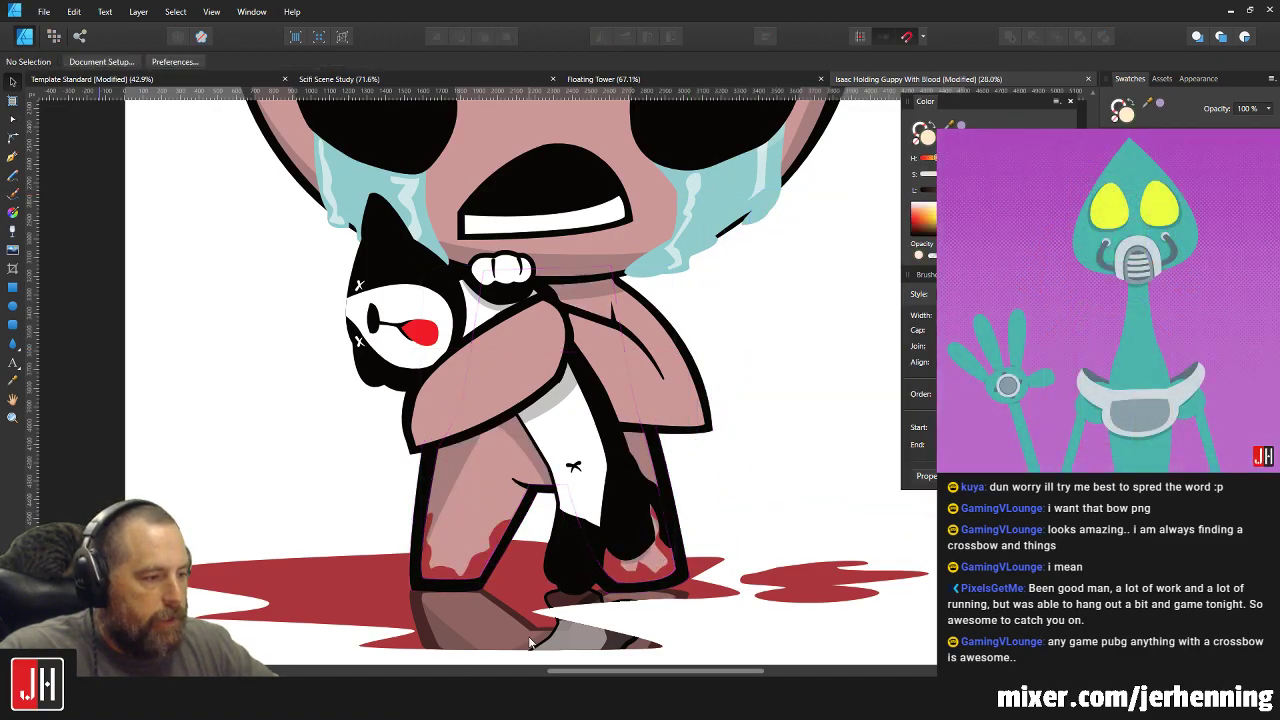
Check the leg reflections in the blood puddle and the overall artwork, and close the Isaac document without saving changes.
scroll(573, 646, up, 3)
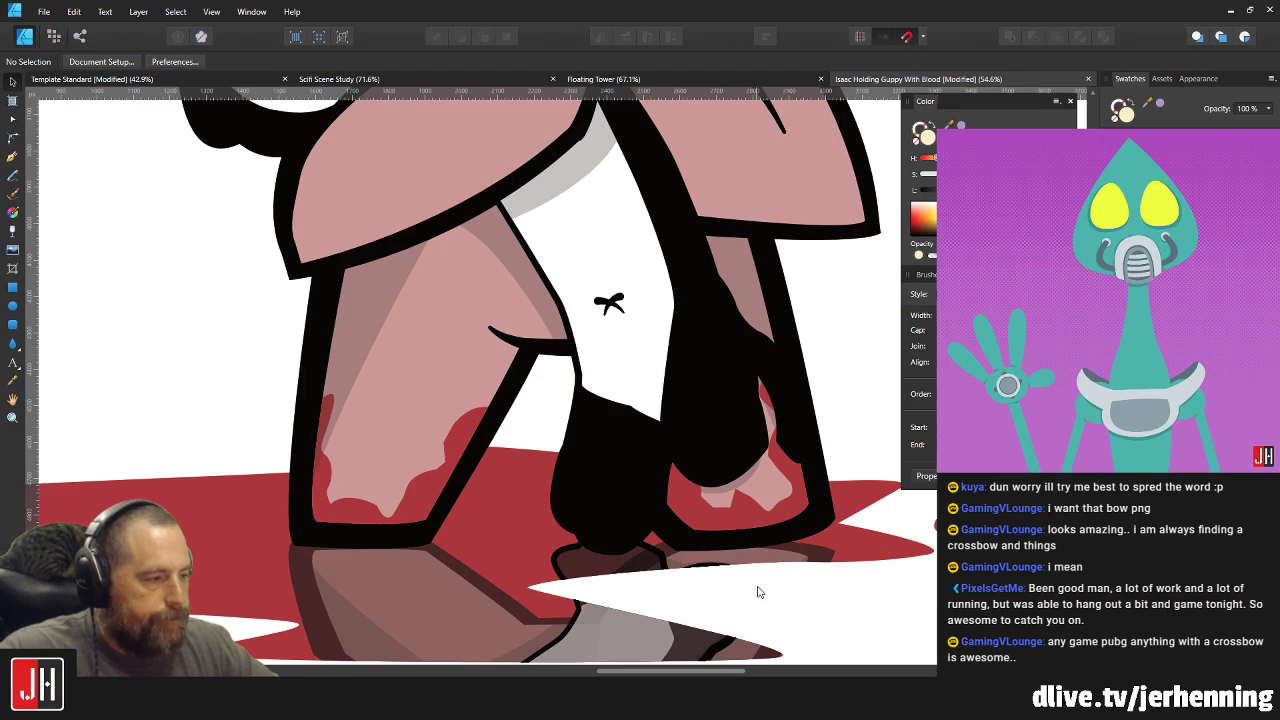
scroll(757, 591, down, 4)
scroll(452, 356, up, 3)
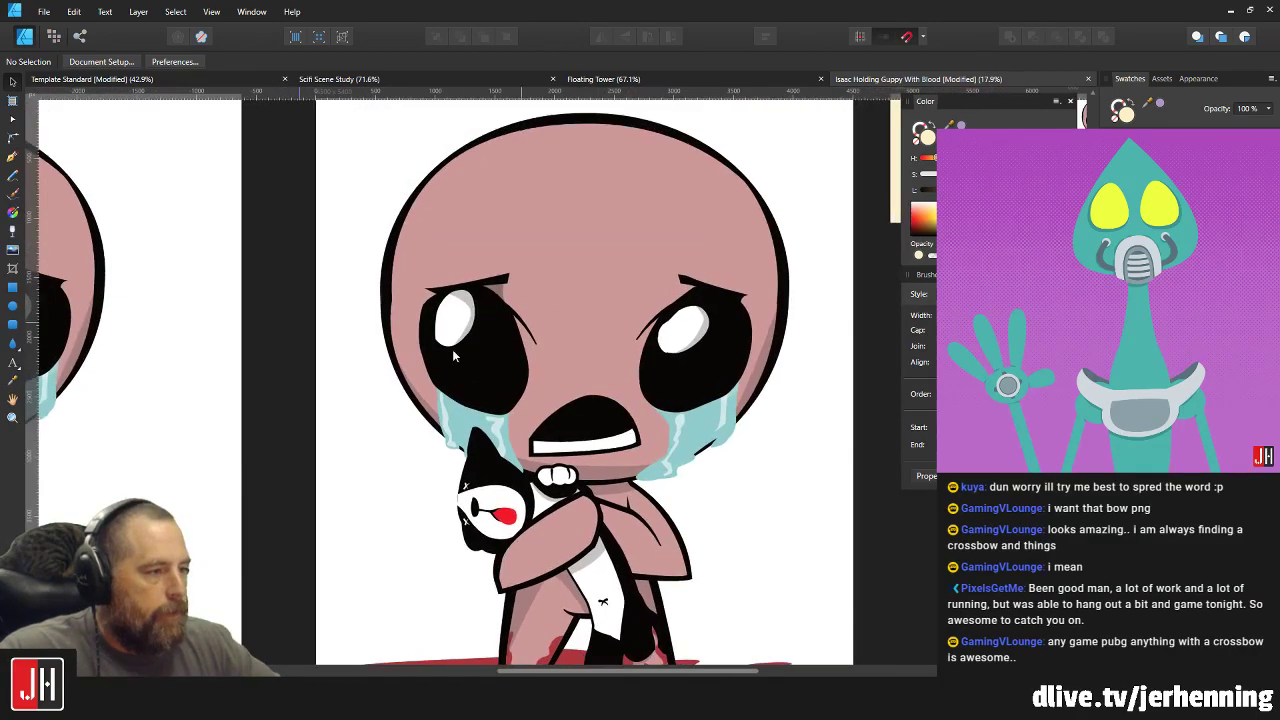
scroll(380, 413, down, 2)
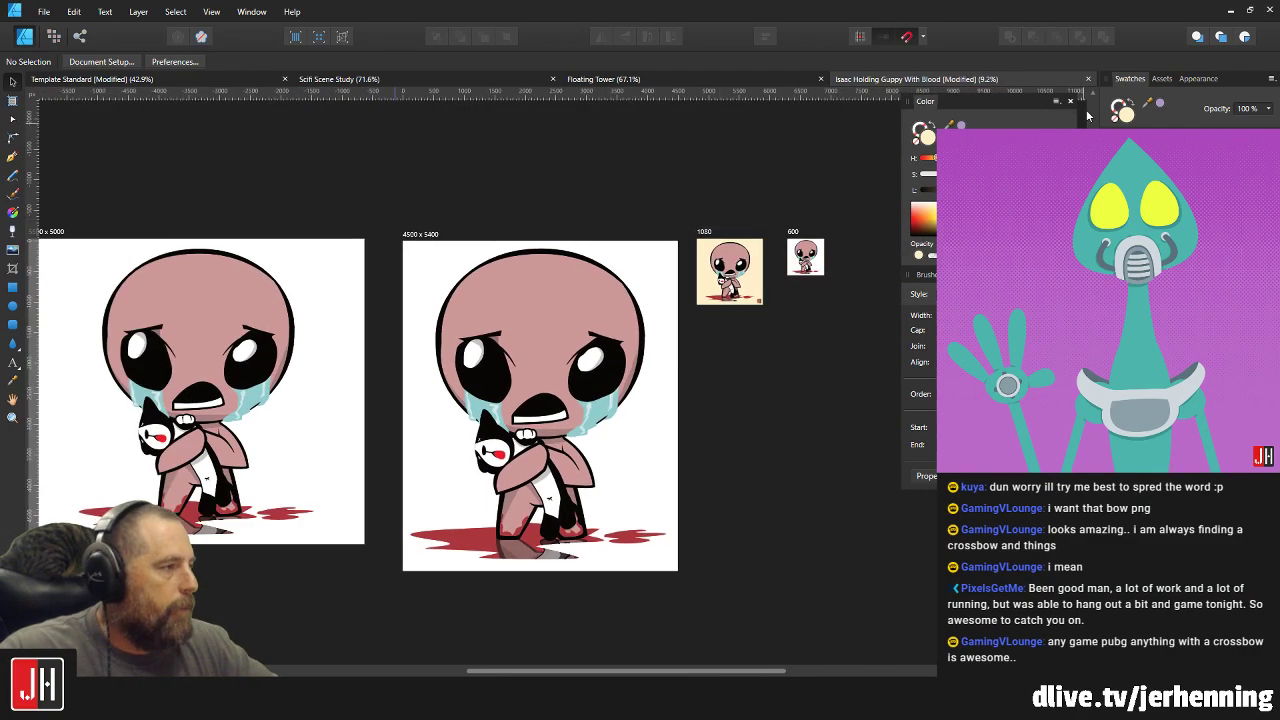
click(1088, 78)
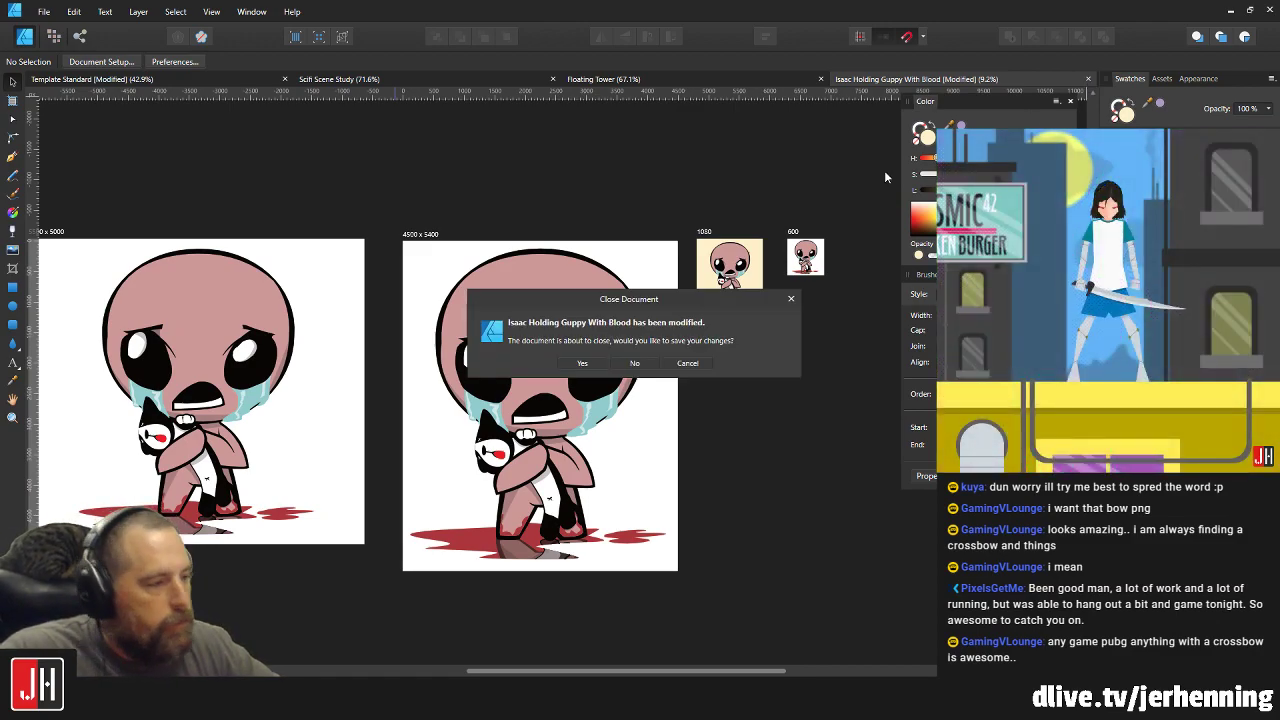
click(642, 363)
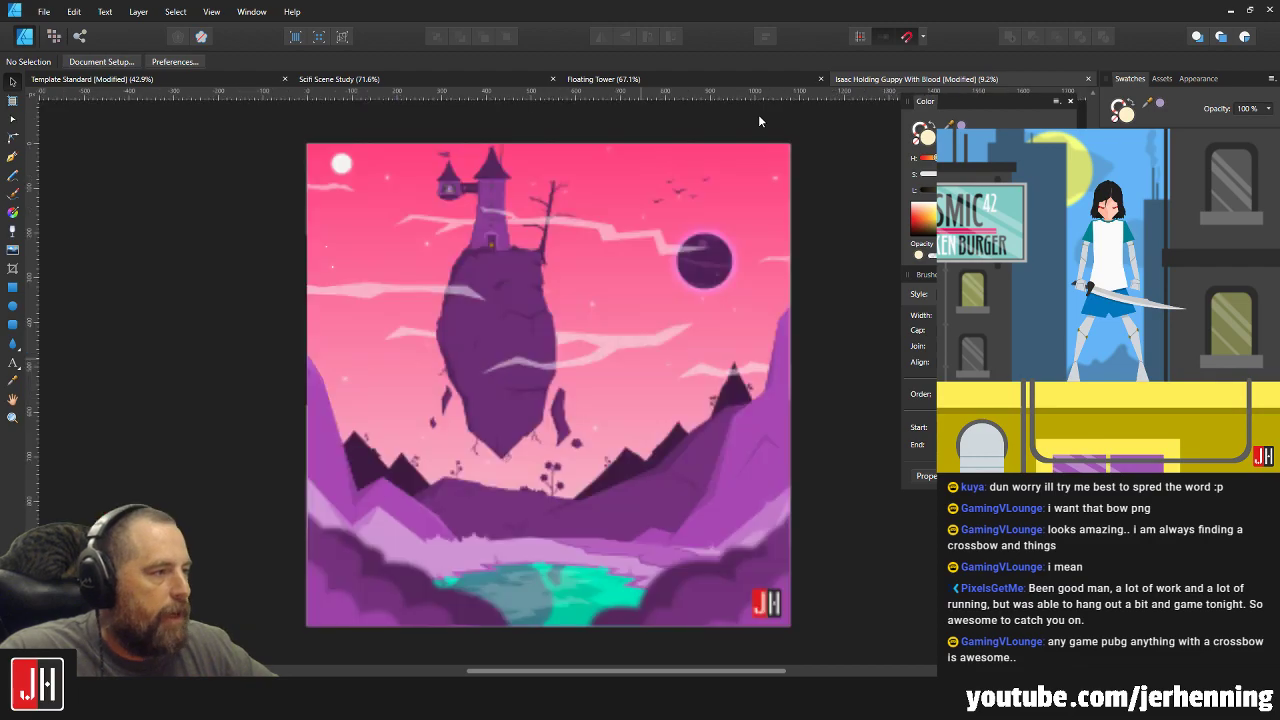
Switch to the Template Standard document and look over the bridge, train and canyon scene.
click(268, 81)
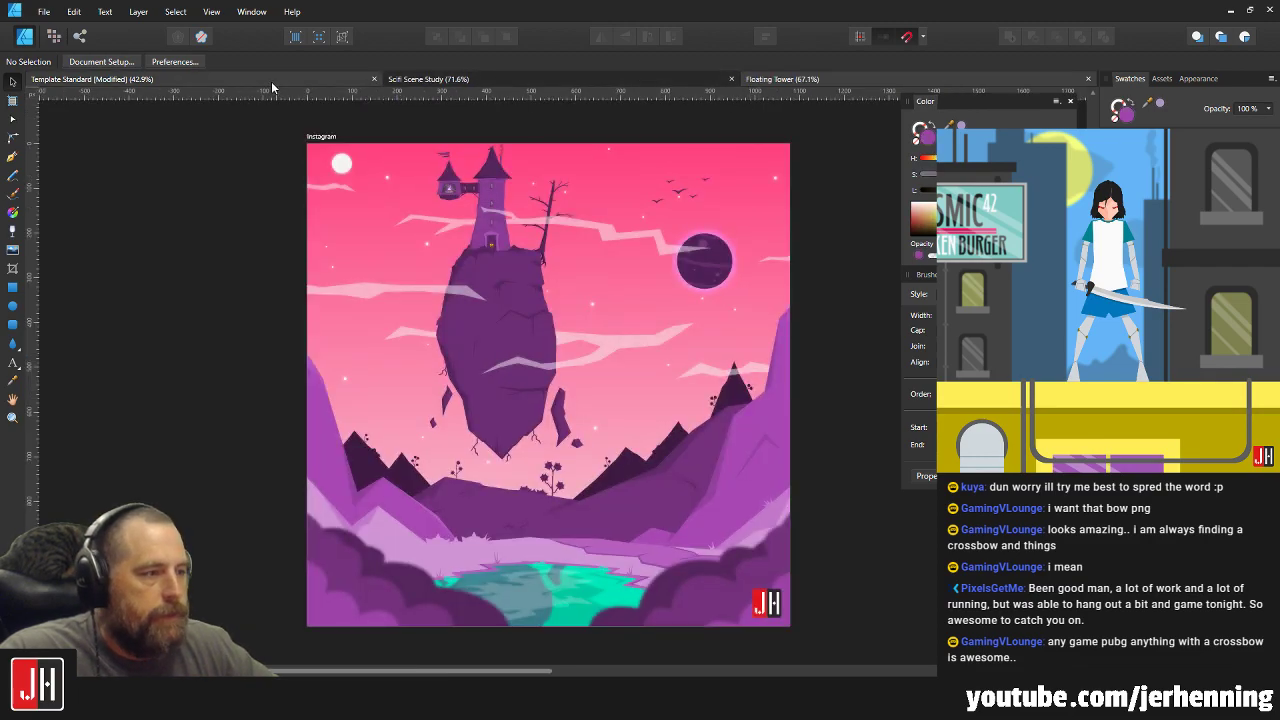
scroll(478, 395, up, 6)
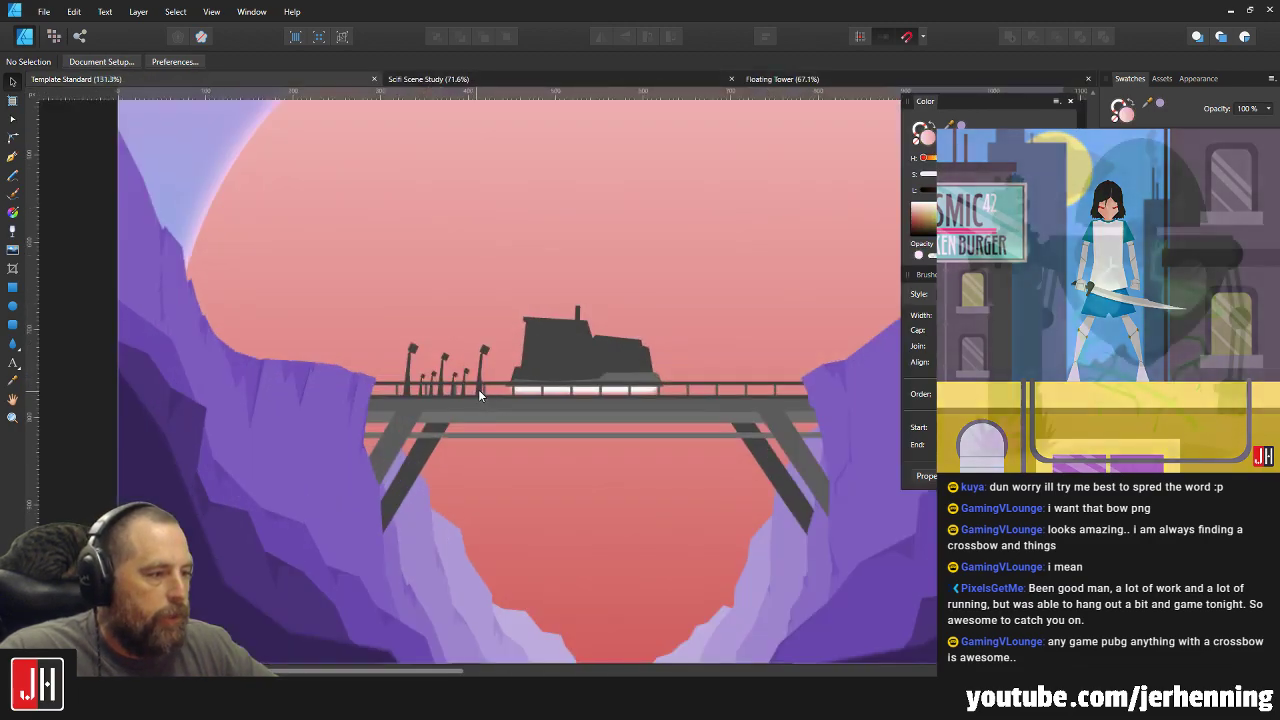
scroll(529, 377, down, 5)
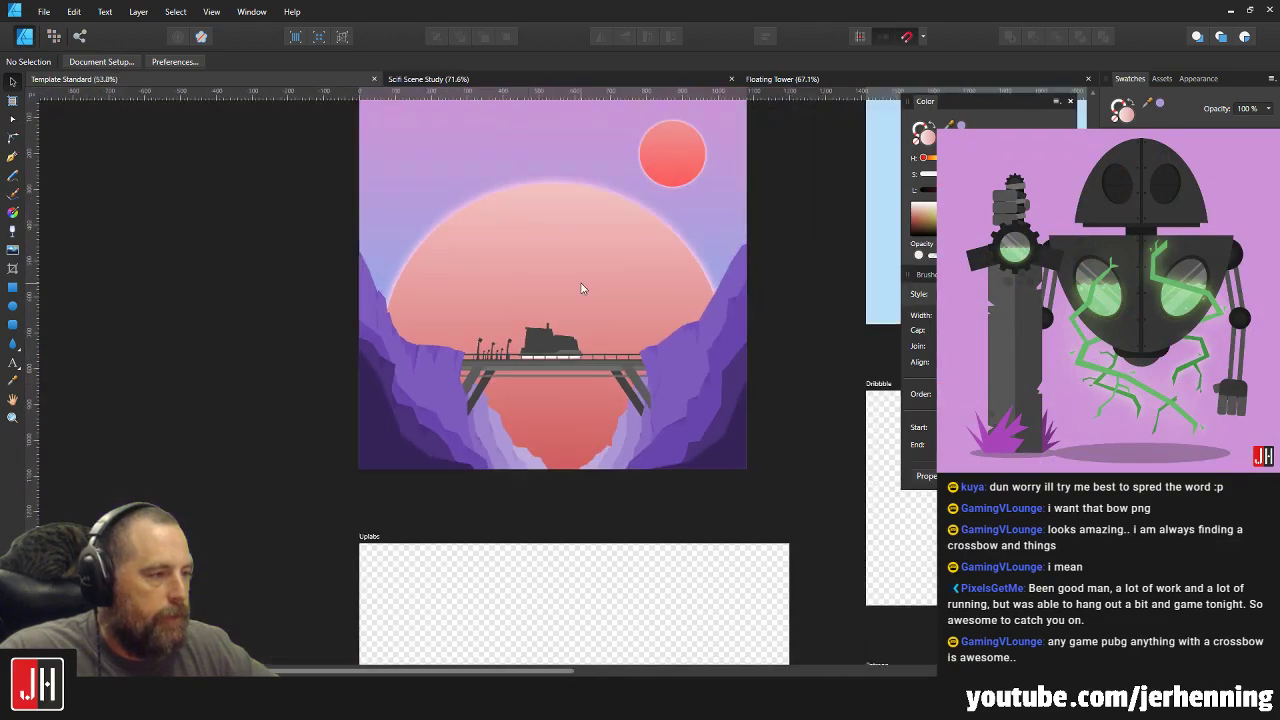
Set the large sun ellipse behind the bridge to full opacity and check the scene with nothing selected.
click(577, 281)
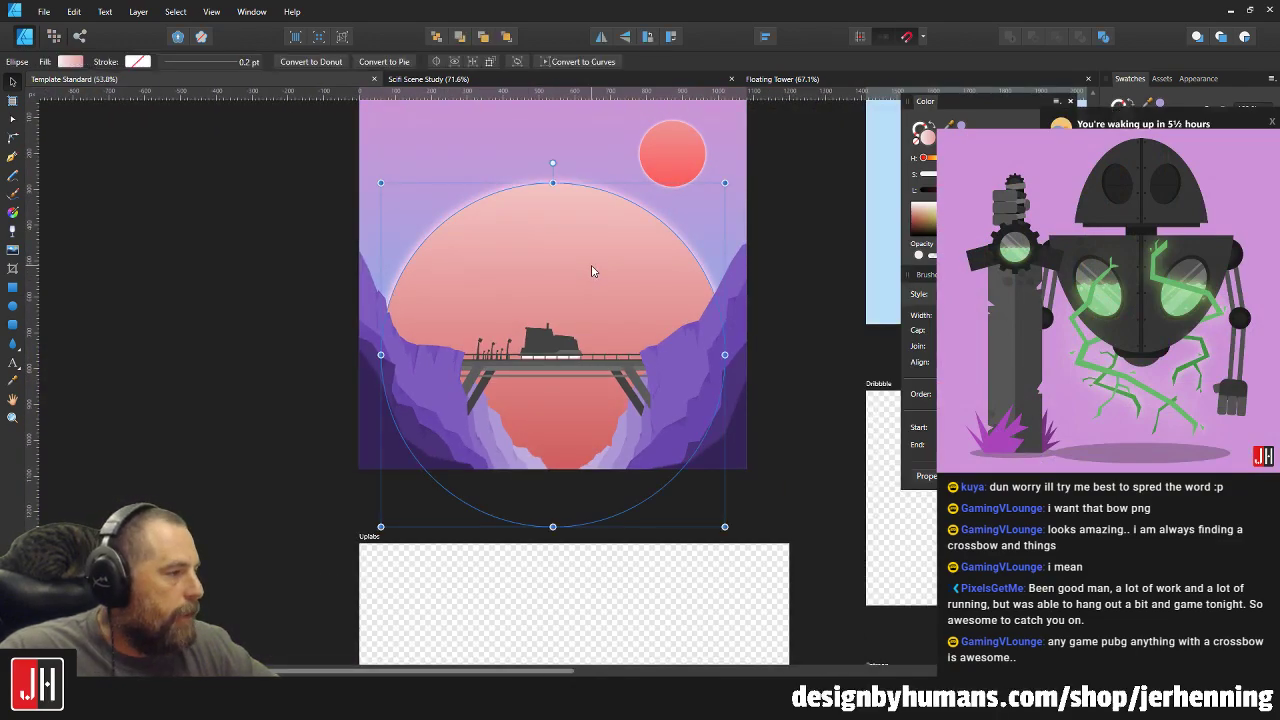
key(0)
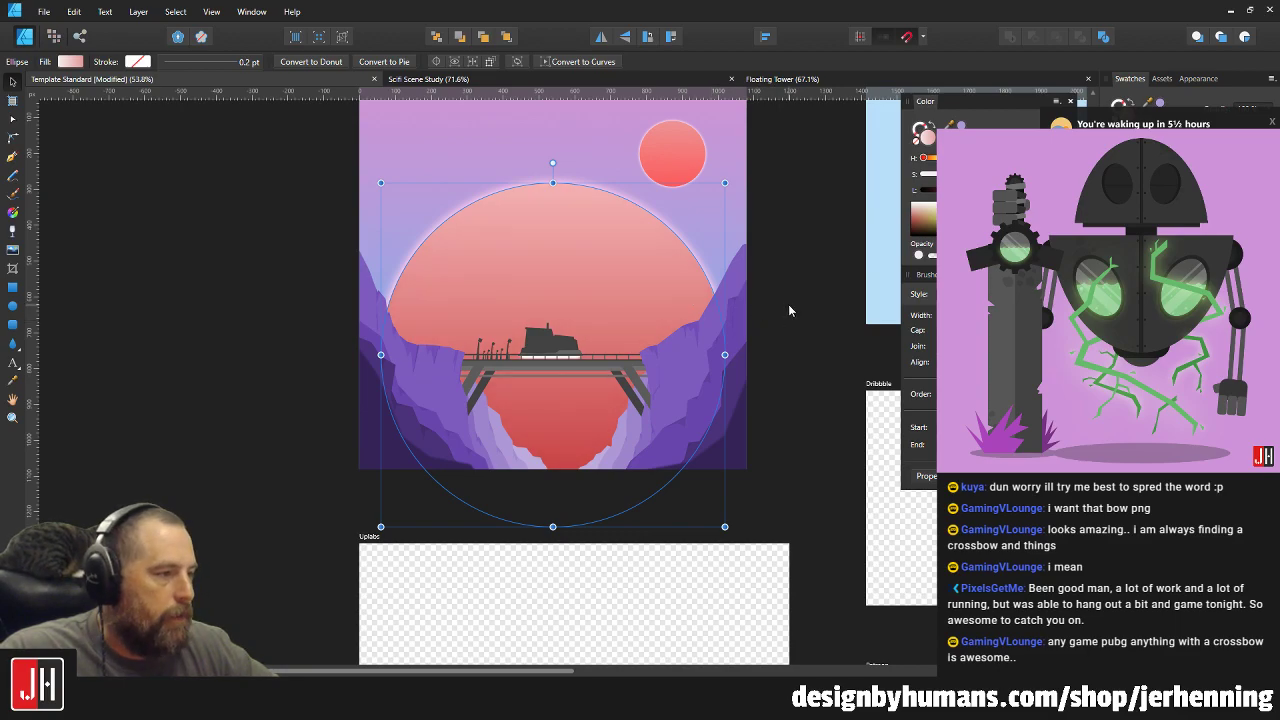
click(788, 304)
scroll(590, 330, up, 3)
scroll(577, 300, up, 3)
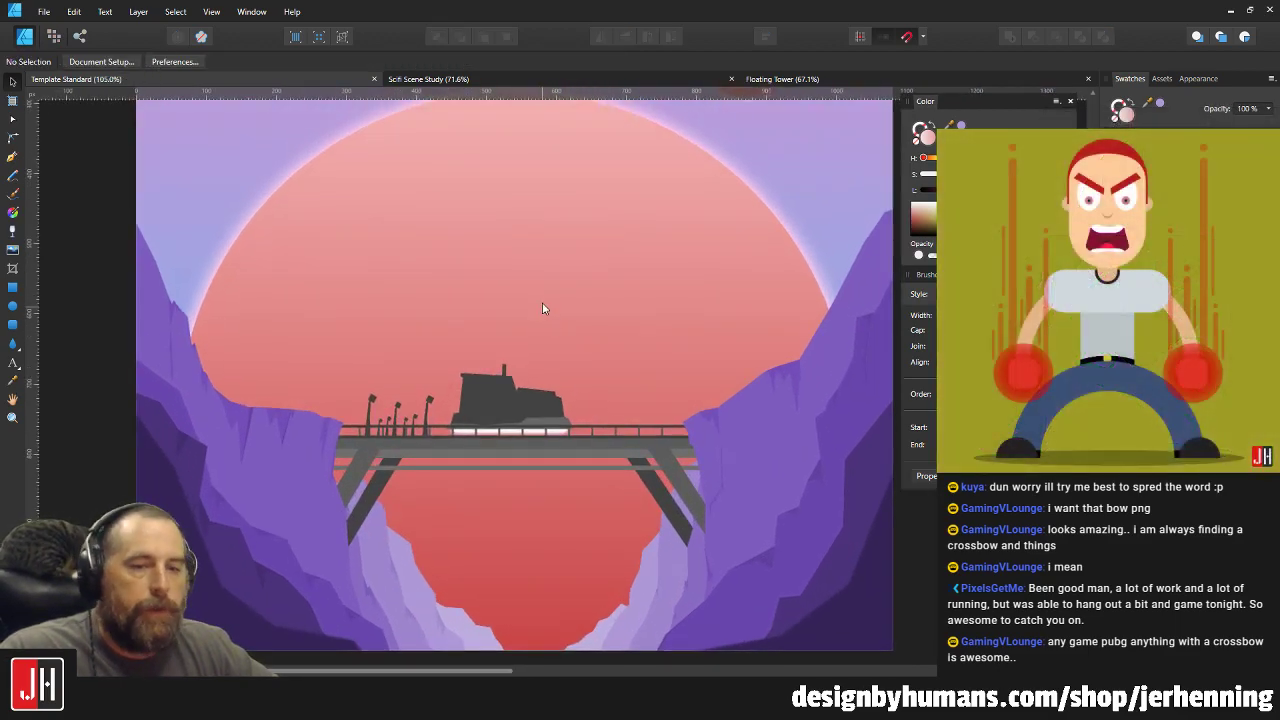
Examine the canyon walls, the bridge supports and the train up close for gaps or shapes that need correcting.
scroll(571, 251, down, 4)
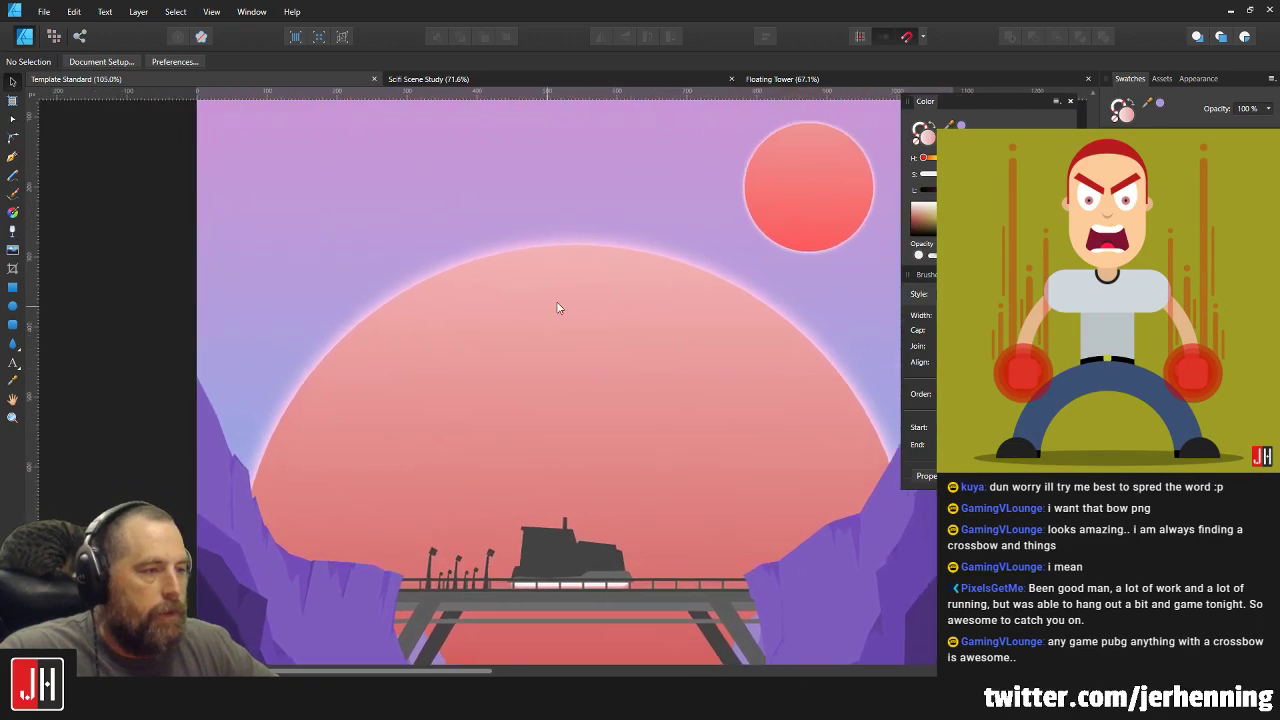
scroll(620, 300, down, 1)
scroll(546, 418, up, 4)
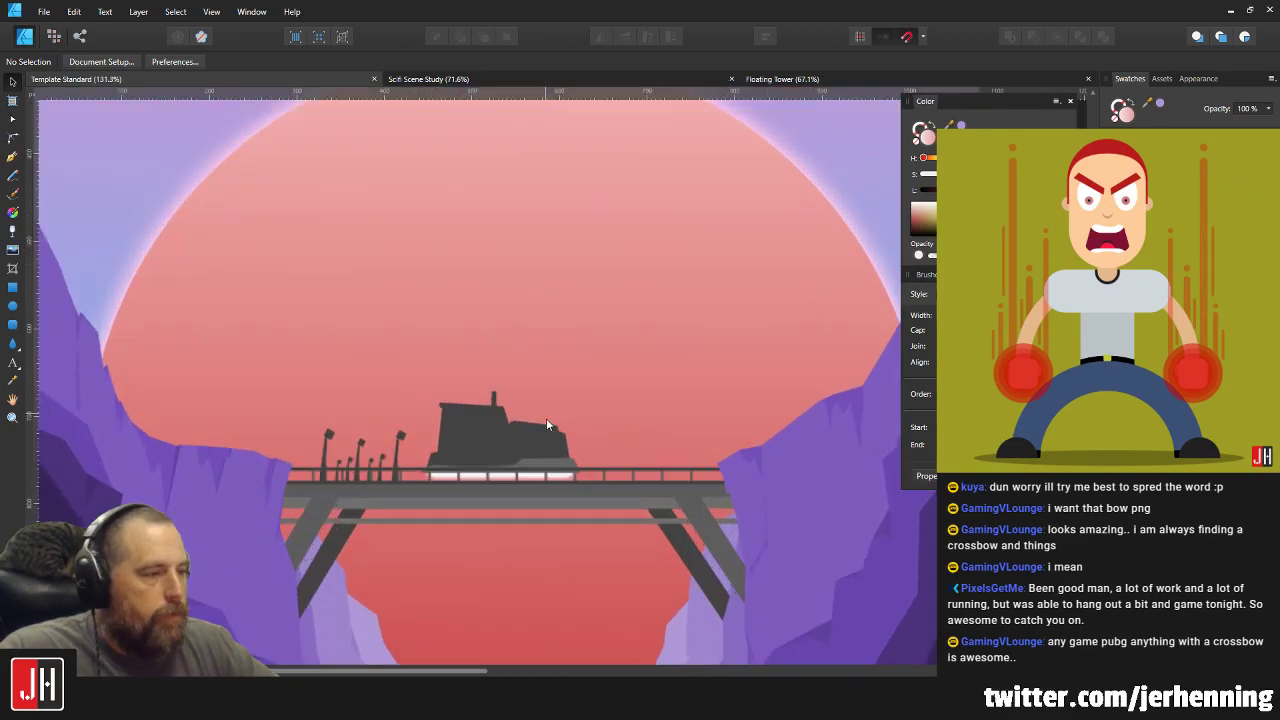
drag(405, 281, 478, 238)
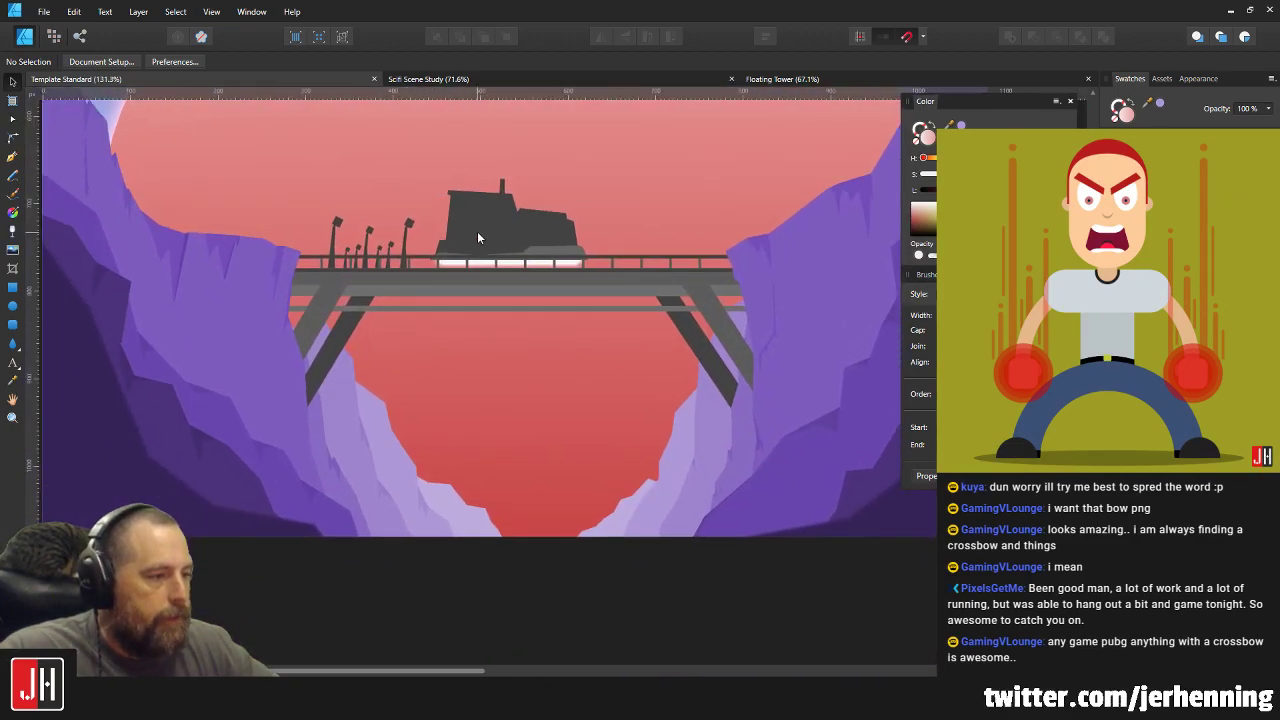
scroll(363, 334, up, 6)
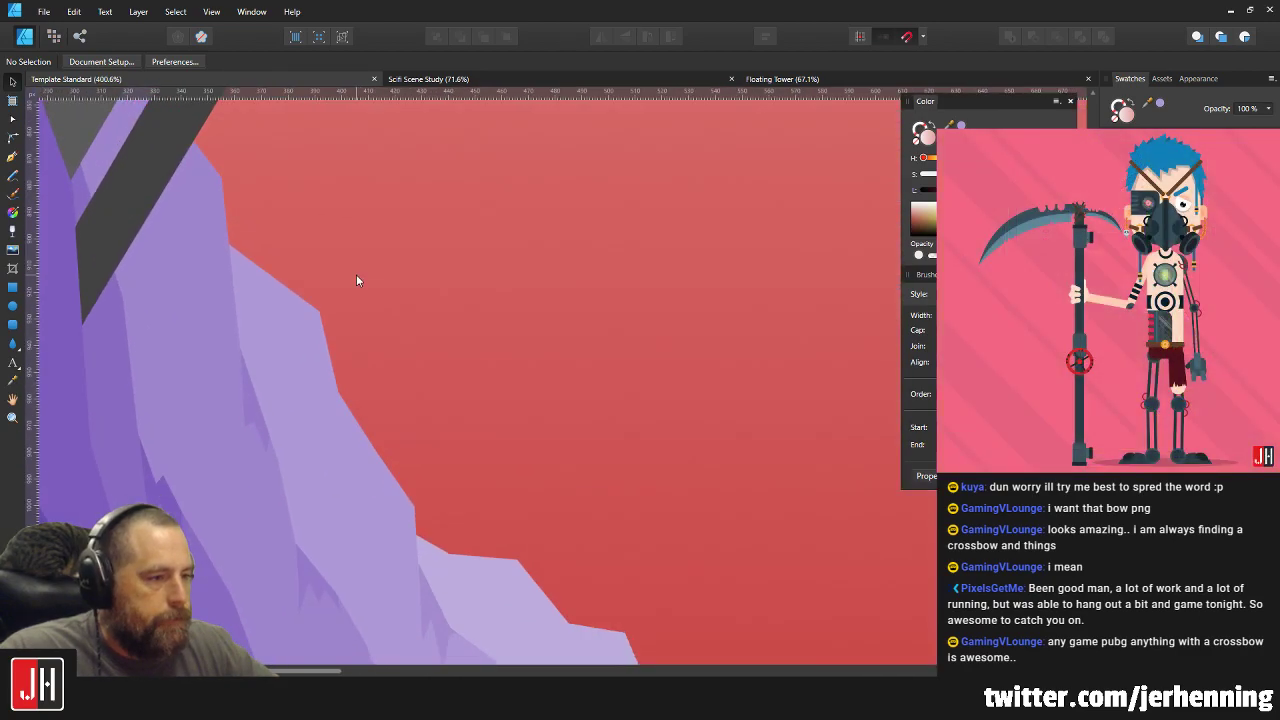
scroll(384, 266, up, 1)
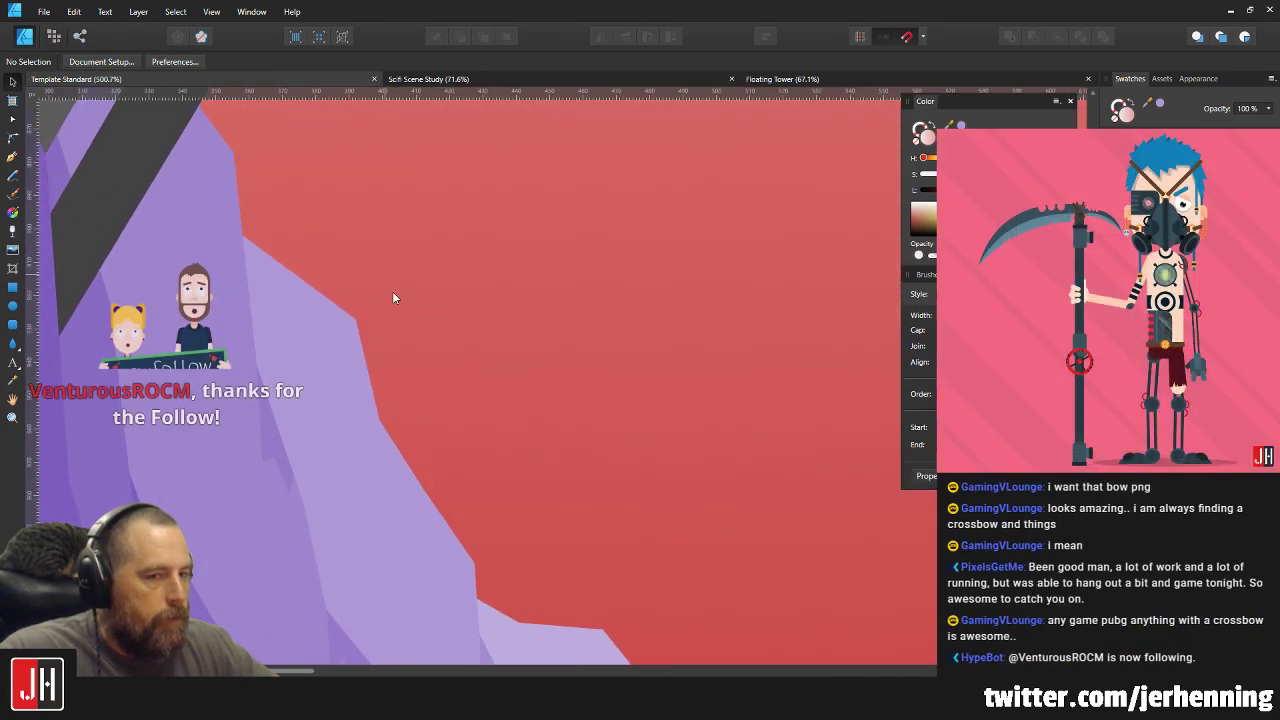
scroll(393, 297, down, 2)
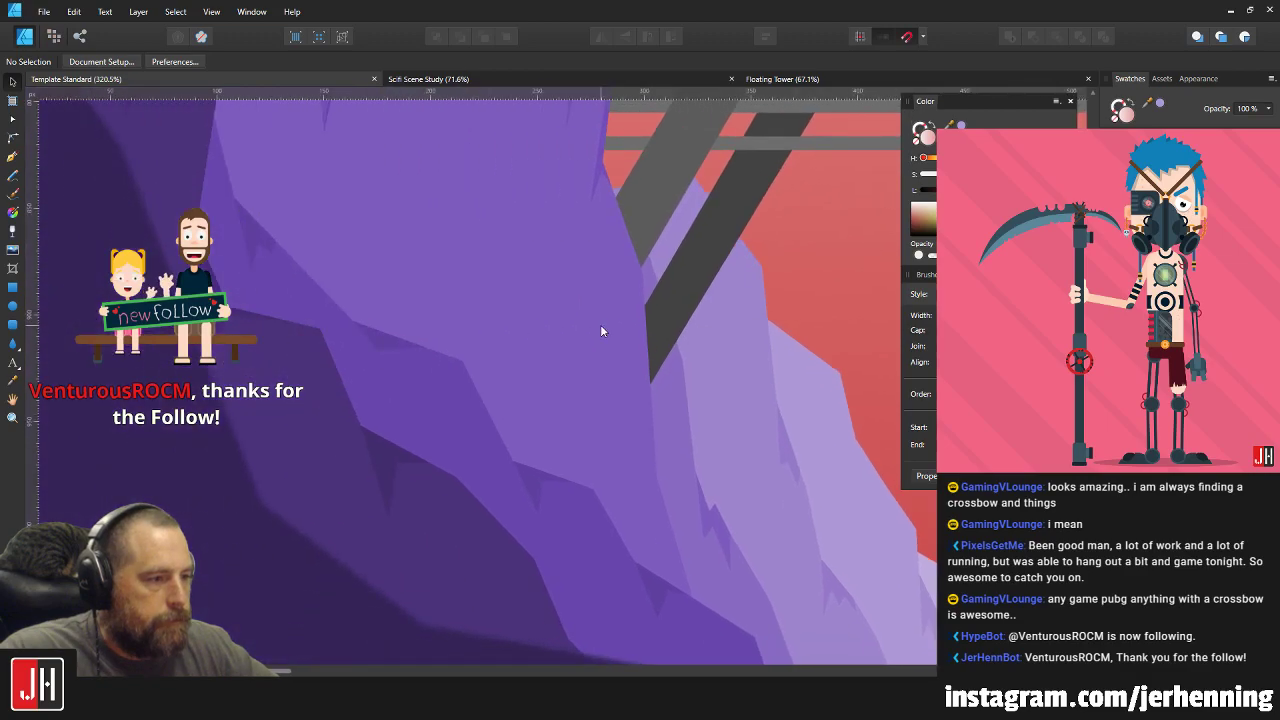
drag(601, 331, 597, 371)
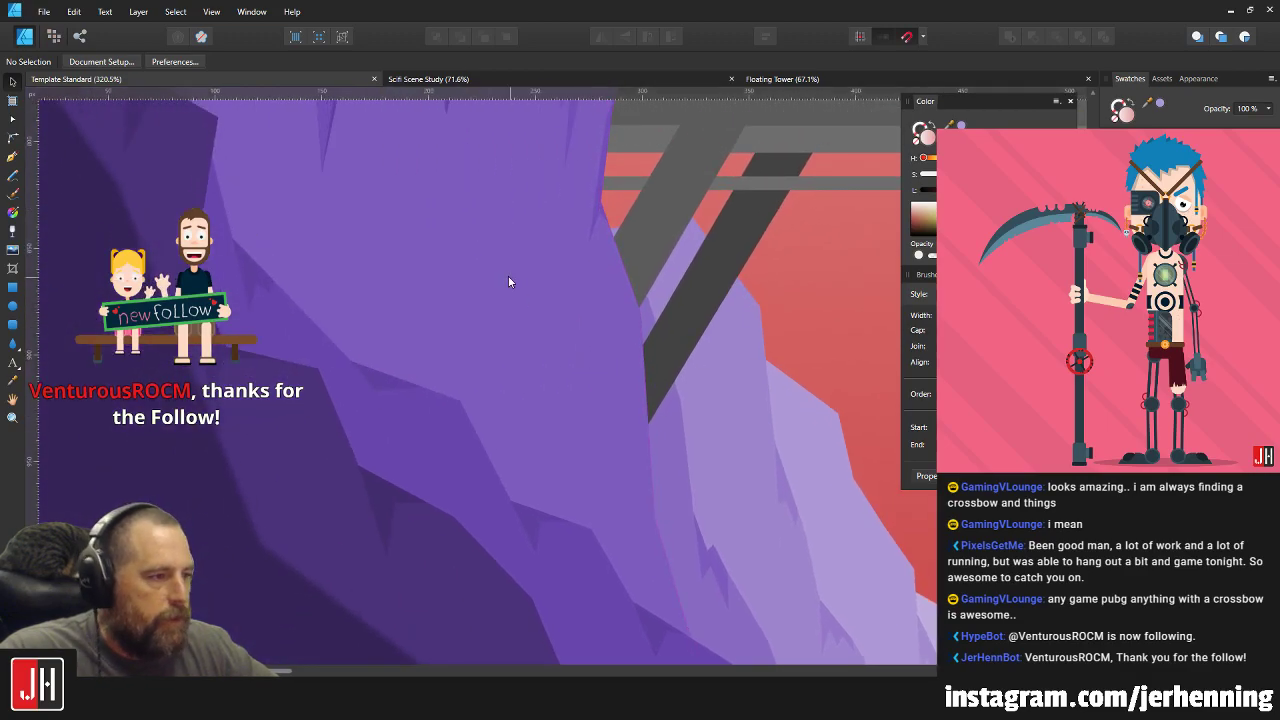
scroll(508, 281, down, 3)
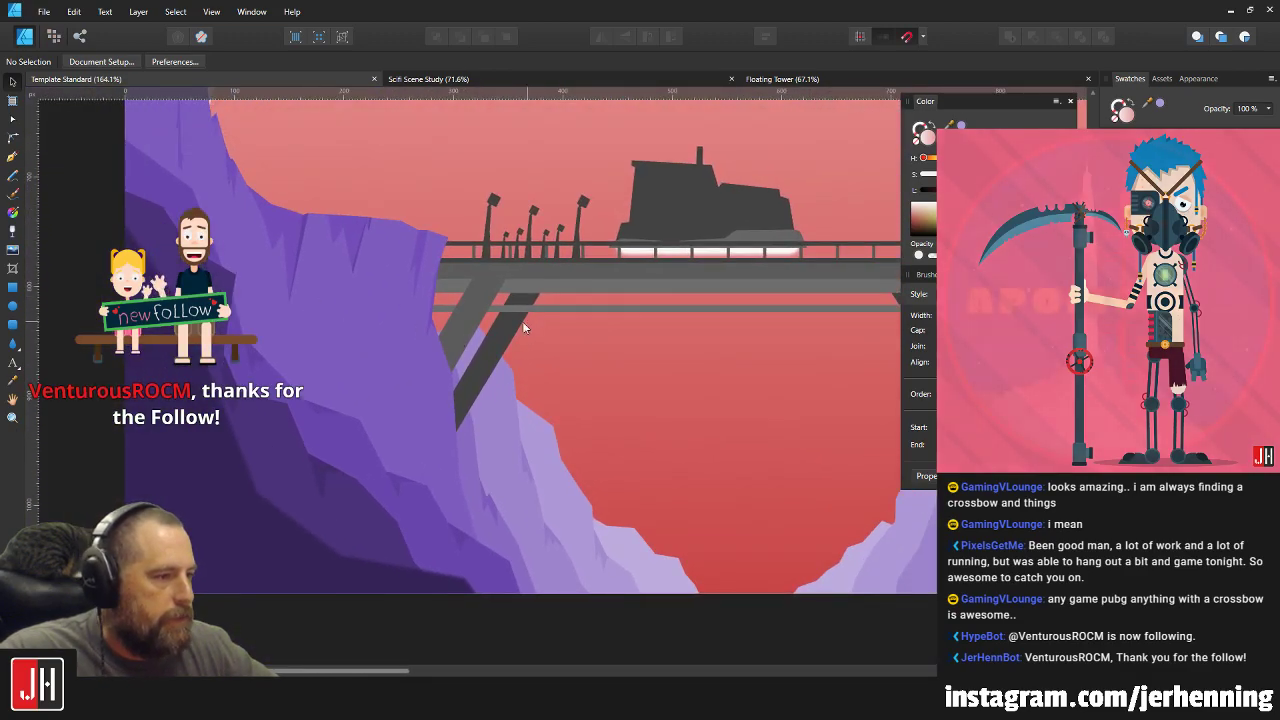
scroll(454, 310, up, 3)
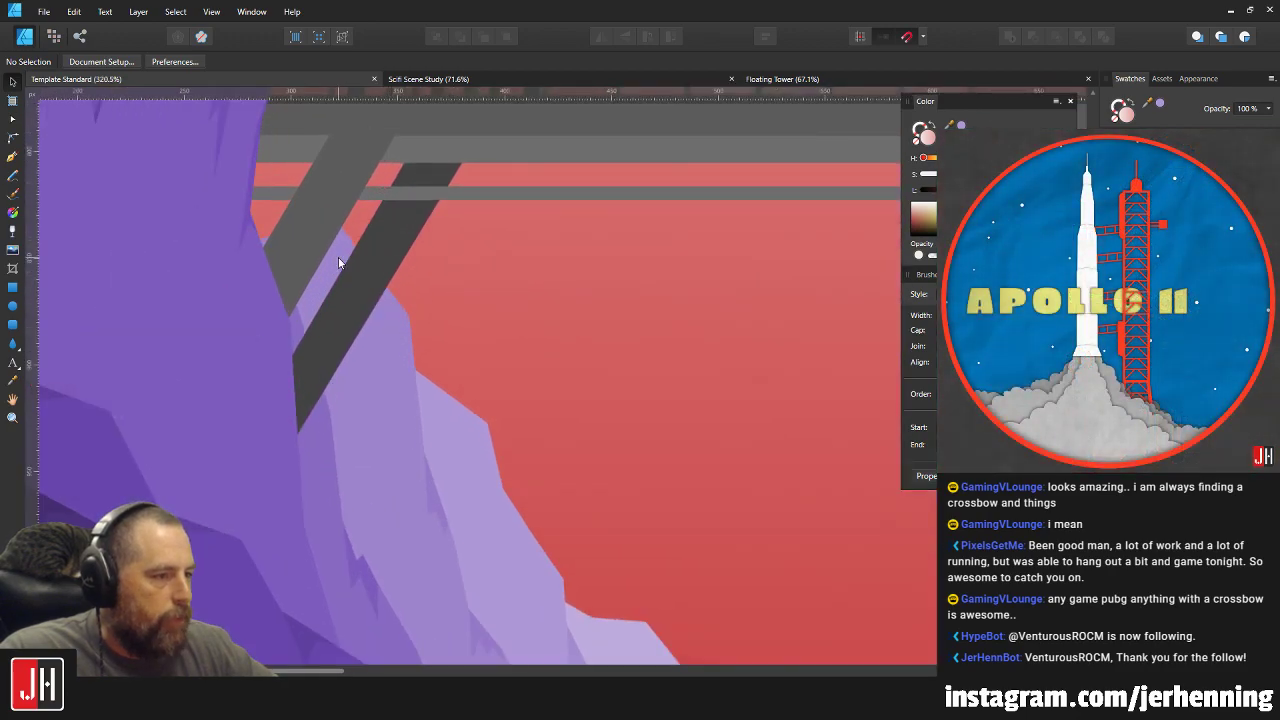
Raise the hidden upper-left corner node of the light purple rock layer behind the left bridge supports.
key(a)
click(338, 262)
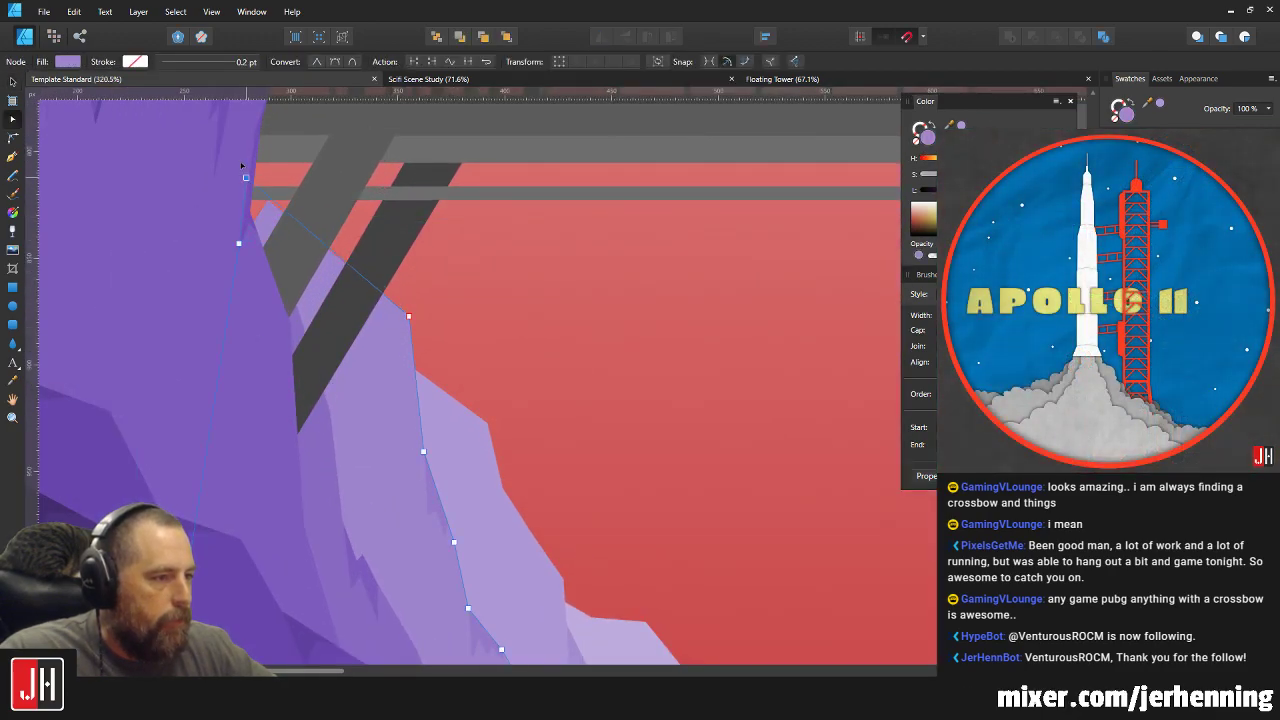
drag(241, 165, 240, 150)
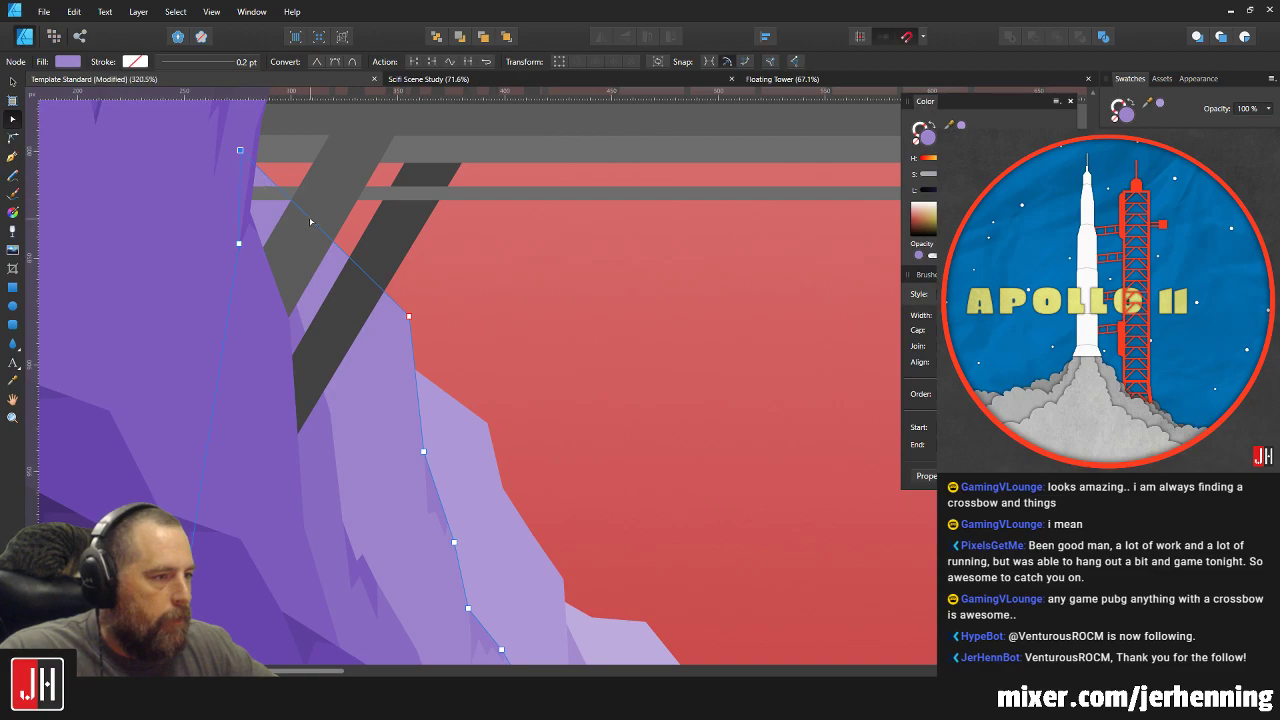
key(e)
scroll(528, 292, down, 5)
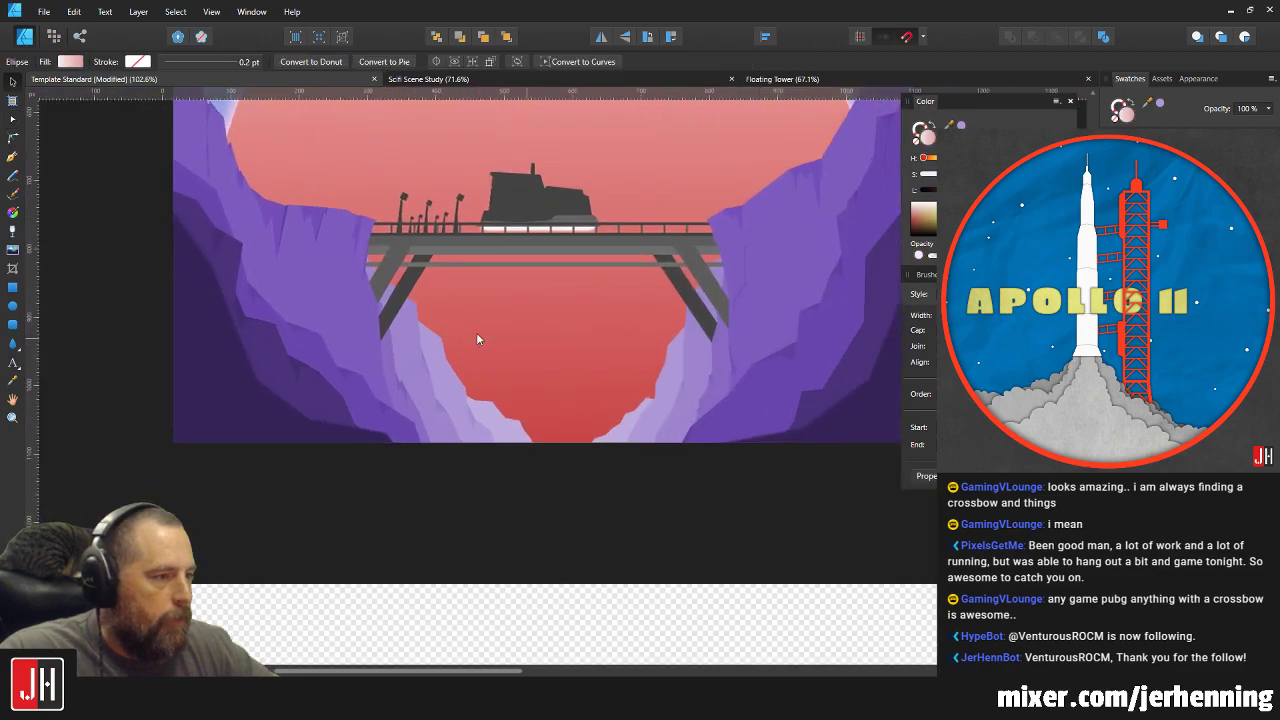
Draw a pale pink gradient ellipse about 900 px wide over the large sun and centre it horizontally on the sun.
scroll(605, 298, up, 3)
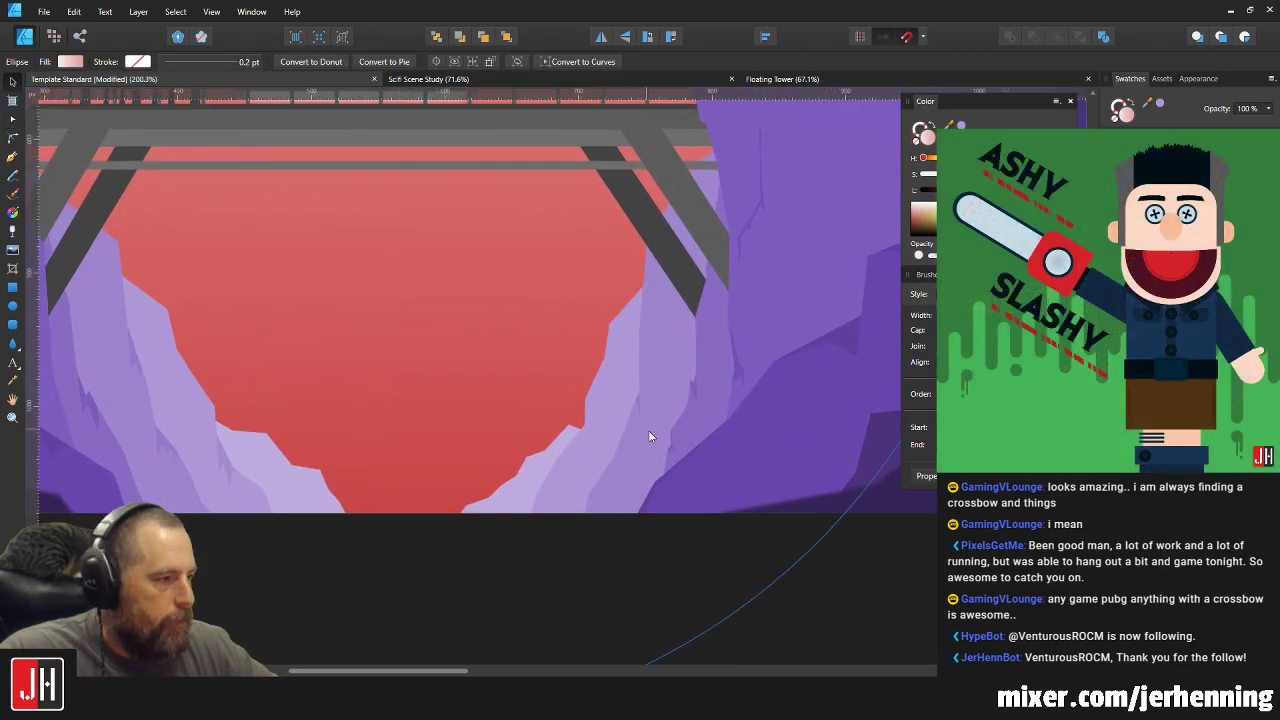
scroll(672, 442, up, 1)
scroll(696, 446, down, 6)
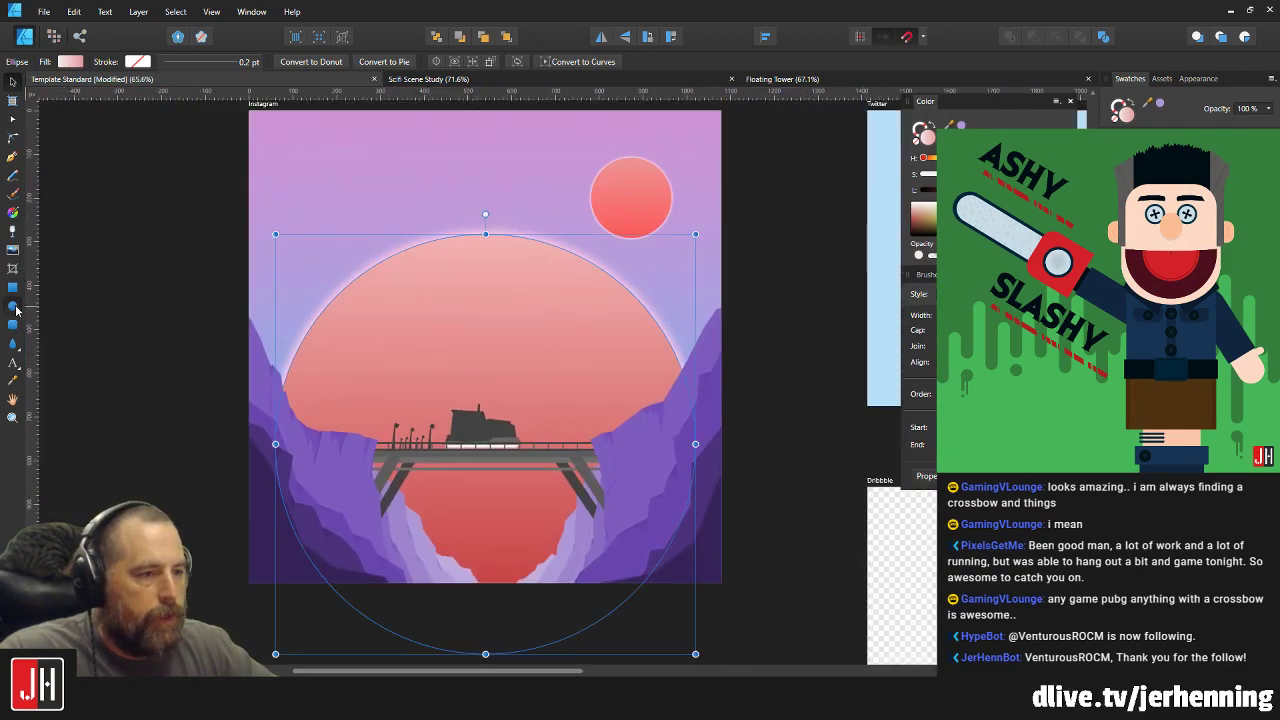
drag(308, 224, 727, 591)
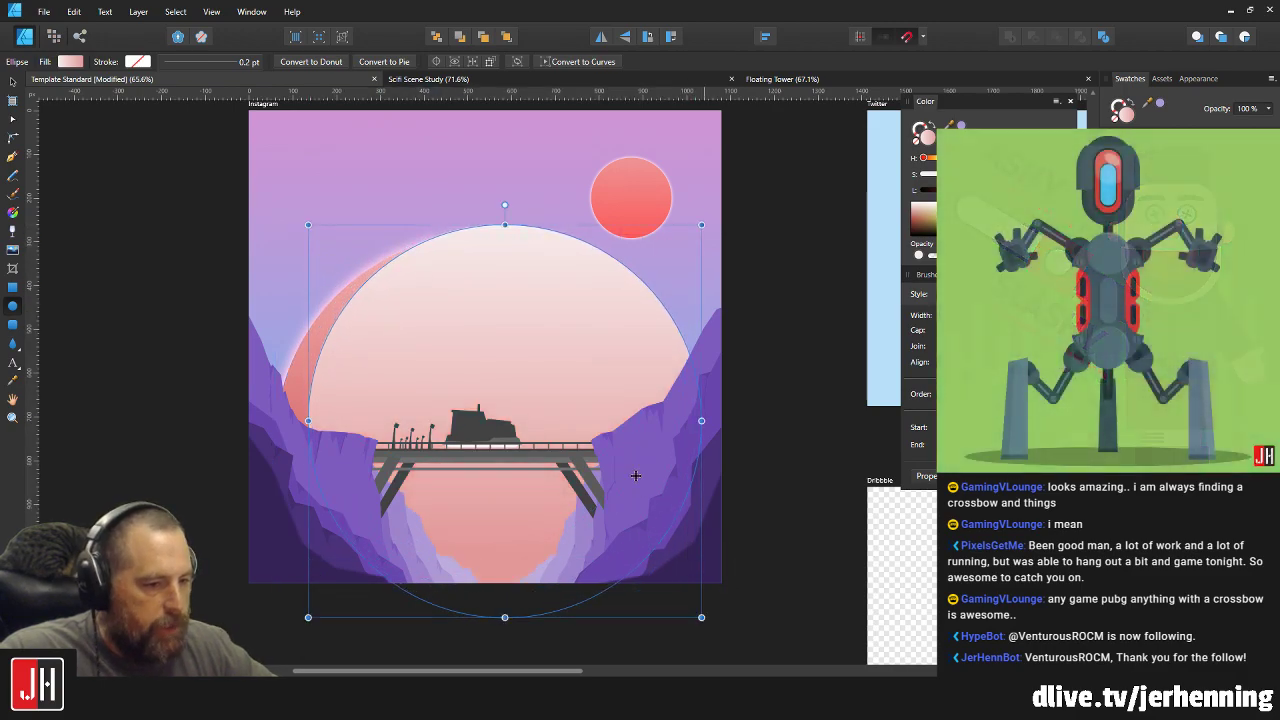
key(v)
mouse_move(551, 309)
mouse_down()
mouse_move(517, 311)
mouse_move(528, 314)
mouse_up()
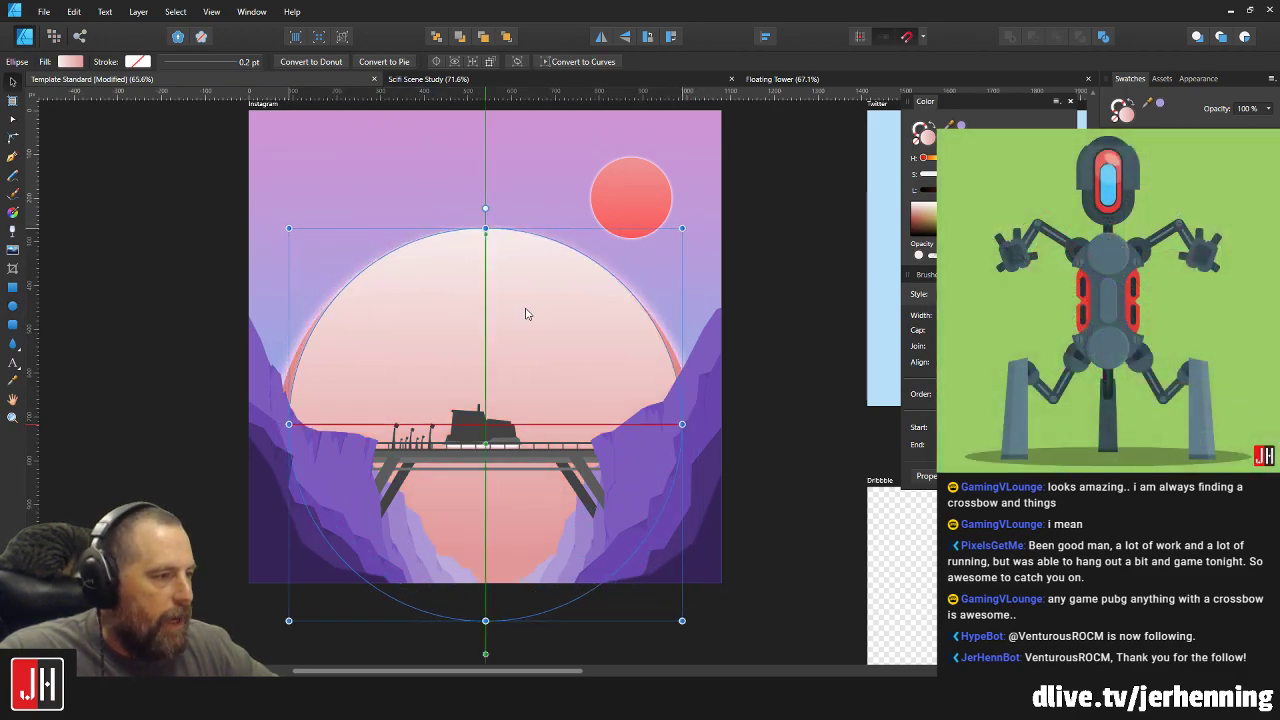
Enlarge the new pale ellipse to about 975 px across and reposition it so it covers the large sun.
drag(683, 228, 703, 214)
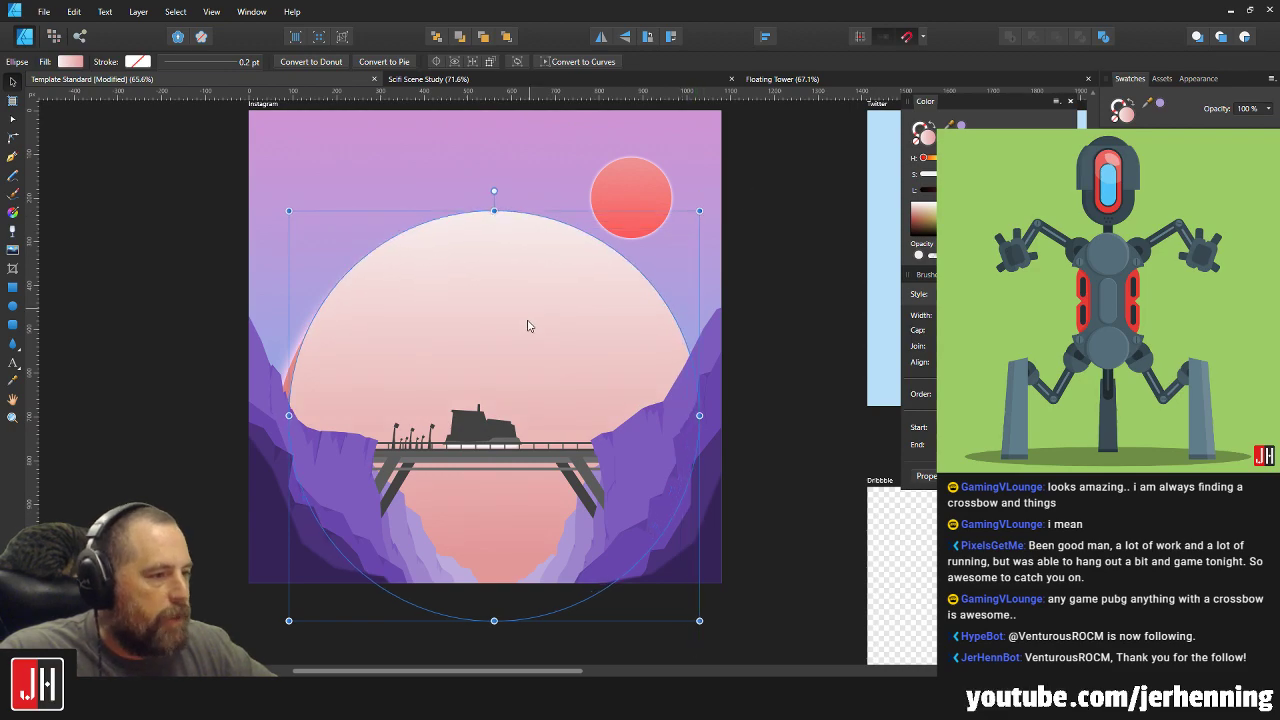
drag(526, 323, 522, 337)
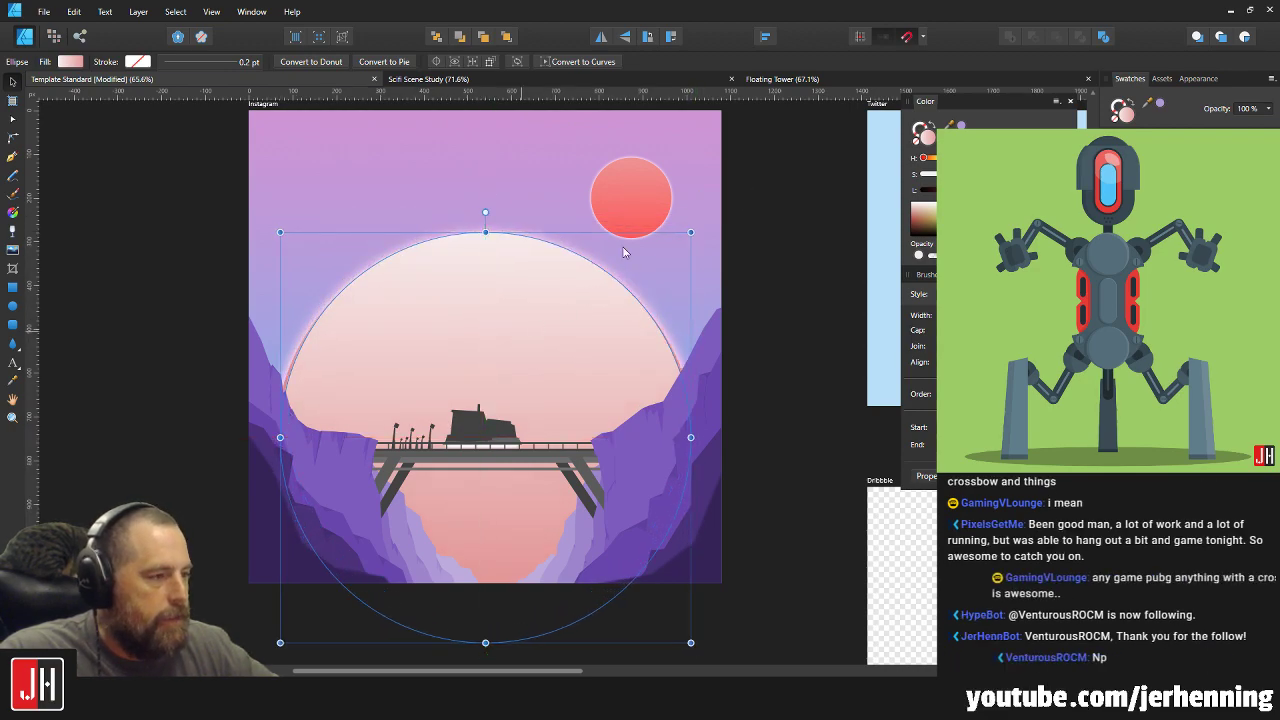
drag(691, 232, 702, 220)
drag(560, 310, 551, 321)
drag(695, 230, 691, 229)
drag(534, 323, 524, 330)
Check the pale sun against the whole canyon scene at several zoom levels, with nothing selected.
scroll(530, 330, down, 5)
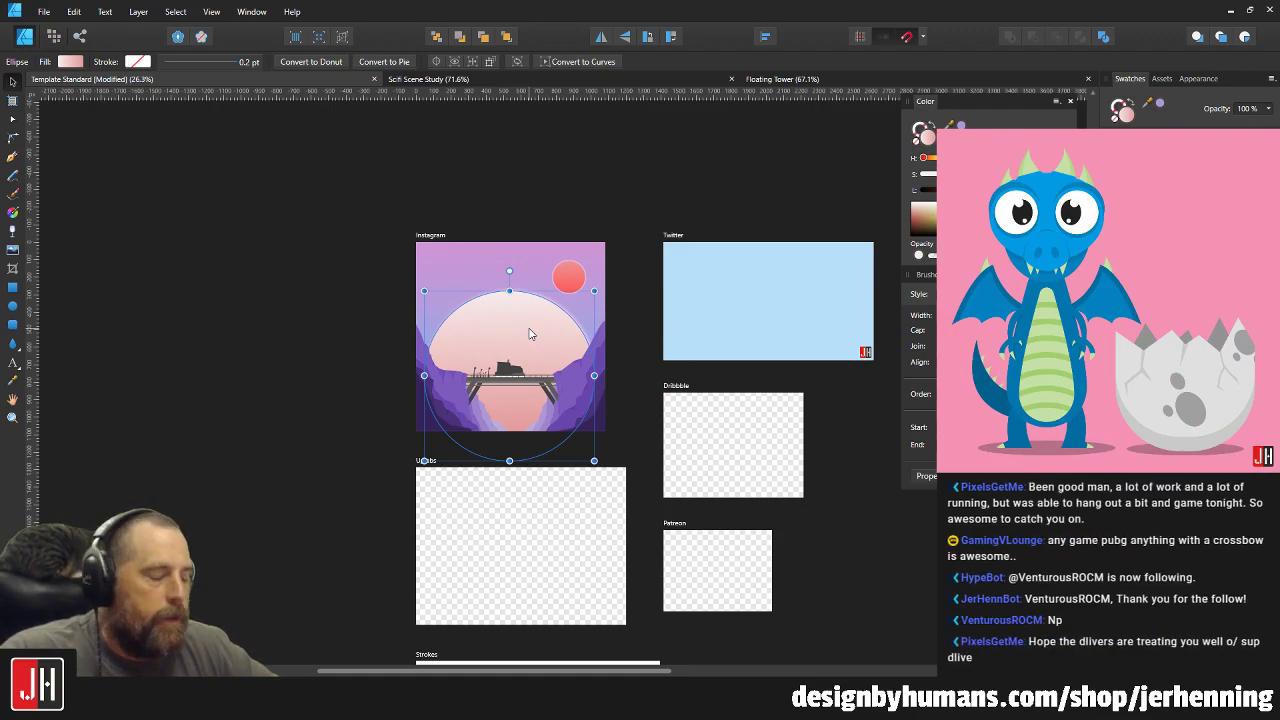
scroll(519, 355, up, 4)
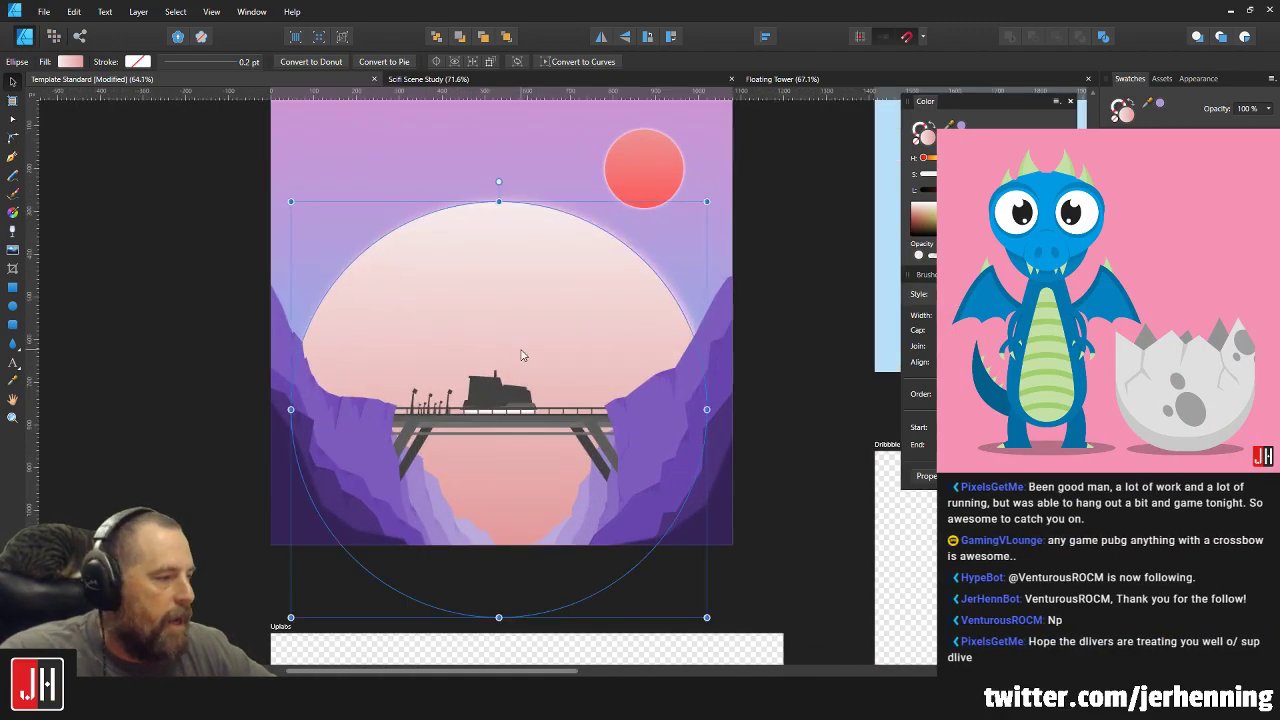
scroll(517, 343, up, 2)
drag(543, 329, 535, 304)
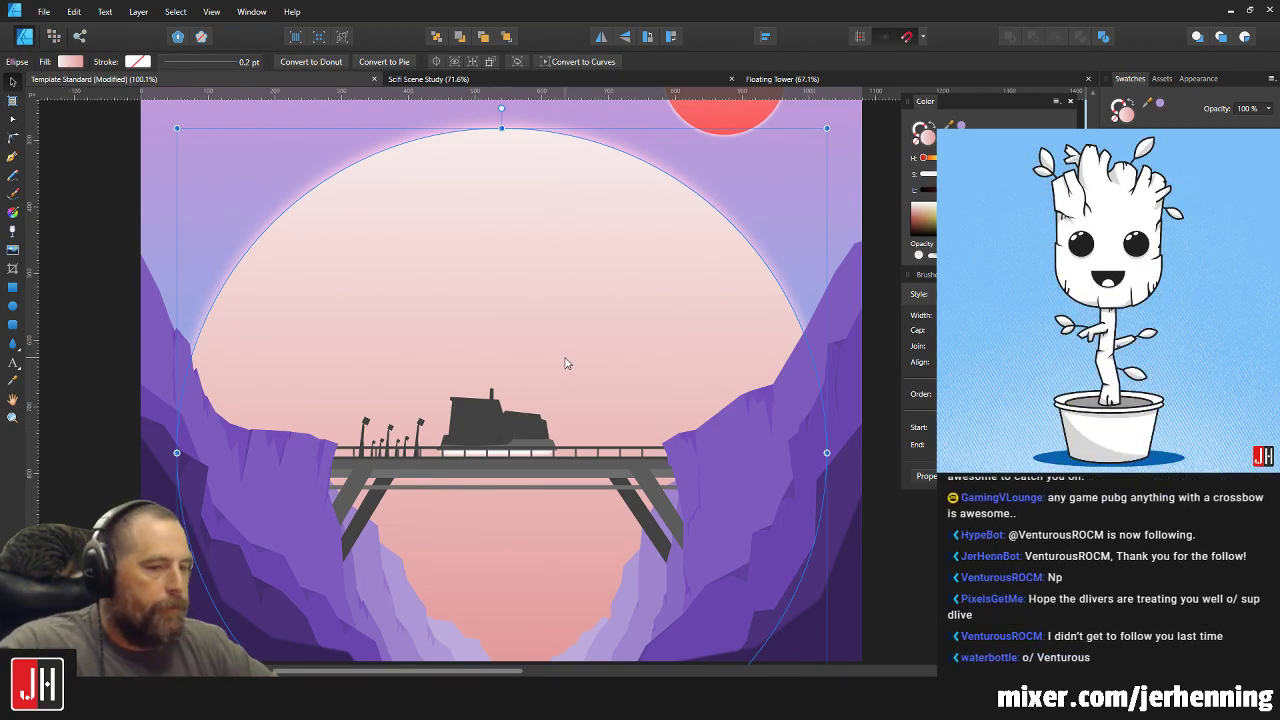
scroll(565, 363, down, 3)
click(739, 393)
scroll(544, 374, up, 2)
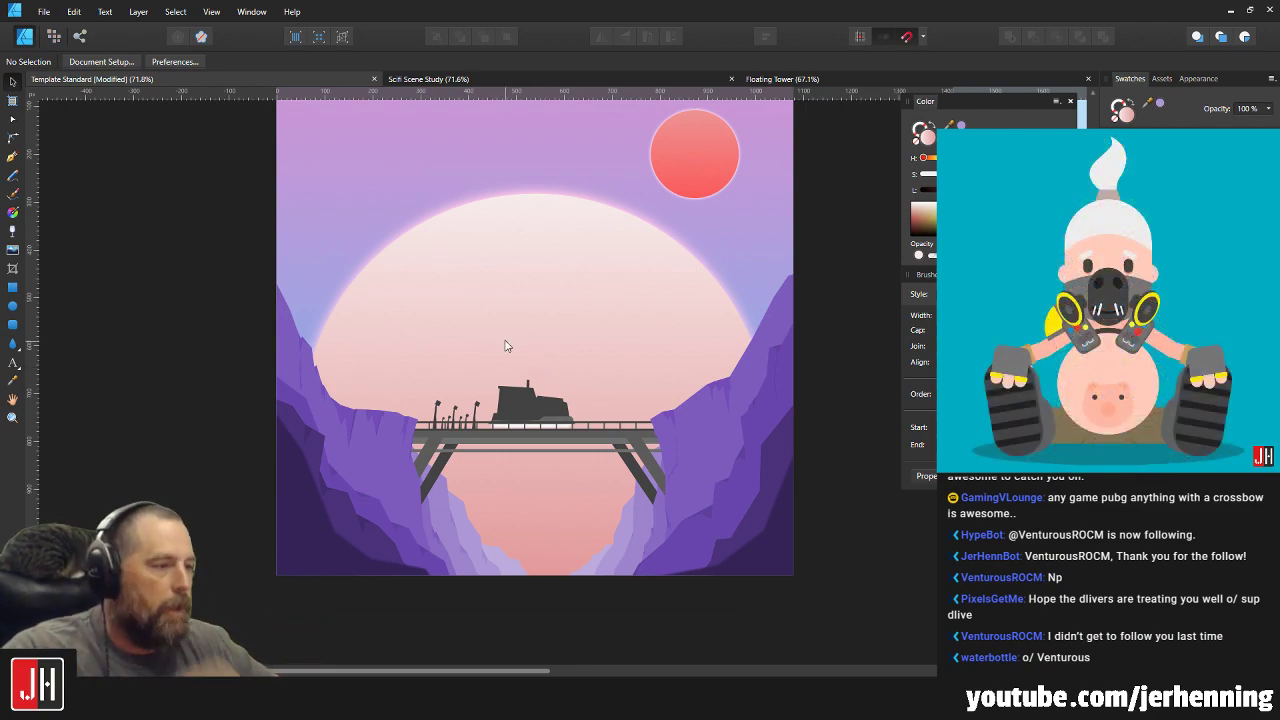
Make the pale ellipse more transparent so the red sun shows through it, and deselect it.
scroll(558, 381, up, 3)
click(571, 266)
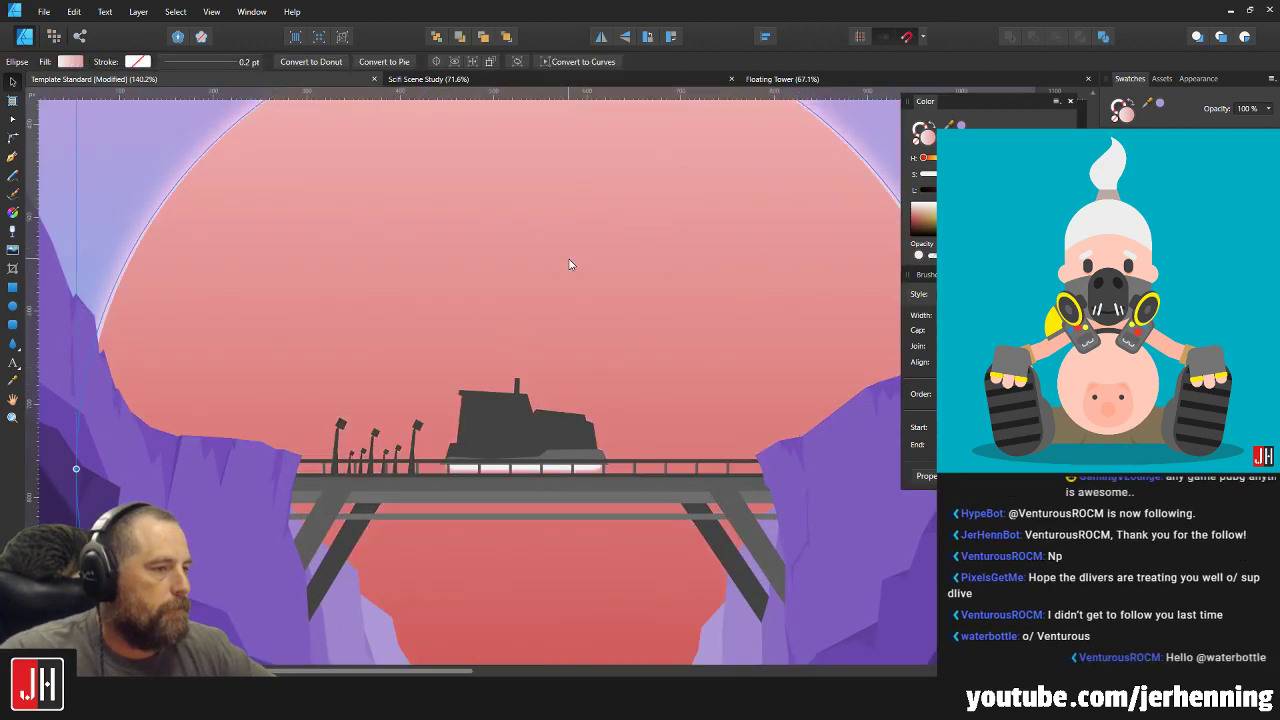
scroll(570, 264, down, 3)
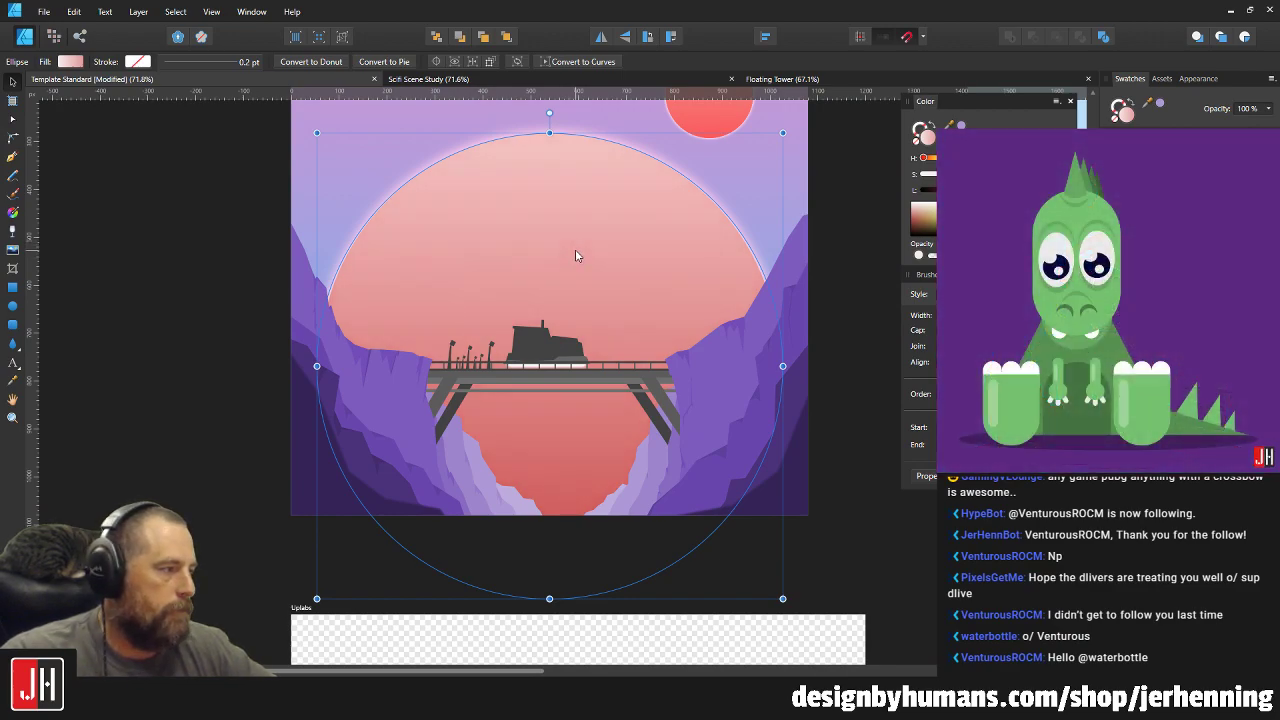
click(831, 383)
scroll(660, 362, down, 2)
scroll(583, 411, up, 2)
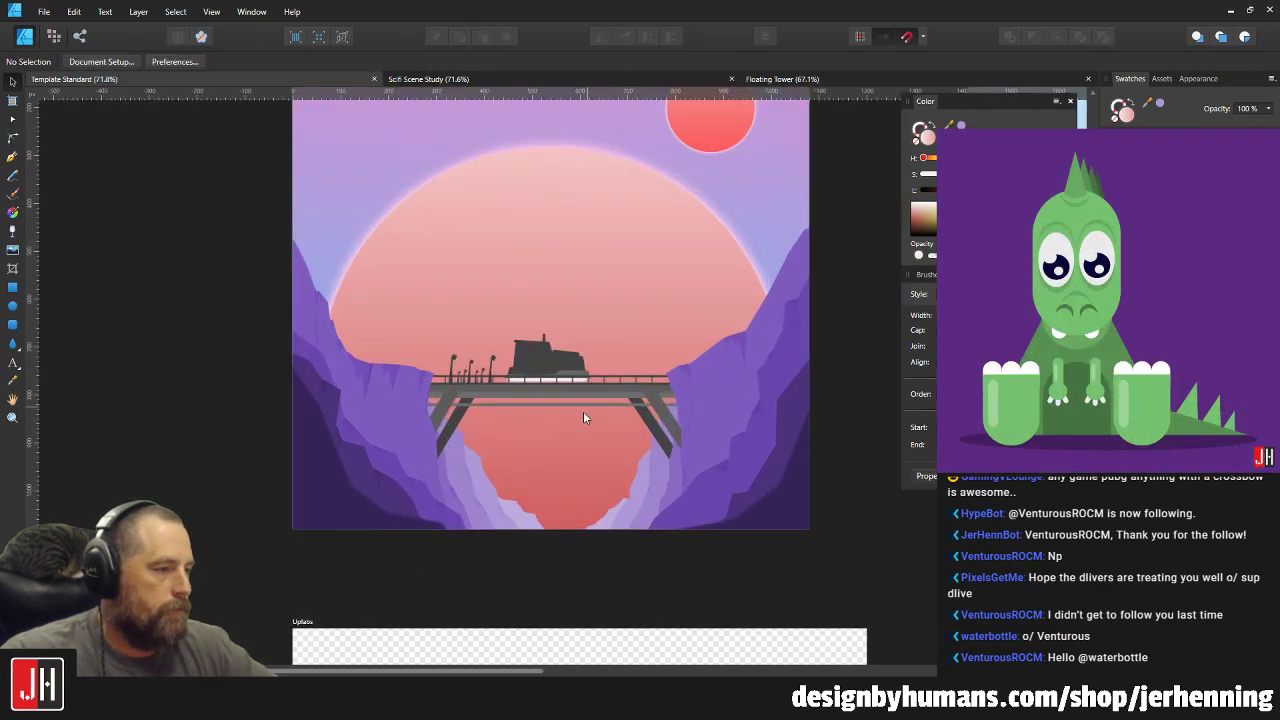
Draw a closed Pen shape spanning the canyon gap from the bridge deck to below the artboard, and fill it with bright cyan.
scroll(566, 418, up, 3)
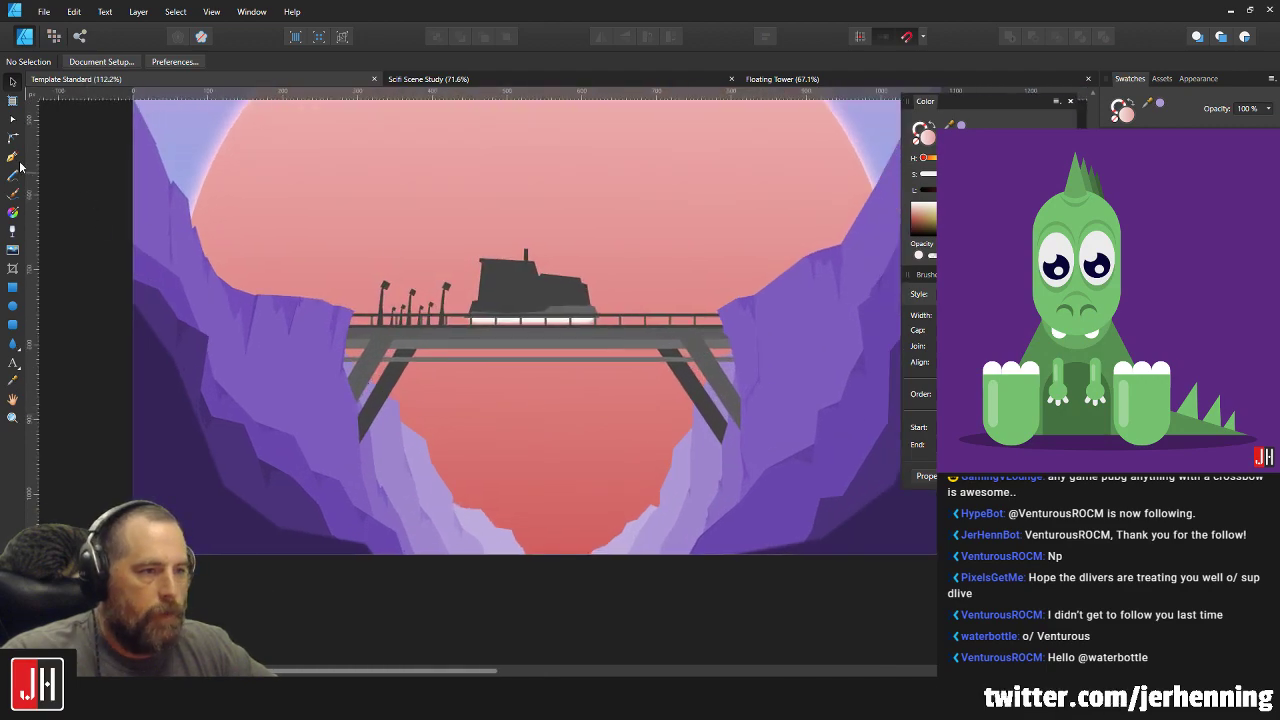
click(13, 158)
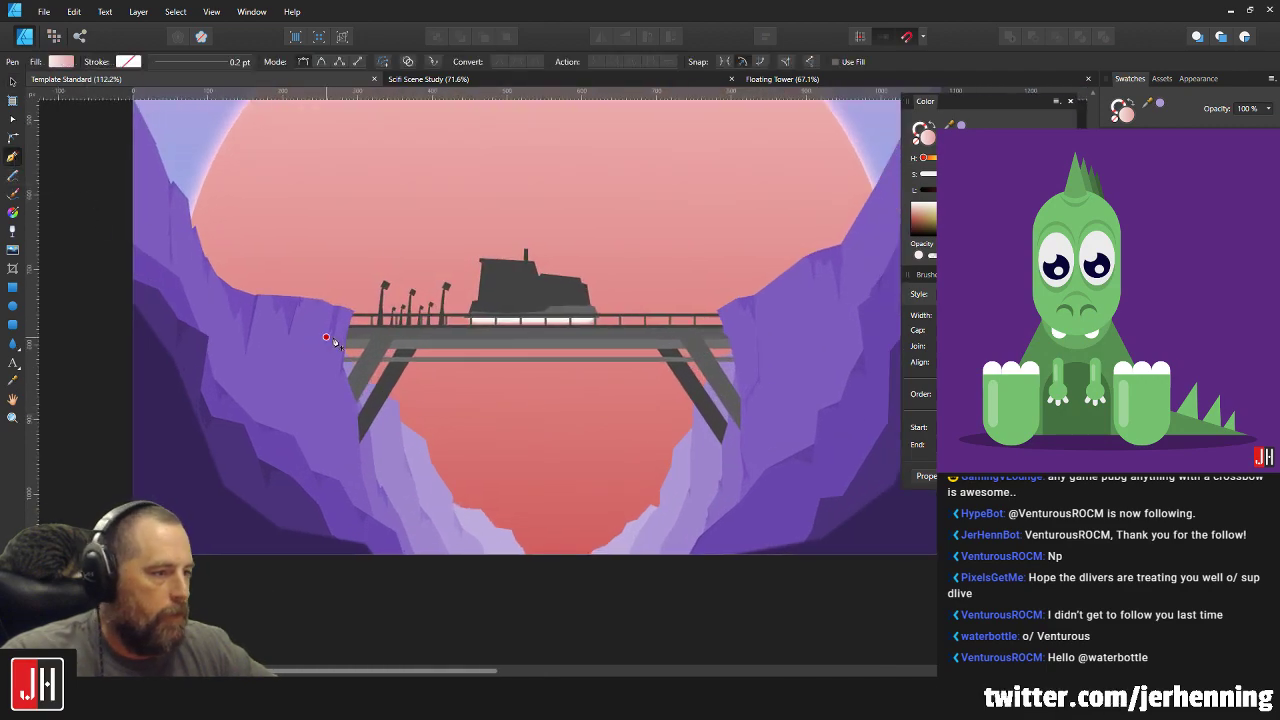
scroll(380, 395, up, 4)
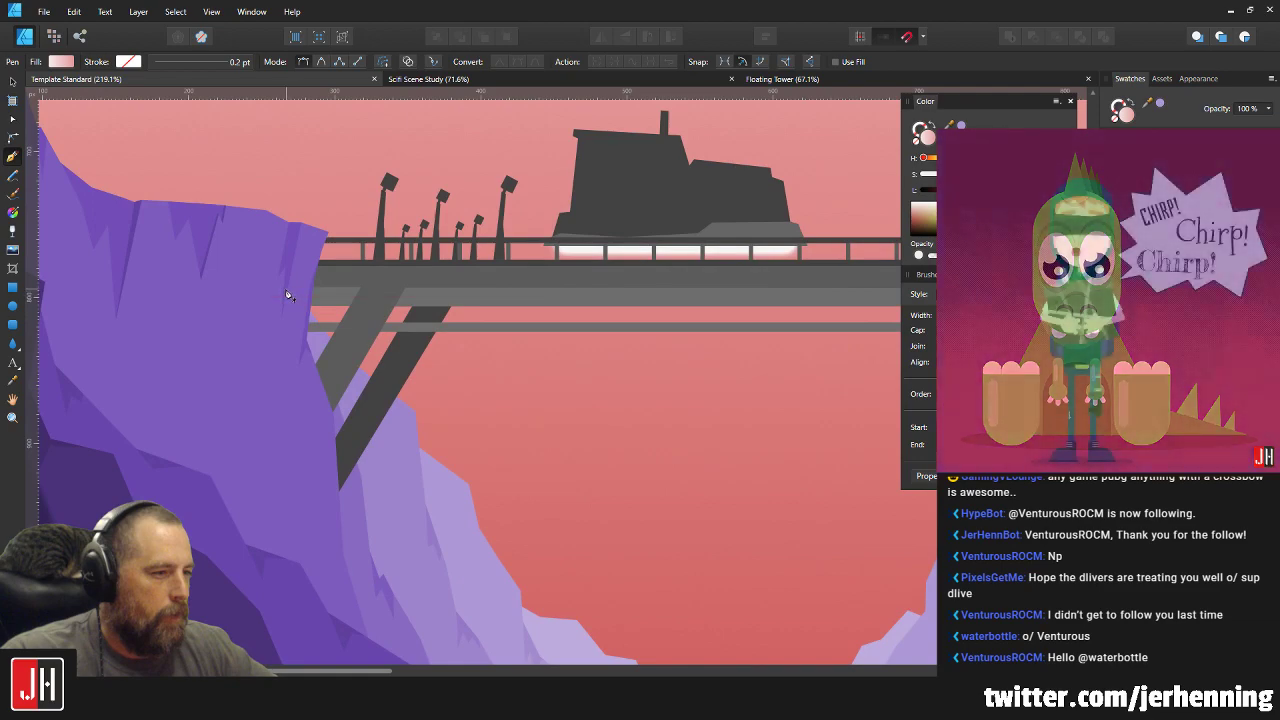
scroll(432, 531, down, 3)
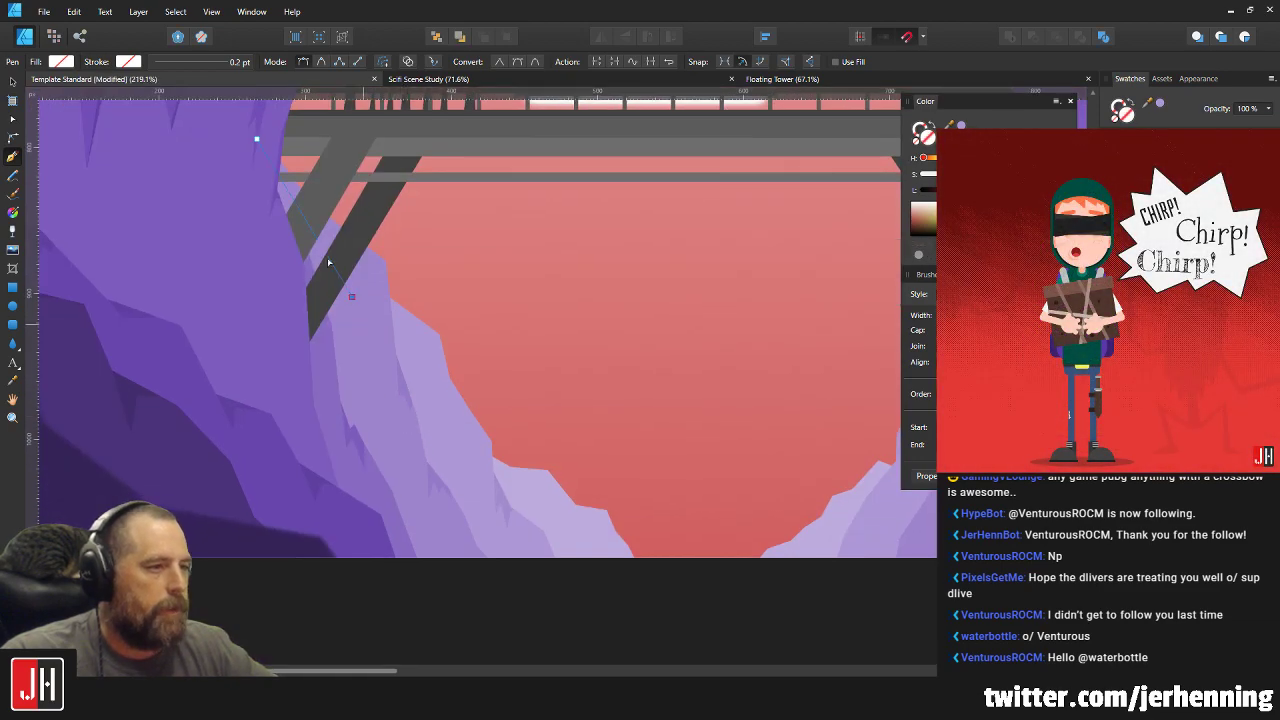
drag(328, 262, 250, 147)
drag(305, 524, 442, 633)
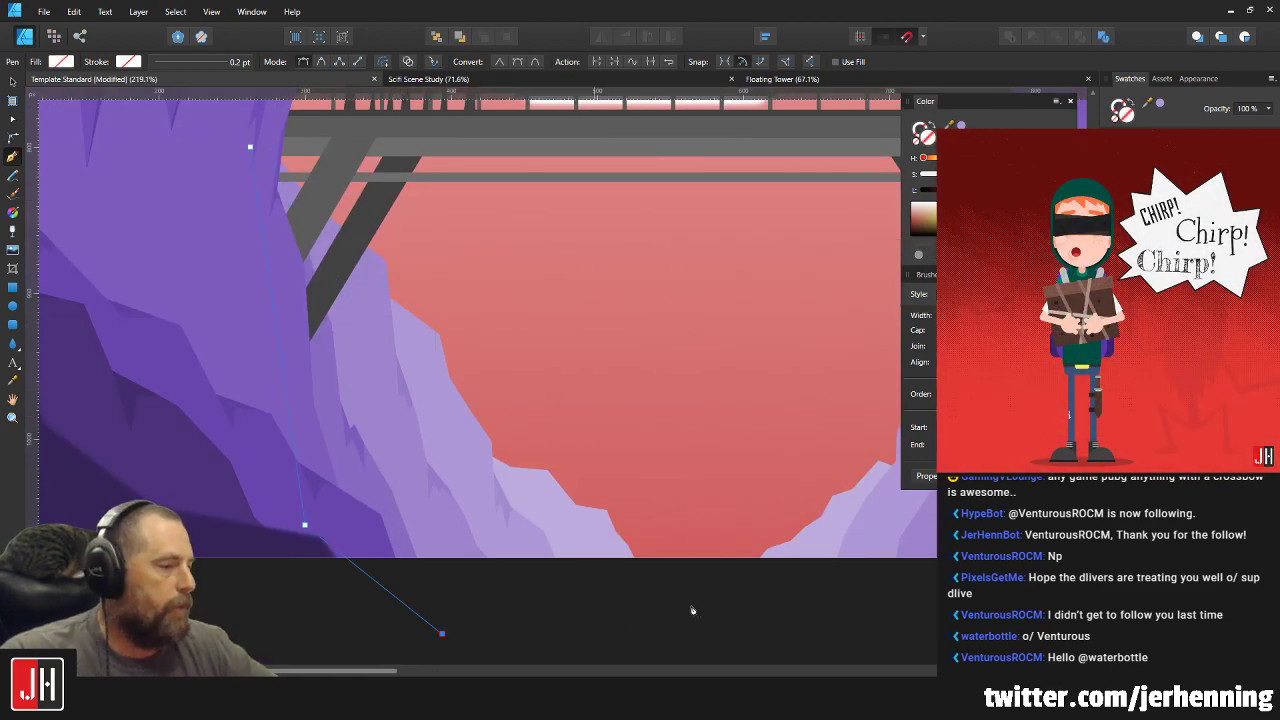
scroll(692, 610, right, 3)
click(778, 598)
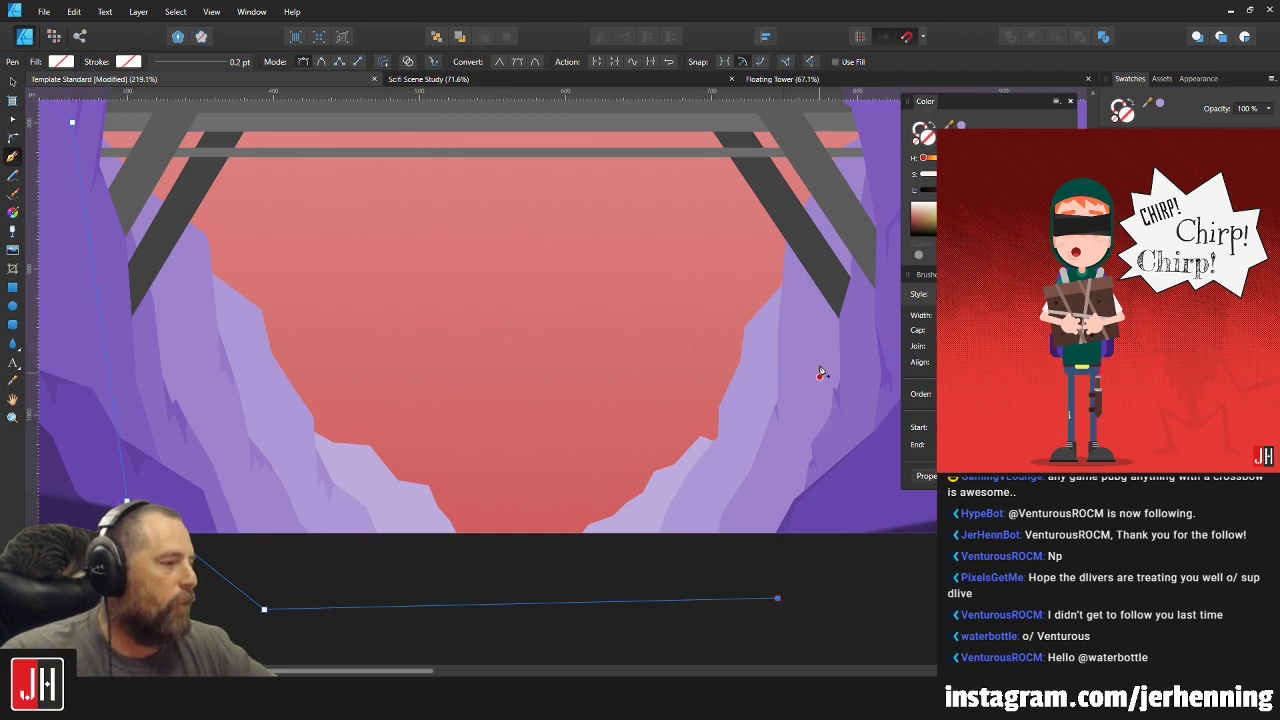
scroll(870, 300, up, 3)
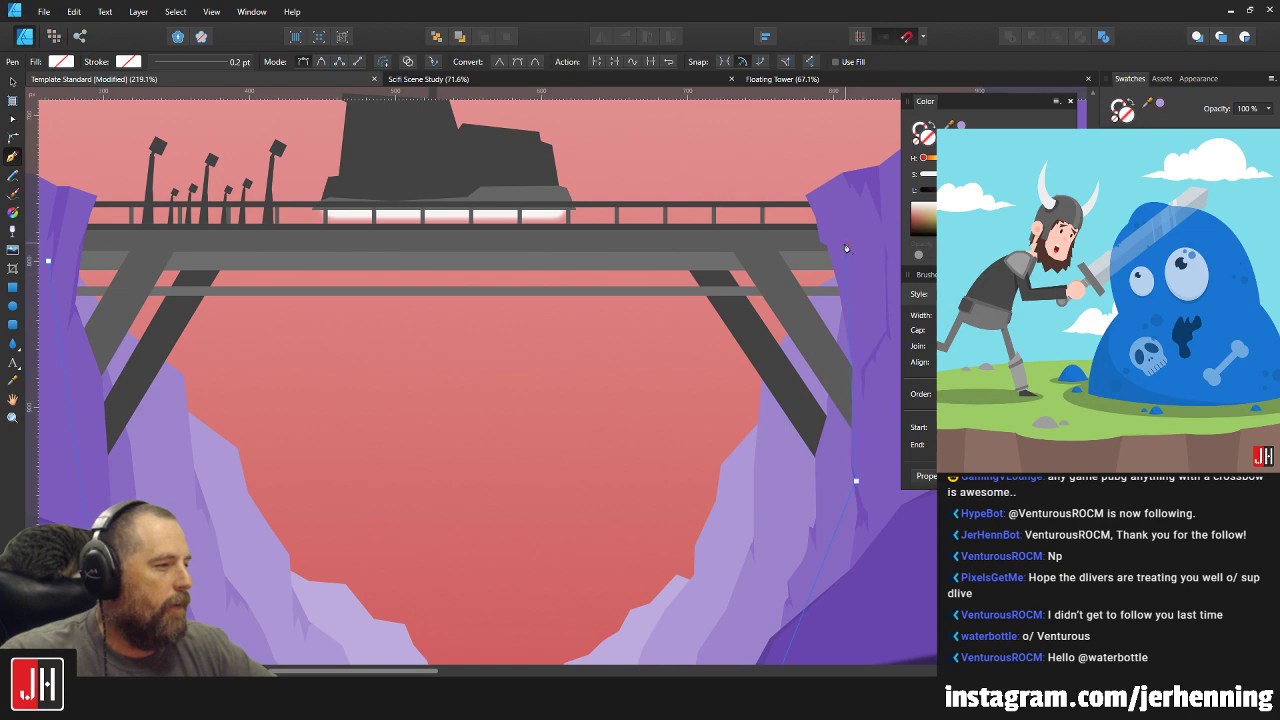
click(63, 245)
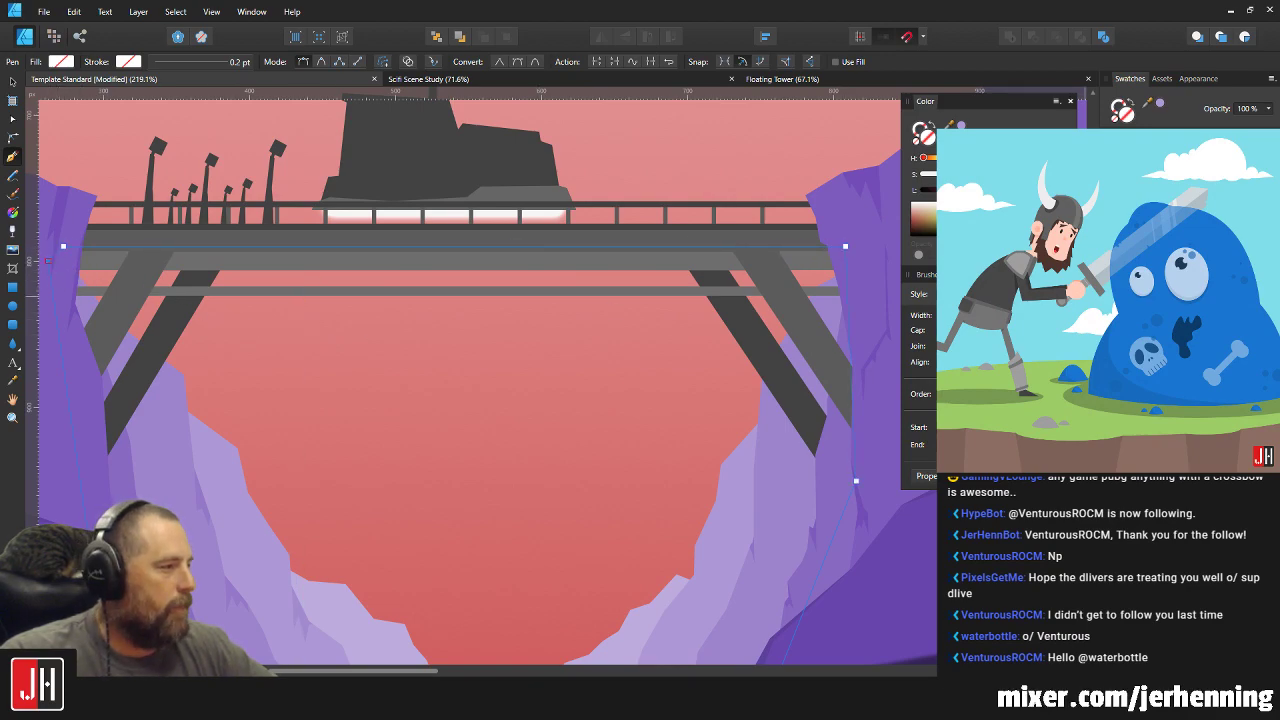
click(995, 218)
Restack the cyan shape behind the bridge and the front canyon walls, directly above a distant rock layer.
key(v)
scroll(406, 384, down, 5)
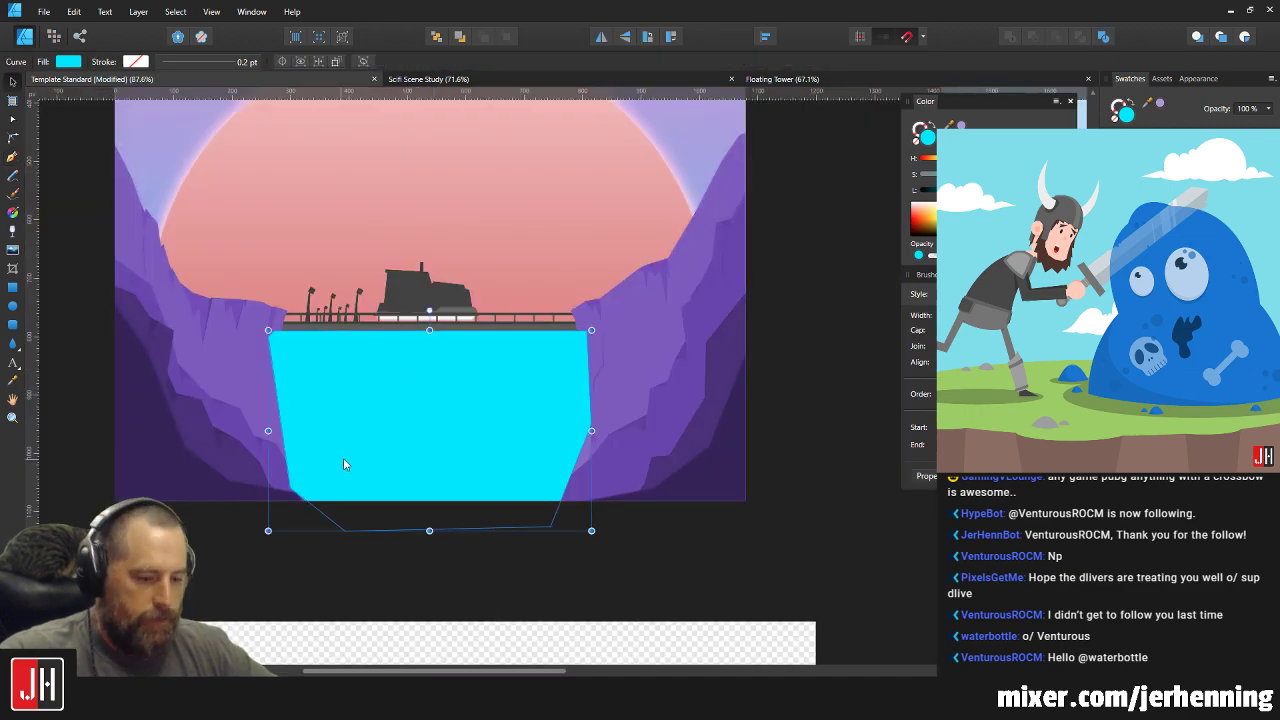
scroll(344, 458, up, 2)
key(ctrl+x)
click(303, 402)
key(ctrl+v)
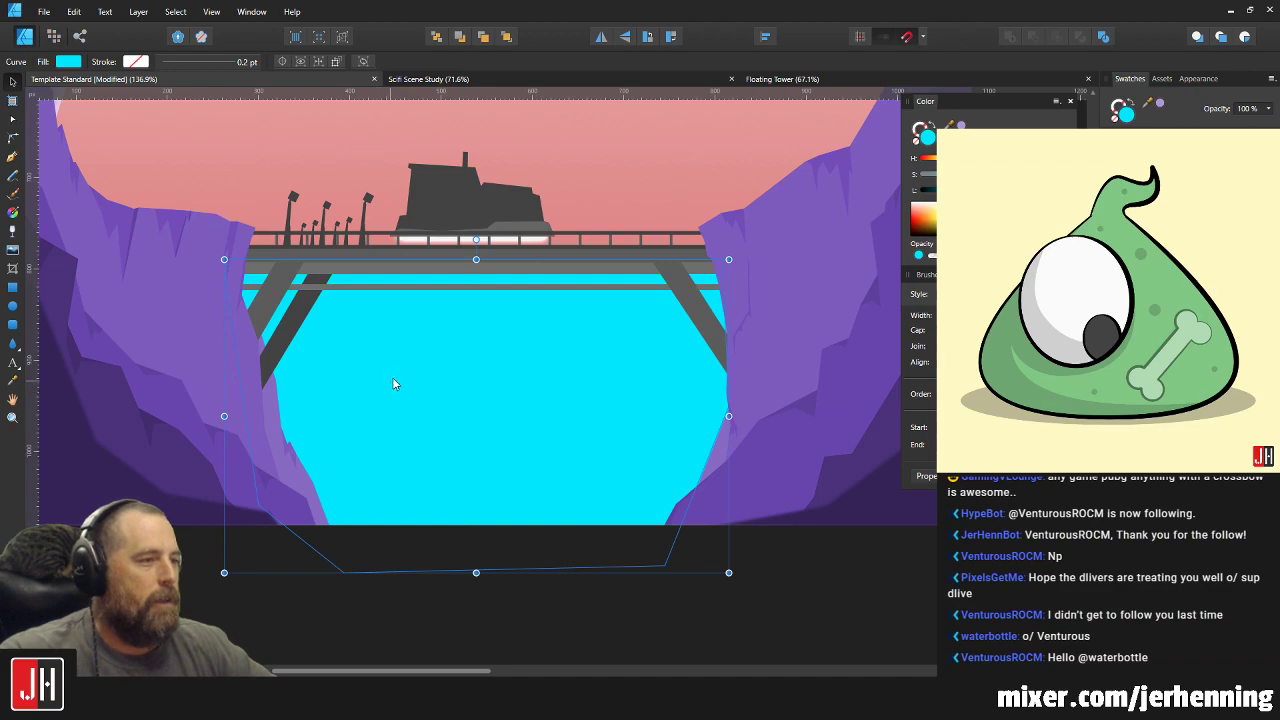
Copy the large pale sun ellipse's style and paste it onto the cyan shape below the bridge.
scroll(510, 370, down, 1)
scroll(529, 402, down, 1)
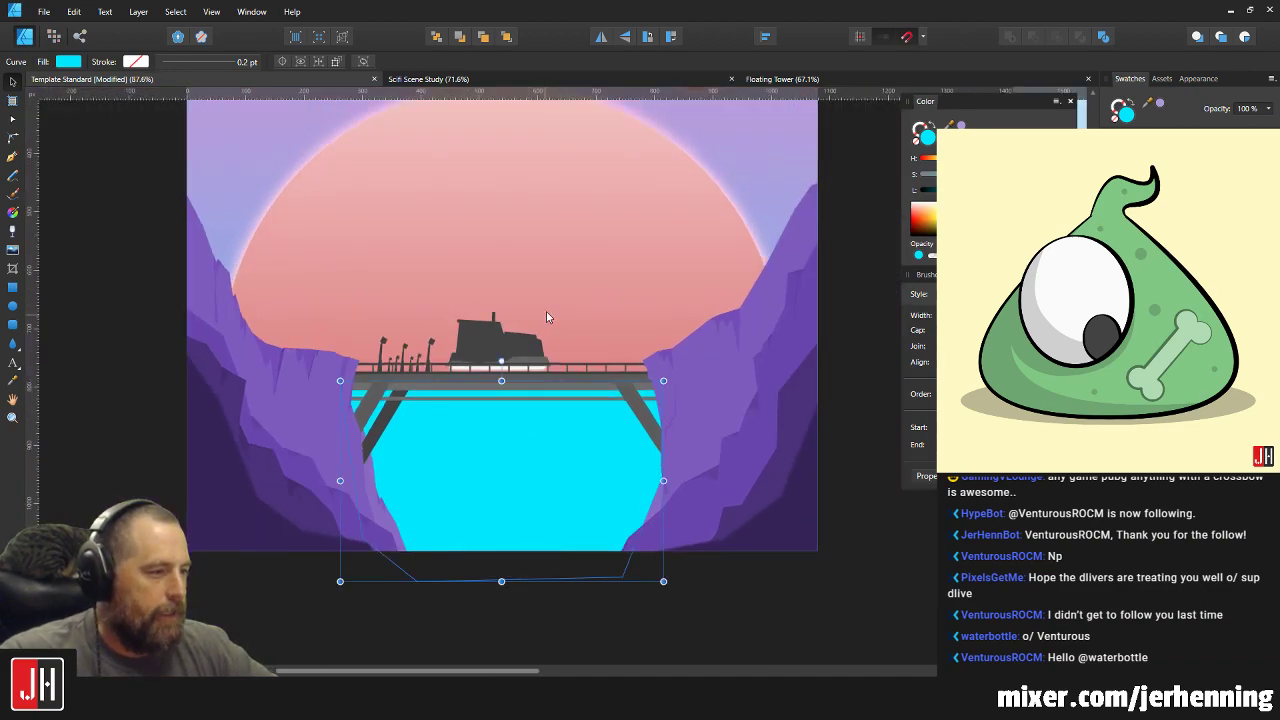
click(567, 263)
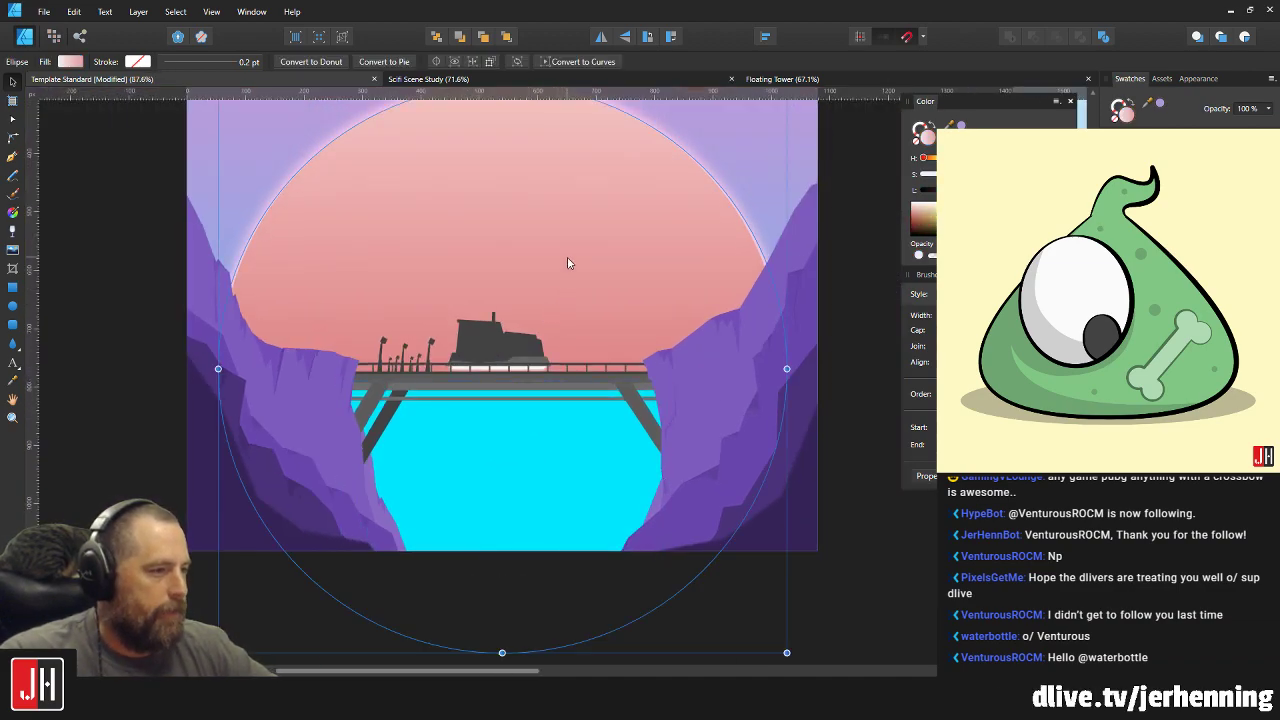
click(552, 461)
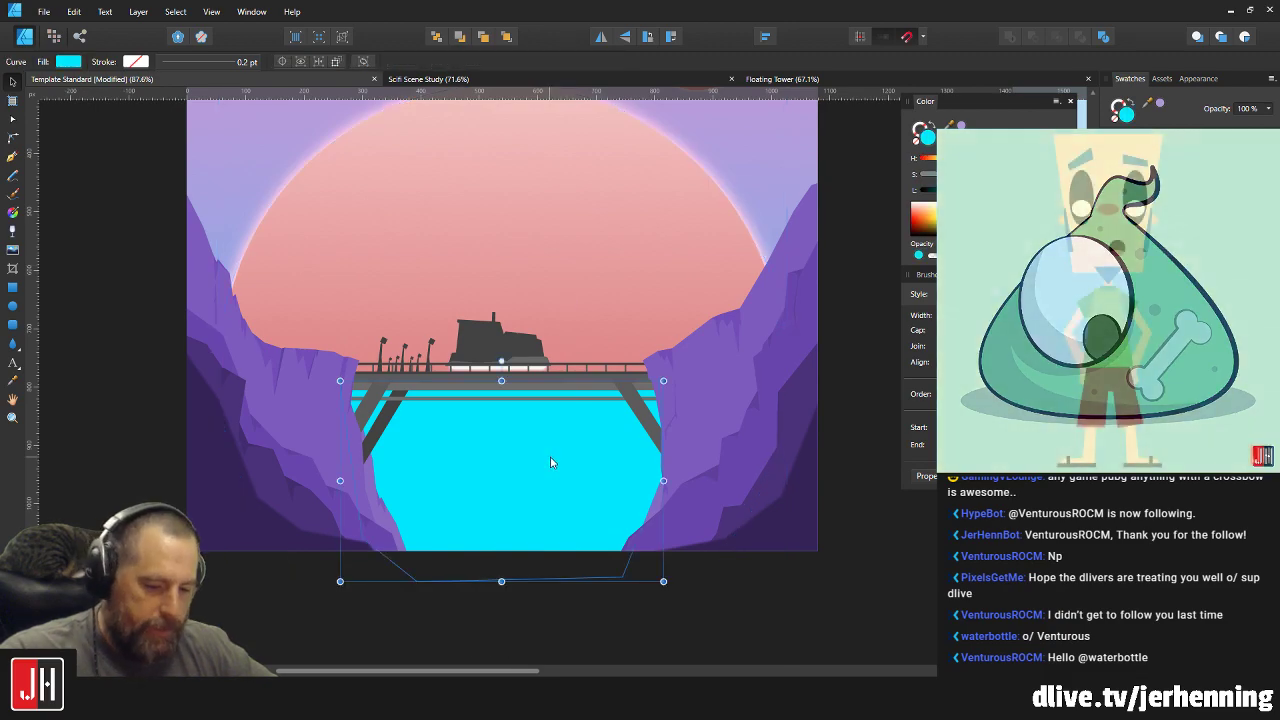
key(ctrl+shift+v)
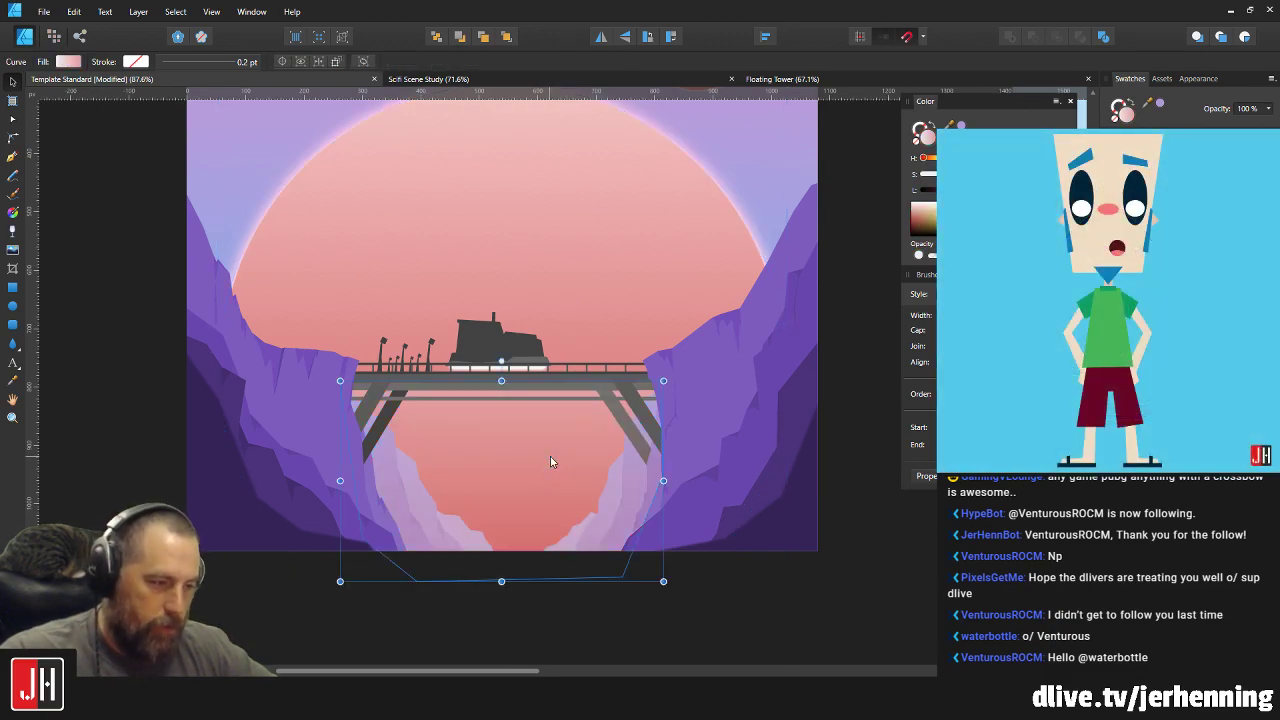
Try the haze shape below the bridge at full opacity and at a lower opacity over the distant rock layers.
scroll(547, 505, up, 3)
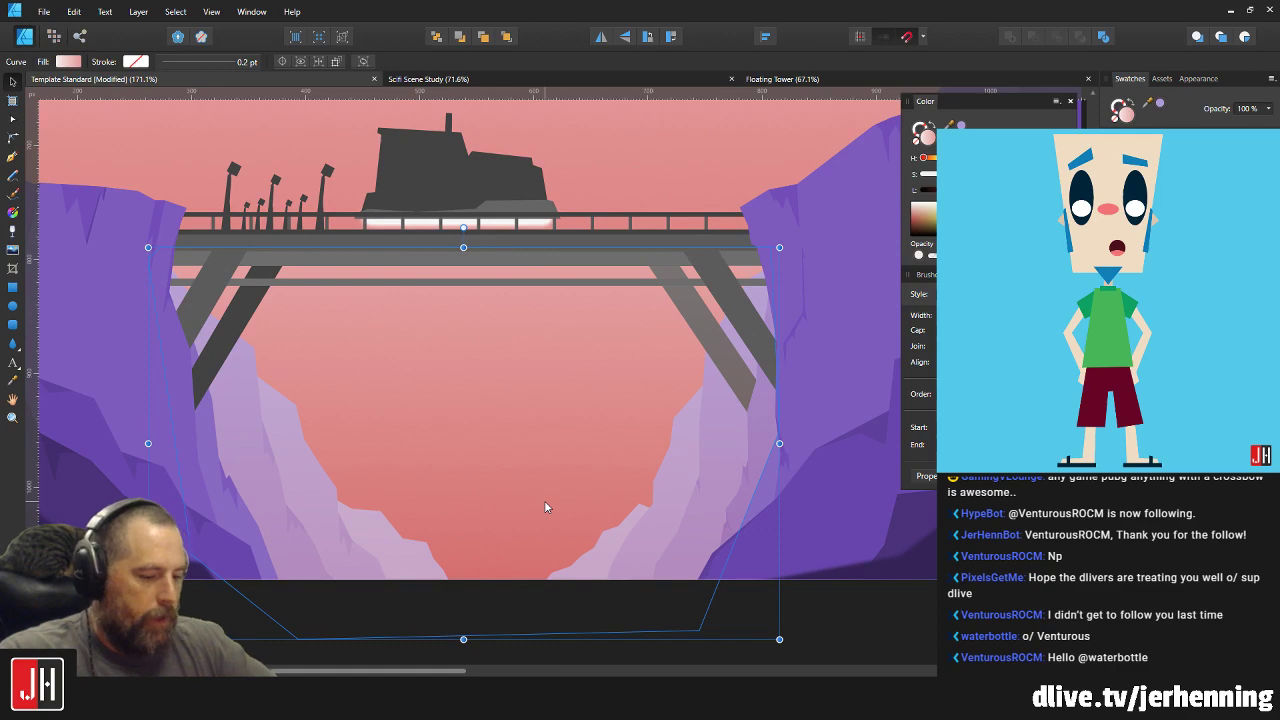
key(ctrl+])
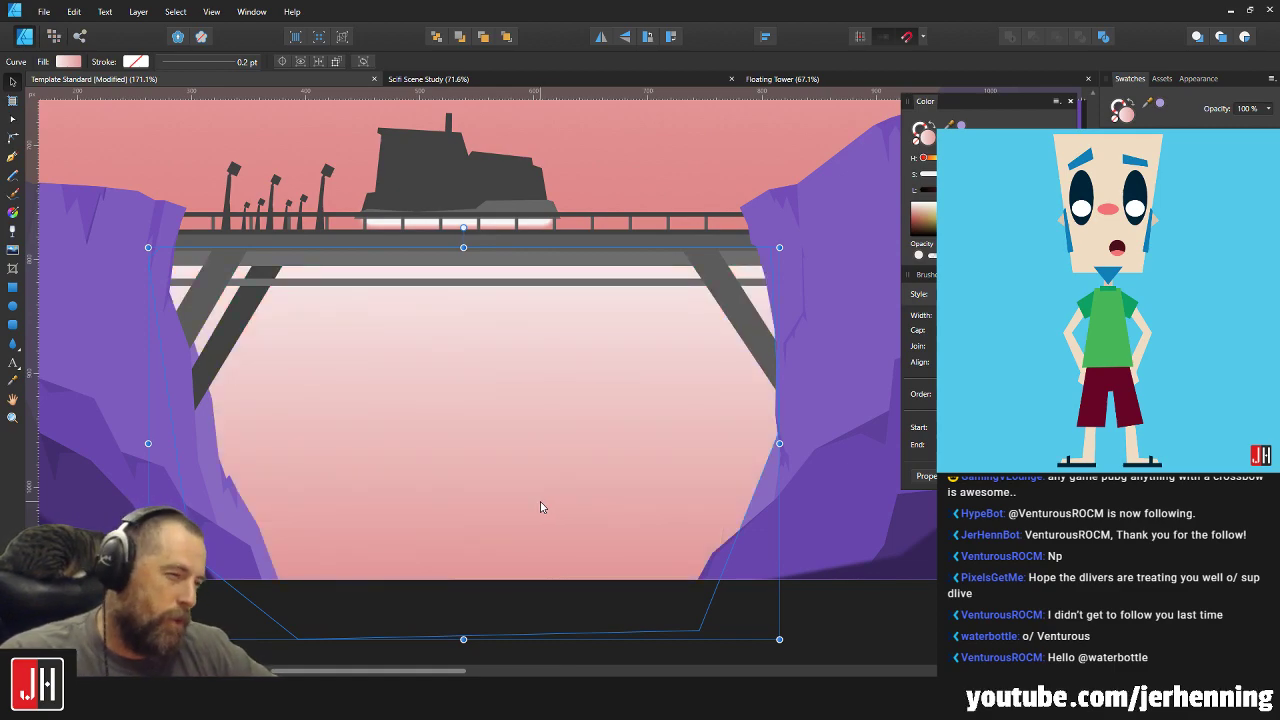
key(ctrl+[)
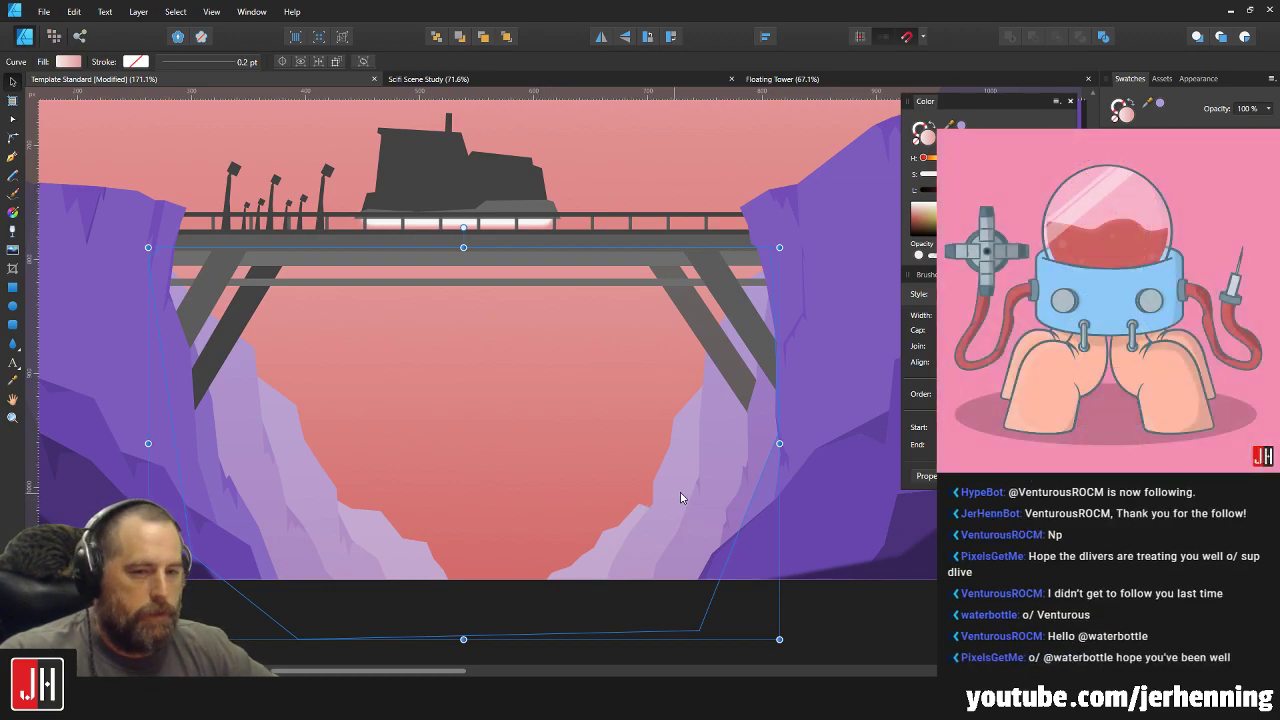
Try restacking the right rear bridge support in front of the haze and placing the opaque haze behind the left rock layer.
scroll(704, 484, up, 1)
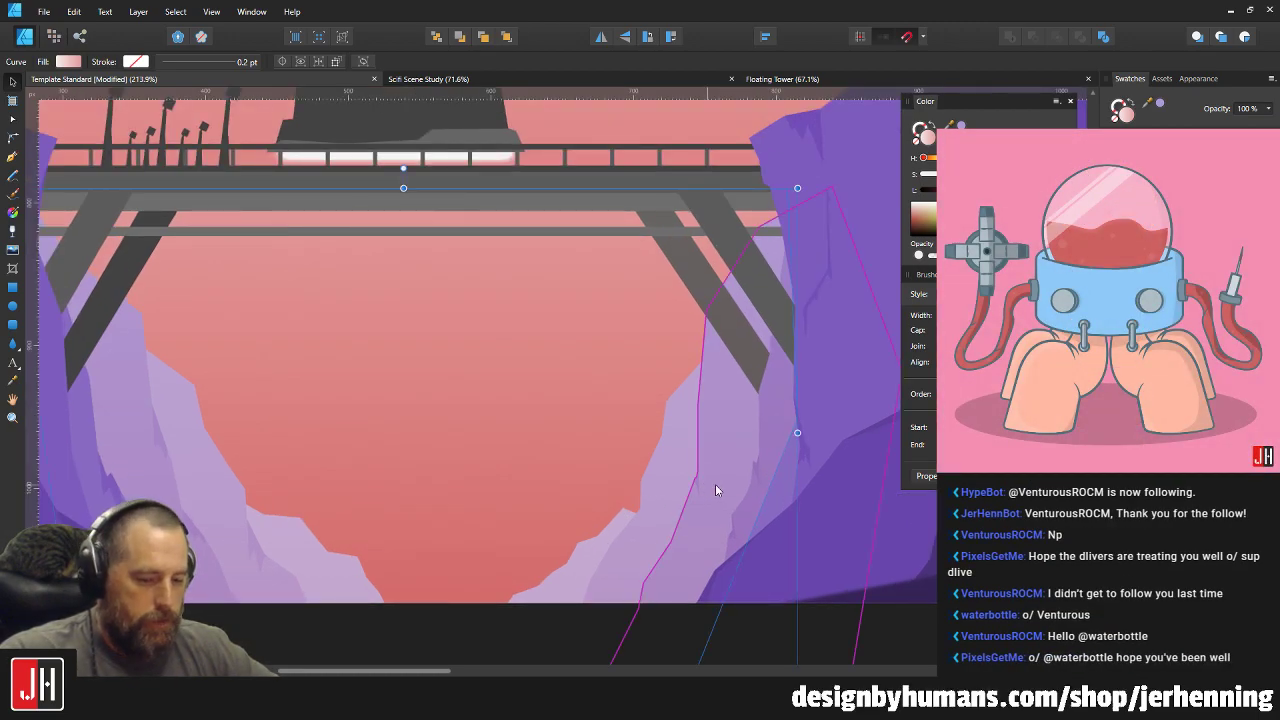
key(ctrl+d)
click(725, 412)
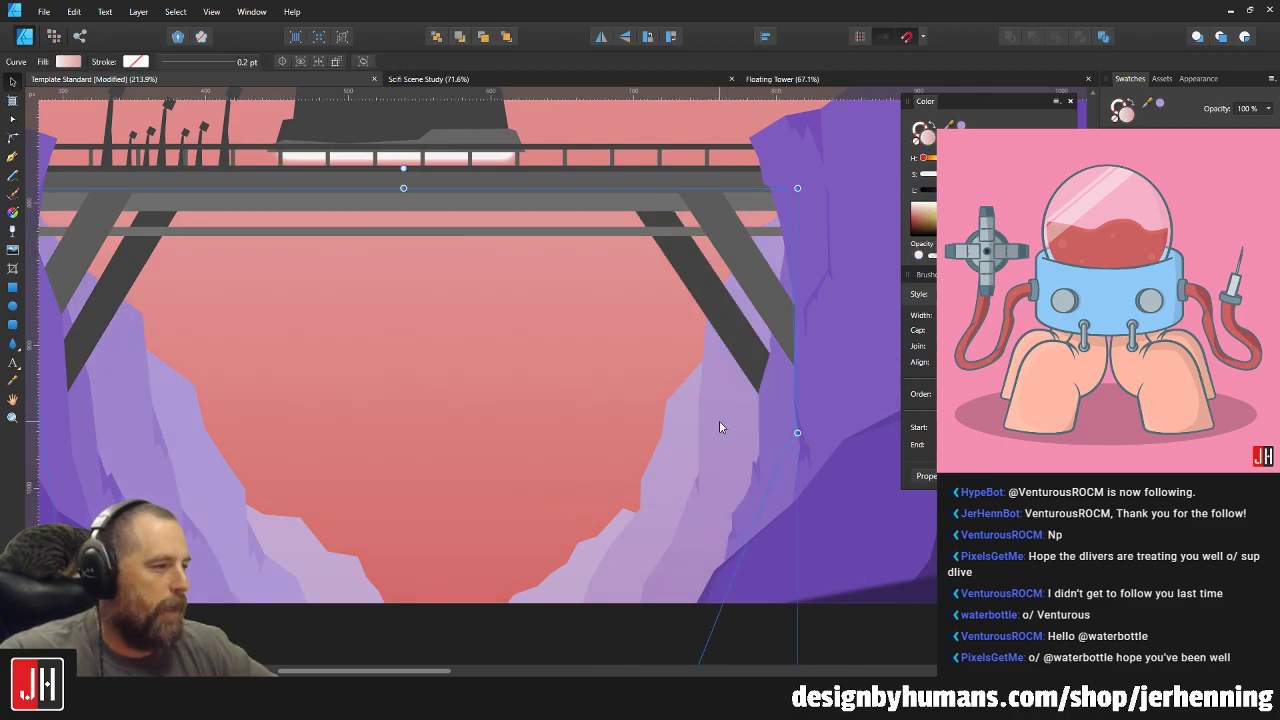
scroll(714, 434, down, 3)
scroll(632, 434, up, 3)
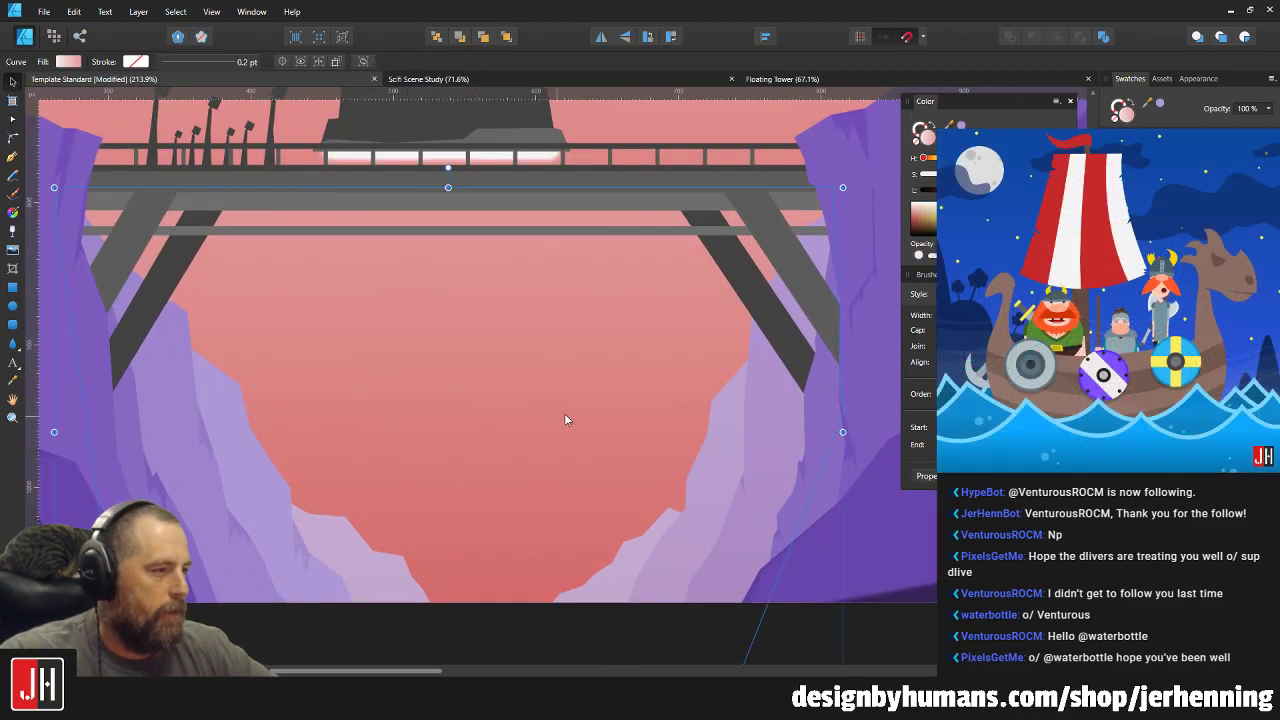
scroll(567, 414, down, 4)
scroll(575, 392, up, 3)
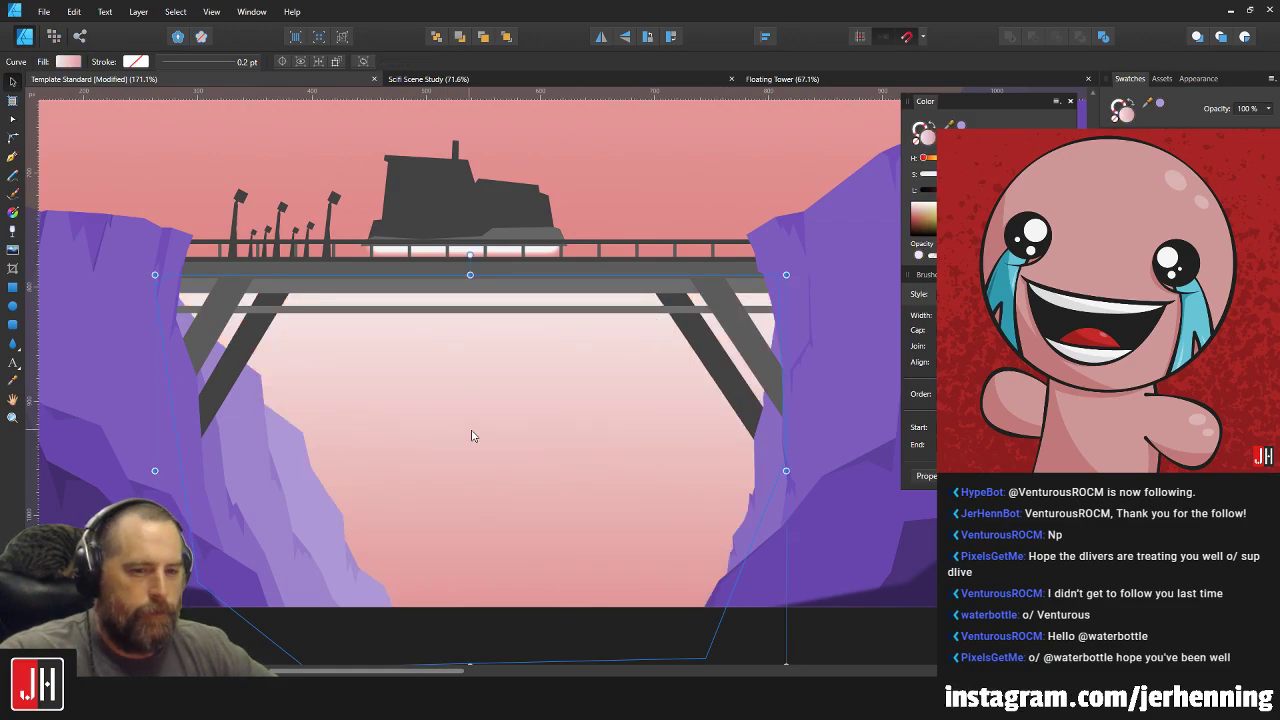
Undo and redo the recent haze edits, and restore the translucent haze over the distant rocks.
key(ctrl+z)
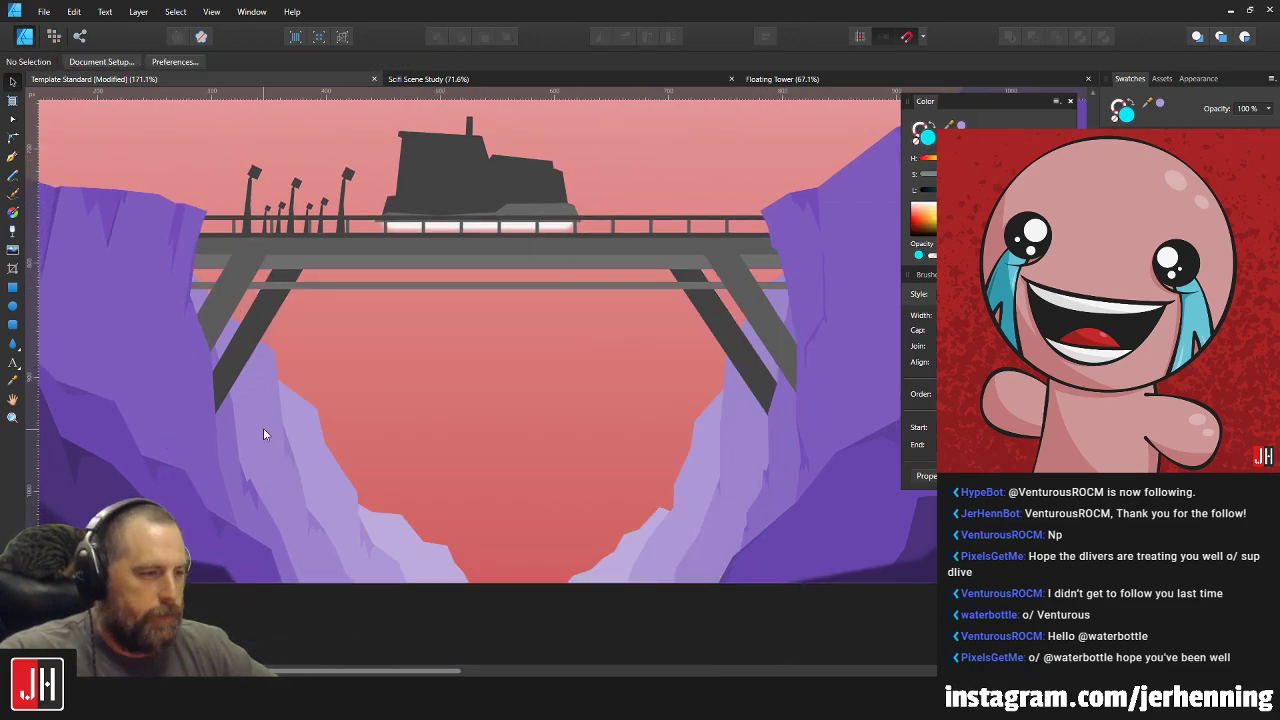
key(ctrl+shift+z)
key(ctrl+shift+z)
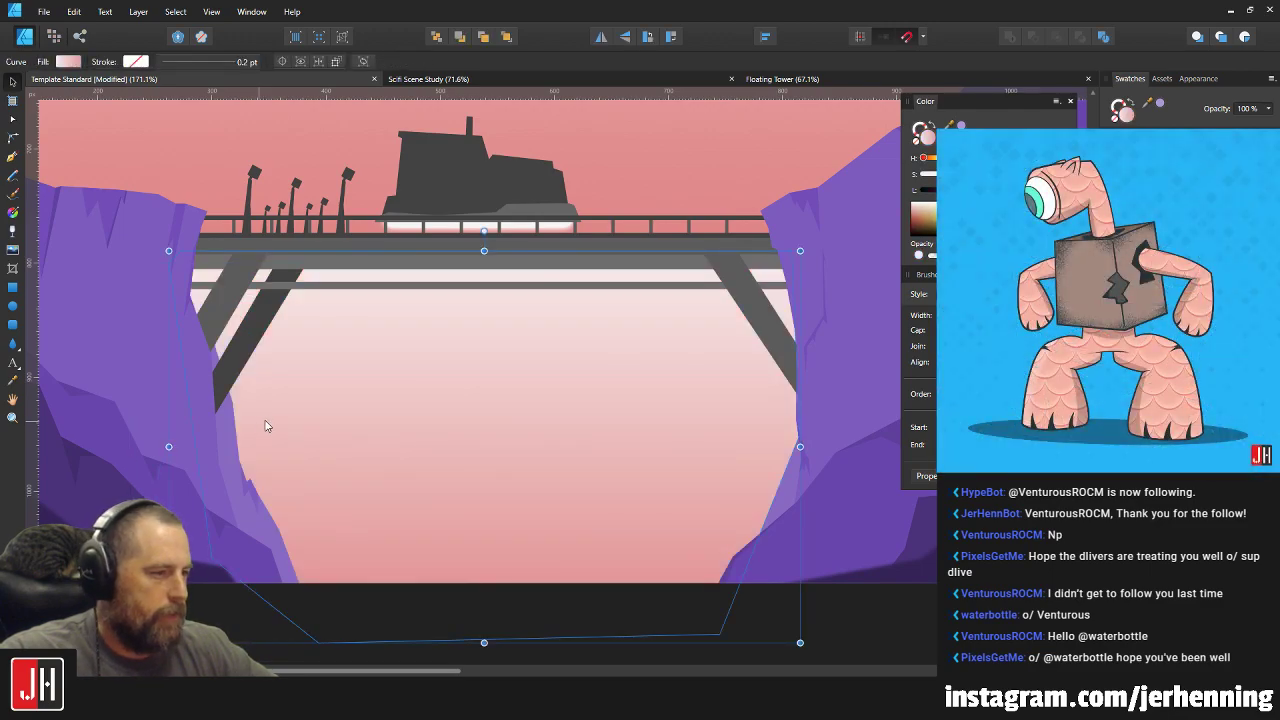
key(ctrl+z)
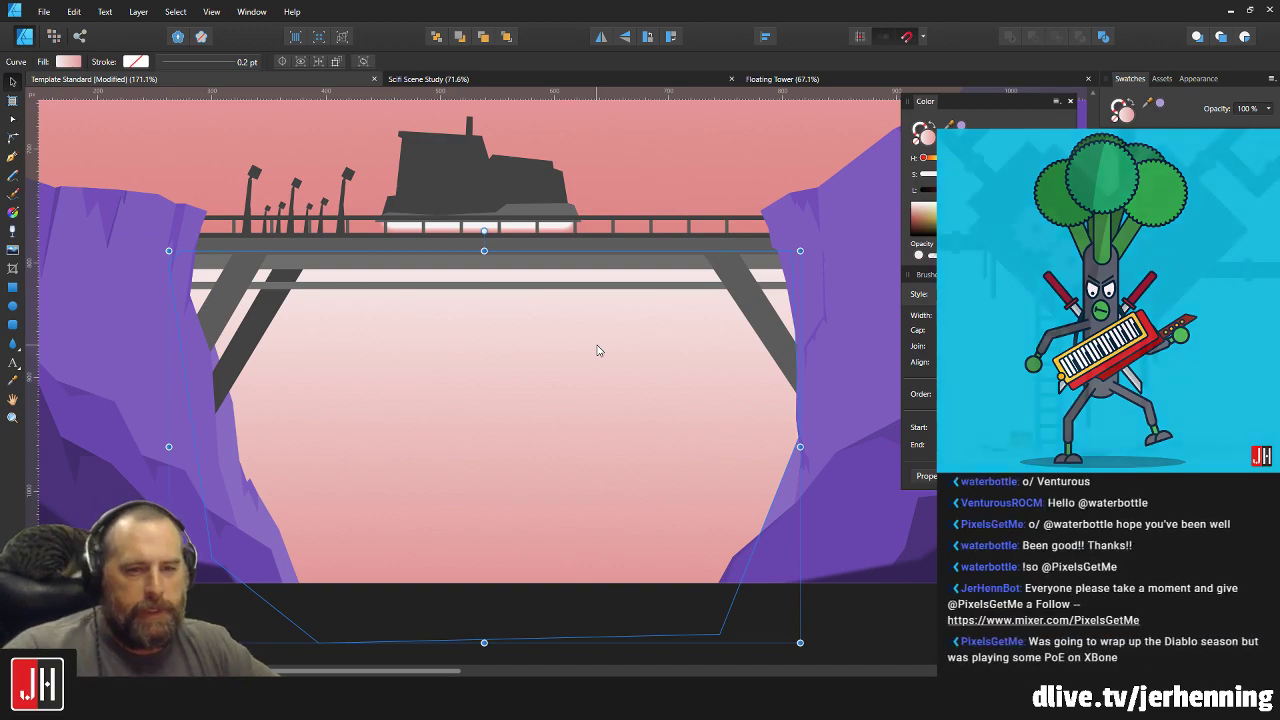
scroll(609, 334, down, 2)
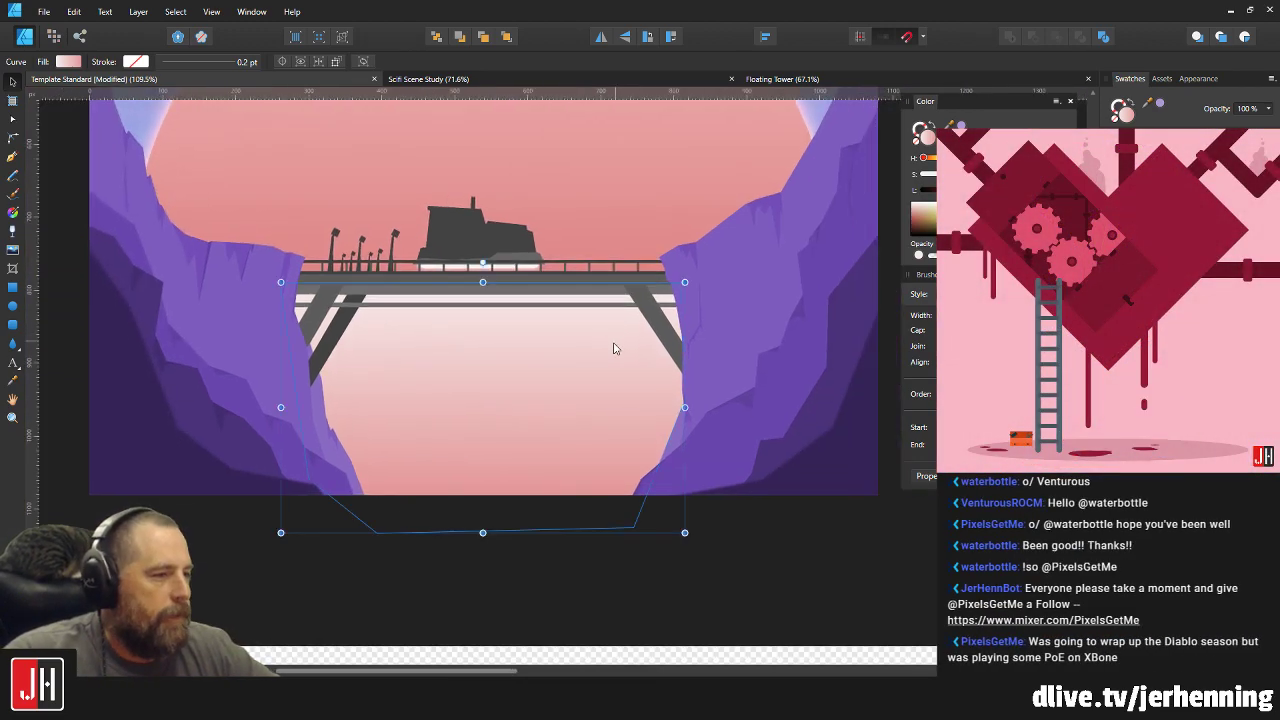
scroll(637, 345, up, 2)
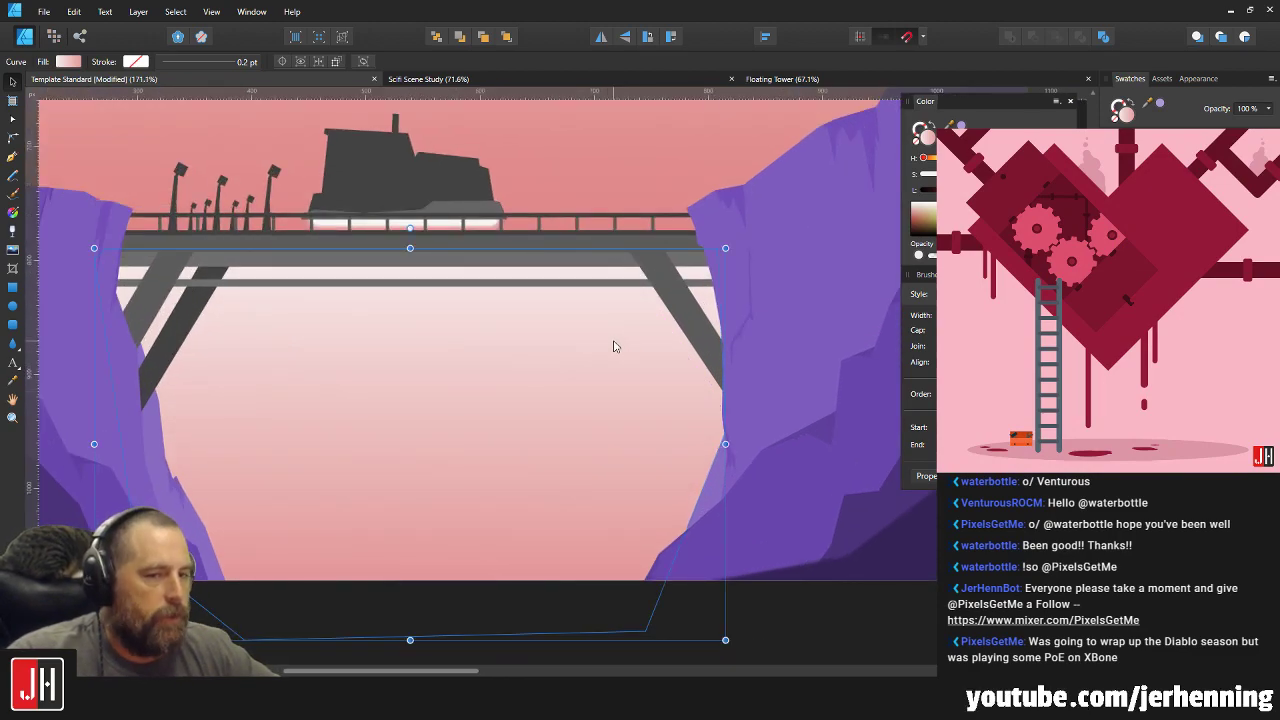
scroll(618, 347, down, 3)
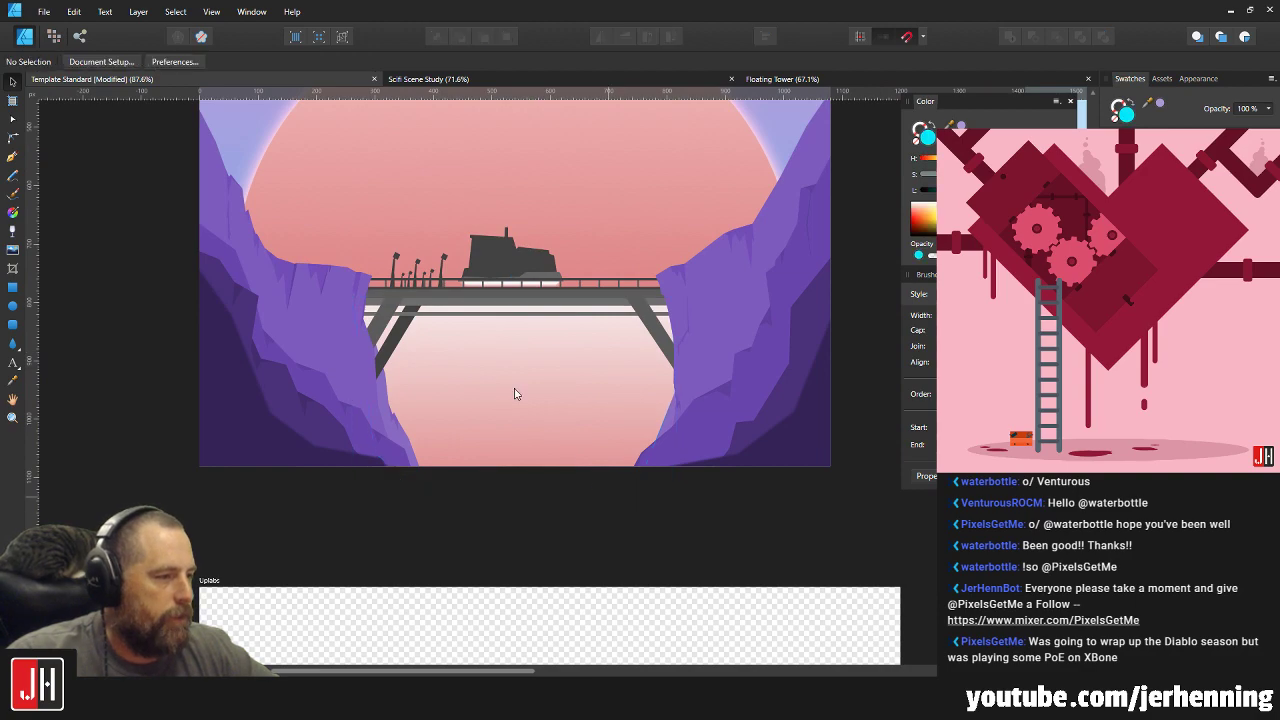
scroll(514, 376, up, 2)
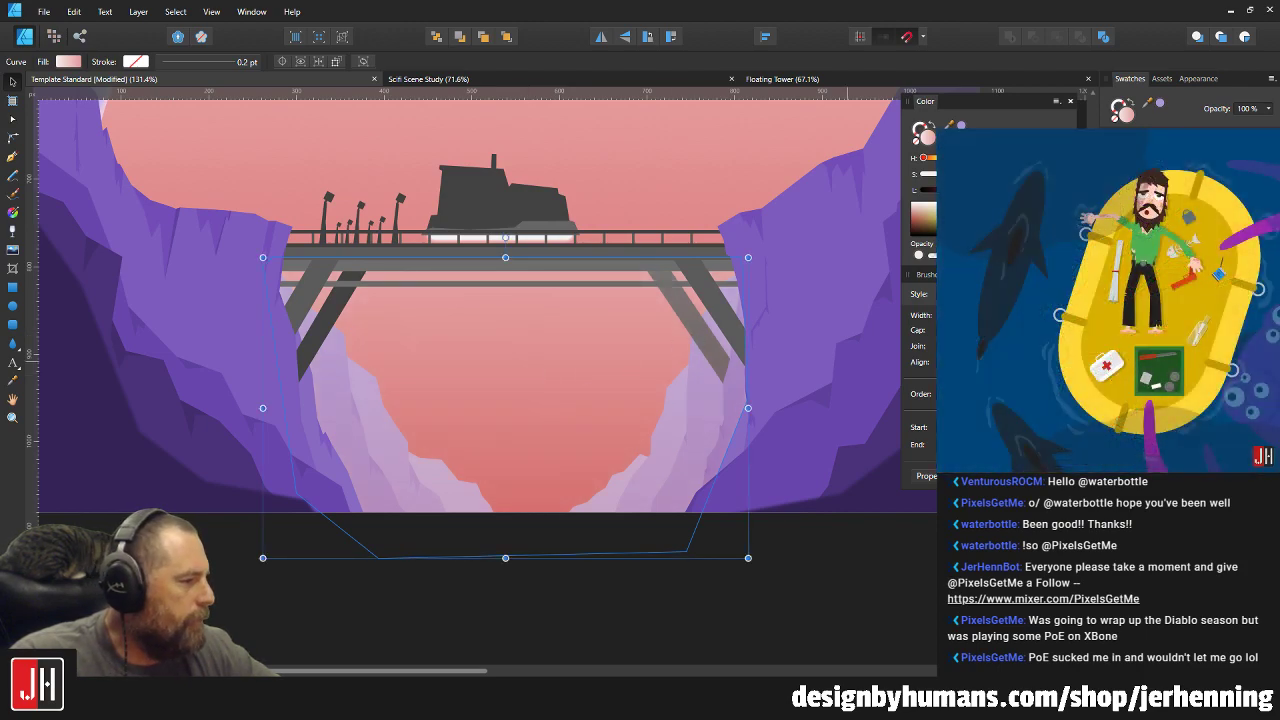
Restack the right rear bridge support in front of the haze, deselect it and save the document.
click(708, 330)
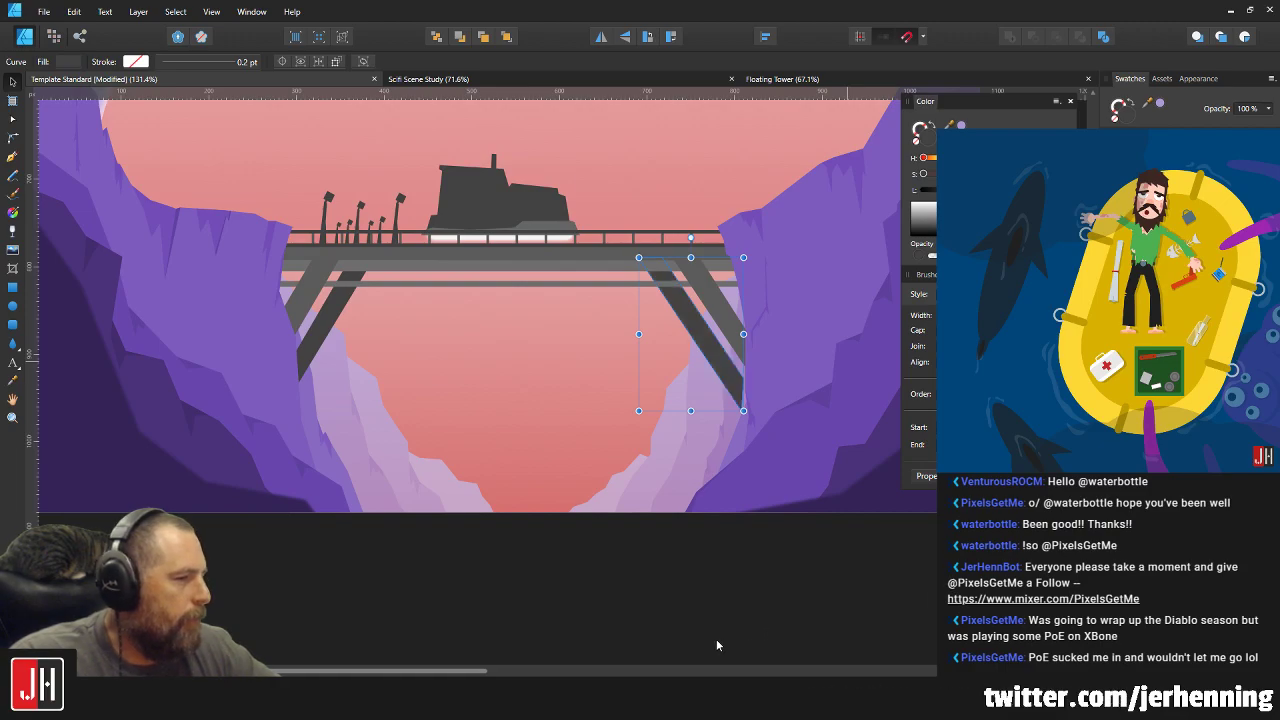
click(652, 543)
key(ctrl+s)
Select the haze shape below the bridge and make it slightly more opaque over the distant rocks.
scroll(638, 537, down, 4)
scroll(628, 510, up, 3)
click(567, 436)
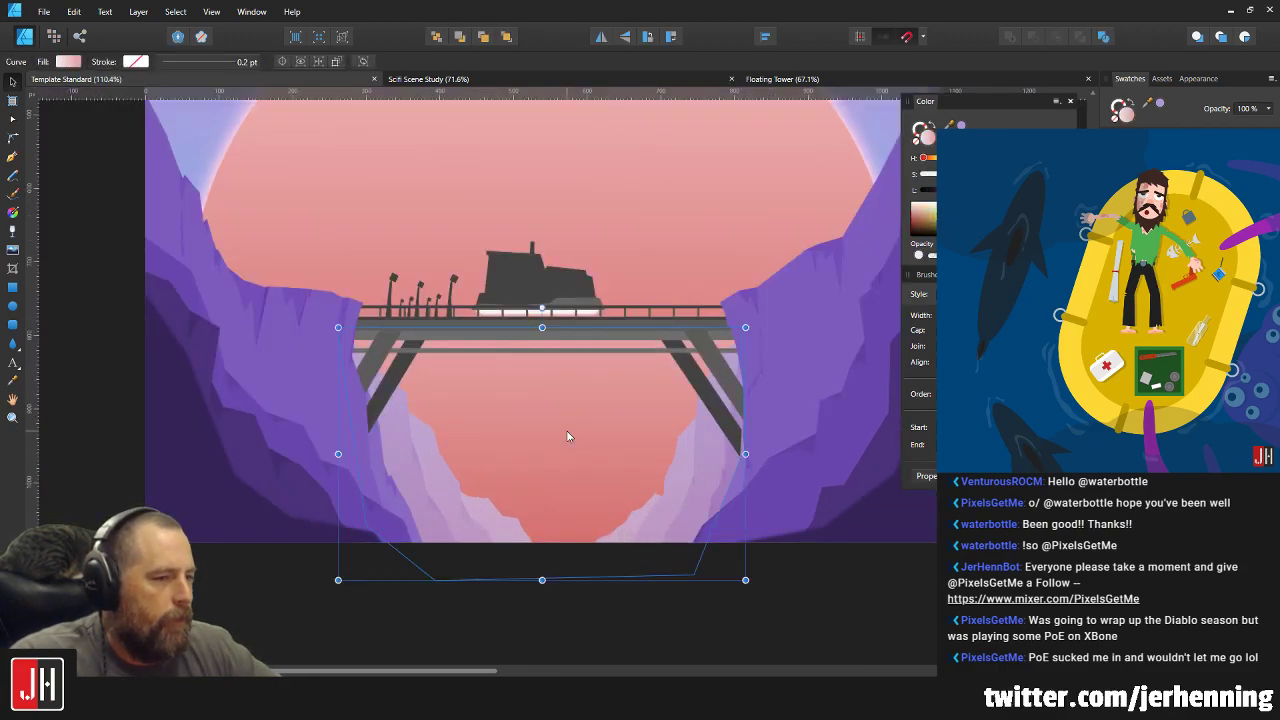
scroll(567, 436, up, 2)
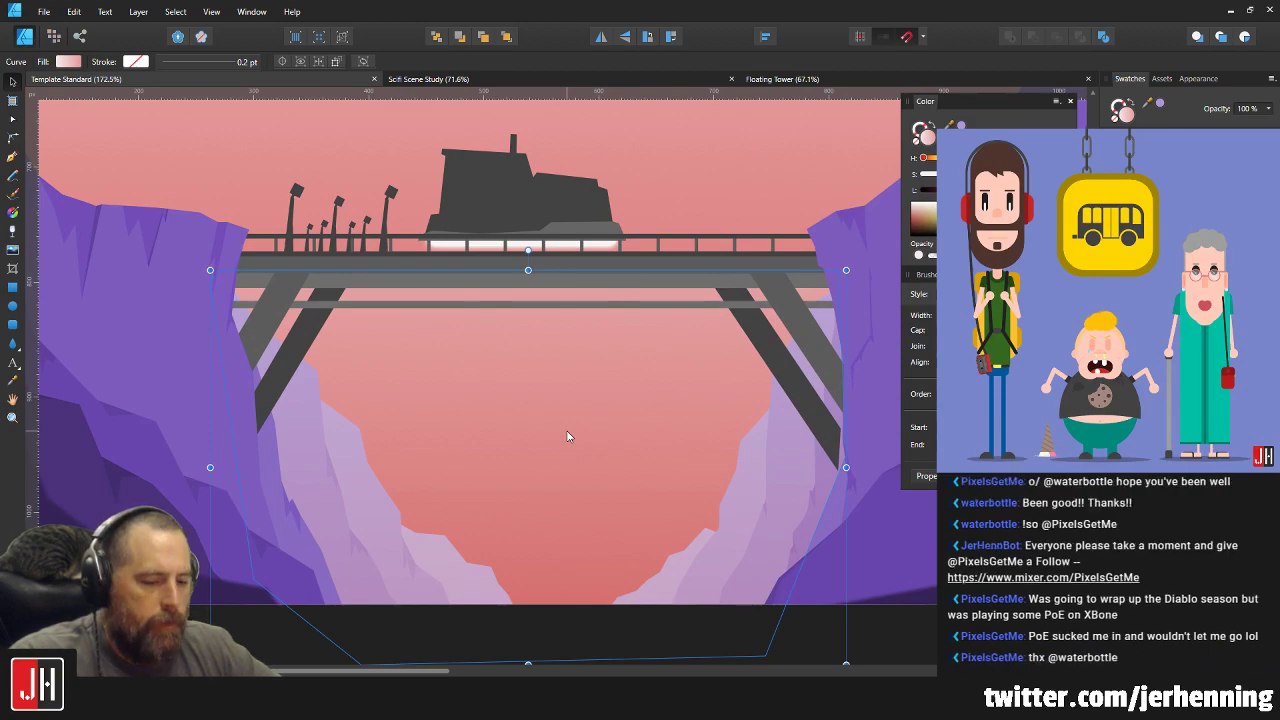
key(ctrl+j)
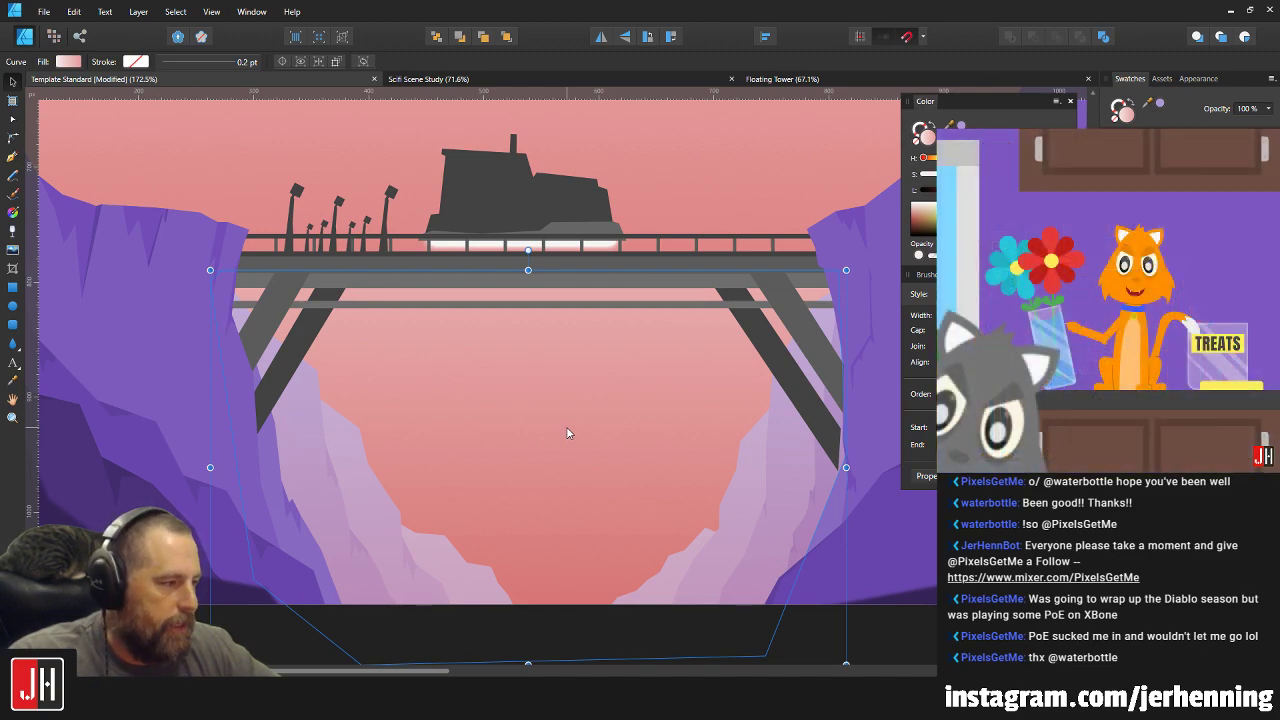
Extend the lower end nodes of the right rear bridge support behind the front canyon wall, and deselect it.
scroll(705, 440, up, 5)
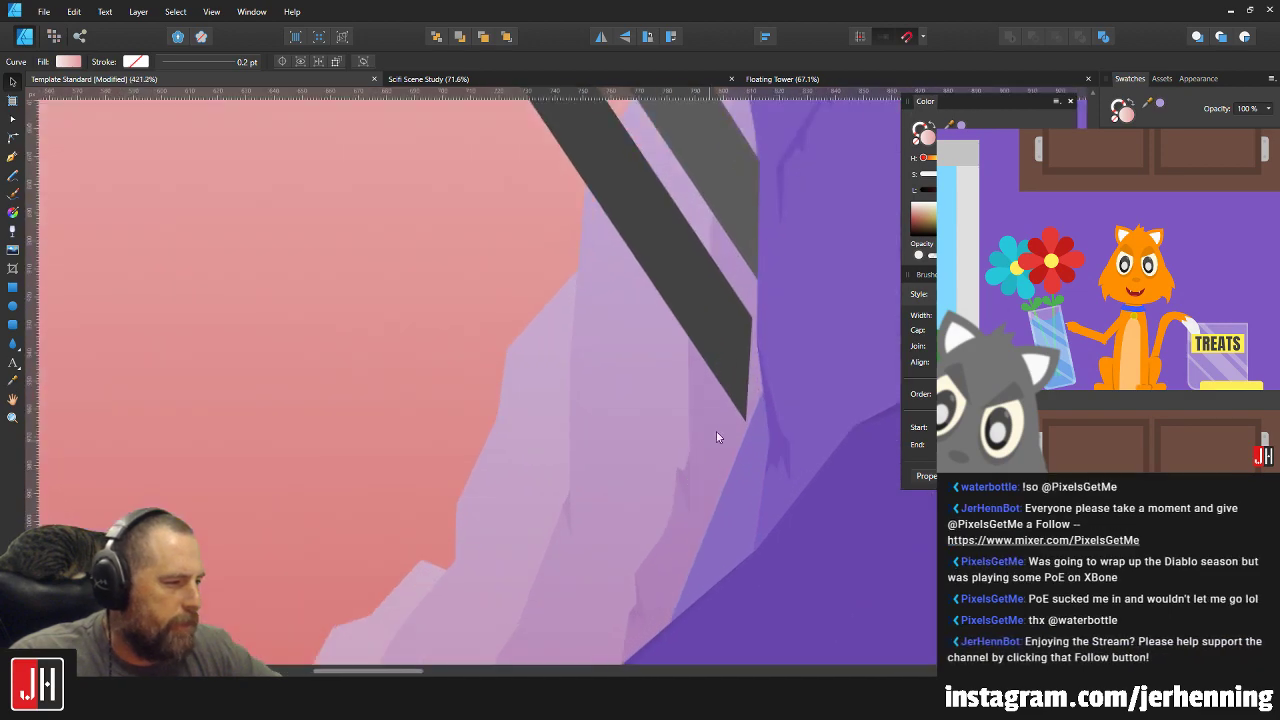
click(684, 446)
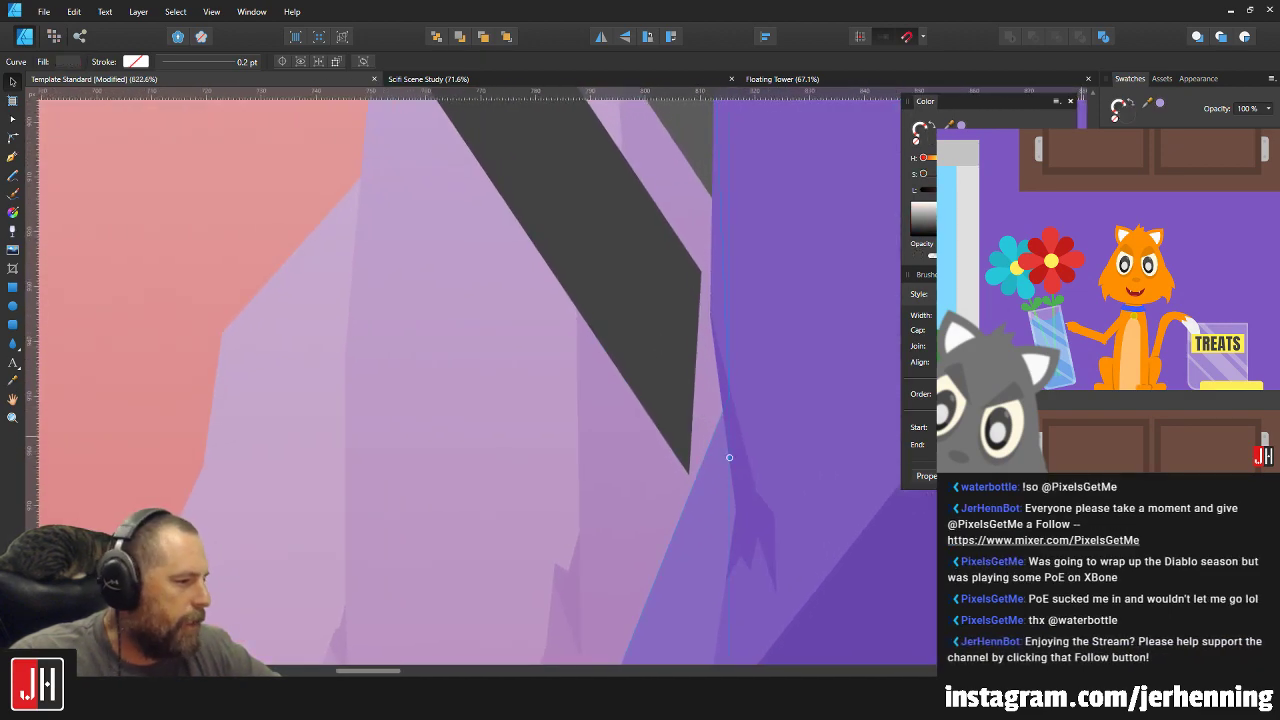
key(a)
drag(746, 245, 622, 553)
drag(698, 484, 770, 578)
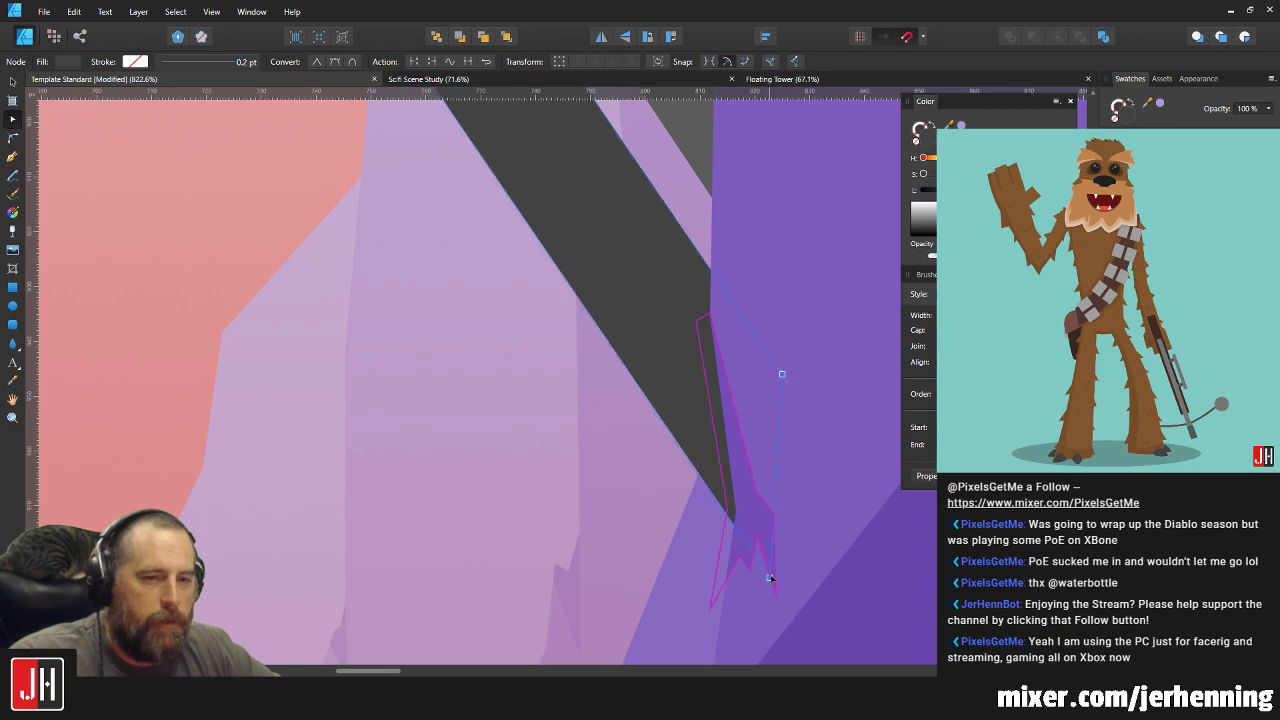
scroll(730, 563, down, 5)
scroll(741, 562, up, 4)
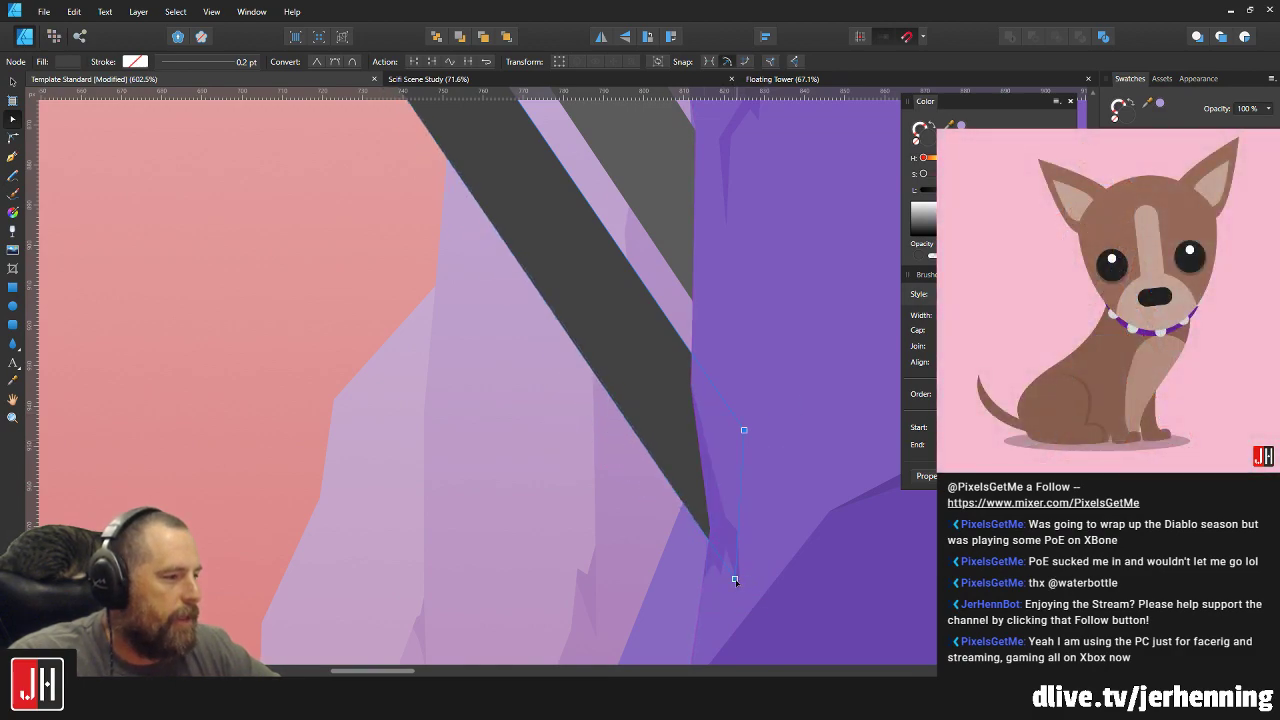
drag(735, 580, 734, 587)
scroll(734, 589, down, 9)
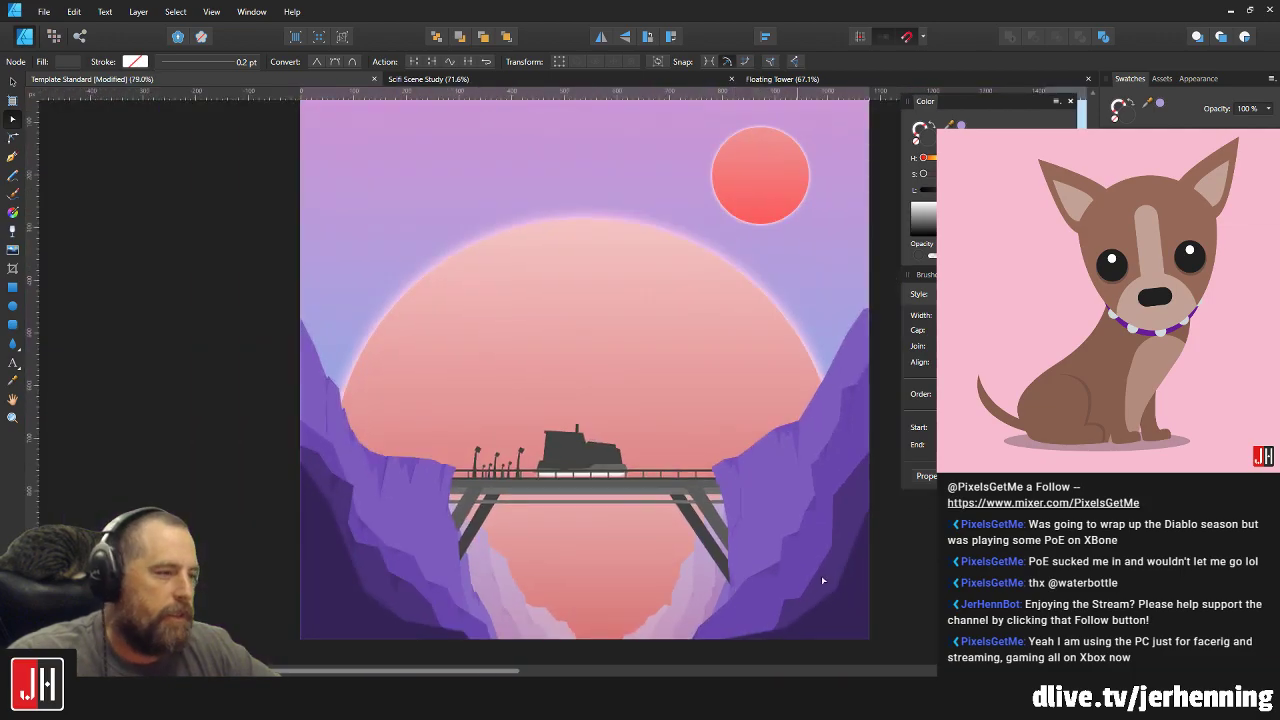
key(v)
scroll(818, 569, down, 3)
click(893, 596)
Examine the haze below the bridge against the canyon walls at several zoom levels, and select the haze shape.
scroll(735, 527, up, 5)
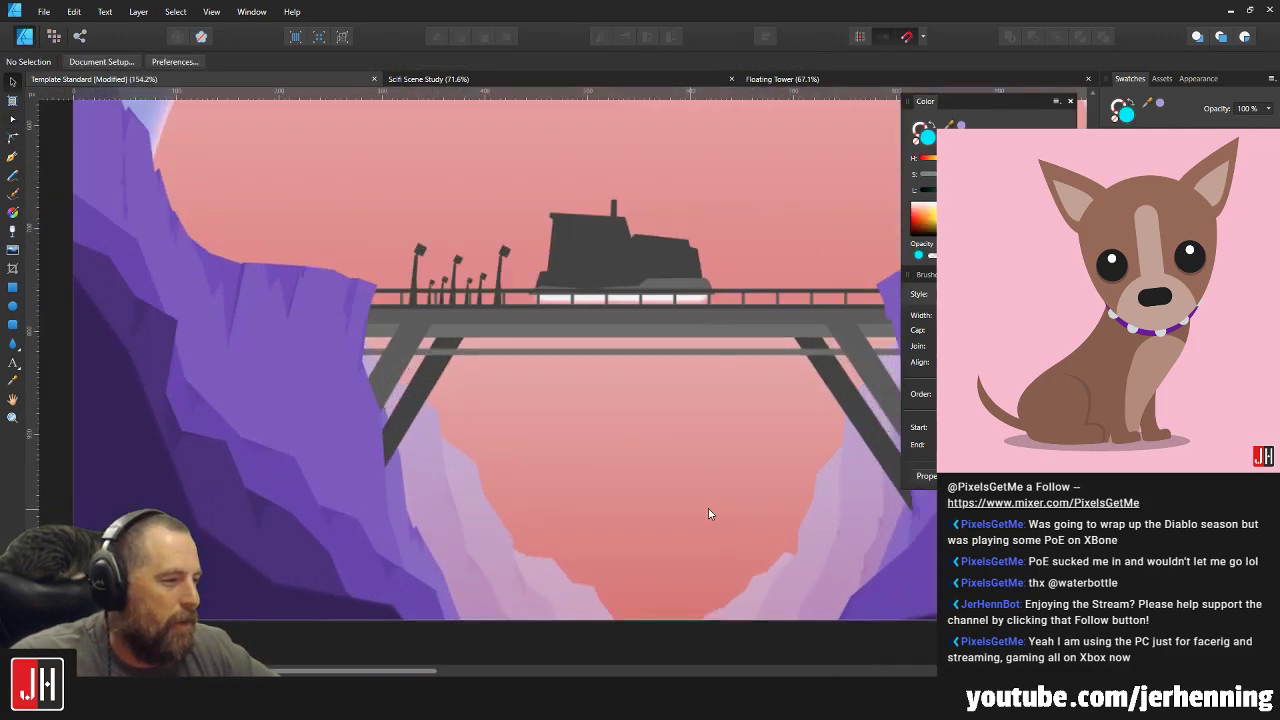
scroll(560, 490, up, 4)
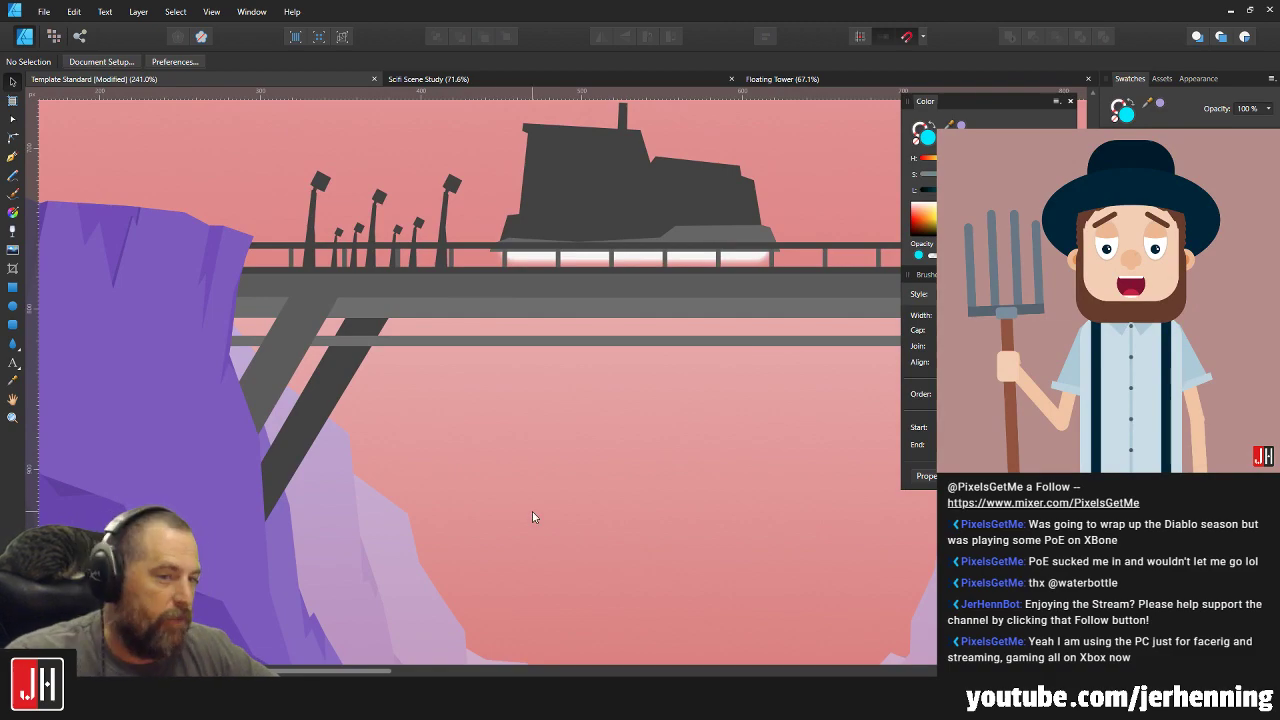
scroll(531, 500, down, 4)
scroll(535, 487, up, 2)
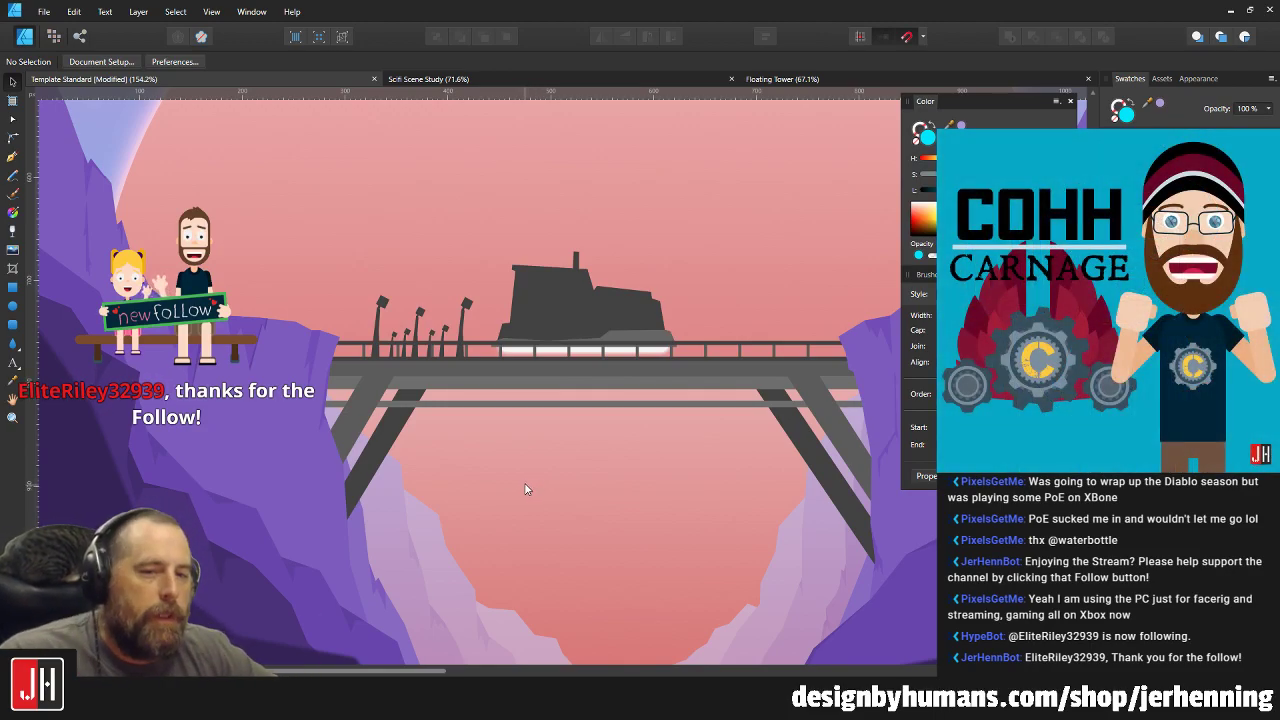
key(ctrl+0)
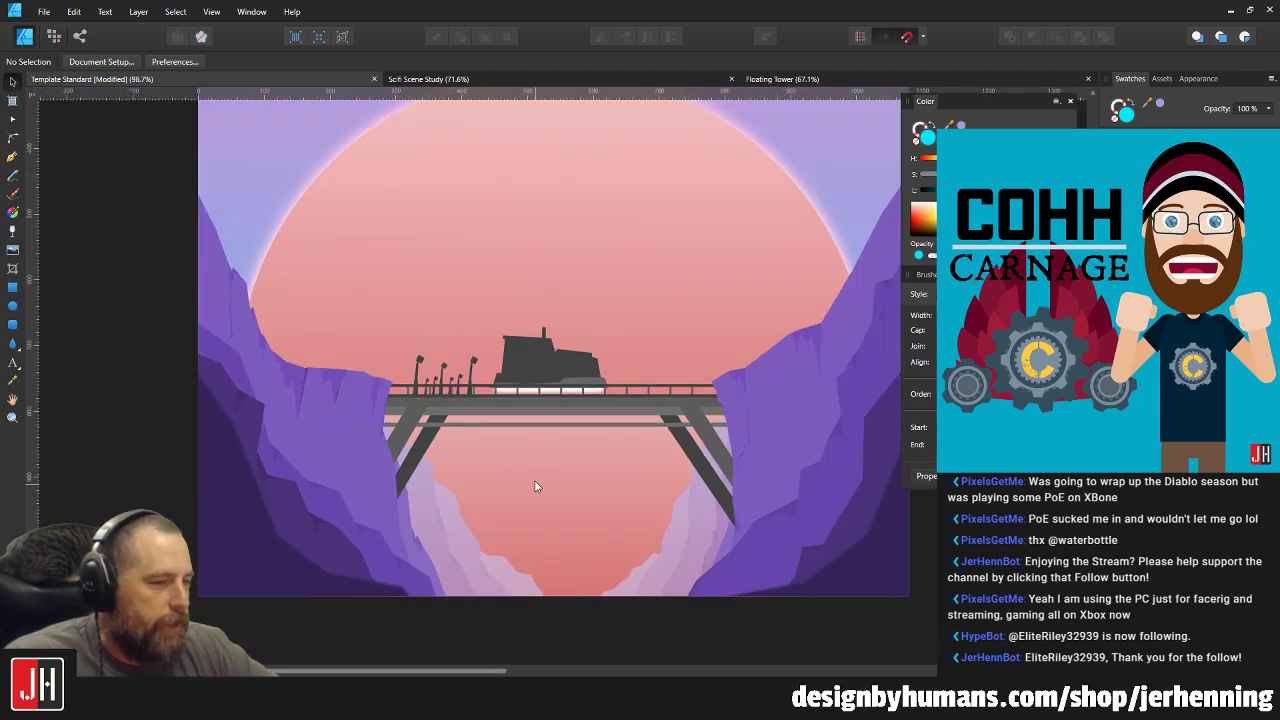
drag(535, 483, 531, 451)
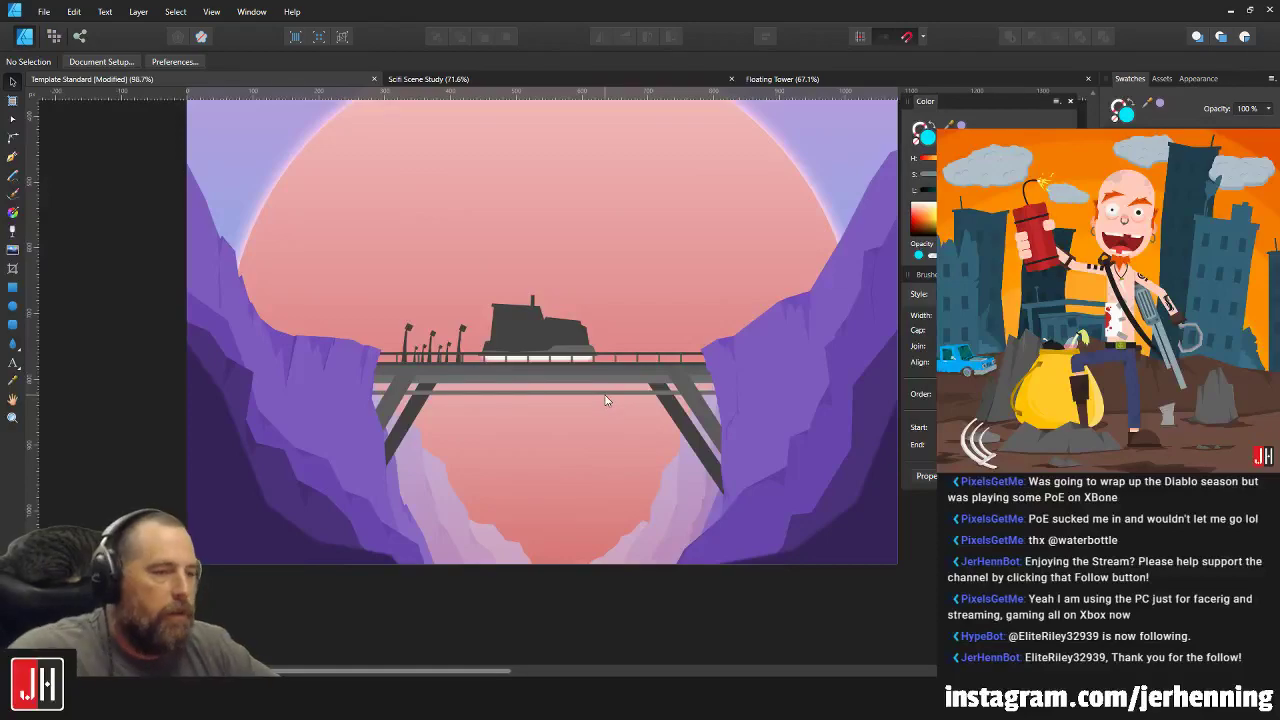
scroll(490, 435, up, 3)
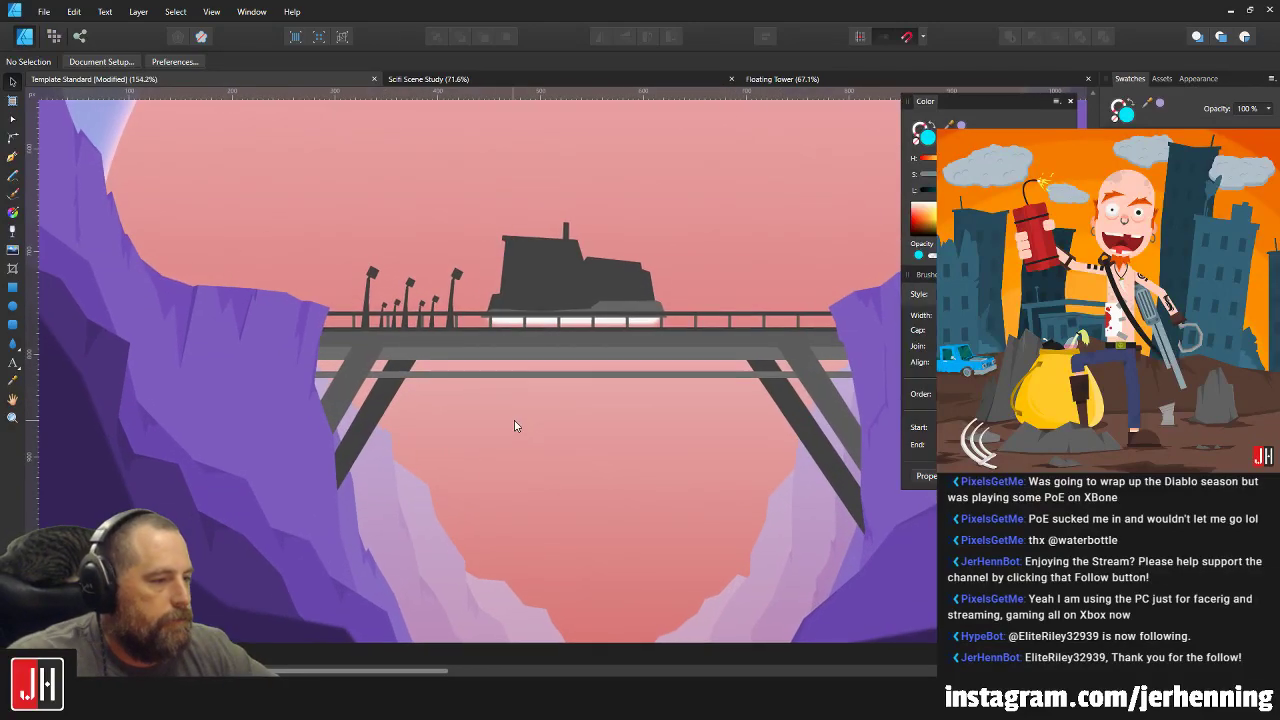
scroll(440, 510, down, 2)
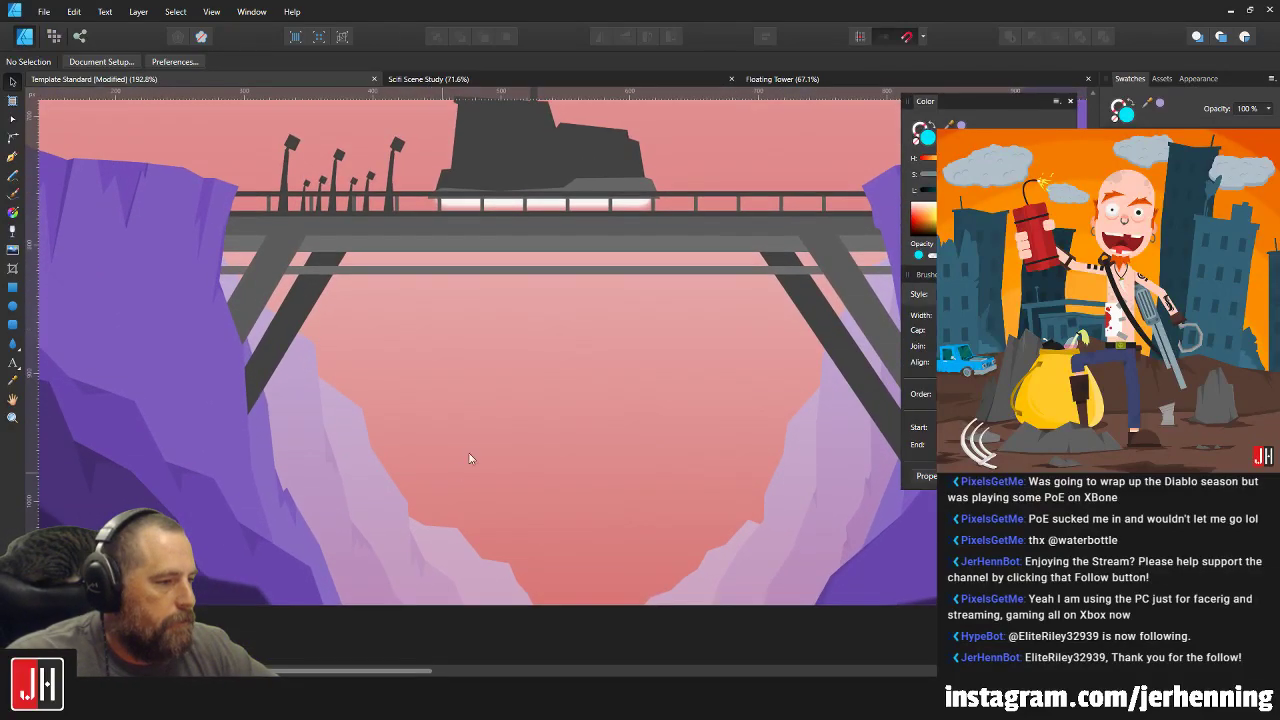
click(530, 407)
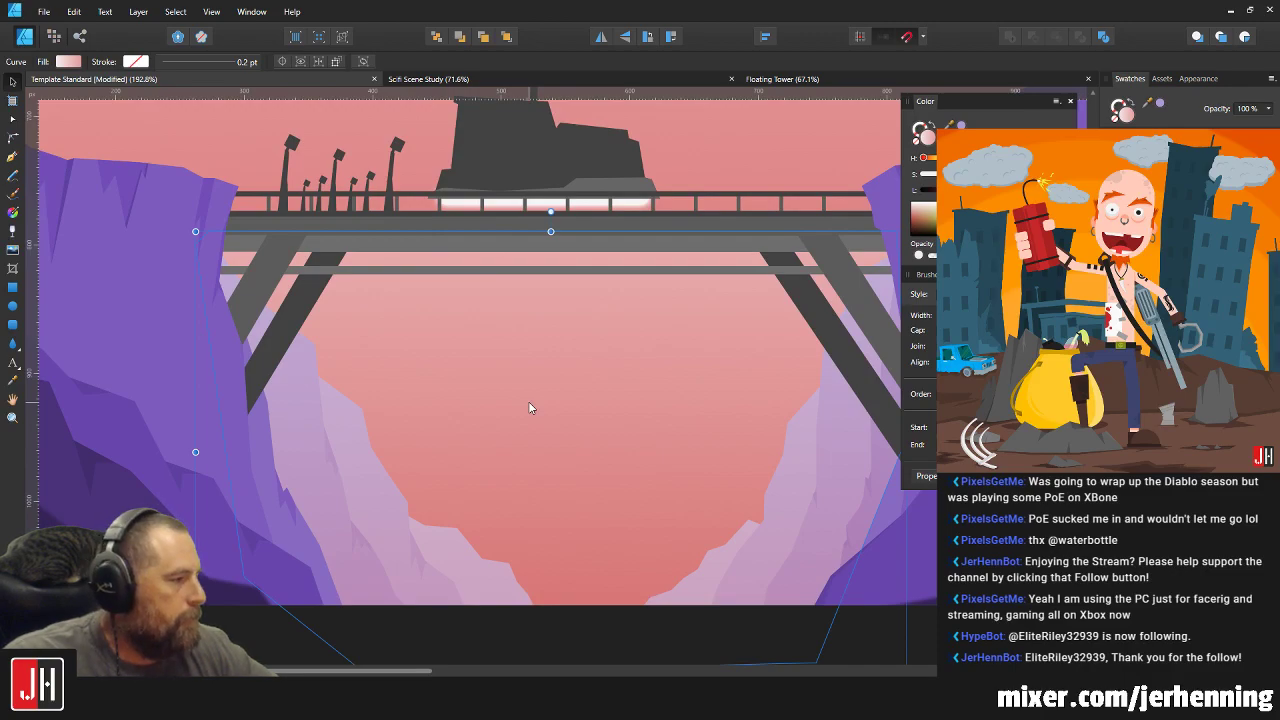
Deselect the haze shape, save the document, and examine the bridge and canyon at several zoom levels.
scroll(597, 378, down, 4)
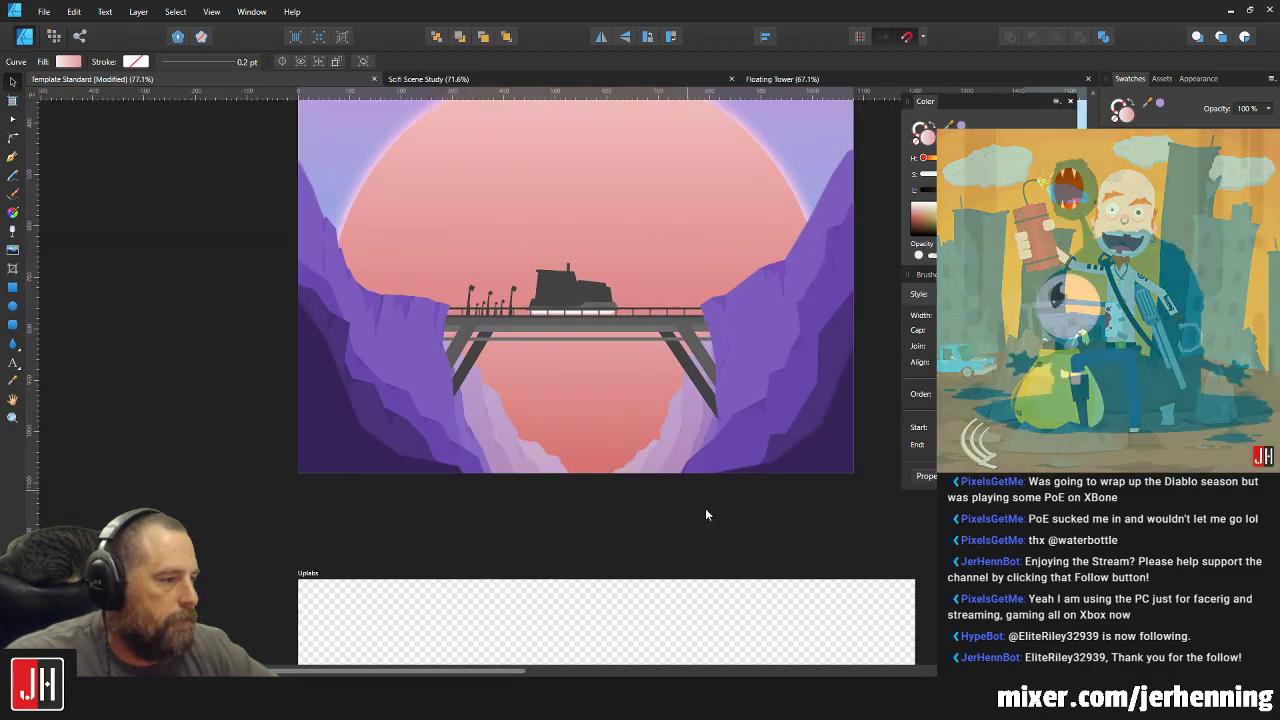
click(729, 509)
scroll(606, 443, up, 2)
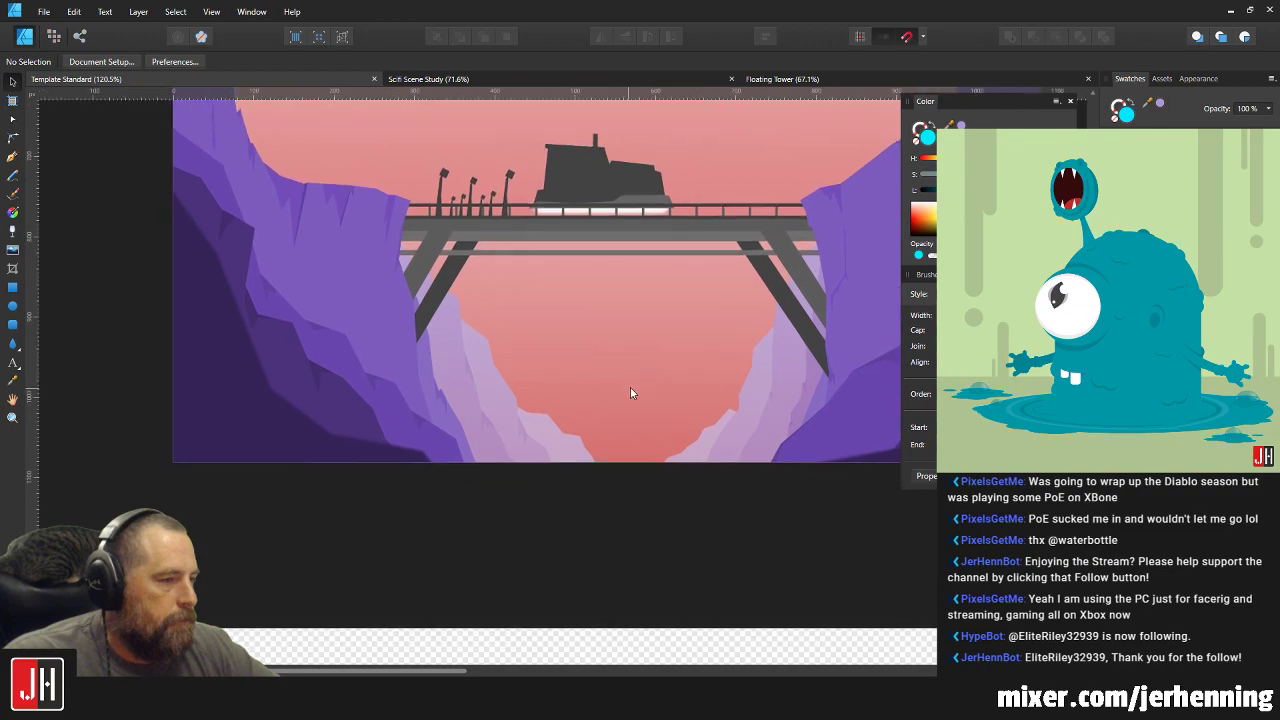
scroll(460, 362, up, 2)
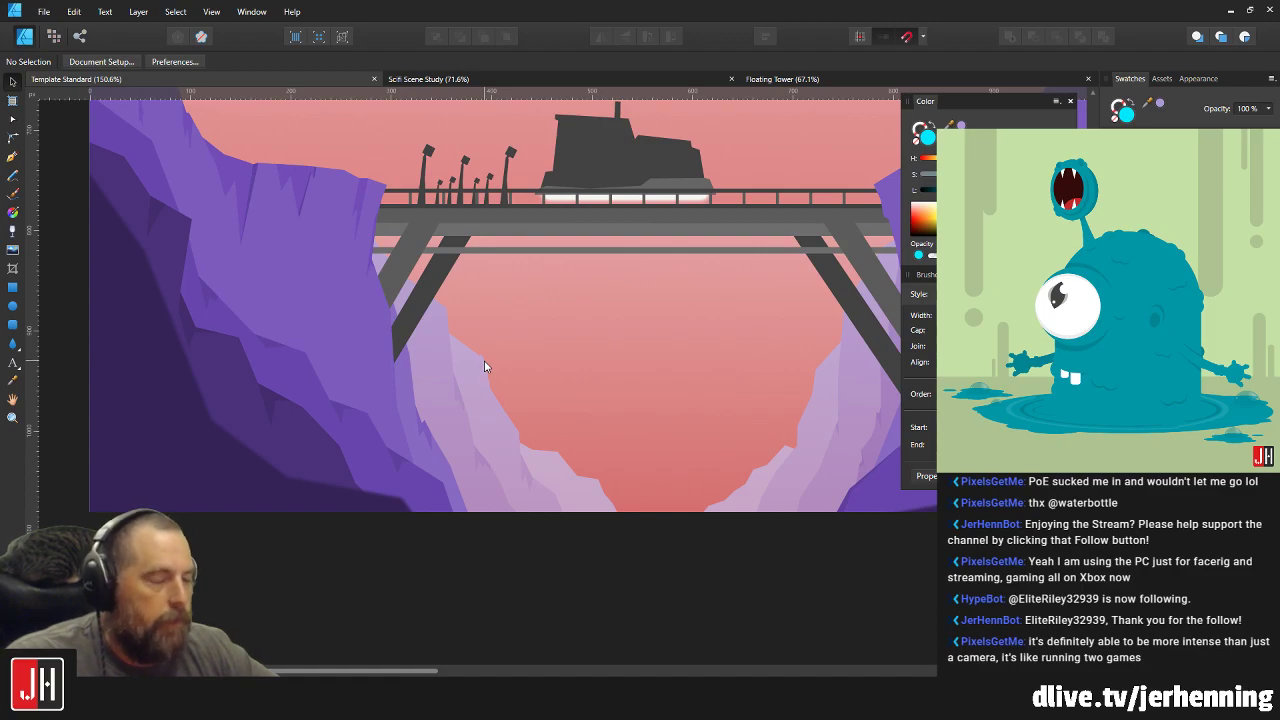
scroll(500, 379, down, 2)
scroll(616, 519, down, 2)
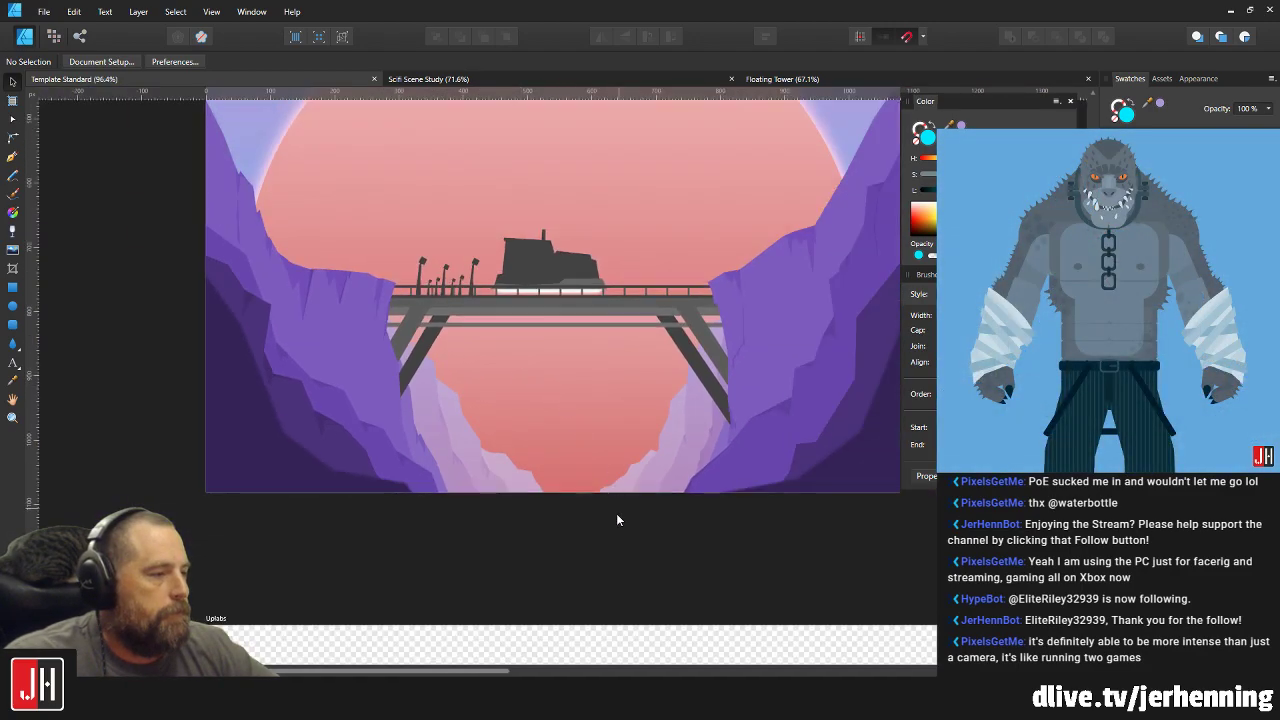
scroll(600, 443, down, 1)
scroll(548, 434, up, 3)
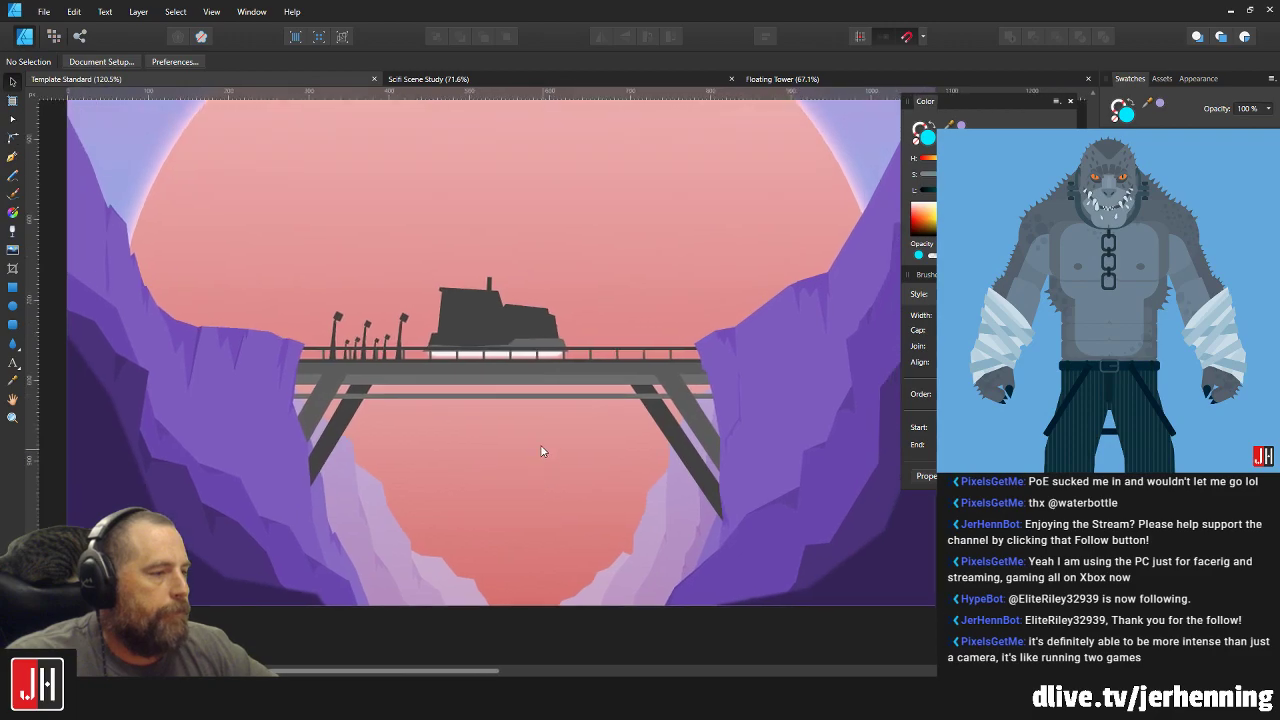
scroll(523, 418, up, 3)
Enlarge the leftmost tall lamp post on the bridge to about 20 by 72 px and adjust its position slightly.
click(535, 368)
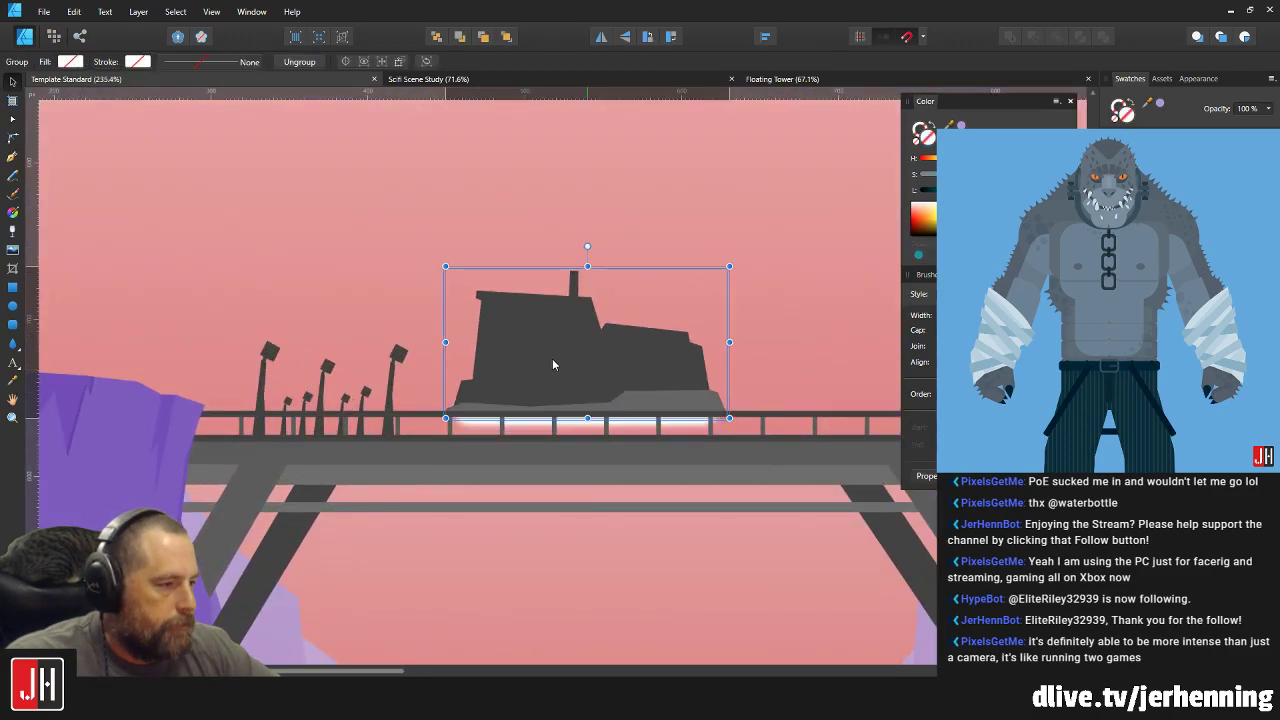
scroll(497, 409, up, 2)
scroll(386, 429, up, 3)
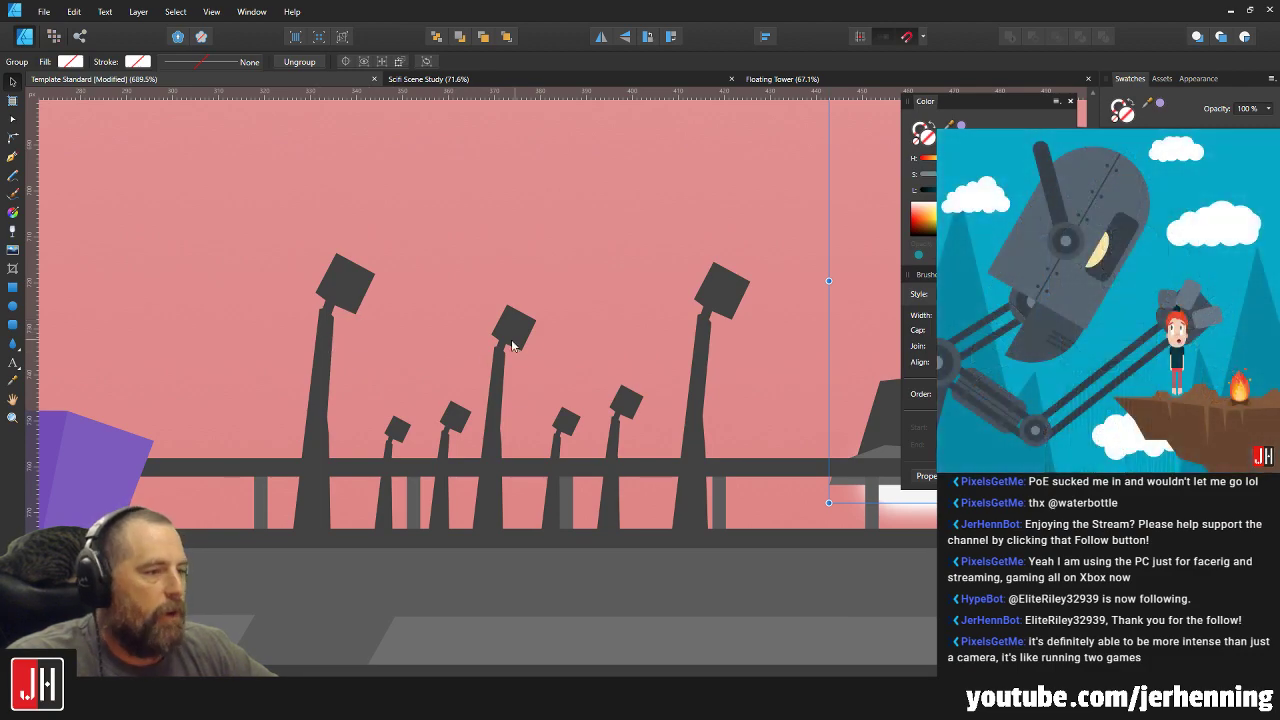
double_click(349, 287)
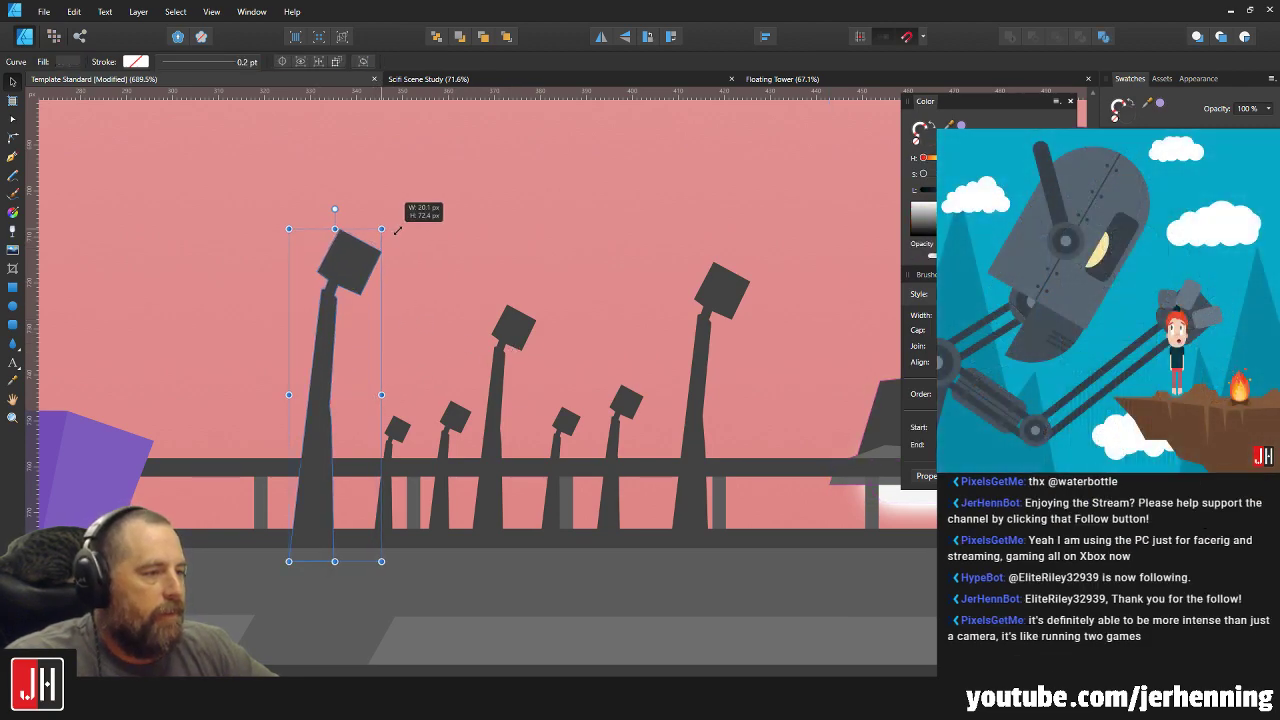
scroll(333, 449, up, 3)
scroll(345, 478, up, 2)
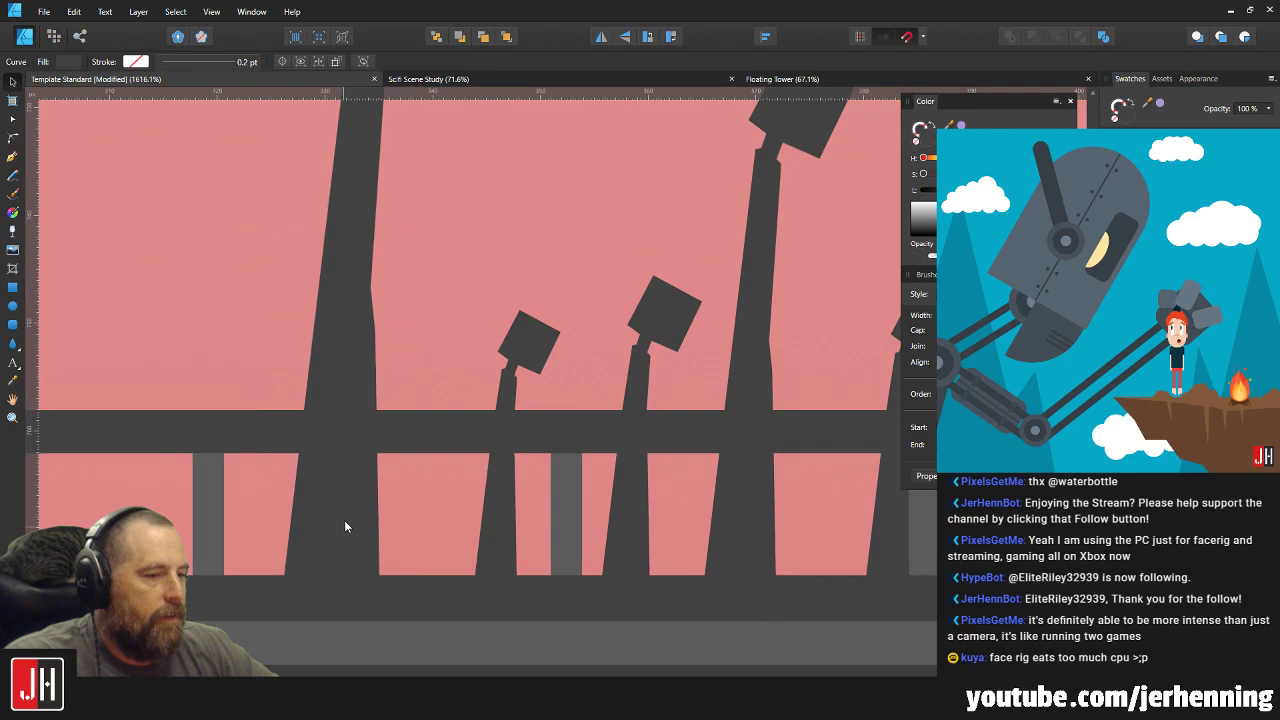
drag(343, 503, 383, 494)
Enlarge the middle tall lamp post on the bridge, keeping its base in place behind the deck edge.
scroll(383, 494, down, 8)
scroll(422, 450, up, 5)
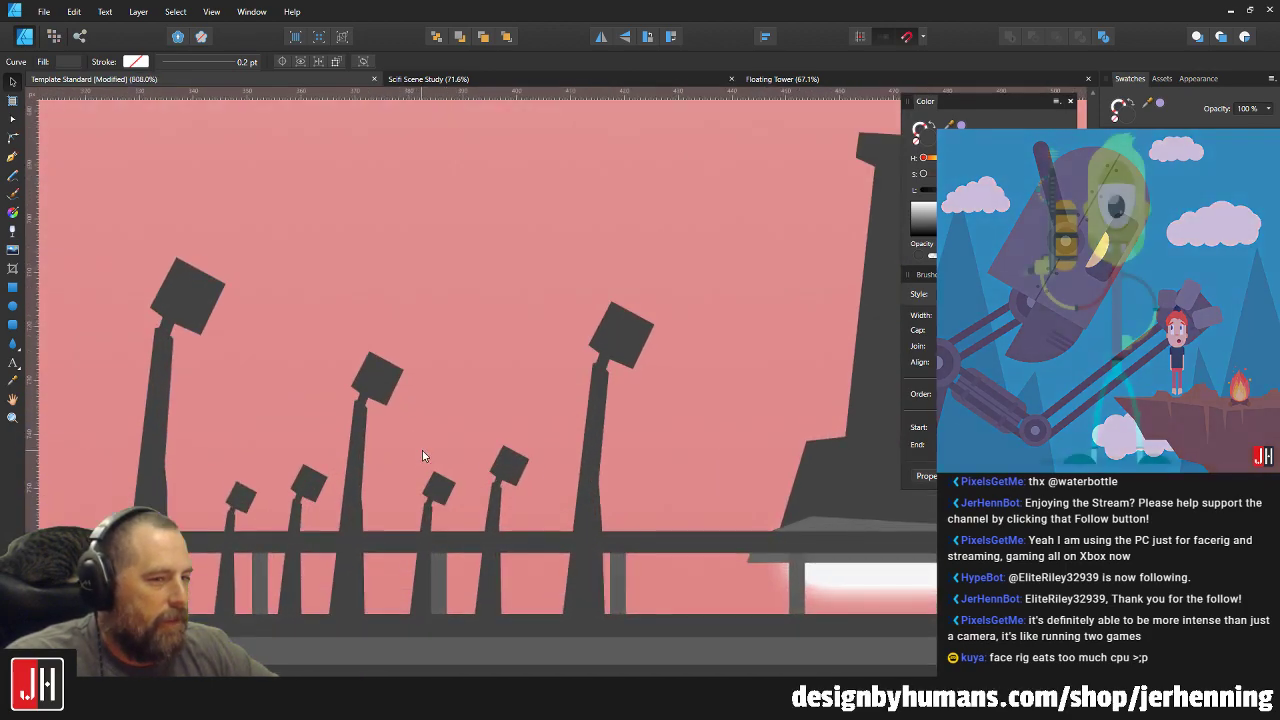
scroll(422, 452, up, 1)
click(423, 340)
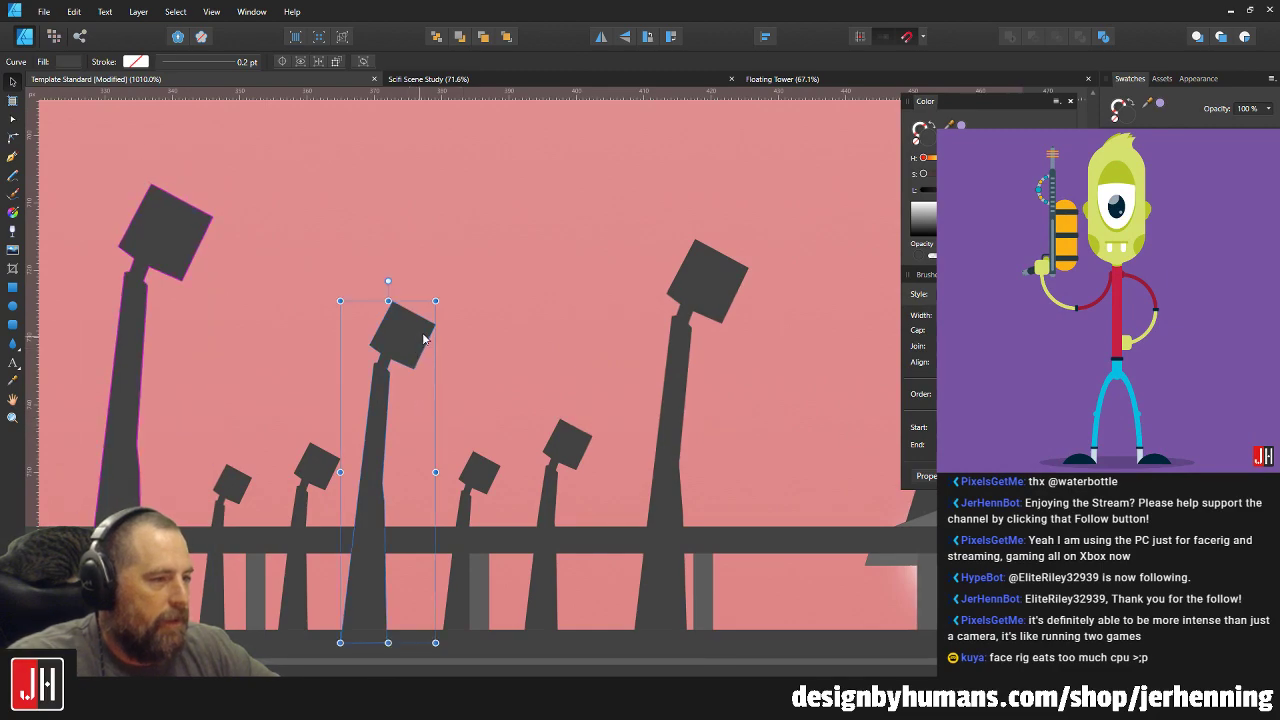
drag(434, 302, 453, 259)
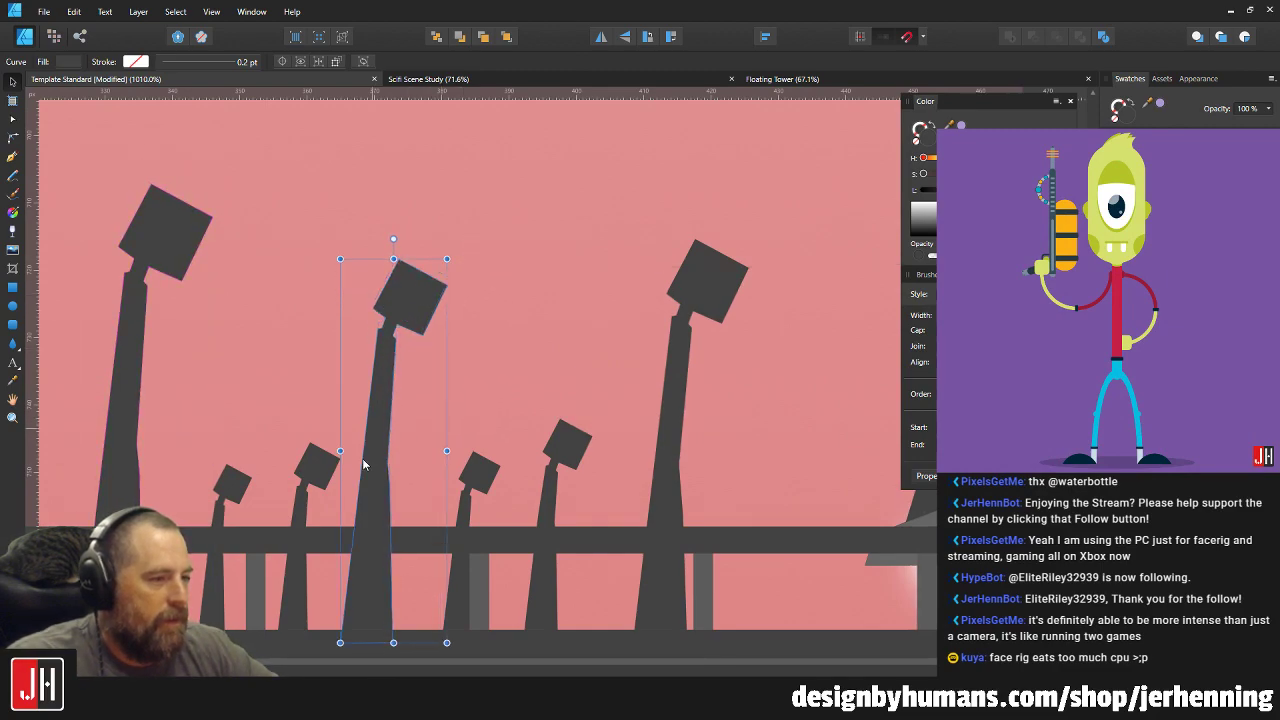
Shift the rightmost tall lamp post toward the others, enlarge it slightly and deselect it.
click(693, 292)
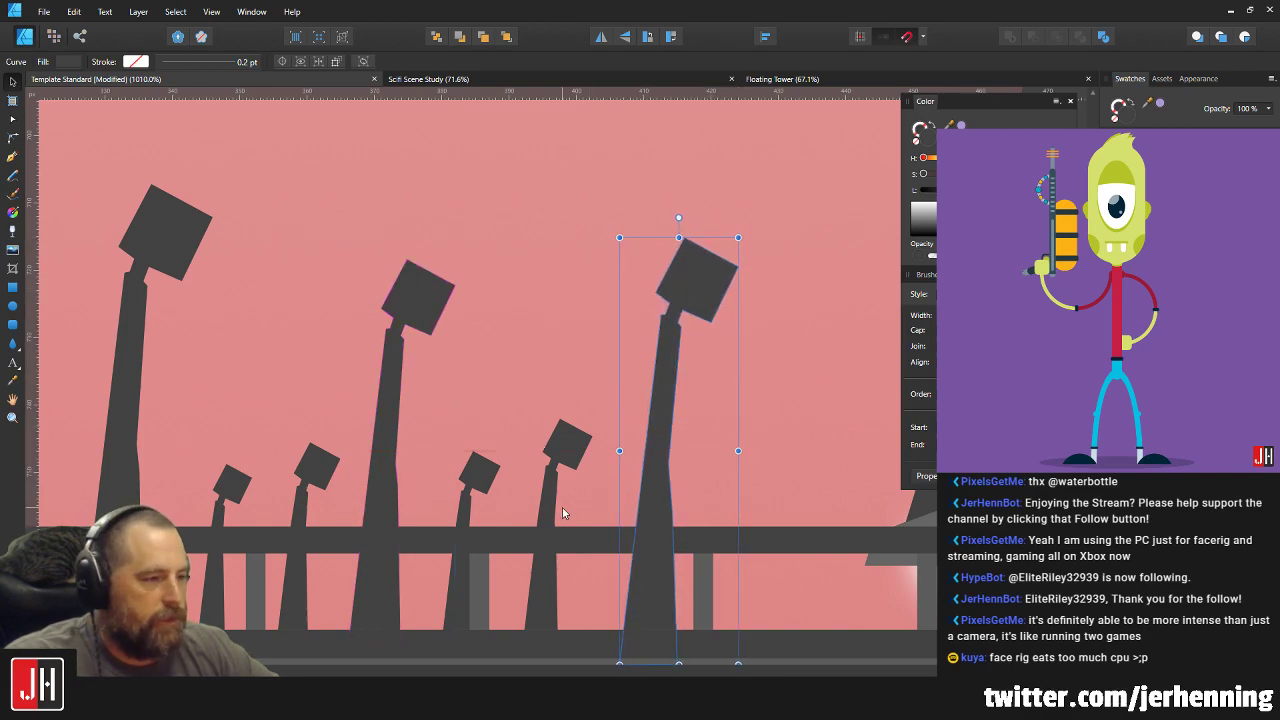
scroll(557, 520, down, 3)
scroll(661, 412, up, 3)
drag(650, 341, 641, 398)
scroll(641, 403, down, 2)
scroll(645, 410, left, 1)
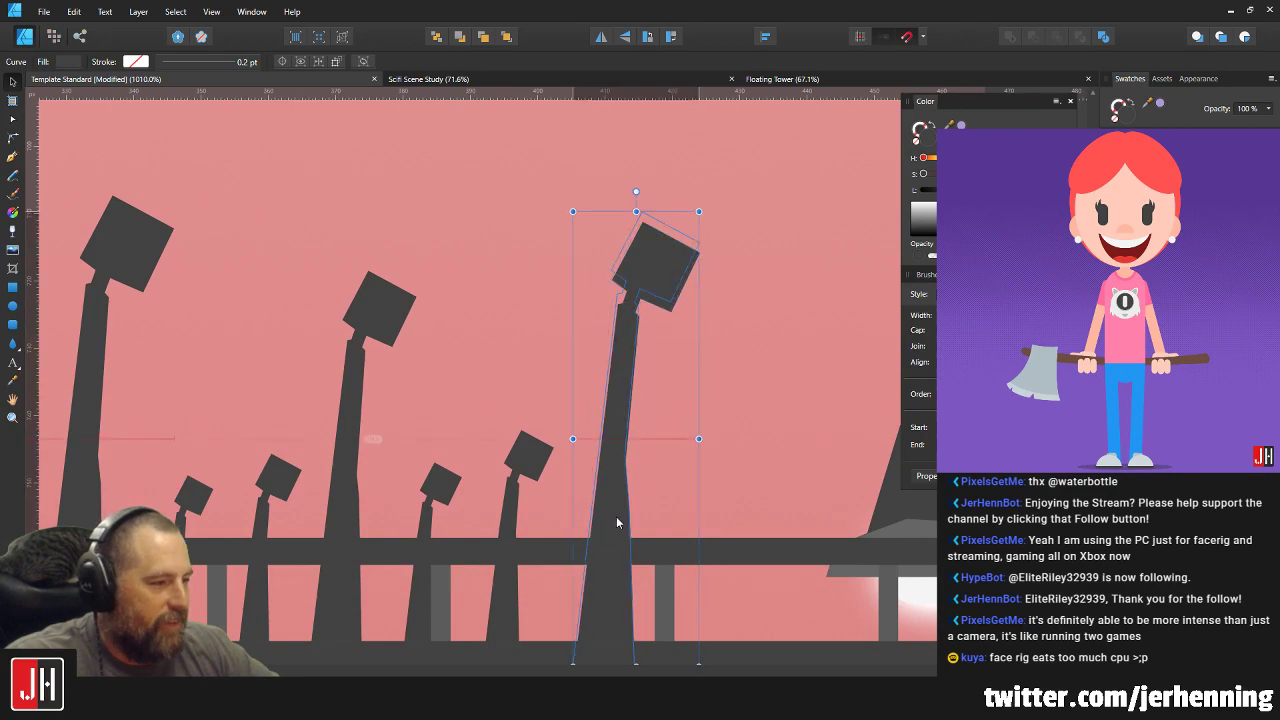
scroll(616, 520, down, 6)
key(ctrl+d)
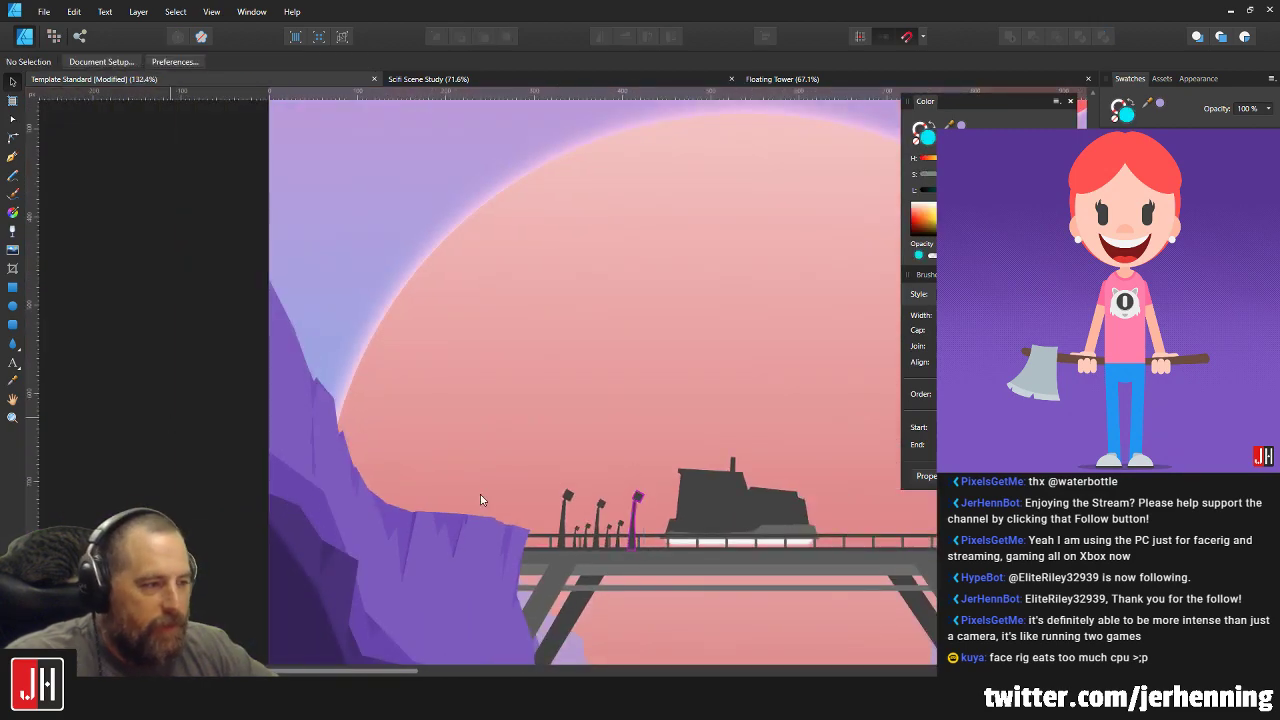
Select all seven lamp posts on the bridge, shift them slightly left together and deselect them.
scroll(560, 425, down, 1)
scroll(488, 422, up, 6)
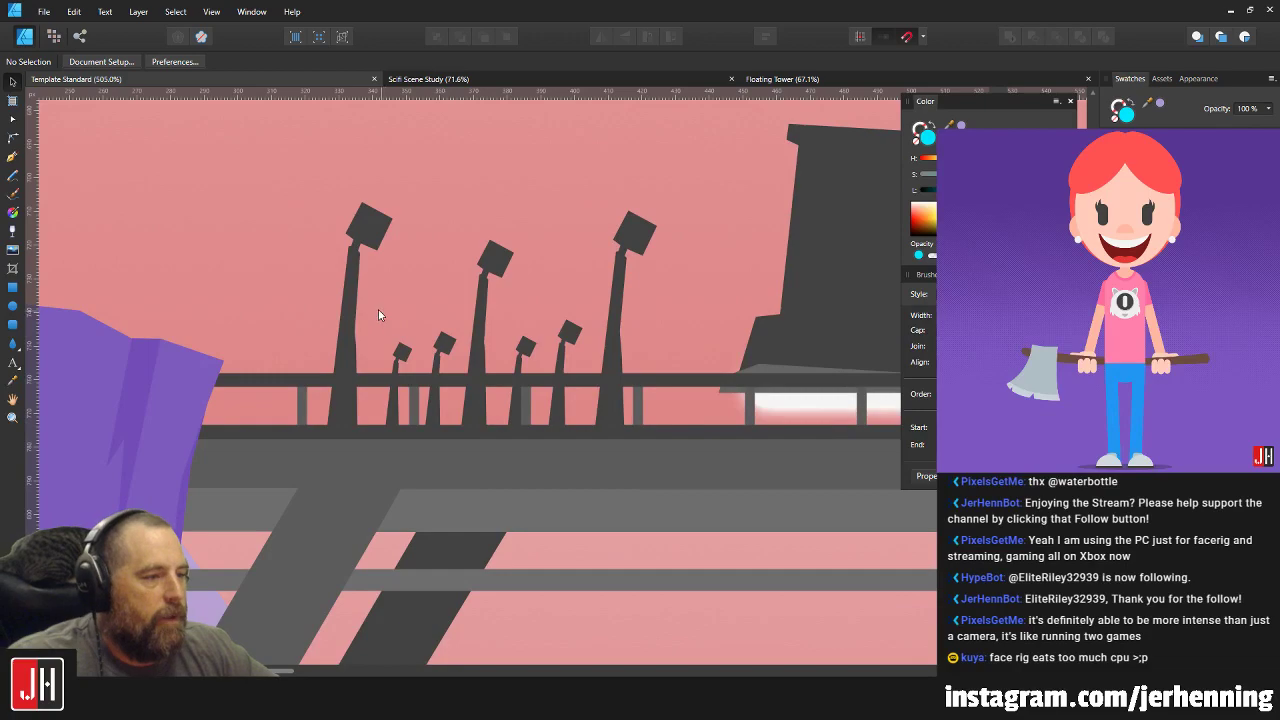
click(349, 310)
scroll(395, 361, up, 3)
shift+click(423, 355)
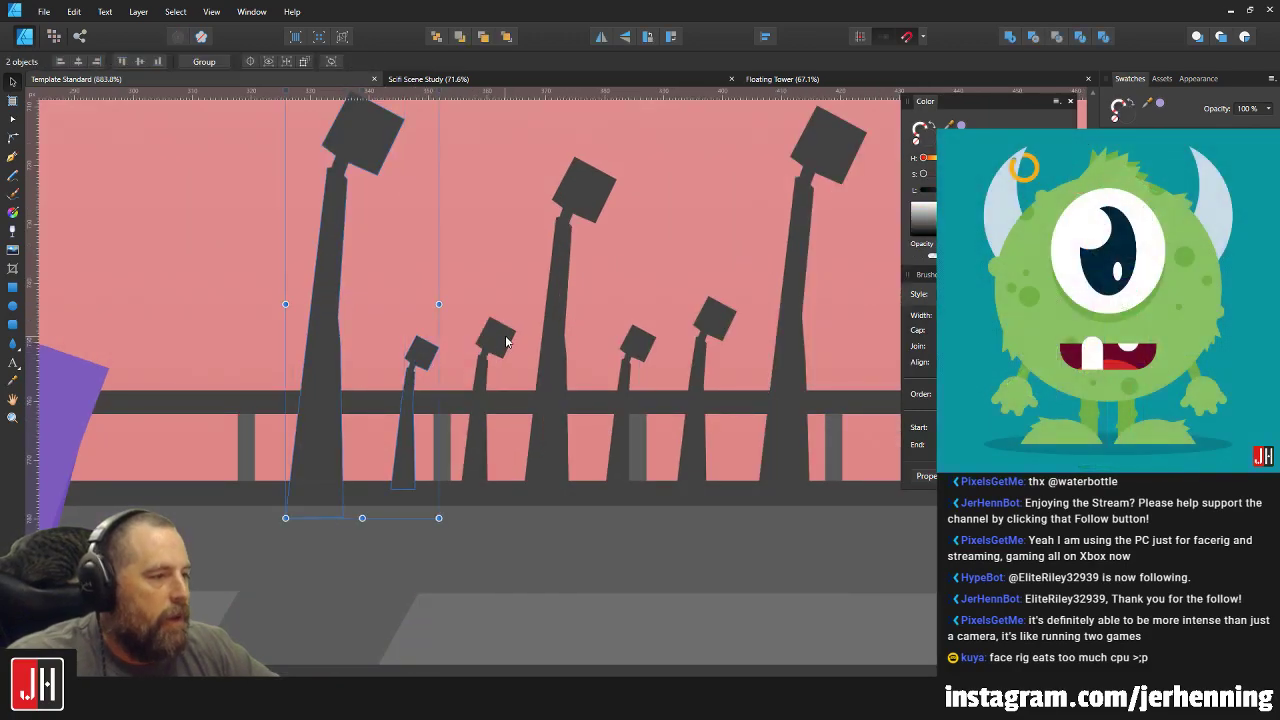
shift+click(505, 338)
shift+click(564, 328)
shift+click(633, 353)
shift+click(726, 324)
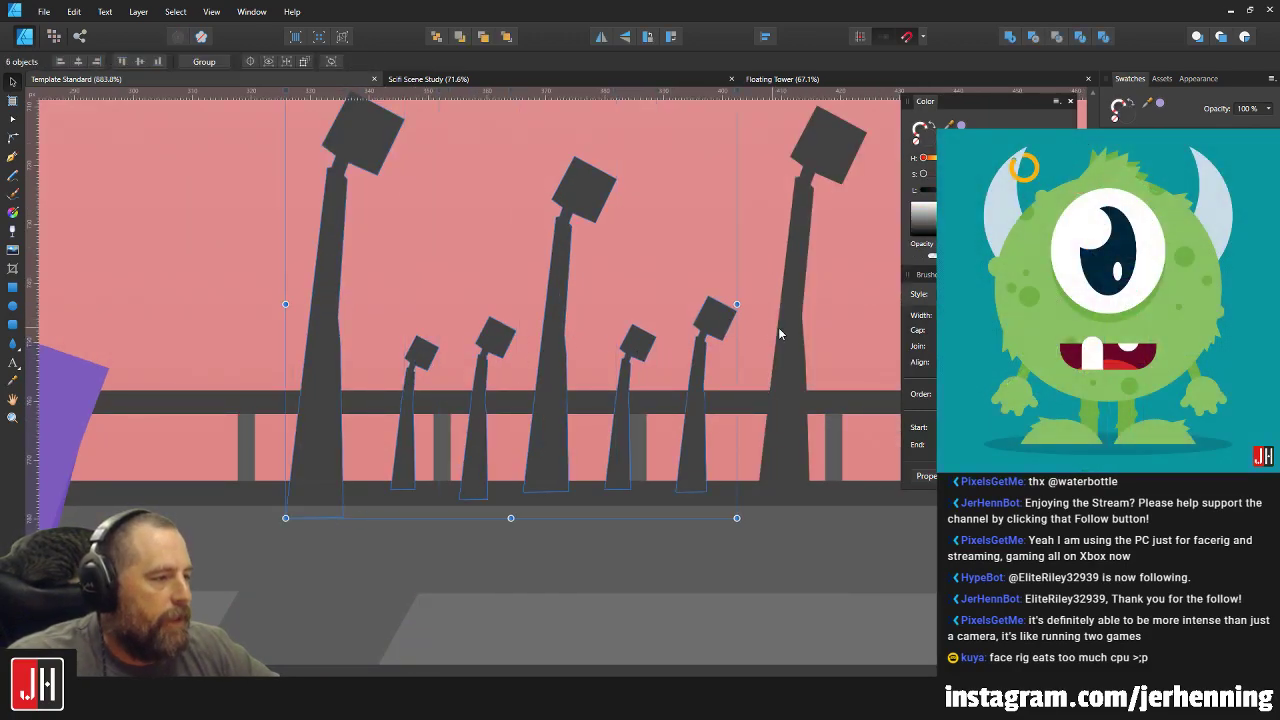
shift+click(784, 363)
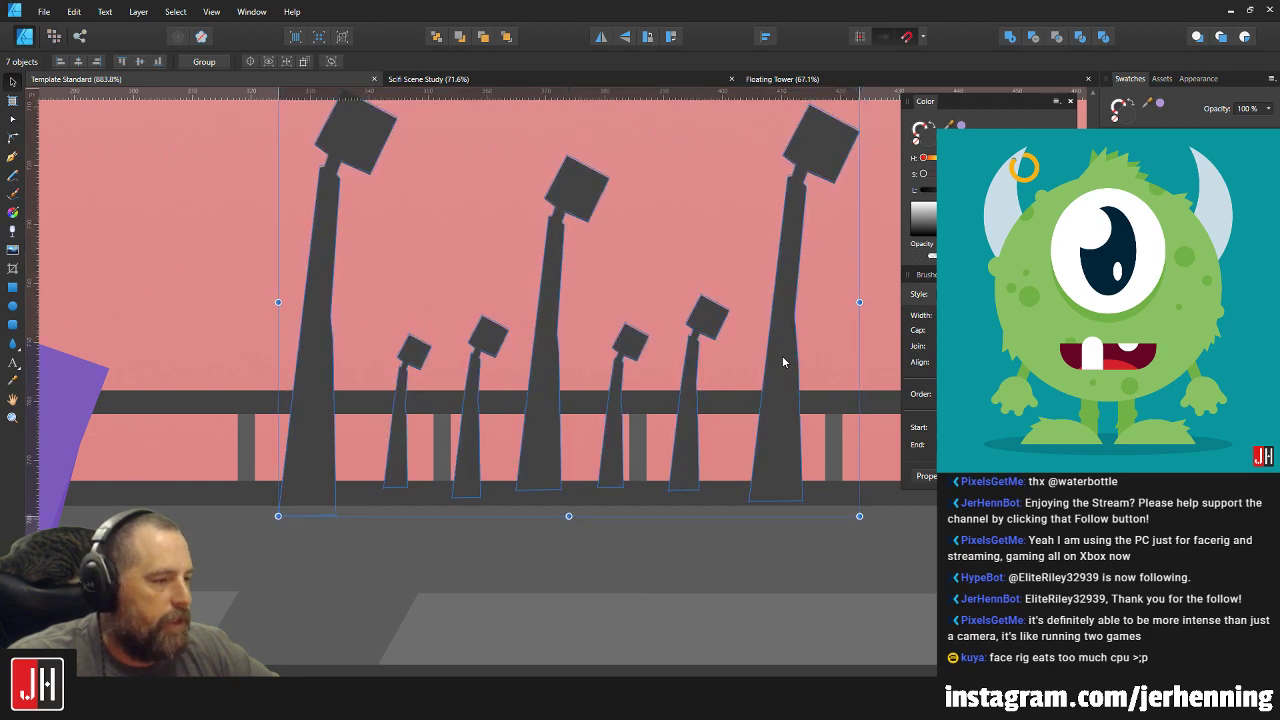
scroll(656, 441, down, 6)
scroll(656, 441, down, 3)
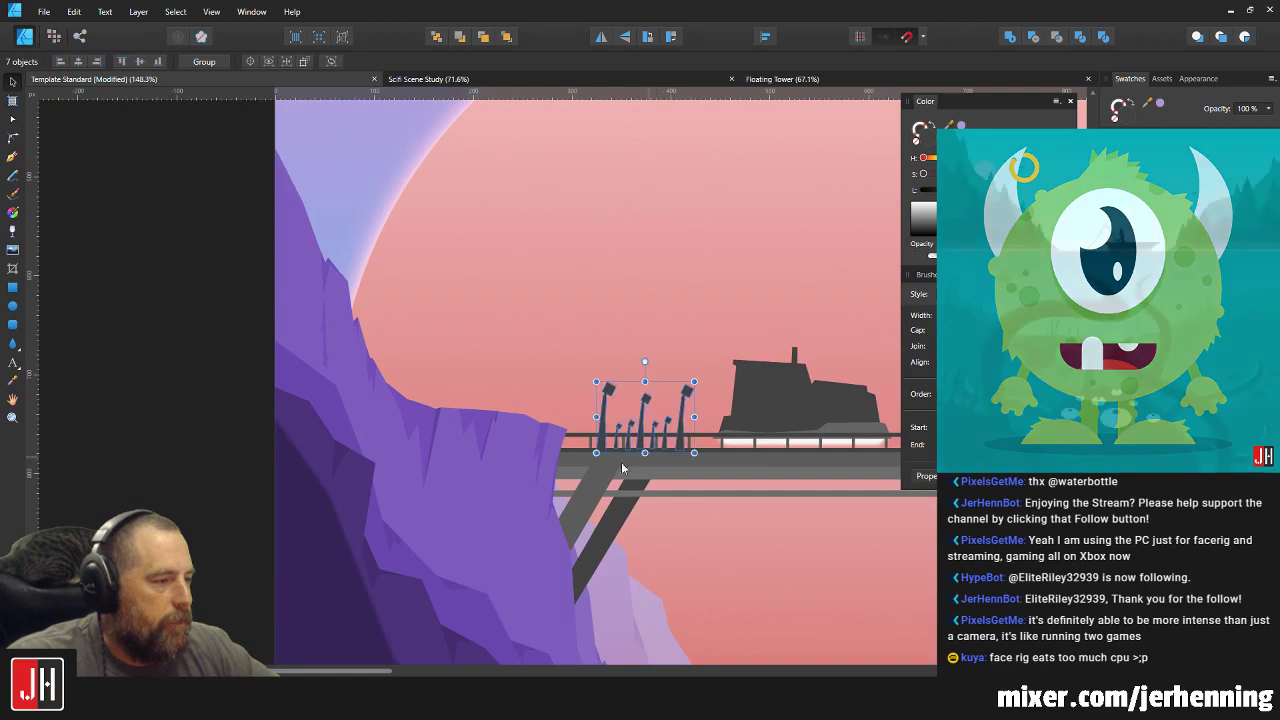
key(ctrl+d)
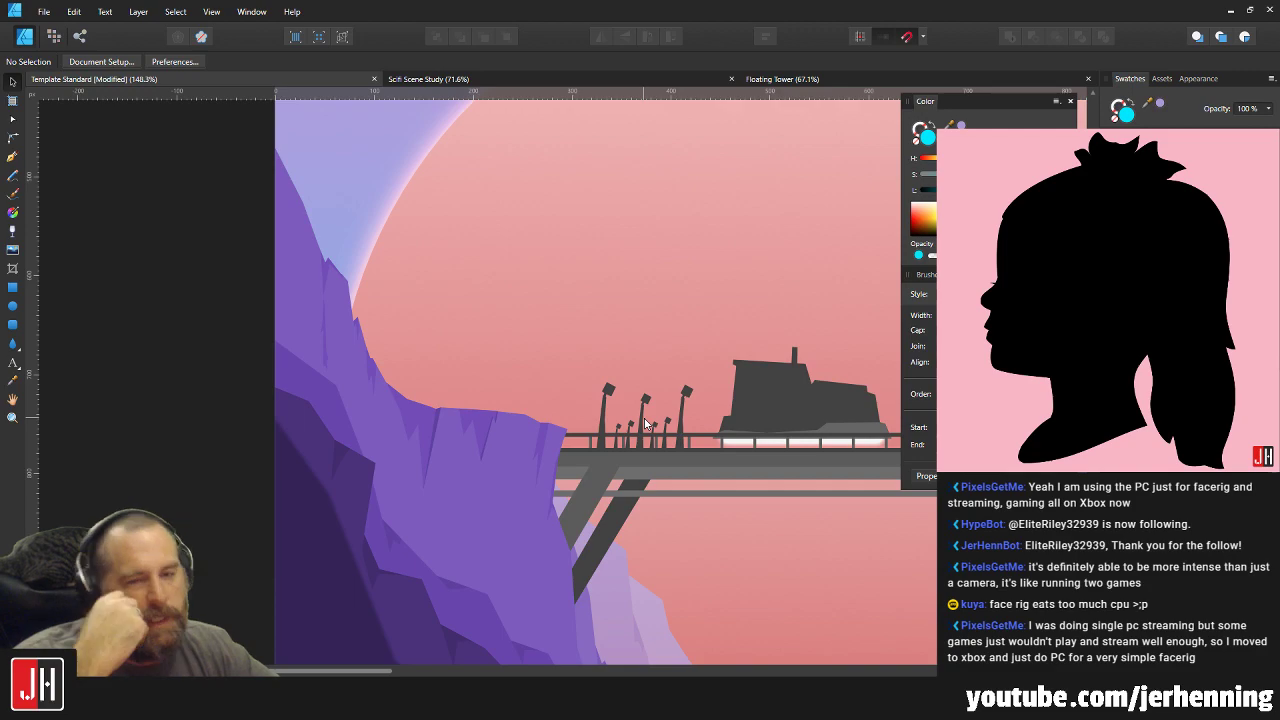
Enlarge the three short lamp posts nearest the train, the rightmost to about 12 by 37 px, then deselect and save the document.
scroll(661, 430, up, 8)
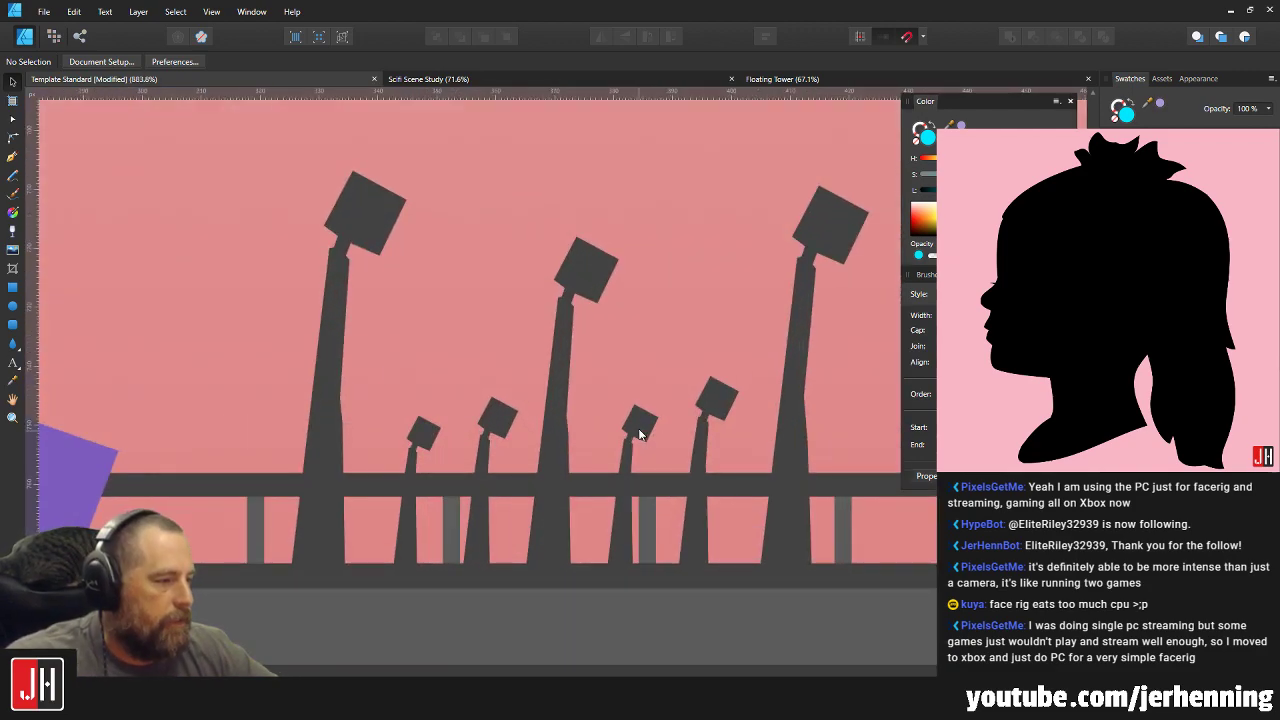
click(706, 407)
drag(737, 375, 771, 337)
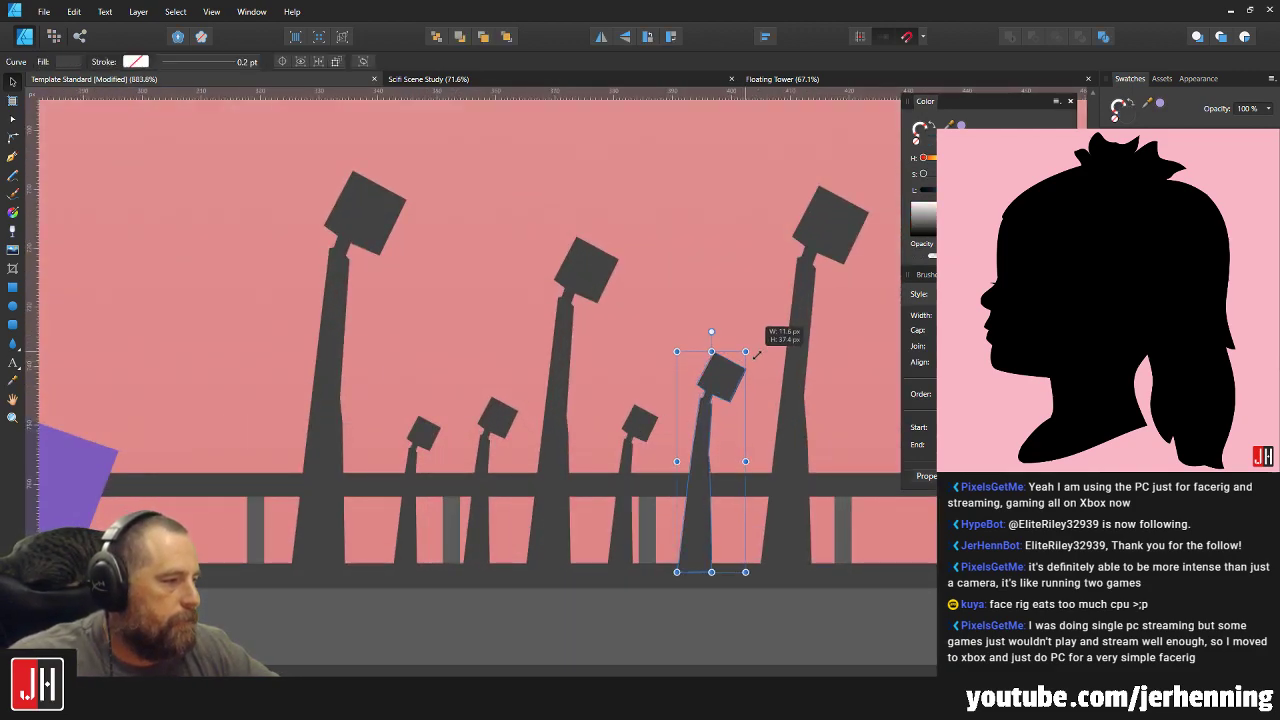
click(643, 429)
drag(643, 429, 660, 396)
drag(662, 396, 537, 384)
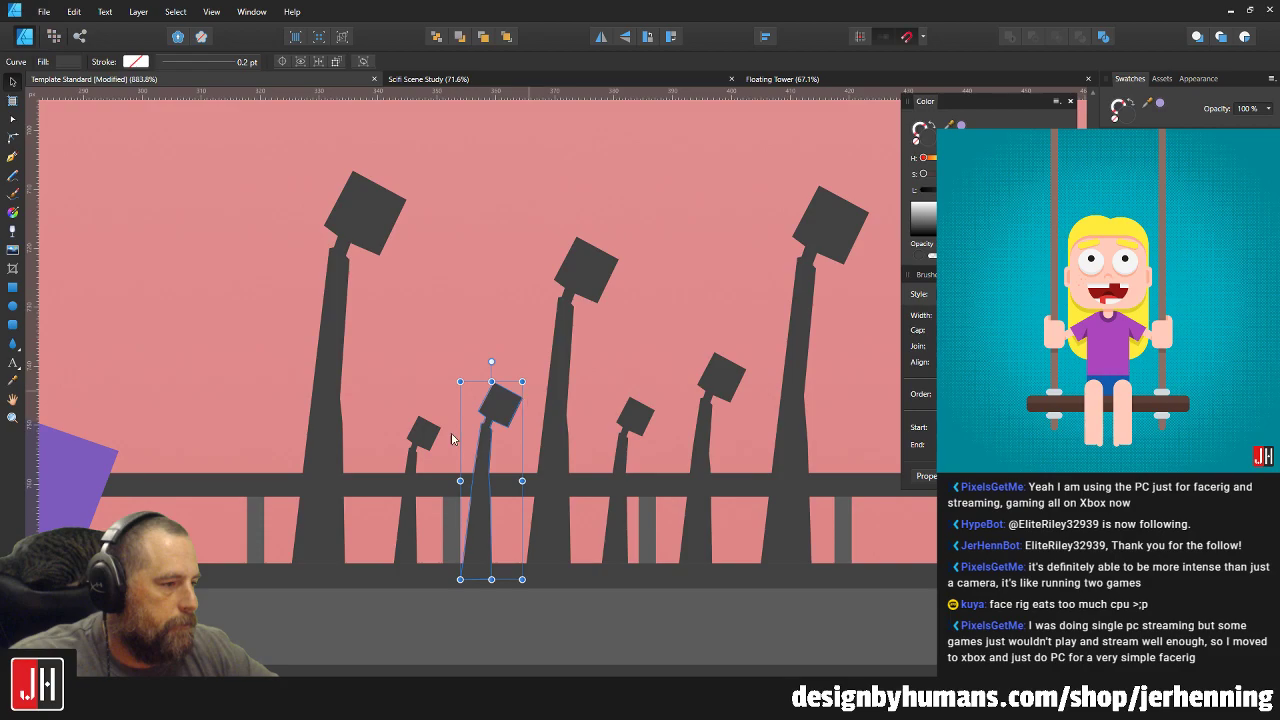
click(422, 436)
scroll(445, 440, down, 8)
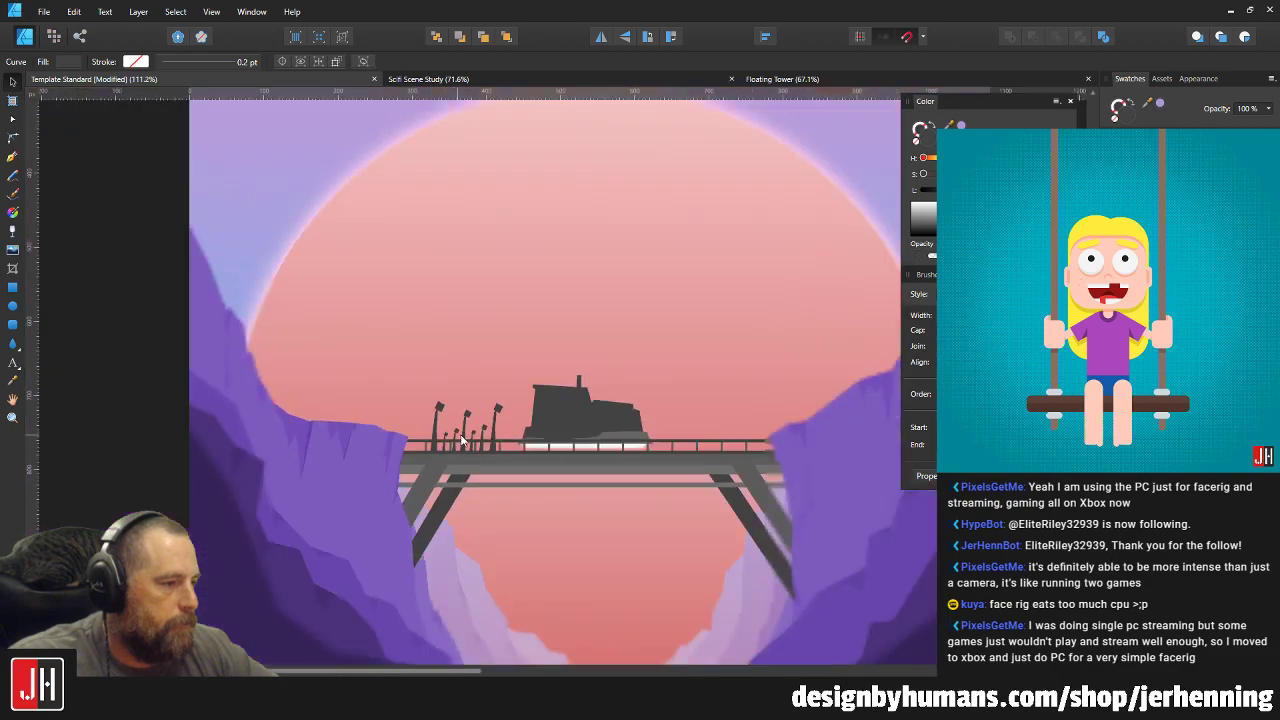
click(210, 406)
Examine the resized lamp posts and the sky around the large sun at several zoom levels.
scroll(498, 442, up, 4)
scroll(498, 442, up, 3)
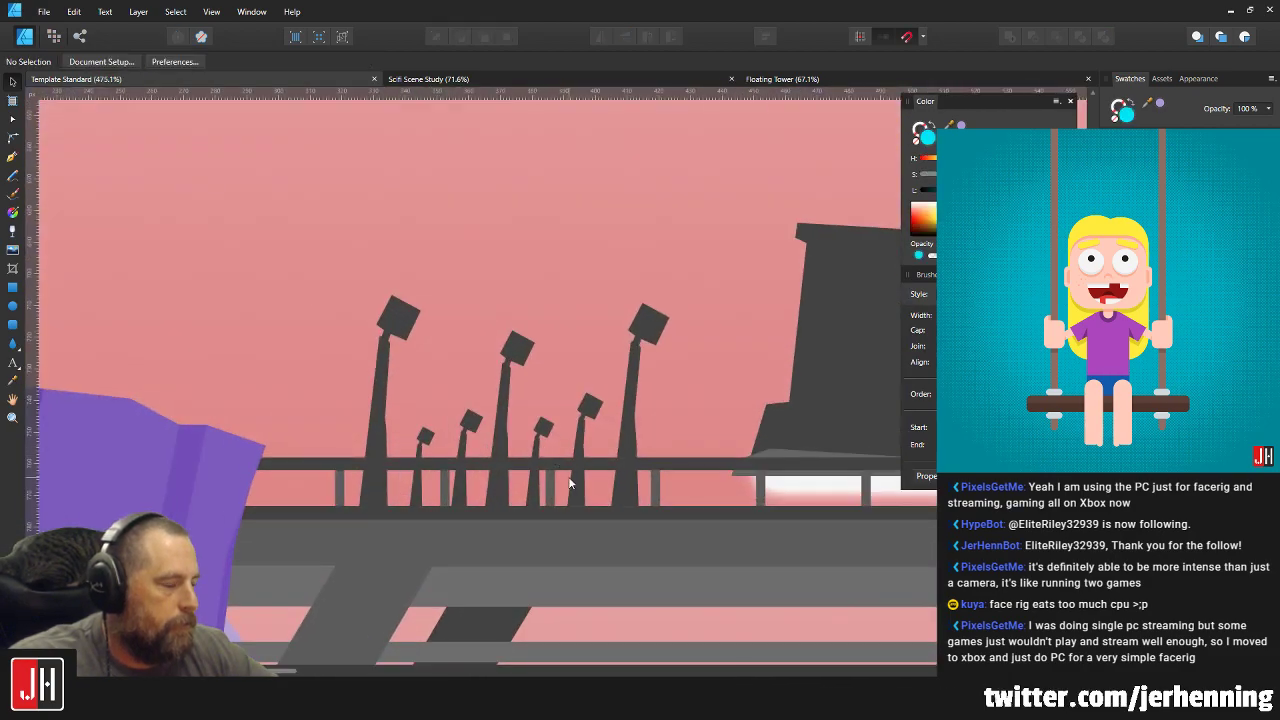
scroll(498, 435, down, 6)
scroll(498, 431, up, 3)
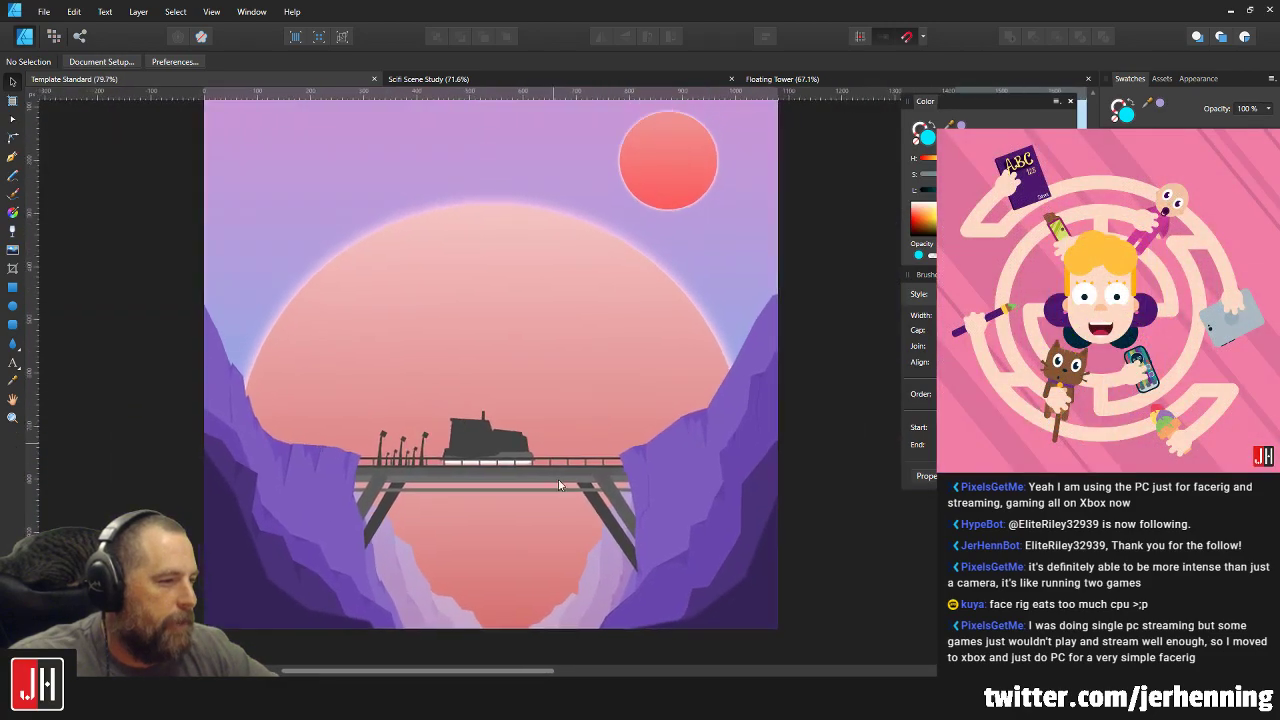
scroll(406, 245, up, 2)
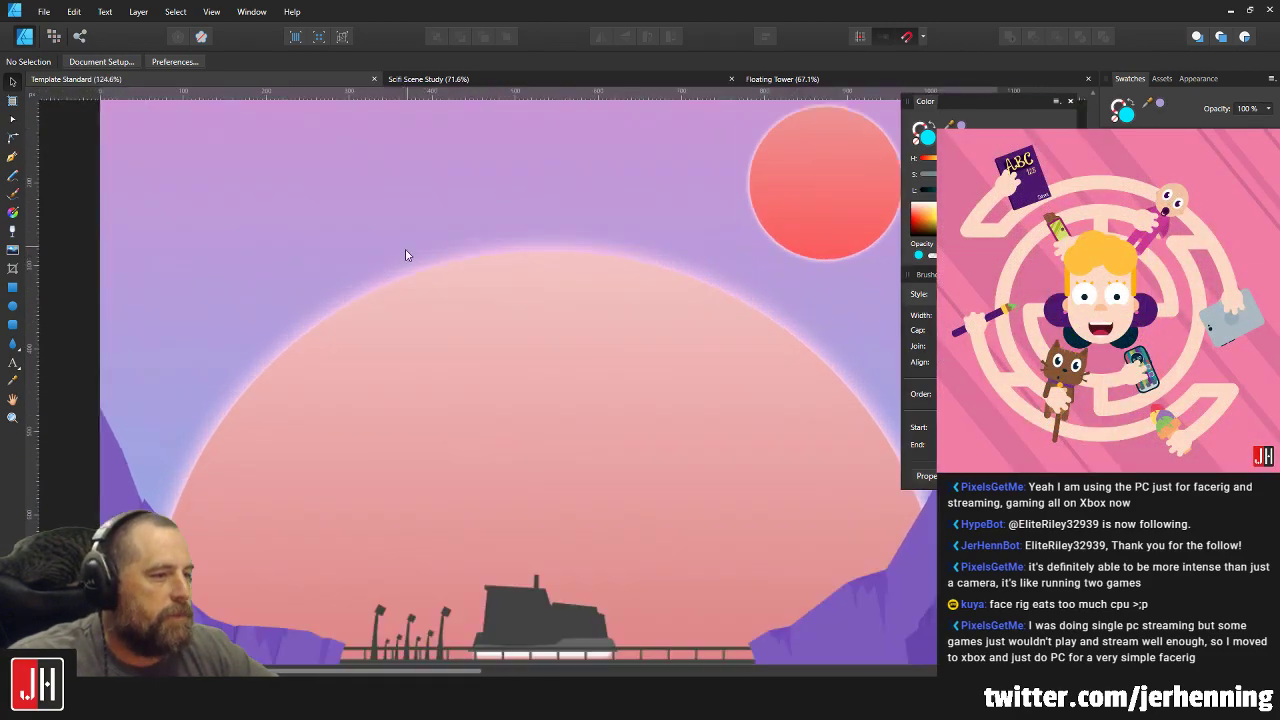
drag(406, 251, 508, 354)
Draw the lower edge of a Pen tool outline from beyond the artboard's left edge across the upper part of the large sun.
click(12, 158)
scroll(223, 391, down, 1)
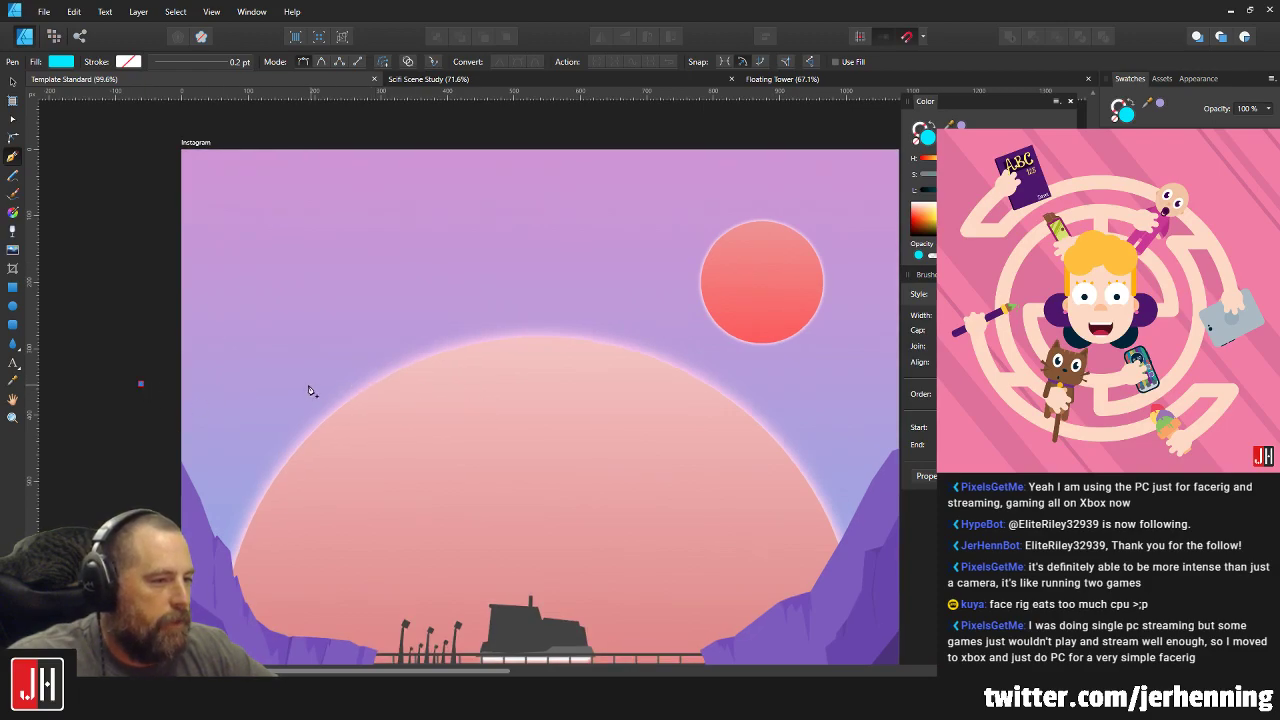
scroll(309, 391, up, 4)
click(276, 377)
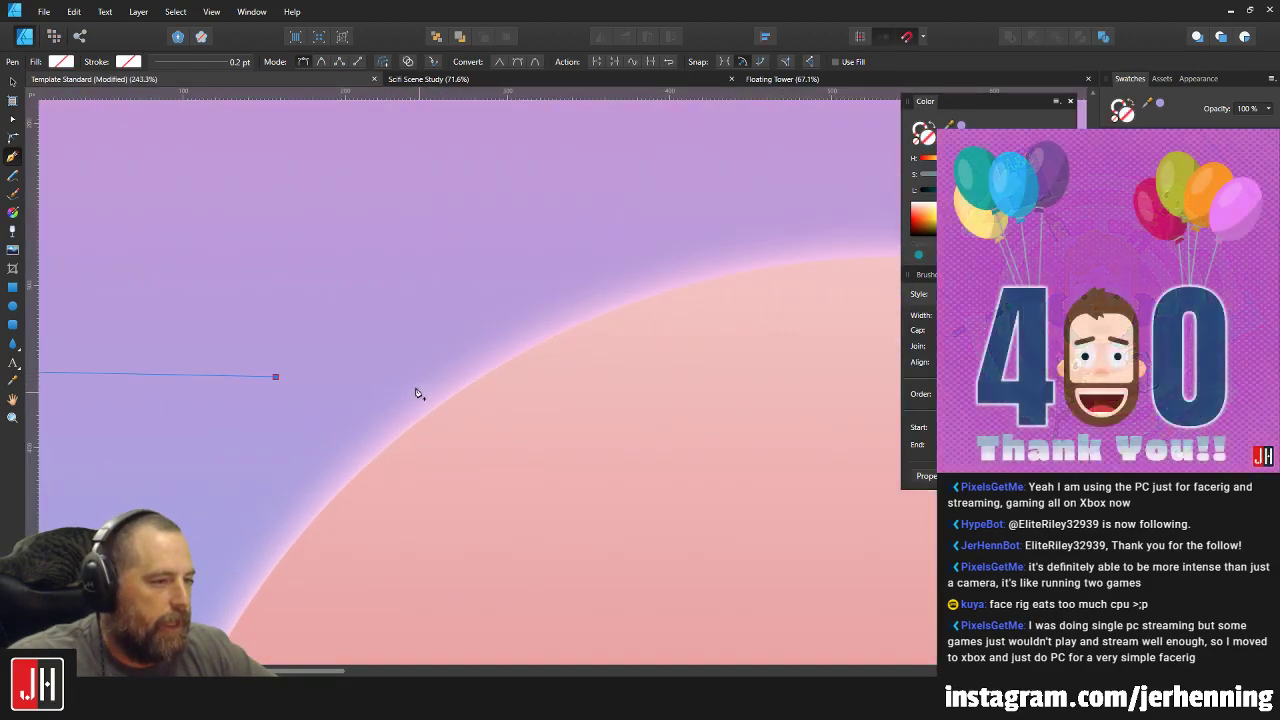
click(425, 412)
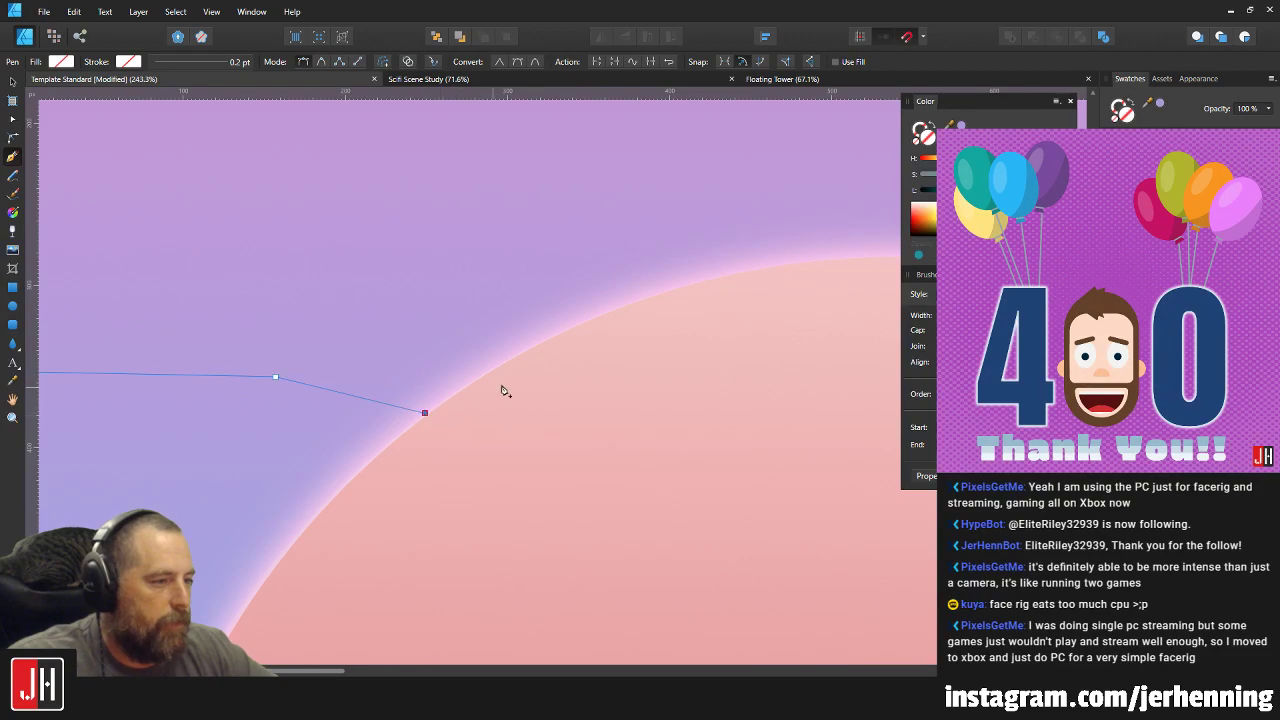
click(522, 377)
click(704, 408)
key(ctrl+z)
scroll(601, 379, down, 2)
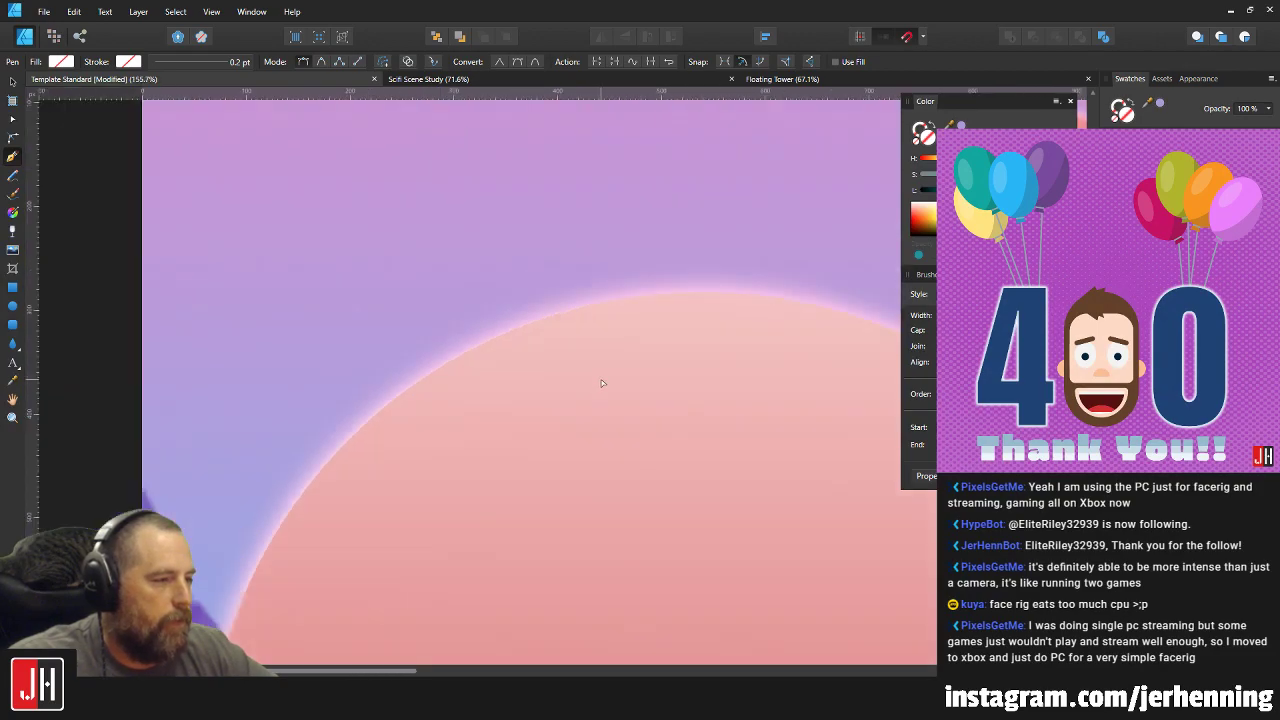
click(580, 359)
click(669, 360)
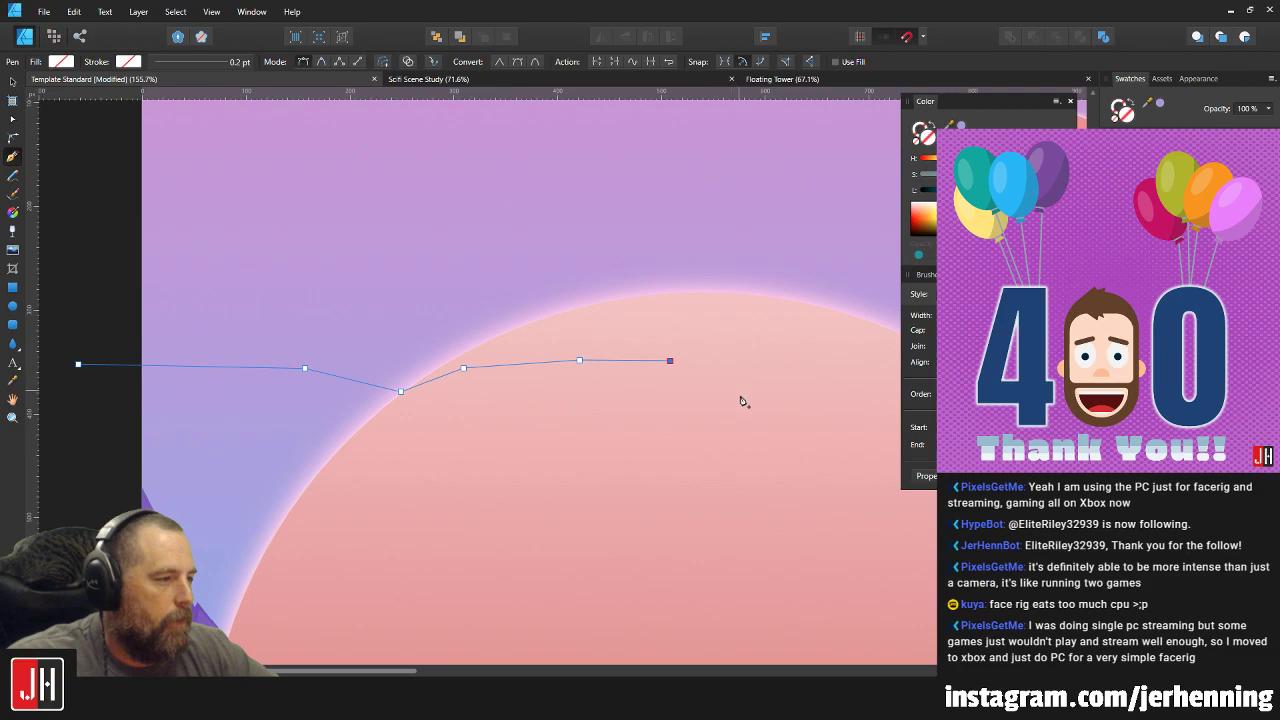
click(723, 375)
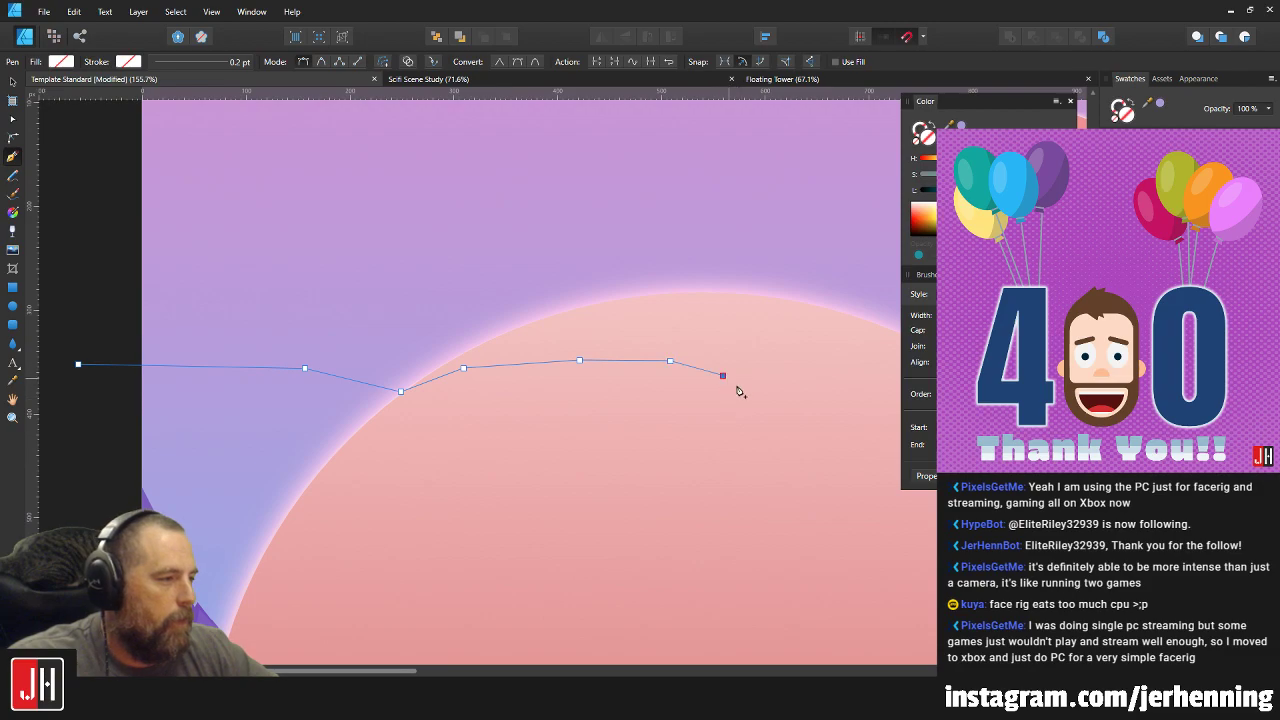
Continue the Pen outline around the cloud's right end and back along the upper part of the large sun.
click(766, 334)
click(696, 305)
click(625, 301)
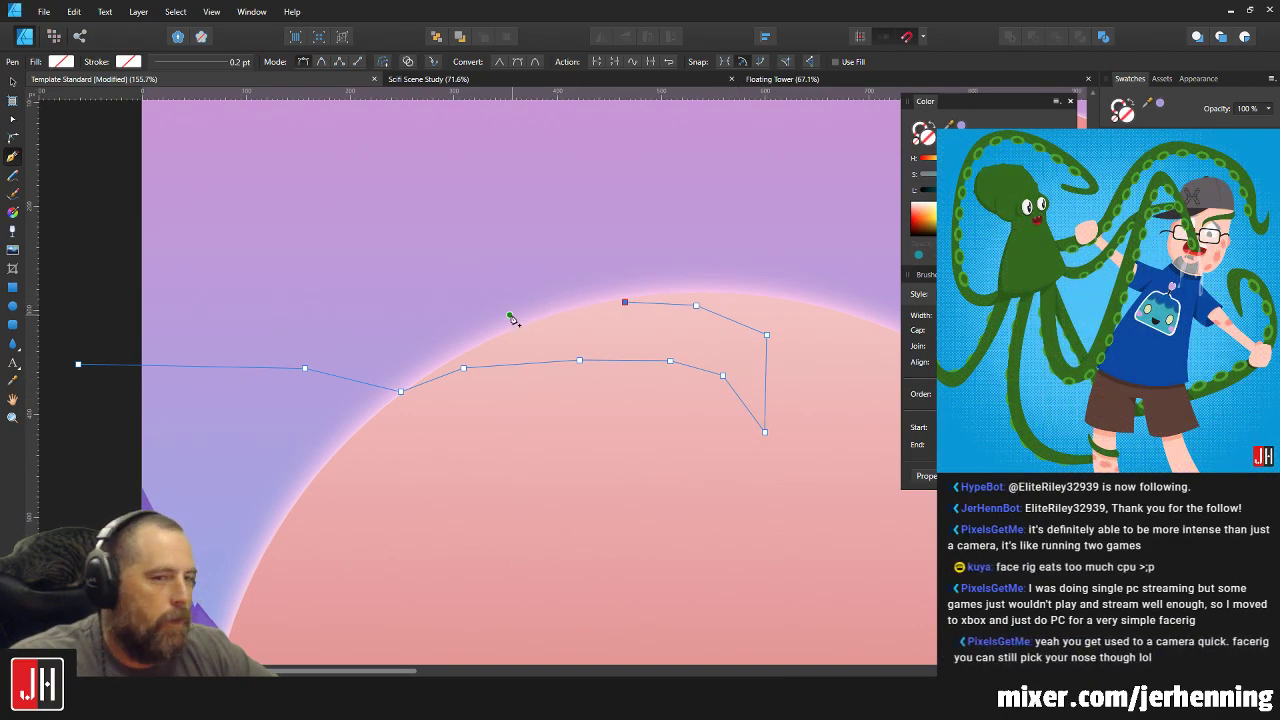
key(ctrl+z)
drag(623, 310, 581, 329)
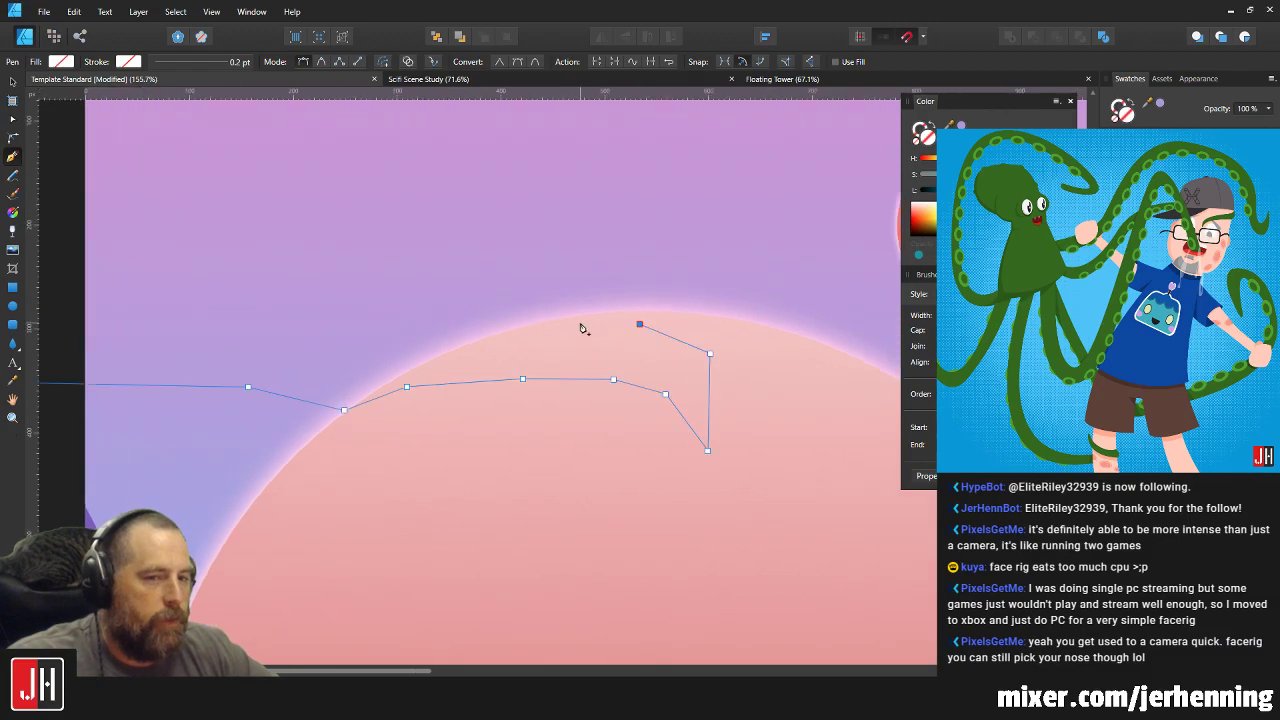
scroll(577, 329, up, 1)
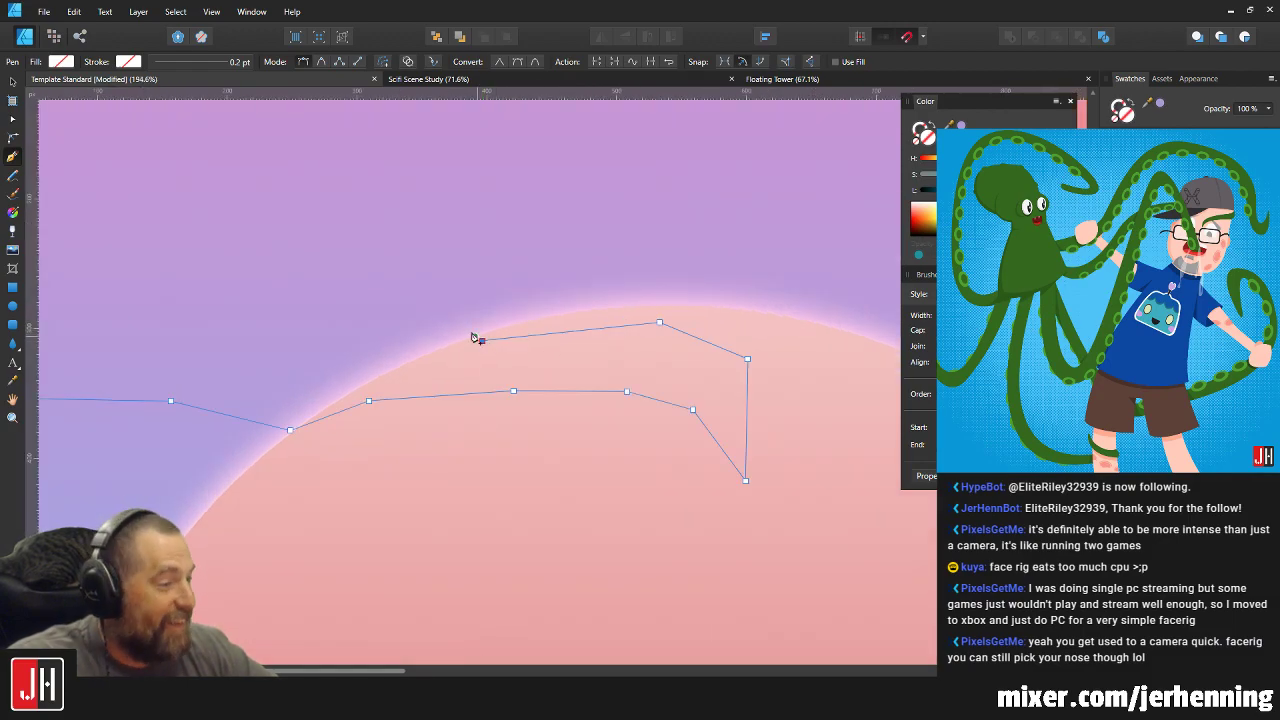
drag(471, 337, 577, 384)
Extend the cloud's upper edge across the sky beyond the artboard's left edge and close the outline at its start node.
click(513, 380)
click(413, 354)
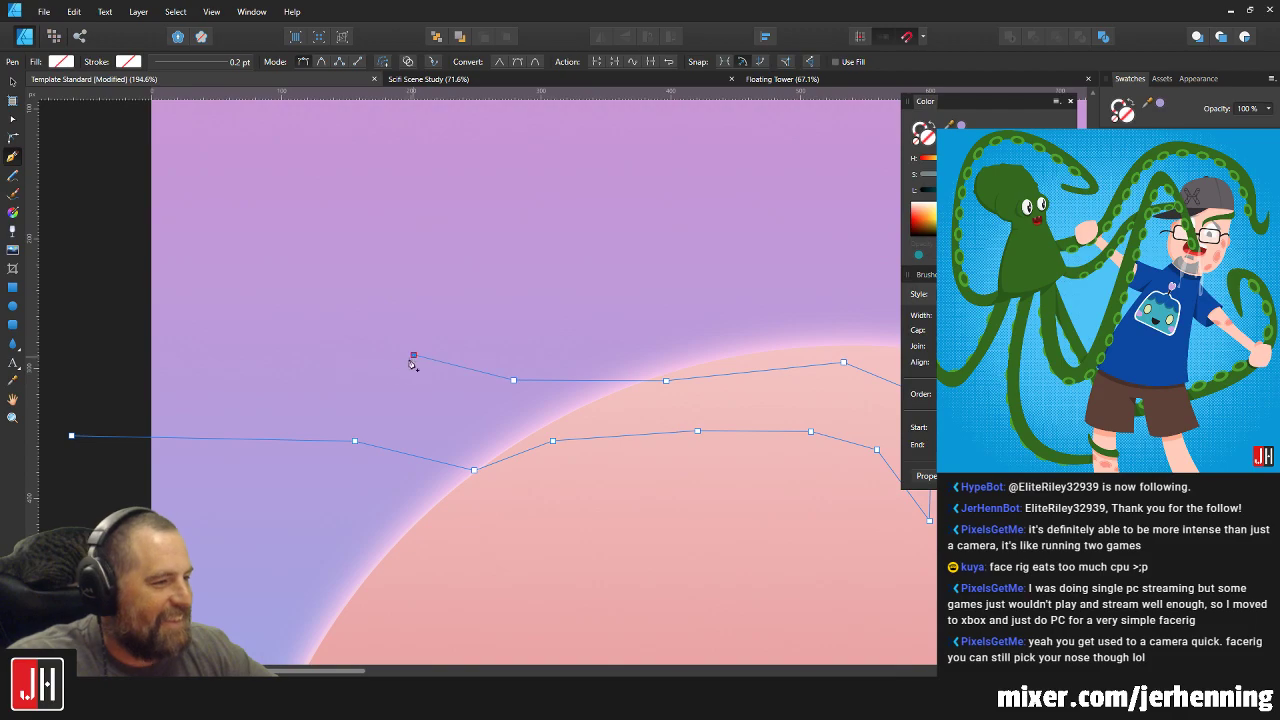
click(355, 376)
click(250, 377)
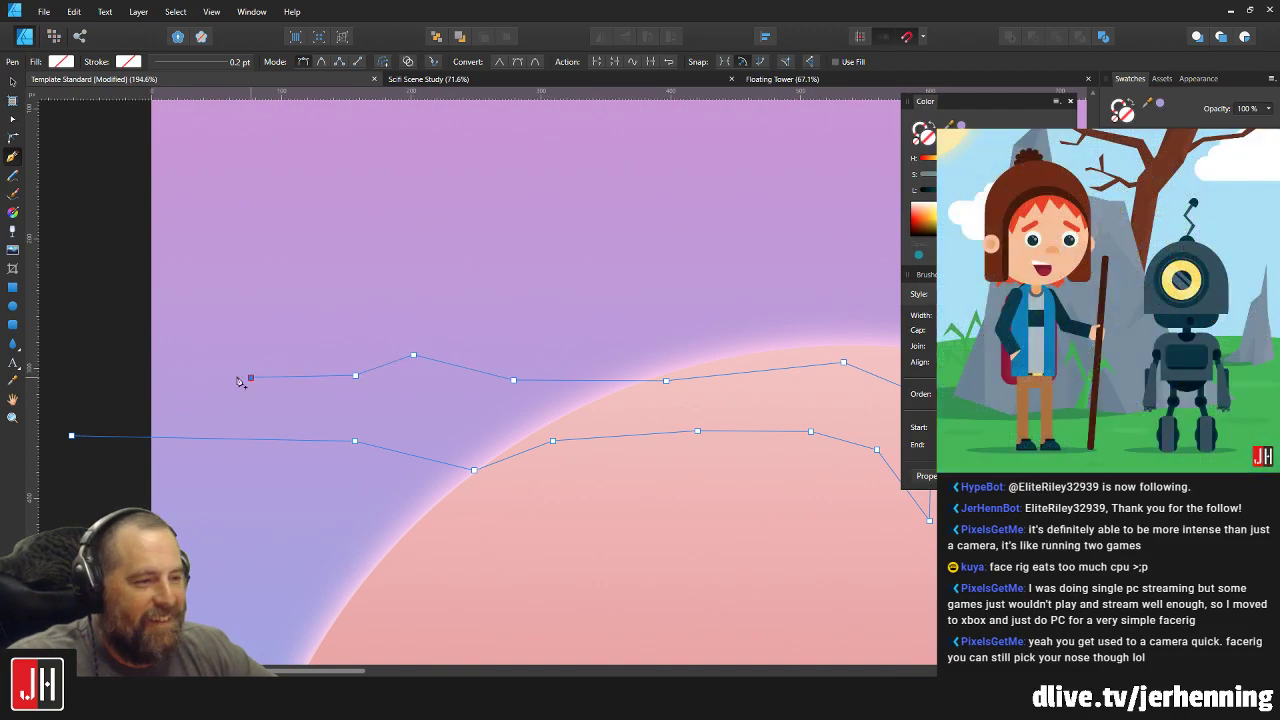
click(172, 373)
click(72, 380)
click(71, 436)
Fill the closed cloud shape with white and deselect it.
key(ctrl+0)
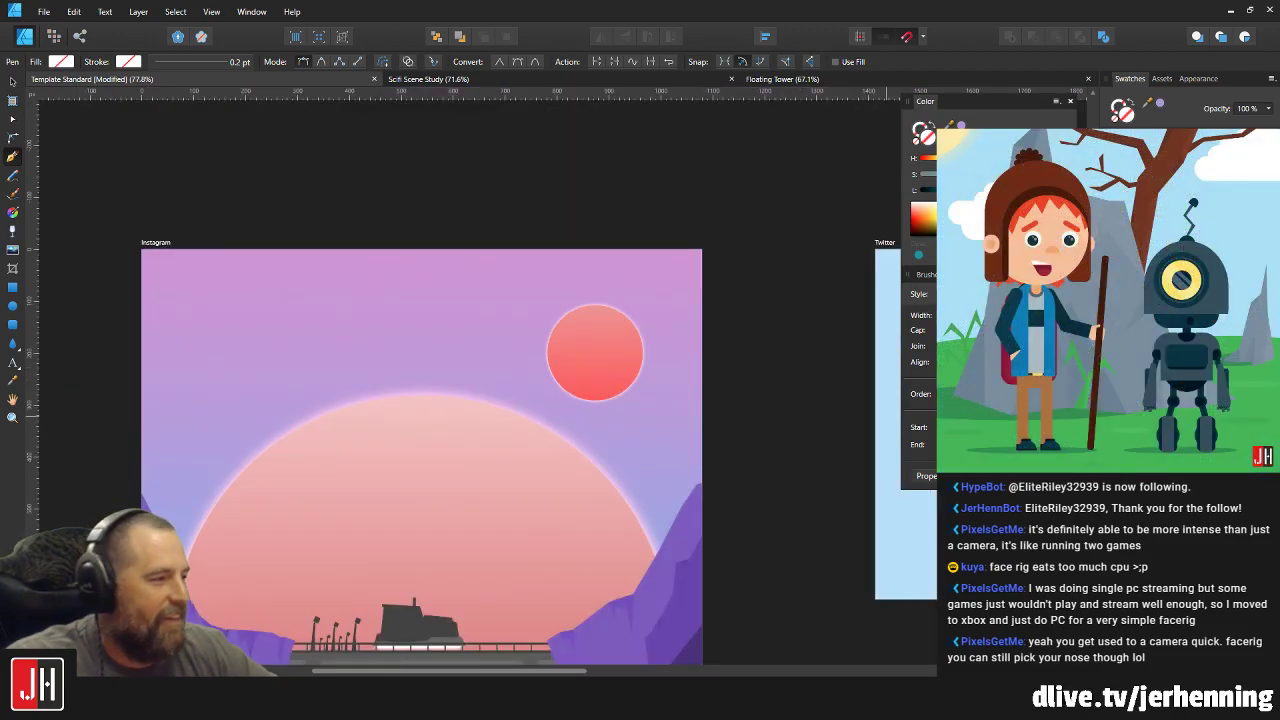
scroll(600, 449, down, 3)
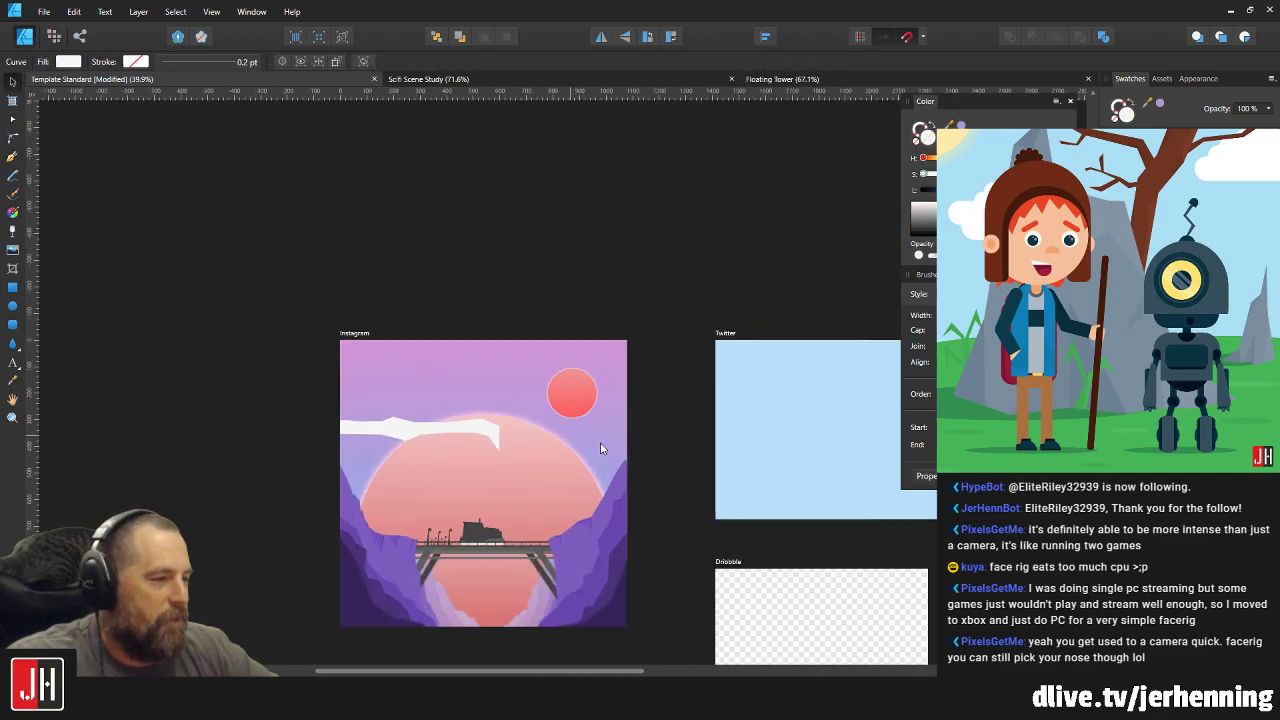
key(v)
click(672, 466)
Pull the white cloud's pointed right tip outward and slightly up with the Node tool.
scroll(494, 445, up, 4)
scroll(494, 445, up, 2)
double_click(515, 490)
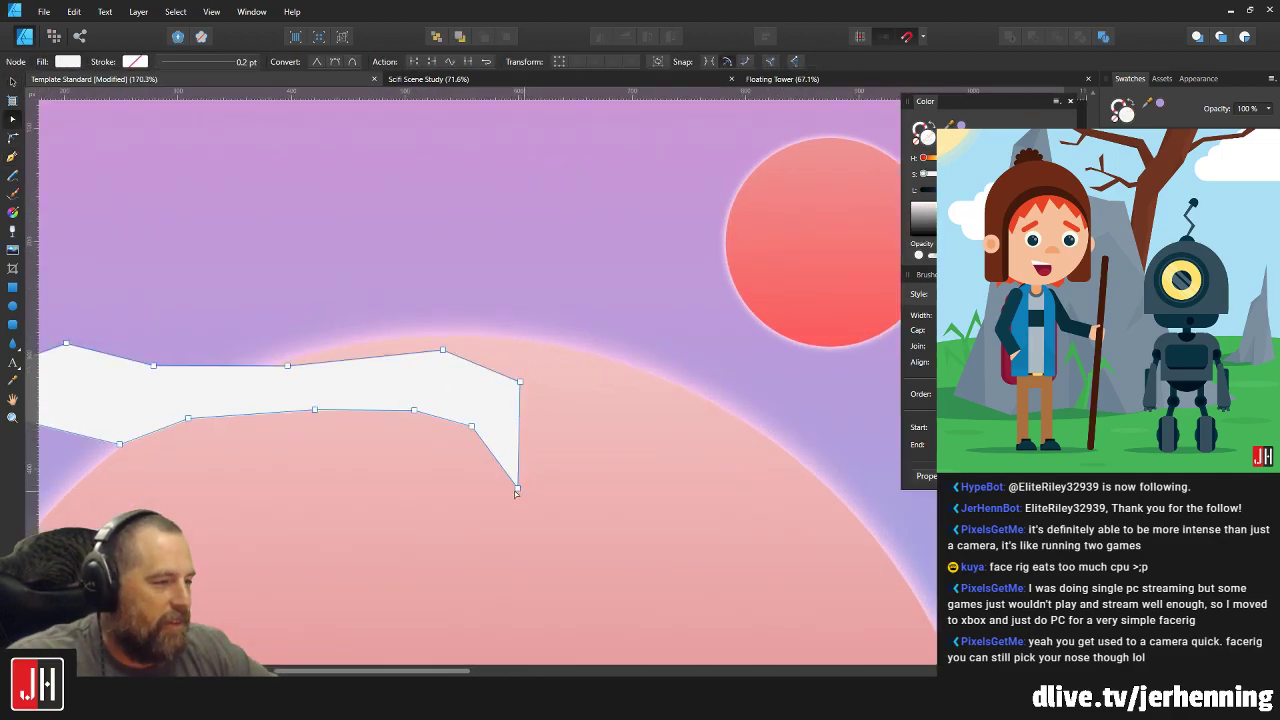
drag(525, 489, 557, 477)
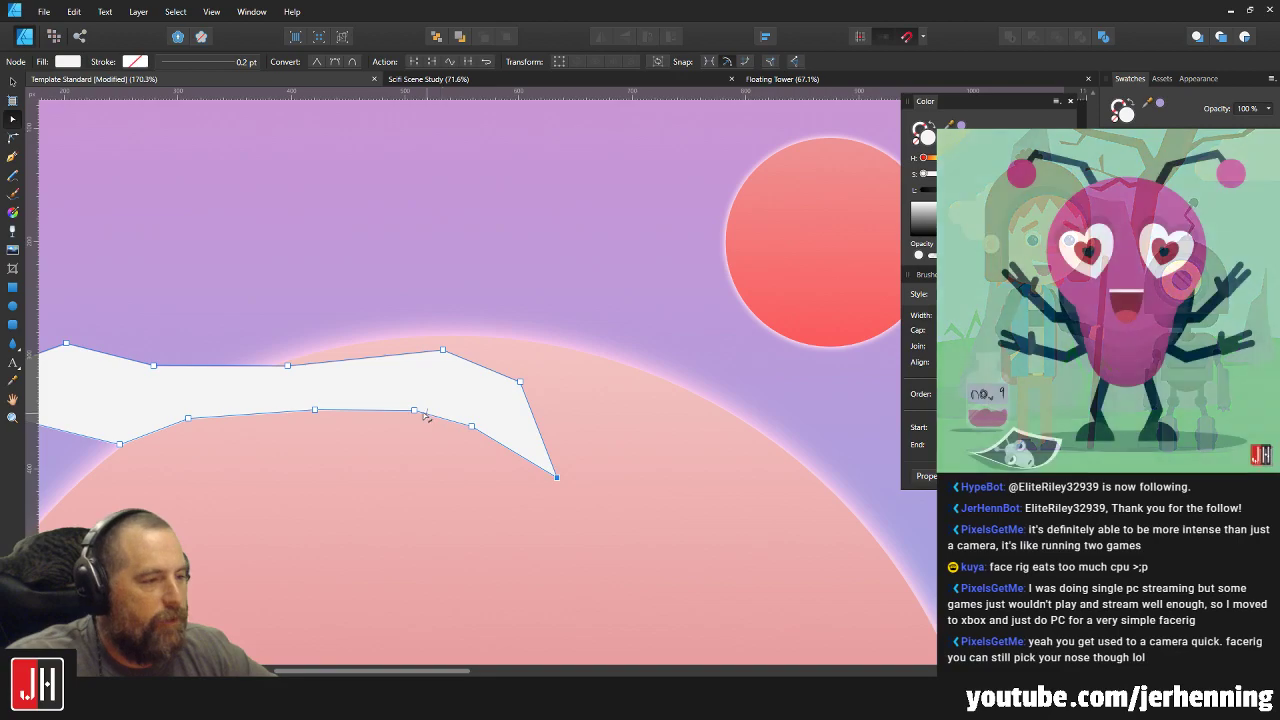
key(v)
scroll(700, 420, down, 4)
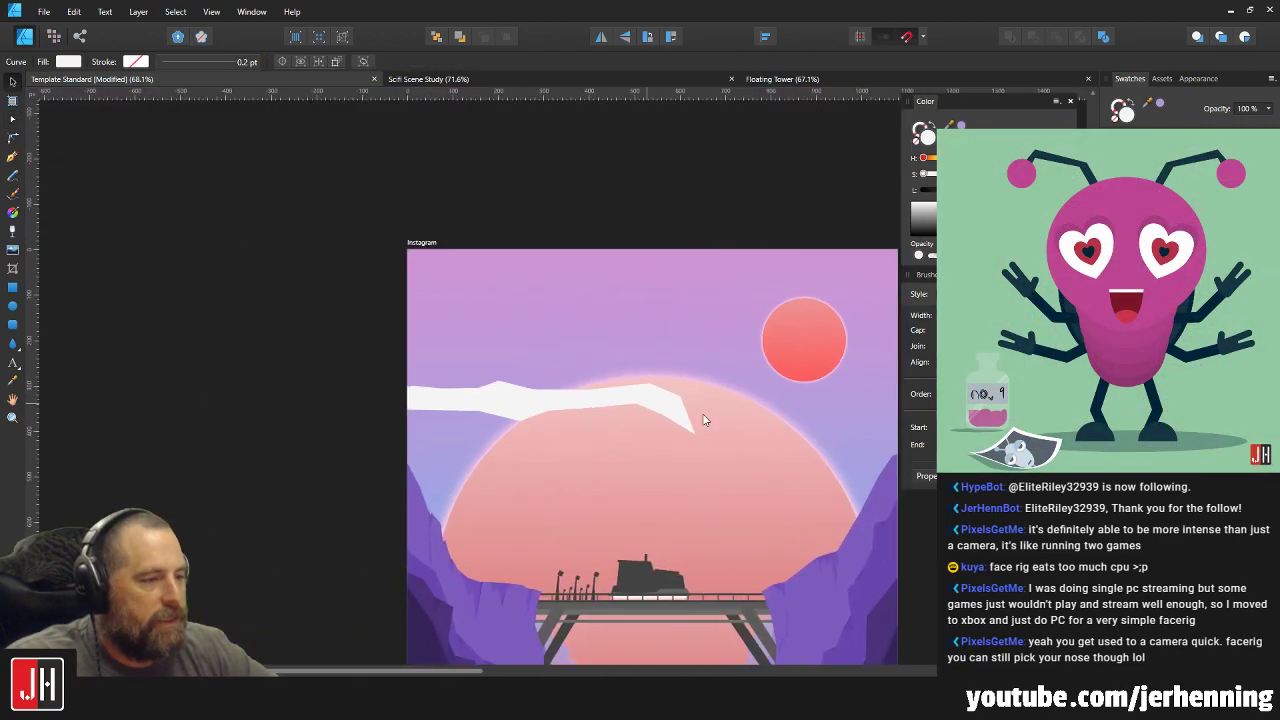
Shift the cloud's lower bump left and the neighbouring upper peak slightly right so they no longer line up.
double_click(600, 428)
scroll(590, 430, up, 2)
drag(494, 396, 669, 463)
drag(580, 428, 507, 426)
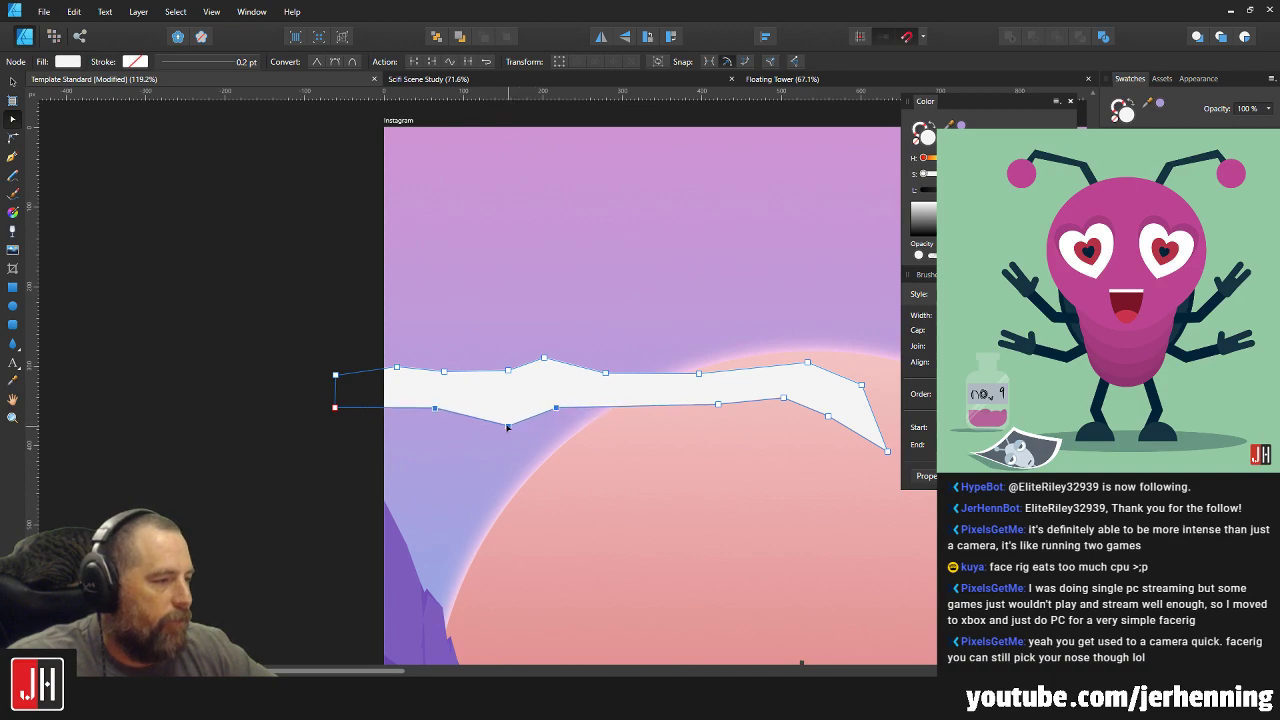
drag(484, 330, 566, 402)
key(v)
key(a)
Move the top node near the cloud's right end further right, then deselect the shape.
scroll(630, 368, up, 3)
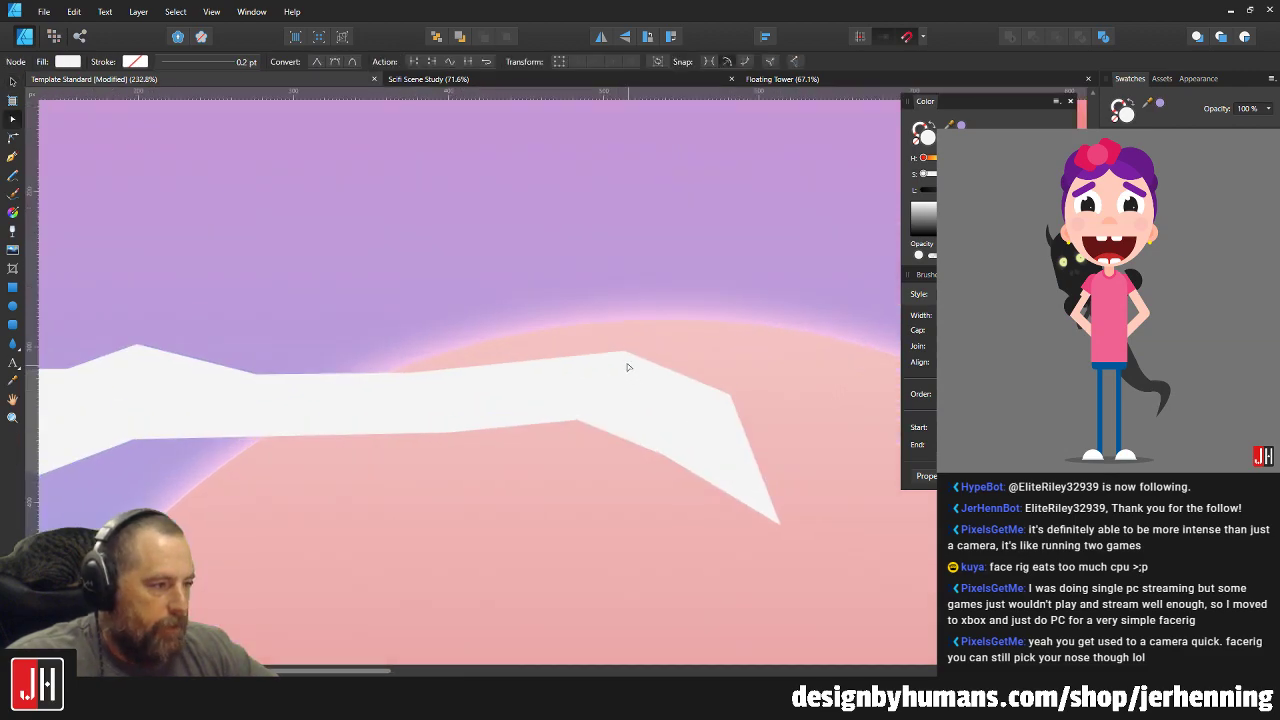
drag(624, 352, 667, 349)
key(v)
scroll(640, 396, down, 5)
click(809, 447)
scroll(655, 410, up, 4)
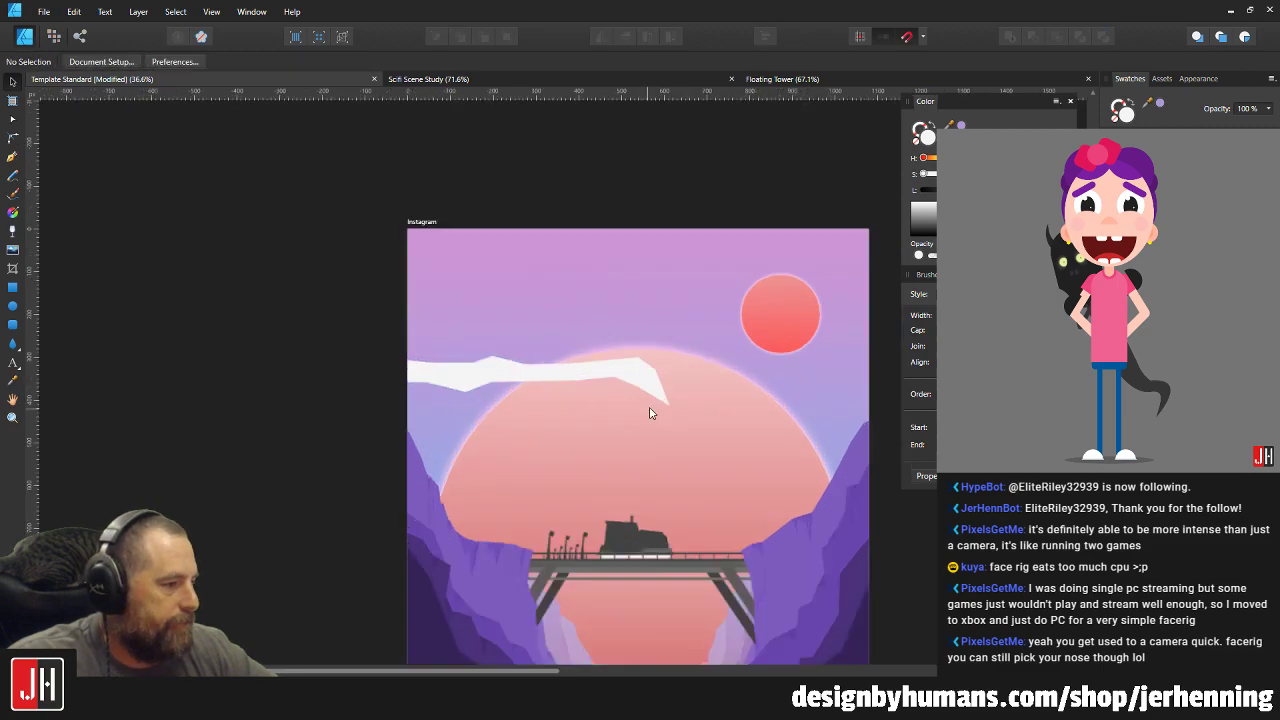
Refine the curl at the cloud's right end by repositioning the nodes near its tip.
key(a)
click(684, 405)
drag(686, 405, 692, 396)
drag(623, 369, 634, 350)
key(v)
scroll(631, 401, down, 5)
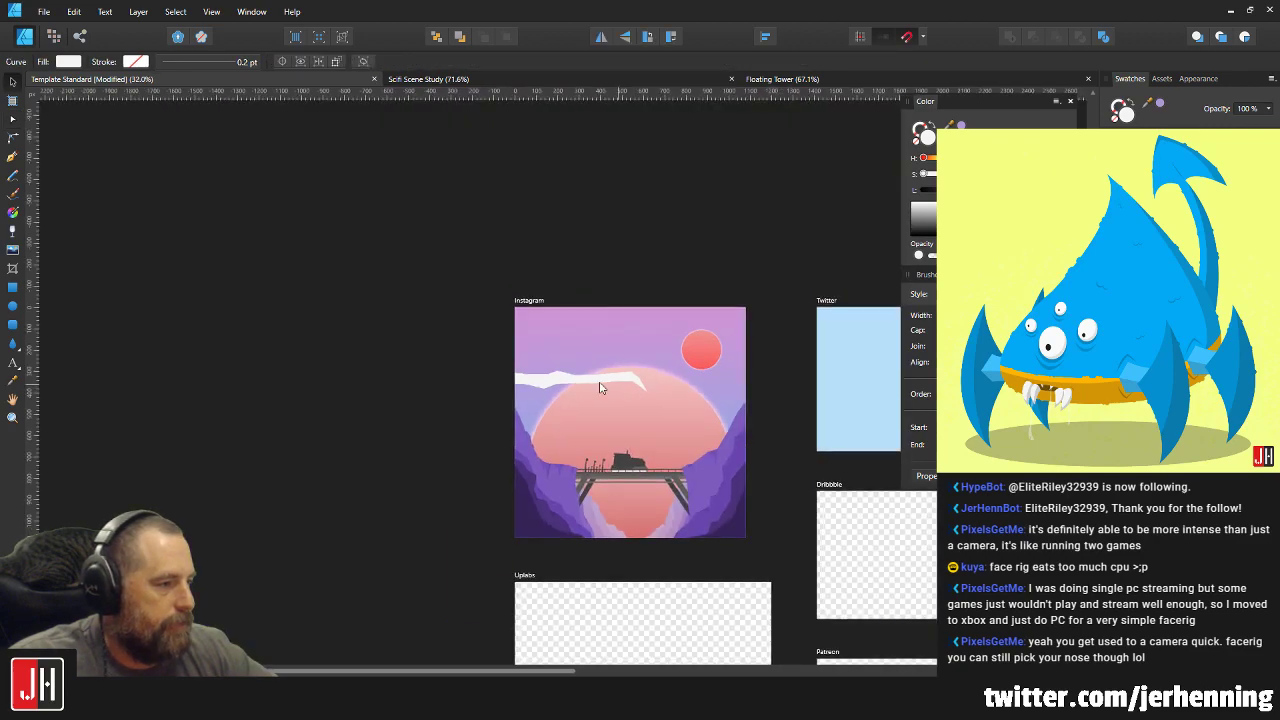
Nudge the cloud's lower bump slightly left and raise the lower-edge node to its right.
scroll(532, 394, up, 5)
key(a)
drag(509, 407, 501, 407)
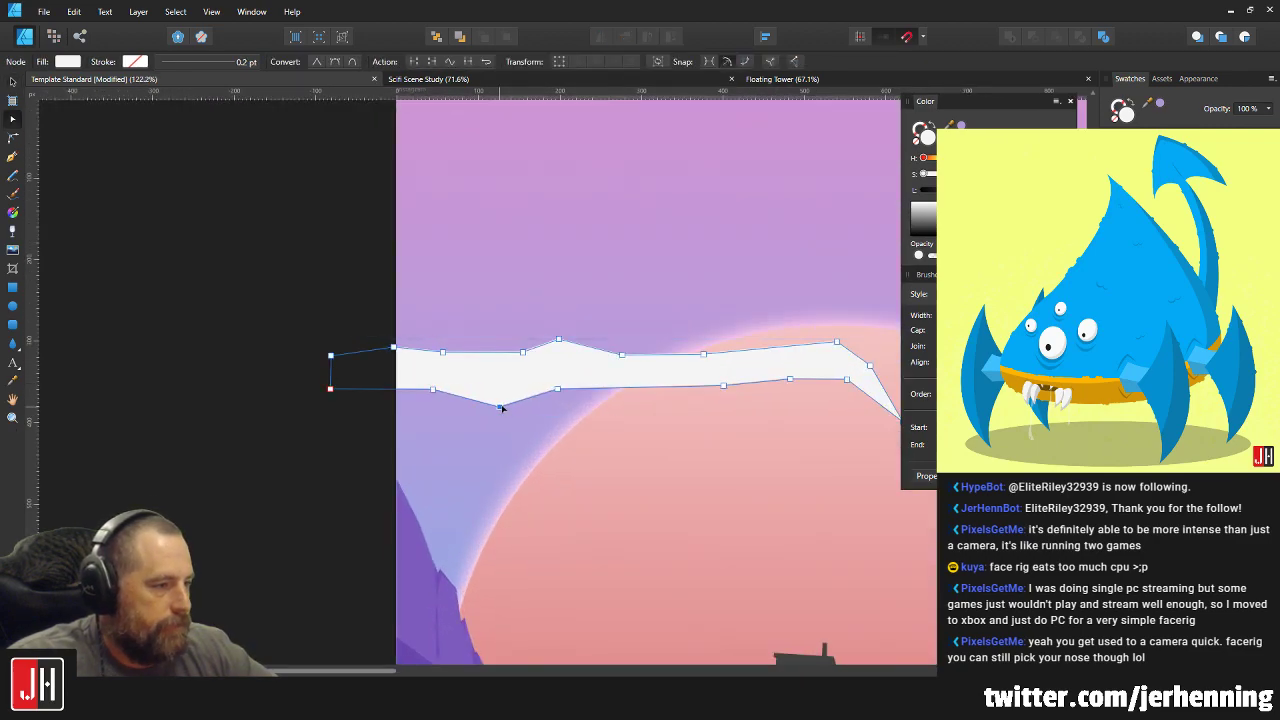
drag(407, 380, 586, 433)
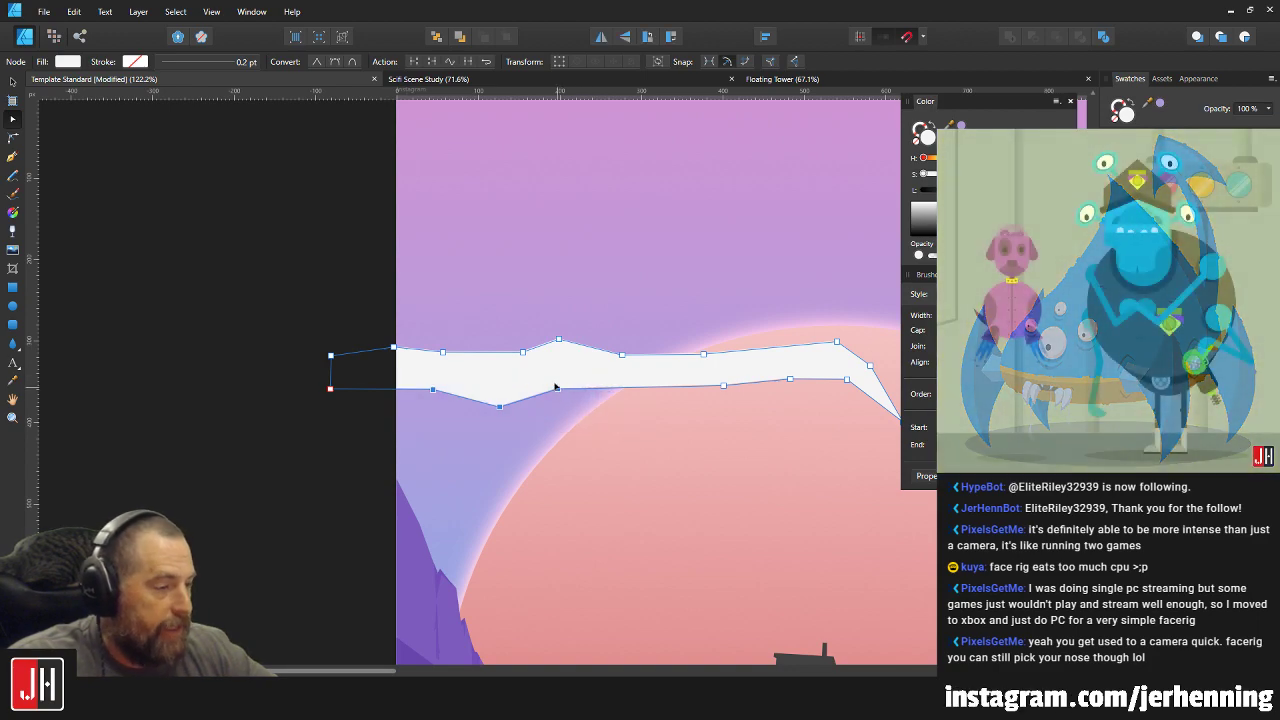
drag(557, 388, 555, 381)
key(v)
scroll(600, 390, down, 4)
scroll(625, 391, up, 3)
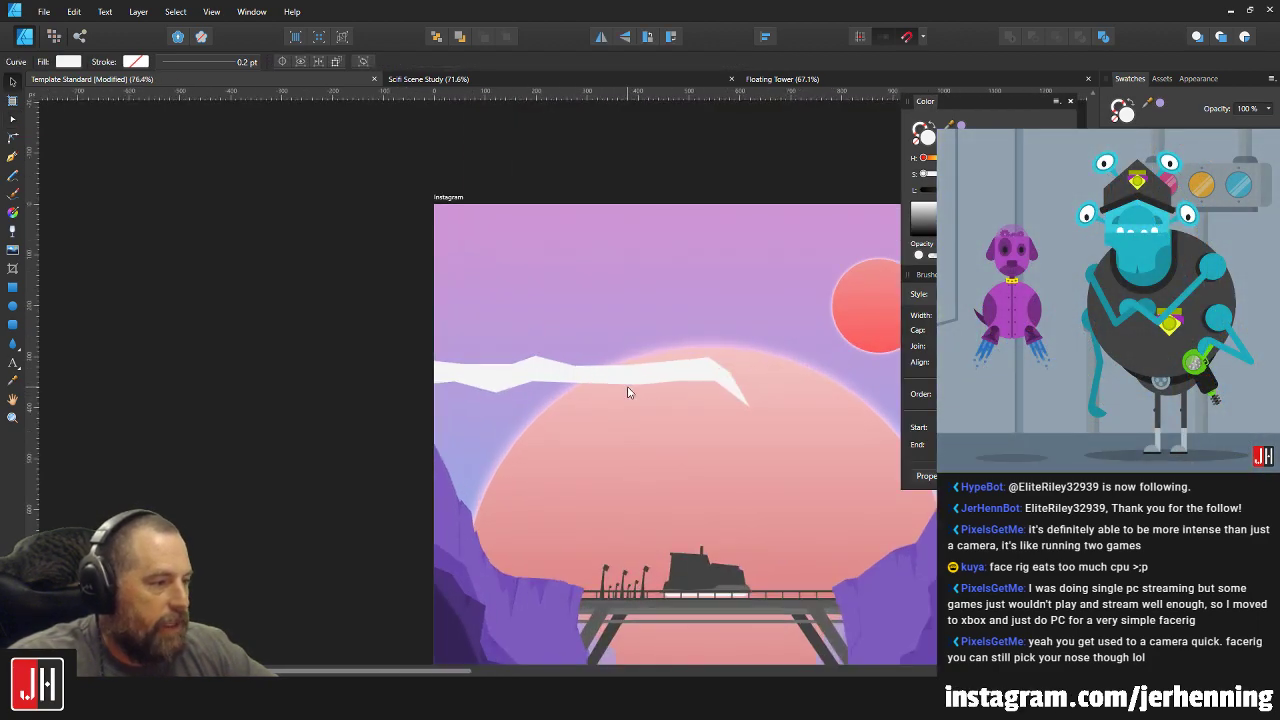
Reduce the white cloud's opacity so the sky and large sun show through.
scroll(640, 390, down, 4)
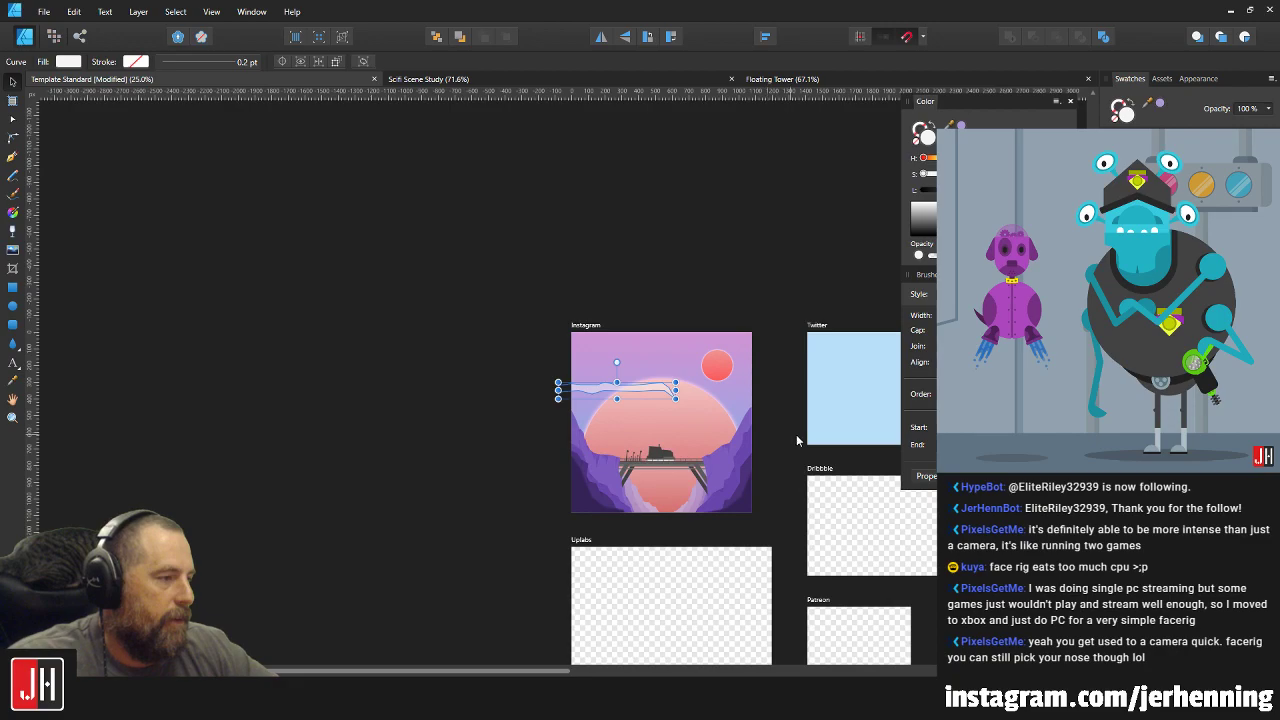
key(ctrl+d)
scroll(655, 386, up, 11)
click(738, 420)
drag(783, 414, 669, 406)
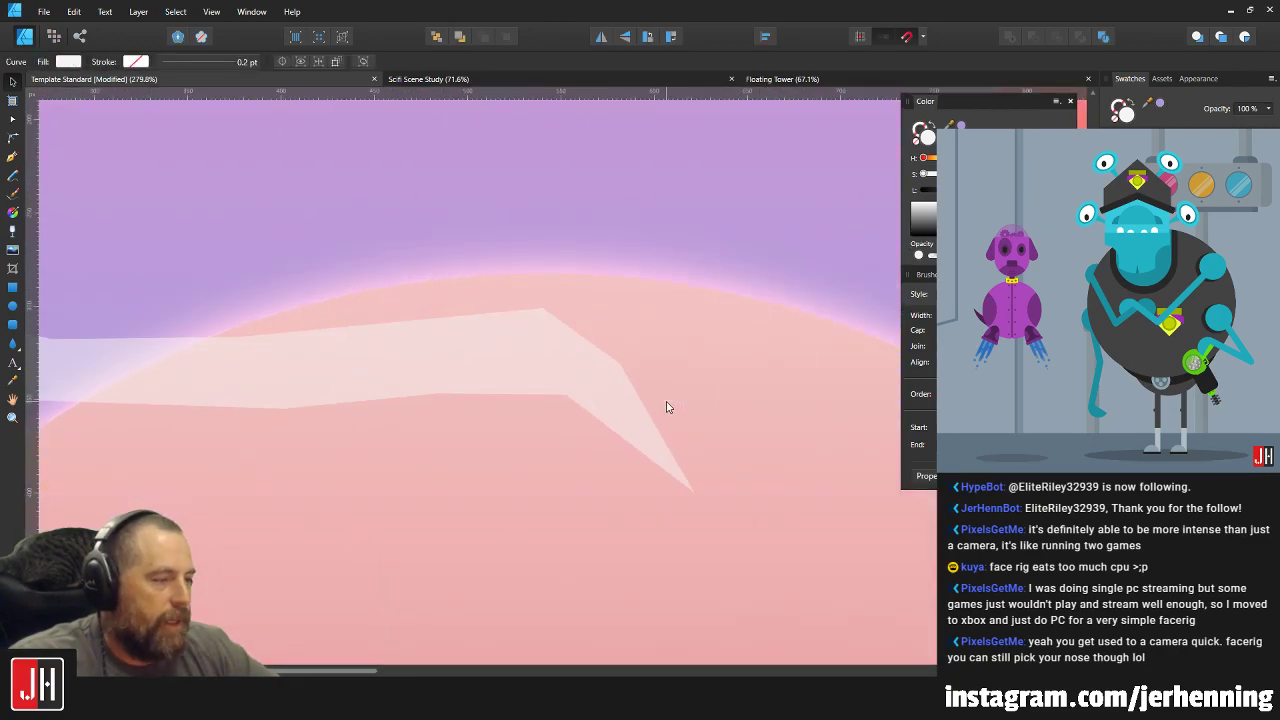
Raise the nodes at the translucent cloud's right end, pull its tip slightly up and outward, and deselect it.
key(a)
drag(747, 535, 620, 349)
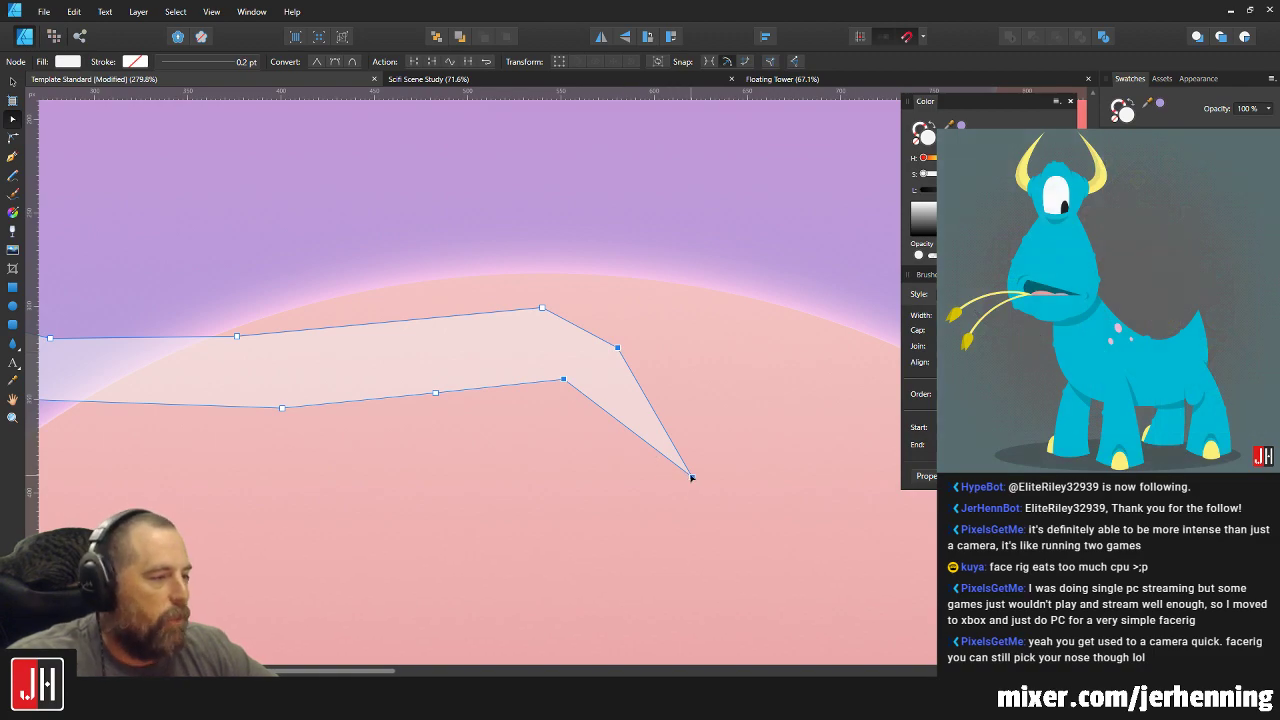
drag(691, 477, 704, 466)
key(v)
scroll(632, 458, down, 8)
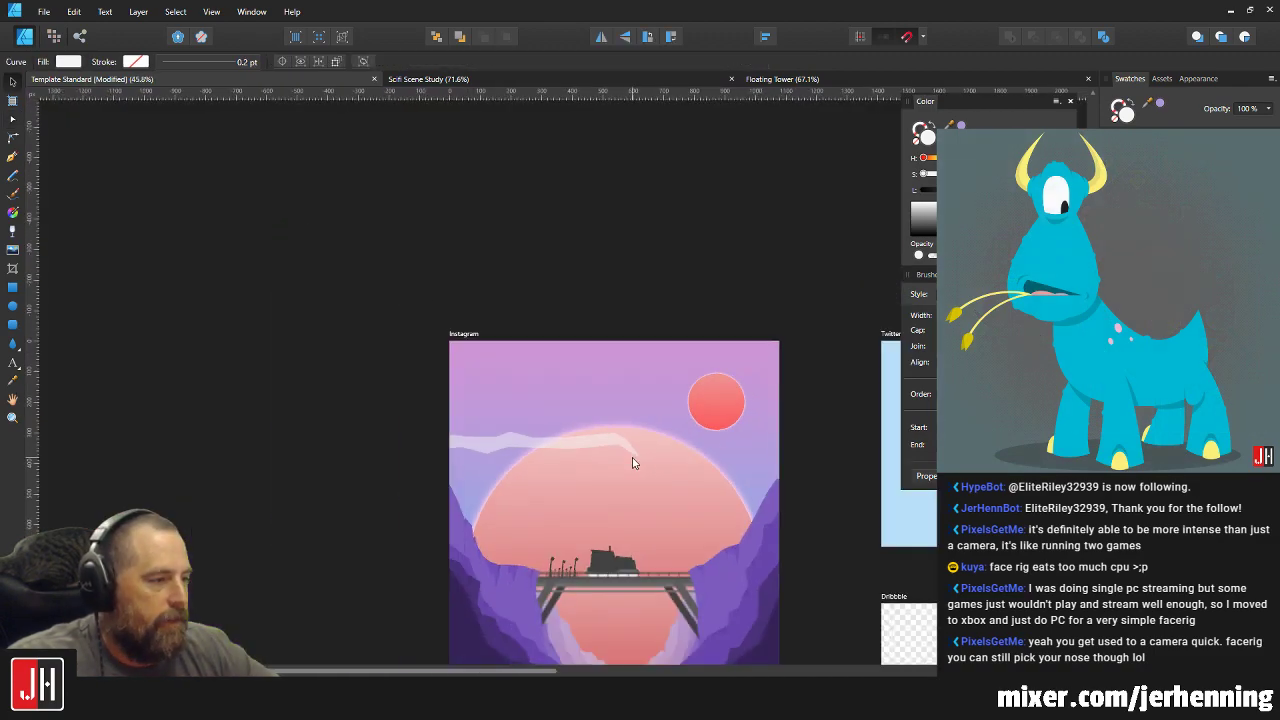
click(793, 485)
scroll(709, 474, up, 4)
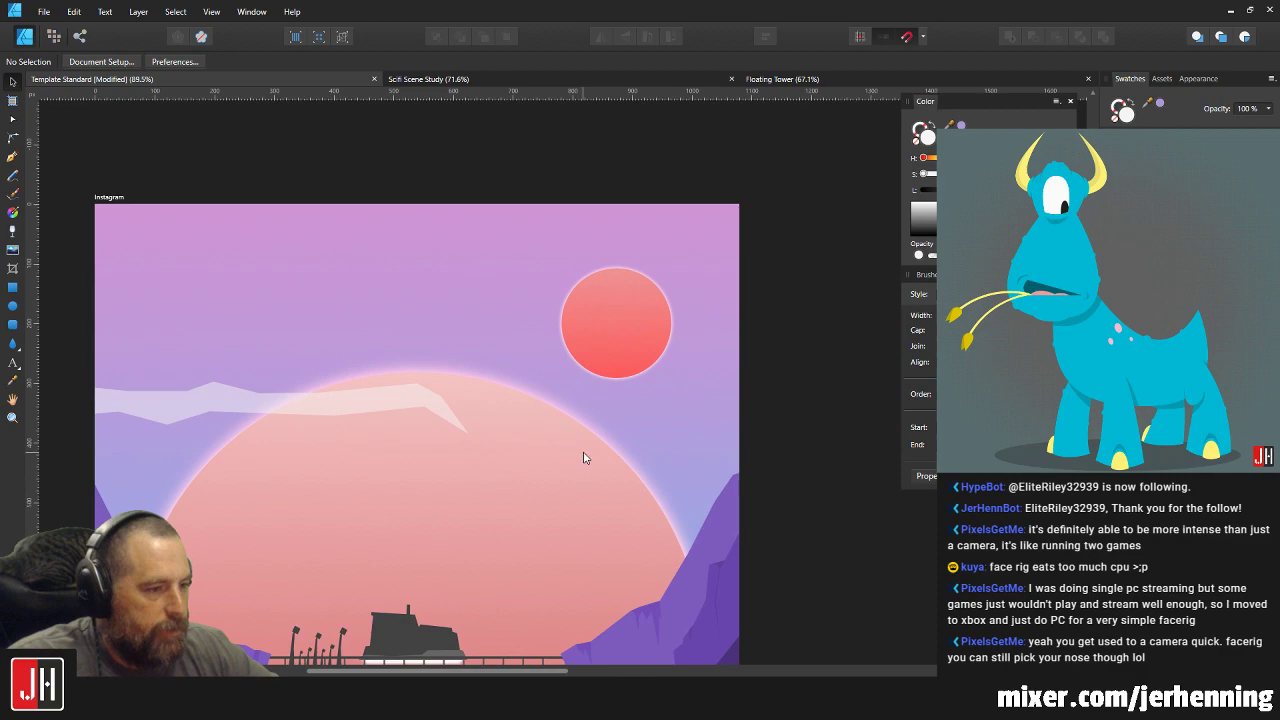
Draw a second cloud's upper edge with the Pen tool from beyond the artboard's right edge leftward above the small red sun.
click(12, 157)
scroll(700, 372, up, 2)
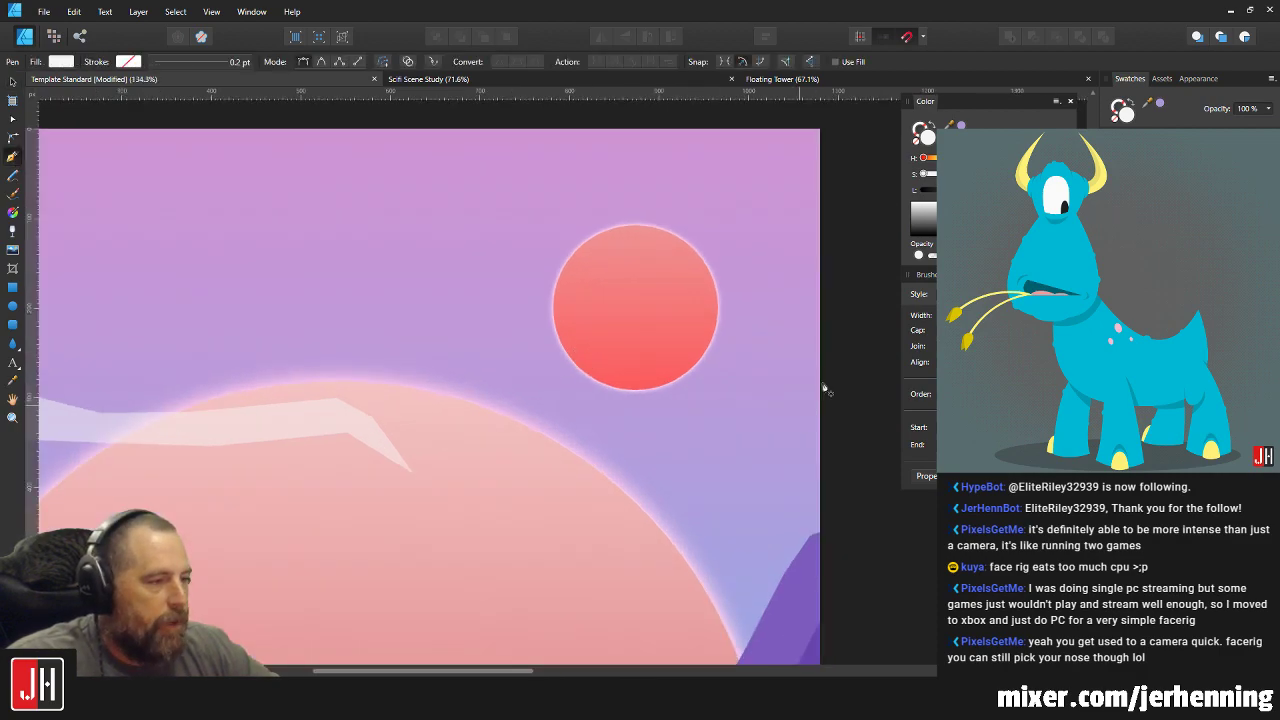
click(873, 247)
click(779, 255)
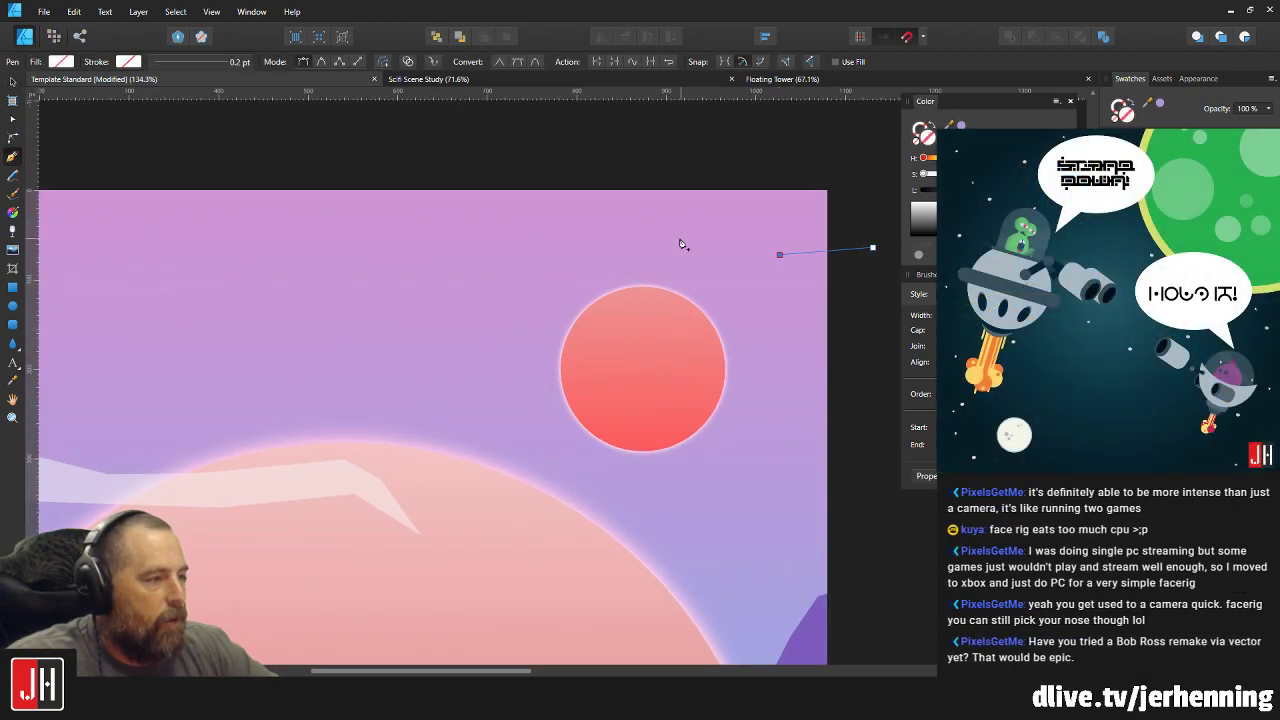
click(680, 239)
click(561, 246)
click(439, 245)
click(386, 233)
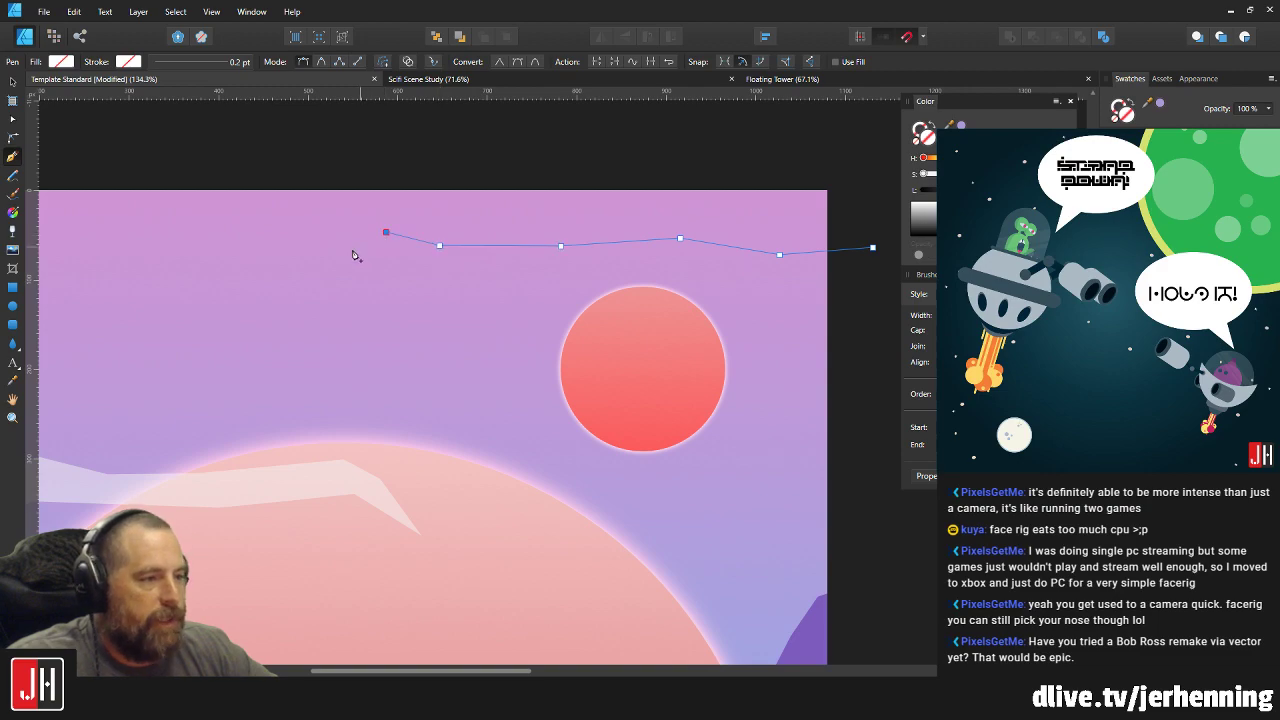
click(344, 250)
click(281, 257)
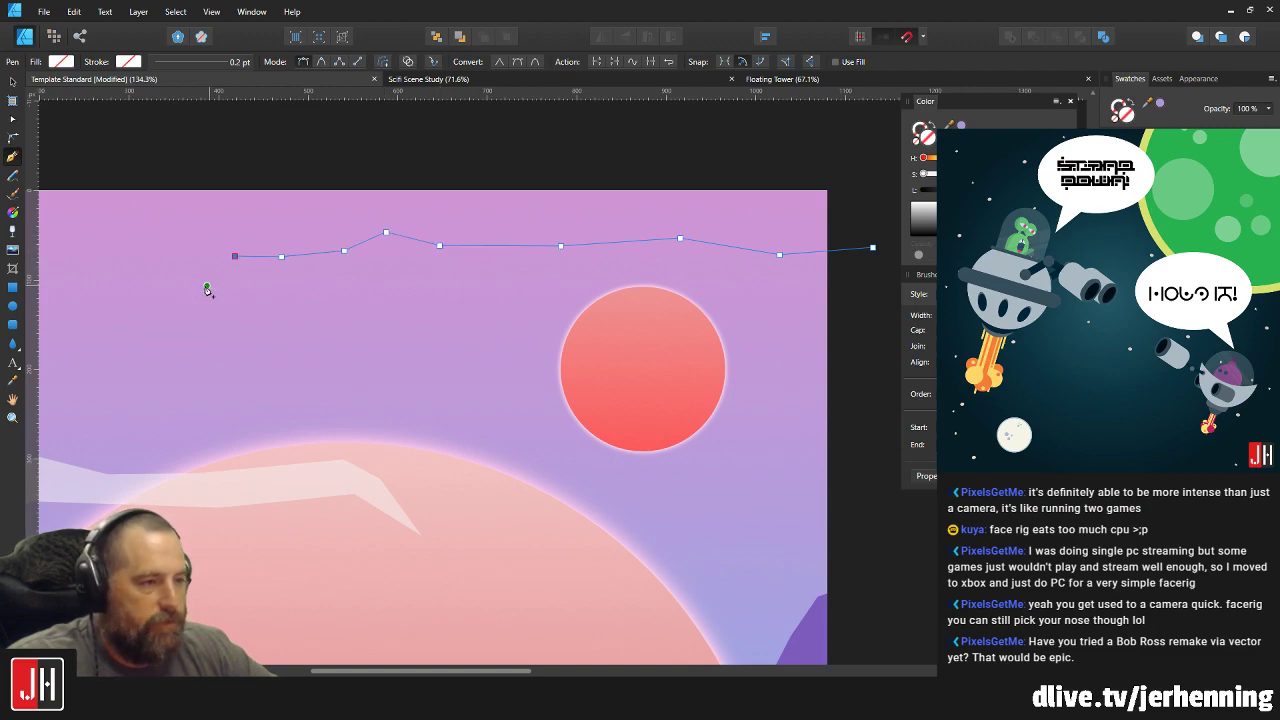
click(173, 291)
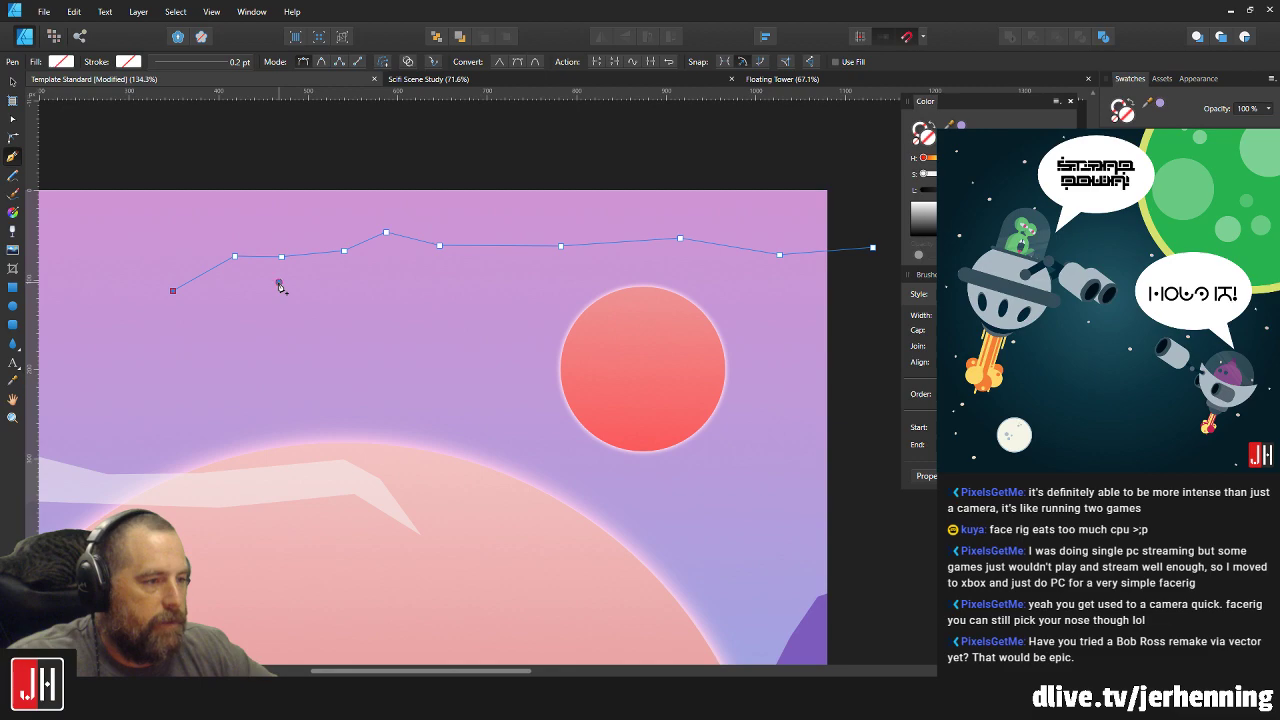
click(279, 283)
key(ctrl+z)
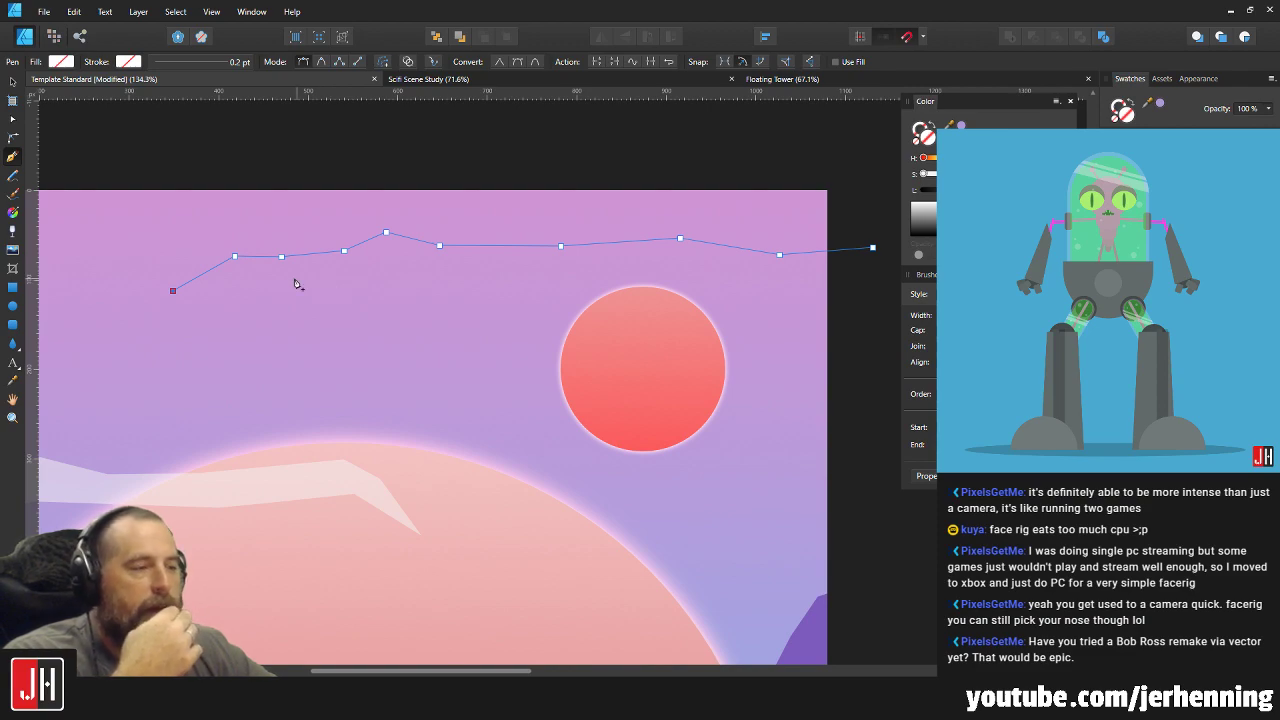
click(247, 279)
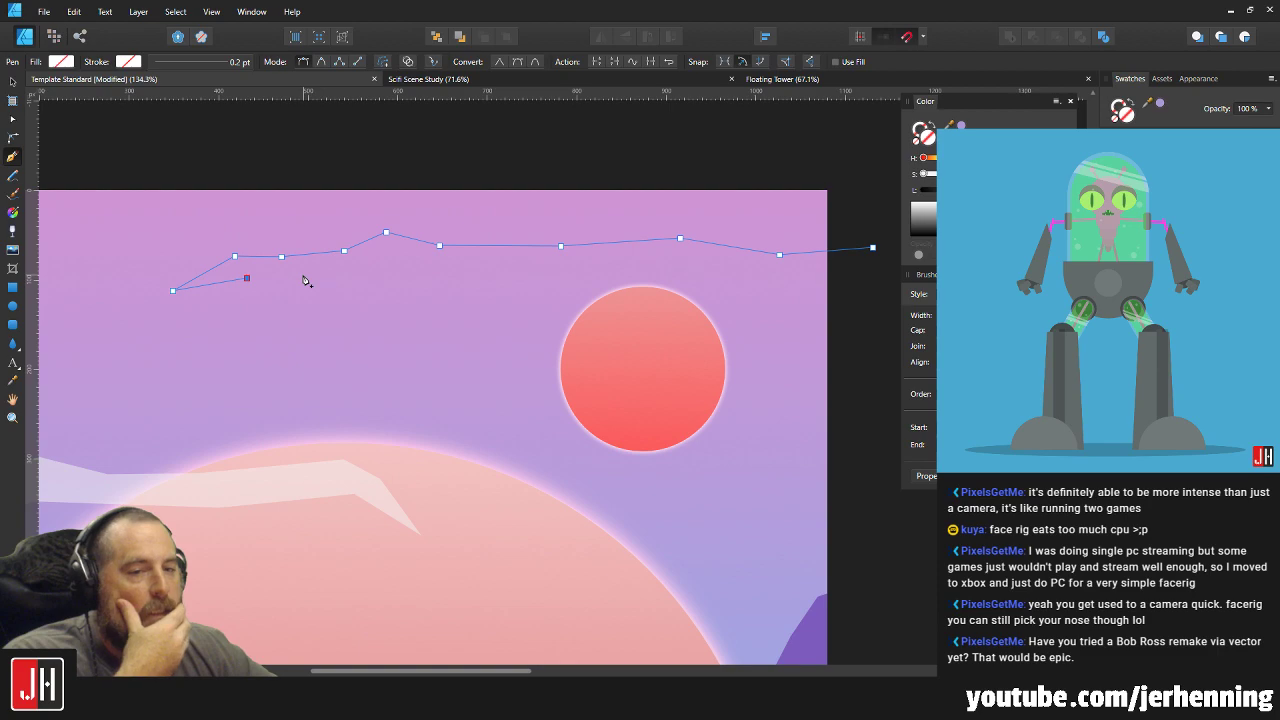
key(ctrl+z)
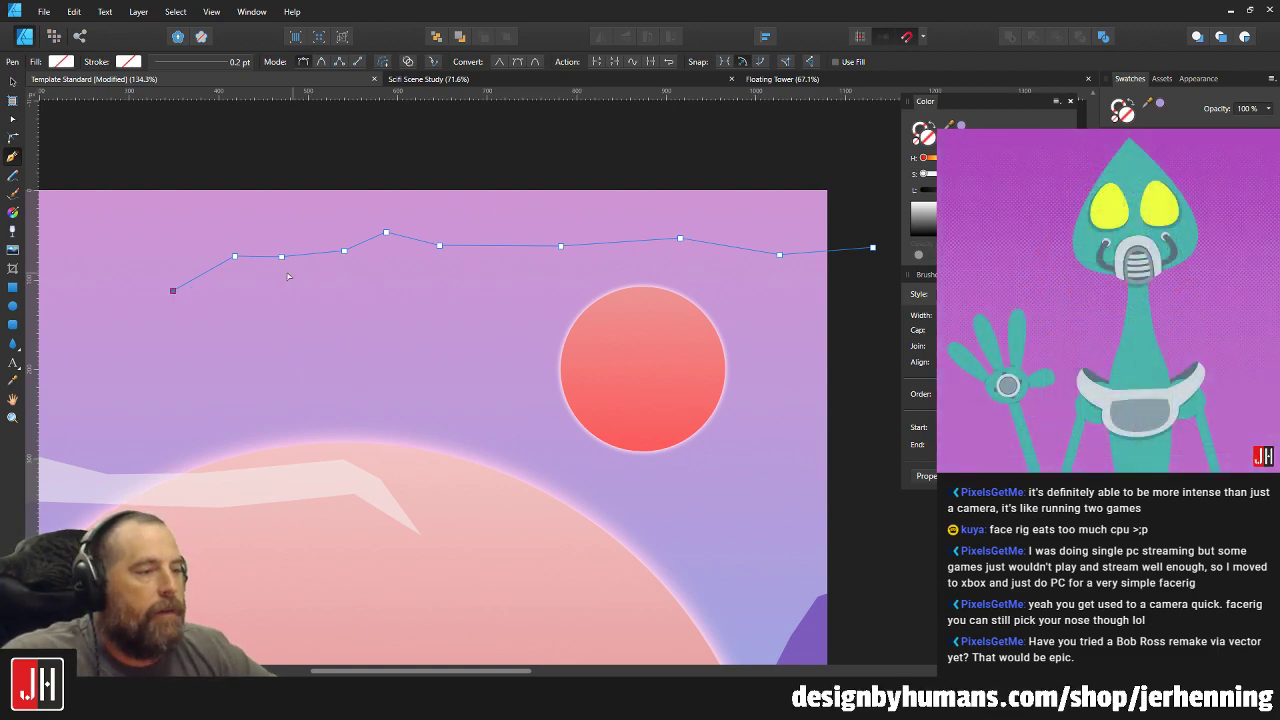
key(ctrl+z)
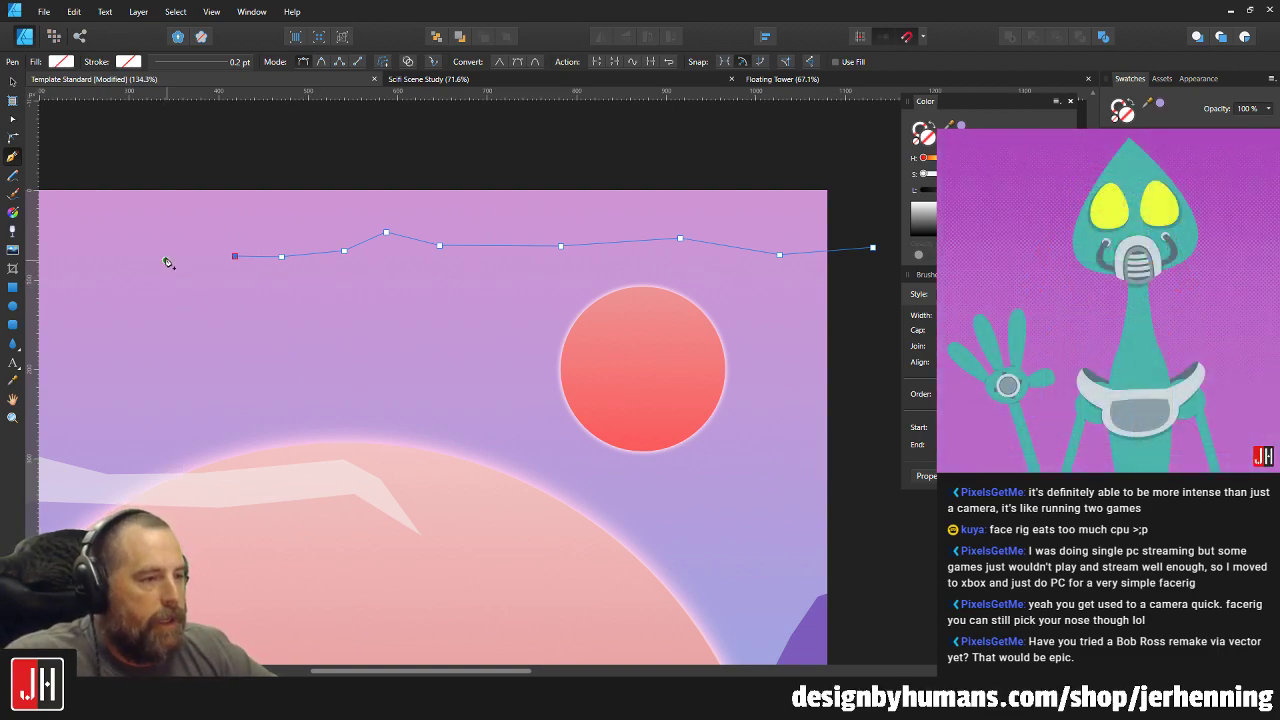
Draw the second cloud's left end and its uneven lower edge back rightward past the artboard's edge, and close the shape.
click(206, 283)
click(266, 280)
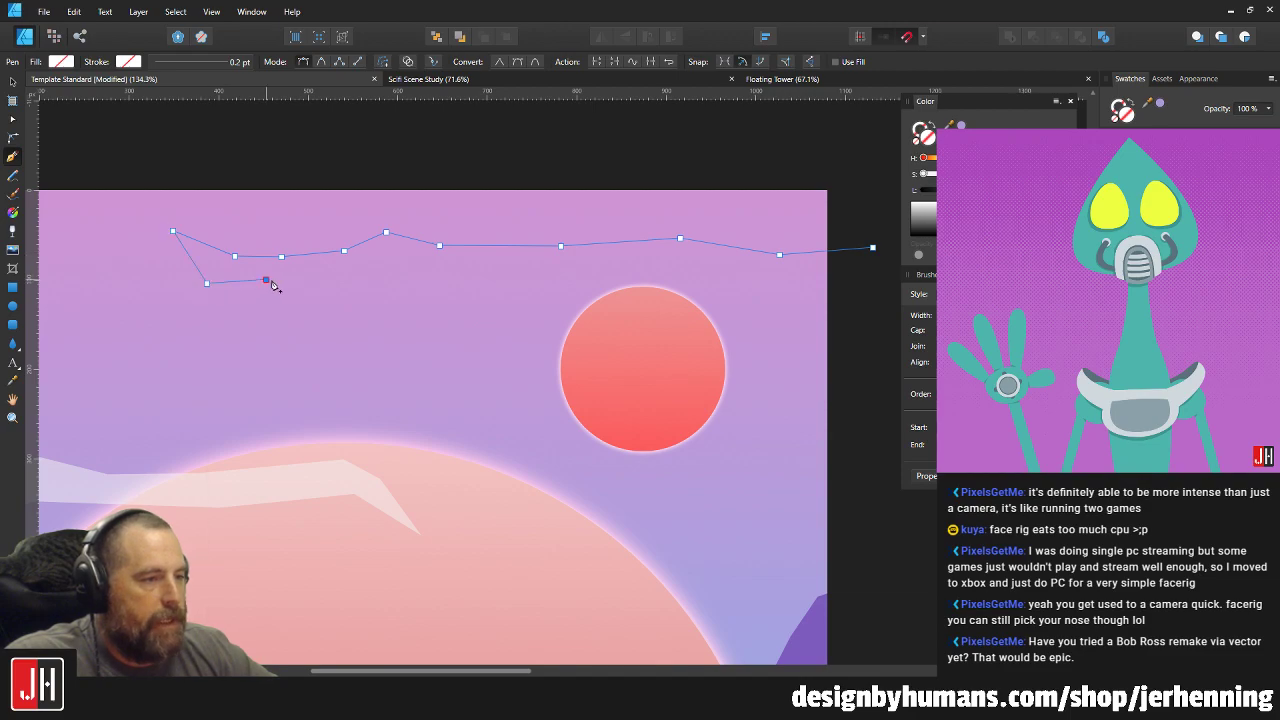
click(344, 280)
click(421, 273)
click(483, 282)
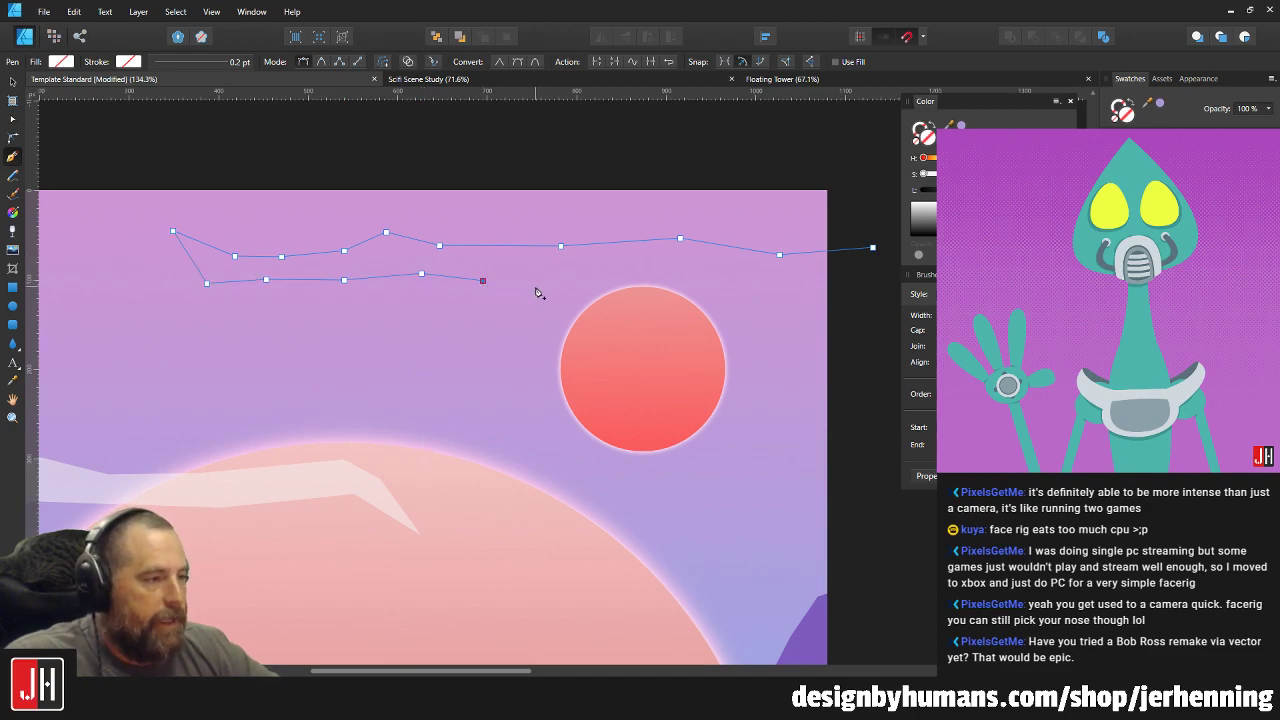
click(631, 266)
click(710, 265)
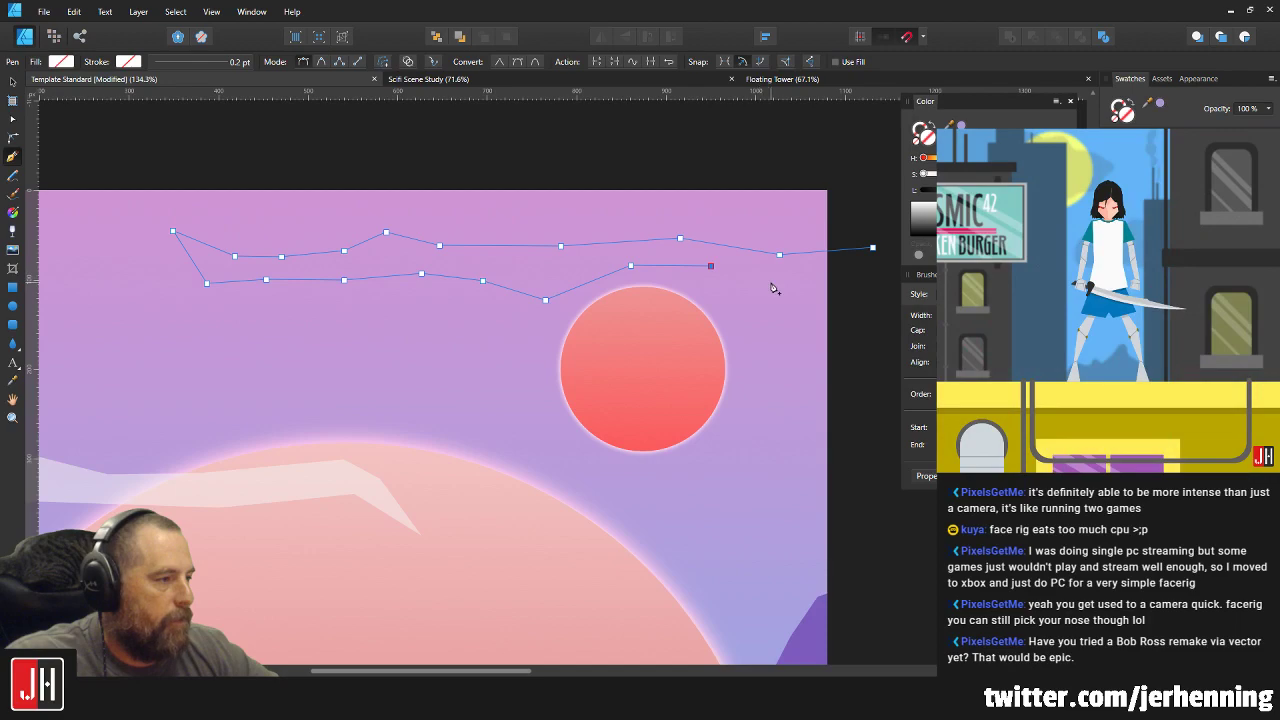
key(ctrl+z)
click(735, 288)
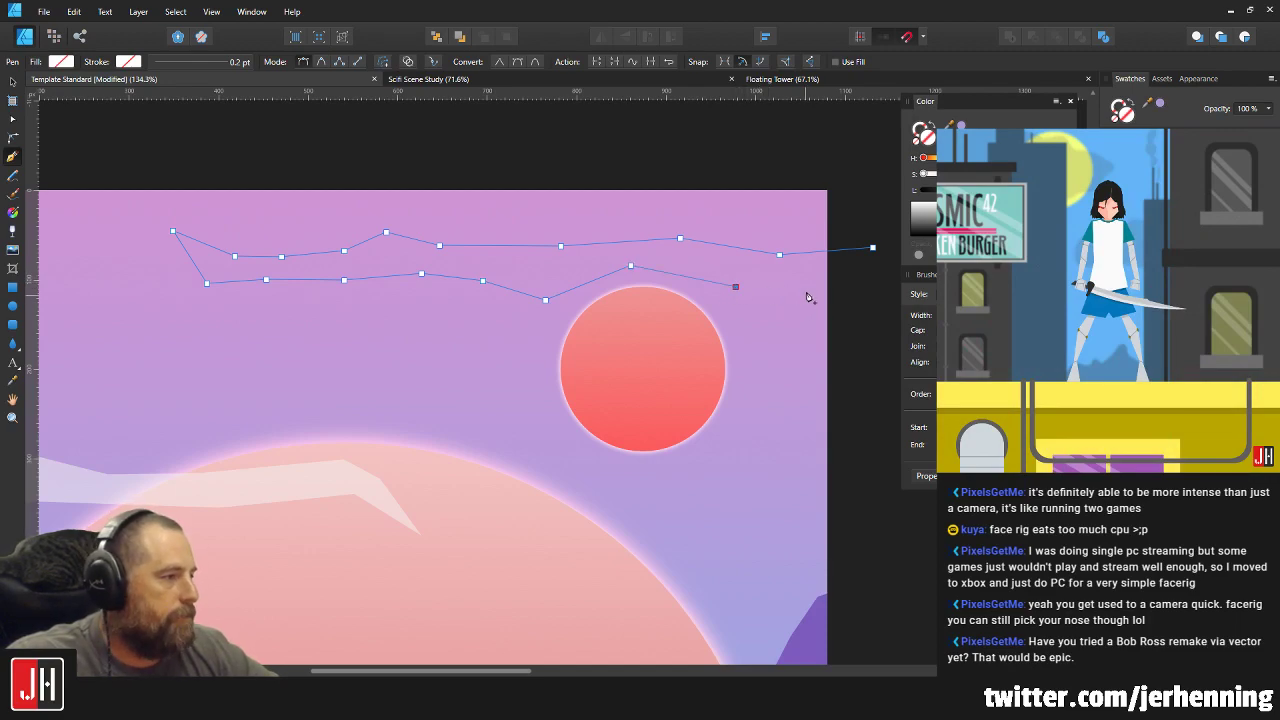
click(806, 287)
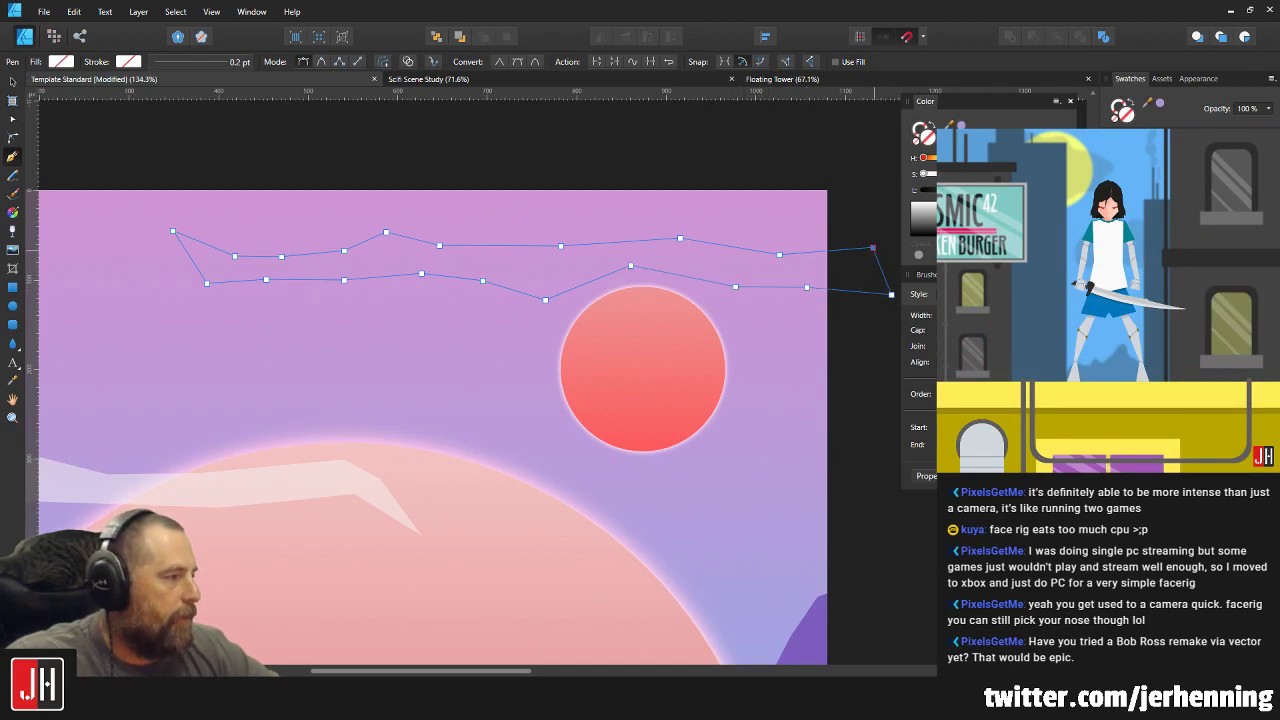
Fill the new cloud with white, set its opacity to 50%, and deselect it.
click(1130, 172)
key(v)
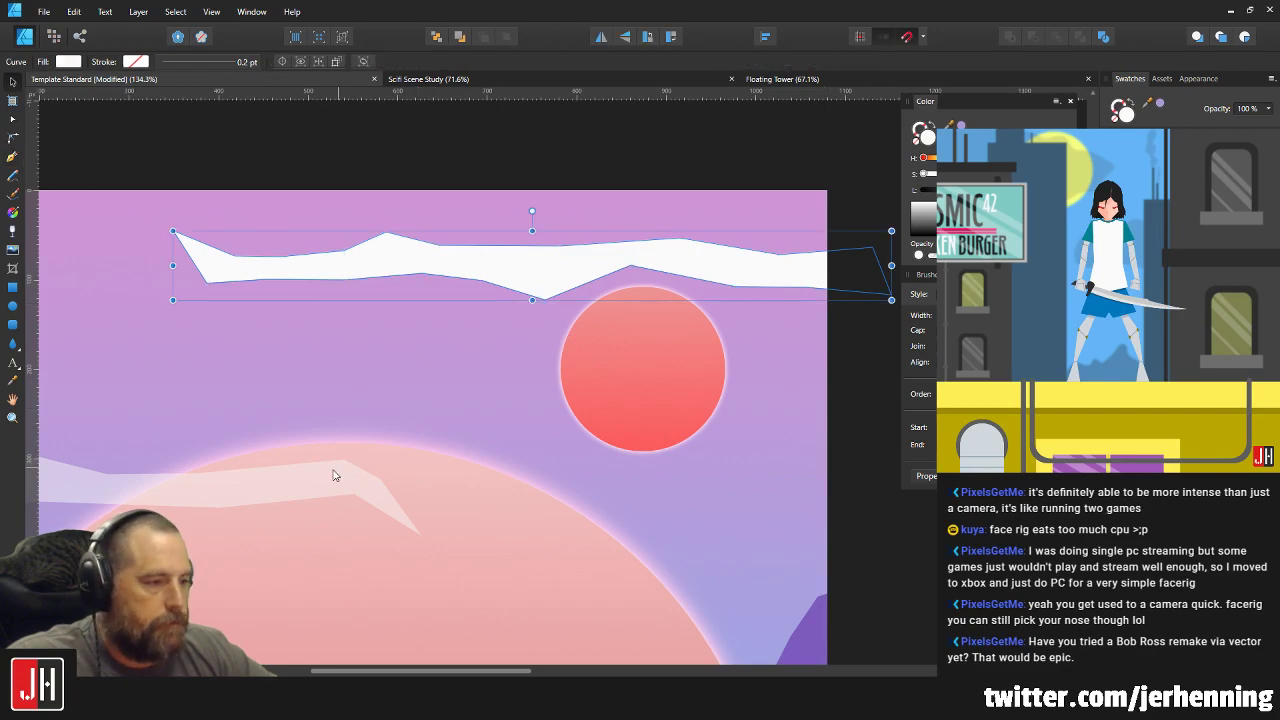
click(334, 471)
click(479, 271)
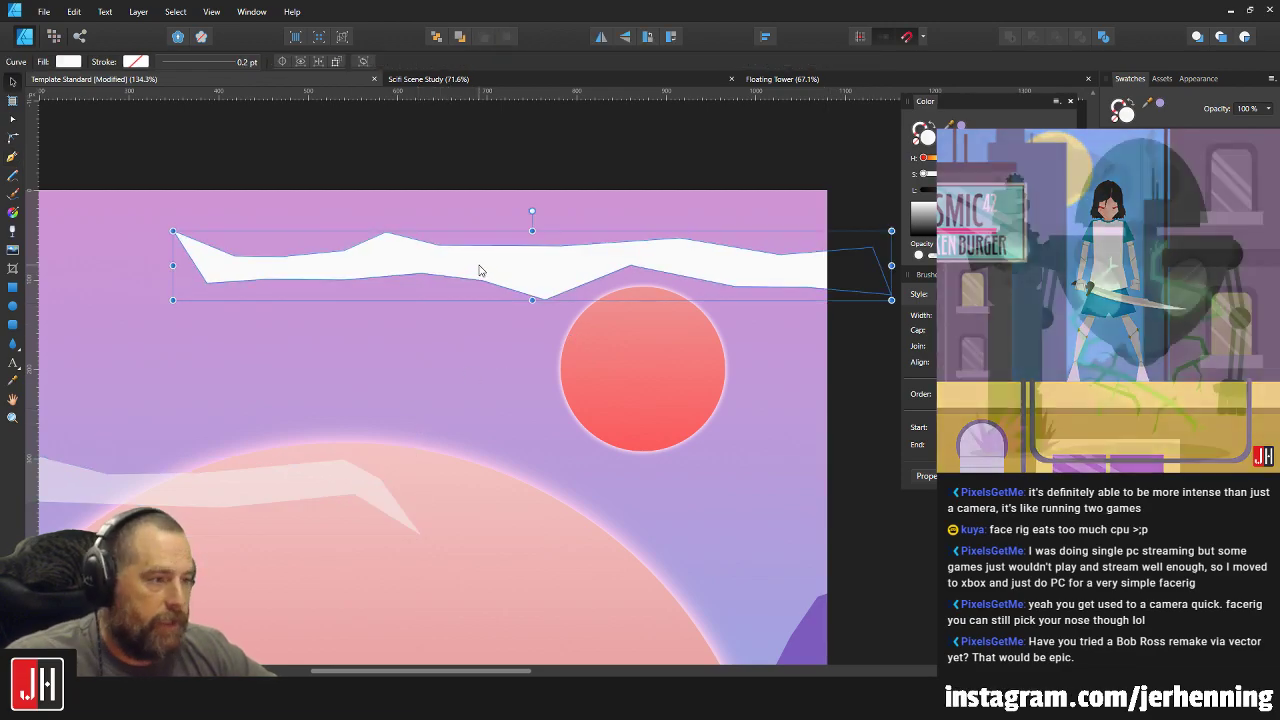
key(5)
scroll(479, 271, down, 10)
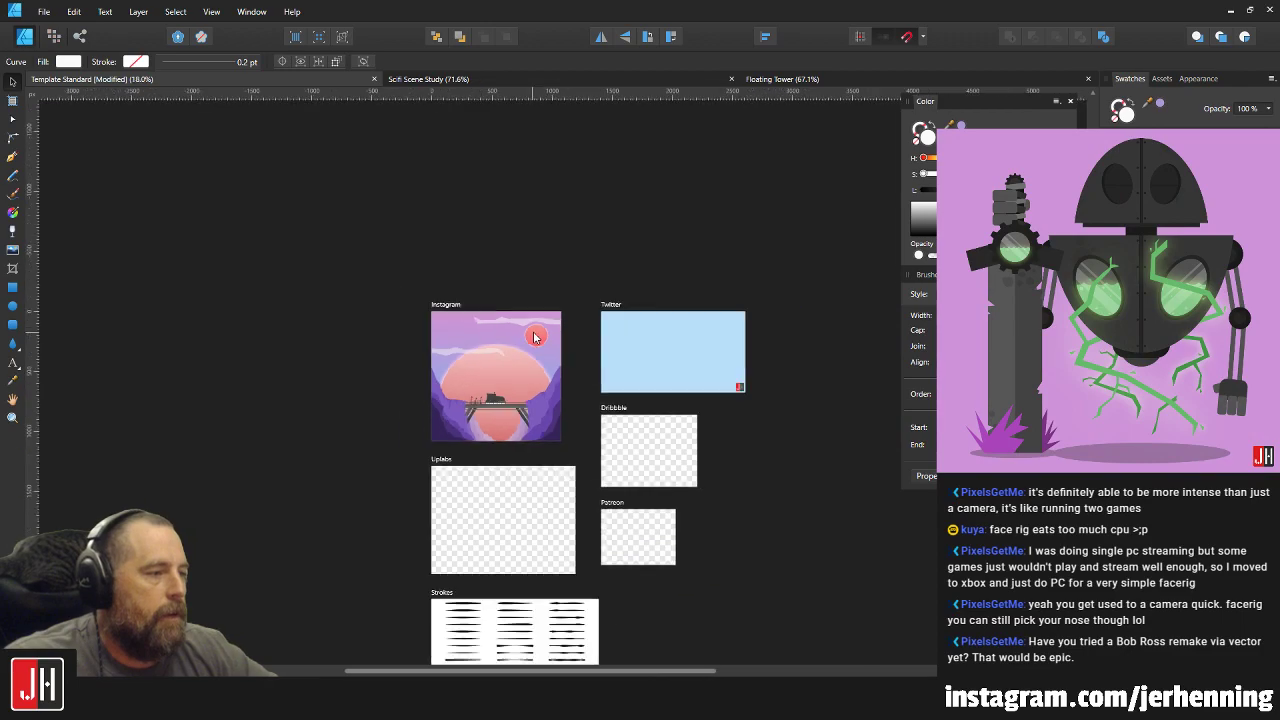
click(567, 363)
Set the opacity of the cloud across the large sun to 30% and clear the selection.
scroll(490, 350, up, 8)
click(508, 356)
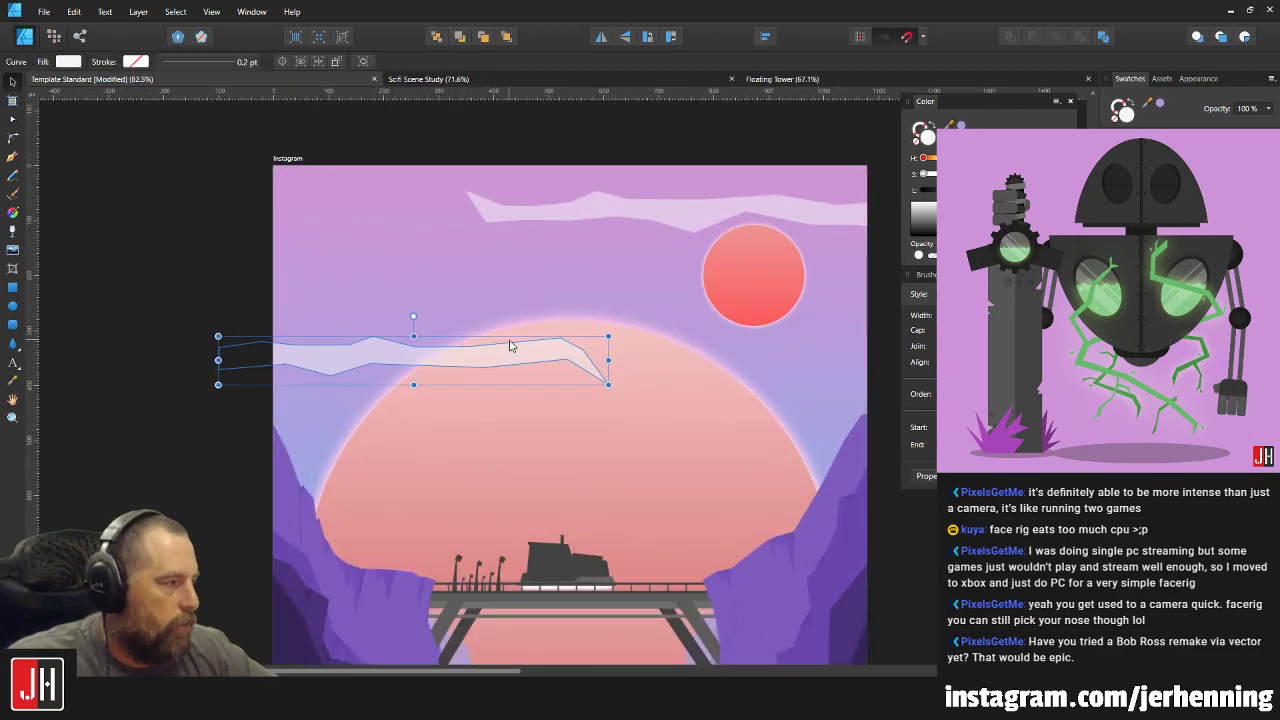
key(3)
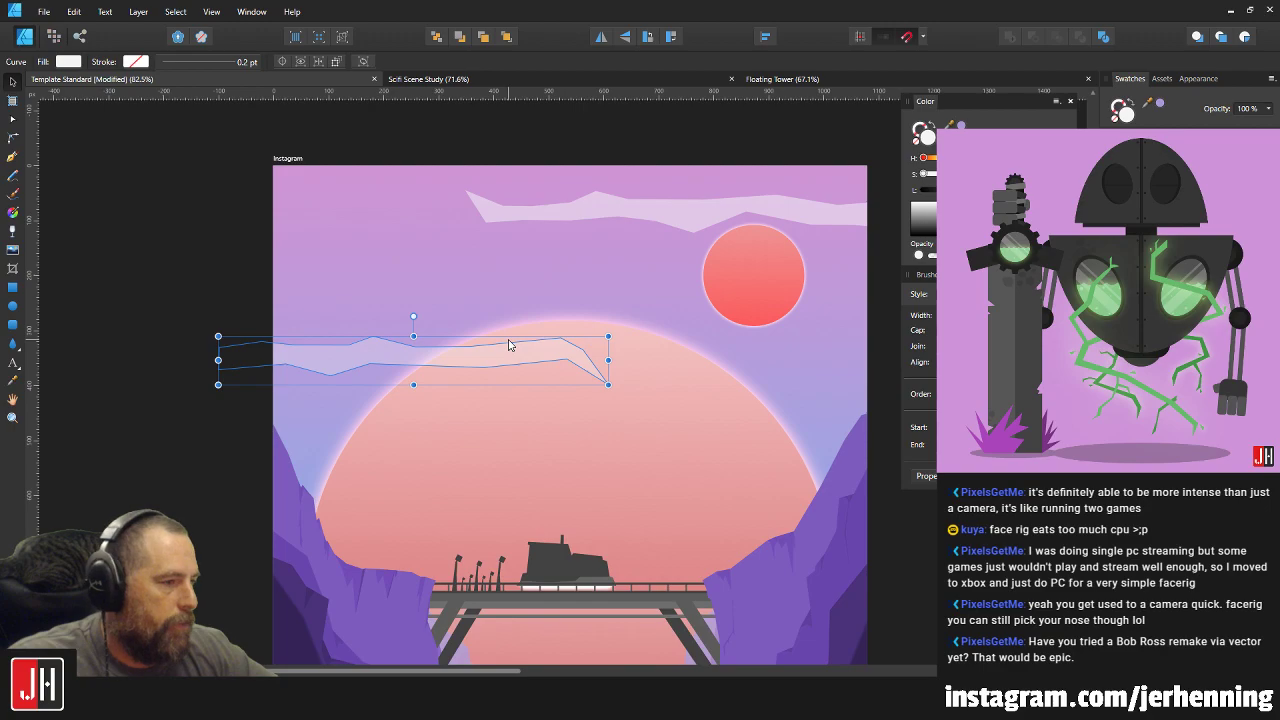
click(600, 212)
scroll(583, 277, down, 3)
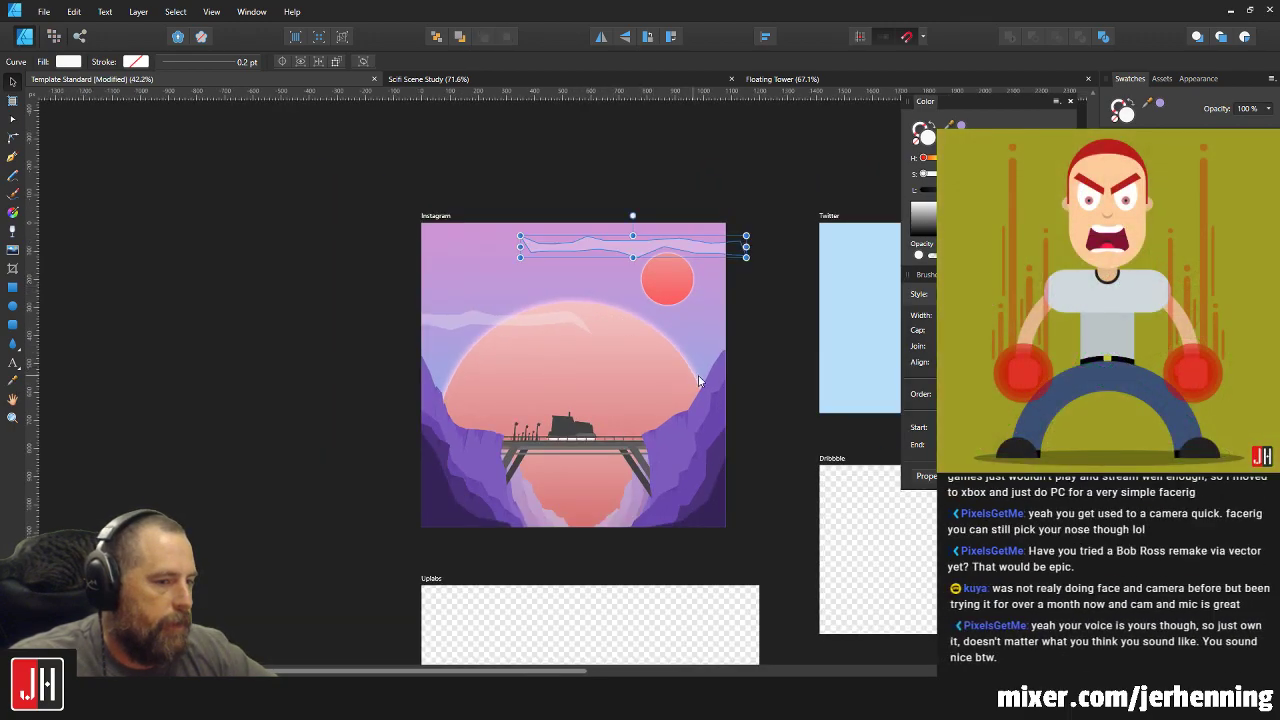
click(740, 355)
Move the upper cloud slightly down and right so it overlaps the top of the small red sun.
scroll(578, 334, up, 2)
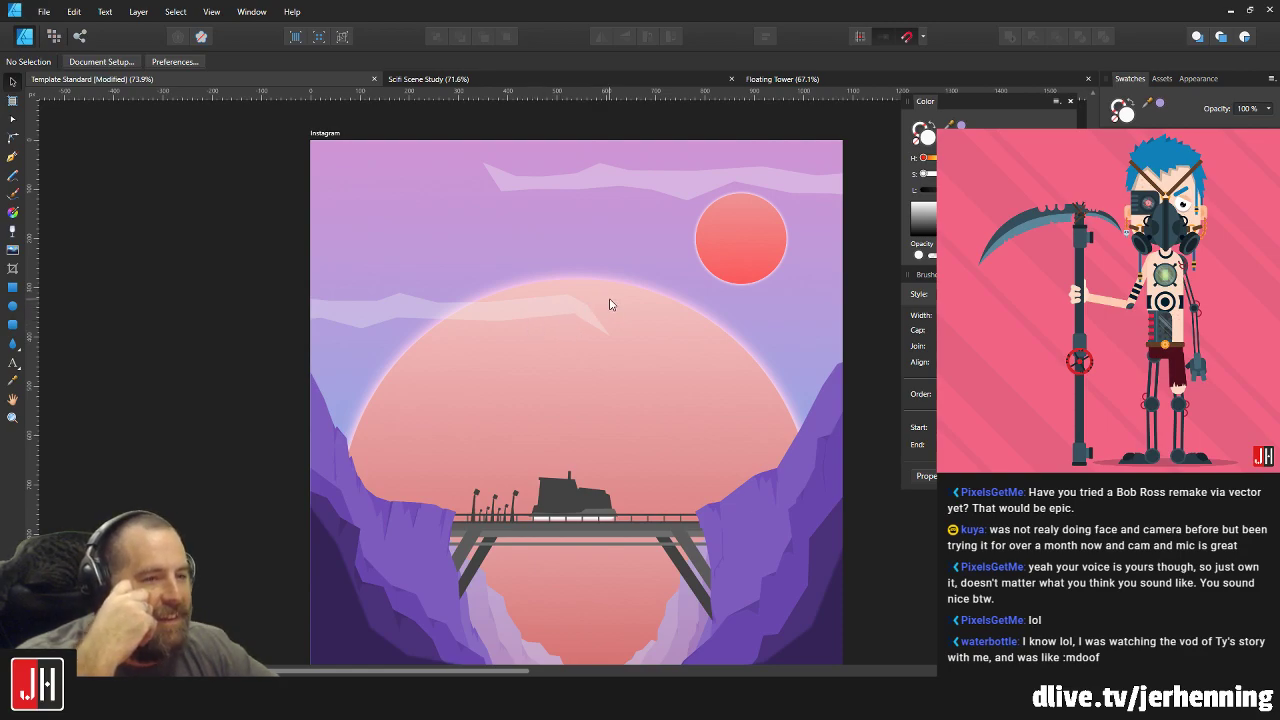
drag(610, 304, 531, 316)
drag(590, 200, 609, 219)
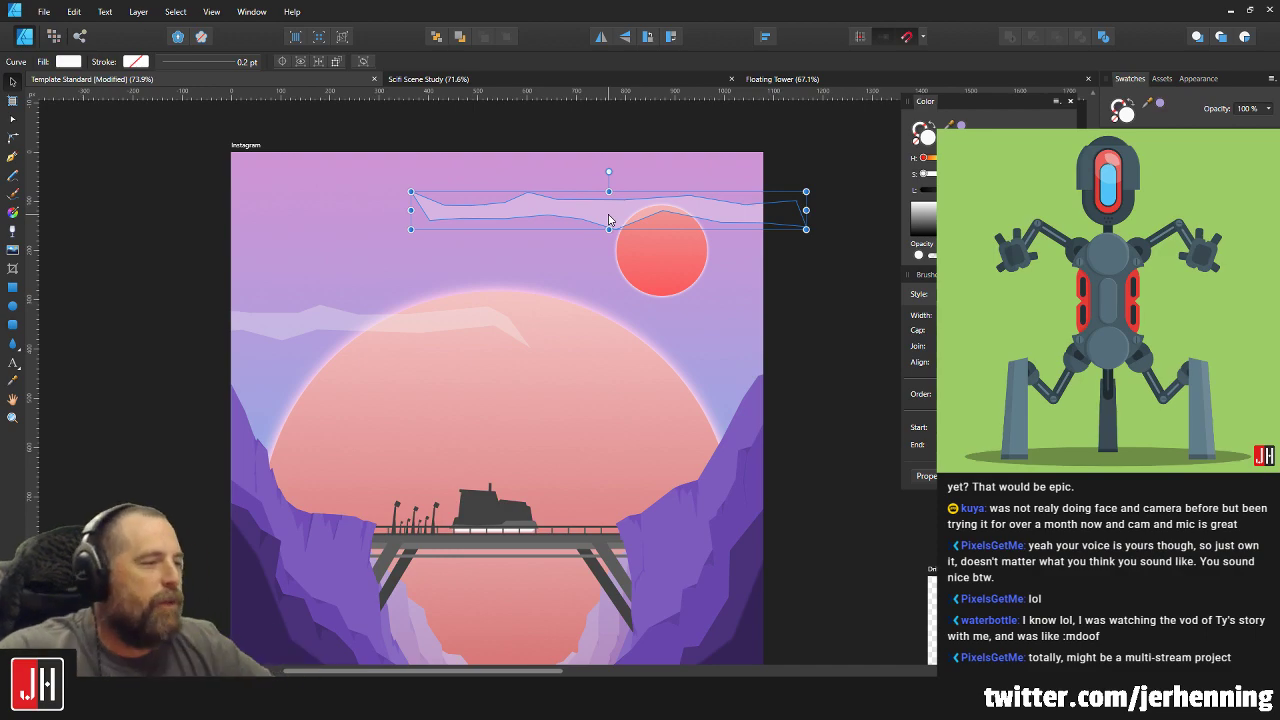
Shift the upper cloud's lowest node slightly left and add a raised node to its right at the small sun's edge.
scroll(614, 203, up, 4)
key(a)
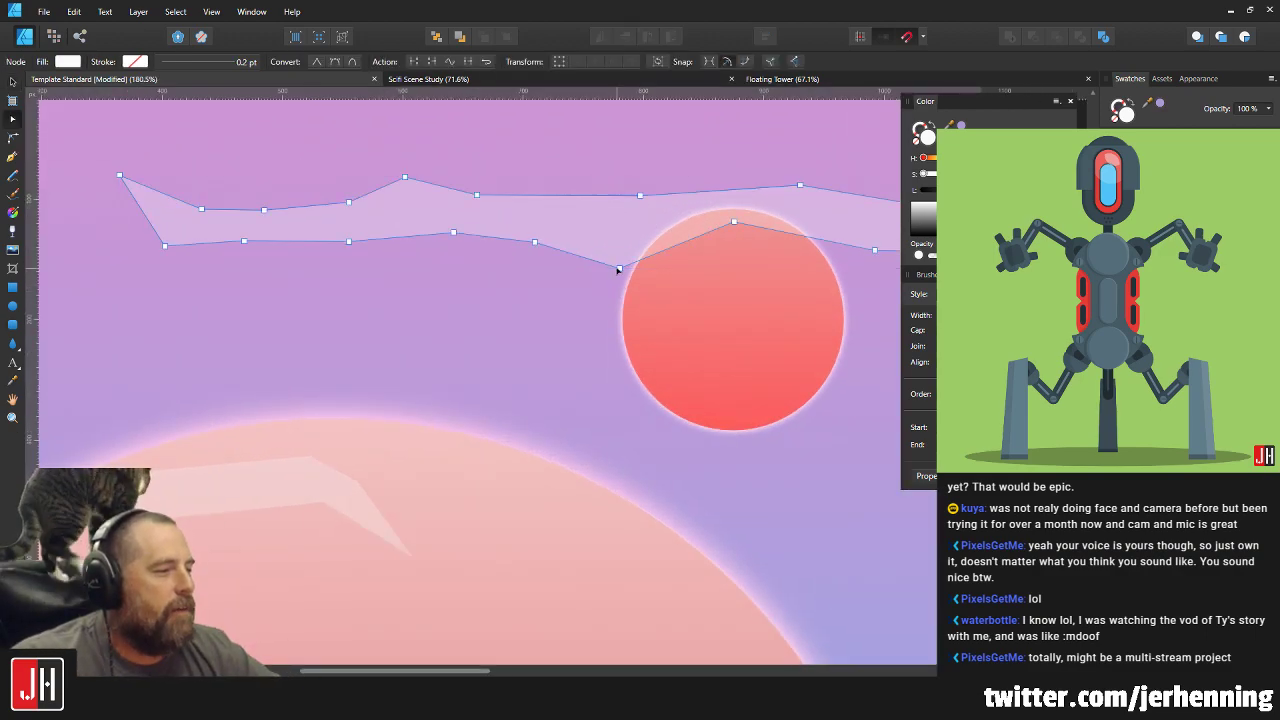
drag(620, 269, 602, 272)
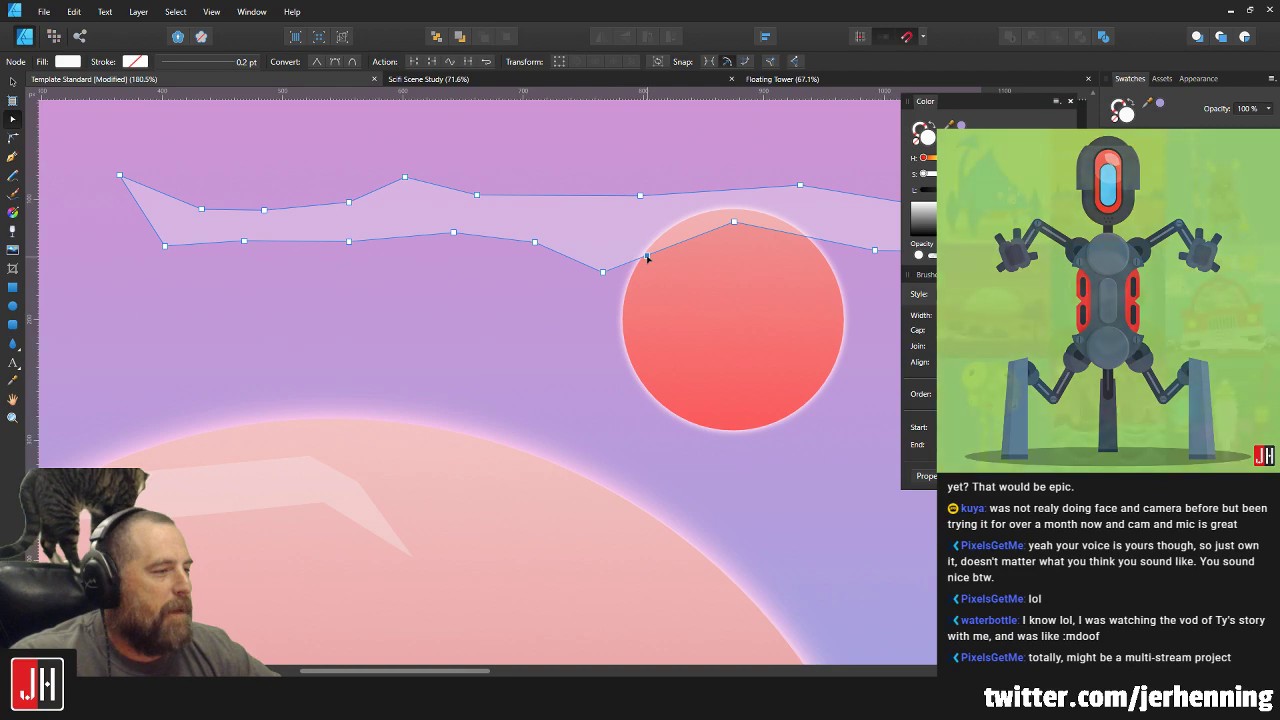
key(v)
key(a)
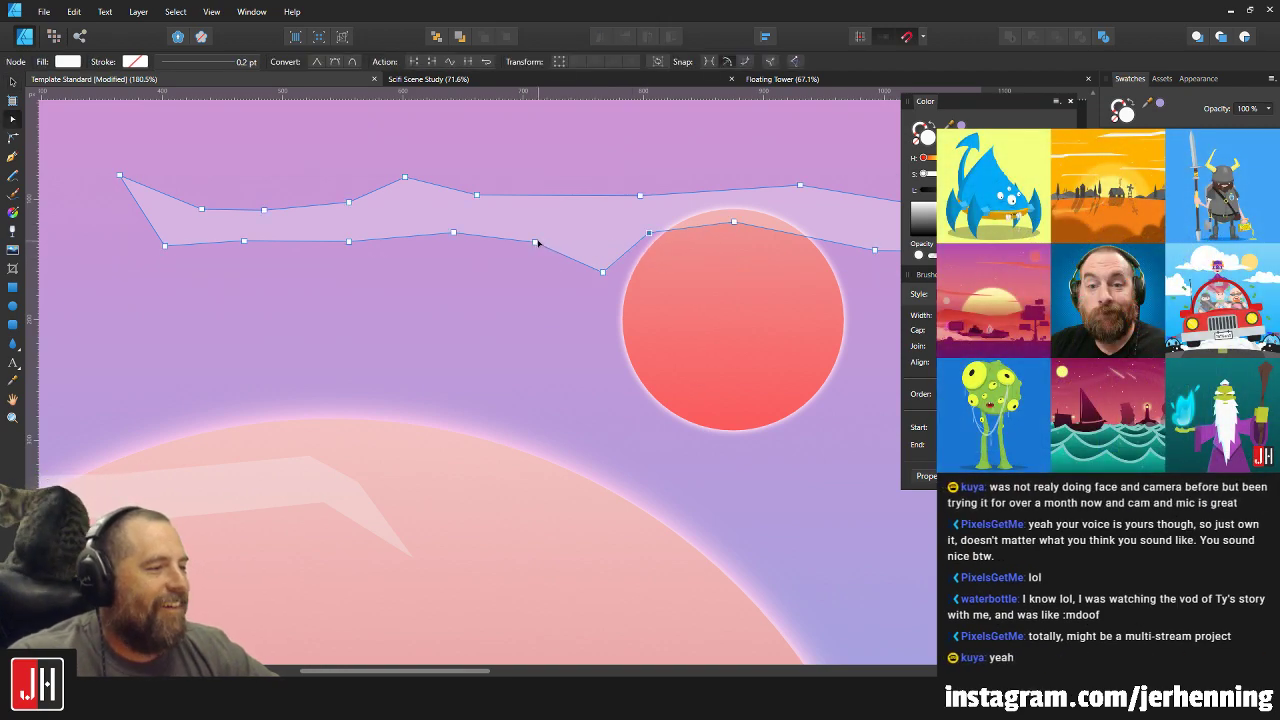
Raise the lower-edge node left of the upper cloud's dip, lower the next node to its left, and deselect the cloud.
drag(534, 241, 549, 228)
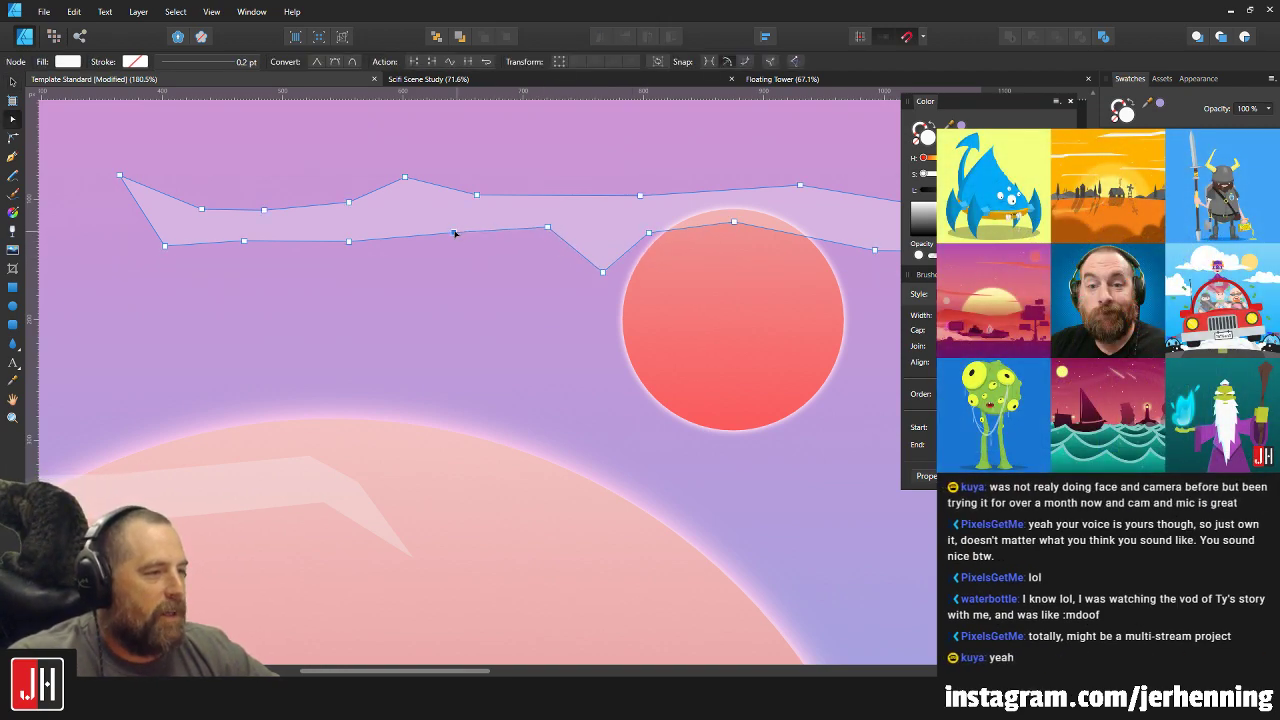
drag(455, 233, 446, 251)
key(v)
scroll(500, 240, down, 5)
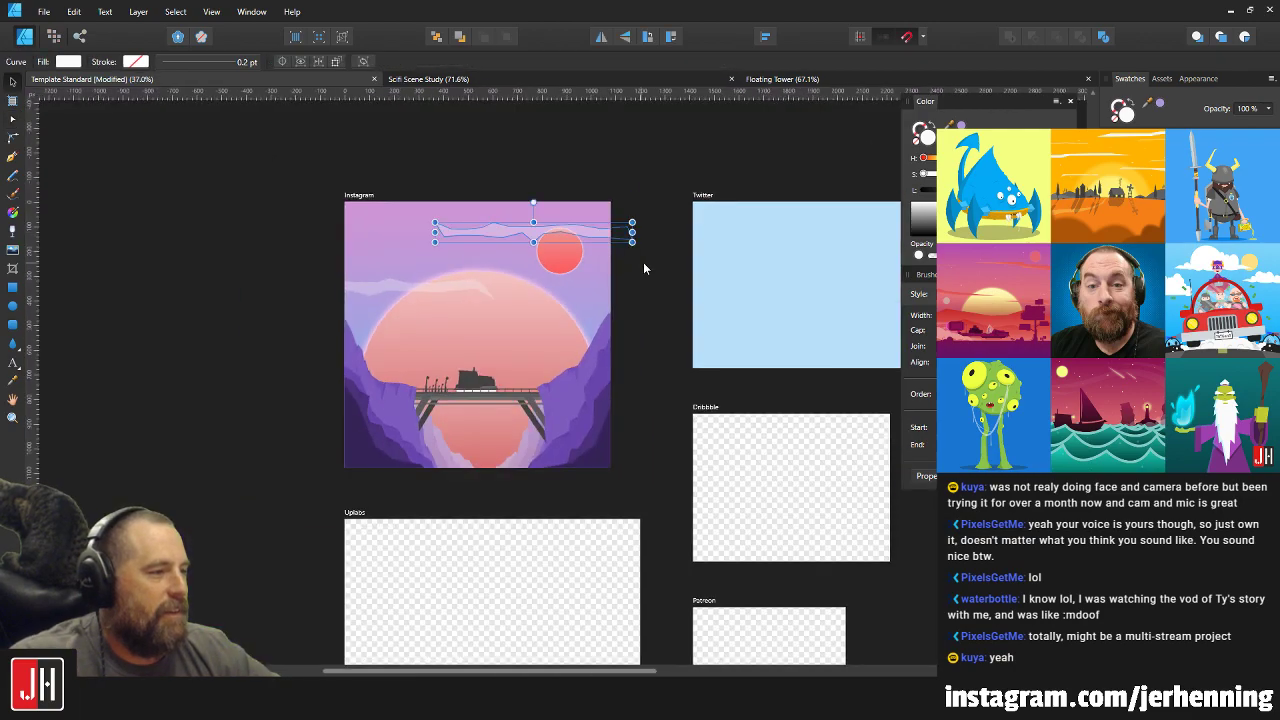
click(643, 262)
scroll(507, 245, up, 2)
scroll(568, 232, up, 2)
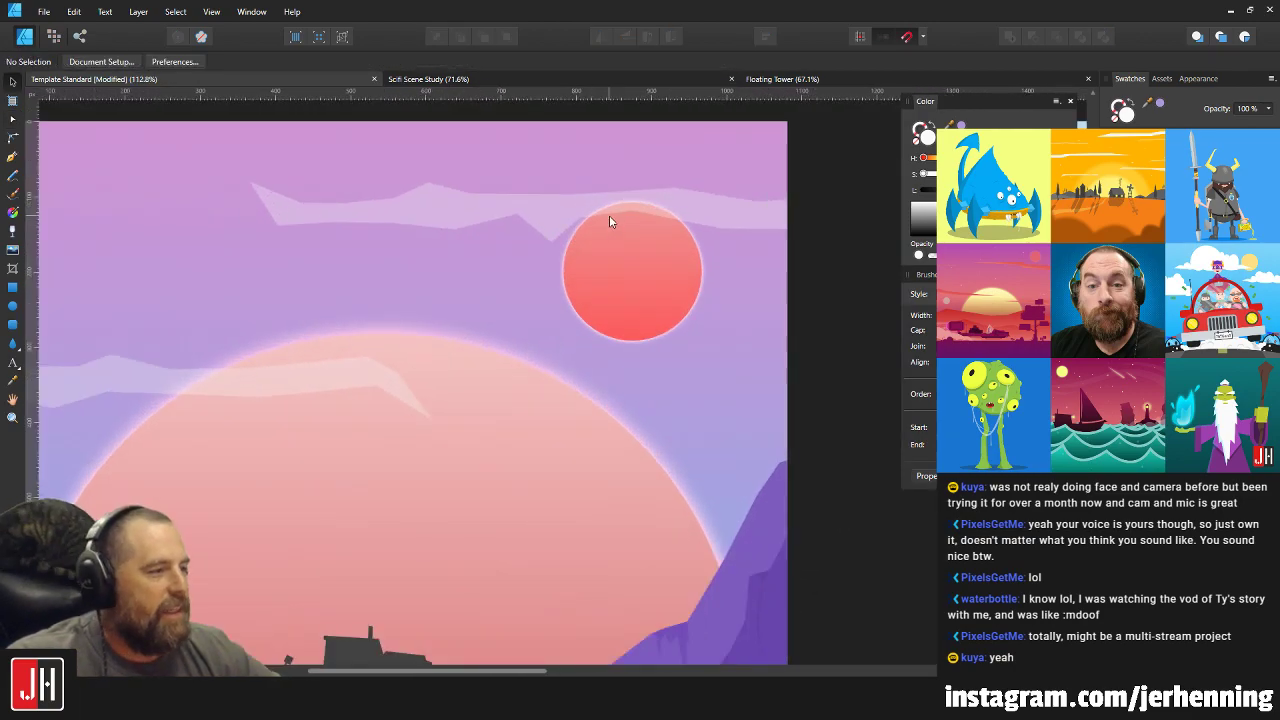
Add a node on the upper cloud's left edge, pull it out into a pointed tip, and notch the underside beside it.
click(621, 209)
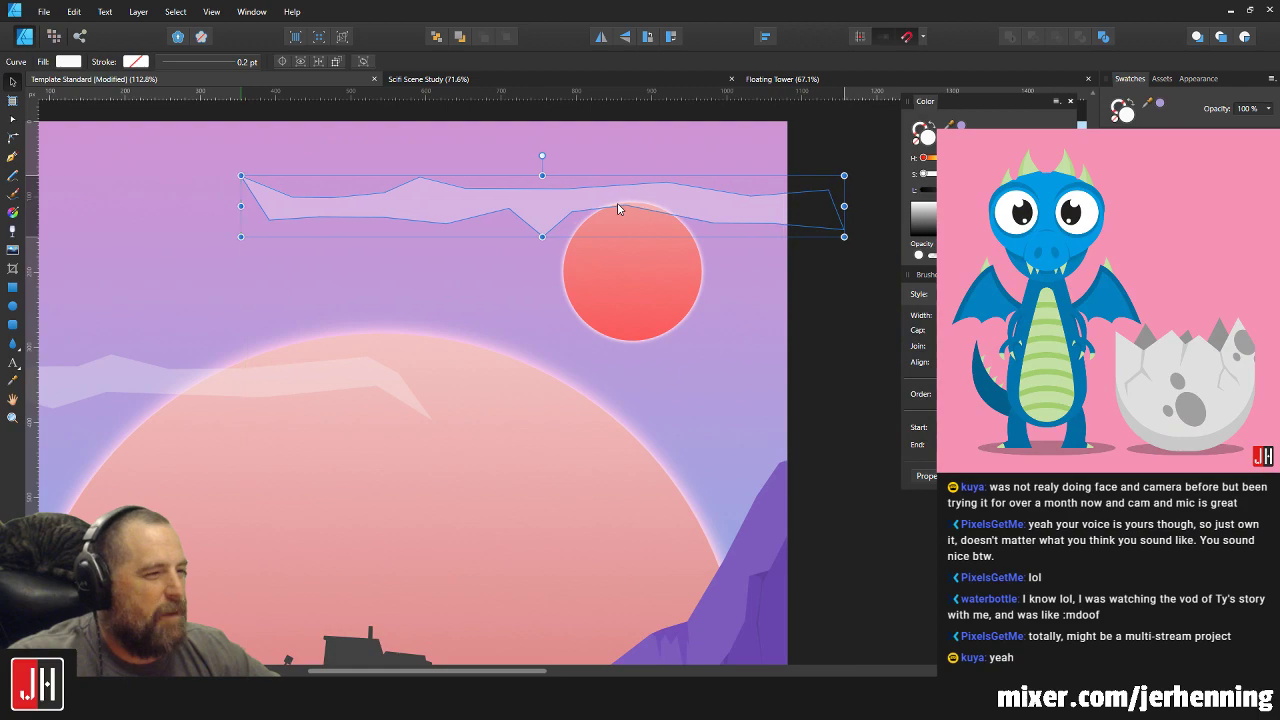
key(a)
scroll(240, 185, up, 3)
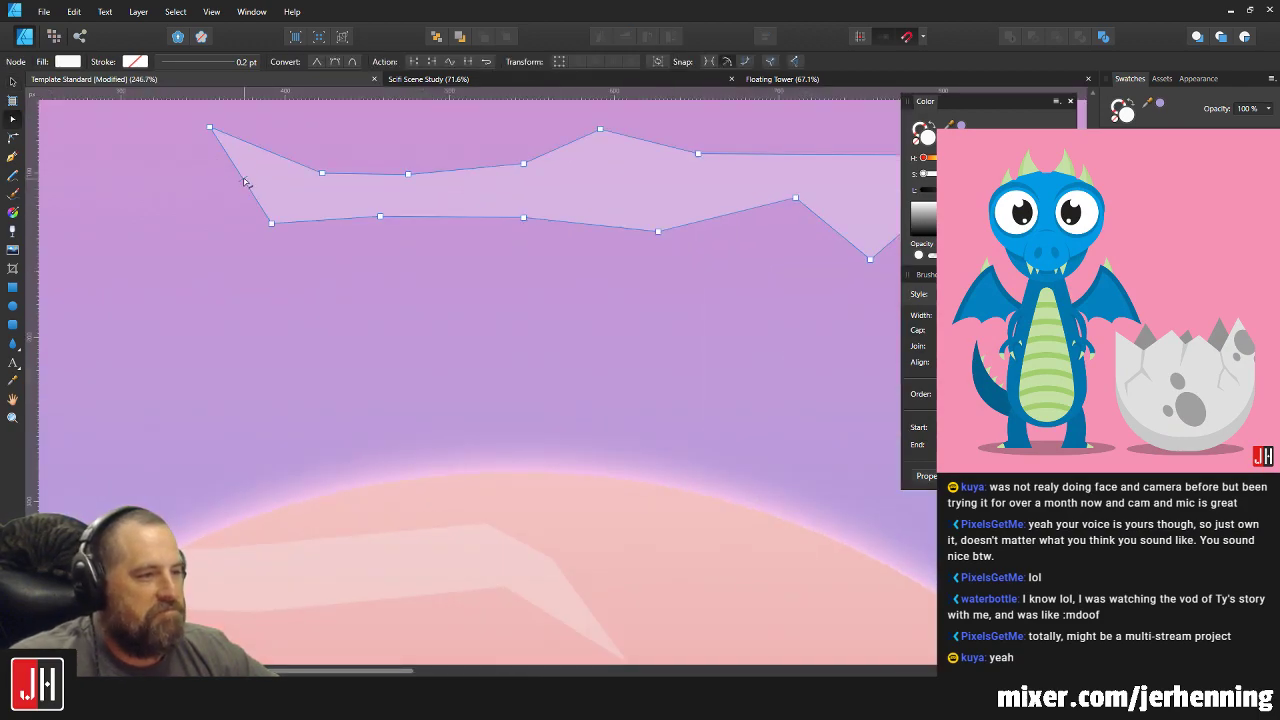
drag(243, 180, 138, 220)
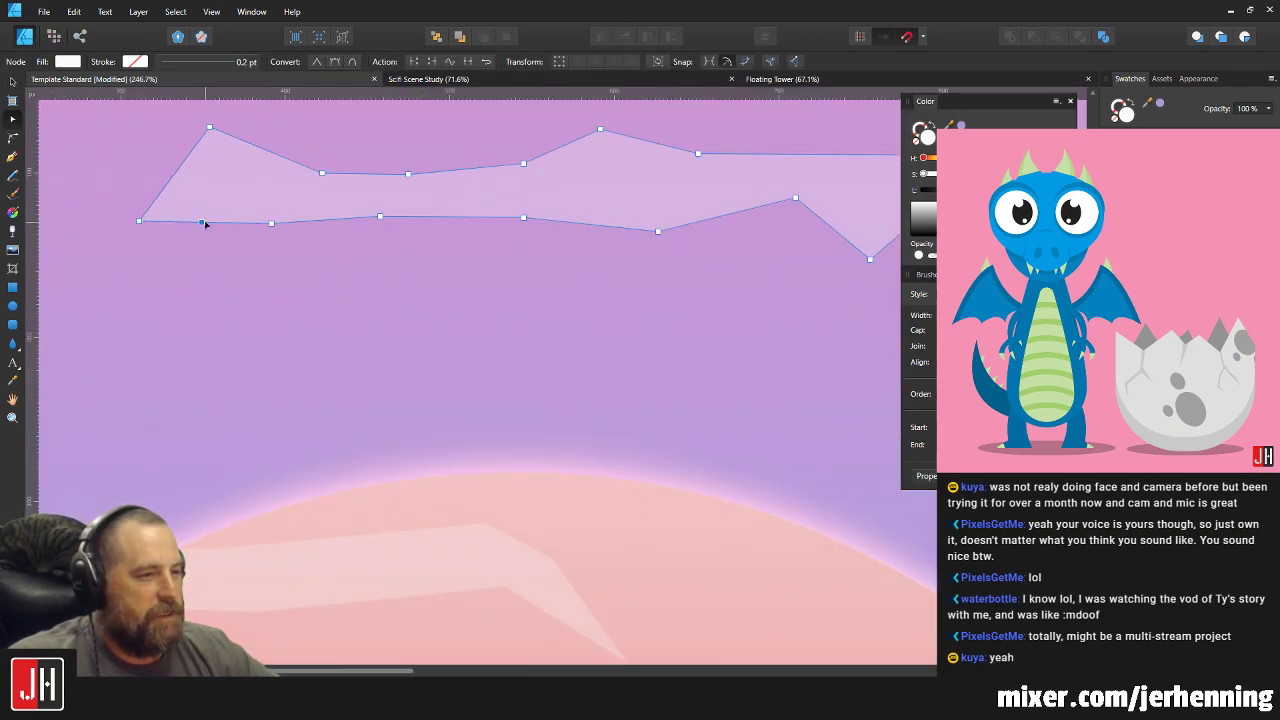
key(v)
scroll(265, 190, down, 5)
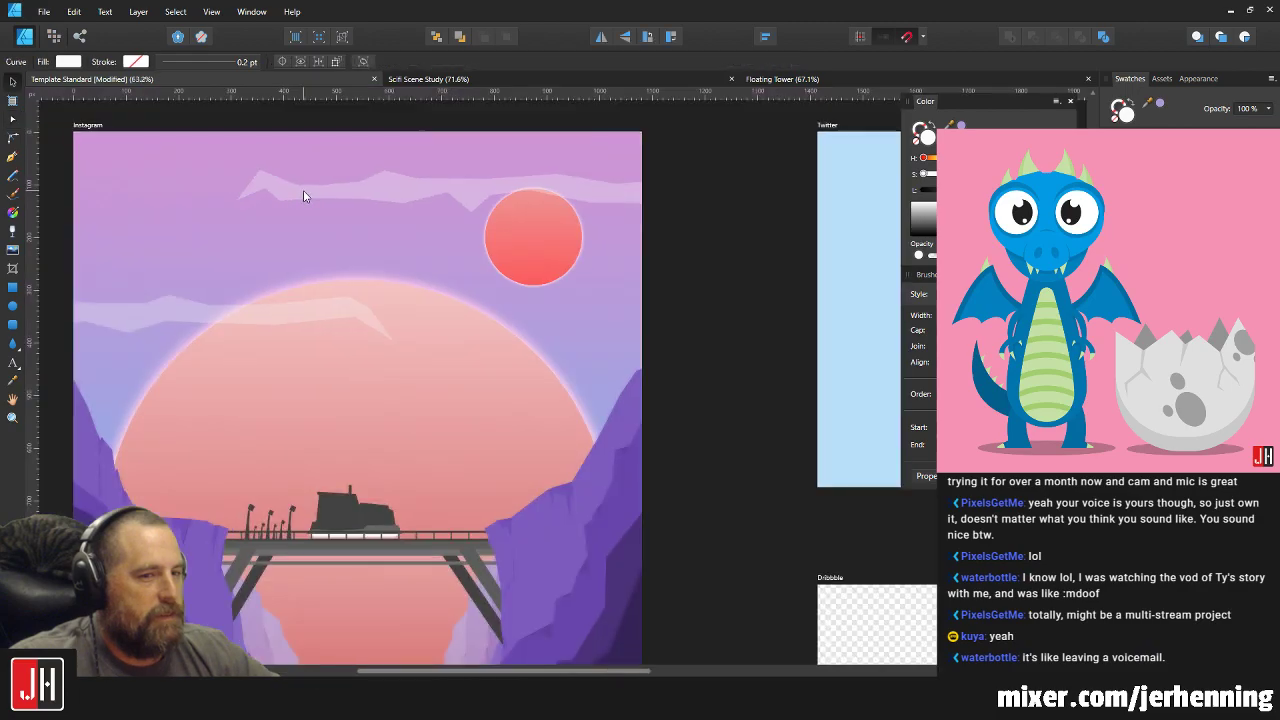
scroll(303, 195, down, 2)
scroll(400, 202, up, 4)
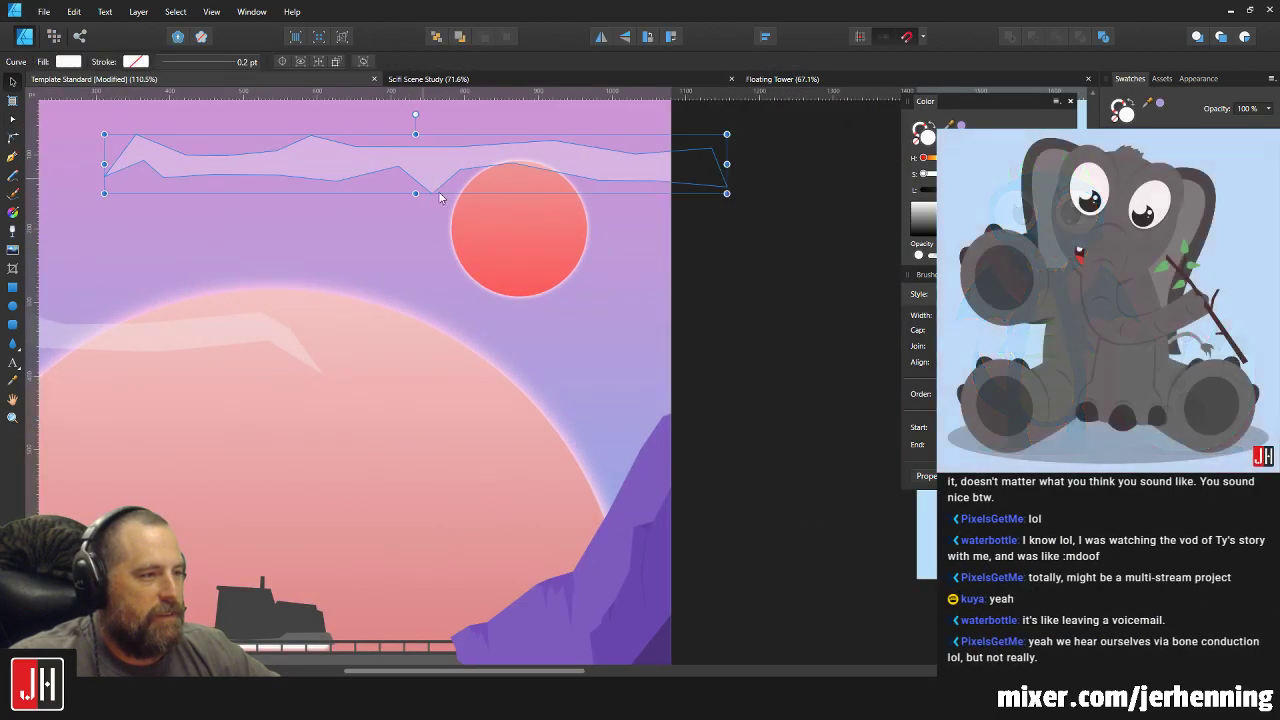
scroll(442, 196, down, 4)
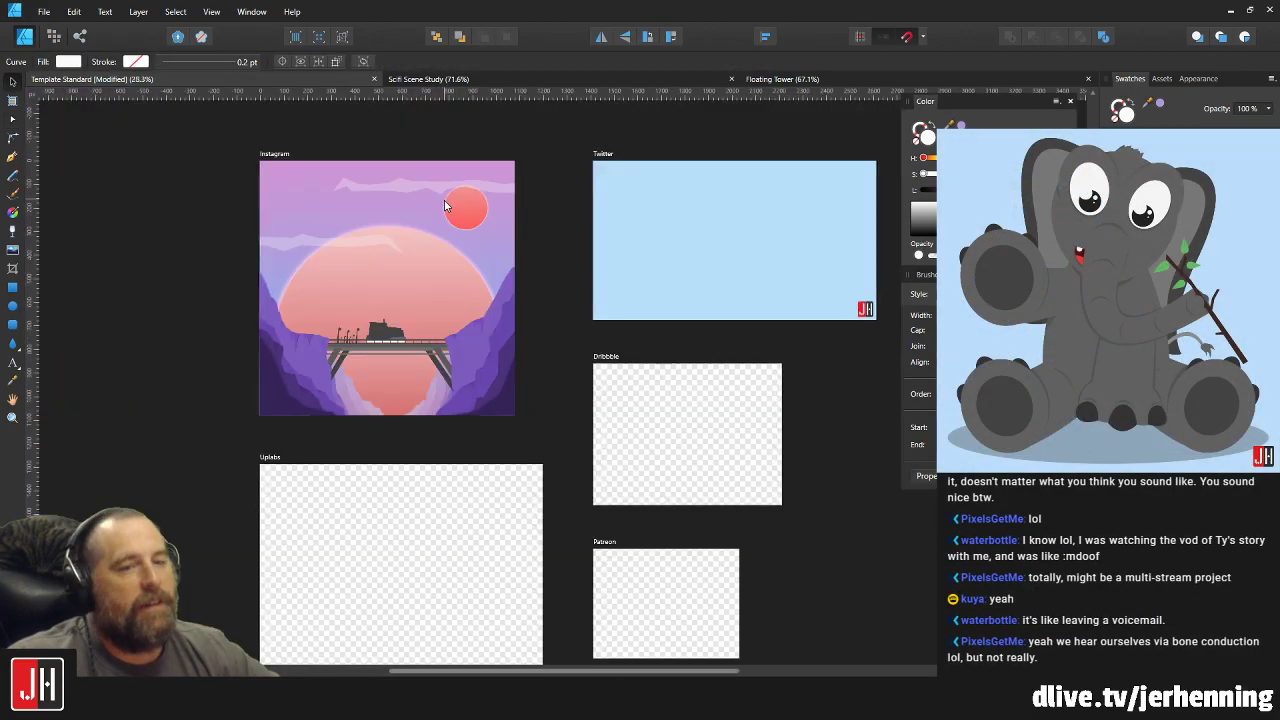
scroll(446, 205, down, 1)
click(543, 158)
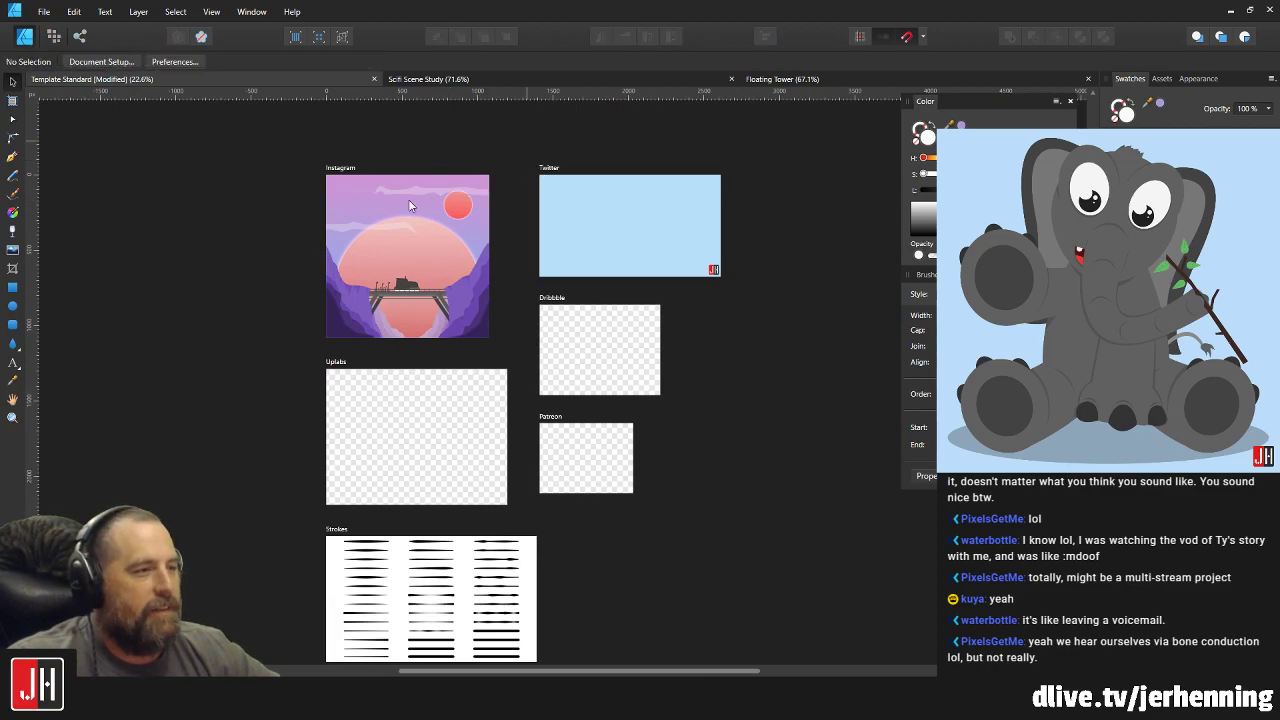
Move the upper cloud's left tip node slightly up and outward.
scroll(450, 203, up, 5)
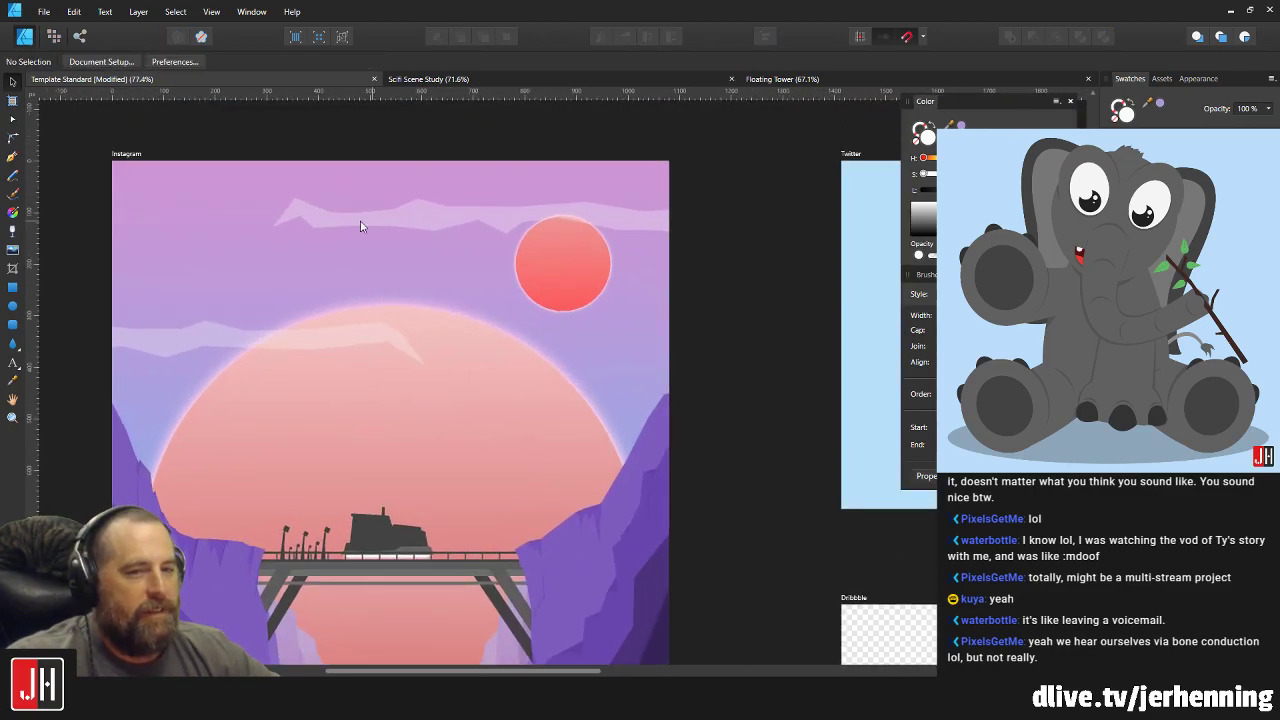
scroll(360, 225, up, 3)
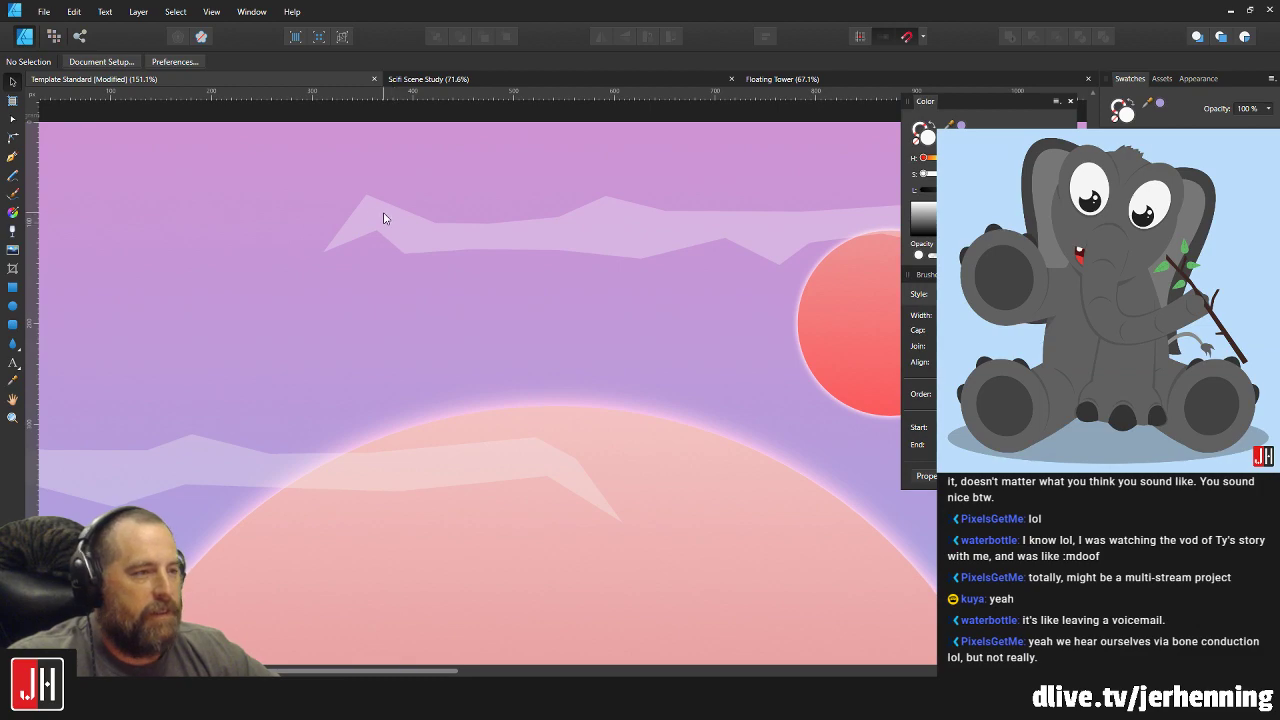
double_click(383, 218)
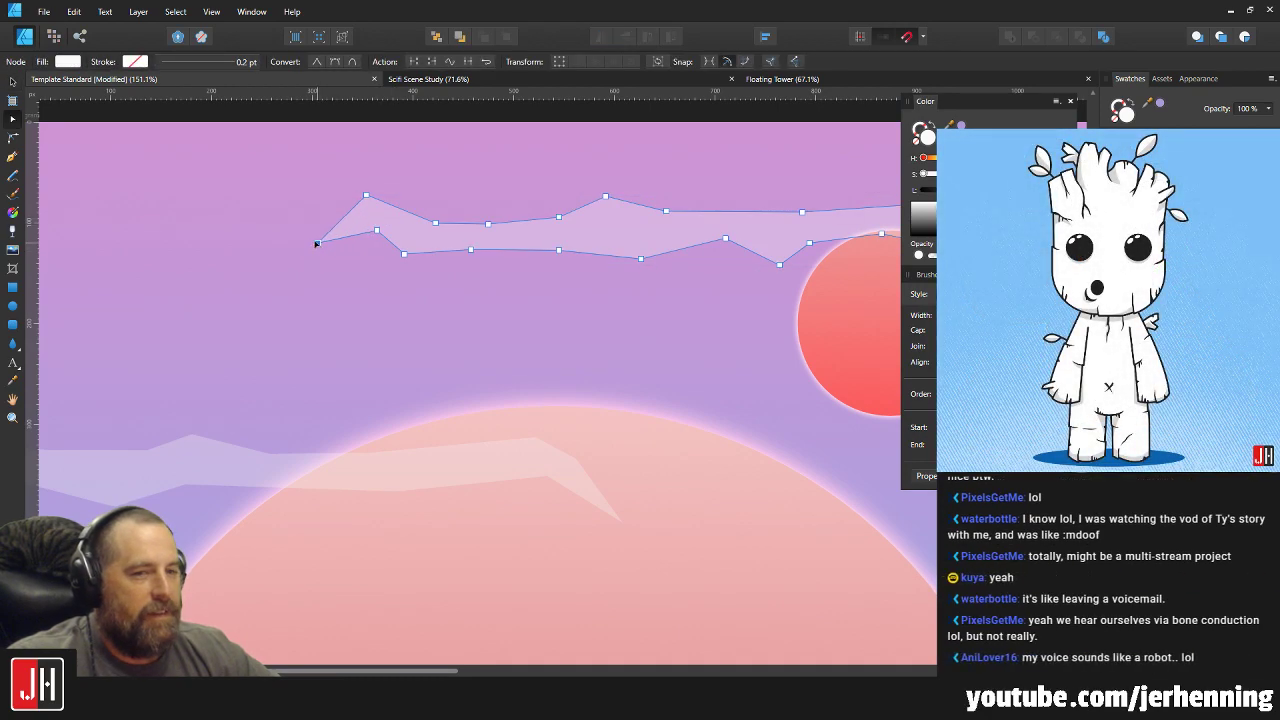
key(v)
scroll(340, 240, down, 5)
Nudge the whole upper cloud slightly up and left above the small sun.
click(370, 237)
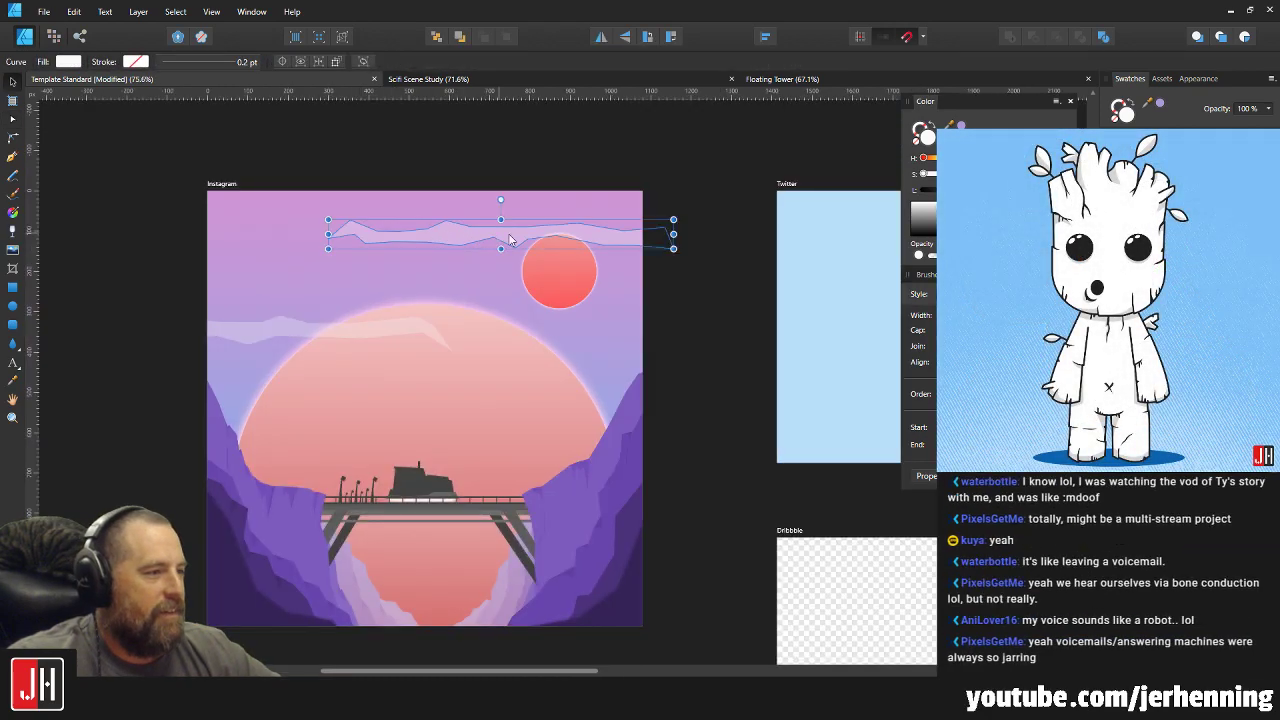
scroll(500, 238, up, 4)
key(Up)
key(Up)
key(Up)
key(Up)
key(Up)
key(Up)
key(Left)
key(Left)
key(Left)
key(Left)
key(Left)
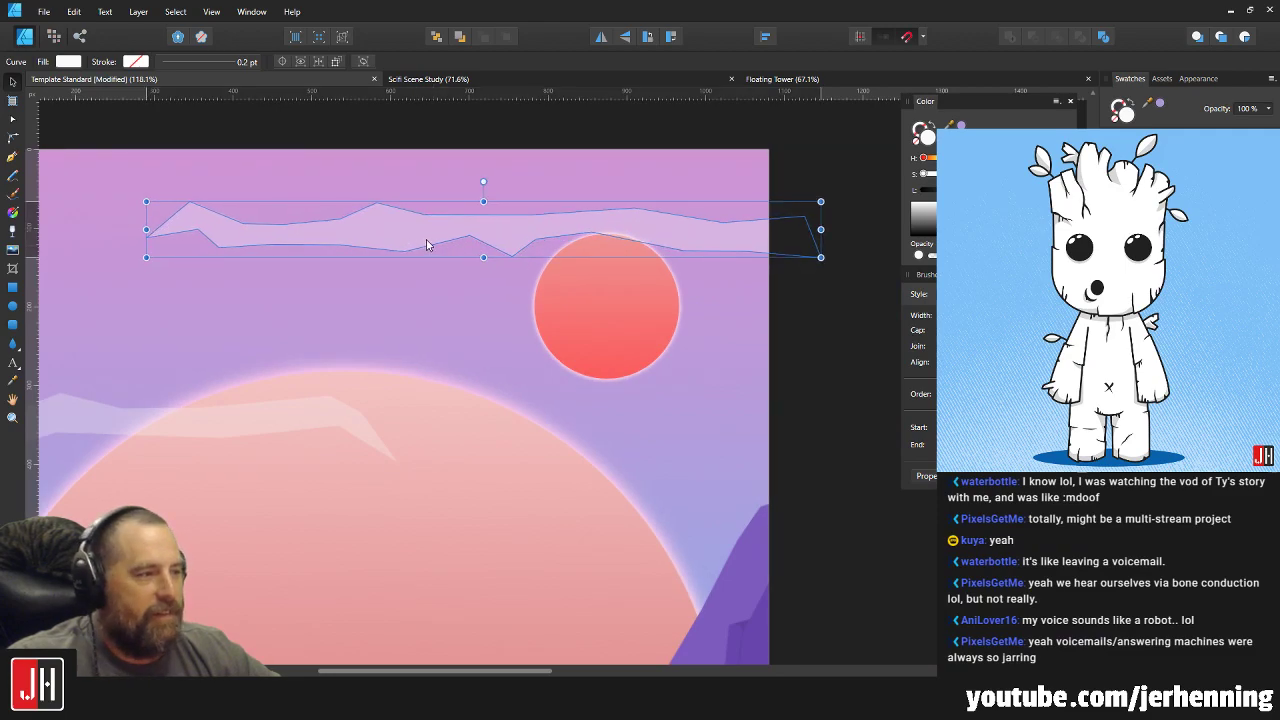
Shift the upper cloud a little farther left and slightly down over the small sun's top, and deselect it.
drag(428, 243, 421, 251)
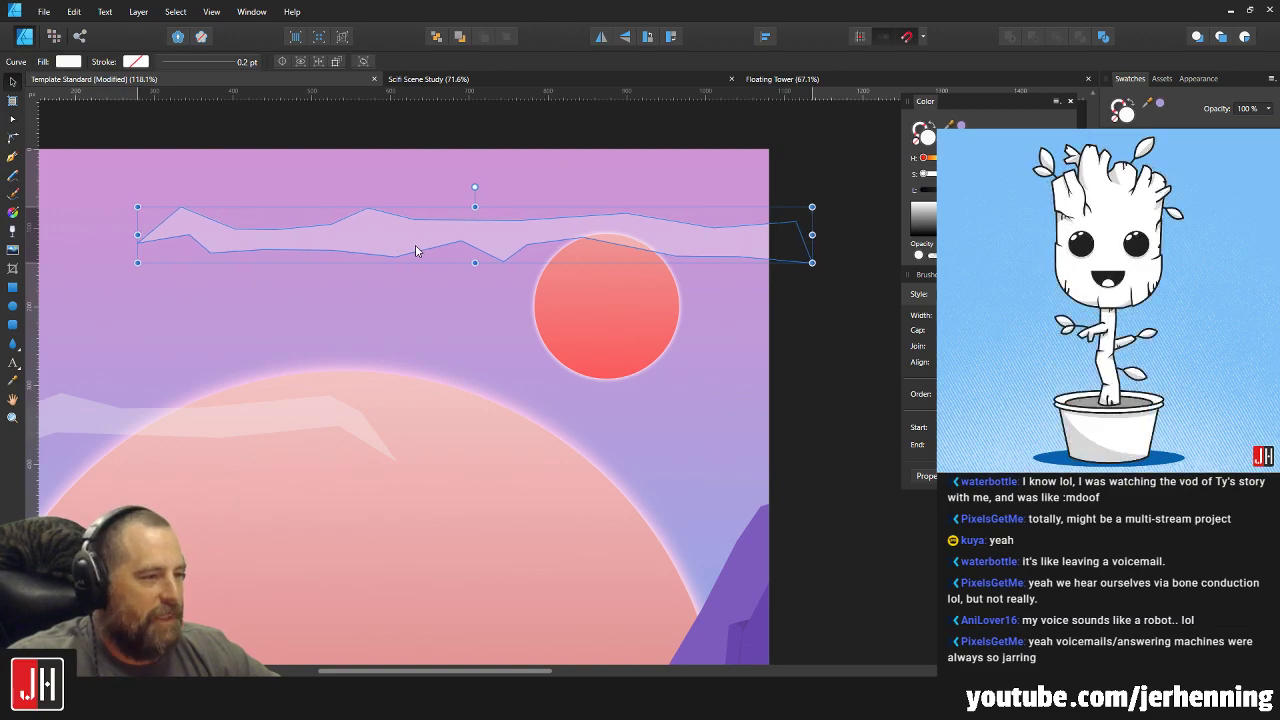
click(781, 310)
scroll(760, 325, down, 4)
drag(749, 336, 690, 314)
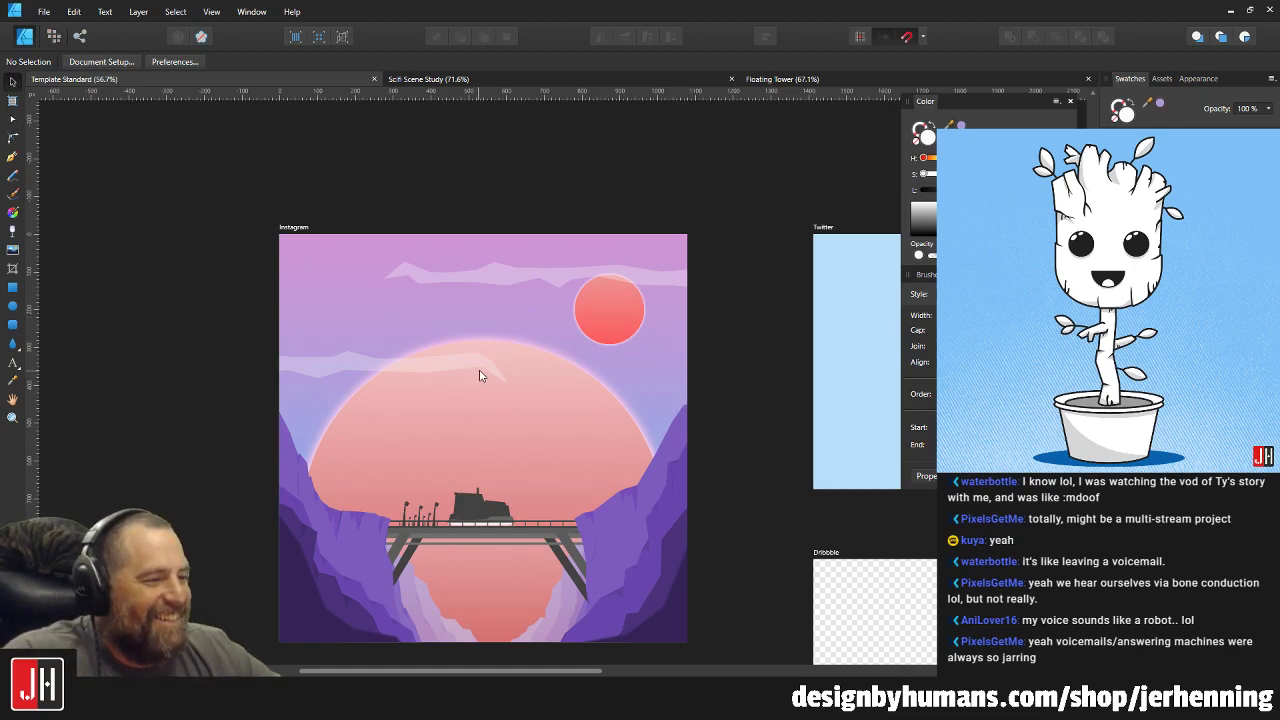
Raise the right tip of the cloud across the large sun and shift the nodes just behind it slightly left.
scroll(477, 371, up, 6)
click(511, 367)
key(a)
drag(600, 446, 587, 409)
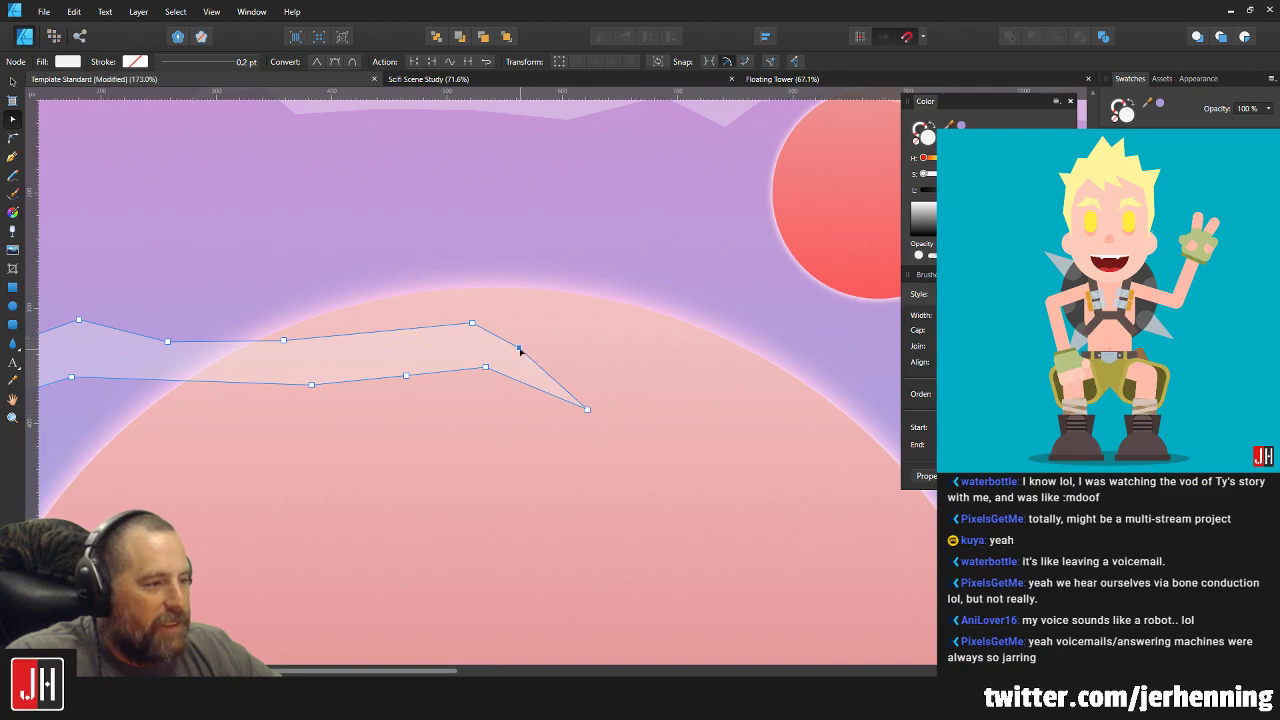
drag(518, 348, 470, 371)
key(v)
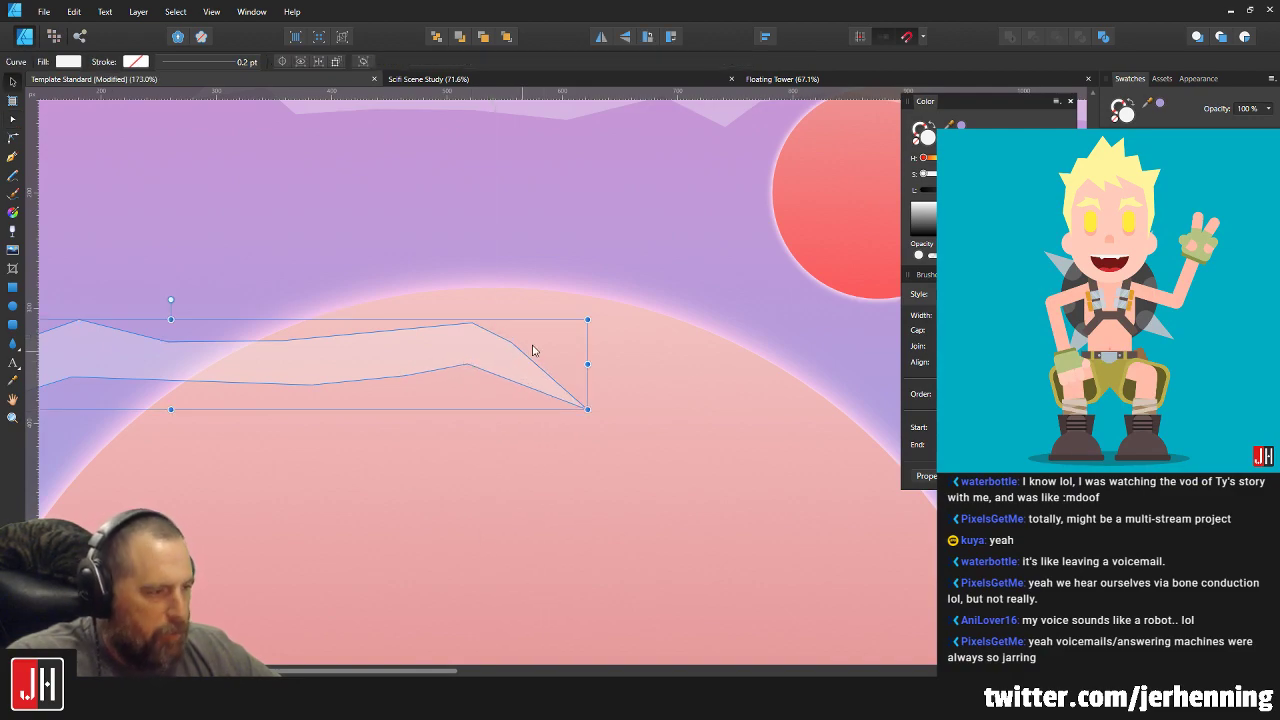
Examine the placement of both clouds across the suns and the full canyon composition.
scroll(531, 349, down, 5)
click(690, 372)
scroll(557, 348, up, 2)
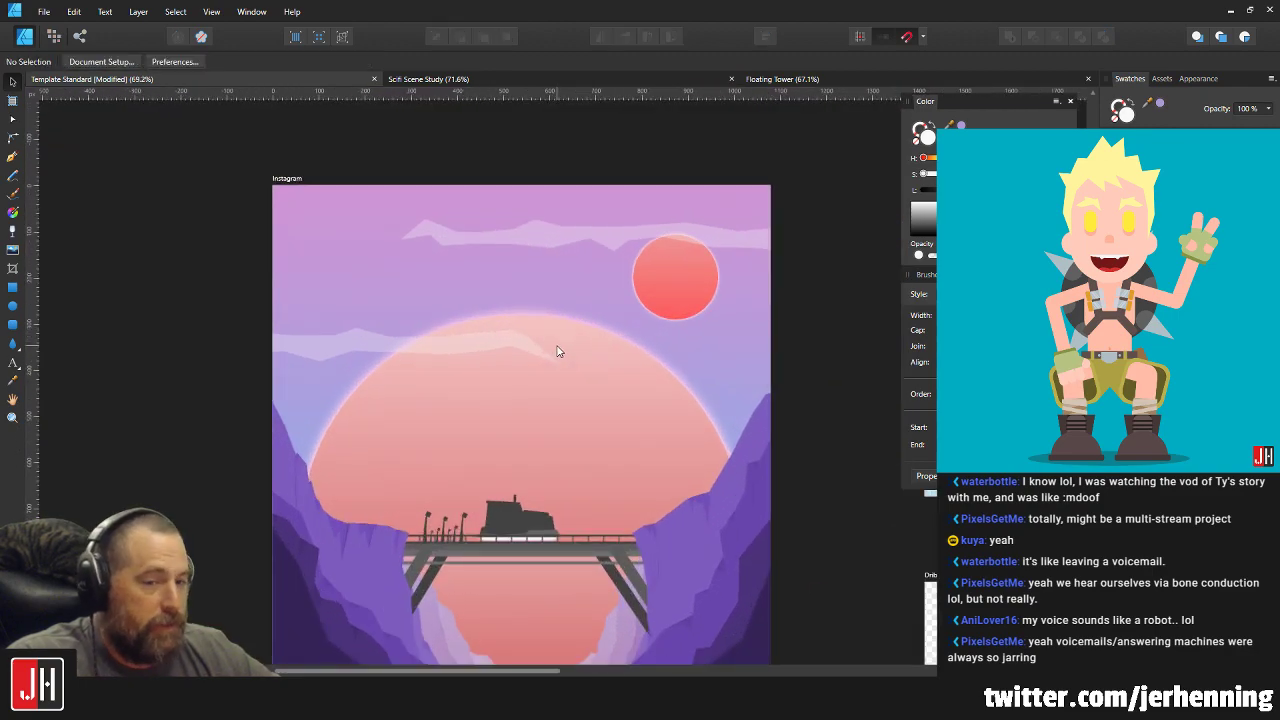
click(625, 240)
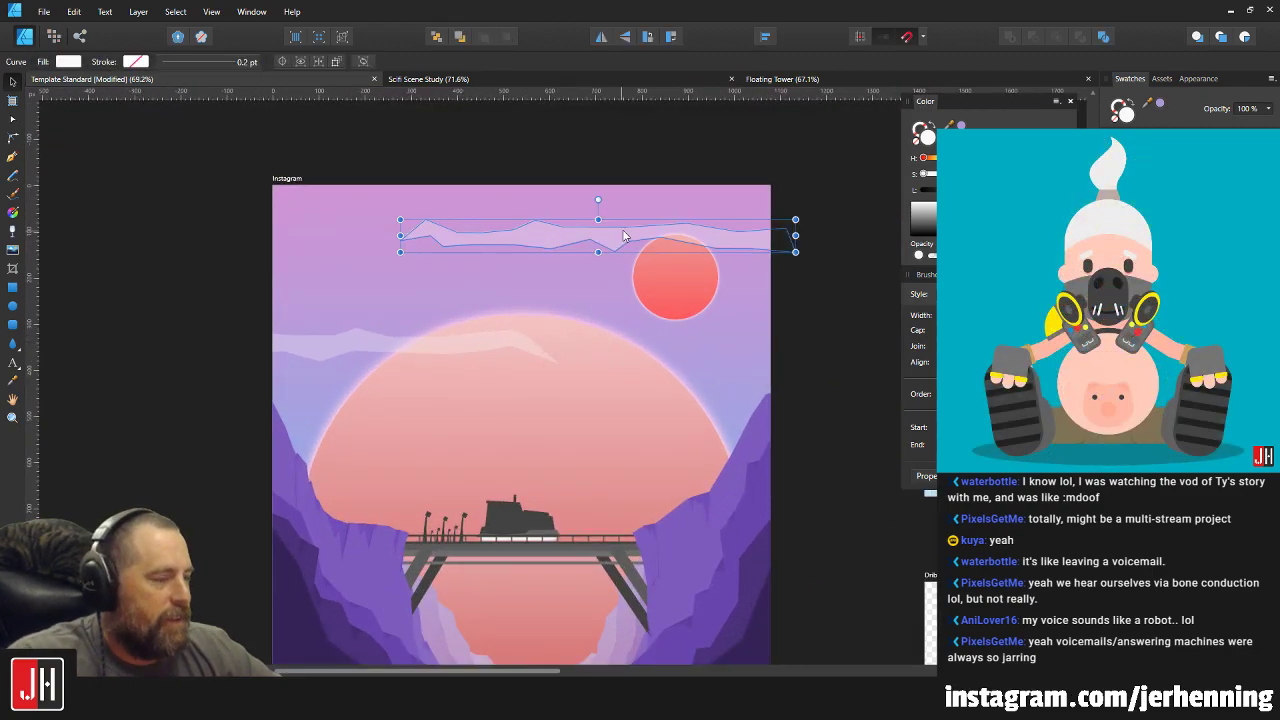
scroll(661, 240, up, 2)
scroll(690, 270, down, 4)
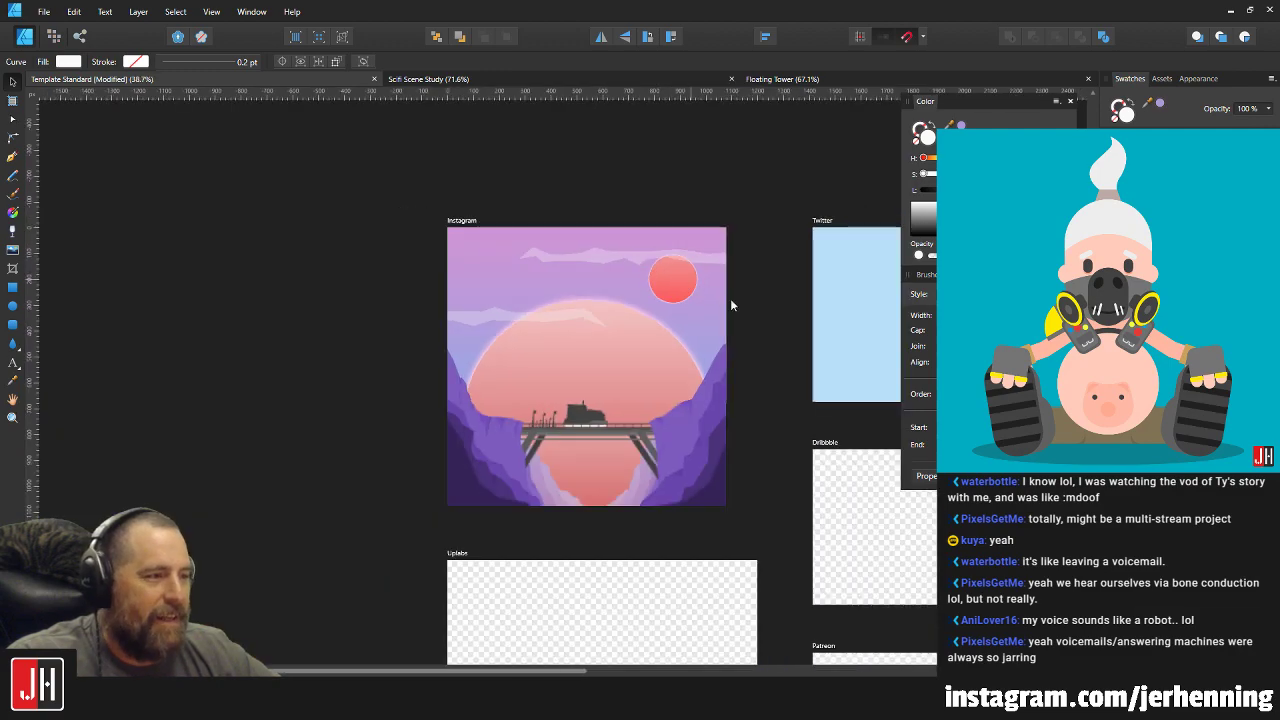
click(730, 298)
scroll(658, 305, up, 2)
scroll(590, 308, up, 1)
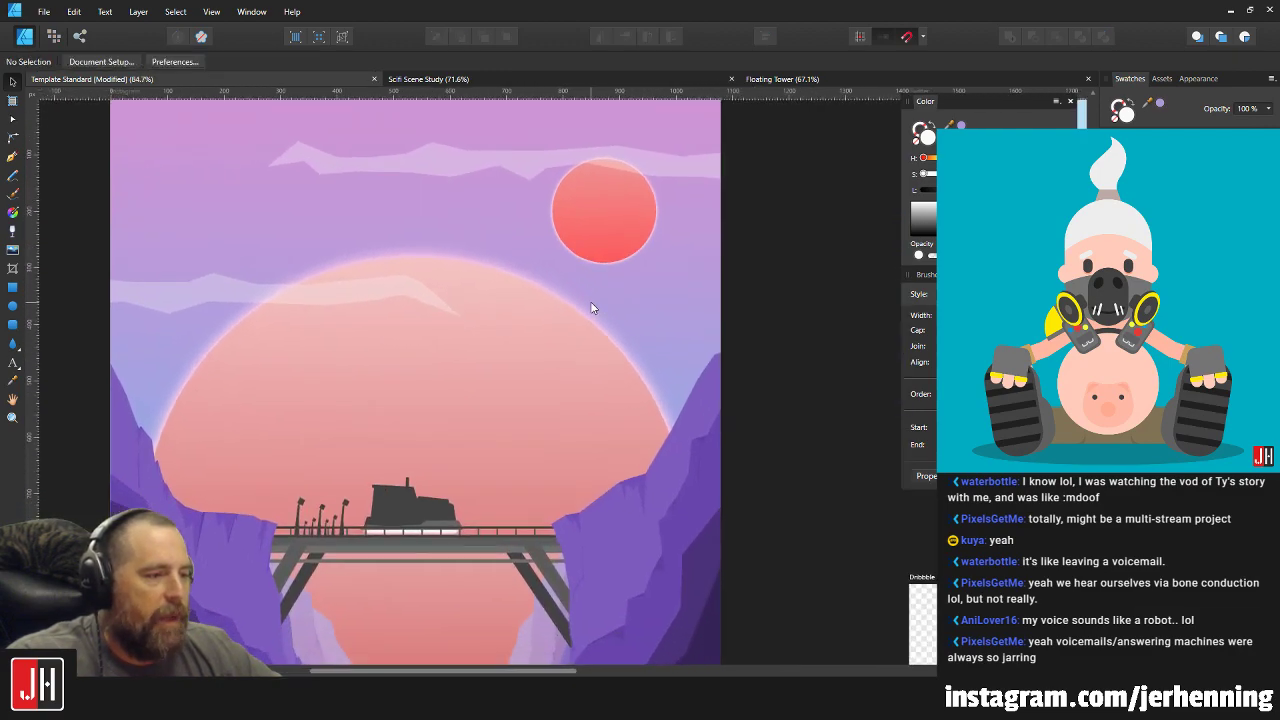
Select the upper and lower clouds together and scale both down slightly.
drag(590, 302, 597, 312)
click(437, 300)
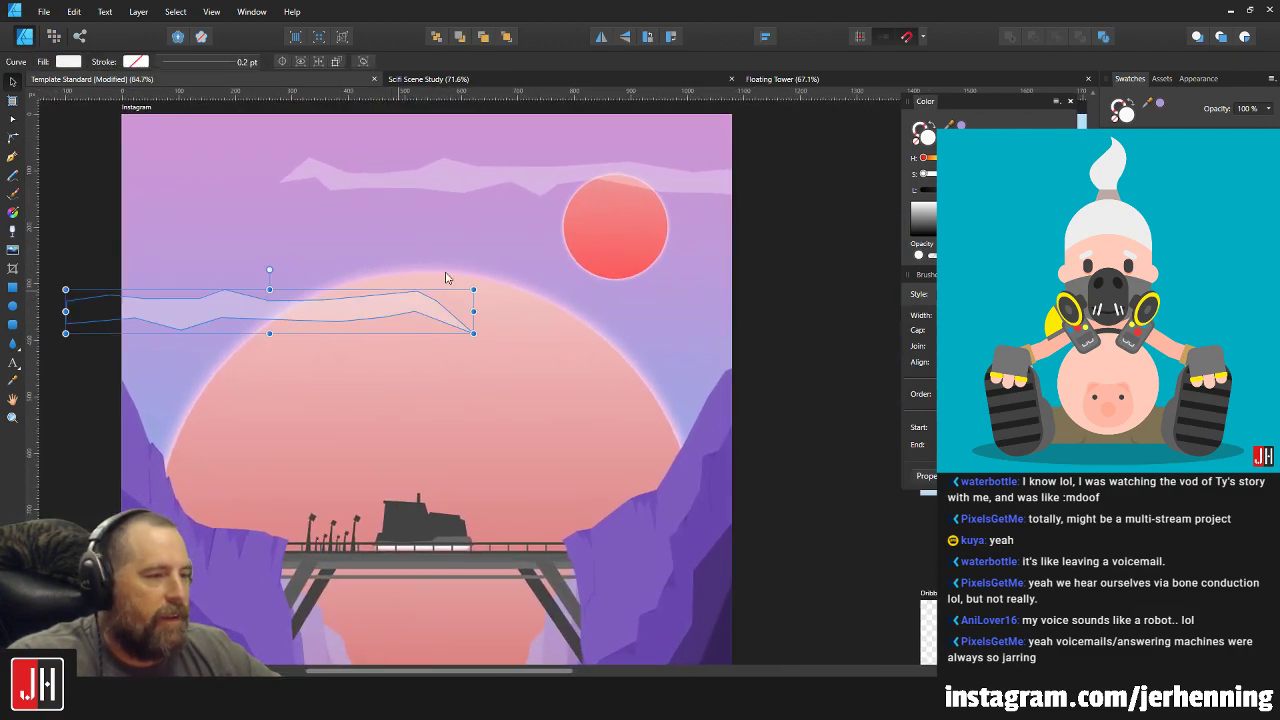
shift+click(512, 187)
drag(737, 160, 692, 210)
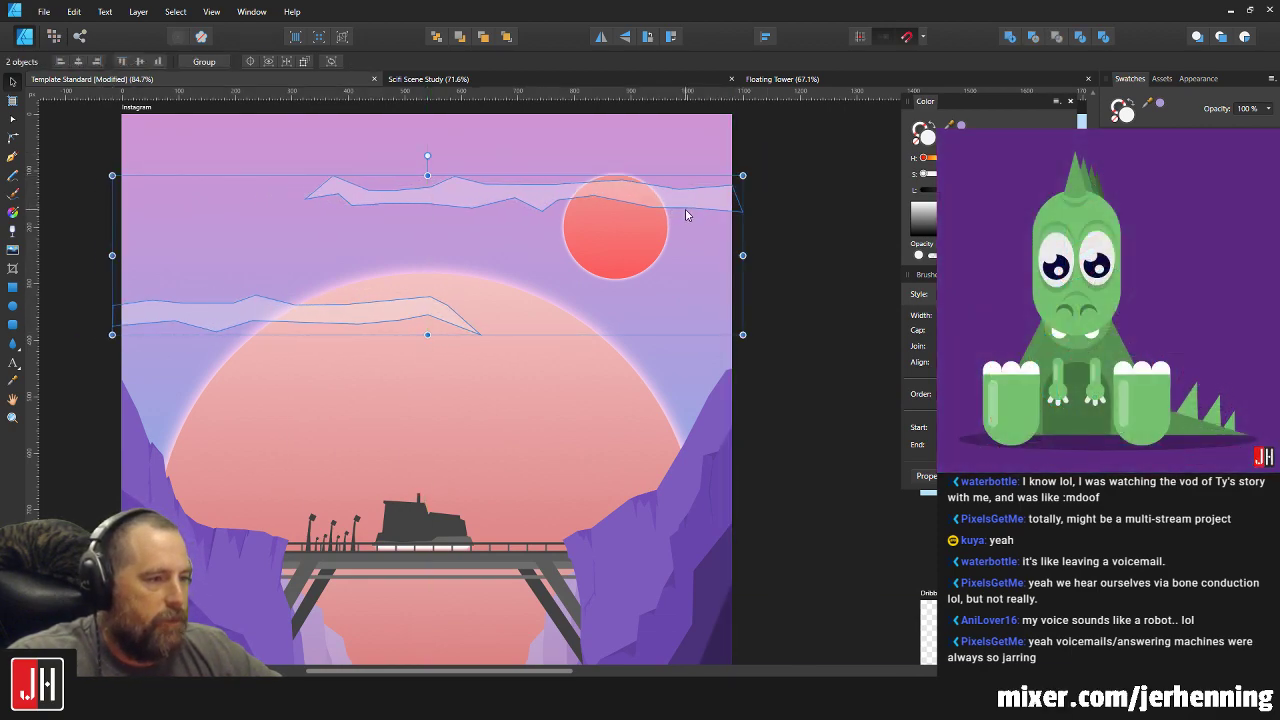
Move the upper cloud slightly right and down across the small sun, shrink it, and deselect it.
click(681, 203)
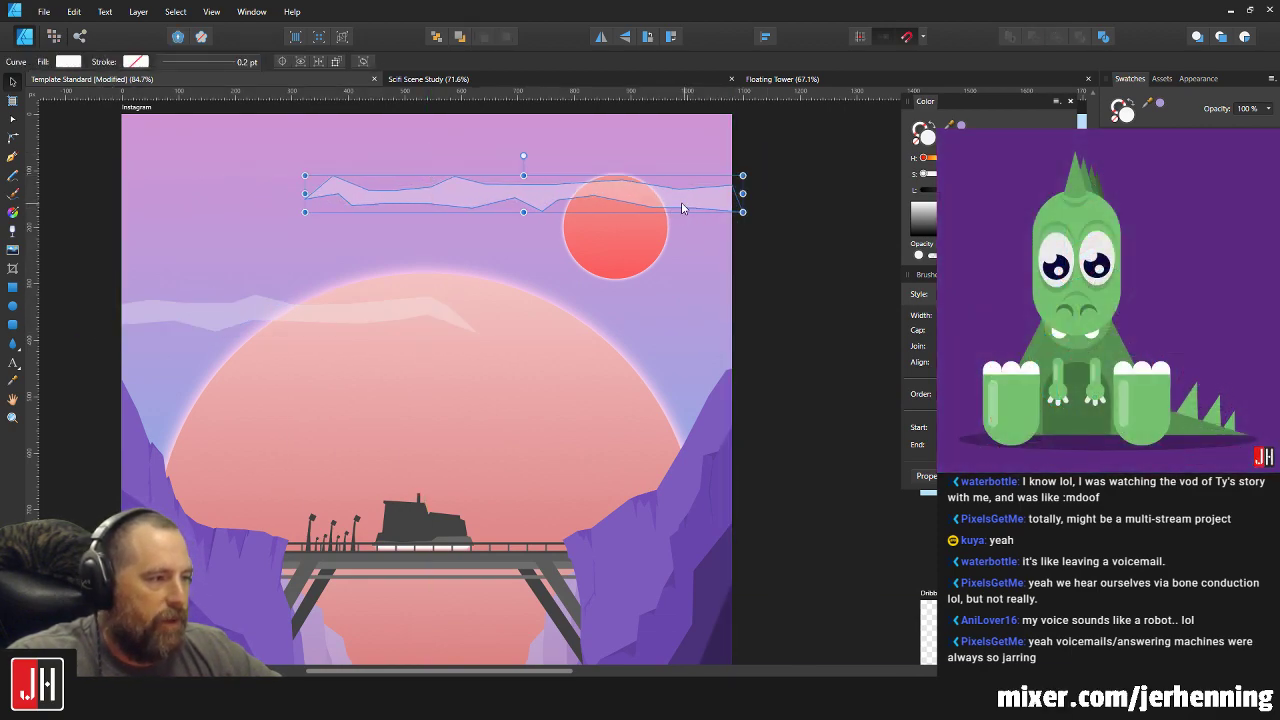
click(765, 216)
click(558, 205)
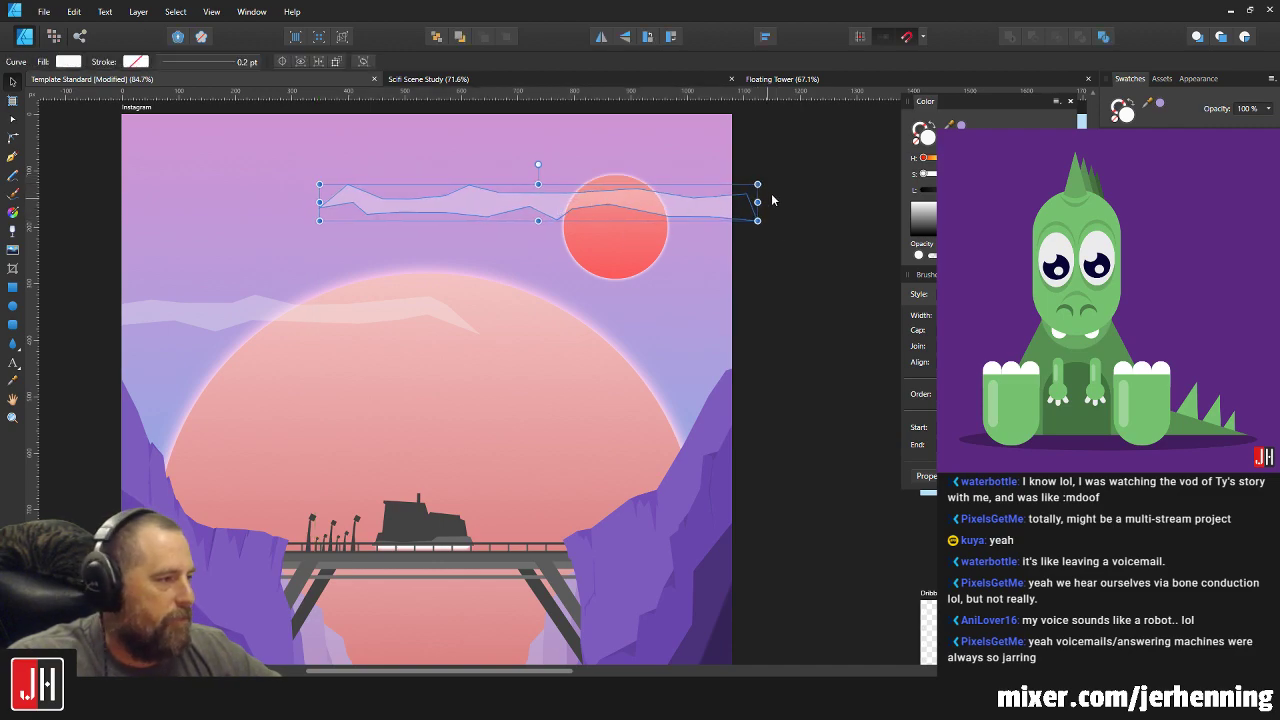
drag(757, 184, 728, 215)
click(806, 163)
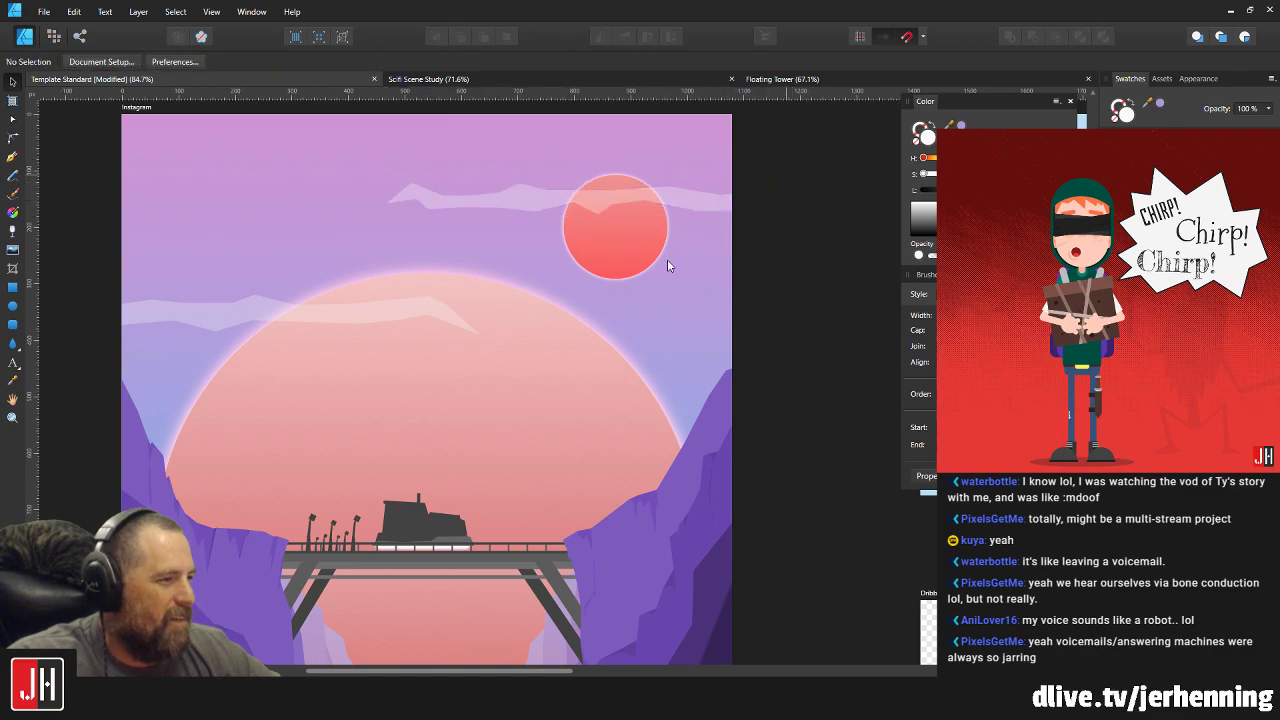
Enlarge the lower cloud slightly, reposition it a little left and down across the large sun, and deselect it.
scroll(667, 259, down, 3)
scroll(545, 279, up, 3)
click(549, 330)
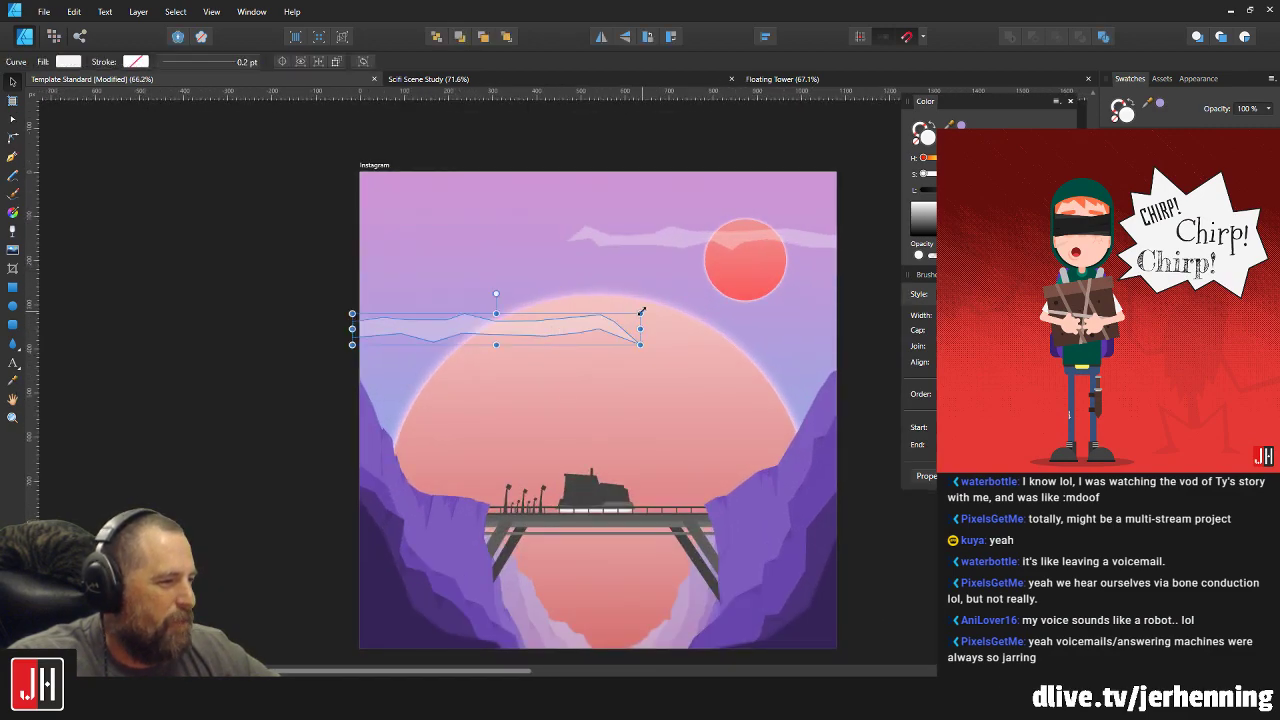
drag(641, 312, 668, 310)
drag(544, 330, 535, 336)
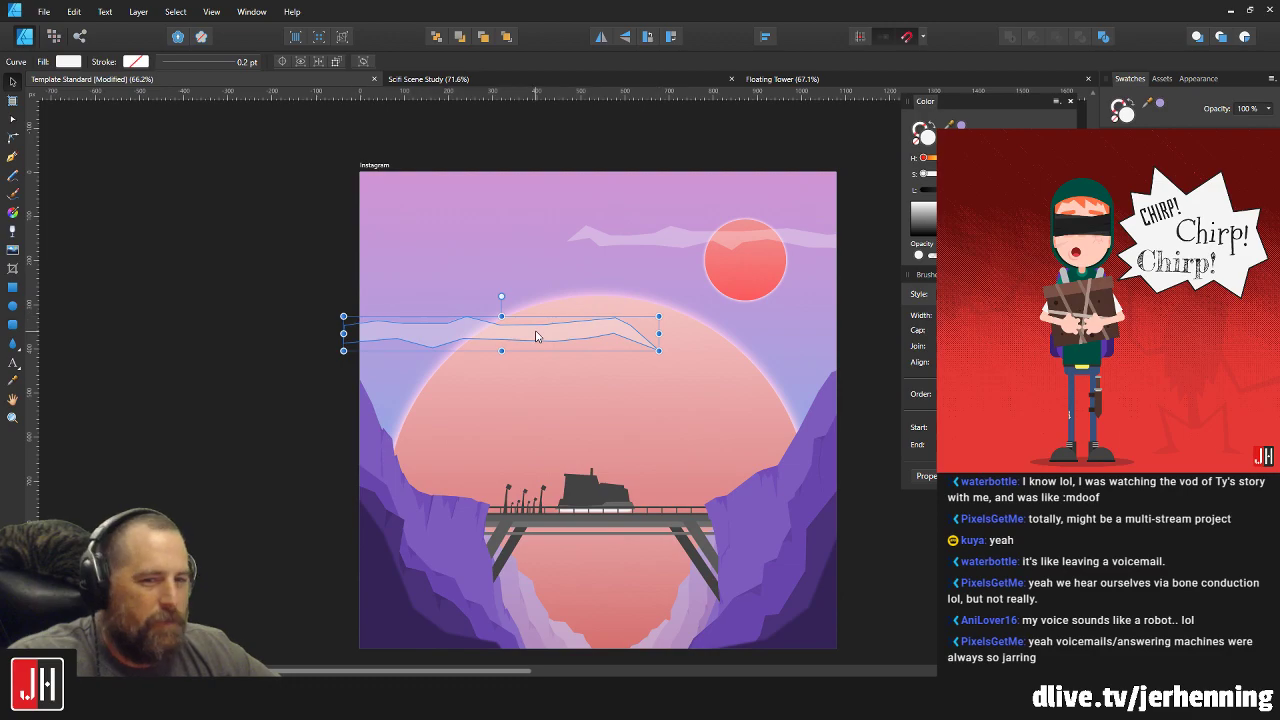
scroll(535, 336, down, 3)
key(ctrl+d)
scroll(576, 338, up, 5)
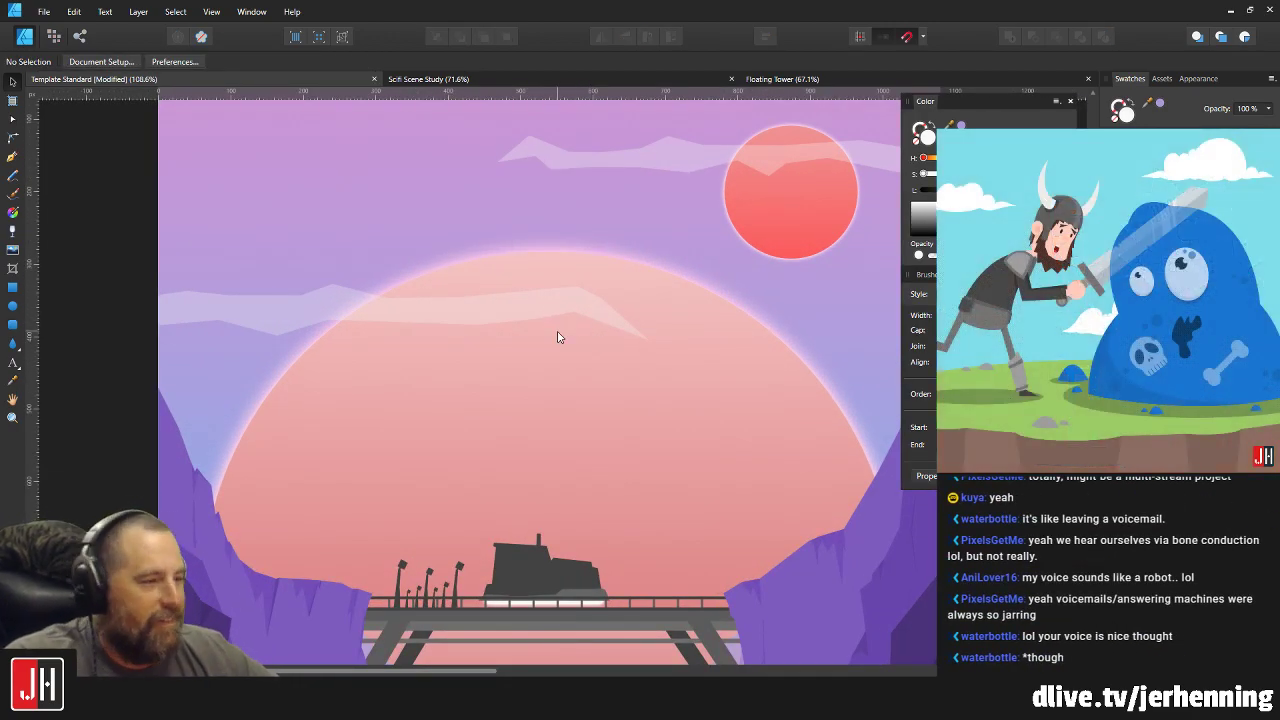
Move the lower cloud farther left and slightly down over the large sun, and deselect it.
click(534, 306)
drag(534, 306, 459, 319)
scroll(517, 323, down, 3)
click(727, 346)
scroll(530, 323, up, 2)
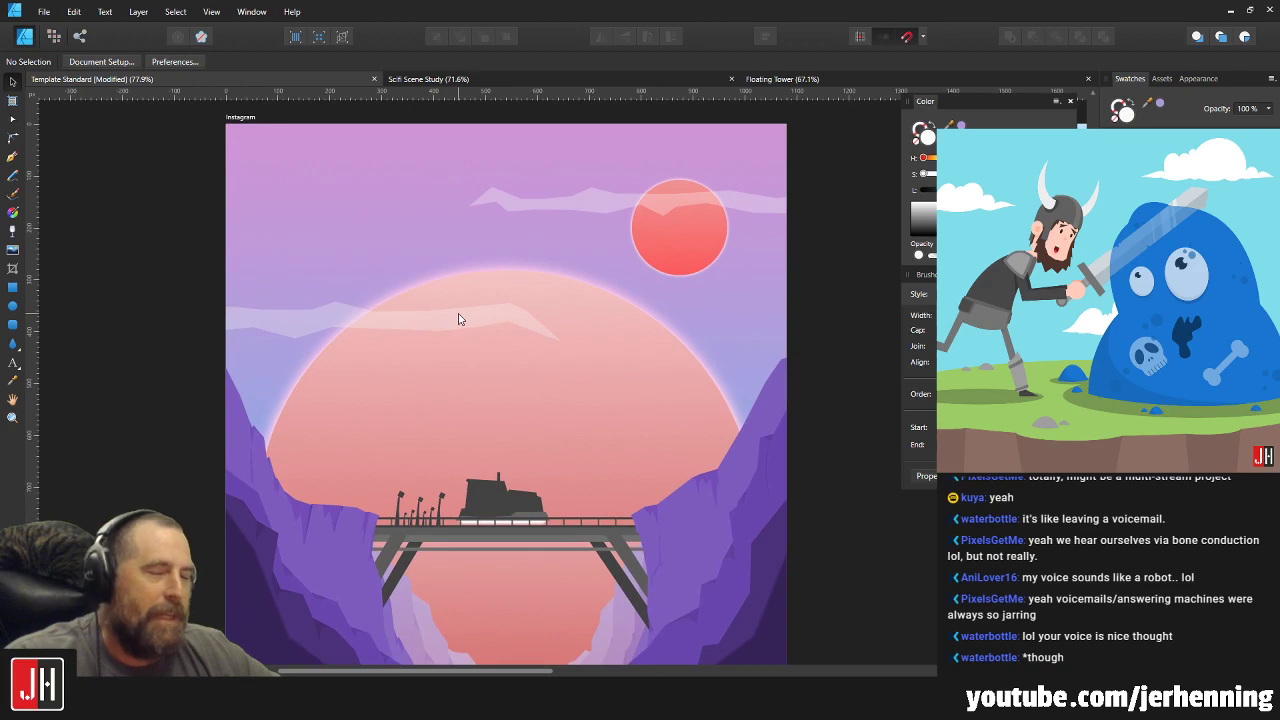
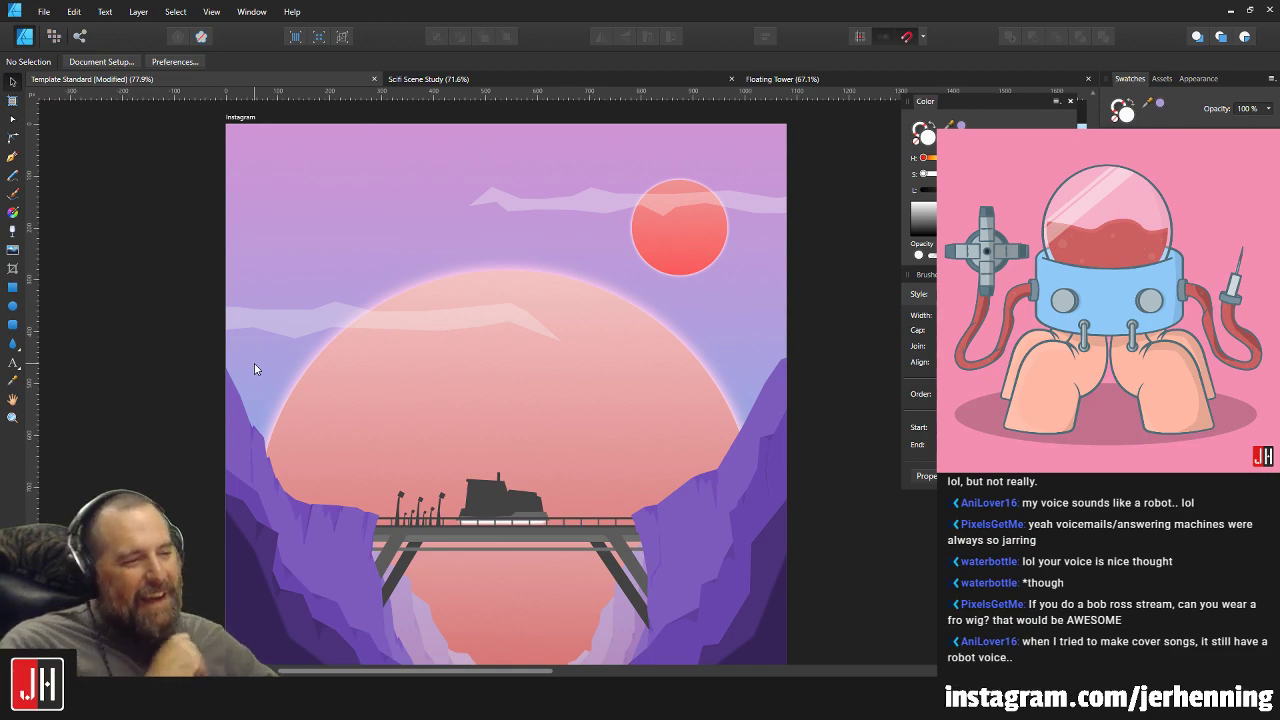
Add a node on the lower cloud's bottom edge near the large sun's rim, raise it slightly, and deselect the cloud.
scroll(423, 323, up, 5)
double_click(423, 323)
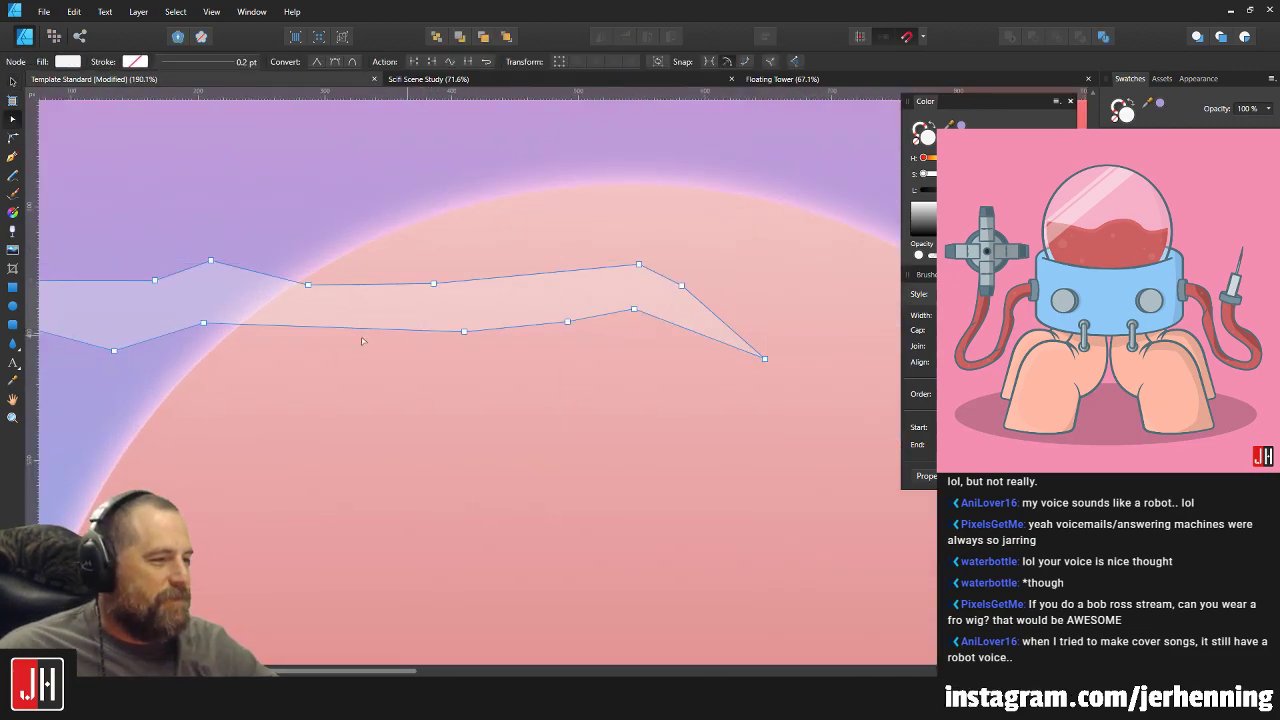
drag(317, 327, 326, 316)
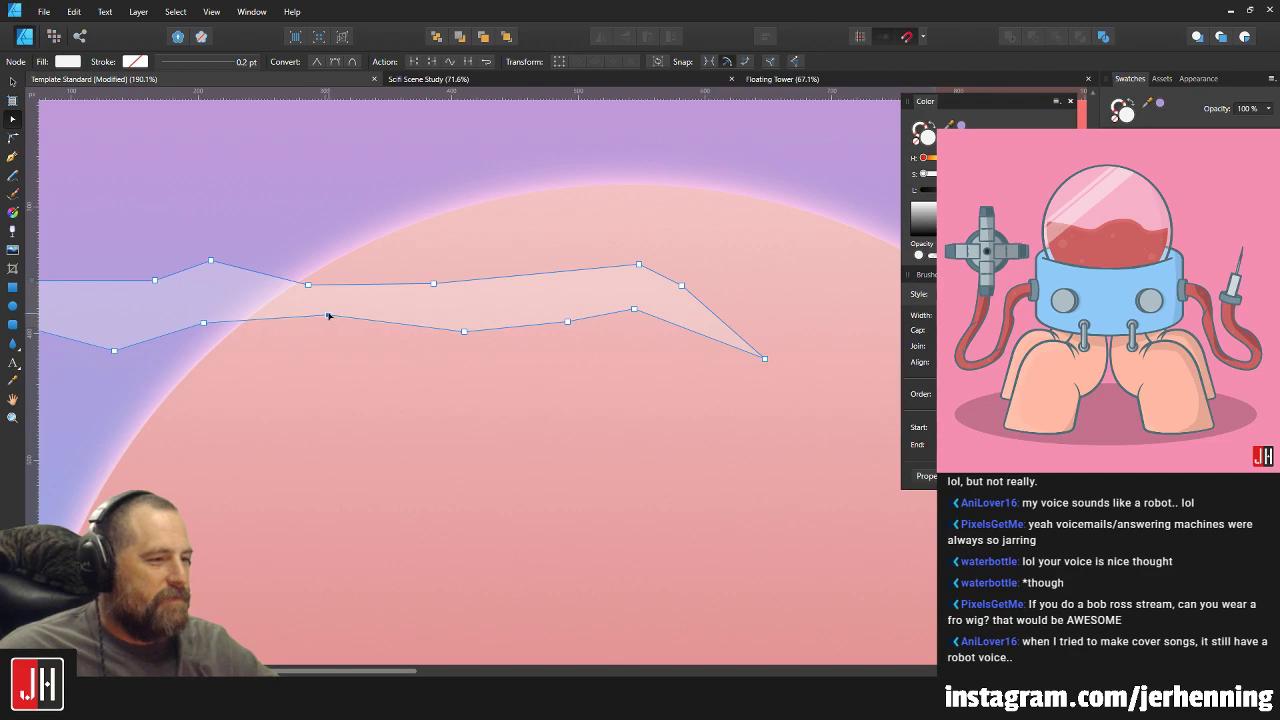
key(v)
scroll(375, 317, down, 6)
click(626, 329)
Activate the Pen tool for a new cloud near the right canyon wall and the large sun.
scroll(556, 314, up, 4)
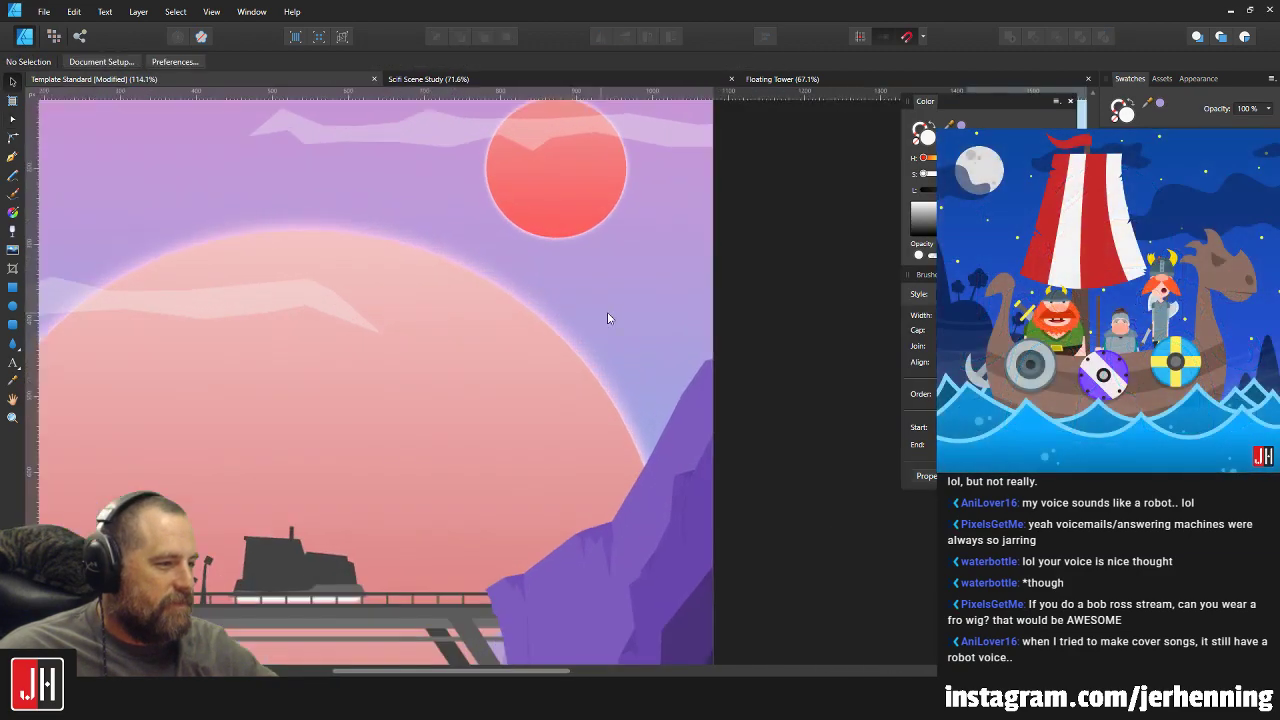
scroll(607, 318, right, 2)
key(p)
scroll(560, 409, up, 3)
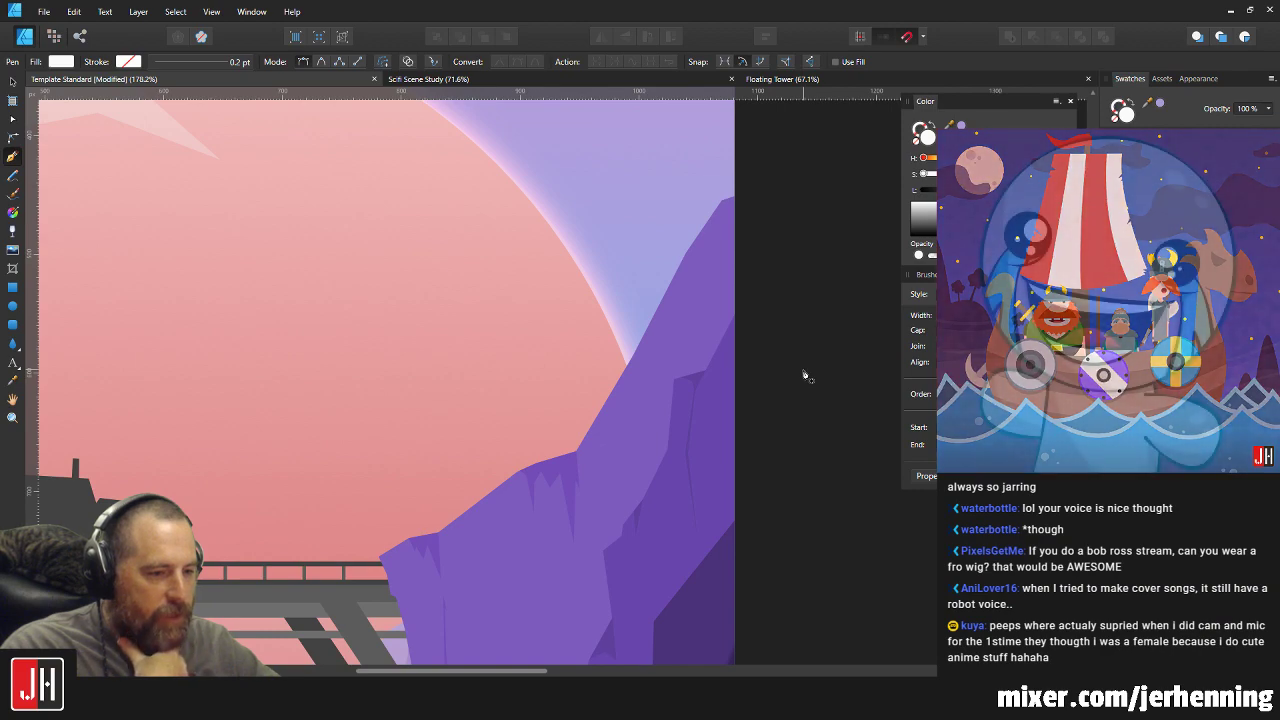
click(815, 340)
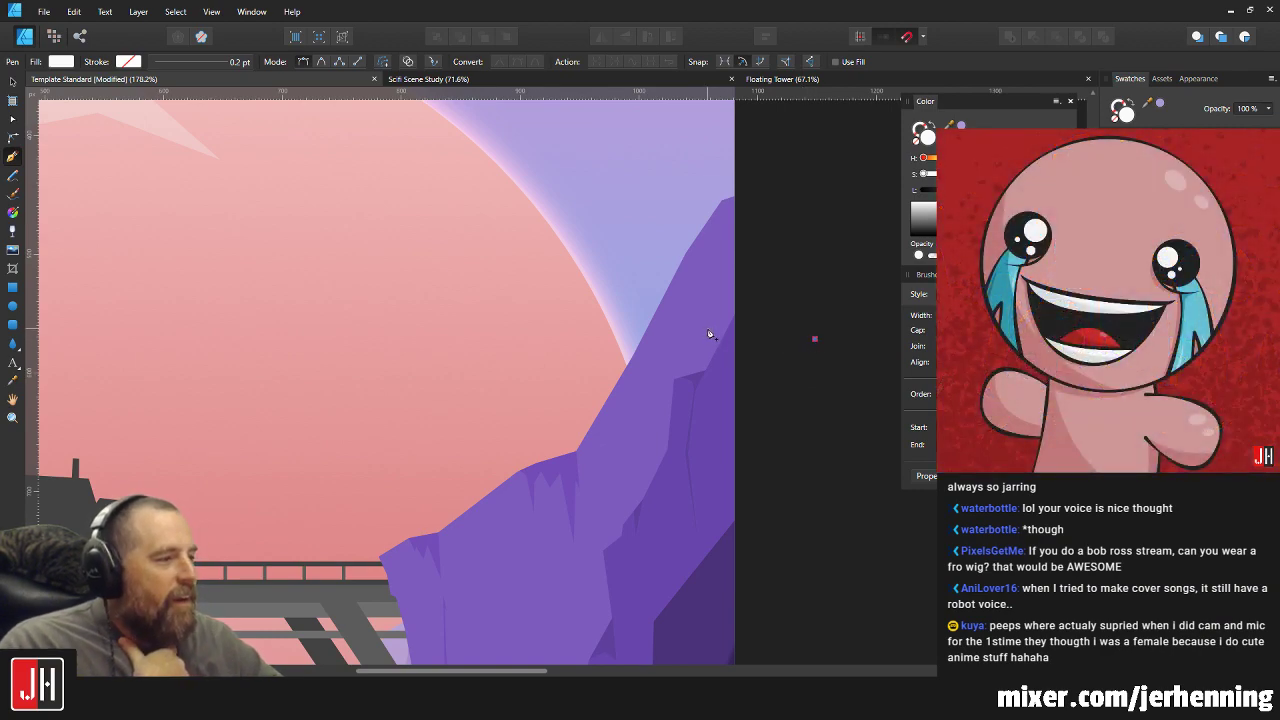
click(708, 328)
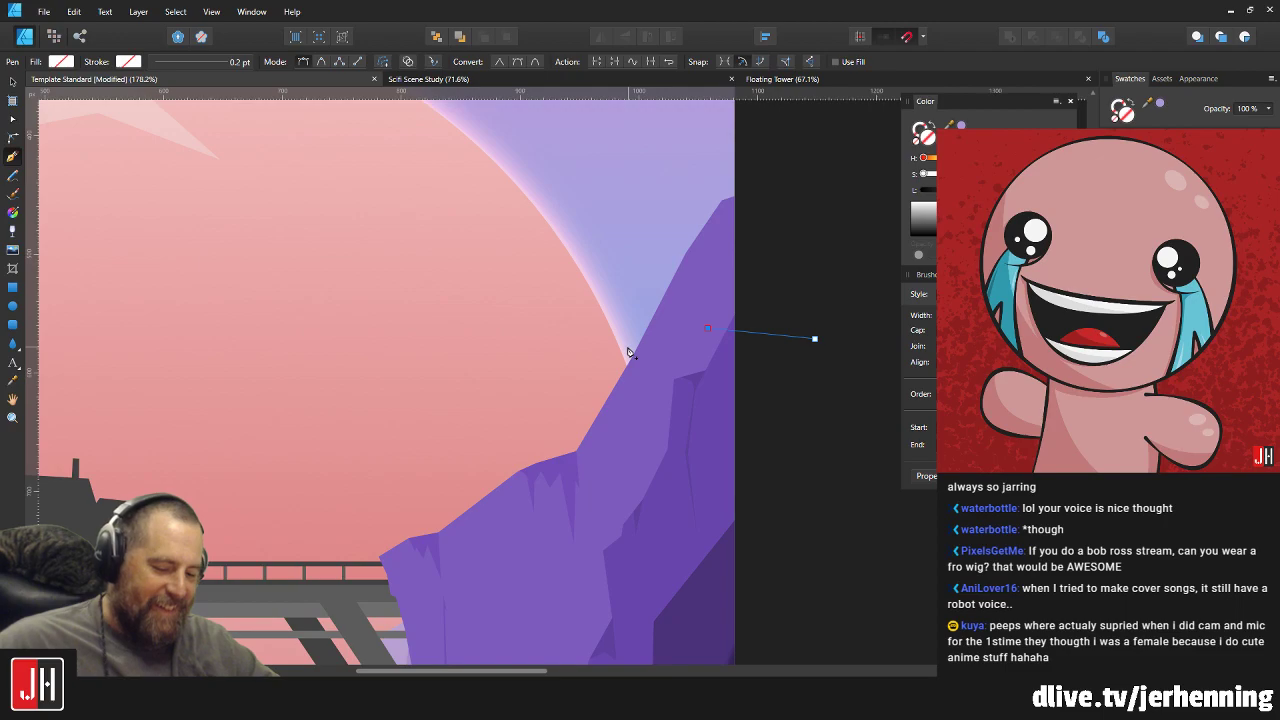
key(Escape)
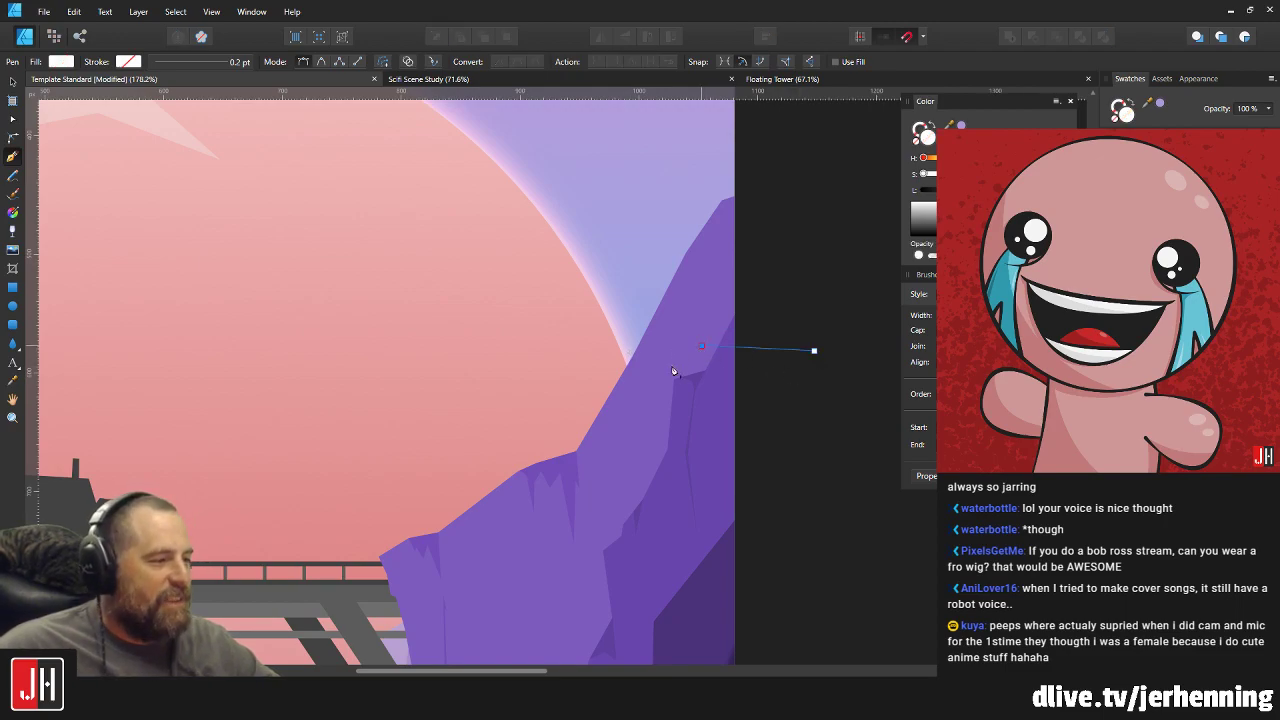
Draw the new cloud's jagged lower edge from beyond the artboard's right side across the canyon wall to a tip over the large sun.
click(673, 371)
click(560, 353)
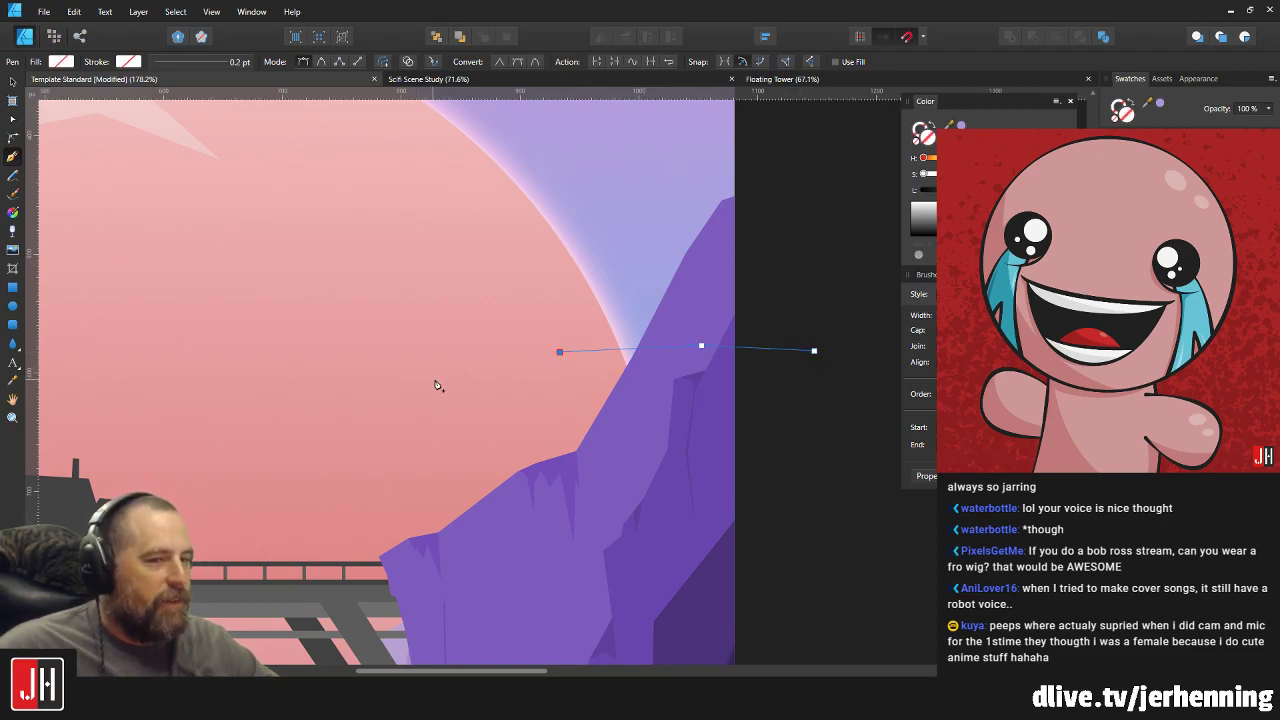
click(485, 370)
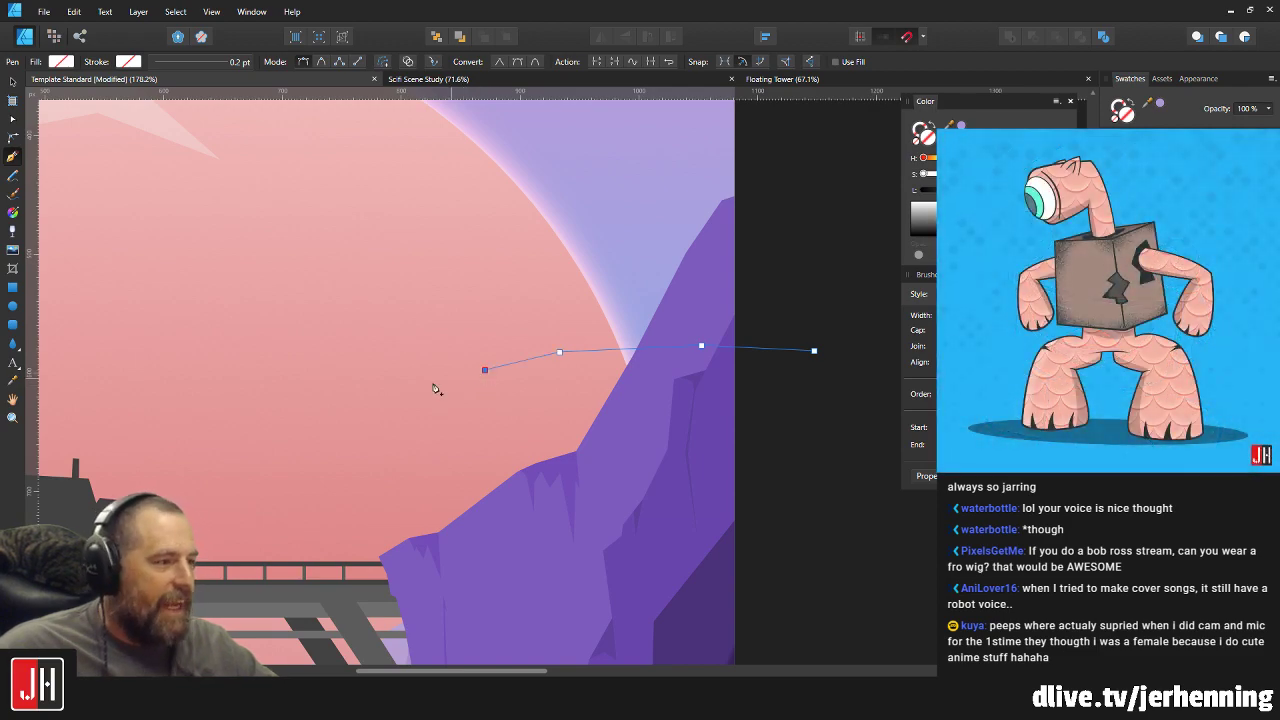
click(365, 356)
click(274, 369)
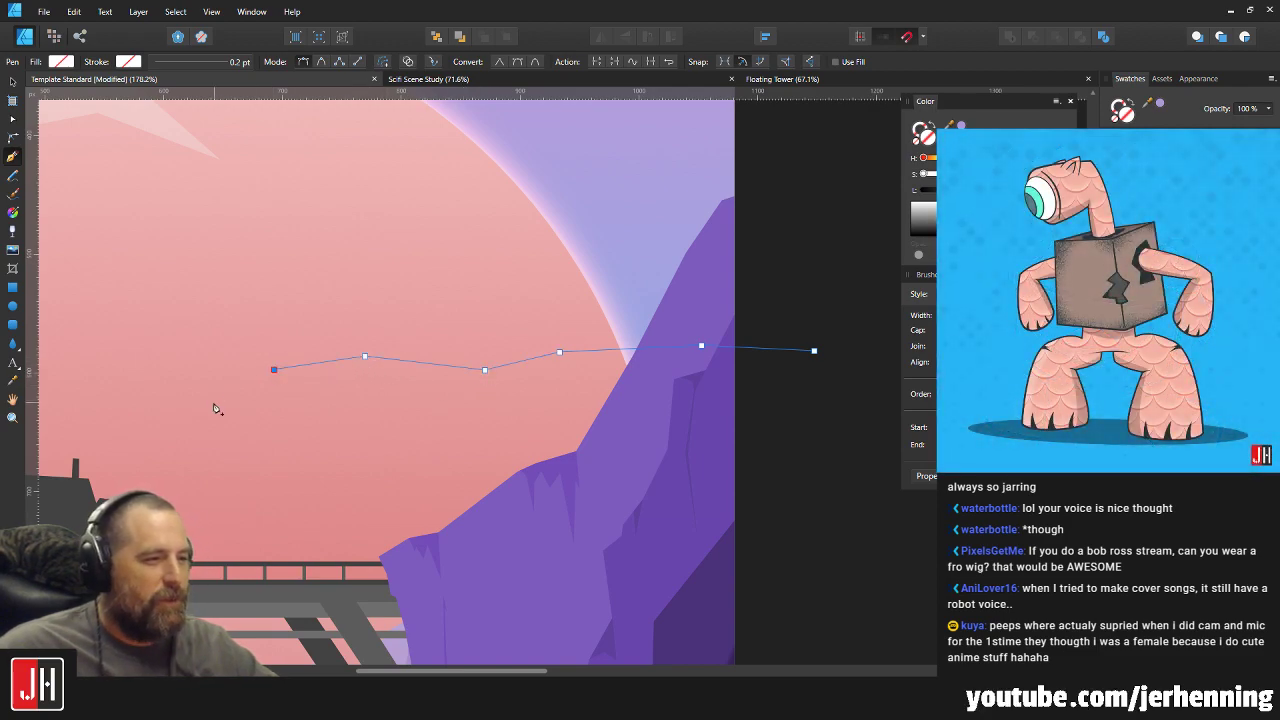
click(190, 324)
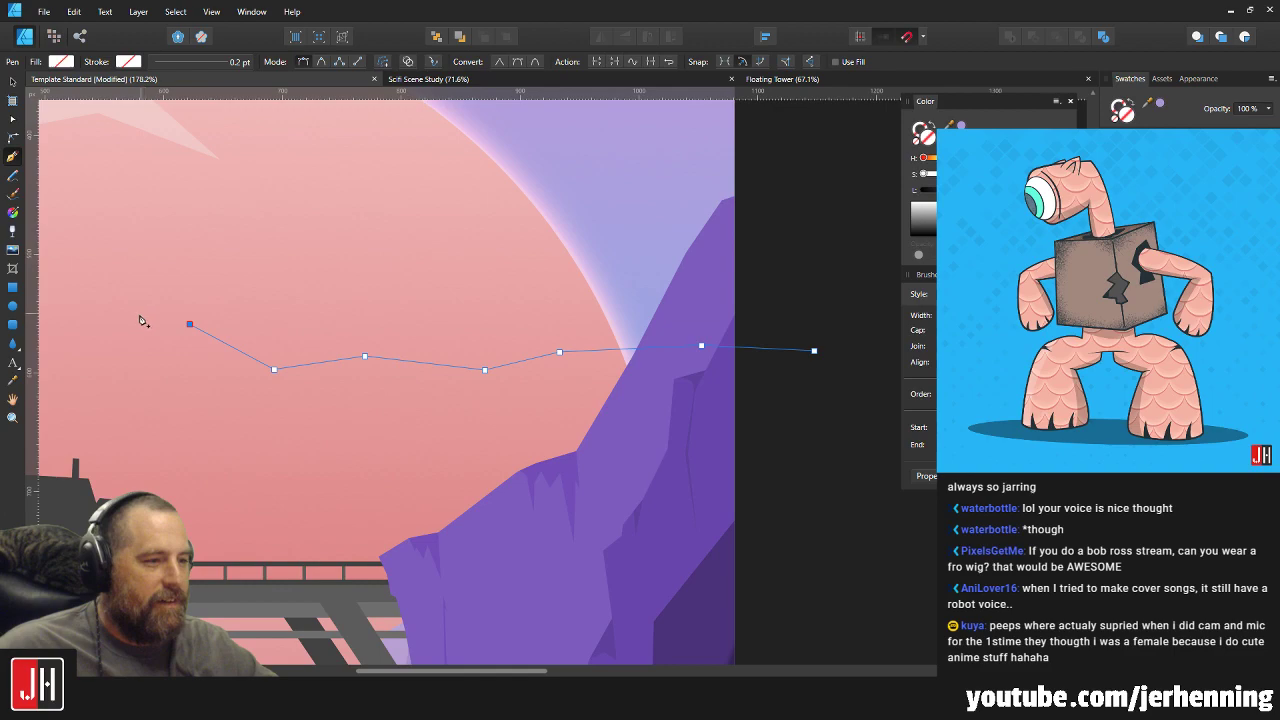
Draw the cloud's upper edge back past the artboard's right side and close it as a white-filled shape without a stroke.
key(ctrl+z)
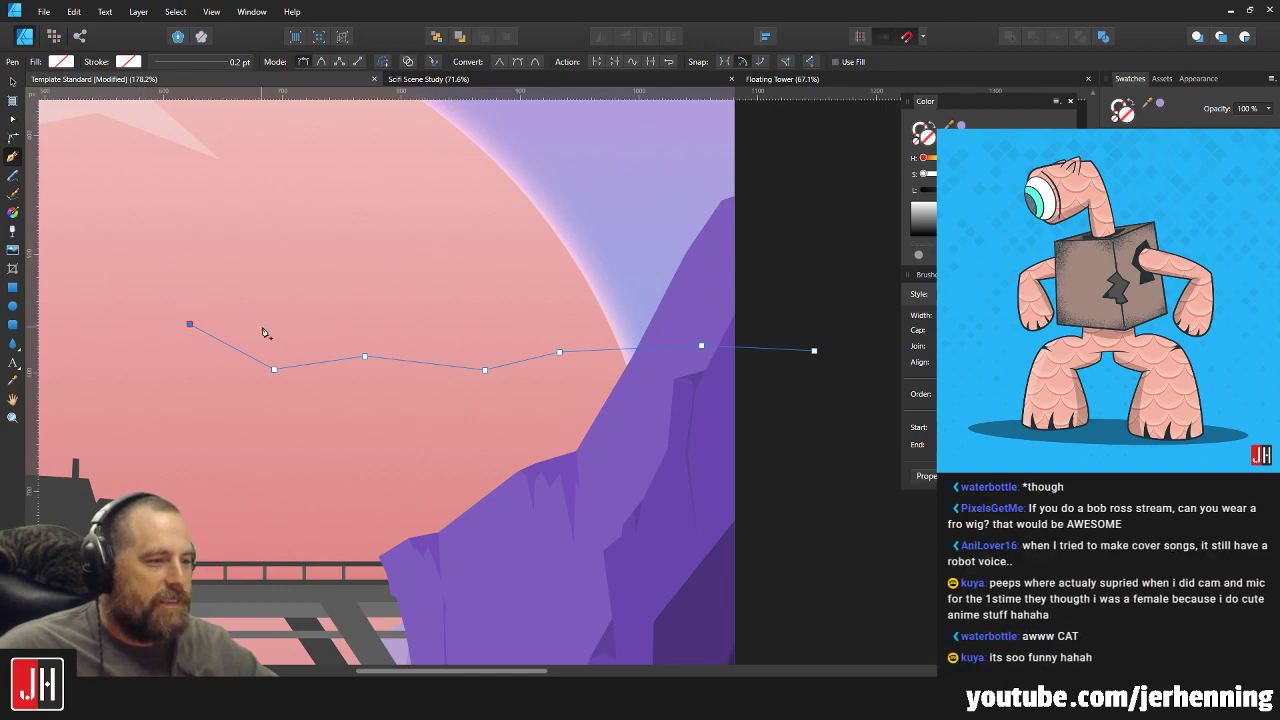
click(366, 331)
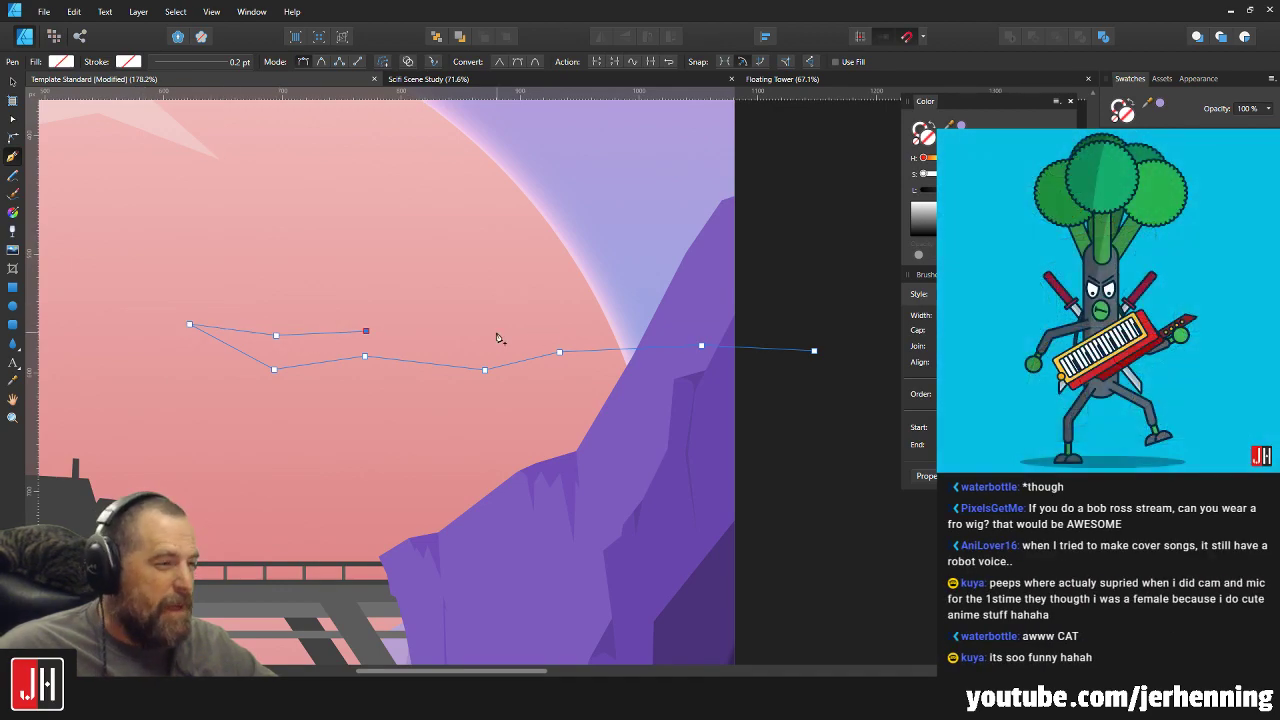
click(480, 331)
click(554, 311)
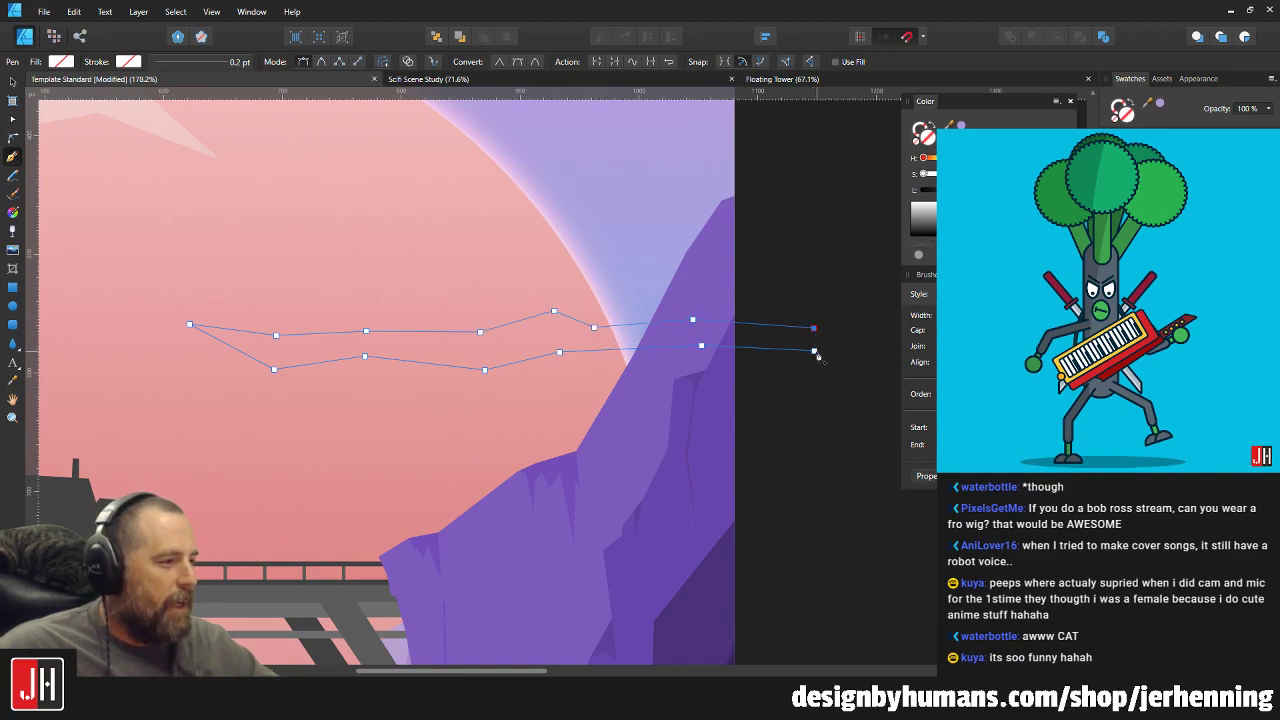
key(d)
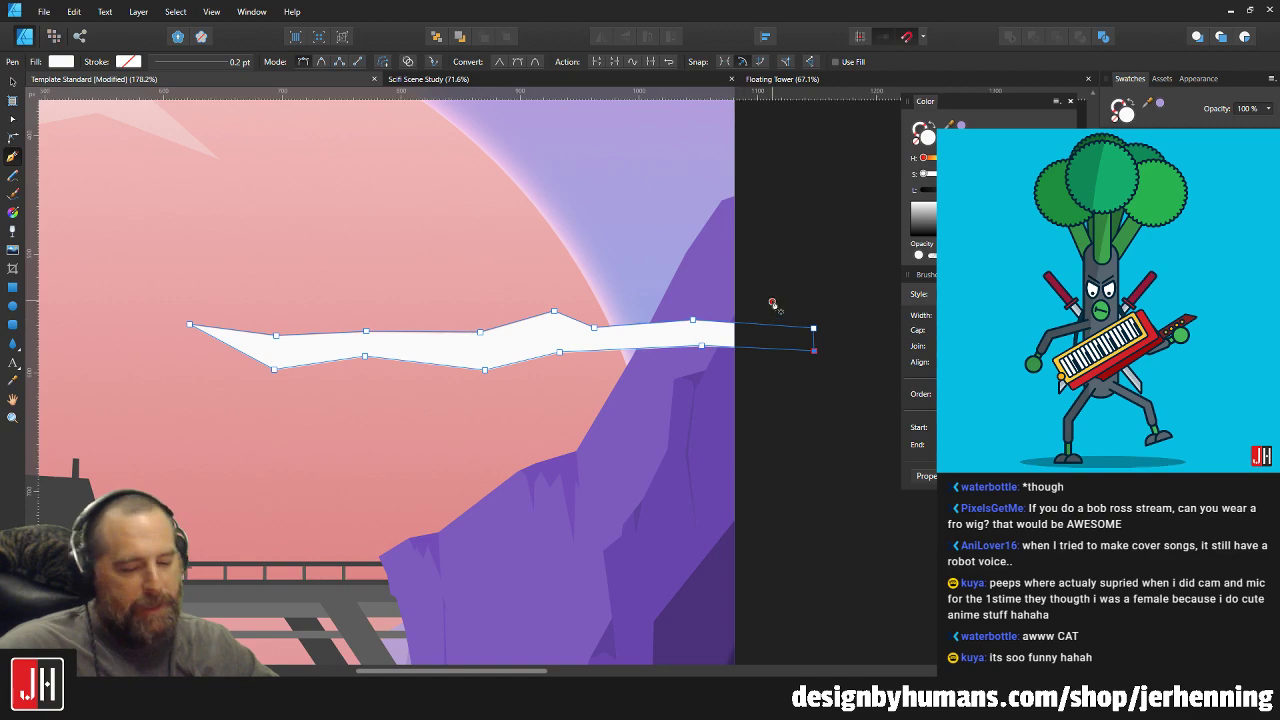
Set the new cloud's opacity to 30%, cut it, and paste it just above the light right canyon wall shape.
key(3)
key(v)
key(ctrl+x)
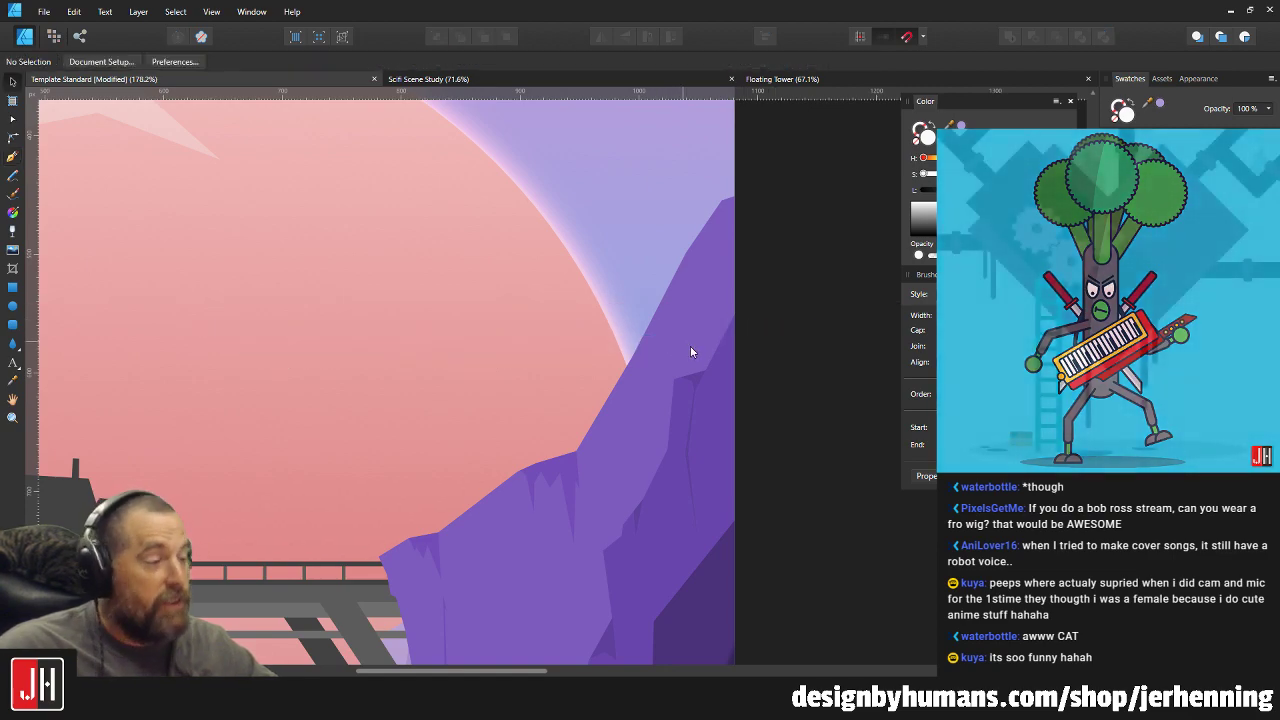
click(684, 346)
key(ctrl+v)
Move the pasted cloud slightly left and down across the large sun's lower right, and deselect it.
drag(685, 345, 609, 402)
click(838, 262)
scroll(691, 368, down, 5)
scroll(544, 407, up, 4)
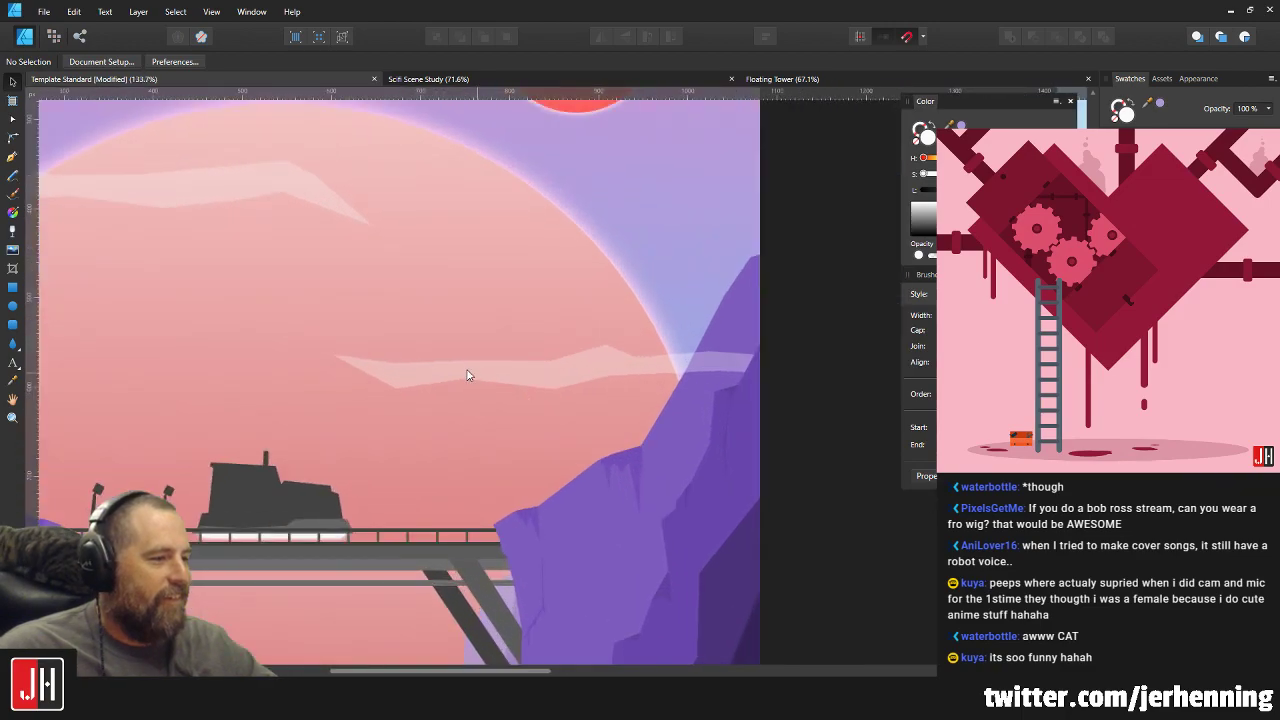
Shrink the cloud beside the right canyon wall, shift it slightly right, and deselect it.
click(739, 368)
drag(801, 344, 759, 369)
click(819, 337)
scroll(691, 373, down, 4)
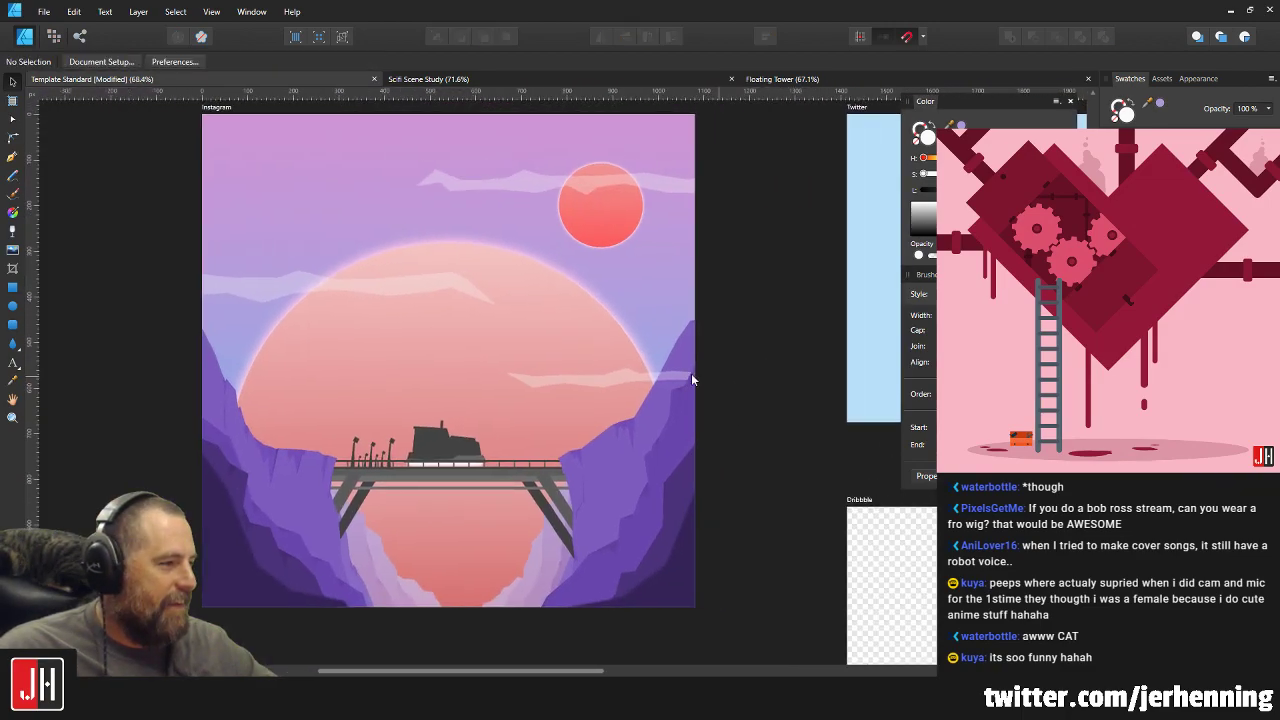
Reshape the cloud beside the right canyon wall by shifting several nodes along its upper and lower edges, and deselect it.
scroll(632, 377, up, 1)
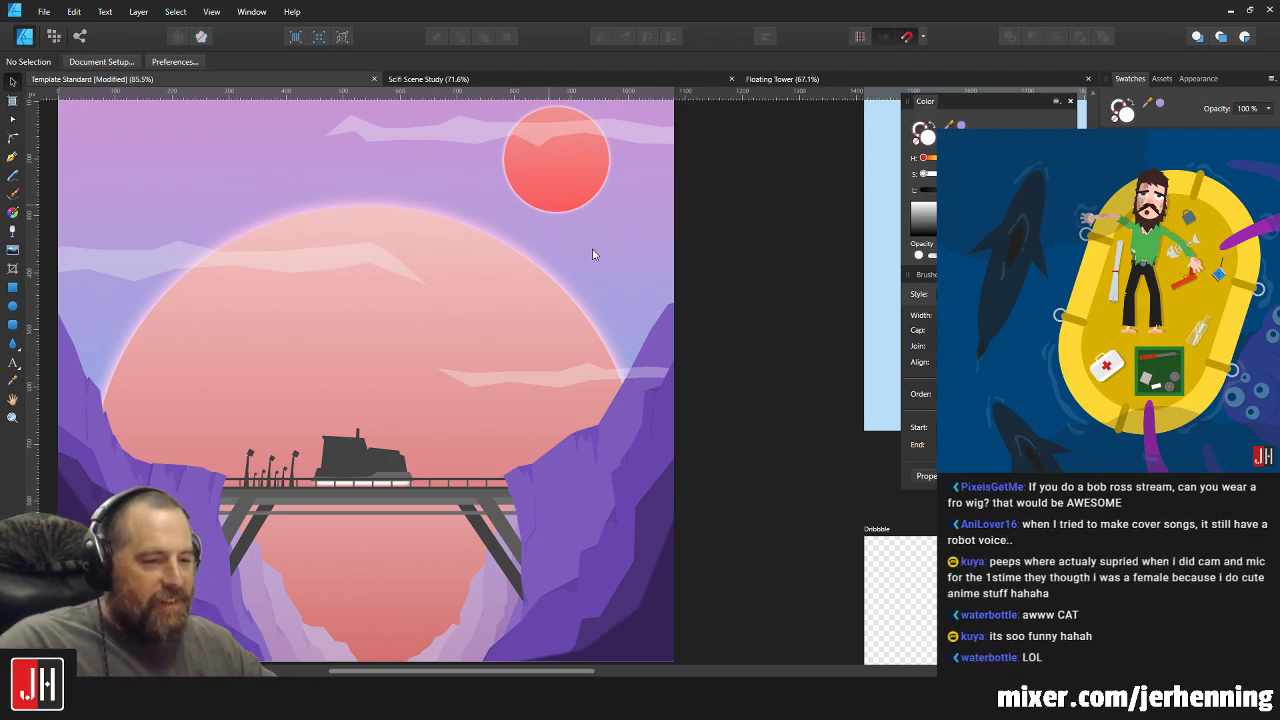
scroll(556, 357, up, 5)
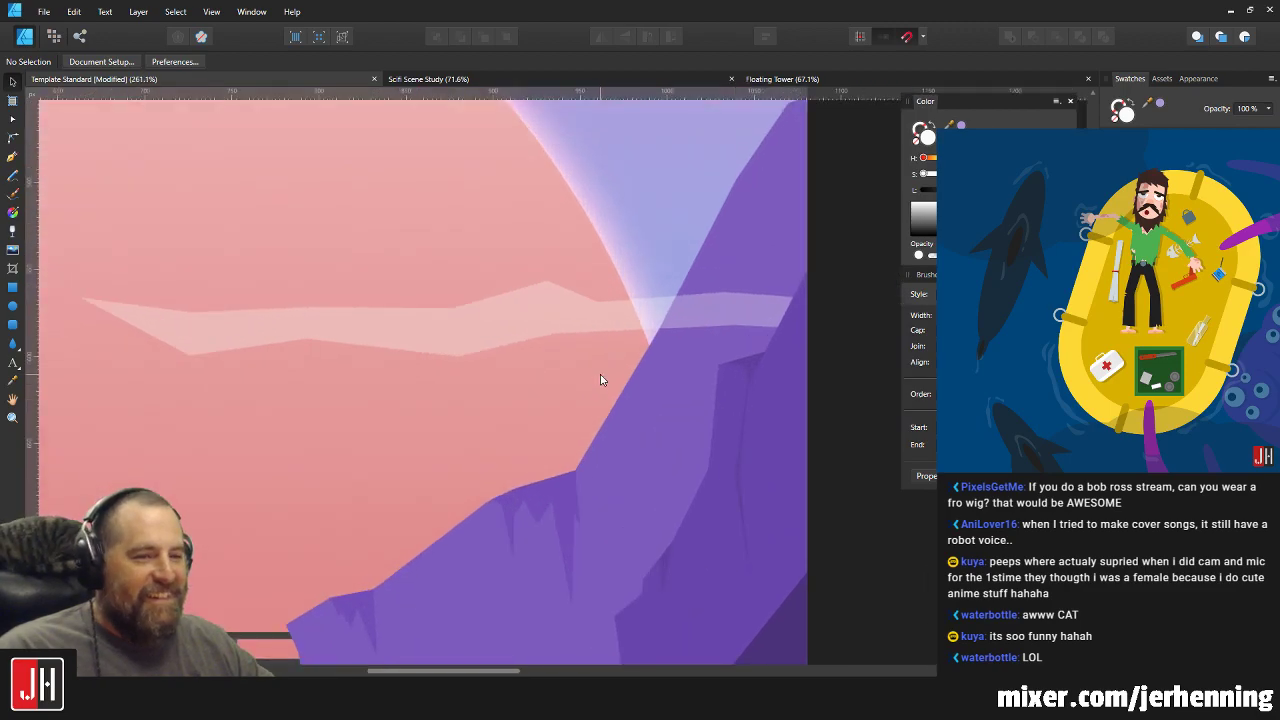
double_click(563, 320)
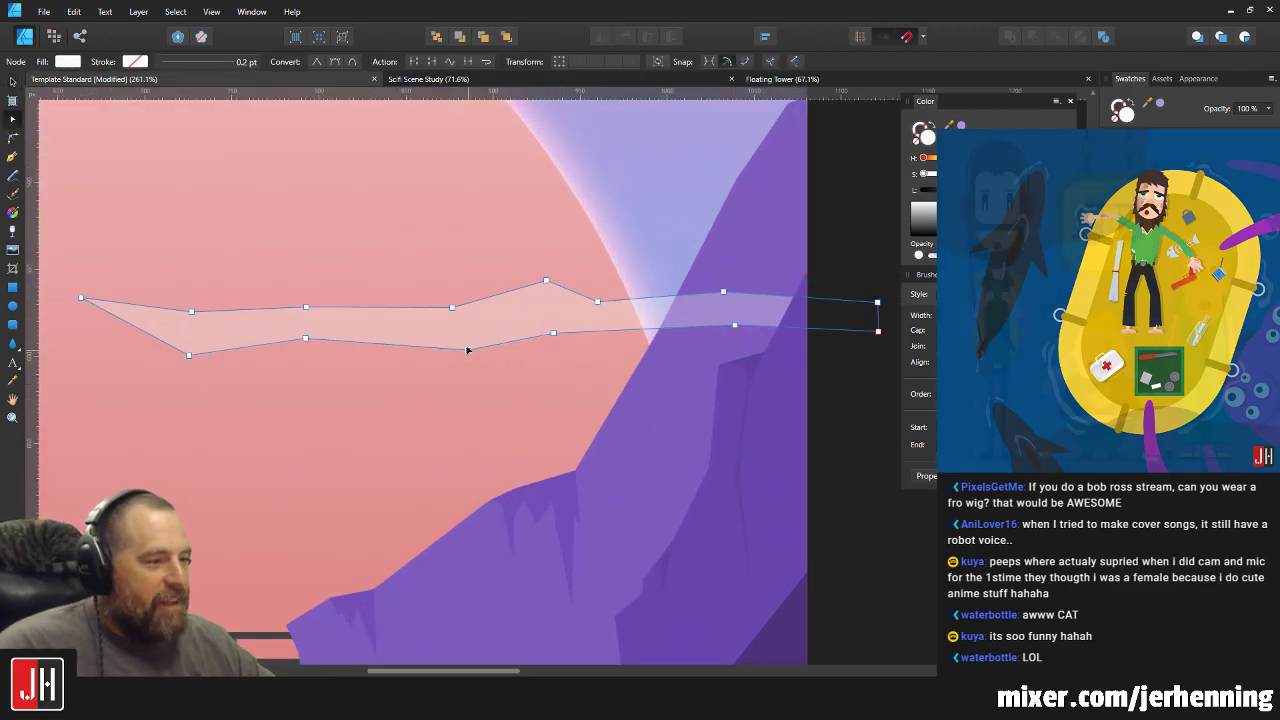
drag(305, 338, 285, 304)
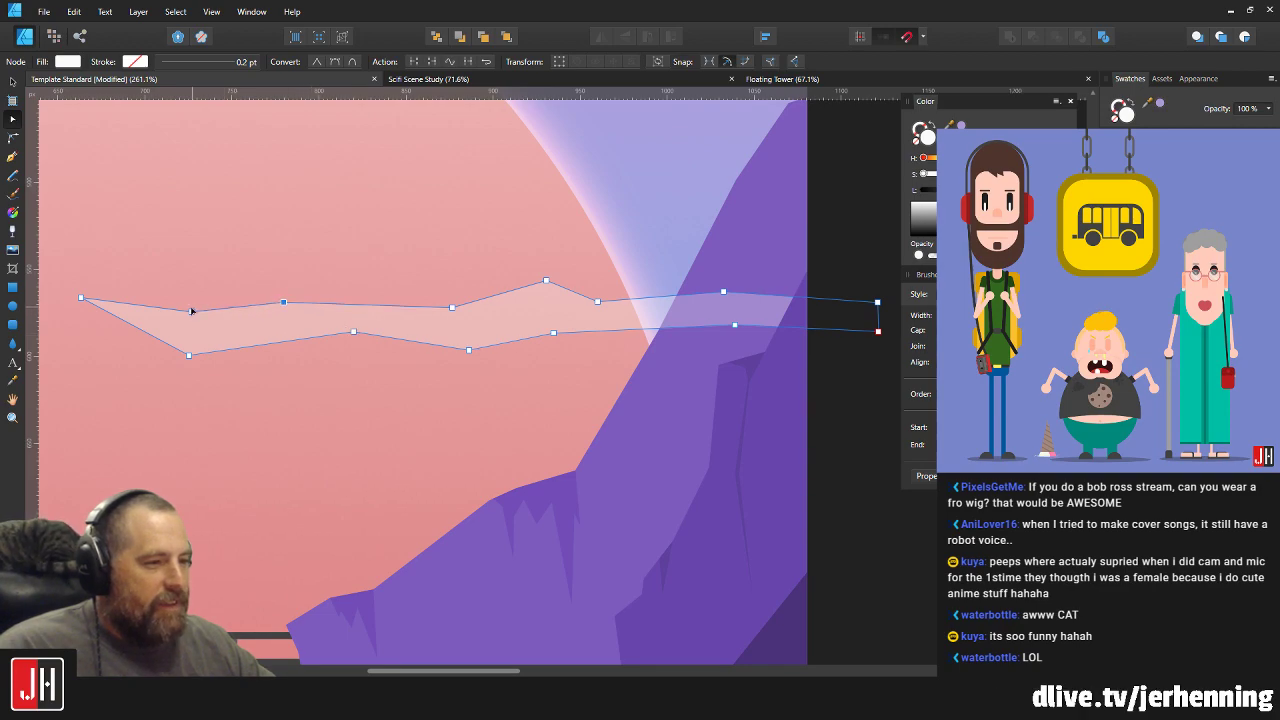
drag(192, 311, 200, 318)
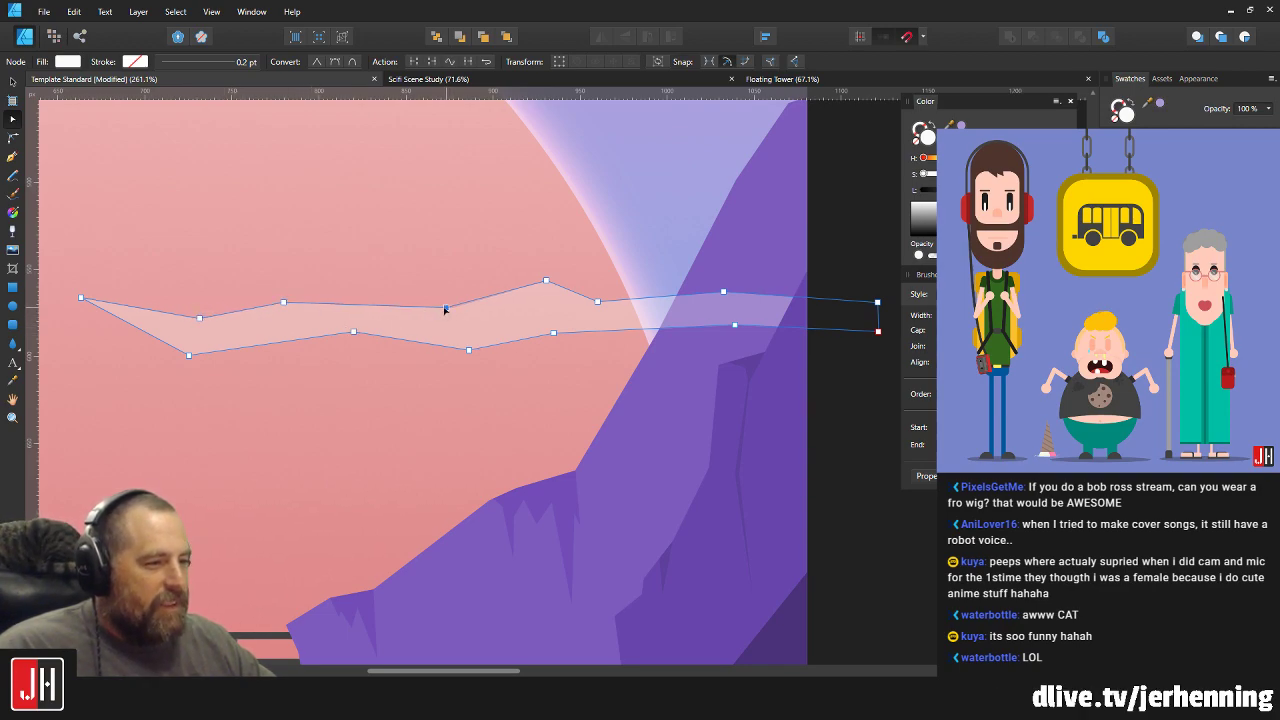
drag(445, 307, 436, 306)
drag(546, 281, 539, 280)
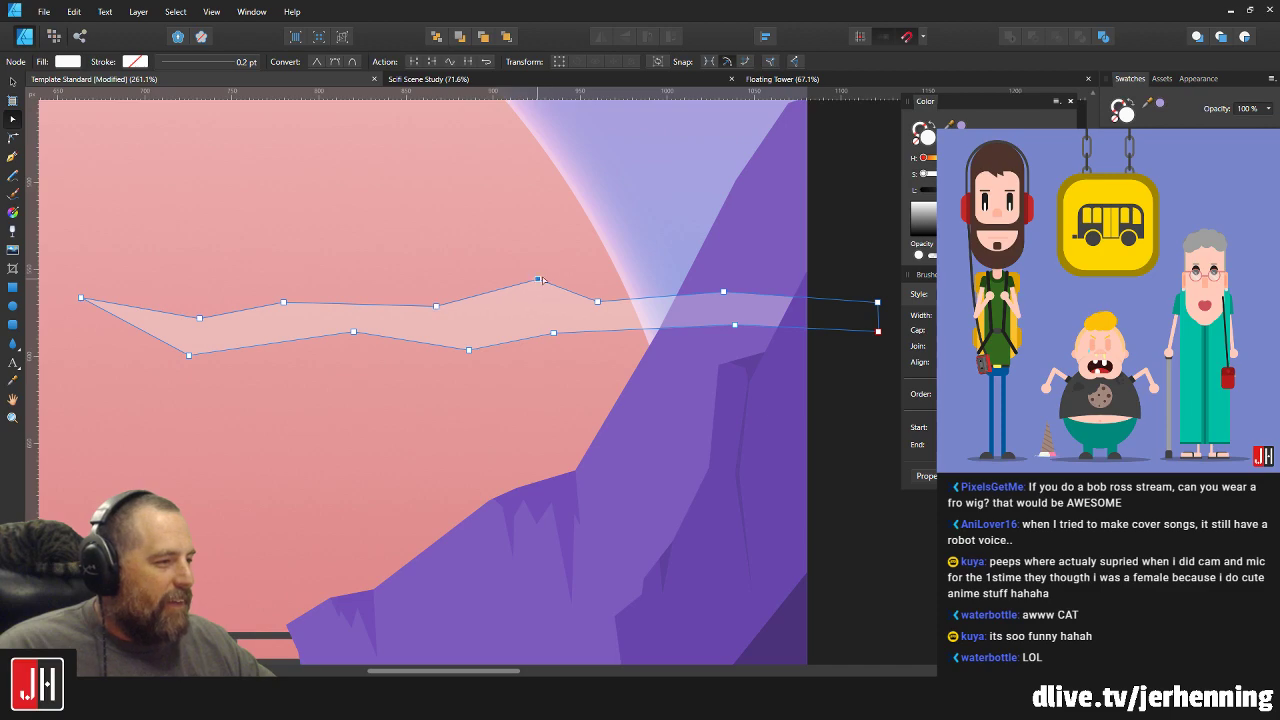
drag(723, 291, 731, 284)
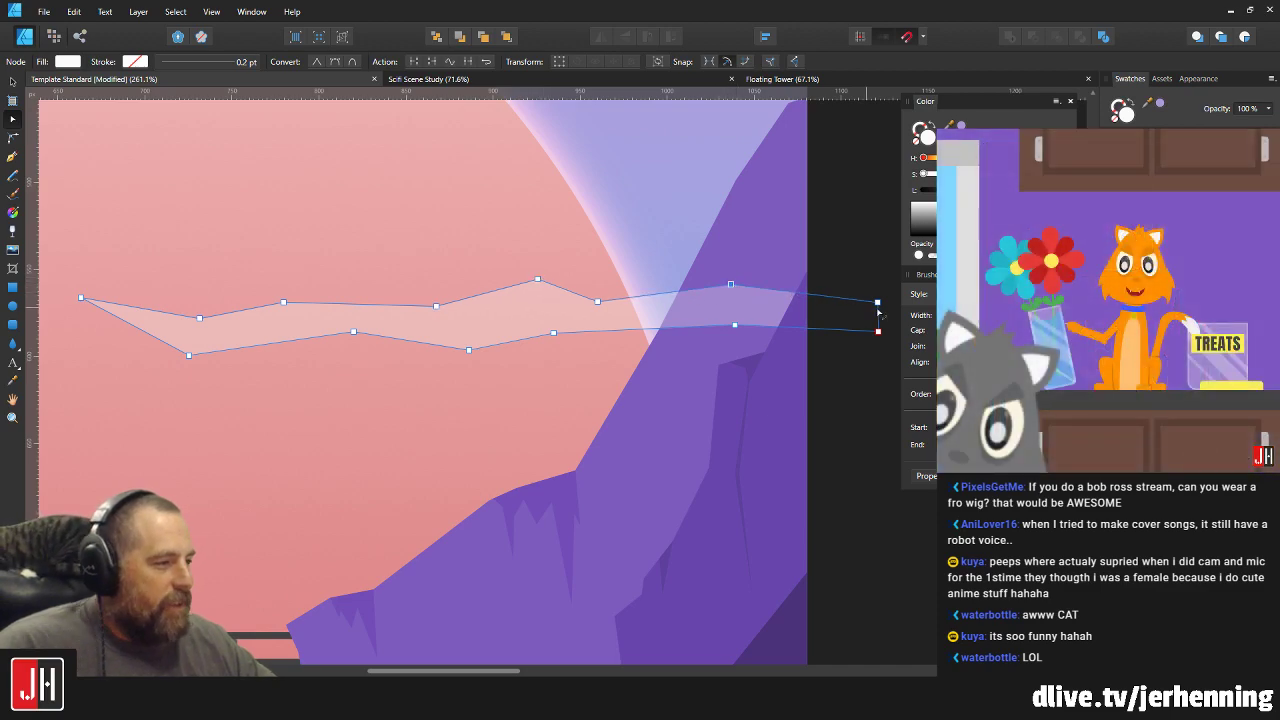
key(v)
key(ctrl+d)
scroll(696, 361, down, 6)
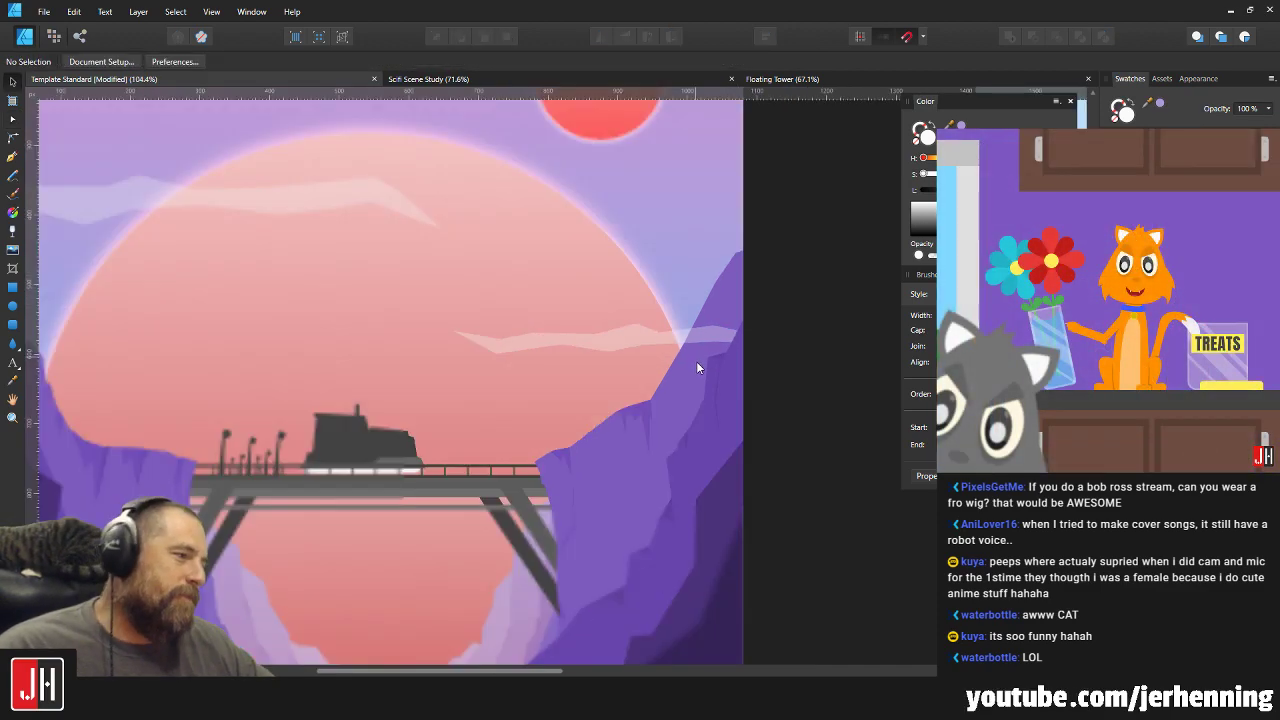
Shrink the reshaped cloud beside the right canyon wall slightly, move it a little right and down, and deselect it.
scroll(684, 392, up, 6)
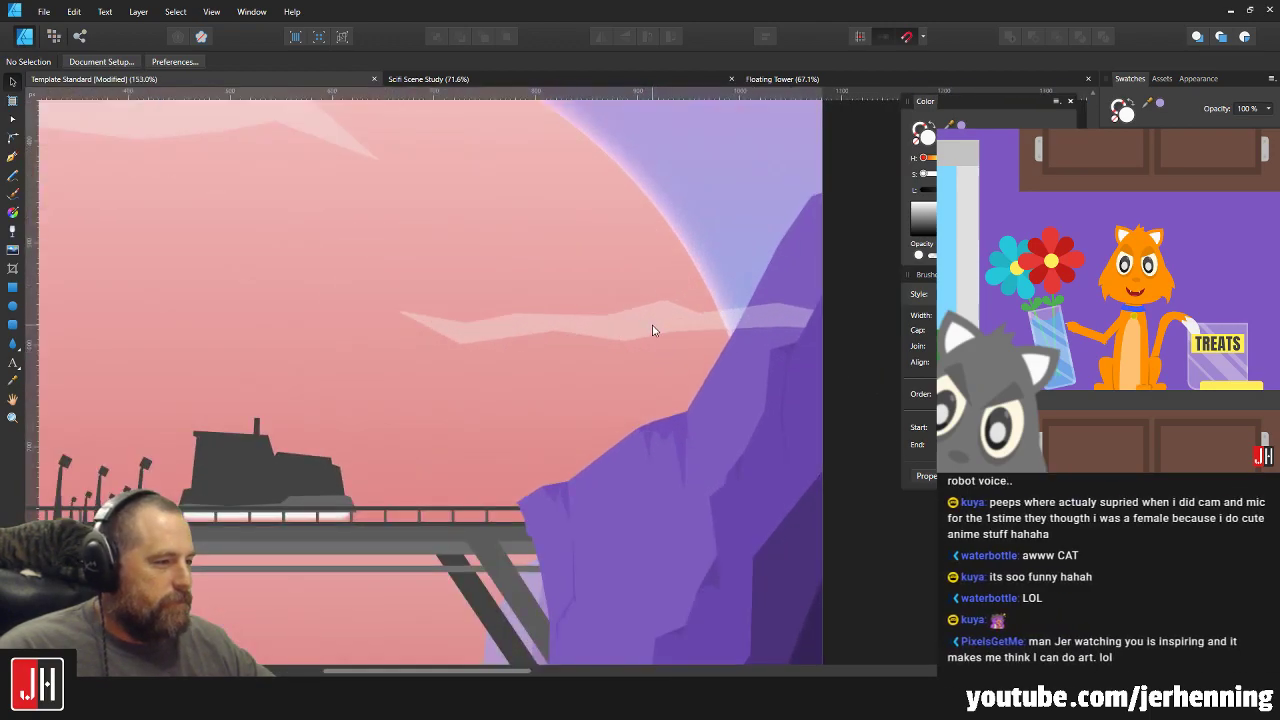
click(601, 350)
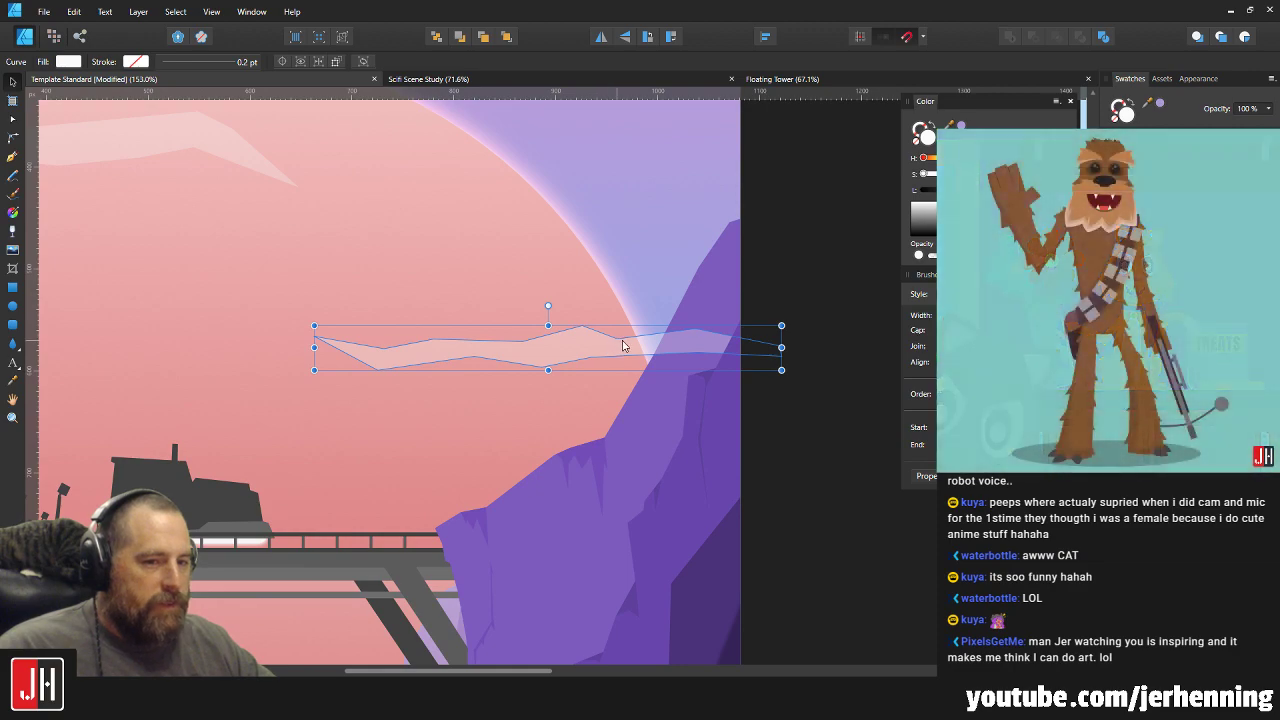
drag(782, 326, 752, 328)
drag(654, 348, 699, 354)
click(794, 278)
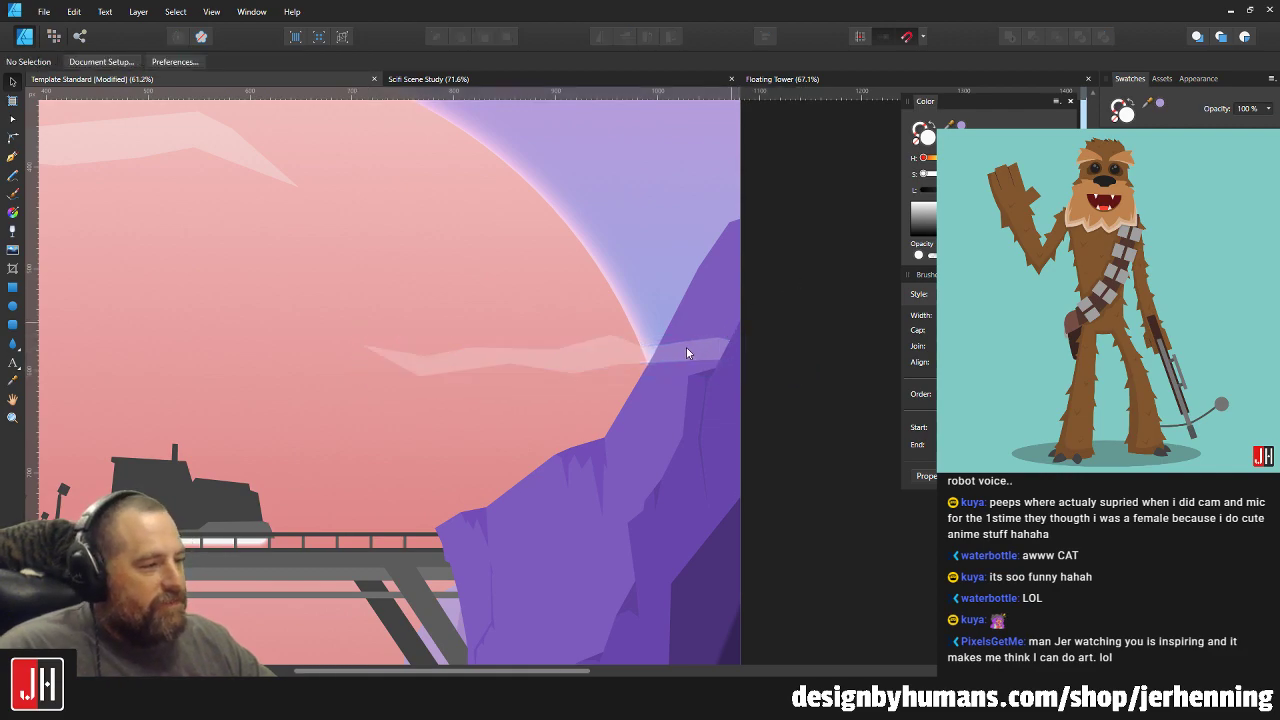
scroll(686, 347, down, 4)
Move the long cloud across the large sun's upper left farther left and deselect it.
click(459, 269)
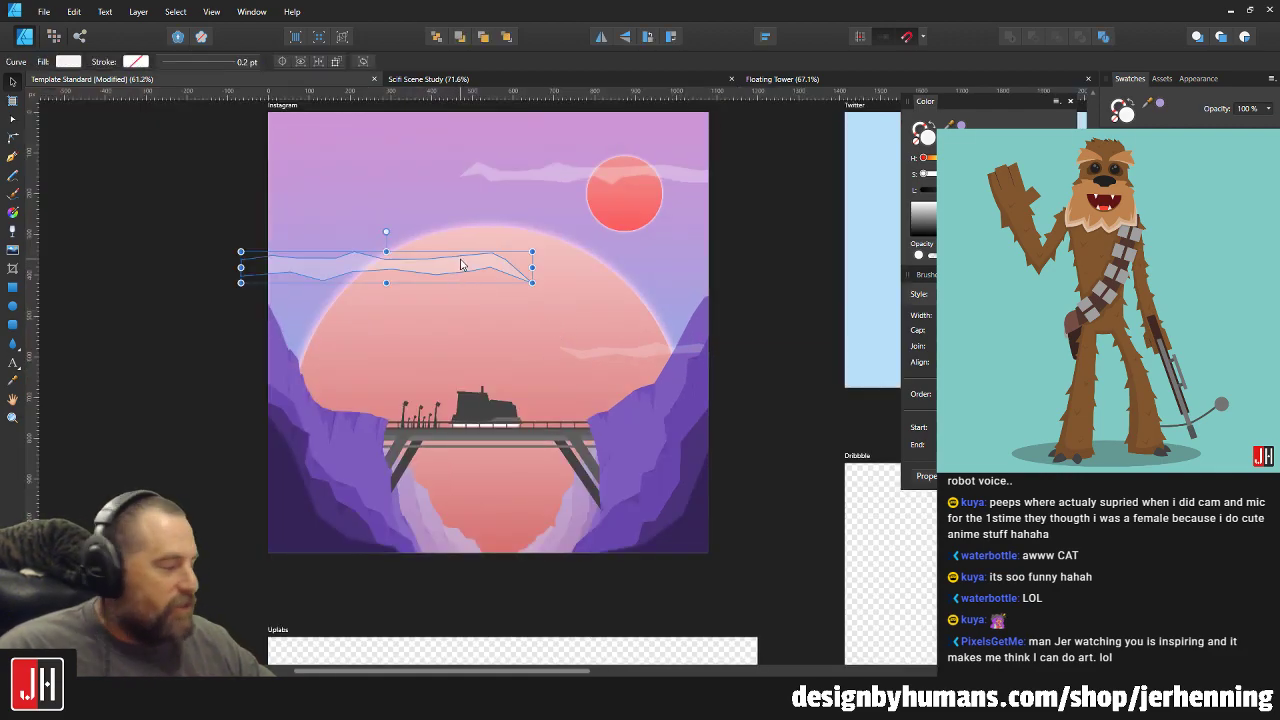
scroll(447, 273, up, 3)
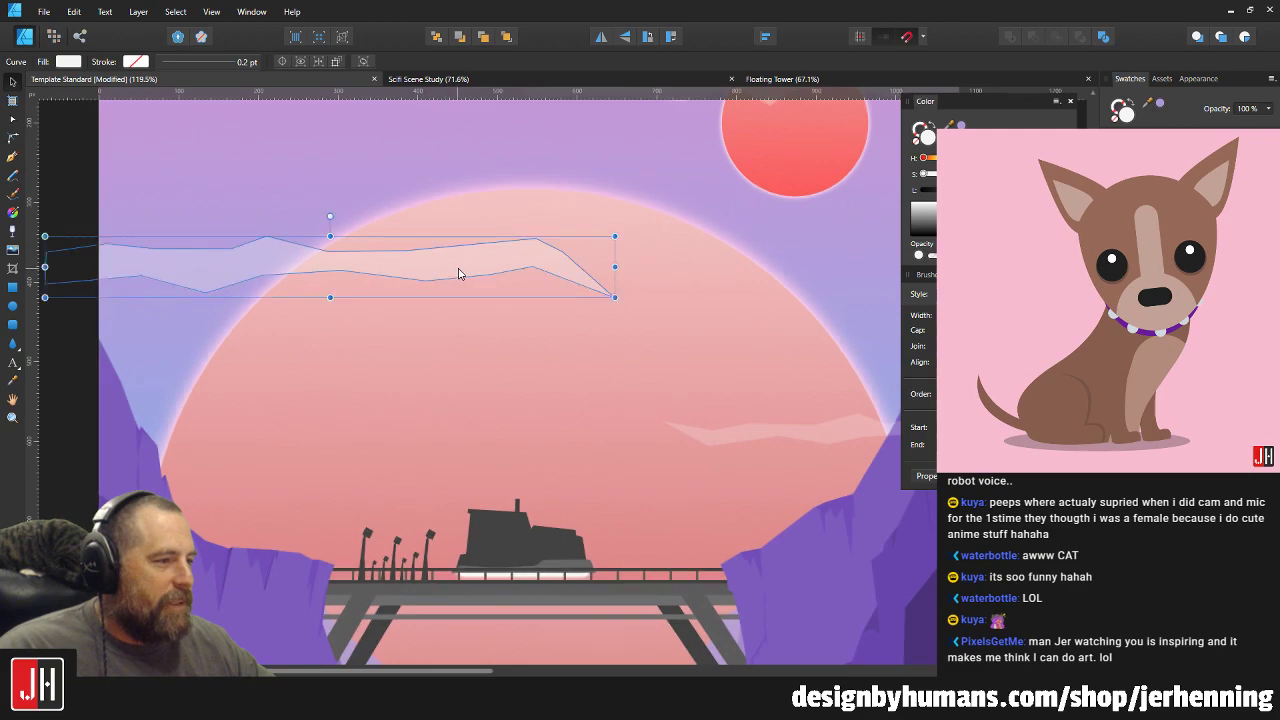
drag(461, 272, 708, 269)
scroll(453, 258, down, 5)
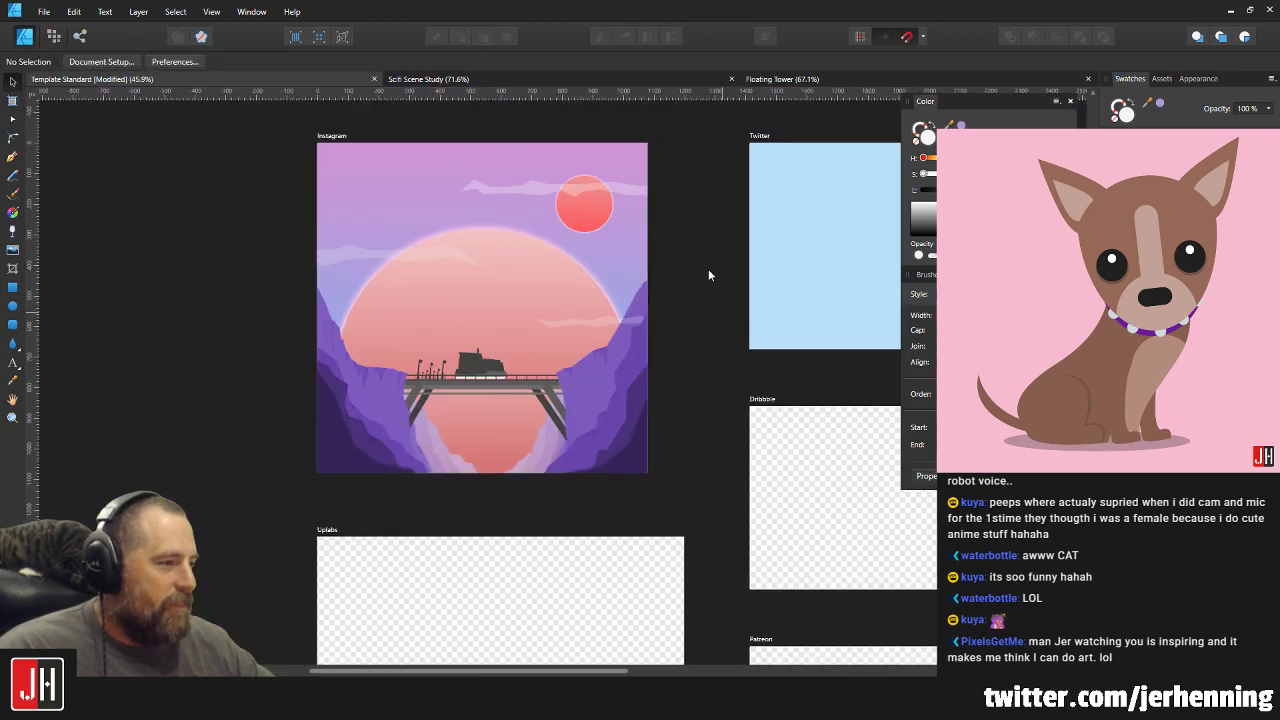
Nudge the cloud crossing the small red sun slightly right and down, and deselect it.
scroll(708, 269, up, 4)
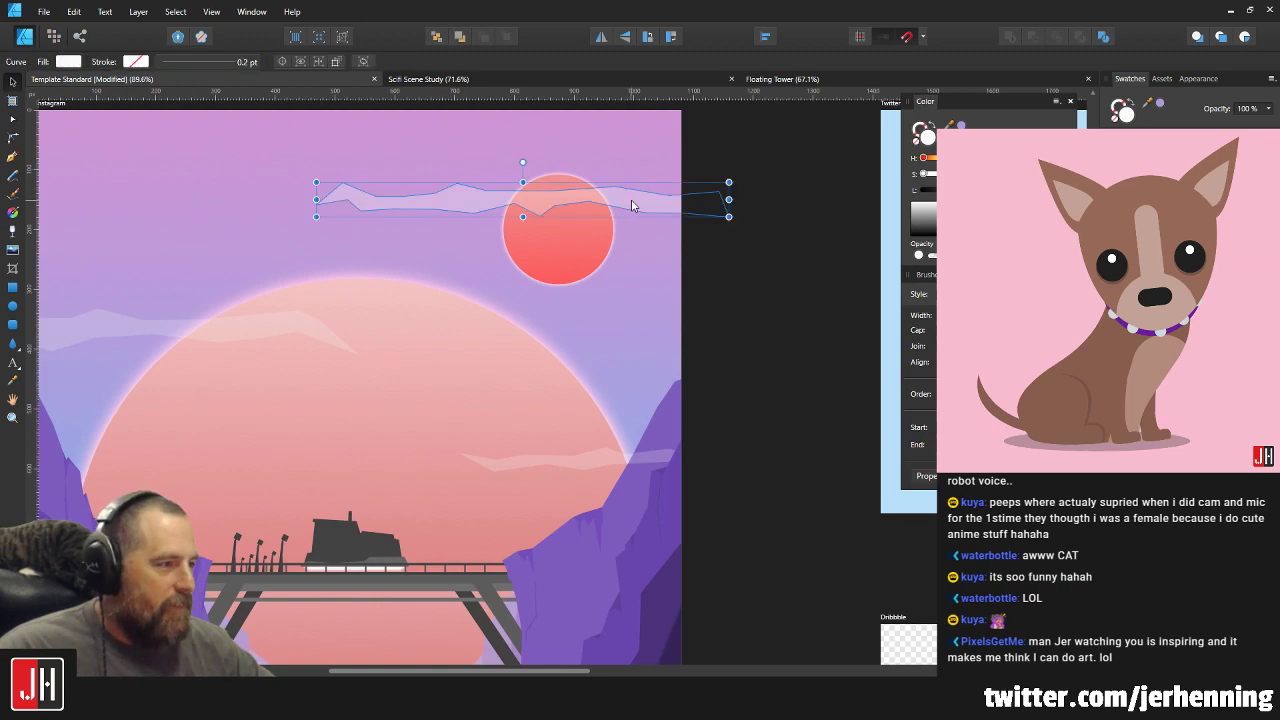
mouse_move(631, 205)
mouse_down()
mouse_move(643, 200)
mouse_move(635, 209)
mouse_up()
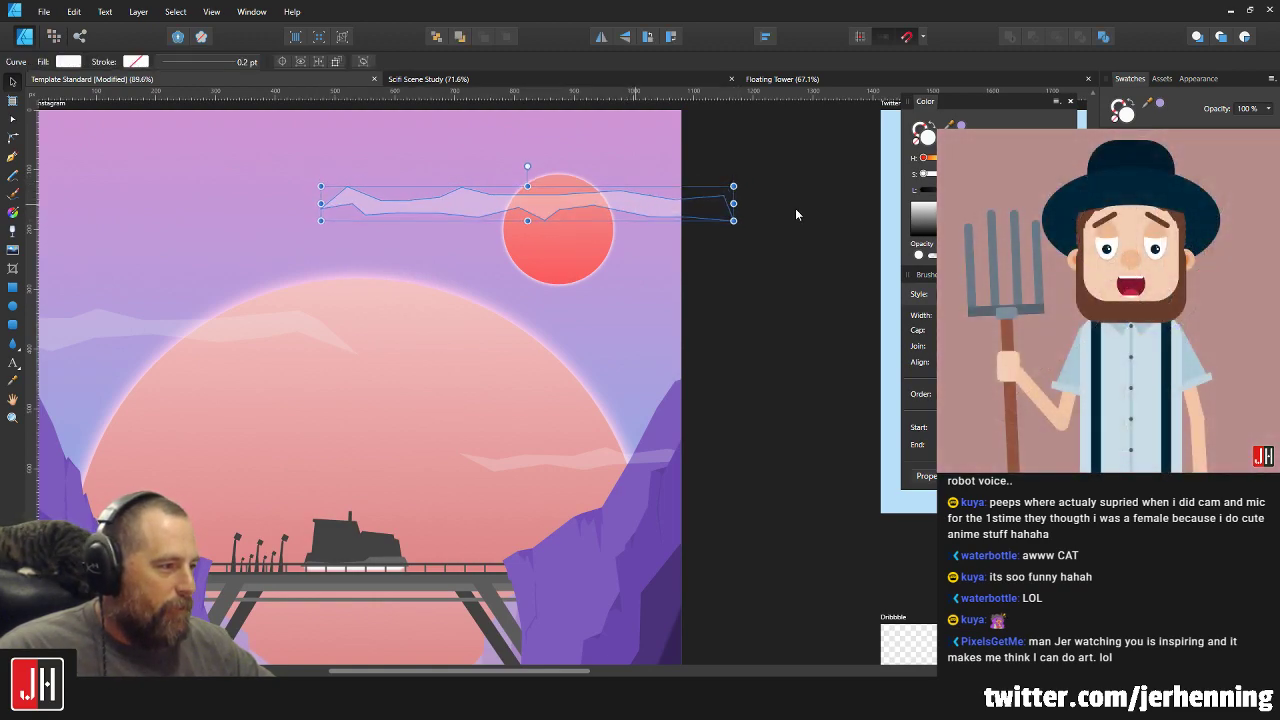
click(796, 214)
scroll(718, 251, down, 4)
scroll(726, 297, up, 3)
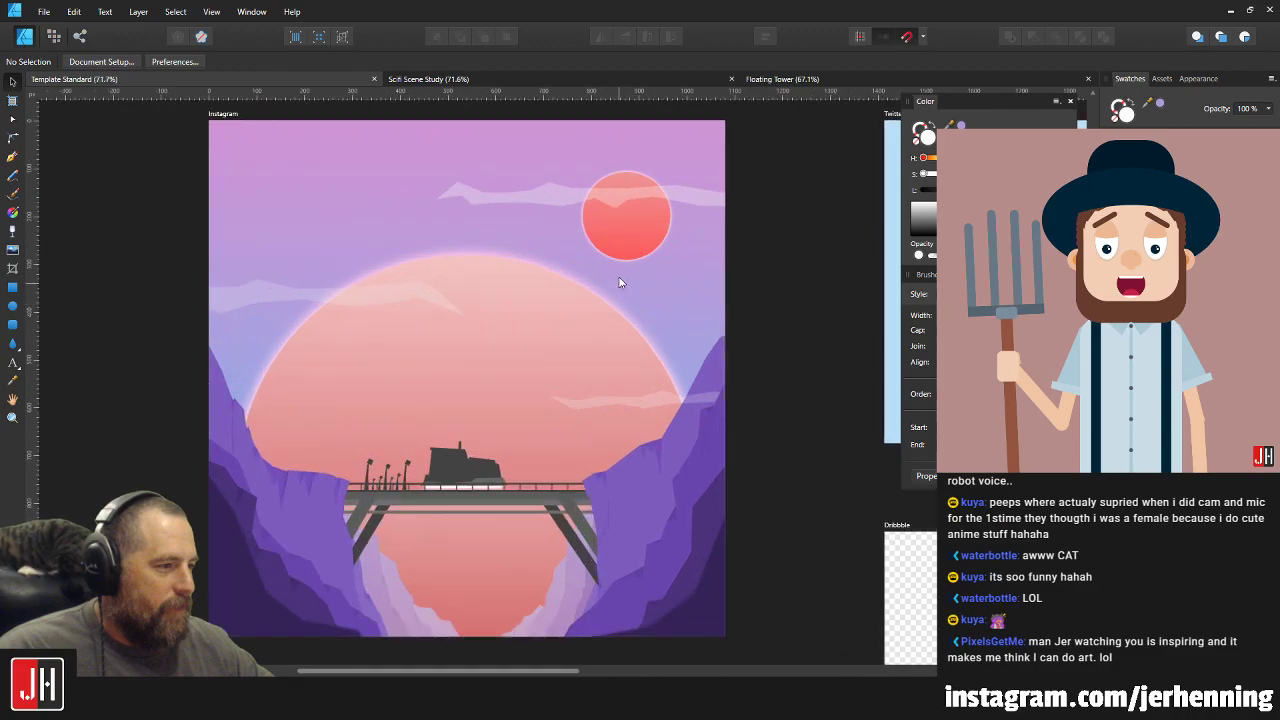
Draw the uneven upper edge of a mist shape with the Pen tool across the canyon below the bridge deck.
scroll(667, 242, up, 3)
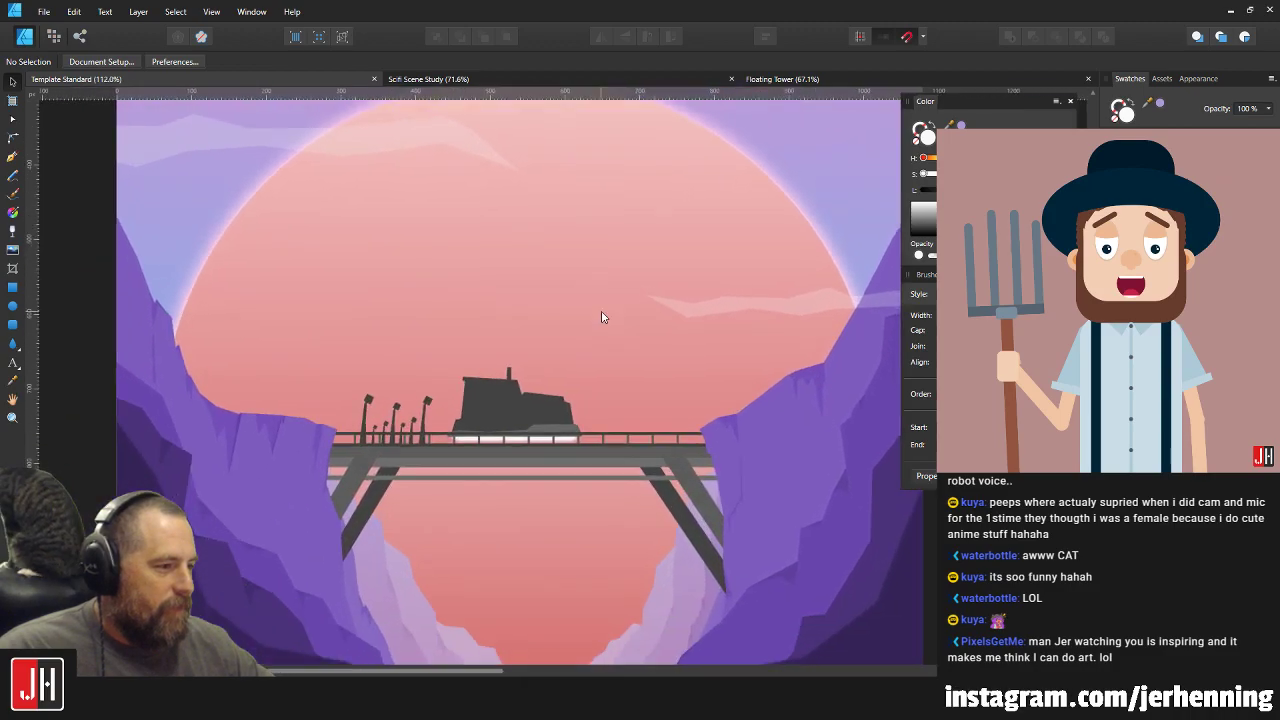
scroll(601, 317, up, 2)
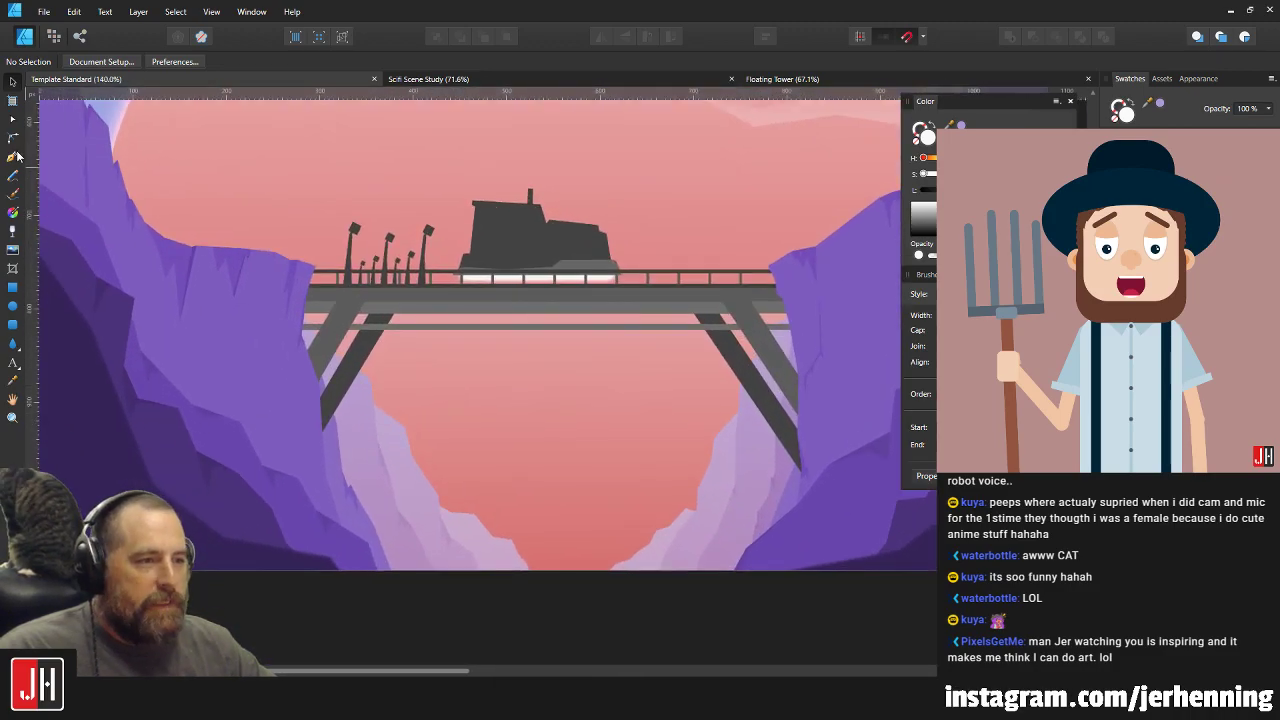
click(12, 156)
scroll(187, 297, down, 3)
scroll(257, 373, up, 1)
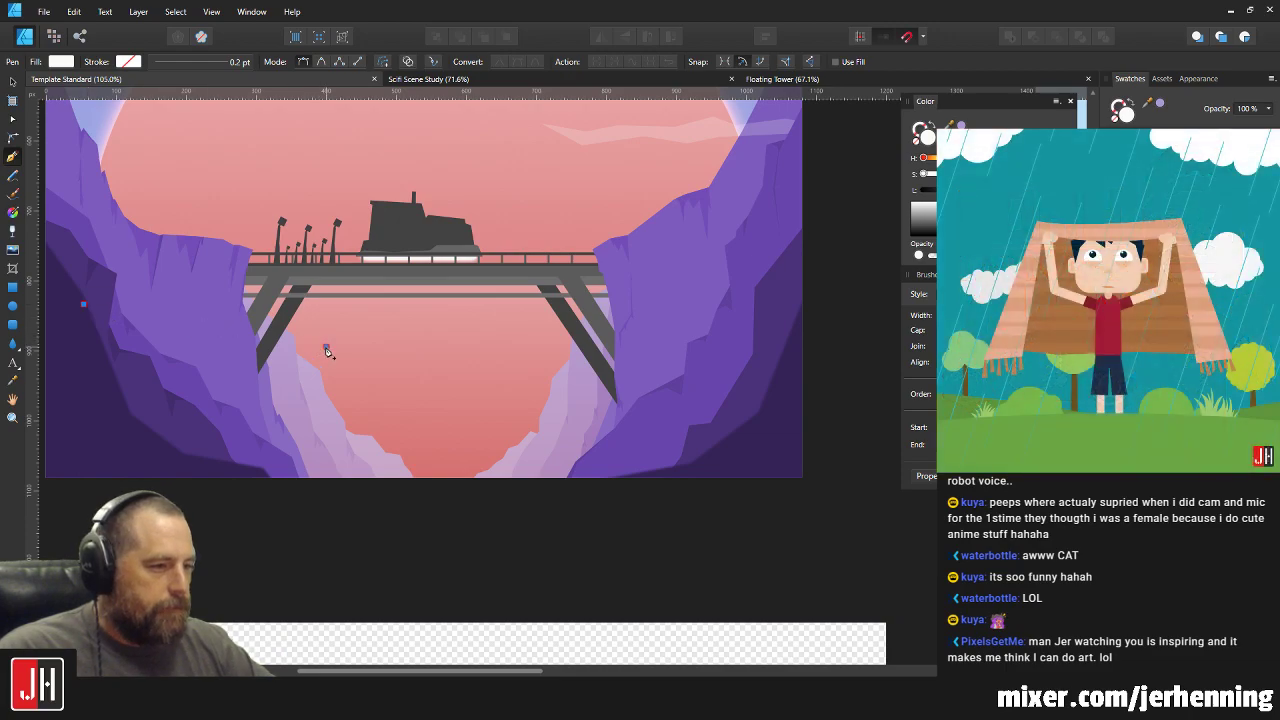
drag(326, 347, 416, 343)
click(569, 337)
drag(657, 315, 752, 303)
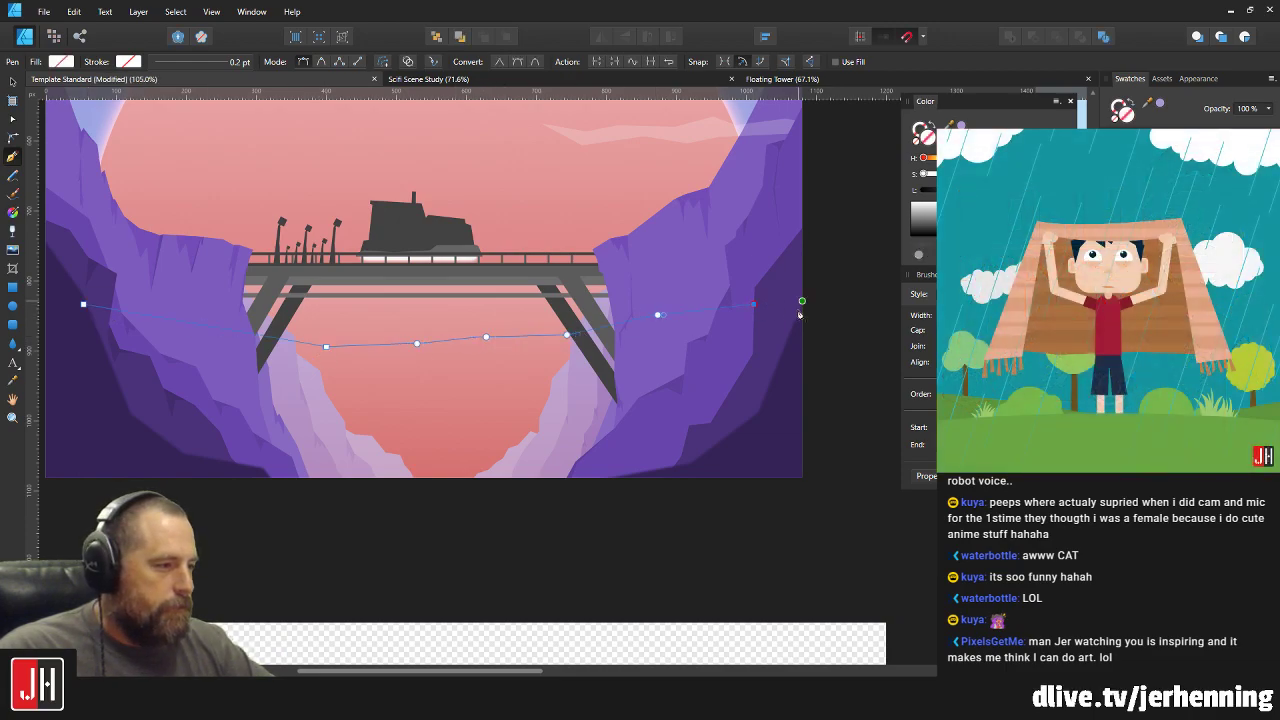
Continue the mist outline around below the artboard and back up the left side, closing it as a white-filled shape without a stroke.
click(863, 420)
click(835, 558)
click(511, 580)
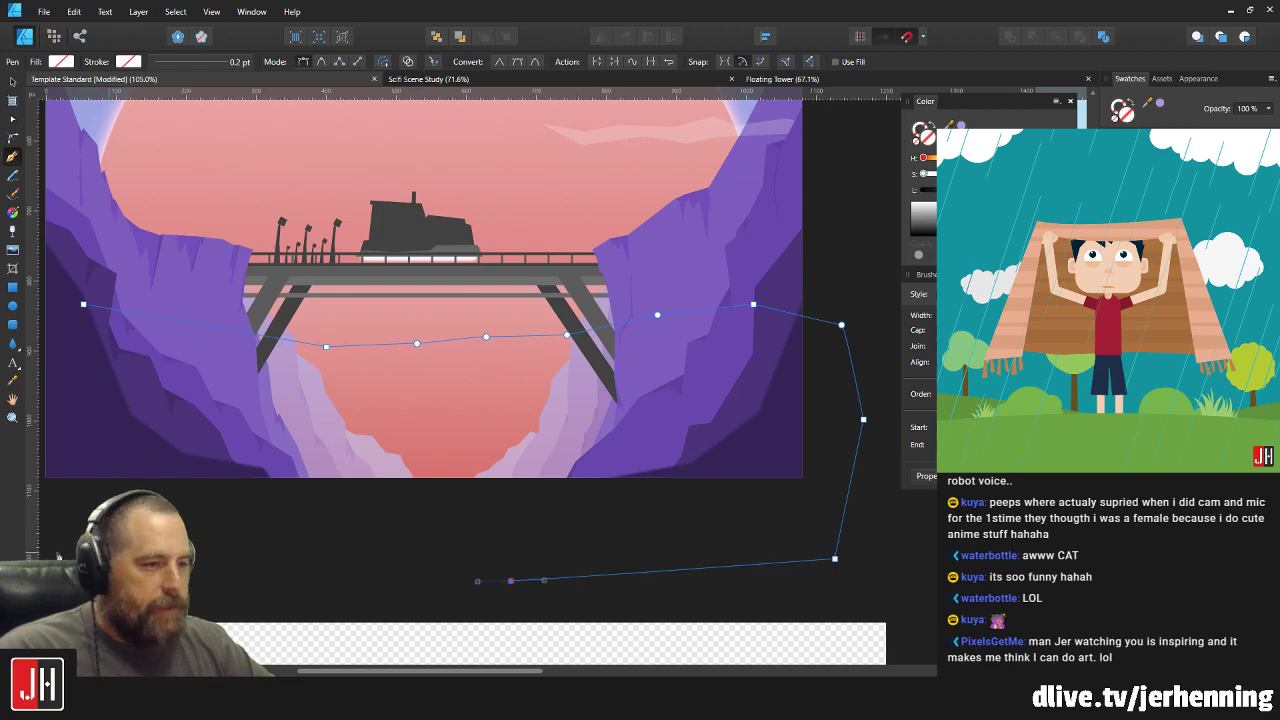
click(46, 558)
click(62, 465)
click(63, 325)
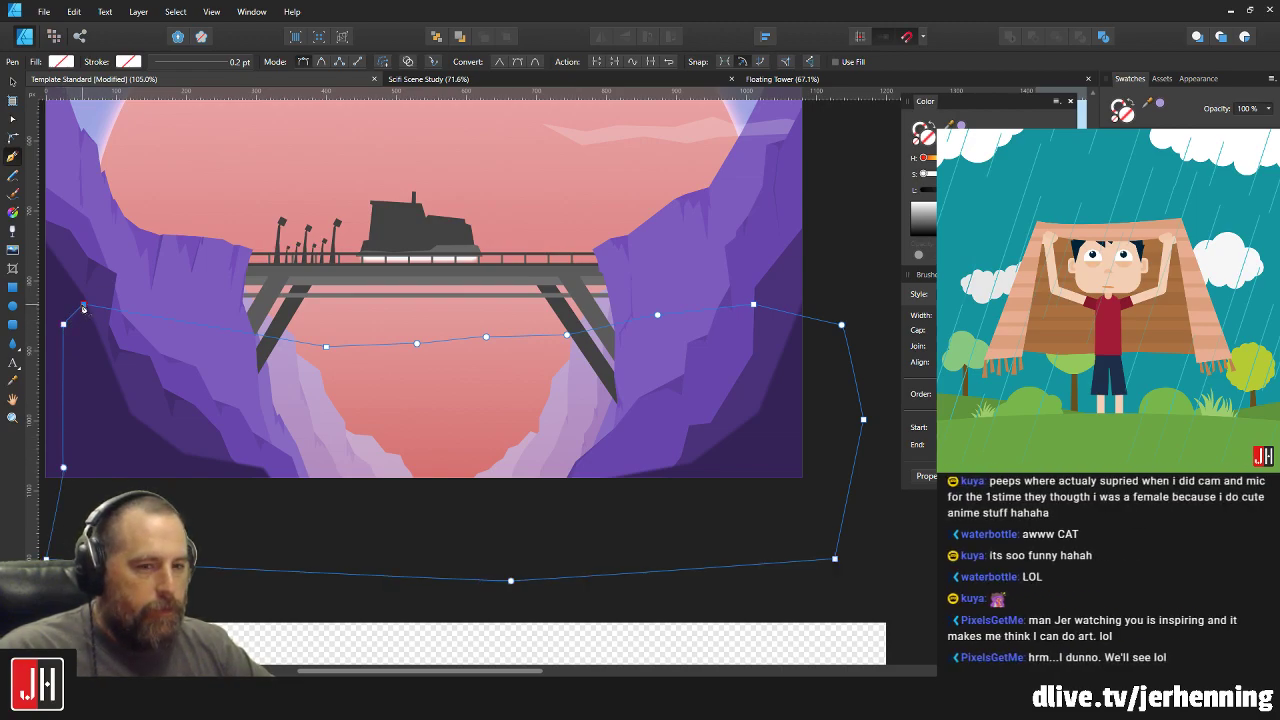
click(83, 306)
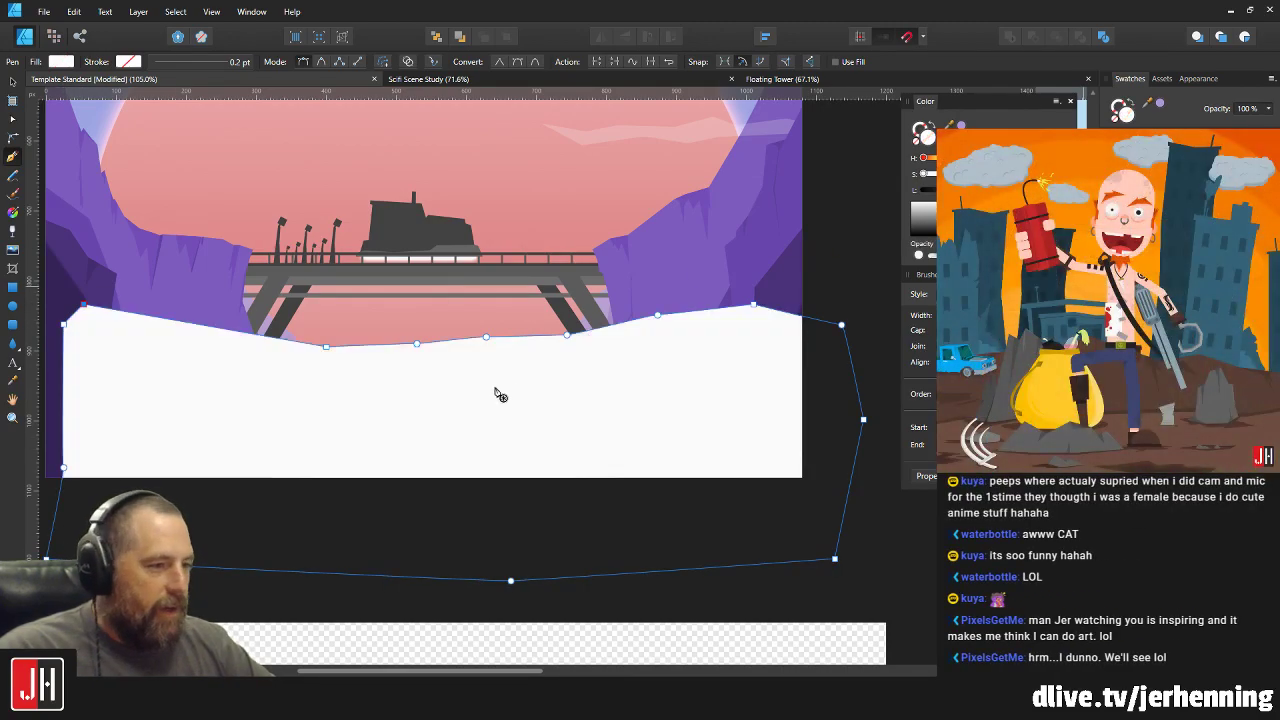
Set the mist shape's opacity to 50%, place it behind the dark foreground cliffs, and shift it slightly left and down.
key(5)
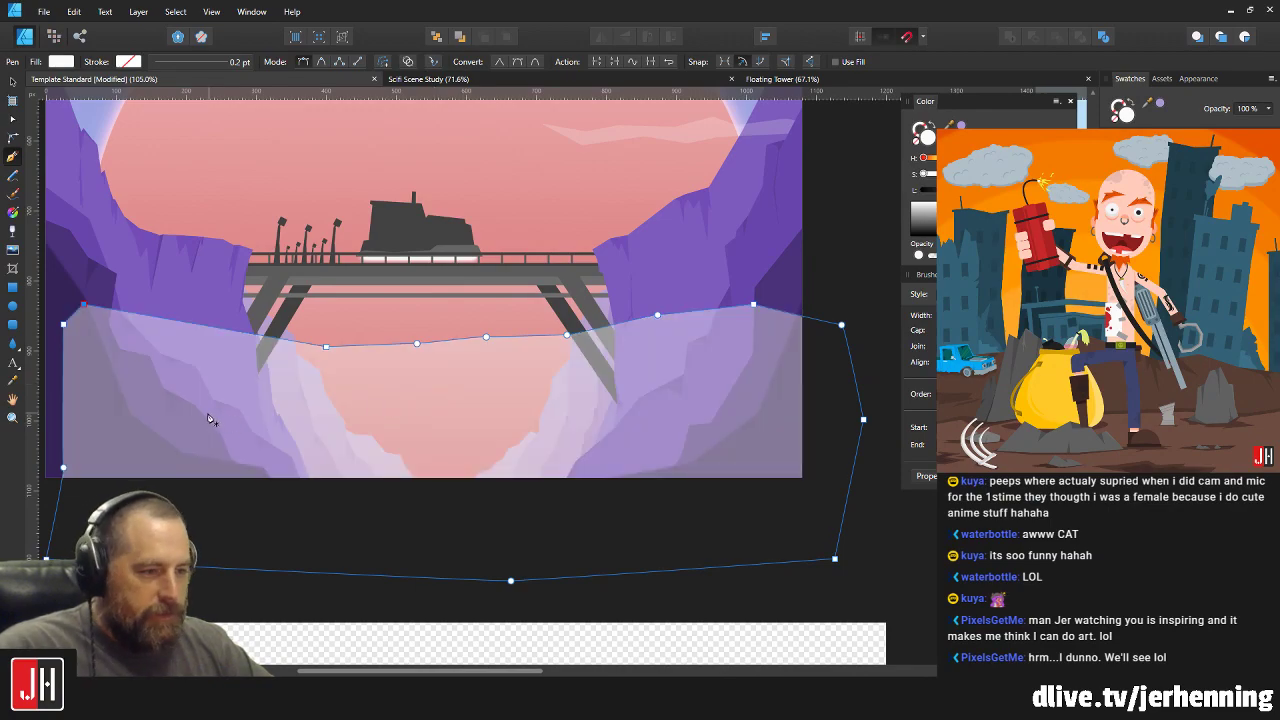
key(2)
key(v)
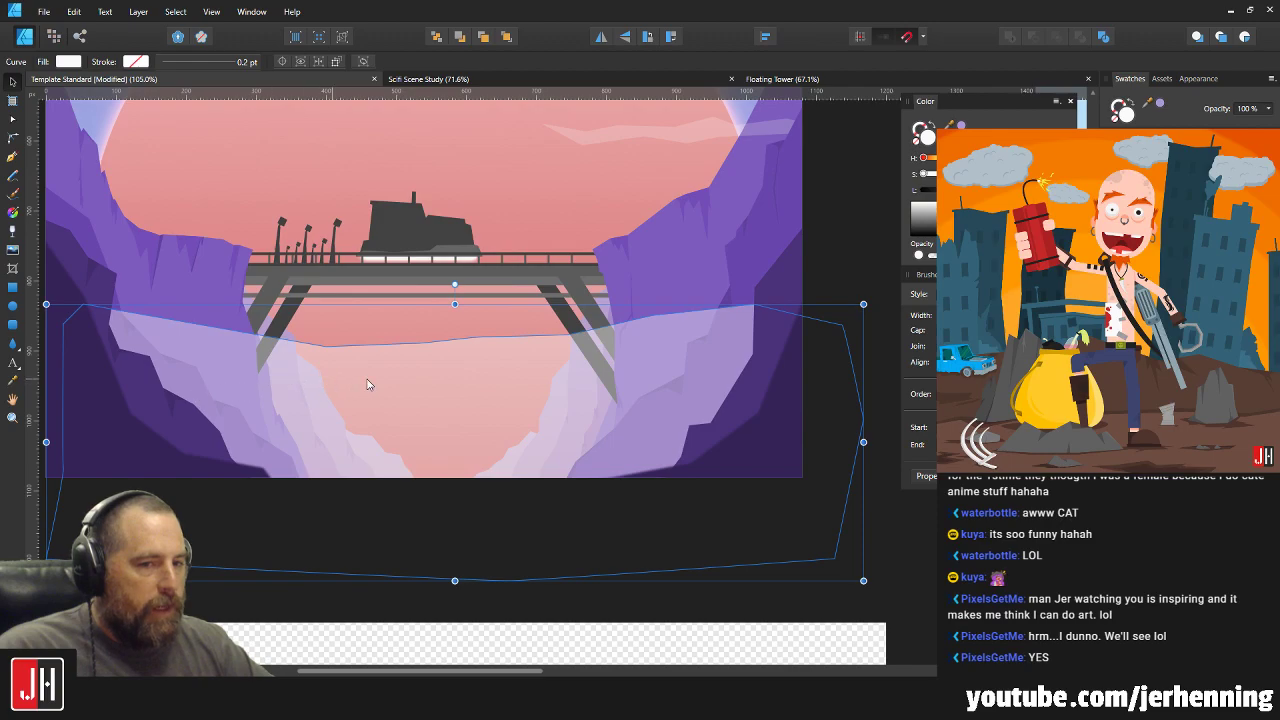
drag(366, 384, 356, 387)
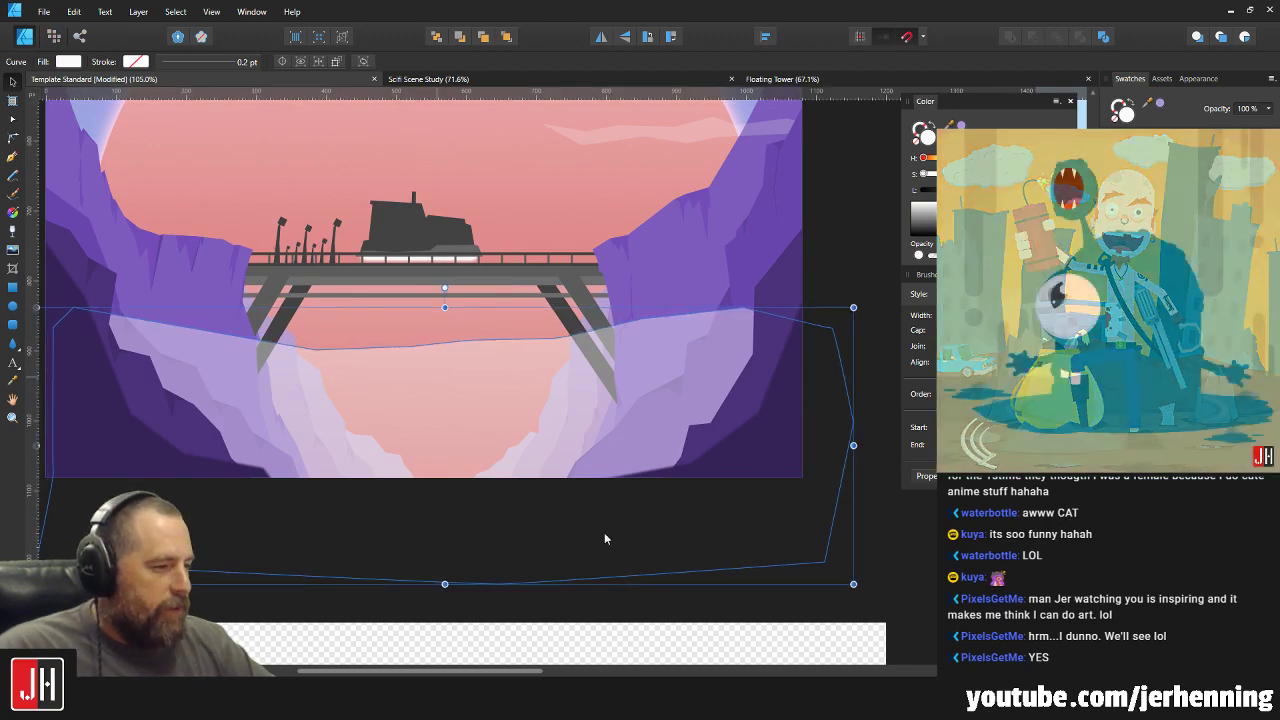
click(604, 534)
Nudge the mist shape slightly right so its left side meets the artboard's left edge.
scroll(730, 513, down, 3)
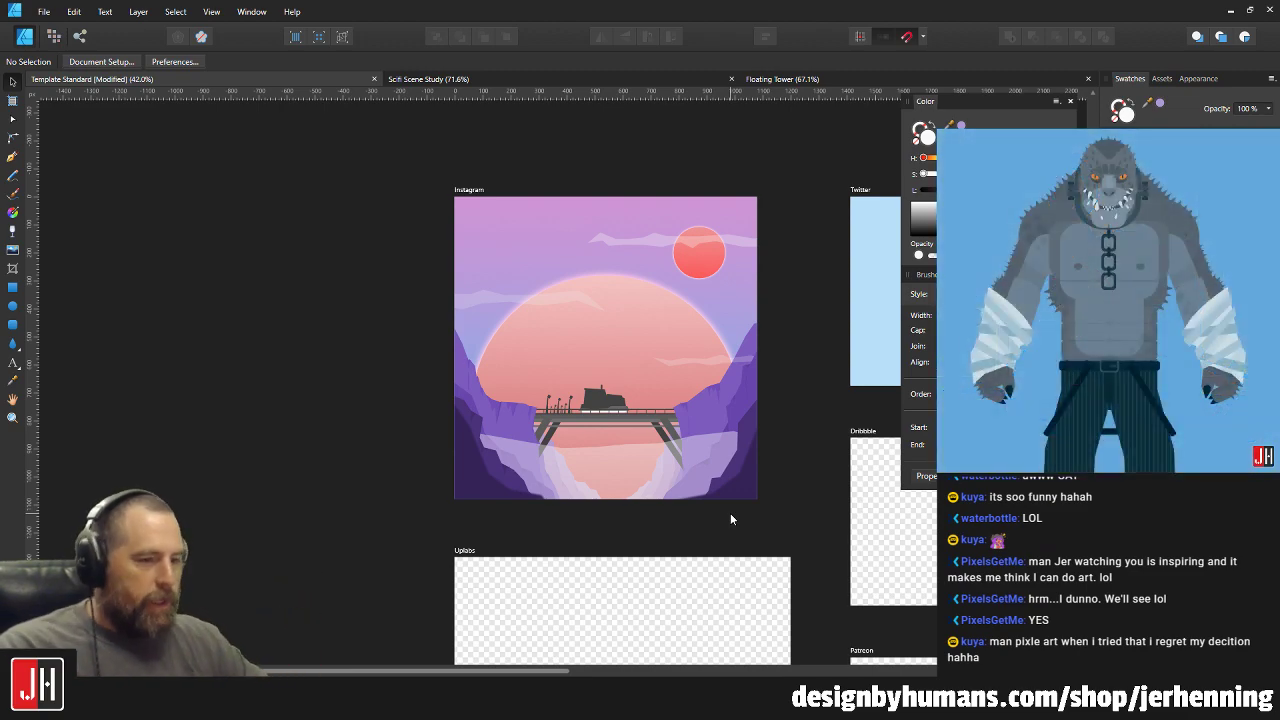
scroll(582, 484, up, 2)
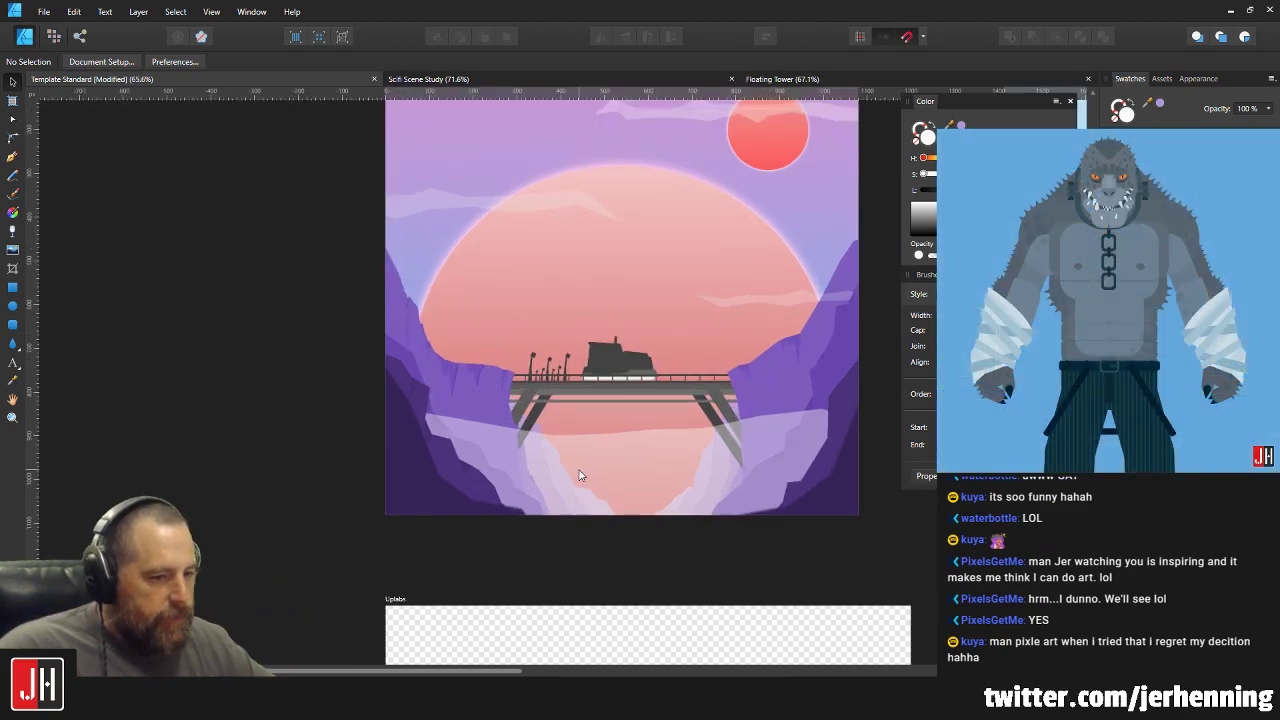
drag(585, 442, 571, 420)
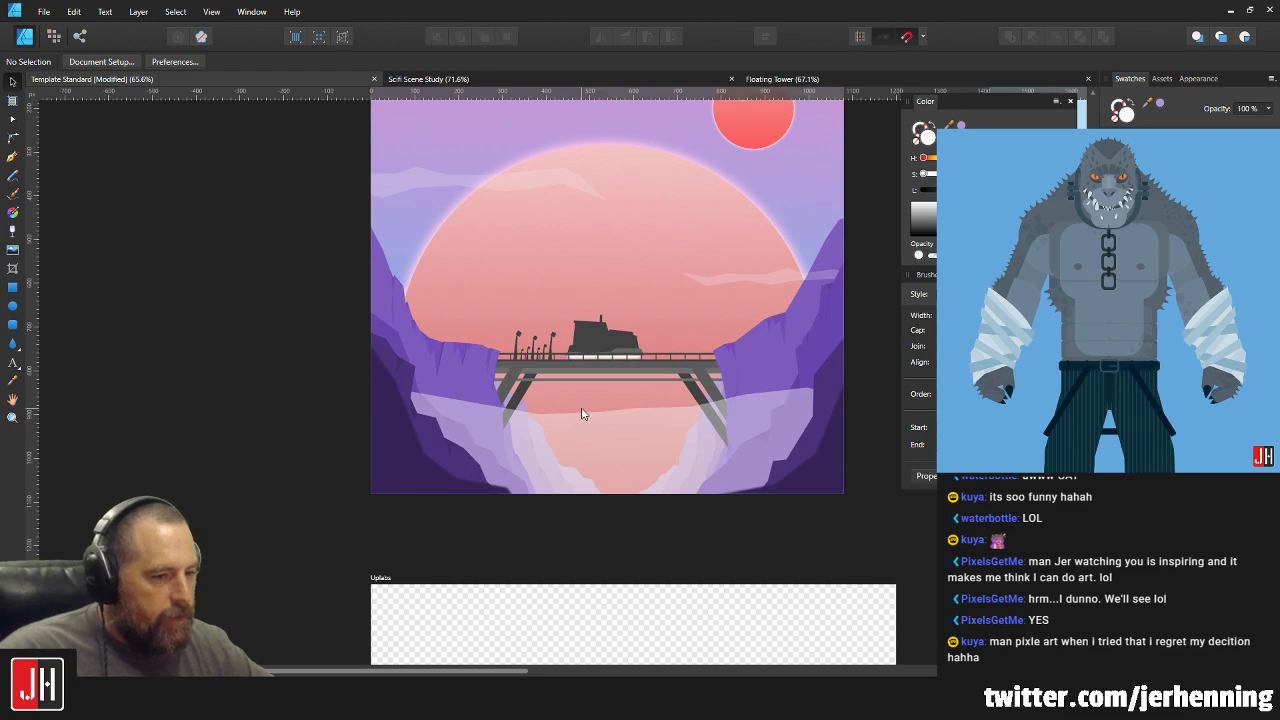
scroll(582, 414, up, 2)
click(575, 429)
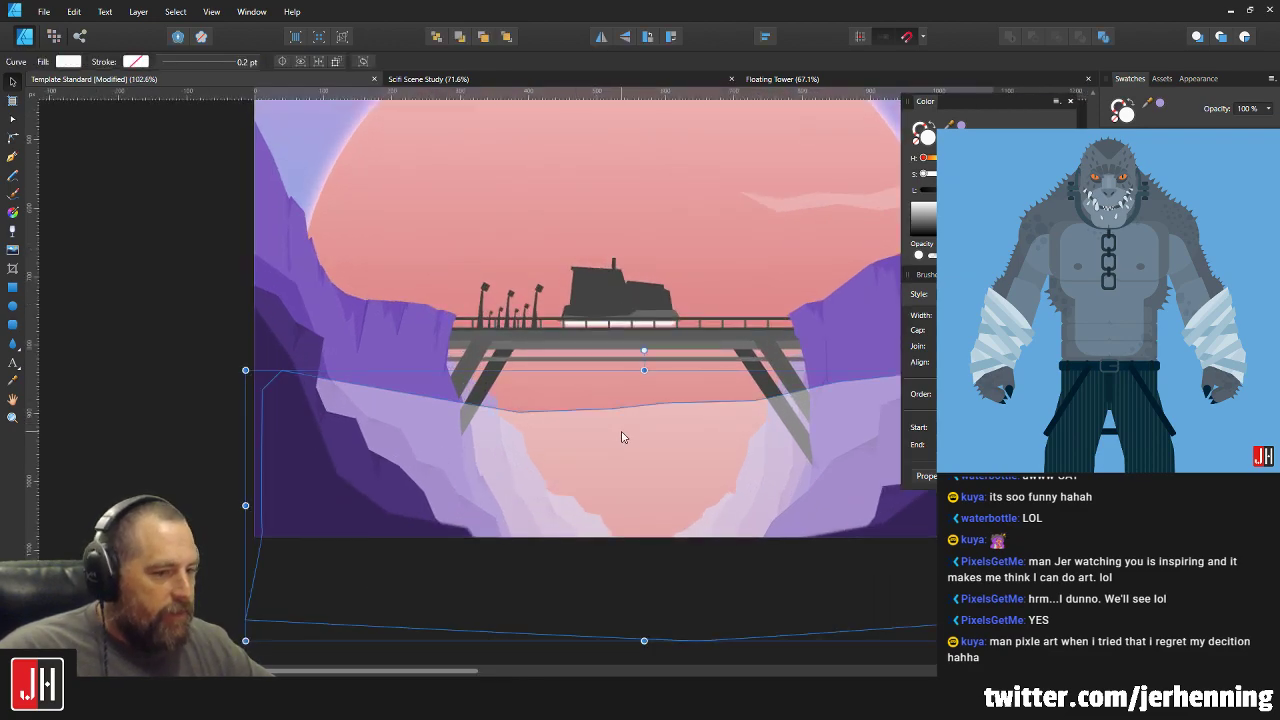
drag(620, 434, 586, 434)
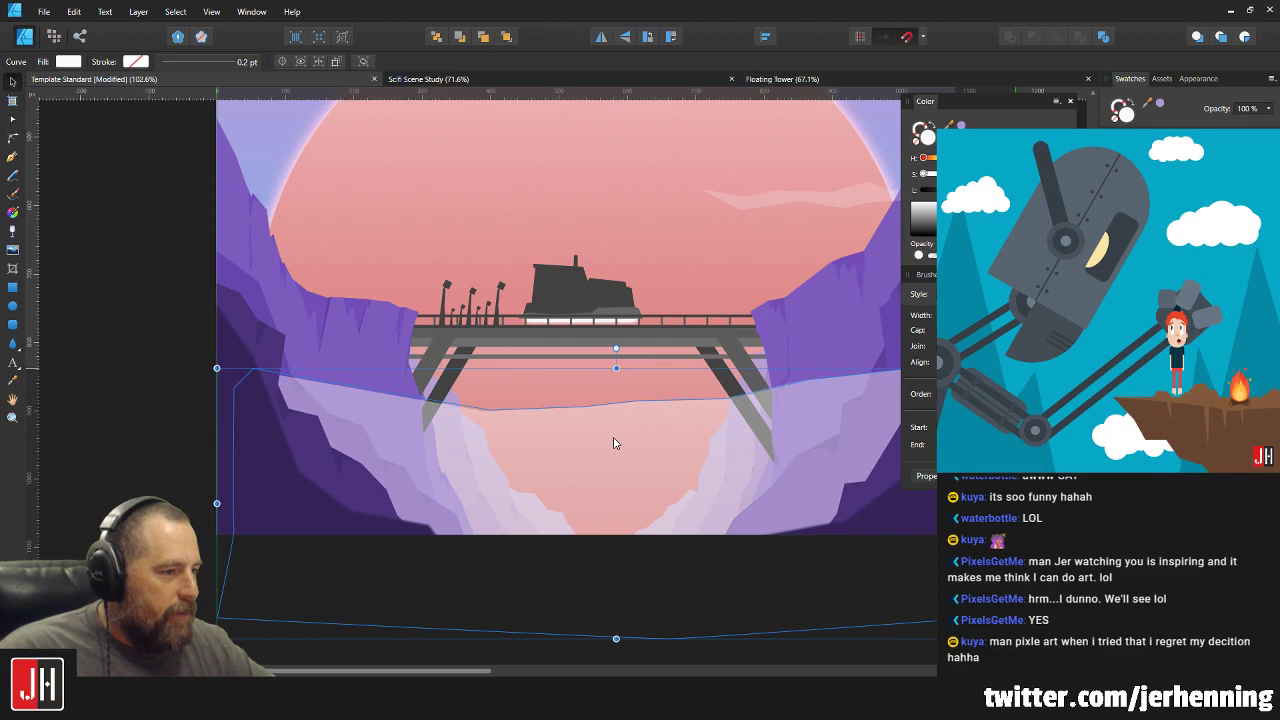
Move the mist shape's upper node near the artboard's right edge slightly farther right, and deselect the shape.
scroll(640, 420, right, 2)
scroll(753, 393, right, 2)
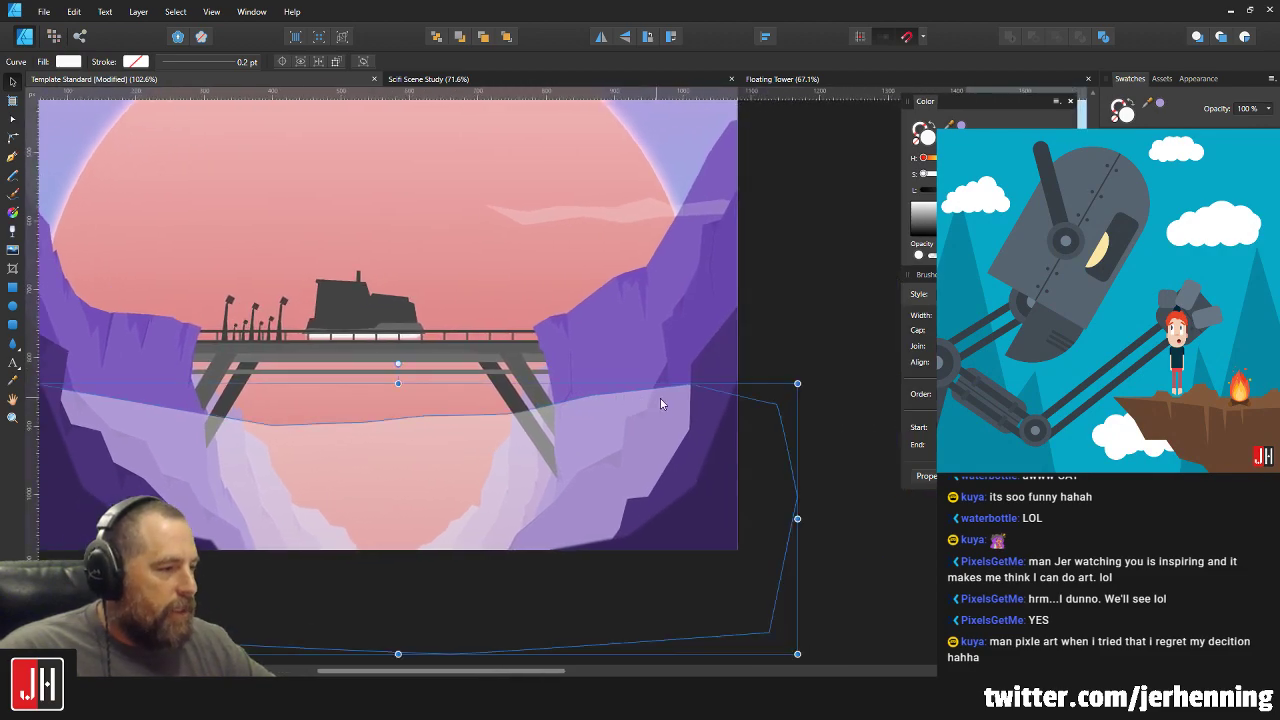
key(a)
click(695, 384)
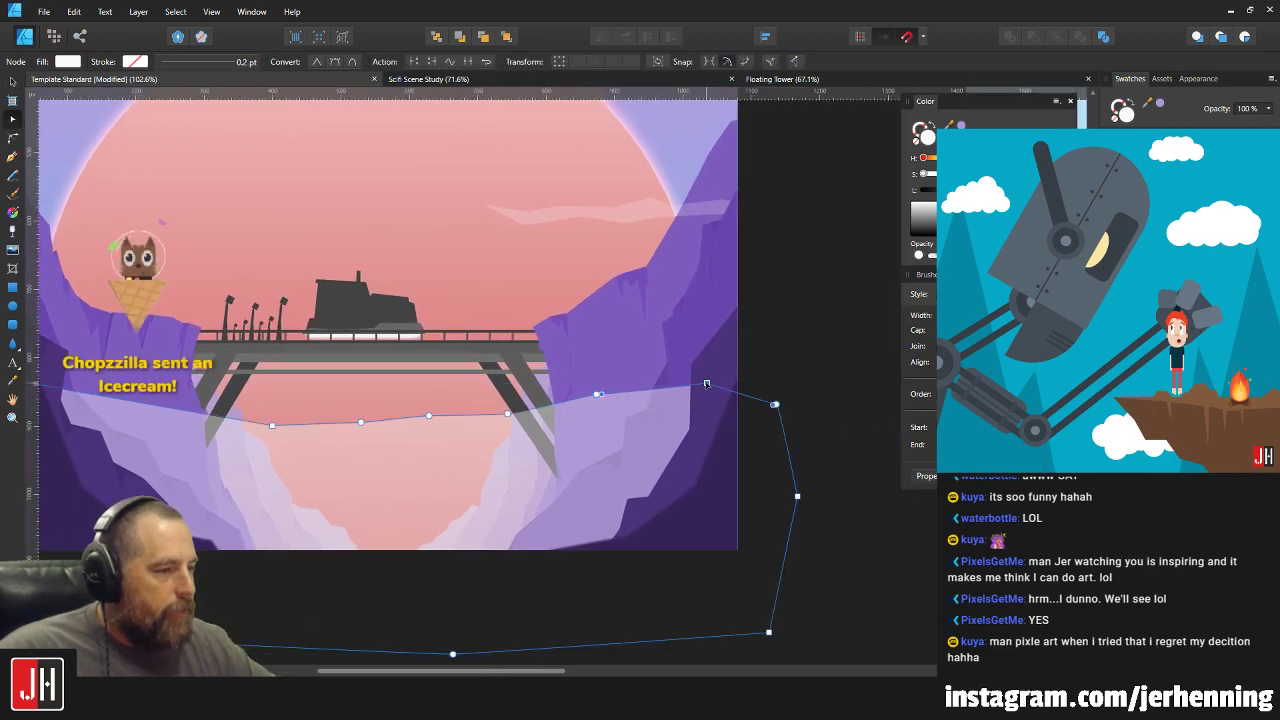
click(769, 358)
scroll(757, 392, down, 3)
scroll(529, 434, up, 3)
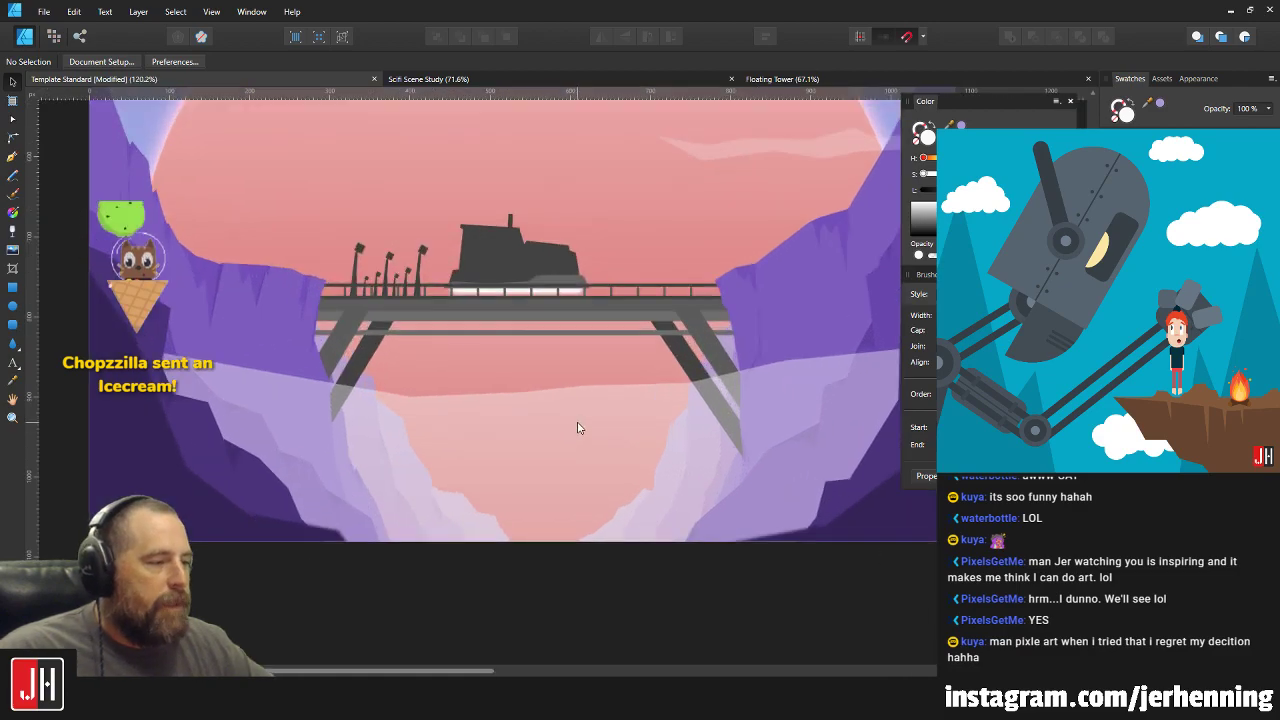
Move the mist shape's upper-edge nodes between the bridge supports slightly down, and the node at the right support slightly up.
click(450, 393)
drag(392, 362, 597, 435)
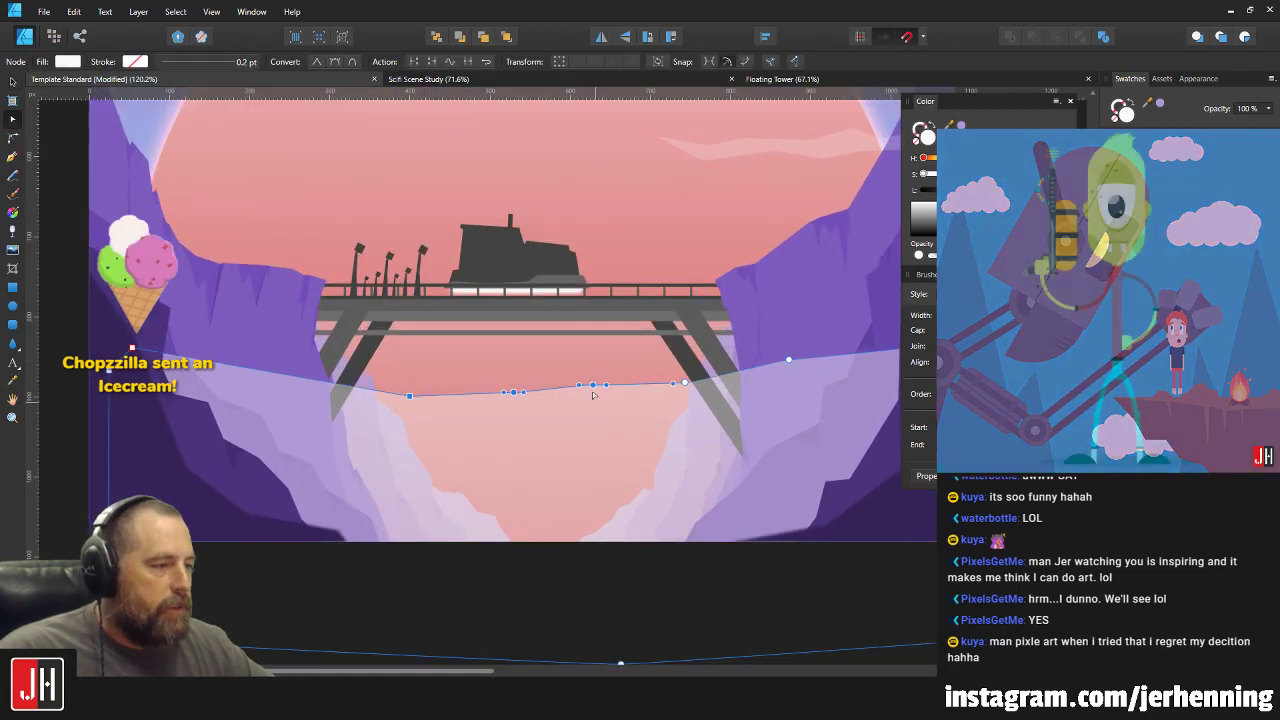
drag(592, 388, 598, 396)
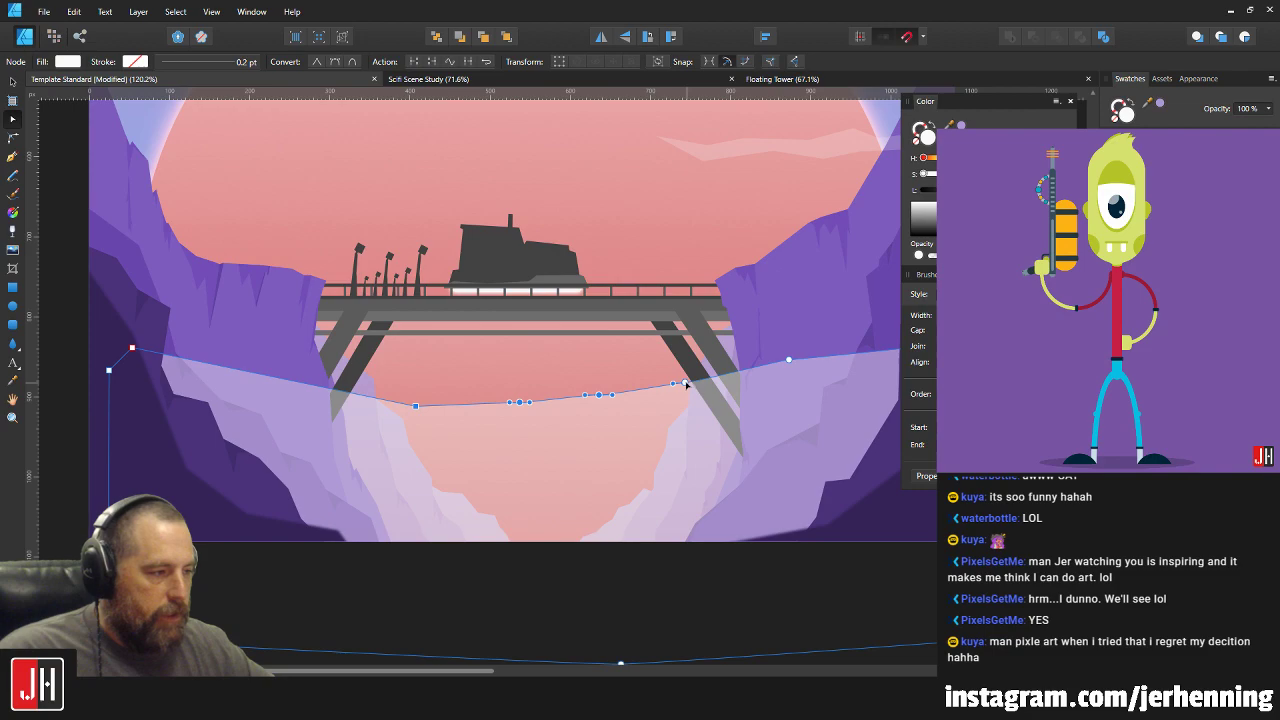
drag(685, 384, 694, 390)
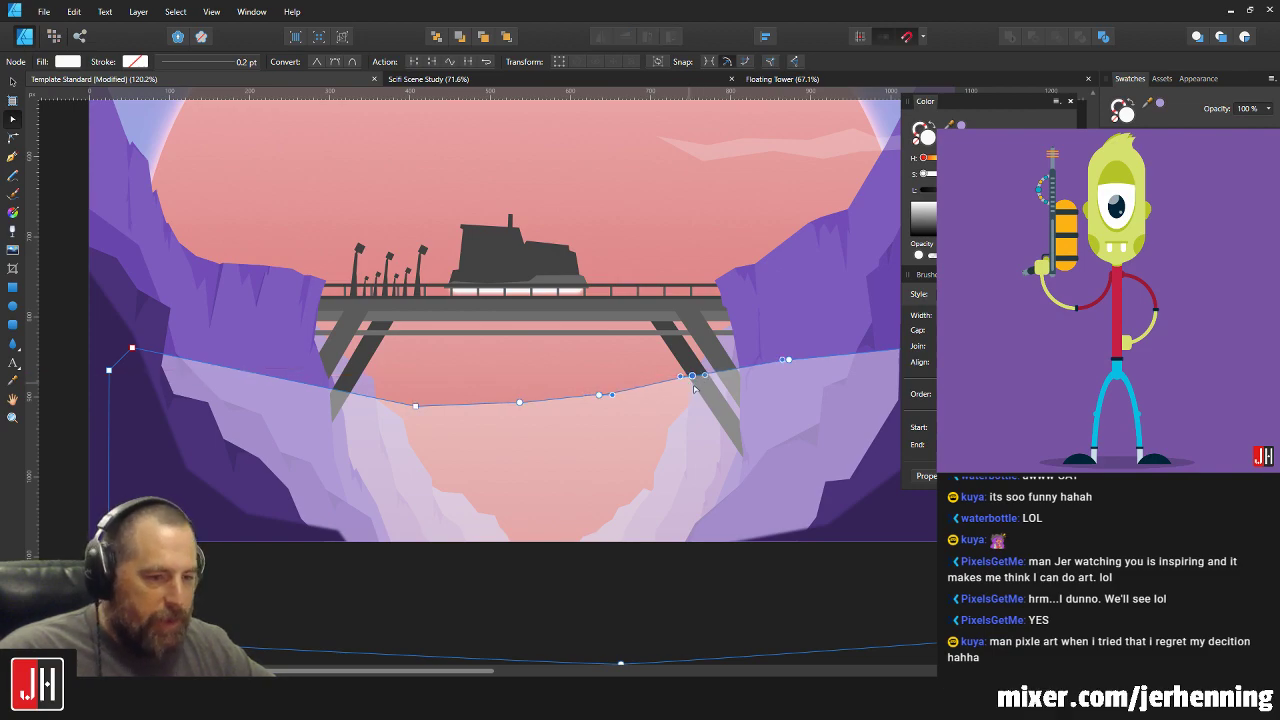
scroll(693, 388, up, 3)
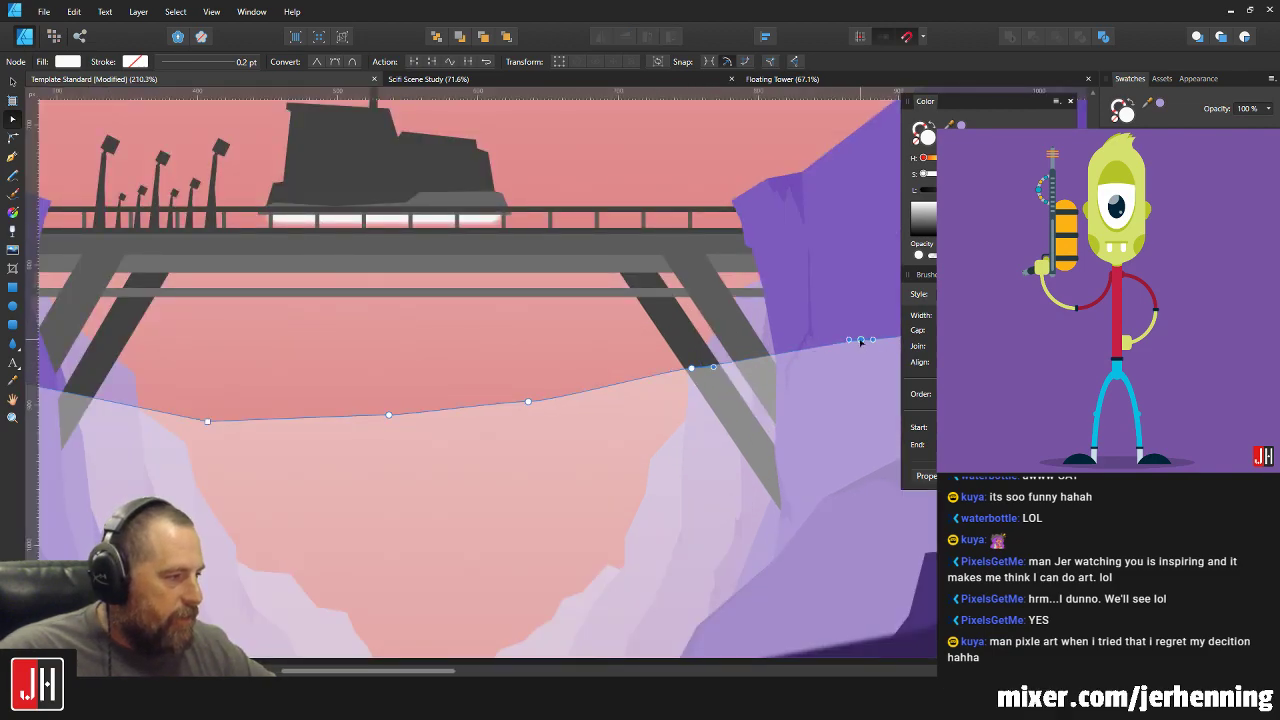
key(v)
scroll(760, 460, down, 6)
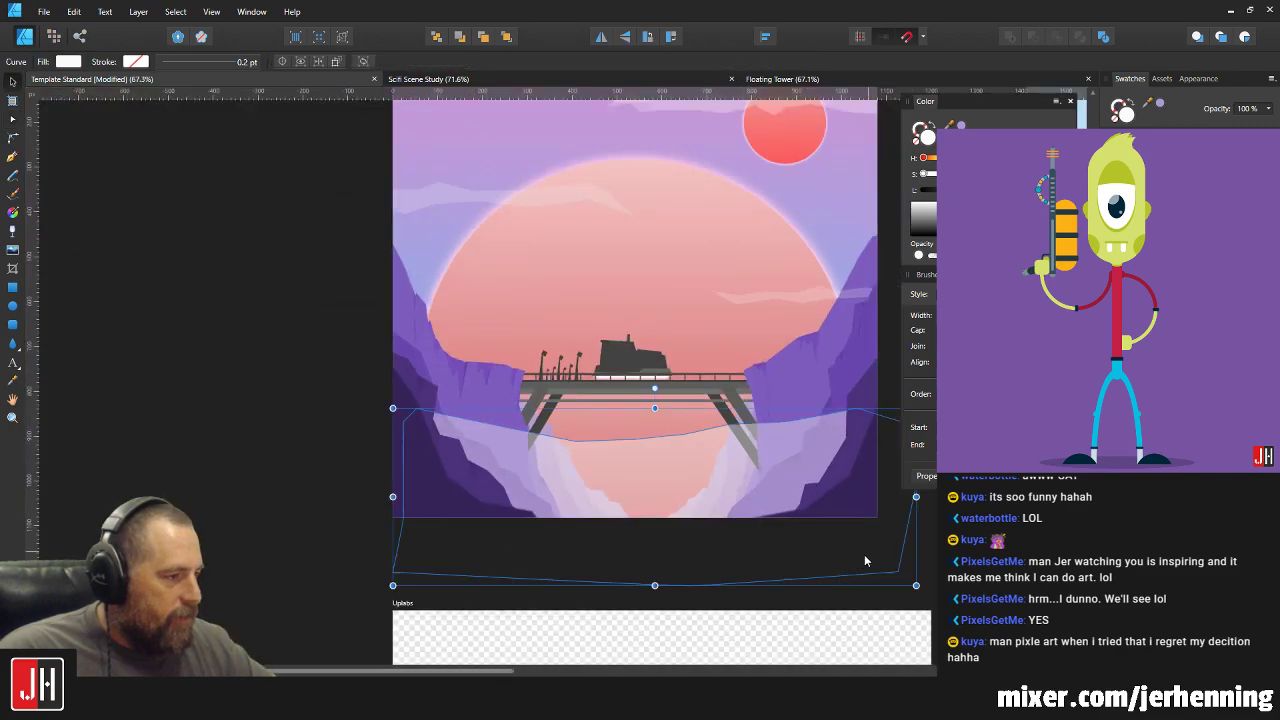
Lower the mist shape's opacity so it looks fainter, and deselect it.
key(ctrl+d)
scroll(726, 523, up, 3)
click(609, 435)
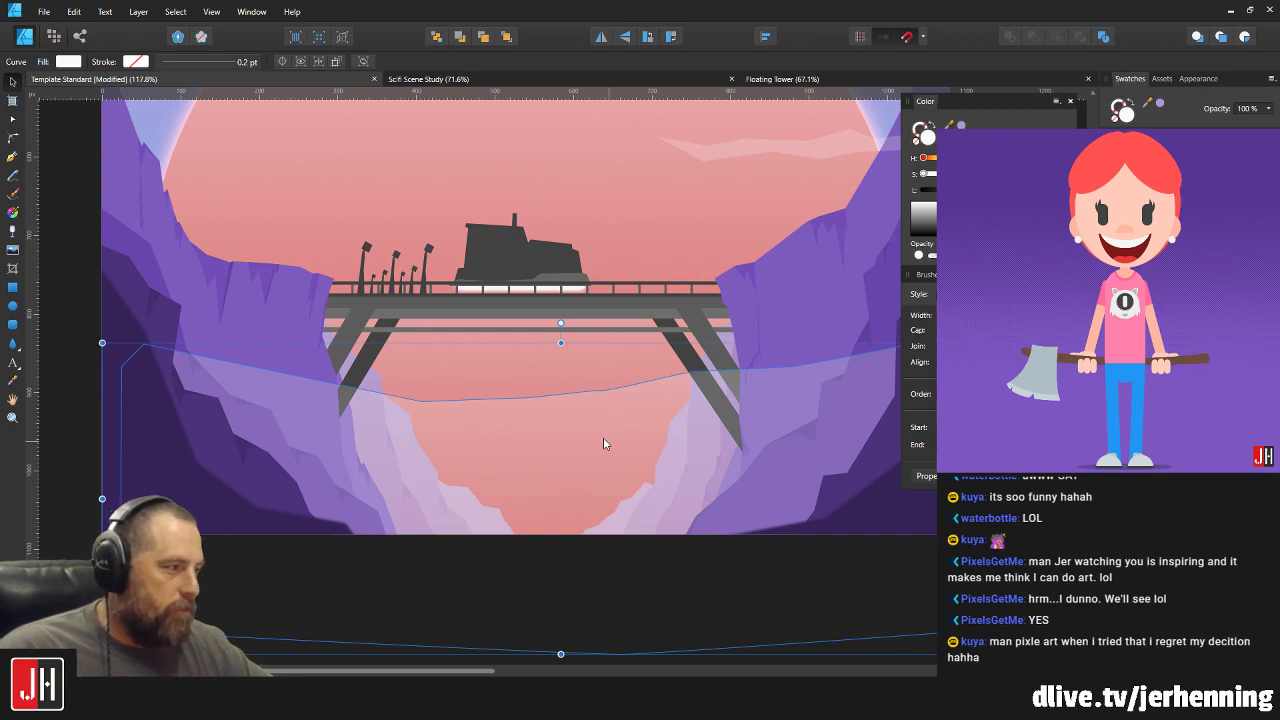
key(Escape)
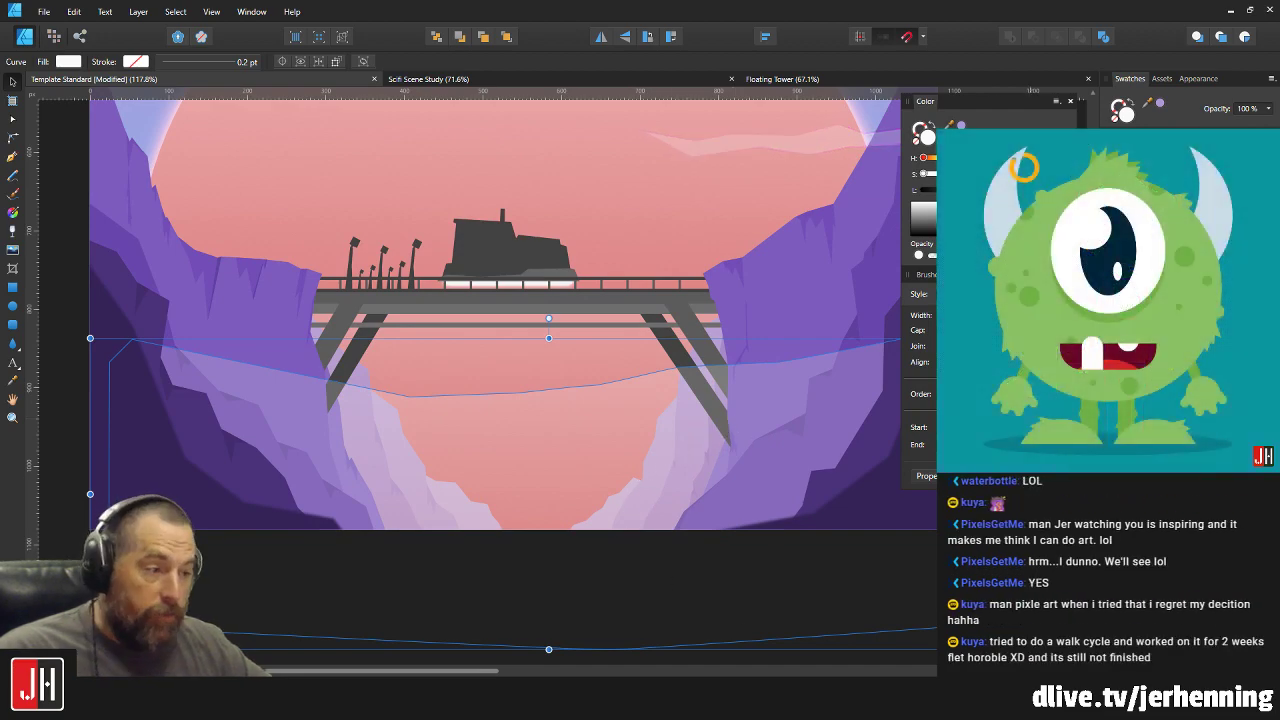
key(Escape)
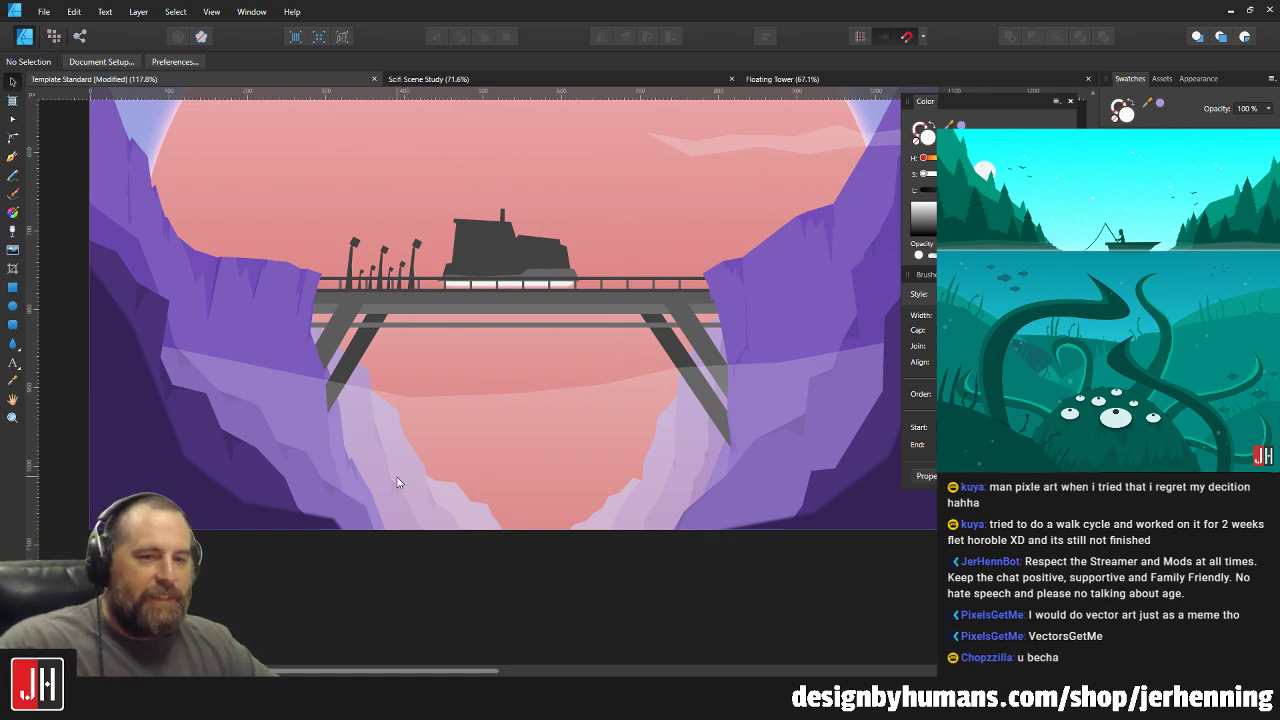
Draw a closed jagged outline with the Pen tool across the left cliffs, tapering to a point in the canyon below the bridge.
scroll(348, 455, up, 1)
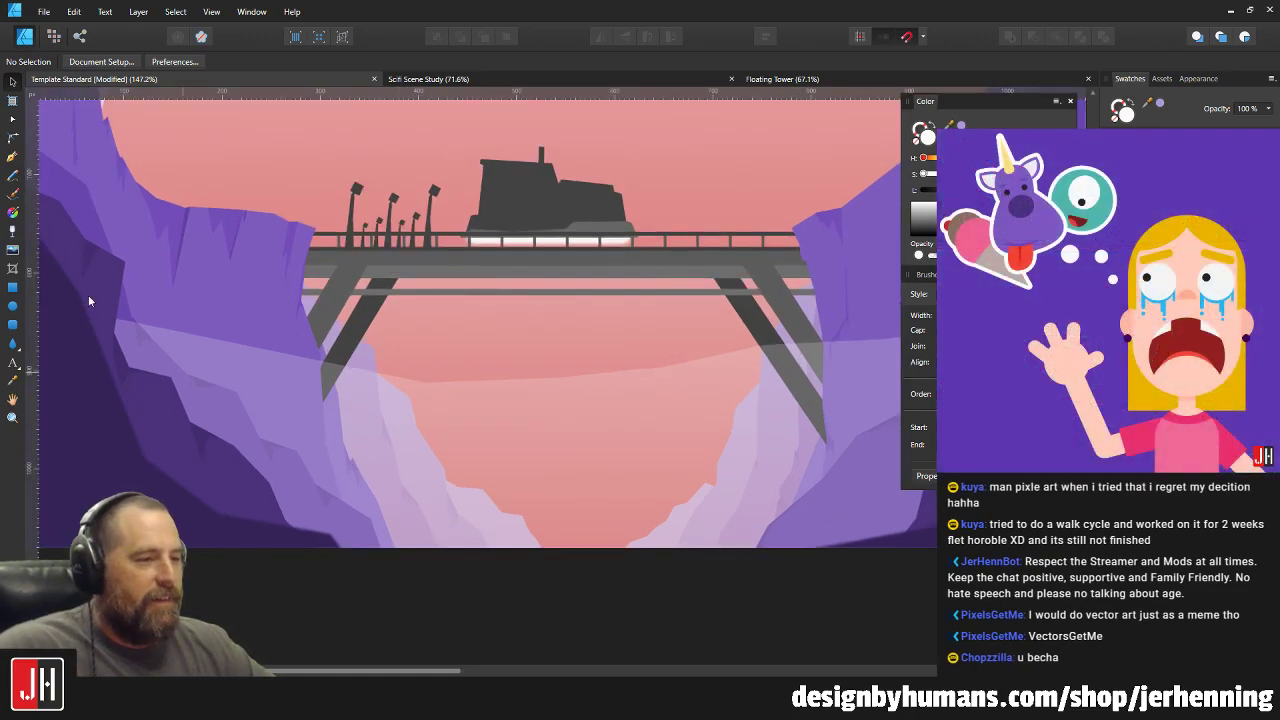
click(12, 158)
scroll(177, 374, up, 1)
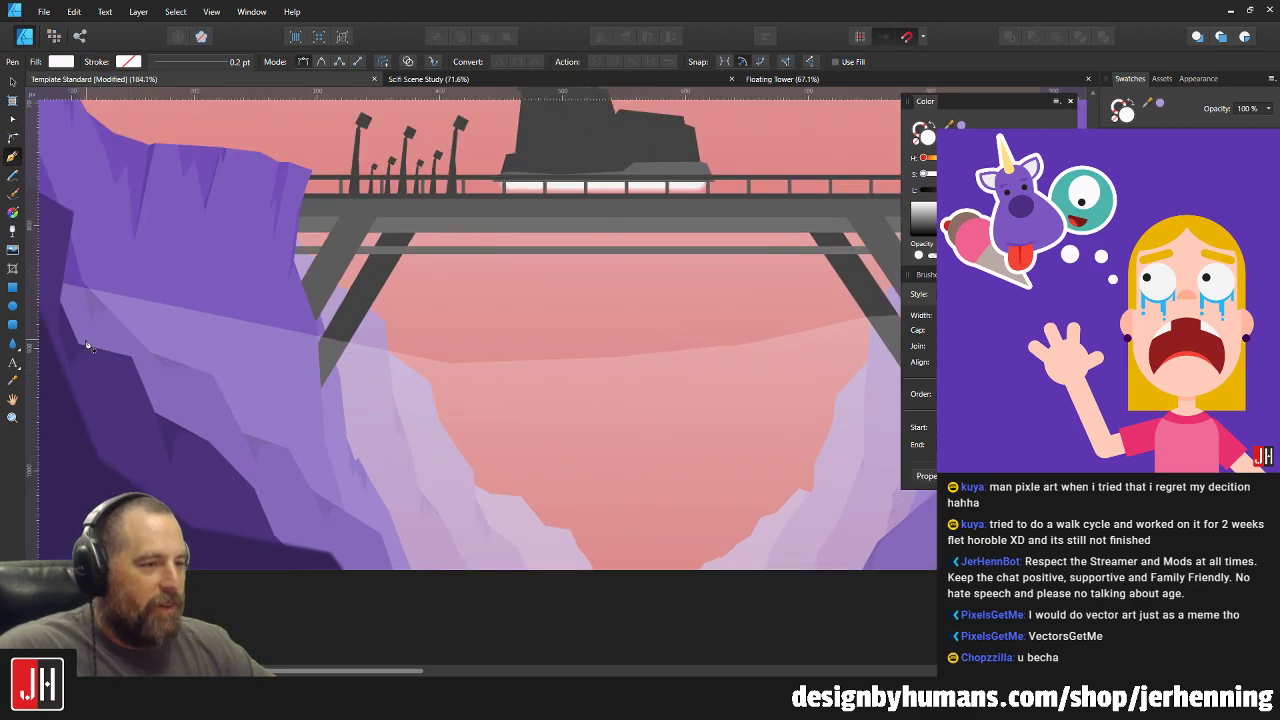
click(391, 396)
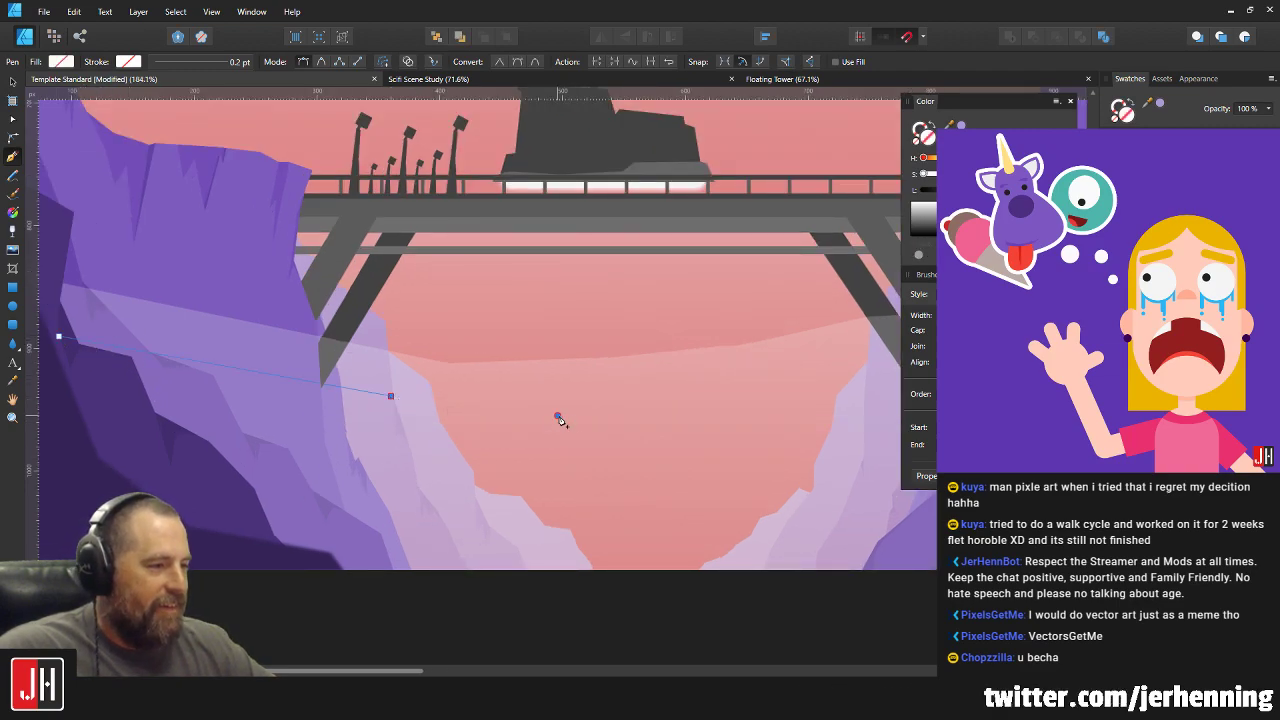
click(557, 415)
click(454, 423)
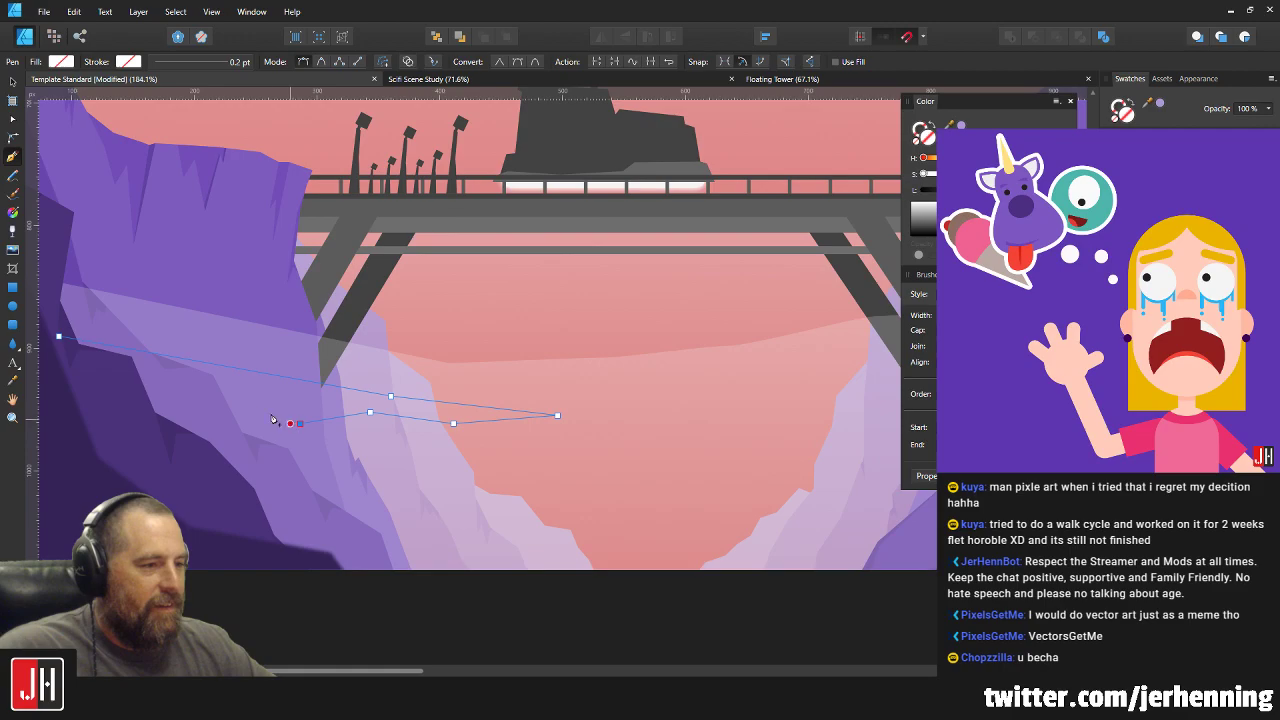
click(209, 411)
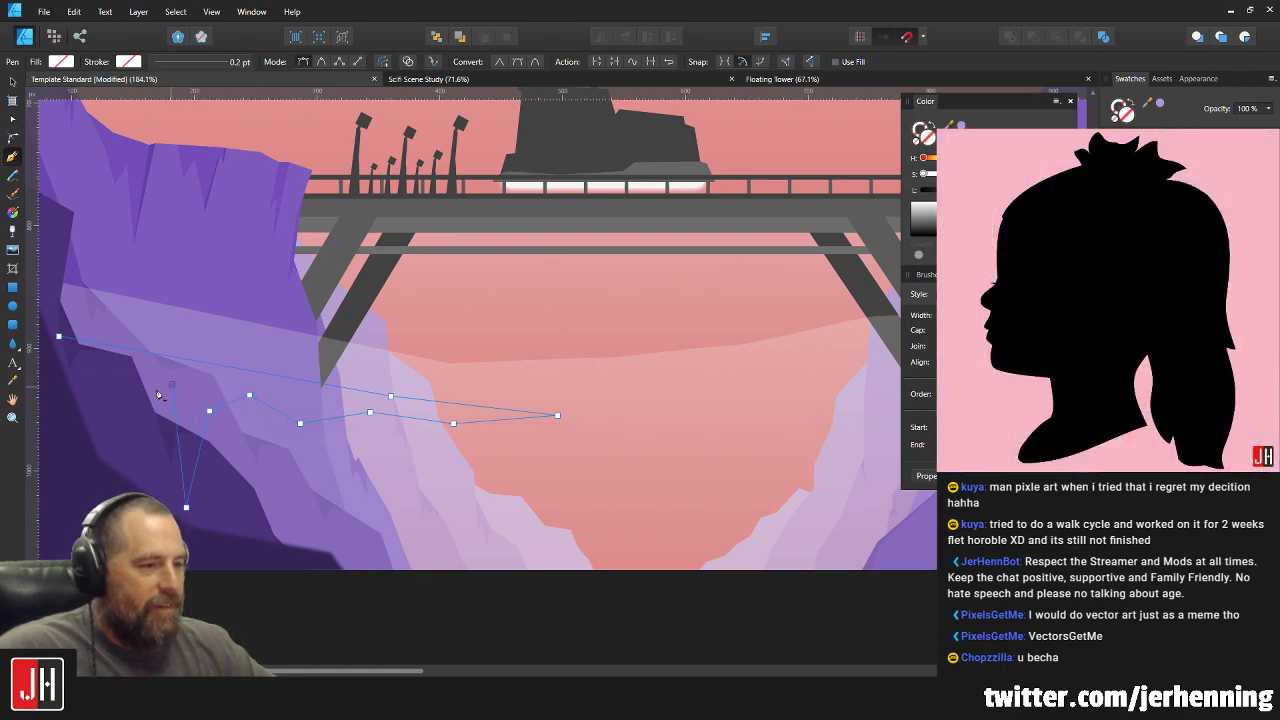
click(59, 337)
Fill the jagged shape with red, then cut it and paste it back on top of the mist.
key(v)
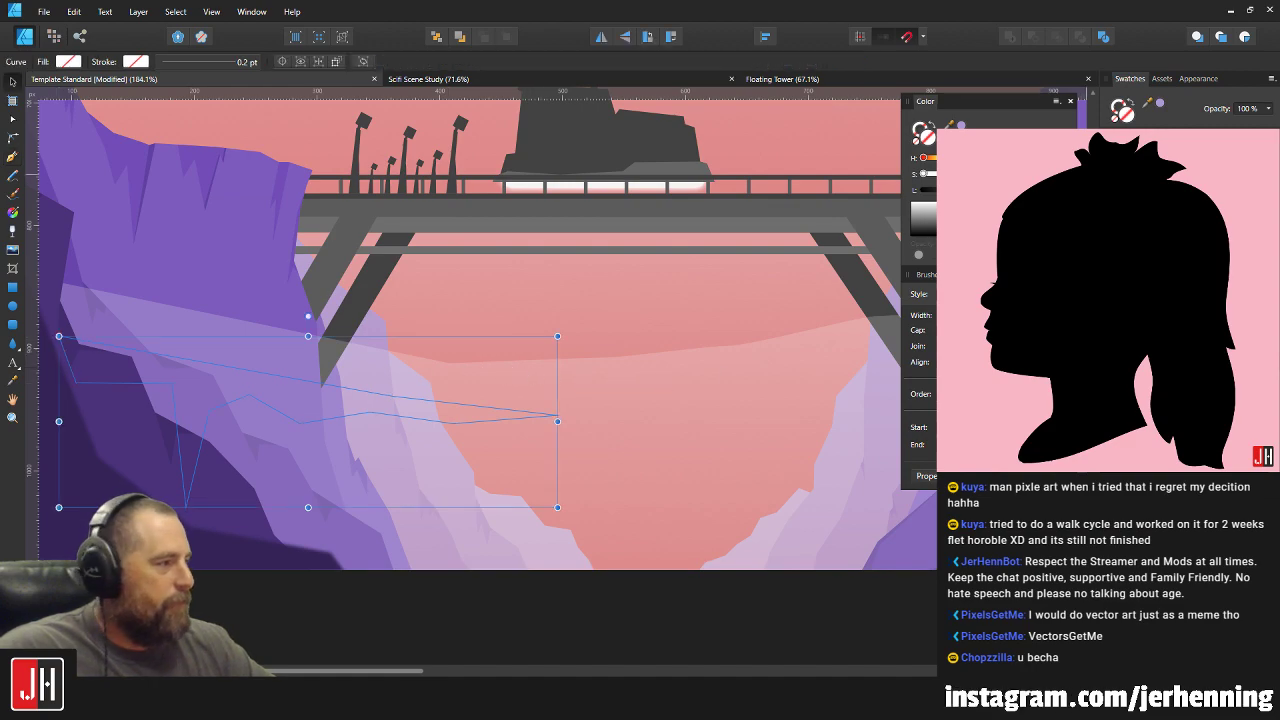
click(1130, 180)
key(ctrl+x)
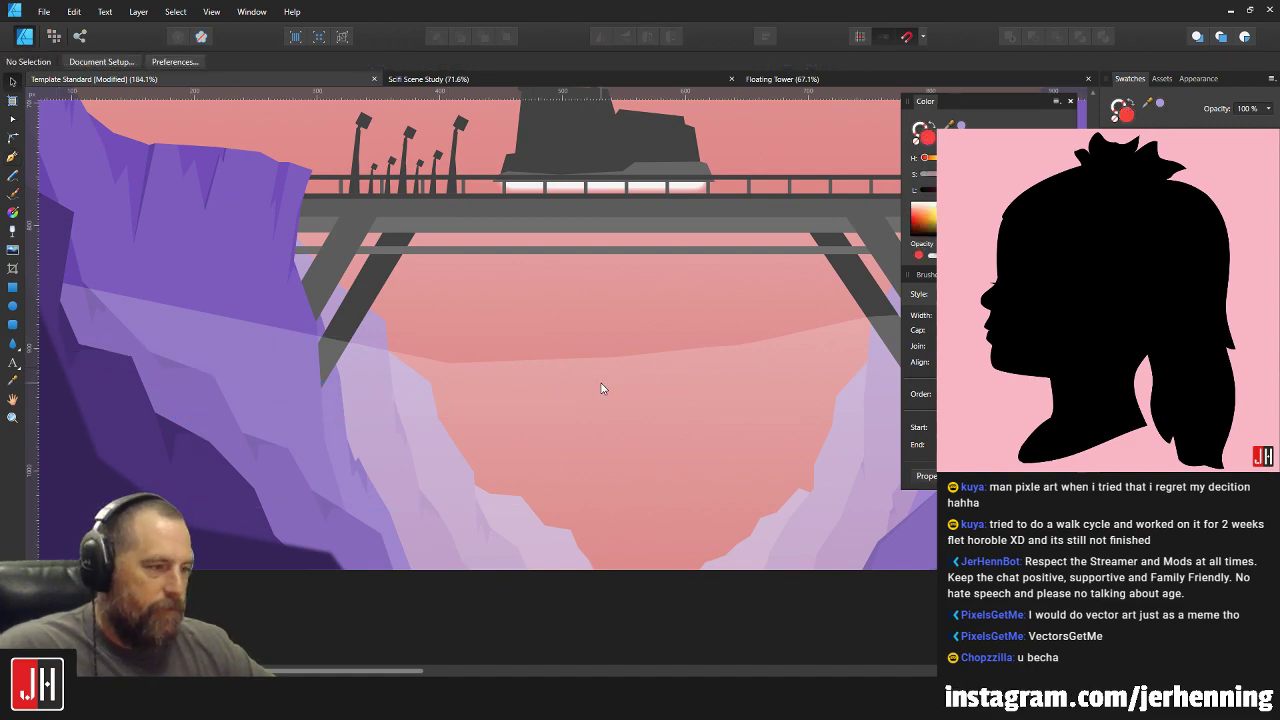
key(ctrl+v)
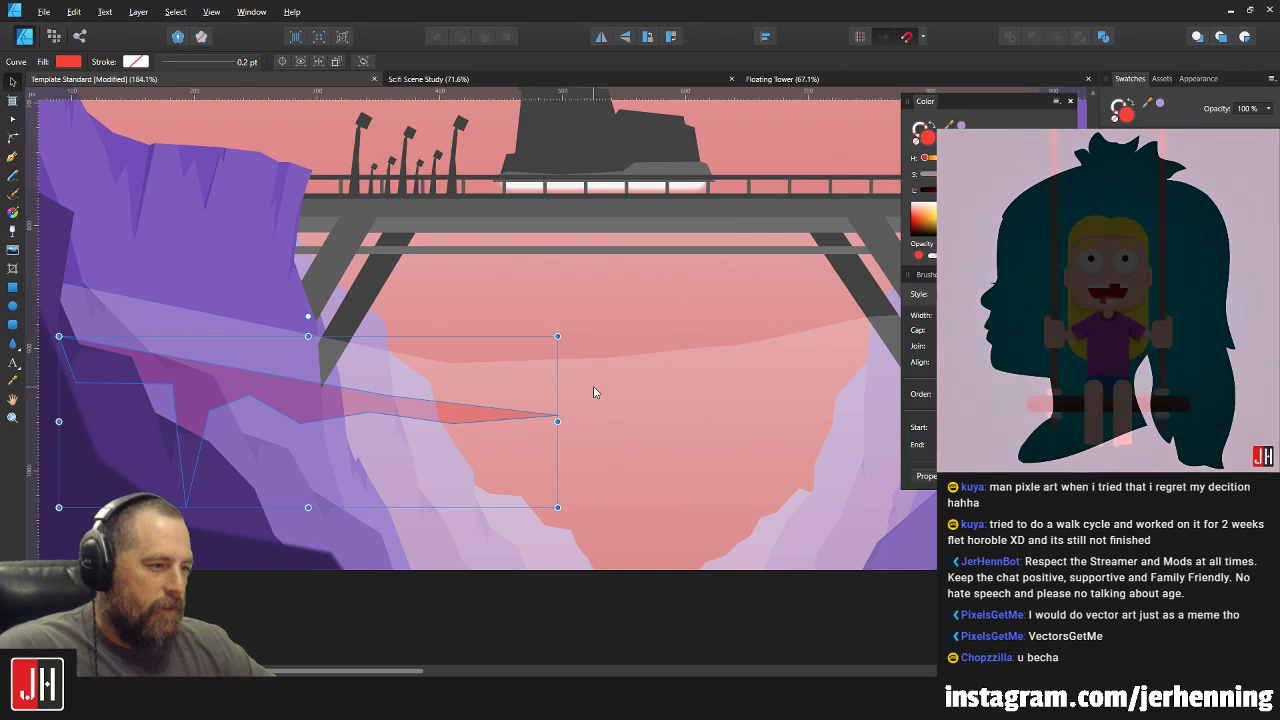
key(ctrl+z)
key(ctrl+v)
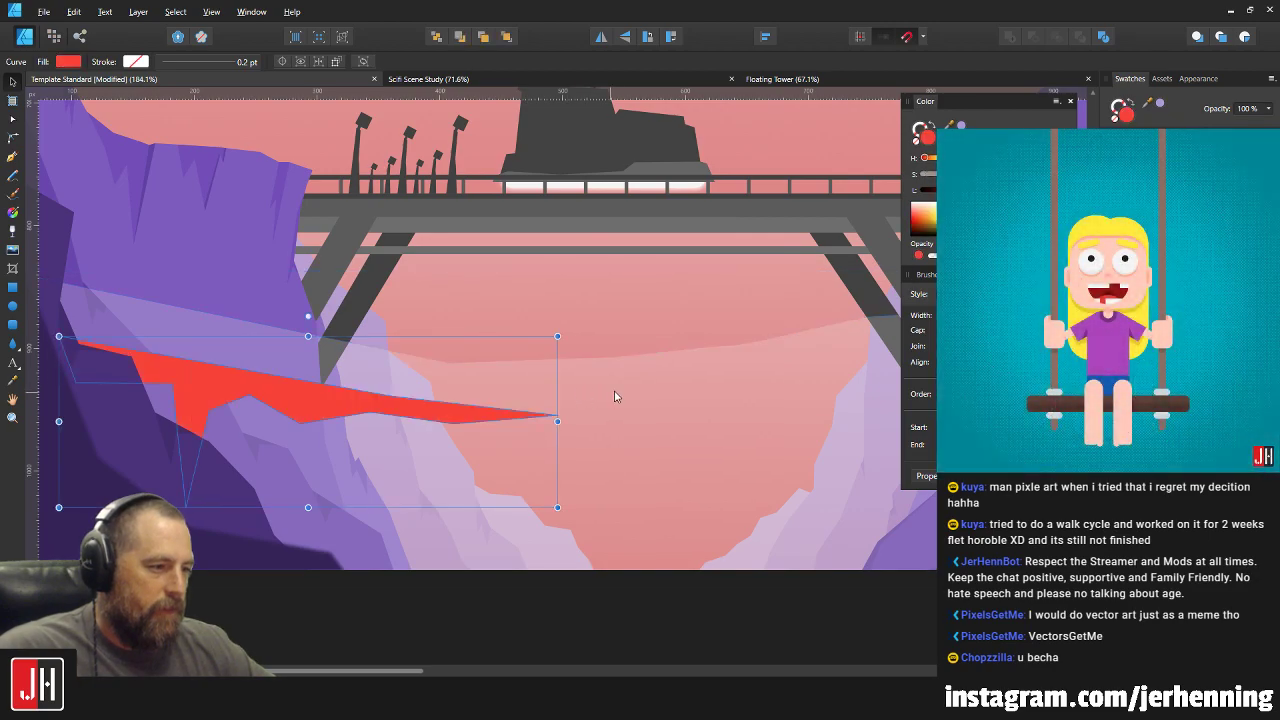
Subtract the red jagged shape from the mist shape.
shift+click(567, 397)
click(1033, 37)
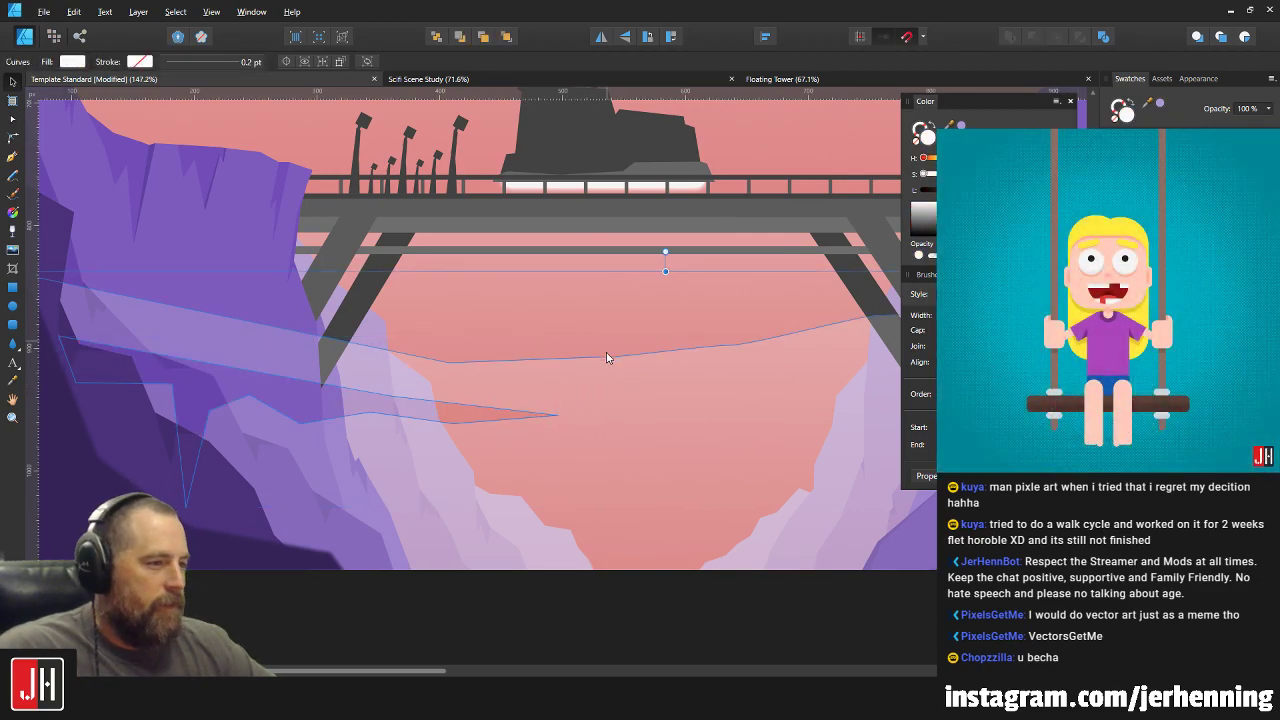
scroll(640, 400, down, 5)
scroll(560, 380, up, 5)
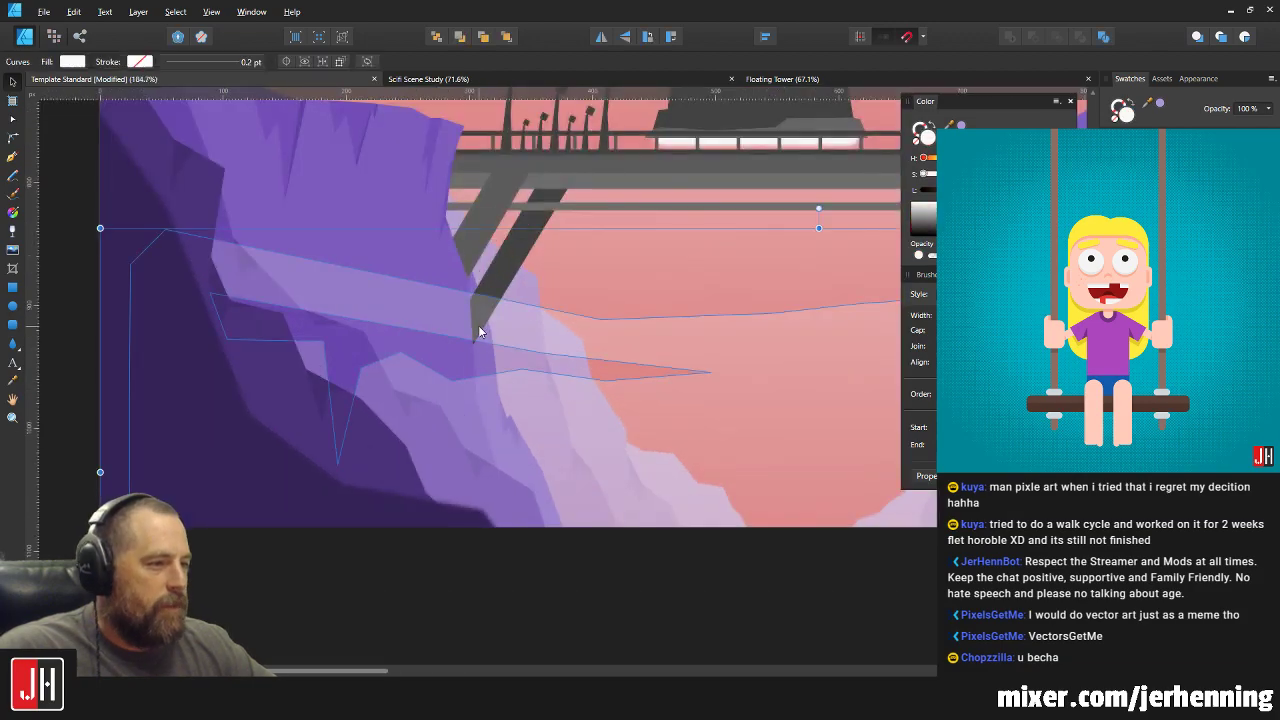
Reshape the cutout's upper edge over the left cliffs with extra nodes, and move its left end slightly up and left.
key(a)
drag(373, 322, 307, 291)
drag(209, 292, 199, 273)
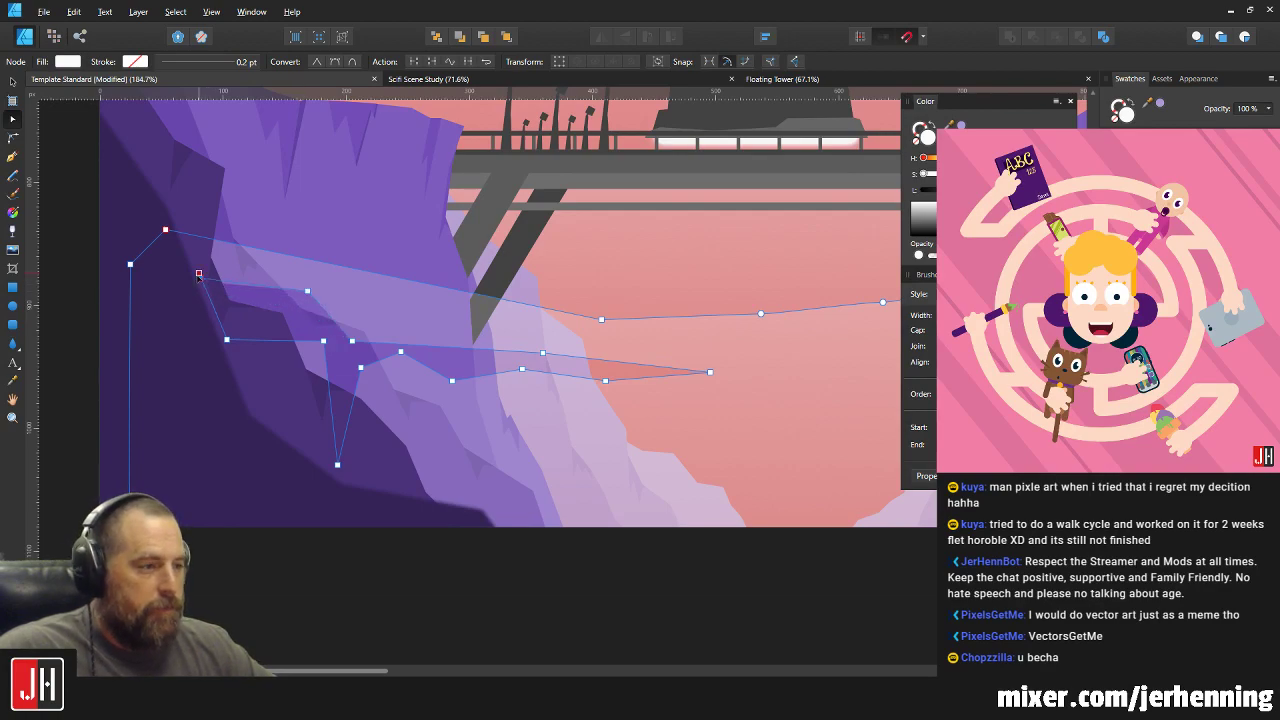
drag(307, 292, 295, 297)
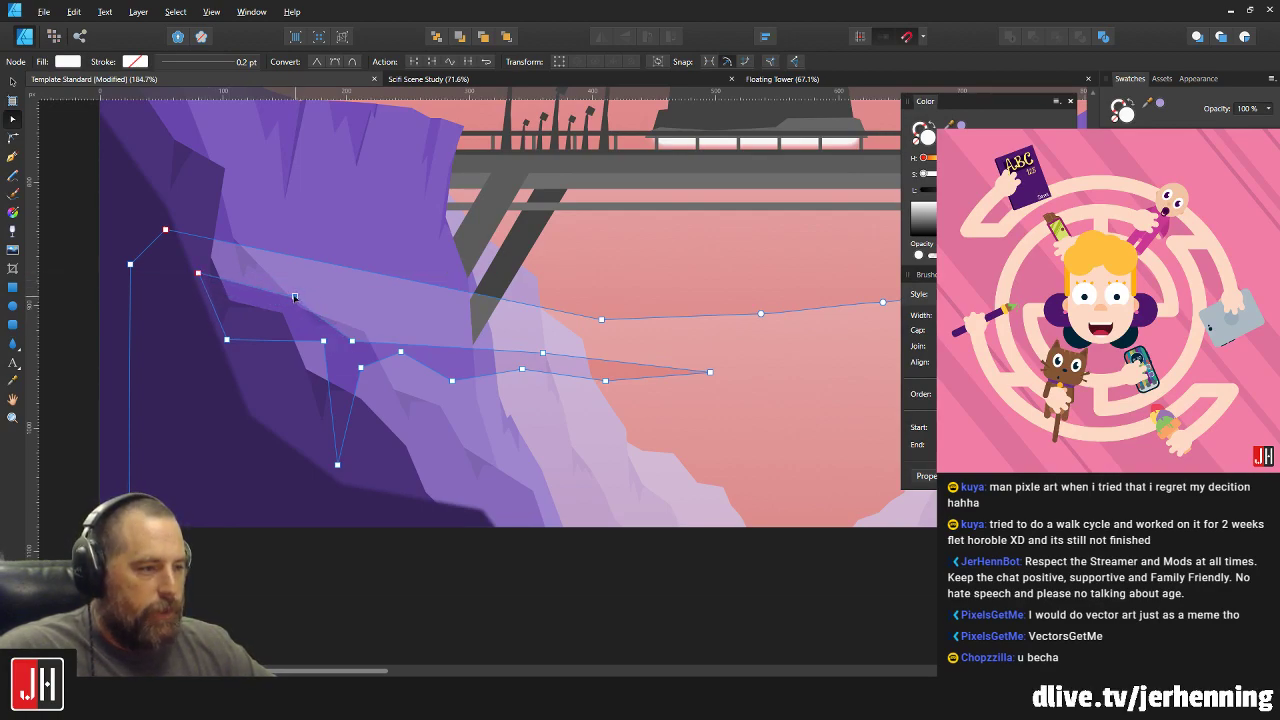
key(v)
scroll(508, 336, down, 7)
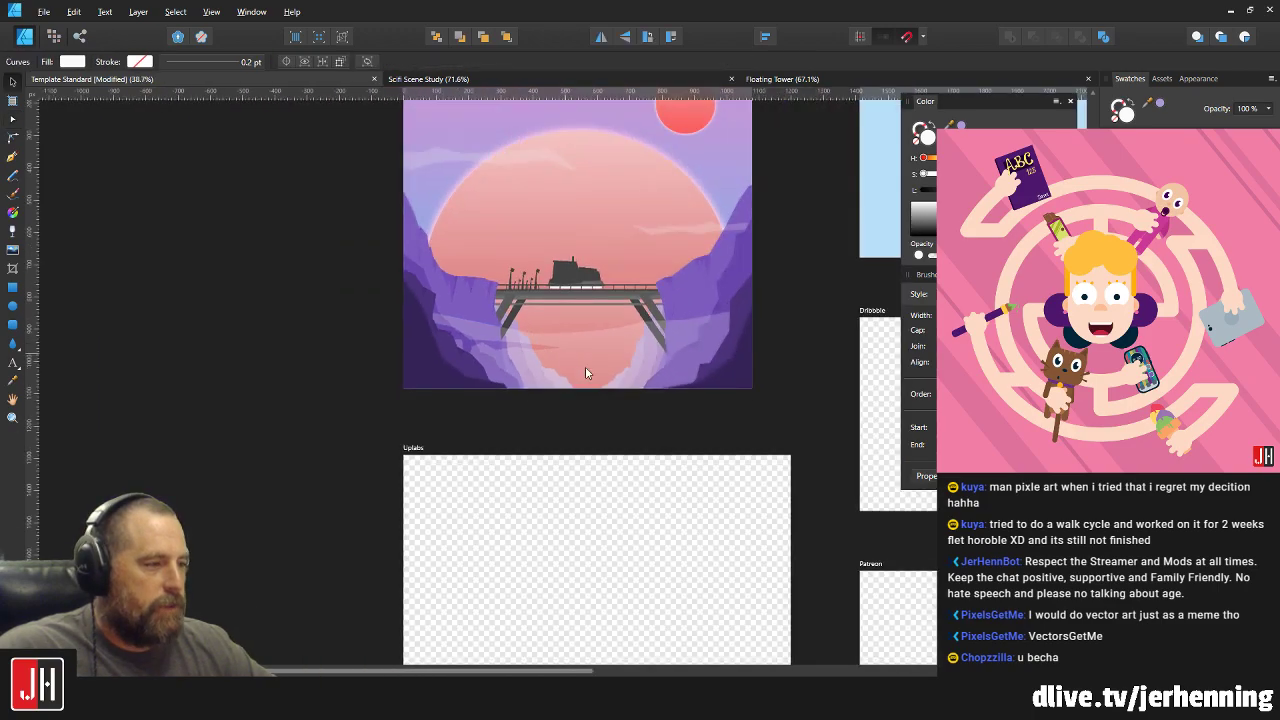
click(737, 382)
Replace the deep spike on the cutout's lower-left edge with short jagged points that follow the dark left cliff.
scroll(631, 358, up, 5)
scroll(232, 334, up, 4)
click(231, 322)
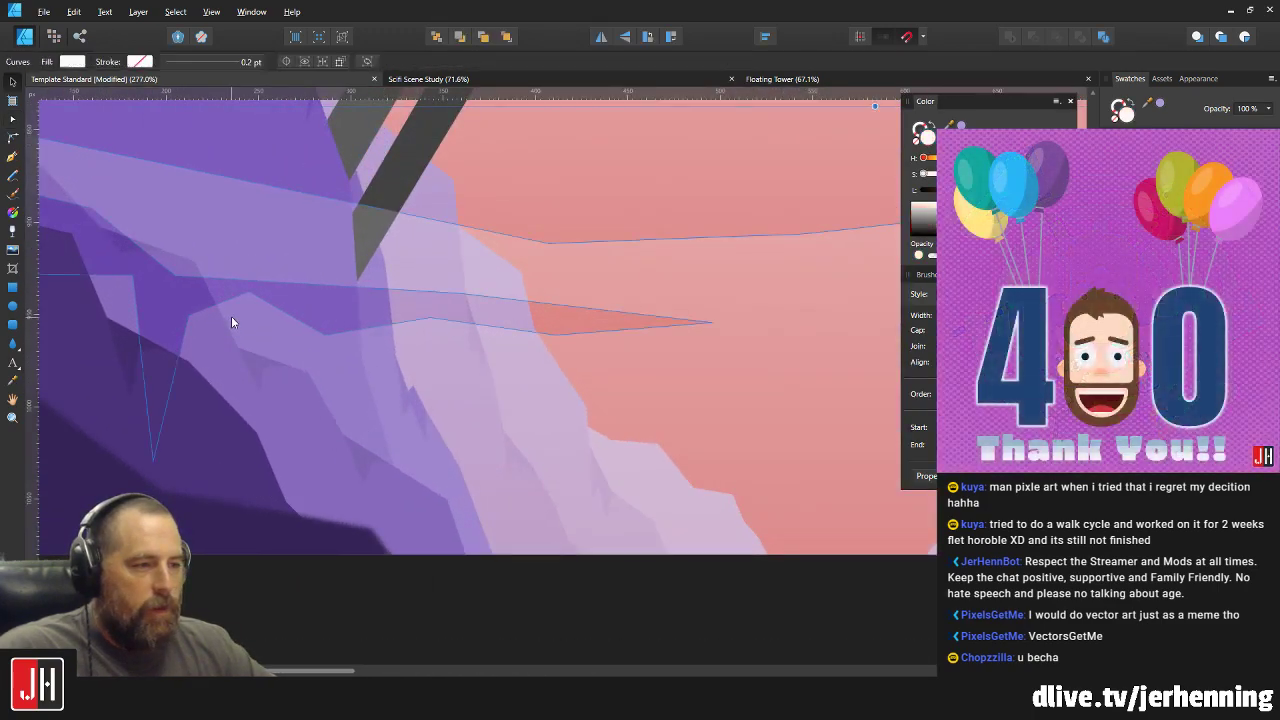
key(a)
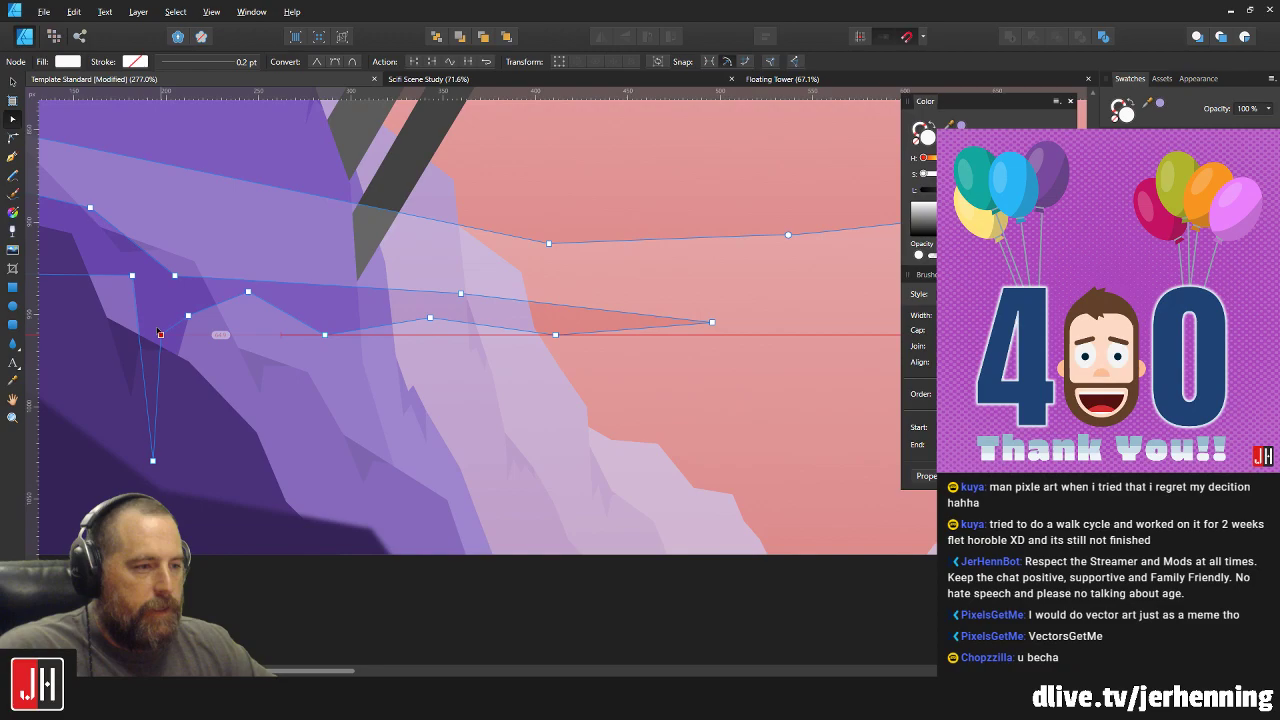
drag(173, 376, 159, 326)
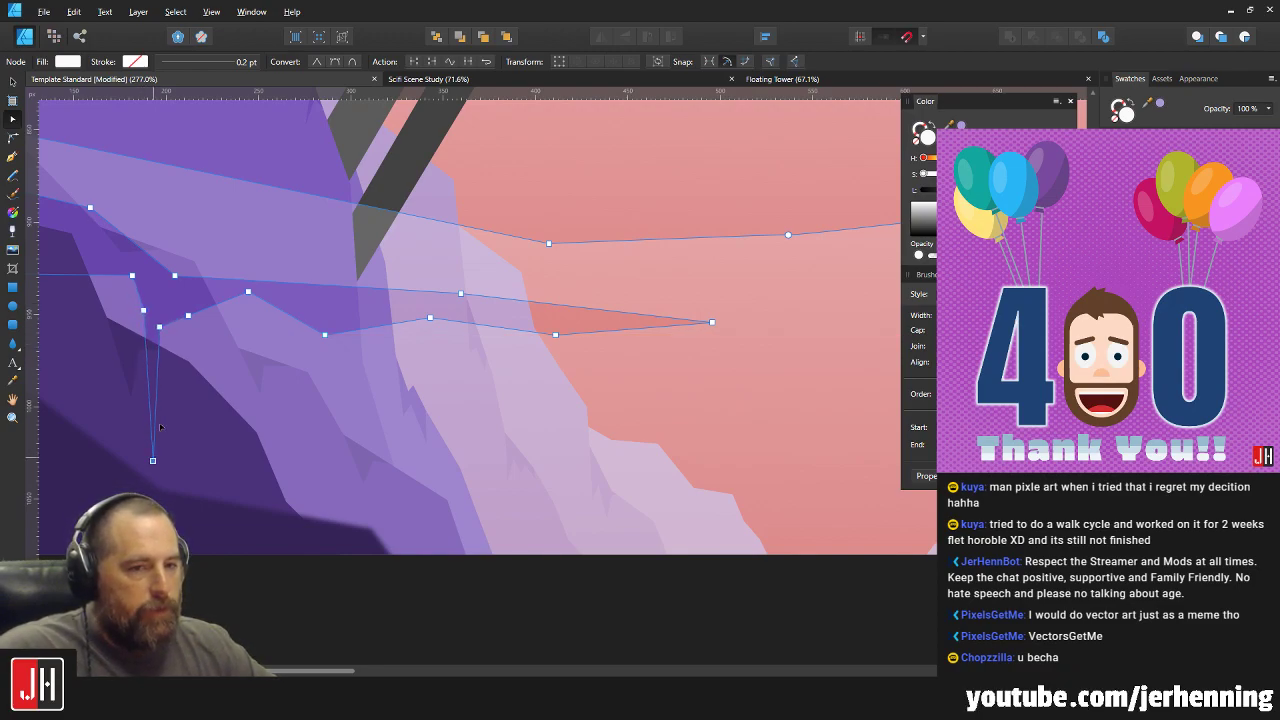
drag(160, 427, 110, 269)
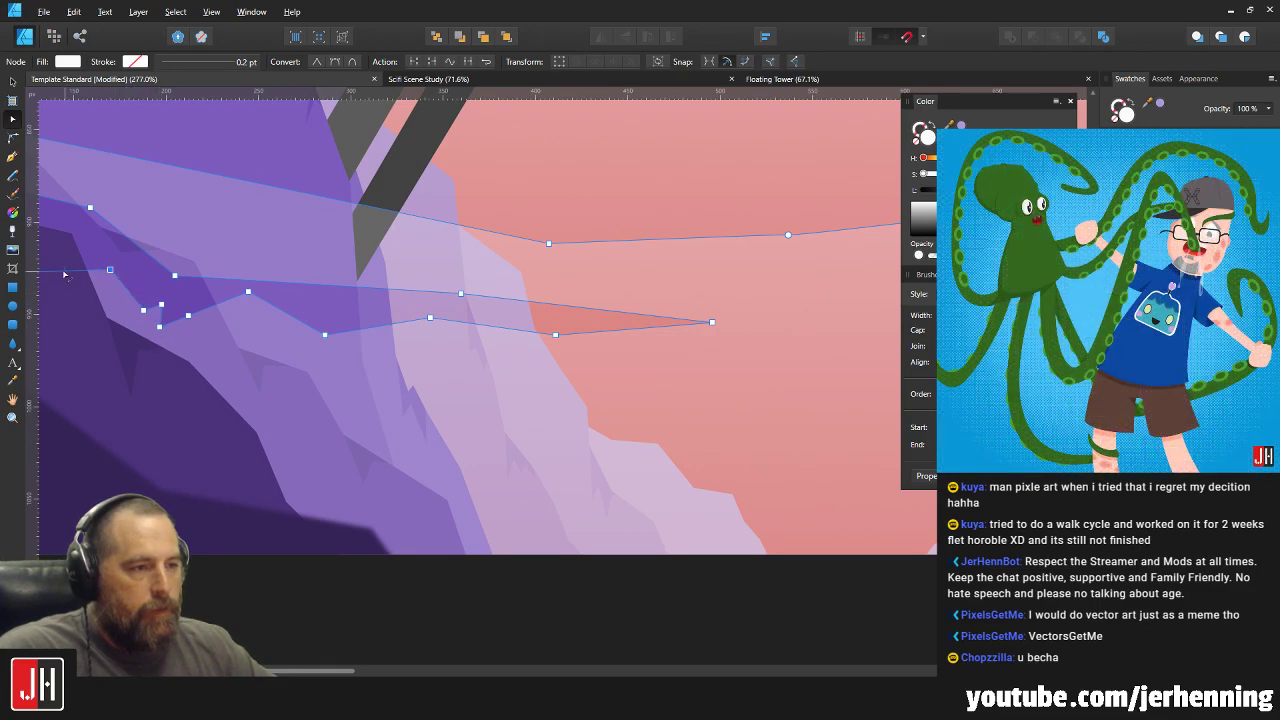
Add a peak to the cutout's upper edge at the foot of the left bridge support, and form a downward spike on the lower edge.
drag(248, 292, 264, 308)
click(268, 284)
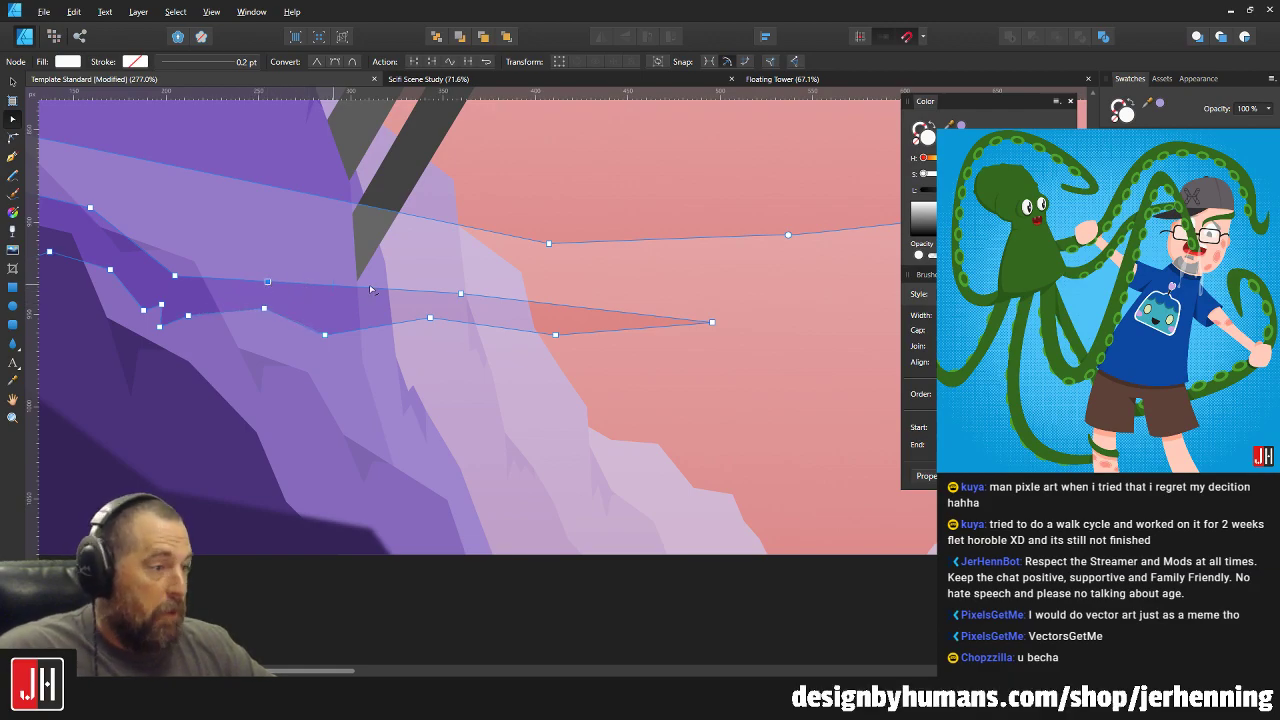
click(376, 289)
click(336, 288)
drag(336, 288, 358, 270)
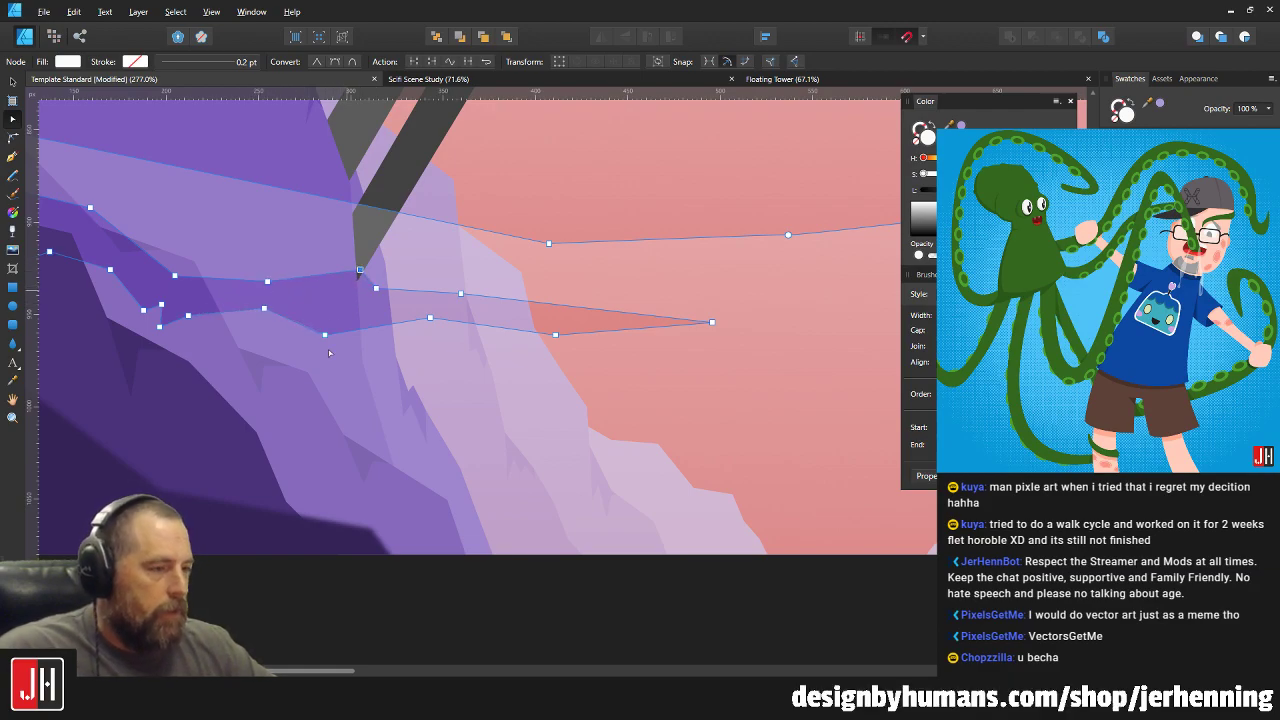
mouse_move(325, 334)
mouse_down()
mouse_move(344, 307)
mouse_move(302, 334)
mouse_up()
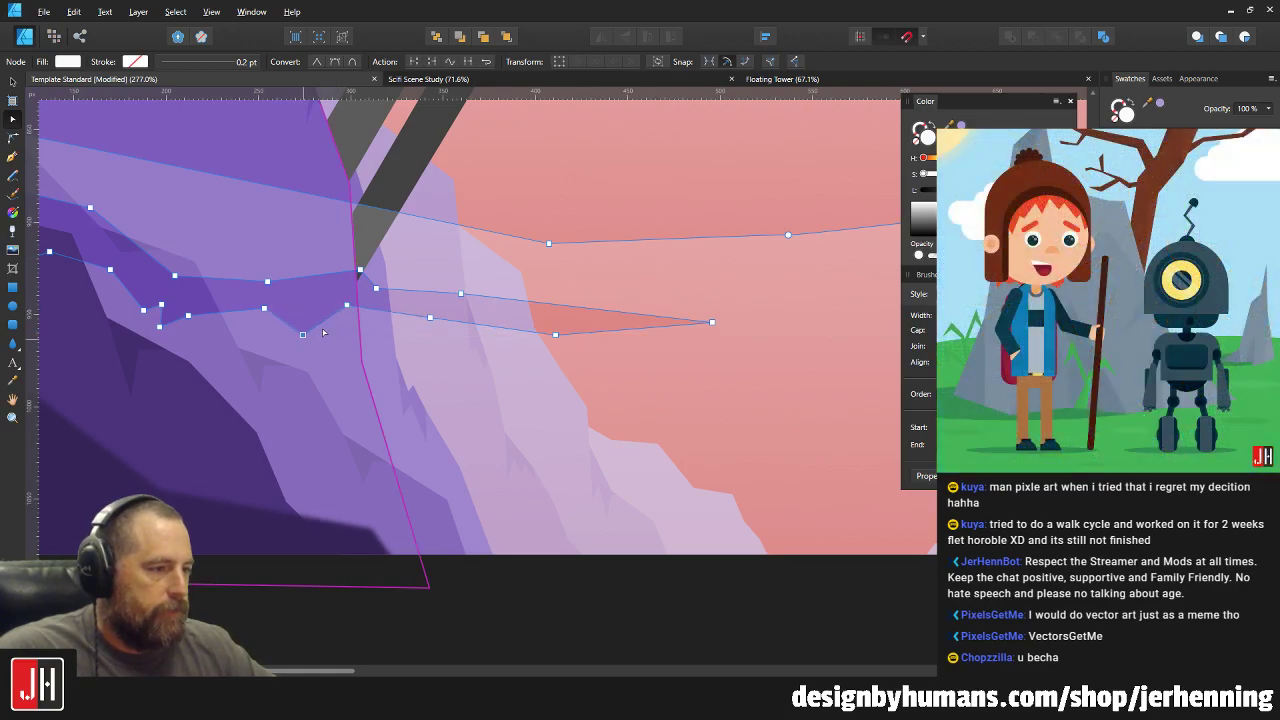
click(310, 301)
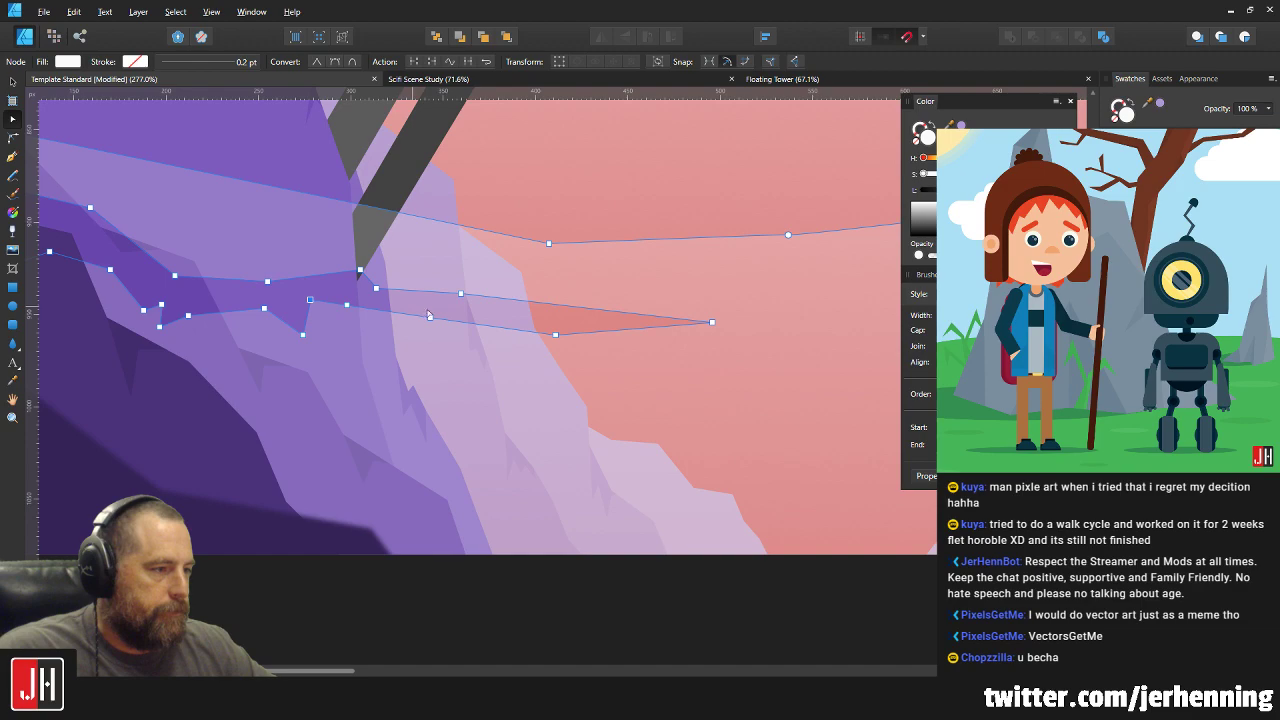
Form a short downward spike on the cutout's lower edge near its tapered right tip, and deselect the mist shape.
drag(445, 317, 662, 406)
click(657, 332)
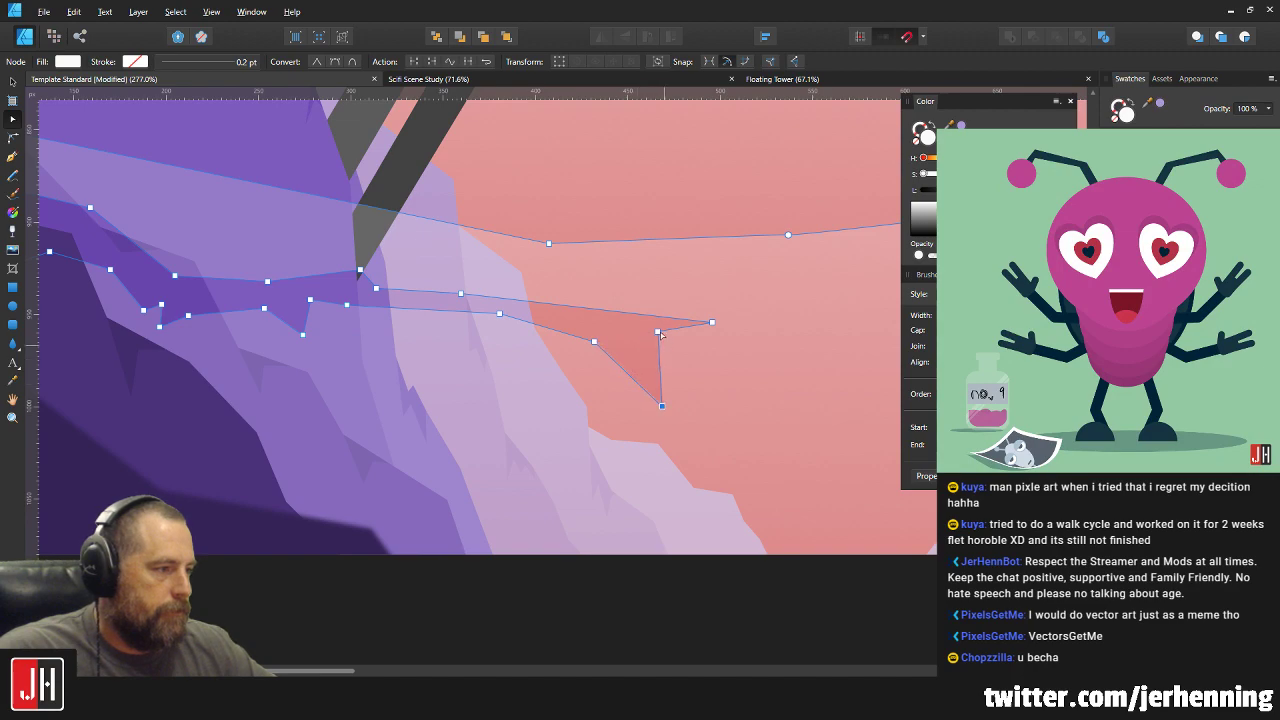
drag(646, 341, 619, 347)
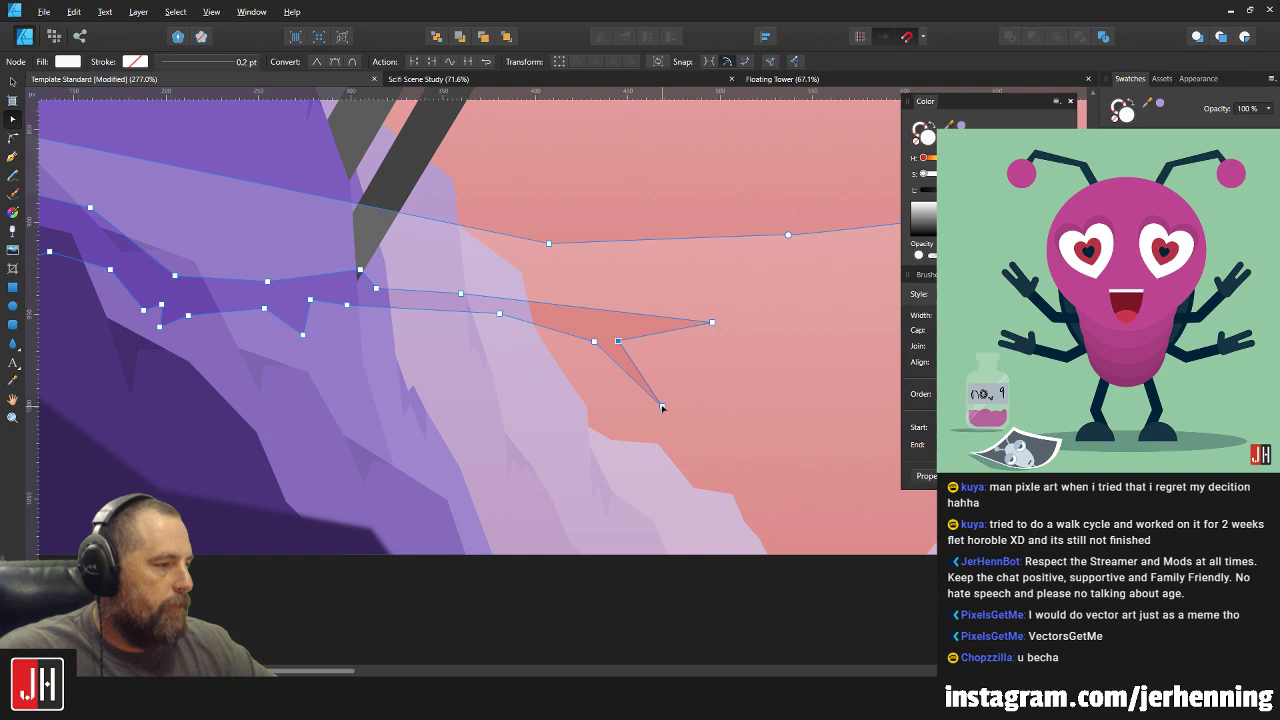
drag(662, 407, 625, 388)
drag(594, 342, 626, 336)
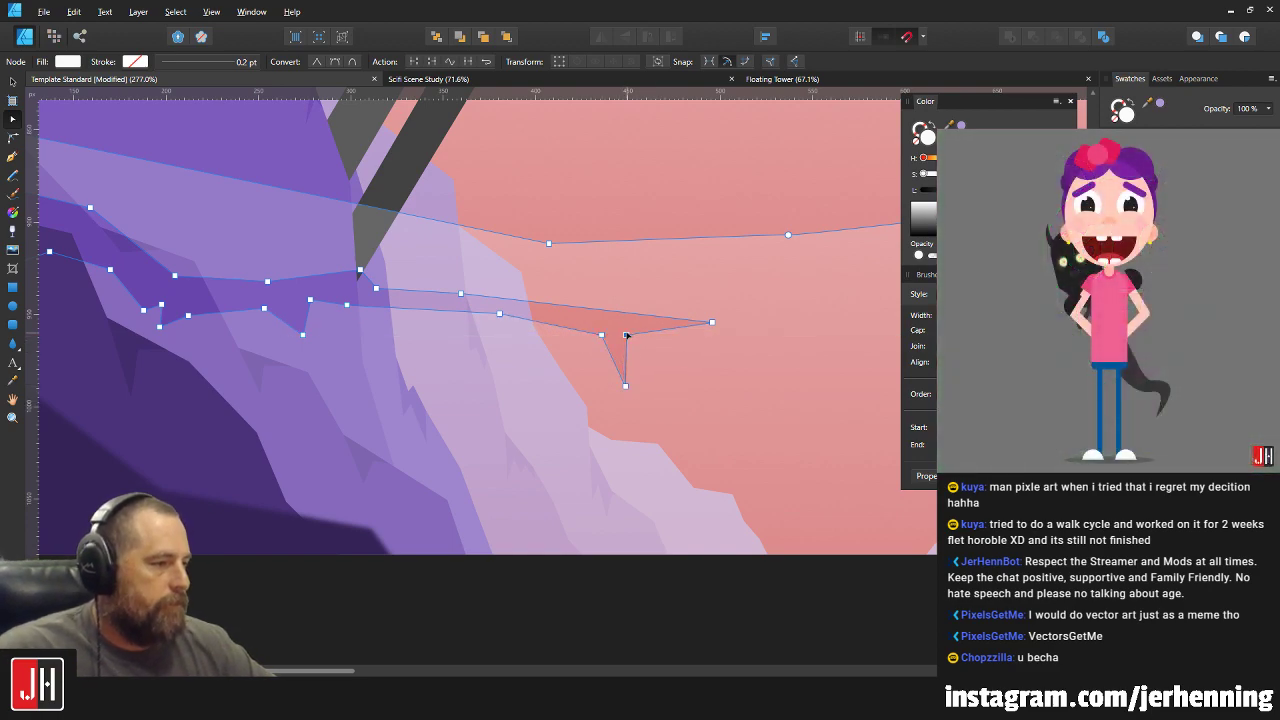
key(v)
scroll(629, 360, down, 6)
click(740, 405)
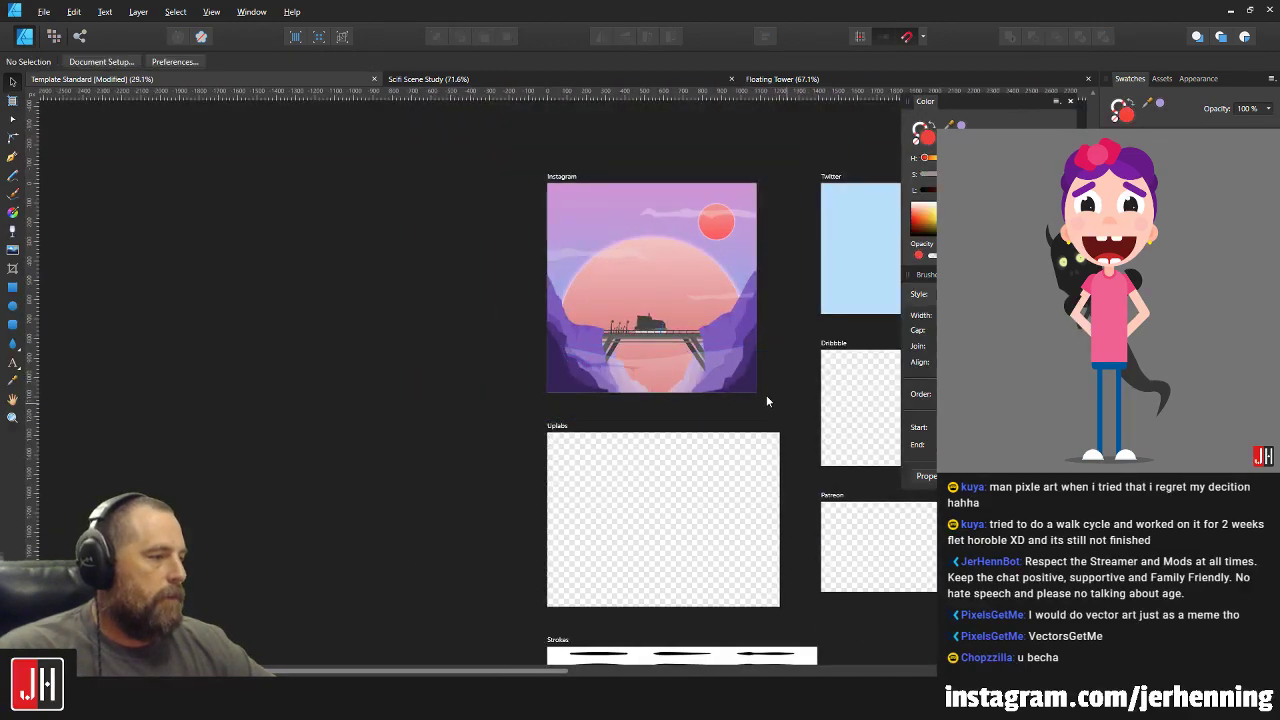
scroll(642, 369, up, 4)
scroll(506, 371, up, 2)
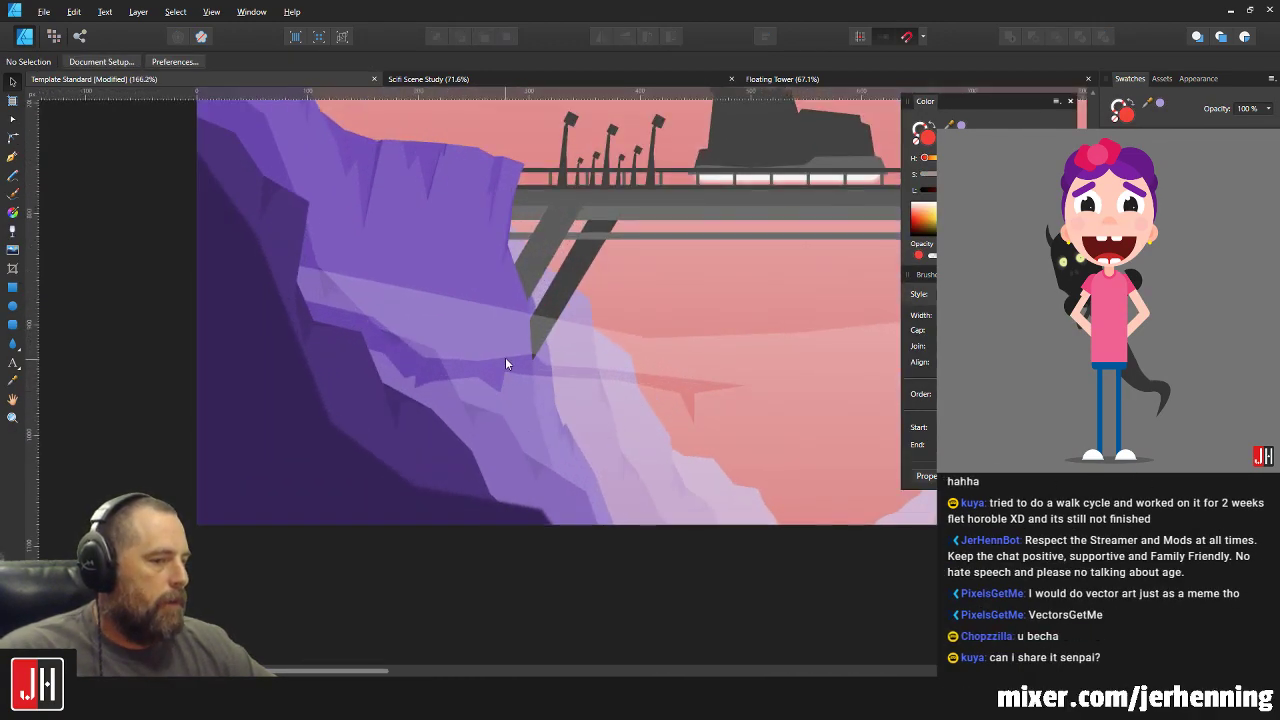
Apply a Gaussian Blur with a 1 px radius to the white mist shape below the bridge, and deselect it.
scroll(525, 350, down, 2)
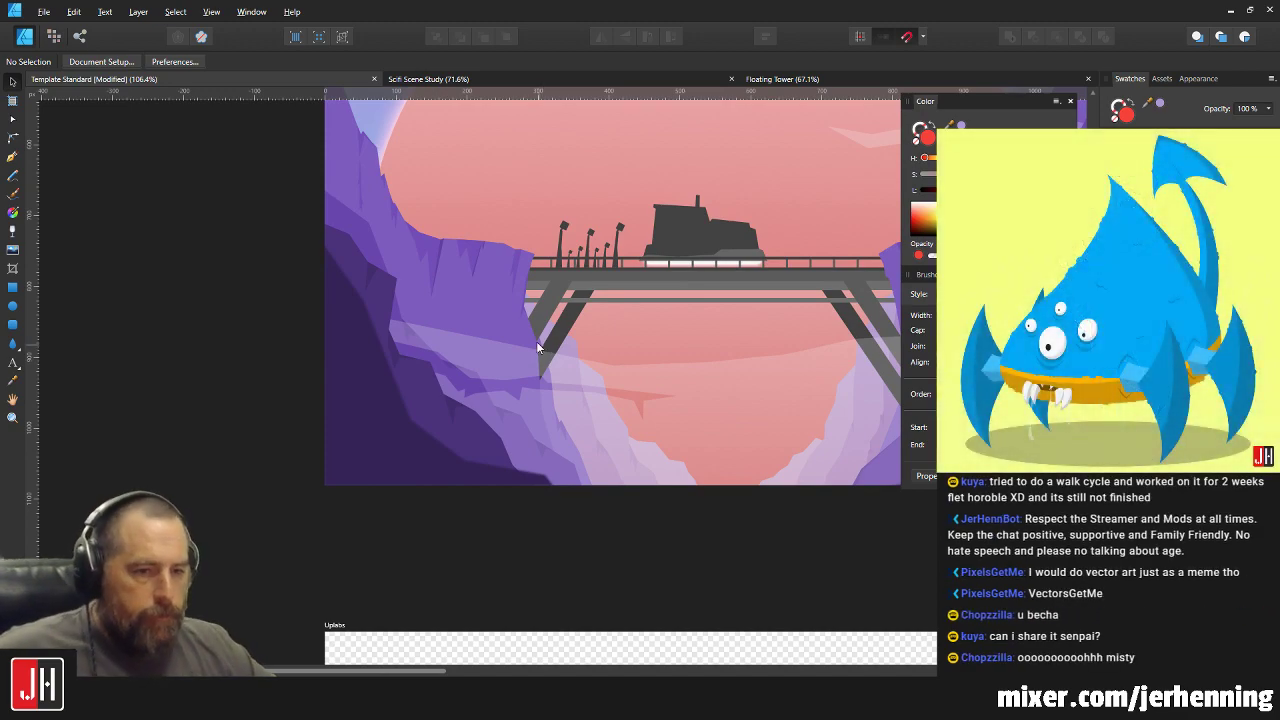
click(666, 425)
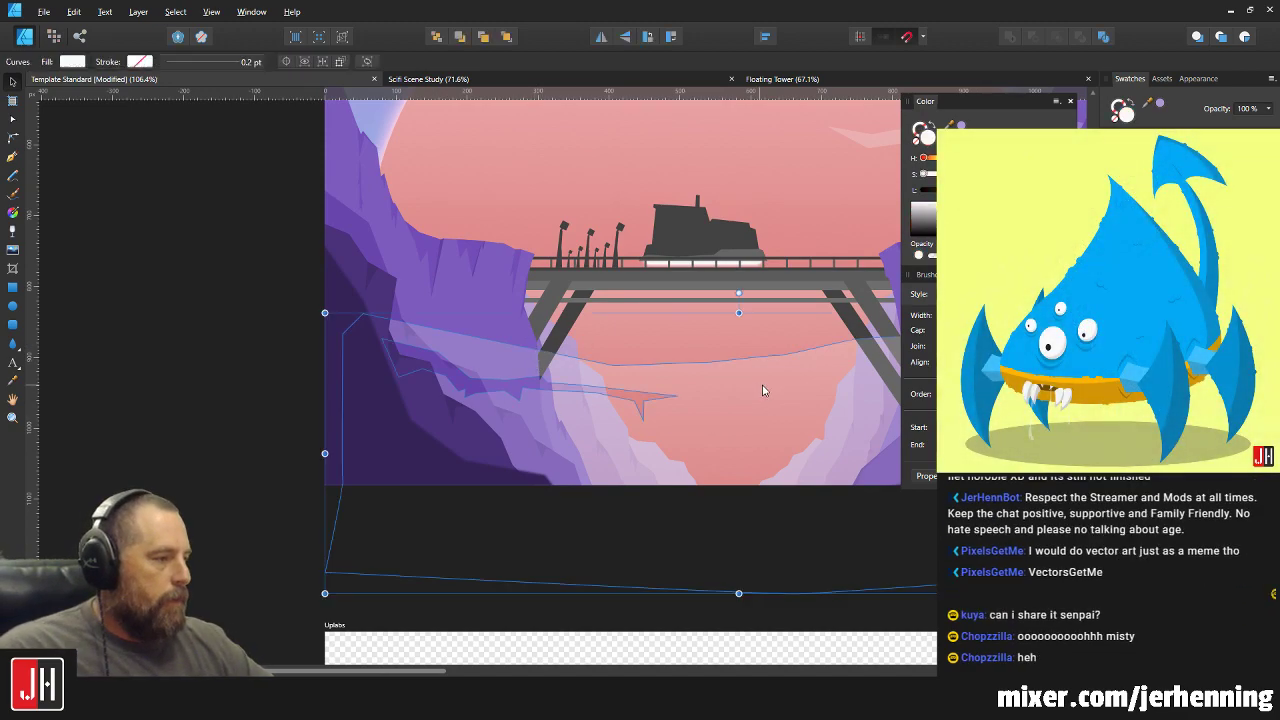
scroll(666, 425, right, 2)
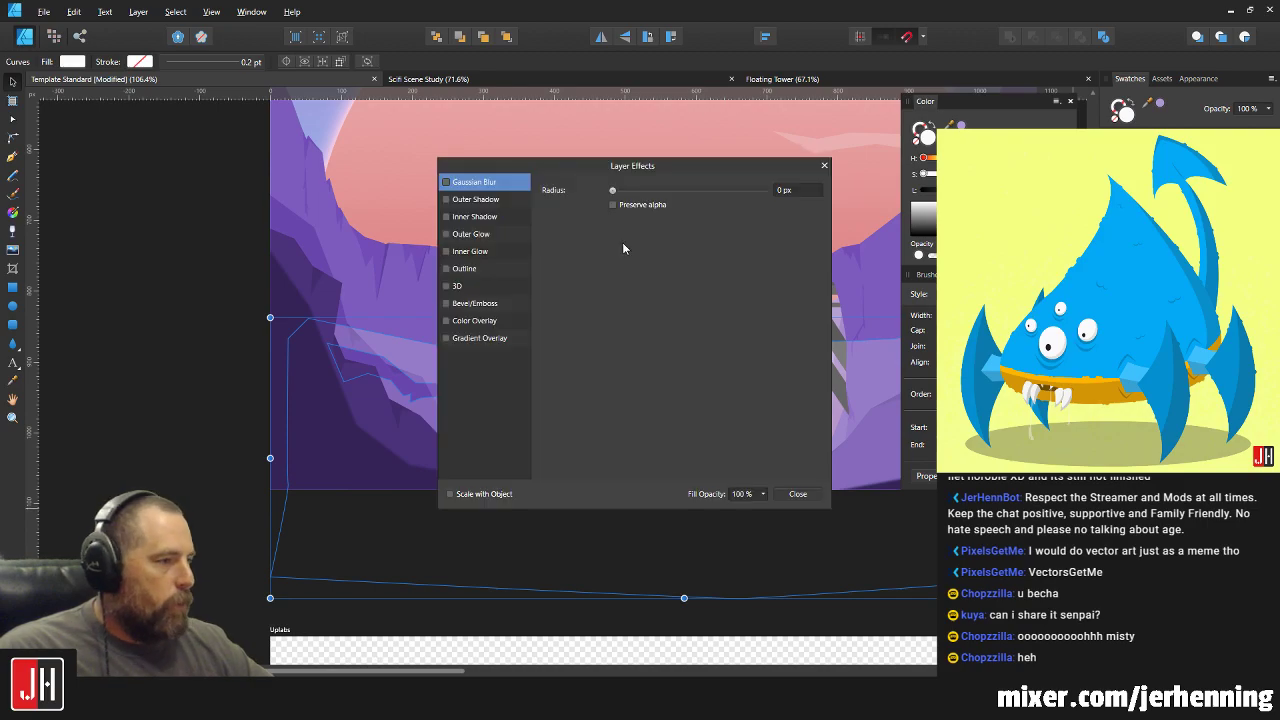
click(800, 193)
text(1)
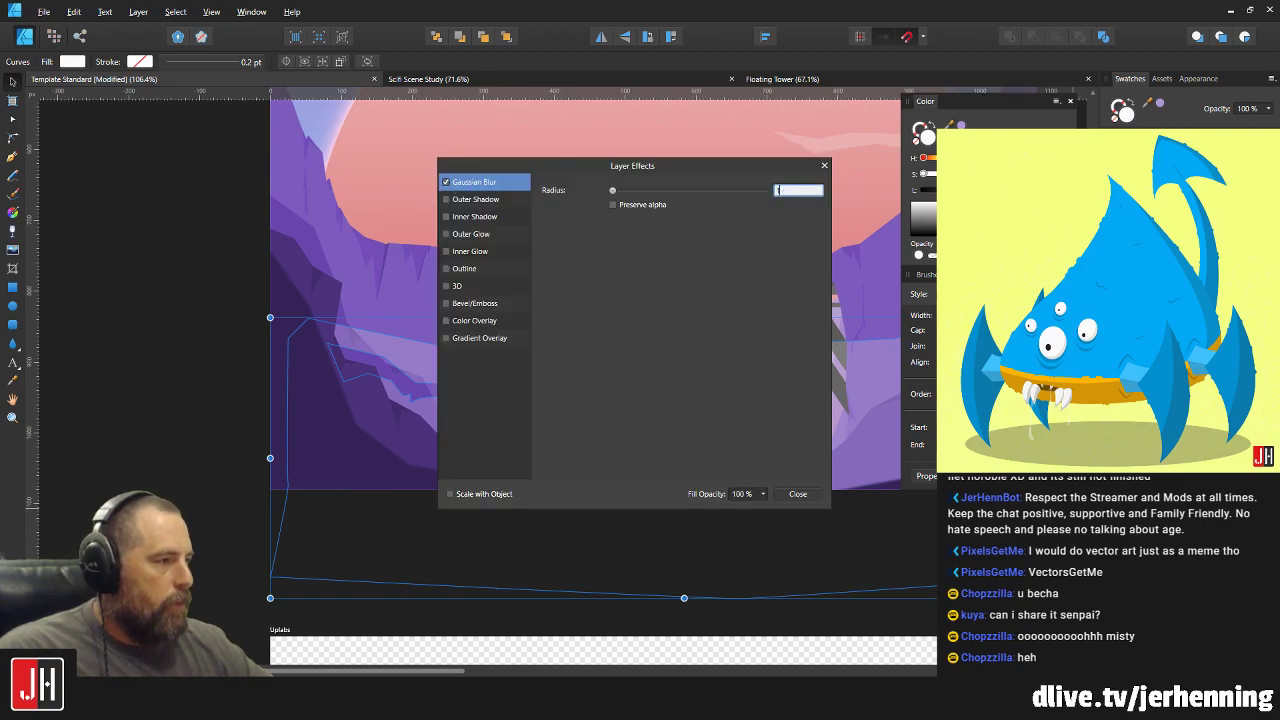
key(Return)
click(798, 494)
click(197, 297)
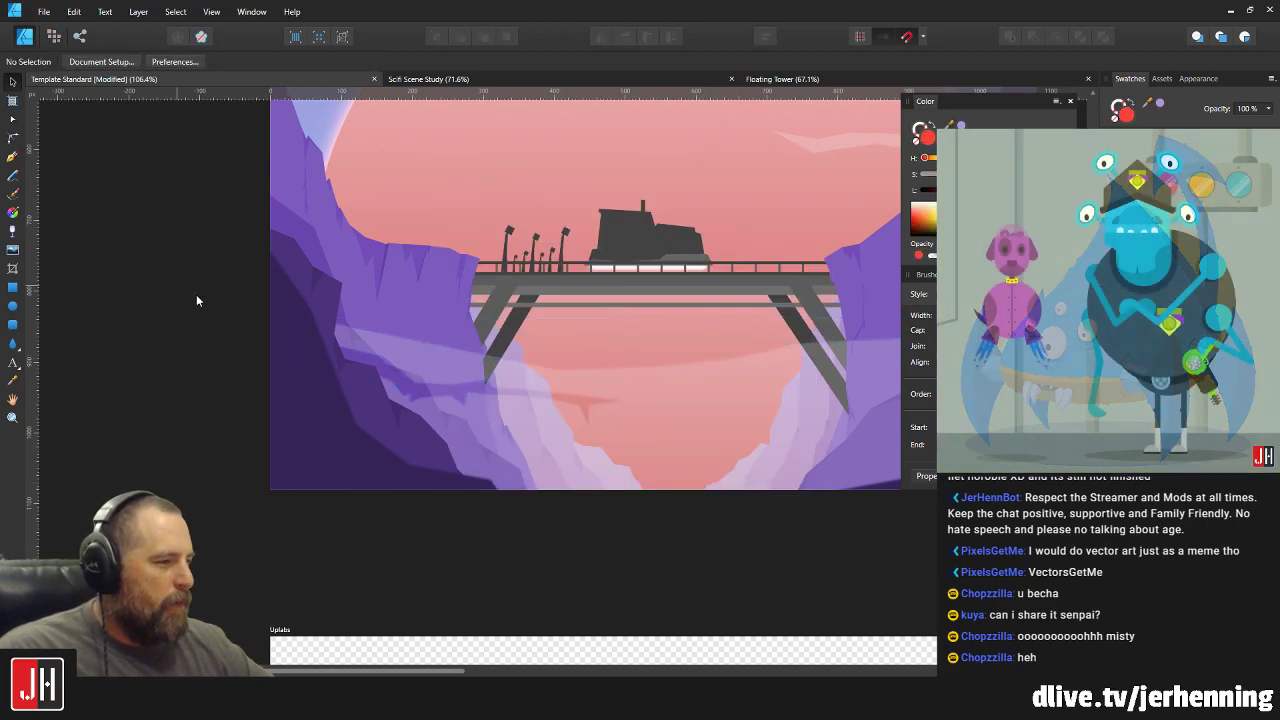
Select the blurred mist shape and bring up its nodes for editing along the cutout's lower edge over the left cliffs.
scroll(589, 389, right, 3)
scroll(589, 389, down, 1)
scroll(562, 369, up, 8)
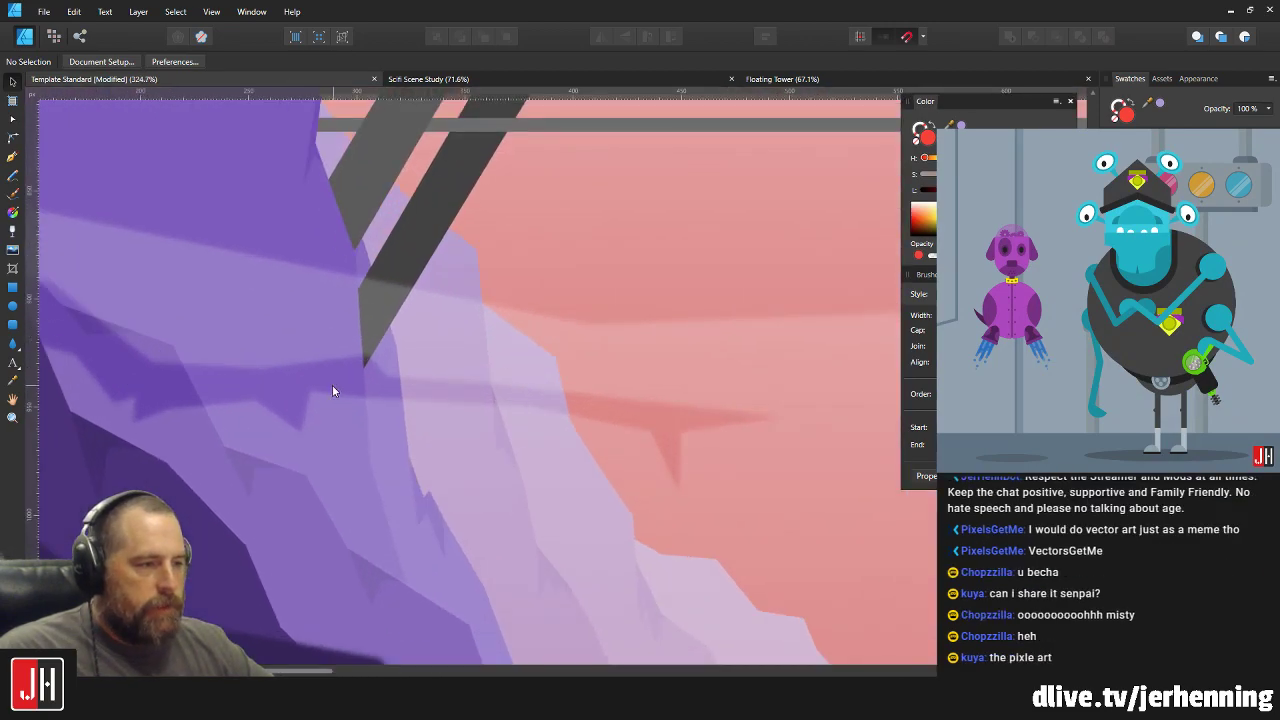
click(318, 401)
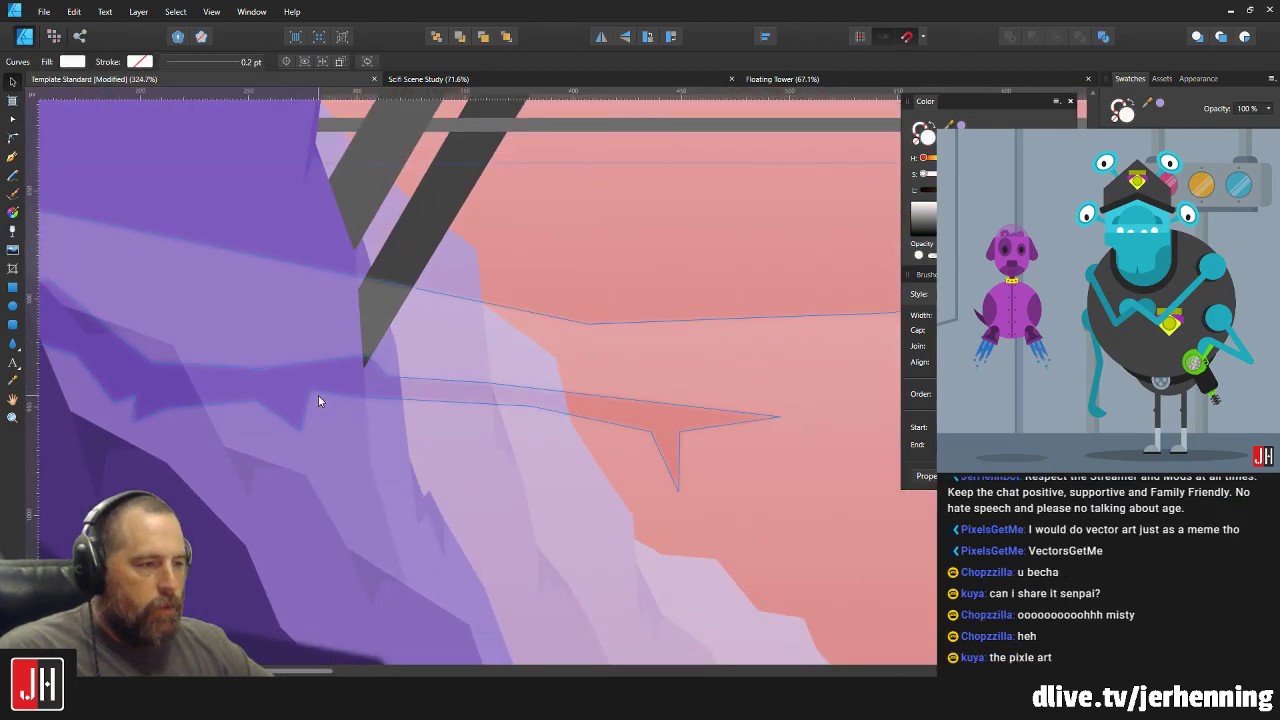
key(ctrl+d)
scroll(325, 396, down, 12)
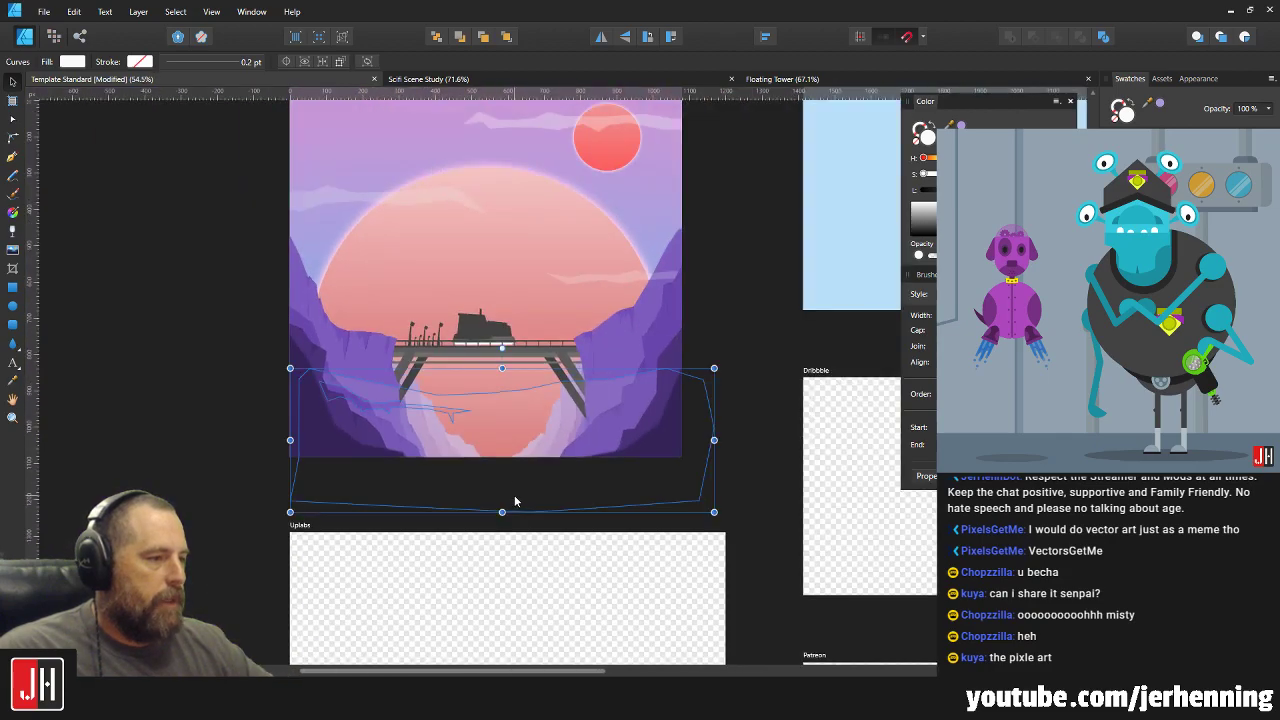
scroll(400, 424, up, 6)
click(352, 390)
scroll(371, 398, up, 5)
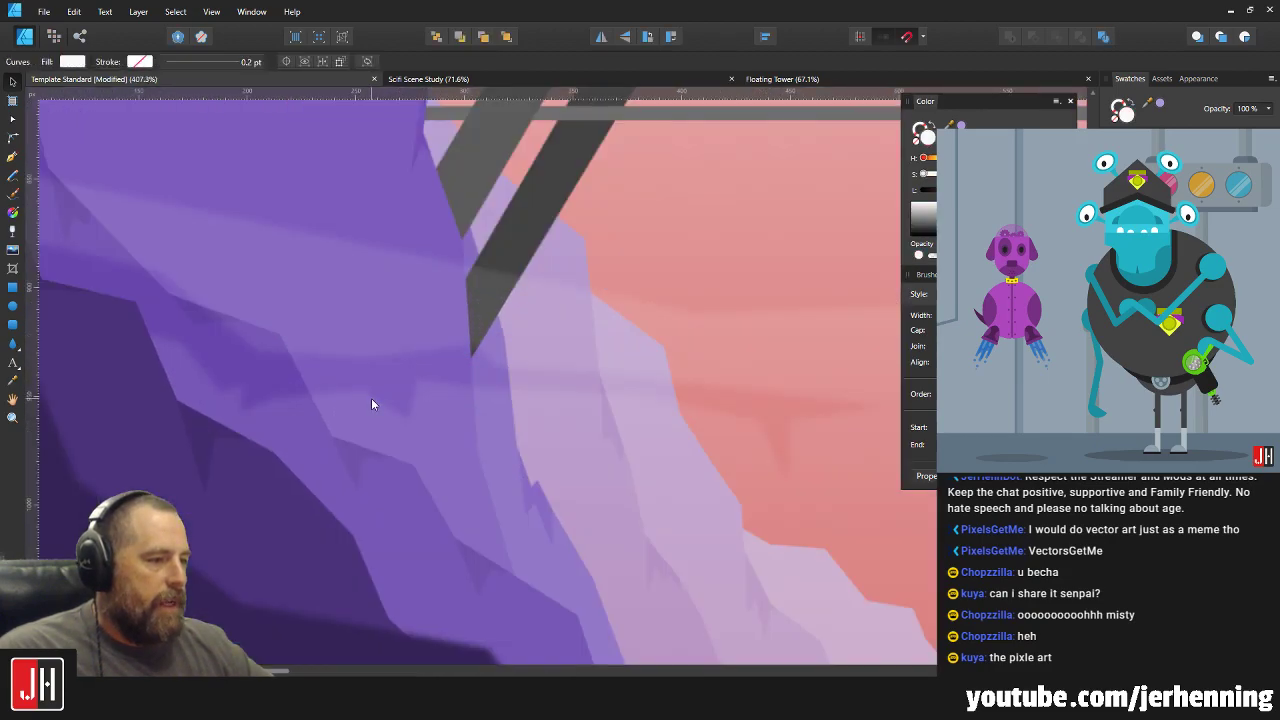
key(a)
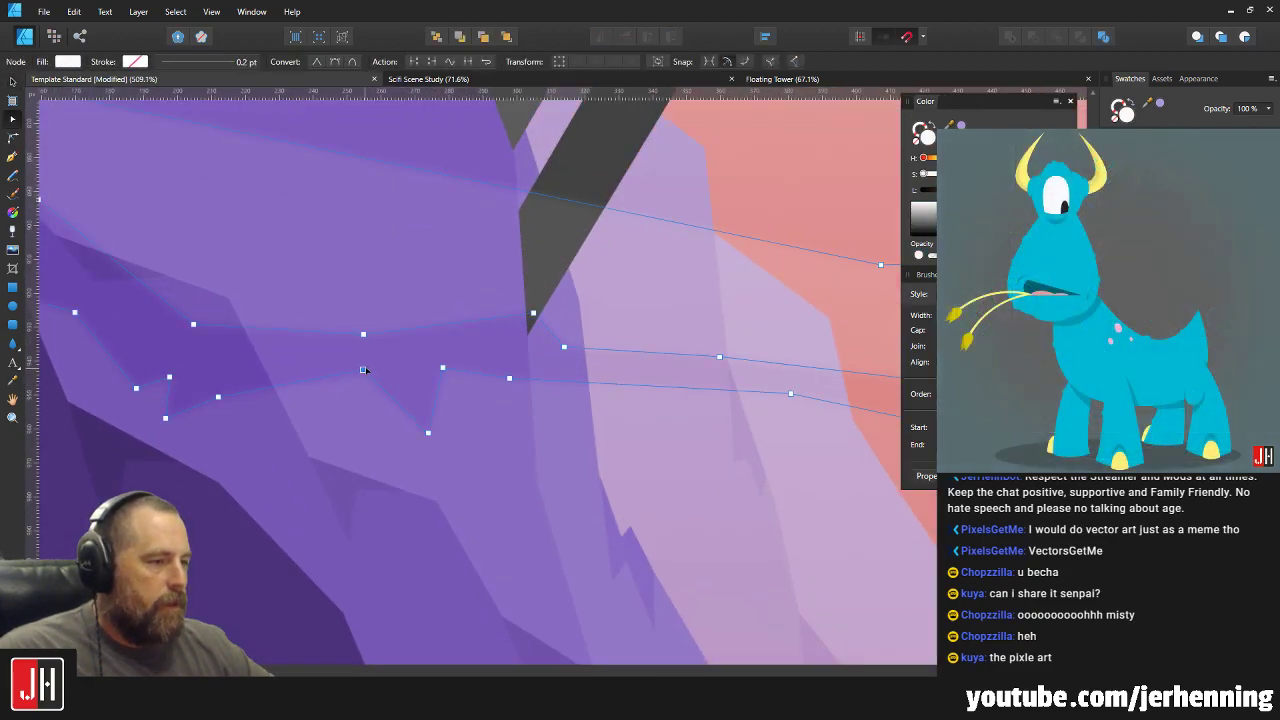
Shift the left jagged notch of the mist band upward and adjust the edge nodes beside it.
scroll(364, 370, up, 2)
drag(307, 449, 192, 332)
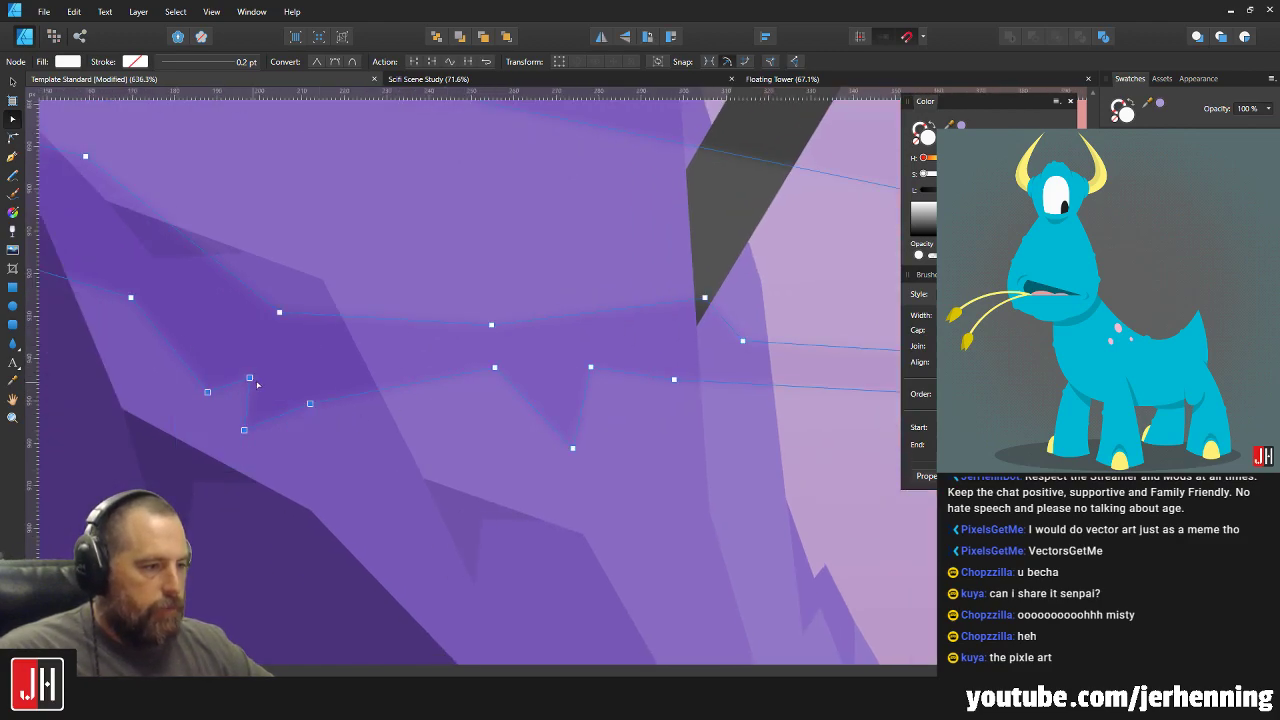
drag(263, 358, 263, 355)
click(130, 298)
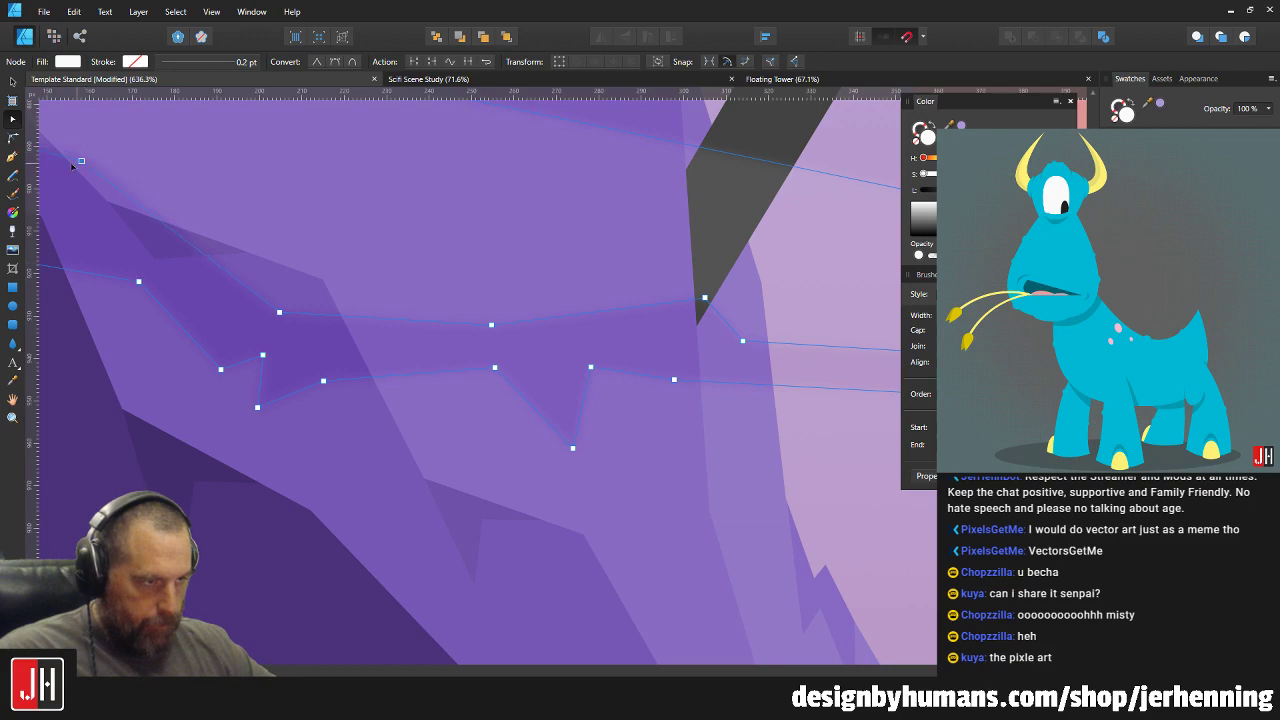
Shift the triangular notch near the left bridge support slightly right, even out the nodes beside it, and deselect the mist shape.
drag(502, 294, 266, 288)
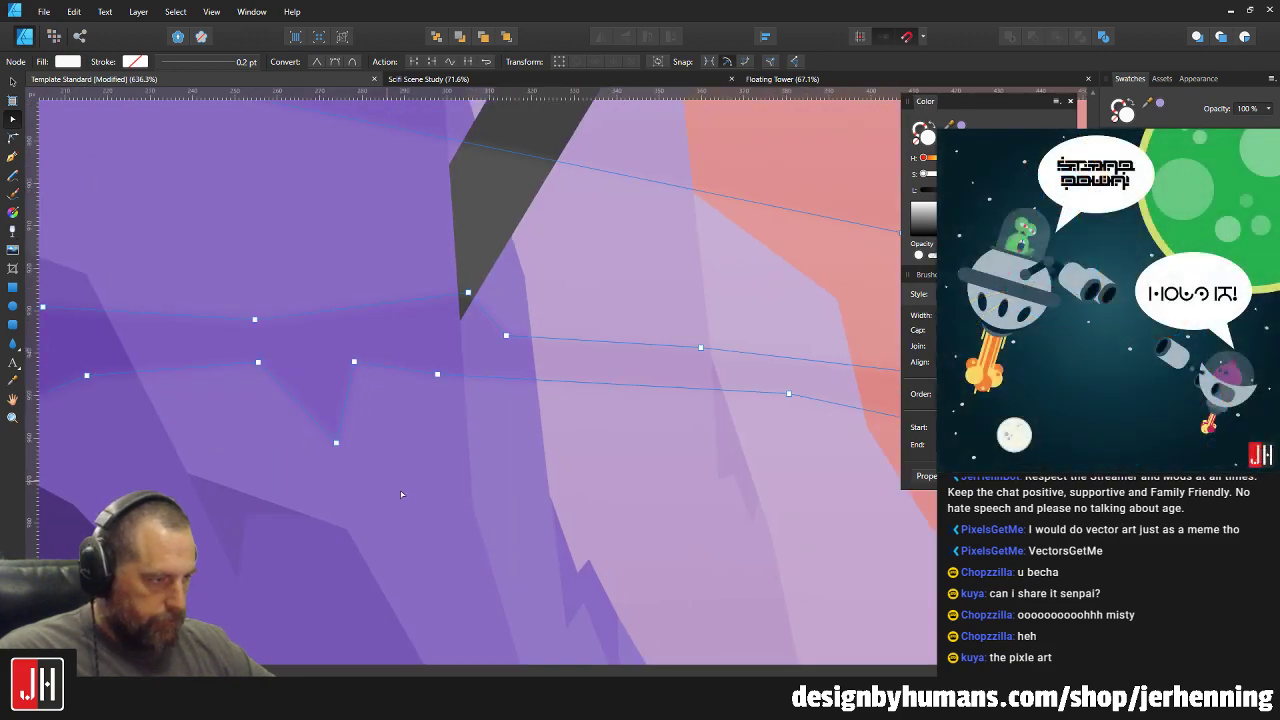
drag(395, 485, 252, 338)
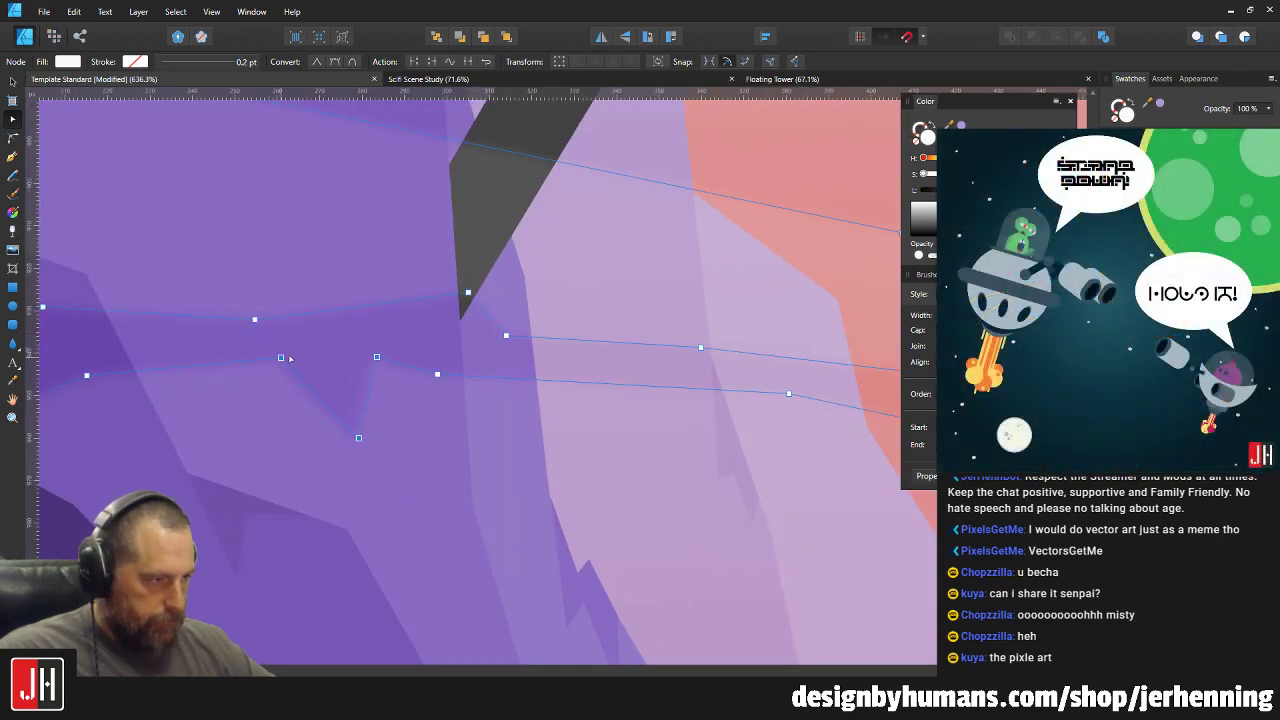
drag(445, 377, 487, 383)
drag(629, 388, 616, 376)
scroll(619, 382, down, 4)
scroll(628, 392, down, 3)
key(v)
key(Escape)
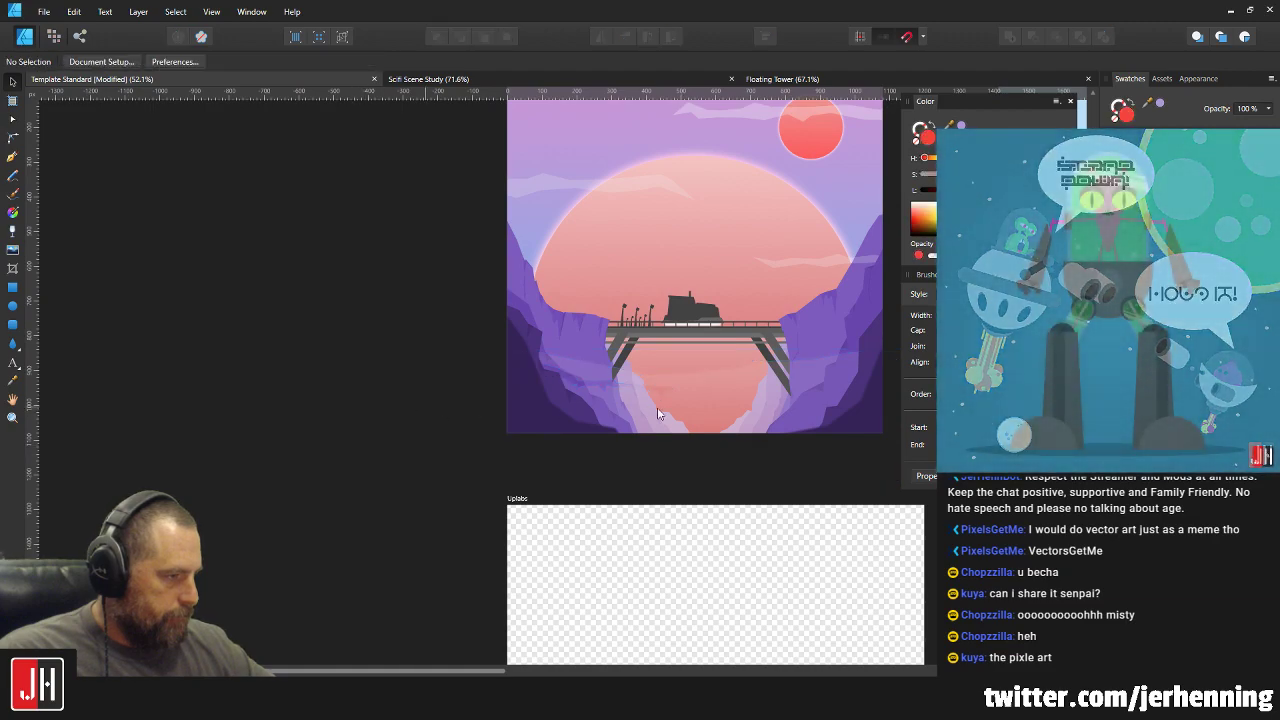
Draw the upper edge of a new mist strip with the Pen tool, from below the right cliff across the canyon to the left slope.
scroll(544, 393, right, 5)
scroll(544, 393, up, 4)
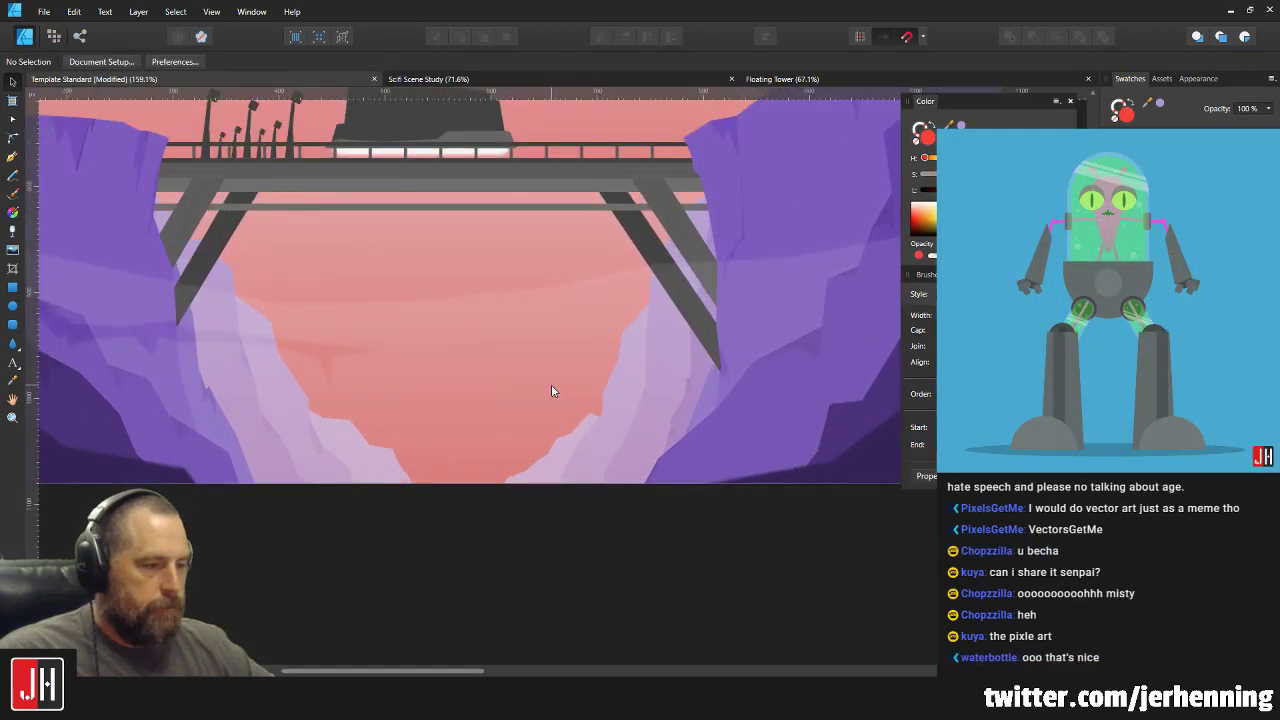
scroll(620, 392, down, 1)
scroll(663, 402, right, 2)
click(12, 156)
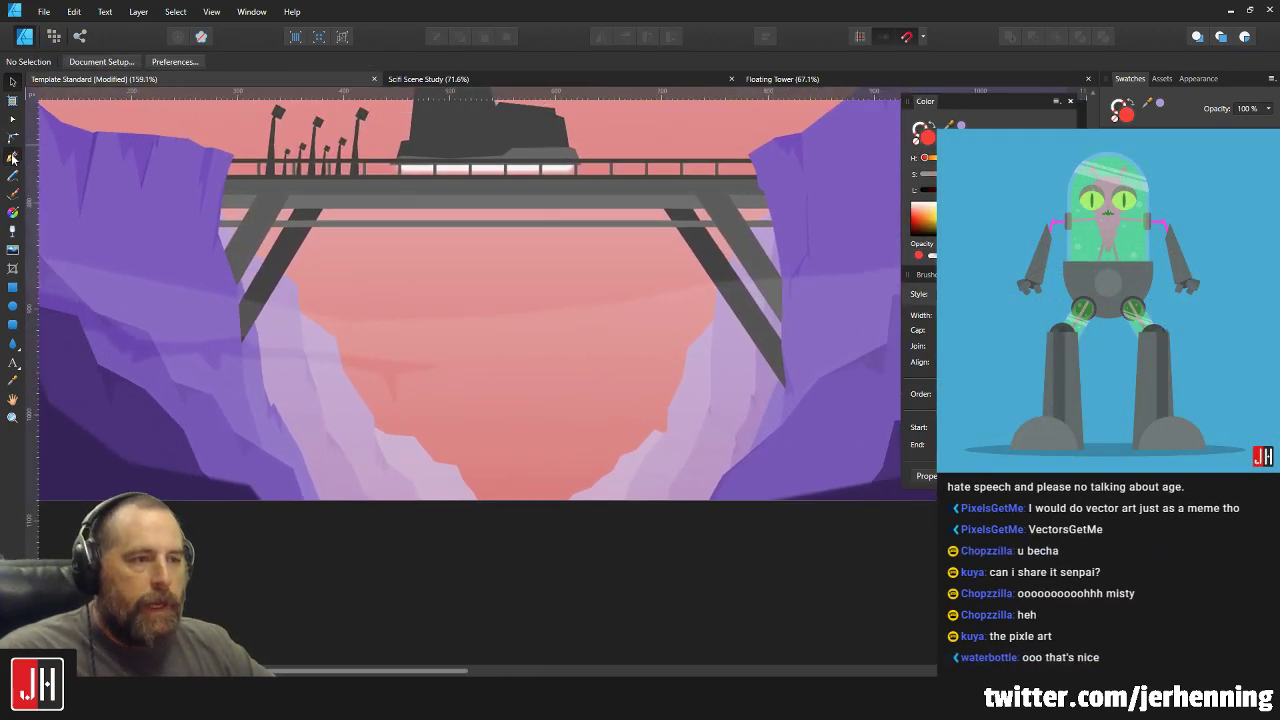
click(385, 342)
key(ctrl+z)
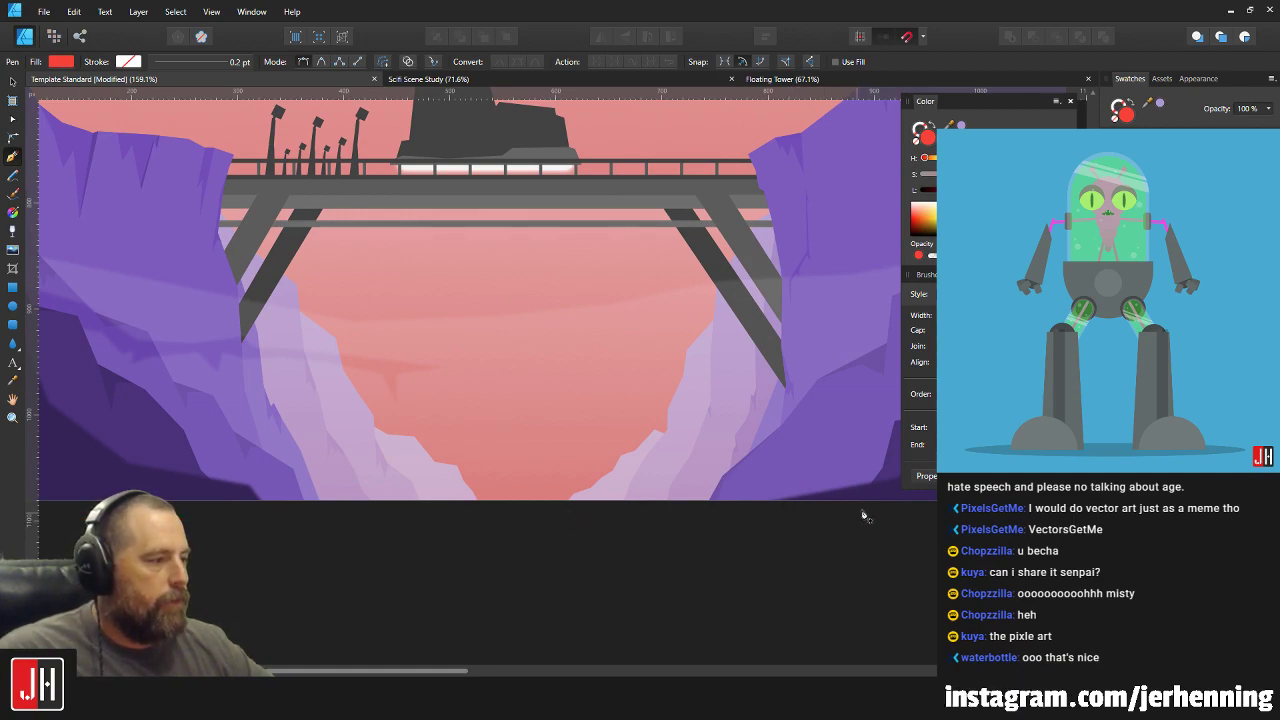
scroll(876, 517, right, 1)
scroll(840, 531, right, 1)
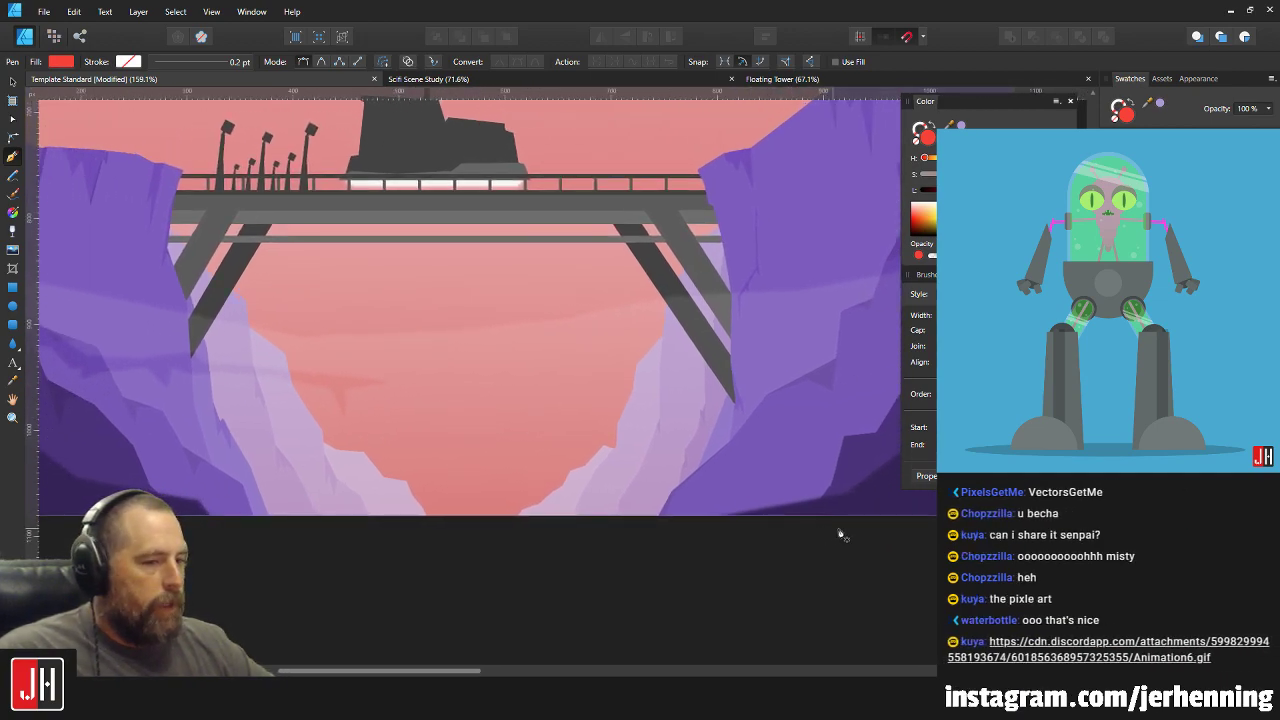
click(846, 525)
click(727, 484)
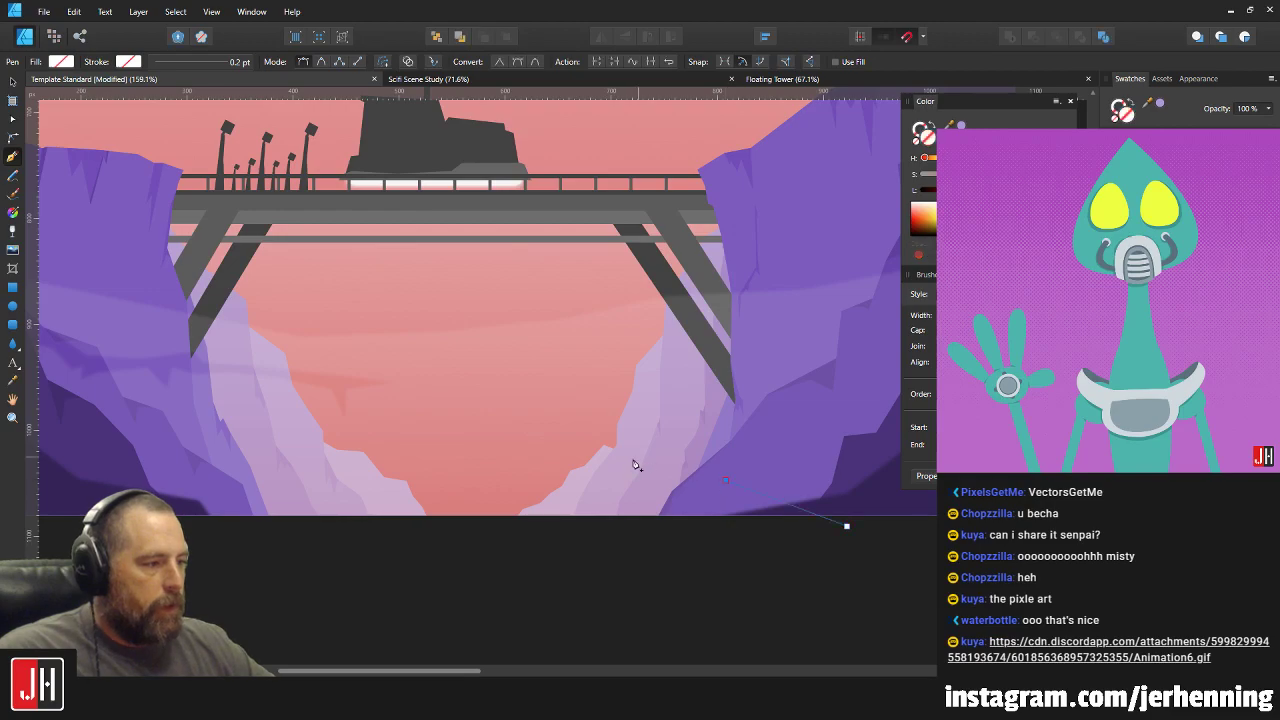
click(620, 467)
click(410, 457)
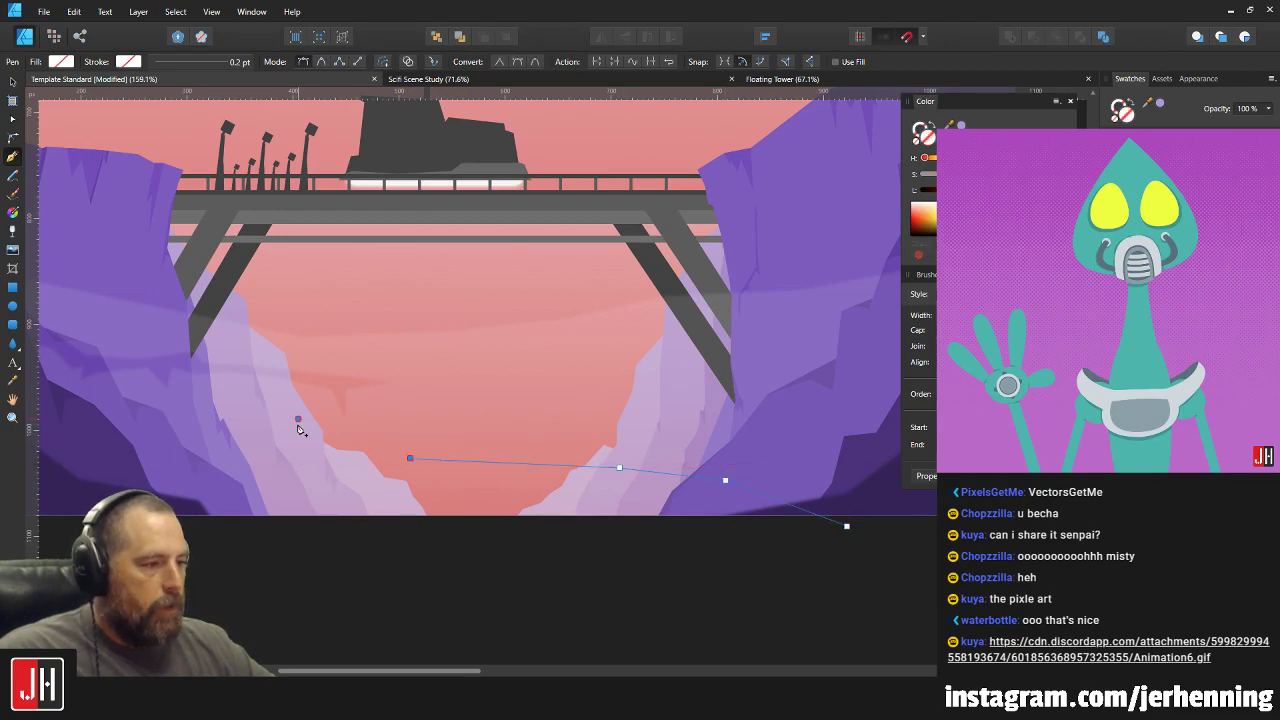
click(298, 420)
click(232, 435)
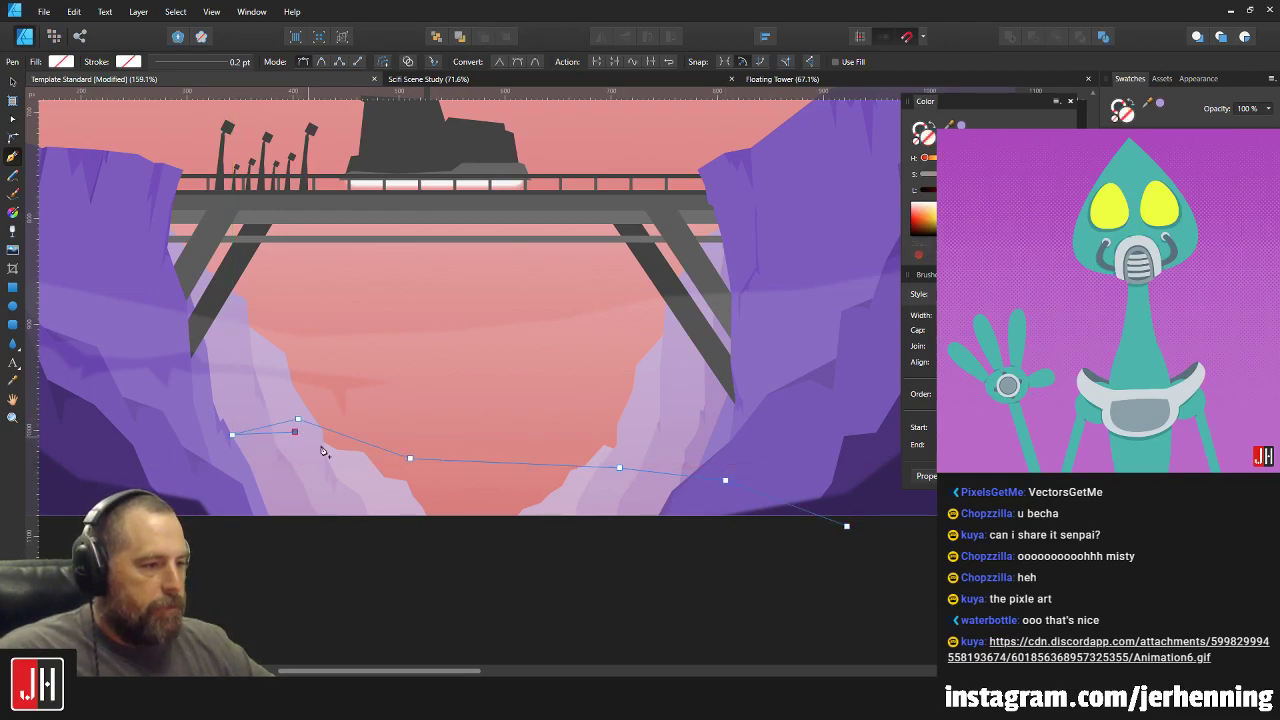
Trace the strip's lower edge back to the right below the artboard and close it as a thin, tapering shape.
click(388, 467)
click(441, 480)
click(619, 489)
click(711, 502)
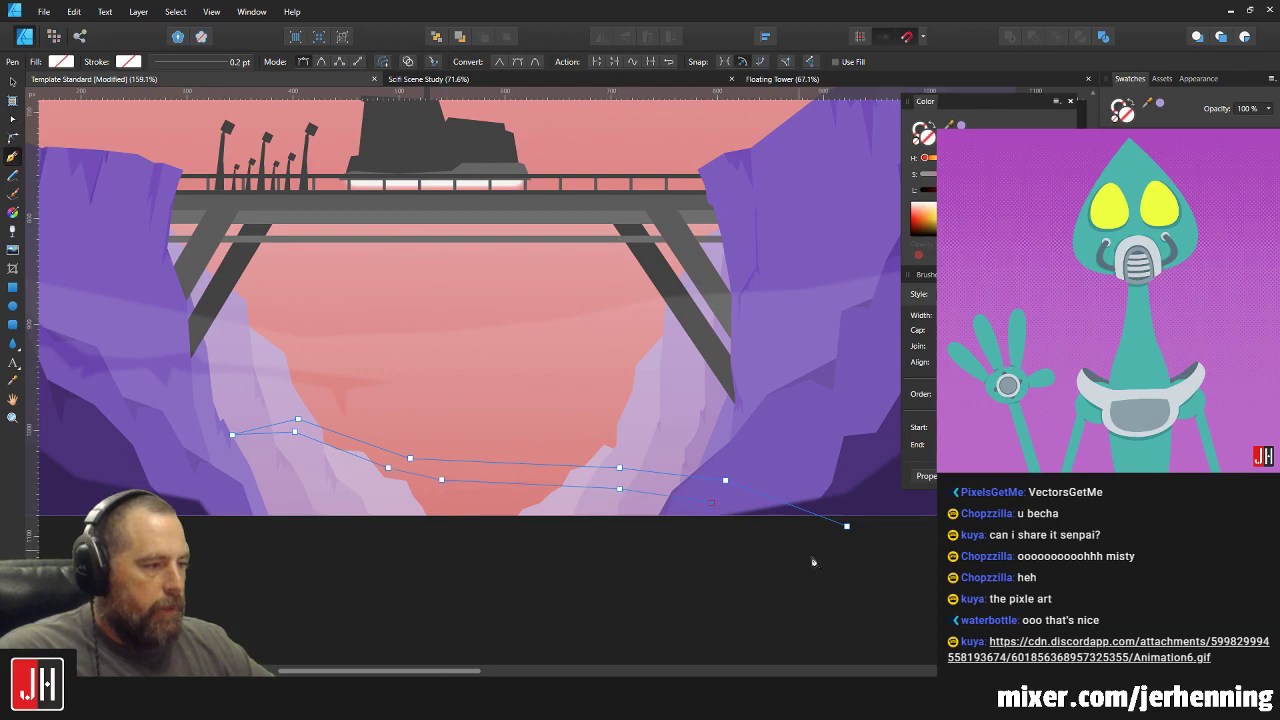
click(817, 556)
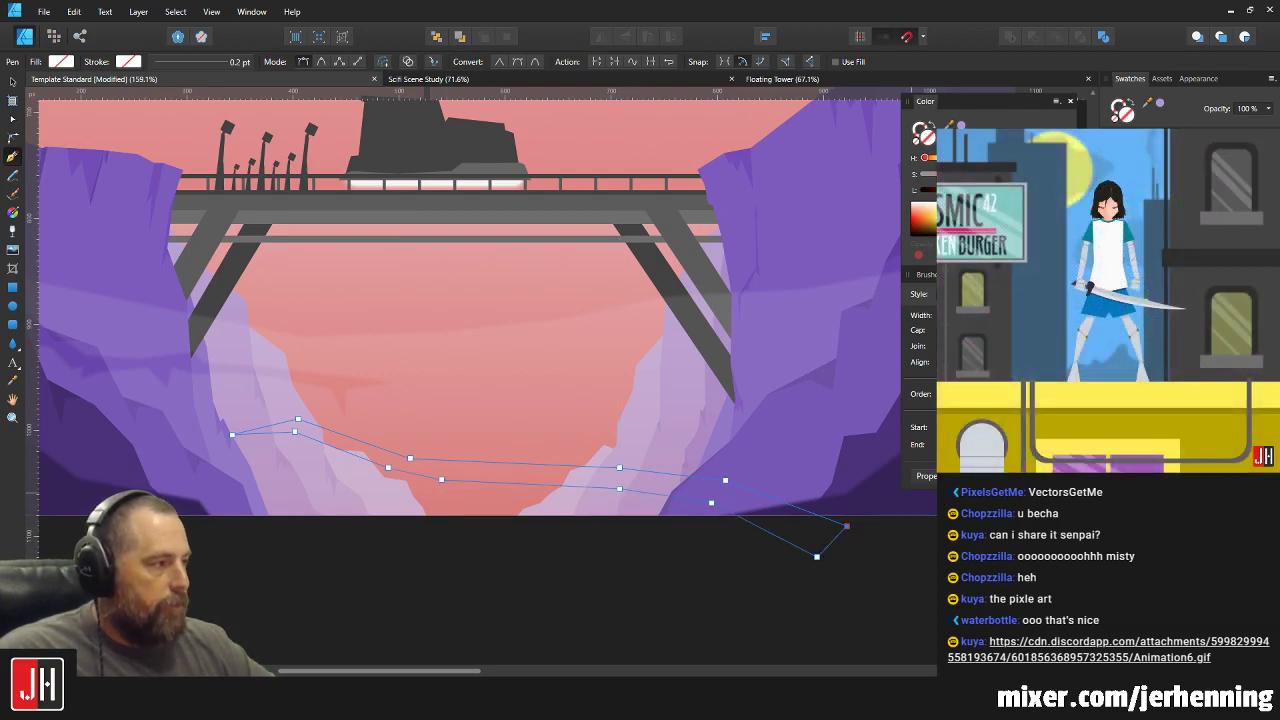
key(Escape)
Cut the new cyan strip out of the large mist shape and deselect the result.
key(v)
shift+click(735, 376)
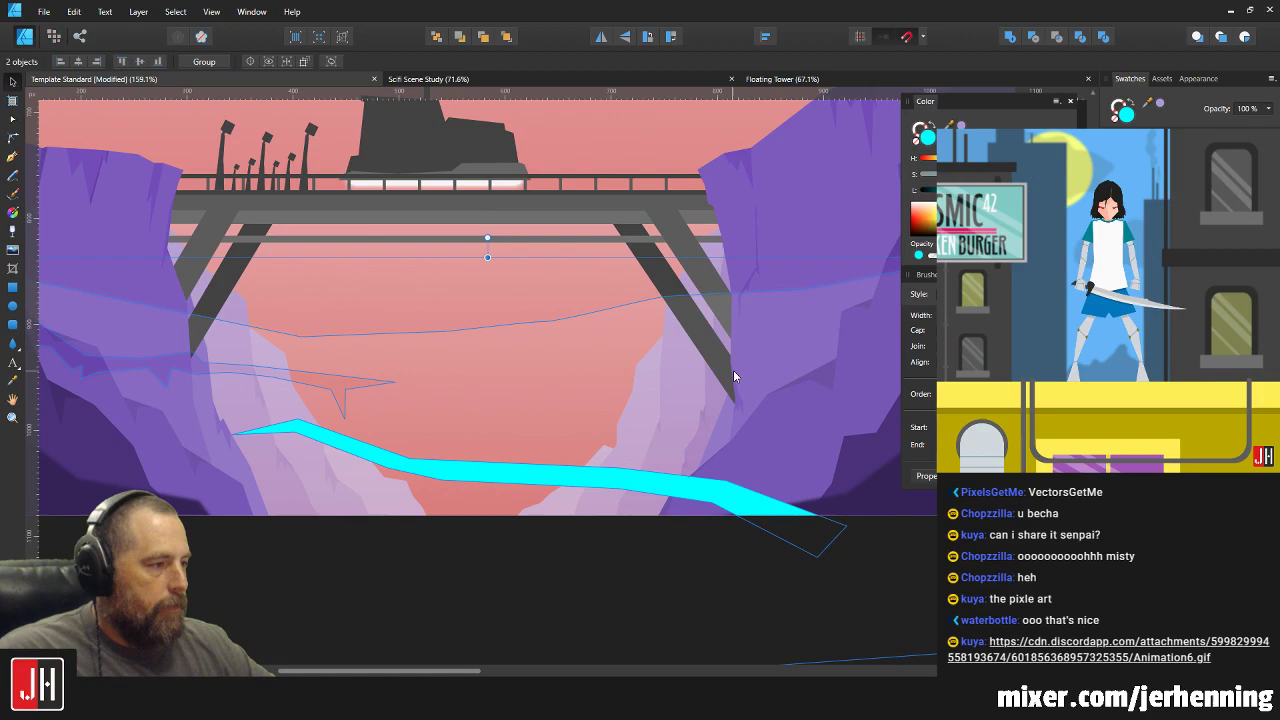
click(1051, 42)
click(620, 576)
Inspect the Gaussian Blur layer effect of the mist shape, then close the effects and deselect.
scroll(608, 574, down, 5)
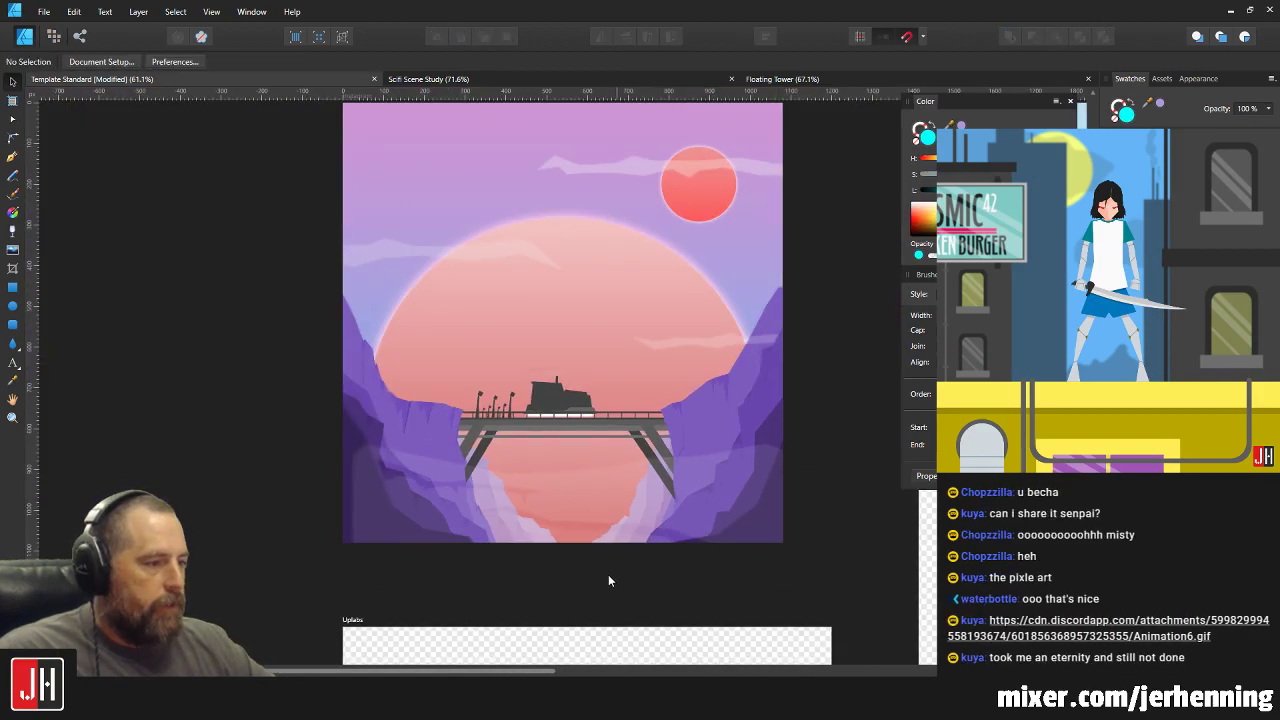
scroll(571, 514, up, 3)
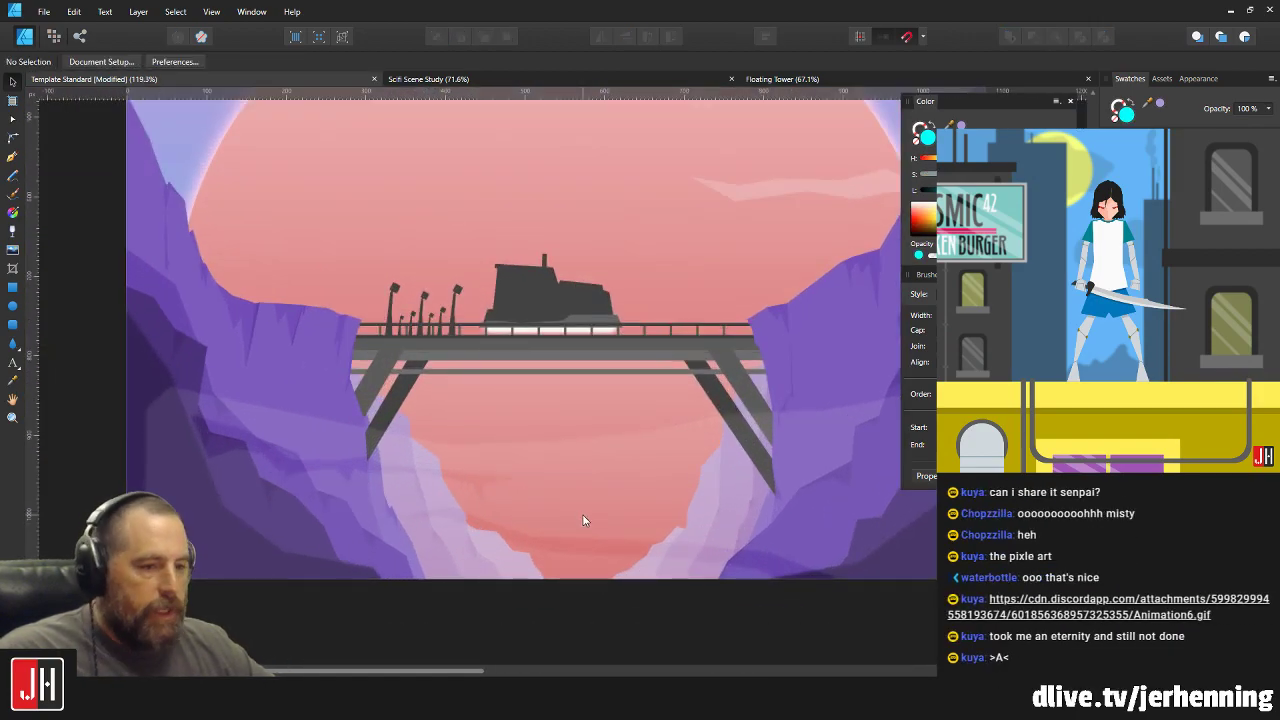
click(648, 463)
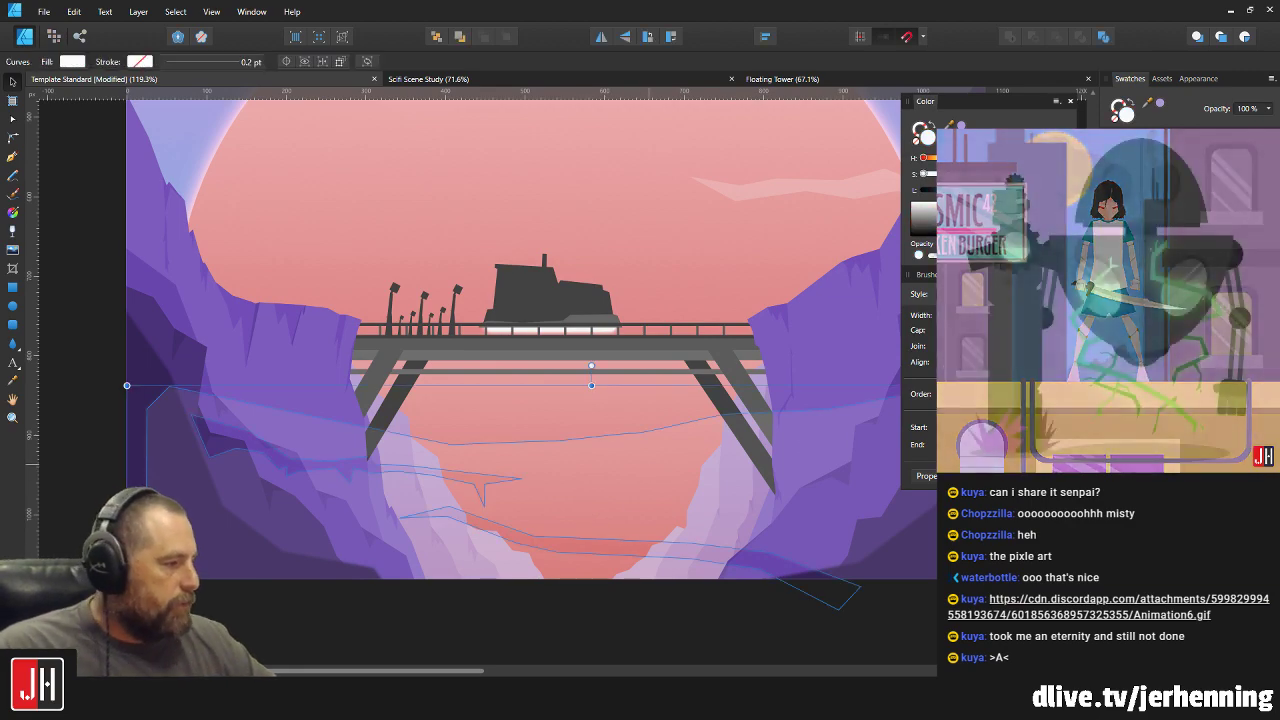
key(ctrl+shift+f)
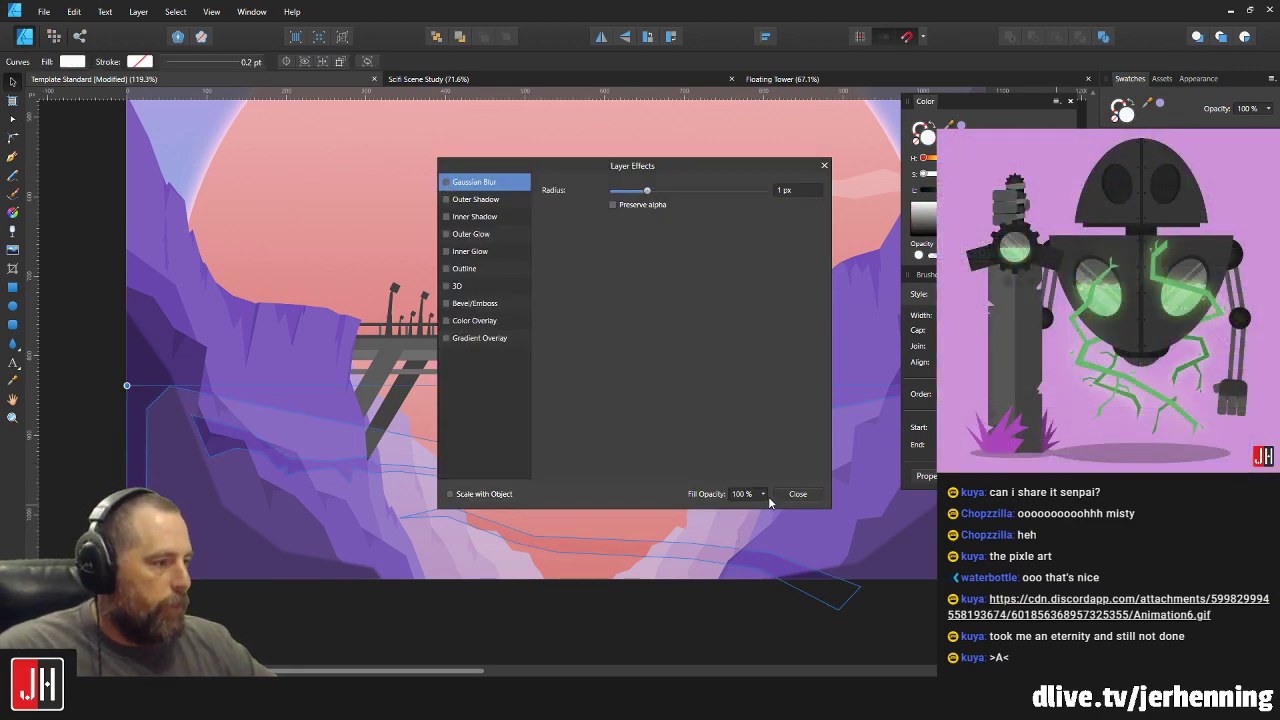
click(792, 494)
click(684, 628)
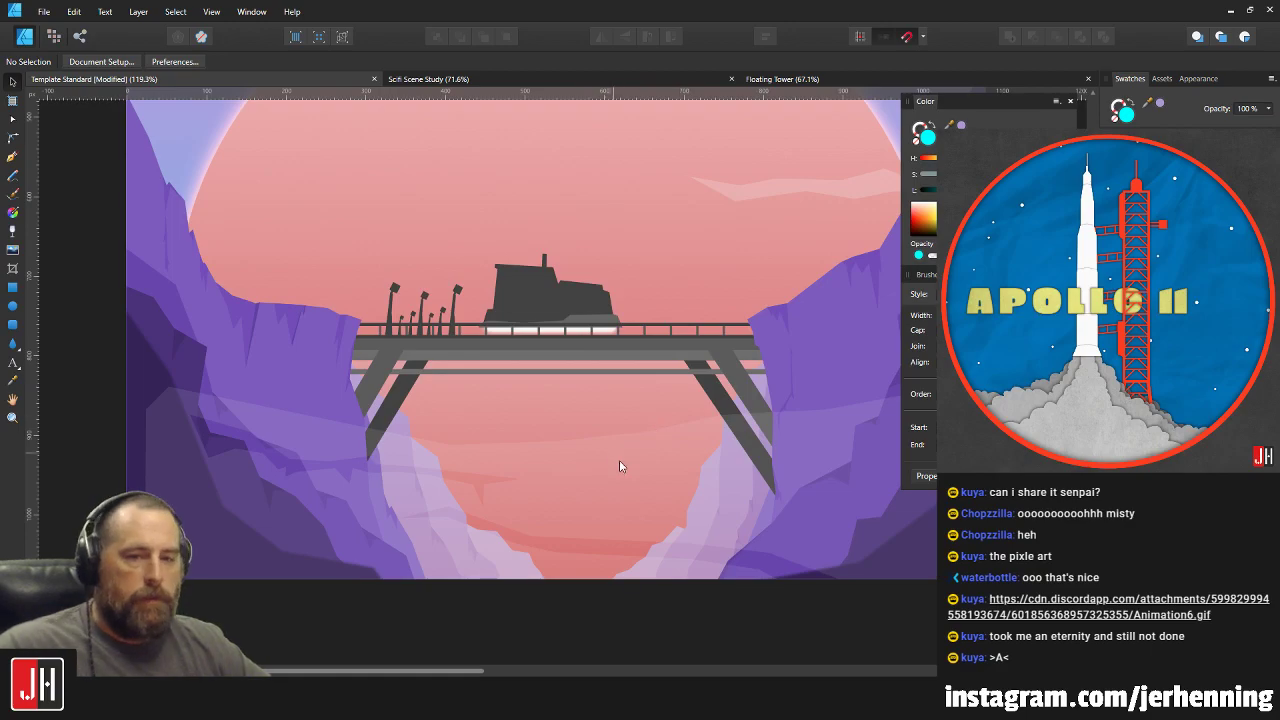
Reshape the left end of the lower mist strip, moving its tapered tip and bend nodes right and down toward the canyon floor.
scroll(619, 460, up, 3)
key(a)
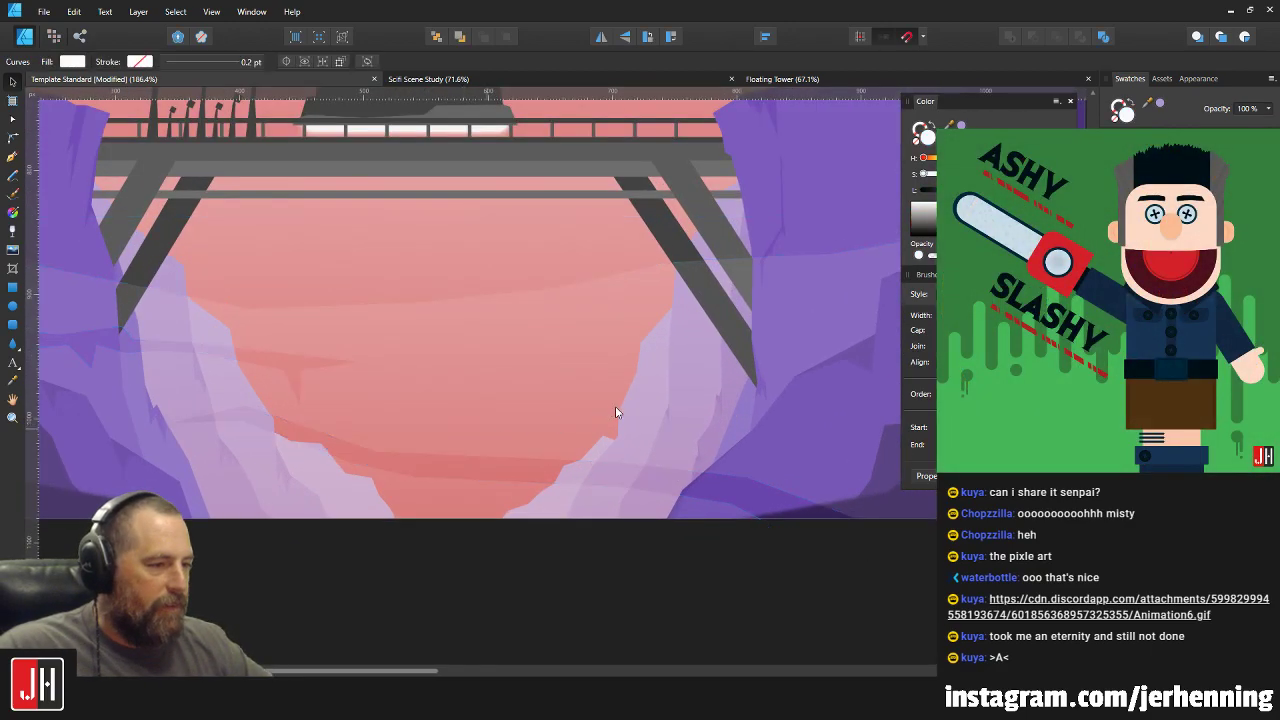
scroll(615, 410, up, 2)
click(320, 410)
drag(252, 333, 476, 466)
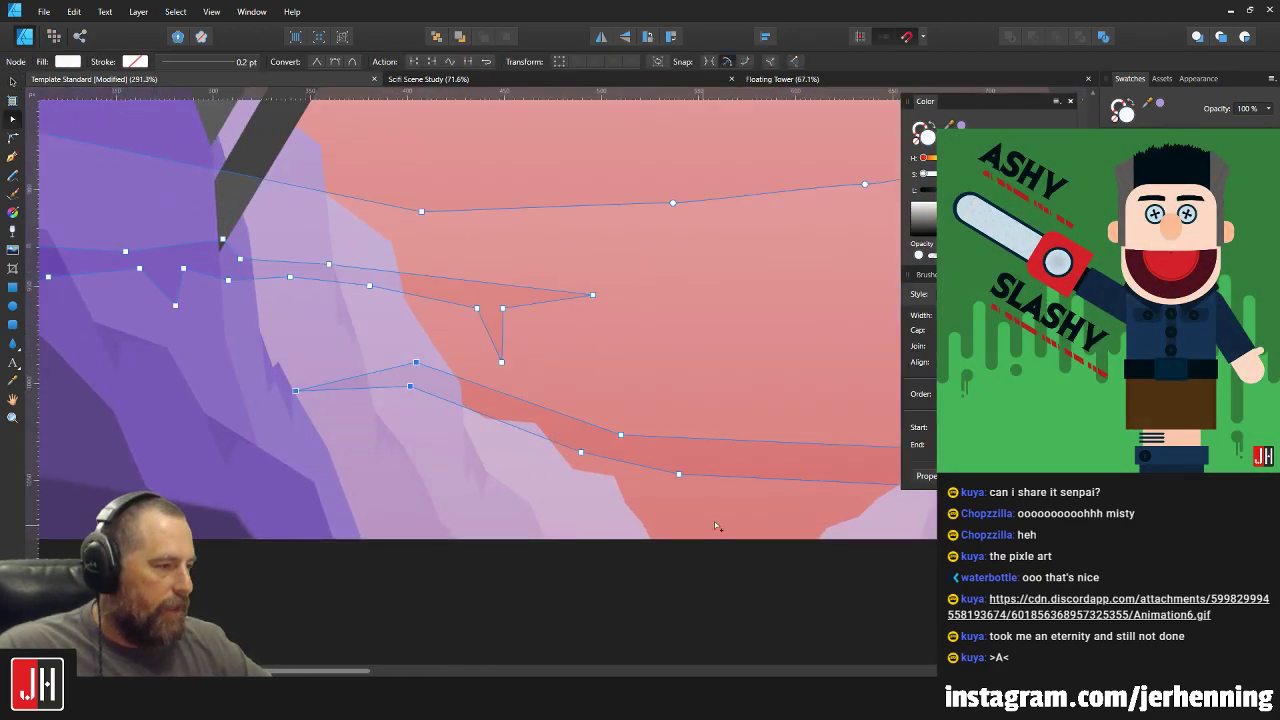
drag(718, 518, 543, 400)
drag(620, 437, 720, 464)
drag(476, 373, 316, 370)
drag(147, 355, 423, 401)
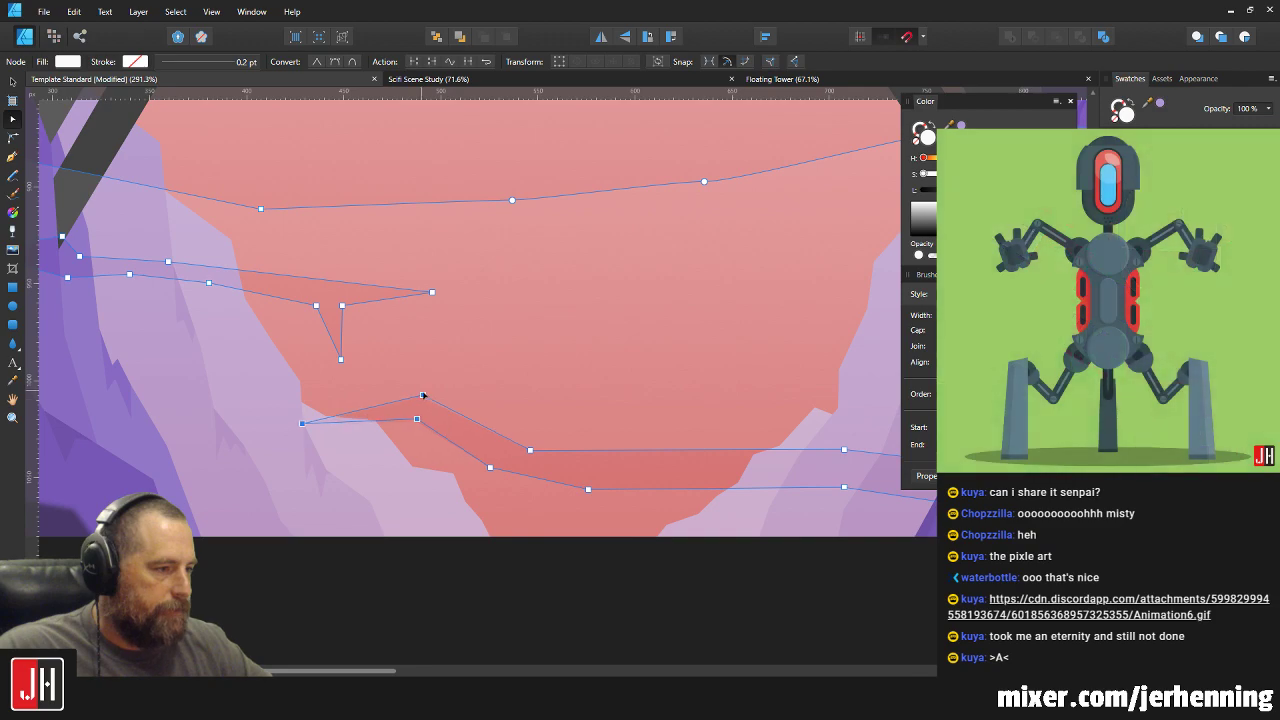
key(ctrl+d)
Move two nodes on the strip's lower edge right to tighten its bend, then deselect the mist shape.
scroll(492, 461, down, 5)
scroll(492, 461, up, 6)
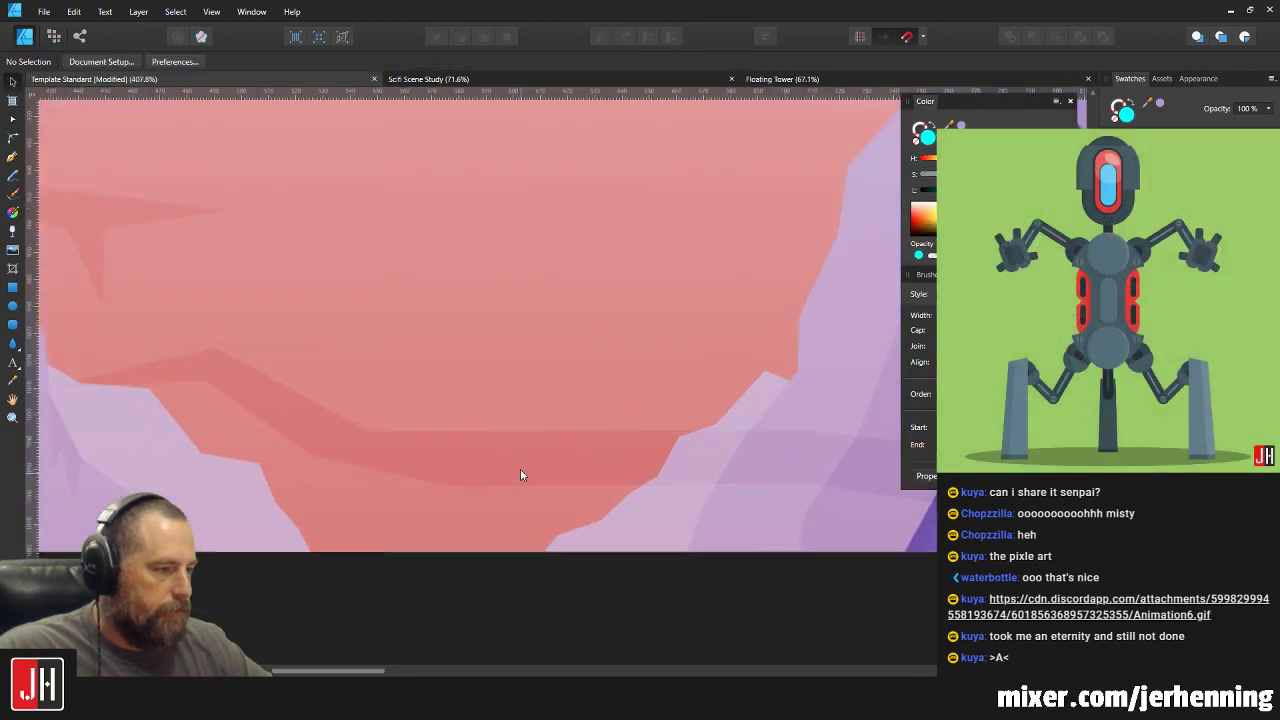
click(521, 474)
drag(448, 486, 509, 469)
drag(311, 457, 346, 468)
key(v)
scroll(391, 480, down, 5)
scroll(391, 480, down, 5)
key(ctrl+d)
Shift most of the lower mist strip's nodes right and lower its upper-edge node over the right cliff.
scroll(397, 472, up, 5)
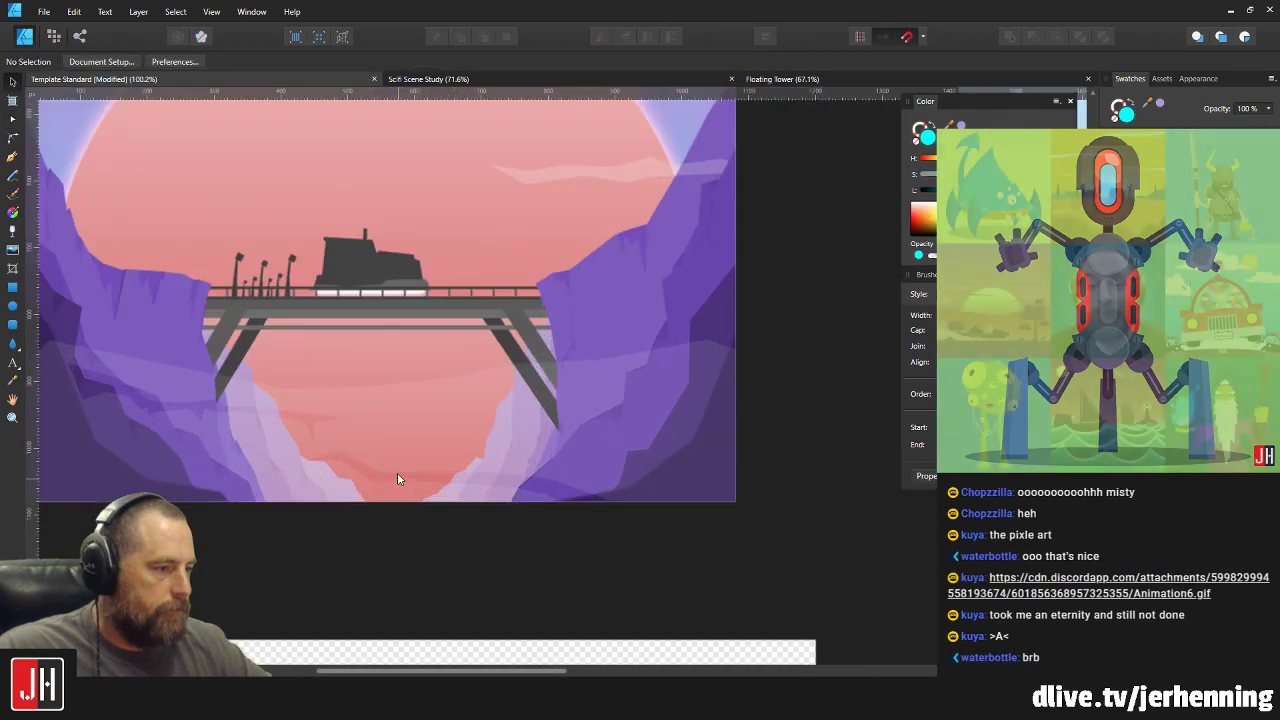
scroll(514, 468, up, 4)
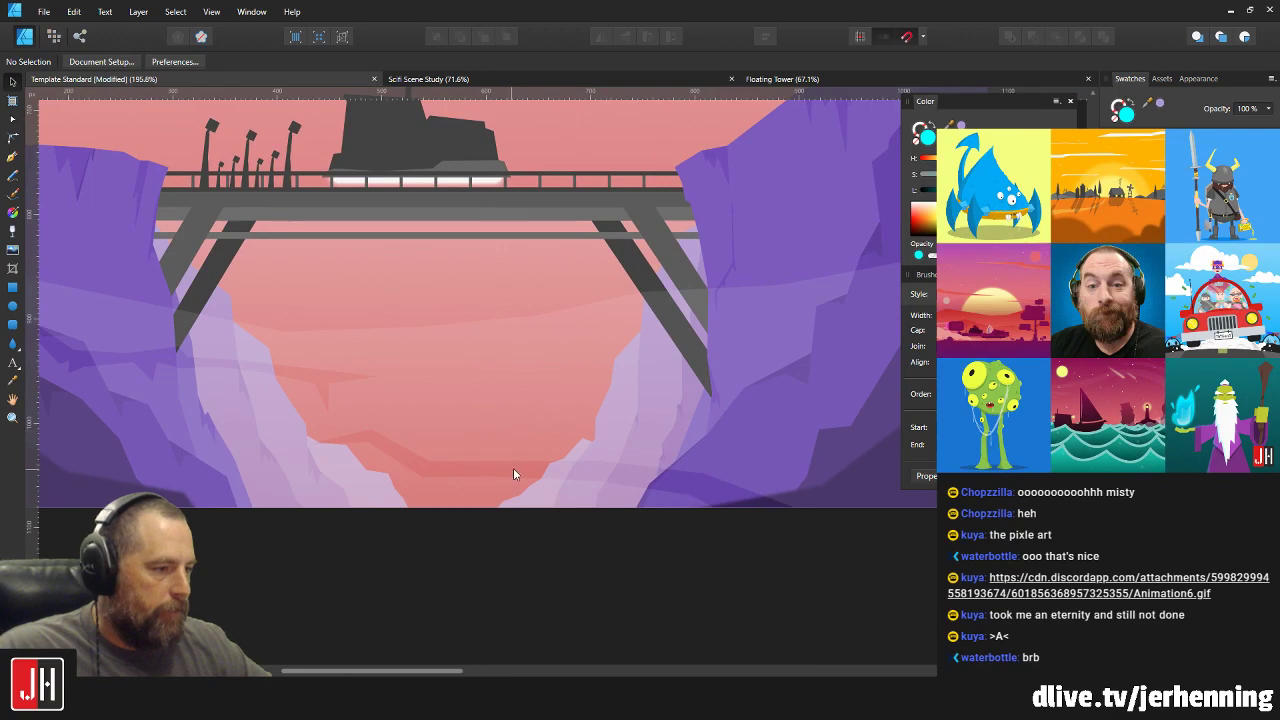
click(517, 446)
scroll(517, 449, down, 2)
key(a)
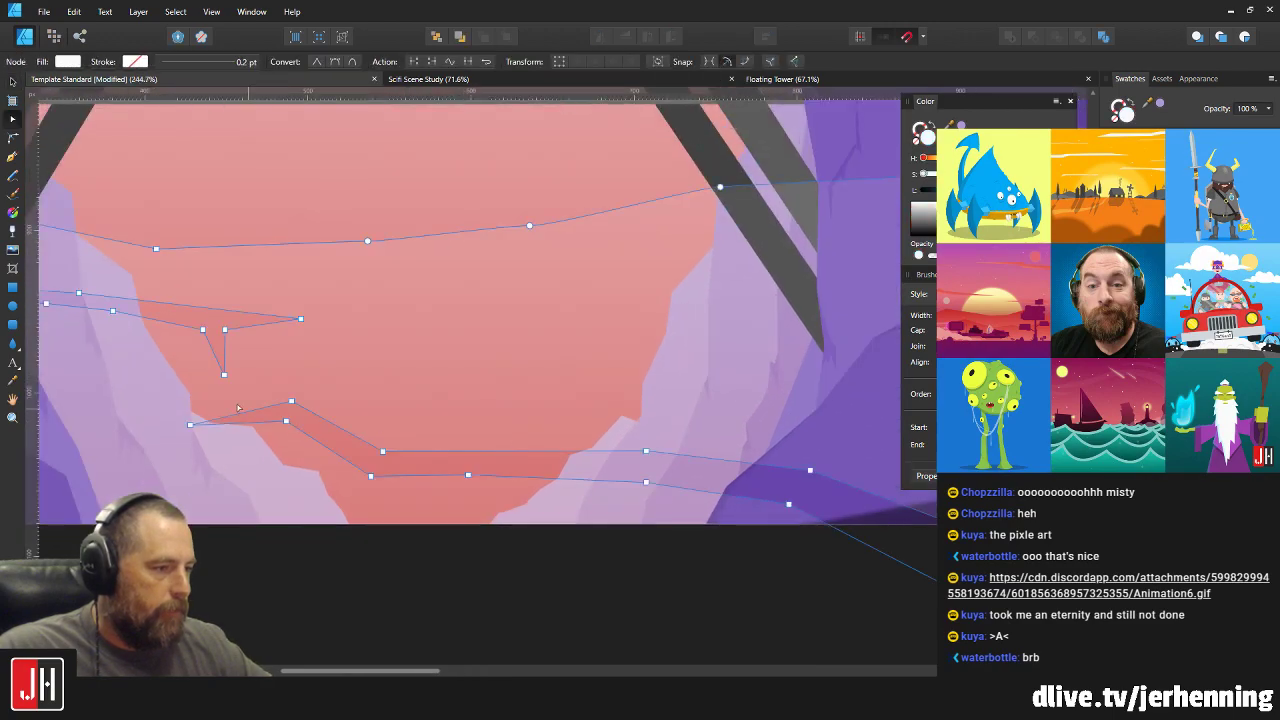
drag(168, 389, 676, 526)
drag(648, 483, 703, 482)
drag(811, 470, 801, 487)
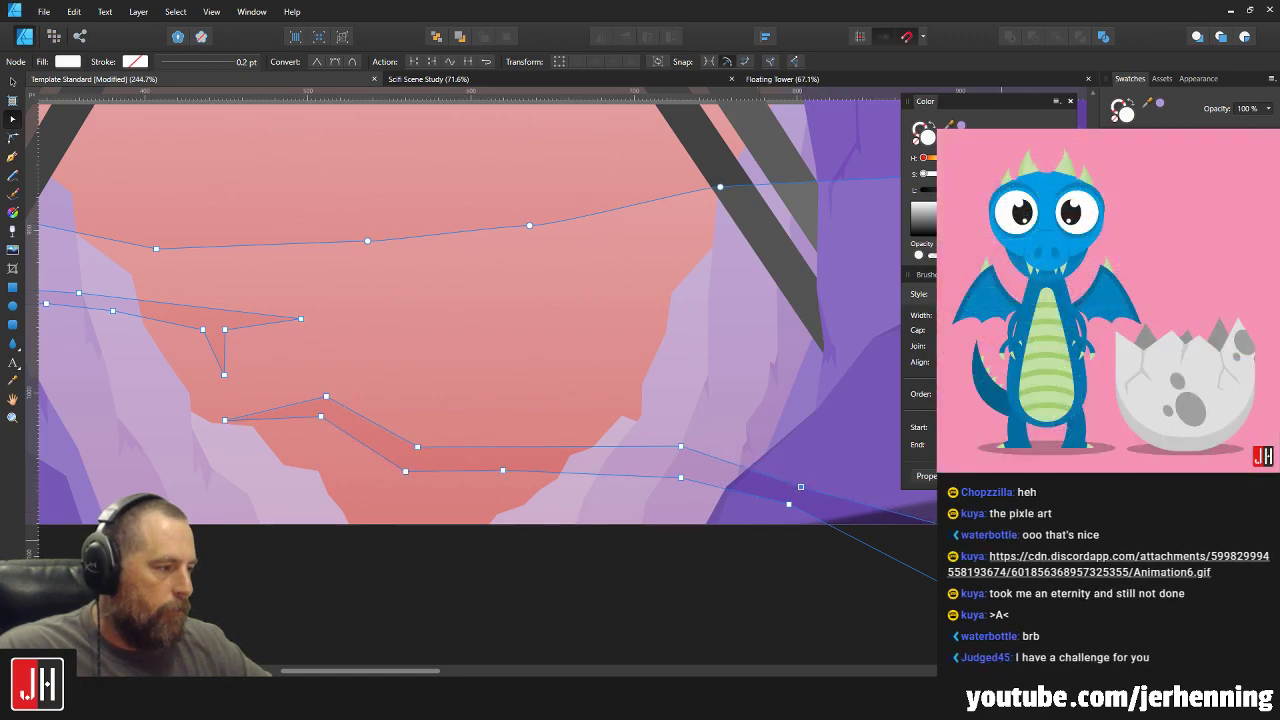
key(v)
click(745, 580)
key(ctrl+0)
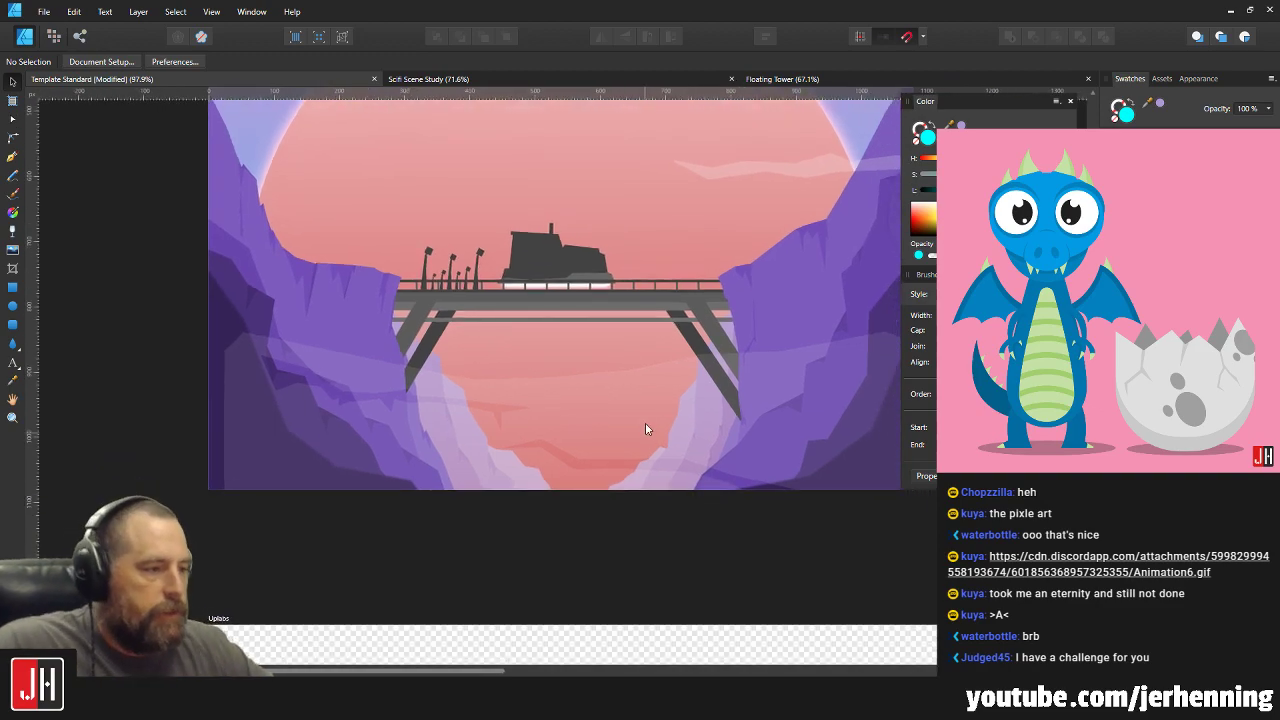
Draw a thin curved strip with the Pen tool, from the right cliff across the bridge supports and down into the canyon.
drag(652, 418, 550, 389)
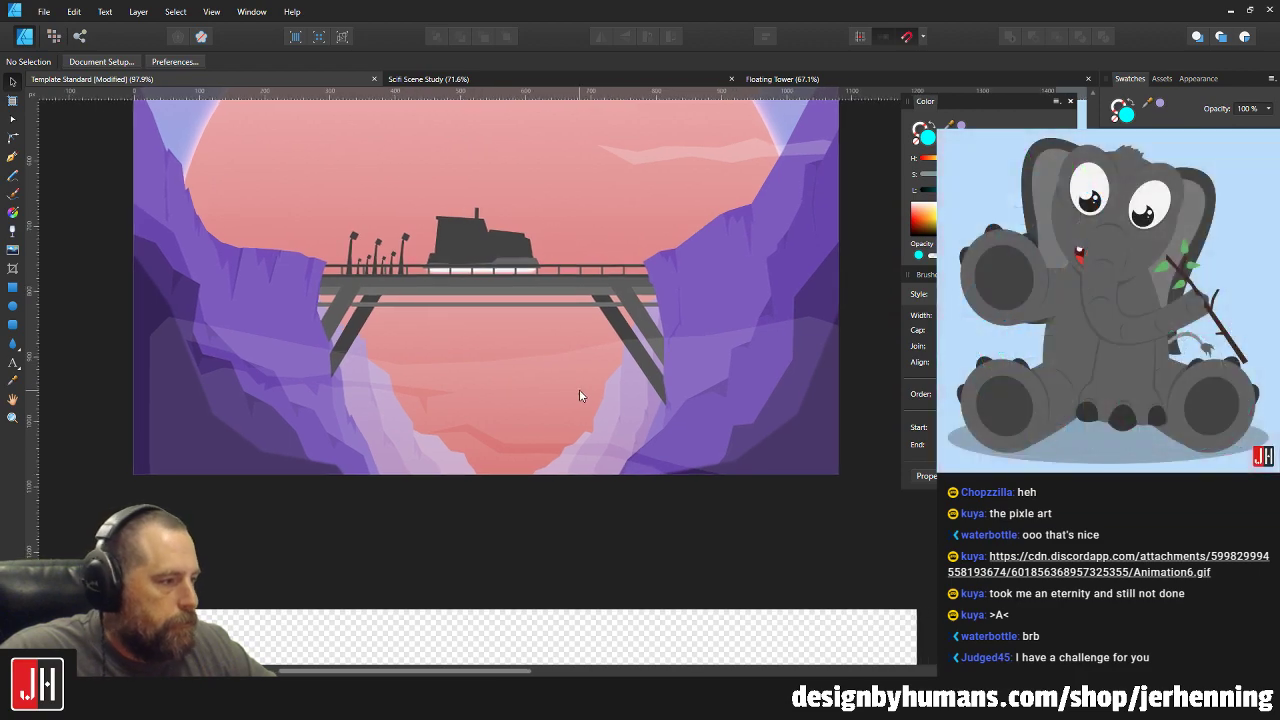
scroll(555, 411, up, 4)
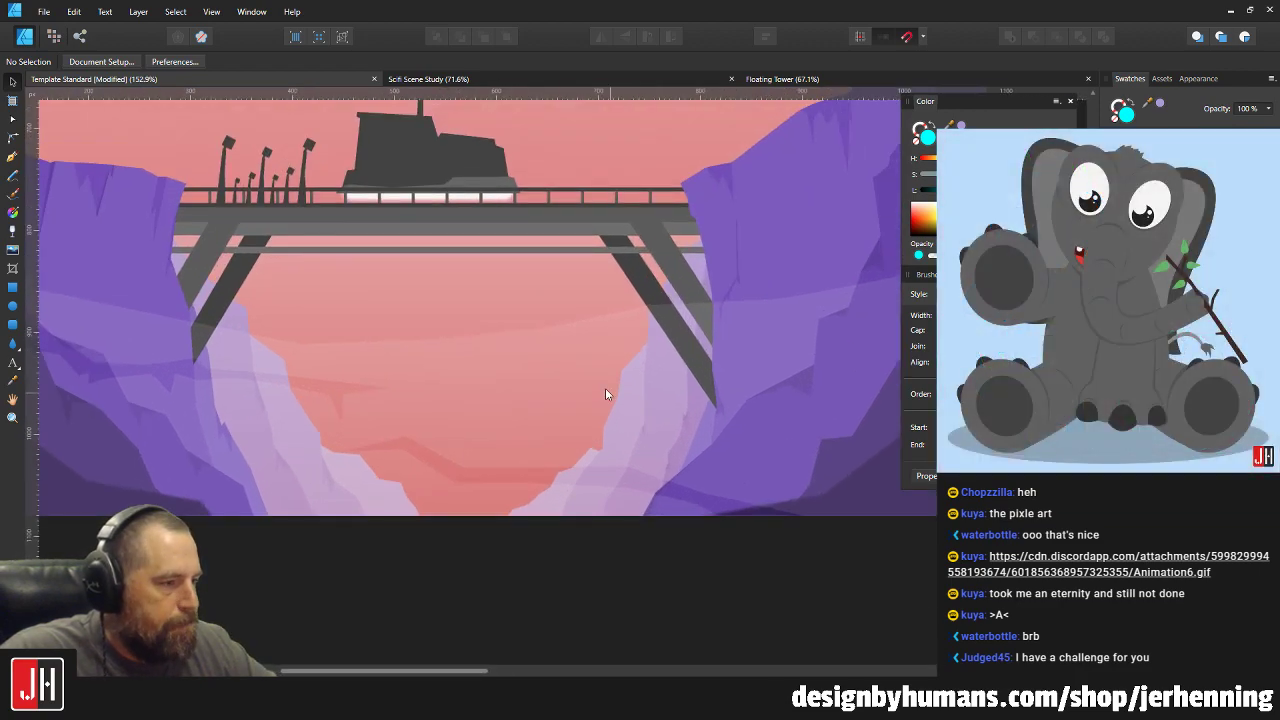
click(13, 157)
drag(722, 333, 632, 342)
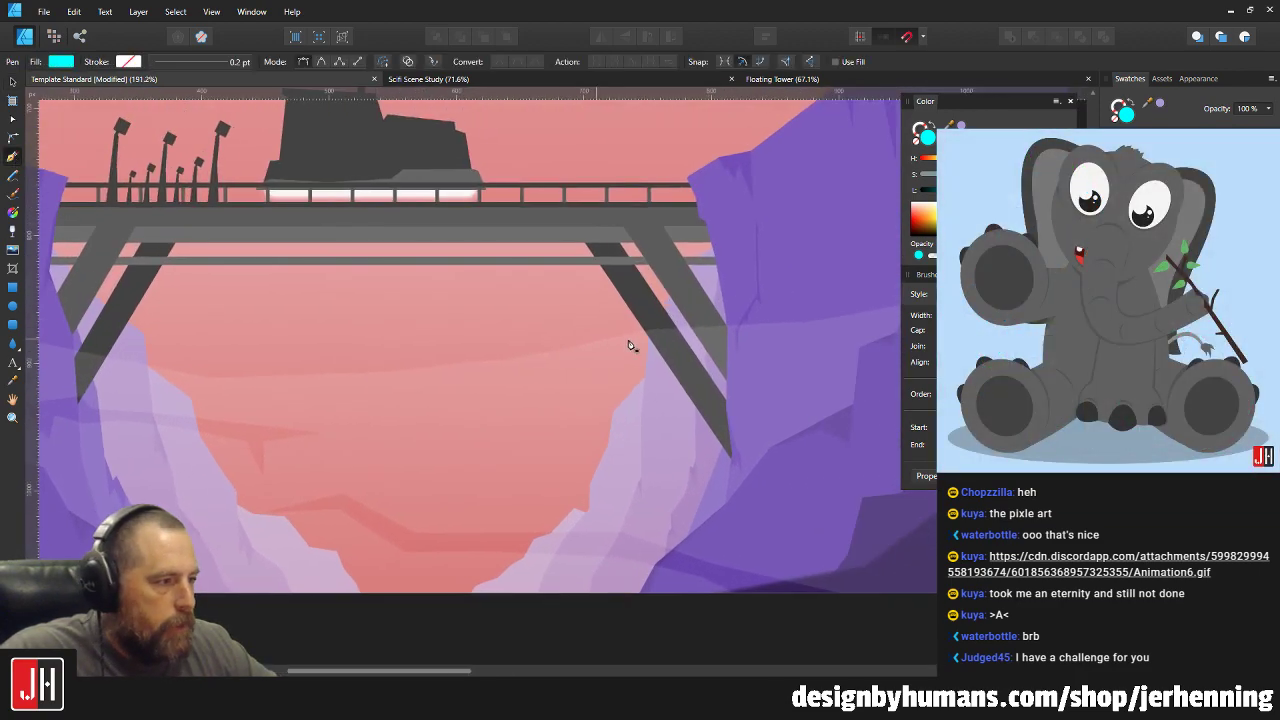
scroll(634, 339, up, 1)
click(722, 343)
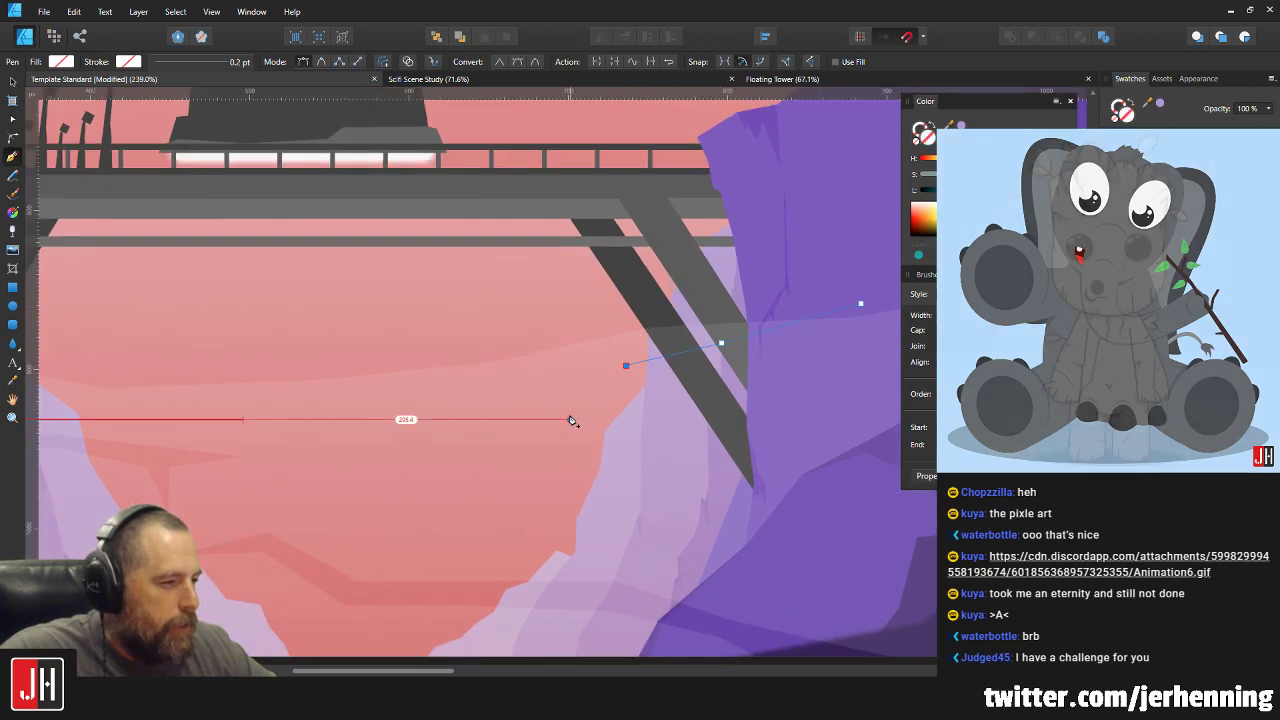
click(570, 419)
click(538, 487)
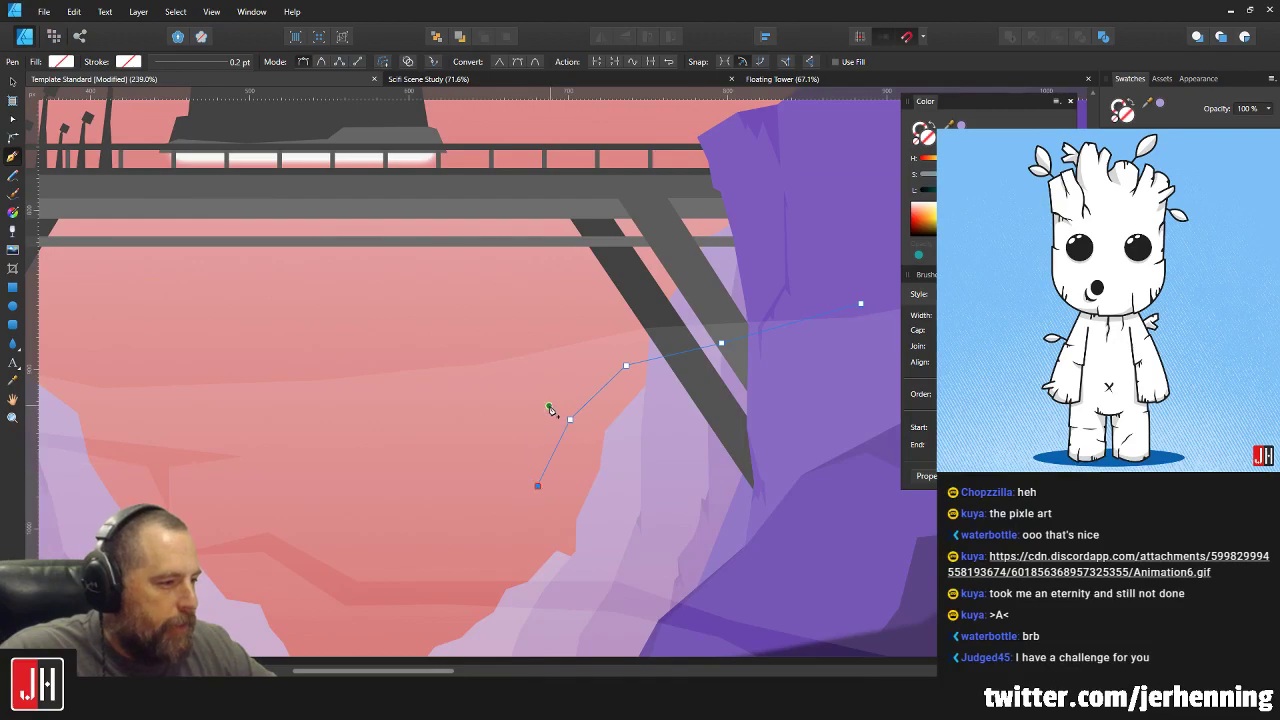
click(617, 356)
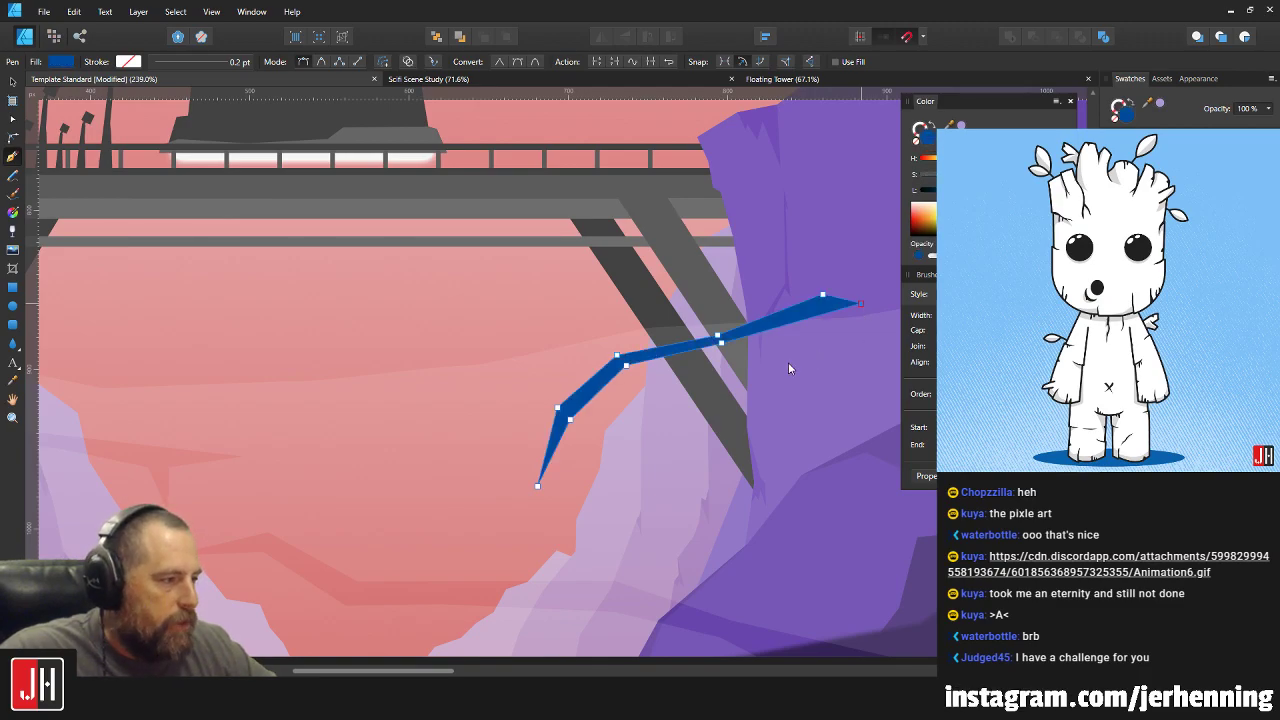
Subtract the thin curved strip from the large mist shape, then deselect the result.
key(v)
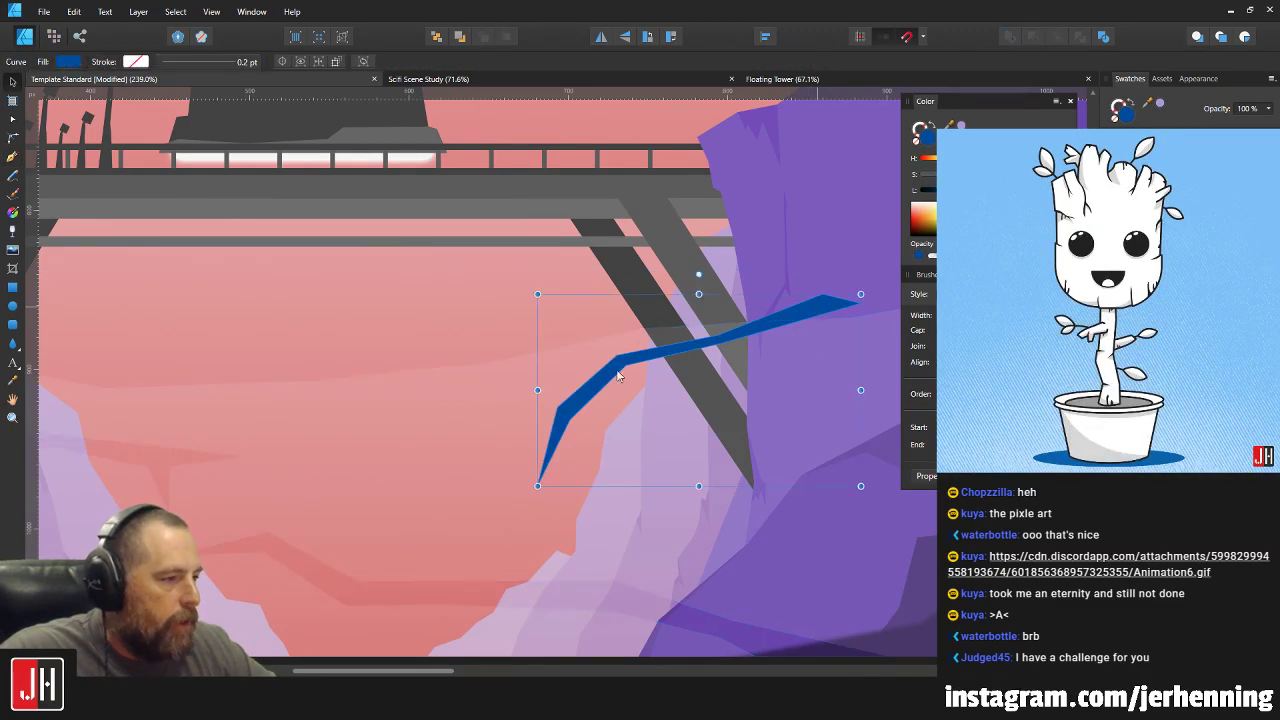
shift+click(557, 374)
click(1034, 38)
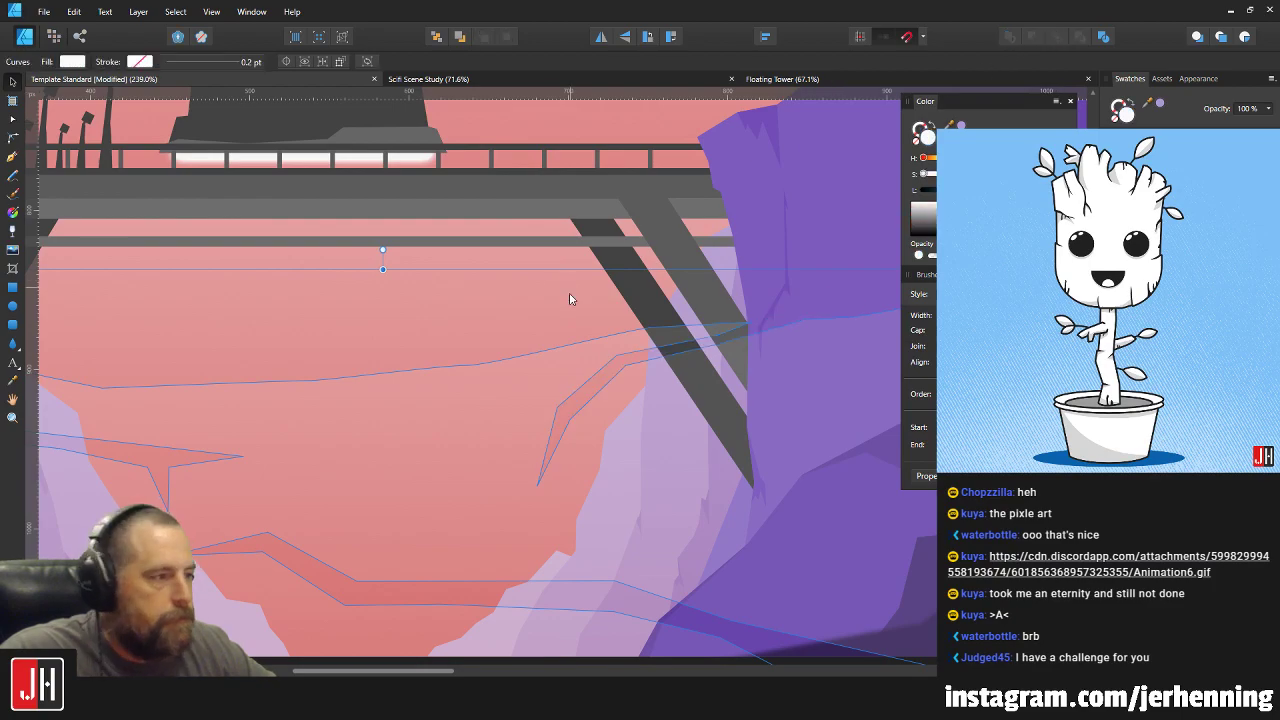
scroll(592, 318, down, 2)
click(660, 548)
Try to pull a spike up from the mist's upper edge beside the right bridge support, then undo it.
scroll(660, 340, up, 5)
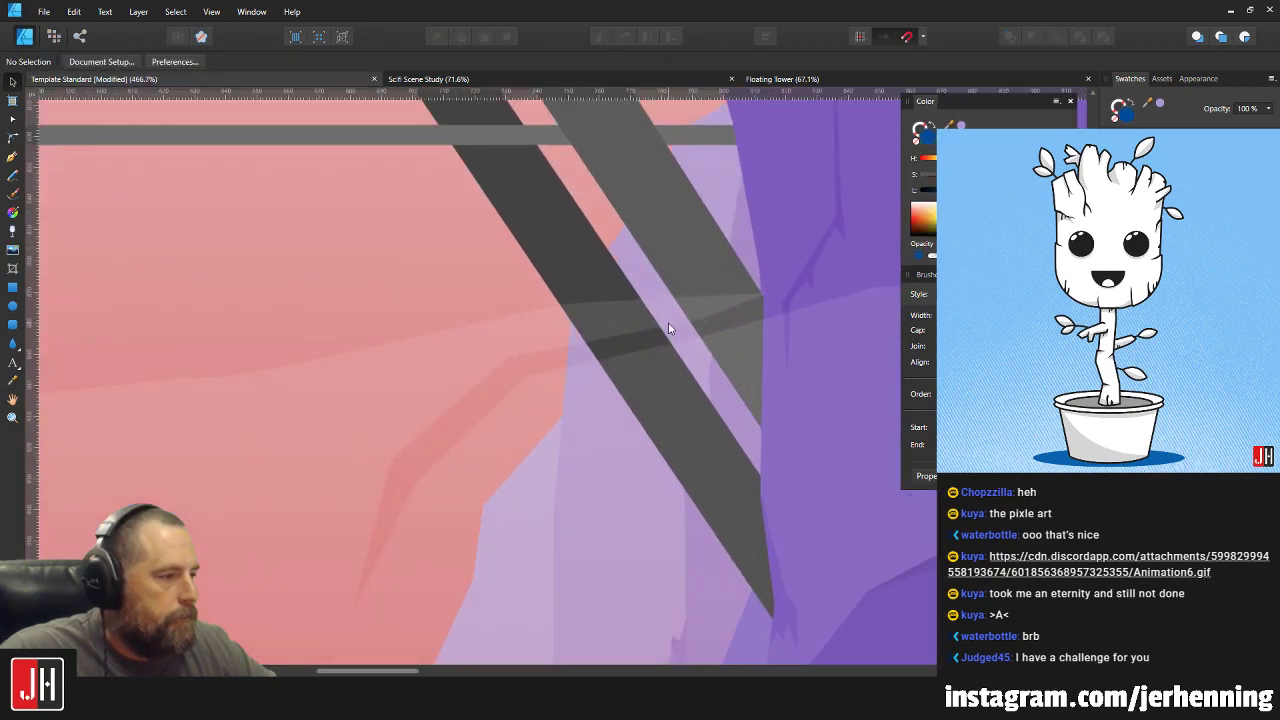
key(a)
click(537, 315)
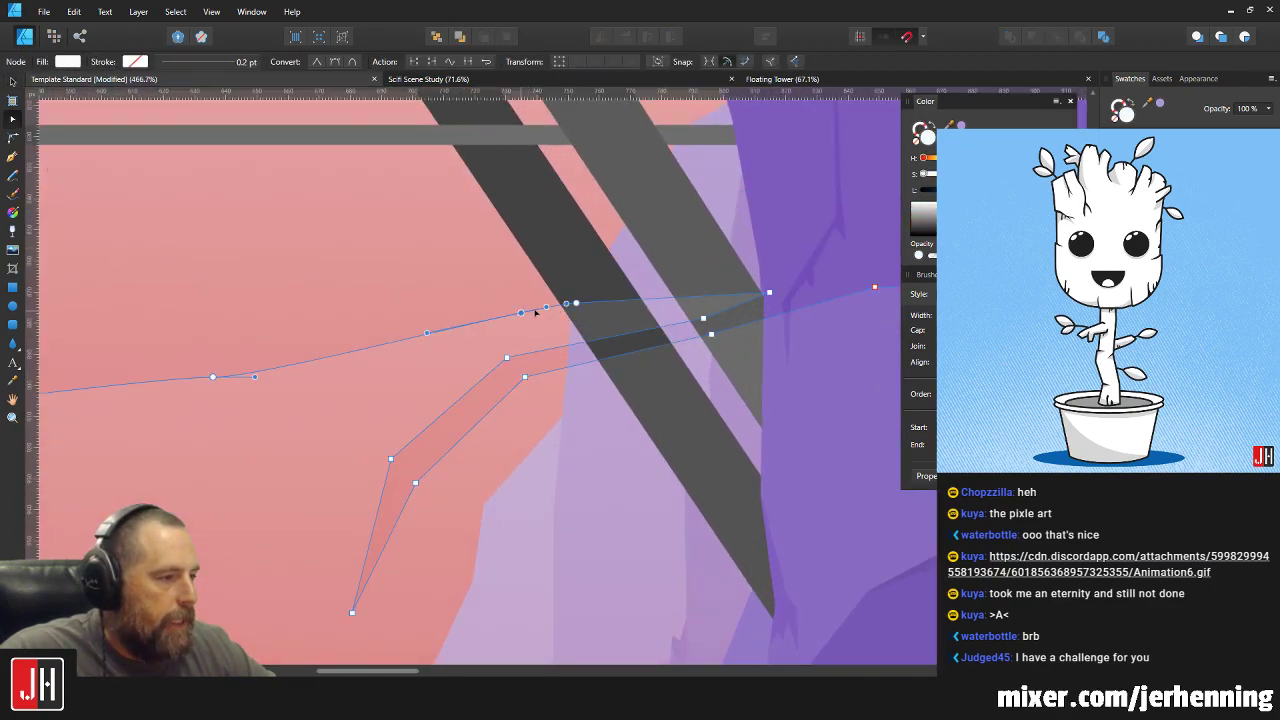
drag(532, 313, 593, 268)
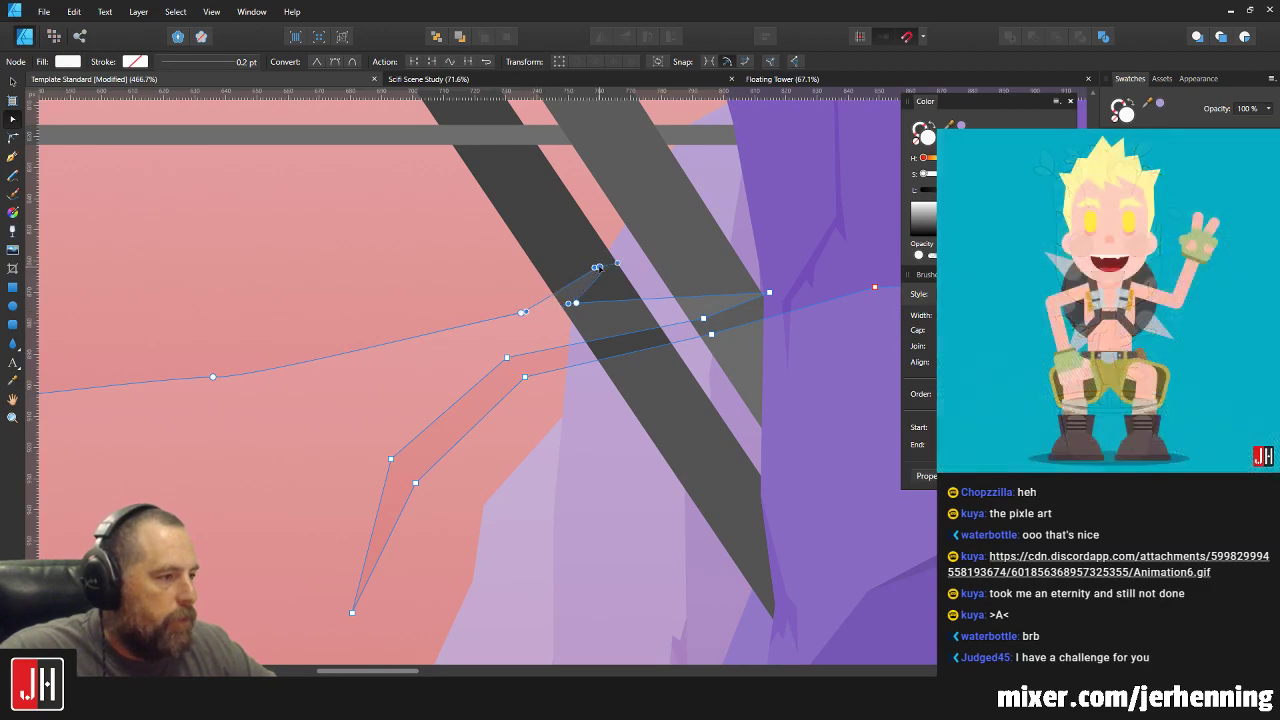
key(ctrl+z)
key(ctrl+z)
key(v)
key(ctrl+0)
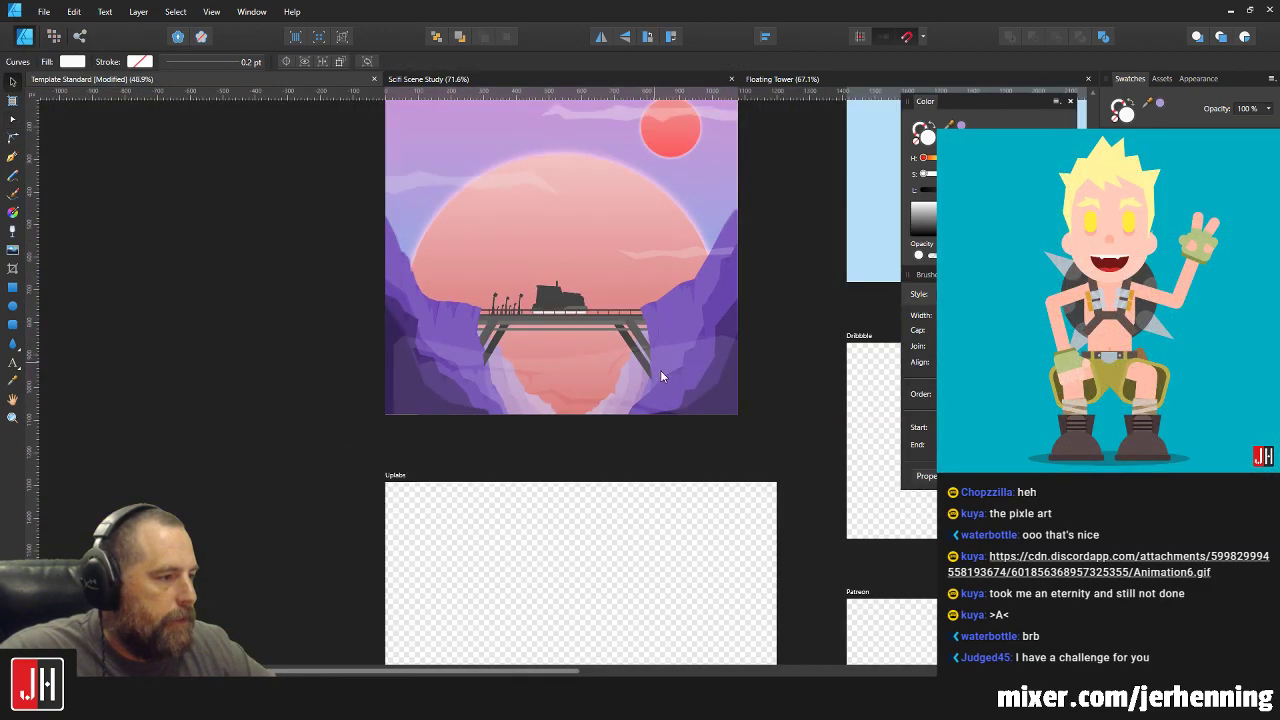
Add nodes on the lower edge of the lower mist strip and pull a pointed branch left onto the pale left cliff.
click(649, 444)
scroll(649, 444, up, 5)
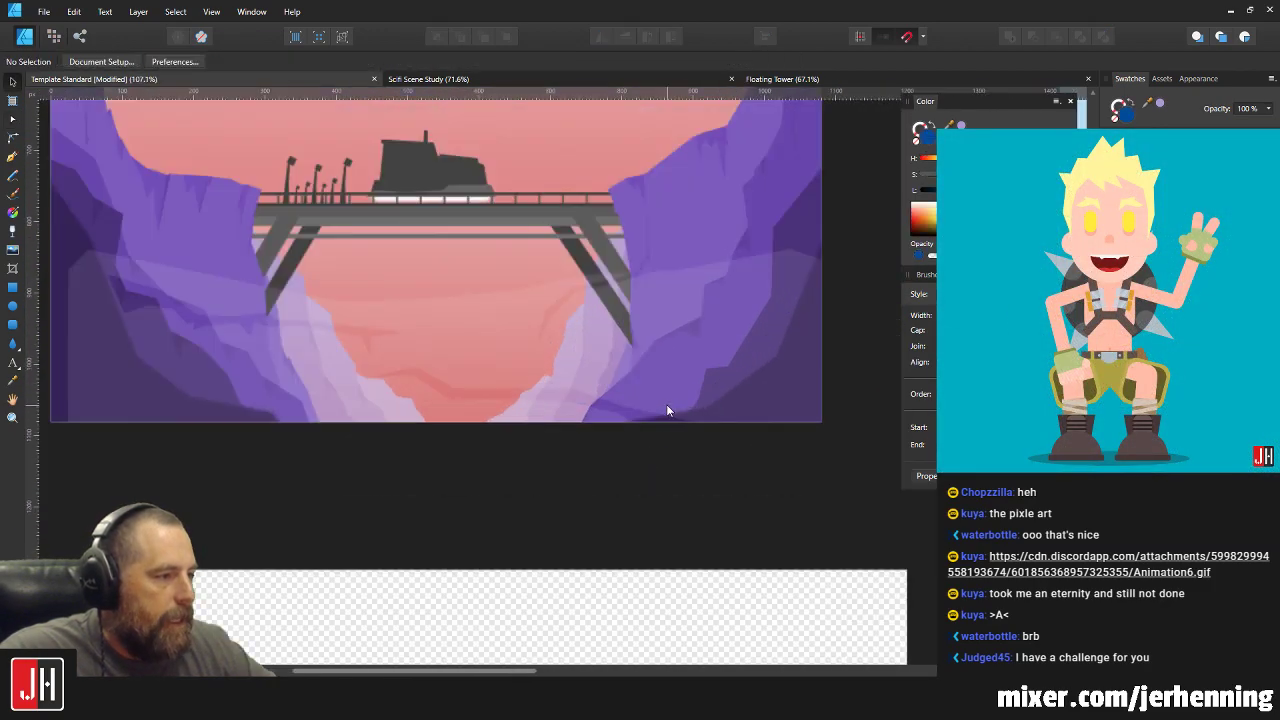
click(593, 329)
drag(581, 336, 582, 333)
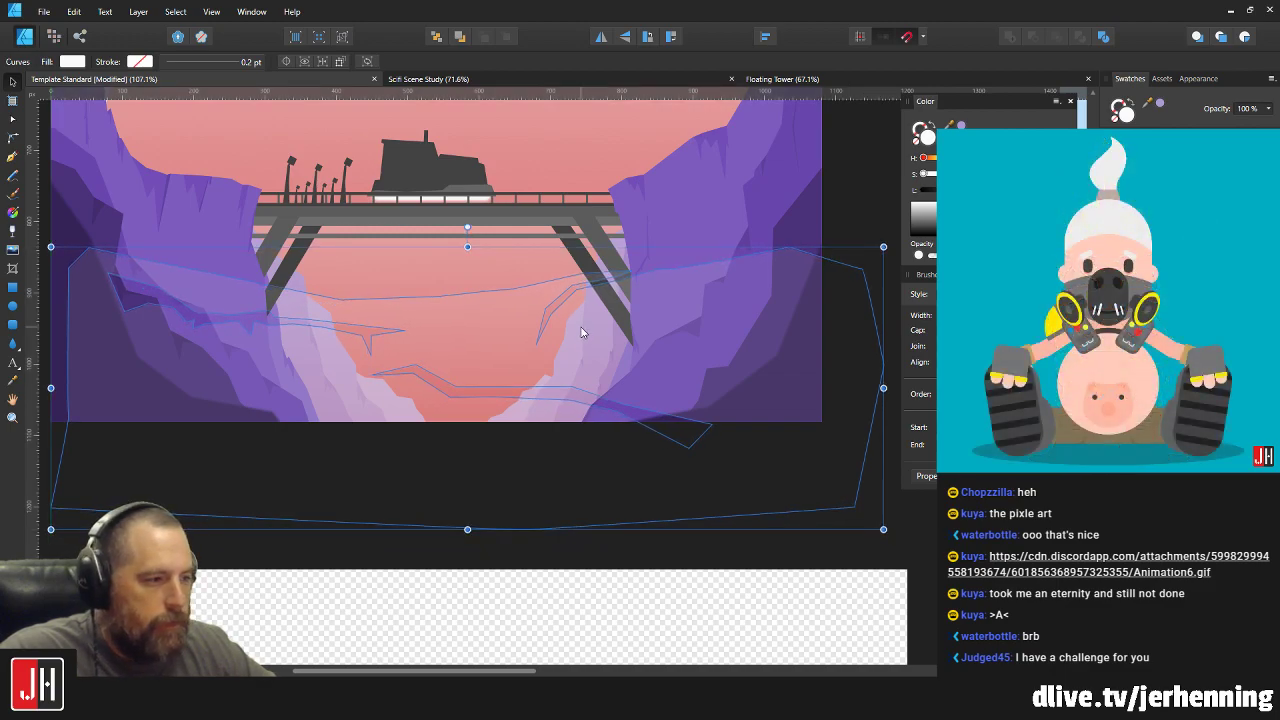
click(895, 495)
scroll(480, 350, up, 3)
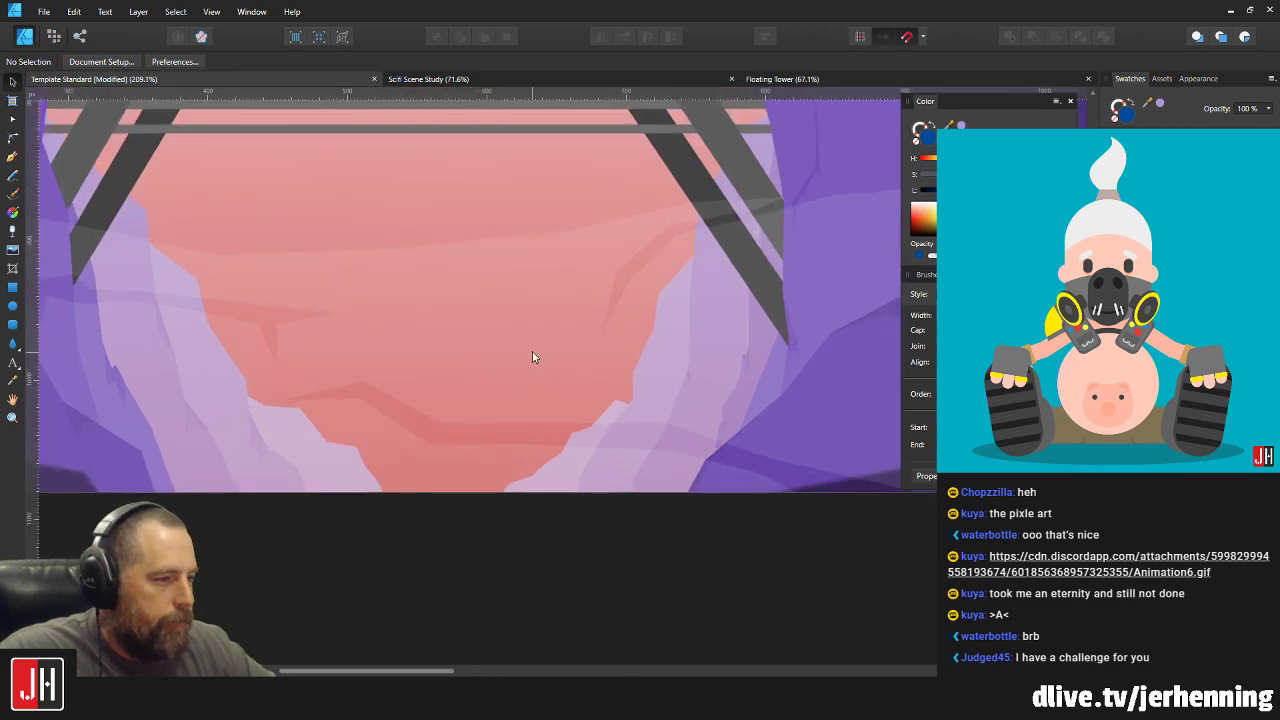
click(384, 453)
scroll(440, 439, up, 3)
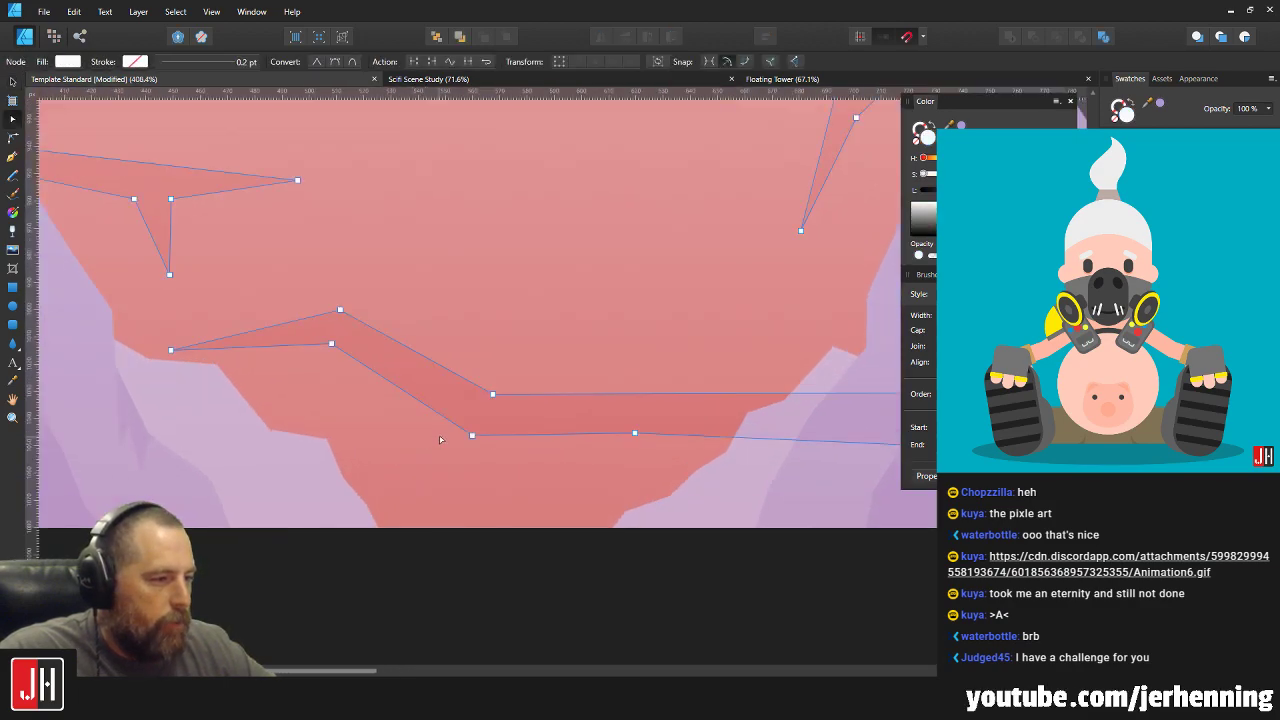
click(441, 417)
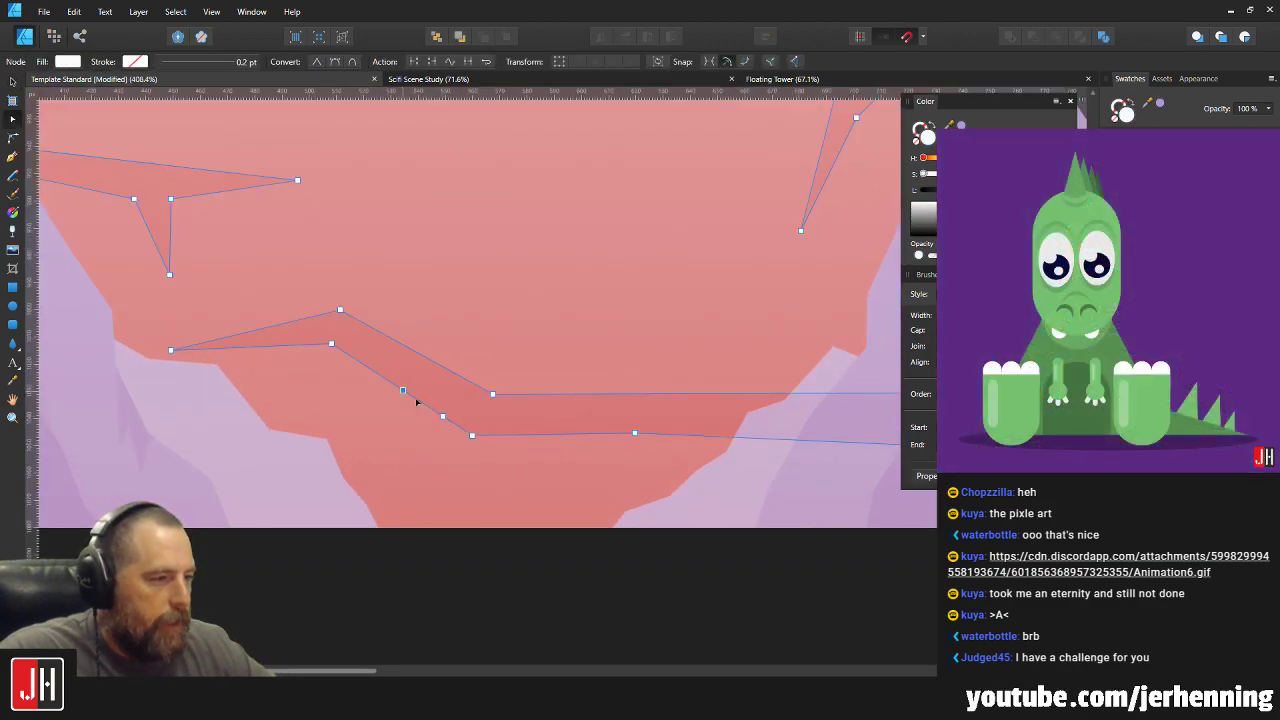
click(418, 400)
drag(418, 401, 176, 441)
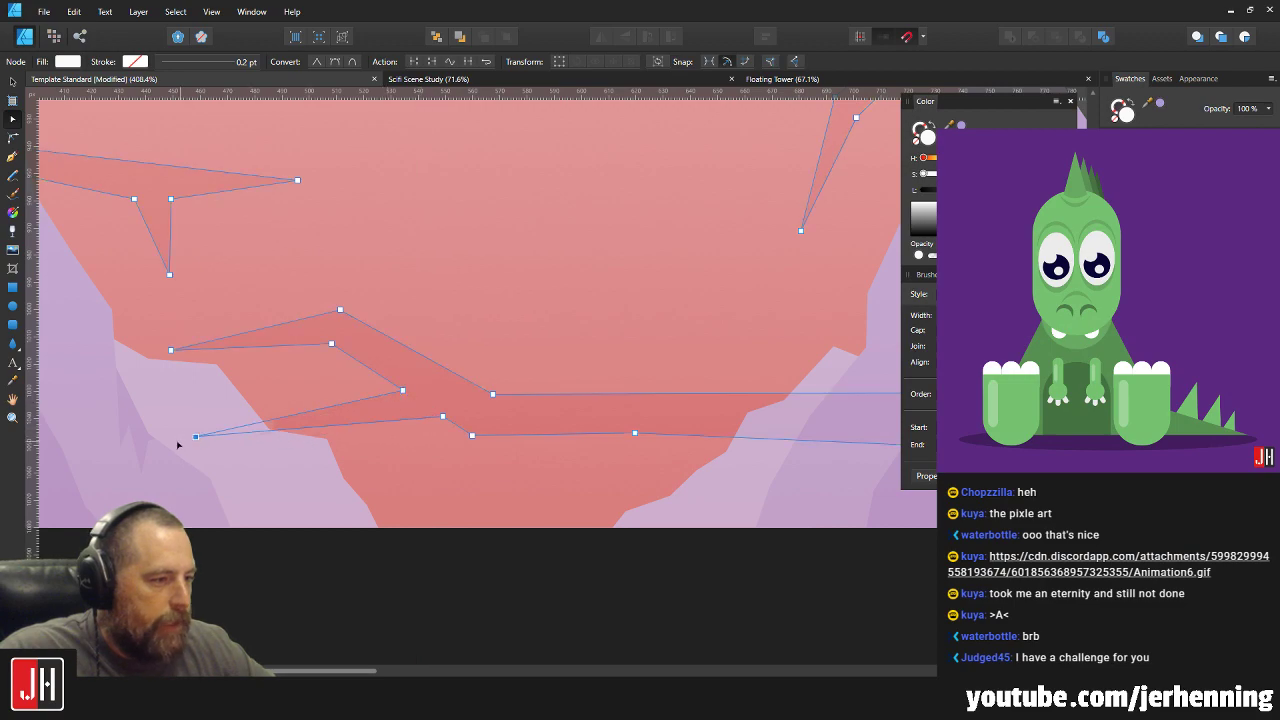
Add nodes along the new branch, bend its tip downward, and shift the branch end right to shorten it.
click(350, 411)
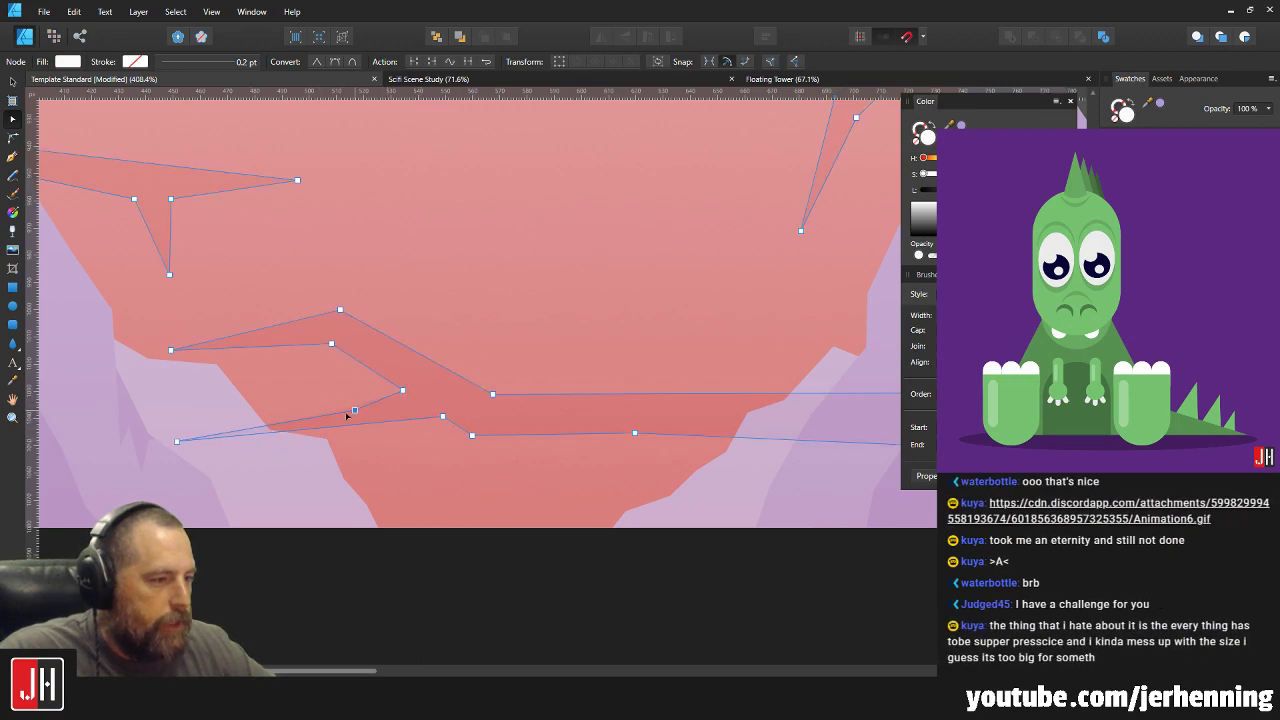
drag(238, 436, 179, 480)
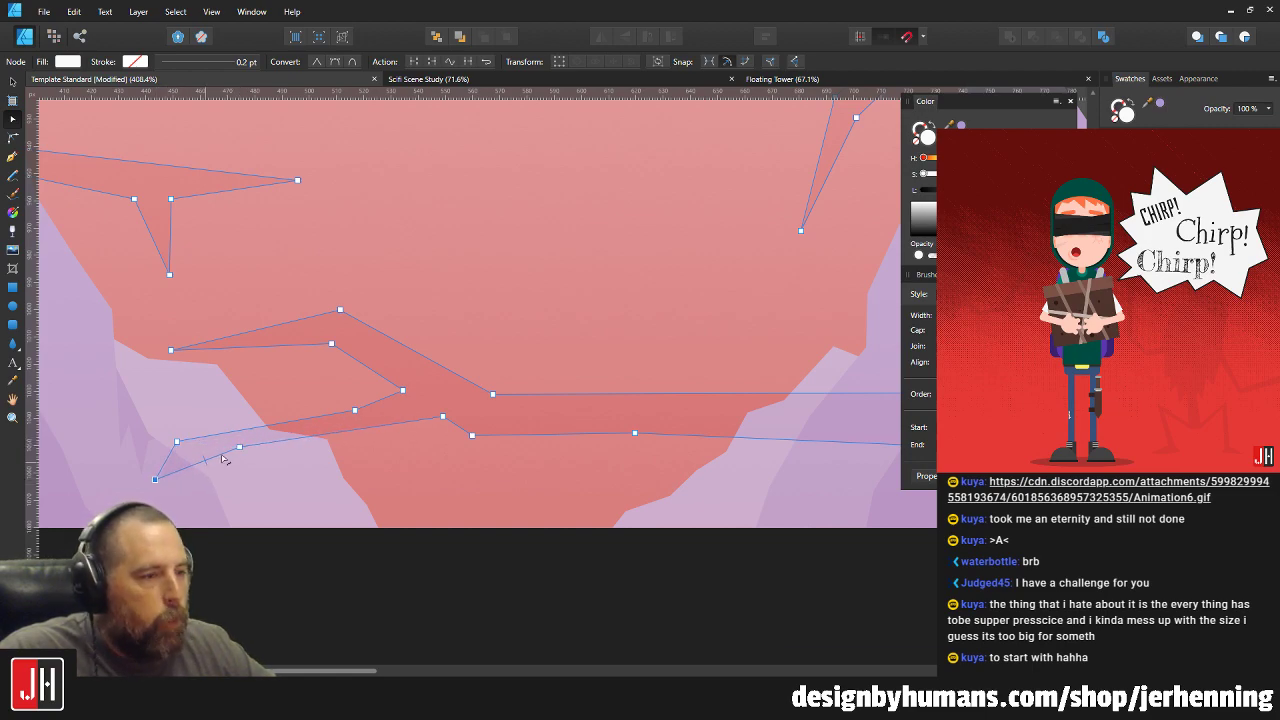
drag(239, 449, 183, 437)
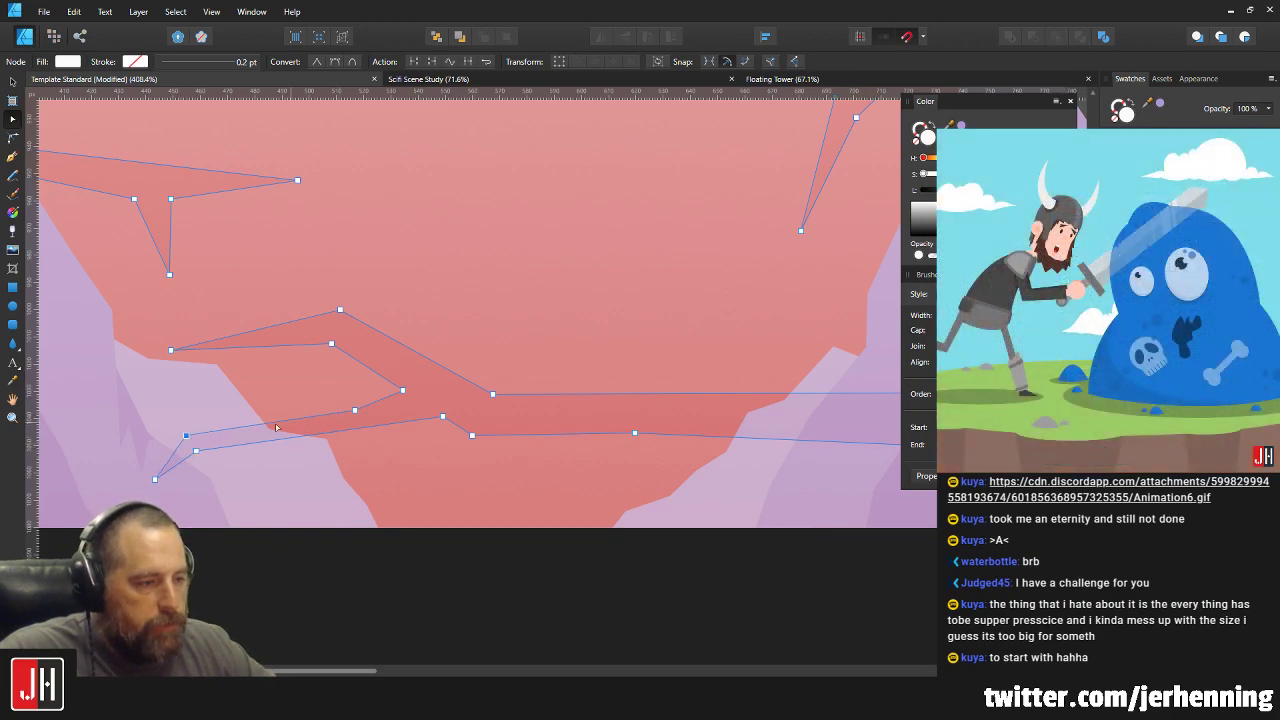
shift+click(155, 479)
drag(188, 437, 266, 418)
click(362, 558)
click(359, 557)
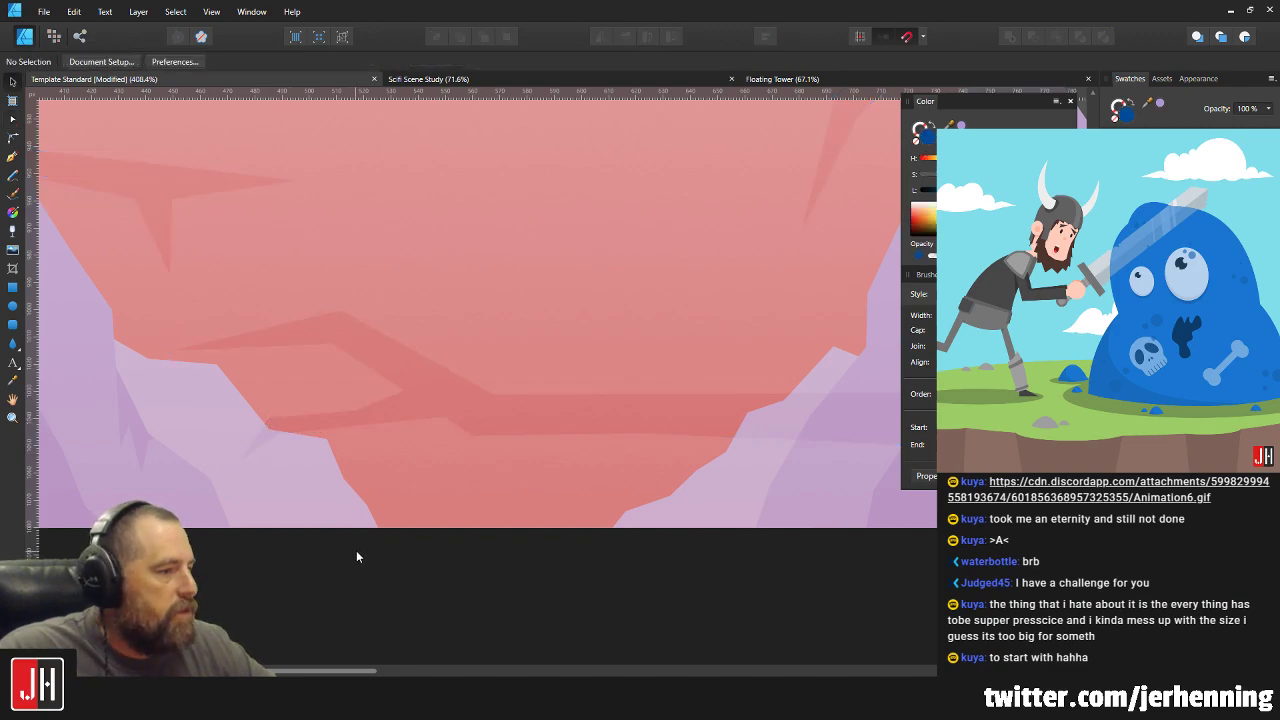
Move the branch's upper-edge node right toward the fork, then deselect the mist.
click(357, 402)
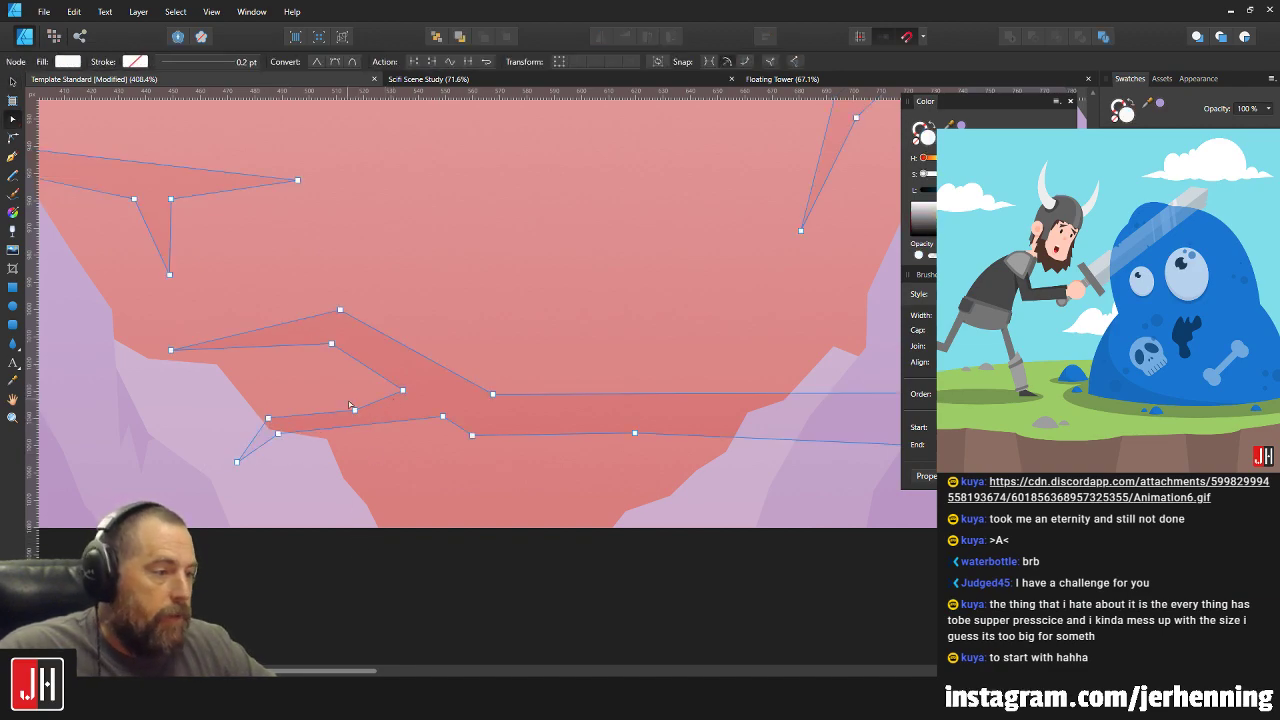
click(381, 408)
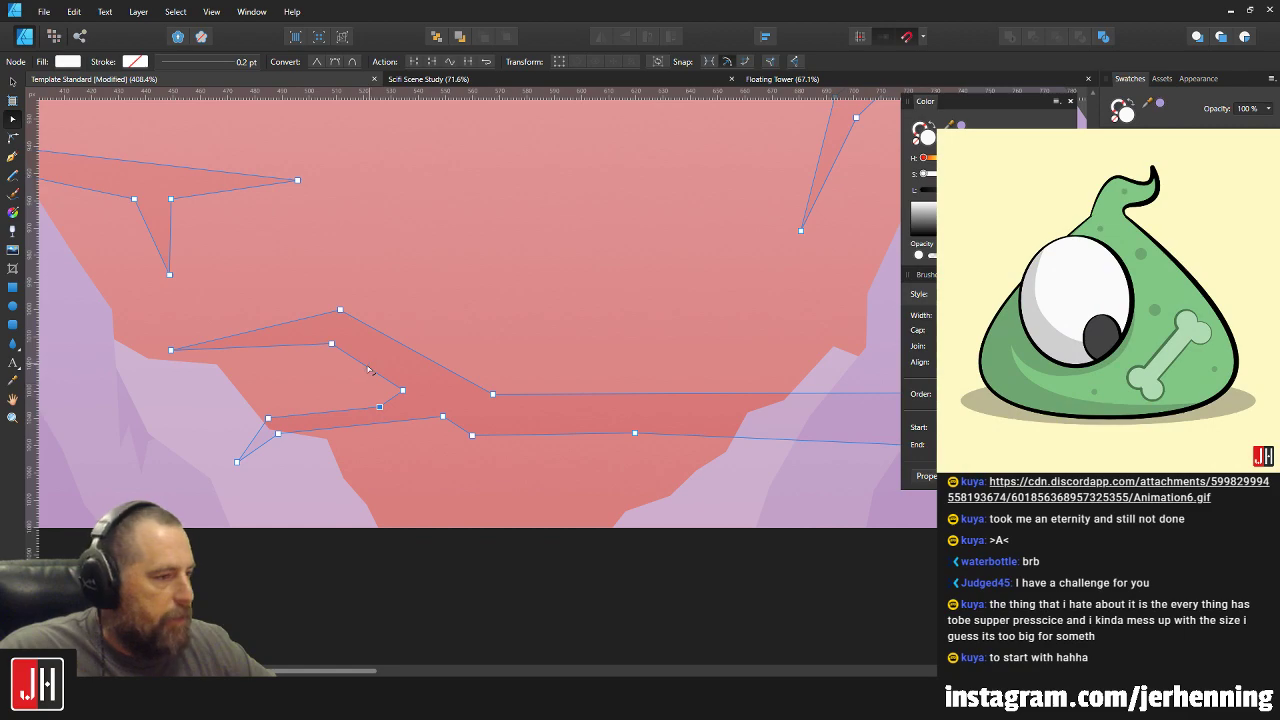
key(ctrl+d)
scroll(414, 371, down, 6)
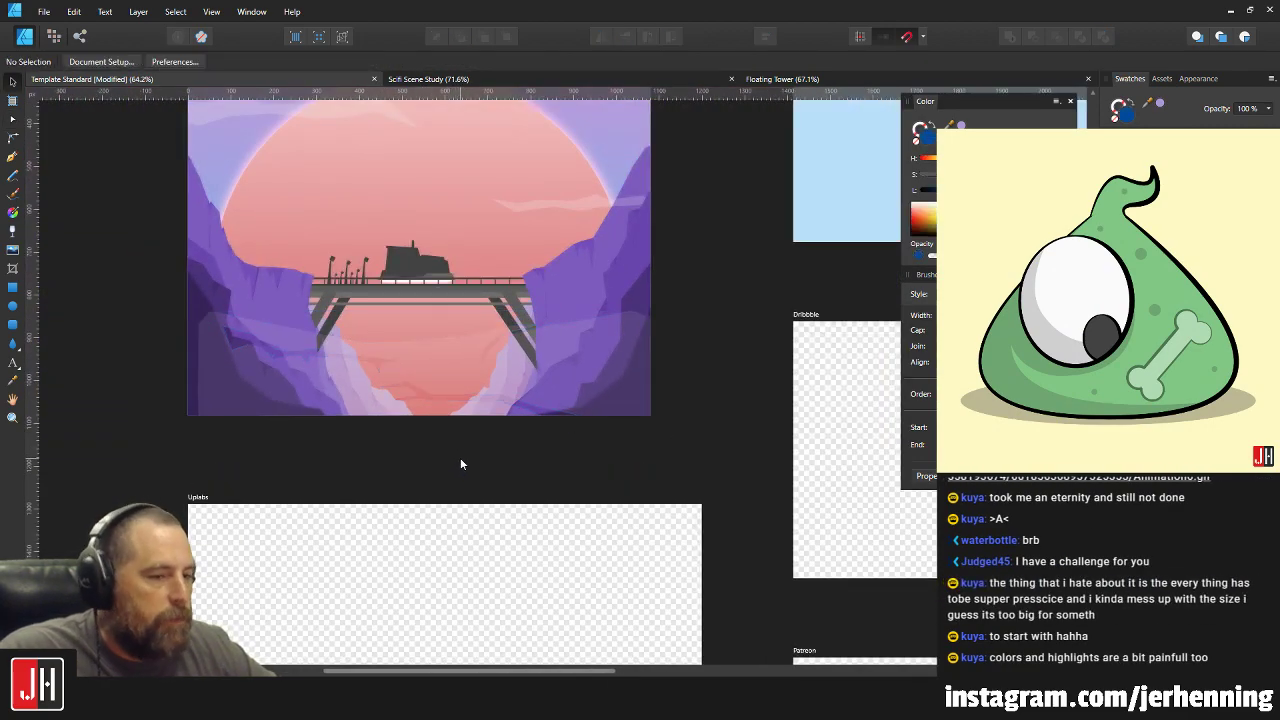
Shift all nodes of the lower strip's forked left end right and slightly down, then deselect the mist.
scroll(450, 441, up, 3)
click(418, 377)
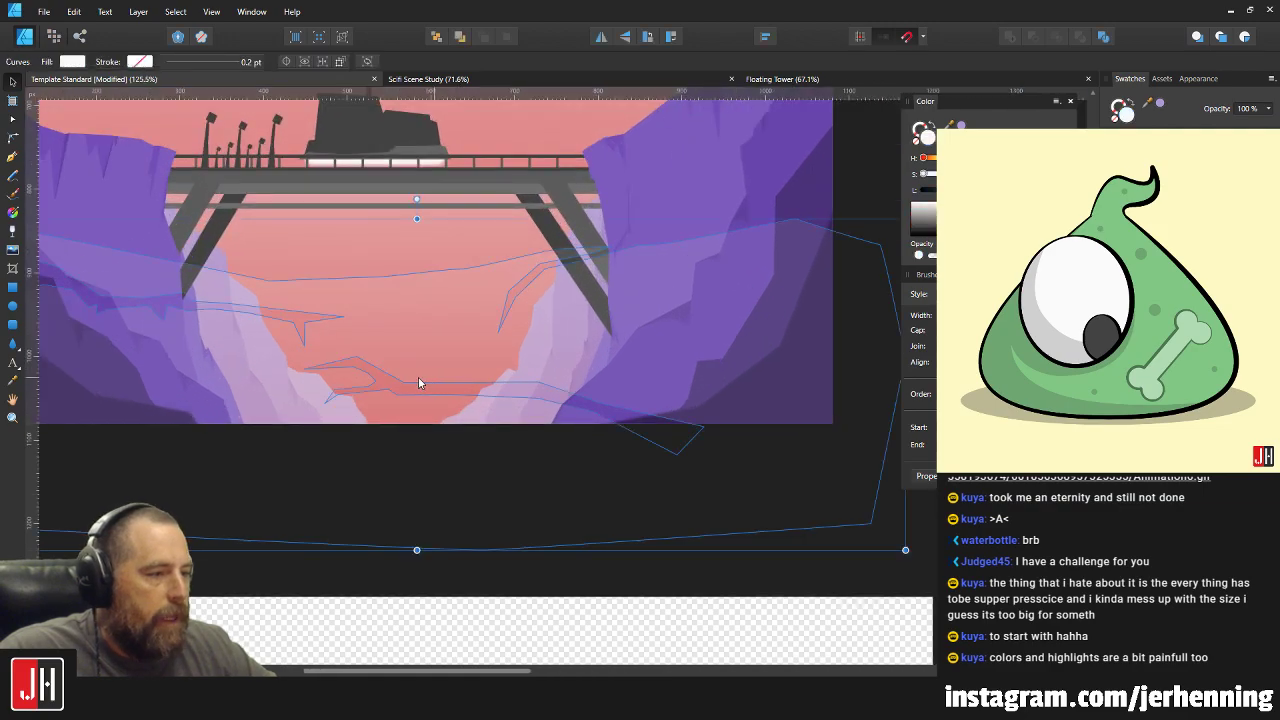
drag(292, 360, 462, 425)
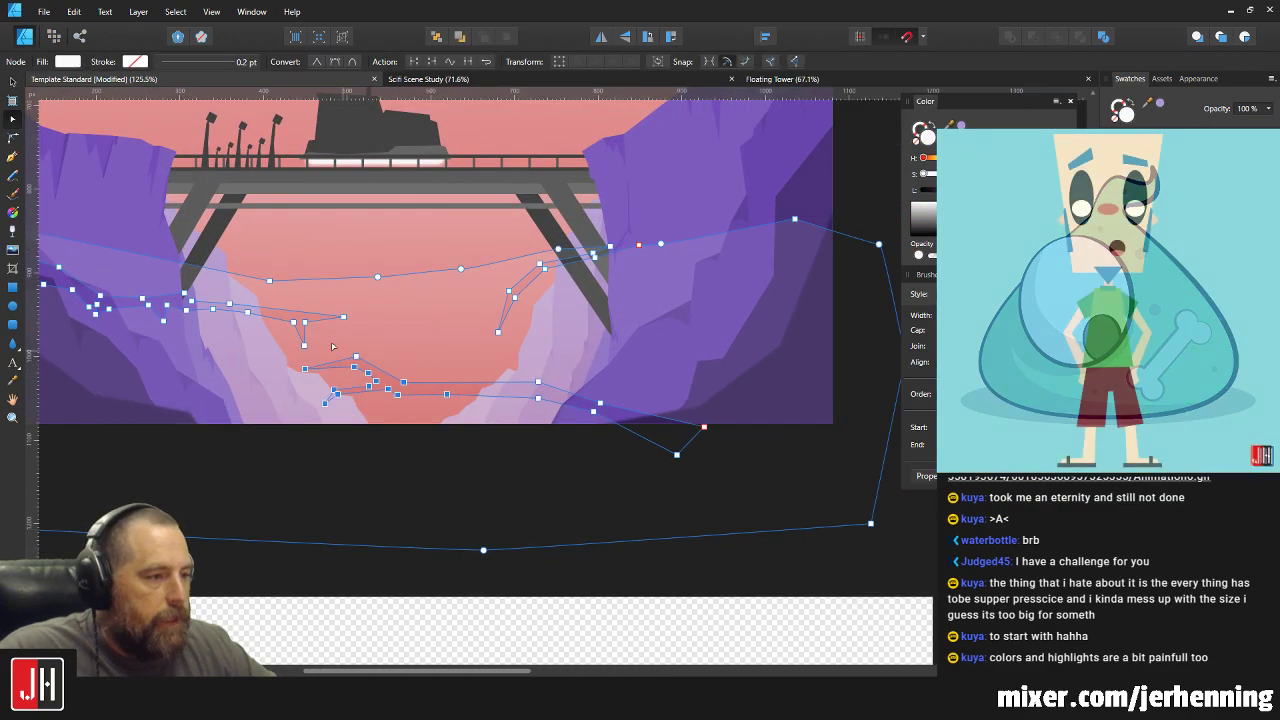
drag(355, 357, 419, 367)
click(504, 481)
scroll(504, 481, down, 3)
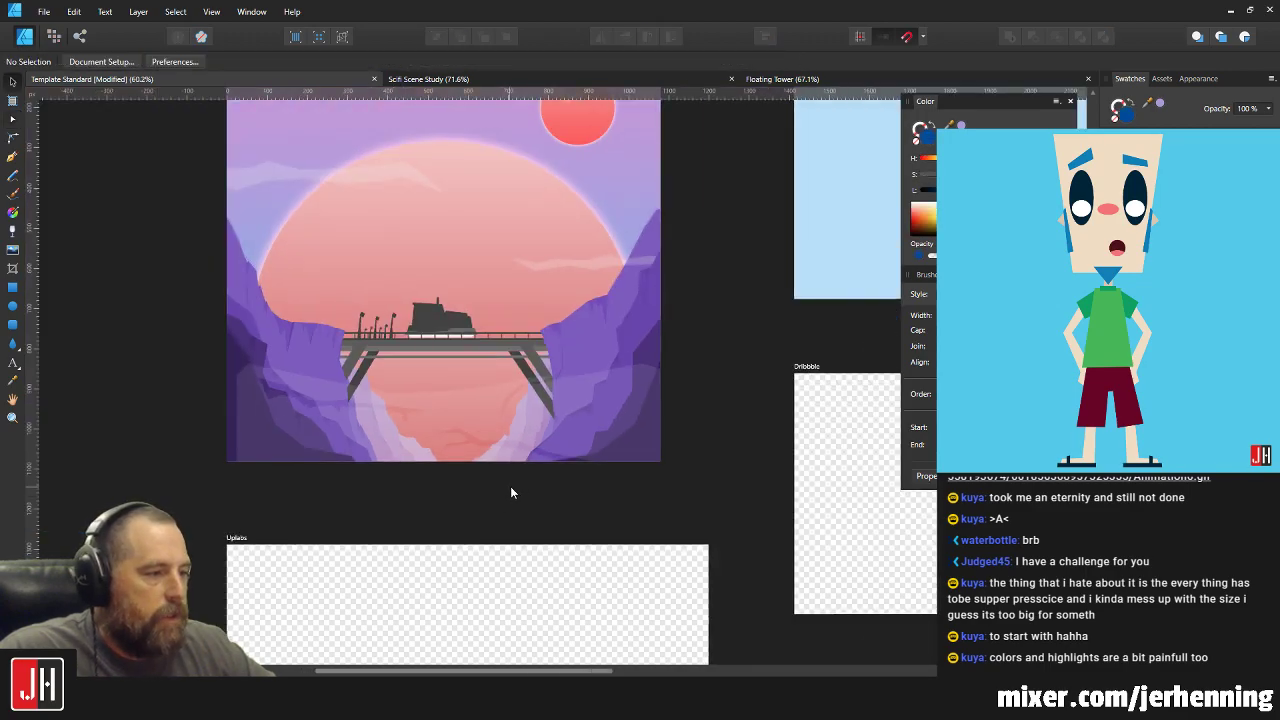
Examine the mist cutout's nodes beside the right bridge support and review the overall canyon composition.
scroll(514, 423, up, 4)
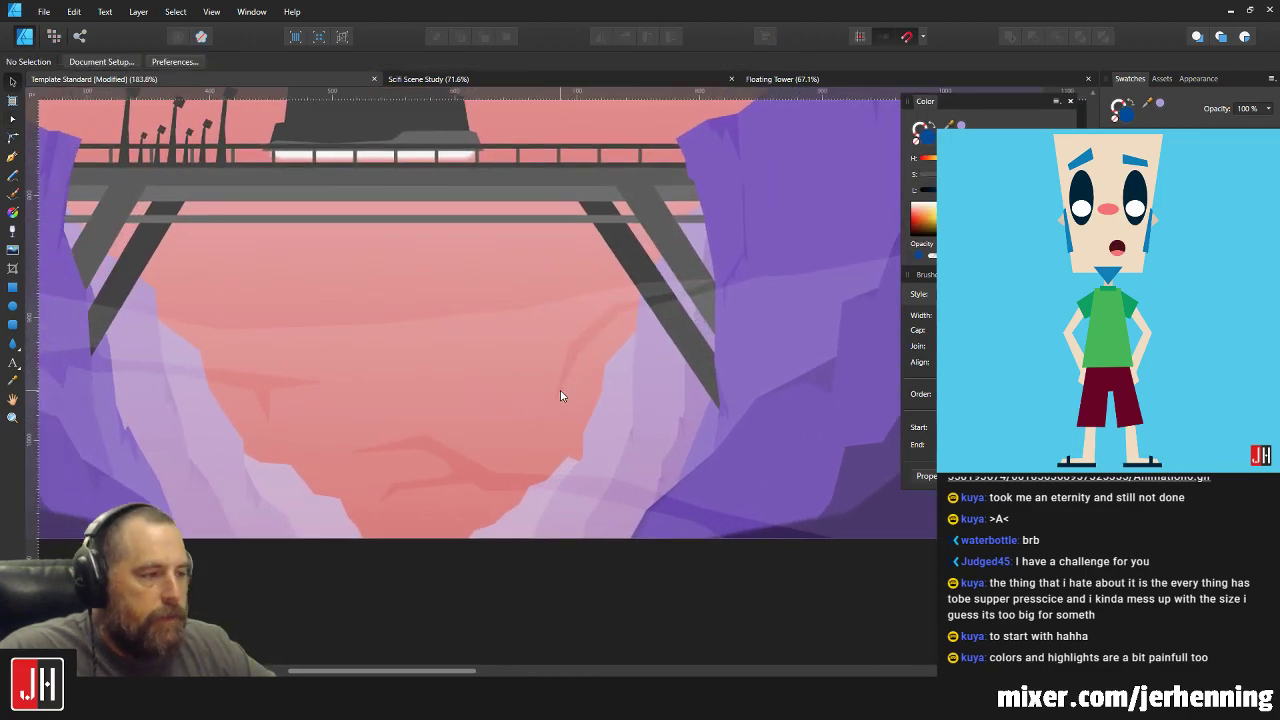
click(688, 283)
key(a)
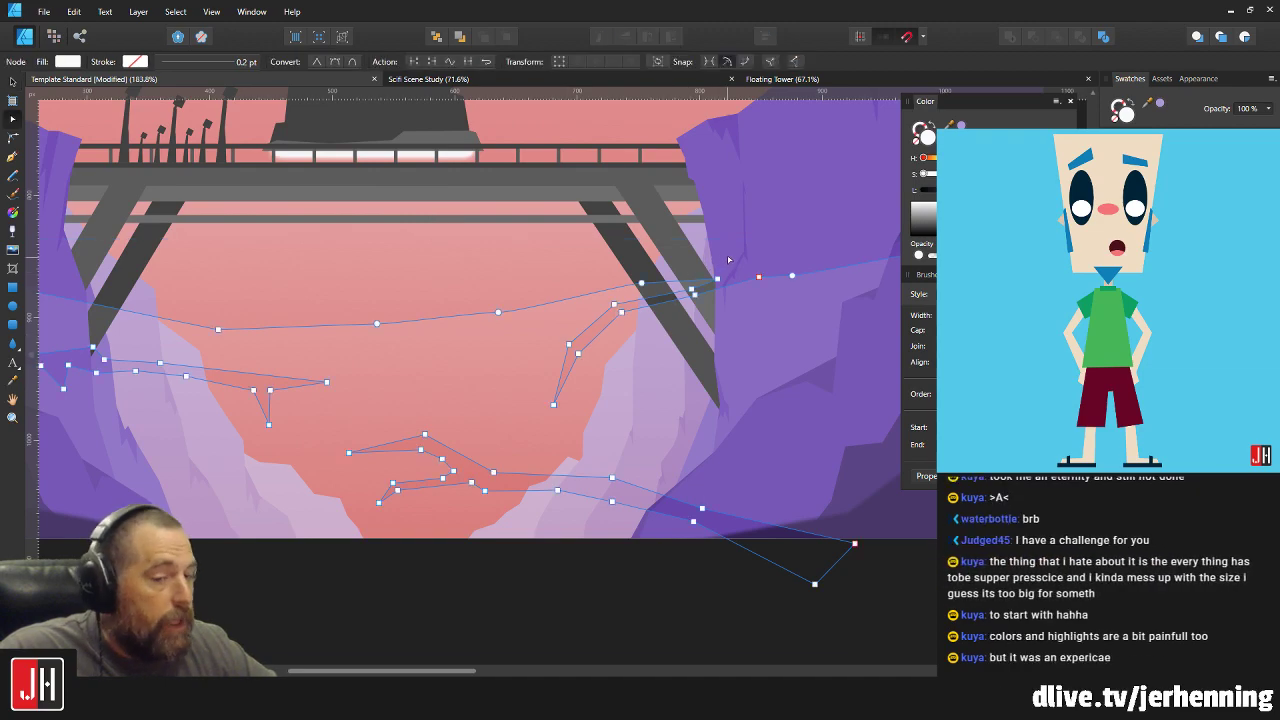
click(691, 289)
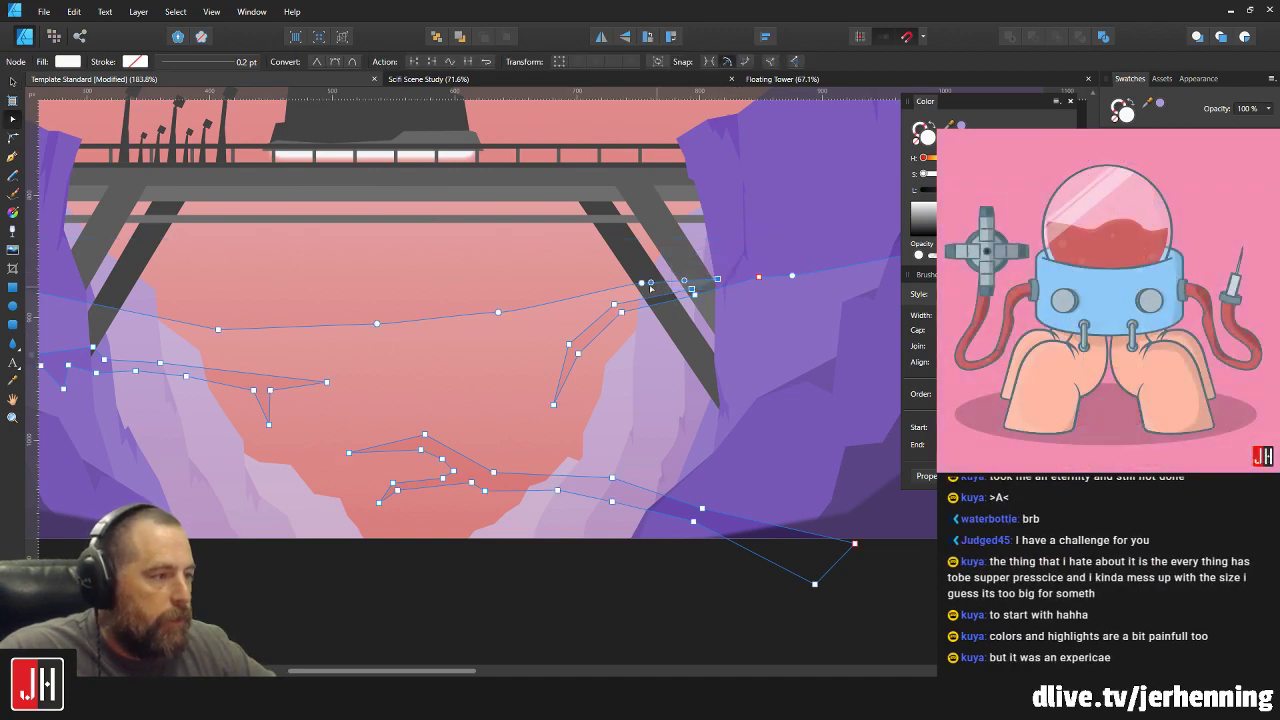
key(v)
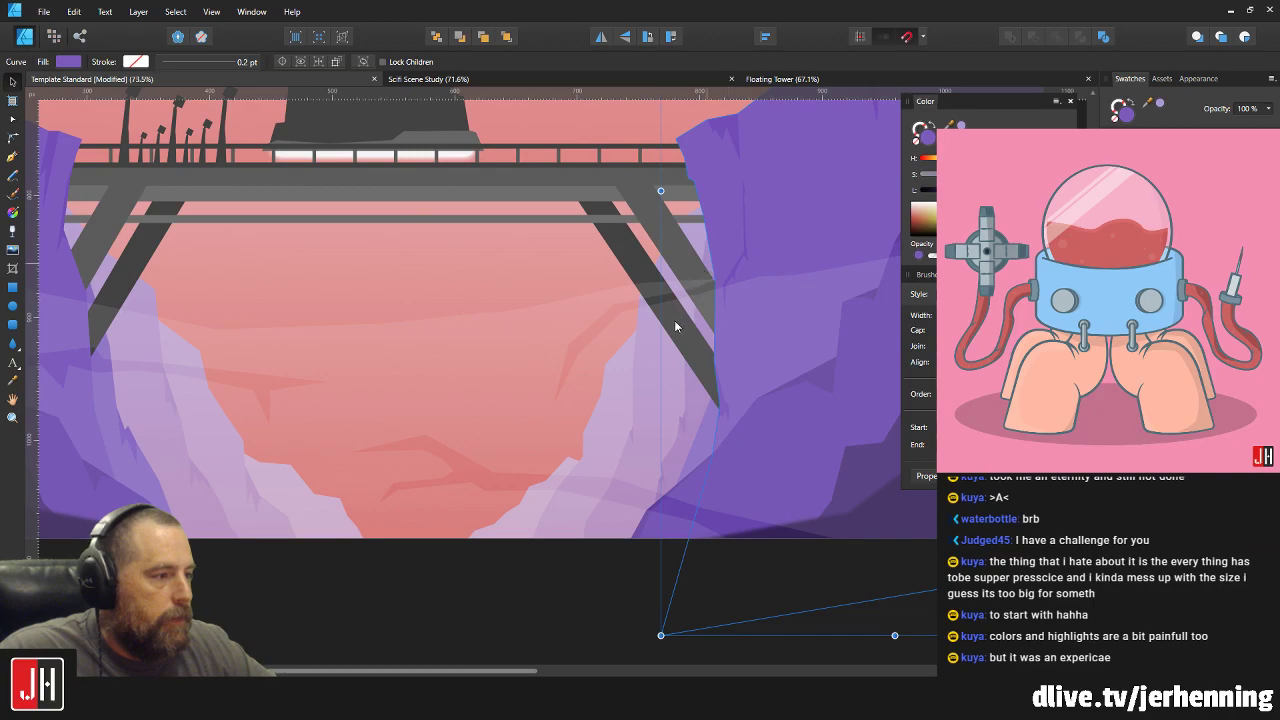
scroll(681, 415, down, 3)
click(577, 438)
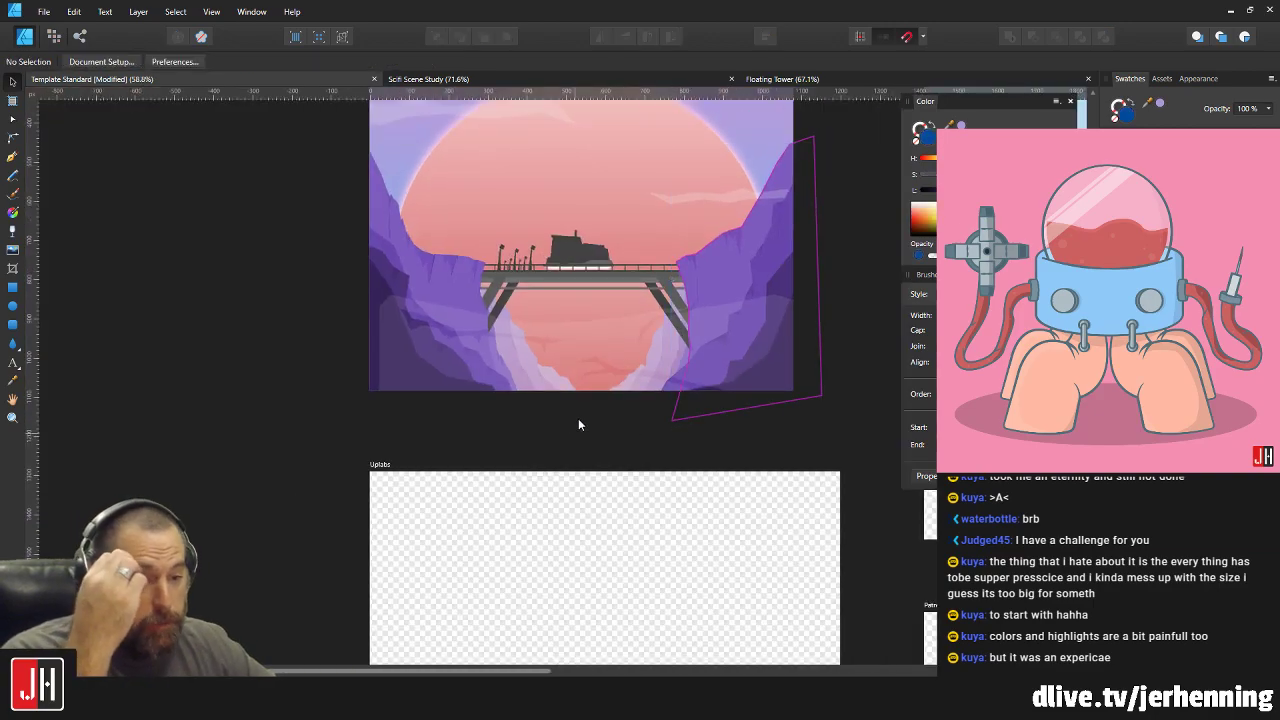
scroll(564, 414, right, 1)
scroll(558, 418, right, 2)
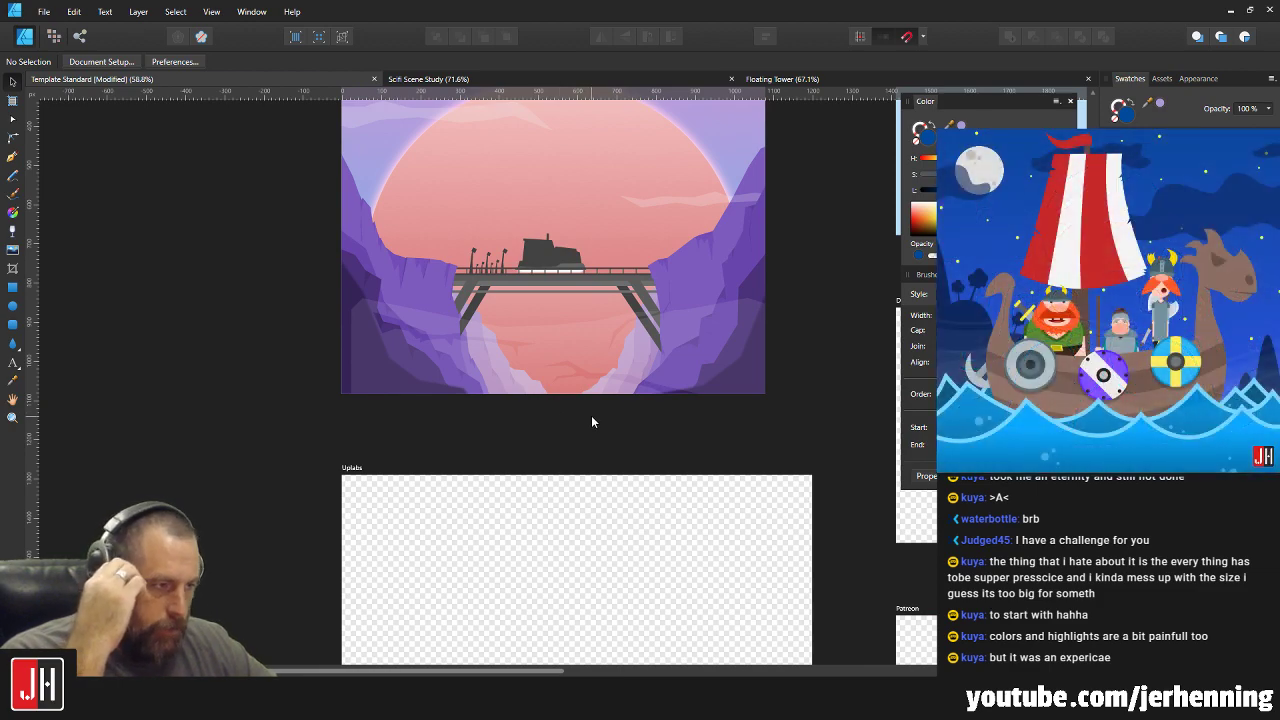
scroll(580, 416, right, 2)
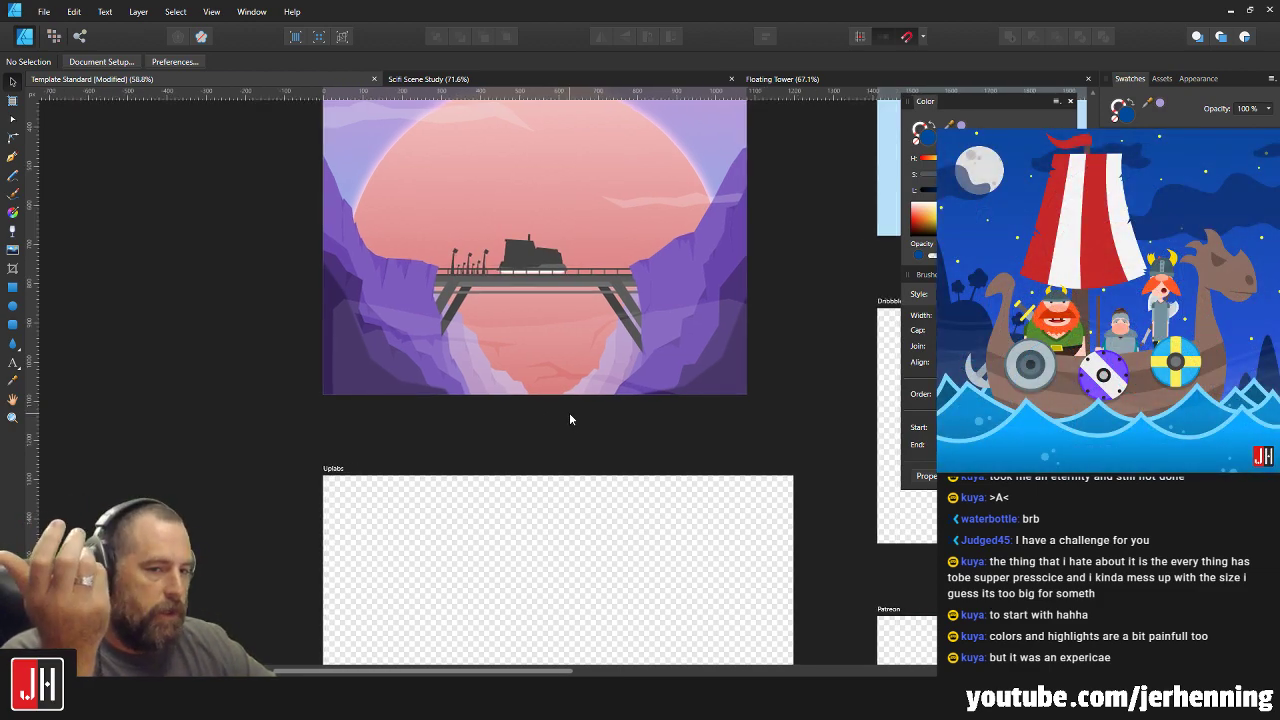
Add two sharp nodes on the mist's upper edge beneath the bridge and pull them apart into a jagged overlapping fold.
click(545, 350)
scroll(540, 330, up, 4)
key(a)
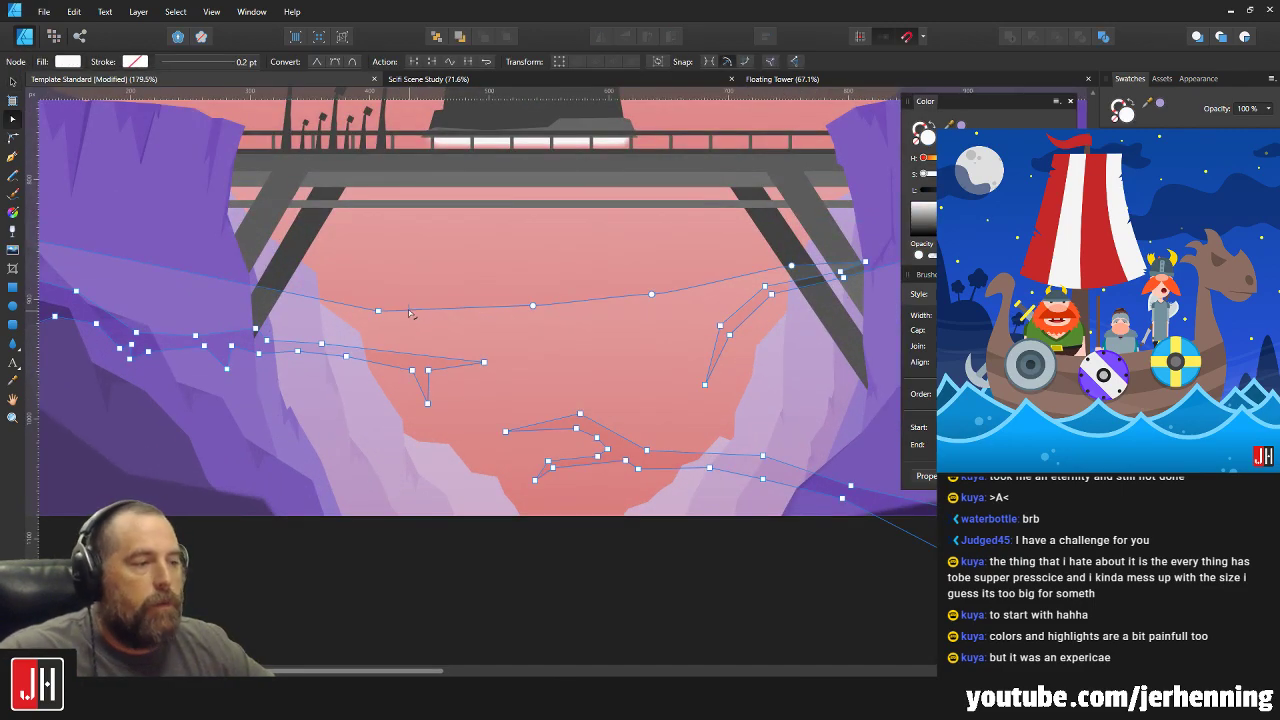
click(433, 310)
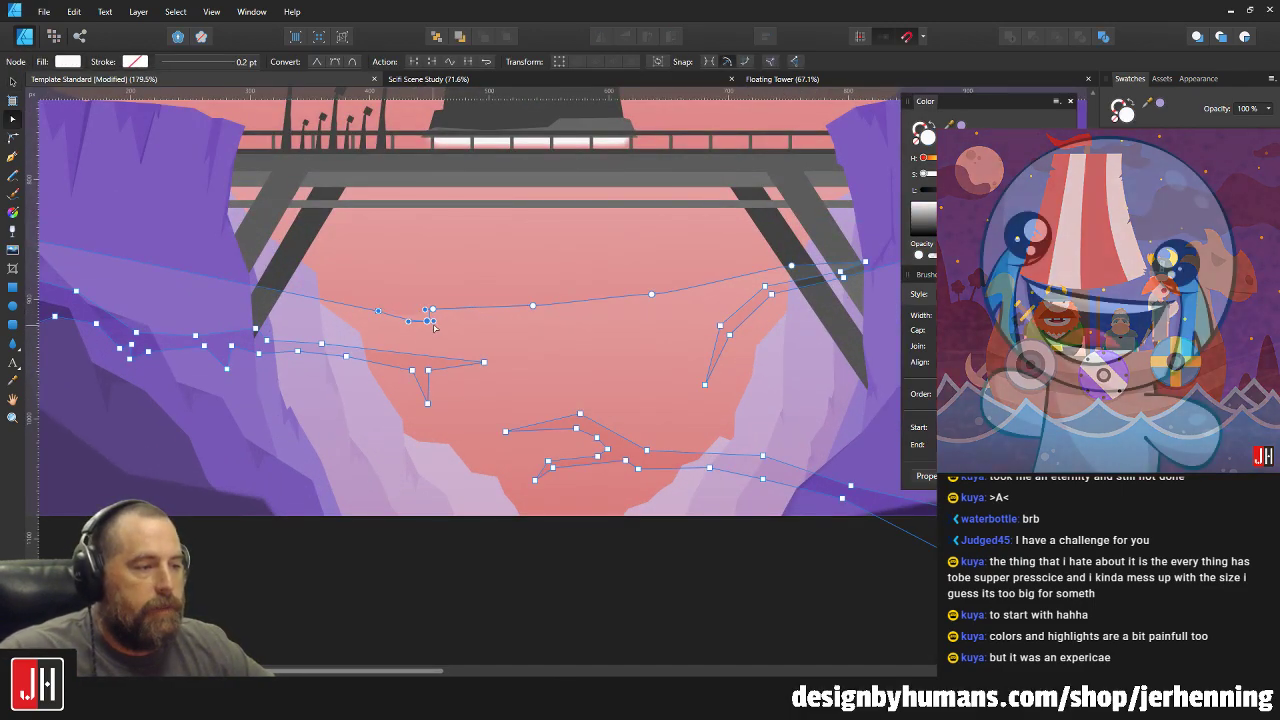
key(Delete)
scroll(455, 315, up, 2)
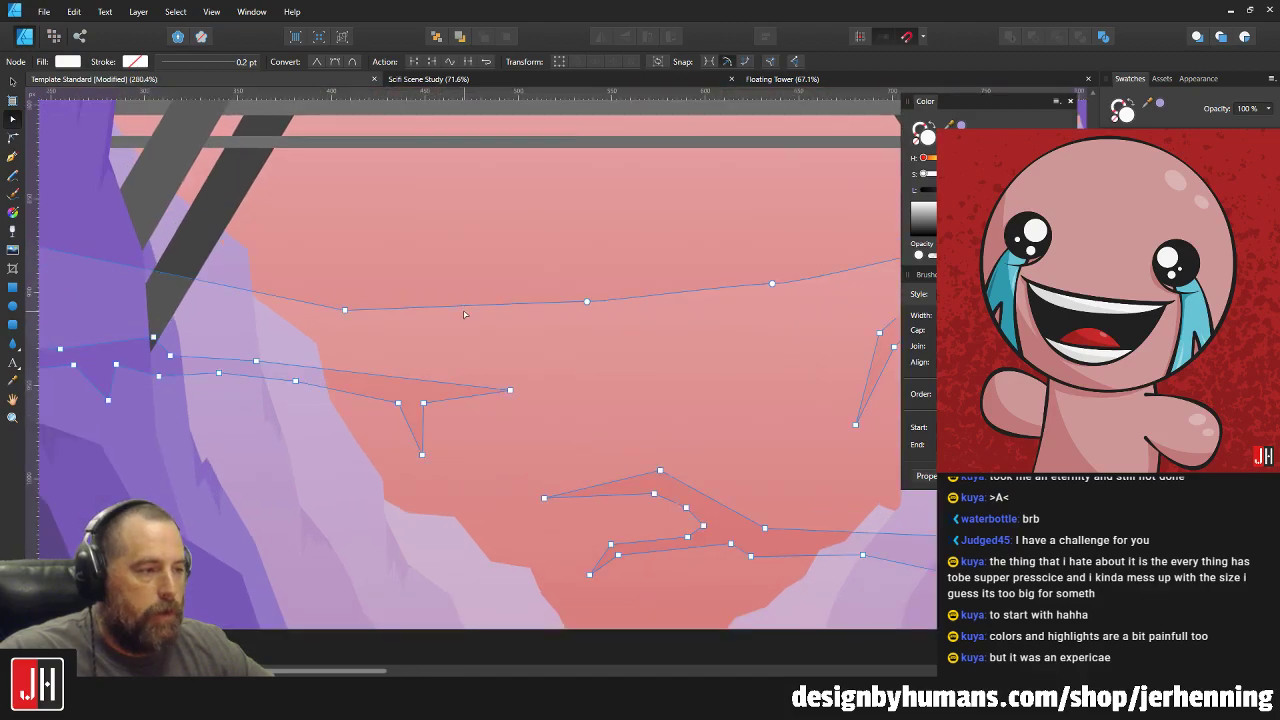
drag(384, 312, 470, 292)
click(315, 62)
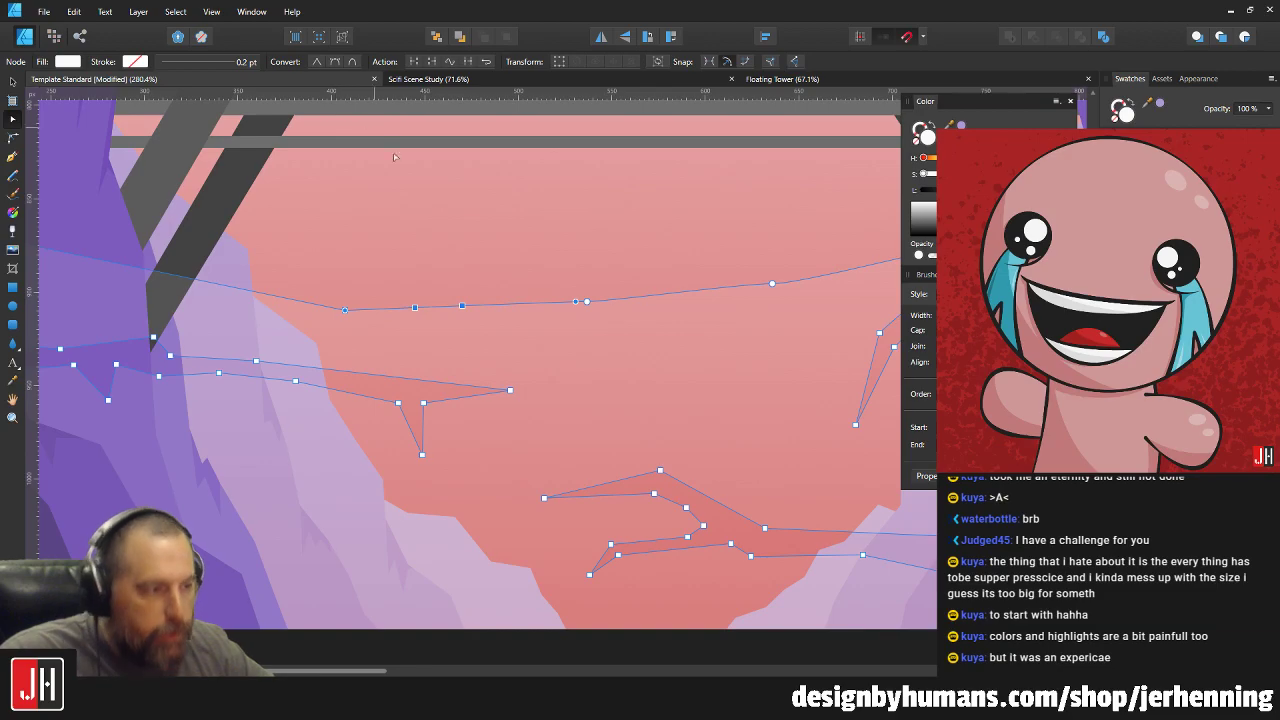
click(345, 310)
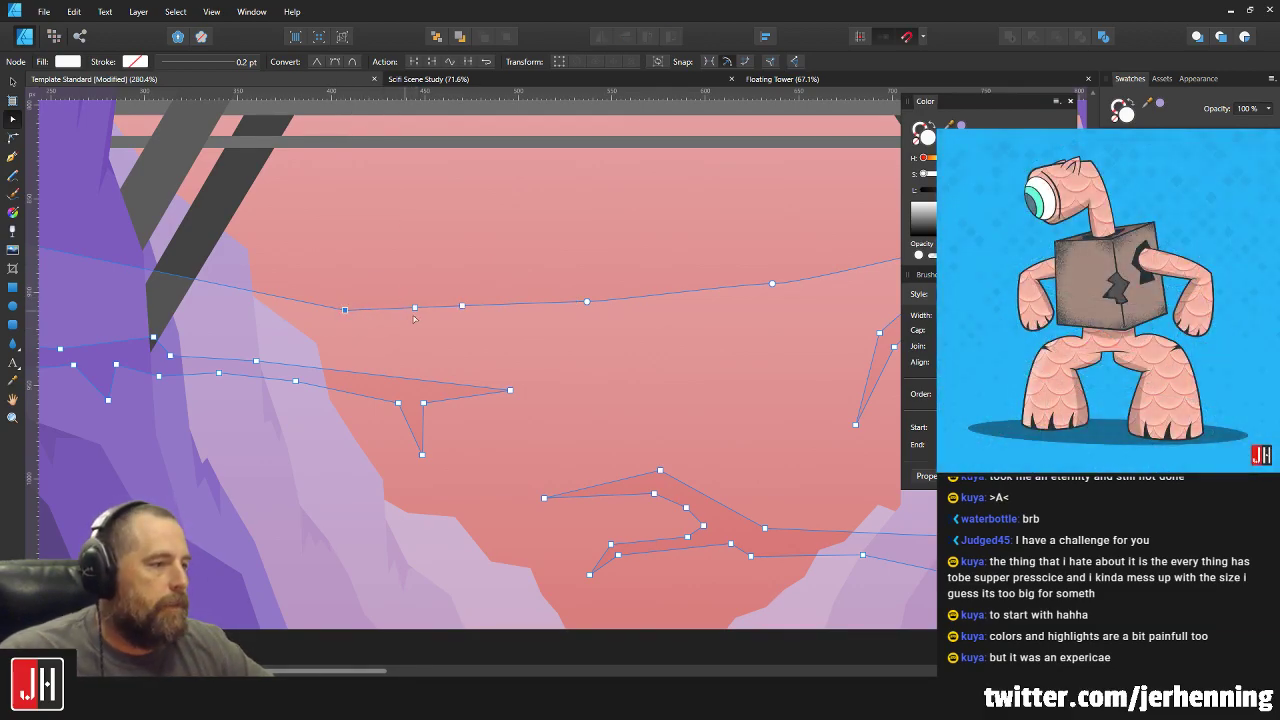
drag(417, 309, 565, 356)
drag(463, 307, 437, 297)
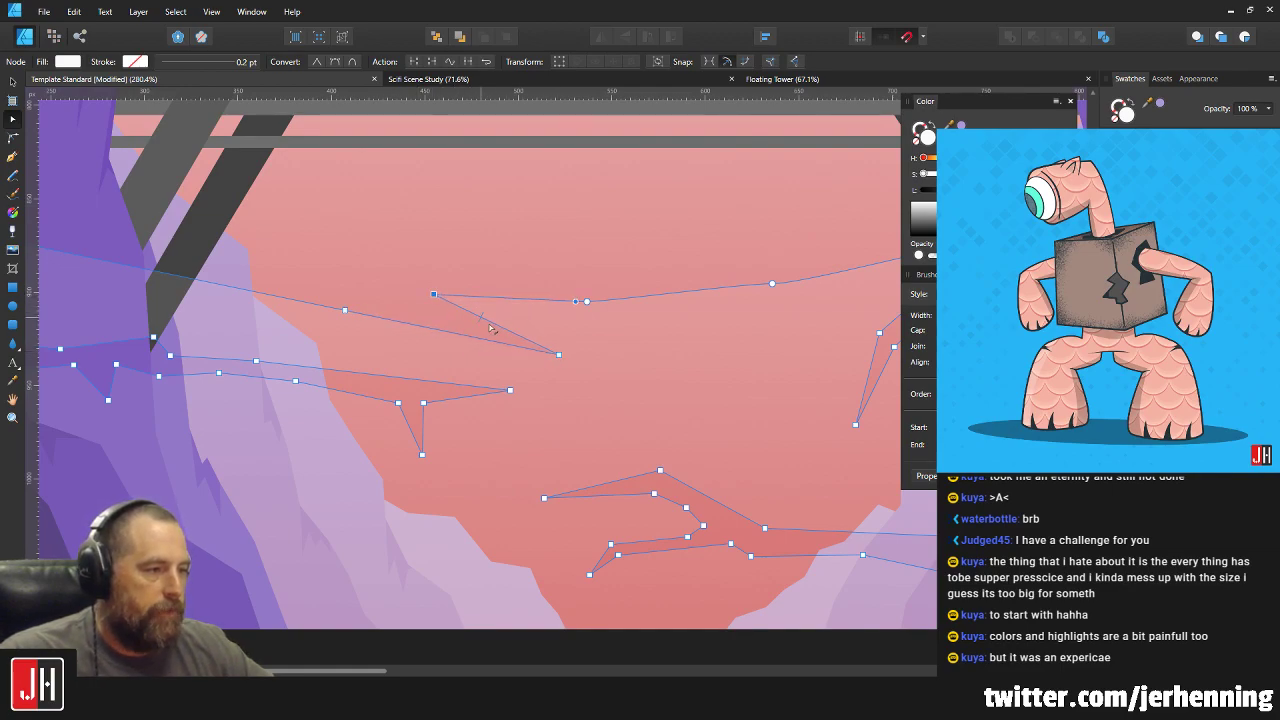
Pull the mist's upper-edge node beneath the bridge left and down beside the jagged fold, adding a sharp node between them.
click(574, 245)
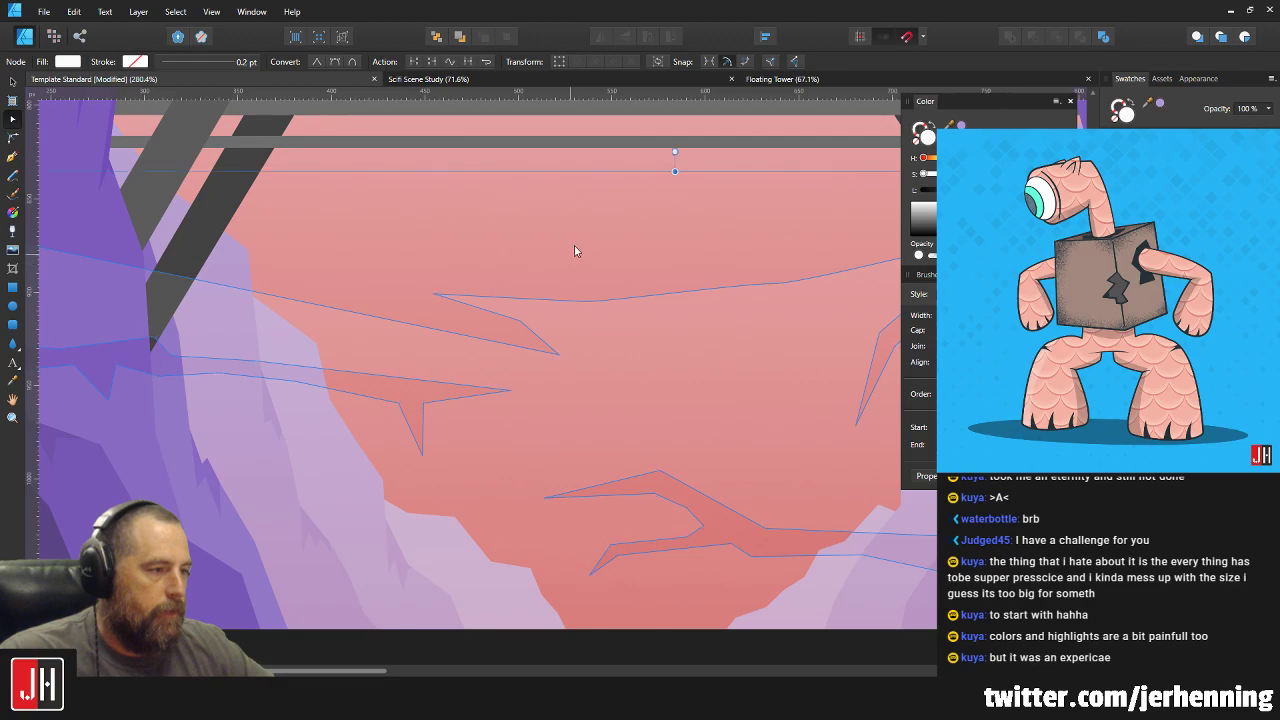
scroll(543, 349, down, 5)
click(563, 334)
scroll(563, 334, up, 5)
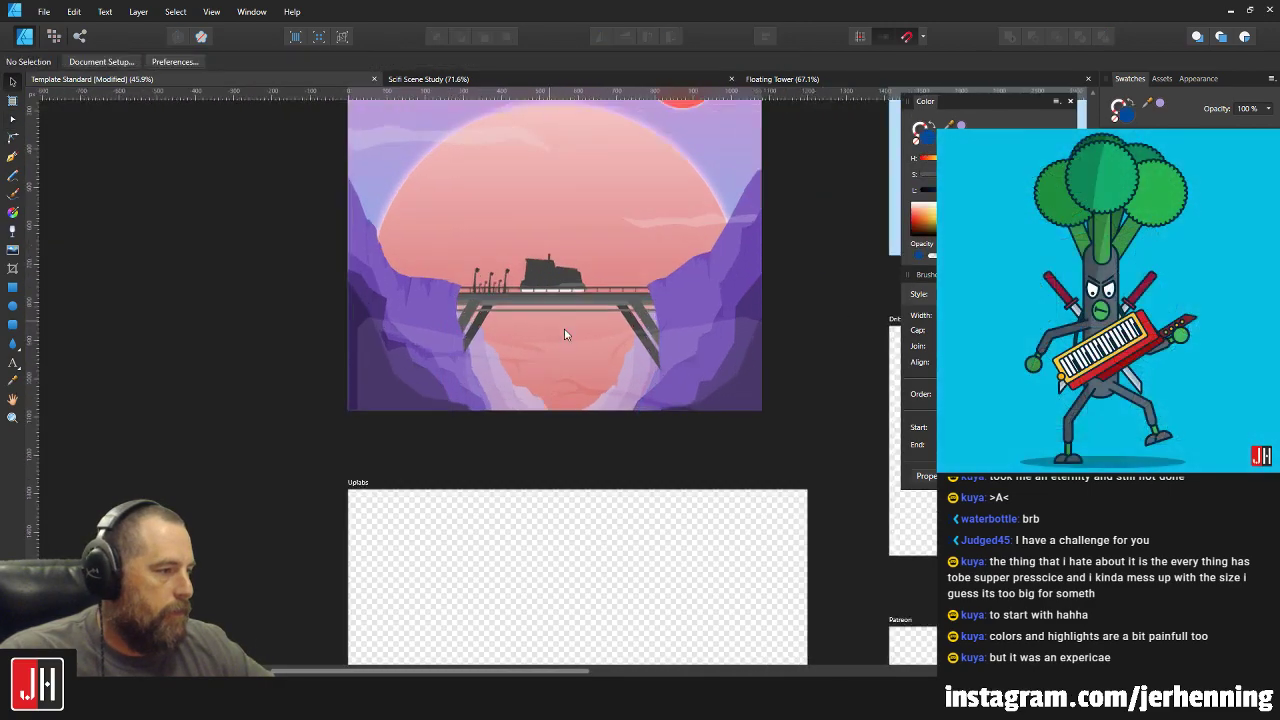
key(a)
click(670, 332)
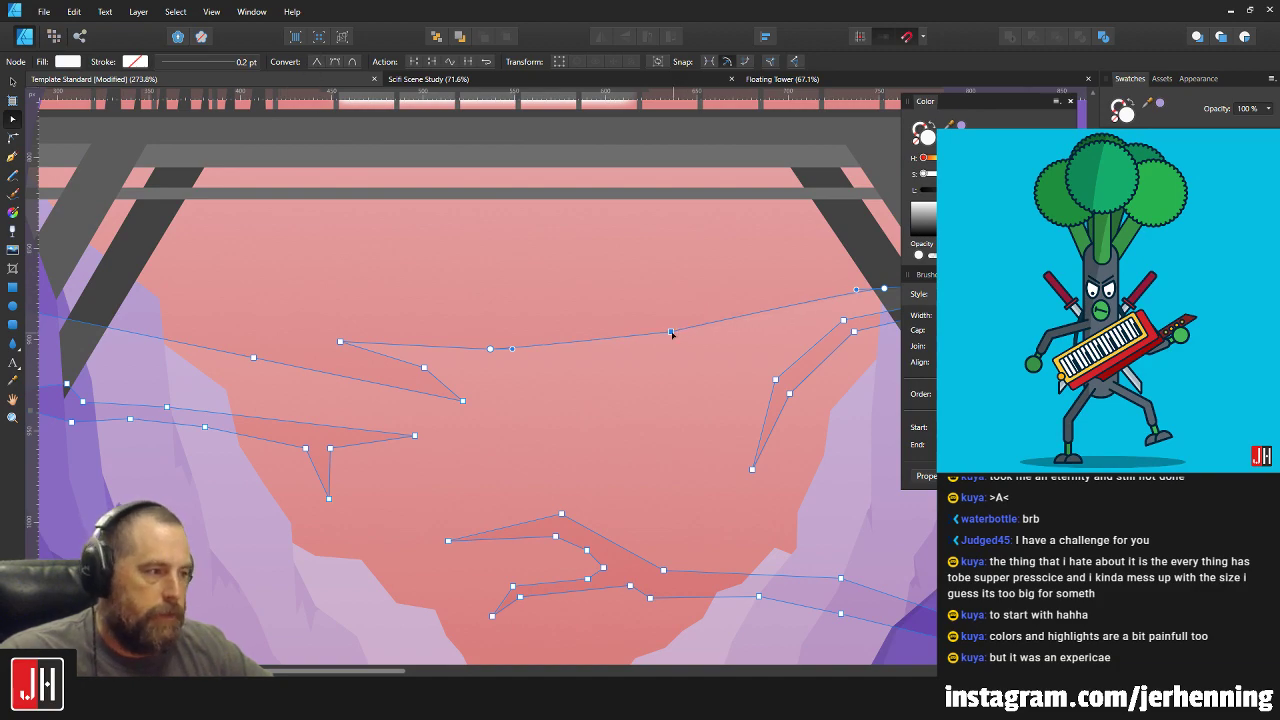
drag(672, 333, 539, 376)
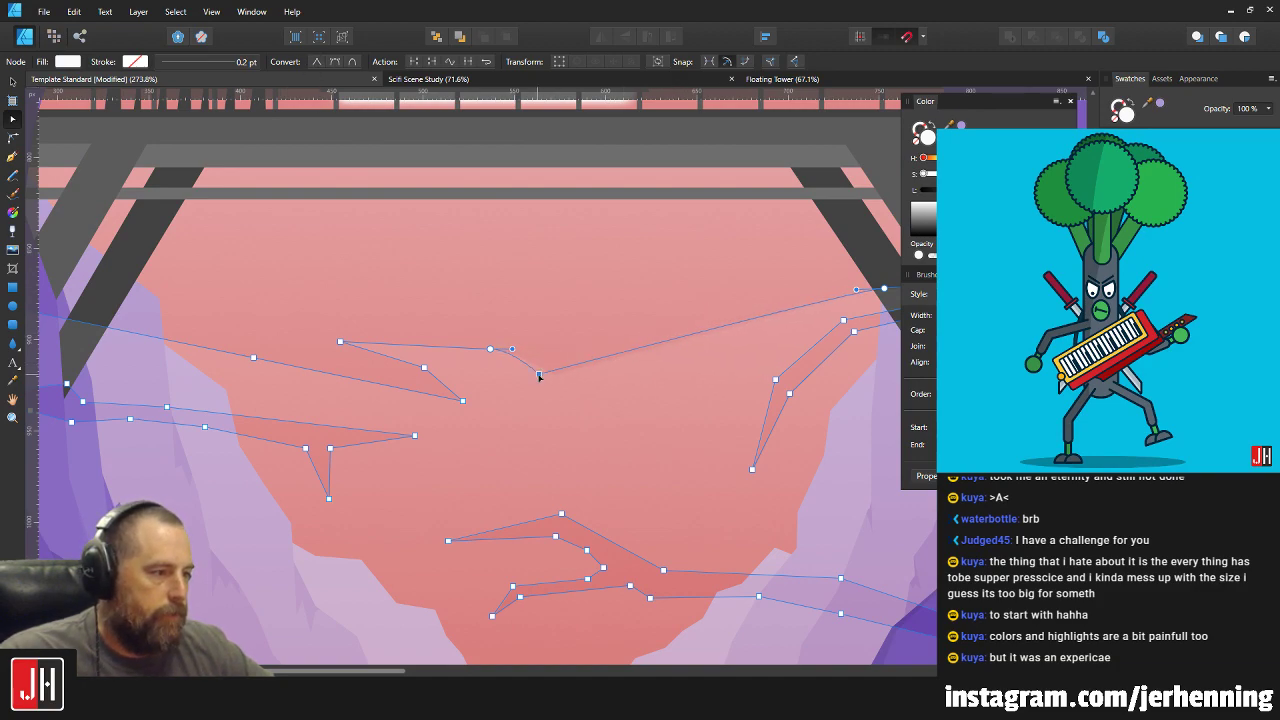
click(490, 350)
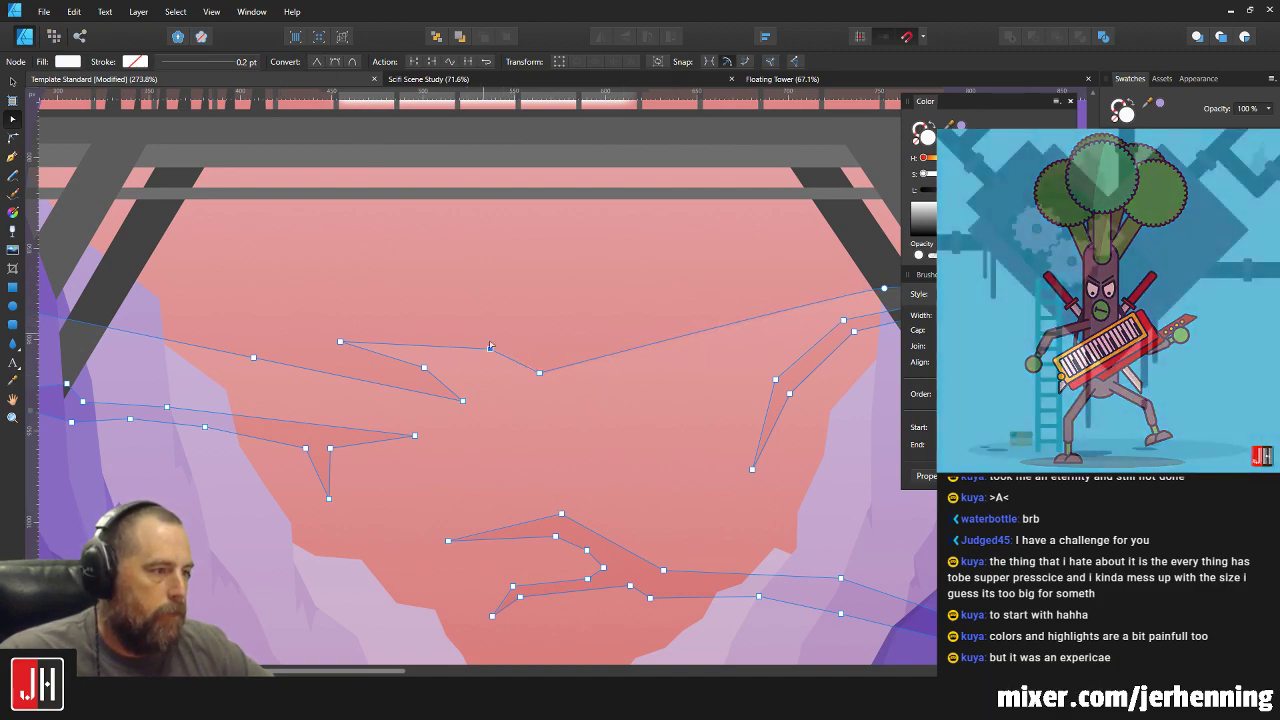
drag(480, 346, 479, 343)
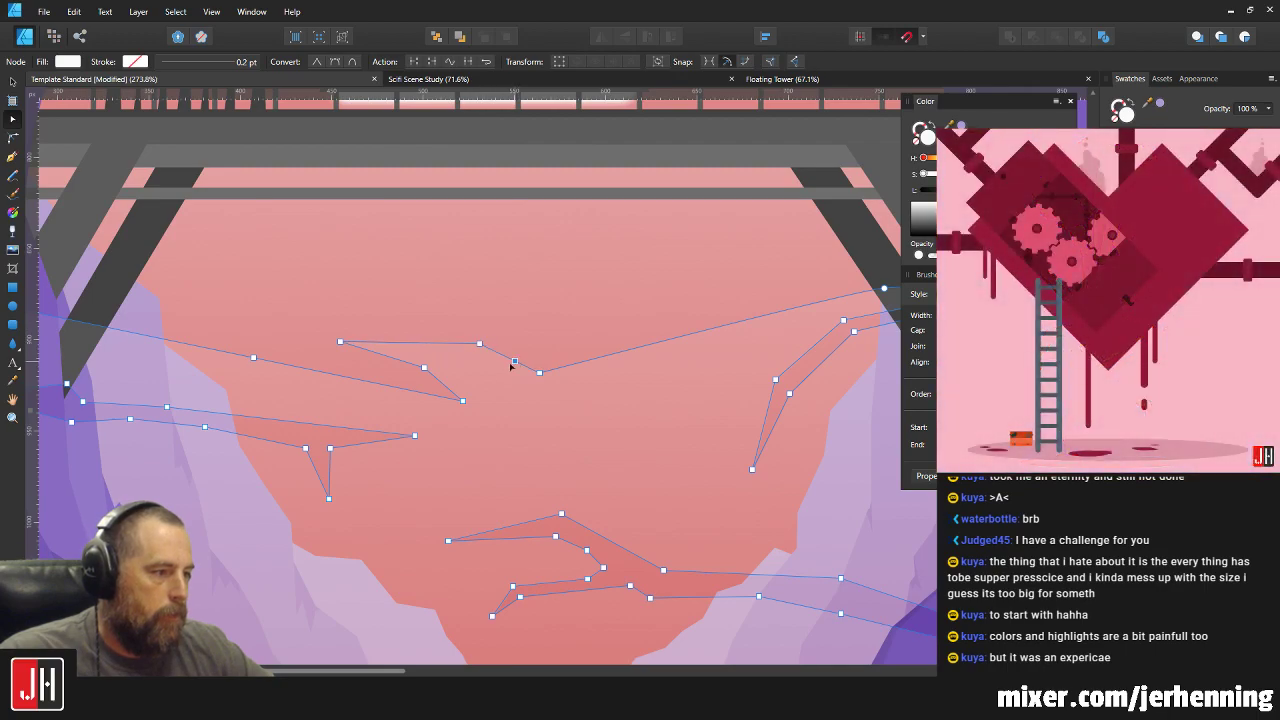
key(Escape)
scroll(584, 337, down, 8)
key(v)
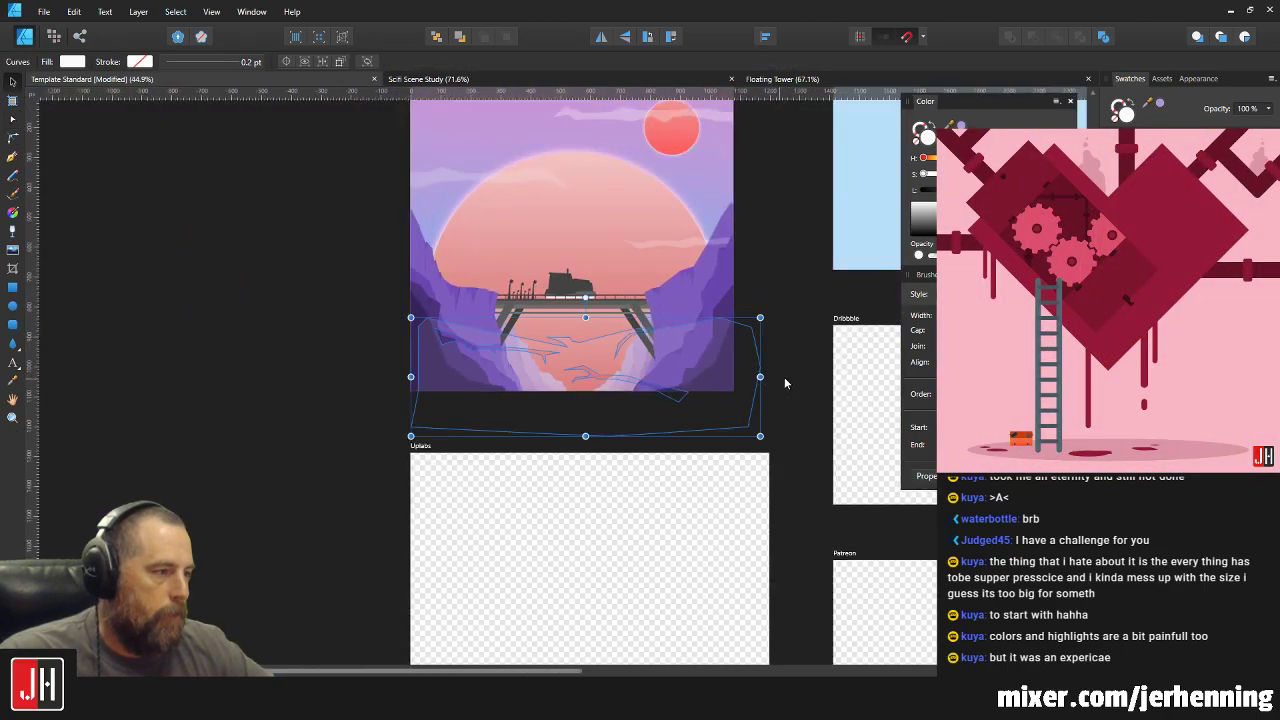
Shift the two nodes right of the fold farther right, lower the fold's top node toward them, and deselect the mist.
scroll(592, 344, up, 10)
double_click(516, 320)
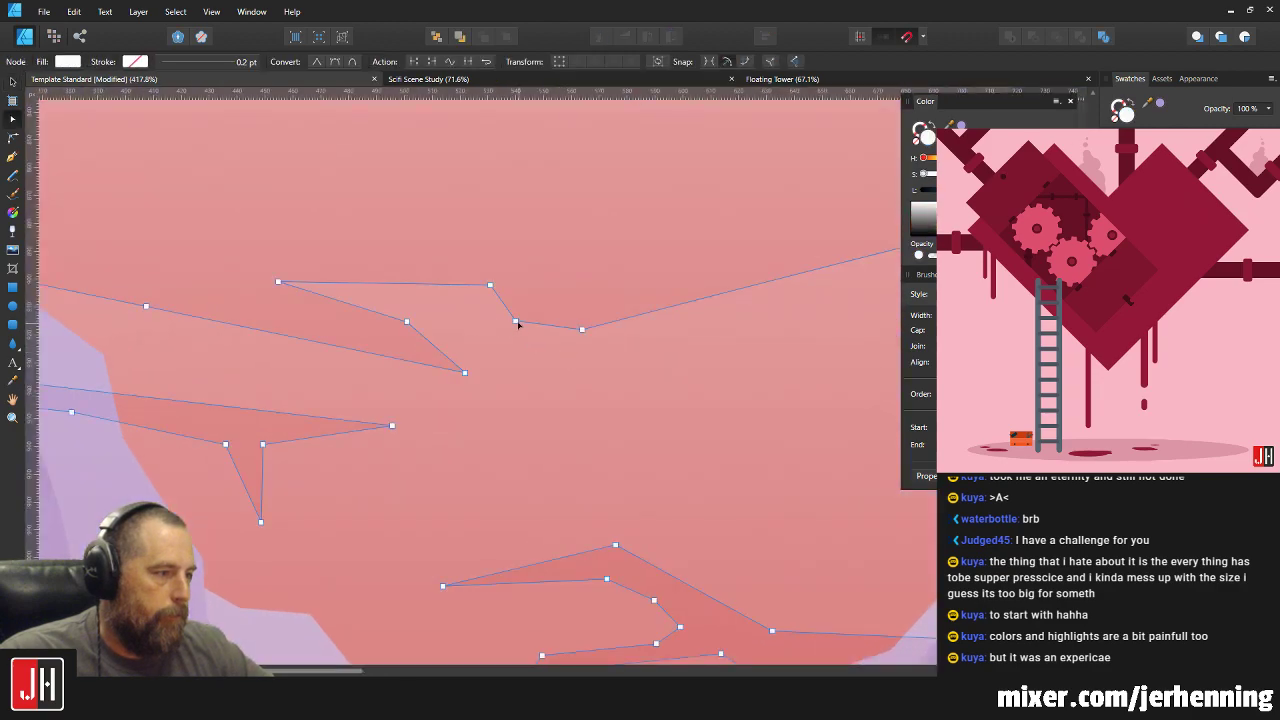
drag(524, 320, 626, 314)
key(ctrl+z)
click(507, 310)
click(491, 286)
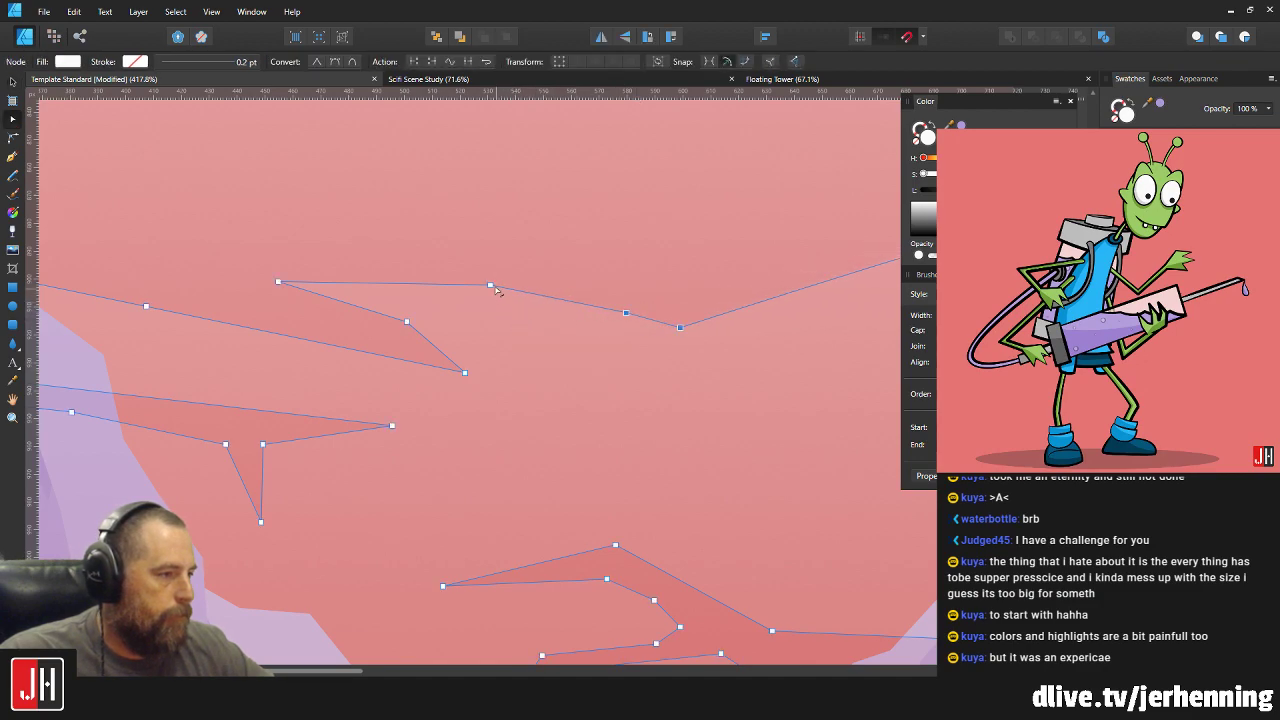
drag(490, 285, 567, 319)
key(v)
scroll(566, 341, down, 6)
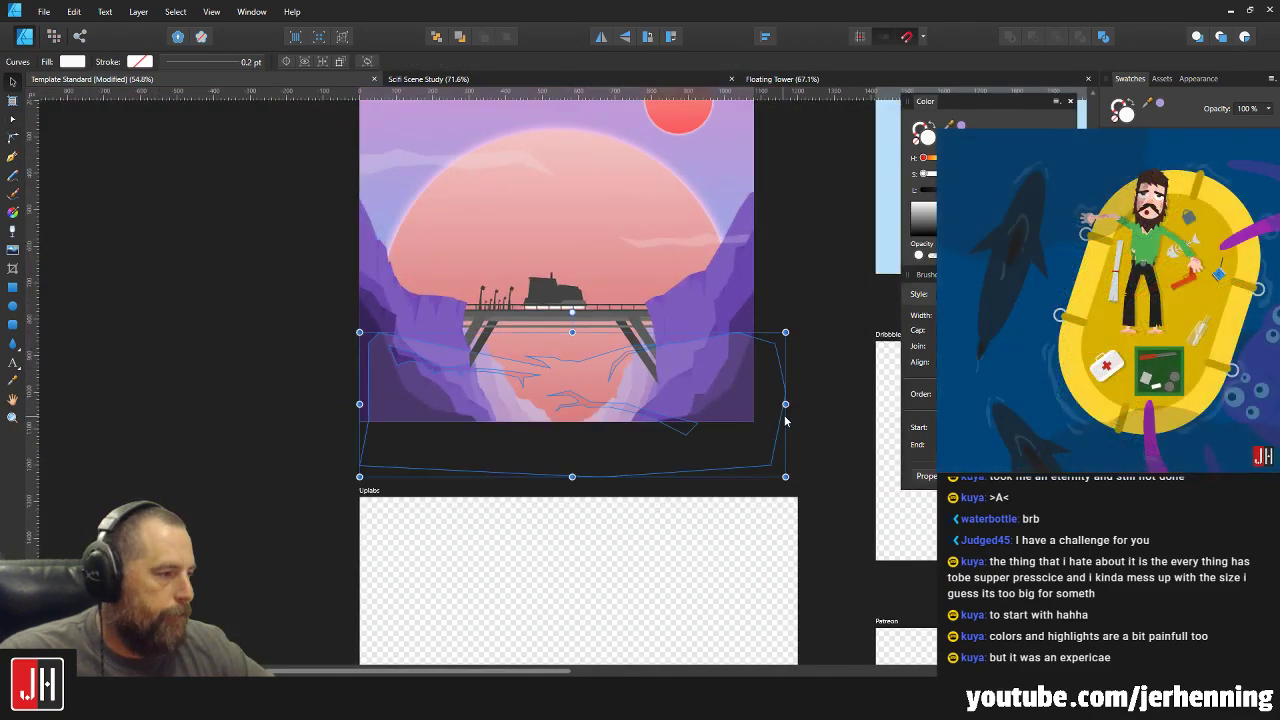
click(793, 405)
Draw a closed, curved branch shape with the Pen tool from below the artboard's lower edge up across the left canyon wall.
scroll(607, 387, up, 2)
scroll(537, 383, up, 2)
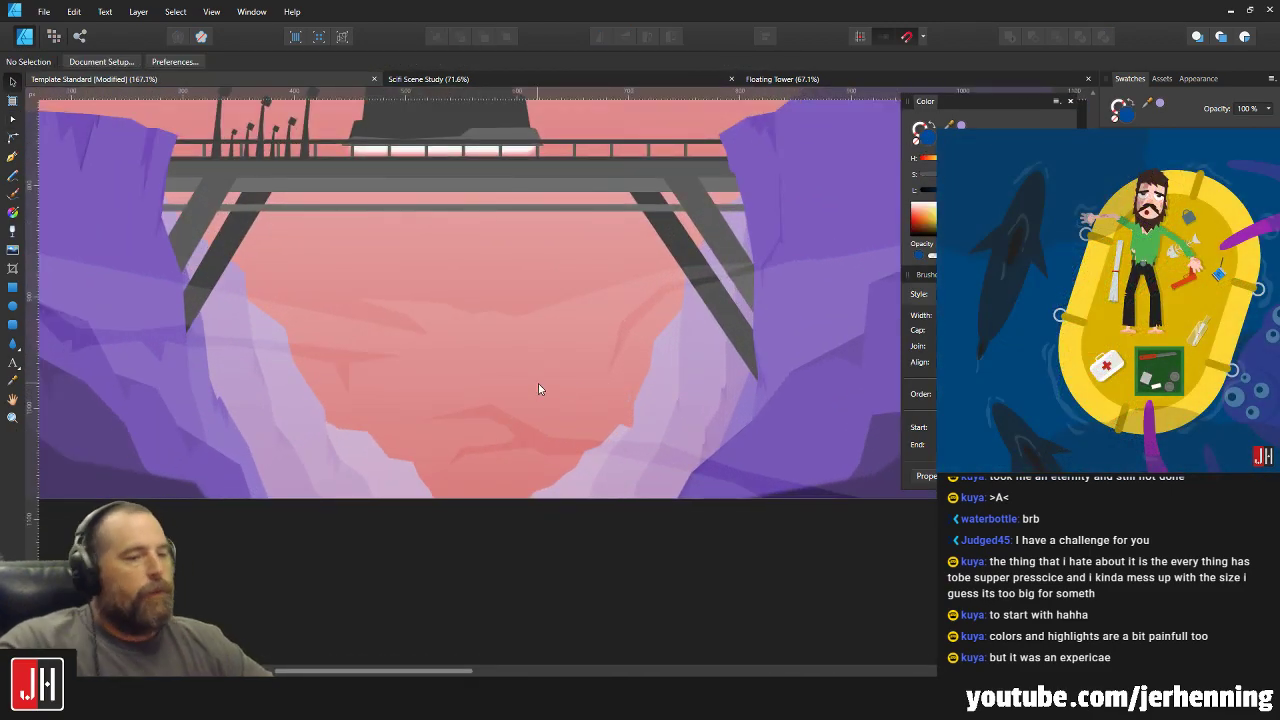
scroll(528, 384, up, 1)
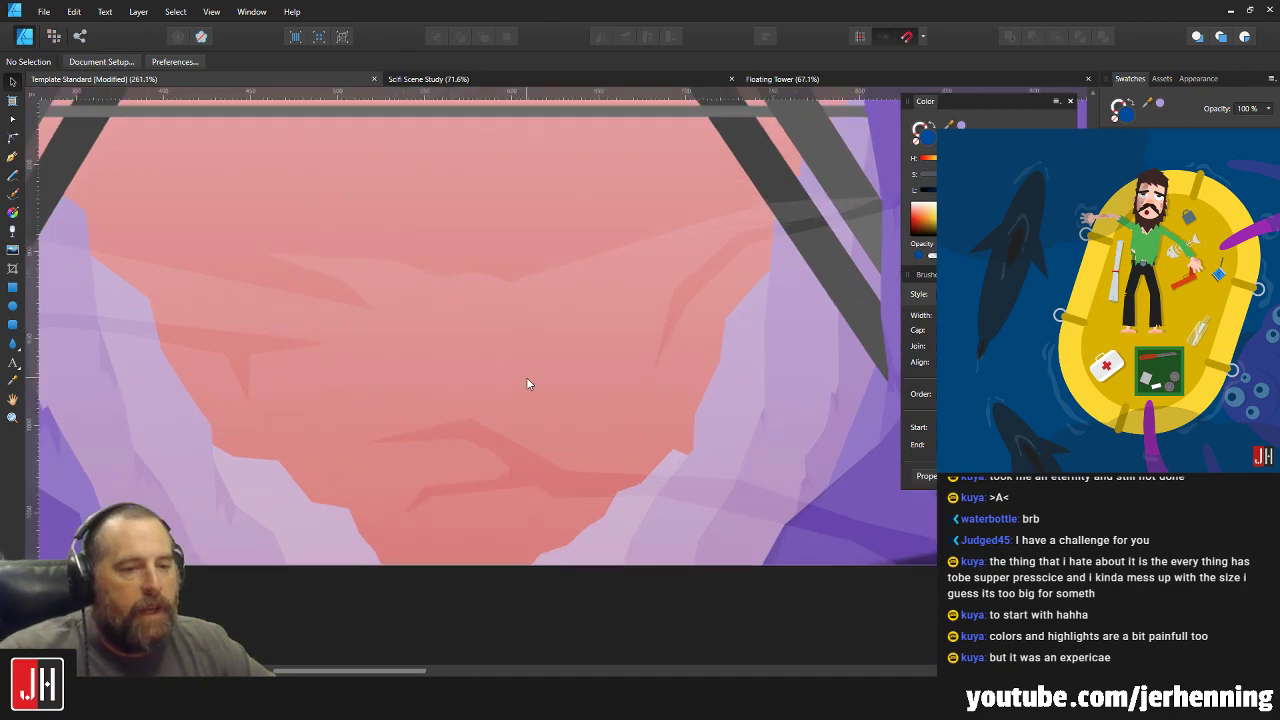
click(13, 156)
scroll(509, 311, left, 4)
scroll(704, 353, down, 1)
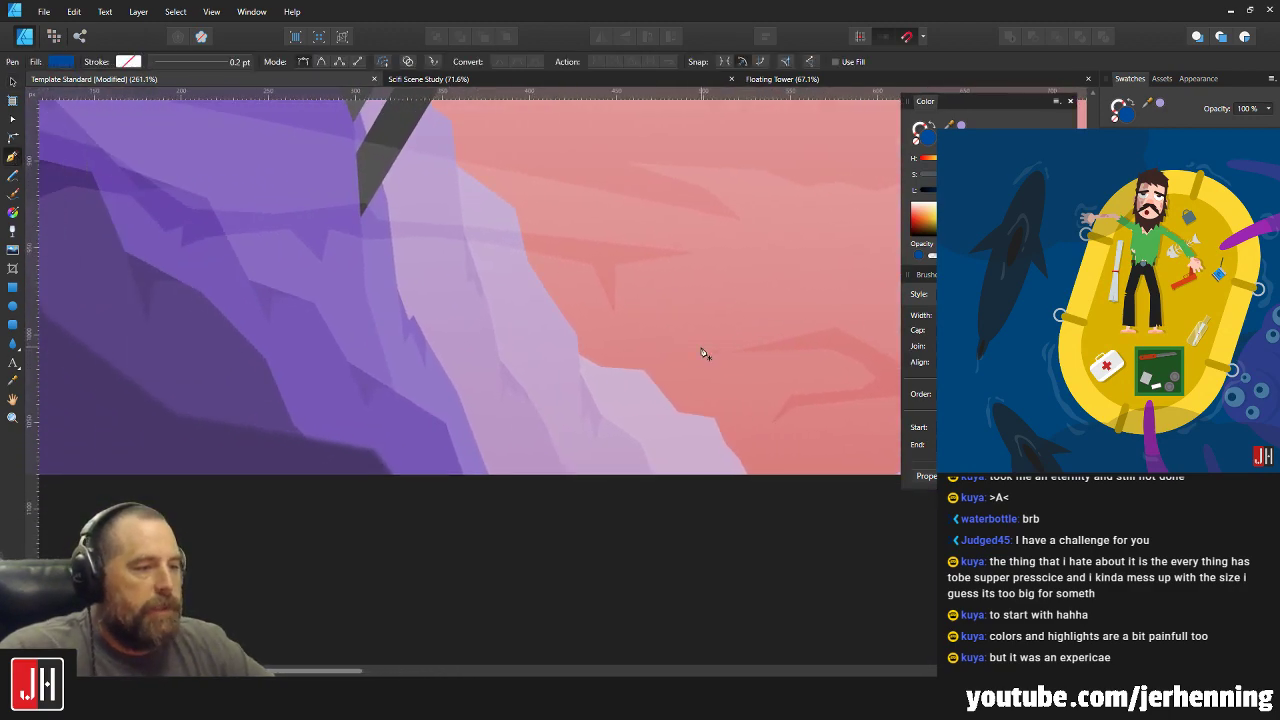
click(274, 474)
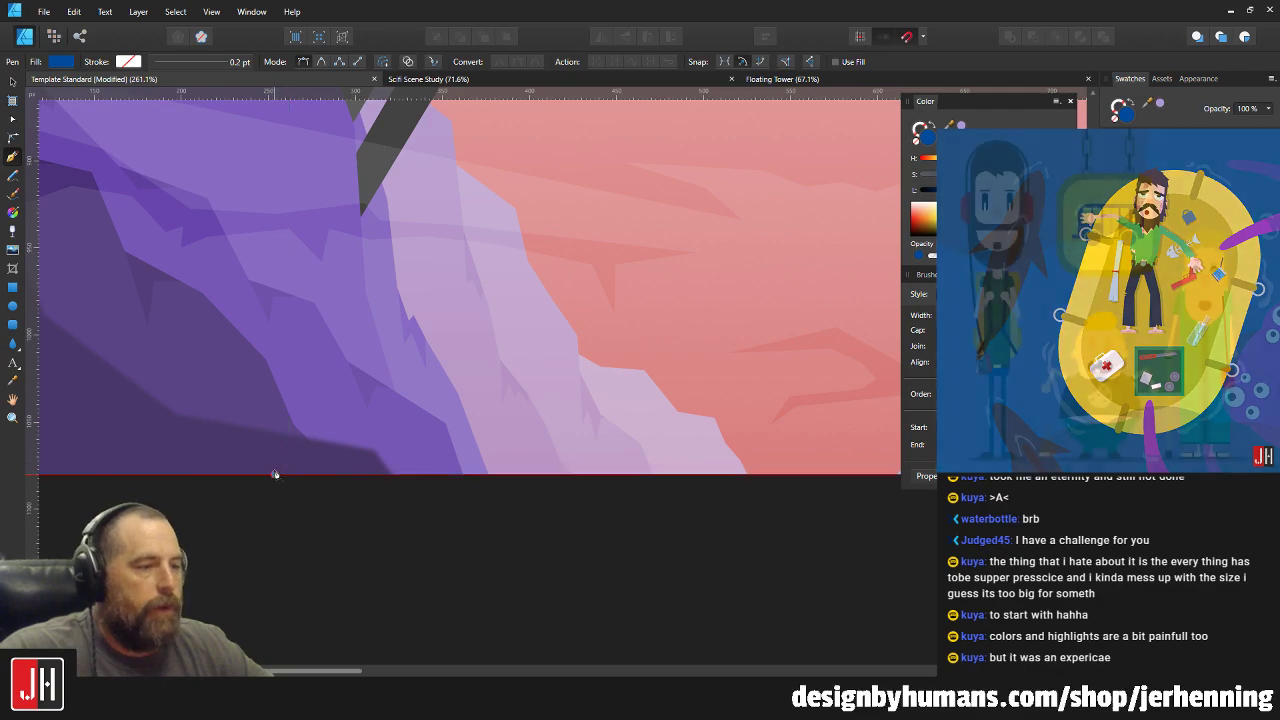
drag(380, 400, 519, 382)
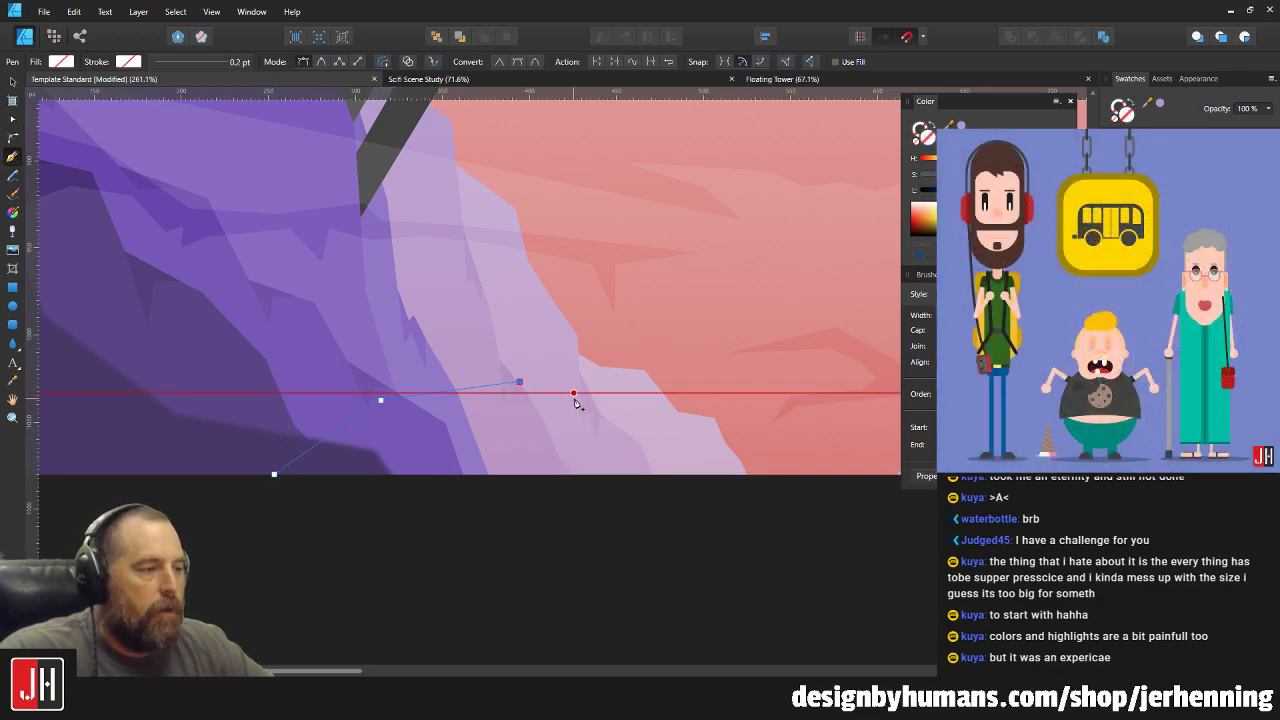
click(575, 392)
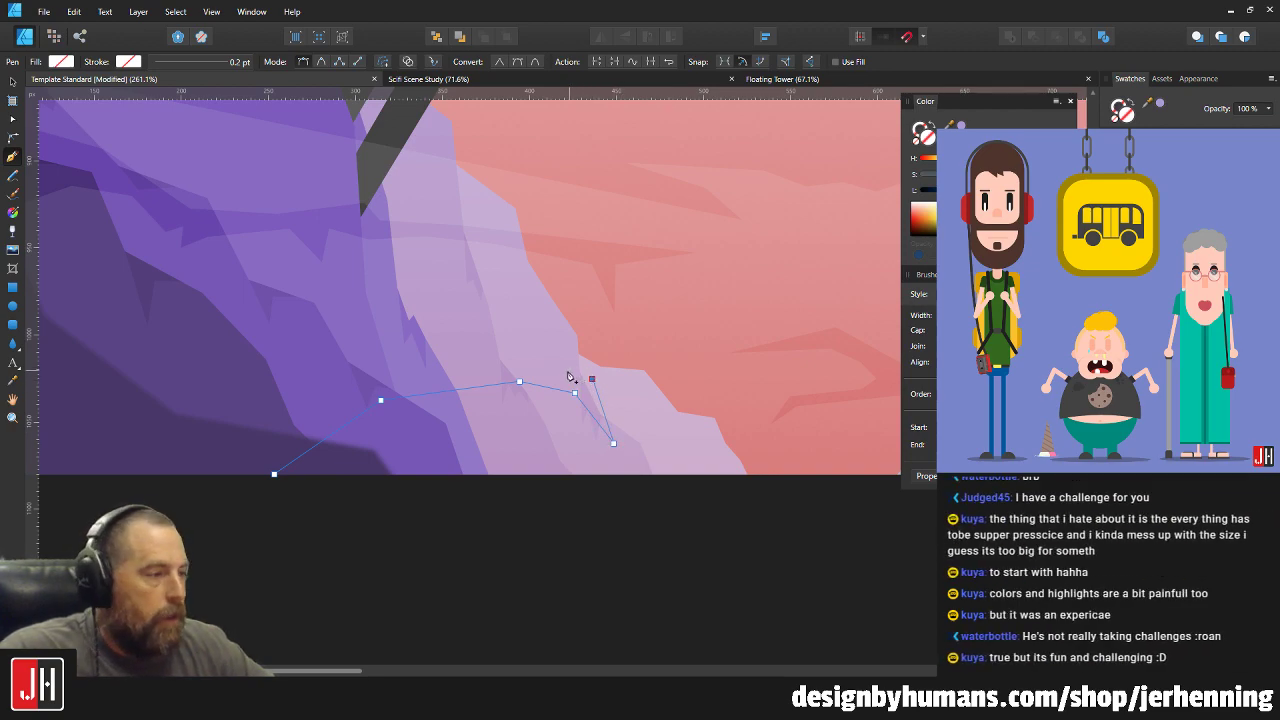
click(571, 364)
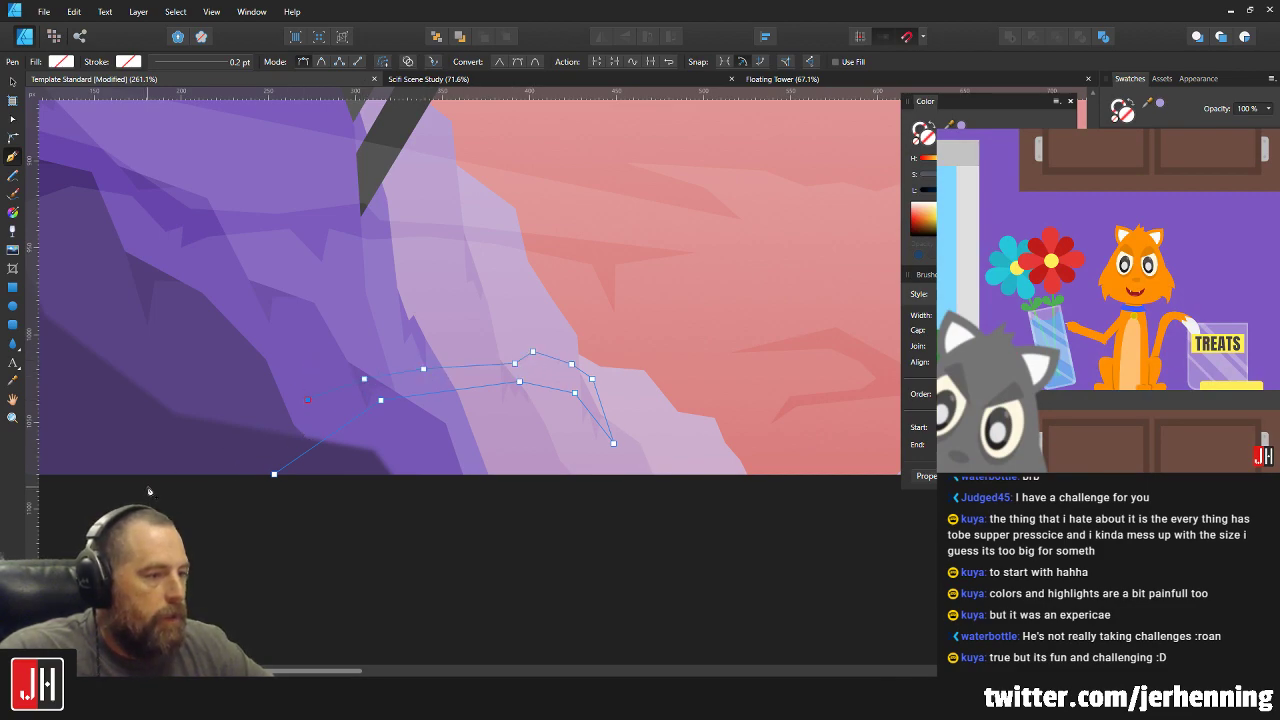
drag(148, 487, 267, 505)
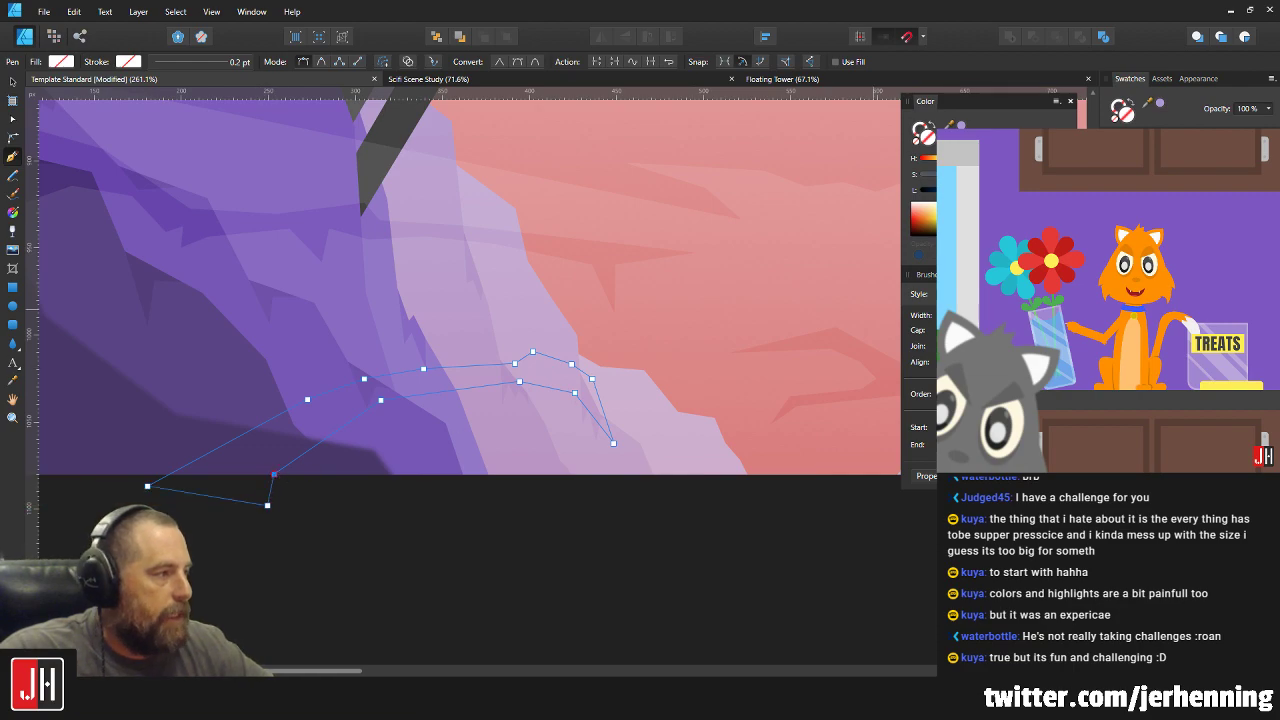
click(274, 474)
Fill the new branch shape with magenta and subtract it from the mist.
key(v)
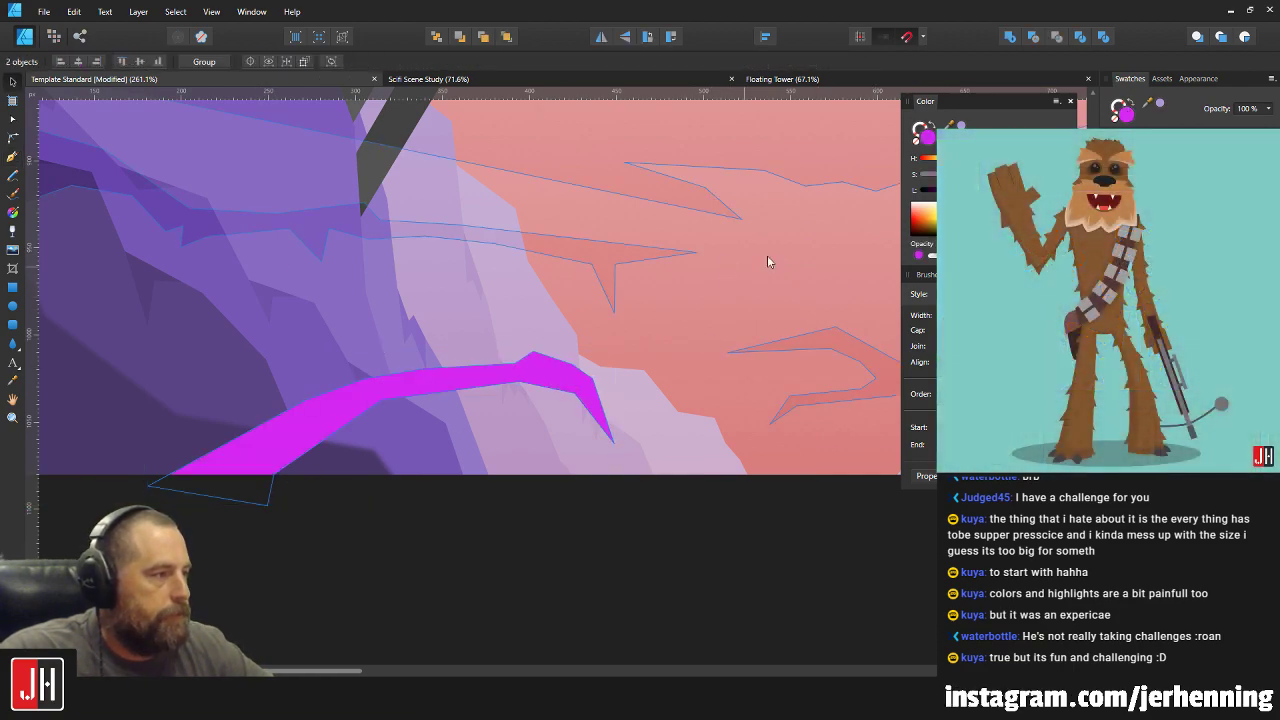
click(1010, 37)
scroll(650, 390, down, 5)
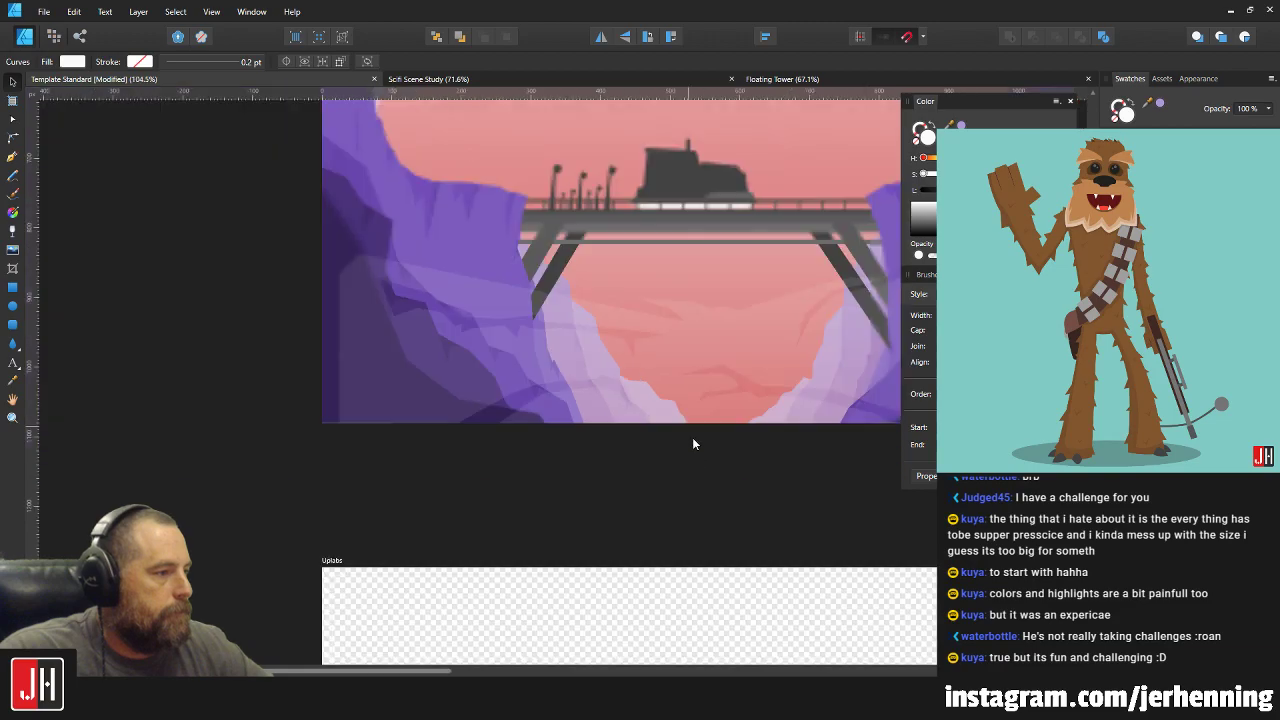
click(712, 459)
drag(738, 440, 564, 449)
scroll(590, 440, right, 2)
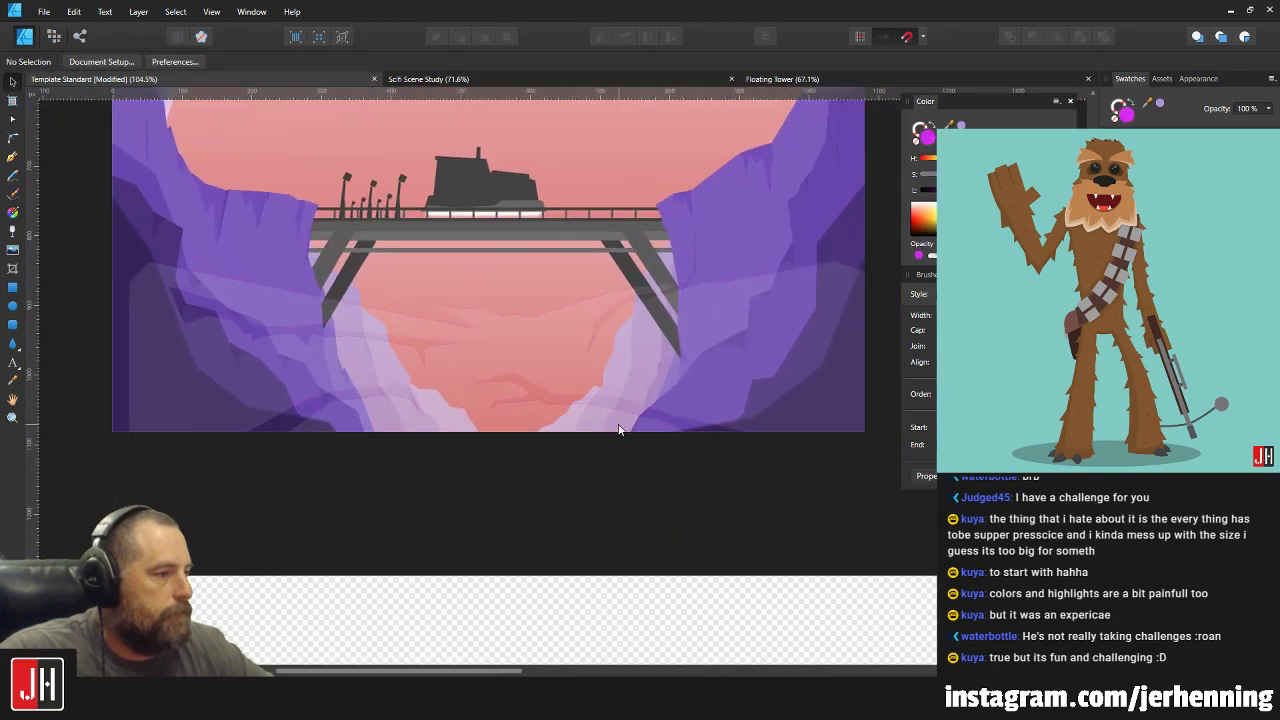
Add three nodes to the mist's upper edge over the right cliff beside the bridge support and convert them to sharp corners.
scroll(540, 385, up, 5)
scroll(360, 310, up, 4)
scroll(600, 330, right, 4)
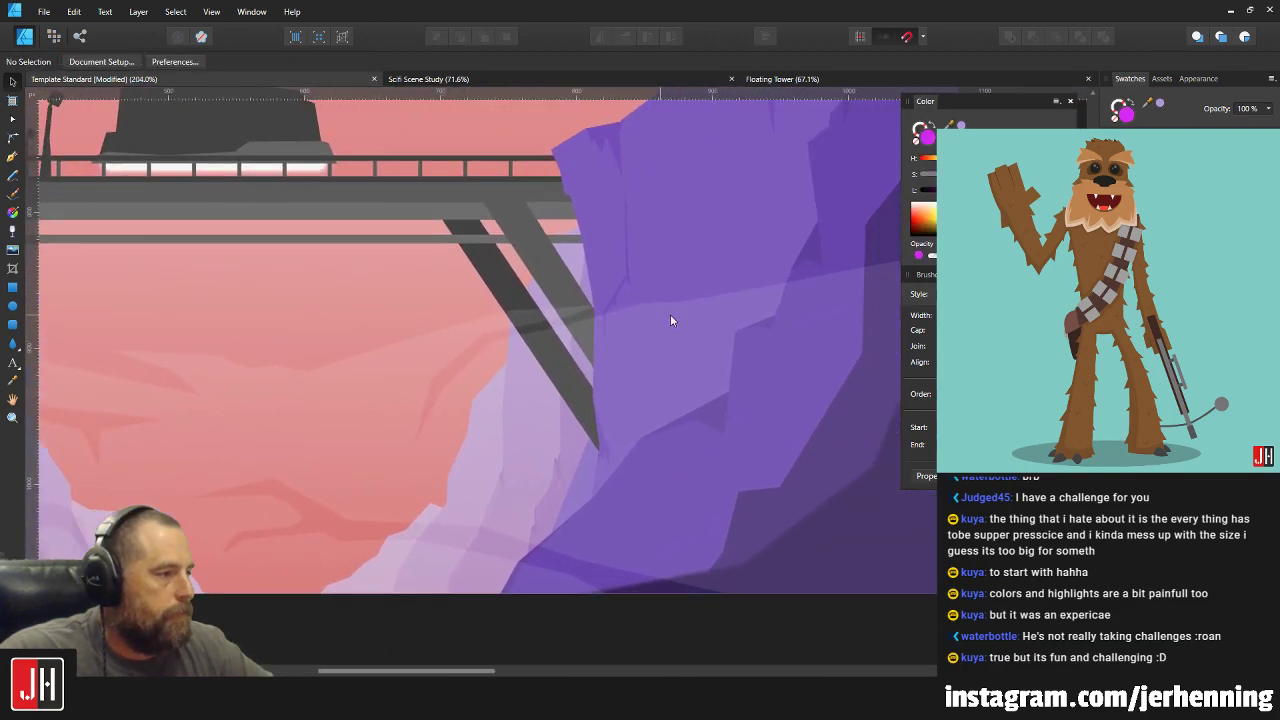
click(700, 316)
scroll(650, 330, right, 1)
key(a)
scroll(590, 315, up, 2)
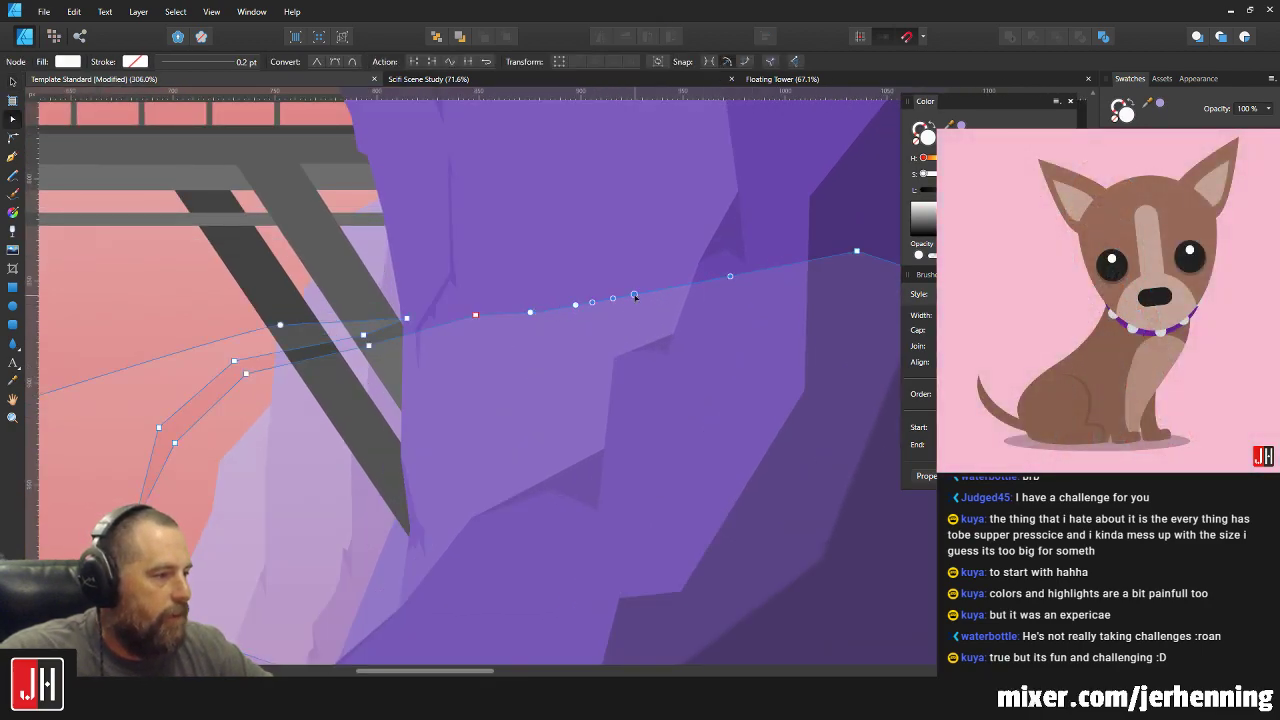
drag(630, 290, 513, 318)
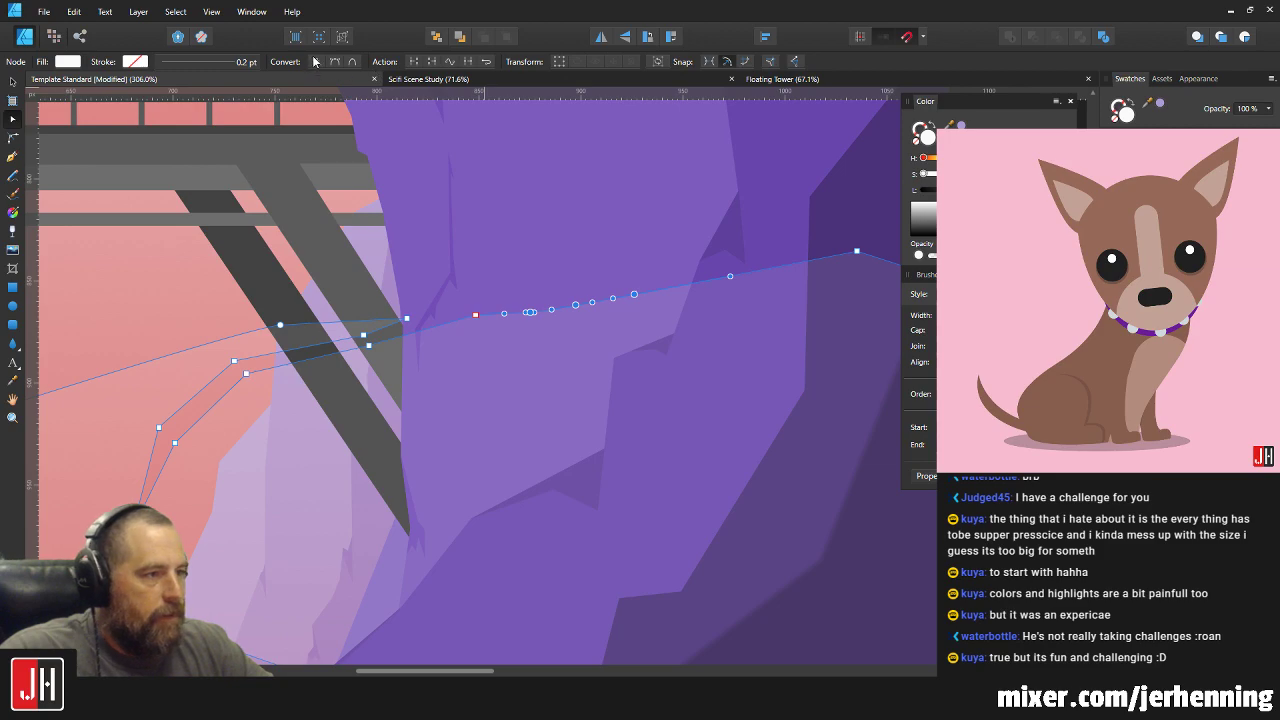
key(Delete)
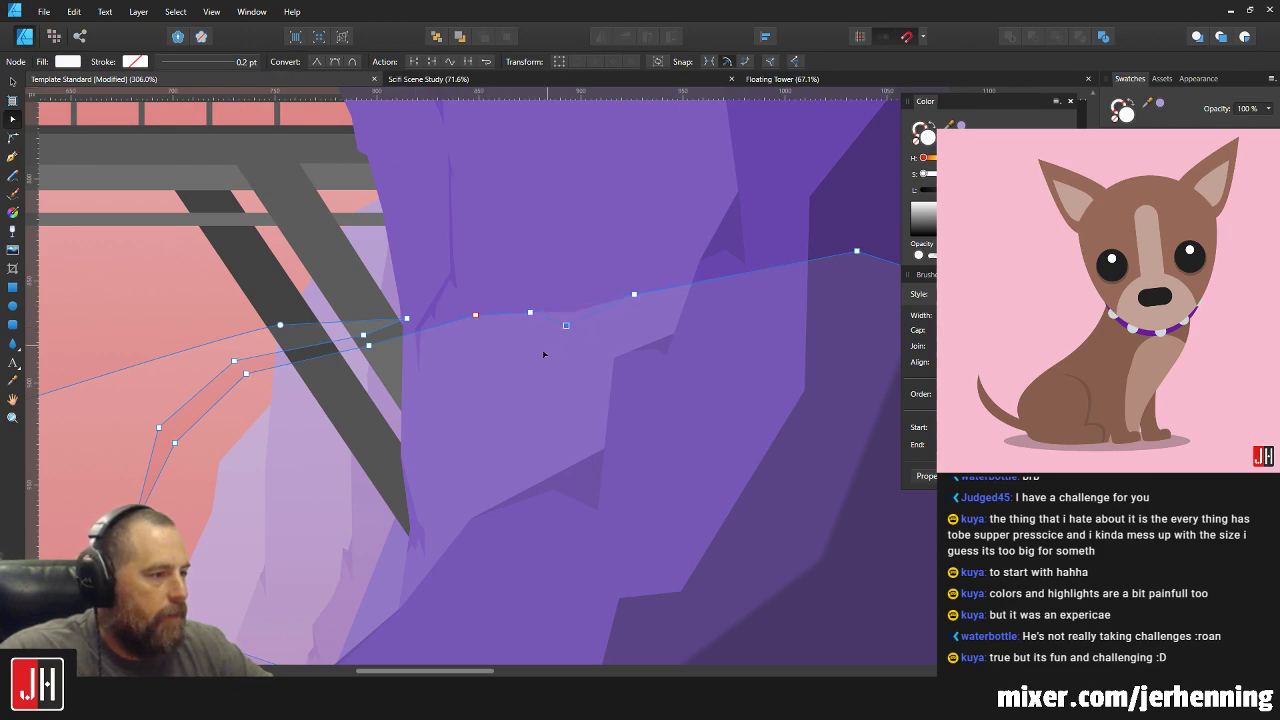
Pull the middle new node down and left into a narrow pointed notch with a bend on its upper side, then deselect the mist.
drag(566, 325, 483, 343)
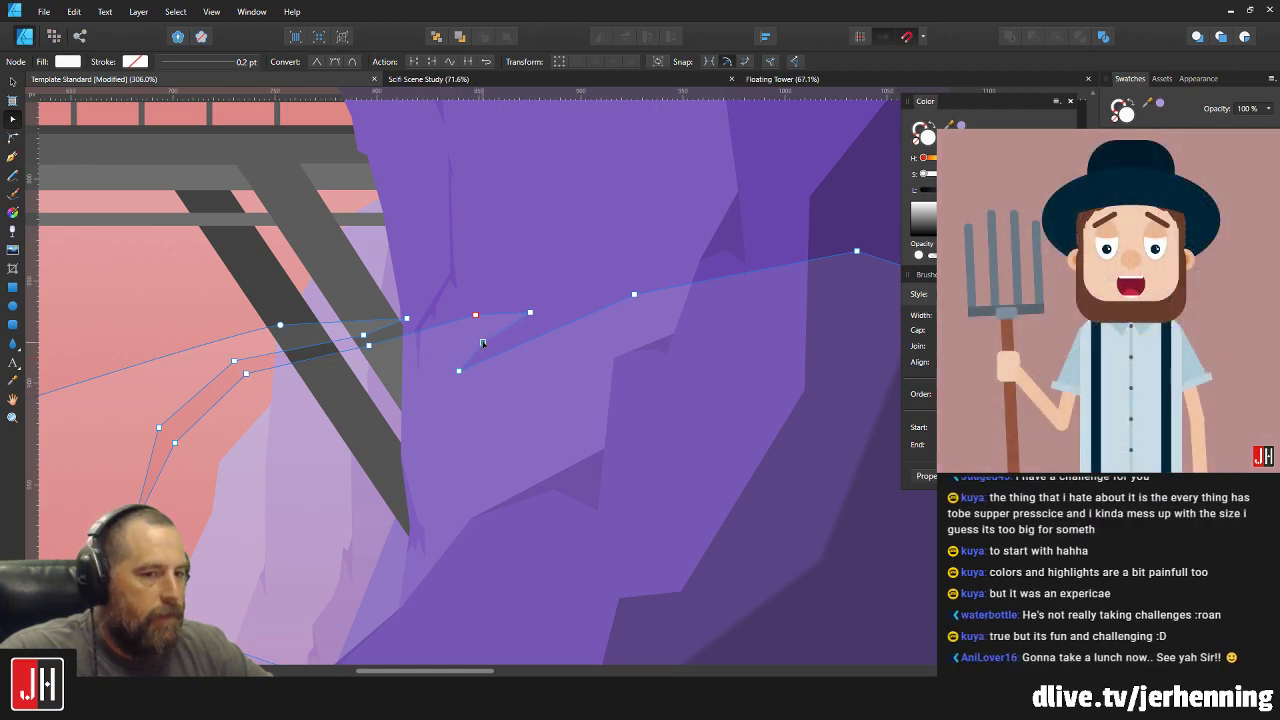
scroll(470, 375, up, 3)
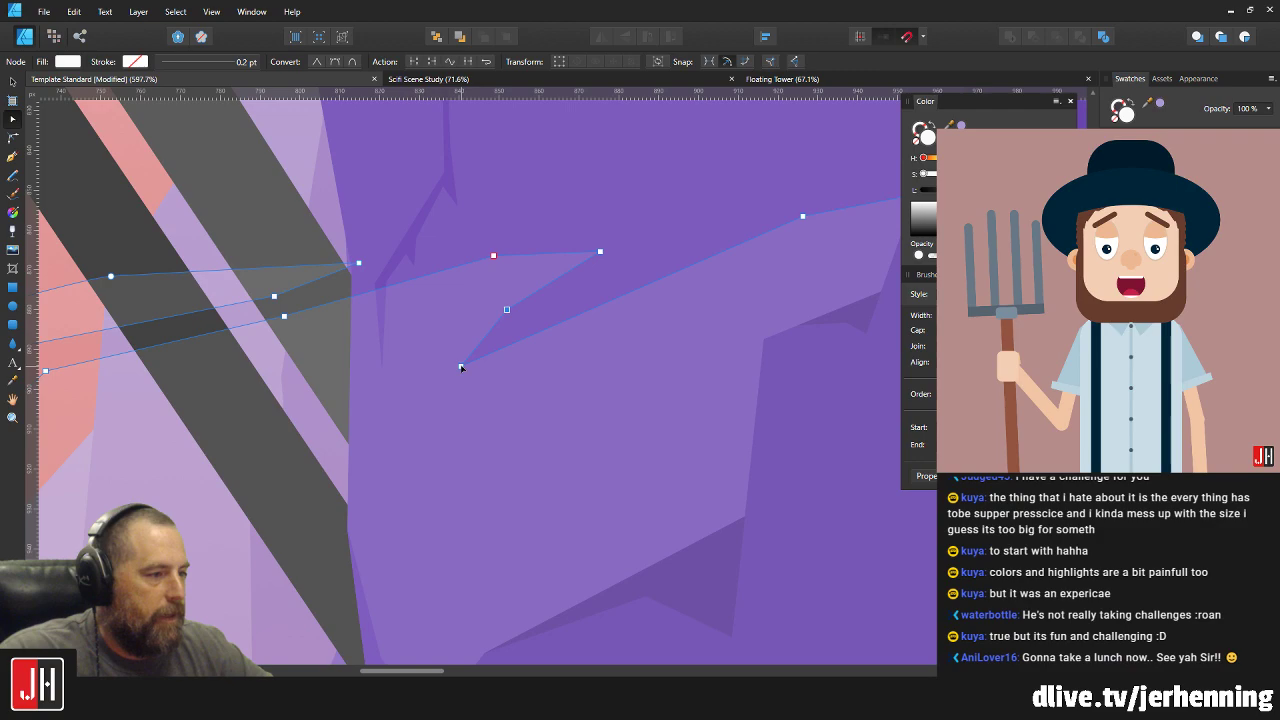
drag(461, 365, 445, 350)
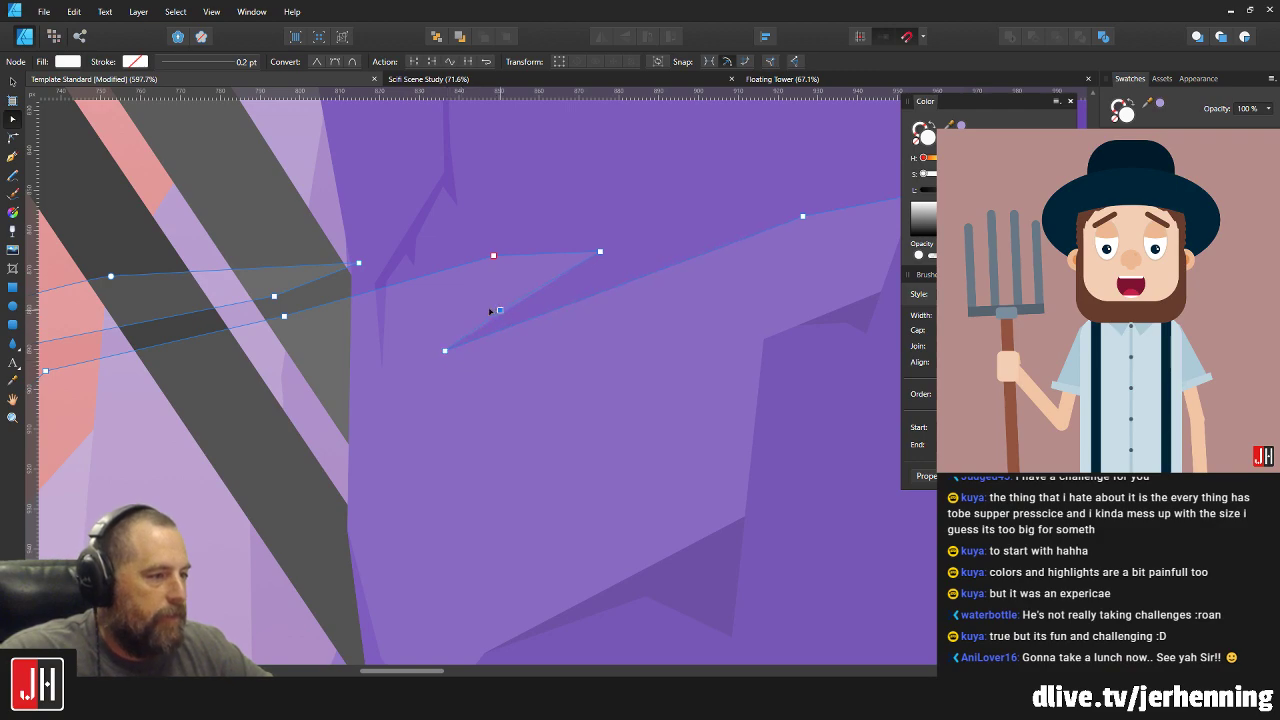
drag(490, 311, 458, 338)
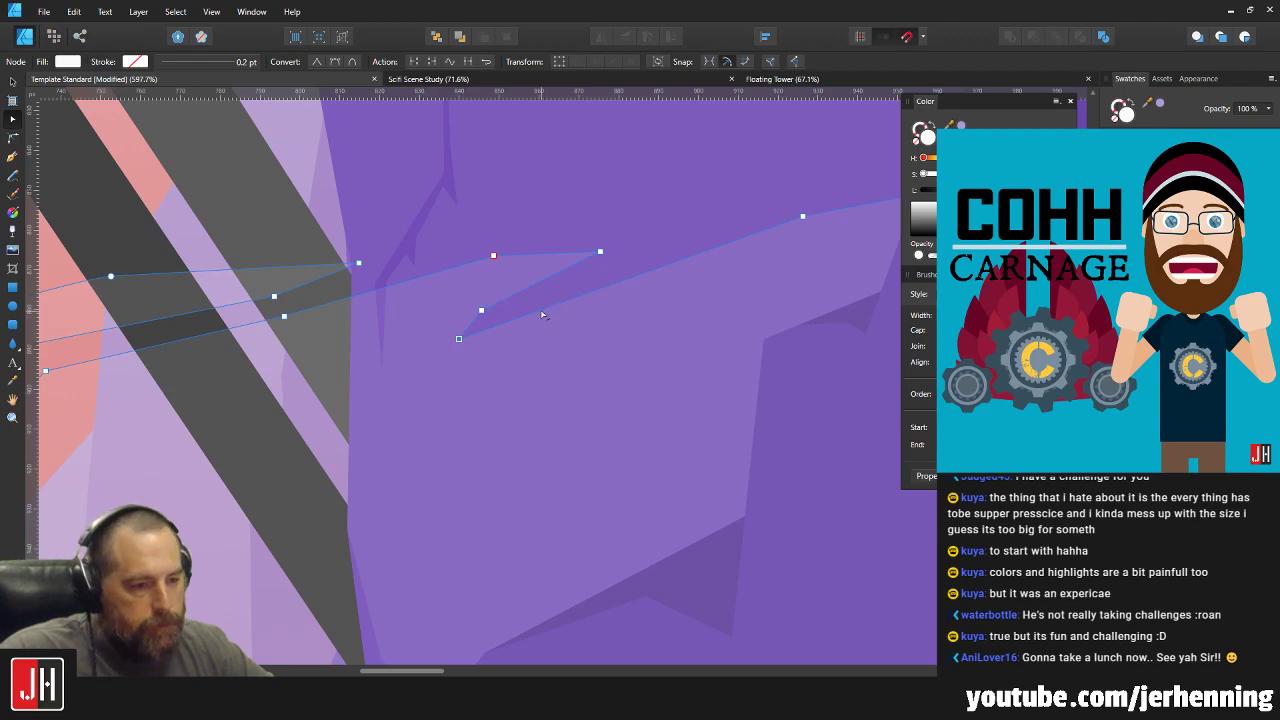
key(v)
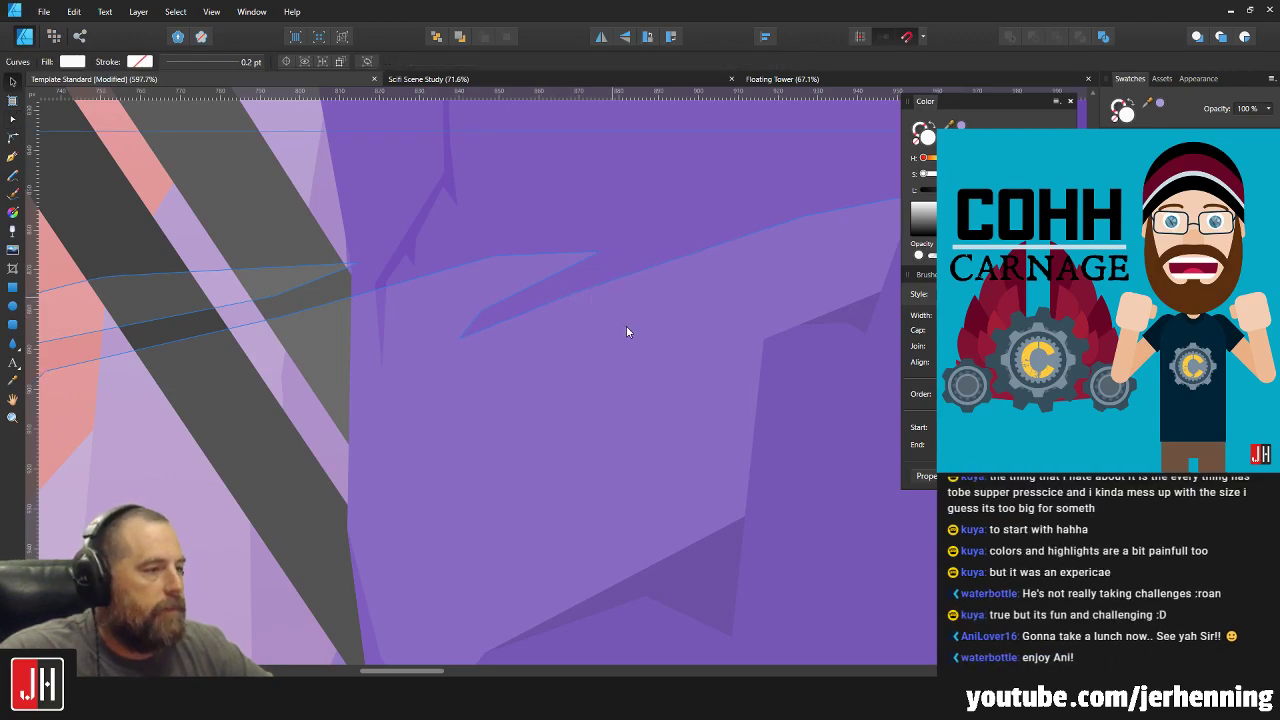
key(ctrl+0)
key(a)
key(v)
click(782, 333)
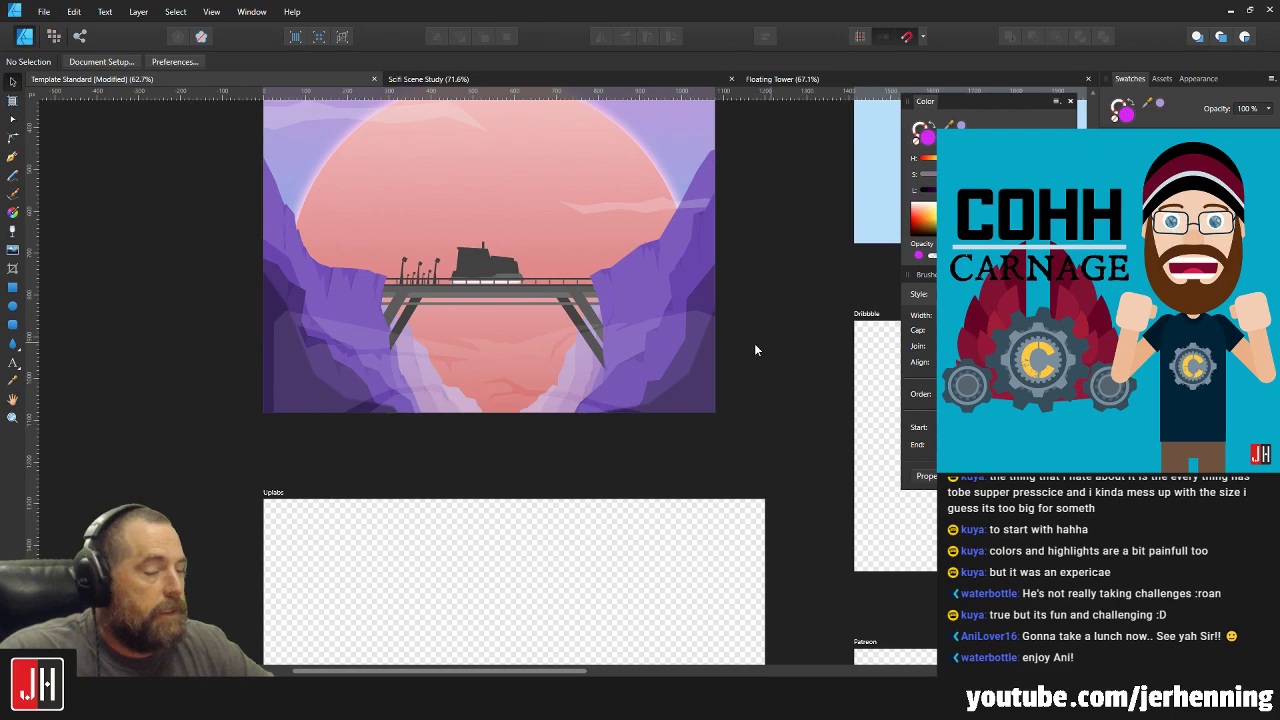
Draw a closed, forked branch shape with the Pen tool across the right cliff, its fork pointing toward the bridge support.
drag(754, 343, 695, 342)
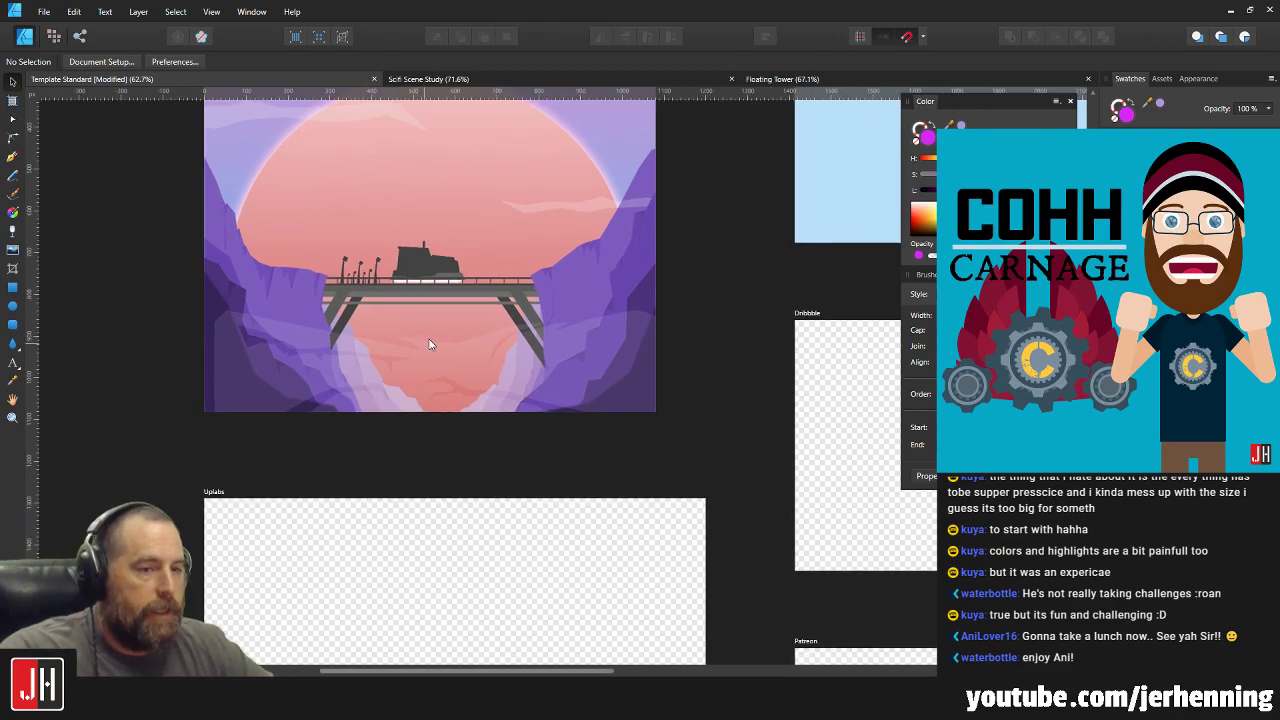
scroll(538, 360, up, 3)
drag(619, 385, 563, 376)
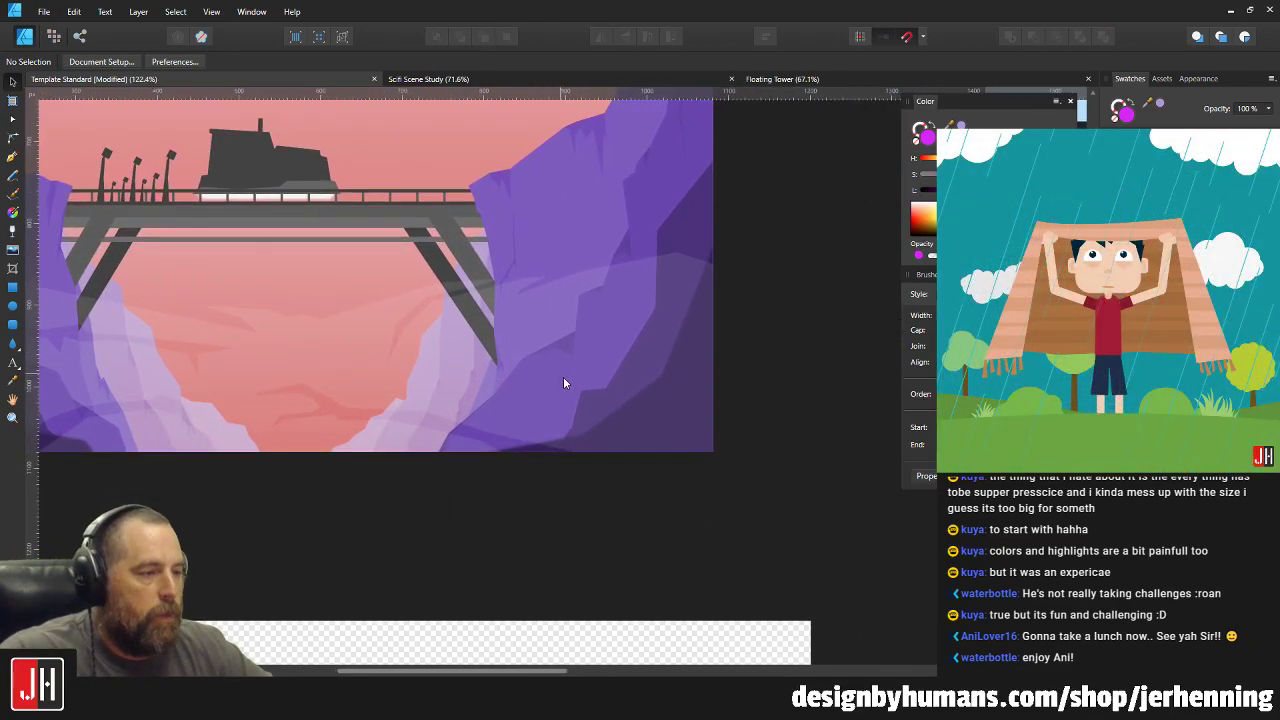
scroll(562, 376, up, 2)
click(12, 157)
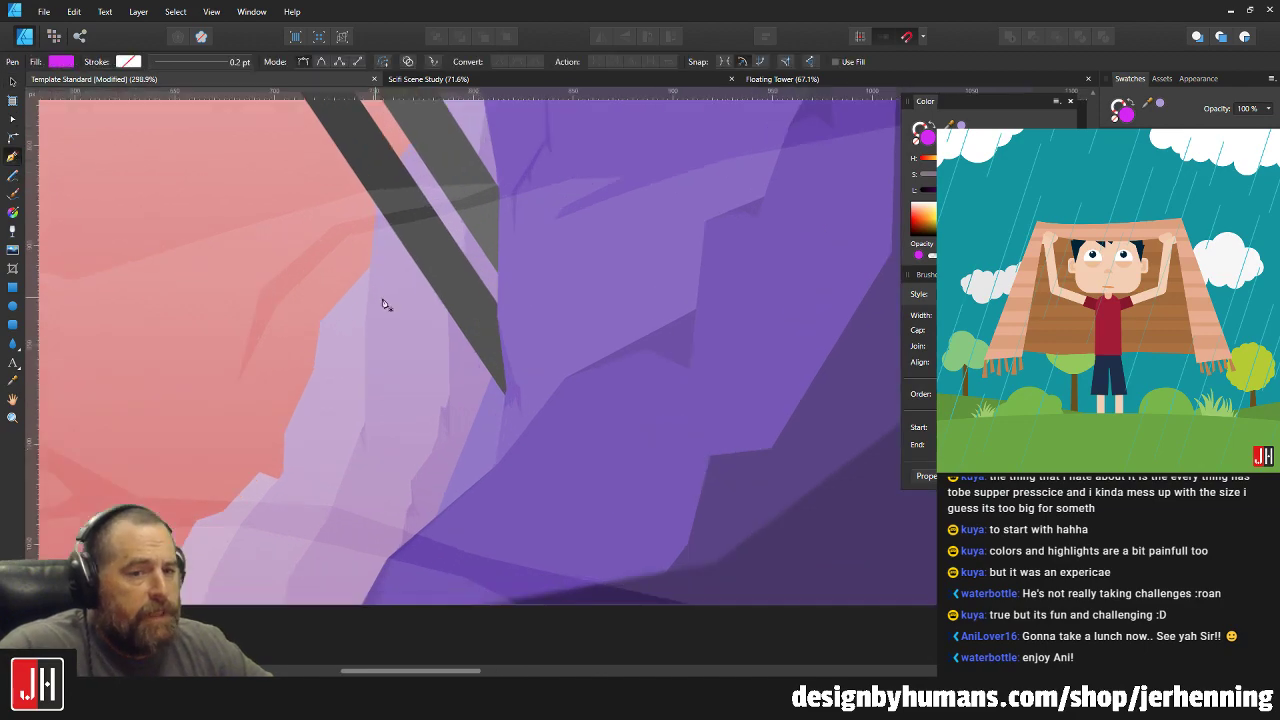
scroll(383, 300, up, 1)
scroll(775, 368, up, 1)
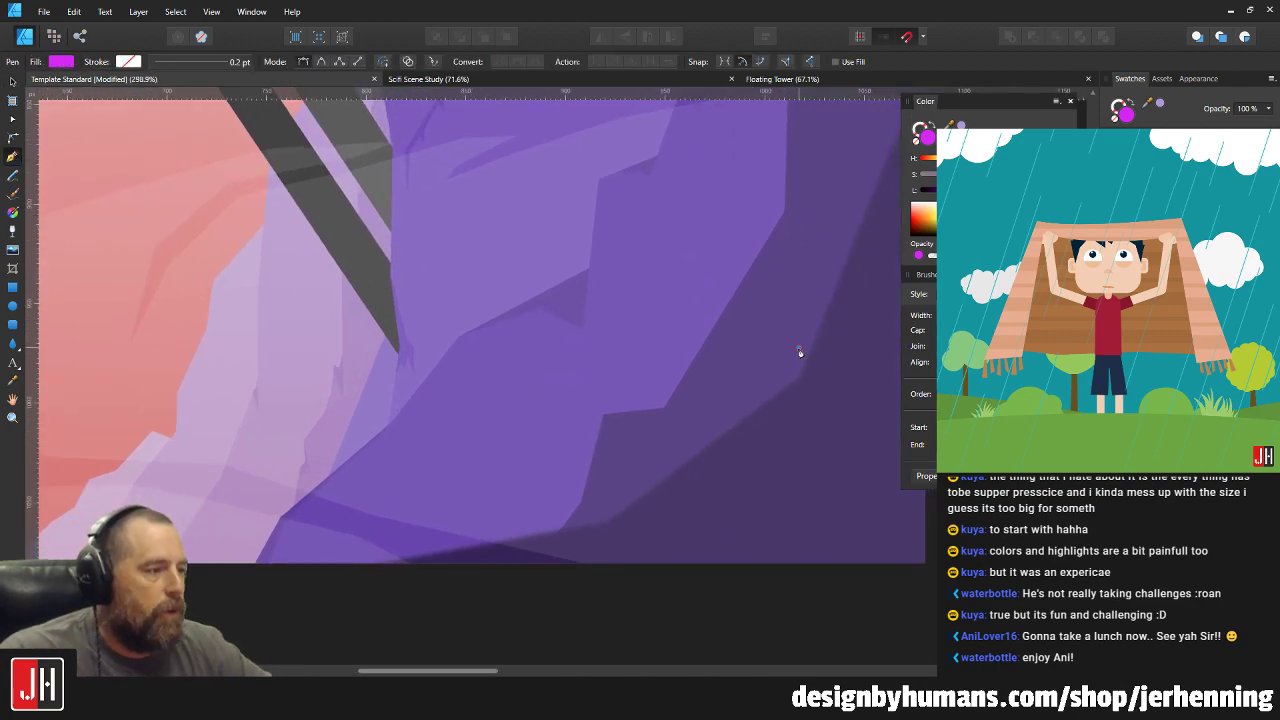
click(652, 320)
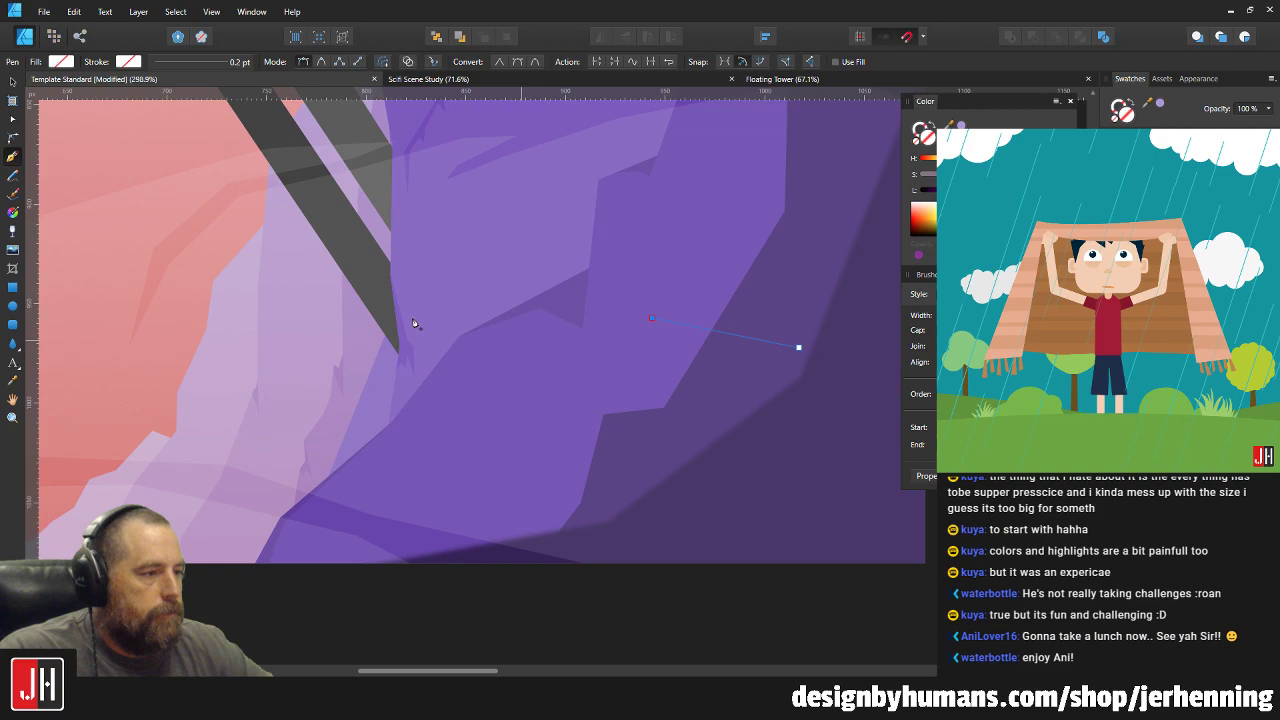
click(380, 293)
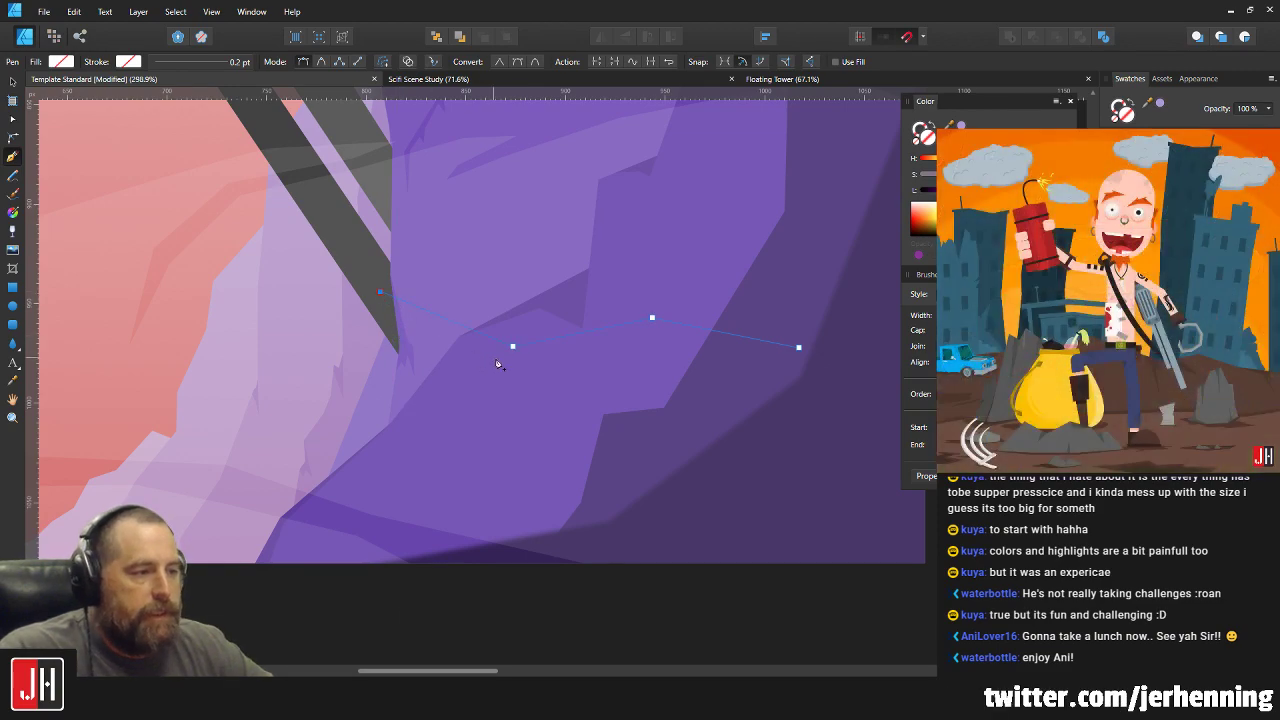
click(444, 423)
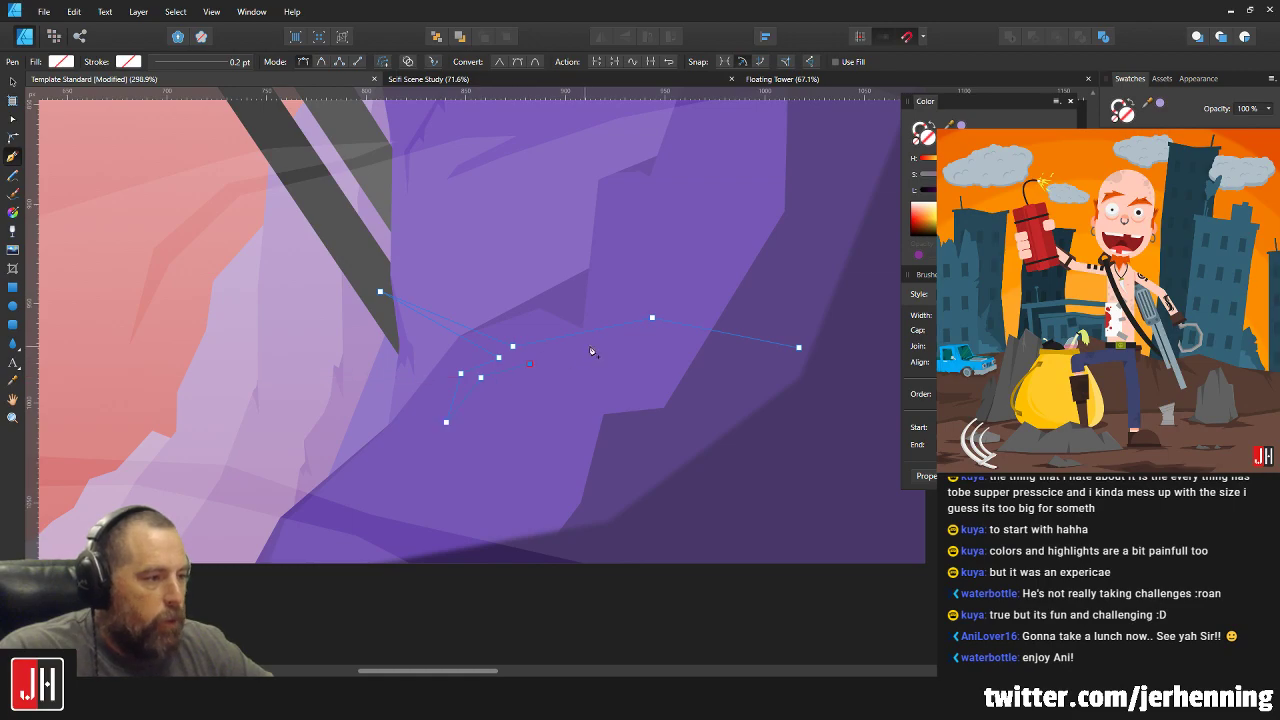
click(792, 373)
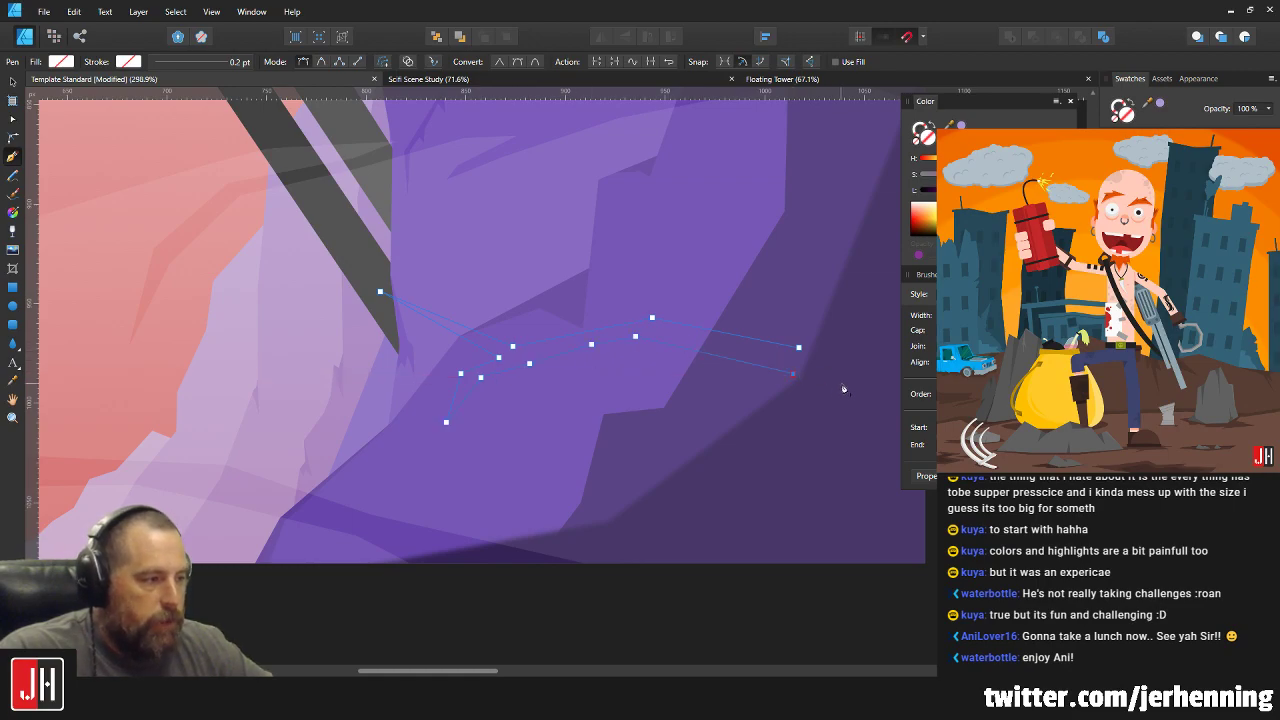
click(800, 348)
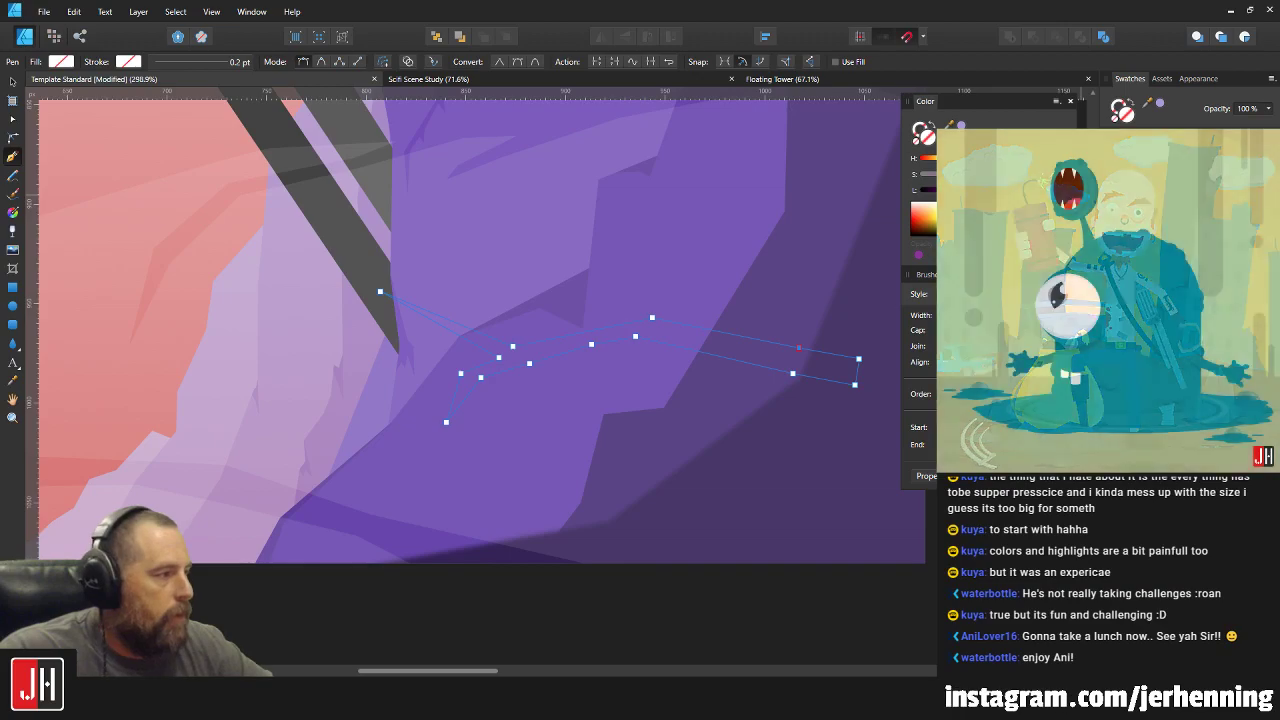
Fill the new branch shape with cyan, subtract it from the mist, and deselect the result.
click(1160, 215)
key(v)
shift+click(680, 260)
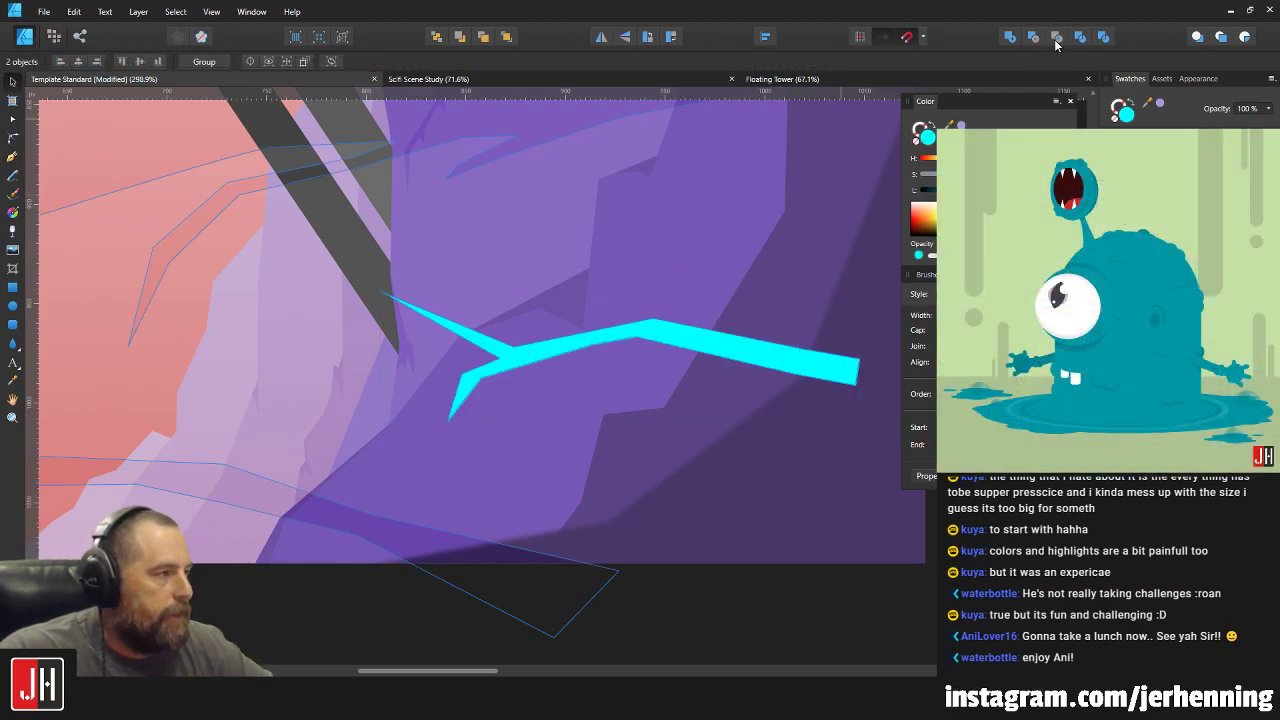
click(1034, 37)
scroll(680, 280, down, 6)
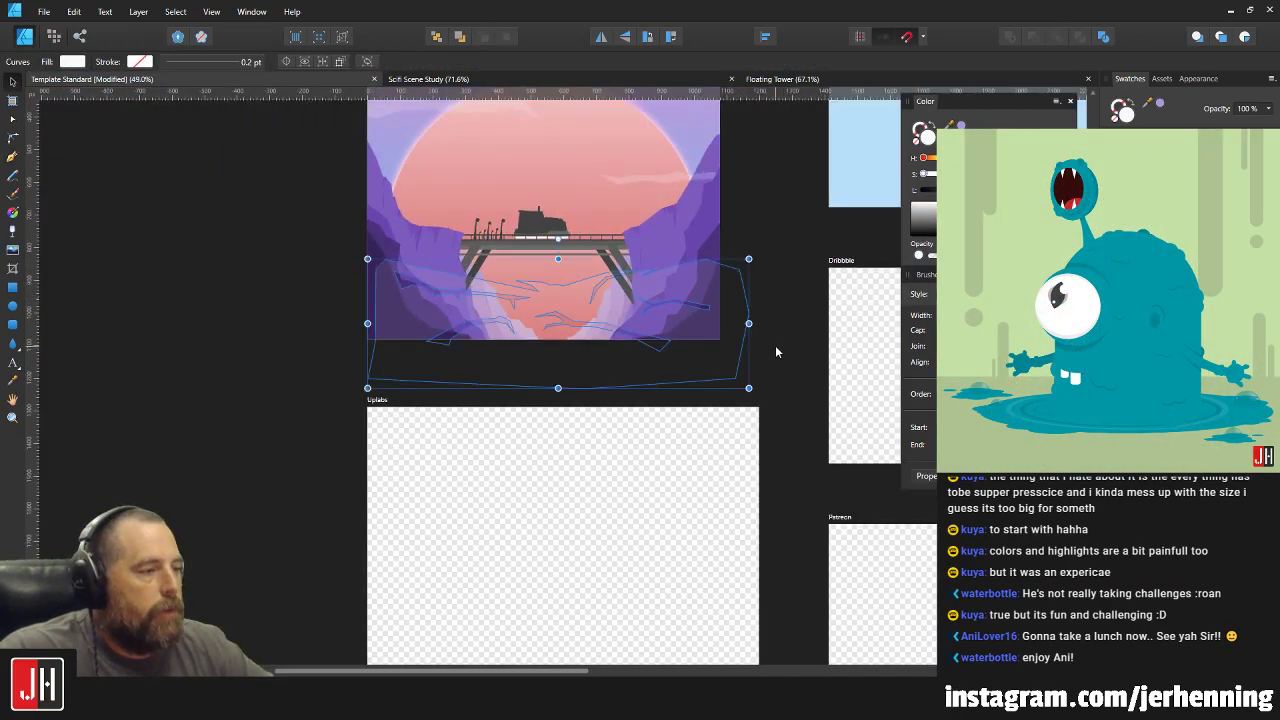
click(775, 351)
Pull the mist's upper edge over the left cliff back into a narrow pointed notch, then deselect the mist.
scroll(552, 321, up, 3)
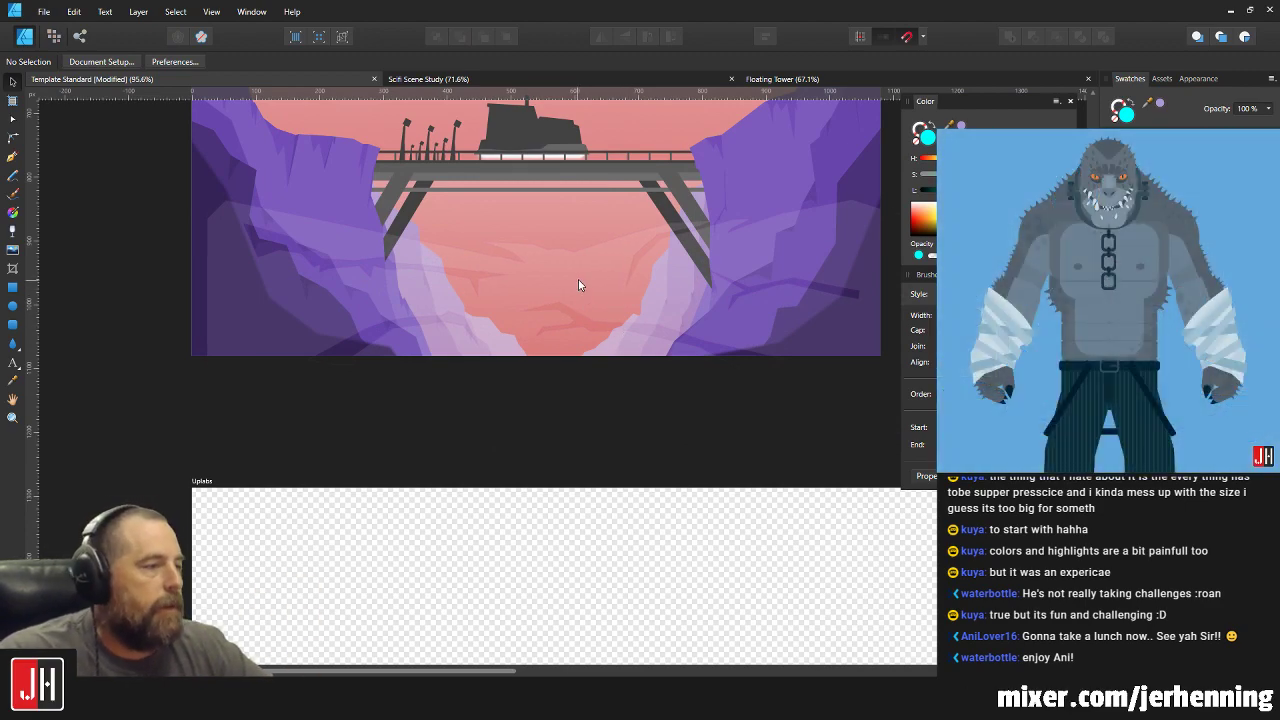
click(578, 282)
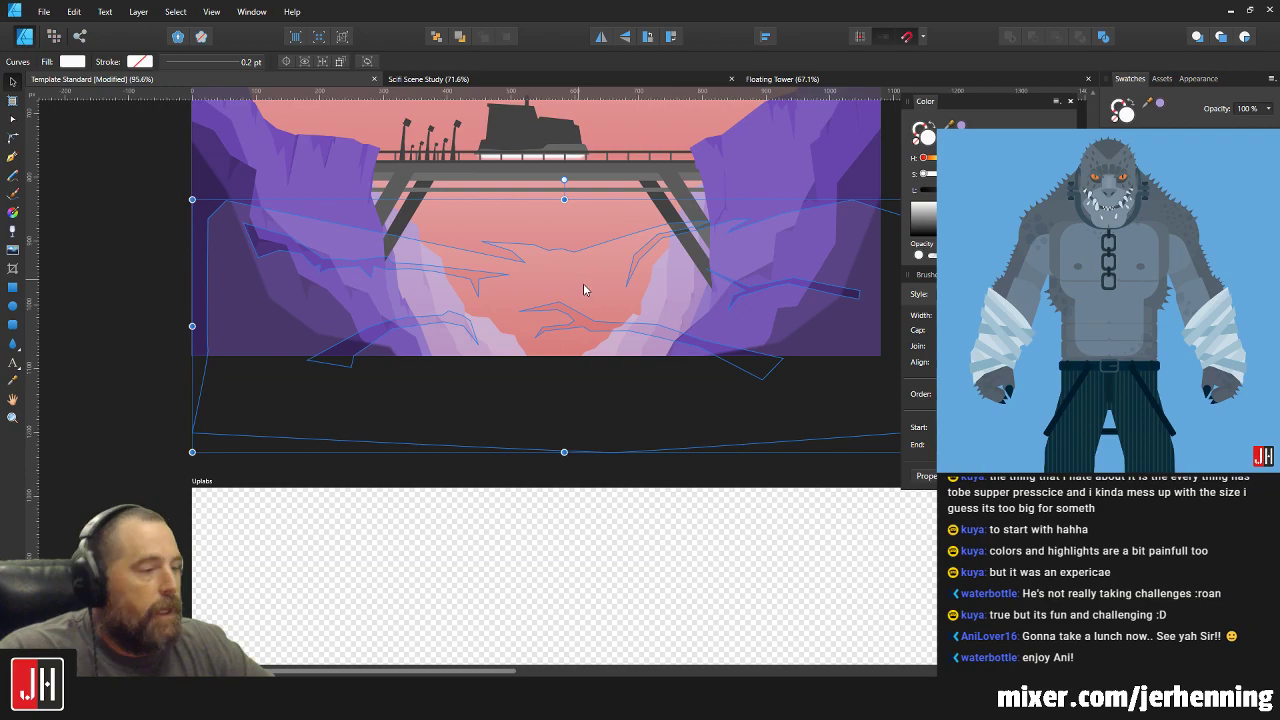
drag(608, 296, 578, 321)
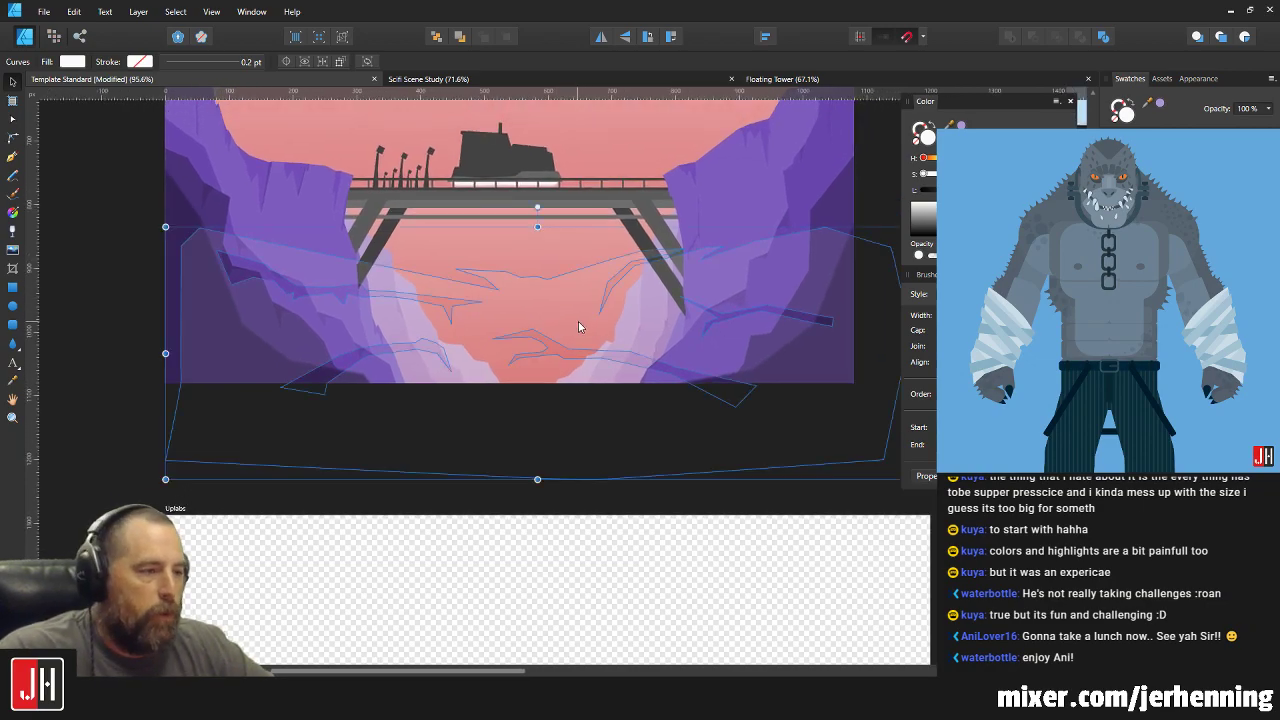
scroll(559, 315, up, 5)
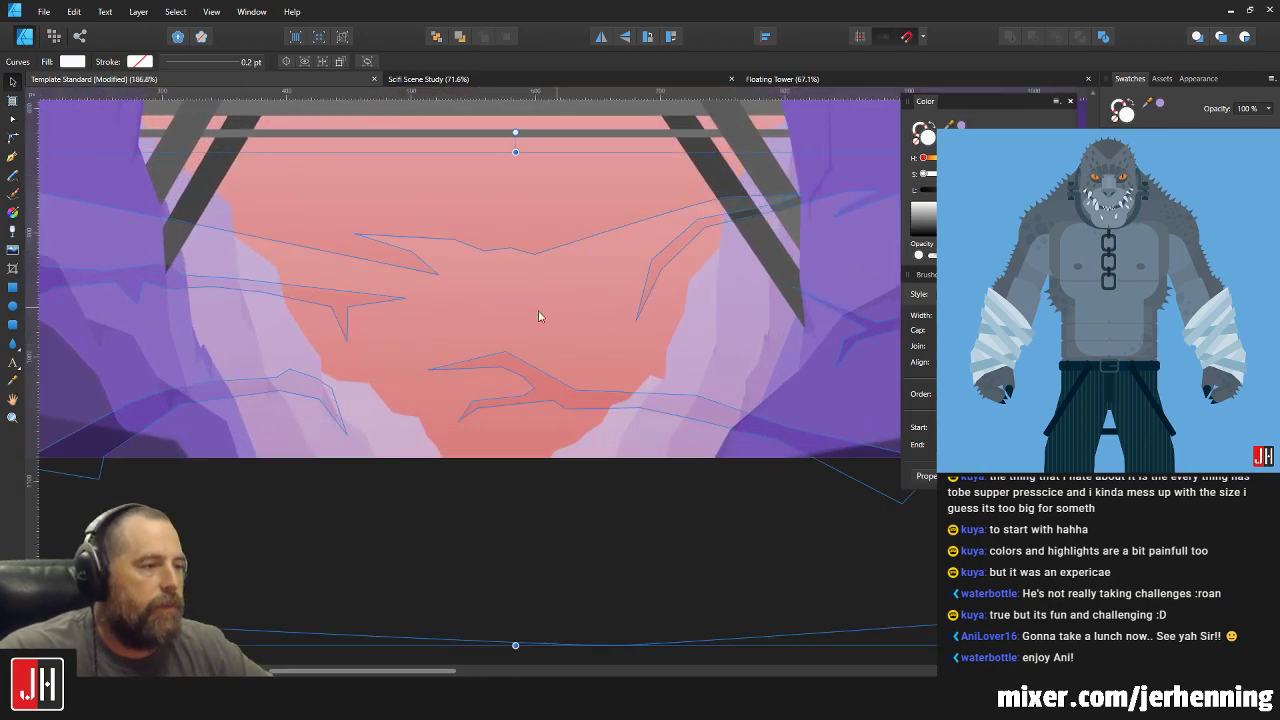
key(a)
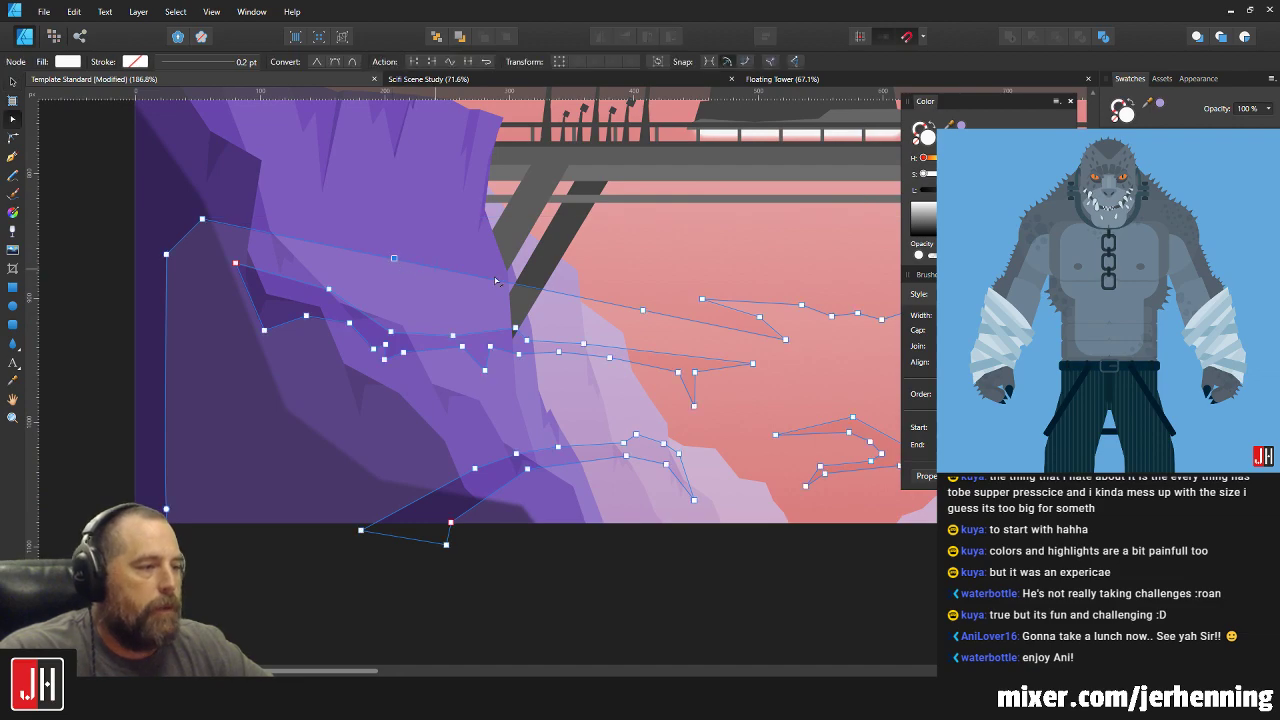
drag(420, 263, 367, 277)
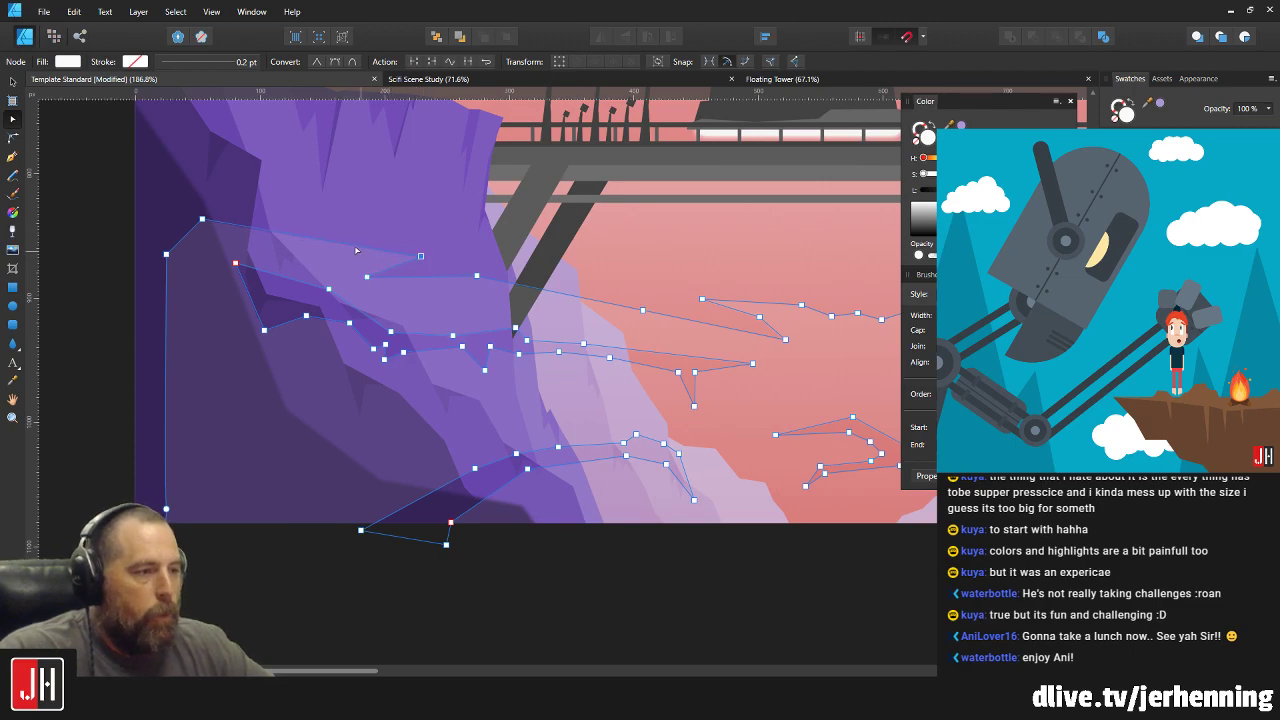
key(v)
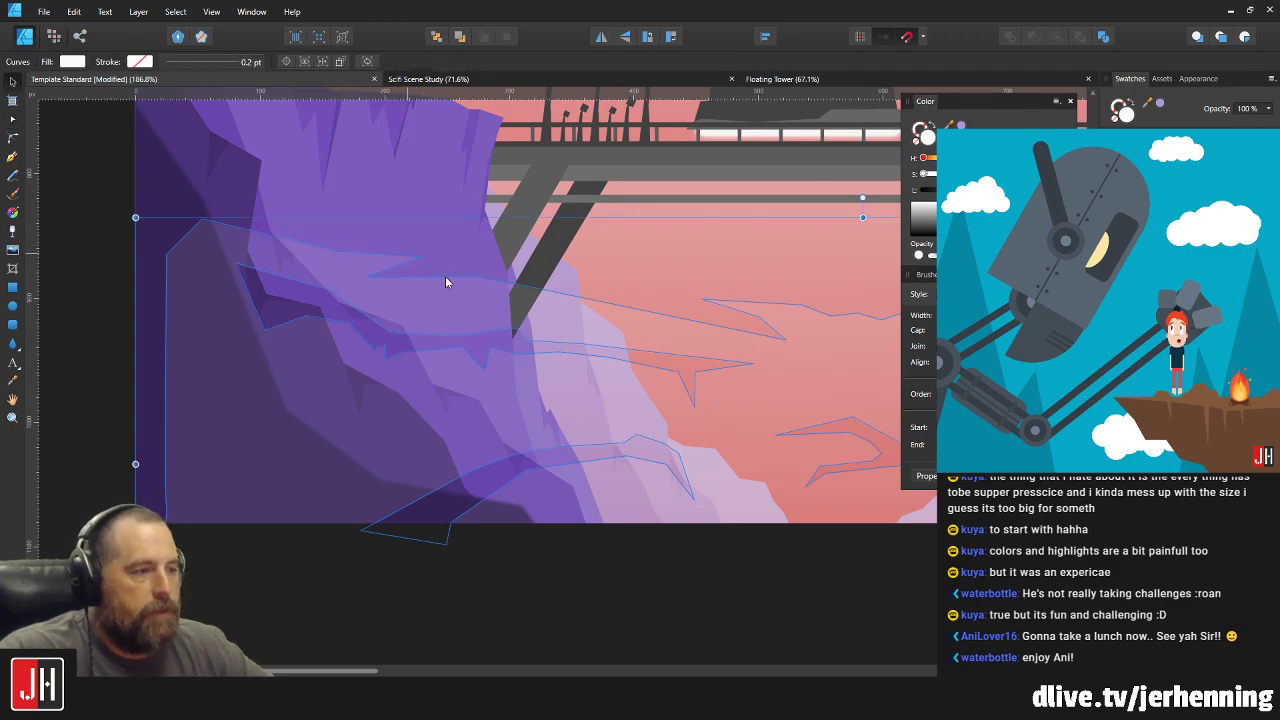
scroll(460, 280, down, 12)
click(708, 336)
Move the upper node of the lower-right branch cutout slightly down and left onto the edge of the pale distant cliff.
scroll(605, 293, up, 5)
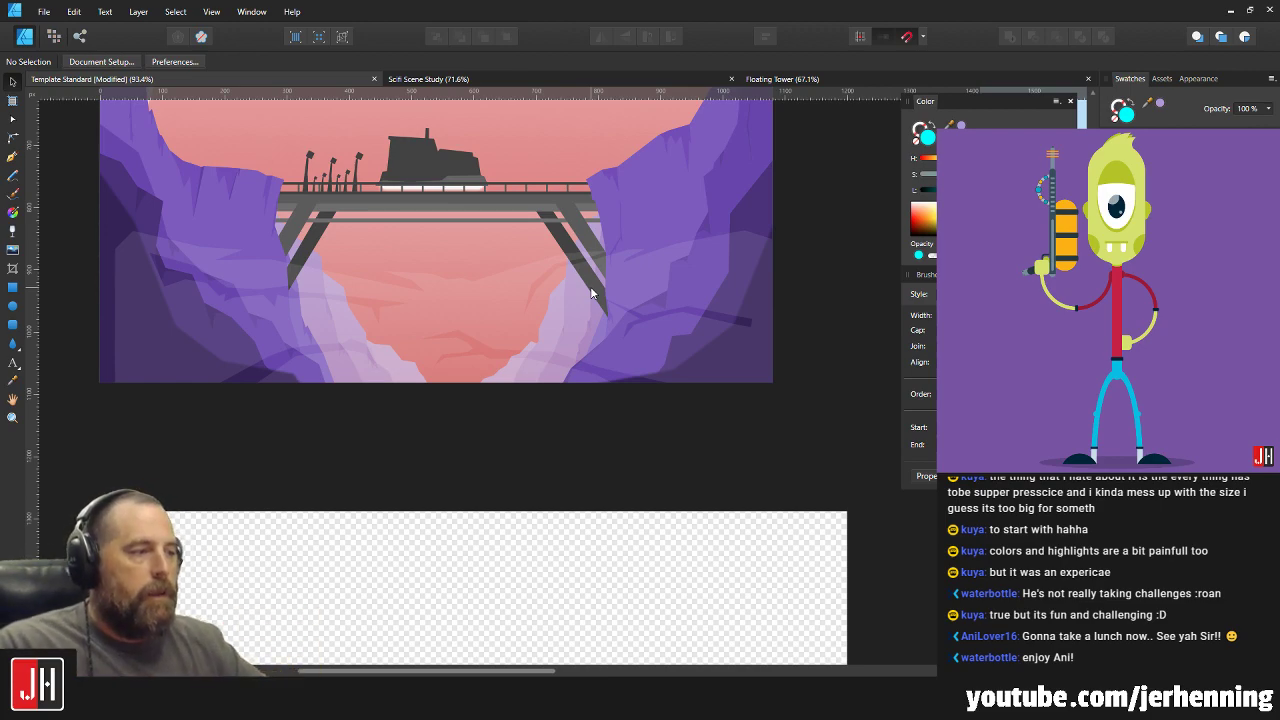
scroll(466, 337, up, 3)
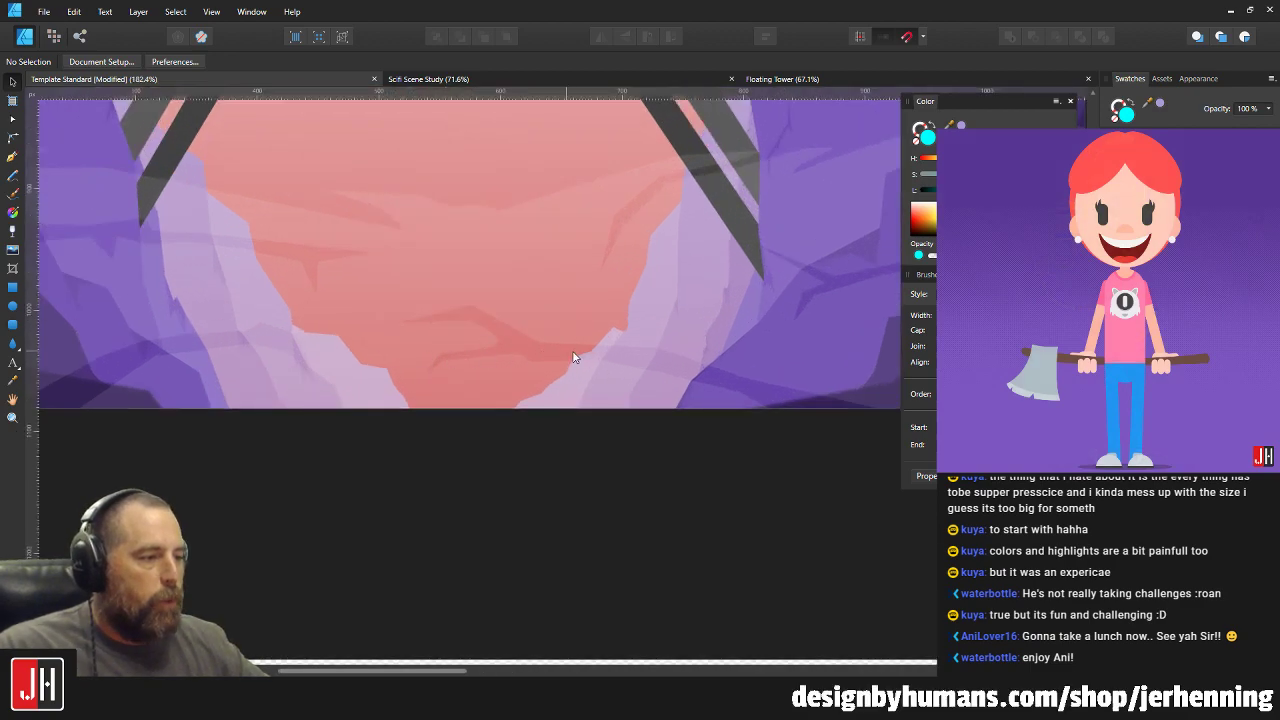
key(ctrl+a)
scroll(600, 352, up, 2)
key(a)
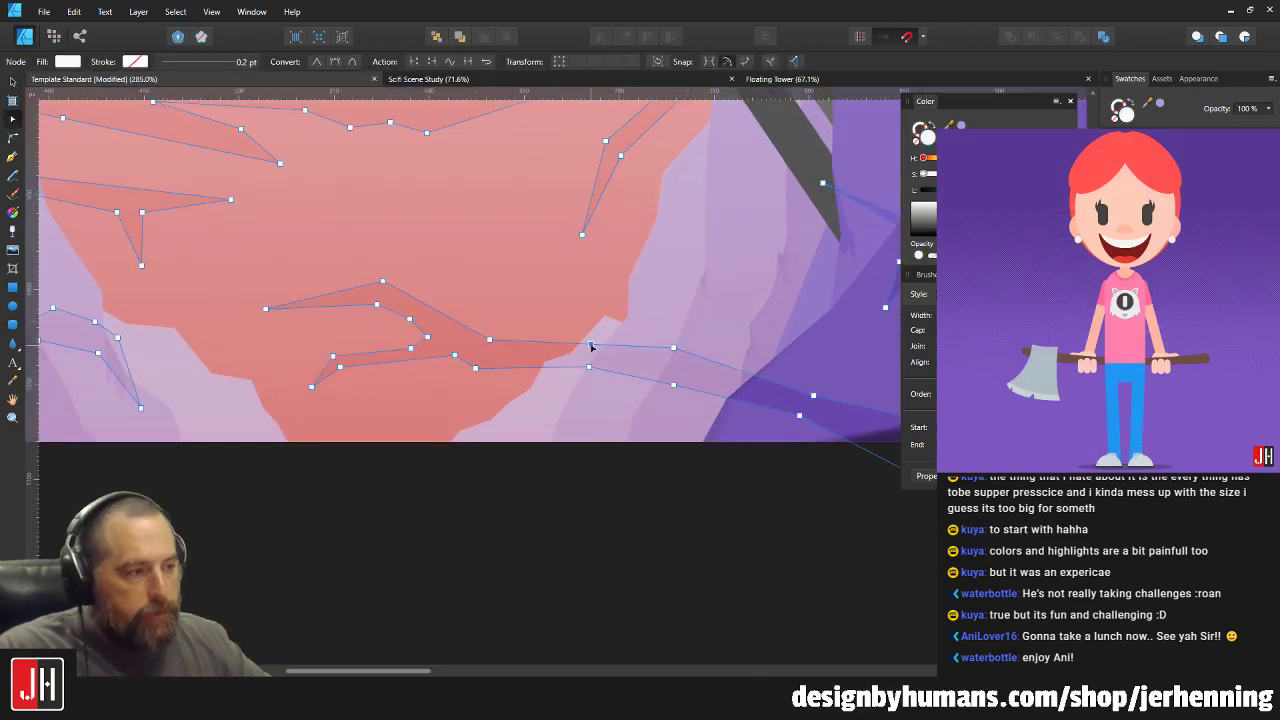
drag(590, 344, 572, 351)
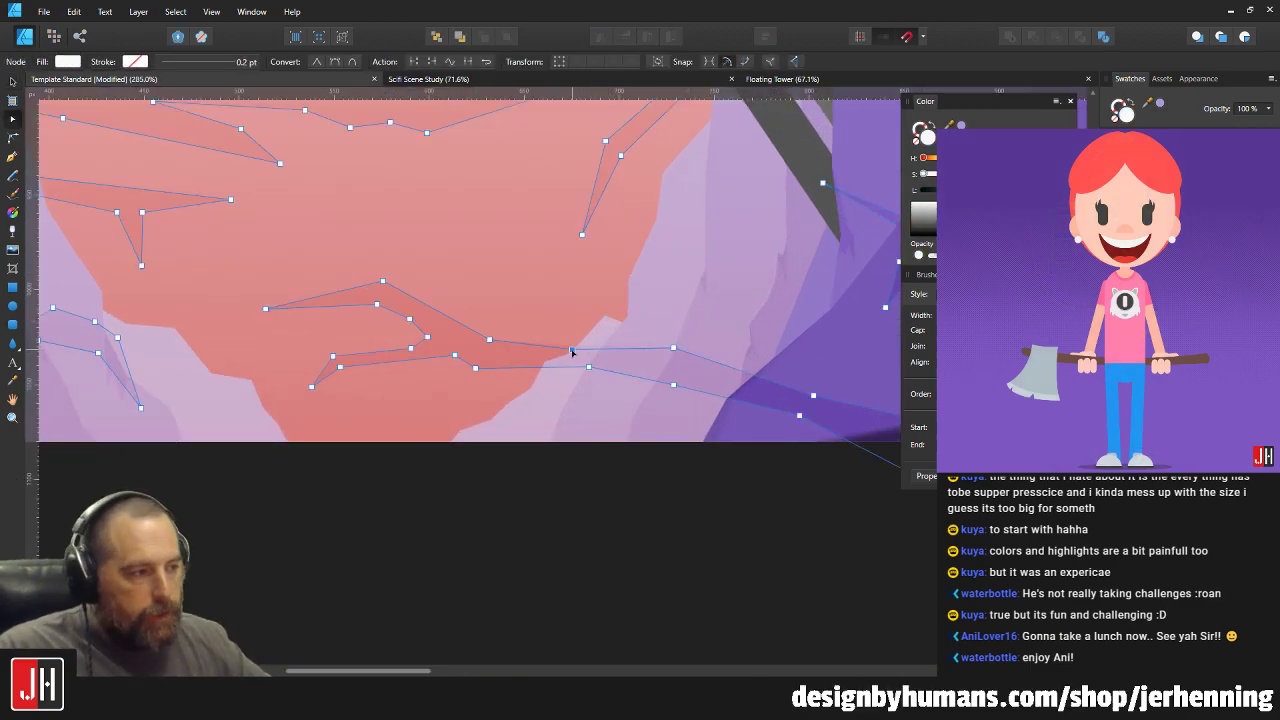
Add nodes to the lower-right branch cutout's upper edge and pull one up into a short pointed spike, then deselect the mist.
click(750, 375)
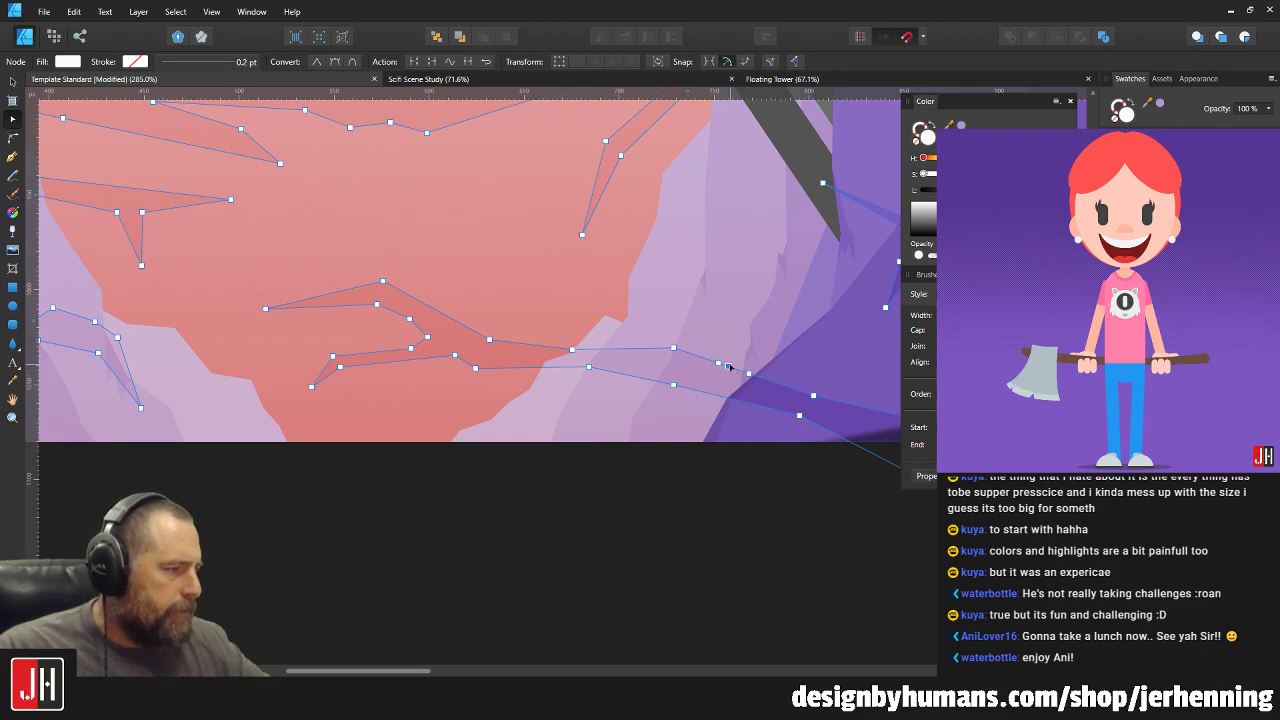
drag(730, 368, 708, 295)
click(715, 331)
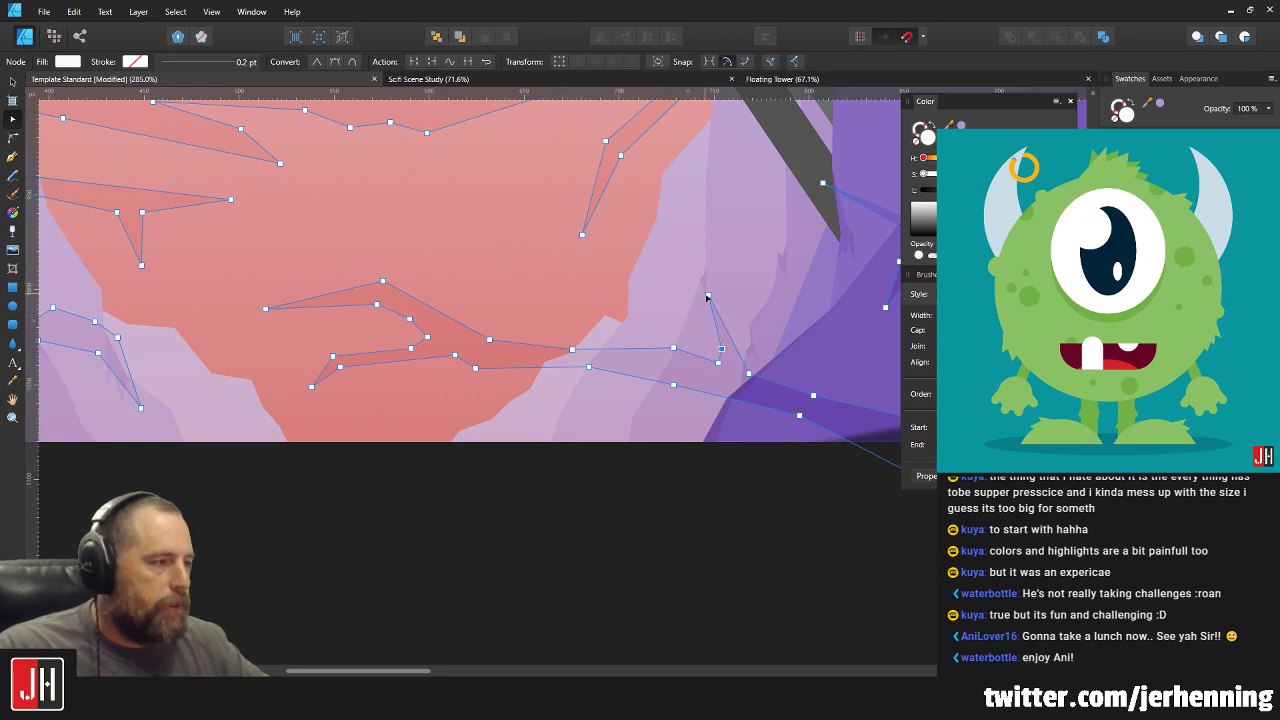
drag(705, 318, 703, 322)
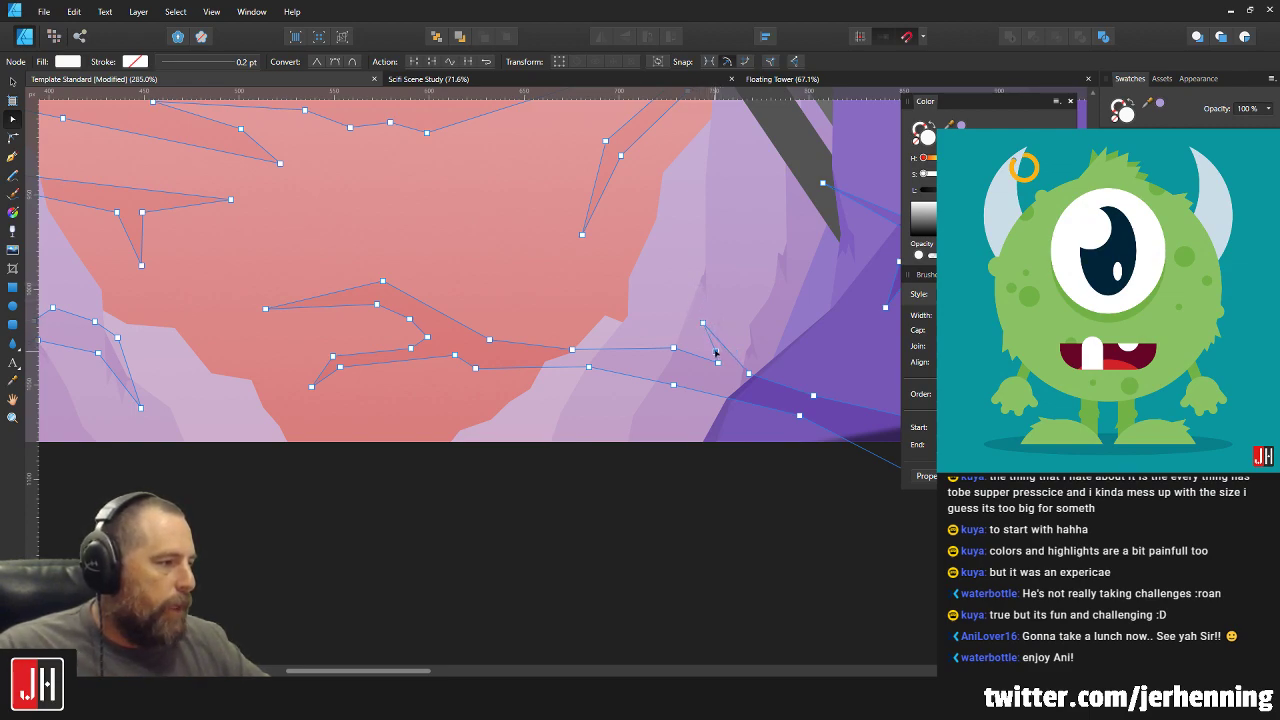
key(v)
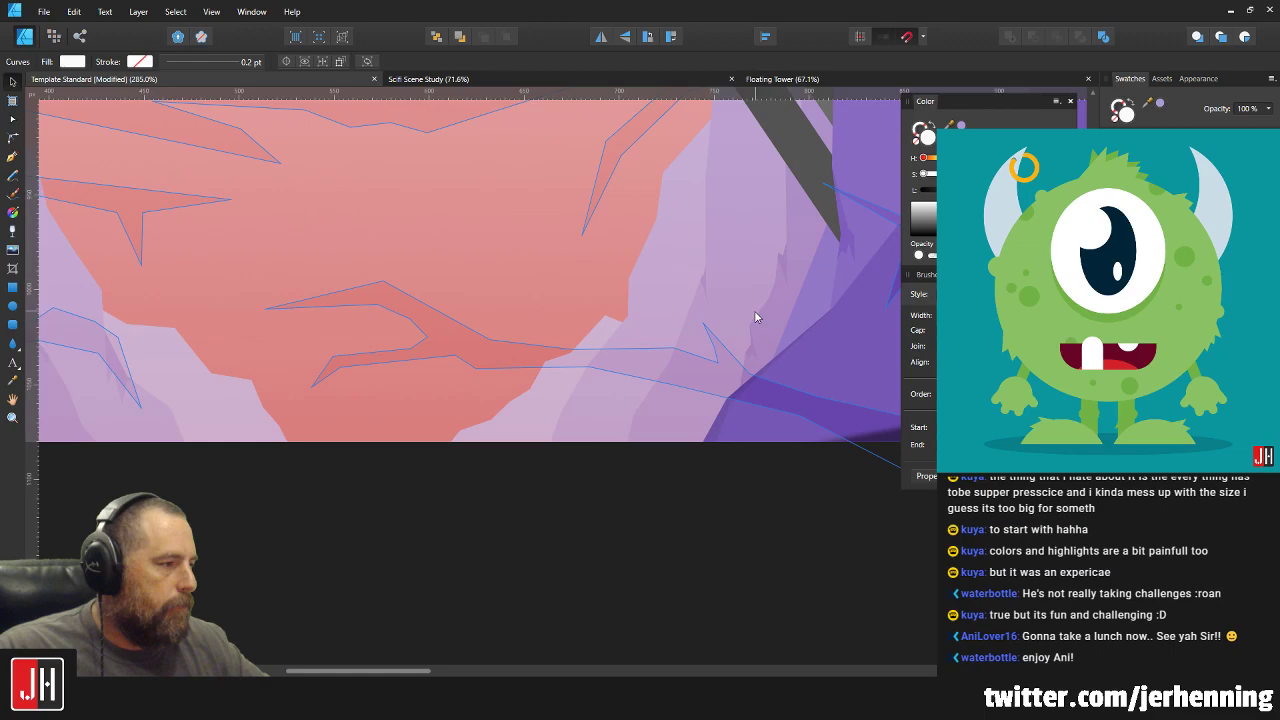
scroll(756, 330, down, 6)
click(730, 390)
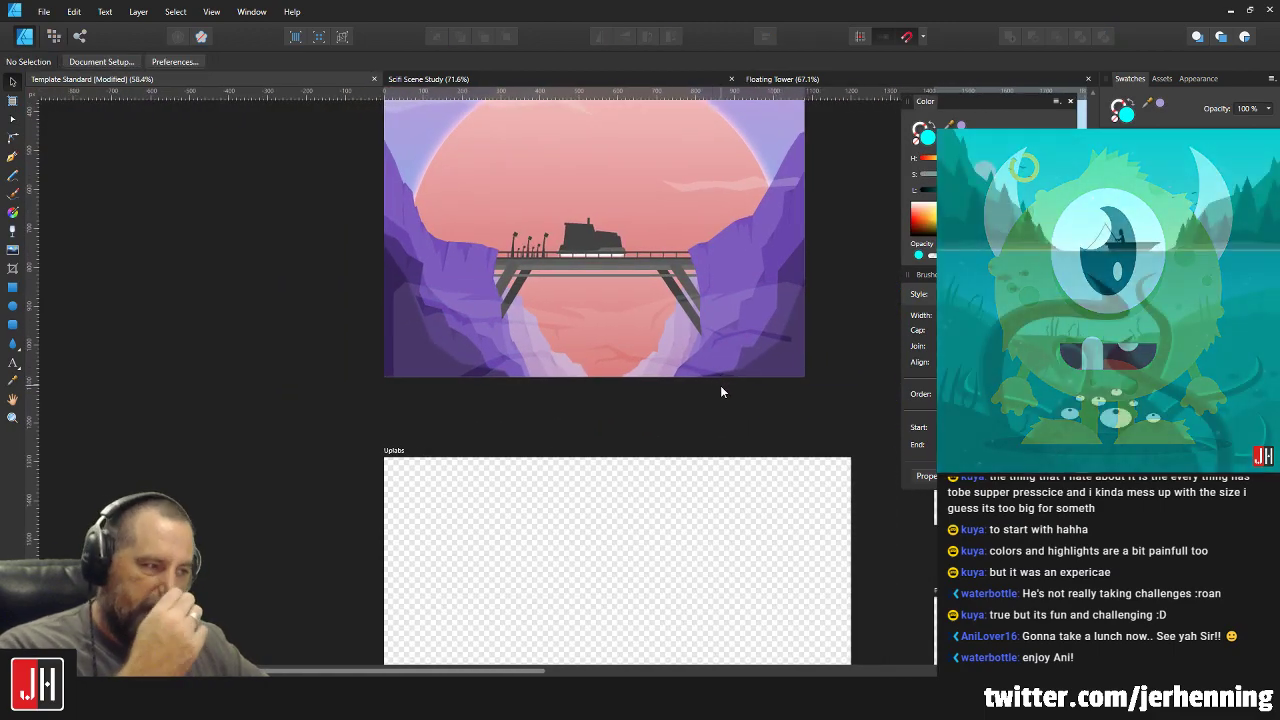
Draw a long, thin closed wisp with the Pen tool from the left cliff past the bridge support, ending in a downward point.
scroll(665, 345, up, 5)
drag(588, 283, 646, 414)
click(12, 157)
drag(300, 241, 722, 309)
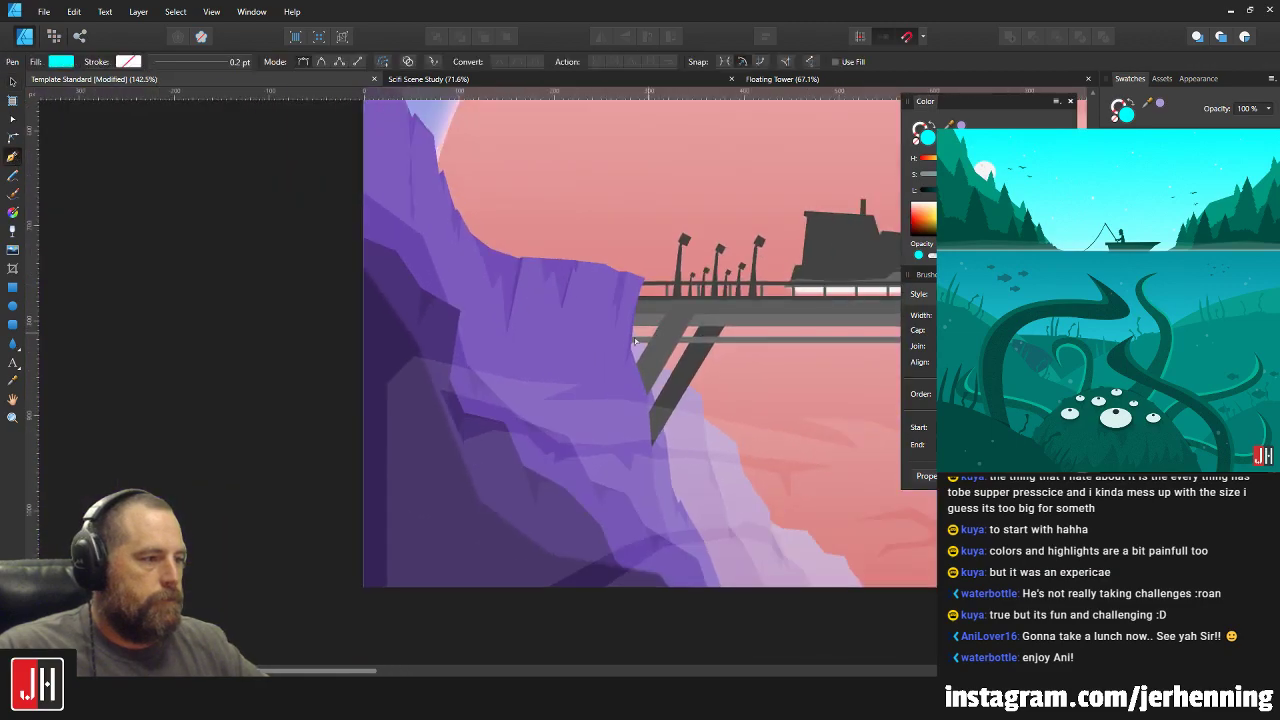
scroll(423, 391, up, 1)
click(347, 358)
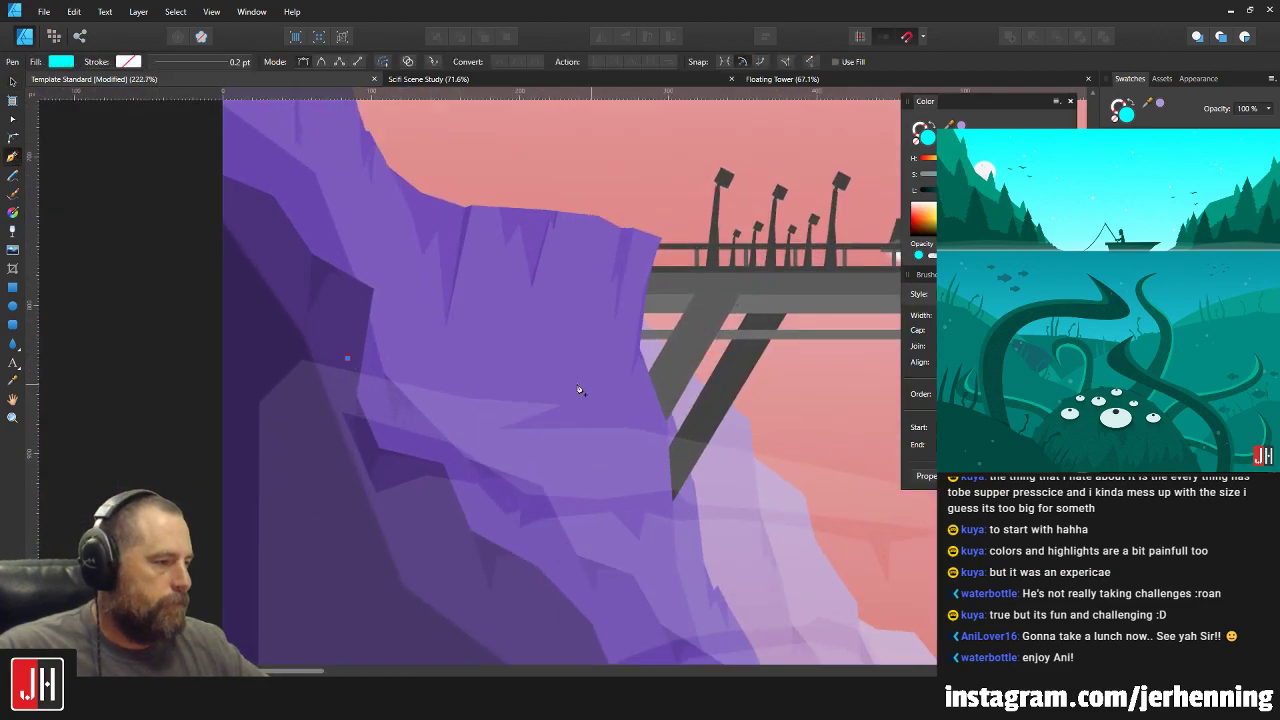
click(491, 378)
click(763, 412)
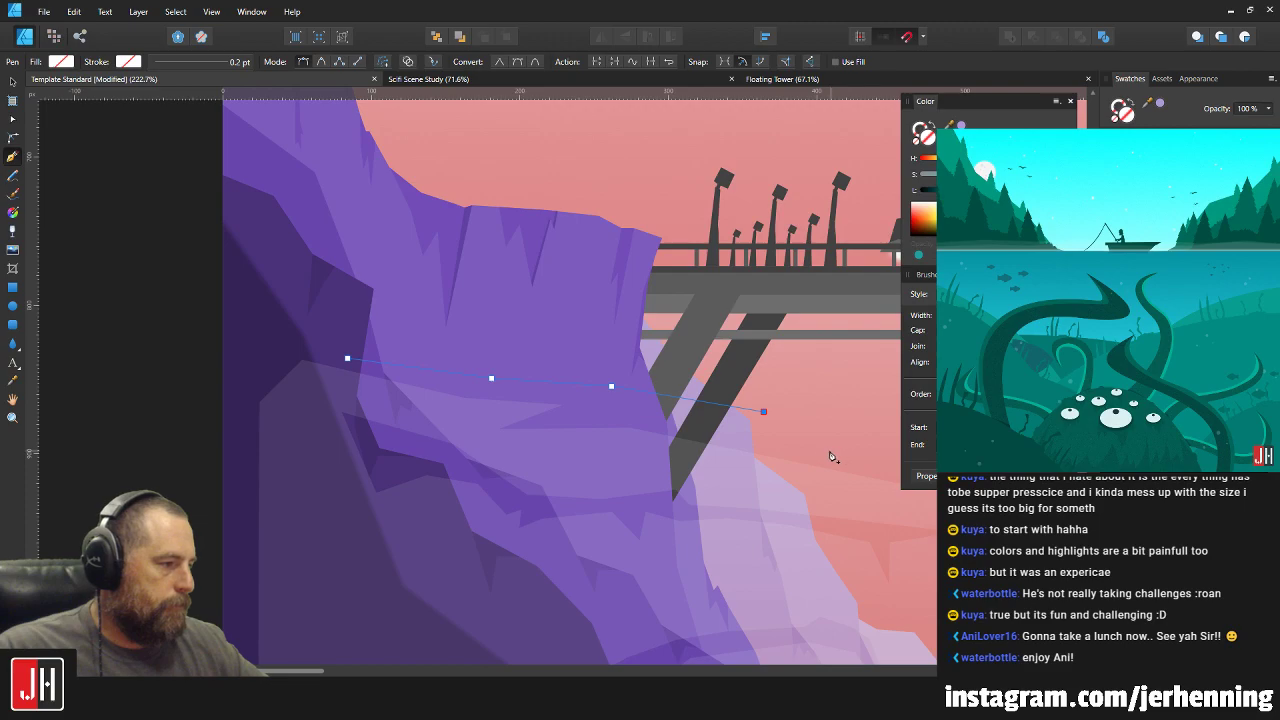
click(818, 452)
click(802, 411)
click(741, 393)
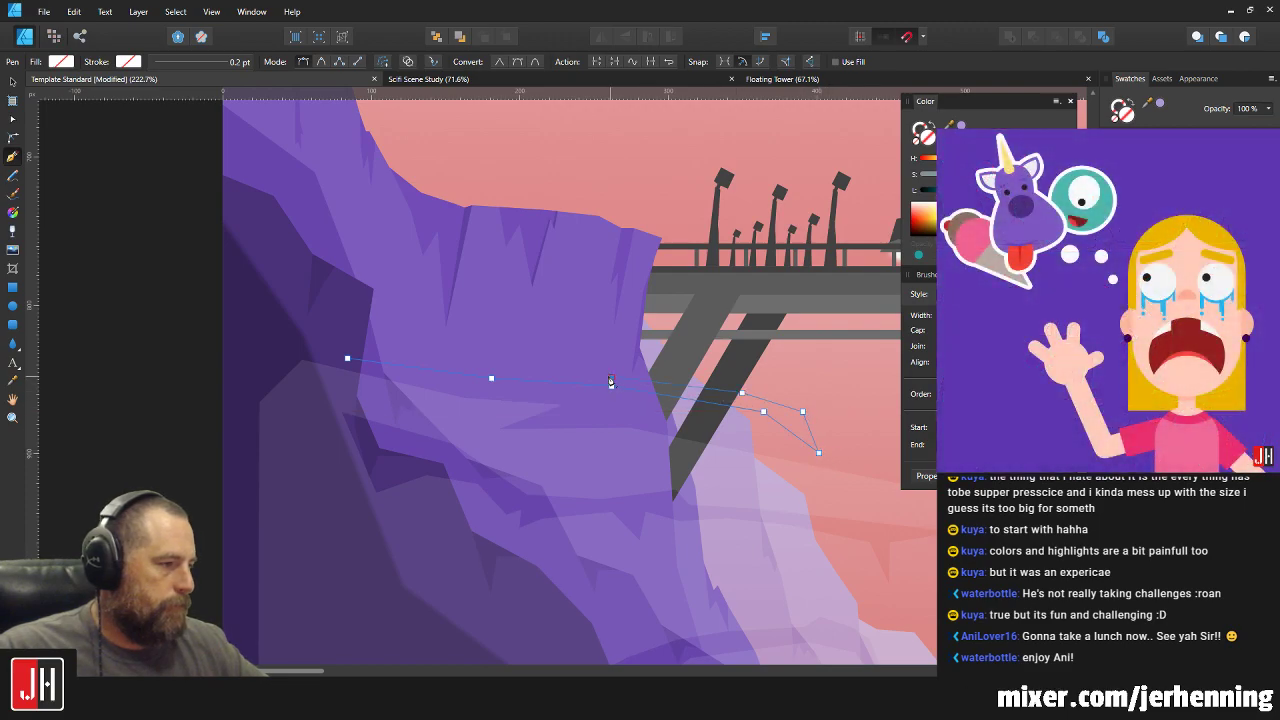
click(533, 358)
click(474, 358)
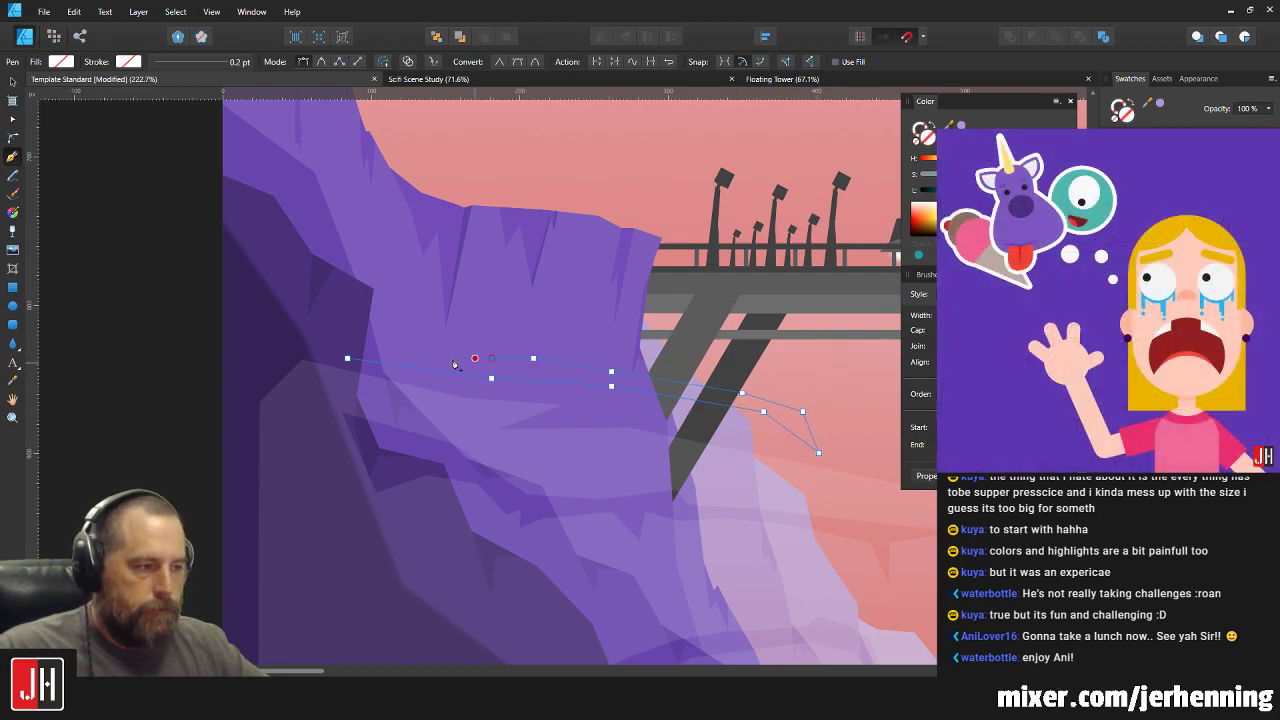
click(336, 332)
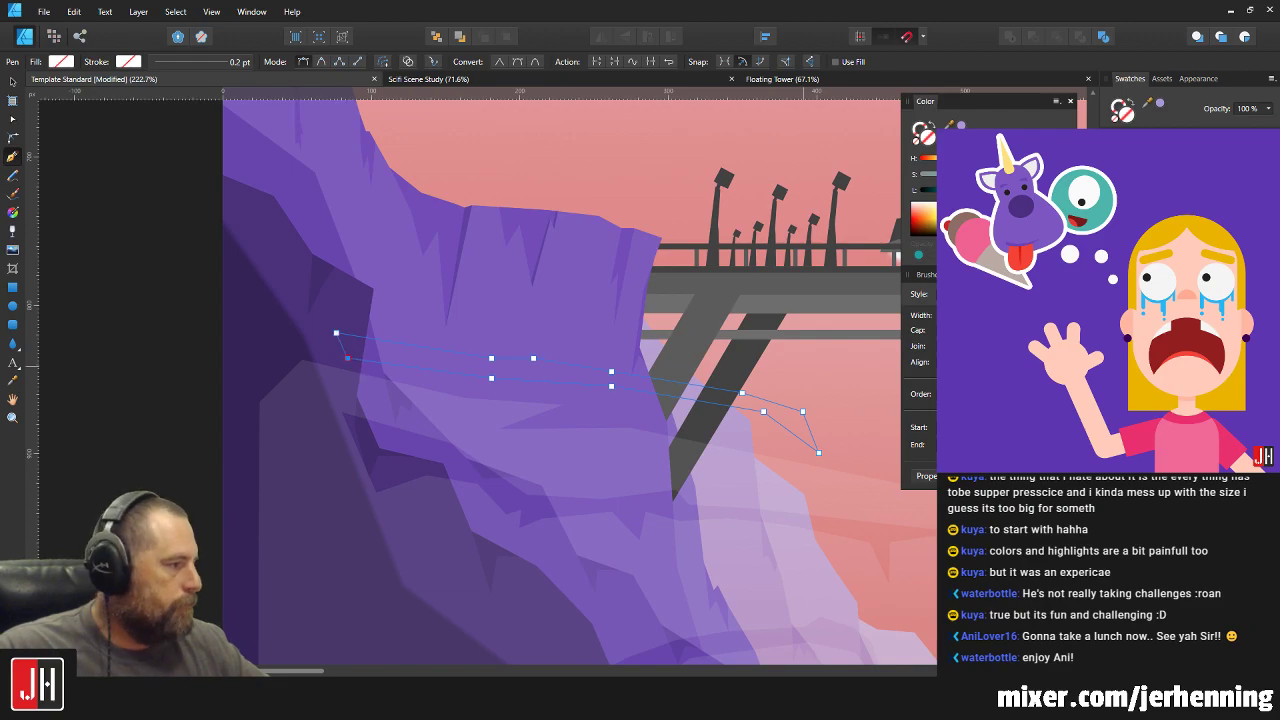
Fill the new wisp with white, lower its opacity, and shift it slightly down and left.
click(1140, 150)
key(1)
key(v)
click(831, 388)
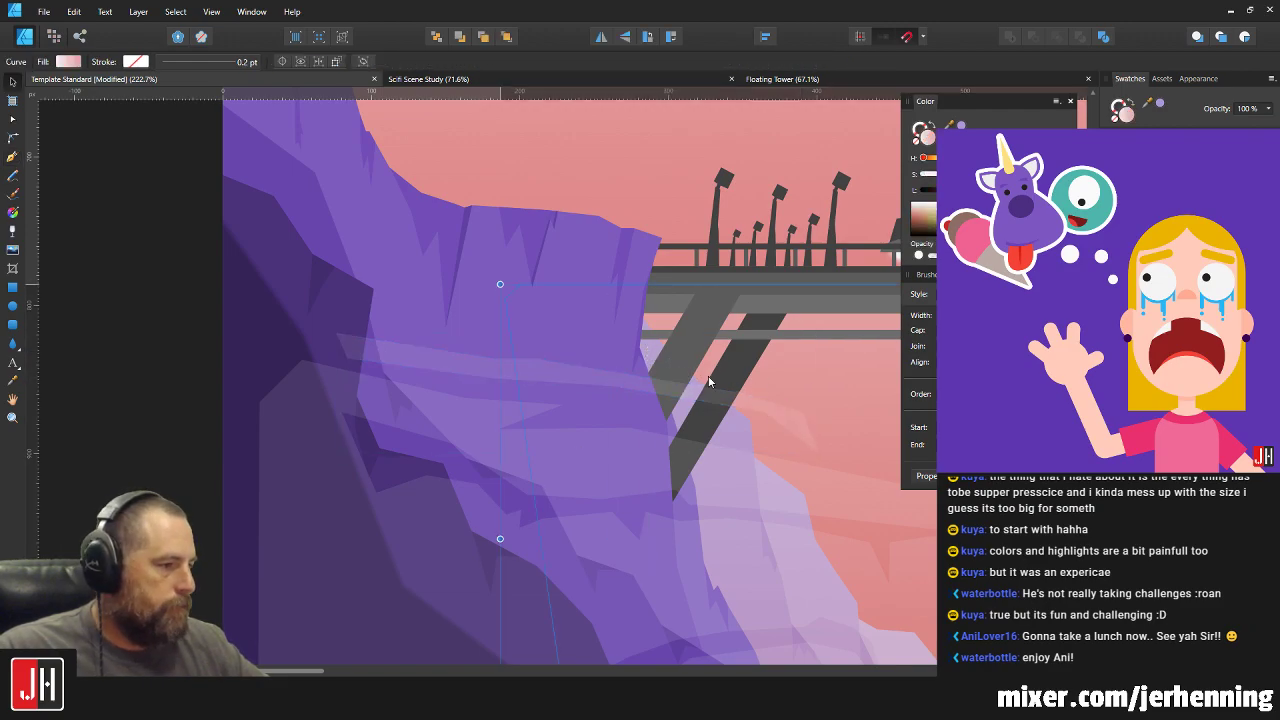
click(710, 390)
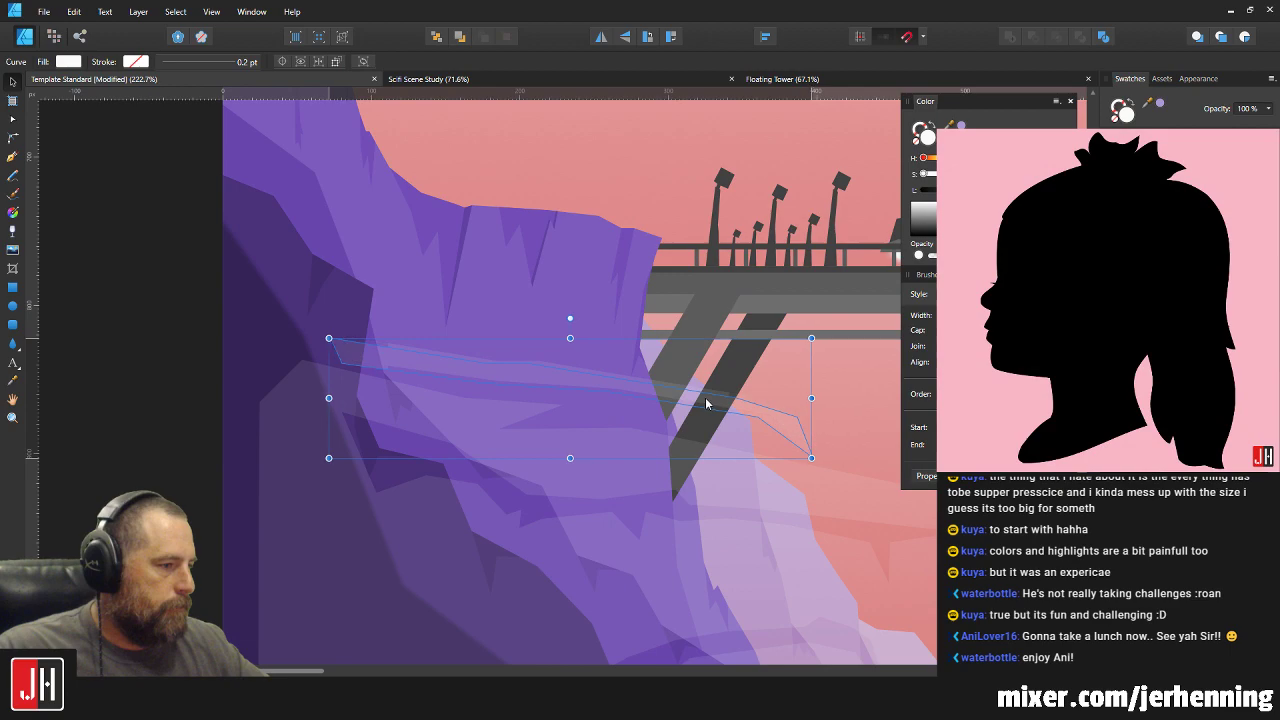
shift+click(586, 423)
scroll(625, 423, down, 3)
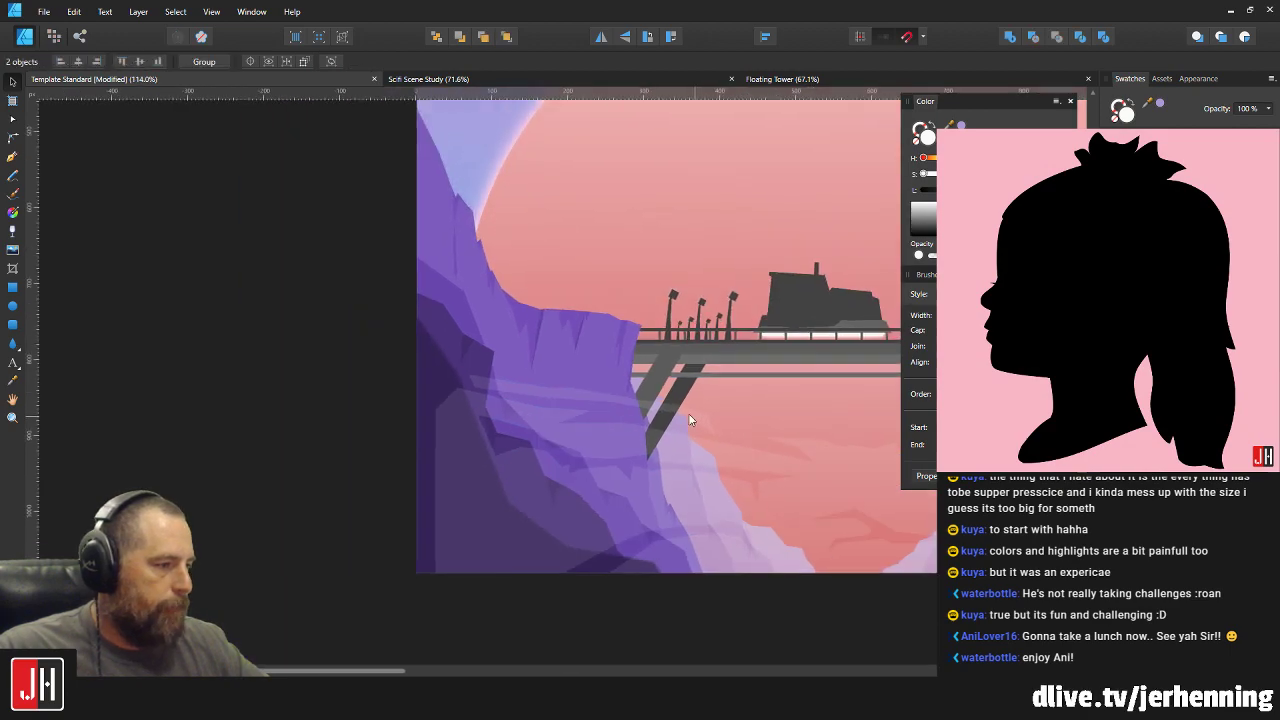
click(558, 447)
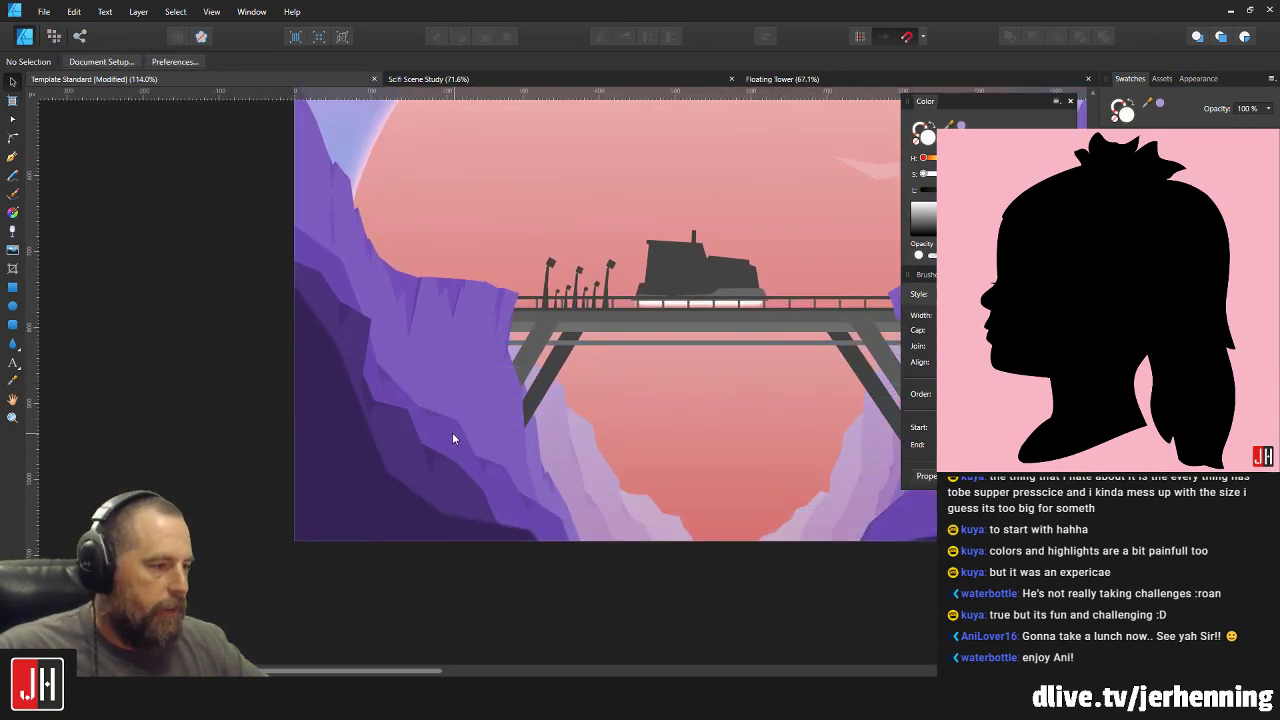
key(ctrl+z)
scroll(894, 551, down, 2)
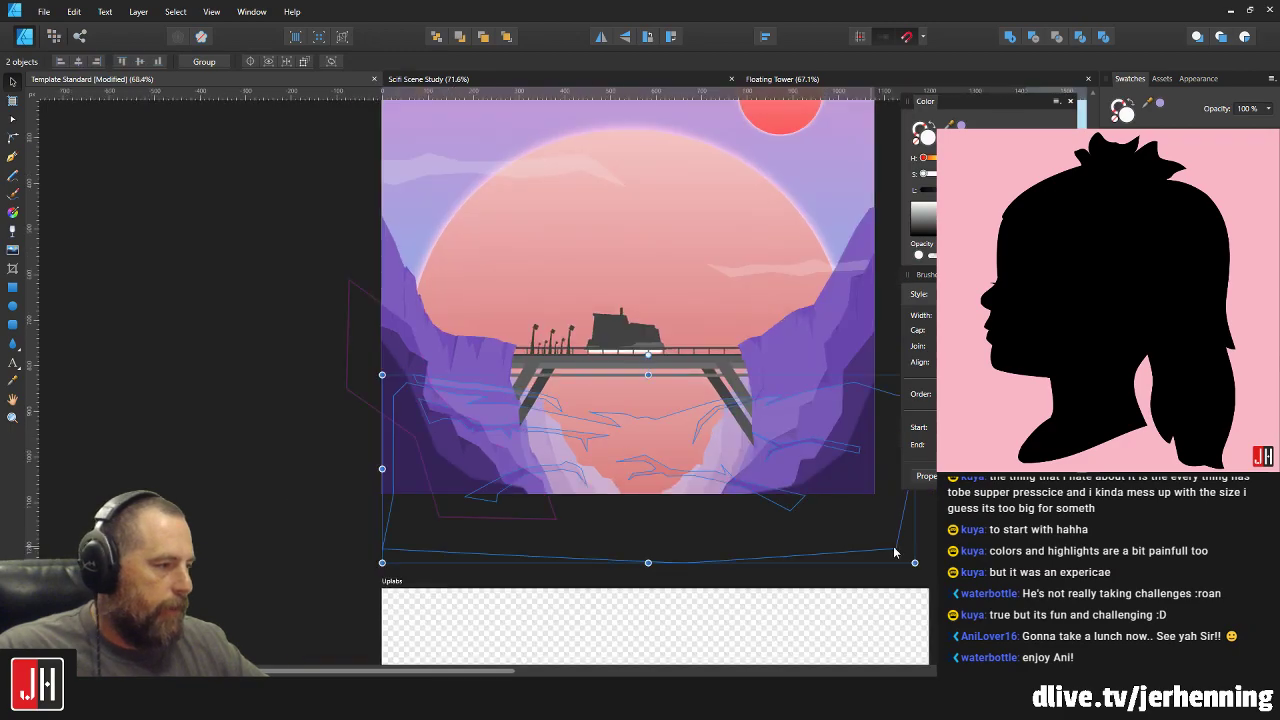
click(894, 551)
Pull nodes in the middle of the mist's upper edge into a pointed peak with a sharp notch cutting back below it.
scroll(777, 457, up, 2)
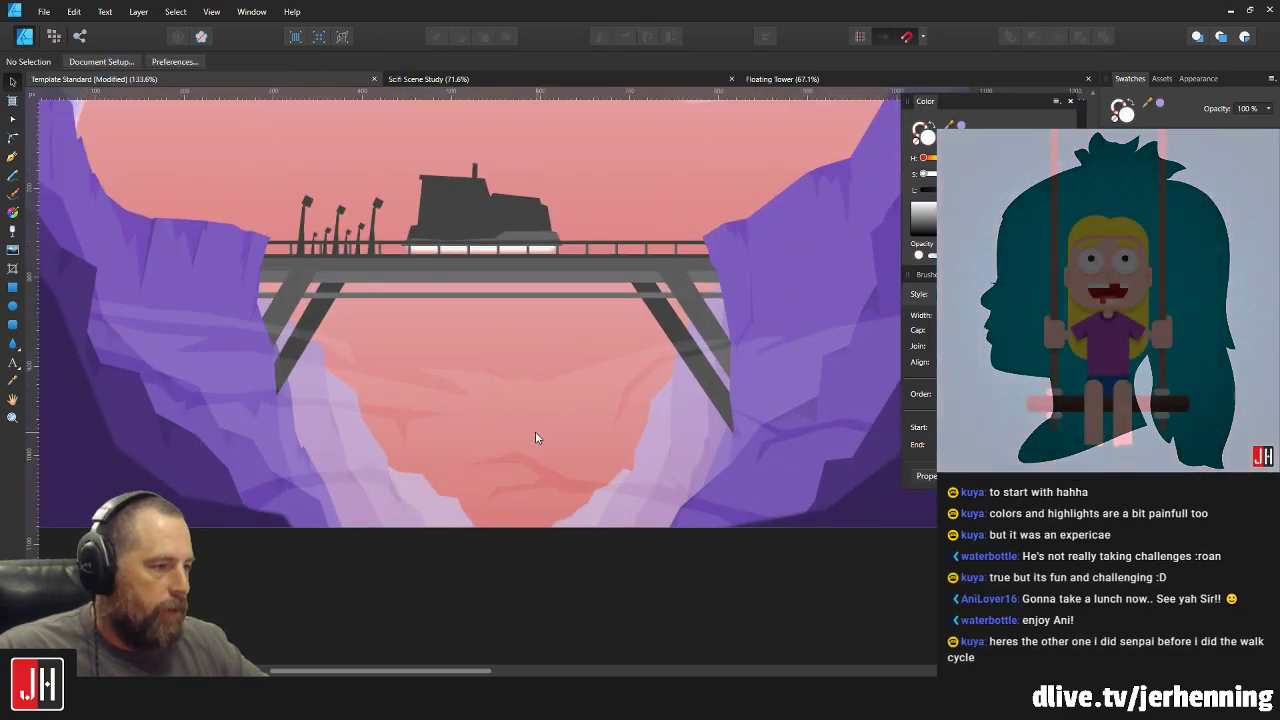
scroll(535, 437, up, 2)
click(511, 398)
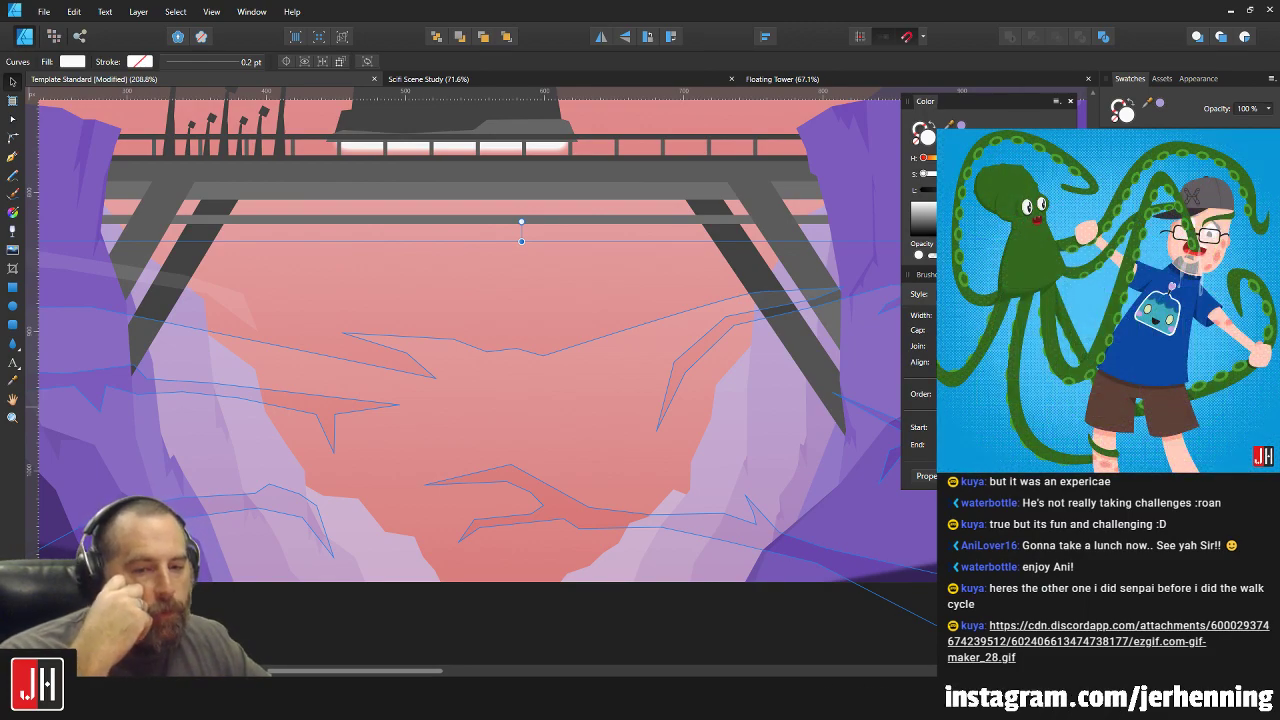
scroll(577, 348, down, 2)
scroll(577, 348, right, 1)
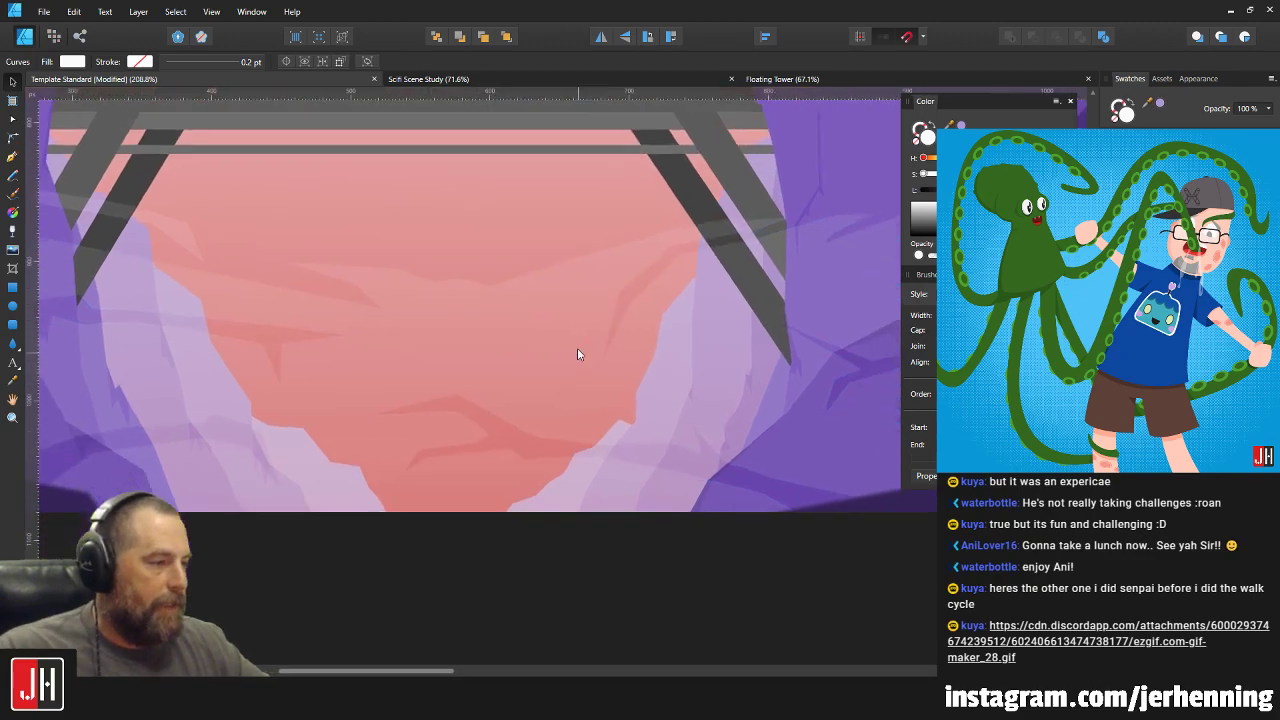
key(a)
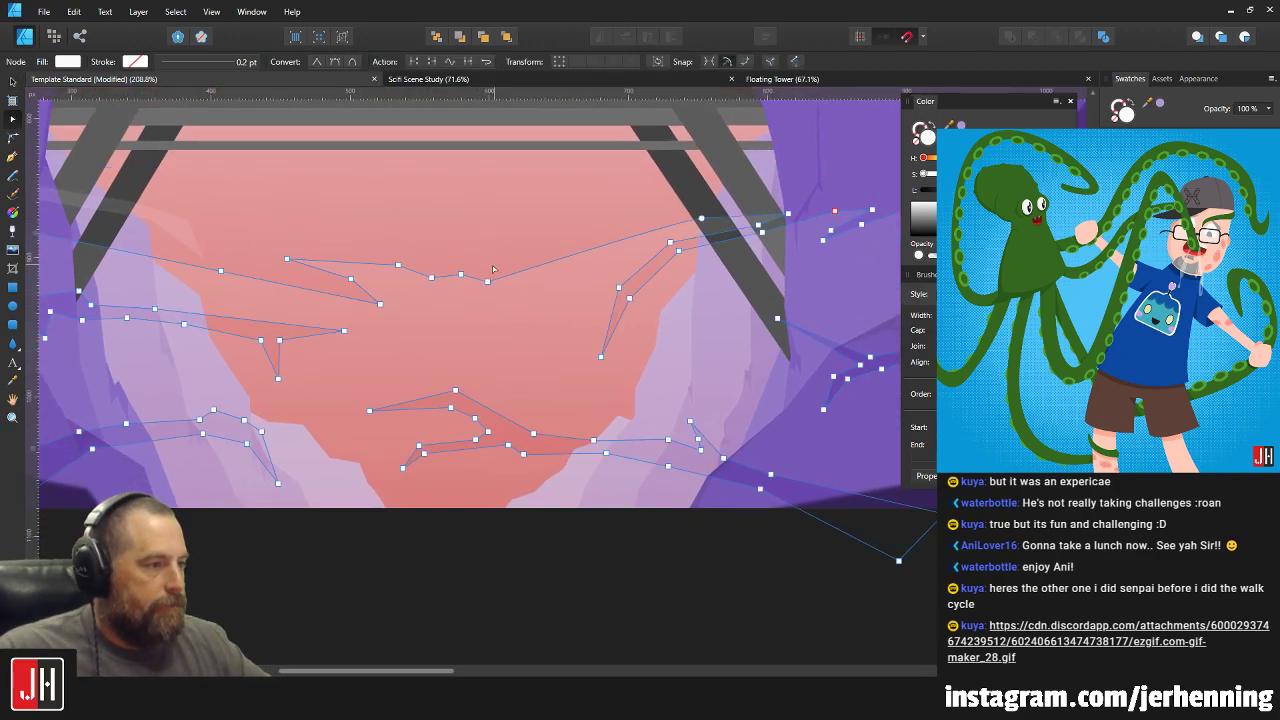
drag(487, 281, 522, 258)
drag(440, 311, 477, 298)
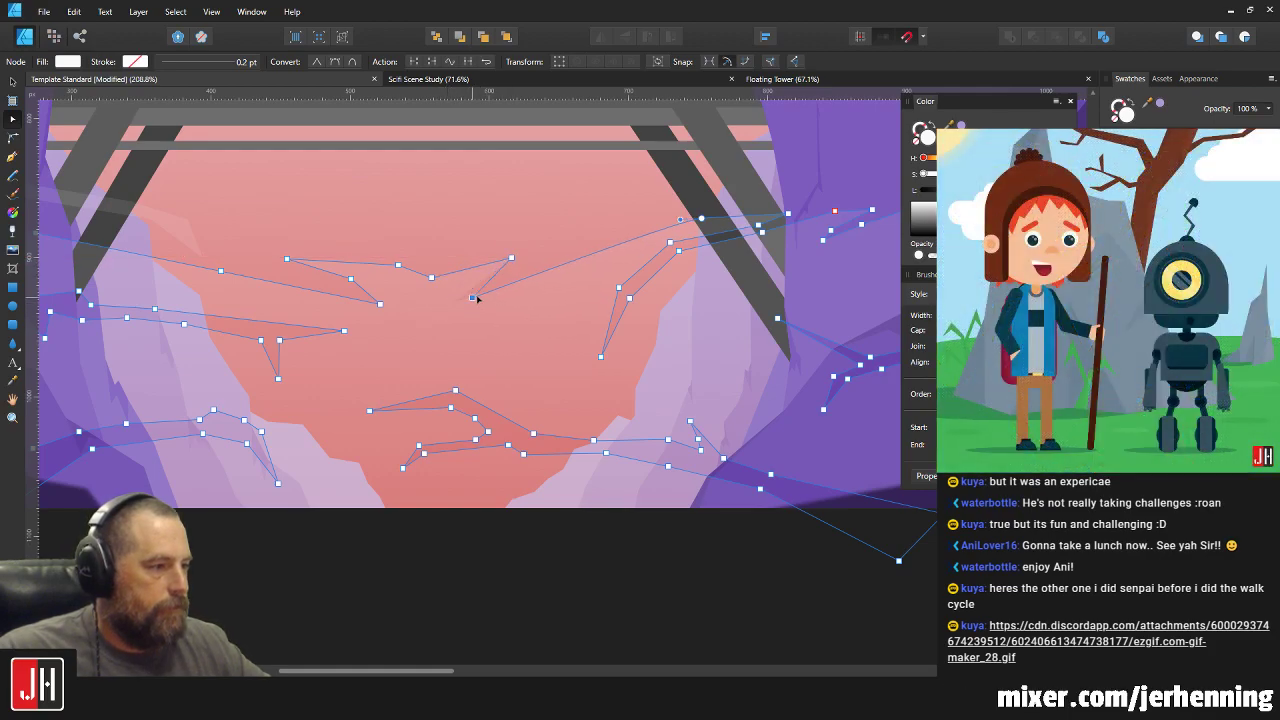
drag(513, 259, 517, 265)
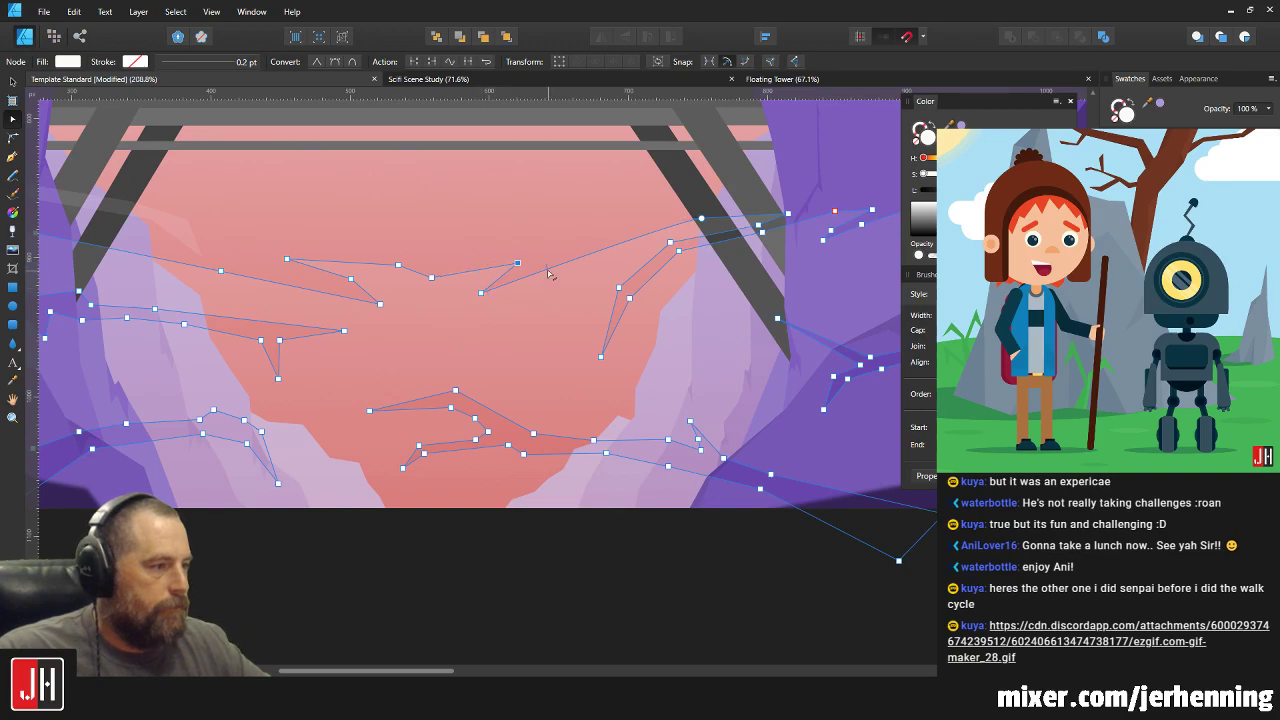
Add nodes on the mist's upper edge beside the new notch, convert them to sharp, and shape a second spike with its own notch.
mouse_move(549, 274)
mouse_down()
mouse_move(585, 259)
mouse_move(534, 290)
mouse_up()
click(580, 257)
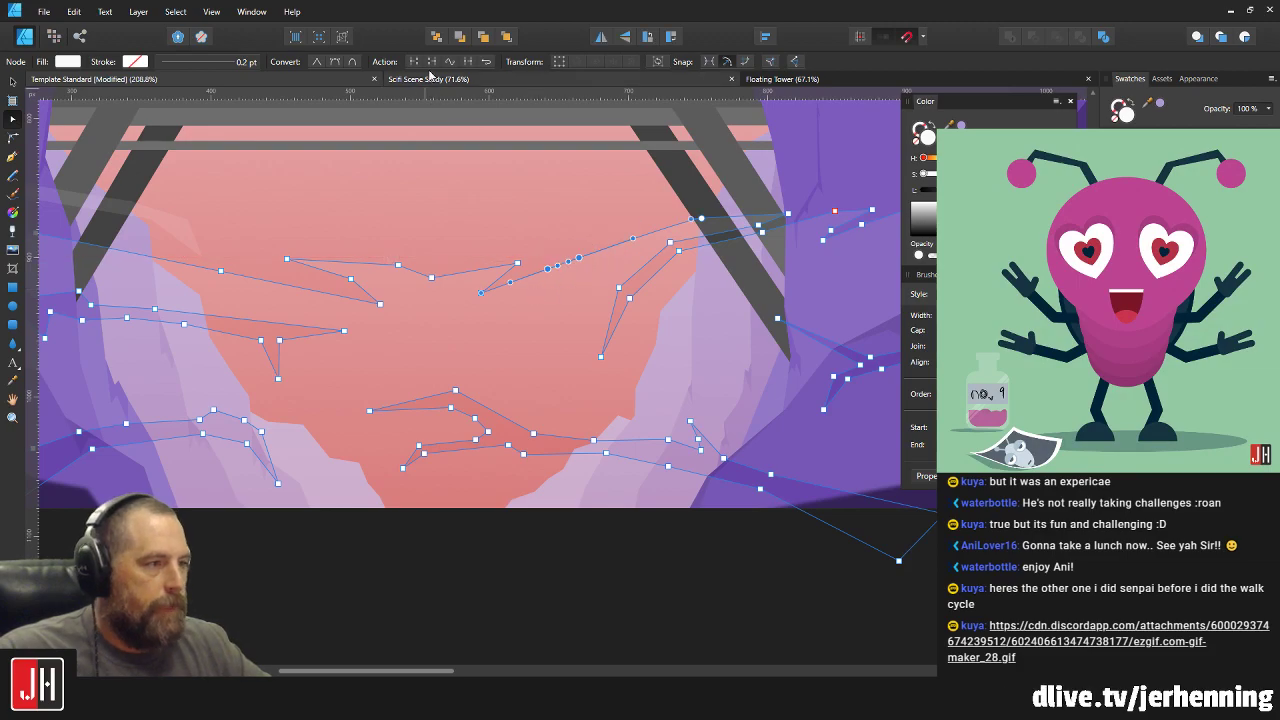
click(316, 62)
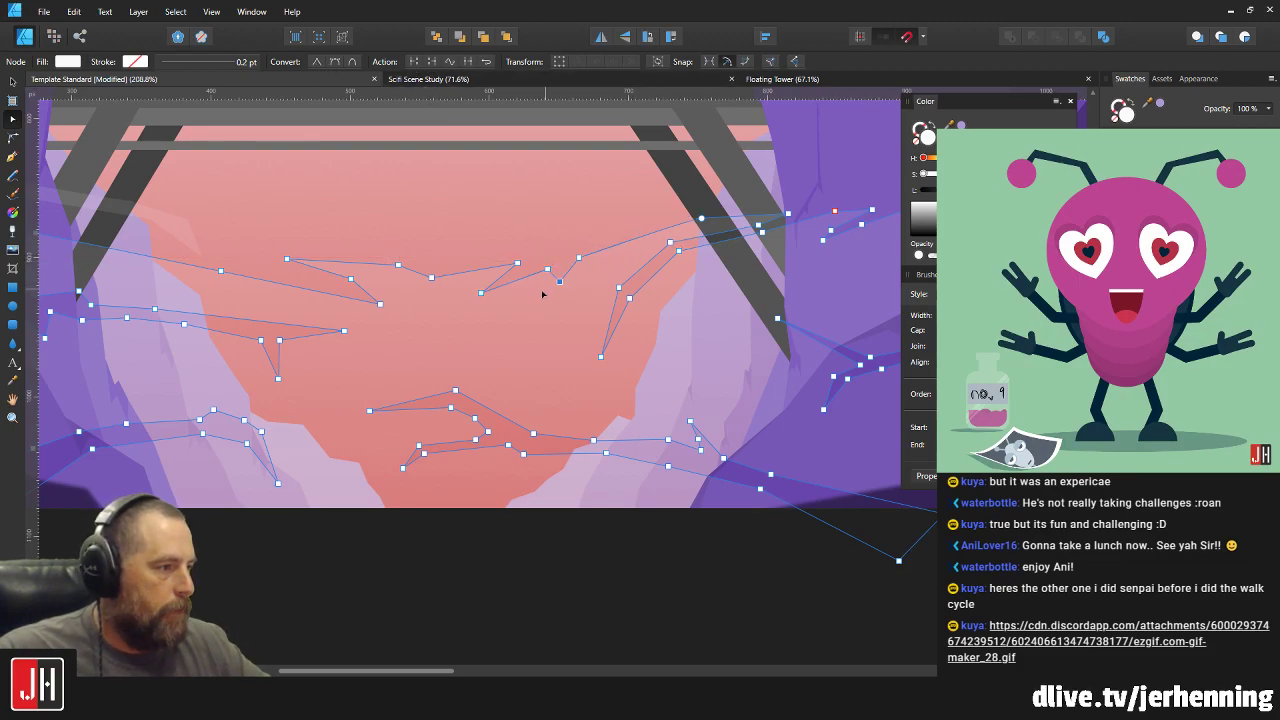
drag(549, 271, 551, 262)
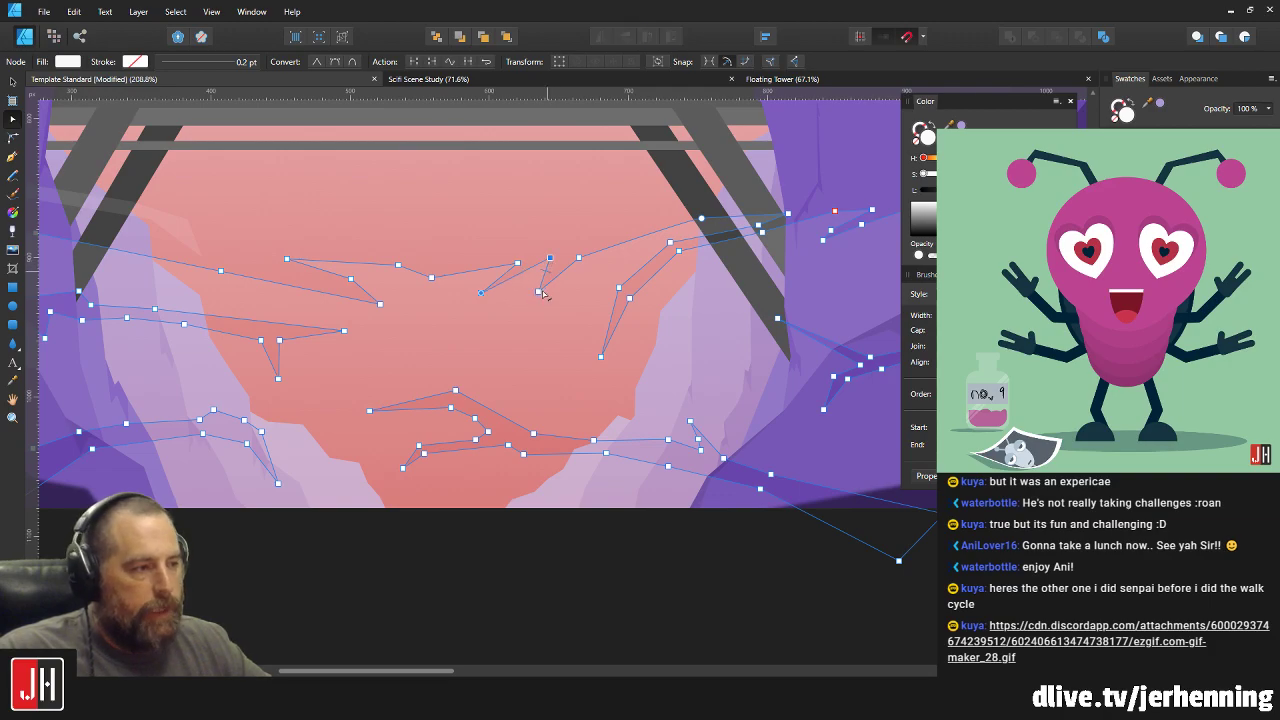
click(587, 266)
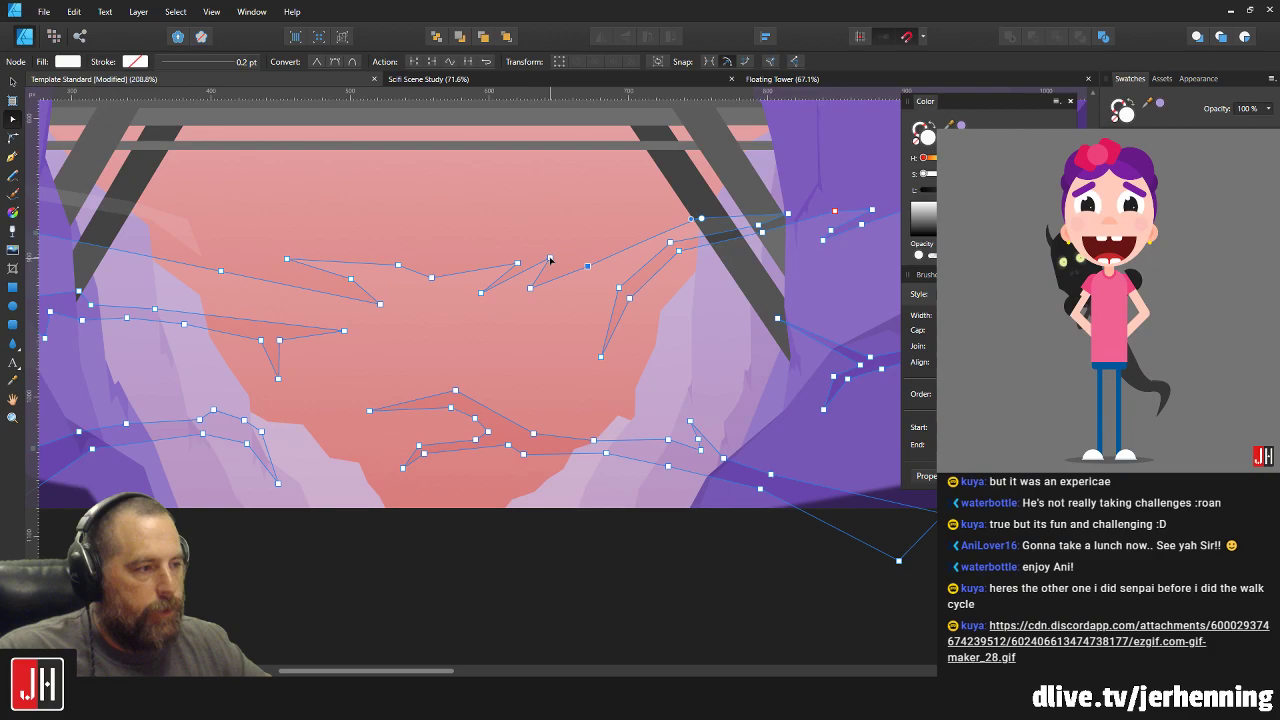
key(v)
scroll(549, 260, down, 5)
scroll(600, 280, up, 3)
scroll(627, 298, down, 3)
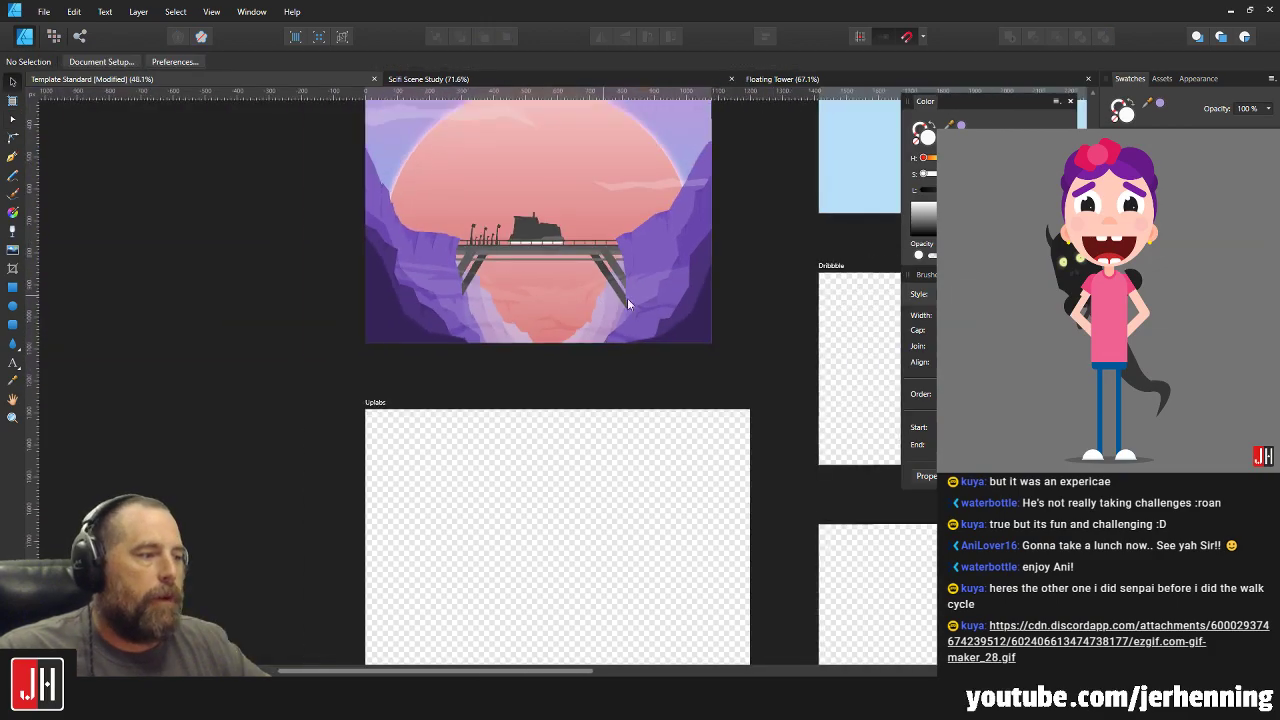
Select all nodes of the mist's lower-right branch cutout and shift them right and slightly down, then deselect the mist.
scroll(693, 291, up, 3)
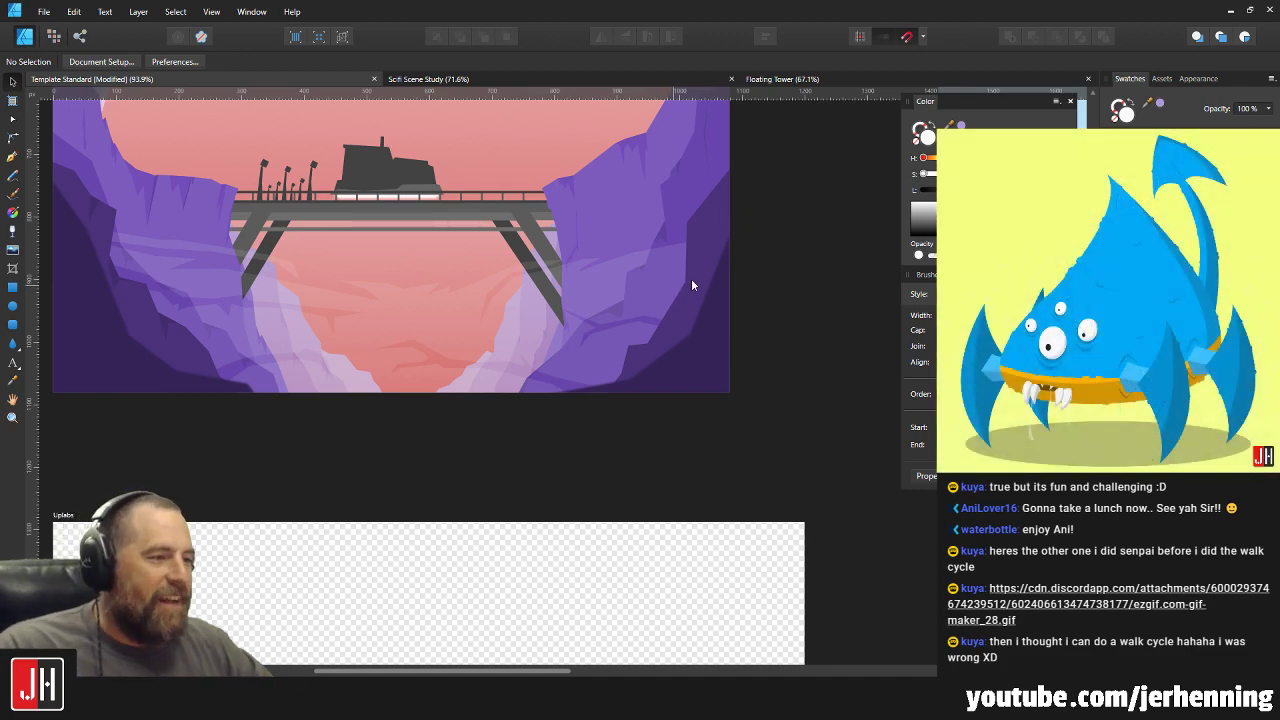
scroll(595, 320, up, 1)
scroll(600, 345, up, 1)
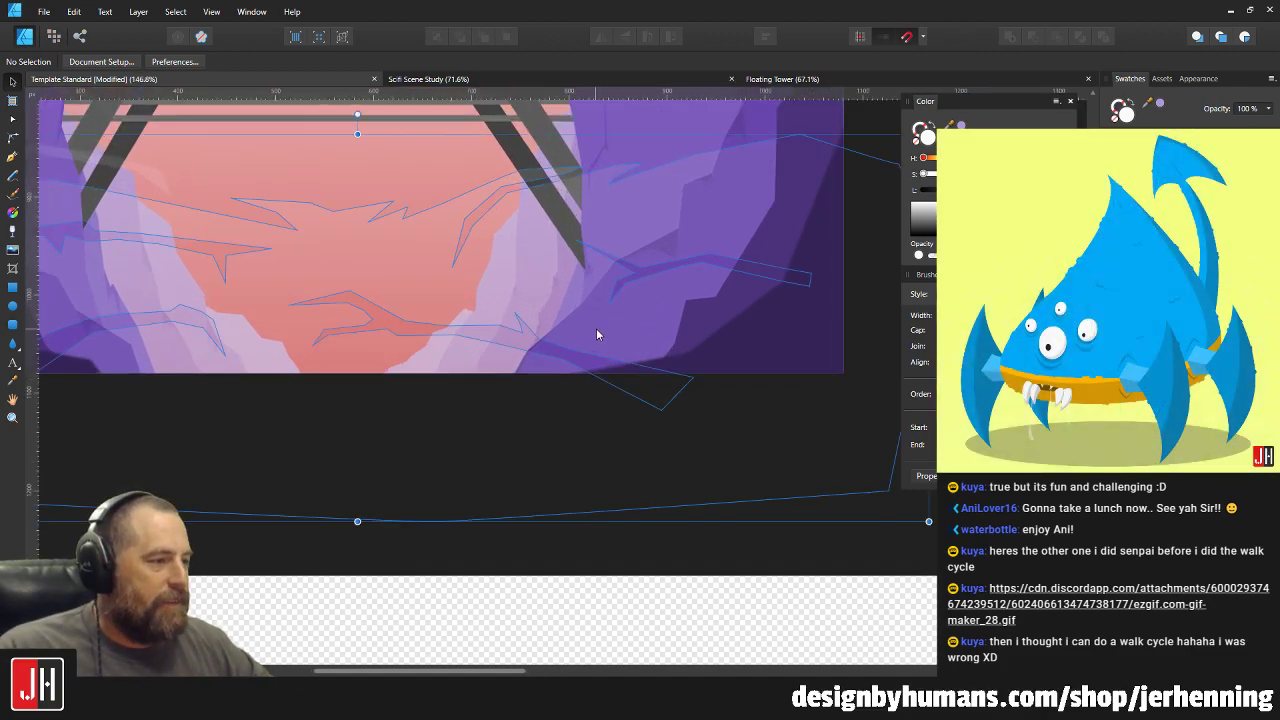
click(596, 328)
key(a)
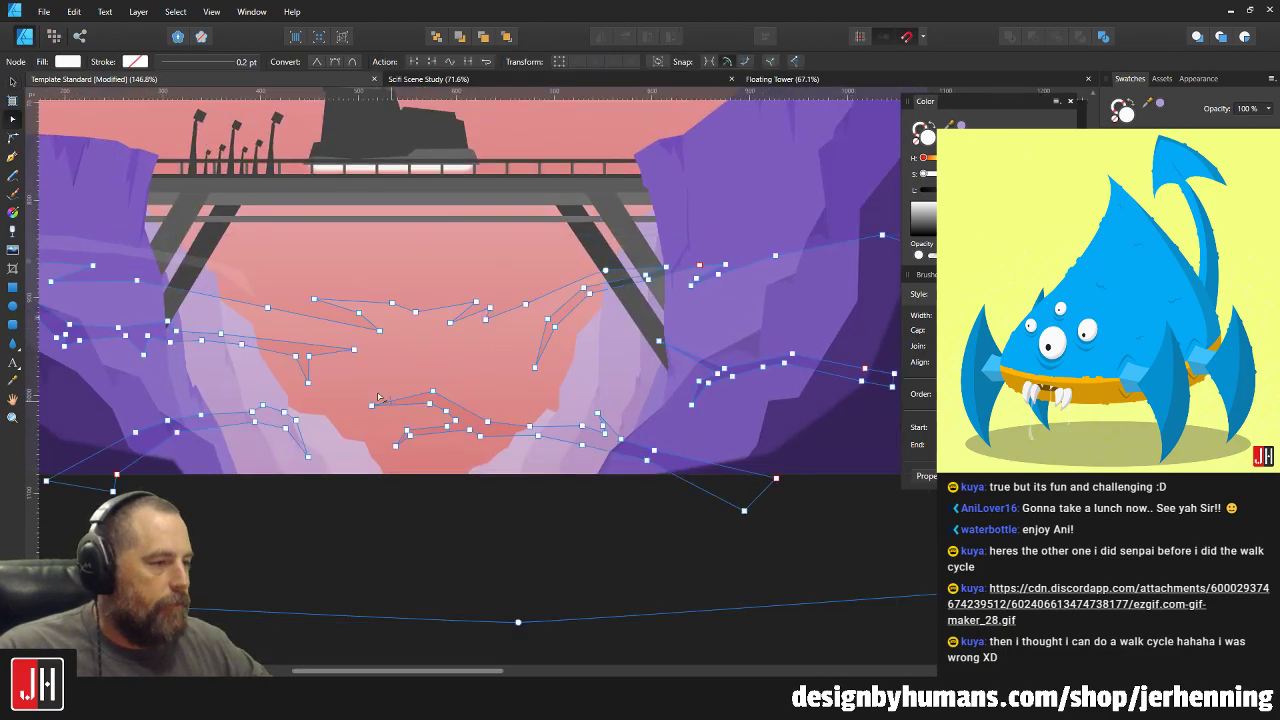
drag(352, 376, 679, 497)
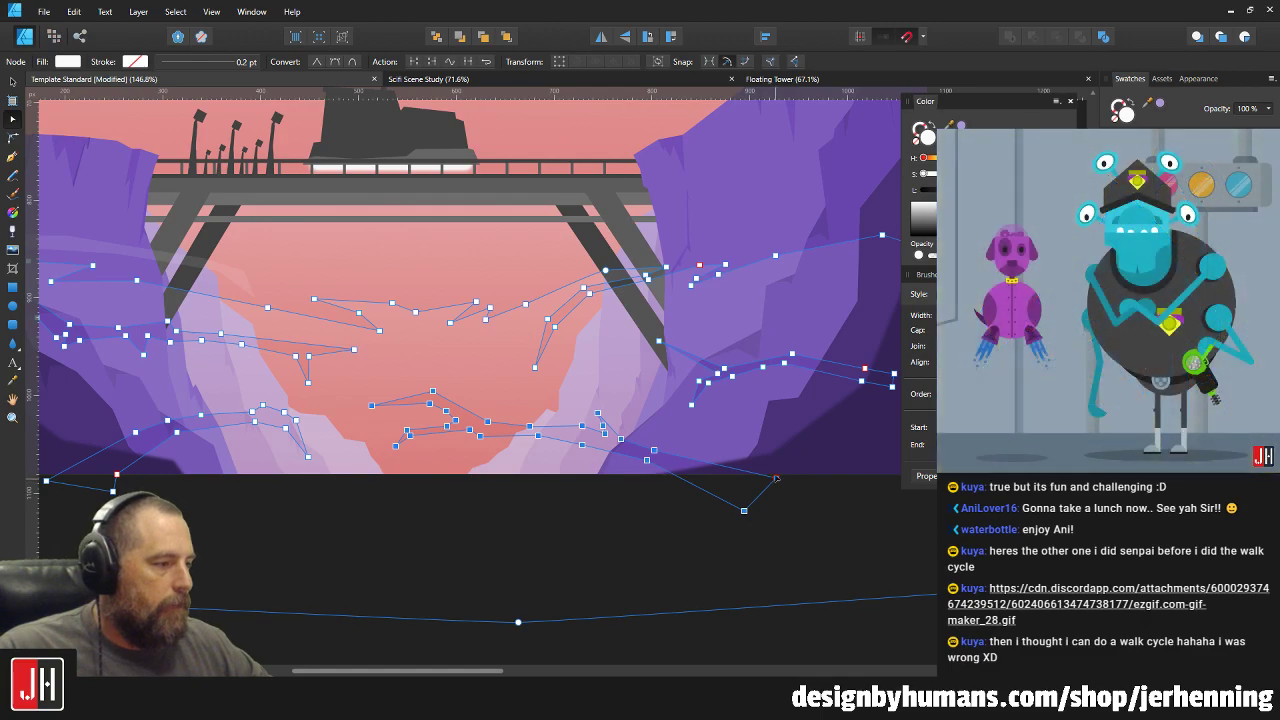
drag(776, 478, 815, 485)
key(v)
key(ctrl+d)
scroll(654, 499, down, 4)
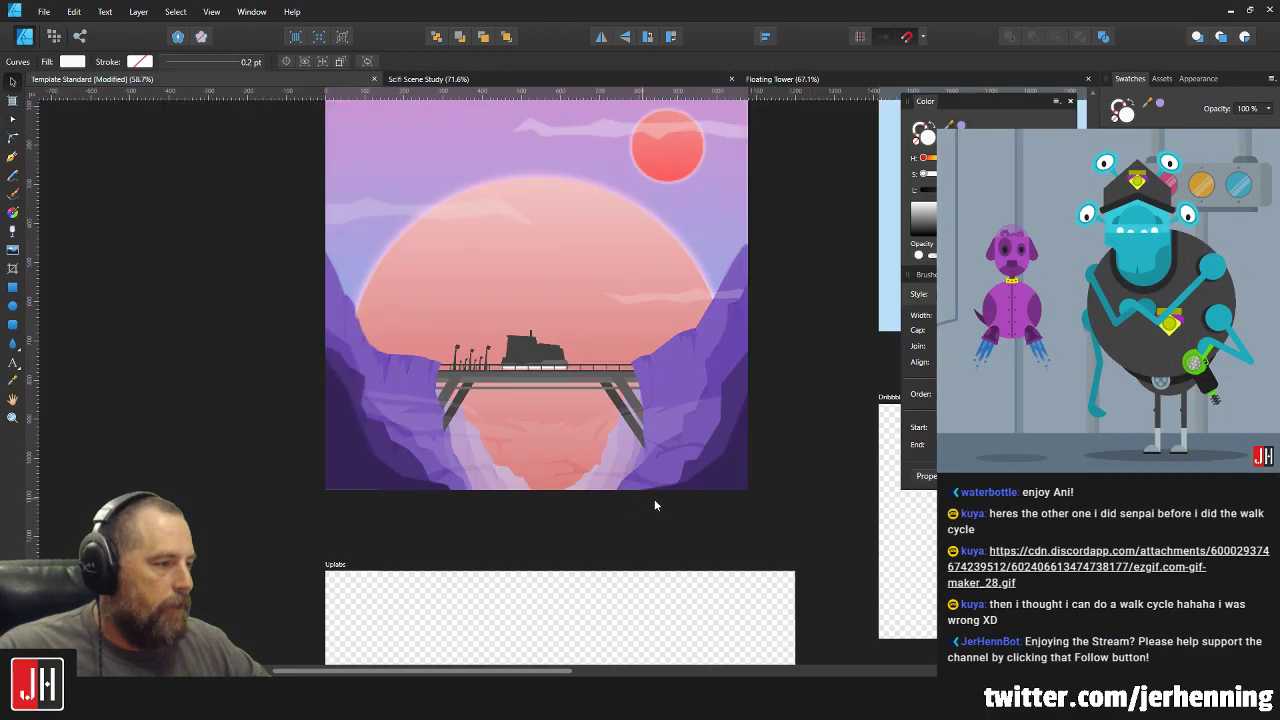
Select the large mist shape together with the upper-left wisp and shift both slightly down, then deselect them.
scroll(628, 474, up, 5)
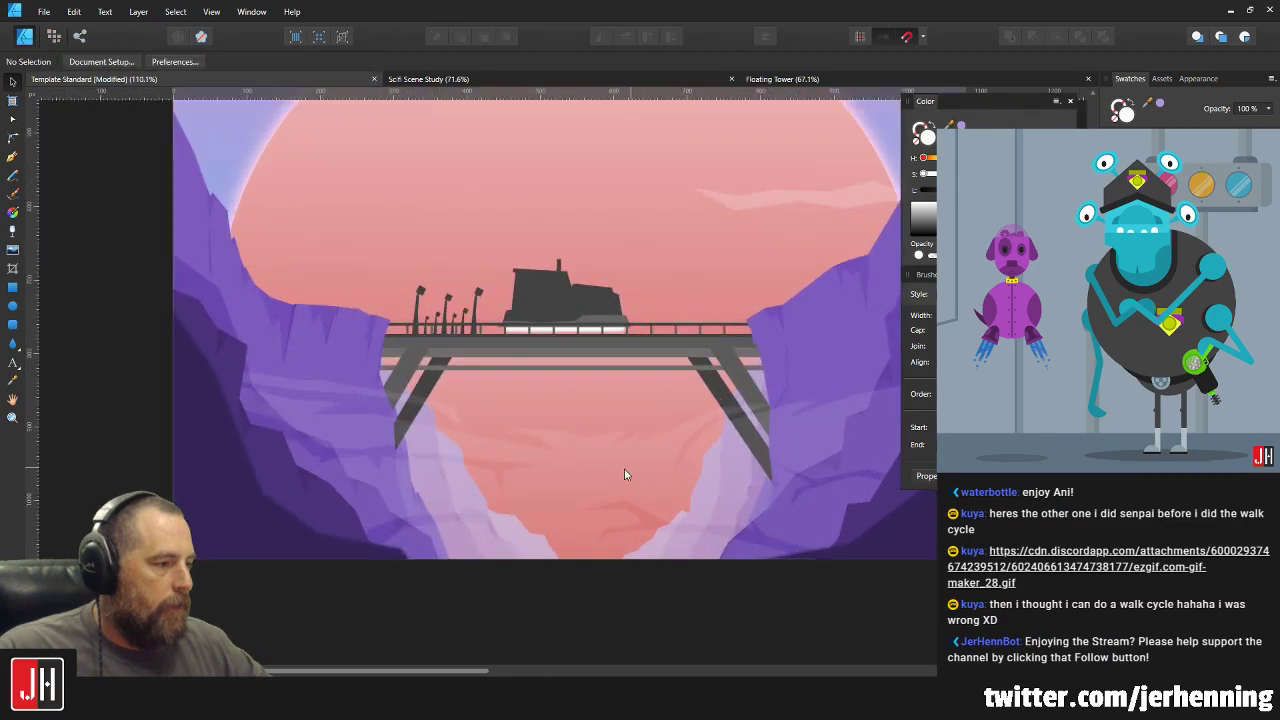
scroll(592, 470, right, 2)
scroll(569, 451, down, 2)
click(400, 403)
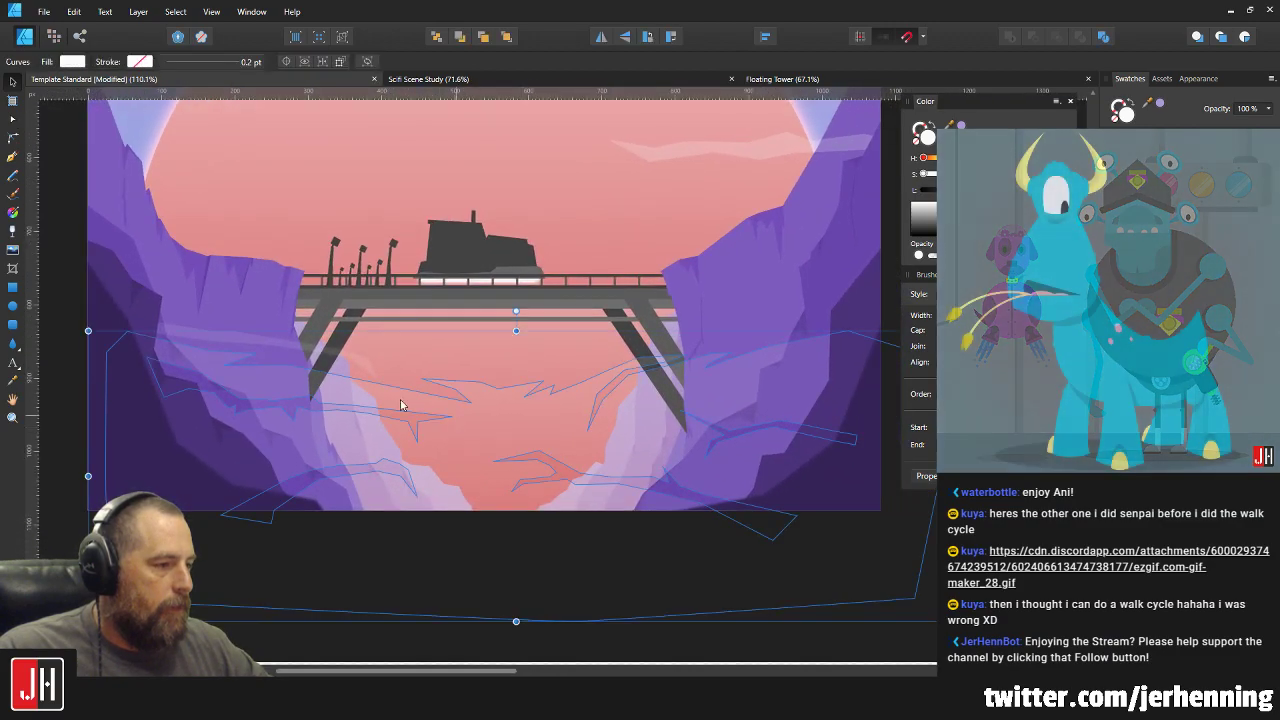
shift+click(545, 445)
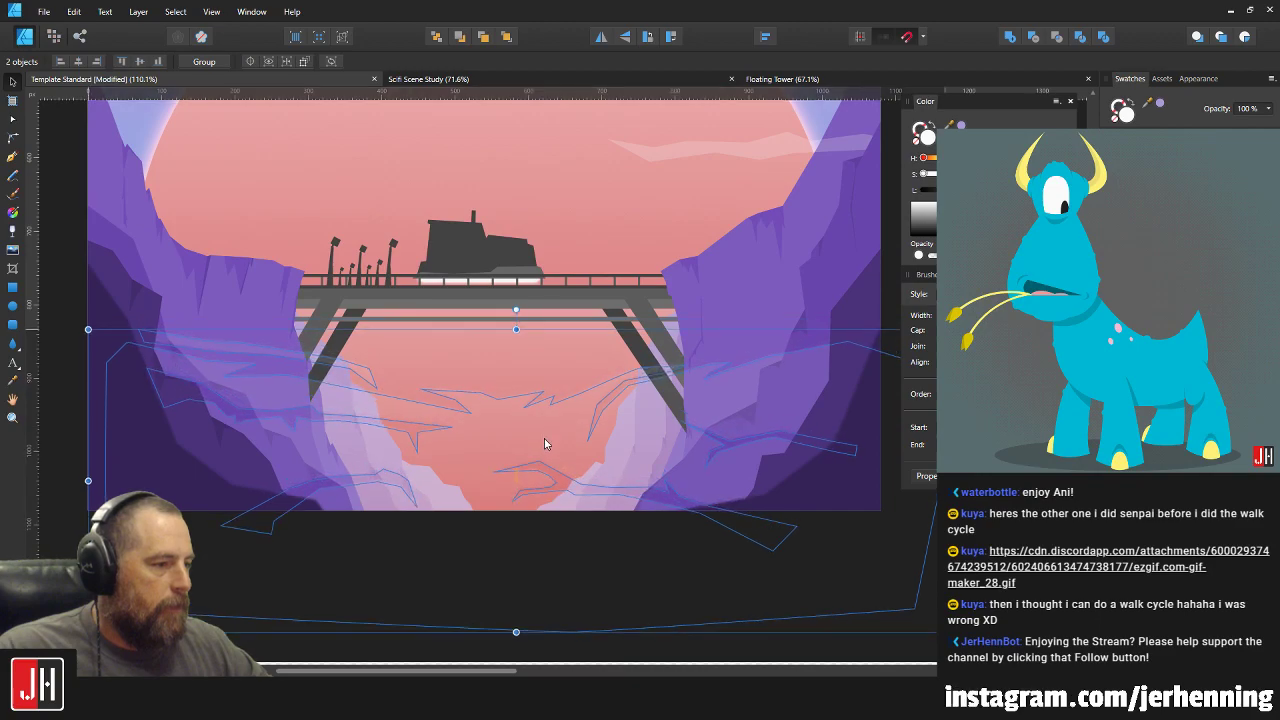
scroll(618, 442, down, 5)
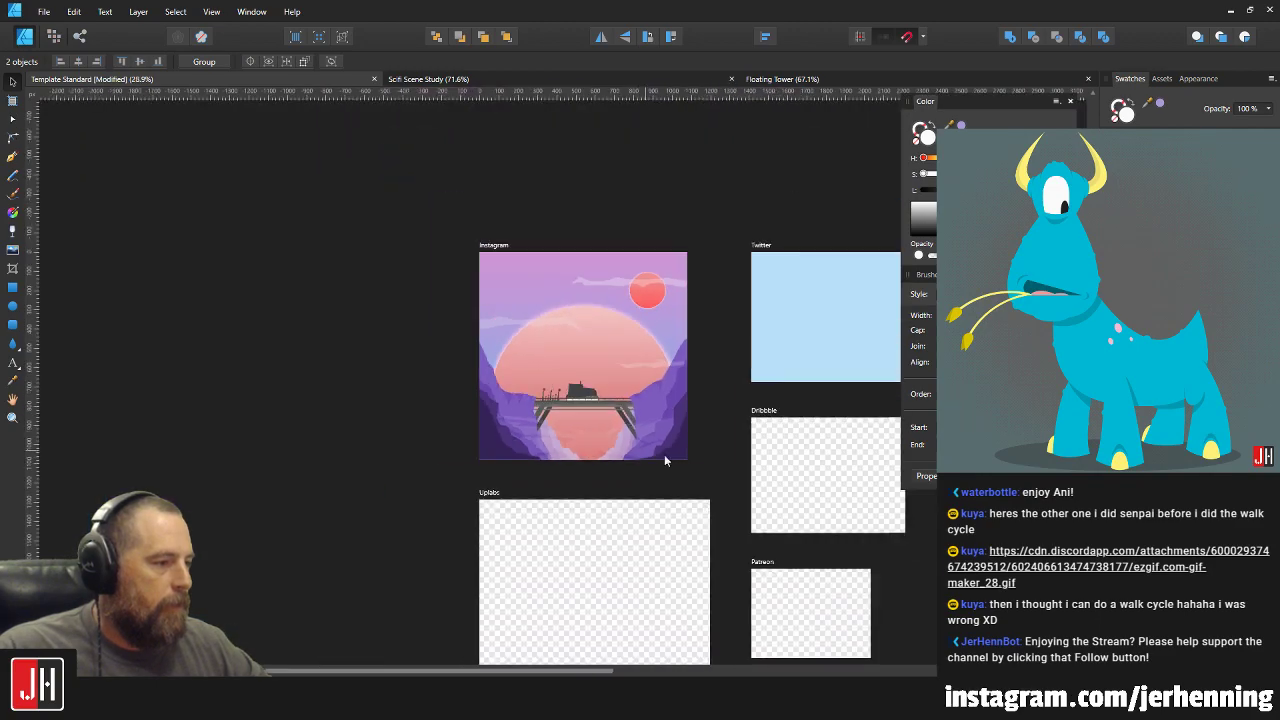
click(731, 464)
Place a copy of the upper-left wisp low across the left cliffs, rotate it slightly counterclockwise until nearly level, and shift it up a little.
scroll(663, 446, up, 5)
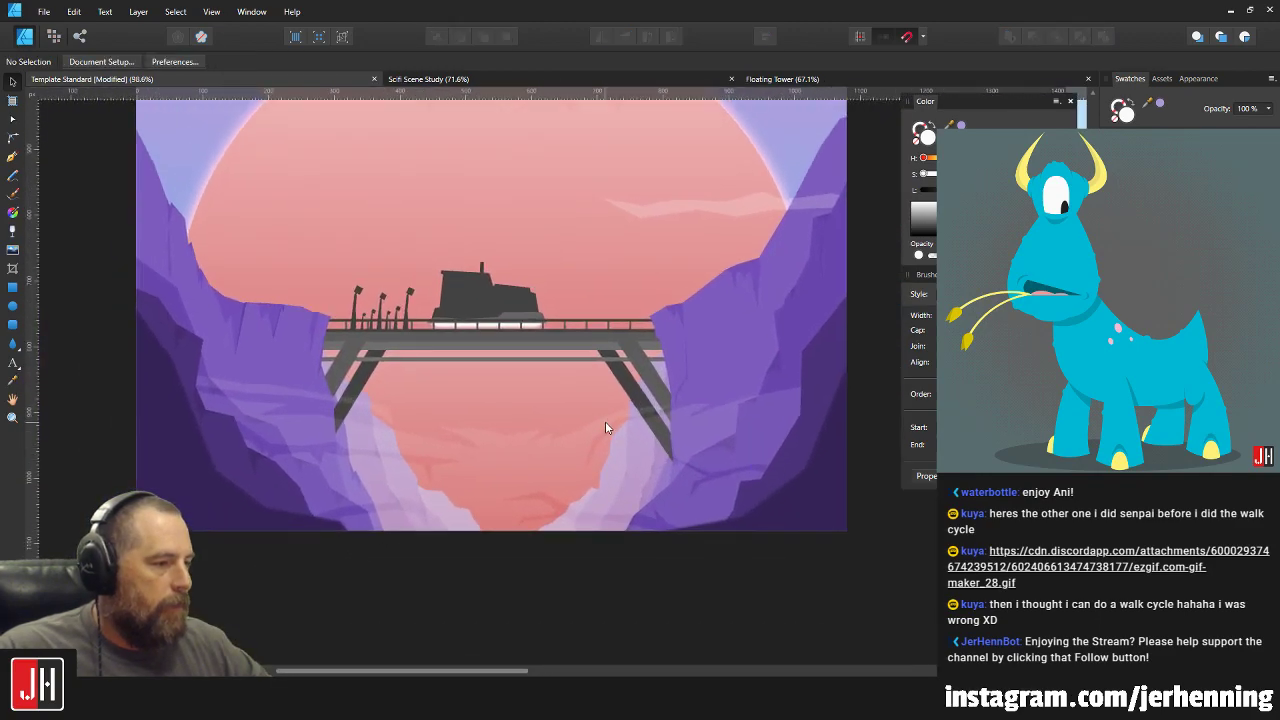
scroll(574, 420, up, 2)
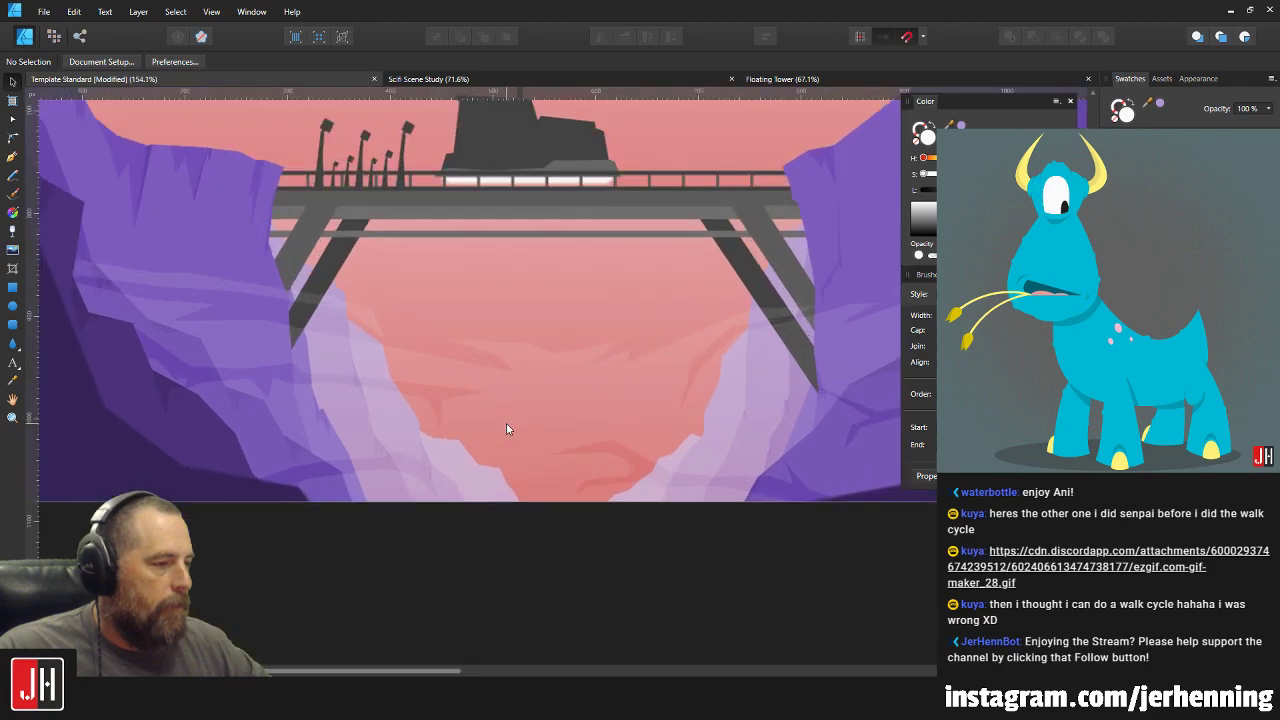
click(13, 157)
key(v)
click(316, 300)
drag(317, 302, 374, 466)
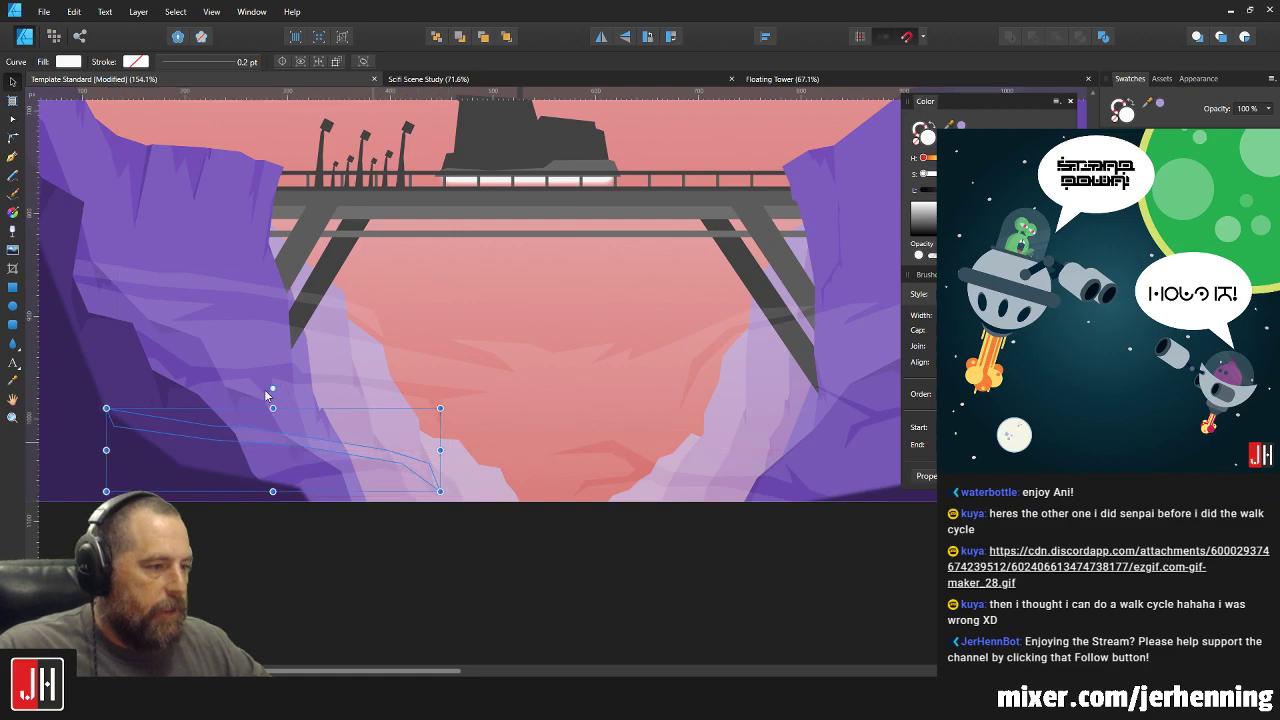
drag(270, 389, 262, 389)
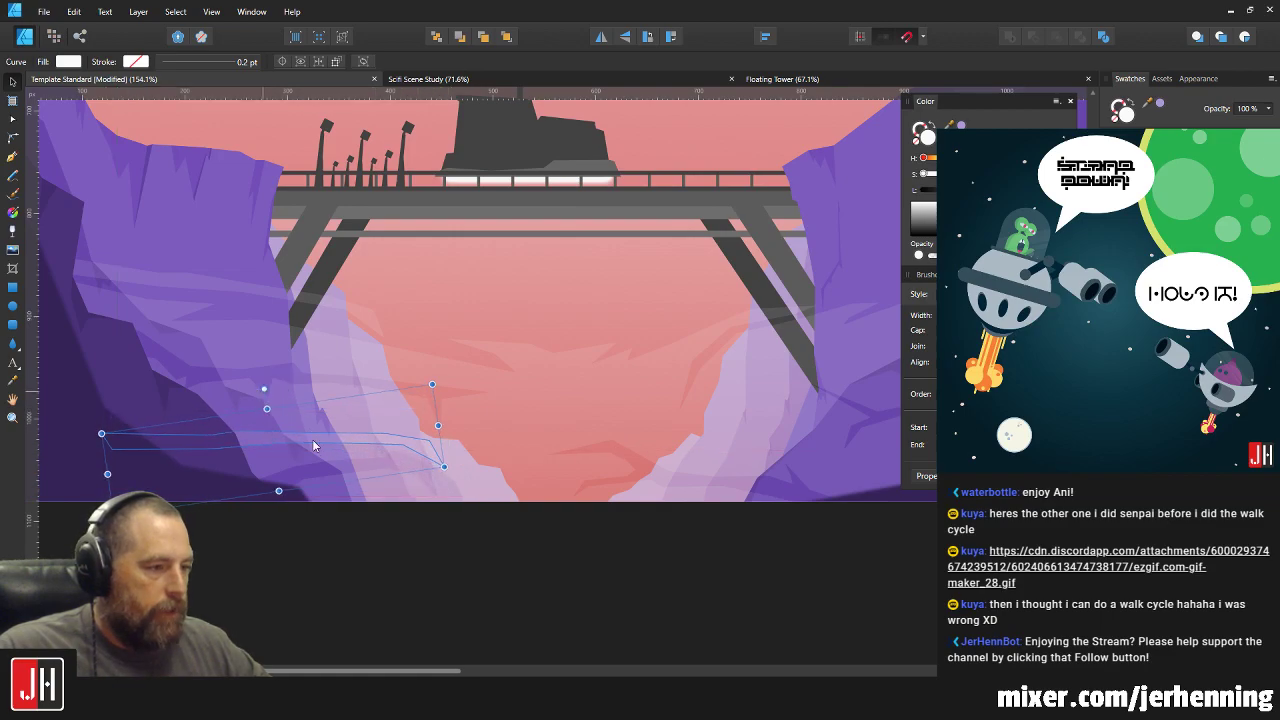
scroll(312, 439, up, 2)
mouse_move(344, 433)
mouse_down()
mouse_move(333, 418)
mouse_move(345, 418)
mouse_up()
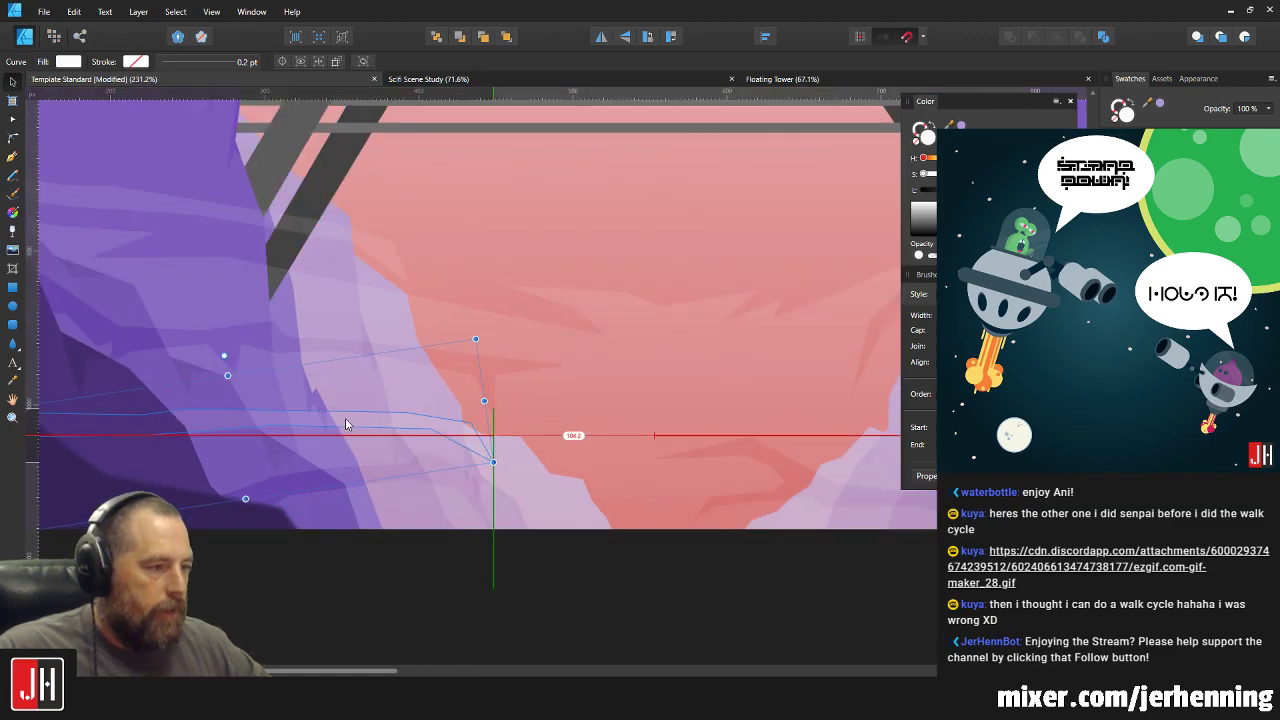
key(ctrl+d)
scroll(345, 418, down, 8)
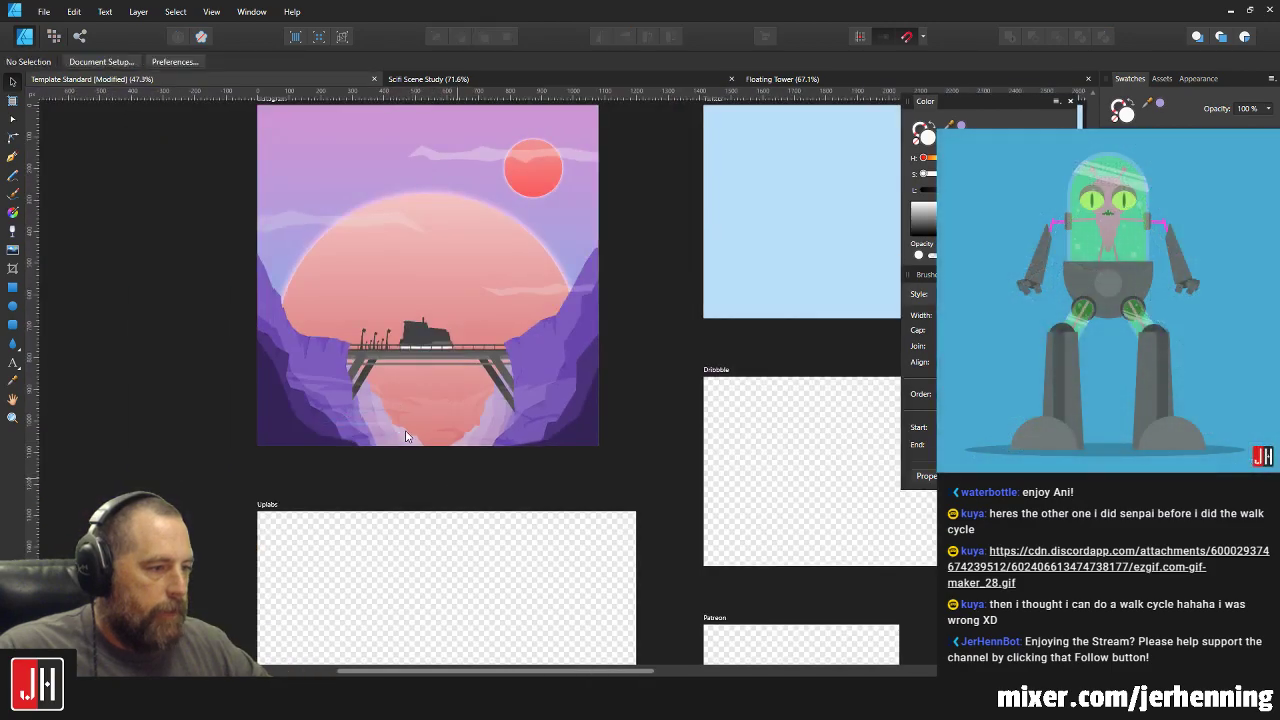
Copy the lower-left wisp onto the lower-right cliffs with its pointed end turned to face left, and save the document.
scroll(406, 436, up, 3)
click(334, 419)
drag(334, 419, 545, 415)
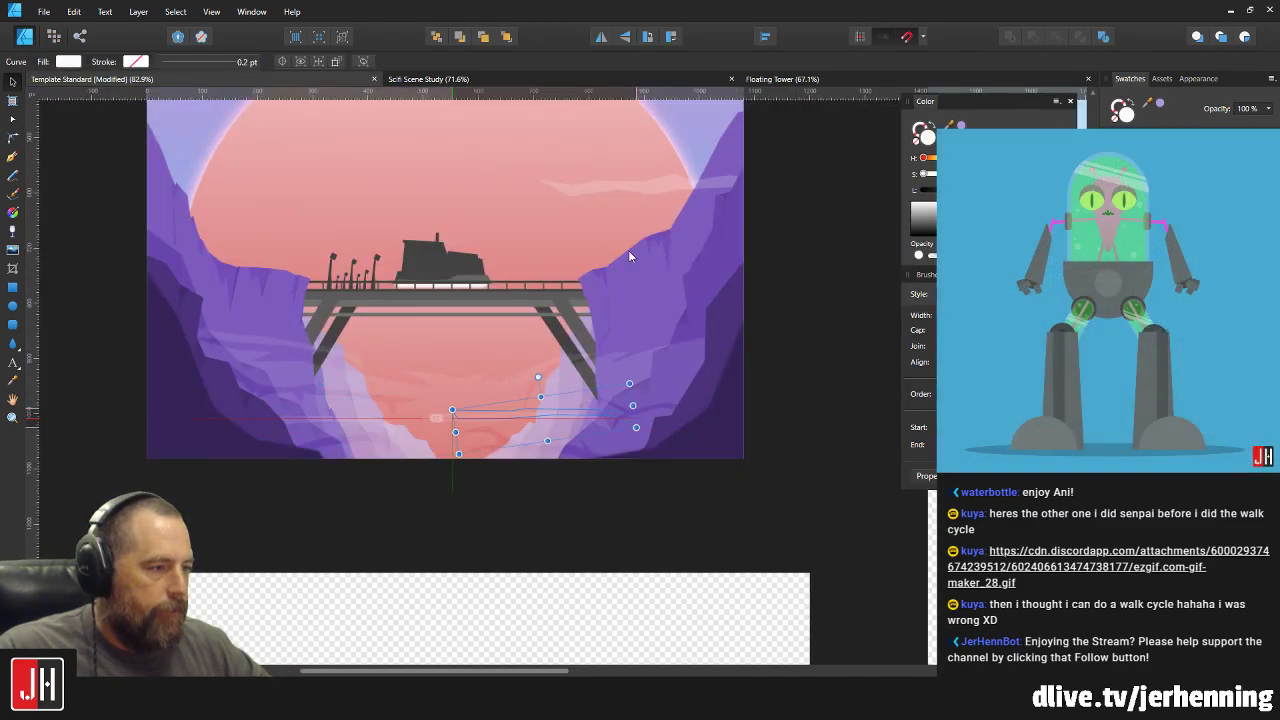
scroll(660, 386, up, 2)
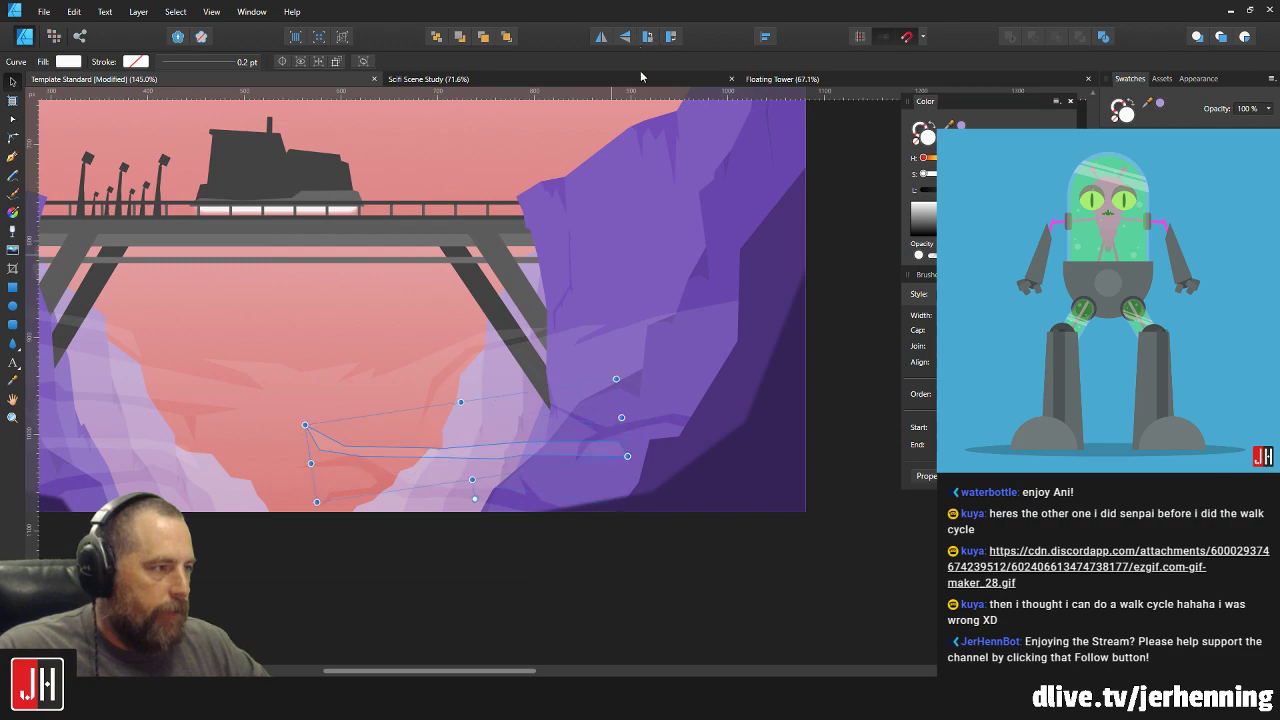
scroll(592, 386, up, 2)
drag(543, 460, 632, 488)
scroll(680, 498, down, 8)
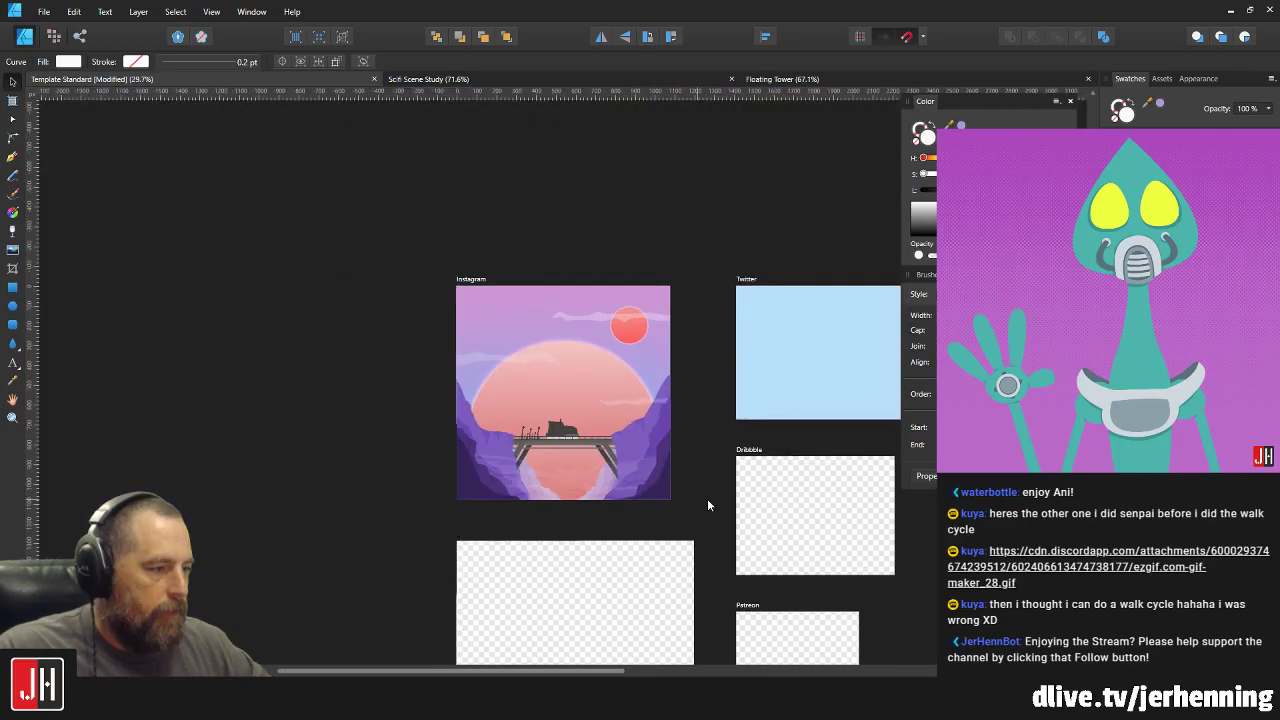
scroll(627, 500, up, 5)
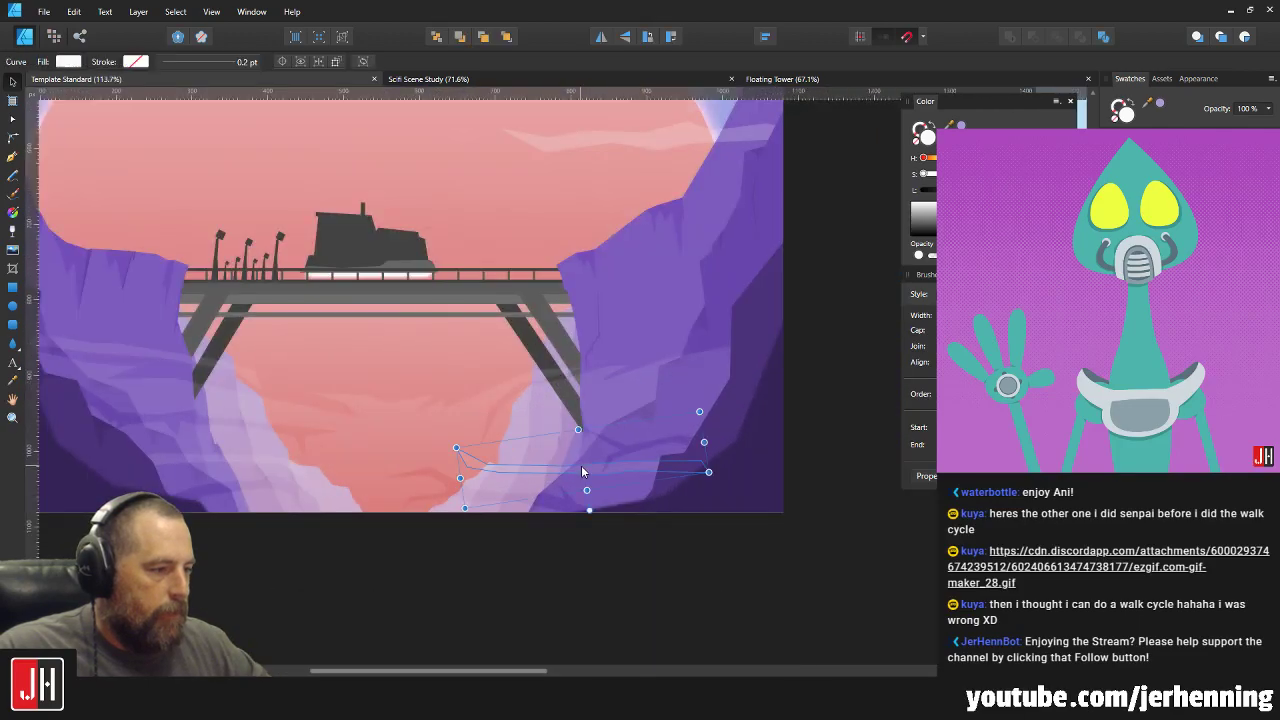
Copy the lower-right wisp up across the right bridge support, flip it vertically, and rotate it slightly counterclockwise so it rises toward the right cliff.
drag(583, 471, 607, 360)
scroll(636, 319, up, 3)
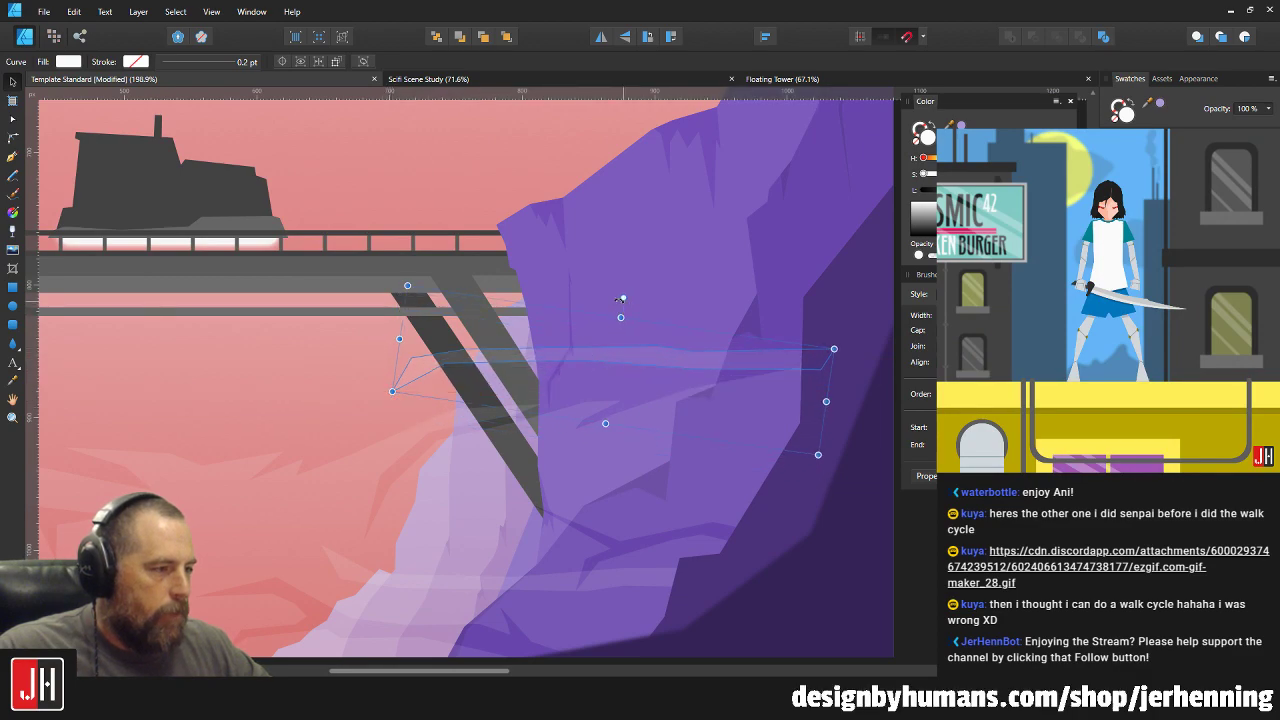
drag(621, 298, 617, 299)
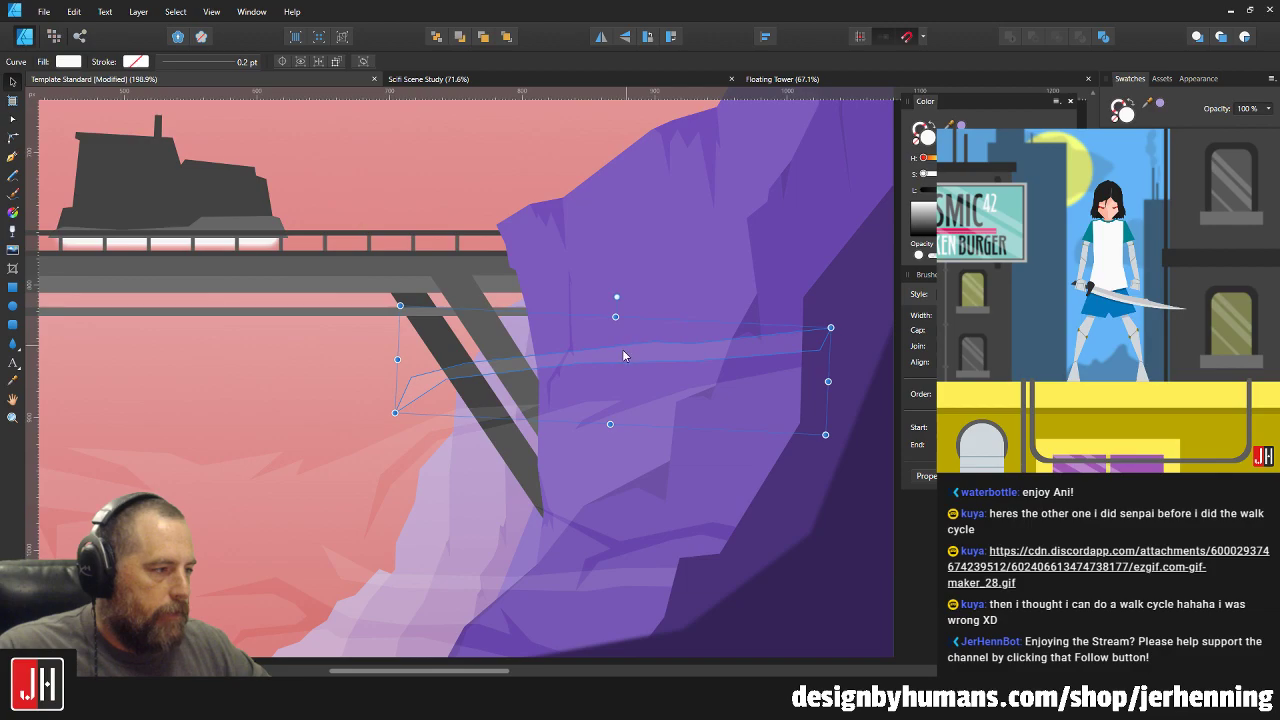
Deselect the wisp across the right bridge support and save the document.
scroll(640, 358, down, 10)
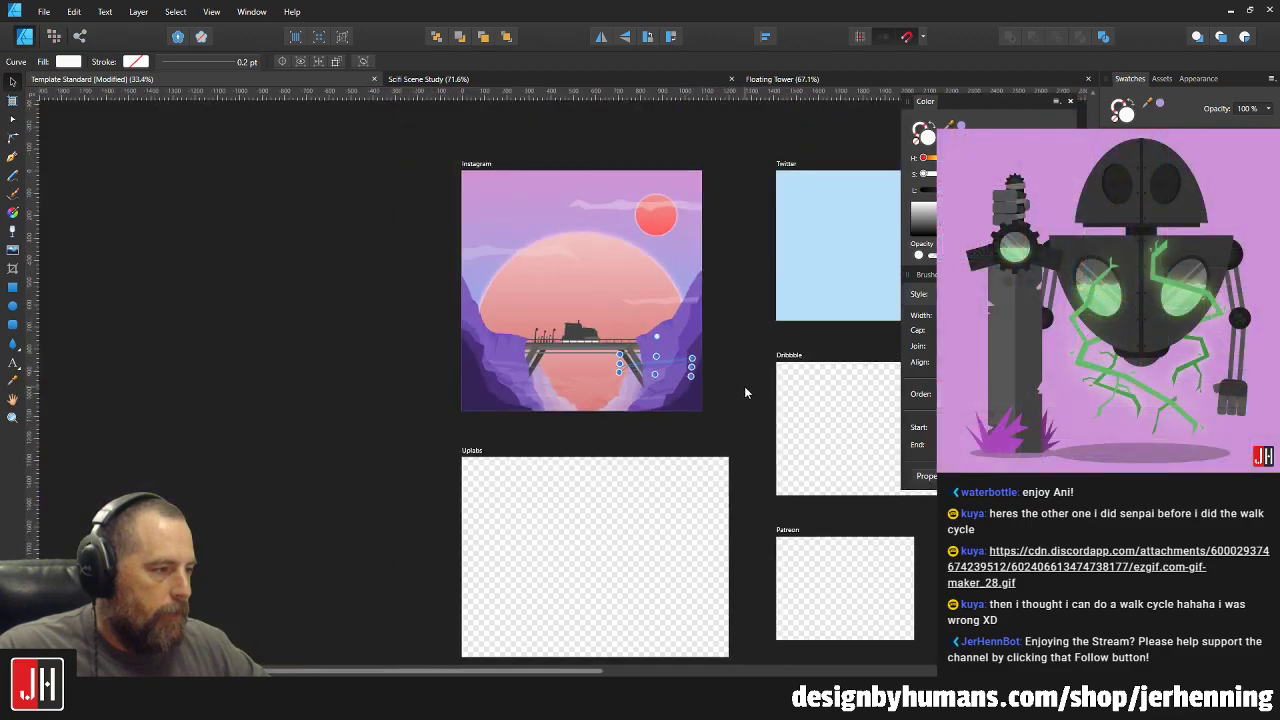
click(745, 393)
scroll(690, 385, up, 6)
scroll(640, 414, down, 3)
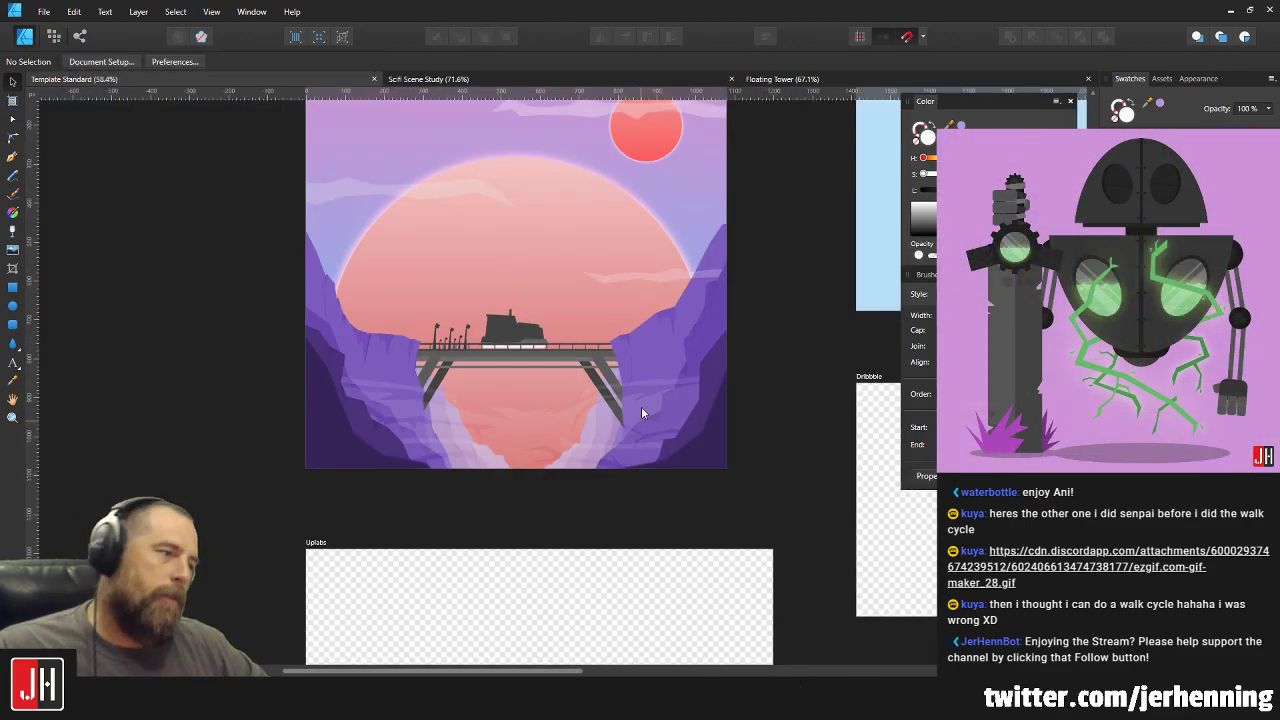
Select the large mist shape and its four wisps beneath the bridge, shift them slightly together, deselect them, and save the document.
scroll(429, 417, up, 5)
click(408, 395)
shift+click(545, 385)
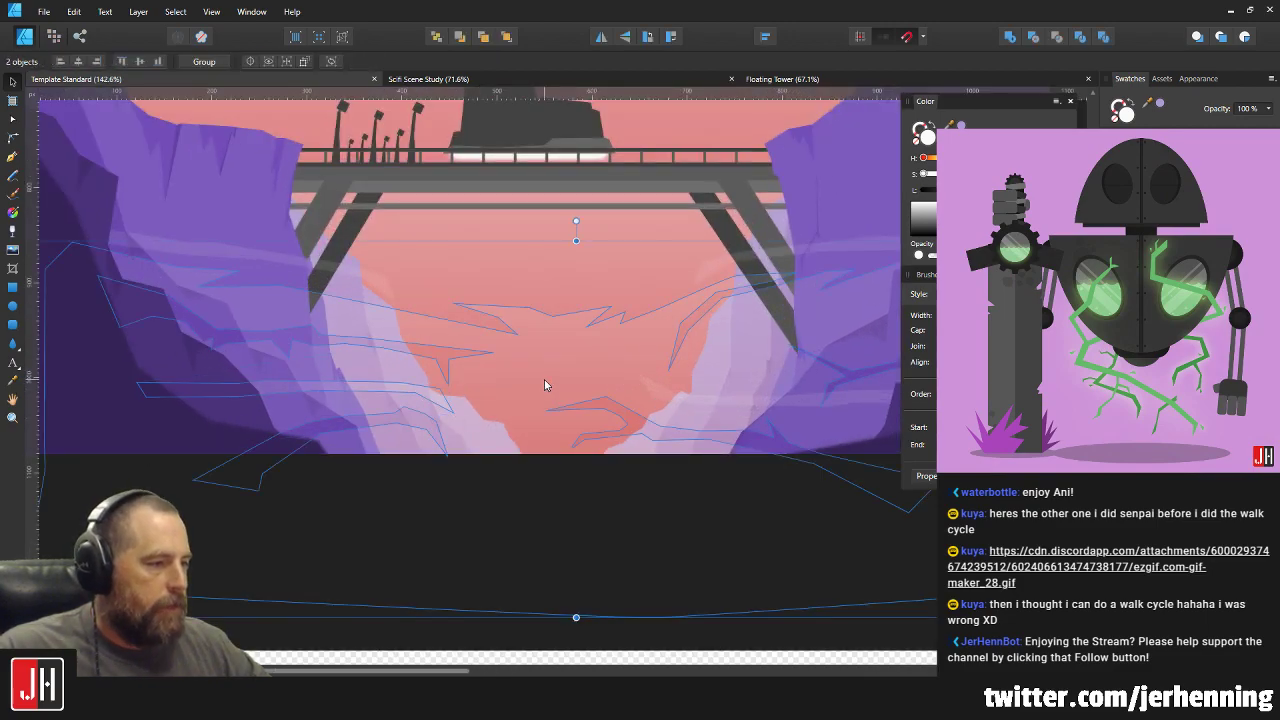
shift+click(302, 269)
shift+click(776, 403)
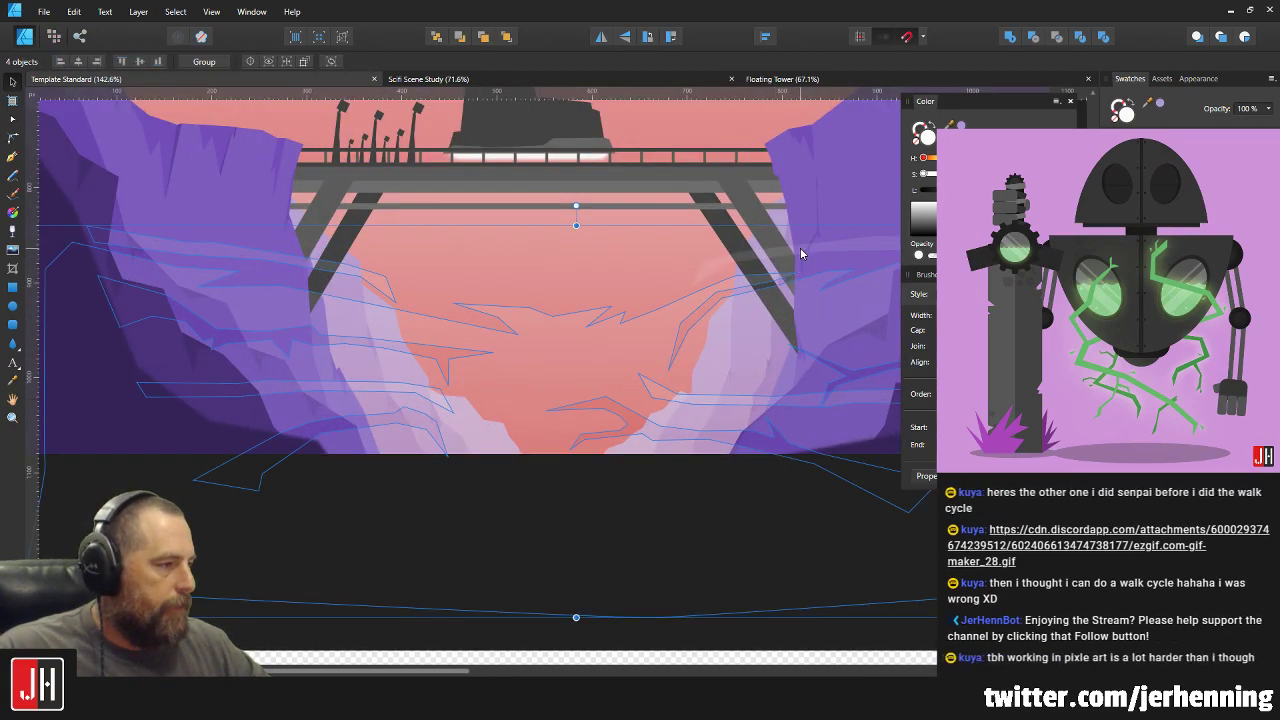
shift+click(726, 297)
scroll(671, 331, down, 3)
scroll(623, 331, up, 5)
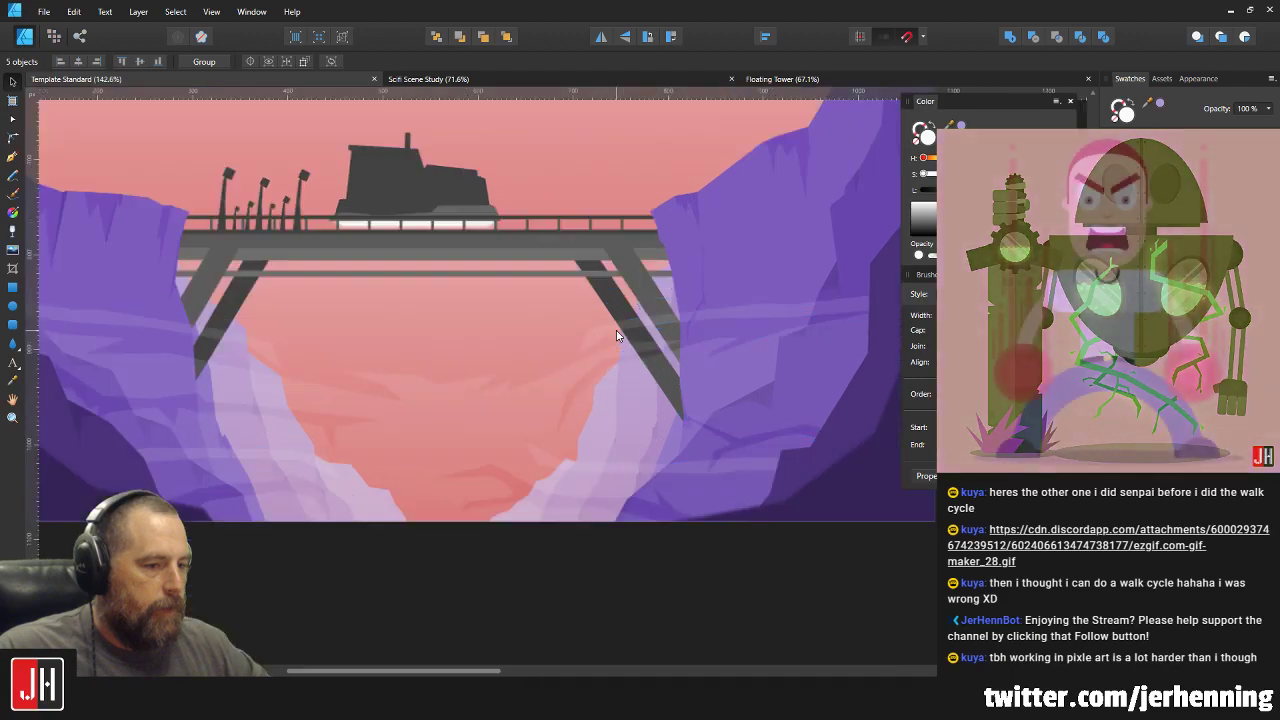
scroll(790, 290, up, 1)
scroll(790, 290, right, 2)
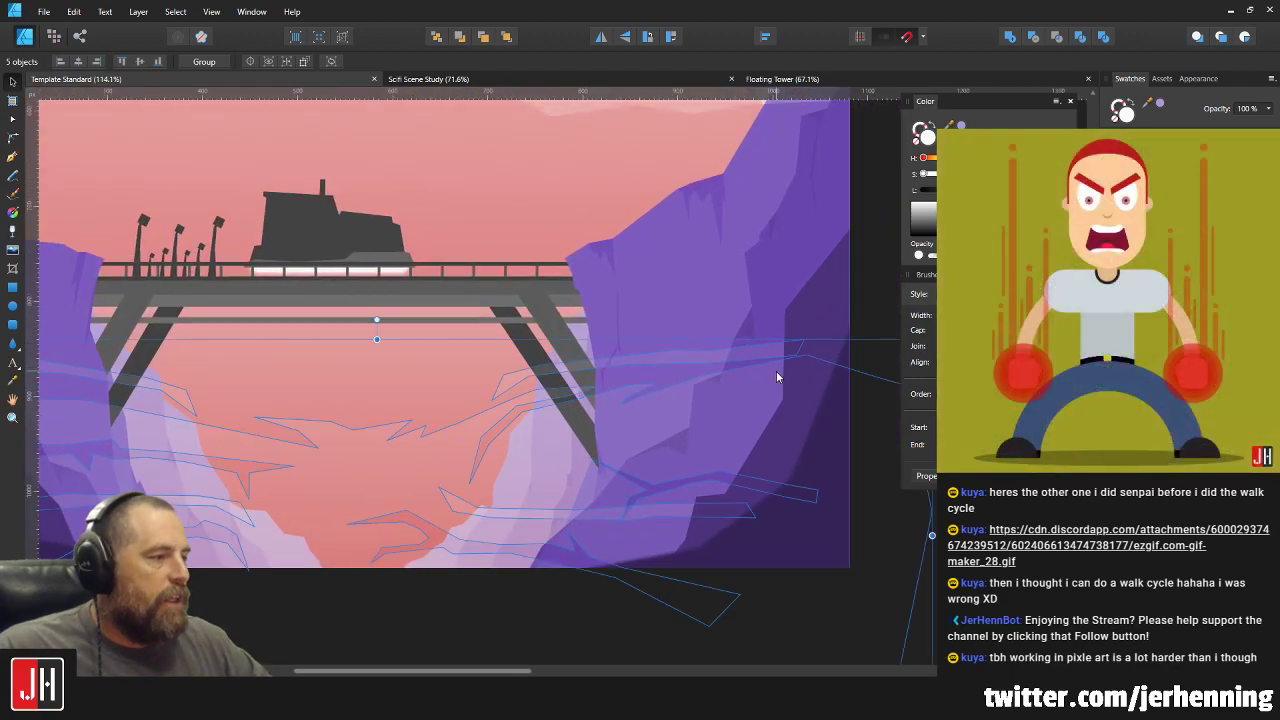
scroll(777, 377, down, 1)
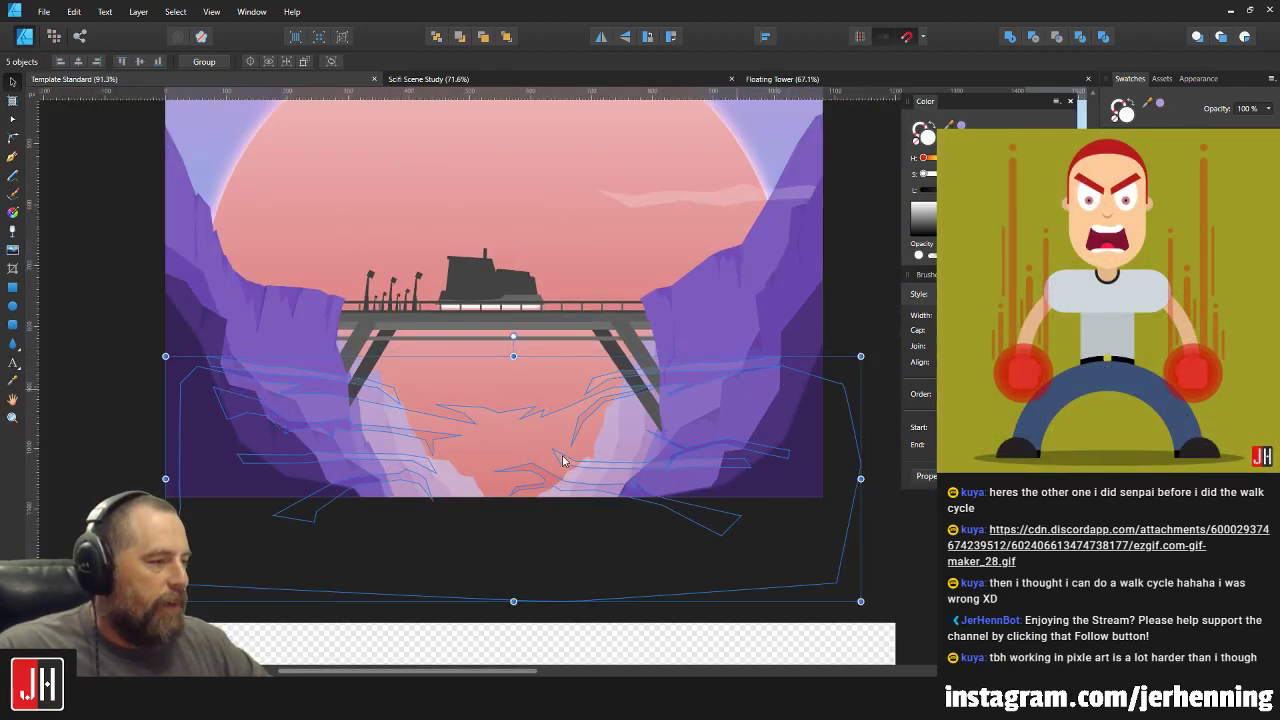
scroll(562, 460, up, 2)
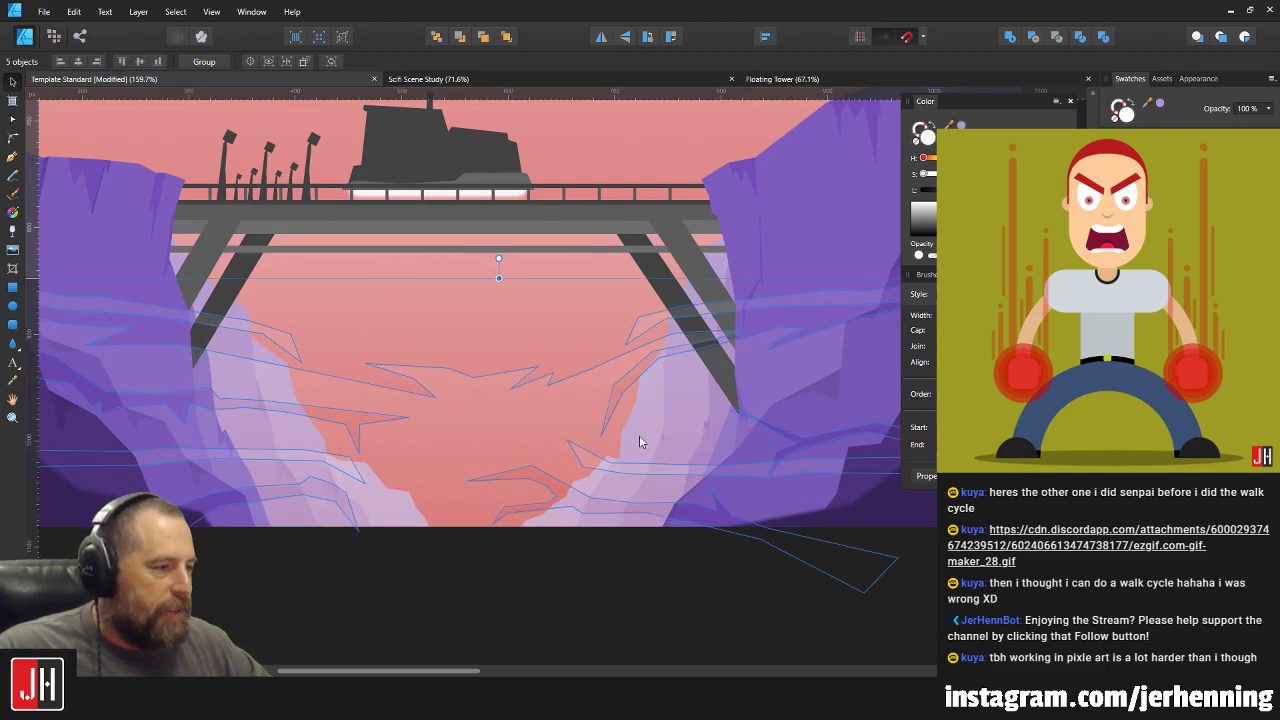
scroll(636, 435, down, 5)
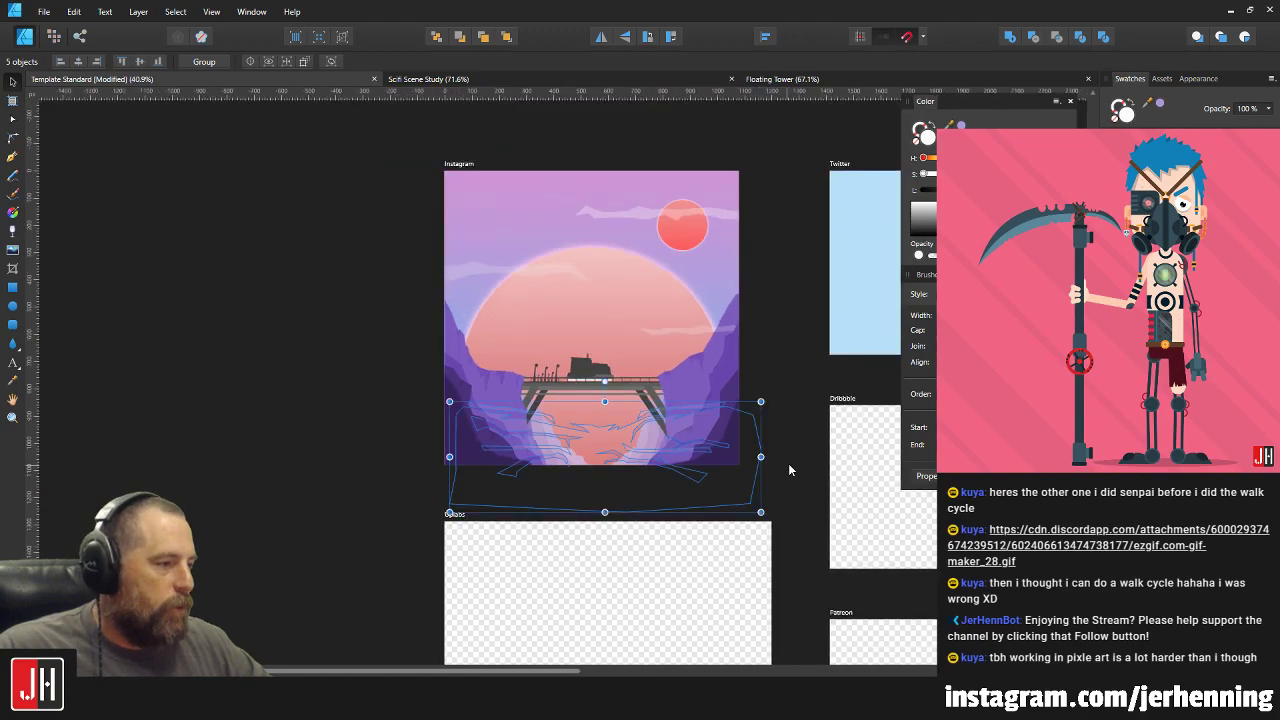
click(789, 465)
scroll(705, 440, up, 2)
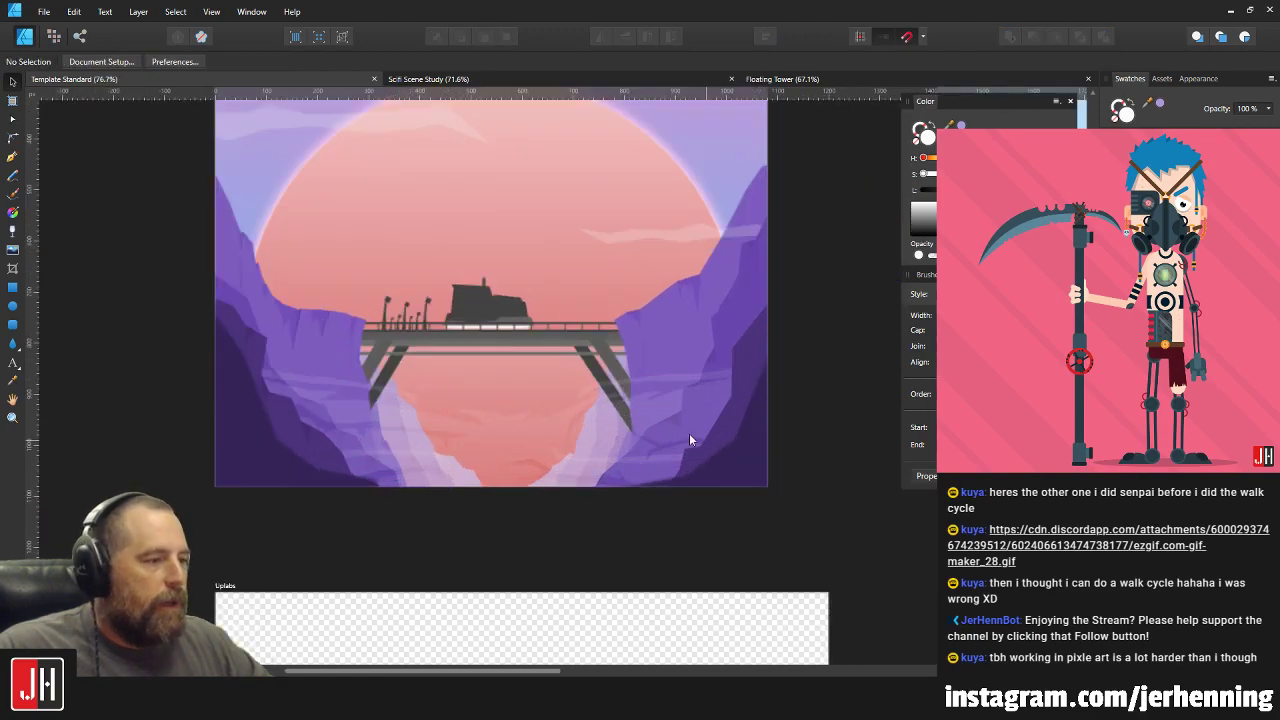
Open the Happy Birthday artwork from the Complete > 2019 folder and view the character in the cake.
click(44, 11)
click(50, 48)
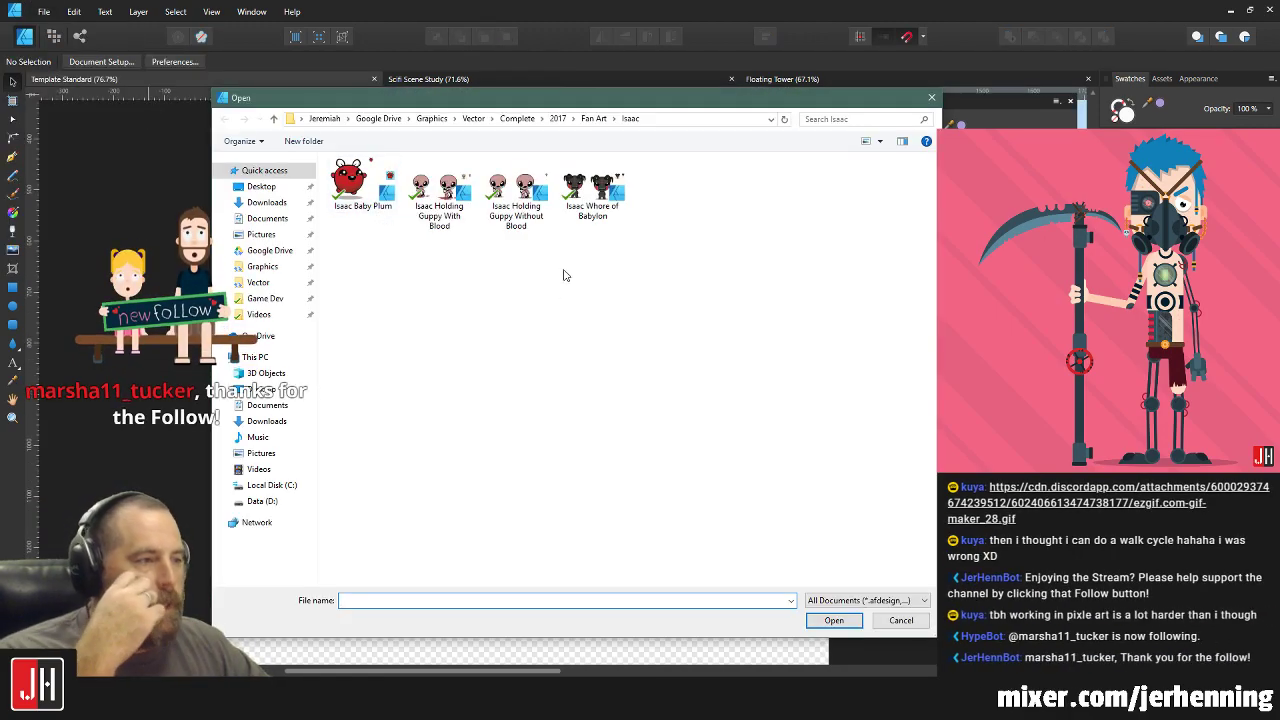
click(517, 119)
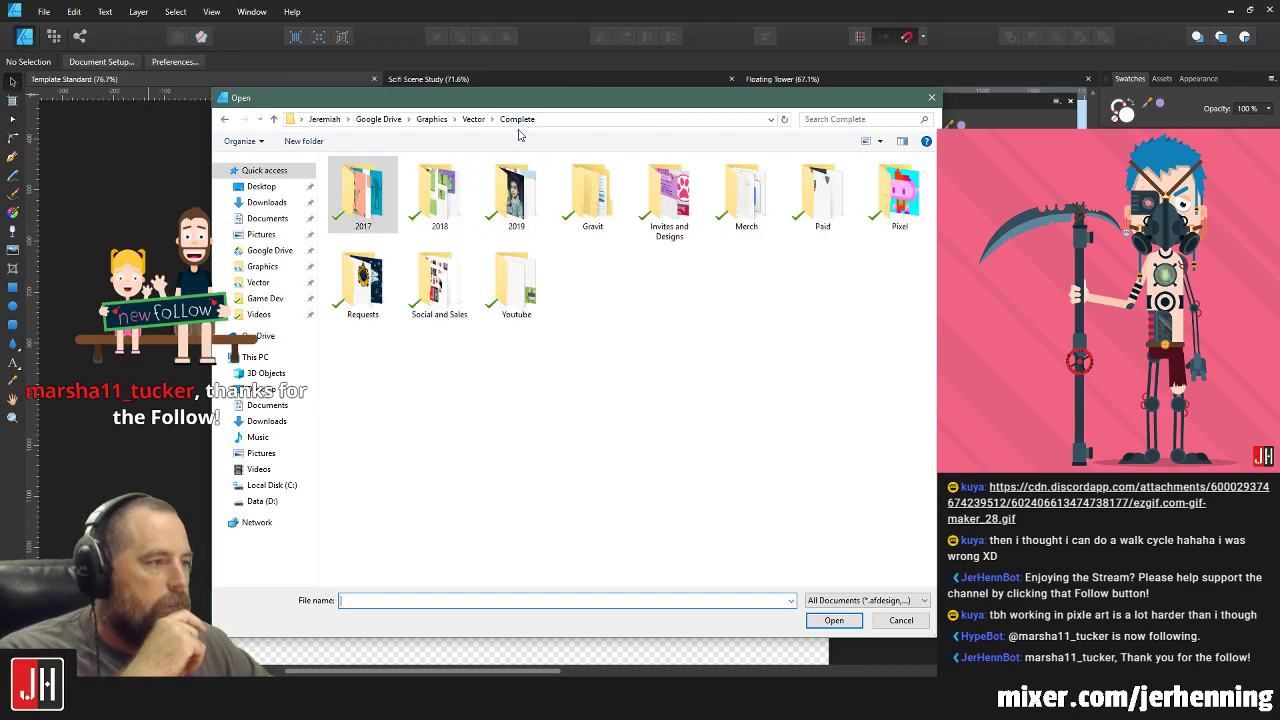
double_click(532, 205)
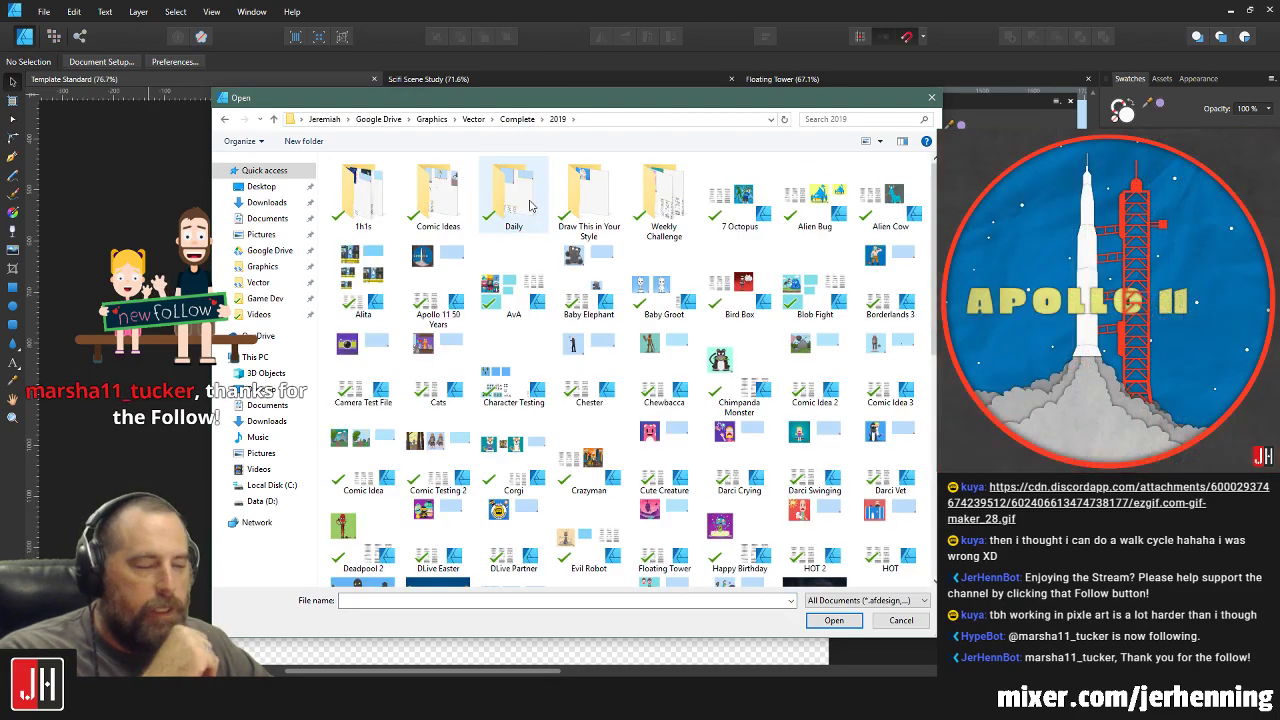
scroll(680, 370, down, 3)
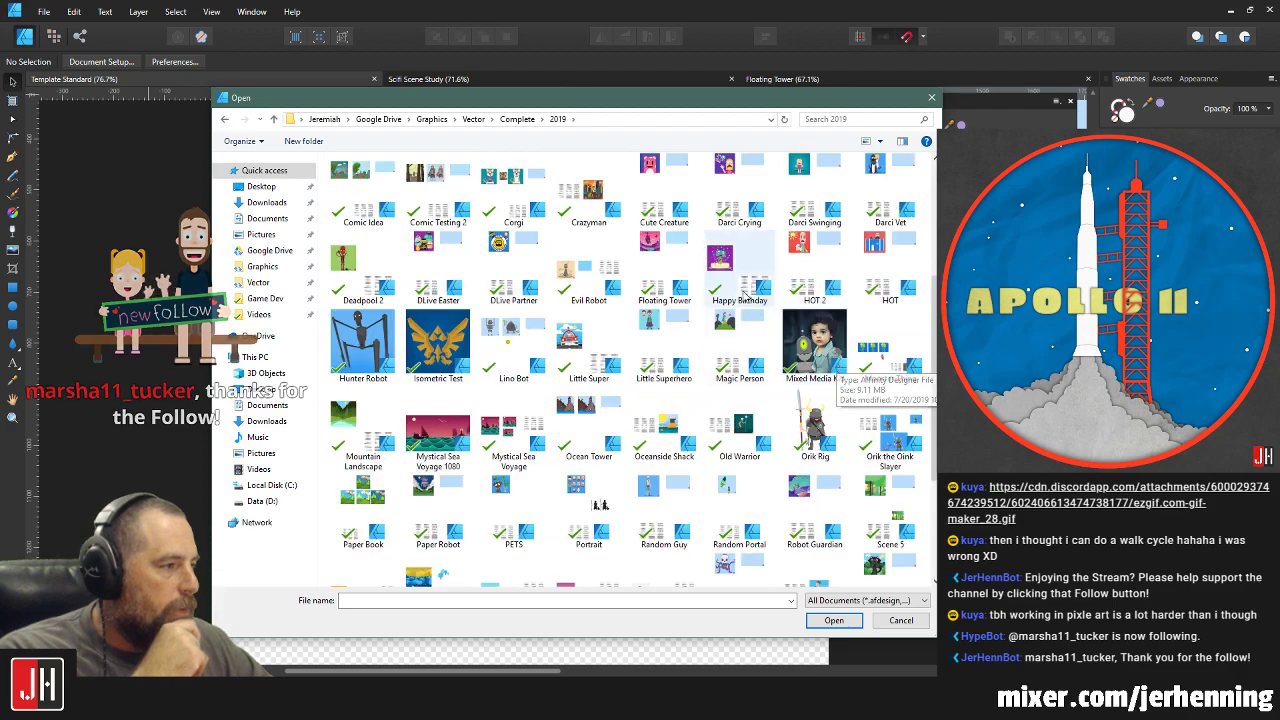
double_click(740, 280)
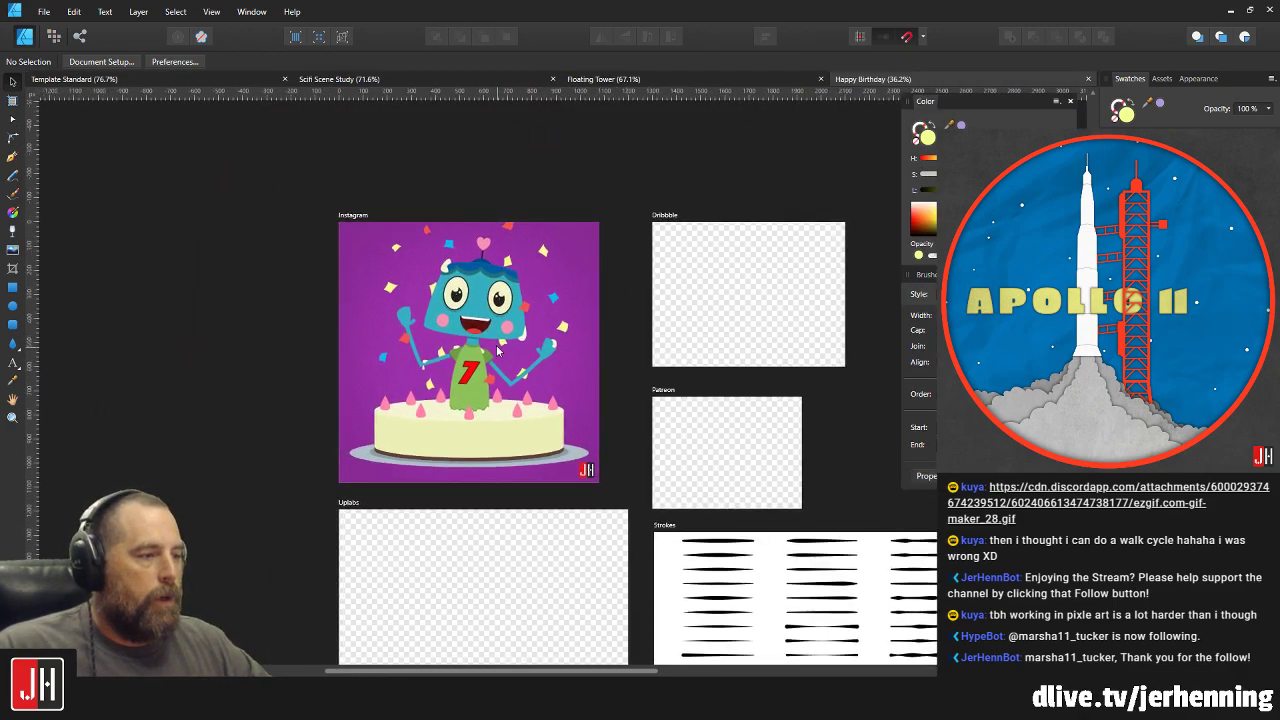
scroll(497, 349, up, 4)
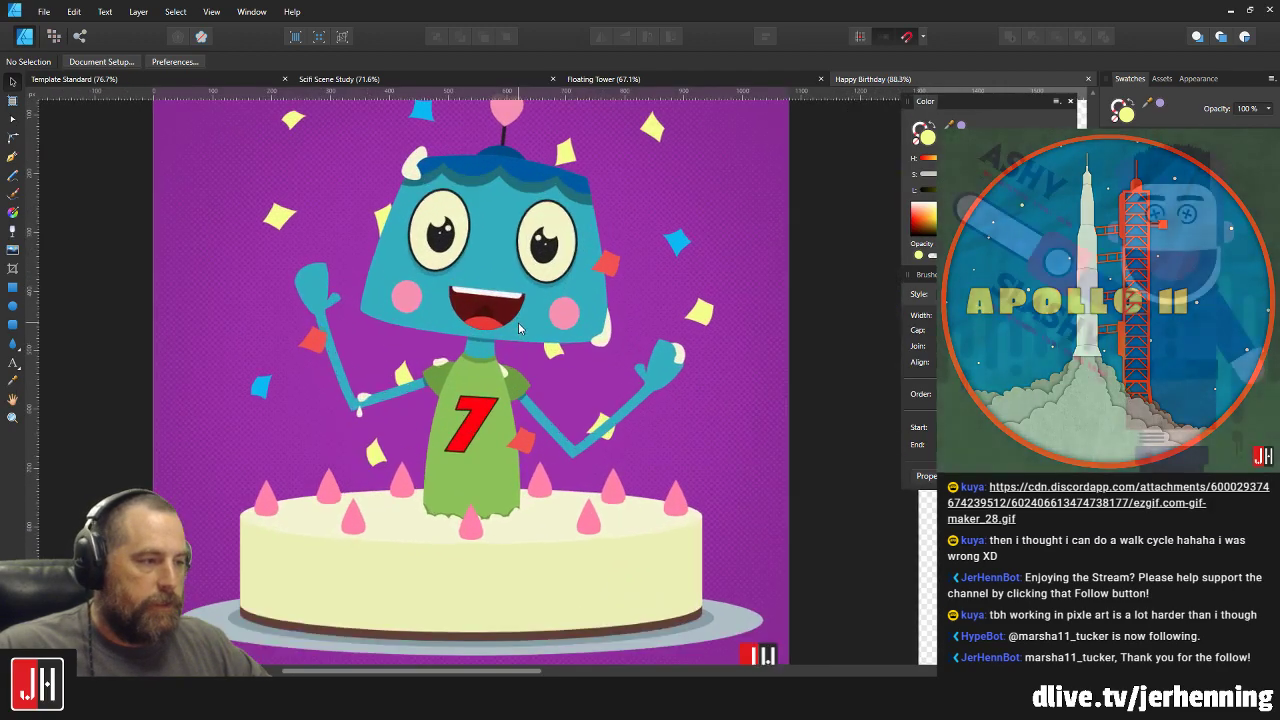
scroll(560, 368, down, 2)
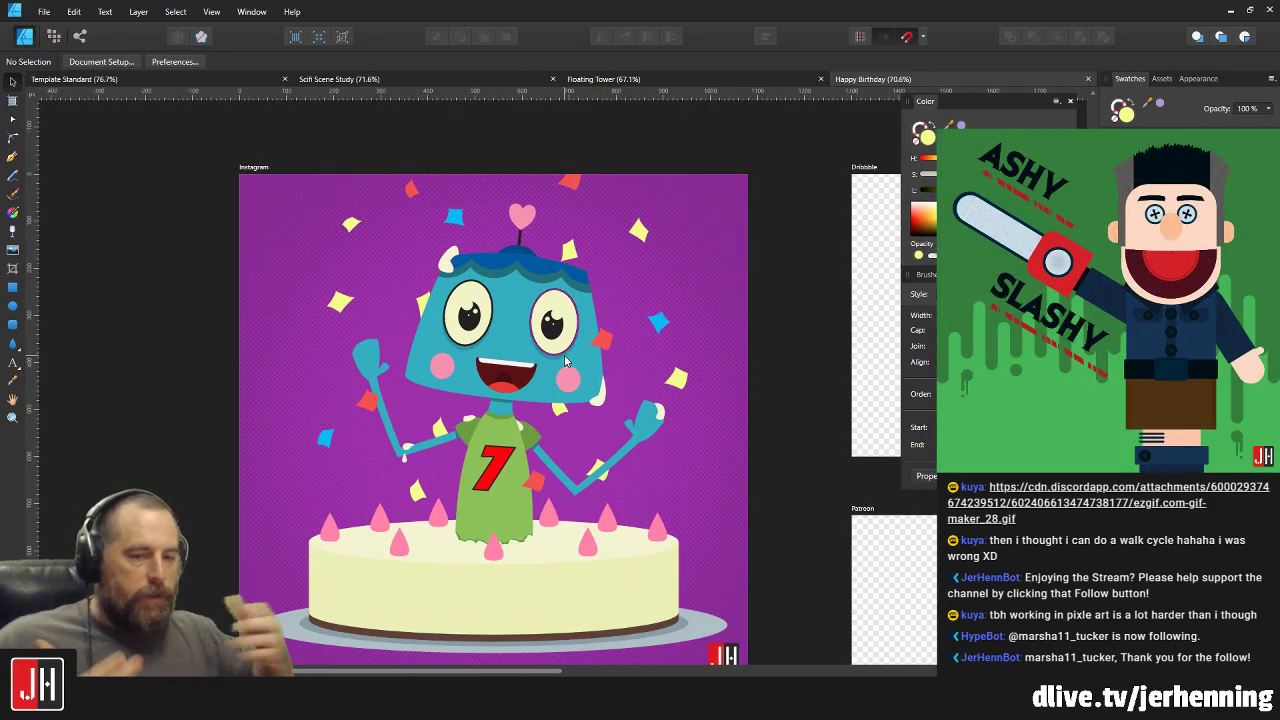
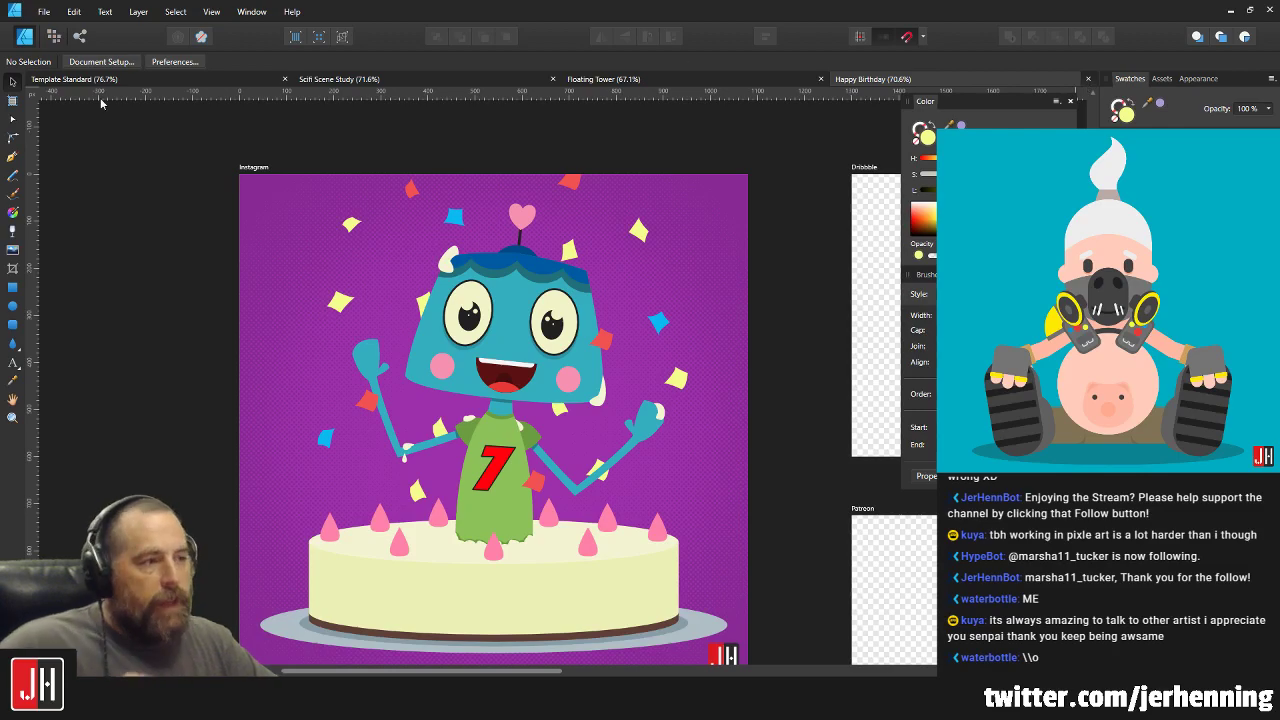
Close the Happy Birthday document and open Little Super from the 2019 folder.
key(ctrl+w)
click(44, 11)
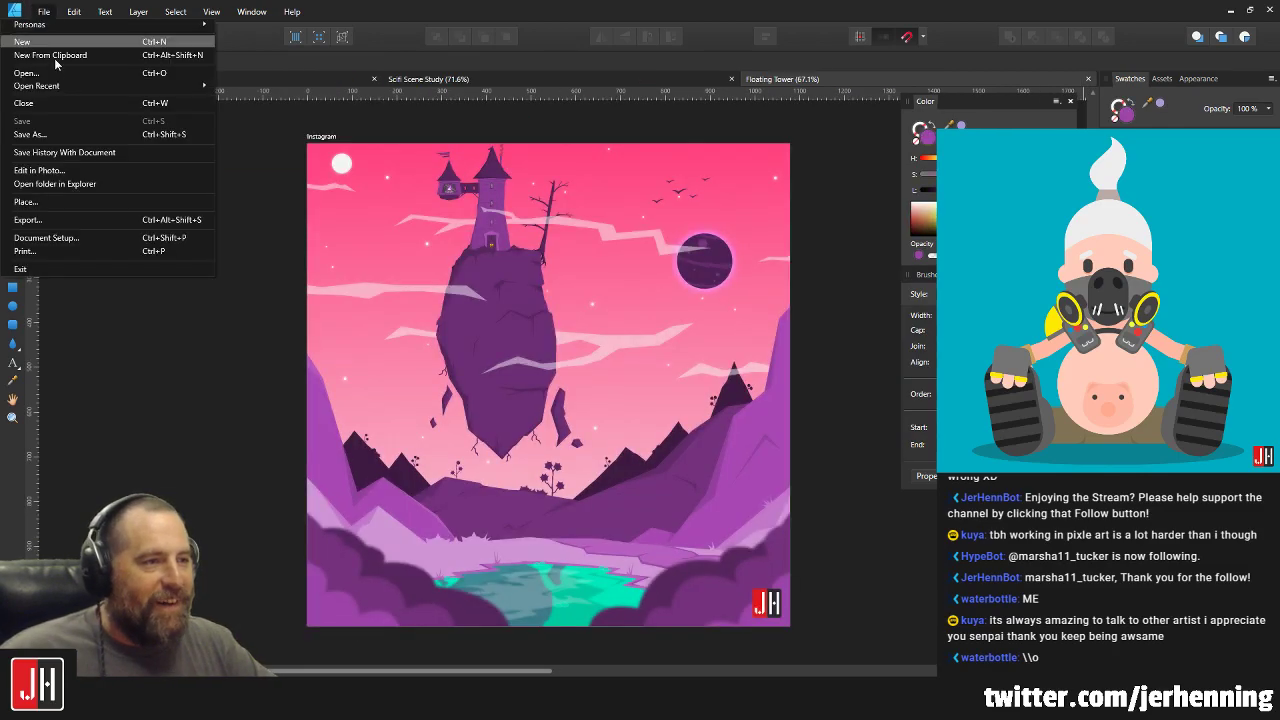
click(40, 66)
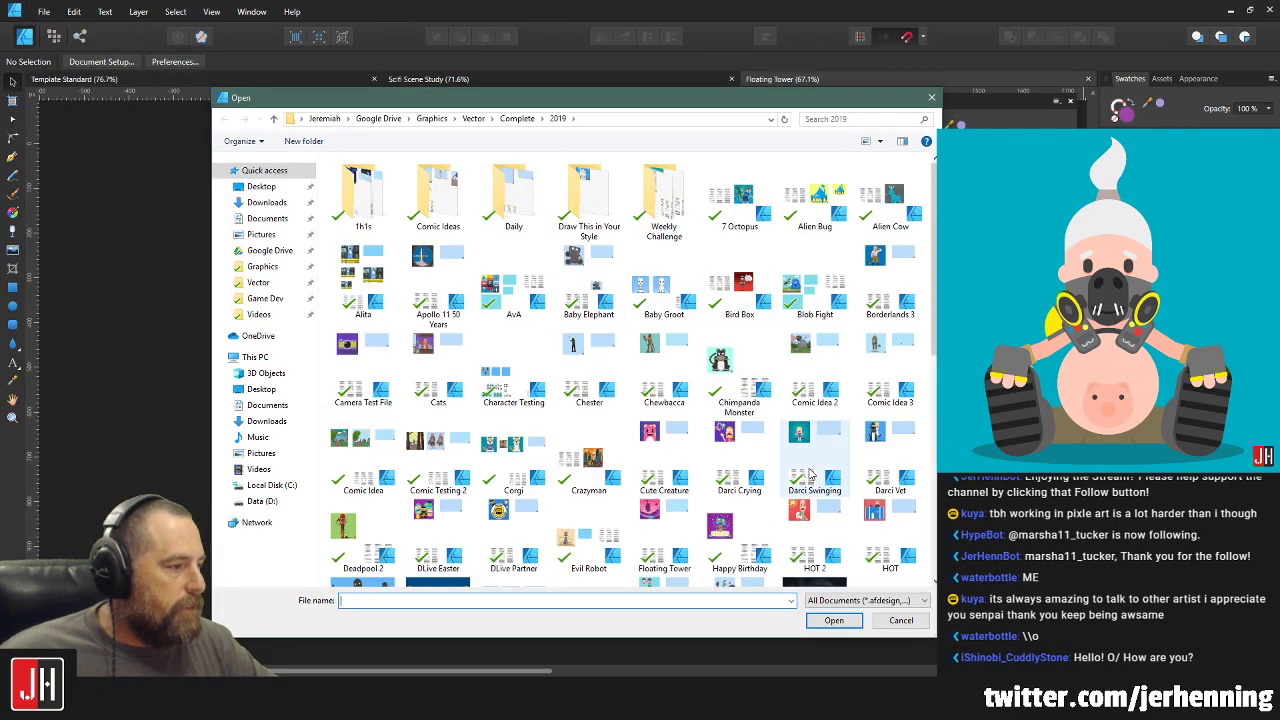
scroll(731, 540, down, 2)
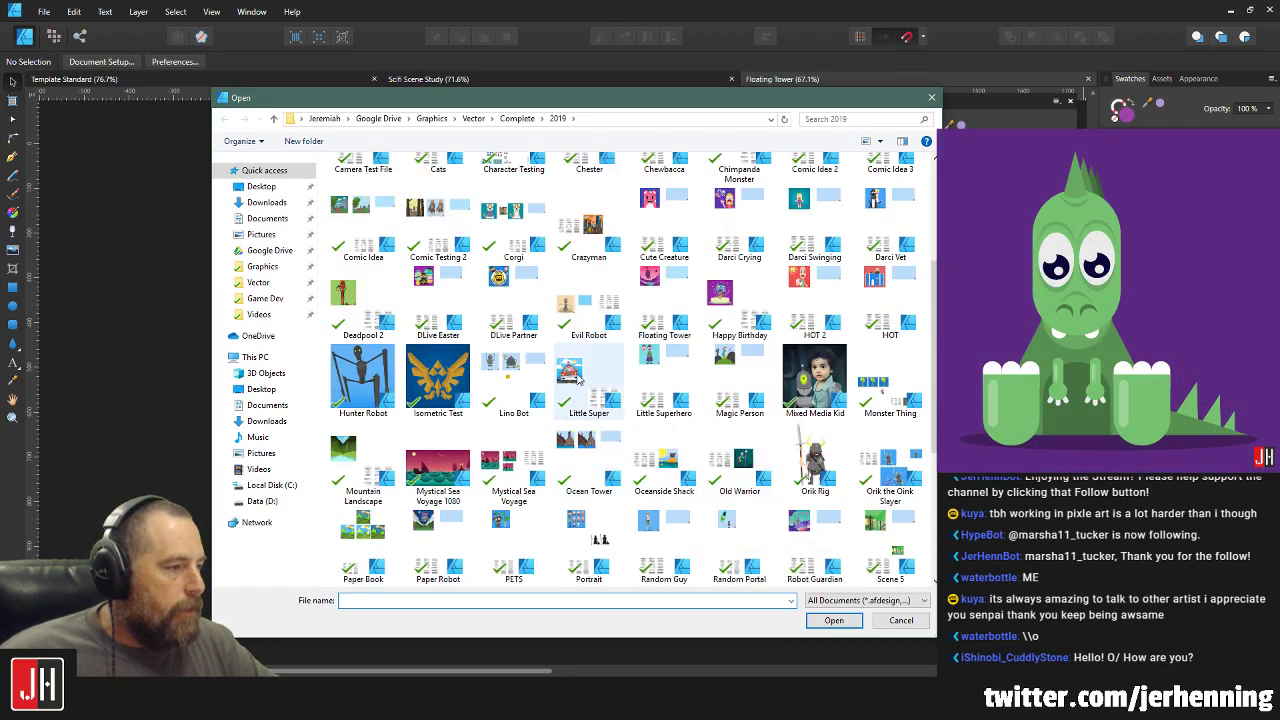
double_click(578, 378)
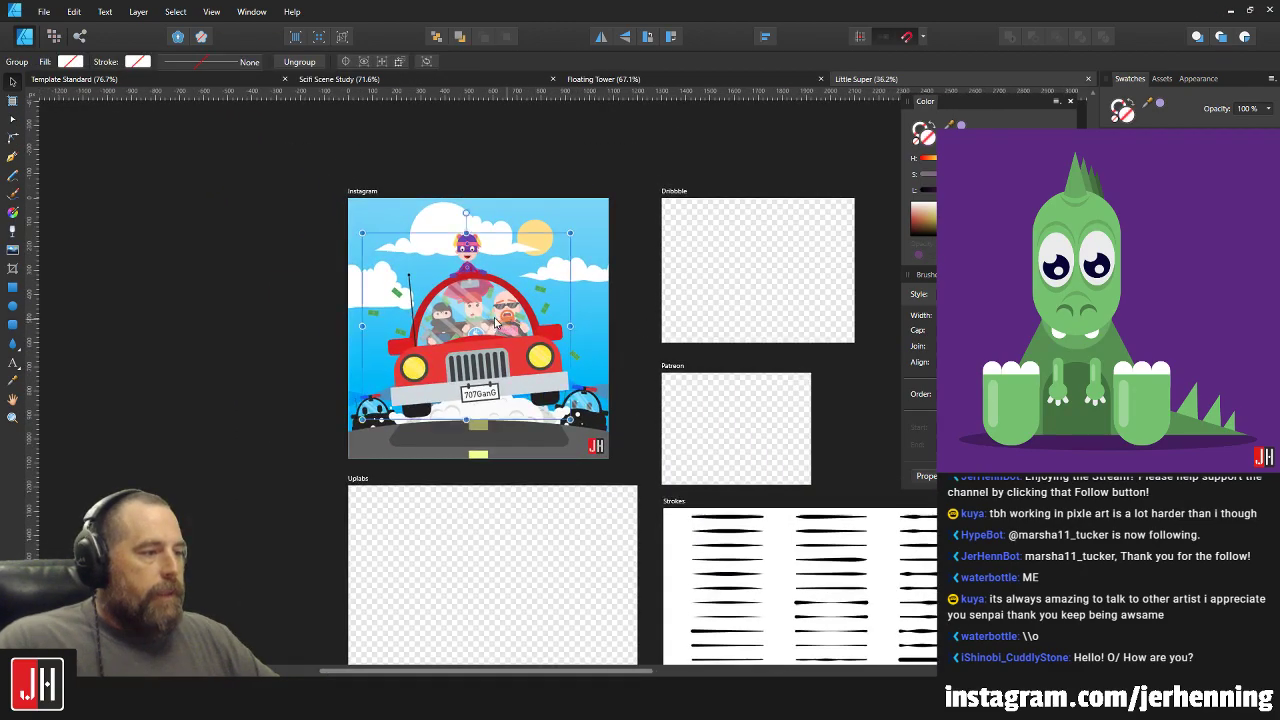
Deselect the car group and examine the Little Super illustration, including the hero on the roof and the passengers behind the windshield.
scroll(495, 322, up, 3)
click(766, 366)
scroll(569, 385, up, 1)
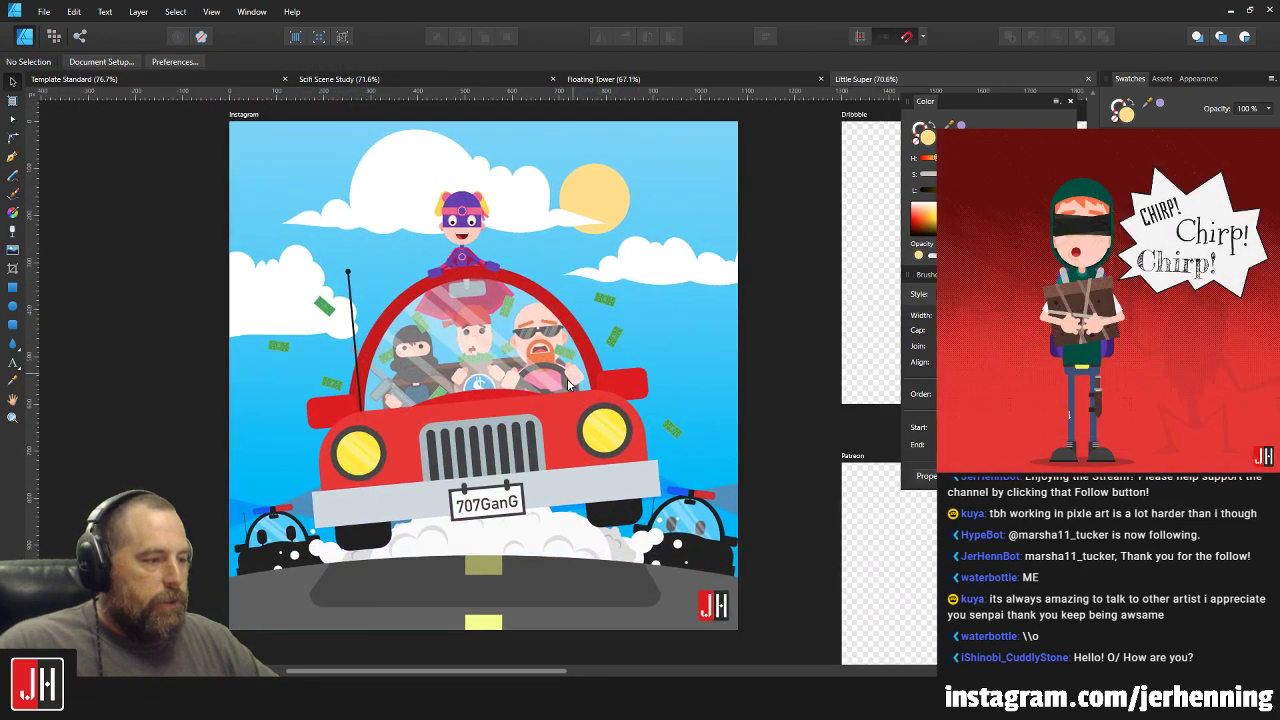
scroll(464, 236, up, 2)
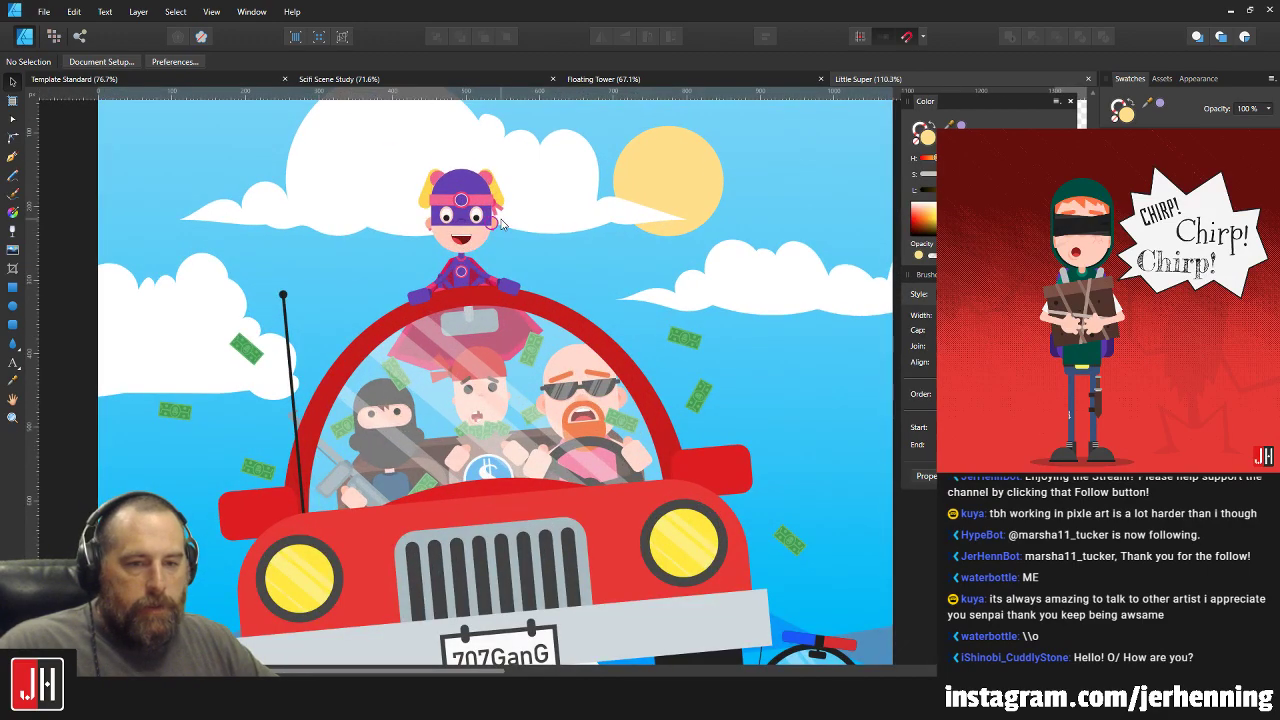
scroll(480, 240, down, 2)
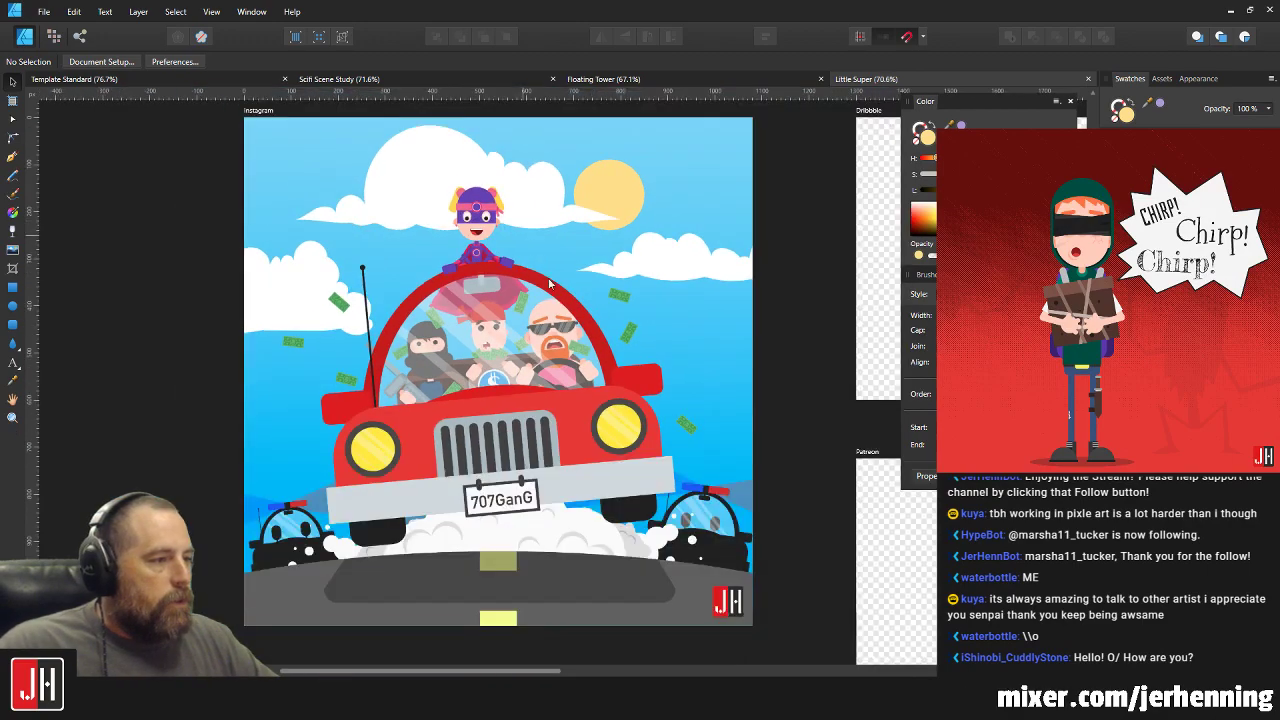
scroll(460, 257, up, 2)
scroll(566, 270, down, 1)
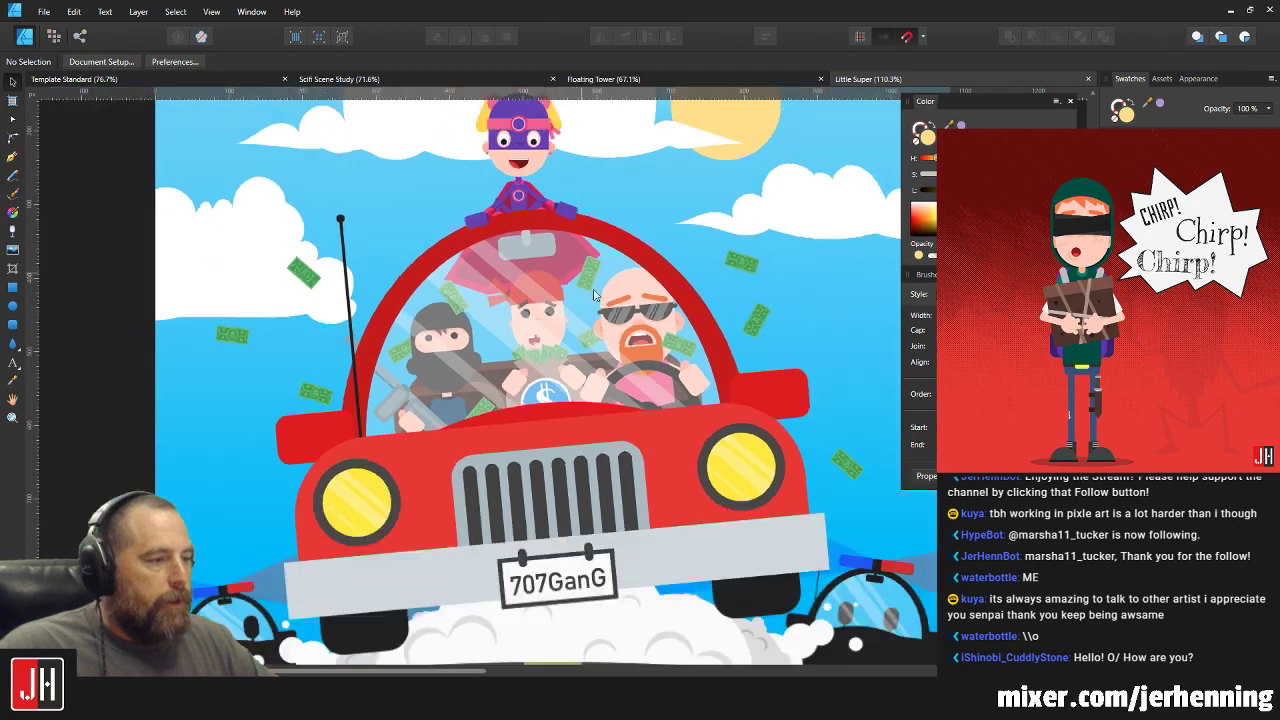
scroll(708, 505, down, 2)
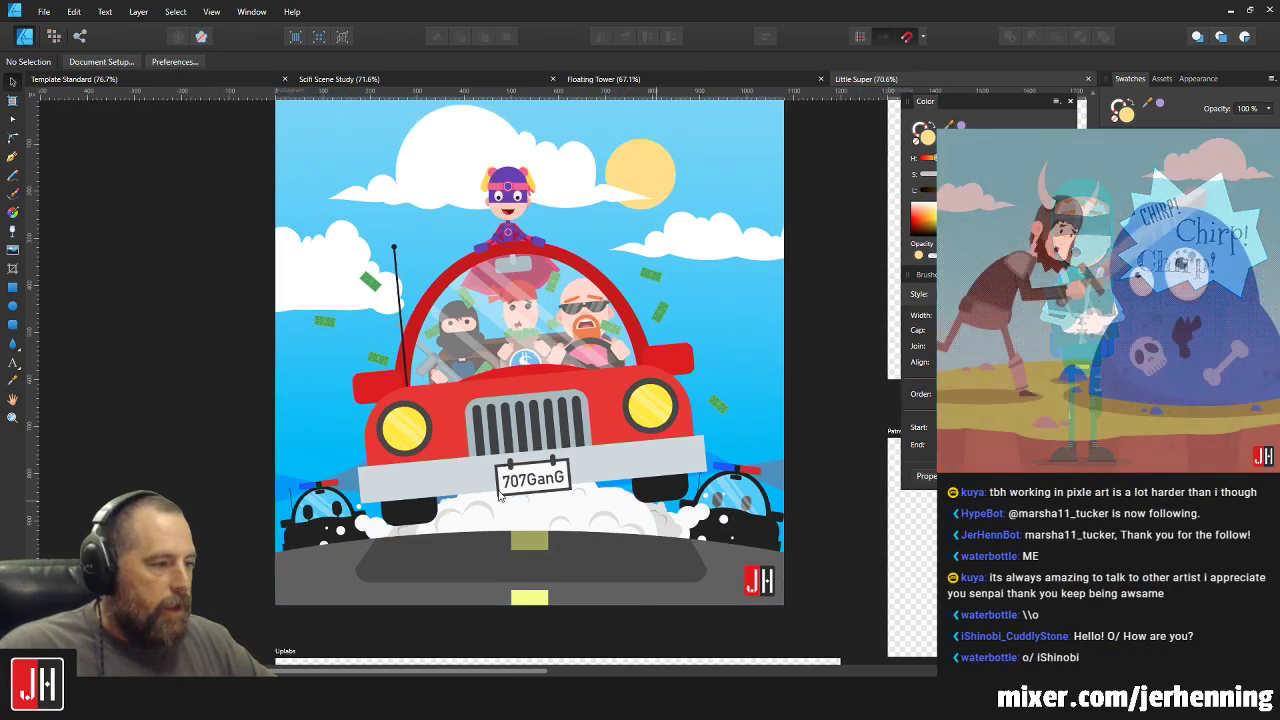
scroll(600, 372, down, 1)
scroll(600, 372, up, 1)
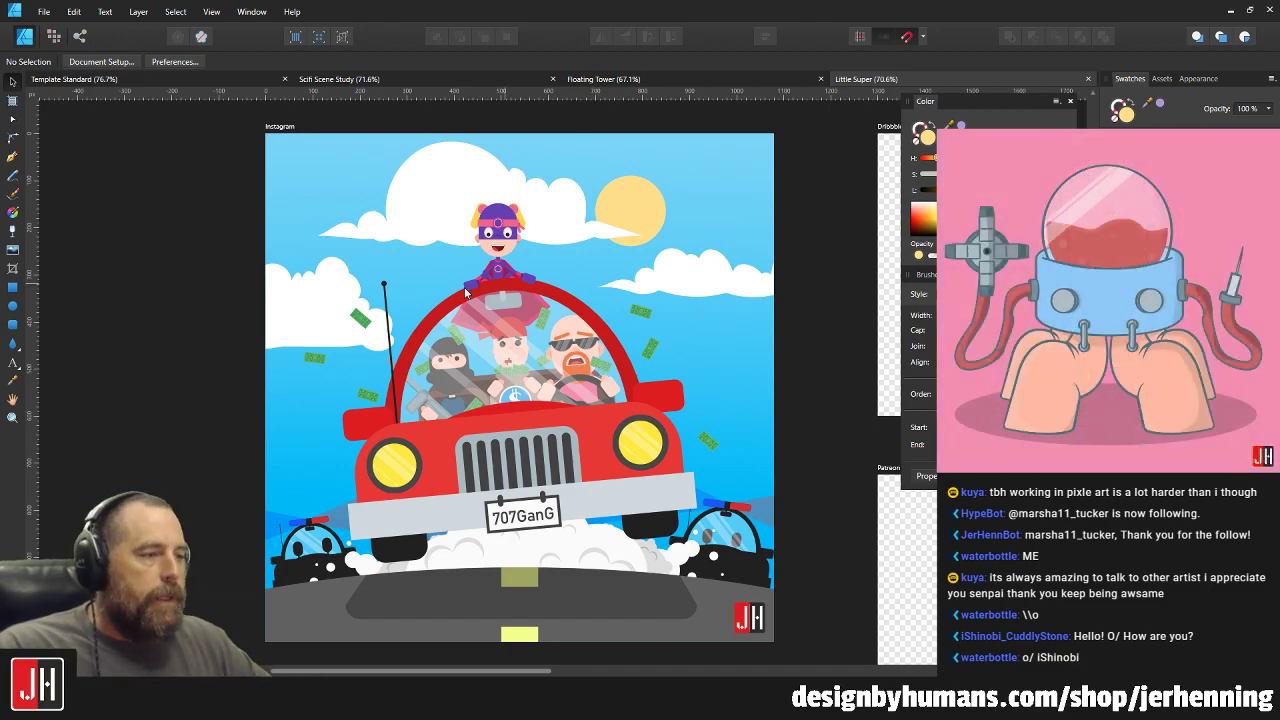
scroll(524, 304, up, 5)
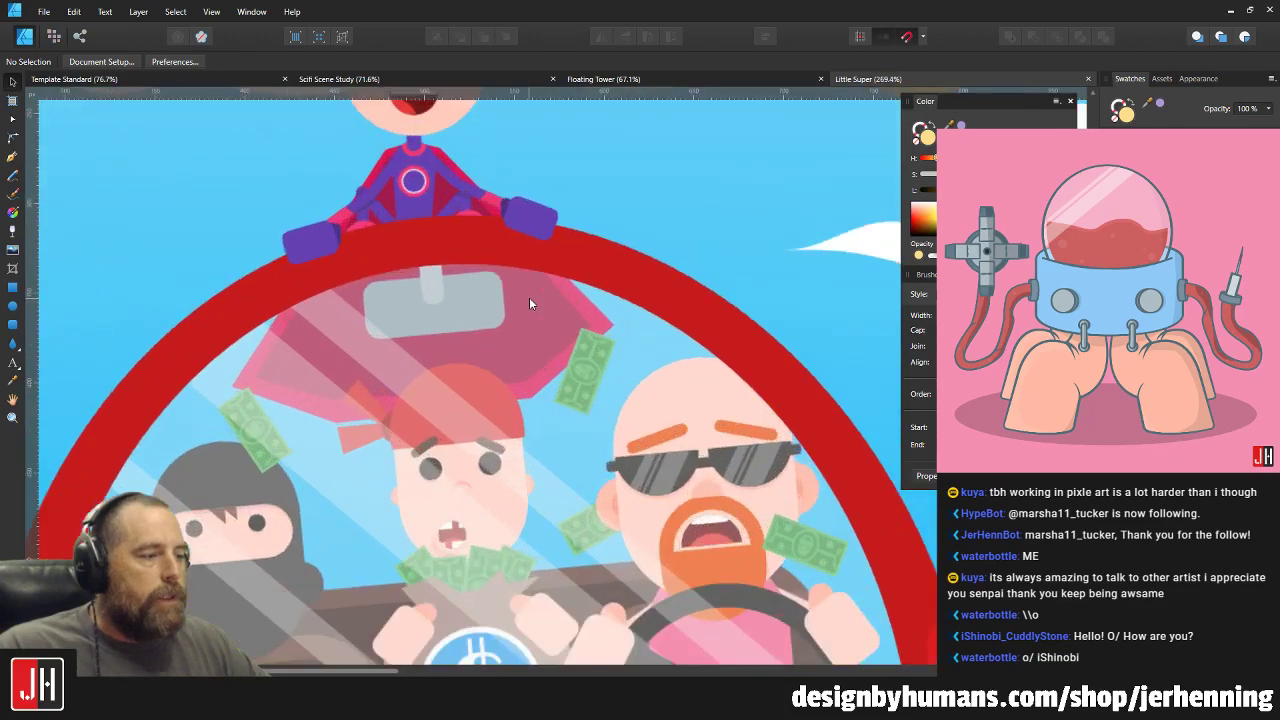
scroll(529, 297, down, 5)
scroll(537, 266, down, 2)
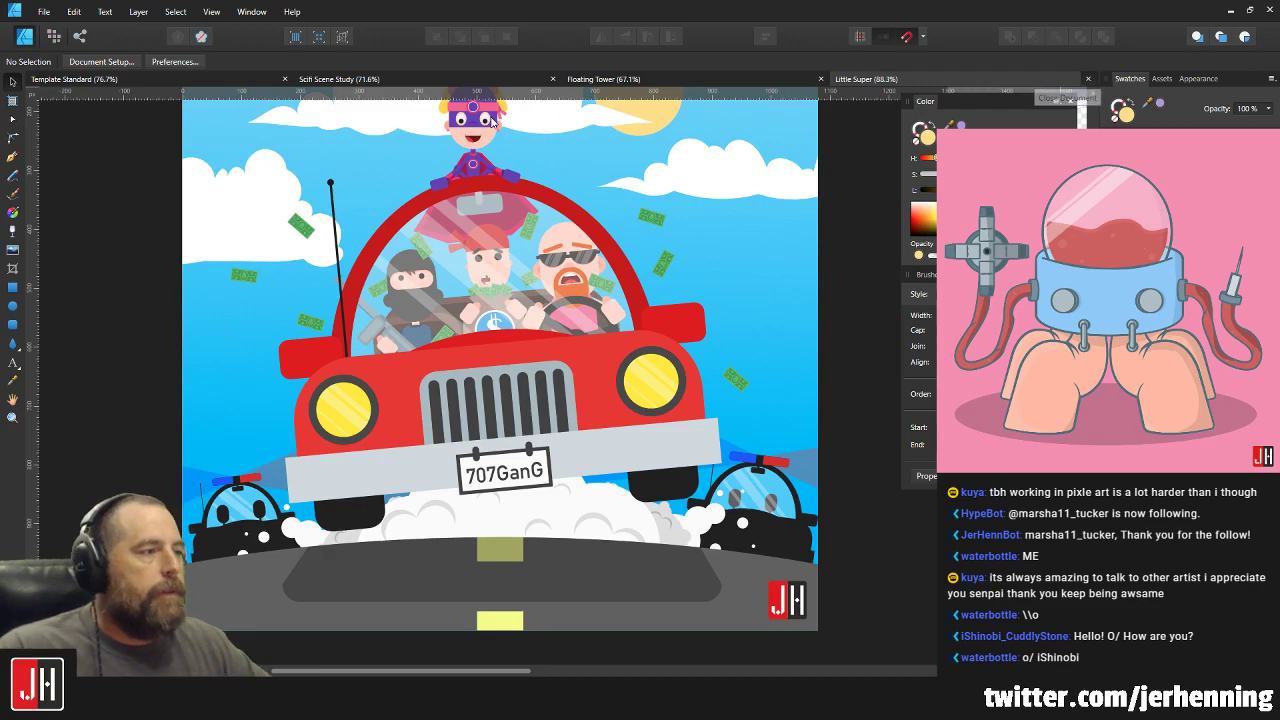
Close the Little Super document, return to the Template Standard document, and inspect the vehicle on the bridge and the whole scene.
key(ctrl+w)
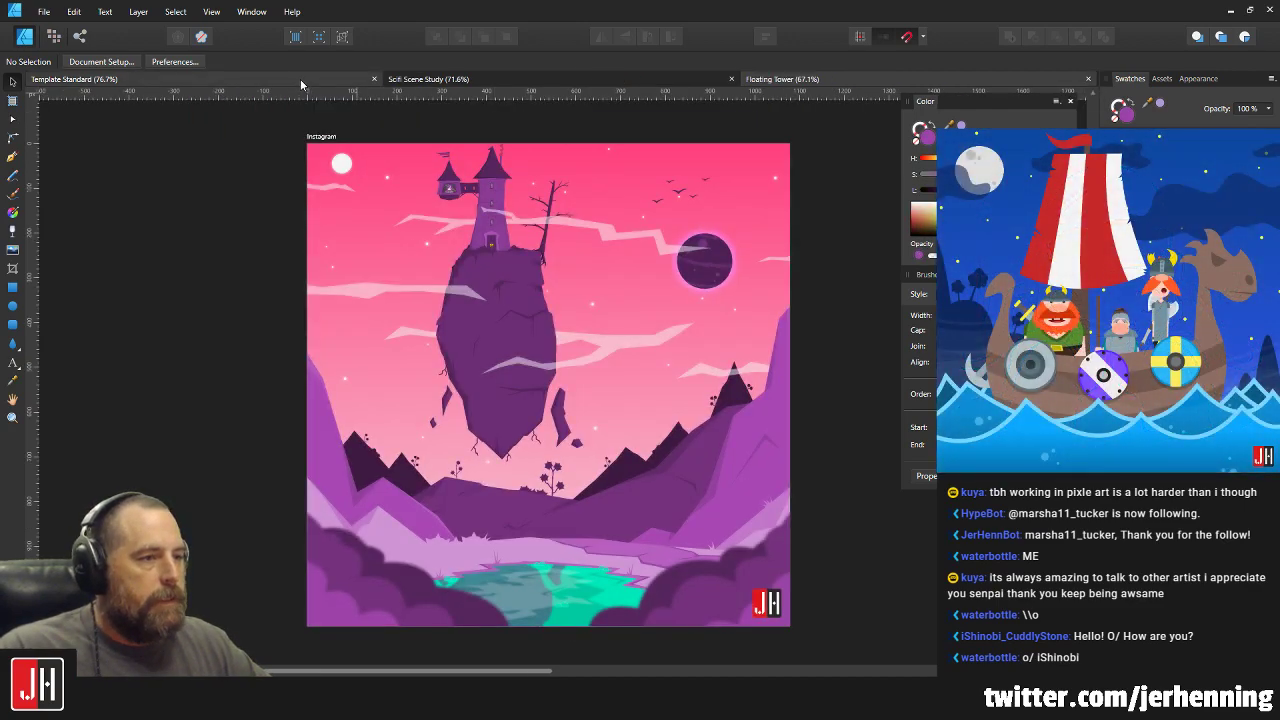
click(301, 81)
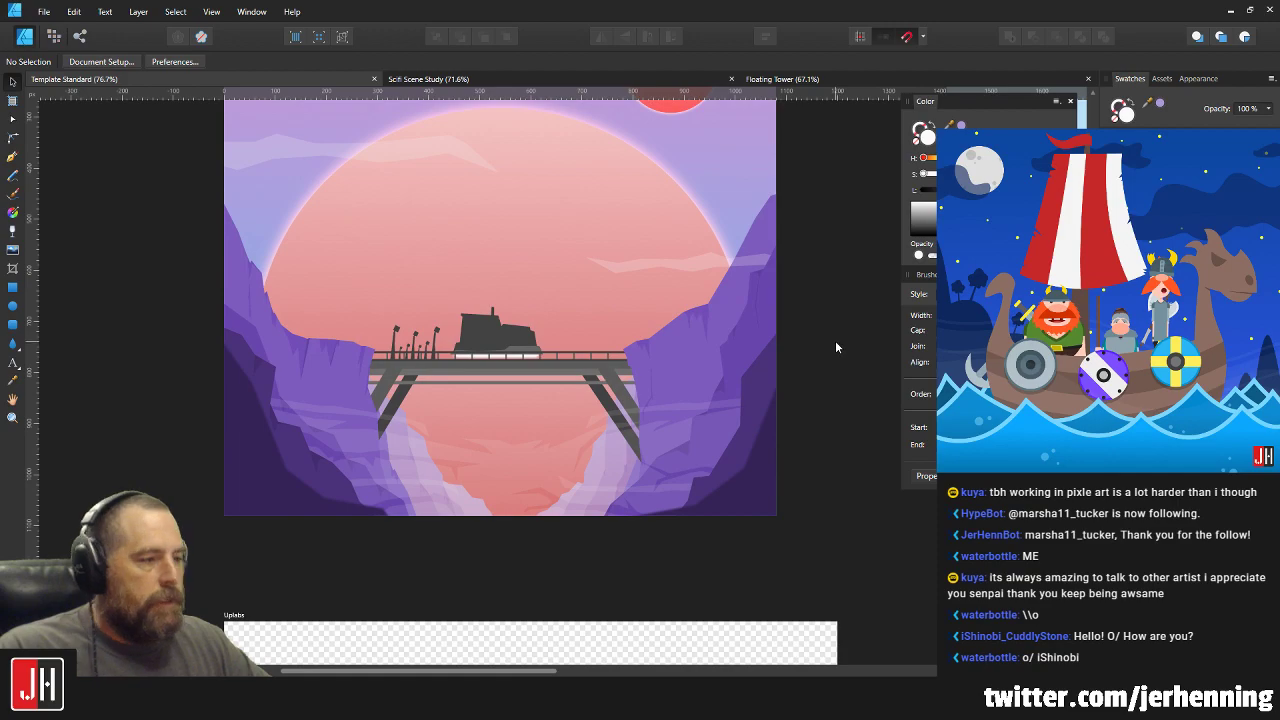
key(ctrl+plus)
key(ctrl+plus)
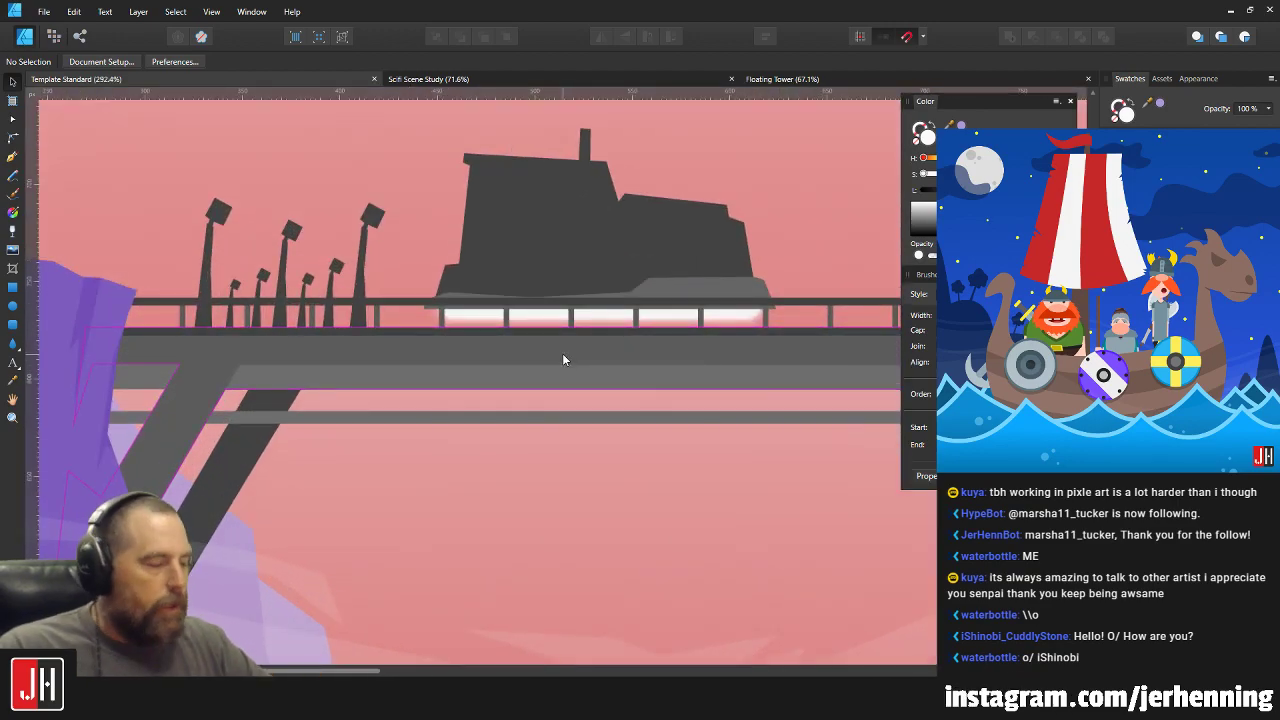
key(ctrl+0)
key(ctrl+0)
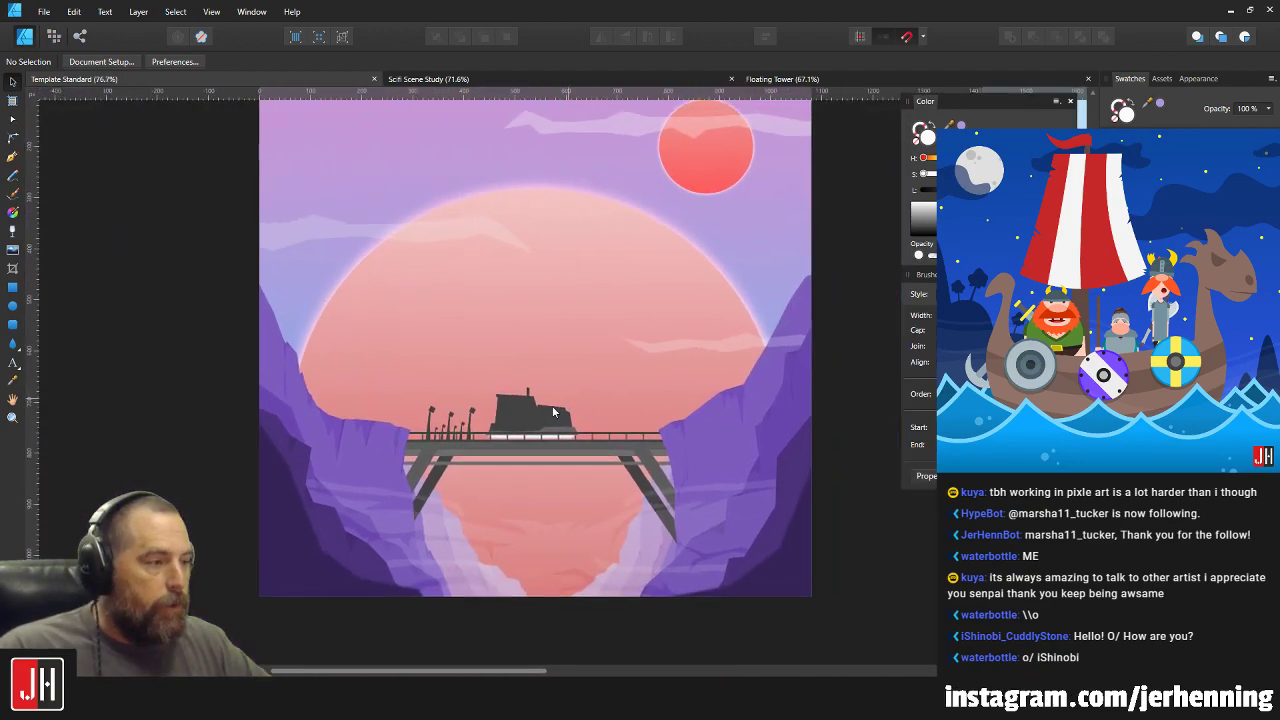
Lower the left cloud slightly and scale it down to about 666 by 72 px.
click(386, 271)
scroll(386, 271, up, 3)
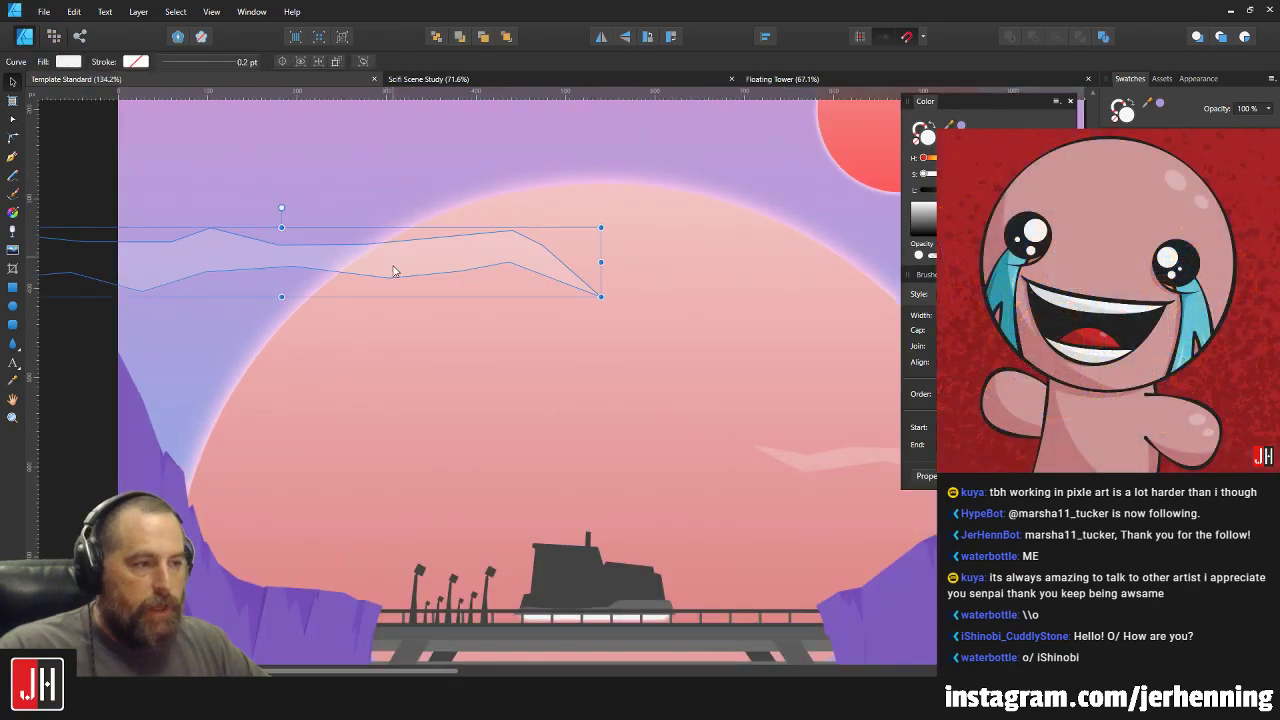
drag(394, 271, 397, 289)
drag(602, 252, 557, 253)
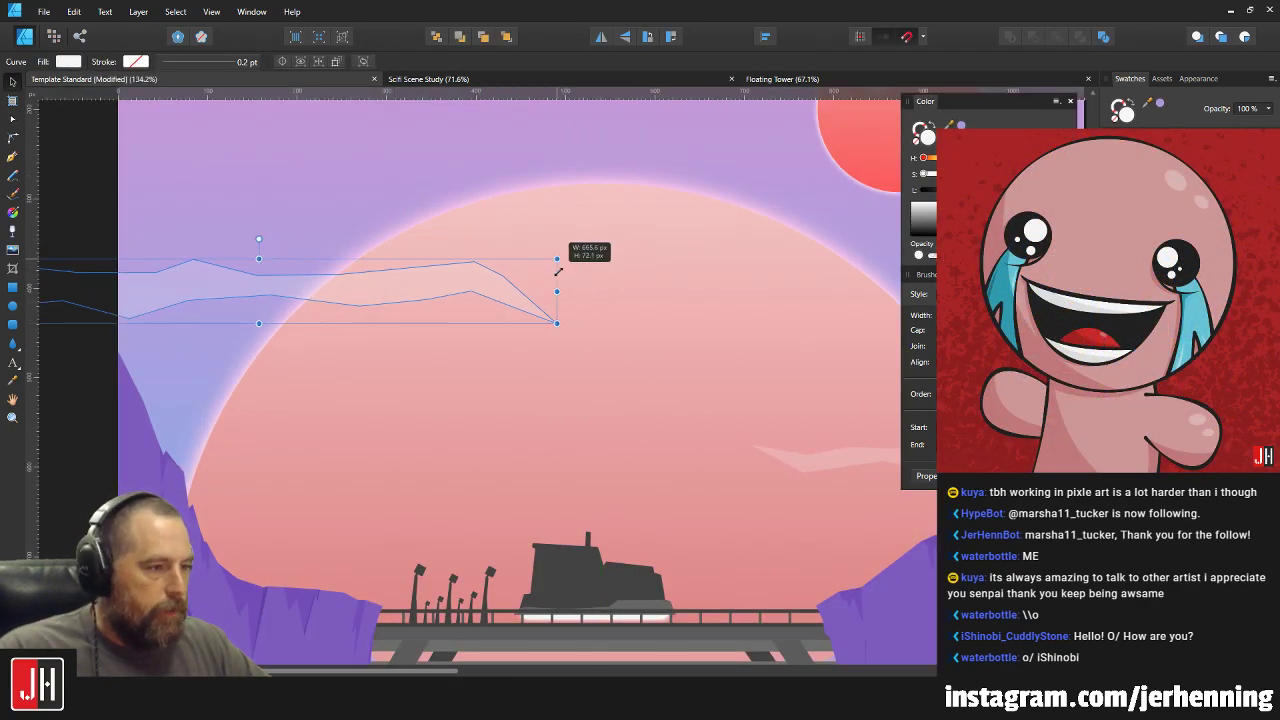
drag(414, 291, 426, 294)
scroll(426, 294, down, 4)
scroll(666, 366, up, 2)
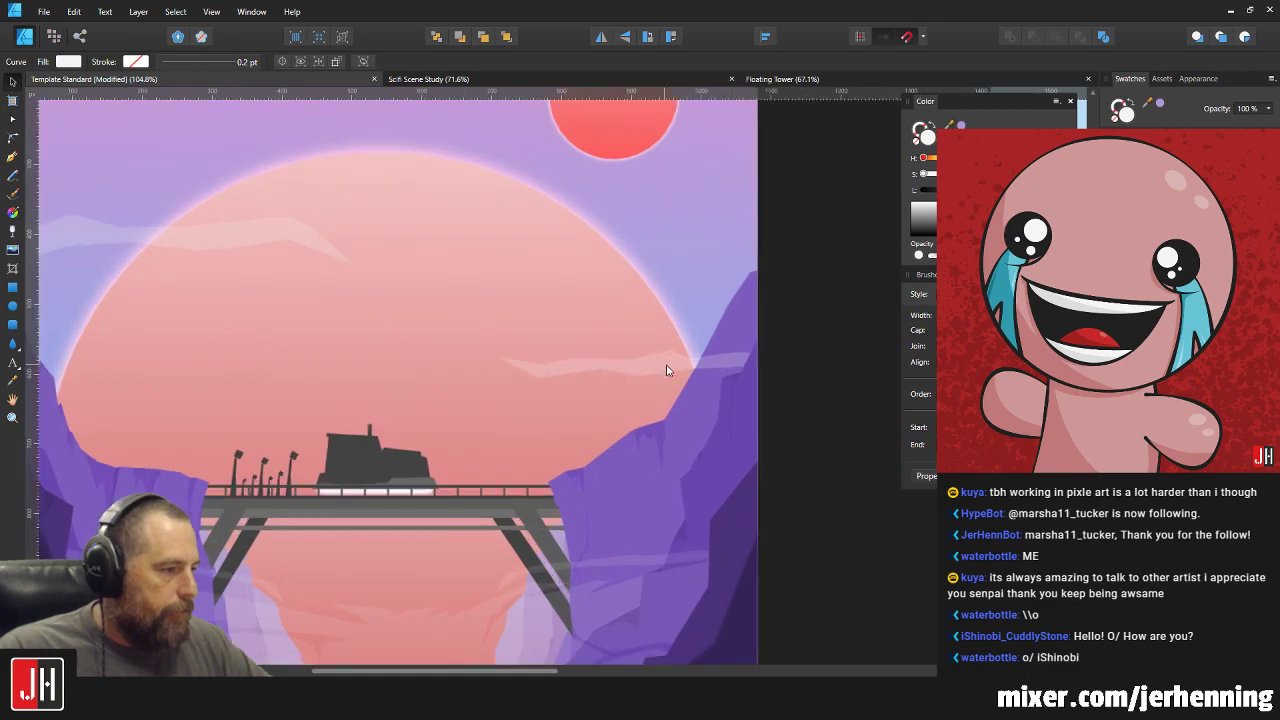
Shift the lower-right cloud and the cloud across the red sun slightly downward.
click(665, 365)
scroll(665, 365, up, 2)
mouse_move(705, 360)
mouse_down()
mouse_move(712, 397)
mouse_move(708, 380)
mouse_up()
scroll(708, 380, down, 5)
click(753, 425)
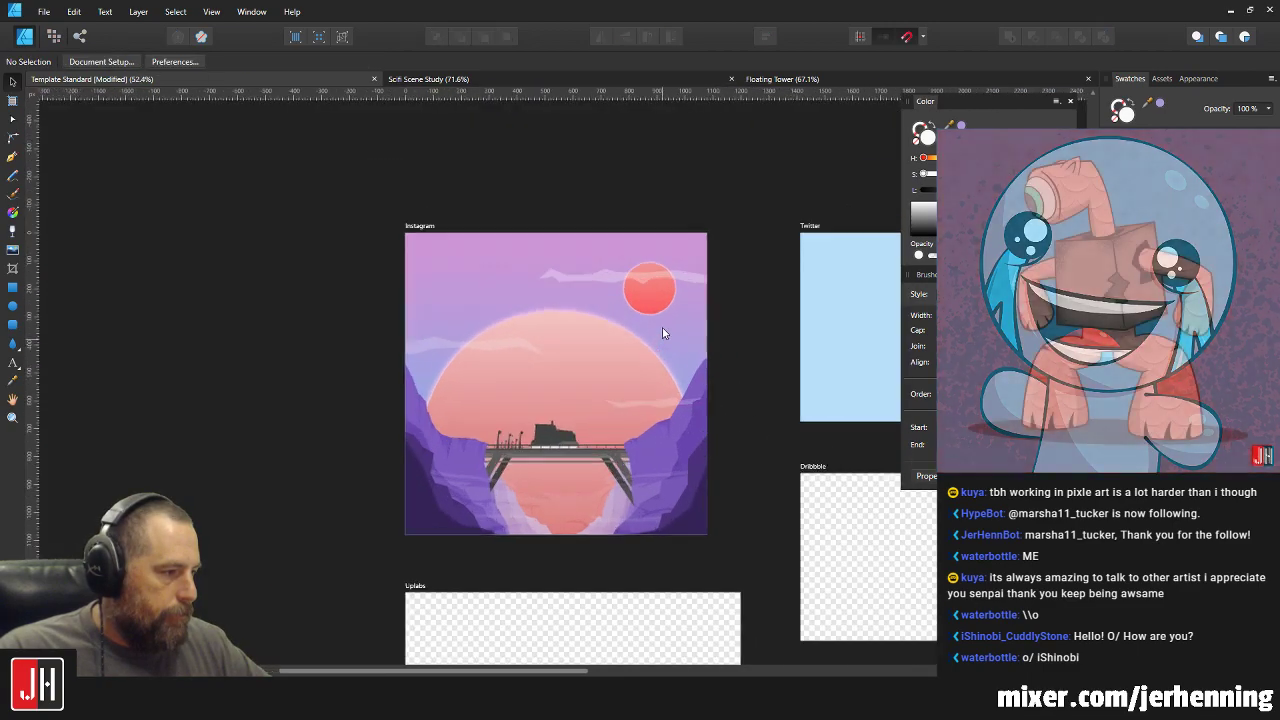
scroll(663, 330, up, 2)
drag(606, 252, 607, 258)
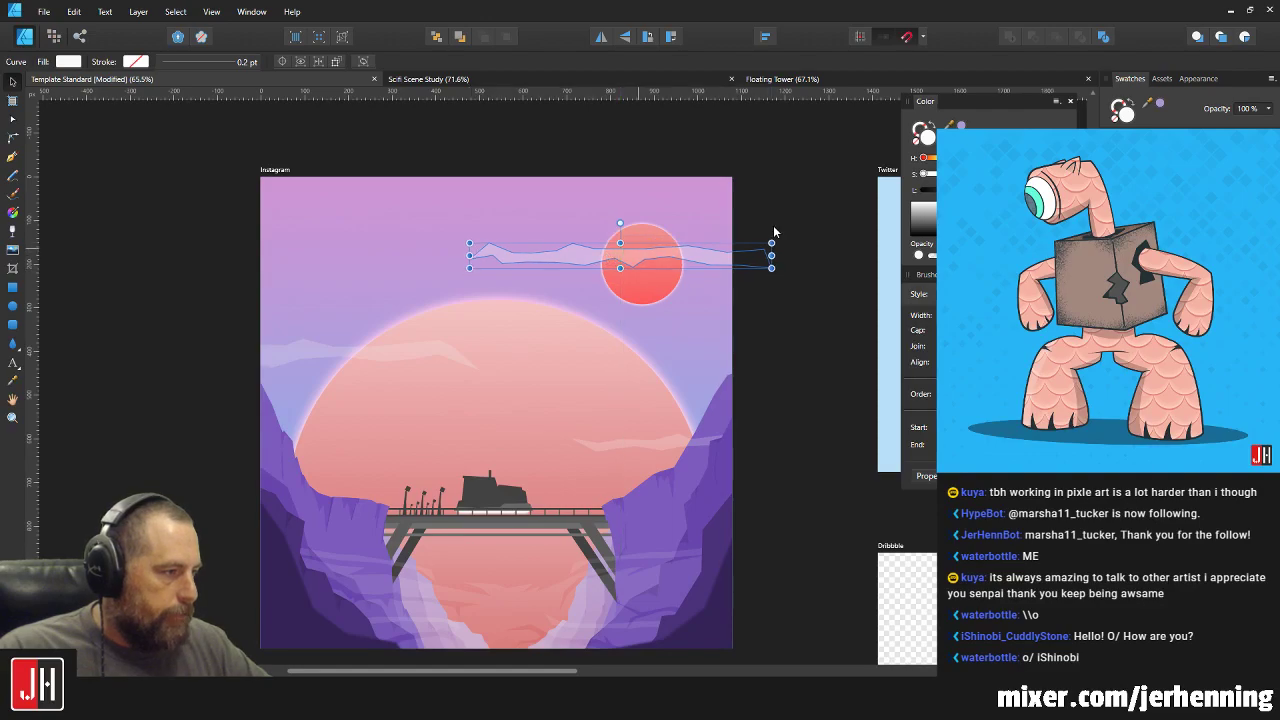
click(773, 225)
Draw a small circular star in the sky above the left cloud and fill it with pale yellow.
scroll(476, 254, up, 2)
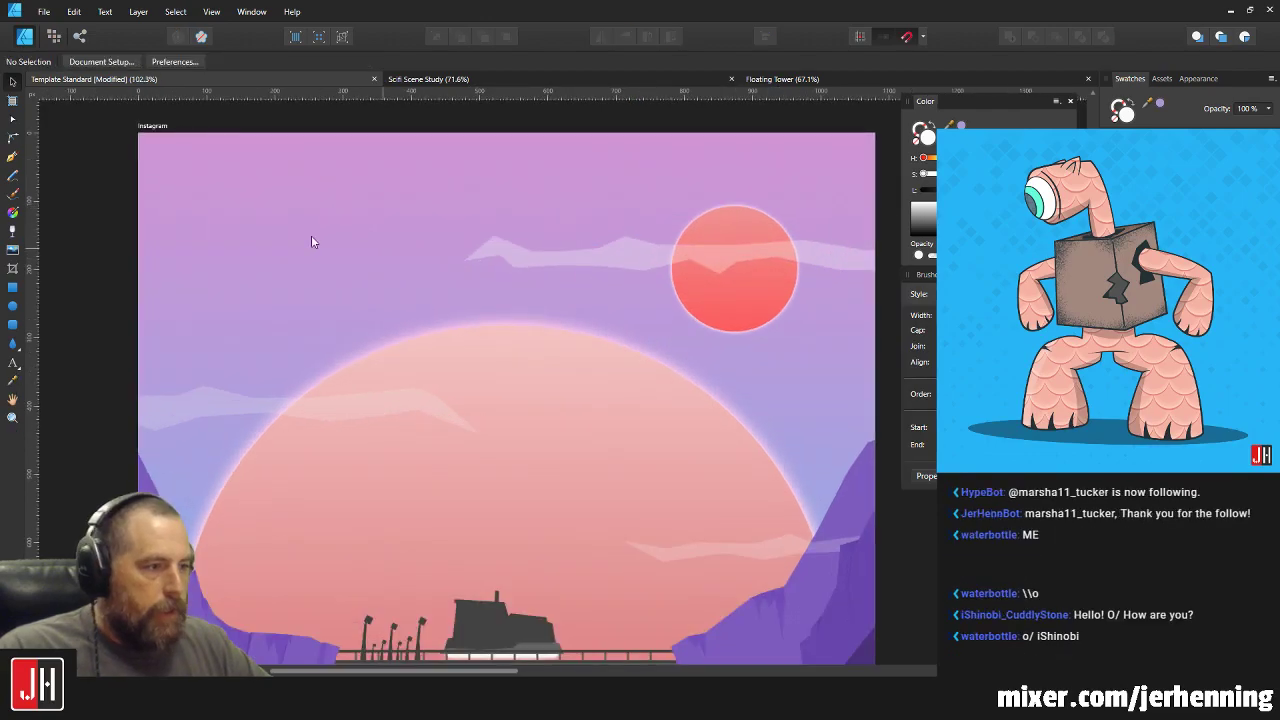
click(13, 306)
scroll(277, 280, up, 2)
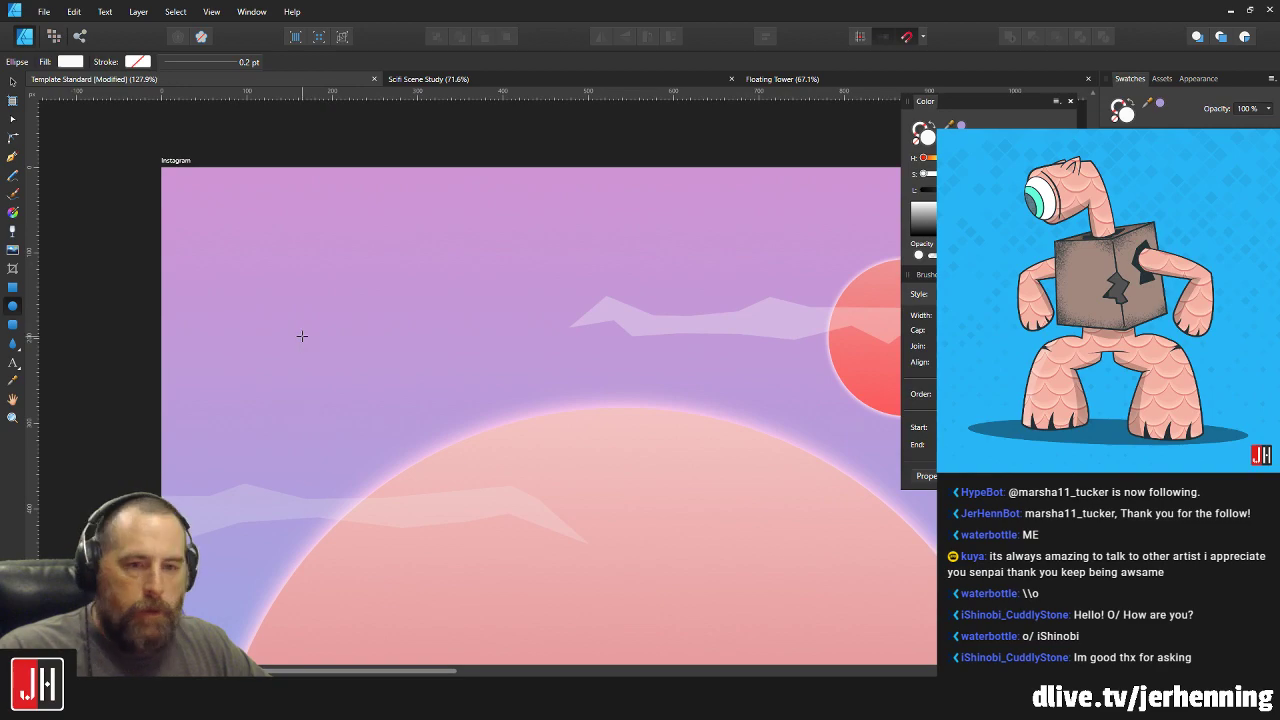
scroll(301, 336, up, 2)
drag(334, 316, 343, 327)
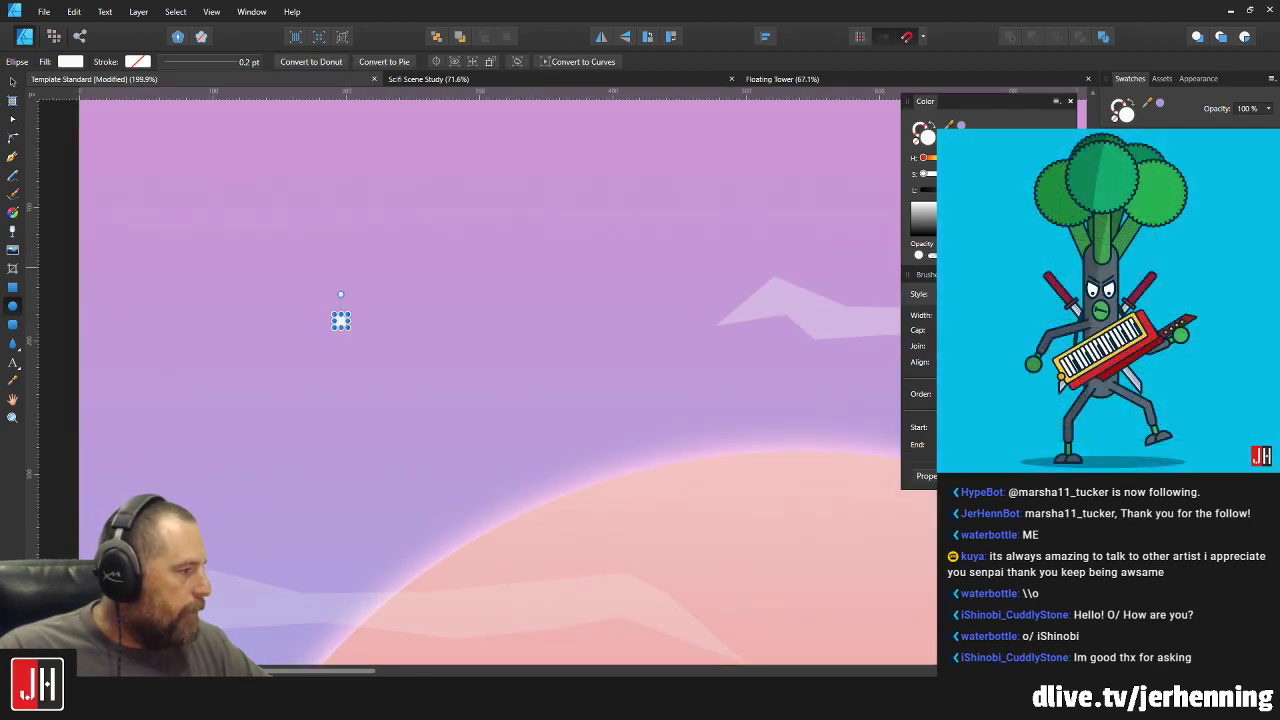
scroll(341, 320, up, 3)
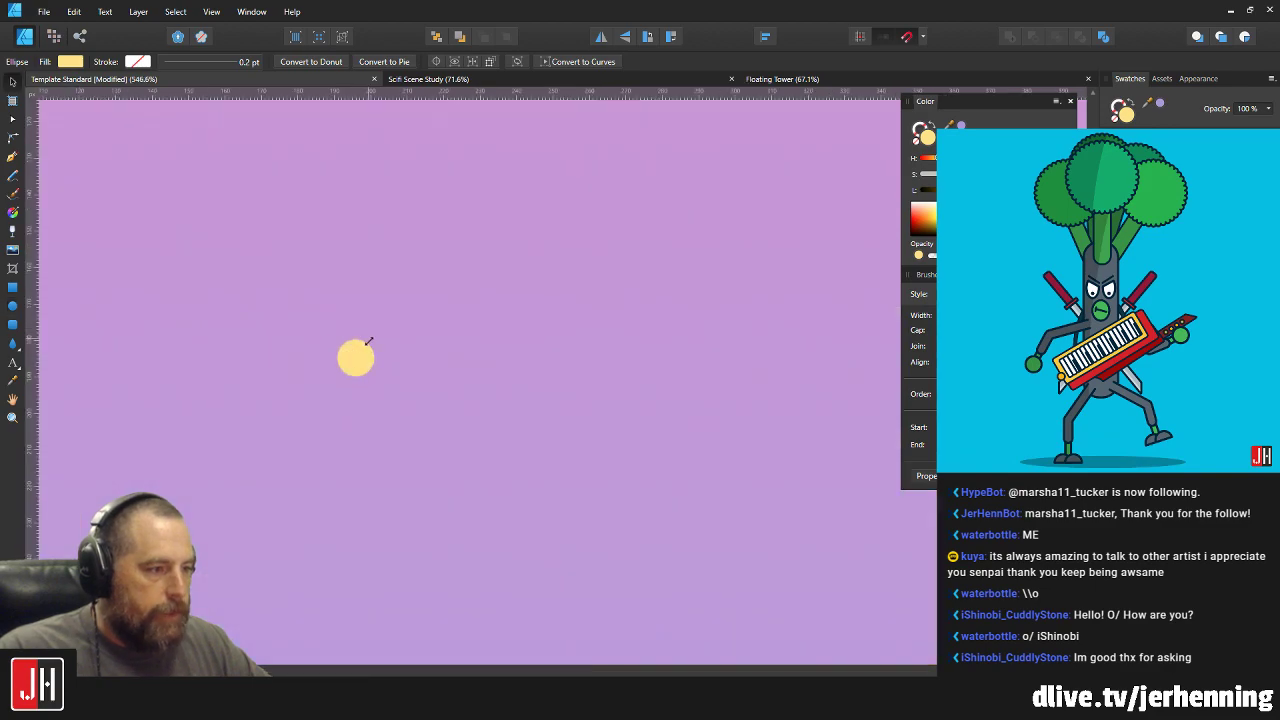
key(e)
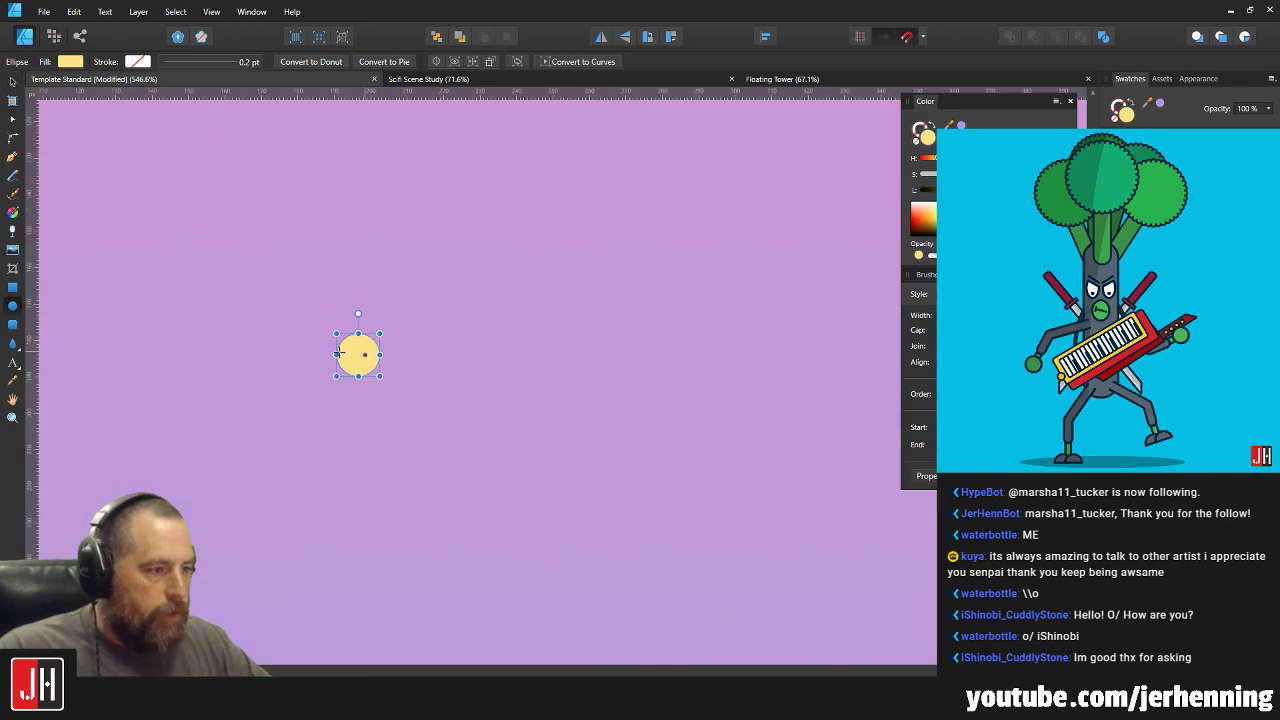
Duplicate the yellow star, place the copy lower towards the large sun, and make it smaller.
mouse_move(363, 353)
mouse_down()
mouse_move(318, 350)
mouse_move(289, 327)
mouse_move(325, 333)
mouse_move(333, 316)
mouse_move(846, 510)
mouse_up()
key(v)
key(Delete)
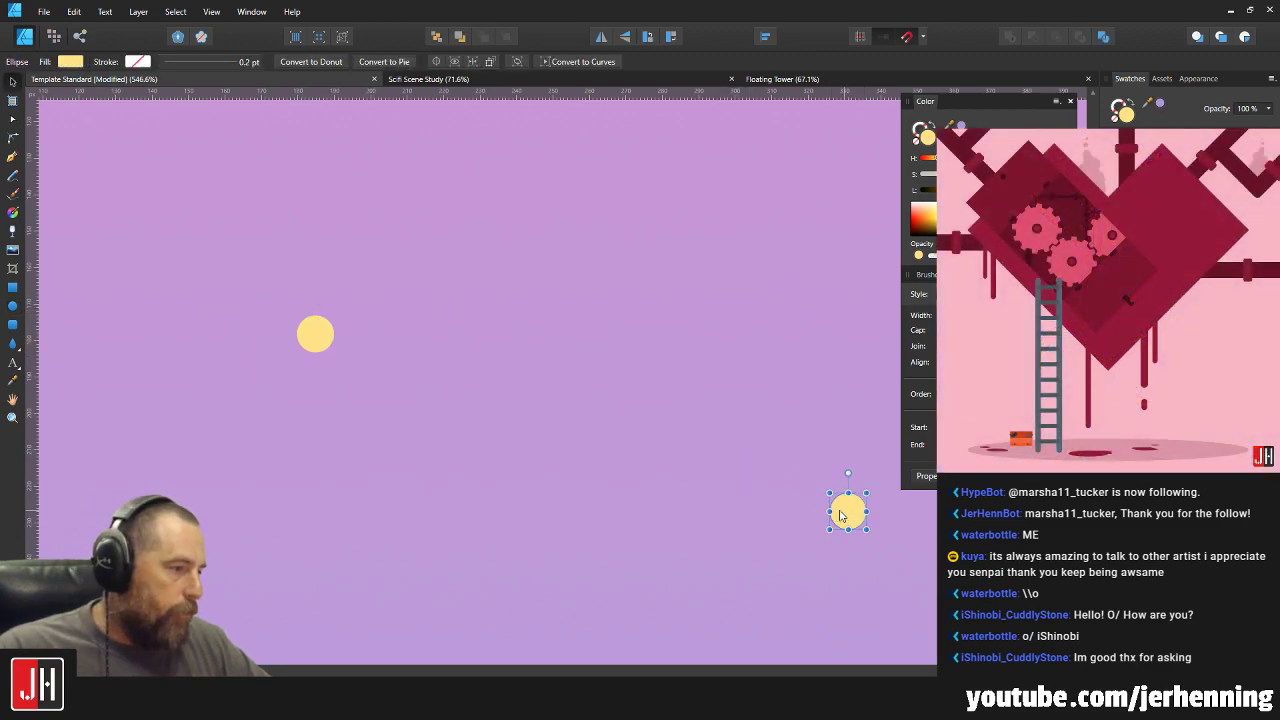
scroll(840, 512, down, 6)
scroll(575, 420, up, 2)
scroll(552, 420, up, 2)
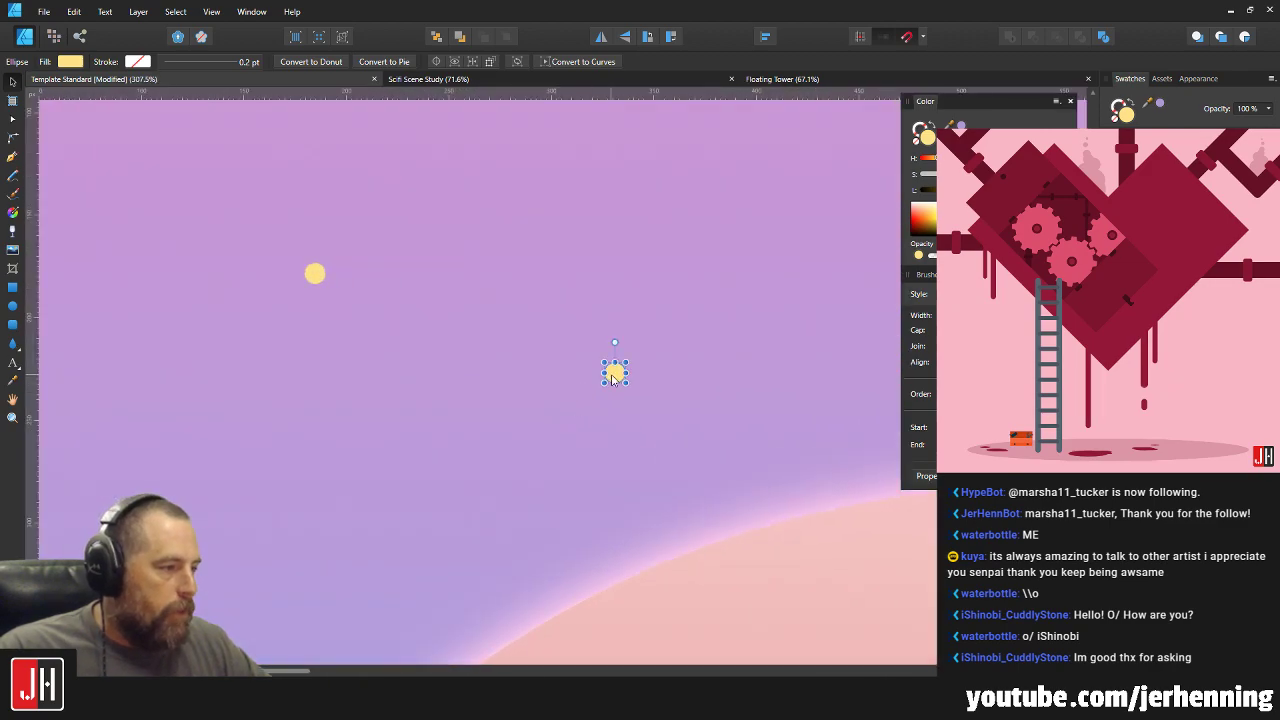
drag(611, 366, 510, 442)
scroll(551, 434, up, 4)
scroll(510, 442, down, 6)
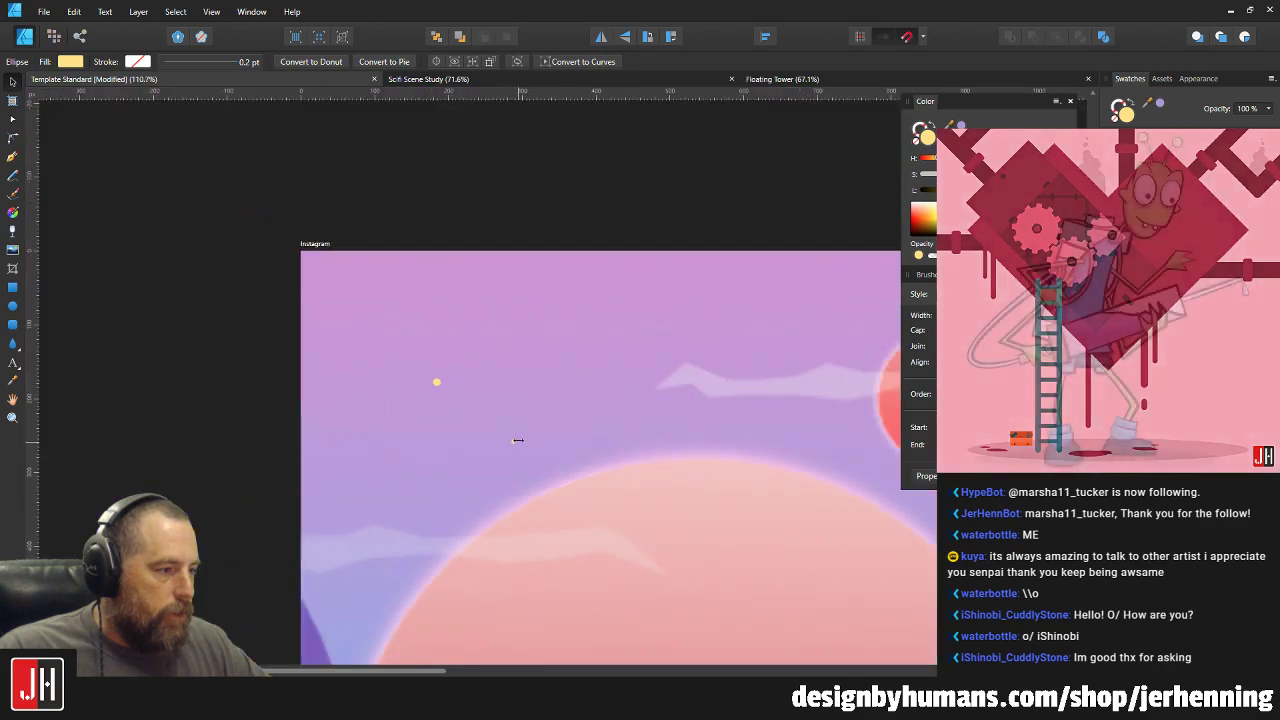
Duplicate the pair of stars, flip the copy's arrangement vertically, and place it high in the sky left of the upper cloud.
drag(379, 203, 586, 490)
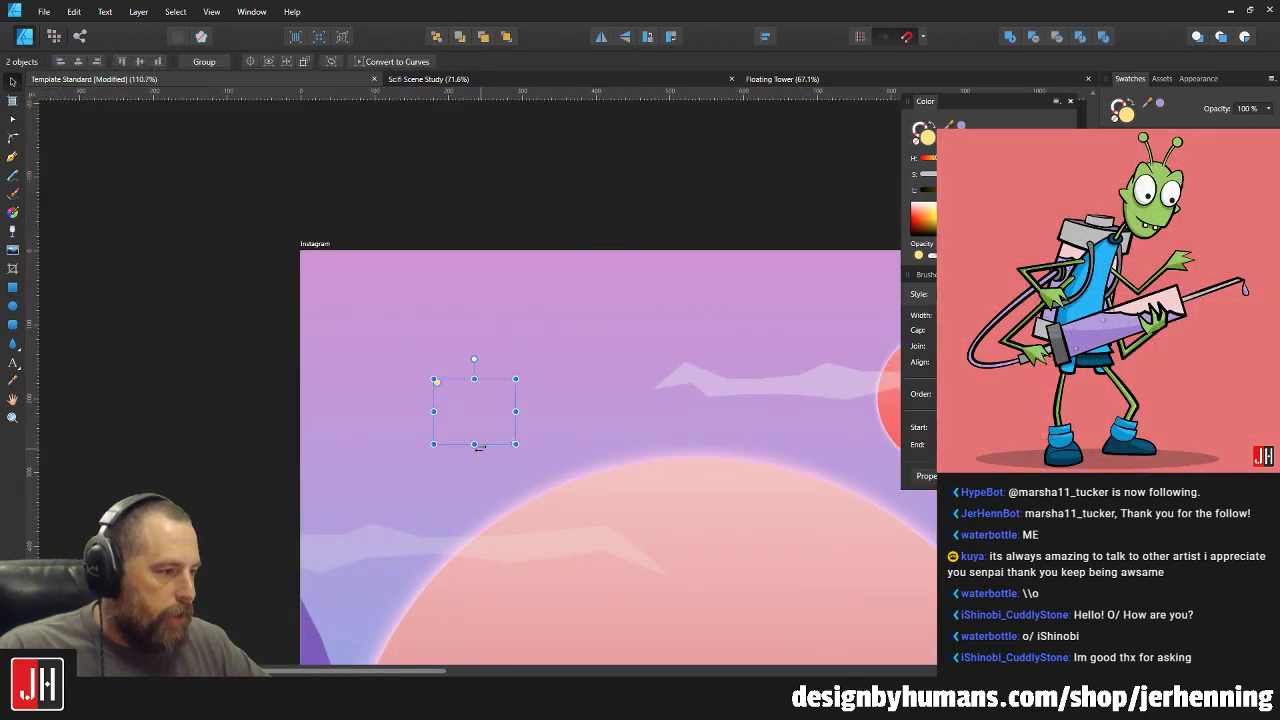
scroll(478, 440, up, 2)
drag(476, 379, 759, 231)
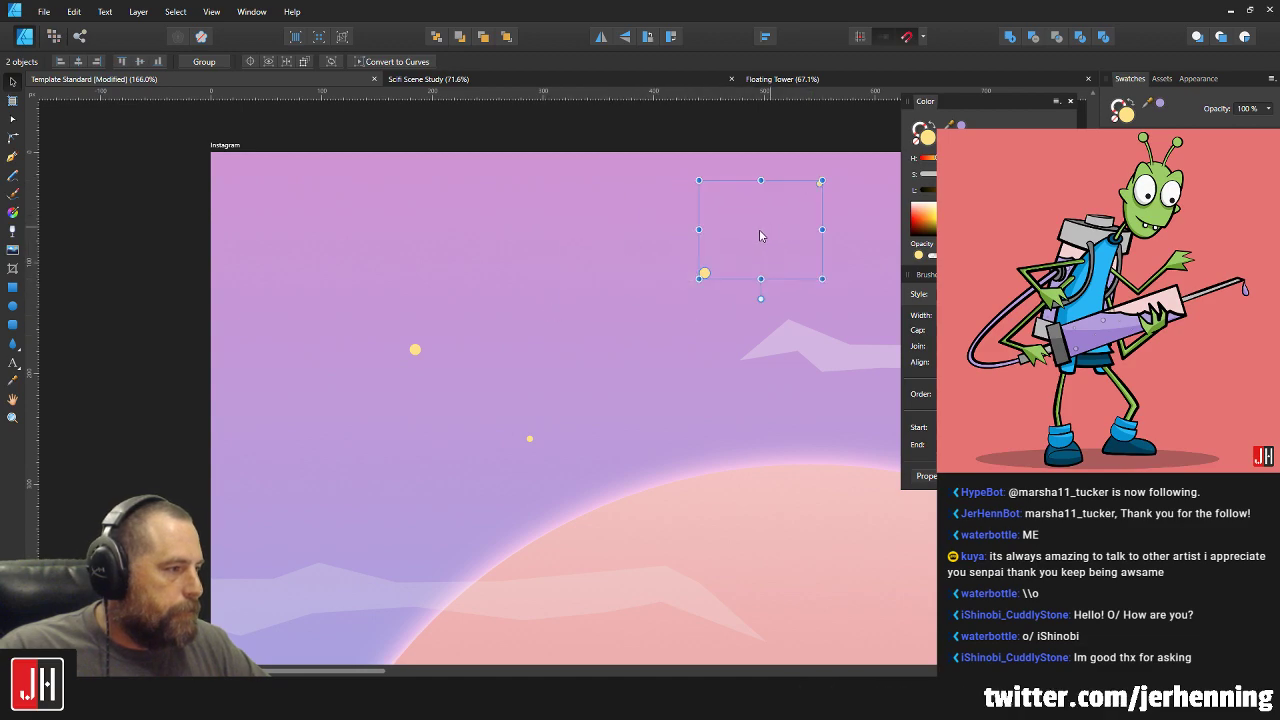
scroll(757, 235, down, 5)
click(463, 321)
scroll(680, 286, up, 2)
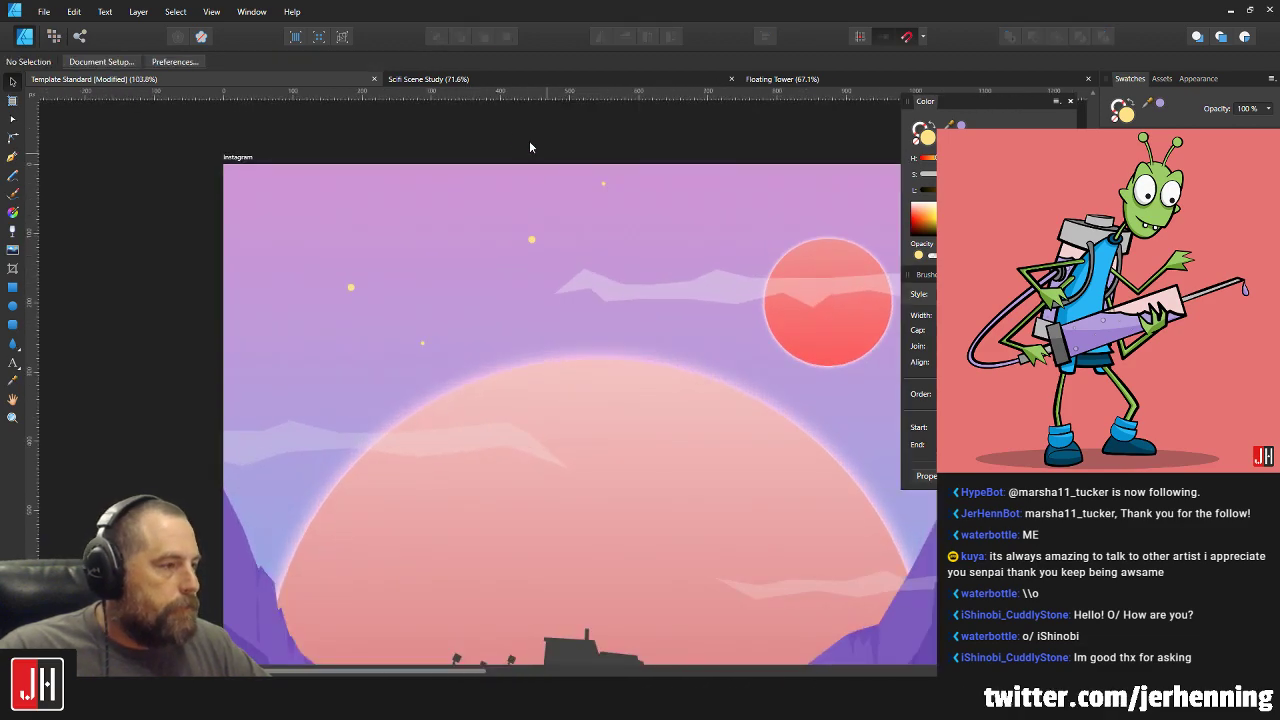
Copy the upper pair of stars to the sky's left edge, rotate it, and spread the two stars above and below the left cloud.
drag(475, 124, 660, 250)
drag(528, 236, 292, 463)
scroll(494, 420, up, 2)
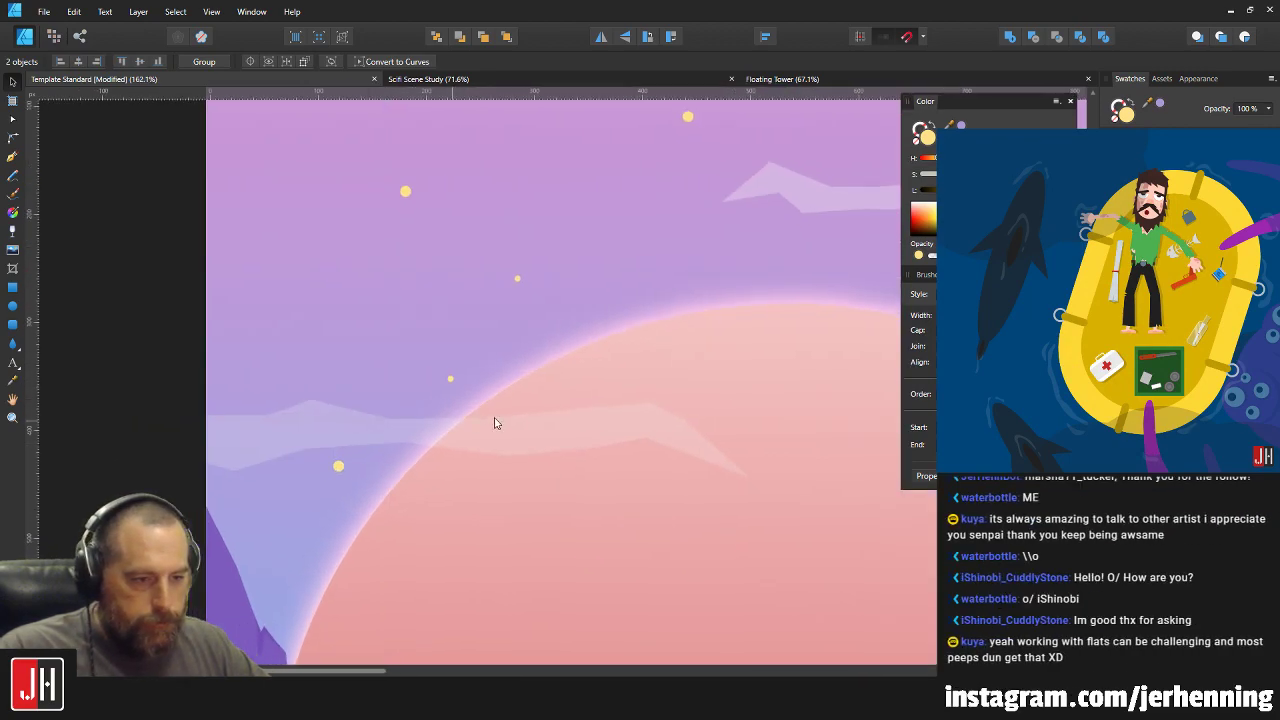
drag(513, 449, 446, 303)
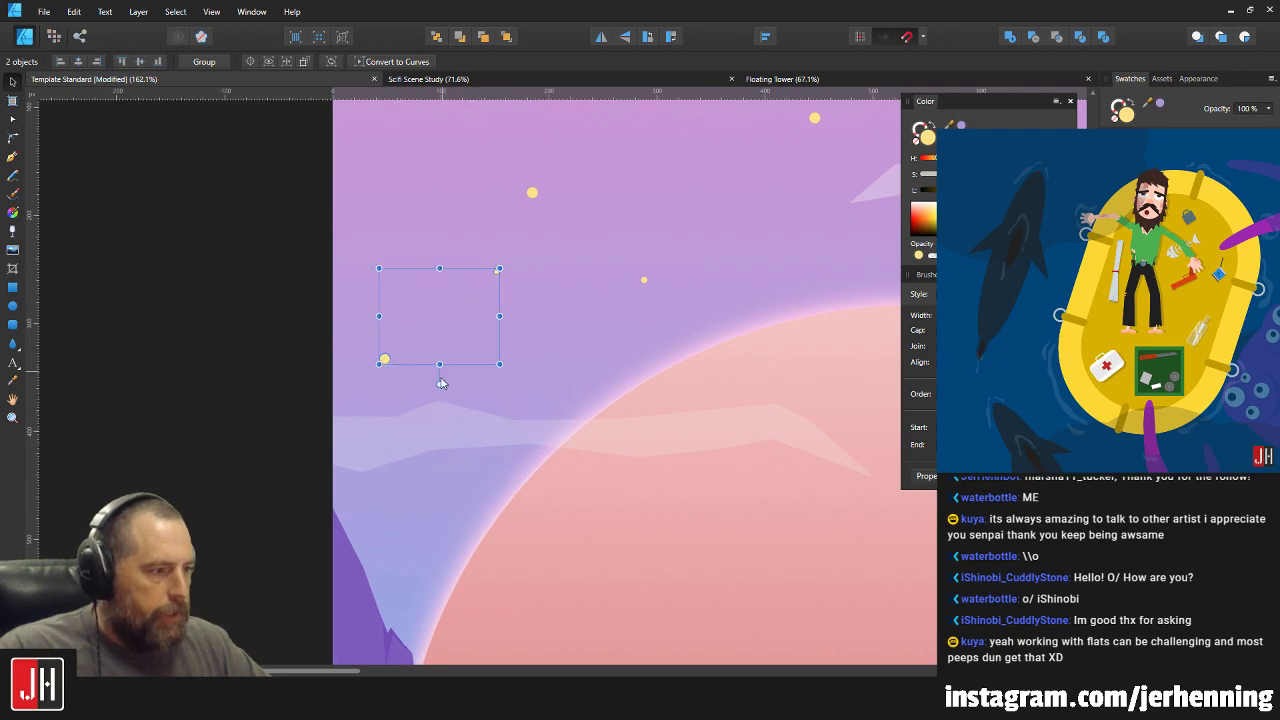
drag(439, 381, 423, 420)
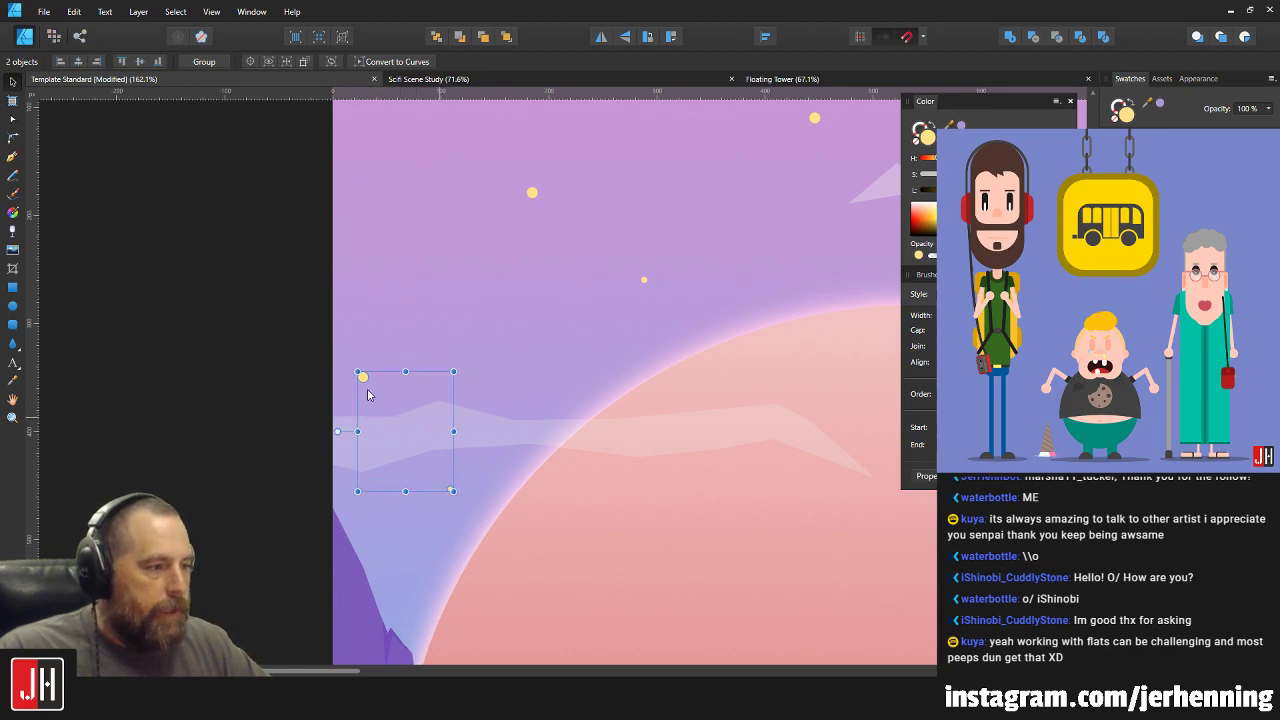
click(363, 377)
drag(364, 378, 412, 305)
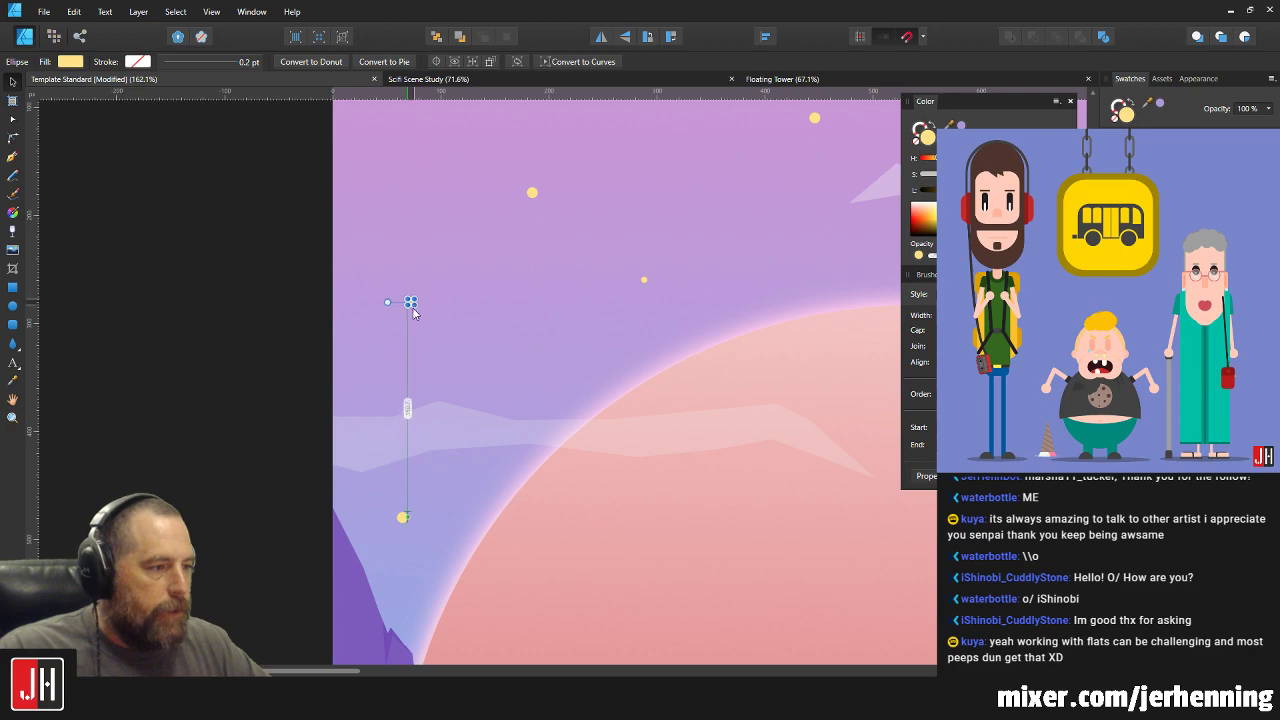
click(307, 304)
scroll(312, 312, down, 5)
scroll(380, 338, up, 2)
scroll(377, 340, down, 2)
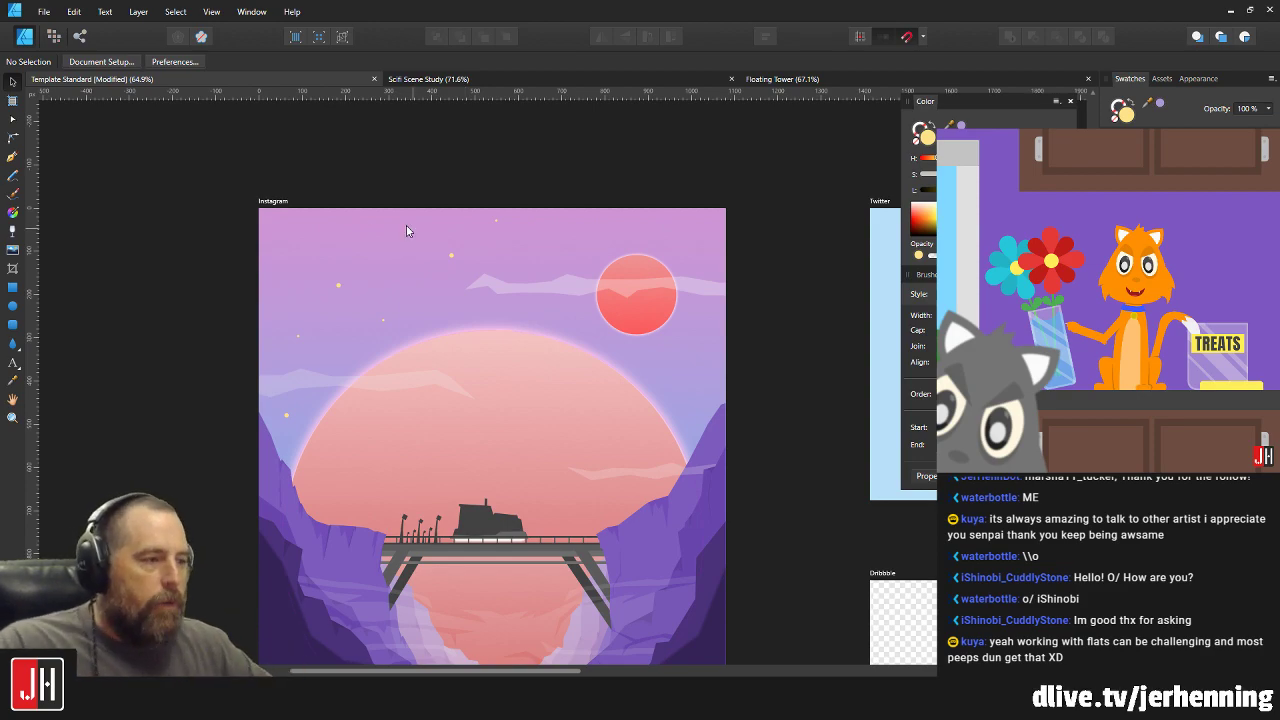
Duplicate the three stars above the left cloud and place the copies higher in the upper-left sky.
scroll(313, 252, up, 2)
drag(158, 223, 451, 432)
drag(372, 352, 366, 252)
scroll(363, 253, up, 2)
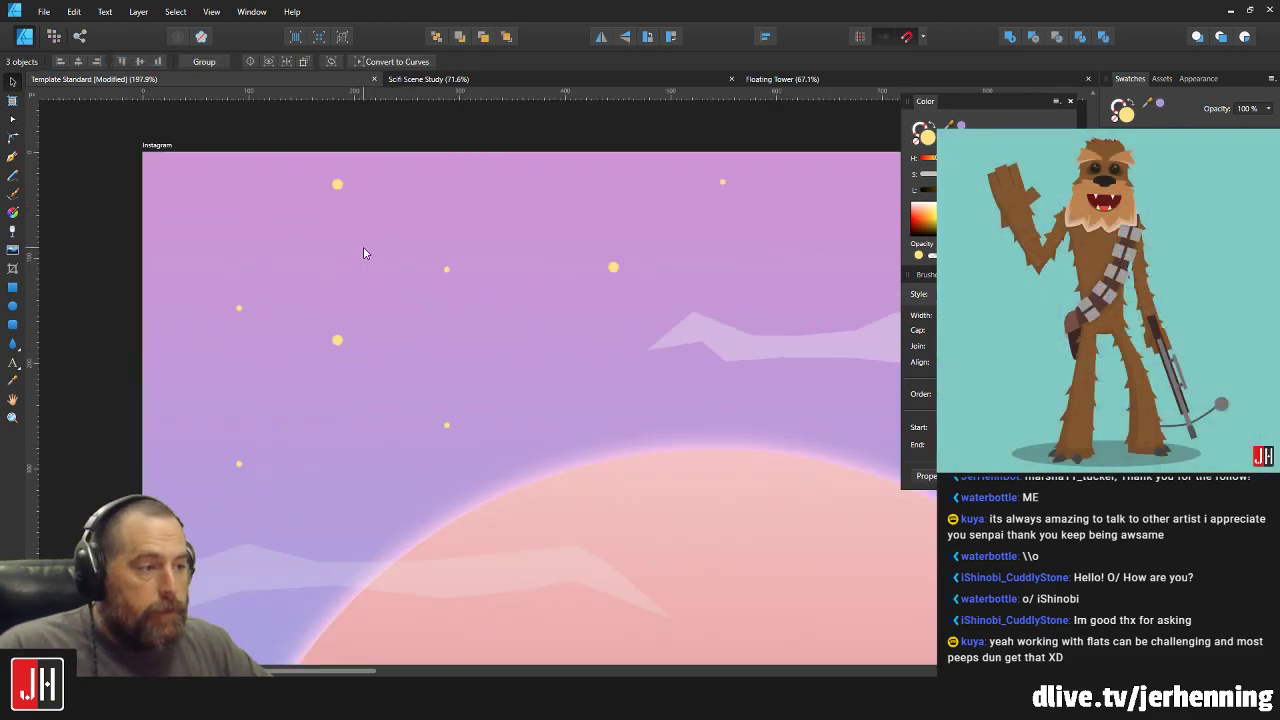
Scatter the duplicated stars individually, placing the large one in the sky's upper-left corner and the small ones irregularly around it.
scroll(363, 253, up, 2)
click(323, 146)
drag(323, 146, 154, 194)
drag(247, 383, 347, 222)
drag(569, 322, 183, 418)
scroll(266, 389, down, 3)
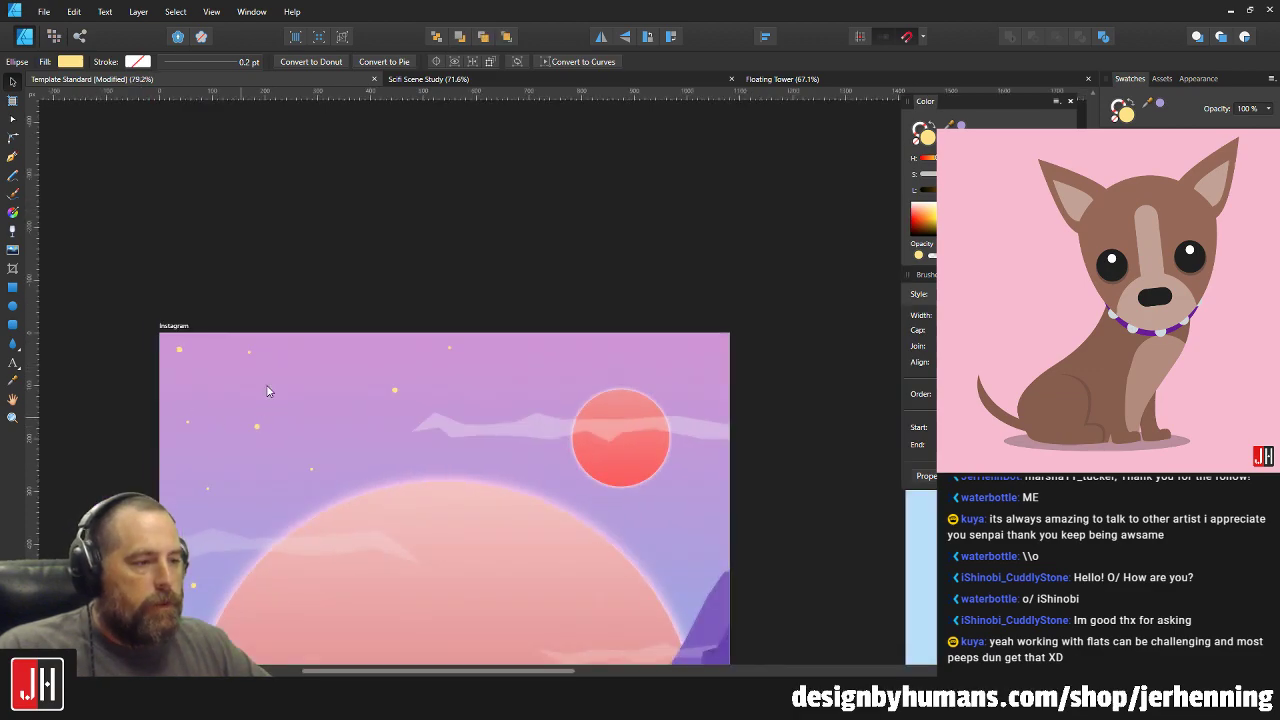
click(309, 366)
scroll(289, 362, down, 2)
scroll(244, 317, up, 1)
Duplicate the small star above the large sun's upper-left edge and shrink the copy beside it.
scroll(244, 317, up, 3)
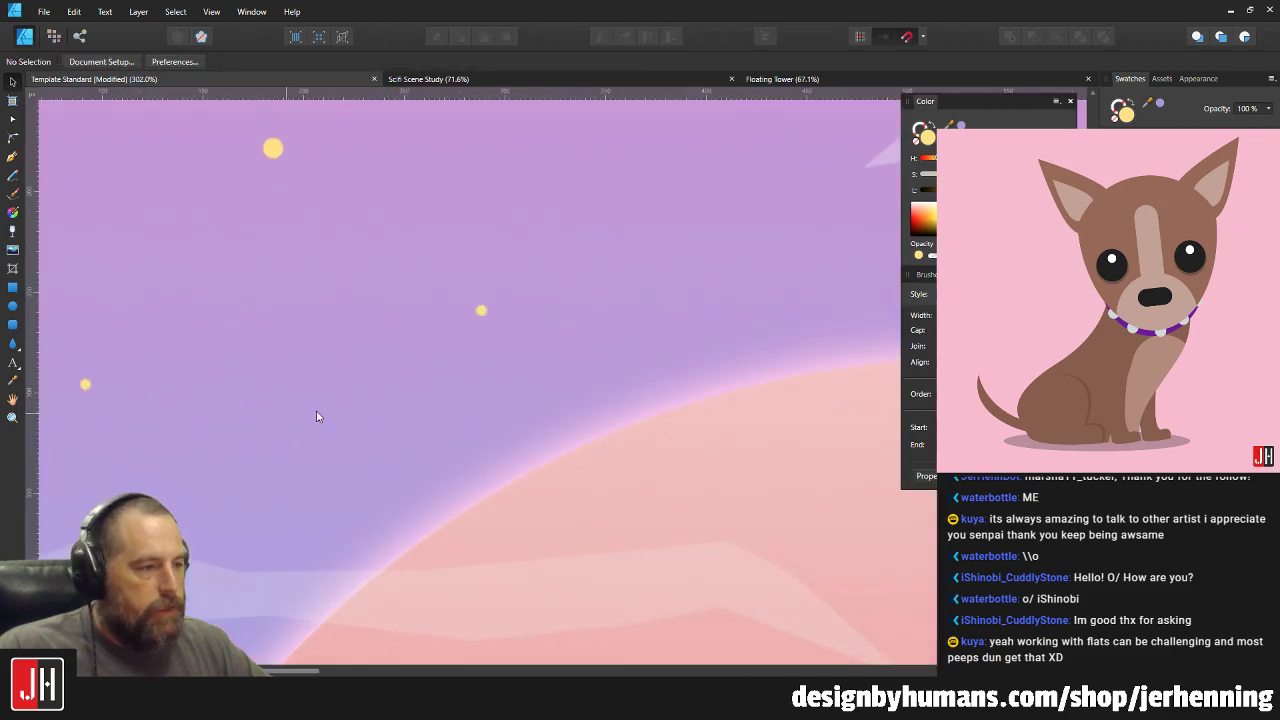
click(480, 310)
drag(463, 320, 403, 313)
scroll(419, 357, up, 2)
scroll(424, 350, down, 10)
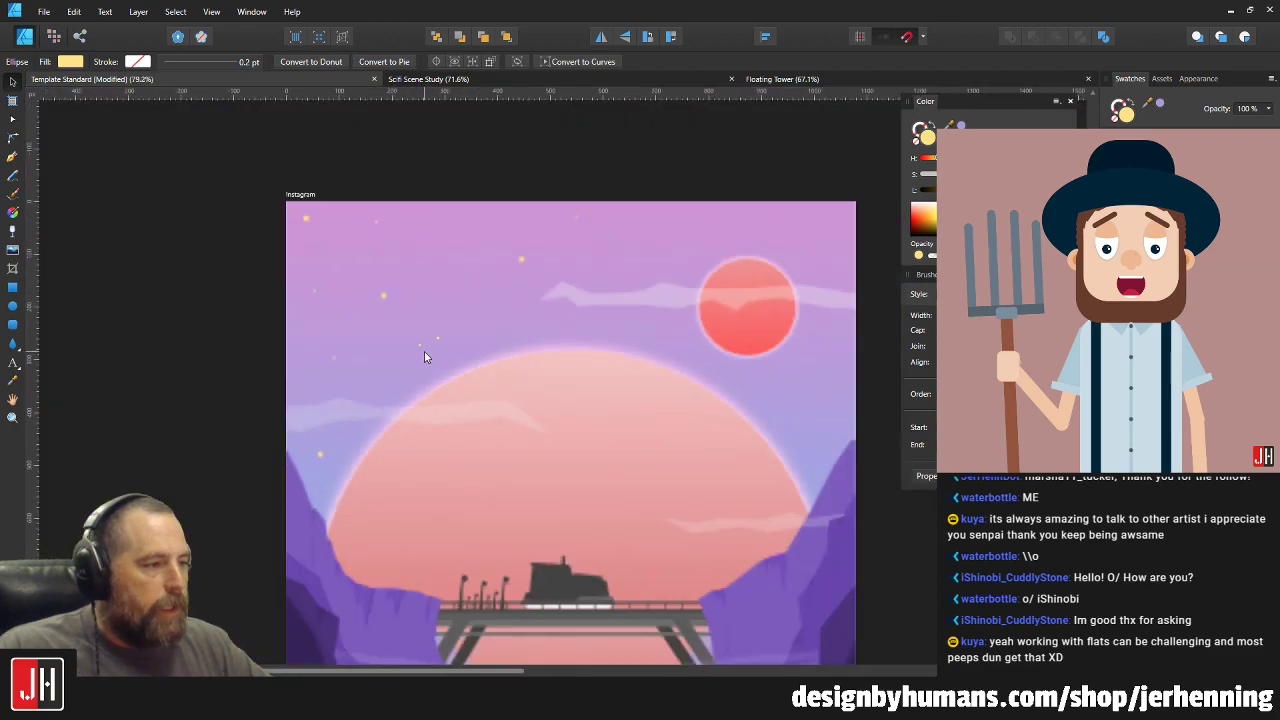
Move the tiny star copy closer to the large sun's glowing edge and deselect it.
click(175, 332)
drag(564, 364, 491, 349)
scroll(391, 346, up, 6)
click(296, 276)
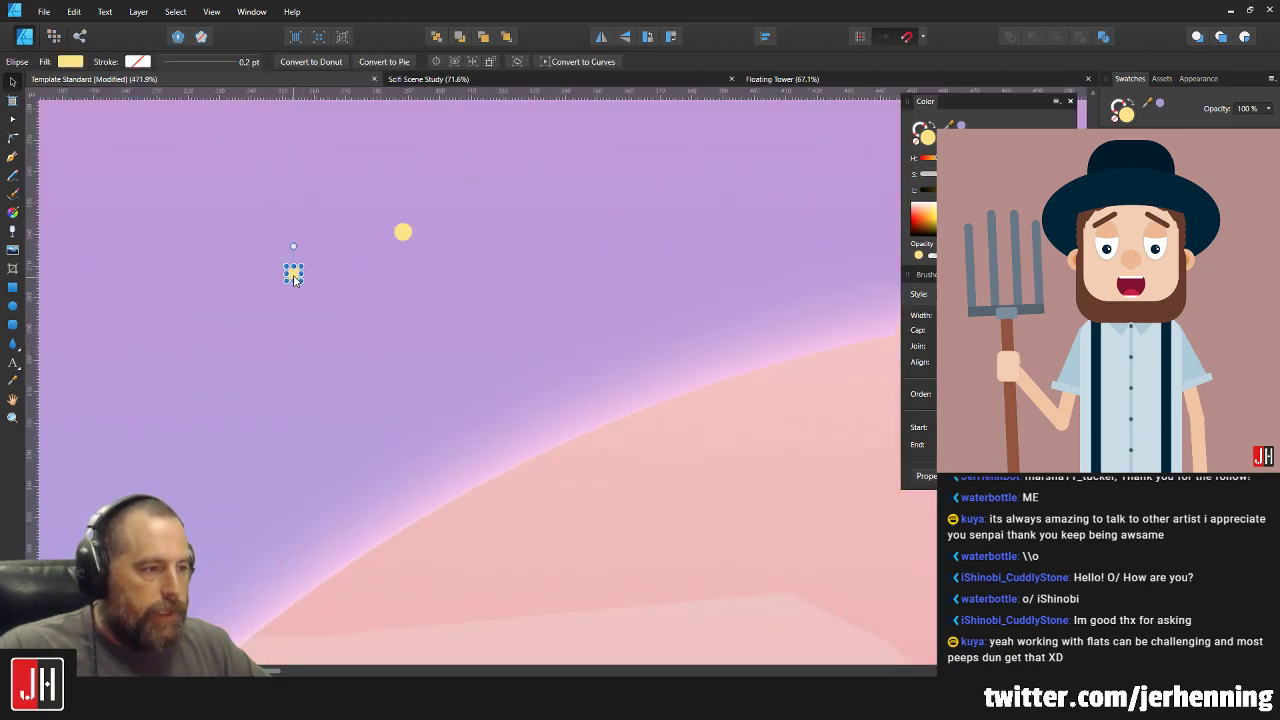
drag(296, 276, 340, 309)
scroll(363, 363, down, 5)
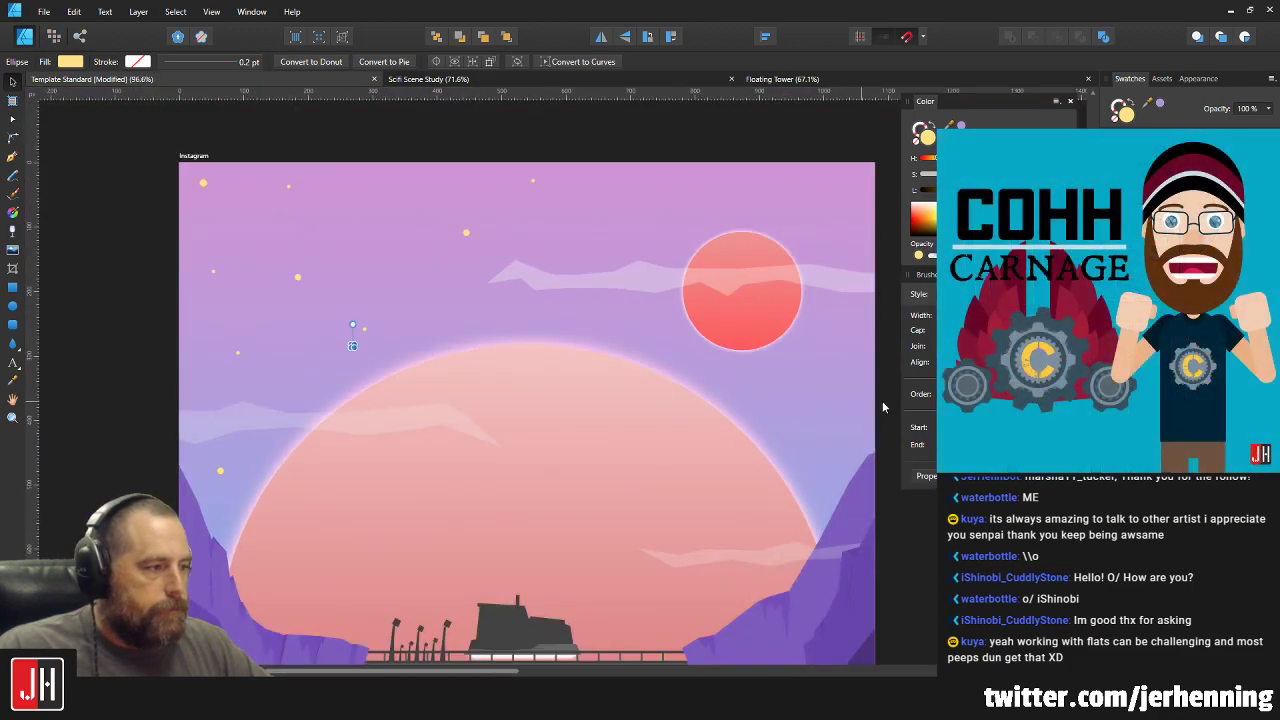
click(836, 394)
Duplicate the six upper-left stars, turn the copies upside down, and set them above the artboard's right half.
scroll(415, 272, up, 2)
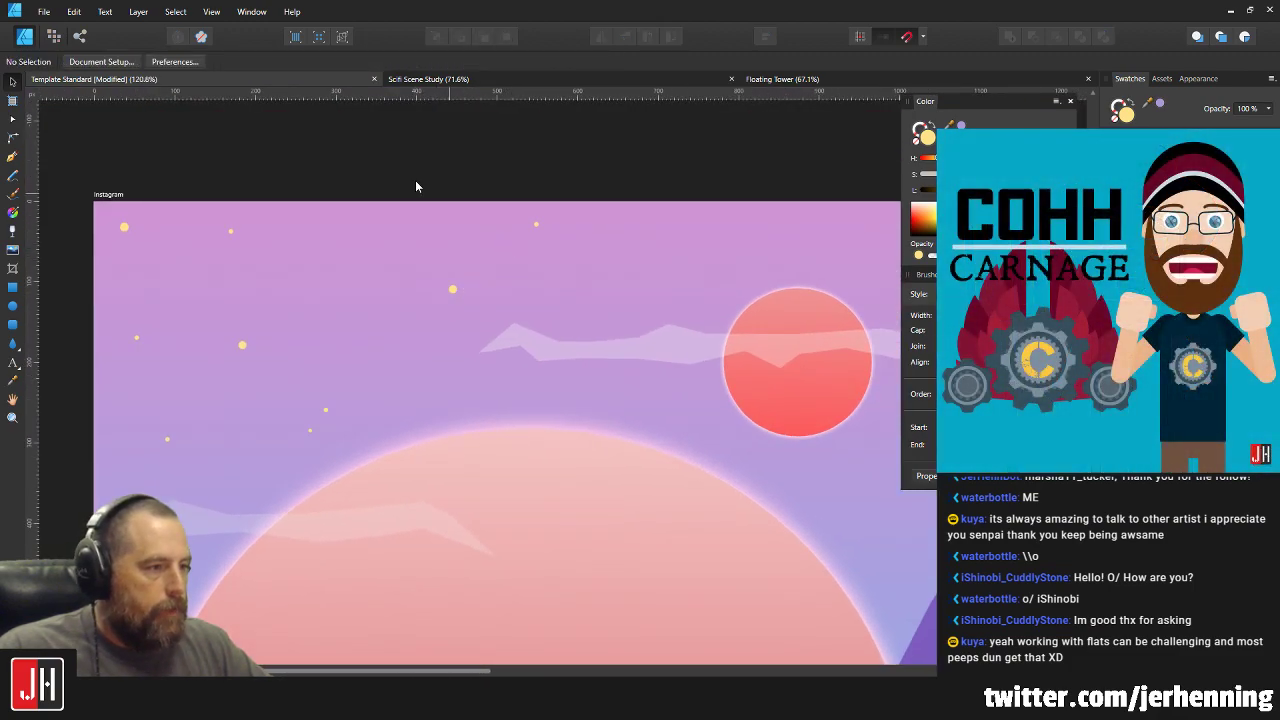
drag(90, 163, 640, 385)
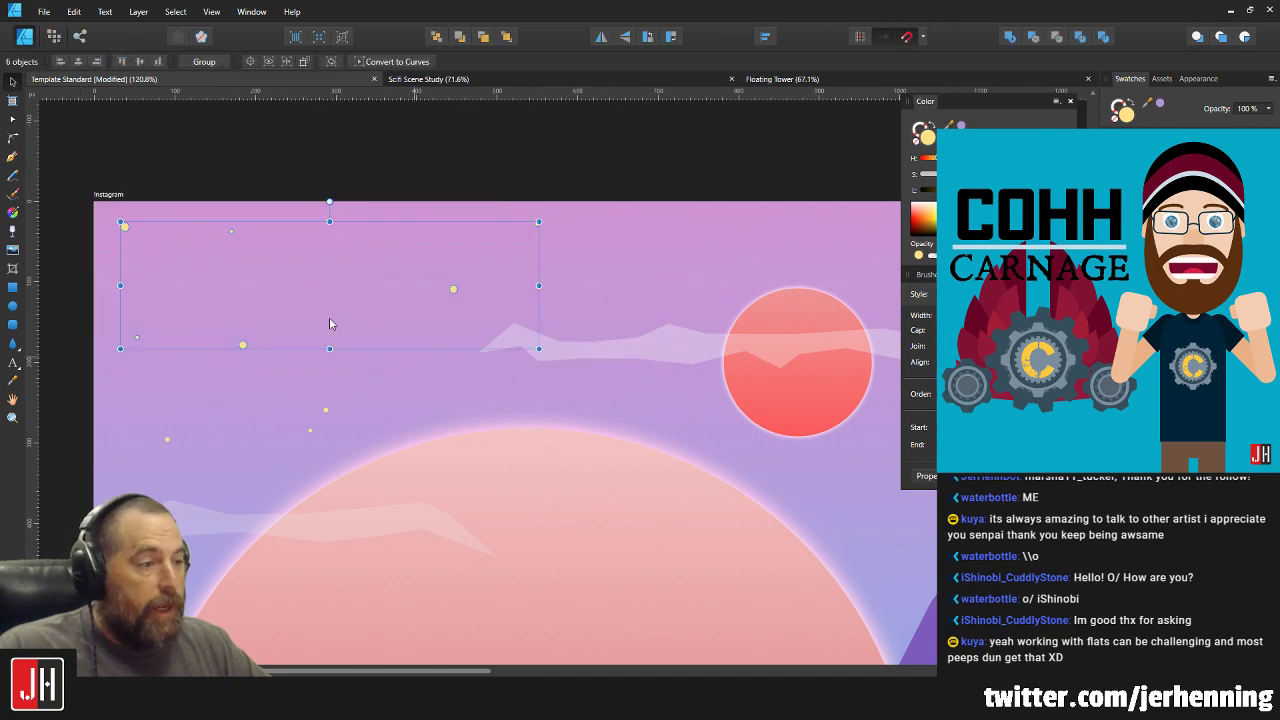
scroll(546, 352, up, 1)
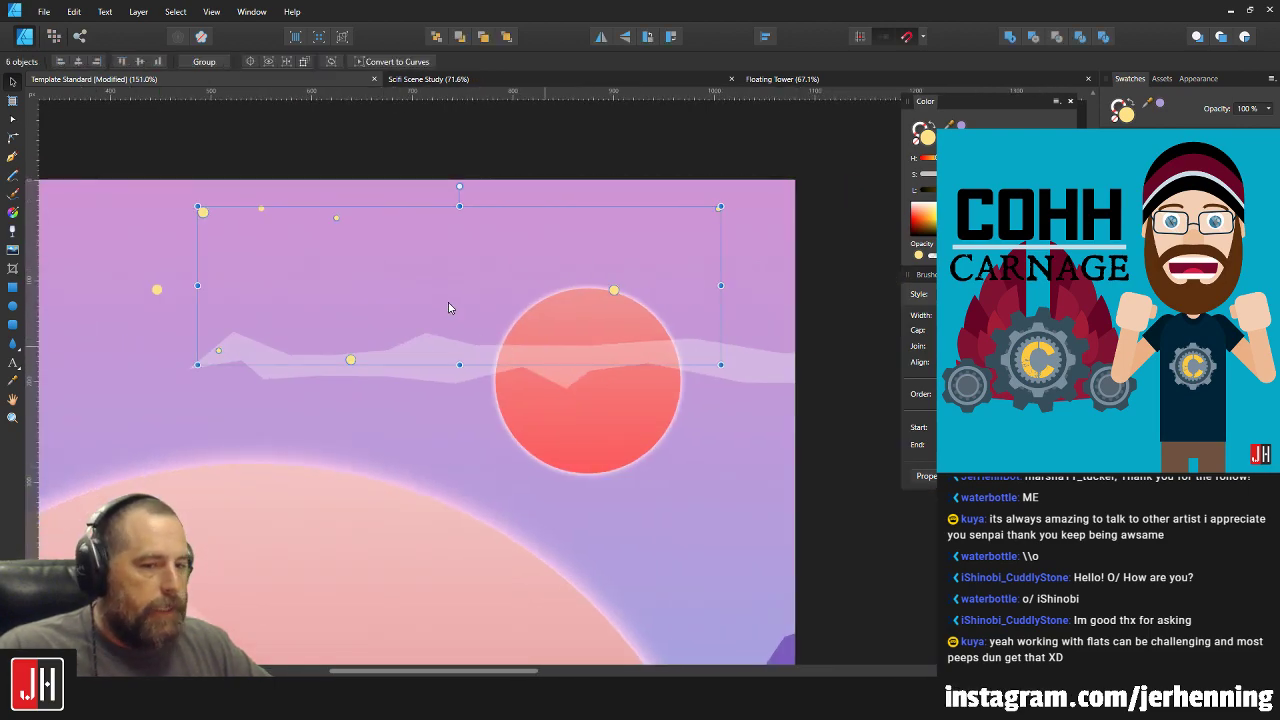
drag(460, 188, 457, 390)
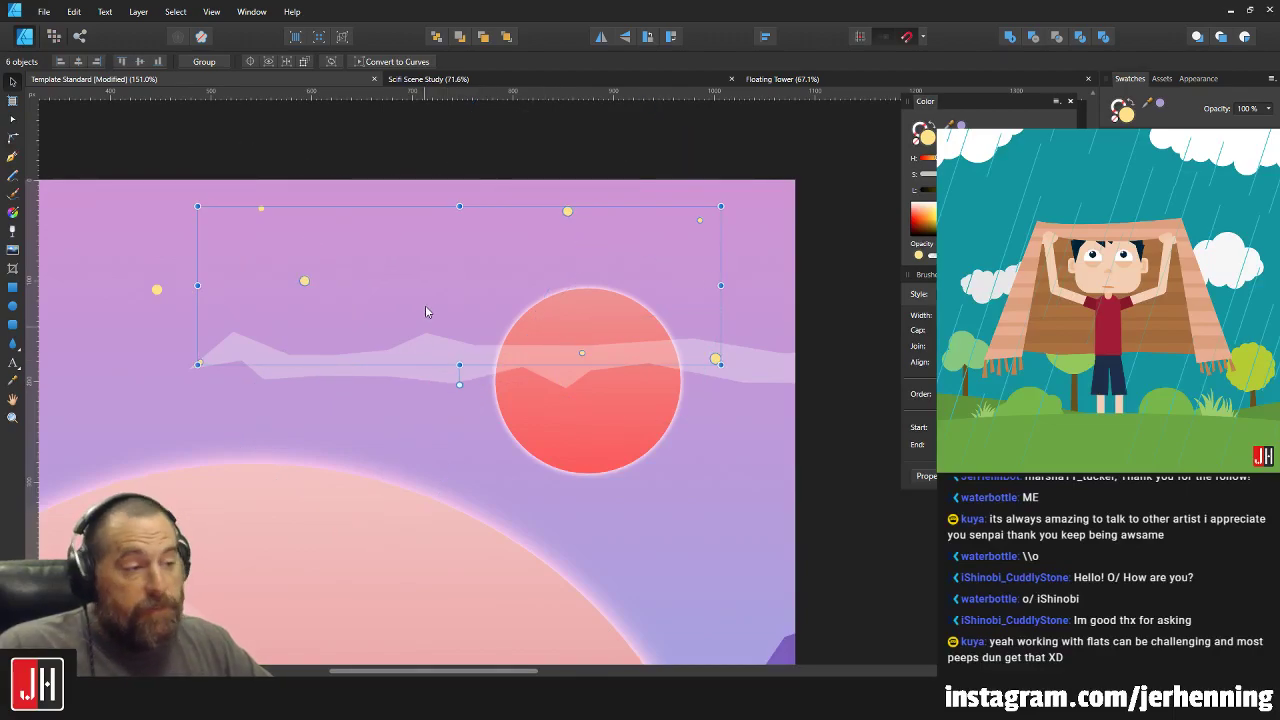
drag(425, 312, 518, 104)
drag(626, 183, 639, 372)
drag(622, 318, 595, 258)
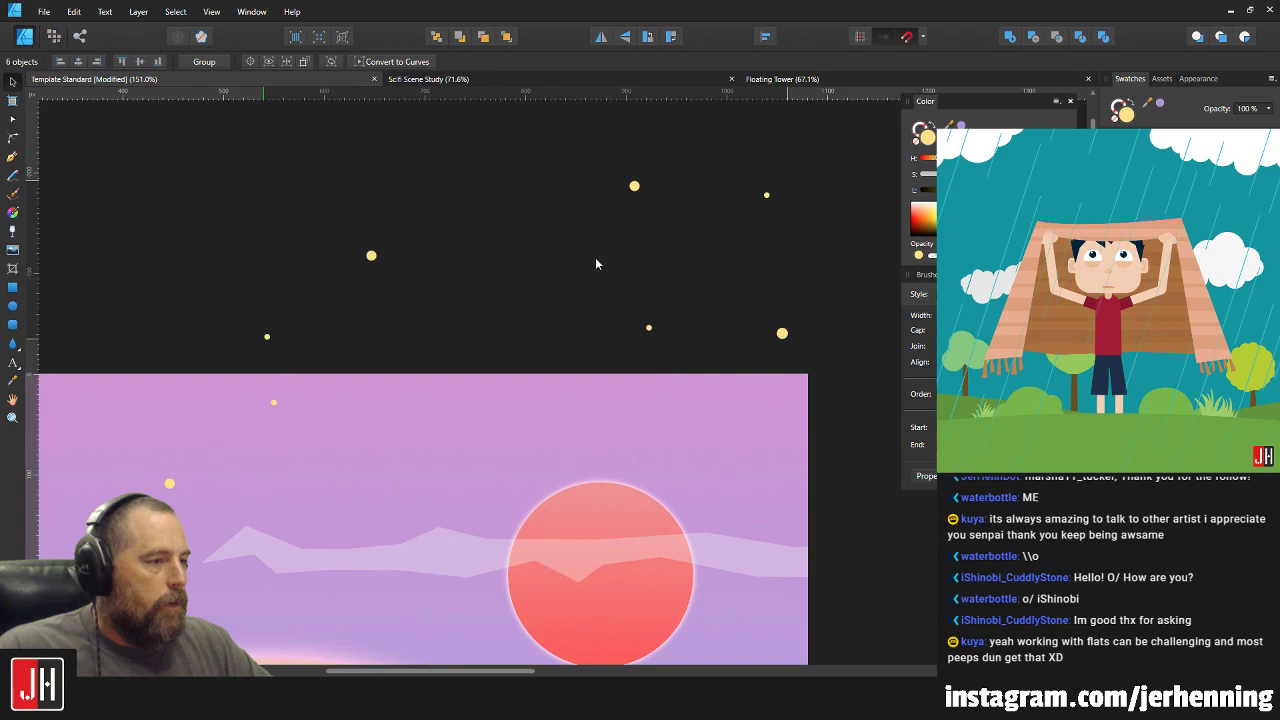
Move the stars above the artboard into the sky between the suns, beside the small red sun, and near the right canyon wall.
click(231, 207)
drag(371, 254, 437, 623)
scroll(430, 520, down, 3)
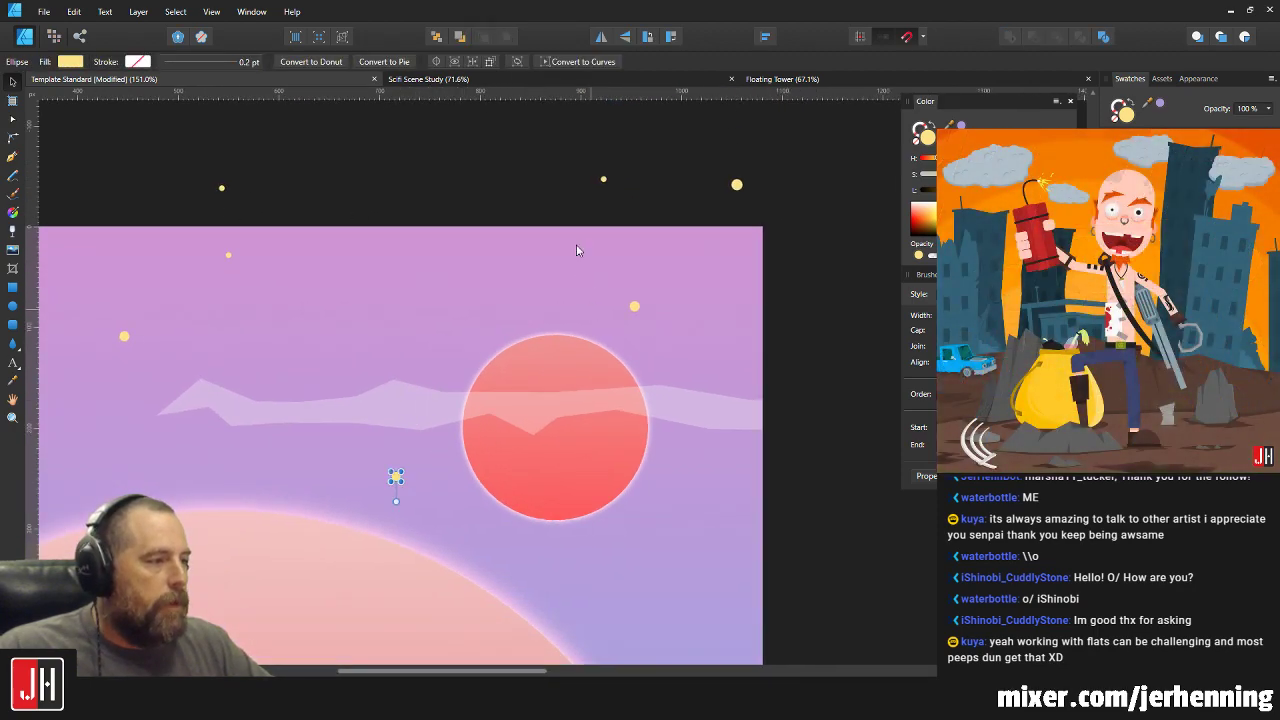
drag(604, 181, 659, 341)
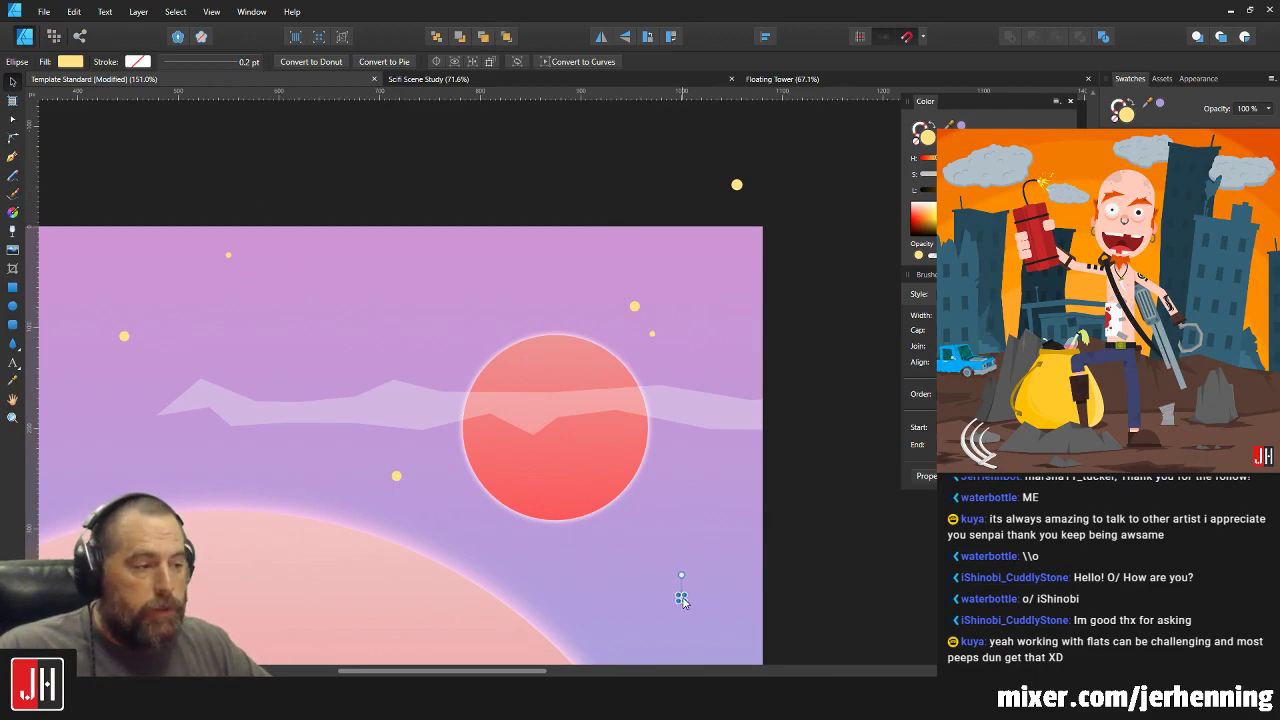
scroll(683, 600, down, 5)
scroll(754, 571, down, 2)
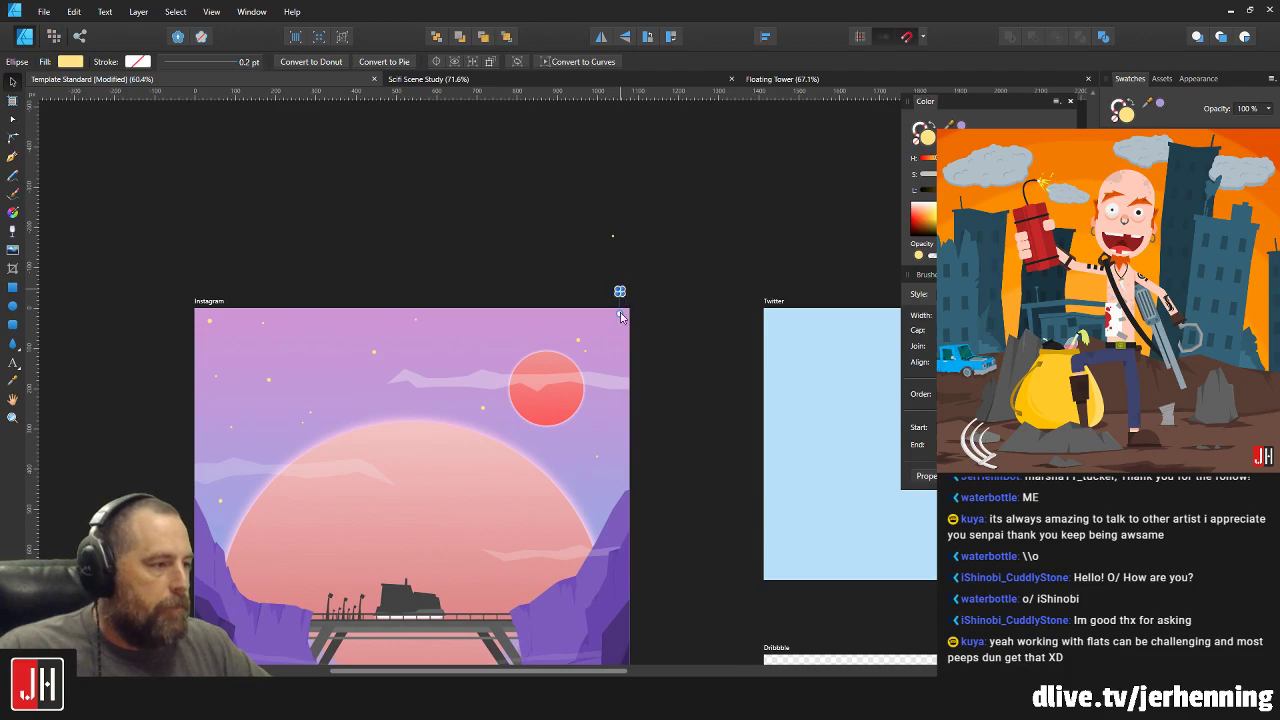
click(592, 501)
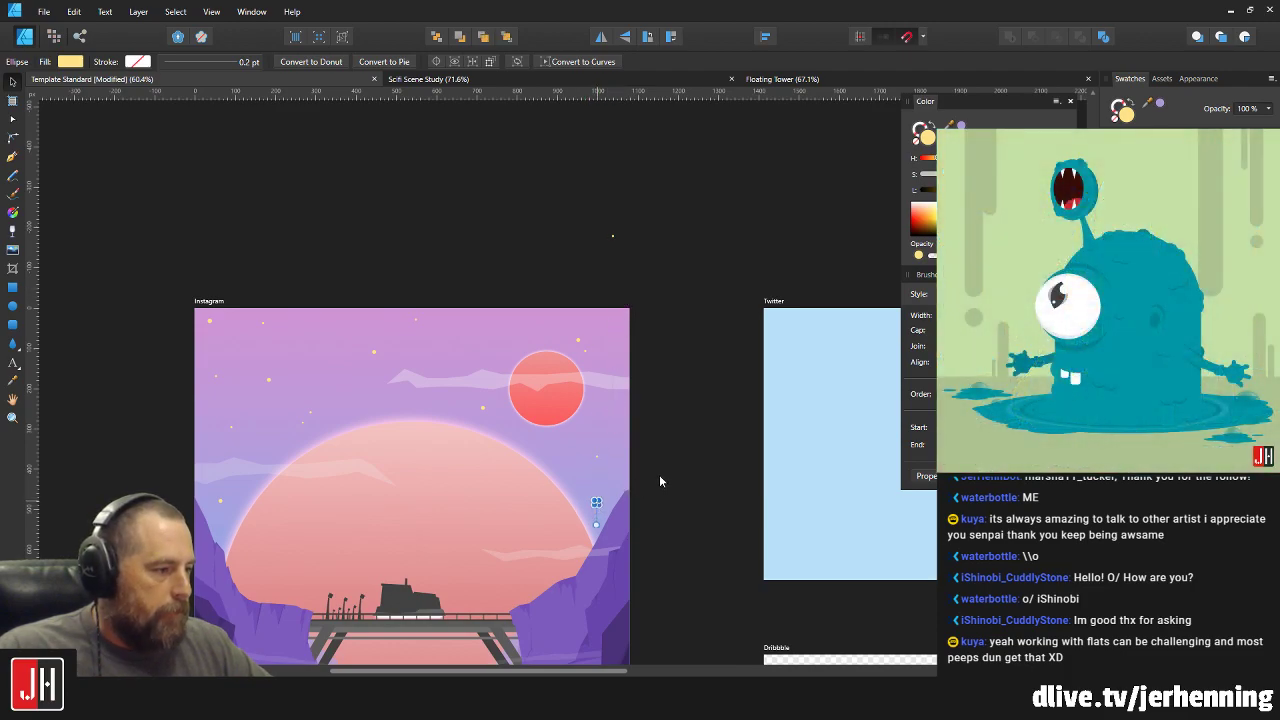
click(660, 481)
Place the remaining small star from above the artboard in the sky just above the small red sun and deselect it.
scroll(600, 487, up, 3)
scroll(679, 424, up, 2)
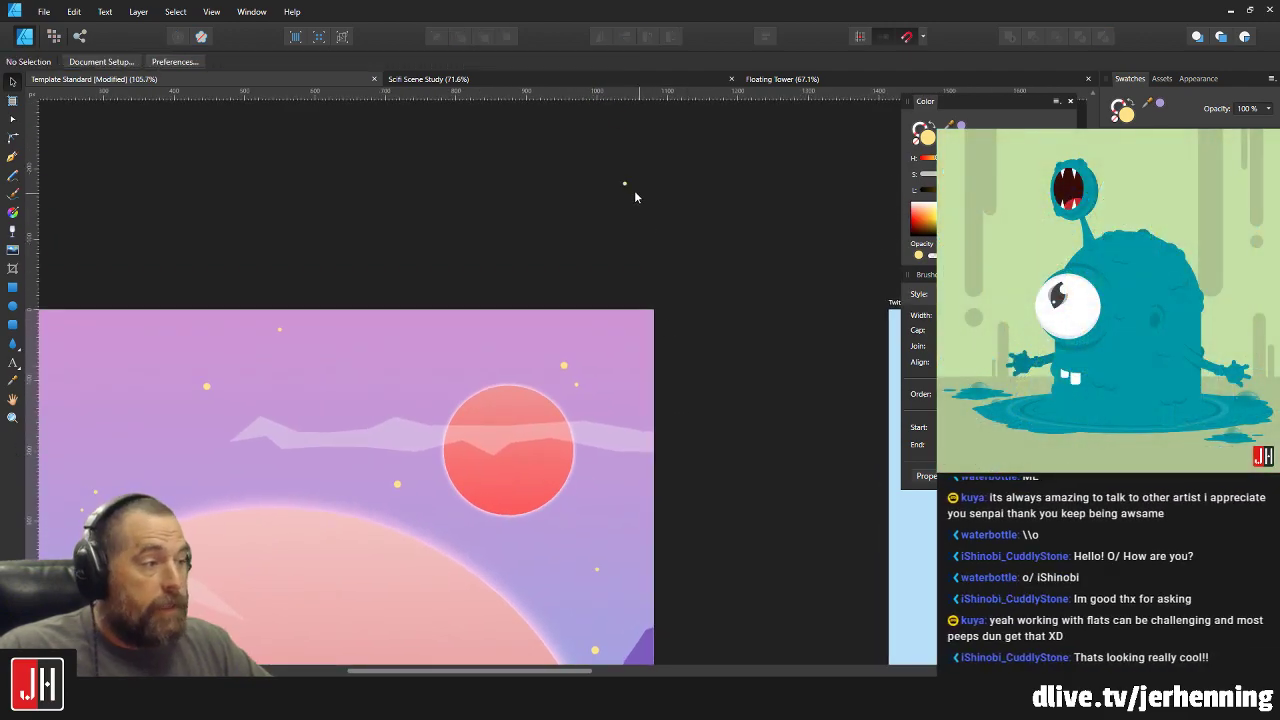
drag(624, 182, 476, 317)
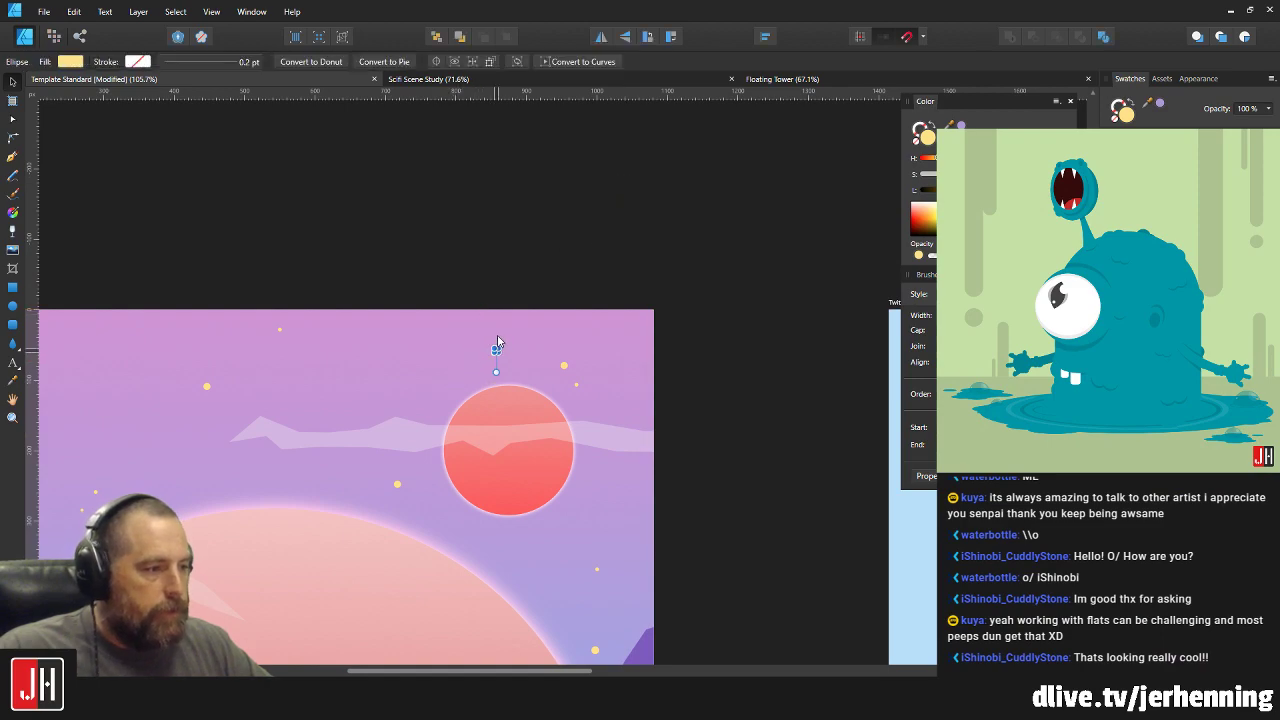
click(512, 288)
scroll(514, 286, down, 4)
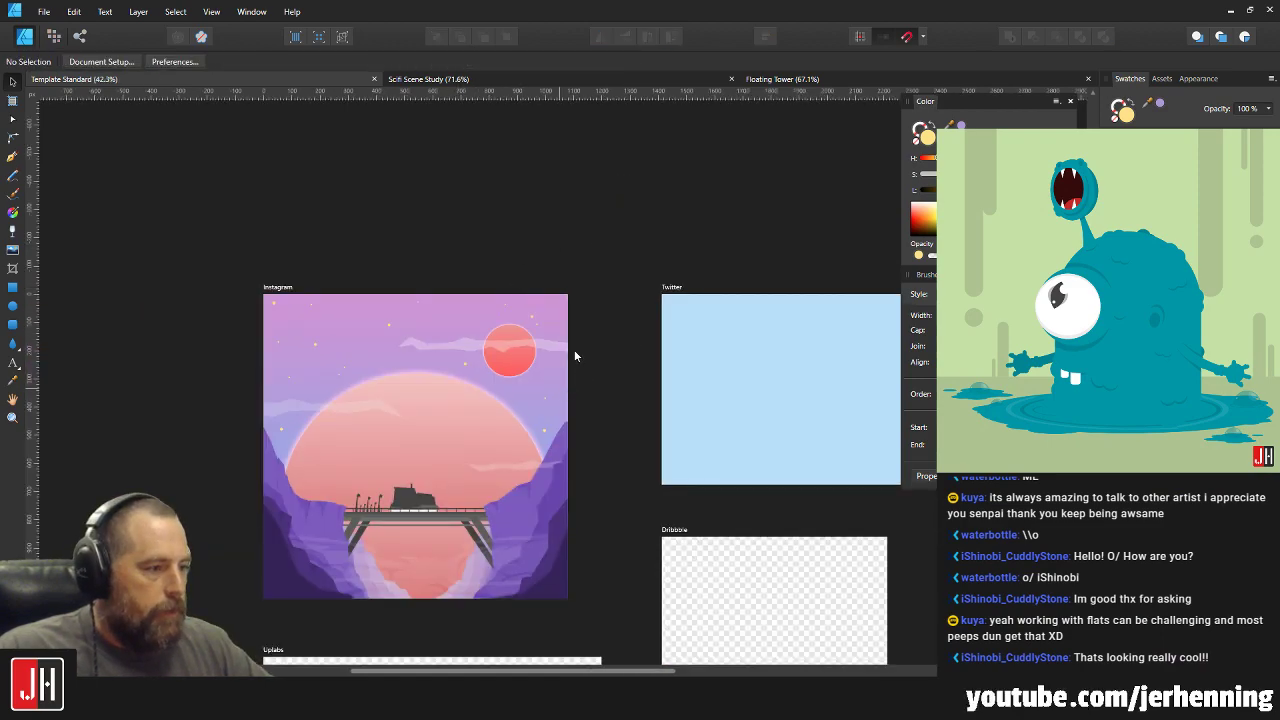
Nudge the cluster of stars above the small red sun slightly to the right.
scroll(520, 358, up, 3)
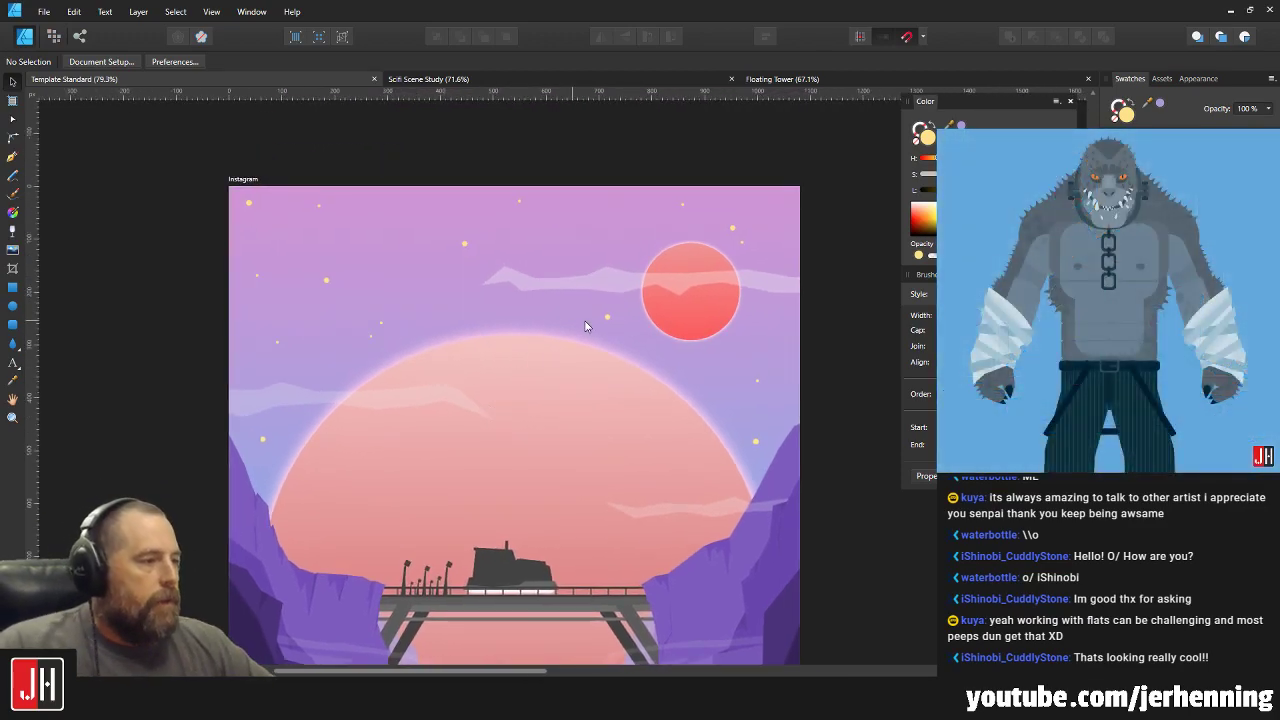
drag(585, 326, 513, 234)
scroll(514, 223, up, 1)
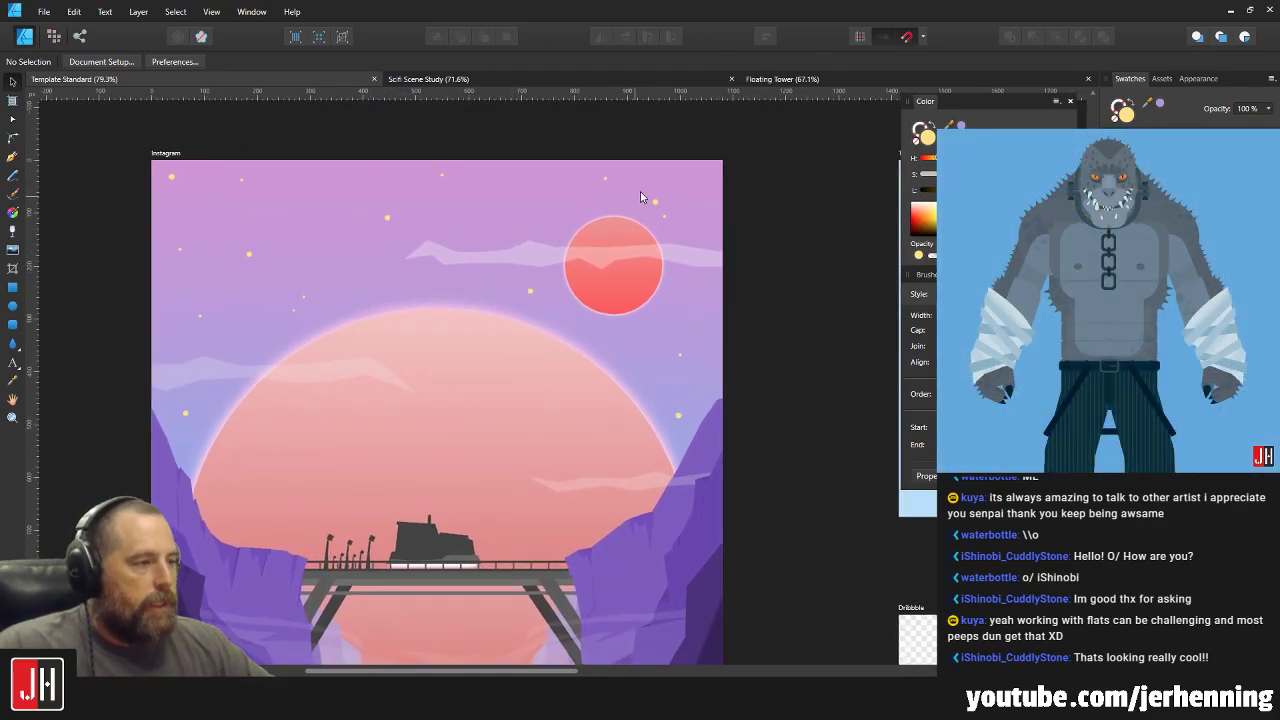
scroll(602, 133, up, 2)
drag(511, 114, 750, 278)
scroll(701, 244, up, 2)
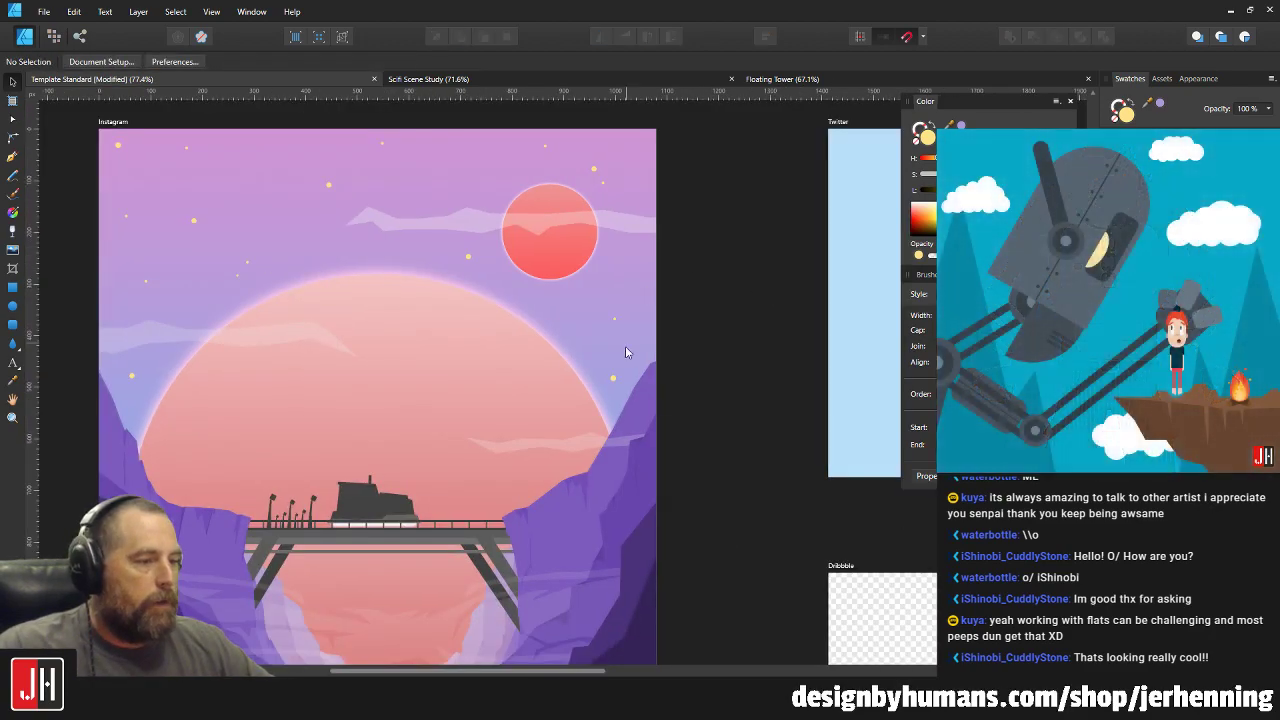
drag(626, 352, 726, 305)
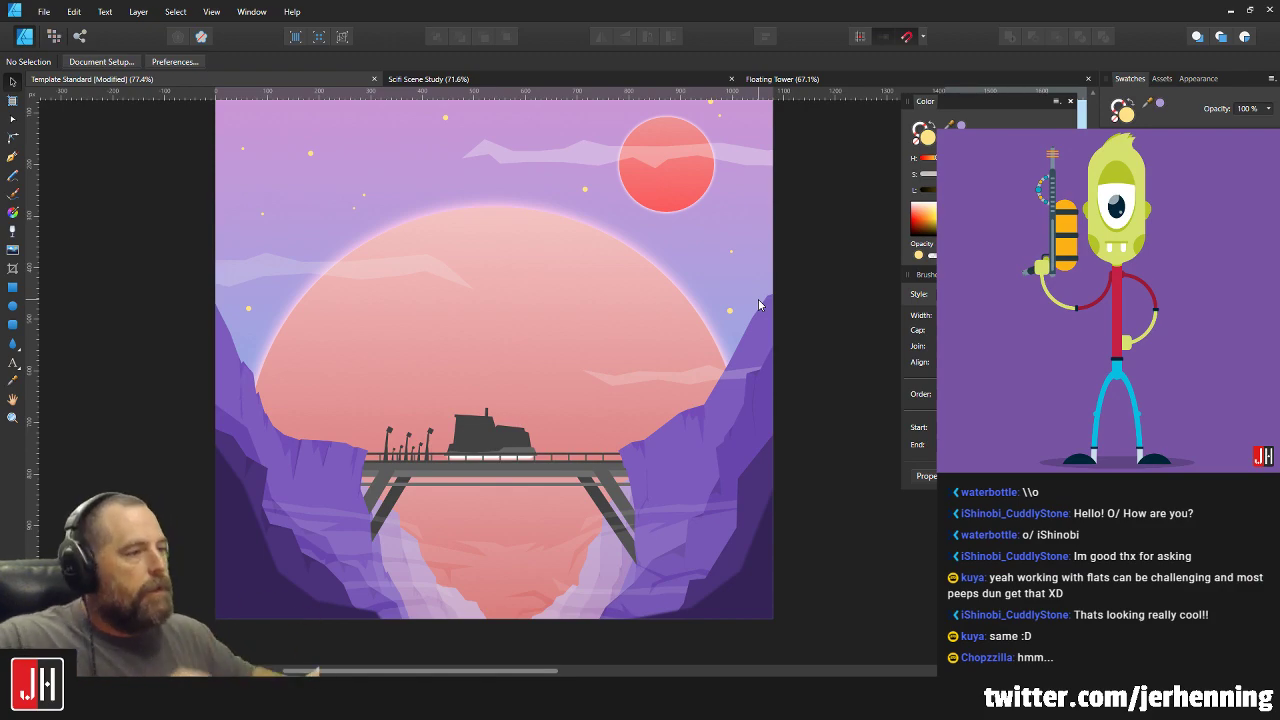
Duplicate a large star onto the sky's top edge and a small star beside the small red sun's upper-left rim.
scroll(505, 220, up, 5)
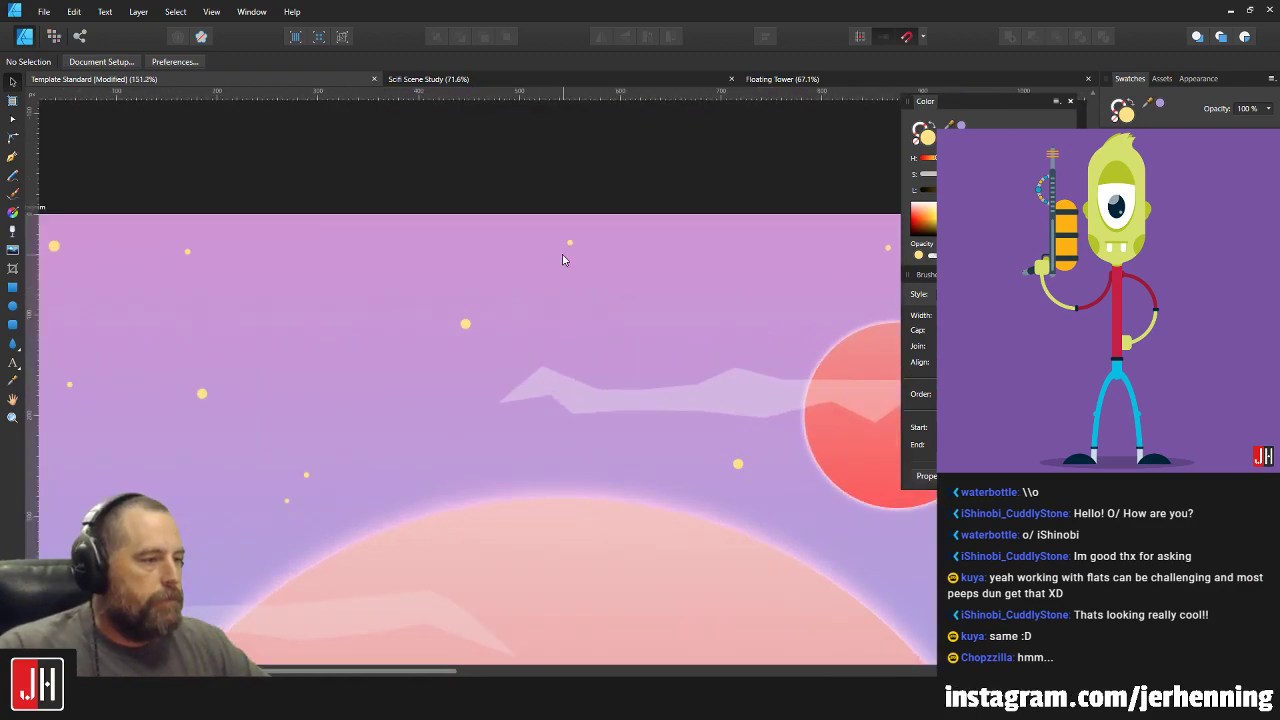
drag(546, 318, 348, 146)
click(406, 223)
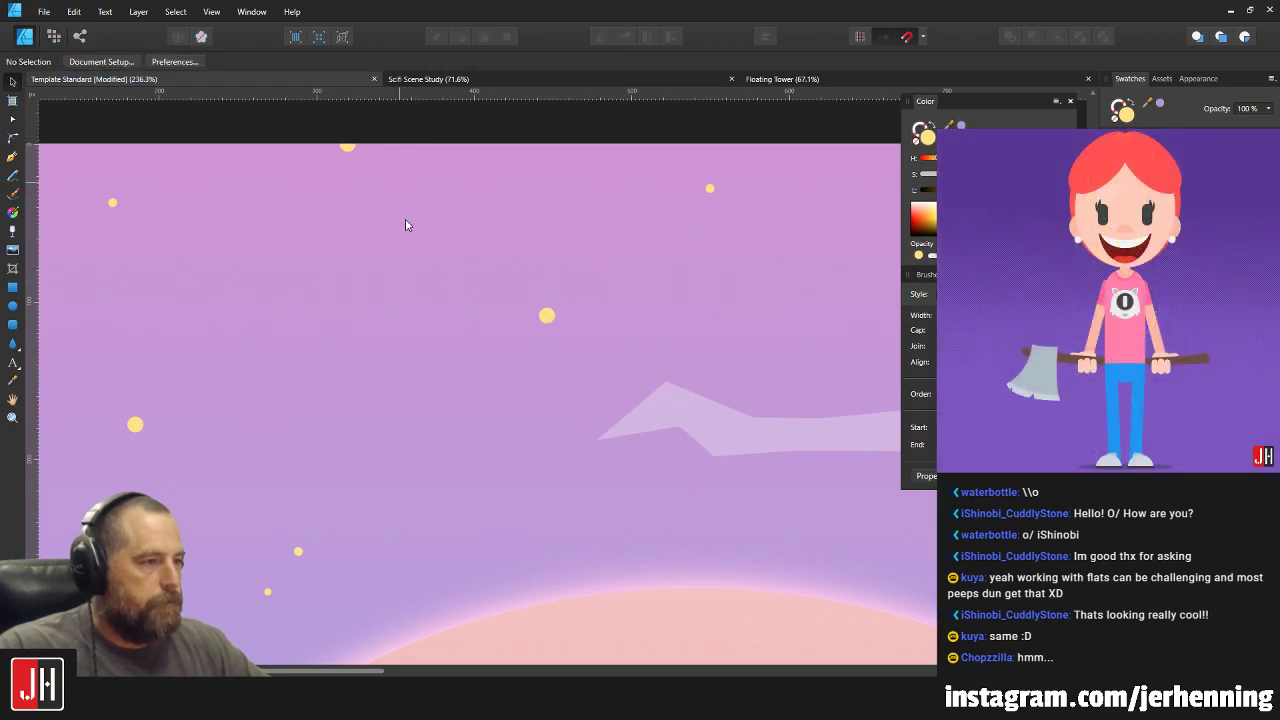
scroll(380, 218, down, 4)
scroll(396, 228, up, 1)
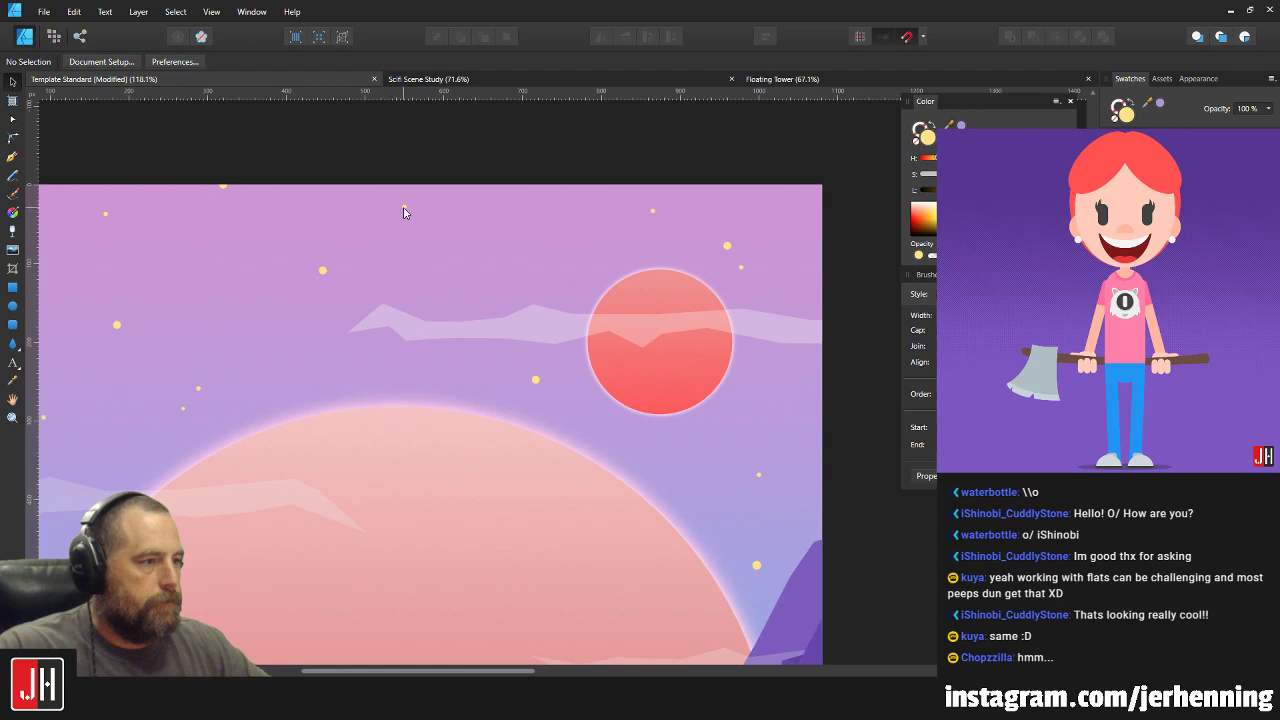
drag(404, 212, 599, 265)
click(674, 160)
scroll(578, 262, down, 1)
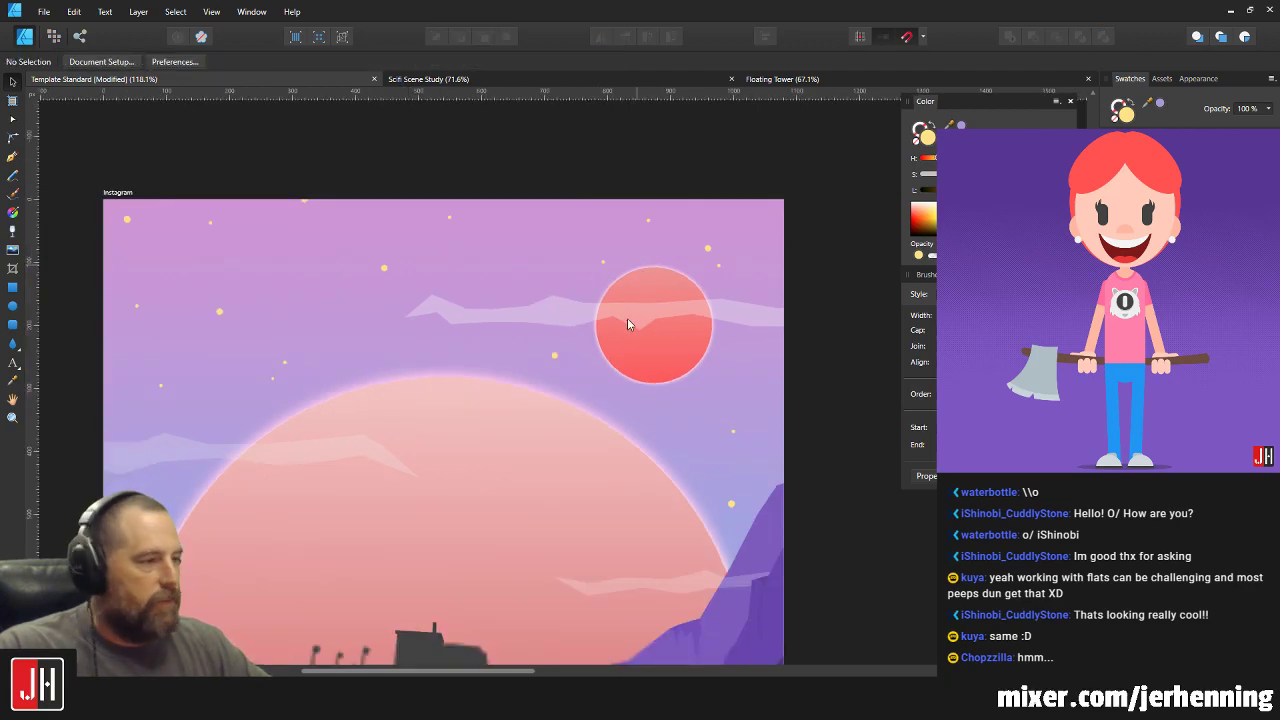
Duplicate a star onto the sky's right edge, level with the lower part of the small red sun, and deselect it.
scroll(600, 305, up, 2)
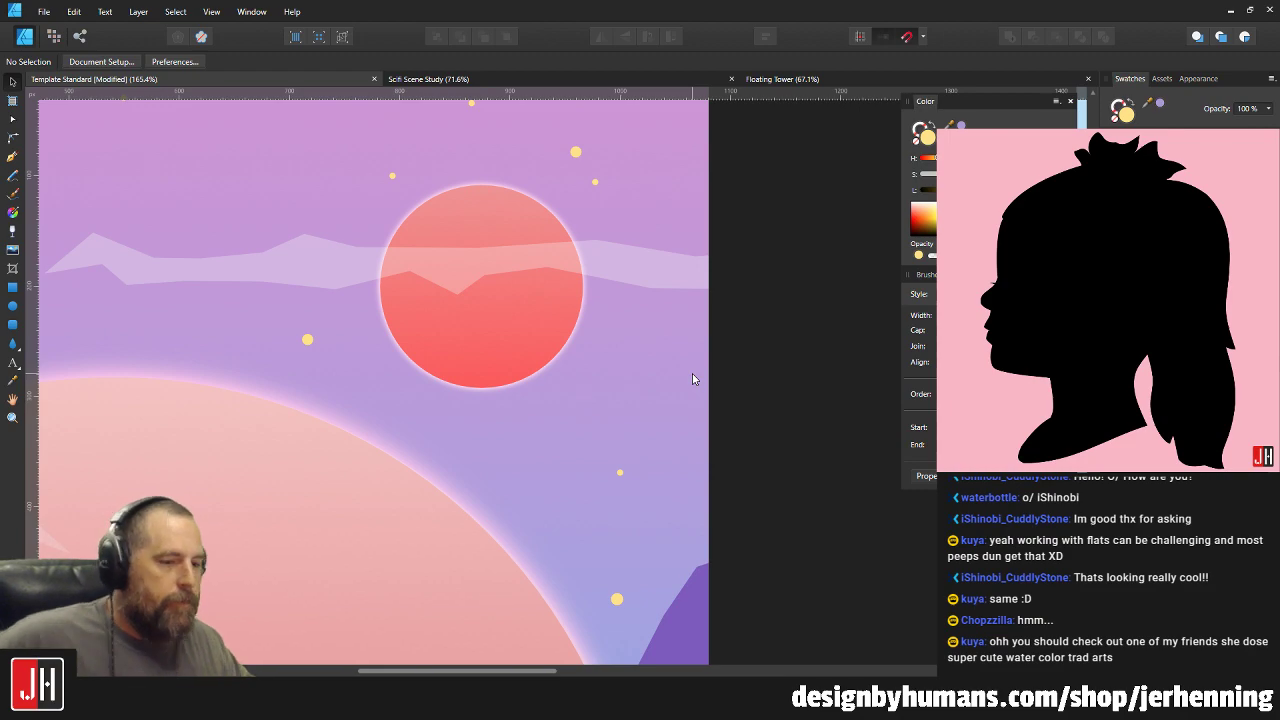
scroll(577, 256, down, 3)
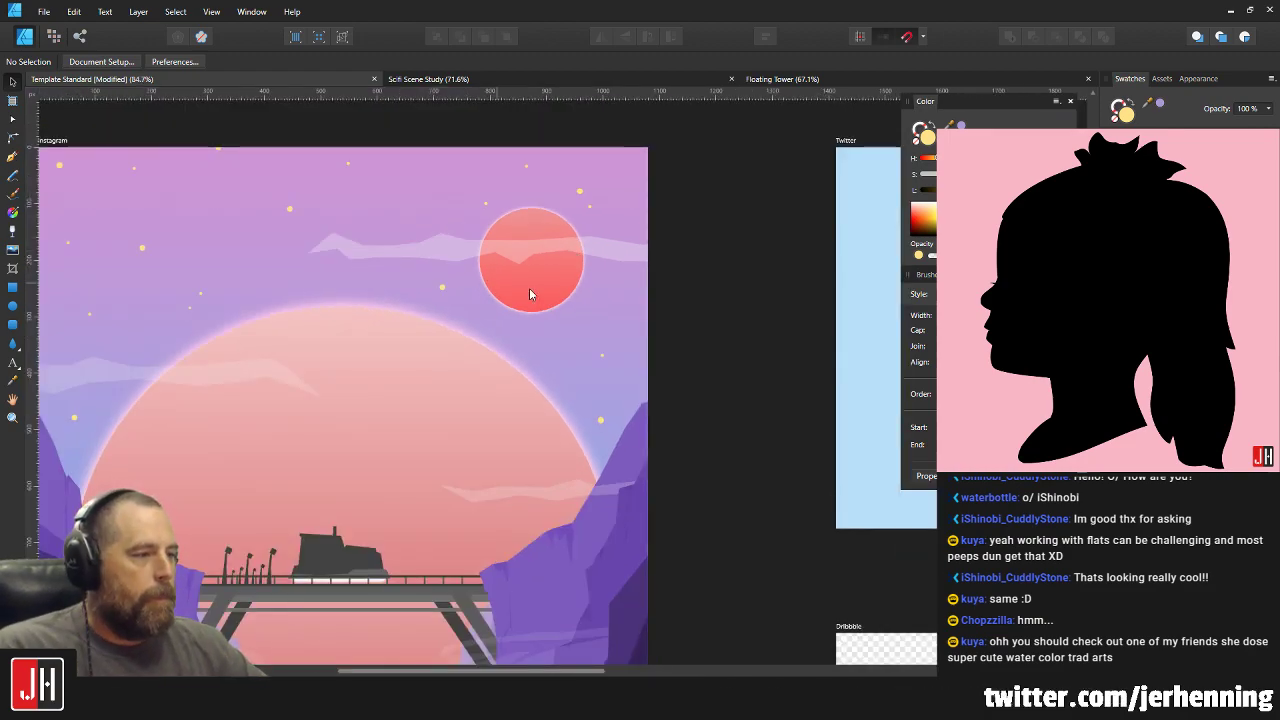
scroll(612, 236, up, 3)
drag(548, 157, 684, 325)
scroll(682, 350, up, 4)
scroll(689, 348, down, 8)
click(706, 376)
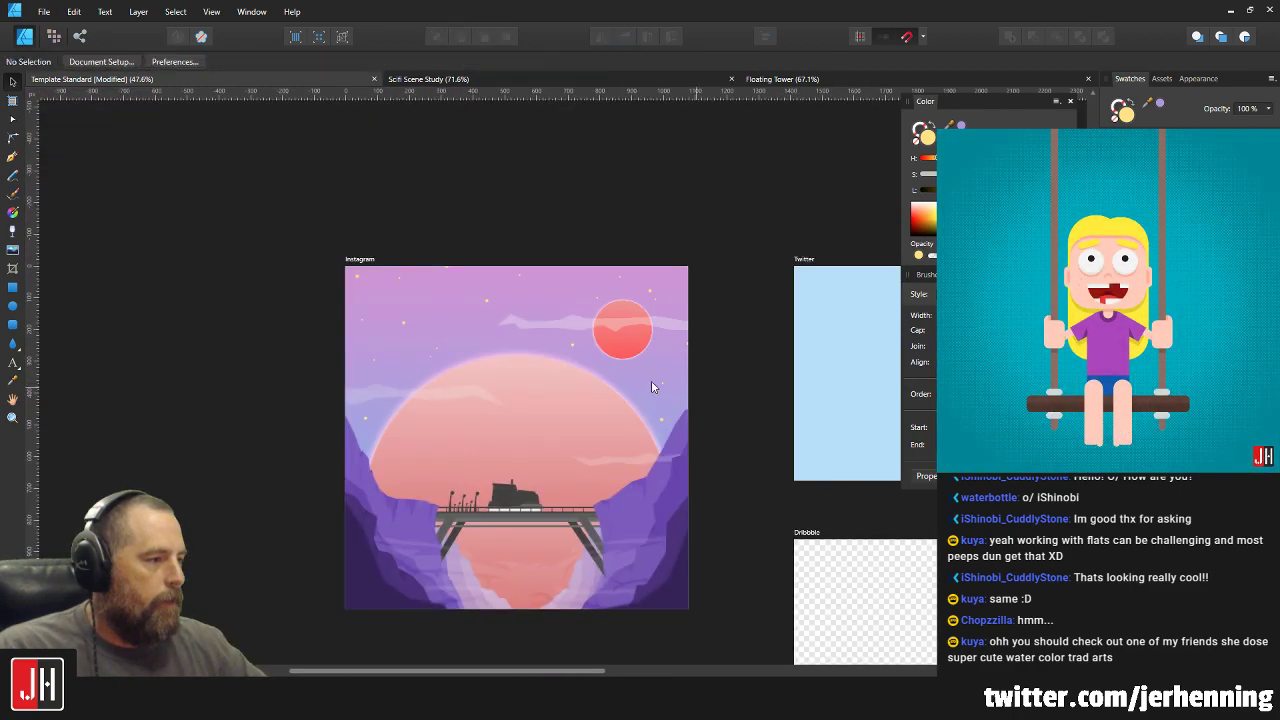
Duplicate a small star from the sky's left side to just above the top center of the large sun.
scroll(506, 372, up, 2)
scroll(473, 269, up, 3)
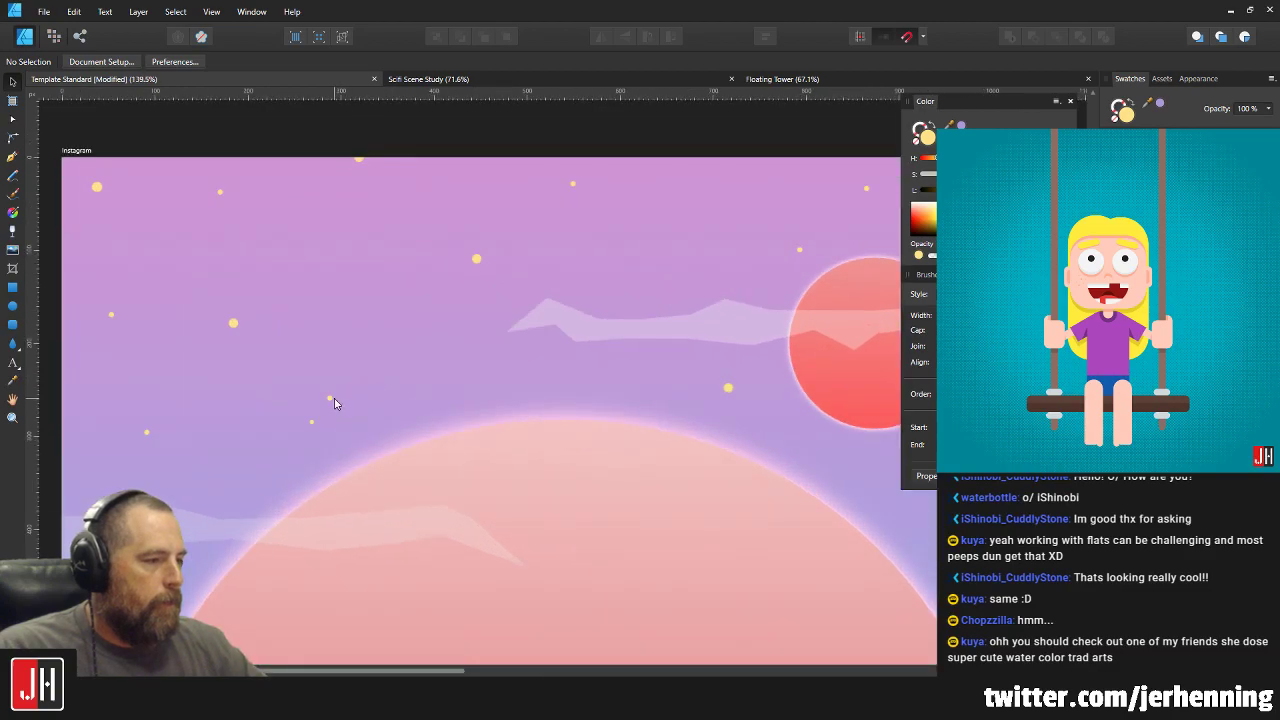
drag(329, 398, 536, 366)
scroll(566, 380, up, 7)
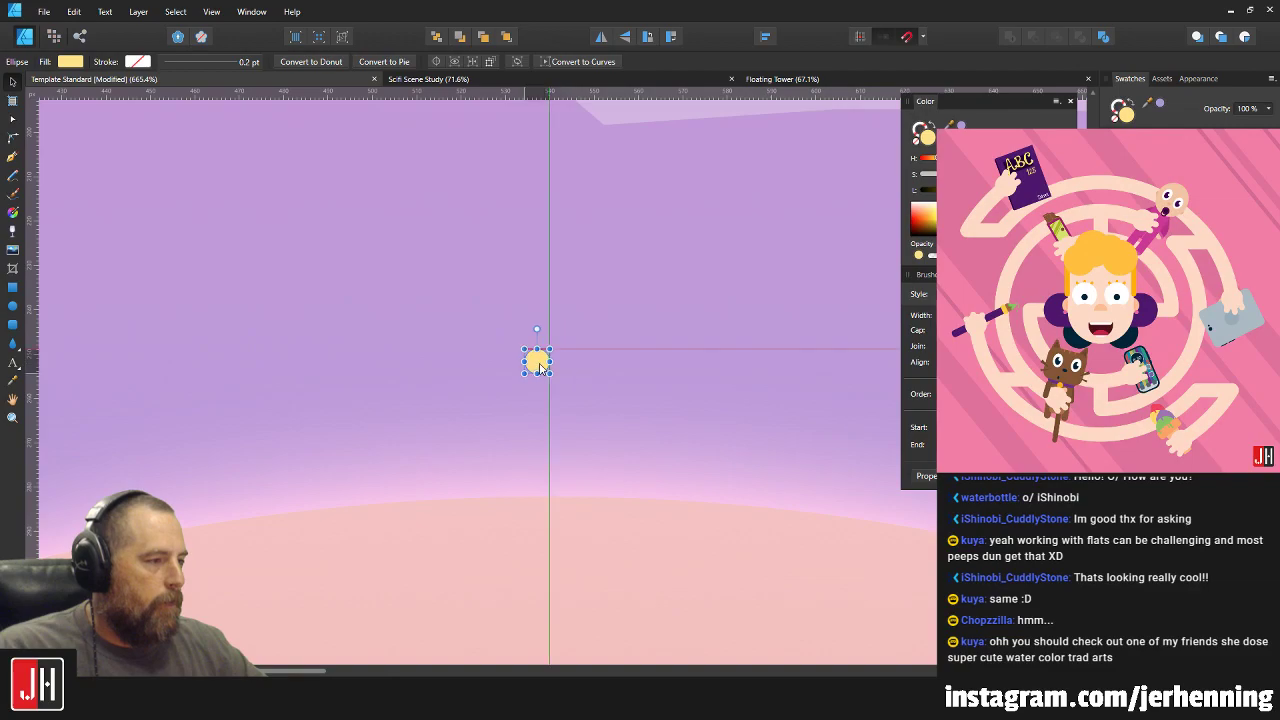
scroll(549, 366, down, 14)
click(687, 412)
scroll(614, 408, up, 3)
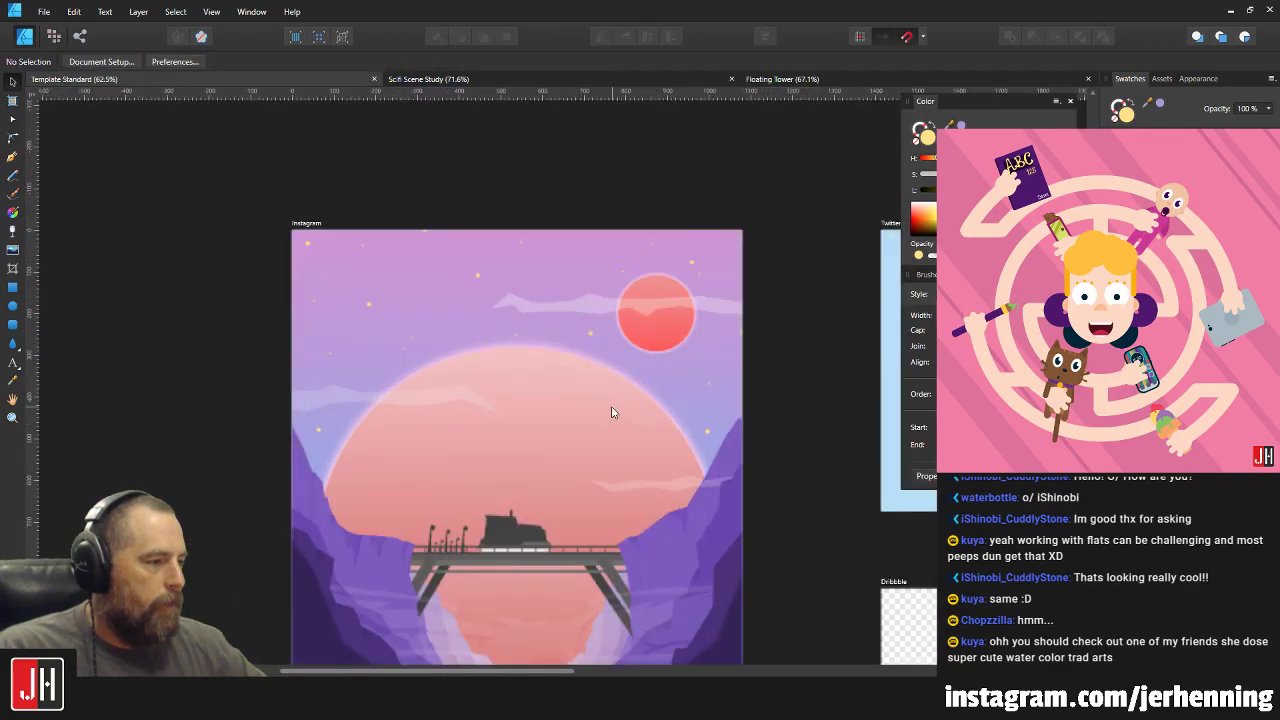
scroll(597, 383, down, 1)
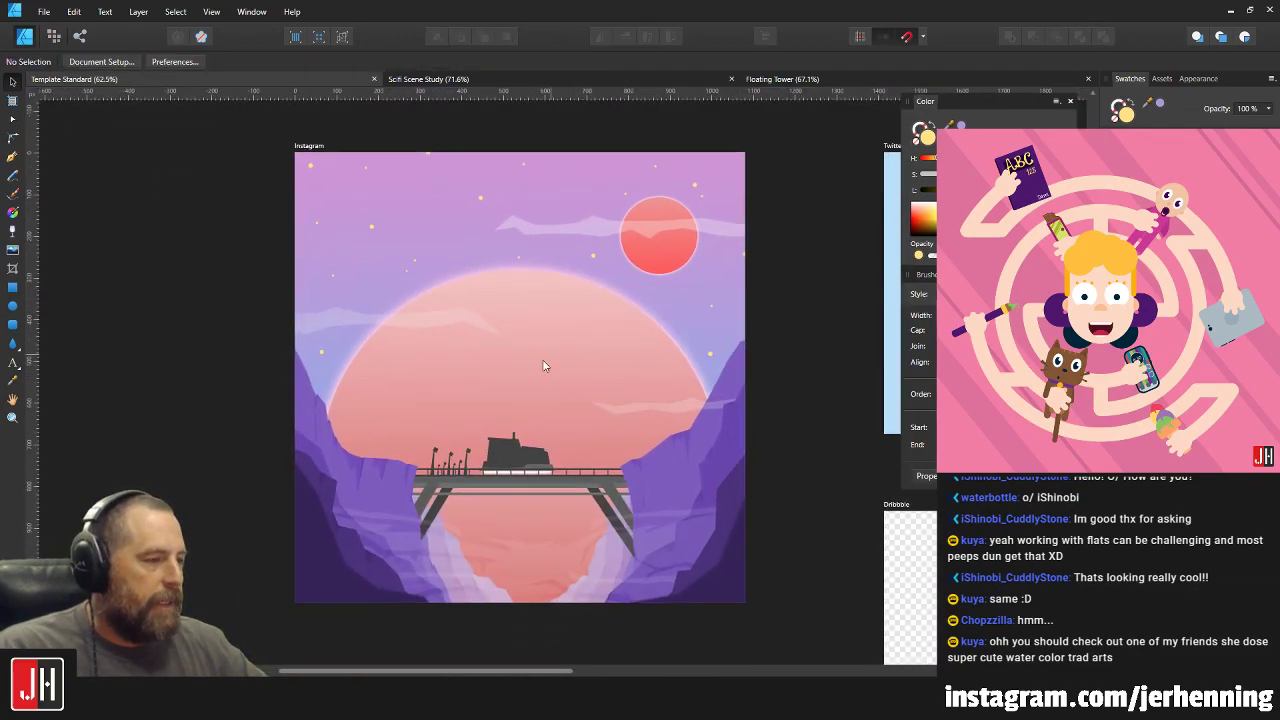
Duplicate a large star from the left sky onto the large sun, right of center above the vehicle, and deselect it.
scroll(560, 366, up, 2)
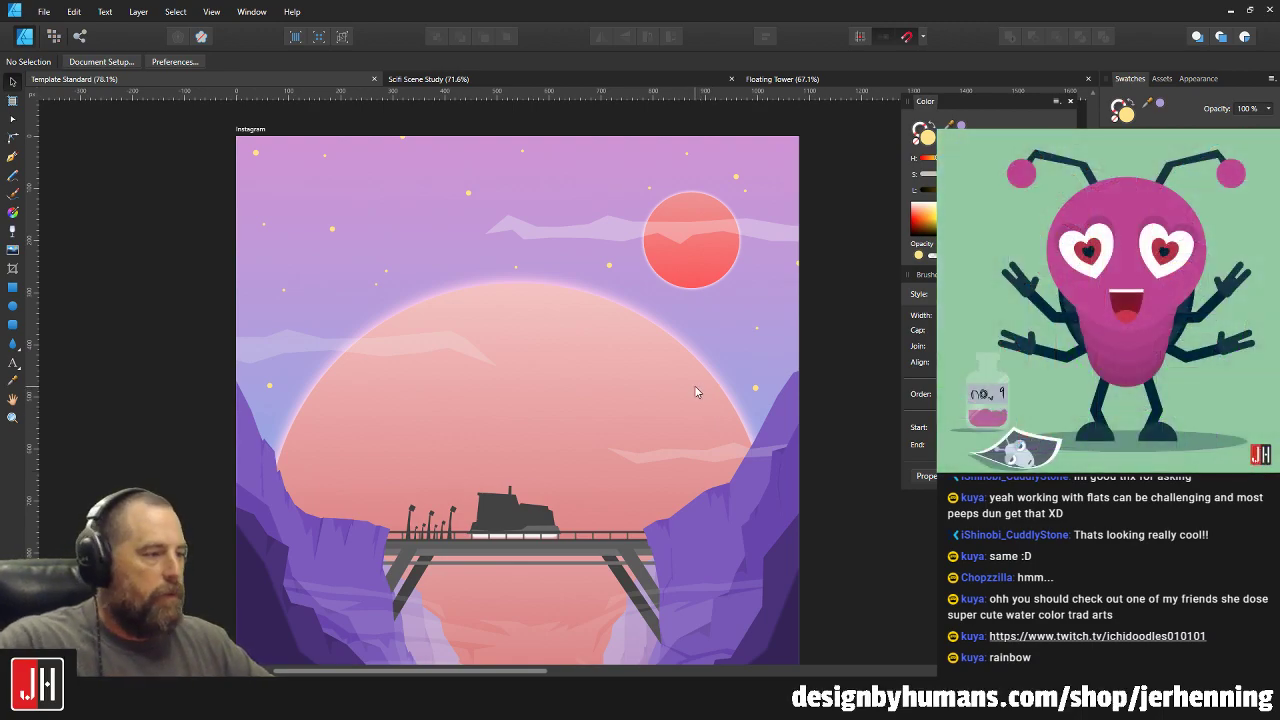
scroll(694, 390, down, 2)
scroll(528, 393, up, 2)
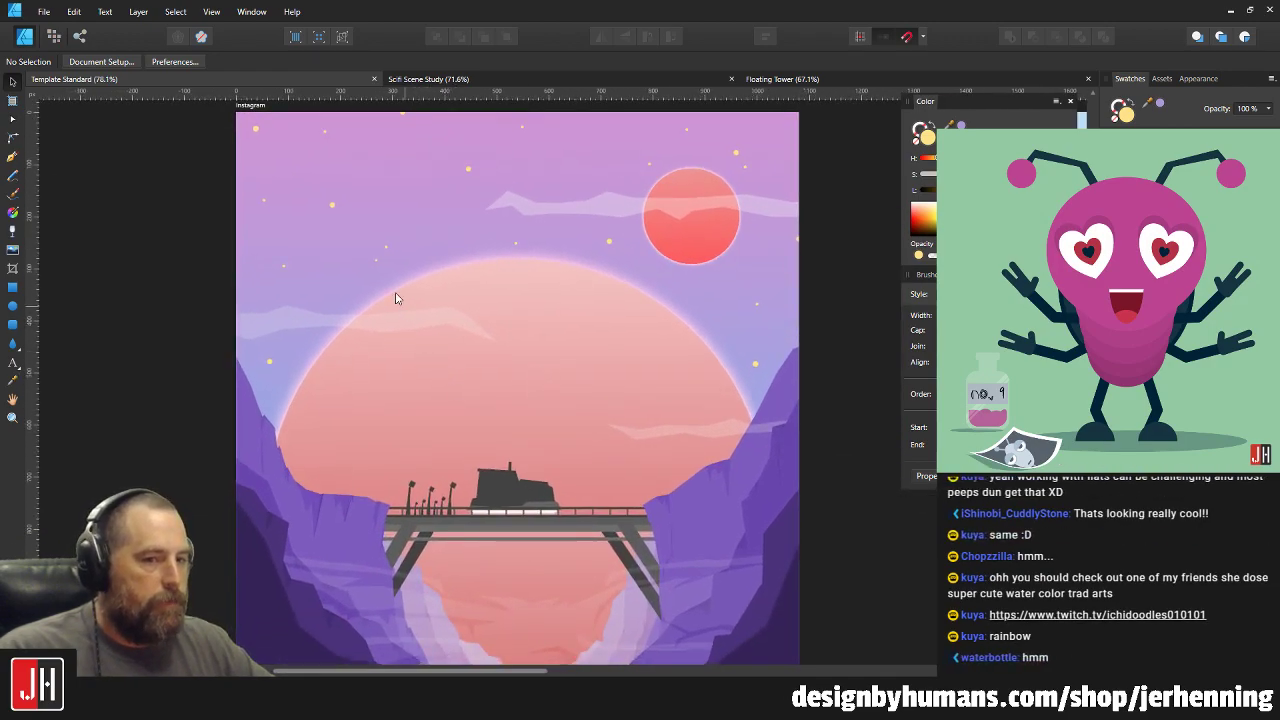
scroll(356, 220, up, 1)
drag(325, 205, 599, 441)
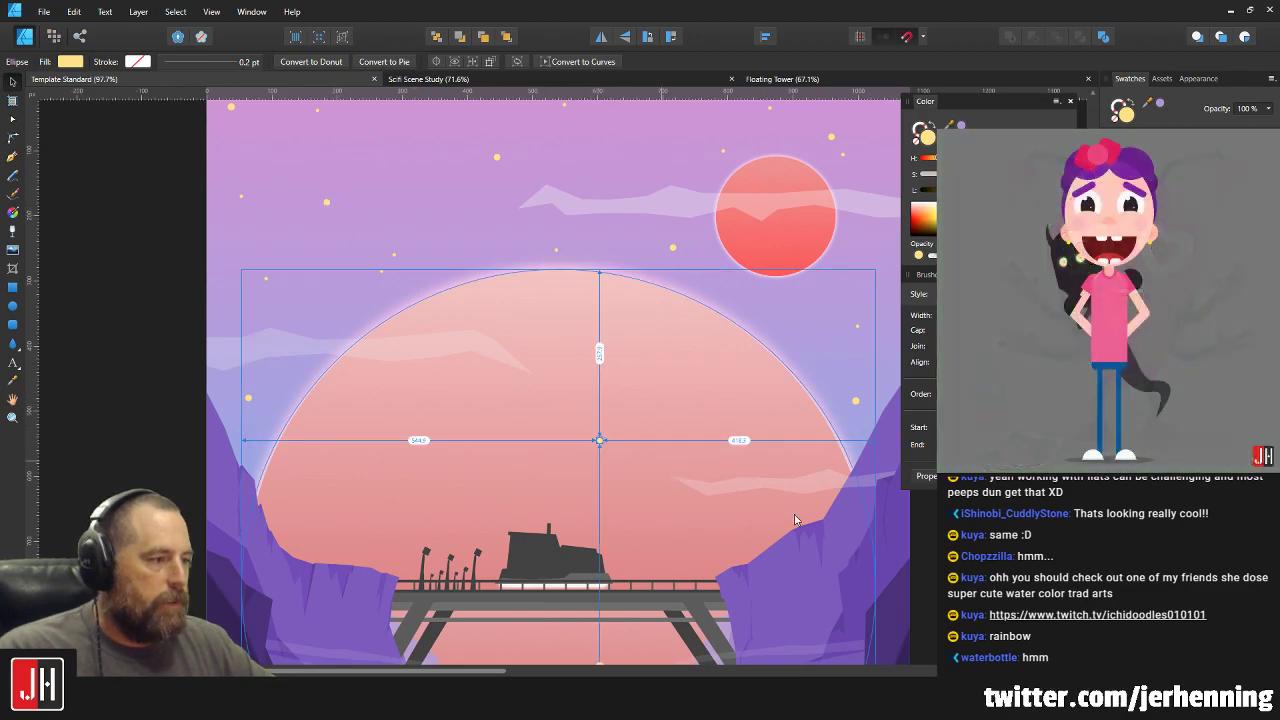
scroll(663, 440, down, 2)
click(879, 534)
scroll(732, 525, up, 2)
scroll(489, 205, up, 2)
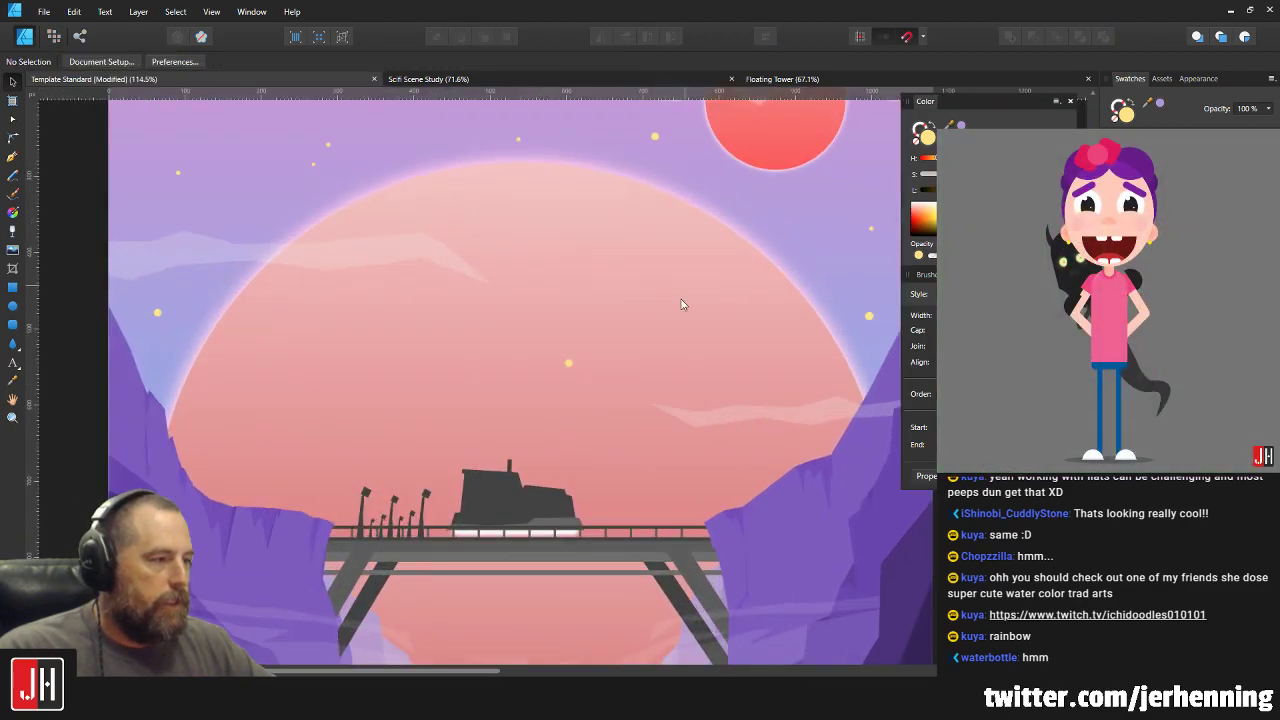
Duplicate the small star over the large sun's lower left above the bridge lamps, and again beneath the bridge.
drag(494, 195, 286, 532)
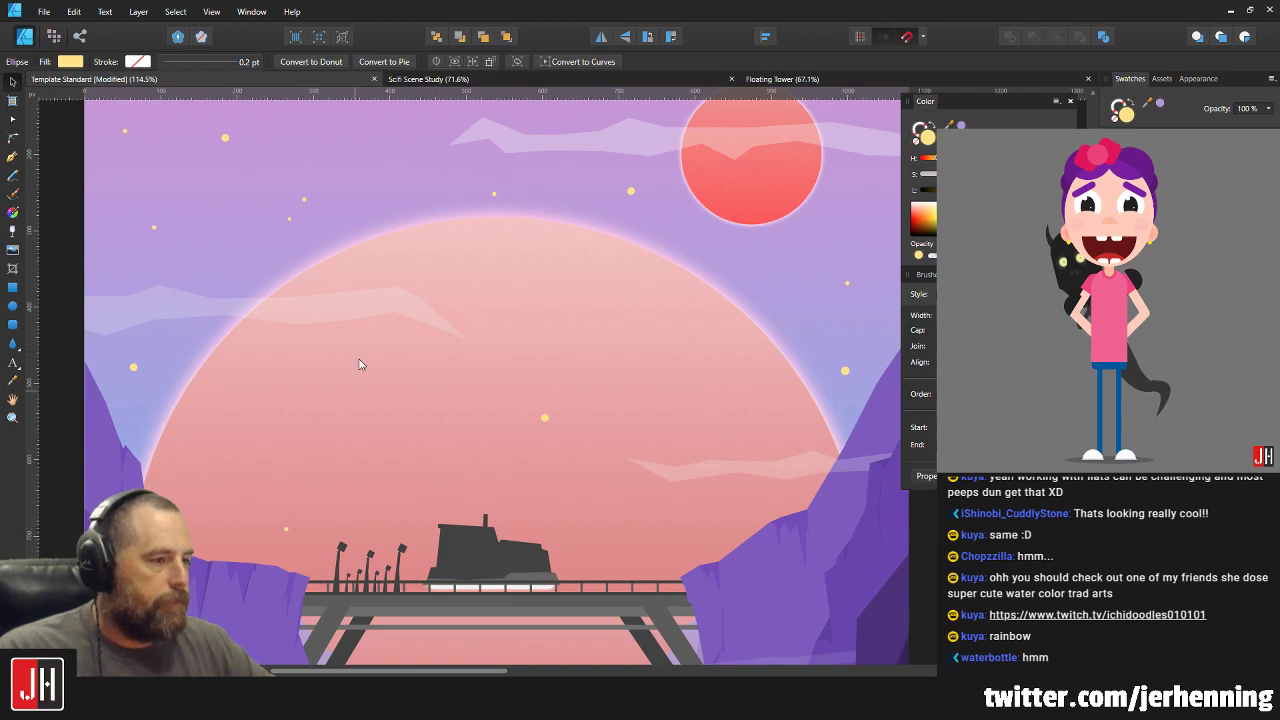
drag(360, 363, 389, 238)
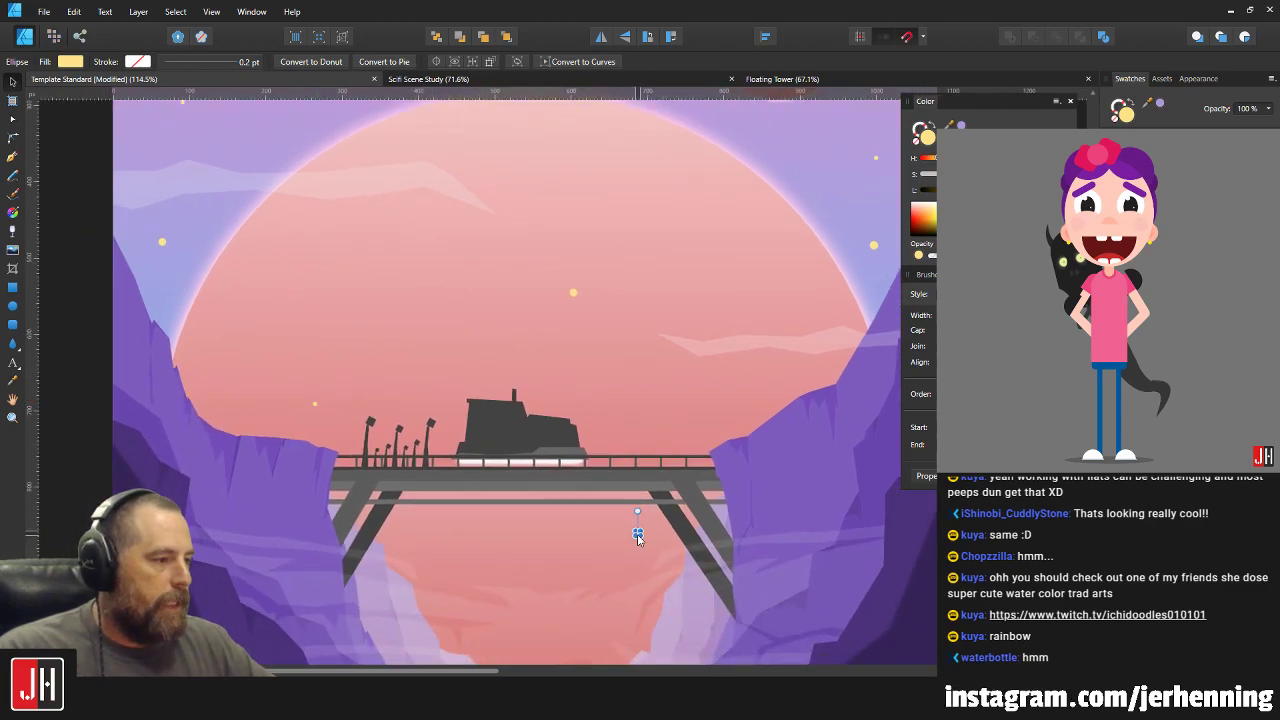
scroll(650, 540, down, 4)
click(835, 577)
scroll(676, 490, up, 3)
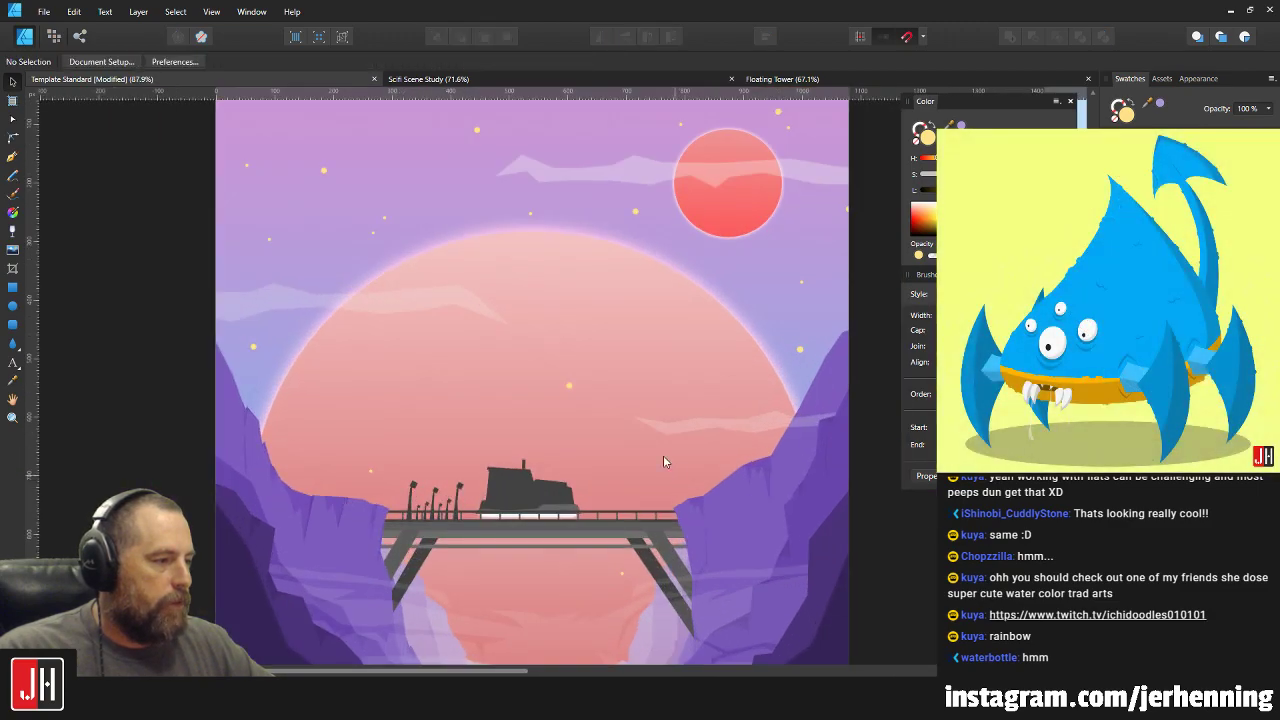
Duplicate the star in the middle of the large sun to the sun's upper left, near the cloud, and deselect it.
drag(568, 389, 417, 337)
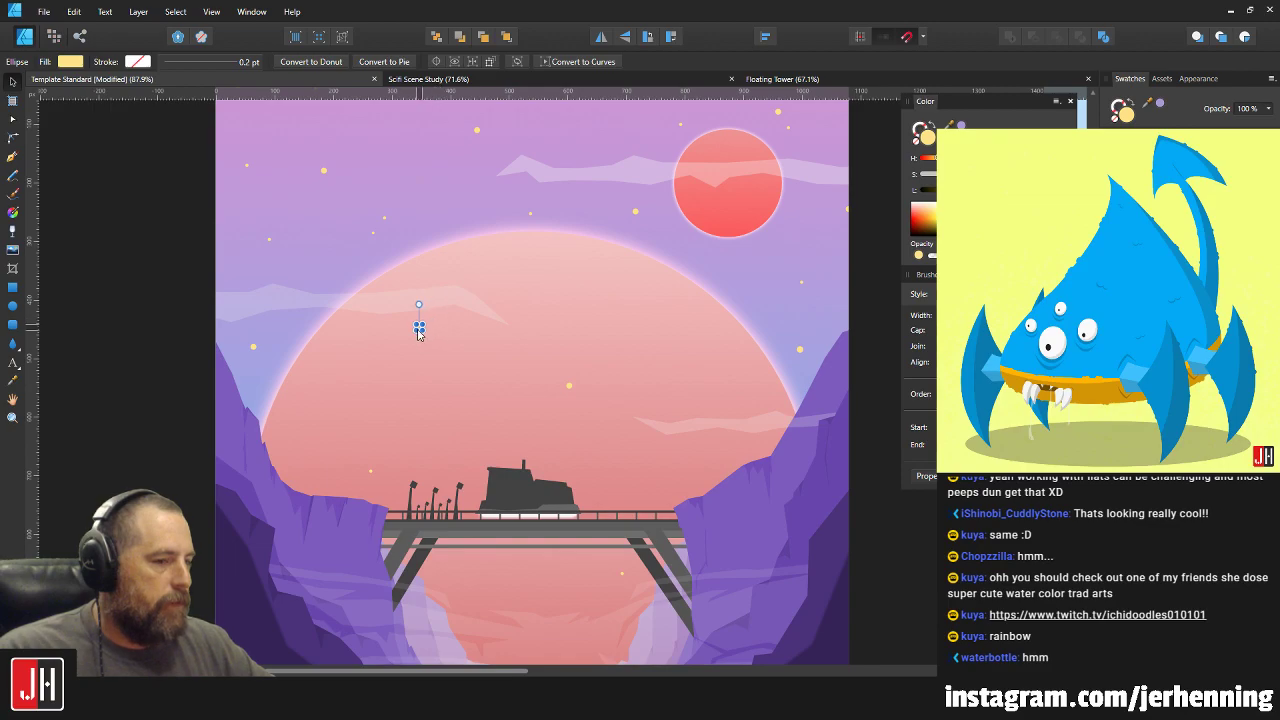
scroll(430, 340, down, 5)
click(551, 362)
scroll(452, 354, up, 3)
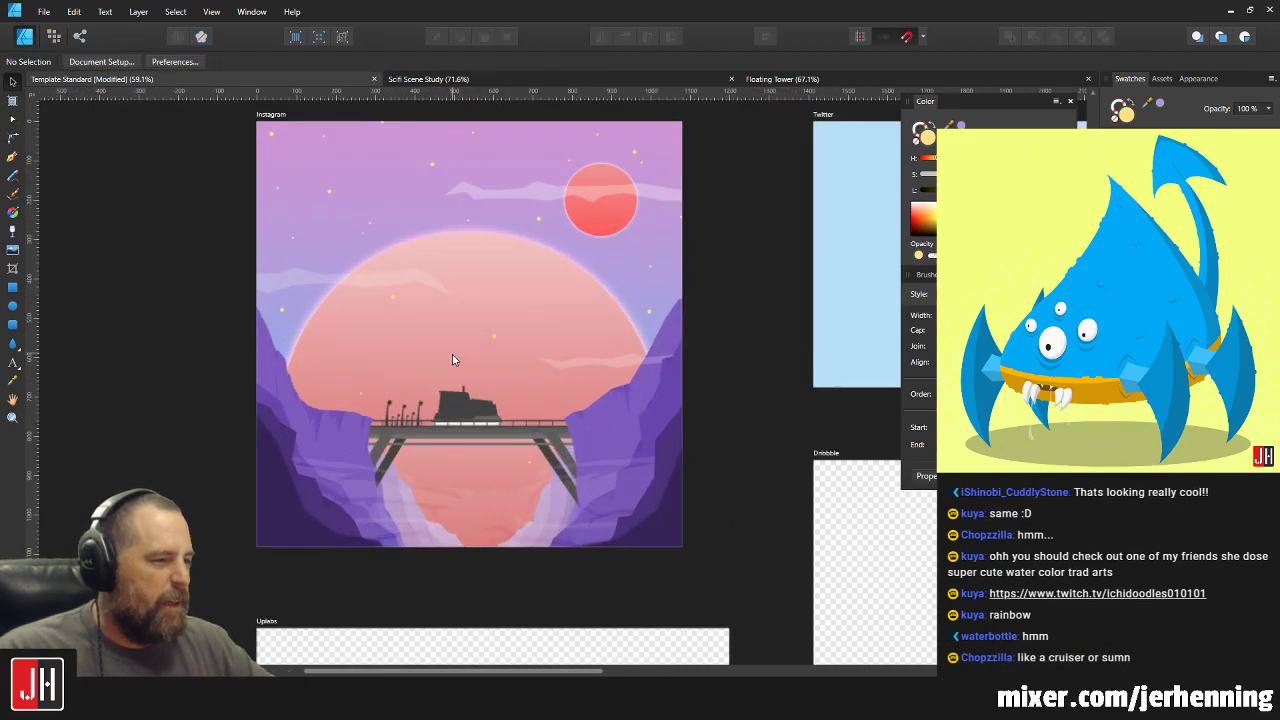
Examine the distribution of stars over the large sun and bridge, both close up and across the whole Instagram artboard.
scroll(482, 348, down, 1)
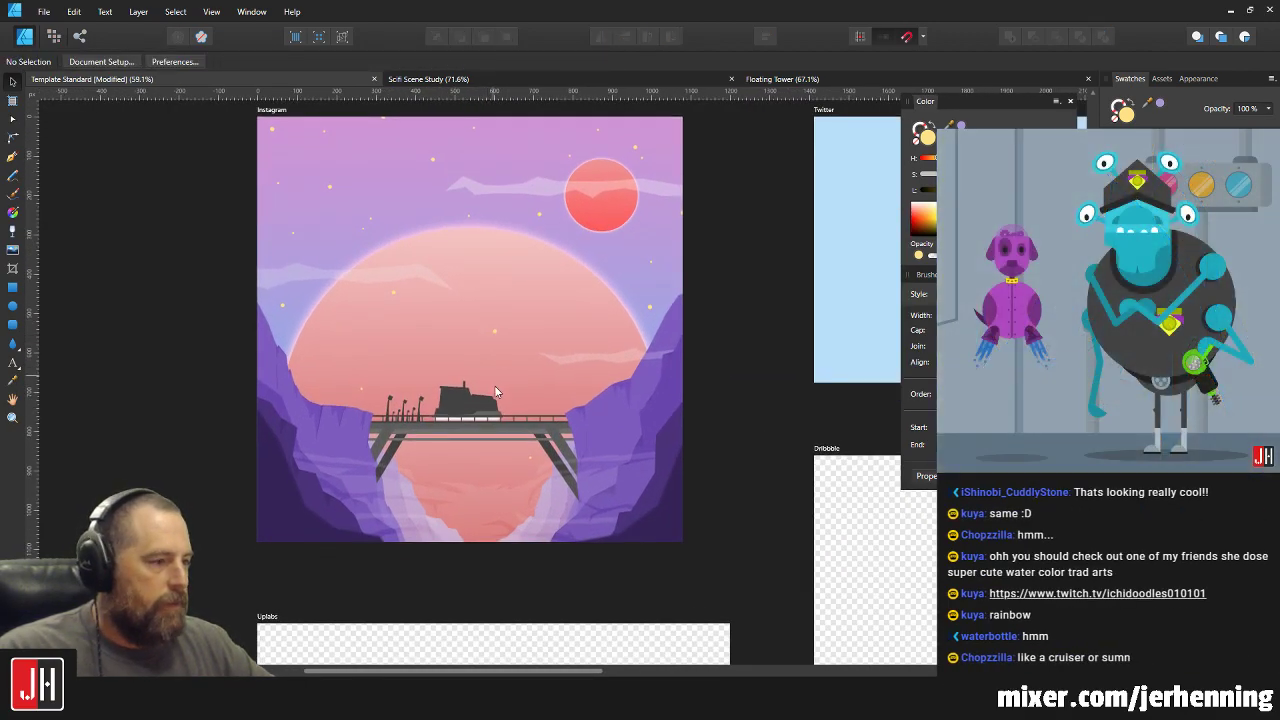
scroll(496, 391, up, 2)
scroll(530, 420, down, 2)
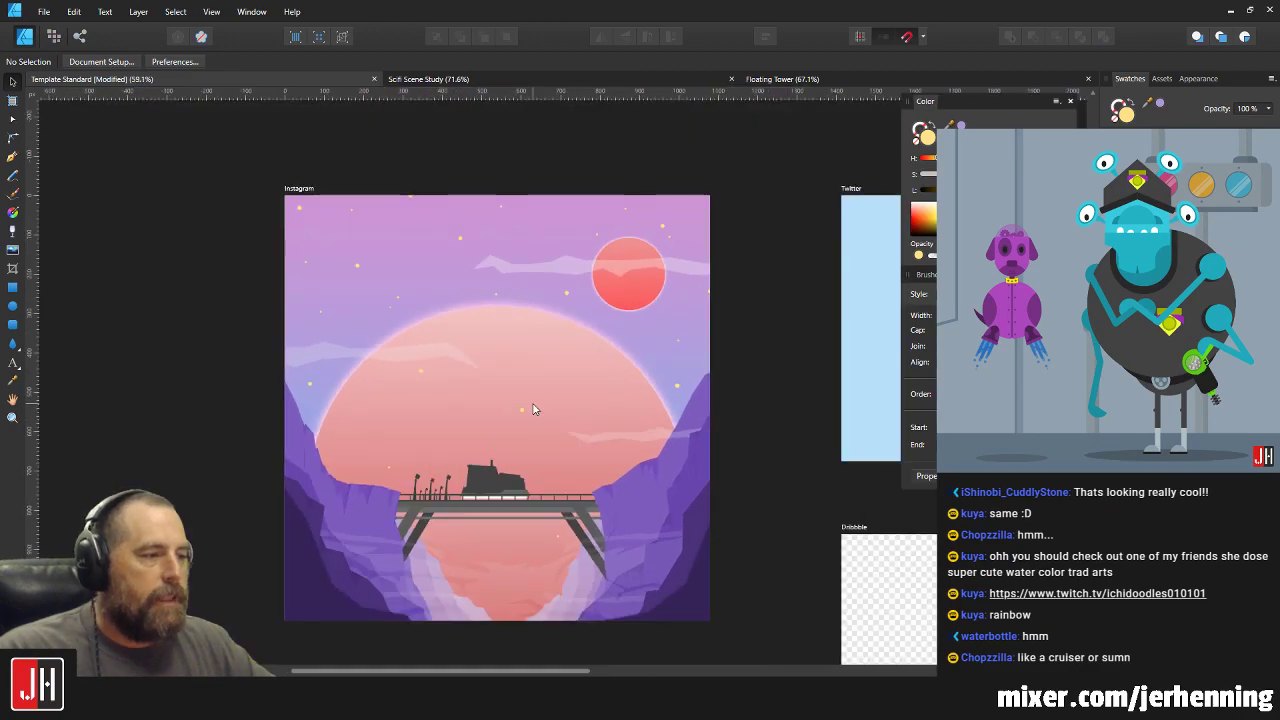
scroll(540, 380, up, 1)
scroll(500, 370, up, 2)
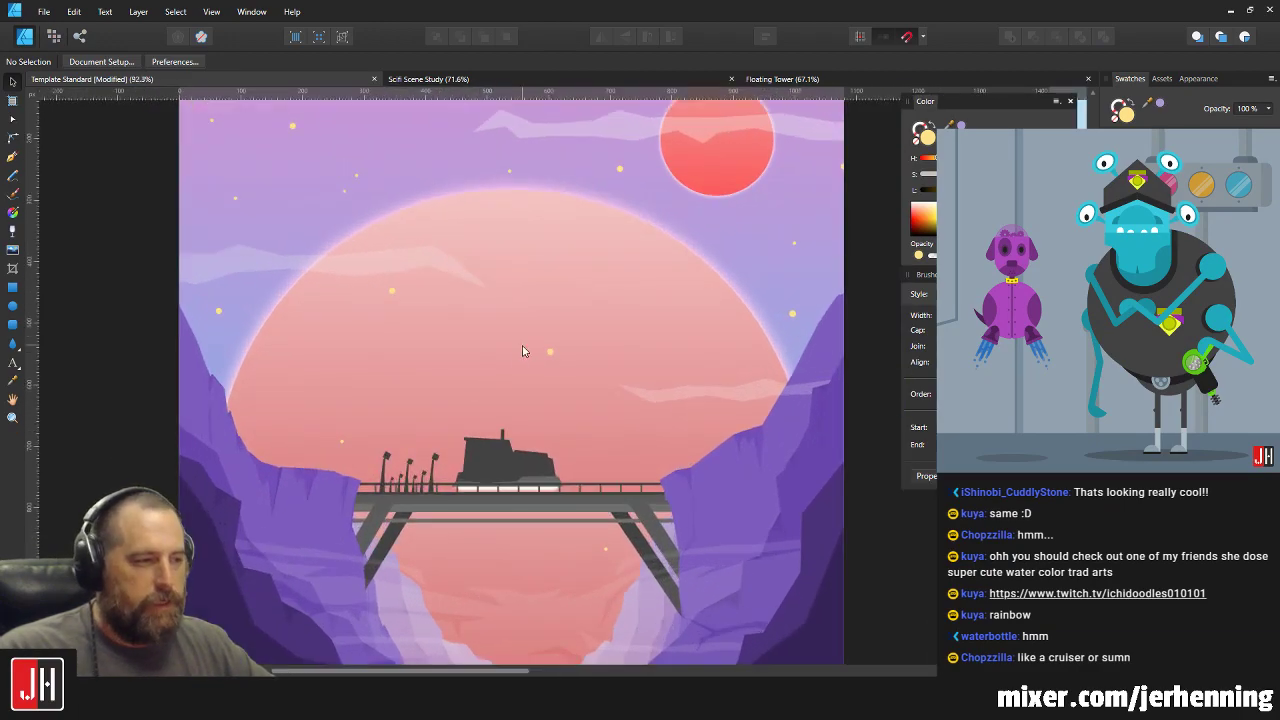
scroll(522, 350, down, 1)
scroll(505, 375, down, 1)
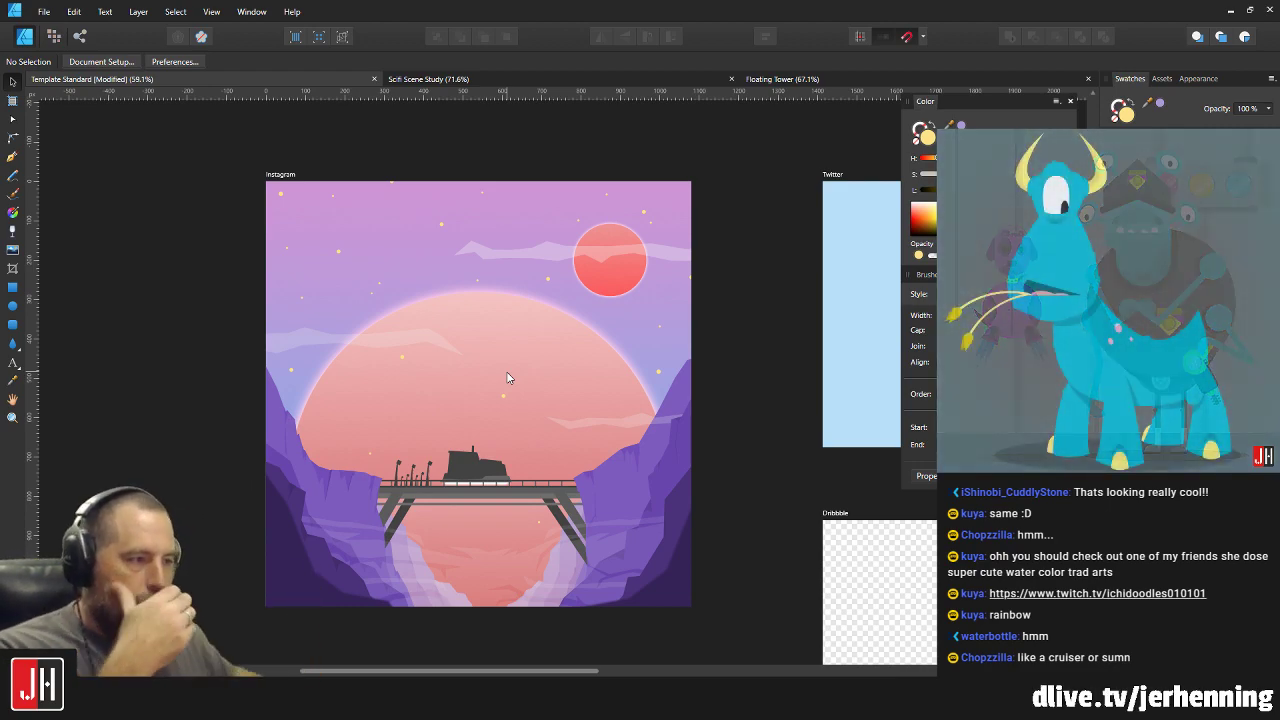
Nudge the small star above the bridge lamps up and to the right, and remove the large star near the cloud on the sun.
scroll(570, 370, down, 1)
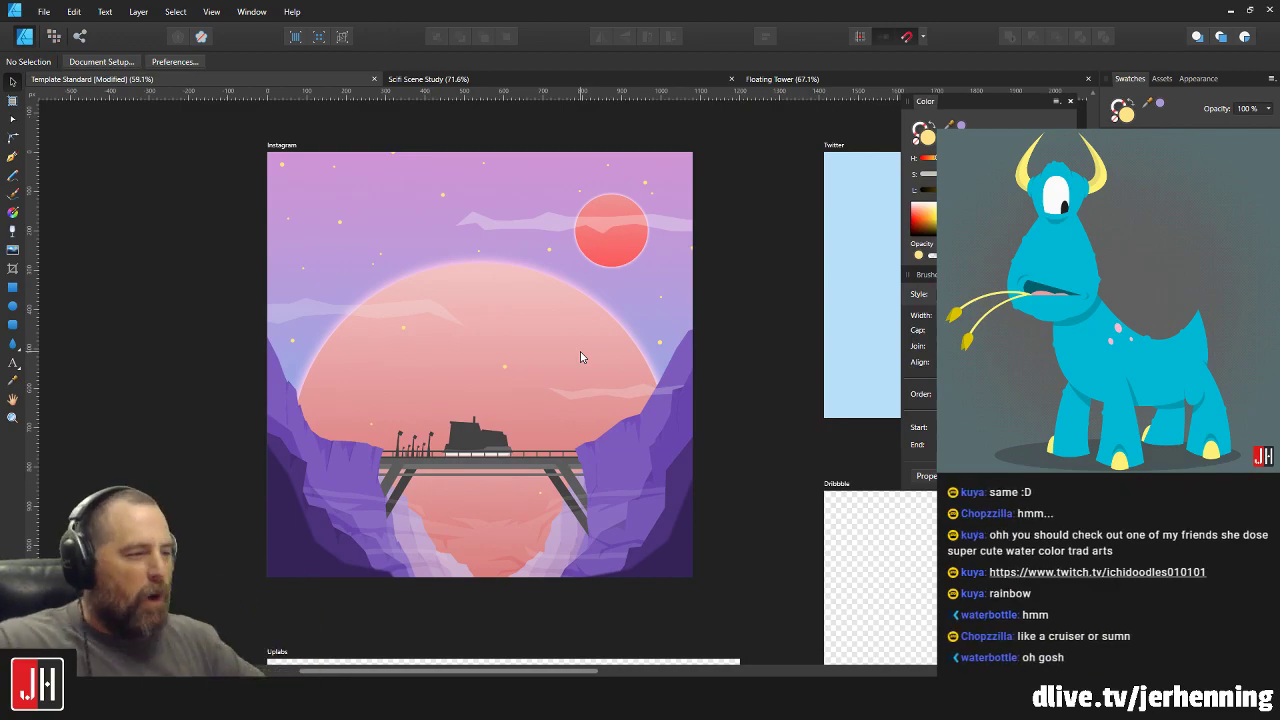
scroll(484, 340, up, 3)
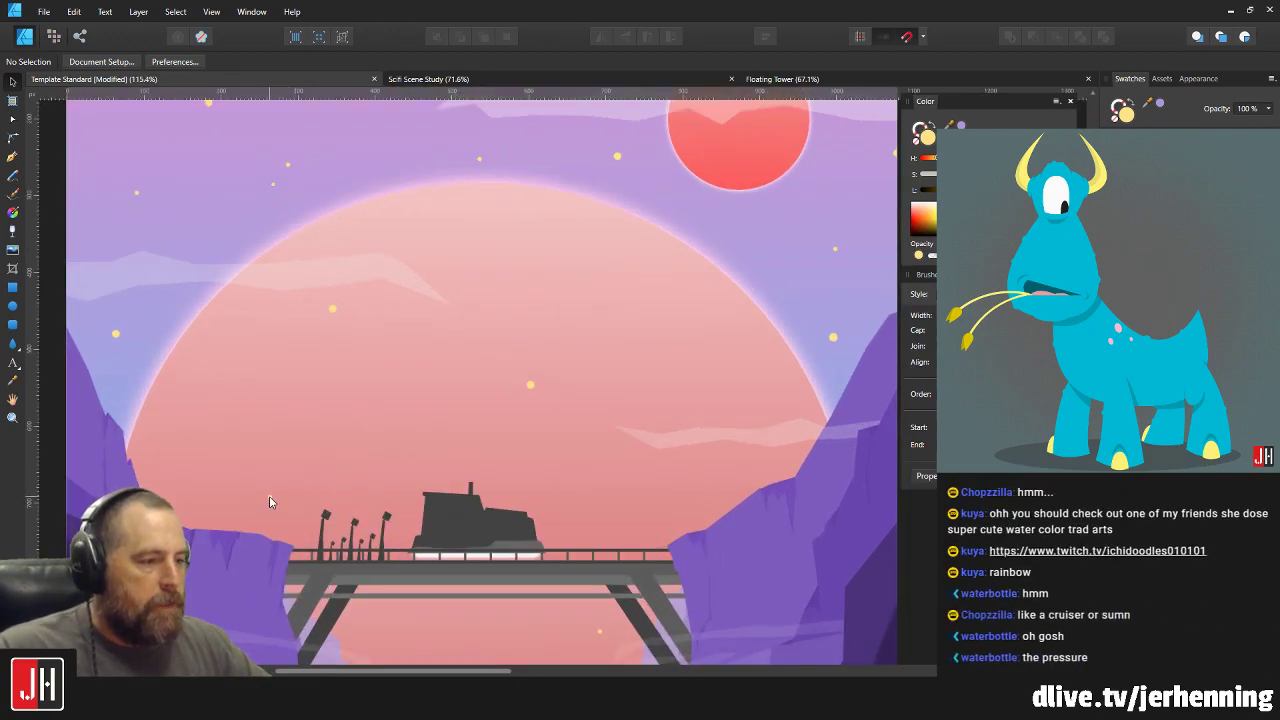
drag(269, 496, 296, 483)
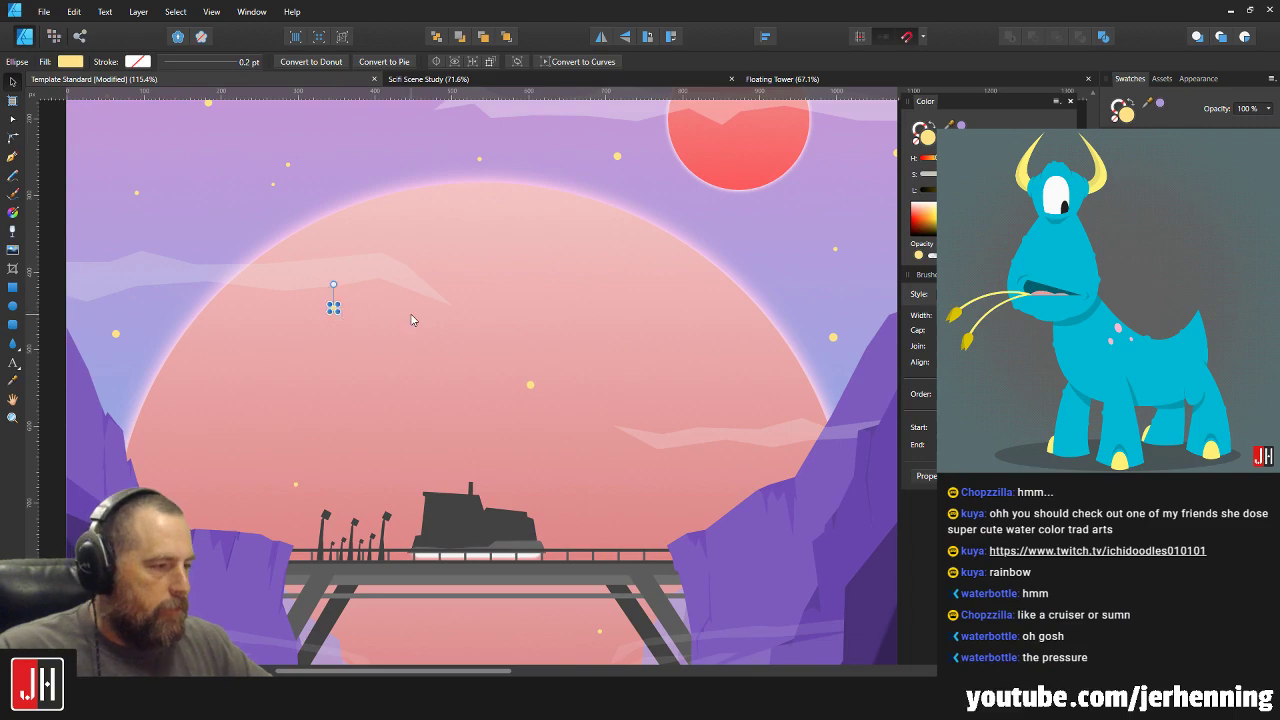
key(ctrl+d)
Move the large star in the middle of the sun up and right, and shift the small star beneath the bridge left and slightly down.
click(533, 388)
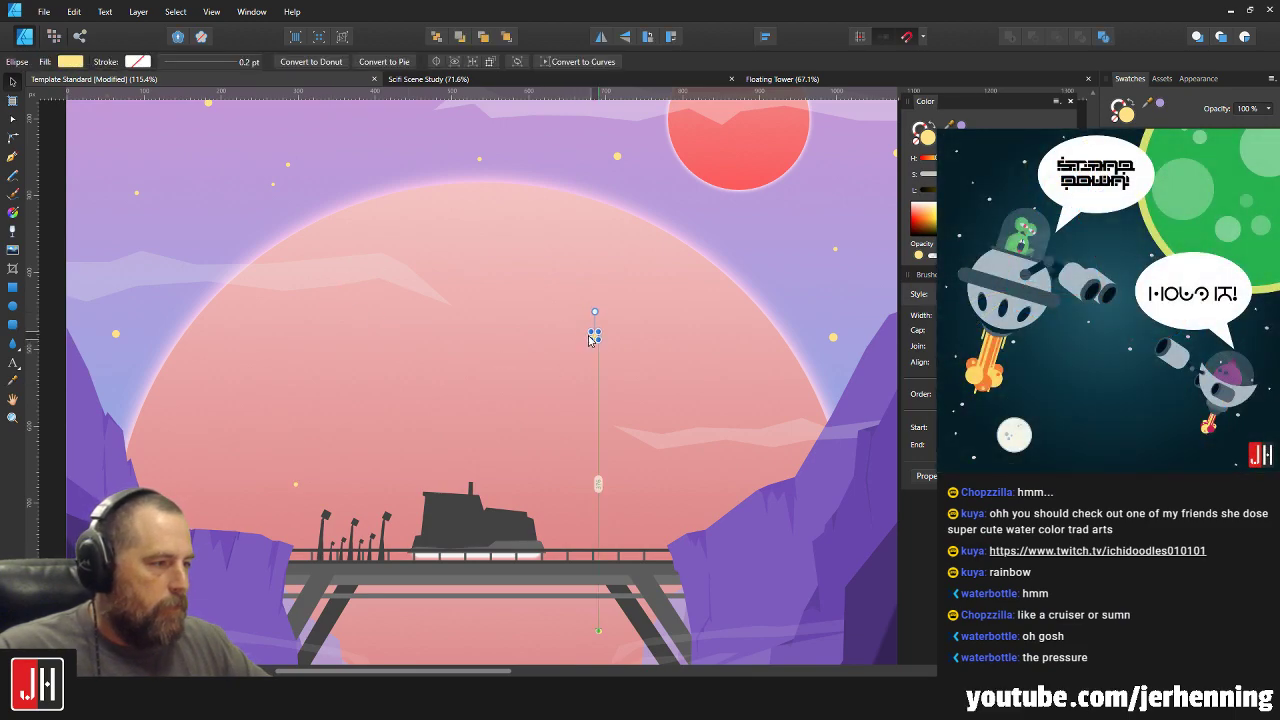
scroll(597, 333, down, 5)
scroll(560, 380, up, 5)
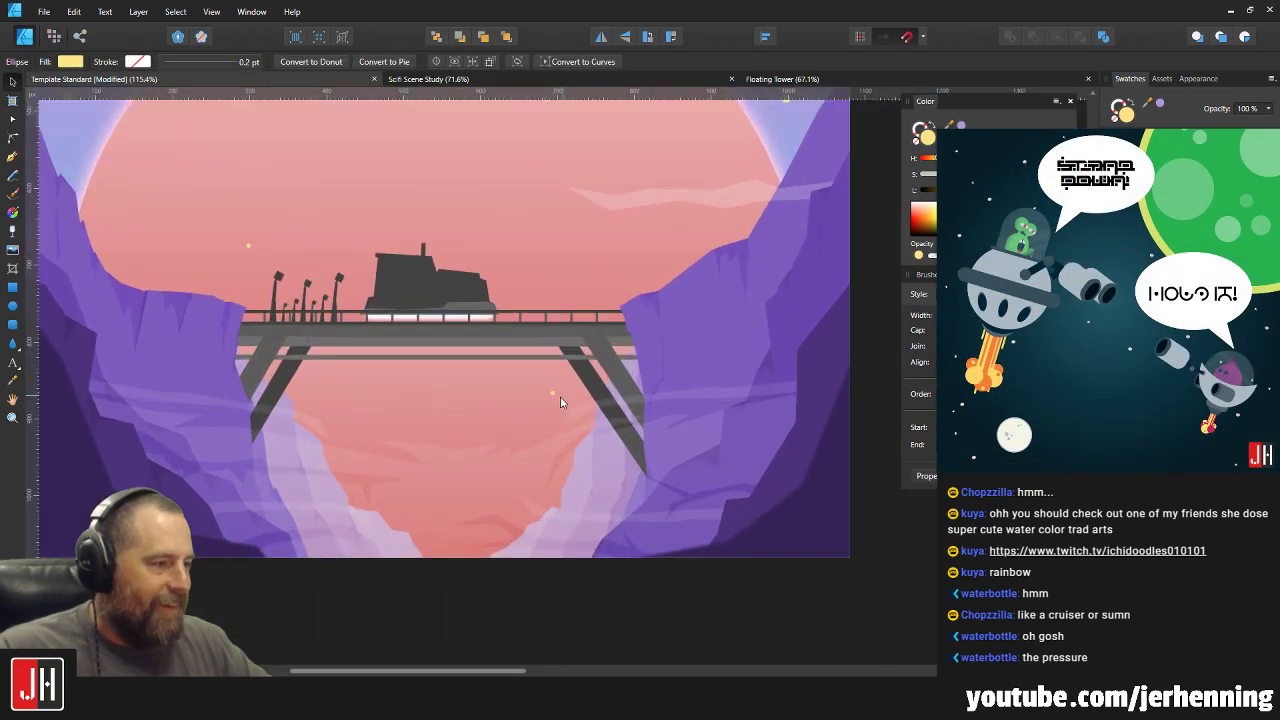
click(517, 410)
drag(516, 411, 513, 414)
scroll(517, 515, up, 1)
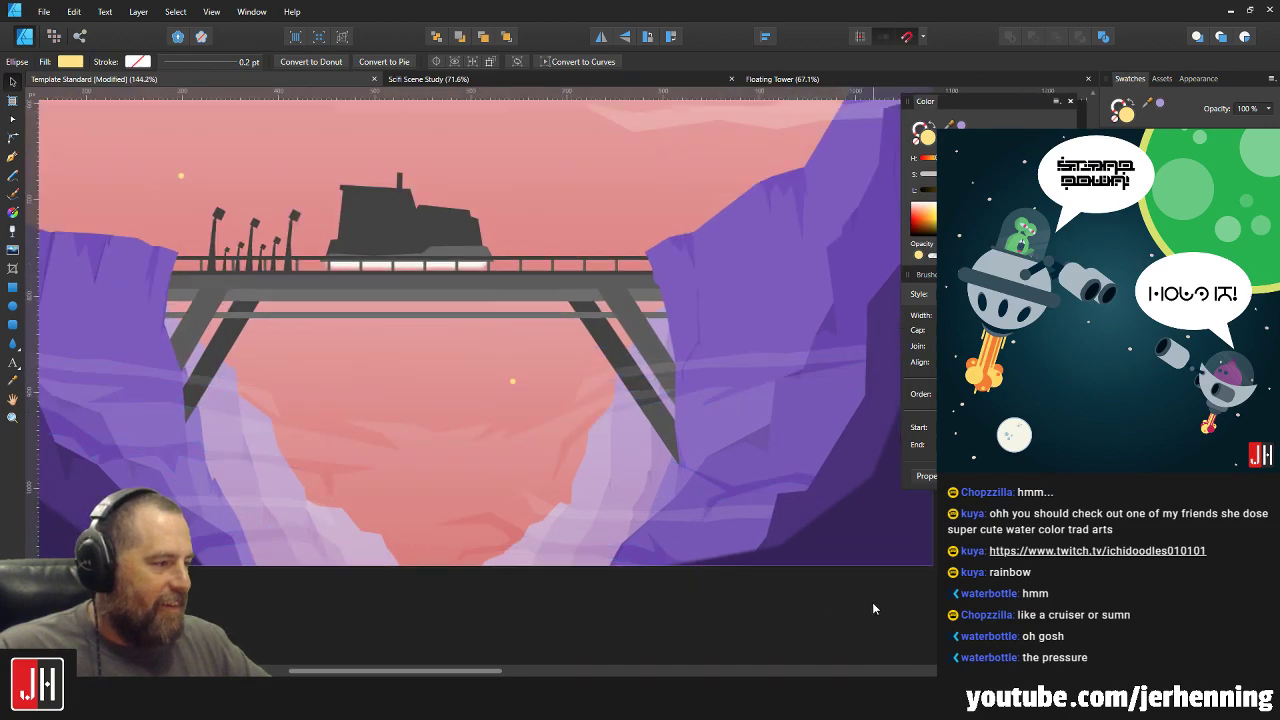
click(872, 602)
Draw a closed, jagged crack shape with the Pen tool in the red mist between the canyon walls beneath the bridge.
scroll(430, 547, up, 3)
click(13, 158)
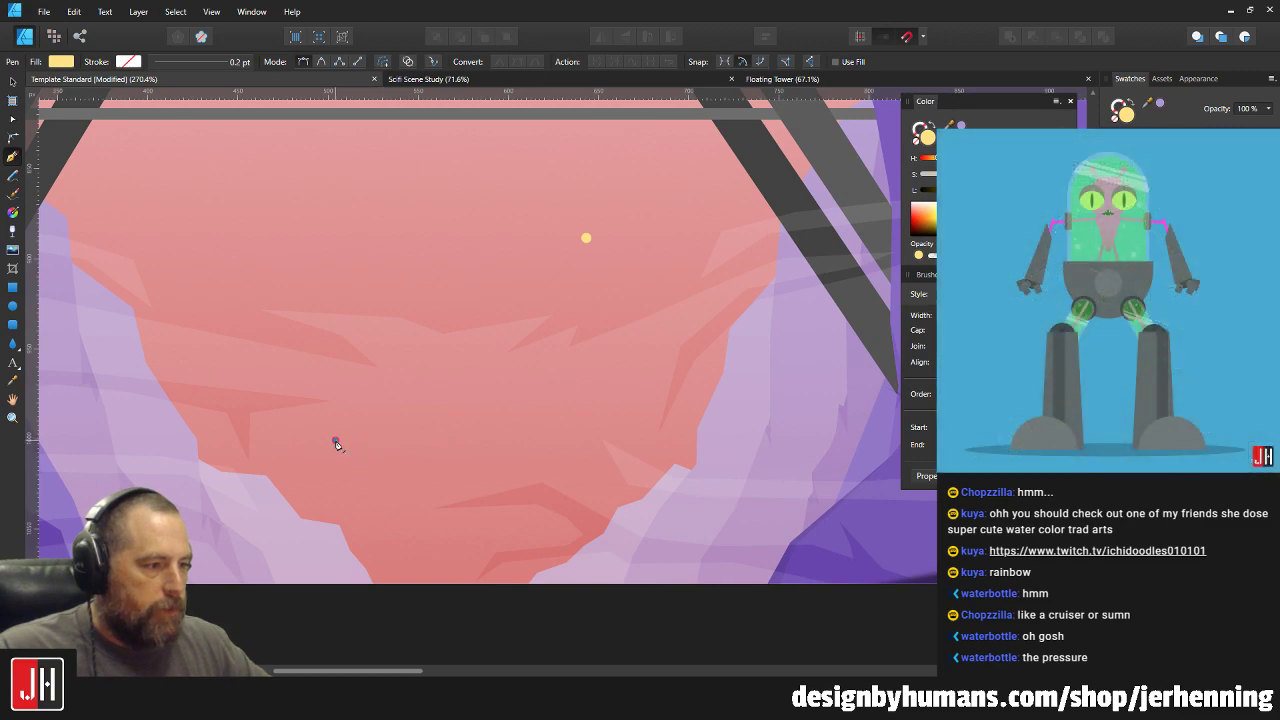
click(335, 440)
click(462, 429)
click(559, 388)
click(625, 410)
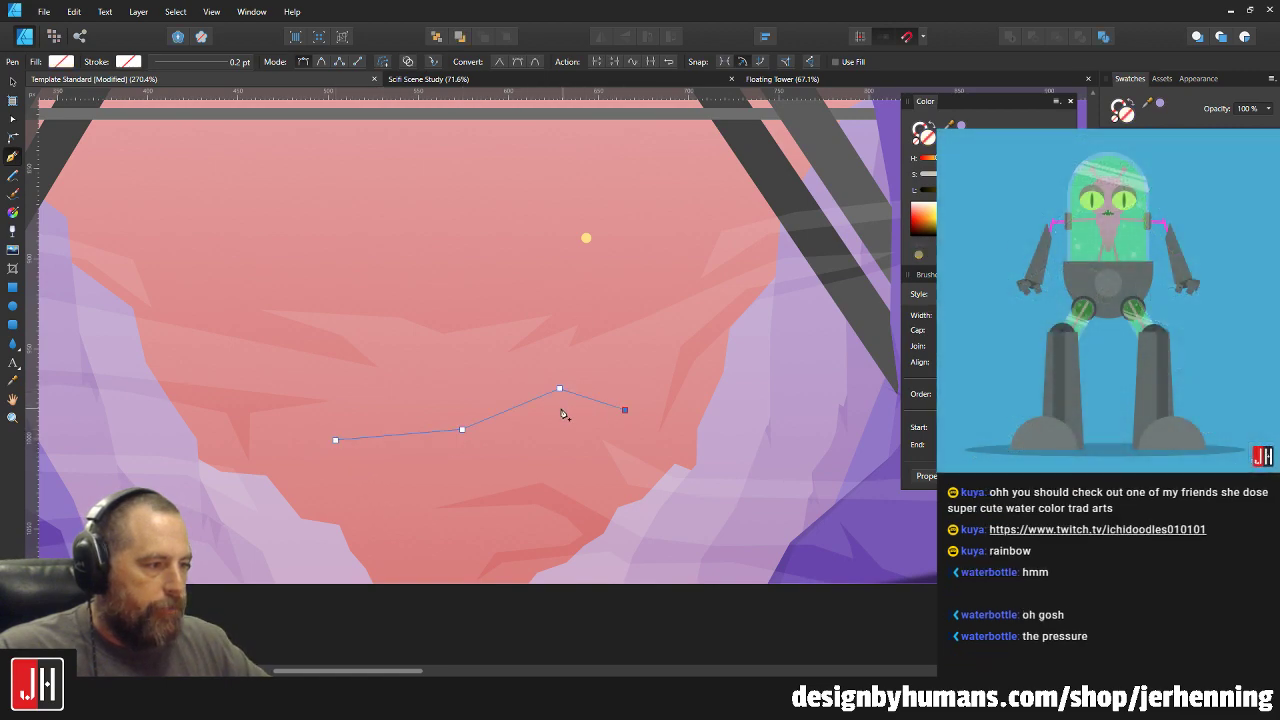
click(562, 408)
click(479, 453)
click(349, 460)
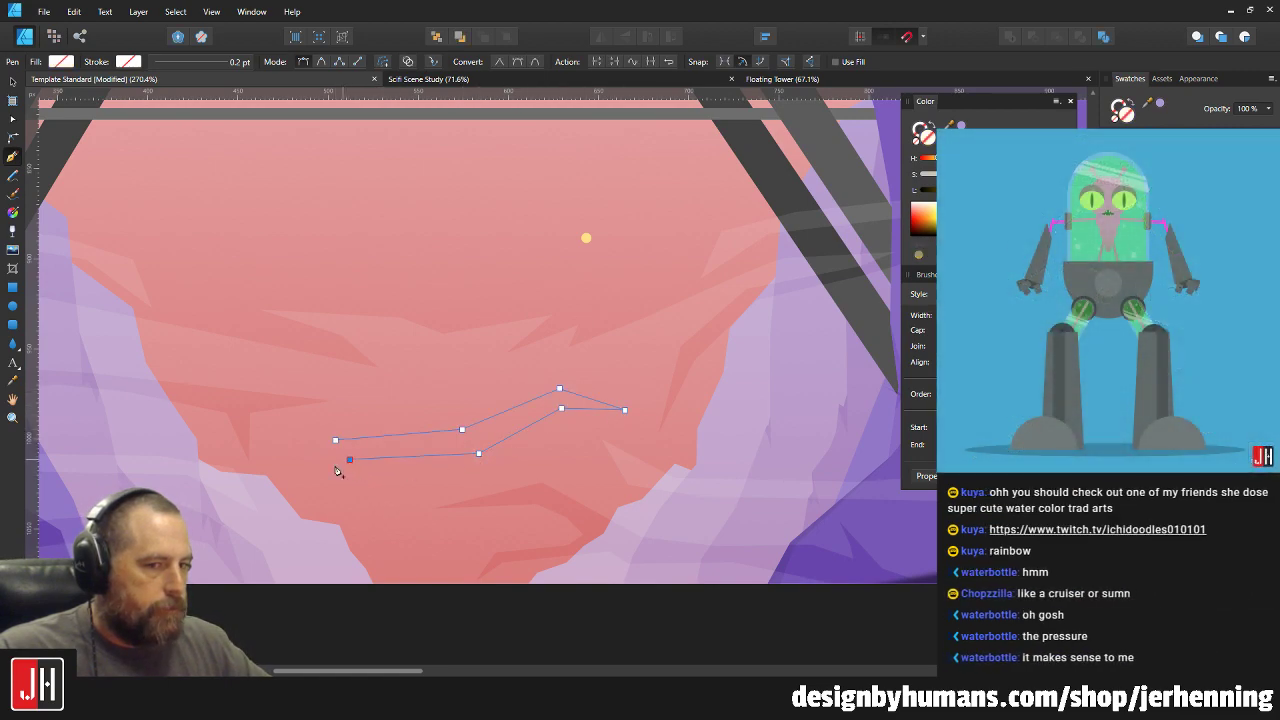
click(336, 441)
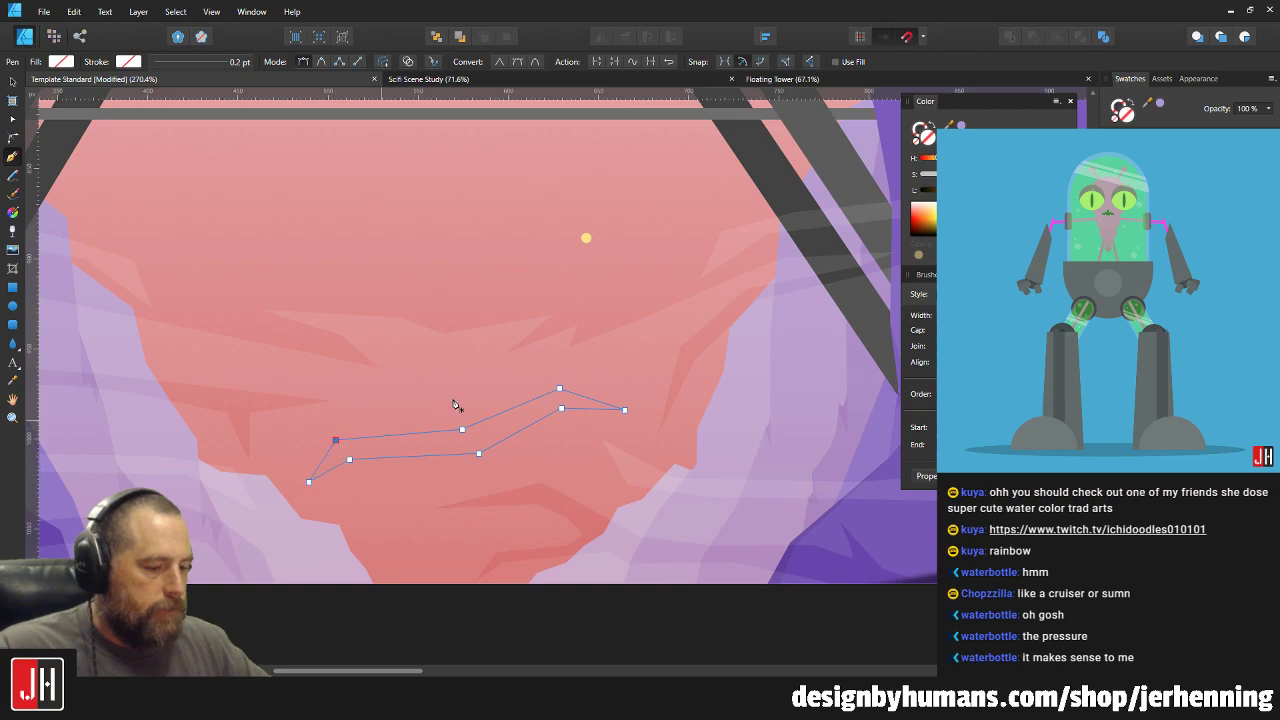
Fill the crack shape with turquoise and subtract it from the pale mist overlay.
click(1150, 215)
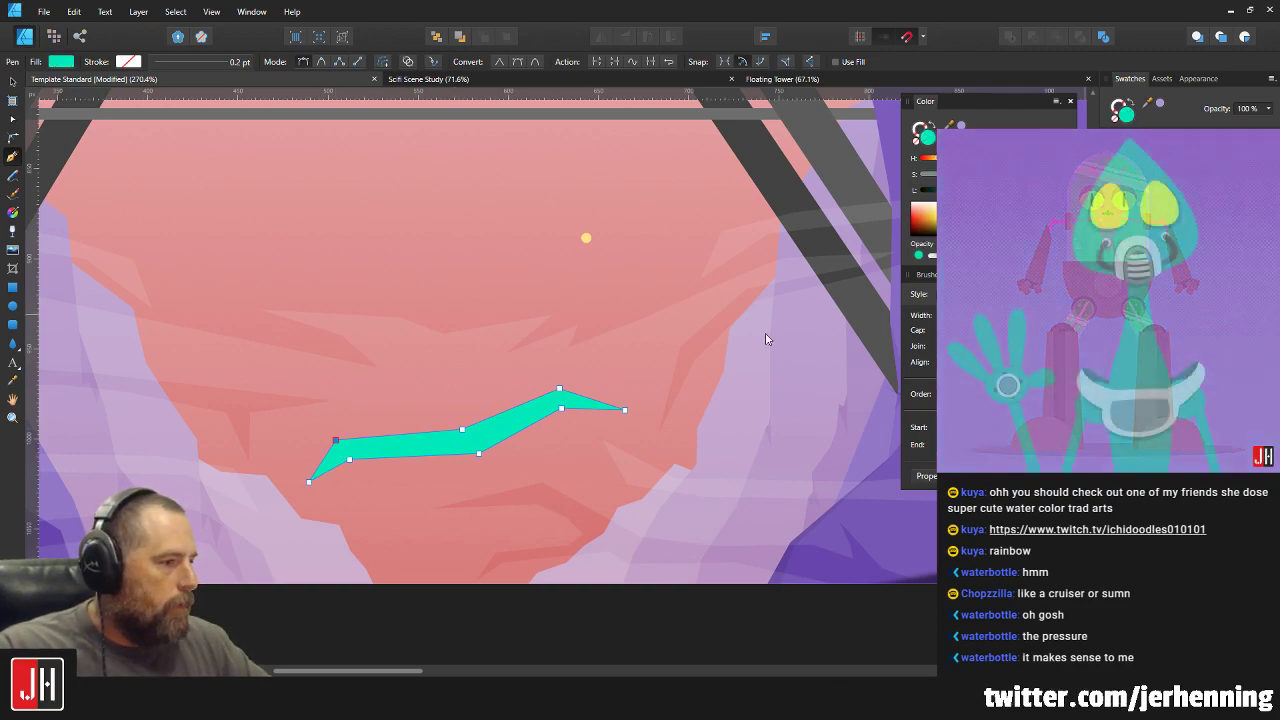
key(v)
shift+click(446, 400)
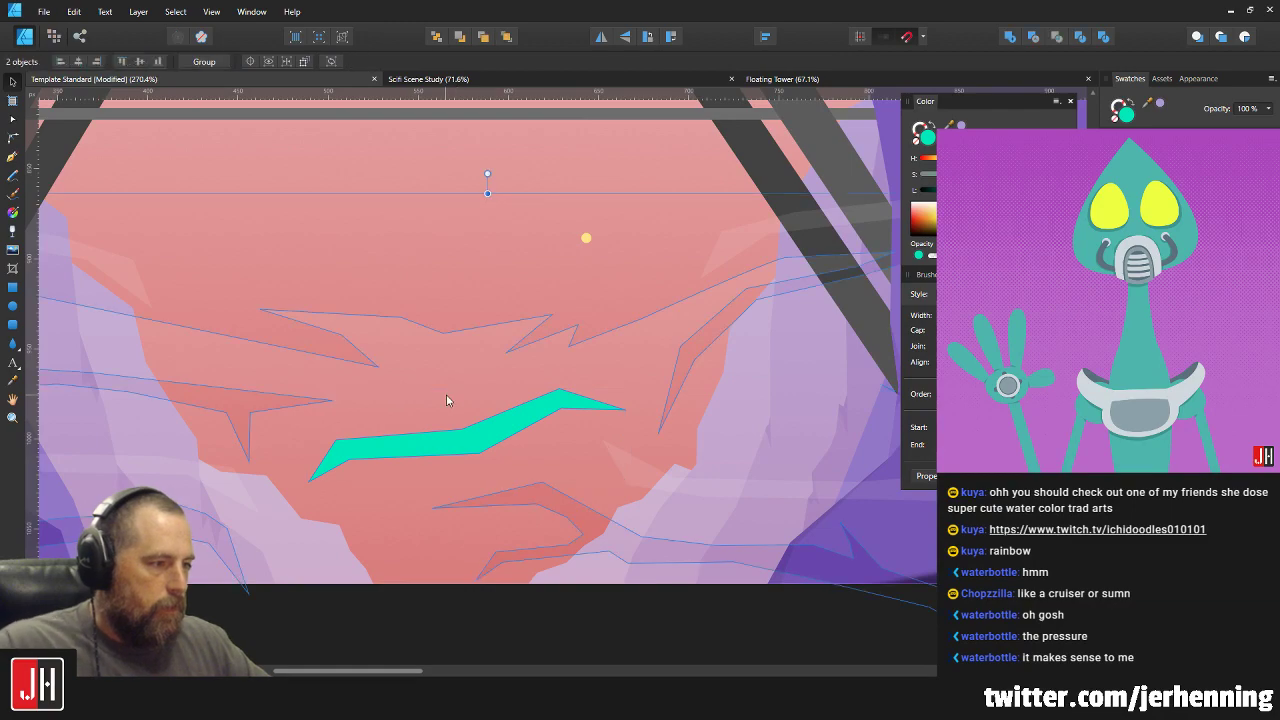
click(1032, 37)
Reshape the new crack by moving its left-end nodes to the right and tightening its middle and upper bends, and deselect it.
key(a)
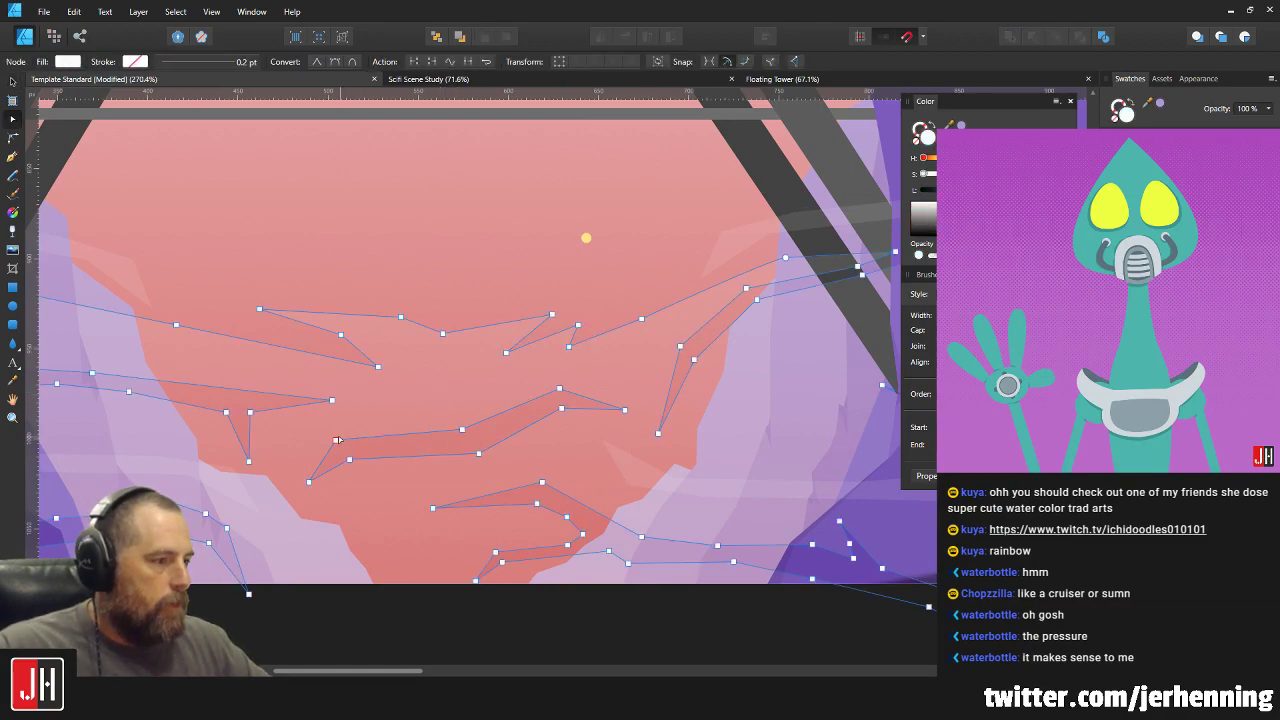
drag(336, 440, 368, 452)
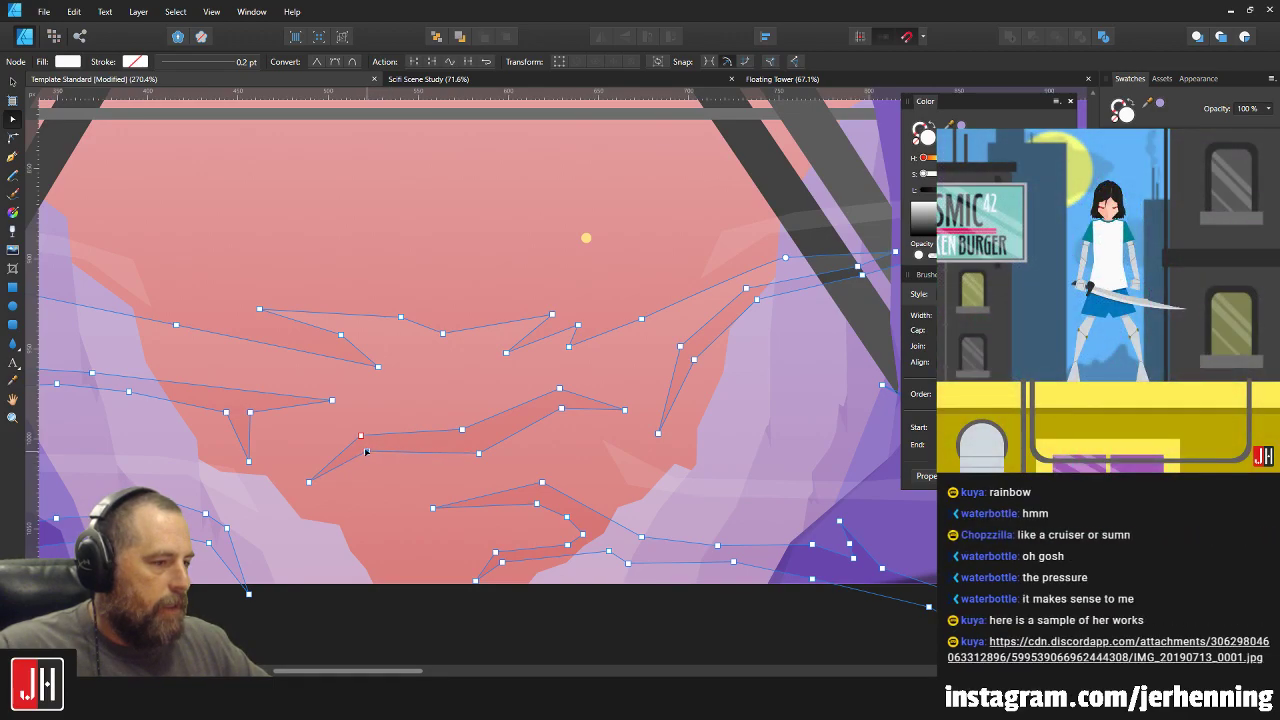
drag(366, 449, 368, 447)
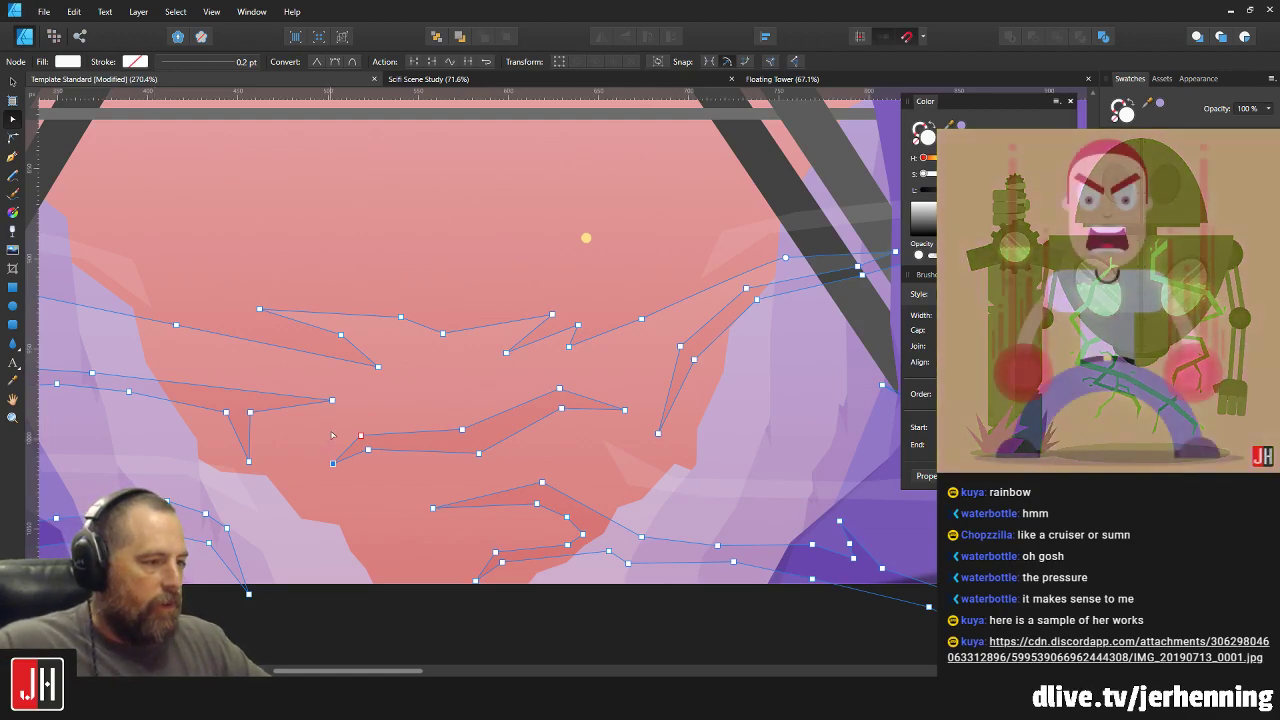
drag(318, 422, 387, 434)
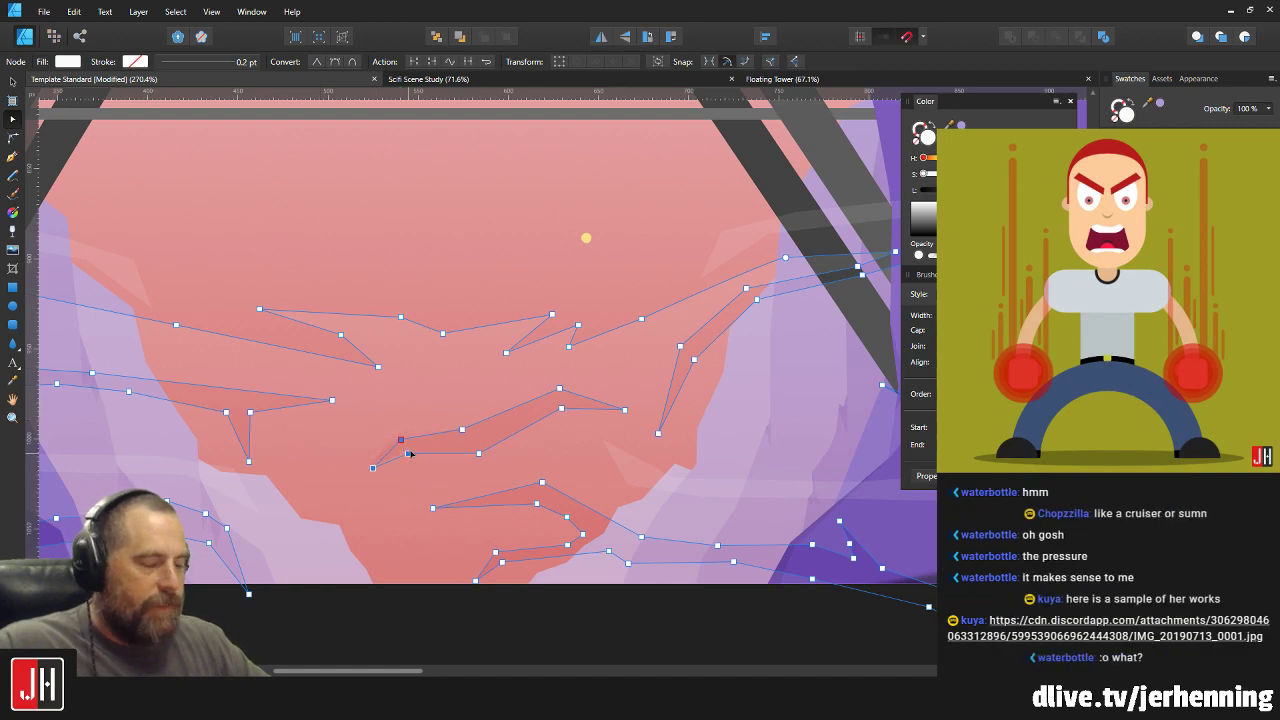
drag(465, 428, 478, 428)
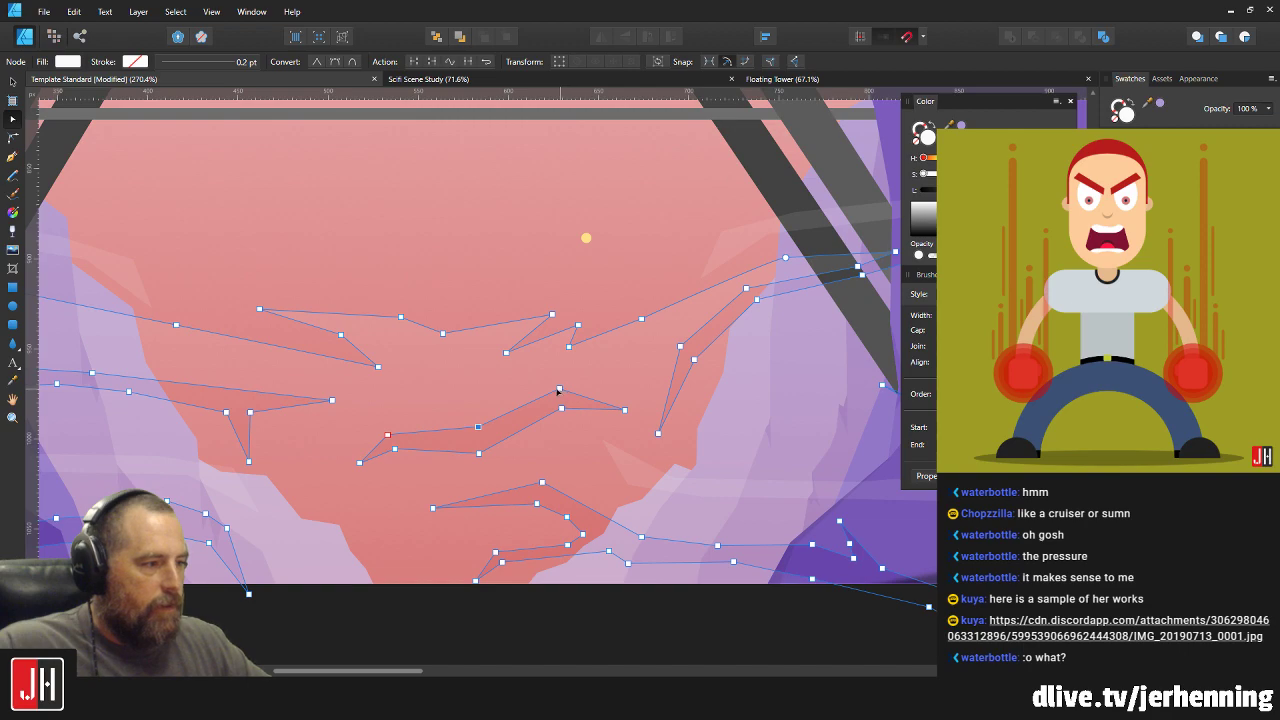
mouse_move(559, 389)
mouse_down()
mouse_move(547, 391)
mouse_move(555, 411)
mouse_up()
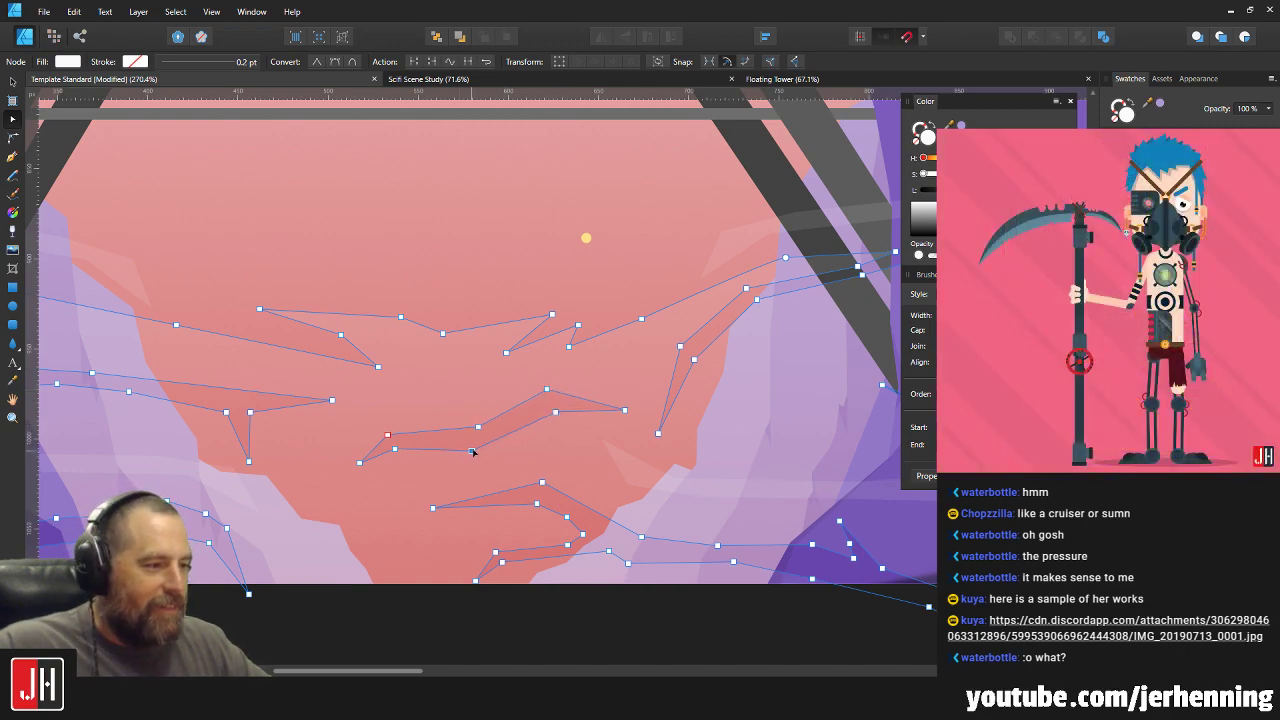
key(v)
scroll(517, 440, down, 7)
click(681, 485)
Extend the tip of the mist's upper-left crack to the right, lower its edge node and add another sharp node beside it.
scroll(505, 443, up, 7)
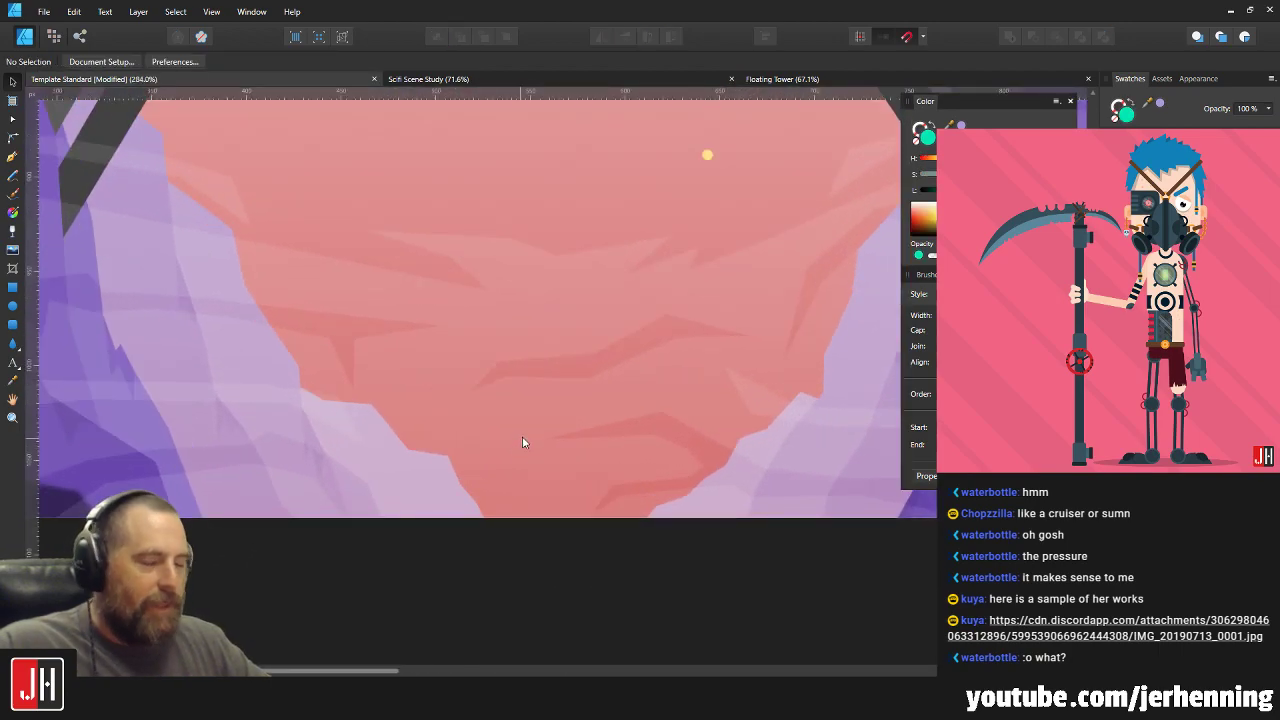
scroll(530, 405, down, 1)
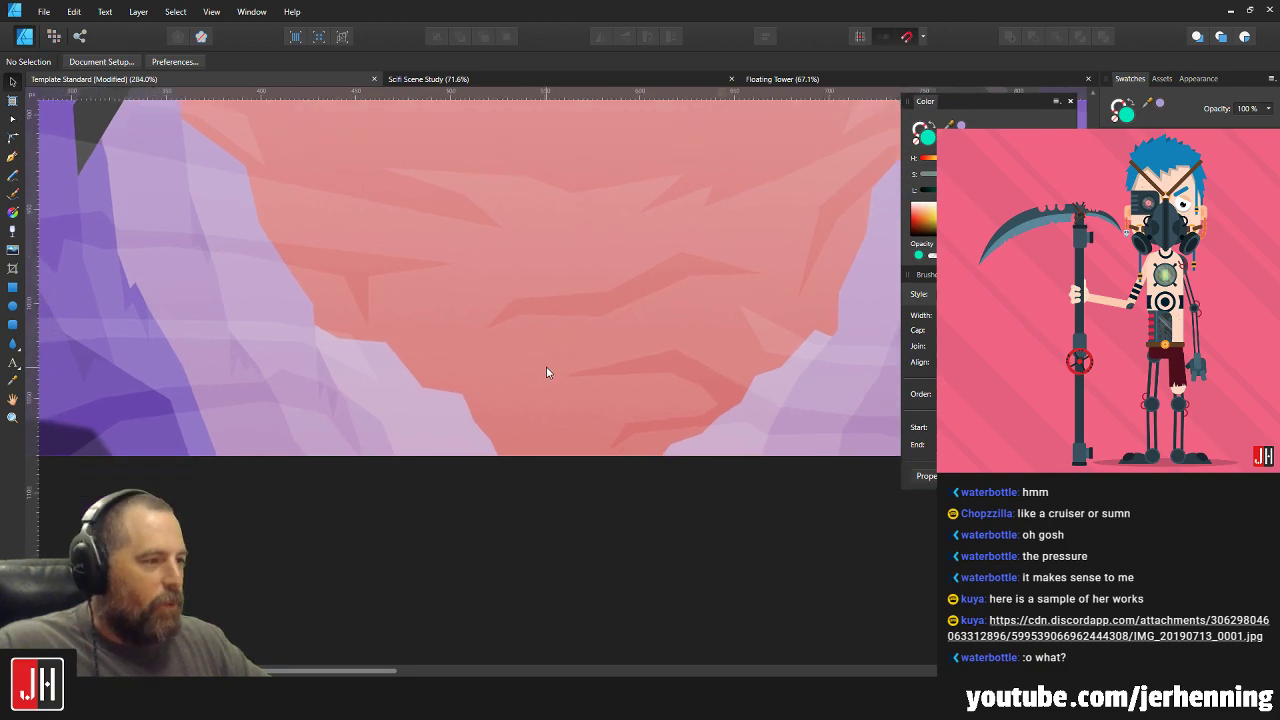
double_click(552, 232)
drag(500, 229, 540, 245)
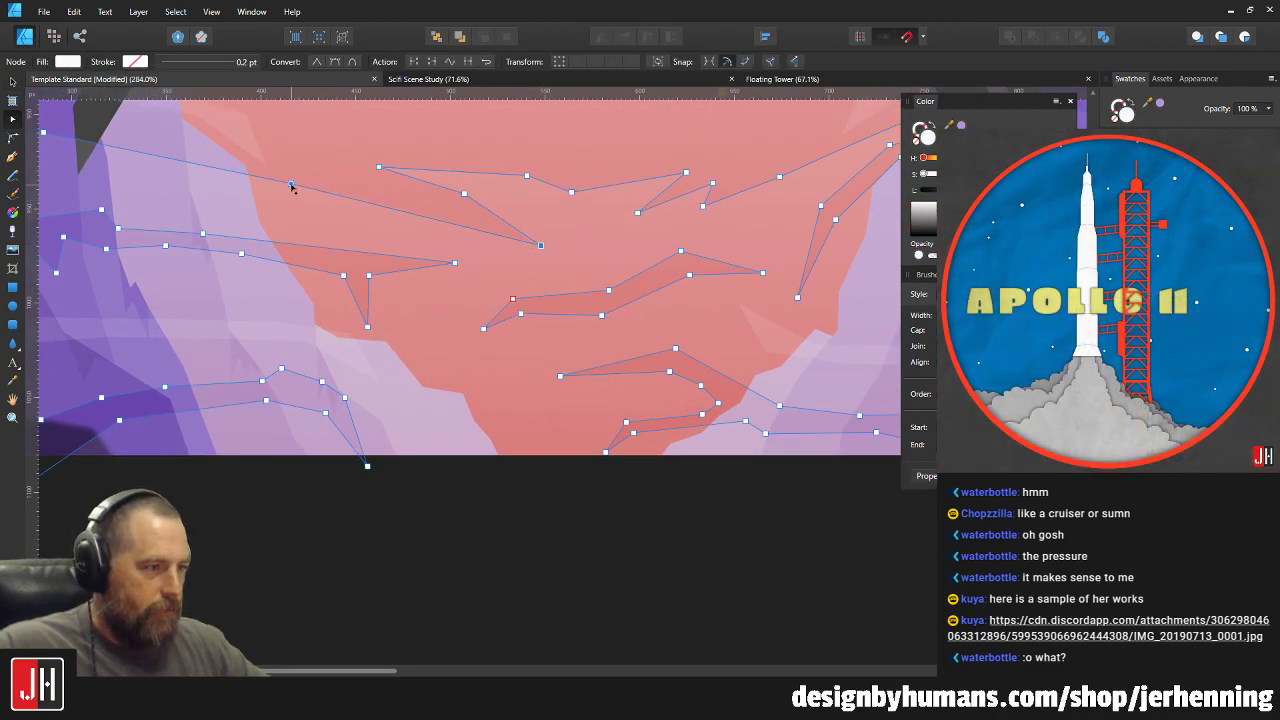
drag(286, 184, 271, 201)
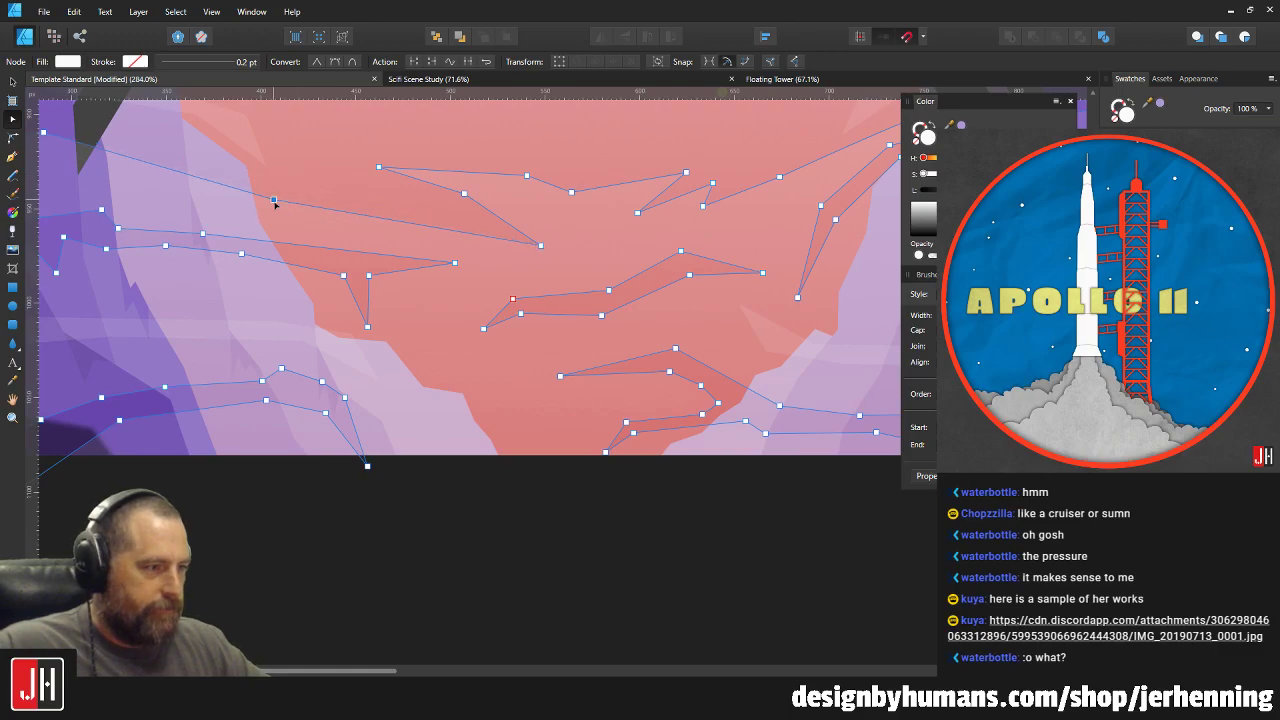
click(335, 211)
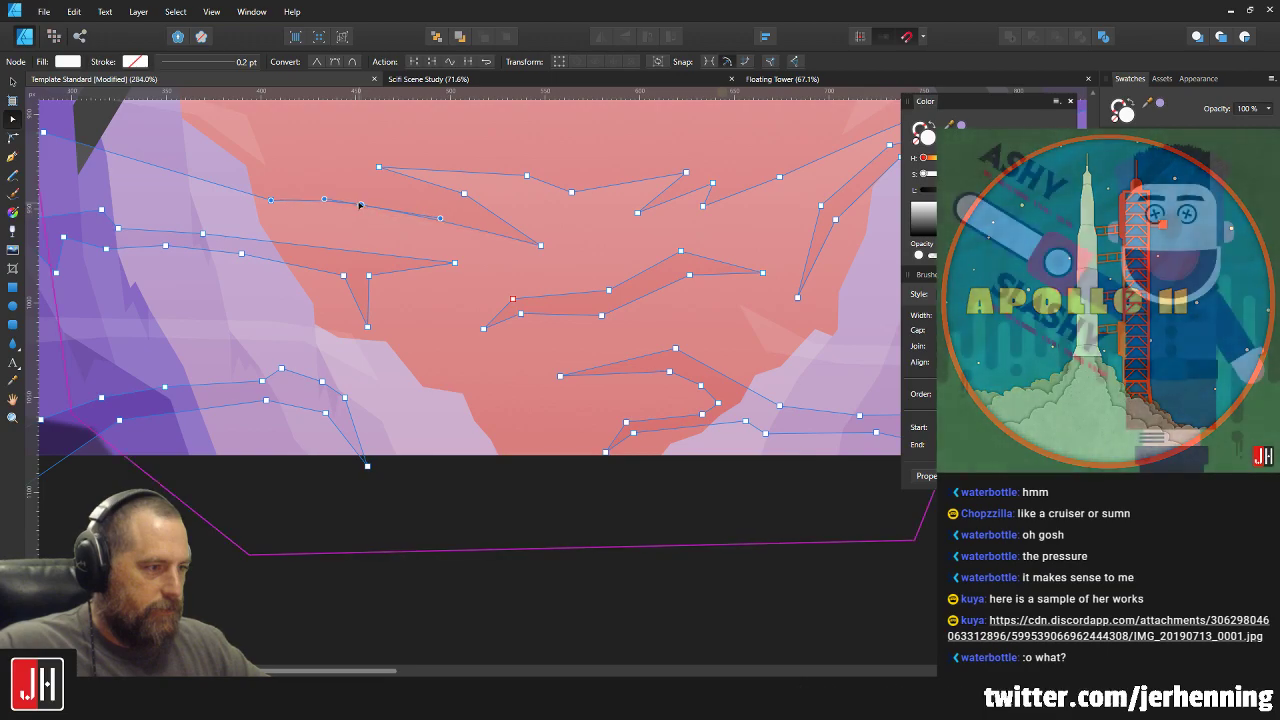
click(319, 62)
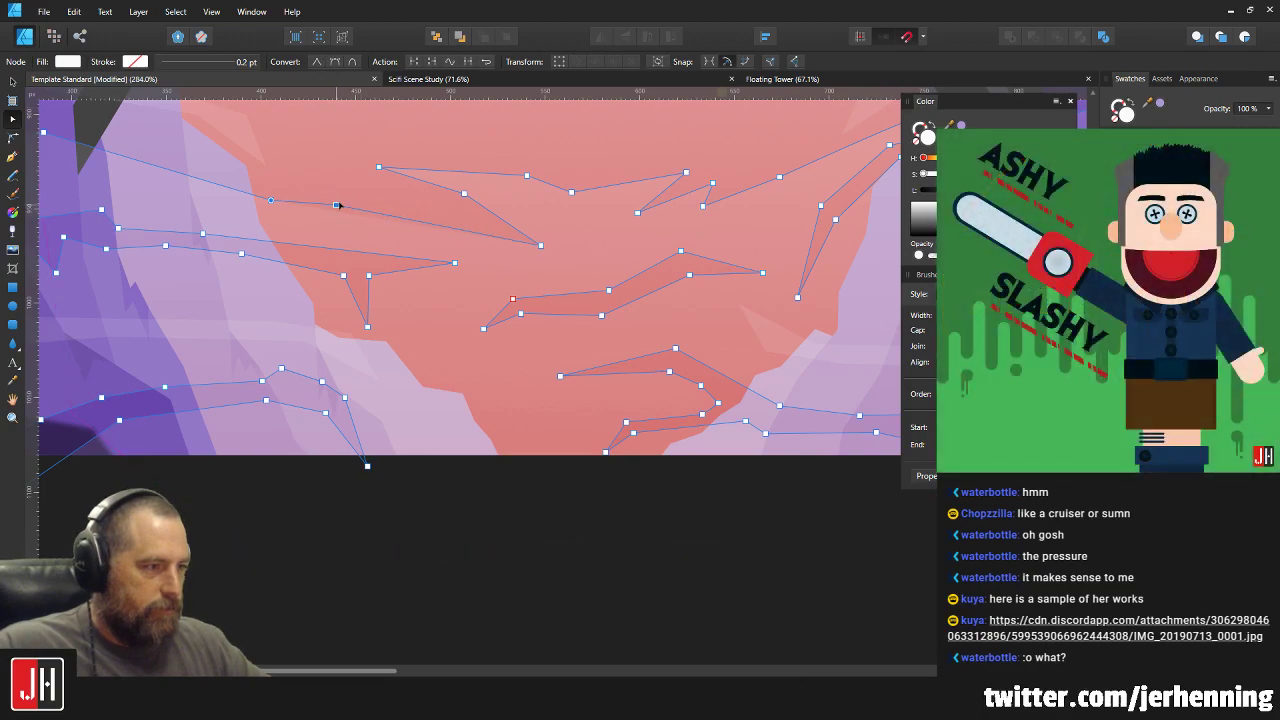
key(v)
scroll(379, 219, down, 8)
click(555, 268)
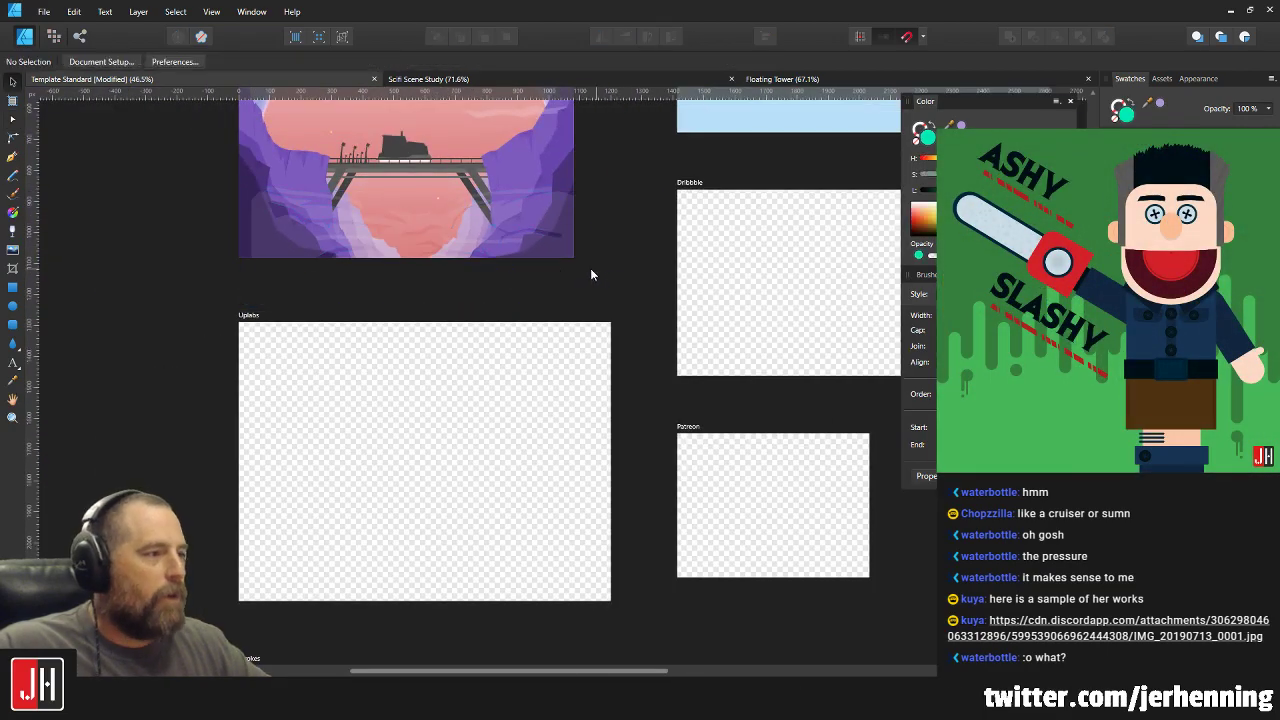
Shift the upper-edge nodes of the mist's upper-left crack down and right to narrow it, deselect the shape and save the document.
scroll(467, 282, up, 4)
scroll(360, 241, up, 4)
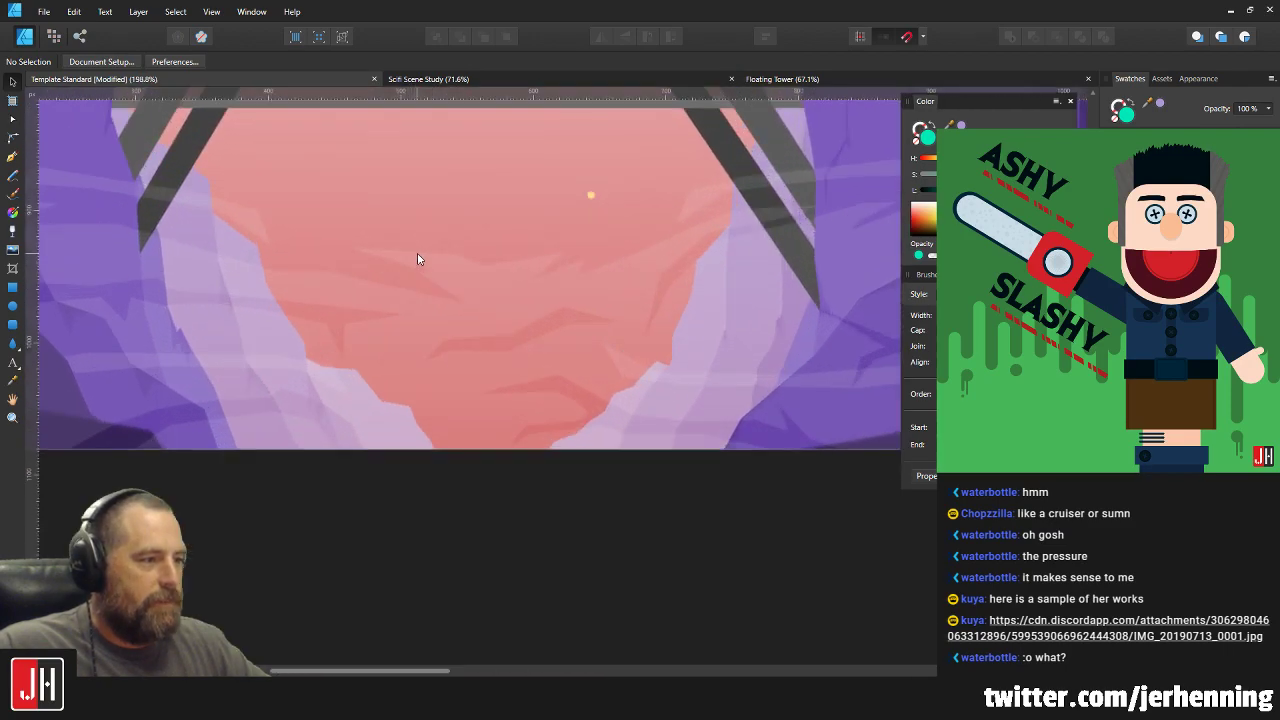
click(426, 269)
key(a)
drag(324, 220, 500, 280)
drag(409, 267, 430, 281)
key(ctrl+z)
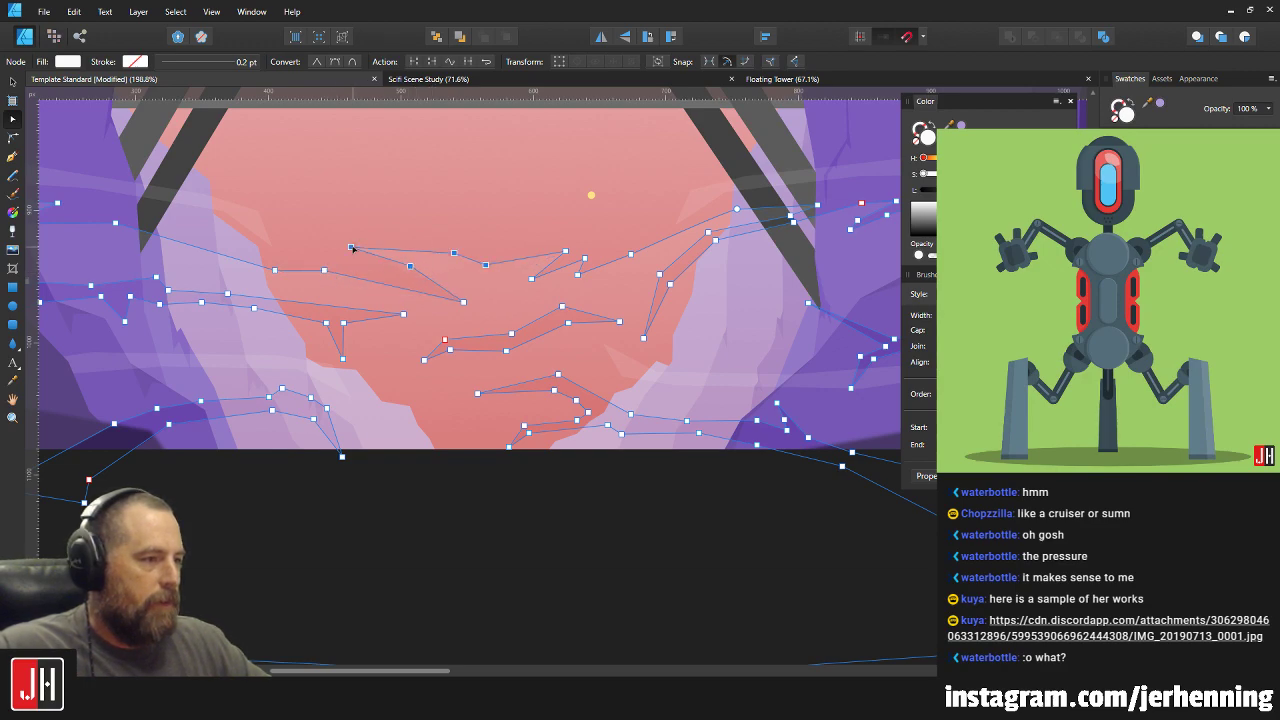
drag(454, 253, 463, 265)
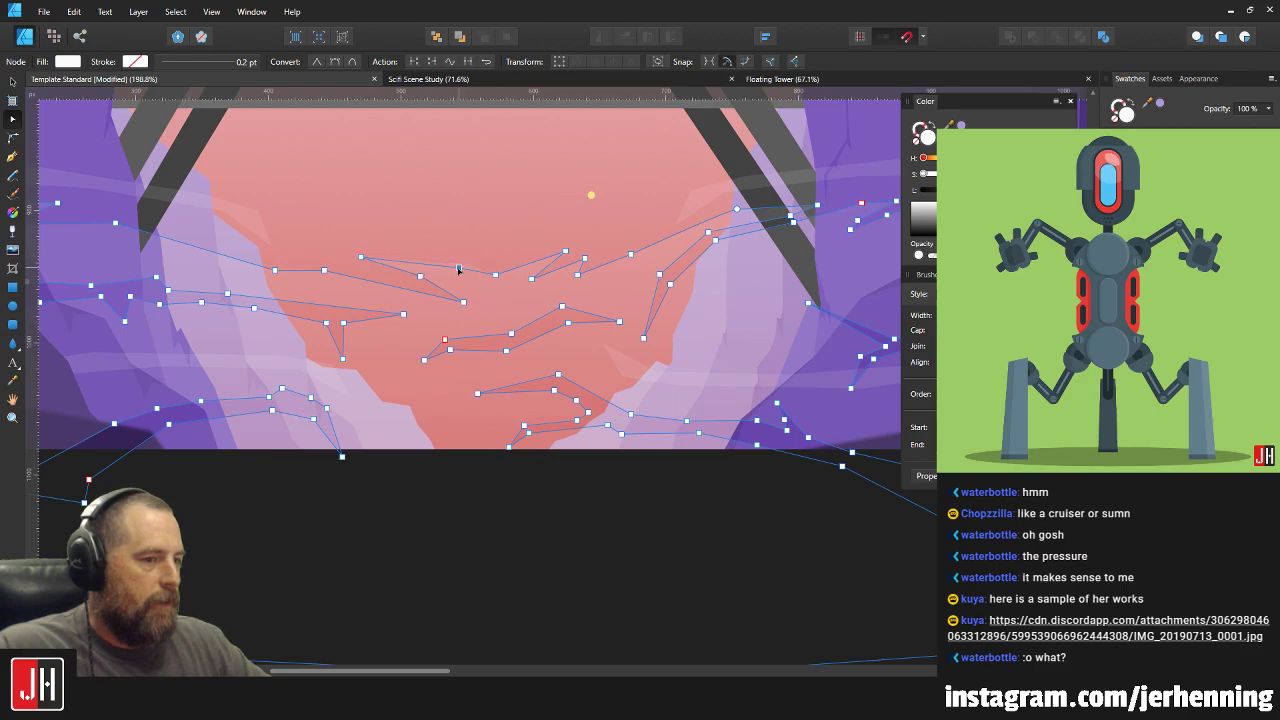
key(v)
scroll(470, 265, down, 5)
scroll(478, 272, down, 4)
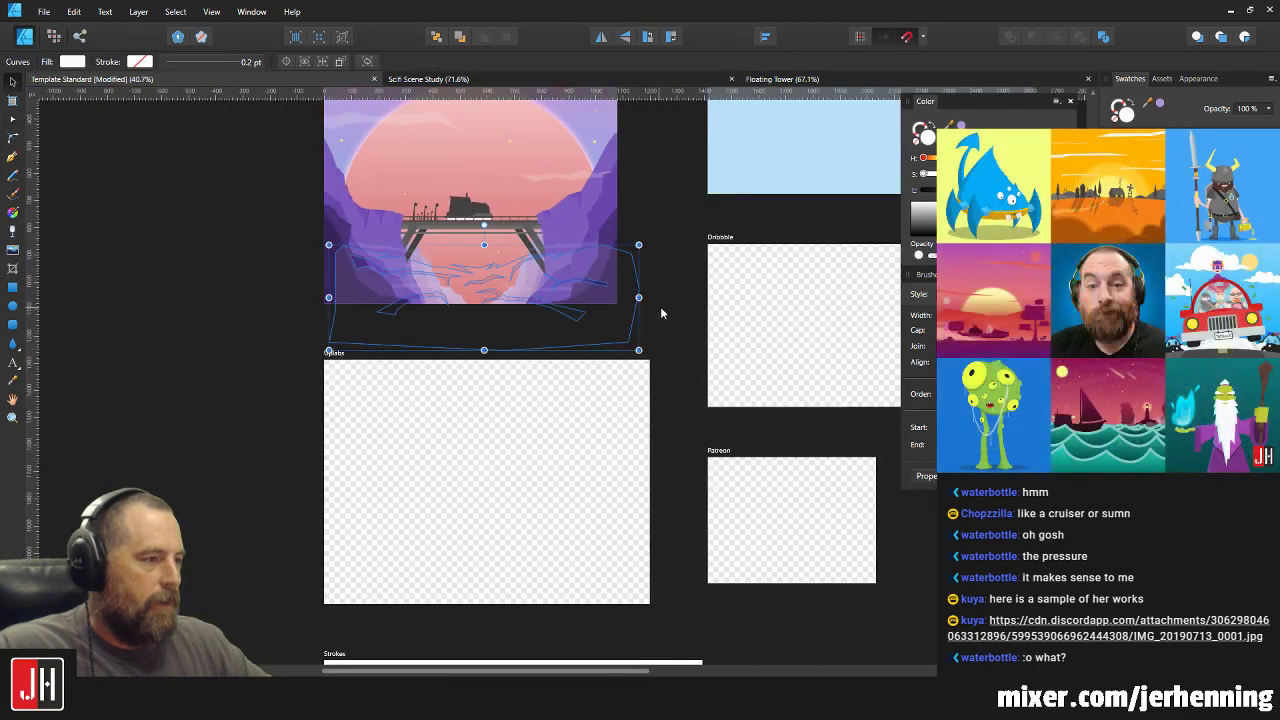
key(ctrl+d)
Arrange the pale mist overlay behind the darkest foreground canyon walls and deselect it.
scroll(511, 293, up, 3)
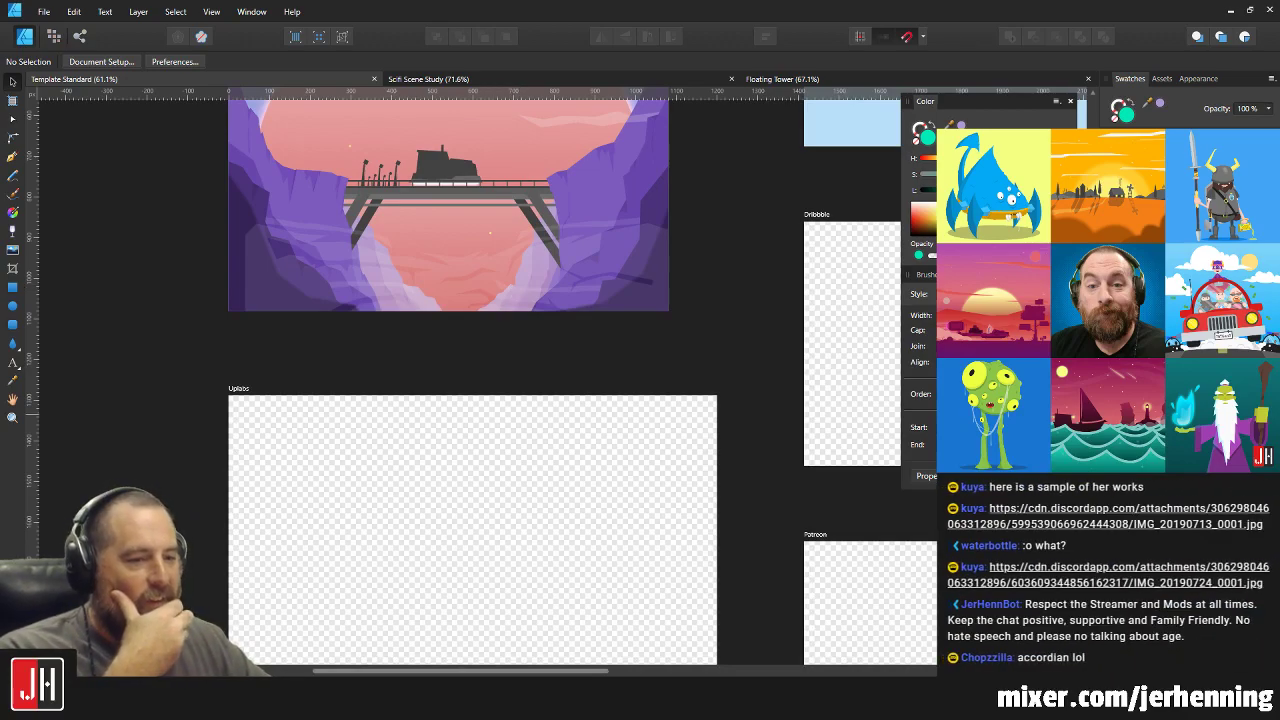
scroll(734, 257, up, 5)
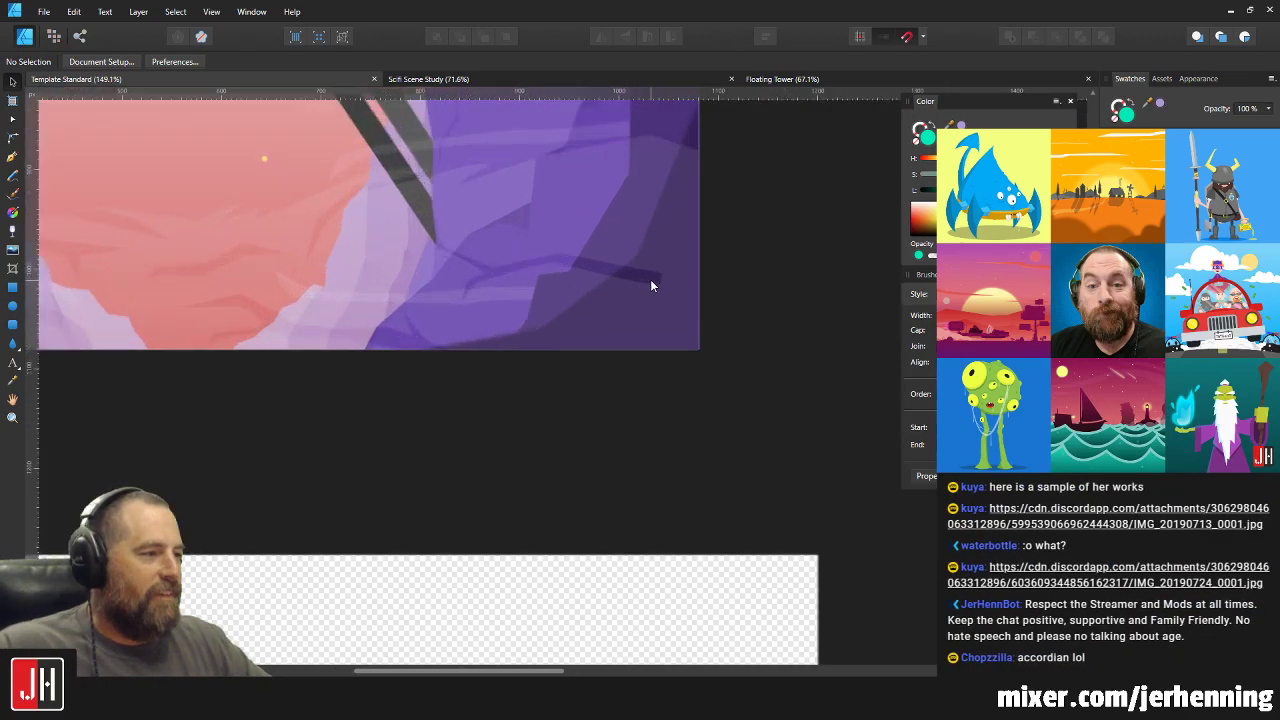
scroll(750, 310, down, 2)
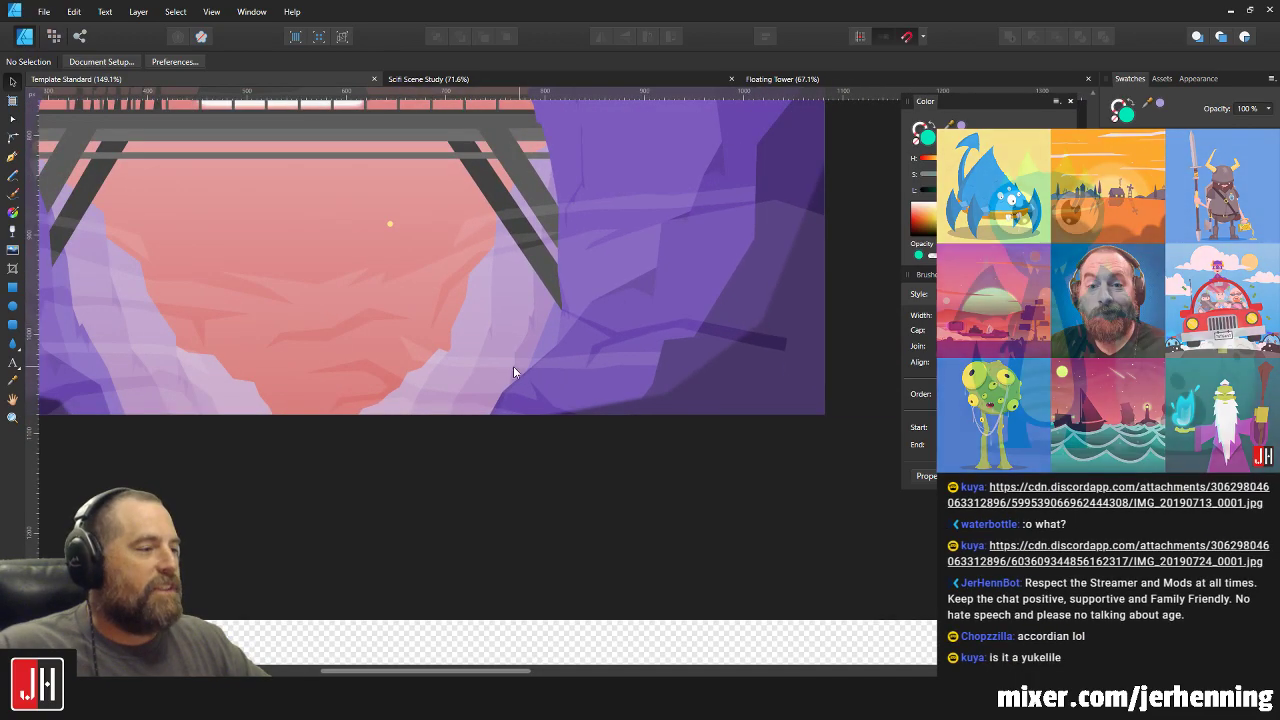
click(548, 351)
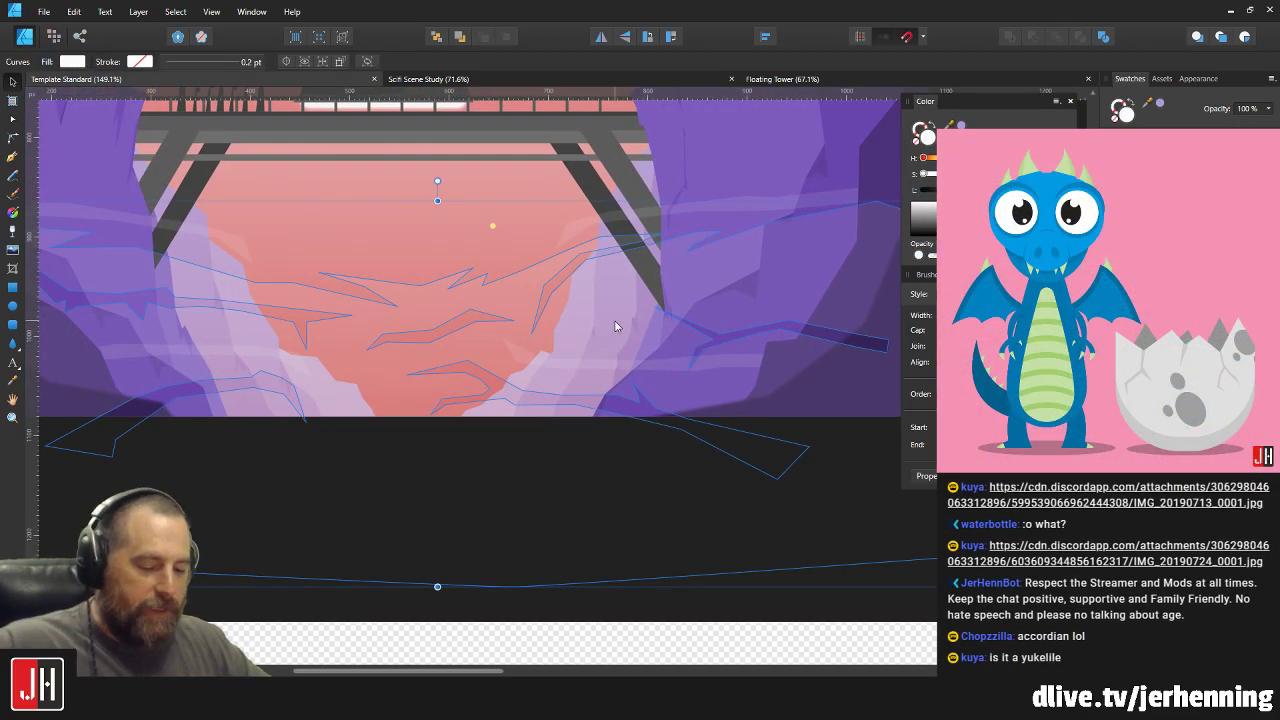
key(Delete)
click(116, 324)
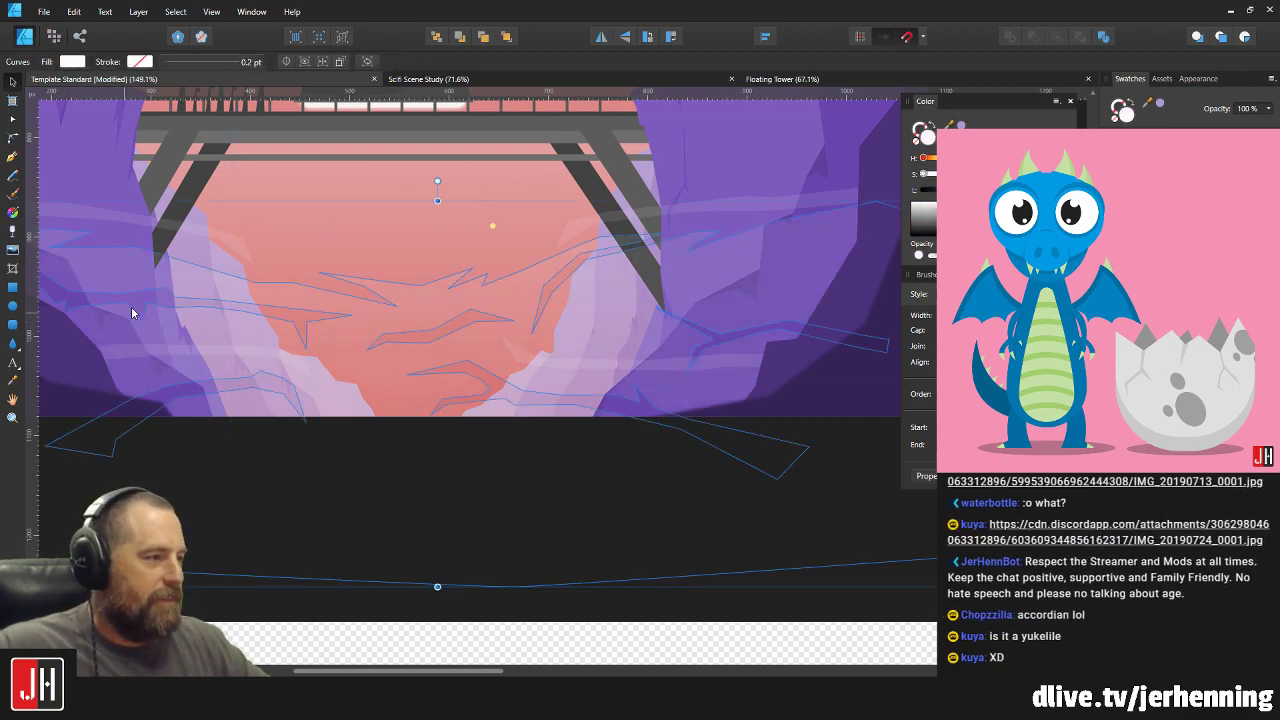
scroll(200, 320, down, 3)
click(445, 318)
scroll(490, 300, left, 2)
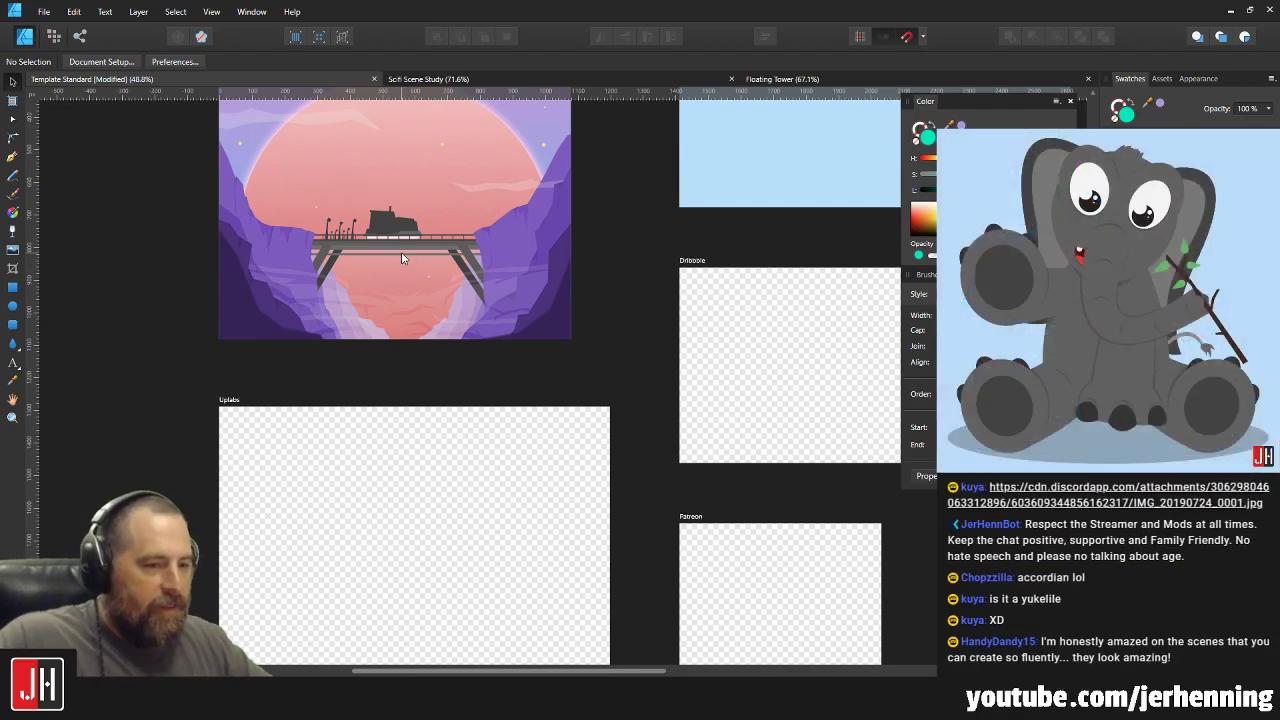
Examine the pale mist band crossing the right canyon wall up close and in the whole scene, and leave it deselected.
scroll(408, 230, up, 1)
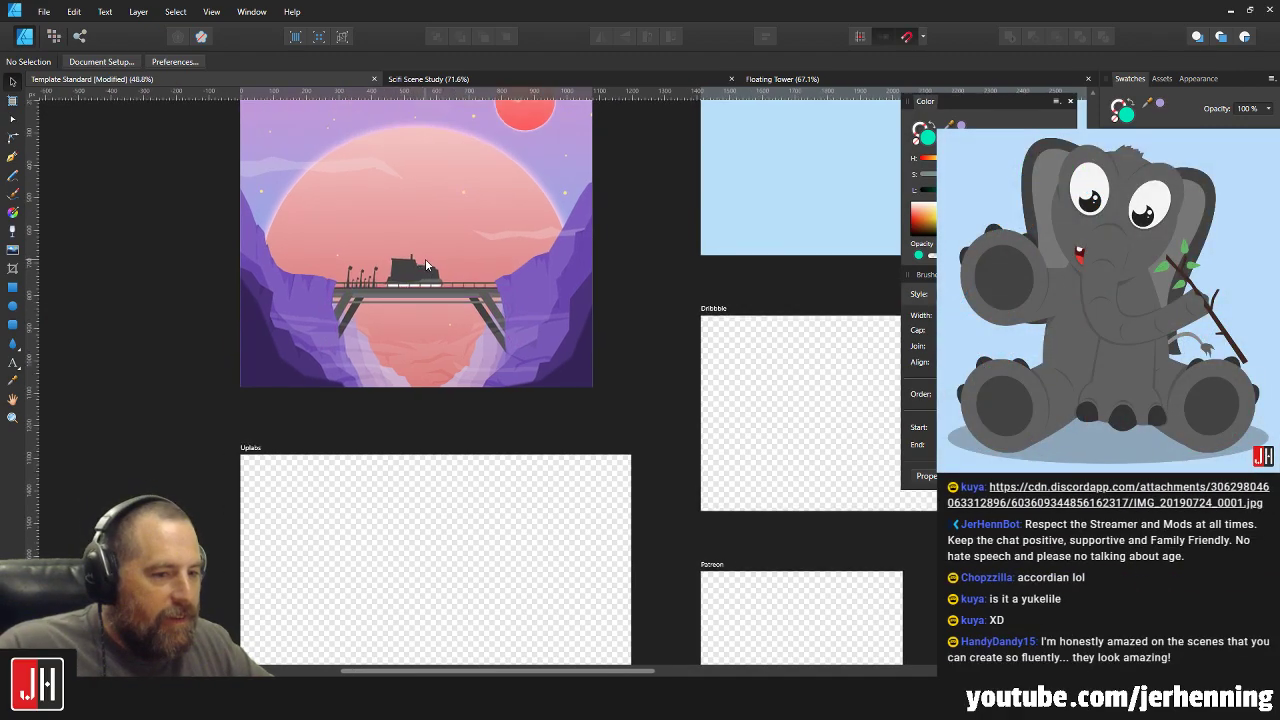
scroll(489, 271, up, 6)
scroll(640, 391, up, 1)
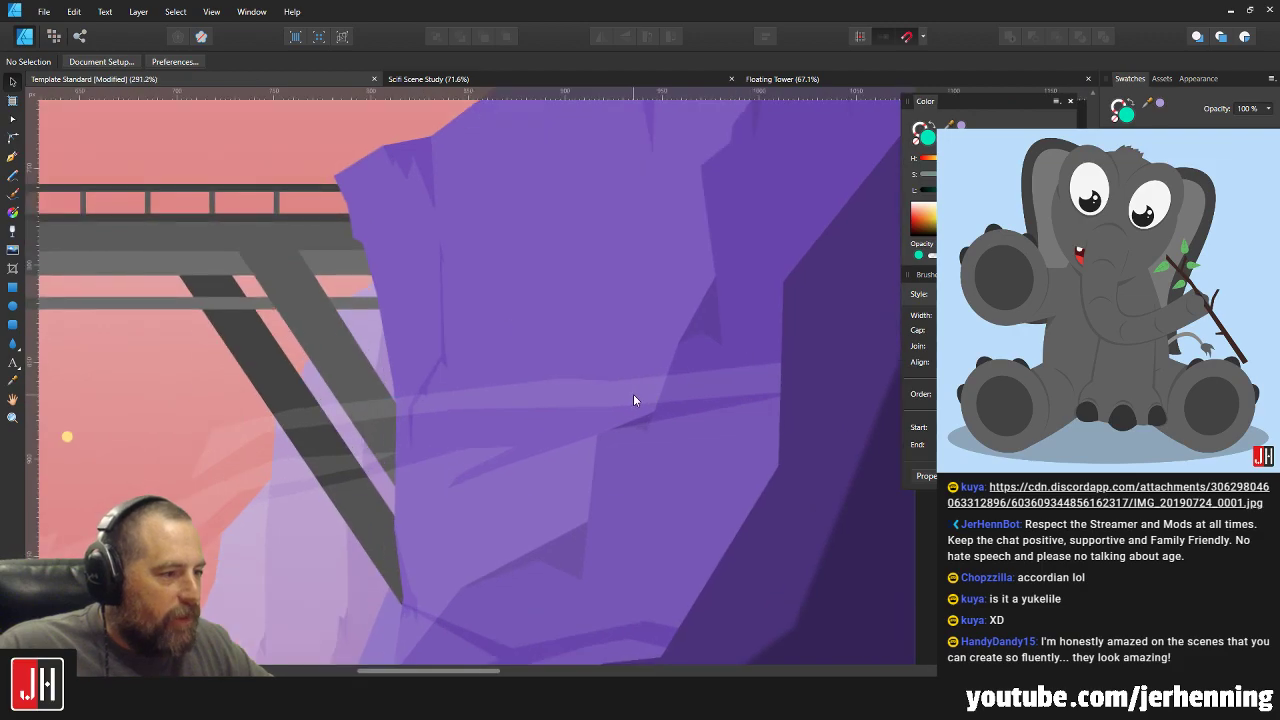
click(633, 394)
scroll(615, 388, down, 6)
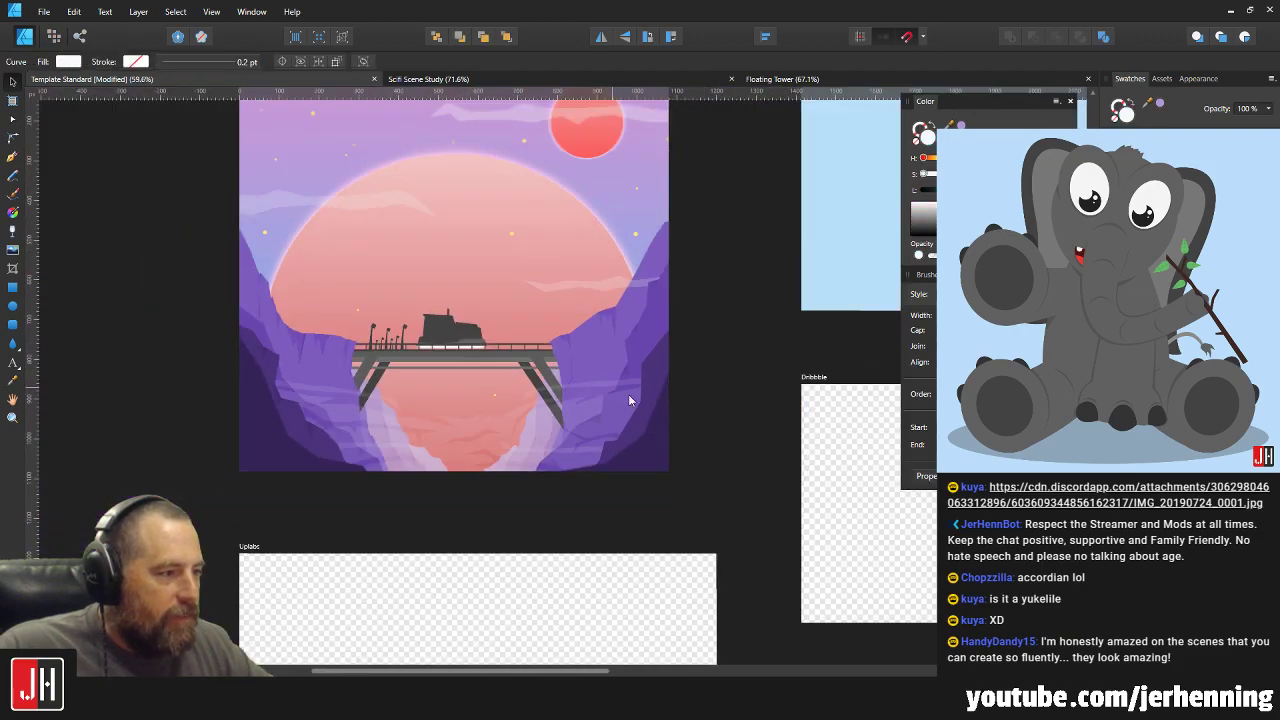
click(682, 409)
scroll(640, 400, up, 1)
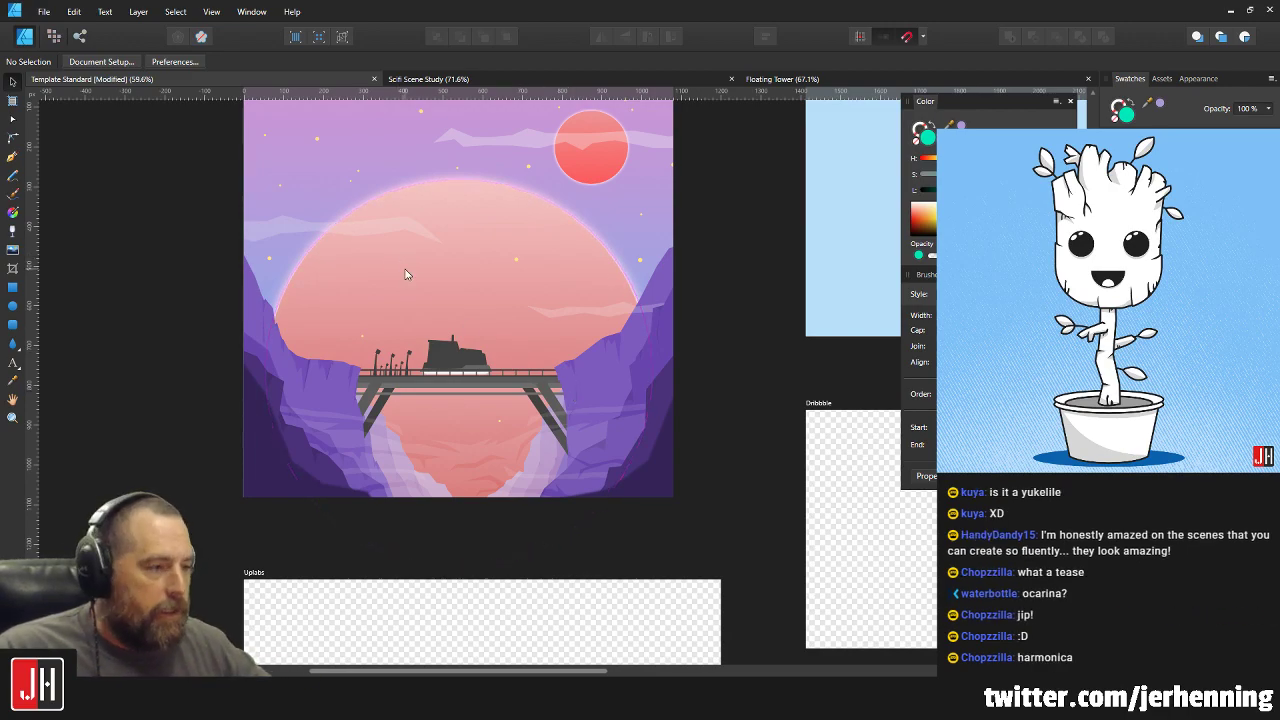
Compare the cloud band at the sun's left edge with the one crossing the small red planet, leaving both deselected.
drag(315, 229, 326, 298)
scroll(324, 297, up, 3)
click(429, 291)
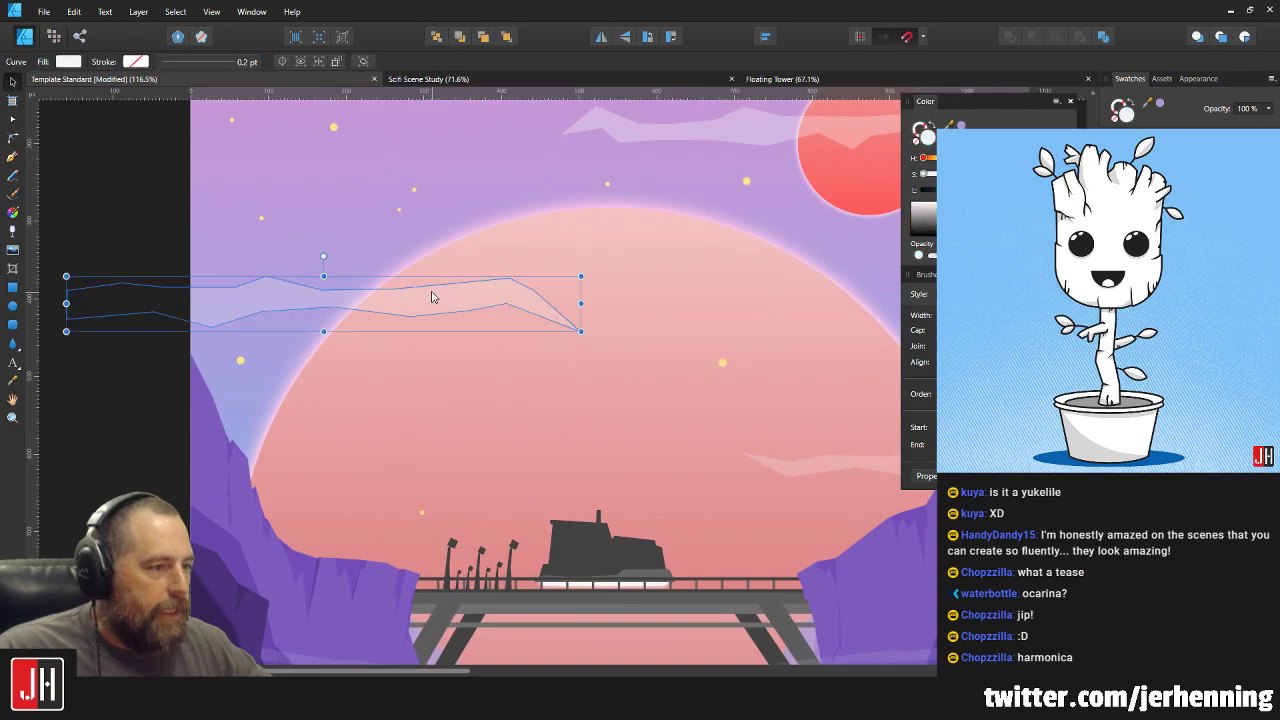
drag(708, 149, 608, 249)
click(625, 231)
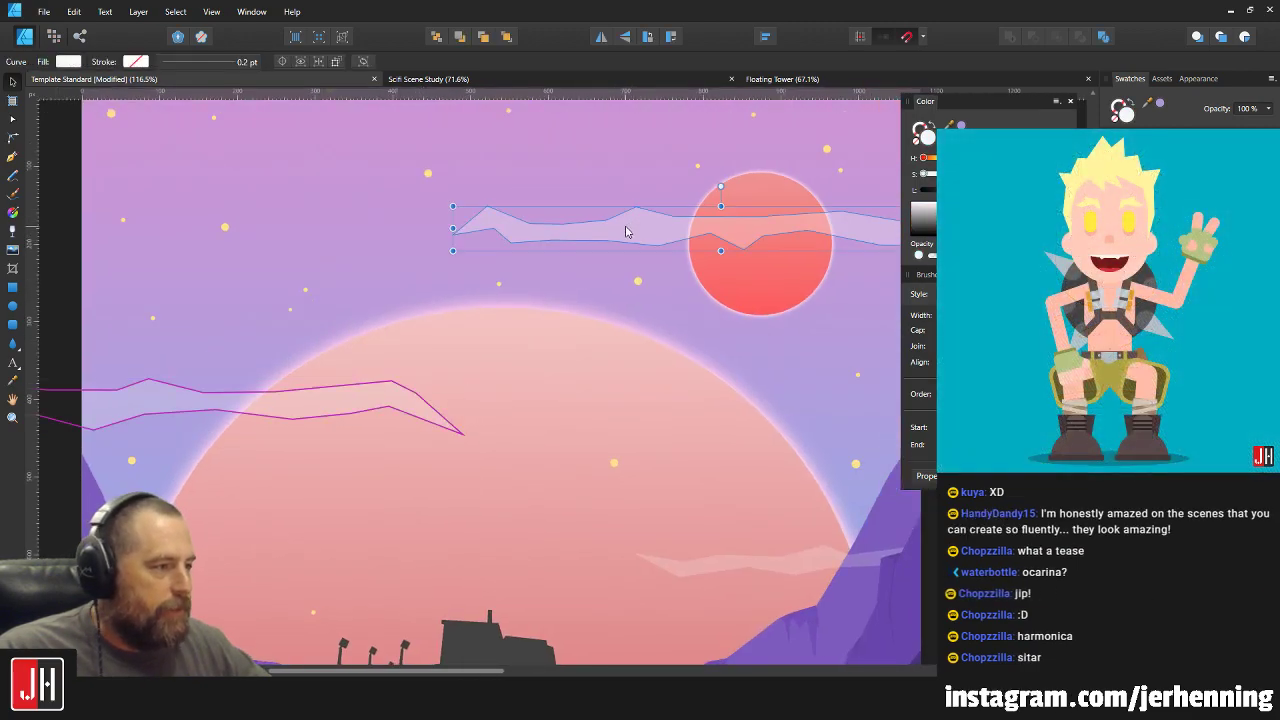
click(350, 403)
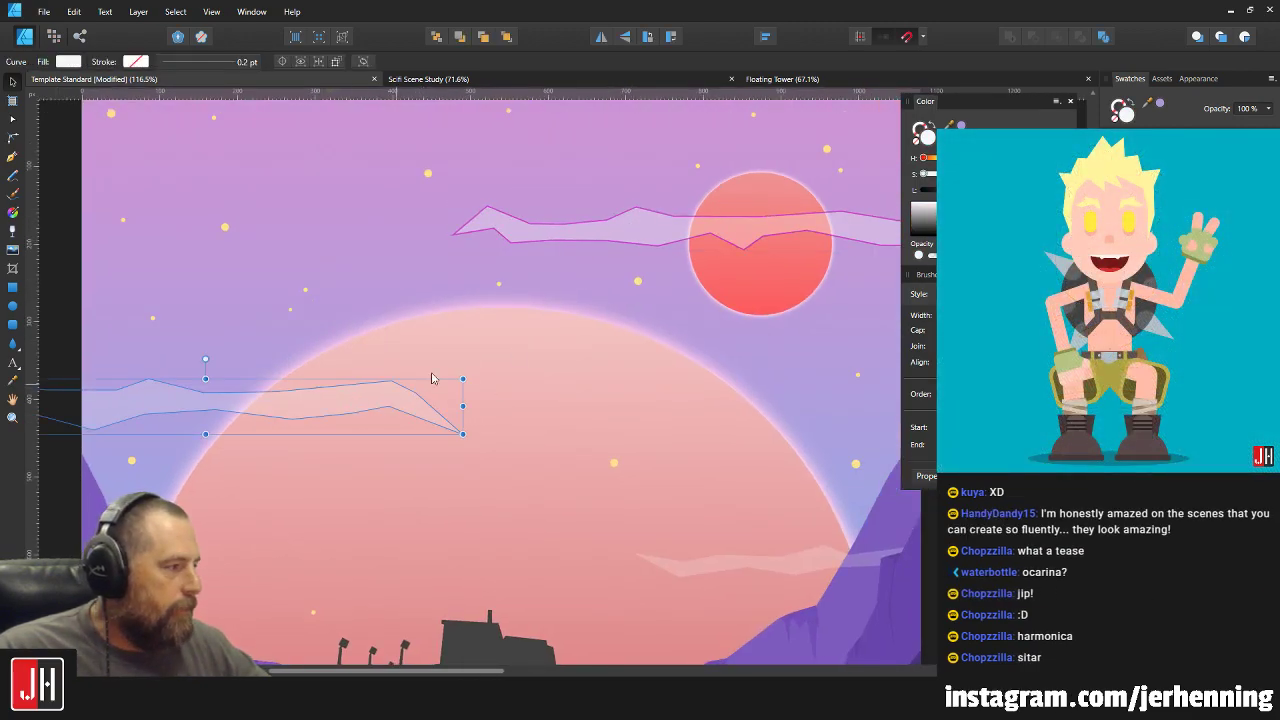
click(740, 237)
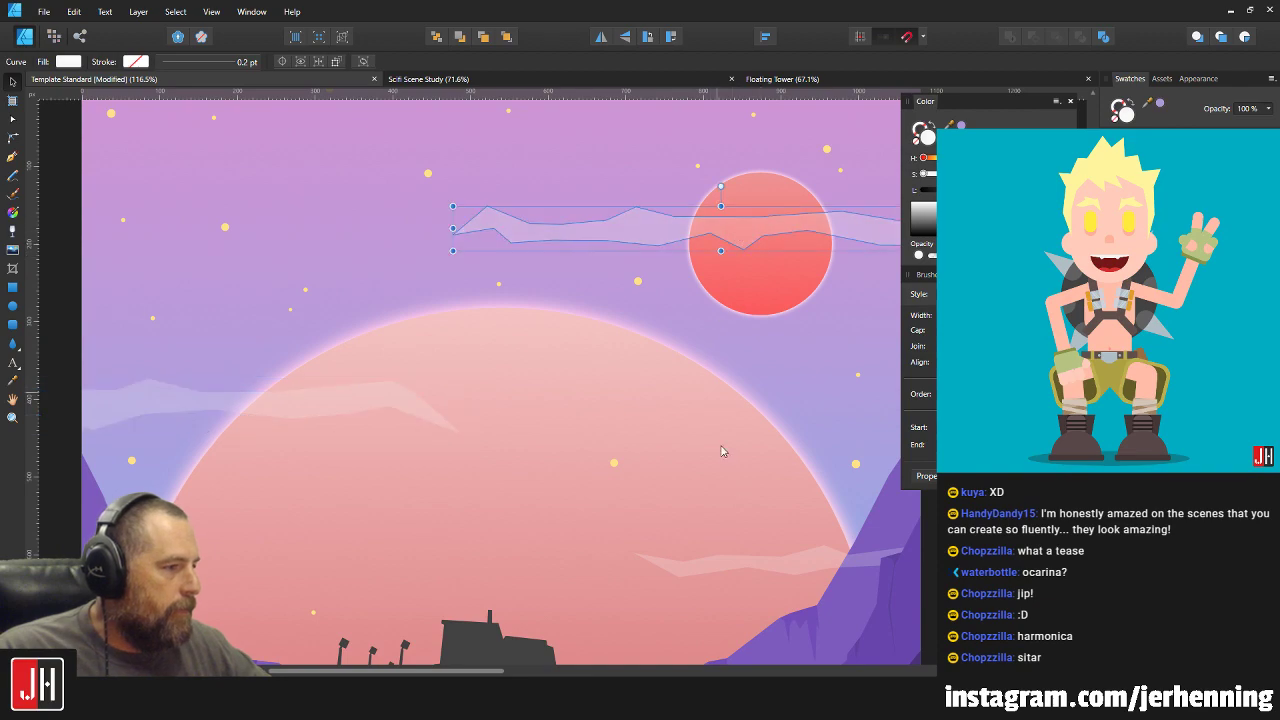
click(797, 562)
scroll(431, 397, down, 6)
click(611, 415)
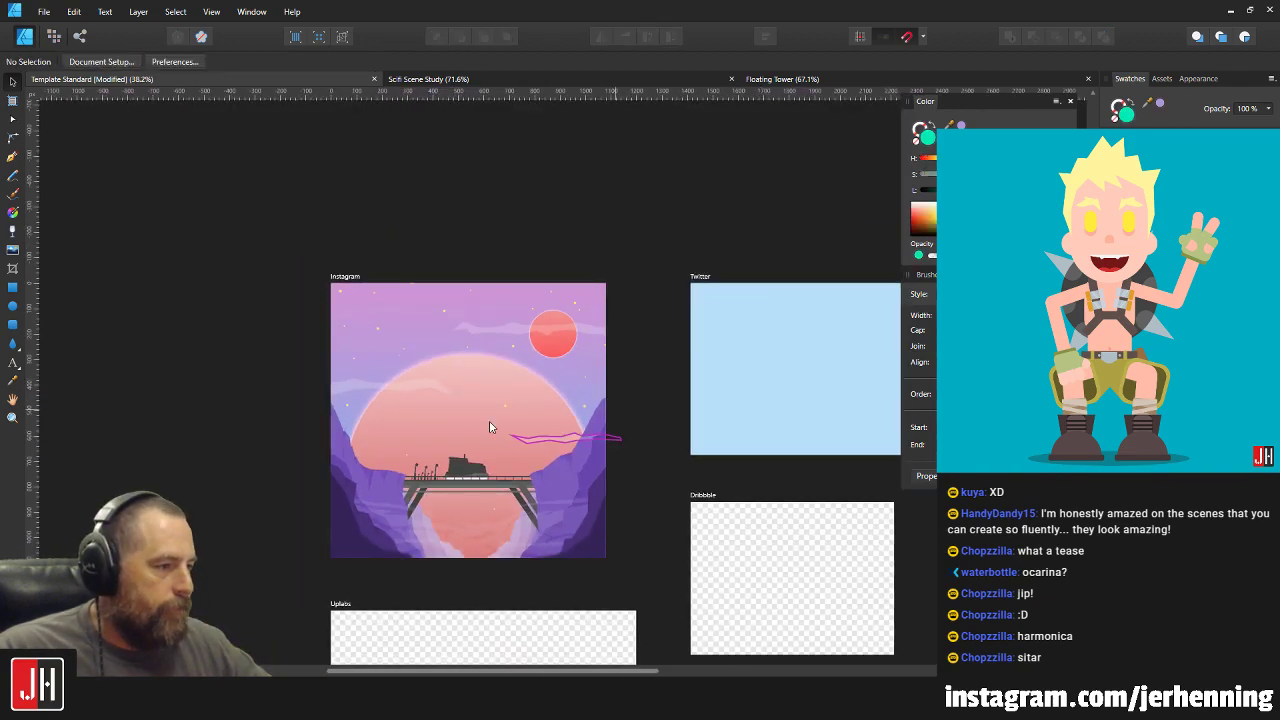
Duplicate a small star from above the sun's upper-left rim beside the larger star in the upper-left sky, save the document and deselect it.
scroll(482, 421, up, 3)
scroll(360, 282, up, 4)
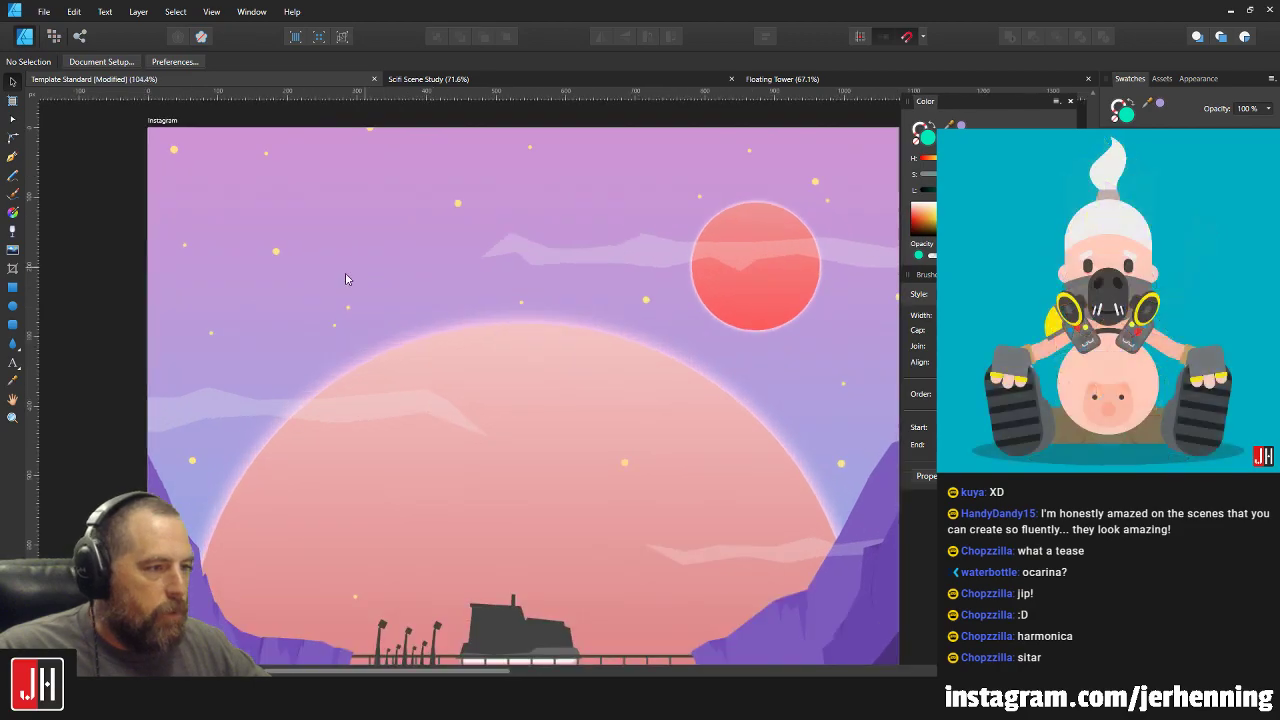
click(346, 337)
drag(346, 337, 277, 201)
scroll(353, 223, down, 2)
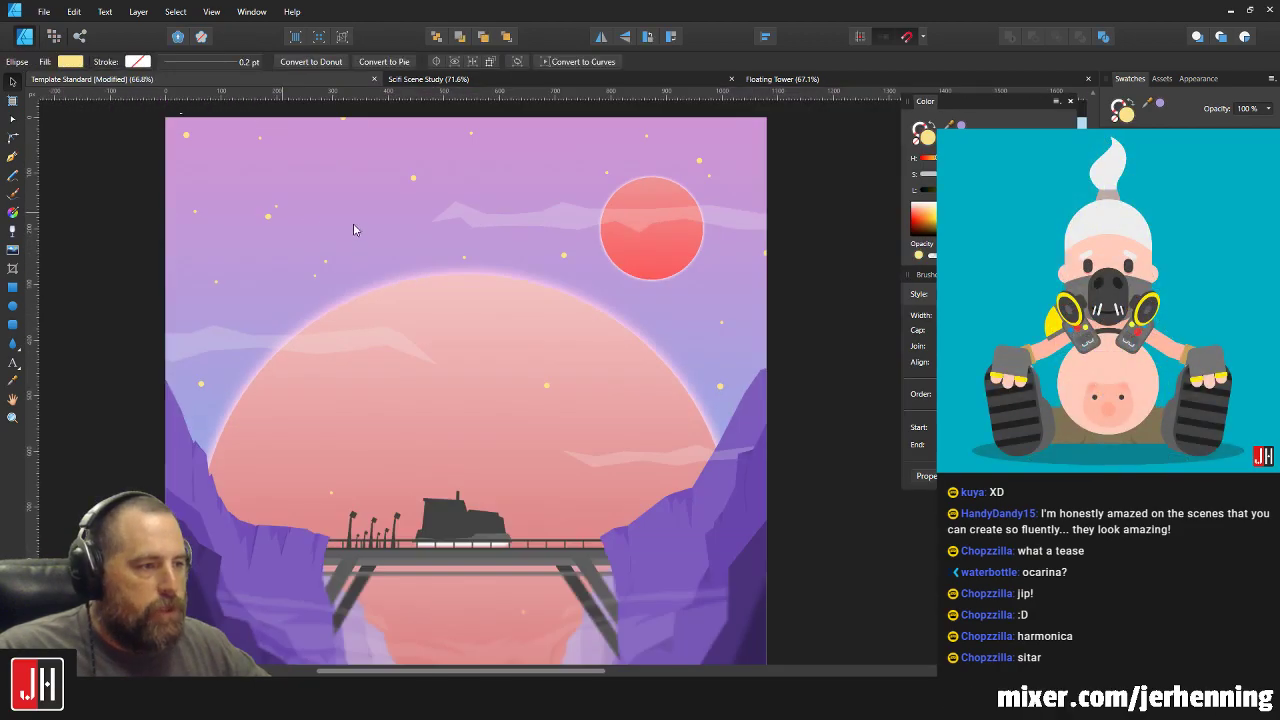
scroll(662, 298, down, 7)
click(426, 266)
scroll(280, 247, up, 4)
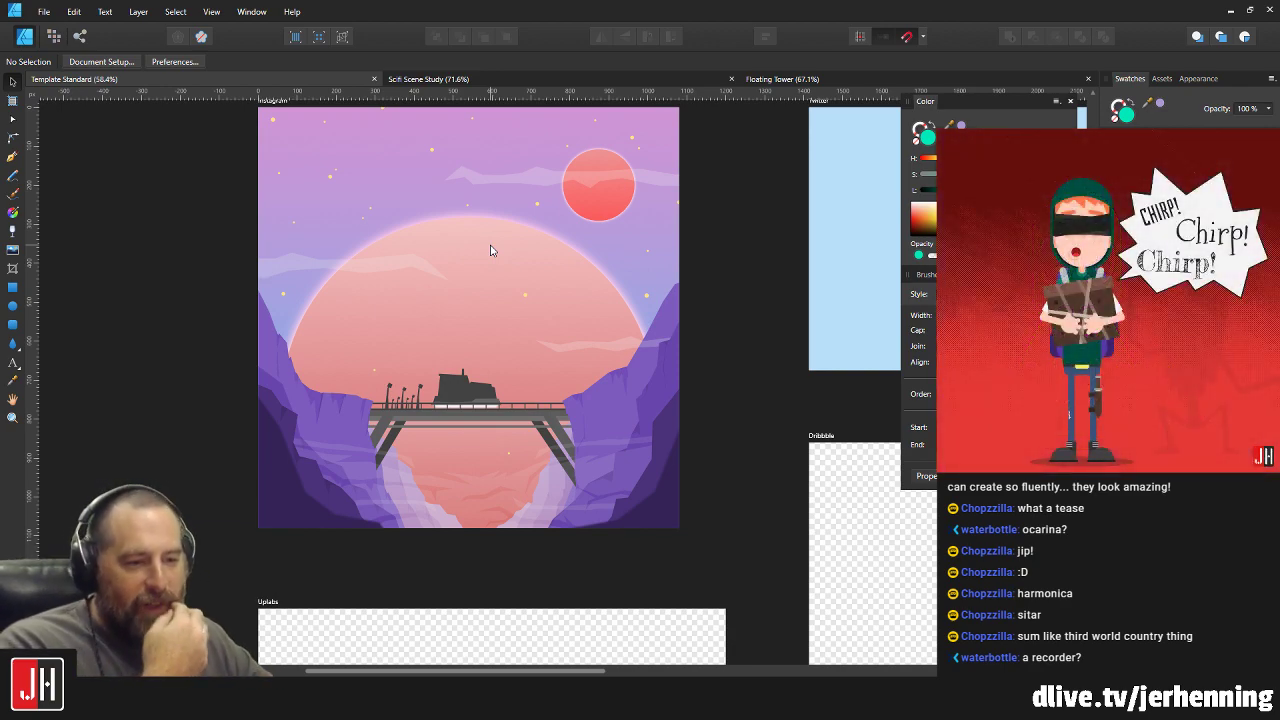
Duplicate the small star in the right-hand sky, place the copy on the sun's upper-right glow and deselect it.
scroll(511, 203, up, 3)
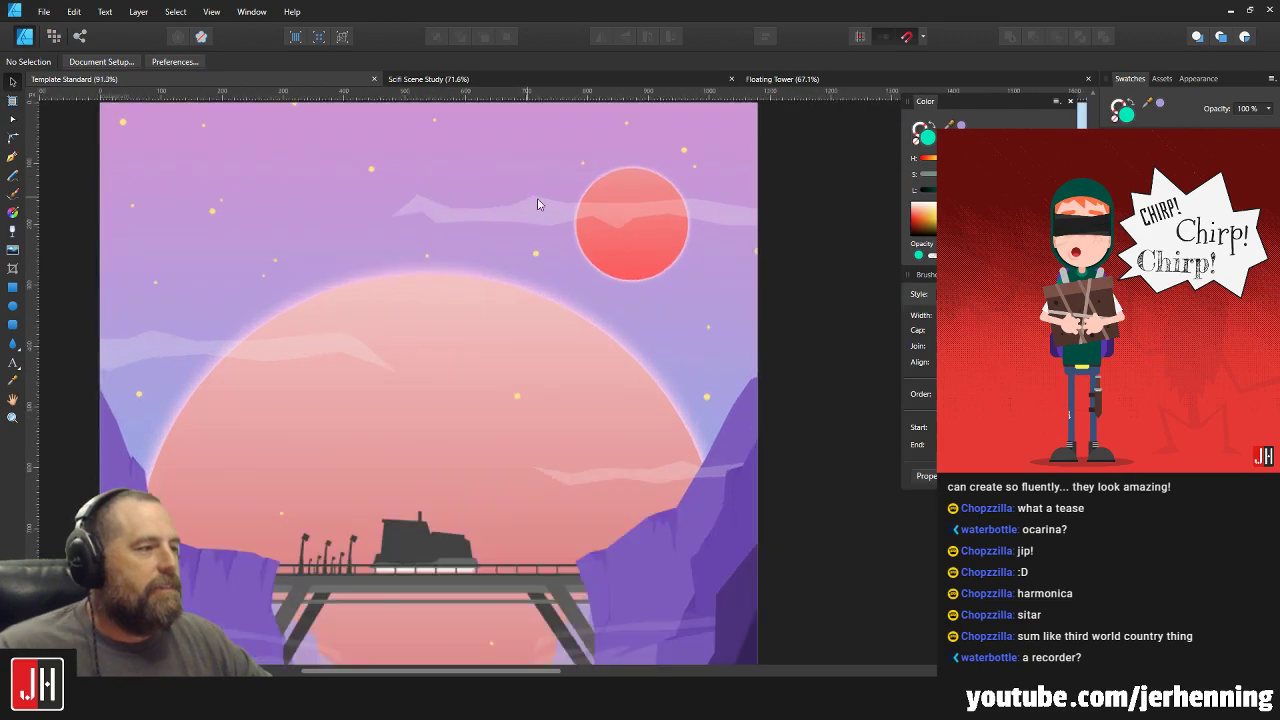
scroll(537, 204, up, 4)
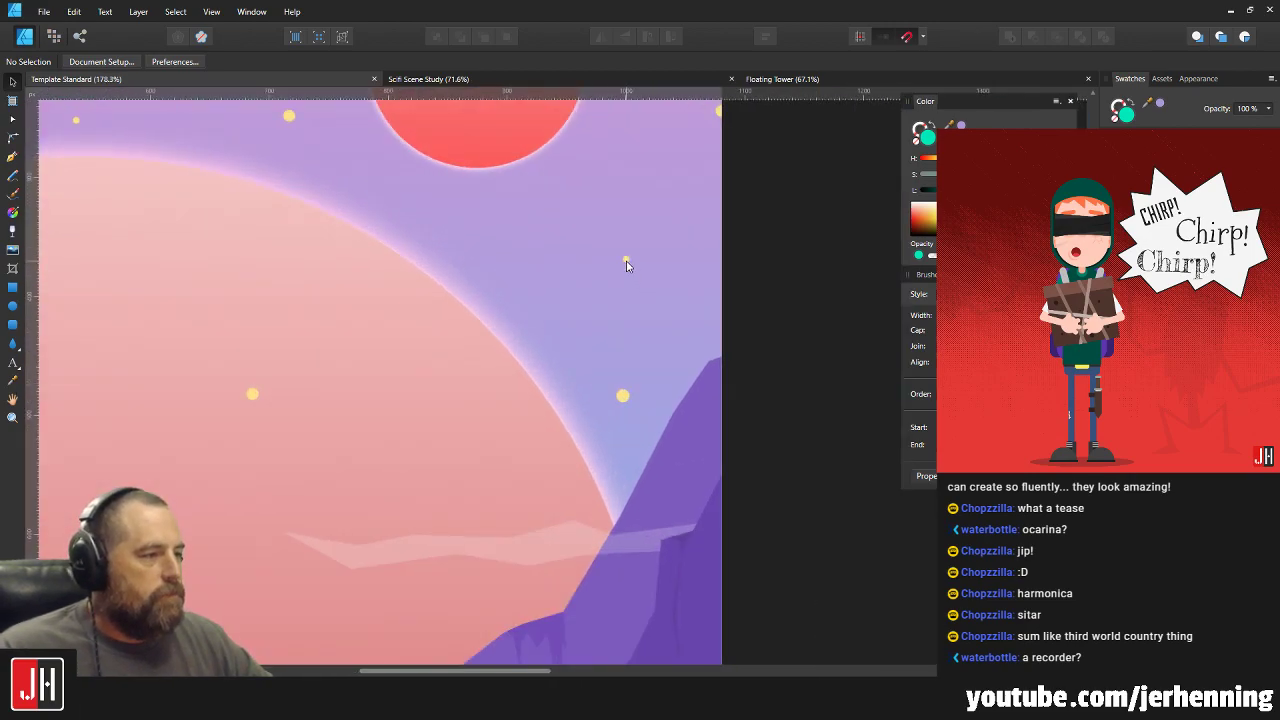
drag(626, 262, 456, 278)
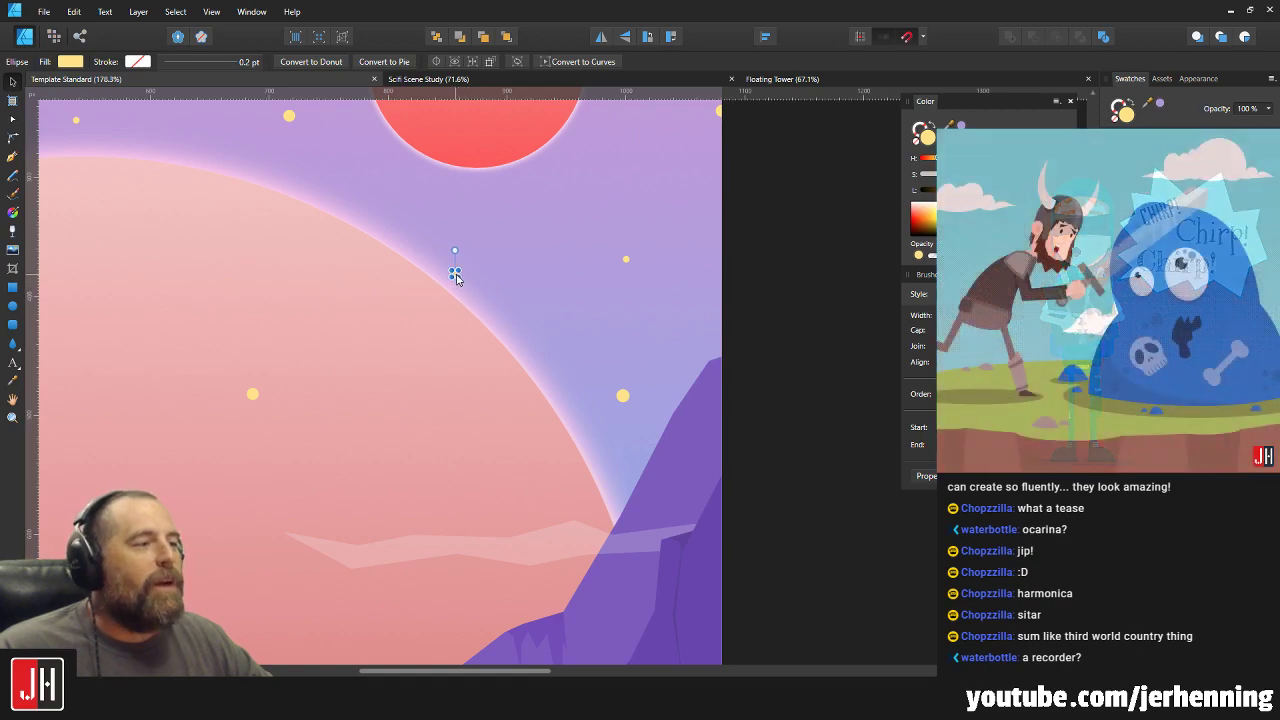
scroll(500, 286, down, 10)
click(563, 297)
scroll(406, 274, up, 6)
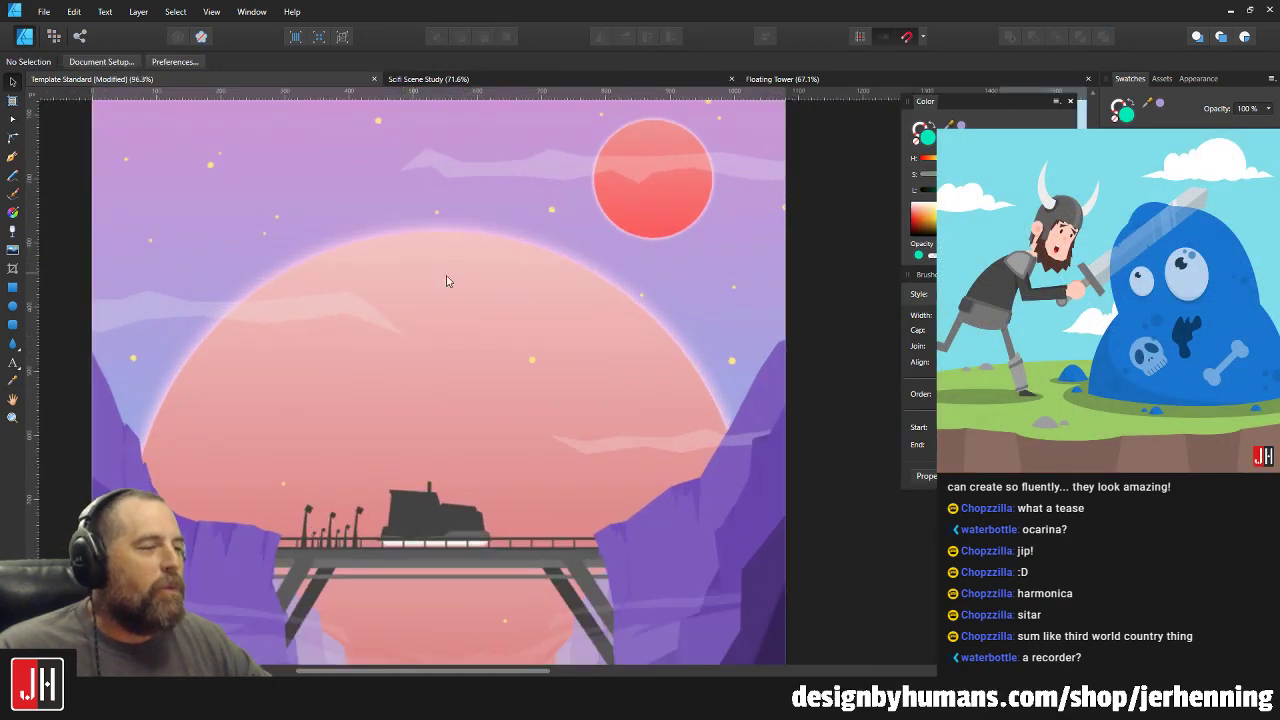
Duplicate a small star down to the sun's upper-left rim, nudge the copy slightly right and deselect it.
click(247, 280)
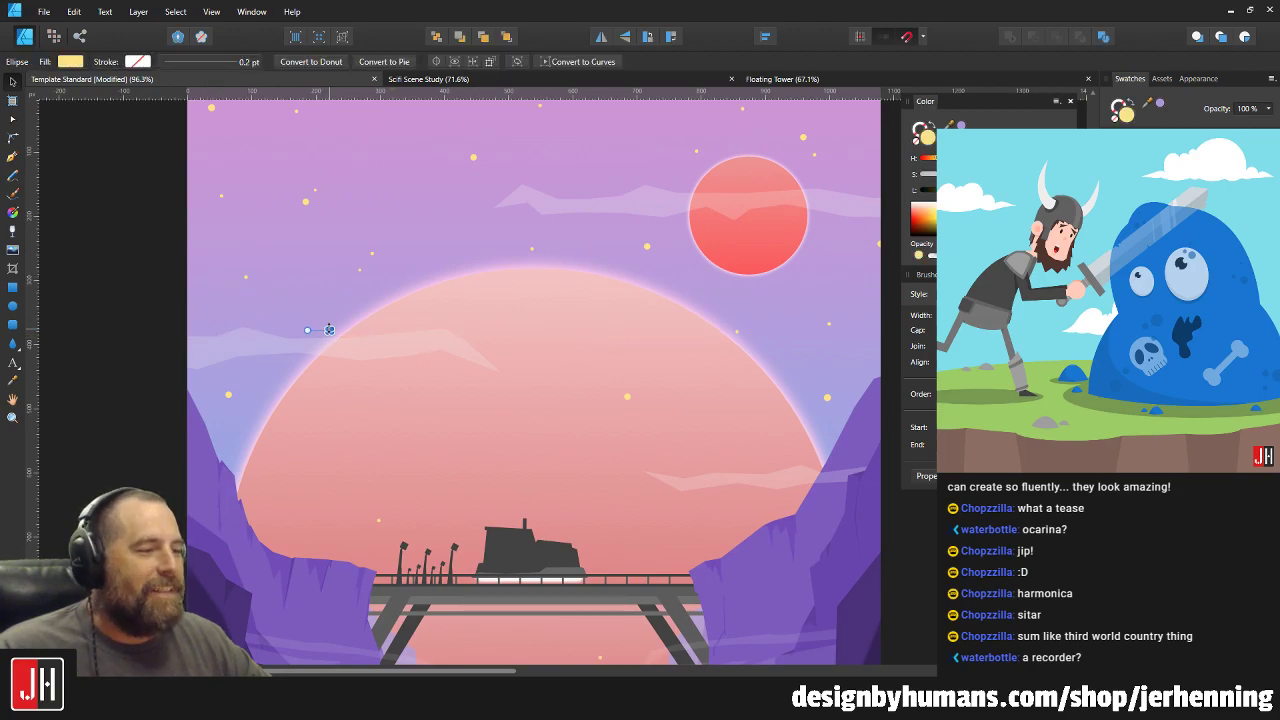
scroll(330, 333, up, 4)
drag(330, 333, 391, 326)
scroll(391, 326, down, 8)
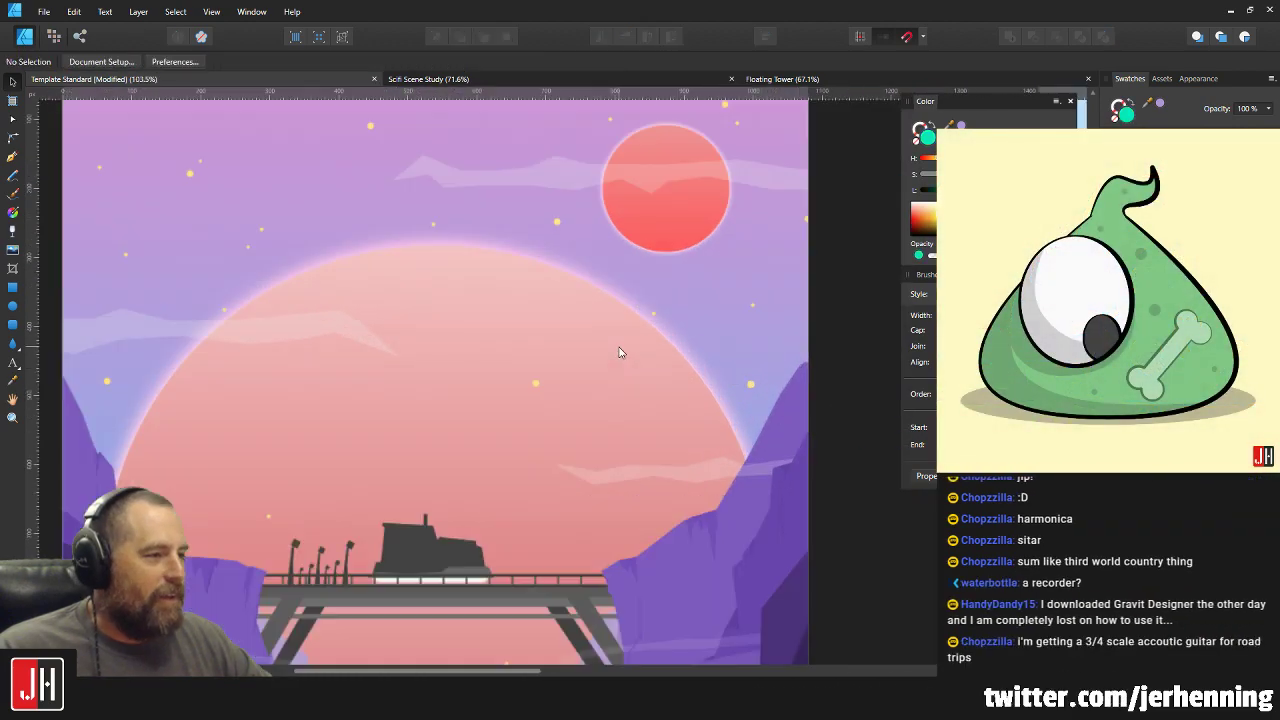
key(ctrl+d)
scroll(617, 351, up, 5)
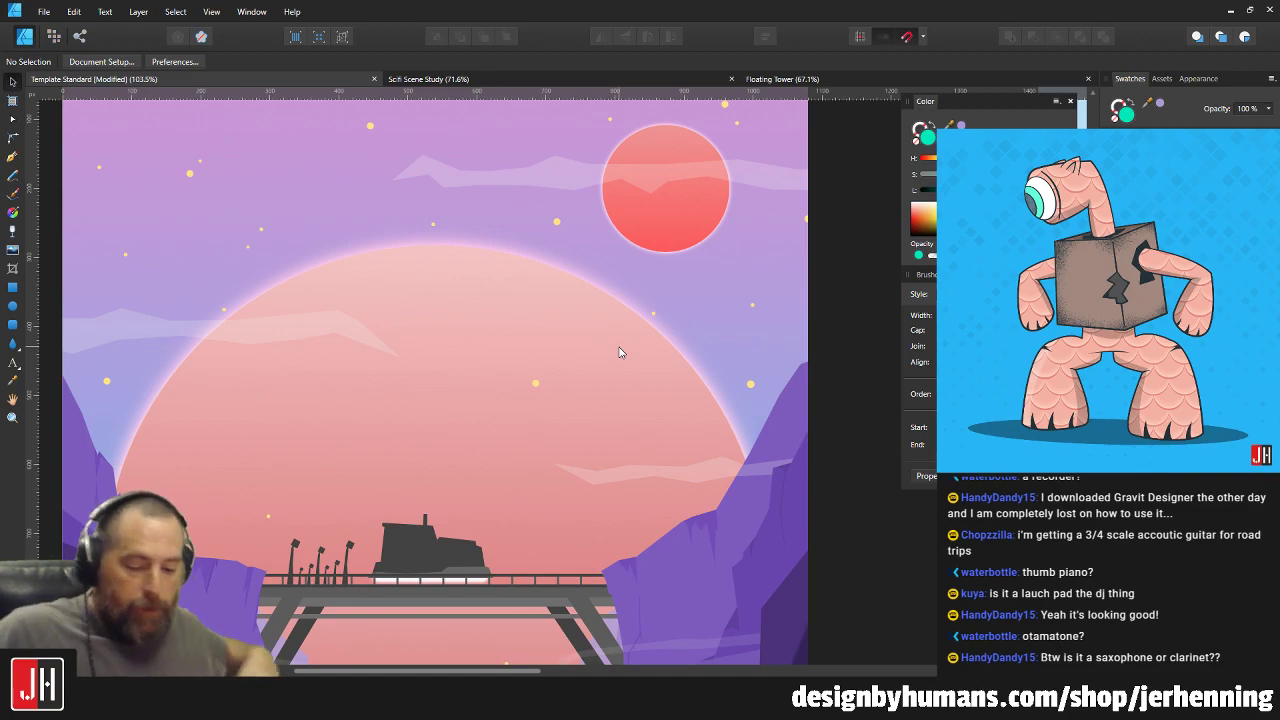
Switch to Gravit Designer, browse the Gravit Cloud files and open the National Talk Like a Pirate Day design.
key(super)
click(99, 202)
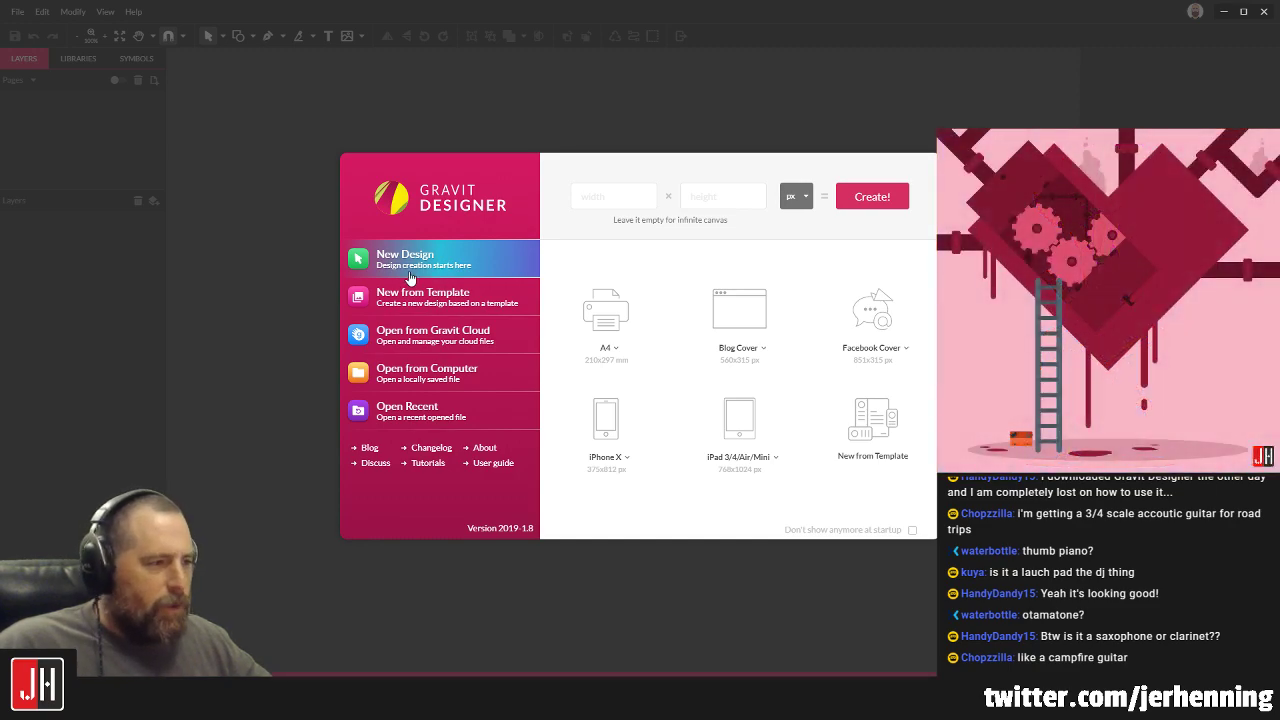
click(430, 335)
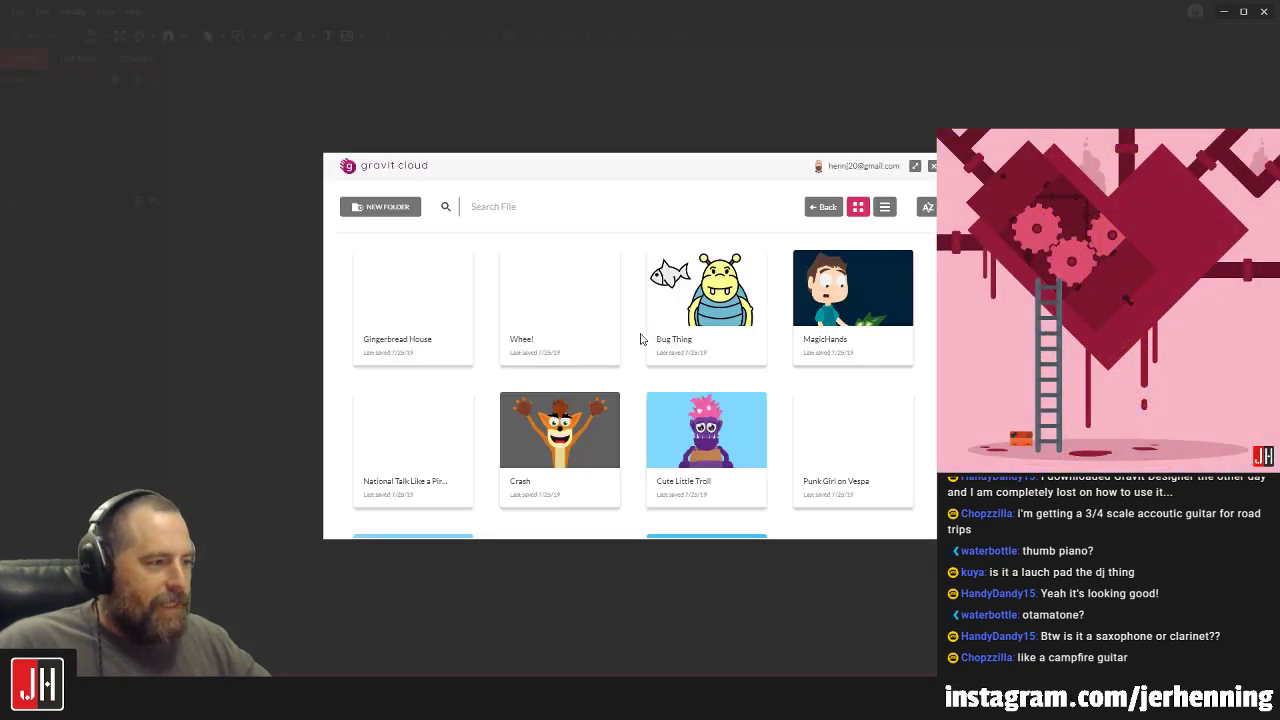
scroll(593, 296, down, 5)
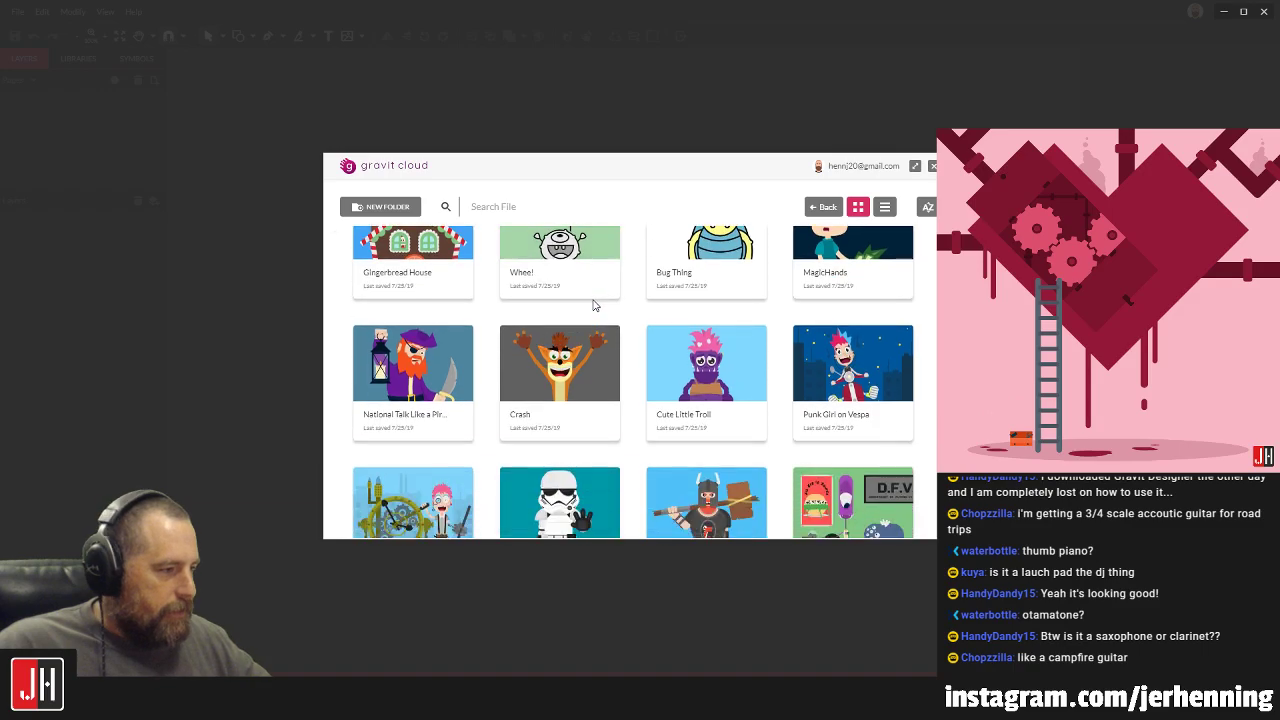
scroll(729, 343, up, 2)
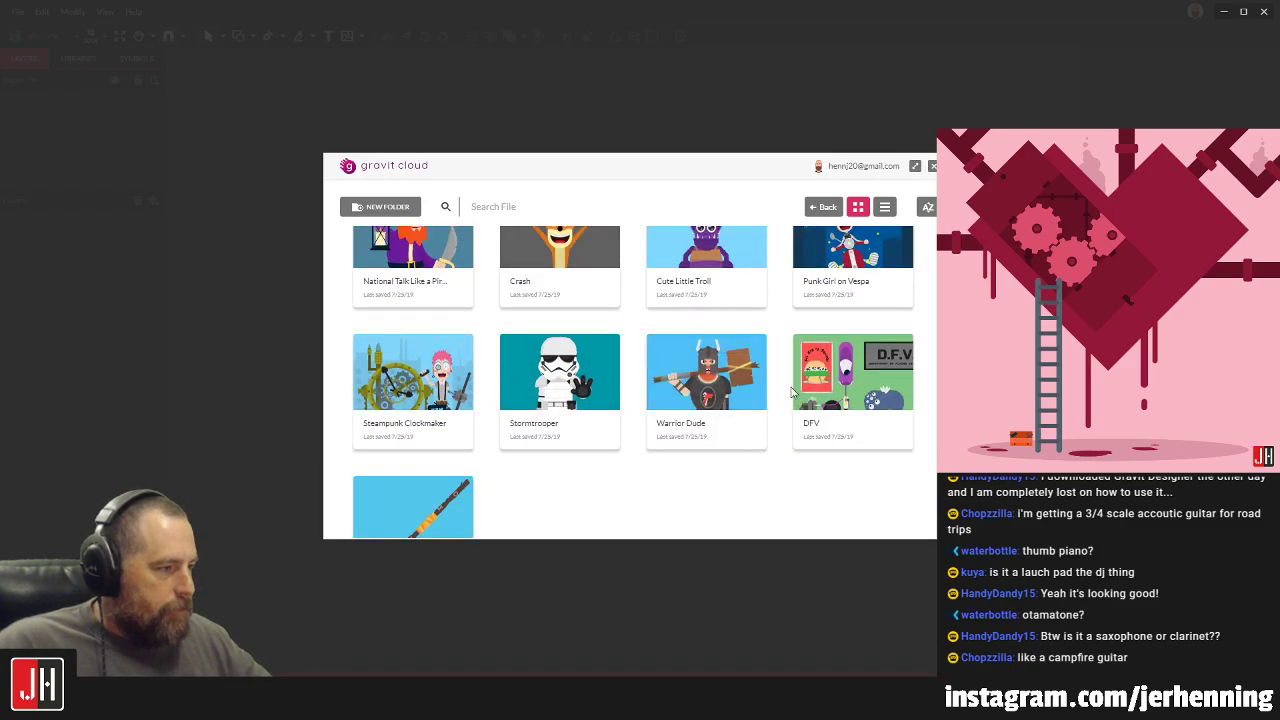
click(410, 244)
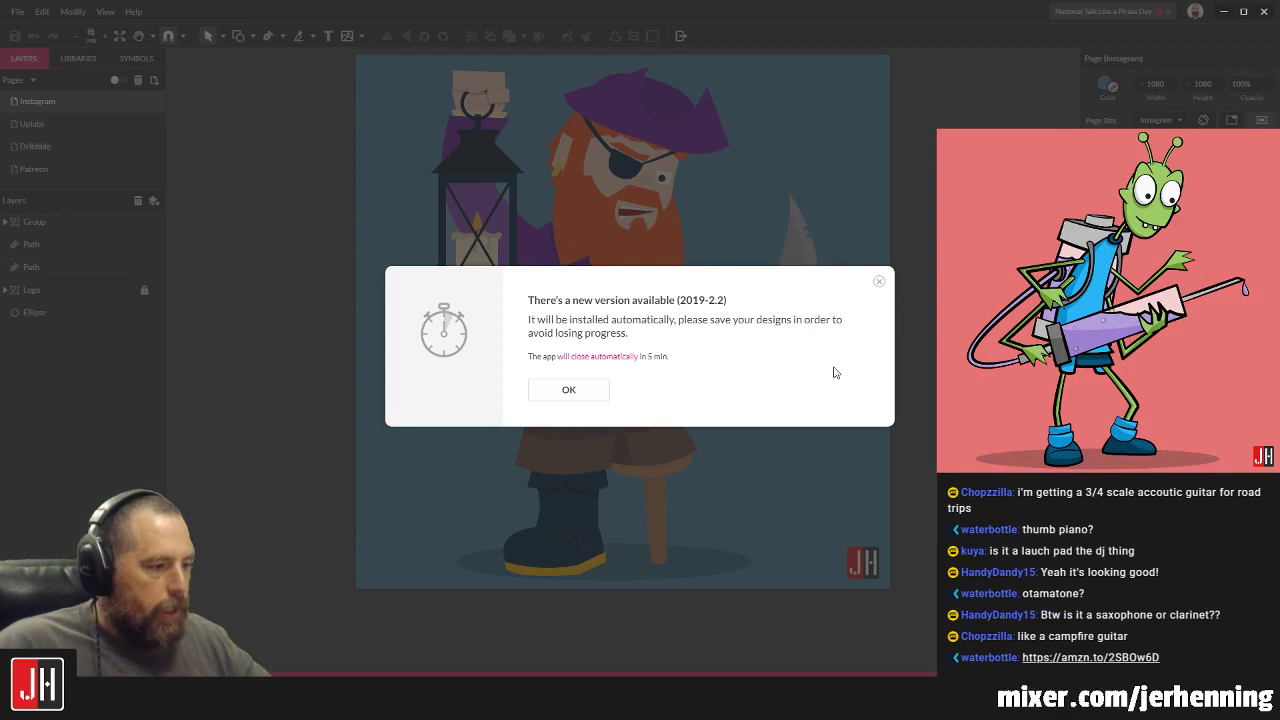
Acknowledge the version update notice and reopen the National Talk Like a Pirate Day design from Gravit Cloud.
click(569, 391)
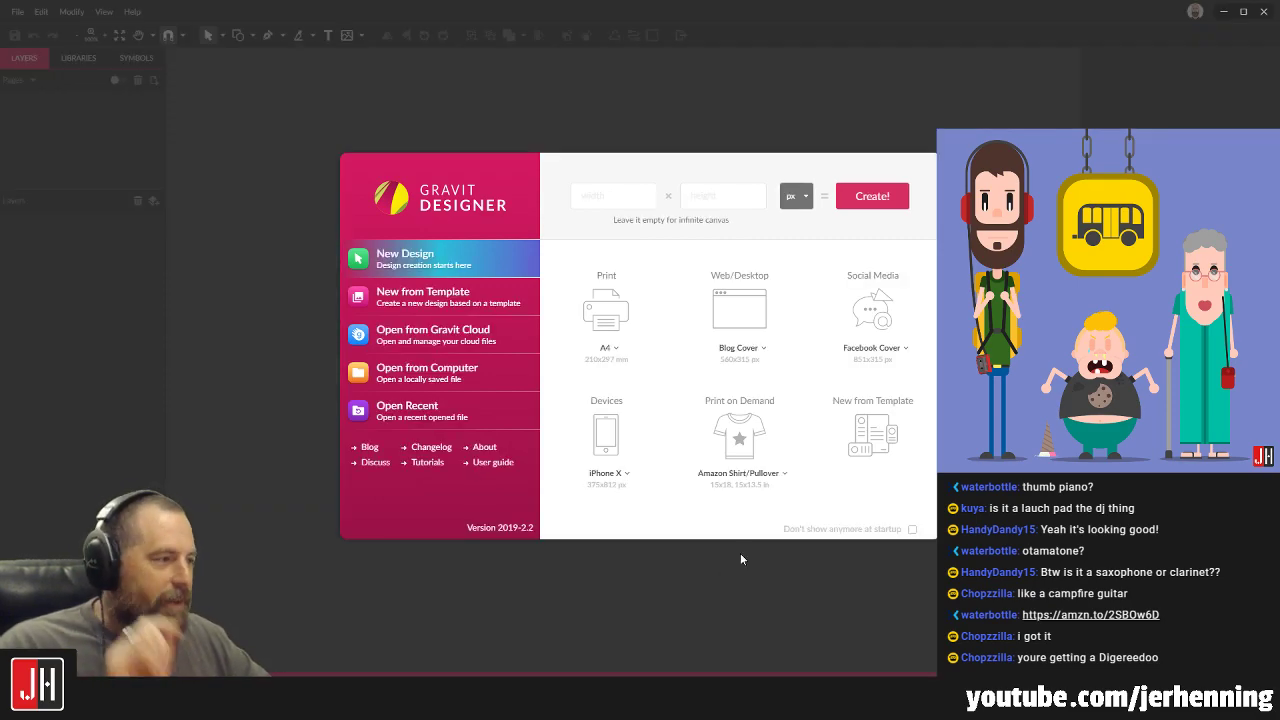
click(395, 340)
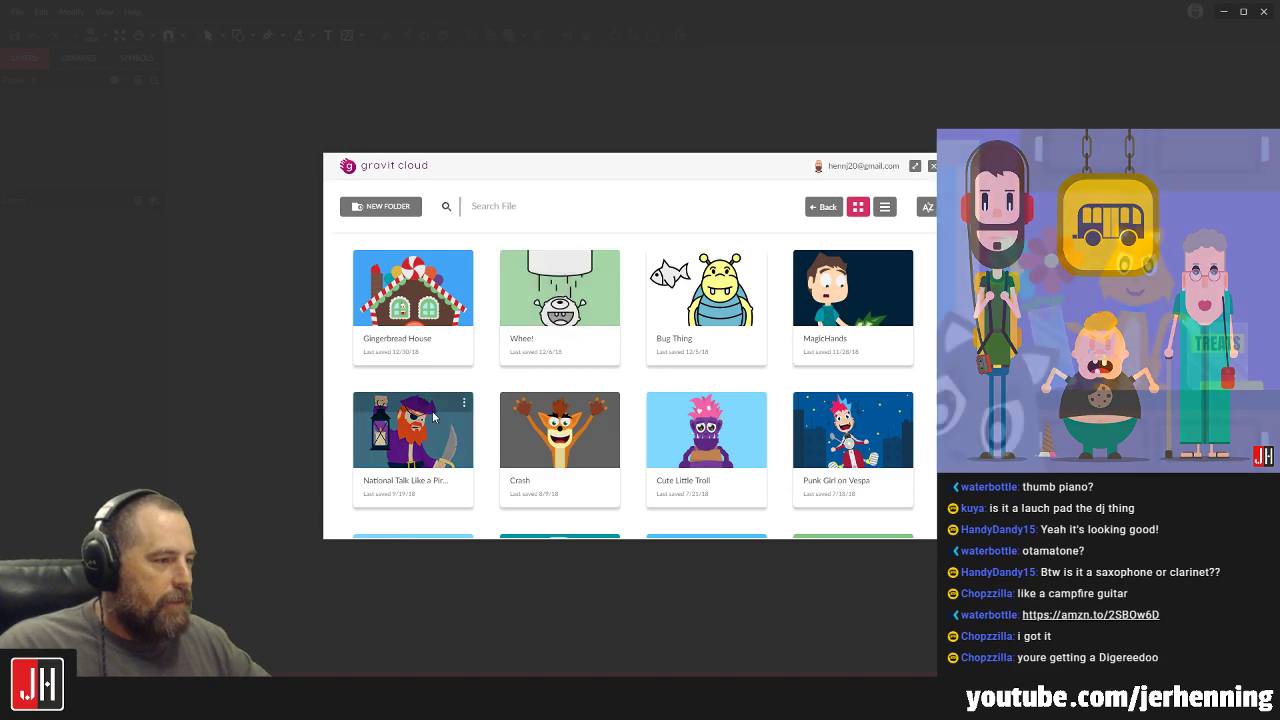
click(421, 418)
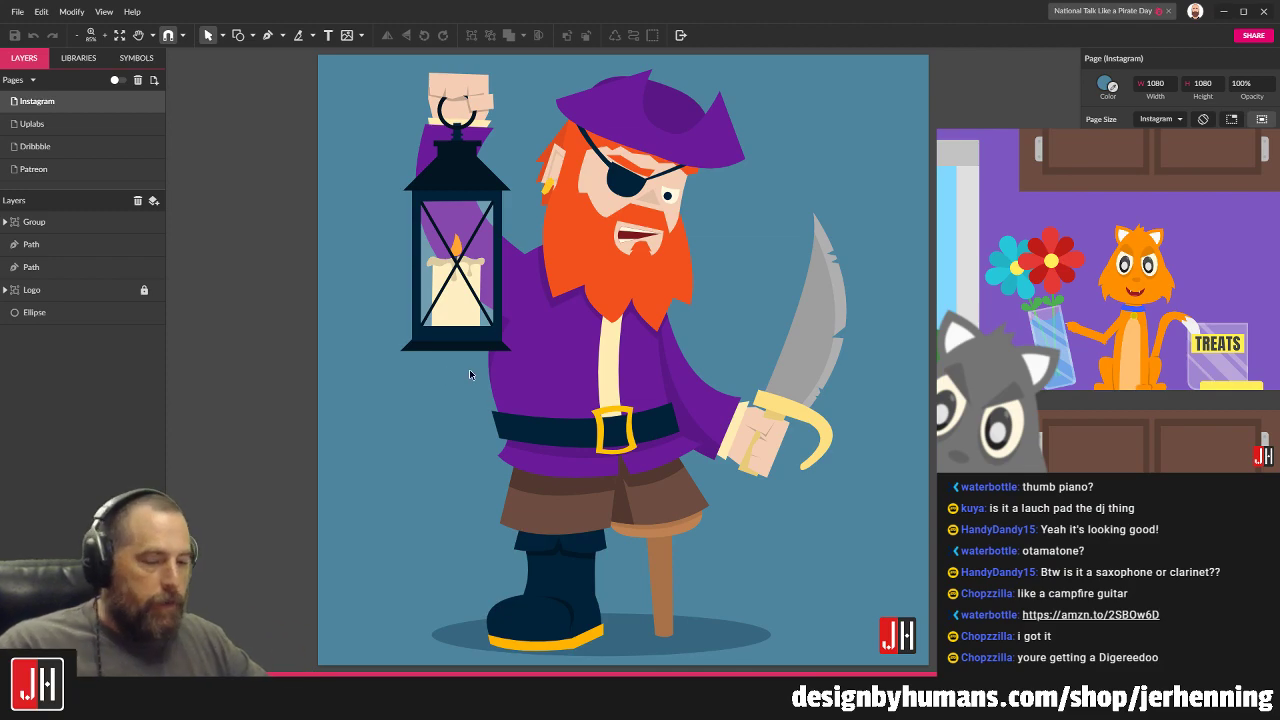
scroll(562, 341, down, 2)
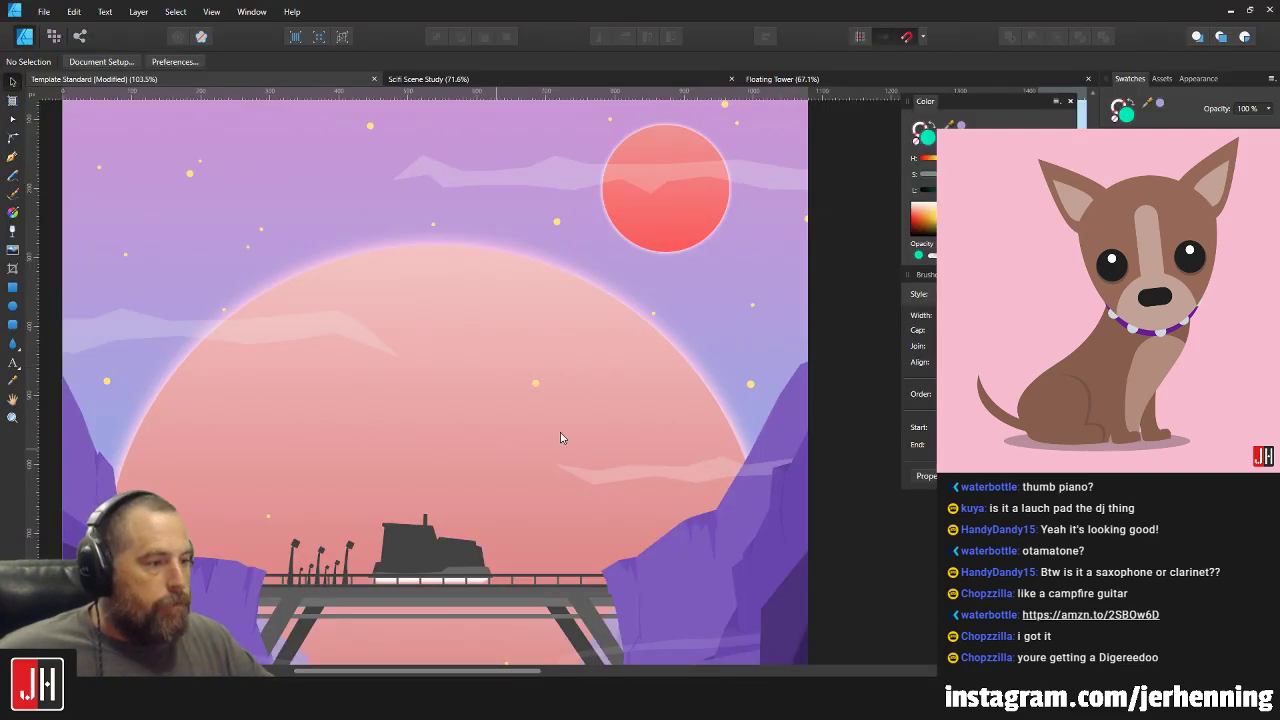
In the Affinity Designer canyon scene, move the tip node of the mist's lower-left crack up and right to the pale cliff's edge.
drag(537, 417, 622, 279)
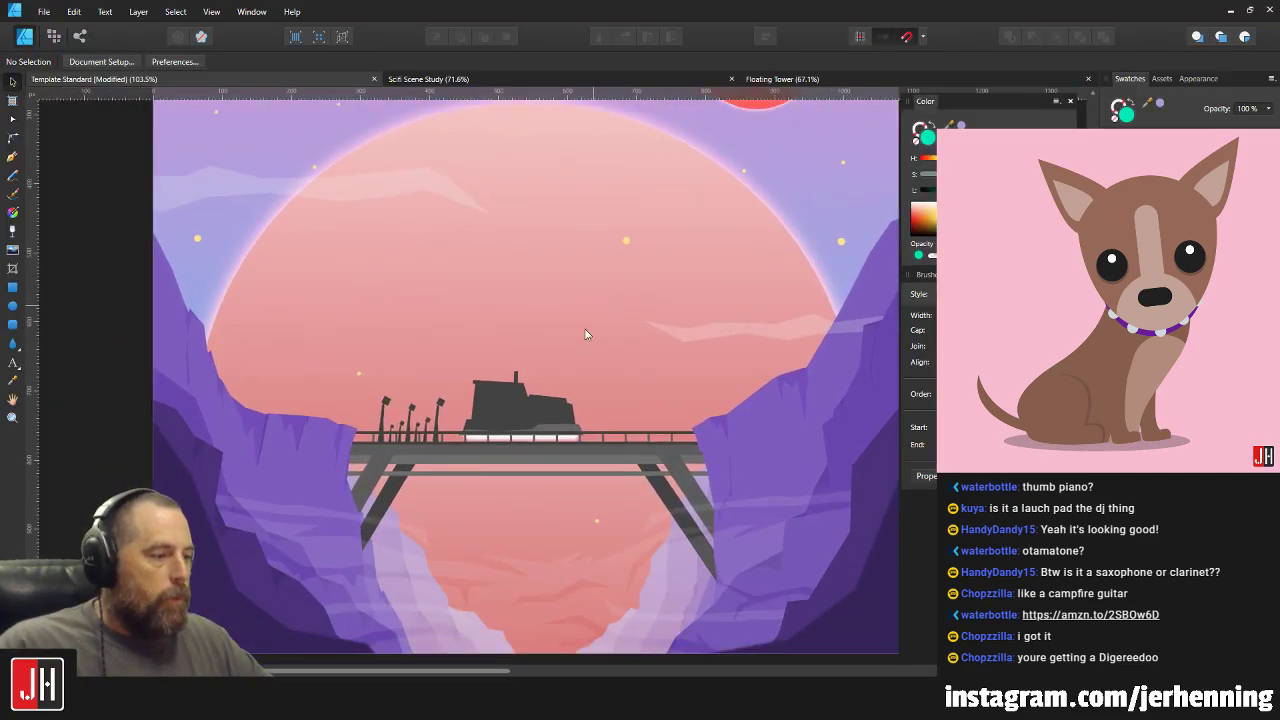
scroll(528, 611, up, 2)
click(517, 576)
drag(554, 560, 586, 417)
key(a)
scroll(478, 530, up, 2)
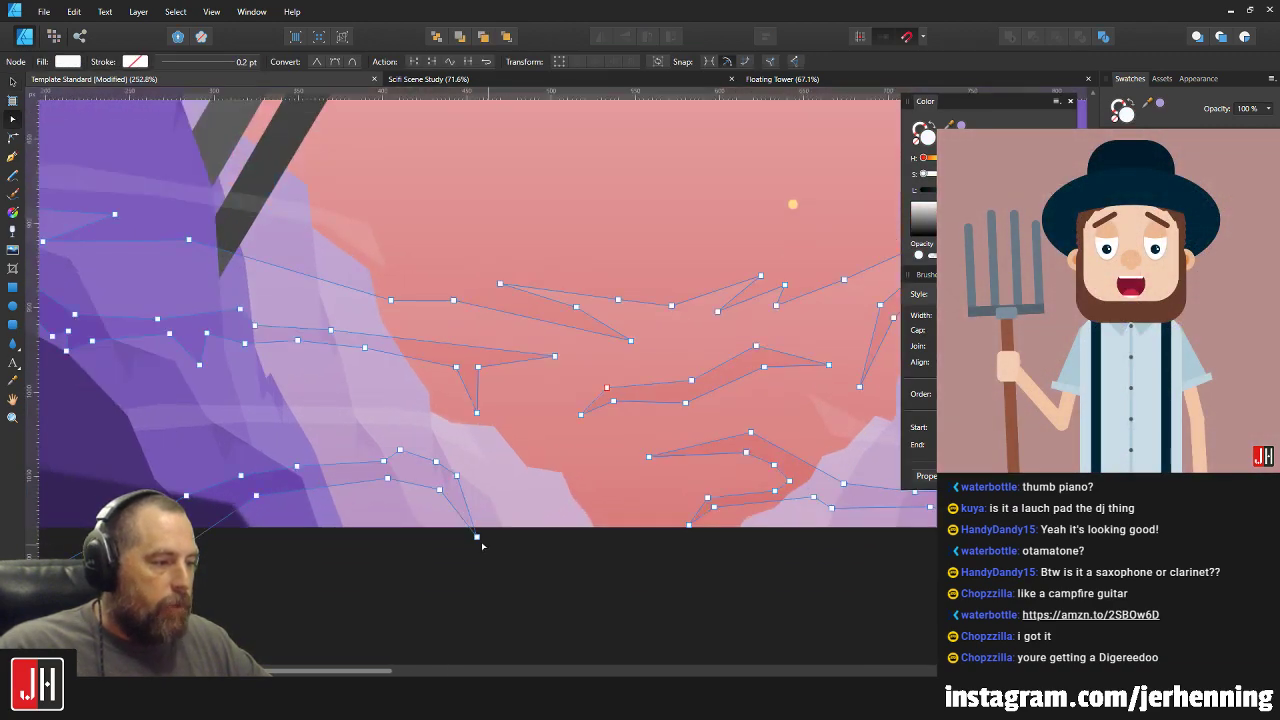
drag(477, 535, 543, 471)
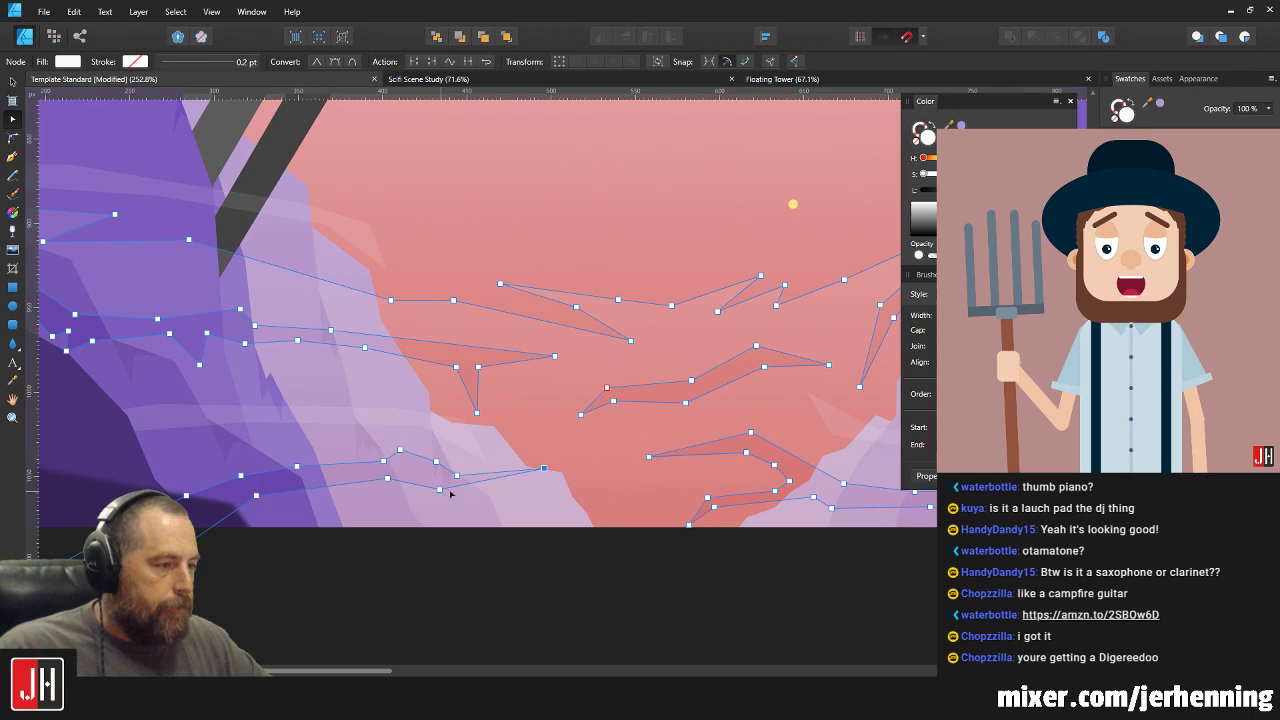
Reshape the mist's lower-left crack by moving its lower-edge node right and down and its upper-edge nodes down and left.
scroll(450, 493, up, 2)
drag(434, 490, 449, 496)
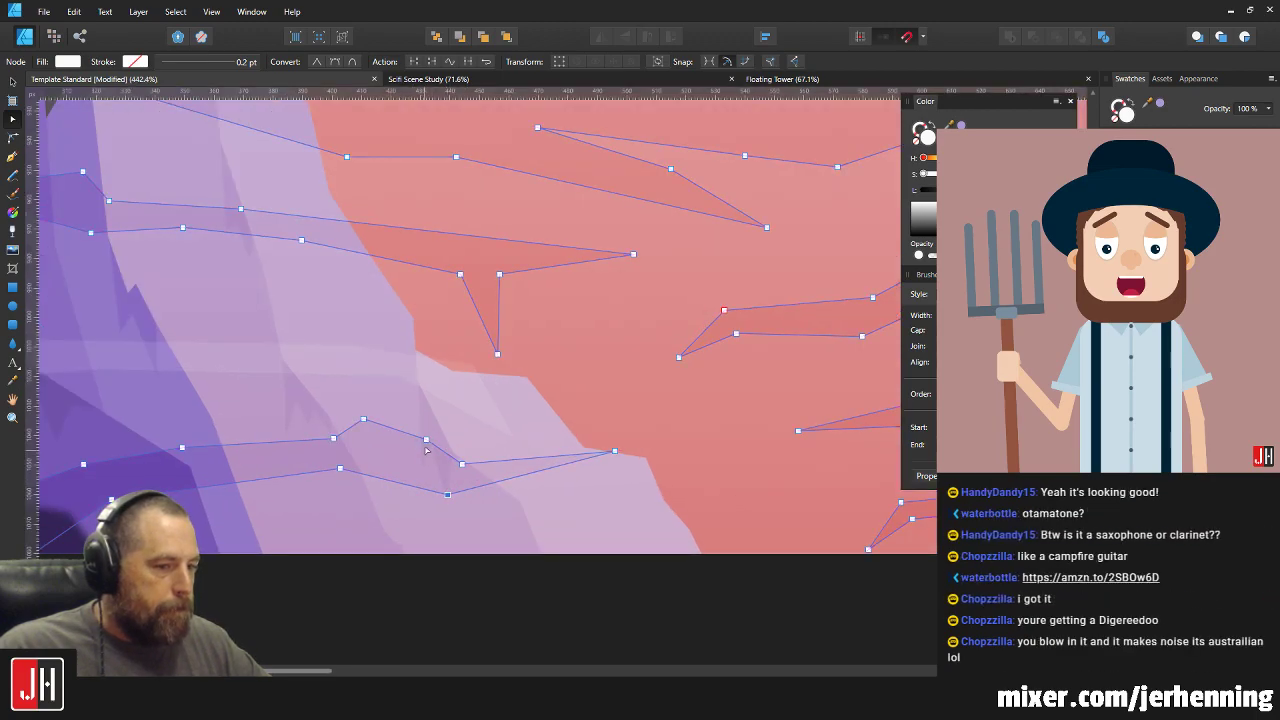
drag(424, 439, 398, 458)
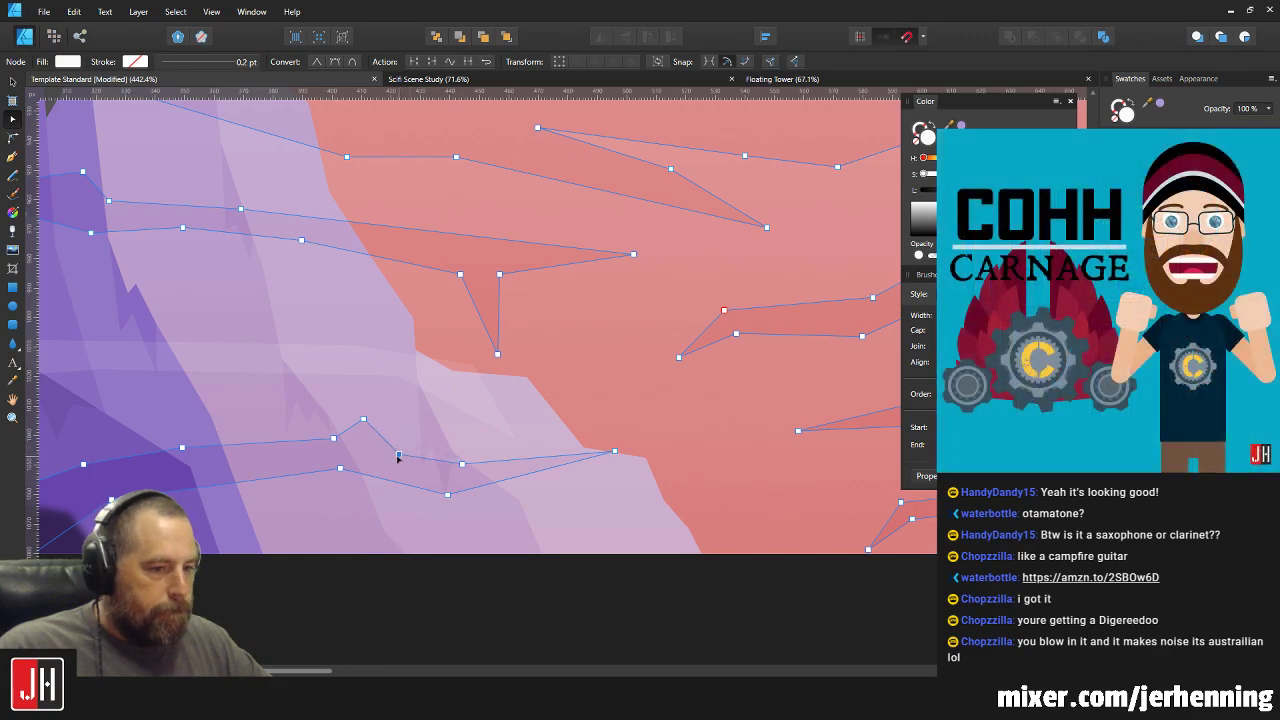
scroll(367, 454, up, 3)
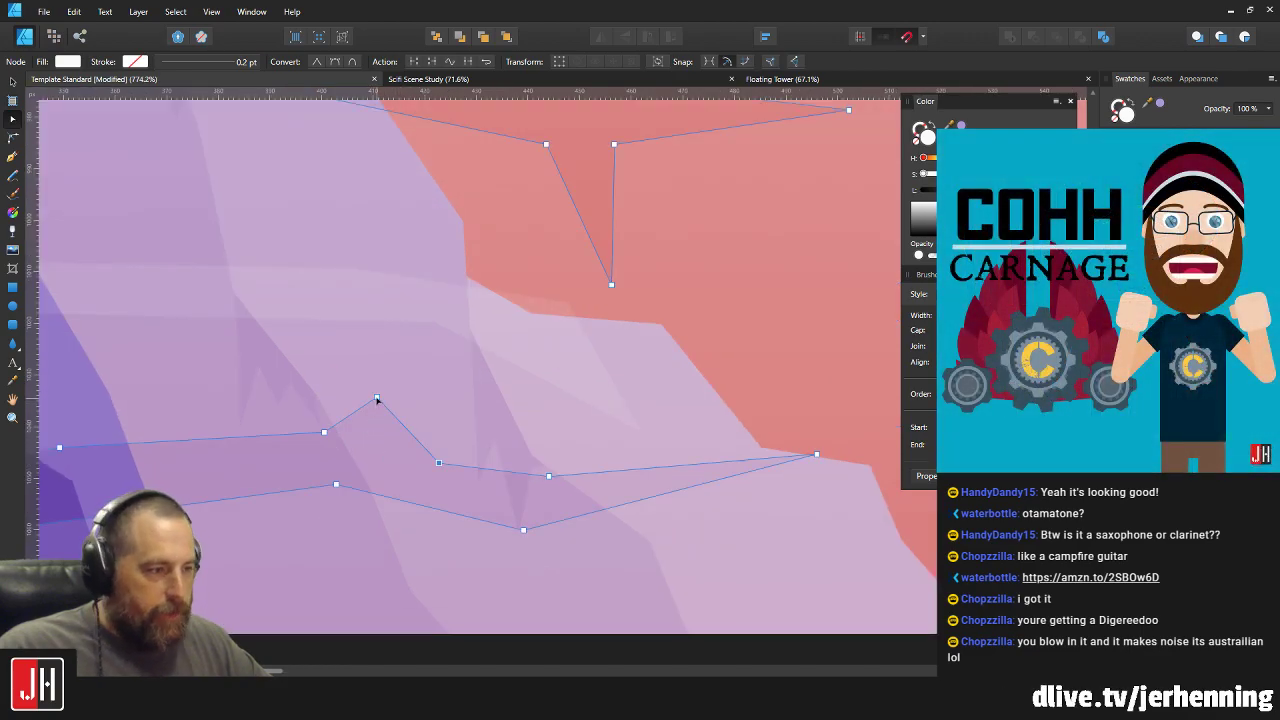
click(363, 421)
drag(368, 414, 321, 453)
key(v)
scroll(386, 436, down, 8)
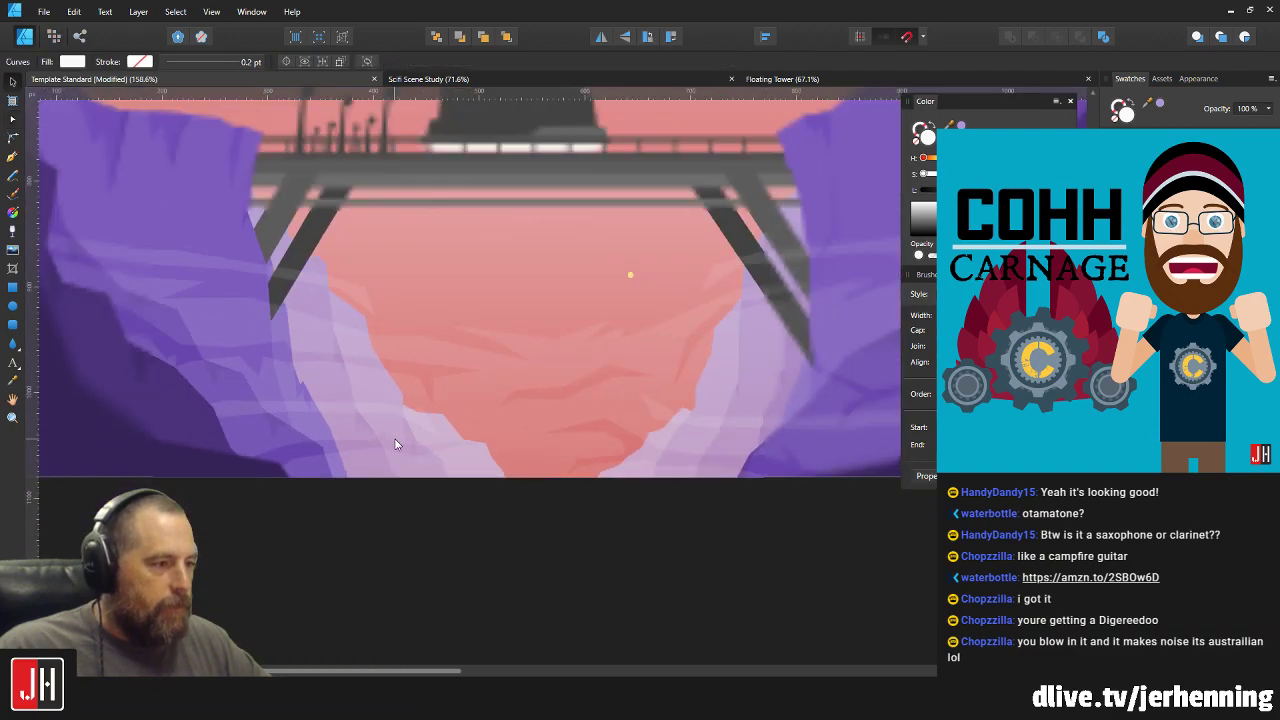
Examine the mist streaks crossing the pale cliffs beneath the bridge at close and wide view.
click(470, 511)
drag(504, 481, 440, 495)
scroll(440, 495, down, 3)
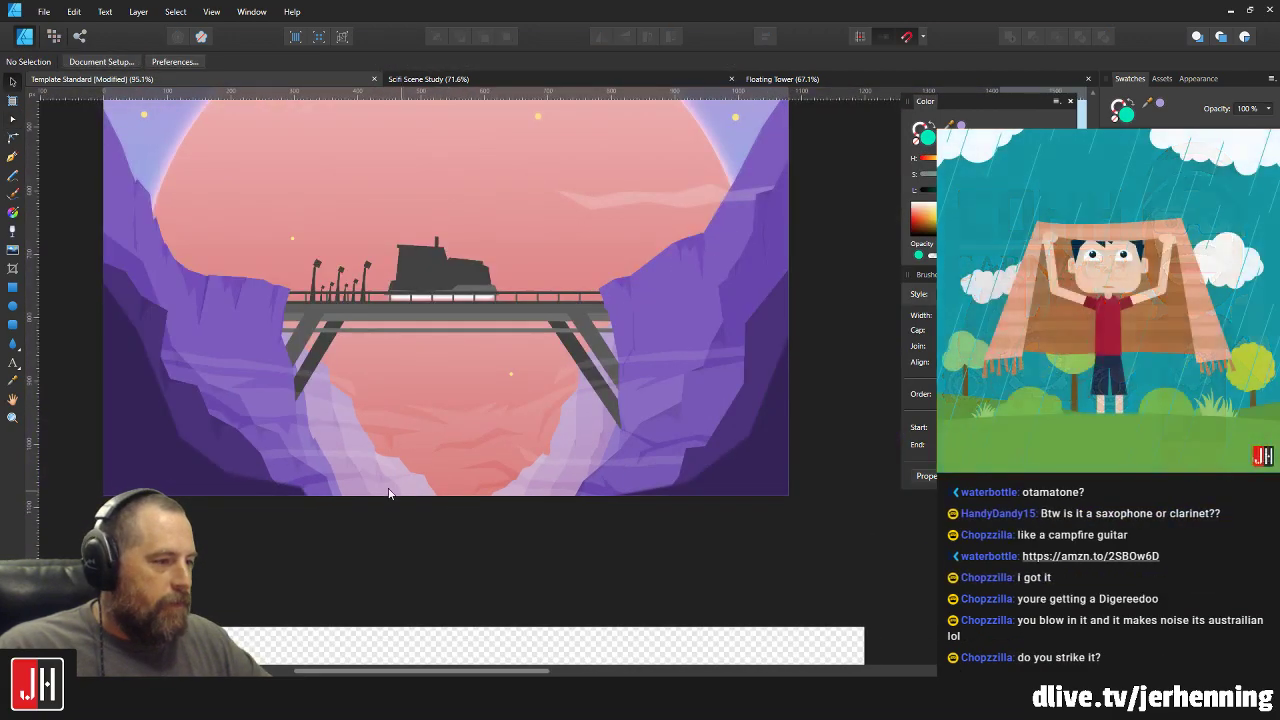
scroll(389, 493, up, 2)
scroll(328, 453, up, 2)
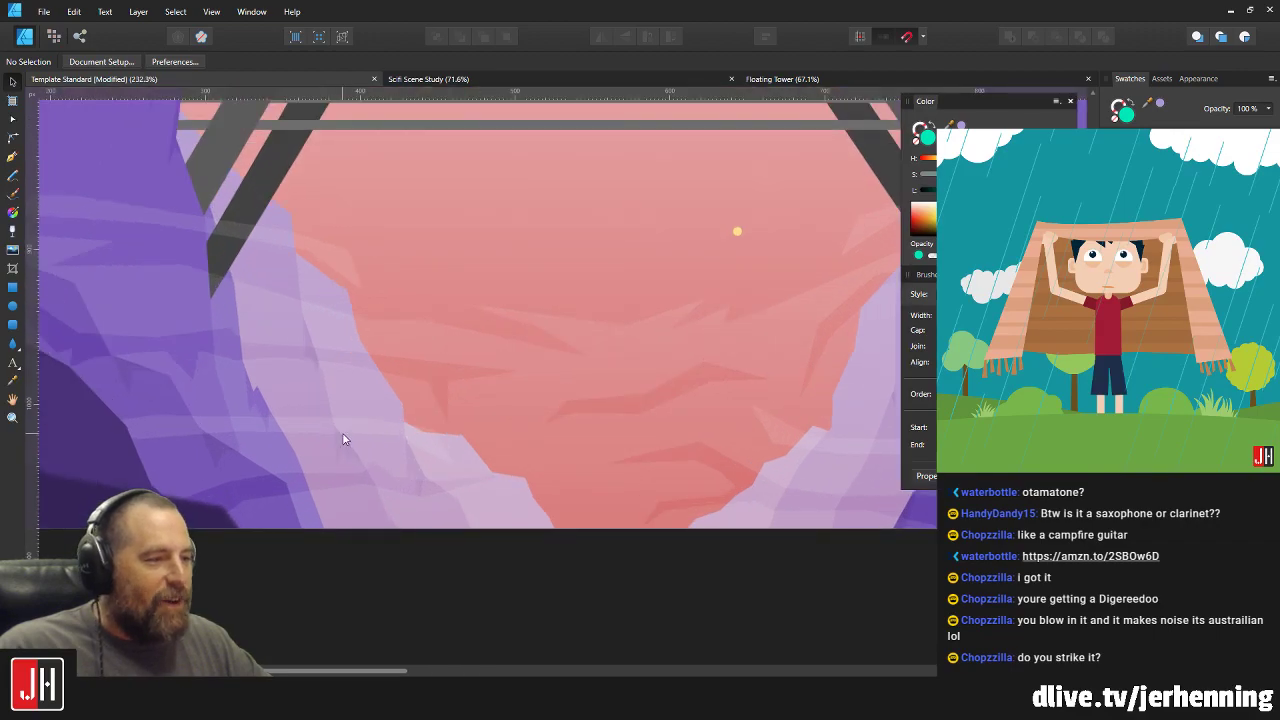
click(347, 431)
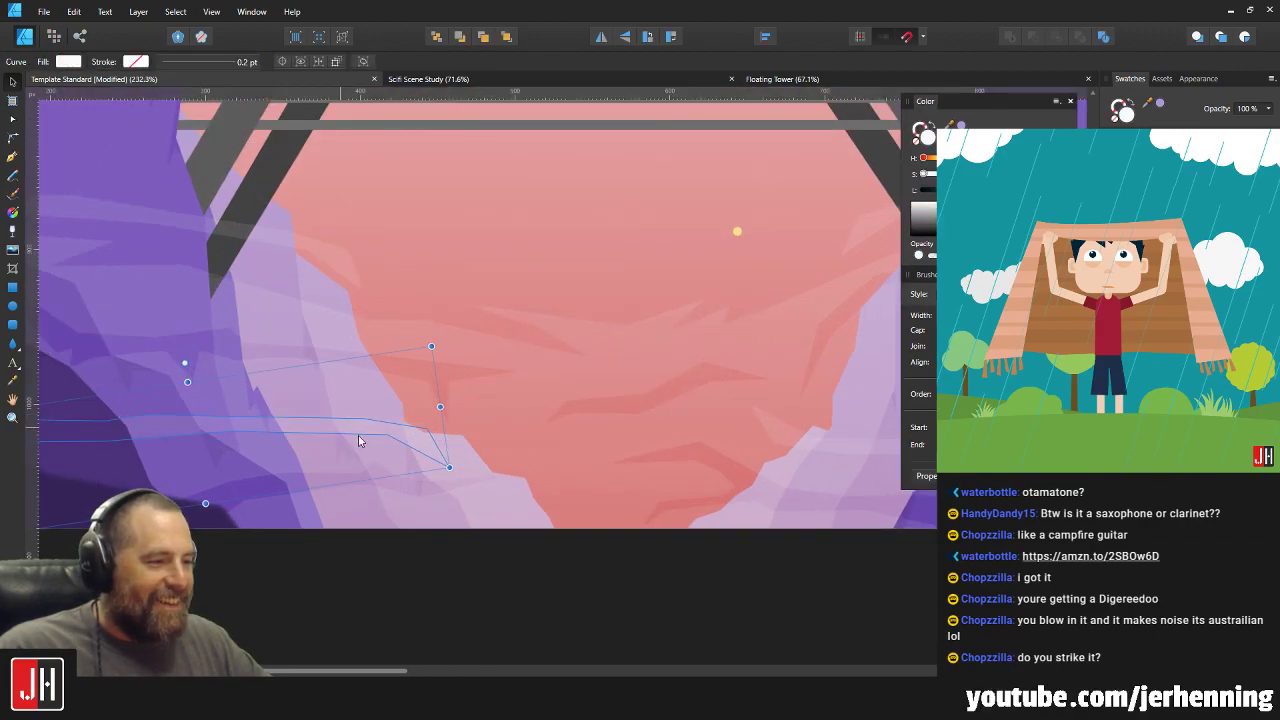
scroll(357, 437, down, 7)
click(453, 477)
scroll(320, 396, up, 5)
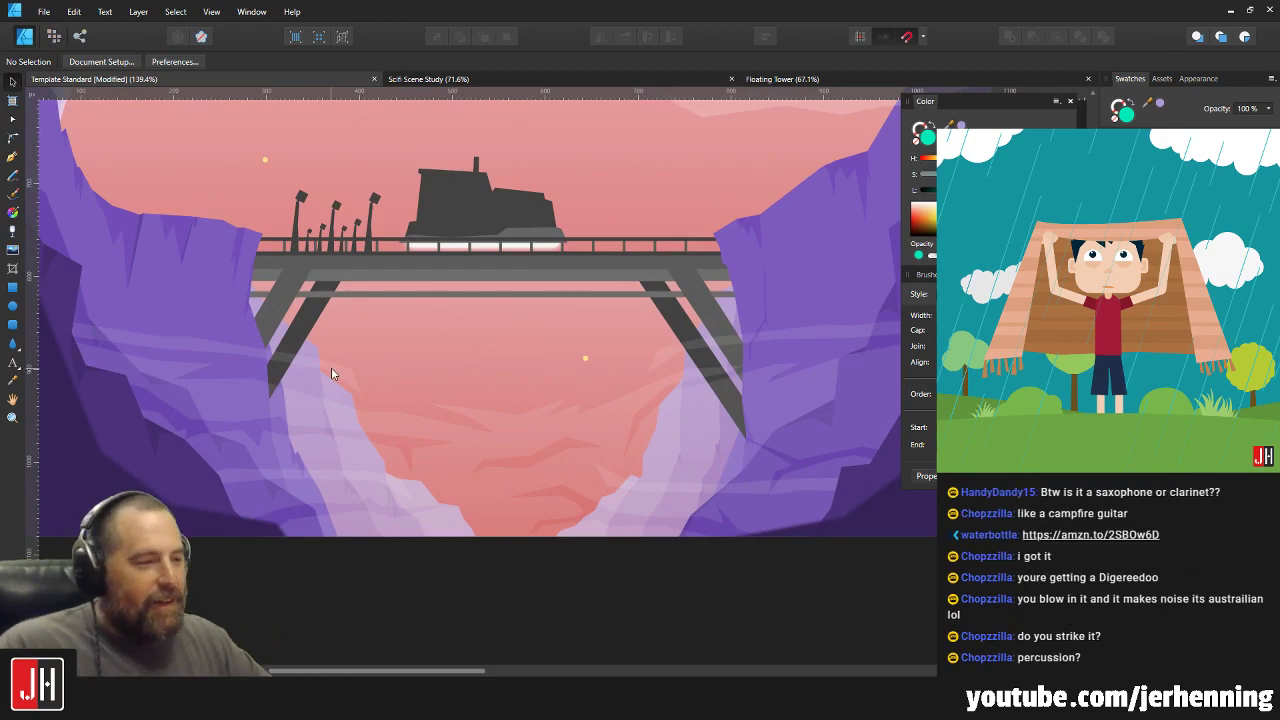
Reshape the end of the mist streak under the left bridge support: shift its end nodes right, extend the tip, lower the bottom node and add an upper-edge node.
scroll(331, 371, up, 3)
click(376, 422)
scroll(376, 422, up, 2)
key(a)
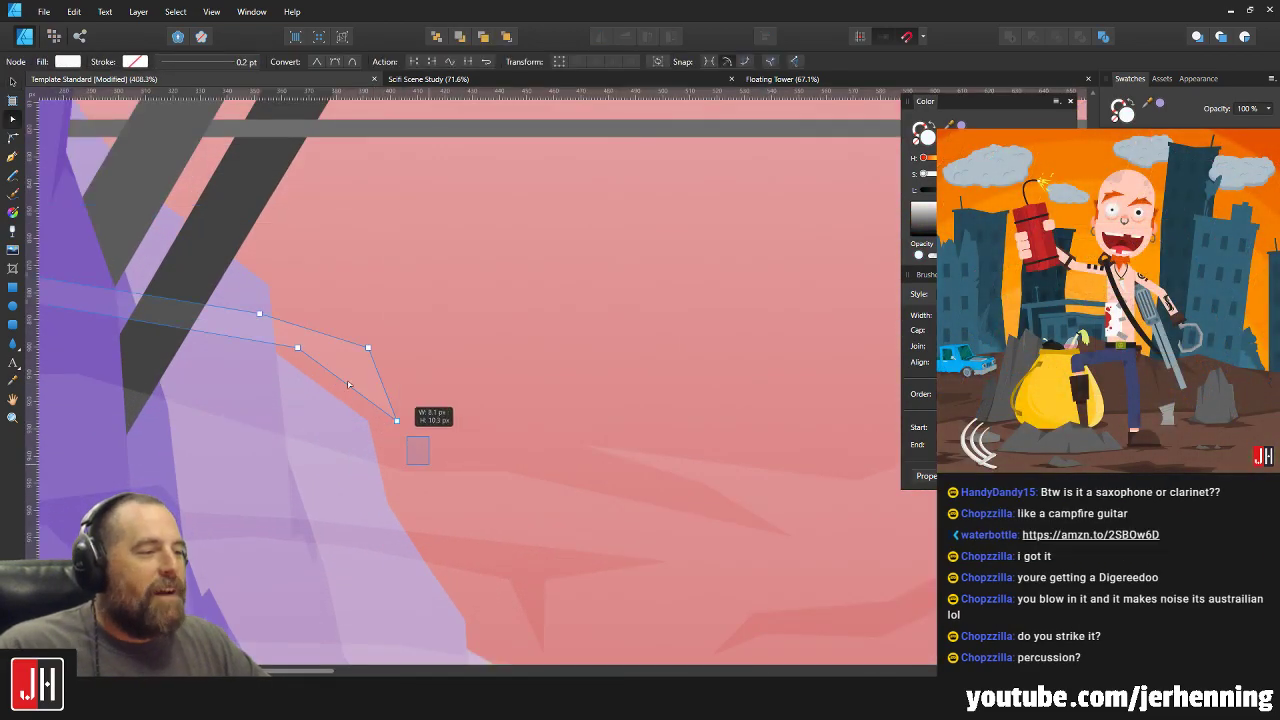
drag(430, 458, 376, 346)
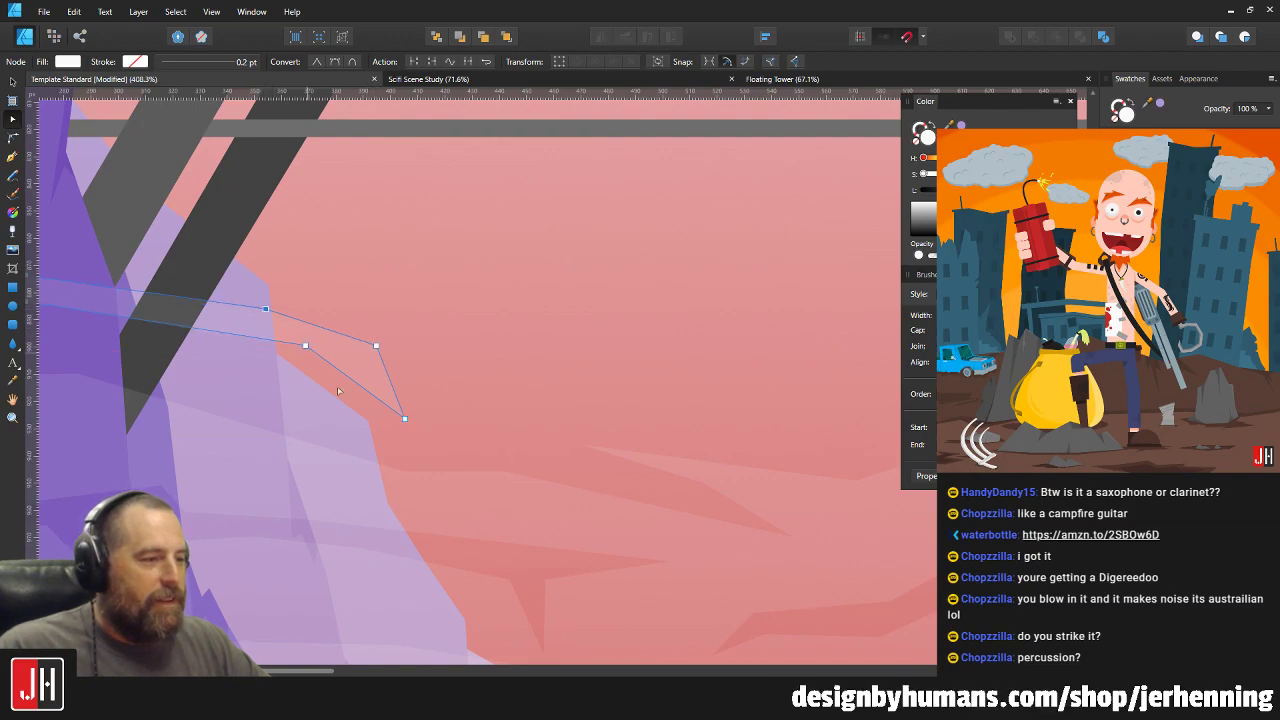
drag(405, 422, 435, 412)
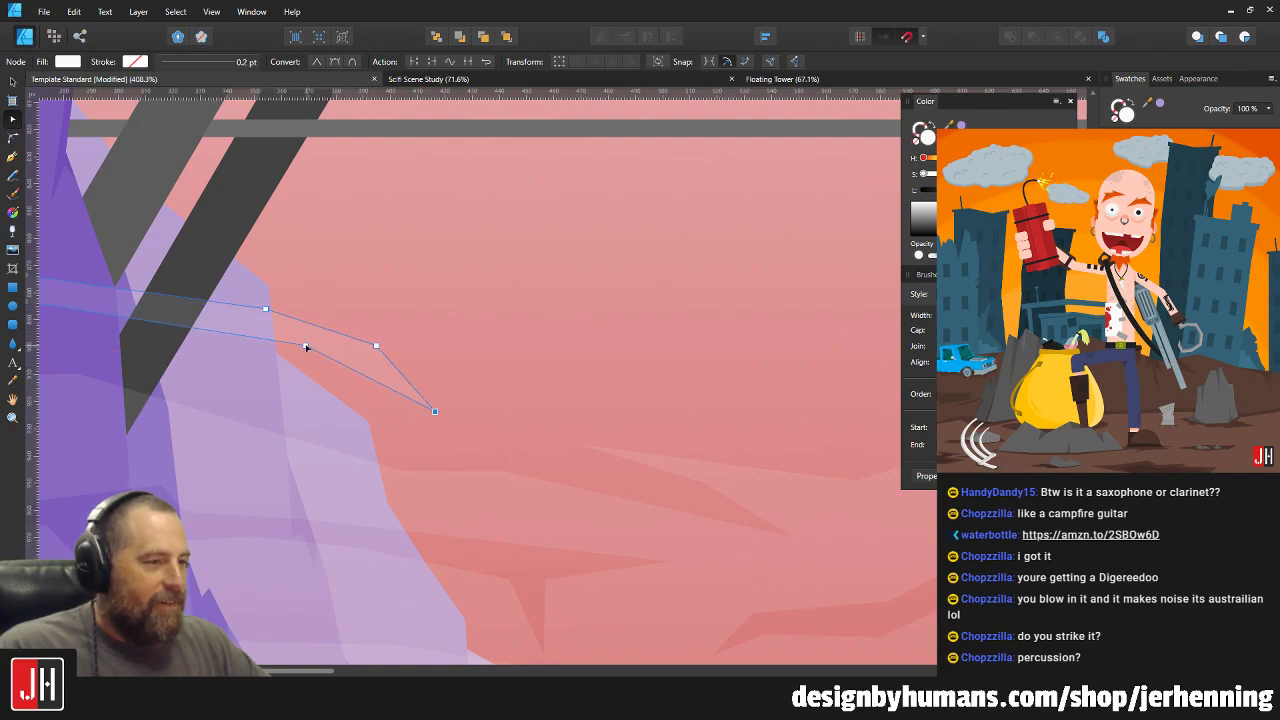
drag(306, 346, 307, 368)
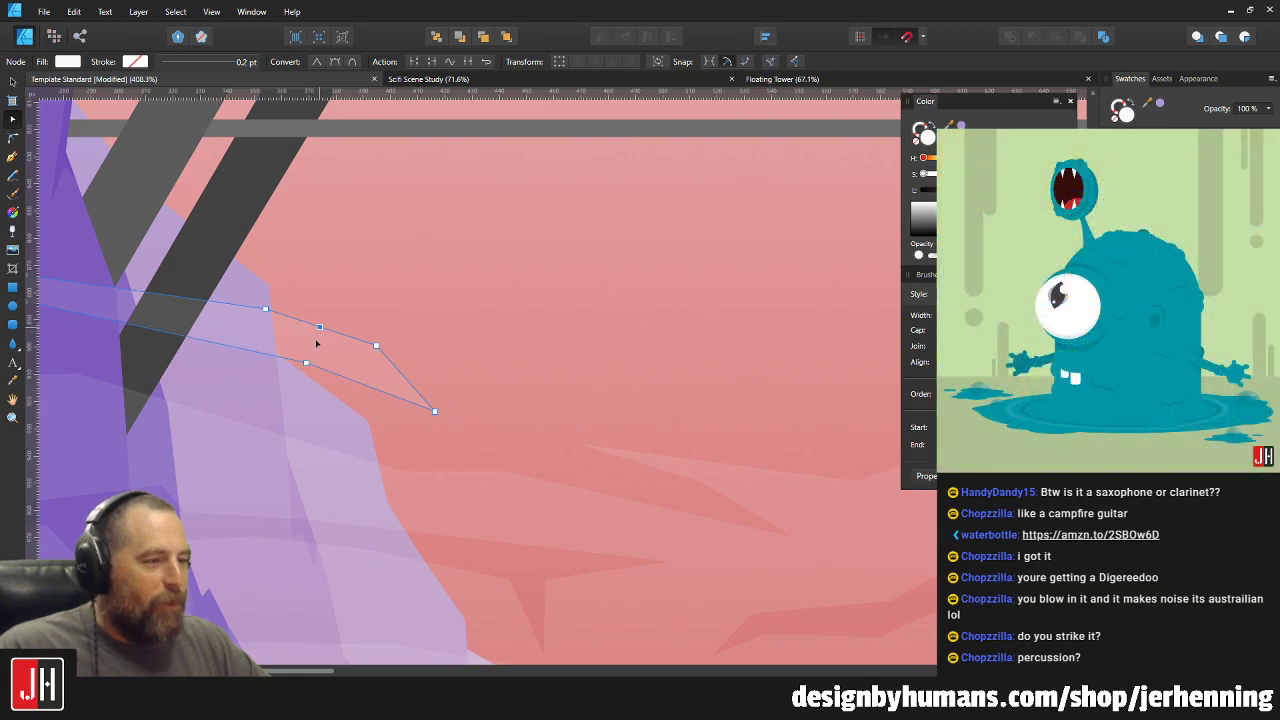
key(v)
key(ctrl+0)
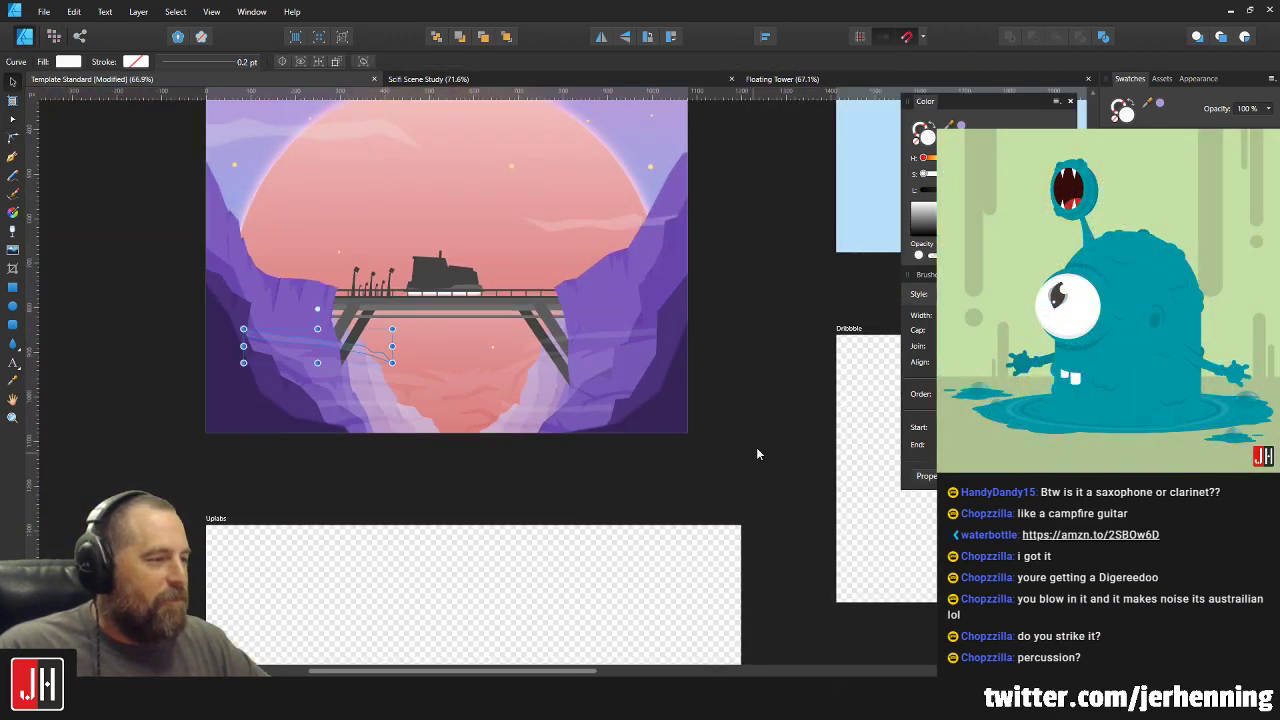
click(733, 448)
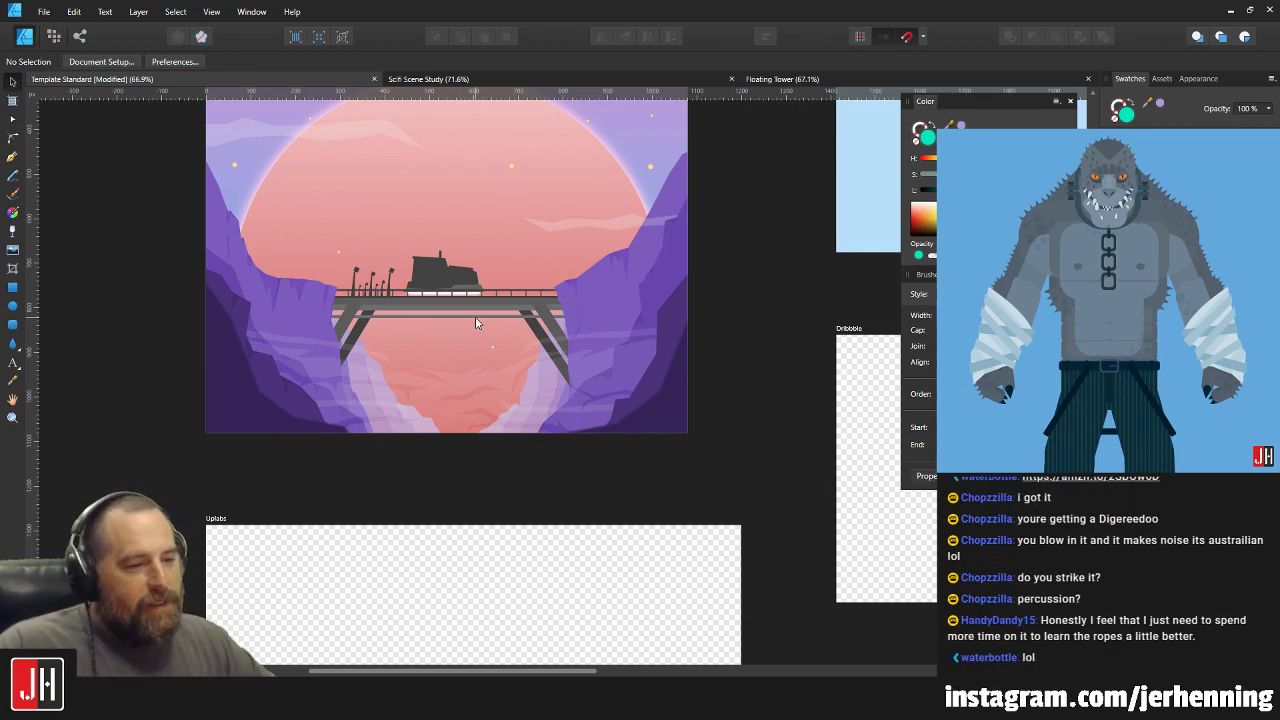
Inspect the sky around the large pink planet, including the pale cloud across its left edge.
scroll(522, 245, up, 5)
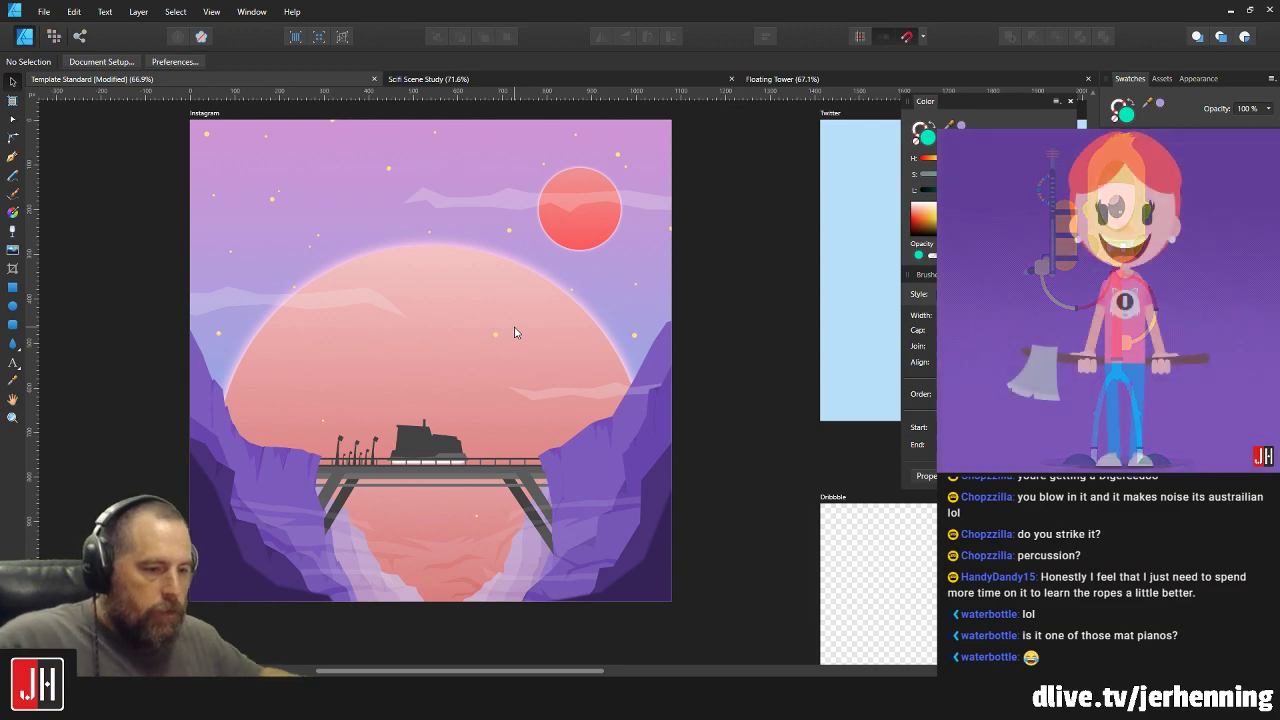
scroll(537, 290, up, 3)
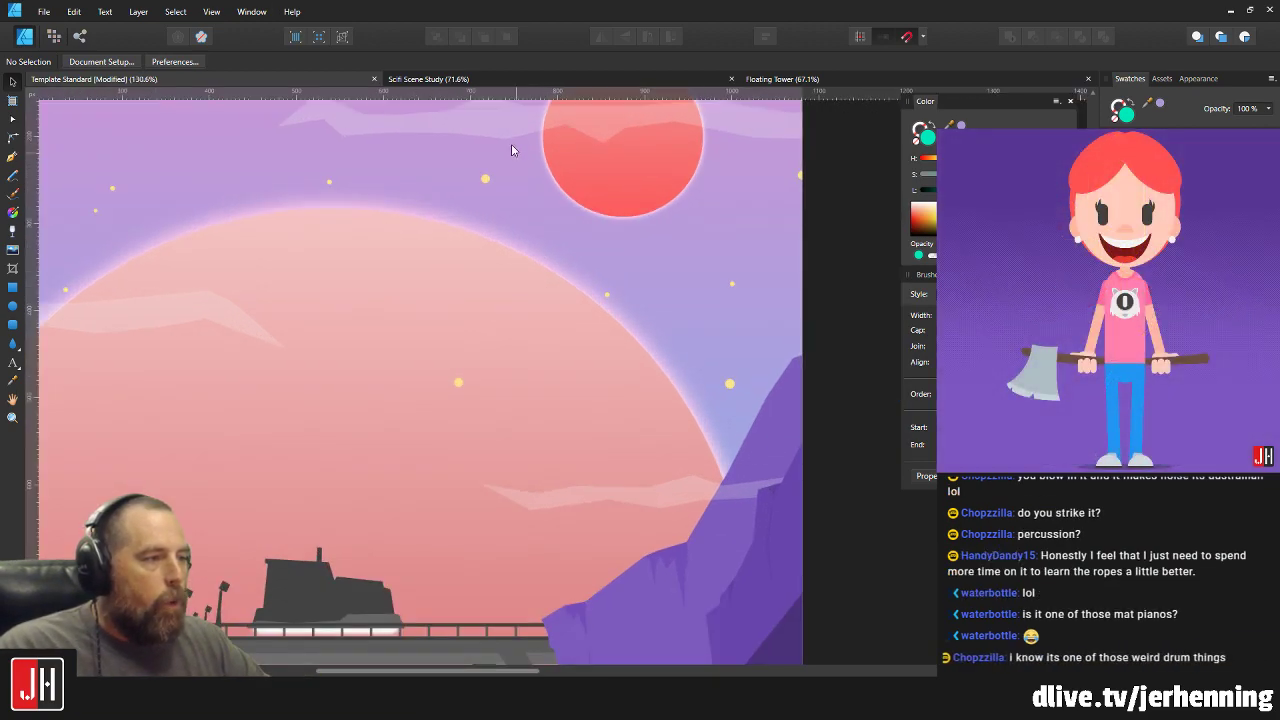
drag(508, 133, 642, 238)
drag(484, 419, 557, 359)
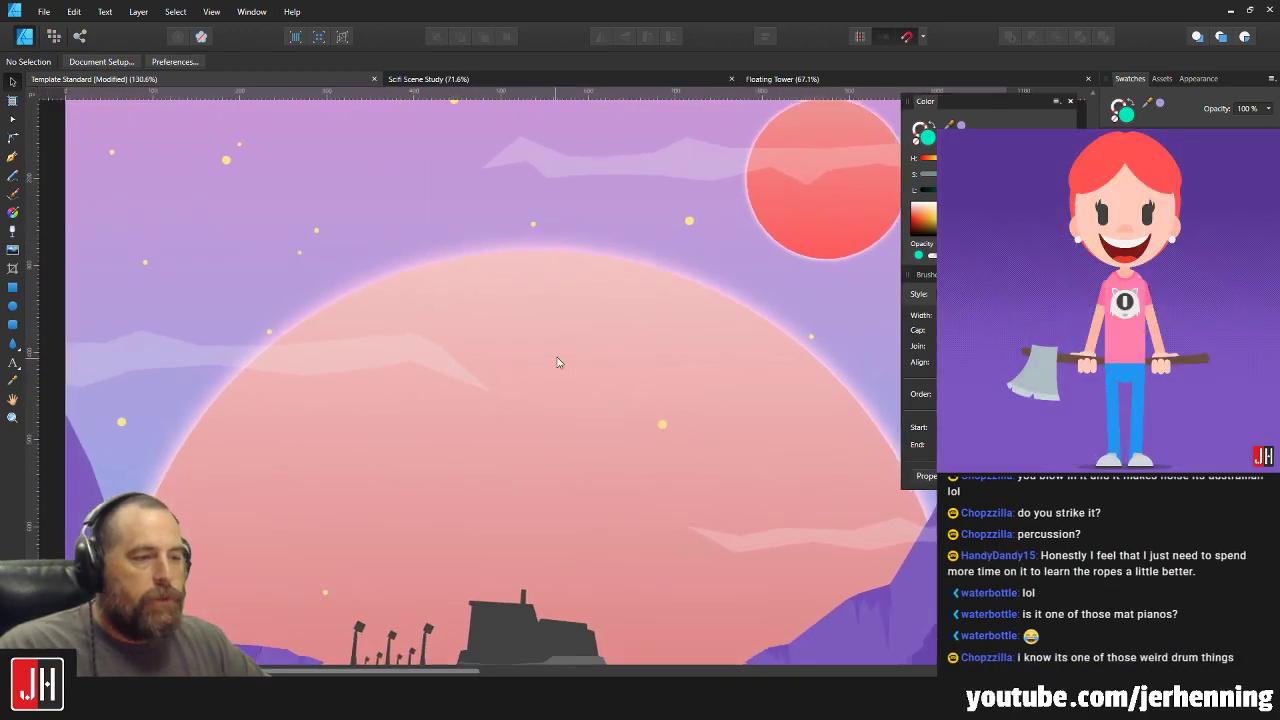
click(343, 365)
scroll(352, 360, down, 3)
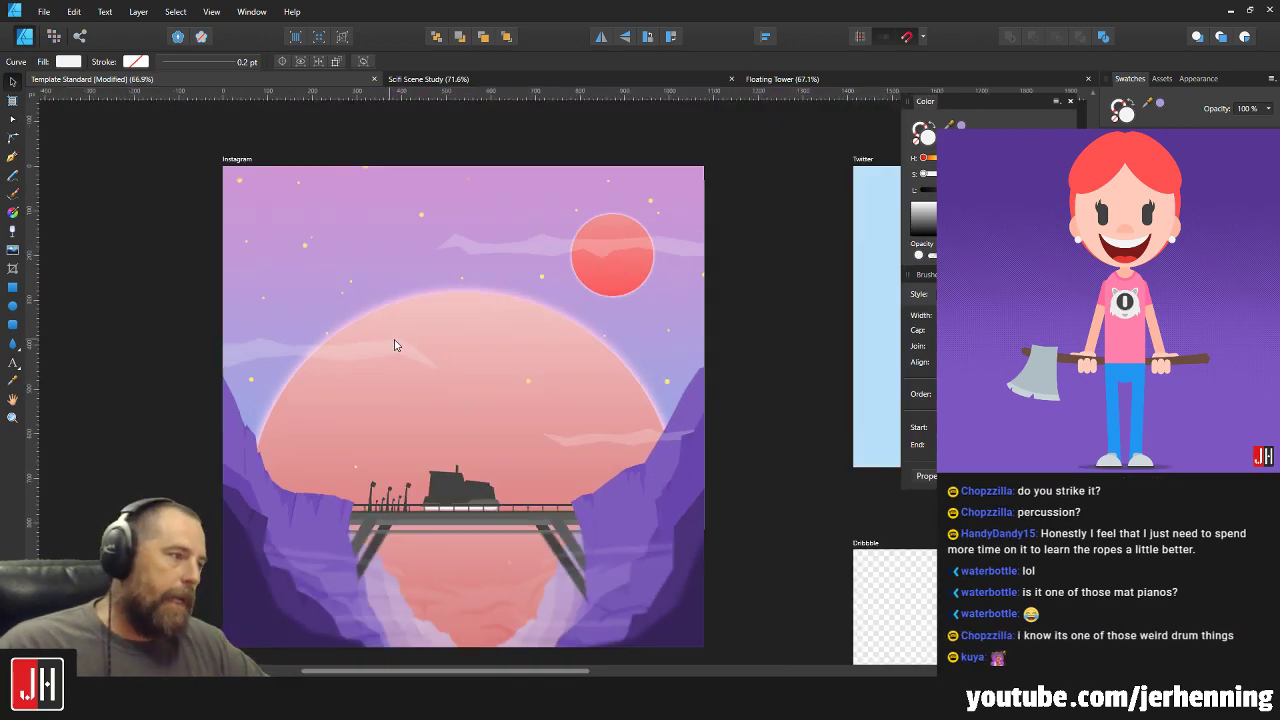
click(725, 406)
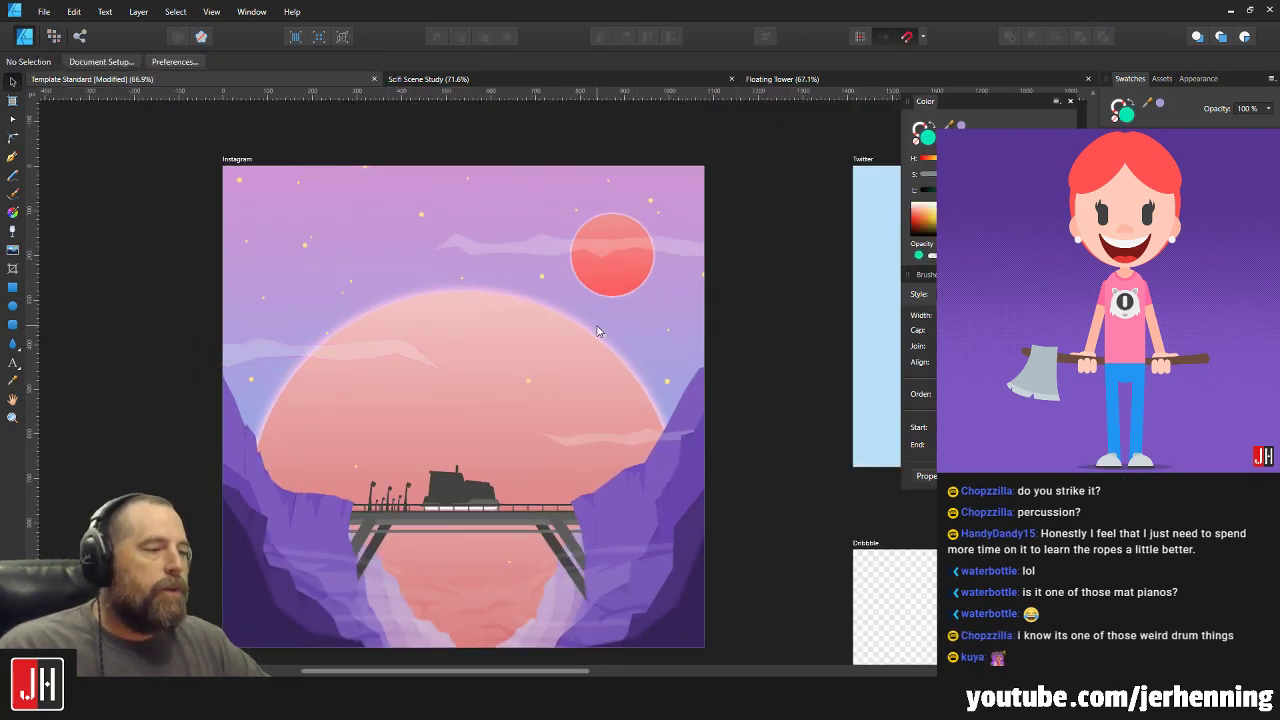
Copy the cloud crossing the red sun to just below it, flip the copy vertically, scale it down and place it behind the large planet.
click(564, 250)
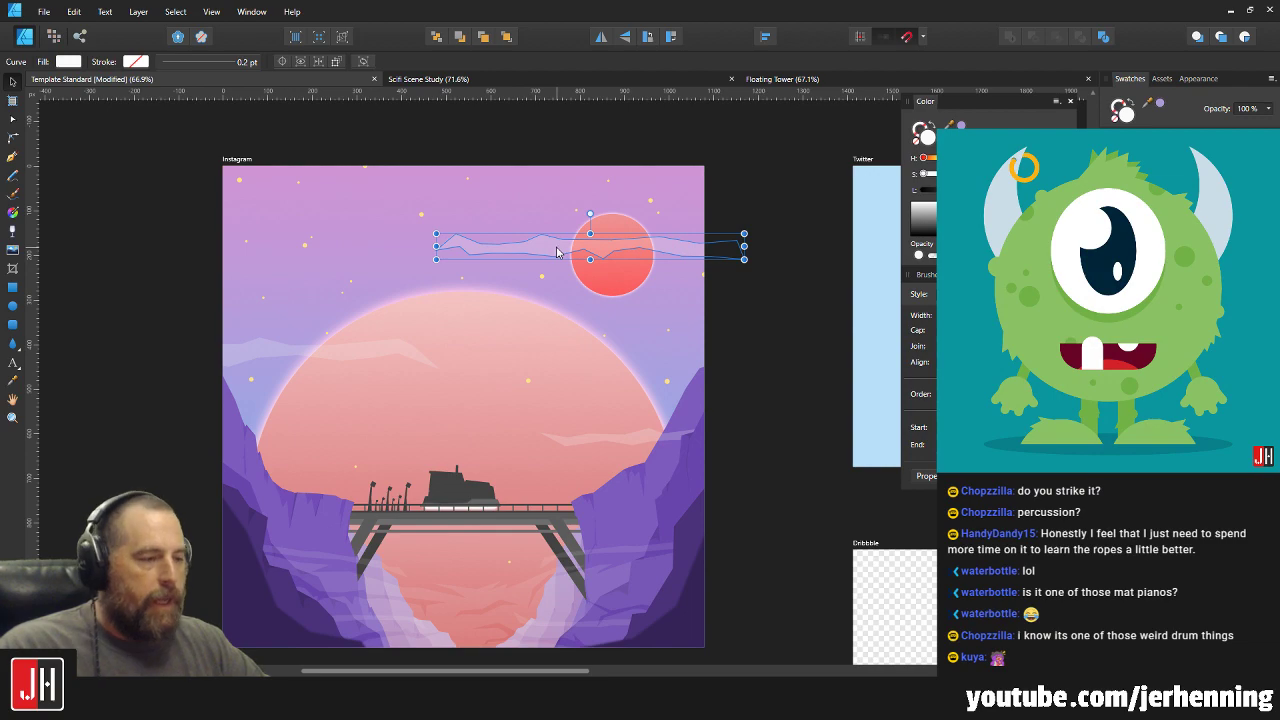
drag(561, 261, 571, 352)
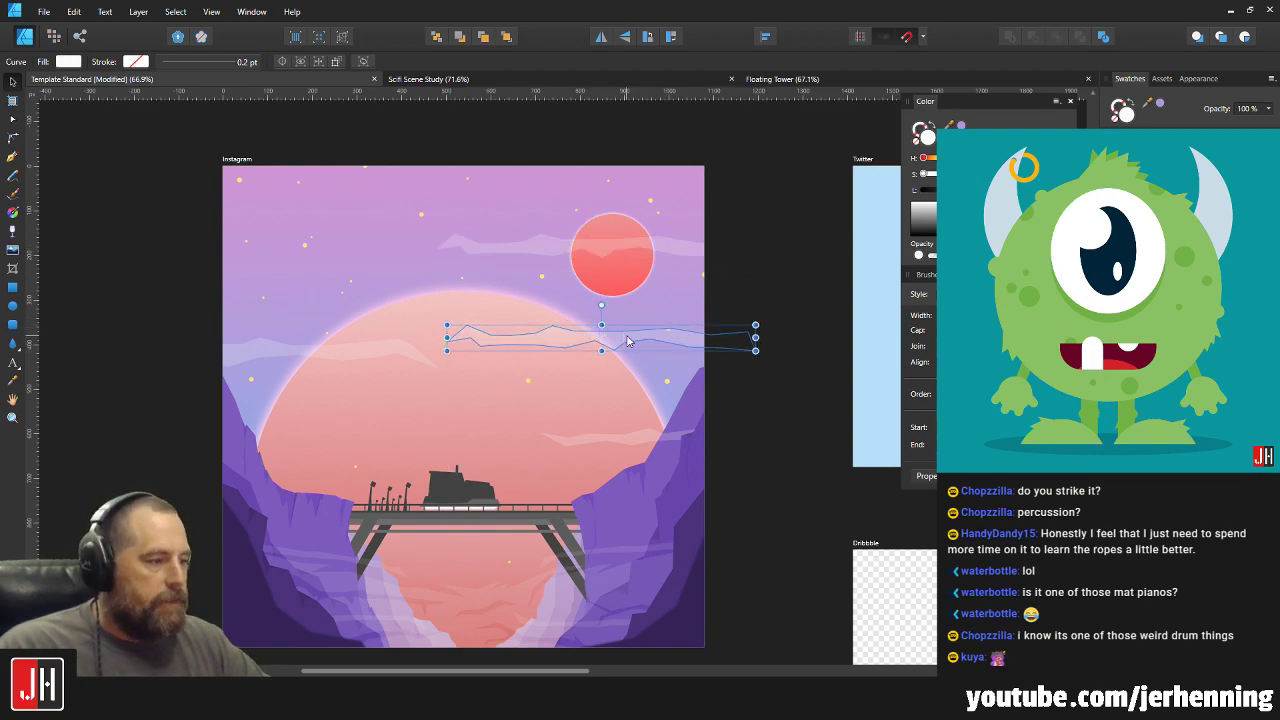
scroll(624, 332, up, 3)
click(624, 38)
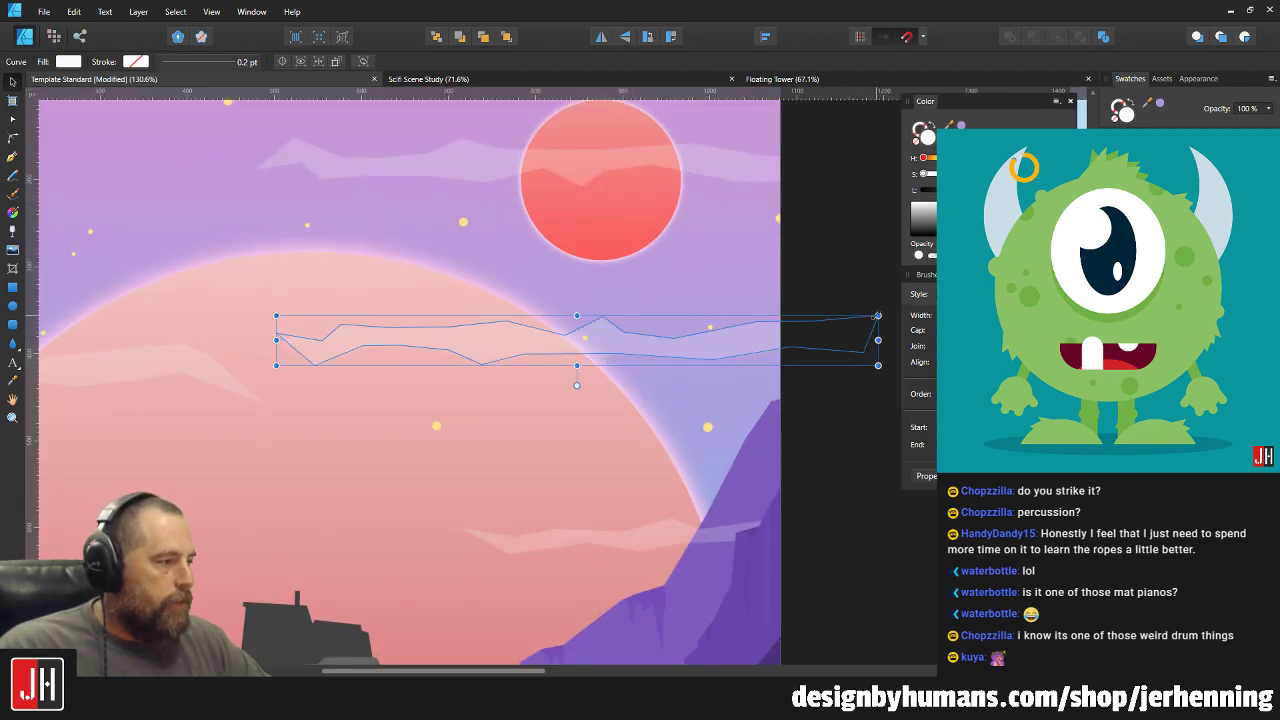
drag(878, 365, 714, 358)
drag(614, 355, 682, 329)
scroll(593, 320, up, 3)
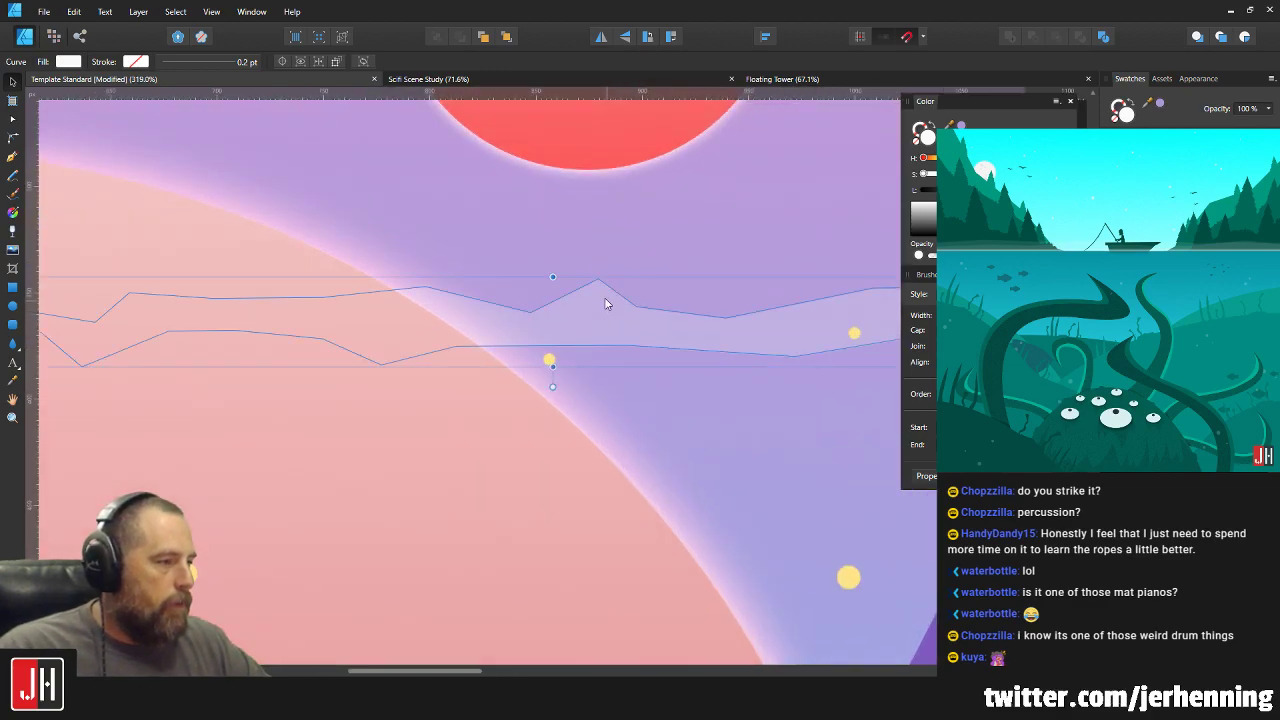
Soften the copied cloud's outline by lowering its upper peak nodes and raising its lower edge, and shift the cloud slightly right and down.
double_click(597, 294)
click(597, 294)
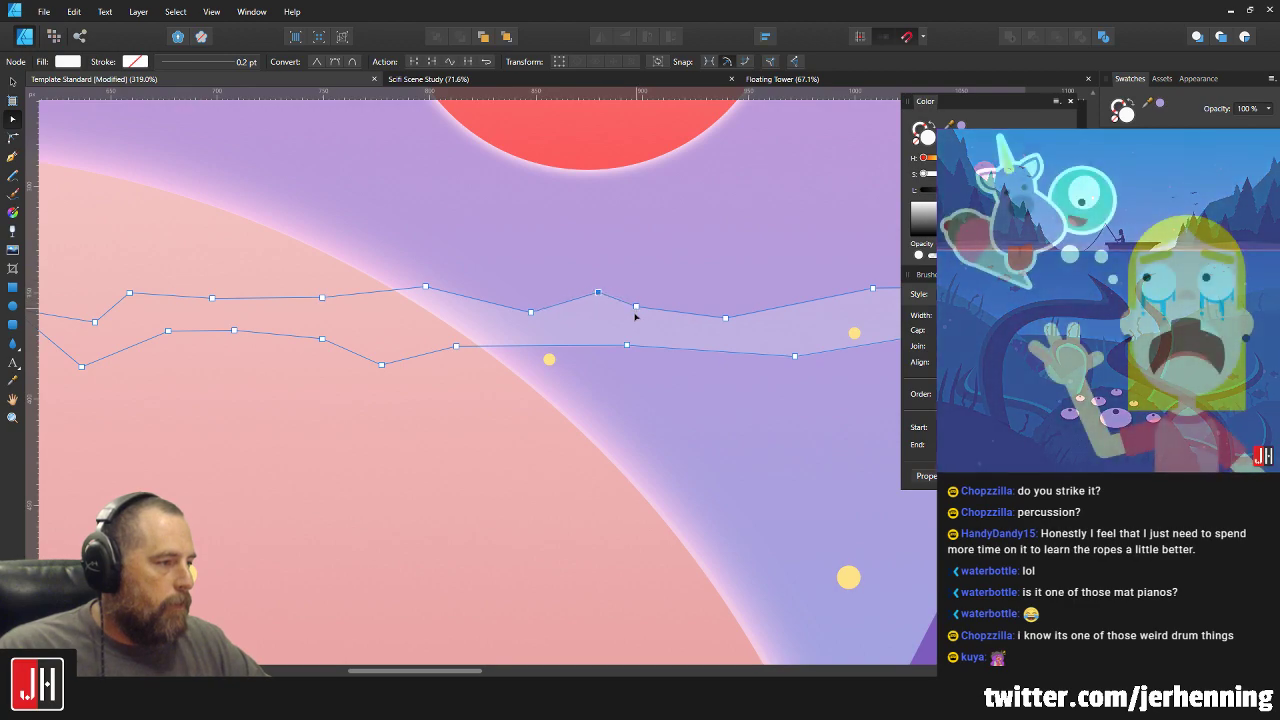
drag(636, 307, 632, 313)
drag(565, 348, 572, 336)
key(v)
drag(686, 346, 714, 357)
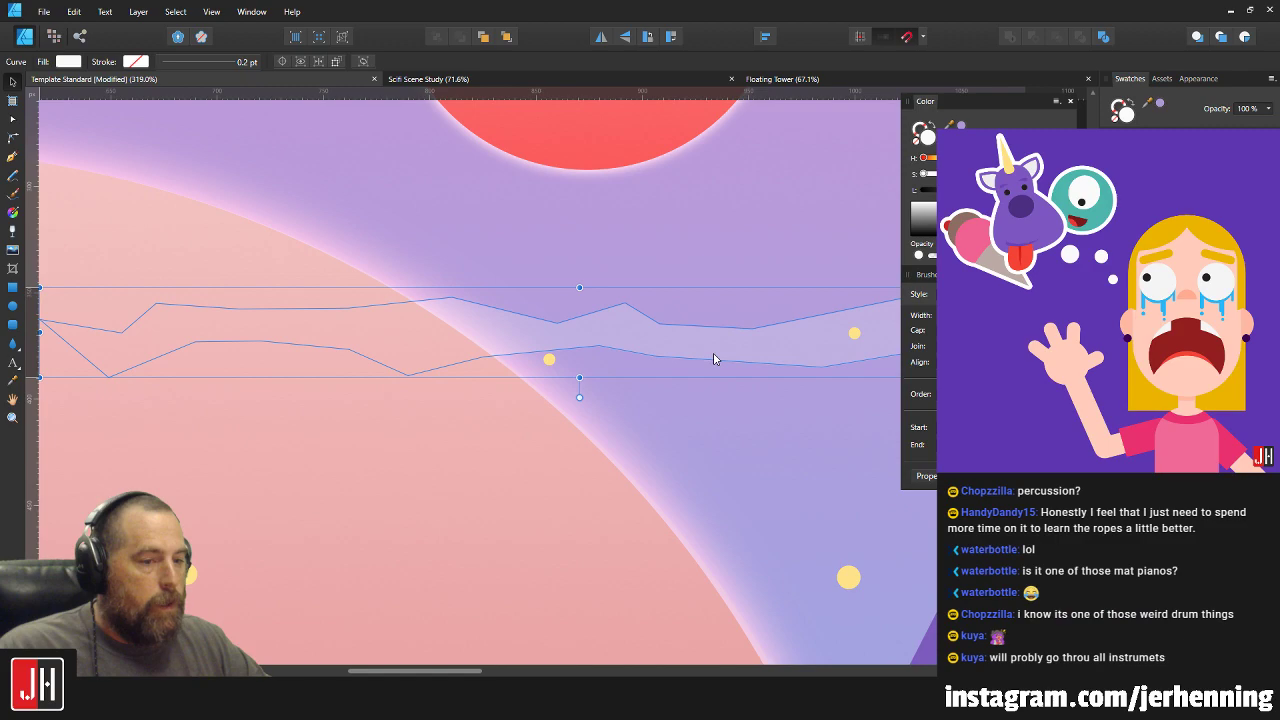
key(ctrl+d)
scroll(620, 367, down, 2)
scroll(640, 370, up, 1)
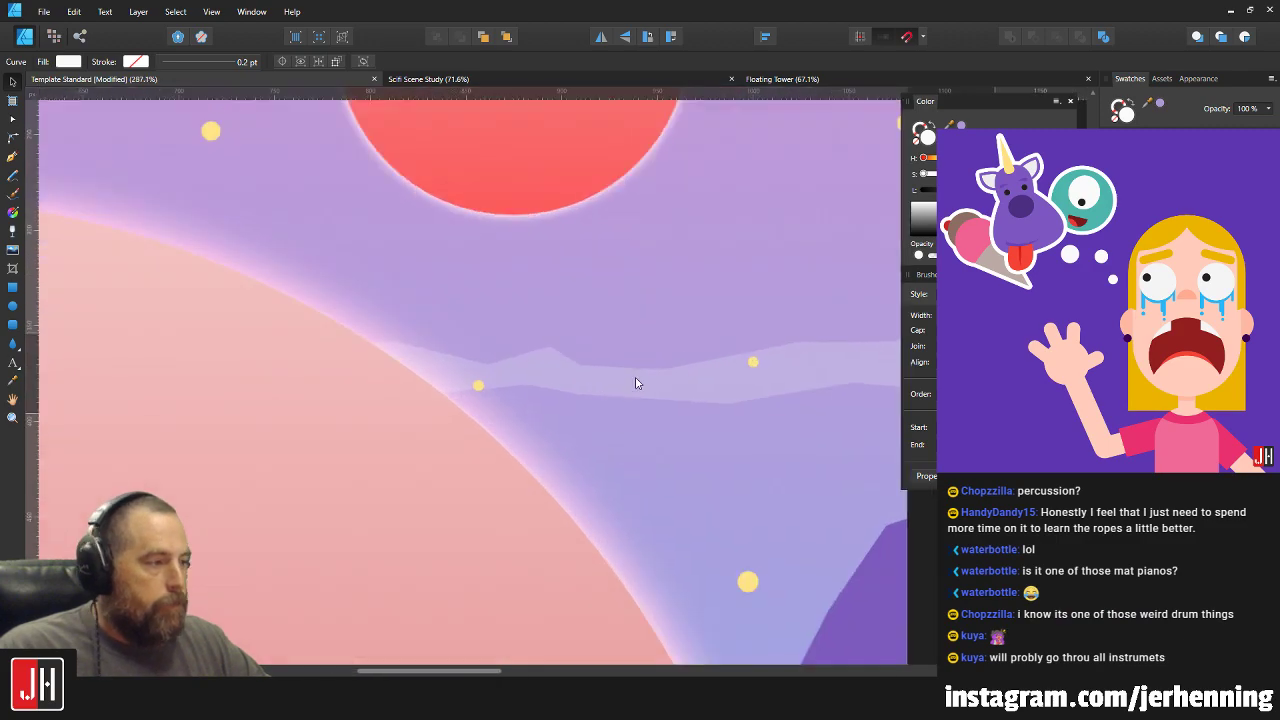
Delete the cloud copy beneath the red sun.
scroll(630, 371, down, 2)
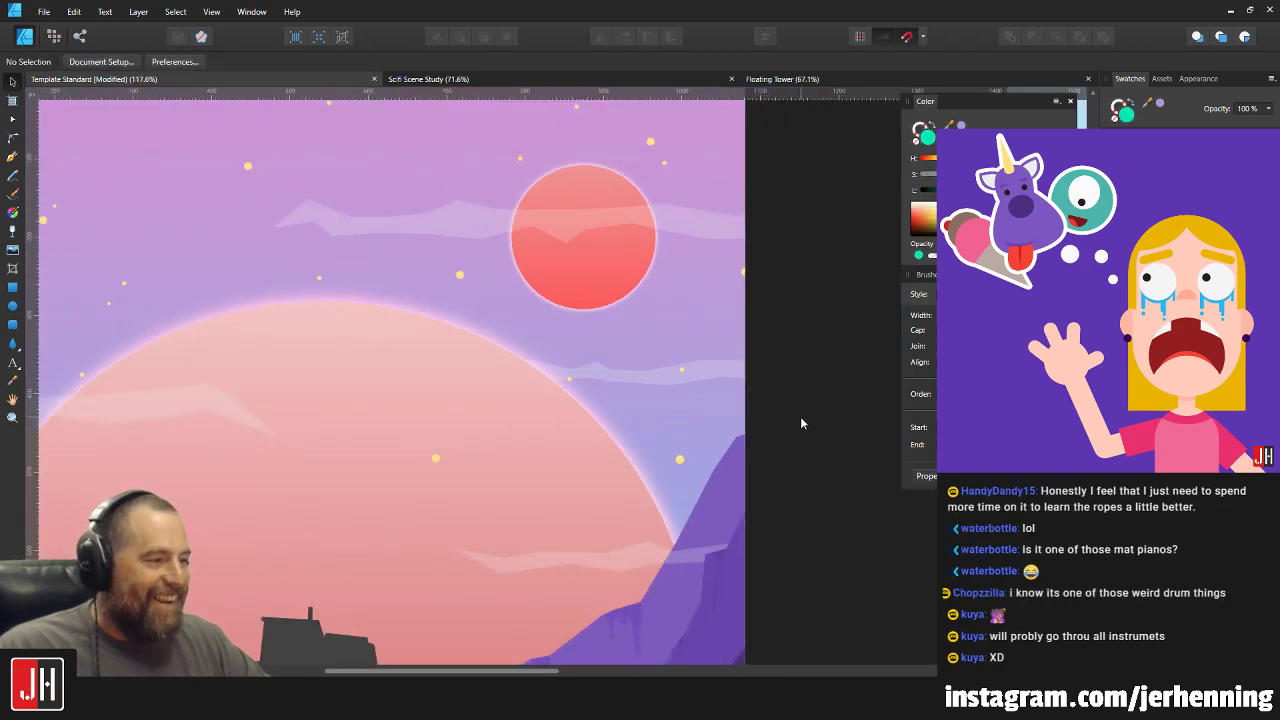
click(667, 380)
key(ctrl+d)
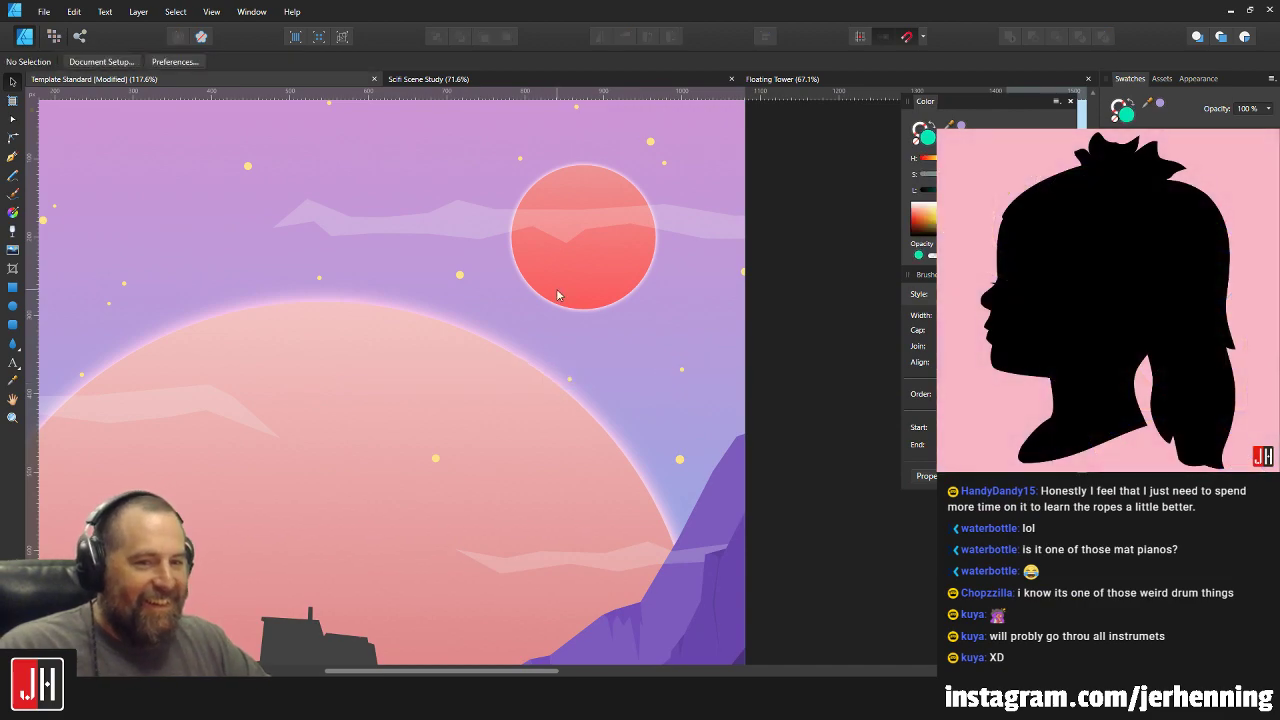
Examine the whole canyon scene, checking the cloud by the right-hand cliff and the starry upper sky.
scroll(668, 380, down, 2)
scroll(479, 365, up, 1)
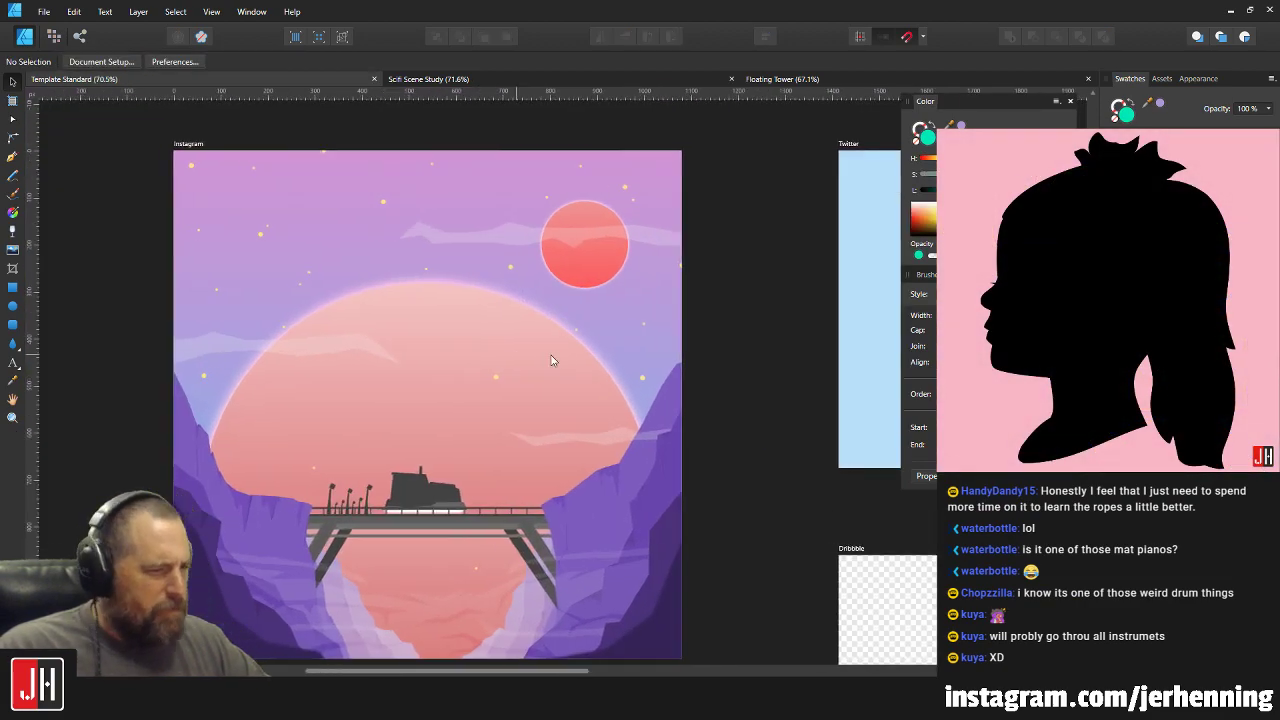
scroll(476, 374, up, 1)
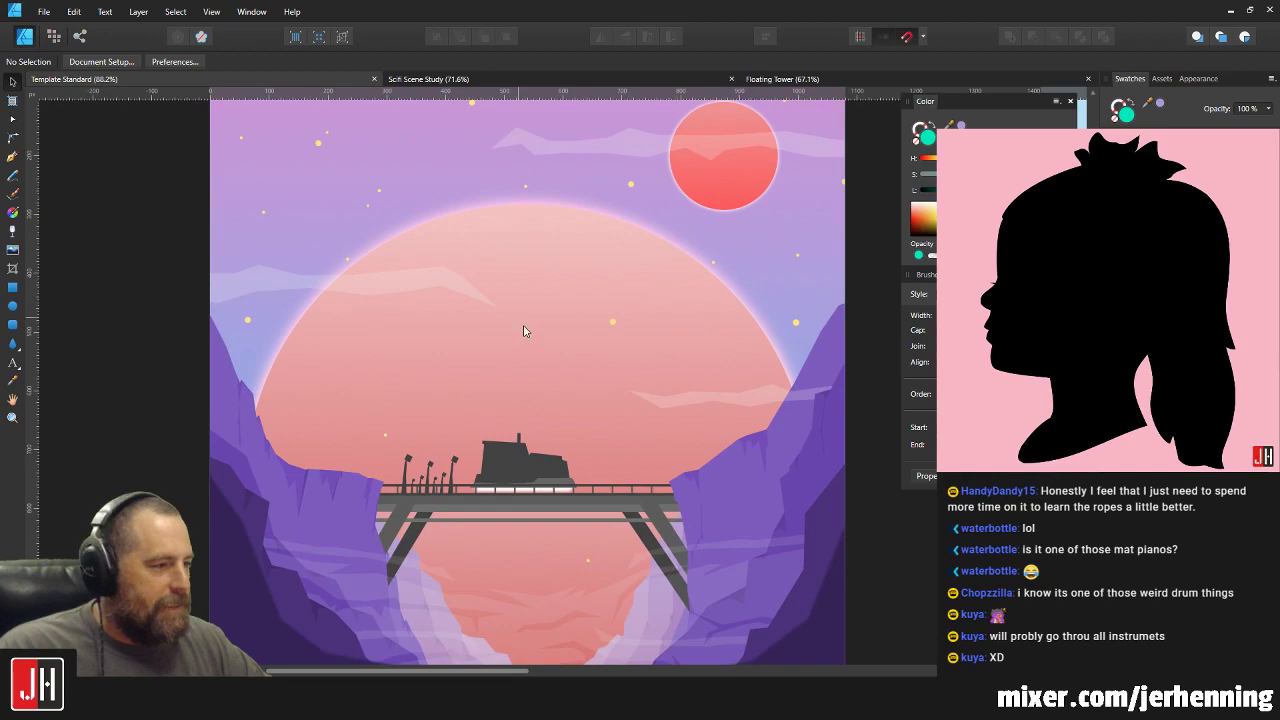
click(727, 403)
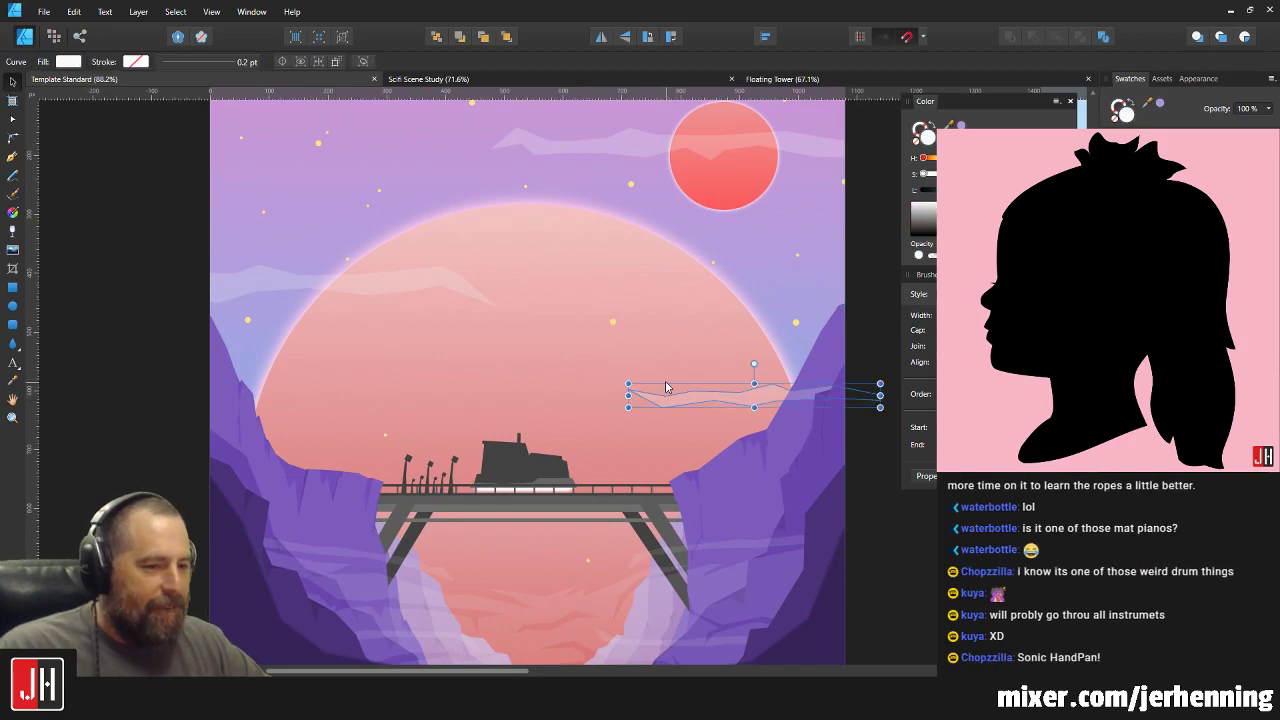
scroll(666, 387, down, 1)
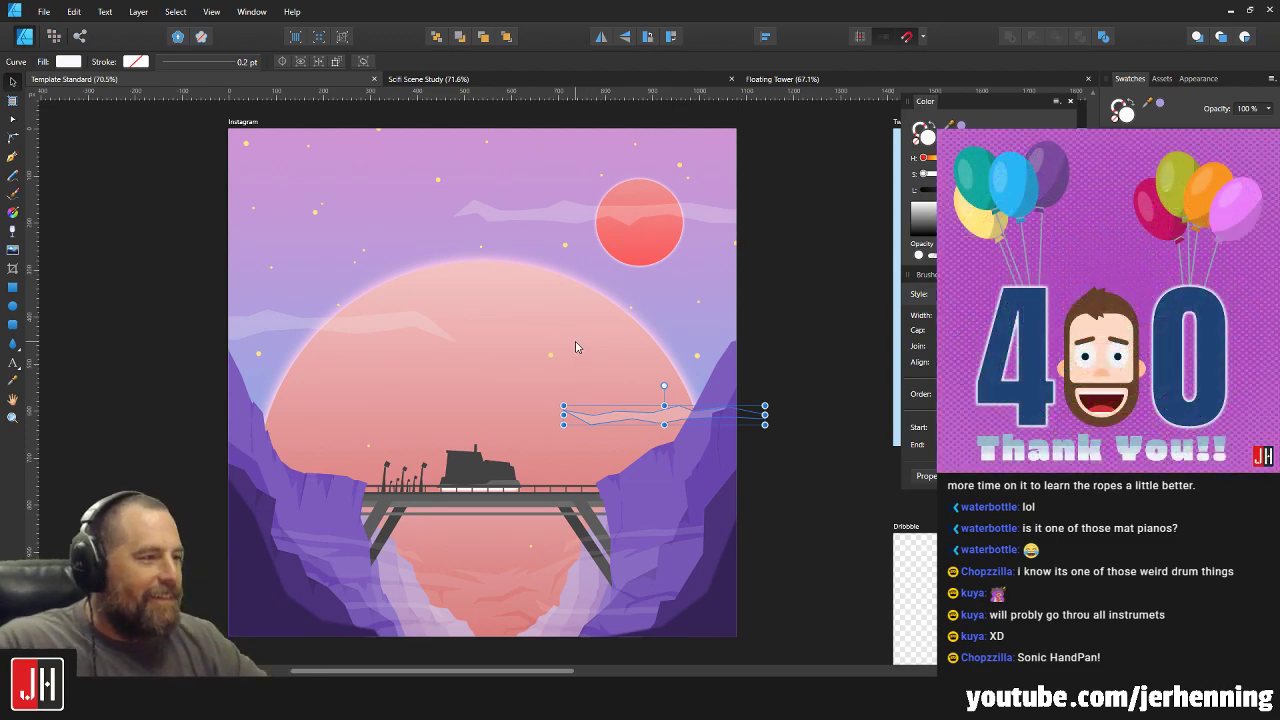
click(838, 324)
scroll(450, 338, up, 5)
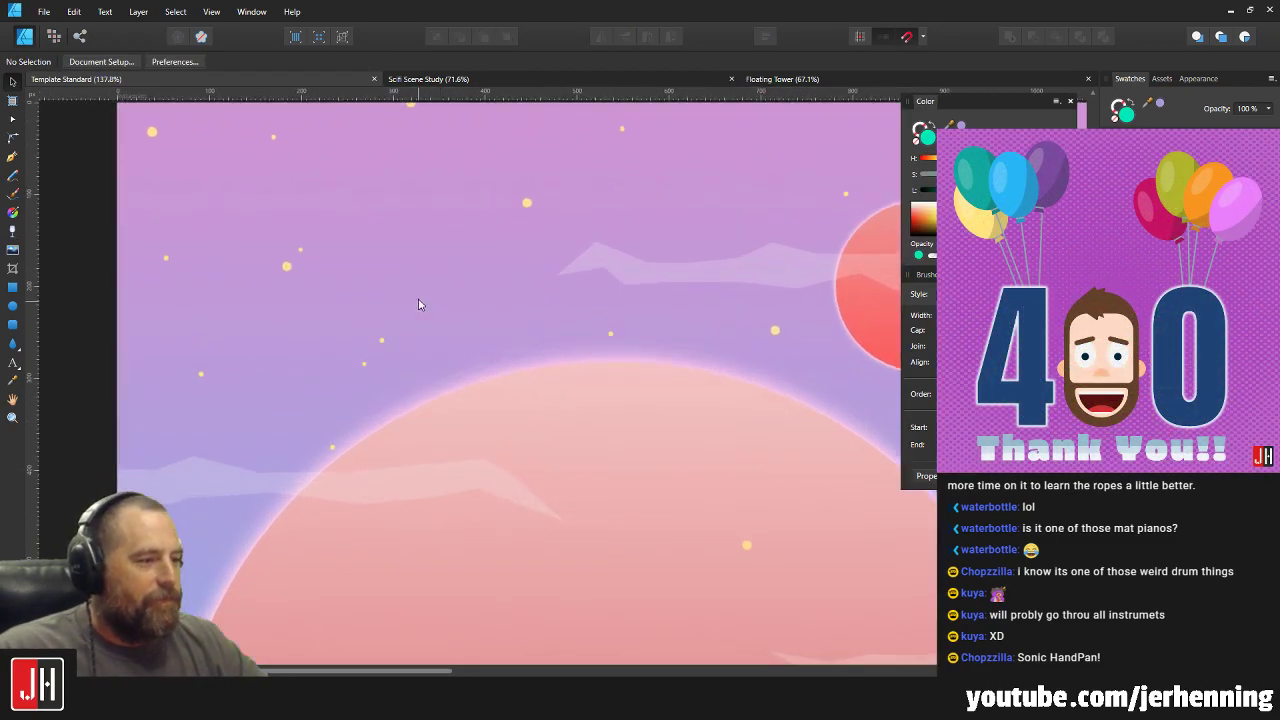
scroll(600, 371, down, 5)
scroll(611, 293, right, 3)
Shift the cloud crossing the red sun slightly left and check it against the whole scene.
click(680, 223)
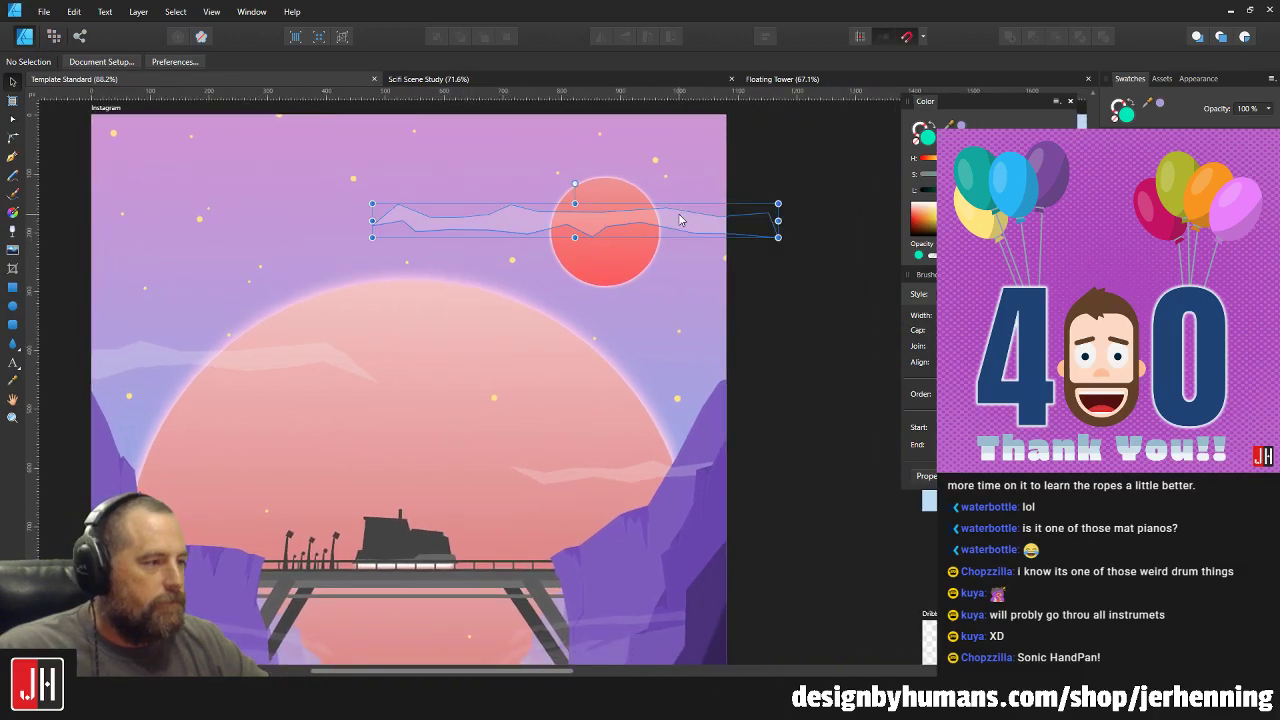
scroll(697, 228, up, 5)
drag(697, 224, 681, 241)
scroll(700, 280, down, 5)
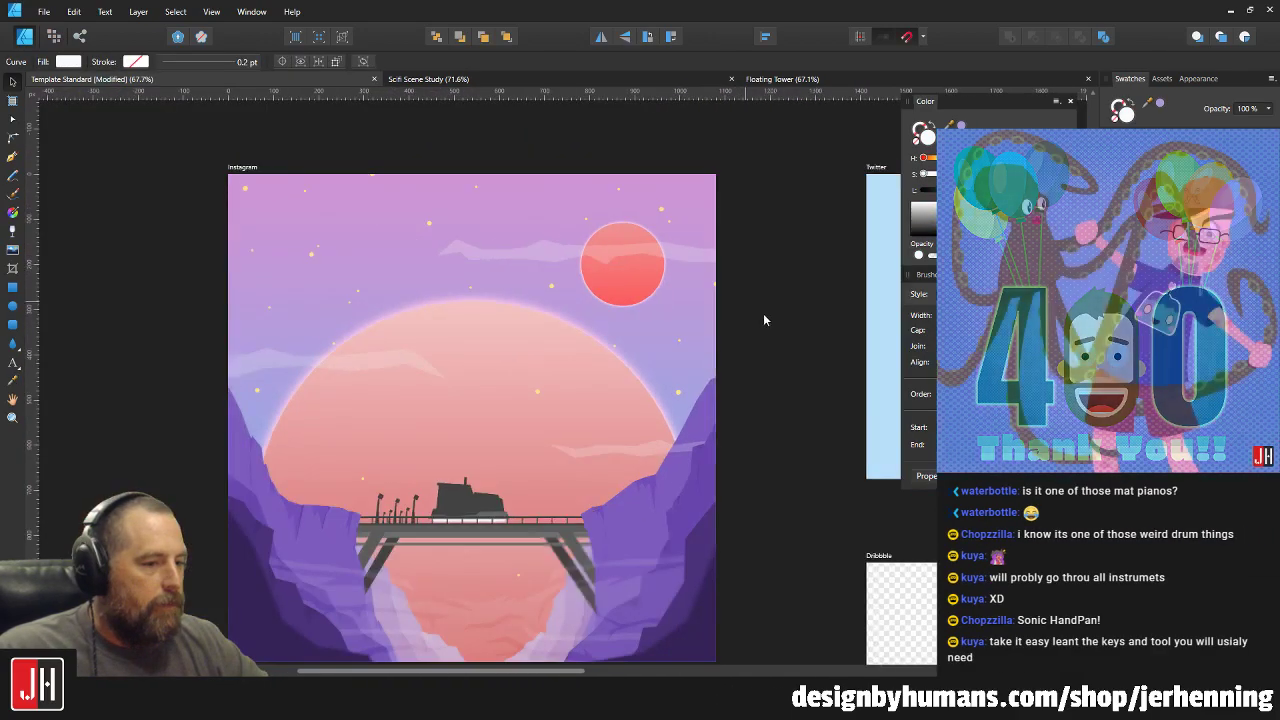
click(786, 384)
scroll(641, 331, up, 4)
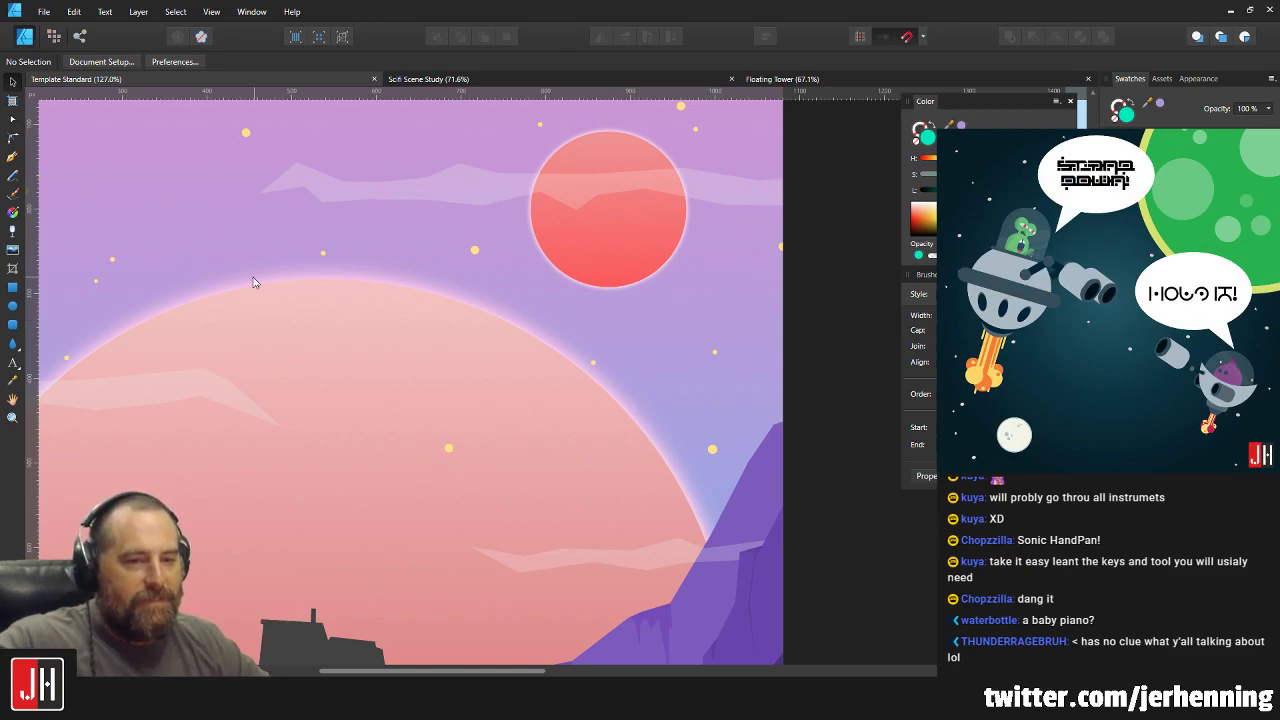
key(ctrl+0)
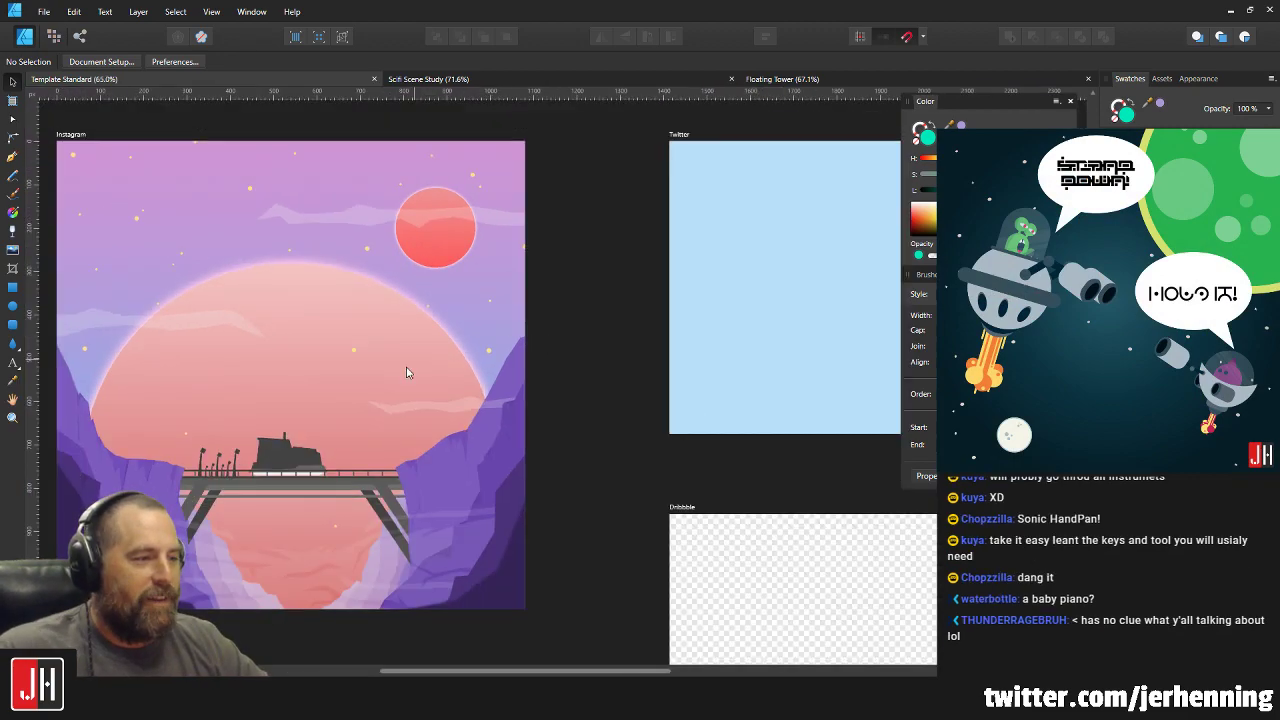
Check the placement of the cloud overlapping the right-hand cliff and save the document.
scroll(480, 390, up, 6)
click(530, 346)
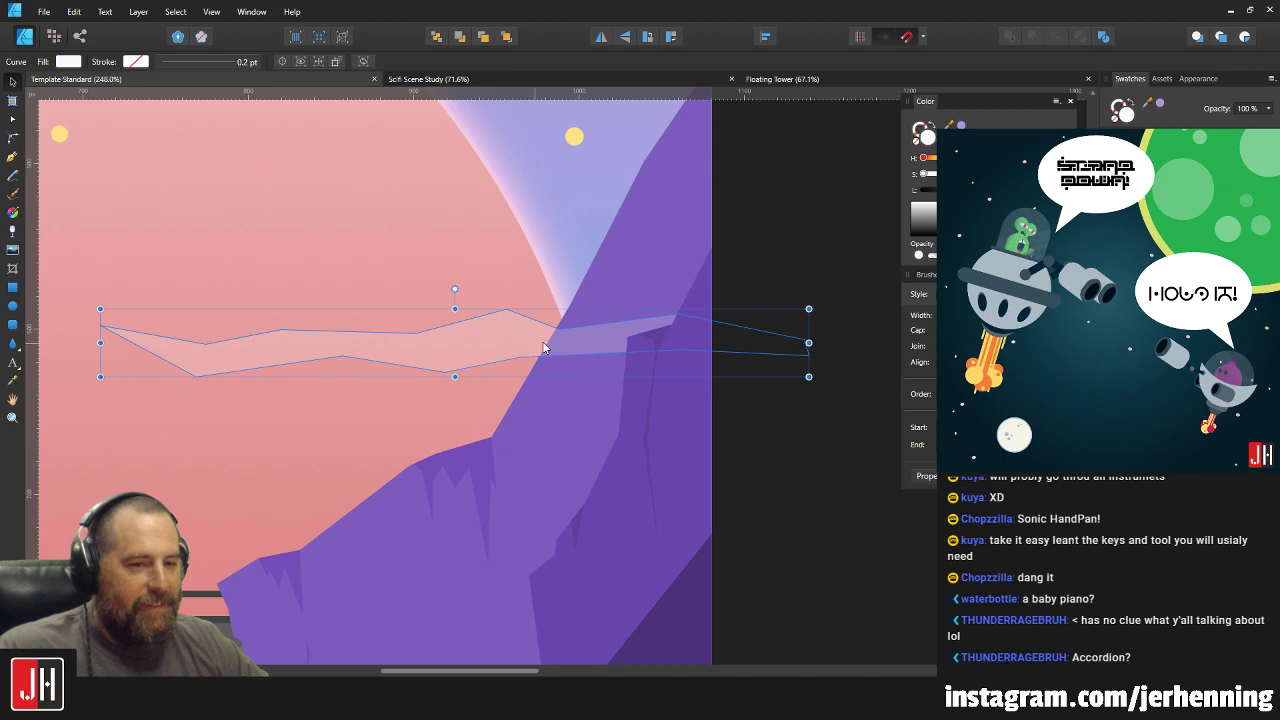
mouse_move(520, 349)
mouse_down()
mouse_move(527, 360)
mouse_move(521, 349)
mouse_up()
scroll(680, 432, down, 5)
click(694, 432)
key(ctrl+s)
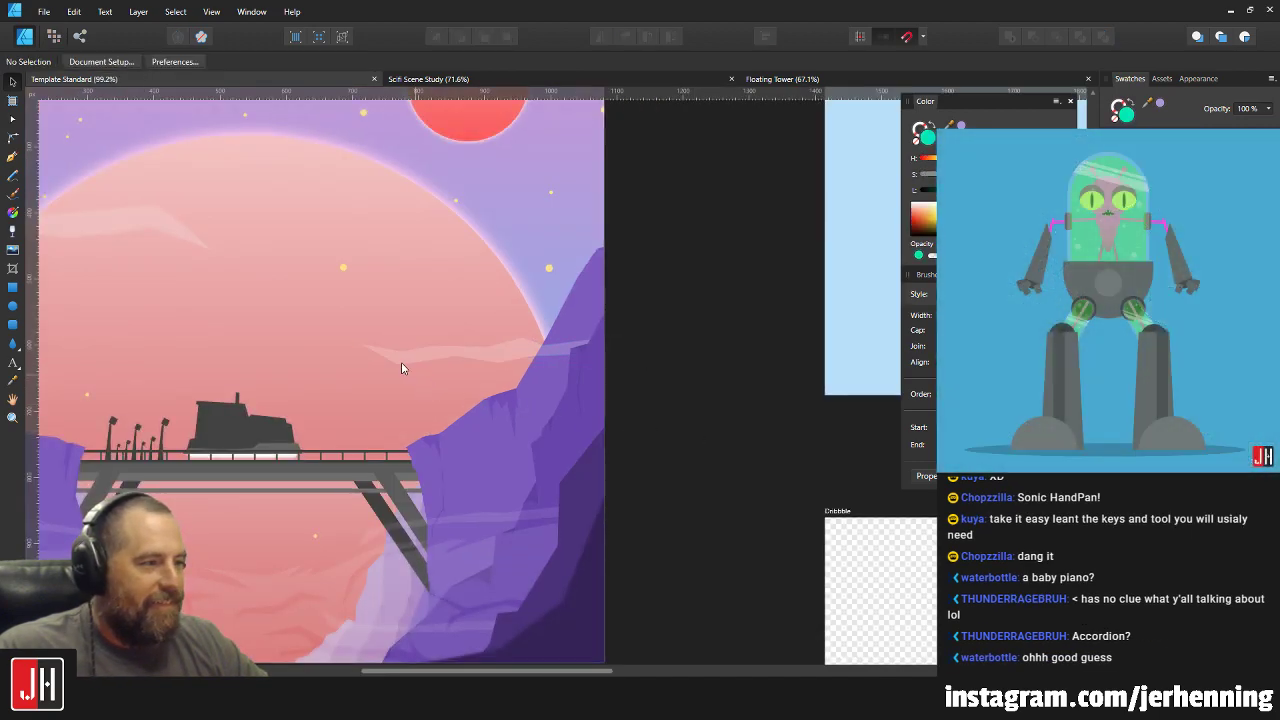
Shift the cloud crossing the planet's left edge slightly right and down, and save the document.
drag(401, 362, 658, 394)
mouse_move(355, 258)
mouse_down()
mouse_move(334, 266)
mouse_move(367, 270)
mouse_up()
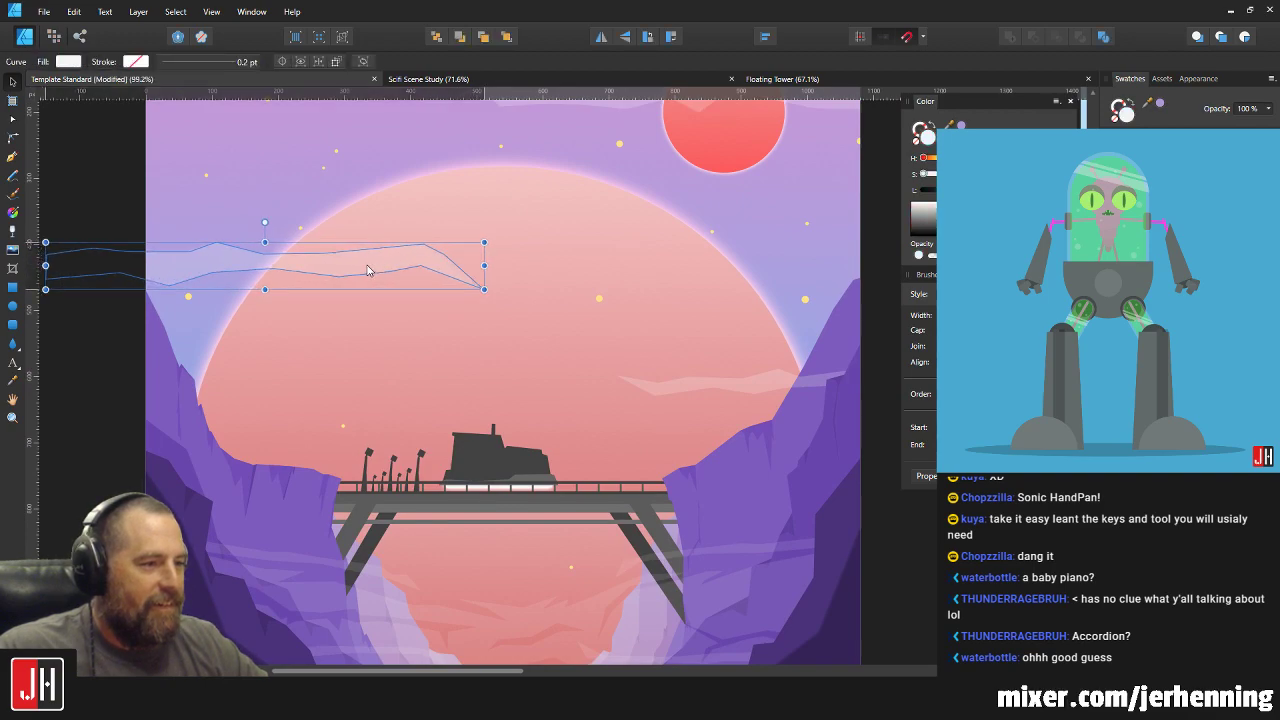
scroll(459, 312, down, 4)
click(696, 363)
key(ctrl+s)
Select the large mist shape beneath the bridge and expose its nodes for editing around the right-hand cliff.
scroll(559, 341, up, 3)
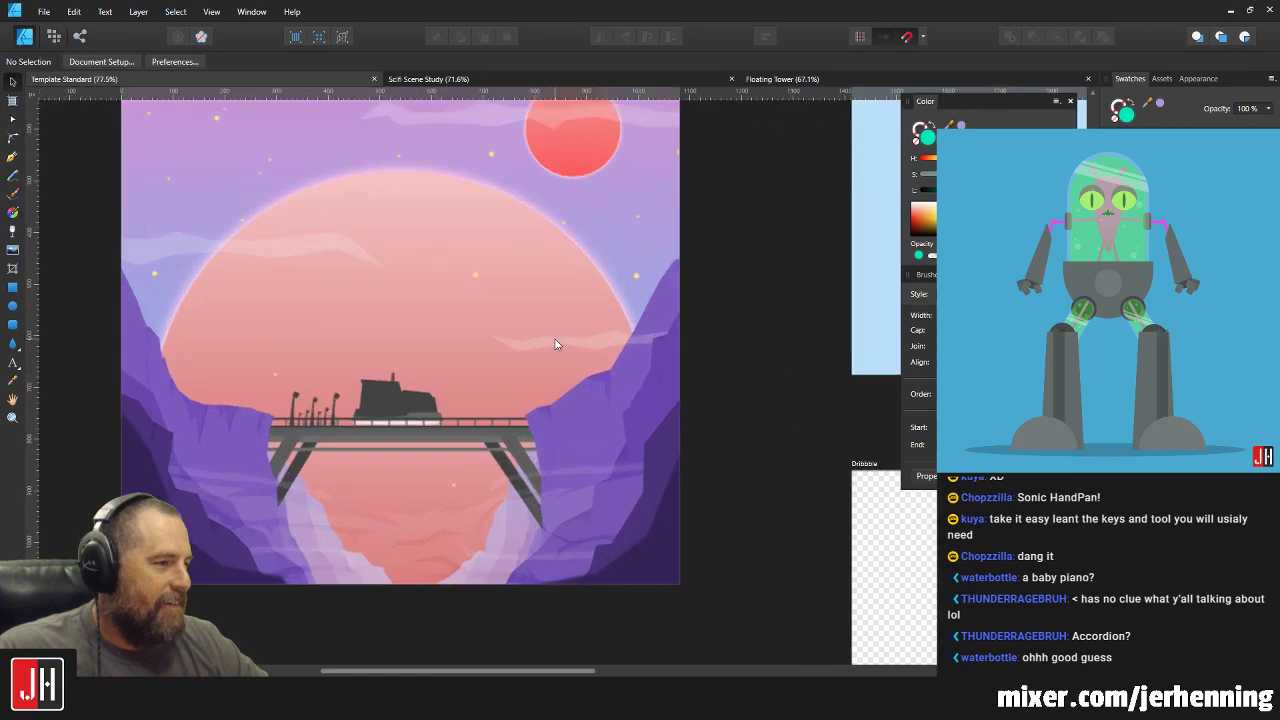
drag(556, 322, 560, 336)
scroll(514, 349, down, 1)
scroll(480, 457, up, 3)
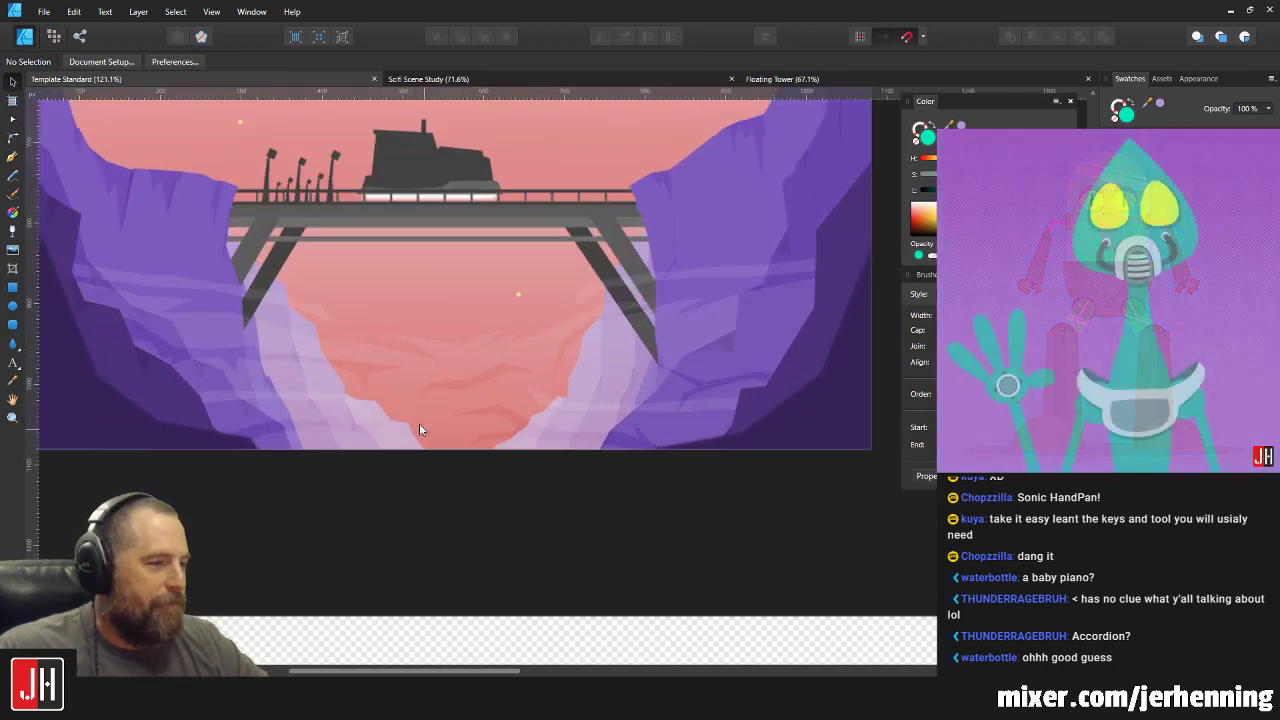
click(403, 398)
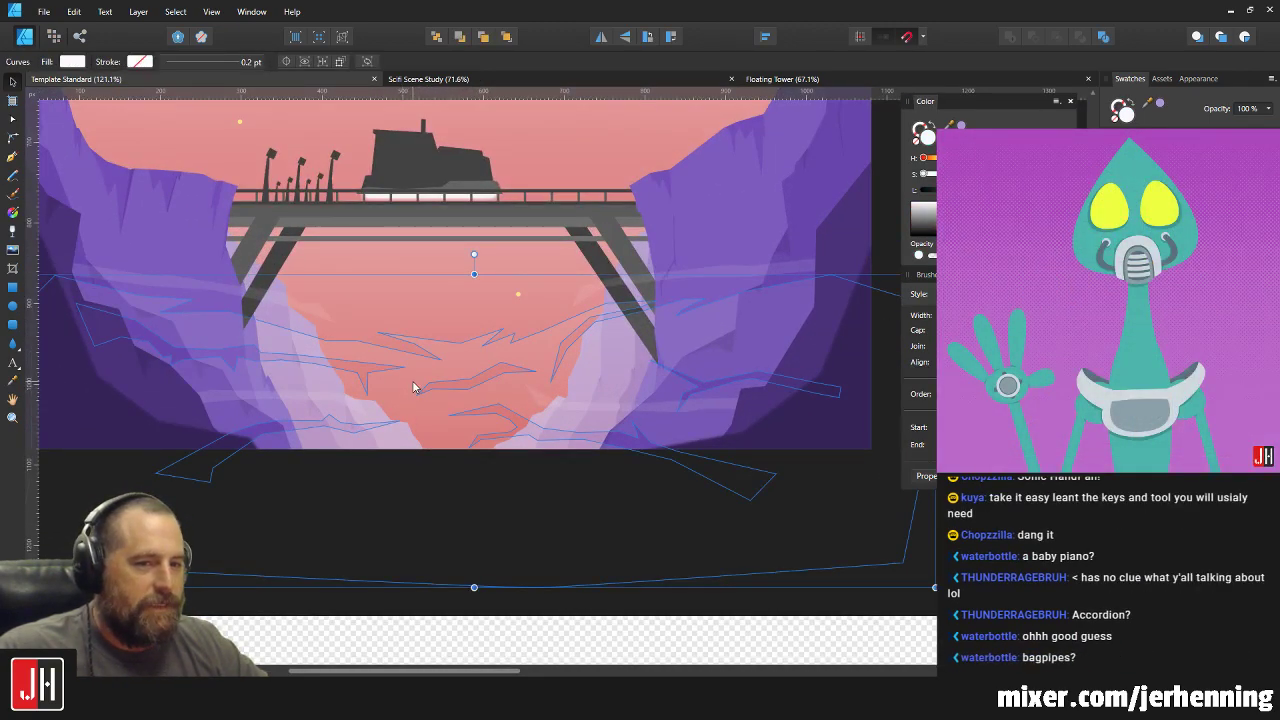
scroll(414, 388, down, 3)
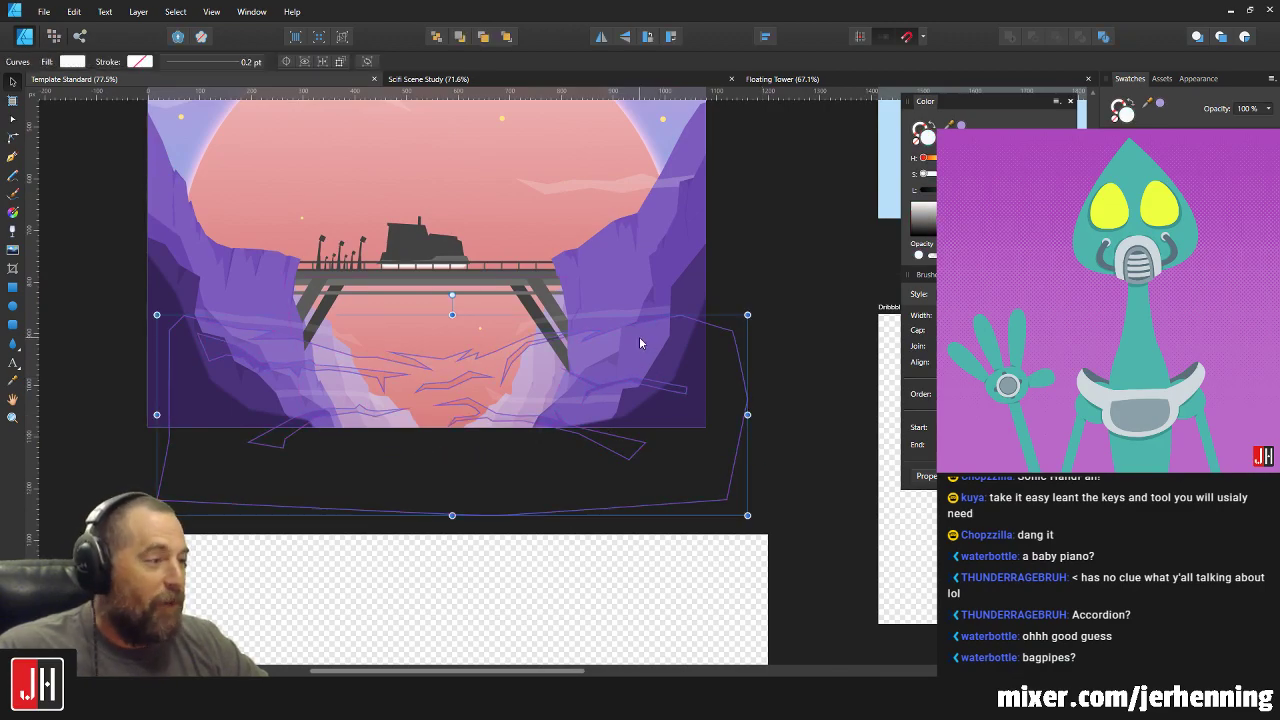
scroll(574, 306, up, 3)
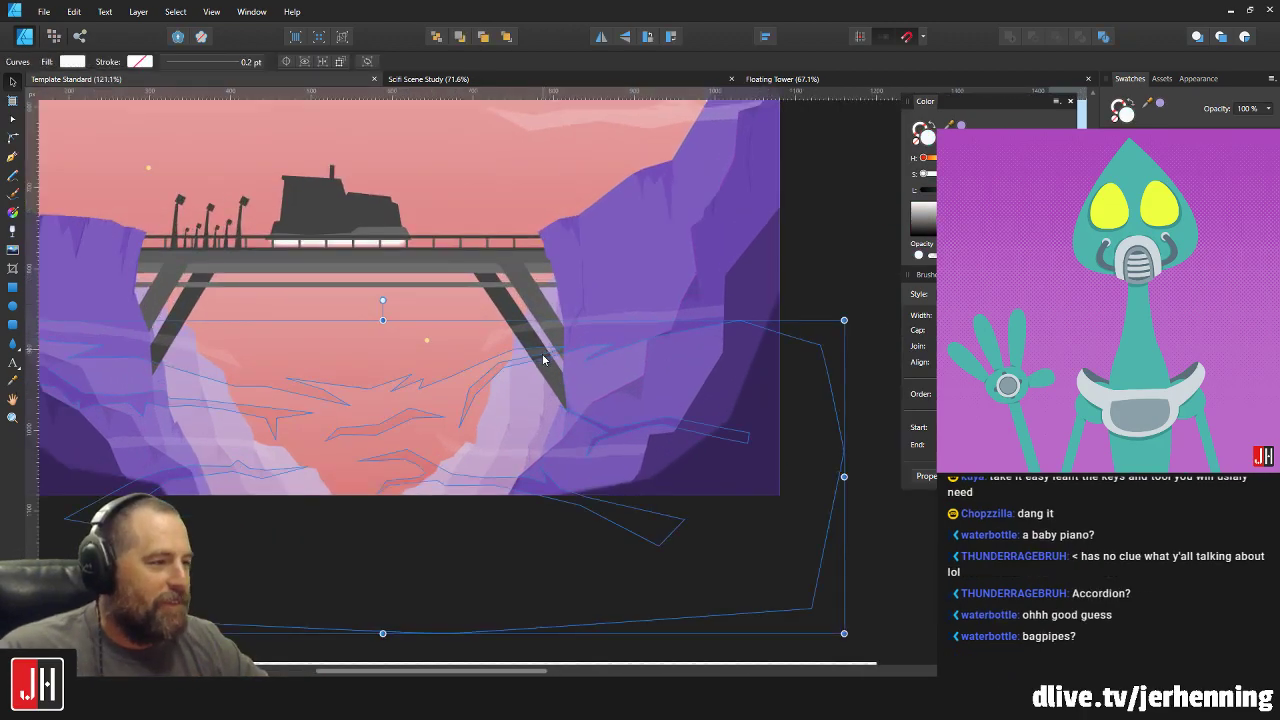
key(a)
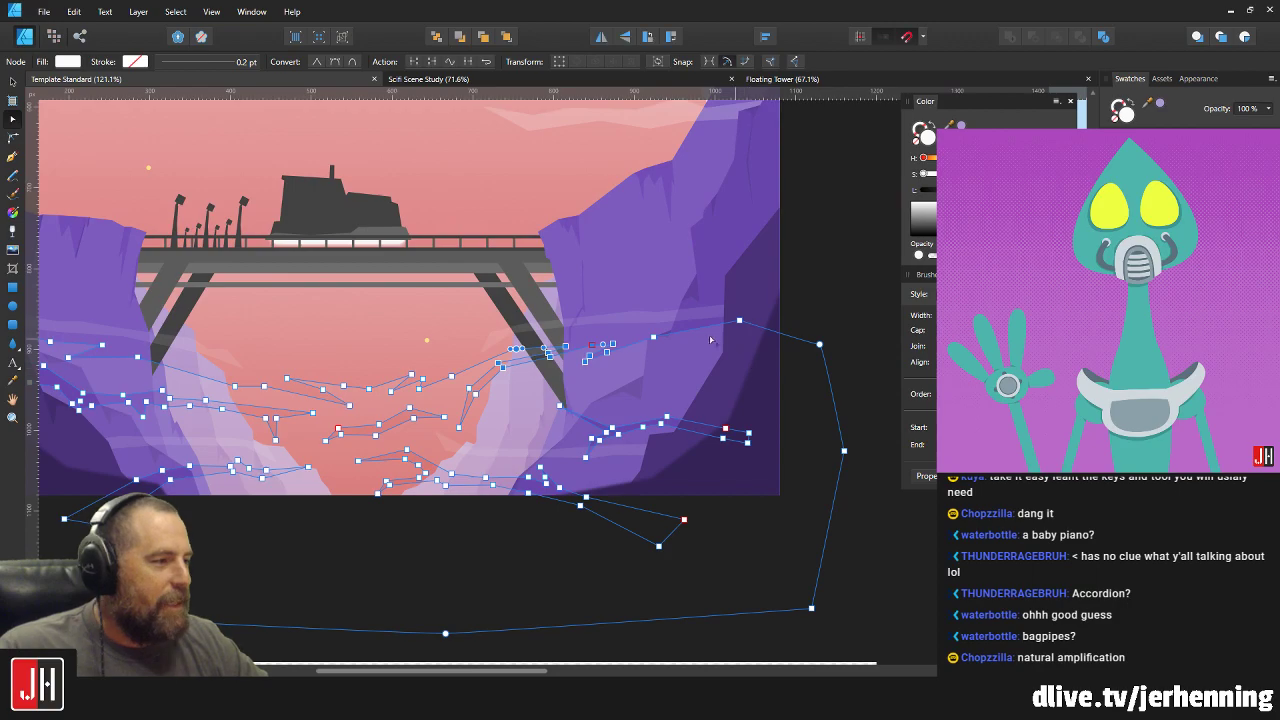
scroll(653, 338, up, 2)
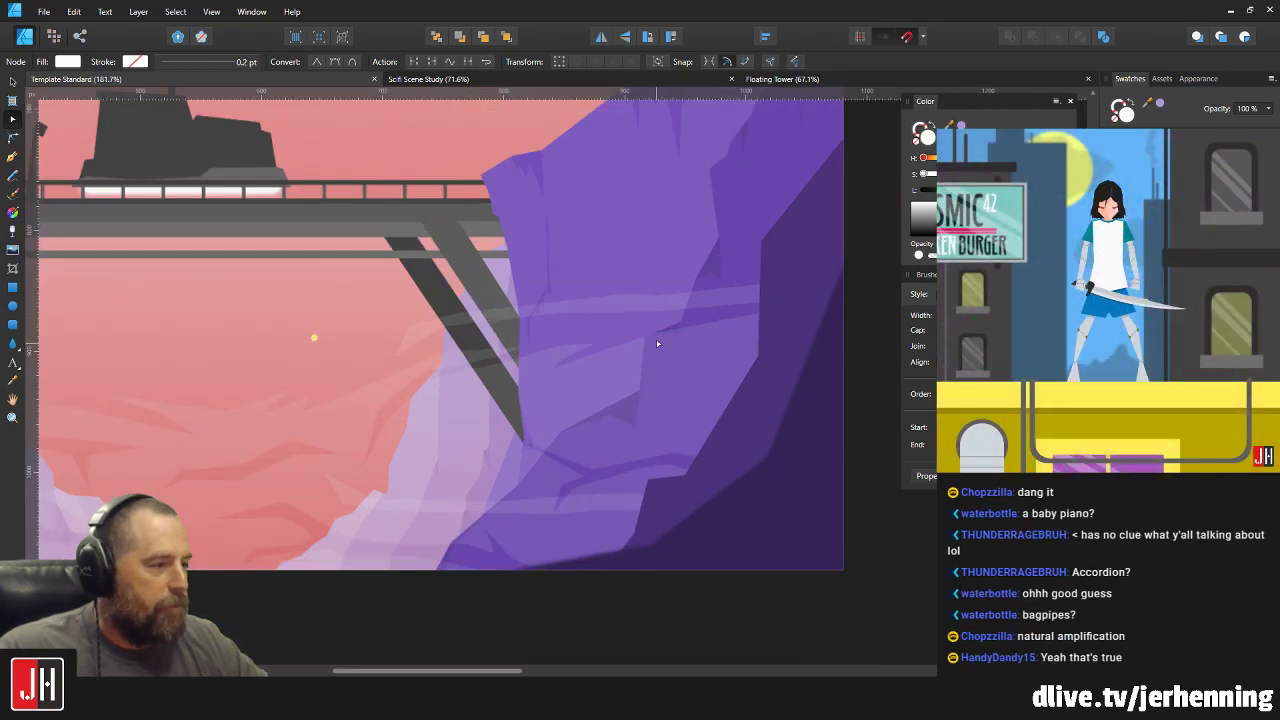
Lower the fog shape's top edge node over the right cliff and shift the thin mist streak there to the right.
drag(654, 340, 652, 364)
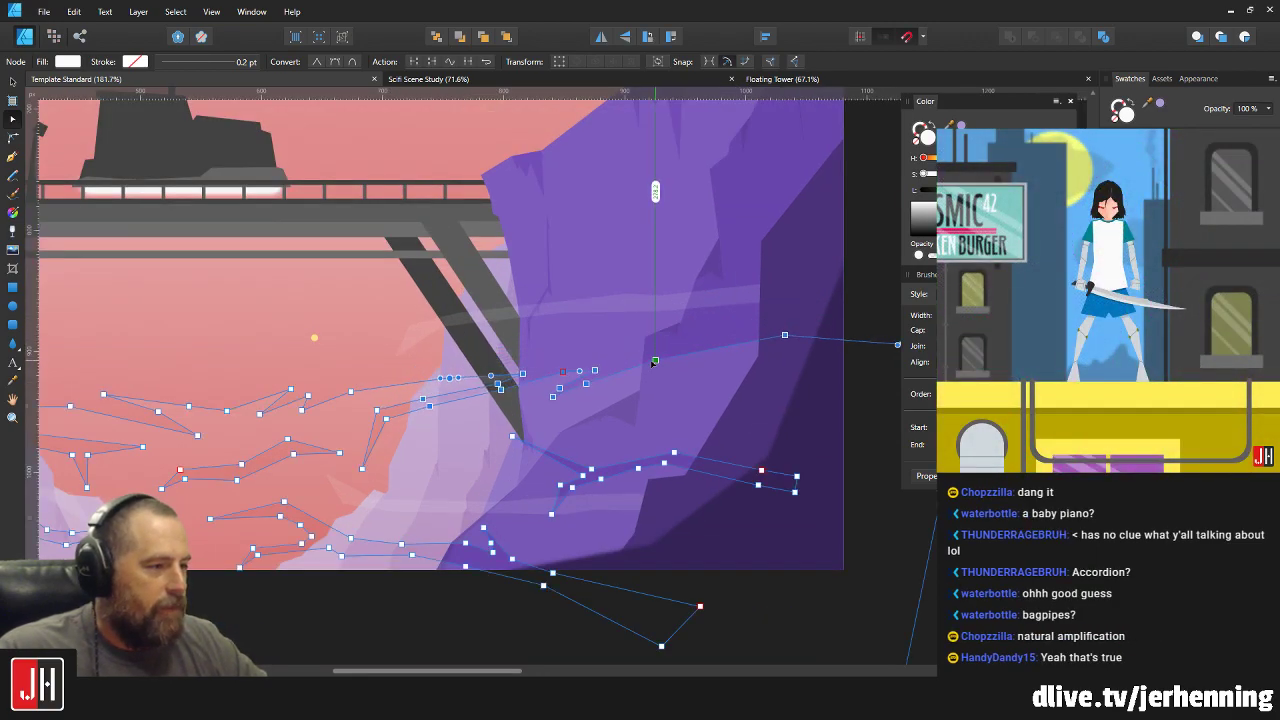
key(v)
click(676, 303)
drag(686, 305, 836, 320)
key(ctrl+0)
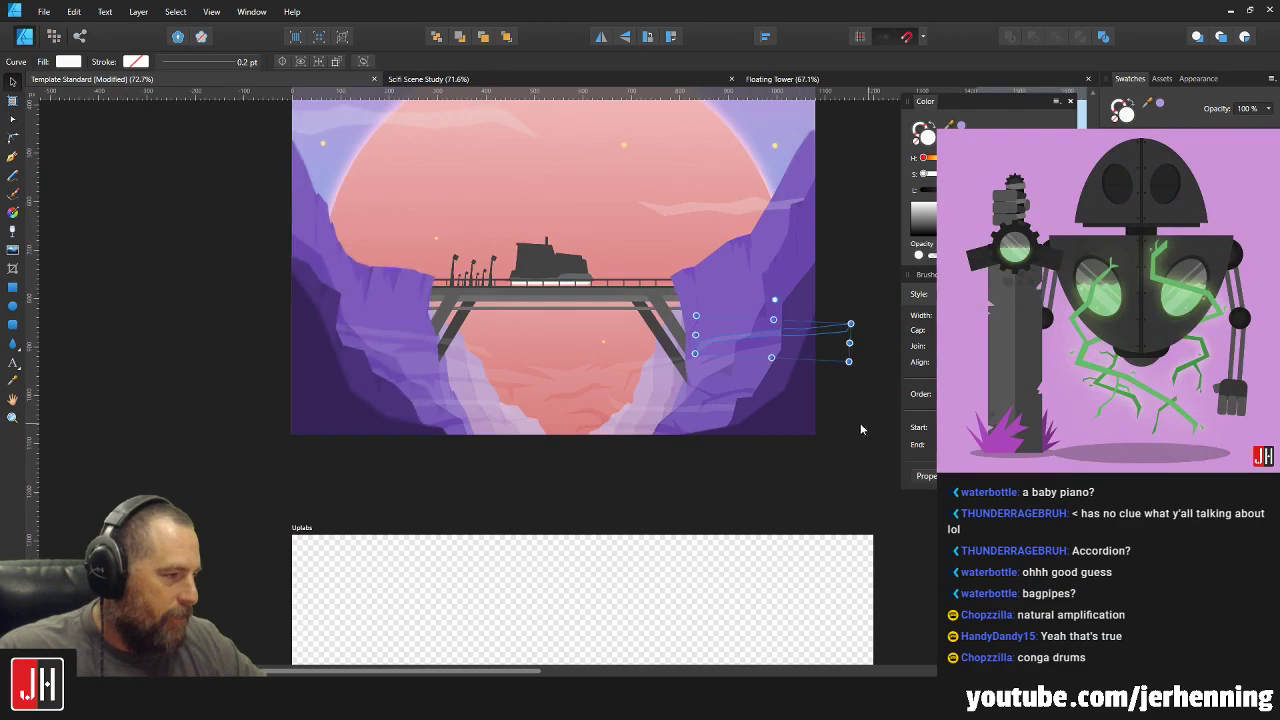
key(ctrl+d)
Move the nodes of the lower cutout in the fog over the right cliff slightly to the right and save the document.
scroll(756, 386, up, 5)
click(680, 351)
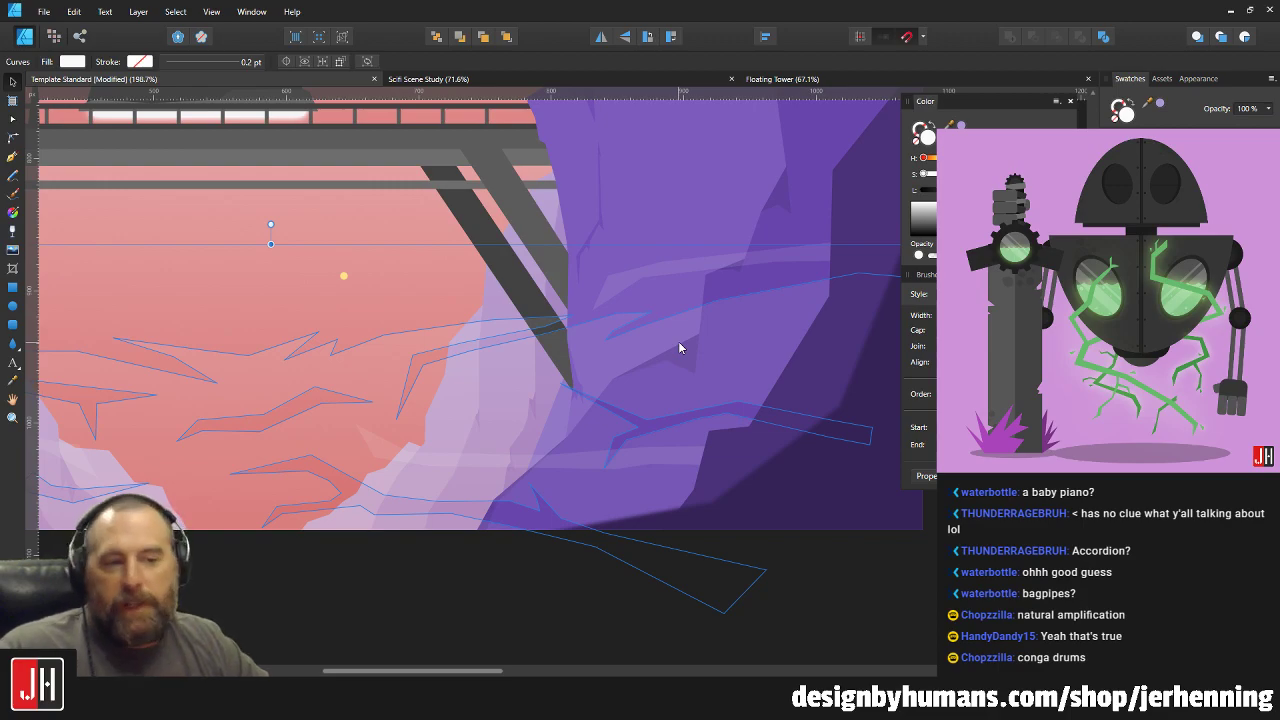
key(a)
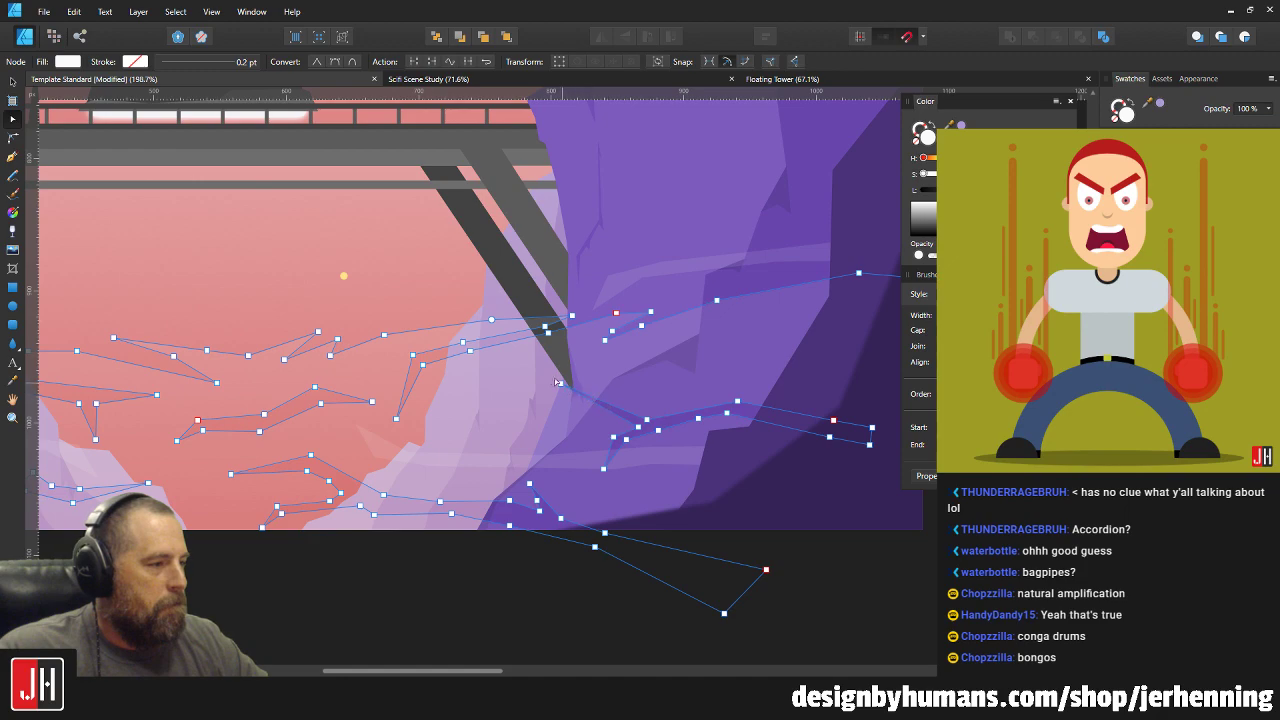
drag(535, 367, 893, 490)
drag(829, 437, 851, 437)
scroll(720, 422, down, 4)
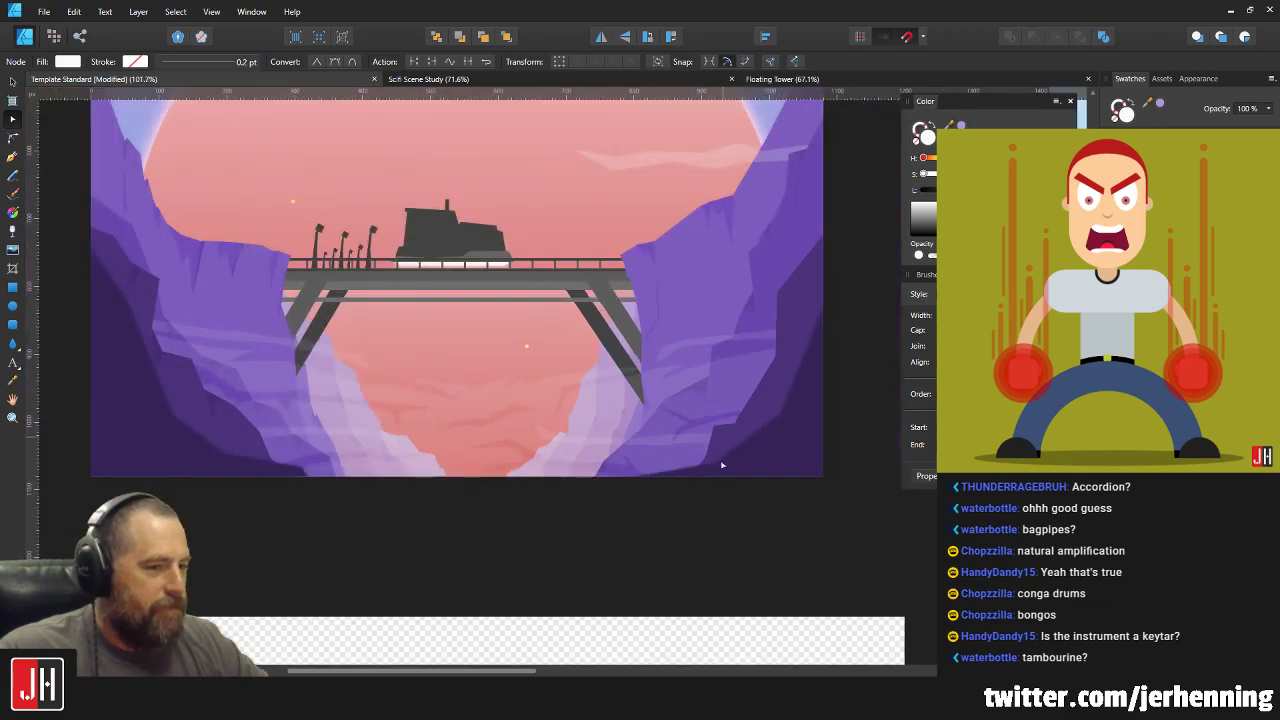
key(Escape)
key(ctrl+s)
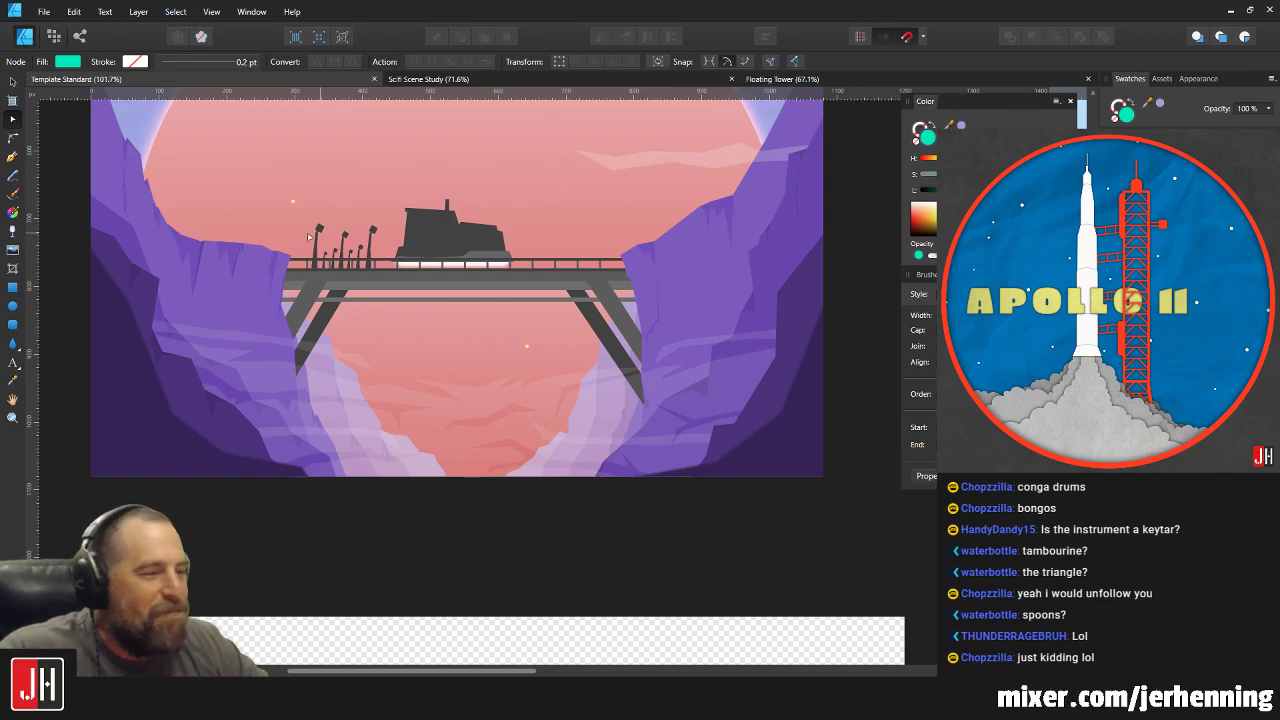
Move the thin mist streak on the left cliff slightly to the left and up.
scroll(309, 236, down, 1)
scroll(311, 368, up, 5)
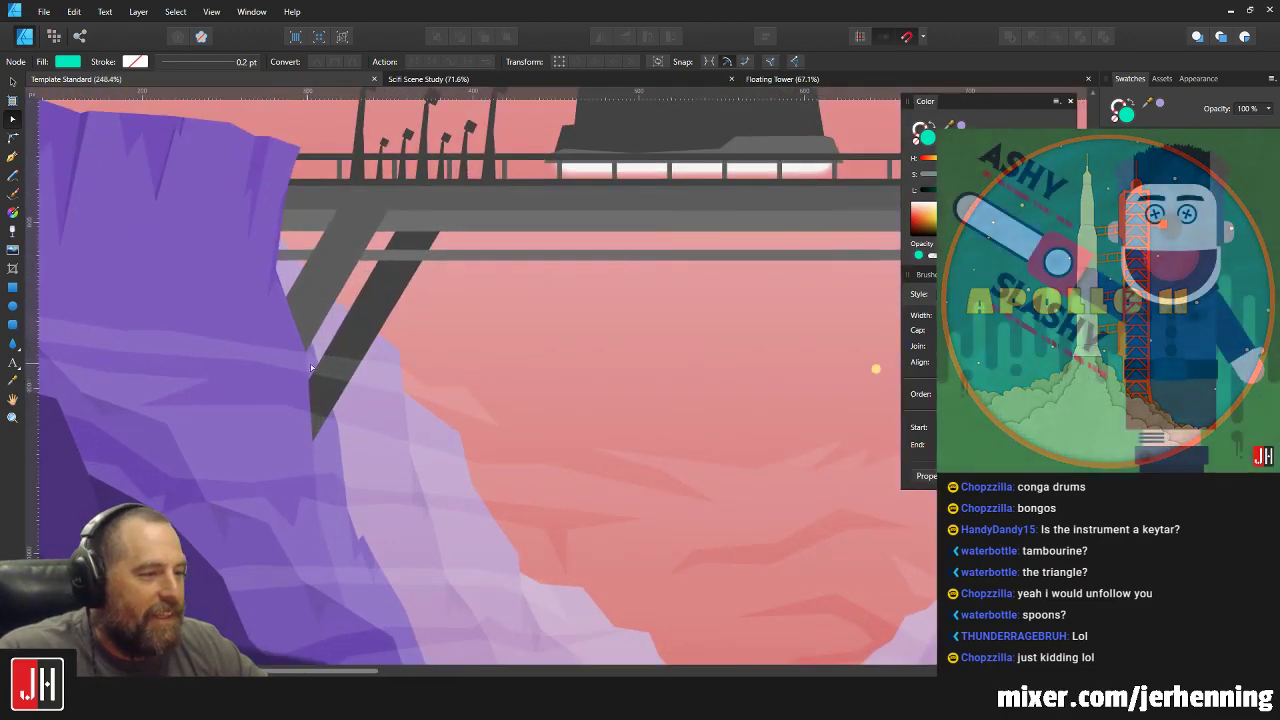
click(311, 368)
key(v)
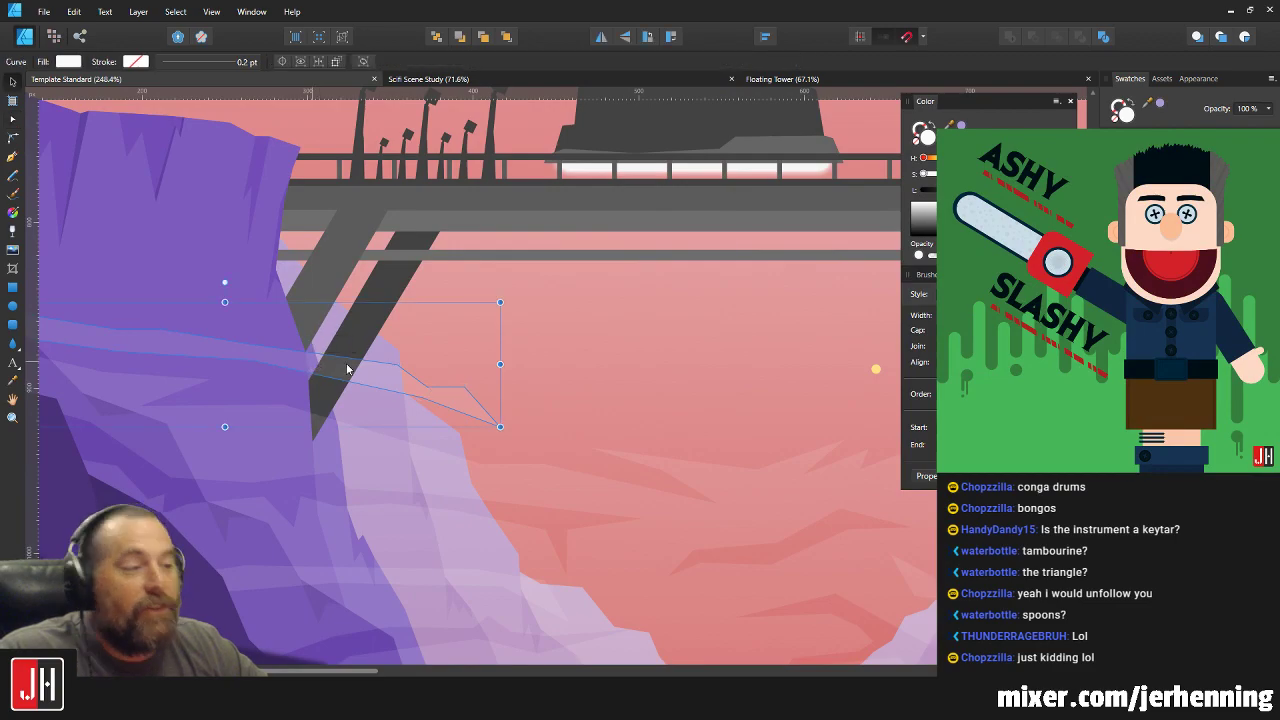
scroll(347, 369, left, 1)
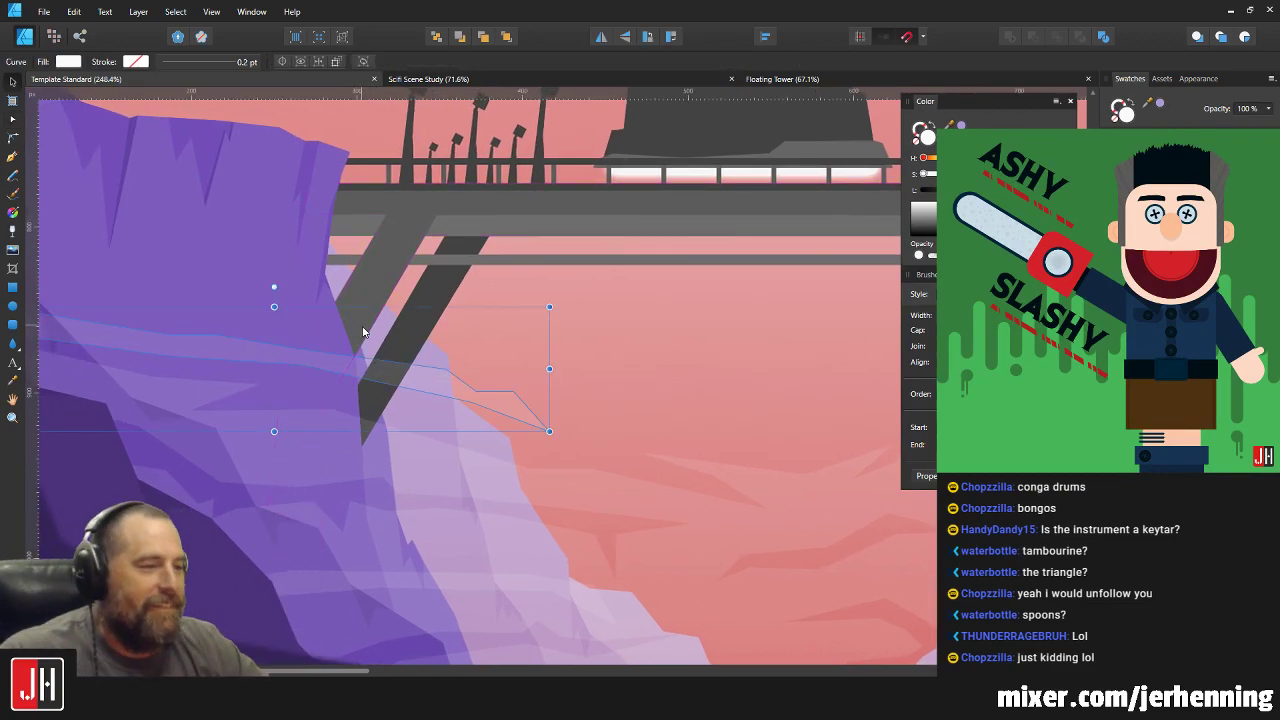
scroll(363, 332, down, 1)
drag(285, 352, 248, 347)
scroll(272, 342, up, 2)
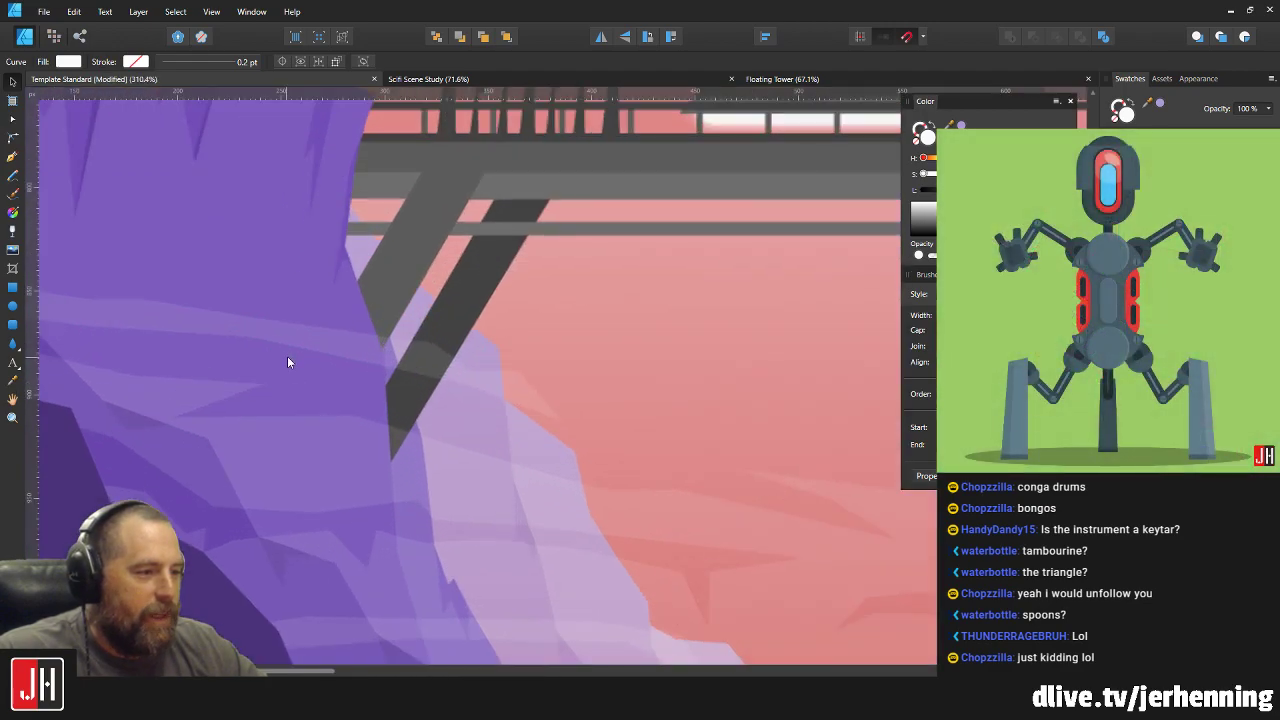
scroll(300, 348, down, 4)
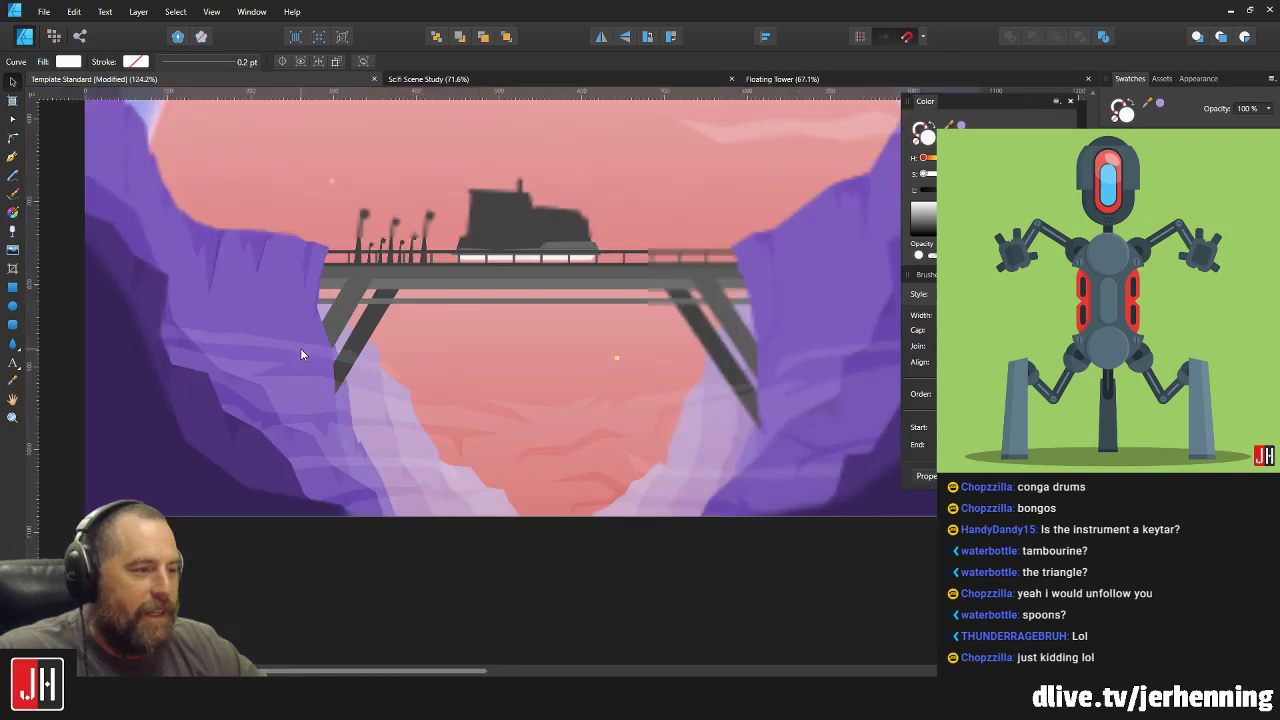
scroll(300, 348, down, 3)
click(789, 505)
Select all nodes of the middle fog cutout running across the left cliff and move them slightly down.
scroll(524, 404, up, 5)
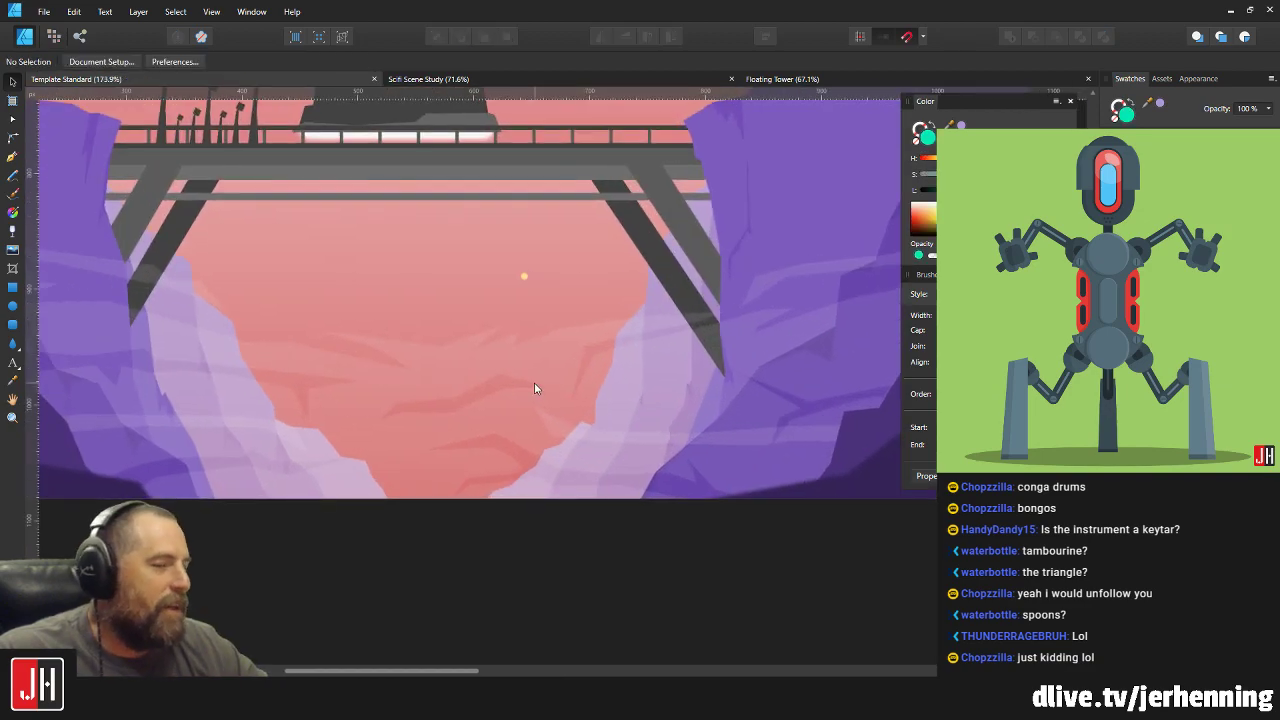
scroll(457, 401, up, 2)
scroll(608, 379, up, 1)
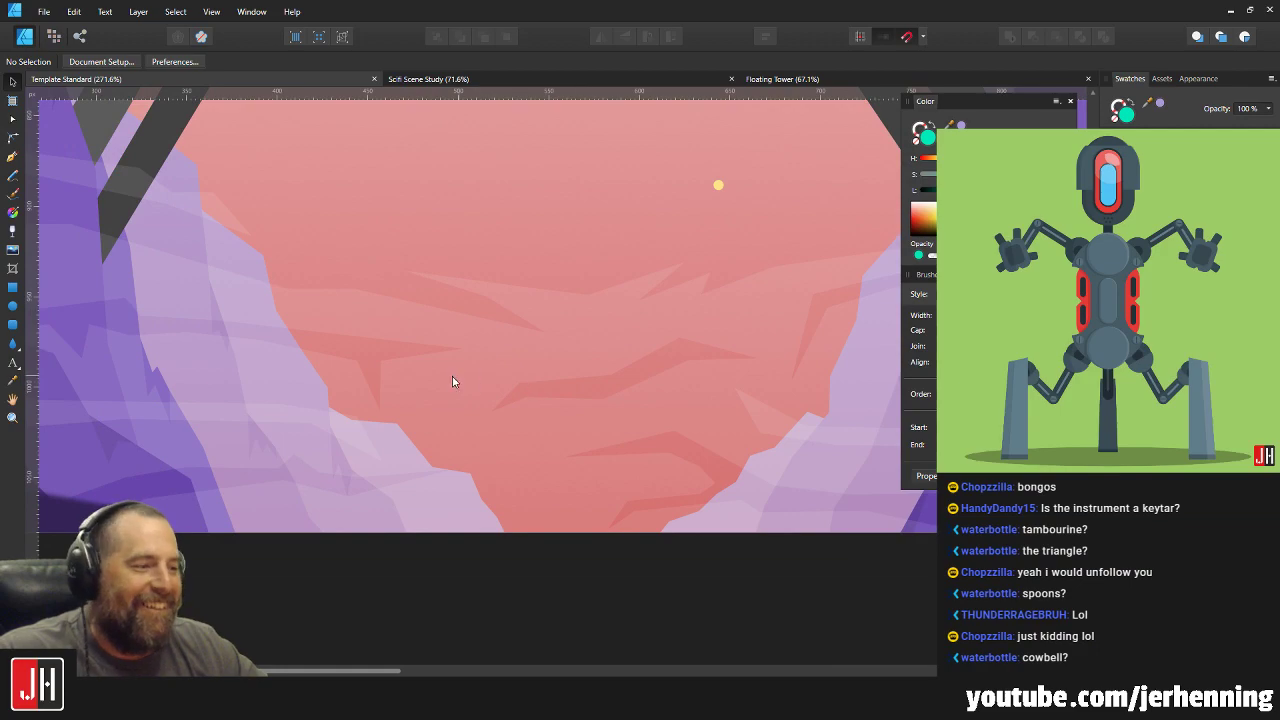
drag(452, 381, 580, 383)
key(a)
click(376, 327)
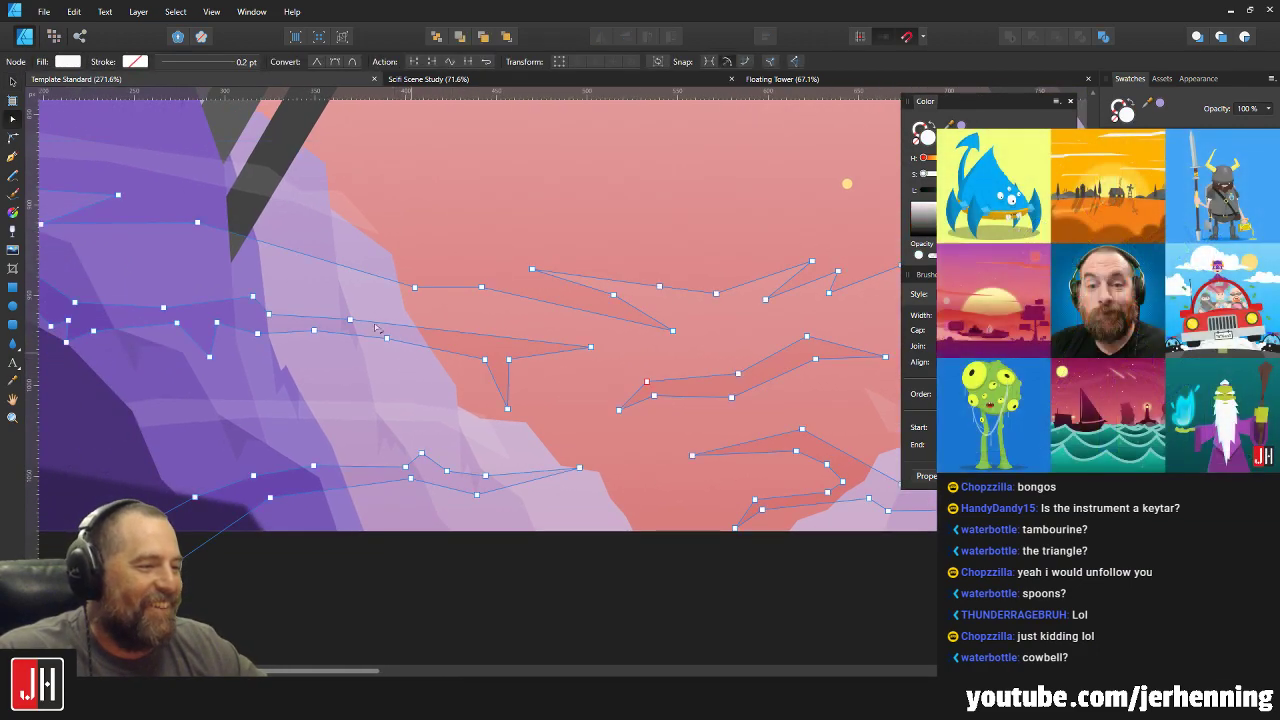
scroll(376, 300, left, 3)
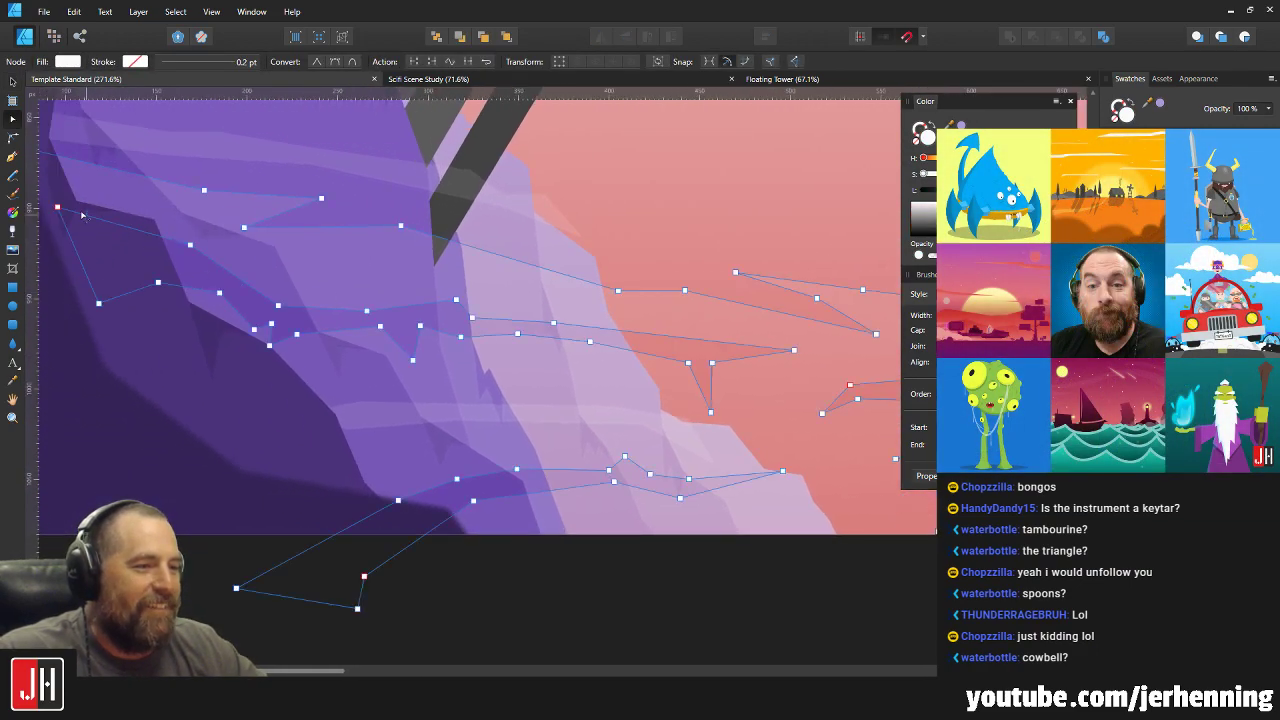
drag(50, 200, 228, 325)
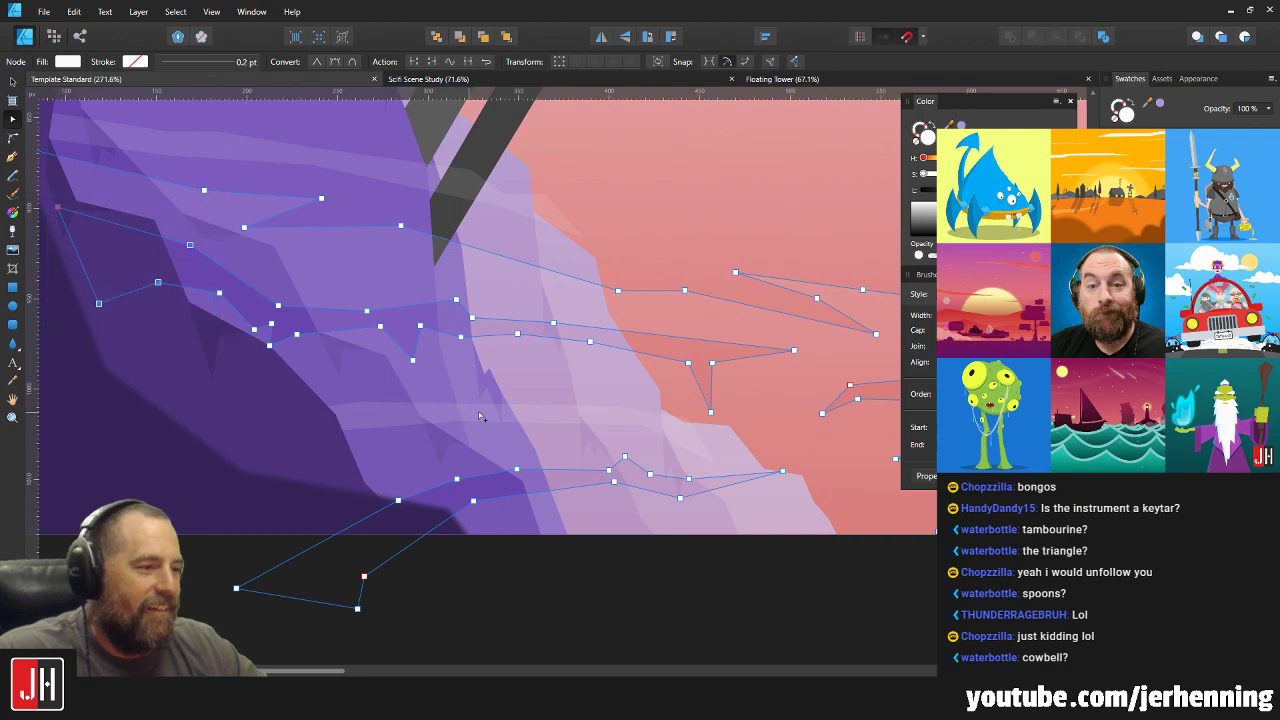
drag(488, 408, 220, 297)
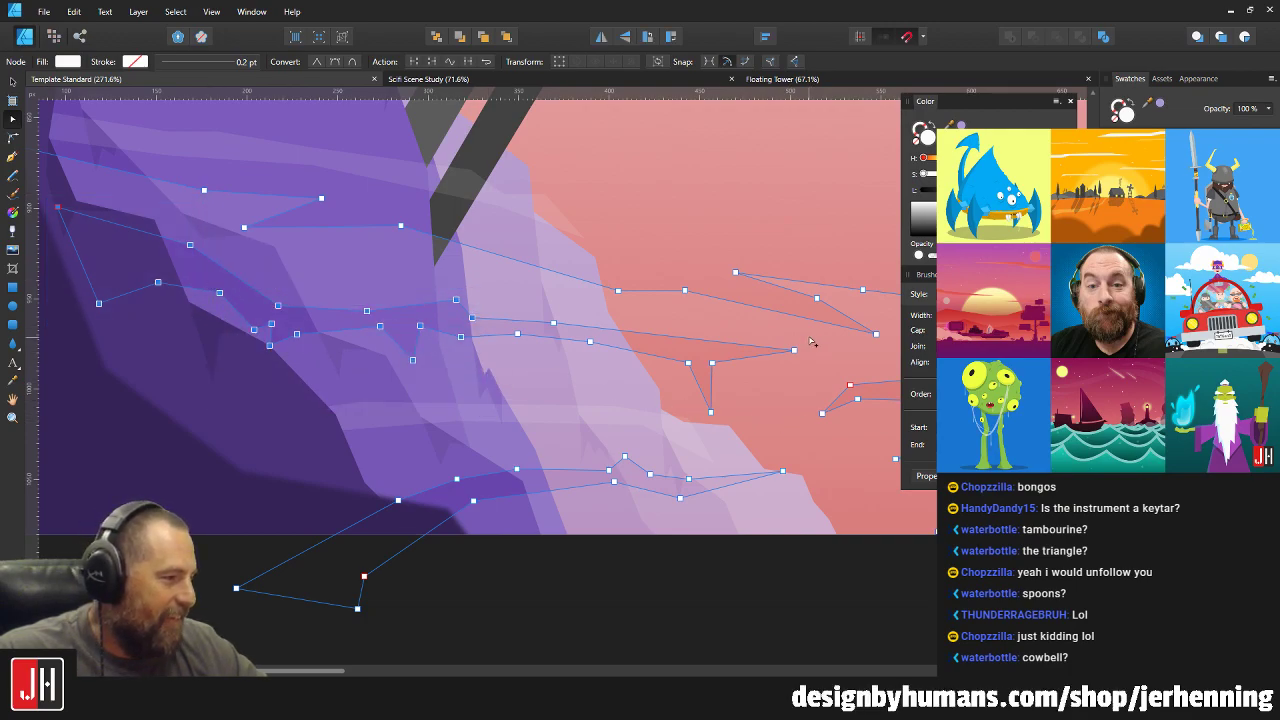
drag(810, 337, 474, 416)
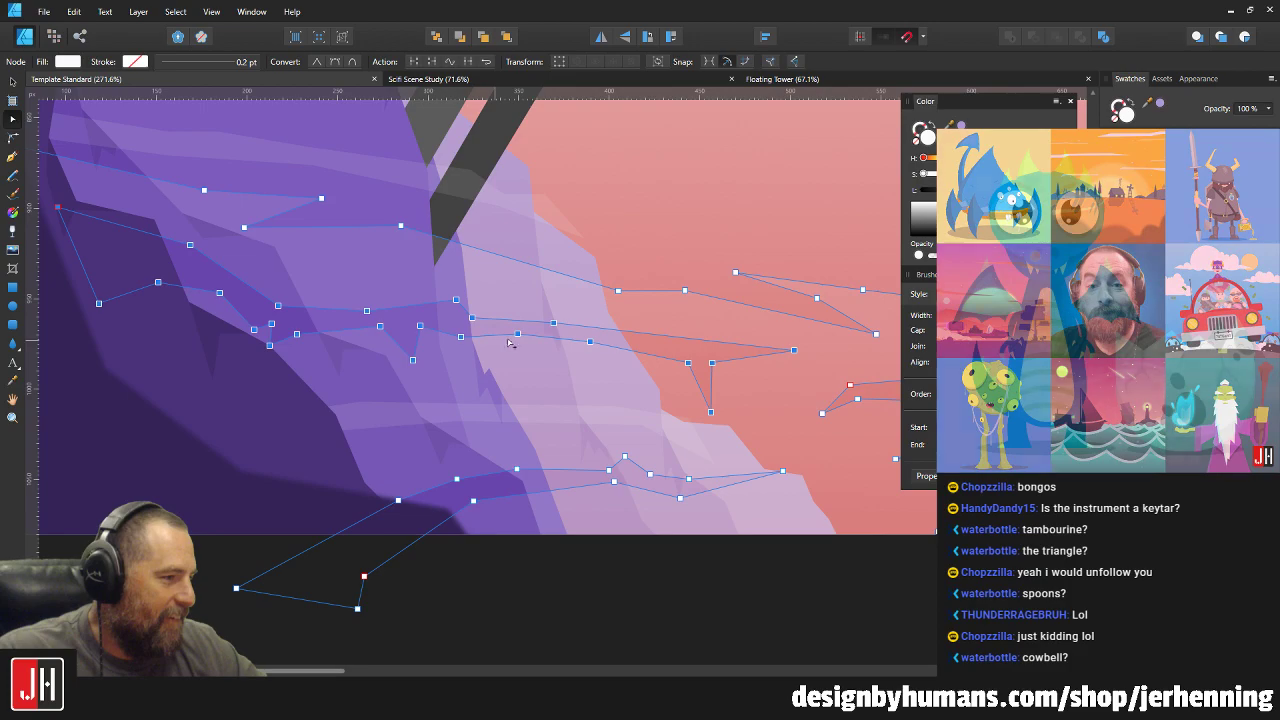
drag(554, 322, 569, 348)
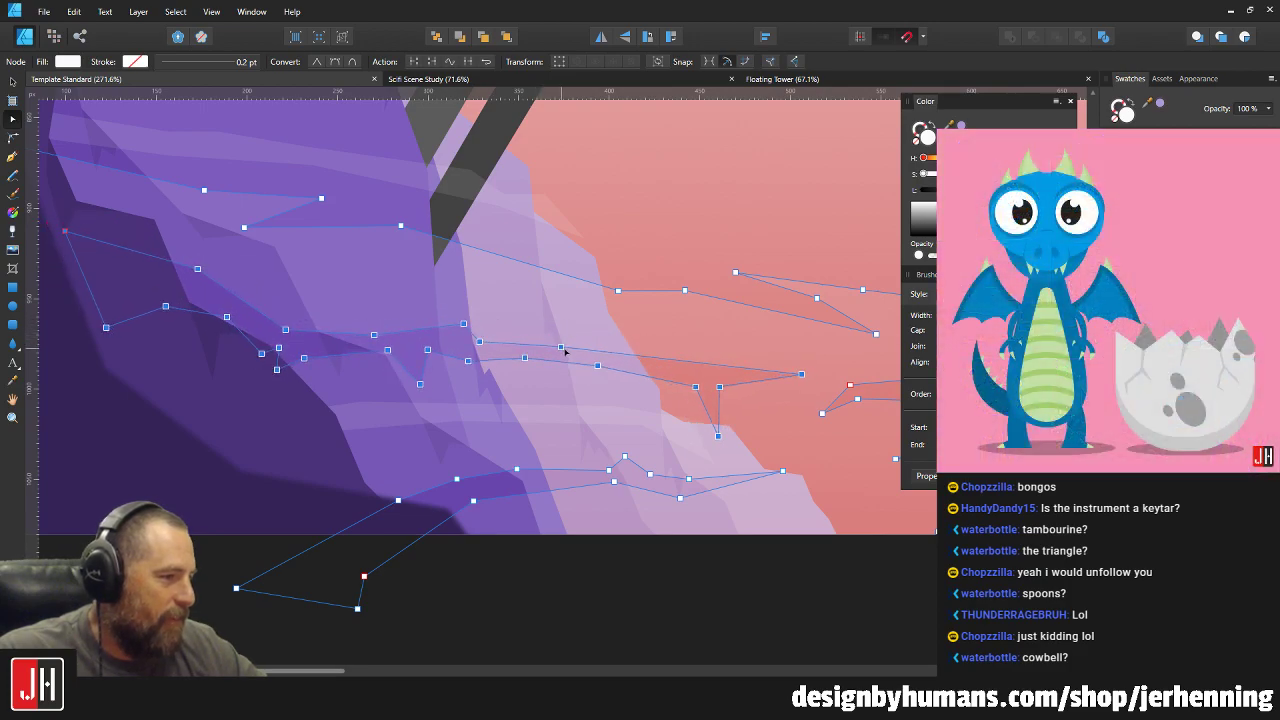
scroll(569, 347, down, 3)
scroll(577, 343, down, 4)
click(759, 457)
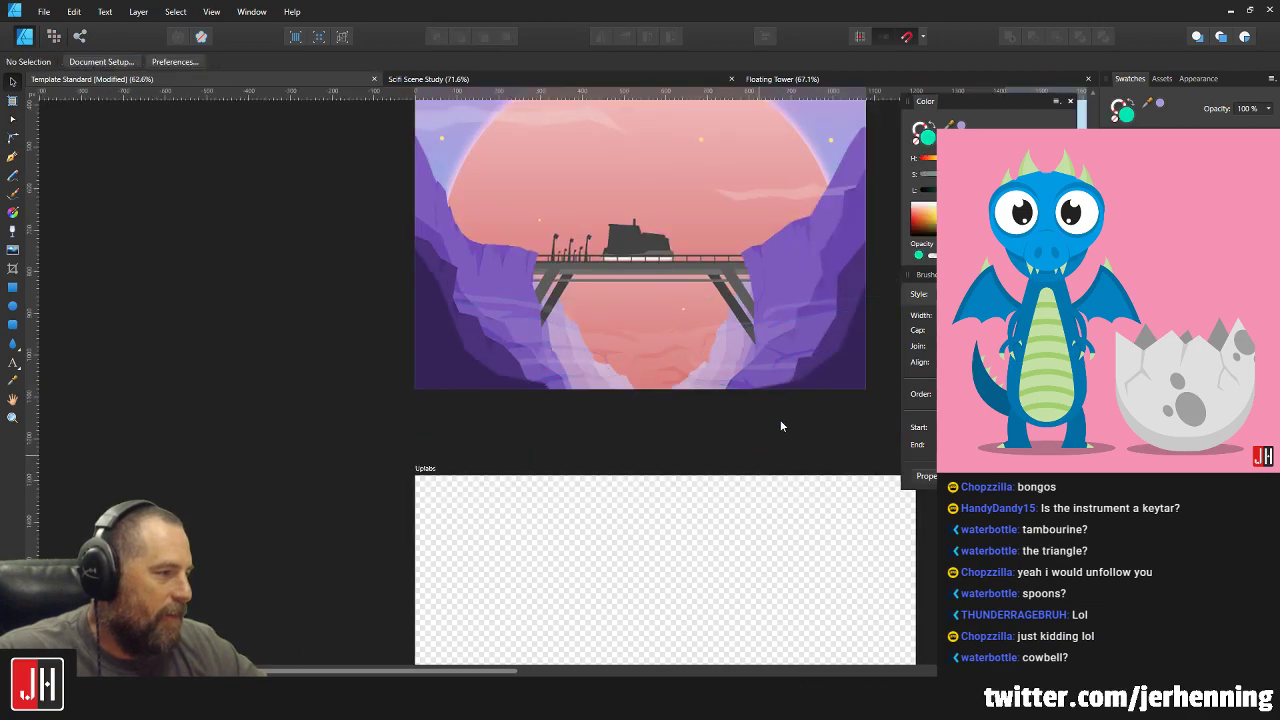
Nudge the mist streak crossing the left cliff and bridge support slightly down and to the right.
scroll(780, 420, right, 3)
scroll(452, 327, up, 4)
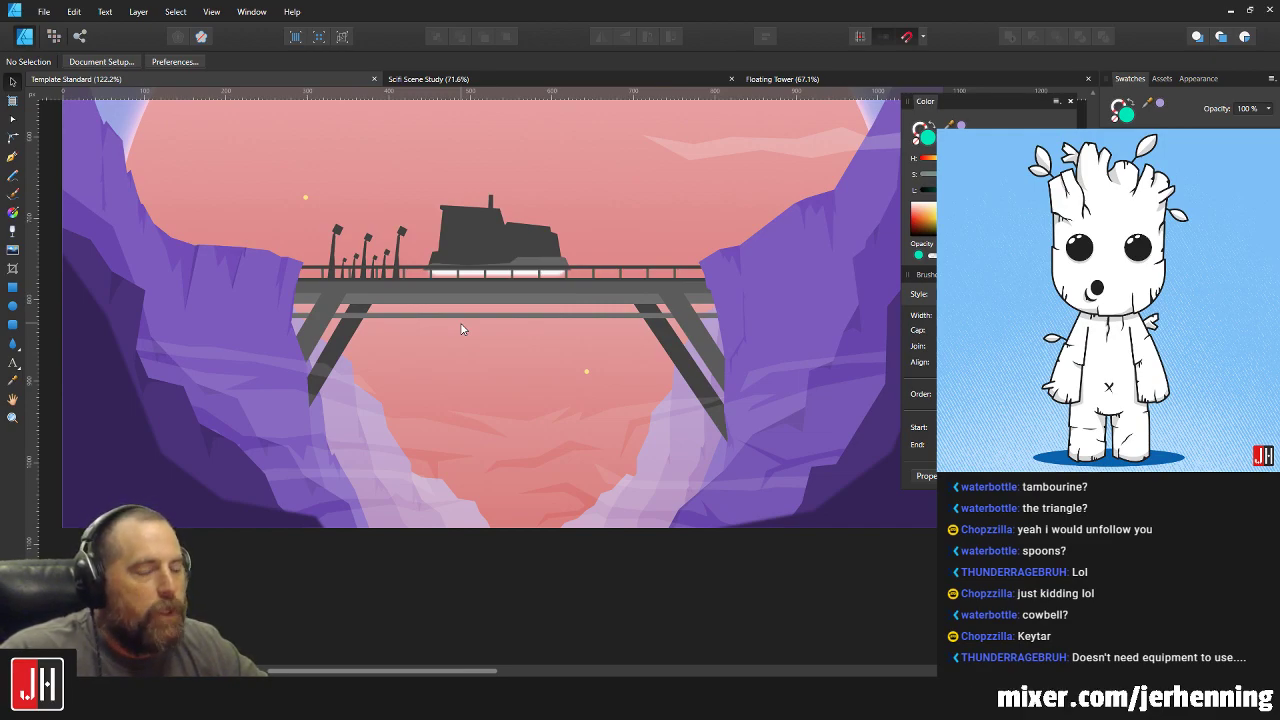
scroll(313, 343, up, 4)
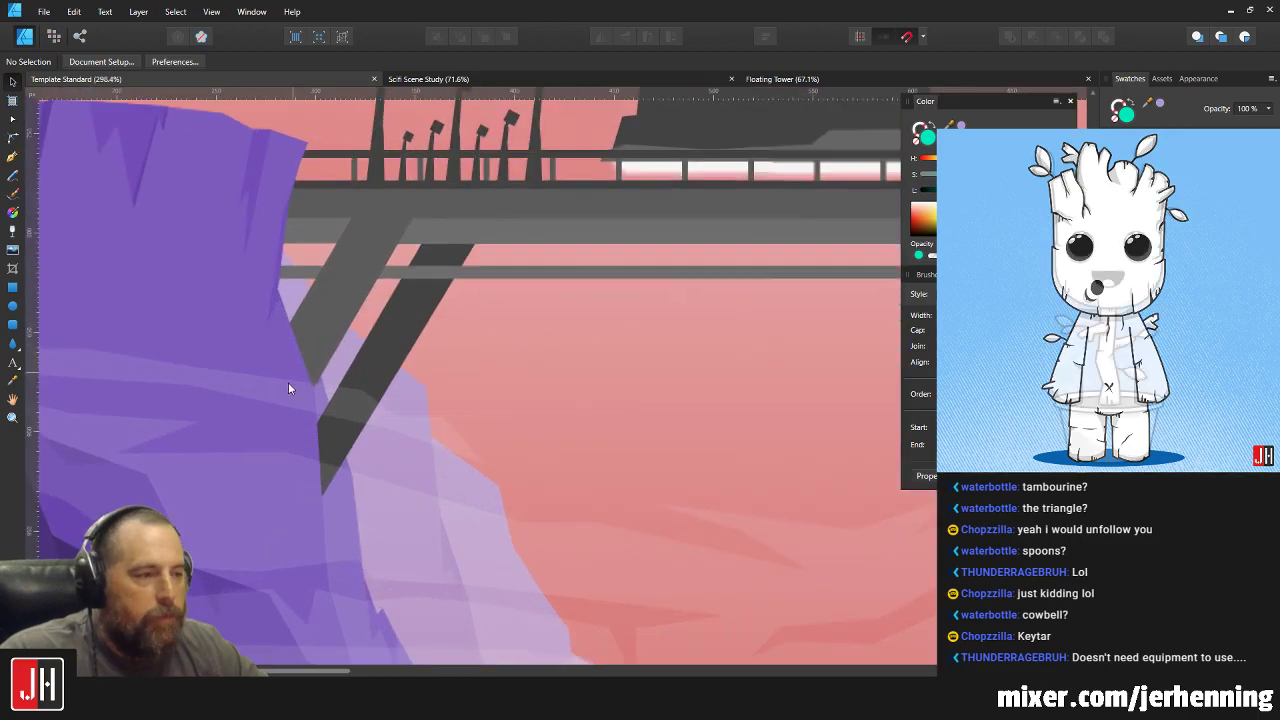
click(310, 393)
scroll(376, 403, left, 4)
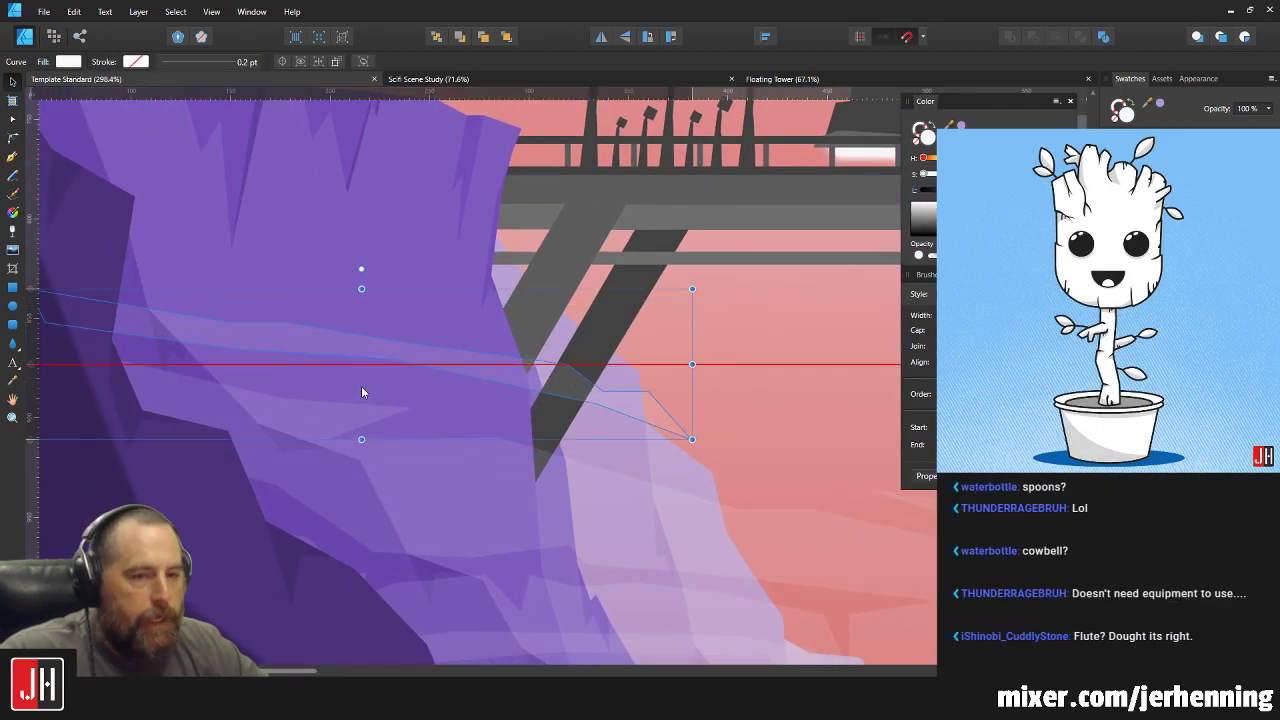
scroll(380, 378, down, 3)
scroll(397, 372, right, 2)
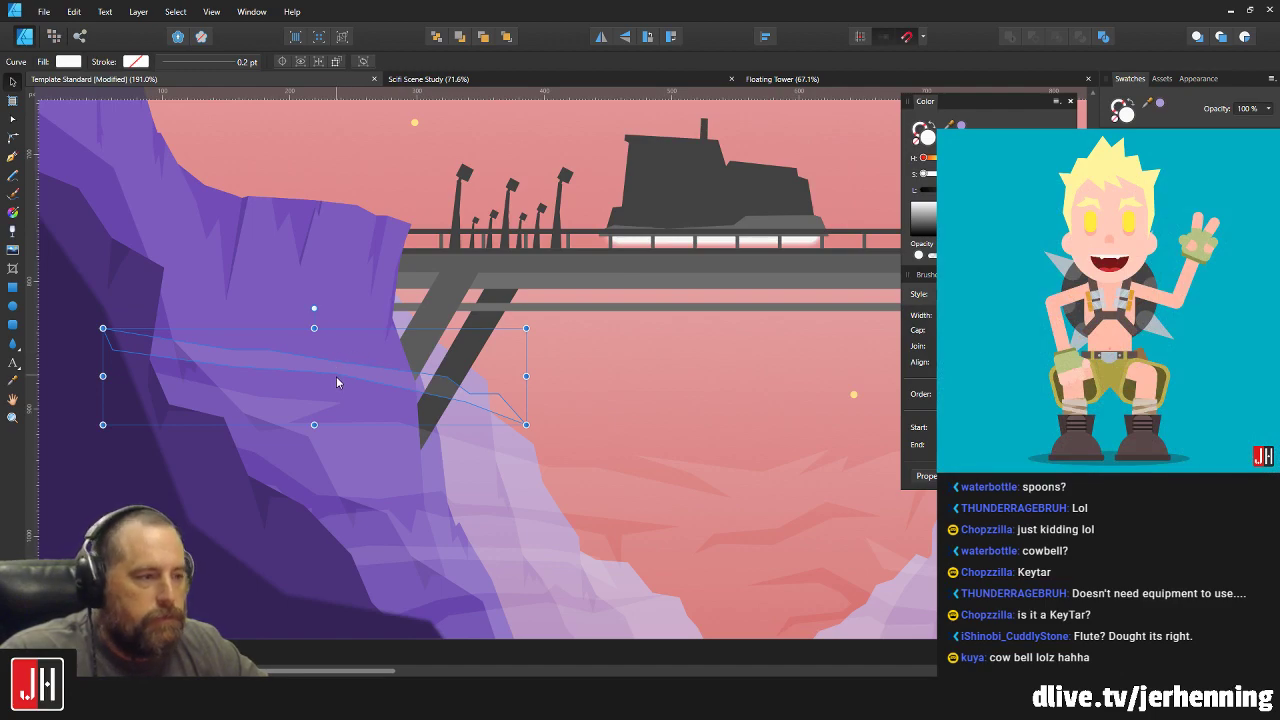
scroll(316, 376, up, 3)
drag(312, 354, 319, 362)
scroll(330, 362, down, 7)
click(586, 516)
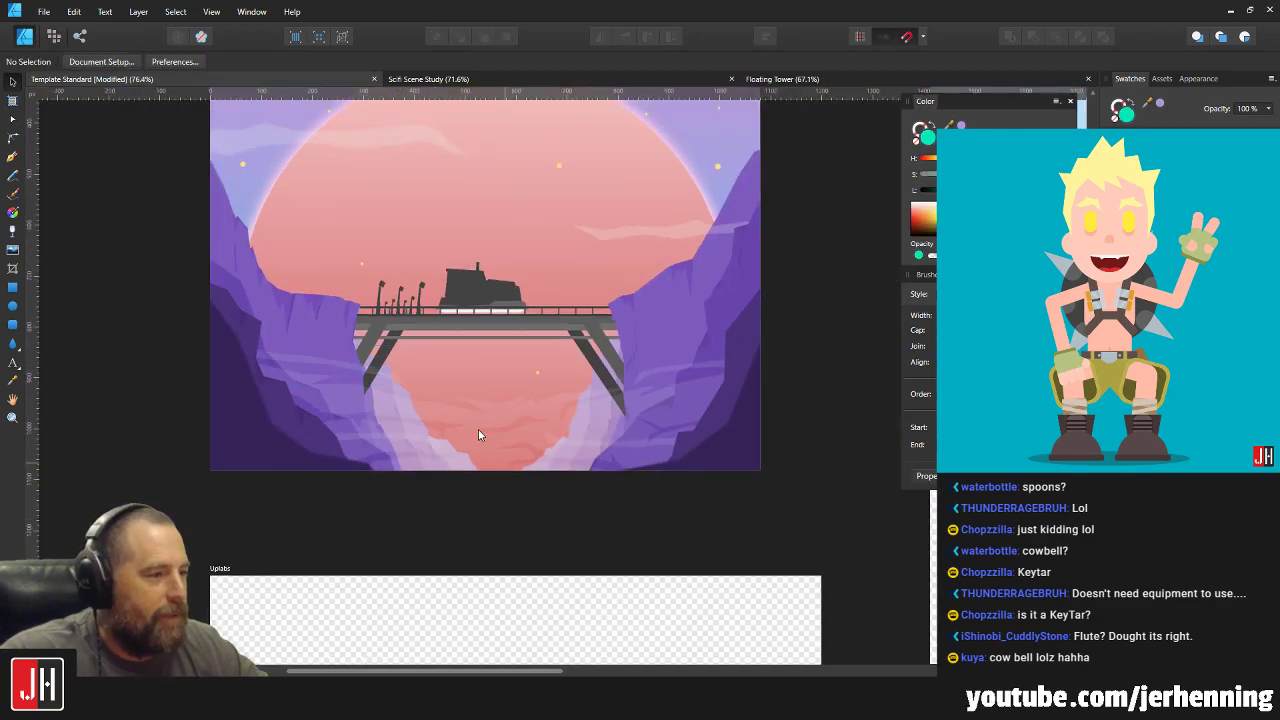
Select the fog shape's nodes around the central cutouts between the cliffs and move them slightly down.
scroll(478, 433, up, 6)
click(505, 408)
scroll(474, 403, down, 1)
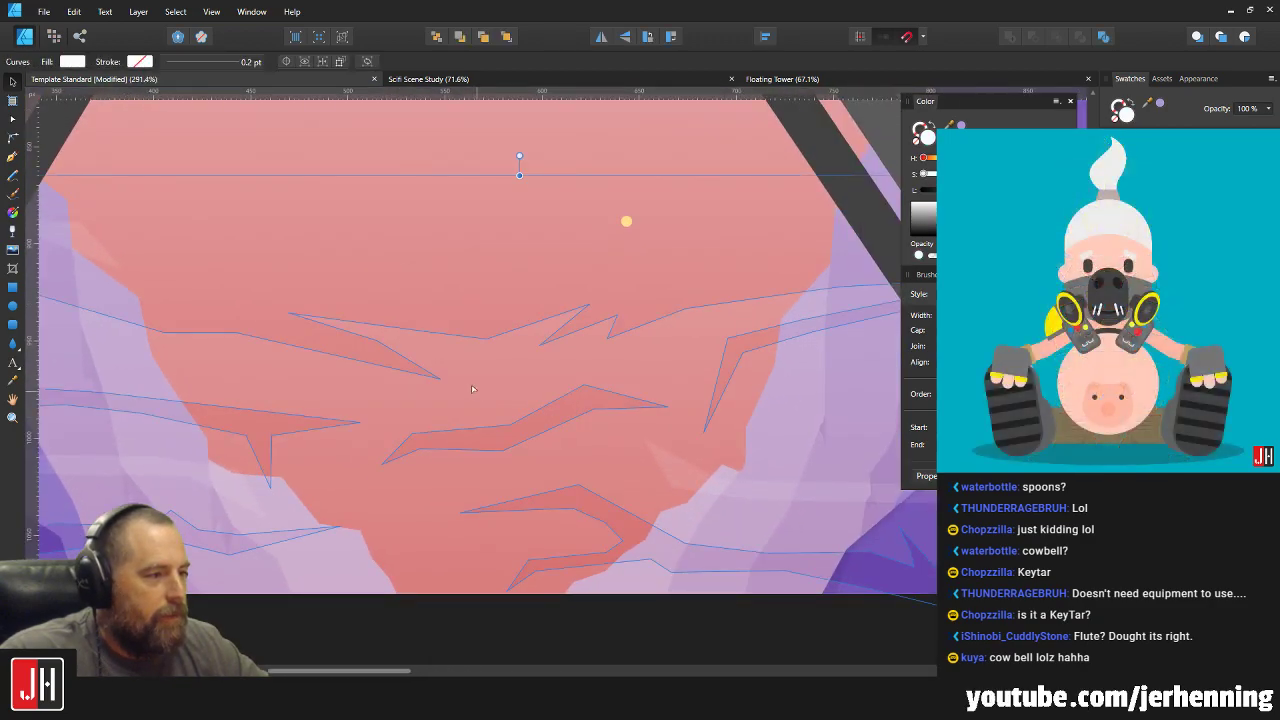
key(a)
drag(255, 255, 646, 441)
drag(278, 268, 668, 457)
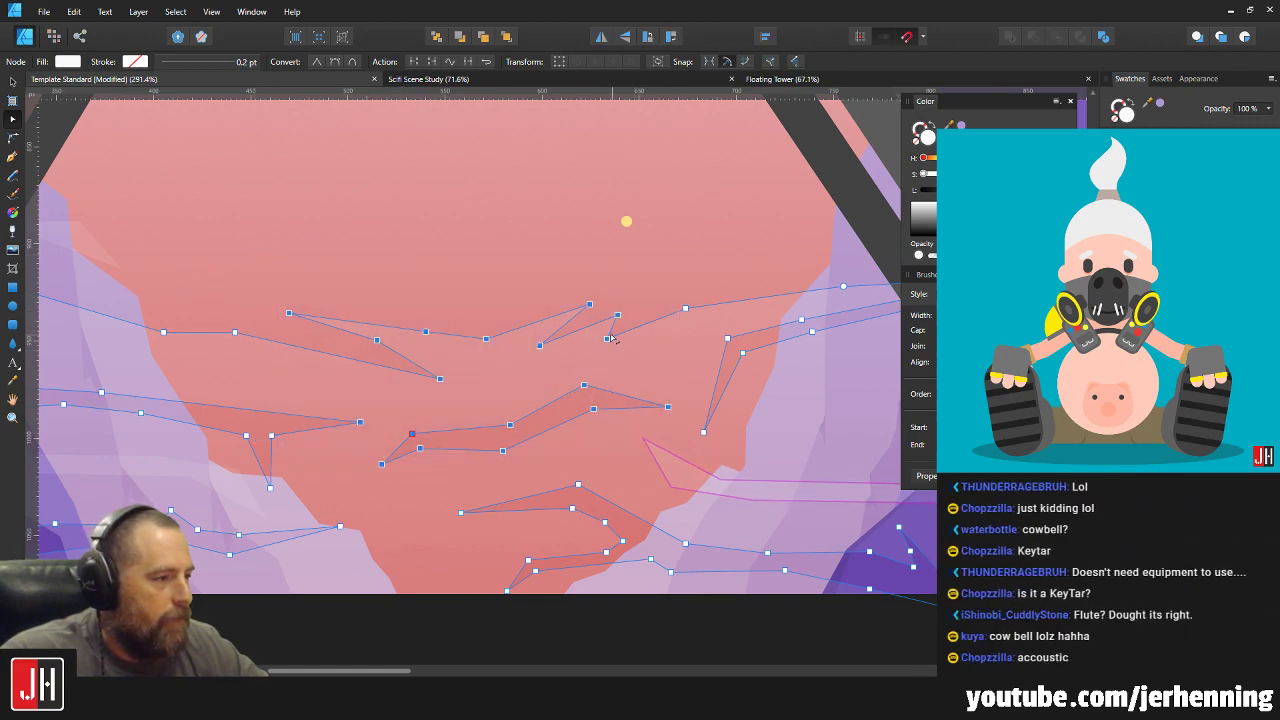
drag(607, 337, 608, 350)
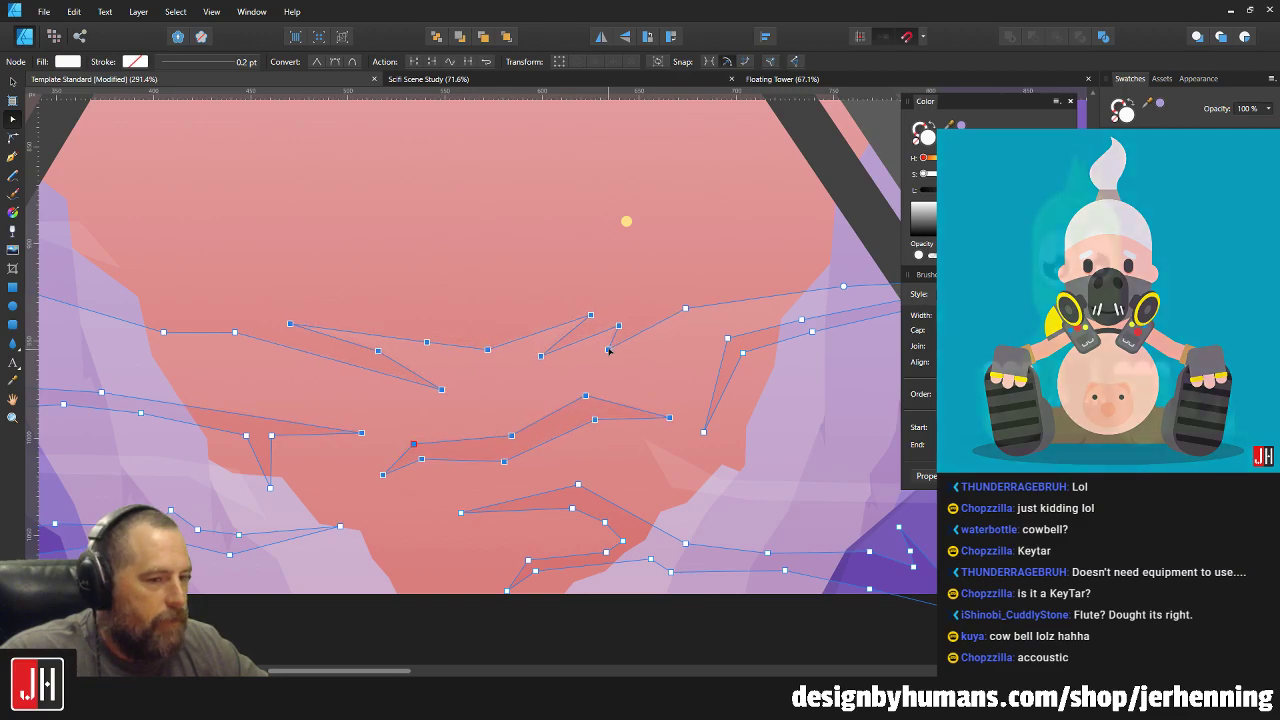
key(v)
scroll(608, 350, down, 6)
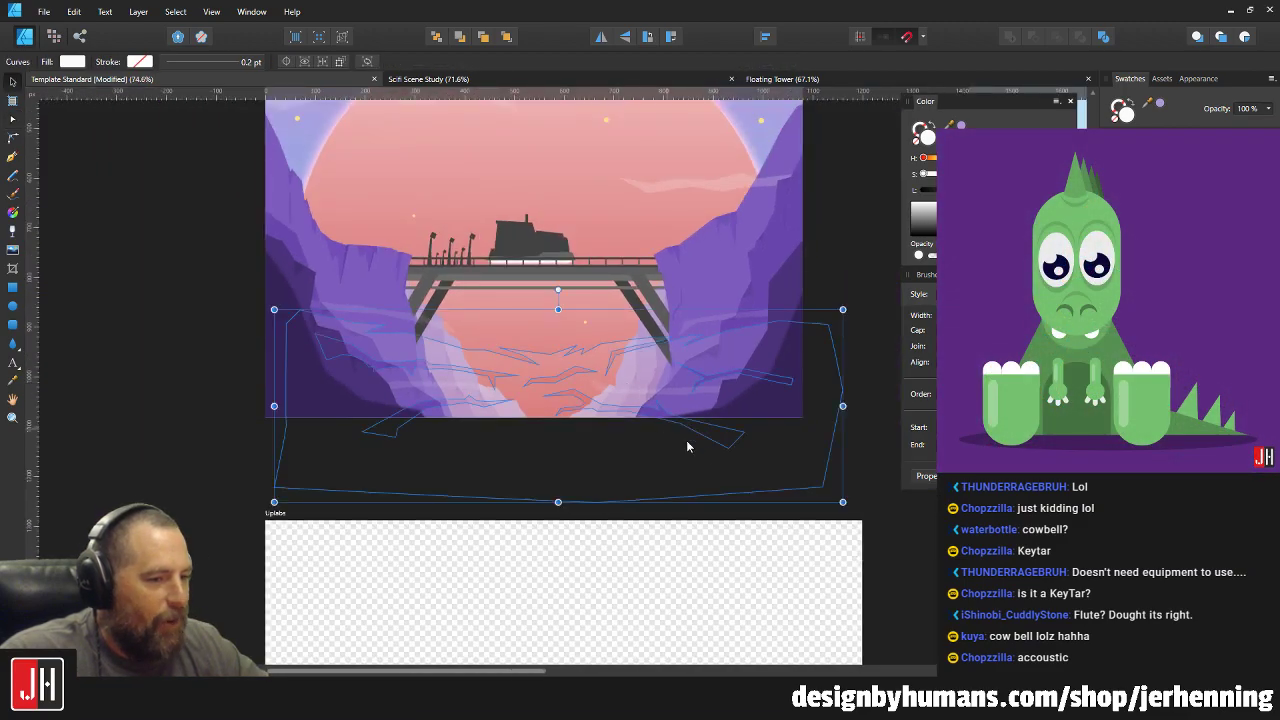
click(874, 486)
Add a node on the lower edge of the fog's upper central gap and pull it down to widen the gap.
scroll(748, 428, up, 5)
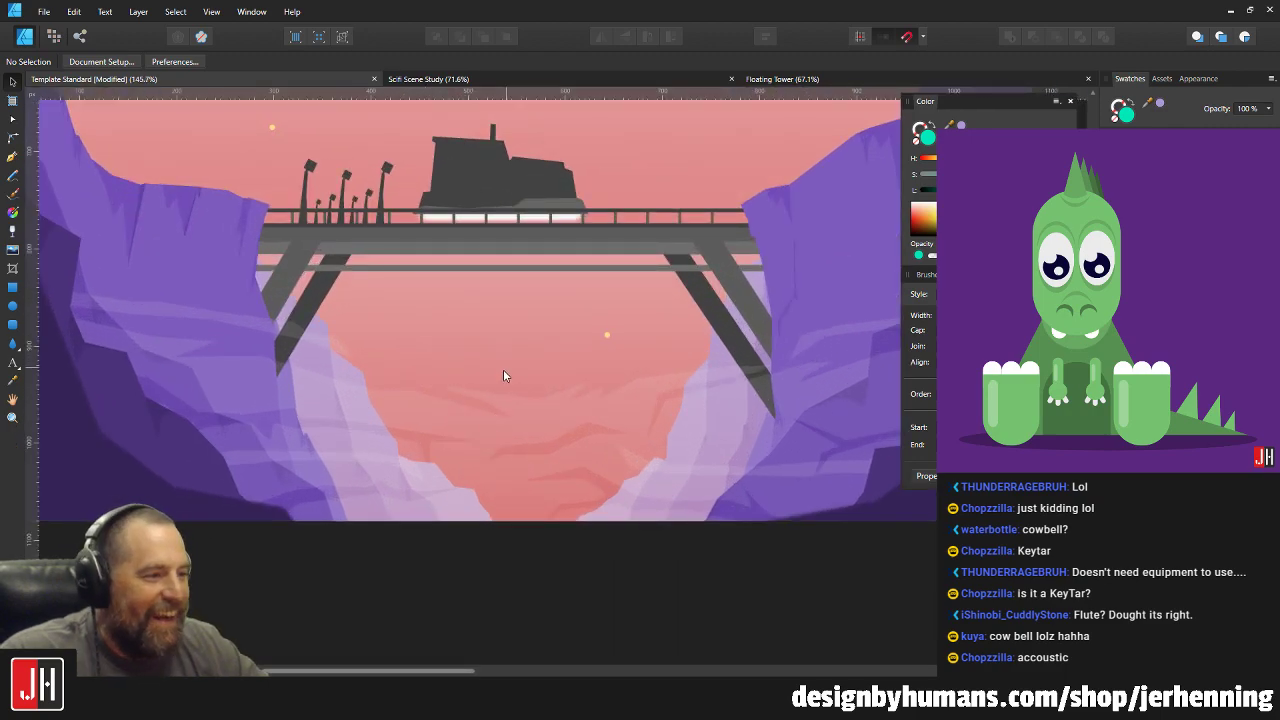
scroll(503, 369, up, 5)
double_click(407, 384)
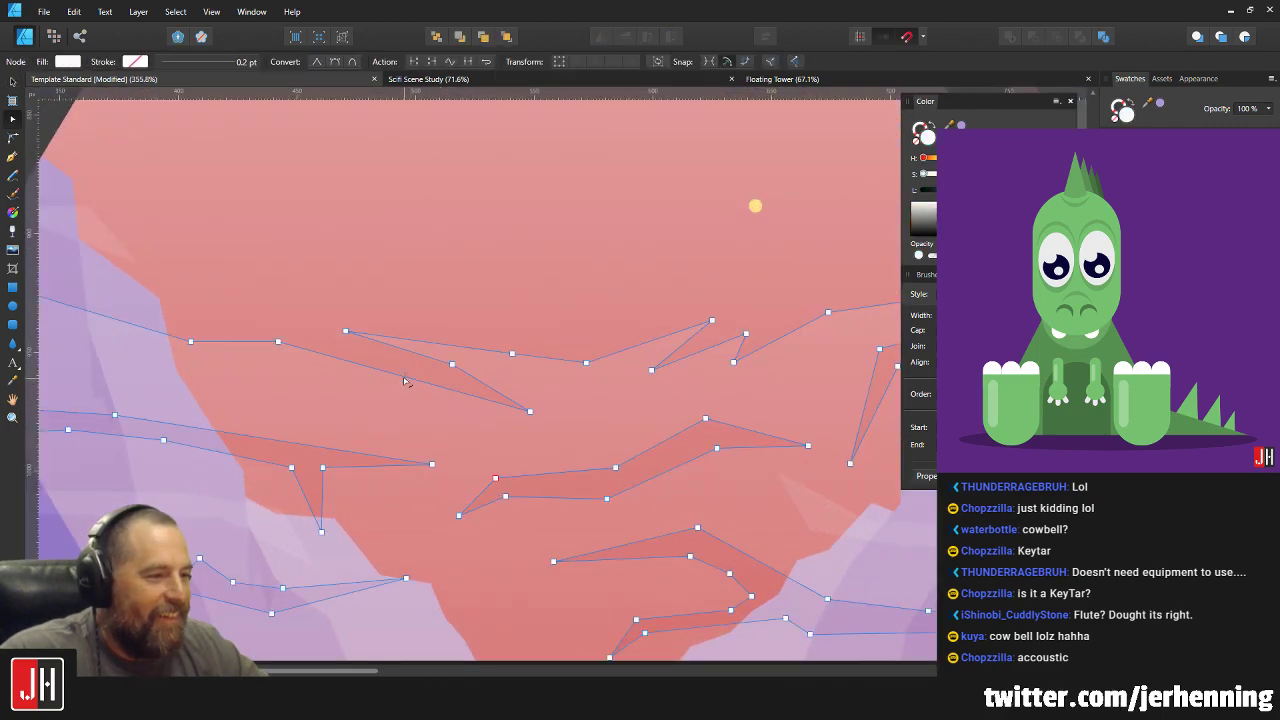
drag(404, 377, 394, 396)
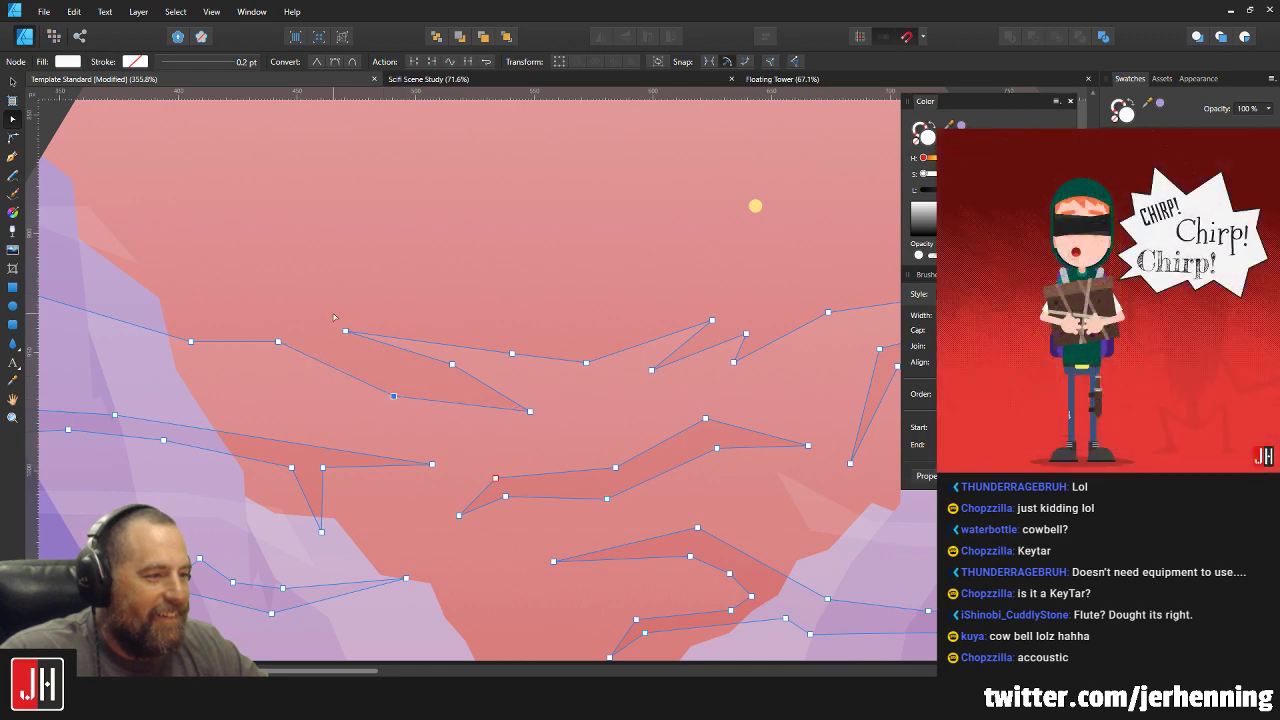
drag(334, 317, 452, 378)
key(v)
scroll(535, 367, down, 10)
scroll(535, 367, down, 3)
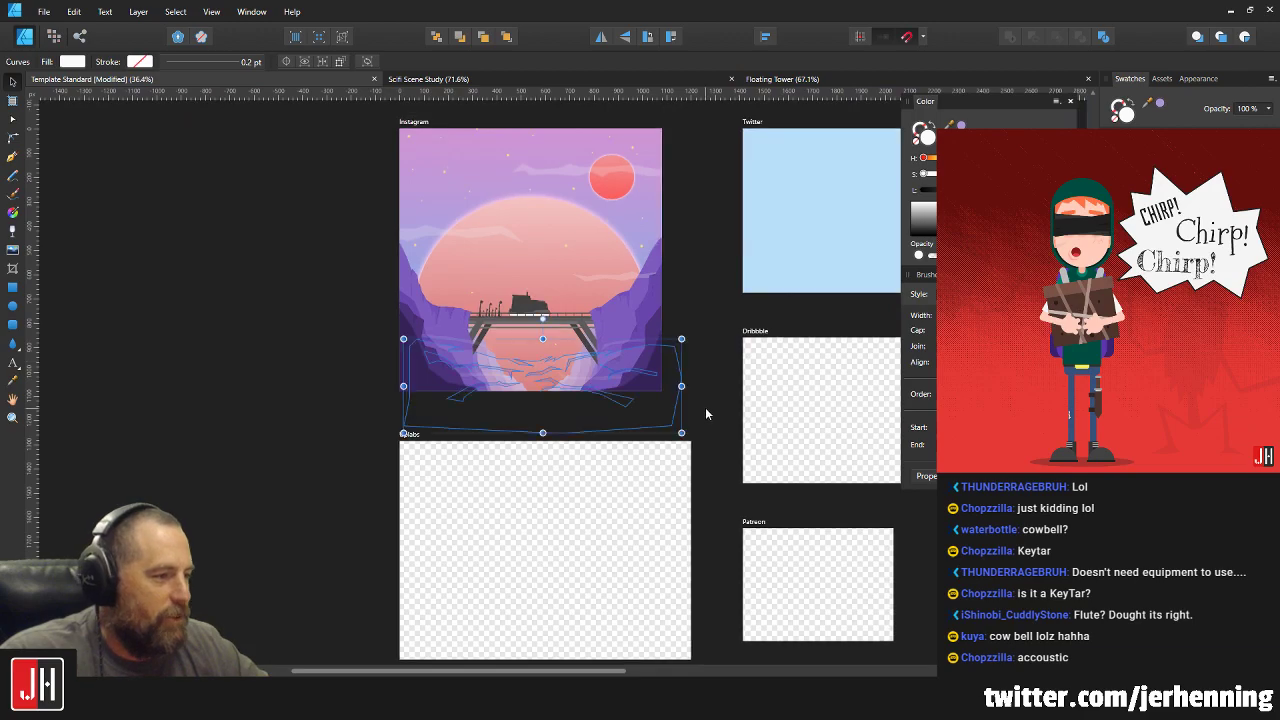
click(705, 407)
scroll(558, 397, up, 8)
scroll(403, 297, up, 3)
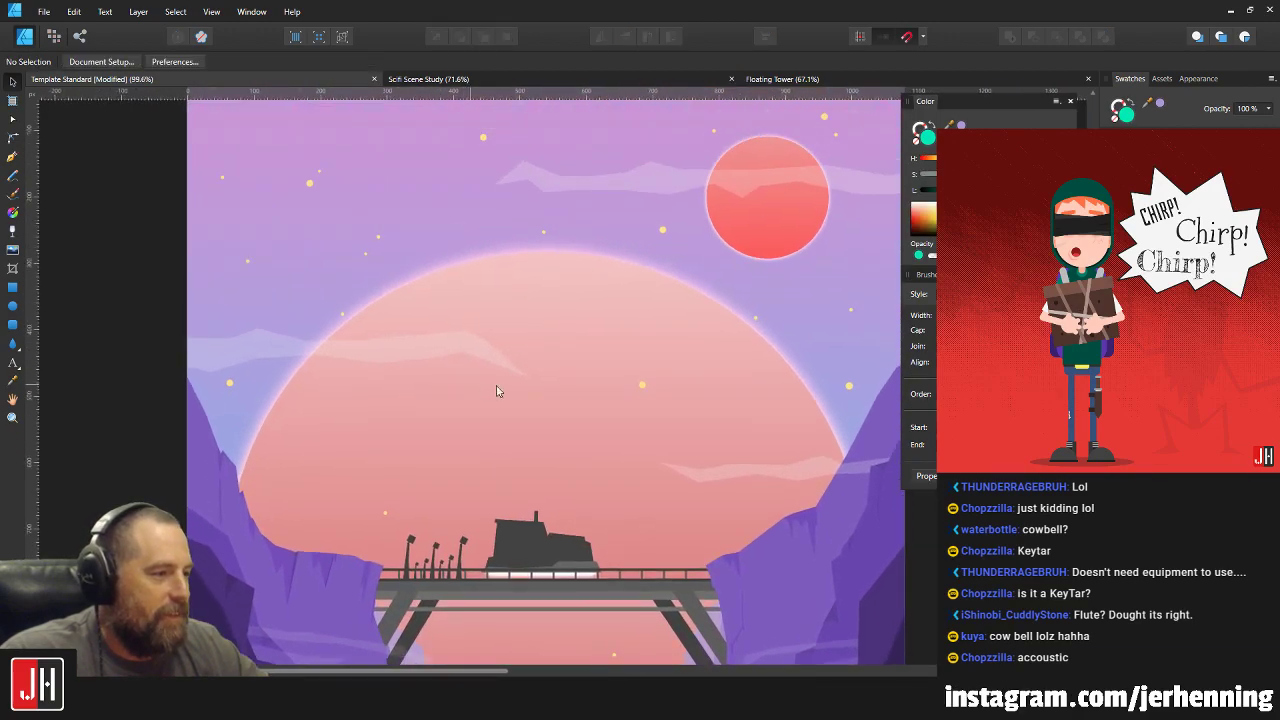
scroll(494, 389, down, 5)
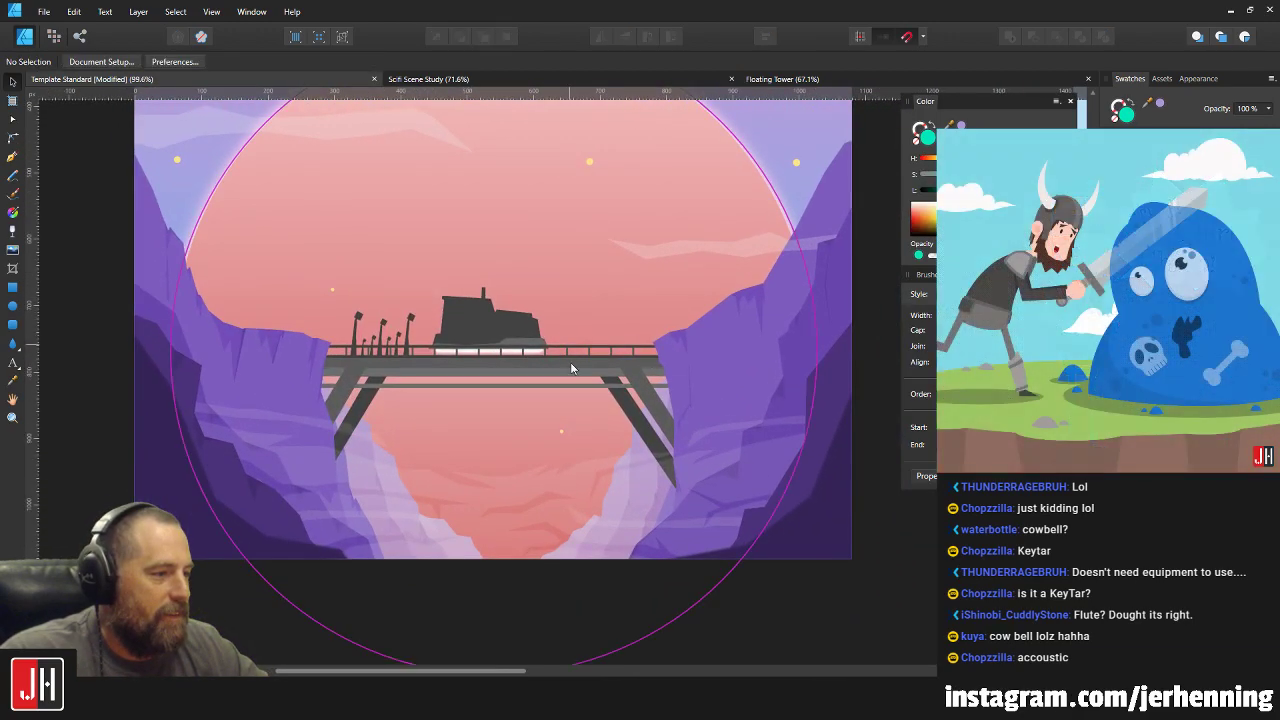
Select the large fog shape between the cliffs beneath the bridge and adjust its opacity.
scroll(572, 312, down, 1)
scroll(472, 465, up, 4)
click(472, 465)
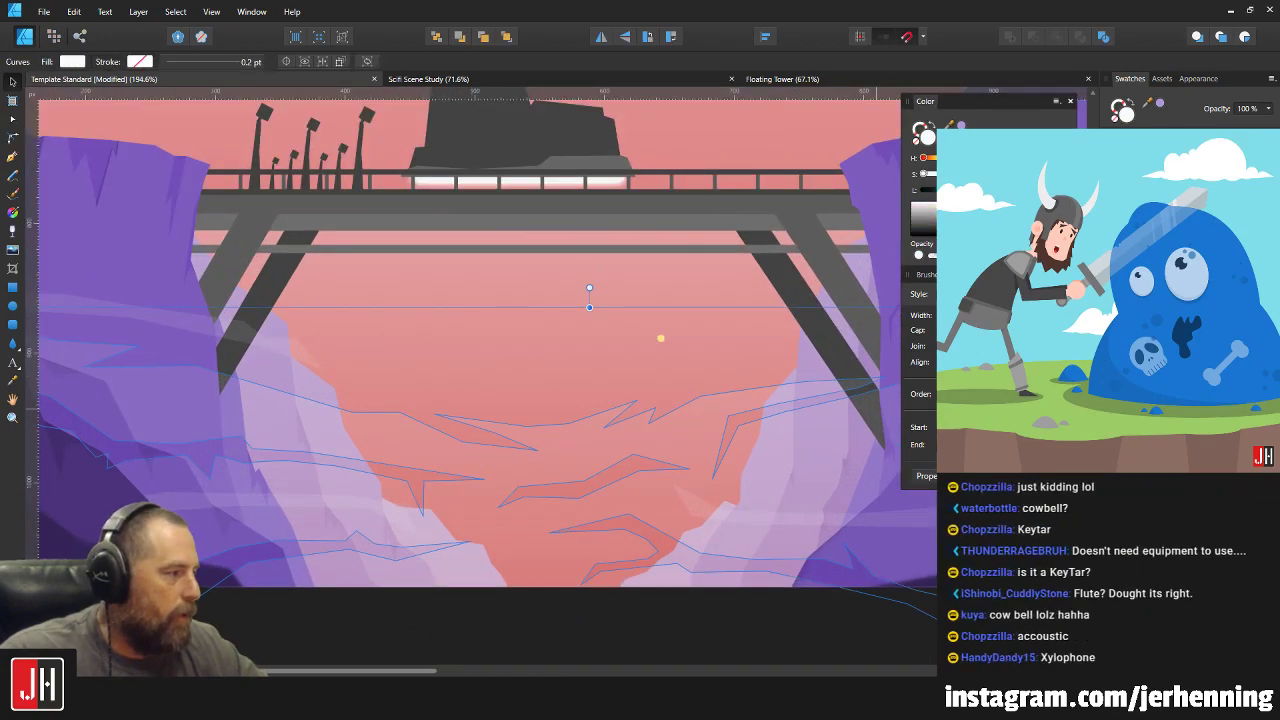
key(ctrl+0)
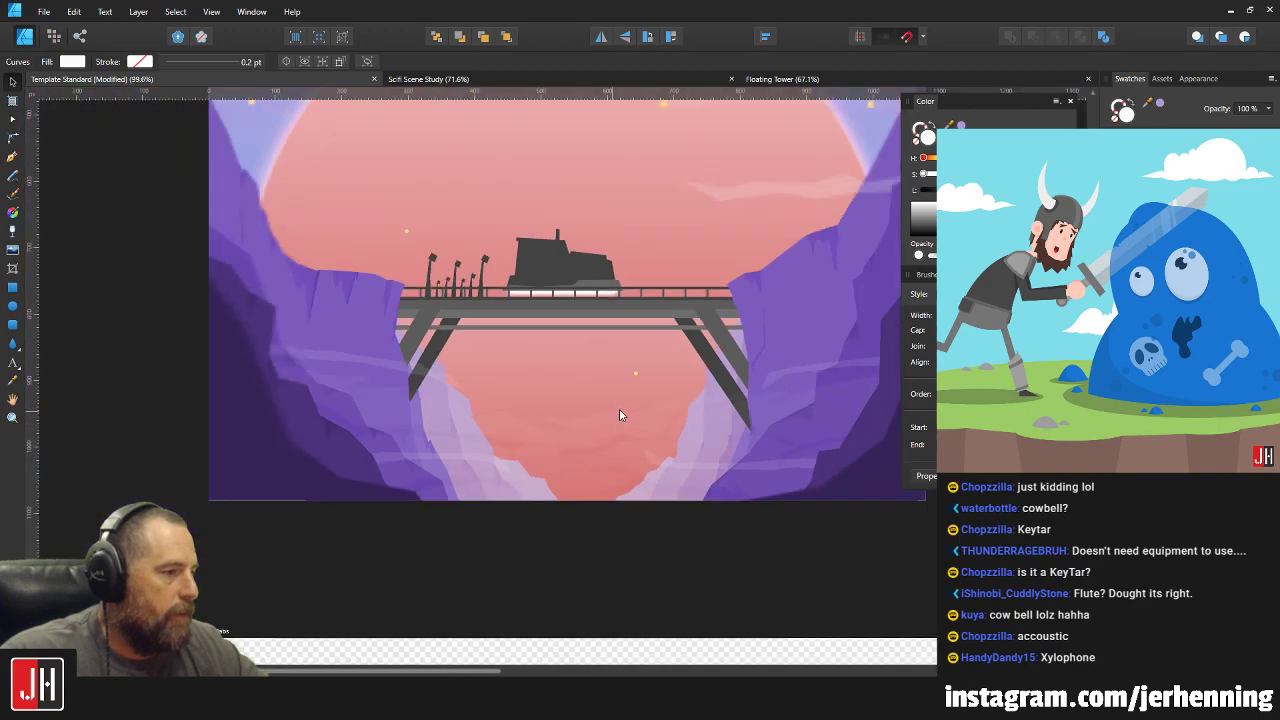
click(727, 525)
Select both lower mist streaks at the foot of the cliffs and adjust their opacity together.
scroll(682, 469, up, 2)
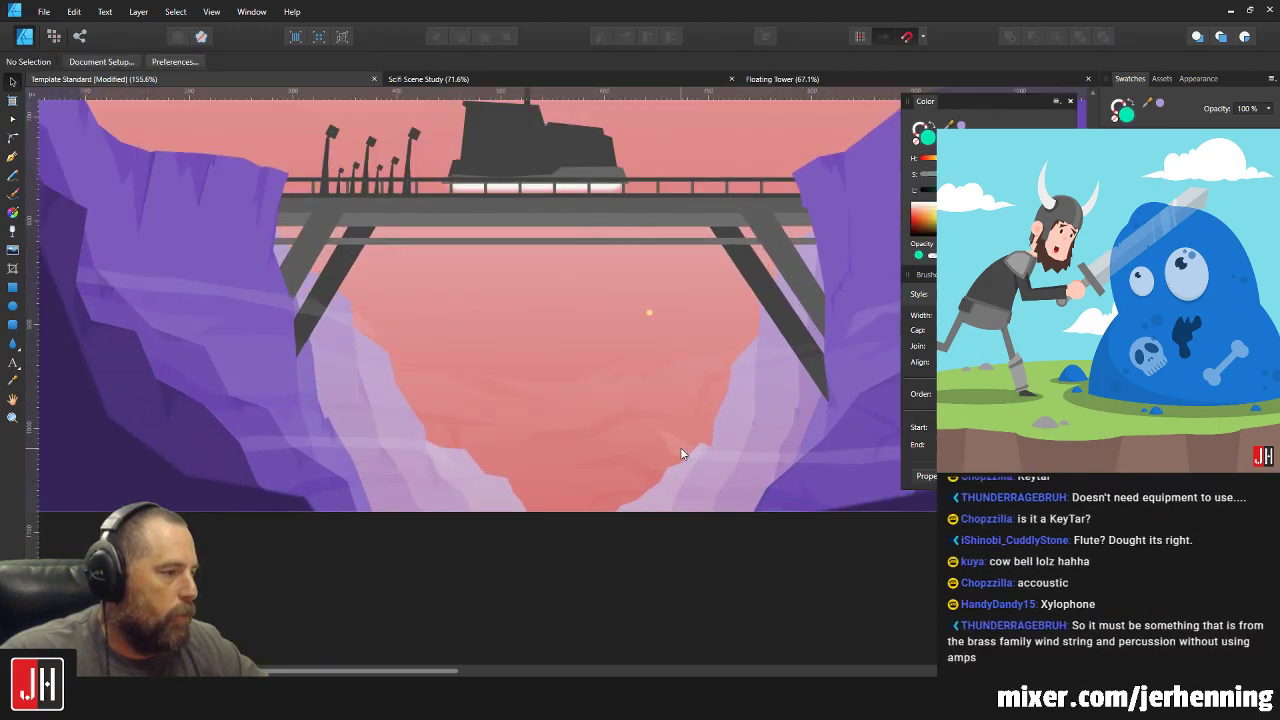
click(383, 449)
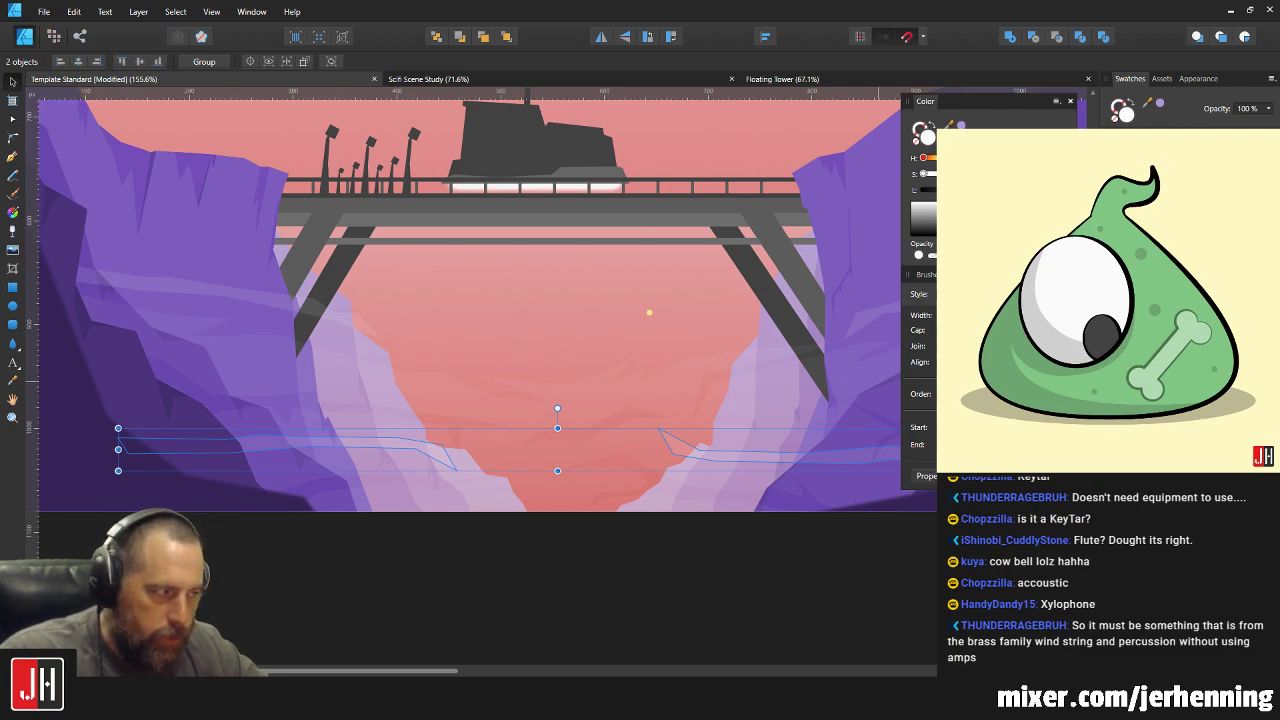
key(ctrl+minus)
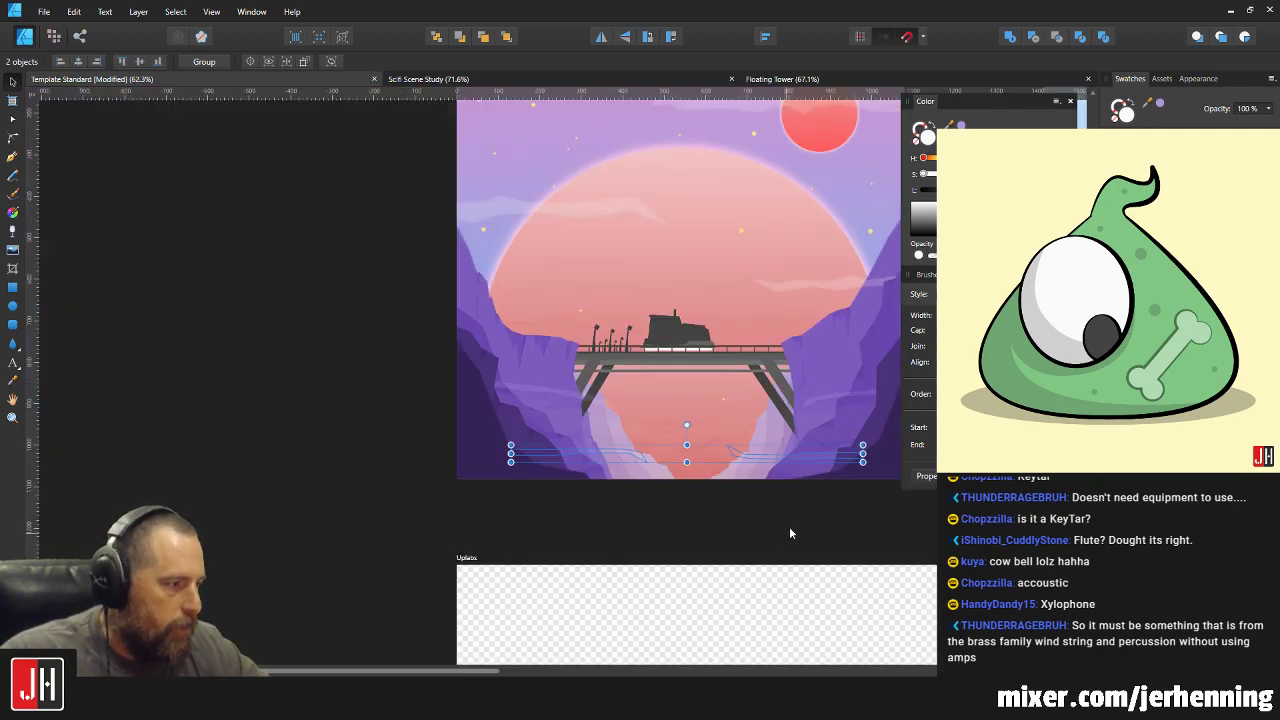
click(789, 526)
Select the two upper mist streaks crossing the left and right cliffs and adjust their opacity.
scroll(669, 438, up, 4)
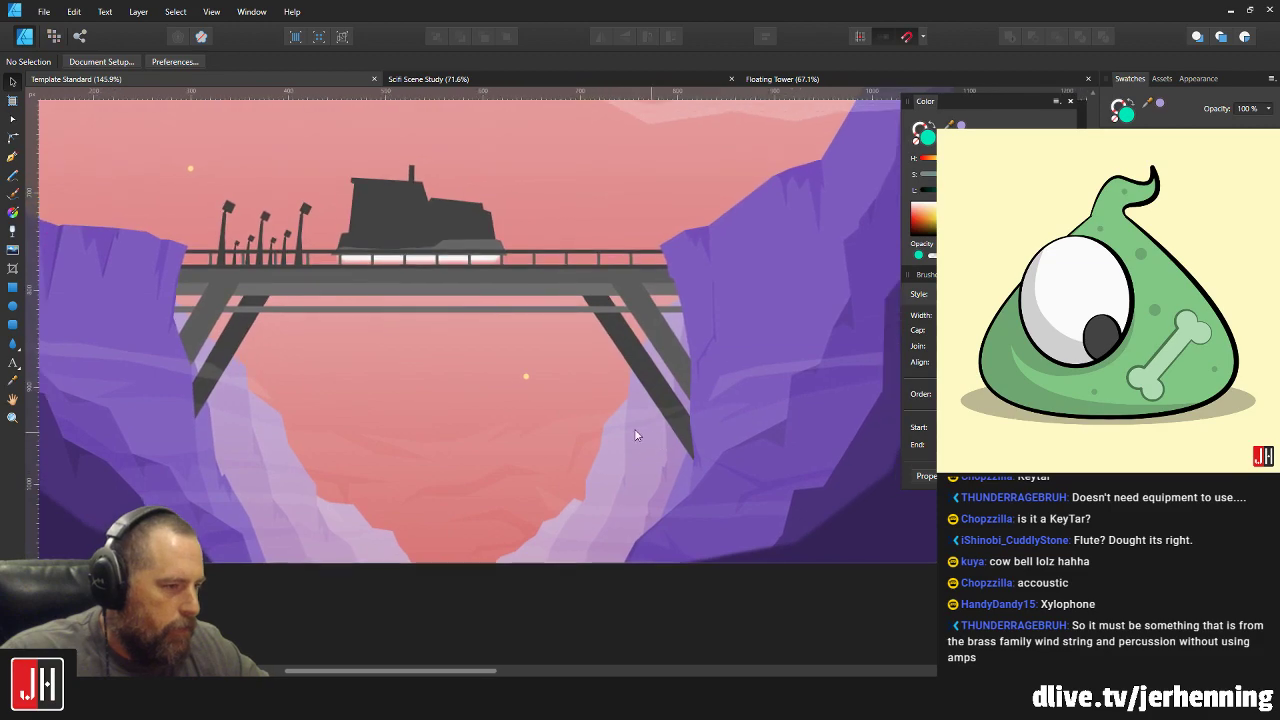
click(282, 384)
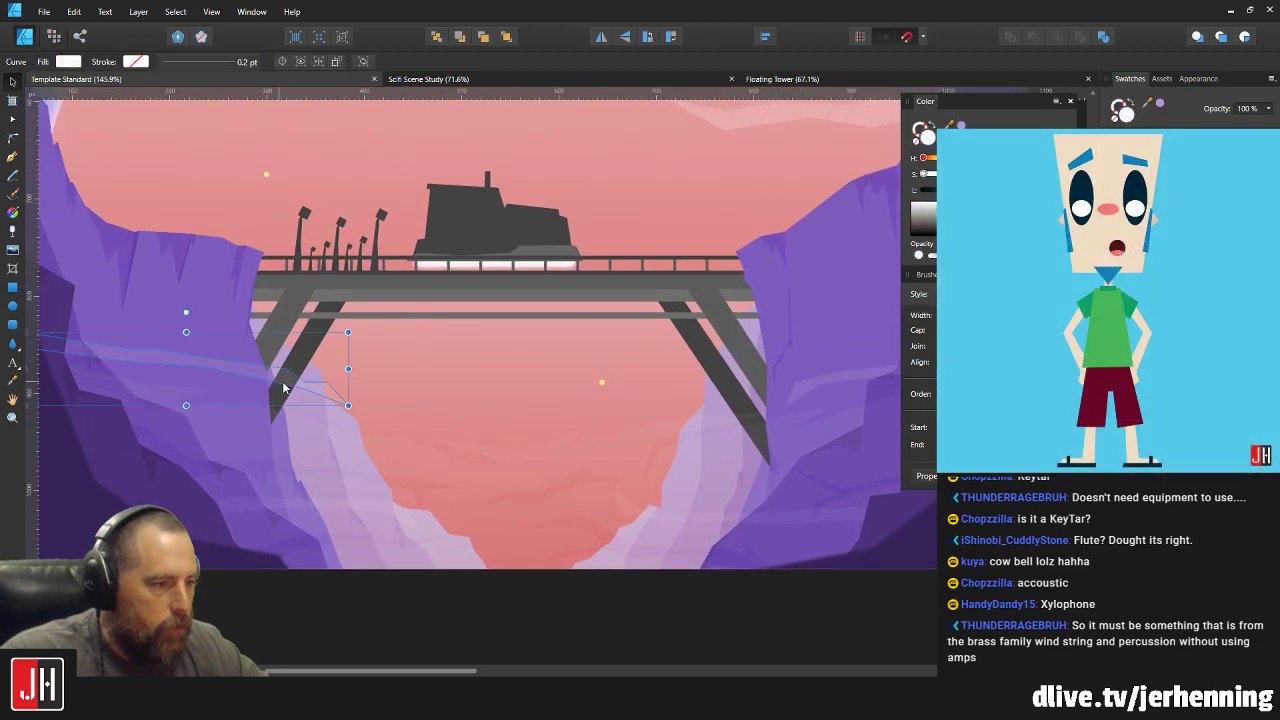
scroll(483, 400, up, 1)
scroll(483, 400, right, 1)
shift+click(783, 402)
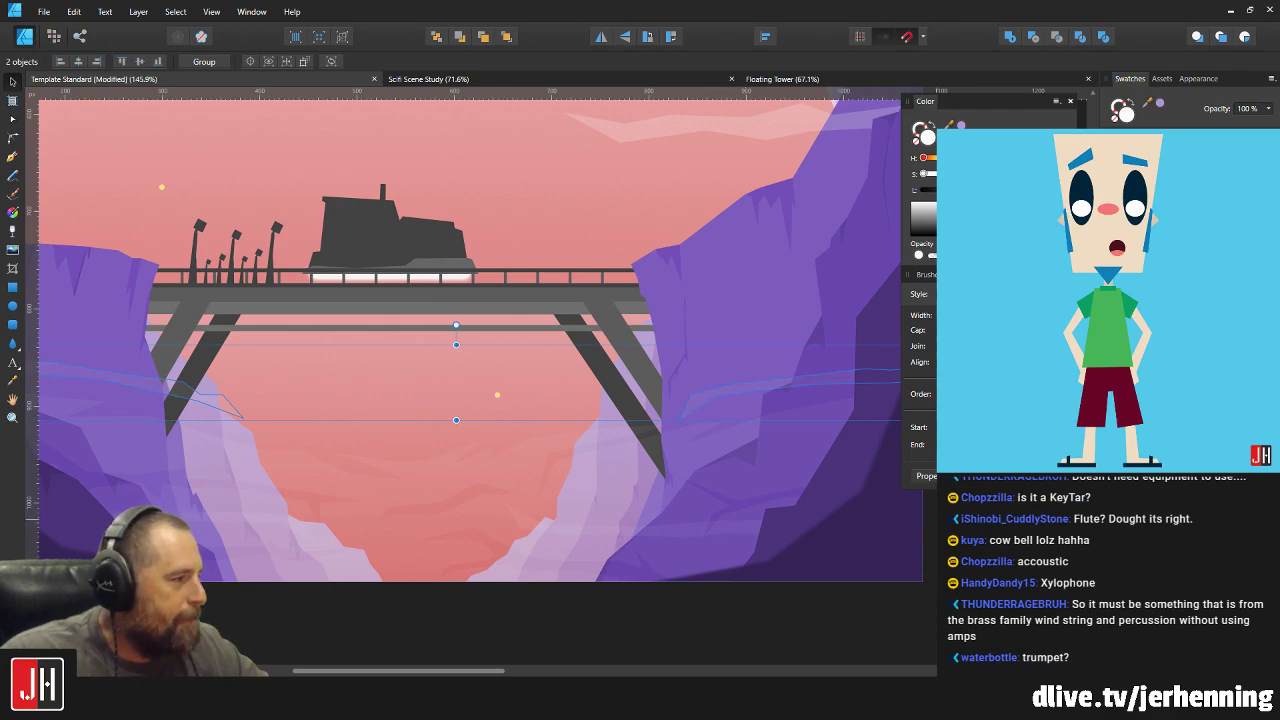
key(Escape)
scroll(534, 426, down, 3)
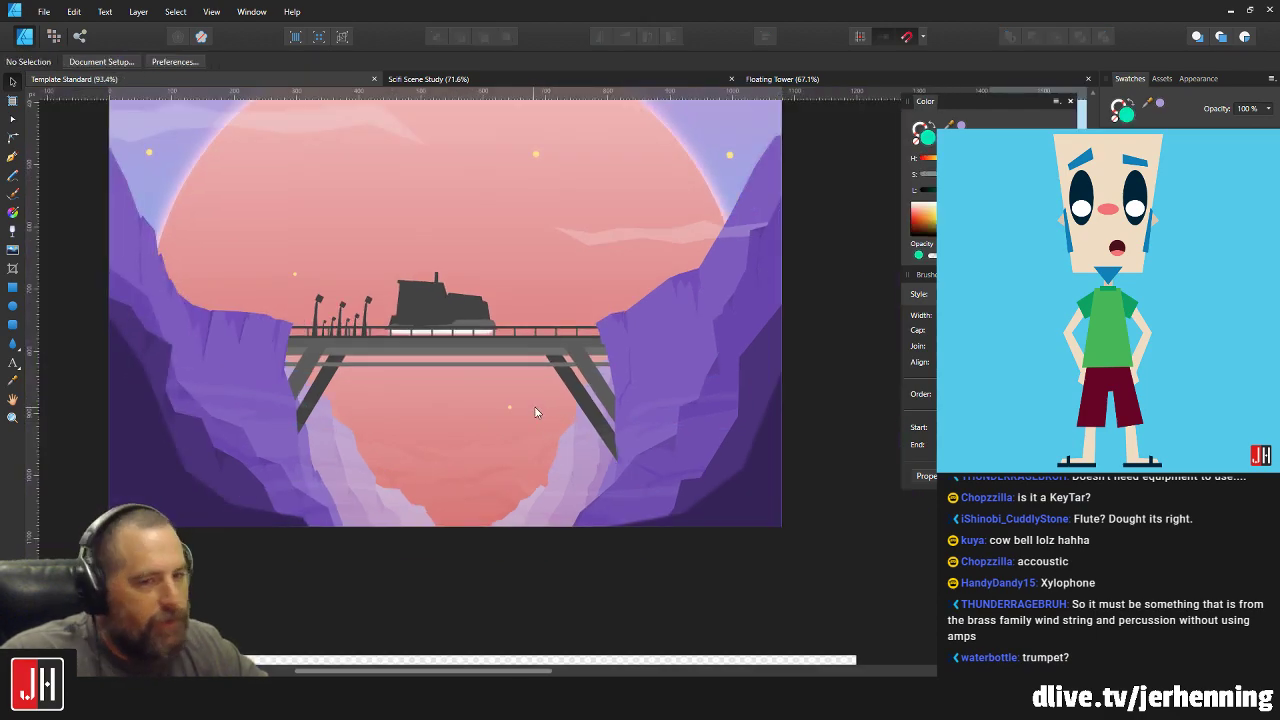
Select the three cloud streaks in the sky around the large planet and red moon and adjust their opacity.
drag(514, 386, 528, 421)
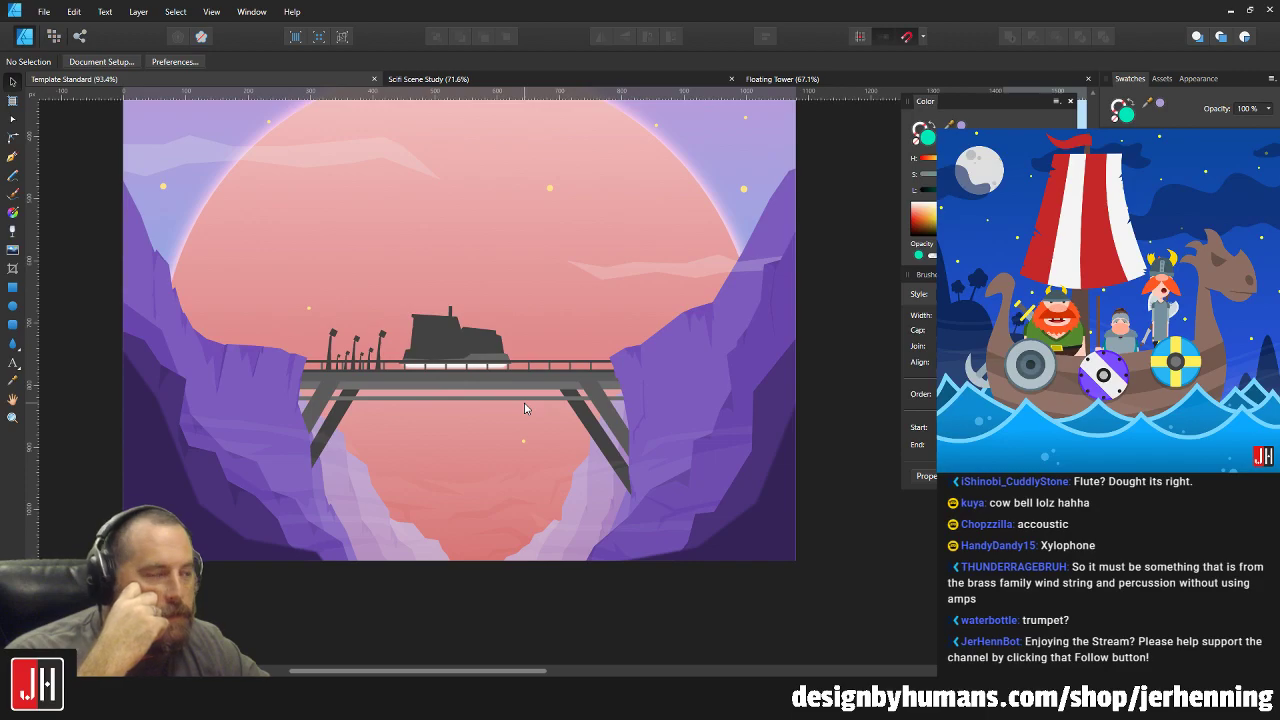
drag(482, 386, 570, 448)
click(425, 199)
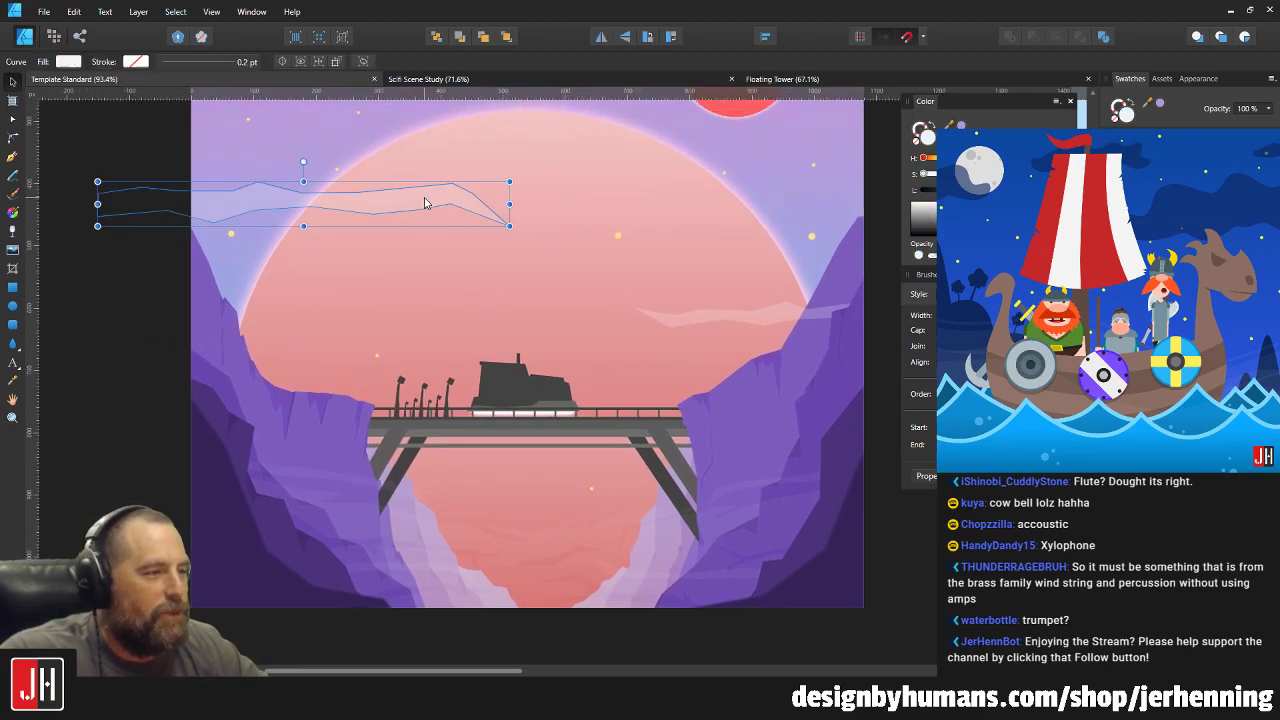
shift+click(760, 323)
scroll(731, 314, up, 2)
shift+click(666, 157)
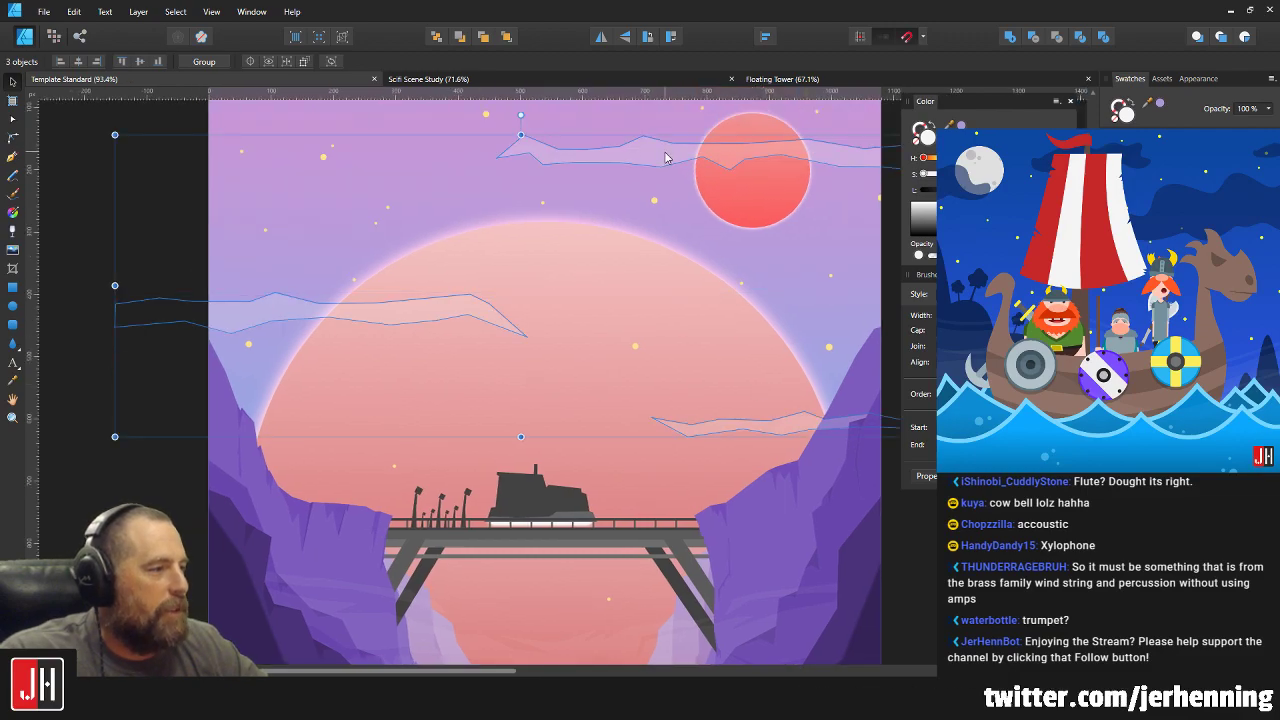
scroll(636, 278, down, 3)
click(852, 407)
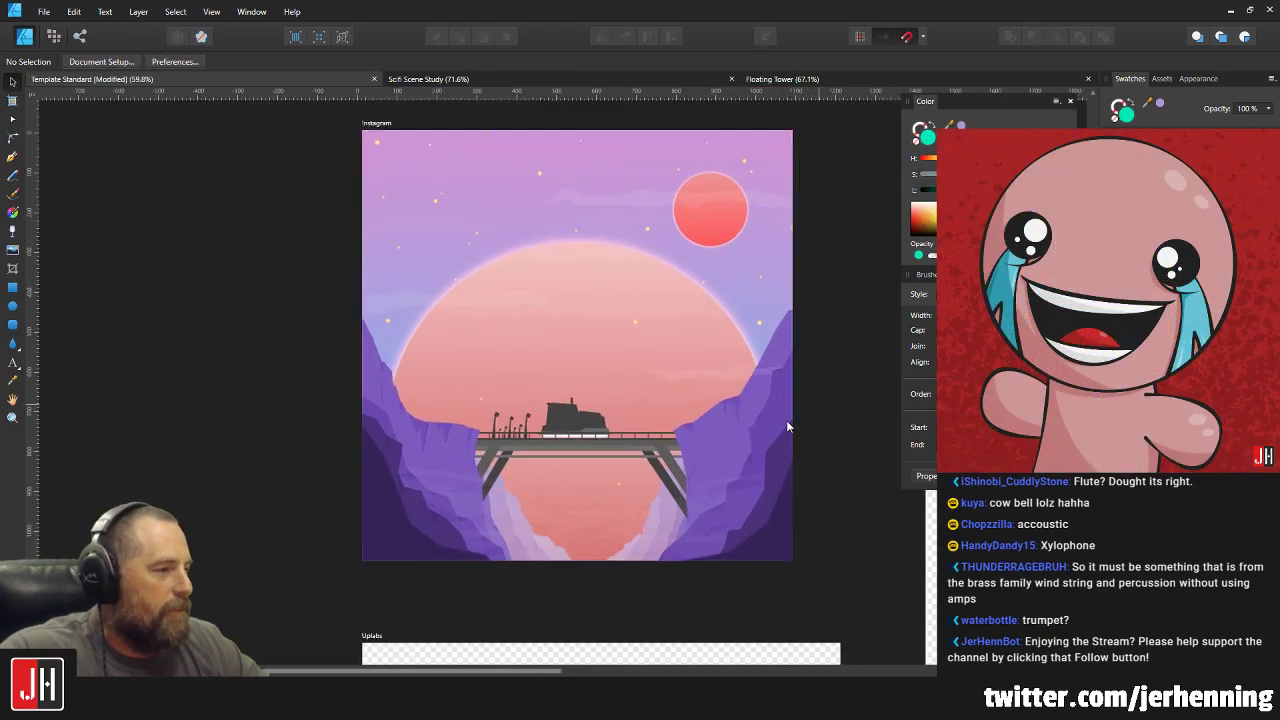
Reselect the three sky cloud streaks, fine-tune their opacity, and save the document.
scroll(543, 380, up, 2)
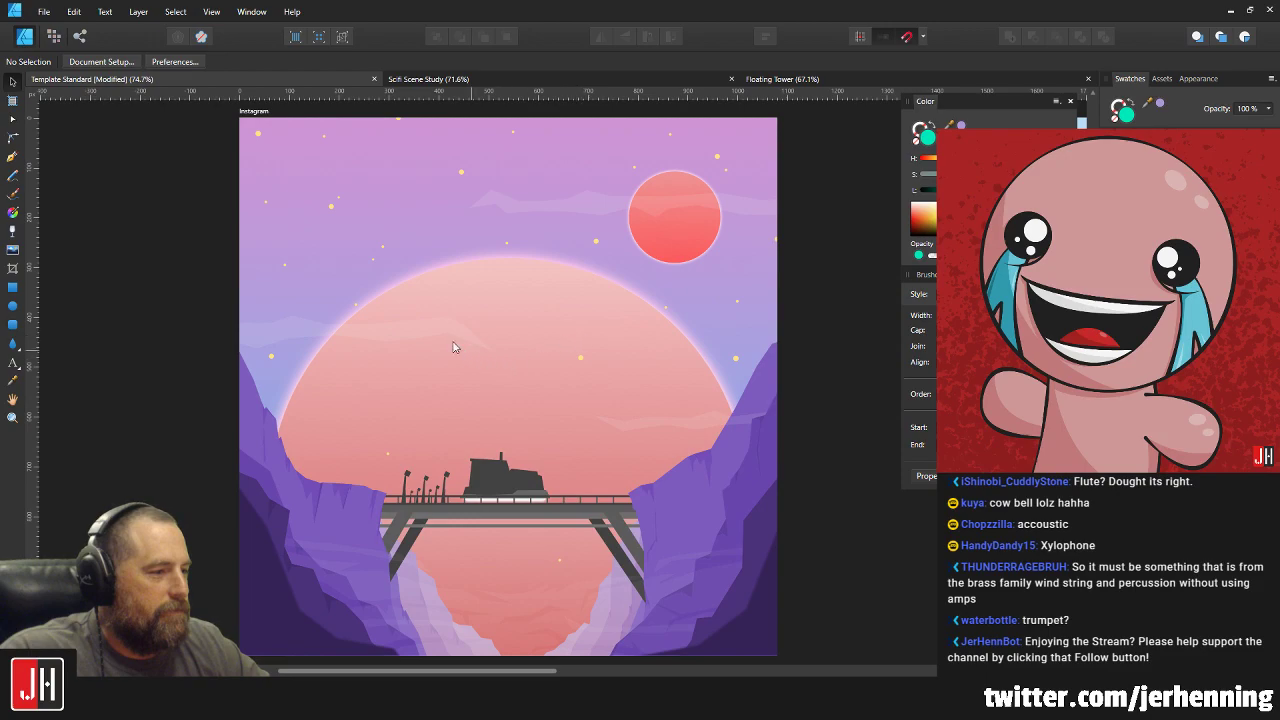
click(453, 347)
shift+click(567, 201)
shift+click(707, 432)
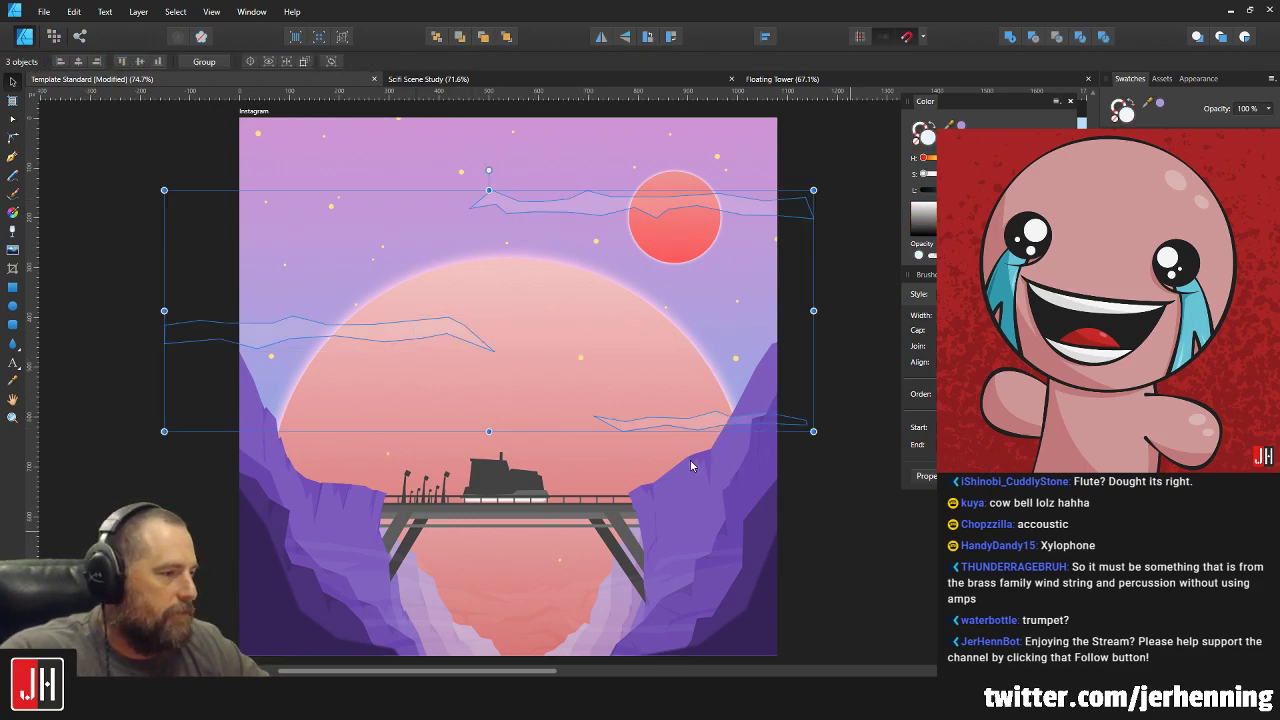
key(ctrl+d)
key(ctrl+s)
Readjust the opacity of the large fog shape covering the lower canyon.
scroll(698, 452, down, 2)
scroll(706, 471, up, 3)
drag(649, 538, 631, 392)
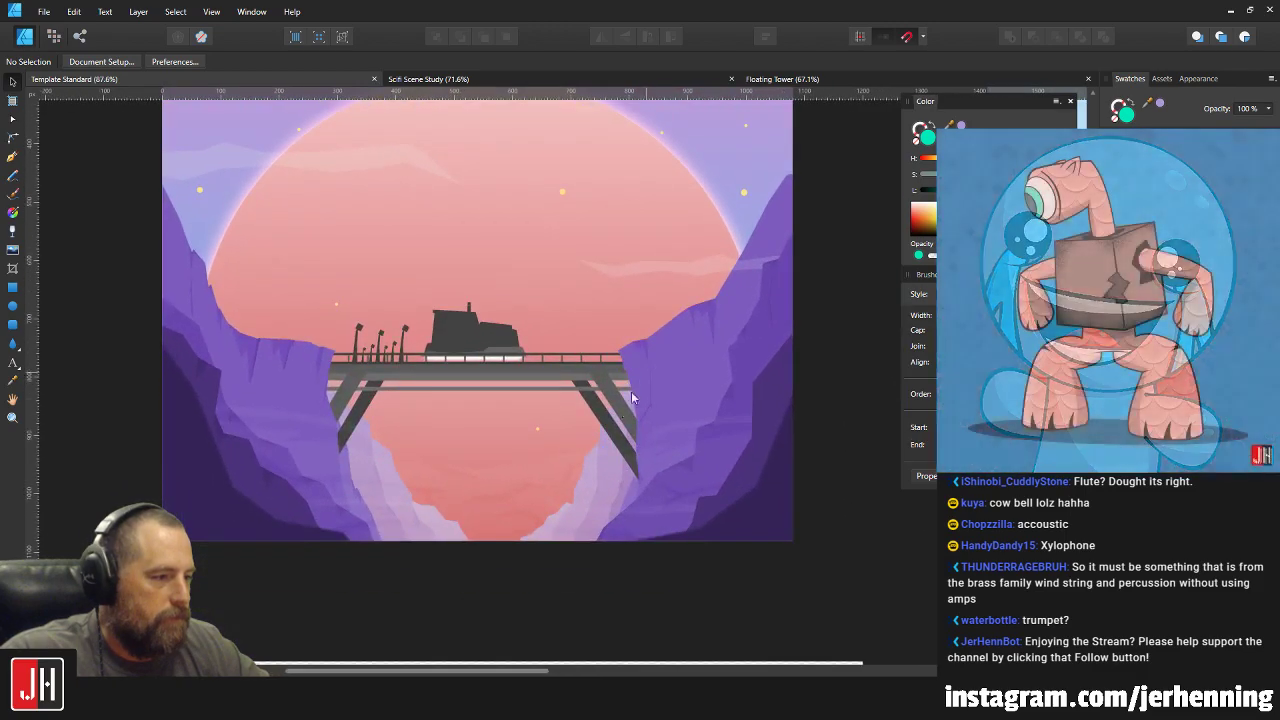
click(527, 475)
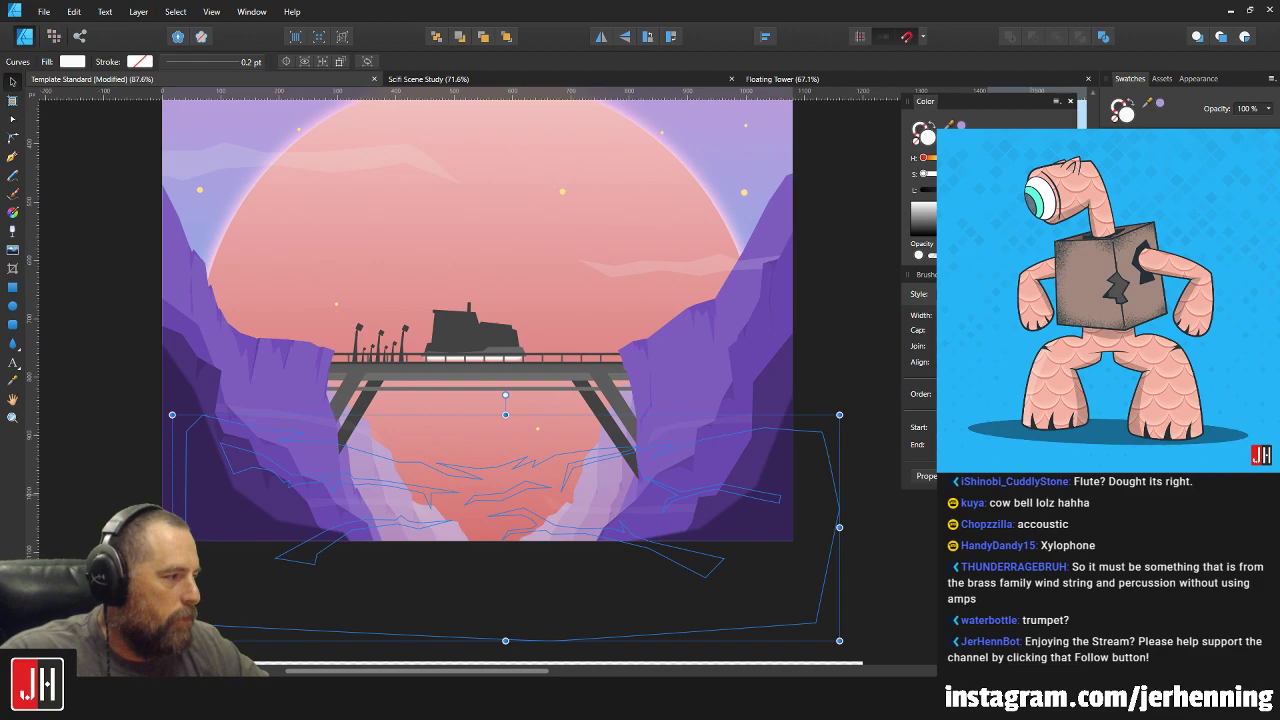
key(ctrl+d)
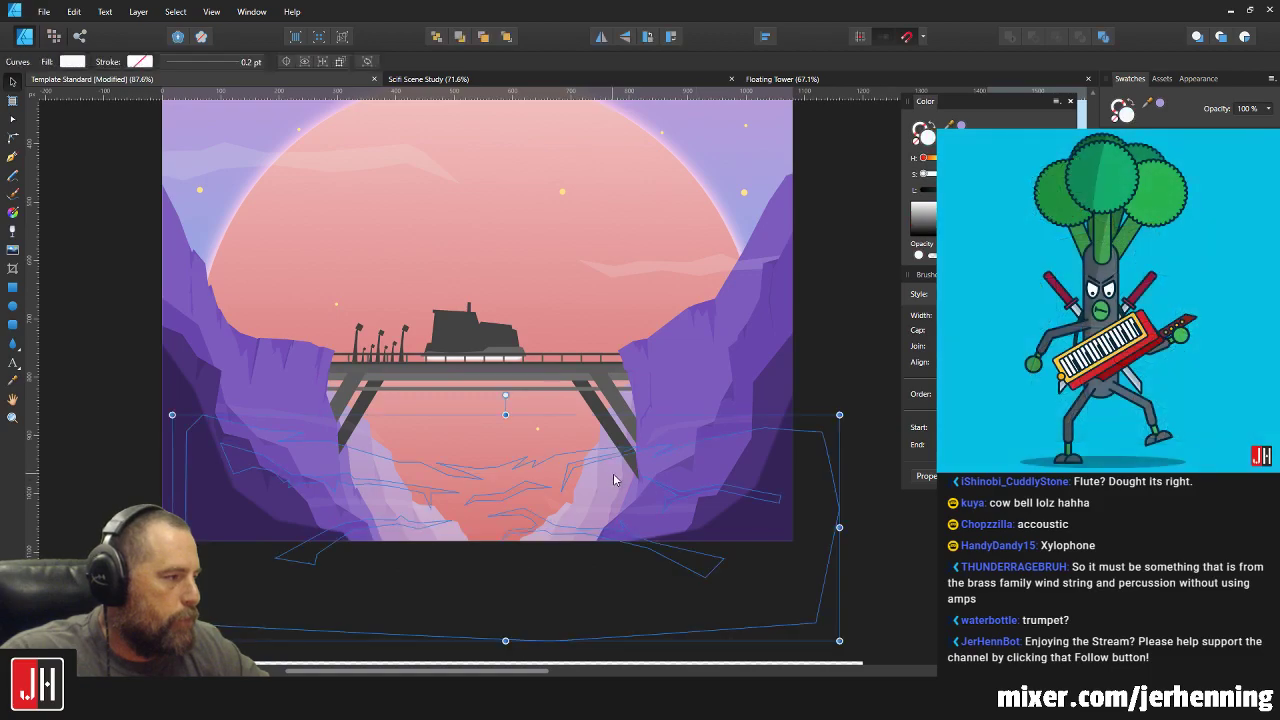
Readjust the opacity of the upper pair of mist streaks beside the bridge supports.
scroll(384, 443, up, 3)
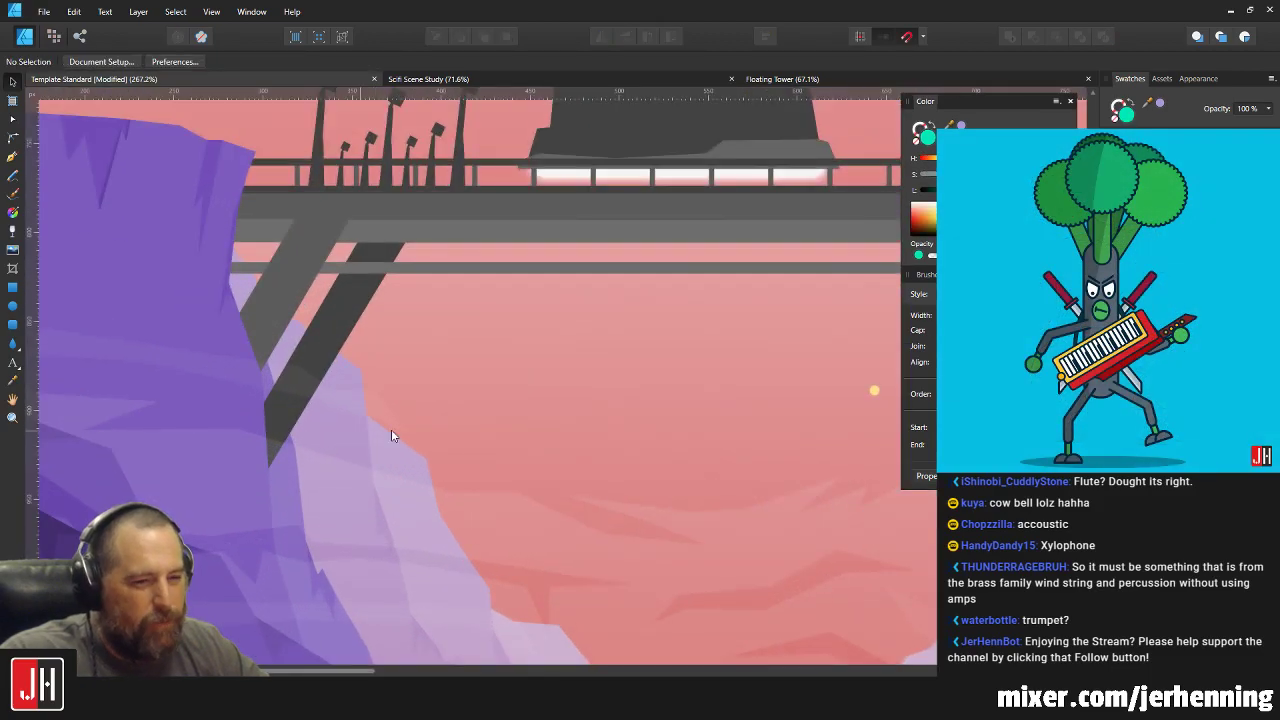
scroll(360, 415, up, 1)
click(260, 372)
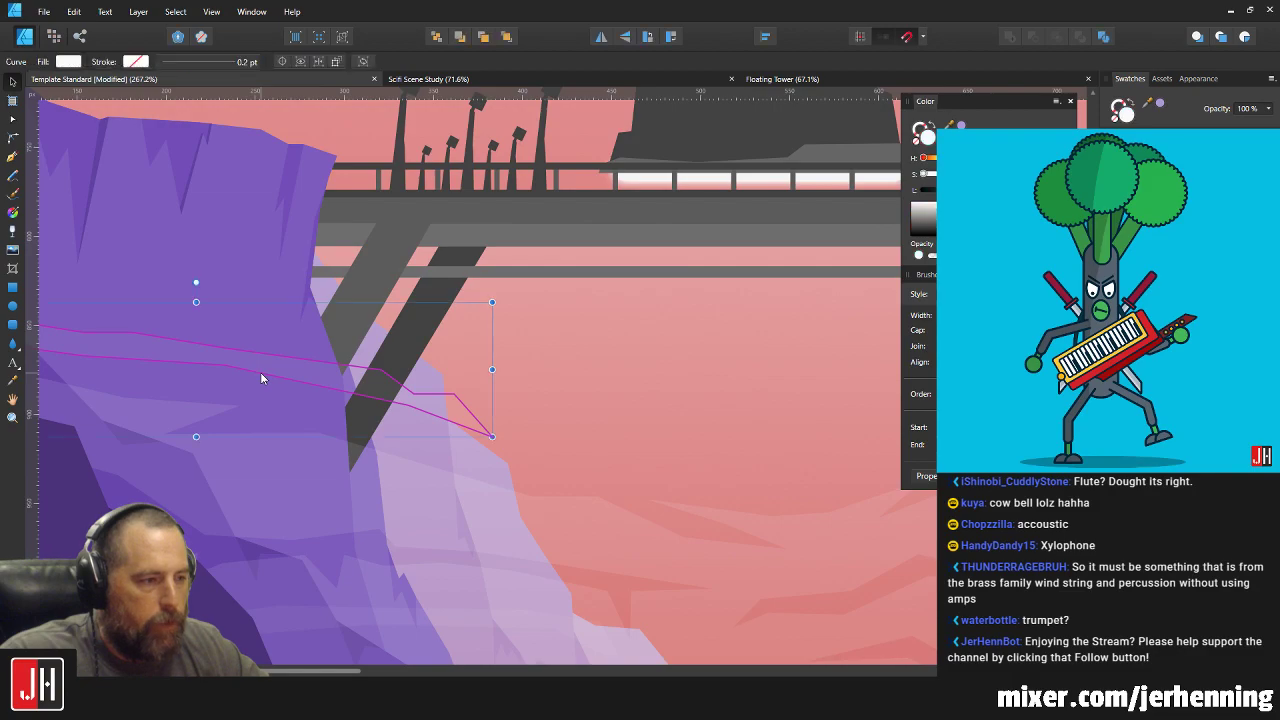
scroll(454, 425, down, 2)
scroll(450, 442, right, 2)
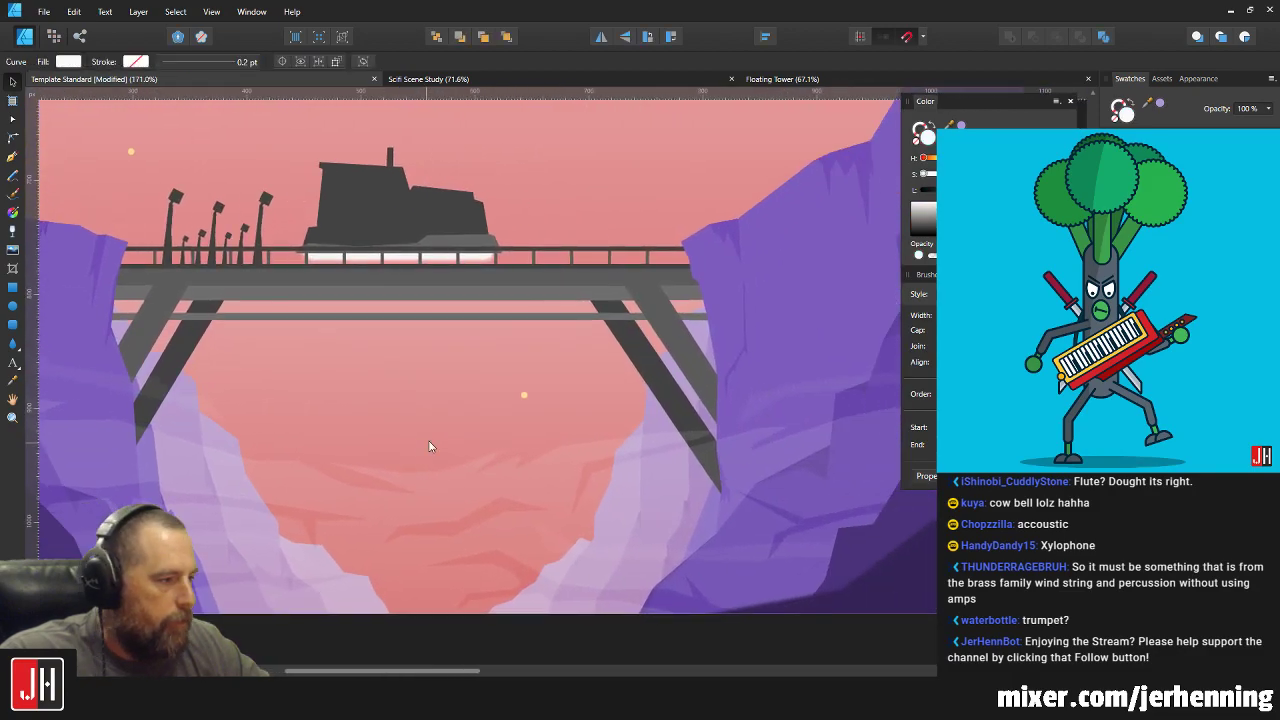
shift+click(755, 403)
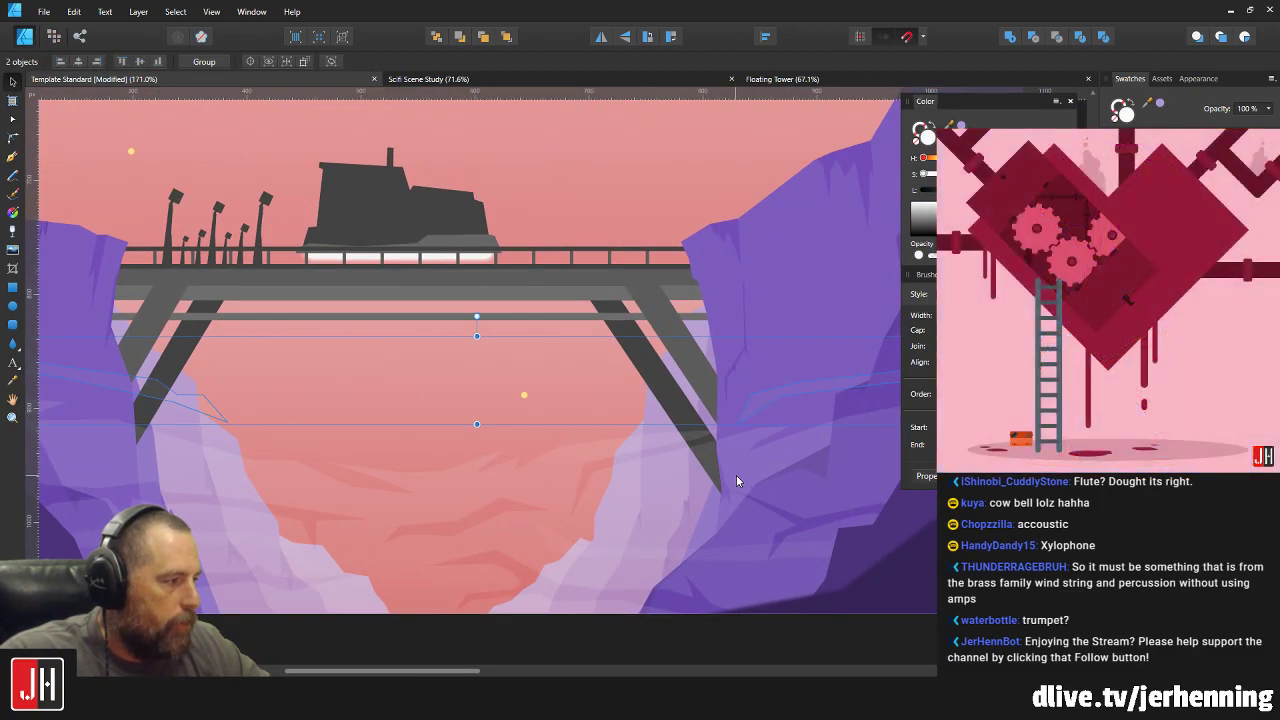
key(ctrl+0)
click(866, 564)
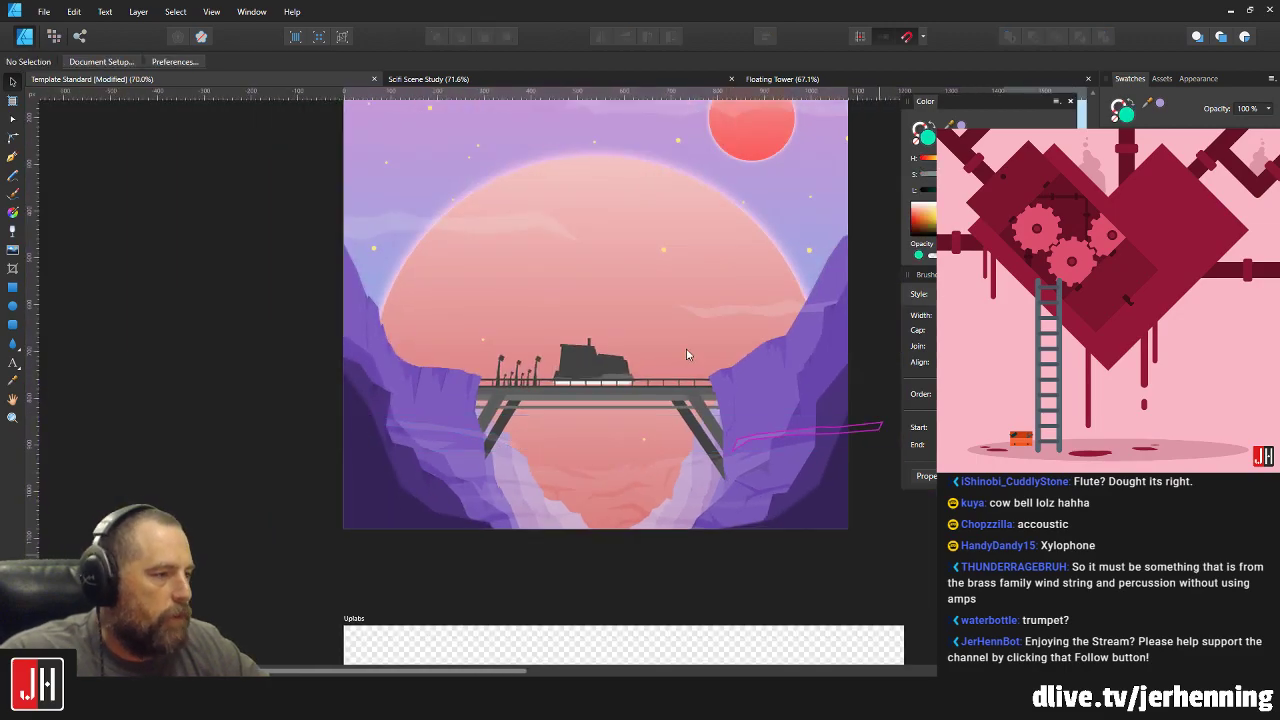
Readjust the opacity of the lower pair of mist streaks near the canyon floor and save the document.
scroll(739, 435, up, 3)
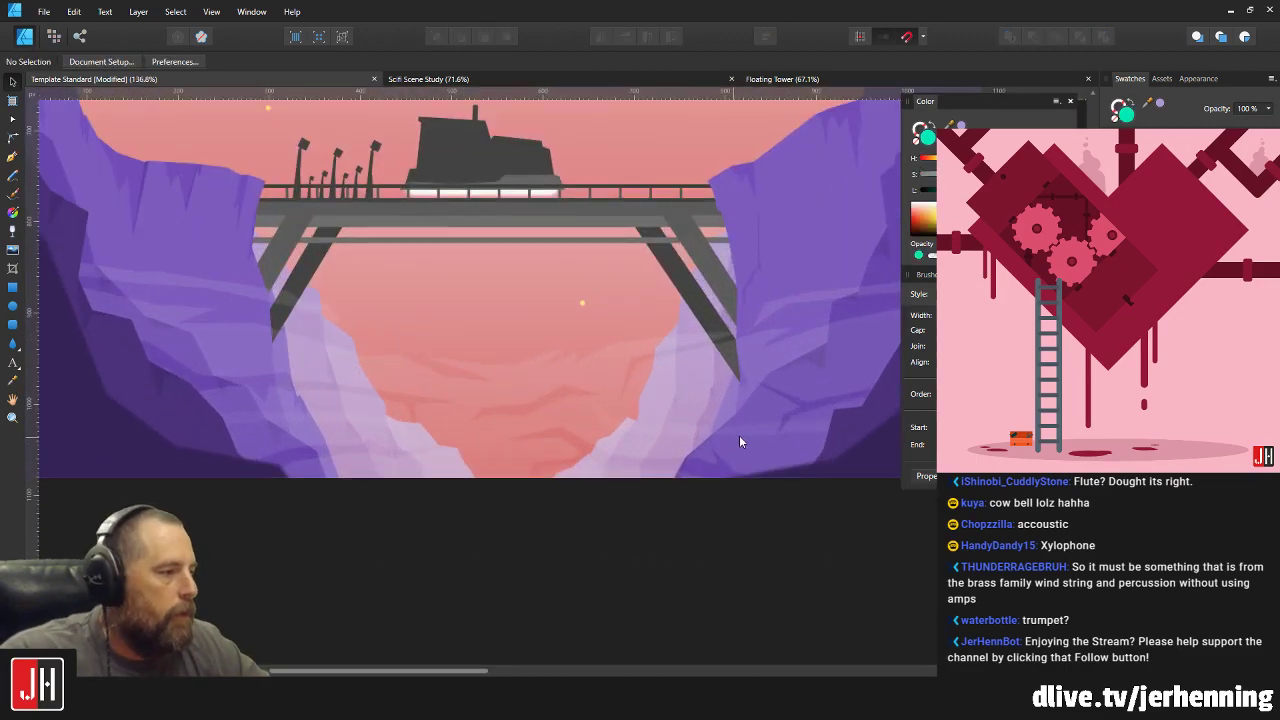
click(740, 430)
scroll(514, 409, left, 2)
shift+click(368, 425)
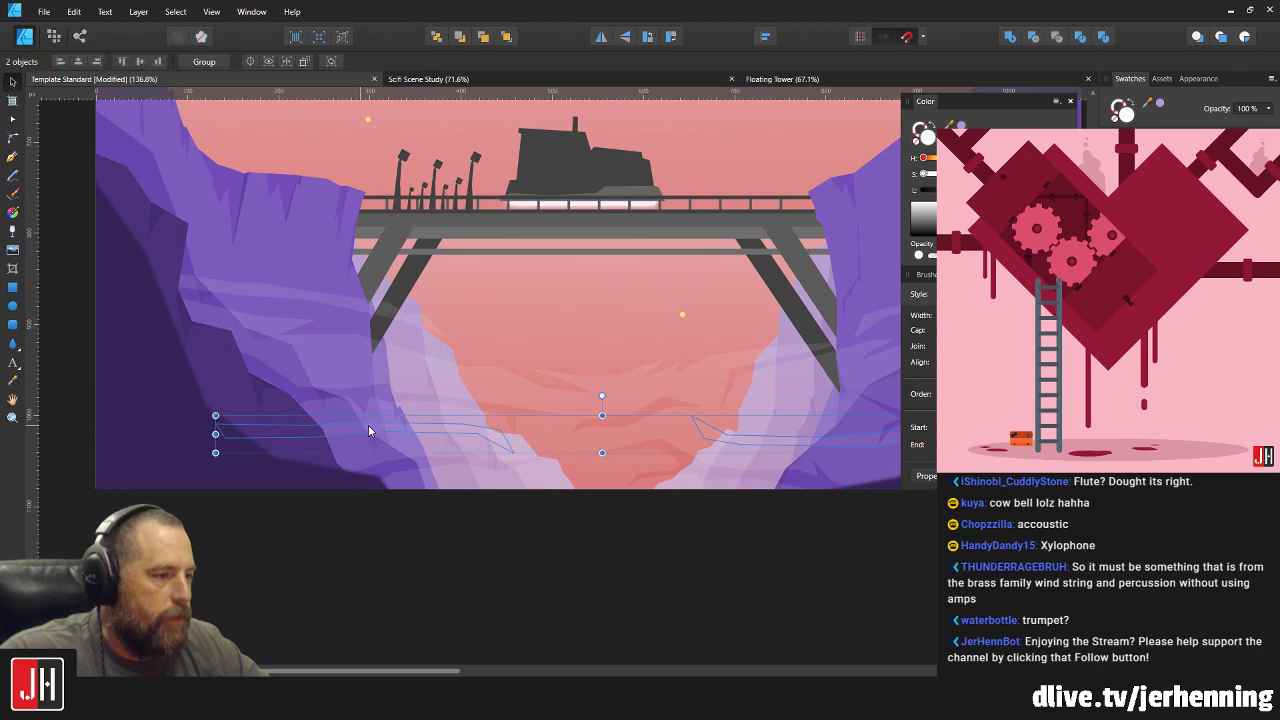
click(615, 554)
scroll(600, 530, down, 4)
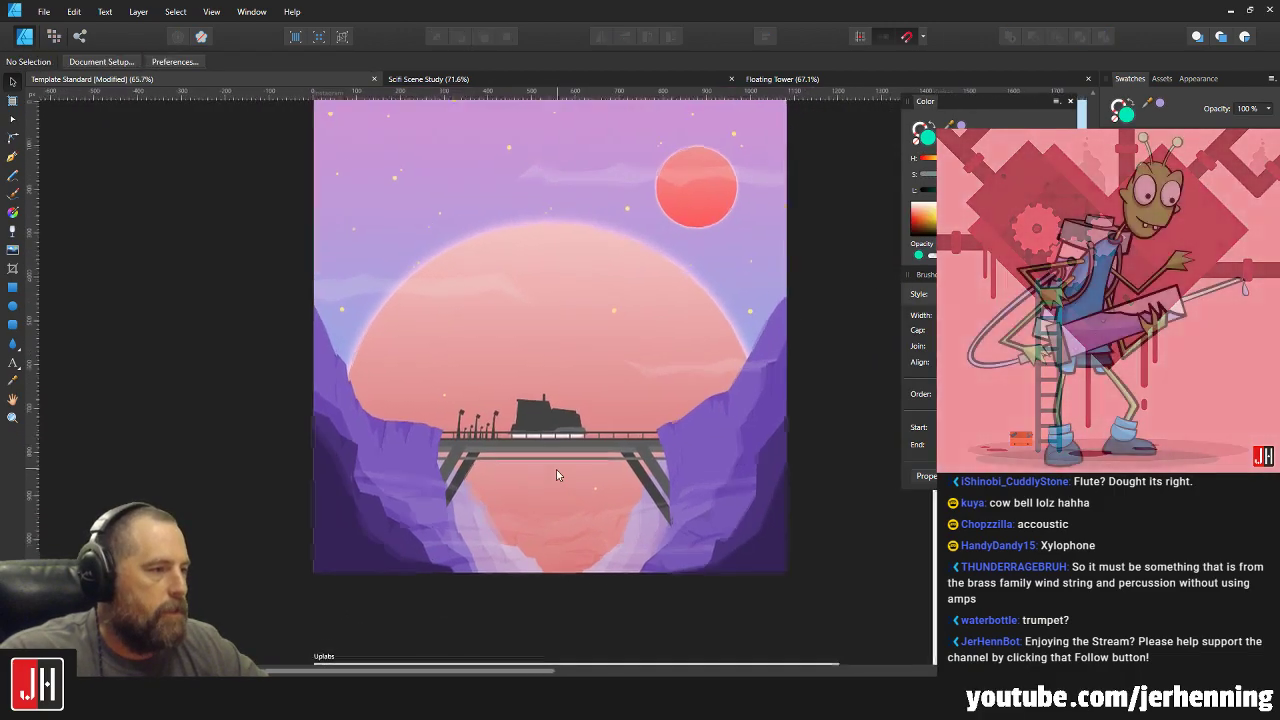
key(ctrl+s)
Nudge the cloud streak overlapping the large planet's left edge slightly.
scroll(520, 372, up, 3)
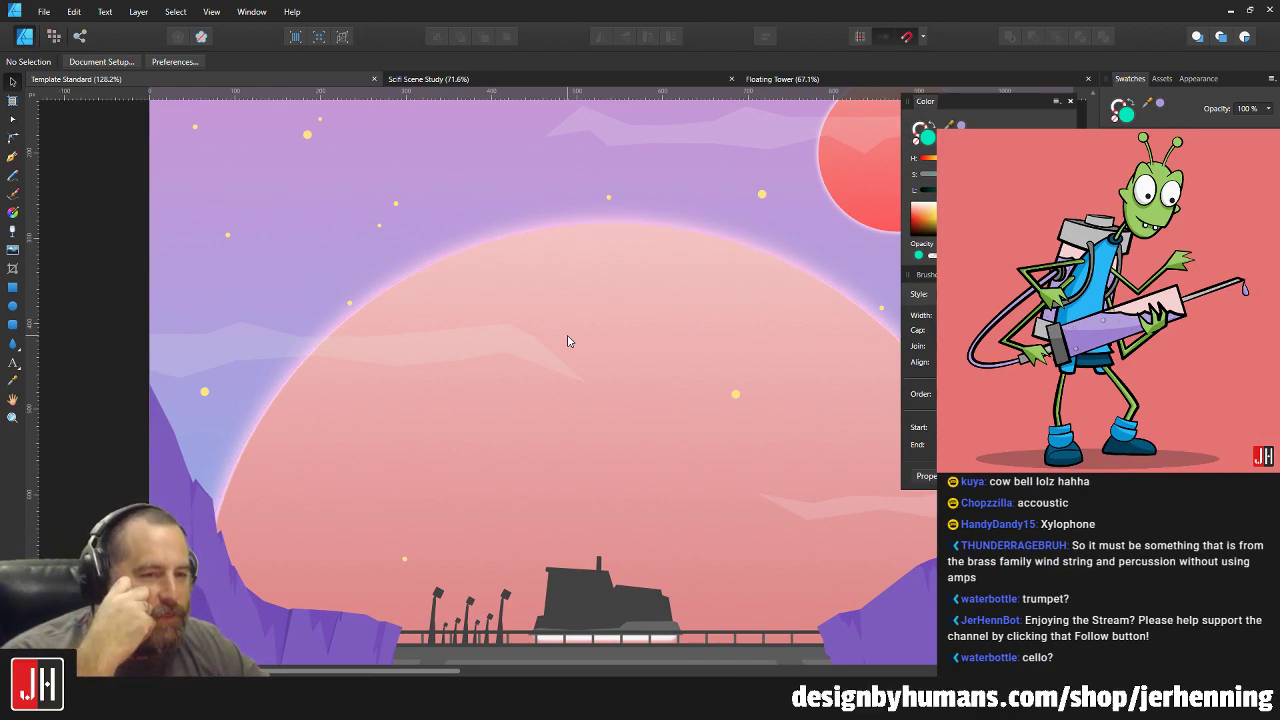
scroll(500, 323, up, 2)
scroll(461, 329, up, 3)
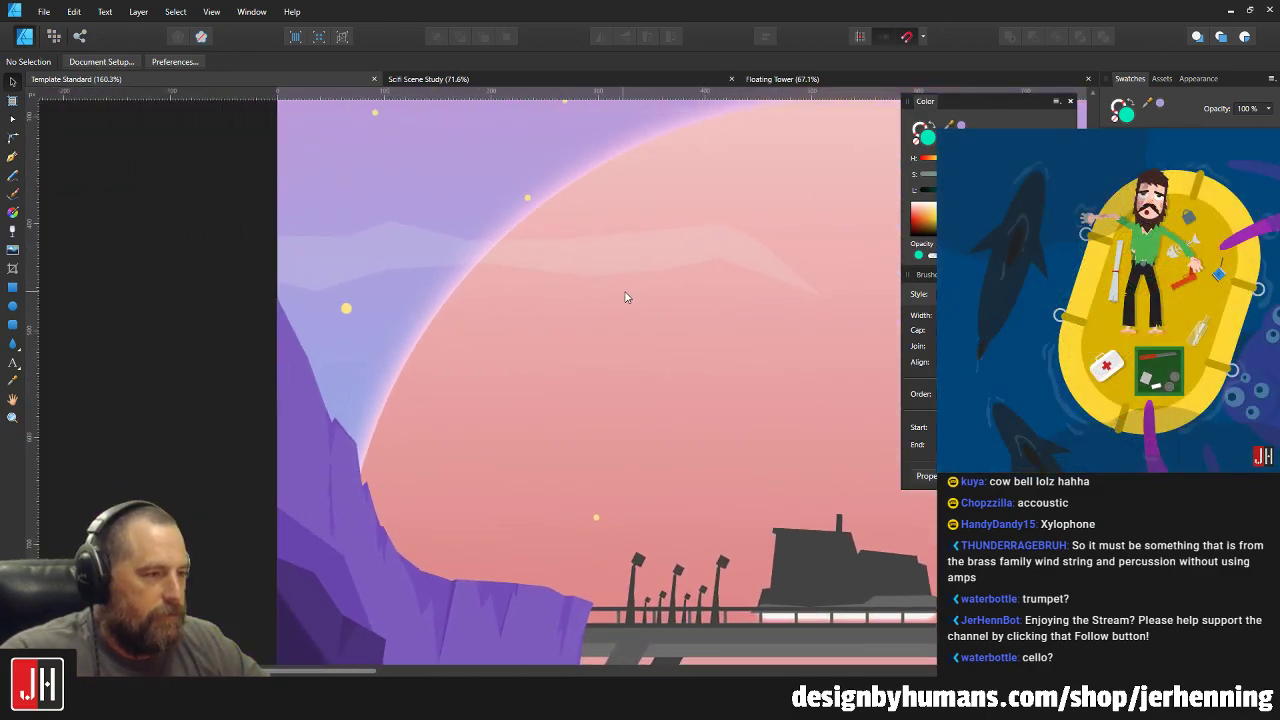
drag(625, 297, 591, 319)
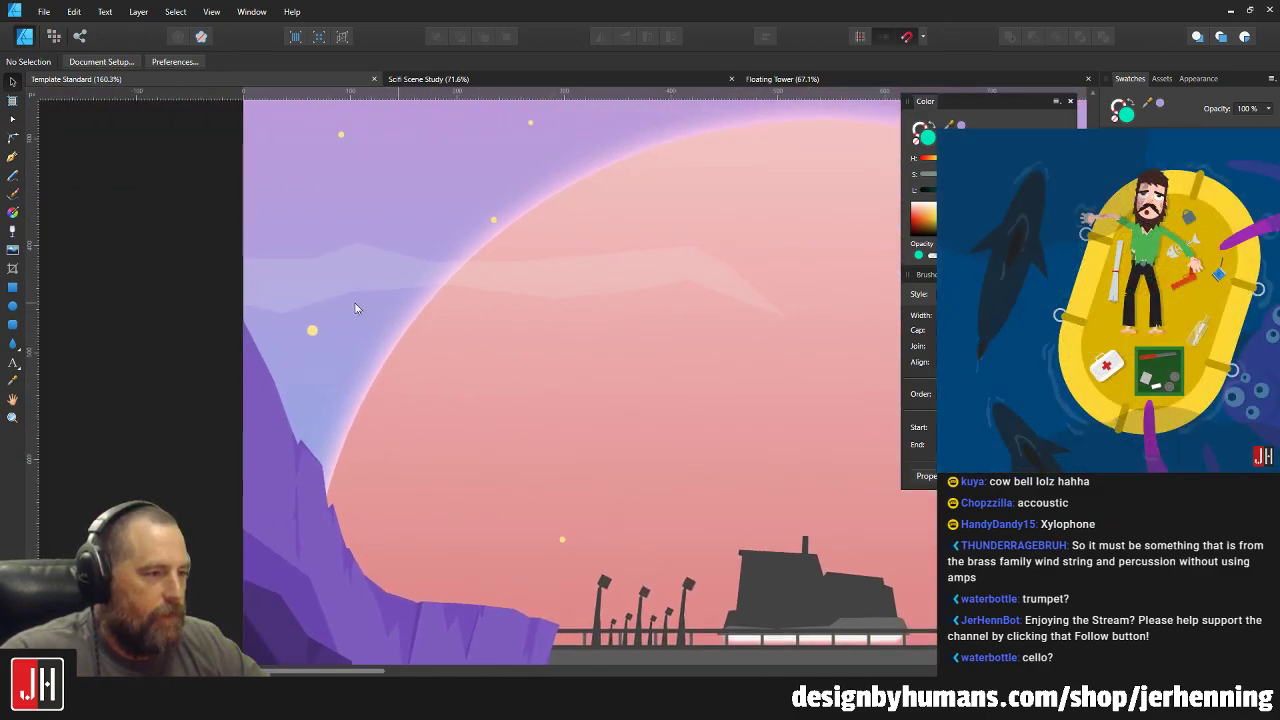
click(445, 282)
scroll(591, 300, up, 1)
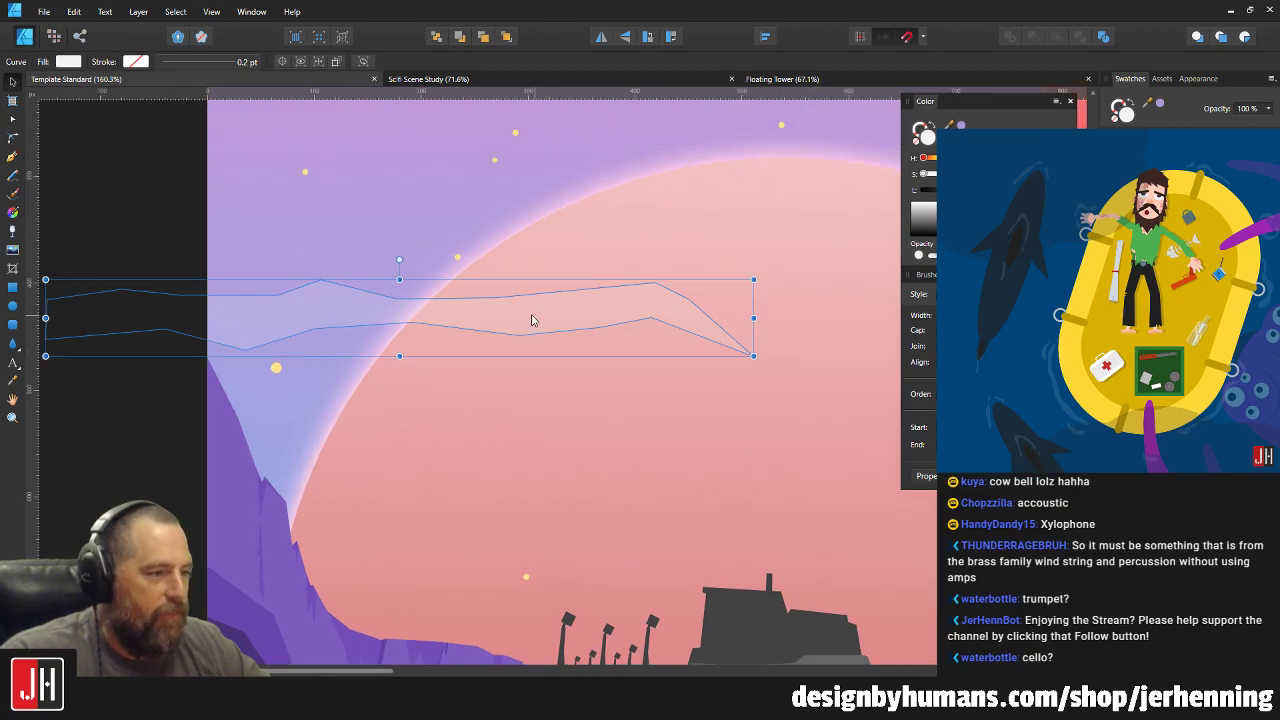
drag(528, 312, 530, 313)
scroll(547, 311, down, 3)
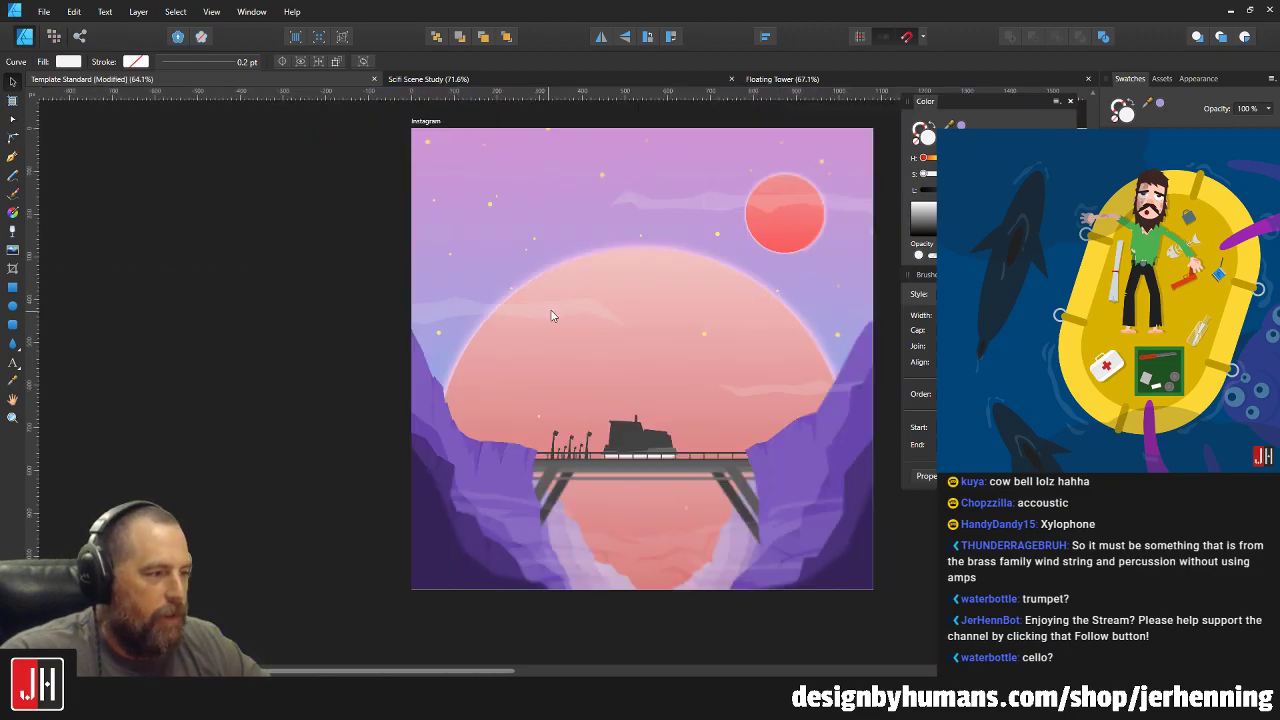
Move the upper cloud streak crossing the red moon slightly up and to the right.
click(326, 242)
drag(427, 277, 260, 326)
scroll(562, 248, up, 2)
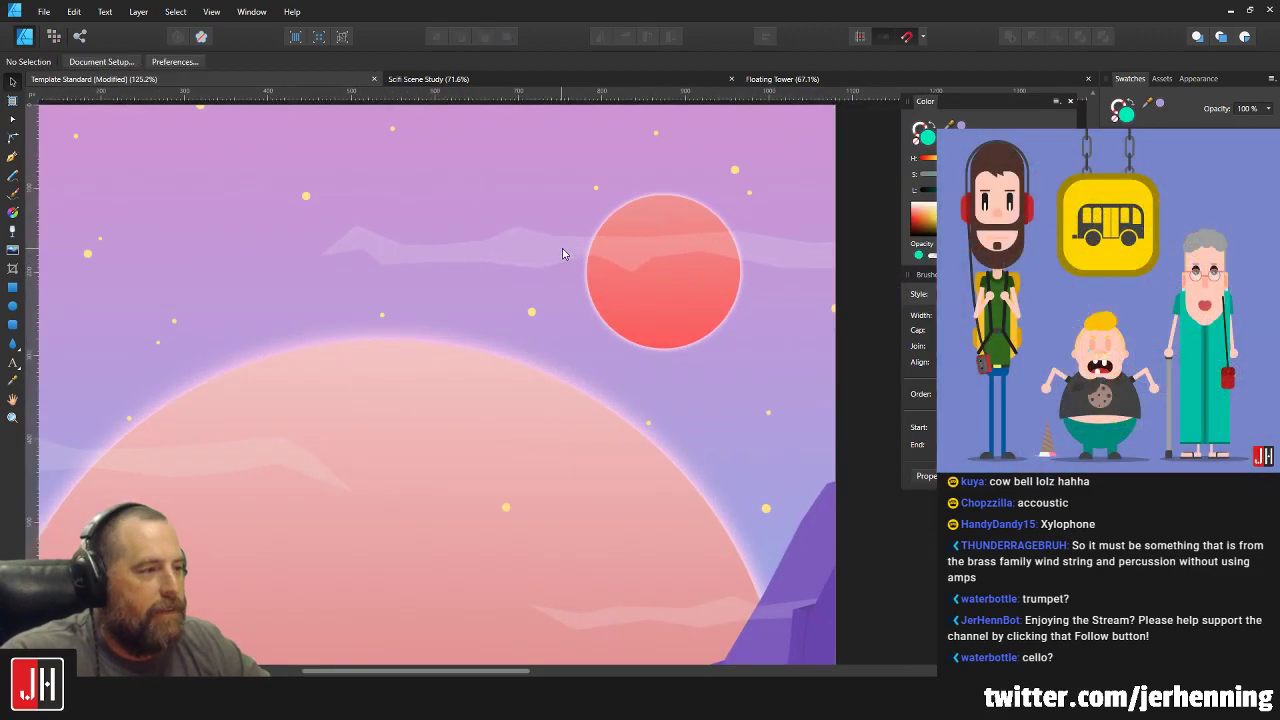
click(562, 248)
drag(586, 260, 602, 236)
scroll(602, 236, down, 3)
click(730, 321)
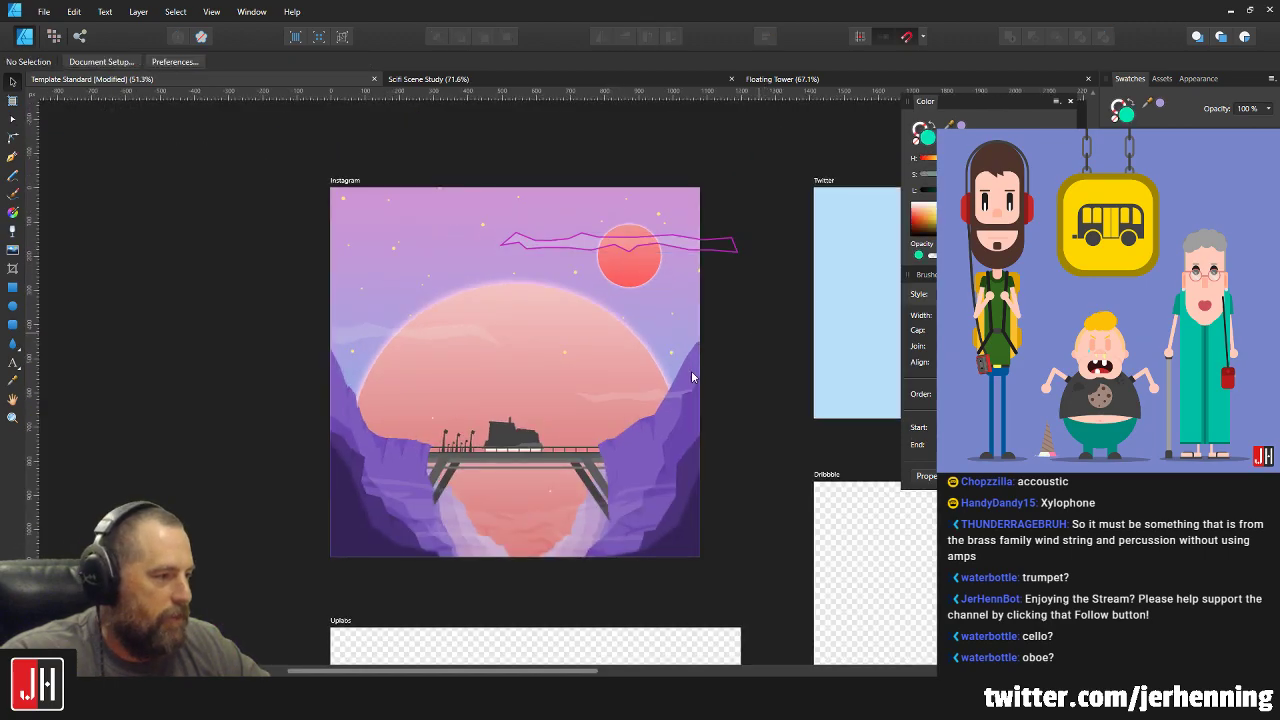
Move the cloud streak at the large planet's right edge slightly to the left.
scroll(671, 385, up, 2)
drag(700, 364, 684, 366)
click(847, 376)
scroll(847, 376, down, 2)
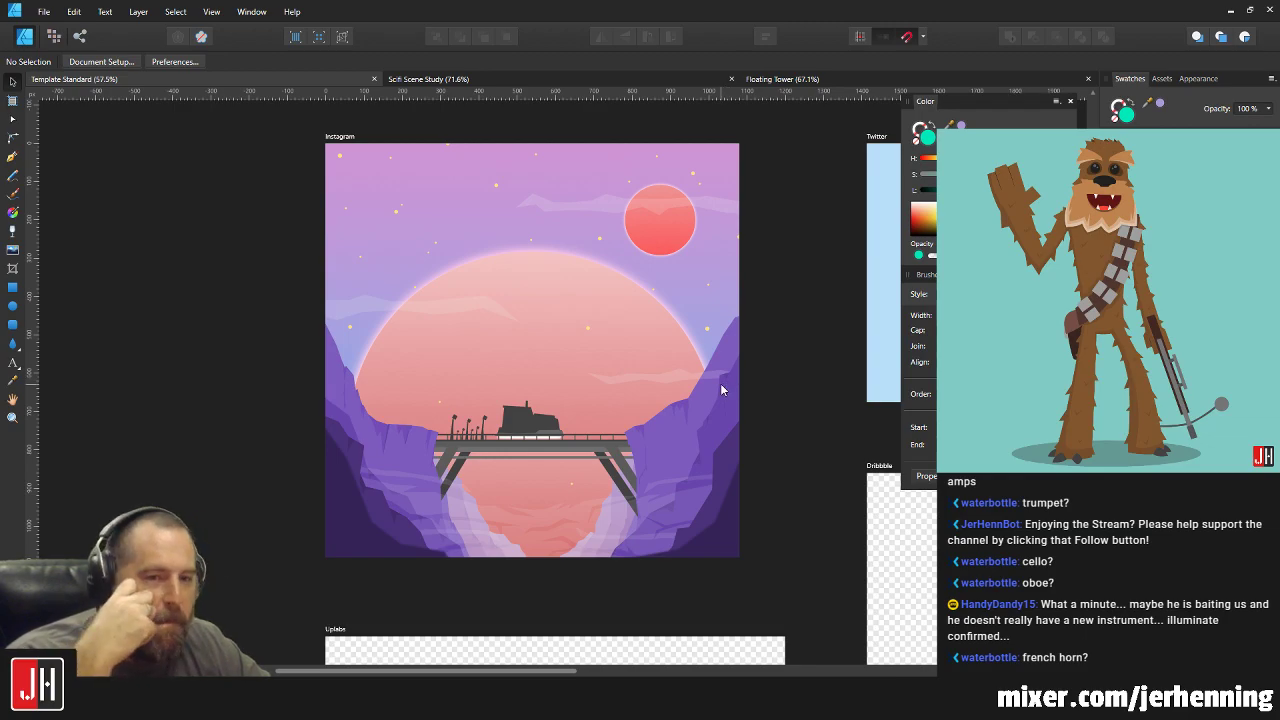
scroll(629, 361, up, 5)
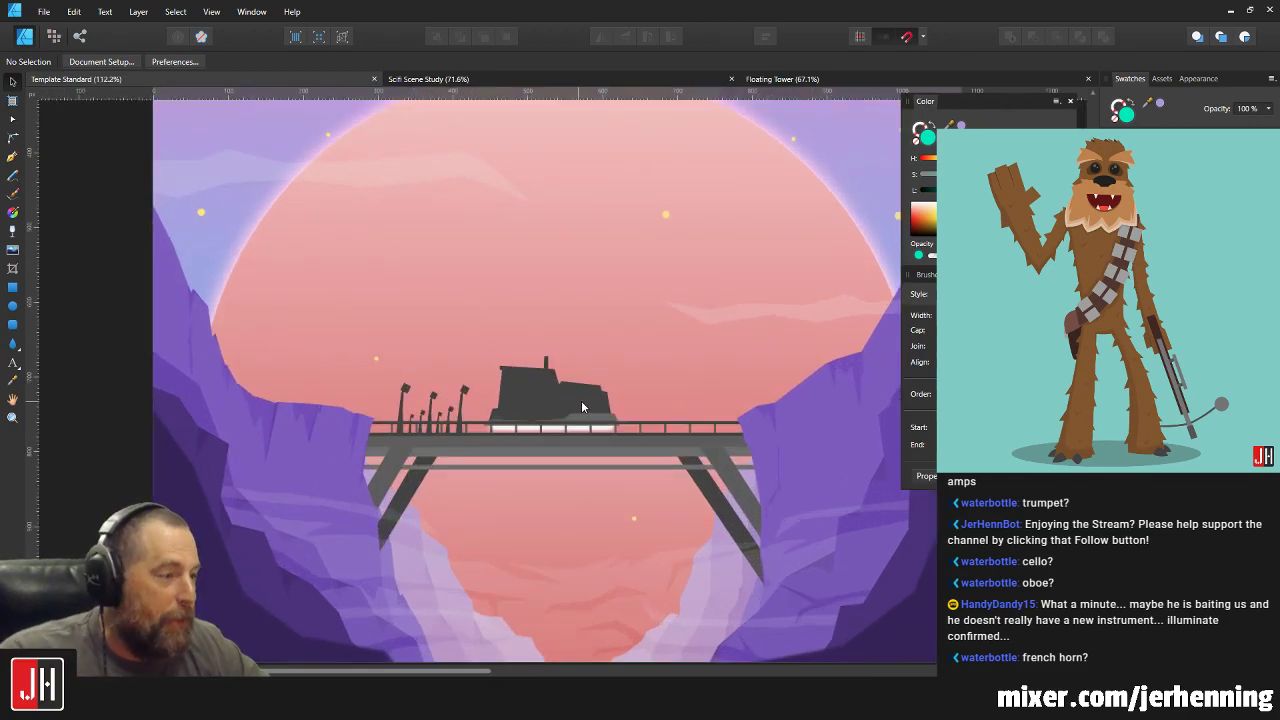
Select all seven square-headed posts beside the vehicle on the bridge and scale them down slightly as one selection.
scroll(457, 372, up, 3)
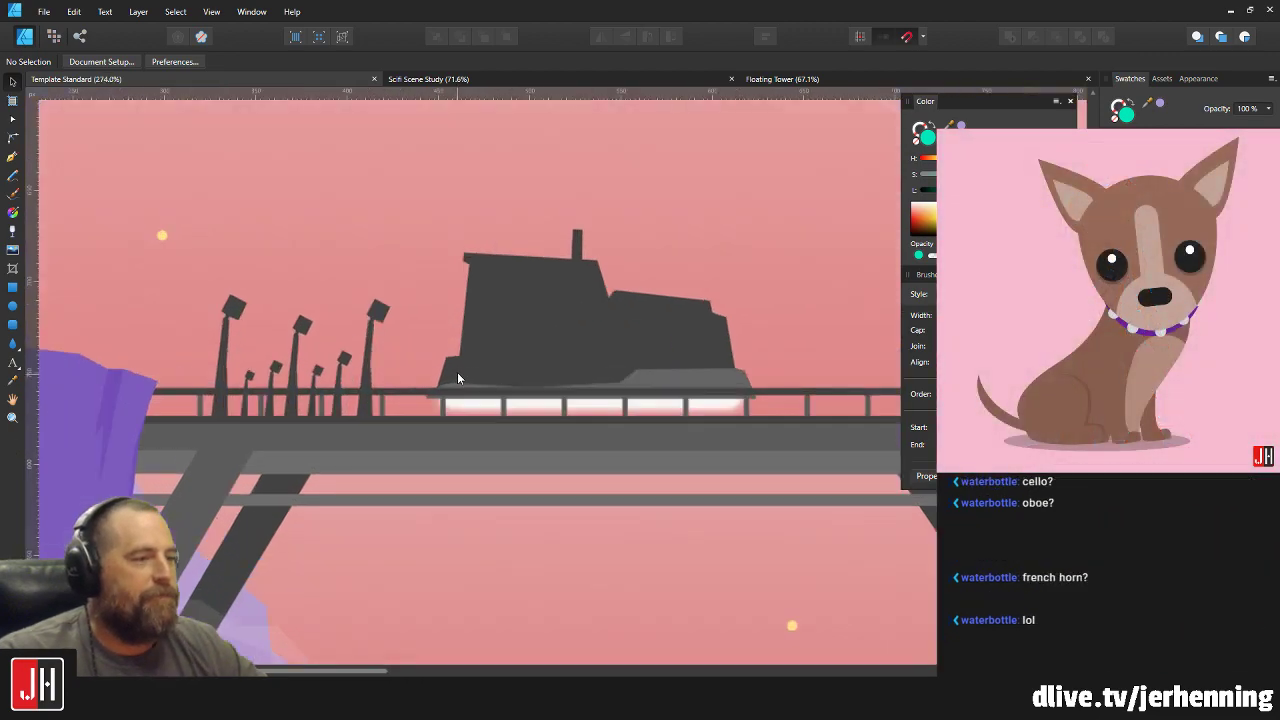
scroll(437, 368, up, 2)
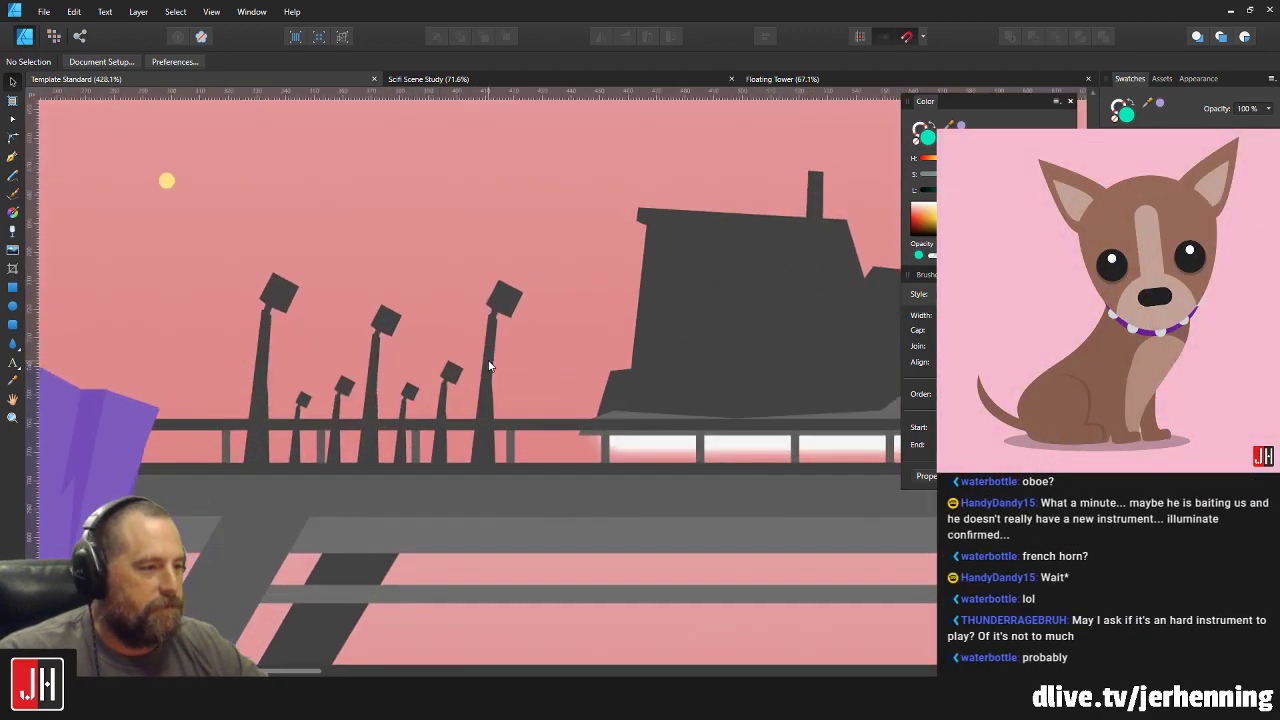
click(486, 366)
shift+click(448, 381)
shift+click(438, 381)
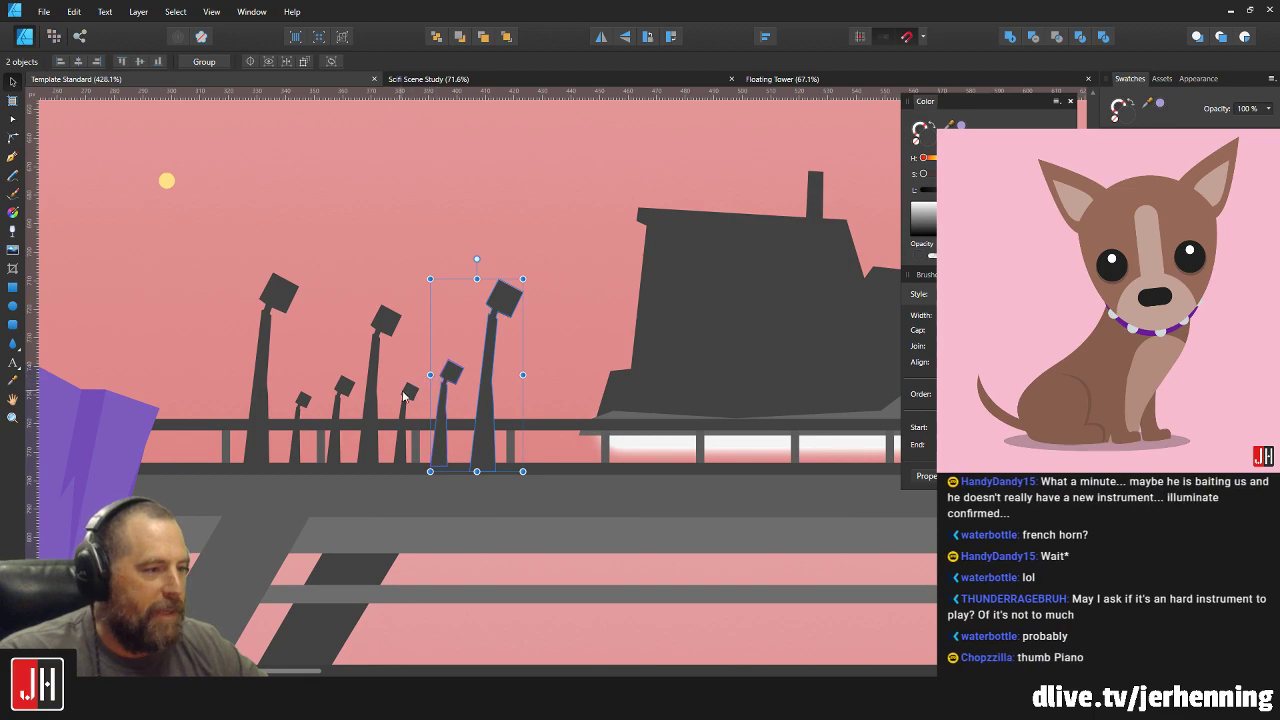
shift+click(404, 394)
shift+click(372, 389)
scroll(320, 411, up, 2)
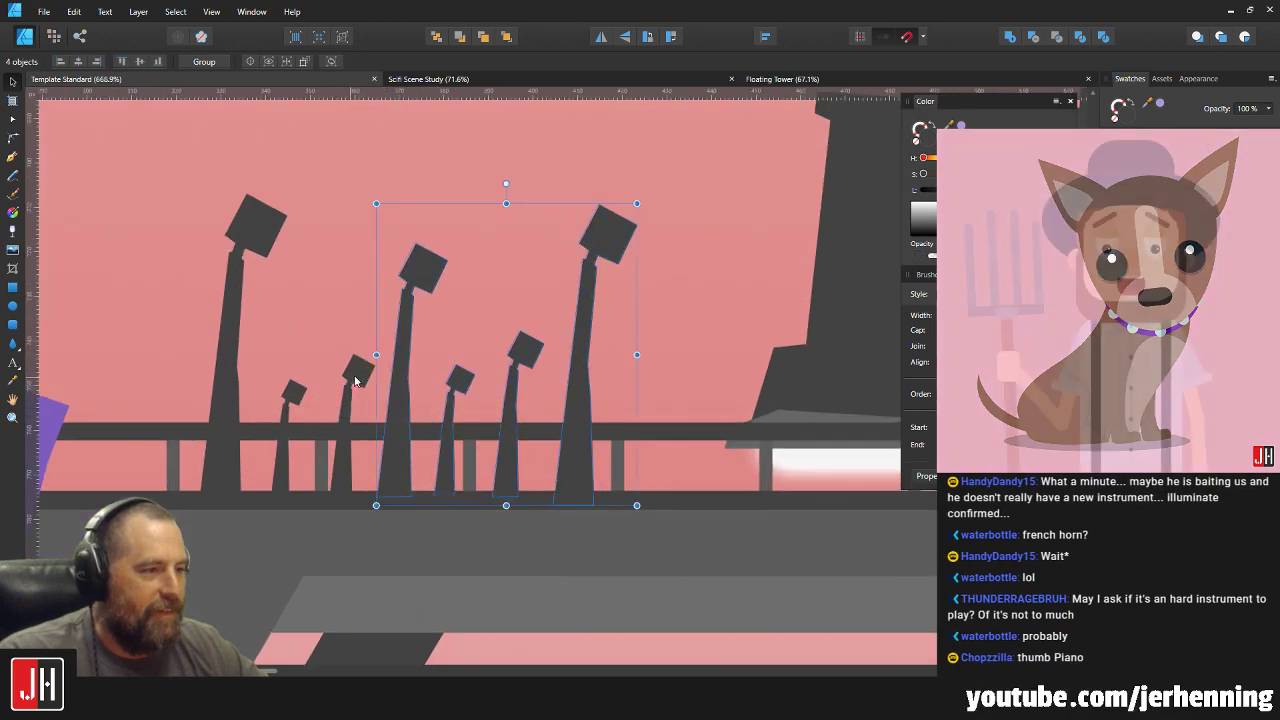
shift+click(342, 393)
shift+click(300, 402)
shift+click(261, 384)
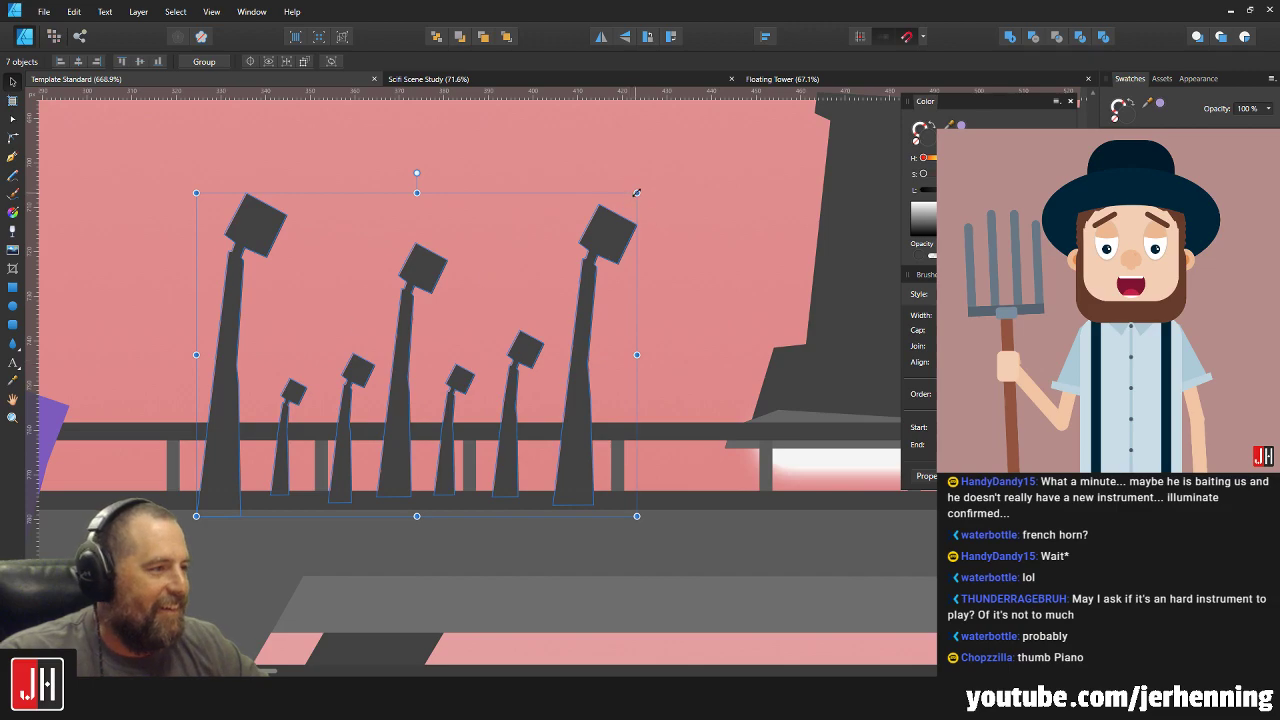
drag(637, 192, 633, 200)
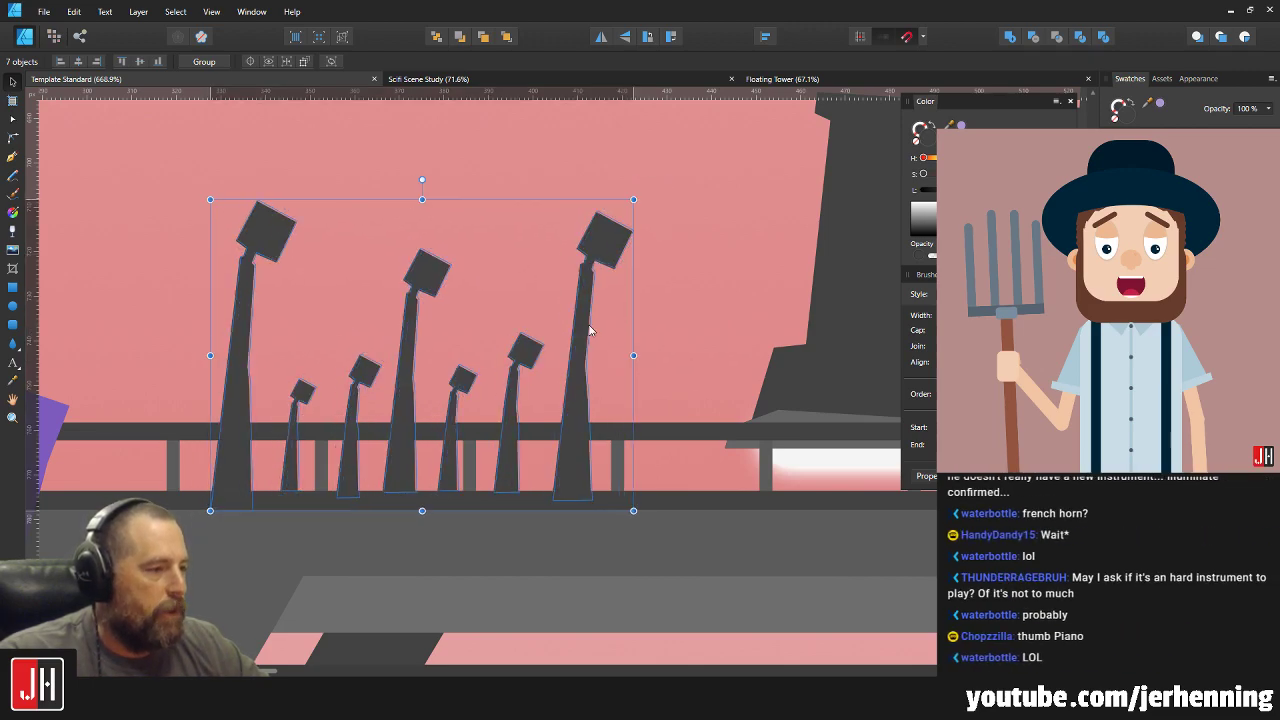
scroll(592, 335, down, 8)
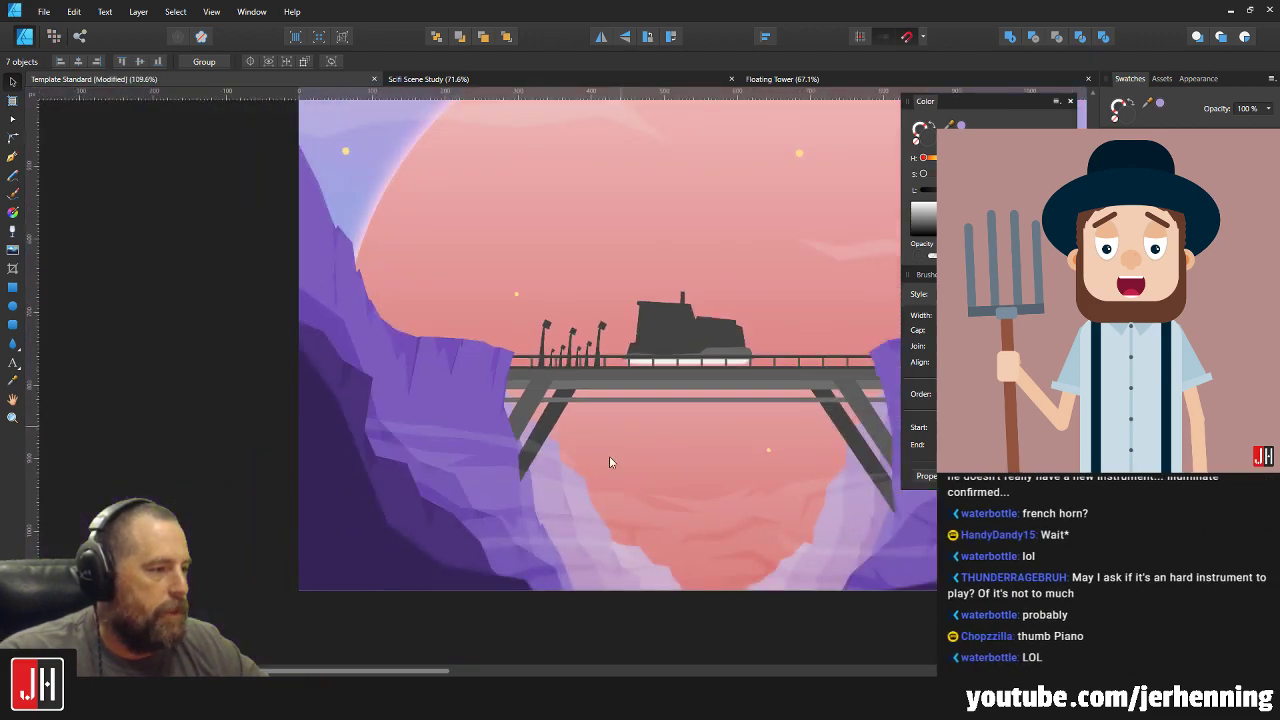
click(647, 625)
scroll(645, 390, up, 3)
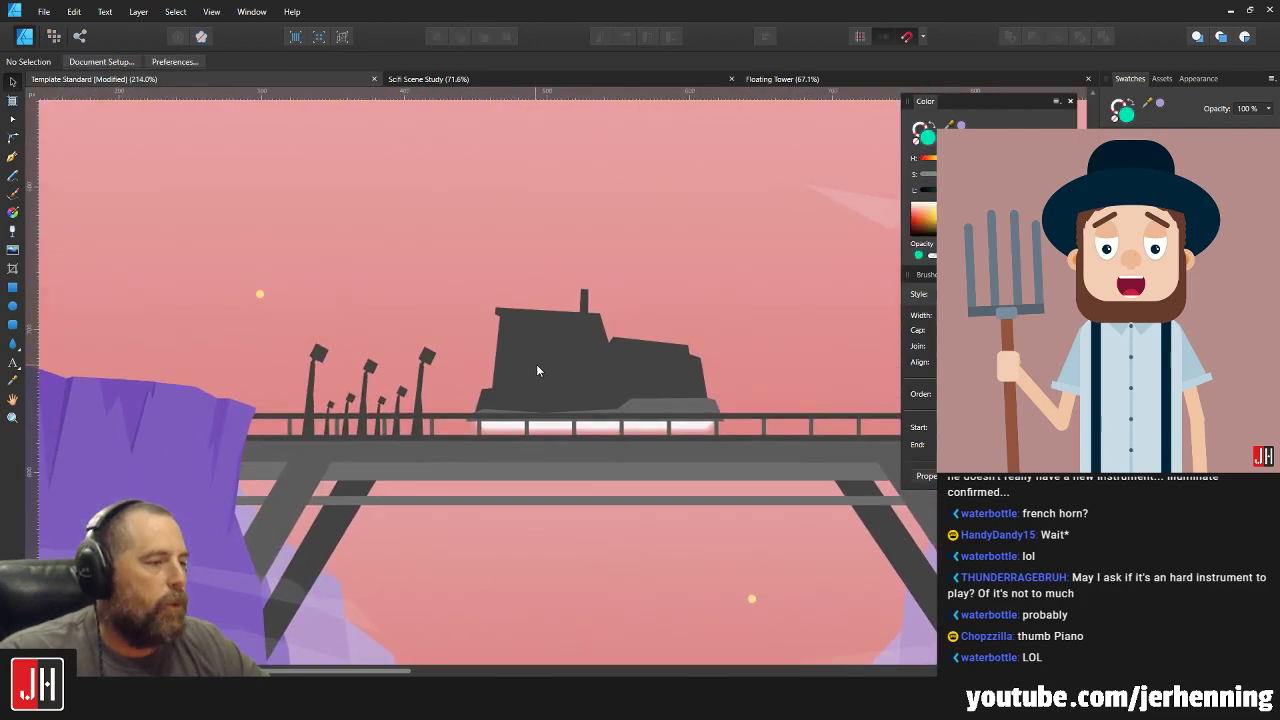
scroll(405, 376, up, 2)
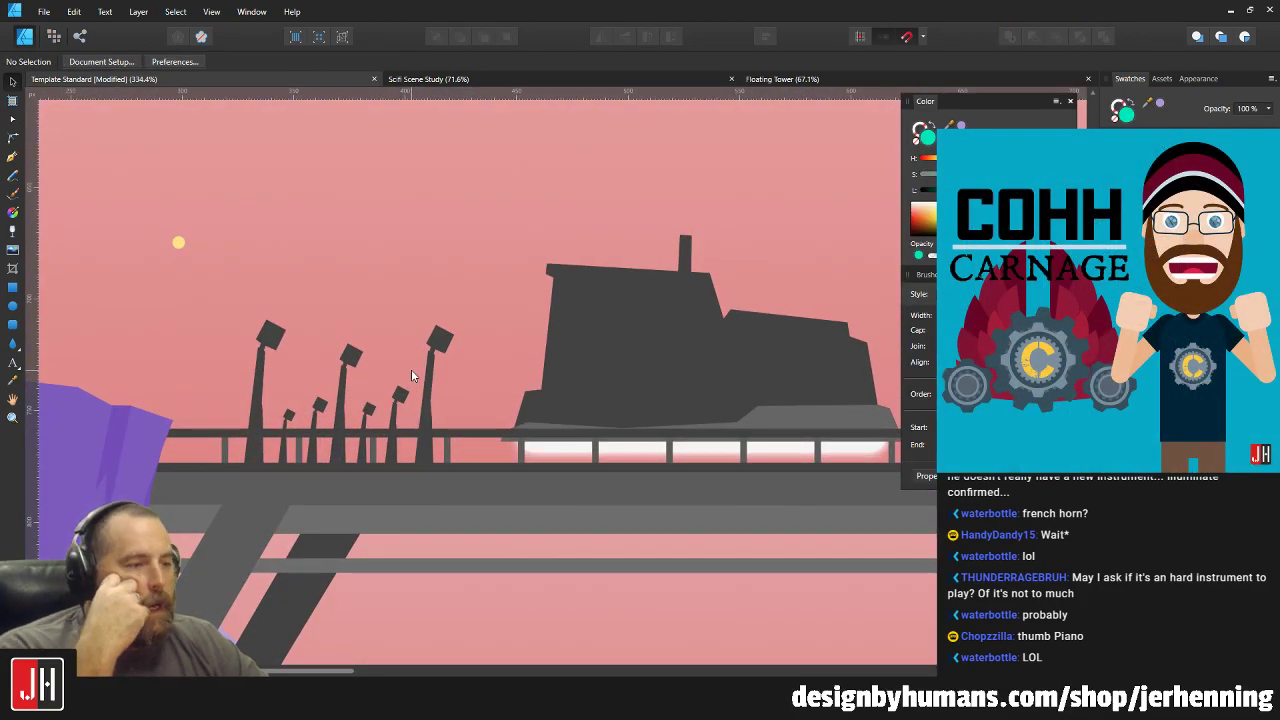
click(446, 345)
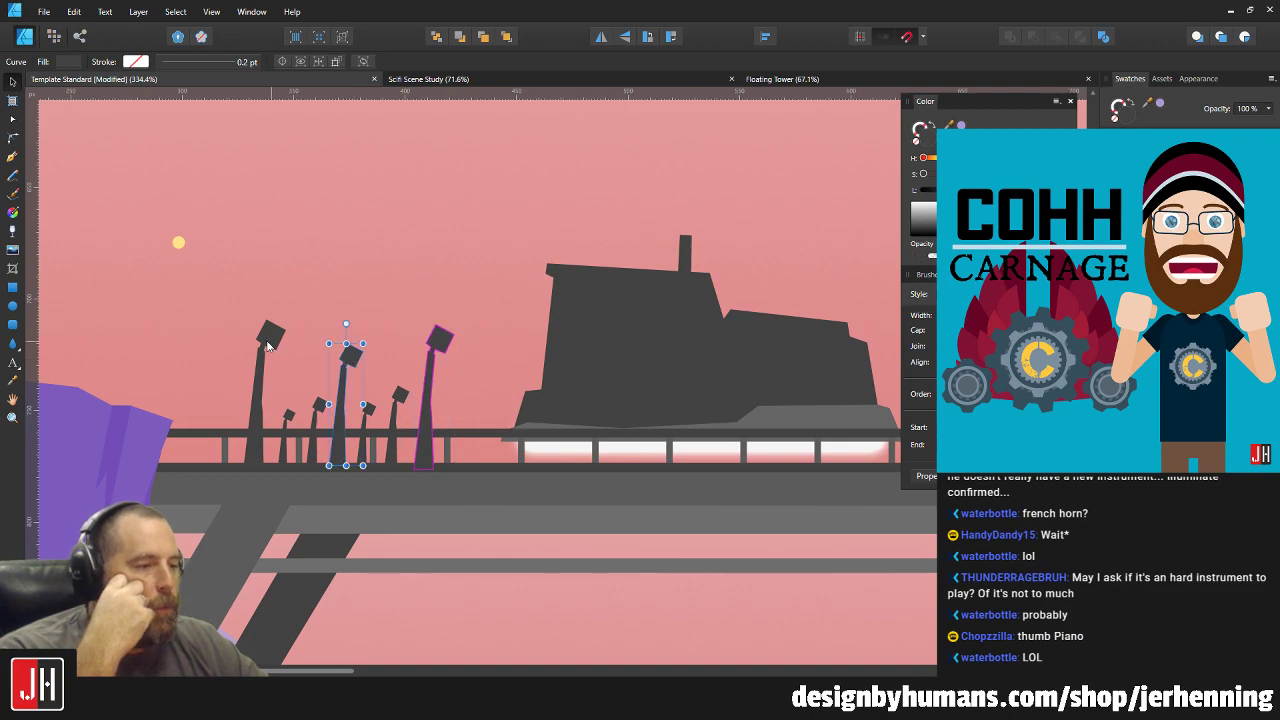
click(270, 342)
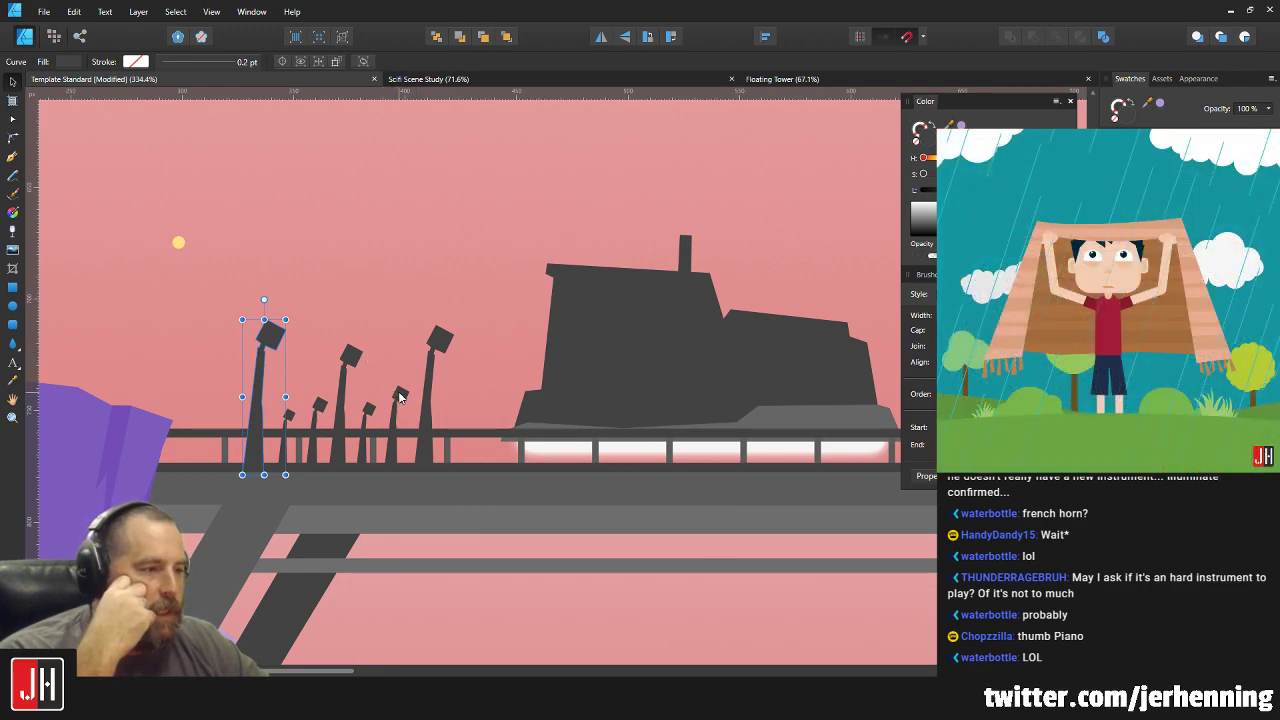
click(368, 410)
click(318, 408)
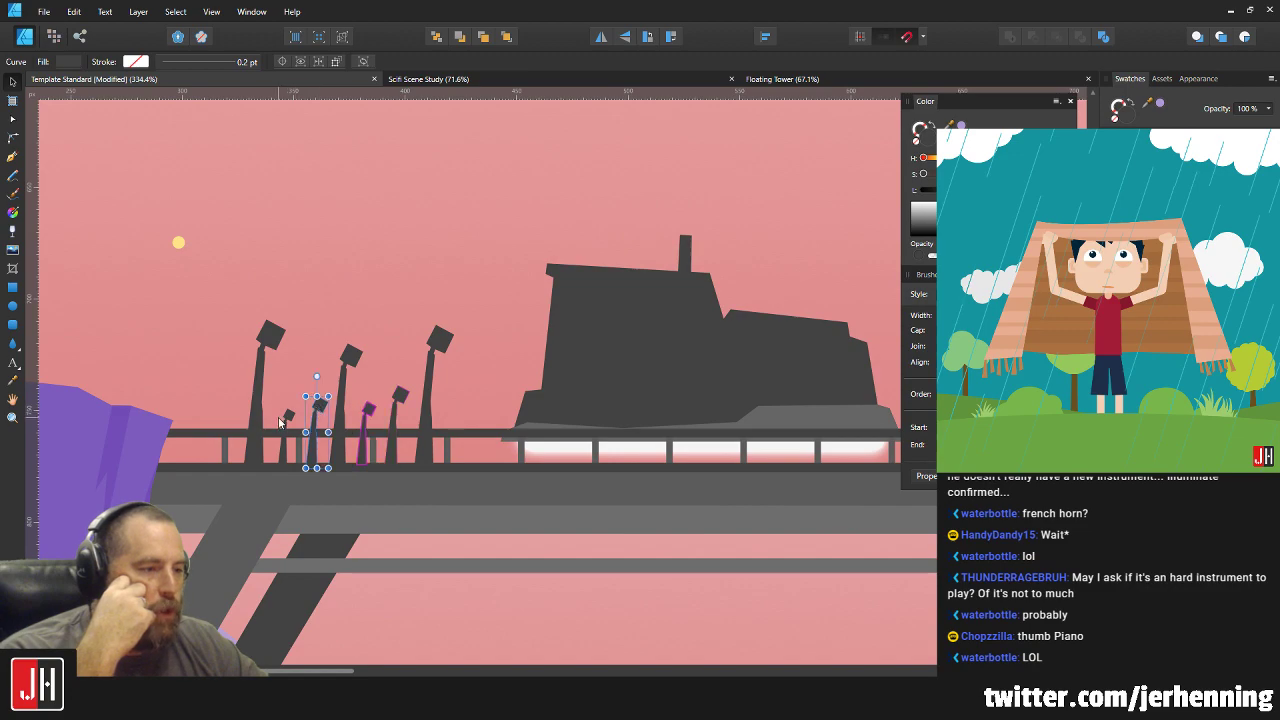
Shrink the square head of the smallest post by moving its top, right and lower corner nodes inward.
click(290, 418)
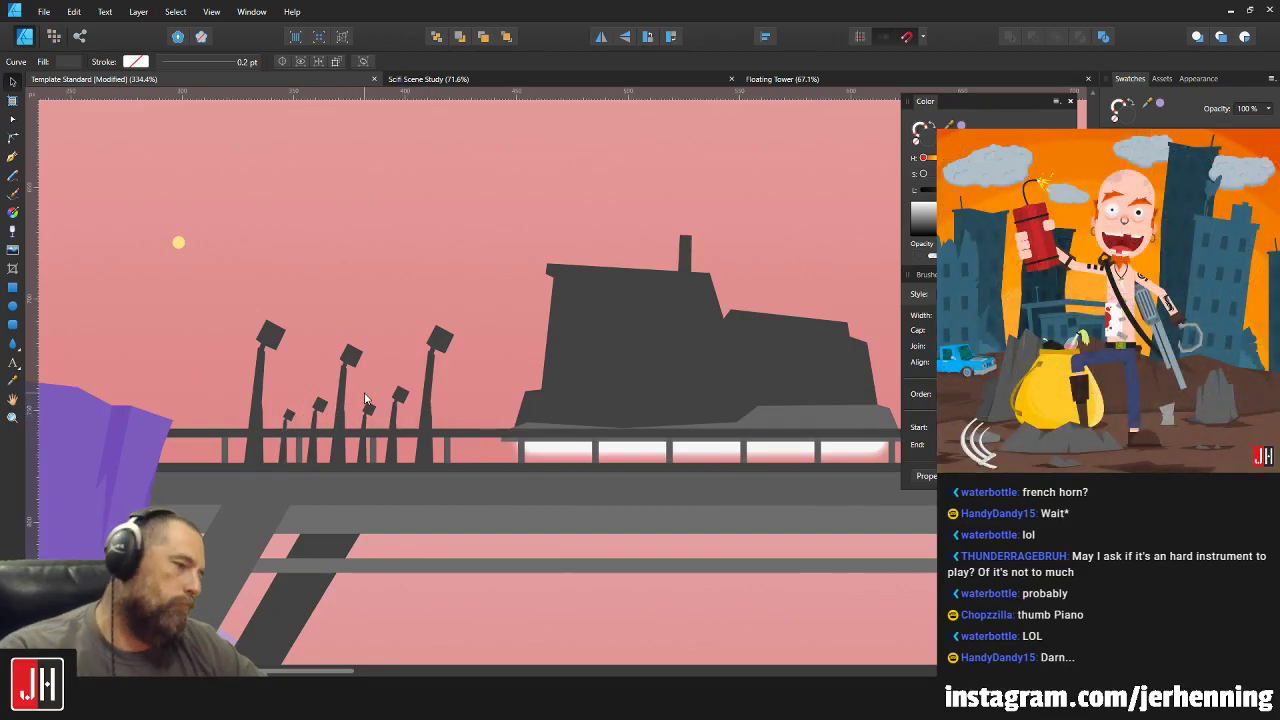
drag(323, 421, 381, 402)
scroll(315, 370, up, 5)
scroll(270, 361, down, 1)
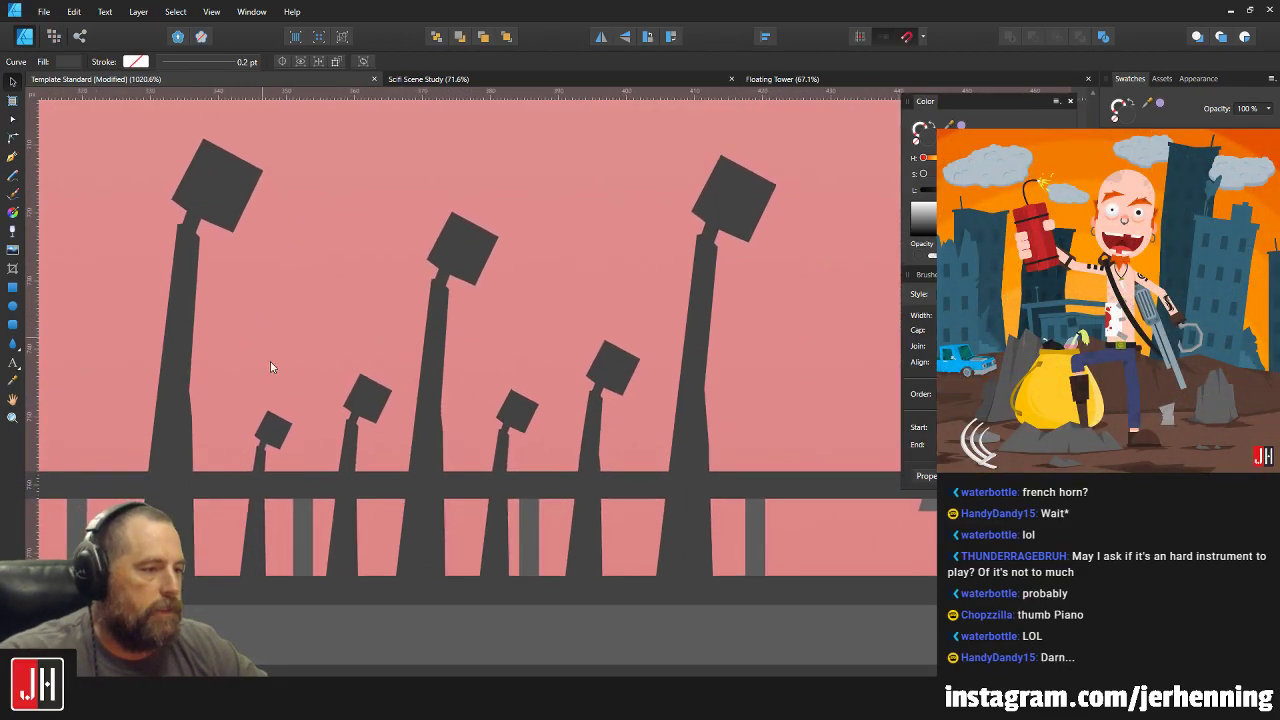
scroll(280, 420, up, 5)
key(a)
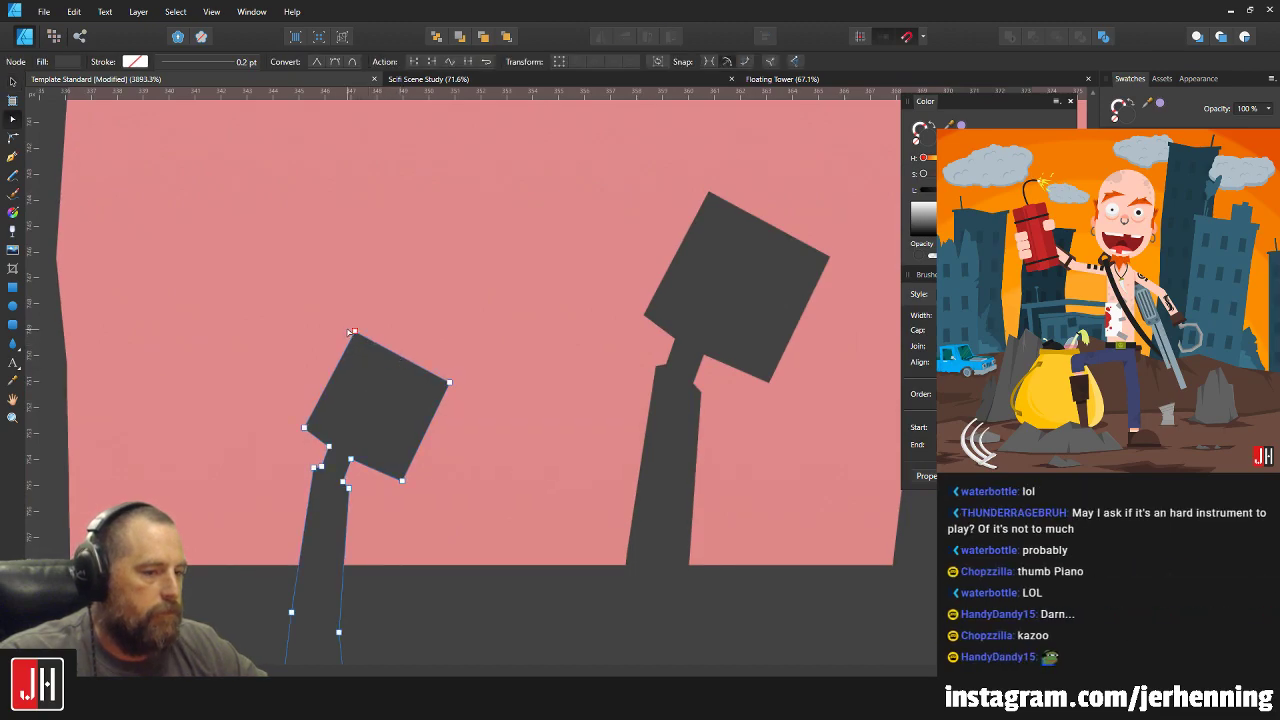
drag(350, 332, 349, 350)
drag(449, 382, 431, 396)
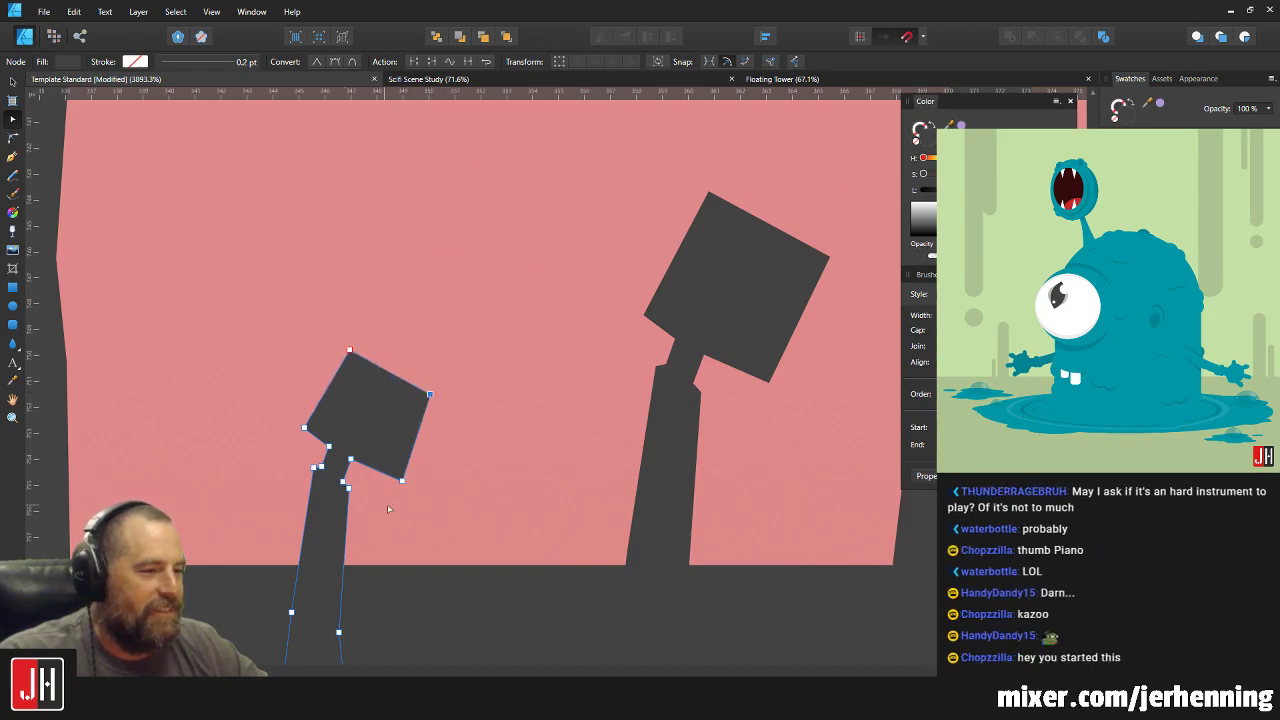
scroll(387, 509, up, 1)
drag(411, 468, 377, 461)
Shift the smallest post's head slightly down and to the left, and adjust the nodes on the left side of its neck.
drag(198, 226, 490, 436)
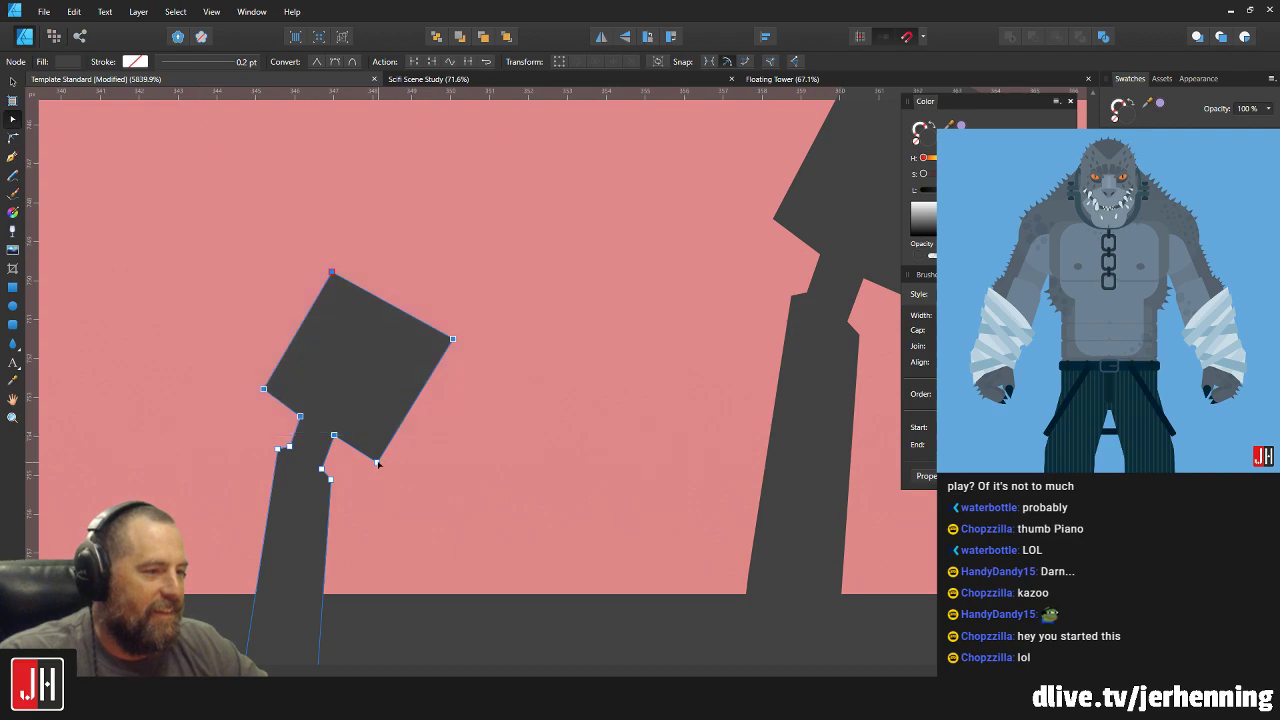
drag(333, 437, 297, 451)
click(290, 447)
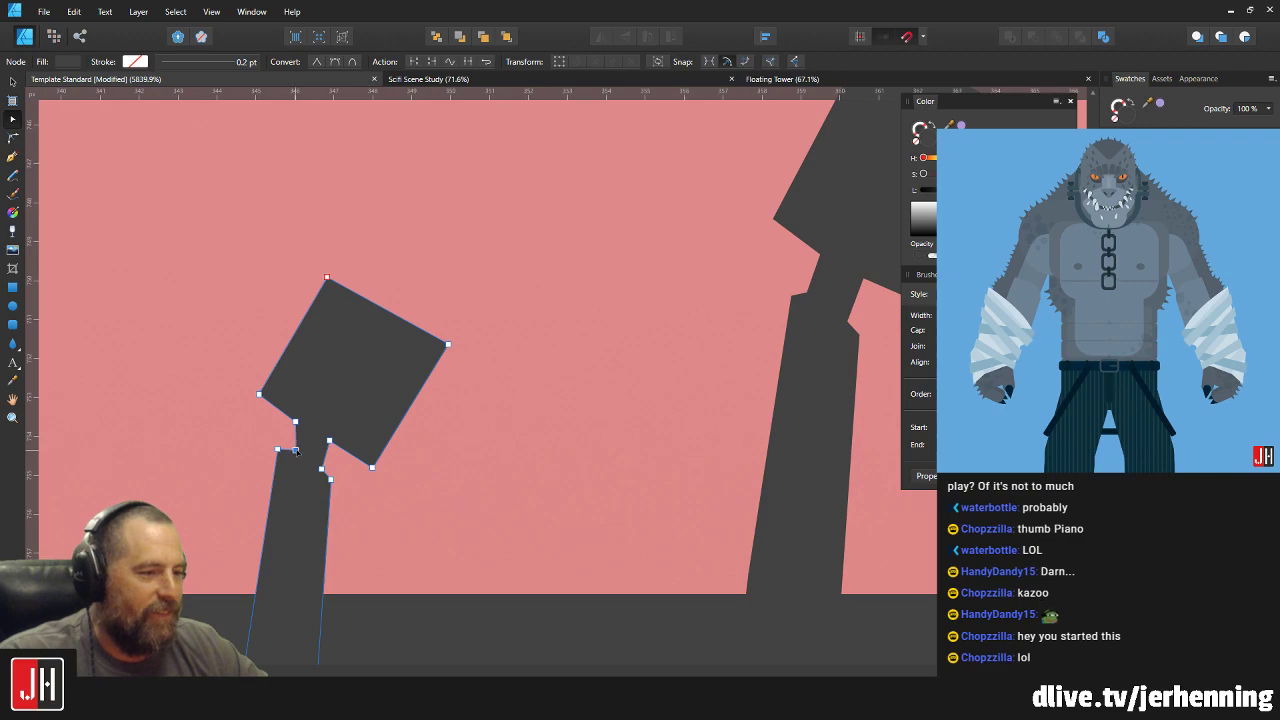
scroll(296, 452, up, 2)
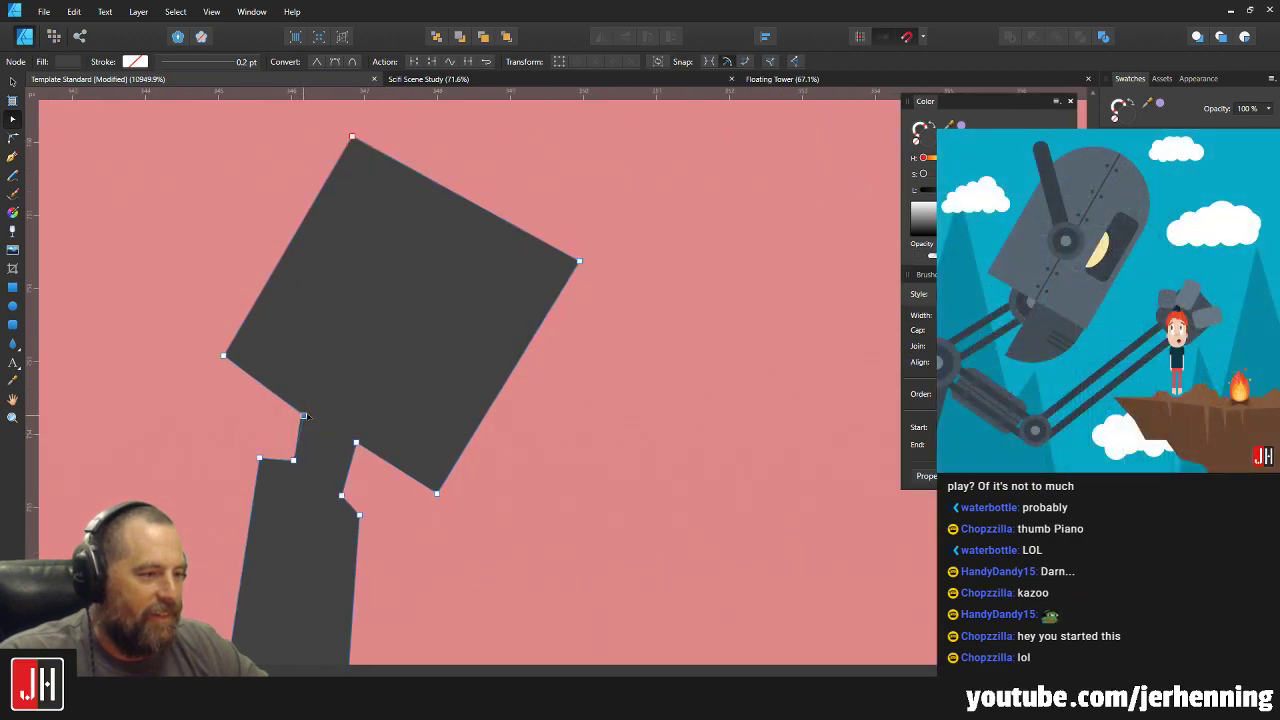
drag(306, 418, 309, 418)
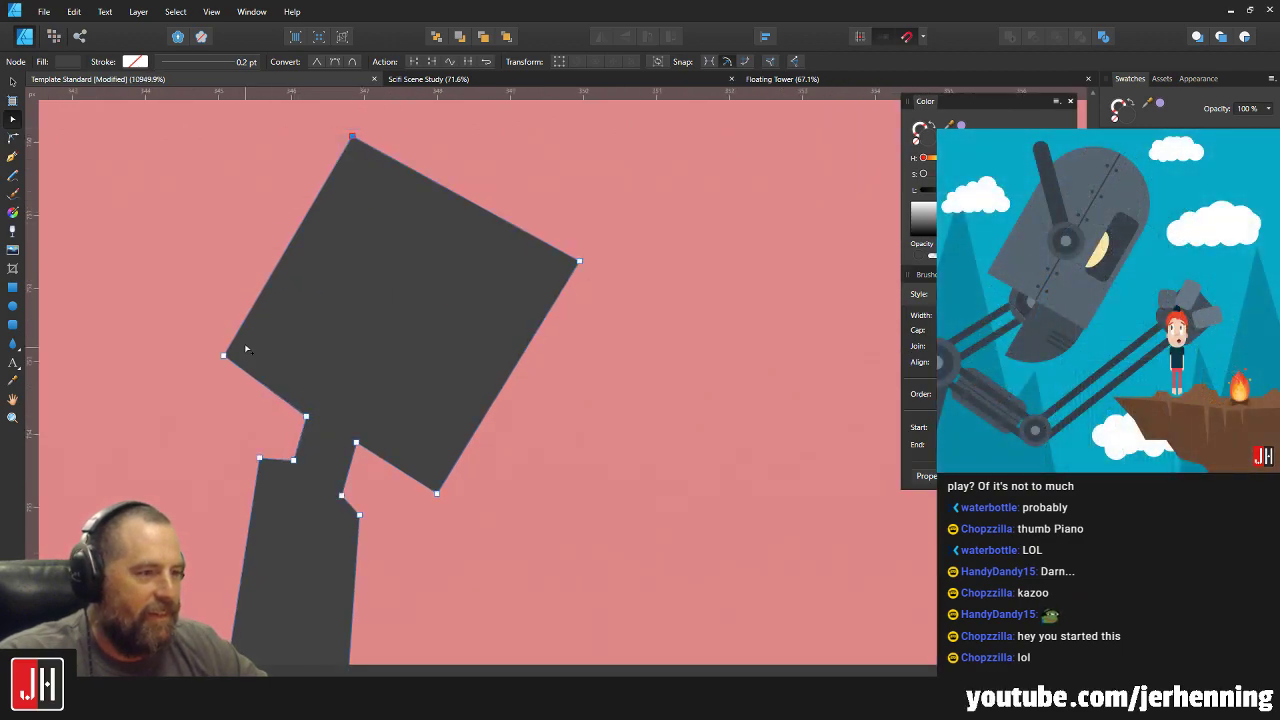
Move the left side of the smallest post's head inward and add a raised node in its top edge to angle the outline.
drag(224, 355, 251, 382)
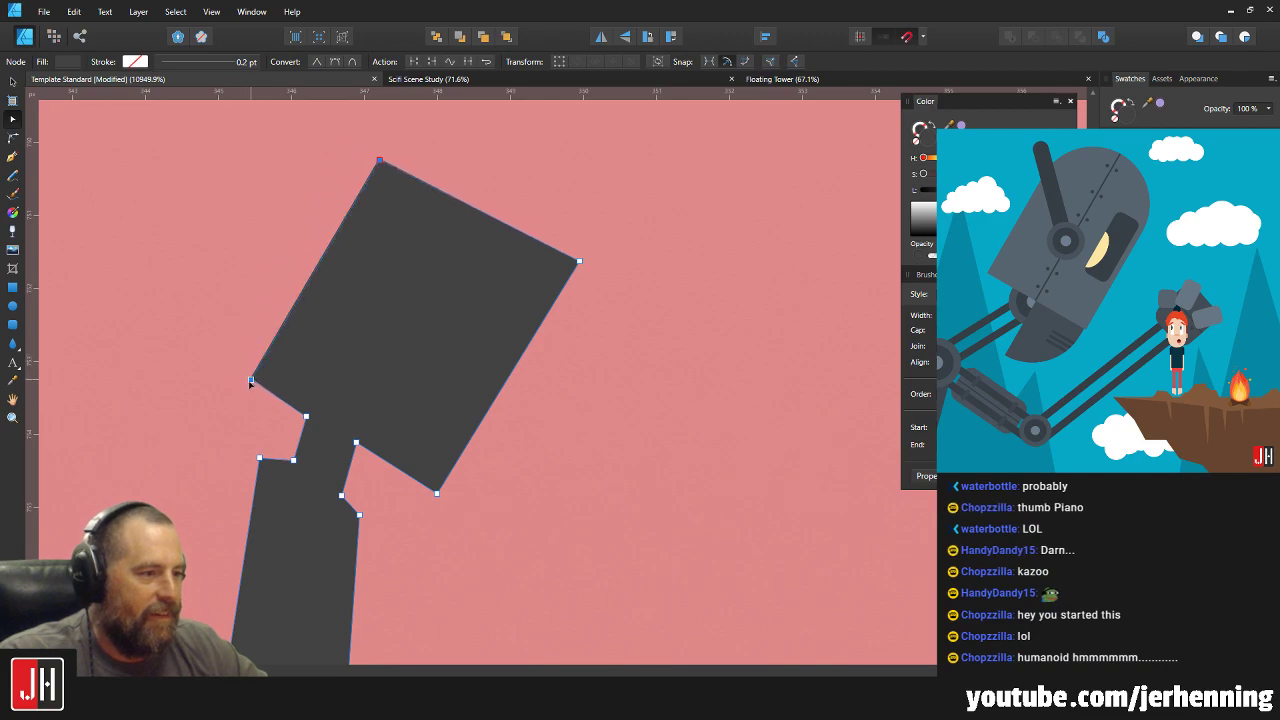
scroll(390, 300, up, 2)
scroll(390, 300, right, 2)
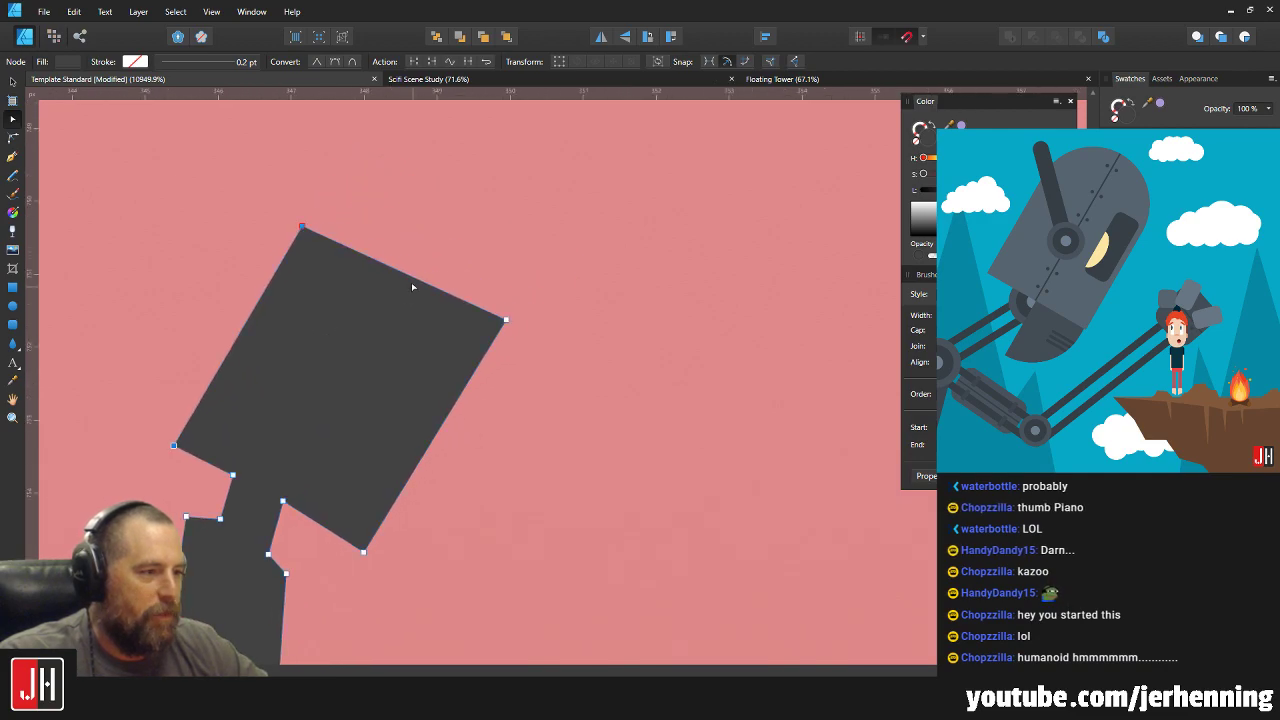
drag(400, 273, 421, 261)
drag(302, 227, 289, 243)
Add two nodes on the left edge of the smallest post's head and offset the lower one inward to form a slight bend.
click(238, 331)
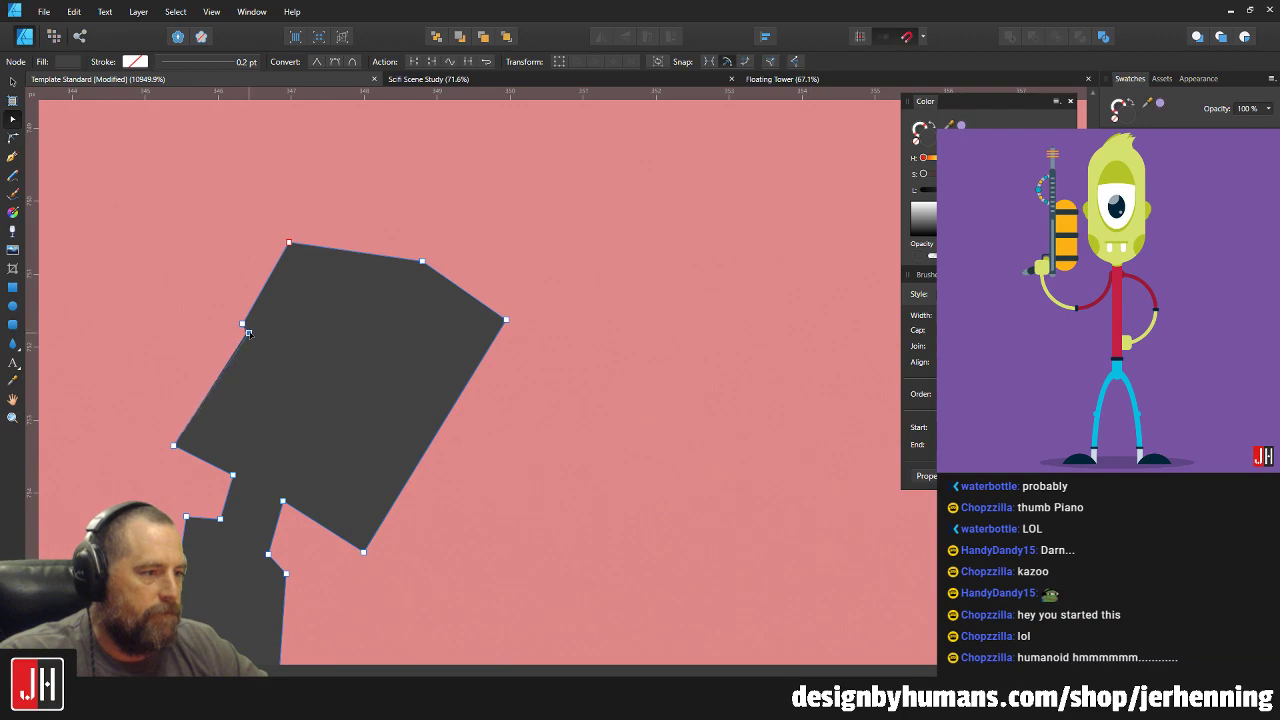
click(238, 338)
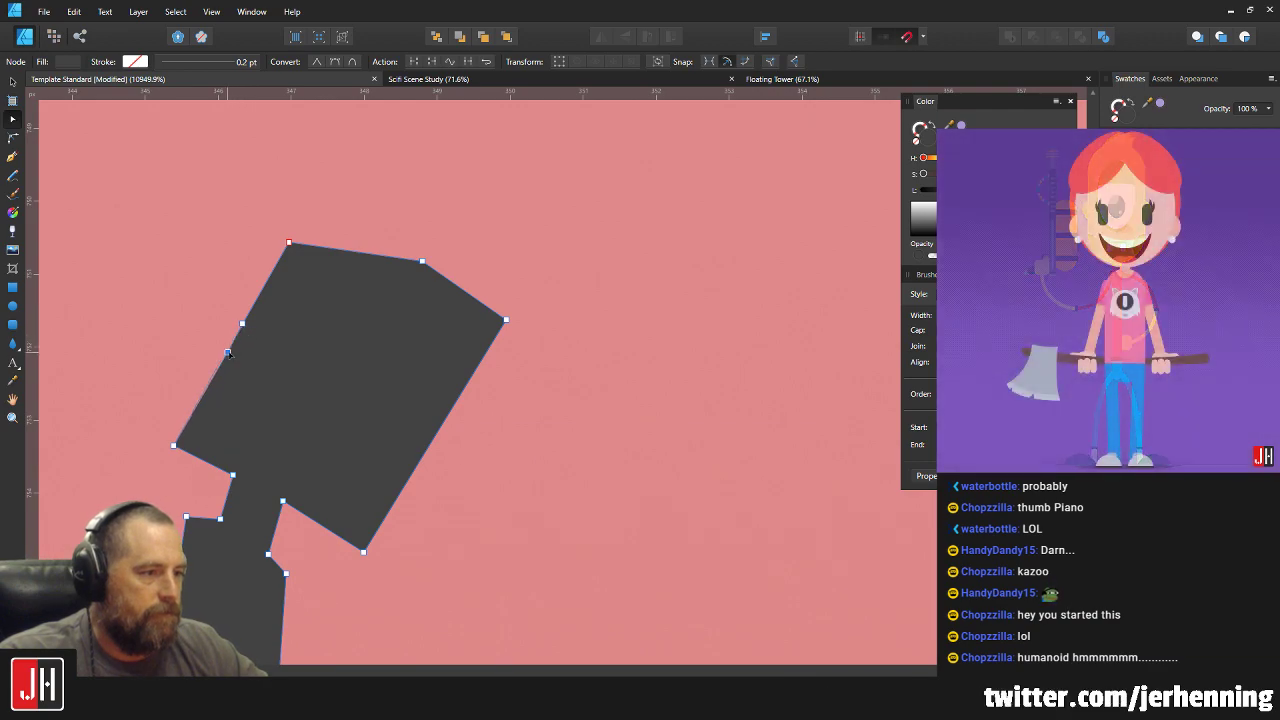
key(m)
key(a)
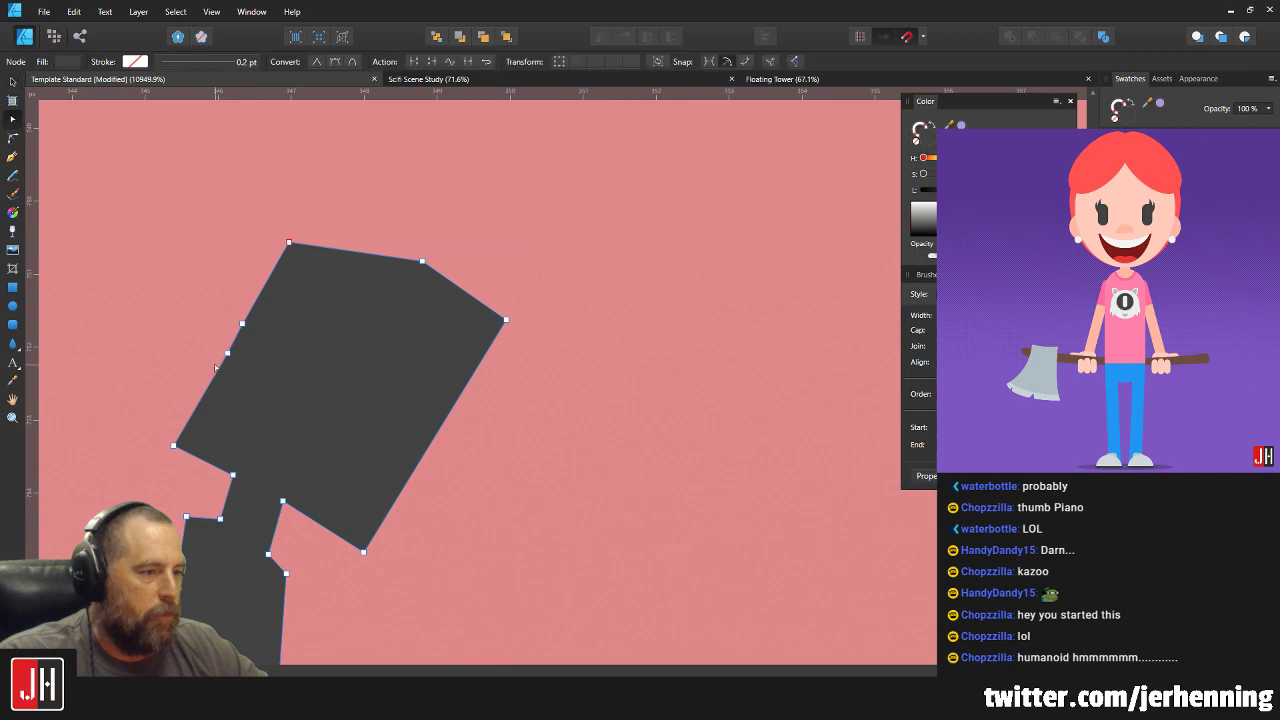
scroll(251, 359, up, 2)
drag(240, 341, 246, 340)
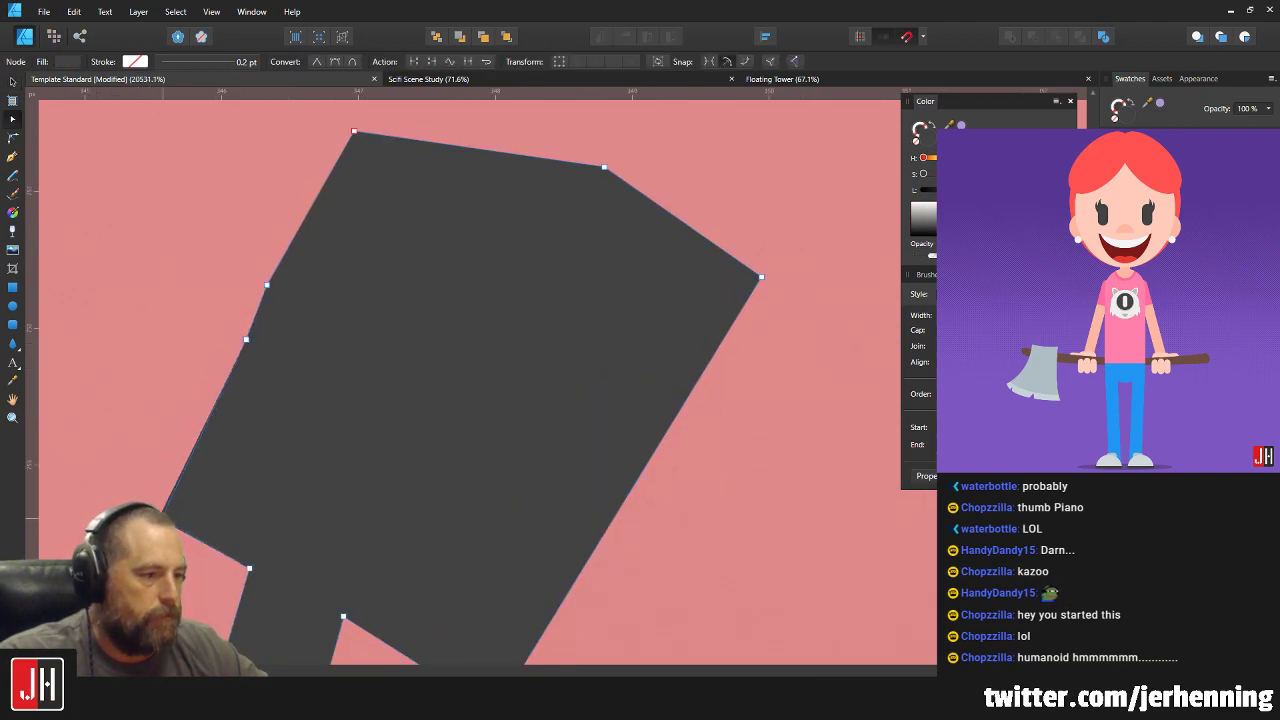
key(m)
scroll(216, 412, down, 3)
scroll(216, 412, down, 2)
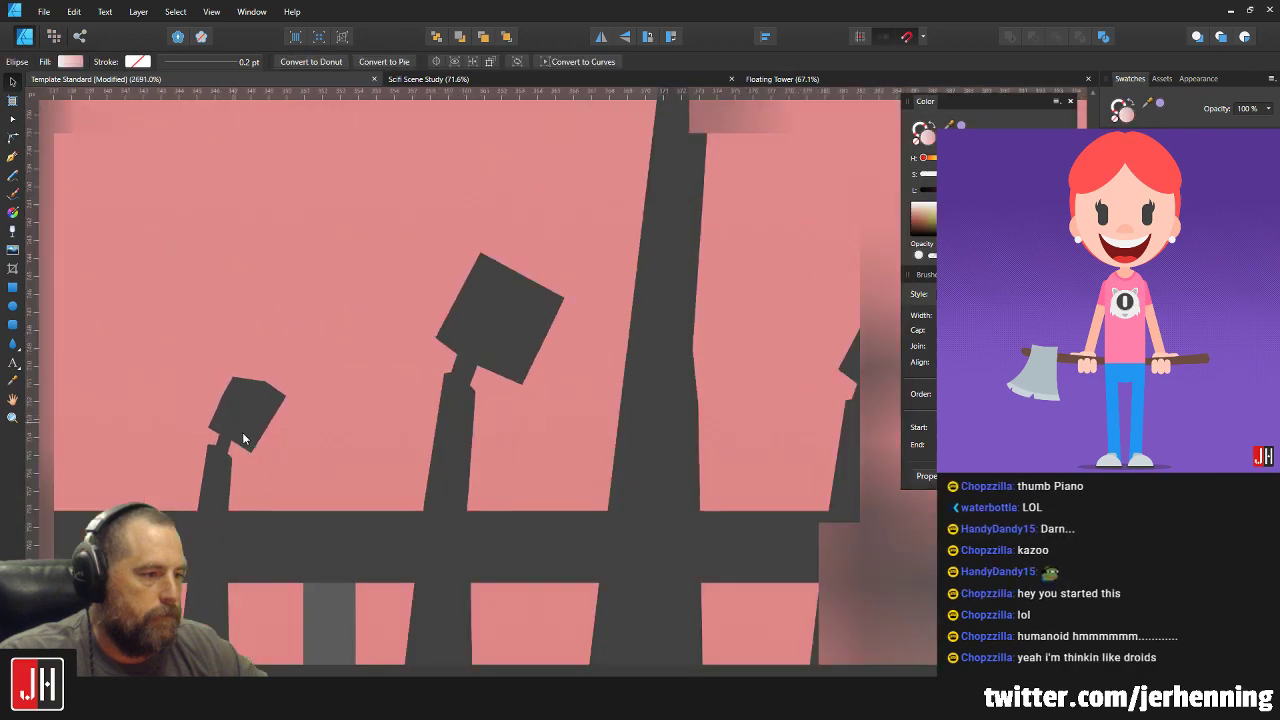
Reshape the right side of the smallest post's head into a pointed brow by adjusting its corners and adding nodes for a notch underneath.
scroll(243, 437, up, 5)
drag(327, 333, 426, 325)
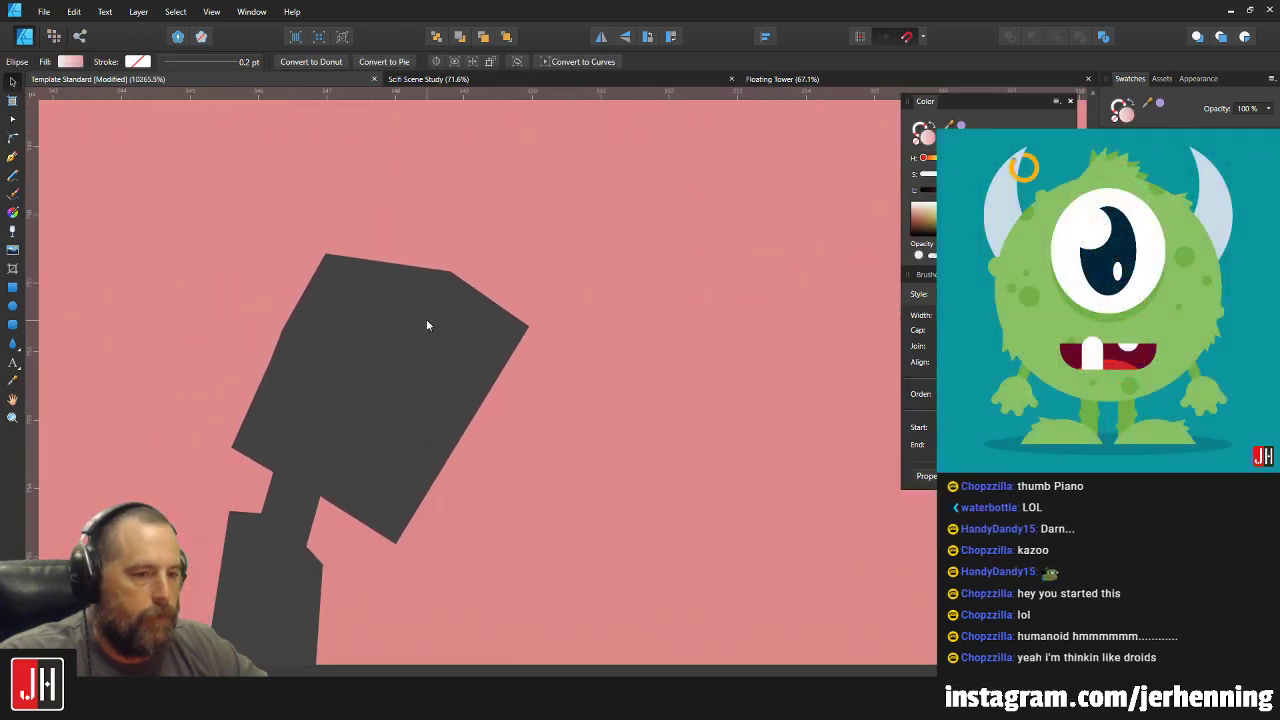
key(v)
key(a)
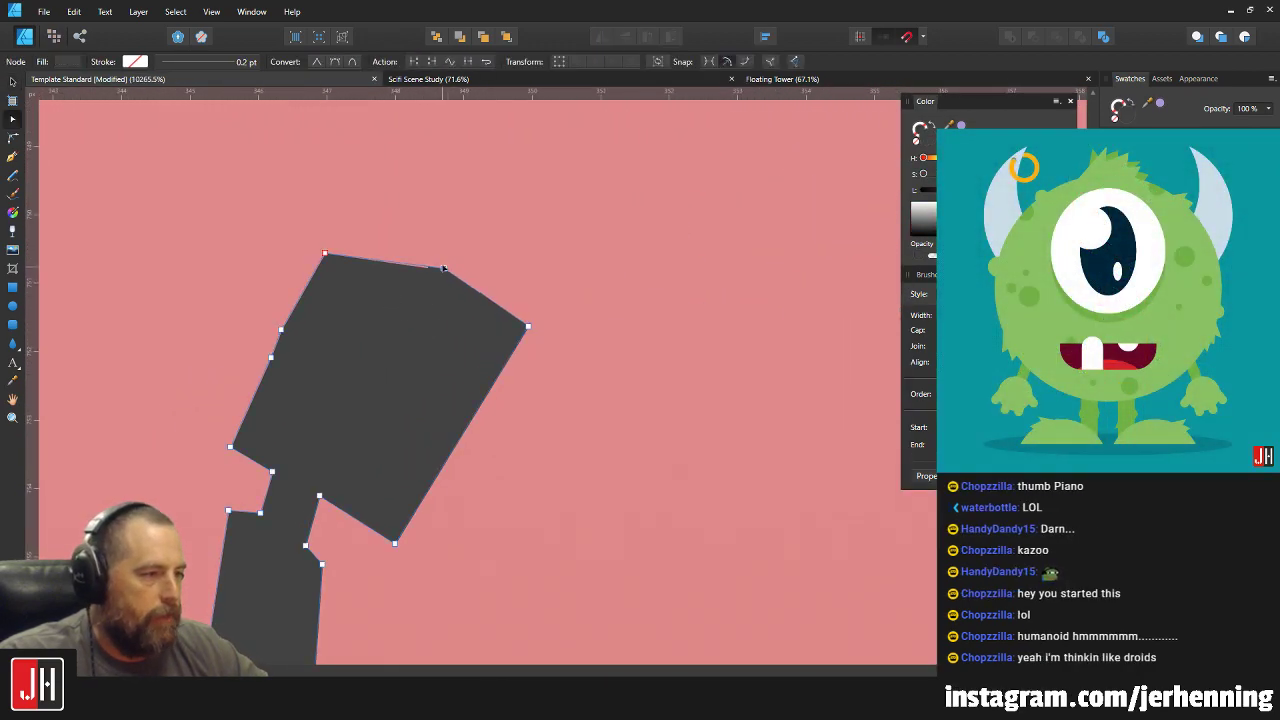
drag(448, 271, 441, 264)
drag(527, 326, 494, 378)
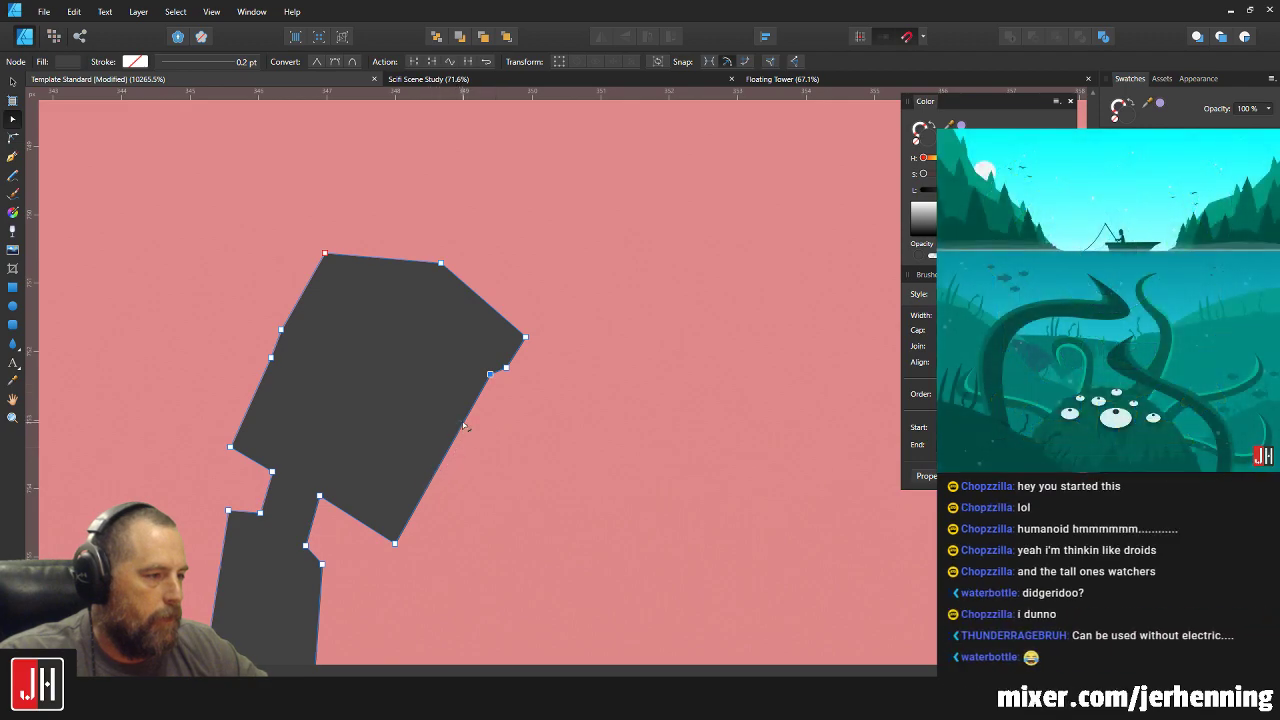
drag(466, 422, 465, 404)
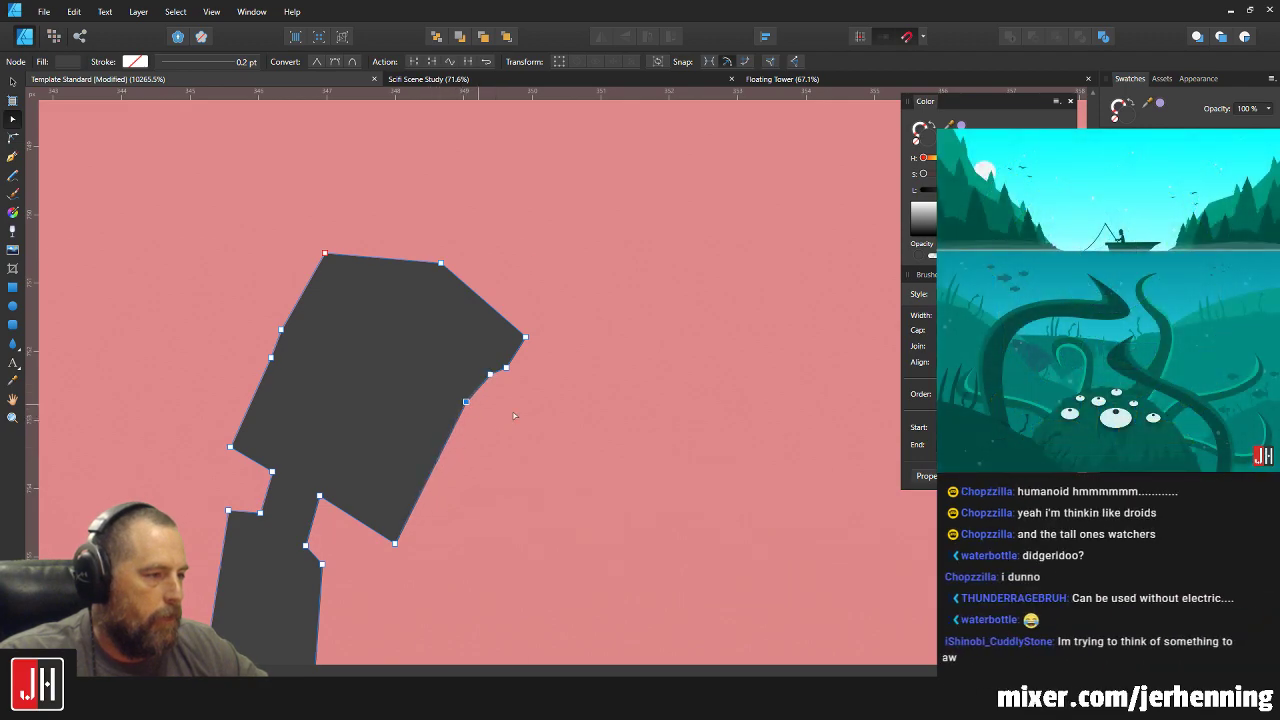
key(m)
scroll(515, 429, down, 5)
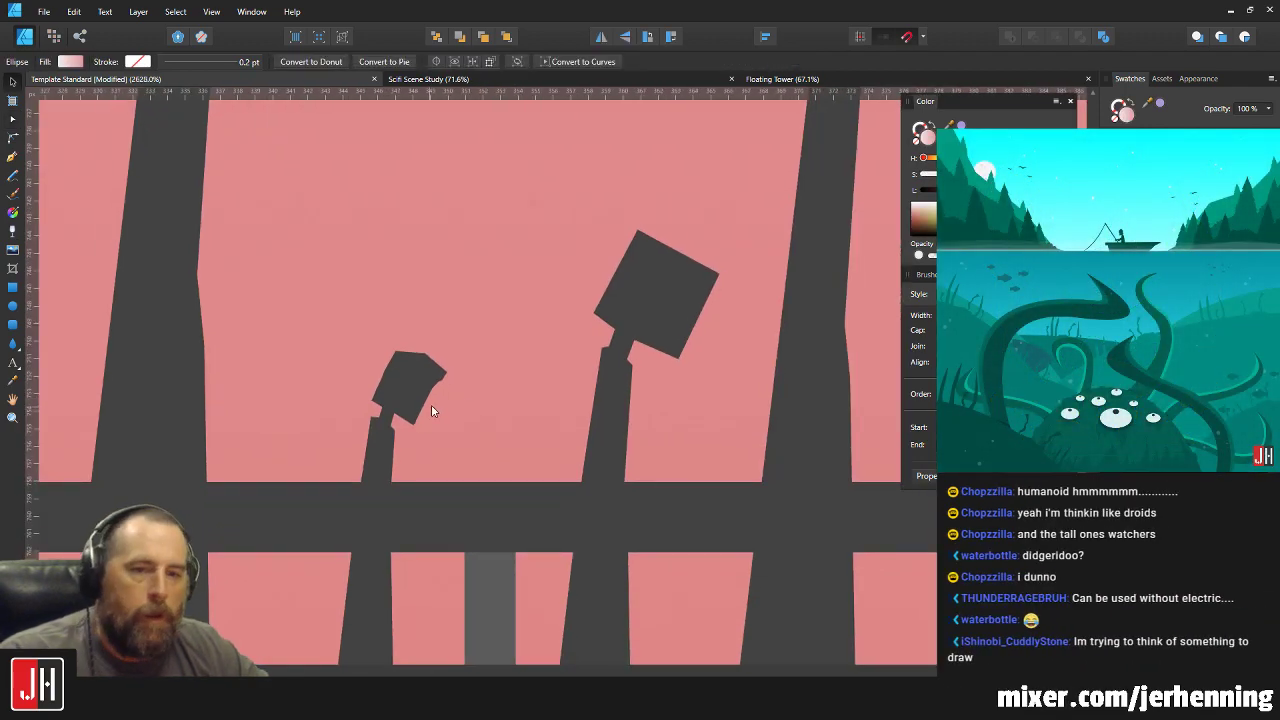
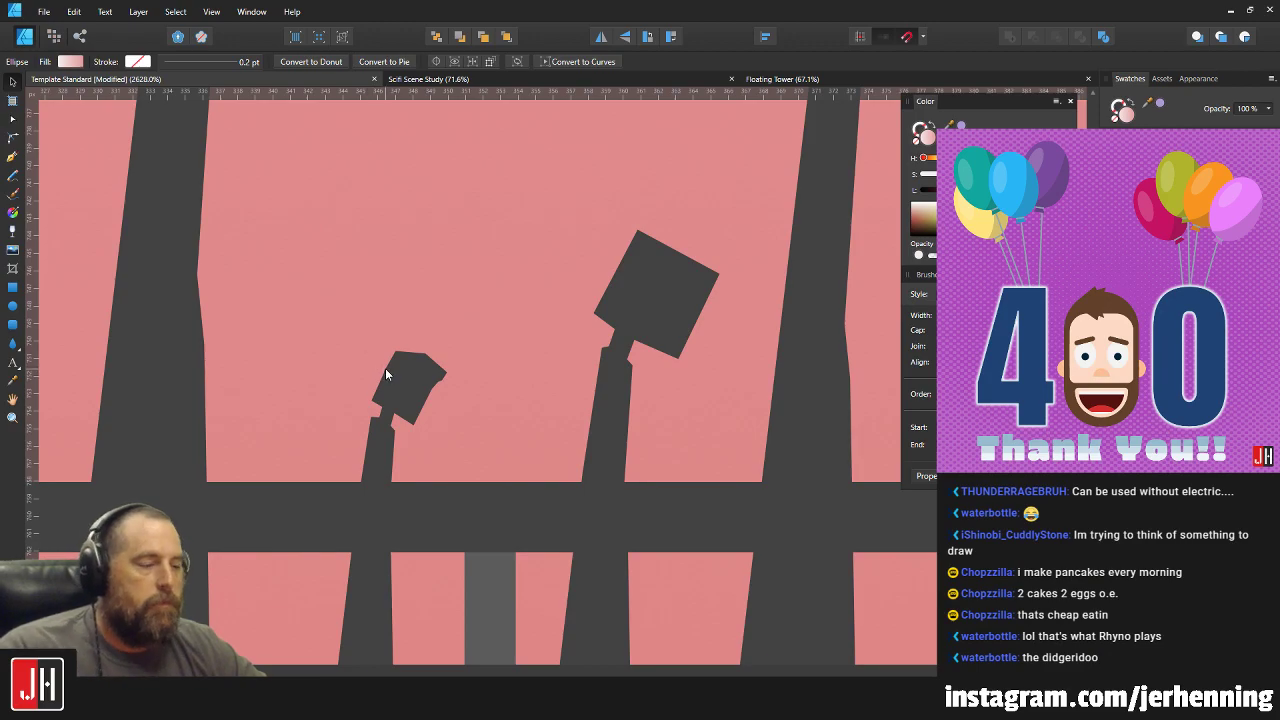
Move the lower bend node on the smallest post's head inward, and raise the head's lower left corner and adjoining neck node slightly.
scroll(385, 368, up, 5)
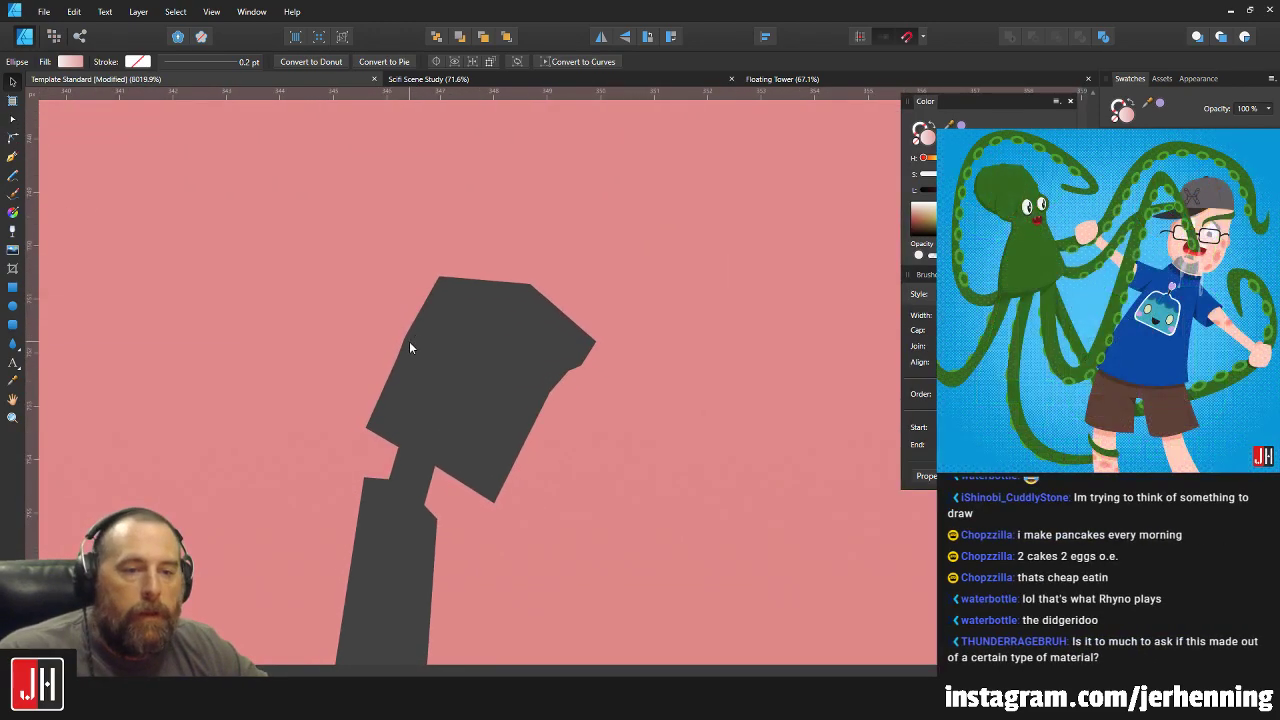
key(v)
click(400, 368)
key(a)
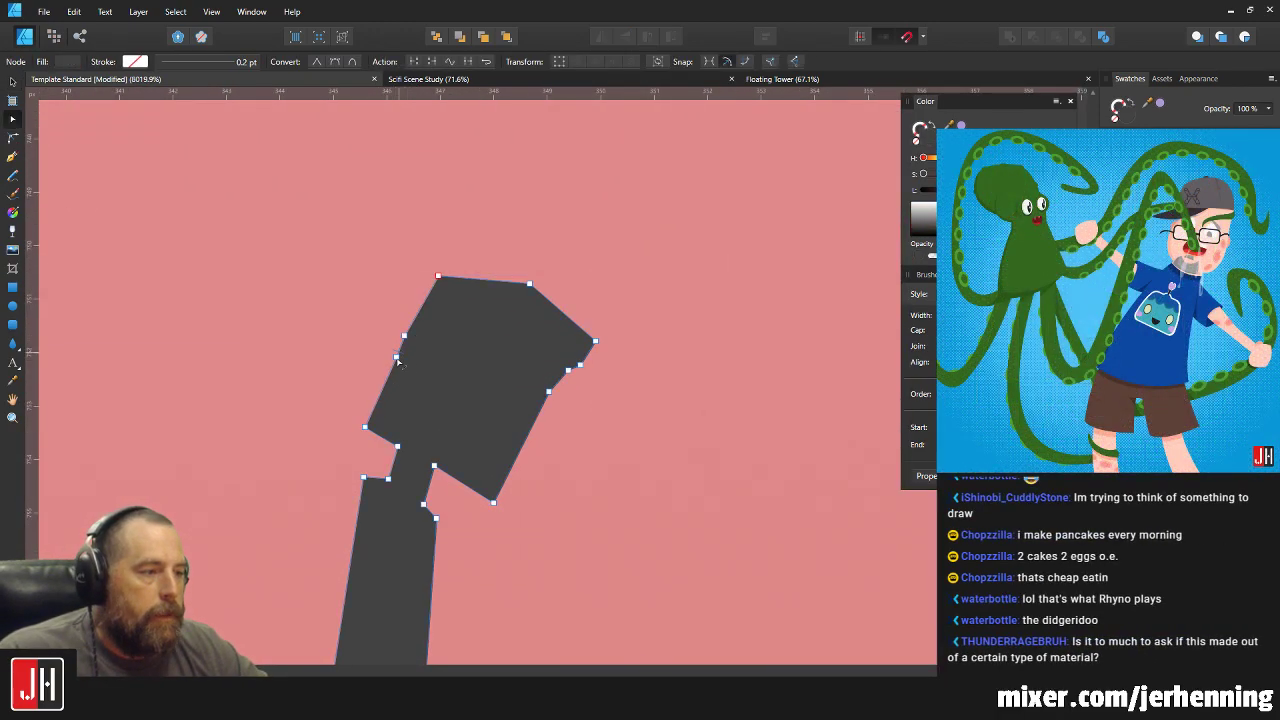
drag(397, 357, 404, 353)
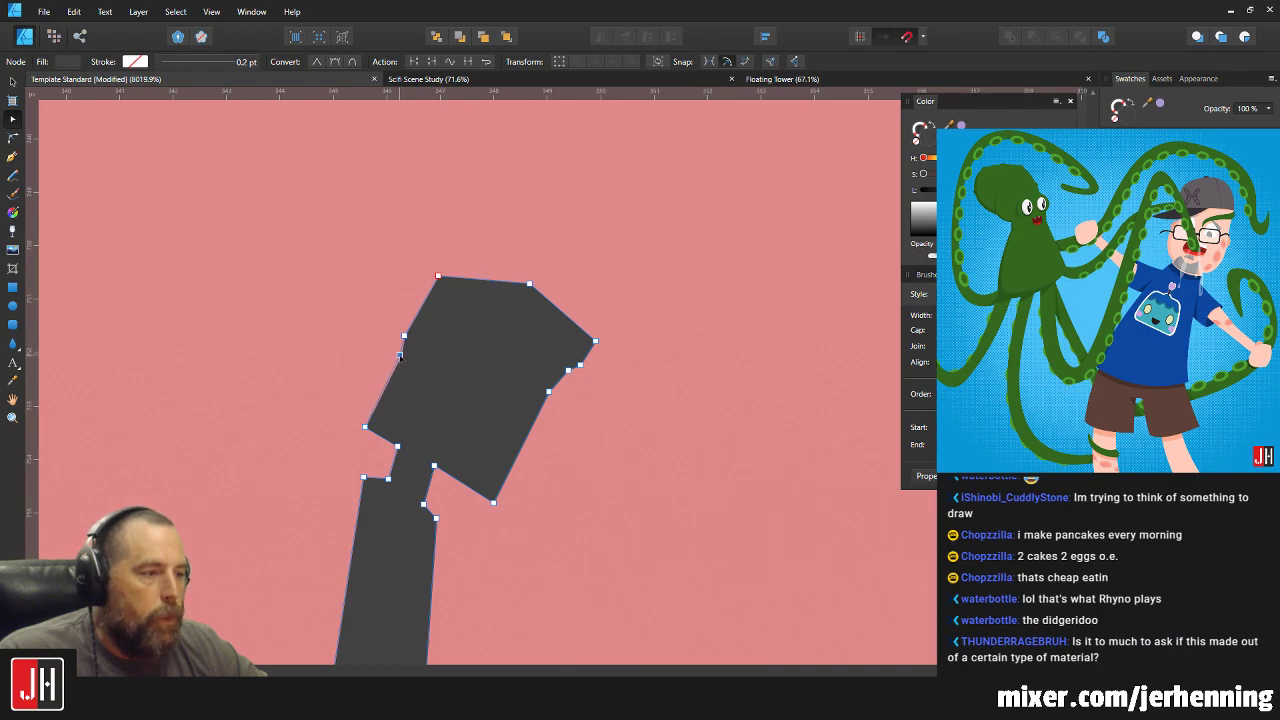
drag(364, 427, 399, 442)
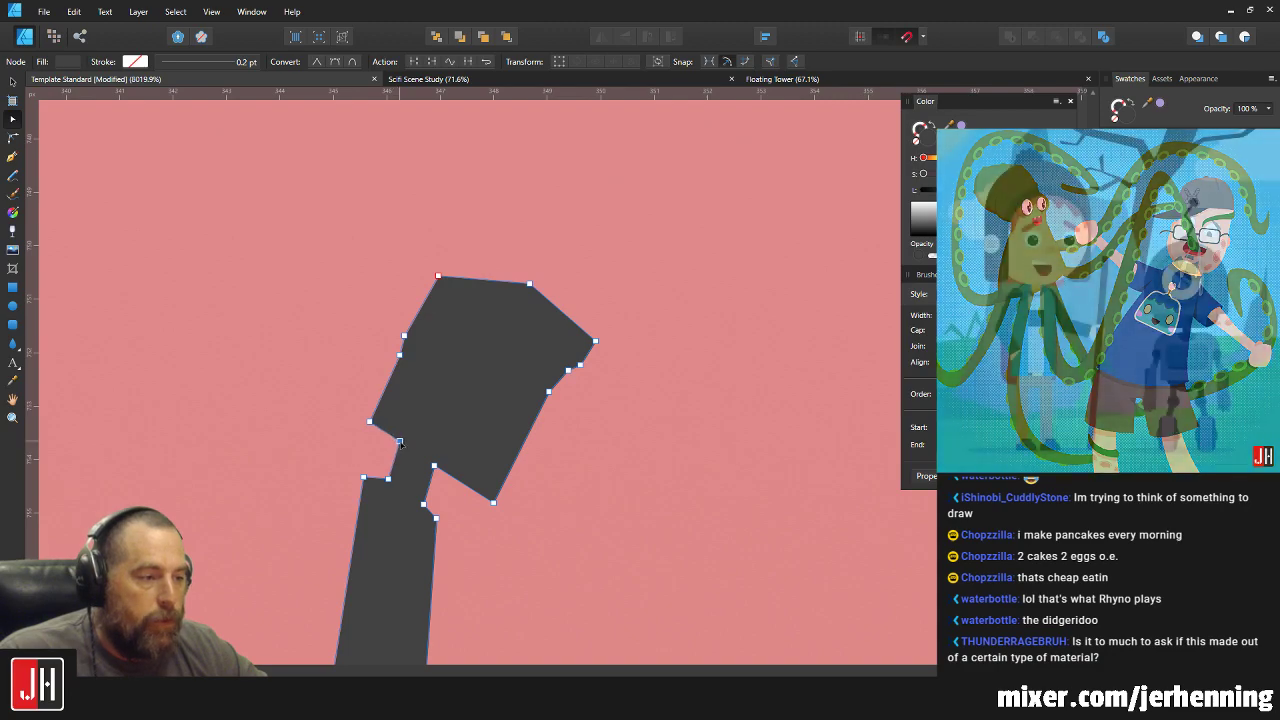
Shift the smallest post's whole head slightly down and to the left, closer to the shaft.
drag(335, 233, 618, 474)
drag(435, 469, 430, 477)
scroll(396, 526, up, 3)
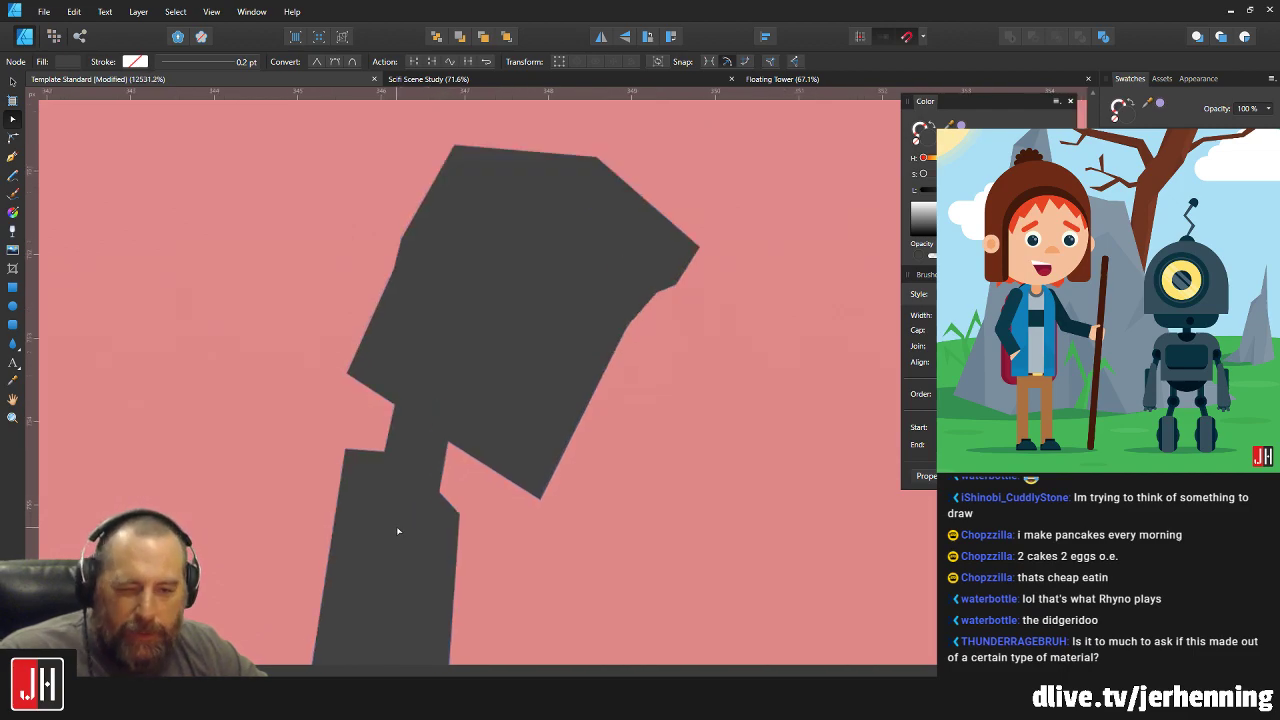
Reposition the nodes on both sides of the smallest post's neck to make the neck slimmer.
click(393, 373)
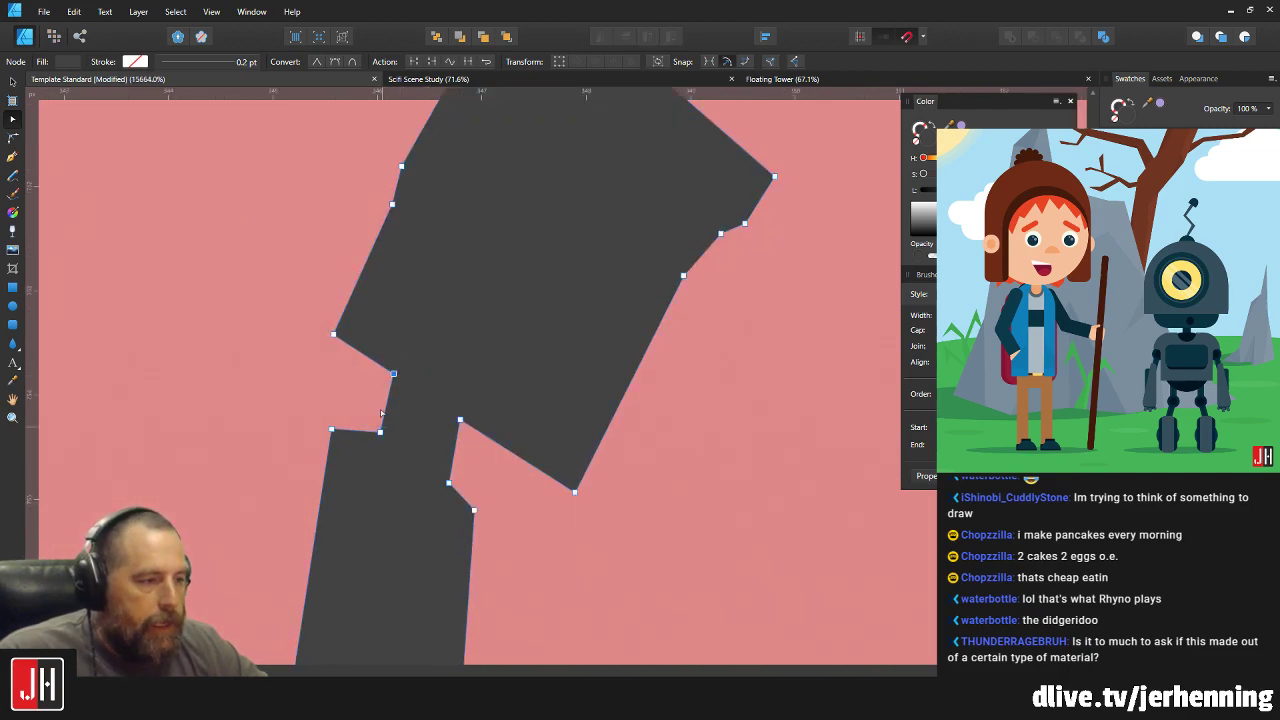
drag(383, 349, 398, 458)
drag(377, 352, 386, 445)
drag(474, 394, 443, 481)
key(v)
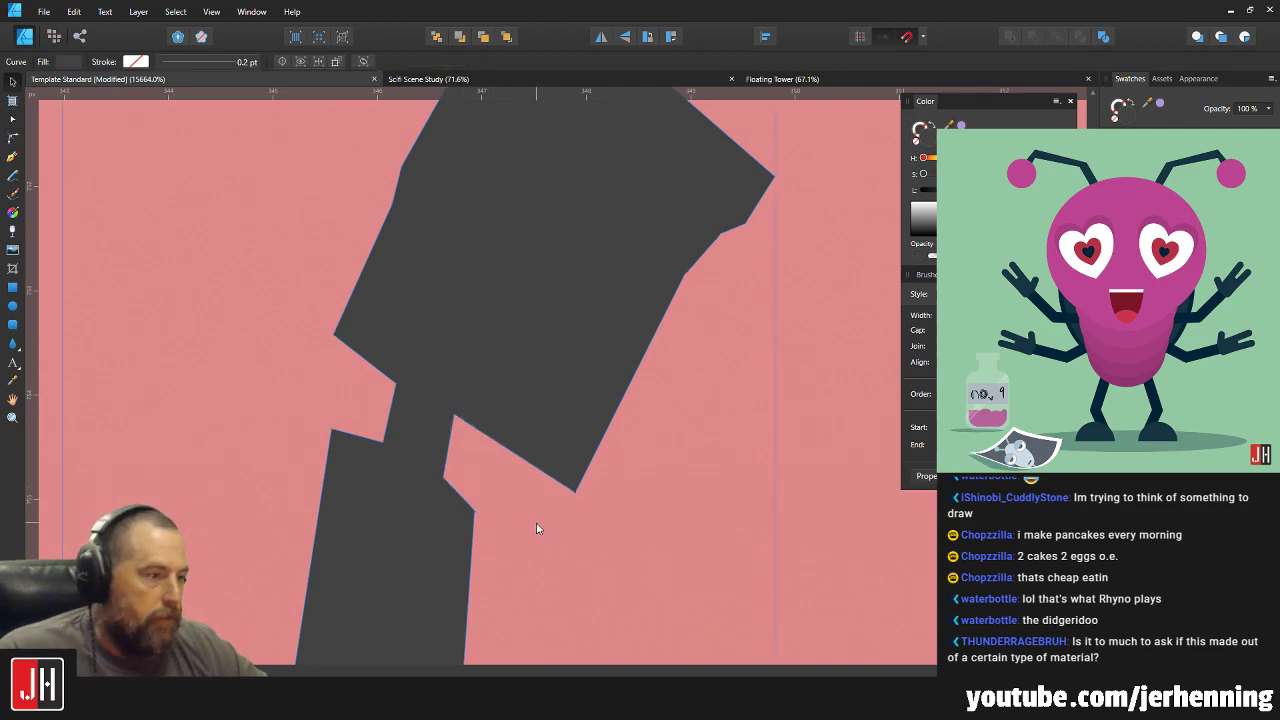
Add a node on the underside of the smallest post's head and raise the lower right corner to form a flat bevel.
click(536, 522)
scroll(545, 530, down, 3)
drag(602, 541, 483, 467)
click(464, 421)
scroll(463, 463, up, 3)
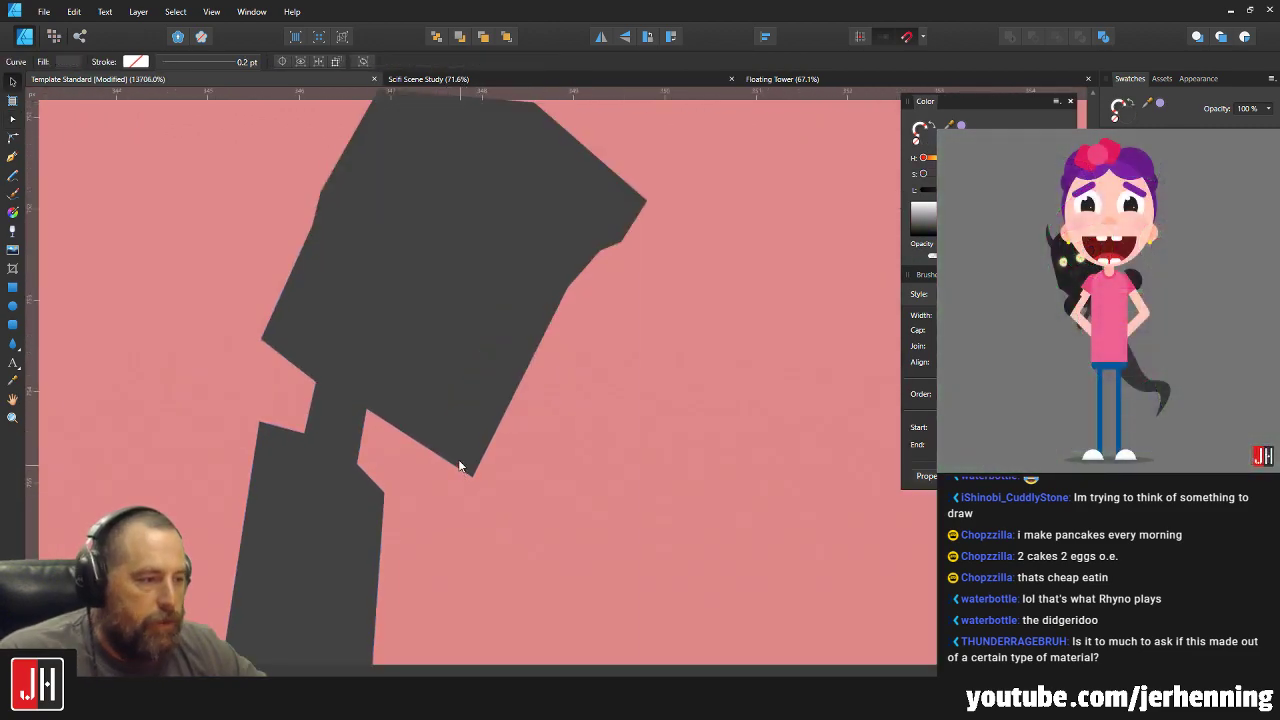
key(a)
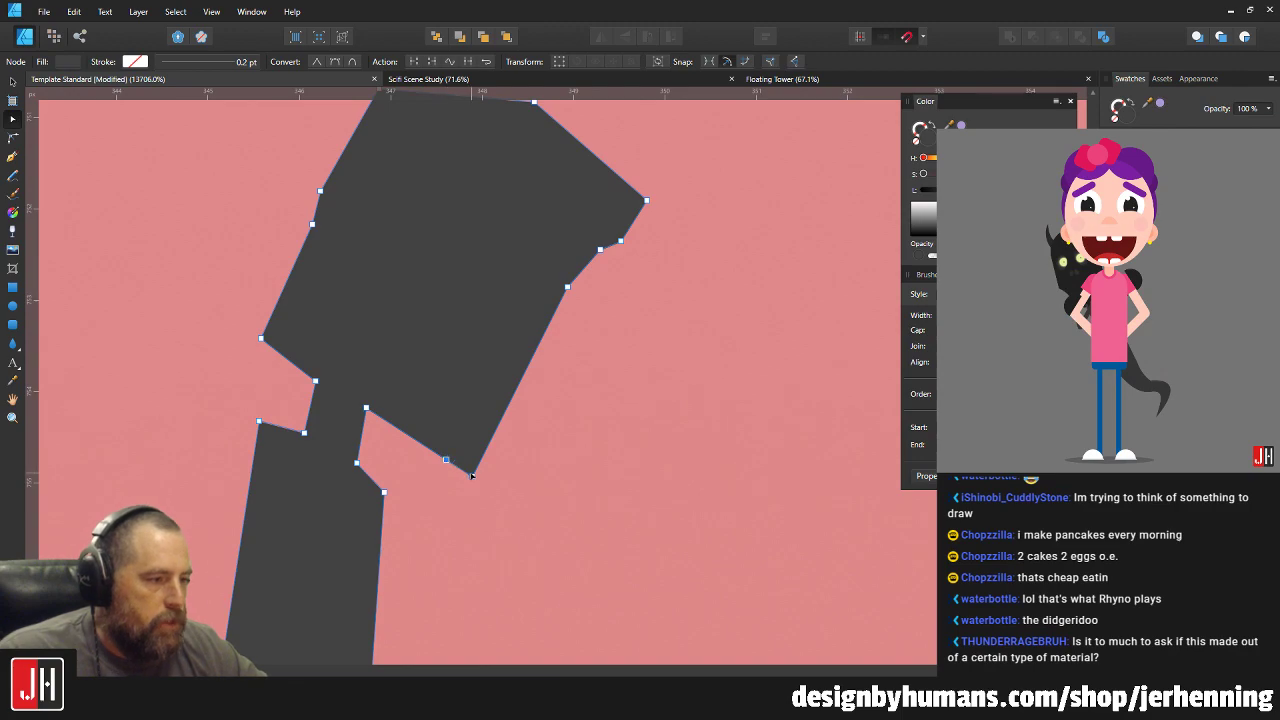
drag(472, 476, 481, 460)
click(552, 442)
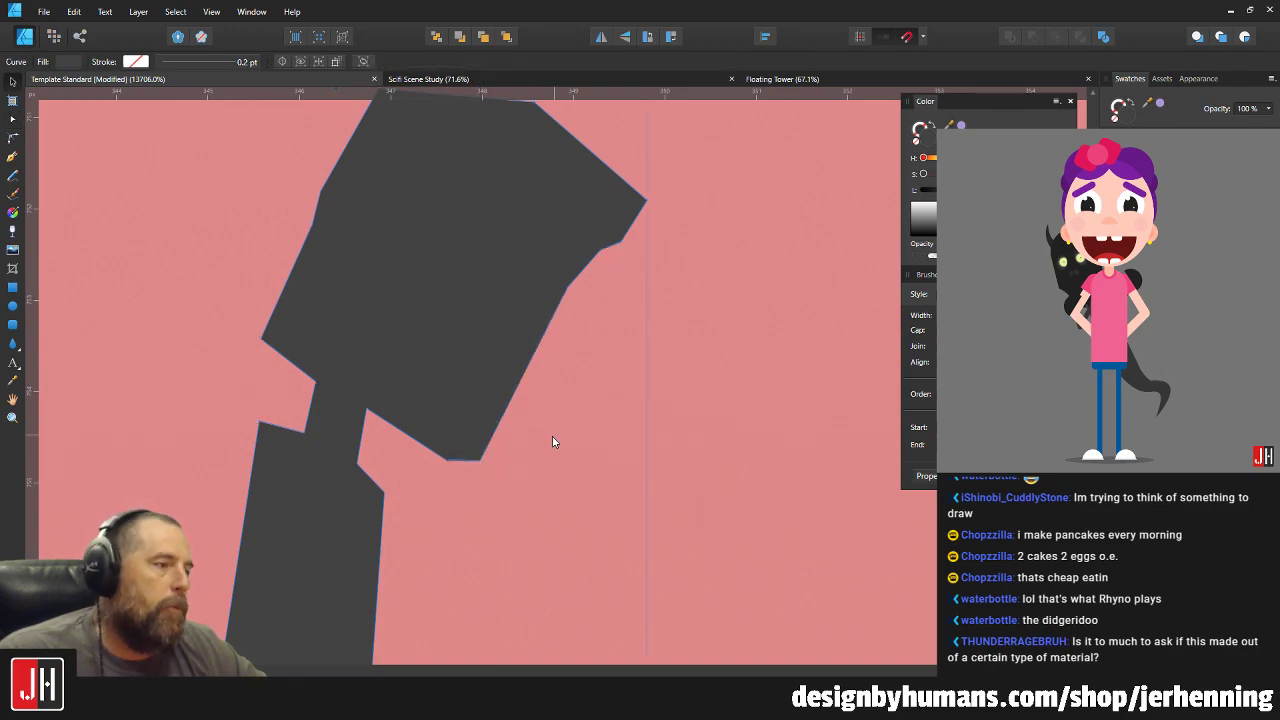
Enlarge the smallest post slightly.
scroll(550, 450, down, 5)
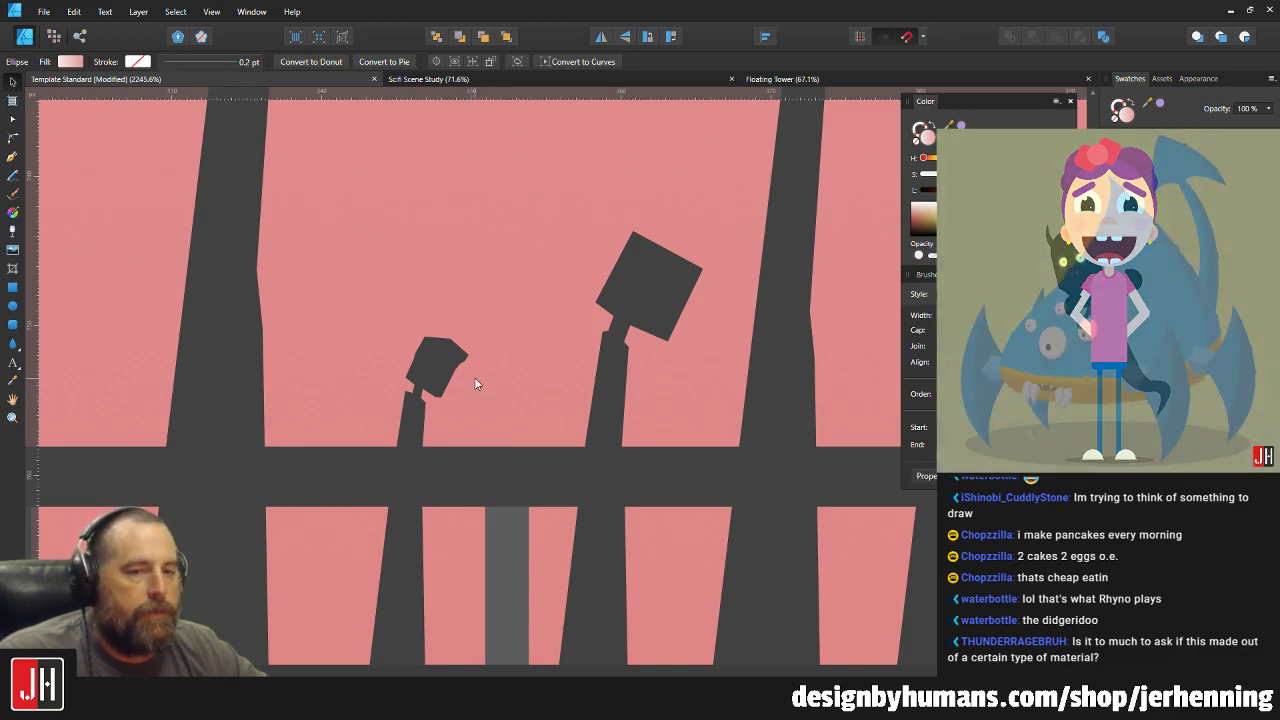
key(a)
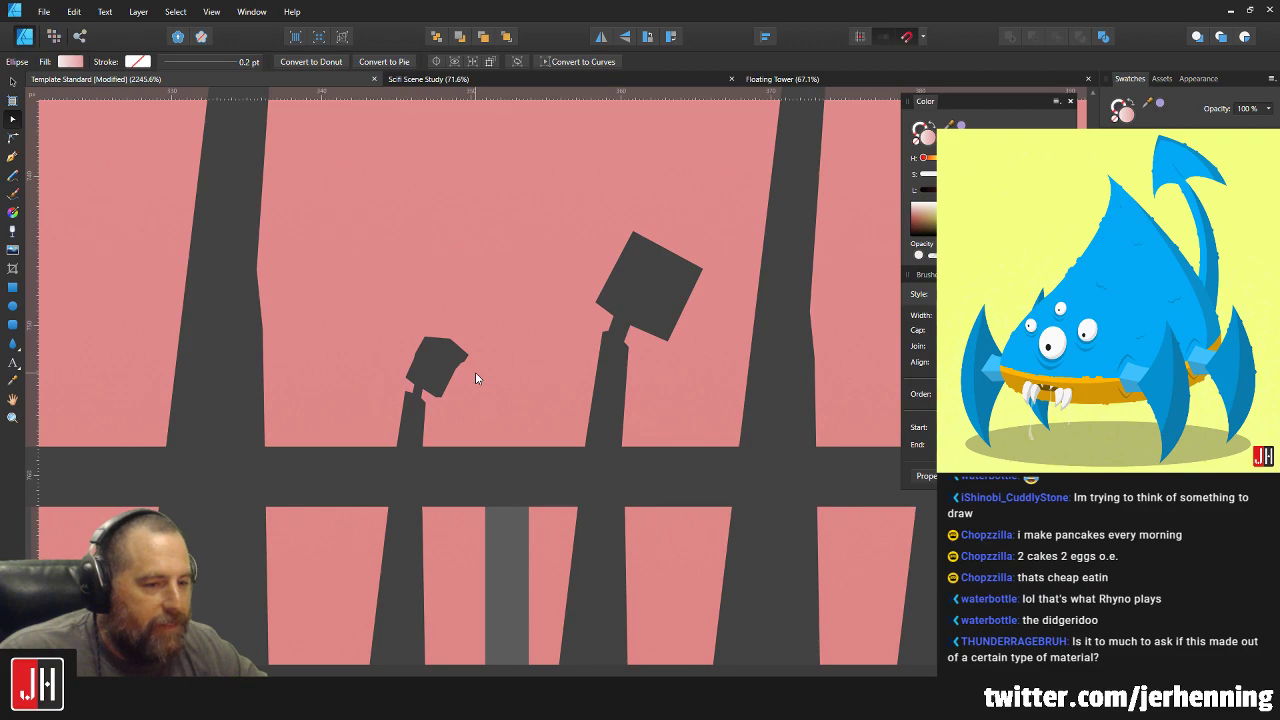
scroll(475, 377, up, 2)
click(461, 344)
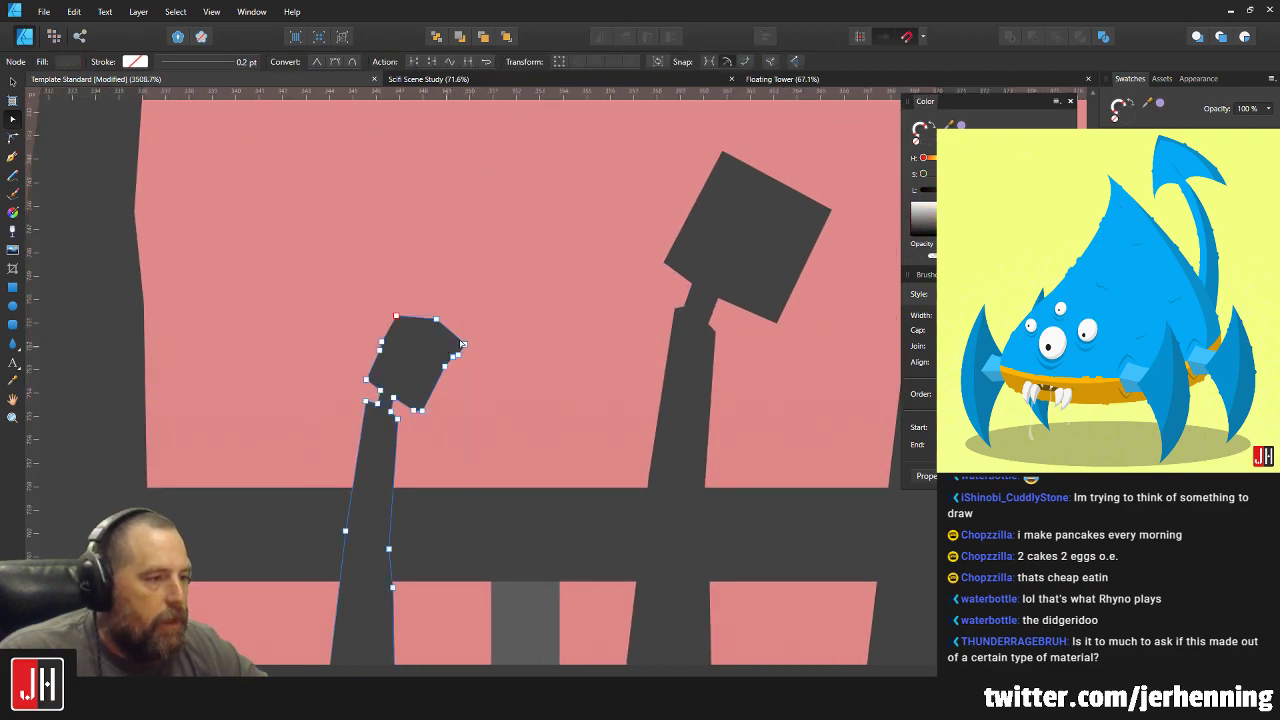
key(v)
drag(463, 315, 505, 296)
key(m)
scroll(365, 392, up, 3)
Adjust the left shoulder corner of the smallest post's shaft and raise the node at the lower right of its neck.
key(v)
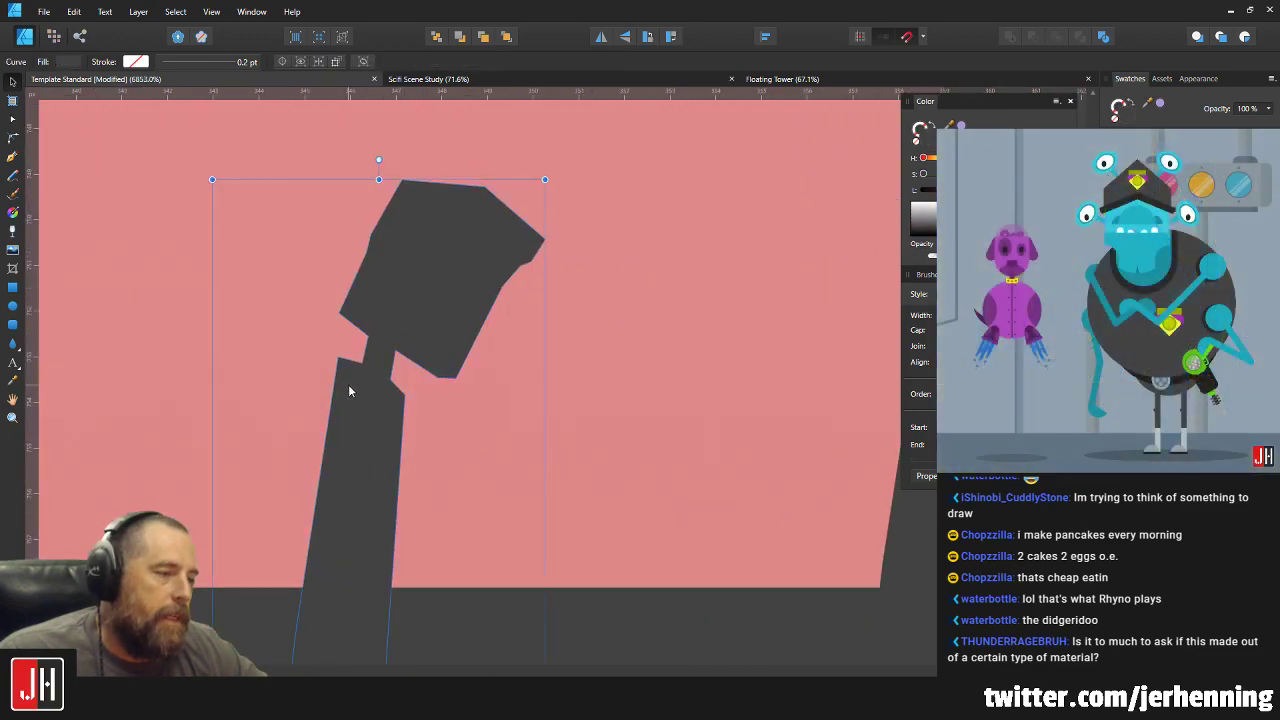
scroll(348, 384, up, 2)
key(a)
drag(338, 348, 334, 351)
key(v)
scroll(350, 368, down, 2)
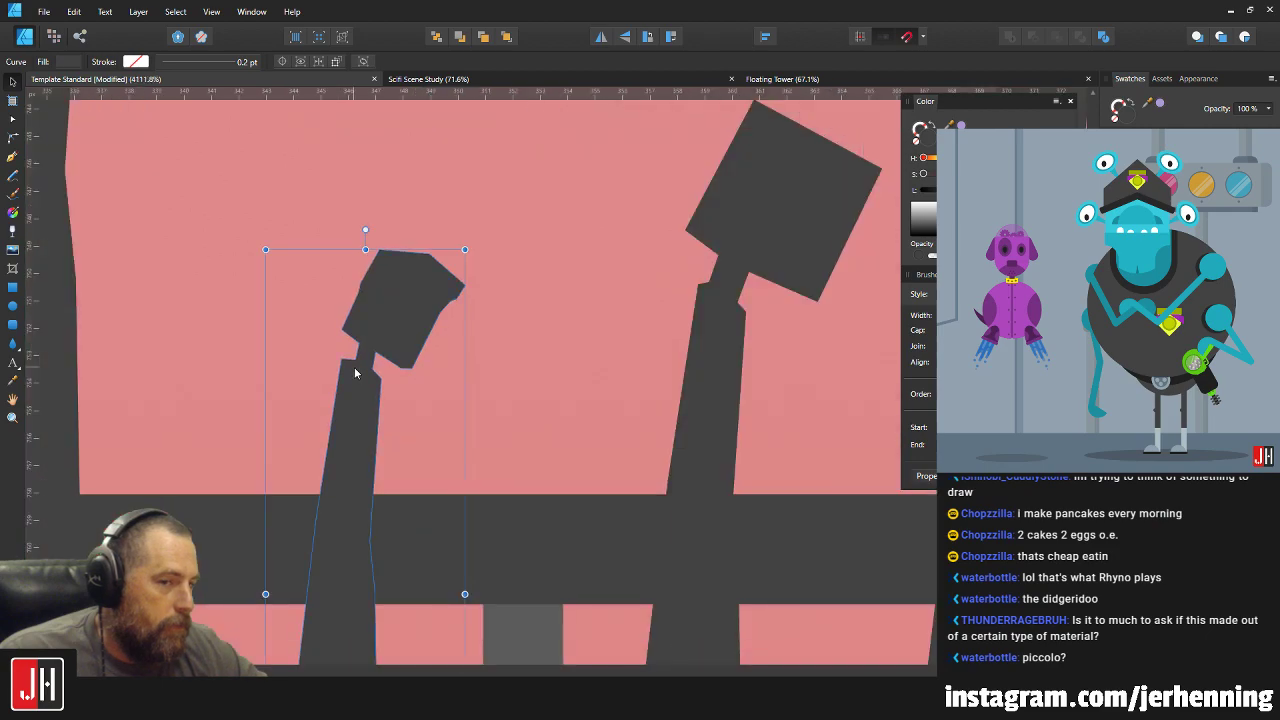
scroll(350, 366, up, 4)
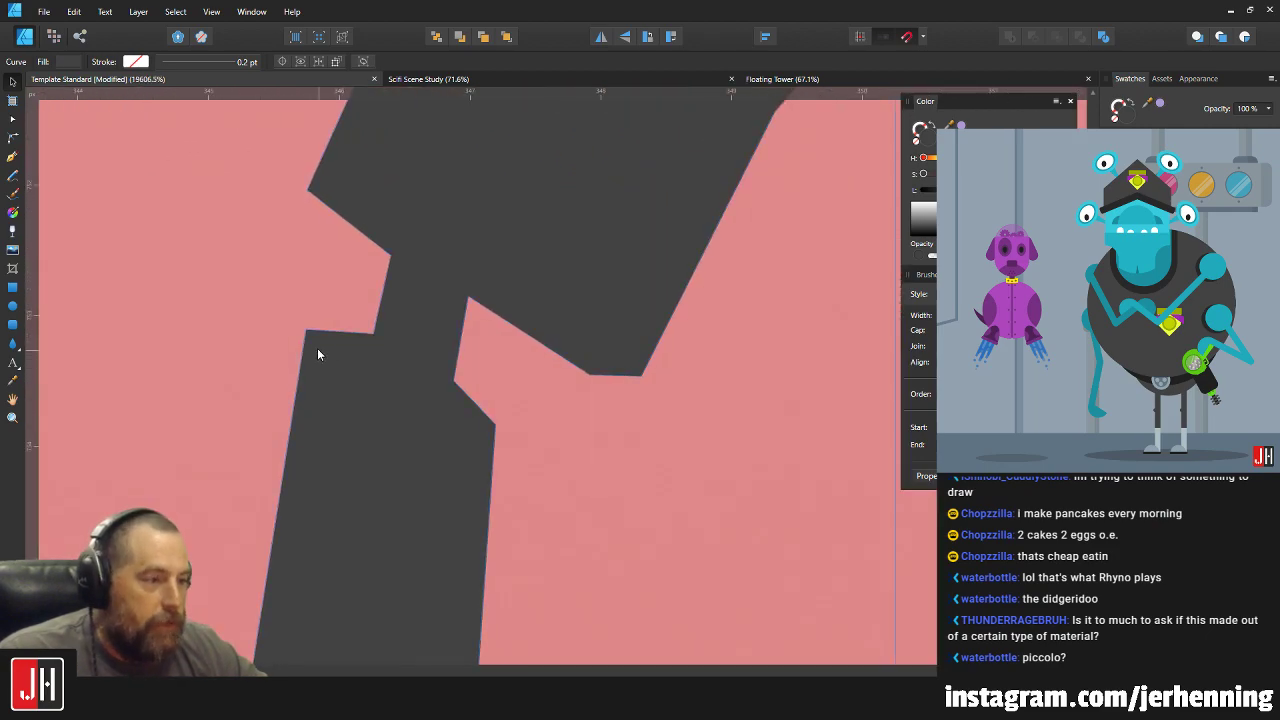
key(a)
drag(306, 330, 305, 323)
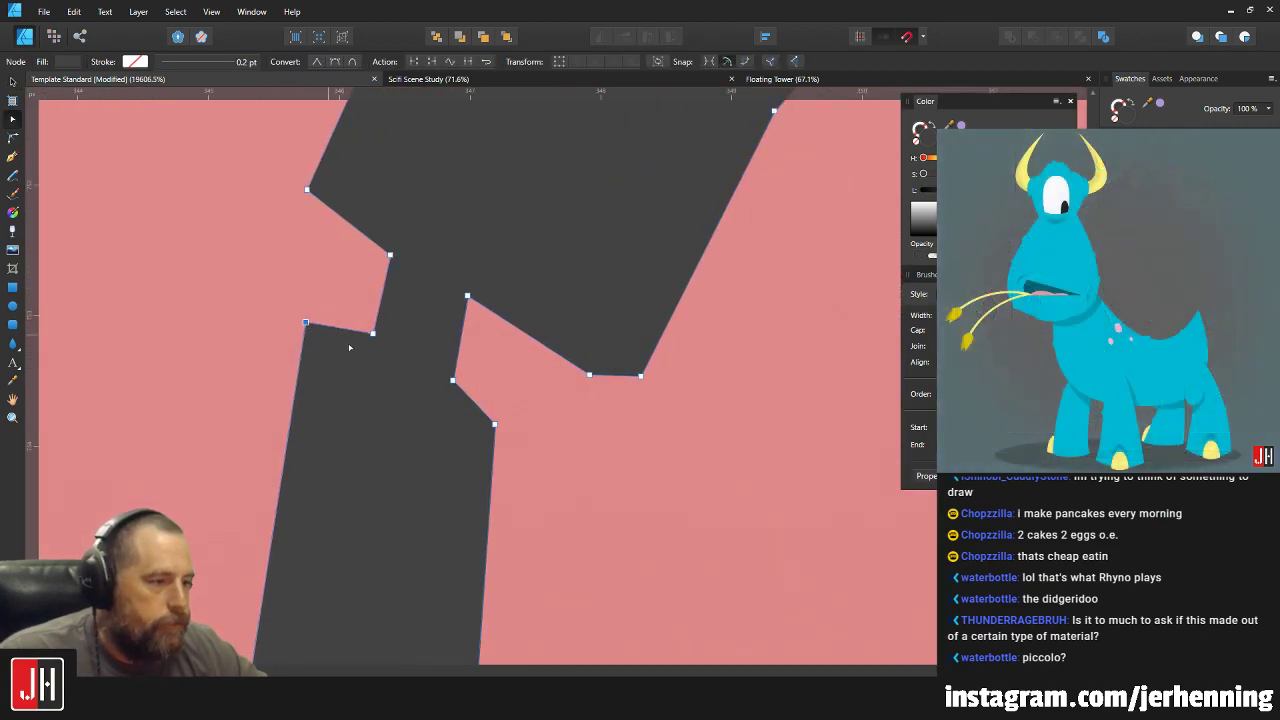
drag(452, 380, 450, 372)
key(e)
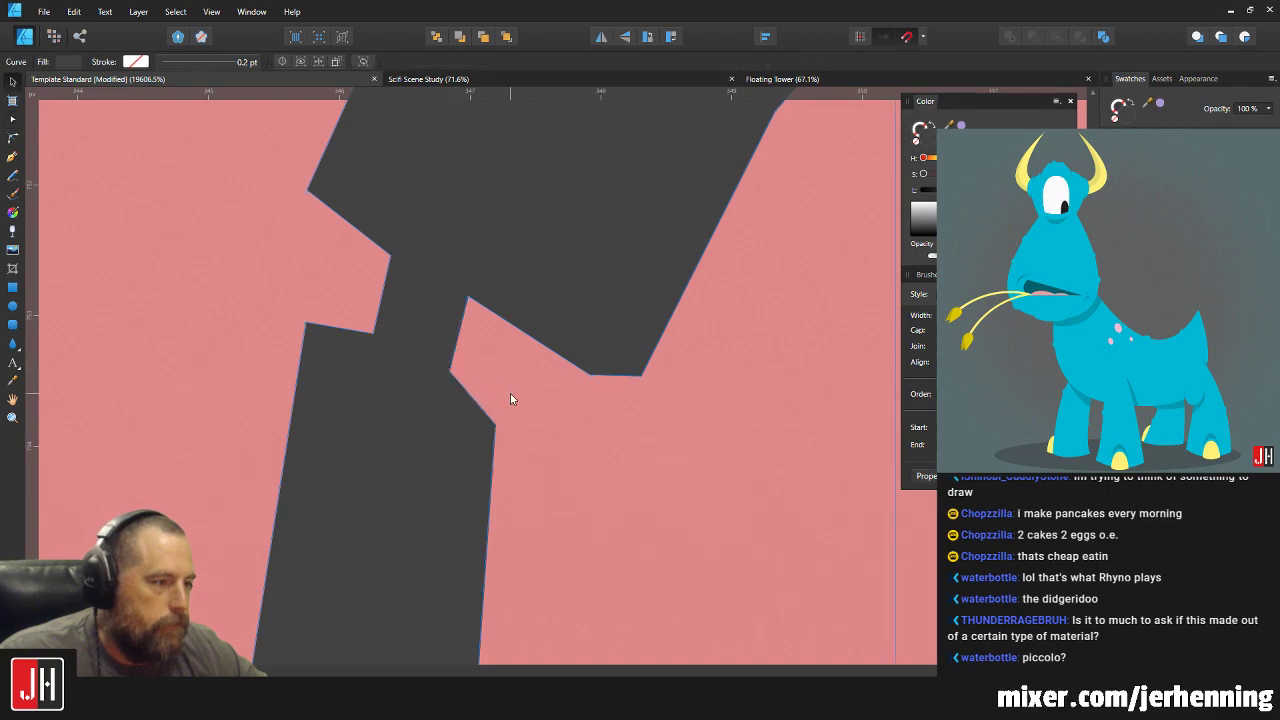
scroll(512, 420, down, 6)
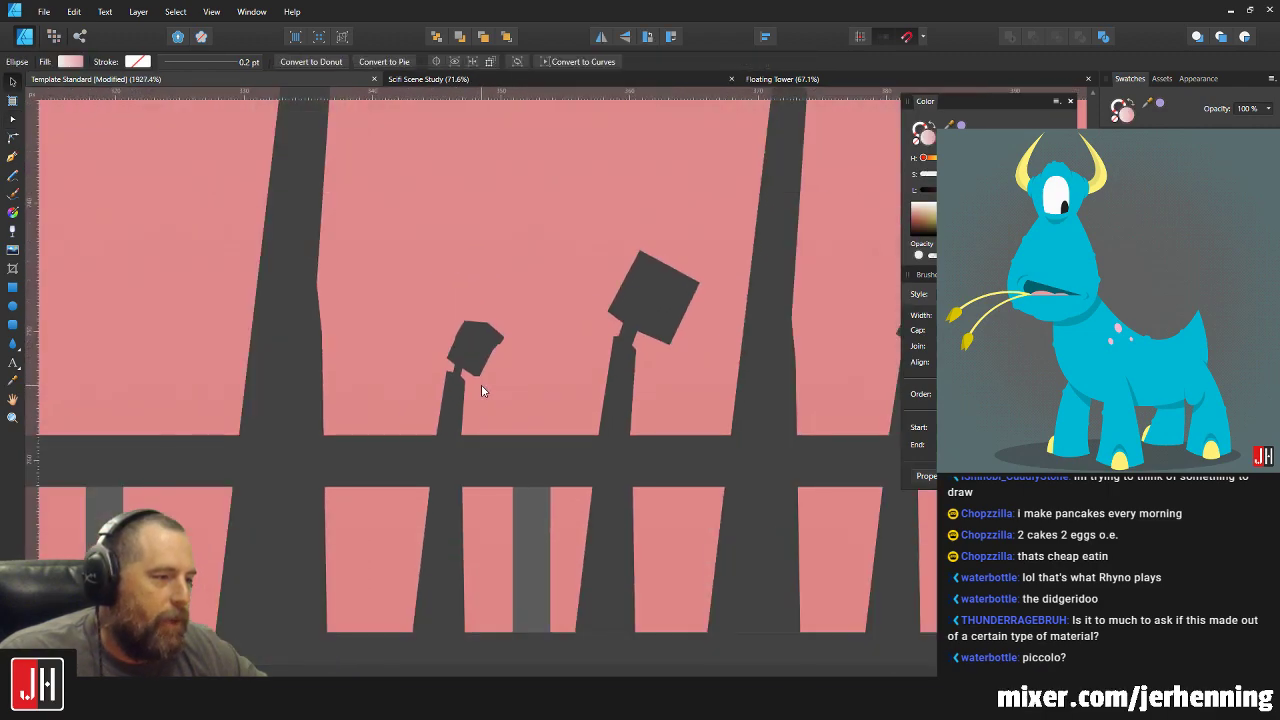
Shorten the smallest post by moving its two base nodes up, clear of the lower beam.
scroll(480, 360, down, 2)
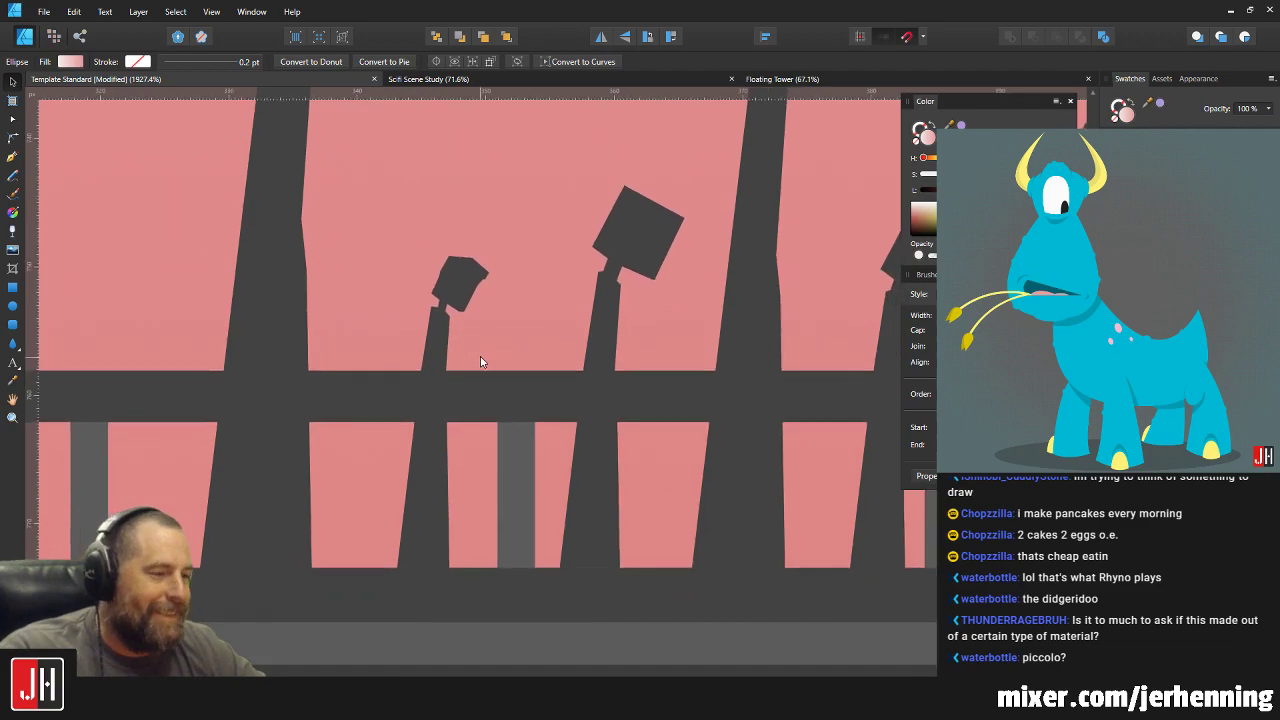
key(v)
click(431, 460)
scroll(494, 548, down, 2)
key(a)
drag(494, 548, 310, 480)
drag(446, 512, 444, 464)
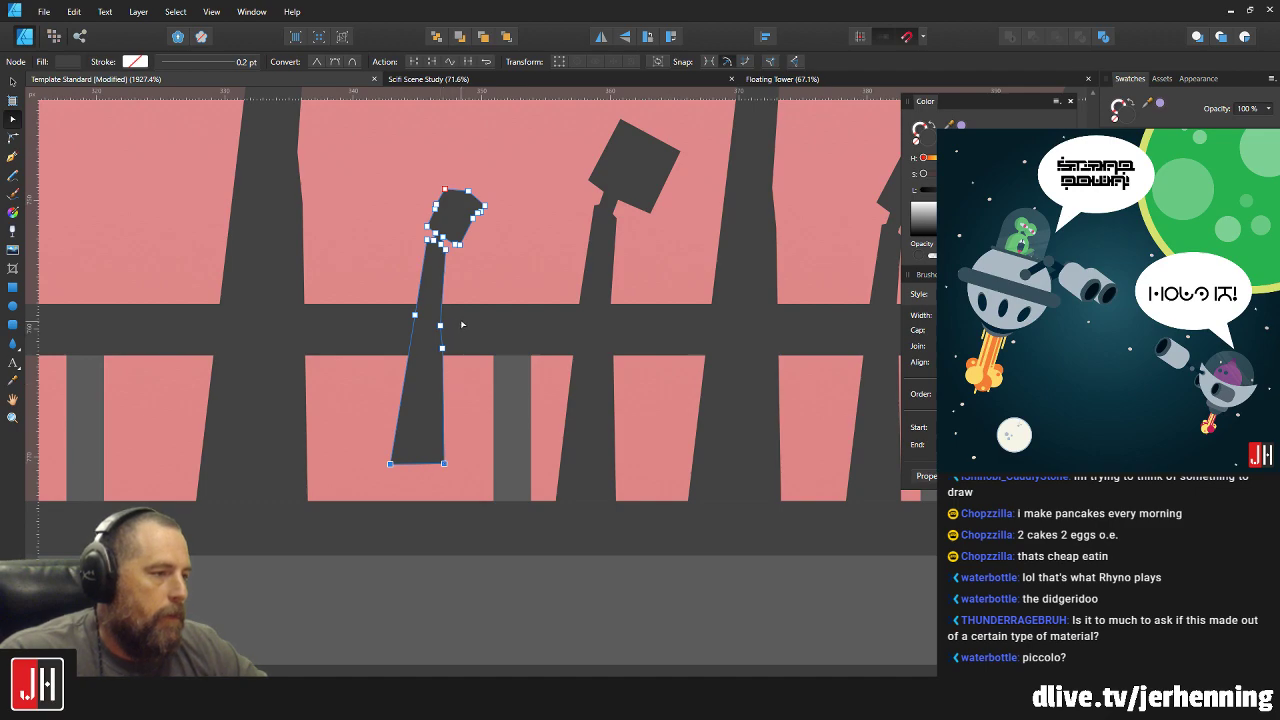
Narrow the lower shaft of the smallest post and add a node on its left side to shape a bend.
drag(462, 324, 403, 462)
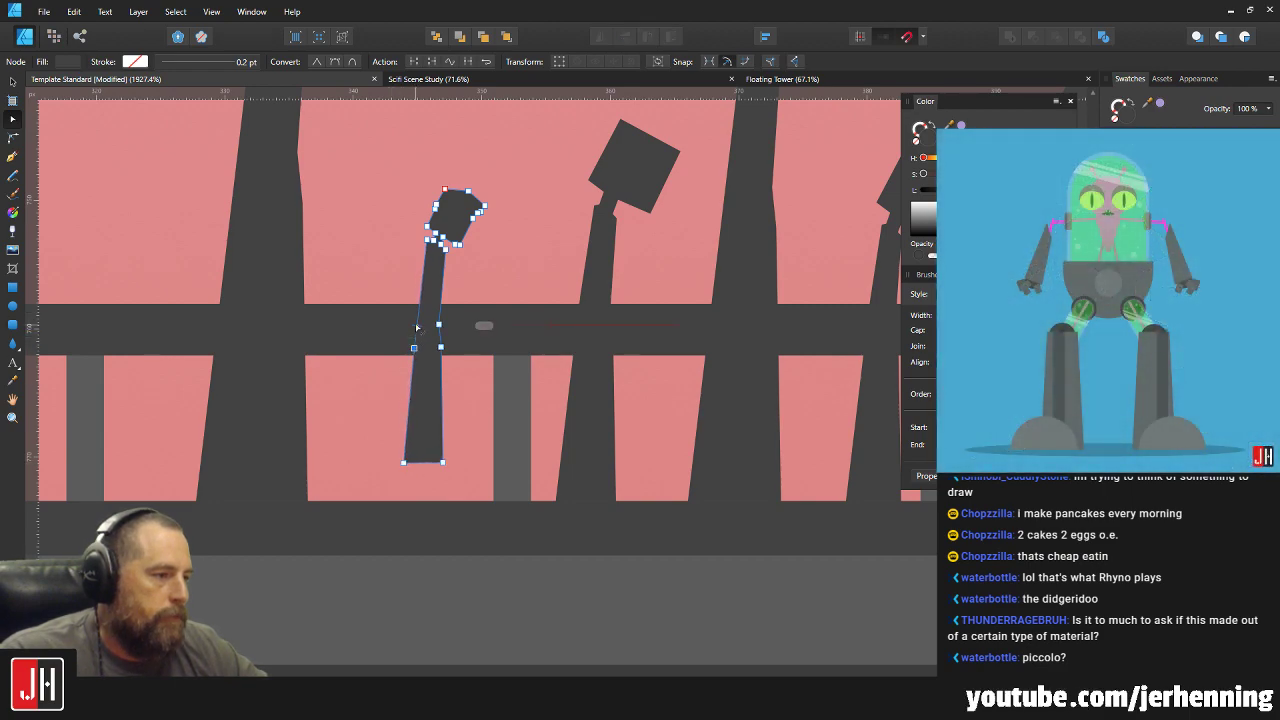
scroll(416, 327, up, 2)
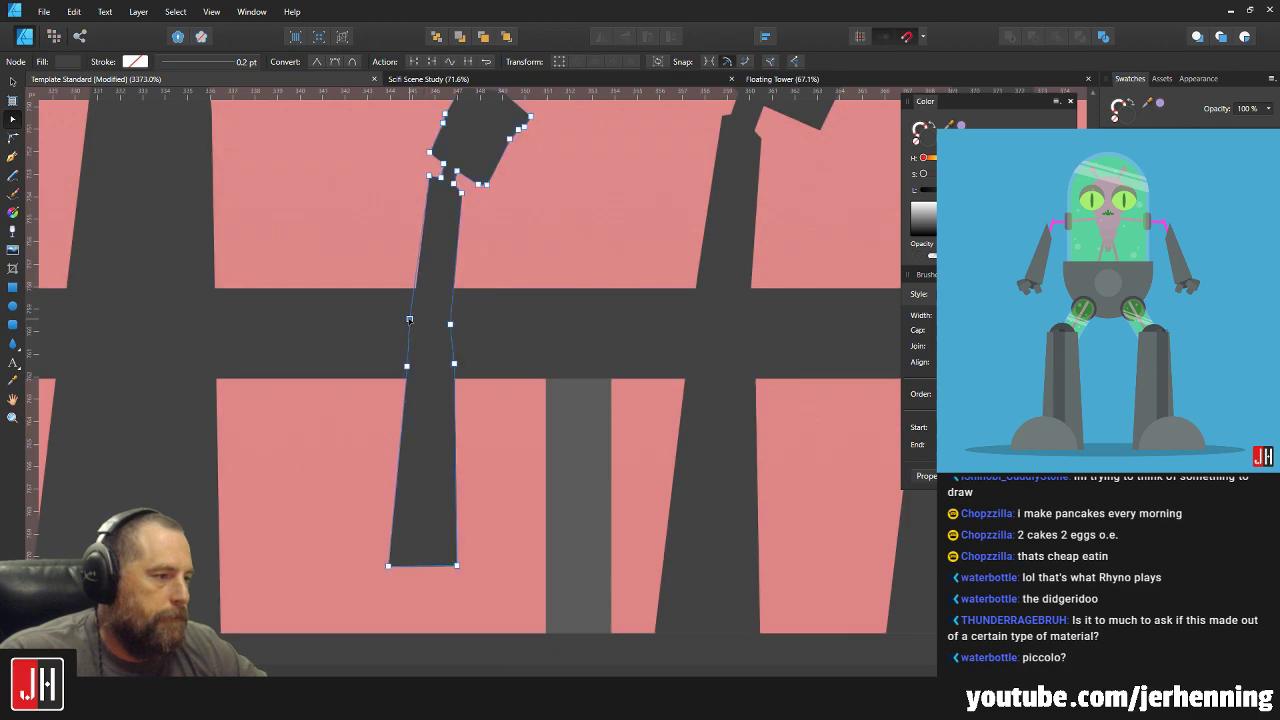
key(v)
key(e)
scroll(460, 284, up, 3)
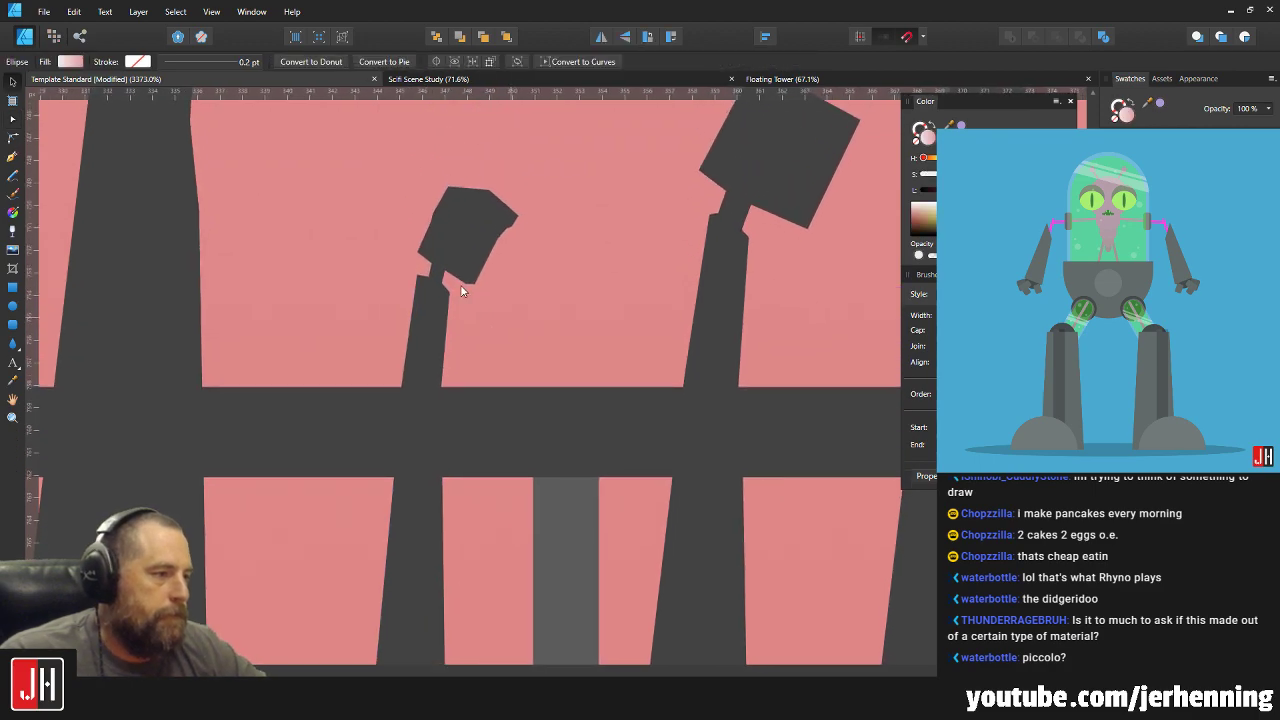
Lower the left and right shoulder corners of the smallest post's shaft slightly.
key(a)
scroll(392, 284, up, 1)
key(a)
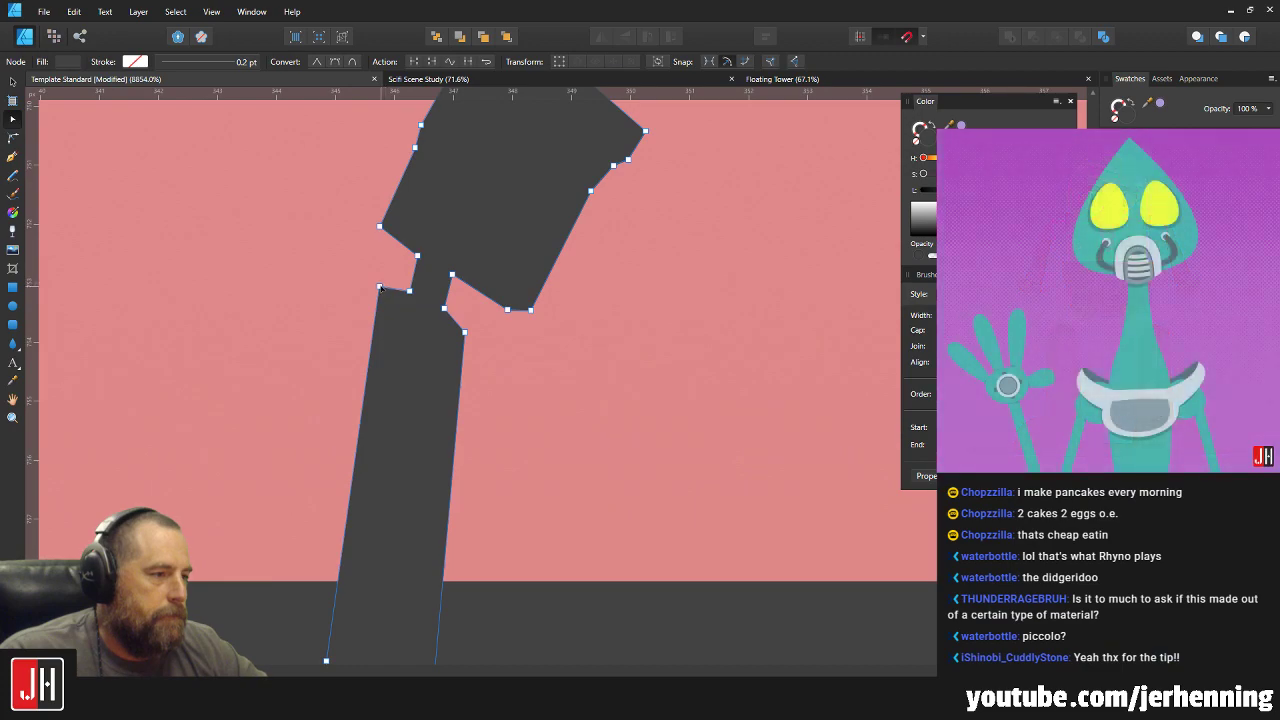
drag(378, 290, 381, 292)
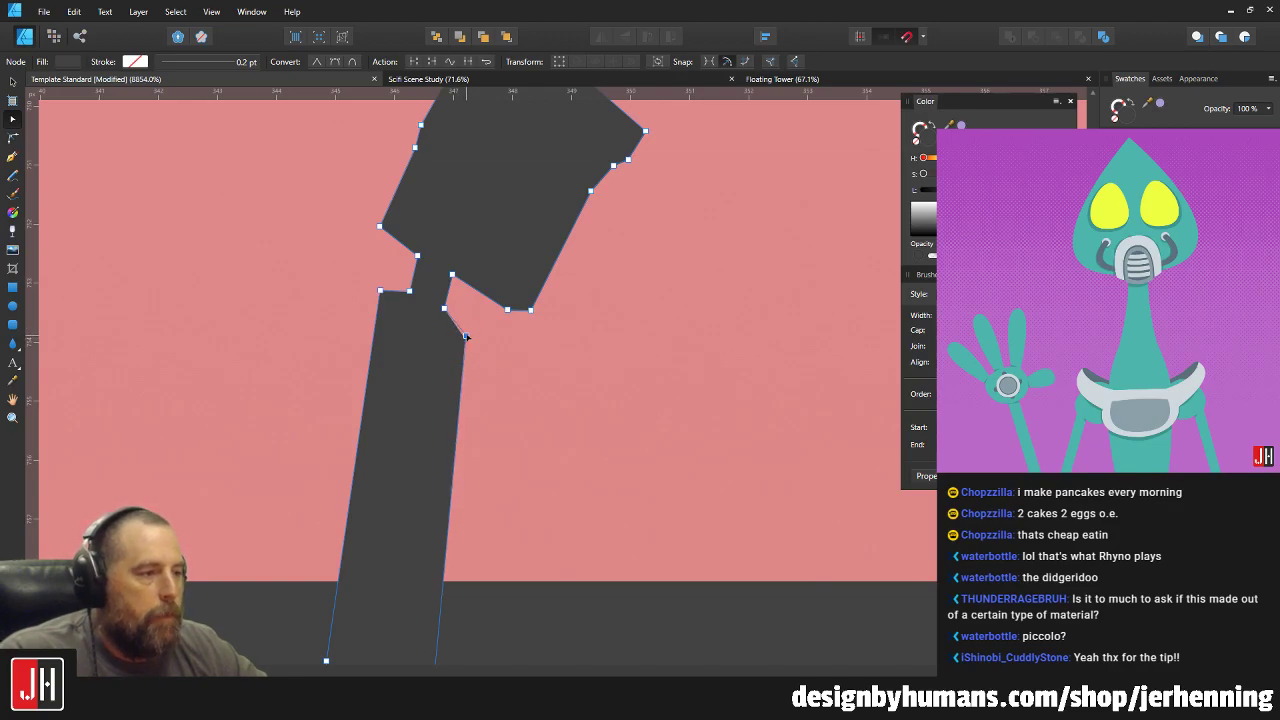
key(v)
scroll(495, 366, down, 5)
click(536, 370)
Scale up the smallest post so it stands taller above the beam.
drag(503, 371, 439, 387)
click(432, 356)
drag(448, 343, 464, 303)
Move the shoulder and lower neck nodes of the smallest post up together to shorten the neck.
scroll(430, 370, up, 4)
key(a)
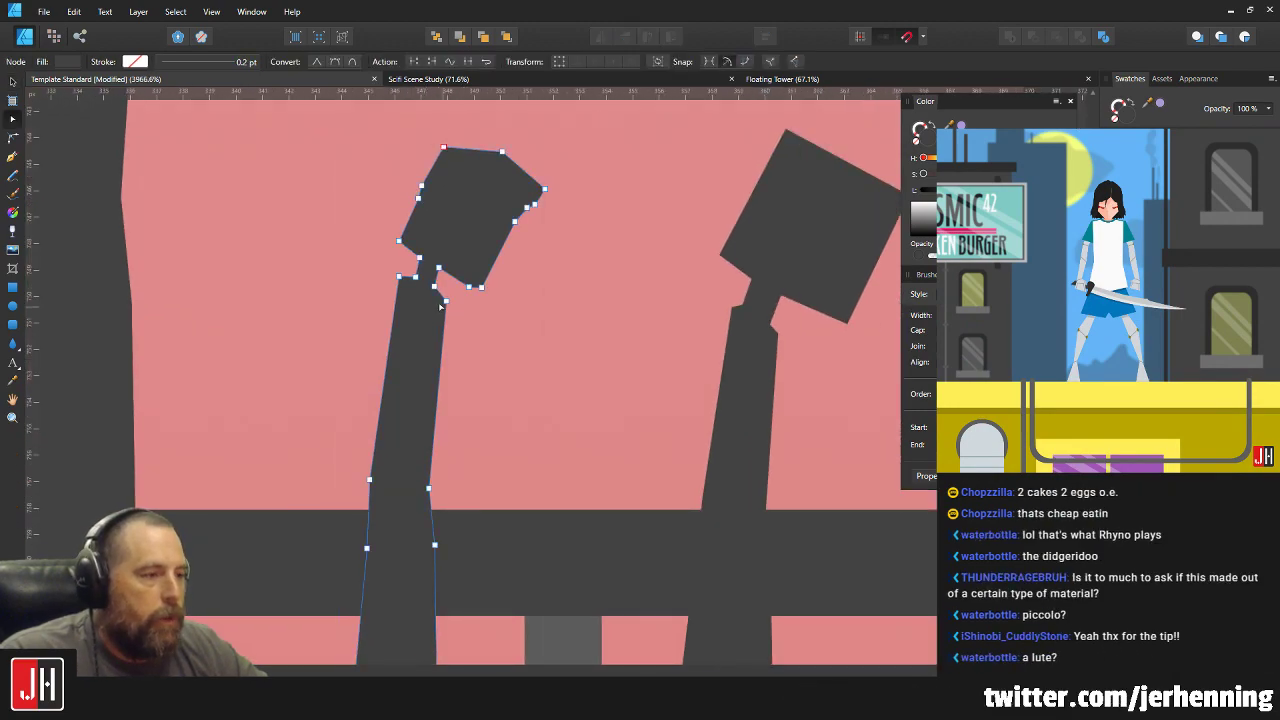
scroll(427, 285, up, 3)
drag(350, 258, 464, 362)
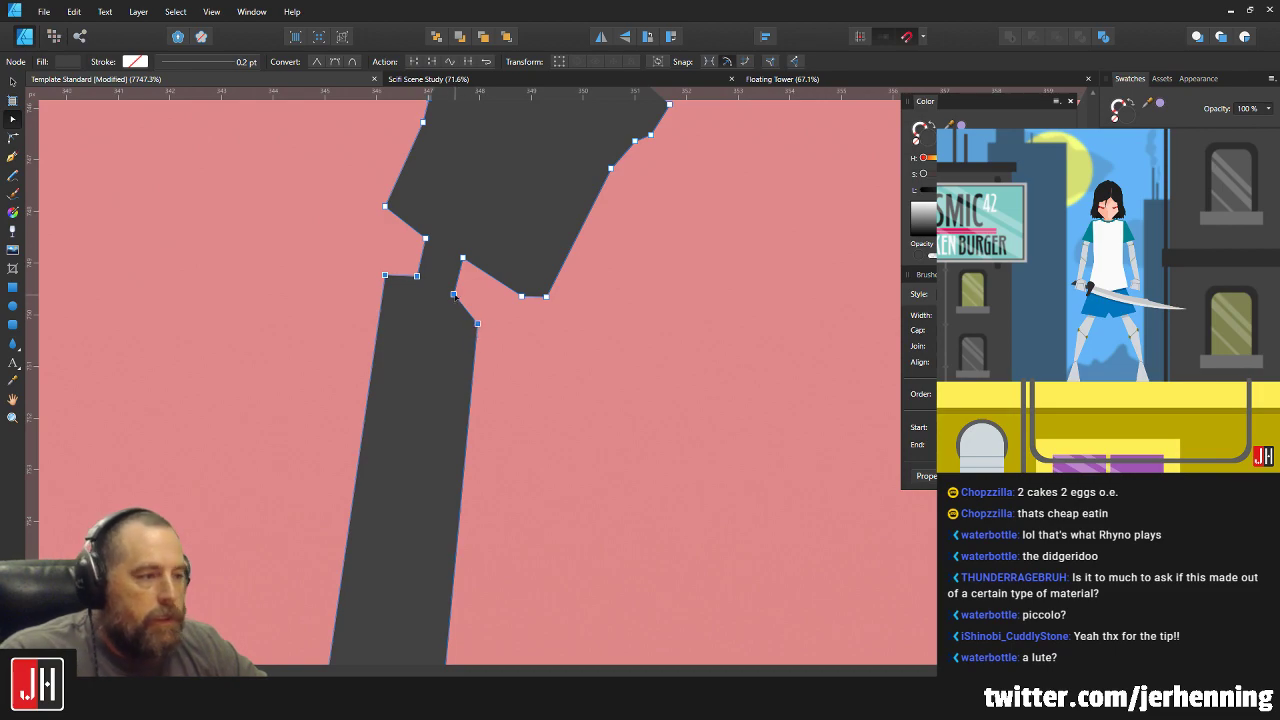
drag(455, 292, 456, 285)
key(v)
click(488, 430)
Narrow the smallest post's head by moving all nodes of its right side and lower bevel up and to the left.
scroll(489, 434, down, 3)
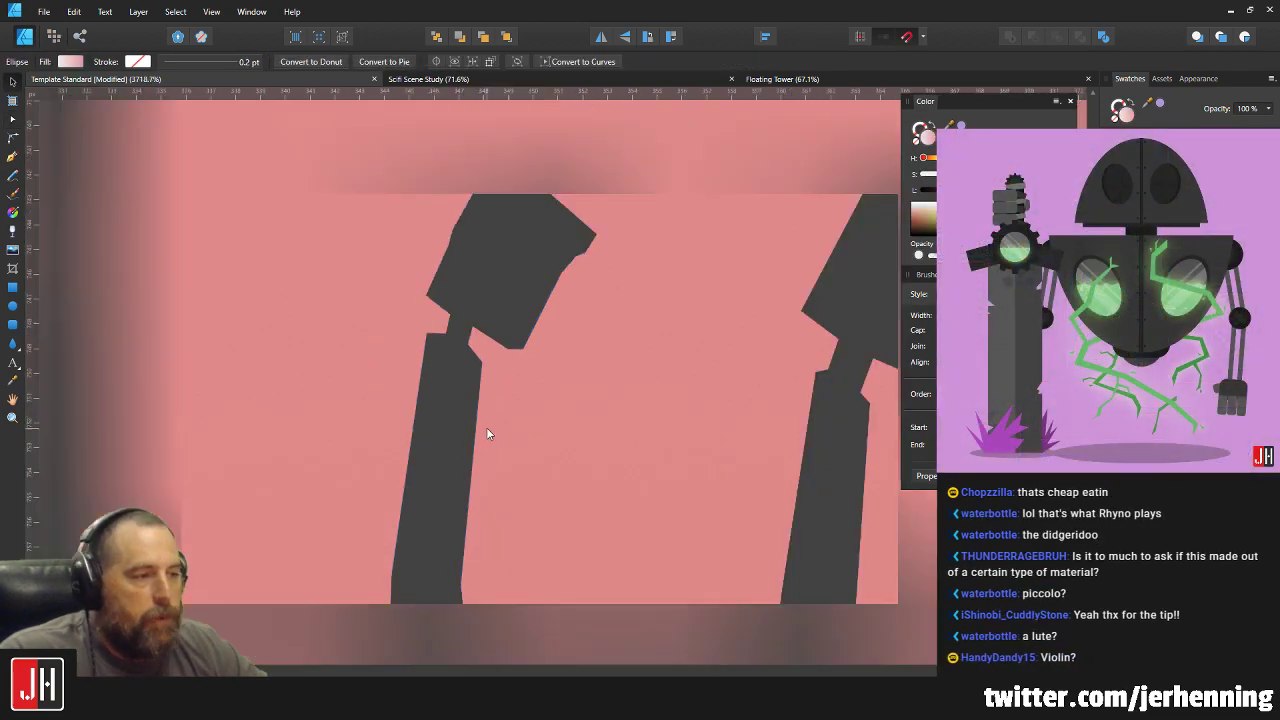
scroll(495, 413, up, 1)
click(463, 320)
key(a)
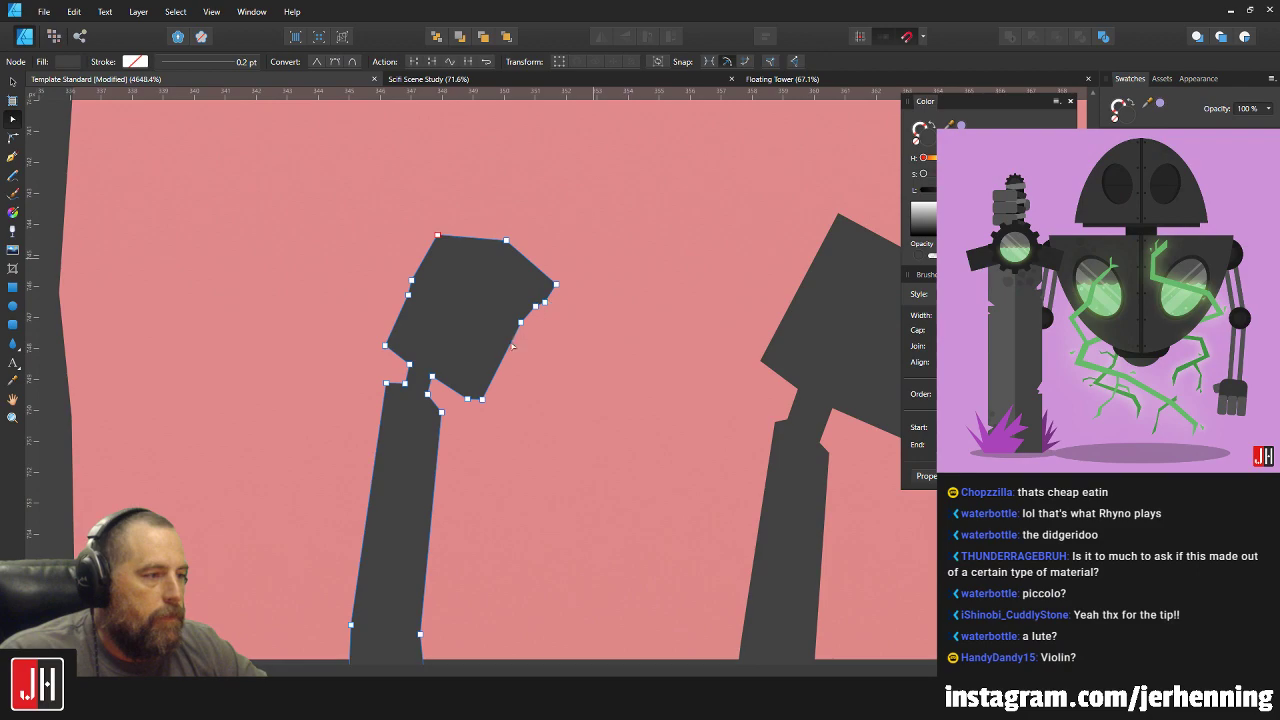
shift+click(467, 395)
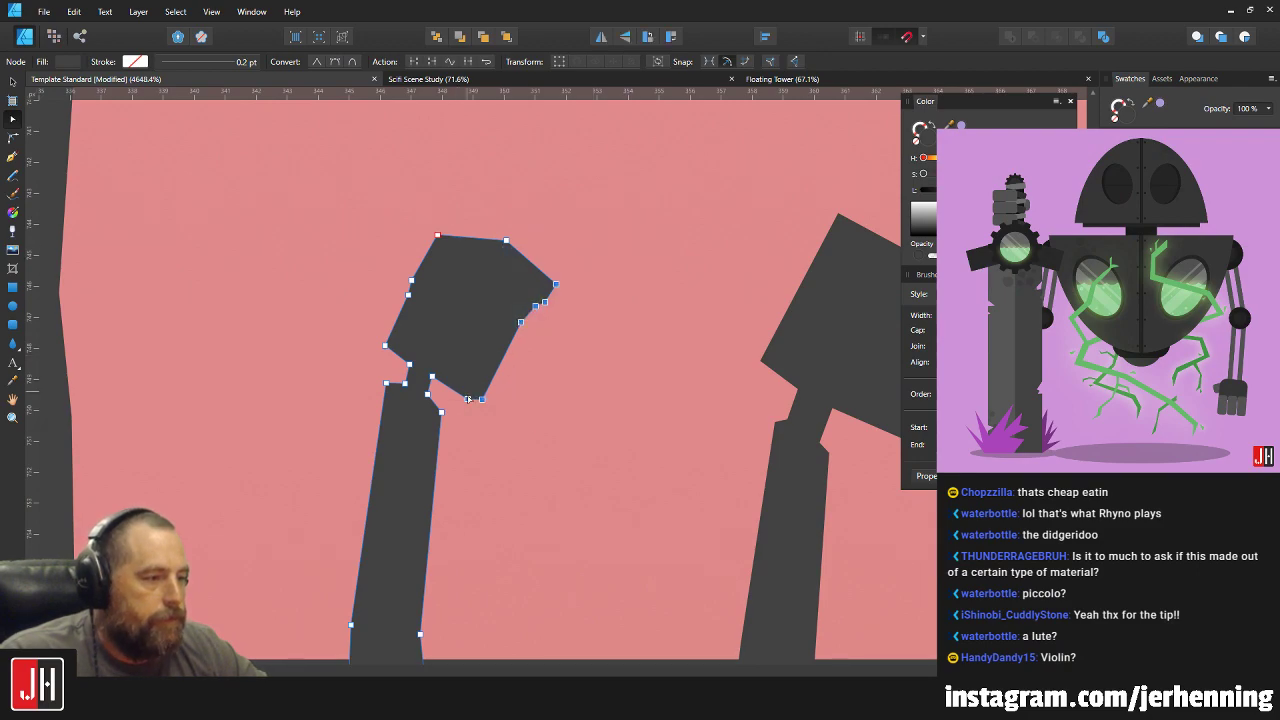
drag(465, 398, 459, 392)
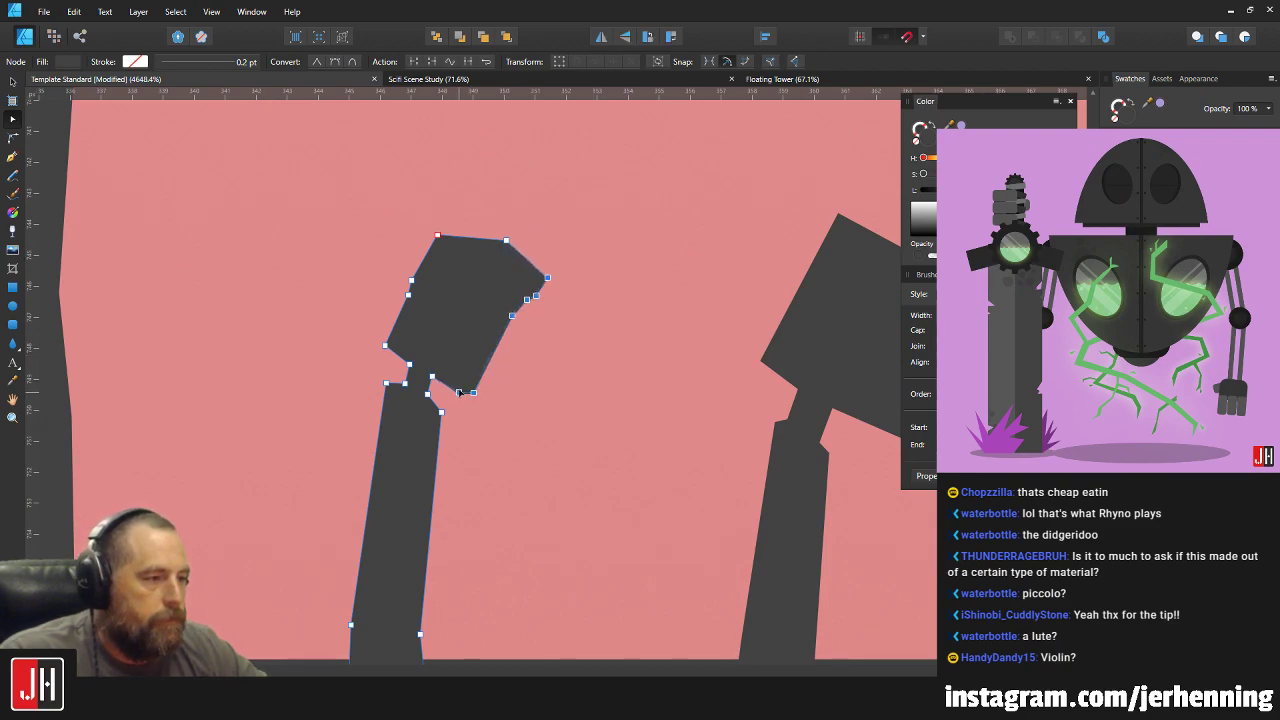
key(v)
Adjust the bevel nodes on the underside of the smallest post's head so the bottom edge slopes toward the right corner.
scroll(518, 405, down, 5)
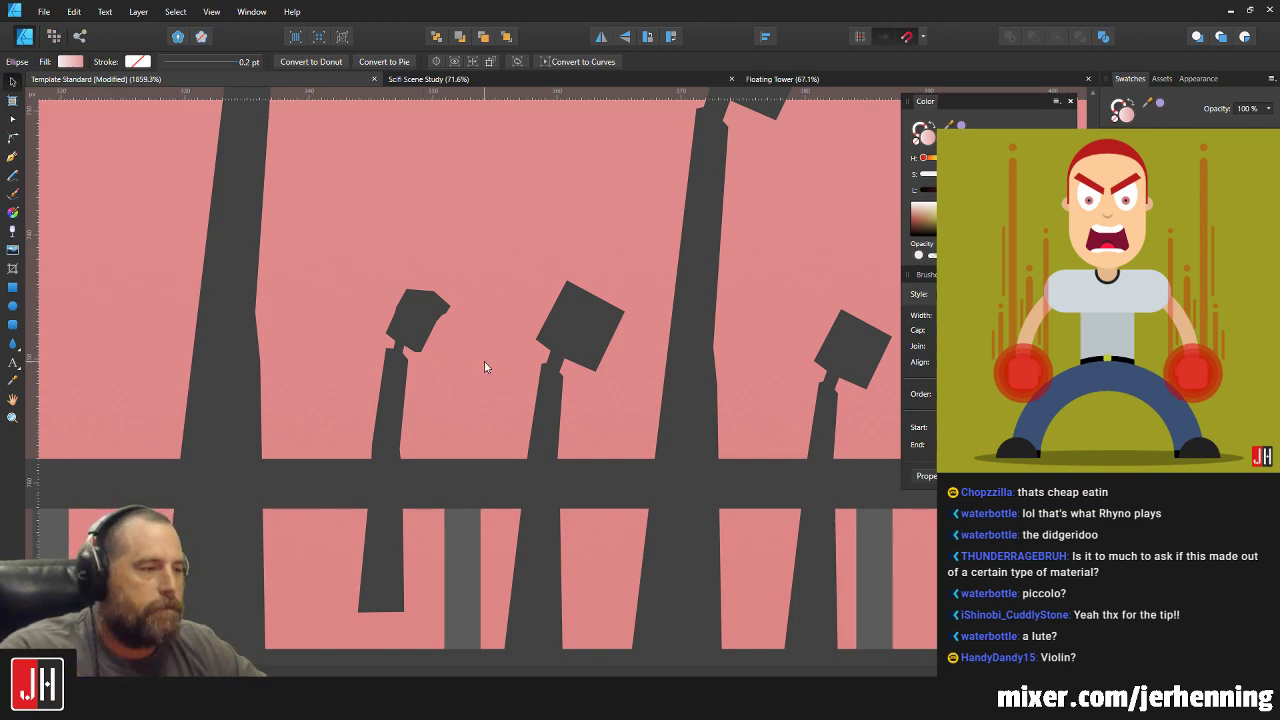
scroll(417, 350, up, 4)
scroll(420, 320, up, 2)
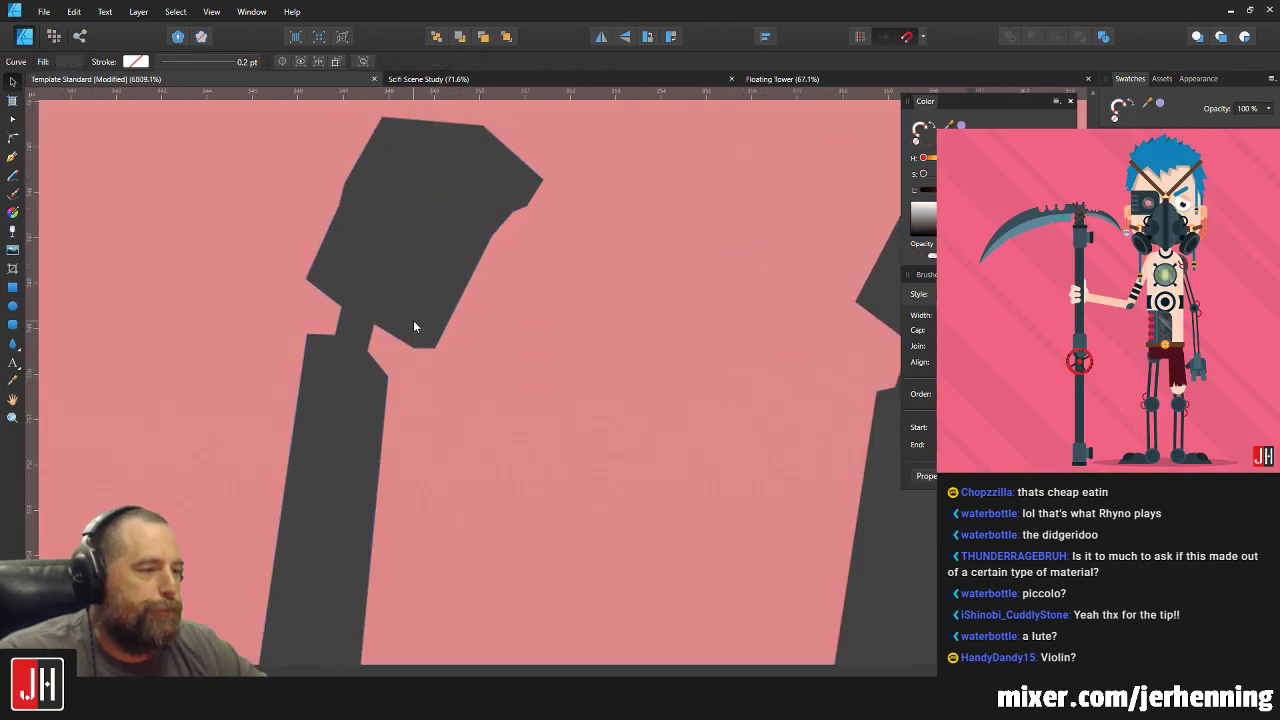
key(a)
click(412, 351)
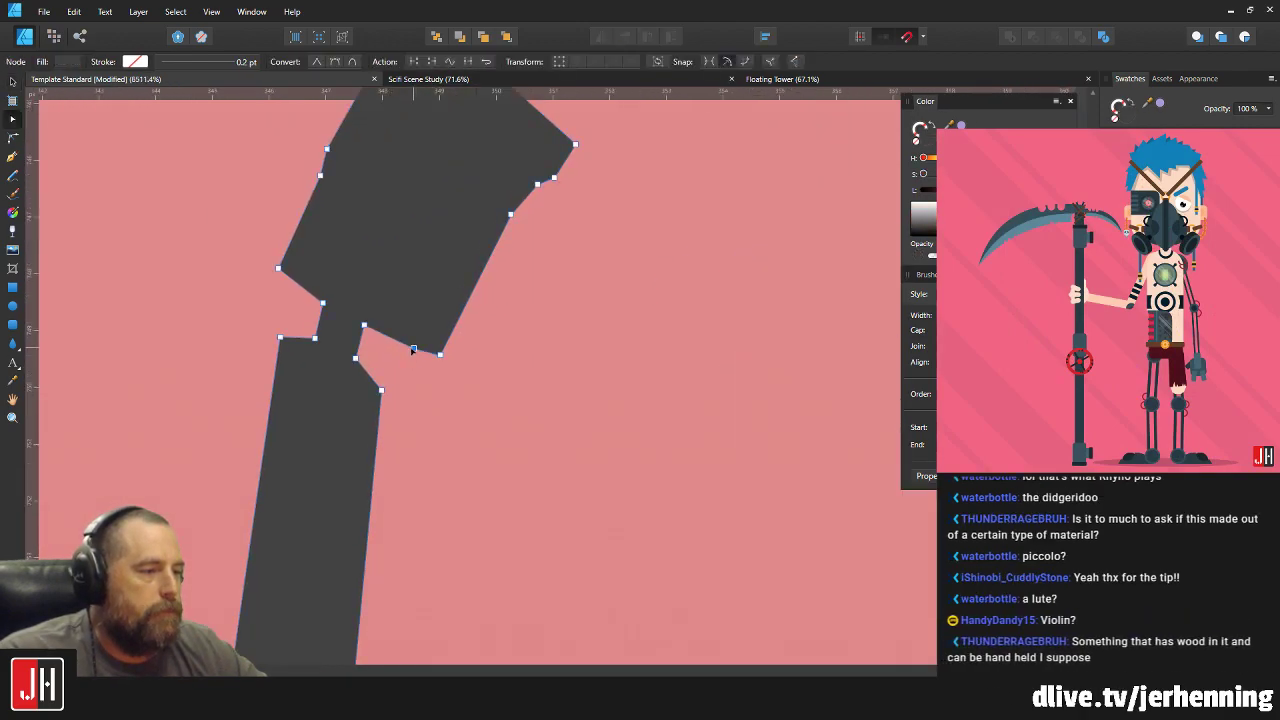
Adjust the lower neck node and shoulder corner on the right side of the smallest post.
key(e)
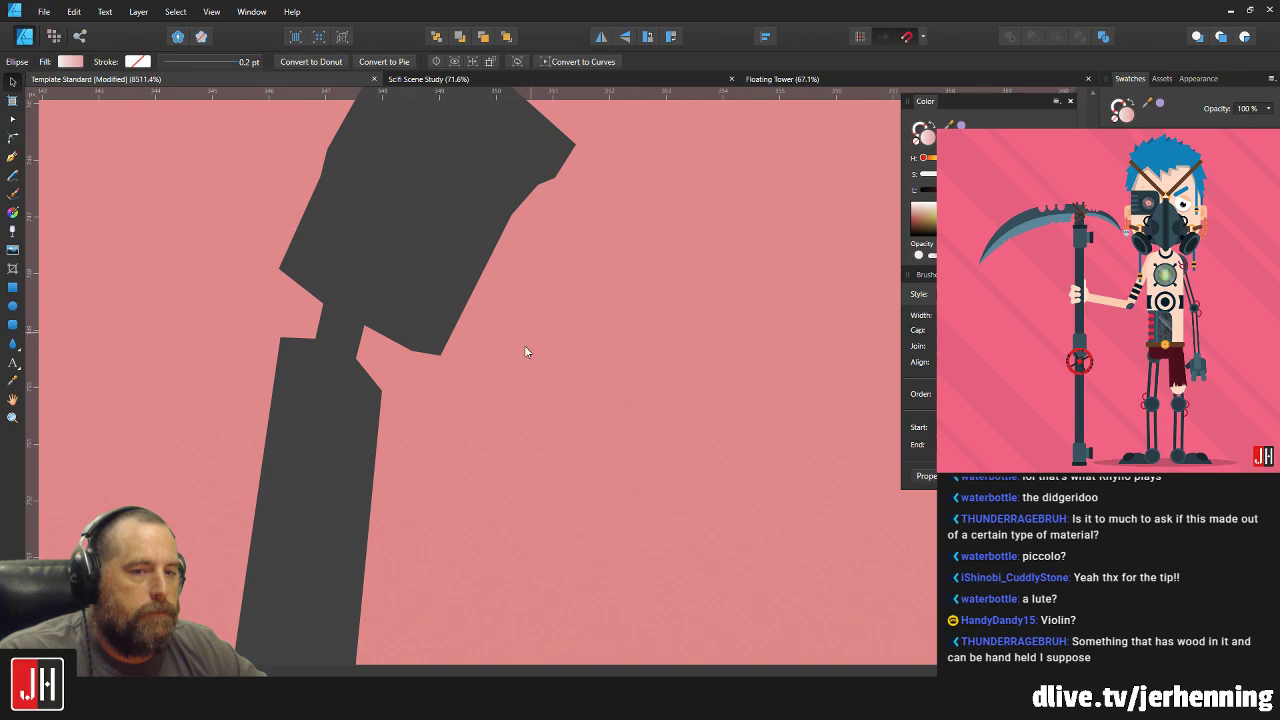
scroll(526, 347, down, 3)
scroll(501, 335, up, 2)
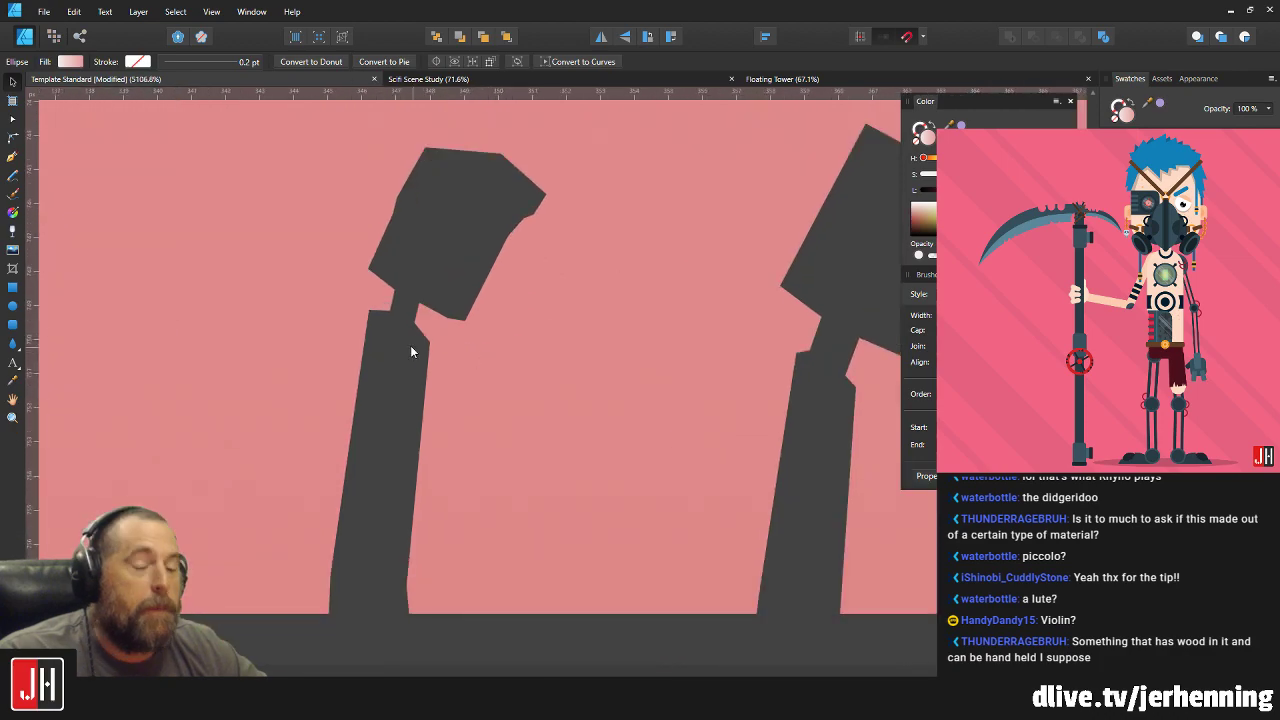
key(v)
scroll(407, 343, up, 2)
key(a)
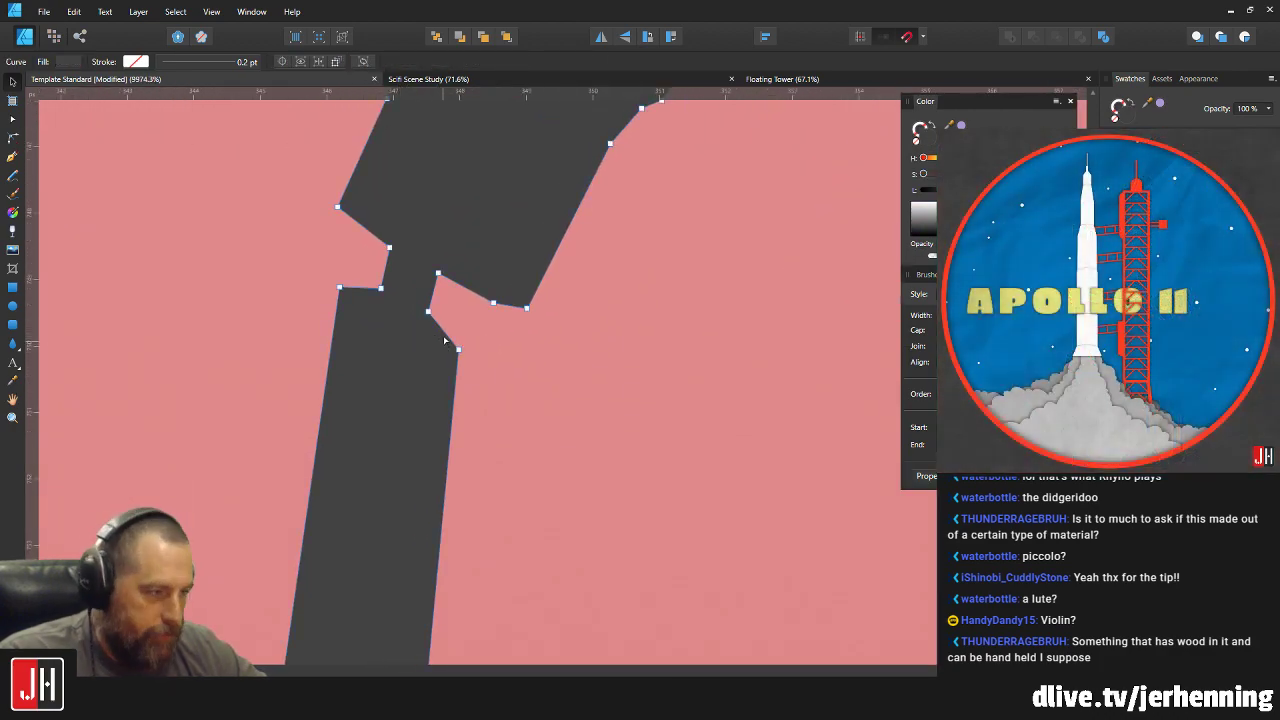
drag(418, 302, 458, 345)
key(e)
scroll(505, 352, down, 5)
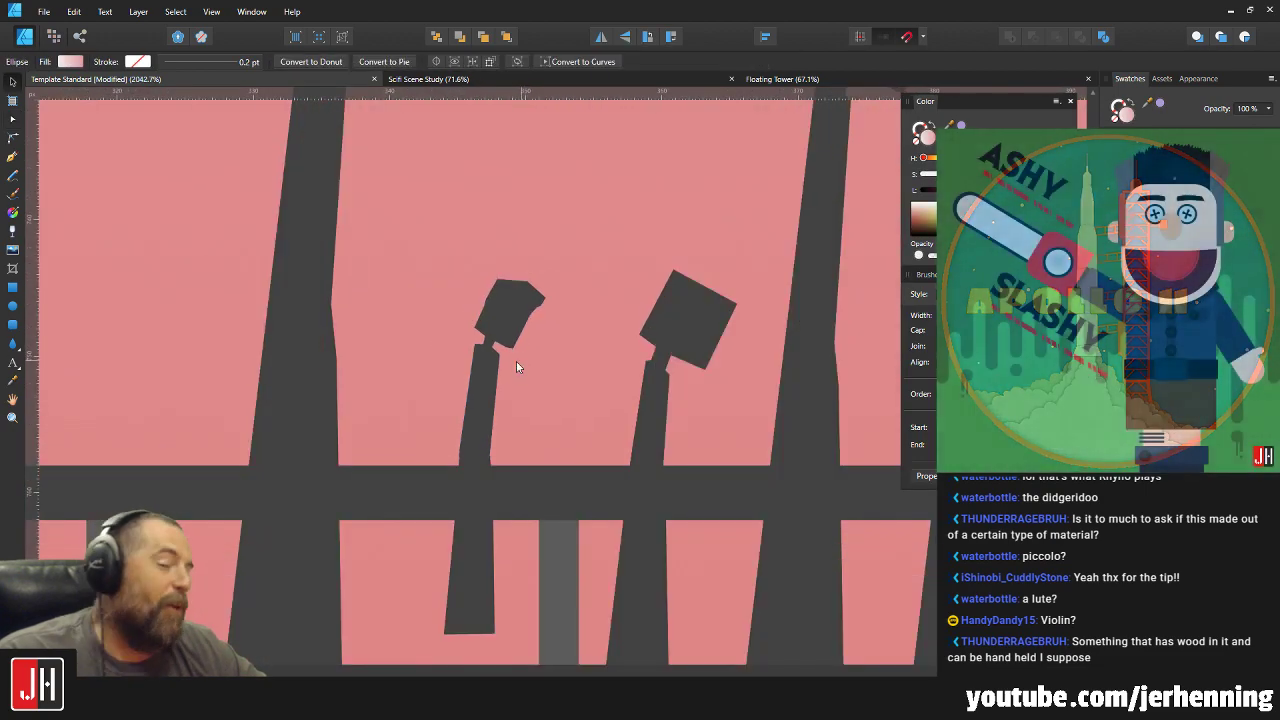
Move the left shoulder corner of the smallest post slightly outward and down.
scroll(479, 374, up, 3)
key(v)
scroll(473, 360, up, 2)
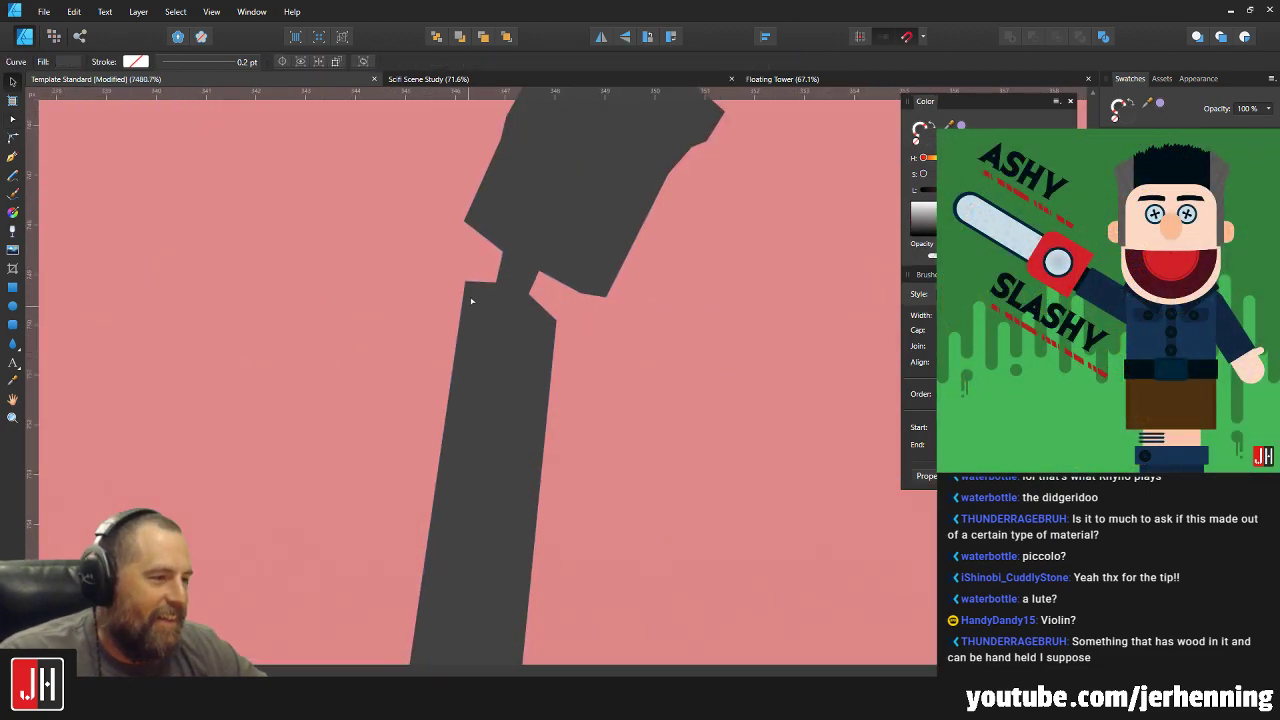
key(a)
drag(462, 288, 456, 291)
key(v)
scroll(601, 352, down, 3)
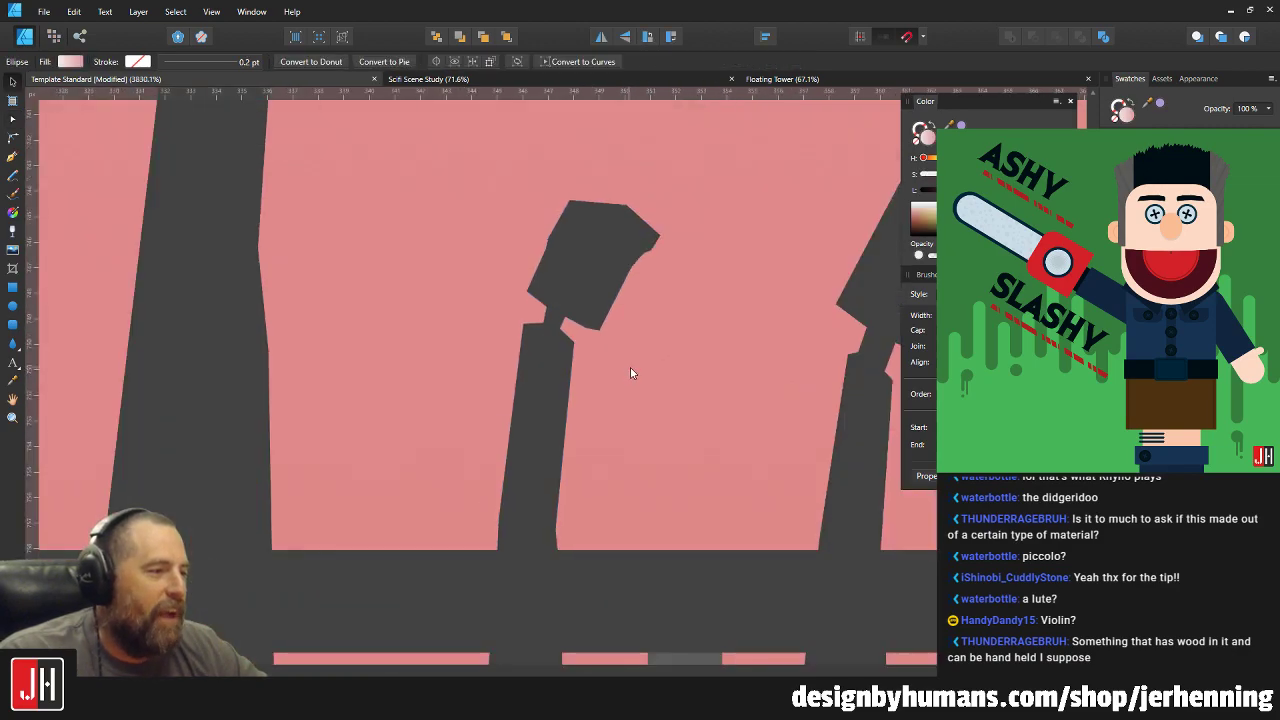
Reshape the left side of the smallest post's head, moving its notch nodes and lower-left corner slightly inward.
click(597, 374)
scroll(584, 343, up, 4)
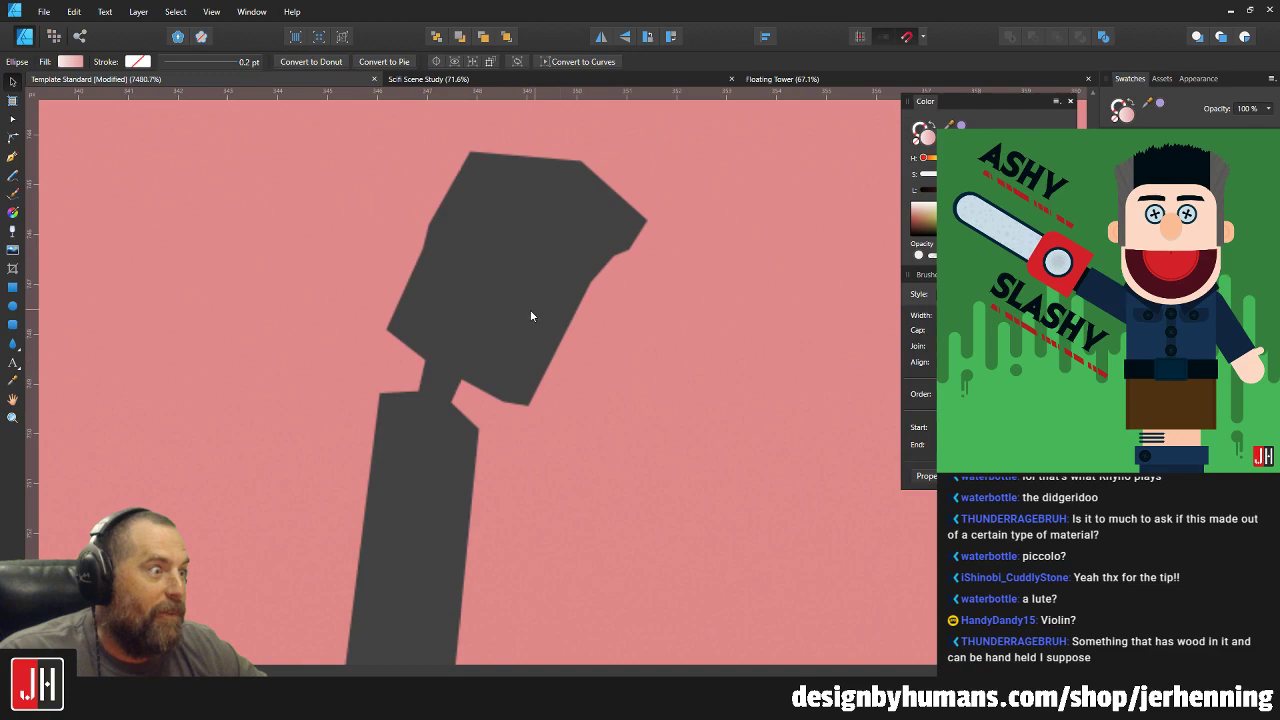
click(405, 264)
key(a)
drag(270, 203, 372, 272)
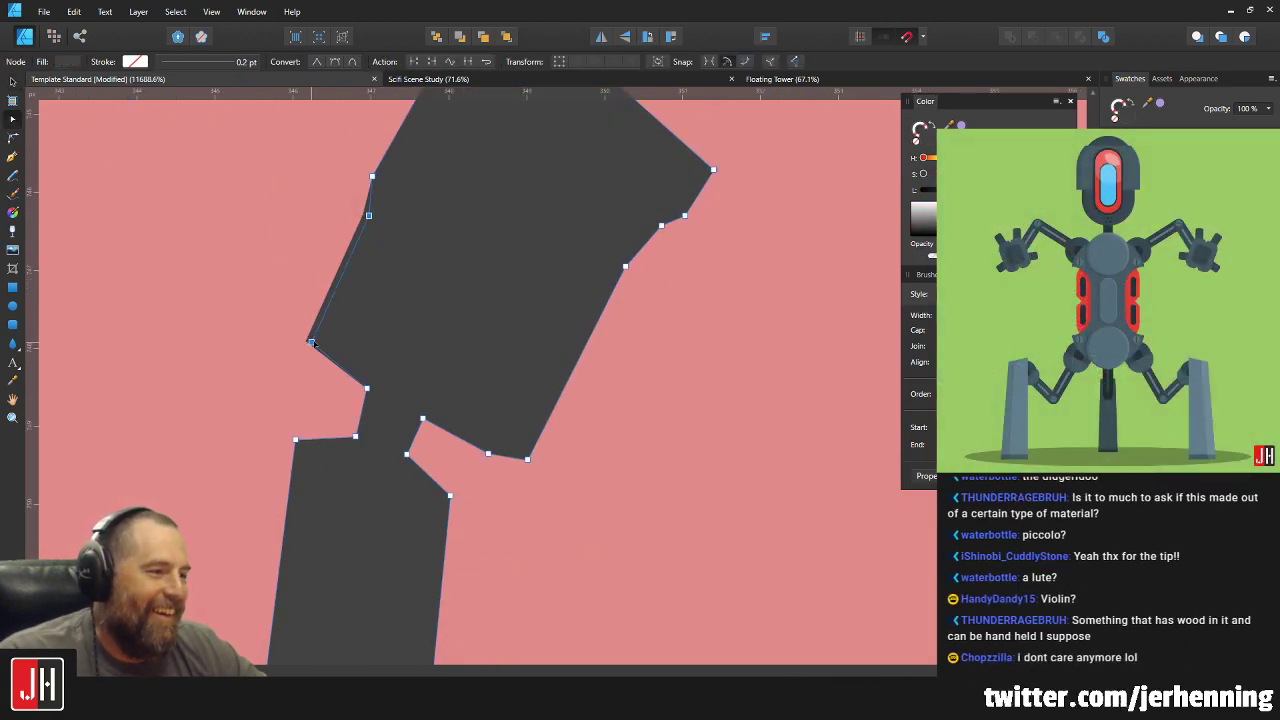
drag(311, 342, 312, 344)
key(e)
scroll(700, 364, down, 4)
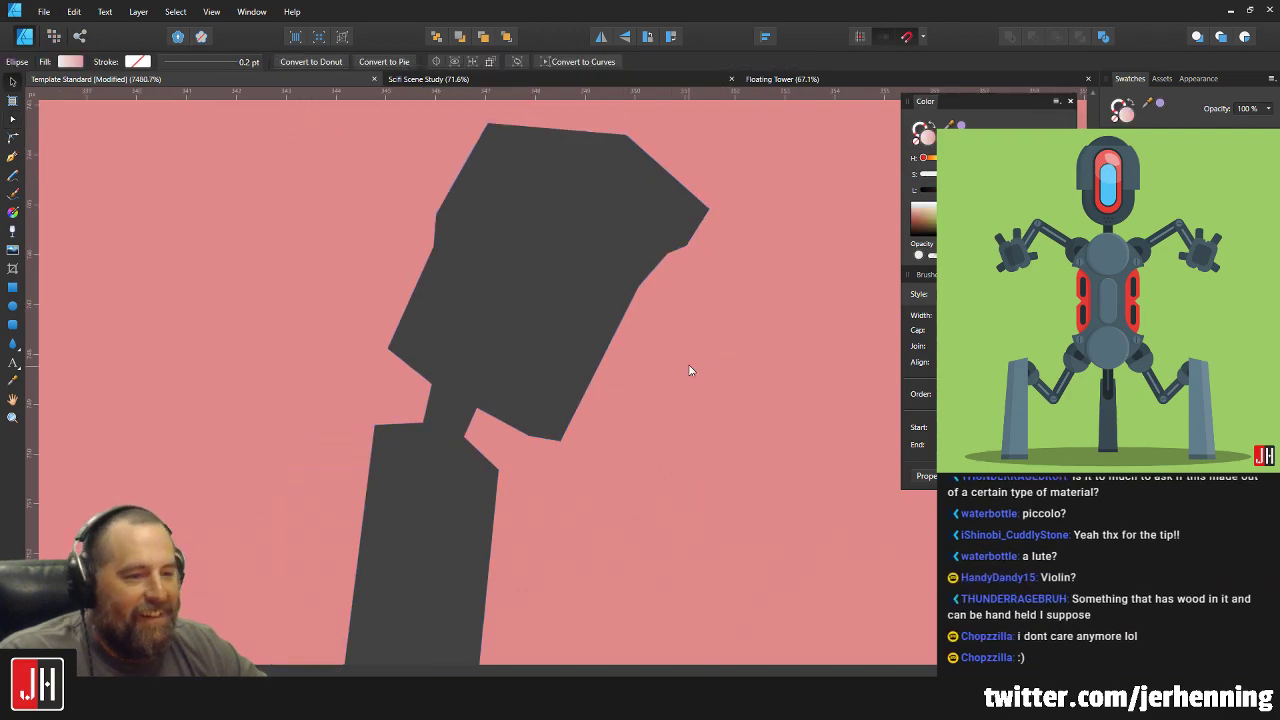
Add a node along the top edge of the smallest post's head and raise it to break the straight edge.
scroll(642, 353, up, 3)
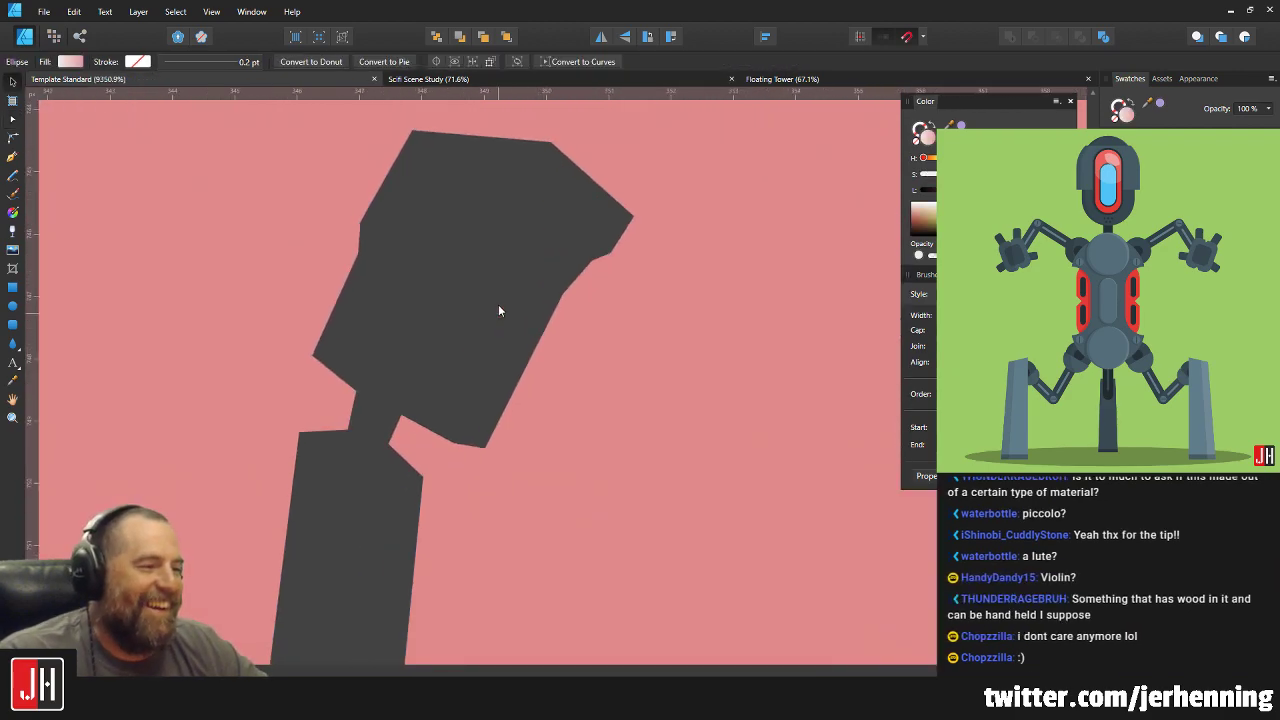
key(a)
scroll(466, 219, up, 3)
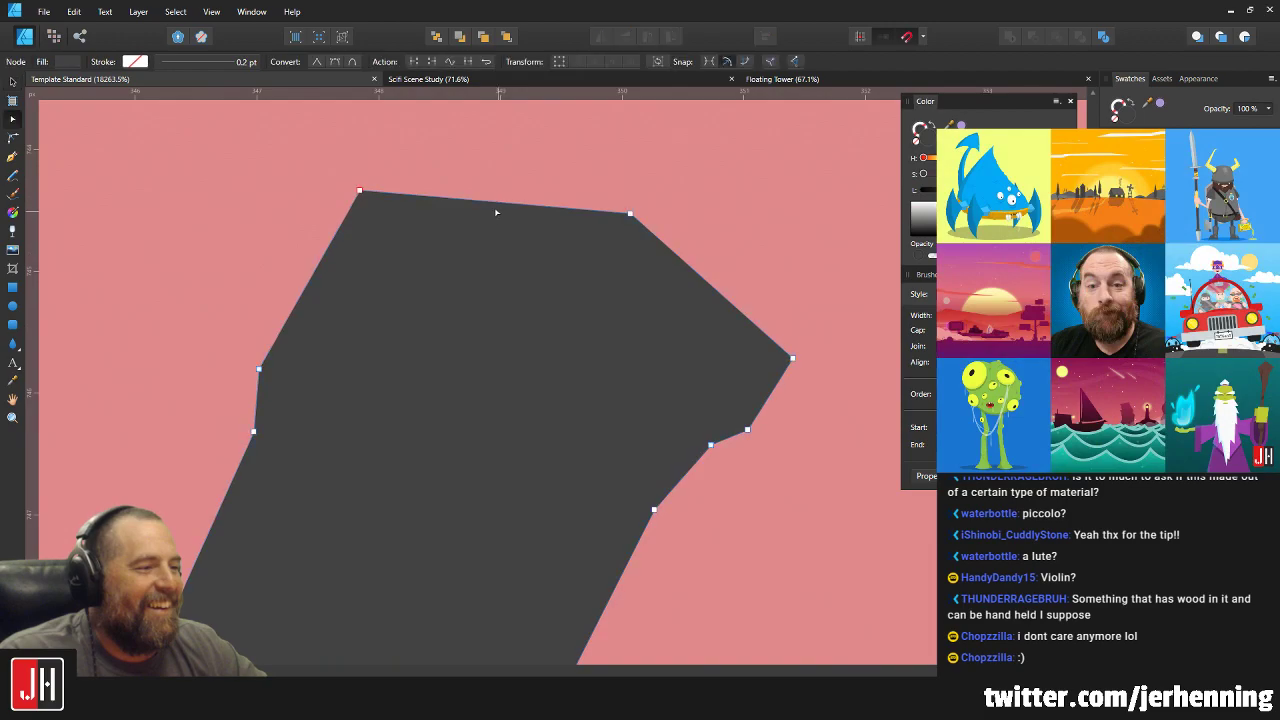
drag(475, 193, 478, 192)
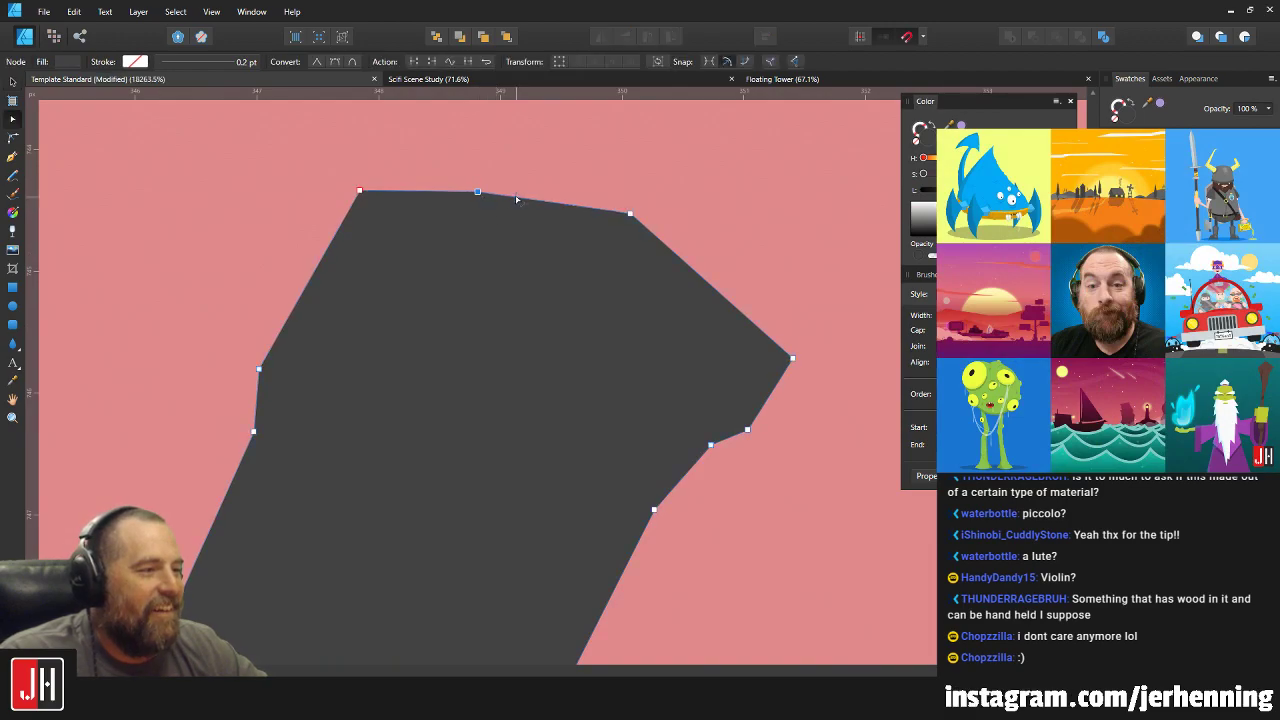
key(m)
scroll(546, 193, down, 8)
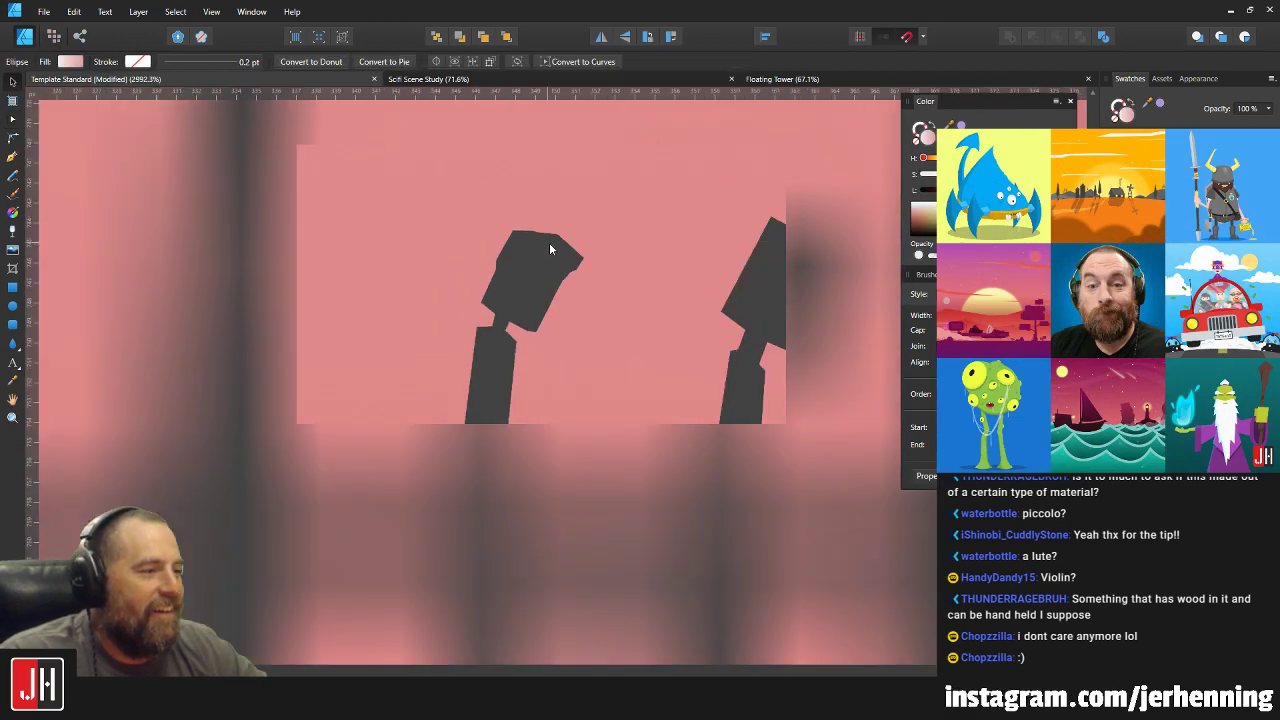
Raise the two bottom nodes of the smallest post to shorten its base.
scroll(500, 240, down, 3)
click(471, 286)
key(a)
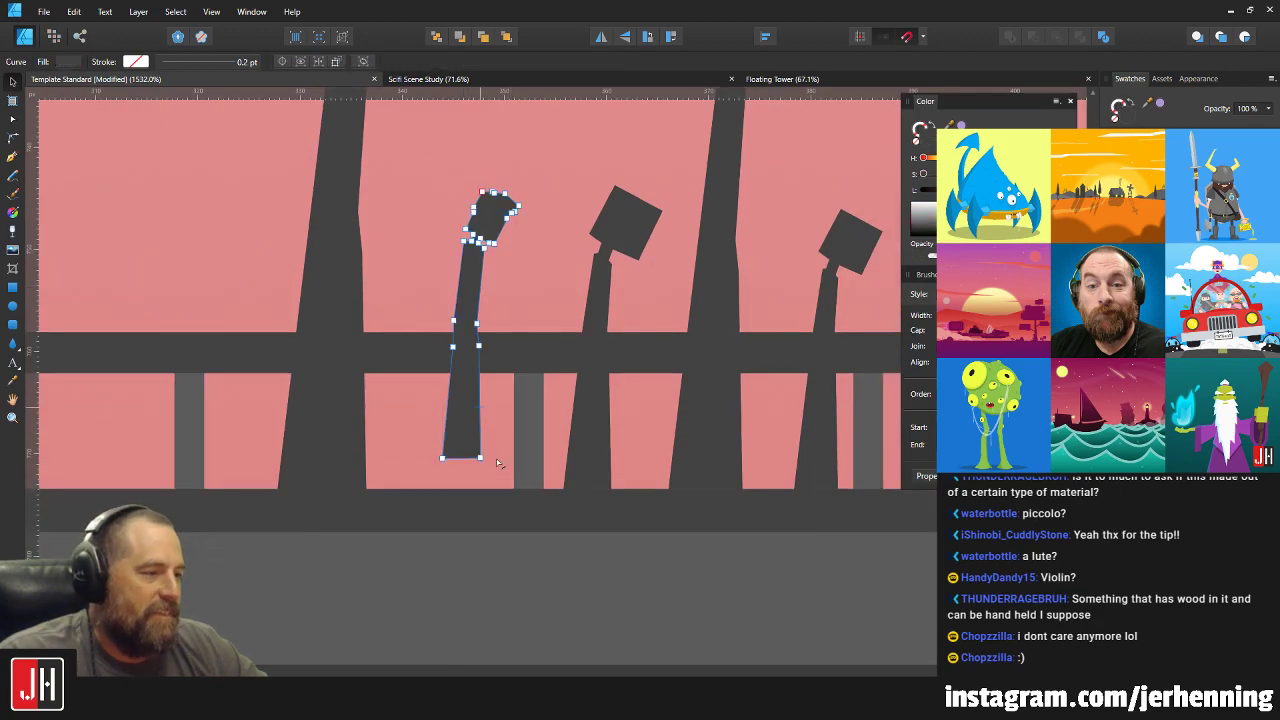
shift+click(445, 454)
drag(480, 458, 480, 429)
scroll(462, 435, up, 2)
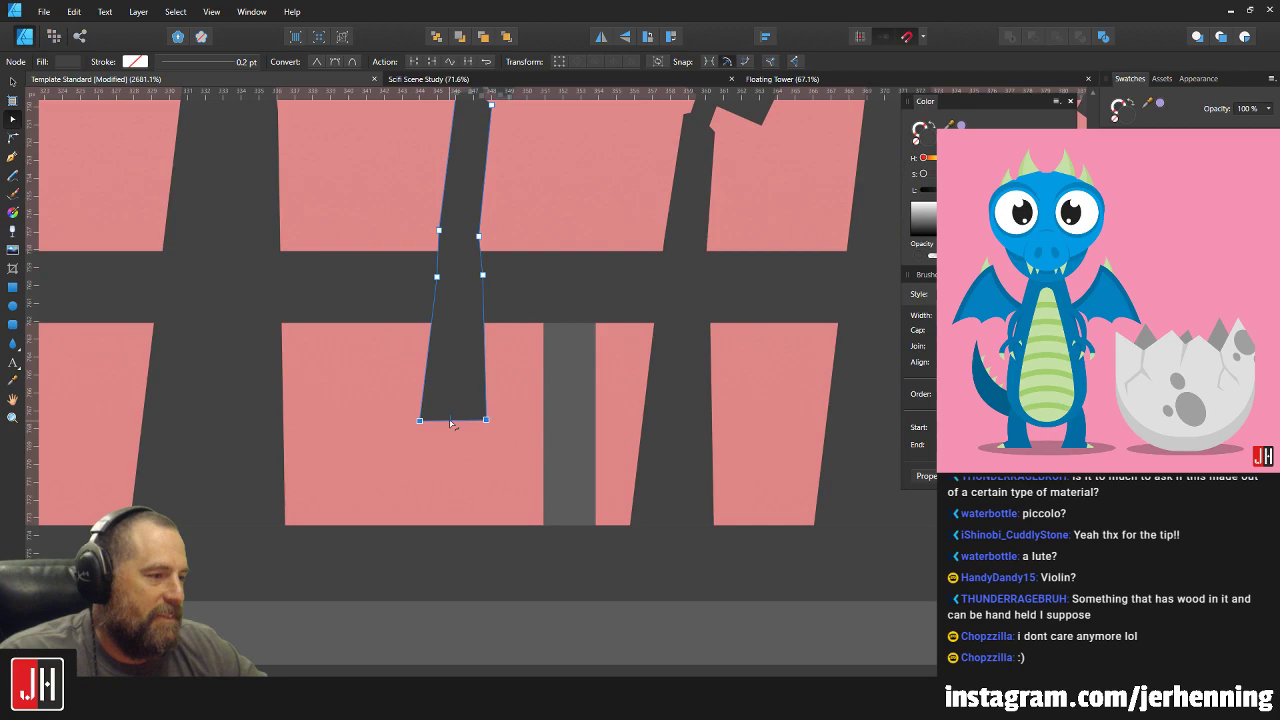
Move the smallest post down and scale it to about 8 px wide and 26 px tall.
key(v)
drag(589, 271, 594, 358)
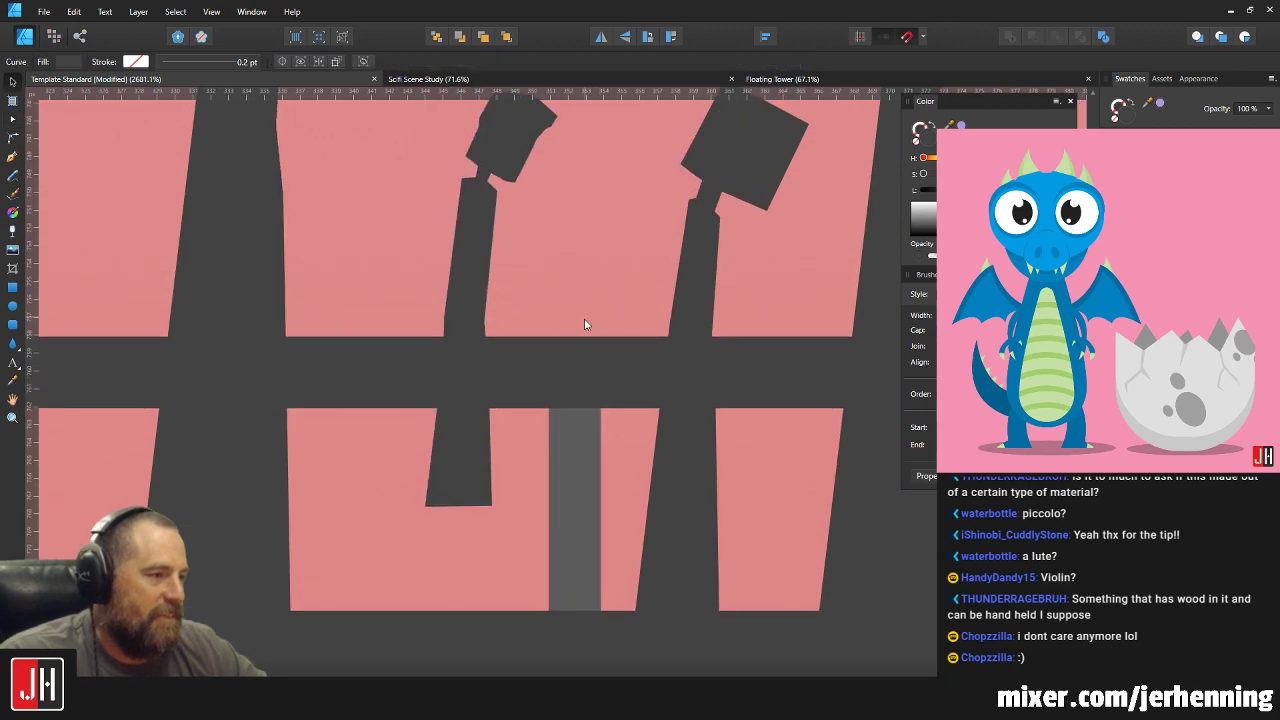
drag(487, 270, 500, 357)
scroll(527, 280, down, 3)
drag(521, 298, 538, 286)
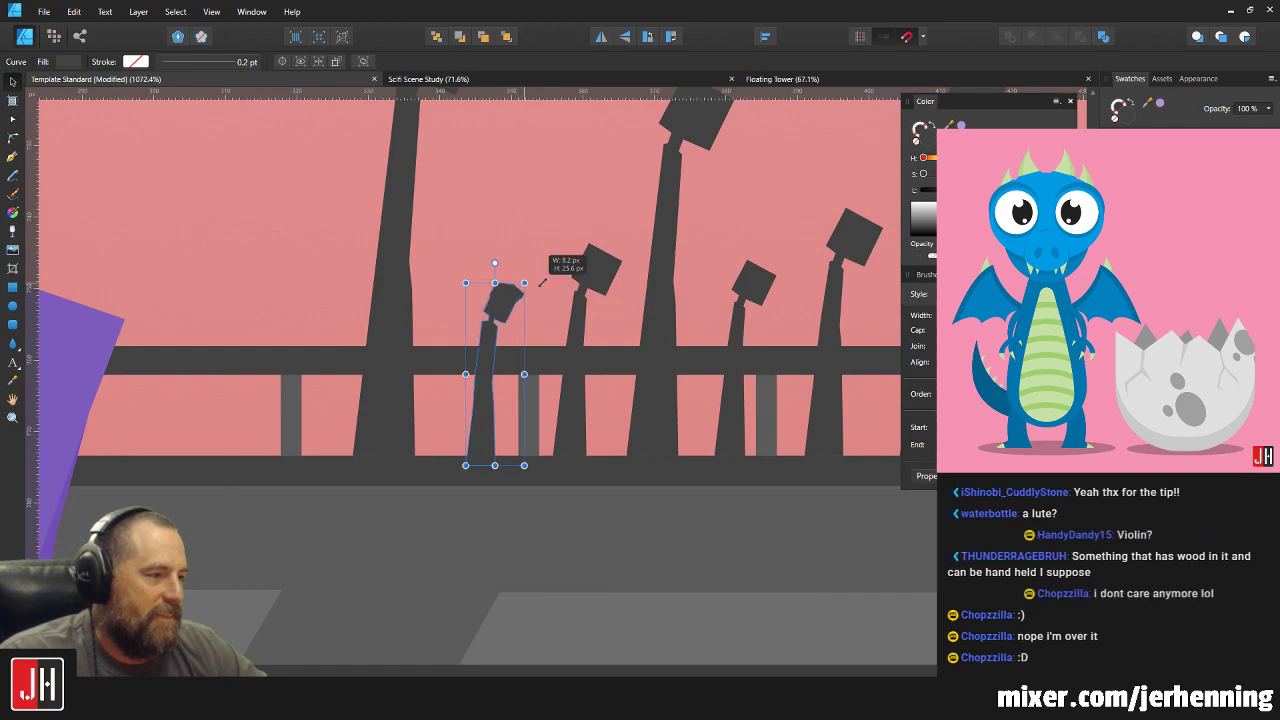
Raise the smallest post's two bottom nodes to just inside the lower beam's upper edge.
scroll(495, 435, up, 2)
key(a)
drag(536, 506, 440, 442)
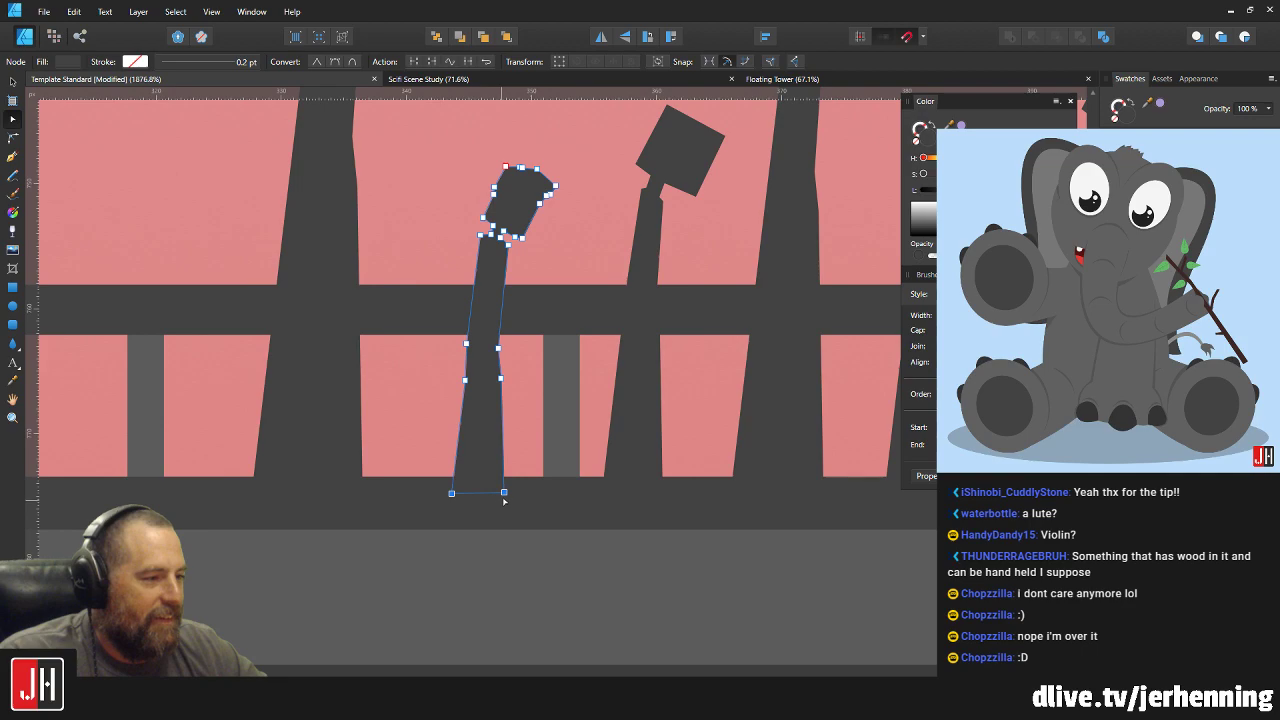
drag(504, 483, 504, 484)
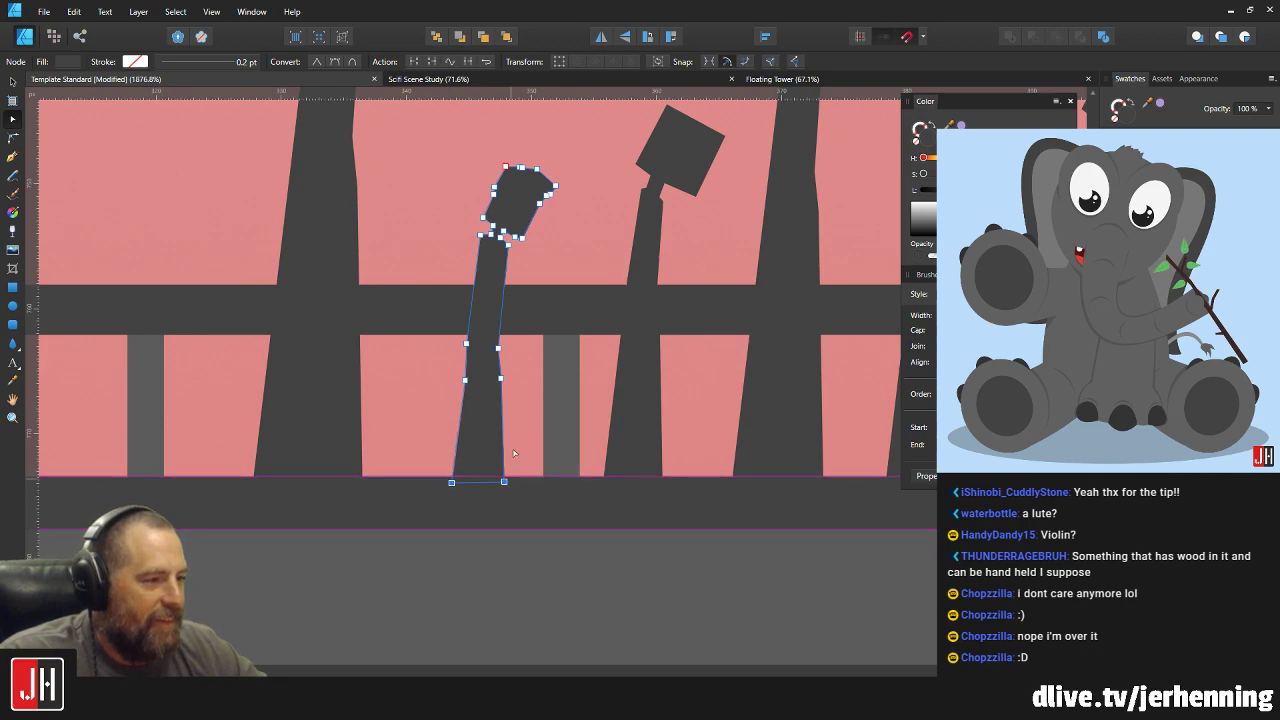
Shift the smallest post slightly to the left and scale it up from its upper right corner.
key(v)
drag(493, 310, 479, 310)
drag(543, 164, 557, 144)
Adjust the nodes along the upper-left side of the smallest post's head.
scroll(532, 245, up, 5)
key(a)
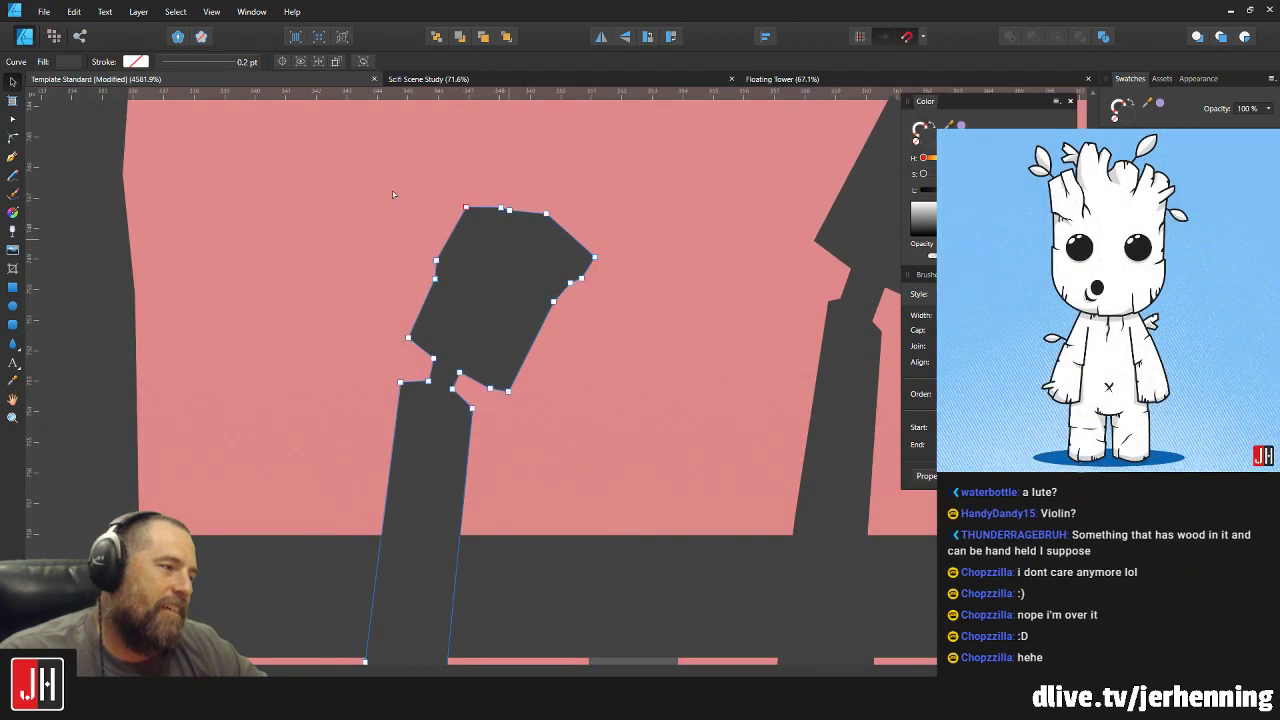
drag(368, 165, 466, 310)
key(v)
click(607, 350)
Delete the three small square-headed posts to the right of the refined small post.
scroll(570, 430, down, 4)
click(588, 292)
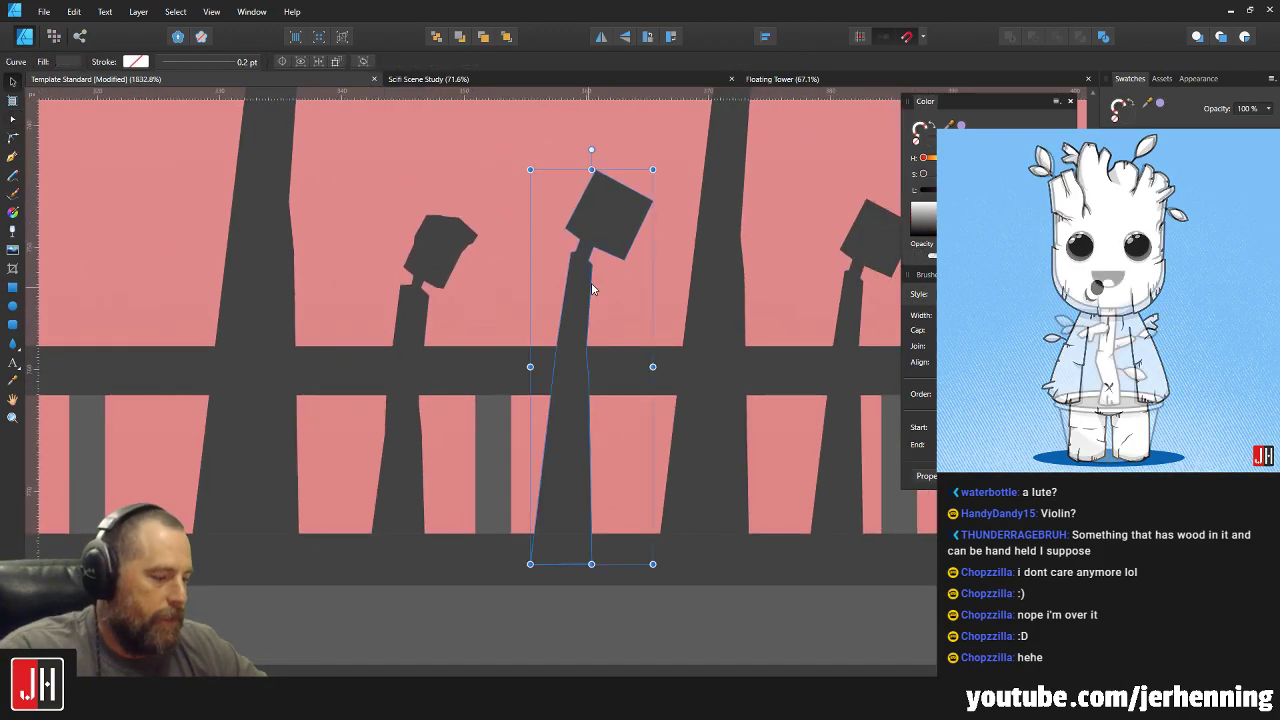
key(Delete)
scroll(573, 285, right, 3)
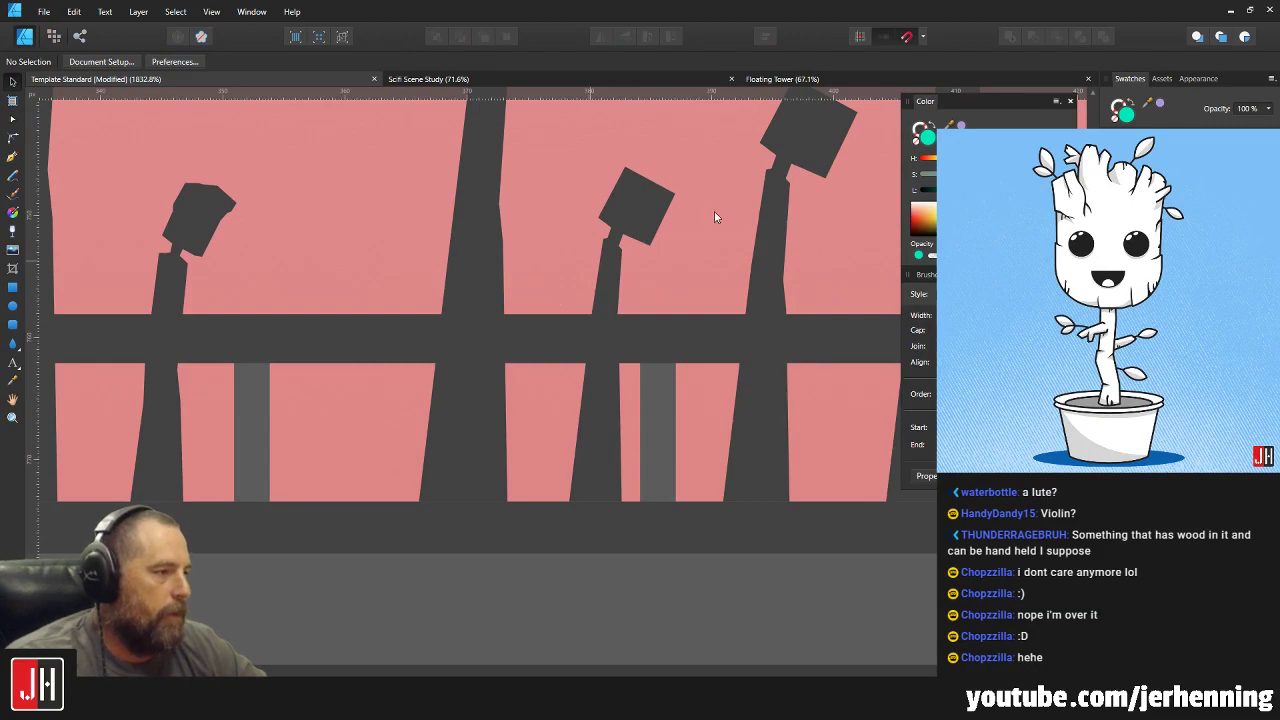
click(640, 218)
key(Delete)
click(790, 165)
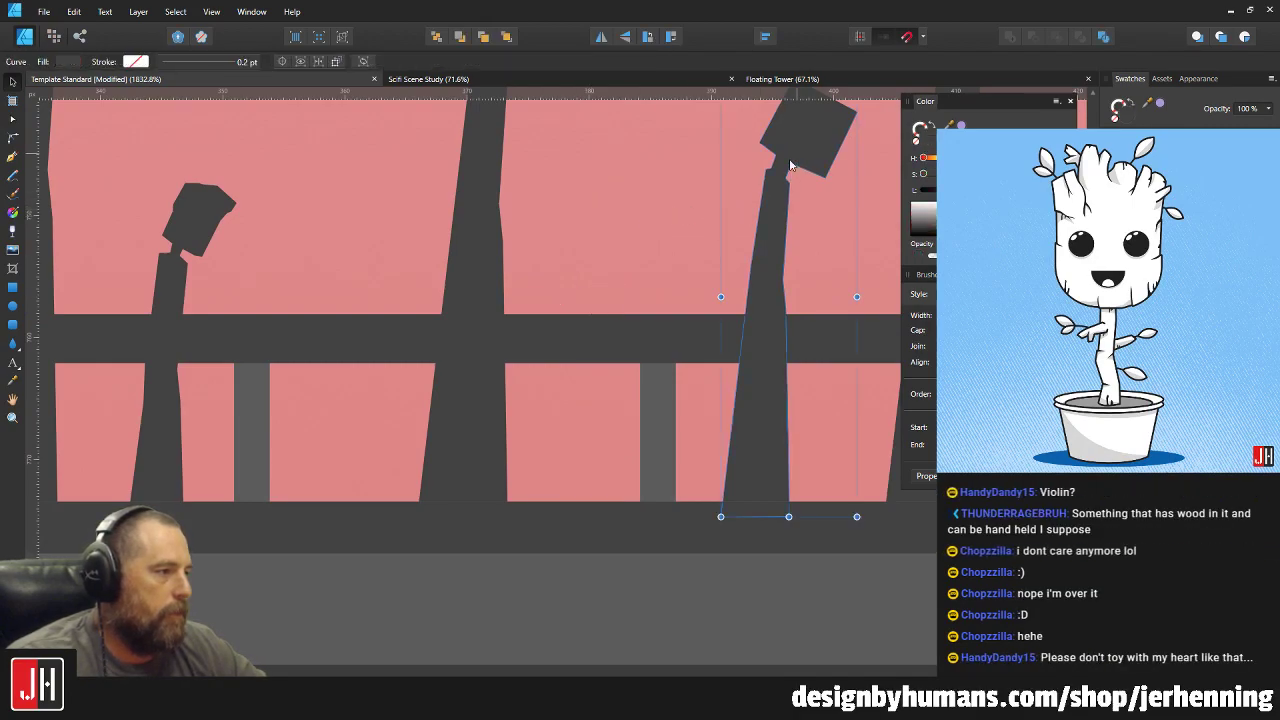
key(Delete)
drag(710, 205, 434, 245)
scroll(420, 290, down, 4)
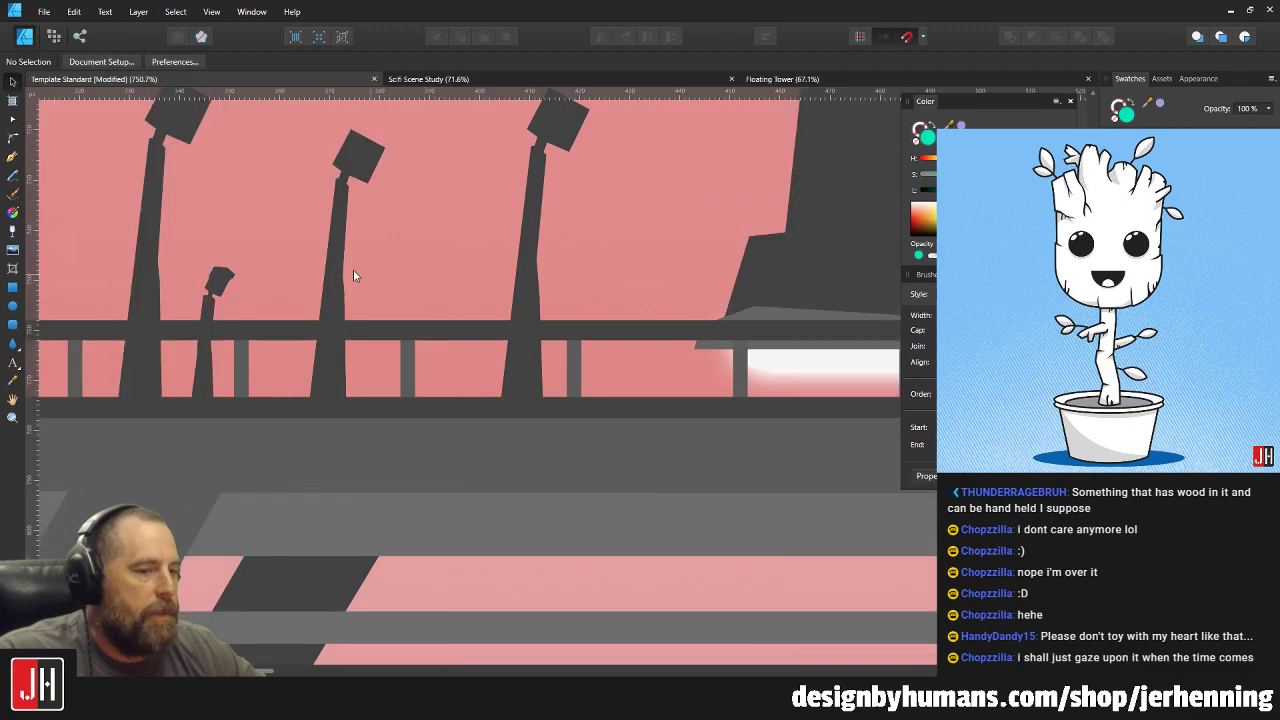
Scale up the remaining small post so it stands taller above the upper beam.
scroll(353, 272, up, 8)
click(385, 266)
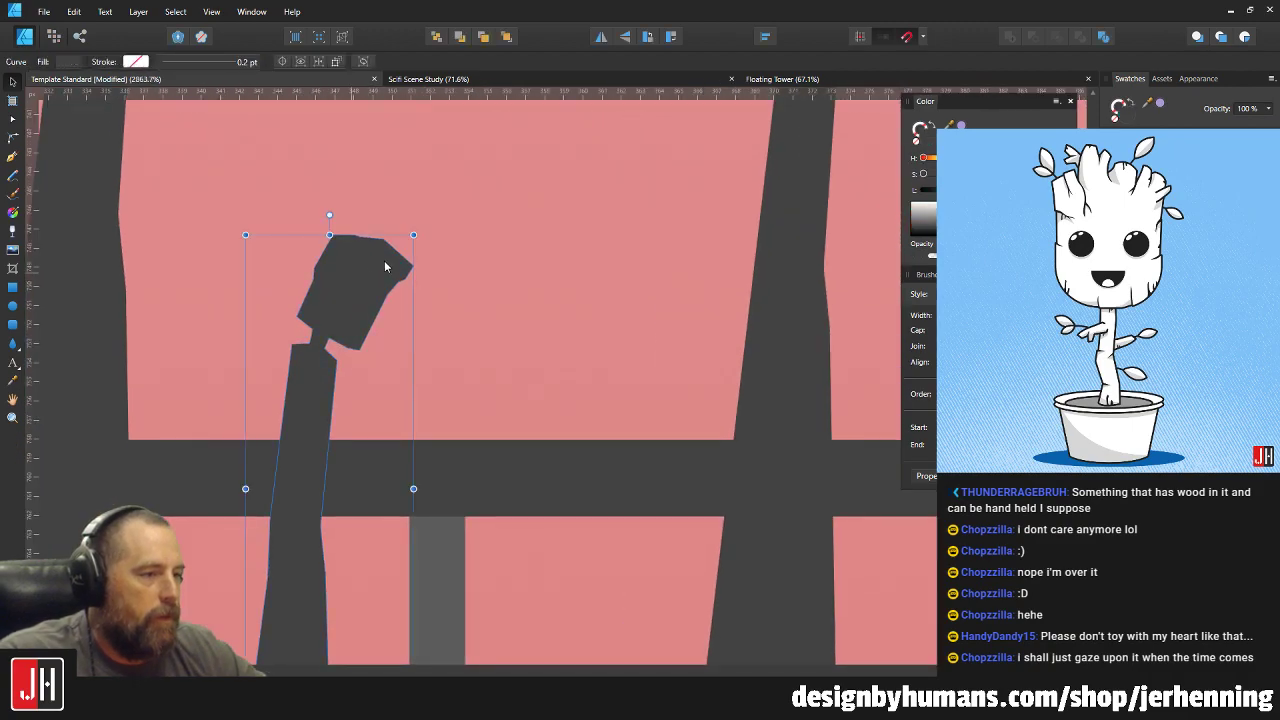
drag(414, 235, 439, 185)
drag(463, 374, 510, 286)
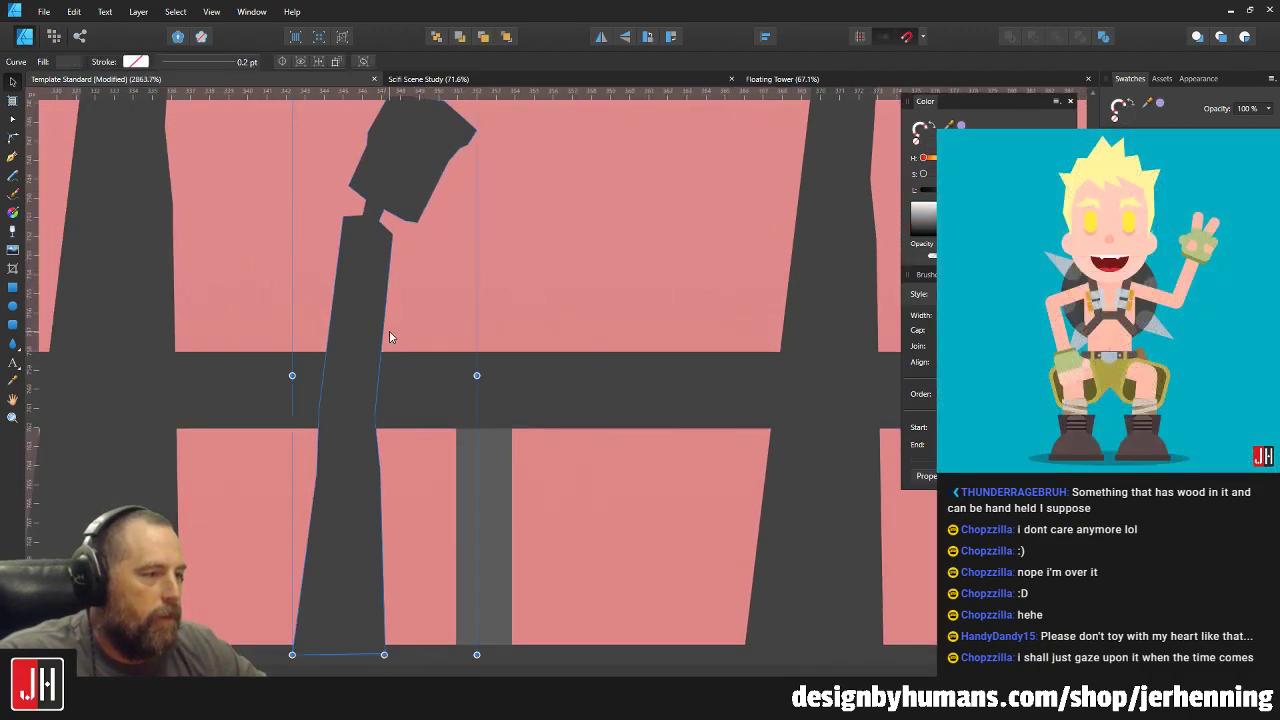
Fine-tune the nodes on both sides of the small post's neck and its left shoulder corner.
scroll(371, 216, up, 6)
key(a)
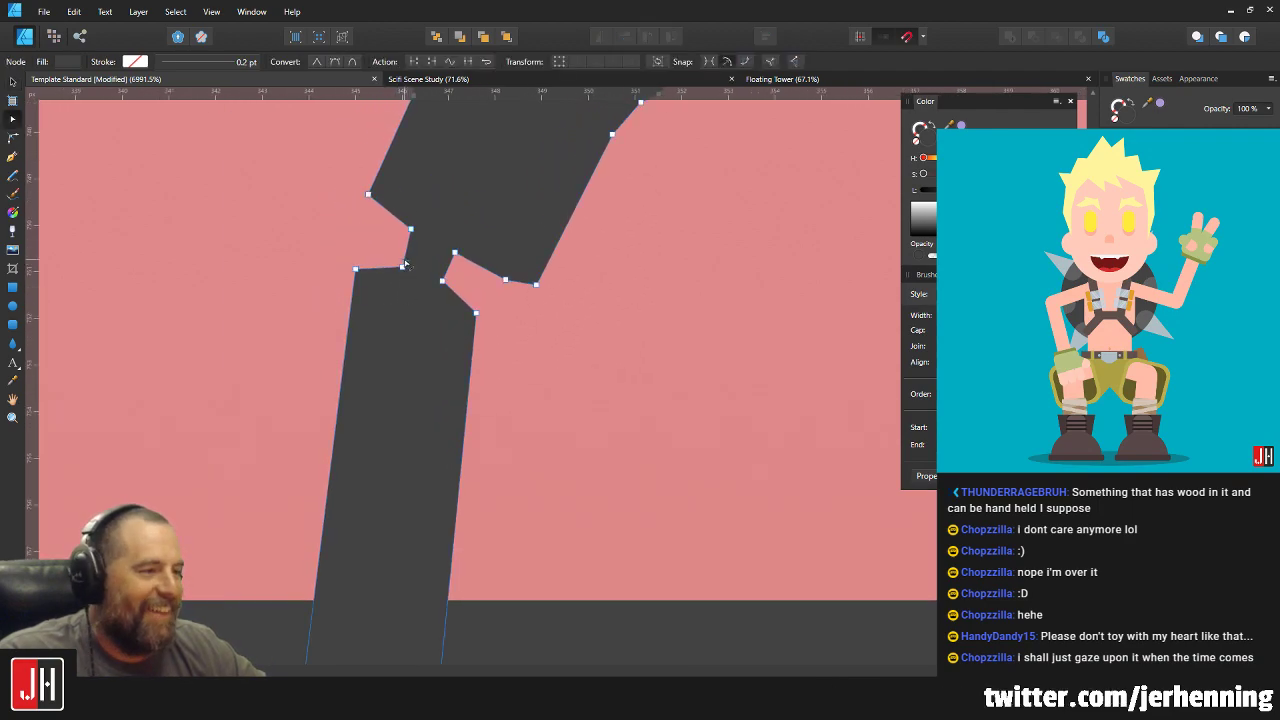
click(401, 277)
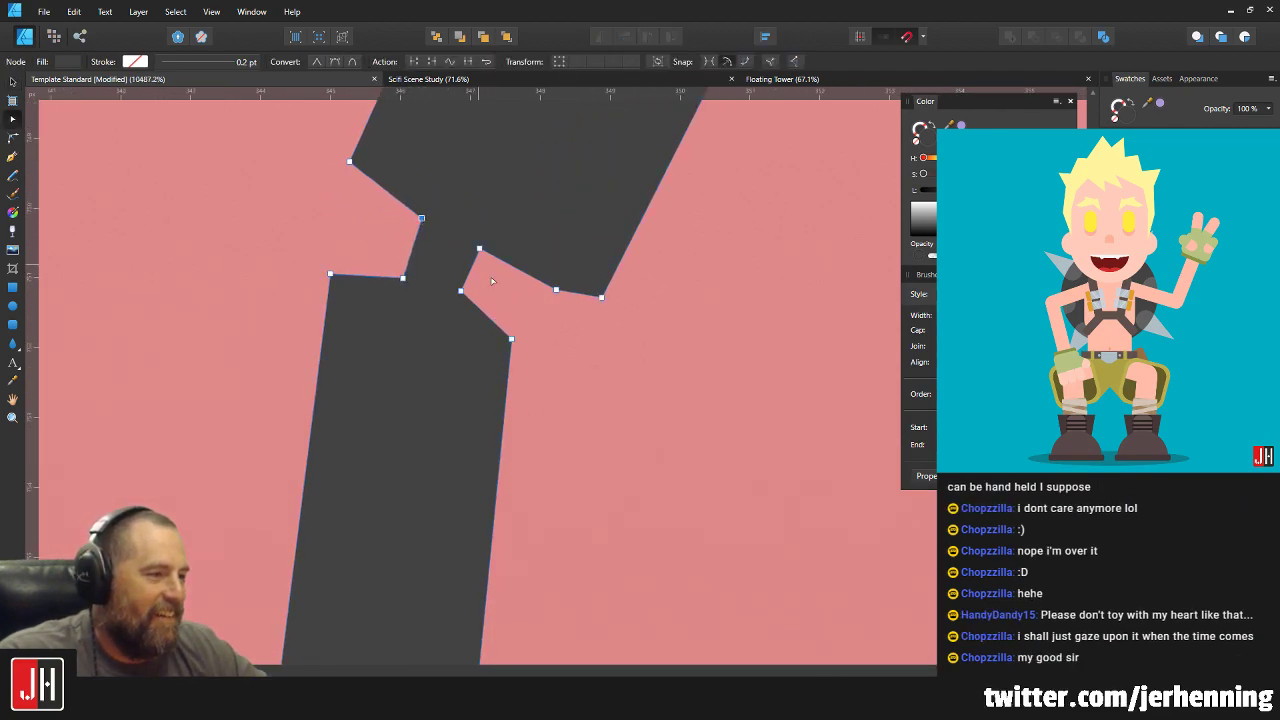
click(479, 249)
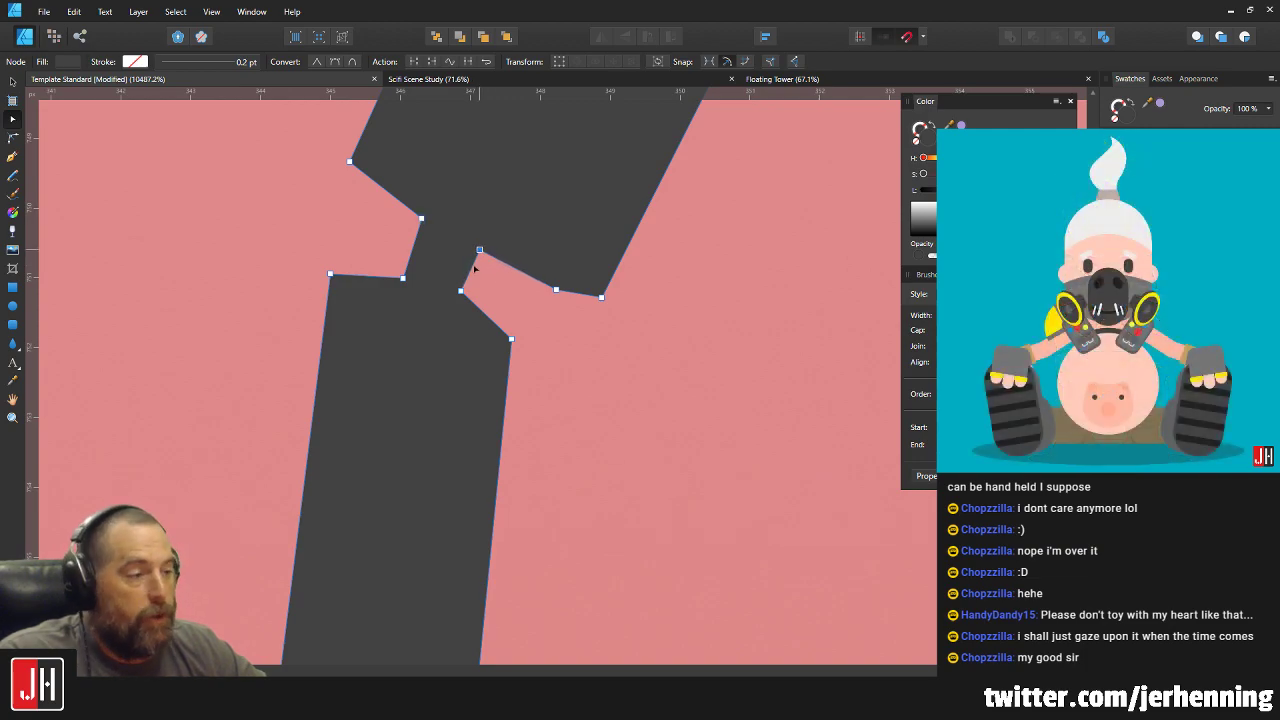
drag(460, 291, 460, 296)
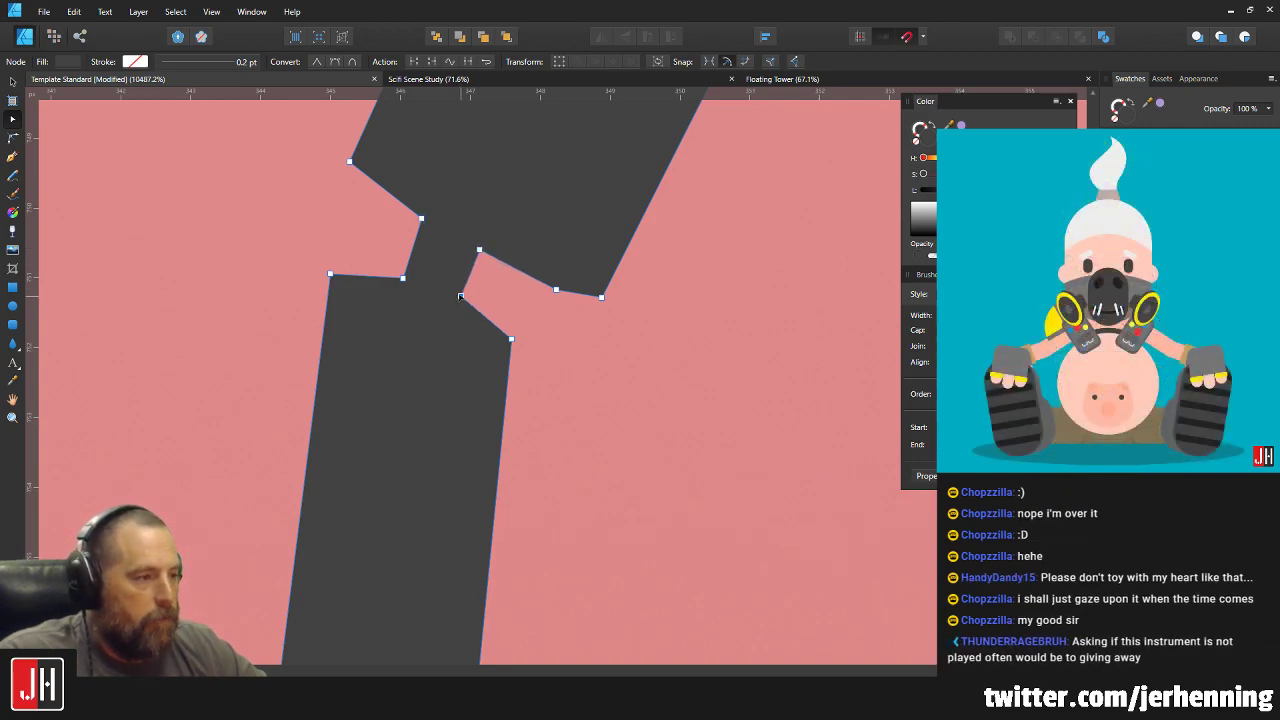
key(v)
scroll(496, 320, down, 5)
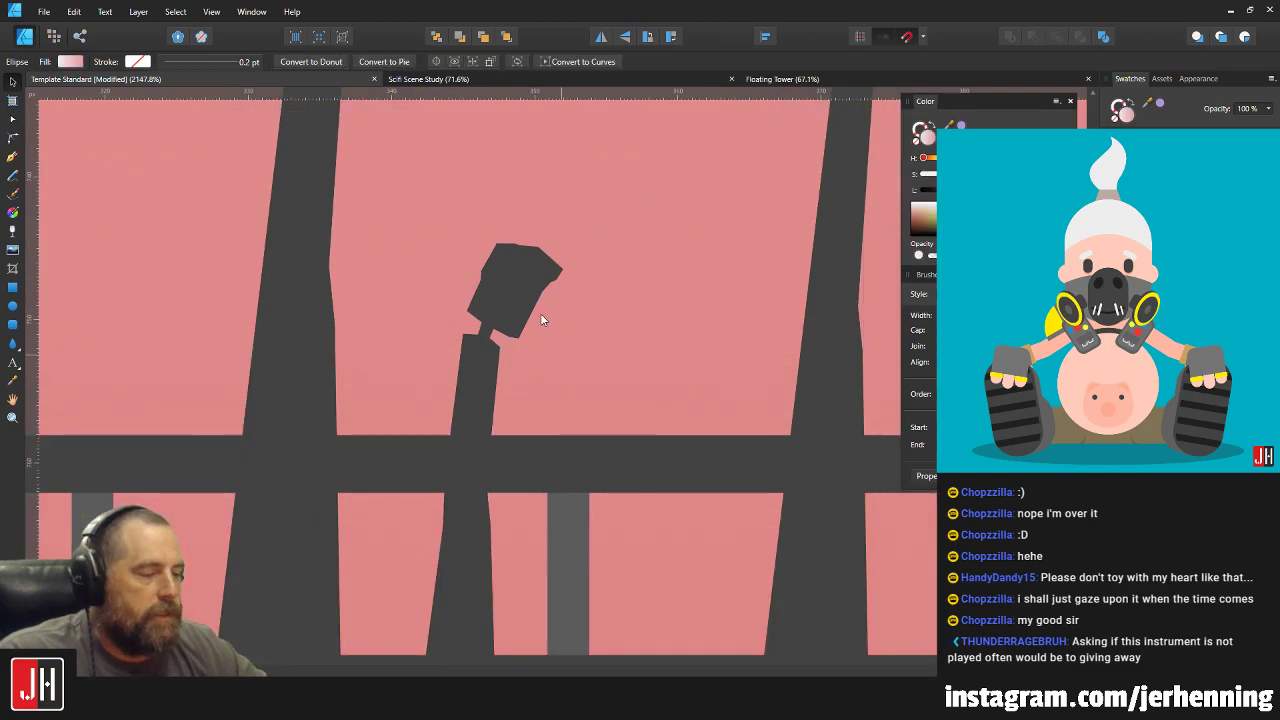
scroll(460, 330, up, 4)
key(a)
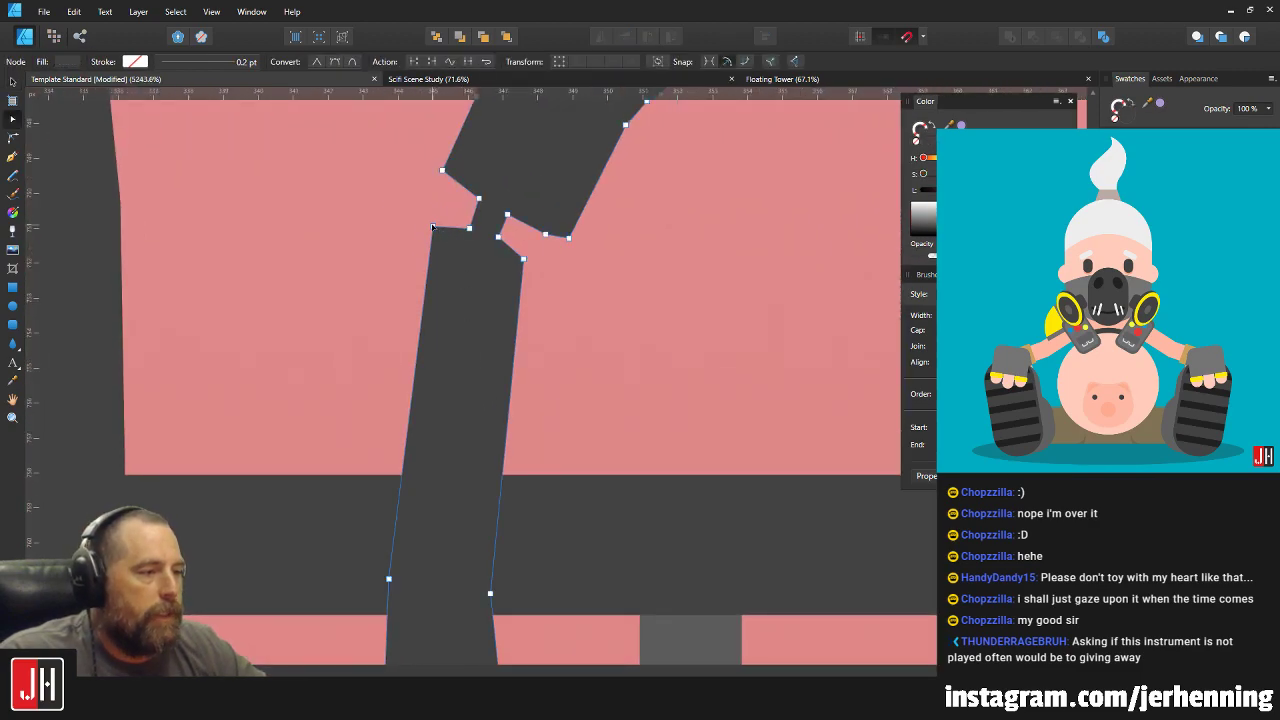
key(e)
scroll(592, 293, down, 4)
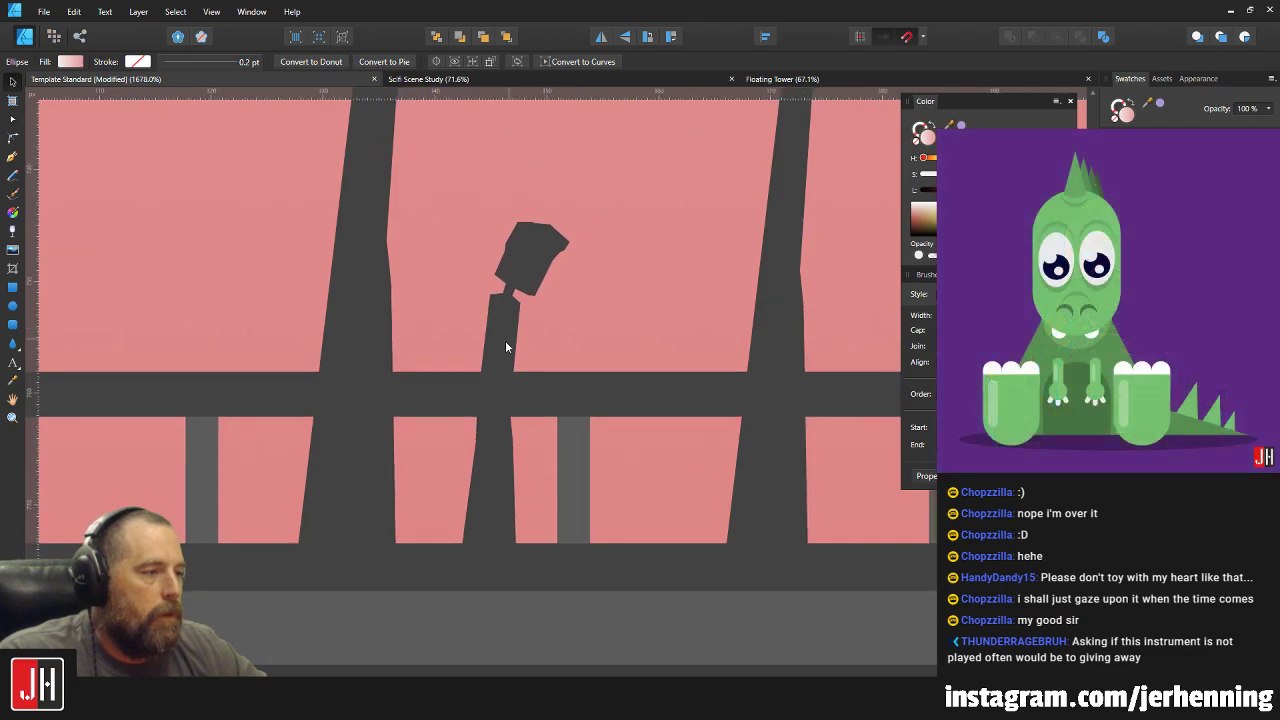
Narrow the small post below the upper beam by moving its lower-left nodes inward.
key(v)
click(516, 448)
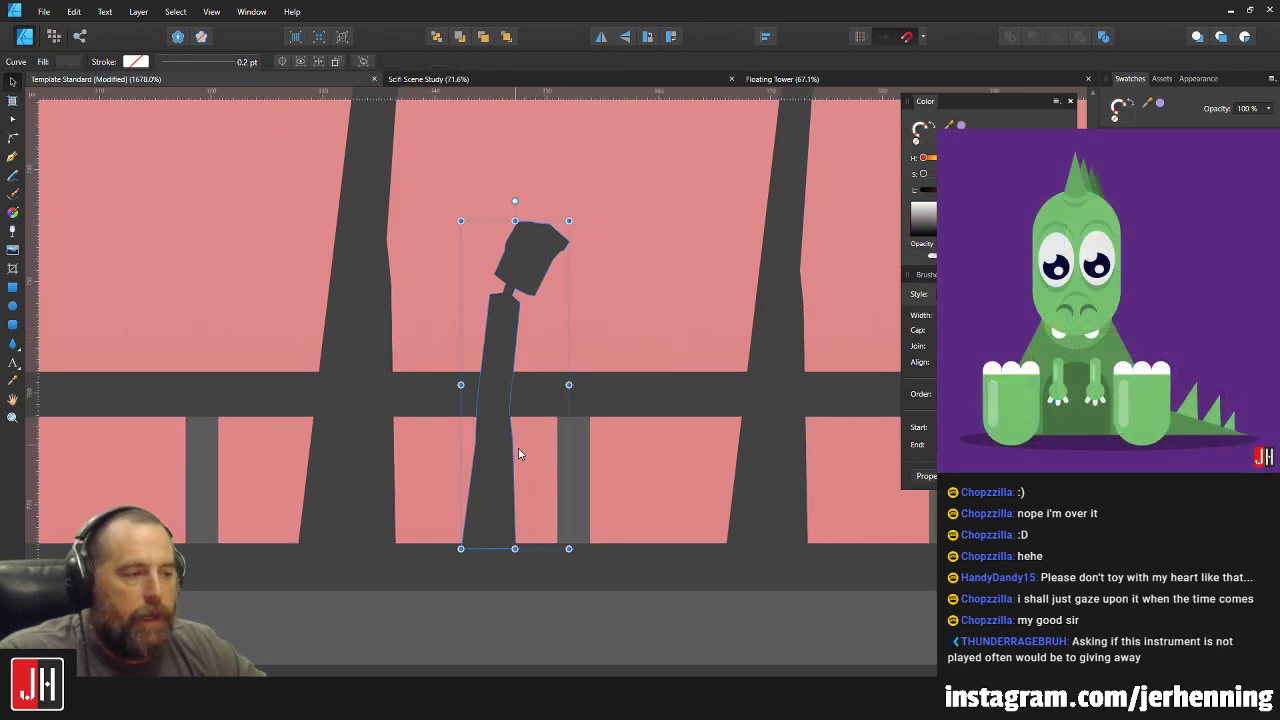
scroll(505, 460, up, 3)
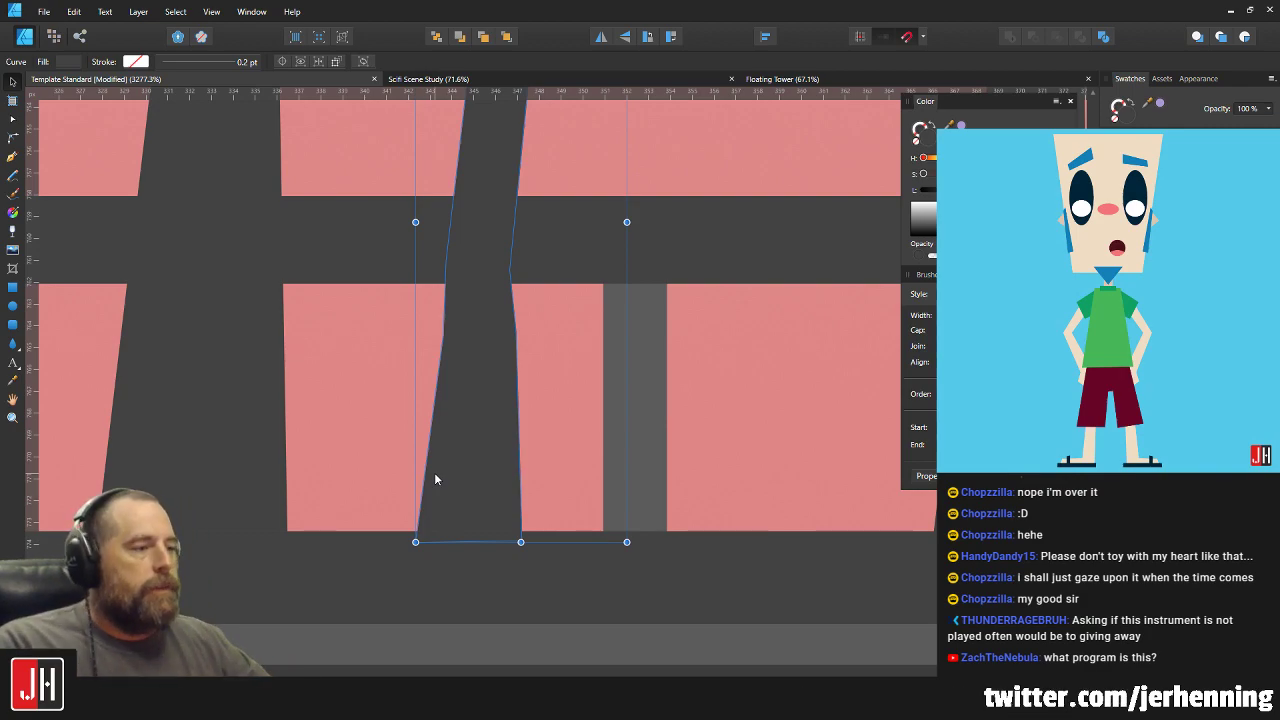
key(a)
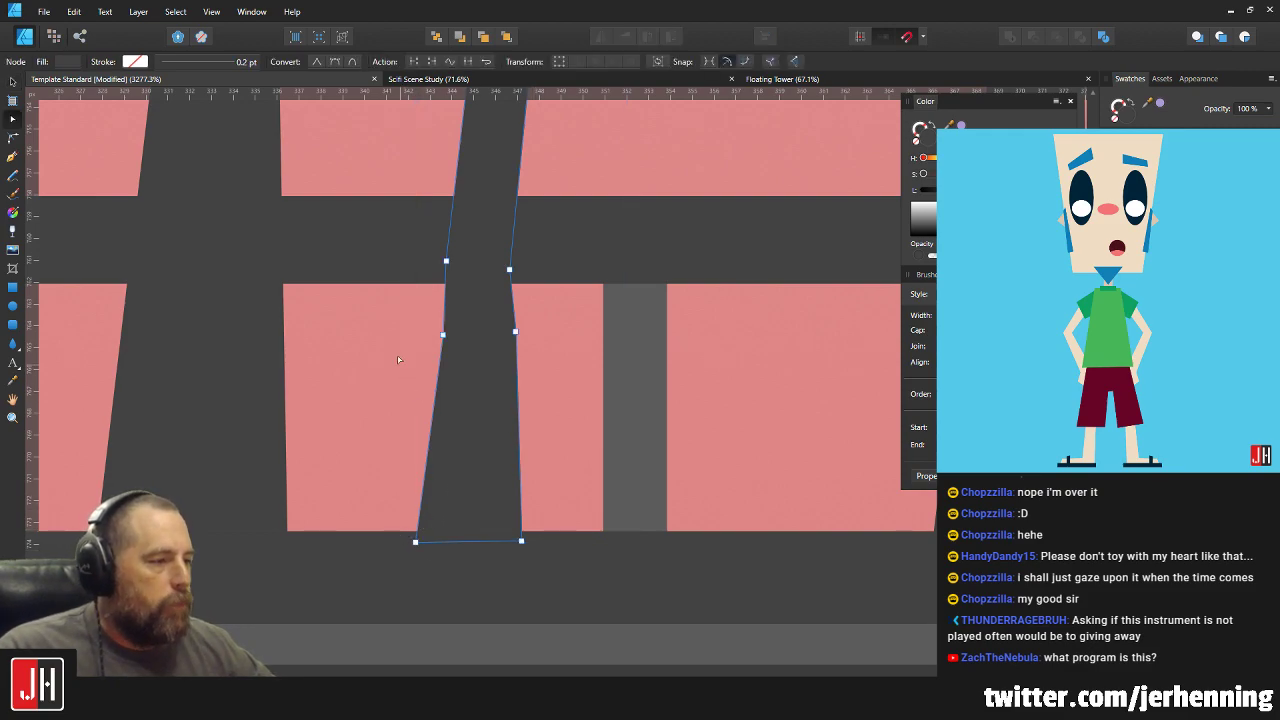
drag(392, 316, 494, 545)
drag(415, 542, 457, 542)
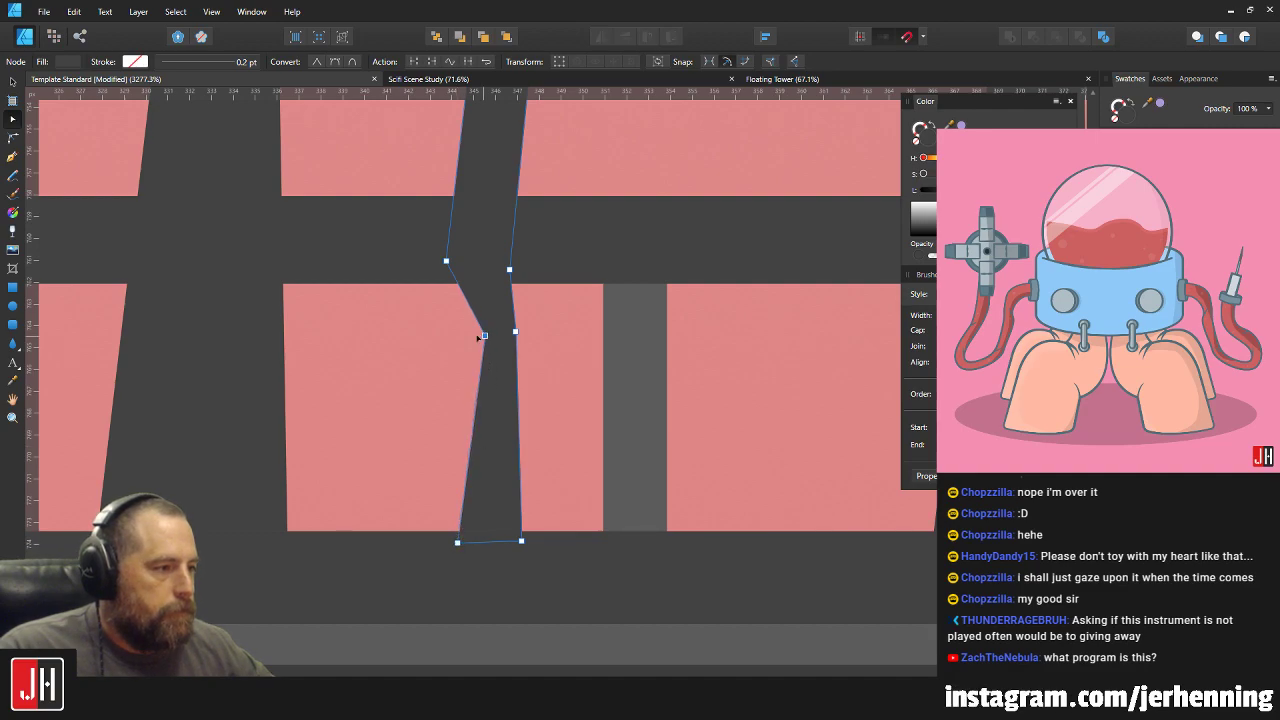
drag(482, 337, 477, 333)
scroll(505, 366, down, 4)
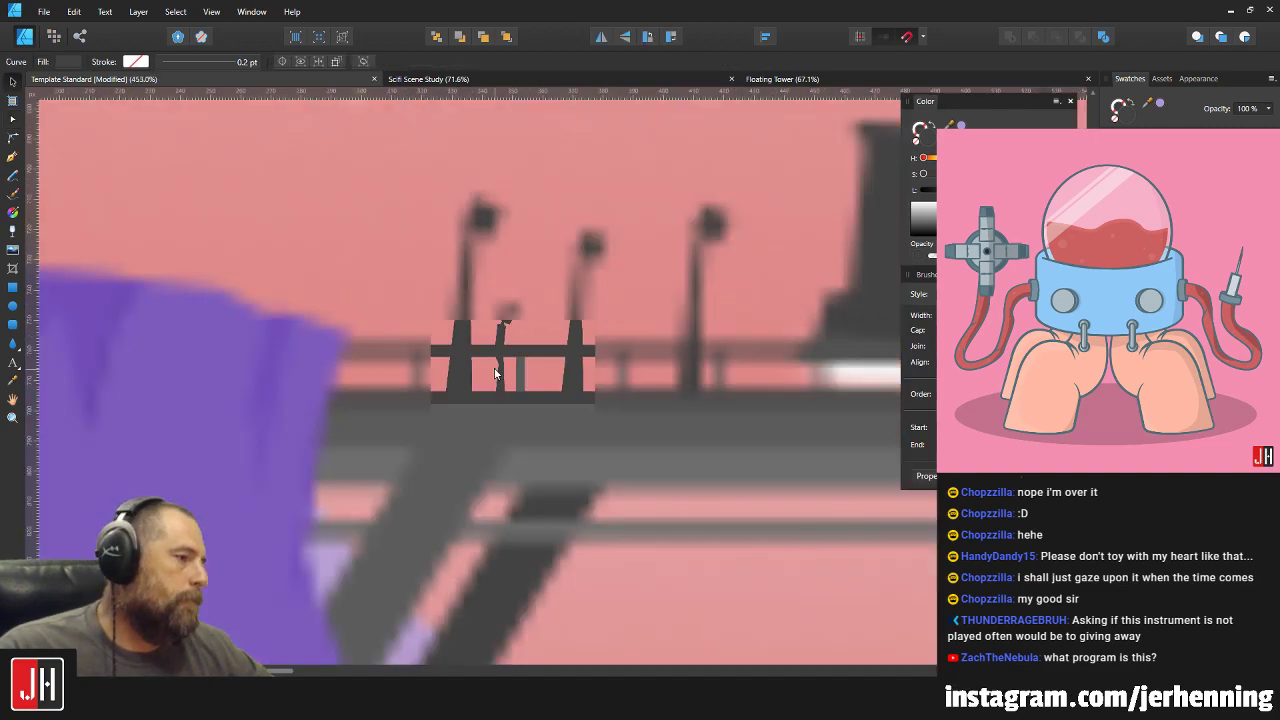
Bend the post's lower part like a knee by moving its two middle nodes rightward and down.
scroll(494, 367, up, 3)
key(a)
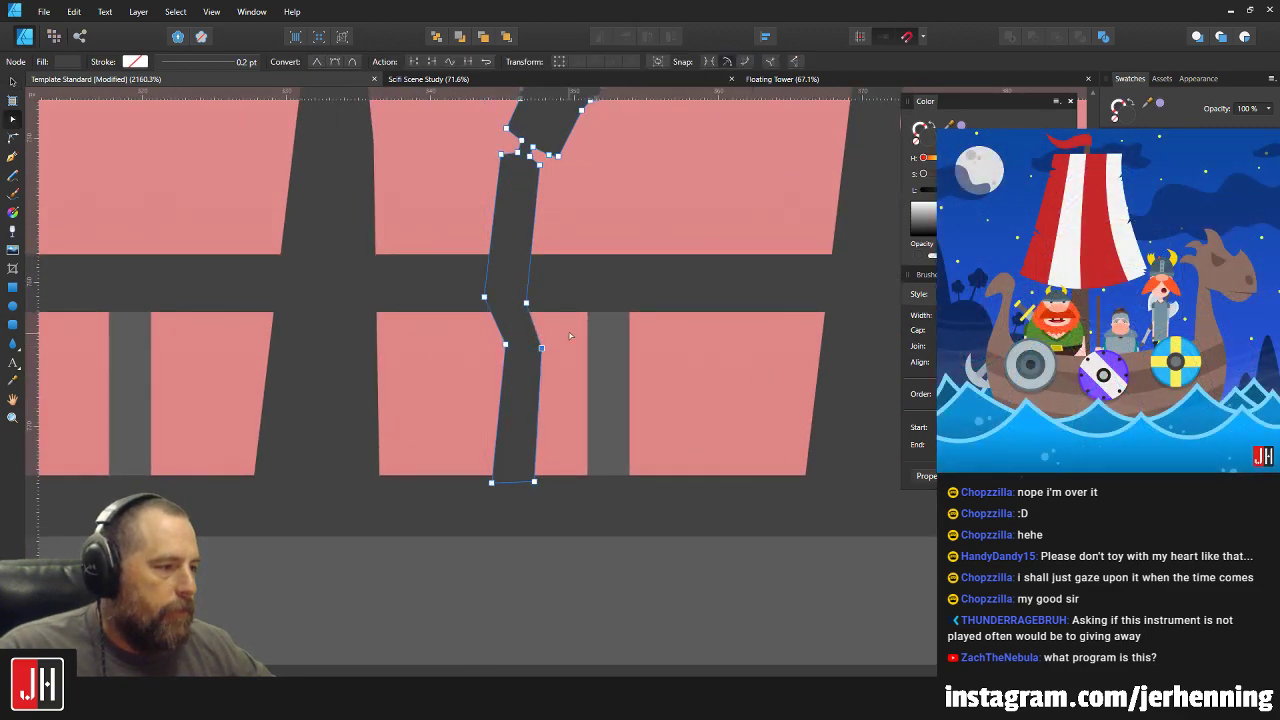
drag(505, 344, 557, 380)
Pull new nodes out of the post's lower-left edge to form the thigh of a second leg.
scroll(514, 367, up, 2)
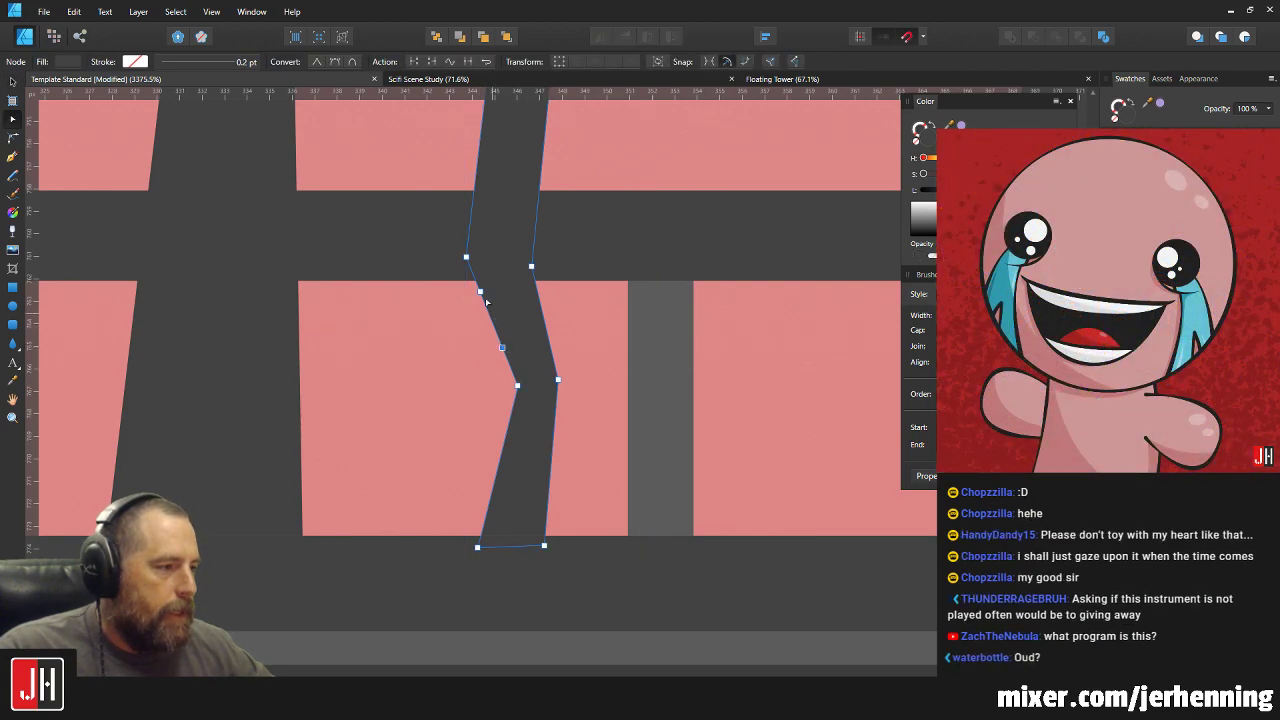
click(505, 349)
drag(480, 291, 433, 406)
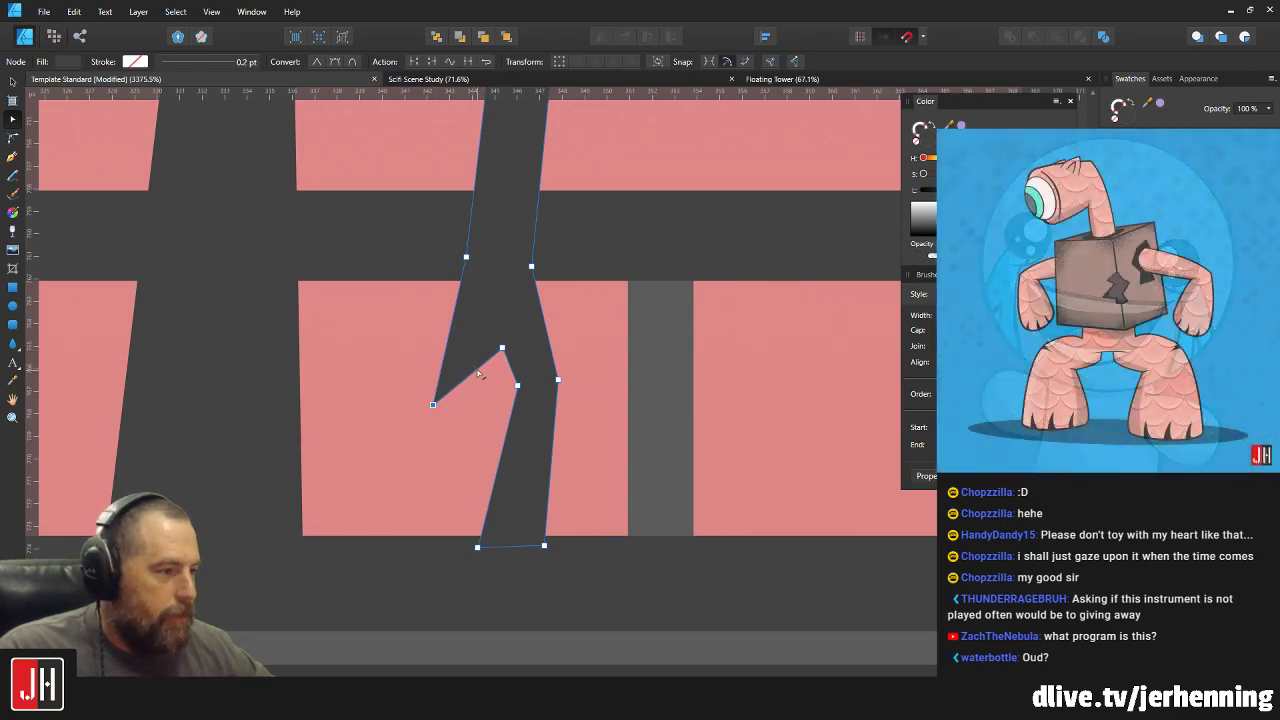
drag(462, 383, 475, 424)
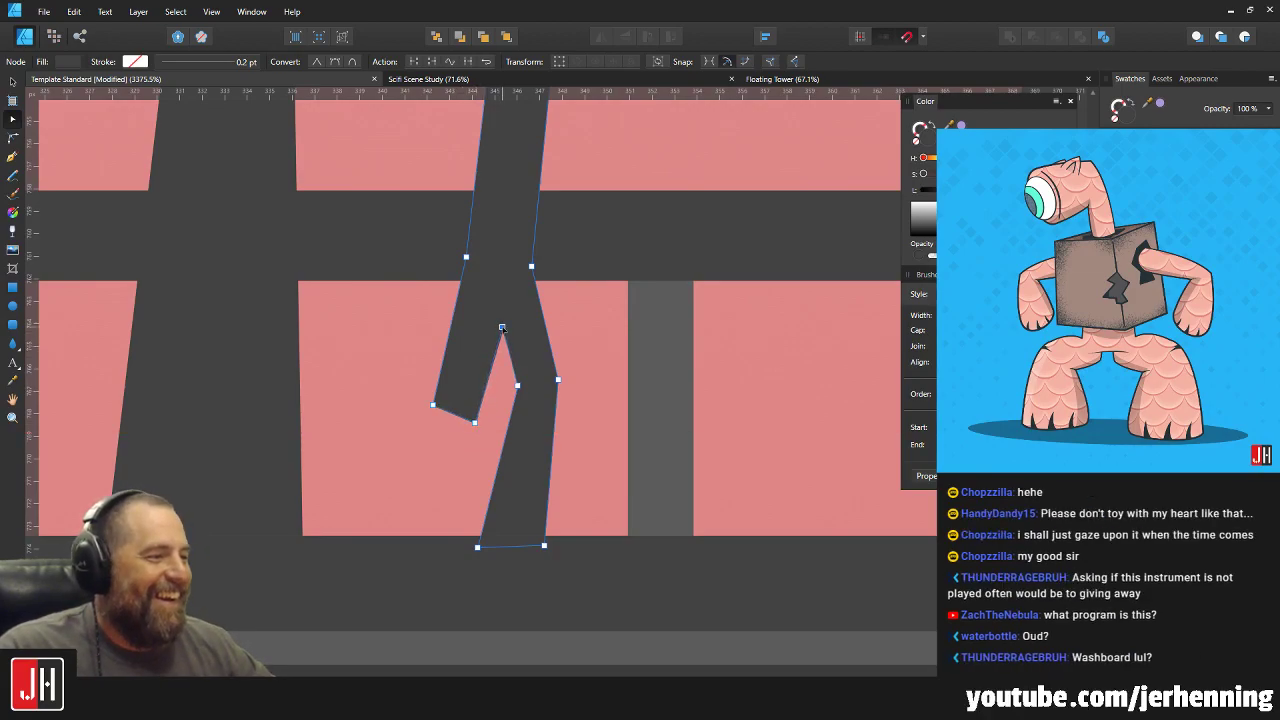
drag(502, 327, 499, 325)
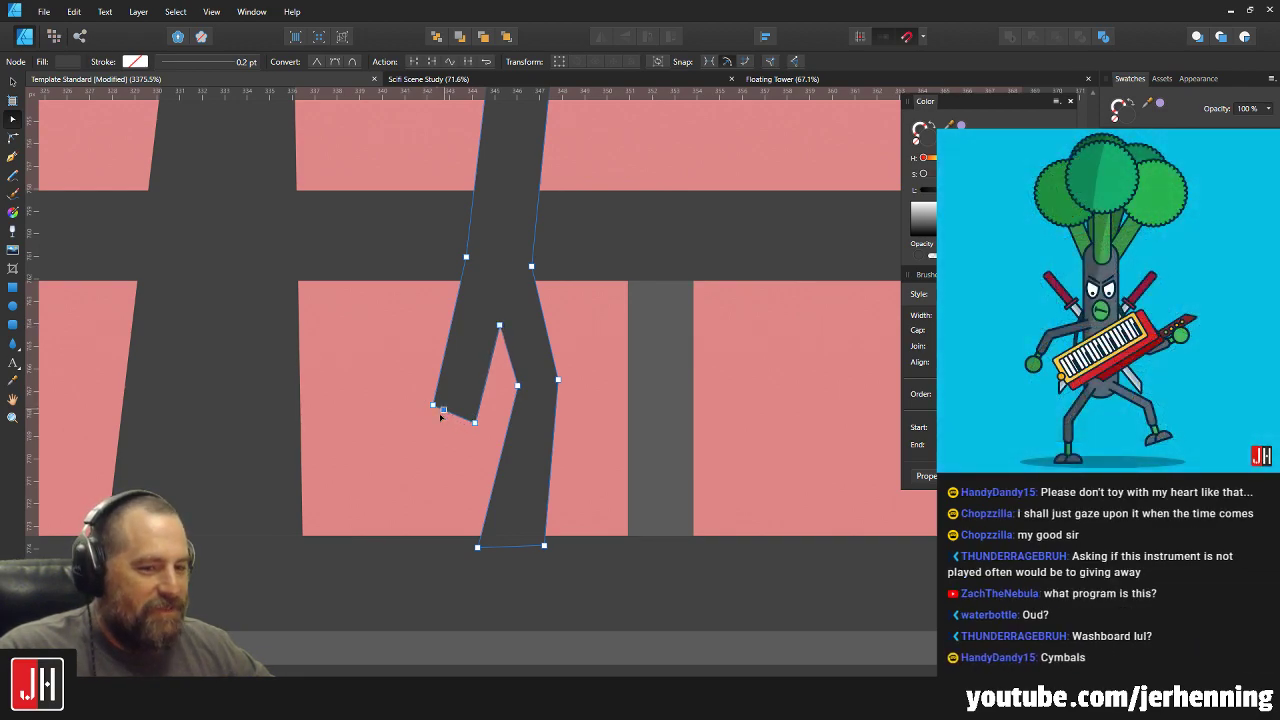
Extend the second leg back and down past the bridge deck's edge with two new foot nodes.
drag(440, 416, 349, 553)
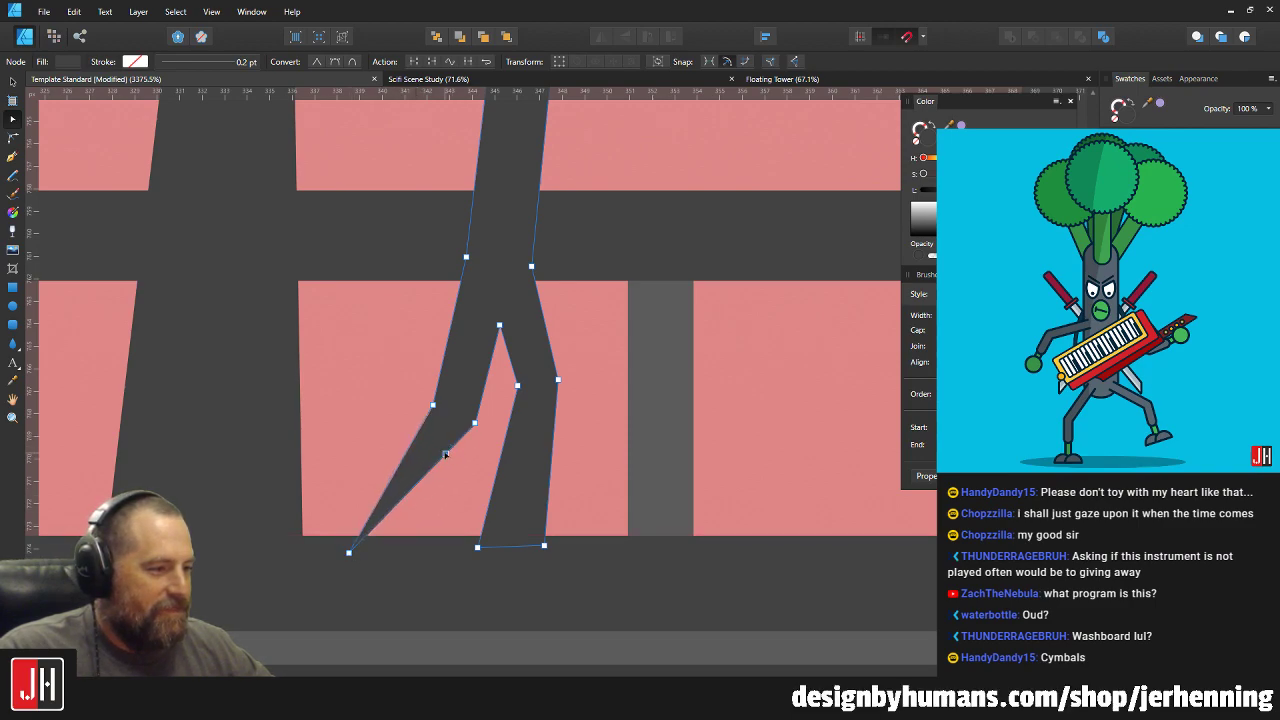
drag(446, 455, 400, 563)
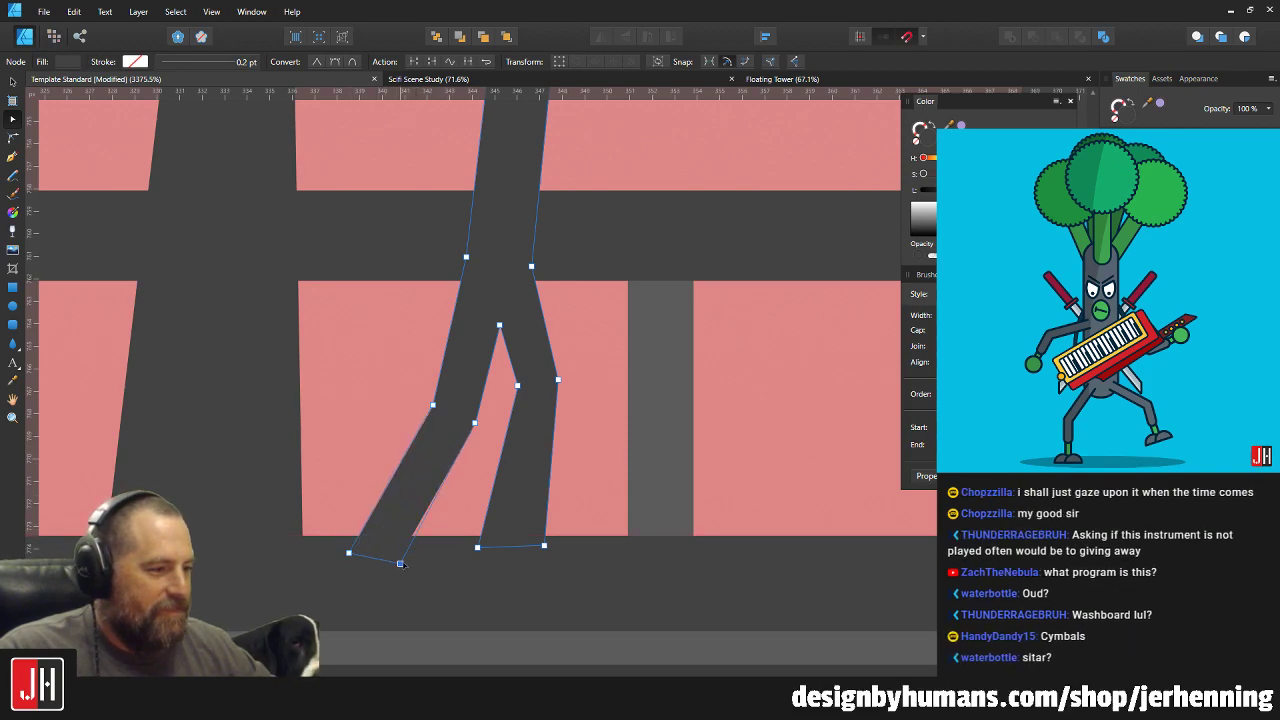
click(488, 443)
scroll(494, 441, down, 2)
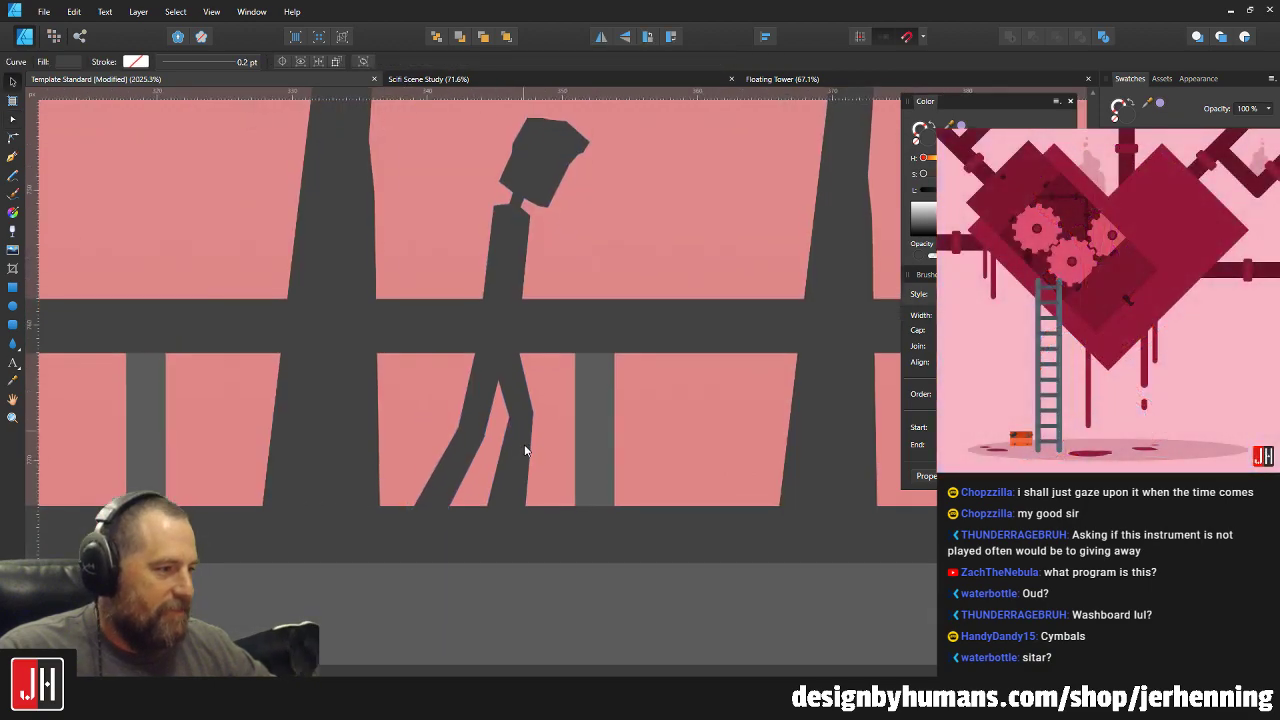
Push the front leg's knee nodes slightly forward to strengthen the bend.
drag(525, 446, 498, 531)
click(474, 404)
drag(482, 378, 495, 388)
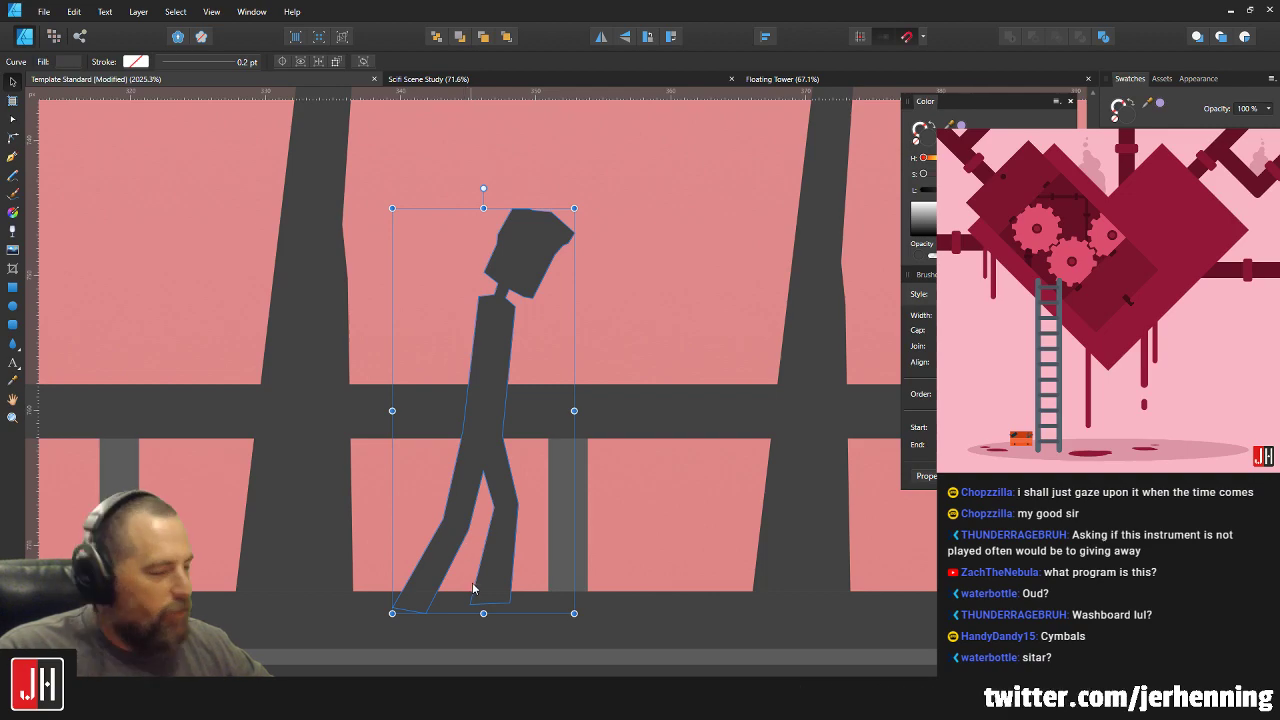
scroll(458, 595, up, 2)
key(a)
drag(412, 424, 527, 435)
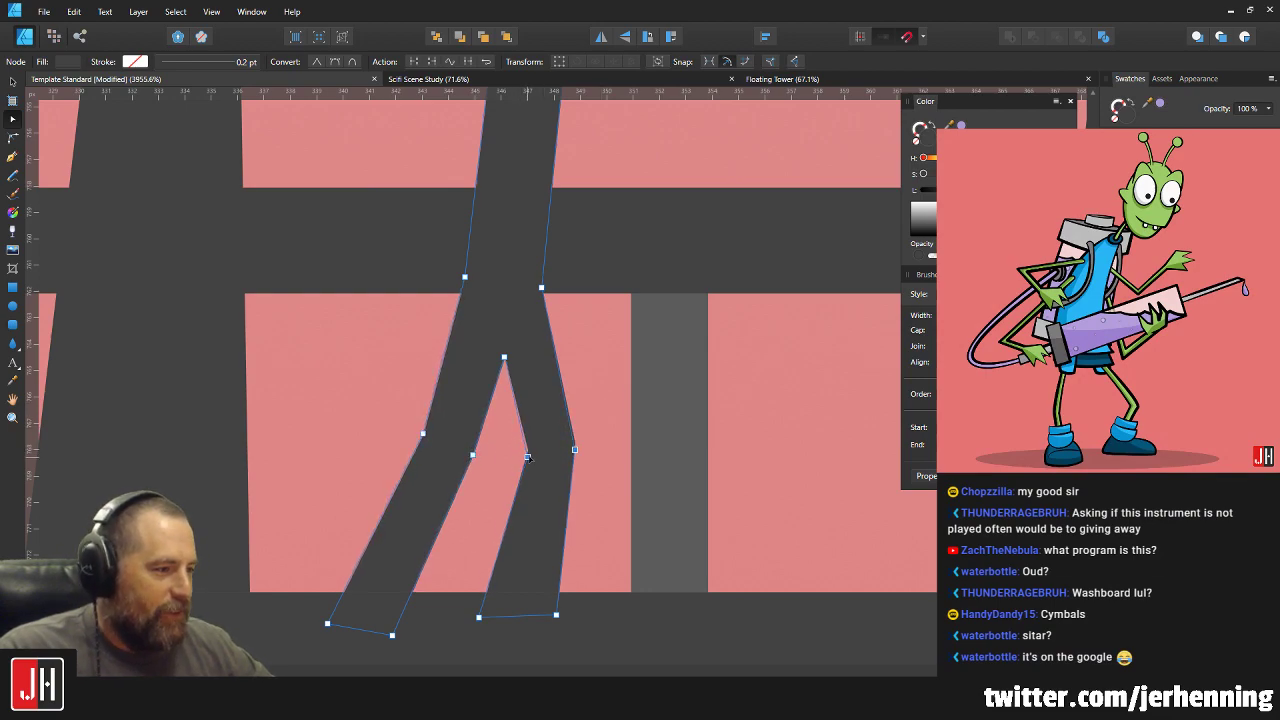
drag(527, 457, 587, 452)
key(v)
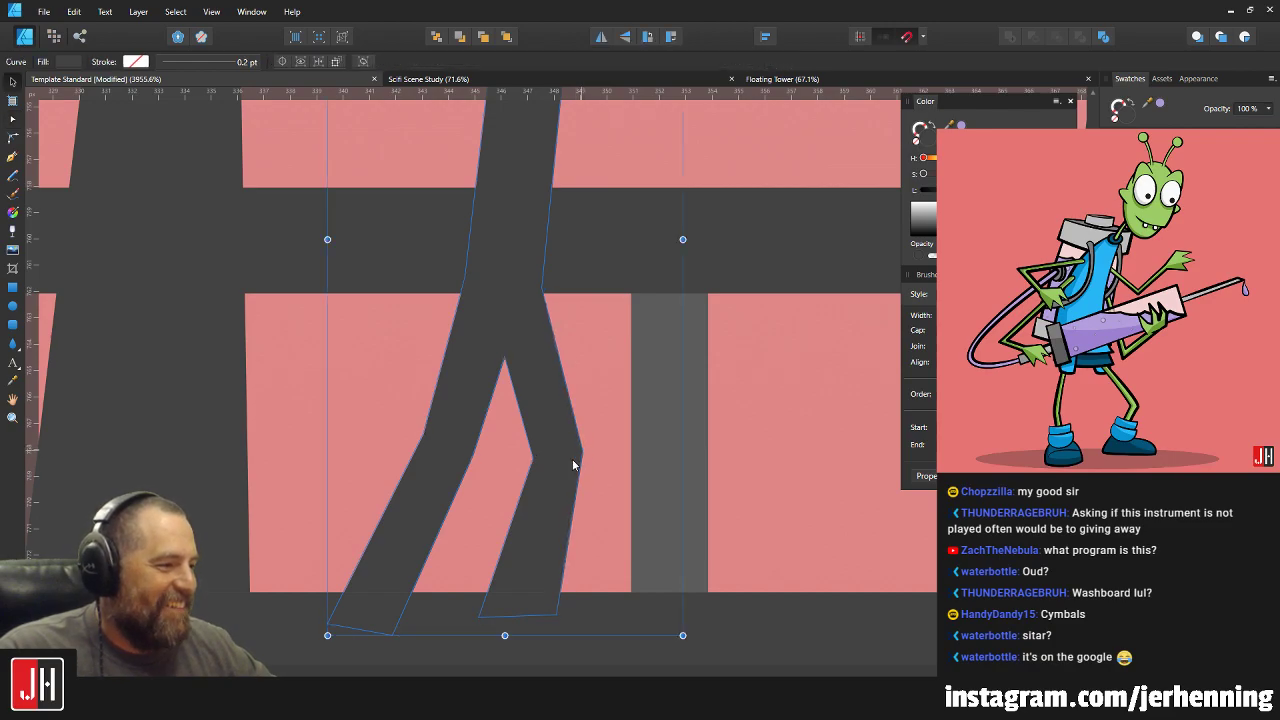
Move the walking figure slightly to the right along the railing.
scroll(572, 459, down, 5)
scroll(474, 477, up, 4)
click(474, 477)
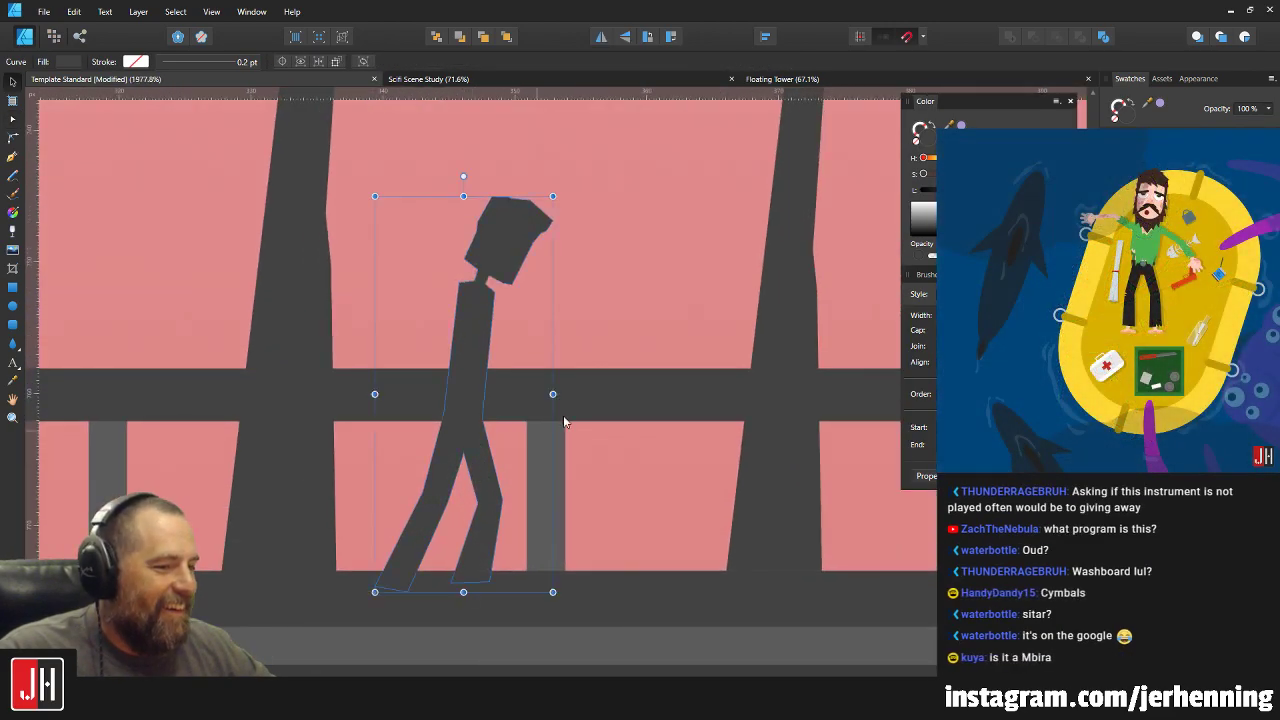
drag(563, 415, 496, 440)
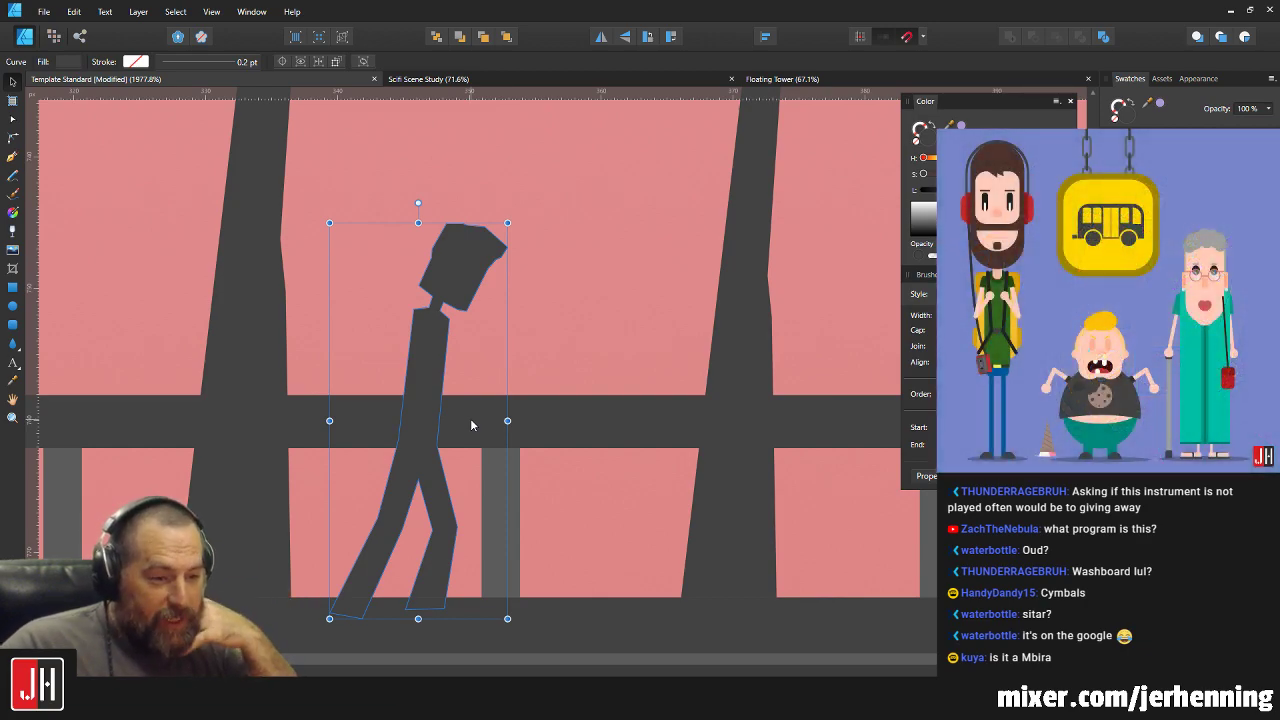
drag(424, 390, 438, 376)
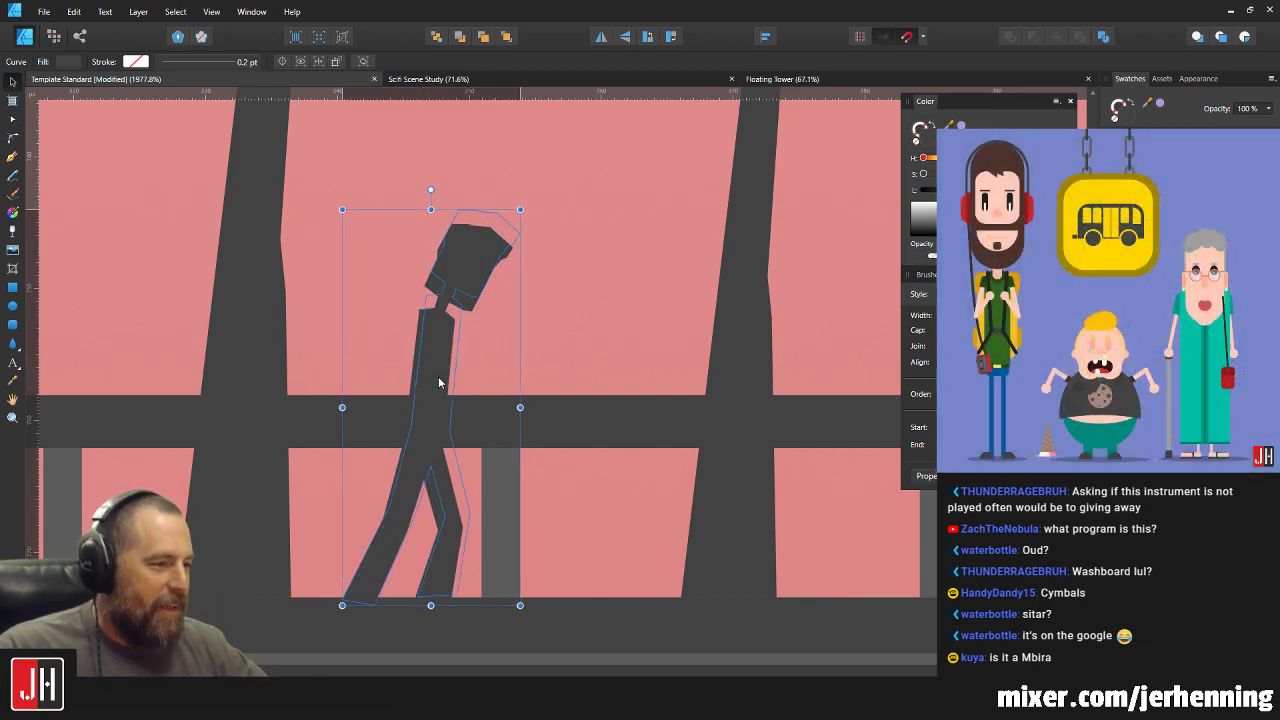
key(m)
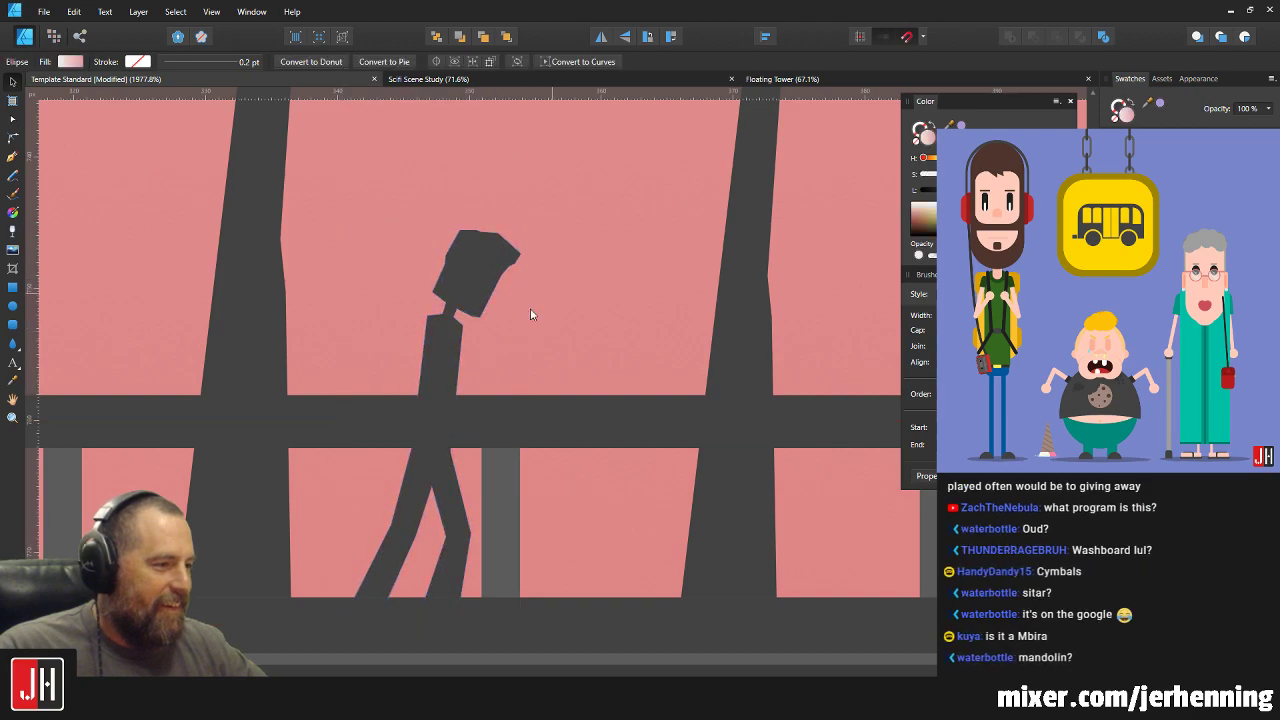
scroll(531, 314, down, 5)
scroll(478, 345, up, 4)
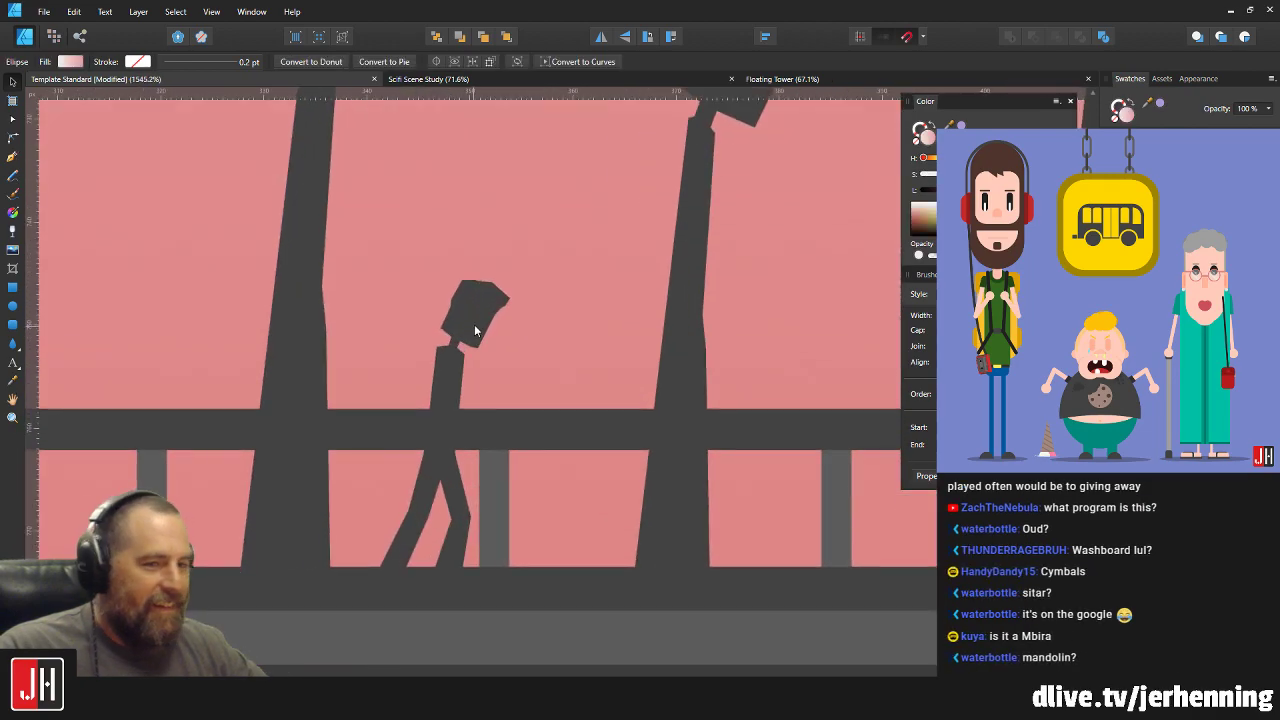
Shift the back leg's knee and foot nodes slightly right and down.
key(v)
scroll(433, 518, up, 3)
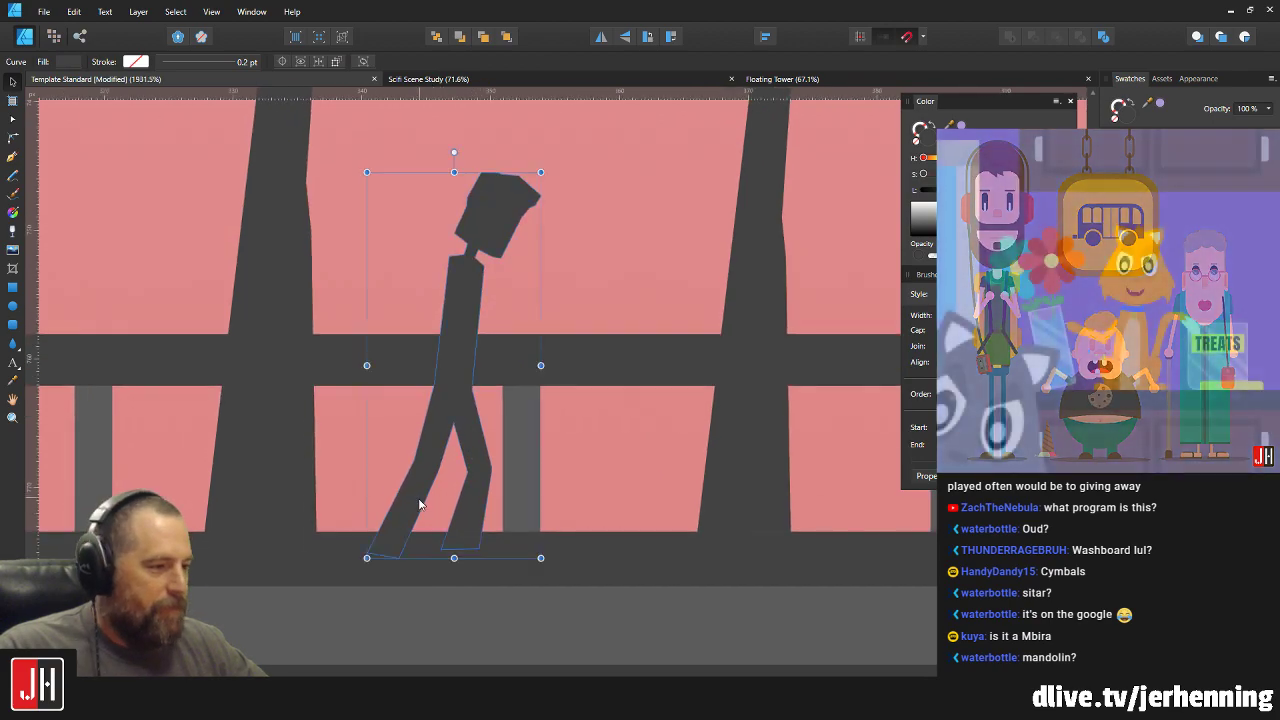
key(a)
drag(329, 443, 452, 580)
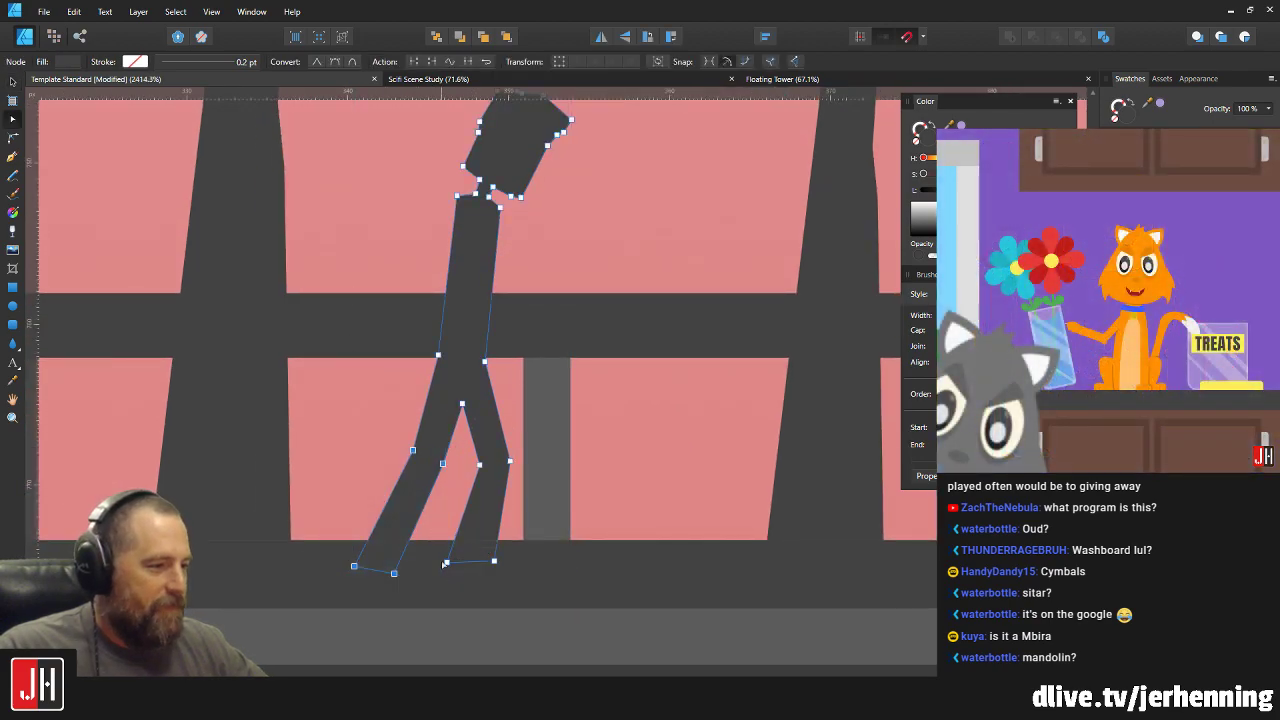
drag(448, 462, 447, 468)
Adjust the front leg's foot nodes to refine its lower end.
drag(538, 585, 467, 452)
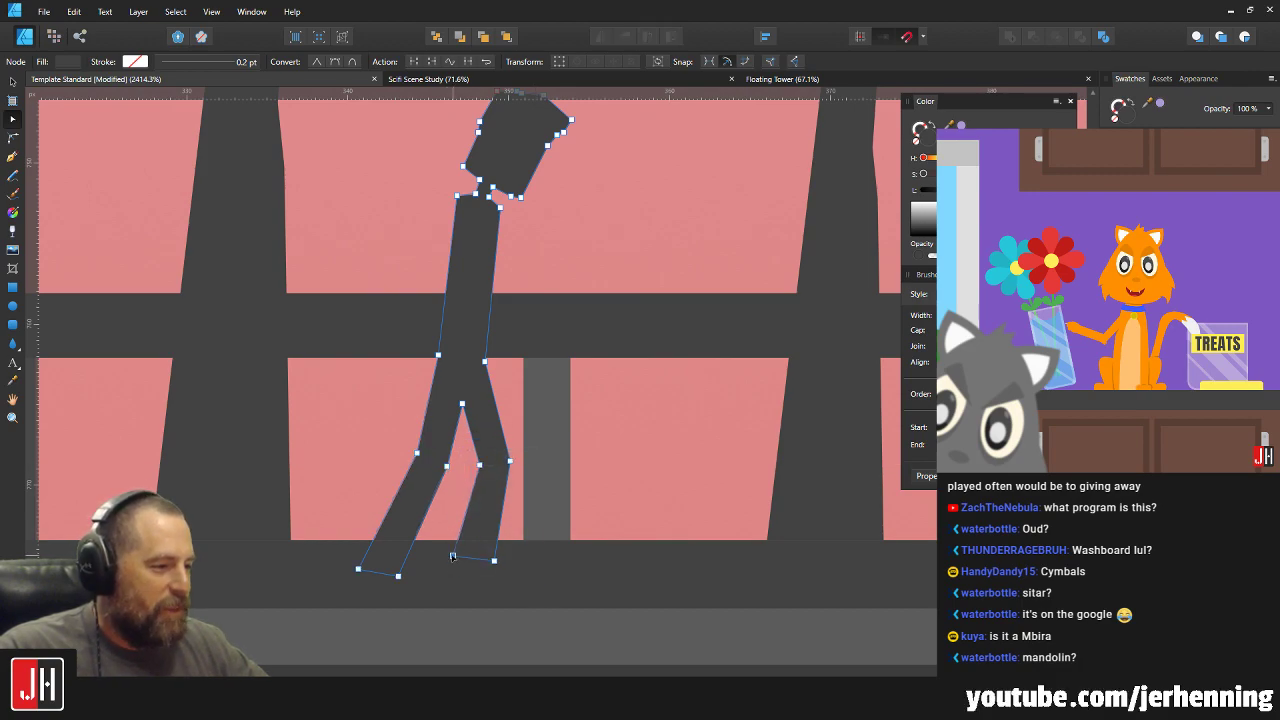
drag(543, 598, 495, 464)
key(v)
scroll(510, 385, down, 4)
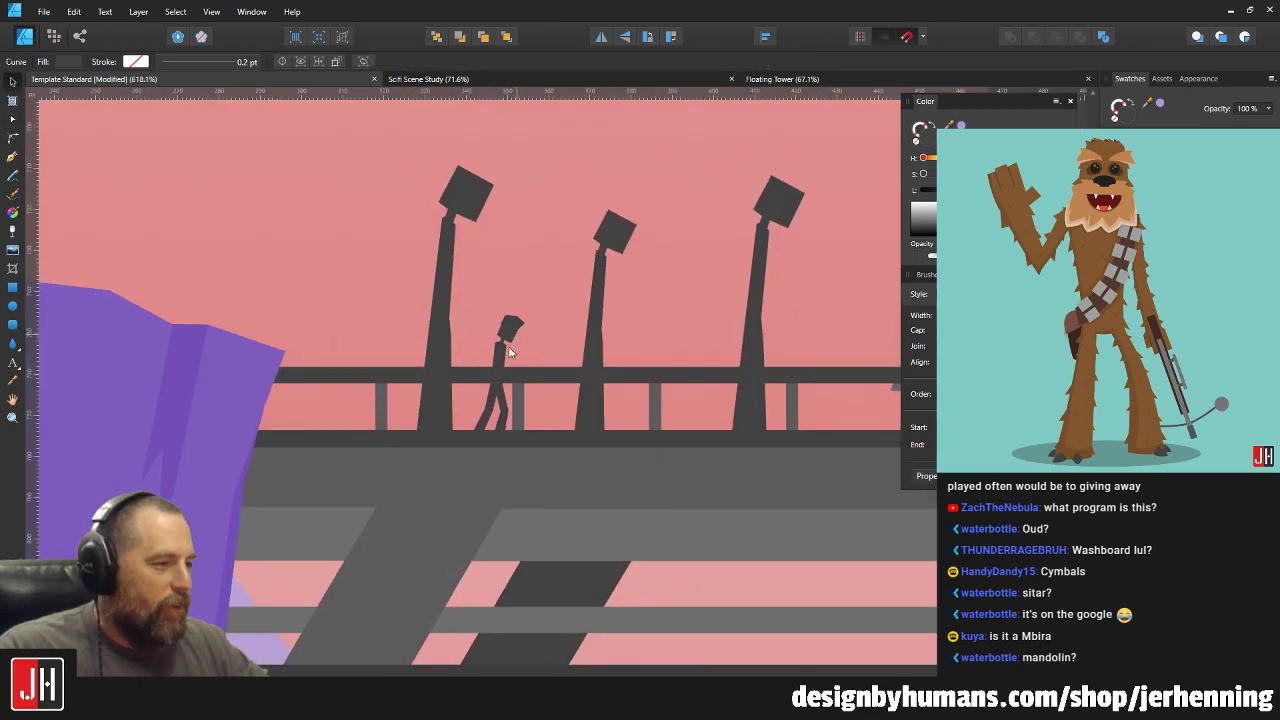
Lower the figure's head and torso nodes together, down to the hips, to shorten its upper body relative to the legs.
scroll(482, 382, up, 3)
key(a)
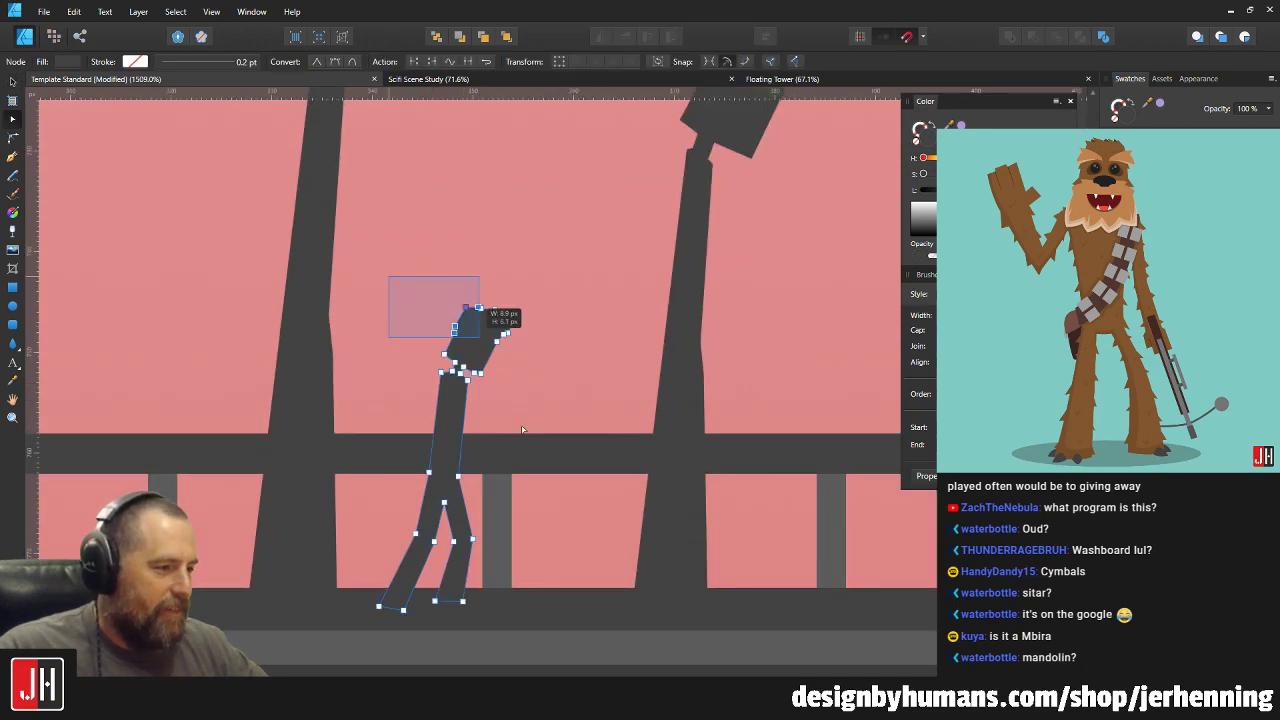
drag(522, 429, 531, 457)
scroll(458, 478, up, 3)
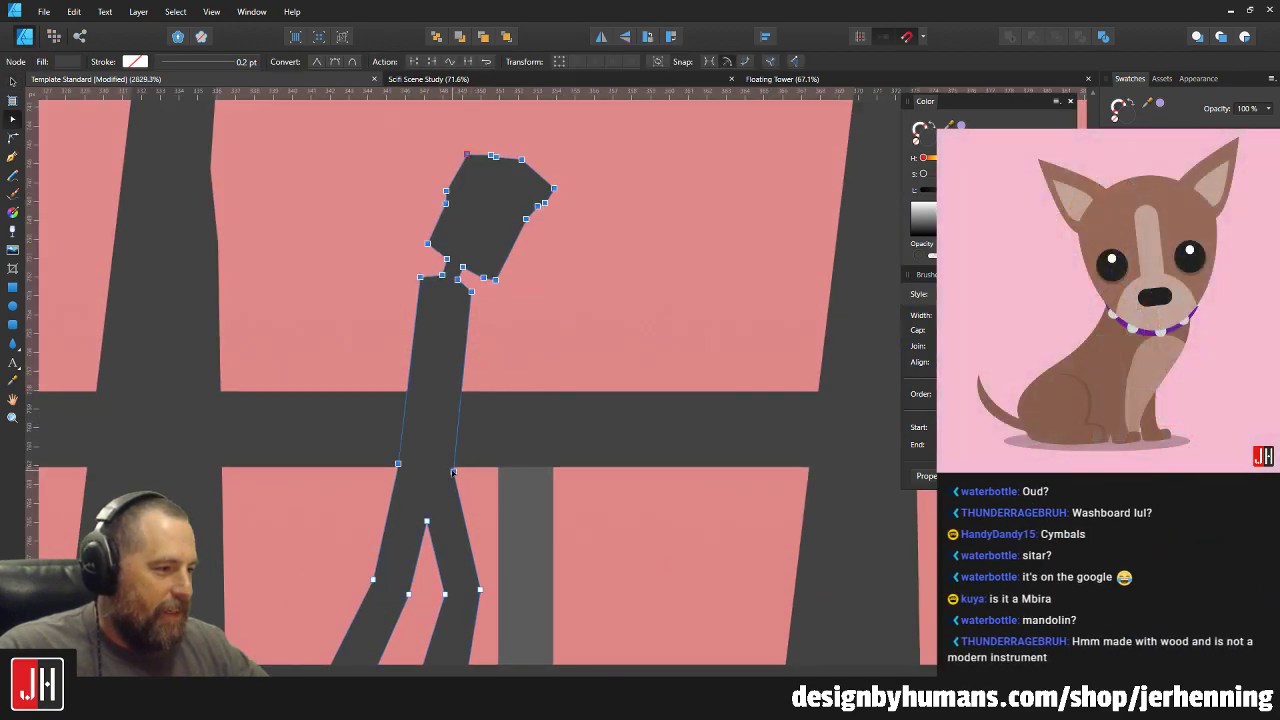
drag(453, 471, 466, 466)
key(v)
key(e)
scroll(560, 350, down, 3)
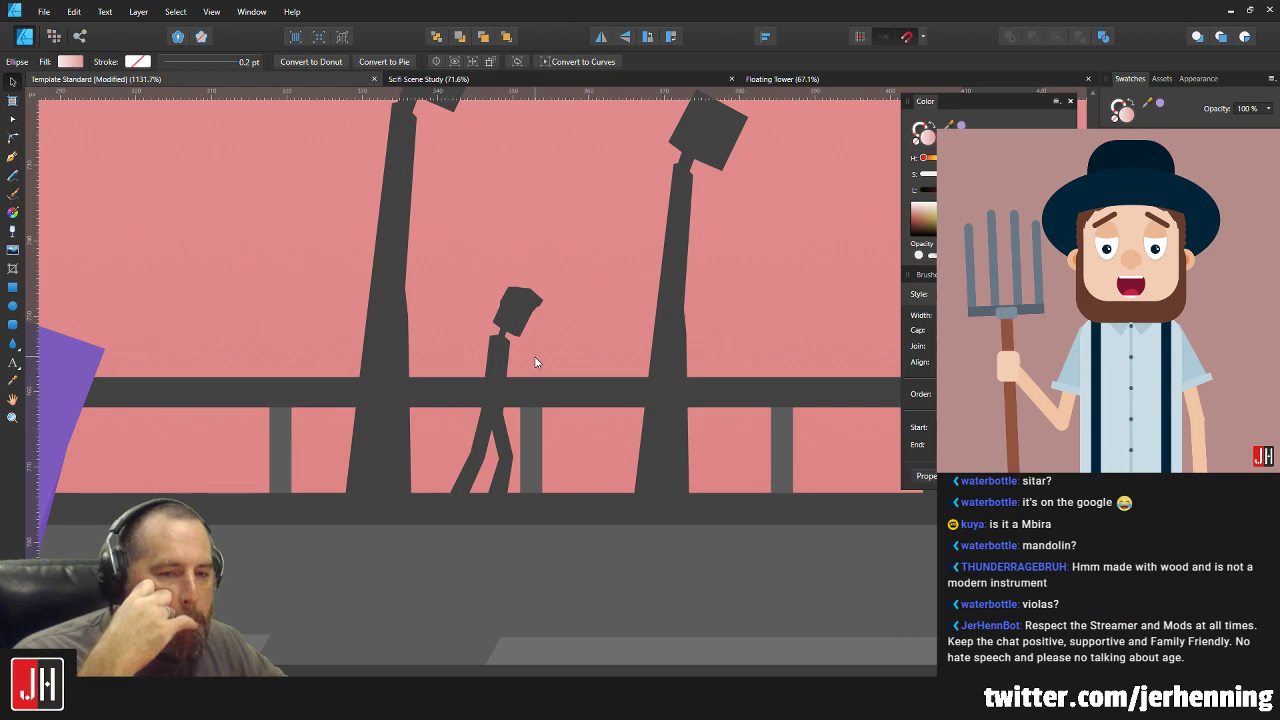
Move the back leg's two knee nodes slightly right and down.
scroll(535, 362, up, 3)
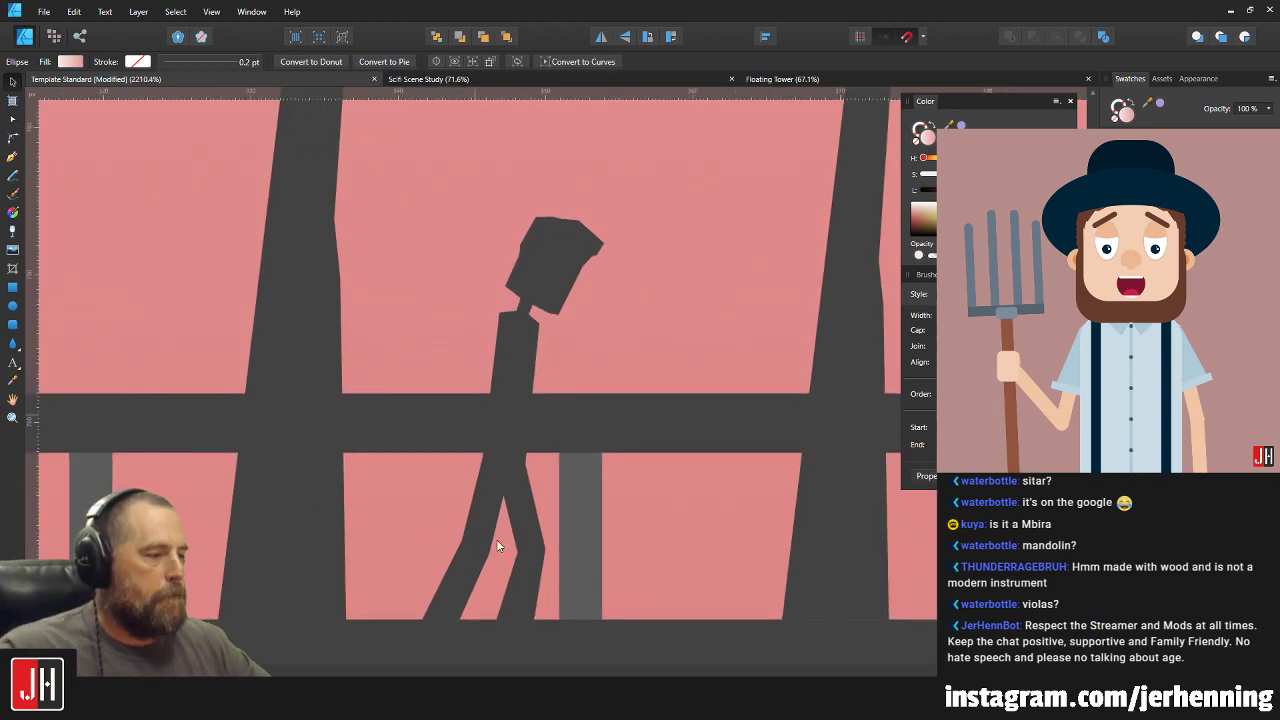
scroll(464, 553, up, 3)
key(a)
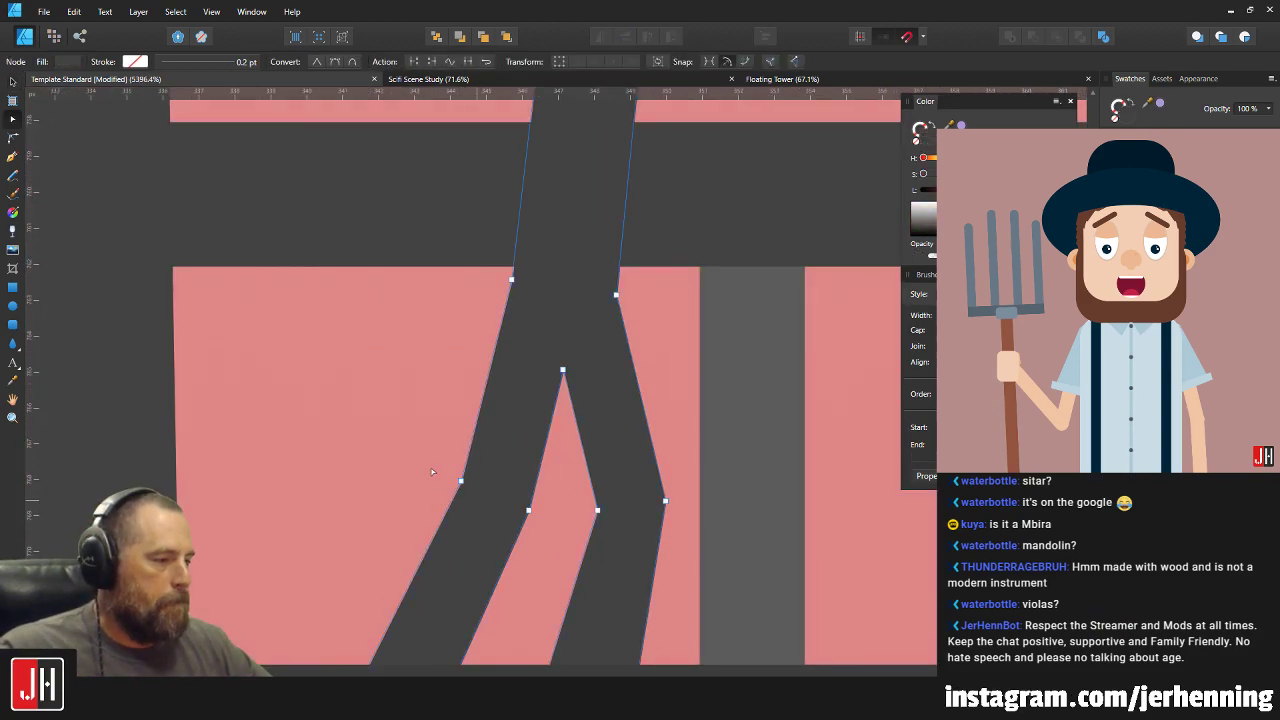
drag(426, 456, 534, 517)
key(v)
scroll(540, 518, down, 5)
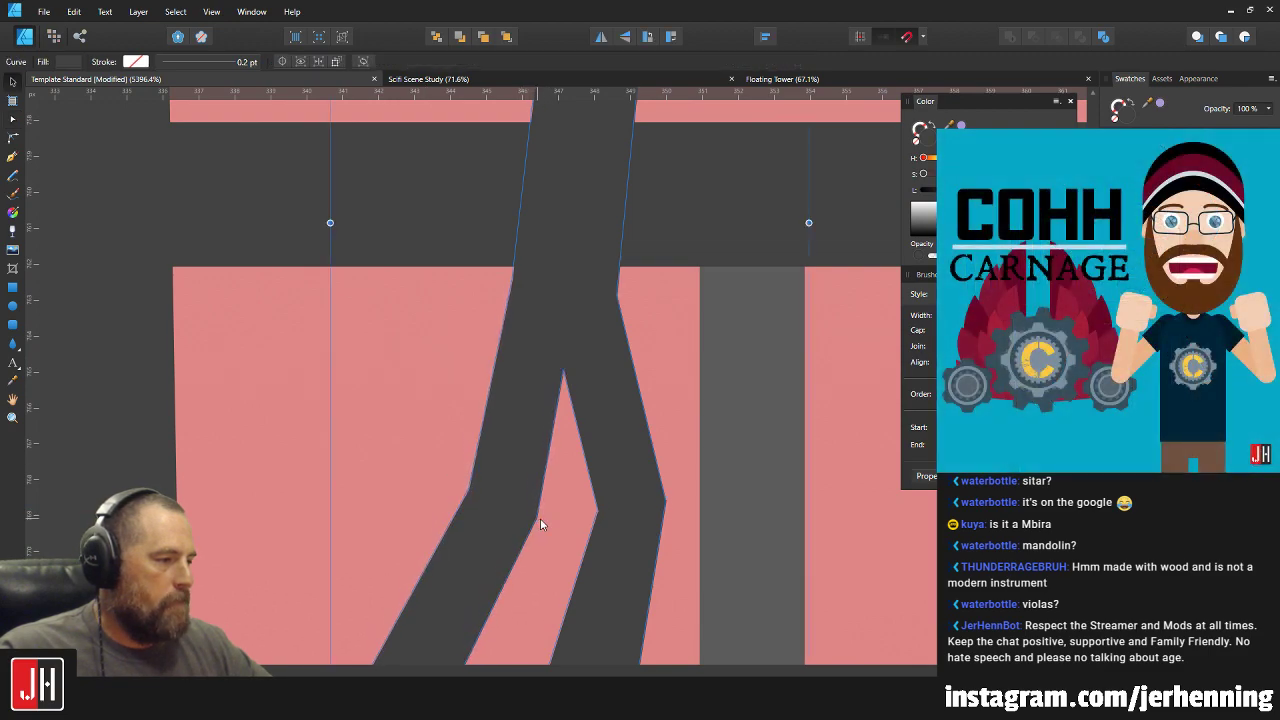
Scale up the walking figure slightly from its lower-left foot, then deselect it.
click(551, 532)
scroll(551, 532, down, 2)
scroll(586, 523, up, 3)
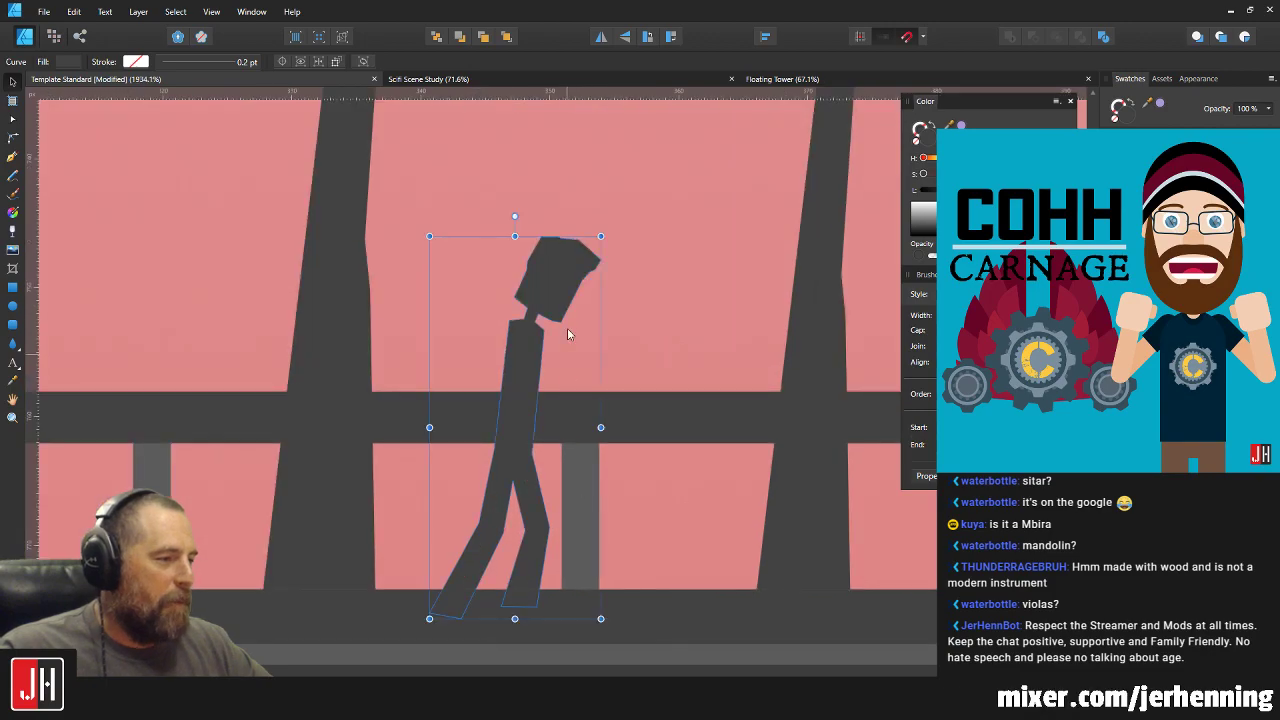
drag(602, 237, 620, 192)
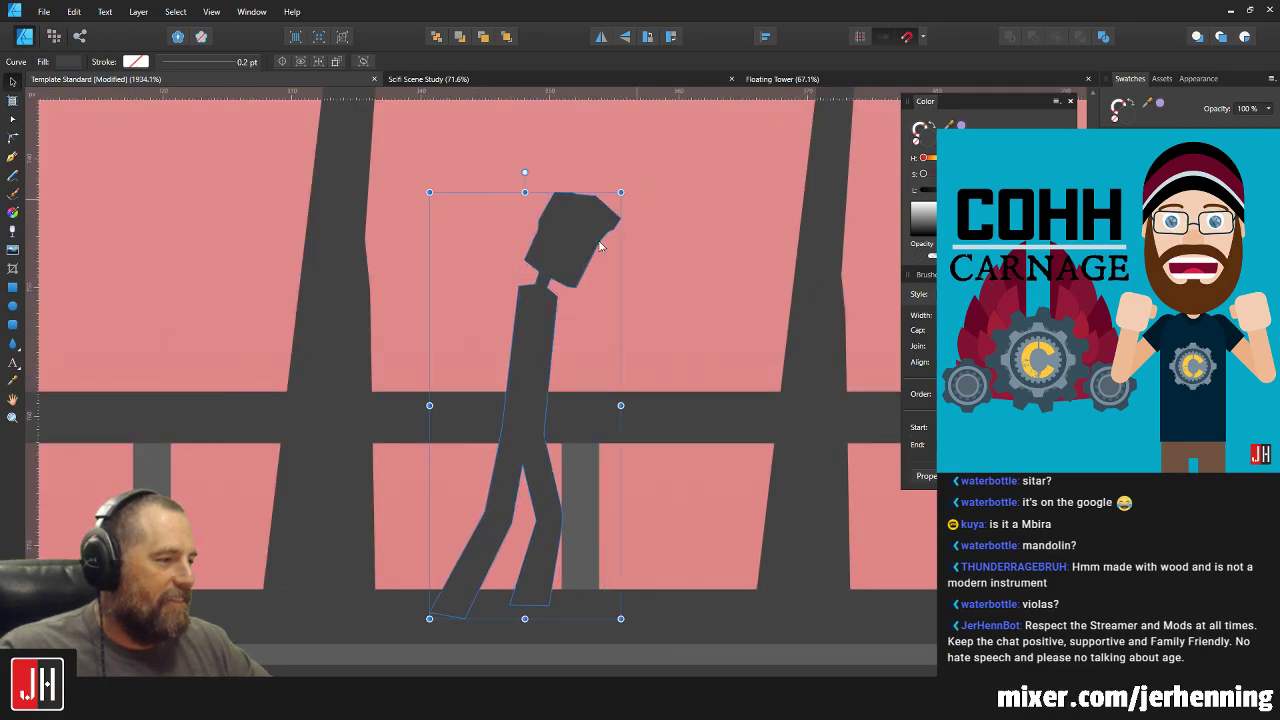
scroll(620, 479, down, 9)
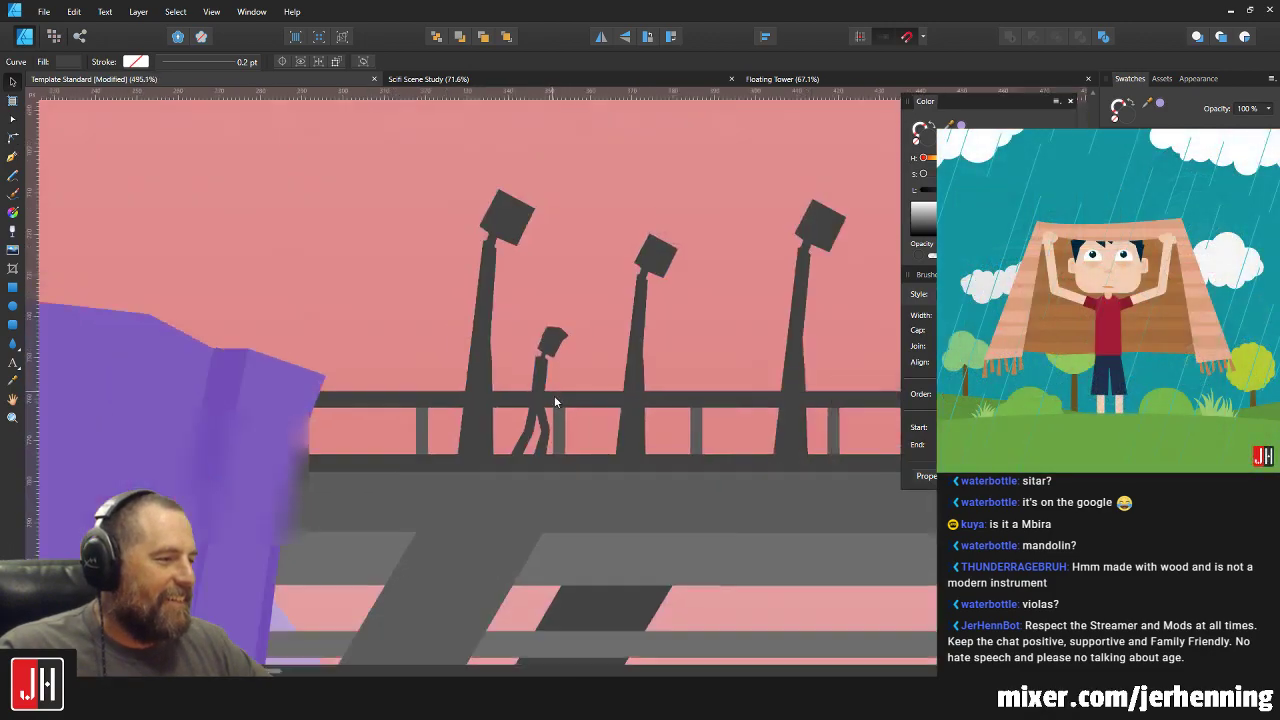
click(198, 400)
scroll(604, 446, down, 4)
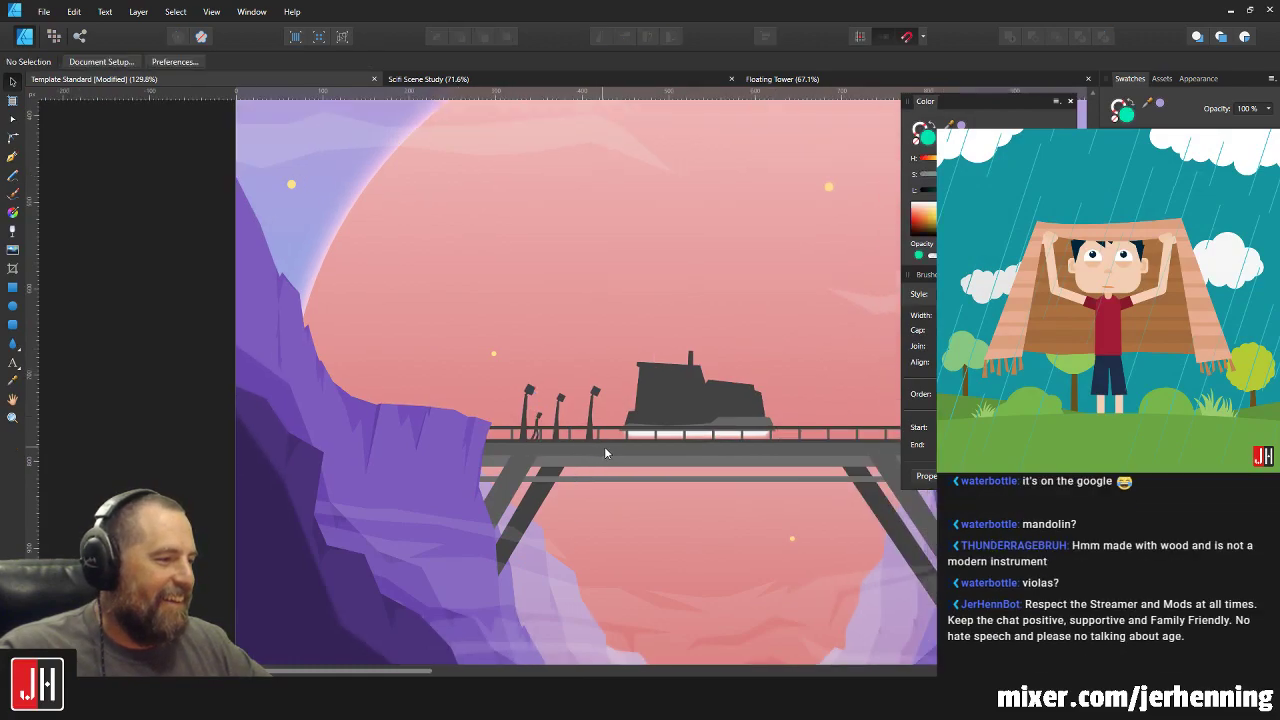
Scale up the walking figure from its upper corner and shift it slightly left between the first two lamp posts.
scroll(502, 422, up, 3)
scroll(503, 422, up, 7)
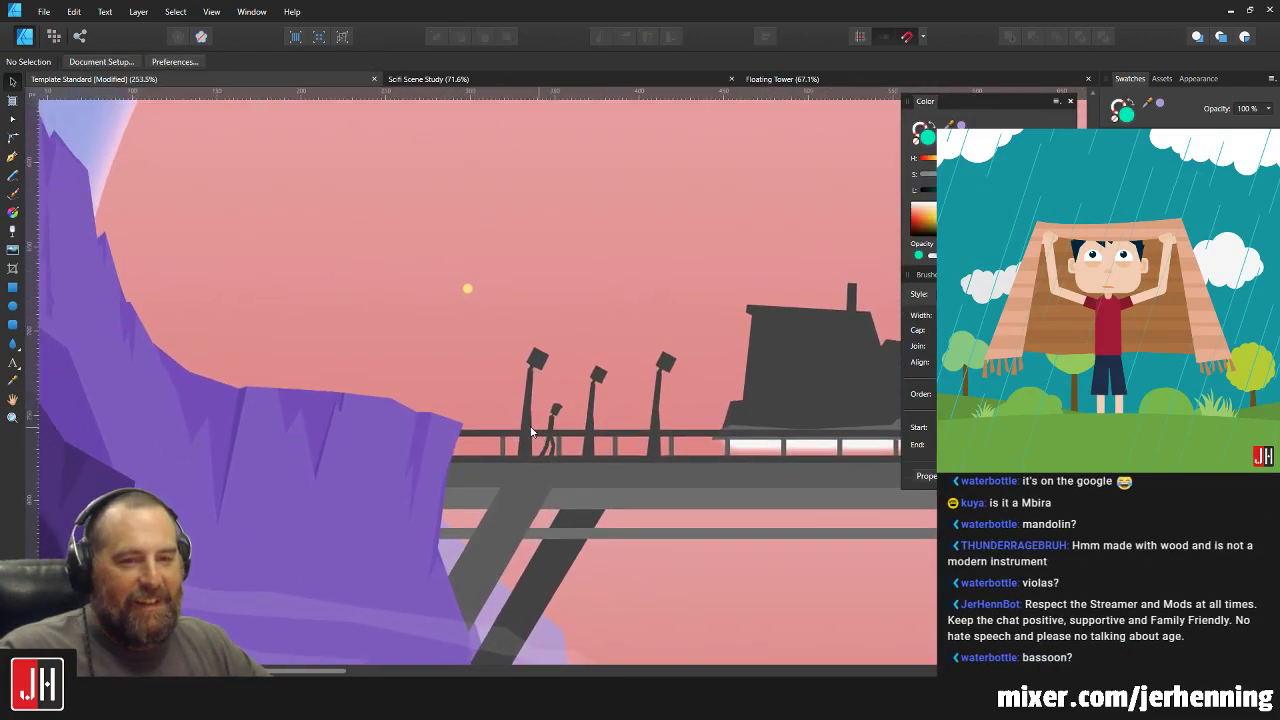
click(652, 430)
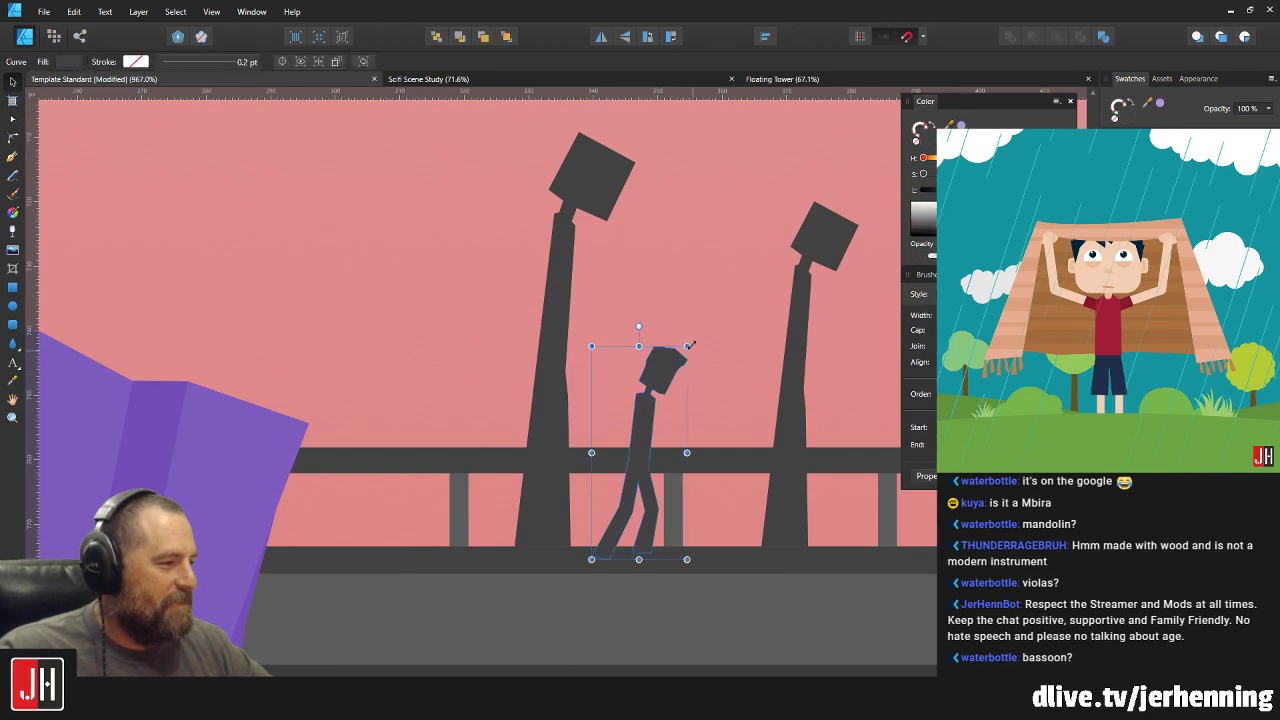
drag(700, 345, 718, 314)
scroll(591, 403, up, 1)
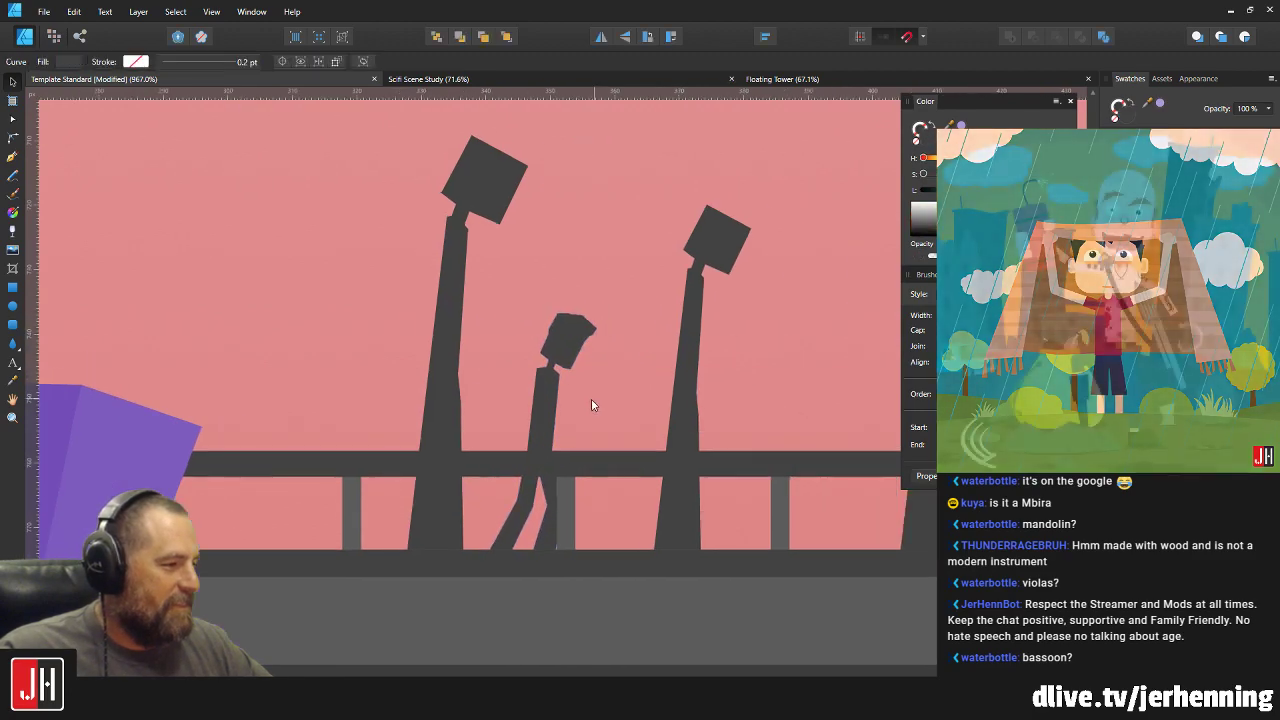
drag(541, 481, 538, 482)
scroll(542, 482, down, 9)
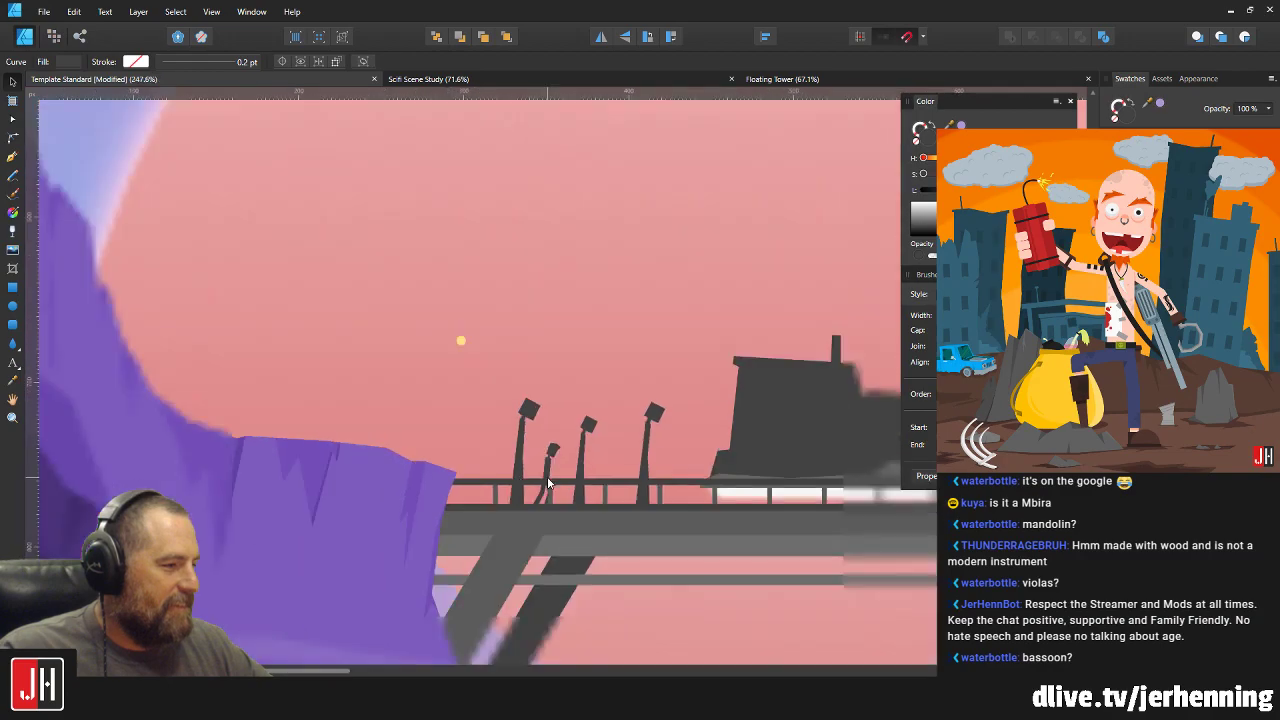
Adjust the nodes of the walking figure's head to make it slightly shorter, then deselect the figure.
scroll(555, 457, up, 9)
scroll(555, 457, up, 3)
double_click(546, 362)
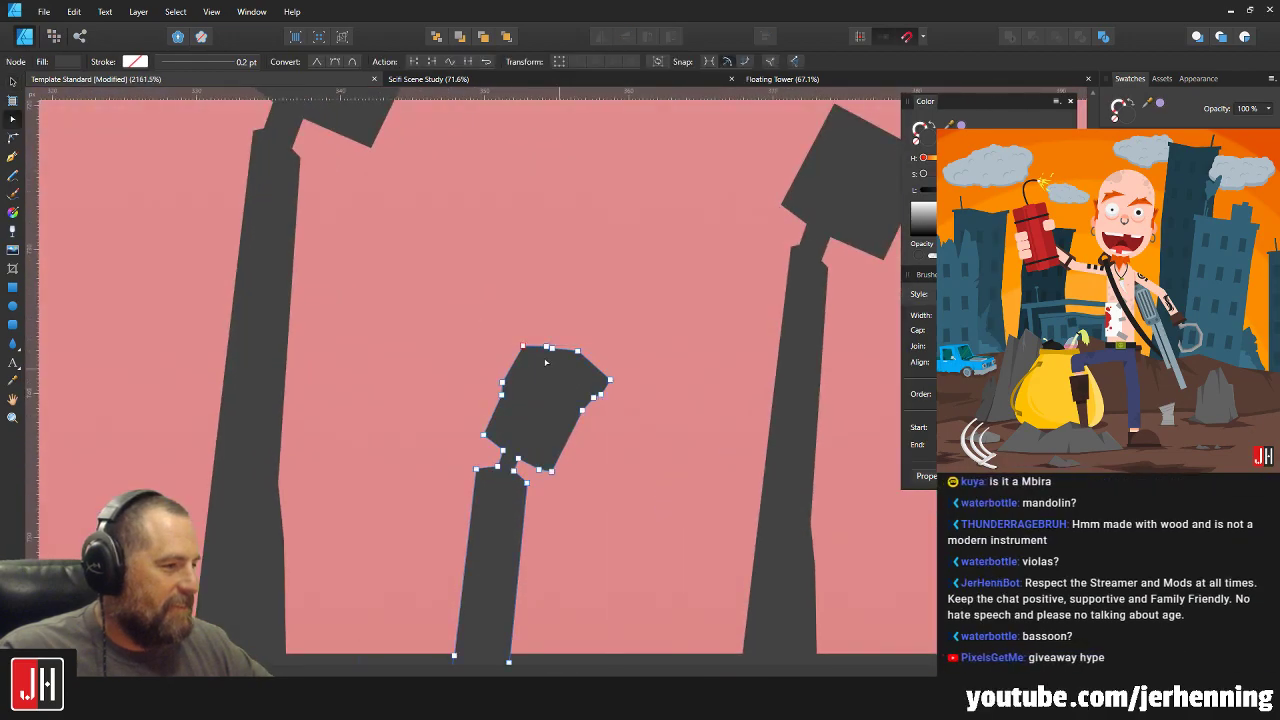
drag(548, 380, 588, 412)
scroll(586, 428, up, 2)
key(v)
click(589, 466)
scroll(587, 463, down, 8)
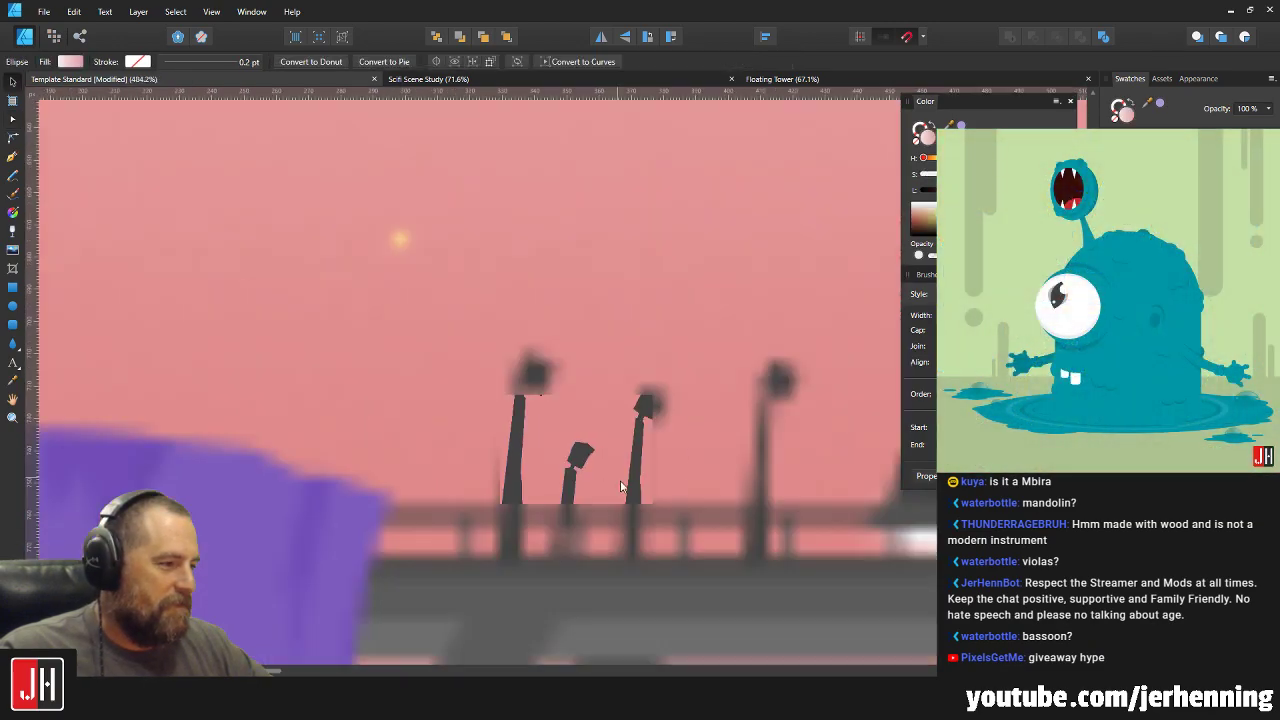
drag(616, 487, 565, 407)
scroll(565, 407, down, 3)
scroll(554, 370, up, 5)
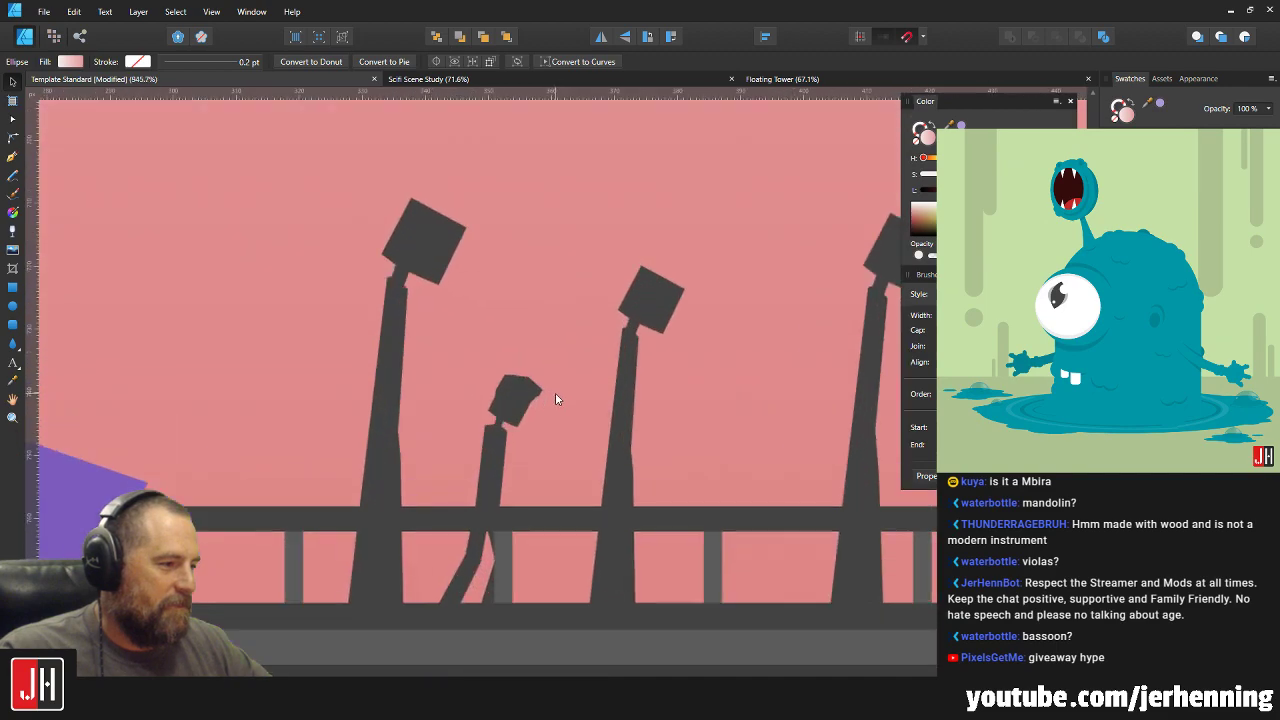
click(394, 330)
scroll(403, 440, up, 3)
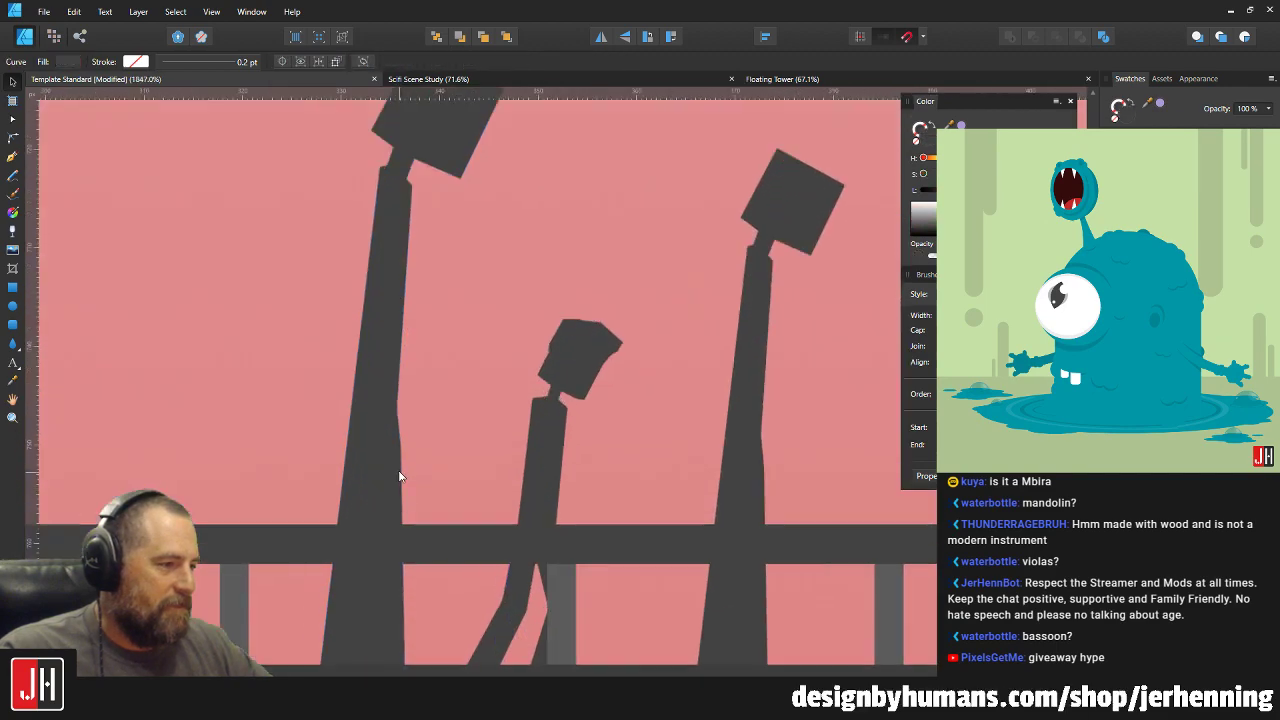
key(a)
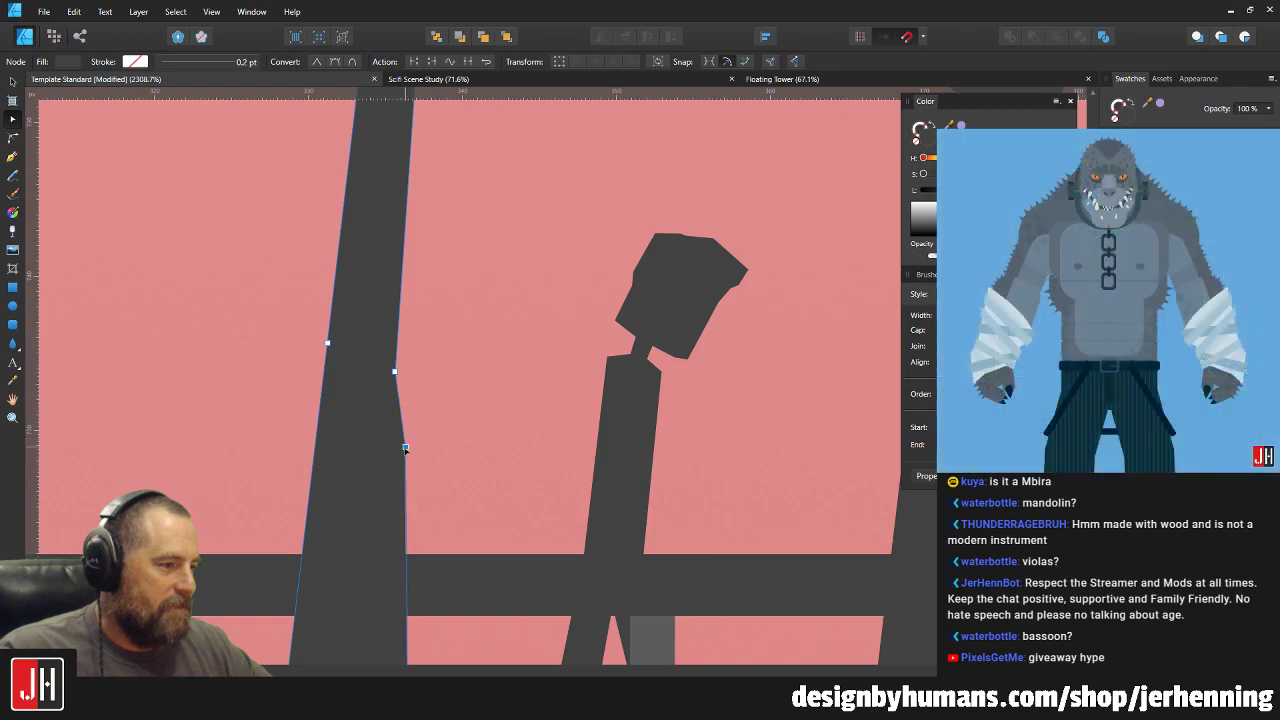
key(m)
scroll(626, 463, right, 2)
scroll(400, 330, down, 1)
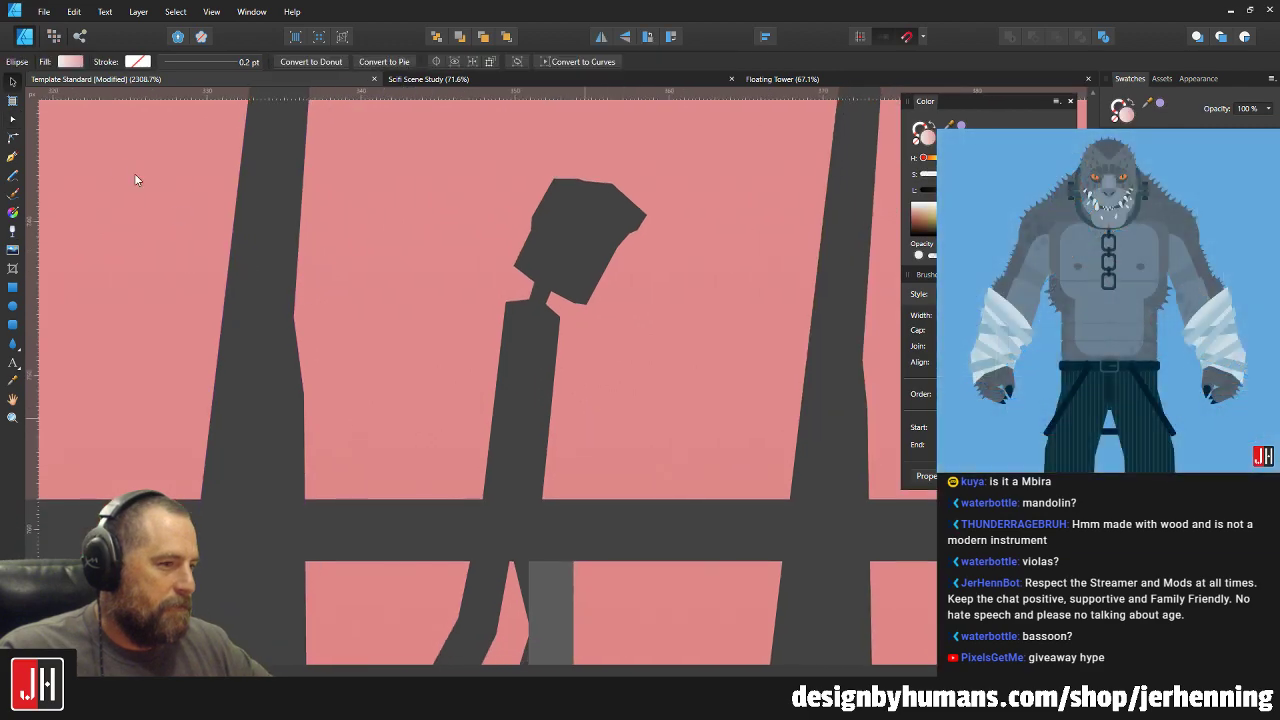
Draw a narrow bent arm outline with the Pen tool, from the figure's rear shoulder around the elbow to the hip.
click(12, 157)
scroll(508, 357, up, 1)
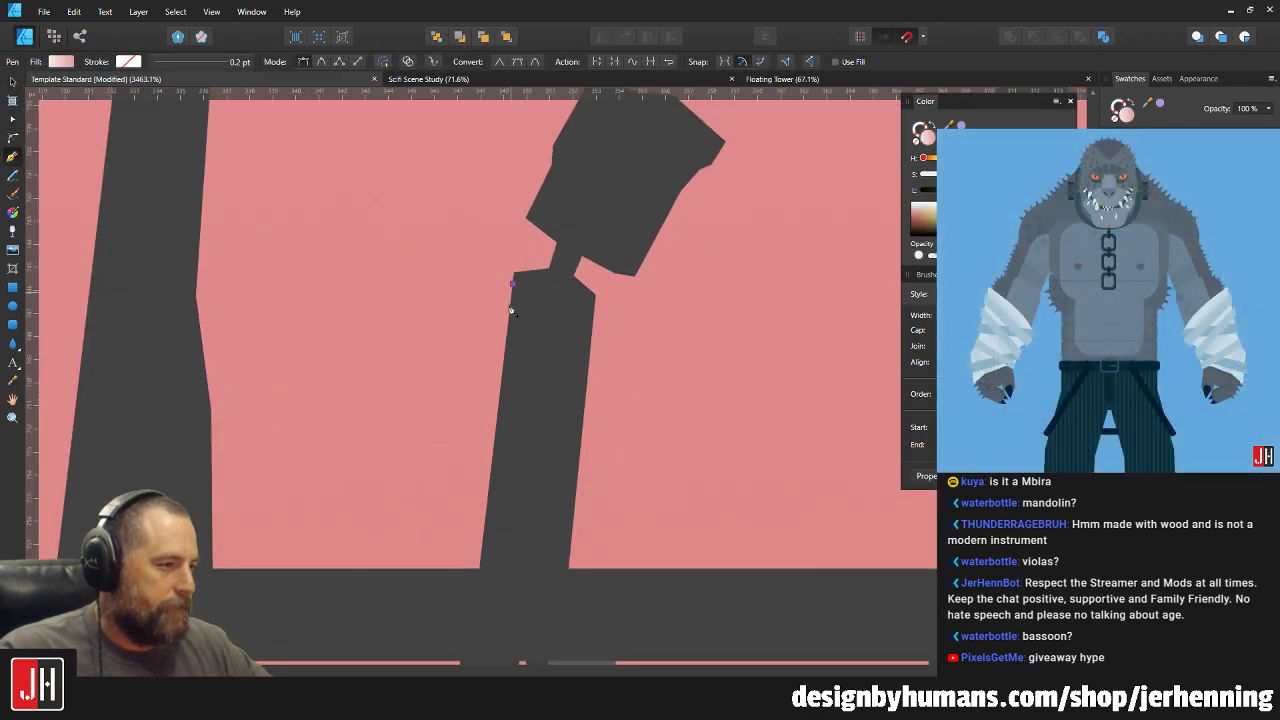
click(460, 405)
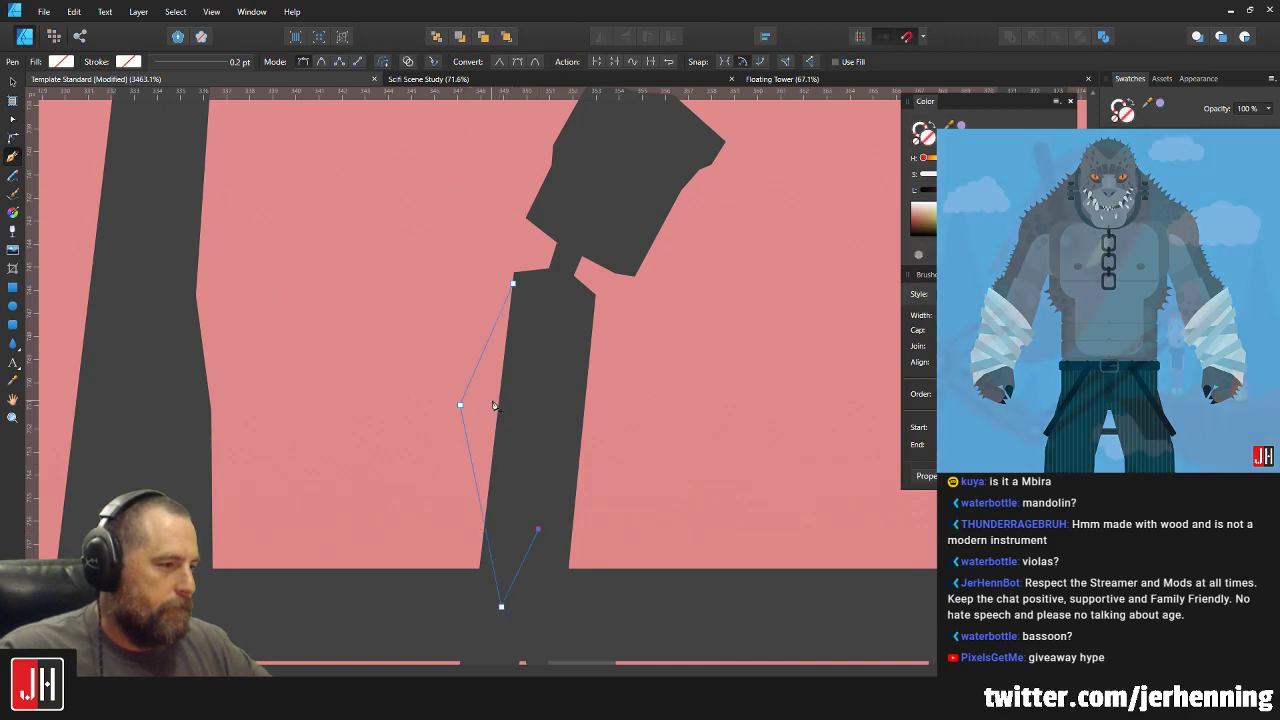
click(489, 401)
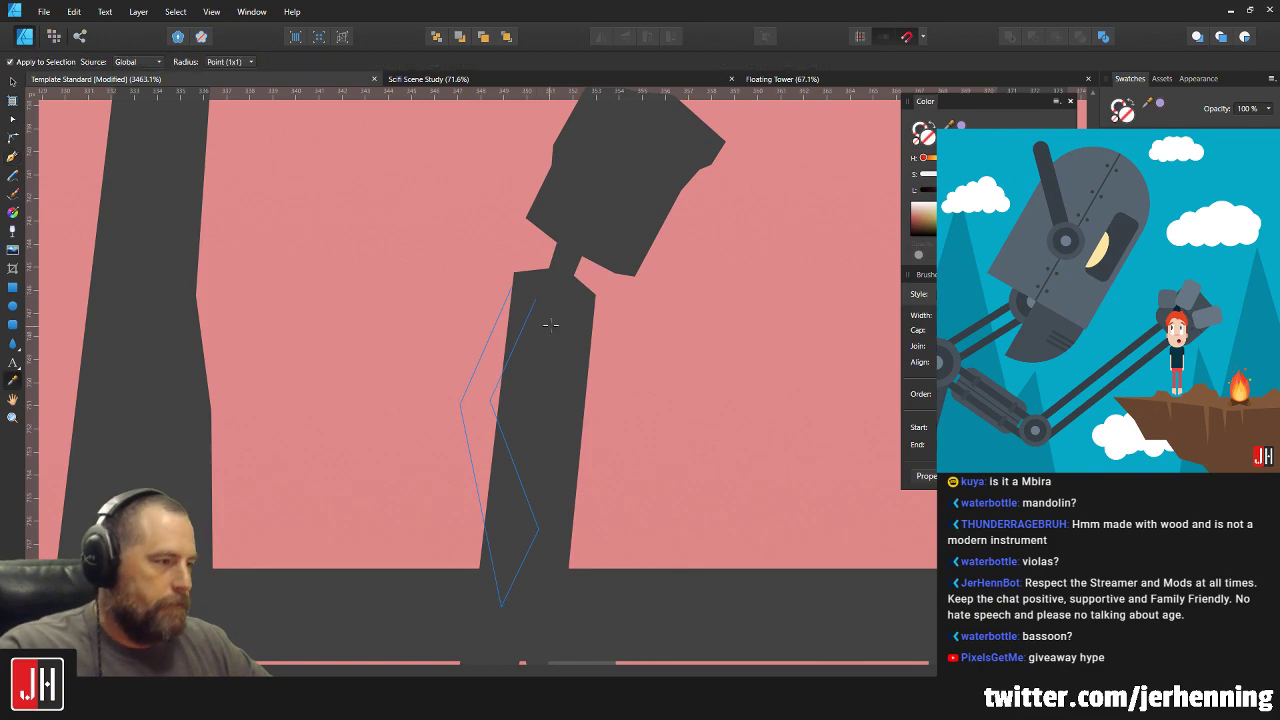
Fill the arm with the figure's sampled dark grey, move it up to the shoulder corner, and deselect it.
click(537, 302)
key(v)
scroll(525, 298, up, 1)
drag(525, 298, 528, 282)
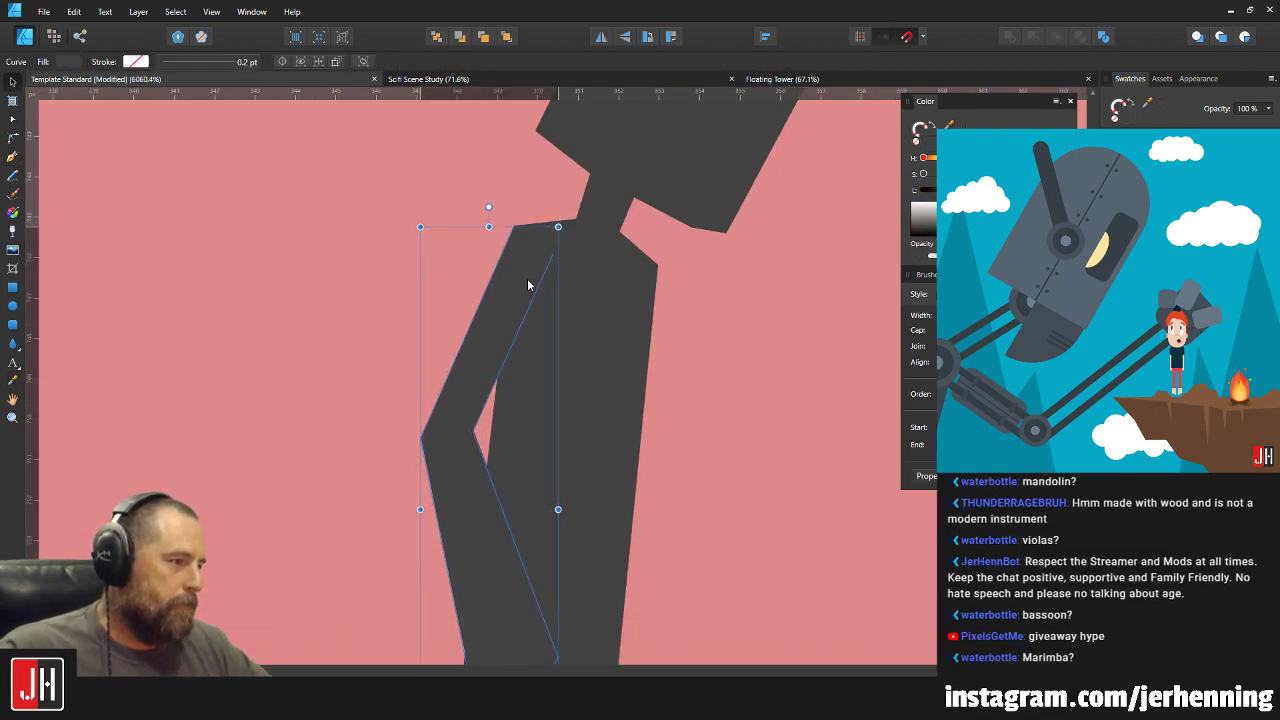
key(ctrl+d)
key(m)
scroll(466, 347, down, 3)
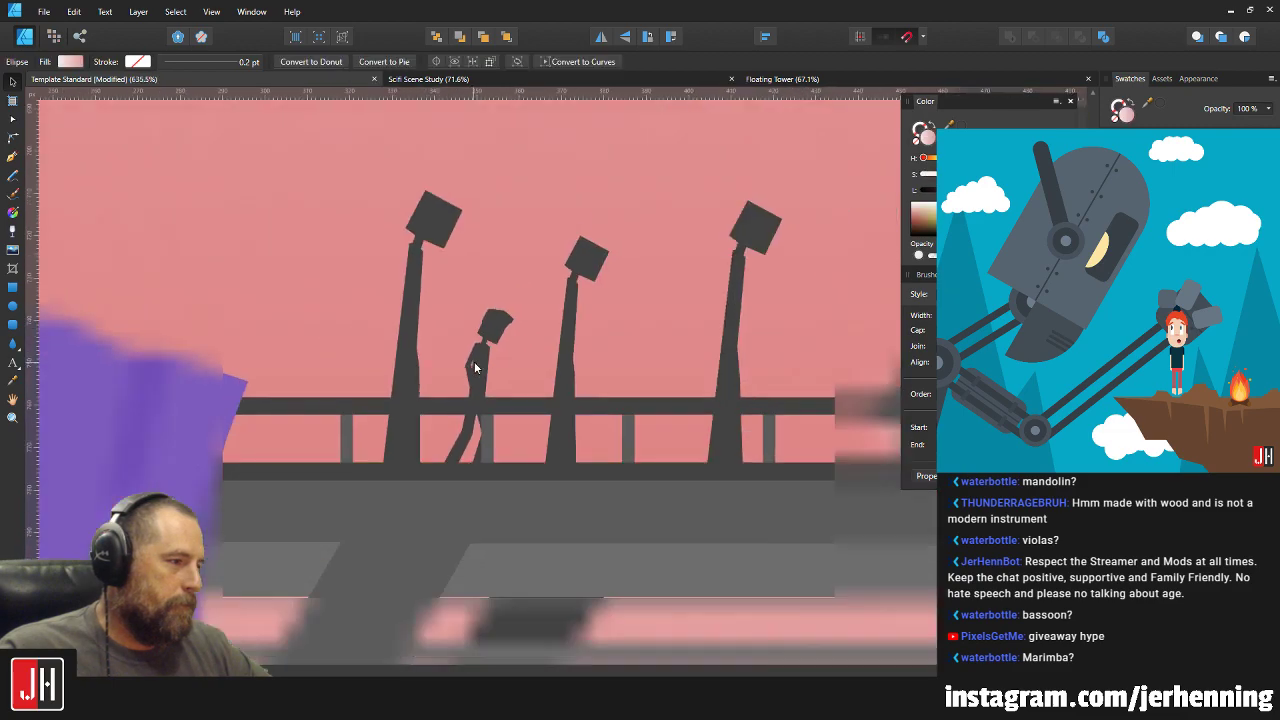
Move the arm's inner wrist node inward to narrow the forearm, and shift both elbow nodes slightly left.
scroll(471, 371, up, 4)
scroll(472, 387, up, 3)
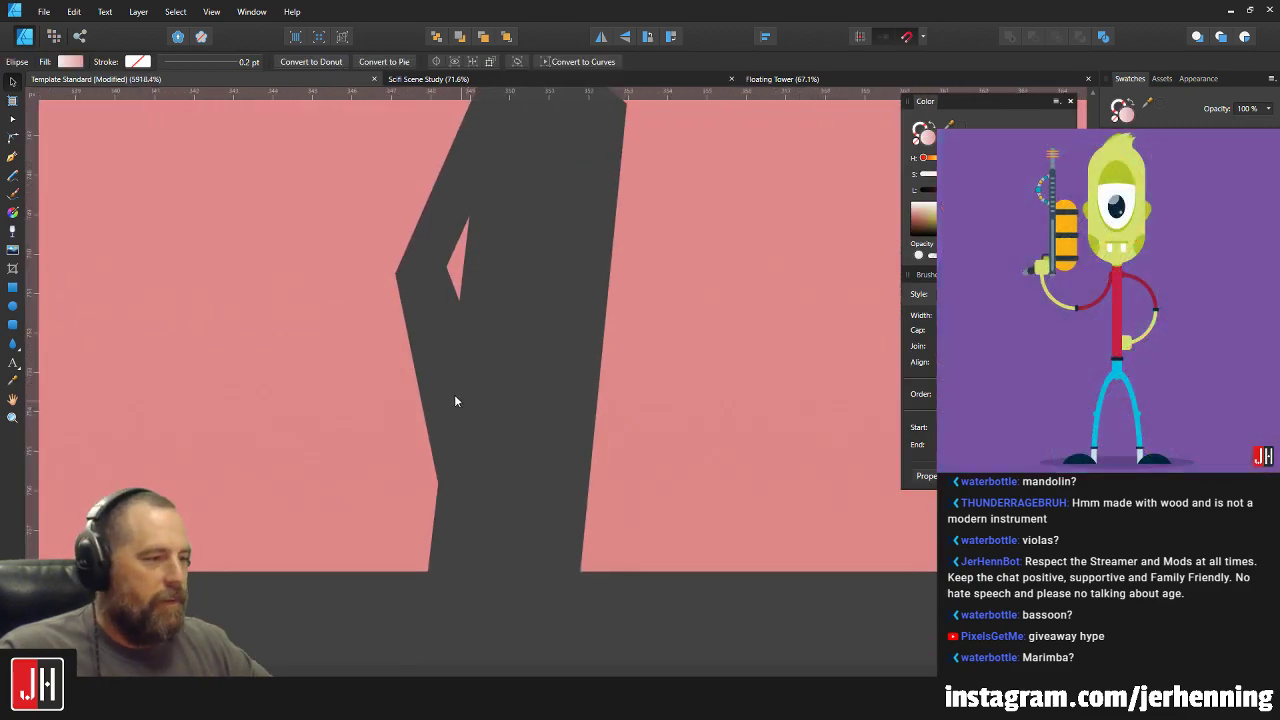
key(a)
click(452, 386)
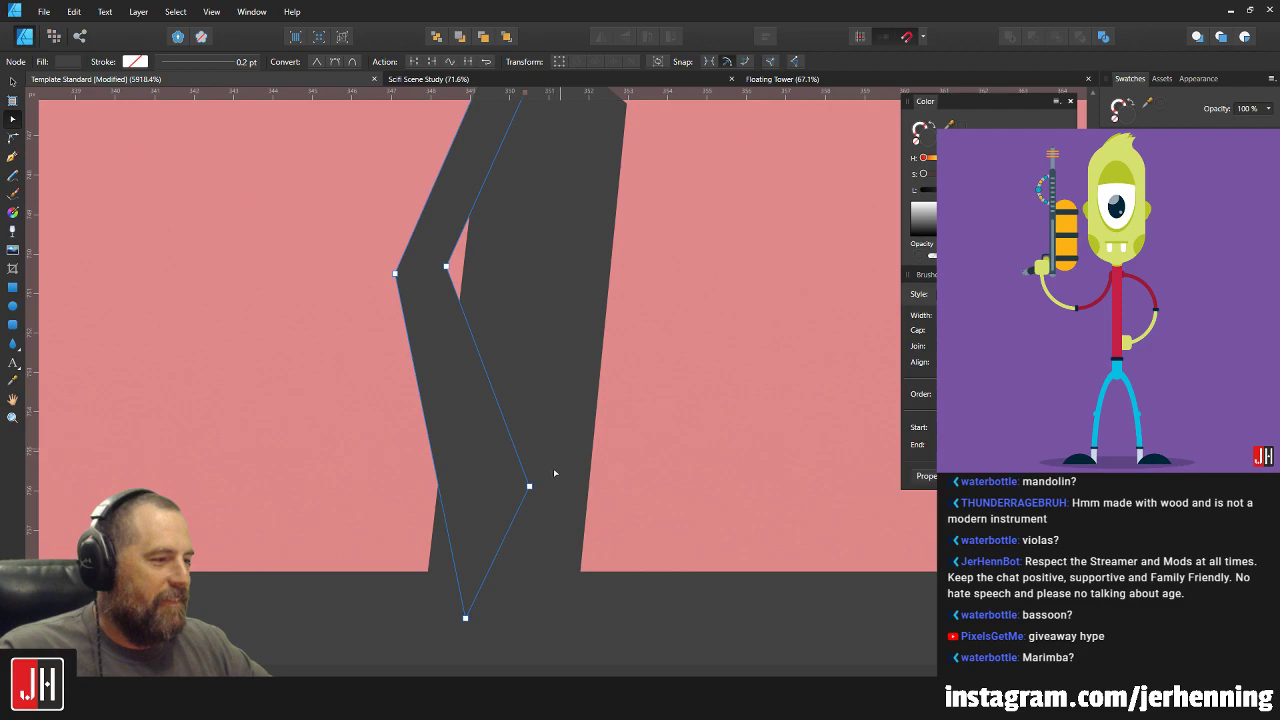
drag(529, 490, 507, 504)
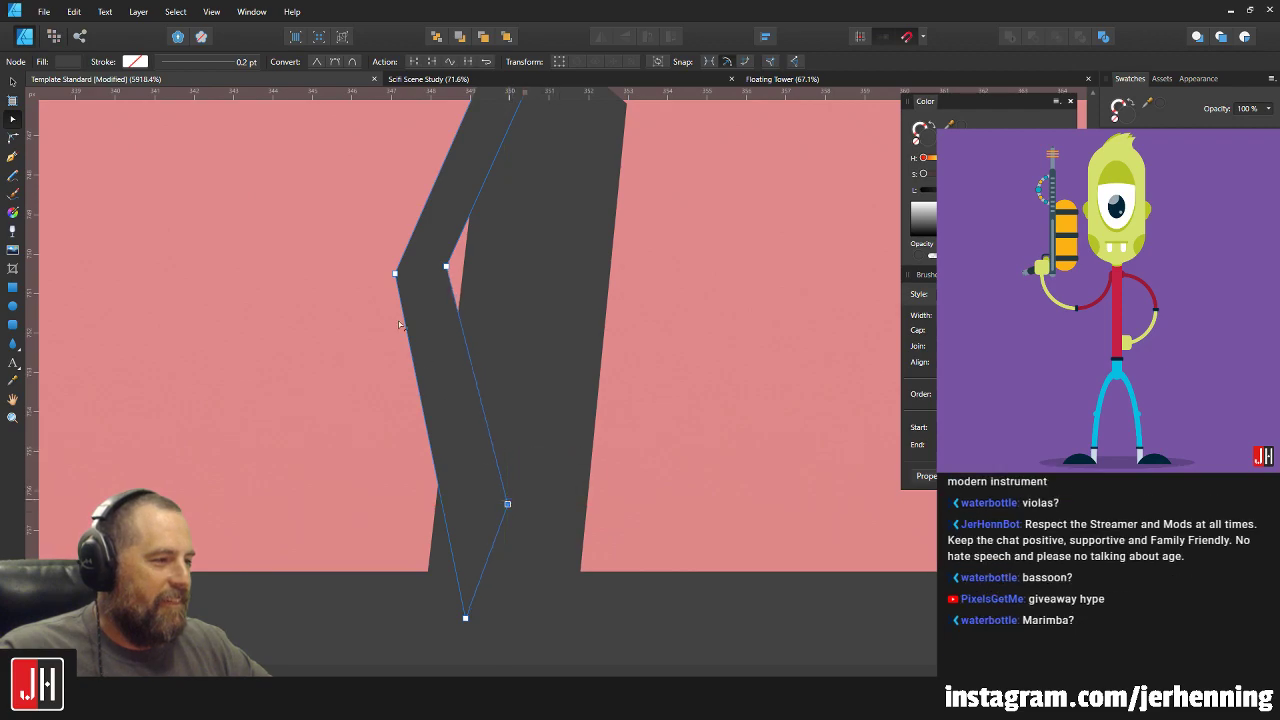
drag(337, 223, 468, 307)
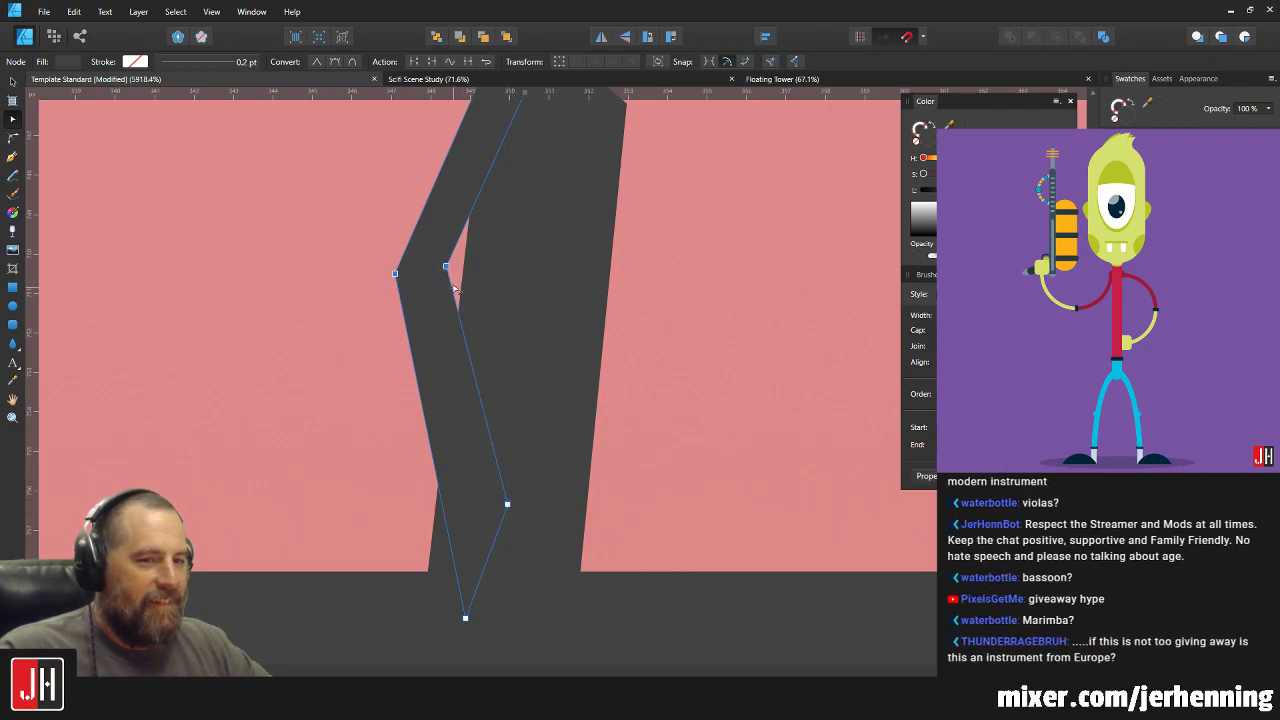
drag(446, 265, 438, 267)
key(m)
scroll(624, 303, down, 4)
scroll(578, 277, up, 2)
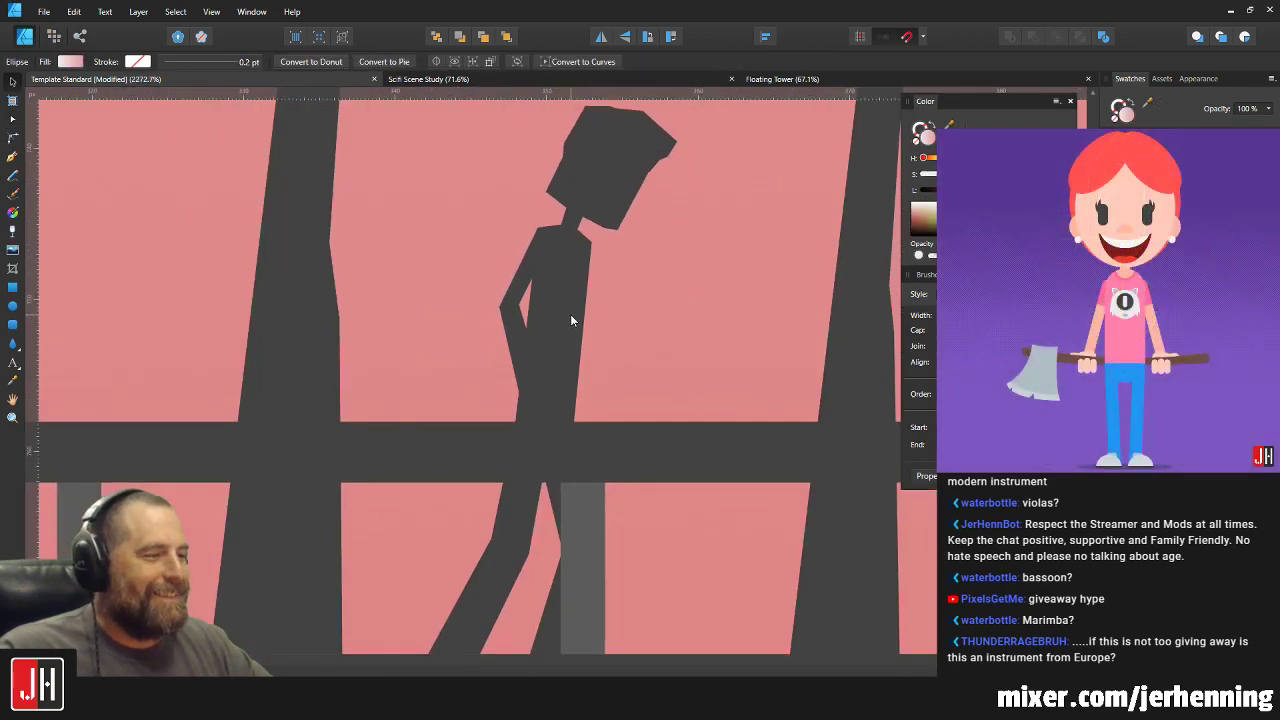
Raise the arm's lowest node slightly to shorten the forearm, then deselect the arm.
key(v)
click(511, 327)
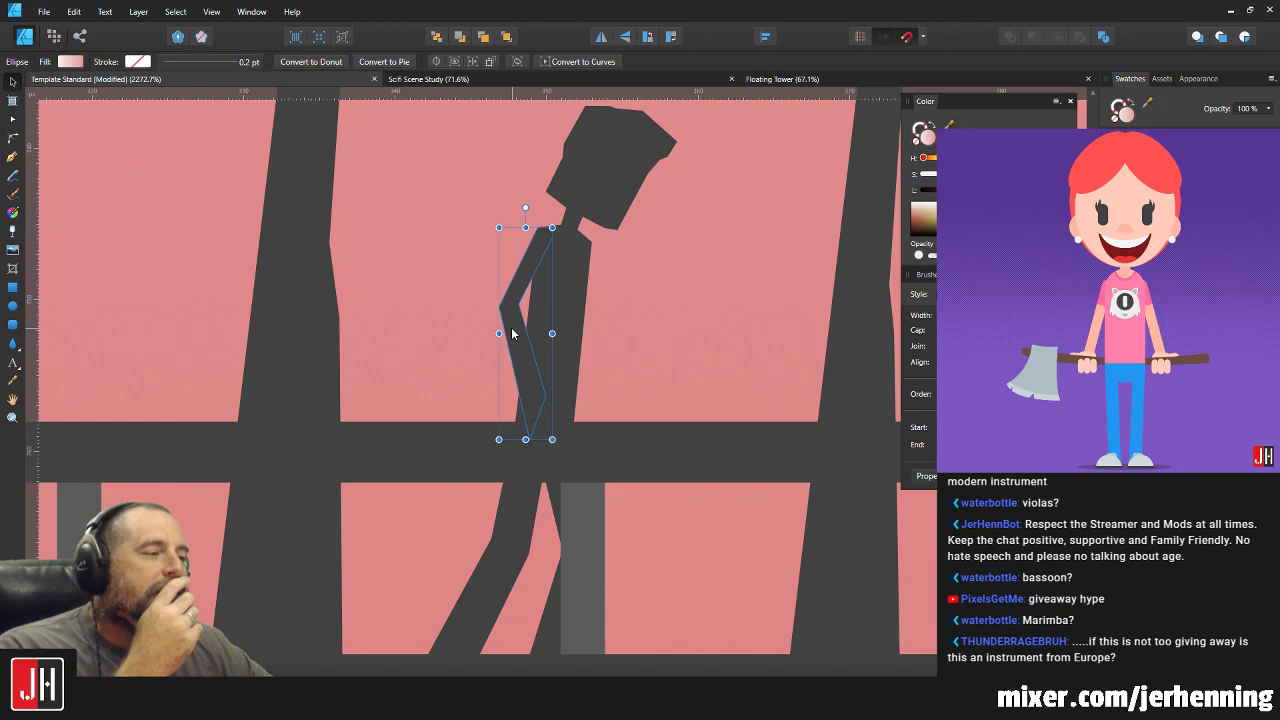
key(a)
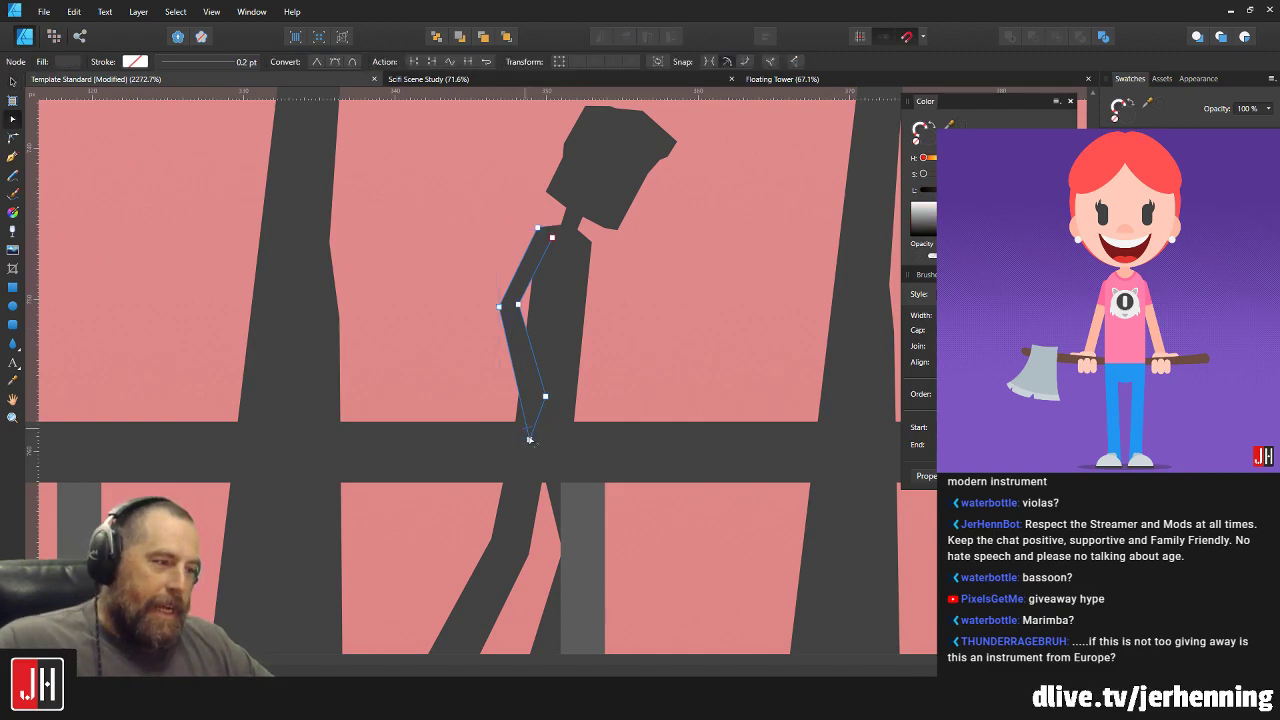
drag(530, 429, 530, 422)
key(v)
Move the arm's outer top node onto the corner of the figure's shoulder.
scroll(567, 249, up, 4)
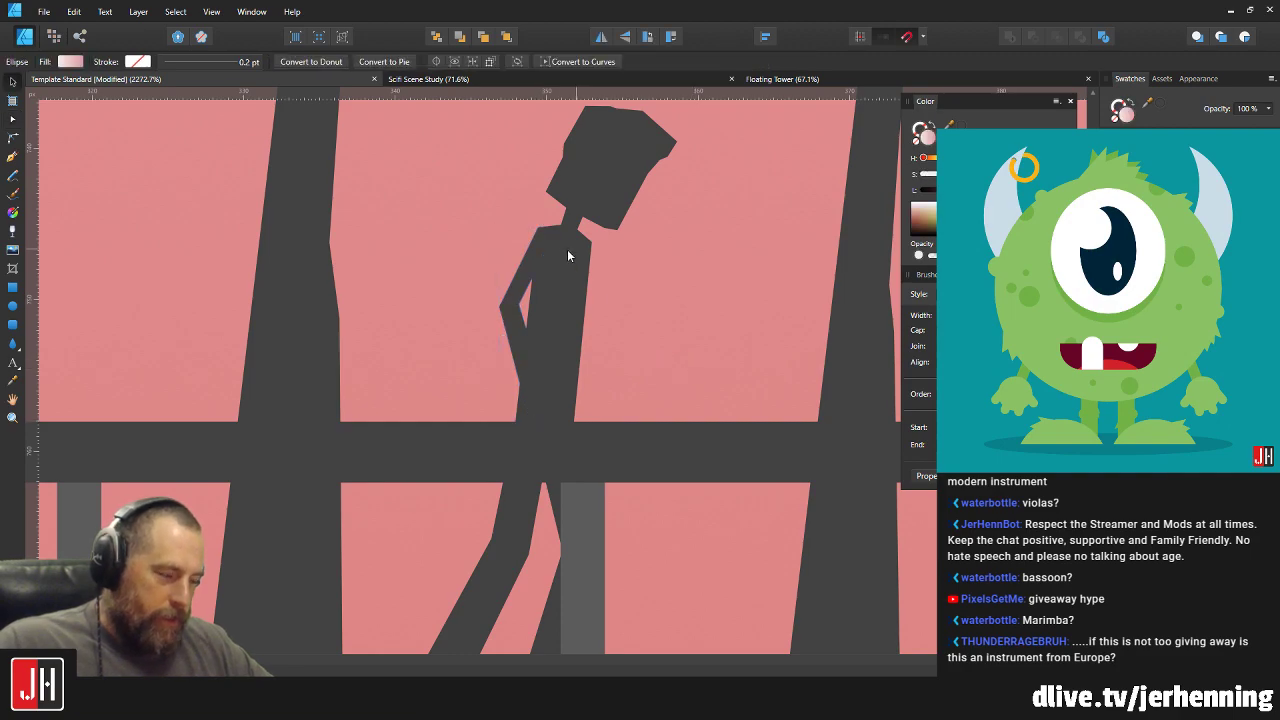
click(530, 242)
click(495, 240)
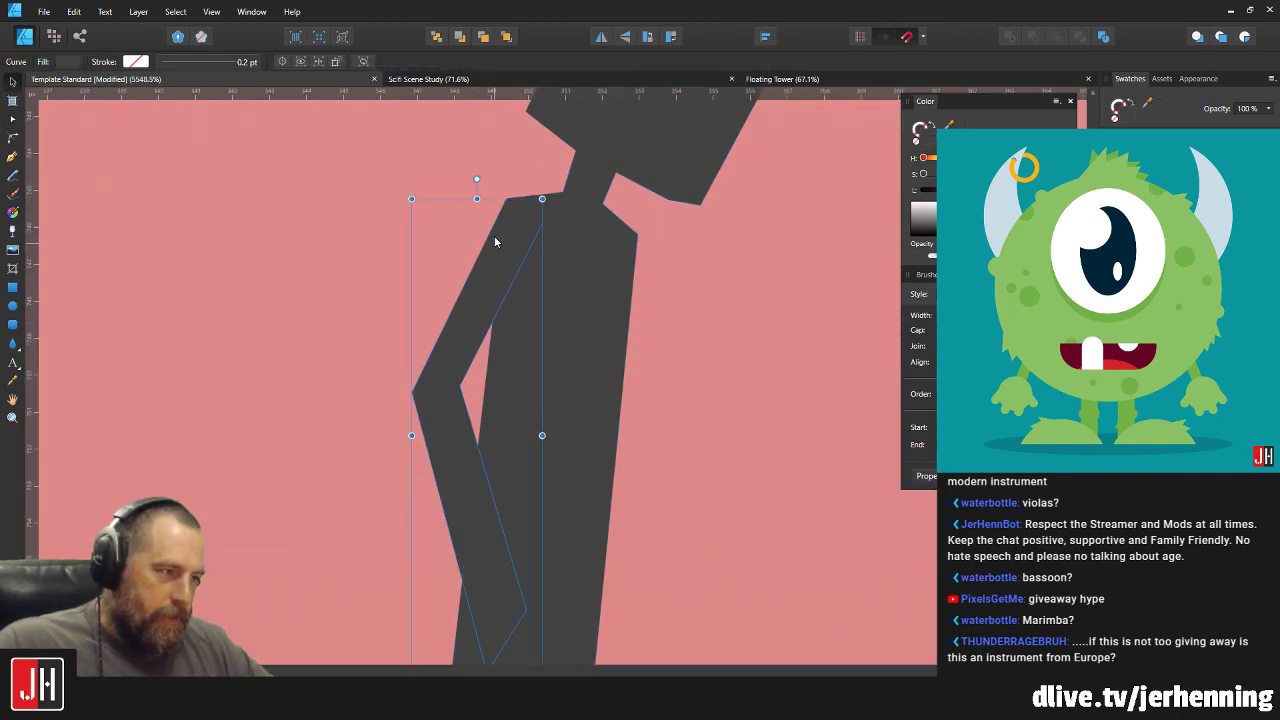
scroll(497, 238, up, 7)
key(a)
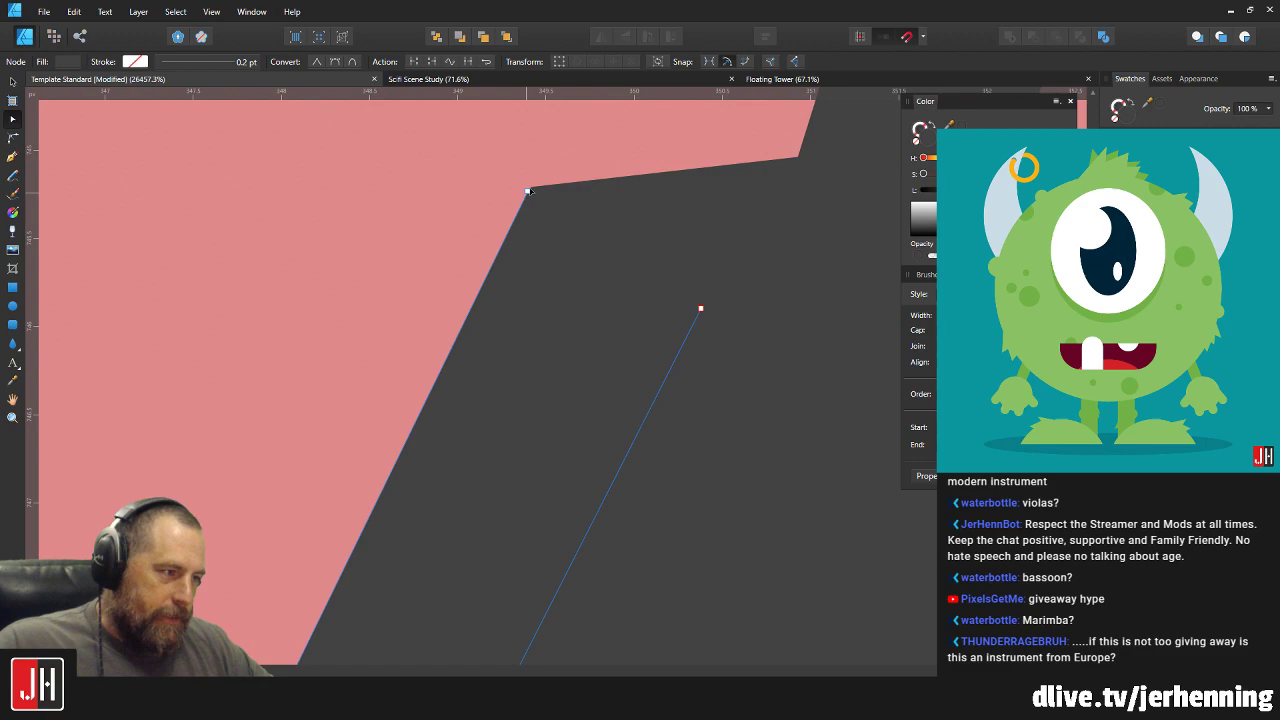
drag(528, 191, 531, 189)
key(v)
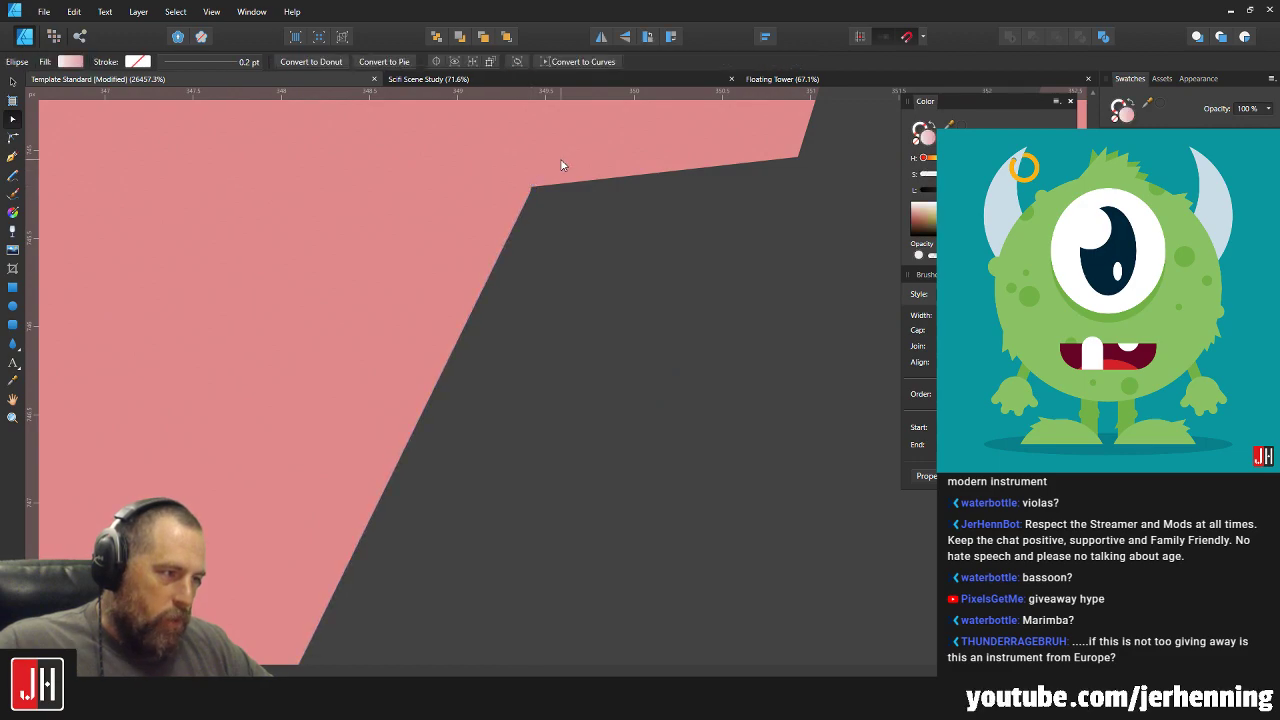
Fine-tune the arm's outer top node to remove the tiny step left at the shoulder corner.
scroll(537, 186, up, 5)
key(a)
scroll(523, 235, up, 2)
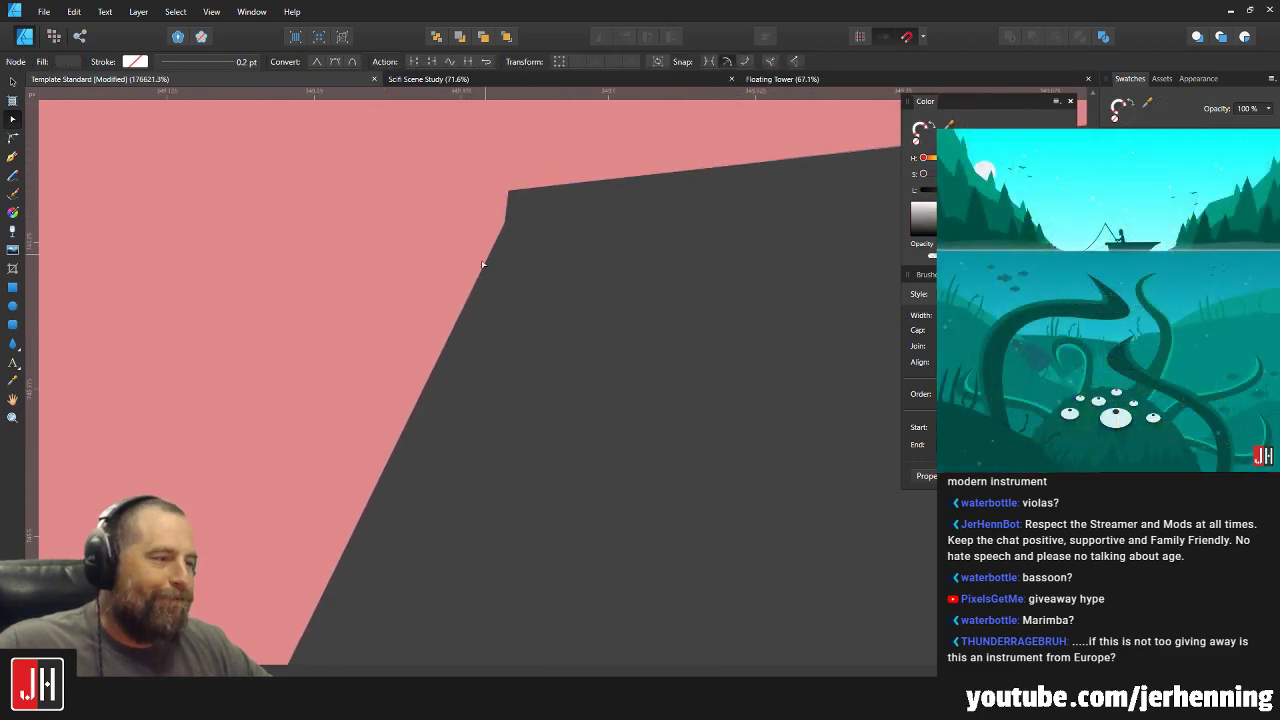
drag(519, 191, 510, 193)
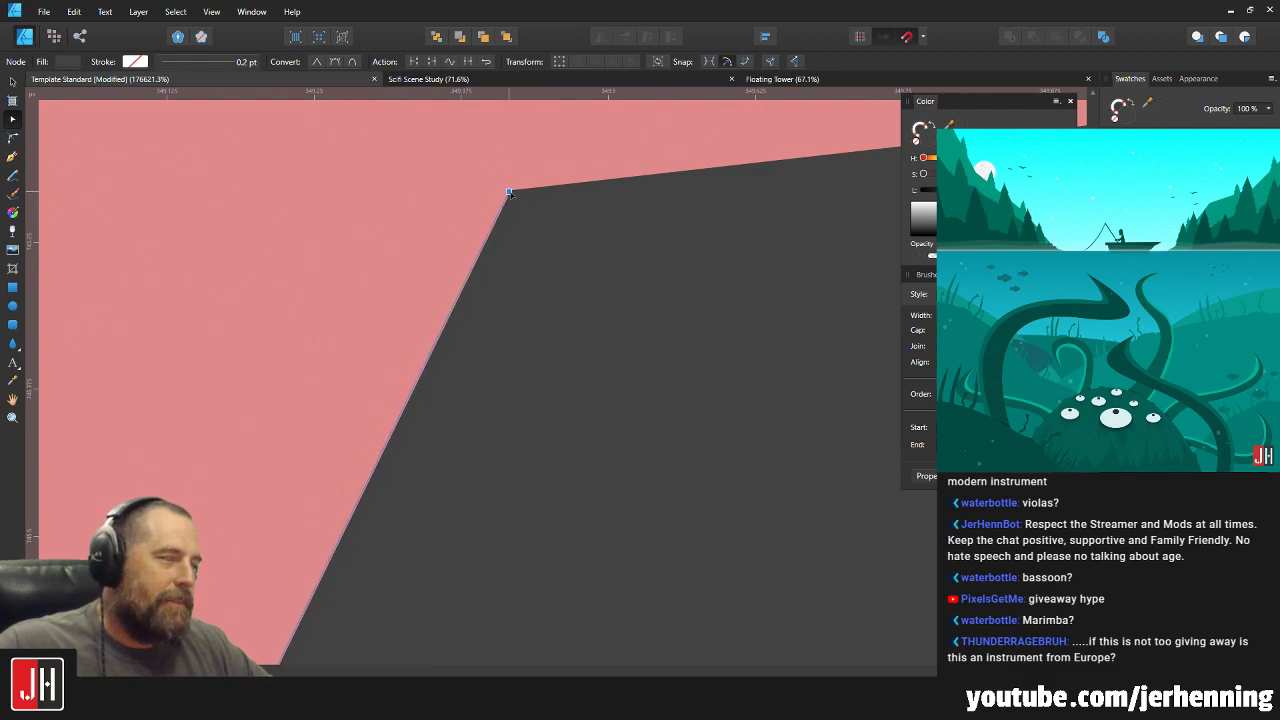
key(v)
scroll(543, 197, down, 8)
scroll(545, 210, up, 3)
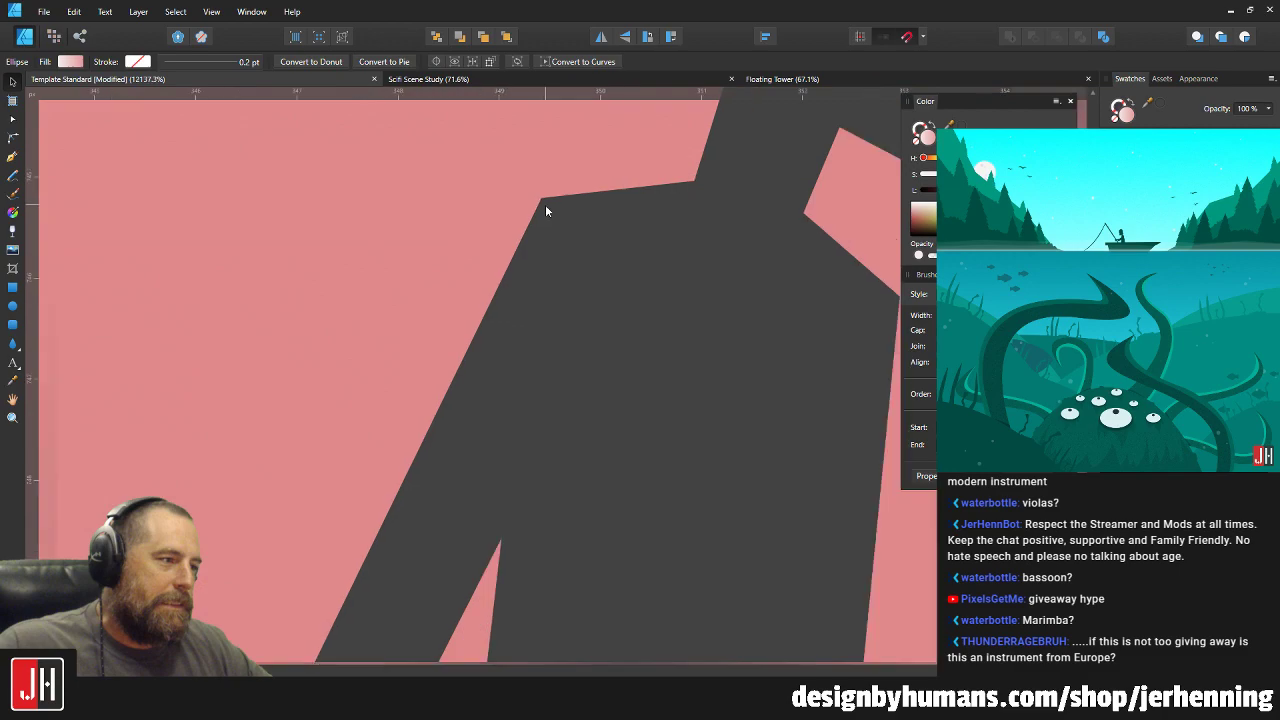
scroll(545, 210, down, 4)
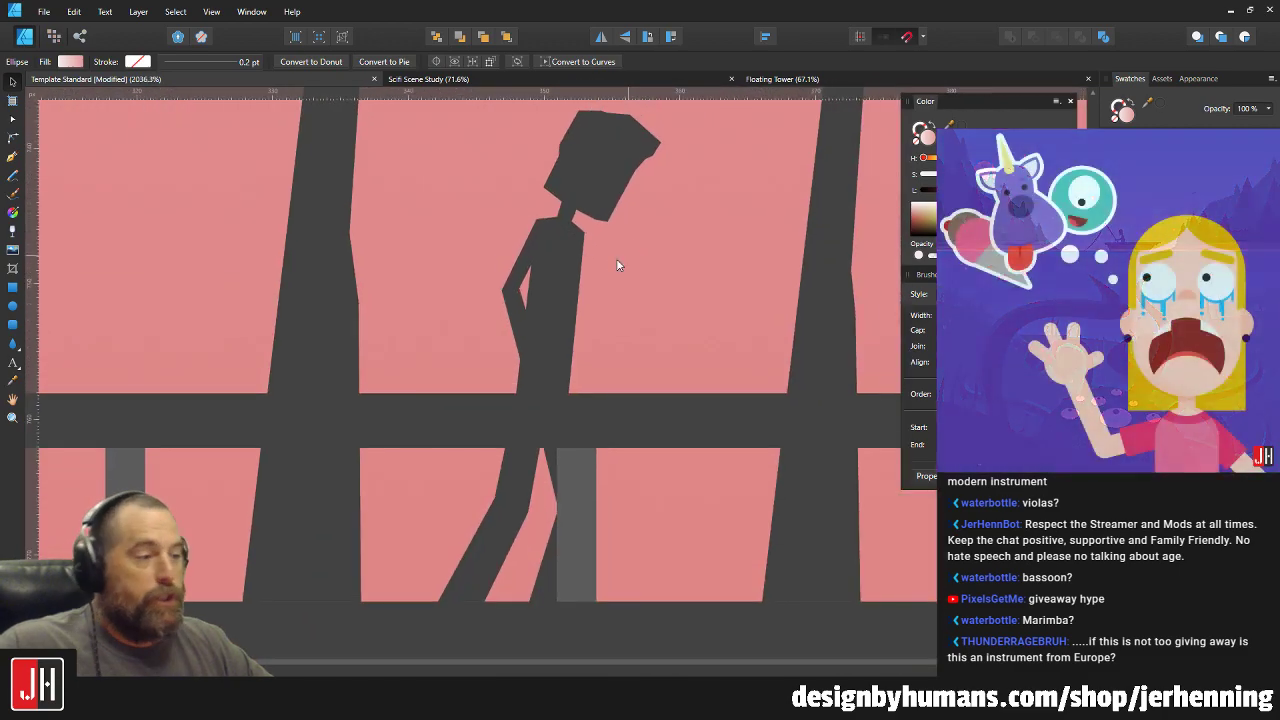
Try resizing the figure's arm and shifting it outward from the torso.
scroll(563, 252, up, 2)
click(511, 250)
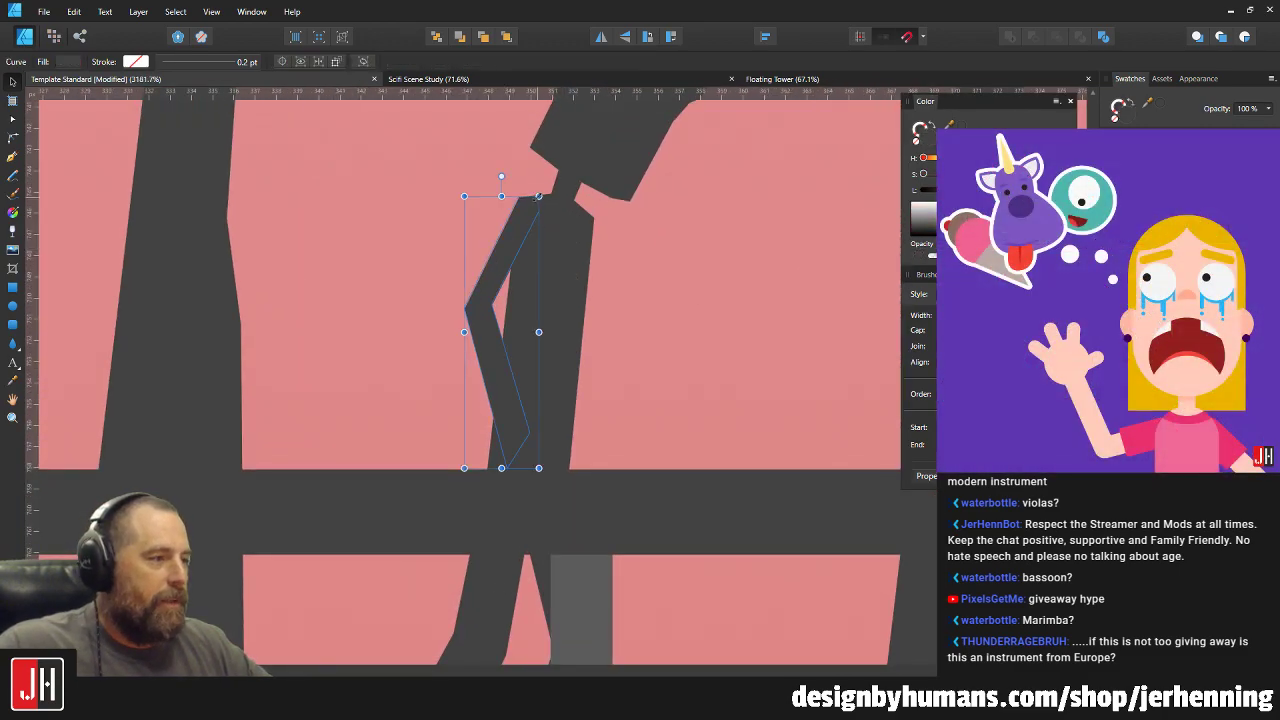
scroll(520, 200, up, 3)
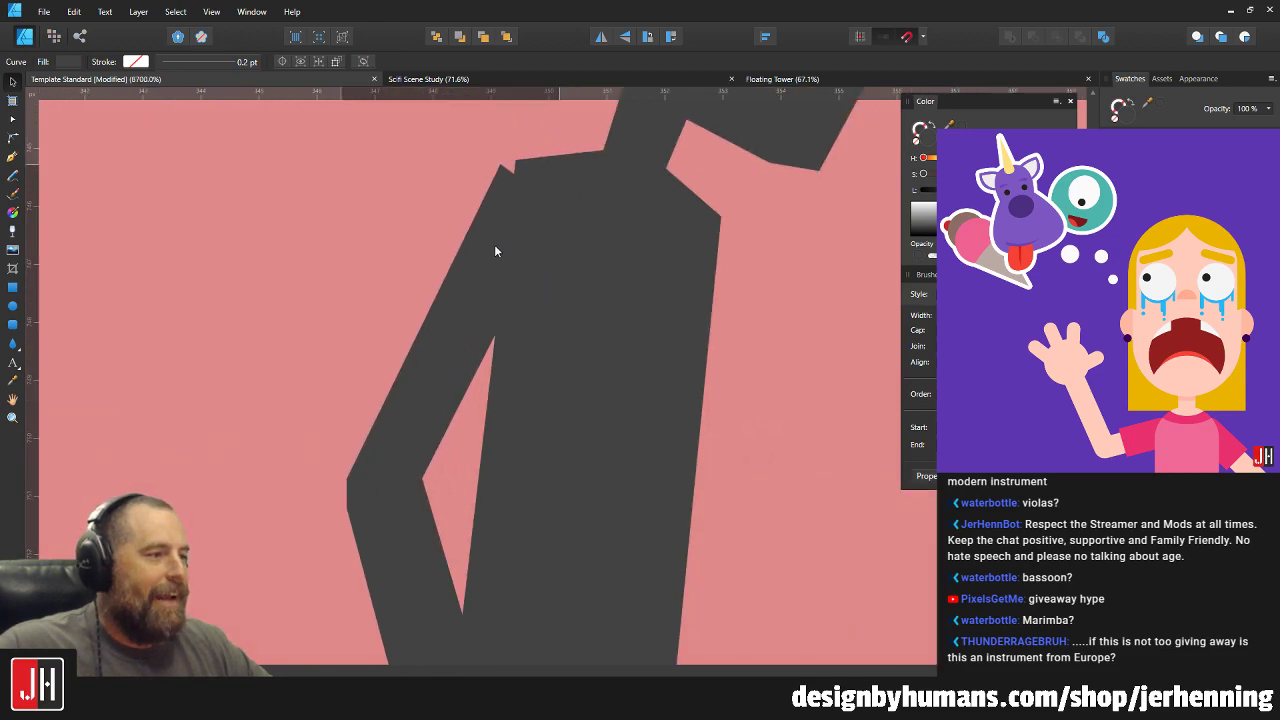
Undo the latest changes to the figure's arm and deselect it.
key(ctrl+z)
key(ctrl+z)
key(ctrl+z)
key(ctrl+z)
key(ctrl+z)
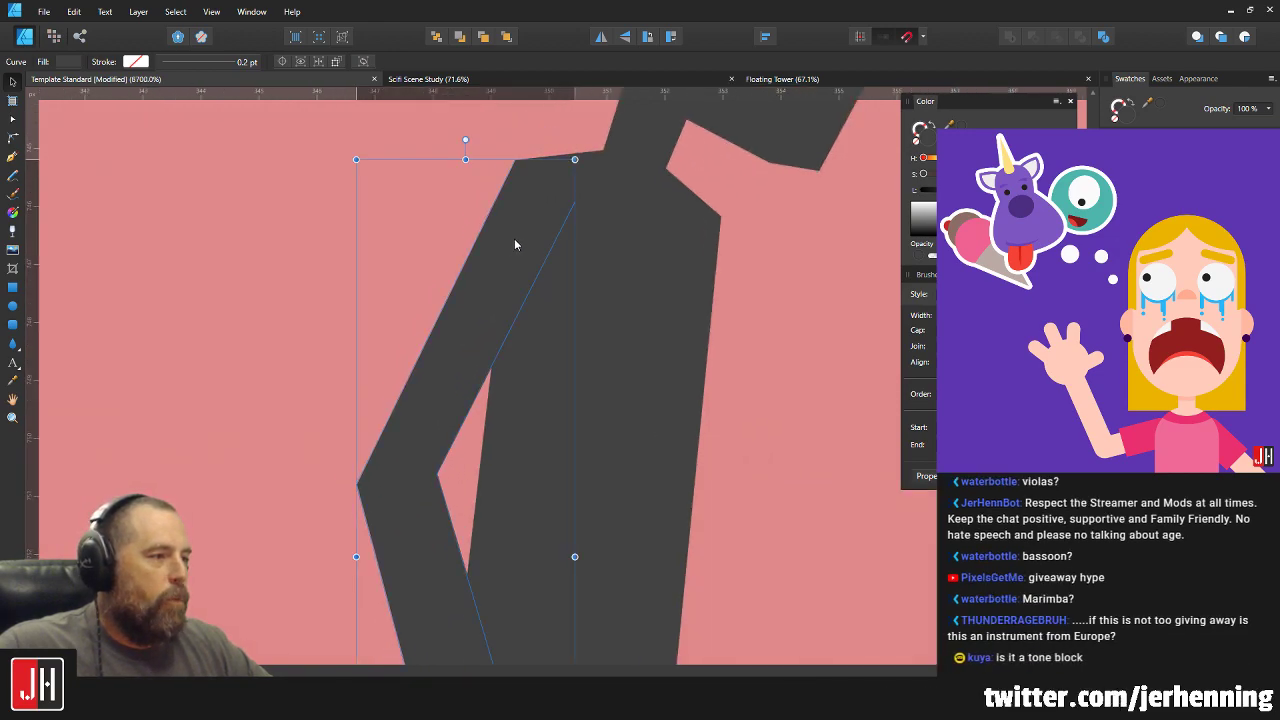
key(ctrl+z)
key(ctrl+z)
key(ctrl+z)
key(ctrl+z)
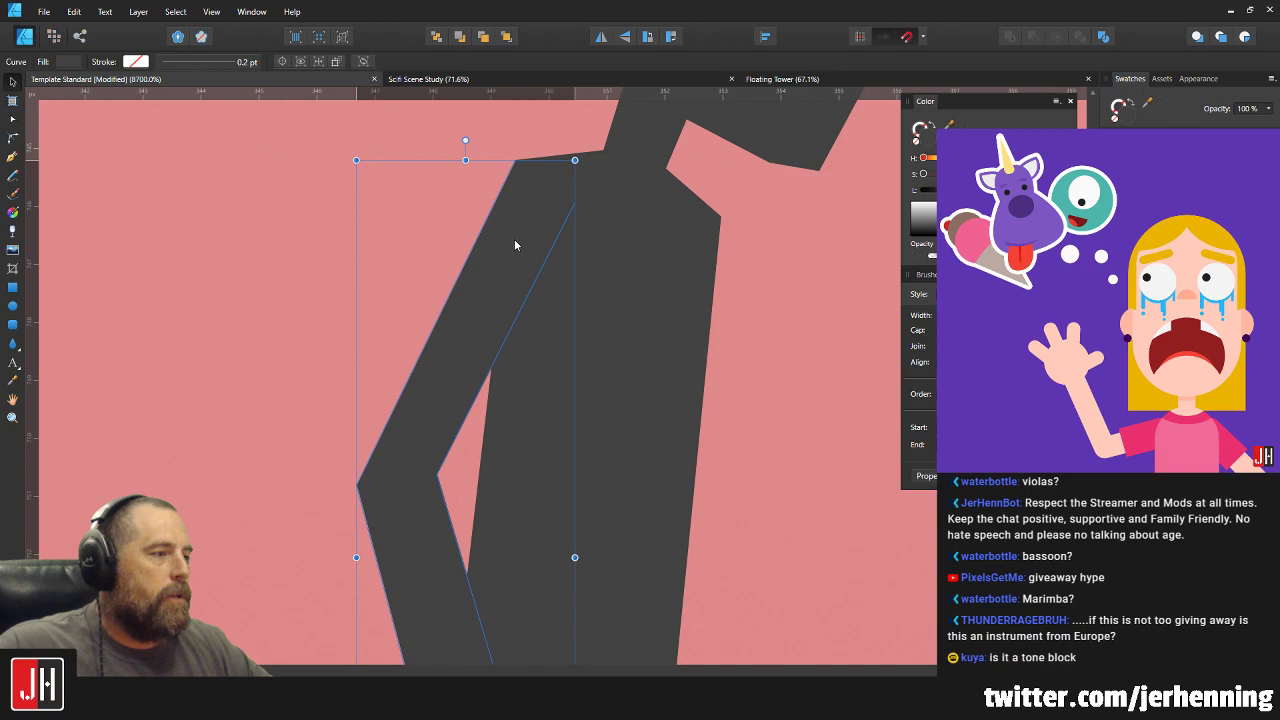
key(ctrl+z)
scroll(331, 238, down, 7)
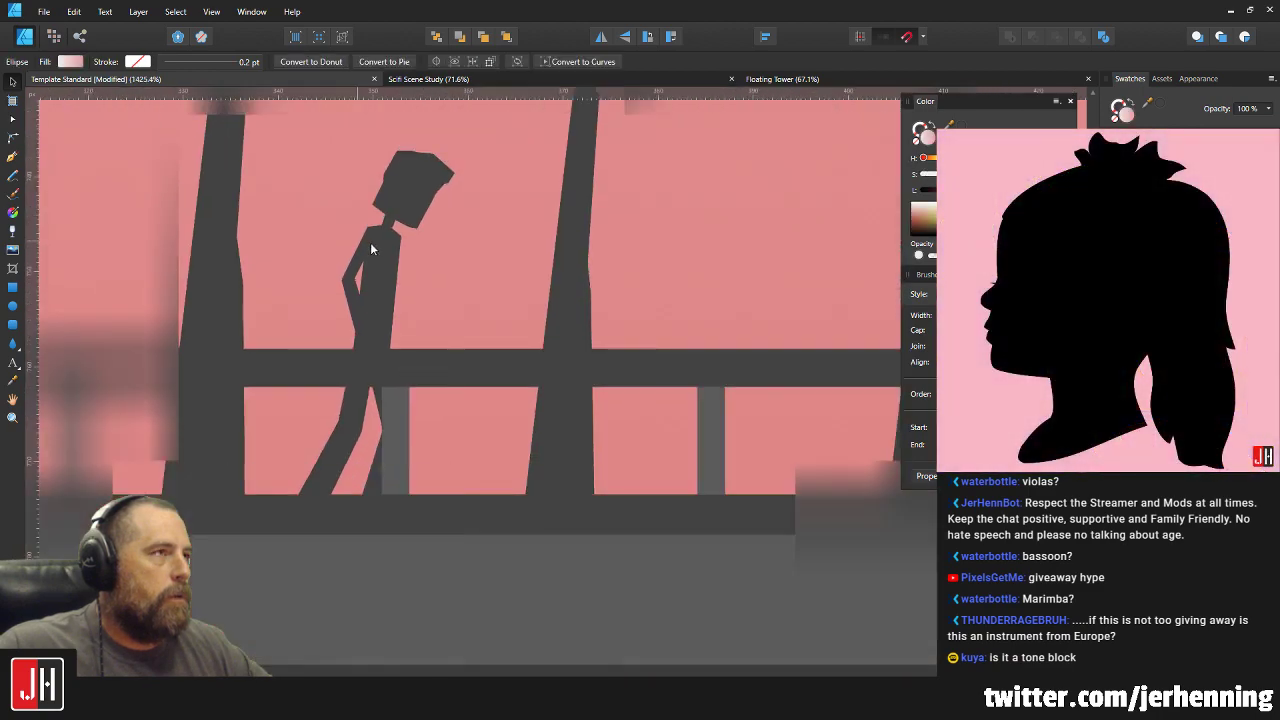
Adjust the inner elbow node of the figure's bent arm so it sits level with the outer elbow node.
scroll(540, 247, up, 7)
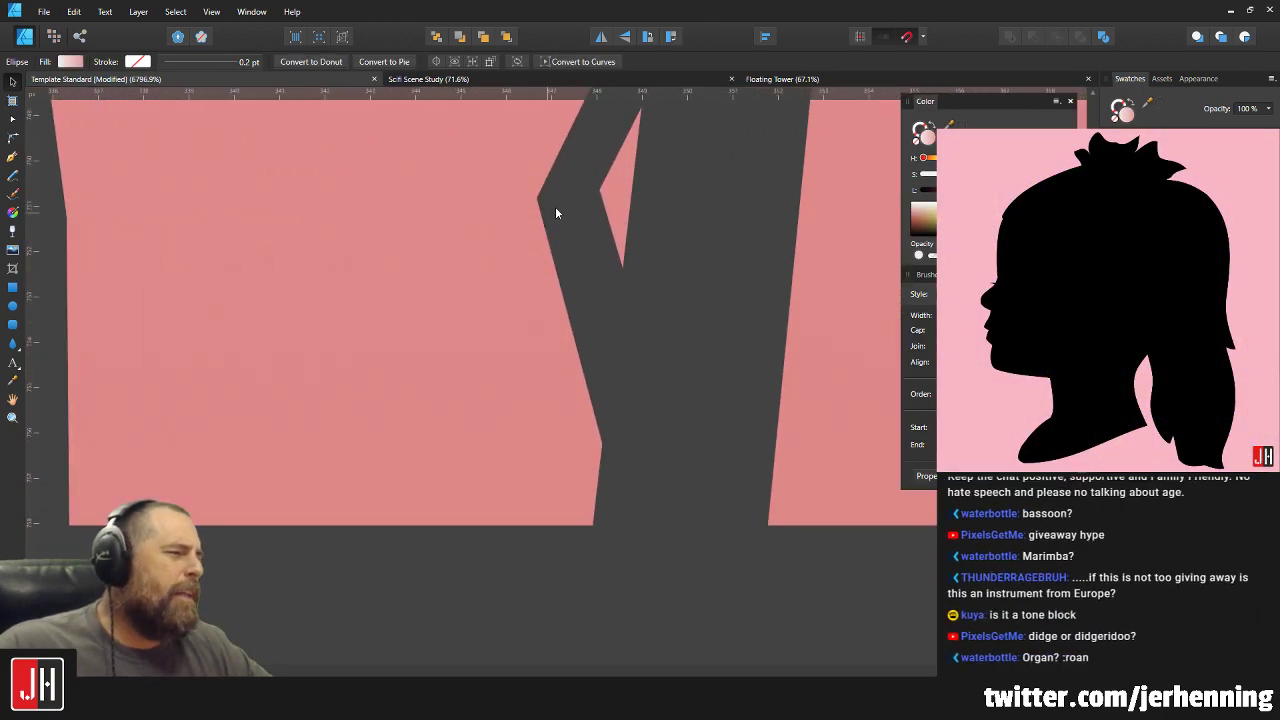
click(632, 241)
key(a)
drag(632, 241, 601, 353)
drag(457, 266, 571, 311)
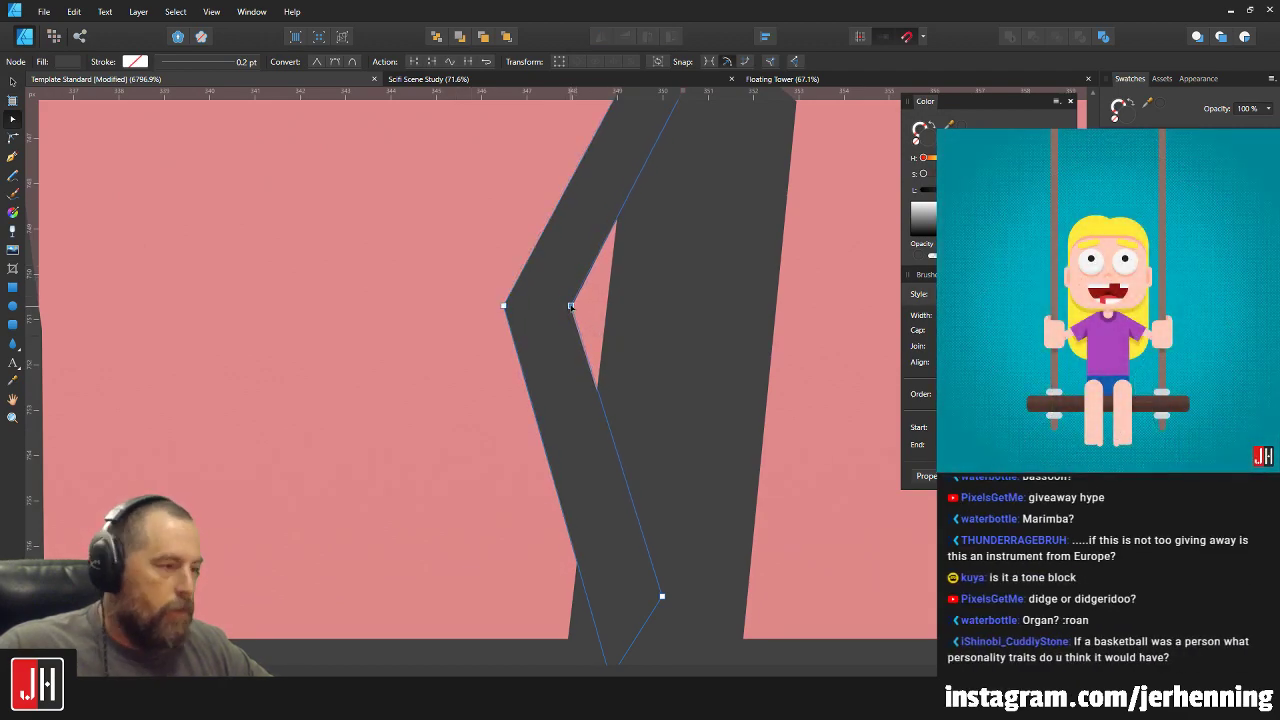
key(e)
scroll(501, 270, down, 3)
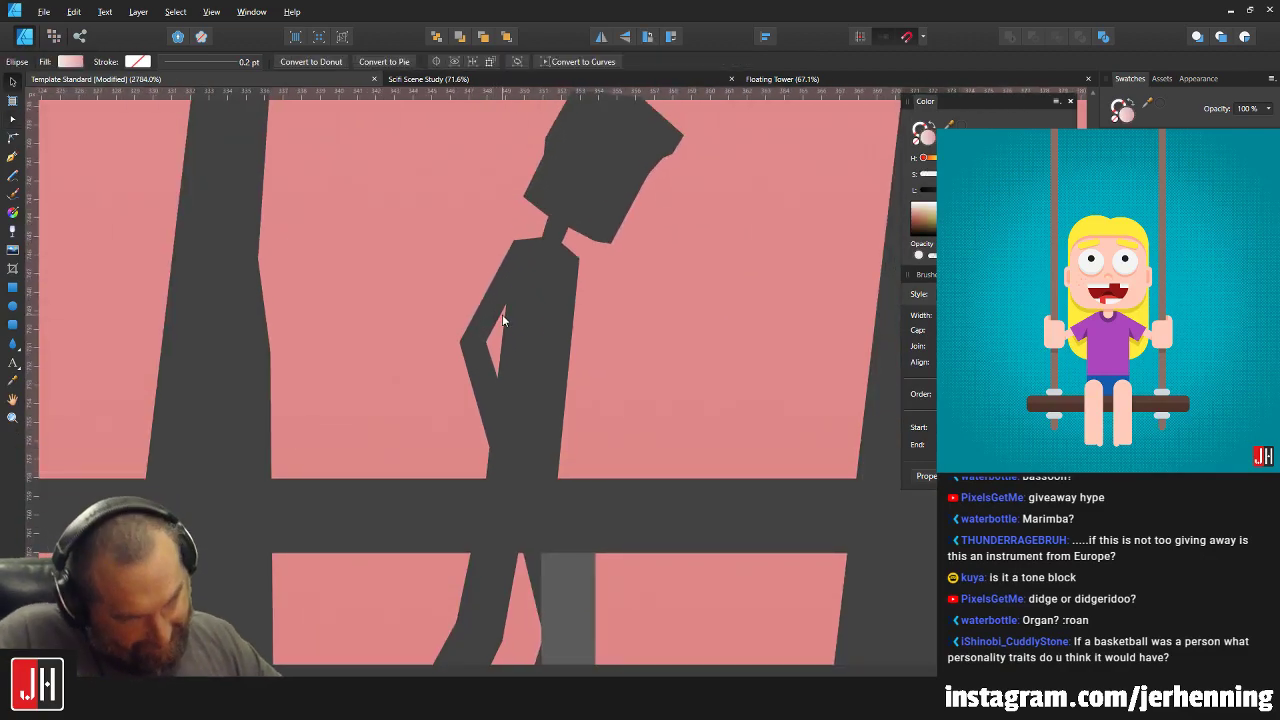
drag(501, 318, 458, 328)
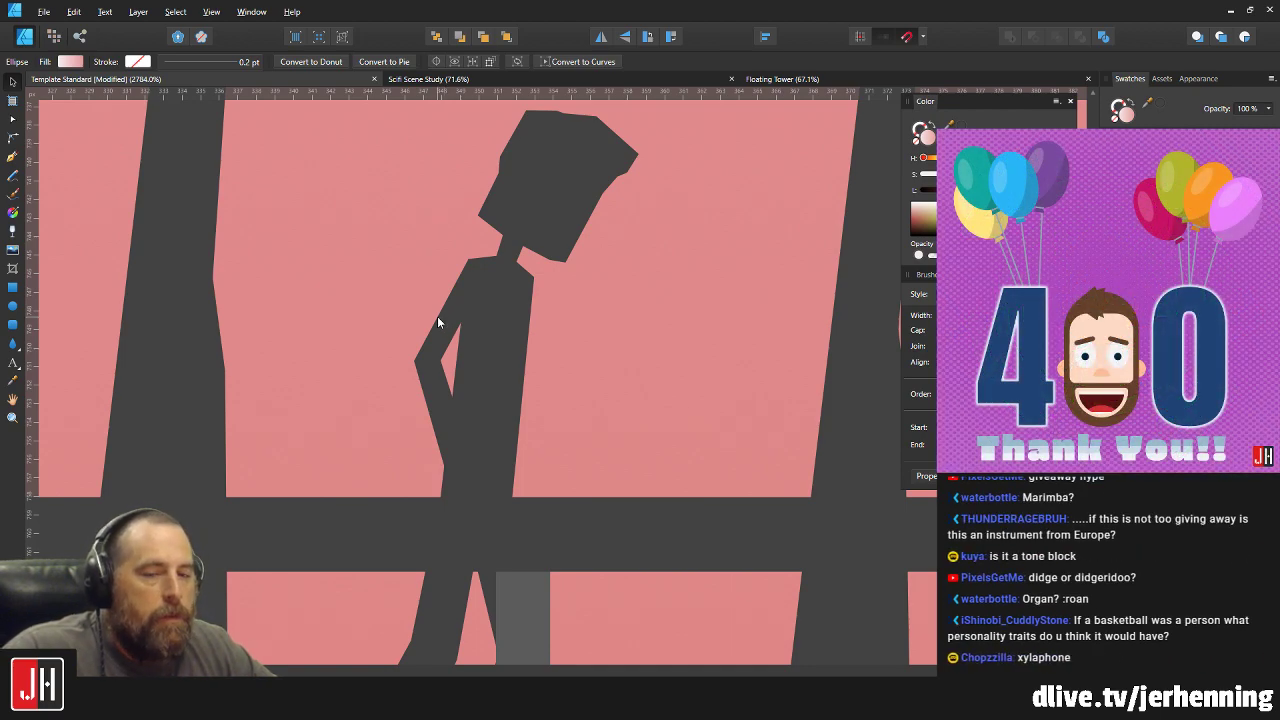
Nudge the arm's inner elbow node slightly toward the outer elbow to slim the joint, and deselect the arm.
scroll(430, 317, up, 3)
click(435, 318)
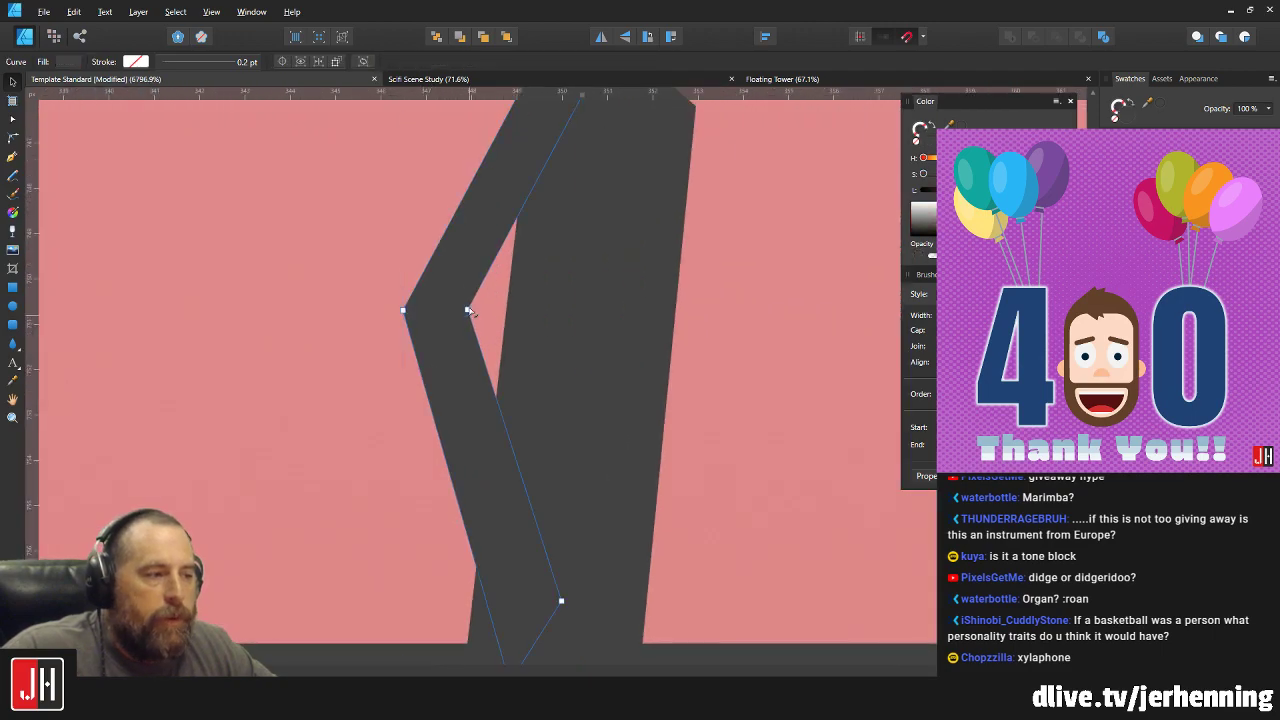
key(a)
drag(470, 320, 465, 314)
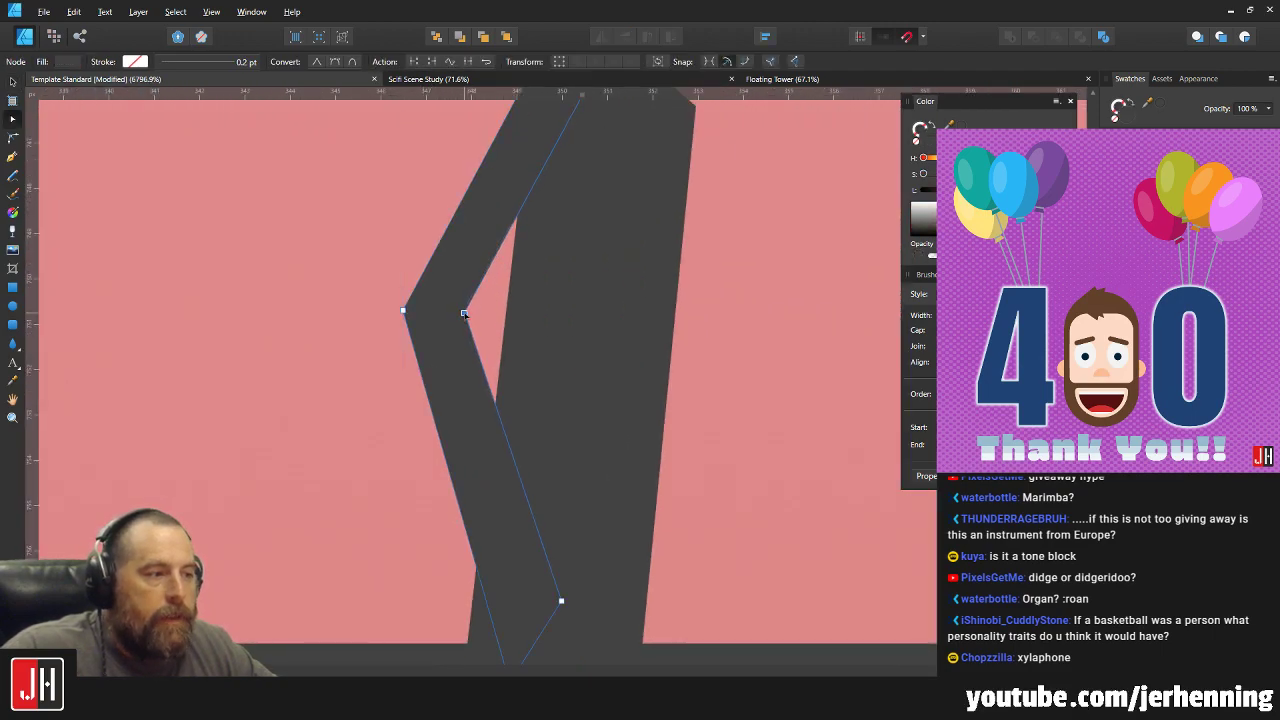
key(v)
scroll(688, 335, down, 4)
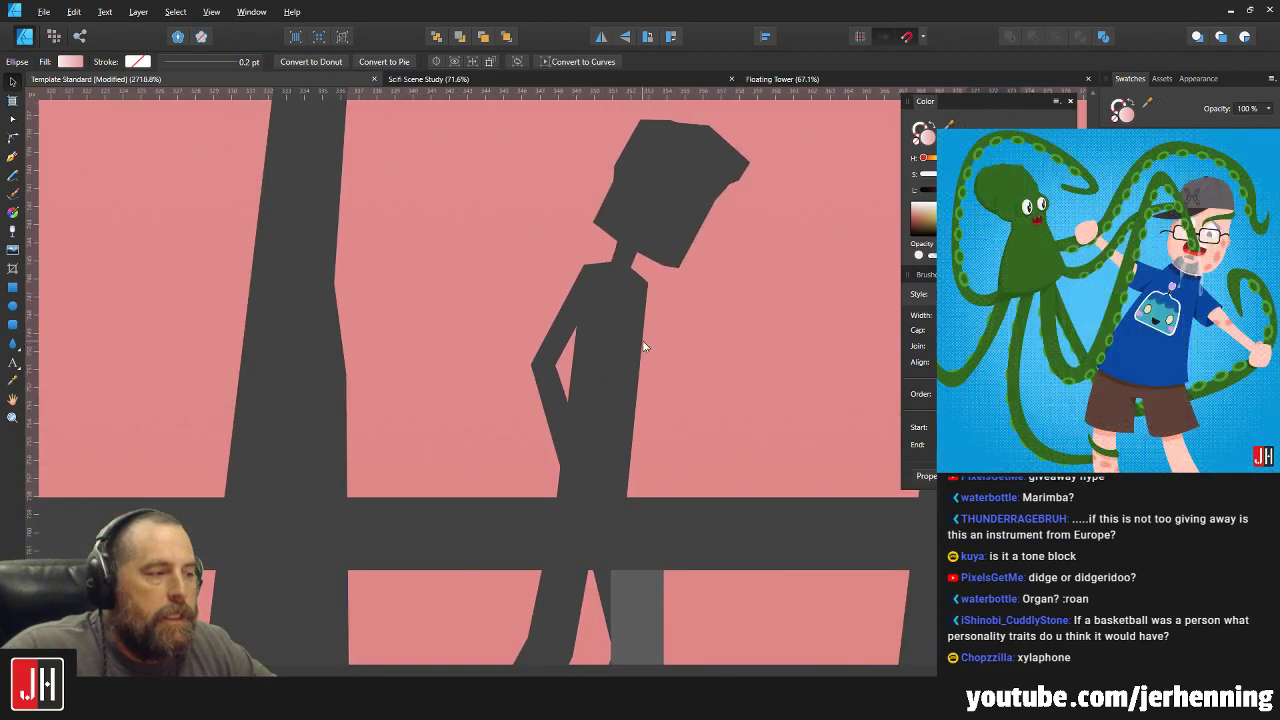
drag(644, 346, 585, 320)
scroll(595, 351, down, 6)
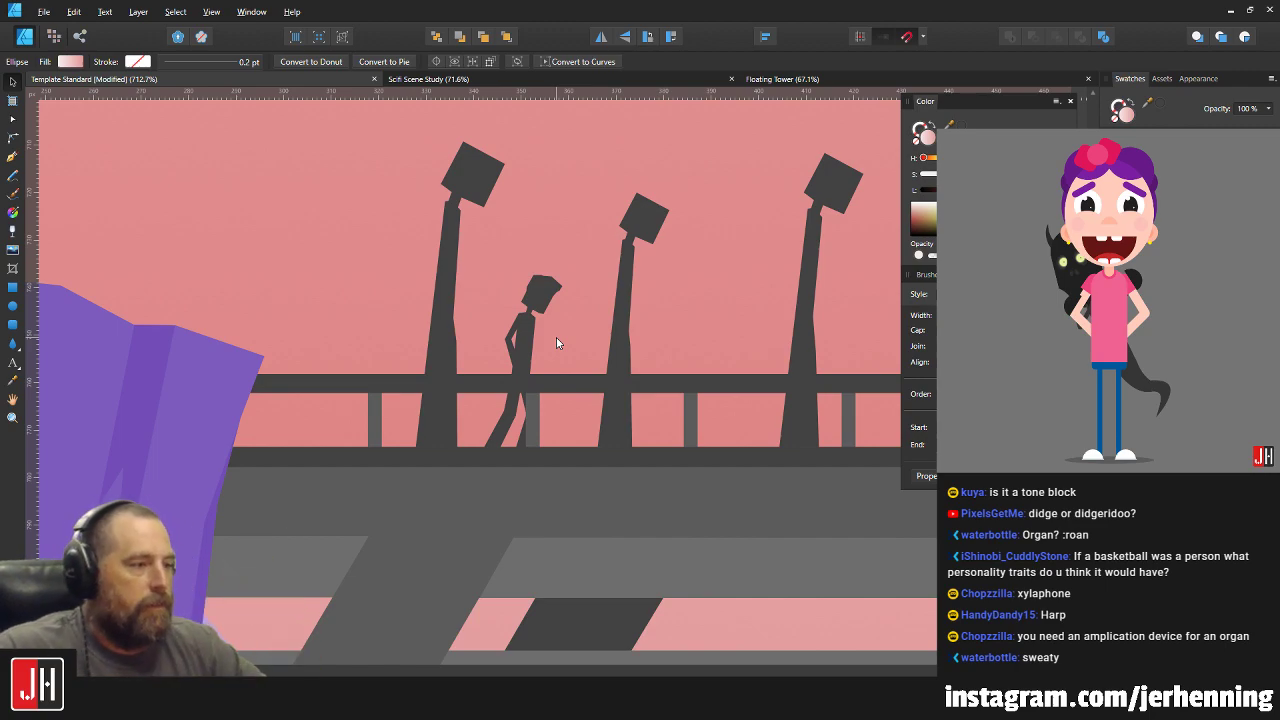
Shift both elbow nodes of the figure's arm together, slightly up and farther out from the torso.
scroll(540, 343, up, 8)
key(a)
click(540, 343)
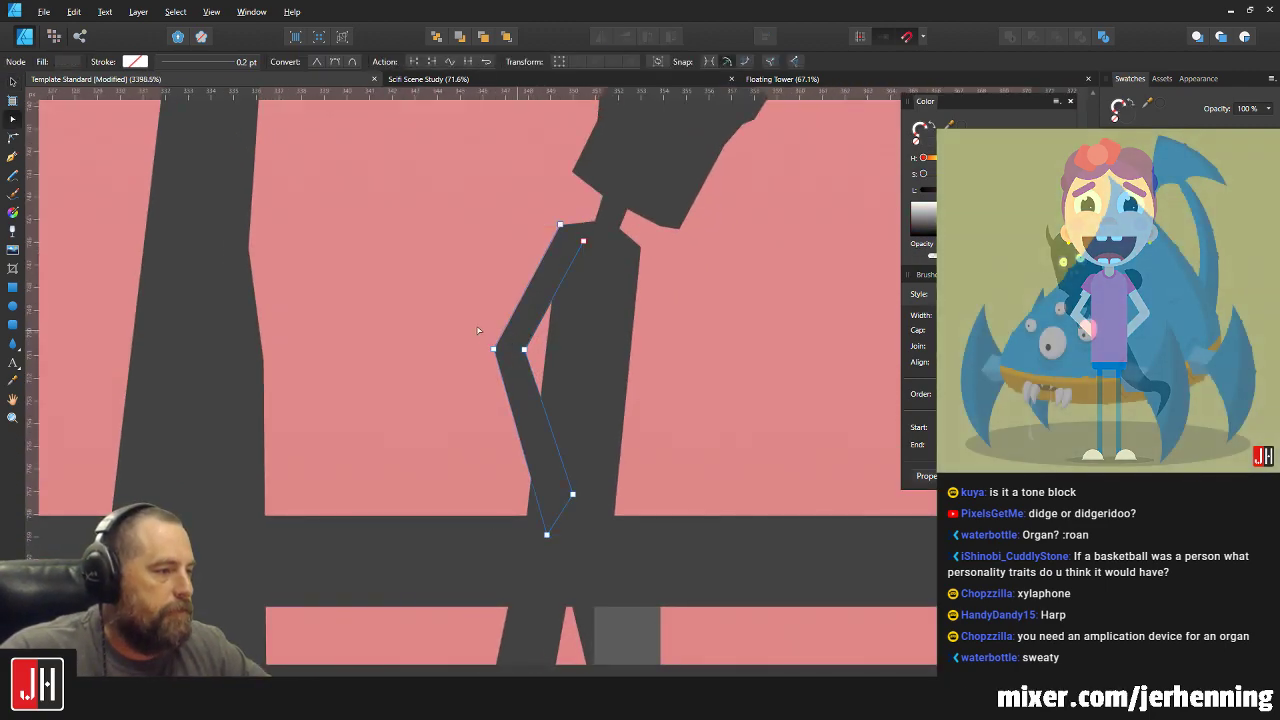
drag(482, 336, 516, 347)
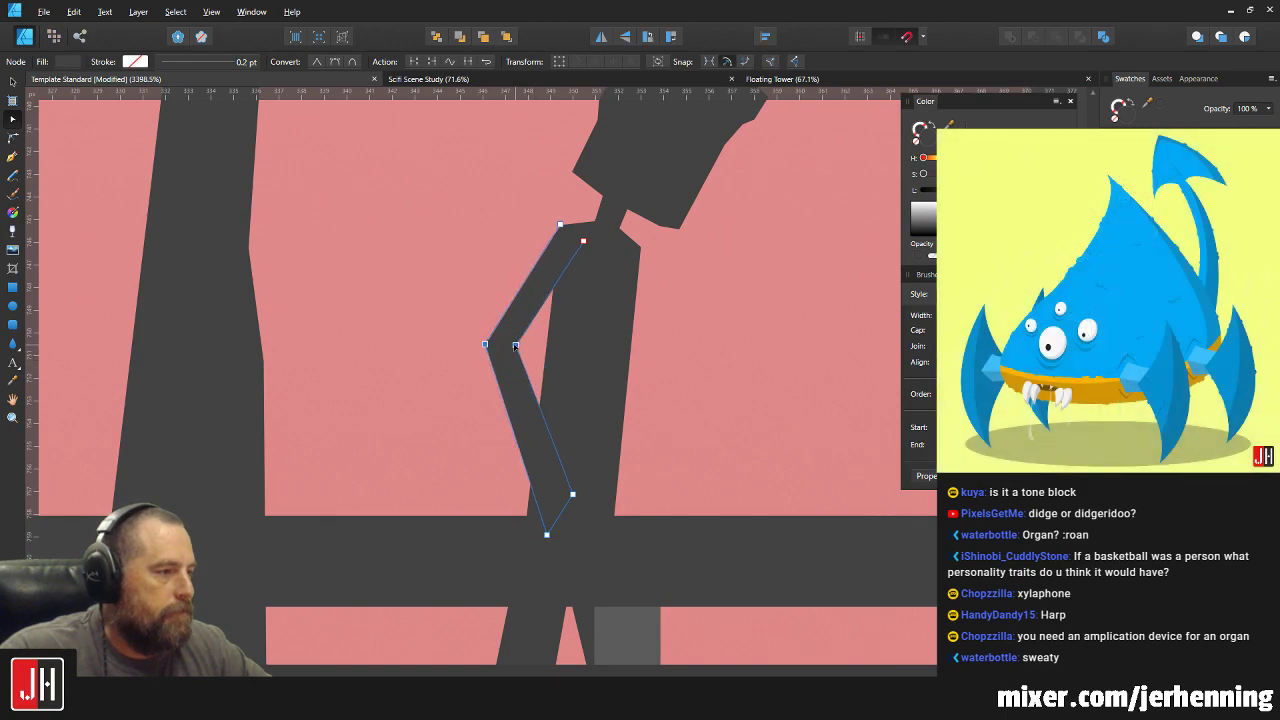
key(v)
click(703, 352)
scroll(560, 383, down, 6)
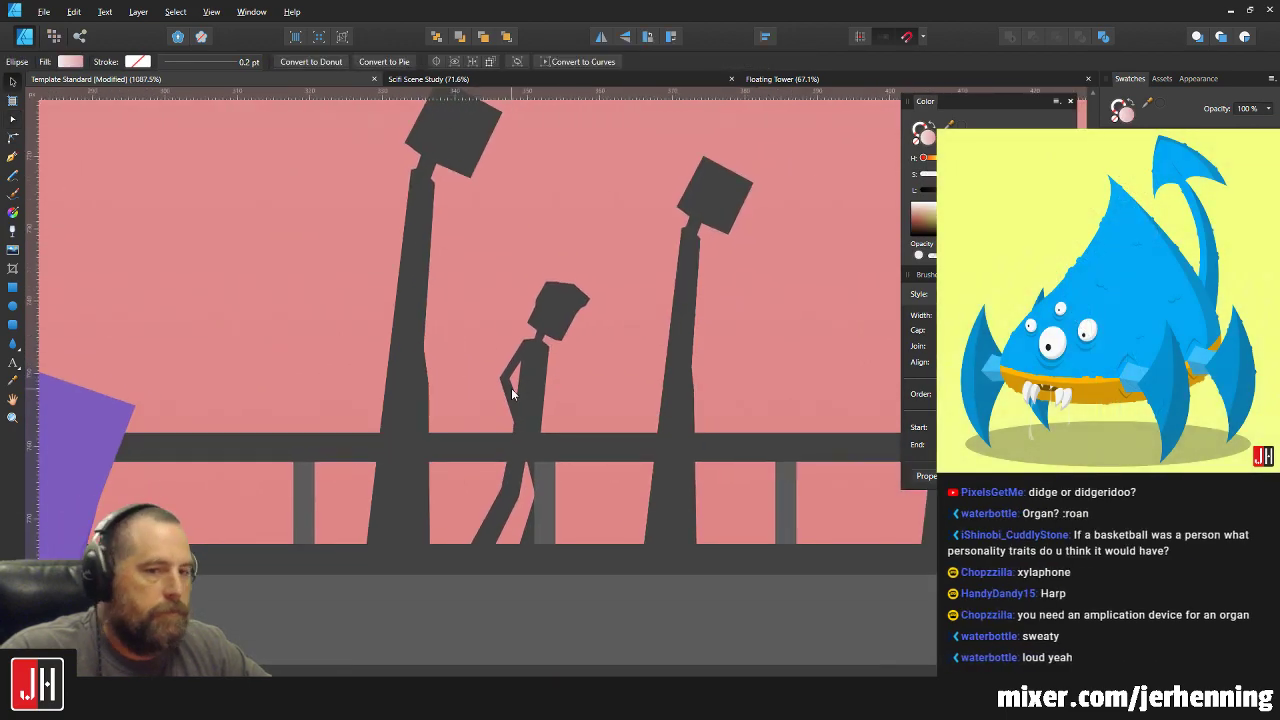
Raise the two nodes at the hand end of the arm to shorten the forearm.
scroll(513, 388, up, 6)
key(a)
click(512, 436)
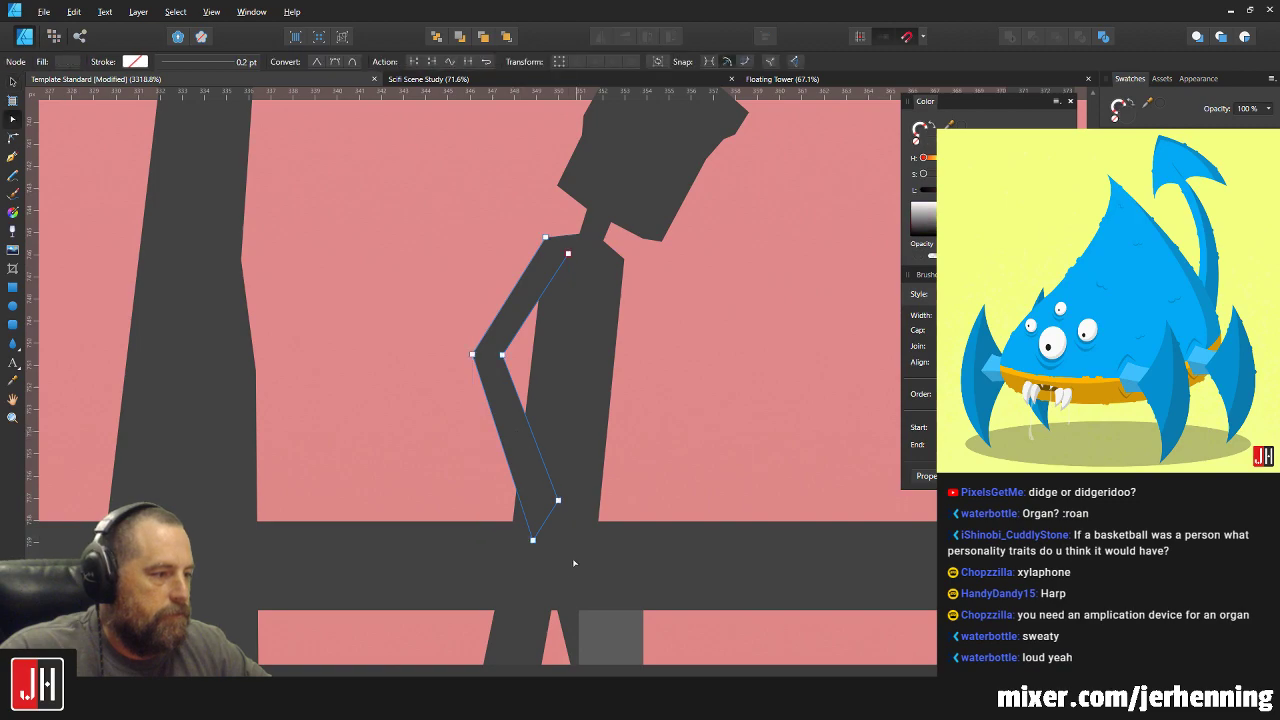
drag(572, 558, 520, 511)
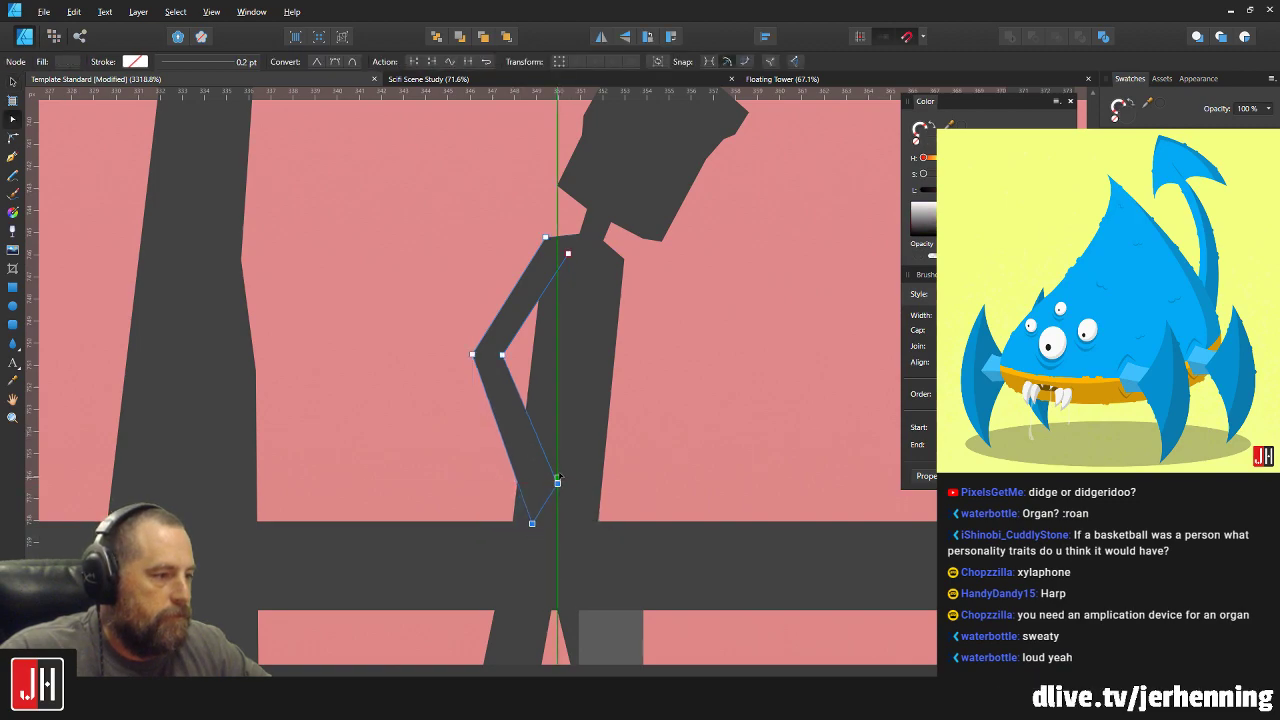
key(v)
scroll(682, 440, down, 4)
key(e)
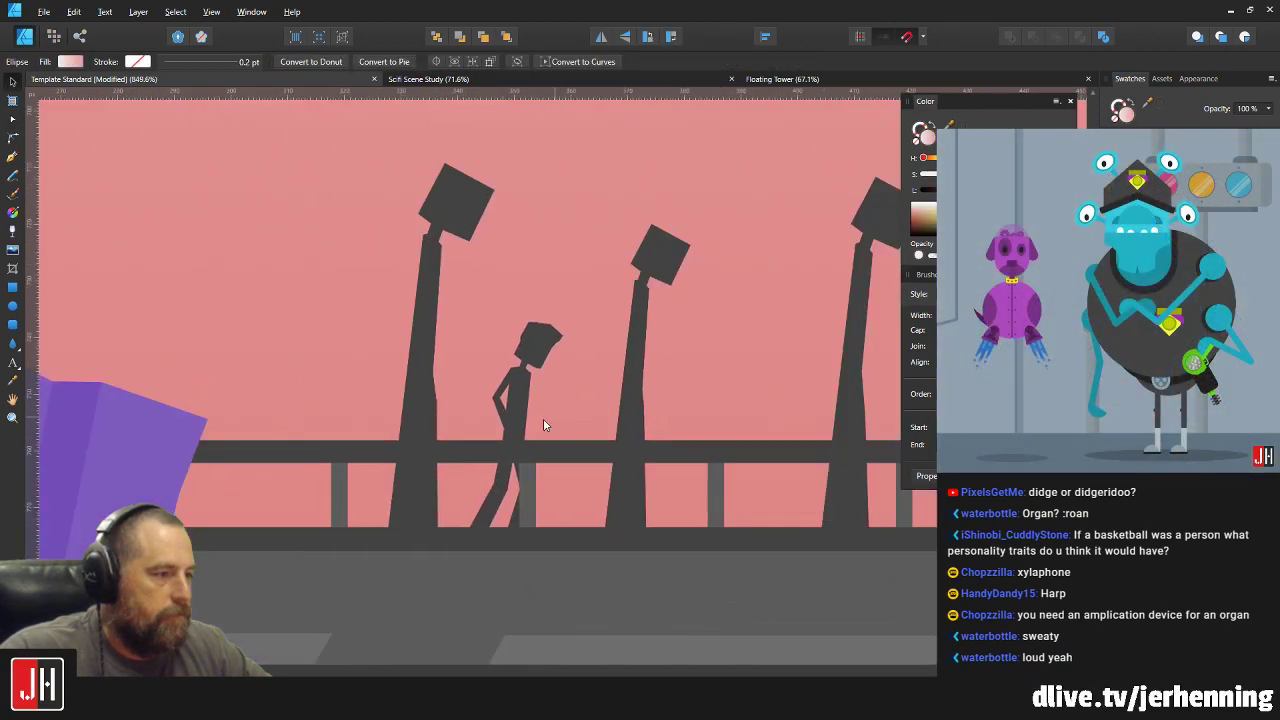
Move the torso's front shoulder corner node slightly inward to narrow the shoulder.
scroll(551, 392, up, 2)
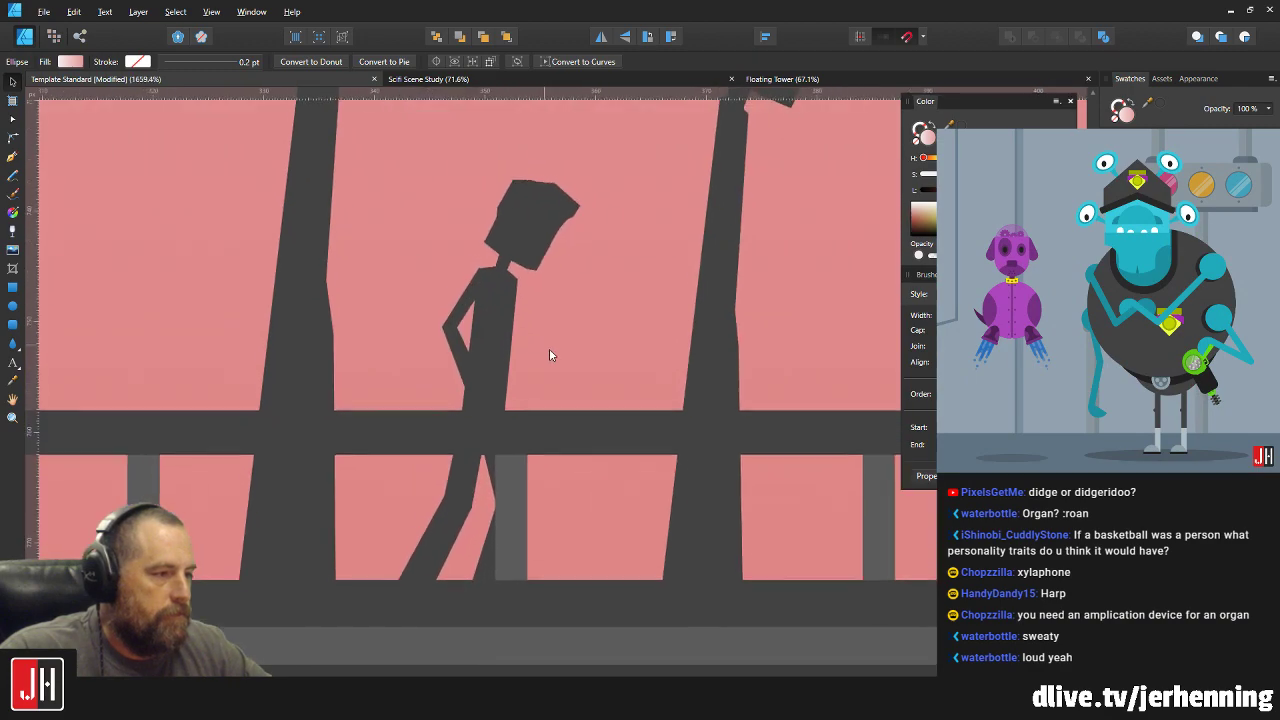
scroll(530, 330, up, 2)
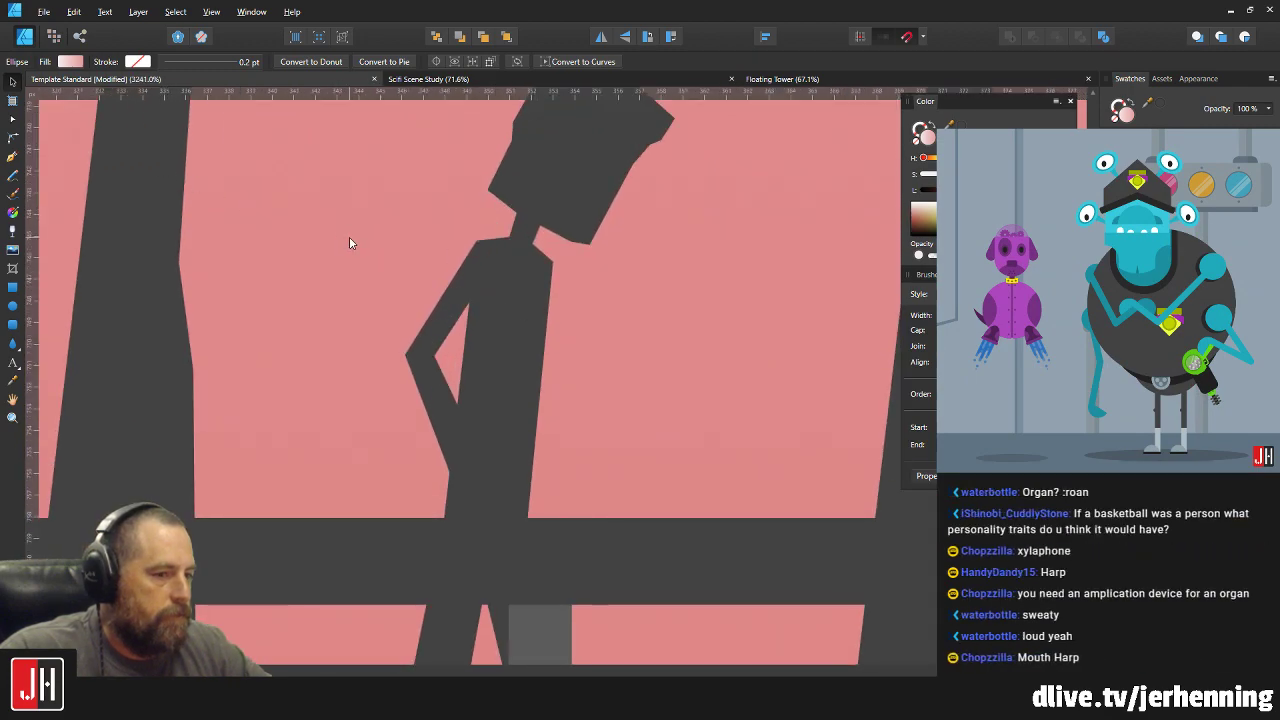
key(p)
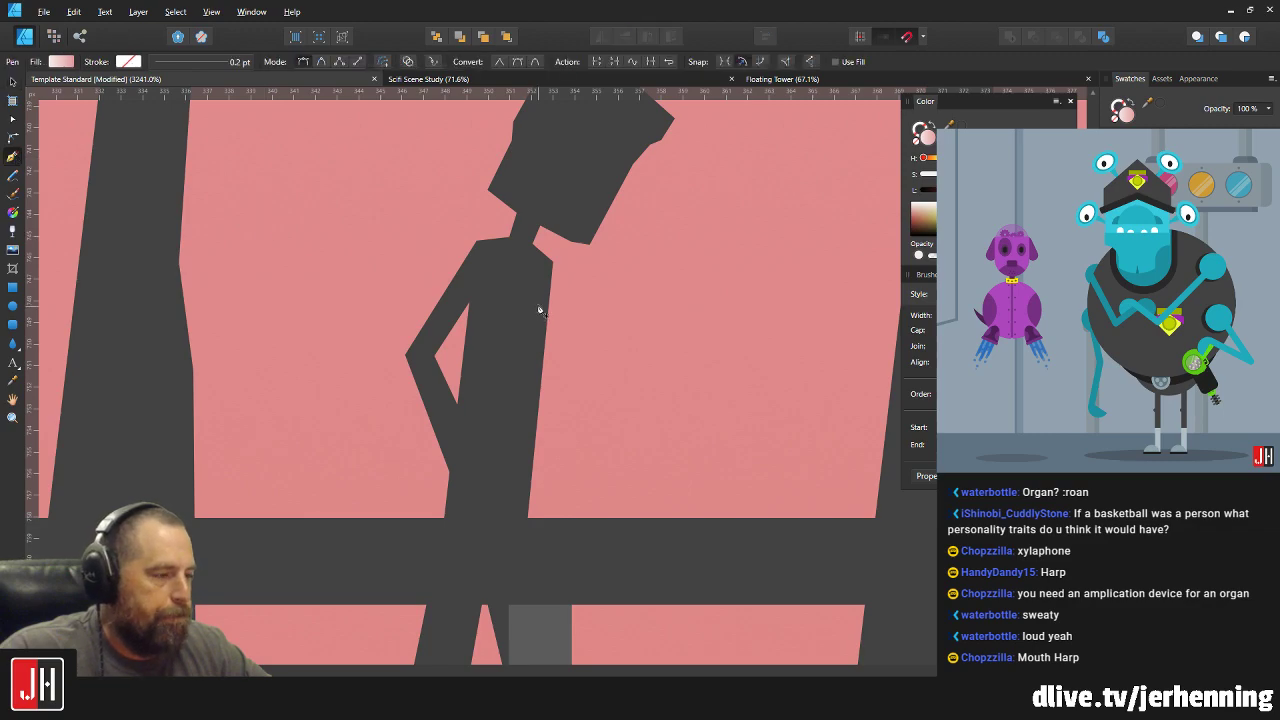
key(a)
scroll(543, 277, up, 2)
click(557, 258)
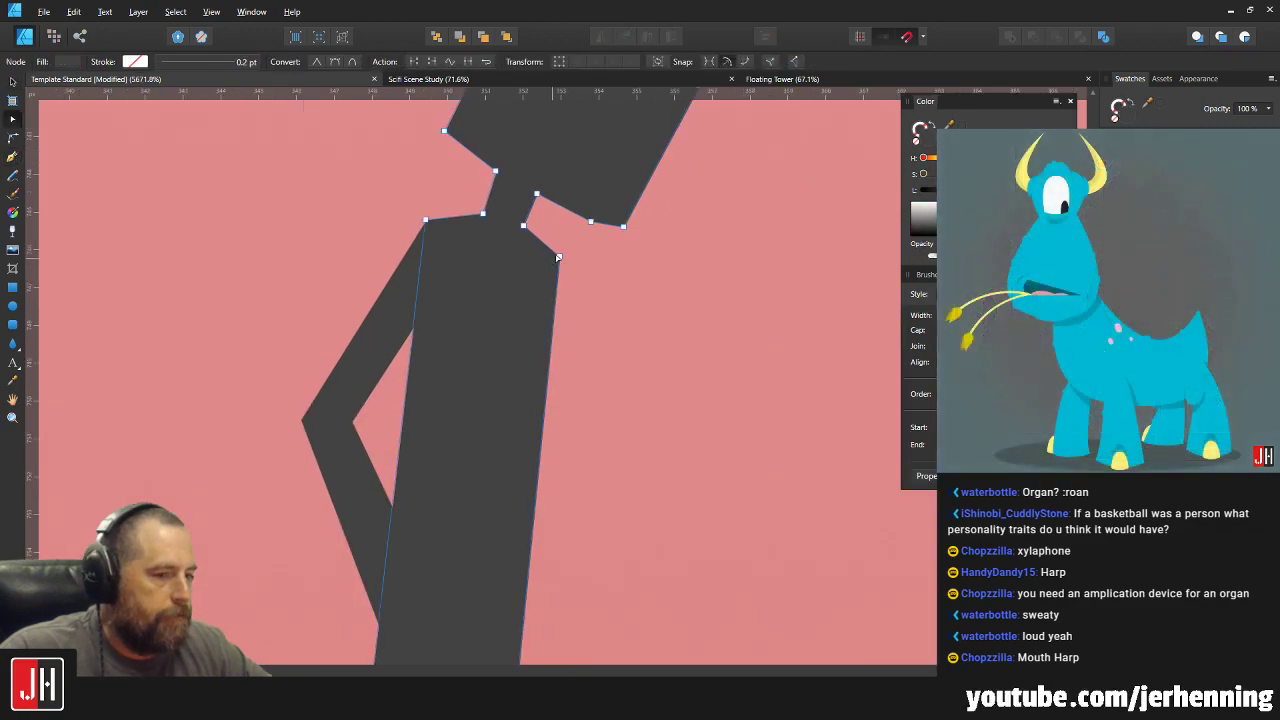
drag(559, 257, 553, 257)
key(v)
key(m)
scroll(587, 280, down, 6)
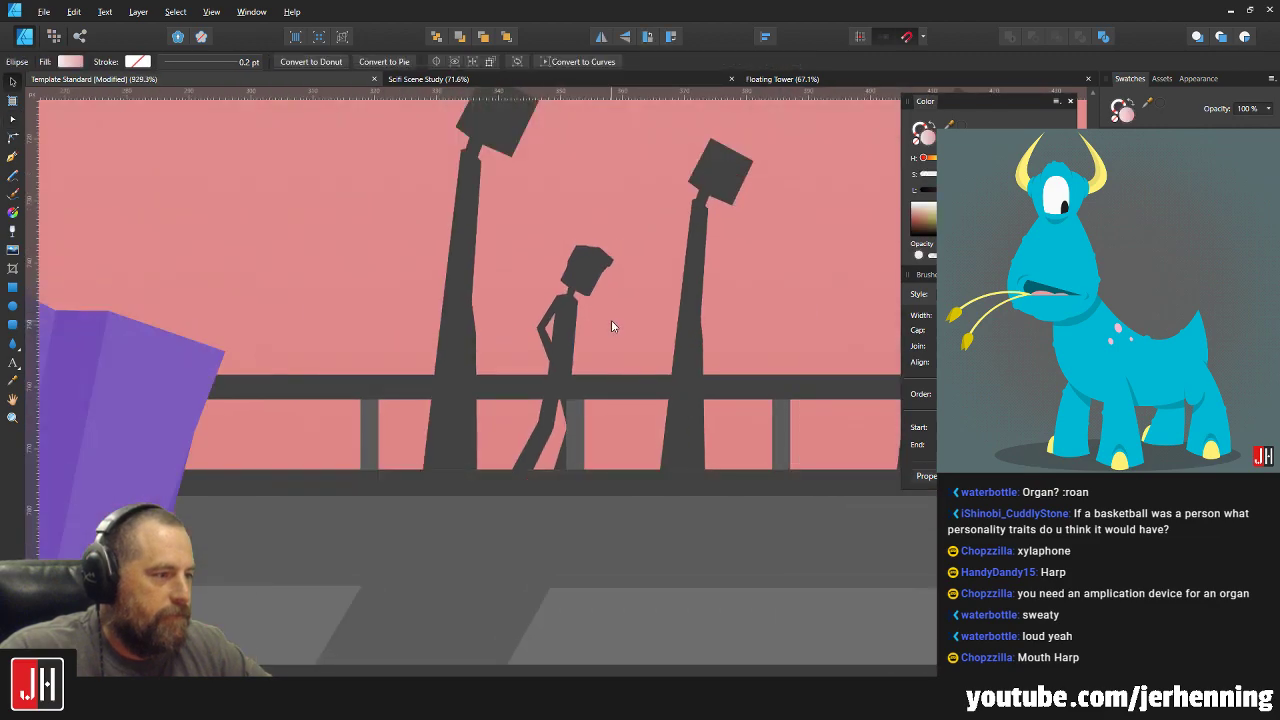
Push both elbow nodes of the arm a little farther outward, adjust the inner elbow node, and deselect the arm.
key(v)
click(474, 280)
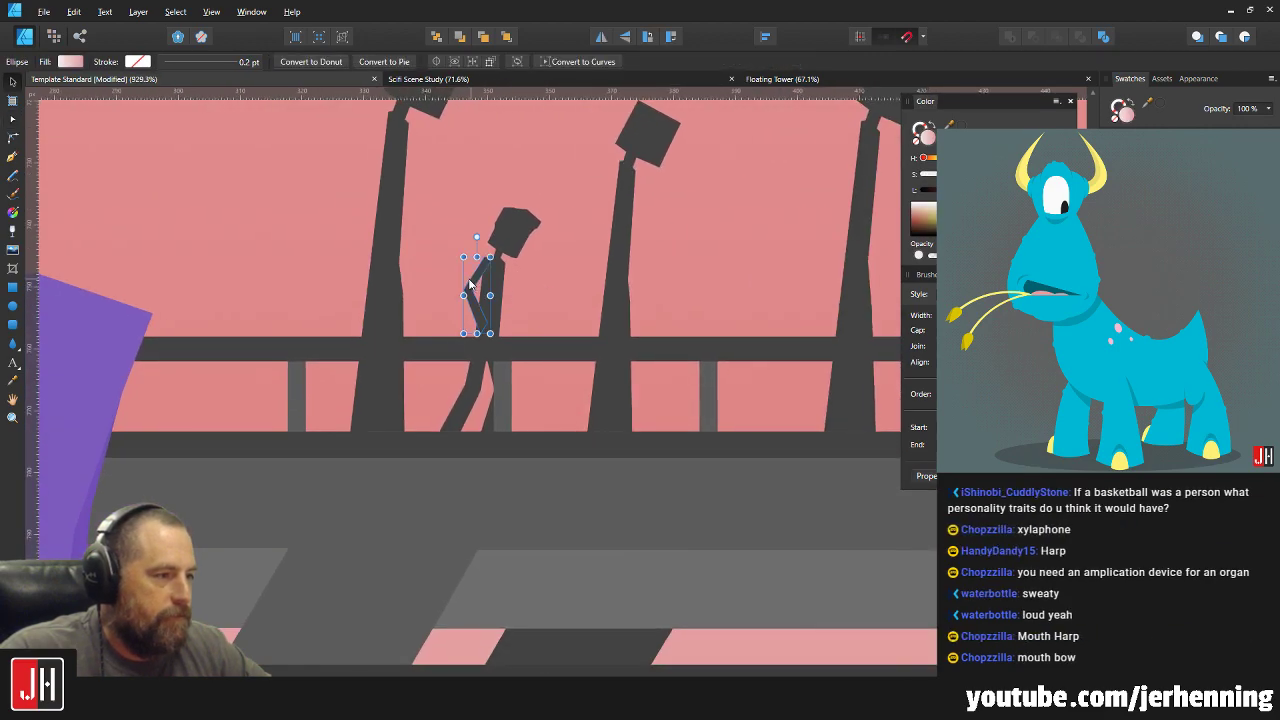
scroll(472, 300, up, 3)
scroll(473, 303, up, 3)
key(a)
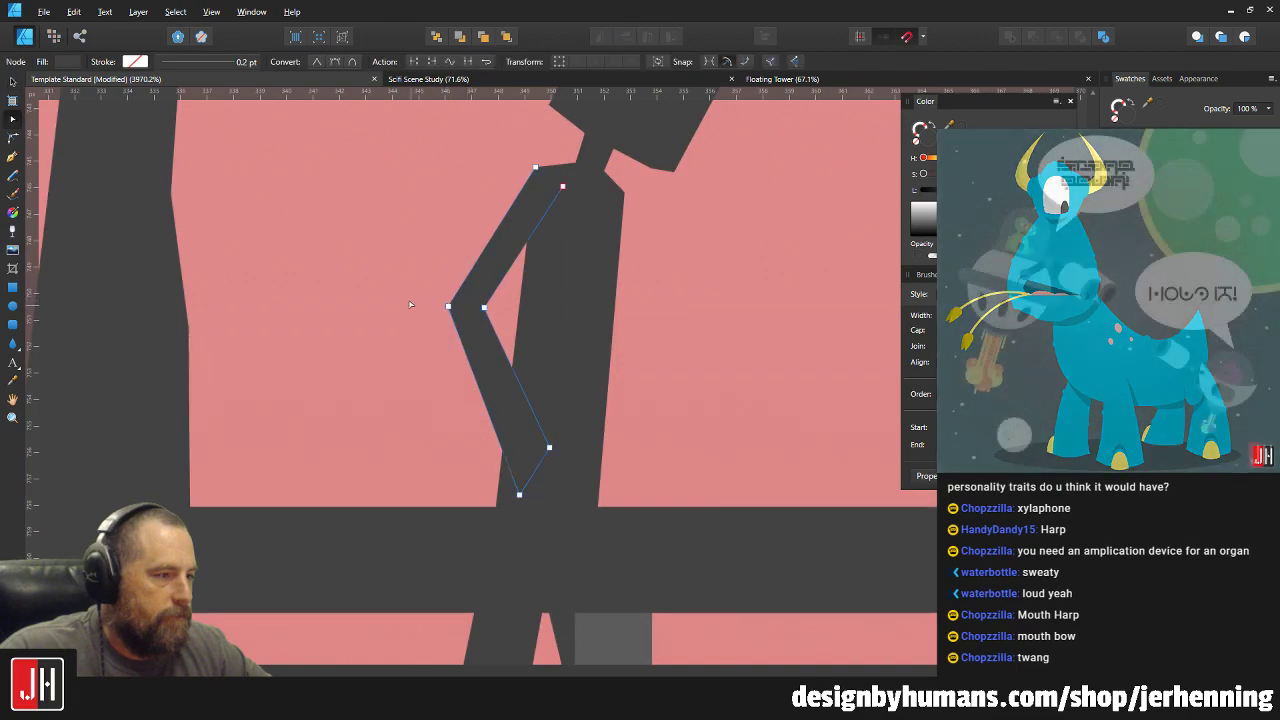
drag(483, 309, 479, 303)
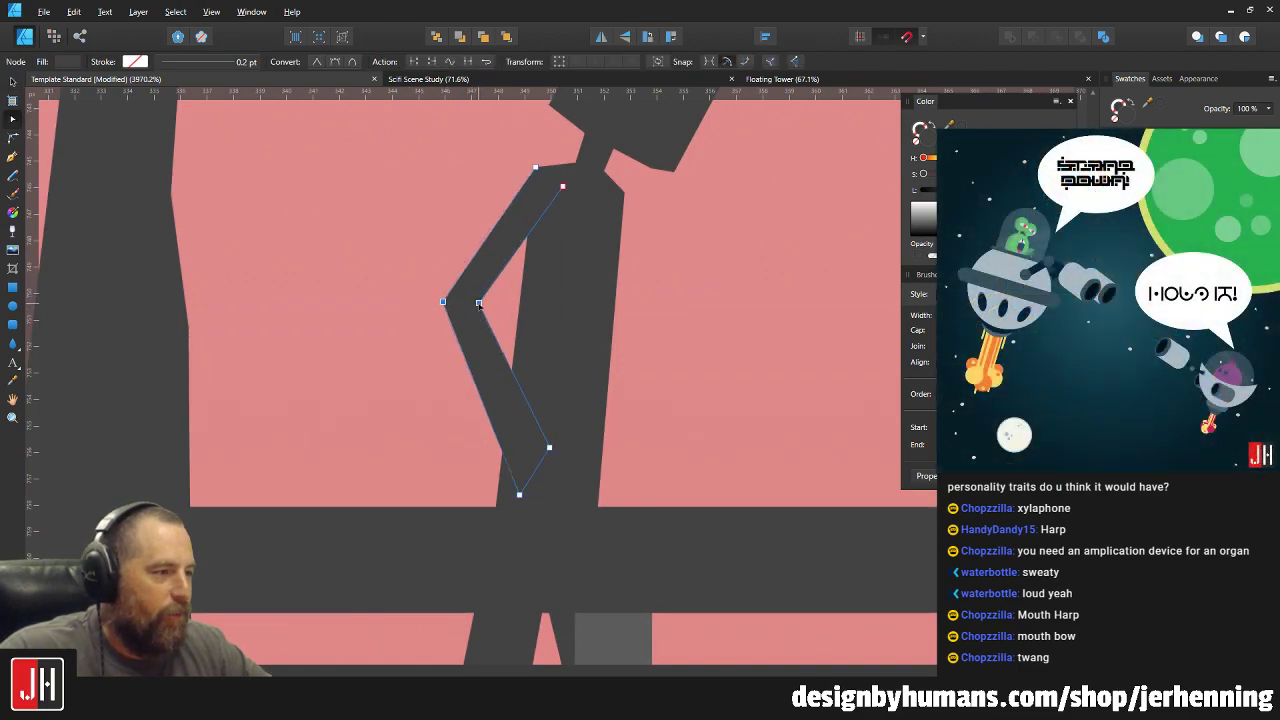
click(480, 304)
key(v)
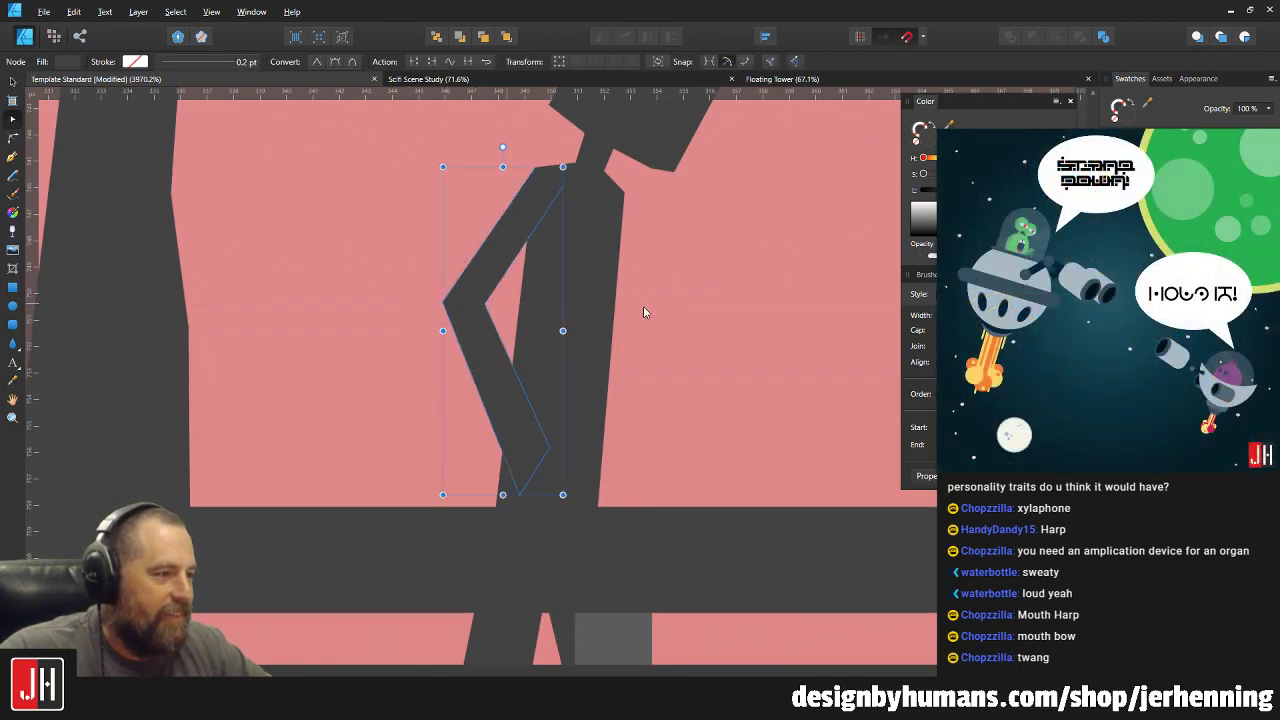
click(645, 309)
scroll(646, 313, down, 5)
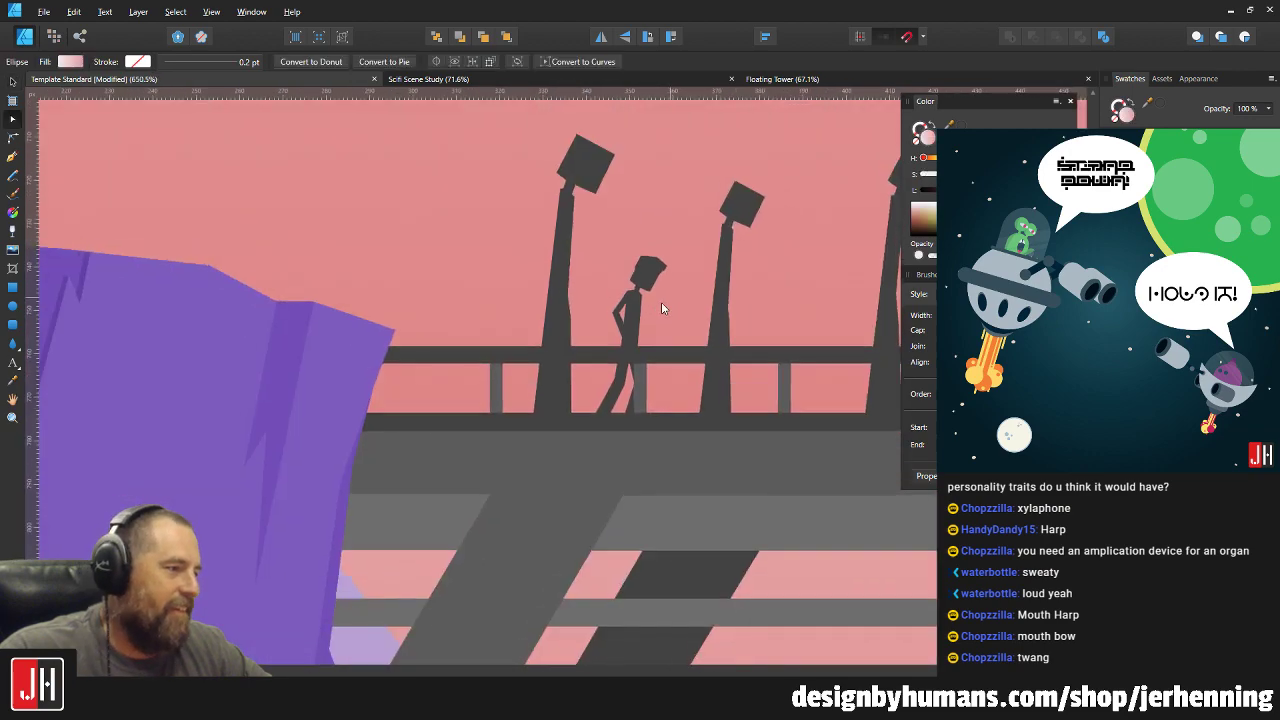
Select all of the head's nodes and lower the head slightly toward the shoulders to shorten the neck.
scroll(661, 302, up, 2)
scroll(558, 318, up, 3)
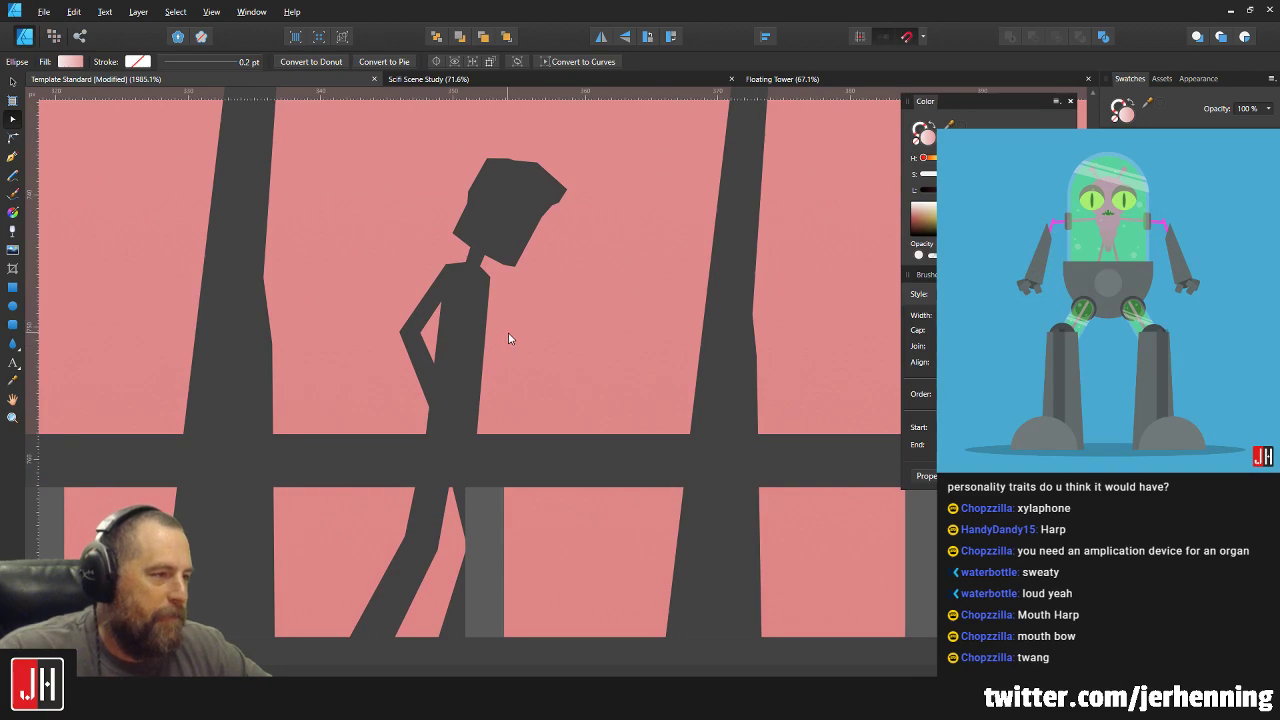
scroll(503, 335, up, 3)
scroll(531, 309, up, 3)
double_click(511, 288)
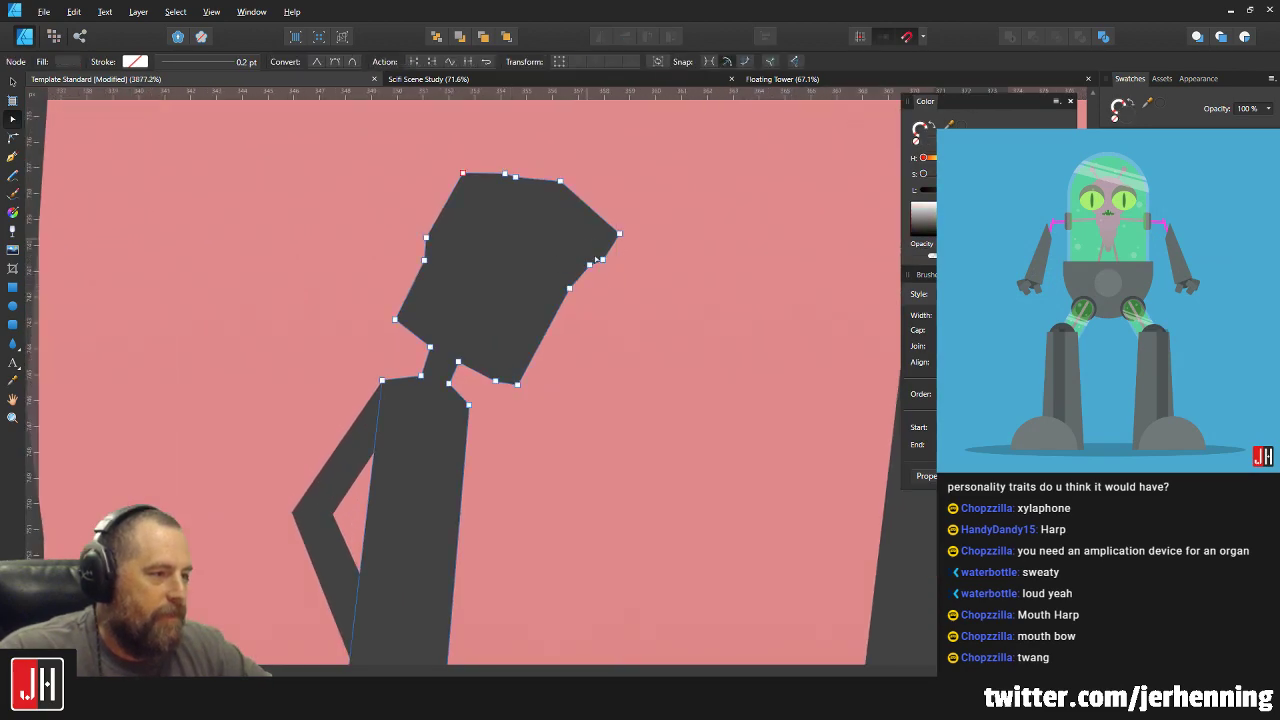
click(377, 154)
drag(353, 126, 682, 420)
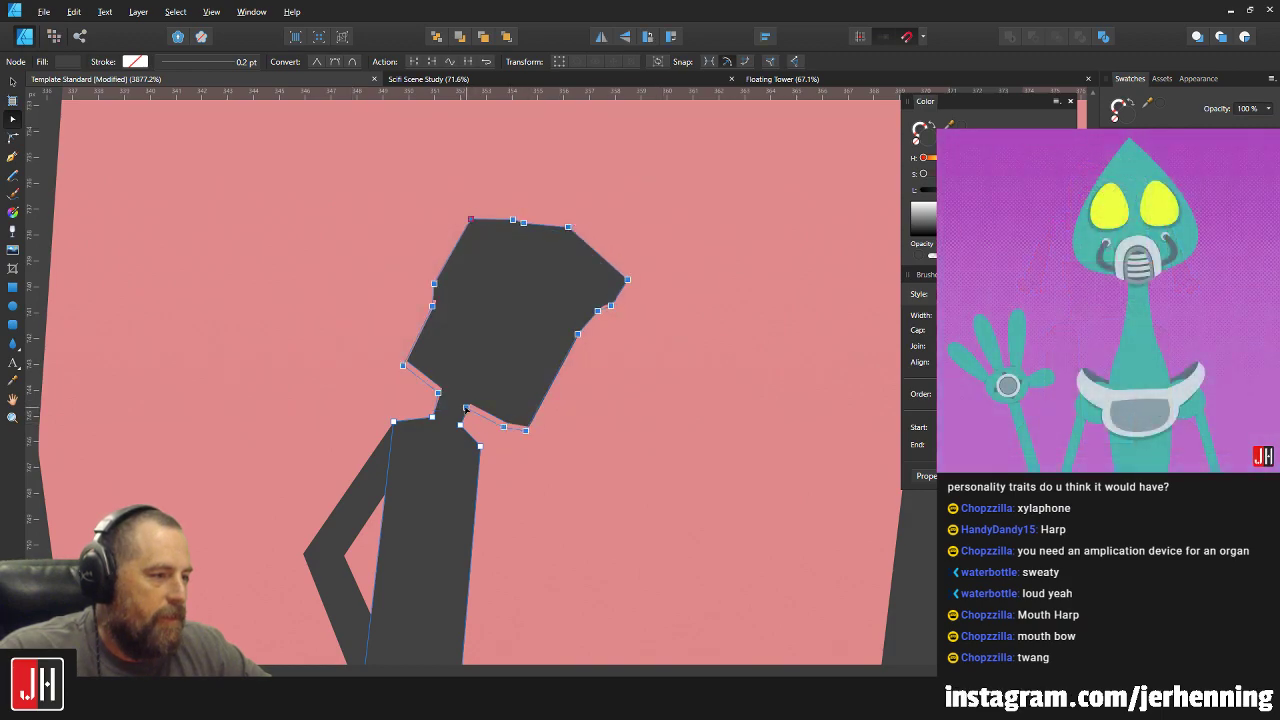
drag(469, 404, 467, 409)
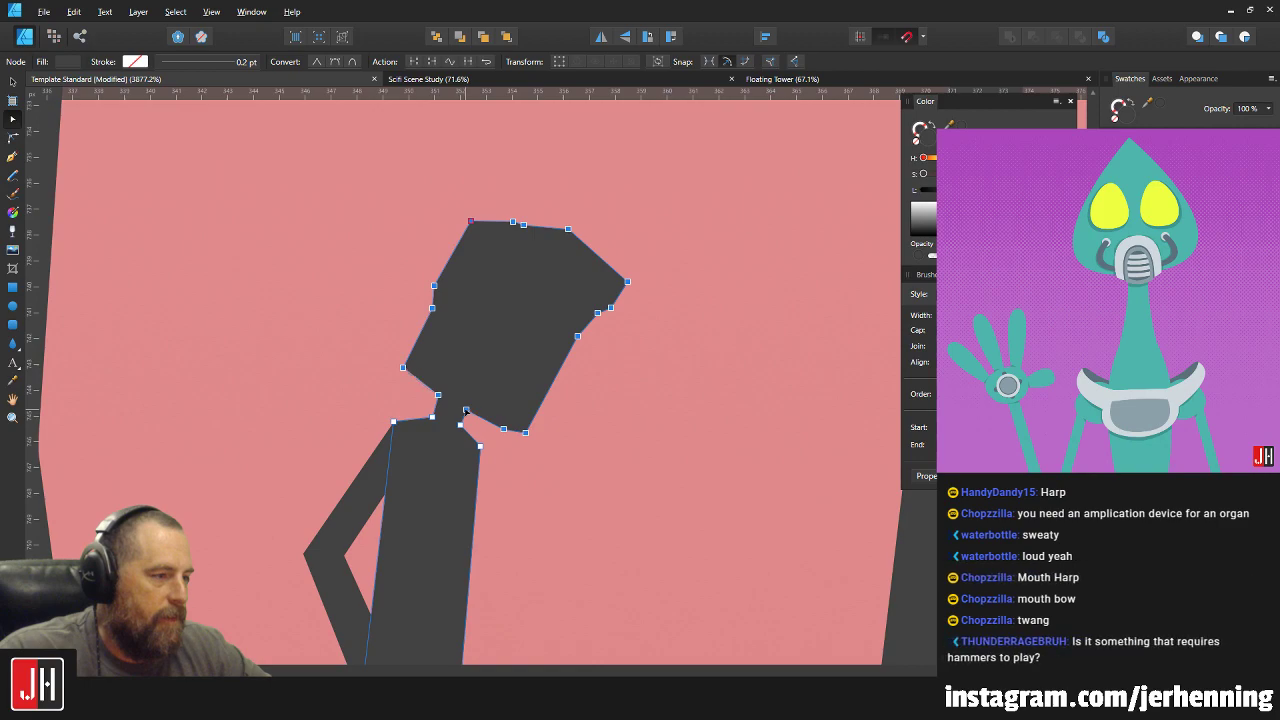
key(v)
key(m)
scroll(592, 396, down, 5)
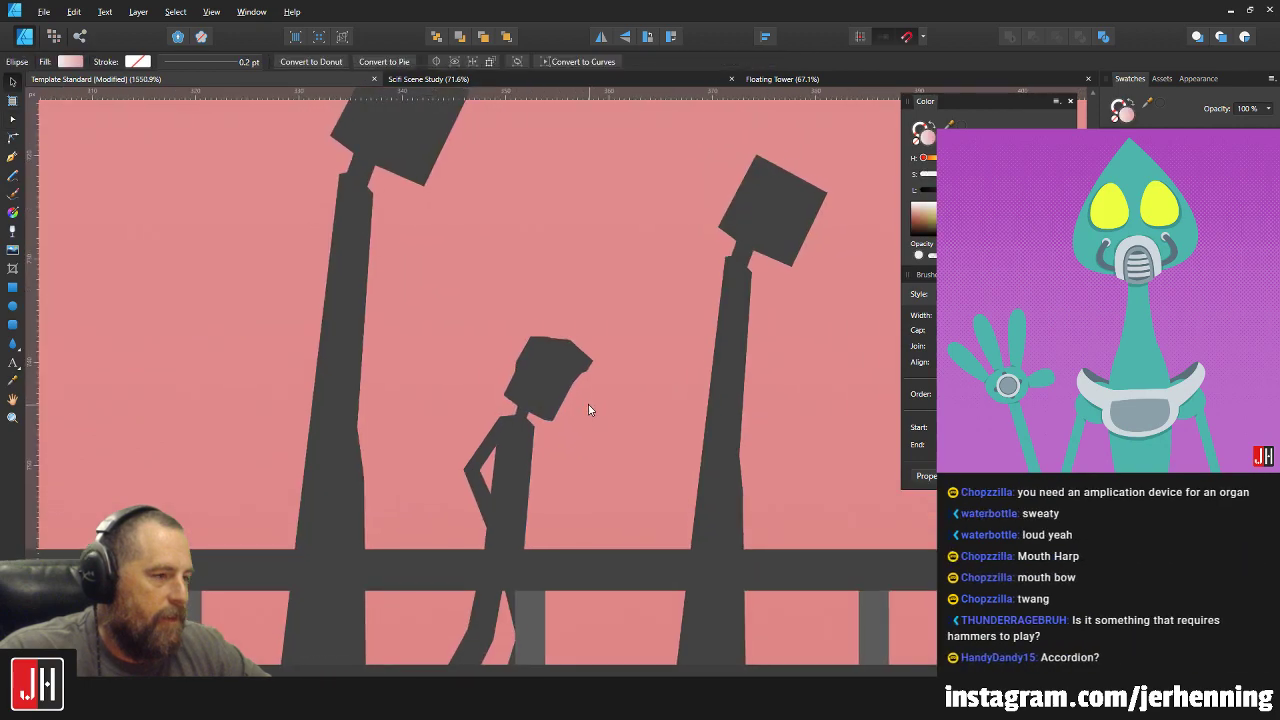
Move the node at the head's lower back corner slightly down and outward, and deselect the figure.
scroll(588, 404, up, 4)
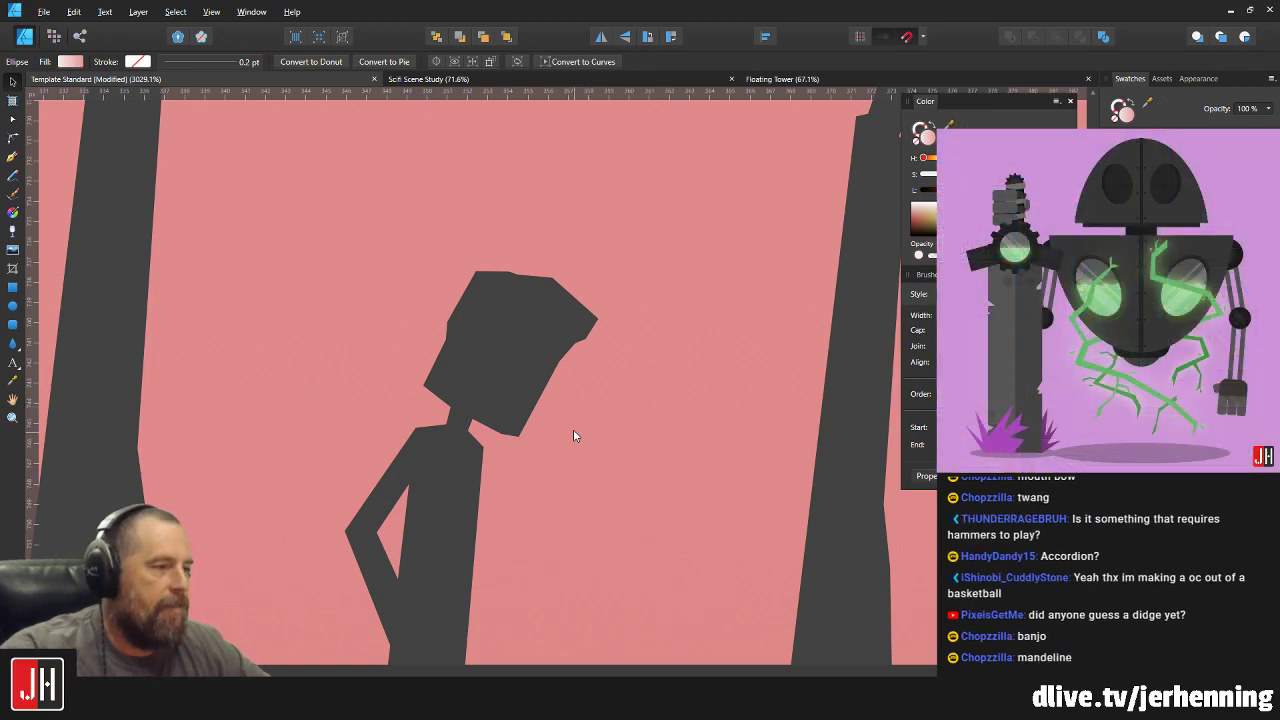
scroll(573, 429, up, 3)
key(a)
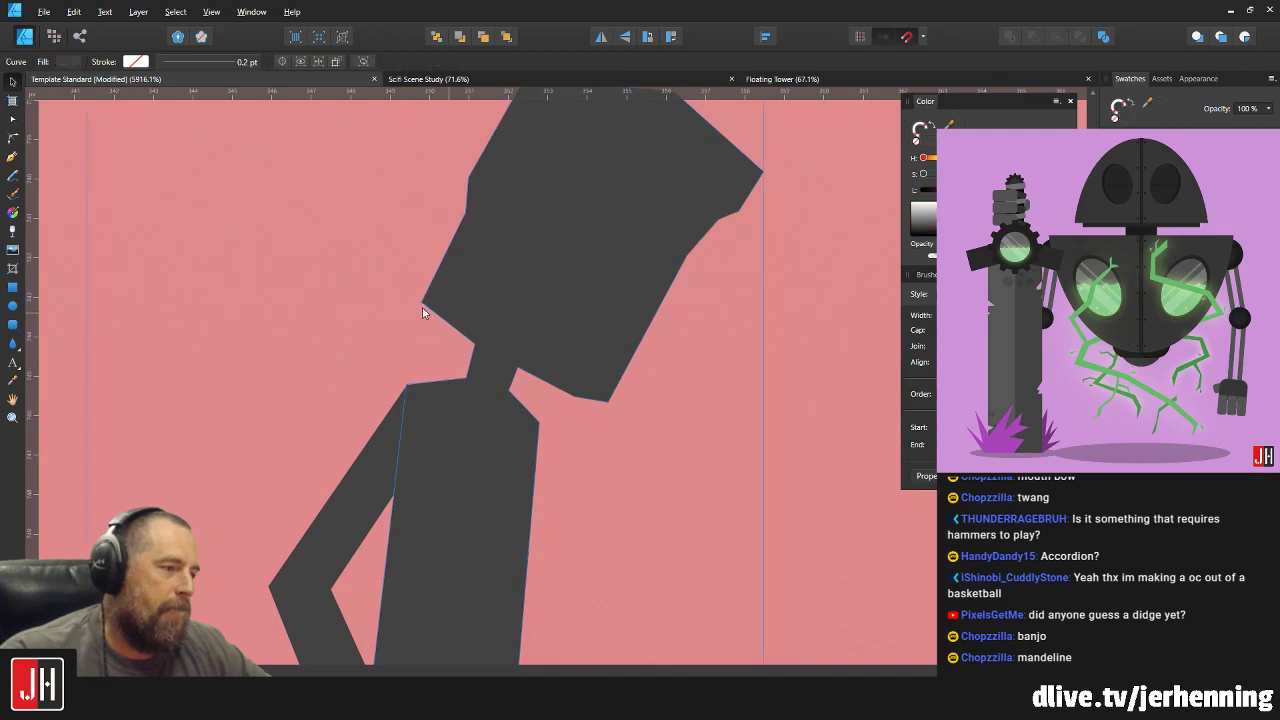
drag(404, 284, 490, 352)
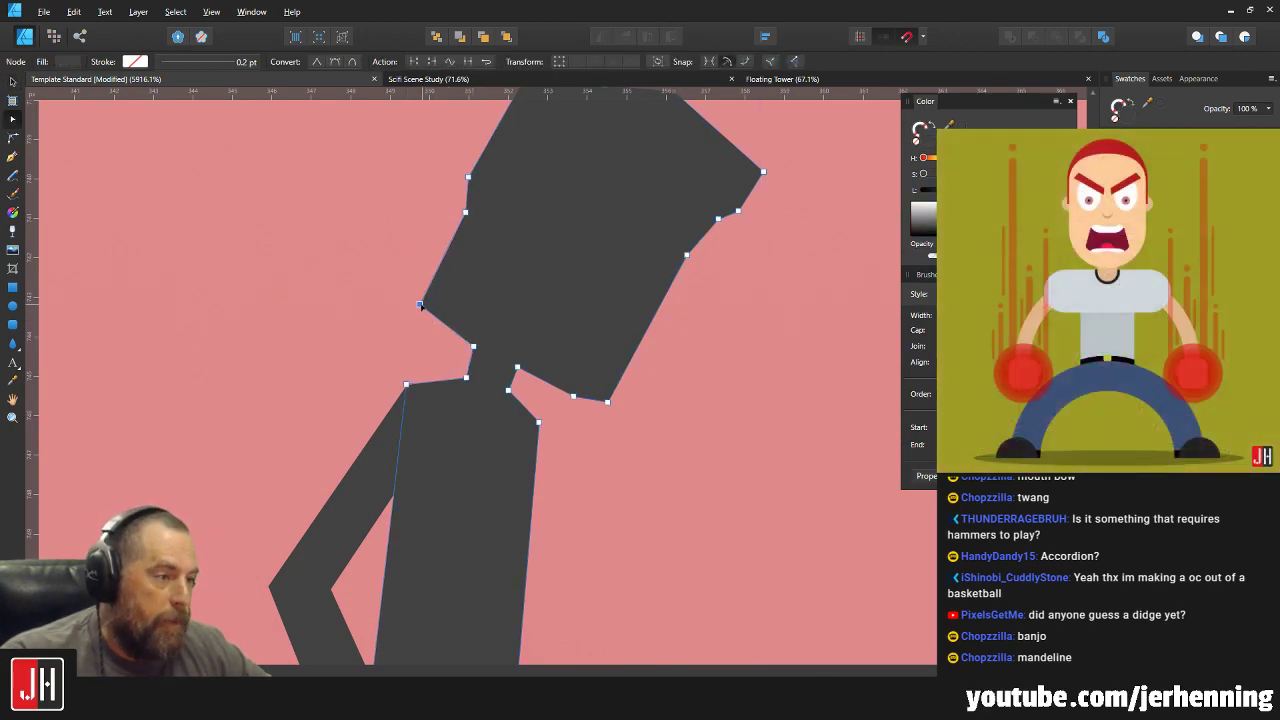
drag(419, 304, 417, 310)
scroll(388, 287, down, 3)
key(m)
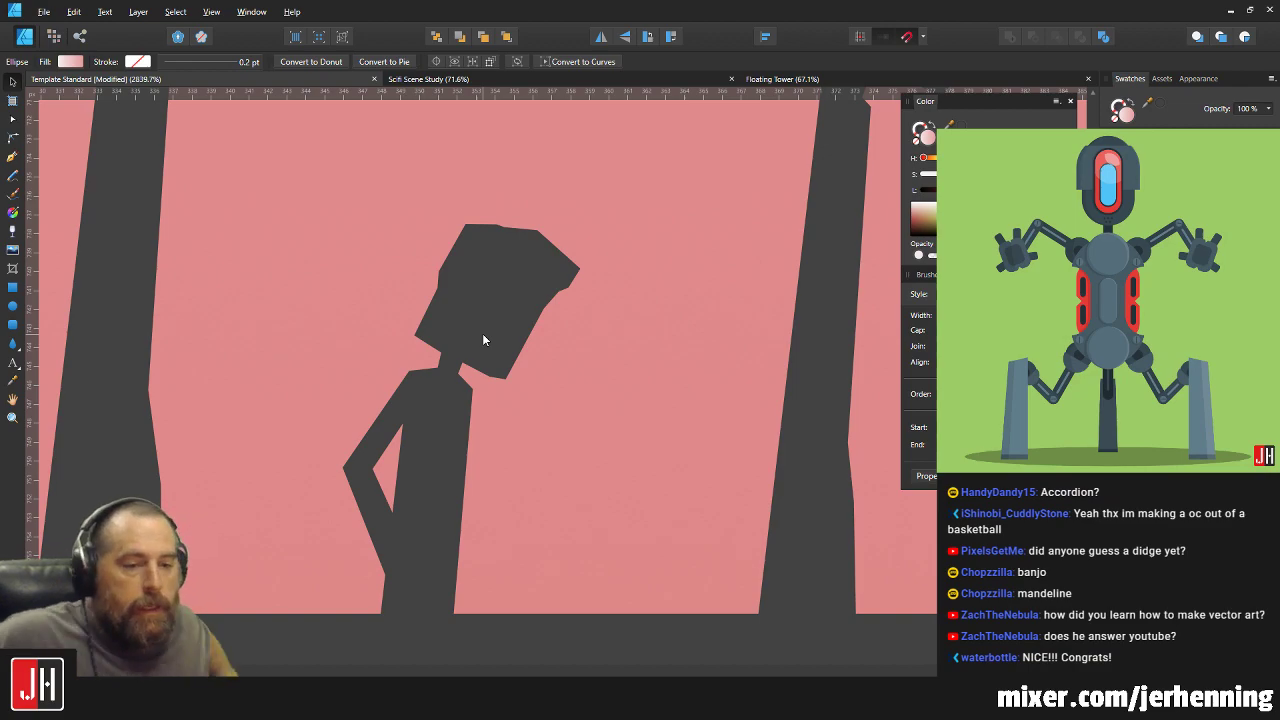
scroll(567, 369, down, 4)
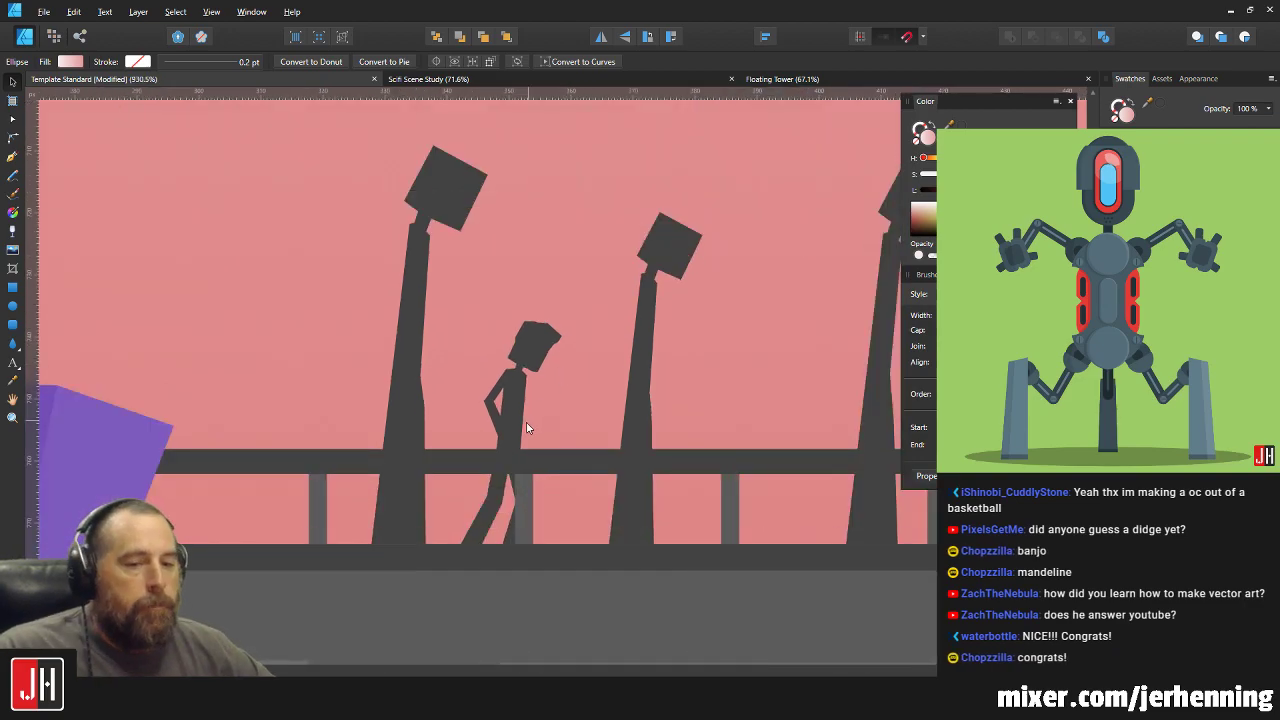
Select the two end nodes of the figure's bent forearm, move them slightly upward, and deselect the arm.
scroll(527, 428, up, 5)
click(414, 417)
key(a)
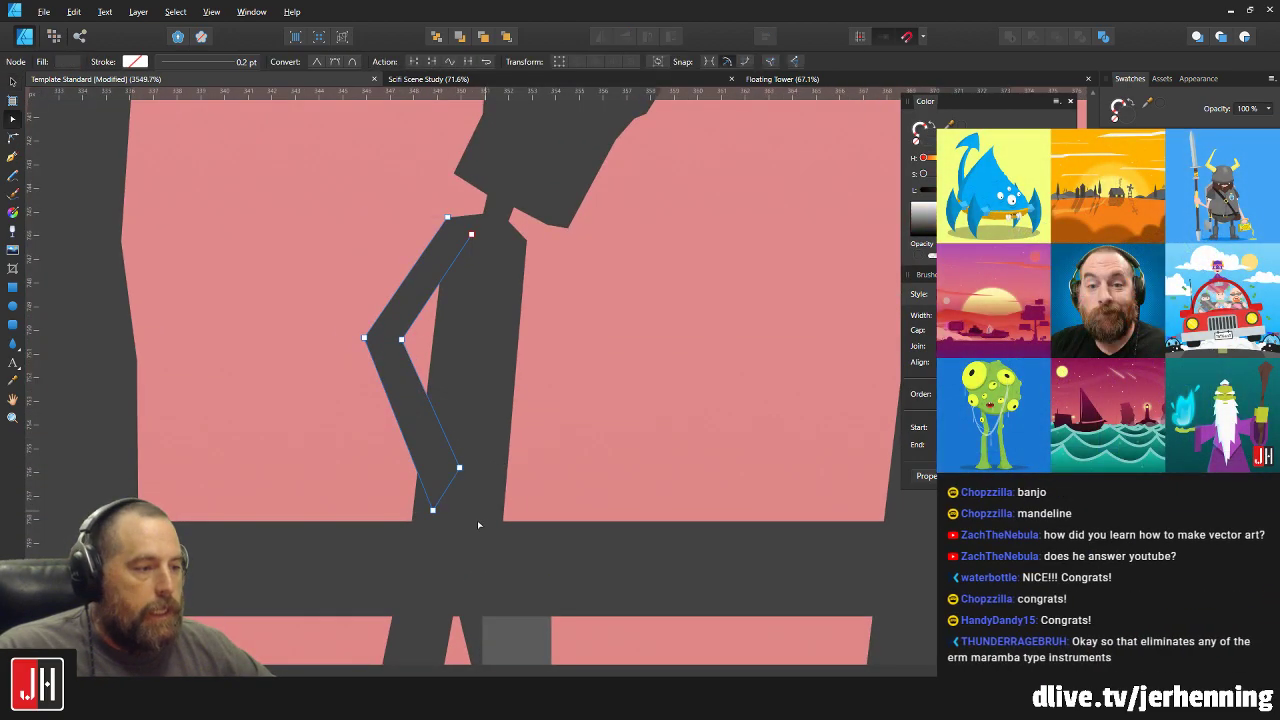
drag(501, 526, 465, 451)
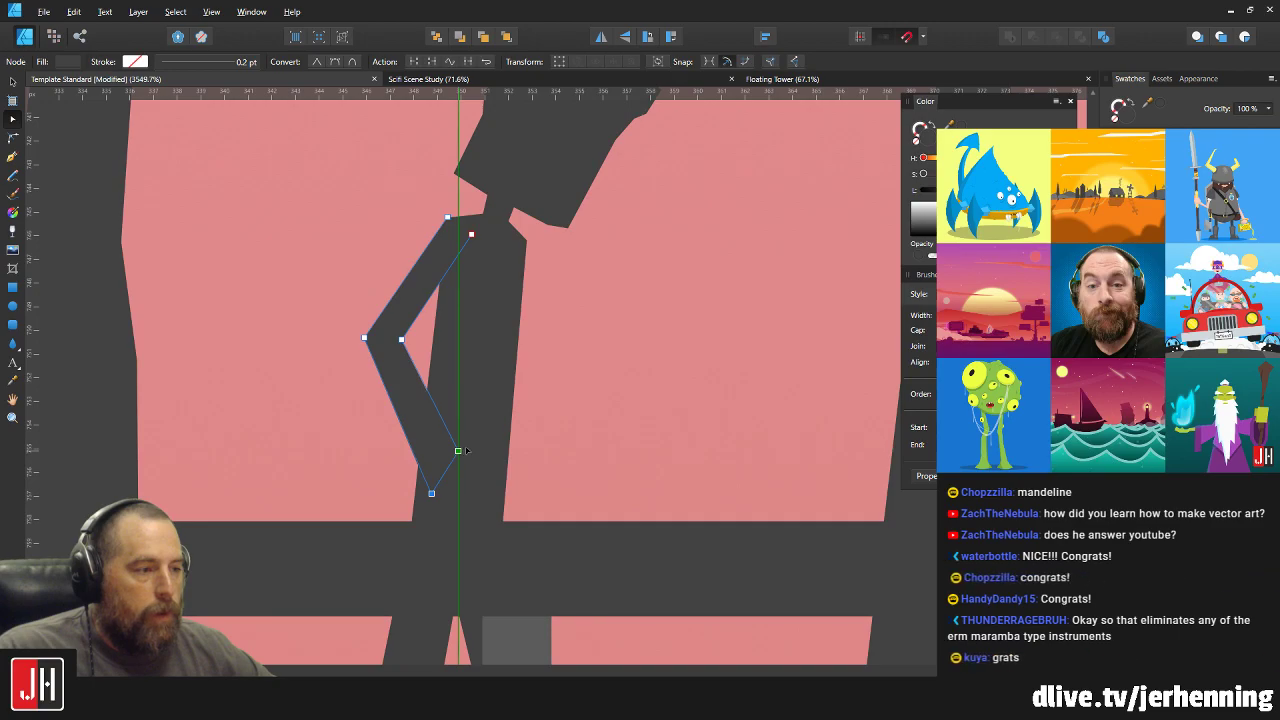
key(v)
key(m)
scroll(597, 397, down, 4)
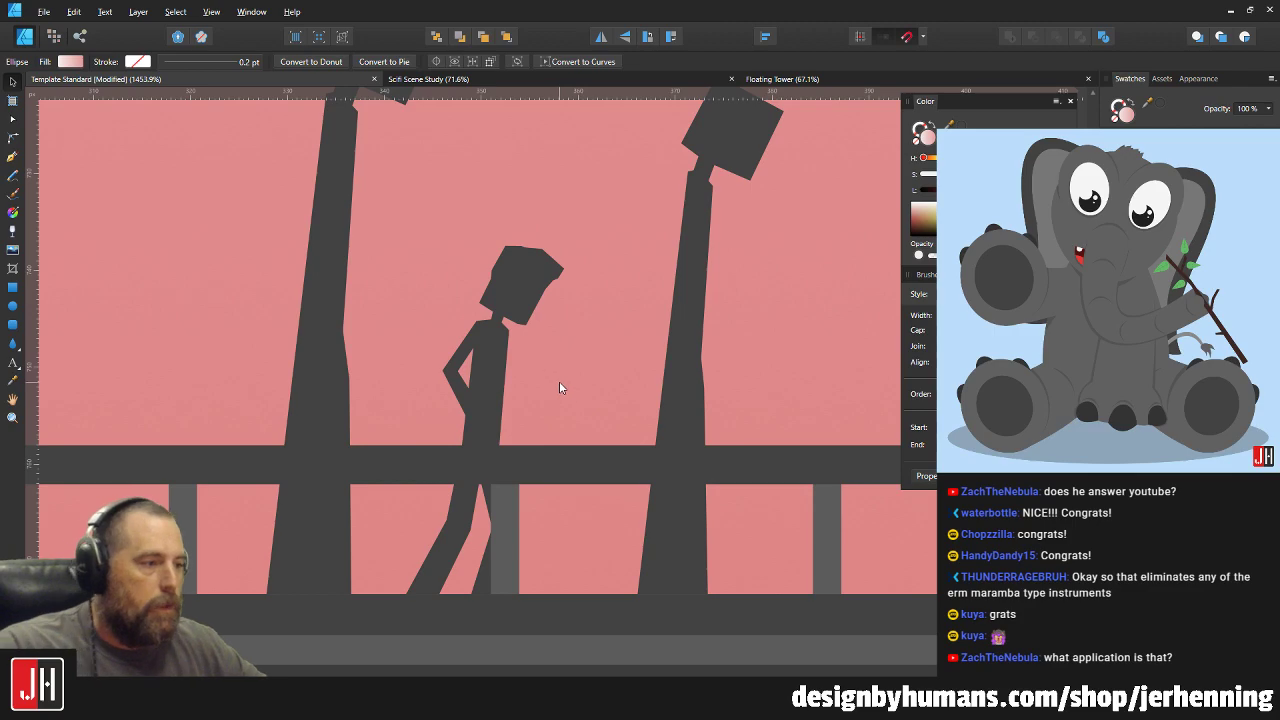
Move the arm's inner elbow node slightly up and toward the torso to thicken the elbow, and deselect the arm.
scroll(494, 378, up, 3)
key(a)
scroll(420, 365, up, 2)
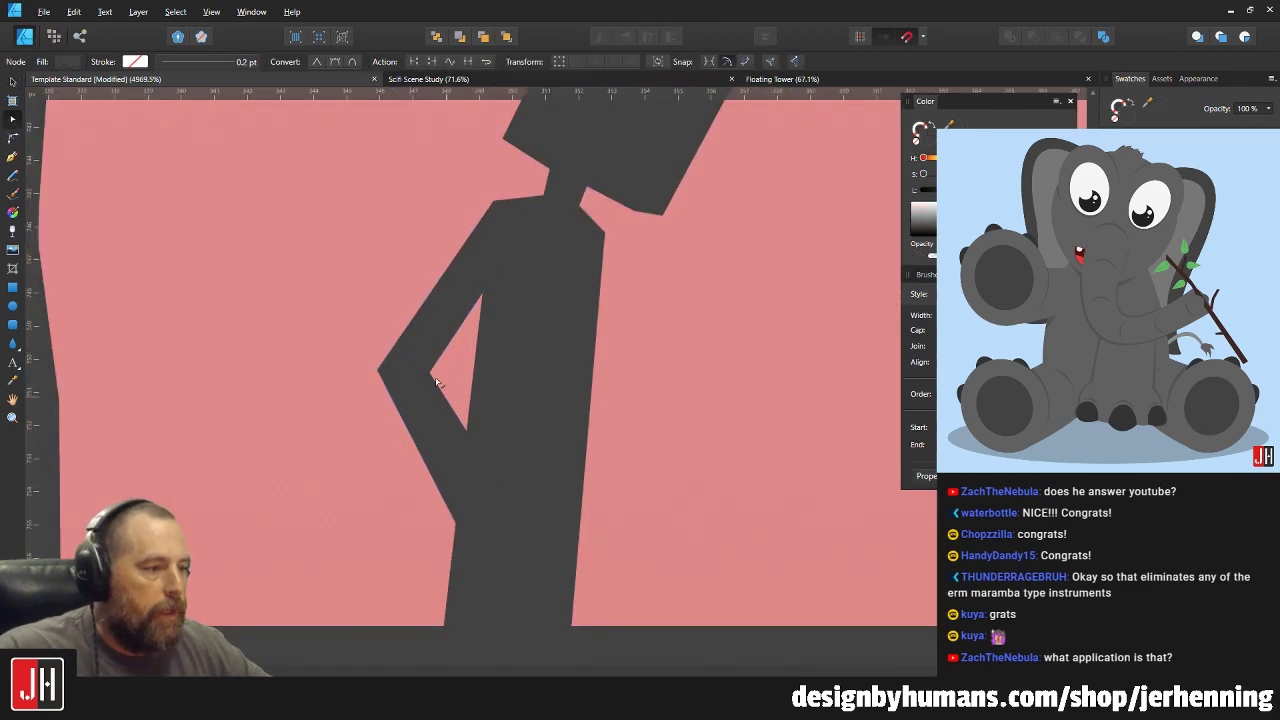
click(436, 381)
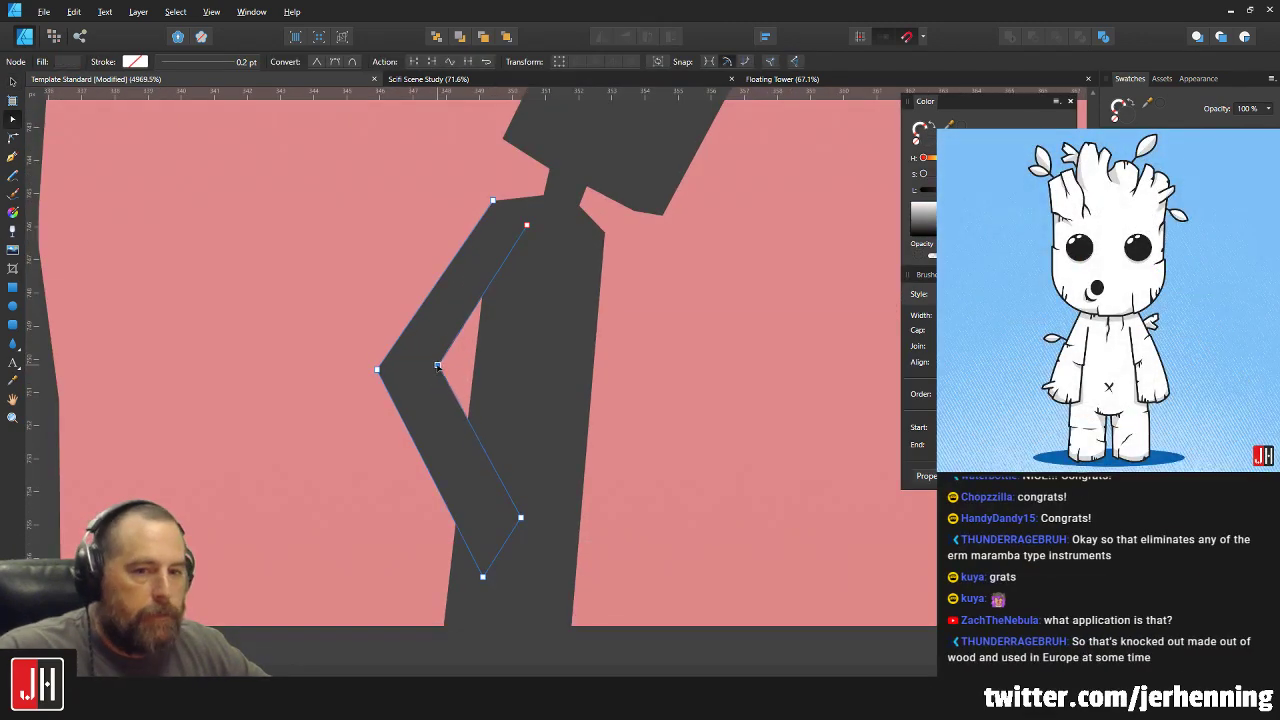
key(v)
click(644, 343)
scroll(600, 392, down, 2)
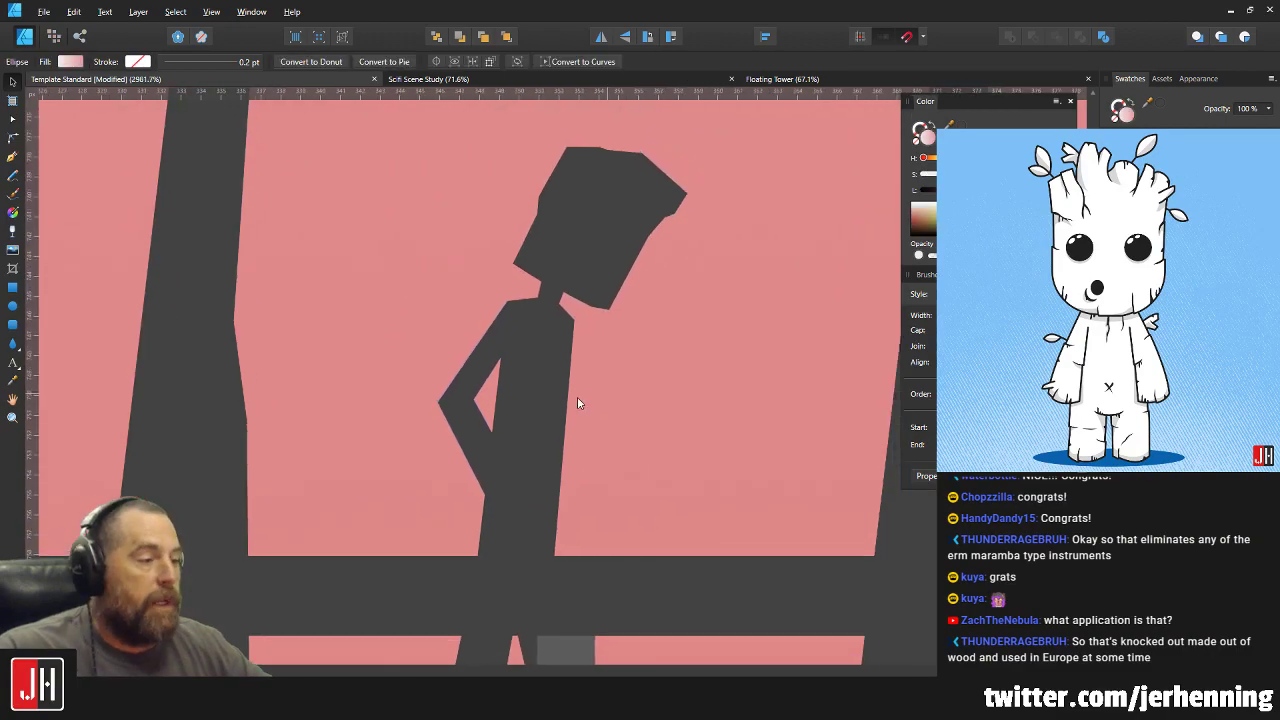
scroll(585, 395, down, 5)
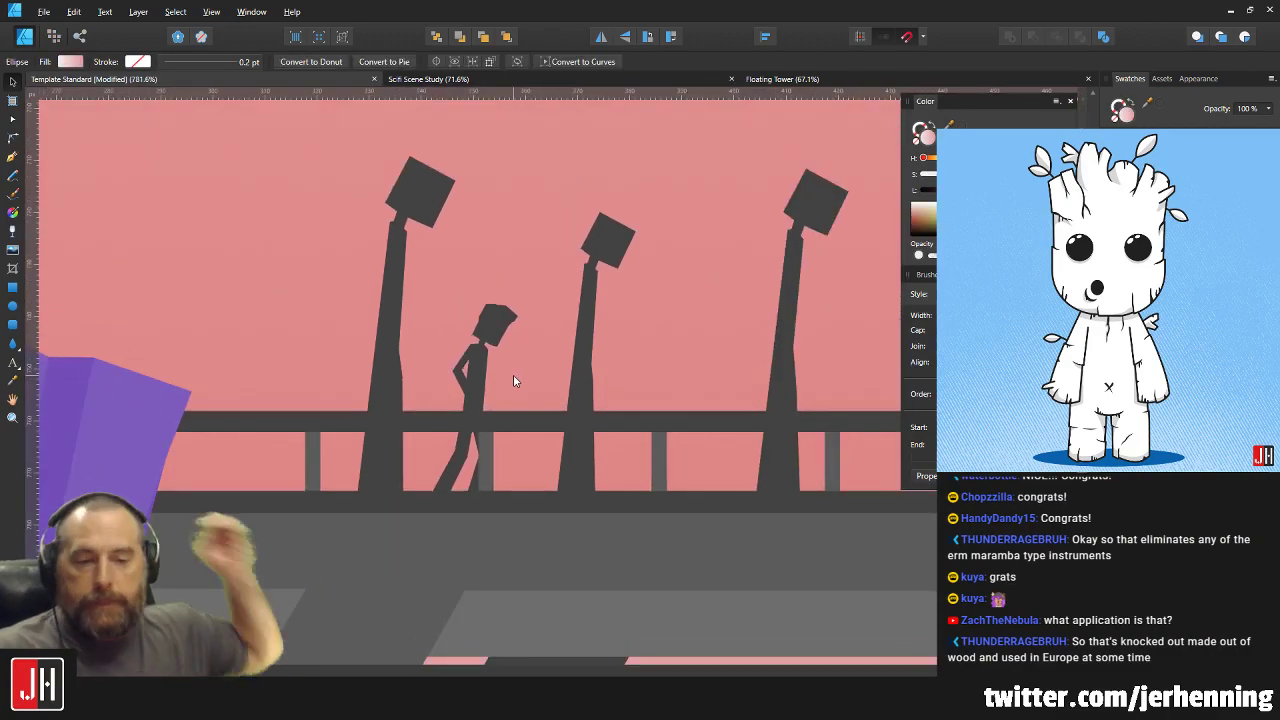
scroll(495, 400, down, 2)
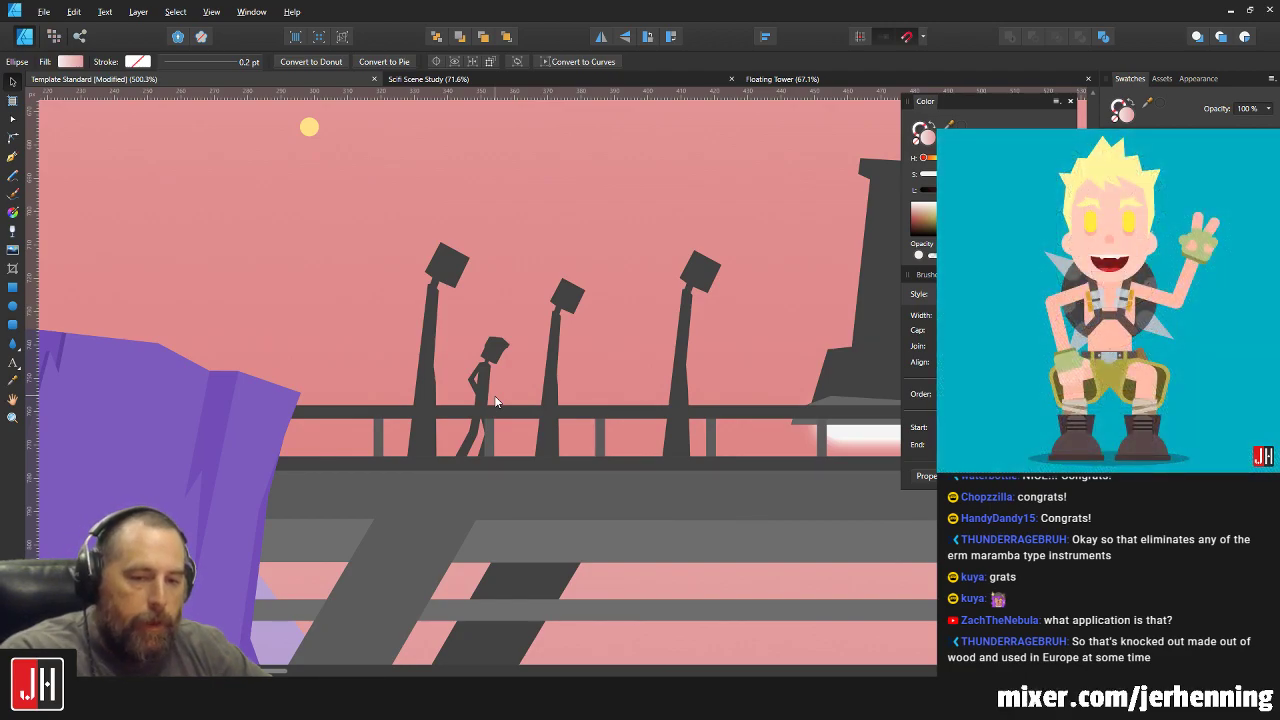
Move the arm's outer elbow node slightly upward to even out the bend, and deselect the arm.
scroll(470, 385, up, 10)
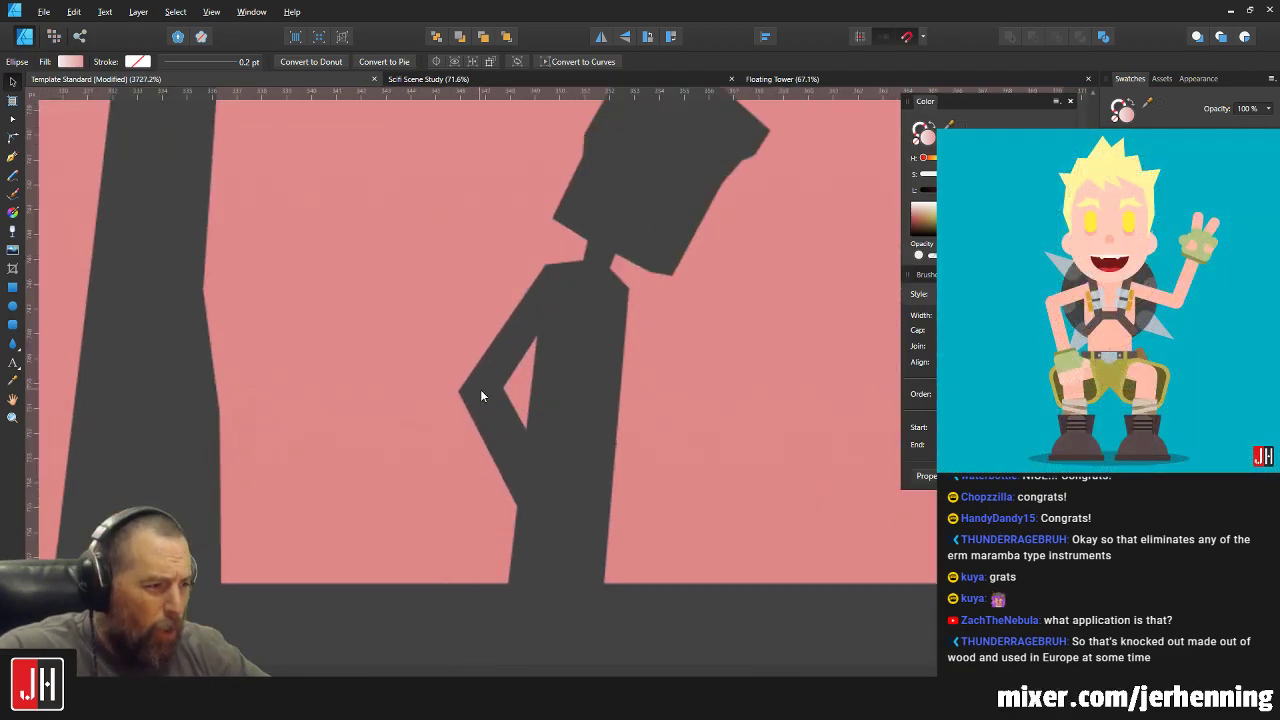
key(a)
click(443, 411)
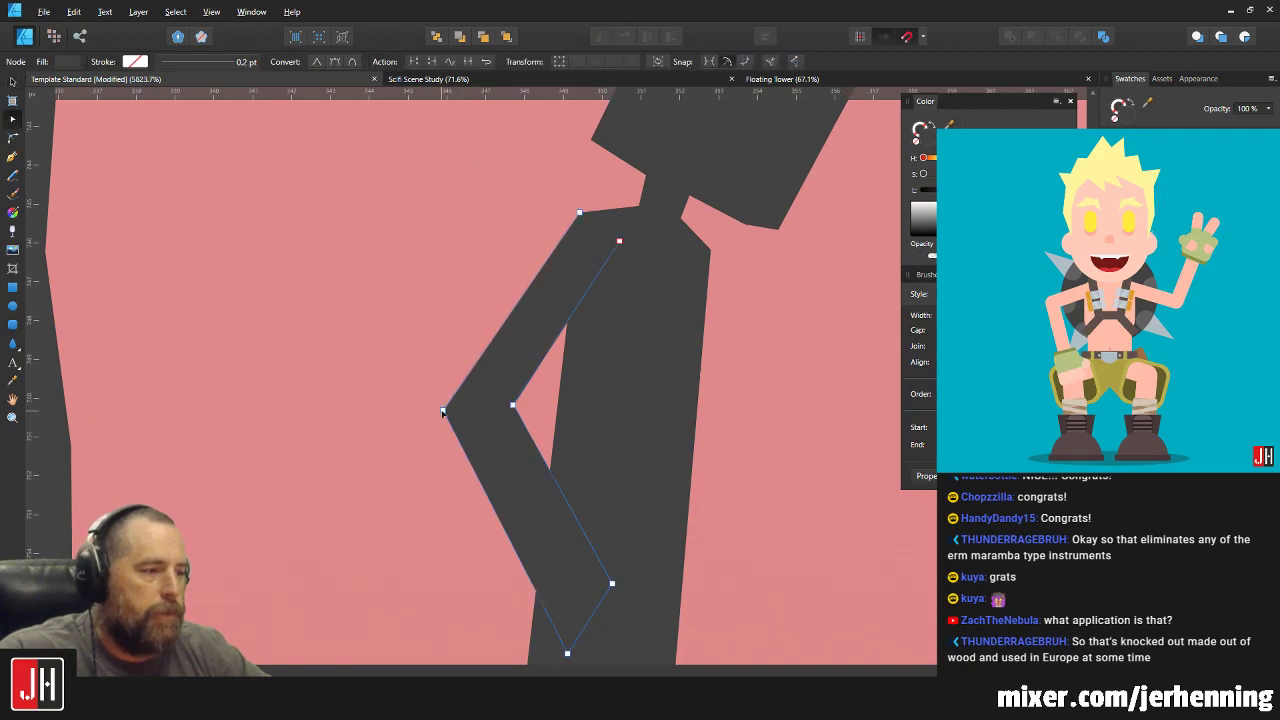
key(v)
key(m)
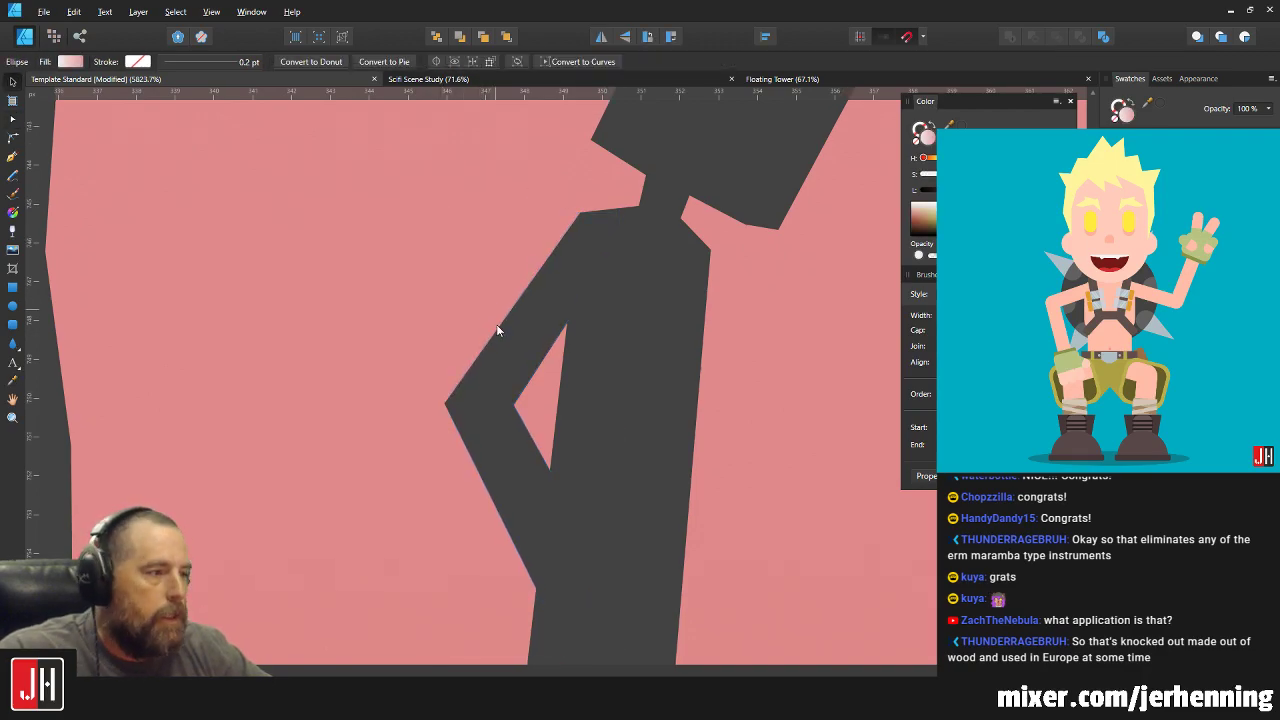
scroll(498, 330, down, 5)
scroll(511, 317, up, 1)
scroll(512, 327, down, 3)
scroll(505, 335, up, 5)
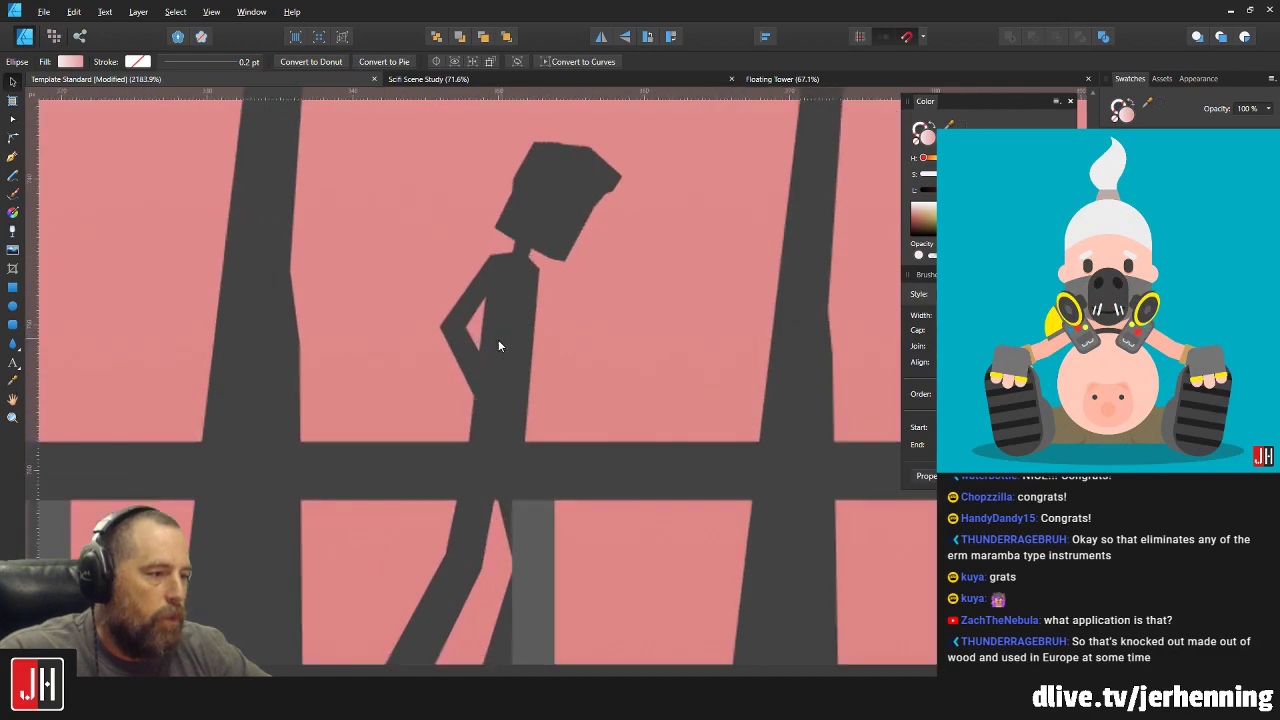
Select the forearm's two end nodes again and shift them slightly to make the forearm steeper, then deselect the arm.
key(a)
drag(512, 382, 486, 427)
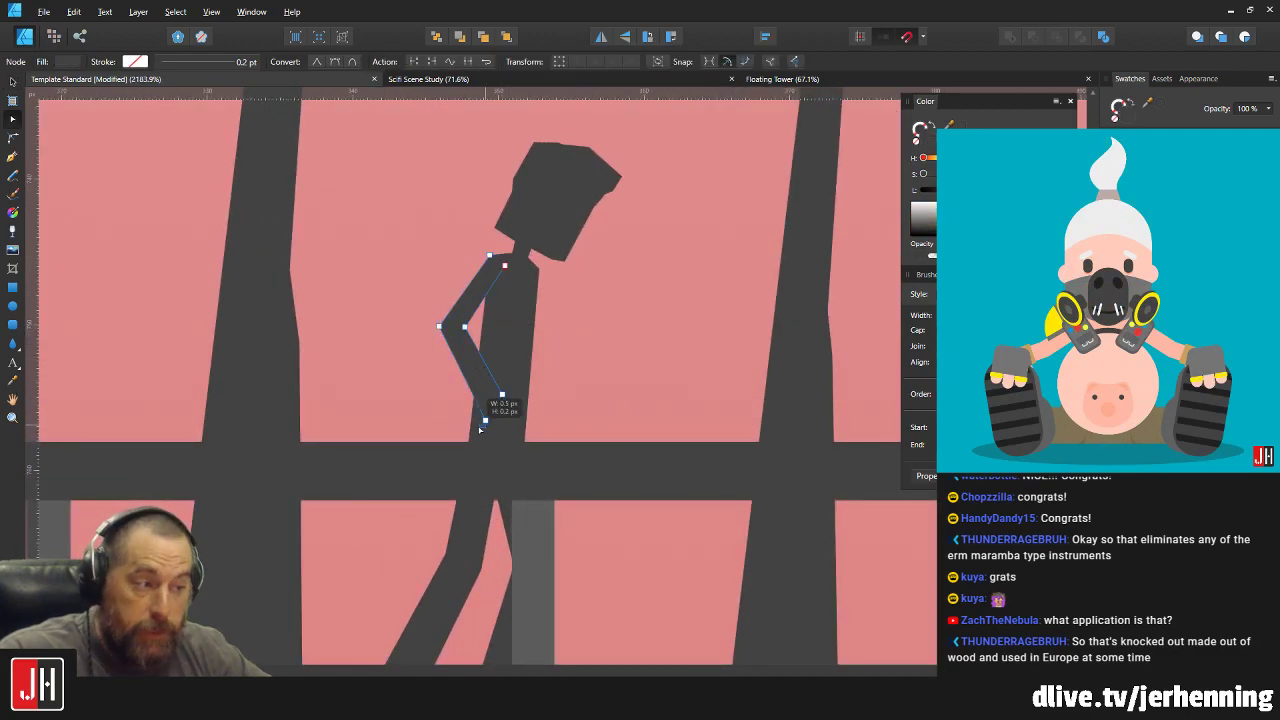
drag(524, 384, 486, 422)
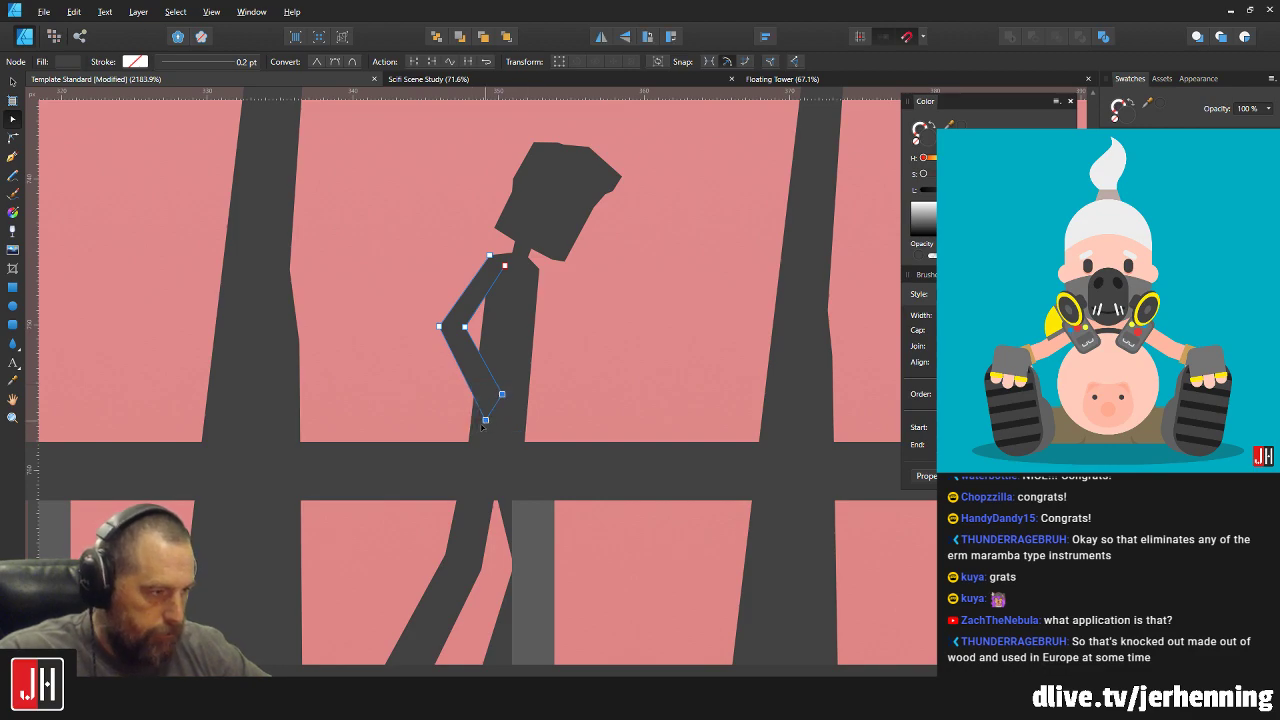
key(v)
click(561, 376)
scroll(554, 389, down, 4)
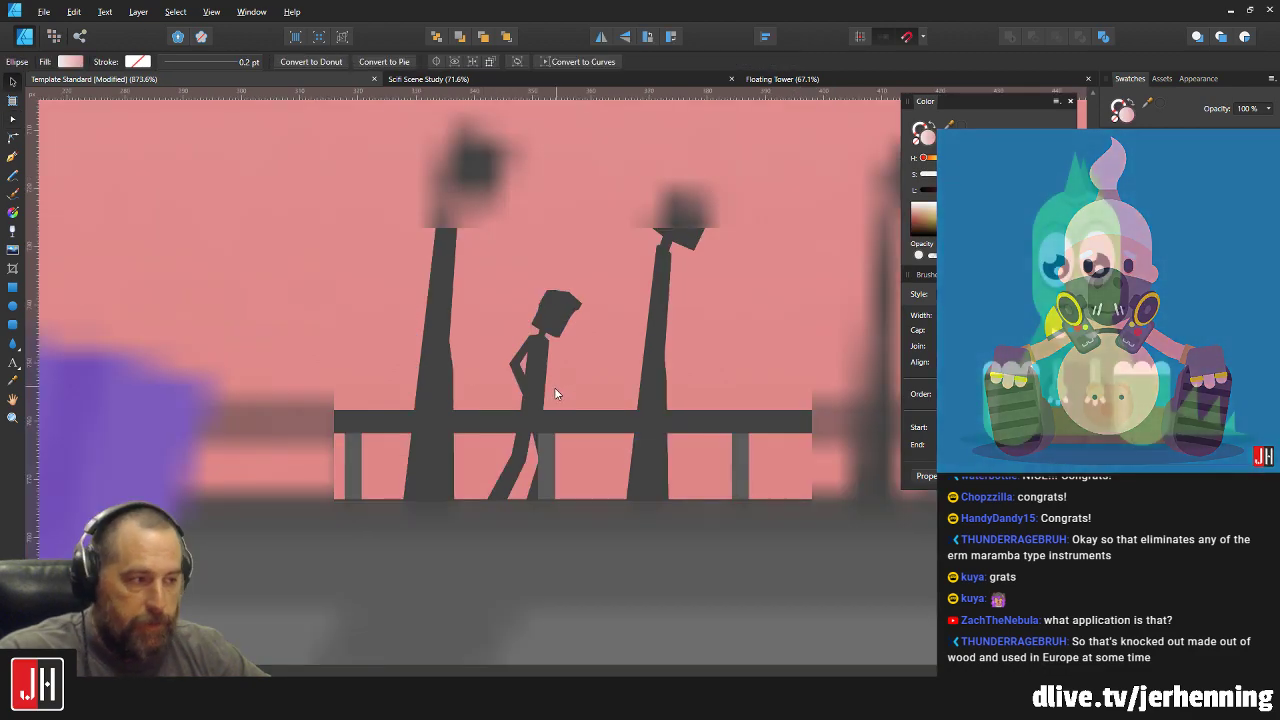
scroll(554, 387, down, 3)
scroll(476, 362, up, 6)
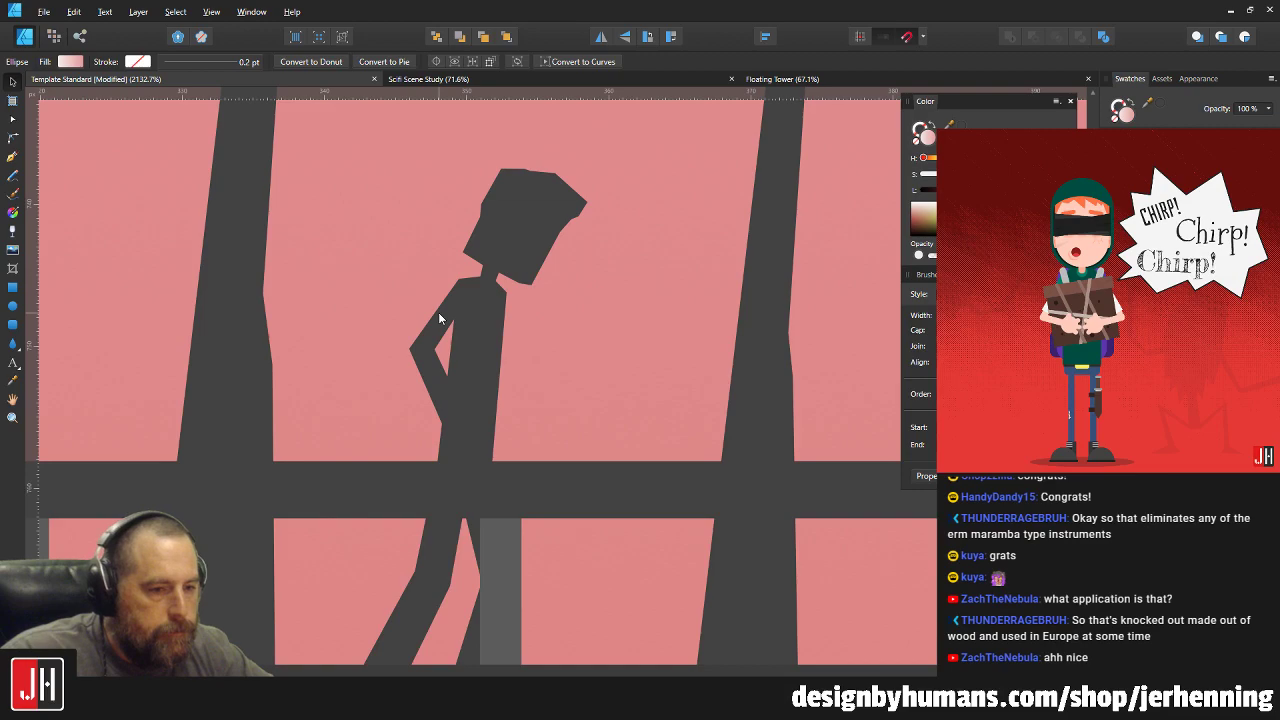
Shorten the figure's torso by shifting the hip and leg nodes, then lower the body and arm together on the walkway.
scroll(475, 333, down, 3)
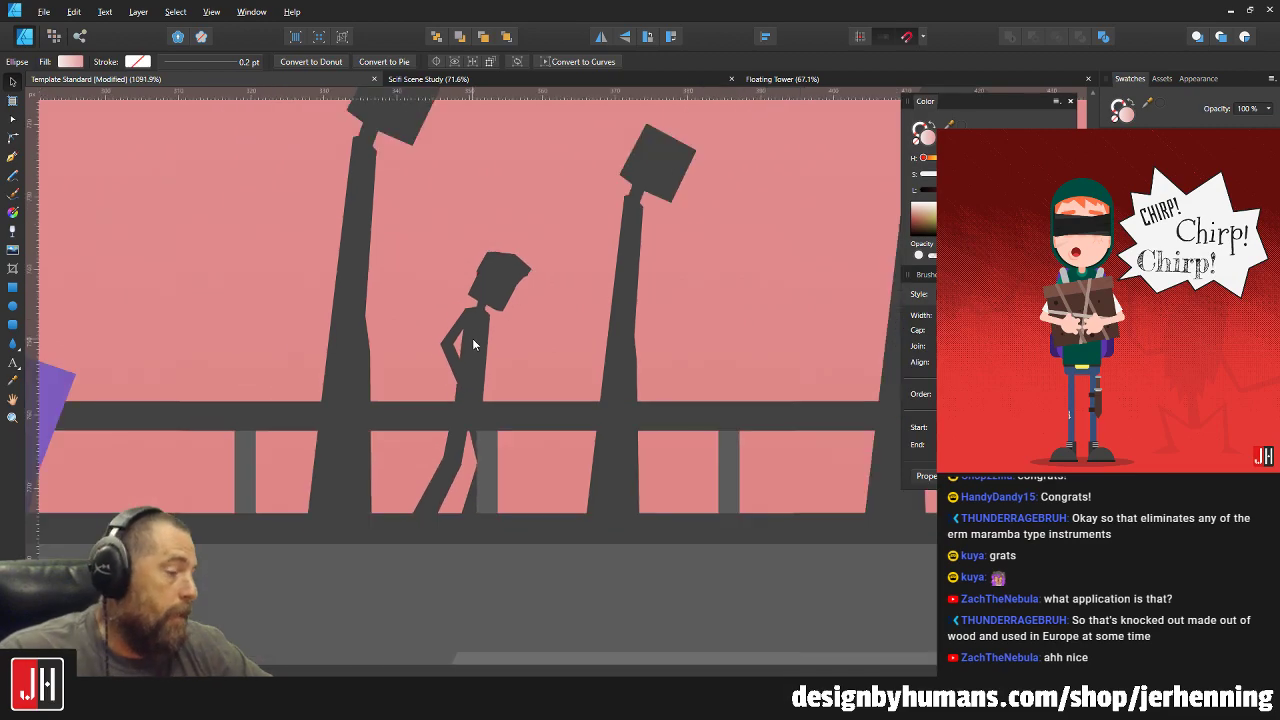
scroll(477, 340, up, 3)
scroll(480, 400, up, 1)
scroll(469, 400, down, 5)
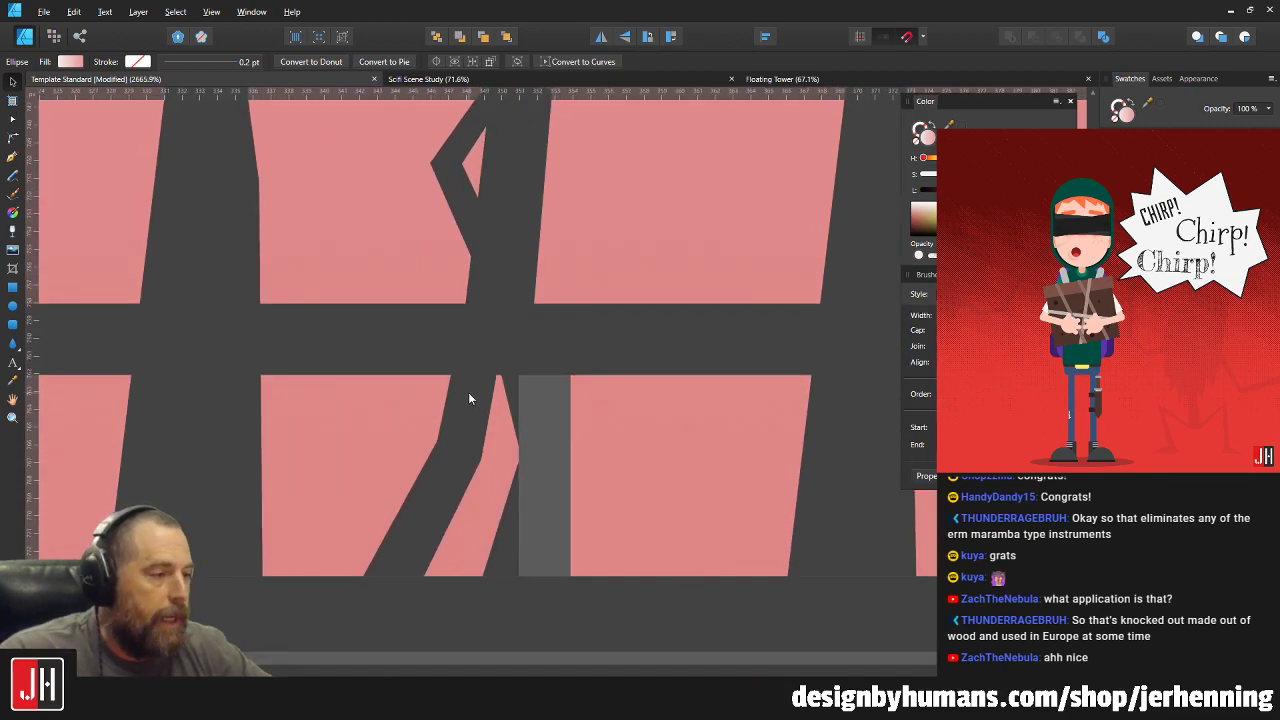
key(a)
click(525, 458)
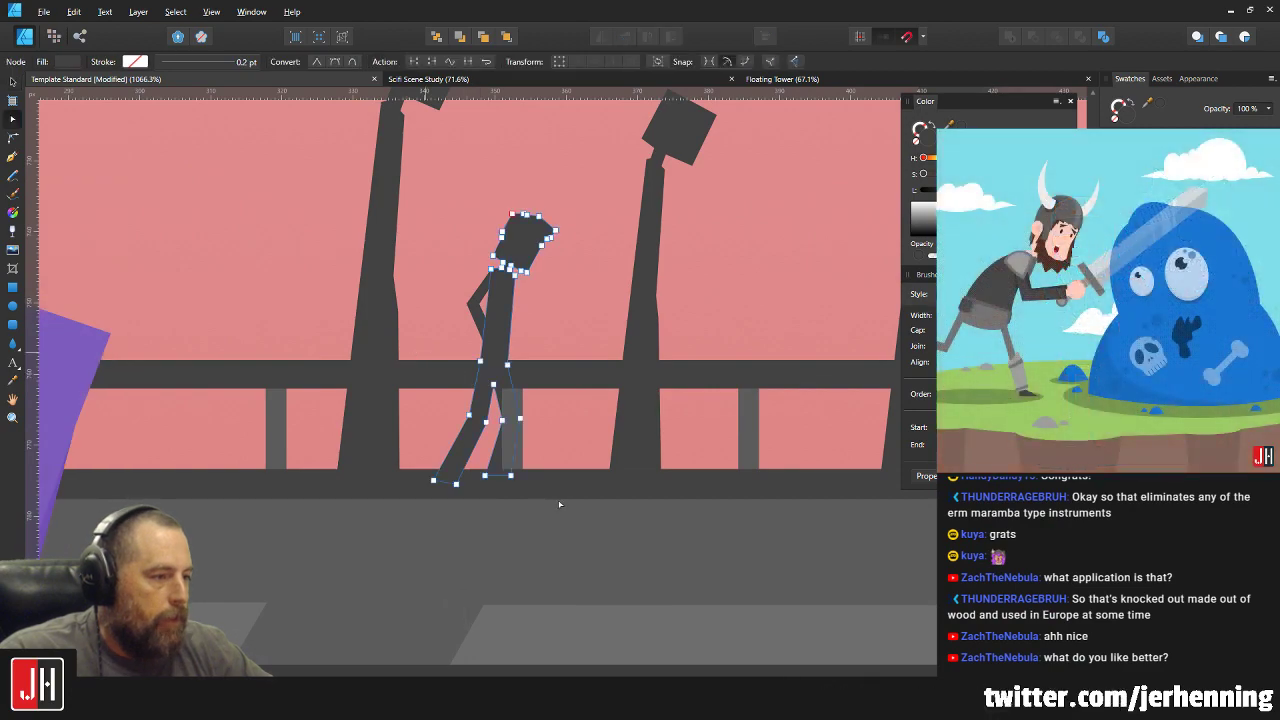
scroll(512, 400, up, 5)
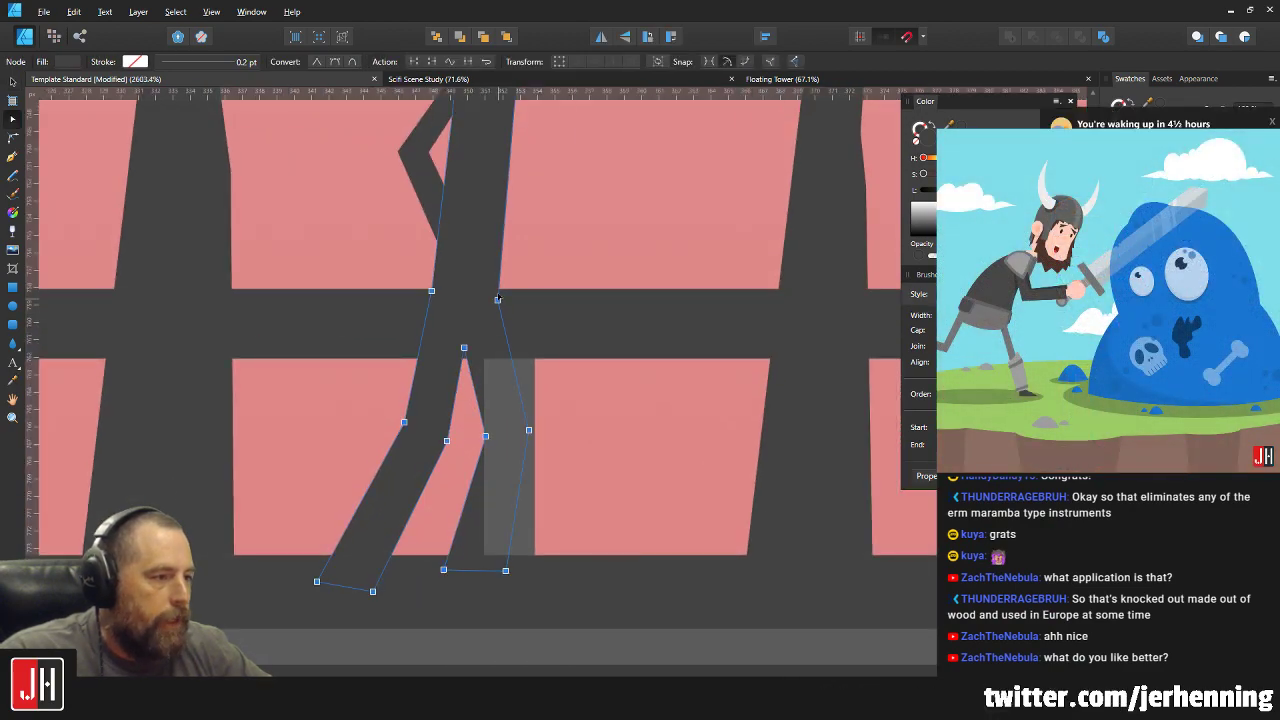
drag(498, 300, 487, 357)
scroll(503, 275, down, 5)
key(v)
shift+click(490, 345)
key(e)
scroll(512, 366, up, 4)
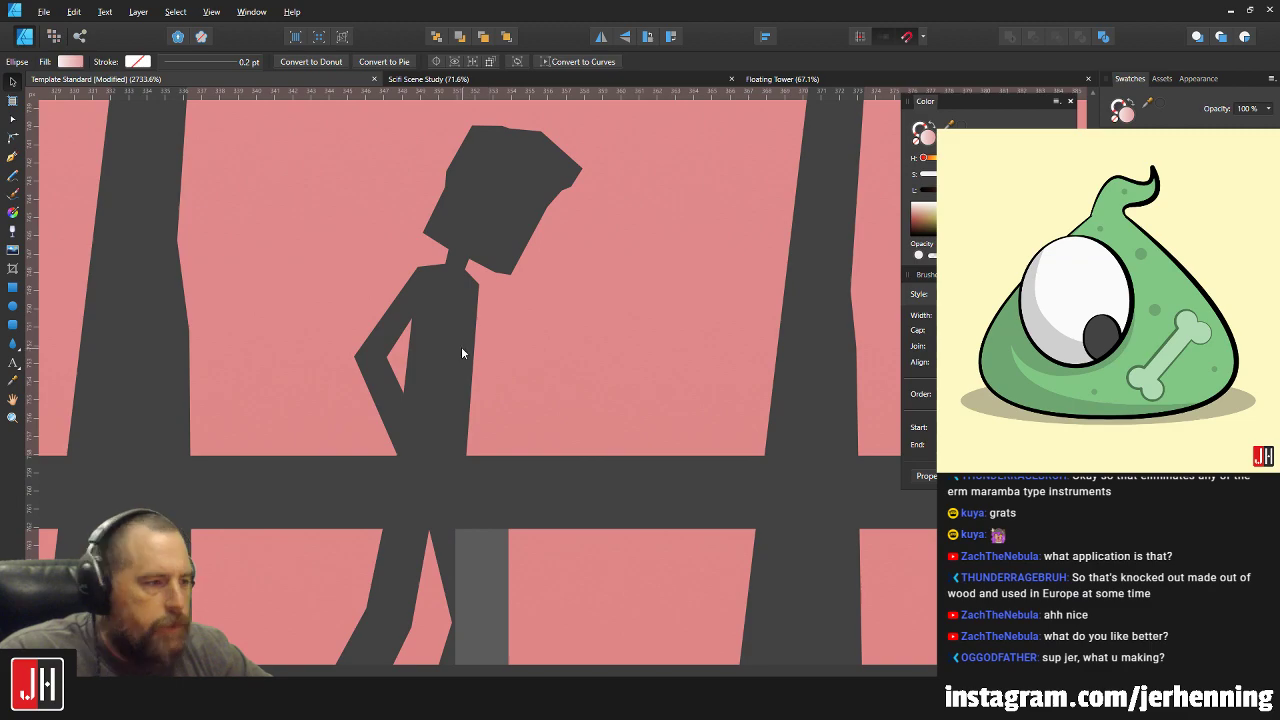
Draw a slightly bent second arm at the figure's front shoulder with the Pen tool, fill it with the figure's dark grey, and deselect it.
scroll(461, 346, up, 2)
click(12, 156)
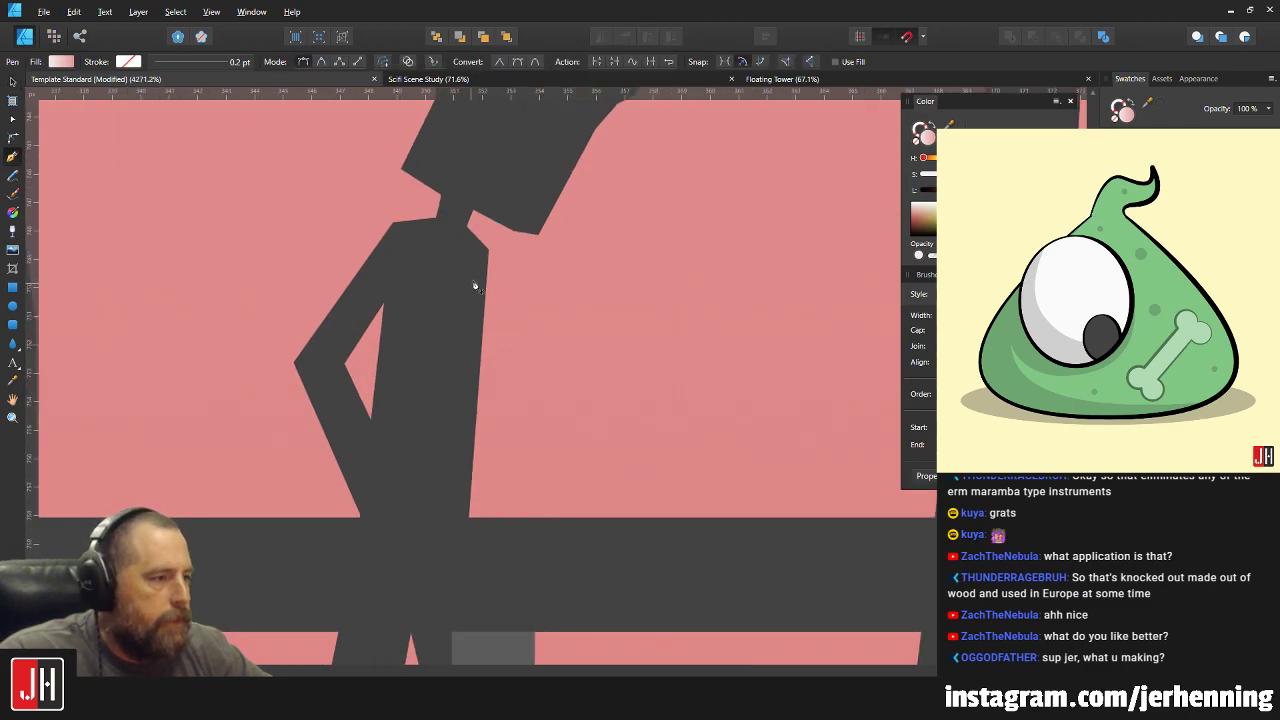
click(485, 255)
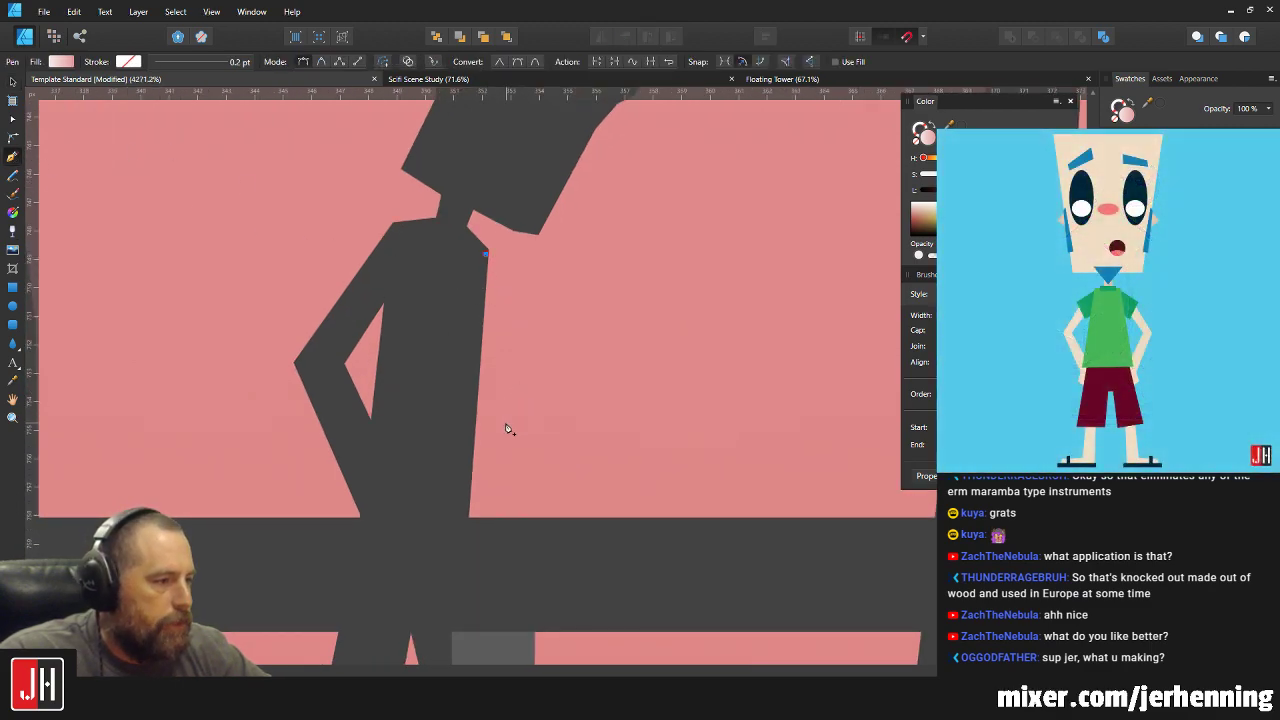
click(506, 422)
click(566, 507)
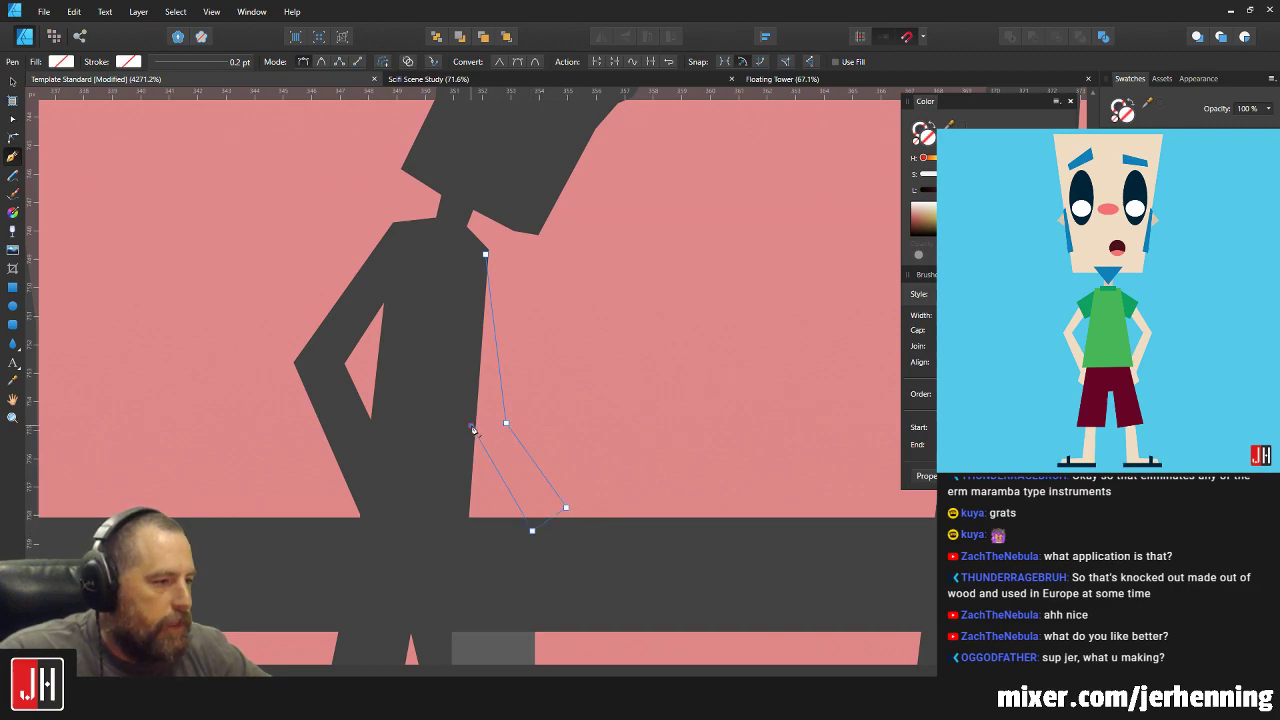
click(460, 267)
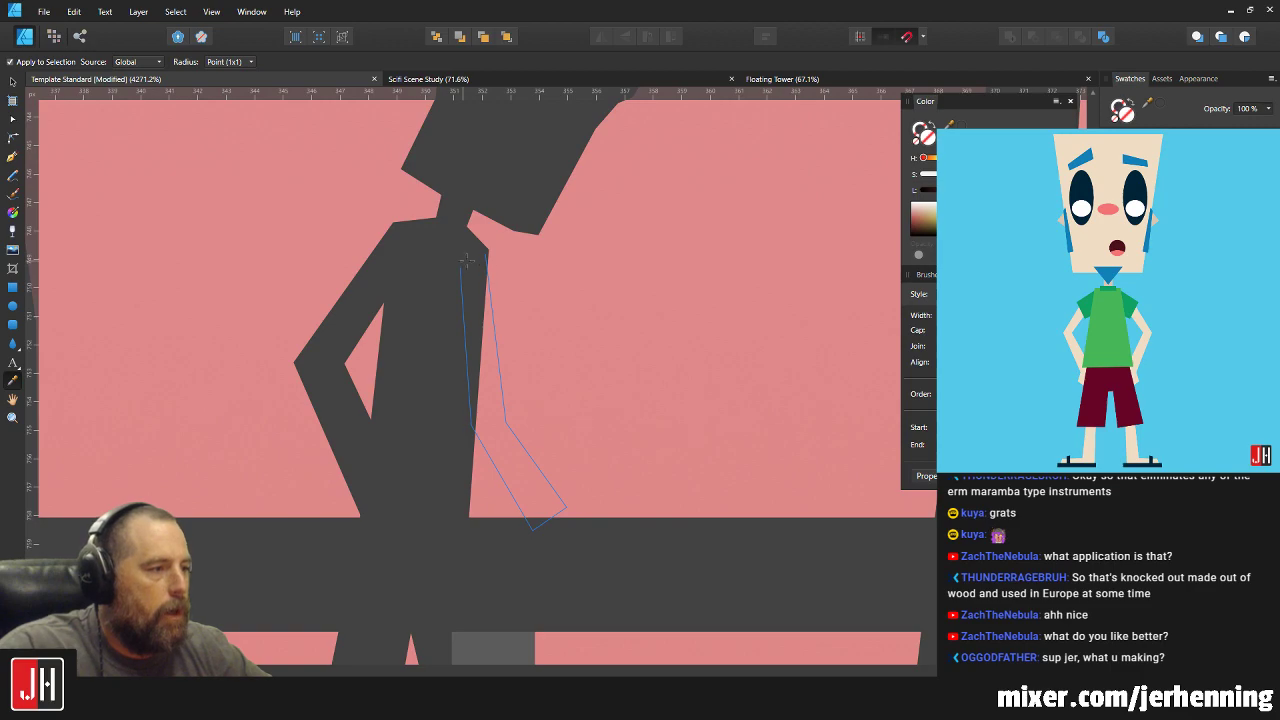
key(v)
key(m)
scroll(547, 352, down, 10)
scroll(547, 352, down, 10)
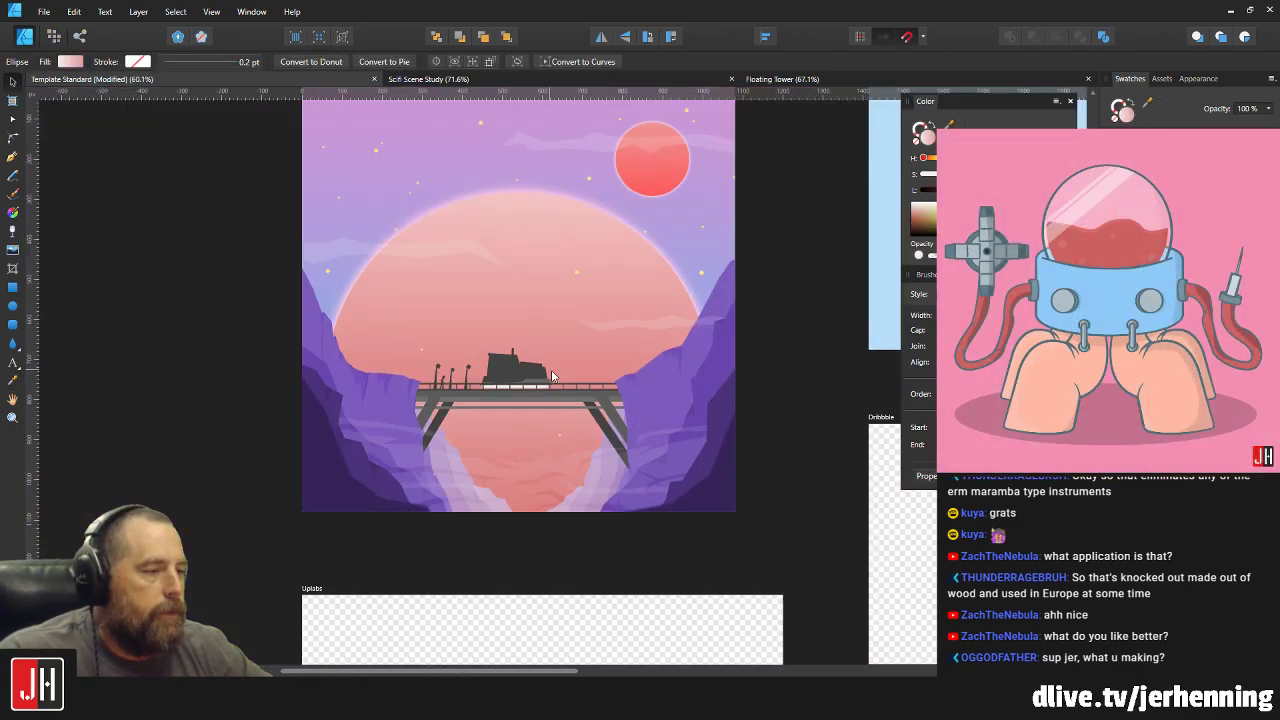
drag(551, 371, 553, 430)
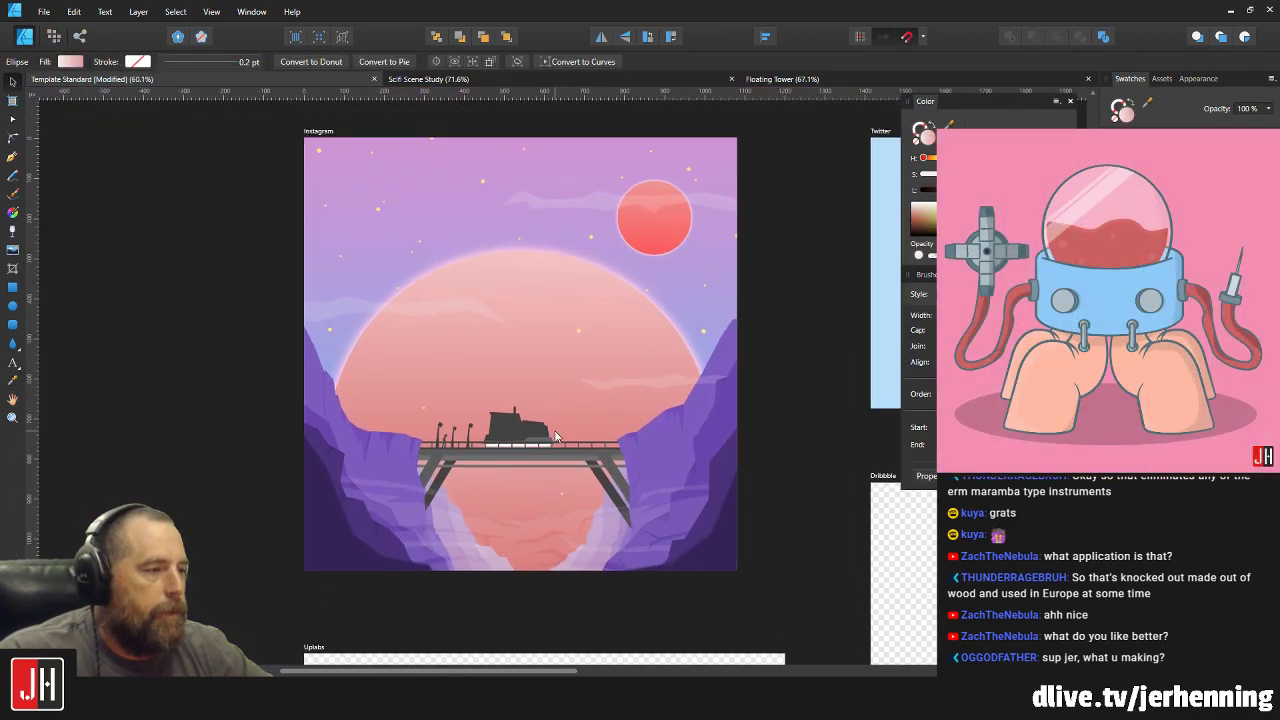
click(770, 437)
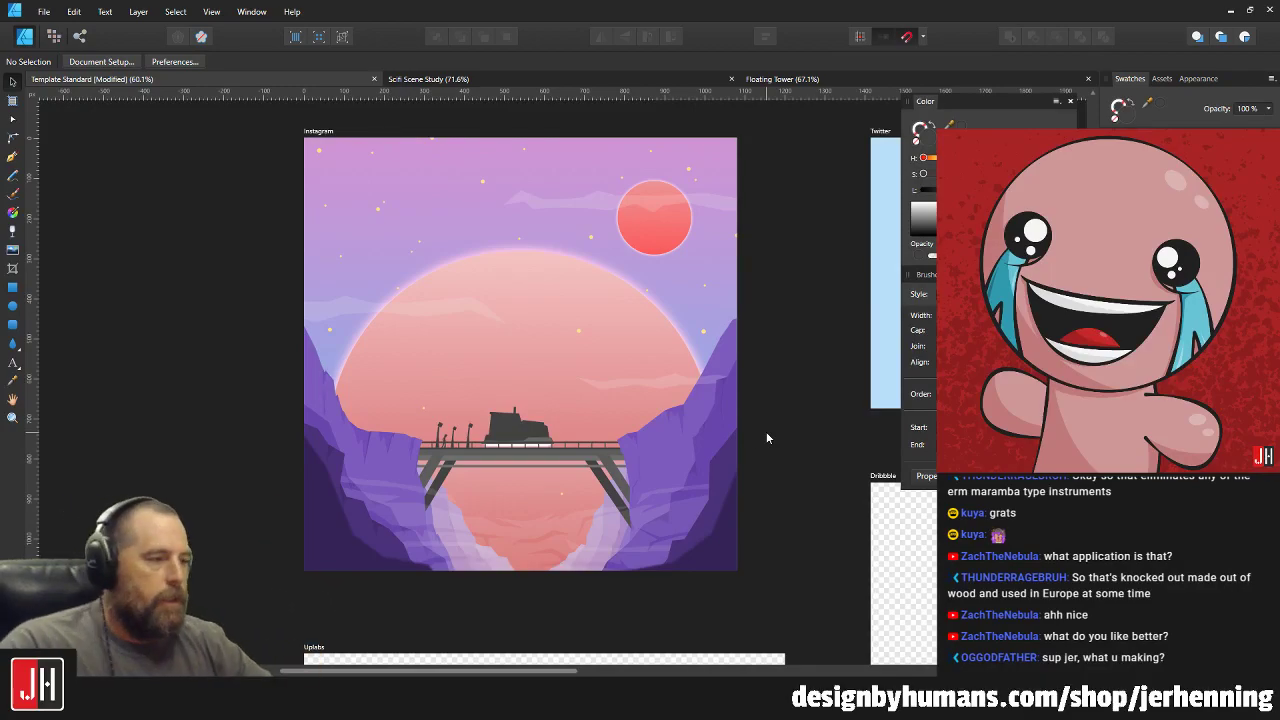
Enlarge the lamp post behind the figure and nudge the lamp post in front slightly farther away from it.
scroll(382, 402, up, 5)
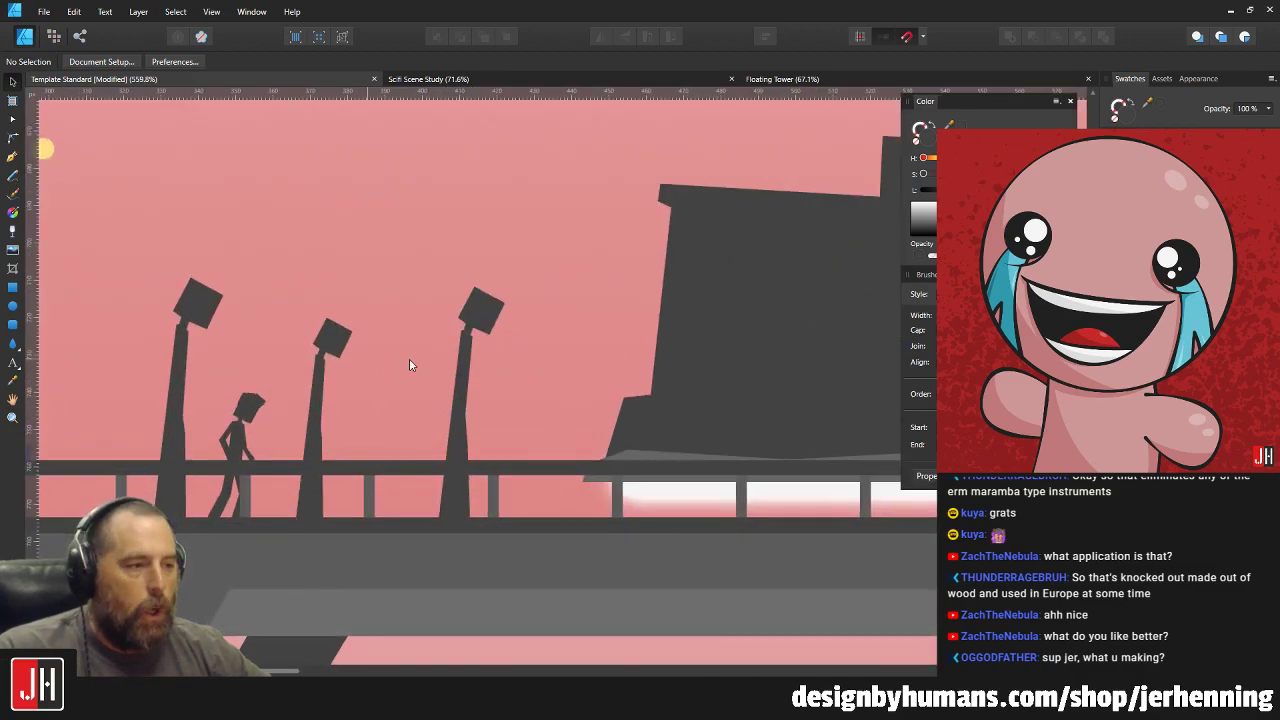
scroll(409, 358, down, 2)
click(428, 335)
drag(445, 303, 456, 283)
drag(430, 324, 432, 318)
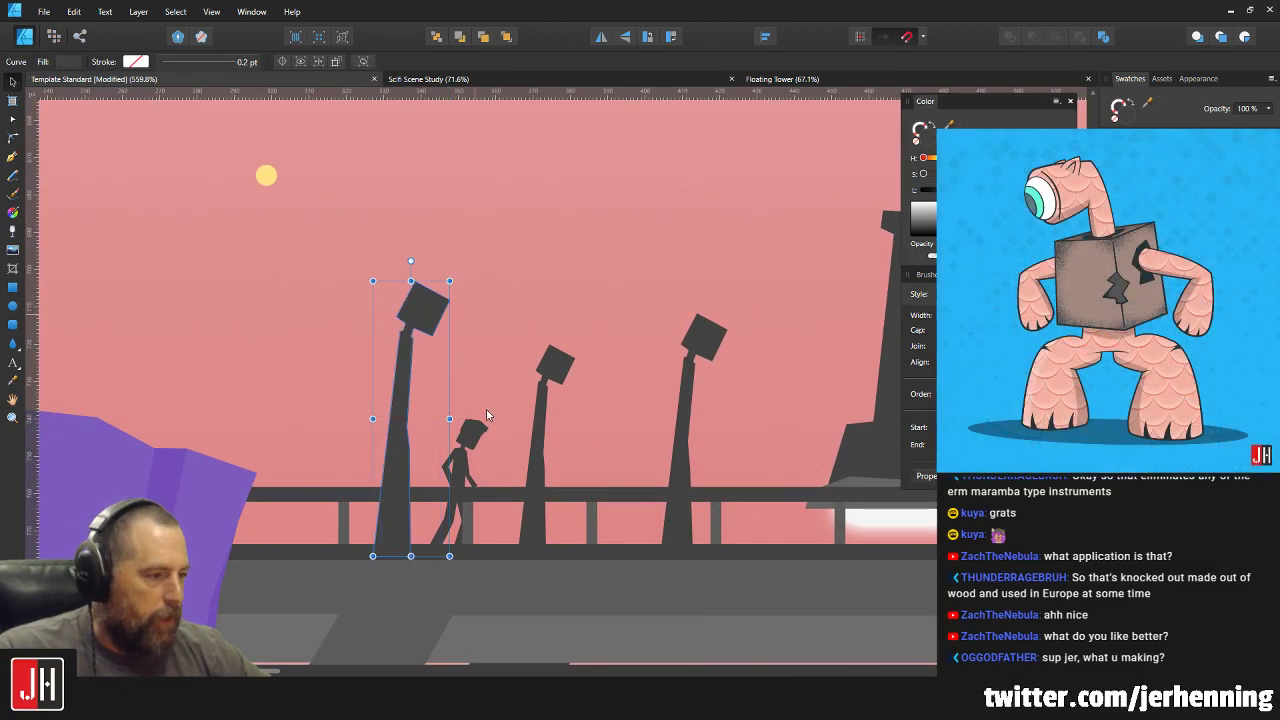
click(558, 367)
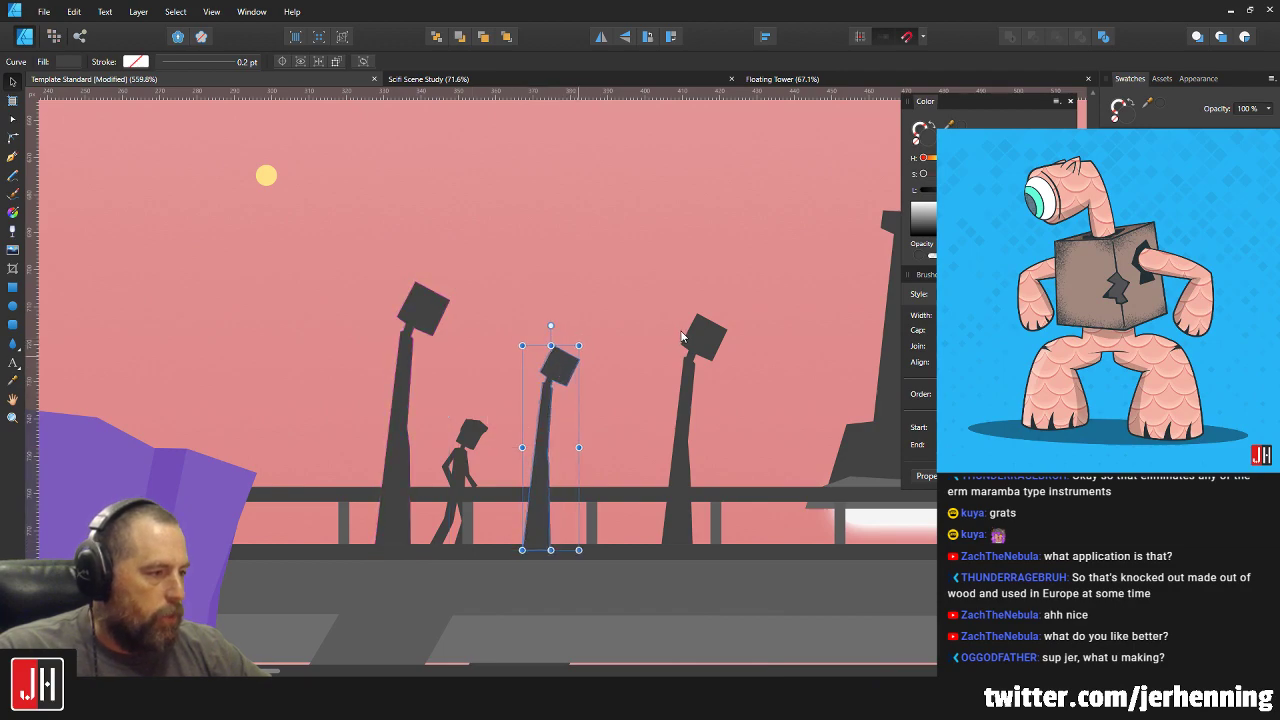
Narrow the figure's stride by moving the front leg's knee and foot nodes backward and the rear leg's knee and foot nodes forward.
scroll(461, 509, up, 3)
click(433, 535)
scroll(489, 529, up, 2)
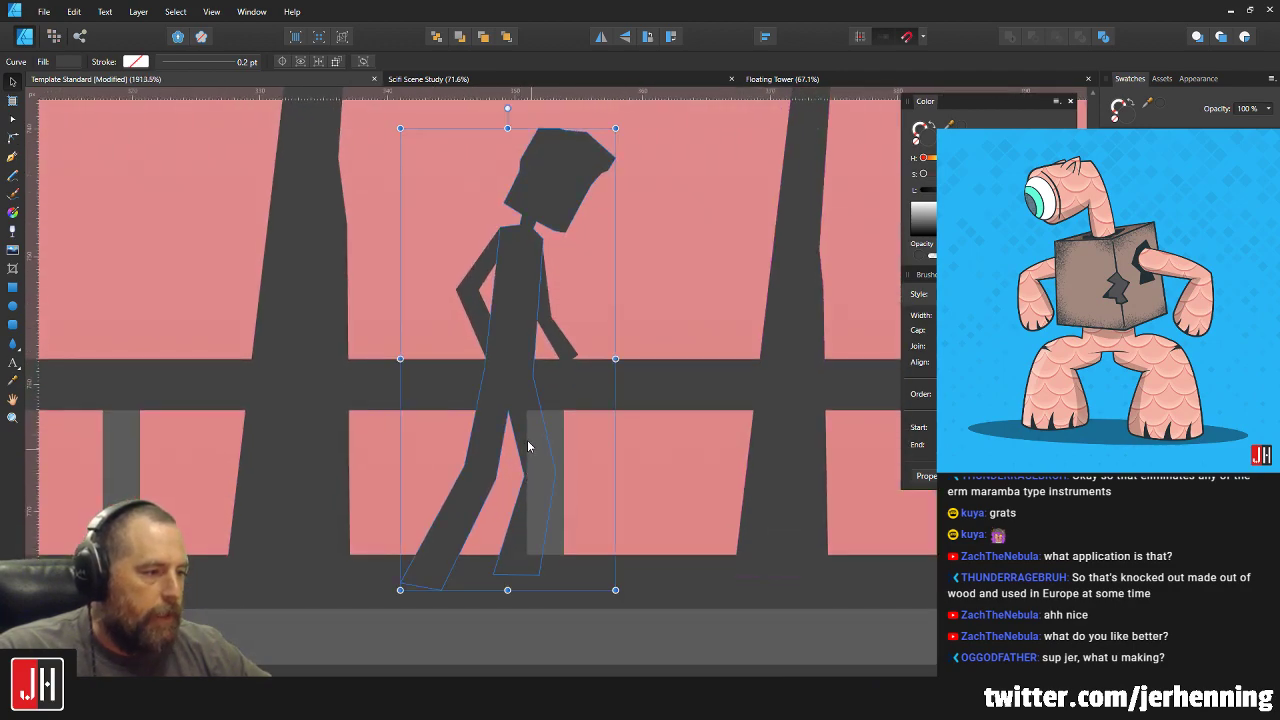
key(a)
drag(590, 418, 505, 592)
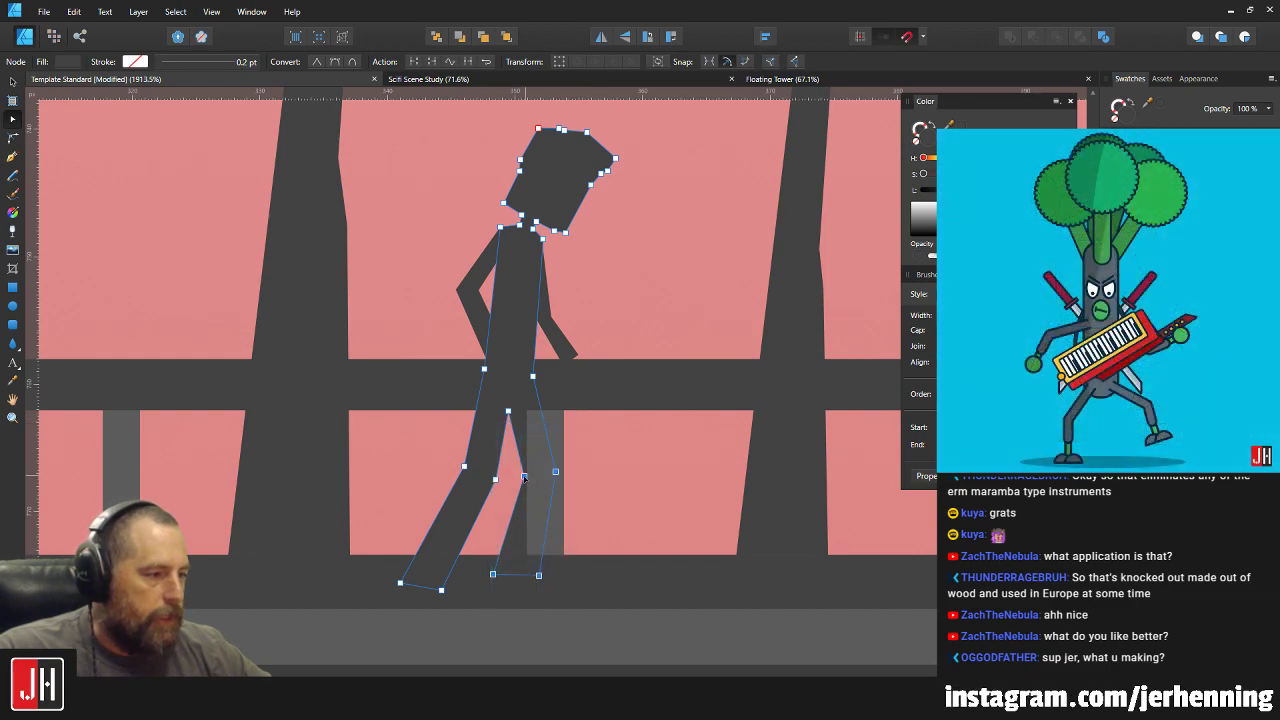
drag(524, 478, 513, 484)
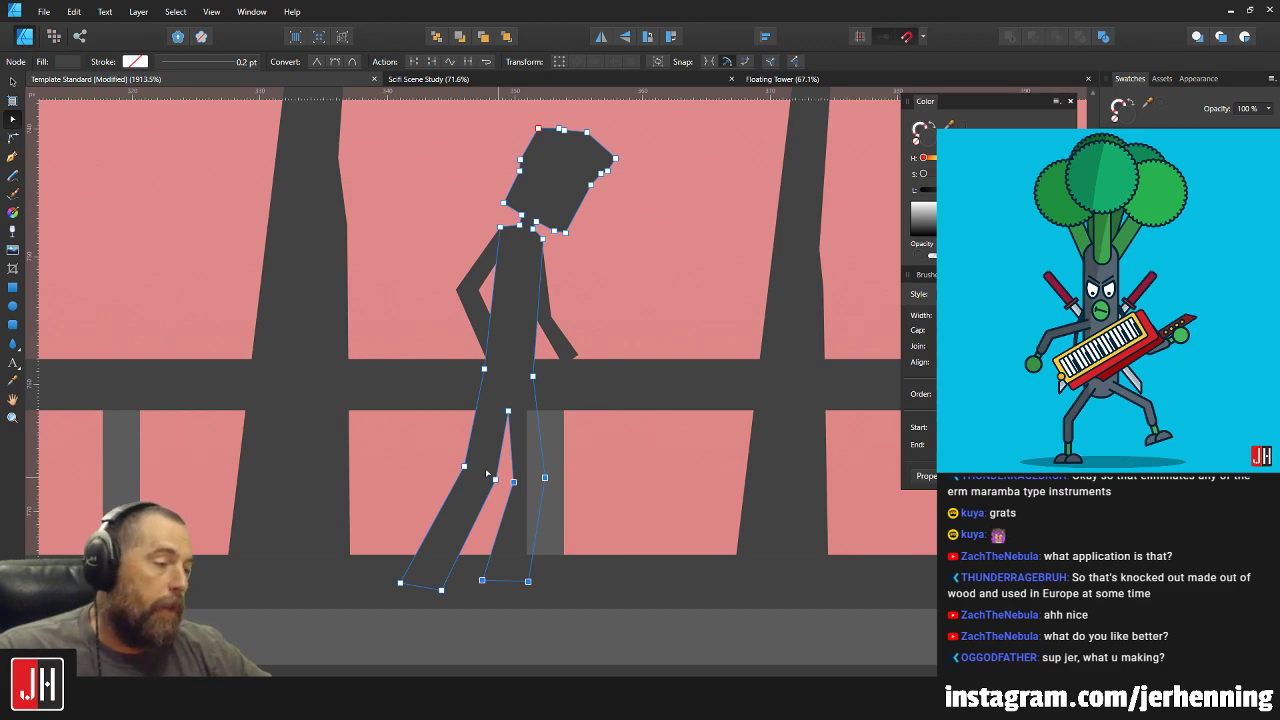
drag(401, 441, 498, 529)
drag(363, 564, 452, 596)
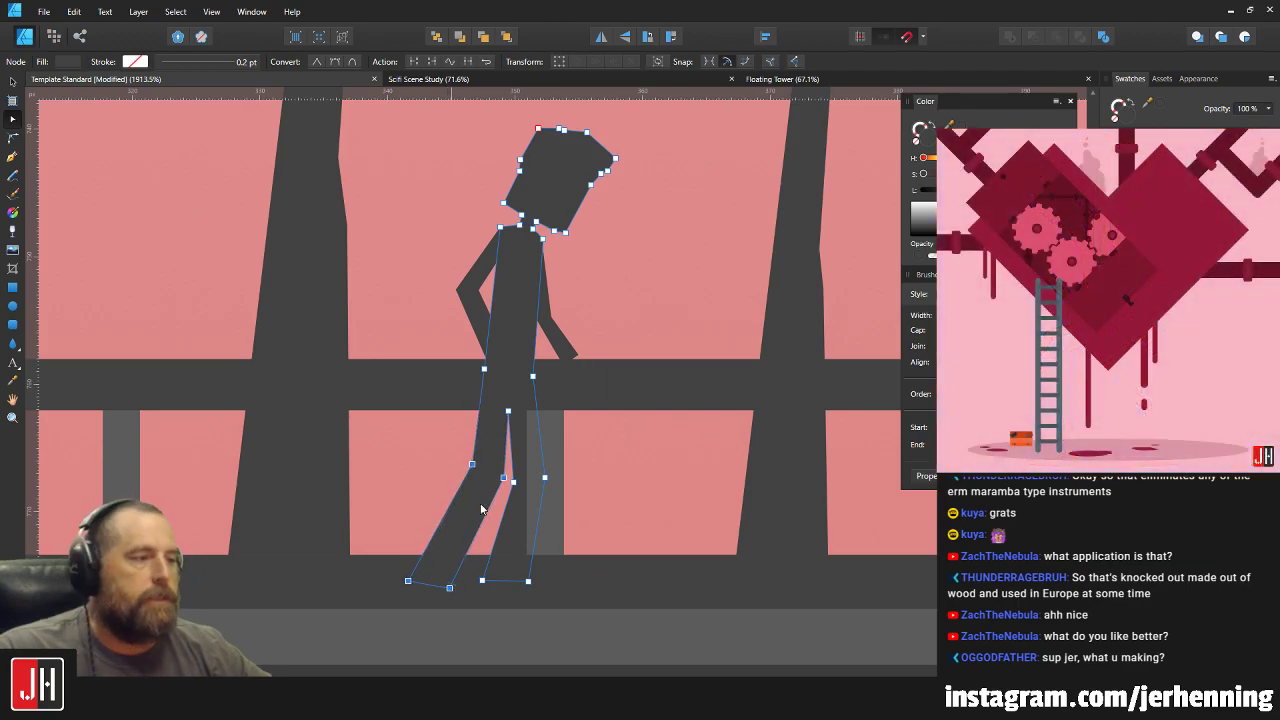
Leave node editing and delete the bent arm at the front of the figure.
key(v)
scroll(501, 430, down, 5)
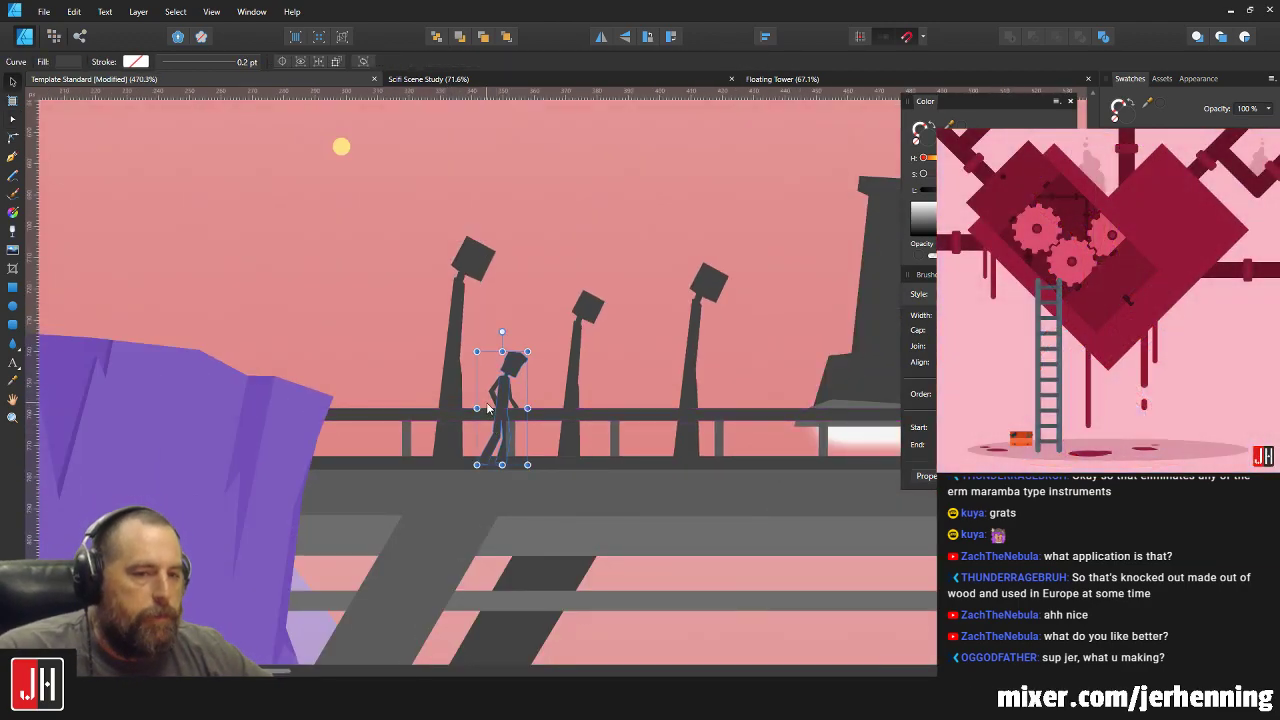
scroll(512, 388, up, 9)
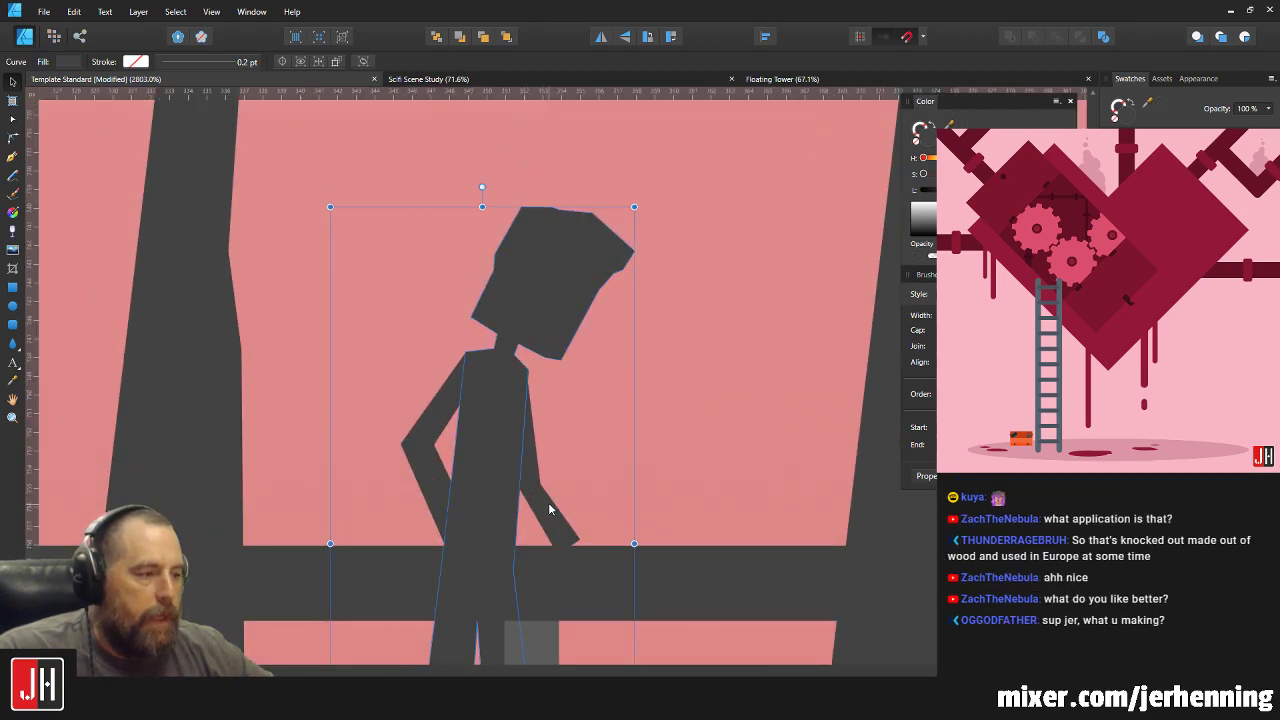
click(554, 497)
key(Delete)
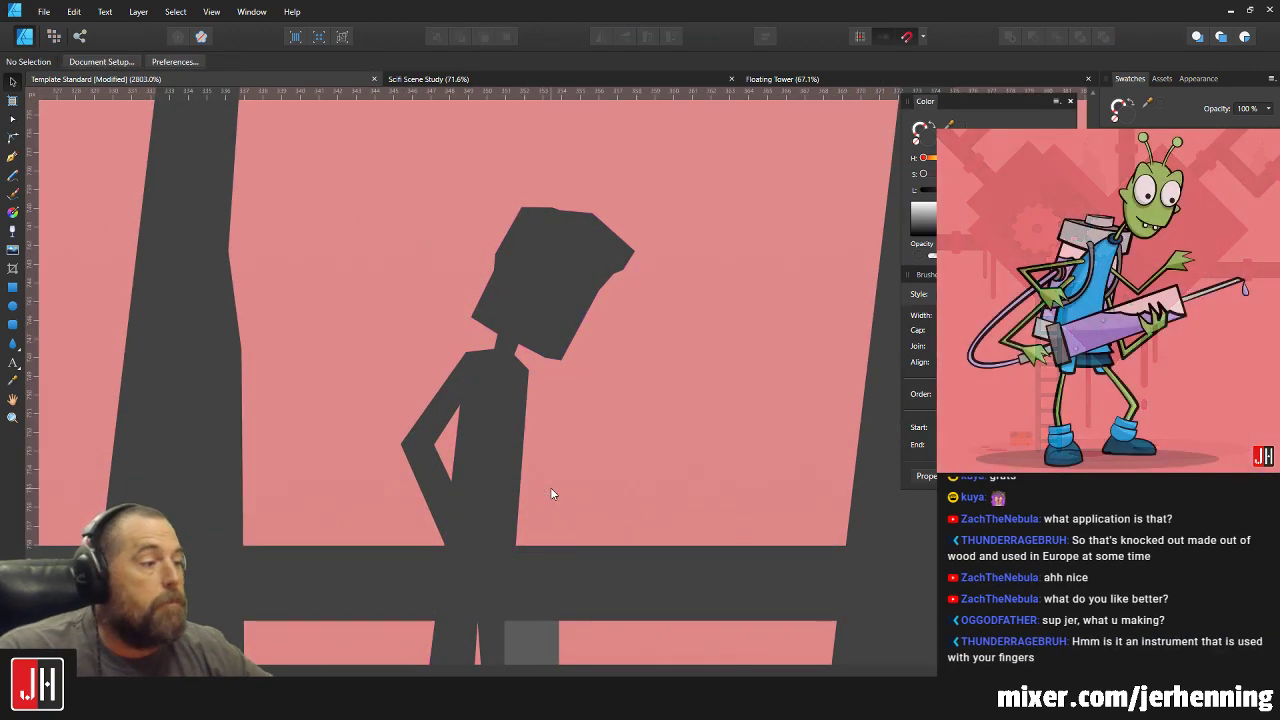
Select the figure's body and remaining arm together, move them slightly back toward the lamp post behind, and deselect them.
click(576, 309)
key(a)
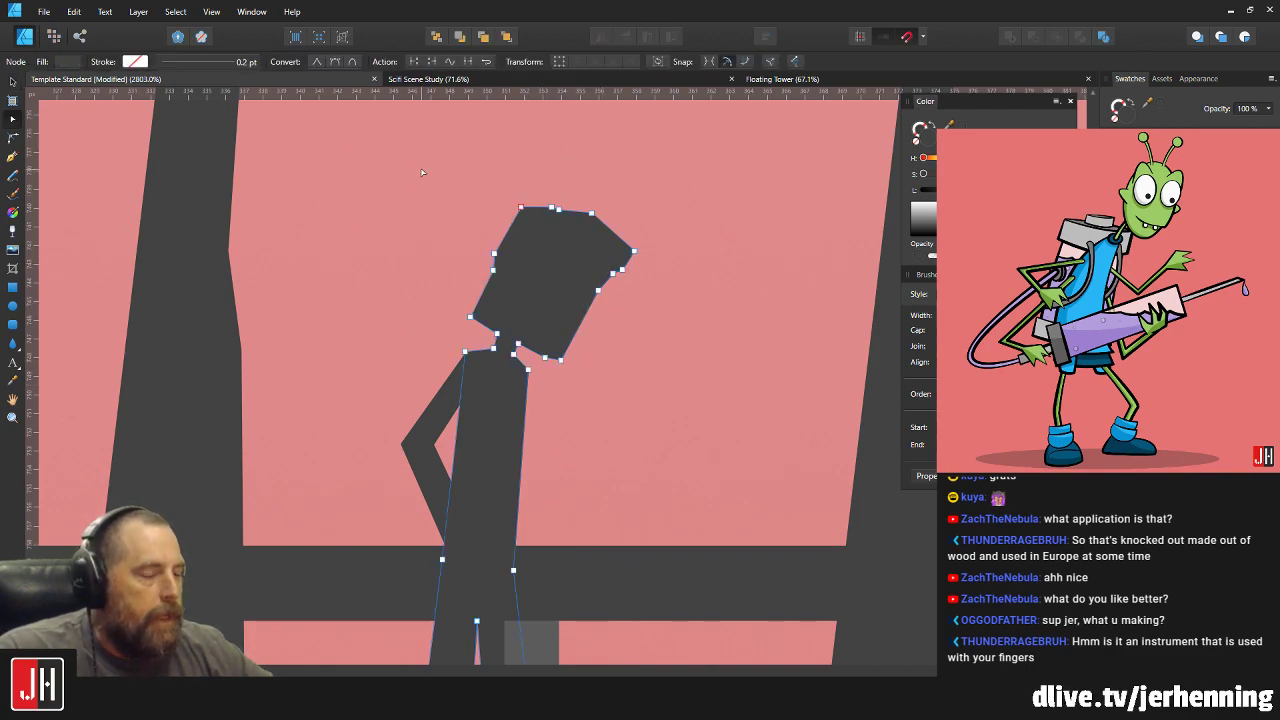
key(v)
click(486, 399)
shift+click(486, 420)
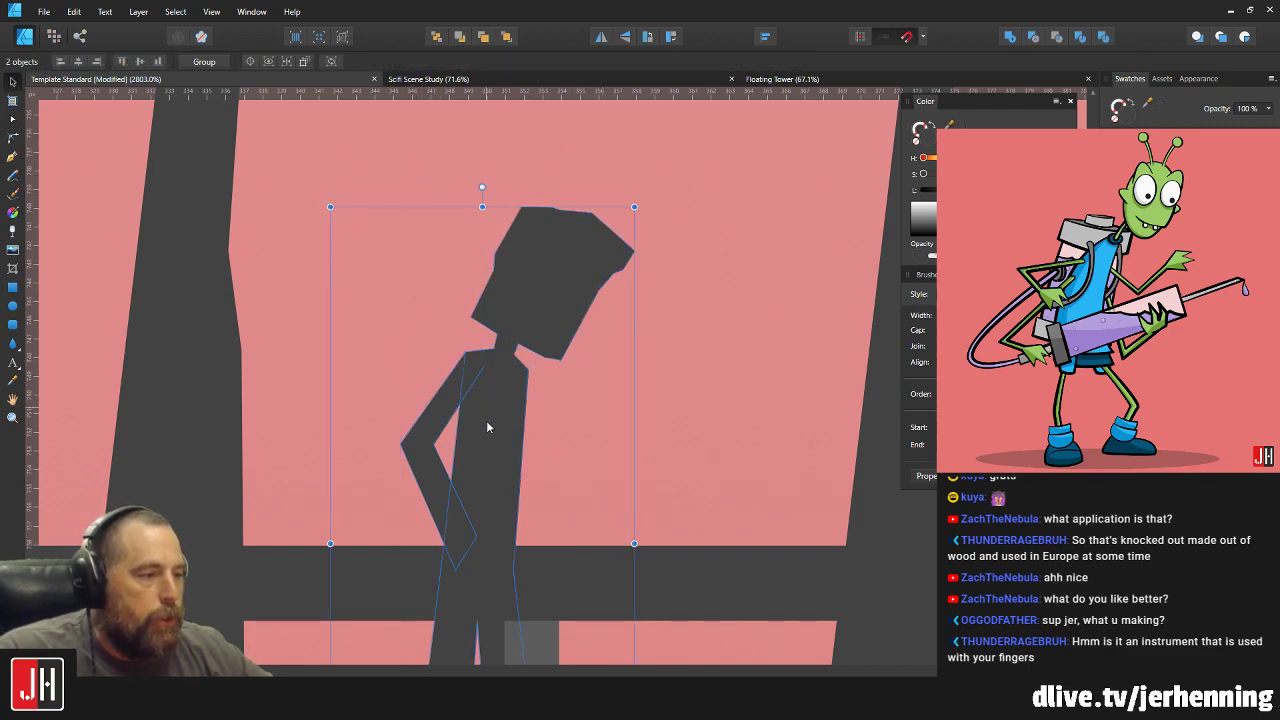
scroll(488, 440, down, 3)
drag(490, 461, 495, 459)
scroll(495, 460, down, 6)
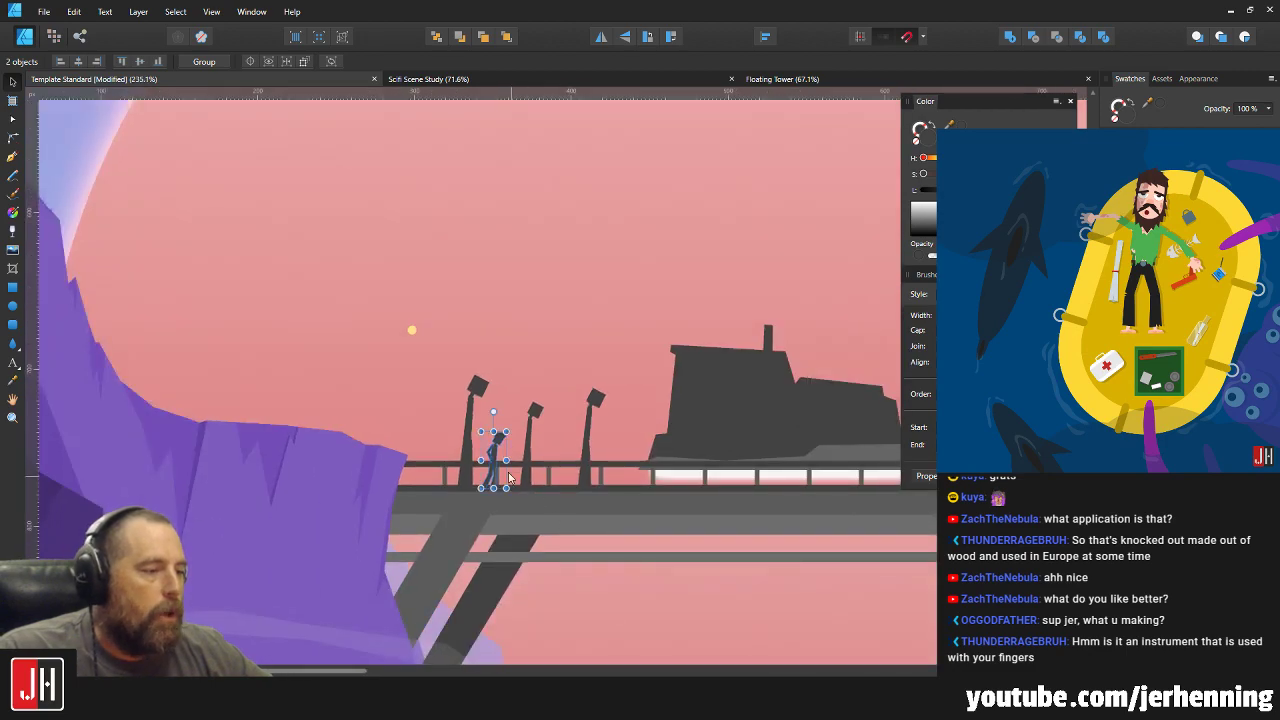
scroll(508, 479, up, 7)
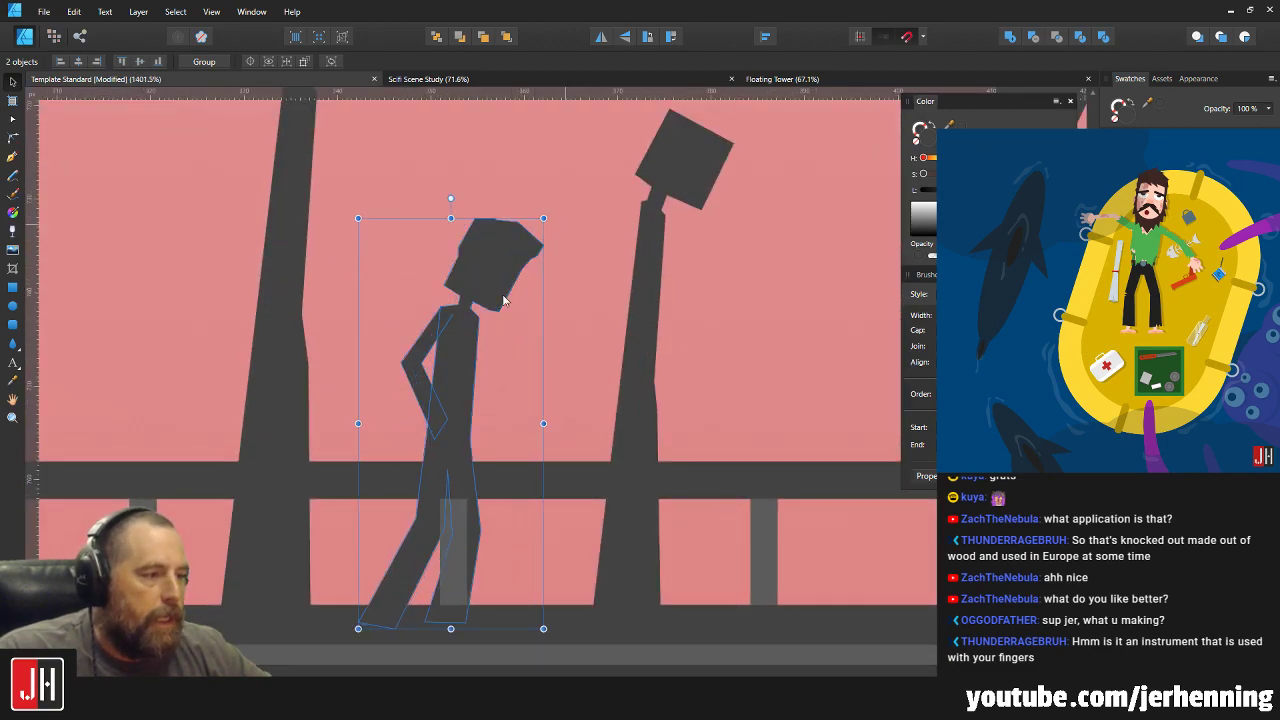
drag(455, 343, 433, 400)
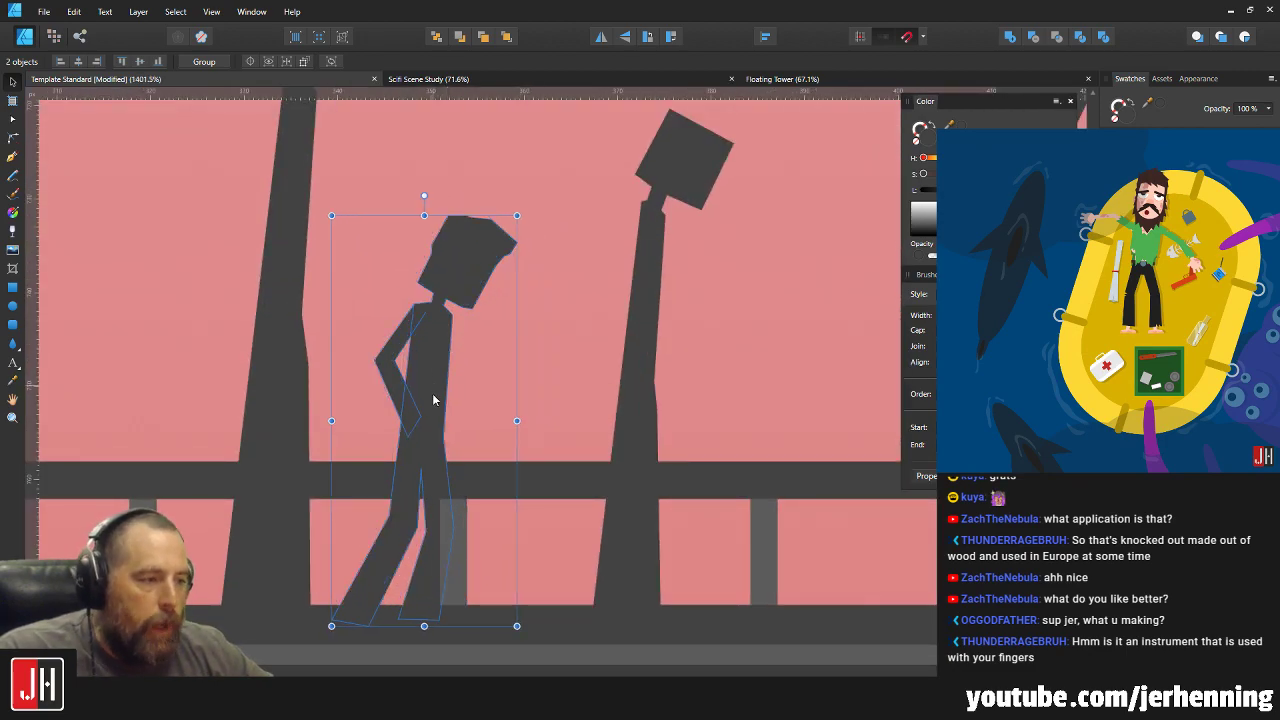
scroll(441, 432, down, 11)
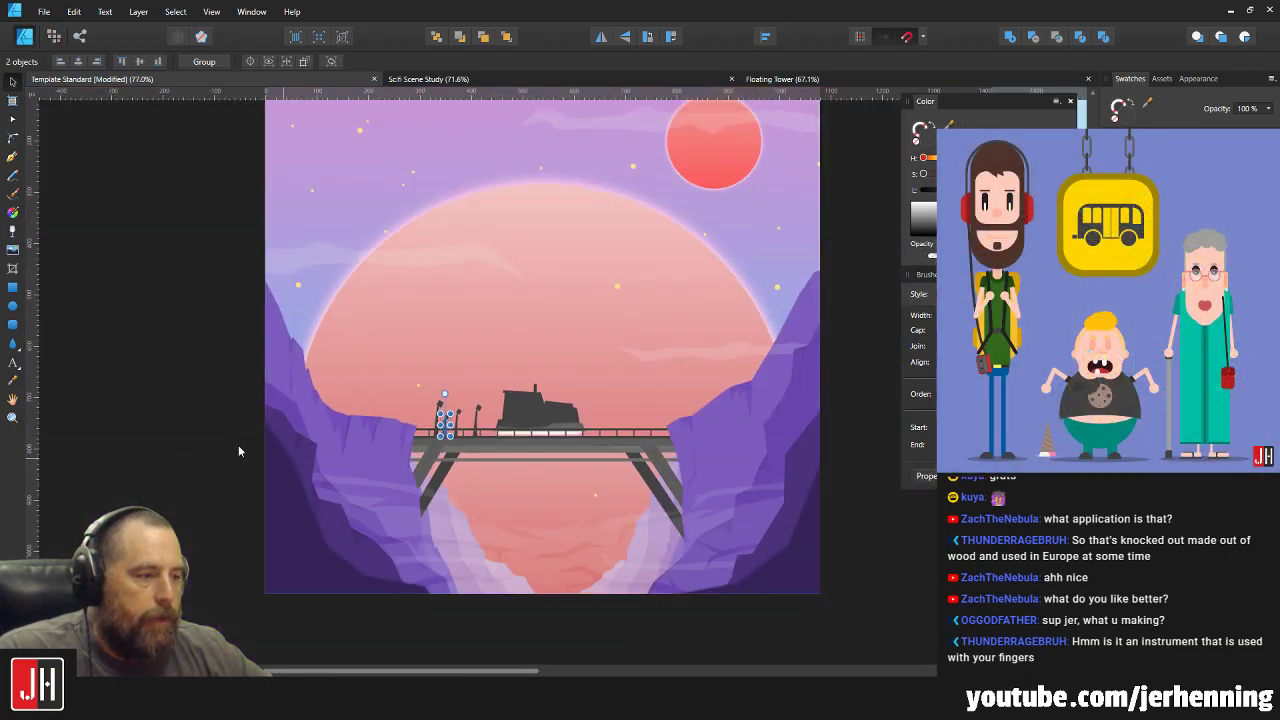
key(ctrl+d)
Enlarge the figure's body and arm together slightly, mainly upward, and select the nodes at the bottom of the rear foot.
scroll(440, 430, up, 5)
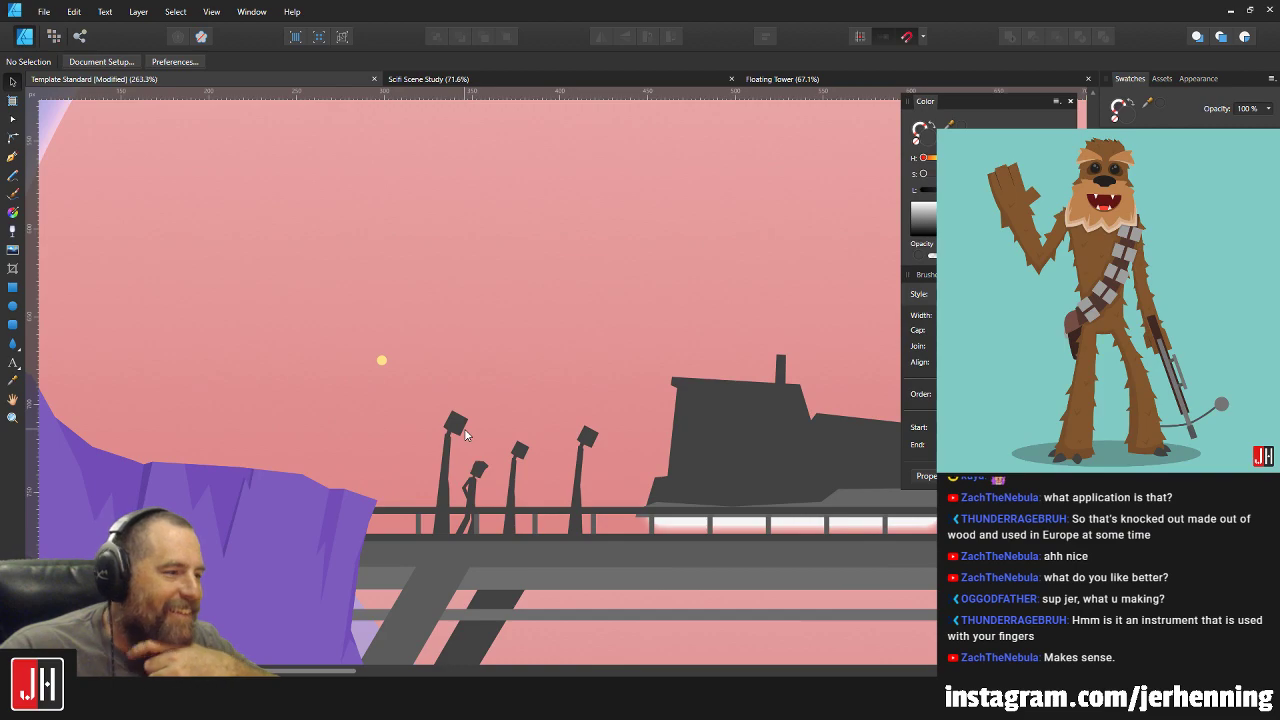
scroll(451, 506, up, 6)
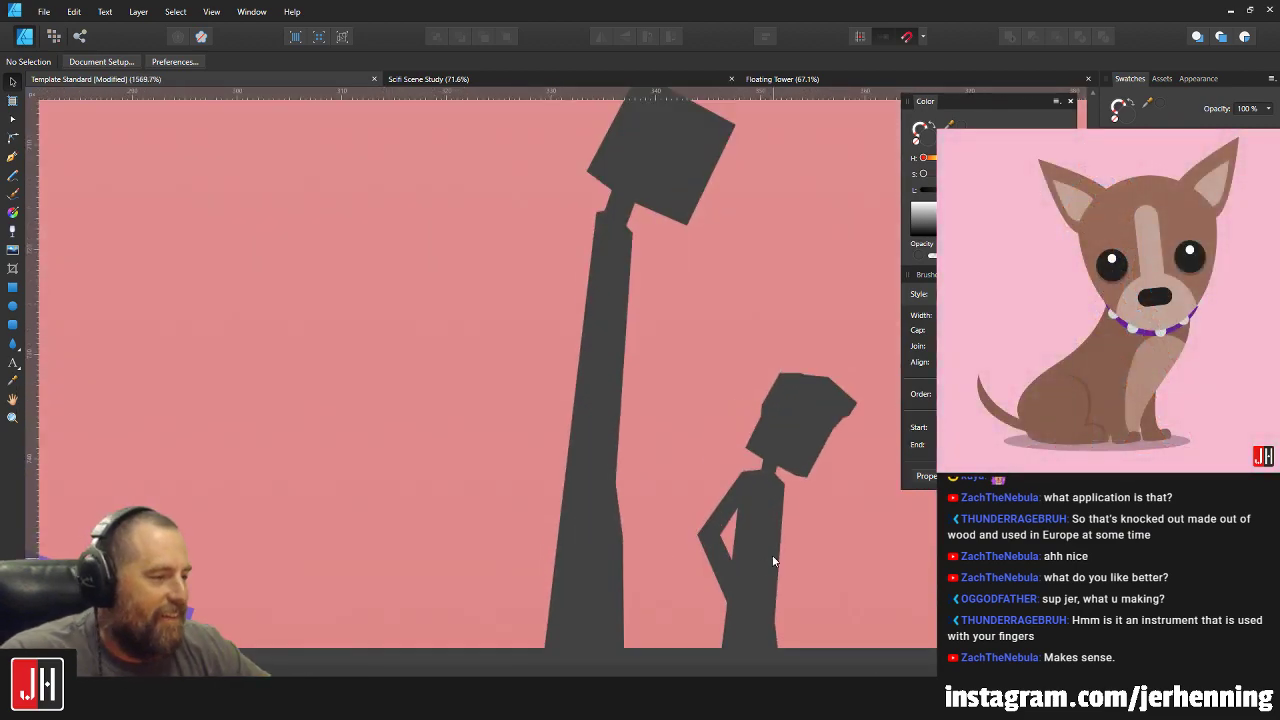
drag(773, 561, 428, 323)
click(400, 298)
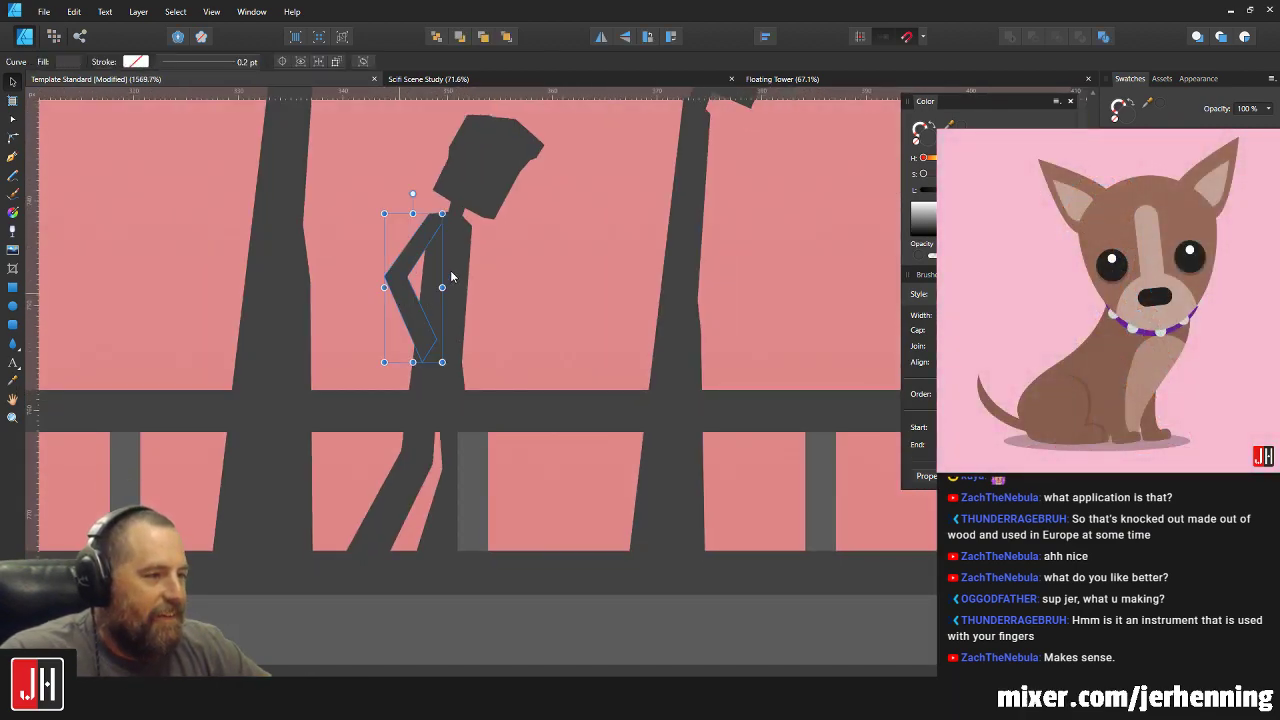
shift+click(483, 195)
scroll(510, 243, up, 1)
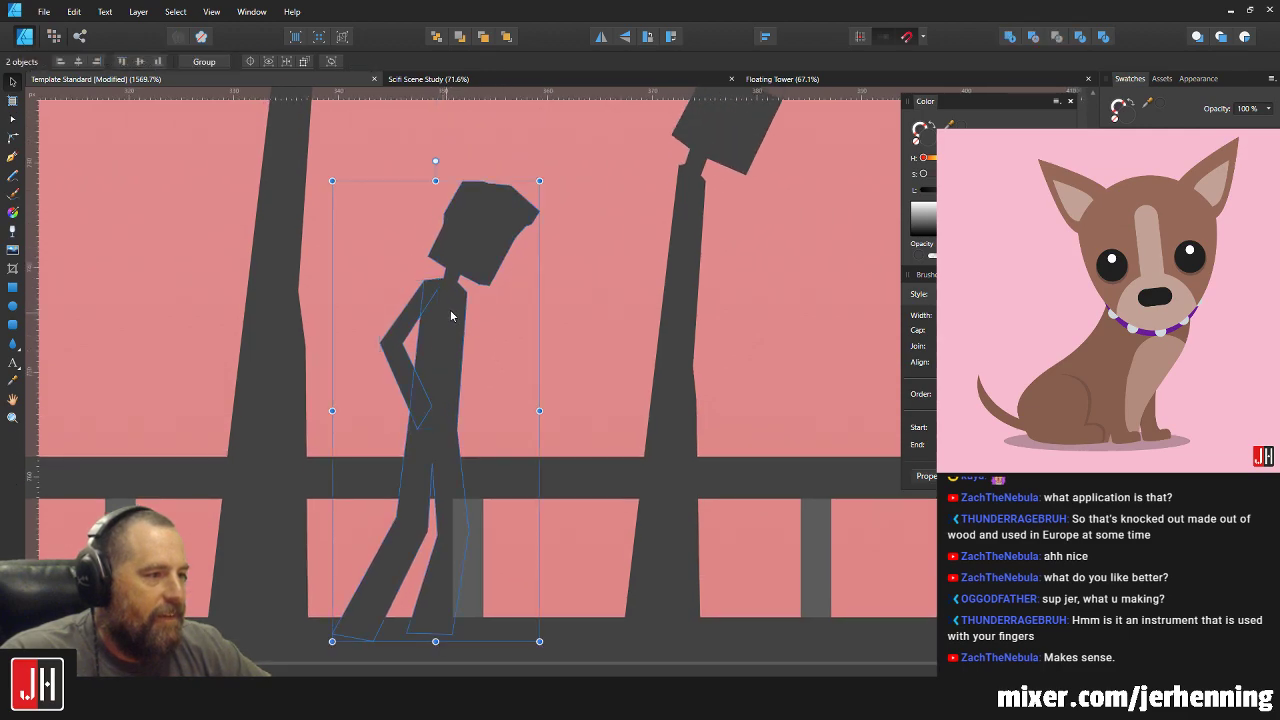
drag(533, 185, 541, 157)
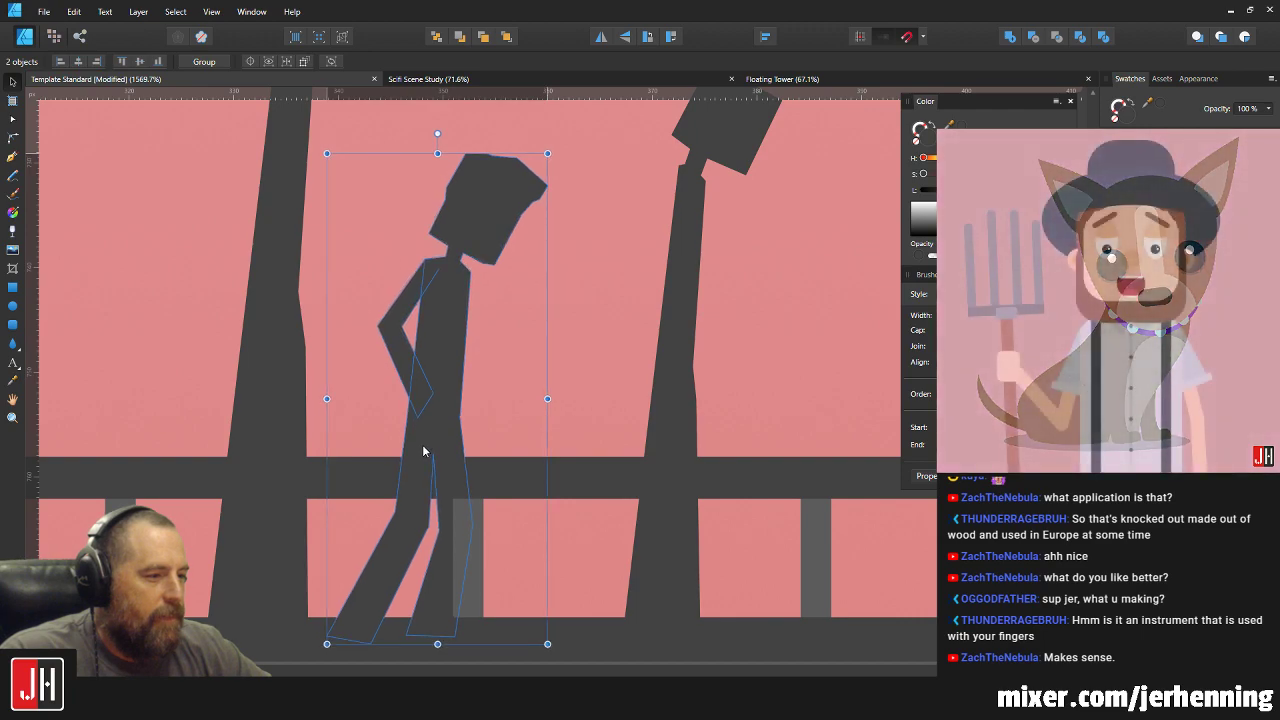
double_click(334, 641)
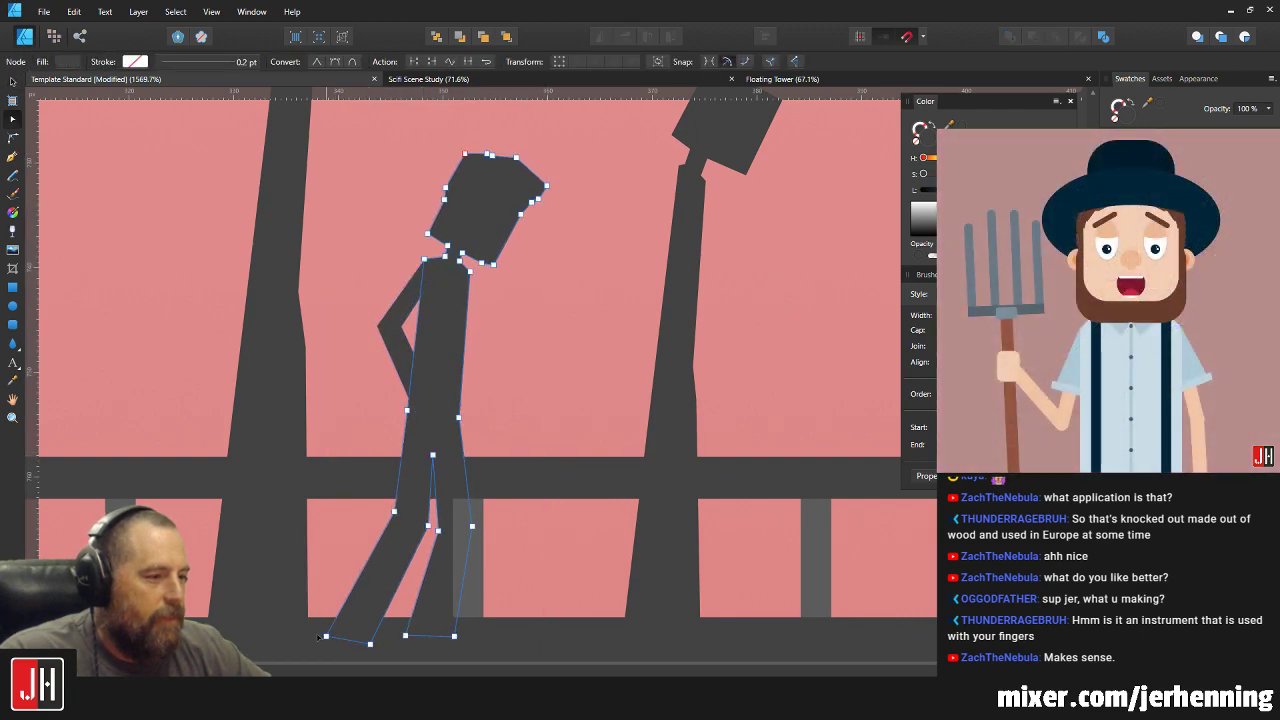
drag(305, 624, 377, 641)
key(v)
scroll(440, 462, down, 5)
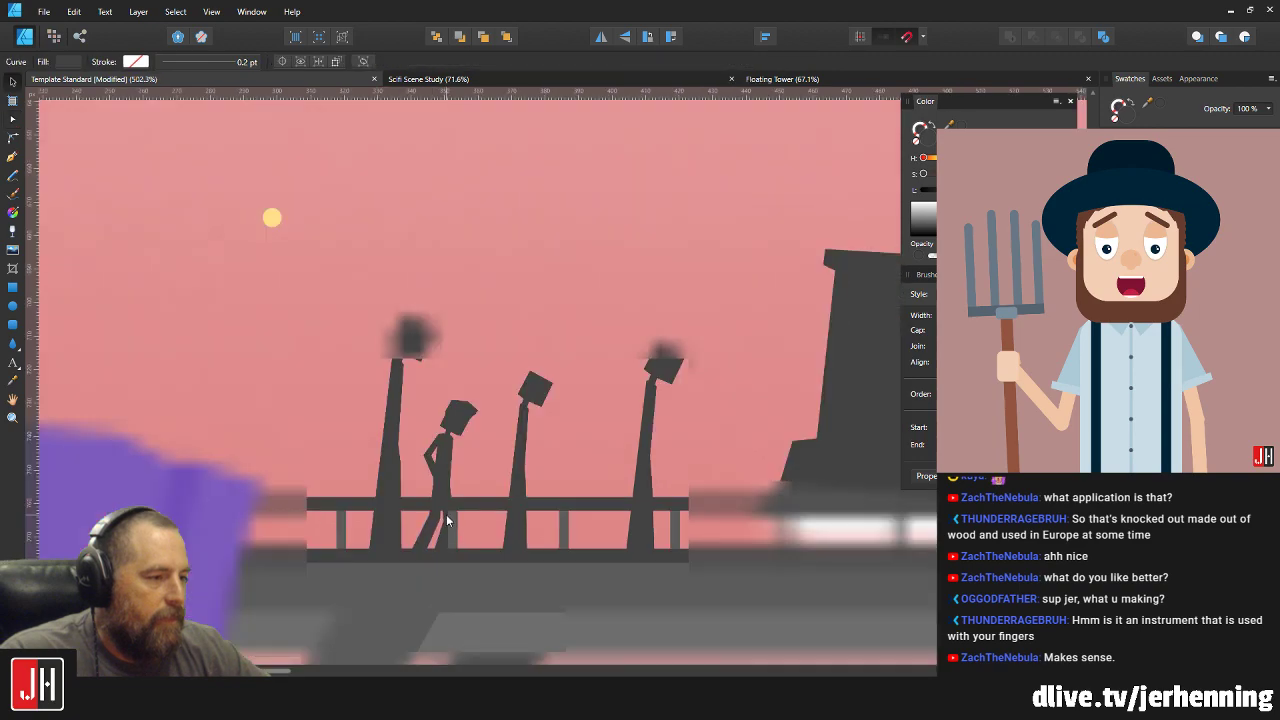
Select all nodes of the figure's bent arm and enlarge the arm slightly against the torso.
scroll(439, 469, up, 5)
scroll(439, 469, up, 2)
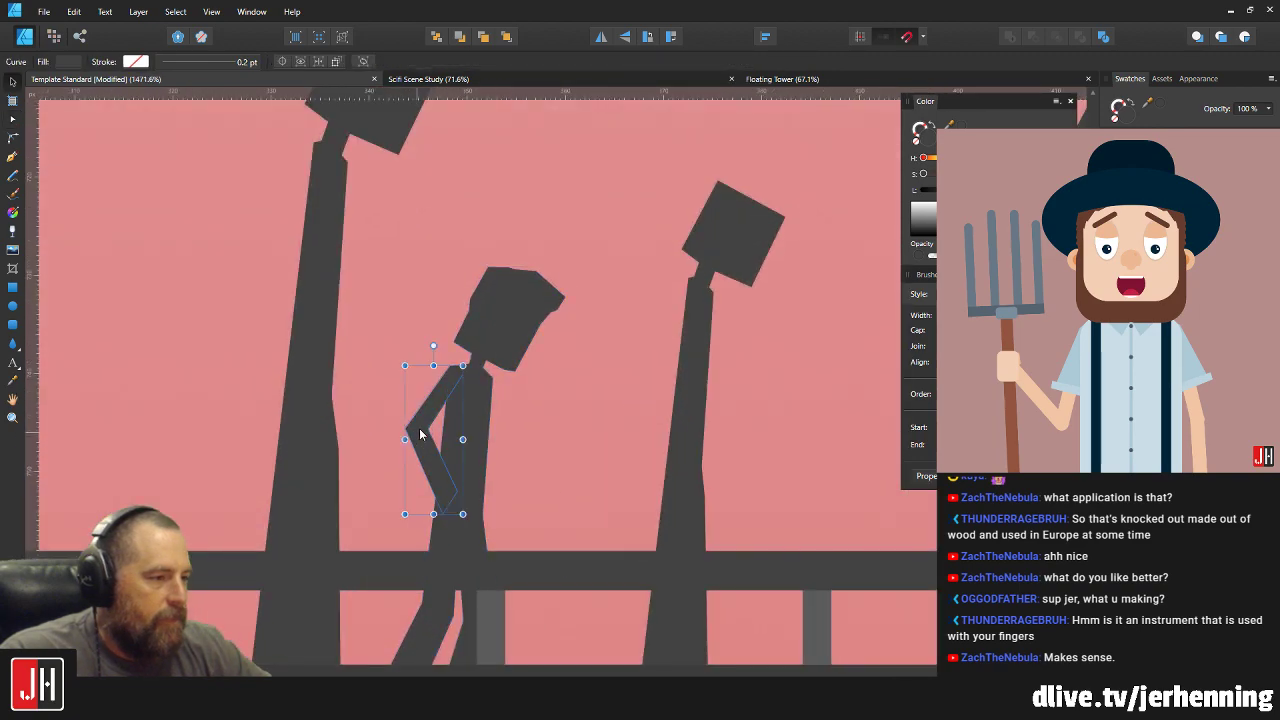
double_click(449, 450)
drag(378, 350, 466, 518)
scroll(474, 399, up, 2)
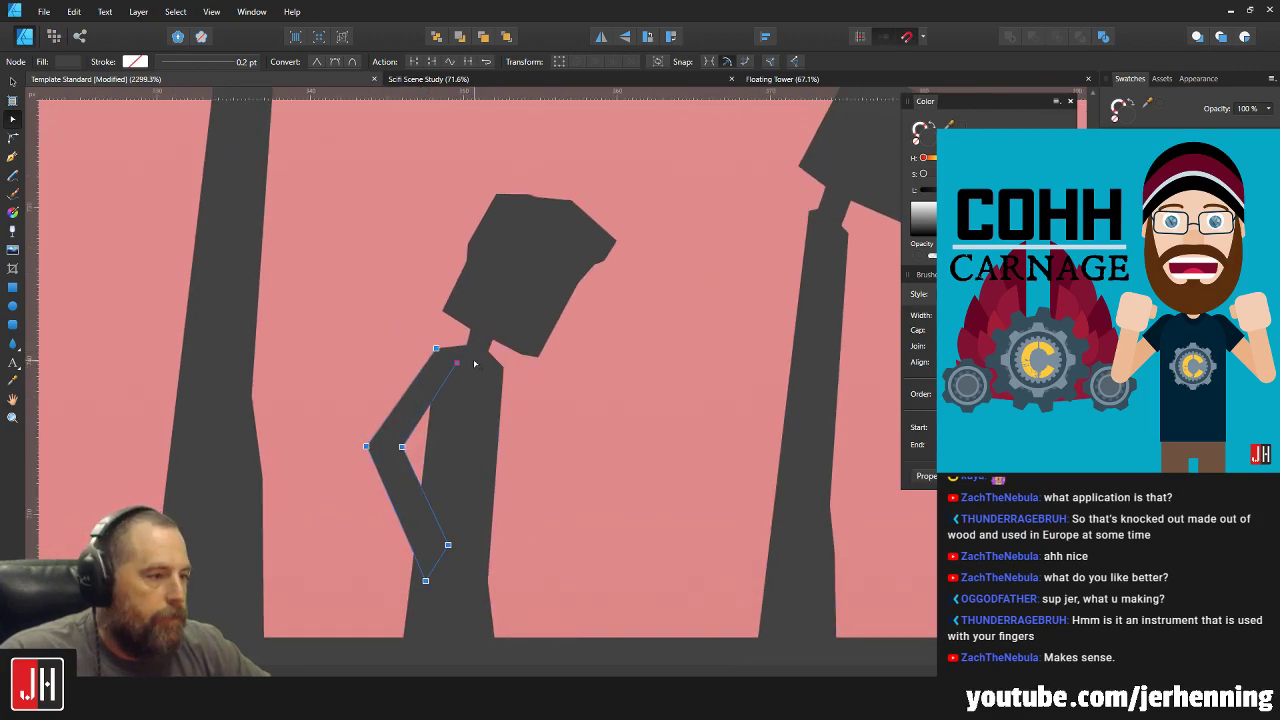
key(v)
drag(454, 352, 429, 403)
scroll(448, 350, up, 3)
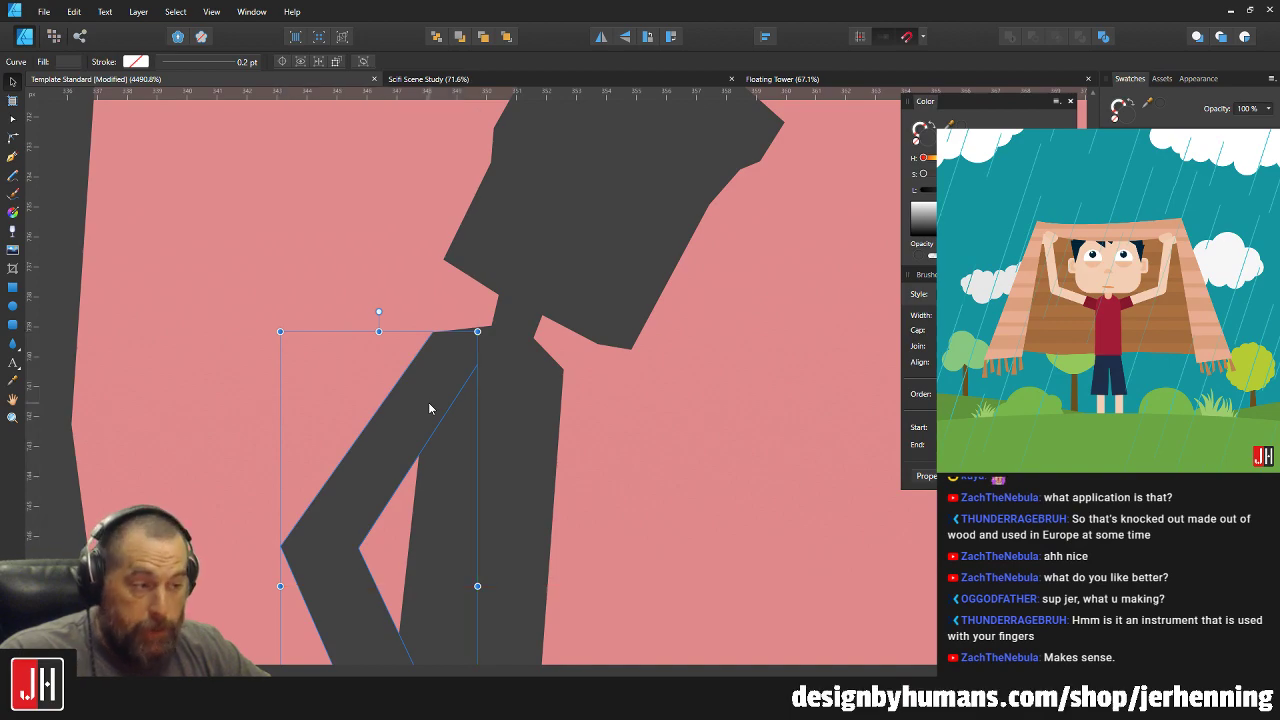
scroll(465, 390, down, 8)
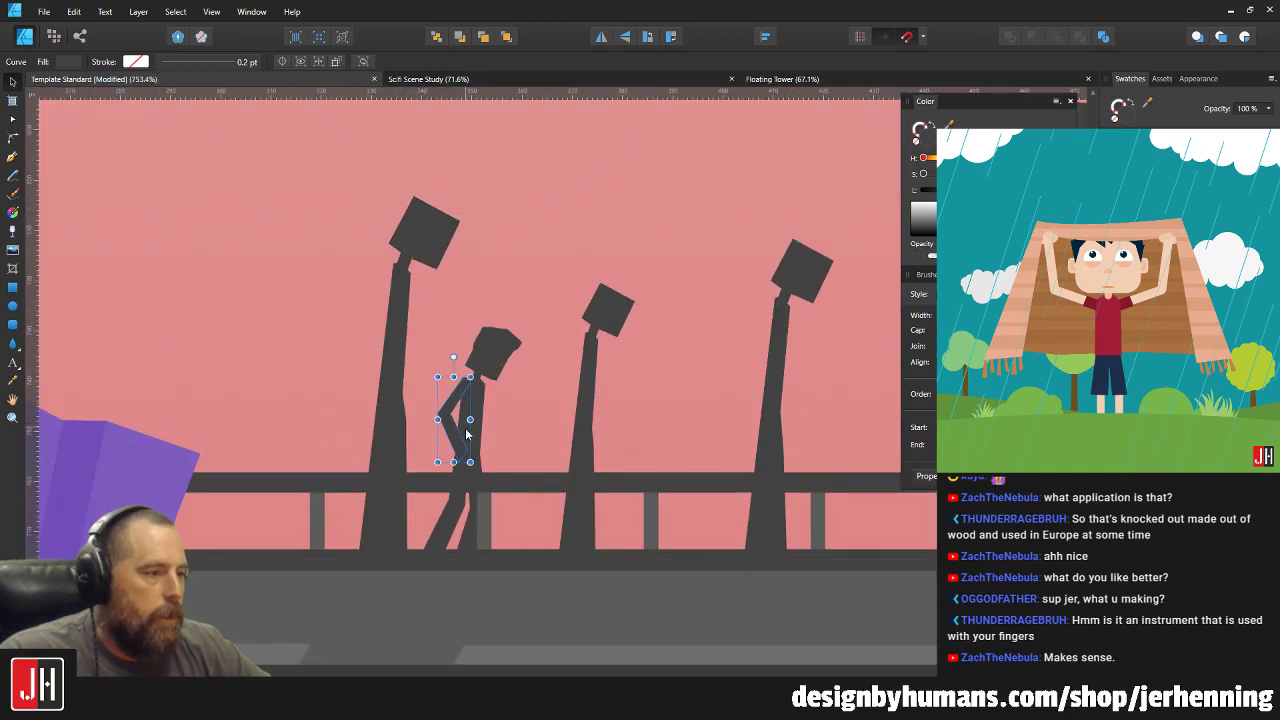
Fine-tune the arm's size, align its upper end with the shoulder's outline, and deselect it.
scroll(470, 390, up, 8)
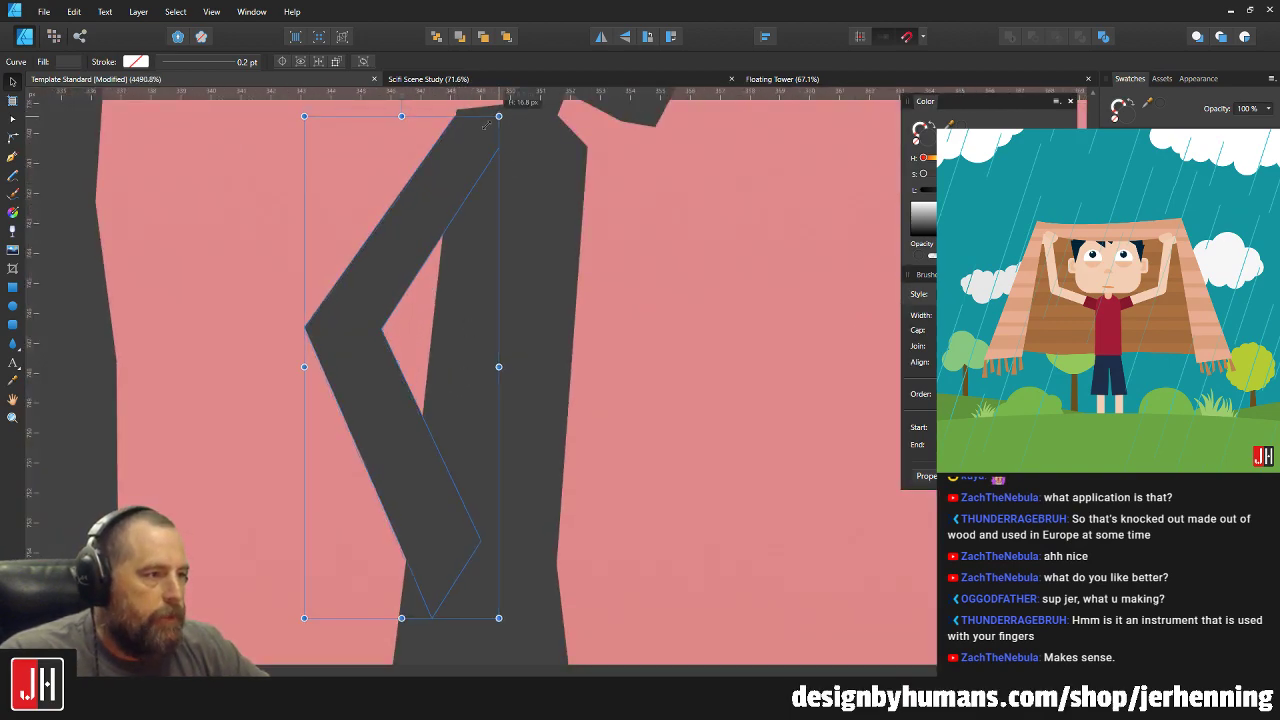
scroll(448, 245, up, 2)
scroll(446, 265, up, 3)
drag(445, 264, 451, 230)
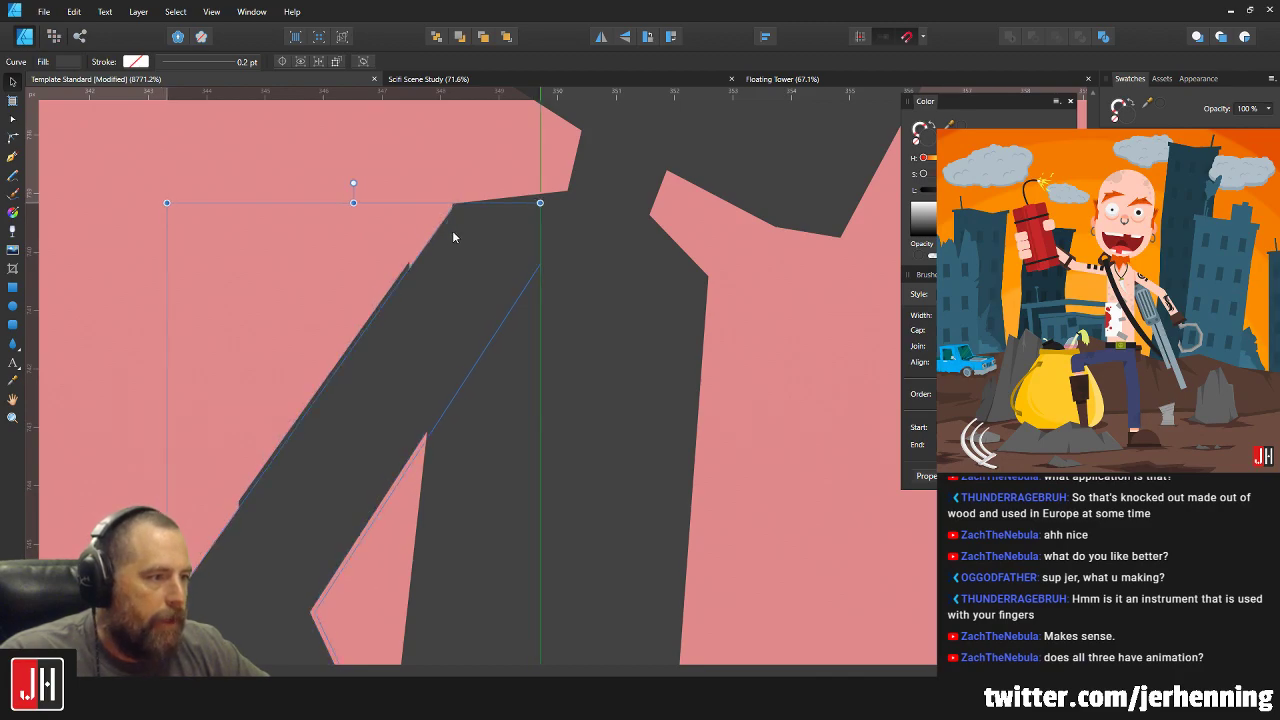
scroll(452, 230, down, 10)
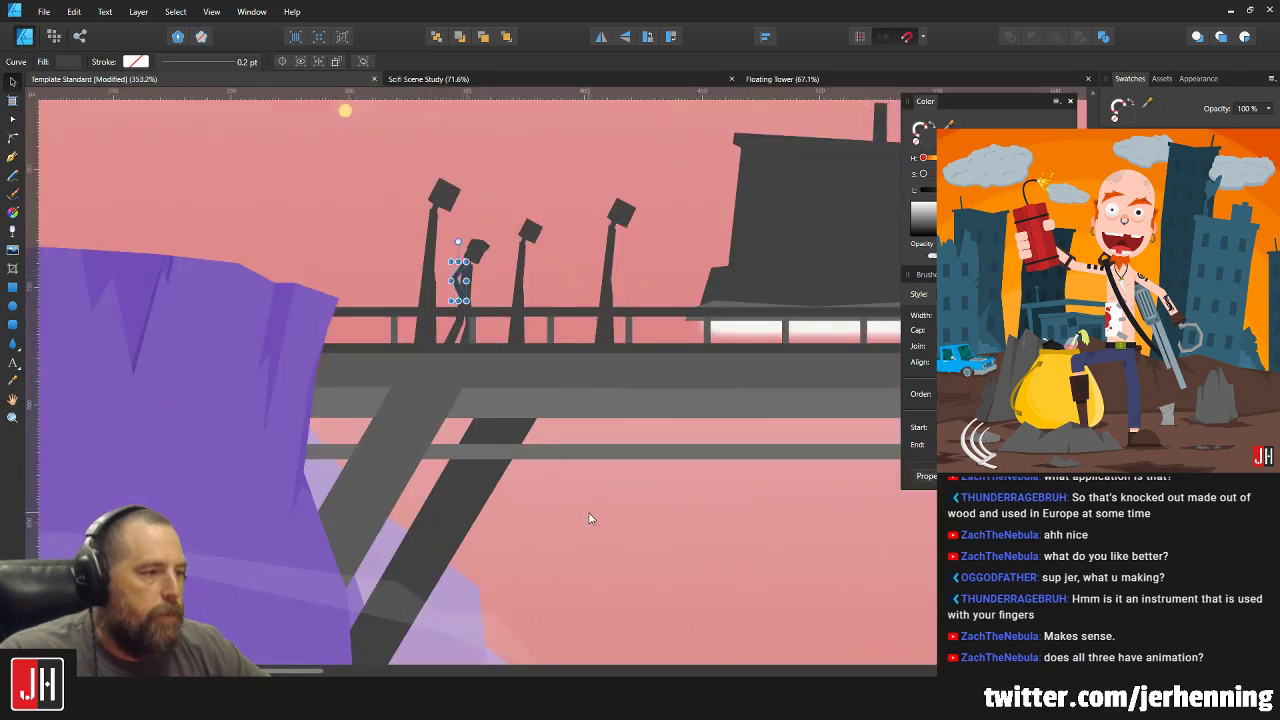
click(589, 515)
drag(515, 336, 490, 363)
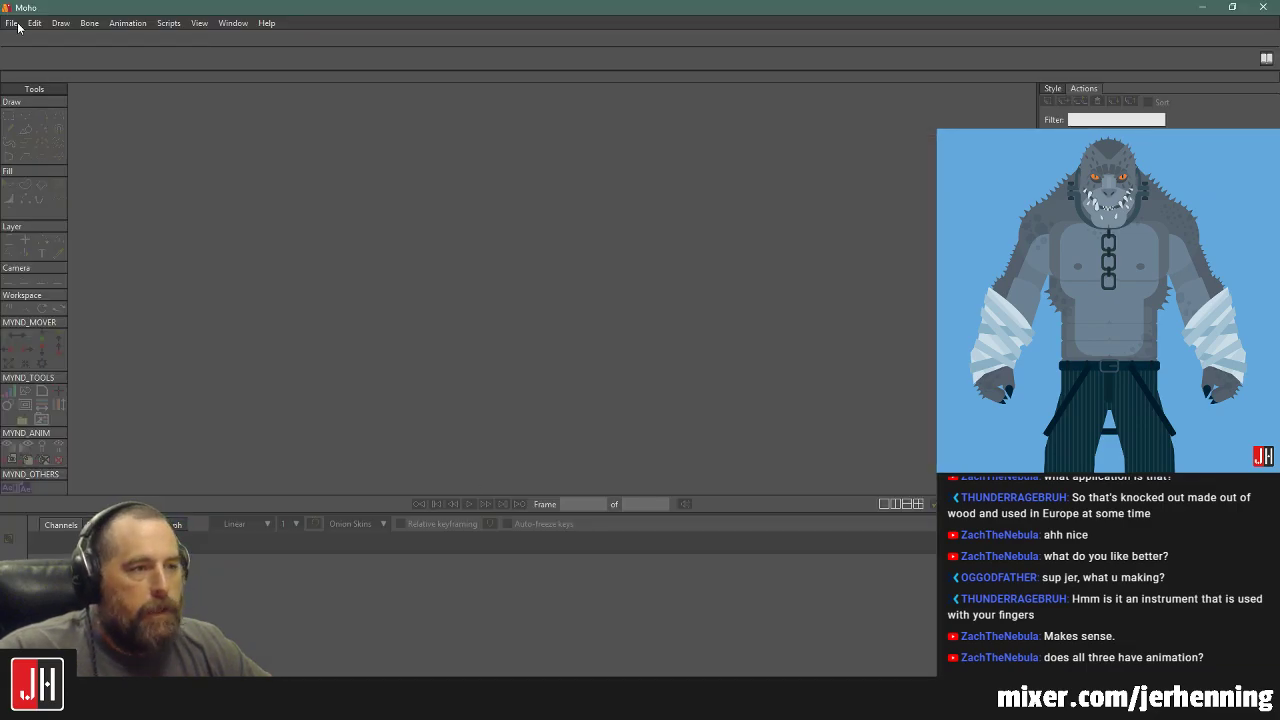
Switch to Moho, open the Daily 5 project from the Daily folder to view it, and close it.
click(18, 27)
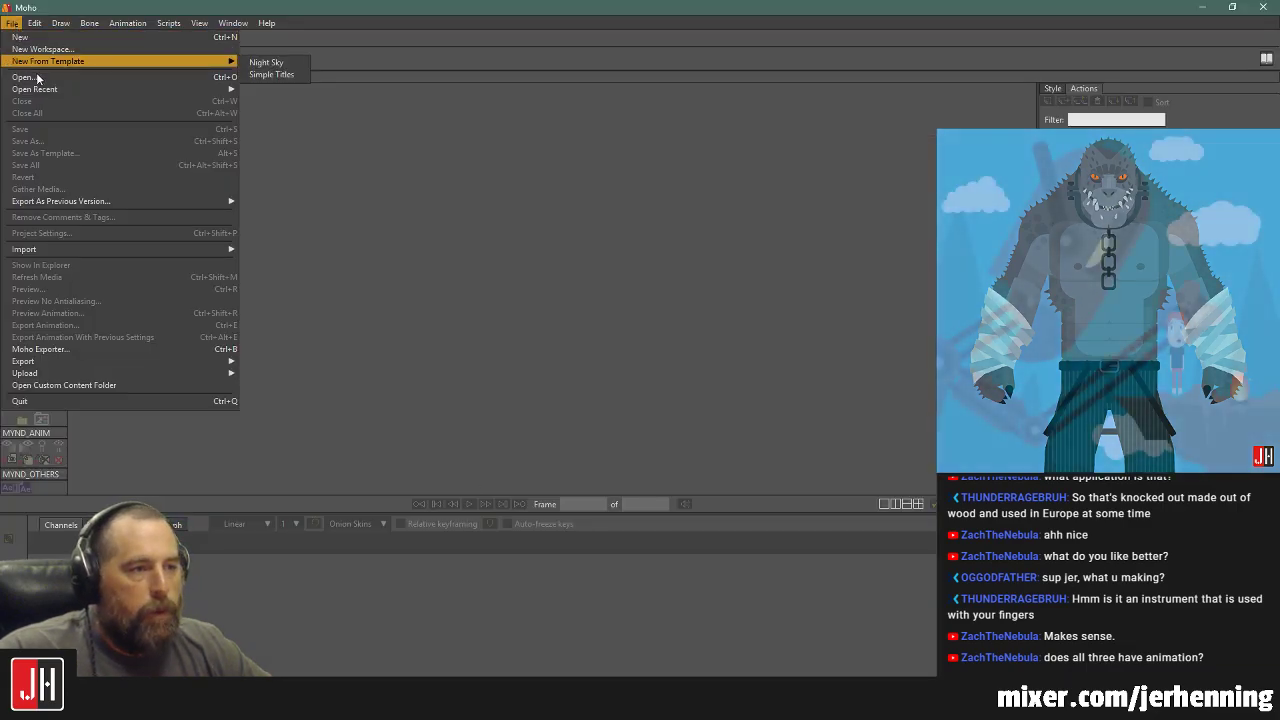
click(104, 95)
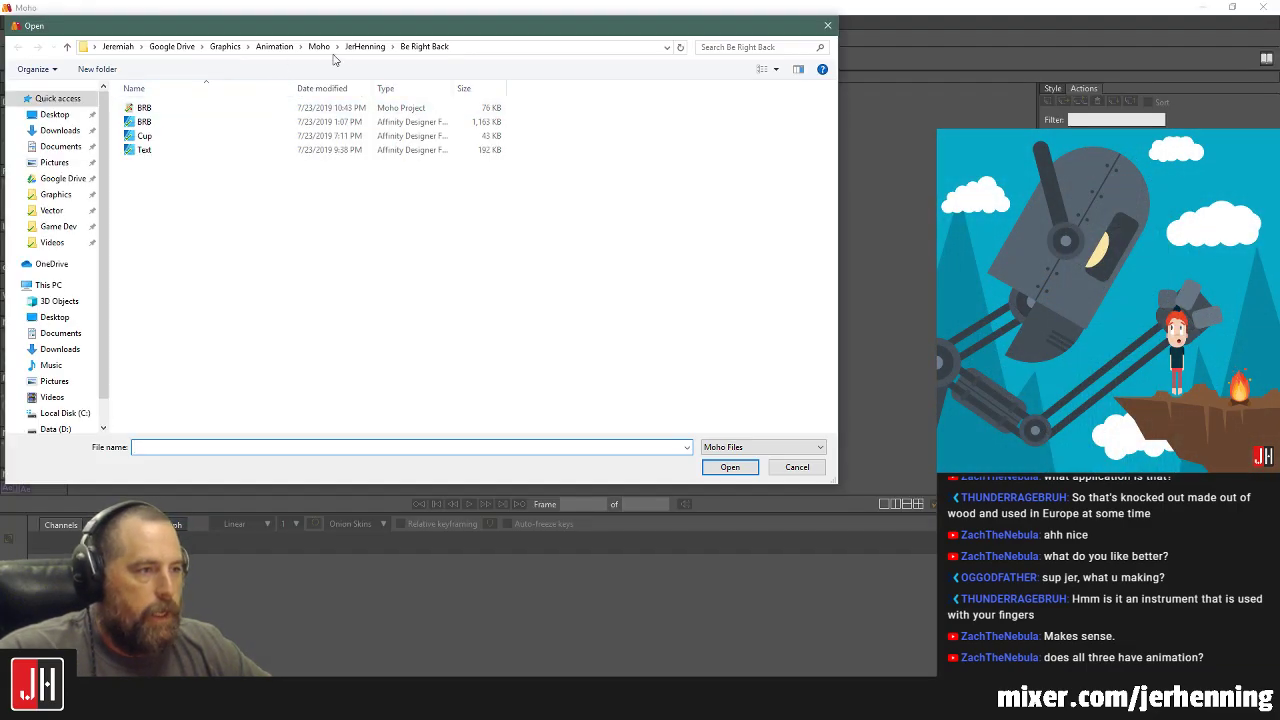
click(319, 47)
double_click(228, 146)
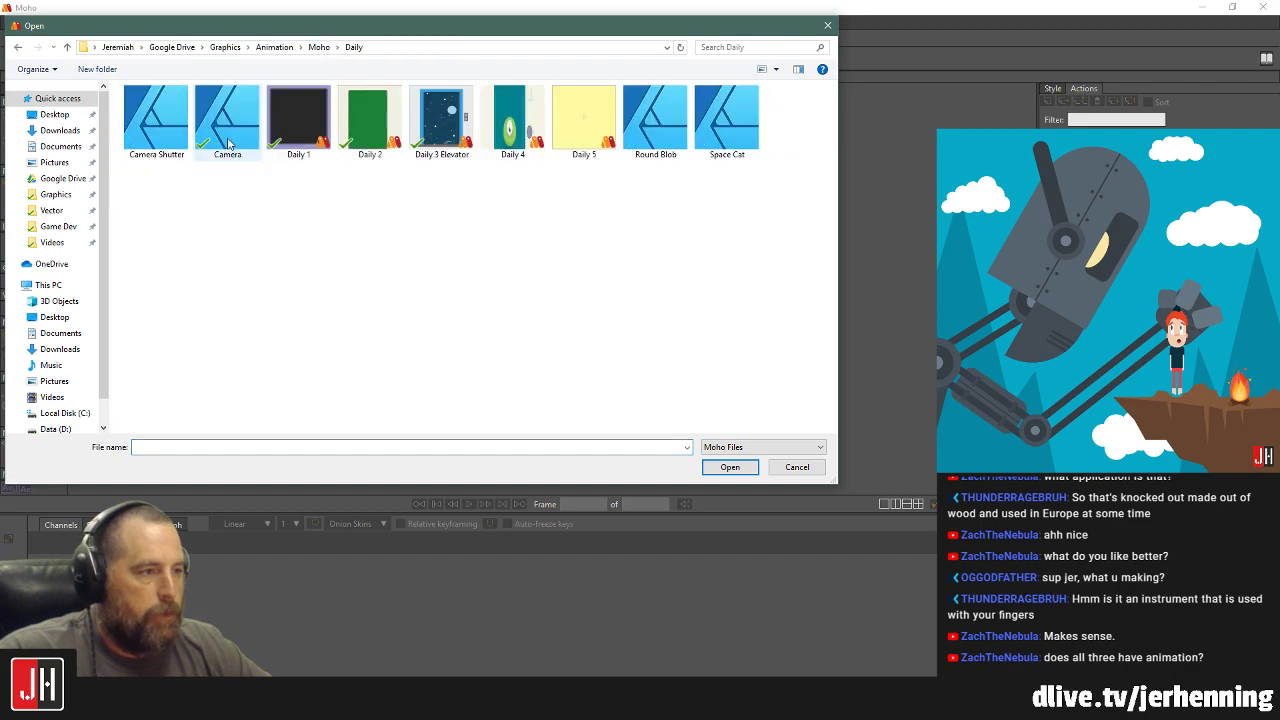
double_click(583, 125)
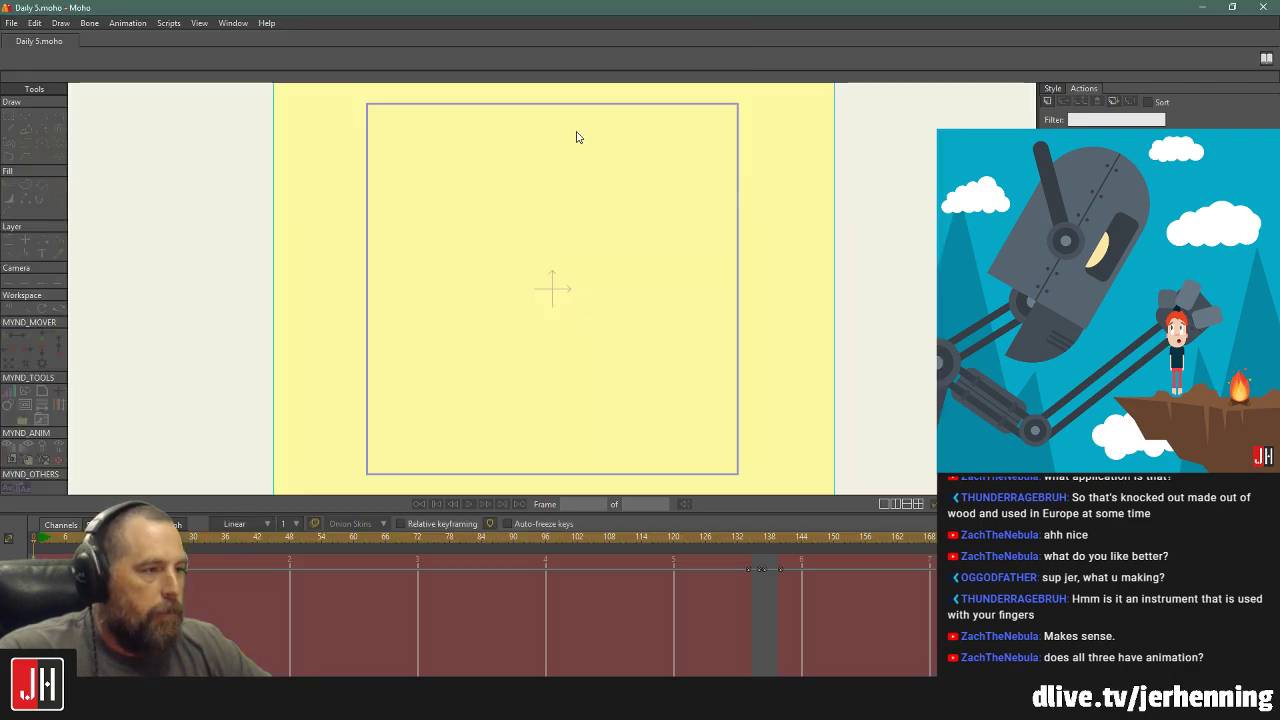
click(8, 41)
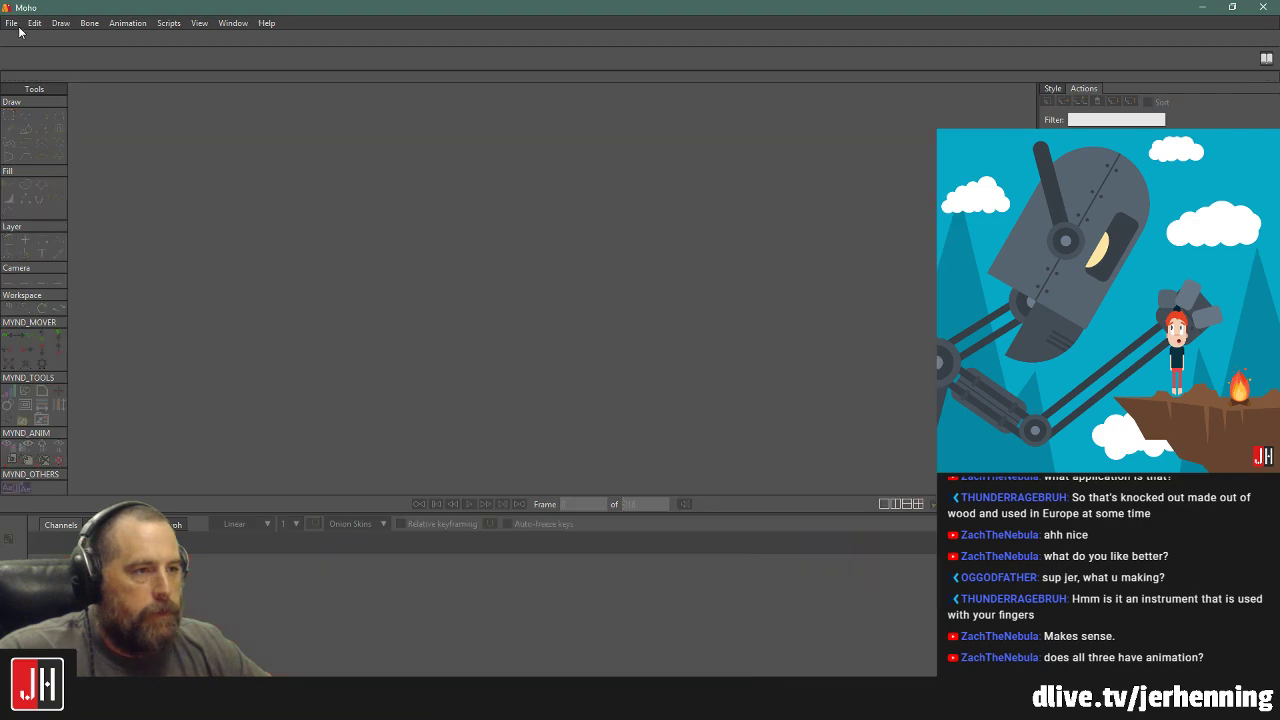
Open the Daily 4 project, play its bouncing one-eyed ball animation, and return to the start.
click(11, 22)
click(24, 77)
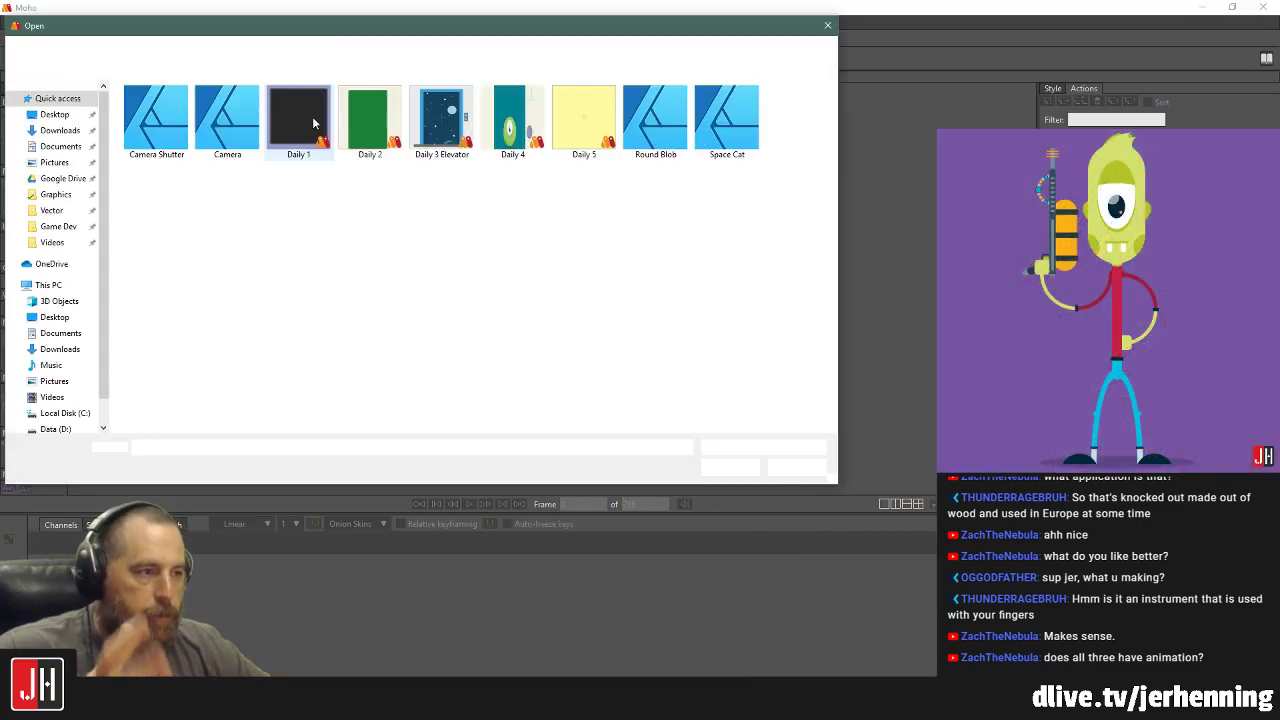
double_click(506, 126)
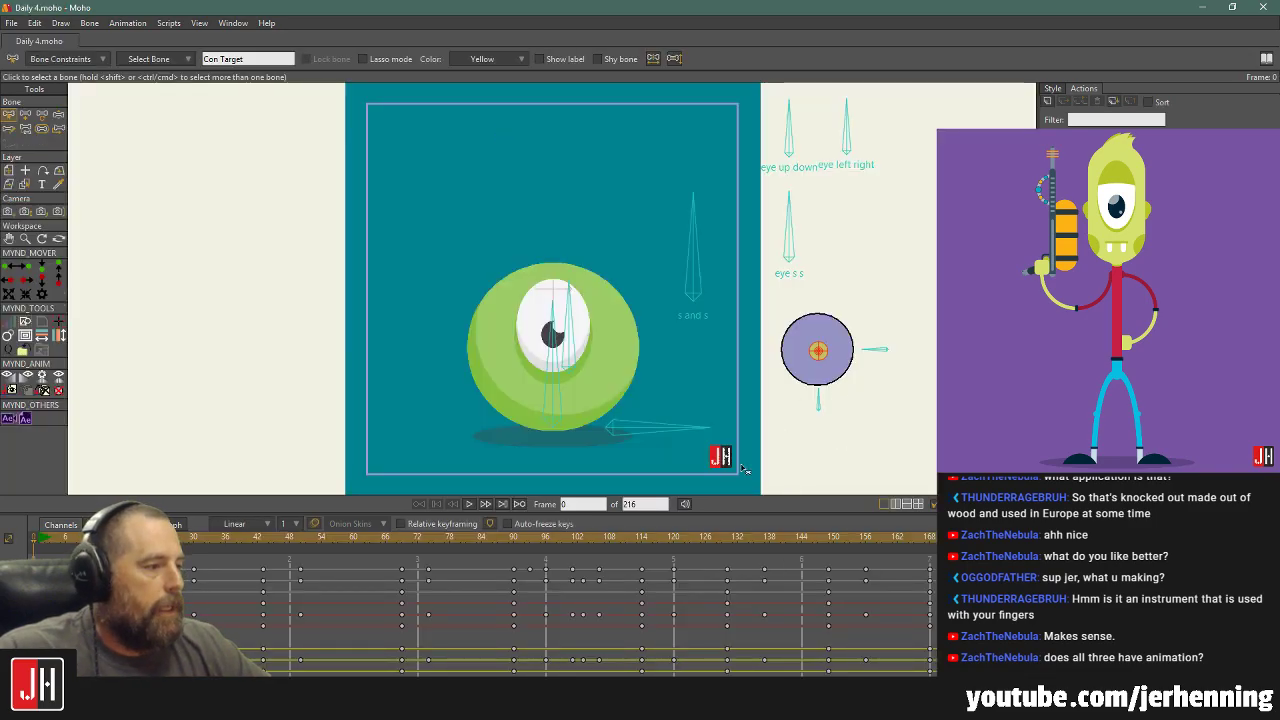
click(470, 505)
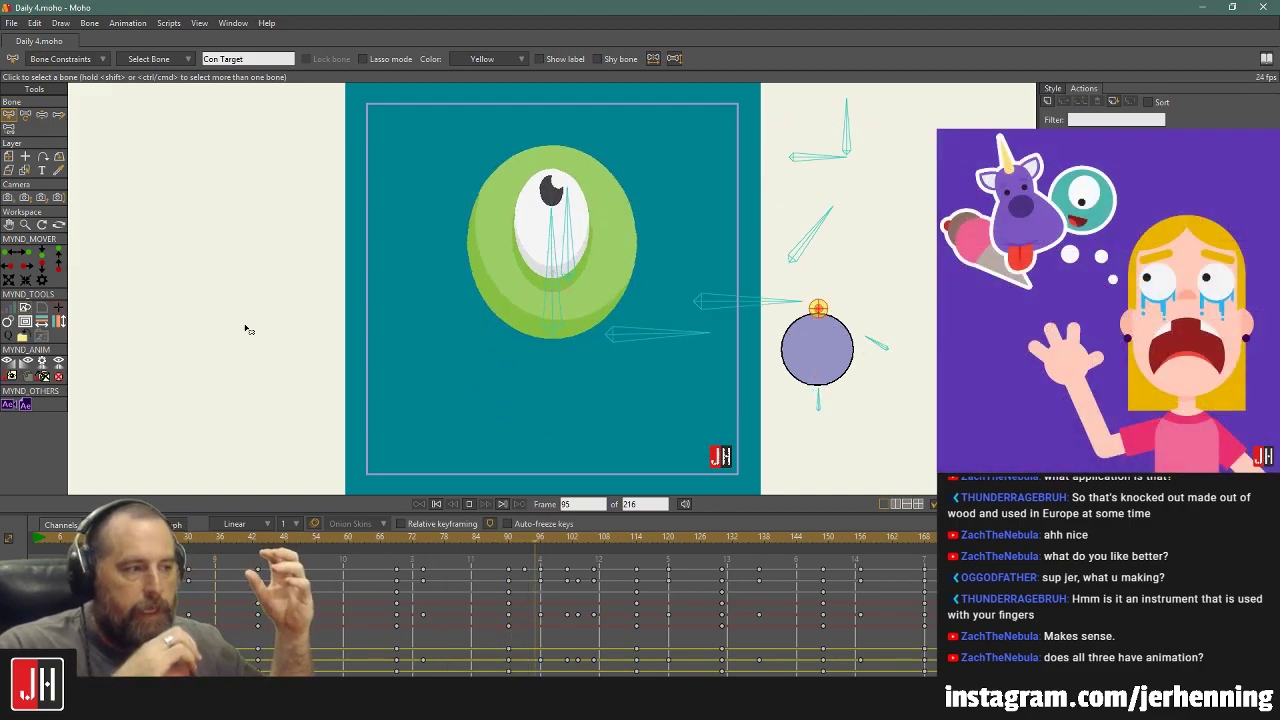
click(436, 504)
Open the Jer Flat project from the Moho folder and play its talking bearded-head animation.
click(10, 23)
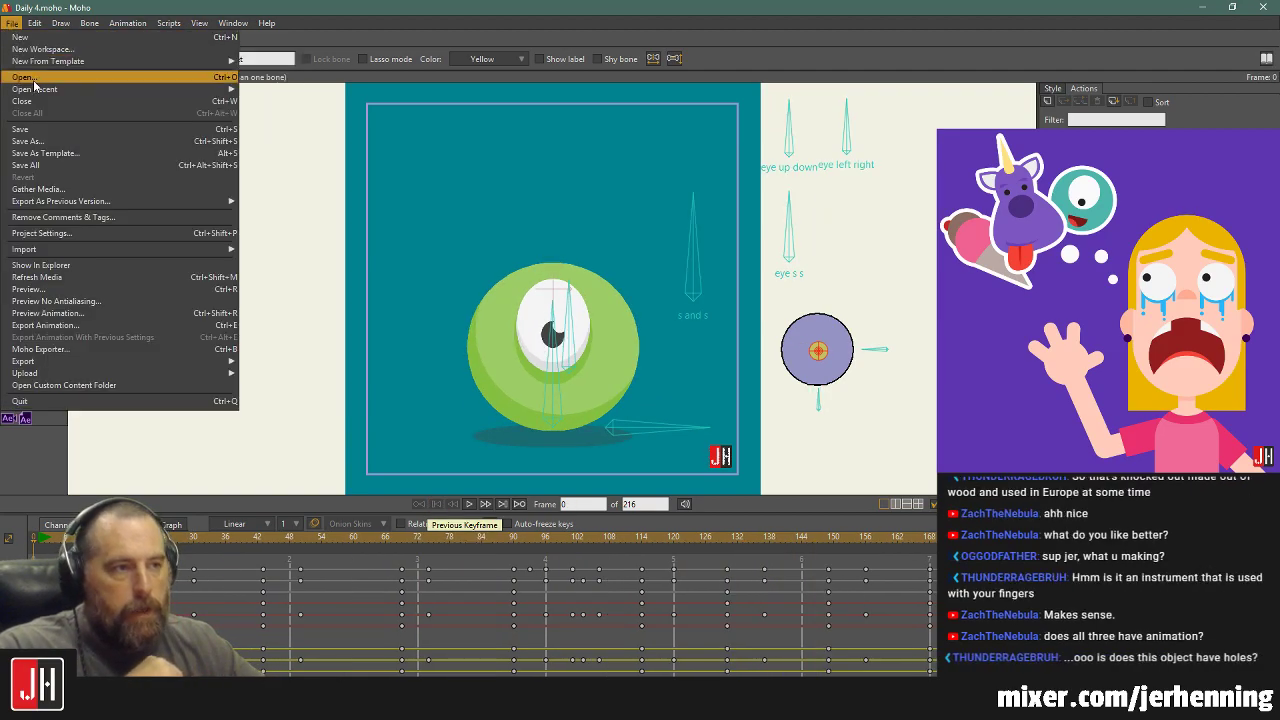
click(156, 79)
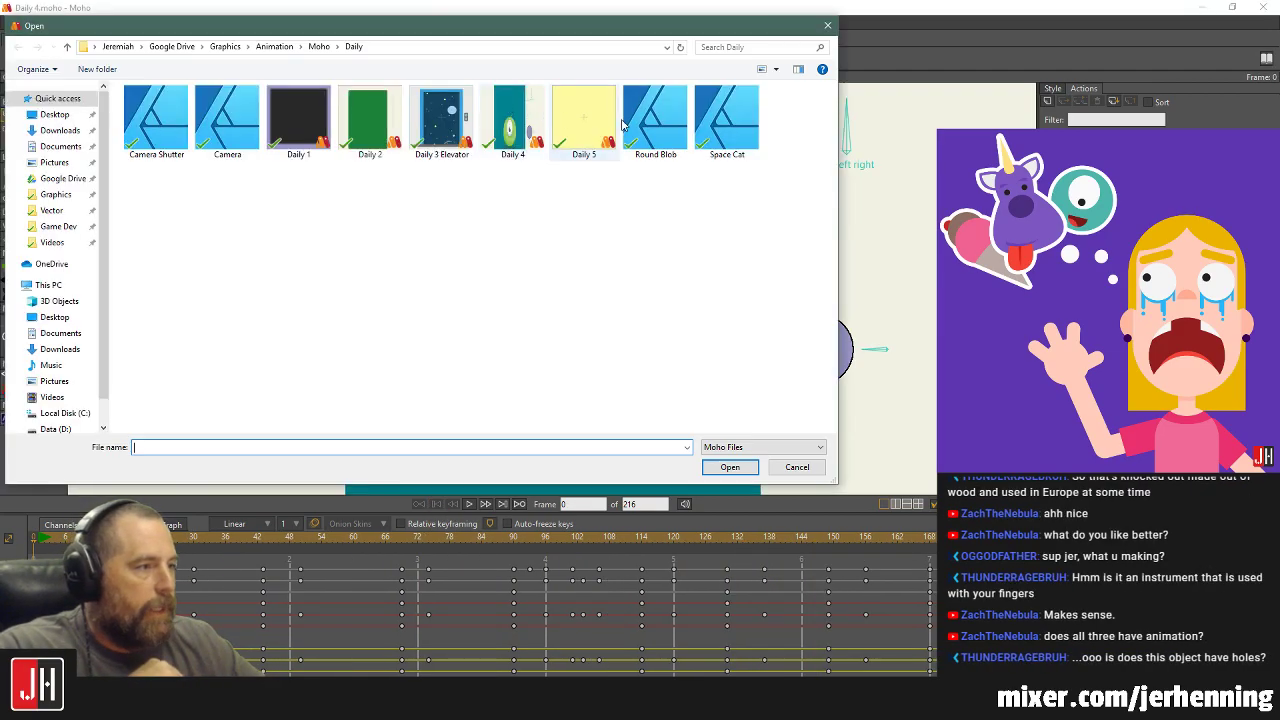
click(319, 47)
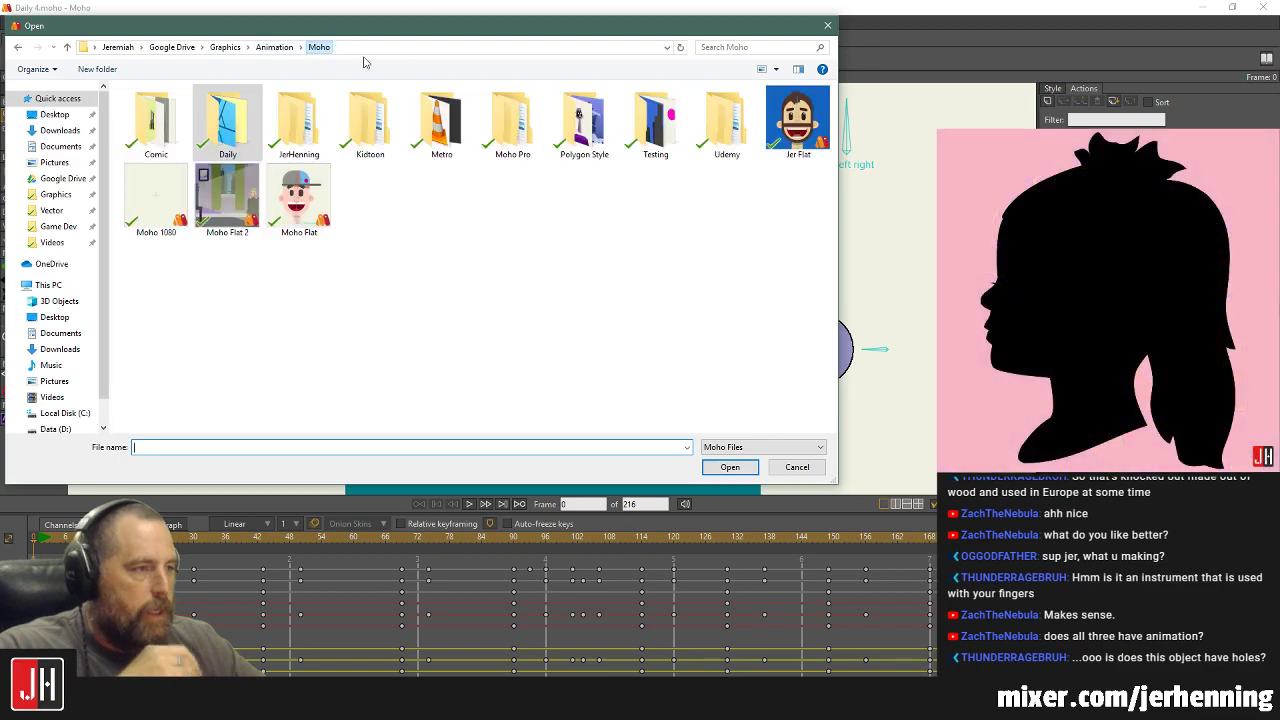
double_click(798, 118)
click(469, 504)
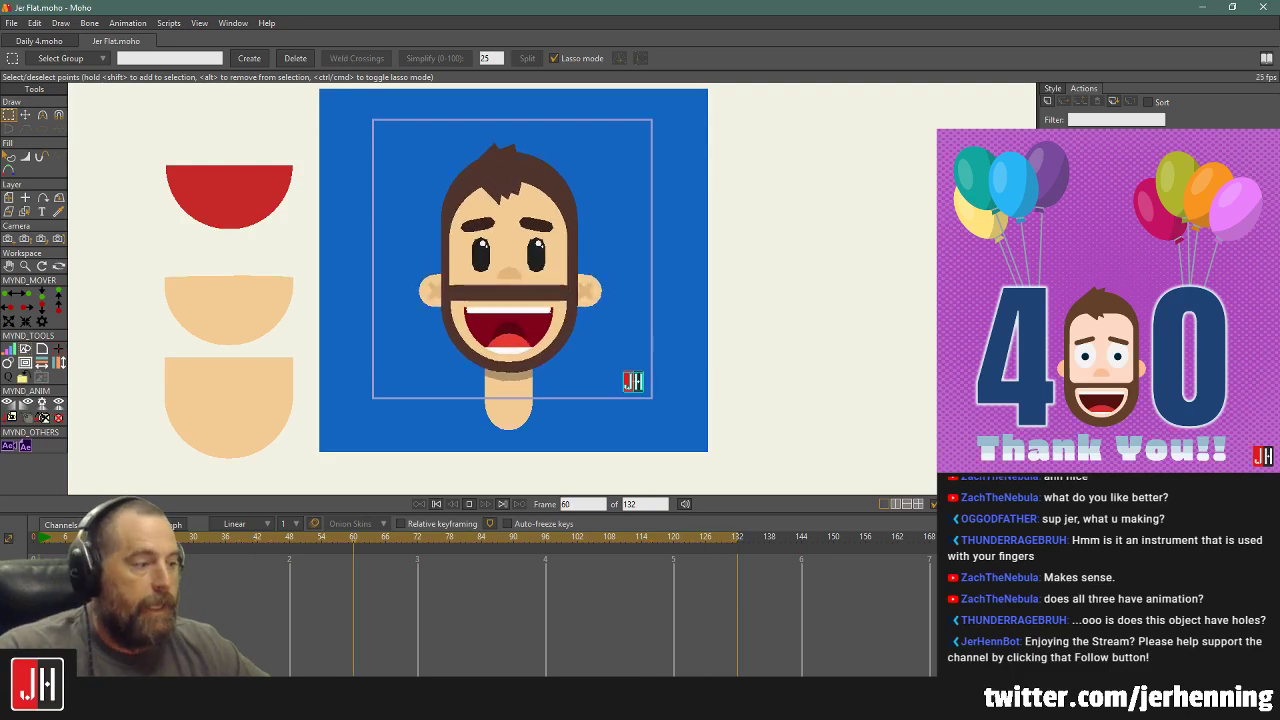
Switch back to Affinity Designer, select the walking figure's body and arm, enlarge and nudge them slightly, and deselect them.
key(alt+Tab)
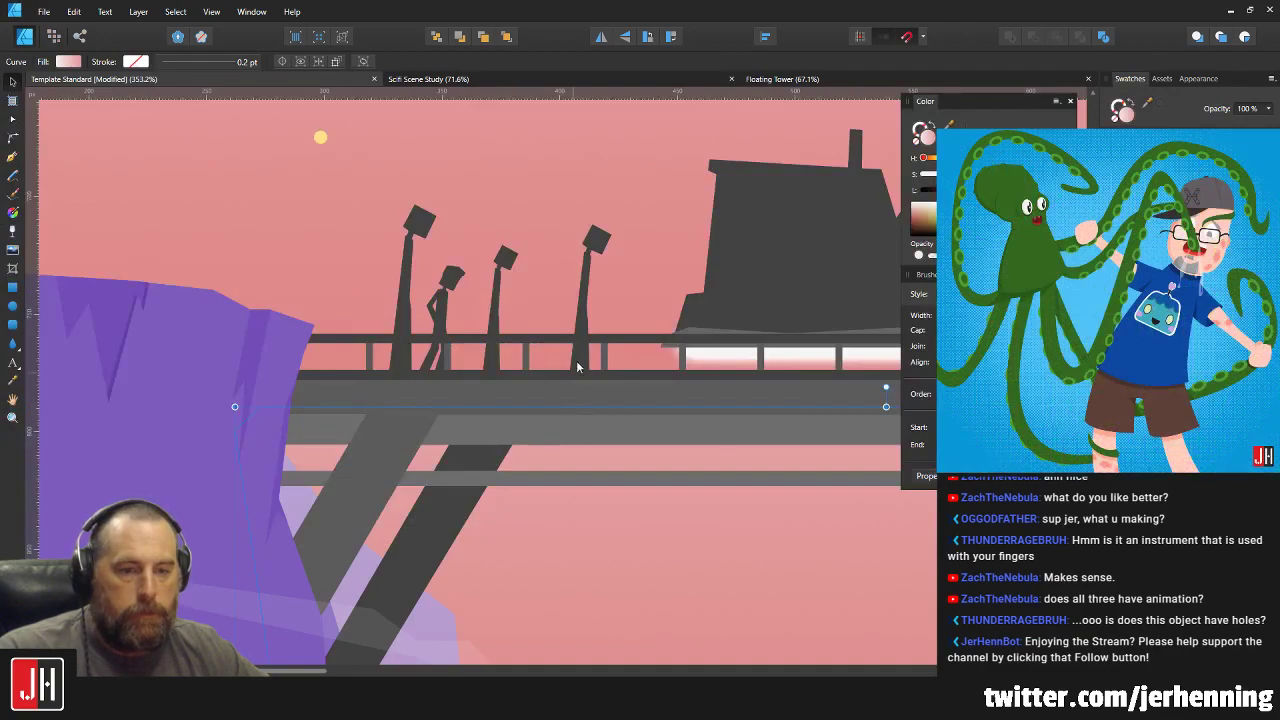
scroll(548, 330, down, 3)
scroll(505, 299, up, 7)
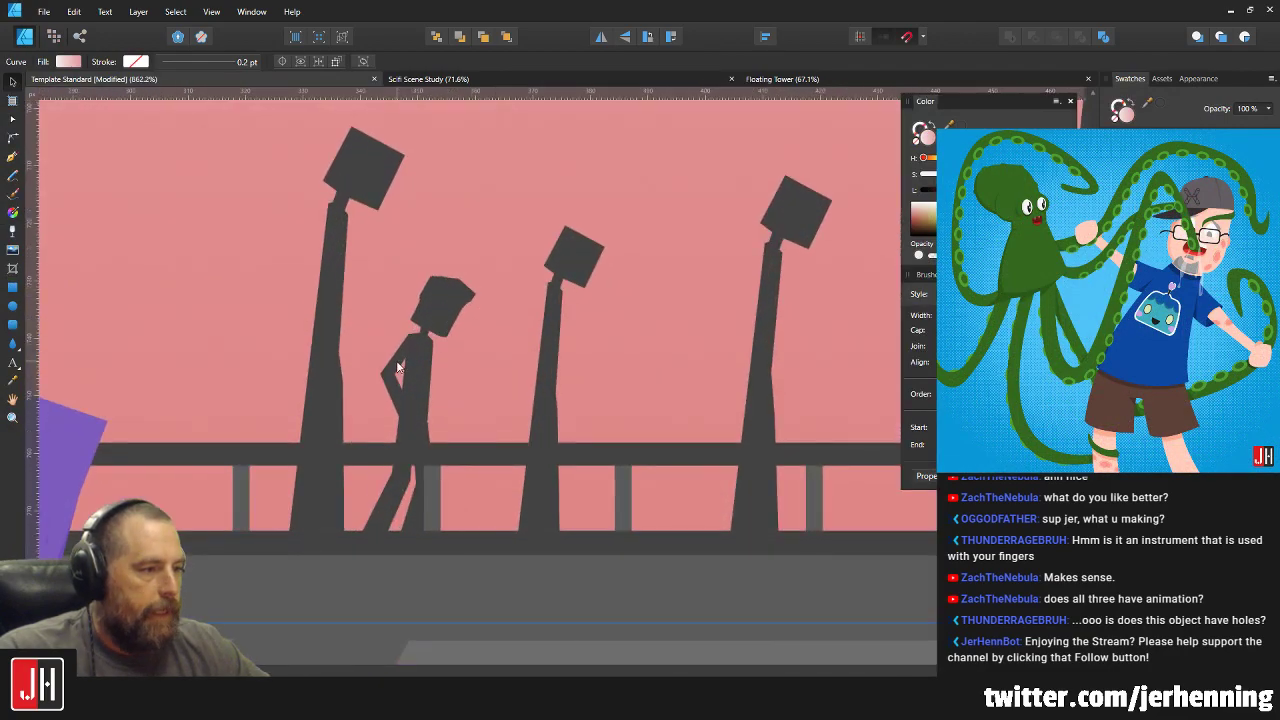
shift+click(453, 300)
drag(474, 275, 478, 271)
scroll(417, 362, up, 4)
drag(417, 368, 421, 375)
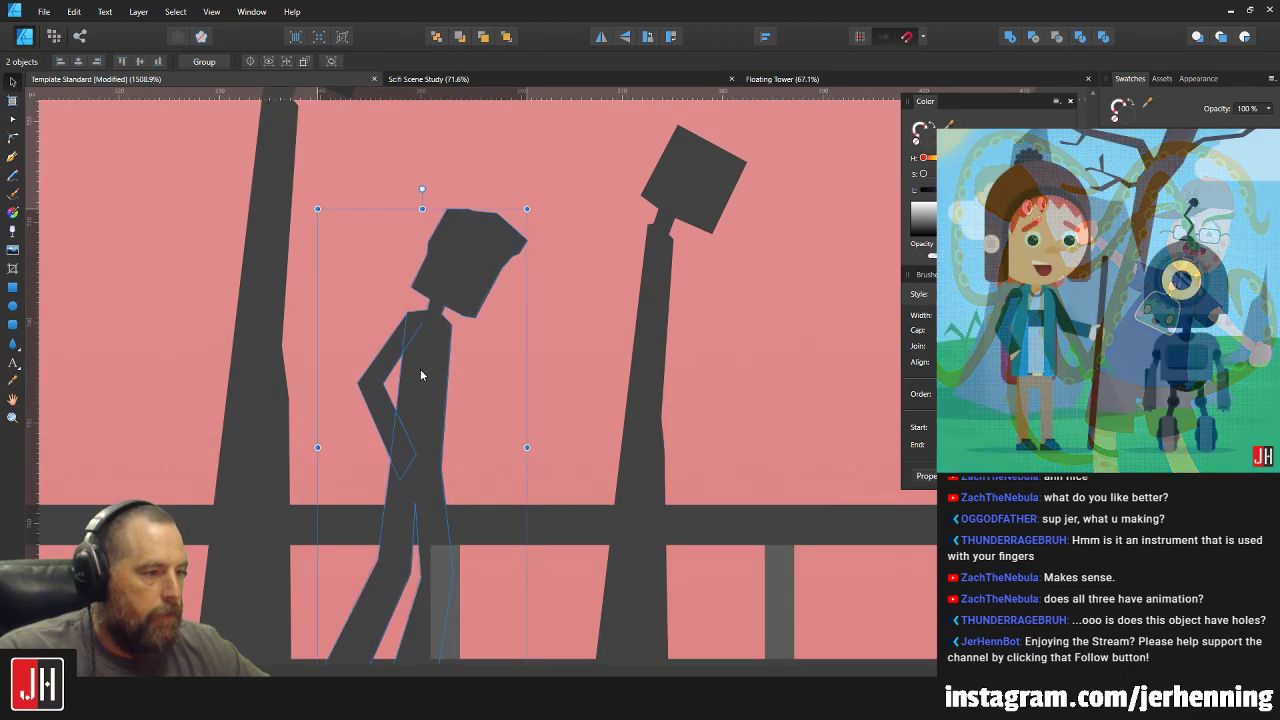
scroll(432, 367, down, 10)
click(718, 455)
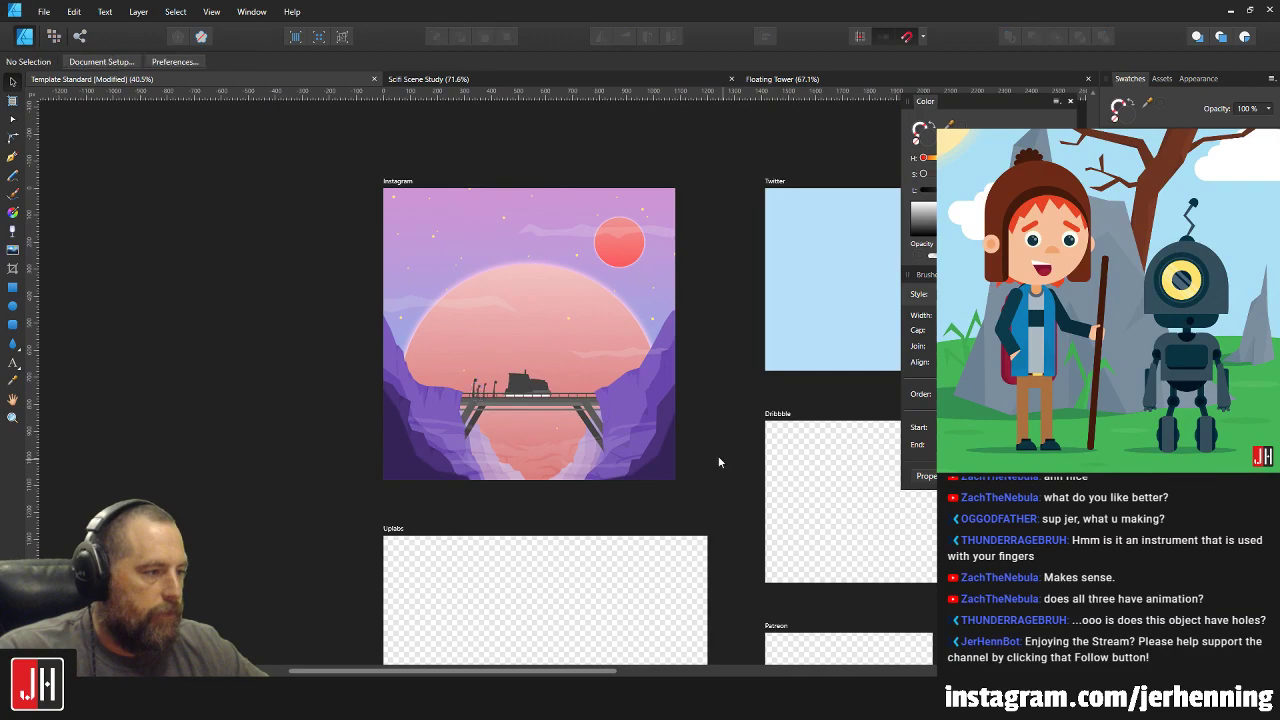
Delete the walking figure's bent arm.
scroll(486, 403, up, 10)
scroll(430, 360, up, 3)
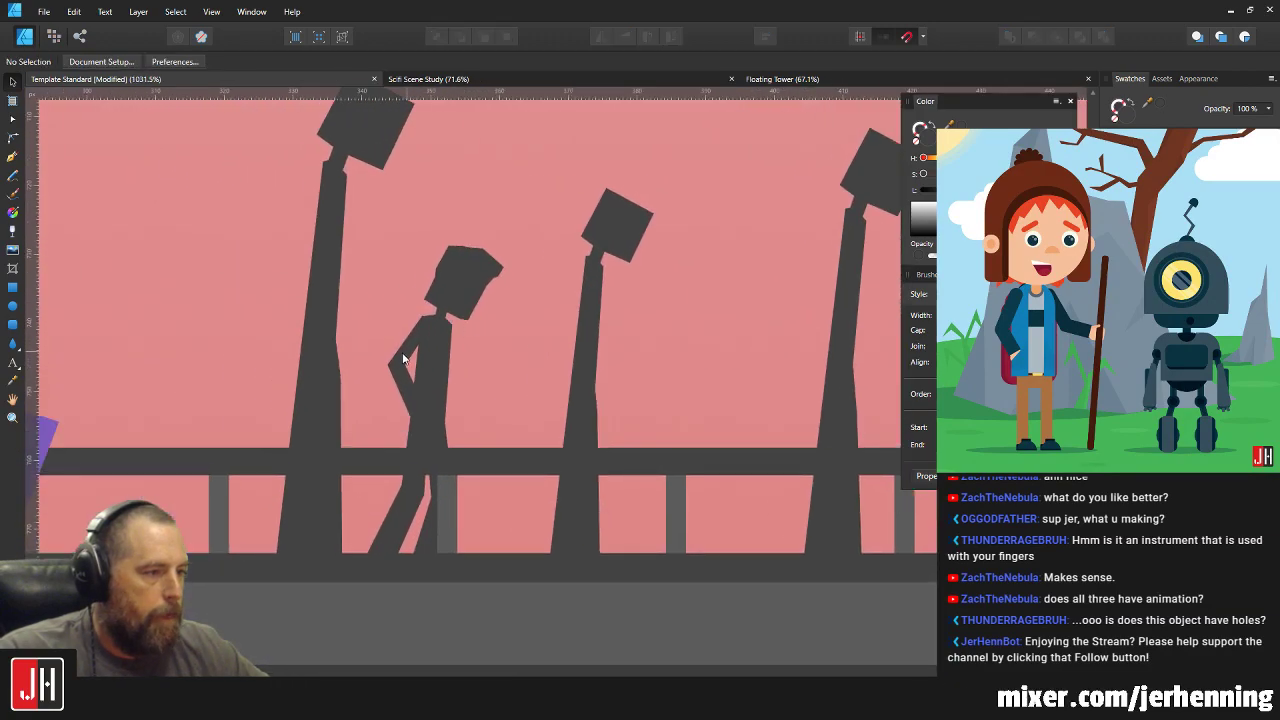
click(418, 352)
key(Delete)
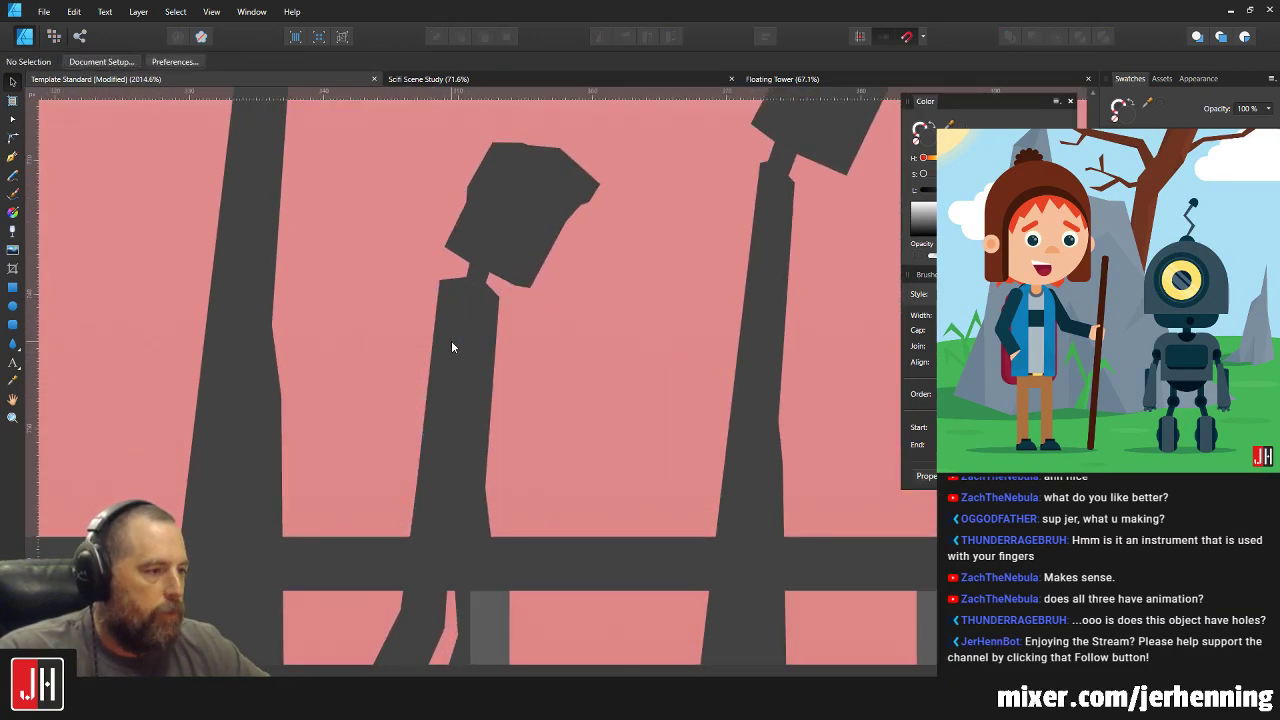
Draw a new, slimmer bent arm from the shoulder along the torso's back with the Pen tool and fill it with the torso's dark grey.
scroll(451, 340, down, 3)
scroll(474, 383, up, 5)
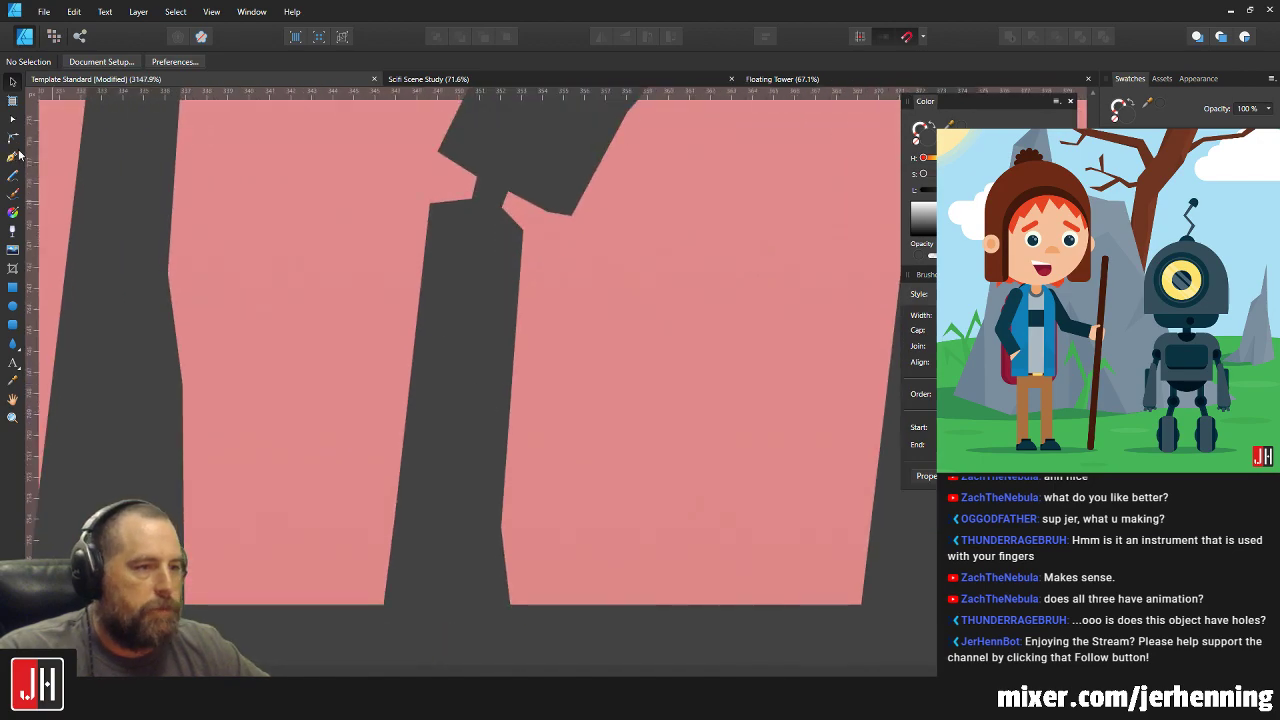
click(15, 155)
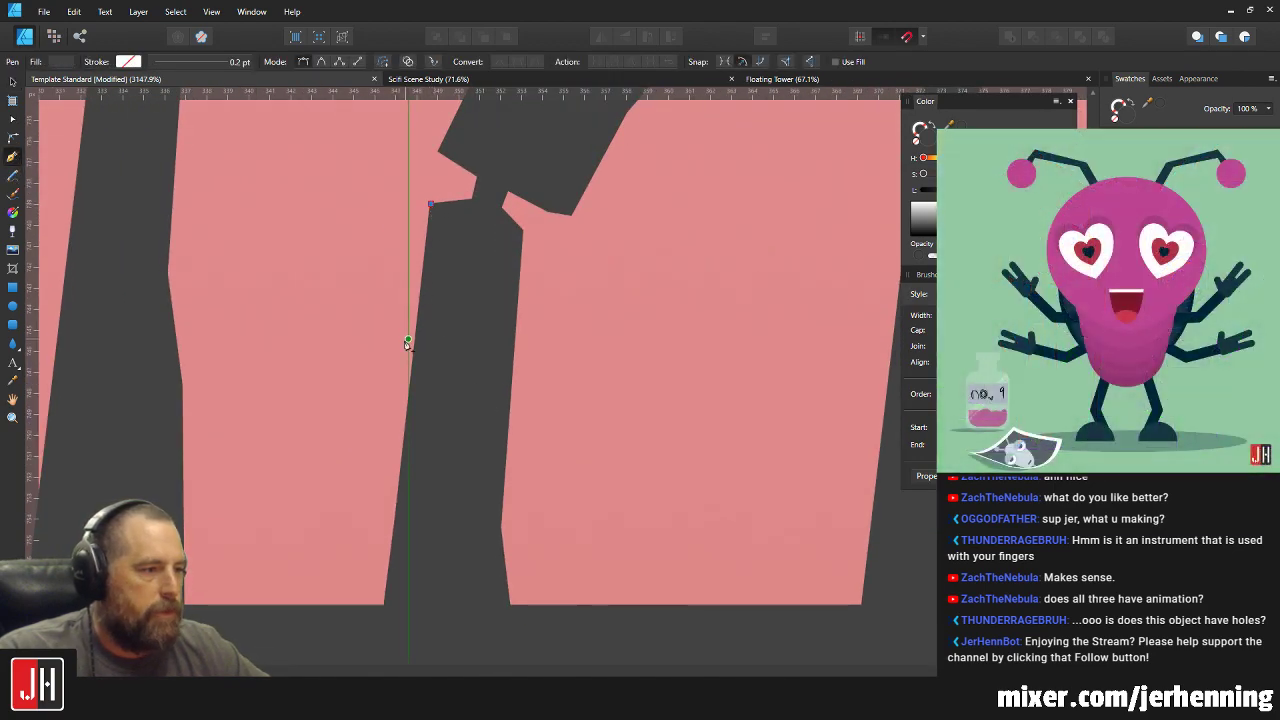
click(401, 340)
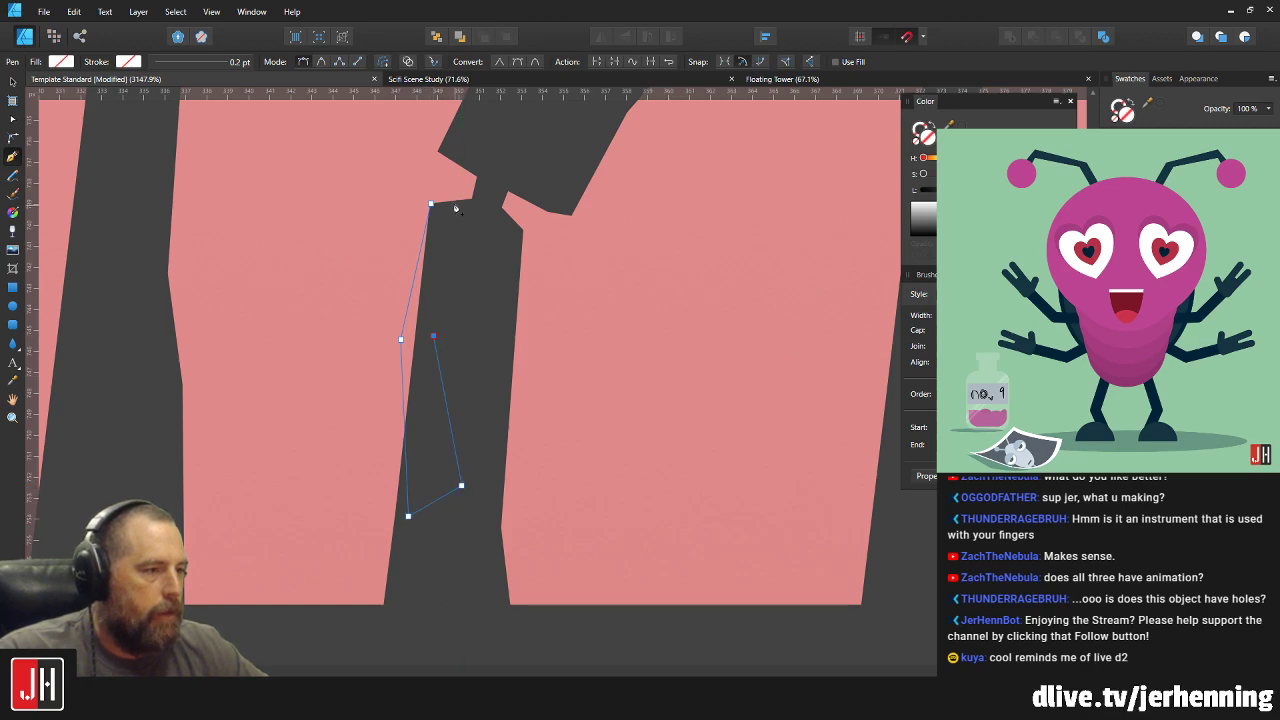
key(i)
click(475, 239)
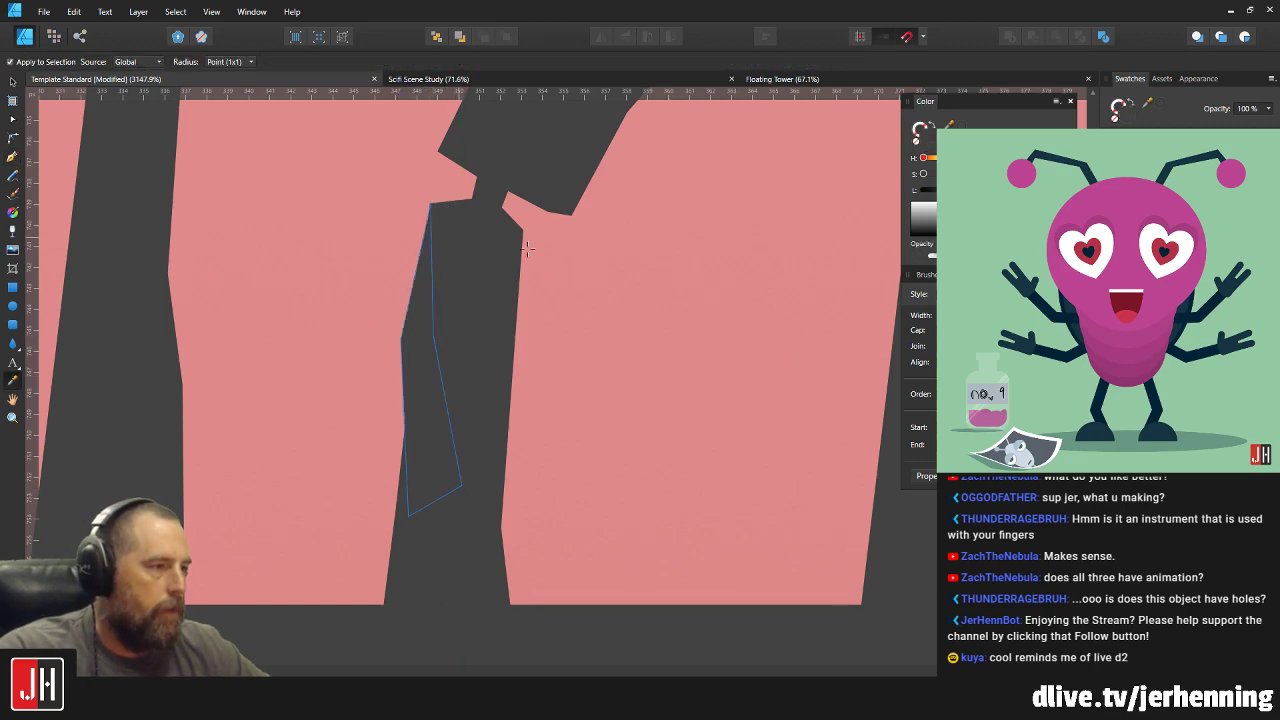
key(v)
click(603, 250)
scroll(532, 347, down, 5)
scroll(532, 357, down, 2)
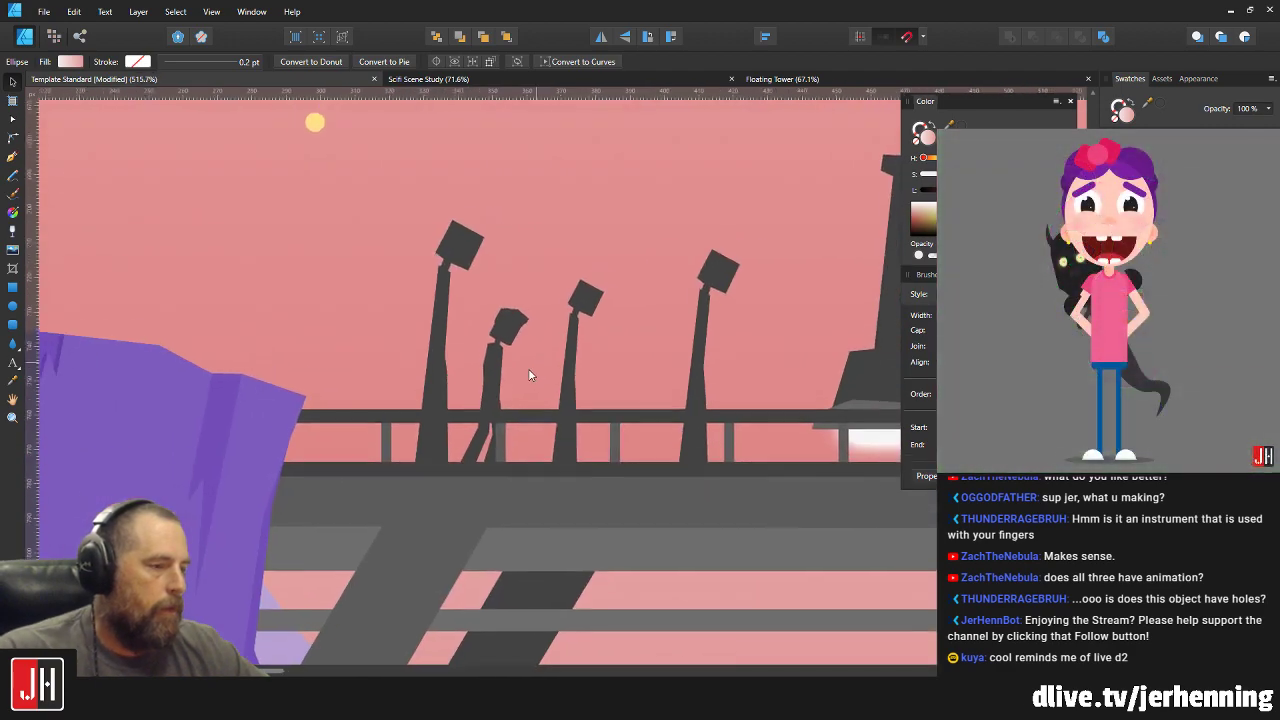
Select the nodes around the upper part of the figure's head and shift them slightly towards the neck.
scroll(508, 367, up, 4)
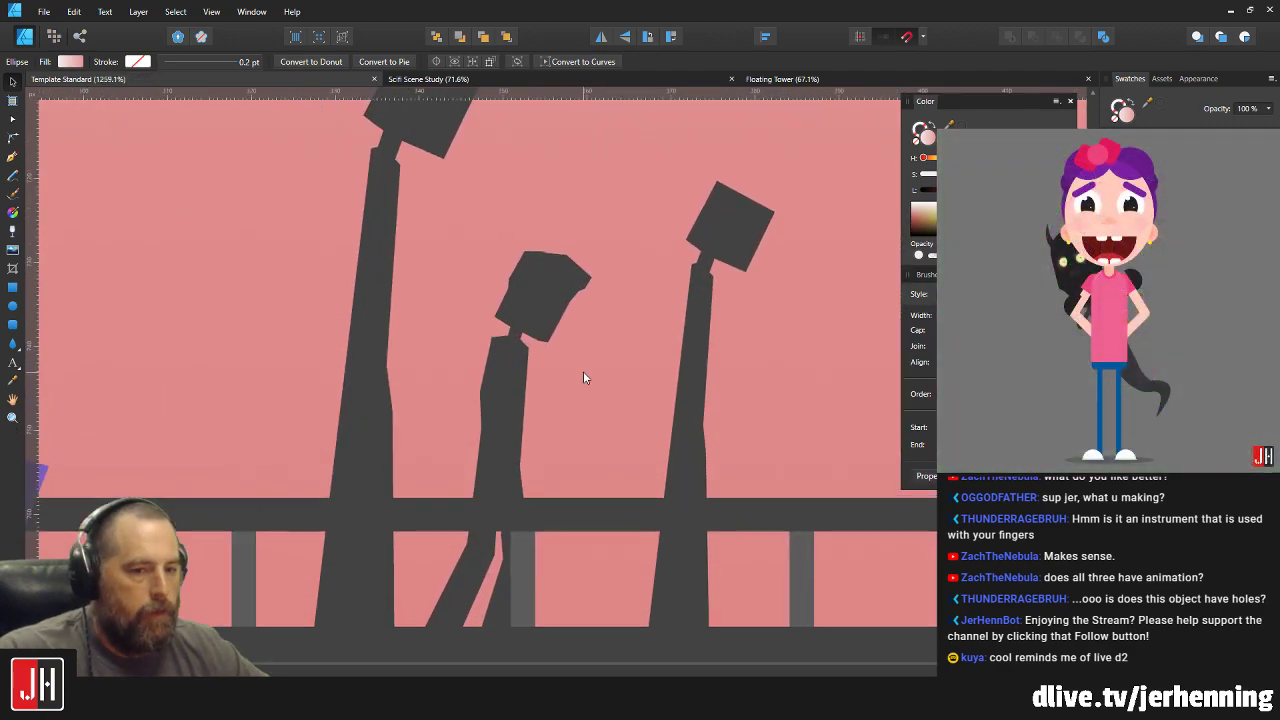
click(555, 306)
scroll(567, 324, up, 2)
key(a)
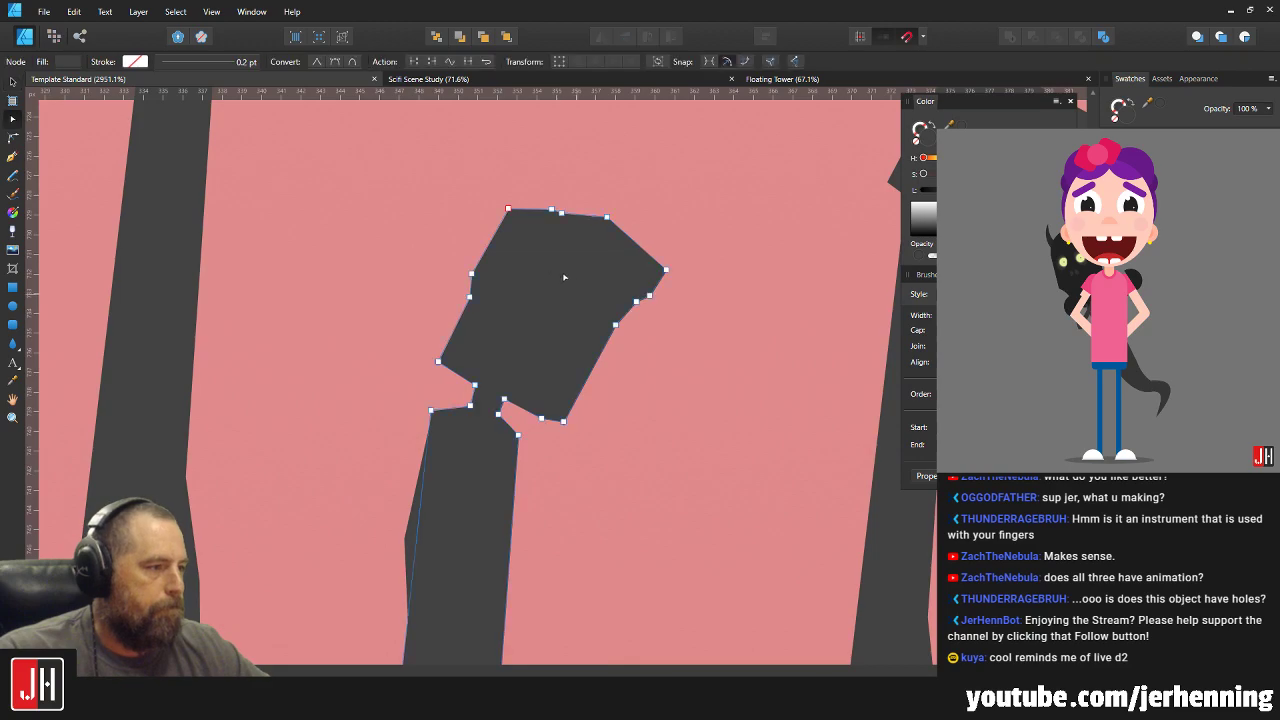
drag(440, 176, 625, 336)
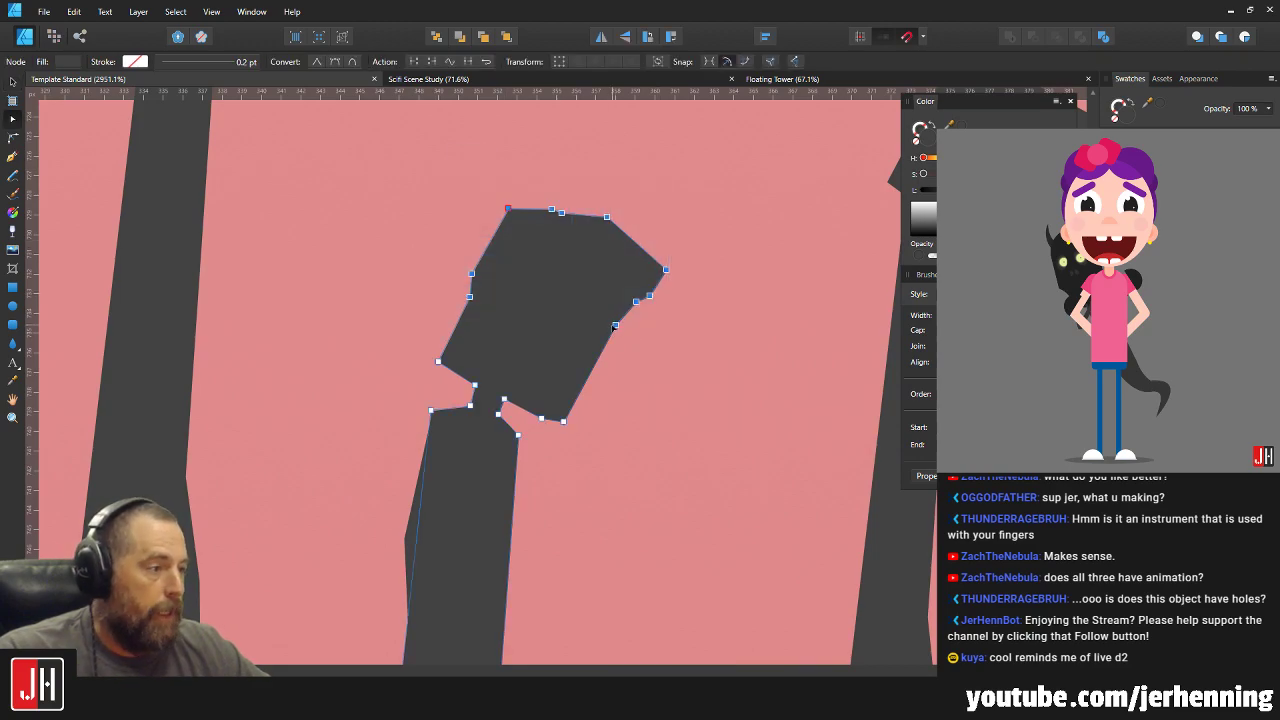
key(v)
scroll(637, 353, down, 9)
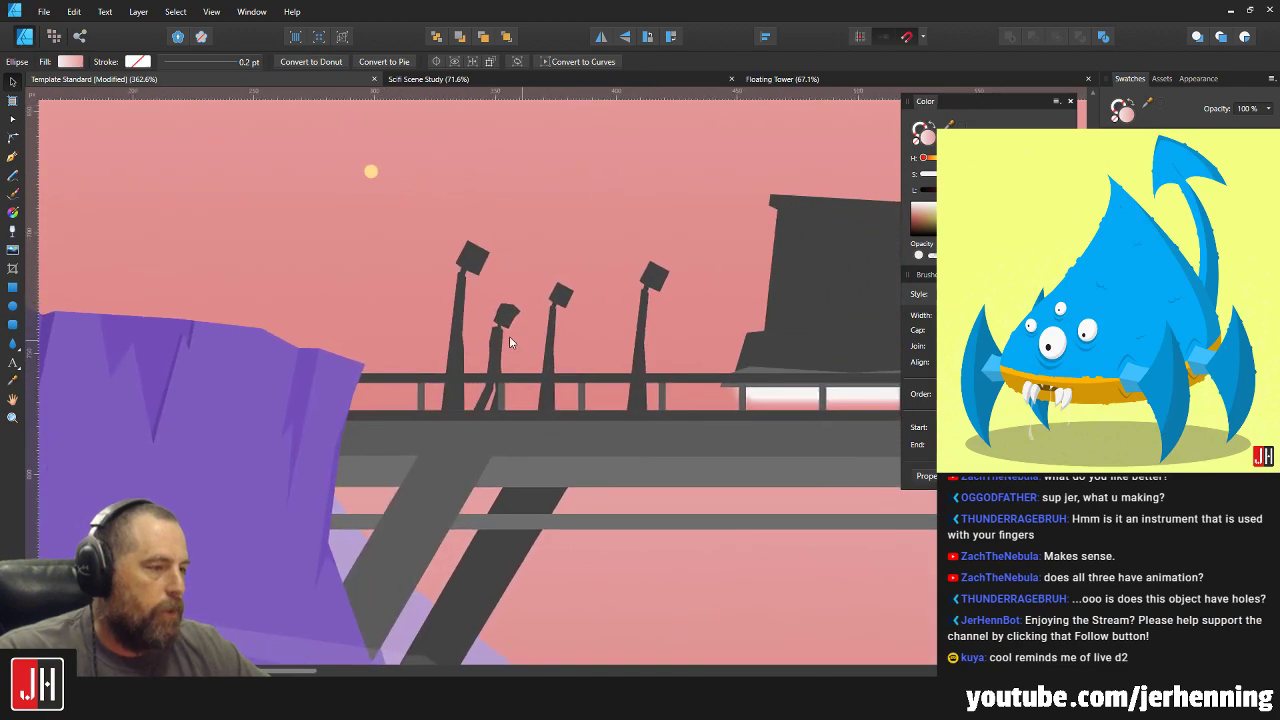
Reshape the figure's head by lowering its back nodes slightly and raising the chin nodes above the neck.
scroll(509, 320, up, 4)
click(494, 272)
scroll(446, 340, up, 3)
key(a)
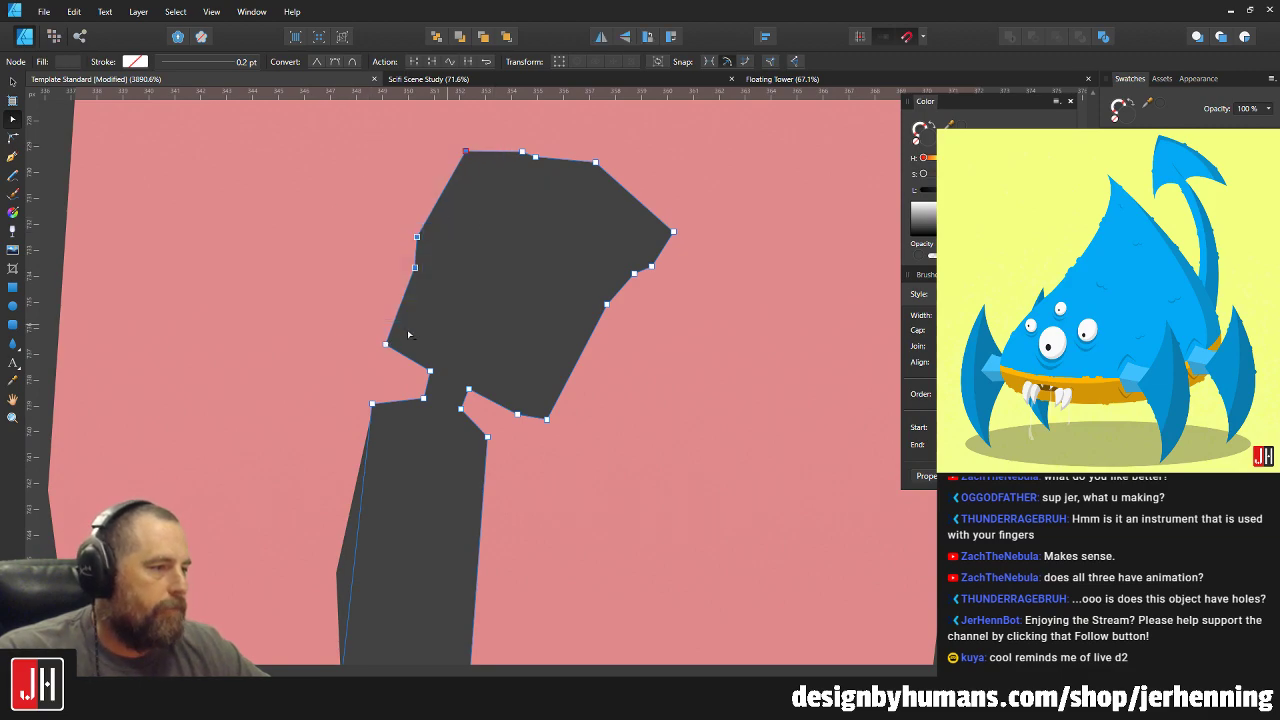
drag(386, 345, 390, 354)
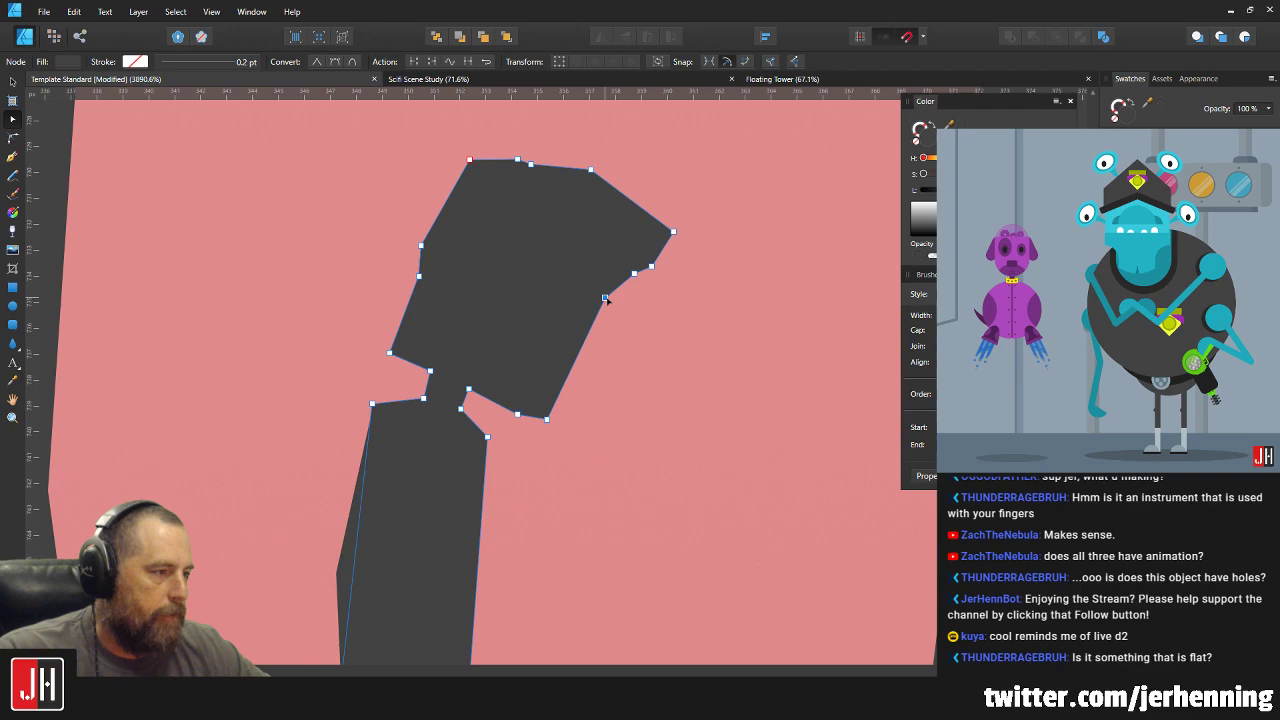
drag(506, 399, 512, 406)
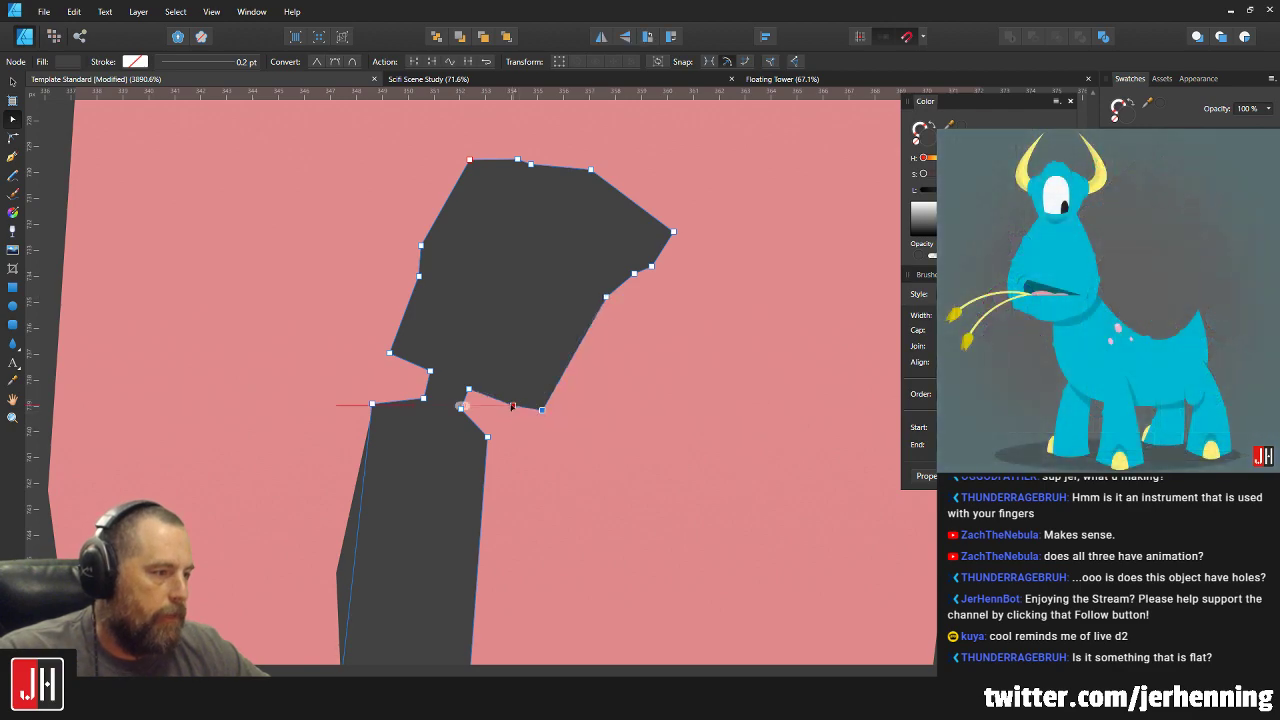
key(v)
scroll(596, 385, down, 5)
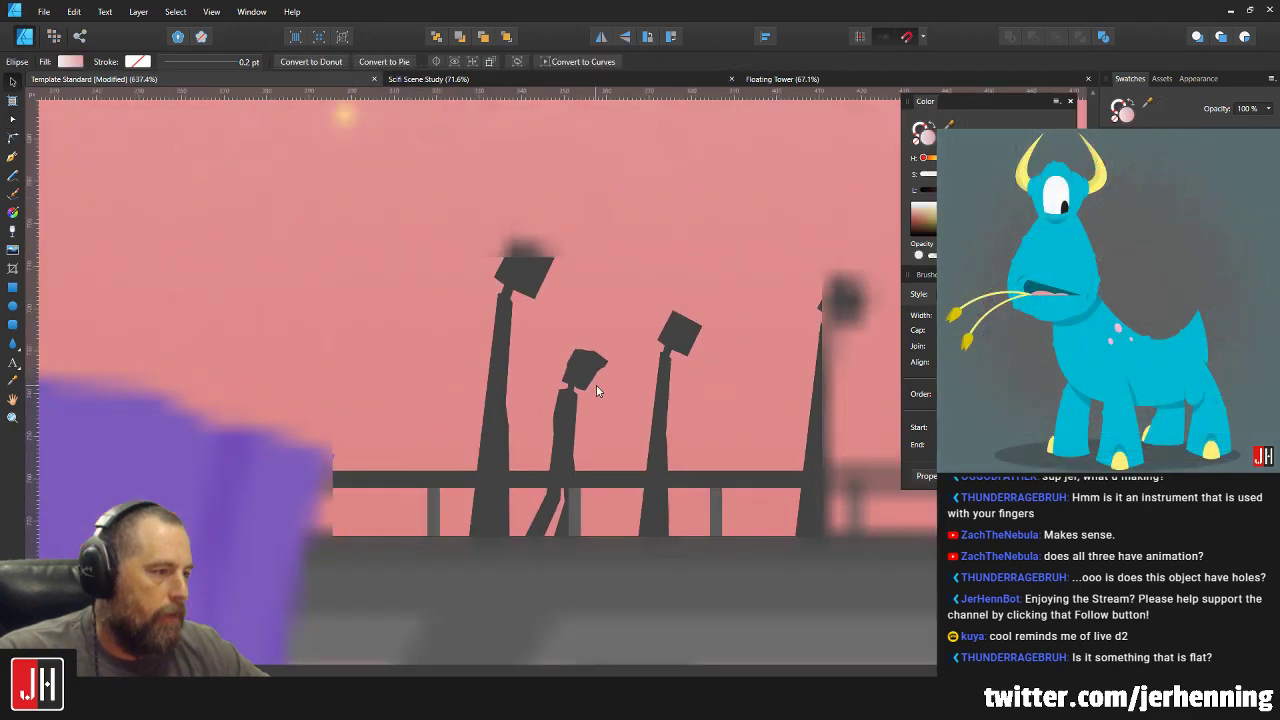
scroll(523, 368, down, 2)
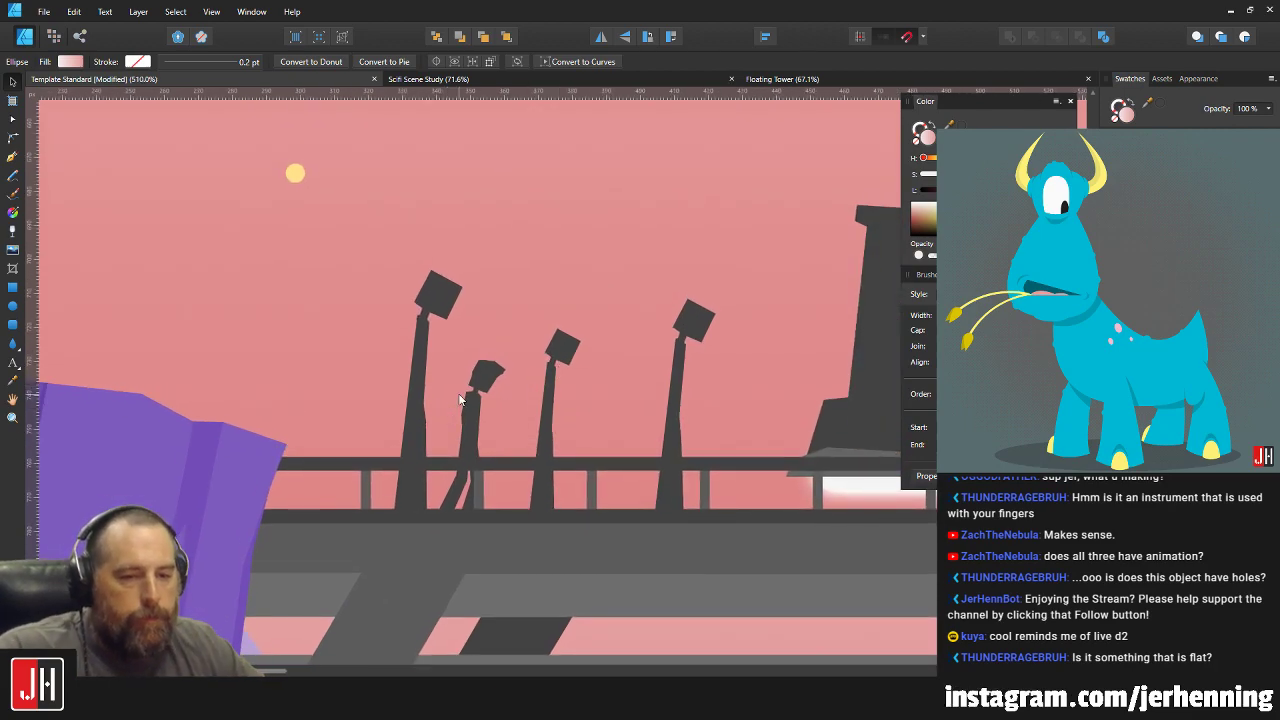
Reshape the figure's new arm by pulling its lower outer corner down and slightly outwards.
scroll(527, 393, up, 5)
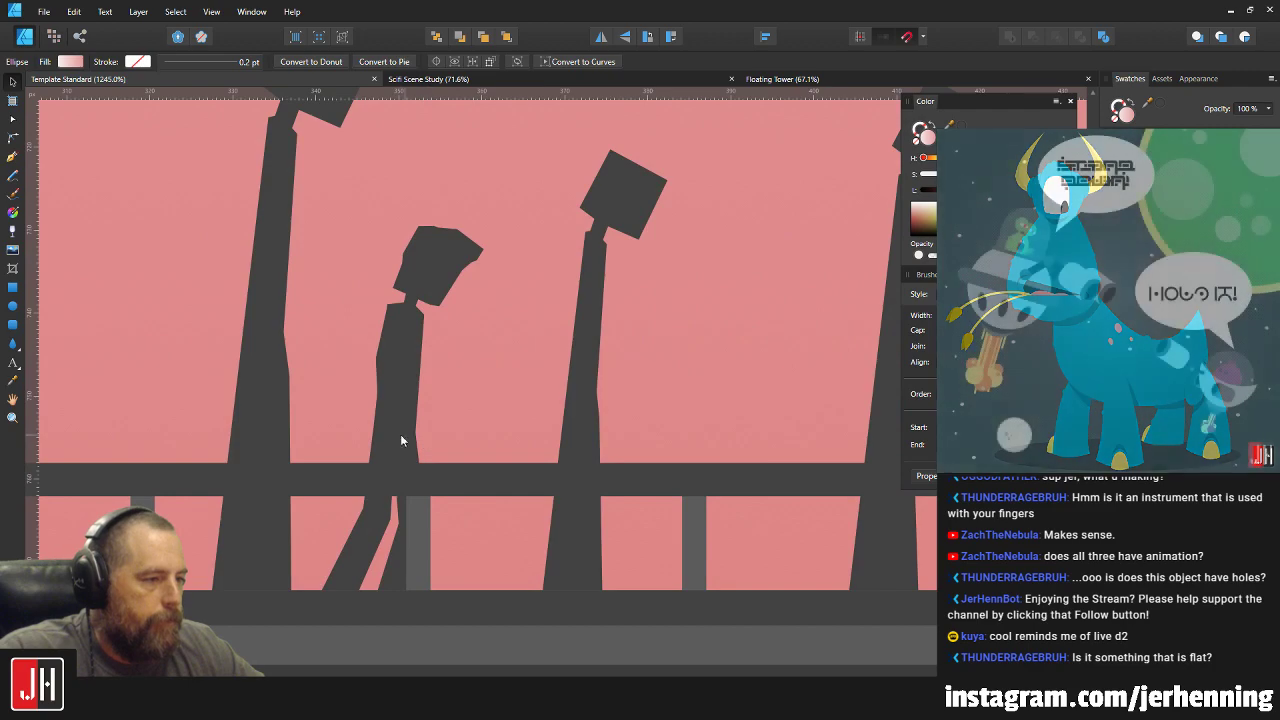
key(a)
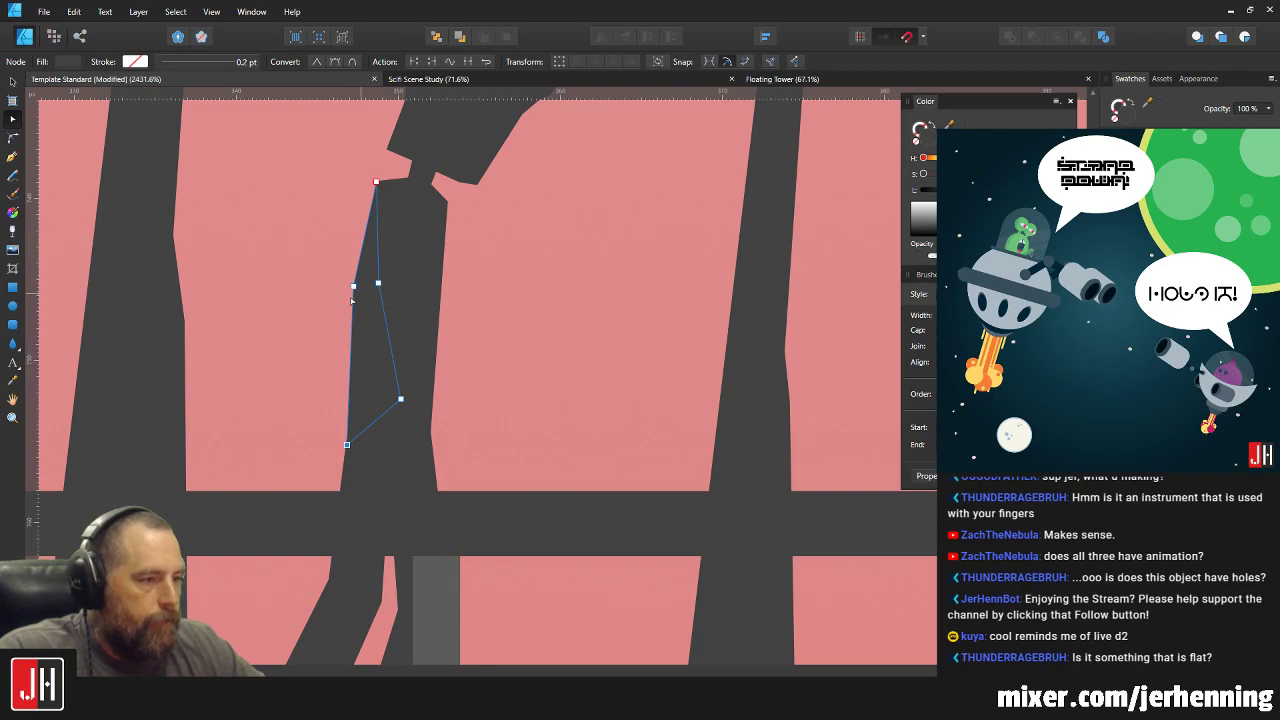
key(v)
scroll(495, 284, down, 8)
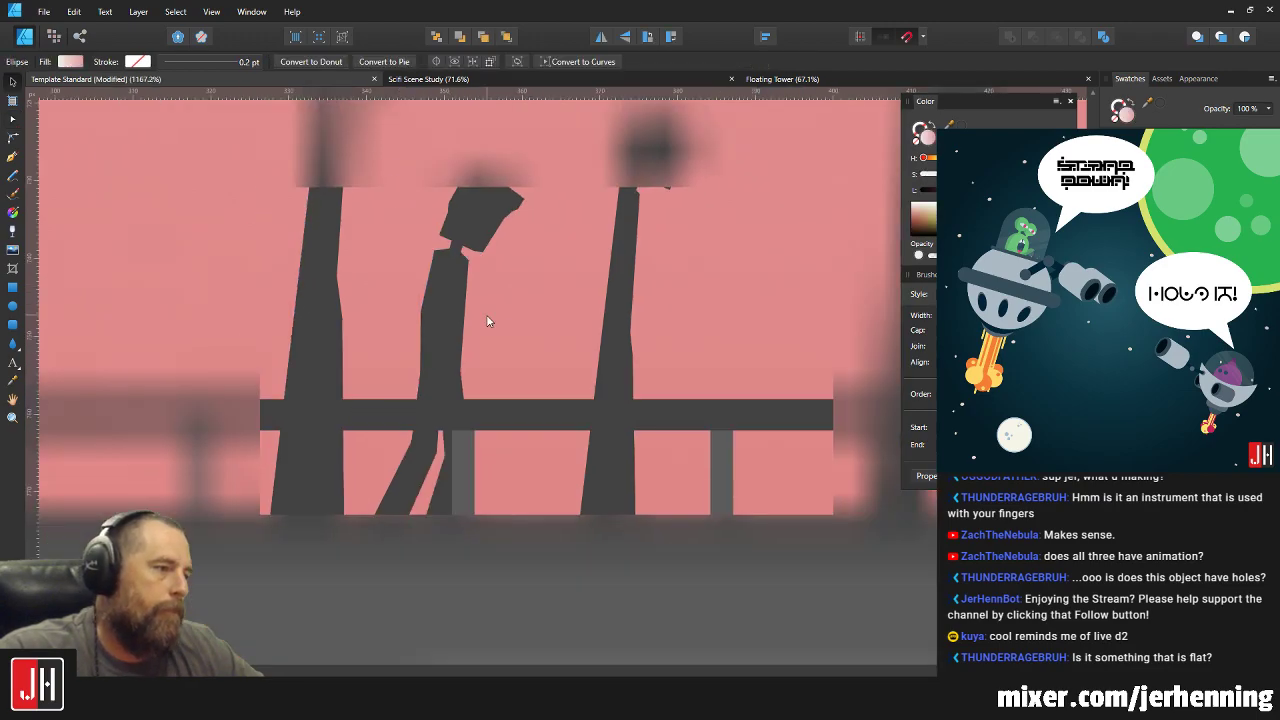
Select the walking figure's body and arm and group them.
scroll(465, 333, up, 5)
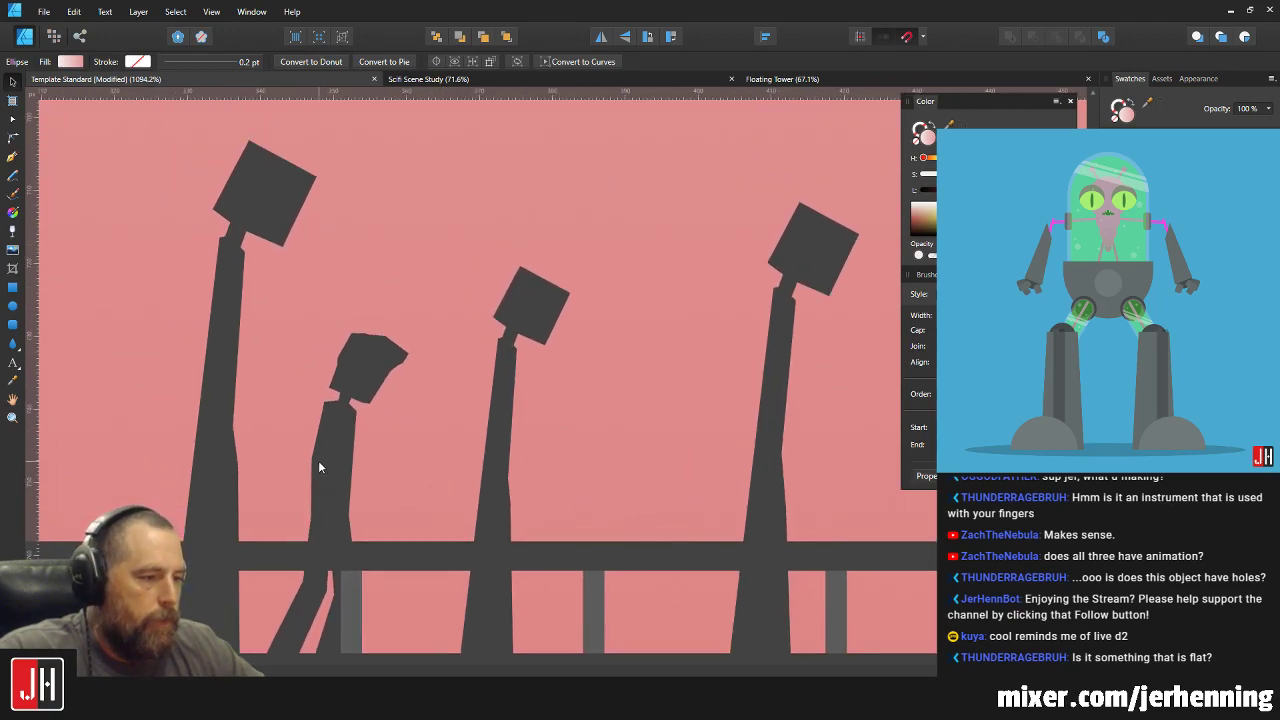
click(338, 440)
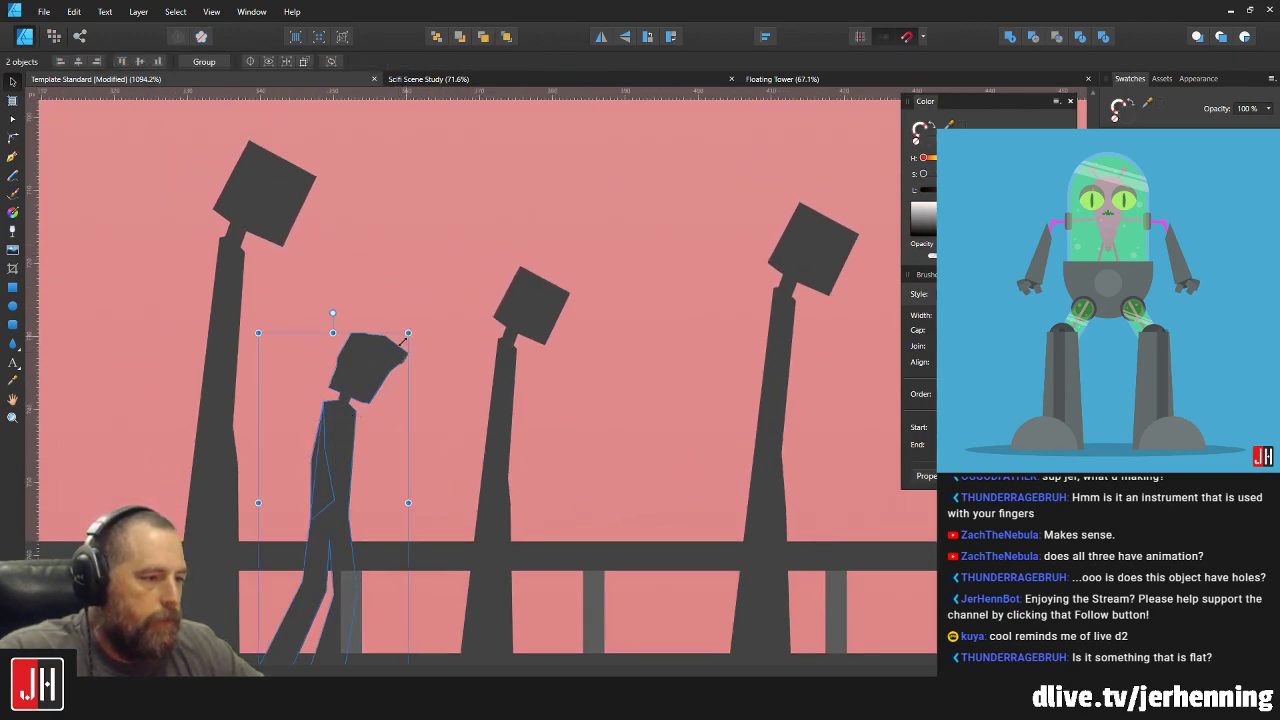
scroll(497, 354, down, 2)
scroll(497, 354, left, 3)
key(ctrl+g)
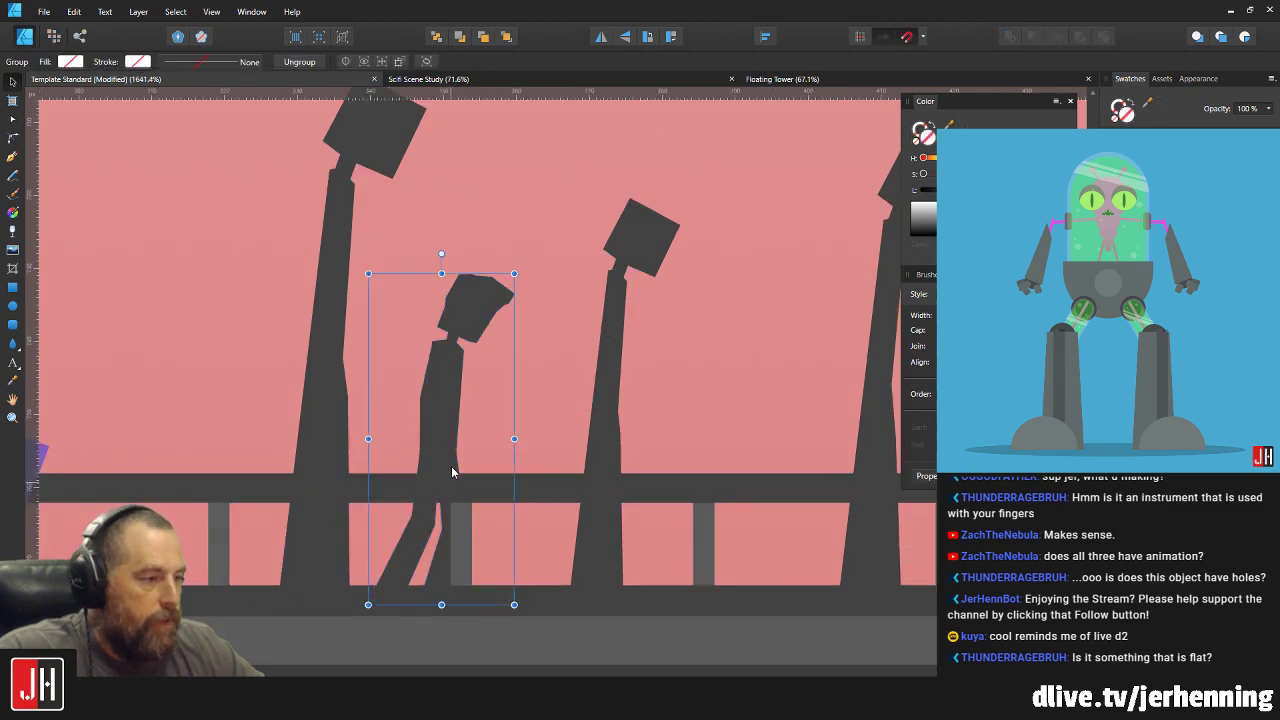
Select the square-headed figure just ahead of the walking figure and enlarge it slightly, keeping its feet on the bridge.
scroll(450, 460, up, 3)
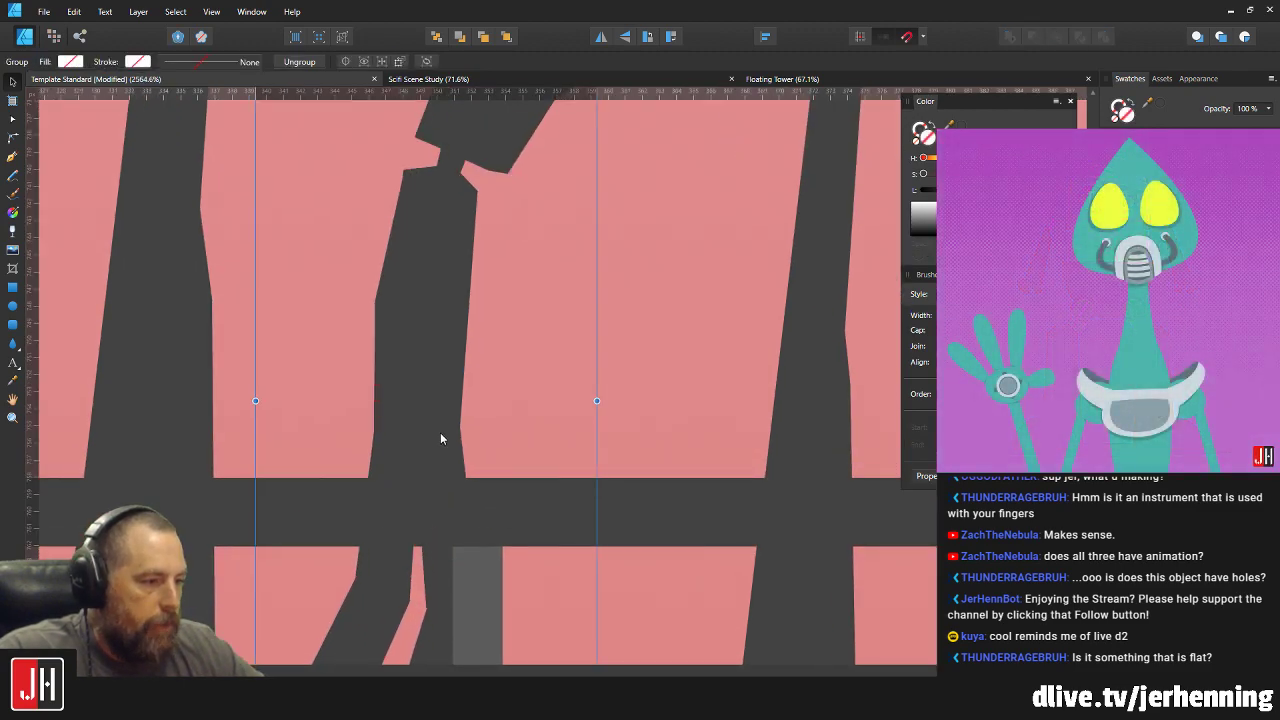
scroll(440, 438, down, 5)
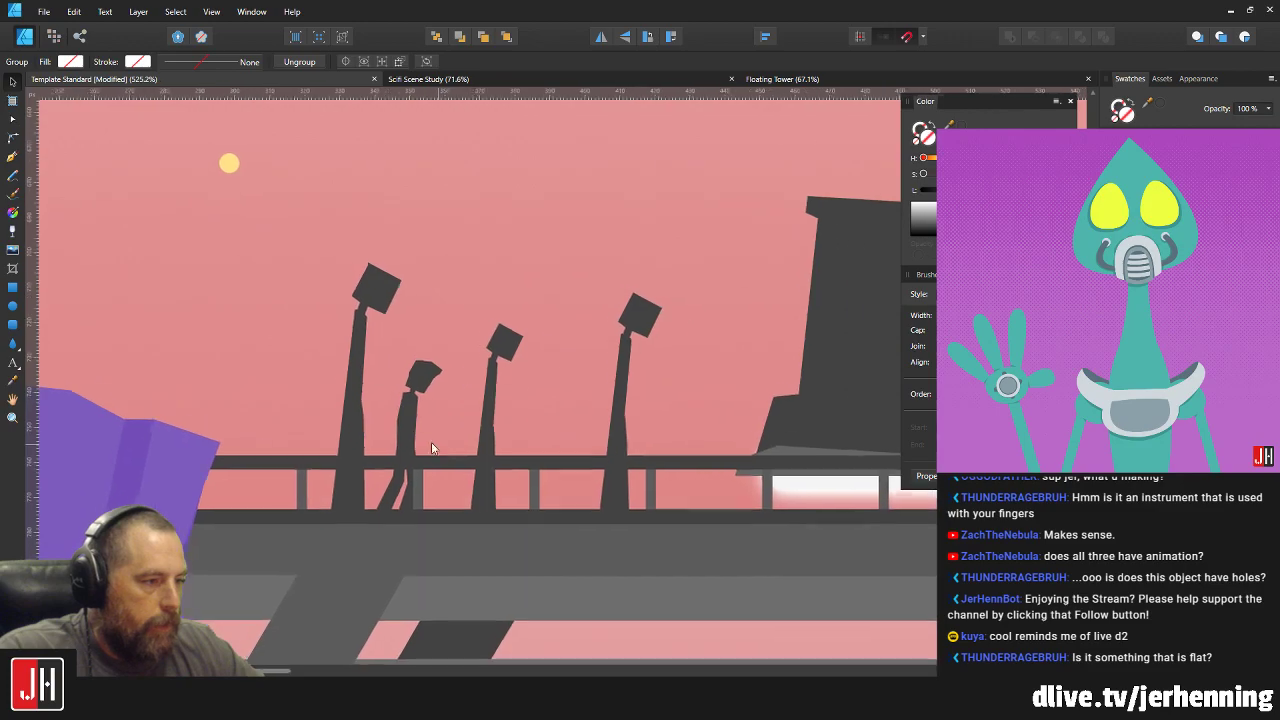
scroll(431, 447, up, 4)
scroll(470, 420, down, 5)
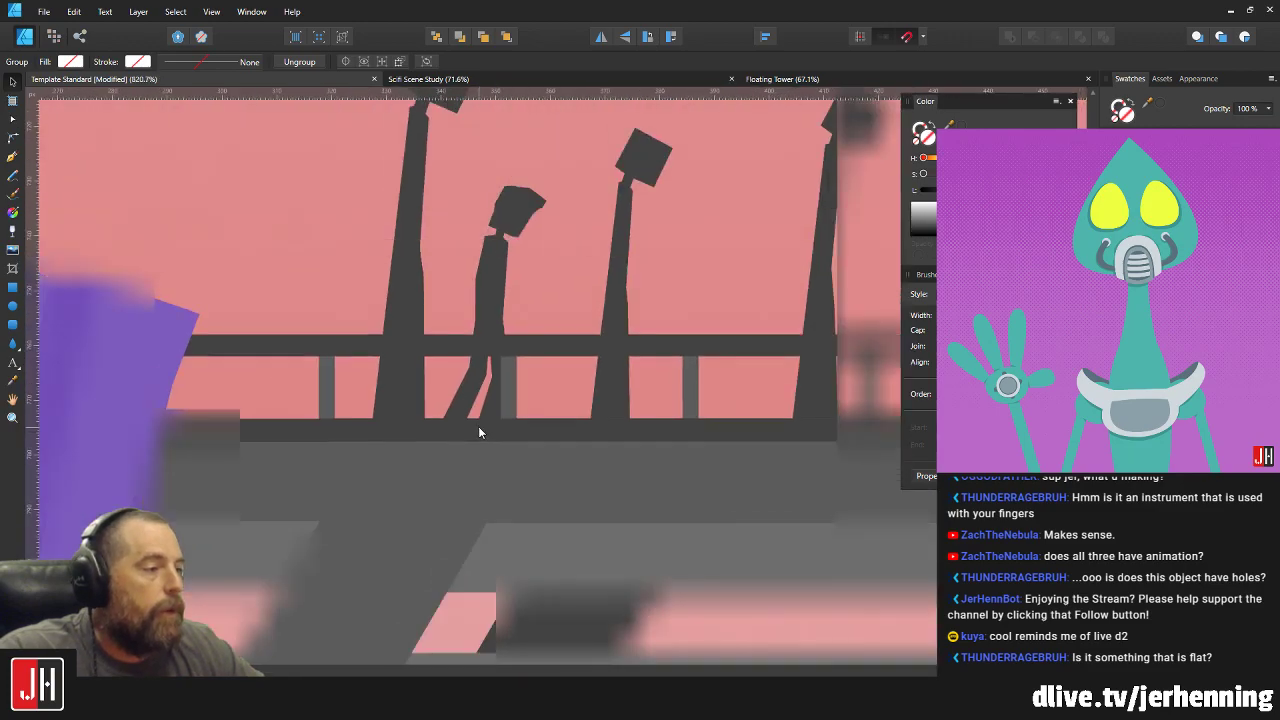
scroll(471, 361, up, 2)
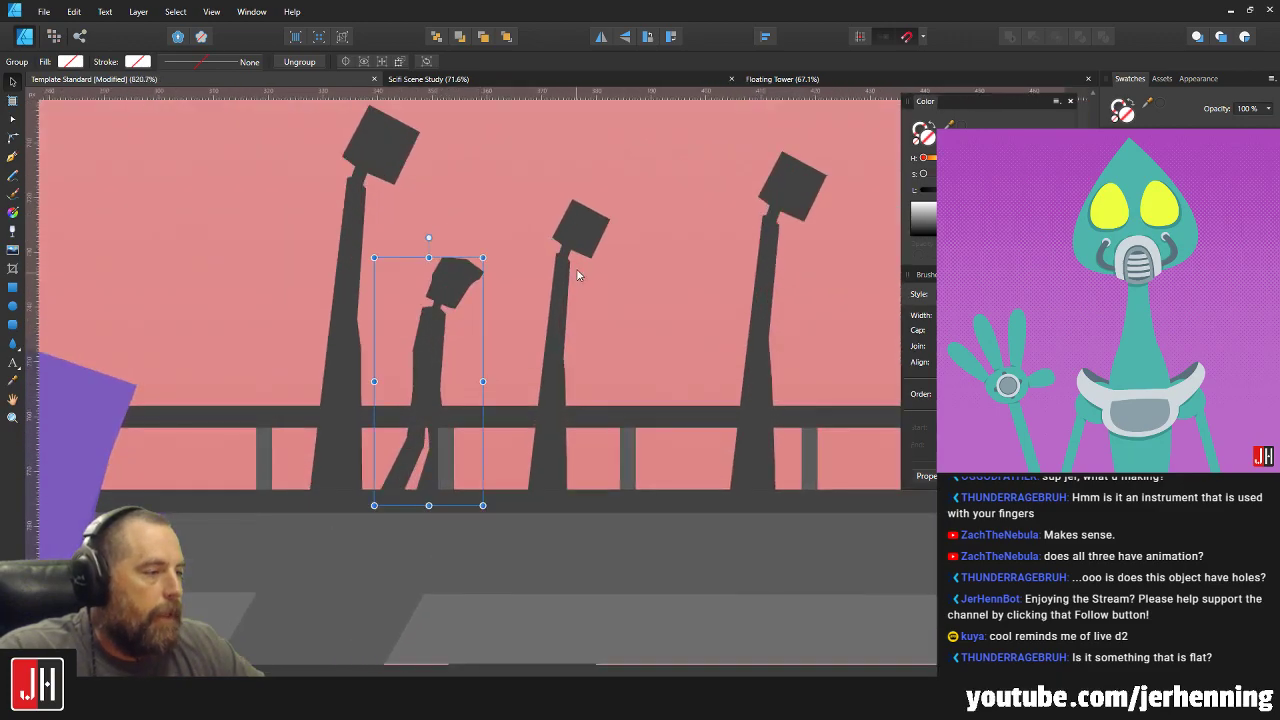
click(551, 357)
scroll(551, 250, up, 1)
drag(557, 237, 558, 218)
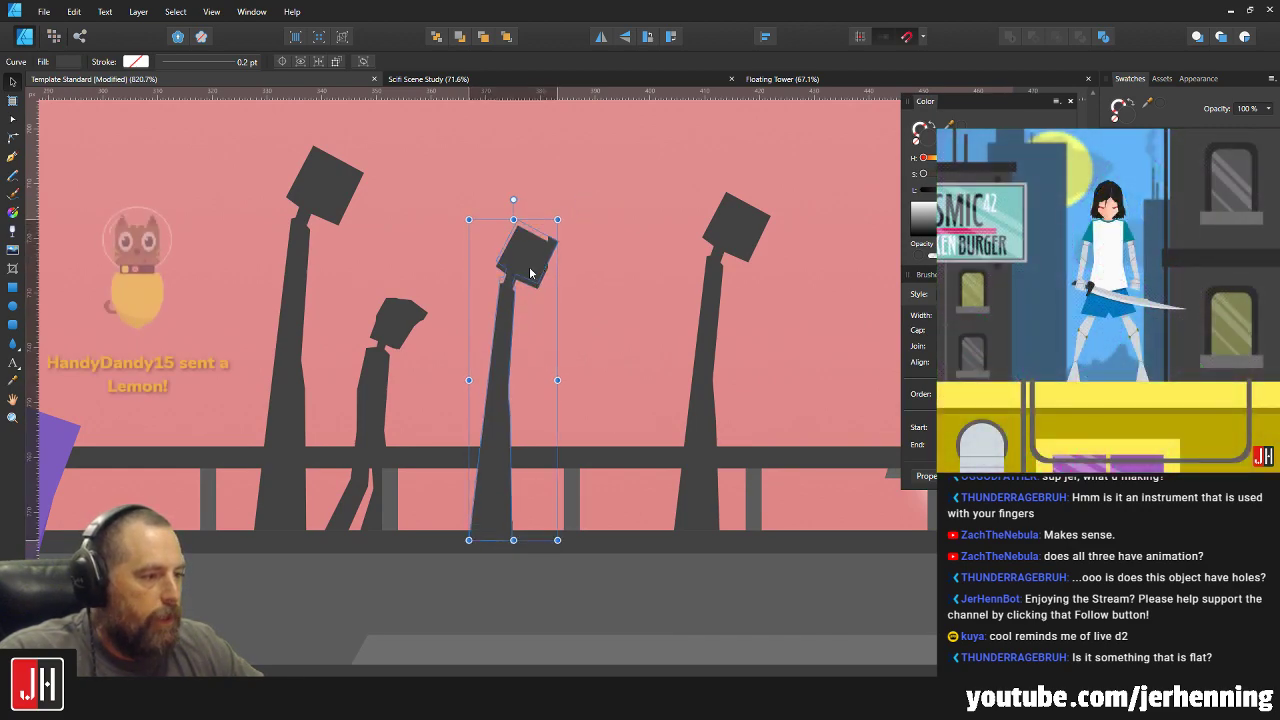
click(372, 358)
drag(366, 374, 395, 353)
key(ctrl+z)
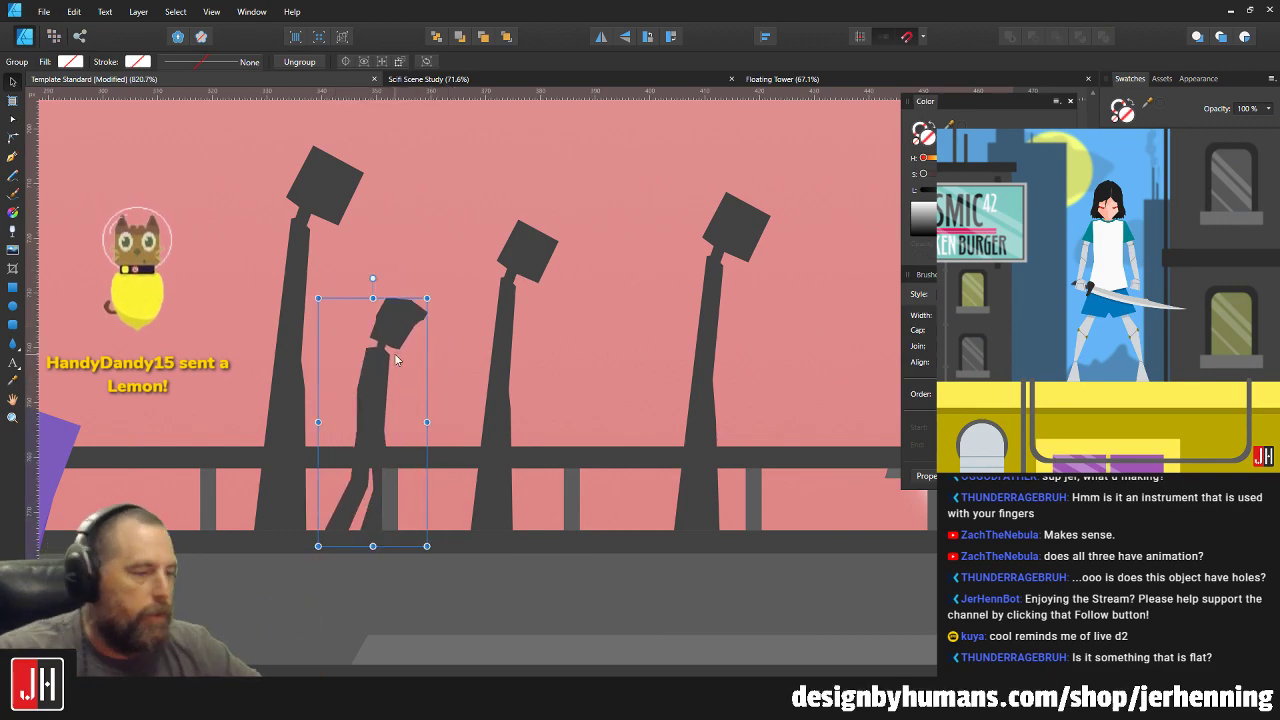
Duplicate the walking figure as a smaller copy between it and the square-headed figure just ahead.
click(397, 359)
scroll(429, 427, up, 3)
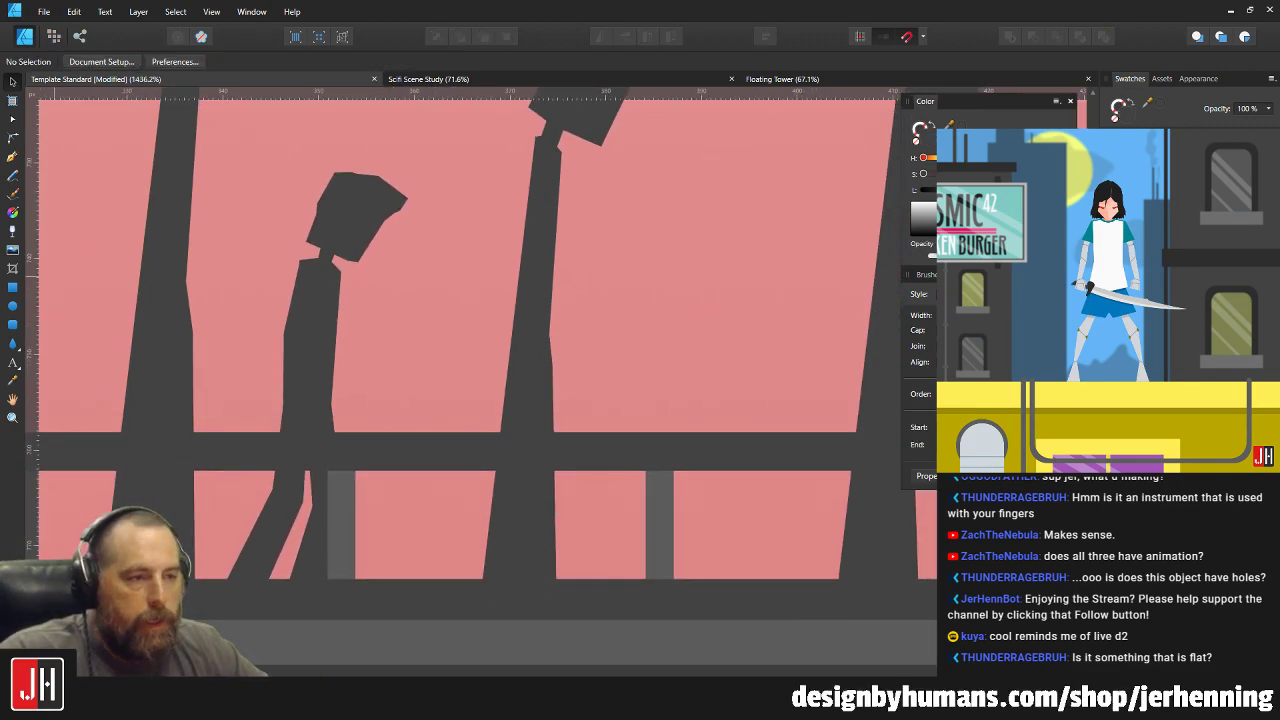
click(349, 220)
drag(349, 220, 460, 358)
scroll(418, 452, up, 3)
drag(413, 421, 455, 425)
scroll(455, 425, down, 1)
click(454, 422)
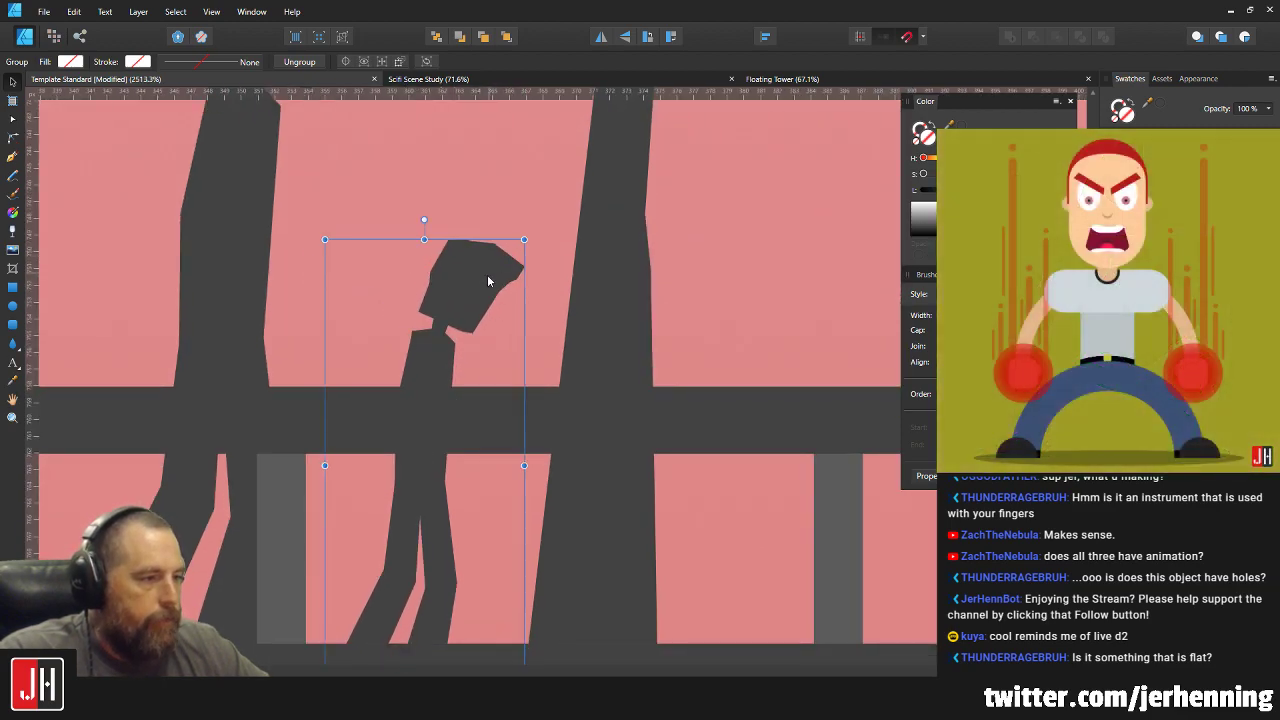
Try reshaping the back of the small copy's head, and delete the copy's body and its leftover arm.
scroll(489, 260, up, 3)
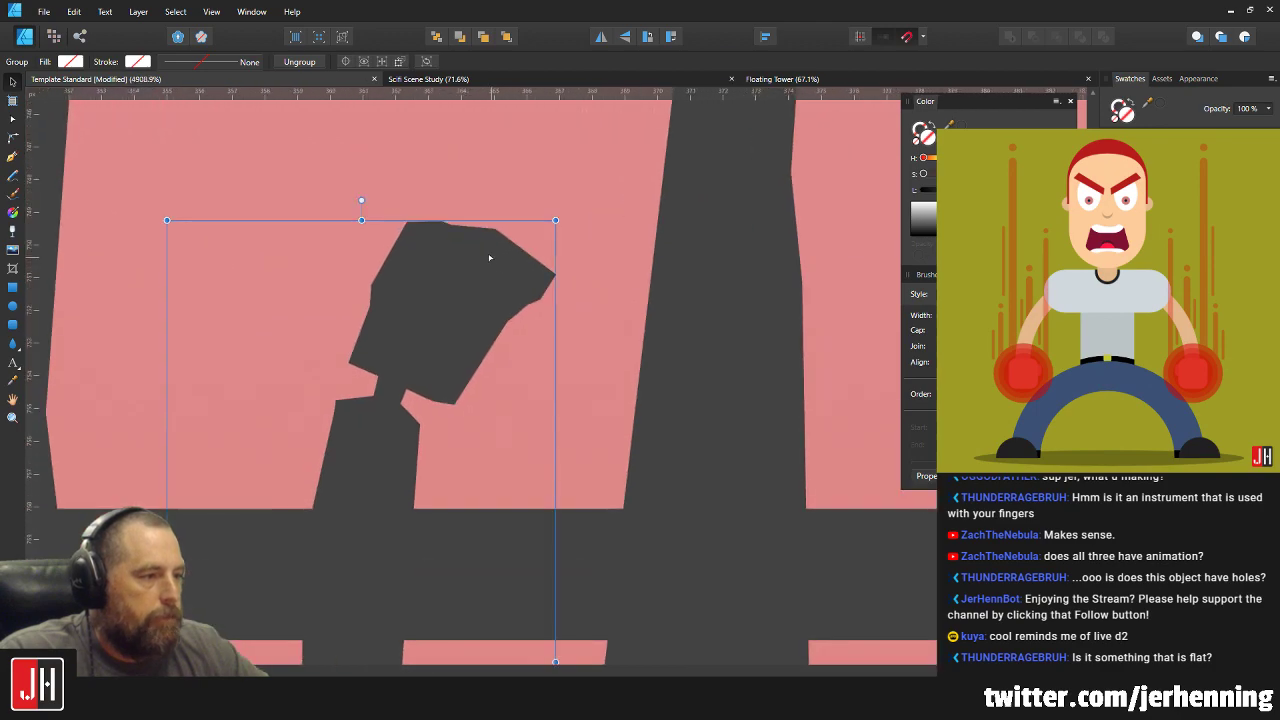
key(a)
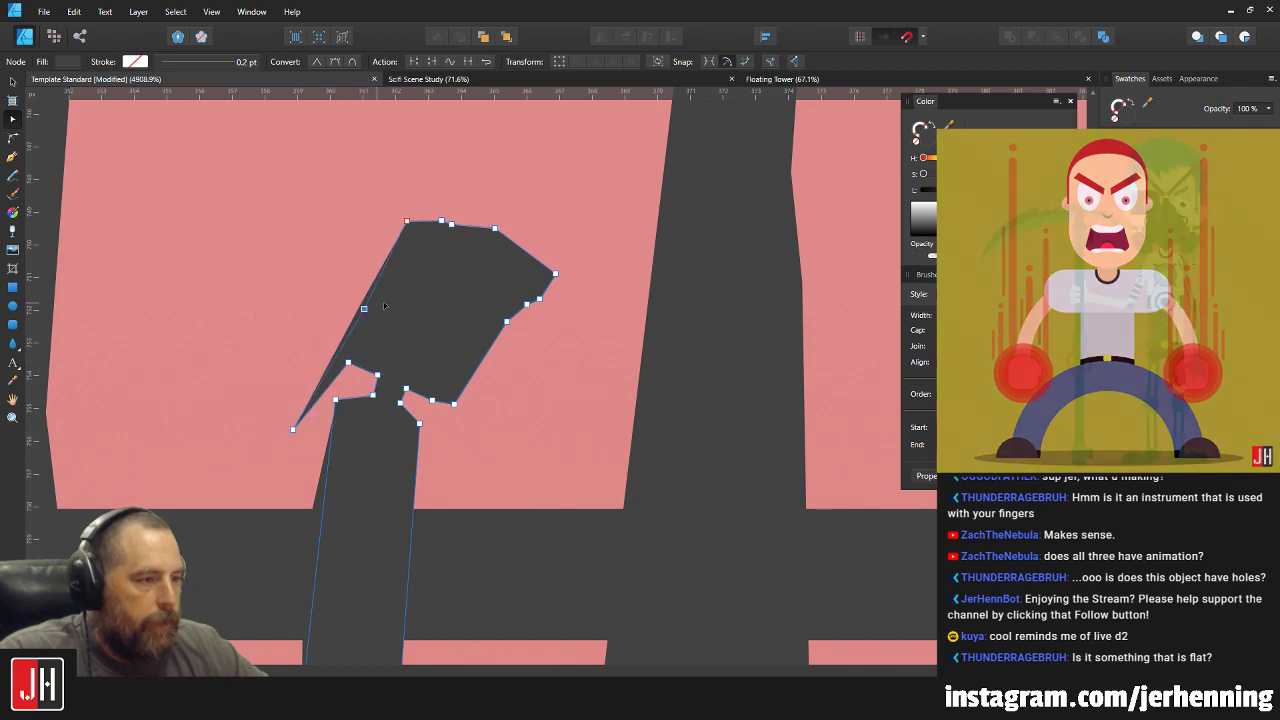
key(v)
scroll(436, 301, down, 4)
key(Delete)
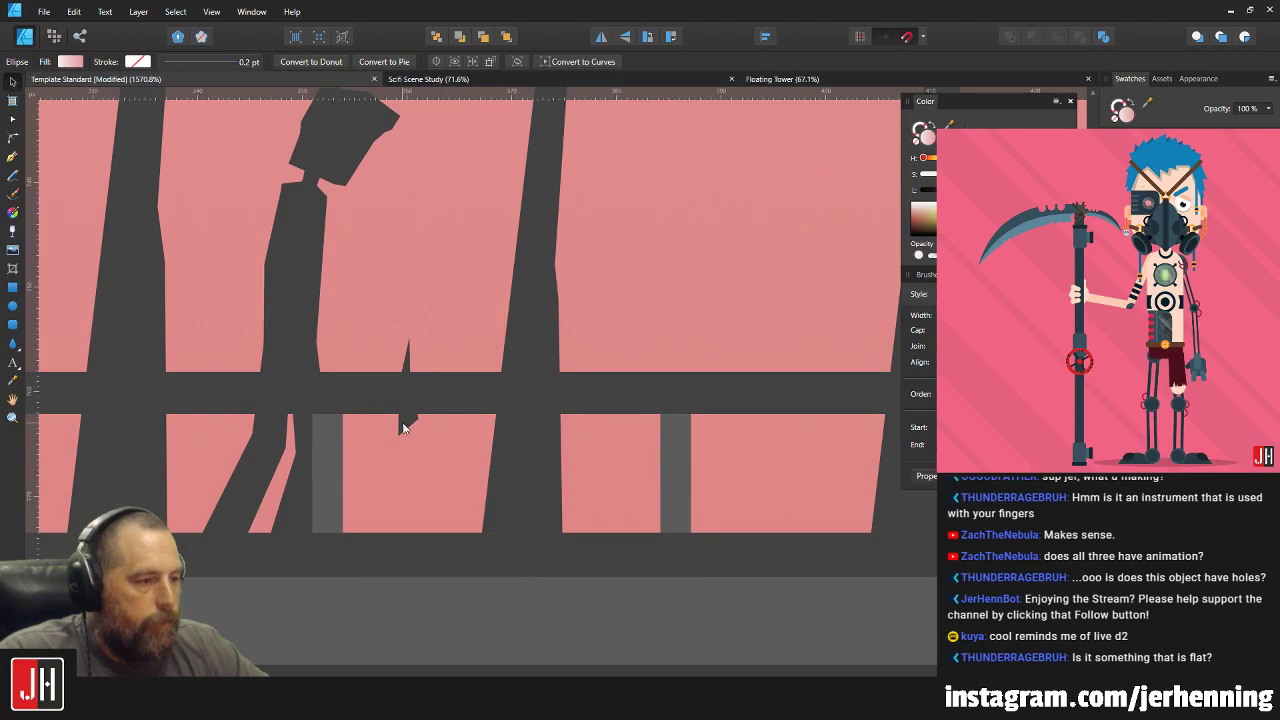
key(v)
key(Delete)
key(ctrl+0)
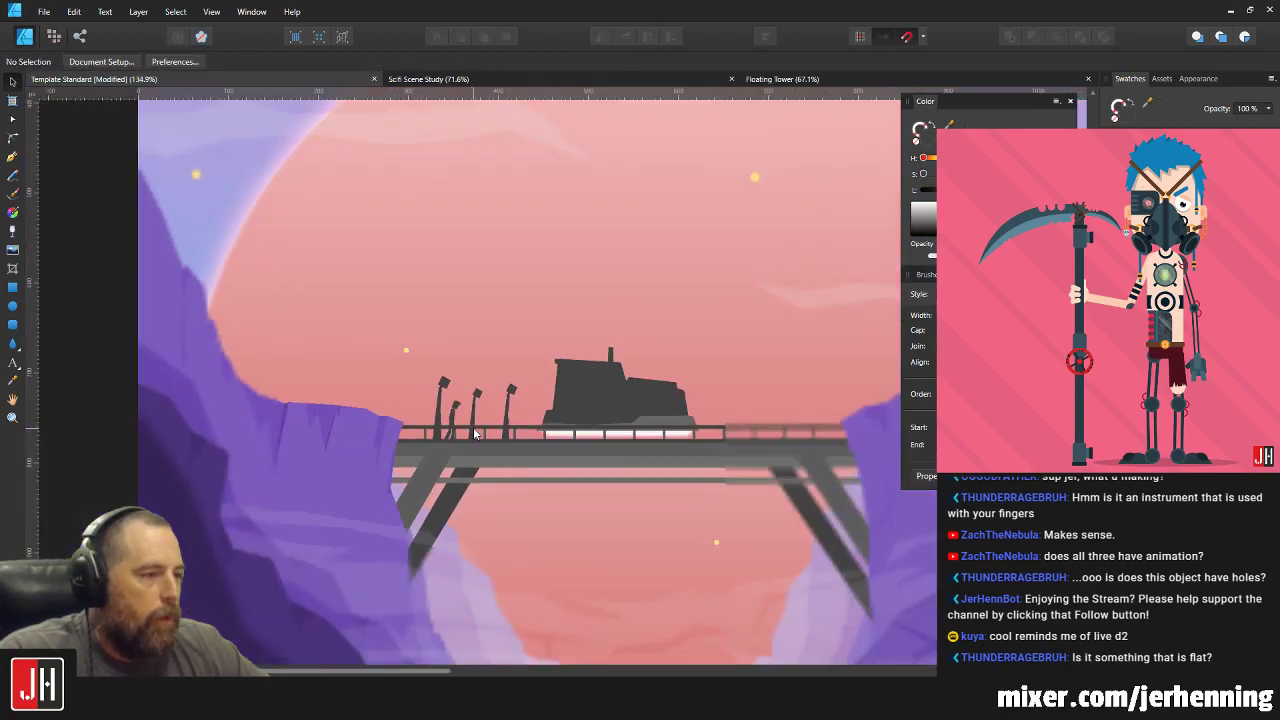
scroll(537, 334, up, 2)
scroll(565, 342, down, 2)
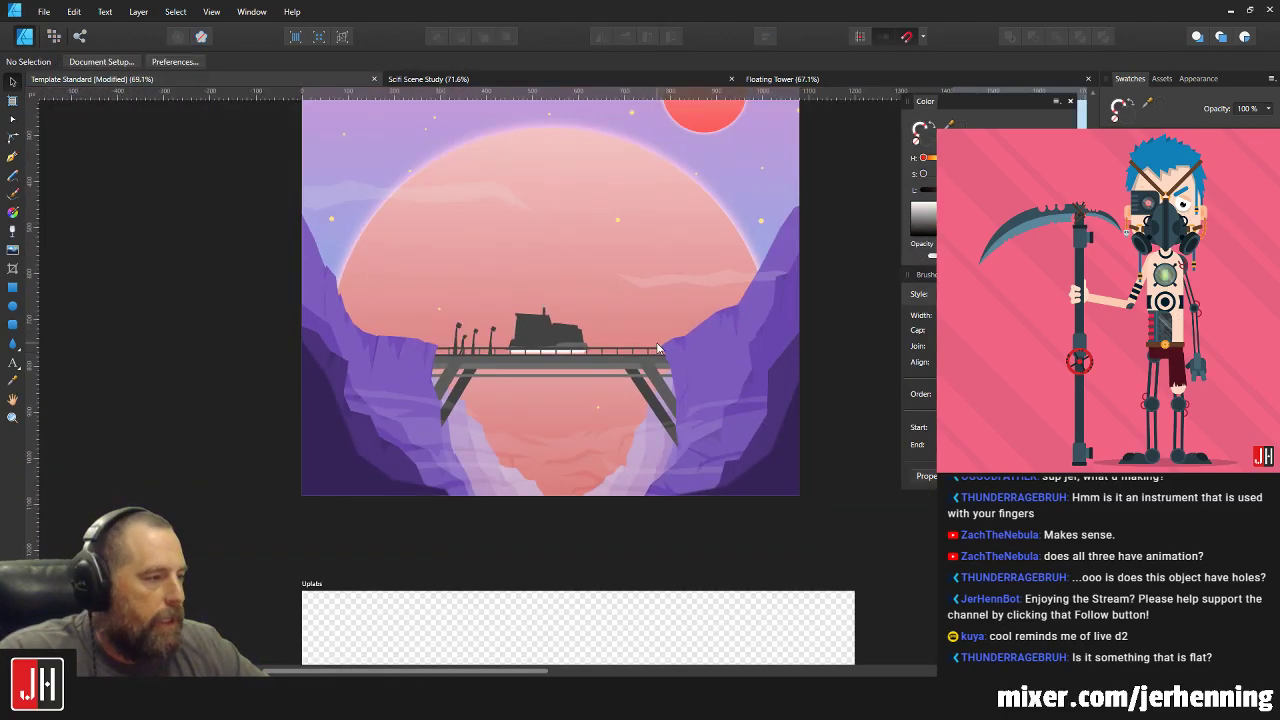